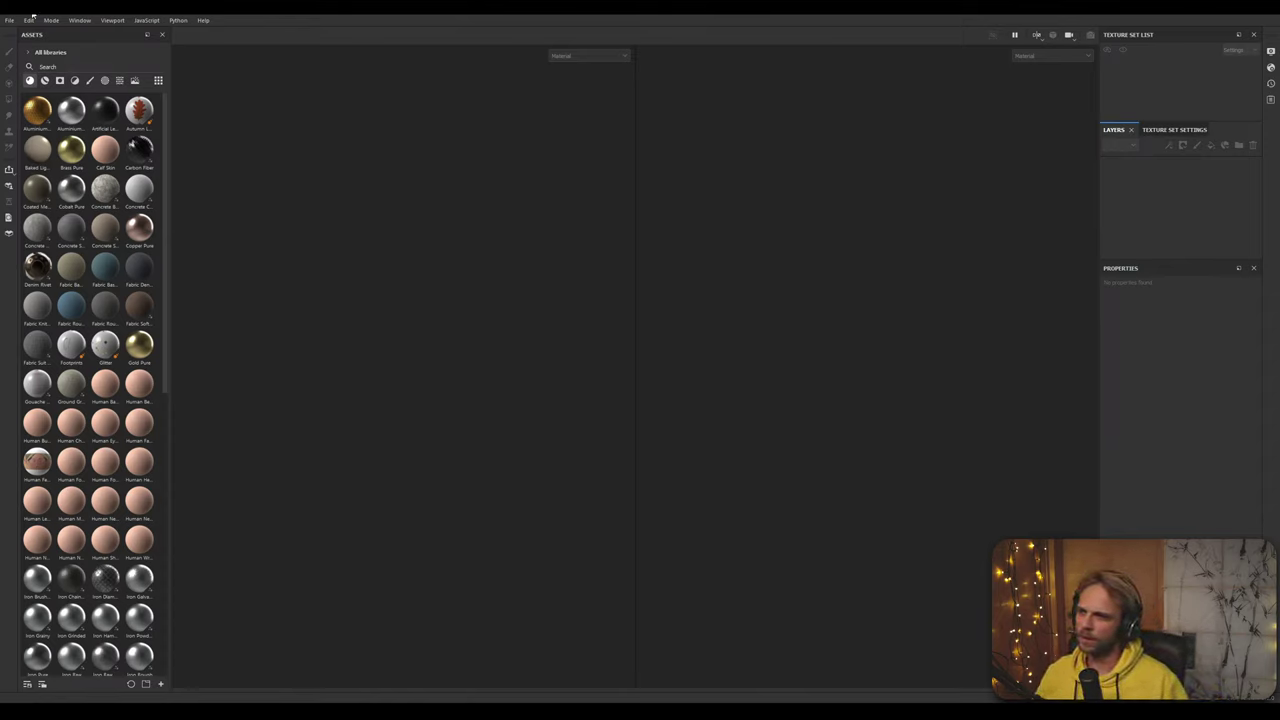
# Step: Reopen the recent CRT.spp robot project from the File menu's recent files
pyautogui.click(9, 20)
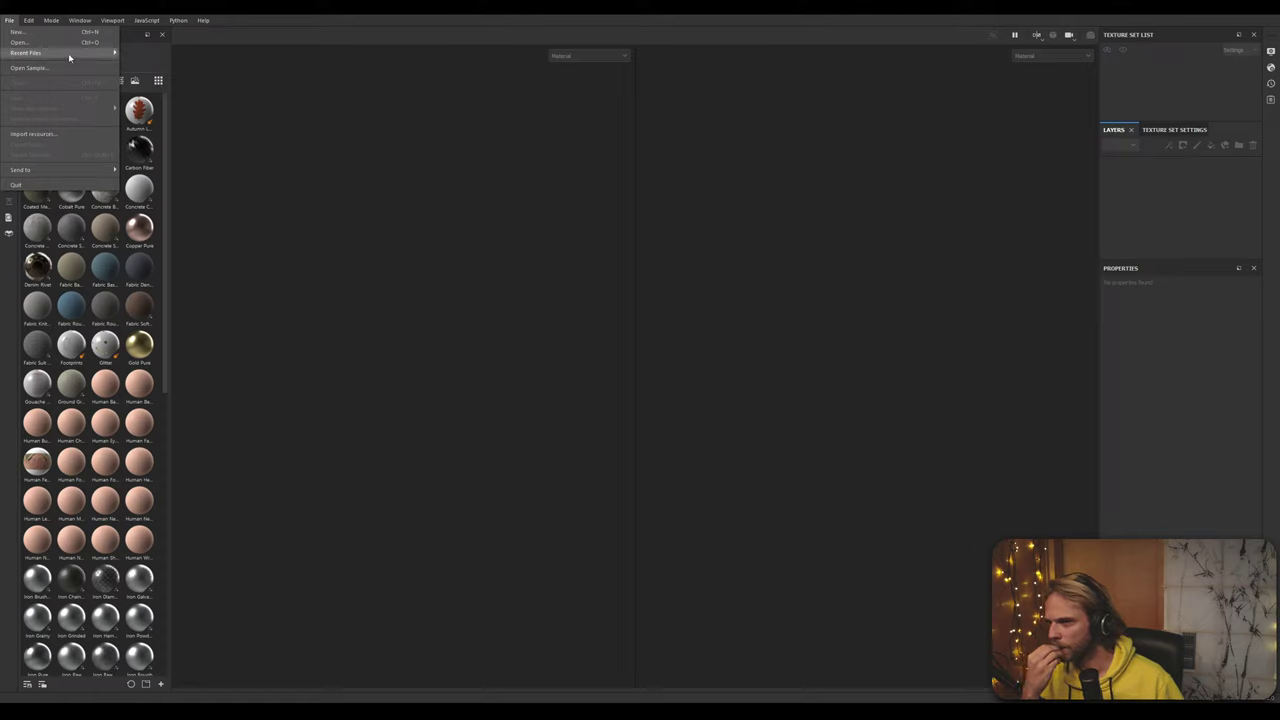
pyautogui.moveTo(68, 53)
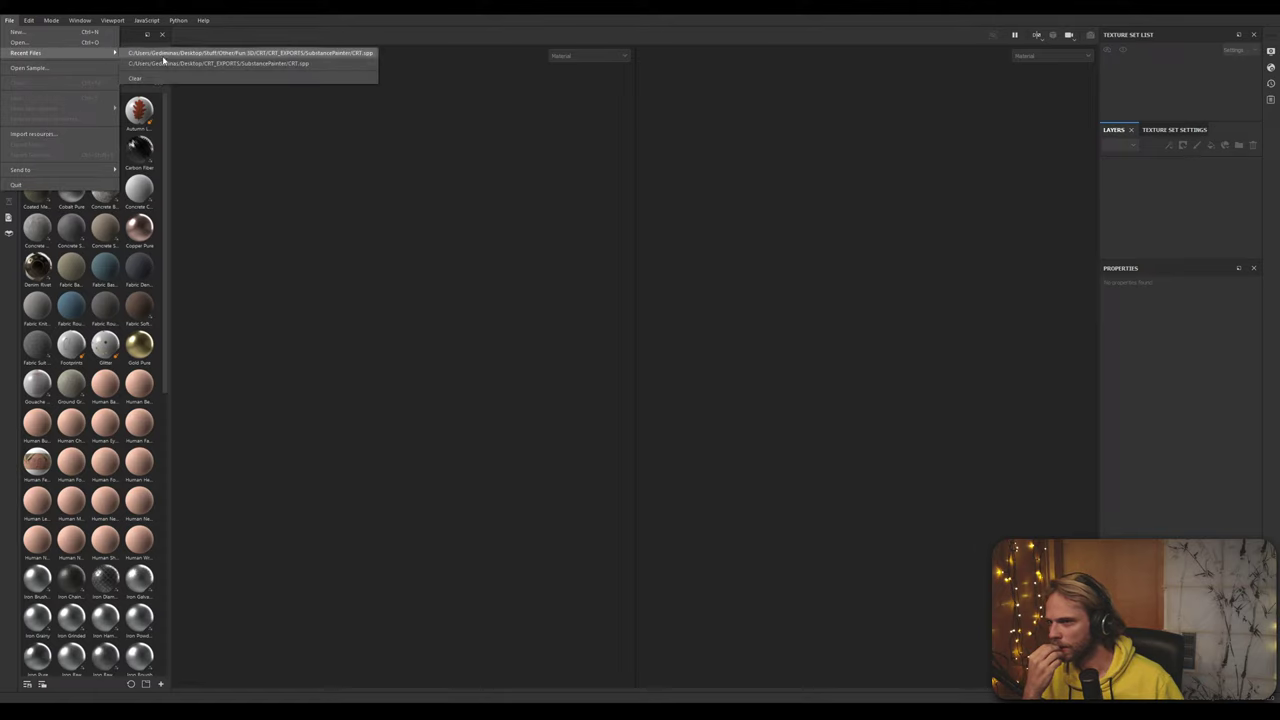
pyautogui.click(213, 53)
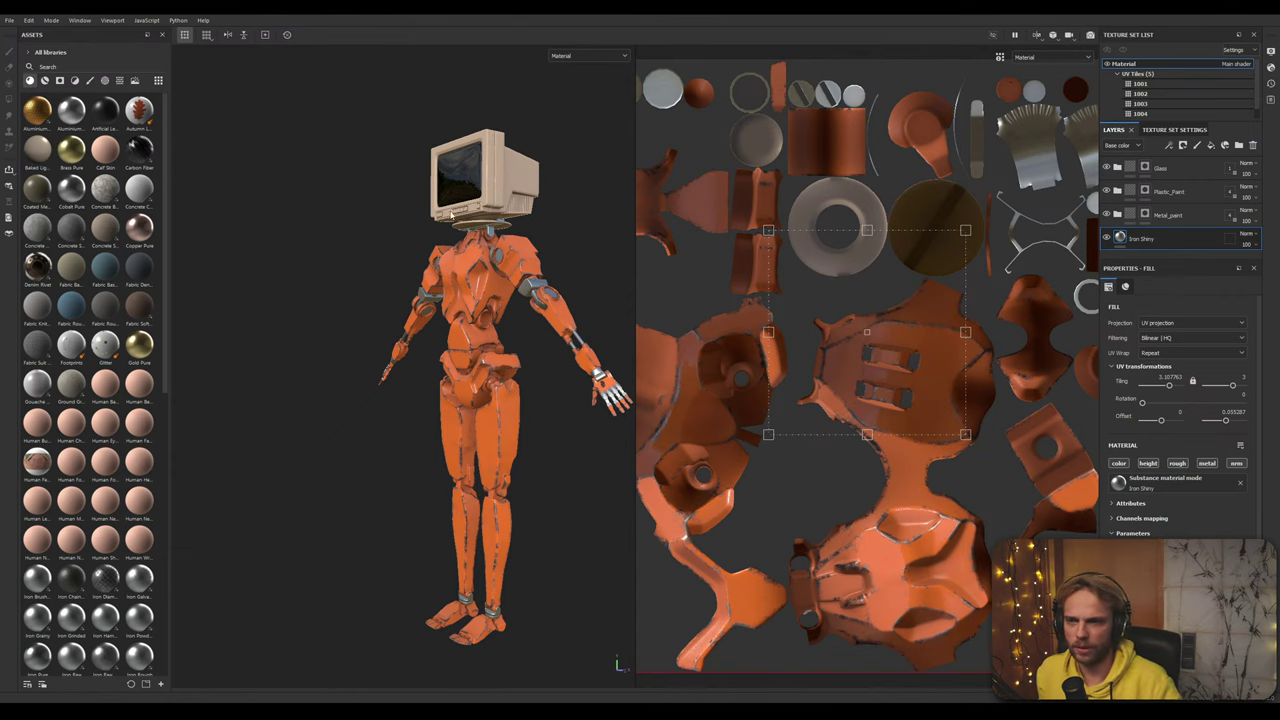
pyautogui.keyDown('alt'); pyautogui.moveTo(512, 163); pyautogui.dragTo(440, 167); pyautogui.keyUp('alt')
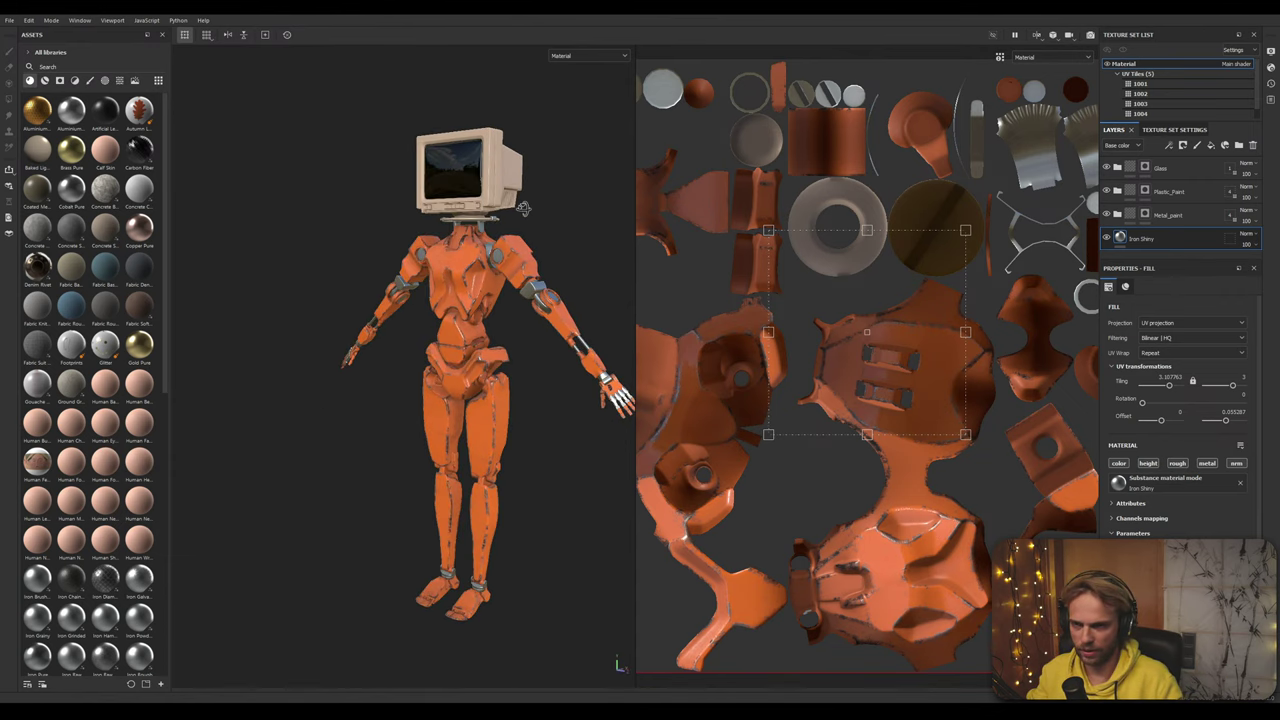
pyautogui.scroll(5, 433, 168)
pyautogui.scroll(4, 433, 168)
pyautogui.keyDown('alt'); pyautogui.moveTo(428, 251); pyautogui.dragTo(392, 289); pyautogui.keyUp('alt')
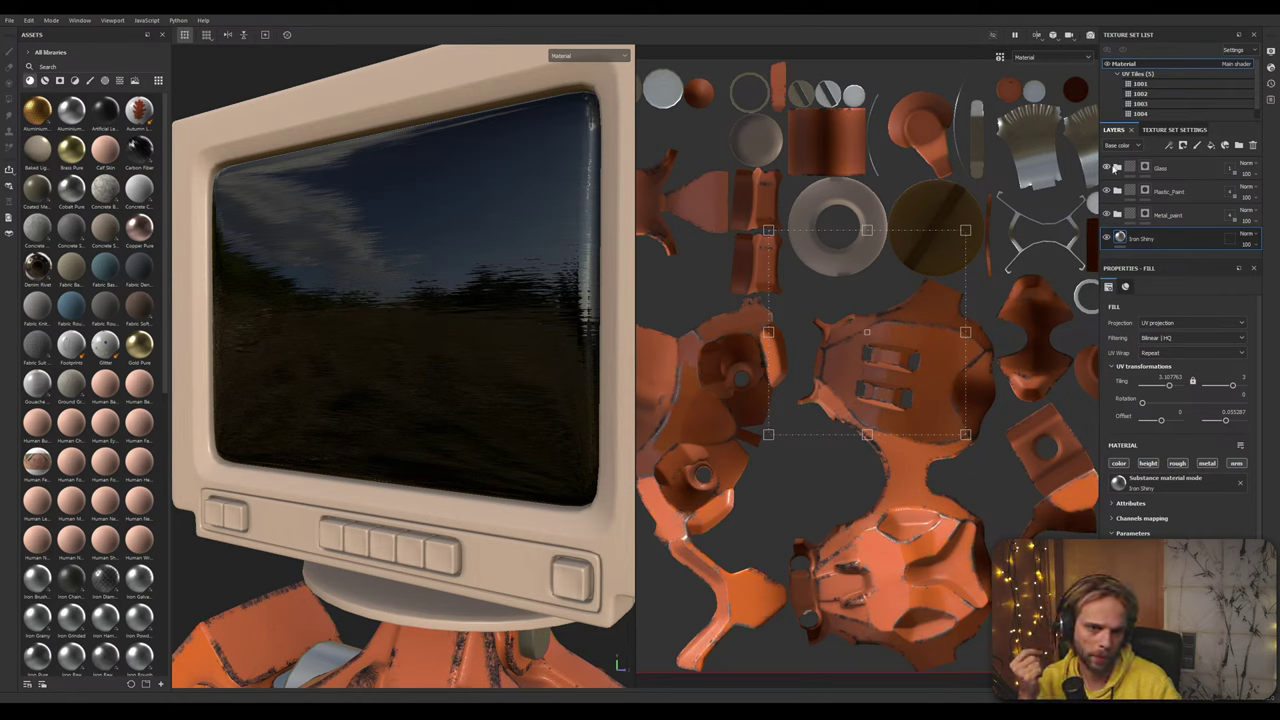
pyautogui.click(1211, 145)
pyautogui.click(1106, 190)
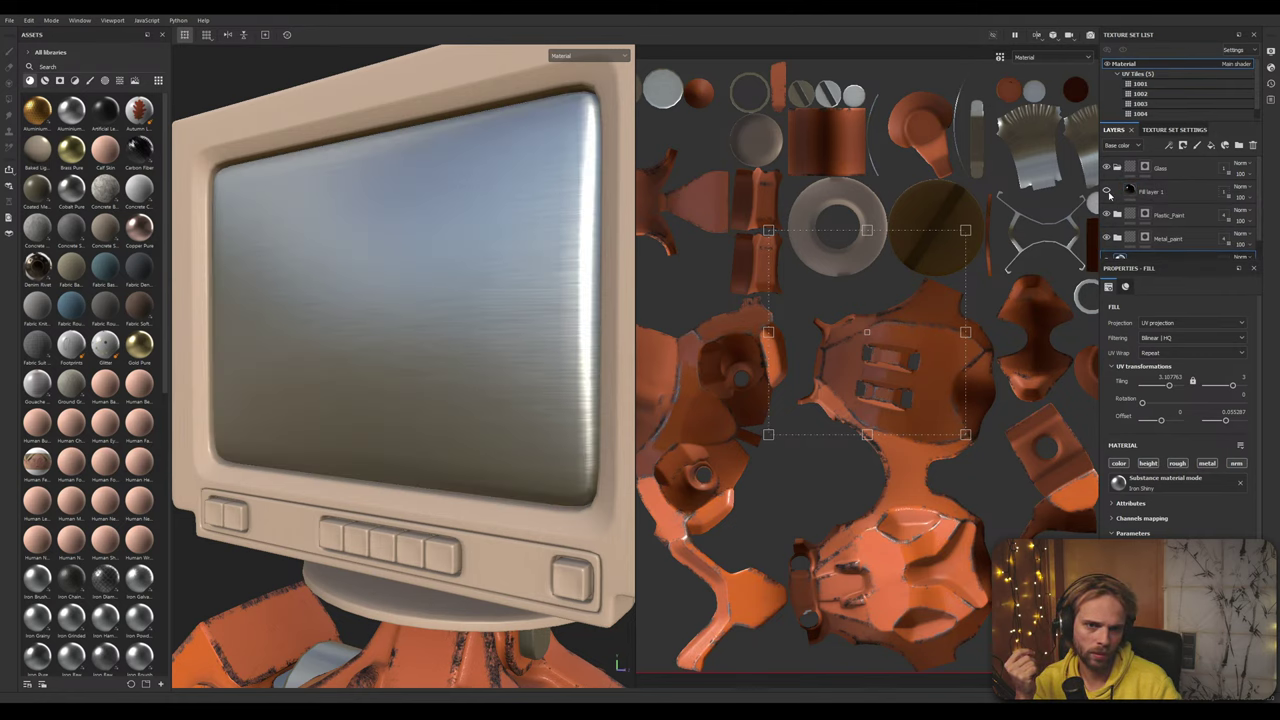
pyautogui.click(1106, 190)
pyautogui.click(1106, 167)
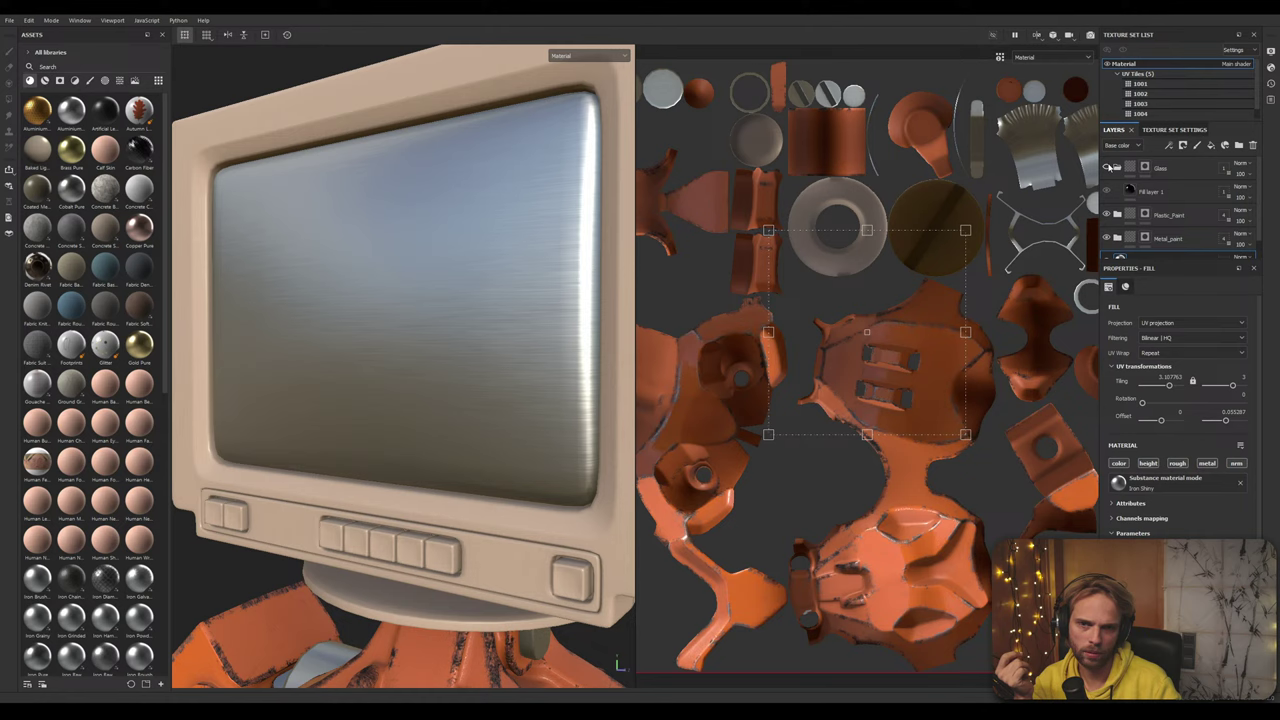
pyautogui.click(1106, 167)
pyautogui.click(1106, 167)
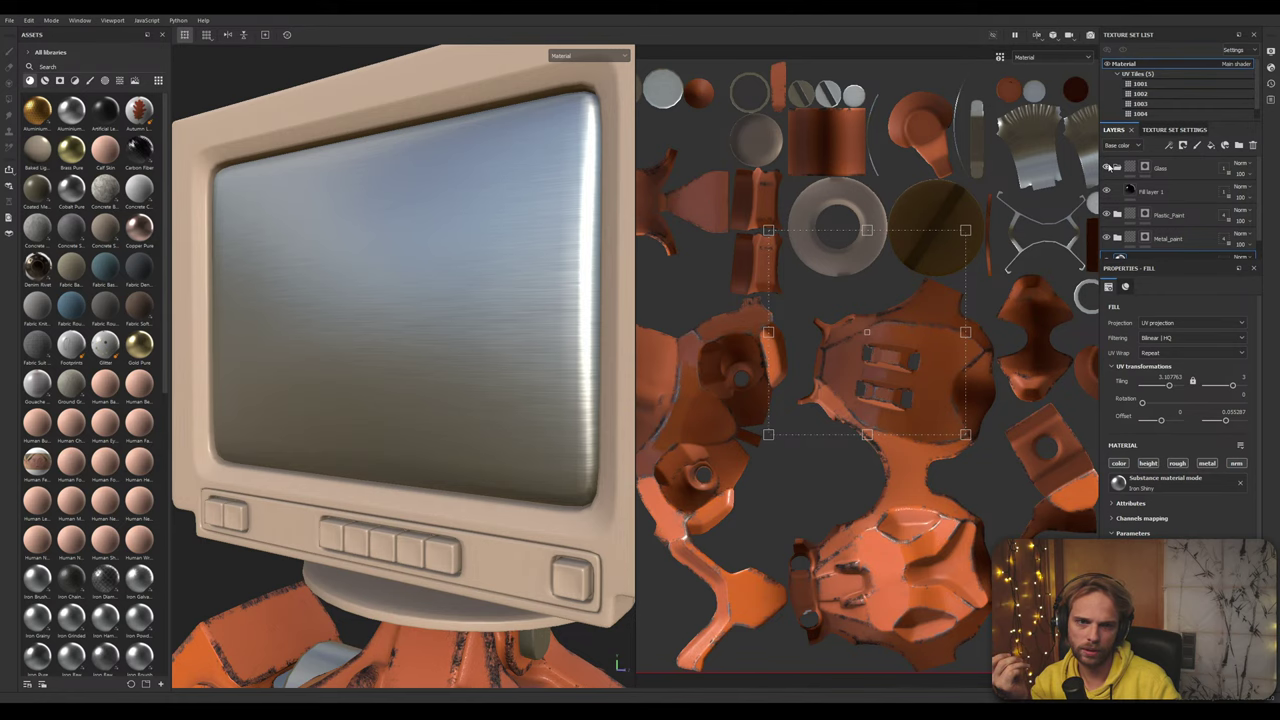
pyautogui.click(1106, 167)
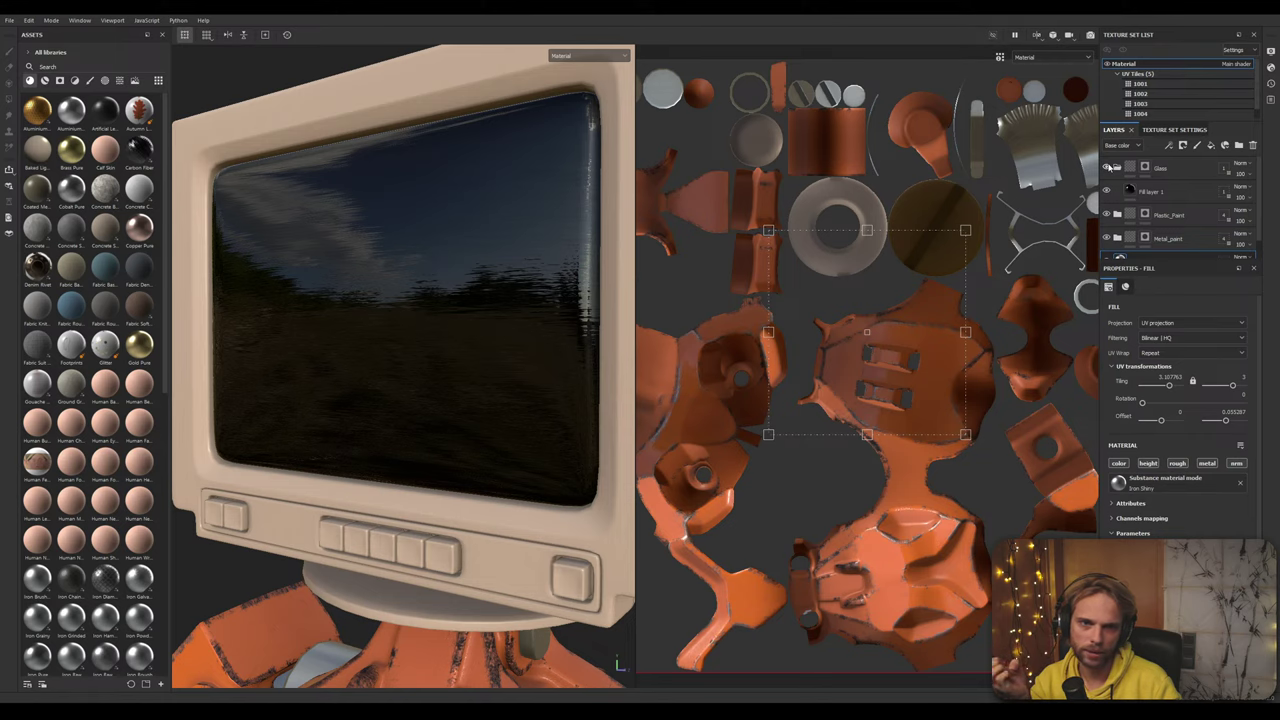
pyautogui.click(1106, 167)
pyautogui.click(1106, 167)
pyautogui.click(1106, 167)
pyautogui.click(1106, 167)
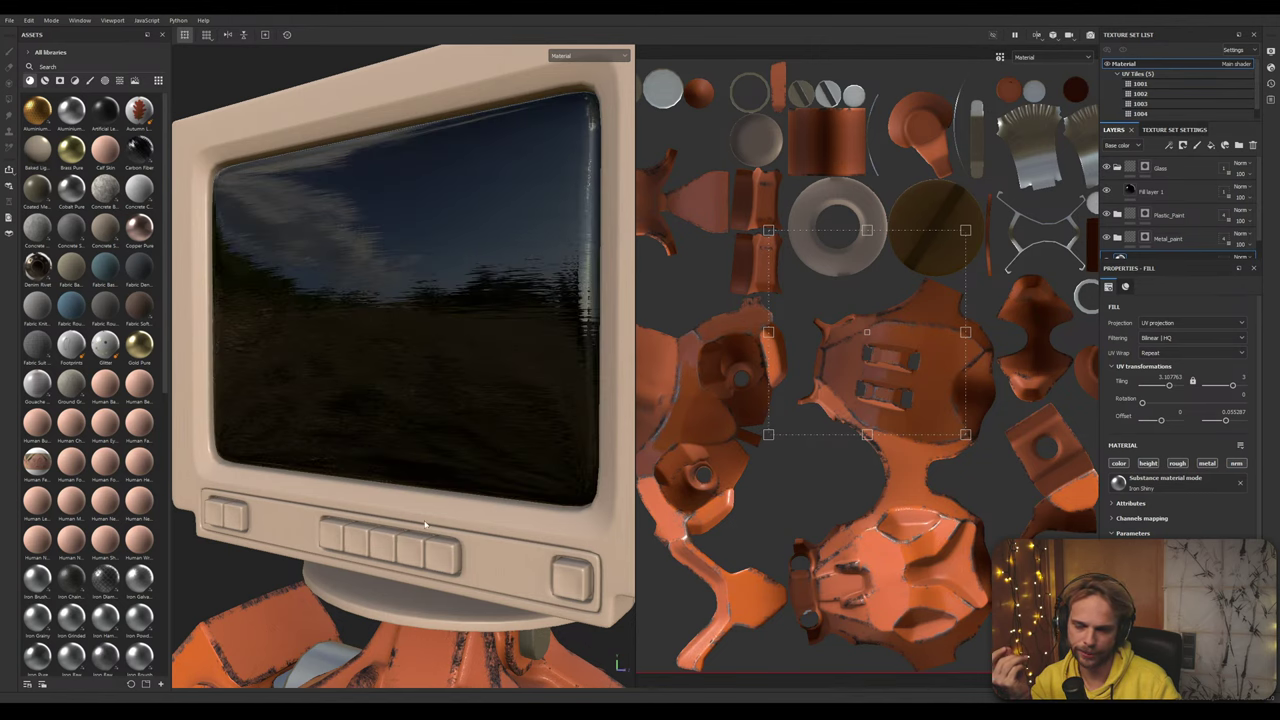
pyautogui.moveTo(87, 705)
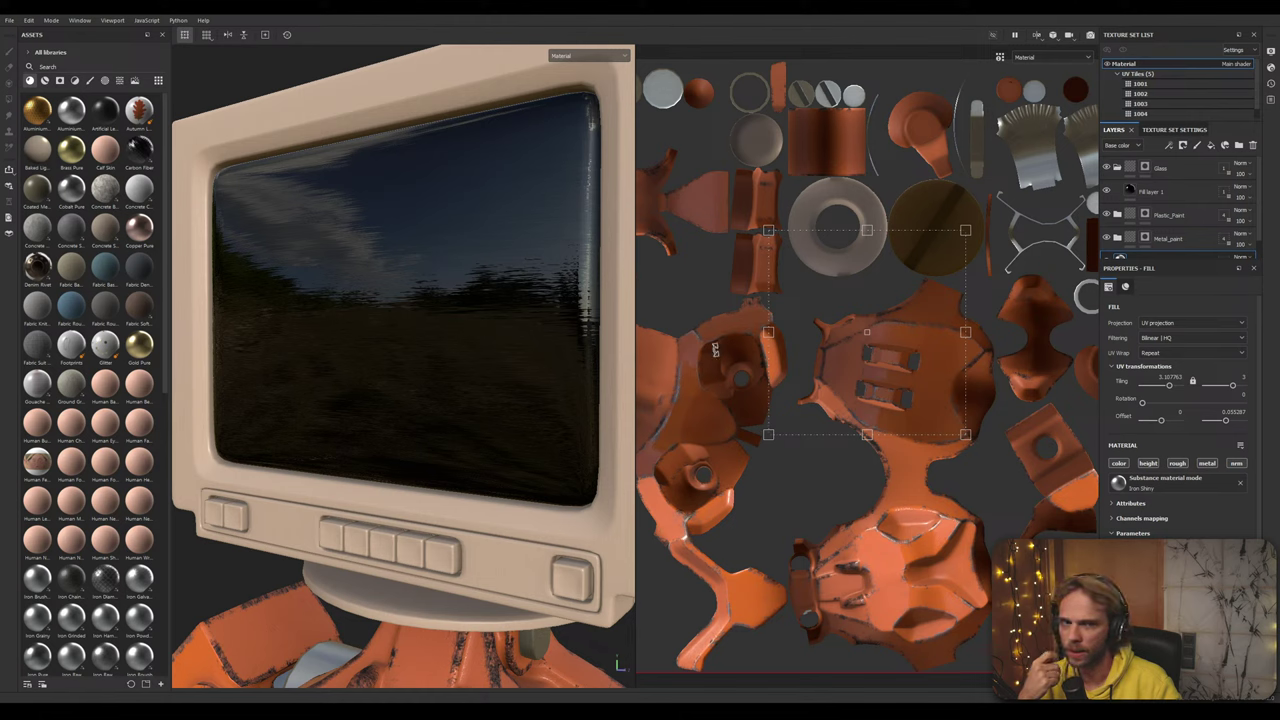
pyautogui.moveTo(1119, 170); pyautogui.dragTo(1108, 240)
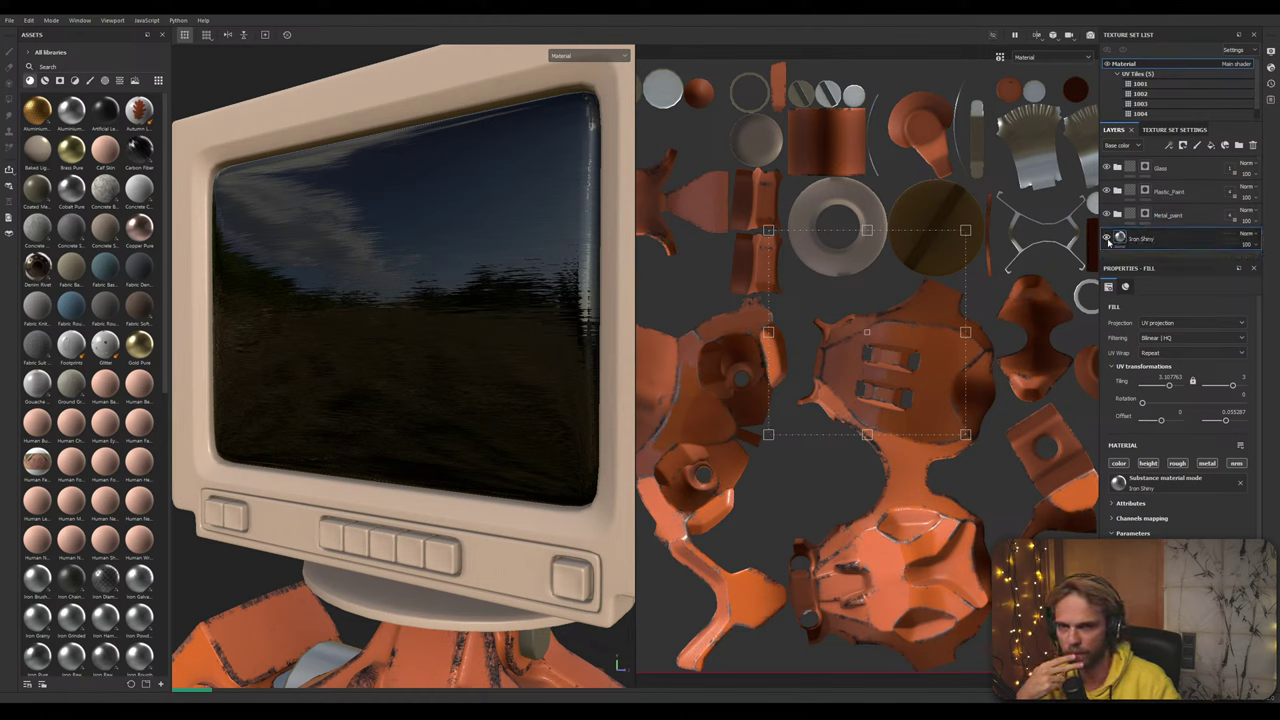
# Step: Hide the Metal_paint layer so the robot shows bare Iron Shiny metal
pyautogui.doubleClick(1184, 247)
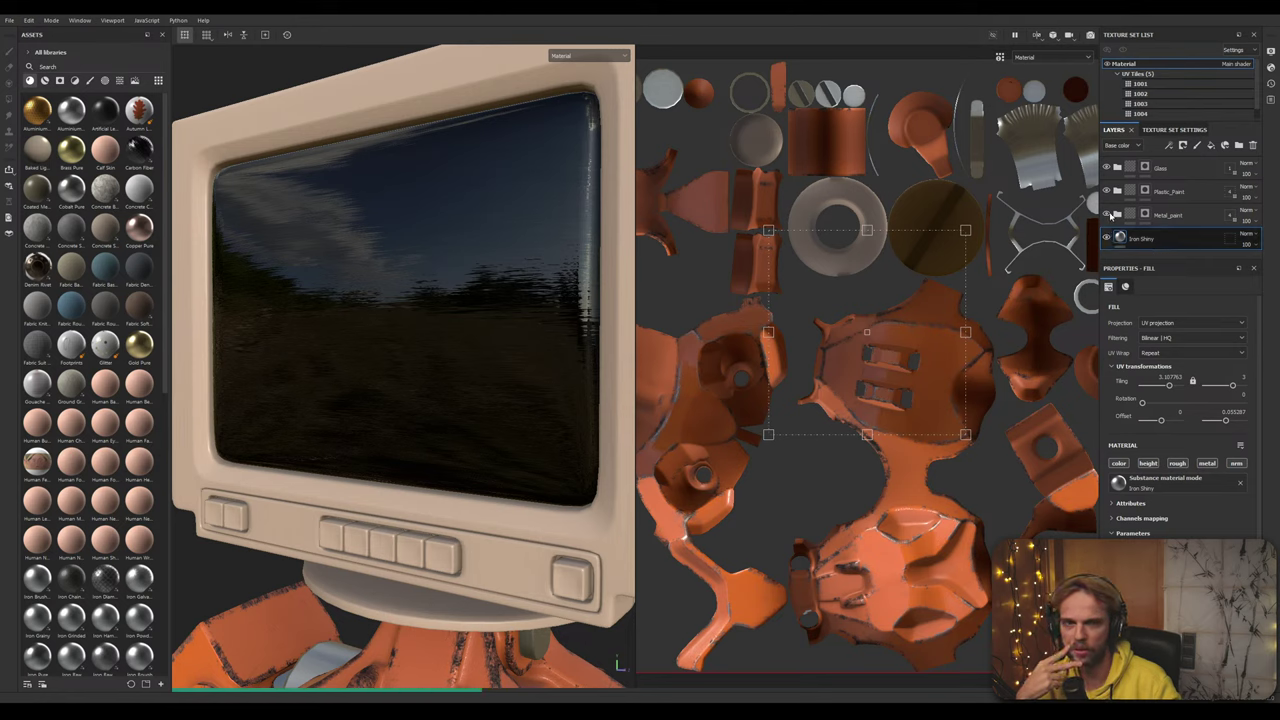
pyautogui.click(1107, 214)
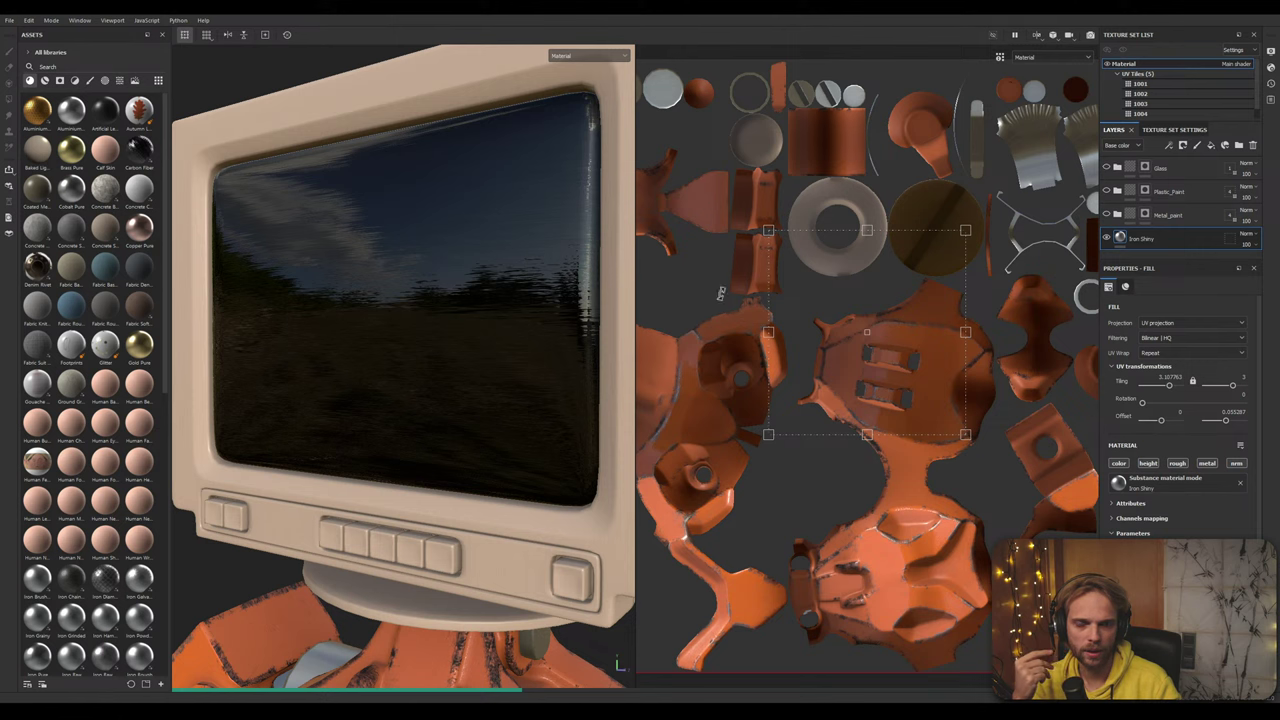
pyautogui.scroll(-3, 425, 363)
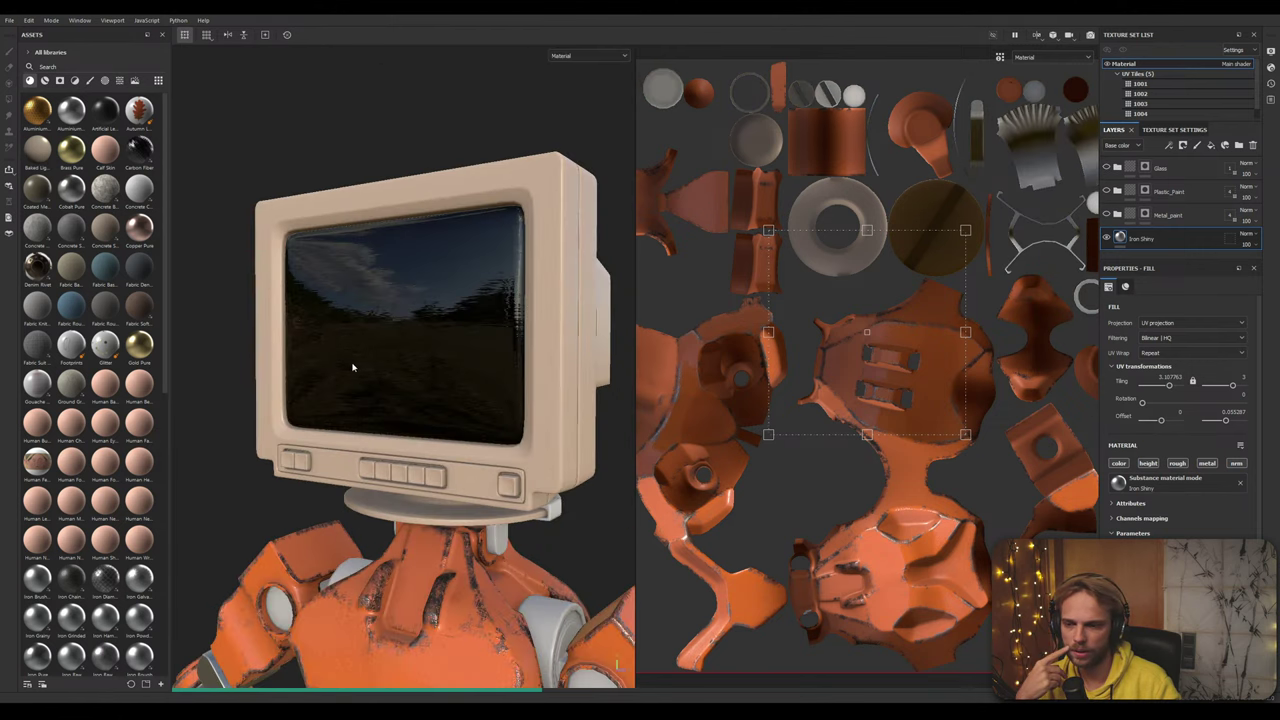
pyautogui.scroll(-2, 352, 368)
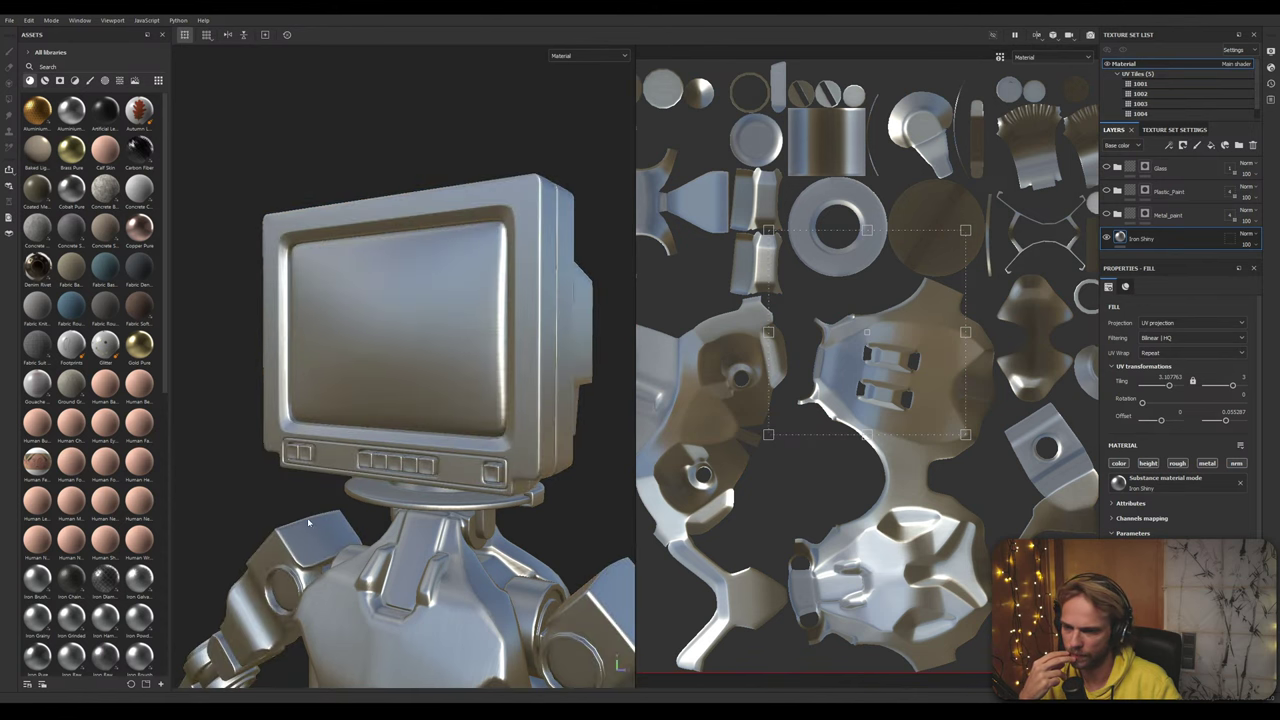
# Step: Turn the view to the whole bare-iron robot and launch Task Manager from the taskbar
pyautogui.keyDown('alt'); pyautogui.moveTo(243, 491); pyautogui.dragTo(320, 468); pyautogui.keyUp('alt')
pyautogui.scroll(-5, 352, 456)
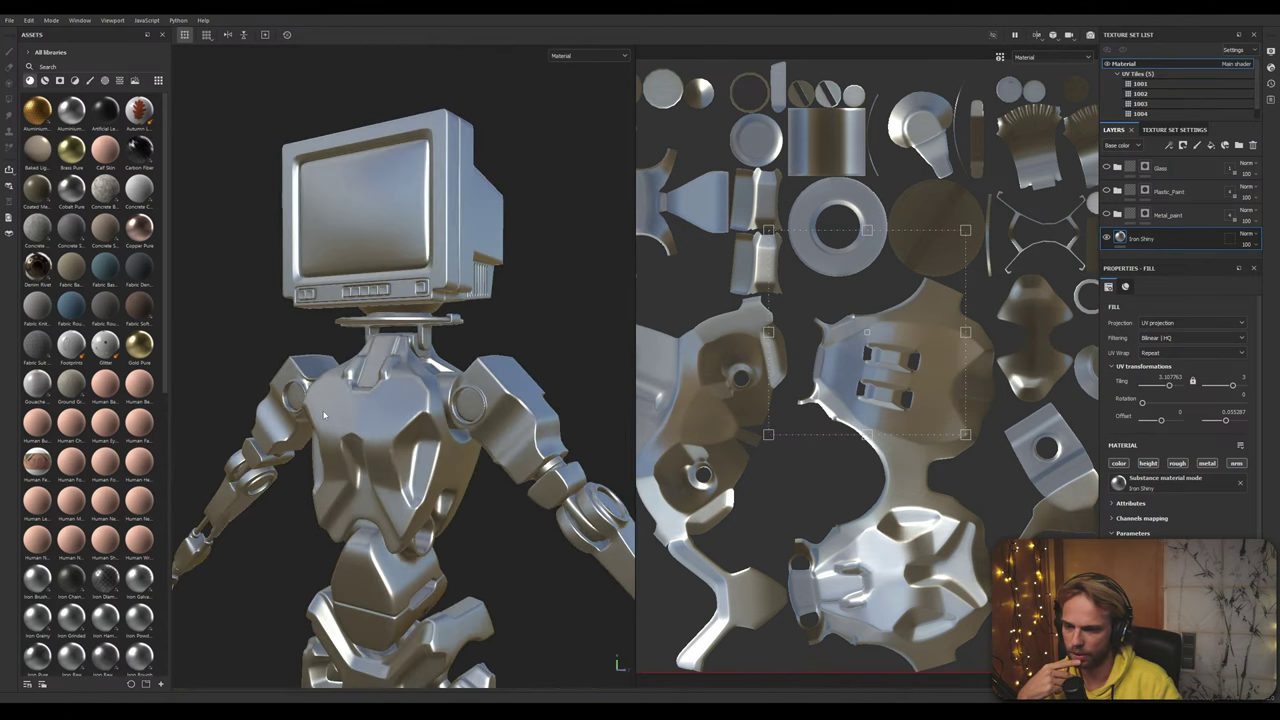
pyautogui.rightClick(777, 708)
pyautogui.click(777, 670)
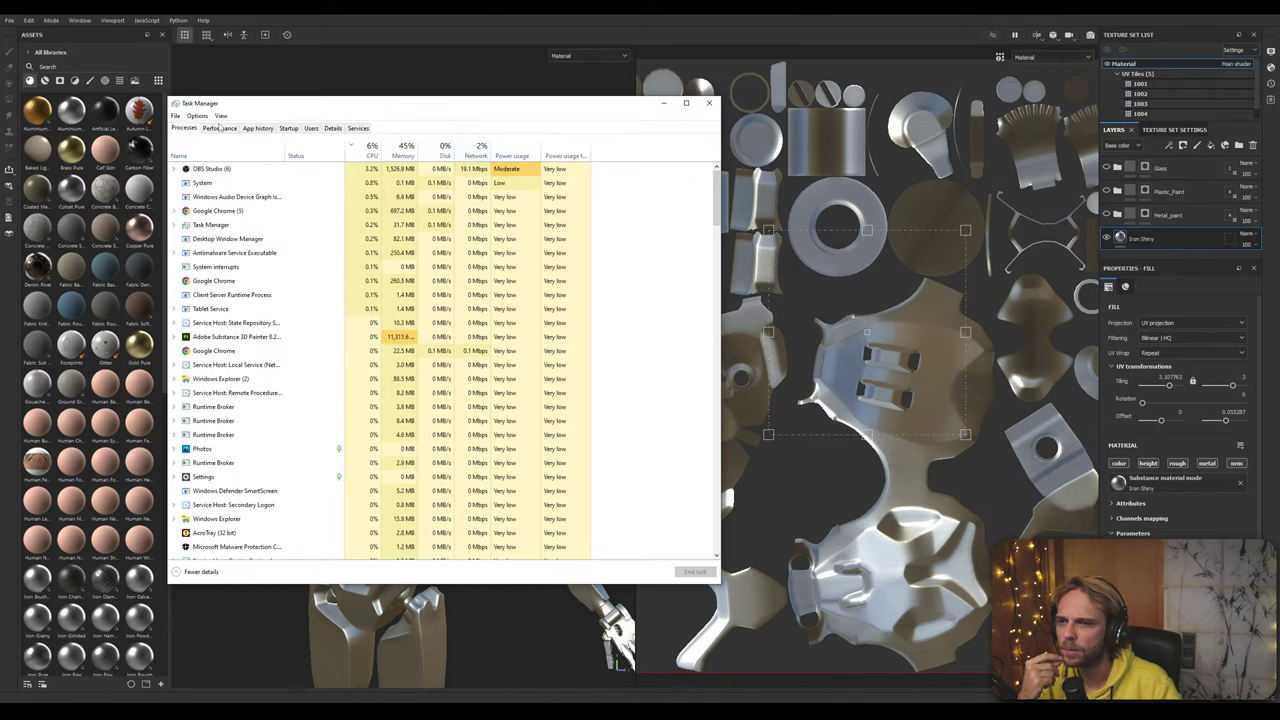
# Step: Check GPU 0 on the Performance tab (58%, 8.6/10.0 GB memory), then close Task Manager
pyautogui.click(219, 129)
pyautogui.click(237, 323)
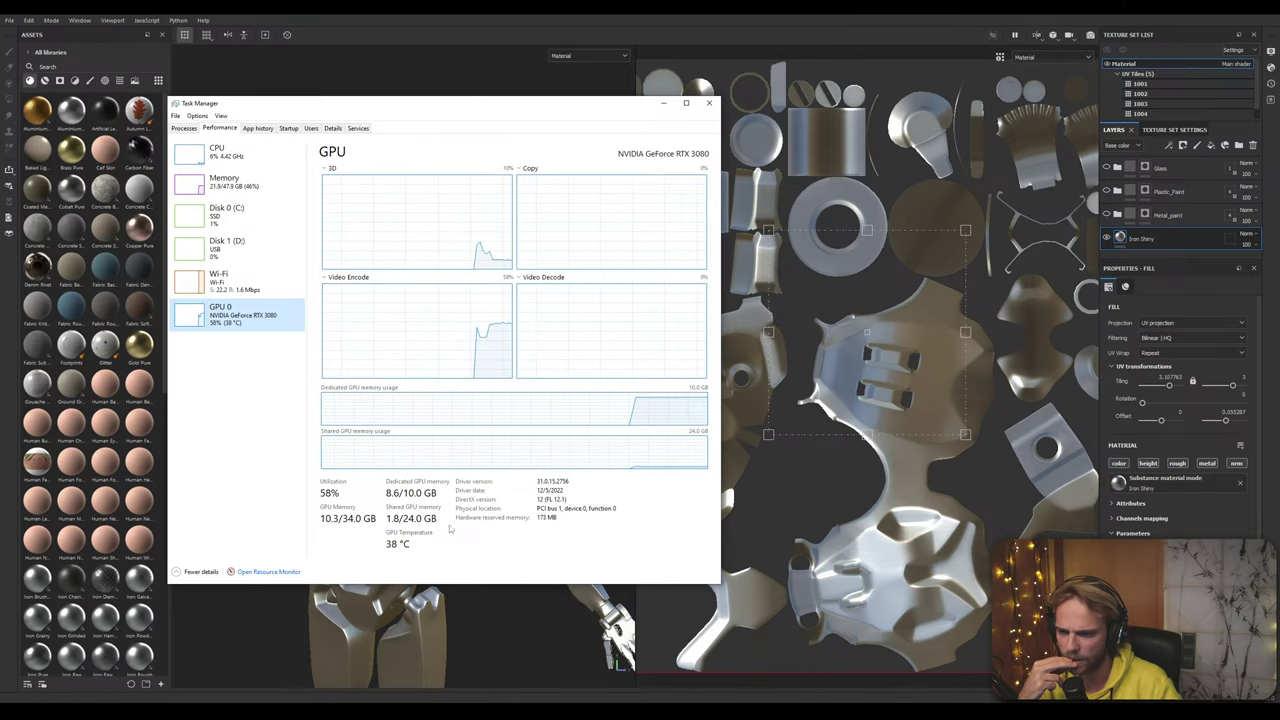
pyautogui.click(709, 103)
pyautogui.moveTo(380, 520); pyautogui.dragTo(380, 330, button='middle')
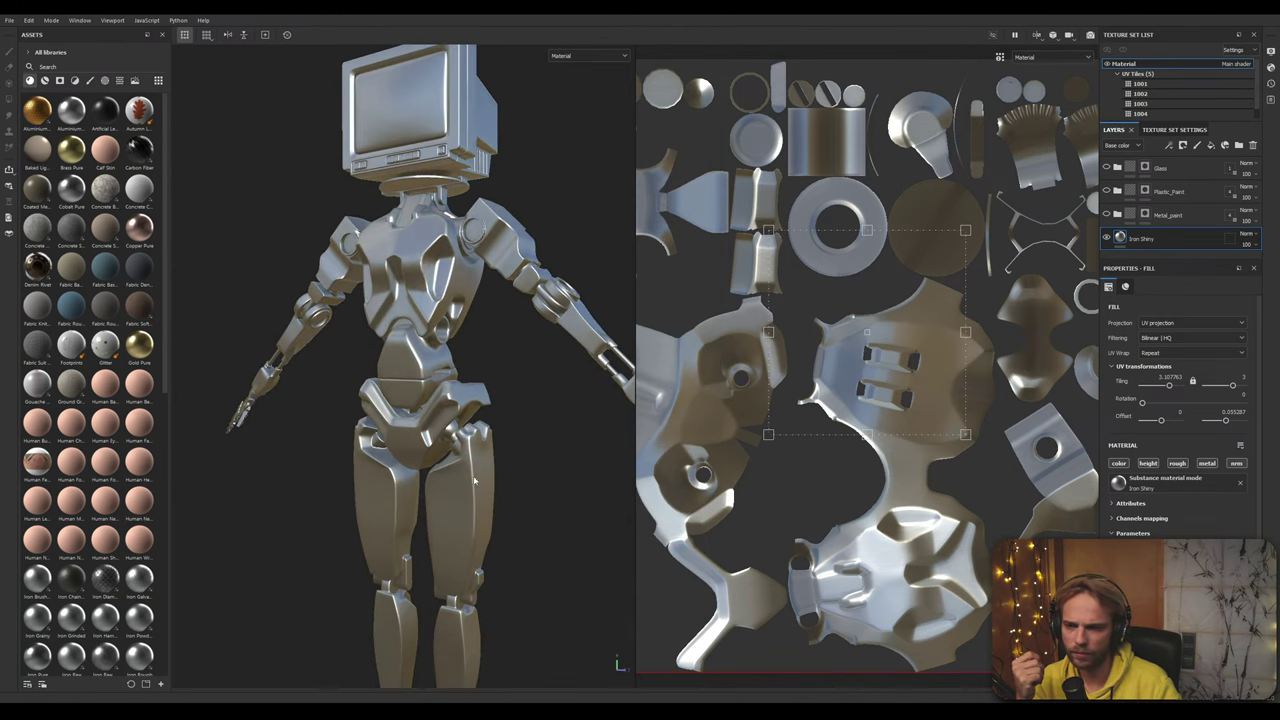
# Step: Re-enable the Metal_paint and Plastic_Paint layers, restoring the orange robot with its beige monitor head
pyautogui.scroll(5, 375, 580)
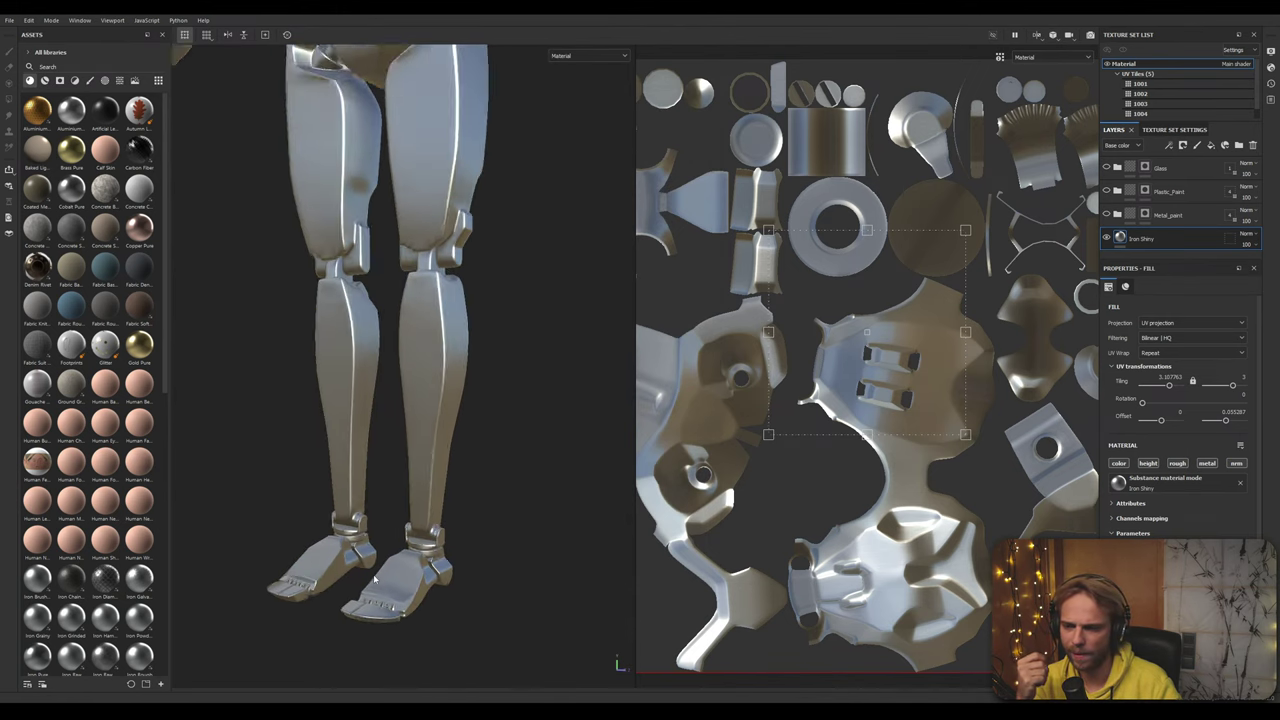
pyautogui.press('f')
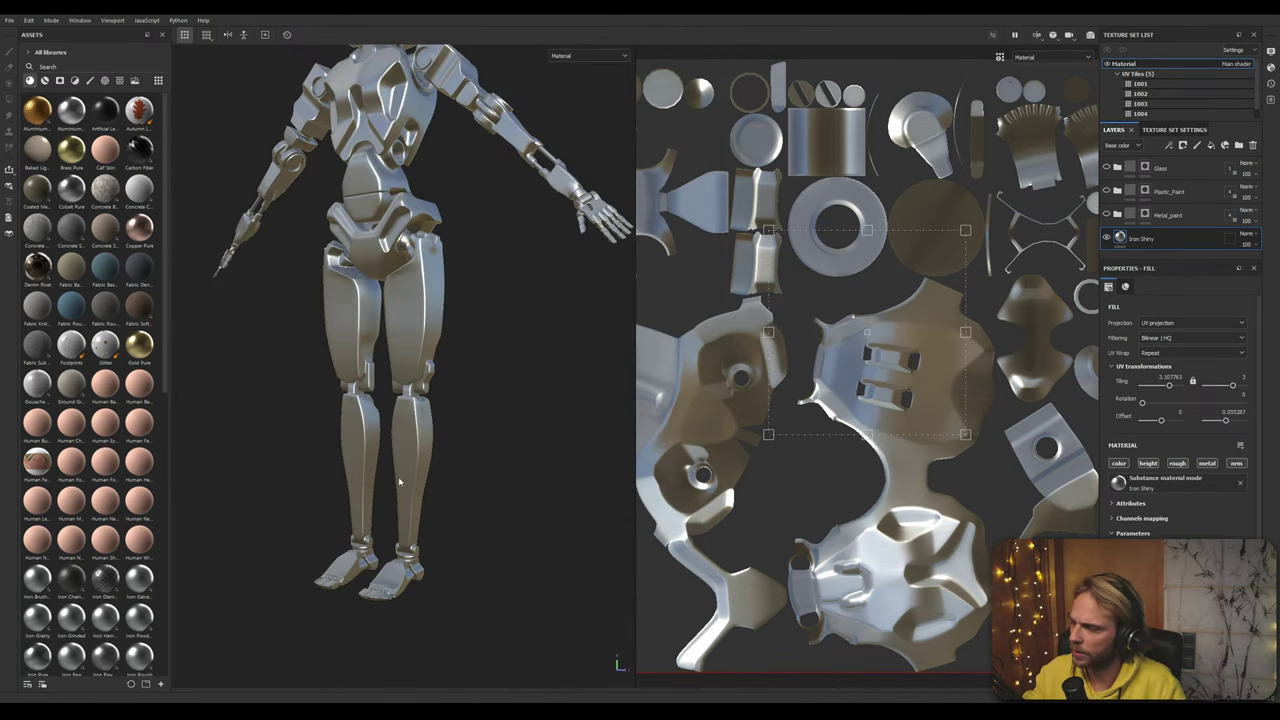
pyautogui.scroll(4, 460, 337)
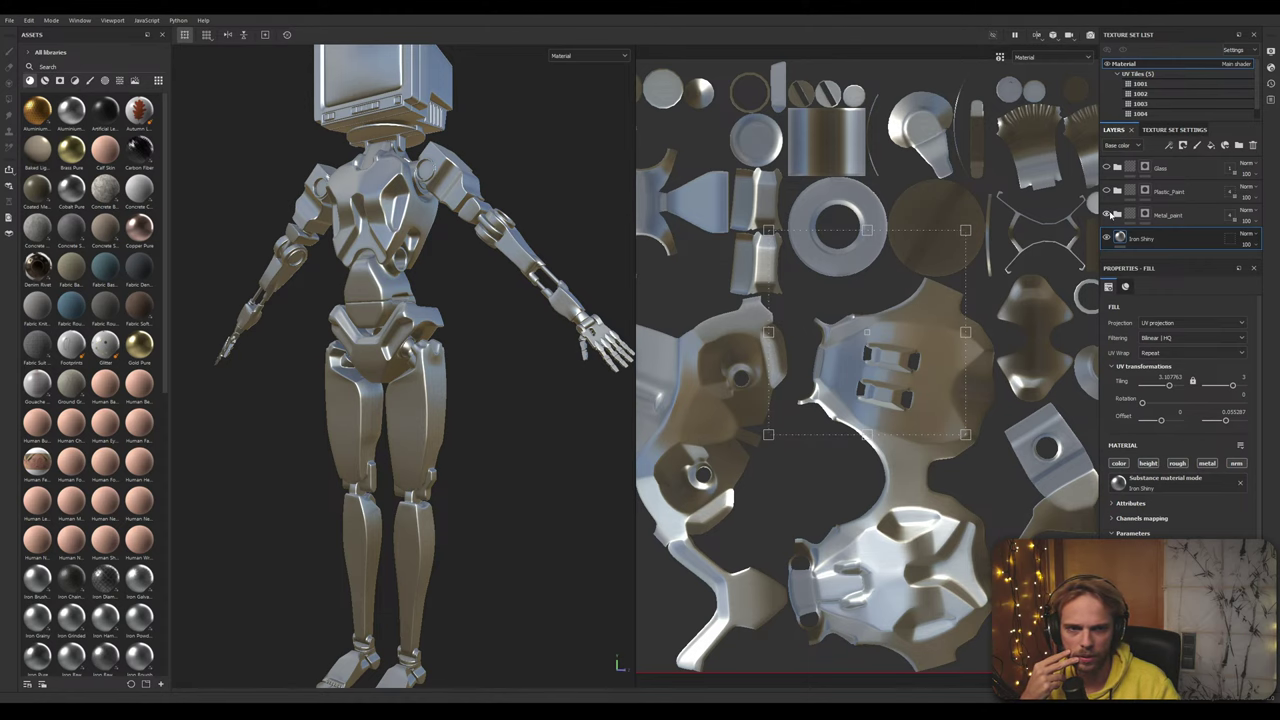
pyautogui.click(1110, 214)
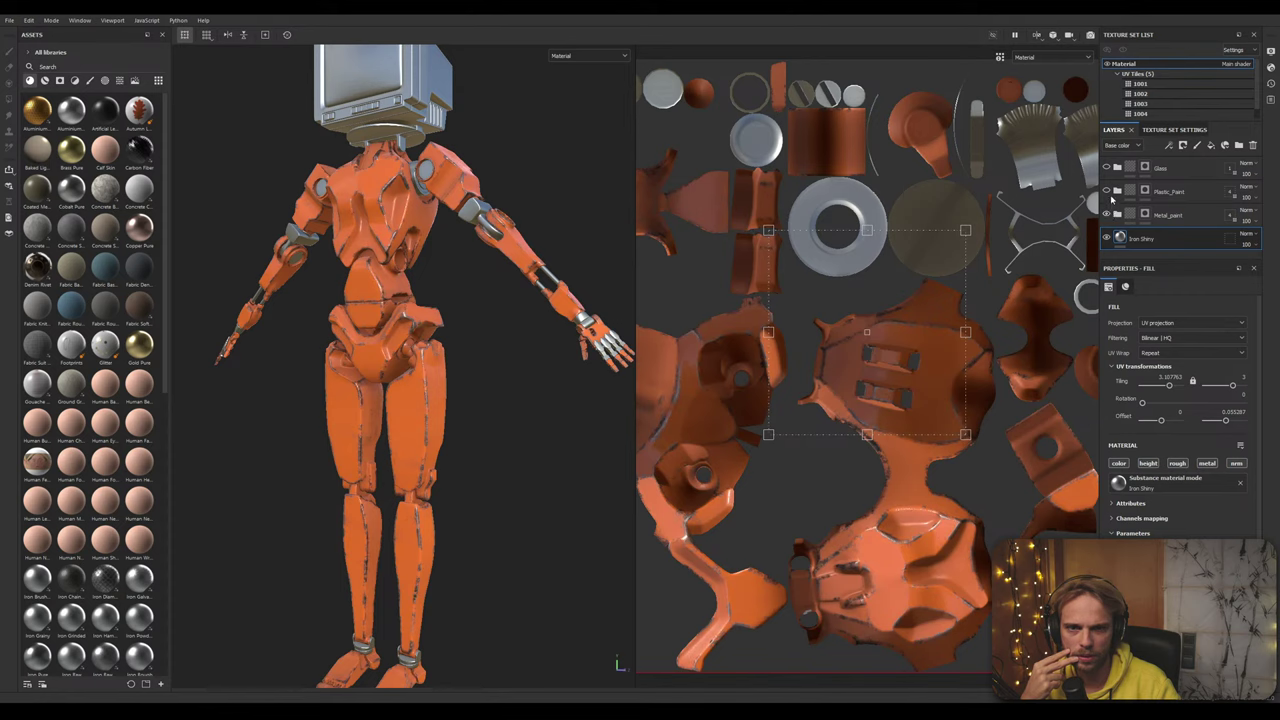
pyautogui.click(1109, 180)
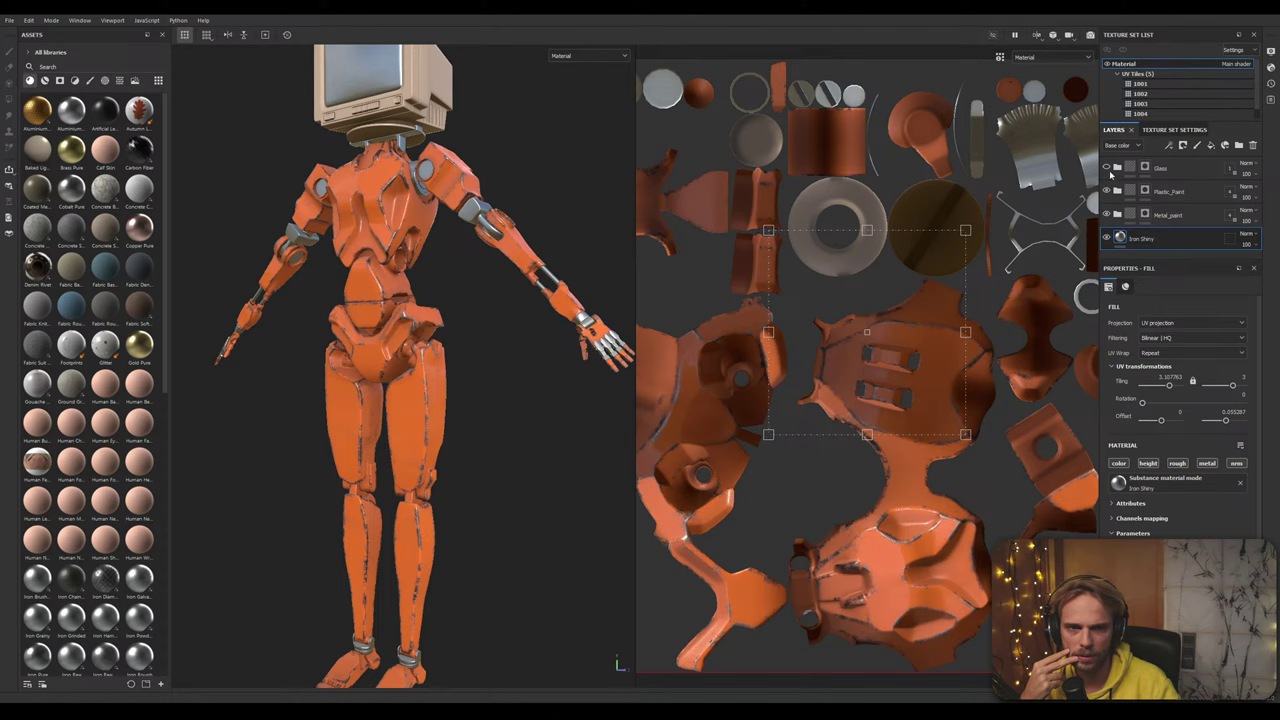
pyautogui.moveTo(537, 157); pyautogui.dragTo(551, 243, button='middle')
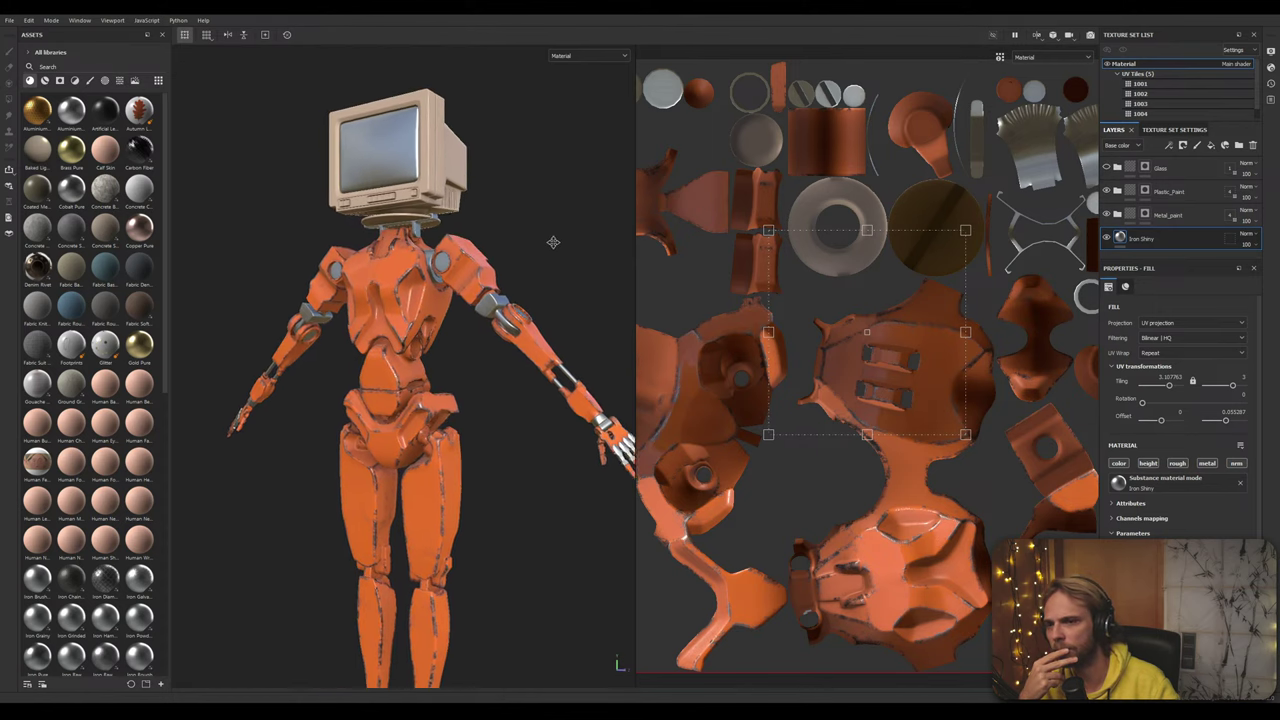
pyautogui.click(588, 56)
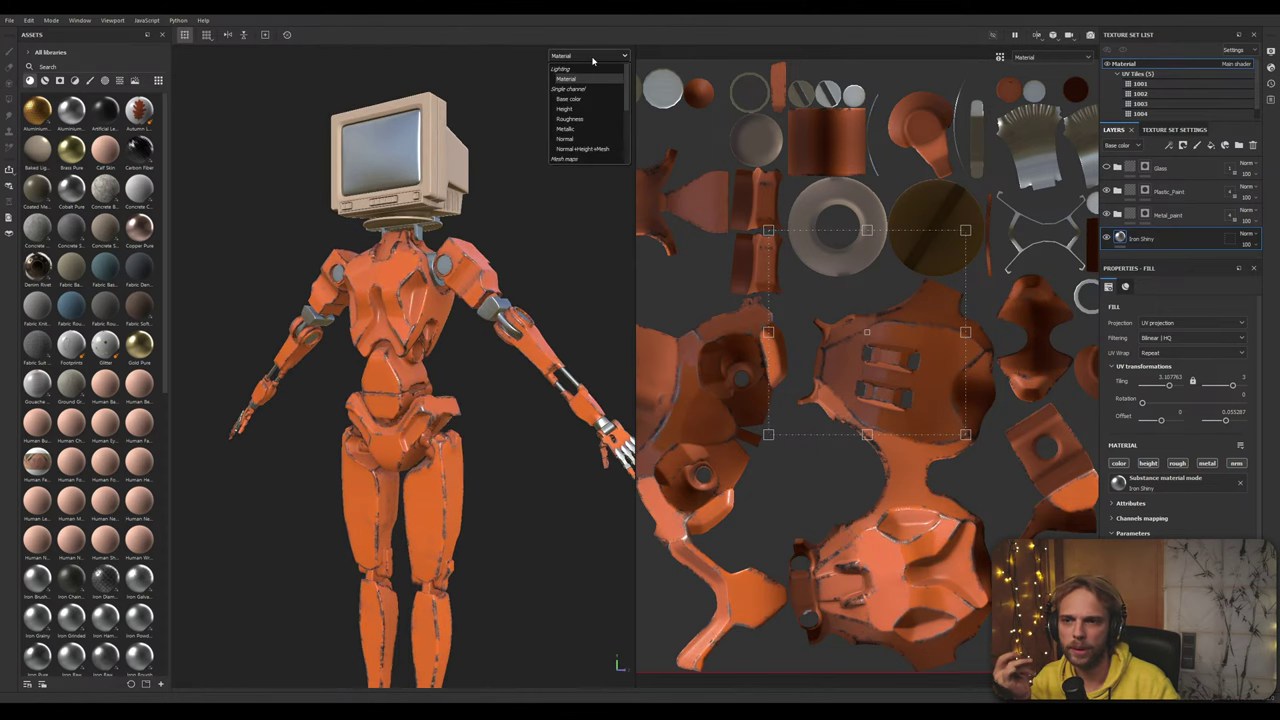
# Step: Show the Base color channel in the viewport and frame the whole robot including its monitor head
pyautogui.click(569, 99)
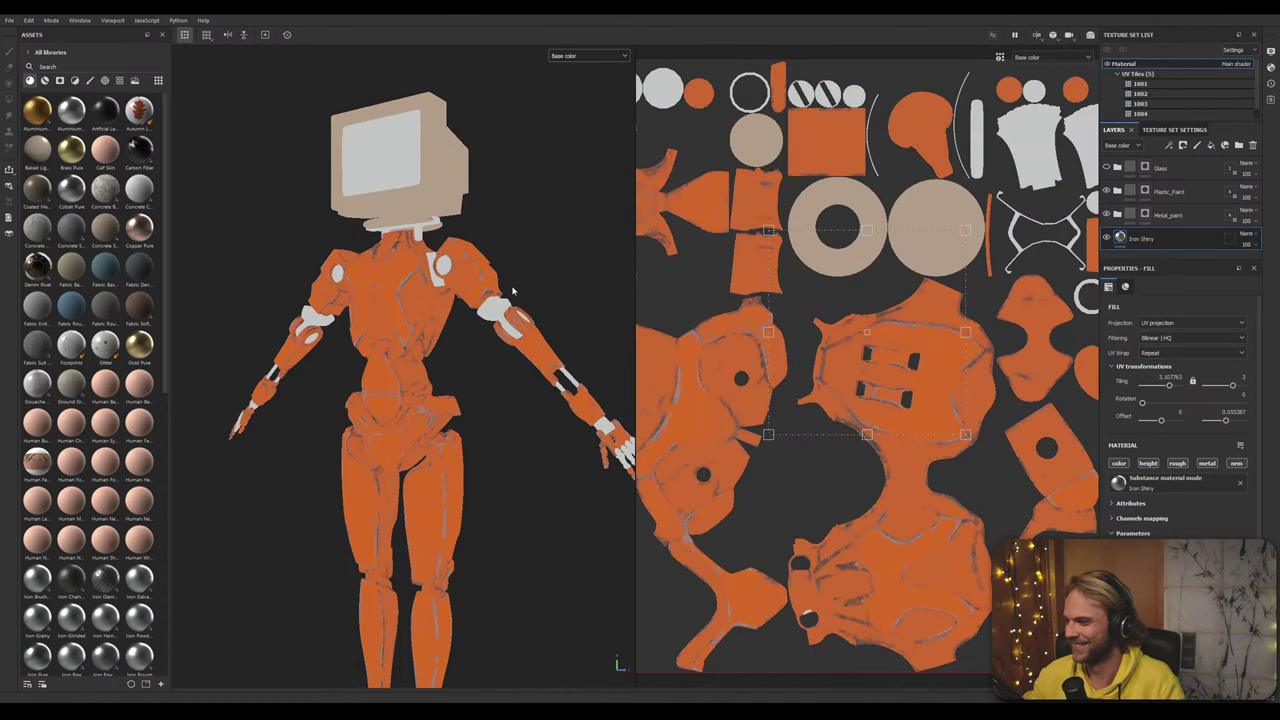
pyautogui.keyDown('alt'); pyautogui.moveTo(474, 447); pyautogui.dragTo(505, 312, button='middle'); pyautogui.keyUp('alt')
pyautogui.scroll(2, 503, 290)
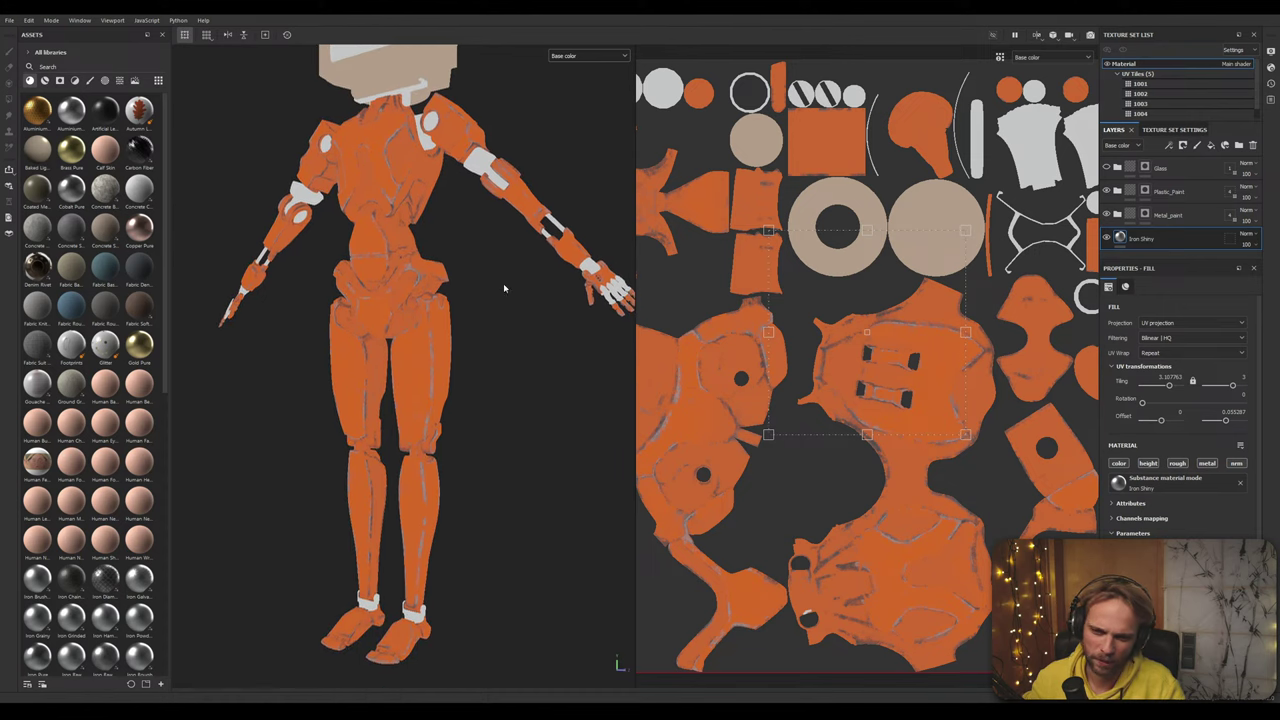
pyautogui.keyDown('alt'); pyautogui.moveTo(463, 512); pyautogui.dragTo(455, 466, button='middle'); pyautogui.keyUp('alt')
pyautogui.scroll(-2, 455, 466)
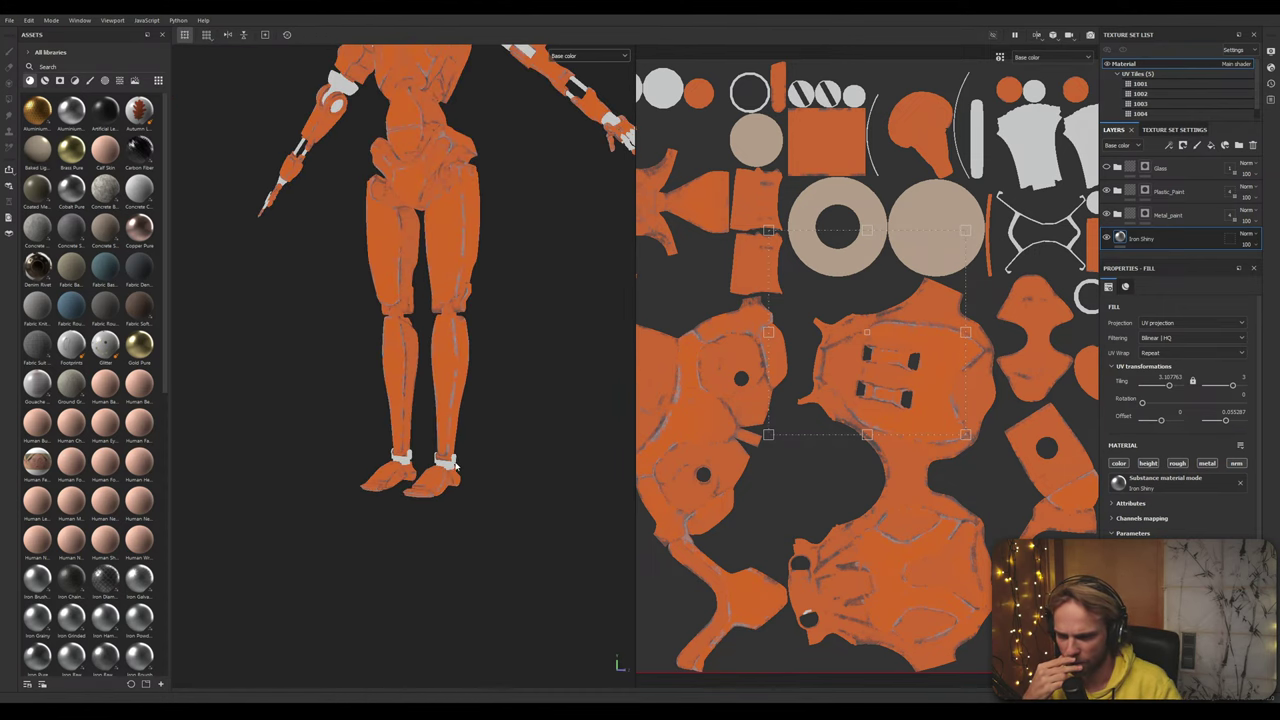
pyautogui.press('f')
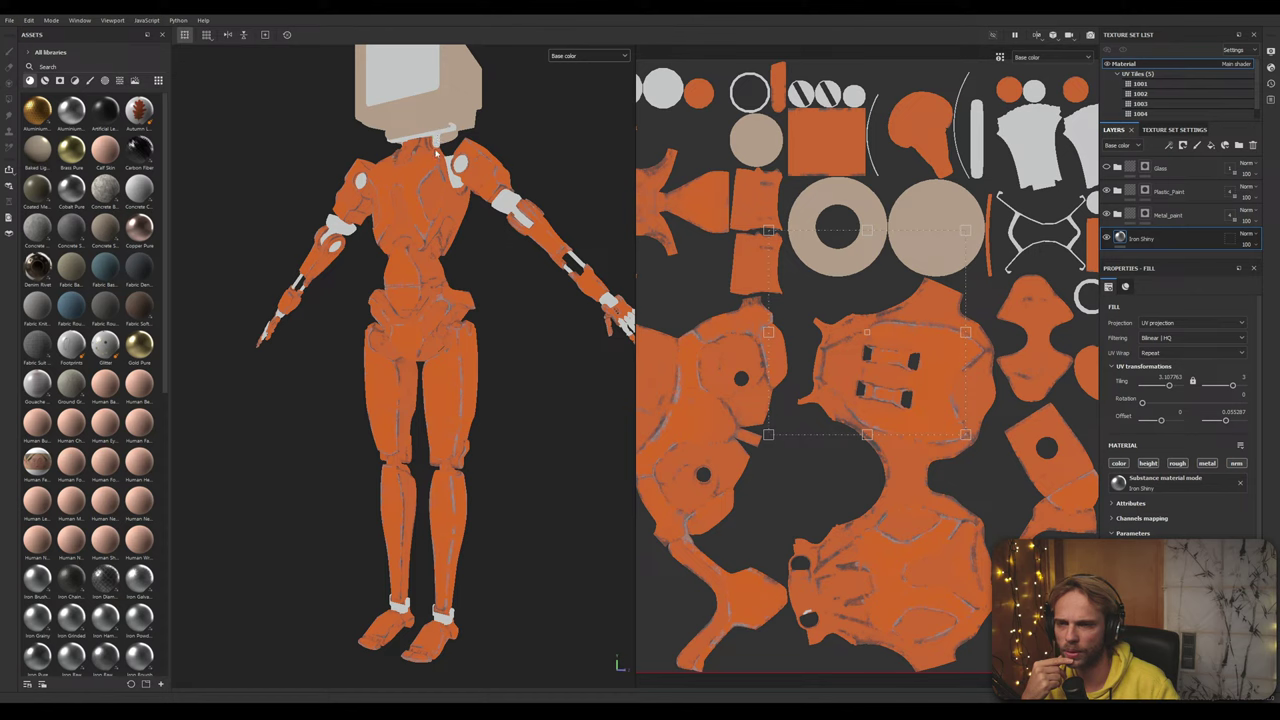
pyautogui.keyDown('alt'); pyautogui.moveTo(555, 133); pyautogui.dragTo(520, 293, button='middle'); pyautogui.keyUp('alt')
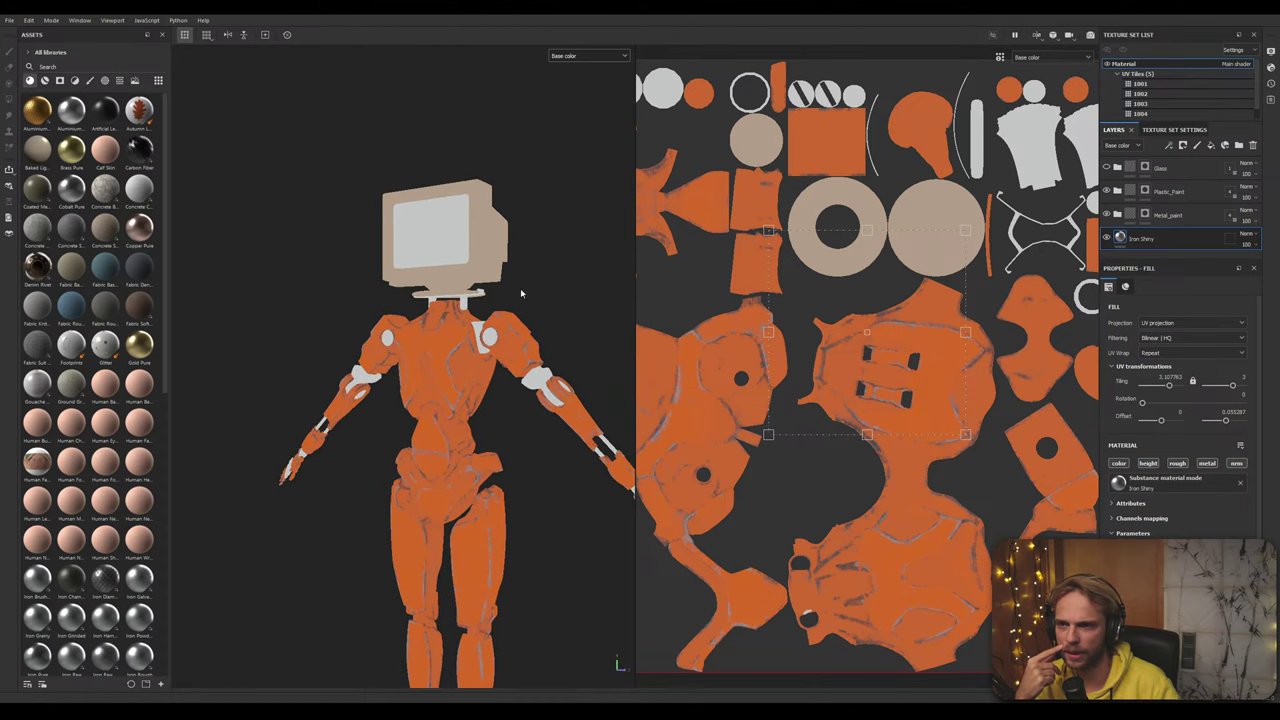
pyautogui.keyDown('alt'); pyautogui.moveTo(487, 285); pyautogui.dragTo(463, 222); pyautogui.keyUp('alt')
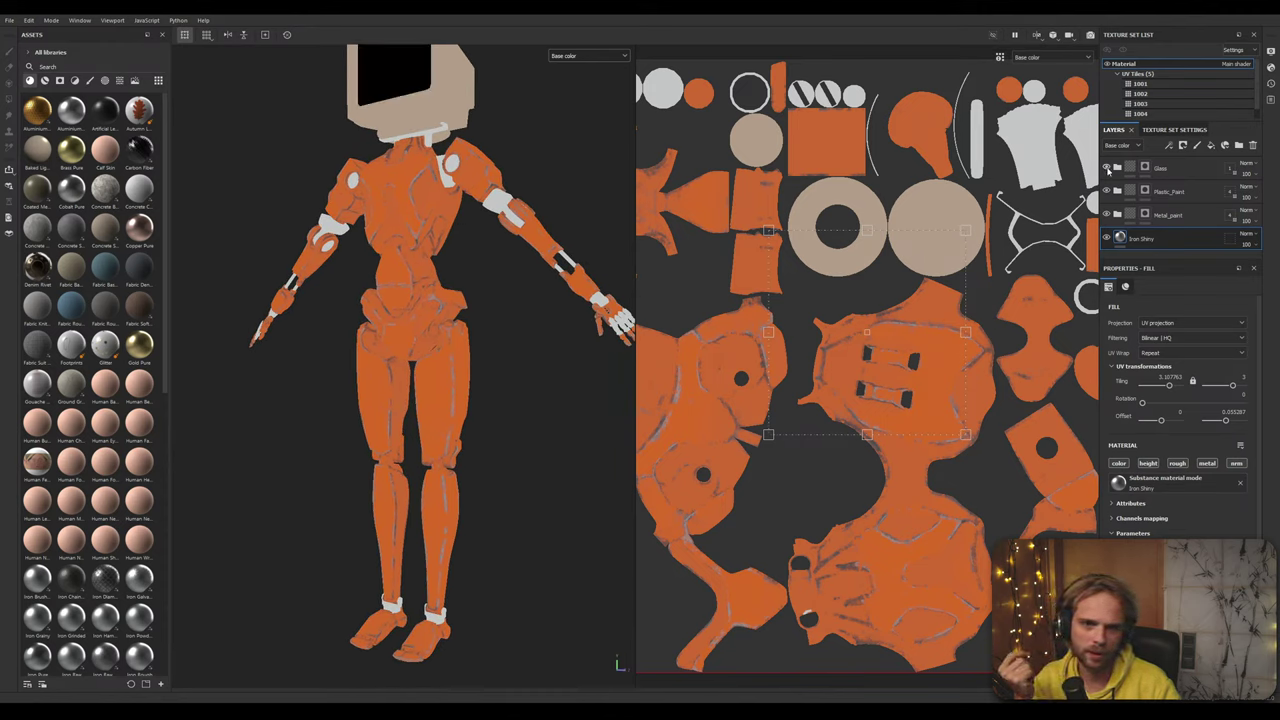
pyautogui.click(590, 55)
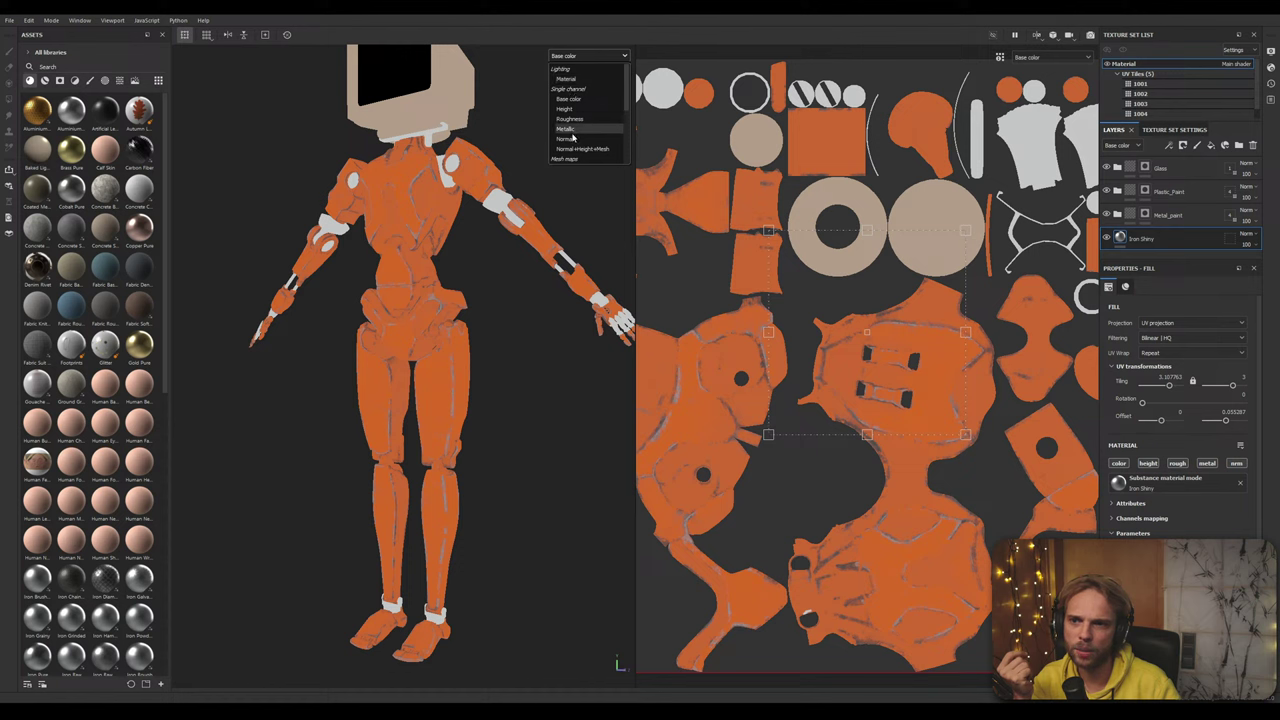
# Step: Display the Normal channel and orbit around the robot's head to inspect the normals
pyautogui.click(566, 138)
pyautogui.scroll(5, 408, 268)
pyautogui.scroll(5, 408, 268)
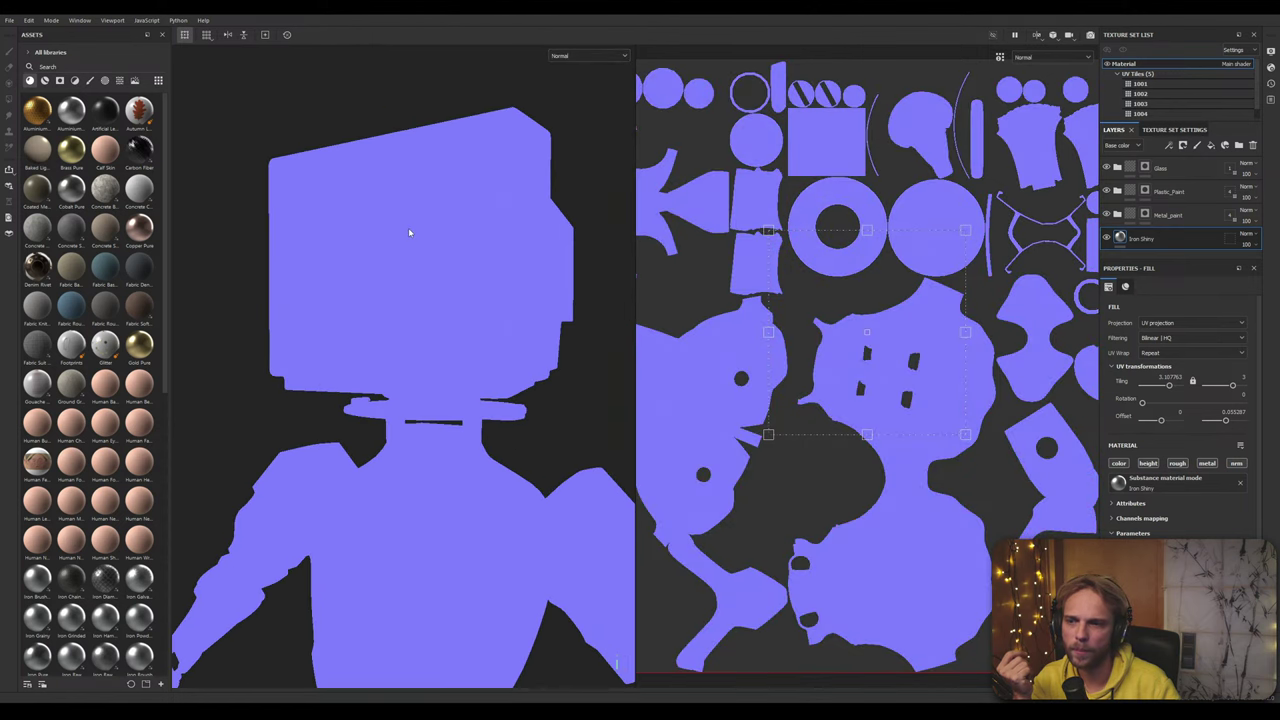
pyautogui.scroll(-1, 401, 243)
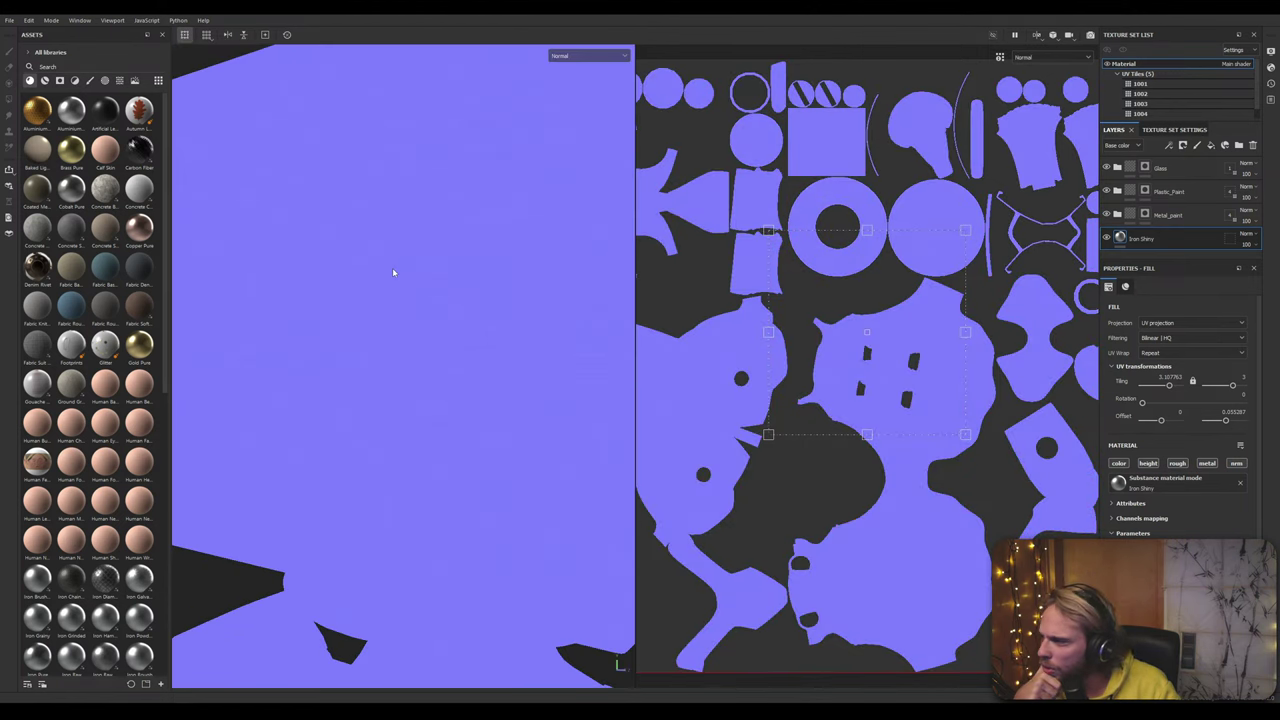
pyautogui.scroll(2, 393, 268)
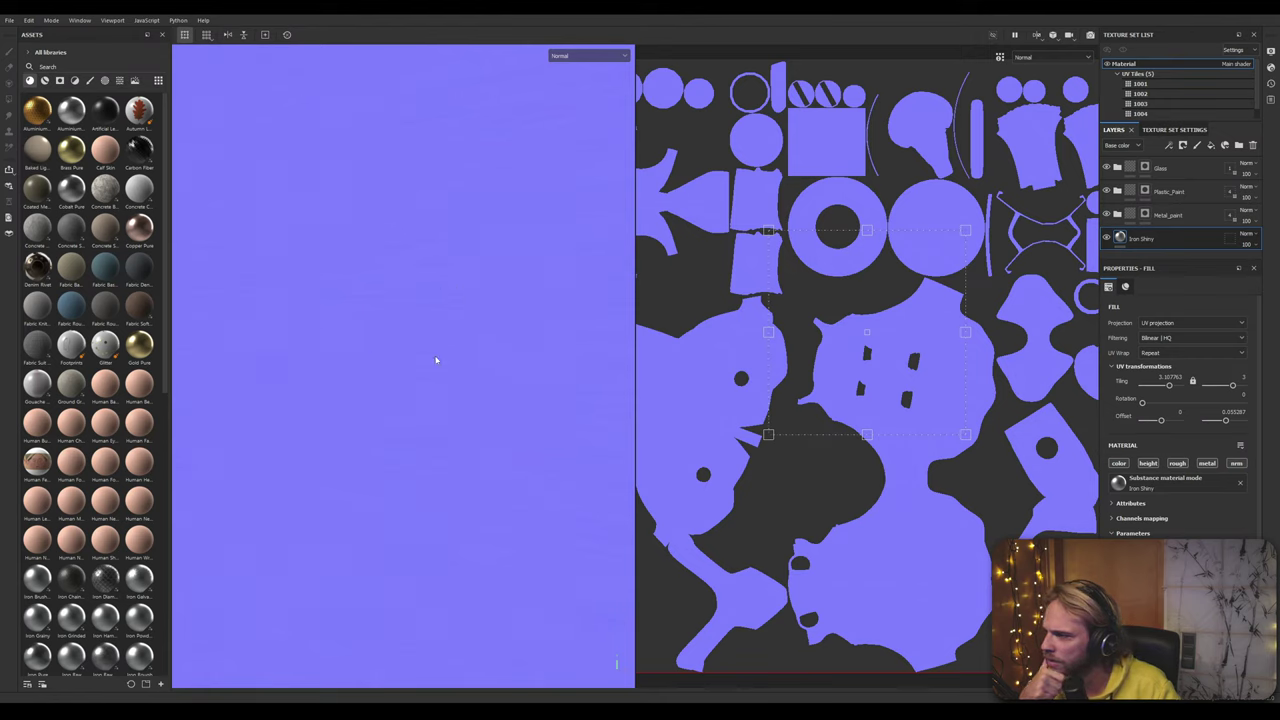
pyautogui.scroll(-4, 408, 313)
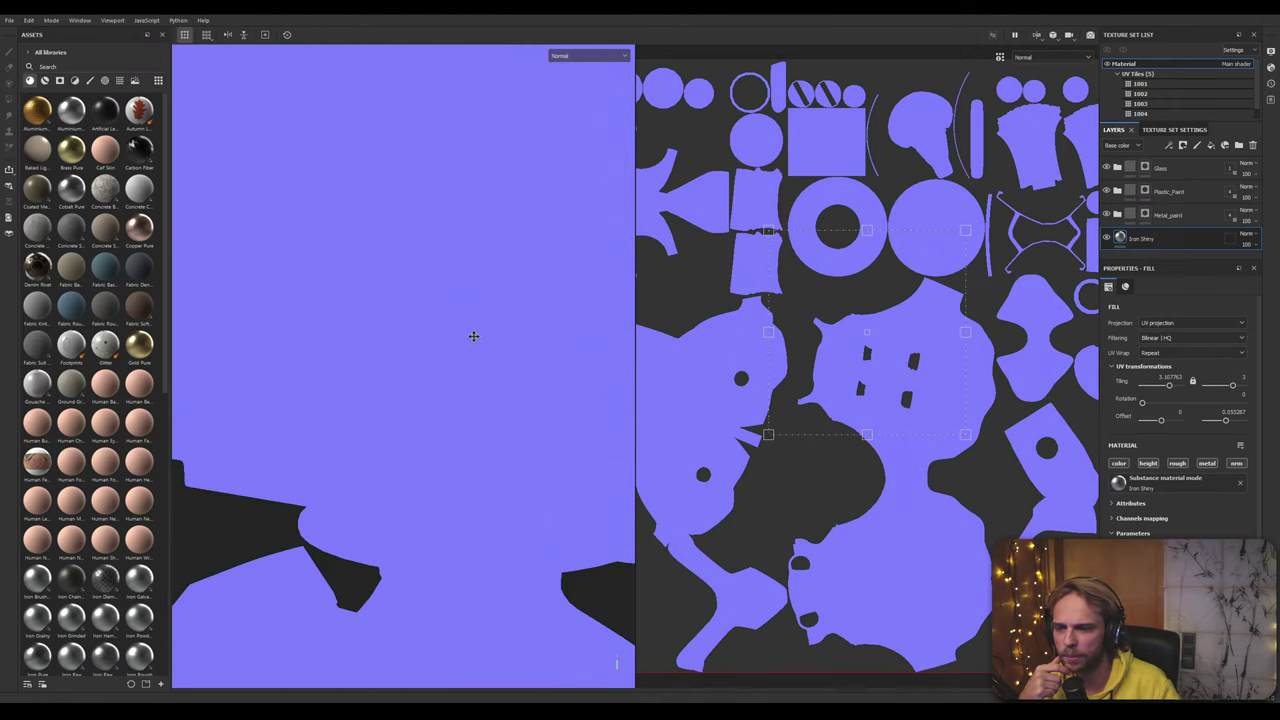
pyautogui.keyDown('alt'); pyautogui.moveTo(440, 444); pyautogui.dragTo(429, 290); pyautogui.keyUp('alt')
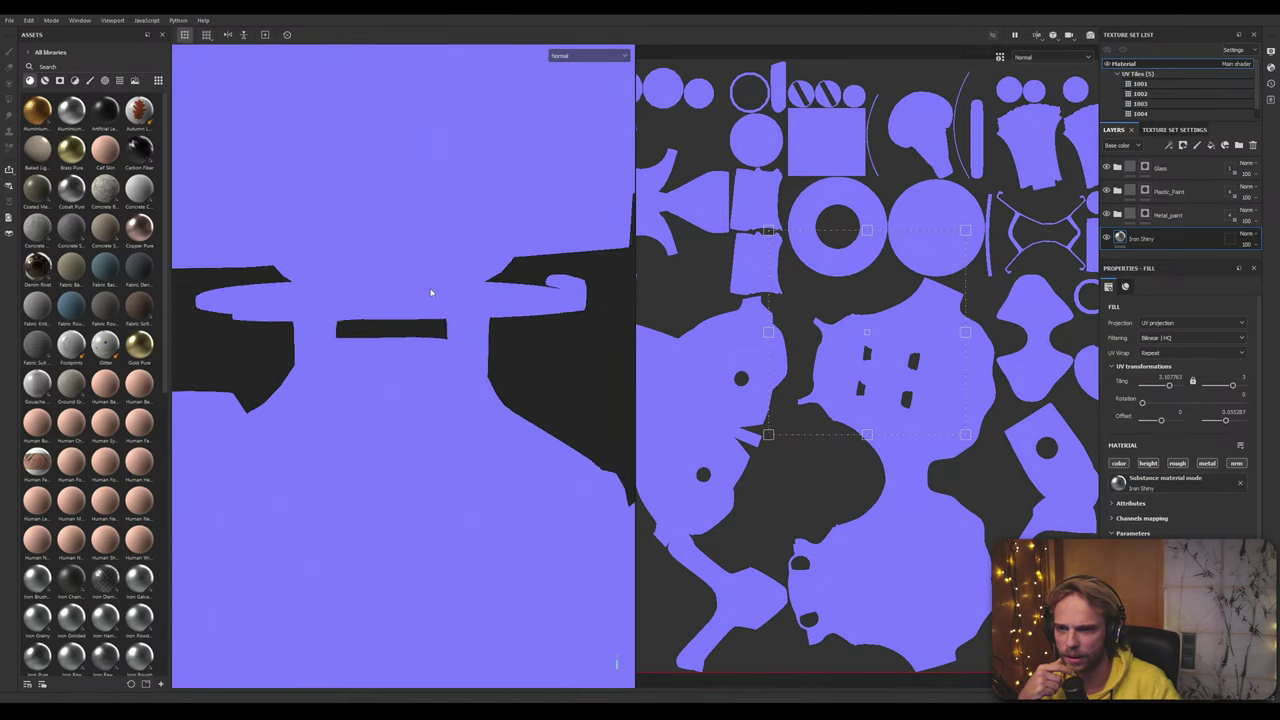
pyautogui.scroll(-3, 429, 287)
pyautogui.click(1180, 174)
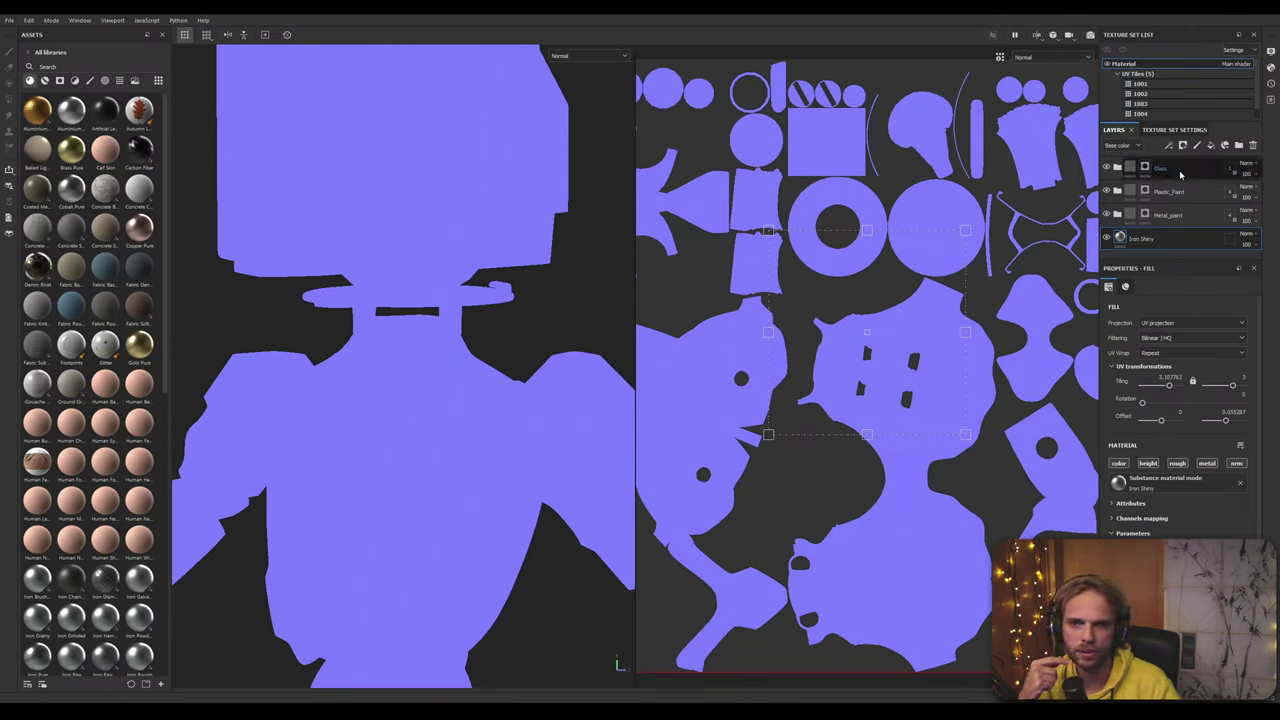
pyautogui.keyDown('alt'); pyautogui.moveTo(500, 250); pyautogui.dragTo(560, 120); pyautogui.keyUp('alt')
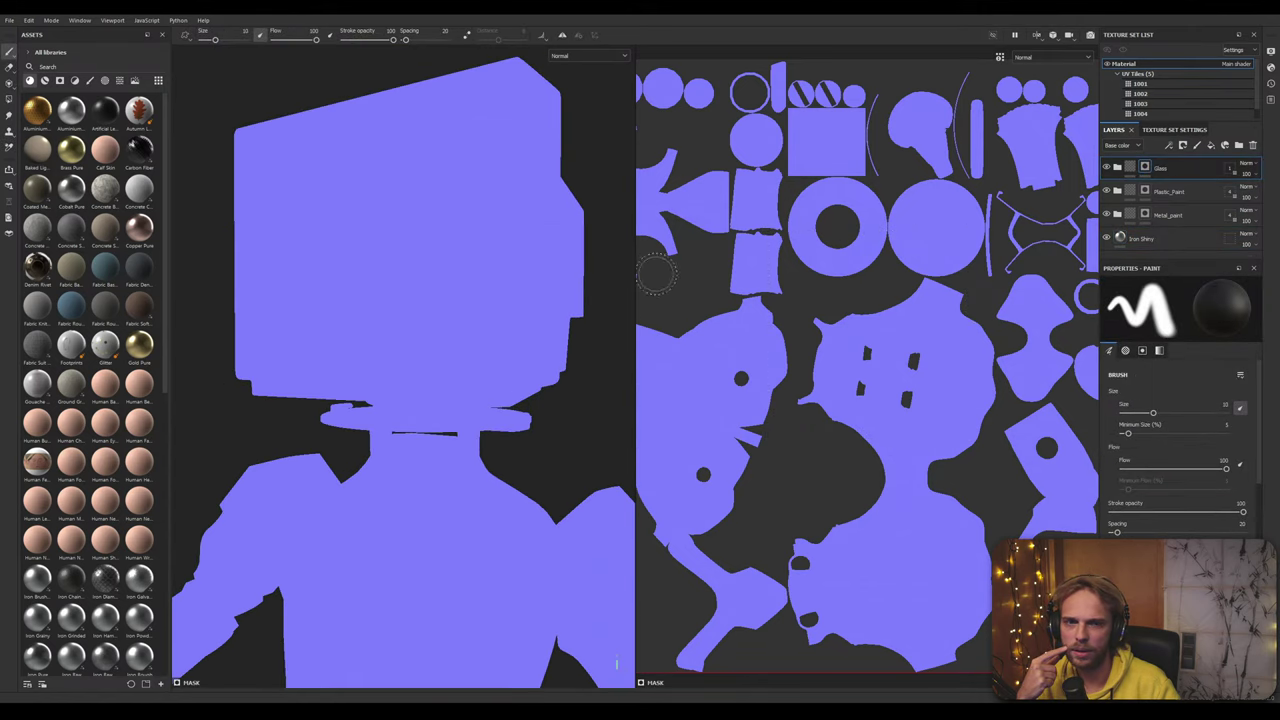
# Step: Switch the viewport to Normal+Height+Mesh and orbit back toward a front view
pyautogui.click(588, 56)
pyautogui.click(572, 149)
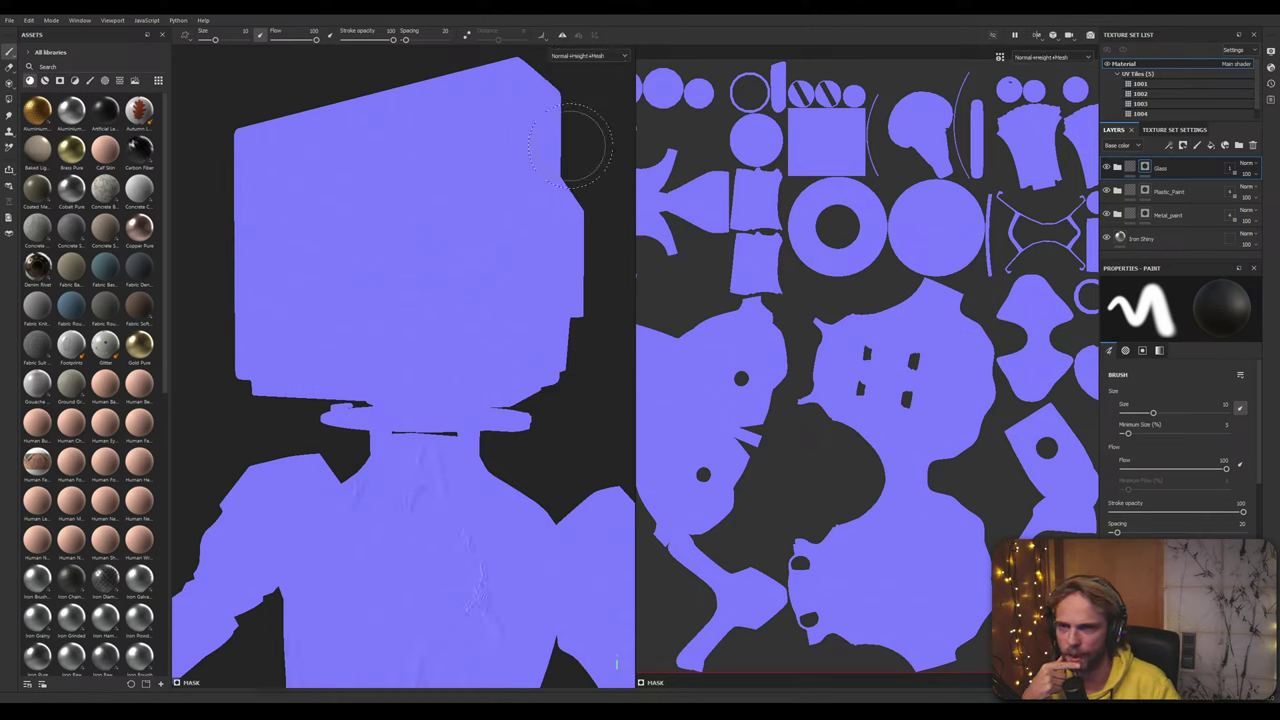
pyautogui.scroll(2, 447, 342)
pyautogui.scroll(3, 447, 342)
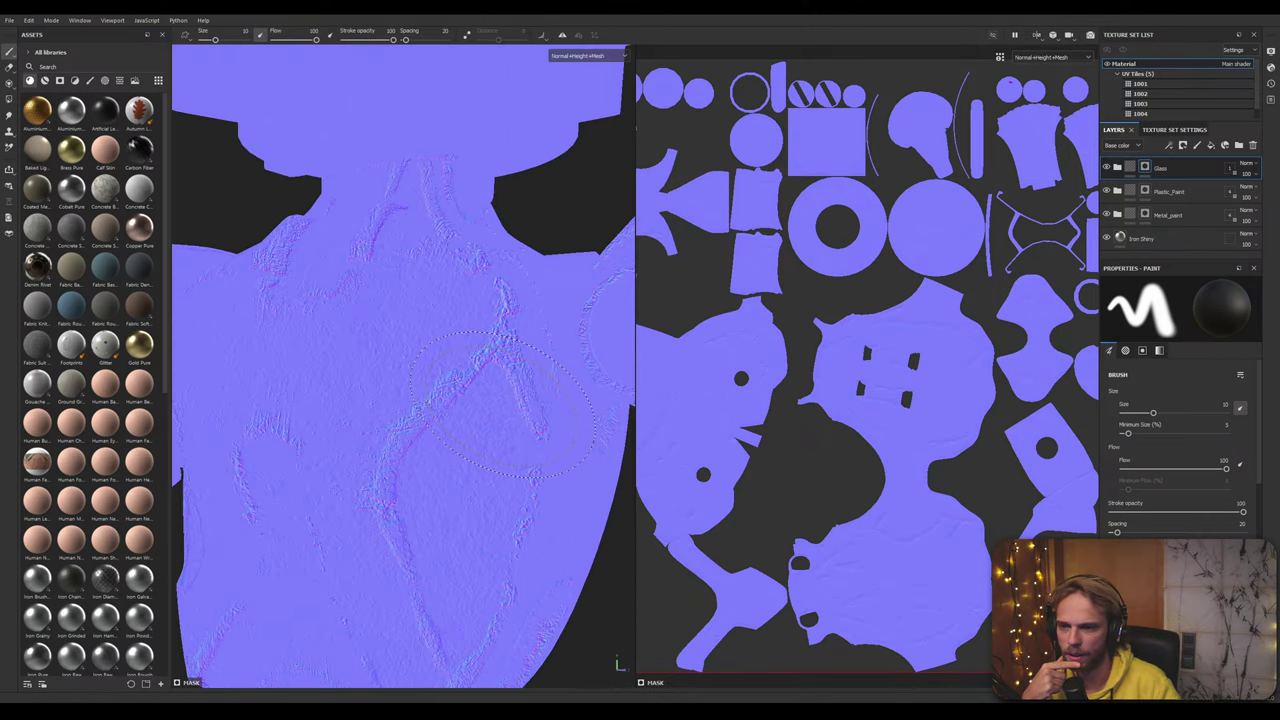
pyautogui.scroll(-3, 497, 405)
pyautogui.keyDown('alt'); pyautogui.moveTo(555, 155); pyautogui.dragTo(485, 215); pyautogui.keyUp('alt')
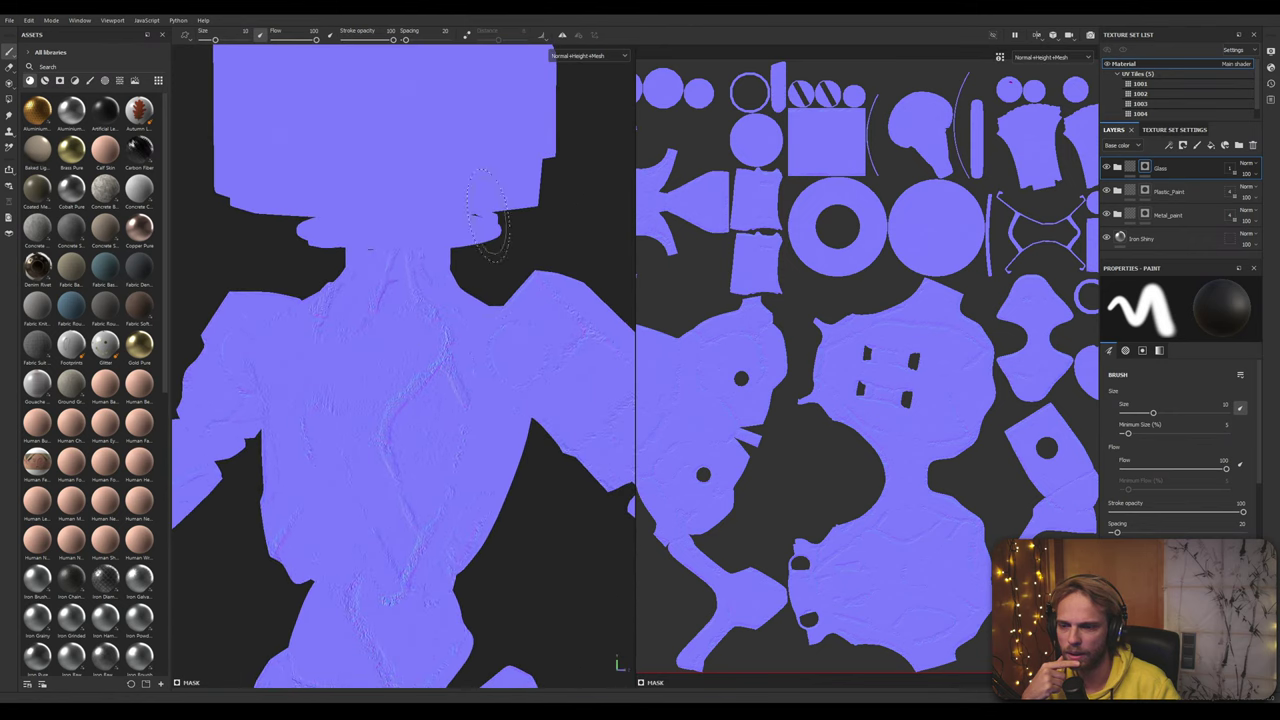
# Step: Return the viewport to Base color and bring up the Iron Shiny layer's mask menu
pyautogui.click(590, 56)
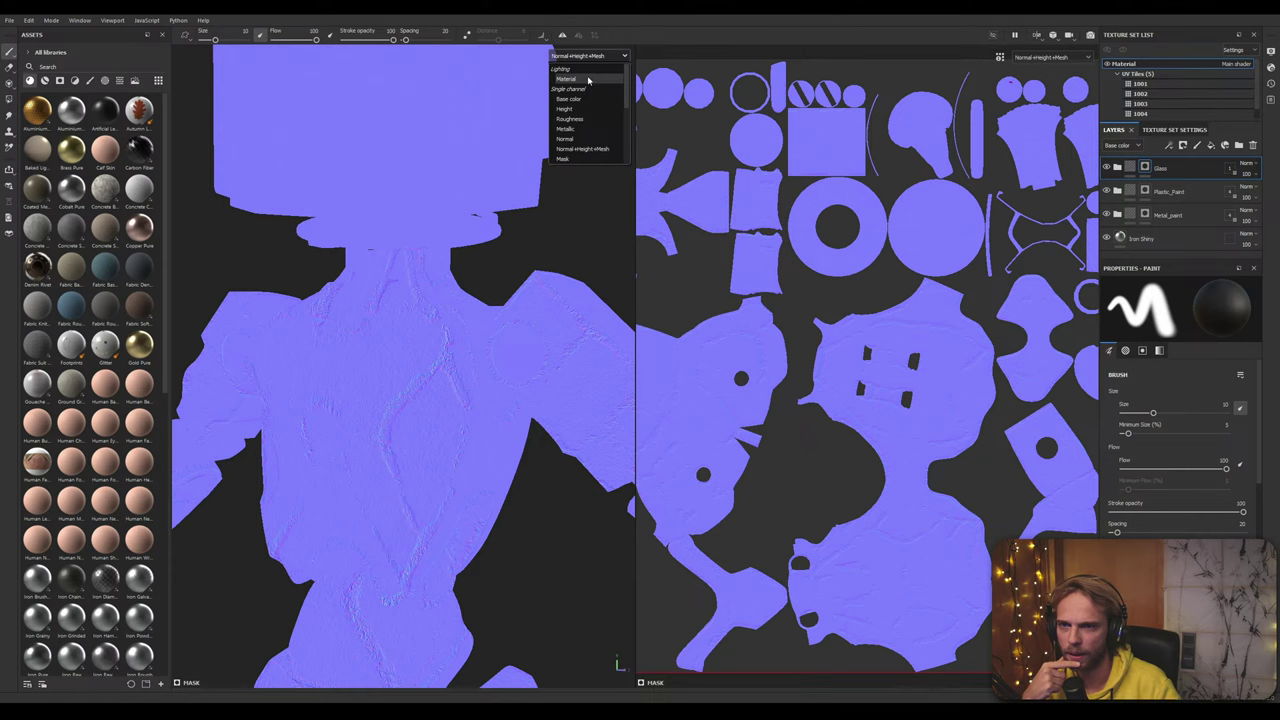
pyautogui.click(568, 99)
pyautogui.moveTo(480, 330)
pyautogui.keyDown('alt'); pyautogui.mouseDown()
pyautogui.moveTo(466, 354)
pyautogui.moveTo(514, 309)
pyautogui.mouseUp(); pyautogui.keyUp('alt')
pyautogui.click(1189, 240)
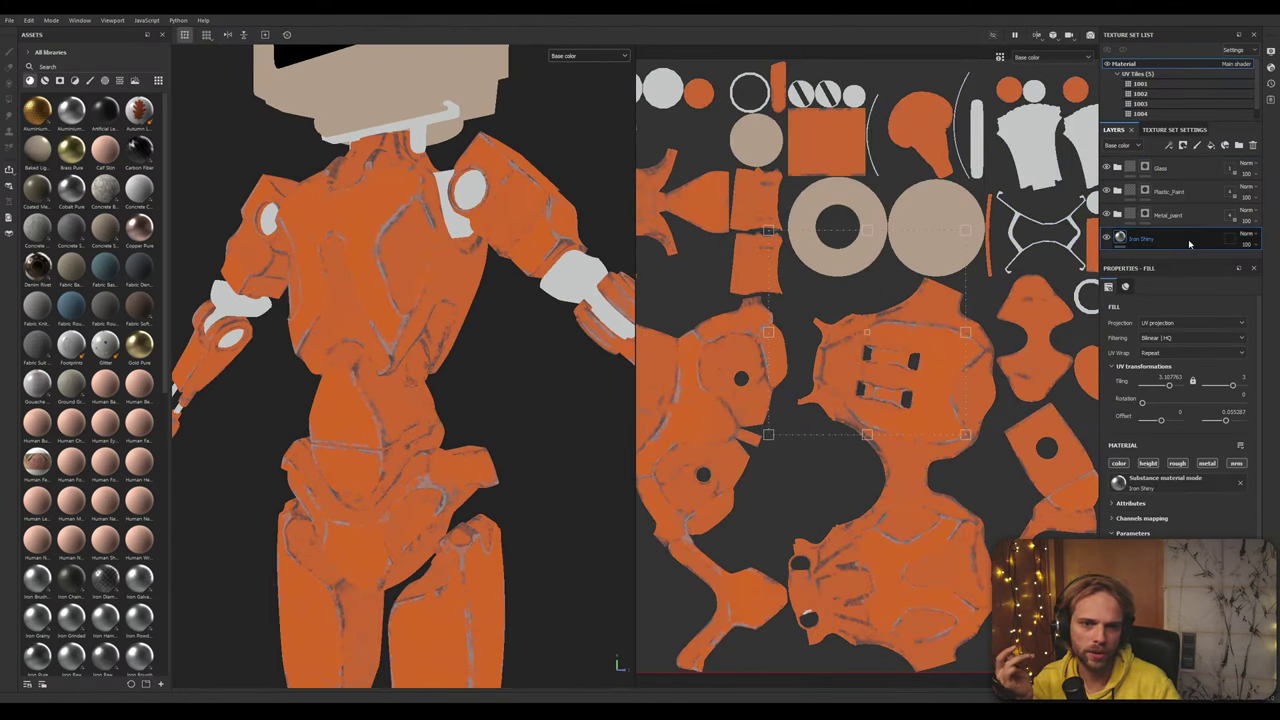
pyautogui.rightClick(1189, 243)
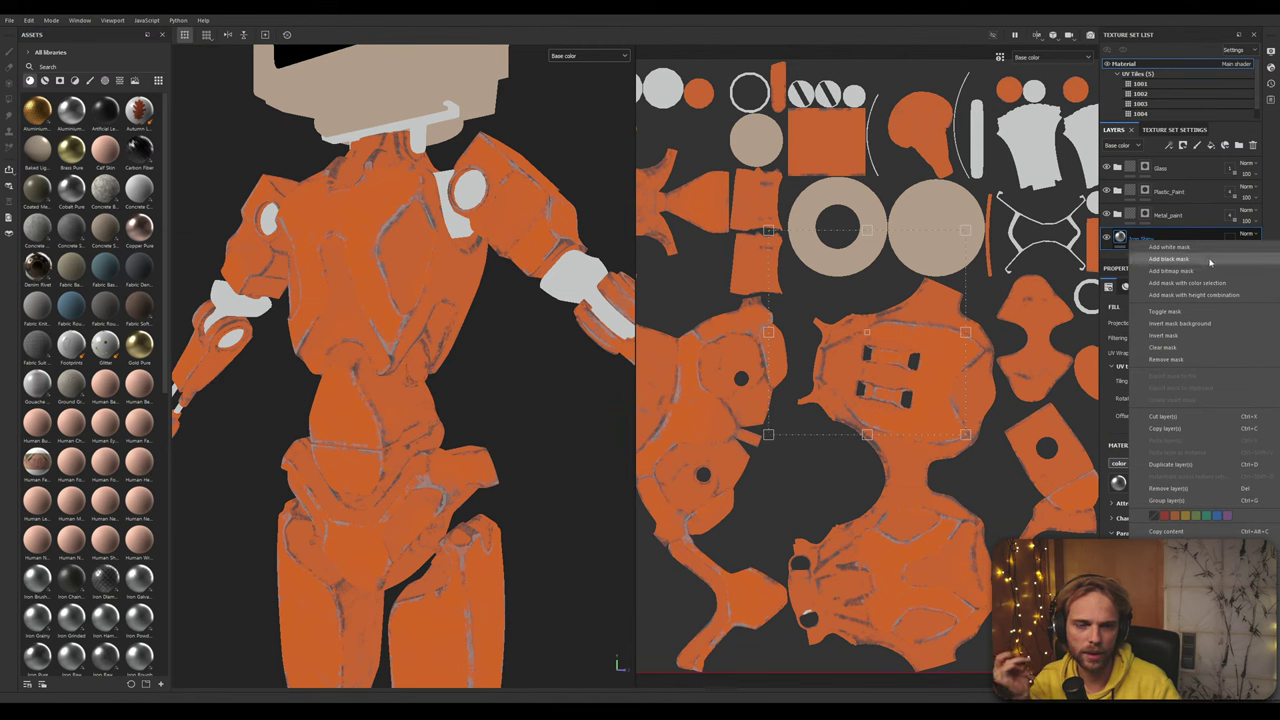
# Step: Add a black mask to Iron Shiny and reframe the 2D view on the UV tiles
pyautogui.click(1210, 260)
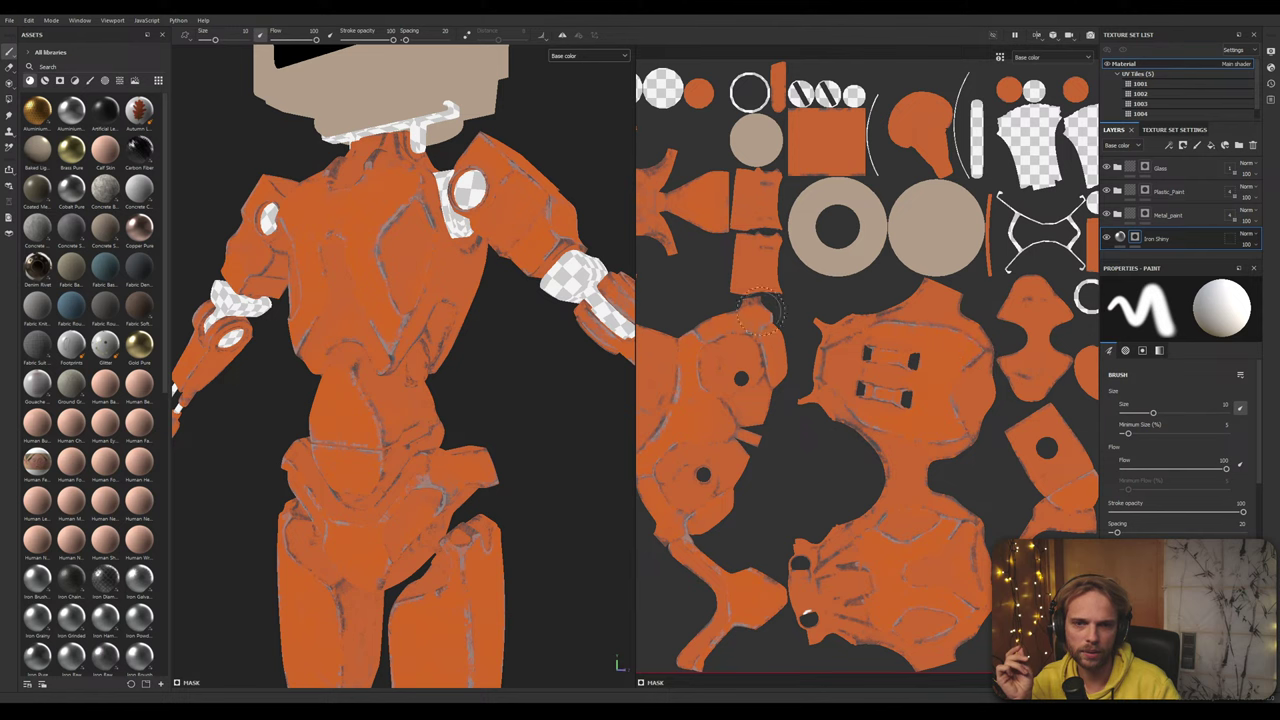
pyautogui.press('f')
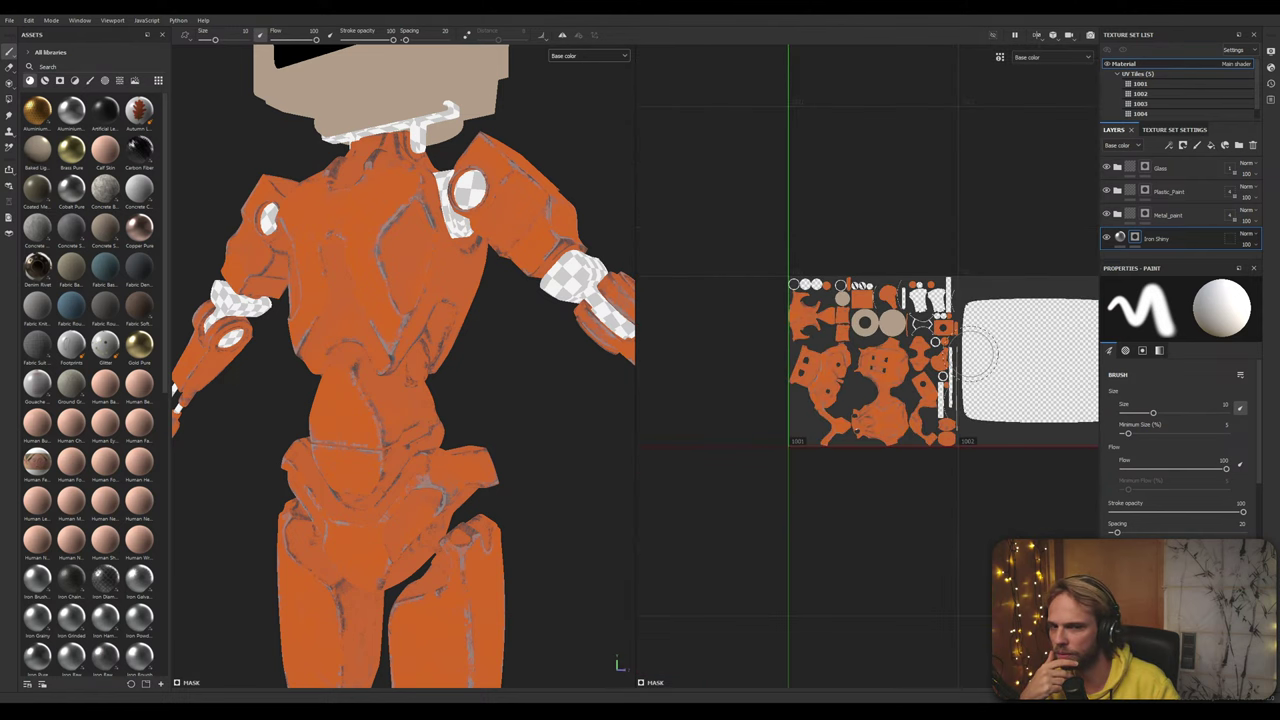
pyautogui.press('f')
pyautogui.press('f')
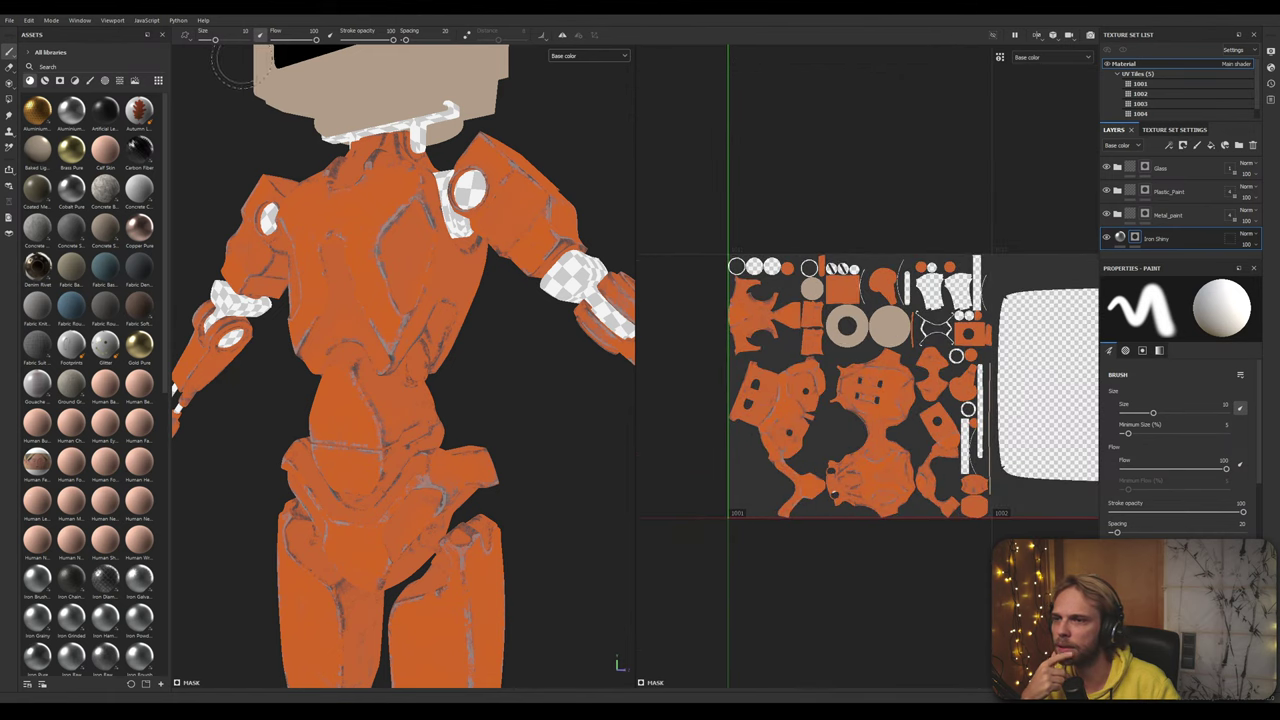
# Step: Reorient the robot in 3D and switch to the 3D-only layout with F2
pyautogui.moveTo(569, 380); pyautogui.dragTo(480, 354, button='middle')
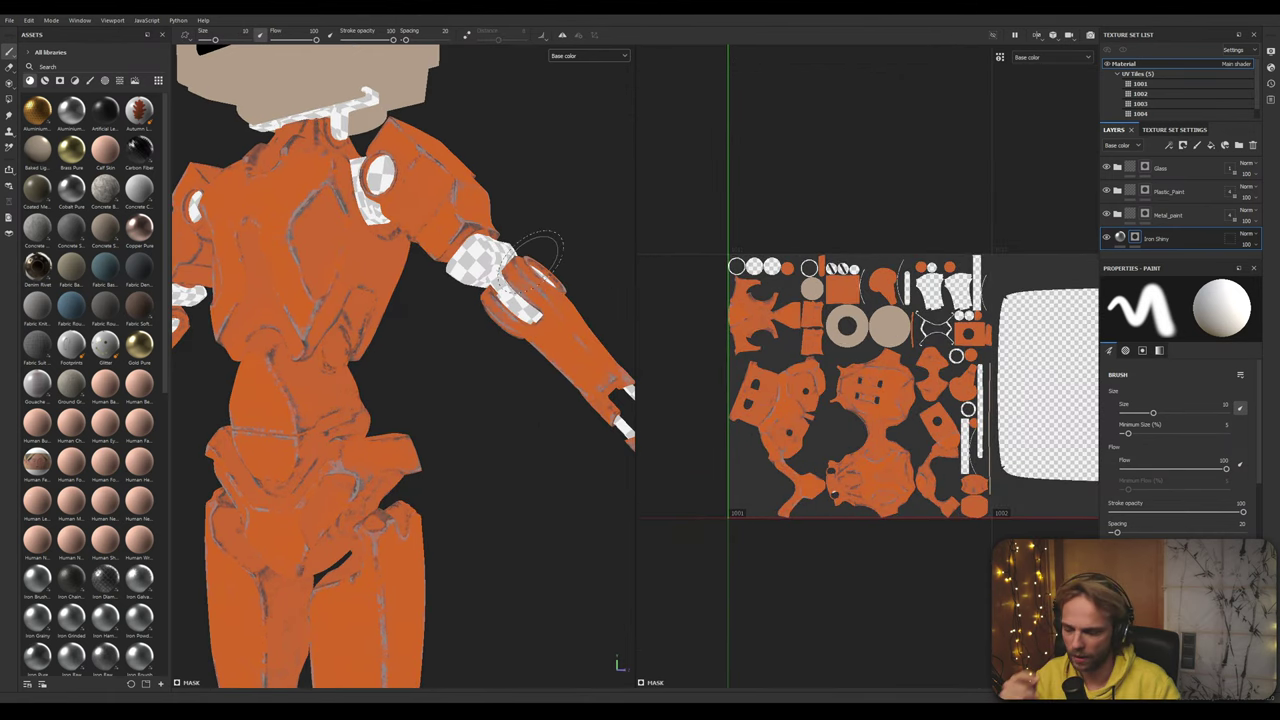
pyautogui.moveTo(486, 314)
pyautogui.keyDown('alt'); pyautogui.mouseDown()
pyautogui.moveTo(557, 306)
pyautogui.moveTo(545, 294)
pyautogui.mouseUp(); pyautogui.keyUp('alt')
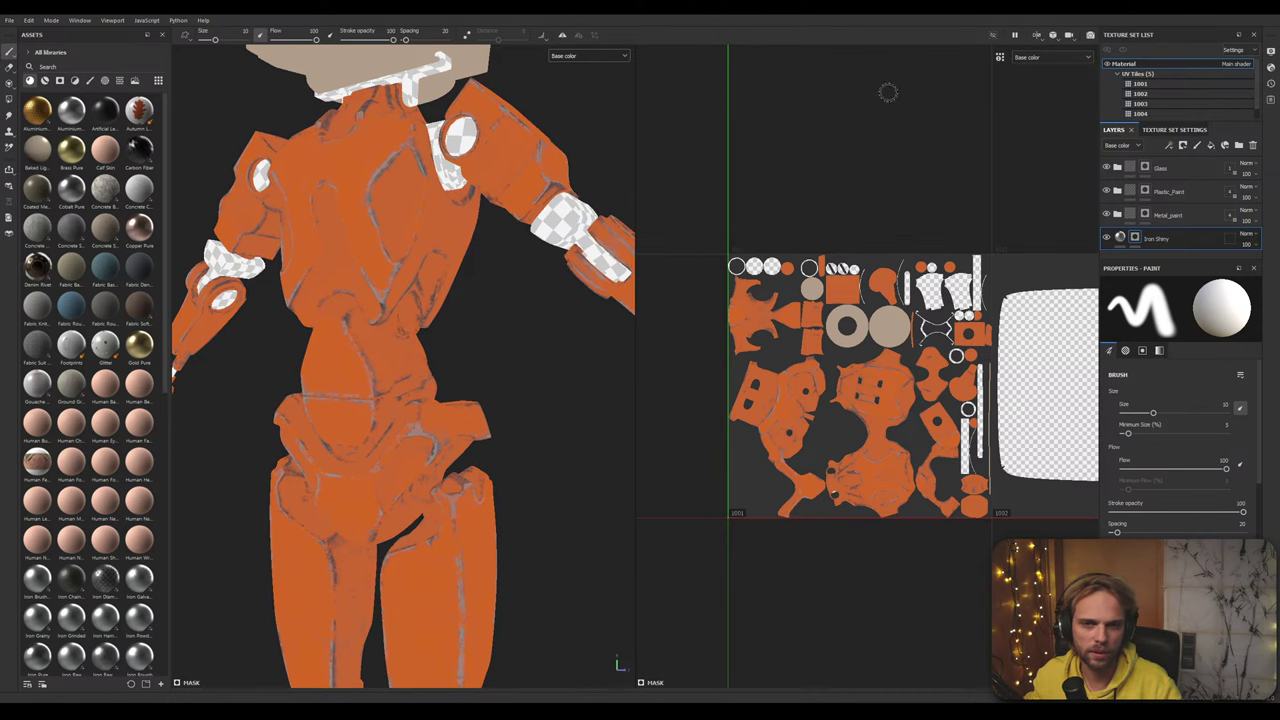
pyautogui.moveTo(560, 200); pyautogui.dragTo(490, 312, button='middle')
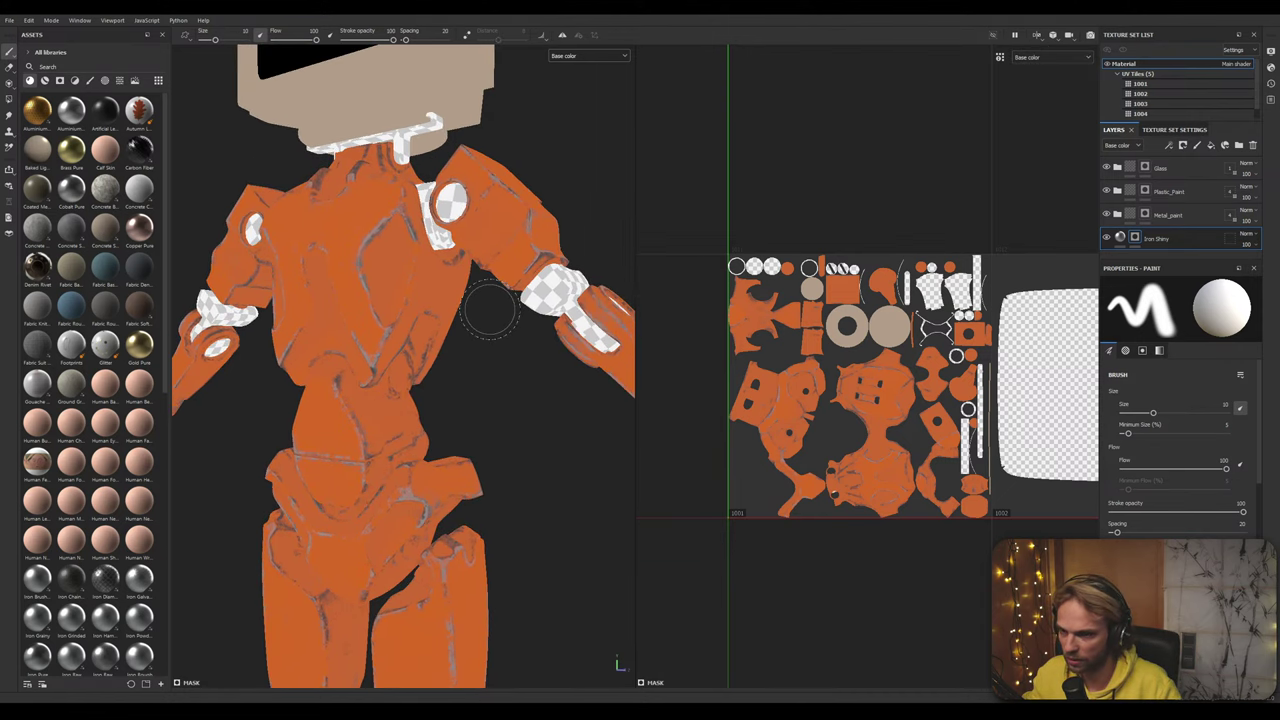
pyautogui.keyDown('alt'); pyautogui.moveTo(490, 312); pyautogui.dragTo(484, 363); pyautogui.keyUp('alt')
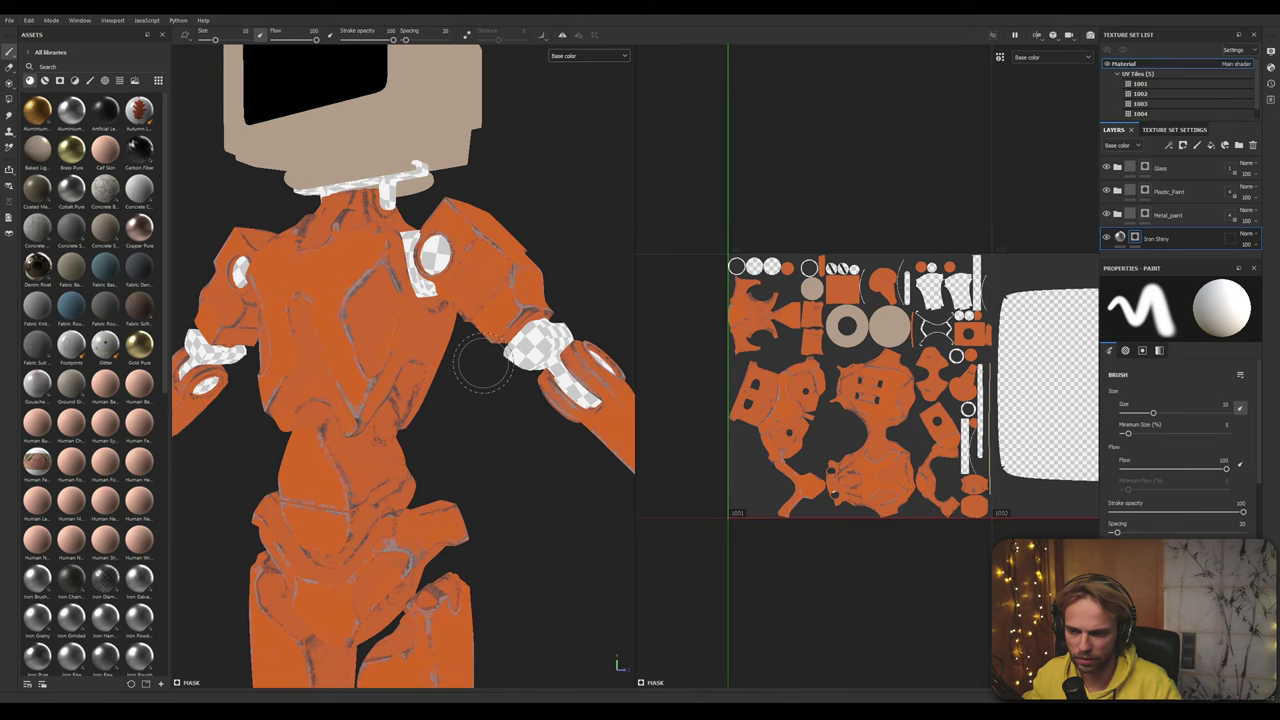
pyautogui.click(1037, 36)
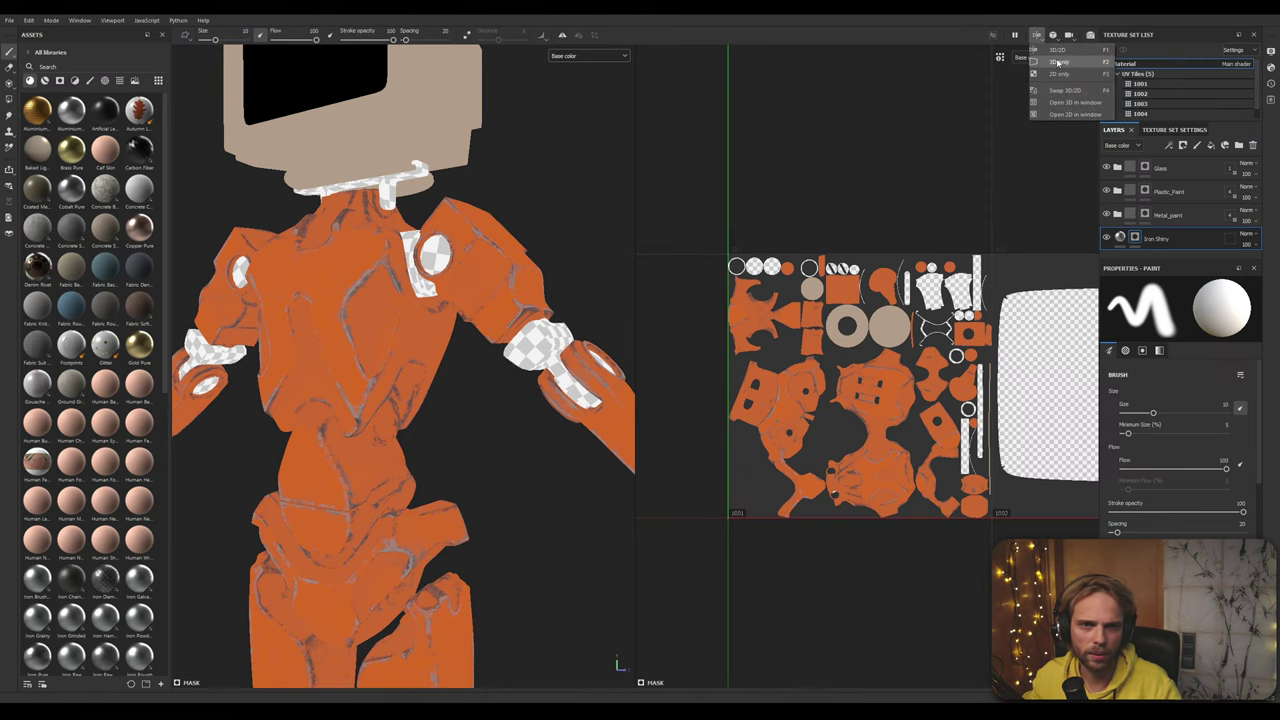
pyautogui.click(1058, 49)
pyautogui.press('F2')
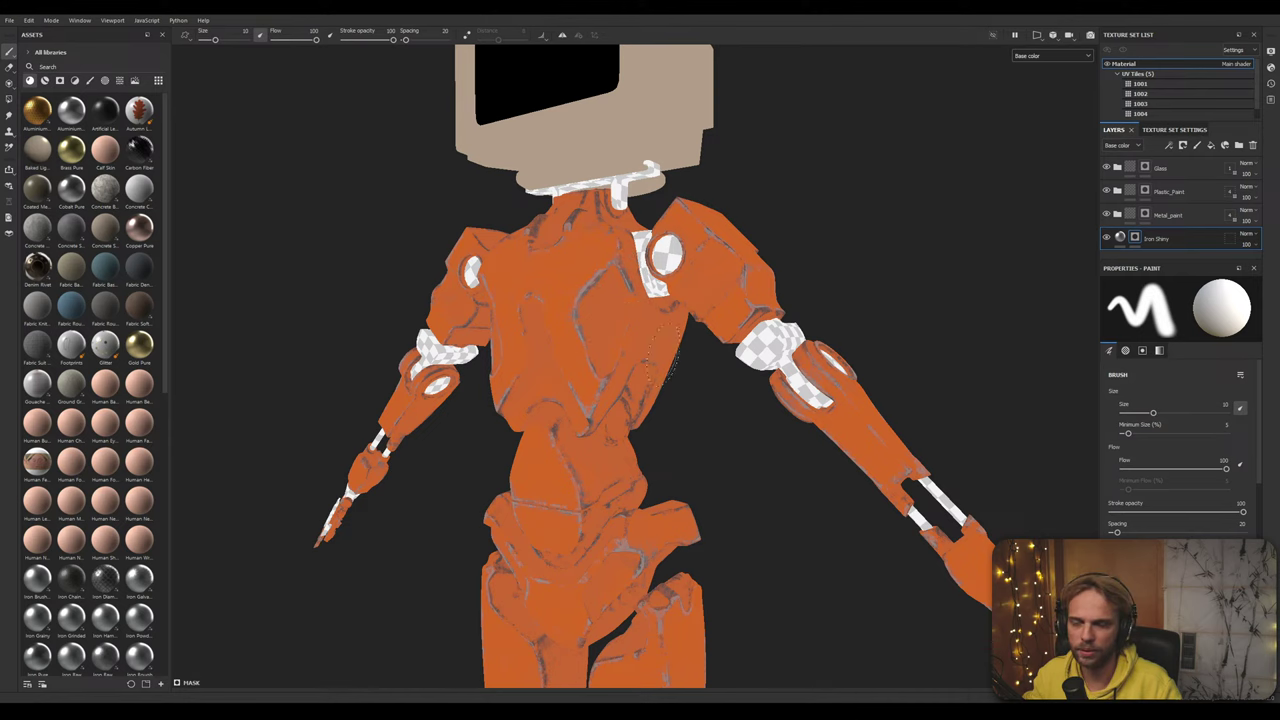
# Step: Orbit toward the robot's legs and select the Iron Shiny layer's mask for painting
pyautogui.scroll(-2, 843, 323)
pyautogui.keyDown('alt'); pyautogui.moveTo(843, 323); pyautogui.dragTo(706, 306); pyautogui.keyUp('alt')
pyautogui.scroll(-2, 666, 494)
pyautogui.scroll(3, 616, 487)
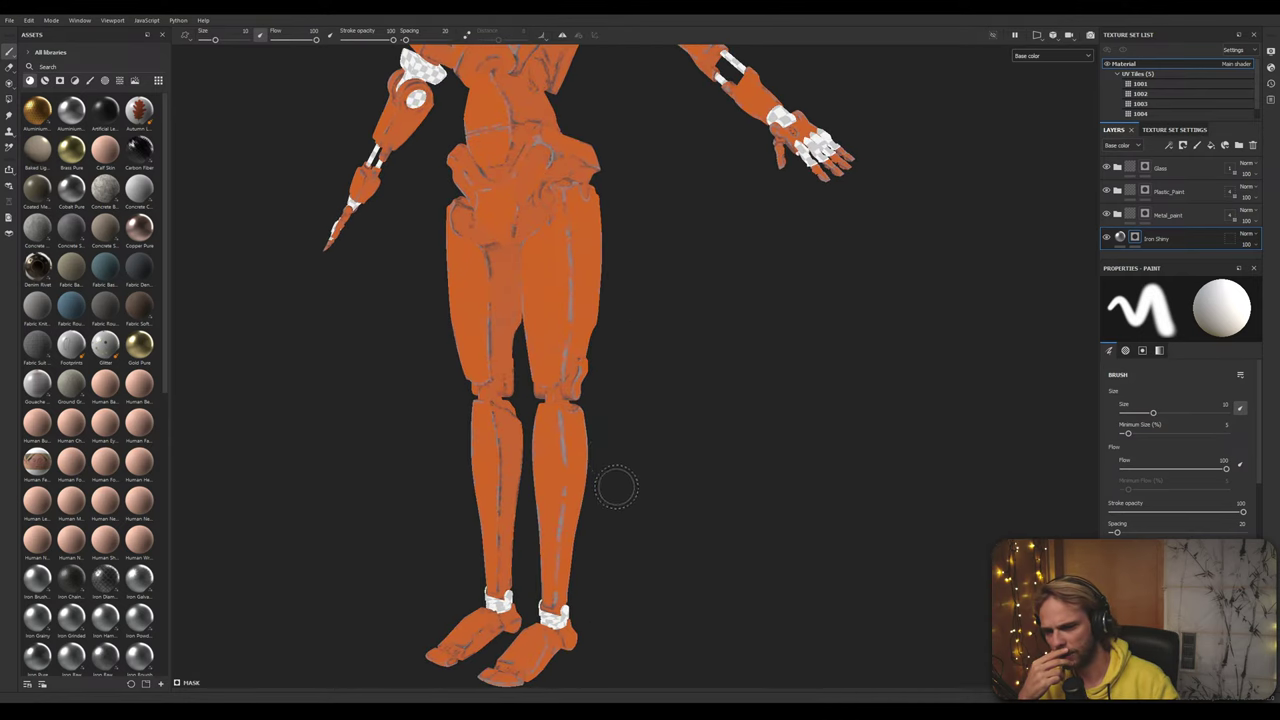
pyautogui.scroll(-1, 616, 487)
pyautogui.scroll(3, 608, 451)
pyautogui.scroll(-1, 634, 551)
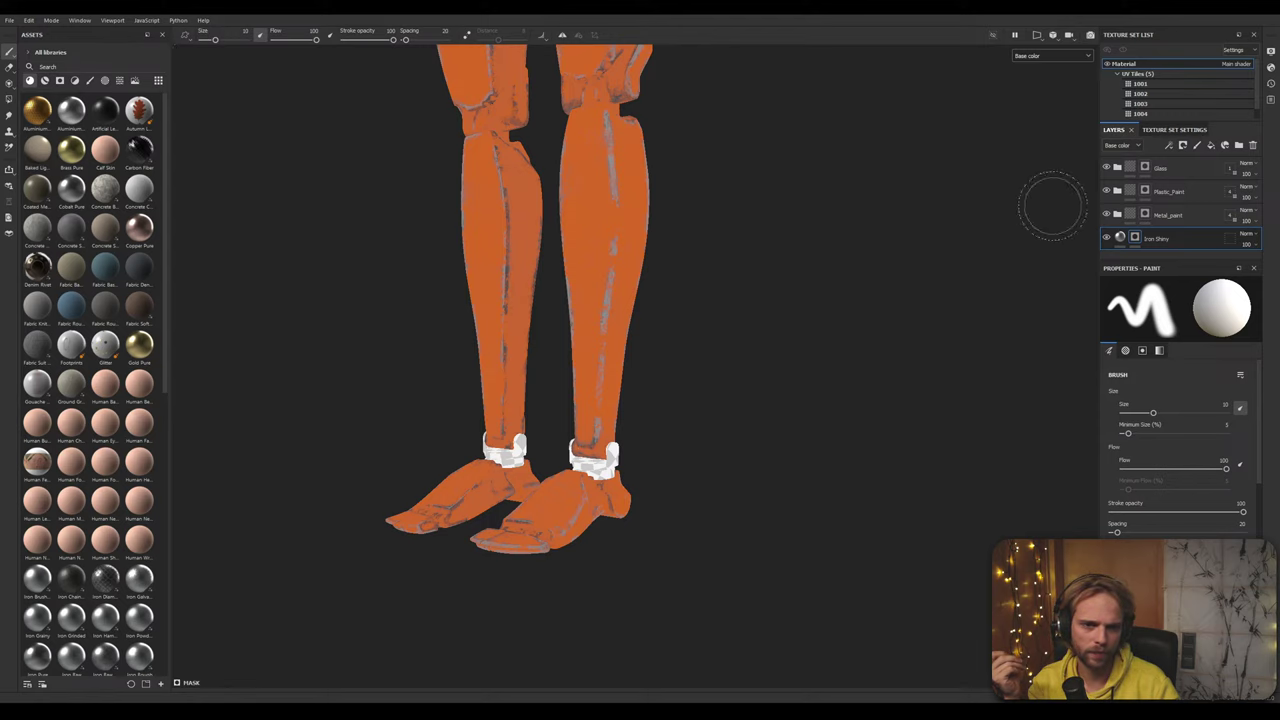
pyautogui.click(1132, 241)
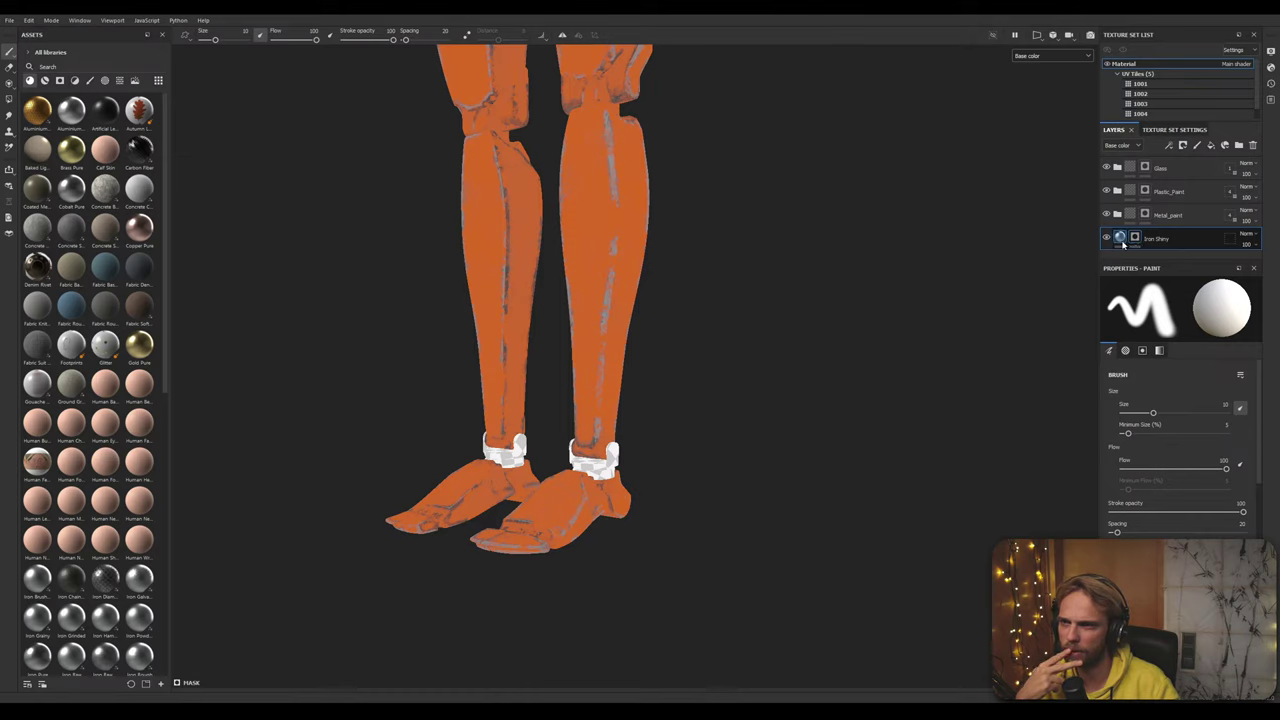
# Step: Check the brush and Iron Shiny fill settings, reselect its mask, and review brush cursor display options
pyautogui.moveTo(8, 56)
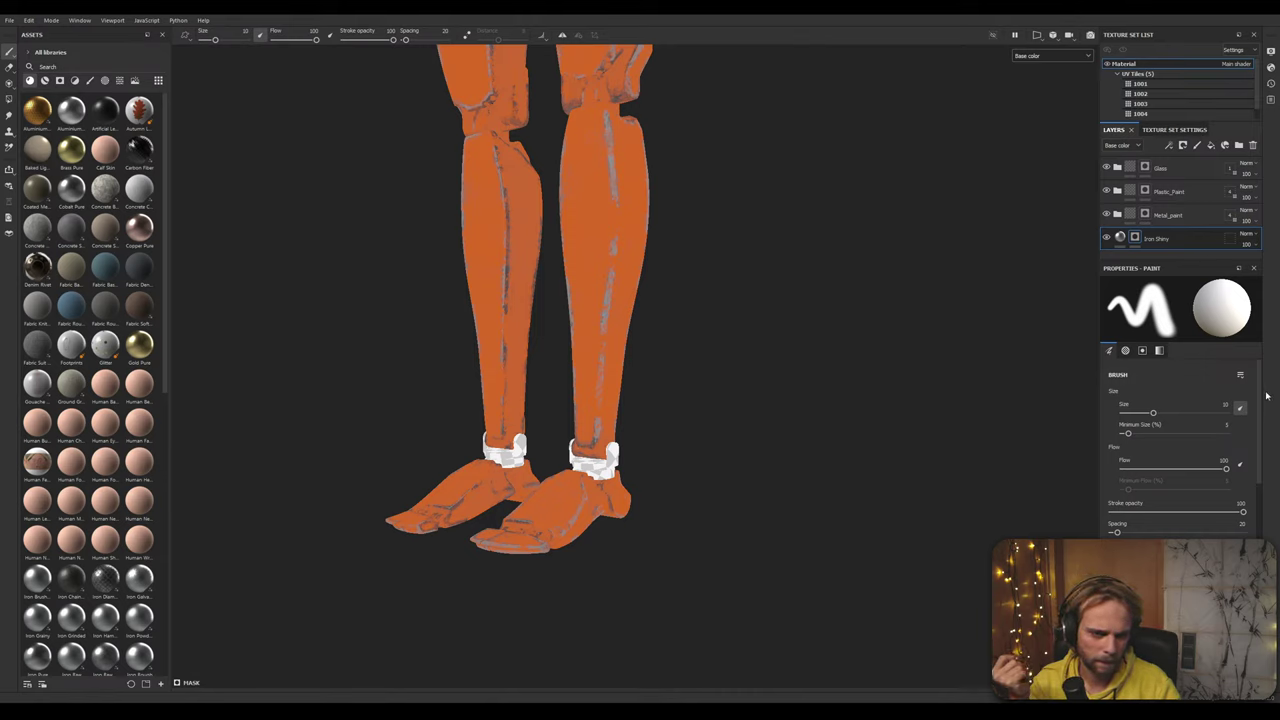
pyautogui.scroll(-5, 1264, 400)
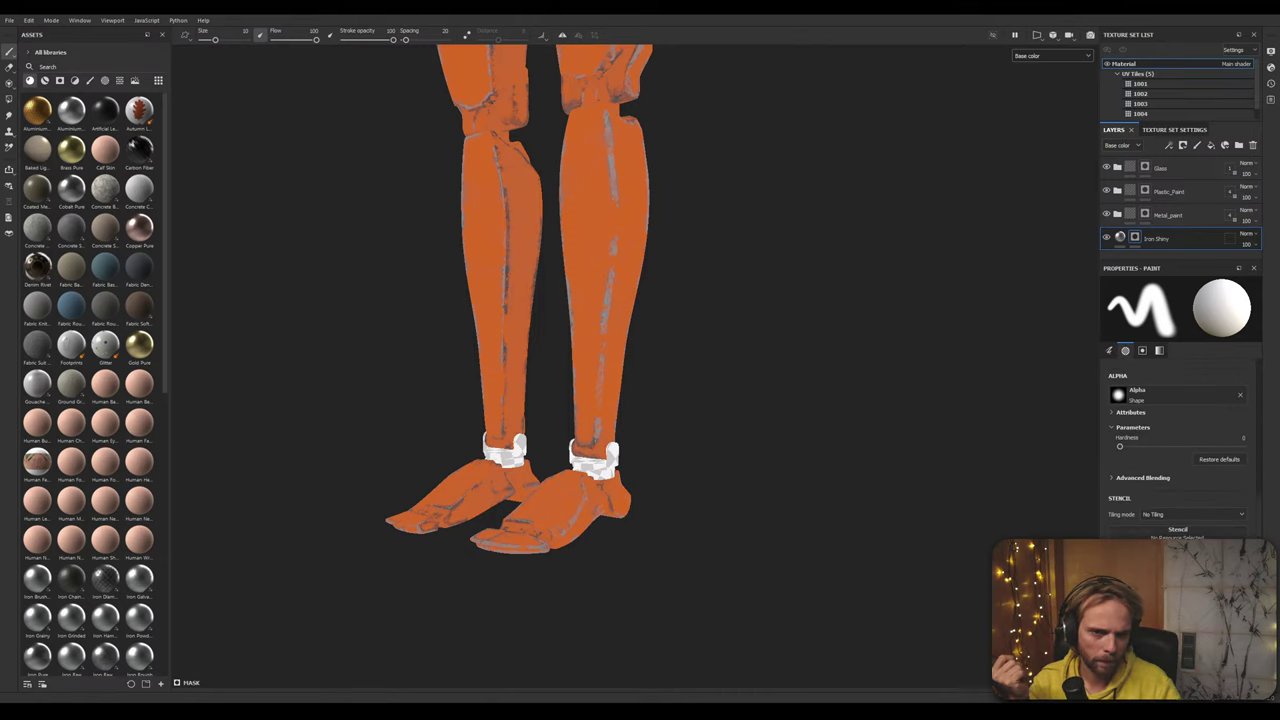
pyautogui.scroll(5, 1264, 360)
pyautogui.click(1143, 351)
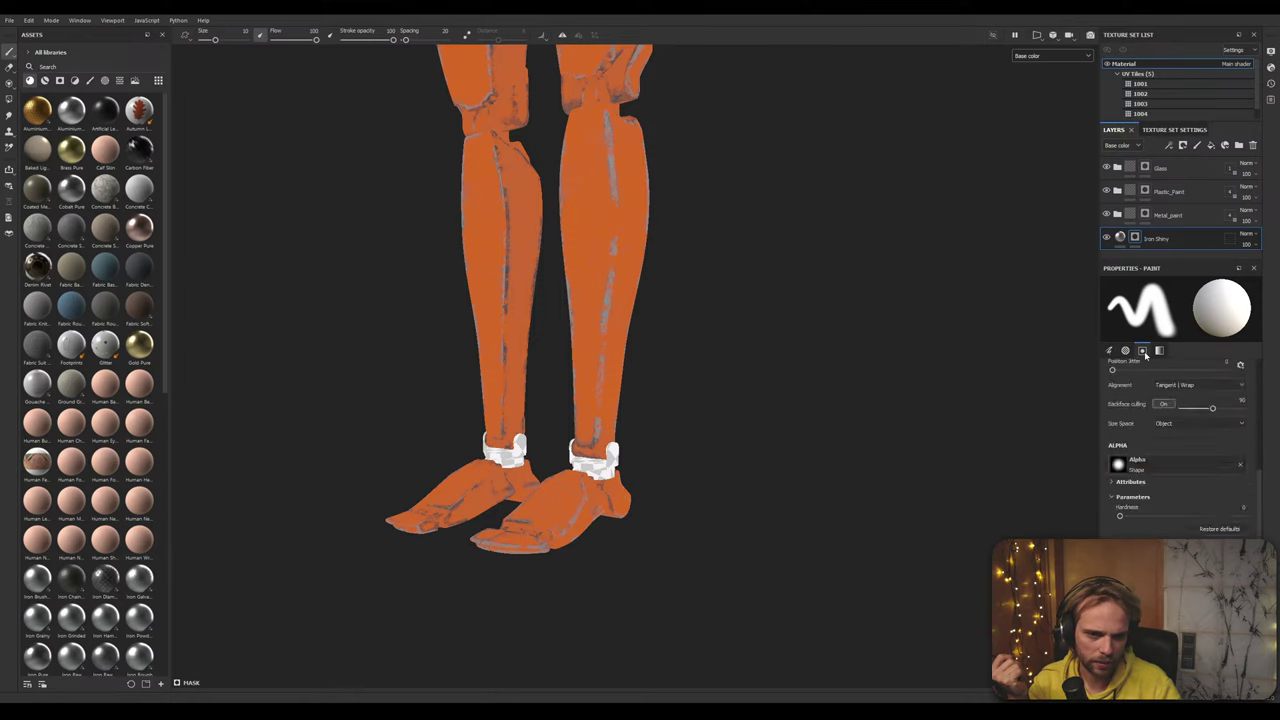
pyautogui.click(1125, 351)
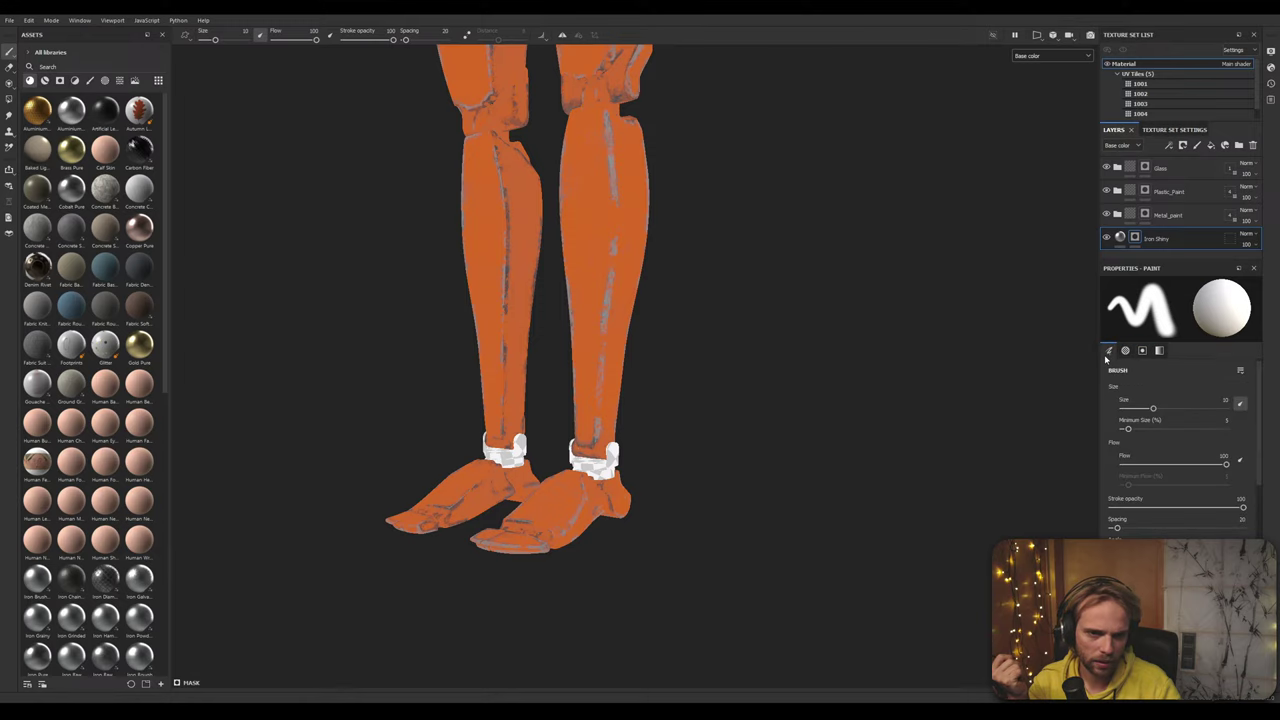
pyautogui.click(1119, 238)
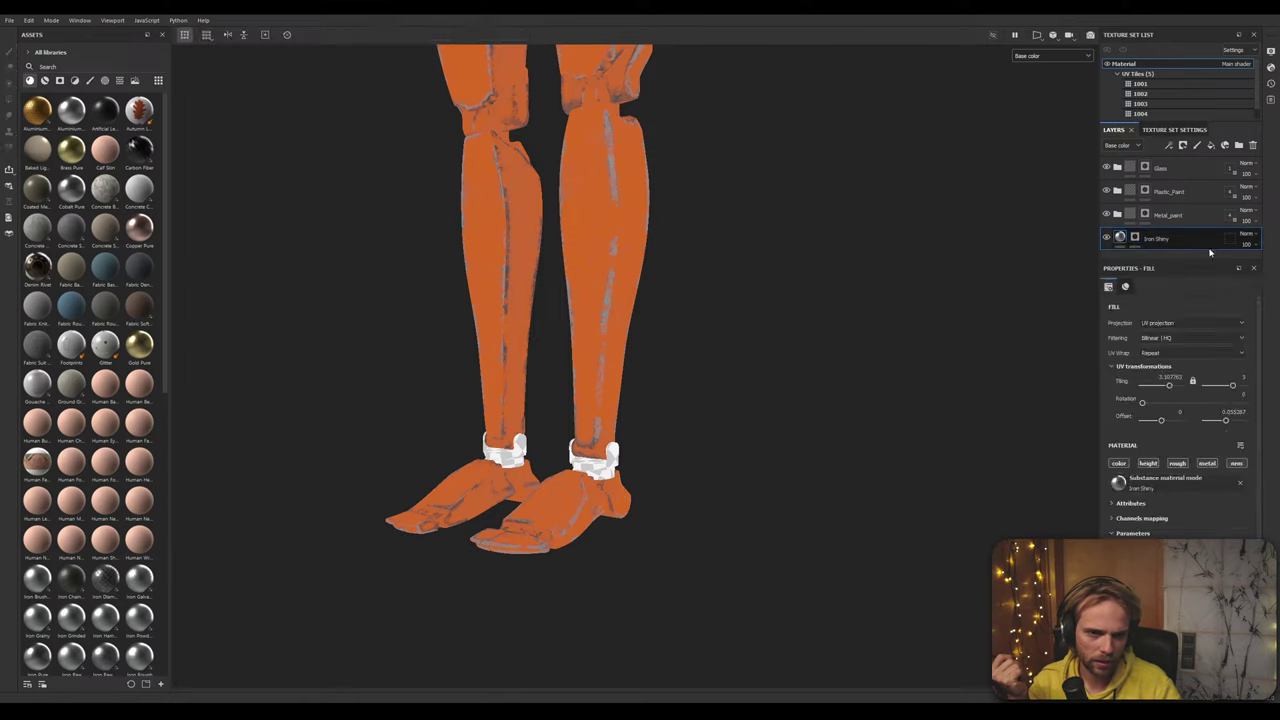
pyautogui.click(1135, 238)
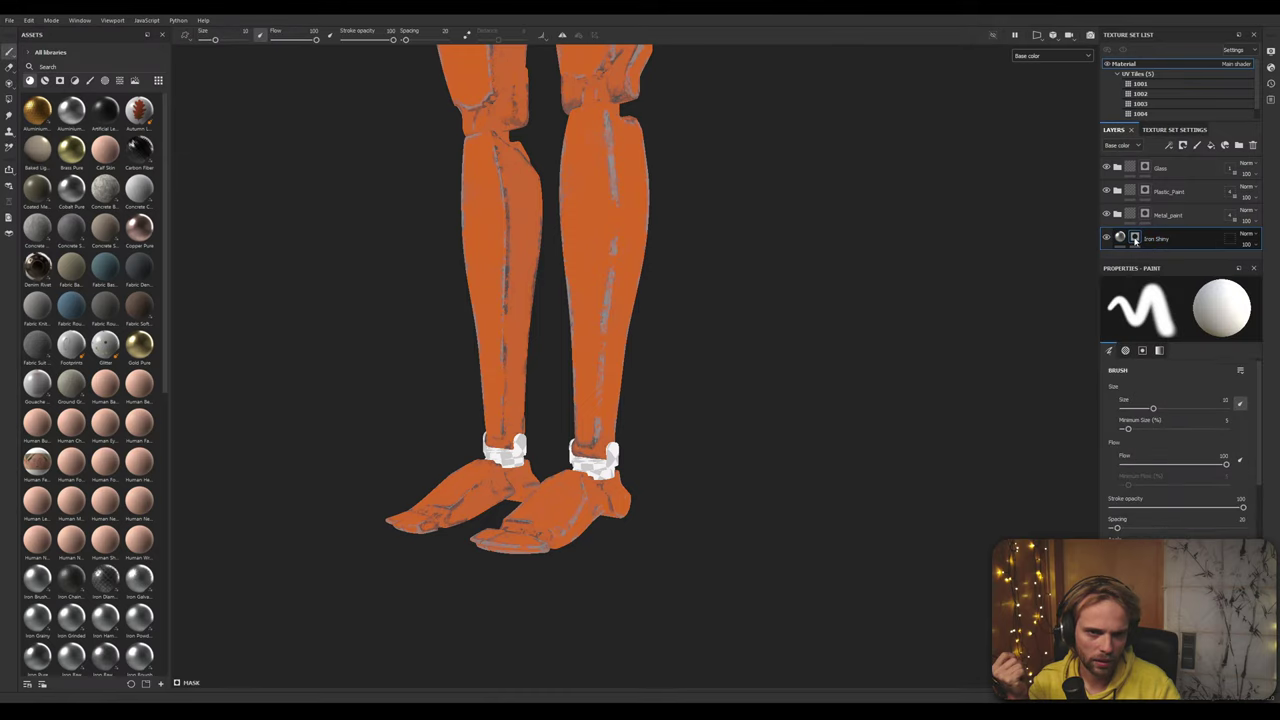
pyautogui.click(184, 34)
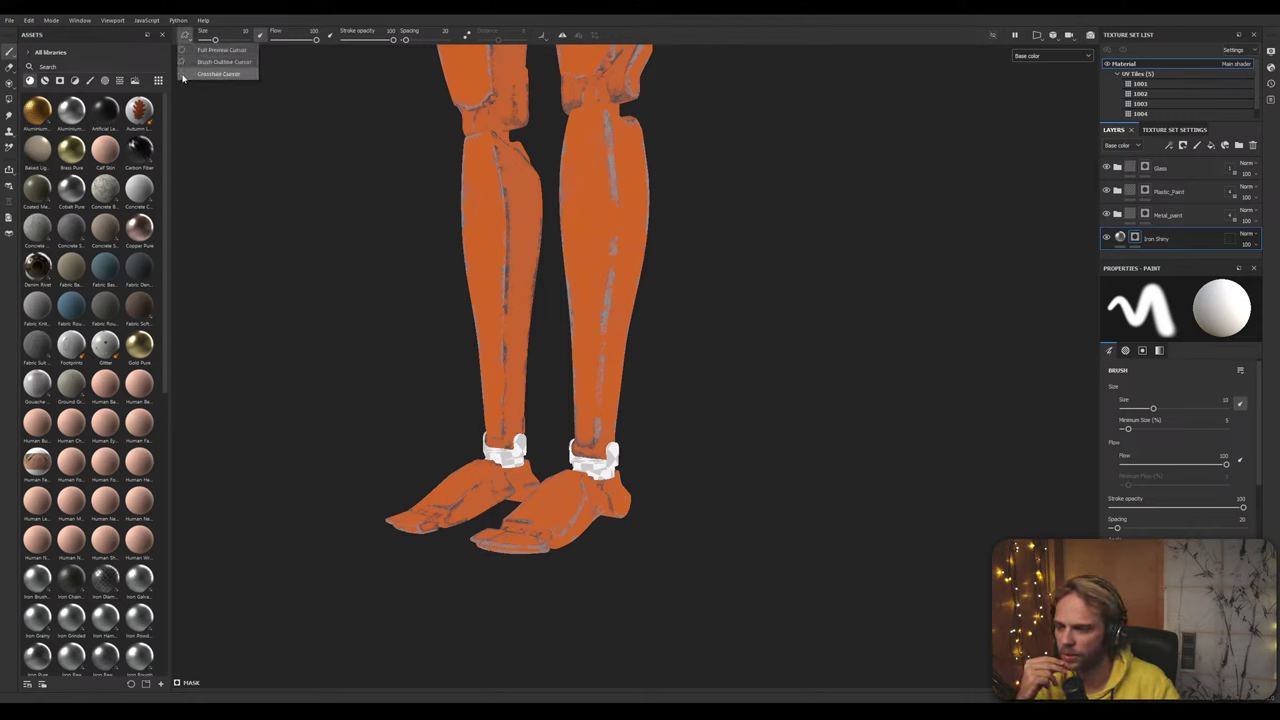
pyautogui.press('Escape')
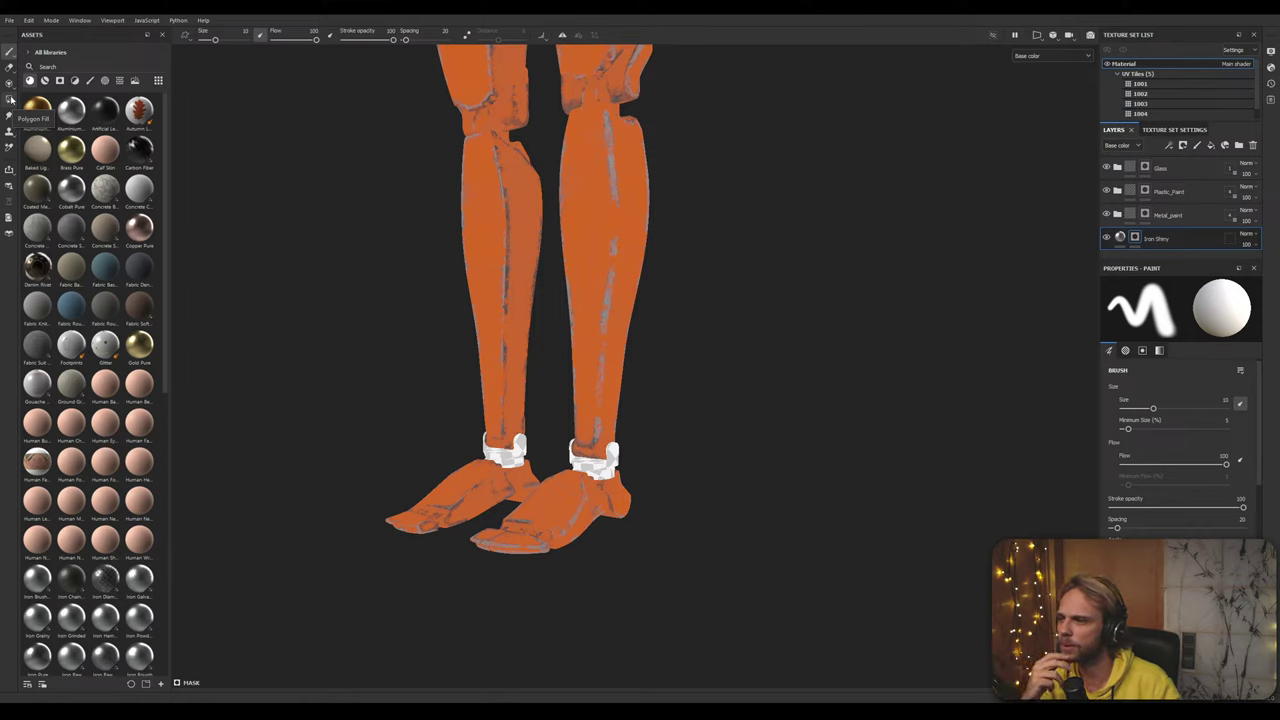
# Step: Use Polygon Fill in Mesh mode to fill the right anklet, upper-arm sleeve and a finger piece into the mask
pyautogui.click(9, 100)
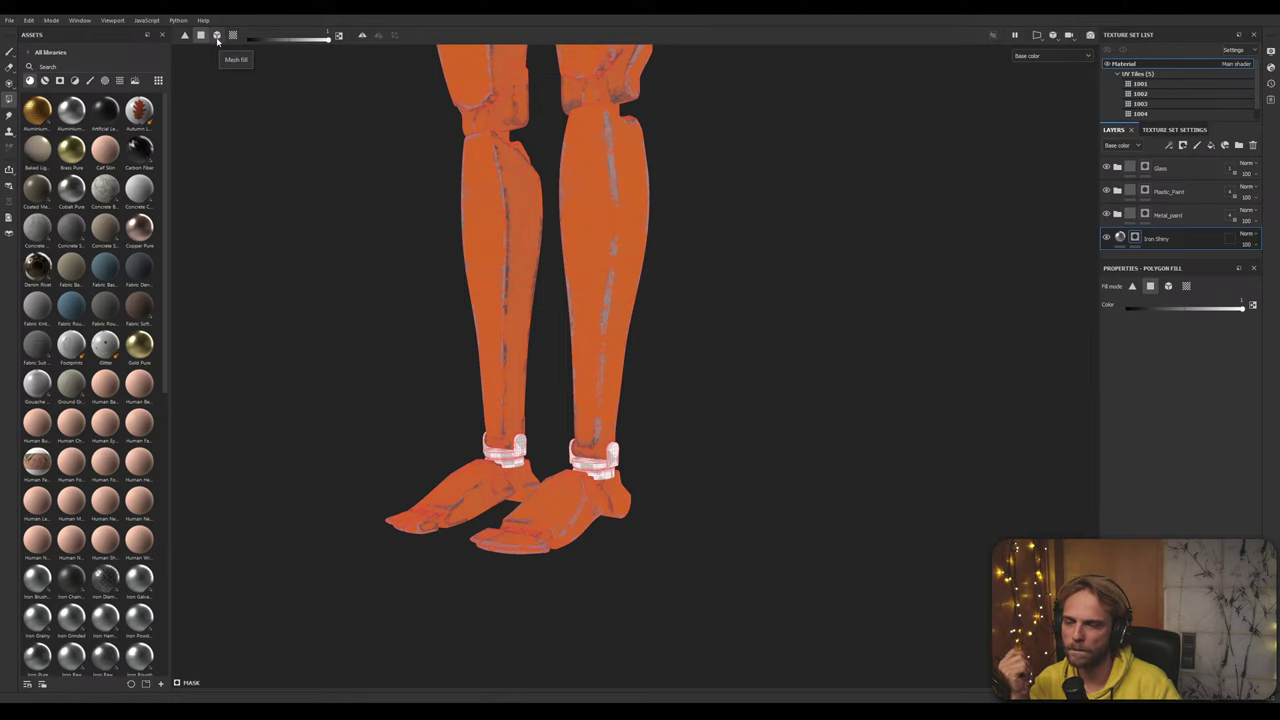
pyautogui.click(217, 37)
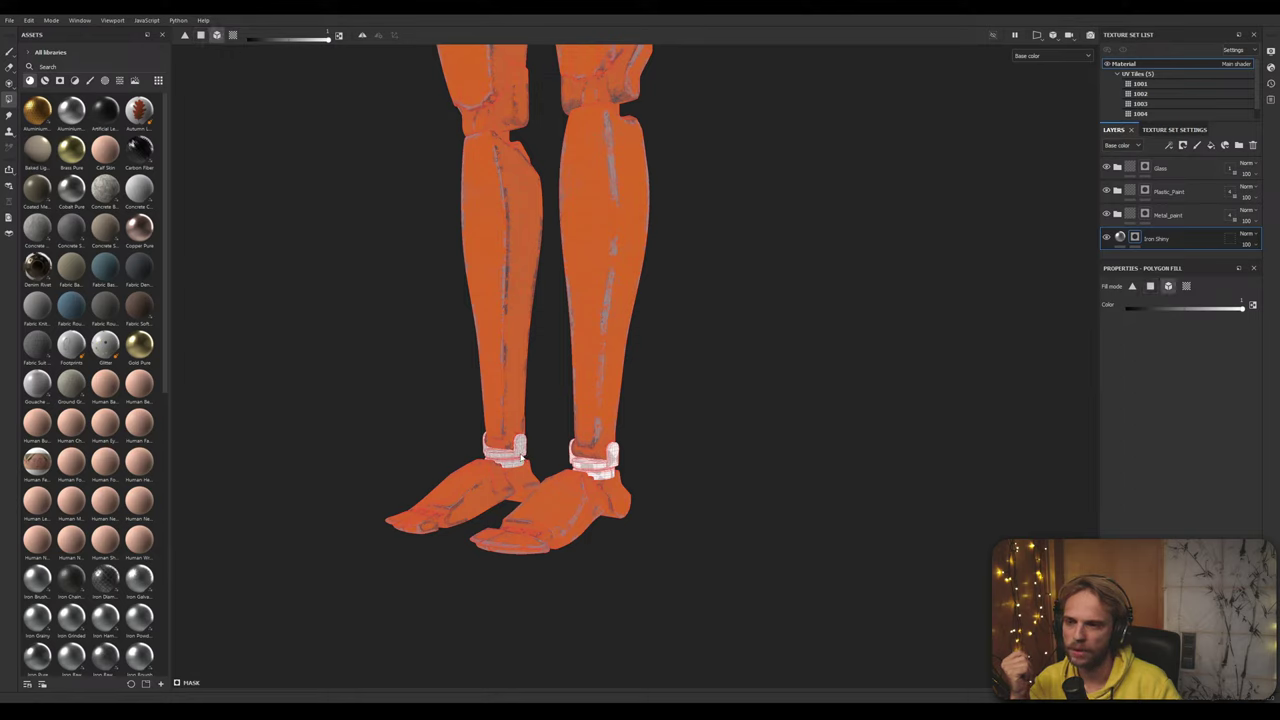
pyautogui.click(615, 467)
pyautogui.moveTo(727, 191); pyautogui.dragTo(742, 371, button='middle')
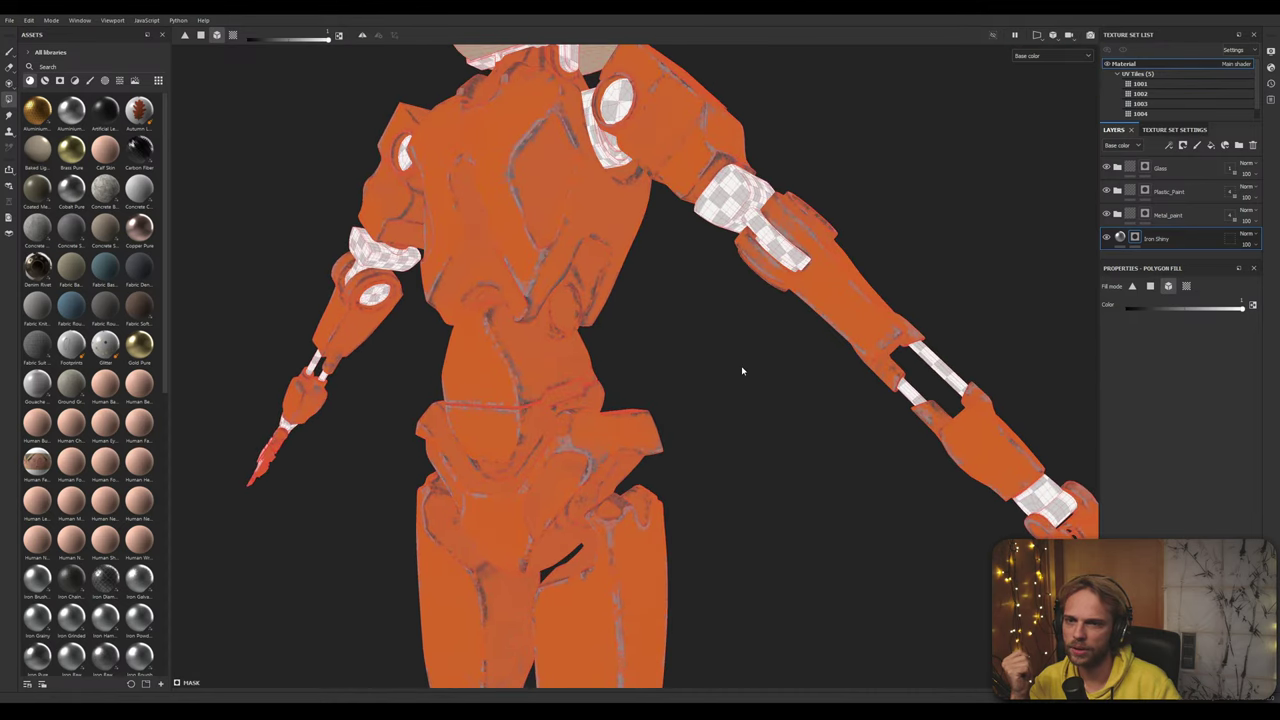
pyautogui.click(752, 218)
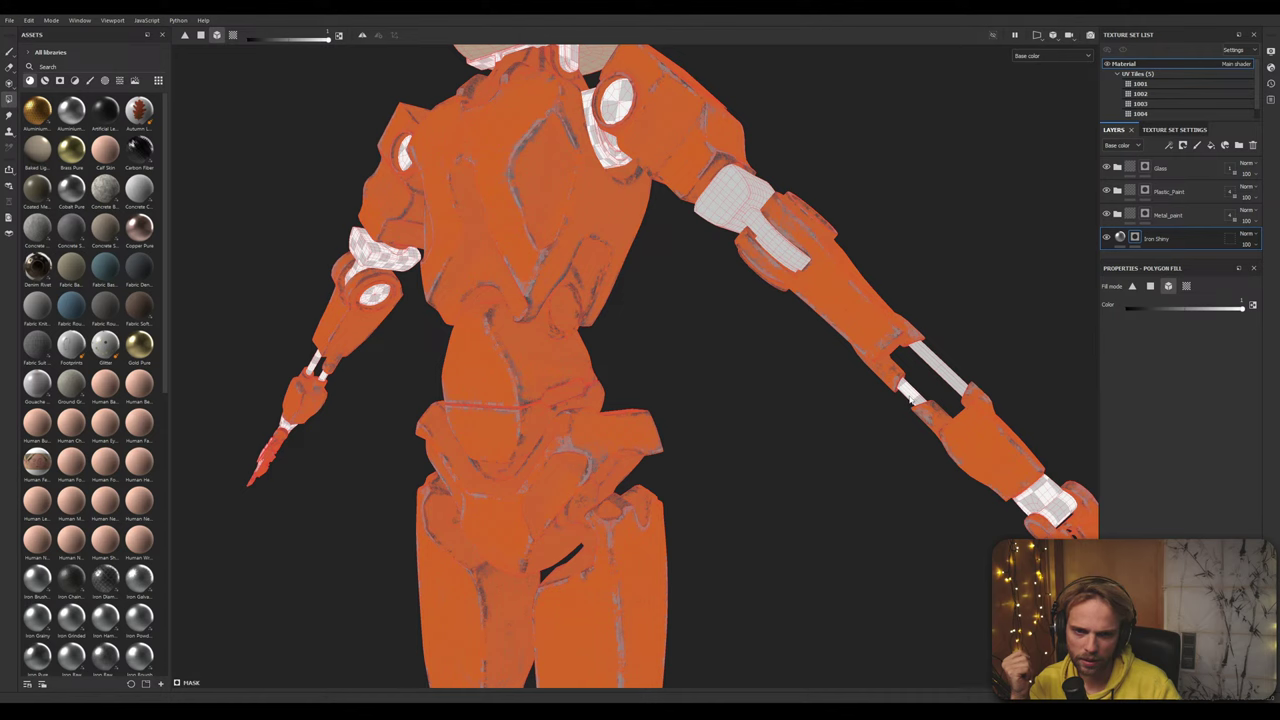
pyautogui.moveTo(940, 503); pyautogui.dragTo(777, 391, button='middle')
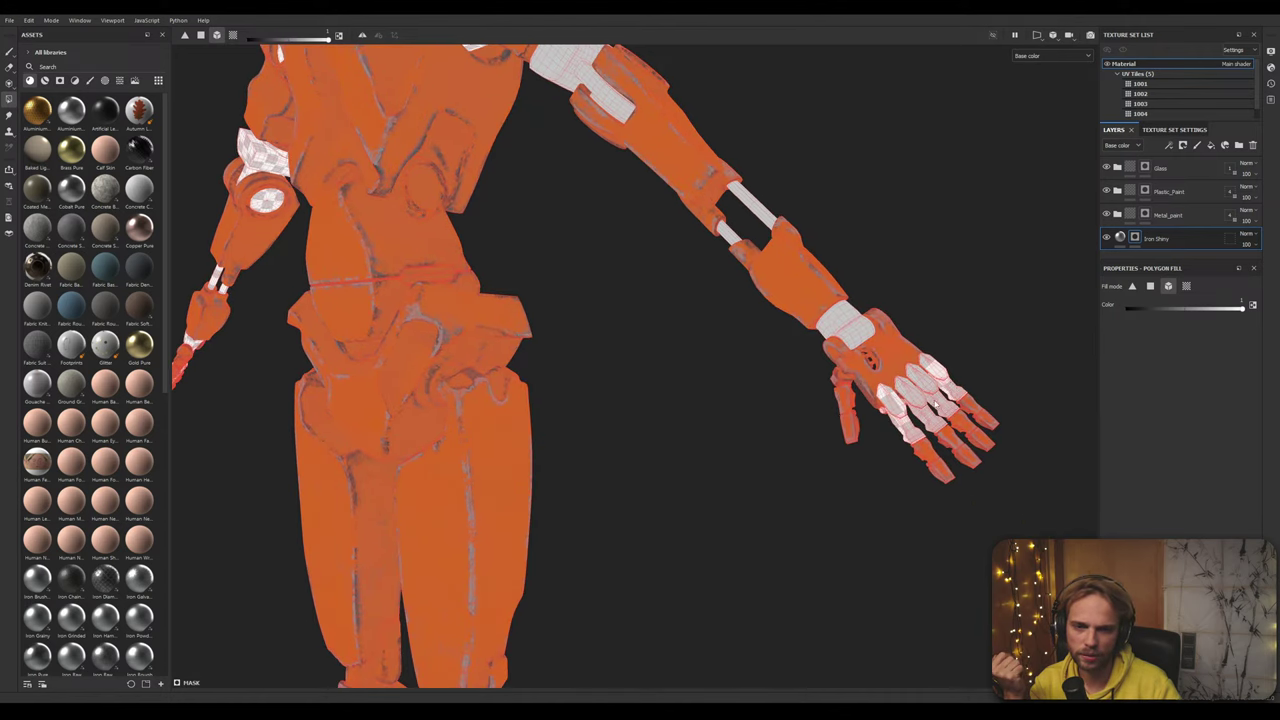
pyautogui.click(940, 386)
# Step: Orbit and zoom along the torso and arm to a straight front view of the head
pyautogui.keyDown('alt'); pyautogui.moveTo(906, 424); pyautogui.dragTo(877, 289); pyautogui.keyUp('alt')
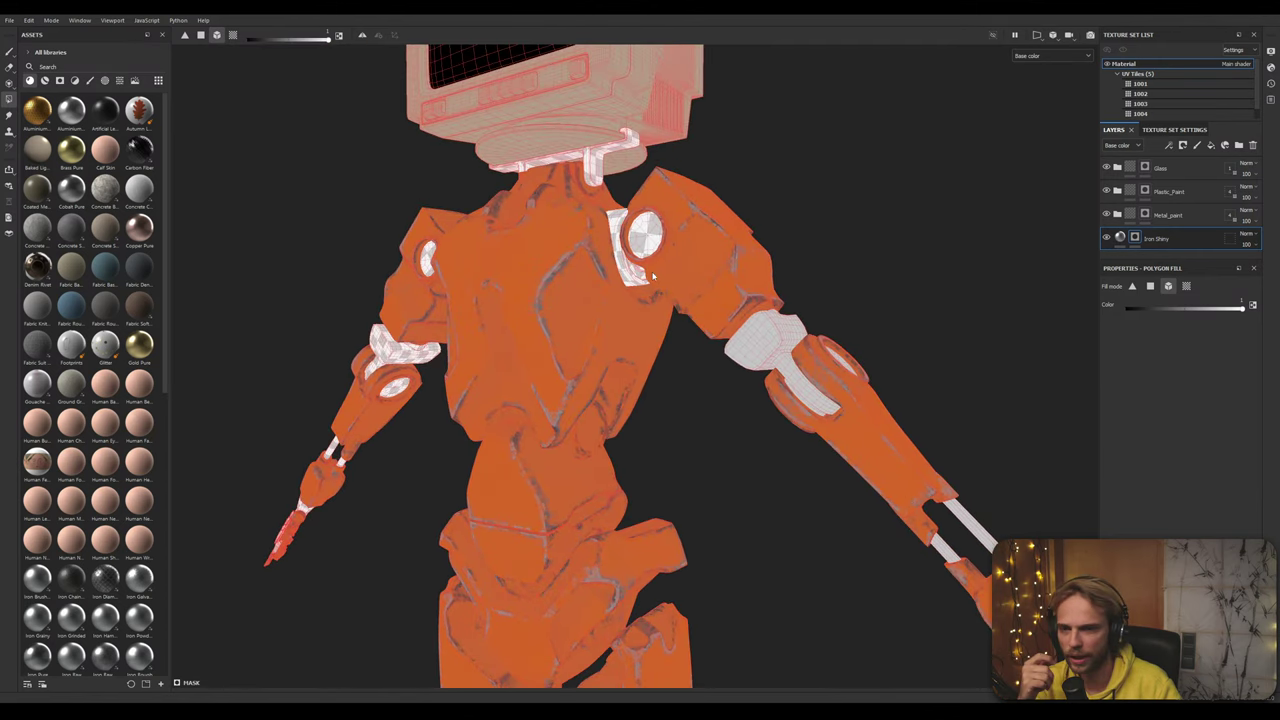
pyautogui.scroll(3, 490, 308)
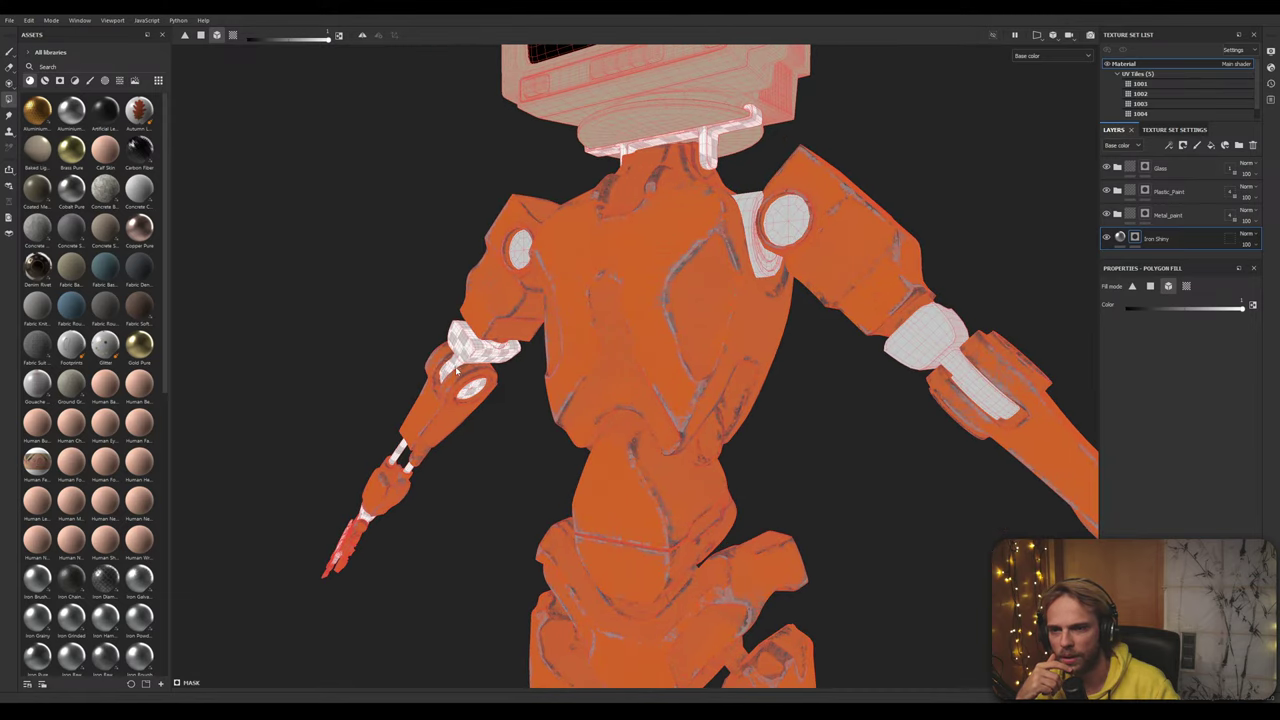
pyautogui.scroll(4, 492, 411)
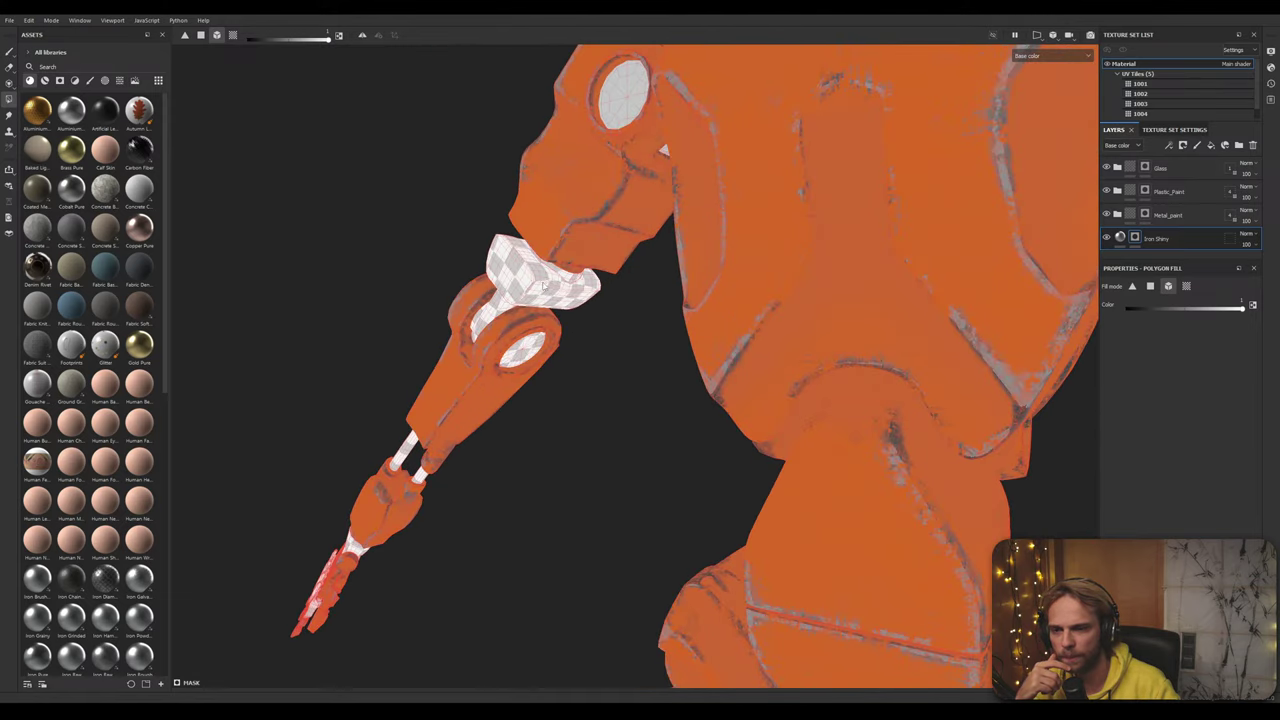
pyautogui.scroll(2, 550, 293)
pyautogui.scroll(2, 547, 276)
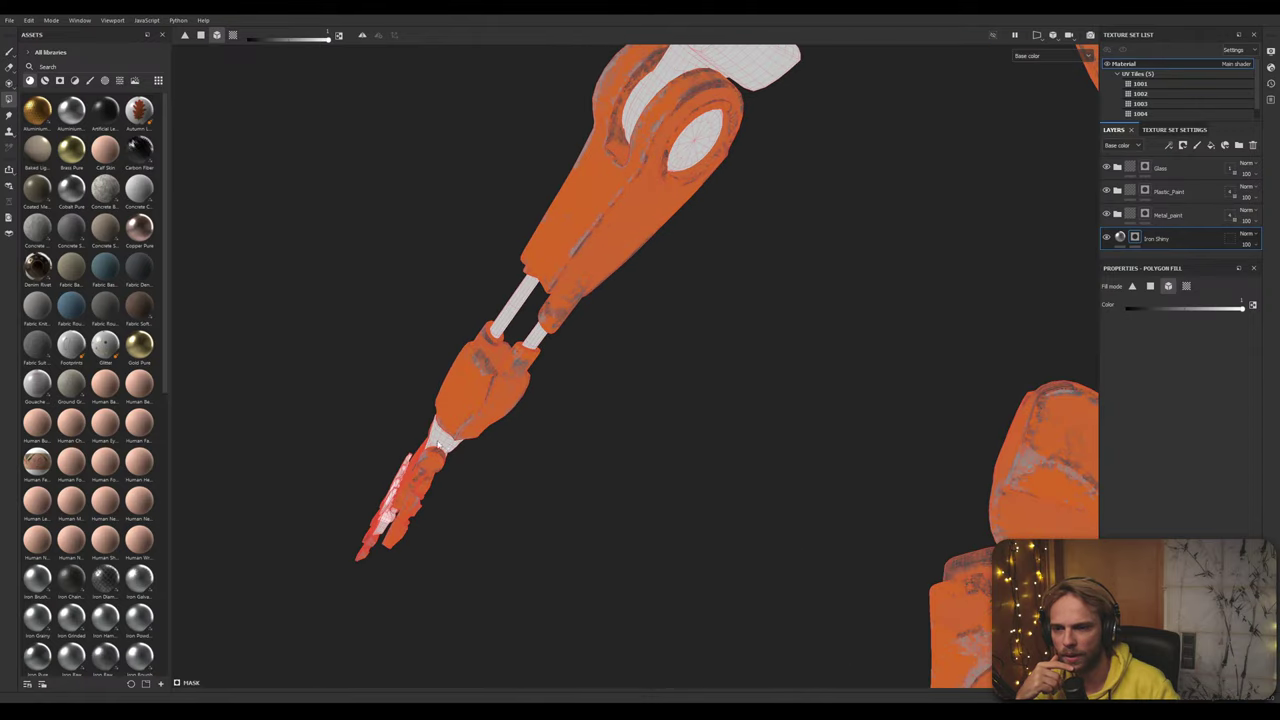
pyautogui.keyDown('alt'); pyautogui.moveTo(428, 455); pyautogui.dragTo(542, 399); pyautogui.keyUp('alt')
pyautogui.scroll(5, 542, 399)
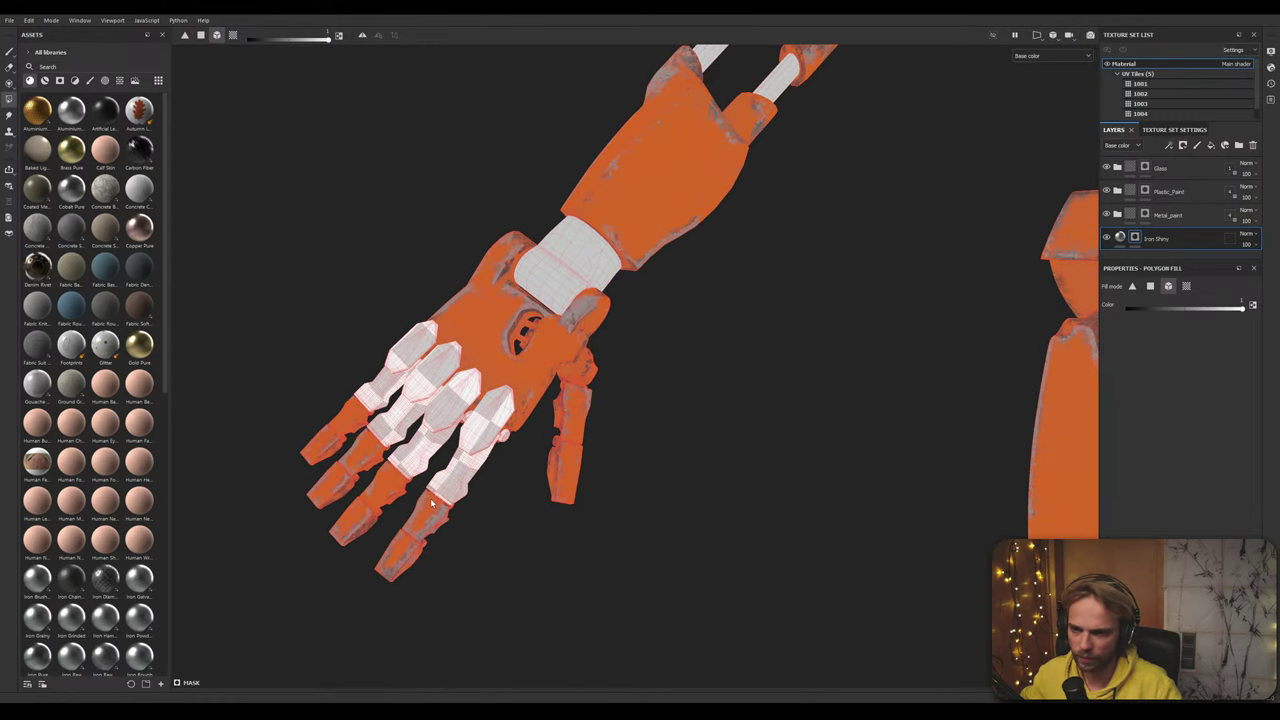
pyautogui.scroll(-5, 524, 403)
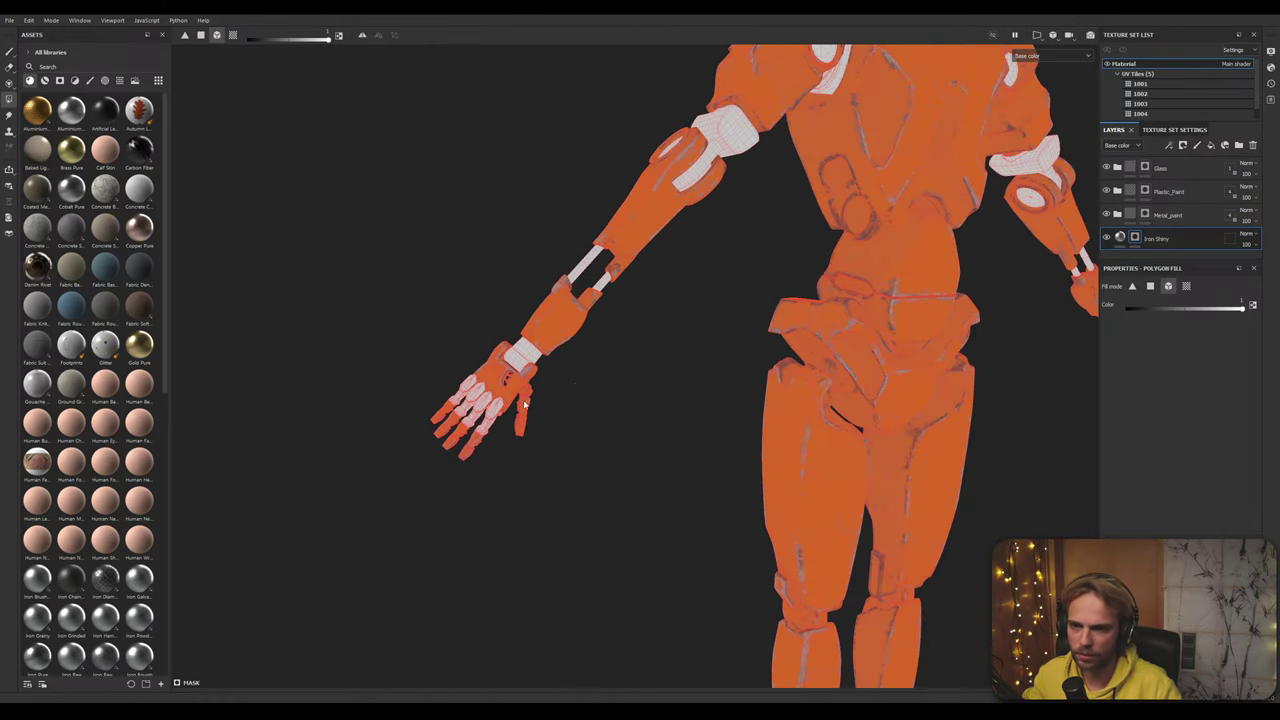
pyautogui.scroll(-3, 524, 403)
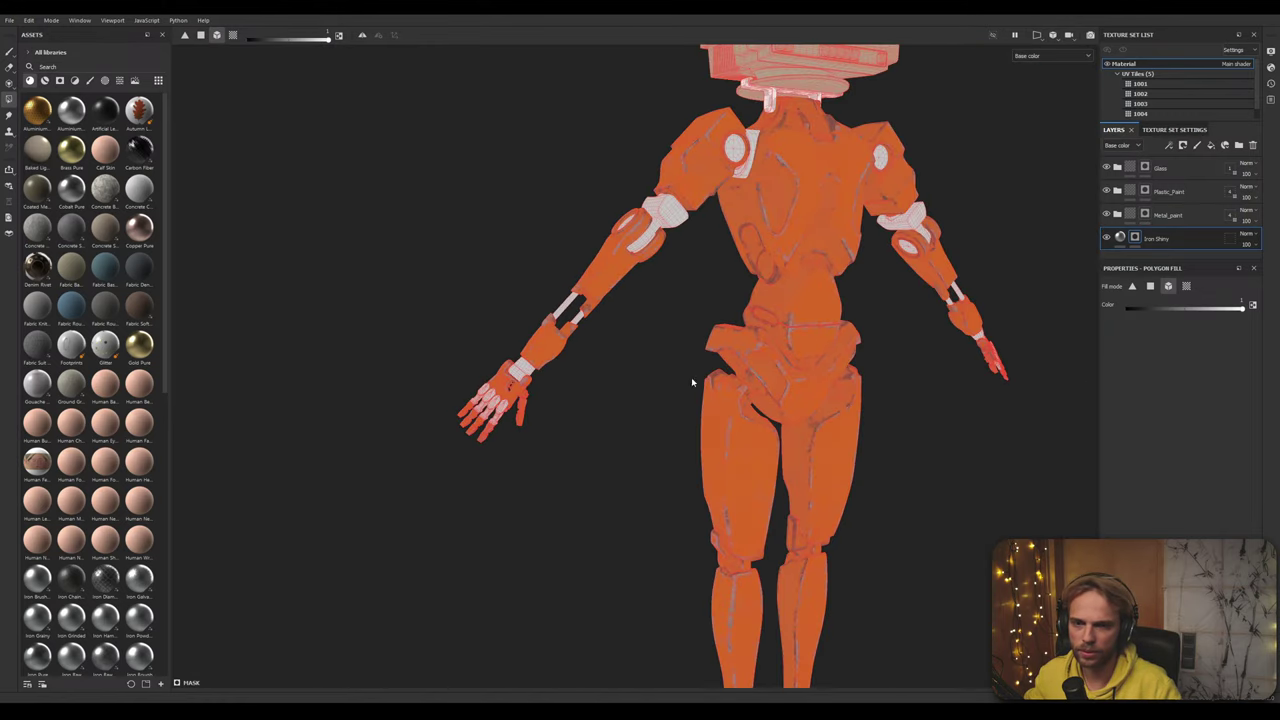
pyautogui.keyDown('alt'); pyautogui.moveTo(689, 380); pyautogui.dragTo(643, 440); pyautogui.keyUp('alt')
pyautogui.scroll(3, 697, 457)
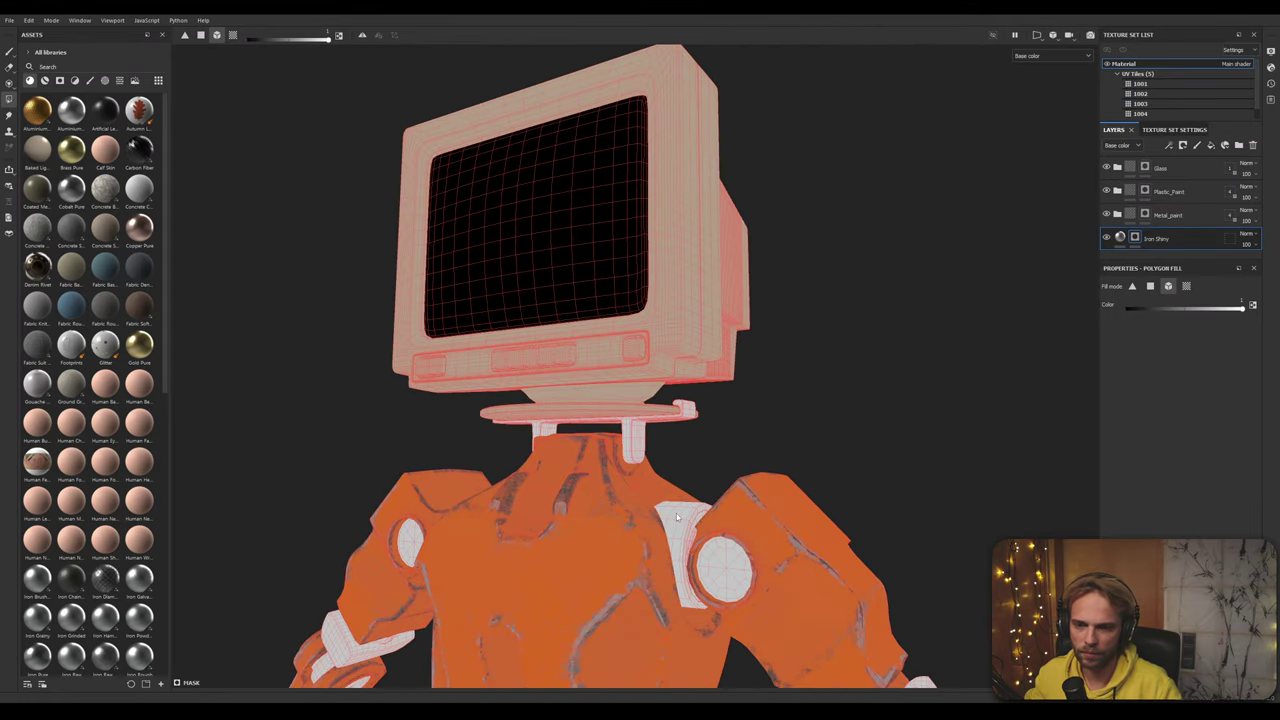
pyautogui.keyDown('alt'); pyautogui.moveTo(677, 517); pyautogui.dragTo(241, 226); pyautogui.keyUp('alt')
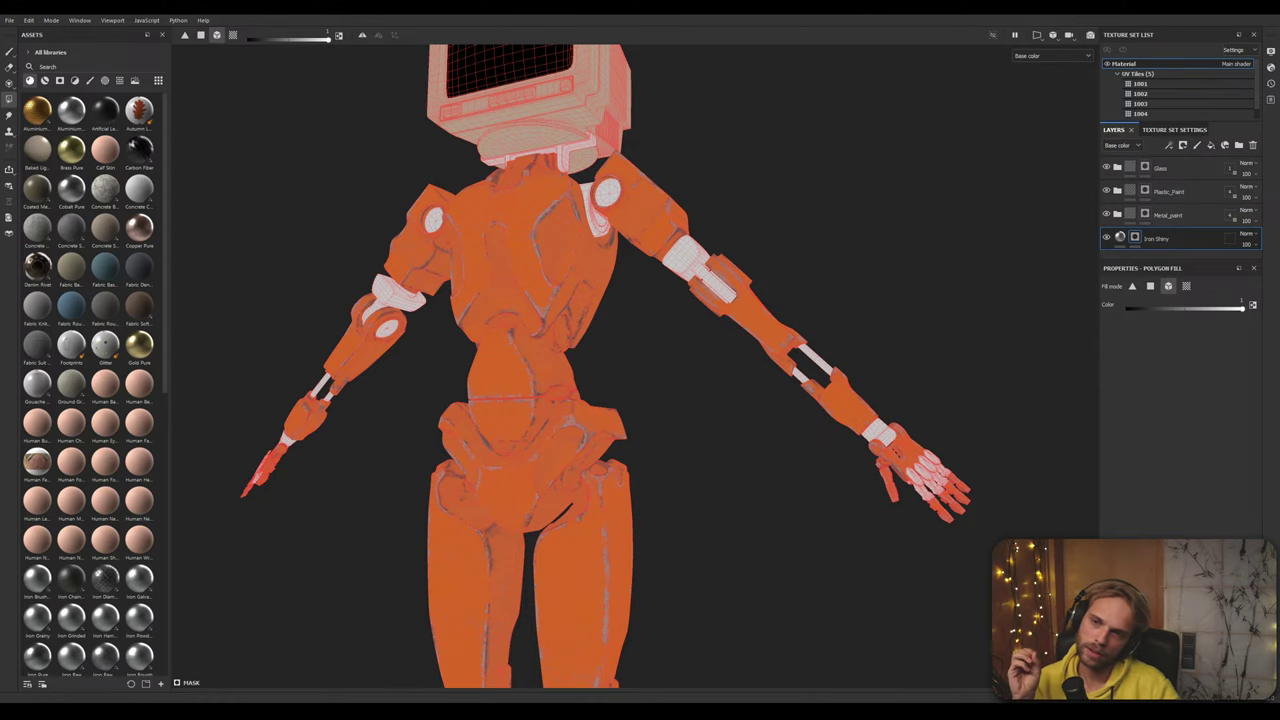
pyautogui.keyDown('alt'); pyautogui.moveTo(743, 449); pyautogui.dragTo(720, 286, button='middle'); pyautogui.keyUp('alt')
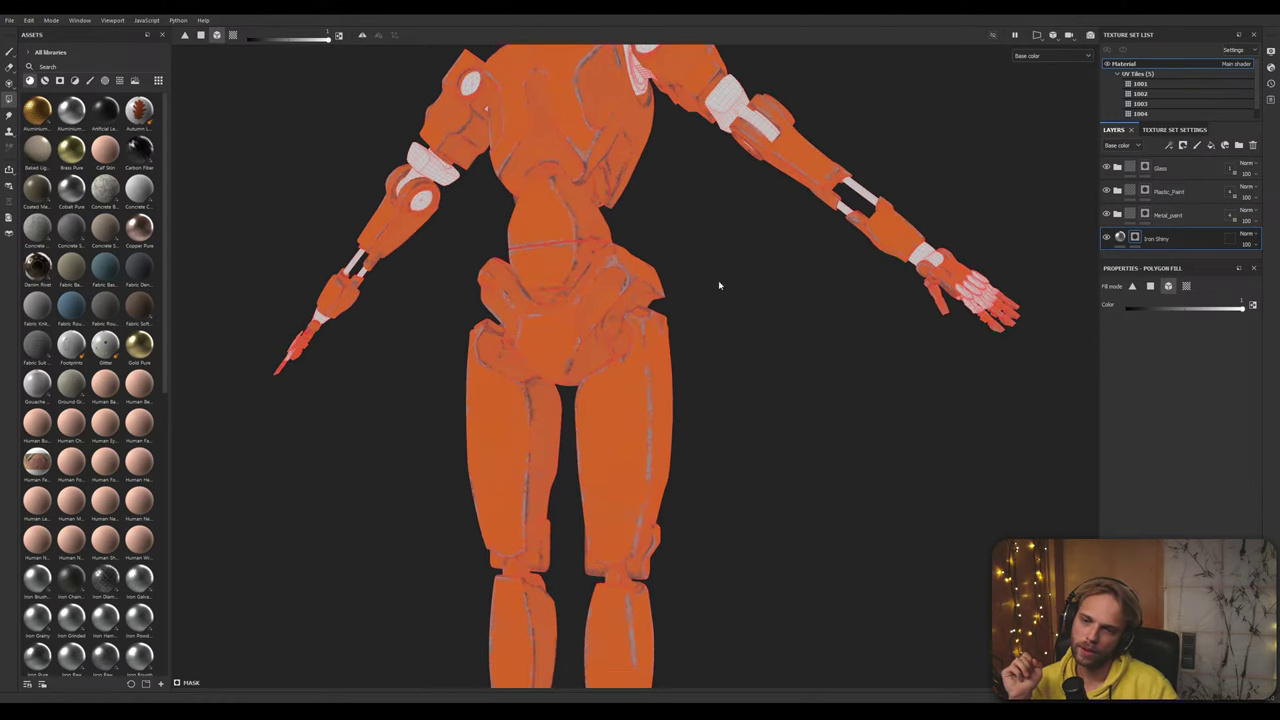
pyautogui.scroll(-3, 732, 560)
pyautogui.scroll(1, 732, 560)
pyautogui.scroll(3, 714, 580)
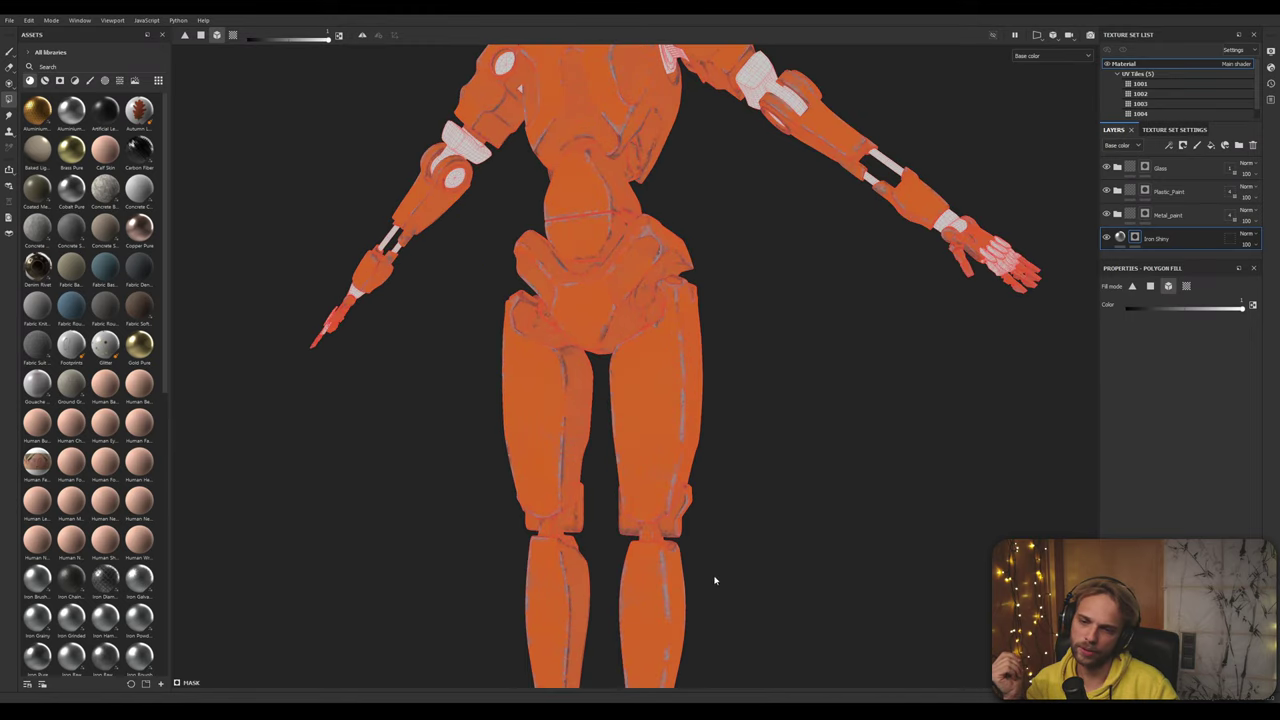
pyautogui.scroll(3, 524, 240)
pyautogui.scroll(2, 524, 240)
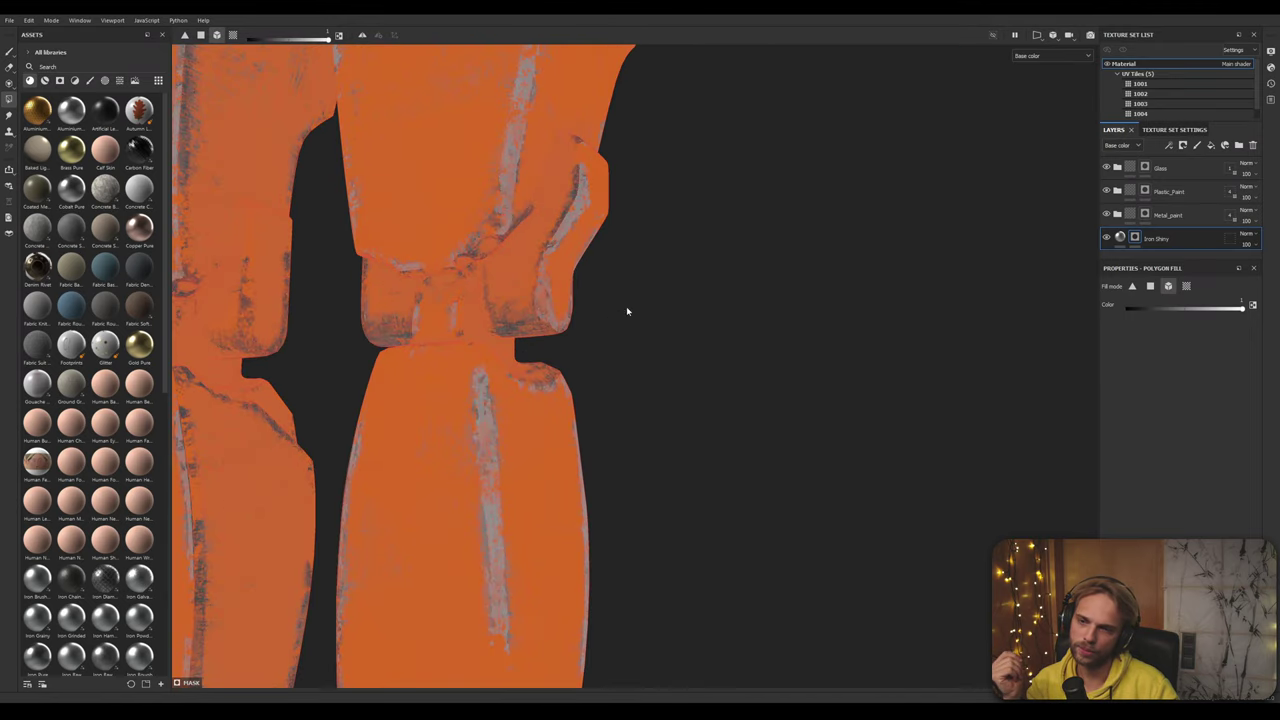
pyautogui.scroll(-3, 626, 306)
pyautogui.keyDown('alt'); pyautogui.moveTo(642, 268); pyautogui.dragTo(620, 391, button='middle'); pyautogui.keyUp('alt')
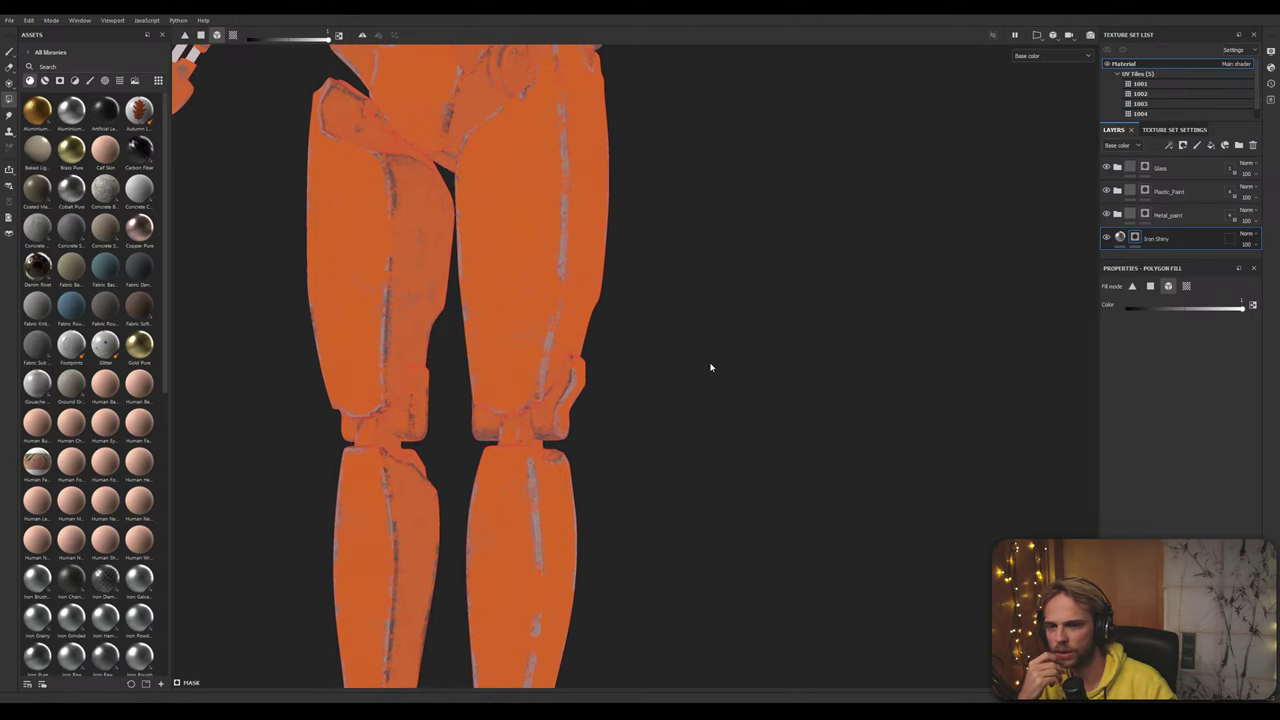
pyautogui.keyDown('alt'); pyautogui.moveTo(620, 471); pyautogui.dragTo(684, 307, button='middle'); pyautogui.keyUp('alt')
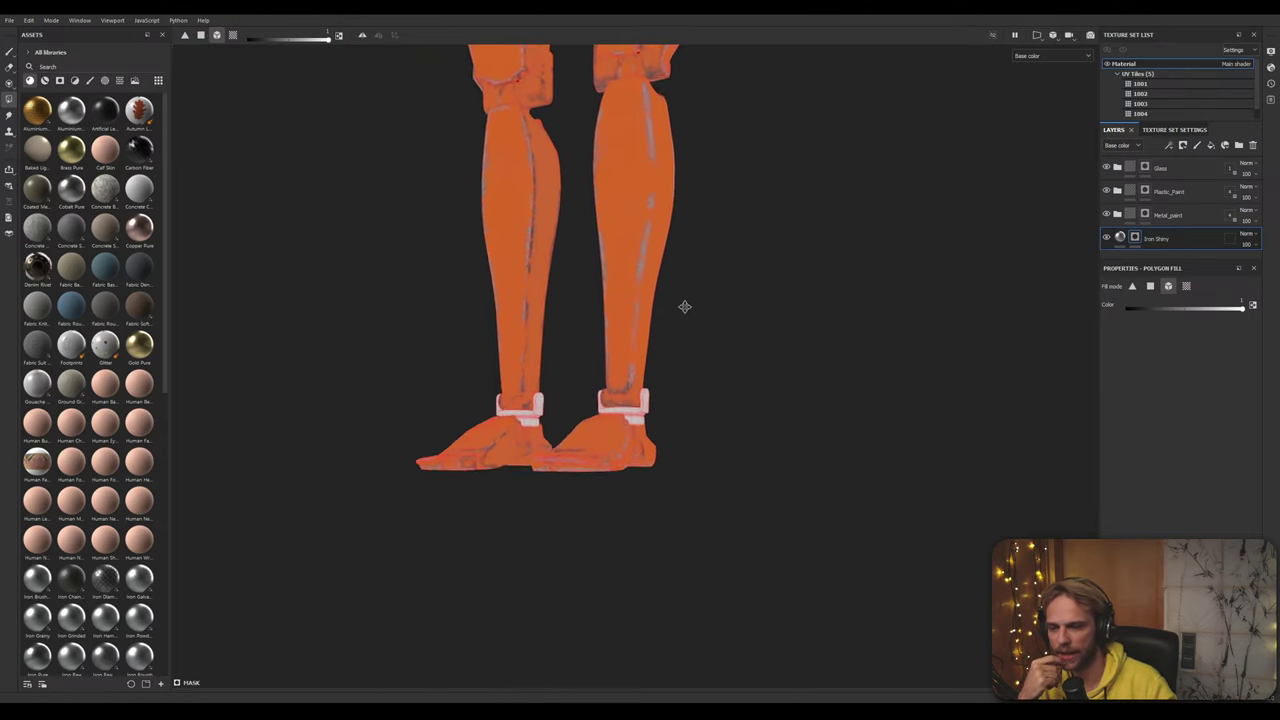
pyautogui.keyDown('alt'); pyautogui.moveTo(684, 307); pyautogui.dragTo(705, 280); pyautogui.keyUp('alt')
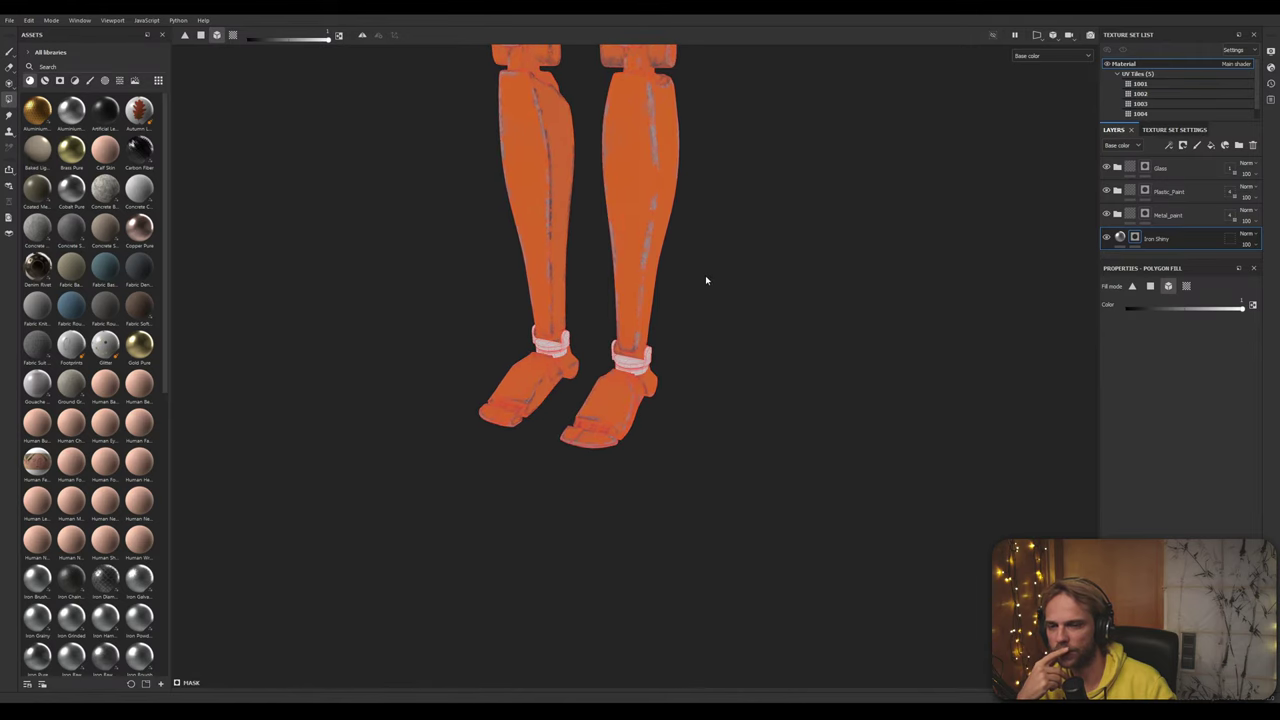
pyautogui.scroll(10, 608, 479)
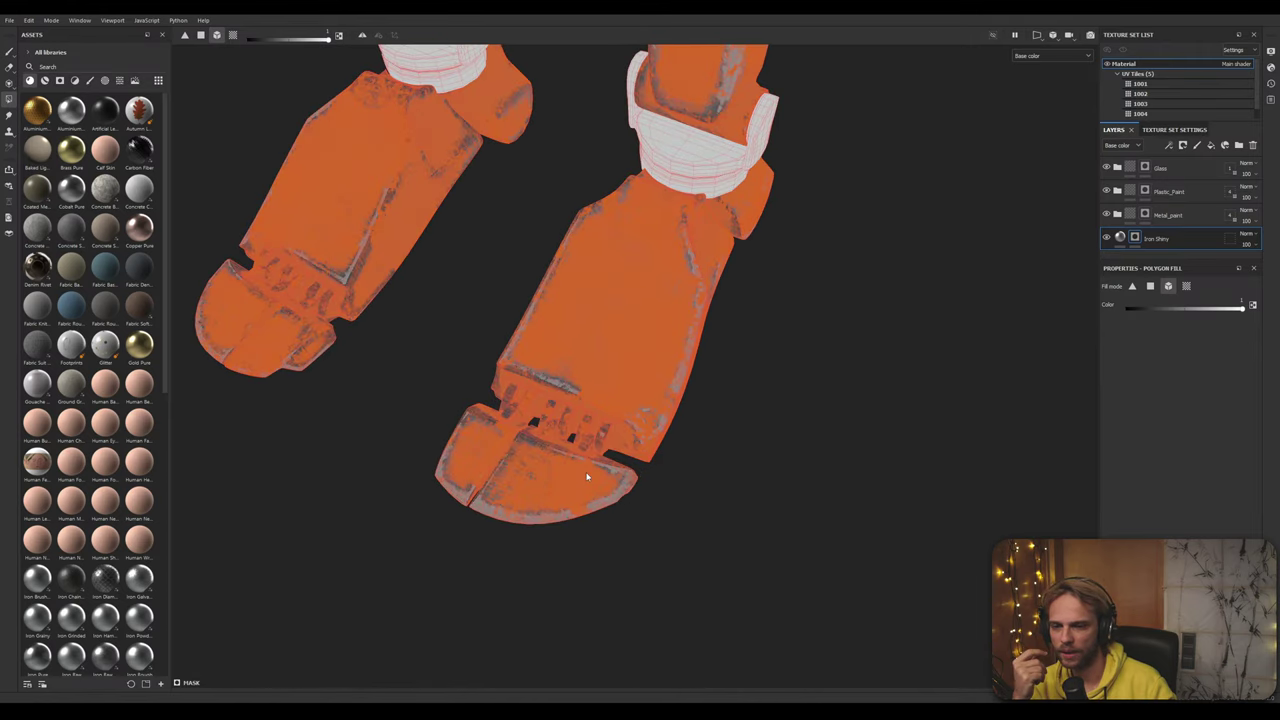
pyautogui.scroll(5, 612, 452)
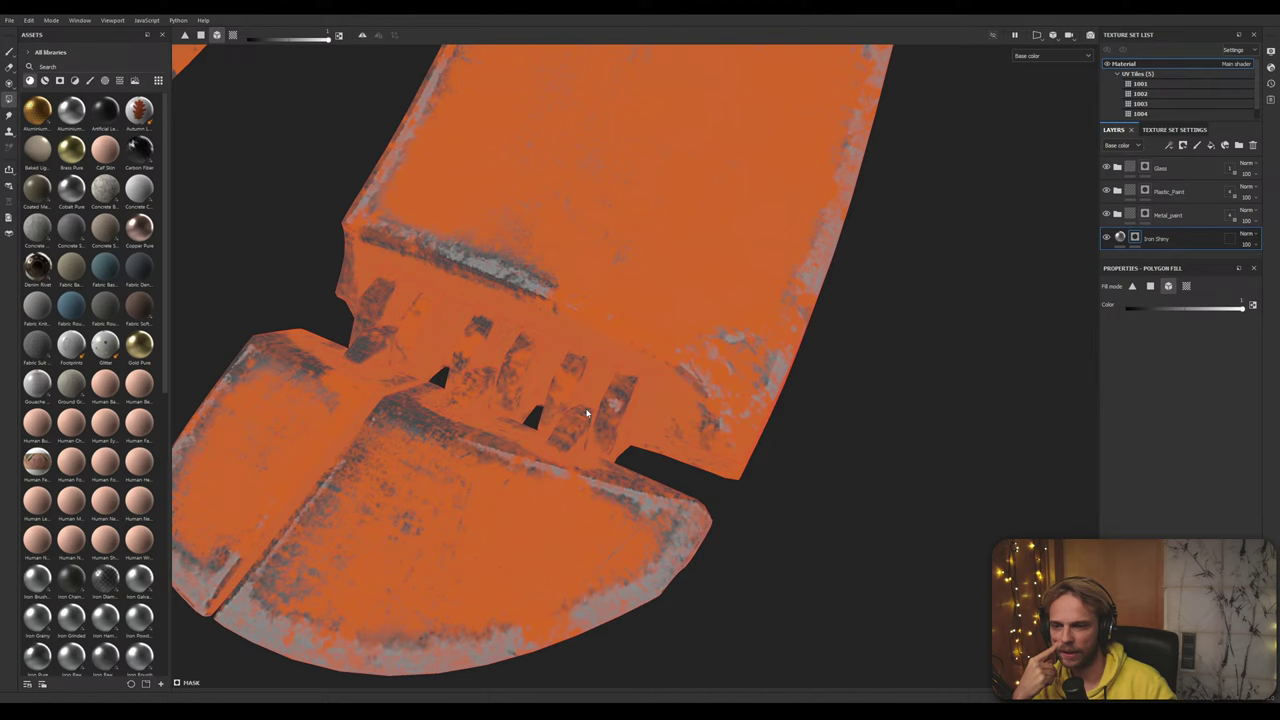
pyautogui.scroll(3, 700, 410)
pyautogui.keyDown('alt'); pyautogui.moveTo(760, 414); pyautogui.dragTo(526, 358); pyautogui.keyUp('alt')
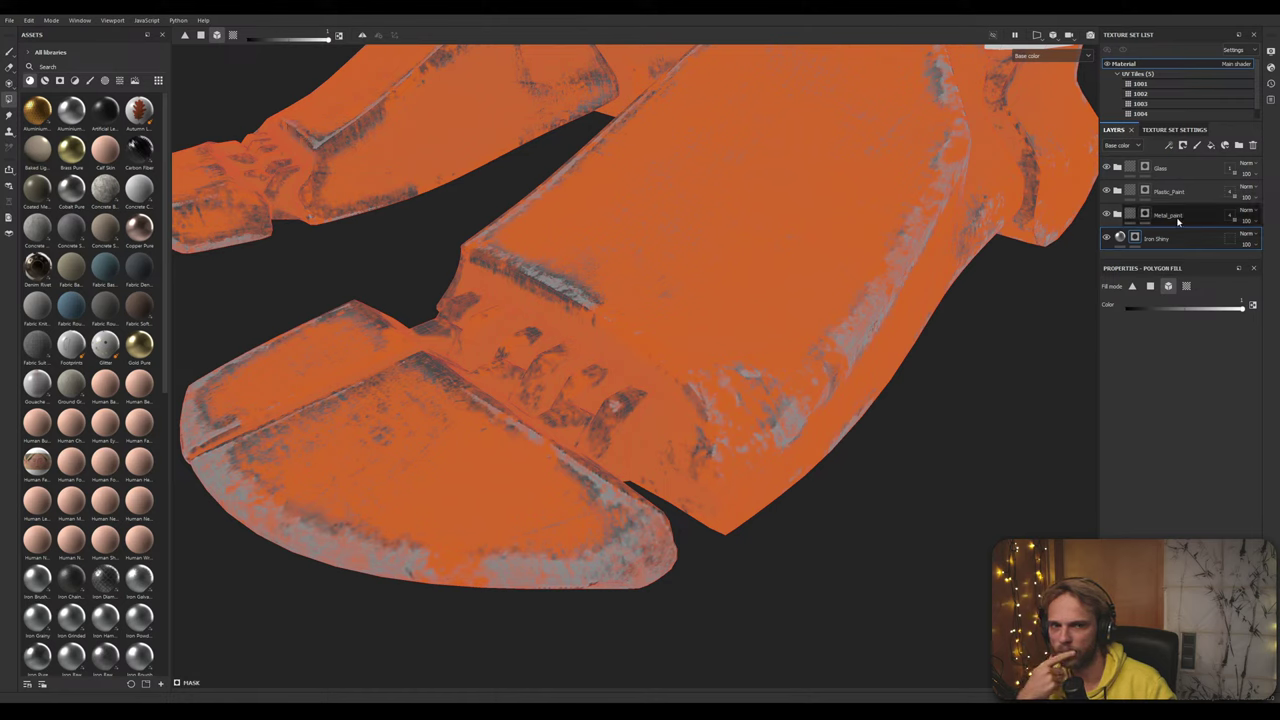
# Step: Expand the Metal_paint folder and enlarge the layer list to show every layer
pyautogui.click(1107, 215)
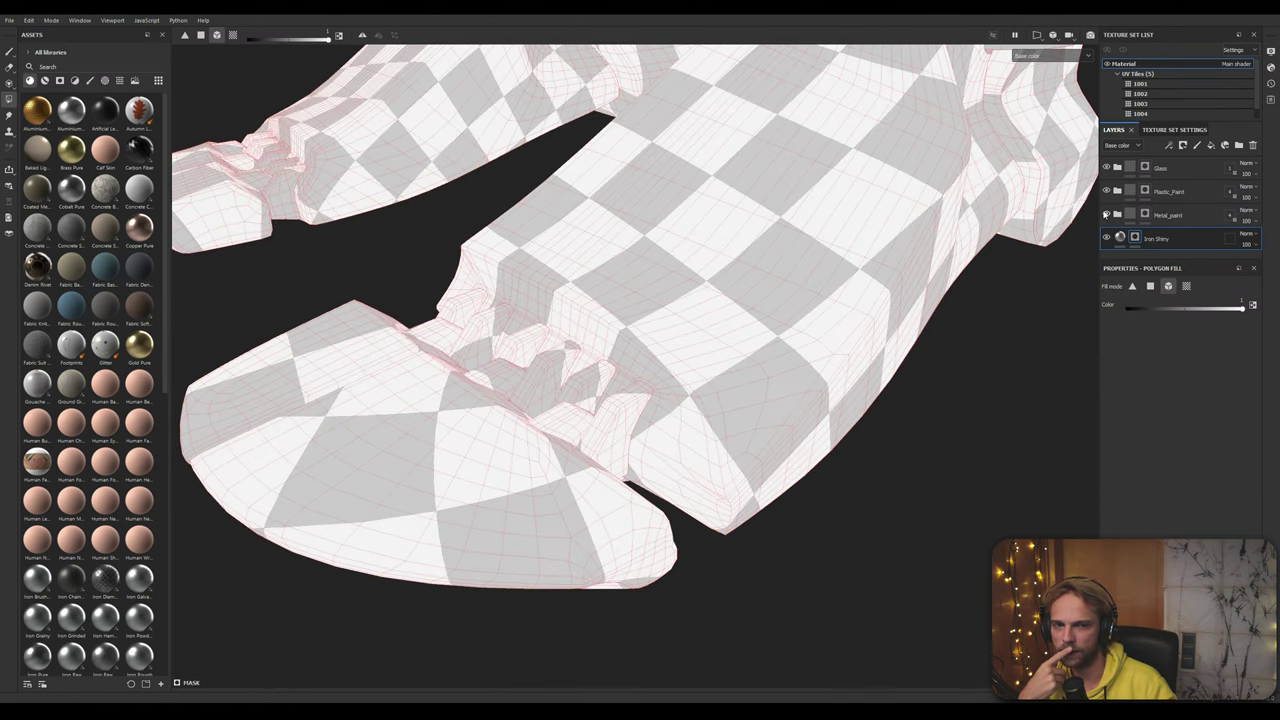
pyautogui.click(1107, 214)
pyautogui.click(1117, 215)
pyautogui.scroll(-1, 1150, 225)
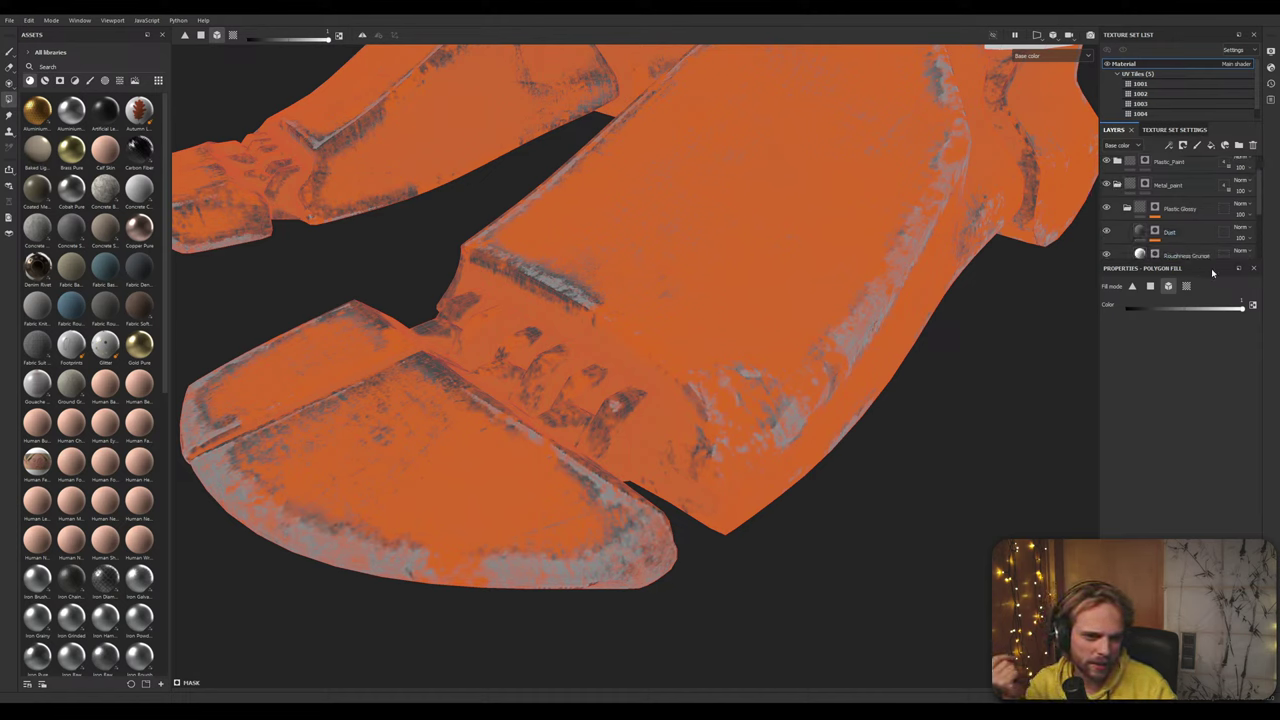
pyautogui.moveTo(1217, 257); pyautogui.dragTo(1219, 425)
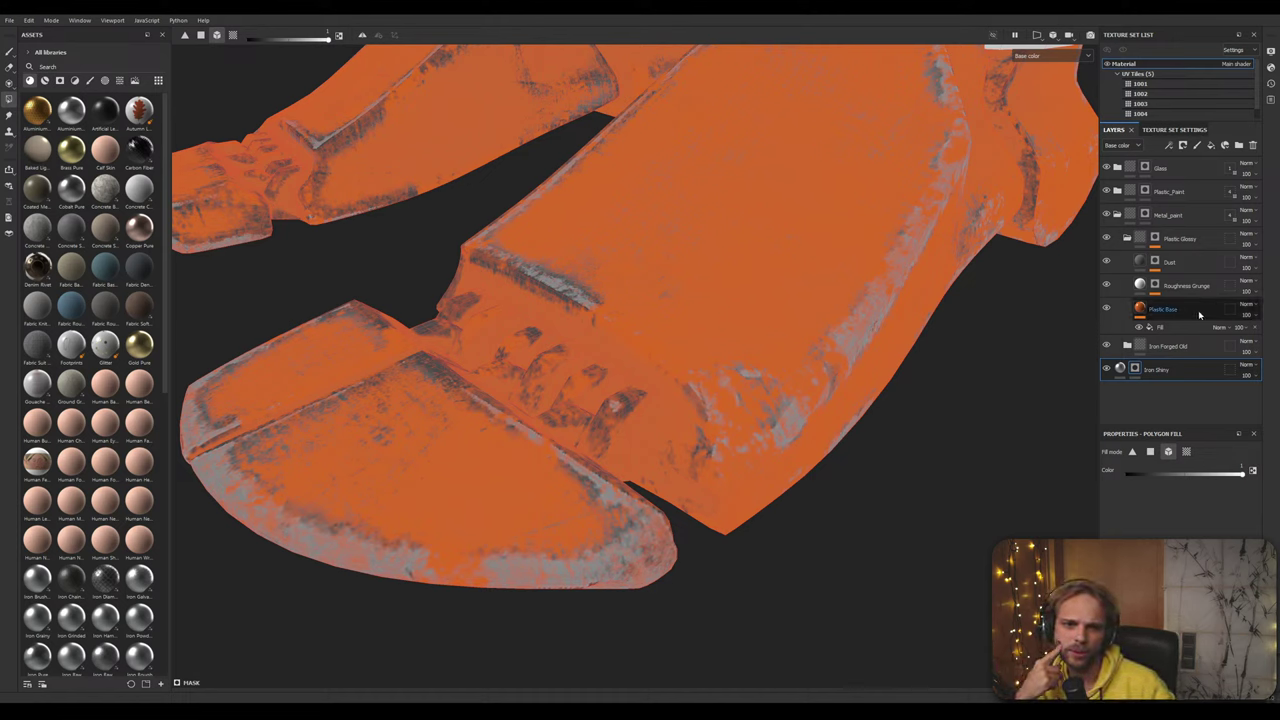
# Step: Hide the Plastic Base layer to reveal the worn grey iron on the feet
pyautogui.click(1107, 311)
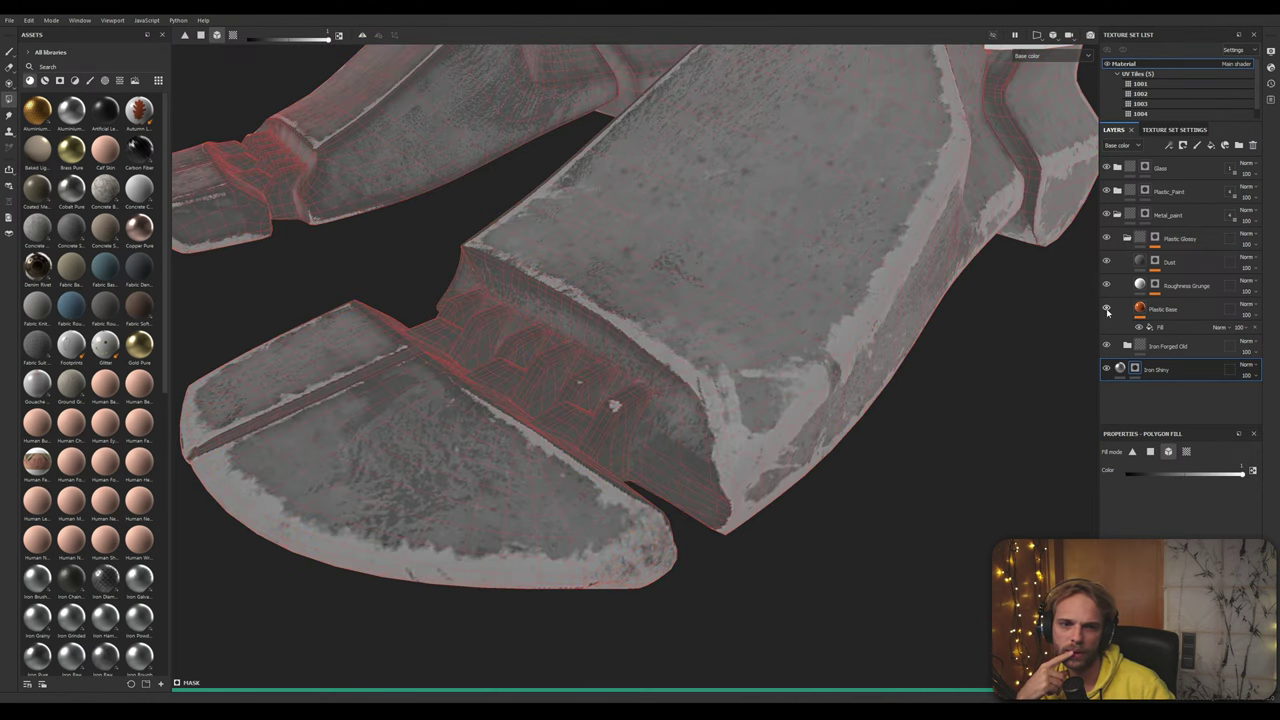
pyautogui.click(1107, 311)
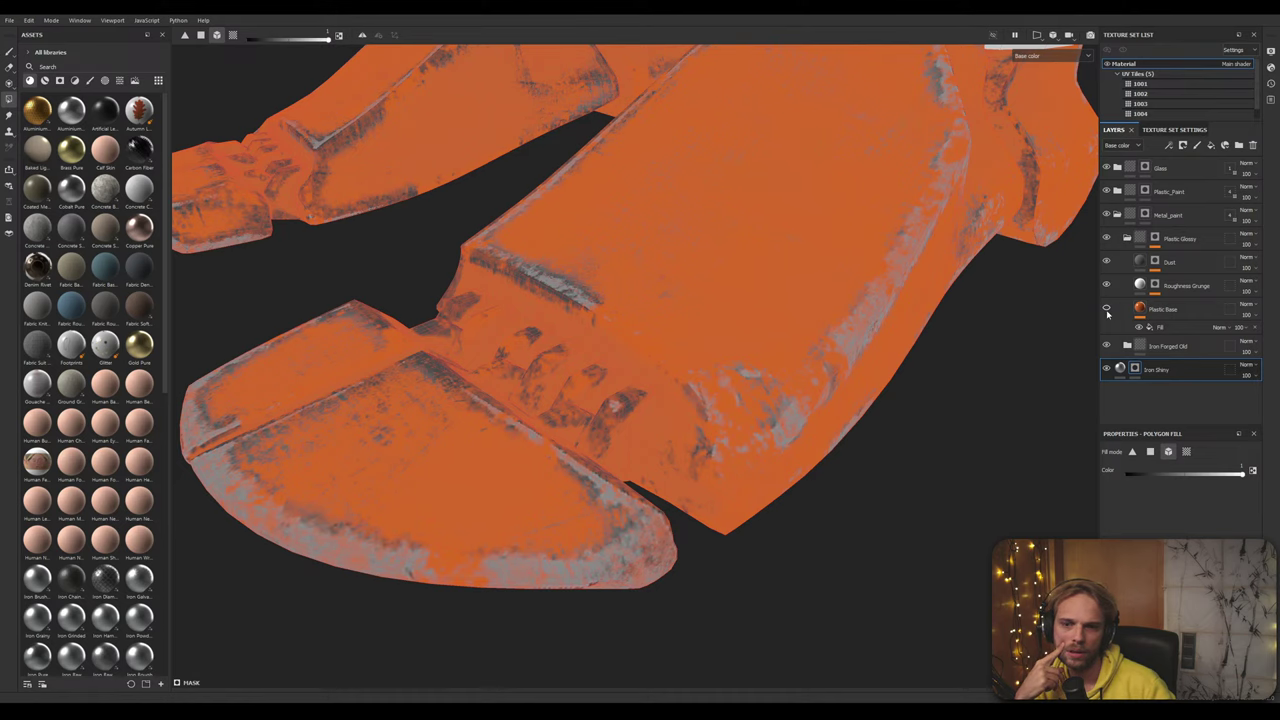
pyautogui.click(1107, 311)
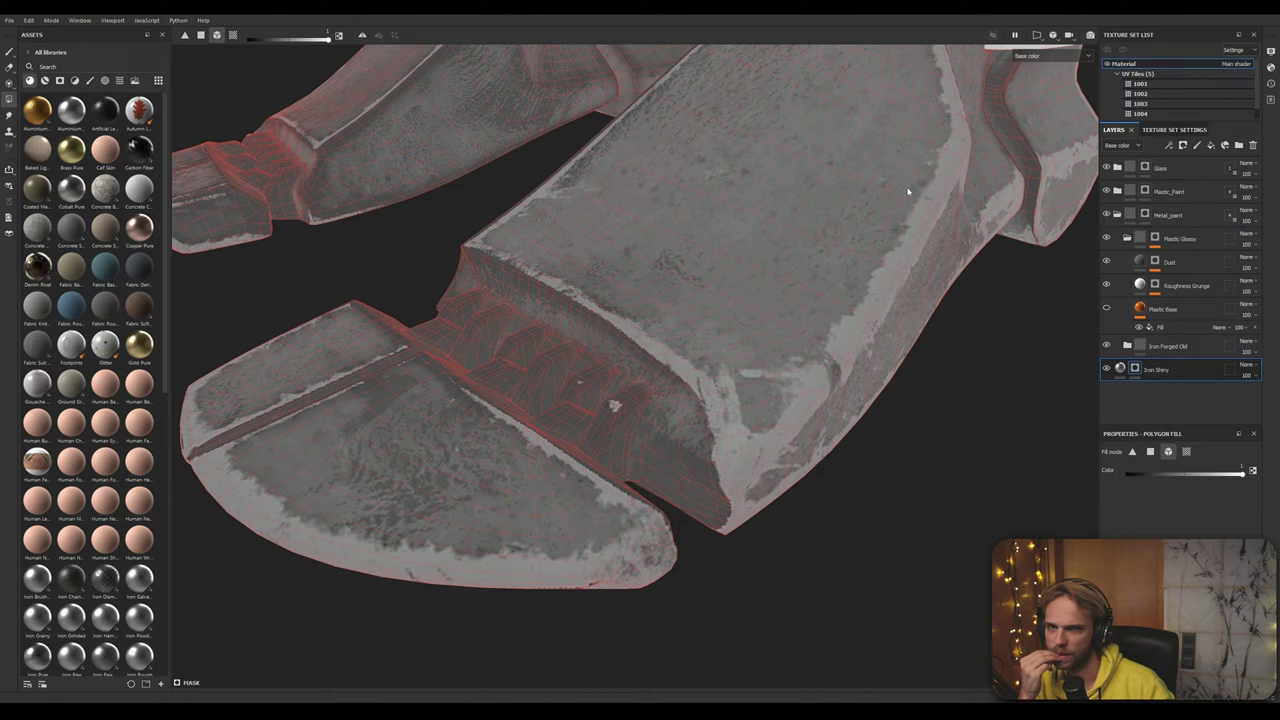
pyautogui.click(1045, 55)
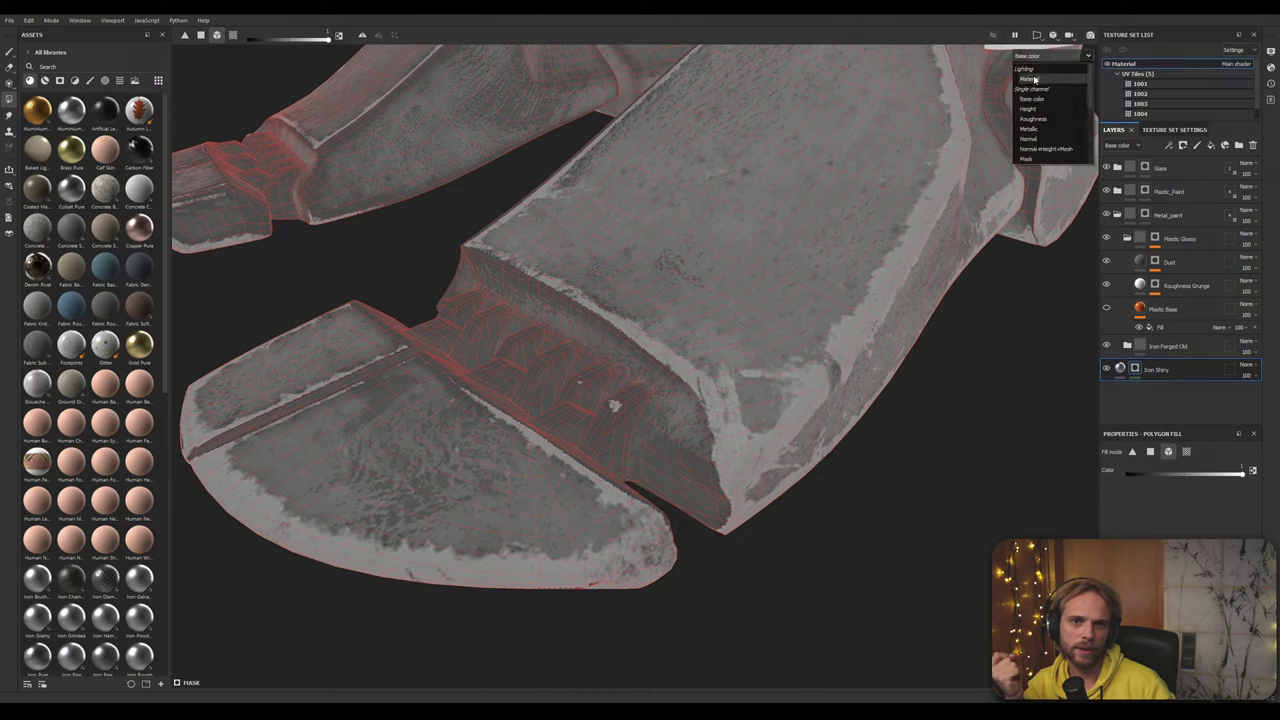
# Step: Switch the viewport to Material view and inspect the shiny iron on both feet
pyautogui.click(1033, 79)
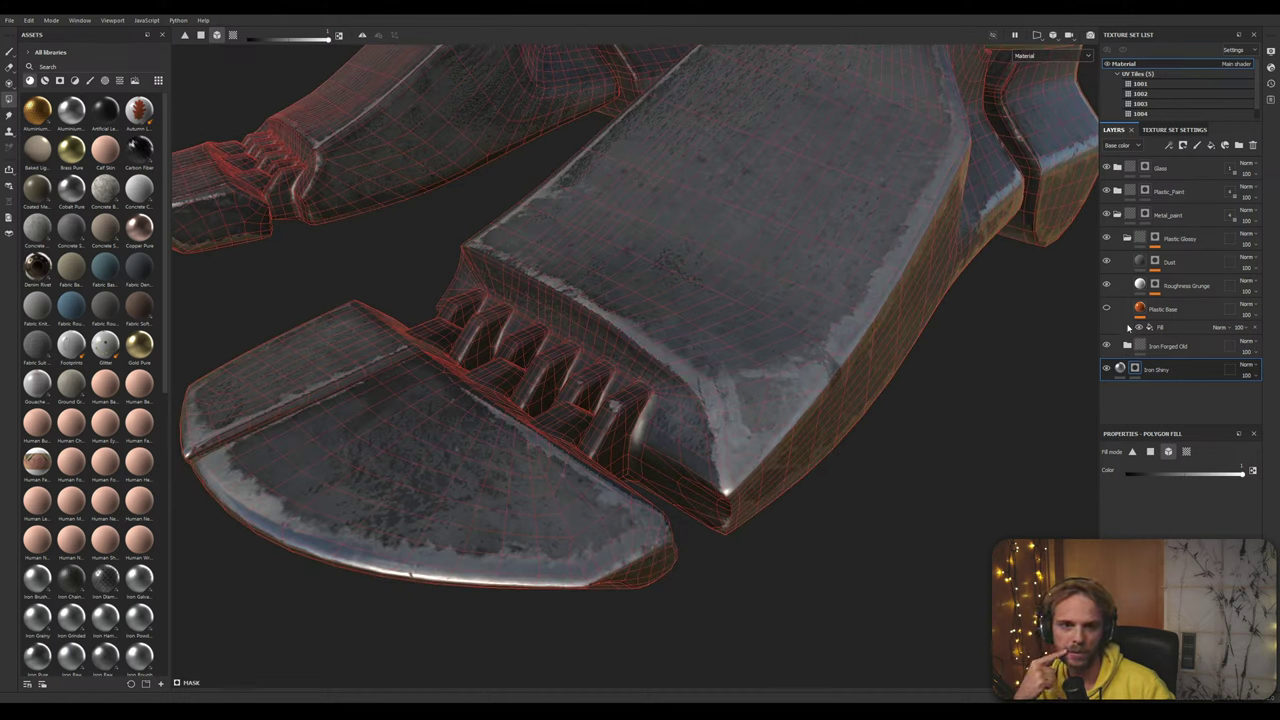
pyautogui.click(1120, 369)
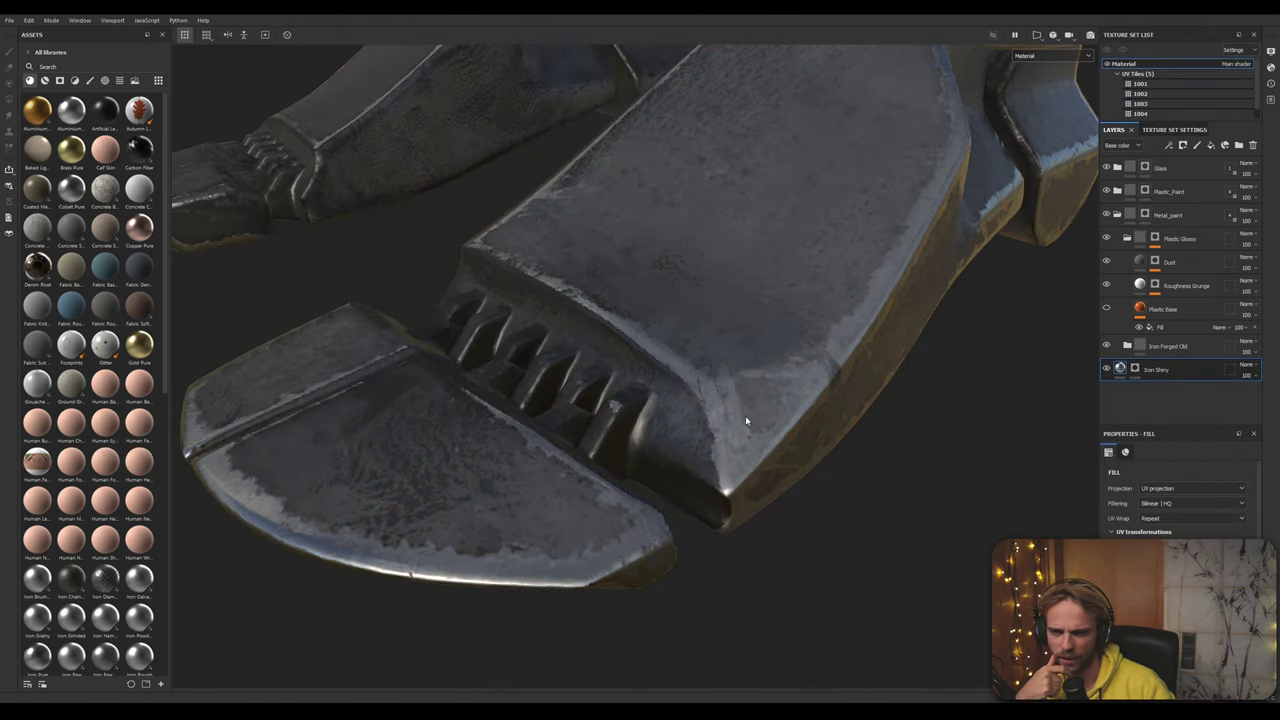
pyautogui.scroll(-3, 745, 415)
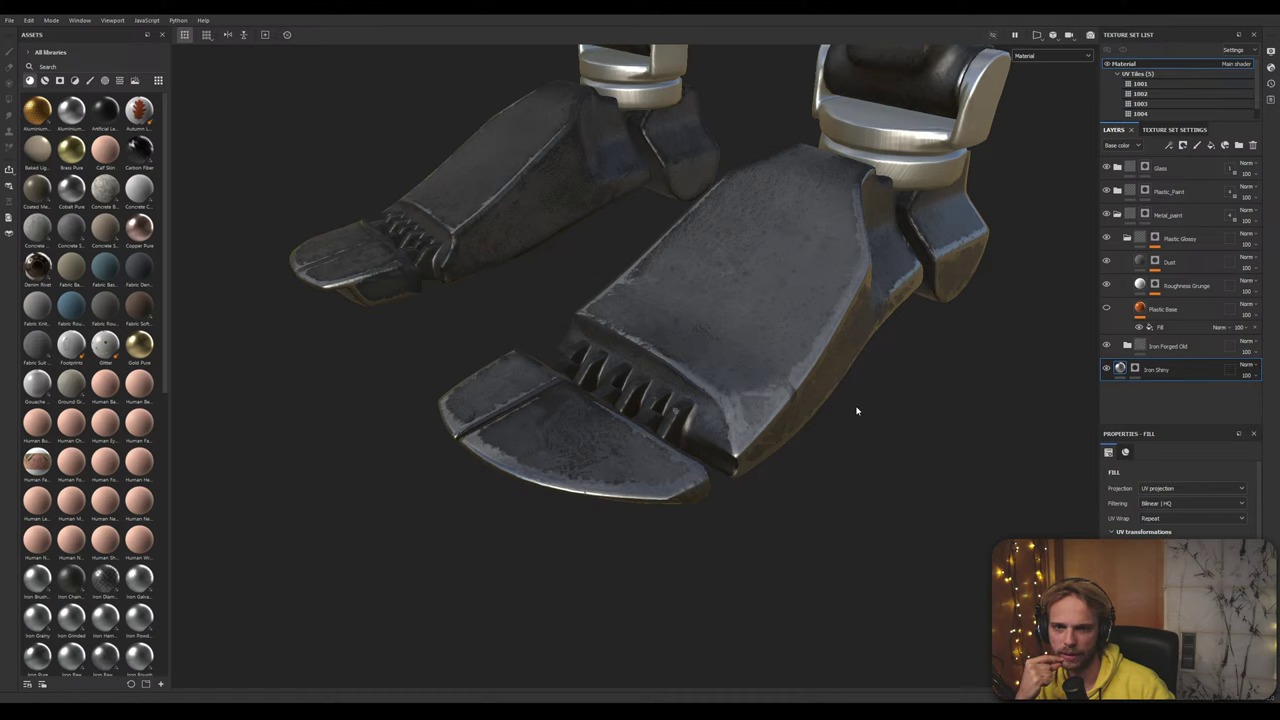
pyautogui.keyDown('alt'); pyautogui.moveTo(854, 408); pyautogui.dragTo(340, 318); pyautogui.keyUp('alt')
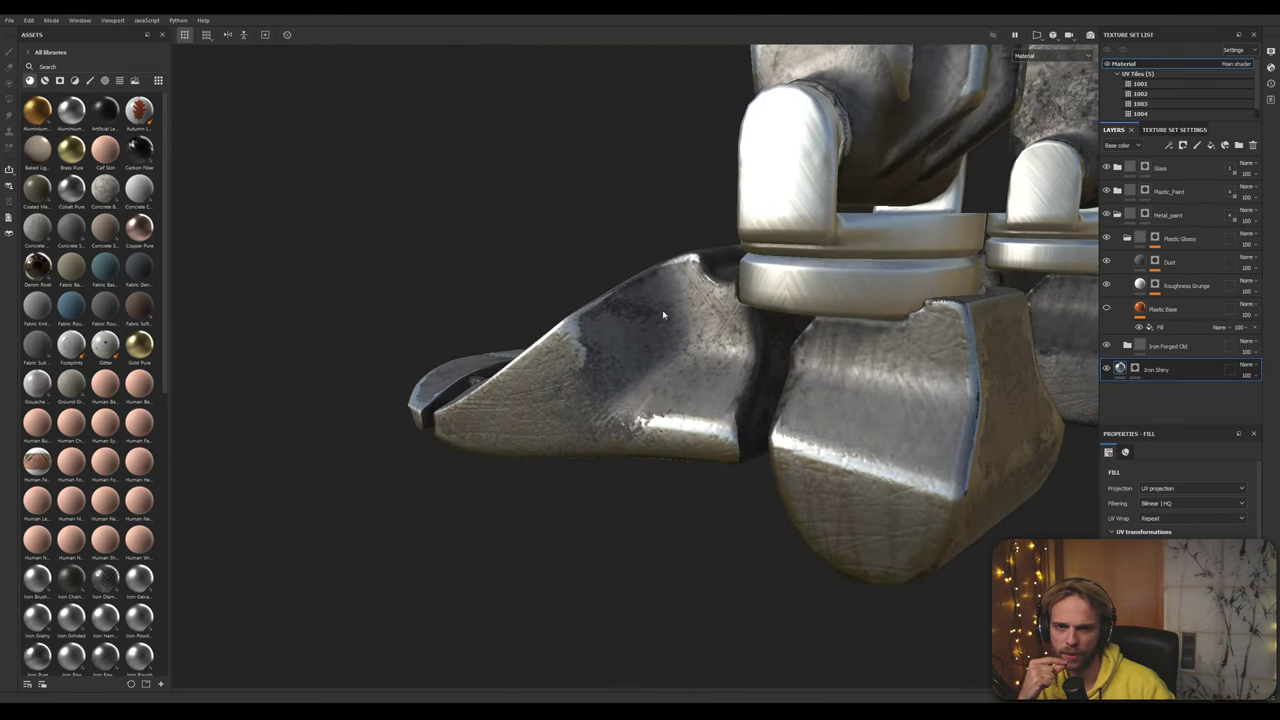
pyautogui.keyDown('alt'); pyautogui.moveTo(662, 315); pyautogui.dragTo(498, 364); pyautogui.keyUp('alt')
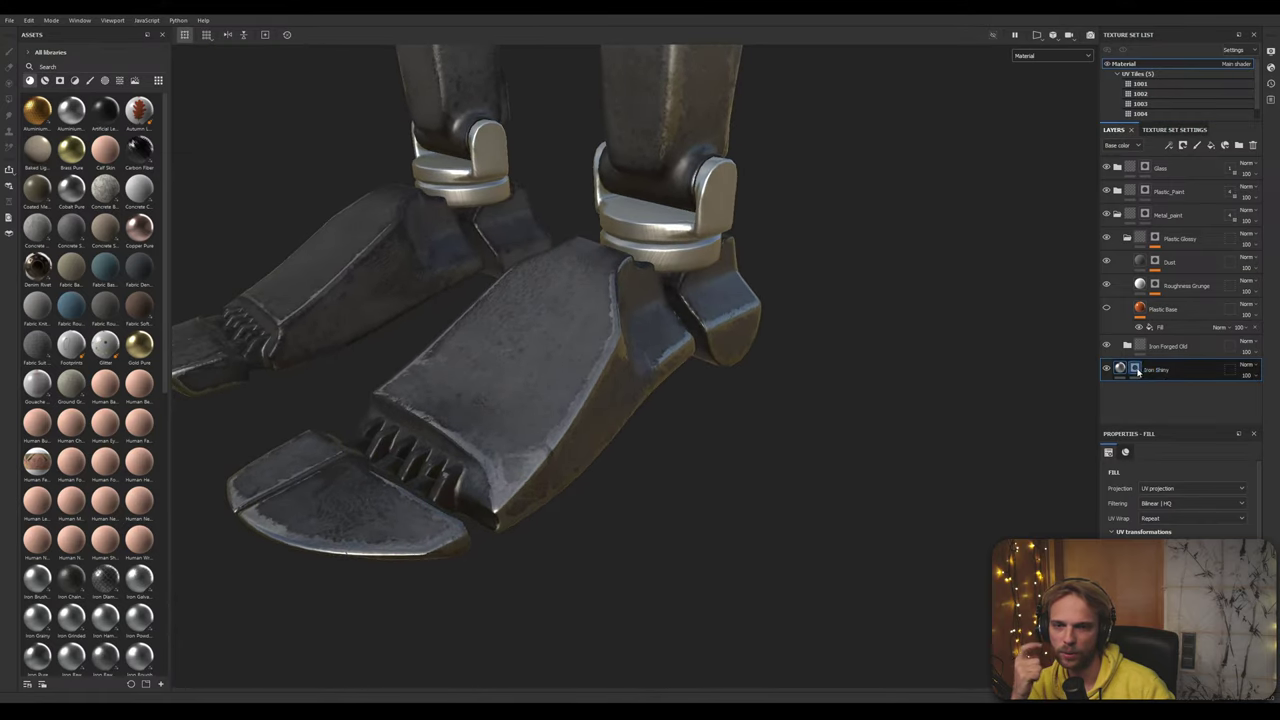
# Step: Select the Iron Shiny fill, then the Iron Forged Old folder above it
pyautogui.click(1158, 371)
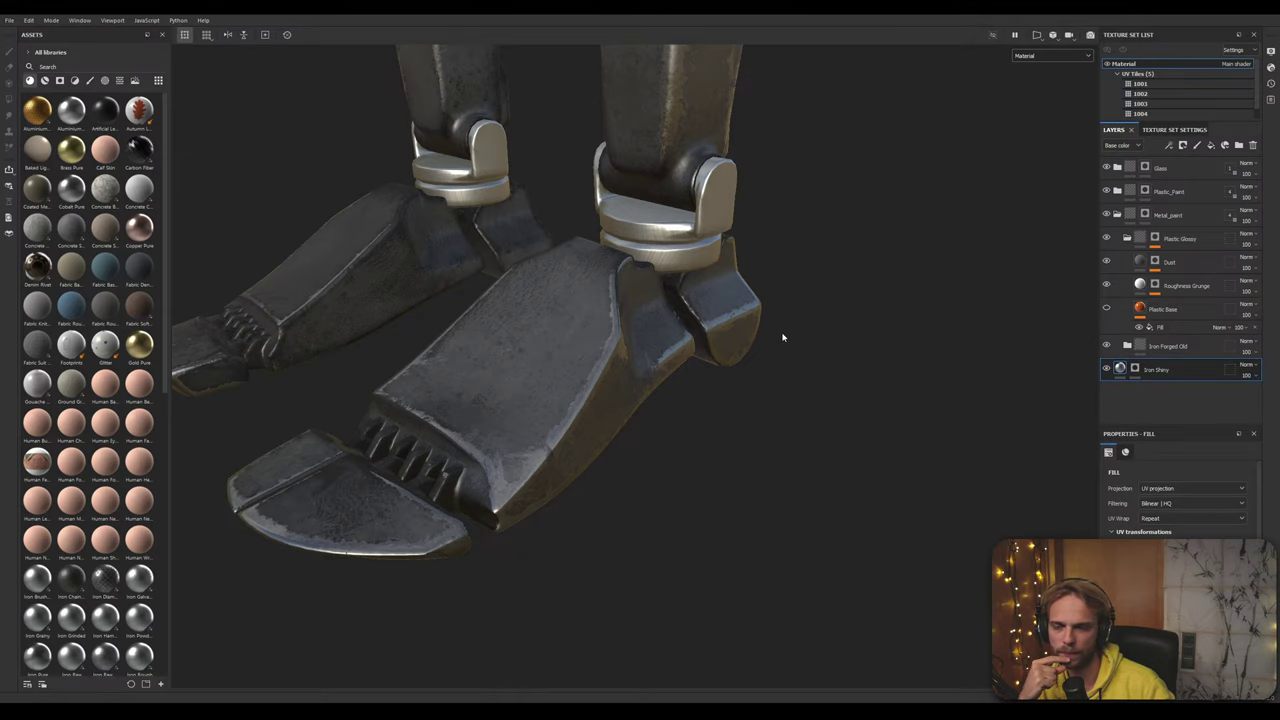
pyautogui.keyDown('alt'); pyautogui.moveTo(783, 337); pyautogui.dragTo(740, 330); pyautogui.keyUp('alt')
pyautogui.scroll(5, 703, 352)
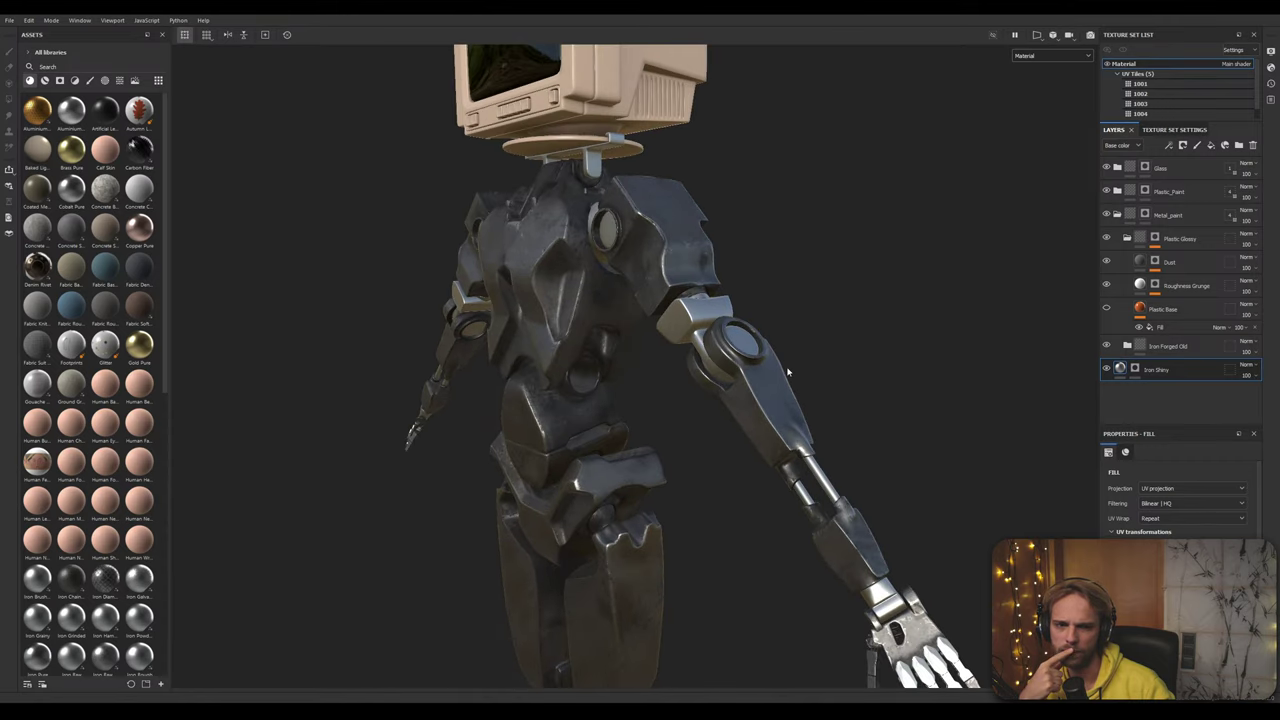
pyautogui.doubleClick(1153, 371)
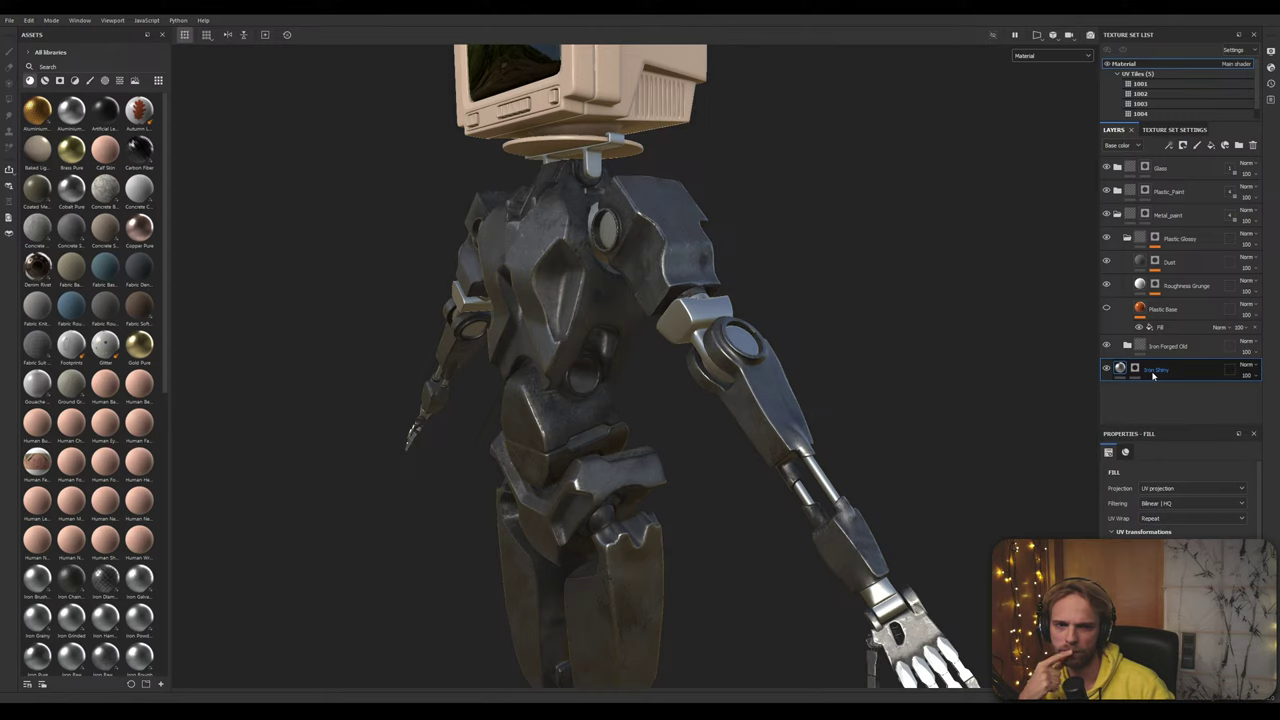
pyautogui.doubleClick(1162, 346)
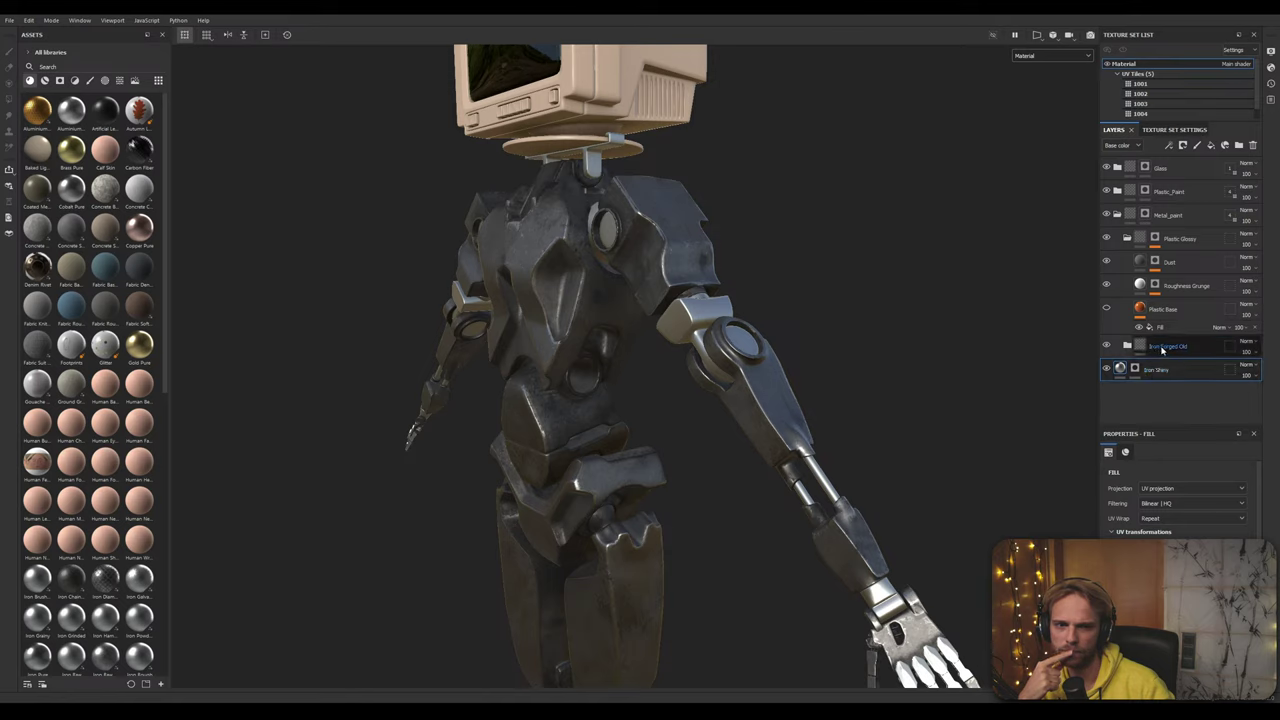
pyautogui.click(1172, 354)
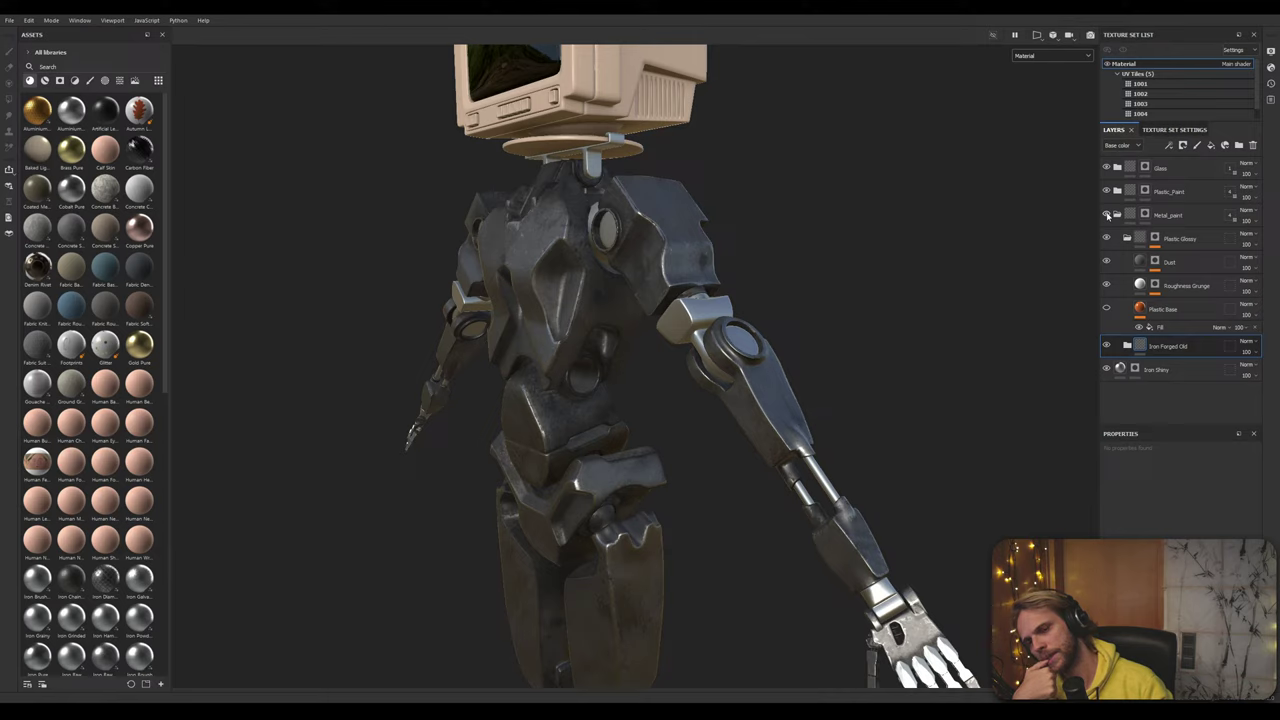
# Step: Turn the Plastic Base layer's visibility back on and frame the legs
pyautogui.click(1106, 311)
pyautogui.scroll(3, 912, 315)
pyautogui.scroll(-5, 860, 310)
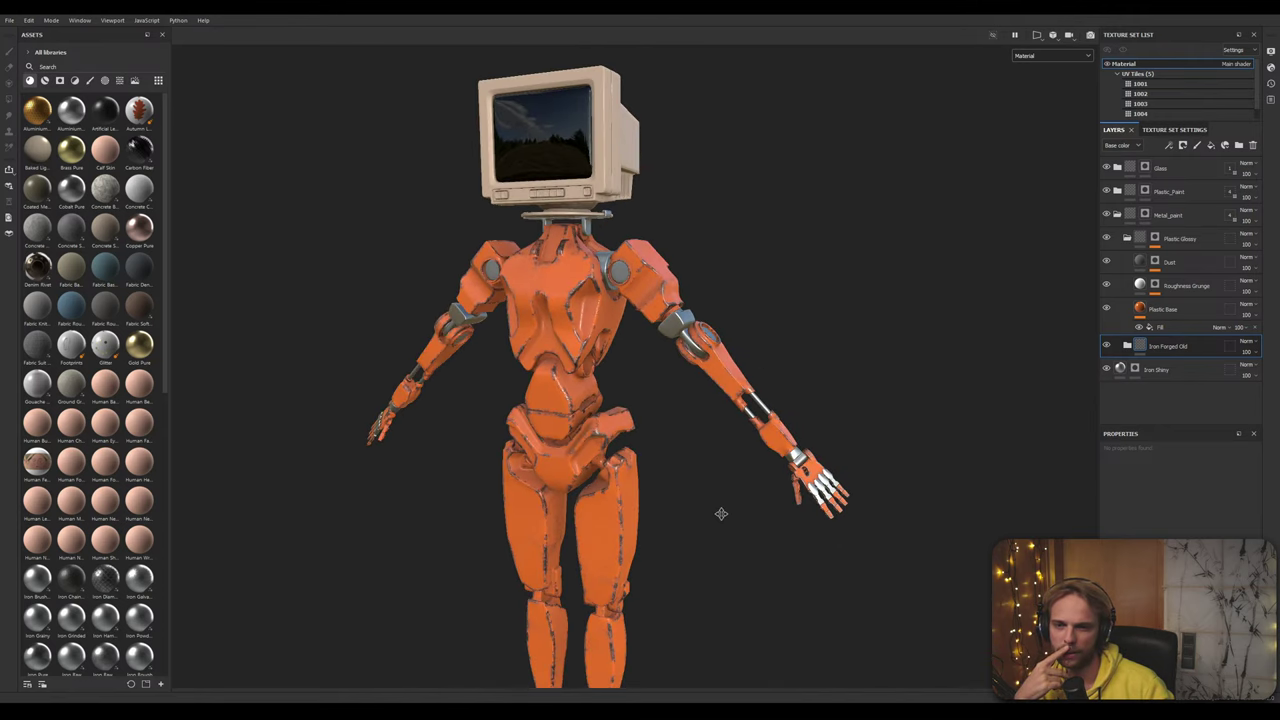
pyautogui.moveTo(720, 514); pyautogui.dragTo(737, 234, button='middle')
pyautogui.scroll(-2, 760, 400)
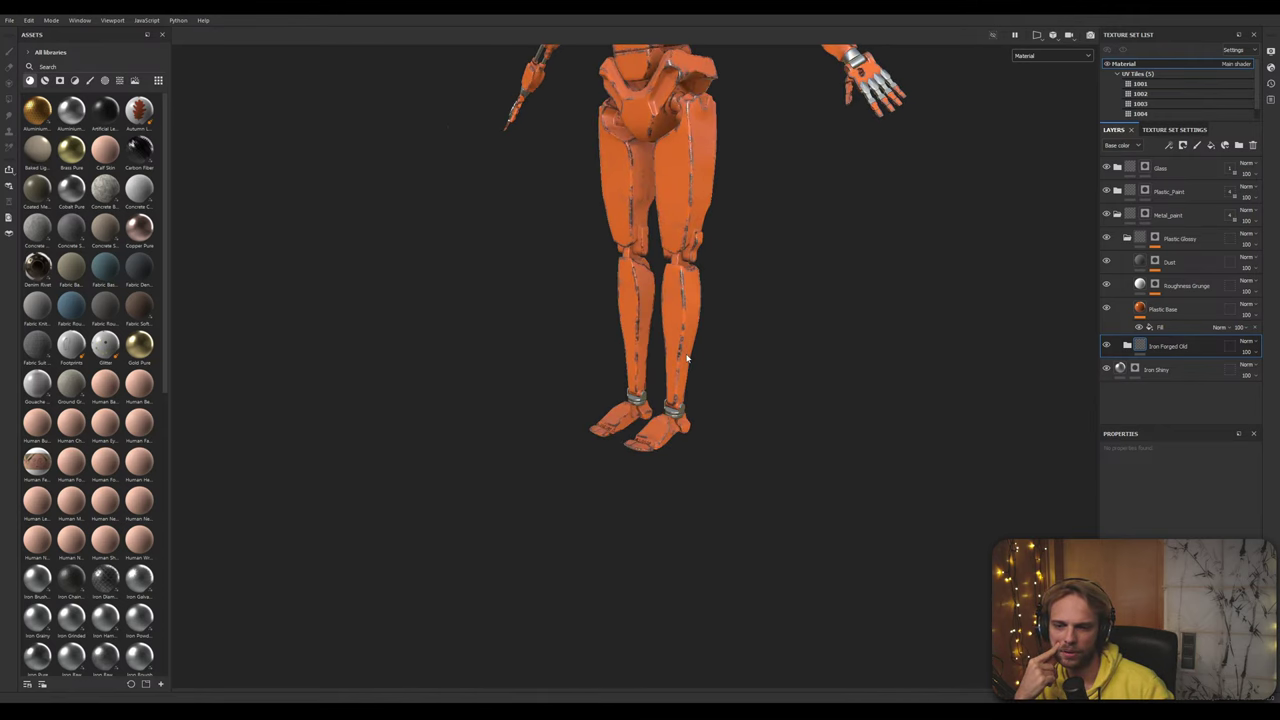
pyautogui.scroll(-3, 780, 434)
pyautogui.scroll(2, 783, 443)
pyautogui.keyDown('alt'); pyautogui.moveTo(783, 443); pyautogui.dragTo(797, 394); pyautogui.keyUp('alt')
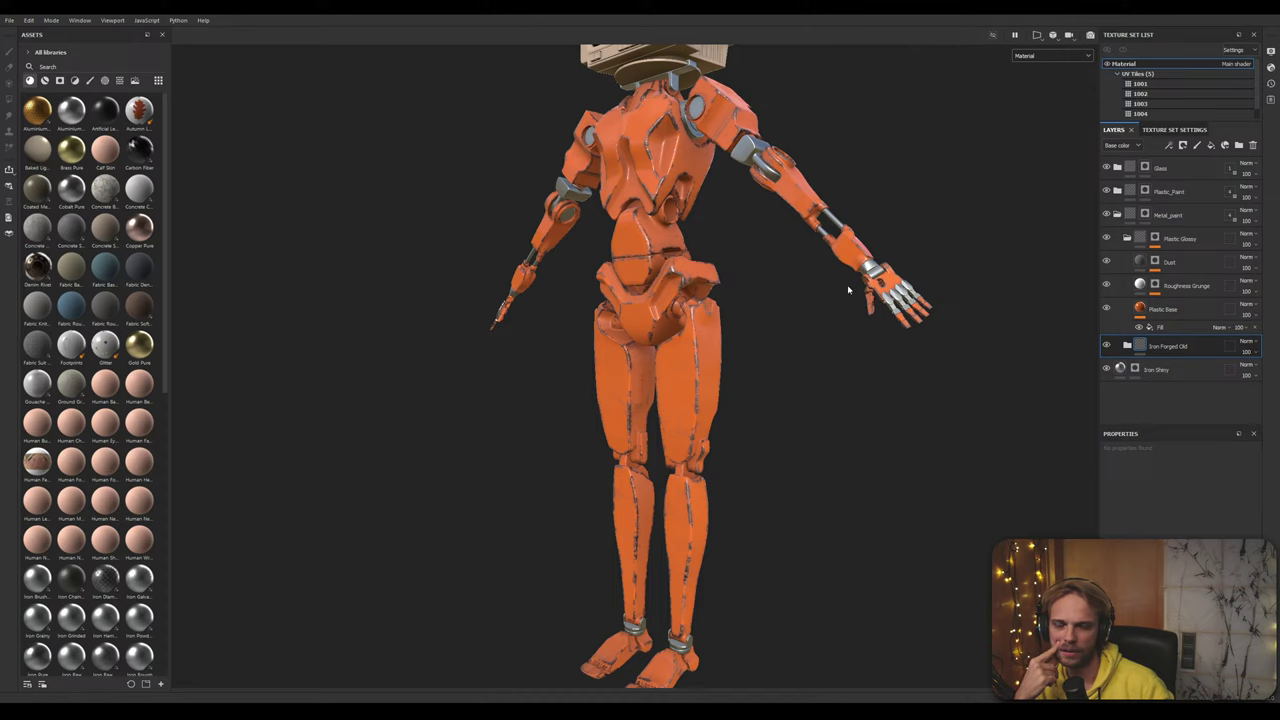
pyautogui.keyDown('alt'); pyautogui.moveTo(848, 290); pyautogui.dragTo(1071, 314); pyautogui.keyUp('alt')
pyautogui.scroll(6, 557, 277)
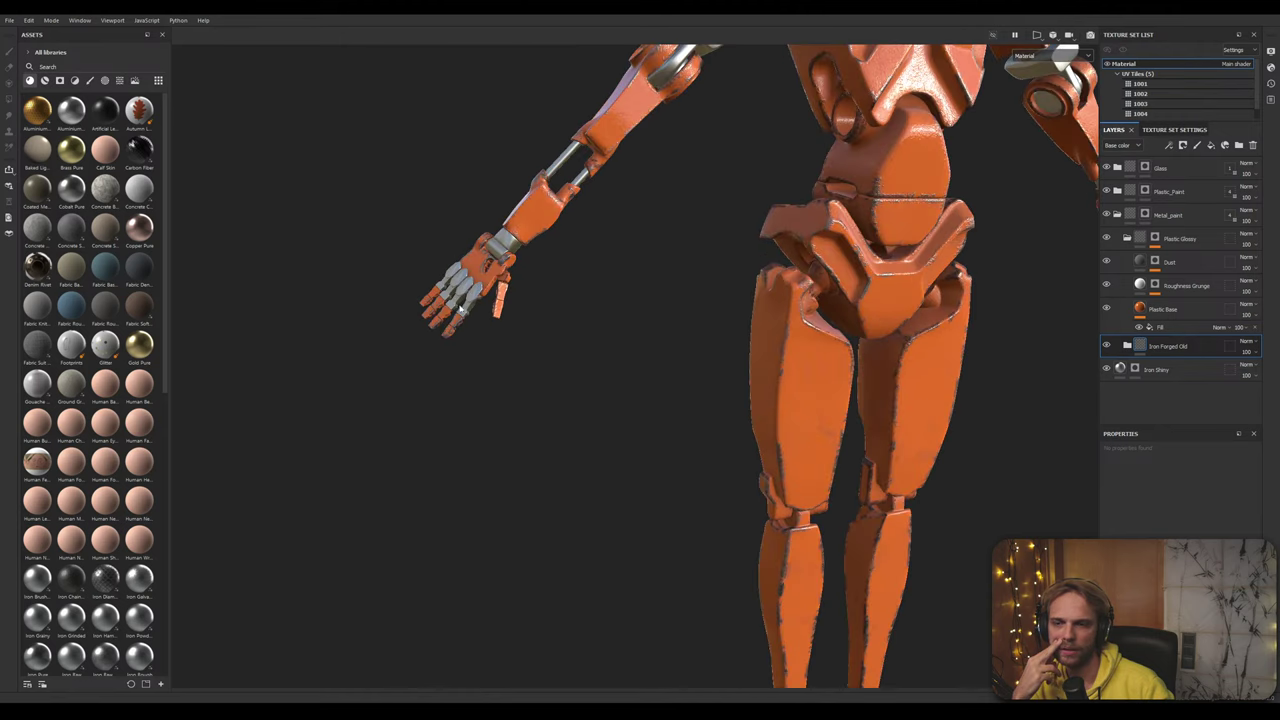
# Step: Frame the whole robot and inspect the orange paint from side and three-quarter views
pyautogui.scroll(3, 461, 311)
pyautogui.scroll(-6, 717, 369)
pyautogui.keyDown('alt'); pyautogui.moveTo(717, 369); pyautogui.dragTo(579, 367); pyautogui.keyUp('alt')
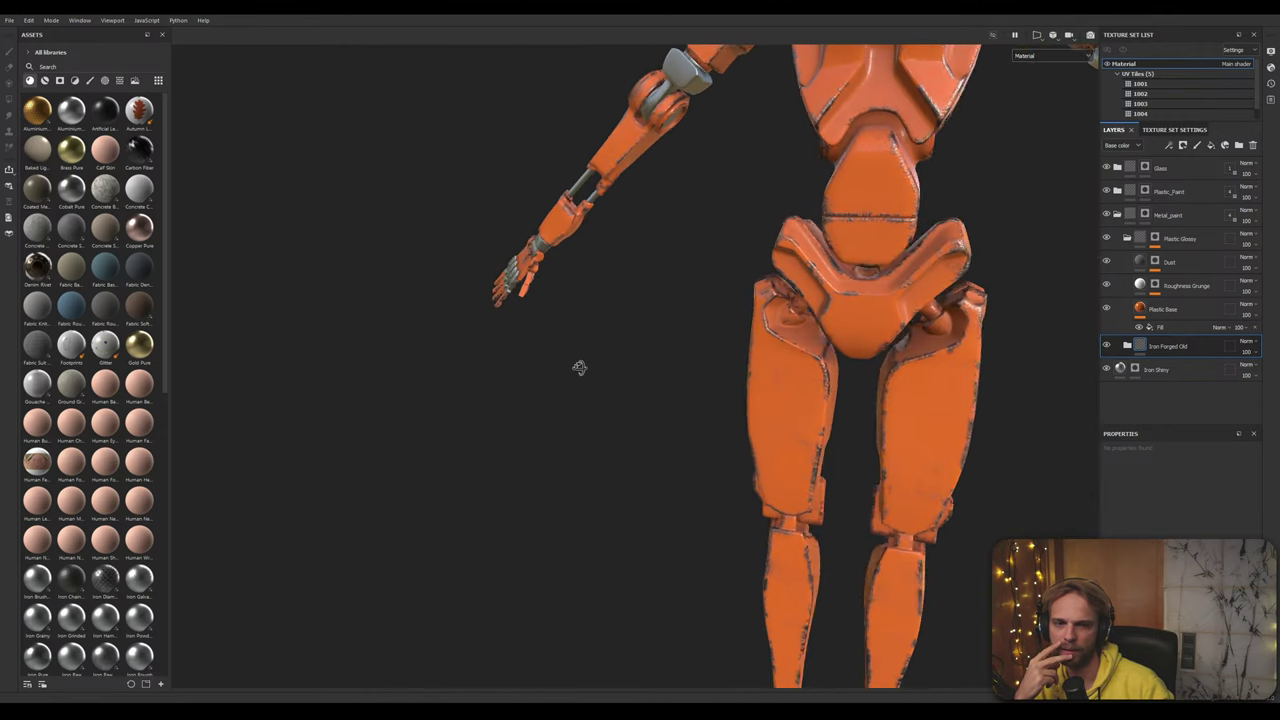
pyautogui.press('f')
pyautogui.keyDown('alt'); pyautogui.moveTo(843, 374); pyautogui.dragTo(877, 374); pyautogui.keyUp('alt')
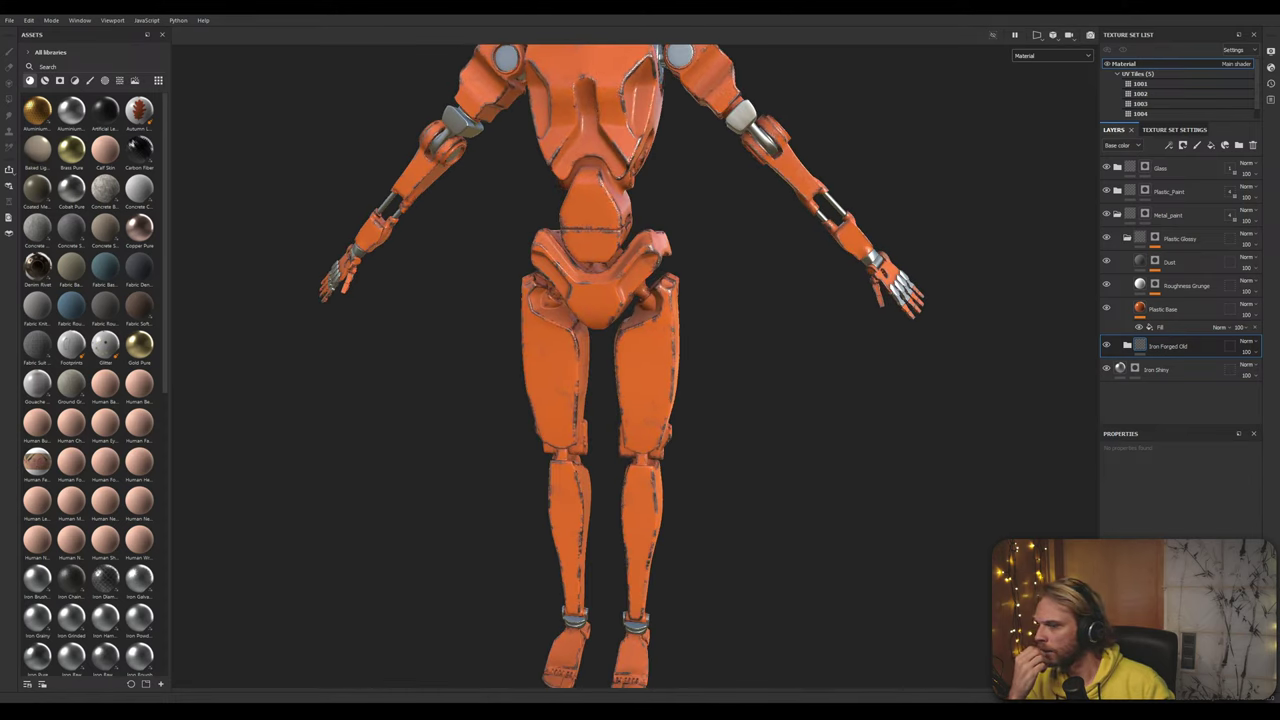
pyautogui.keyDown('alt'); pyautogui.moveTo(618, 357); pyautogui.dragTo(660, 403); pyautogui.keyUp('alt')
pyautogui.scroll(-3, 570, 448)
pyautogui.scroll(4, 560, 402)
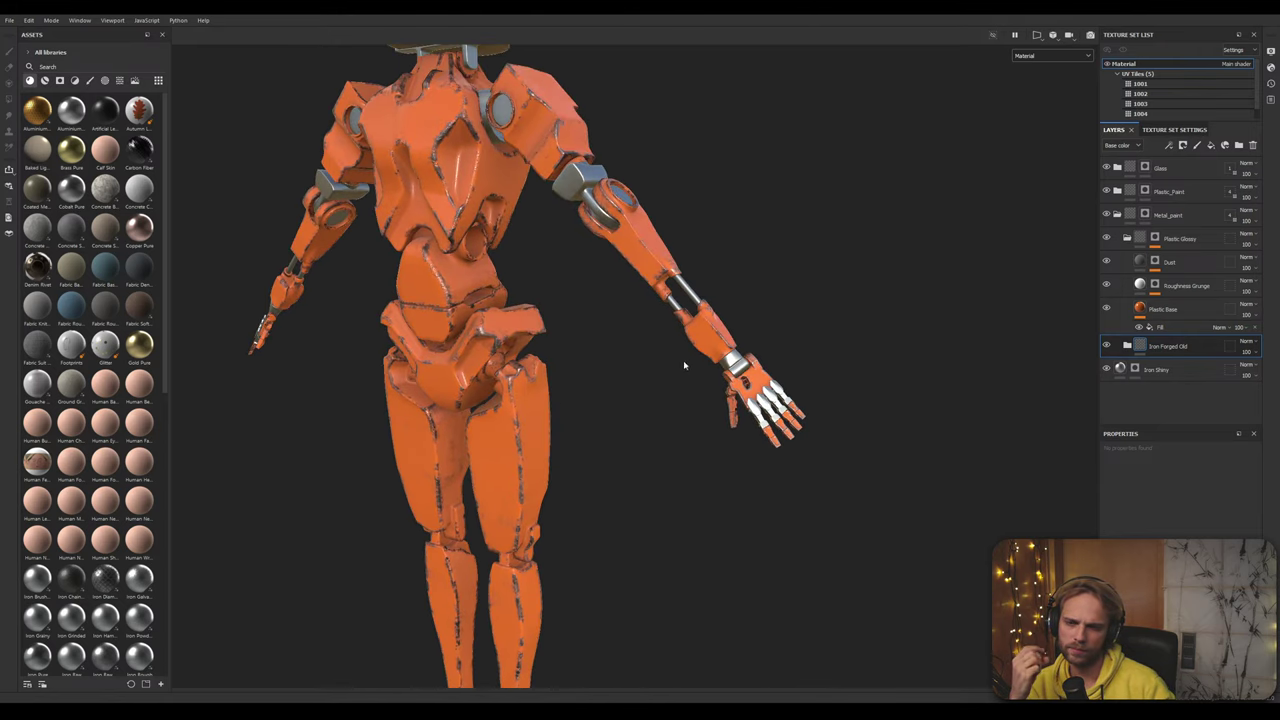
pyautogui.scroll(5, 690, 365)
pyautogui.keyDown('alt'); pyautogui.moveTo(697, 366); pyautogui.dragTo(571, 449); pyautogui.keyUp('alt')
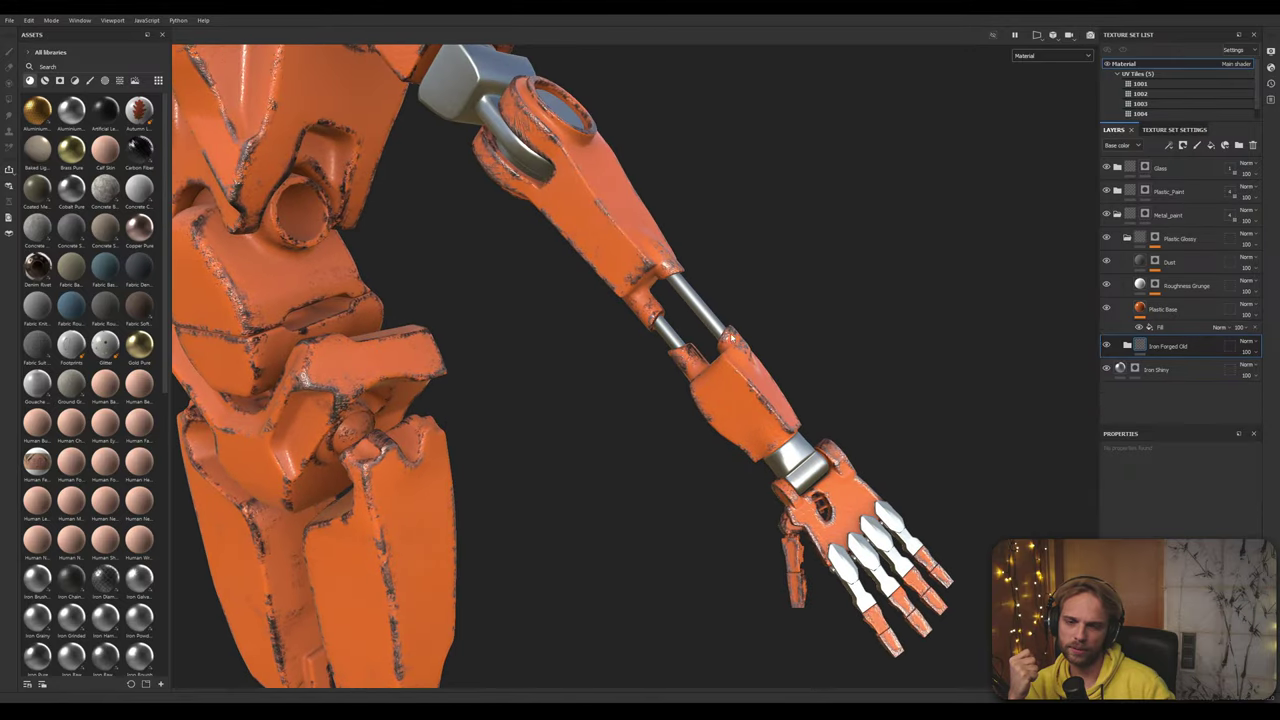
pyautogui.scroll(-4, 577, 338)
pyautogui.scroll(1, 600, 340)
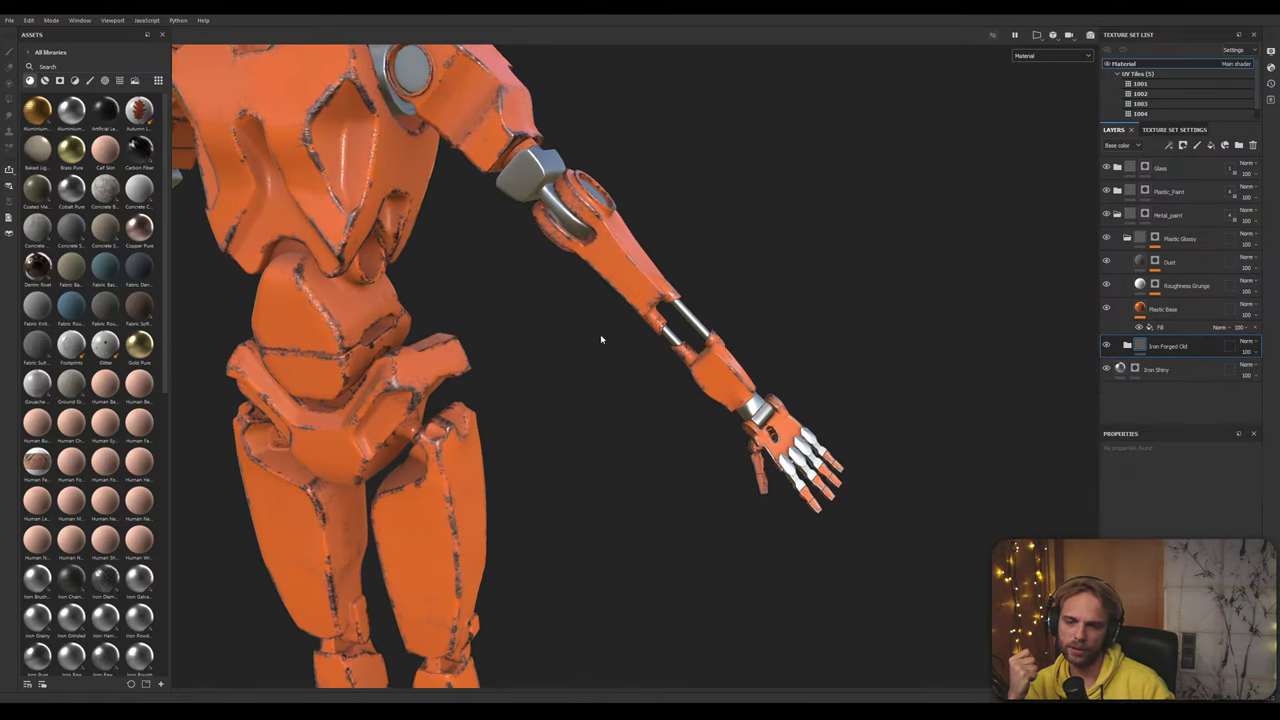
# Step: Inspect the torso, hips, legs and feet, then select the Plastic Base layer
pyautogui.keyDown('alt'); pyautogui.moveTo(600, 340); pyautogui.dragTo(651, 409); pyautogui.keyUp('alt')
pyautogui.scroll(3, 648, 344)
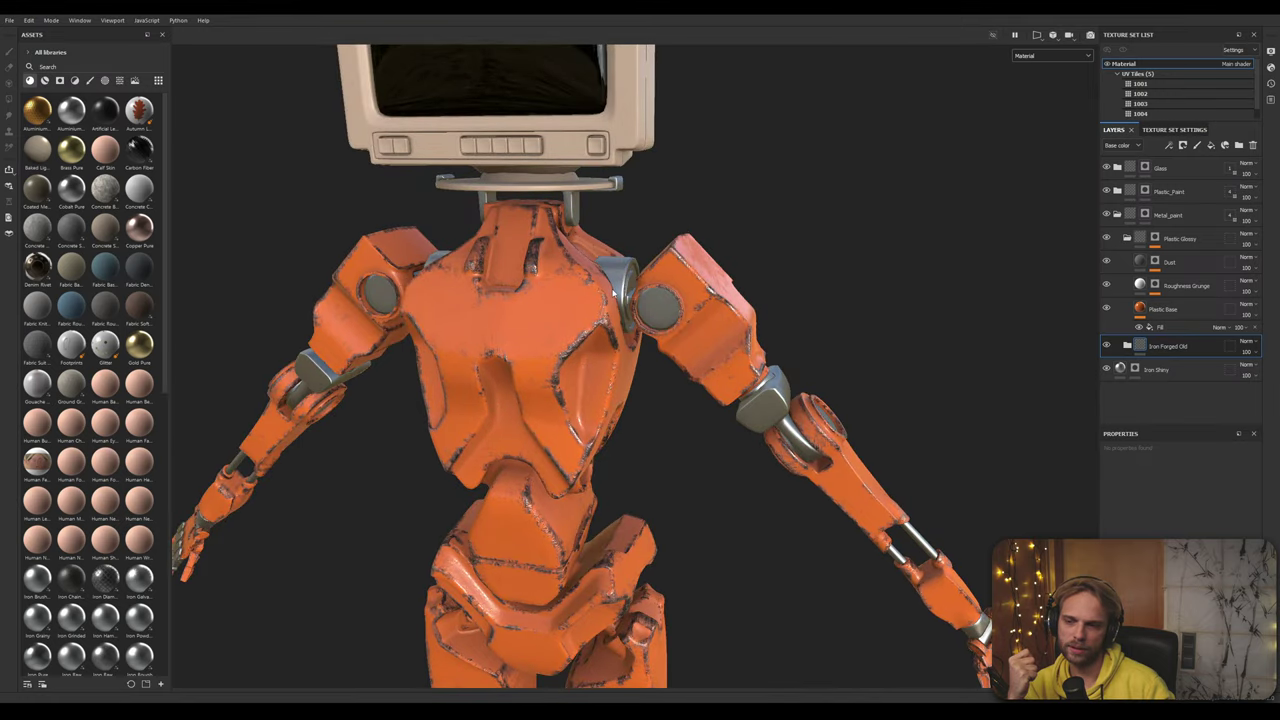
pyautogui.keyDown('alt'); pyautogui.moveTo(613, 290); pyautogui.dragTo(609, 500, button='middle'); pyautogui.keyUp('alt')
pyautogui.scroll(-2, 609, 511)
pyautogui.scroll(-2, 585, 263)
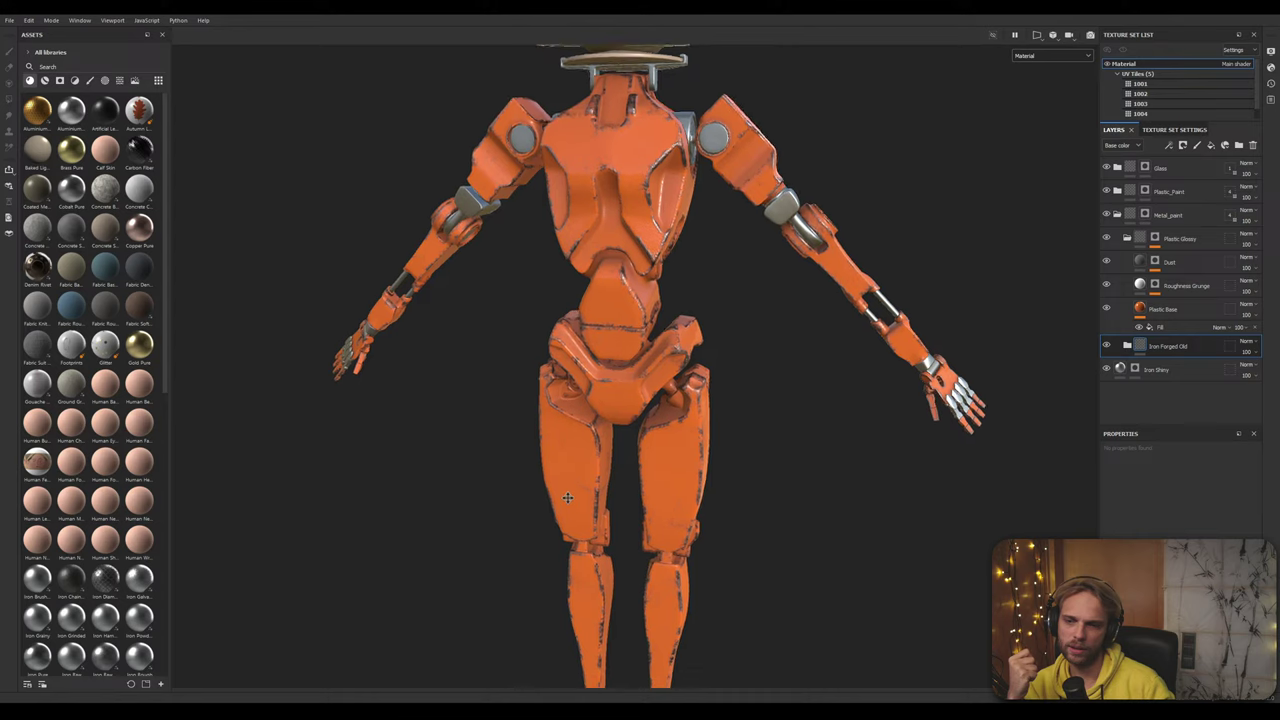
pyautogui.scroll(3, 600, 465)
pyautogui.keyDown('alt'); pyautogui.moveTo(621, 376); pyautogui.dragTo(608, 549); pyautogui.keyUp('alt')
pyautogui.scroll(3, 706, 534)
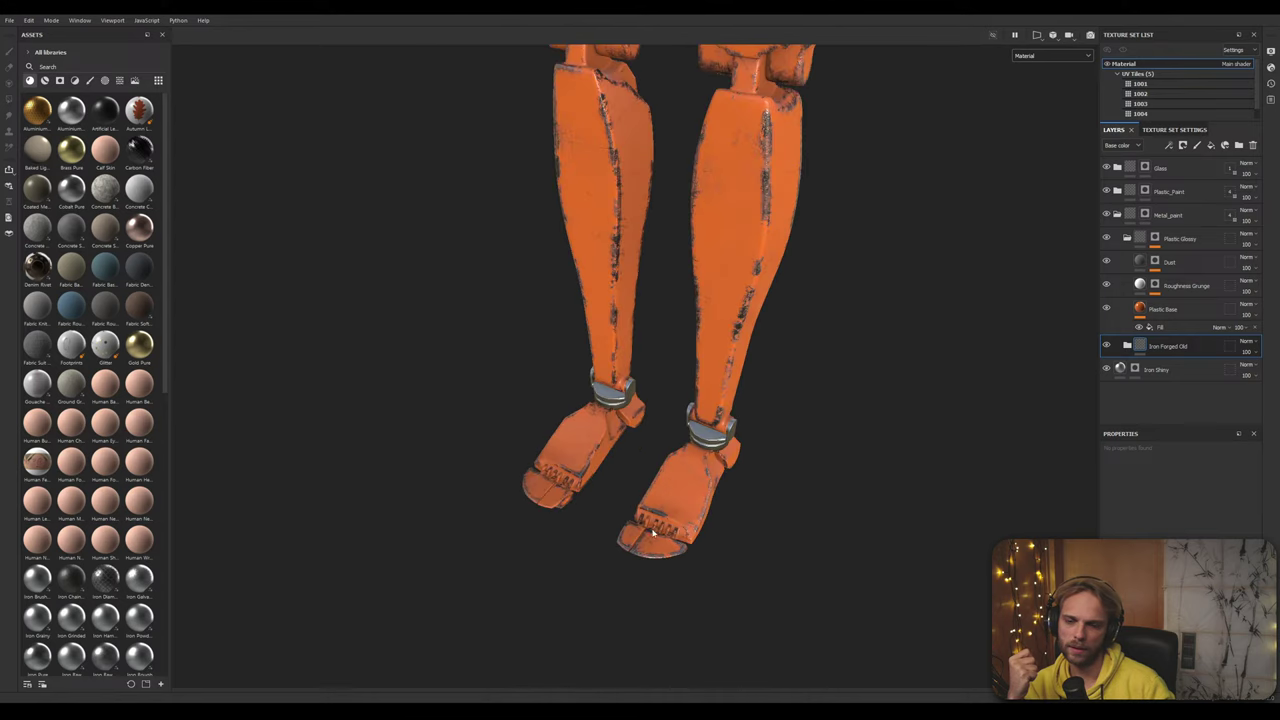
pyautogui.keyDown('alt'); pyautogui.moveTo(706, 534); pyautogui.dragTo(660, 436, button='middle'); pyautogui.keyUp('alt')
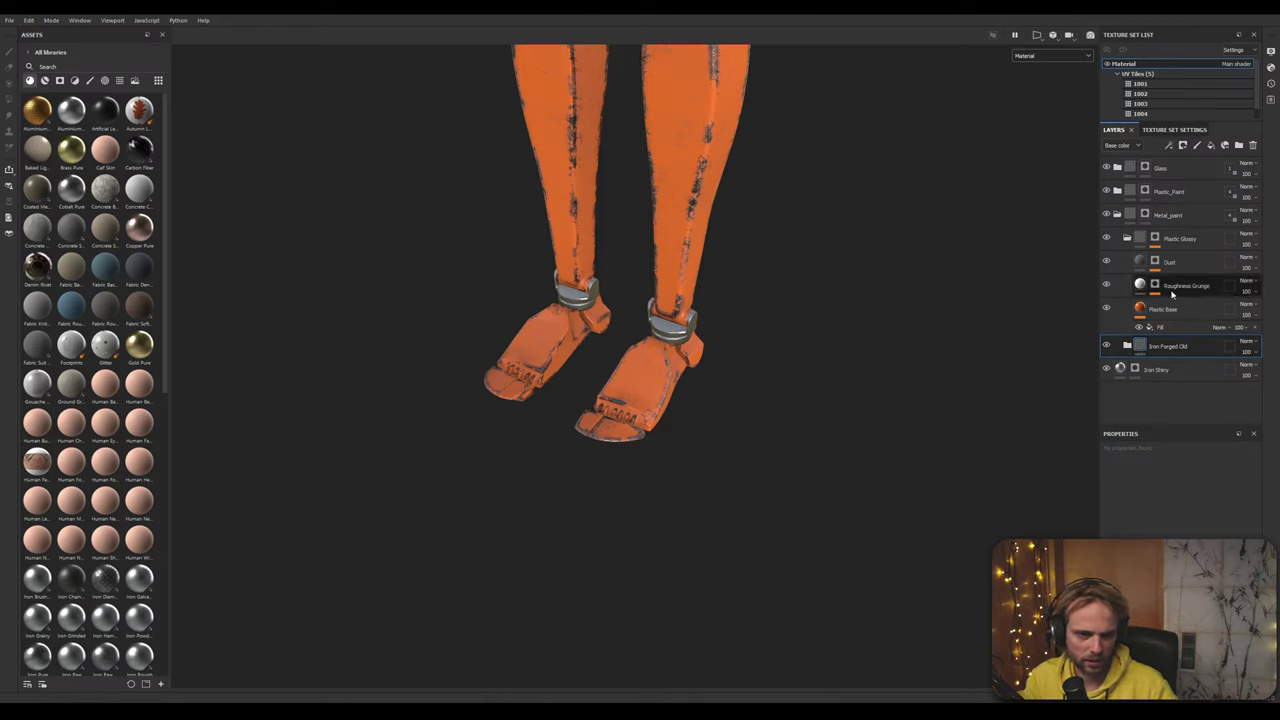
pyautogui.click(1197, 309)
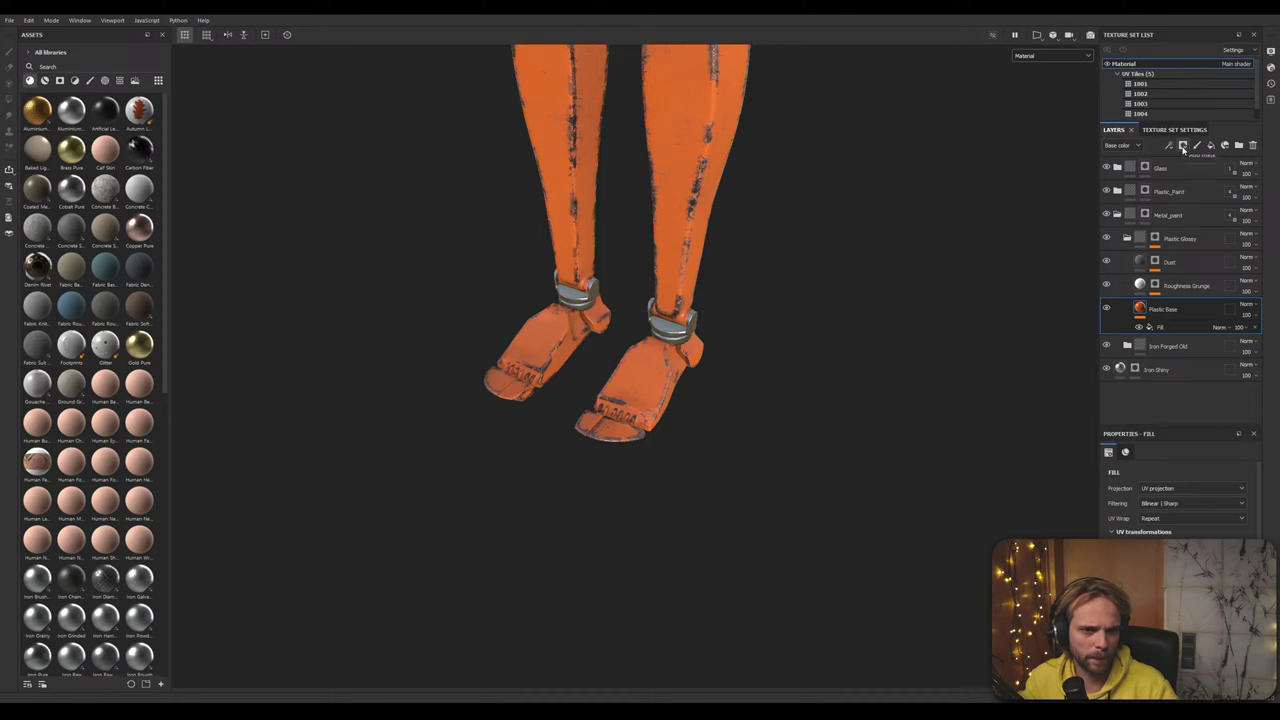
# Step: Add a black mask to Plastic Base and invert it so the paint covers the feet
pyautogui.click(1183, 148)
pyautogui.click(1212, 175)
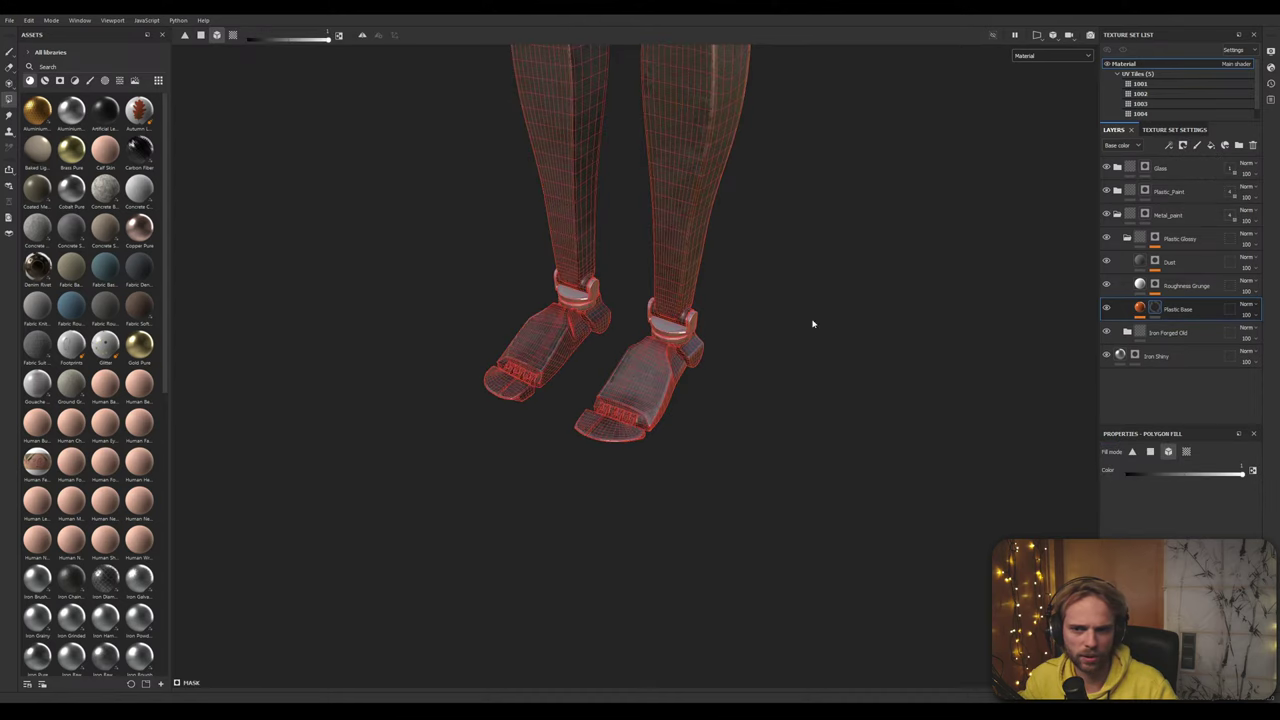
pyautogui.keyDown('alt'); pyautogui.moveTo(802, 301); pyautogui.dragTo(769, 334); pyautogui.keyUp('alt')
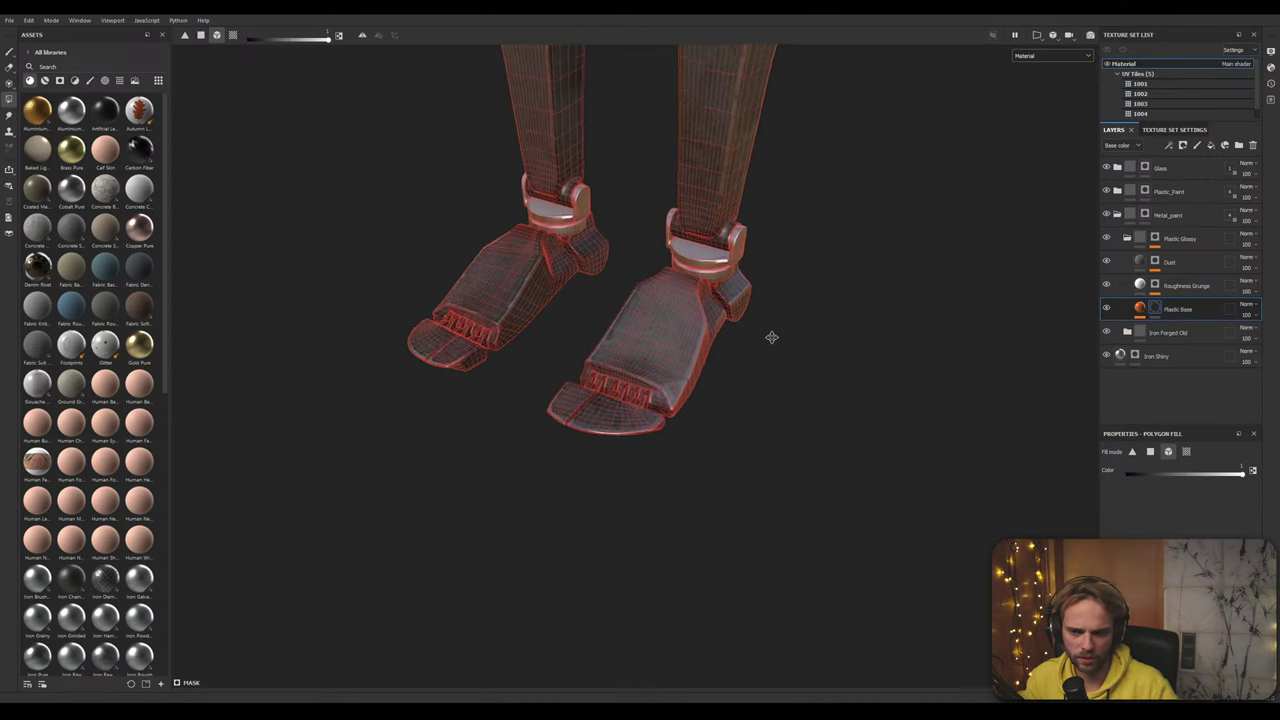
pyautogui.scroll(6, 608, 240)
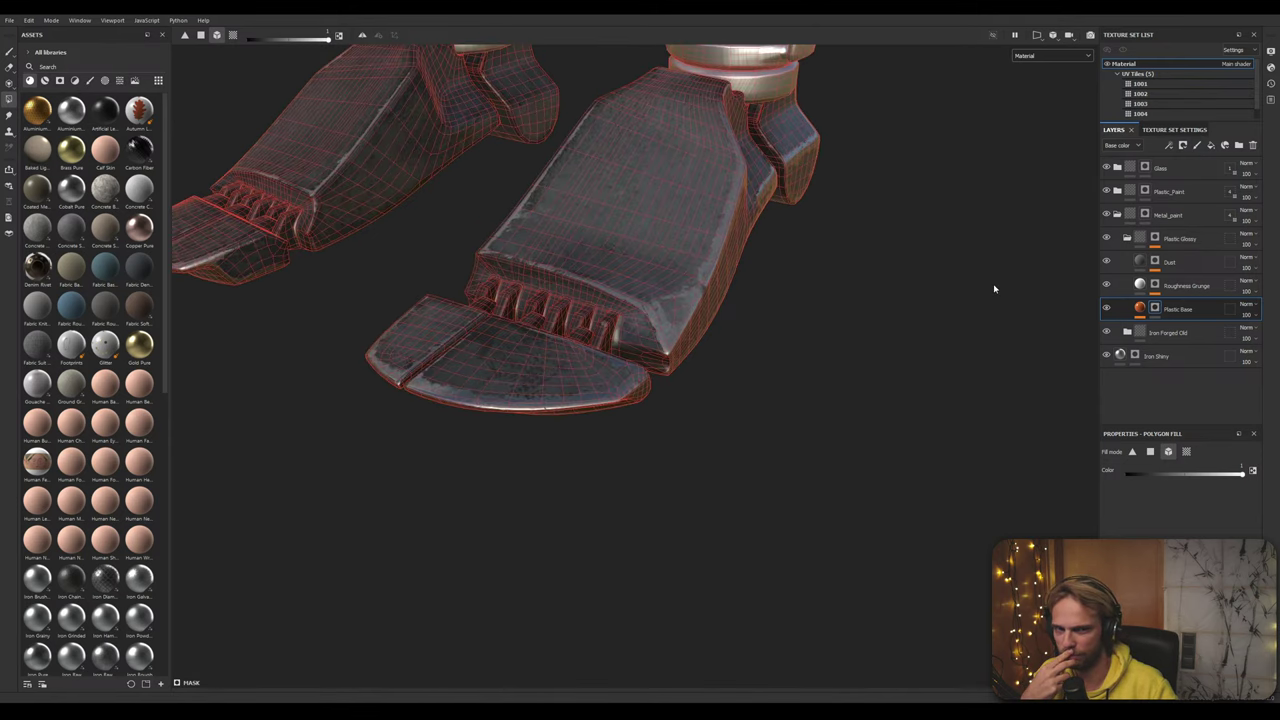
pyautogui.rightClick(1155, 309)
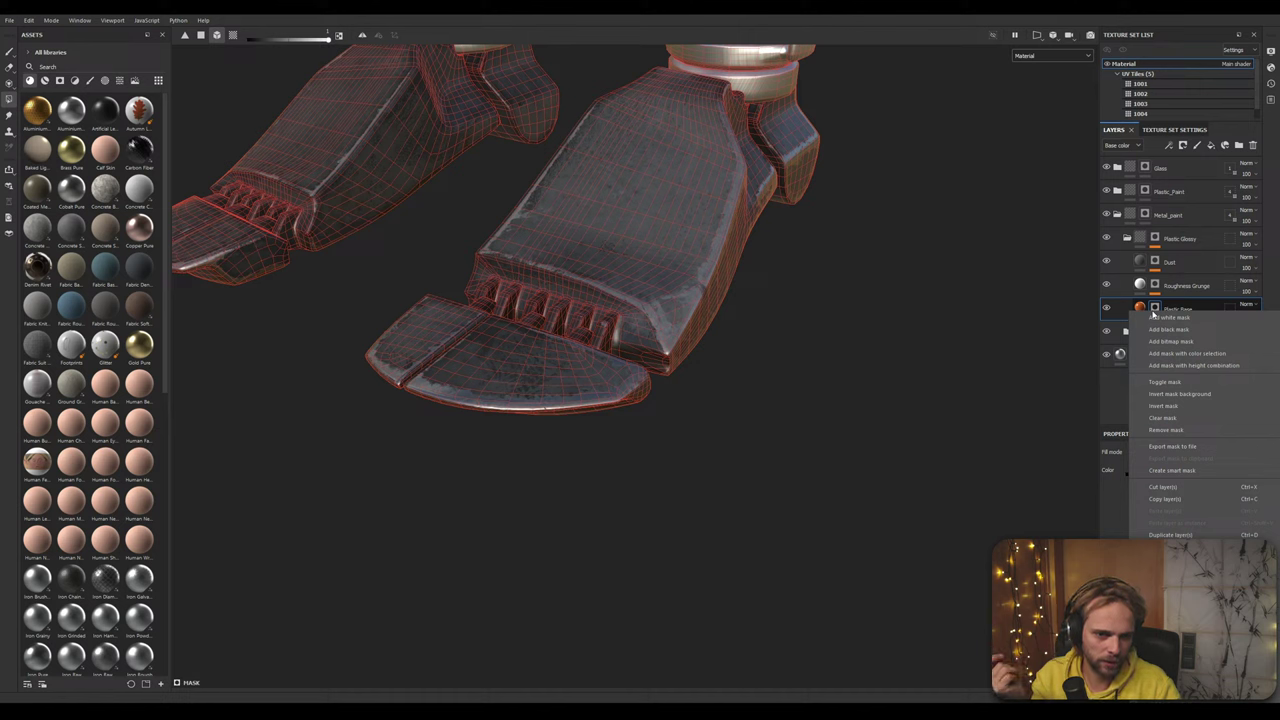
pyautogui.click(1163, 405)
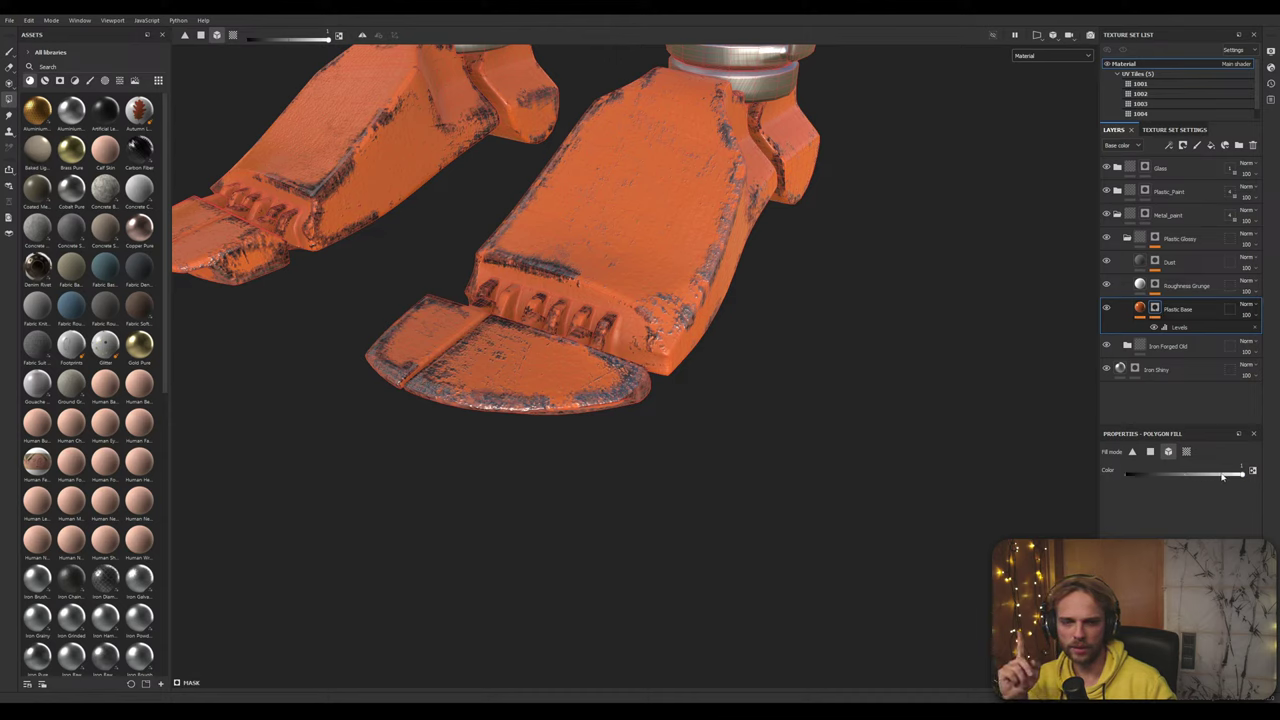
# Step: Set Polygon Fill to black in UV chunk mode and display the Mask channel on the teeth
pyautogui.moveTo(1221, 477); pyautogui.dragTo(1036, 477)
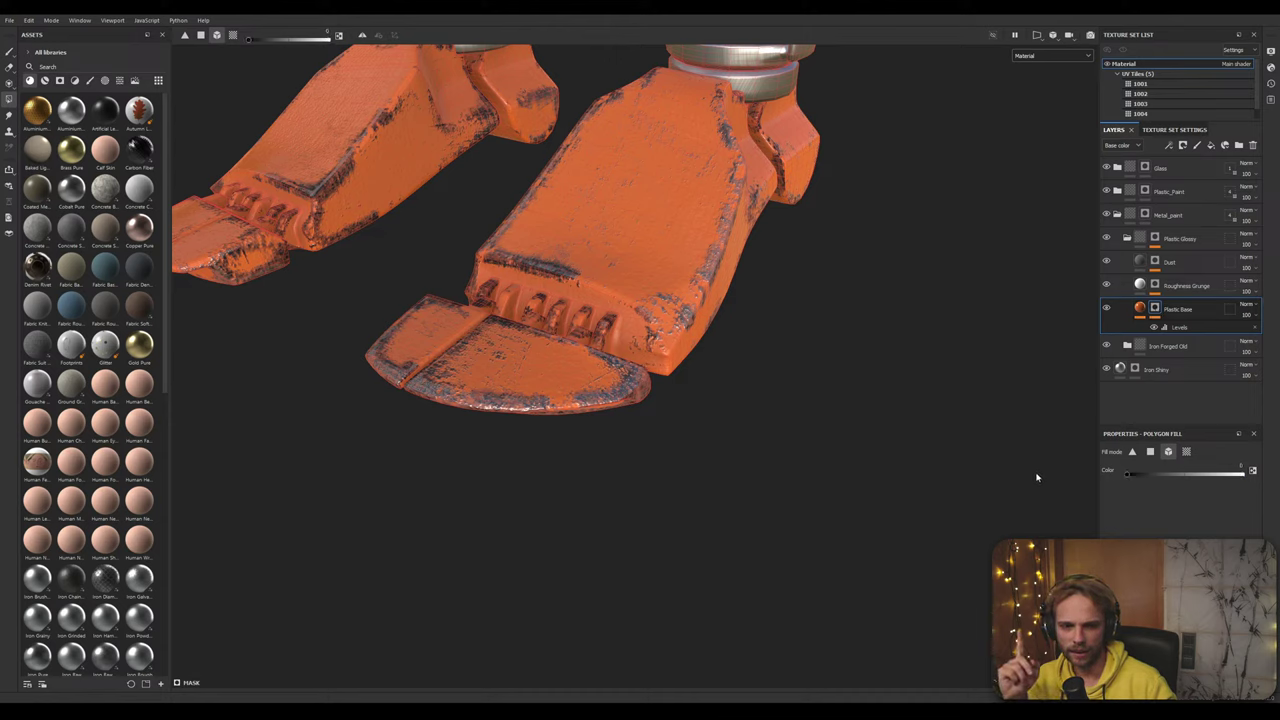
pyautogui.click(1187, 452)
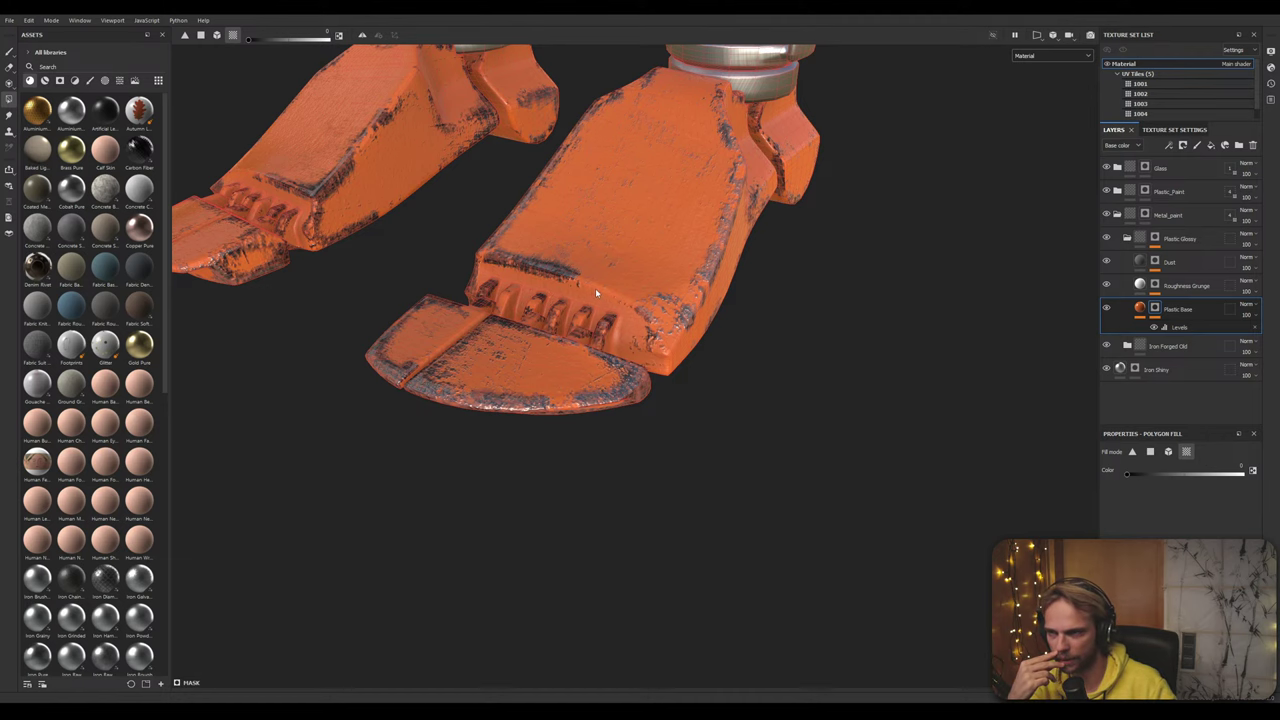
pyautogui.scroll(10, 552, 293)
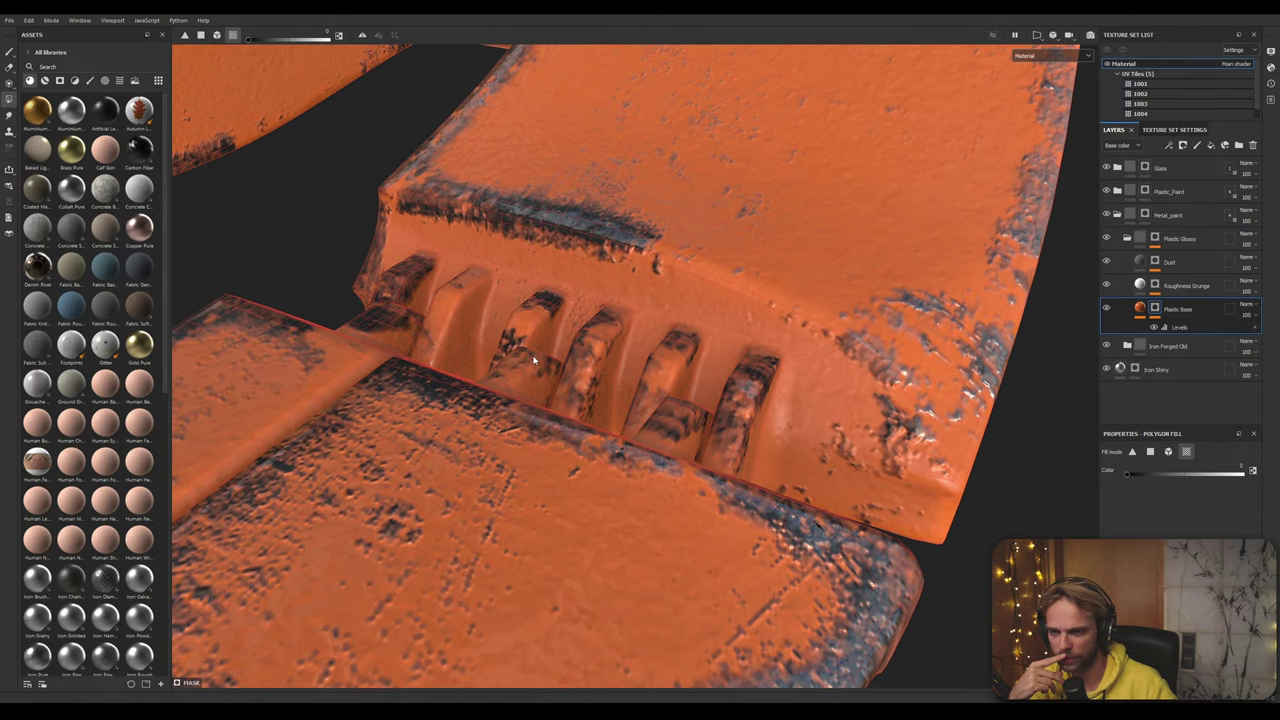
pyautogui.keyDown('alt'); pyautogui.moveTo(702, 363); pyautogui.dragTo(684, 396); pyautogui.keyUp('alt')
pyautogui.scroll(3, 681, 401)
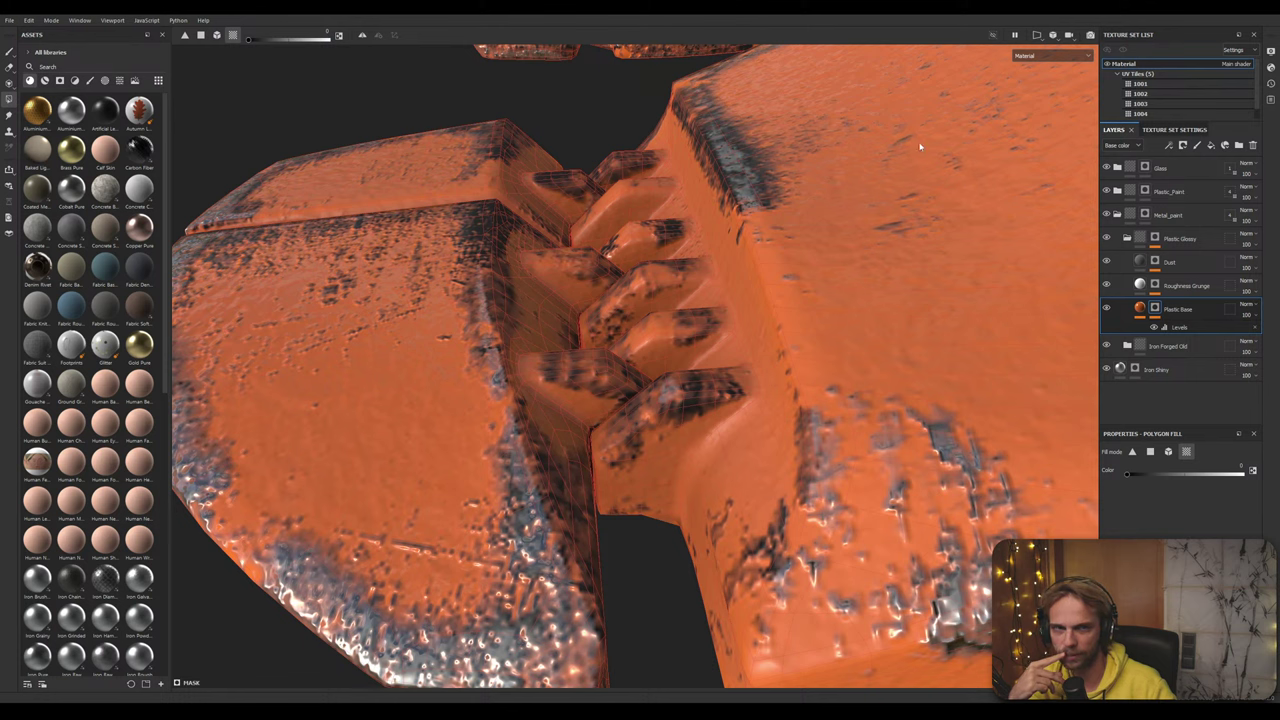
pyautogui.click(1050, 55)
pyautogui.click(1026, 156)
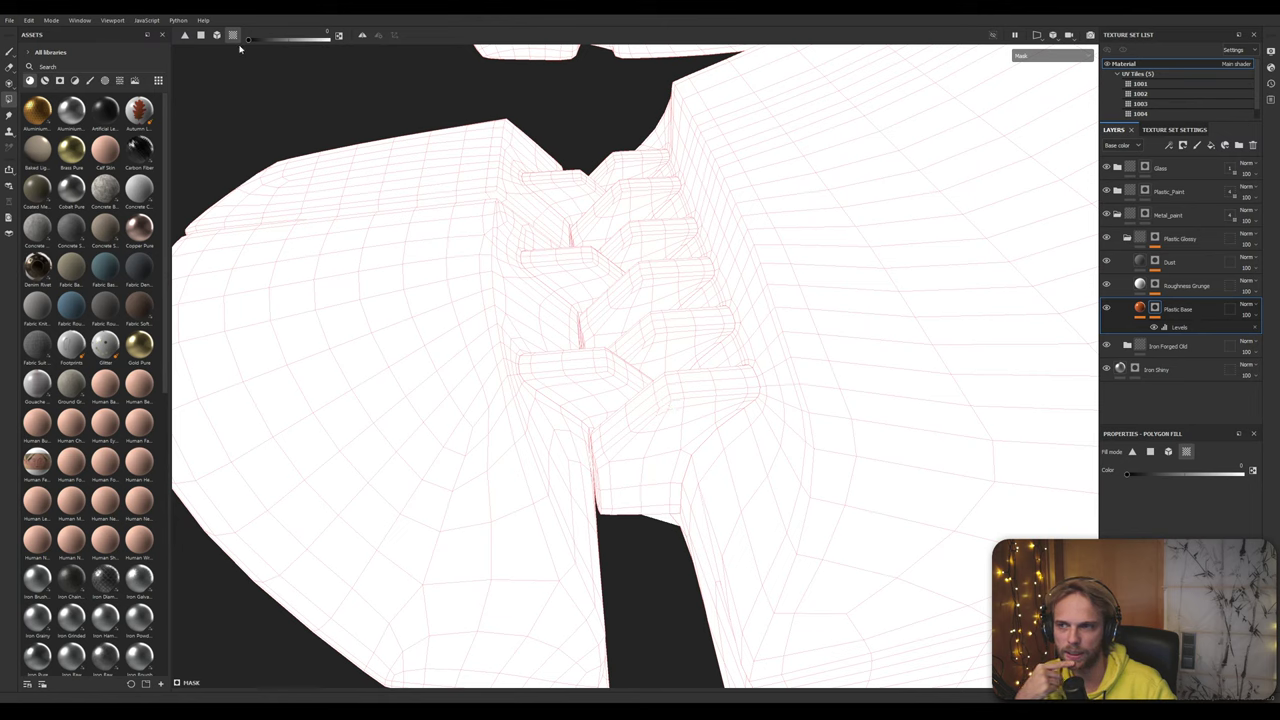
# Step: Test fill values 0.71, 0 and 1 on one face between the teeth, leaving it black
pyautogui.moveTo(250, 44); pyautogui.dragTo(307, 46)
pyautogui.click(587, 285)
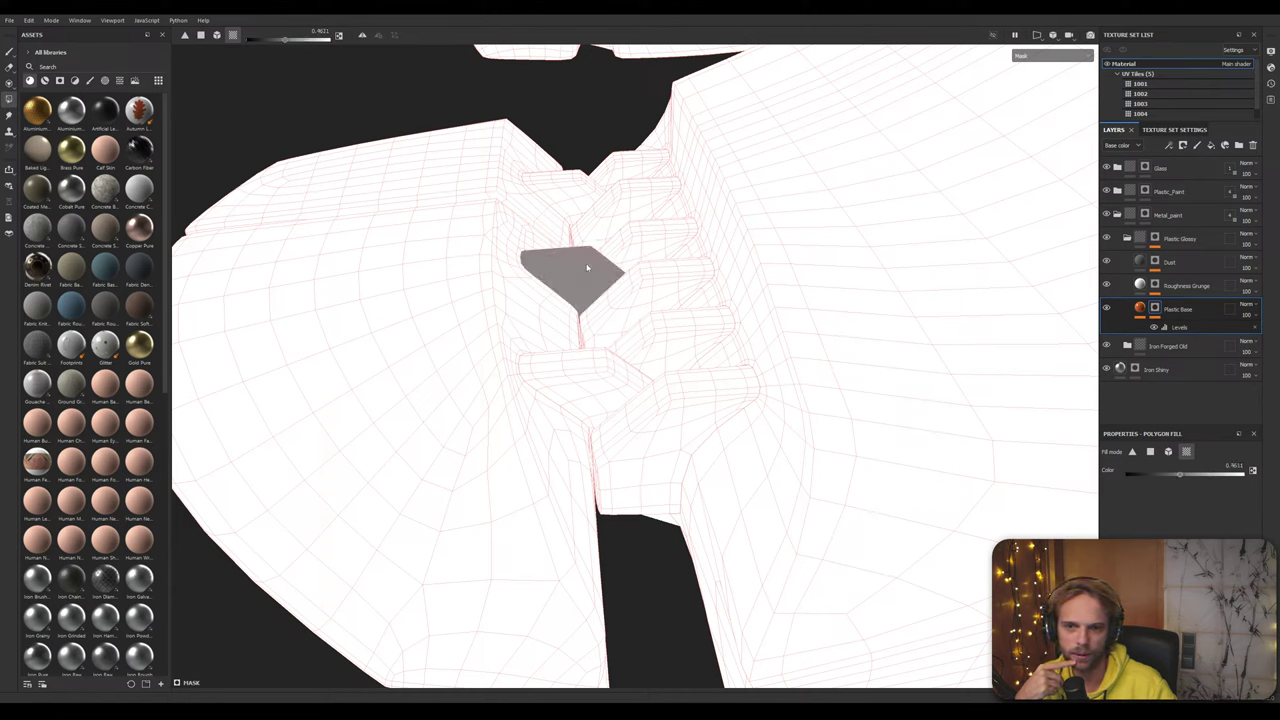
pyautogui.moveTo(284, 40); pyautogui.dragTo(219, 42)
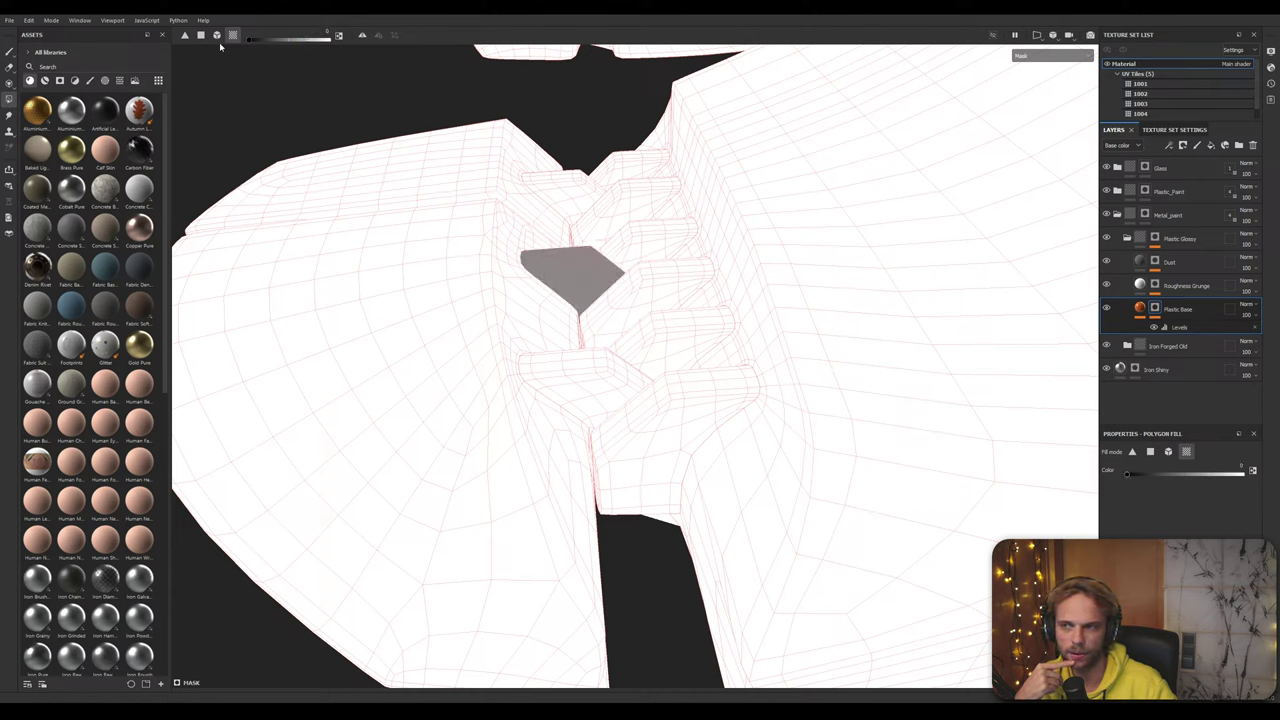
pyautogui.click(591, 271)
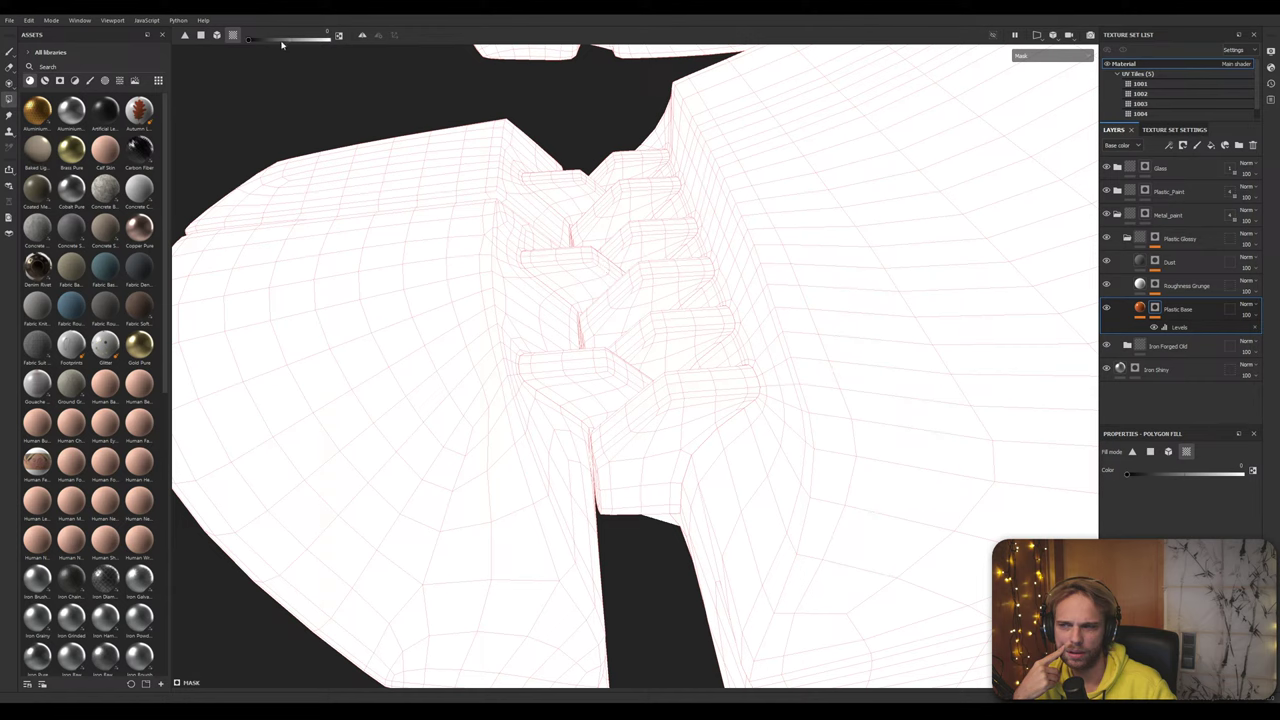
pyautogui.moveTo(282, 40); pyautogui.dragTo(340, 46)
pyautogui.click(580, 268)
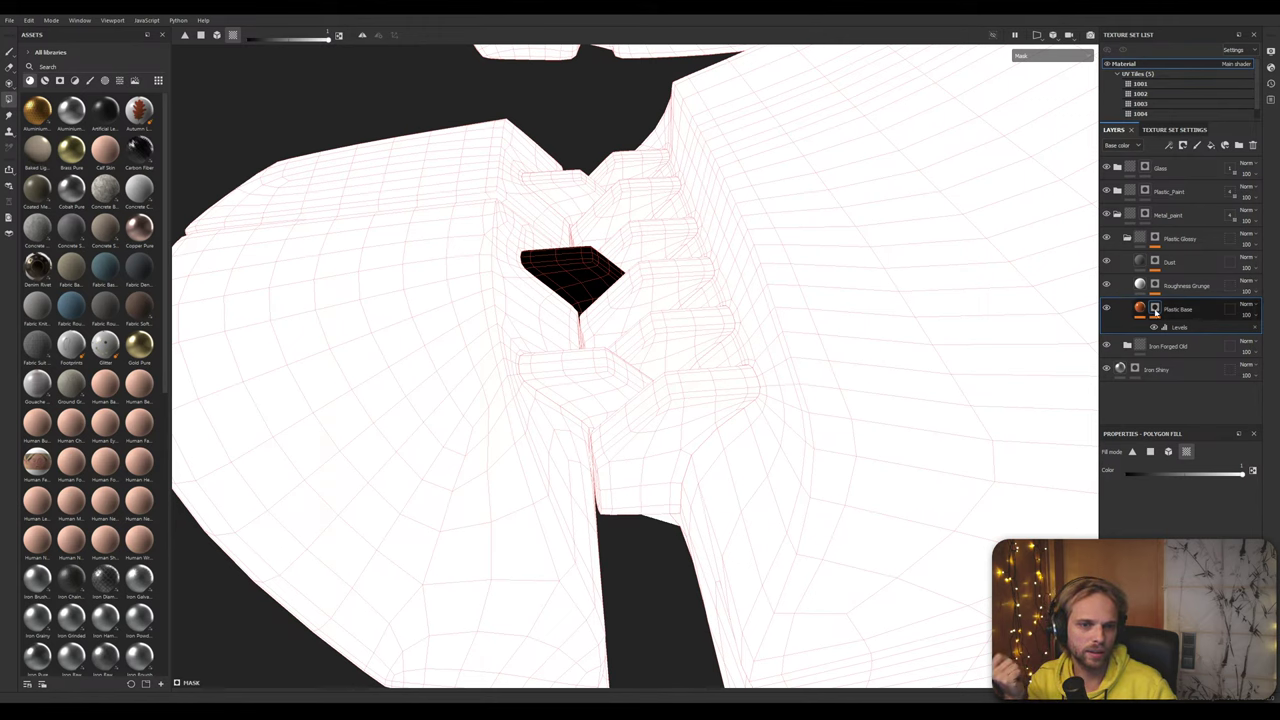
# Step: Remove the old Plastic Base mask and add a fresh white mask
pyautogui.rightClick(1156, 310)
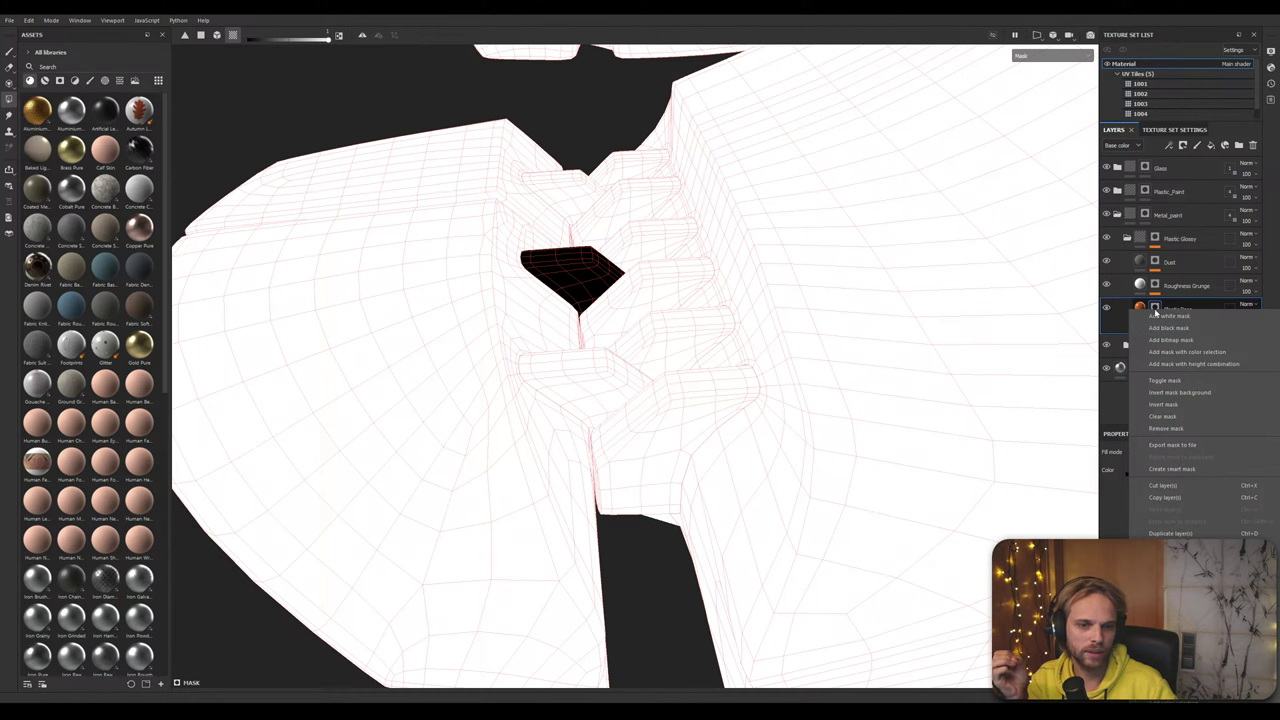
pyautogui.click(1162, 418)
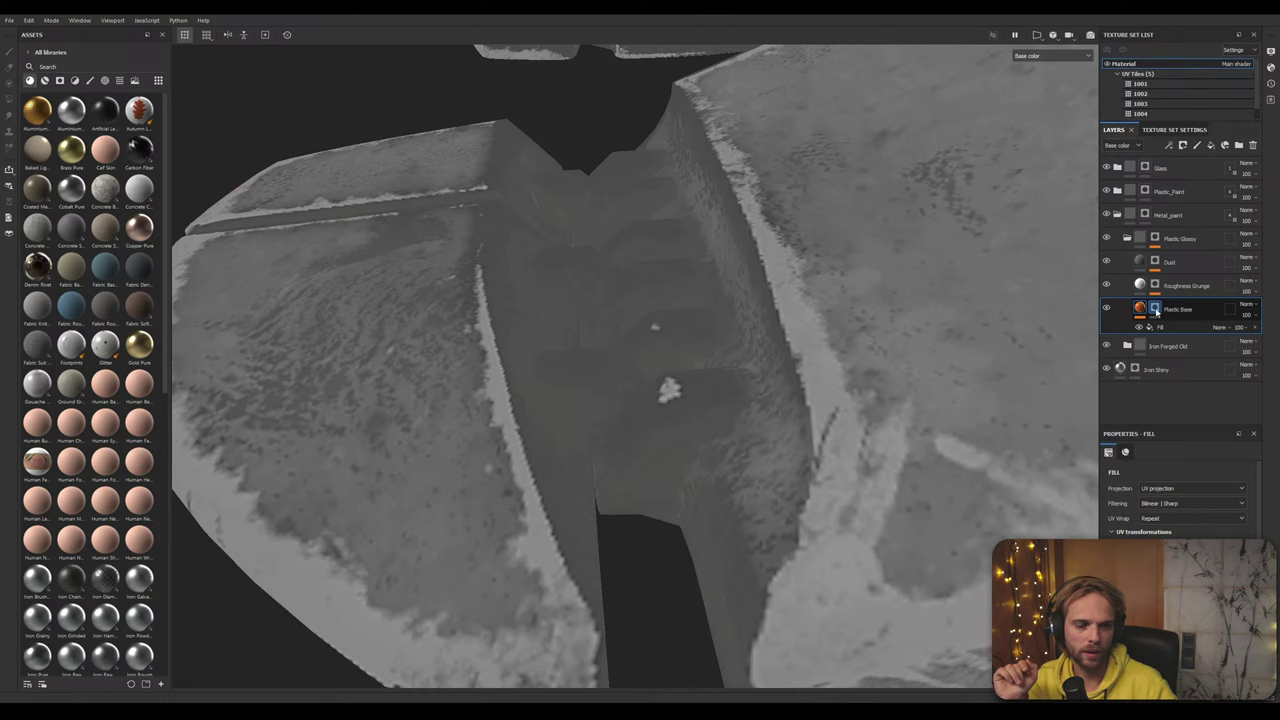
pyautogui.click(1156, 310)
pyautogui.rightClick(1155, 311)
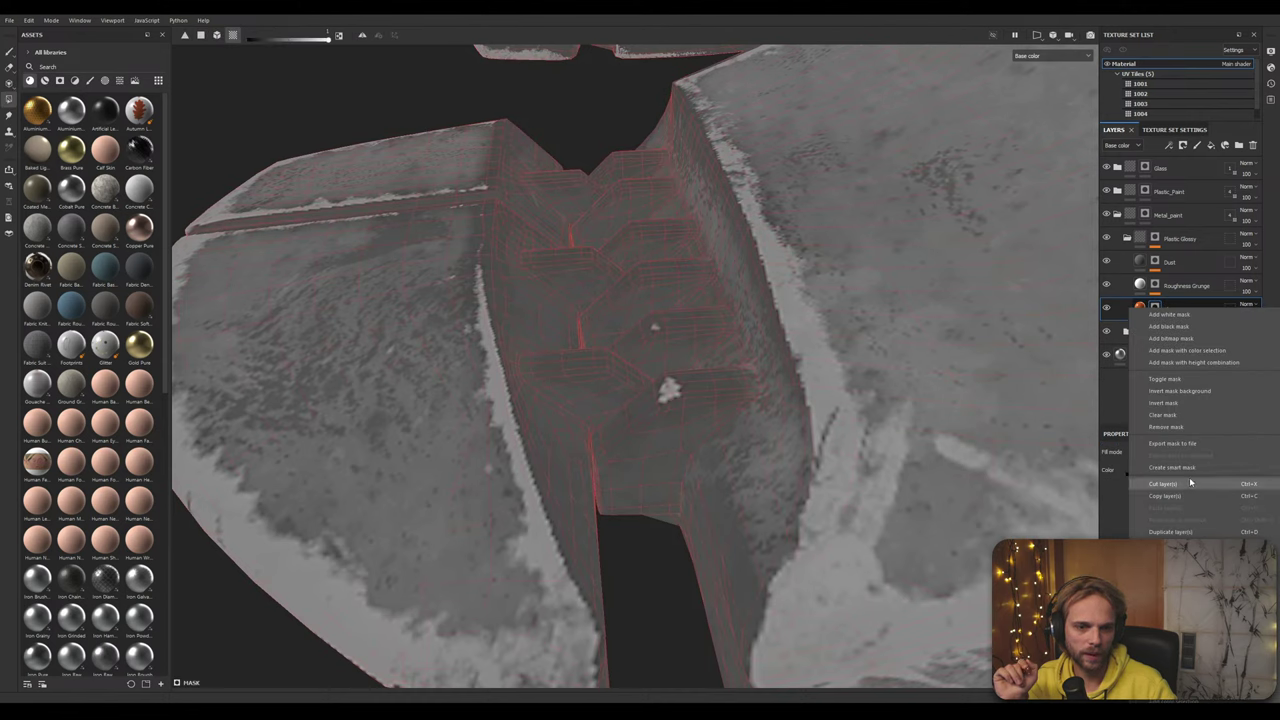
pyautogui.click(1200, 427)
pyautogui.rightClick(1139, 312)
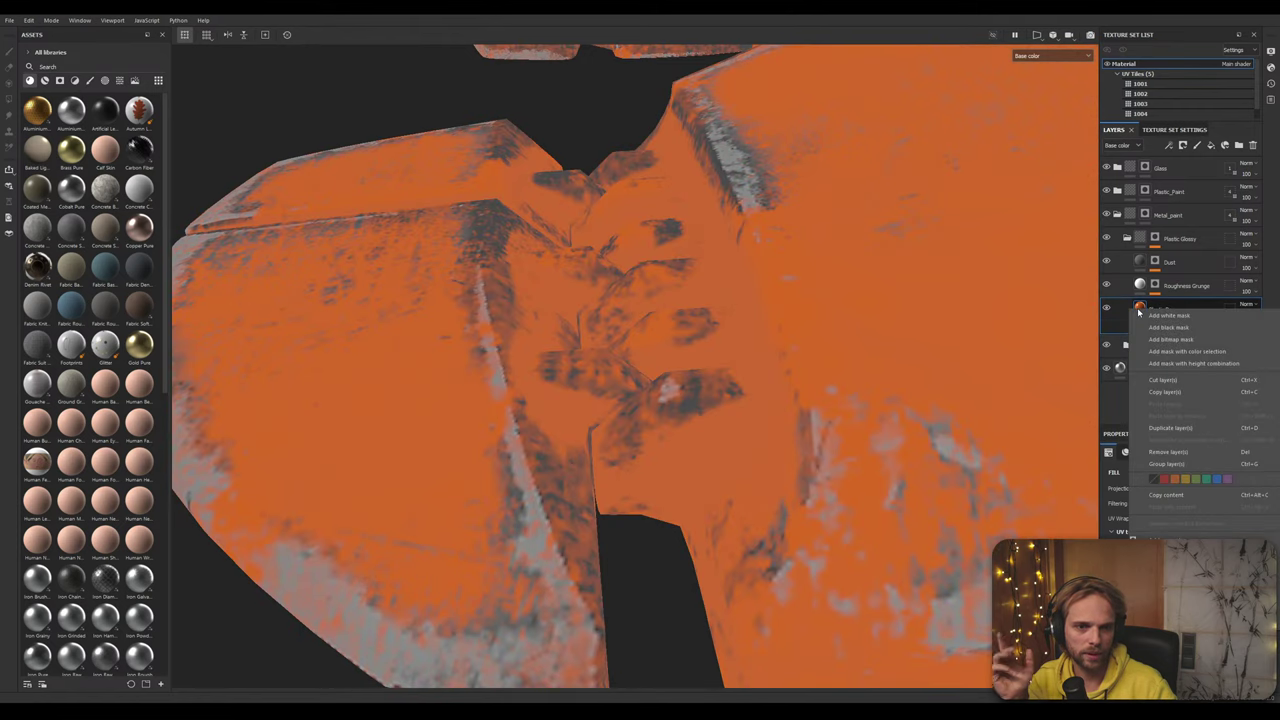
pyautogui.click(1189, 316)
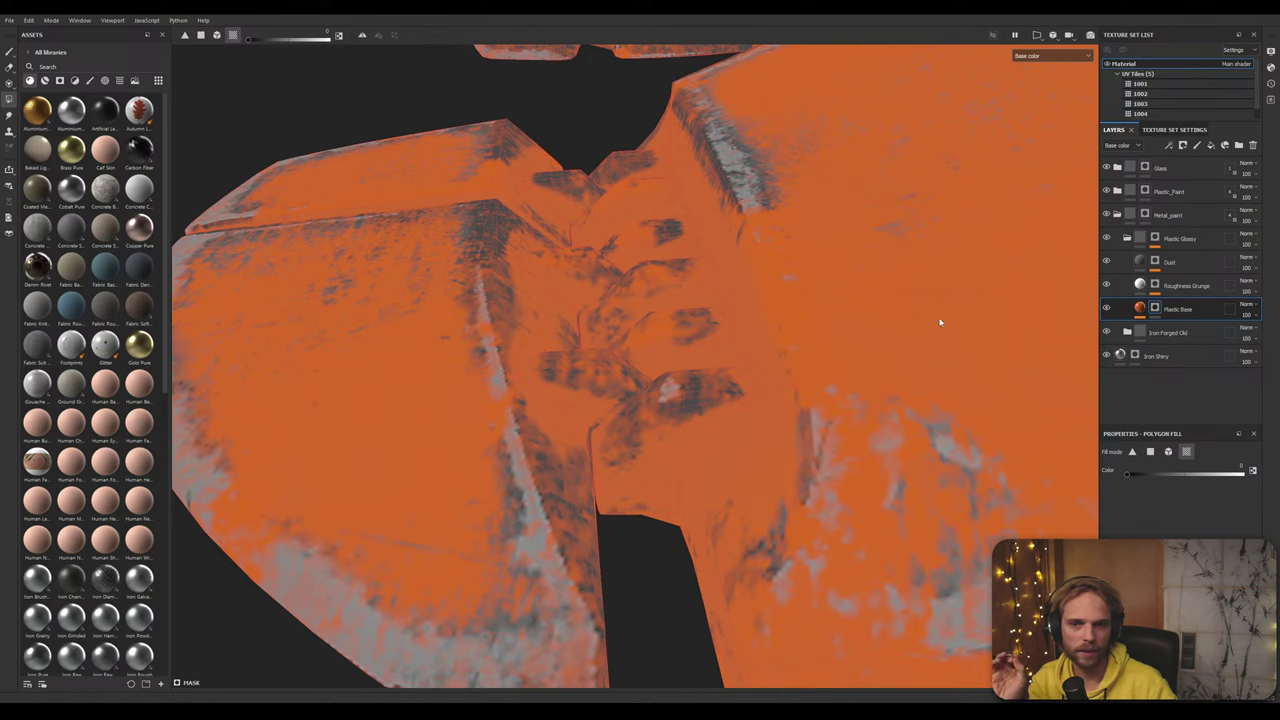
# Step: Show the Mask channel and fill the first tooth faces black, undoing one misfilled foot piece
pyautogui.click(1045, 57)
pyautogui.click(1032, 158)
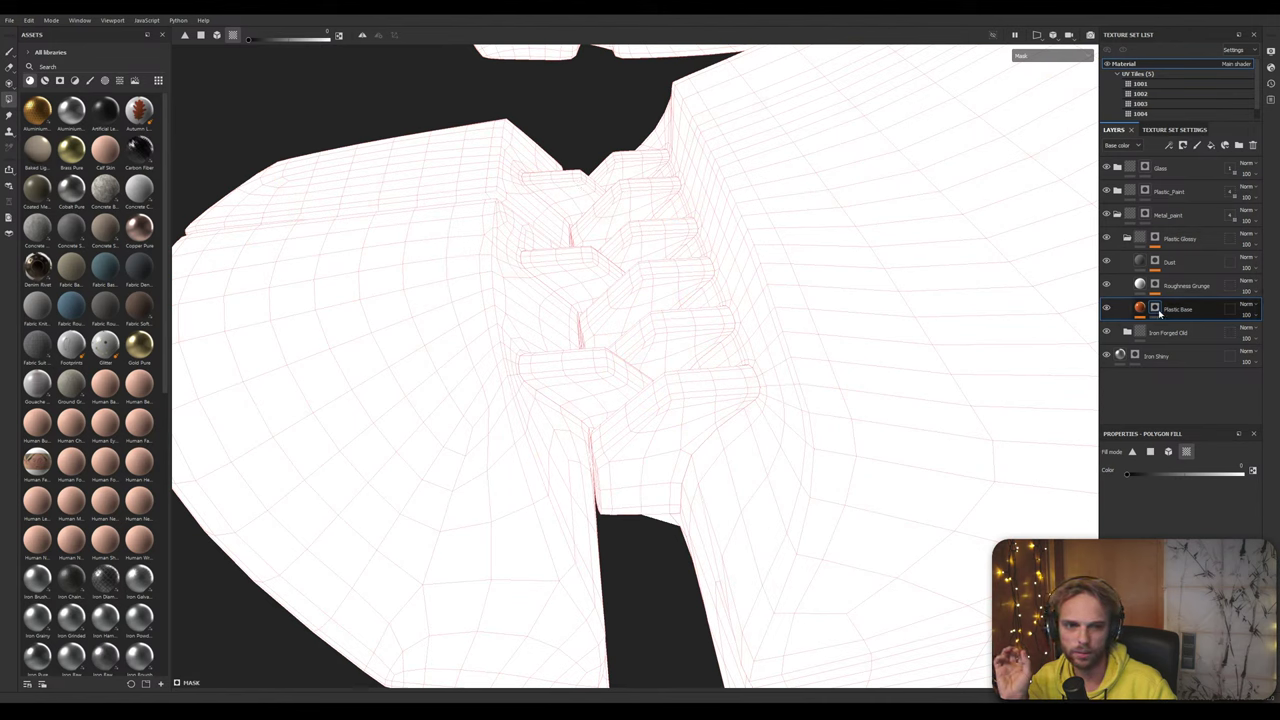
pyautogui.click(633, 188)
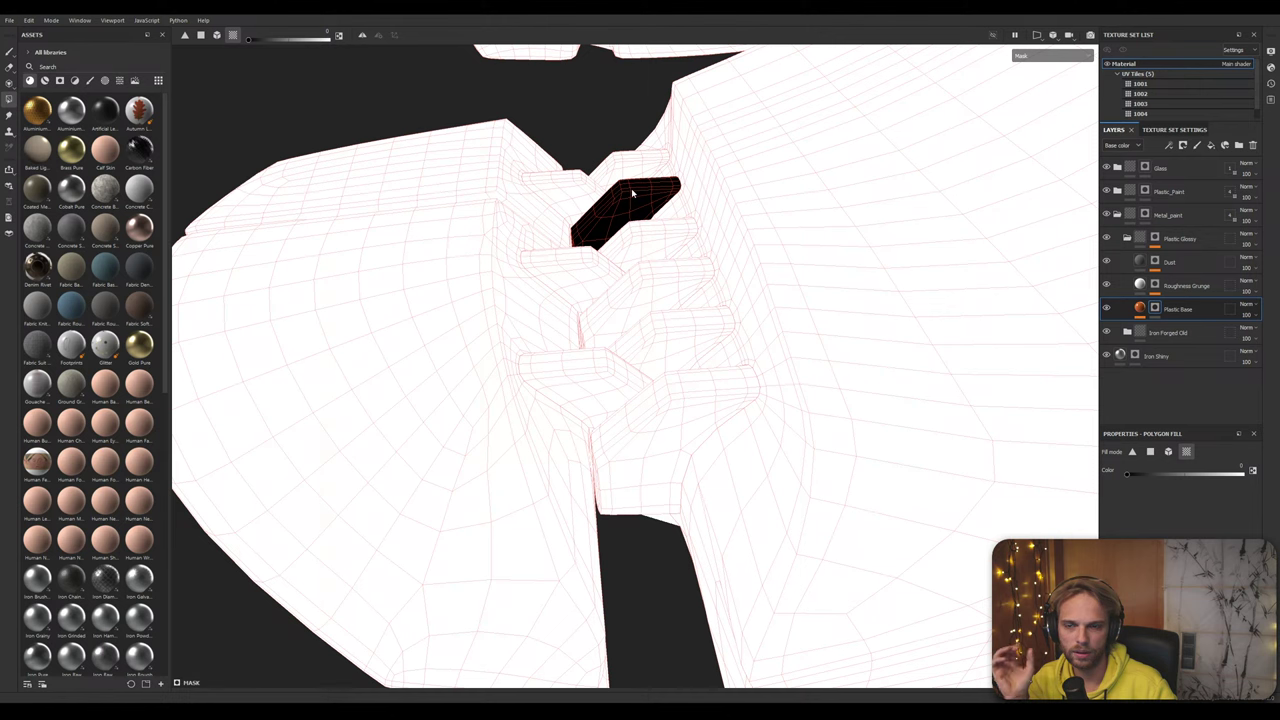
pyautogui.click(621, 162)
pyautogui.click(576, 182)
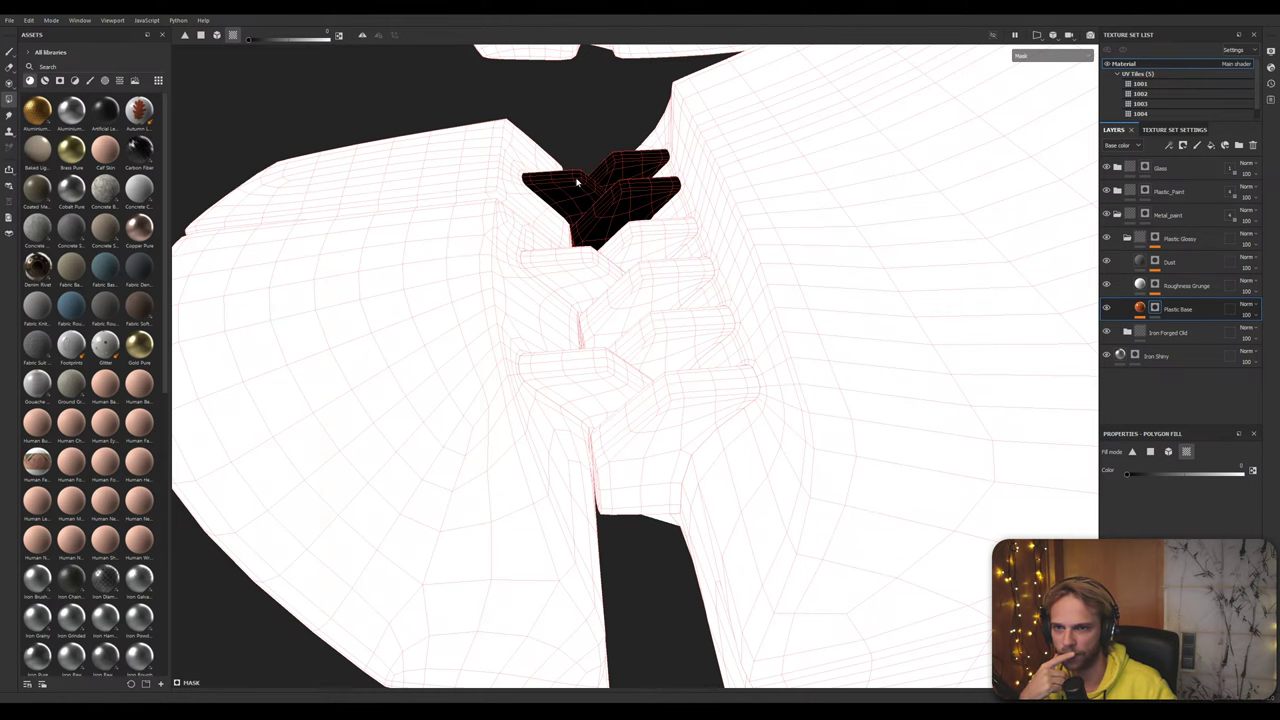
pyautogui.click(578, 270)
pyautogui.click(653, 239)
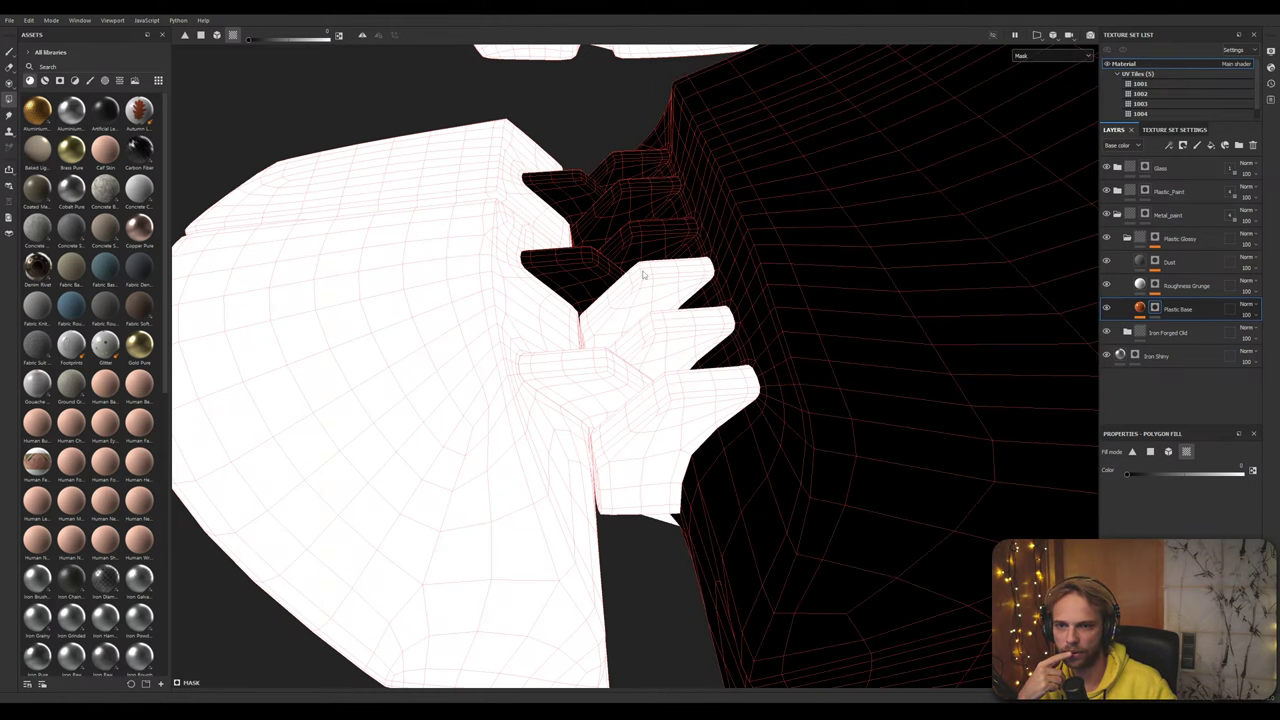
pyautogui.hotkey('ctrl', 'z')
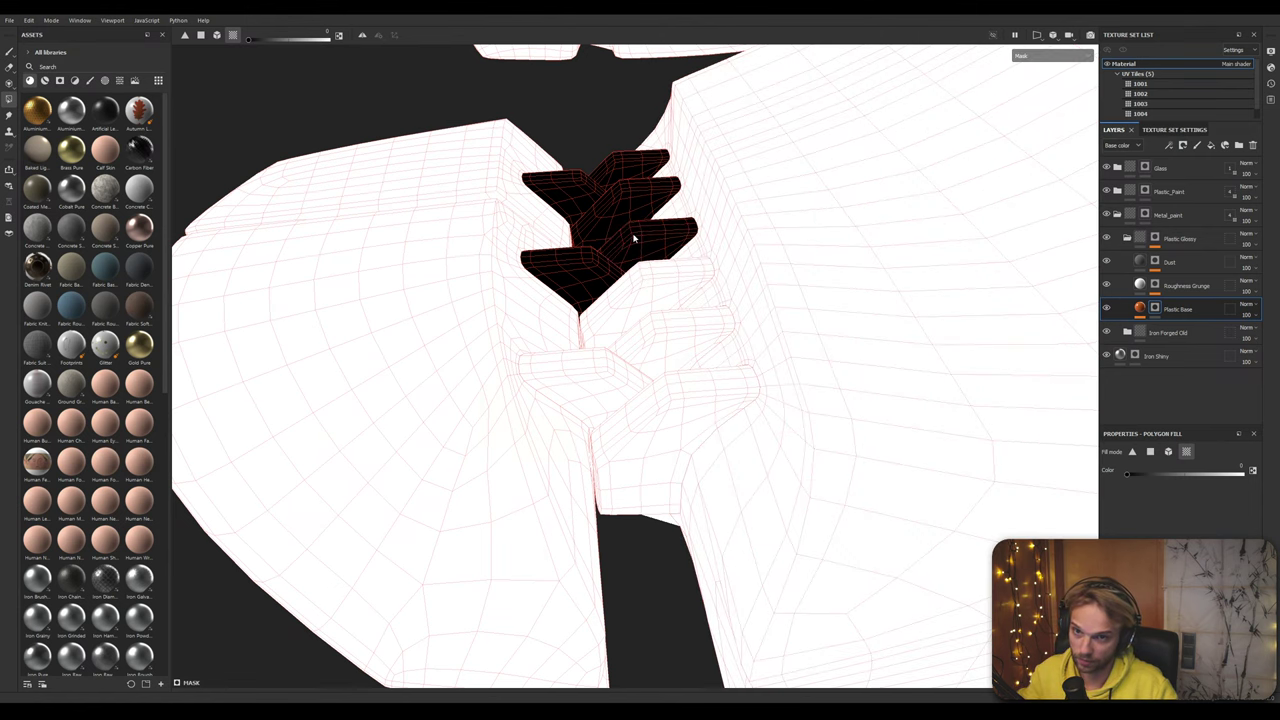
# Step: Fill the remaining tooth fins black and check them from another angle
pyautogui.click(636, 282)
pyautogui.click(580, 363)
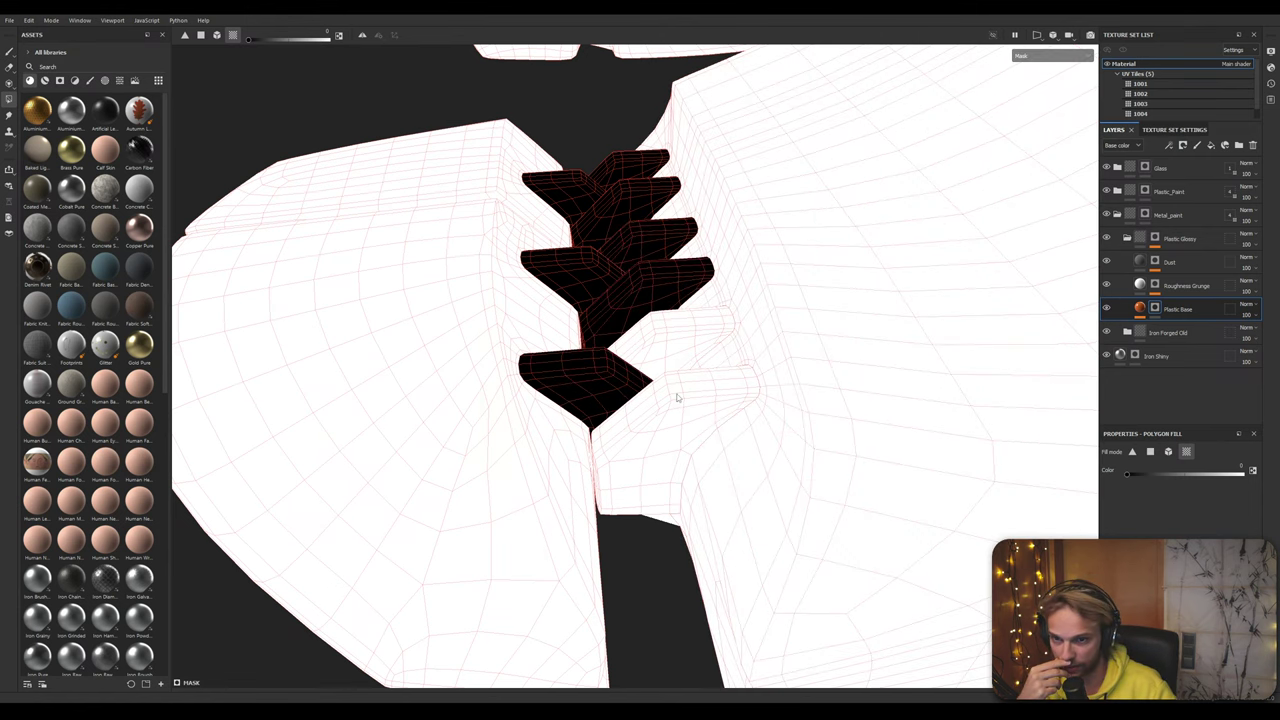
pyautogui.click(684, 388)
pyautogui.keyDown('alt'); pyautogui.moveTo(666, 333); pyautogui.dragTo(710, 437); pyautogui.keyUp('alt')
pyautogui.scroll(-5, 710, 437)
pyautogui.scroll(3, 794, 451)
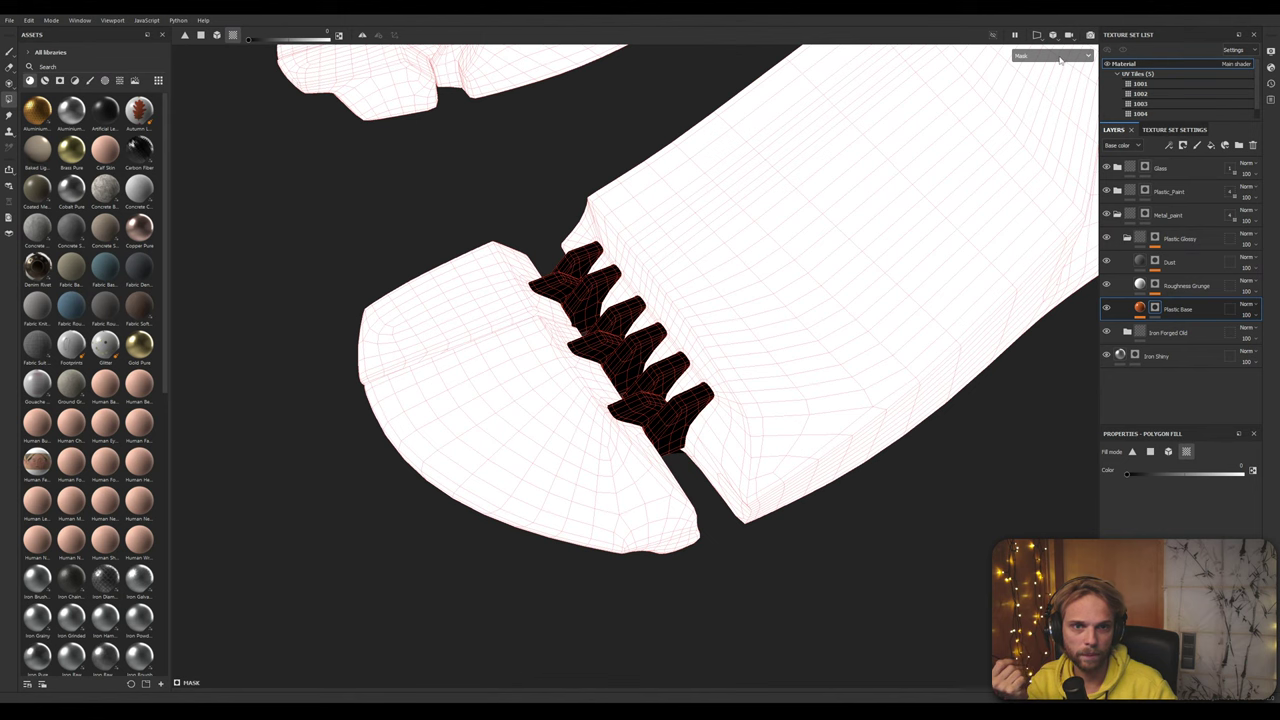
pyautogui.click(1060, 56)
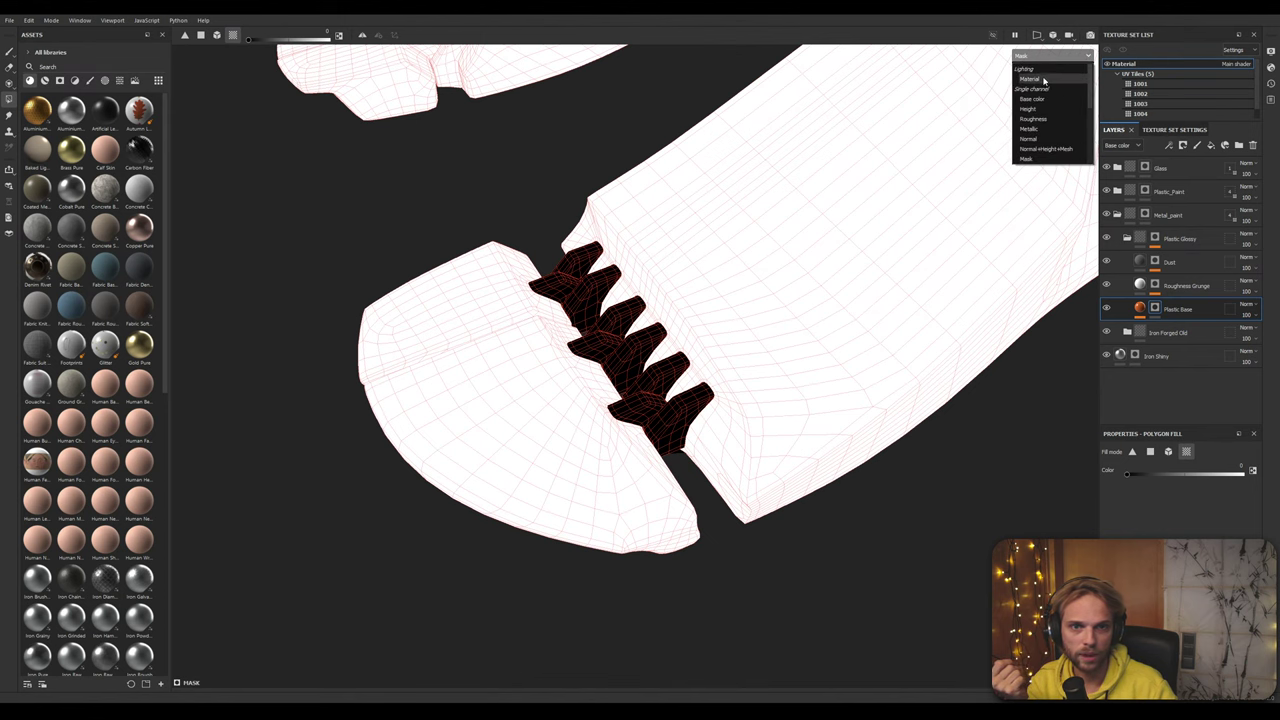
# Step: Switch the viewport back to Material and face the foot's jaw and teeth
pyautogui.click(1050, 72)
pyautogui.keyDown('alt'); pyautogui.moveTo(966, 543); pyautogui.dragTo(689, 298); pyautogui.keyUp('alt')
pyautogui.keyDown('alt'); pyautogui.moveTo(824, 315); pyautogui.dragTo(557, 390); pyautogui.keyUp('alt')
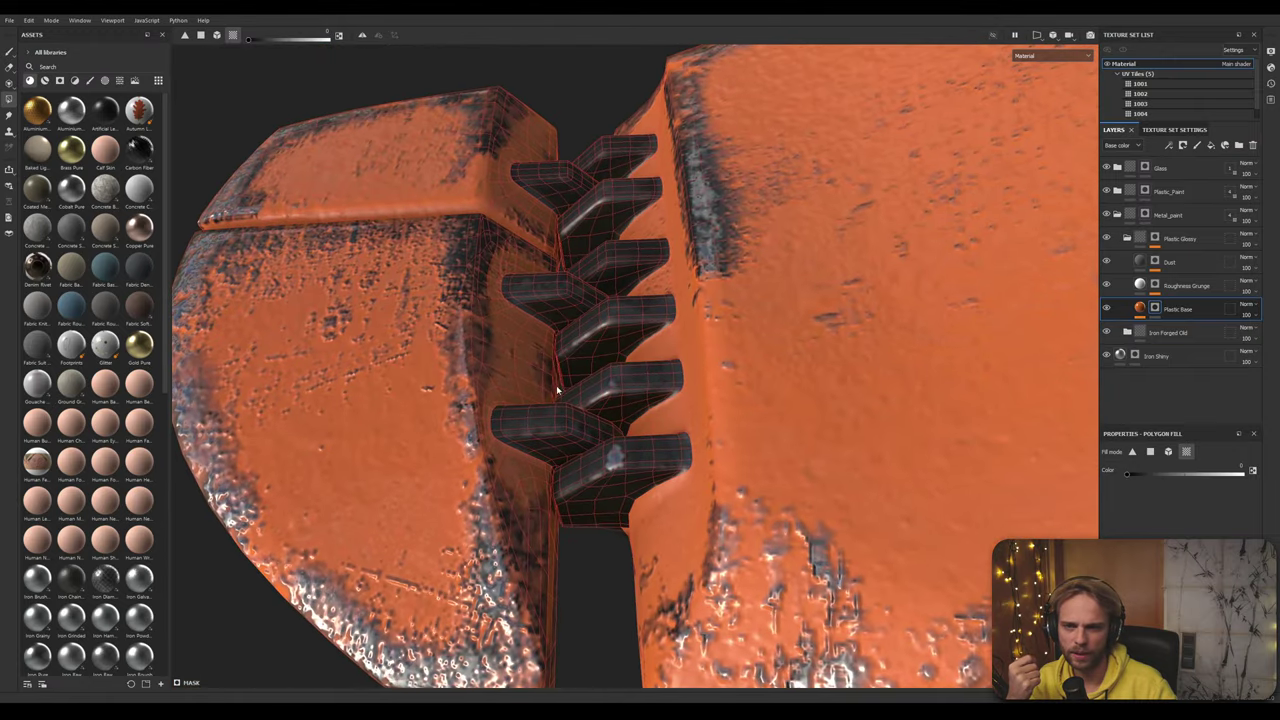
# Step: Try exposing bare metal on jaw faces of Plastic Base, undoing two of the fills
pyautogui.click(1157, 312)
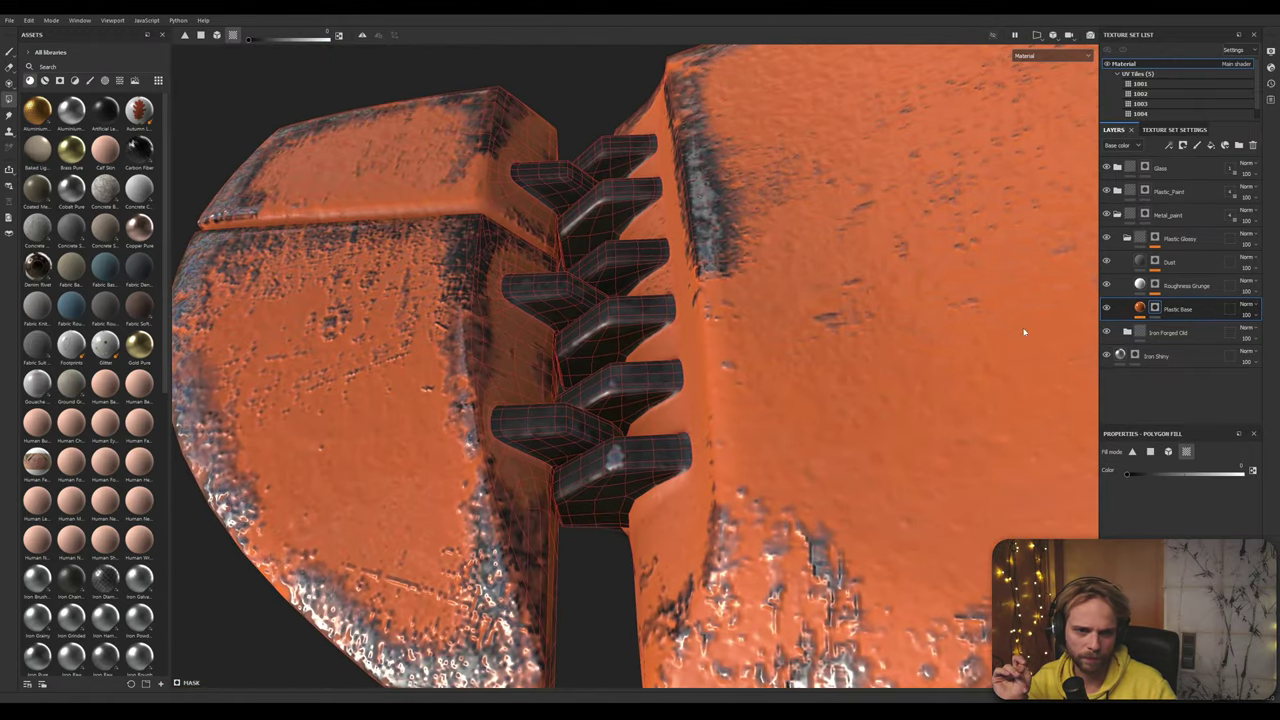
pyautogui.click(515, 347)
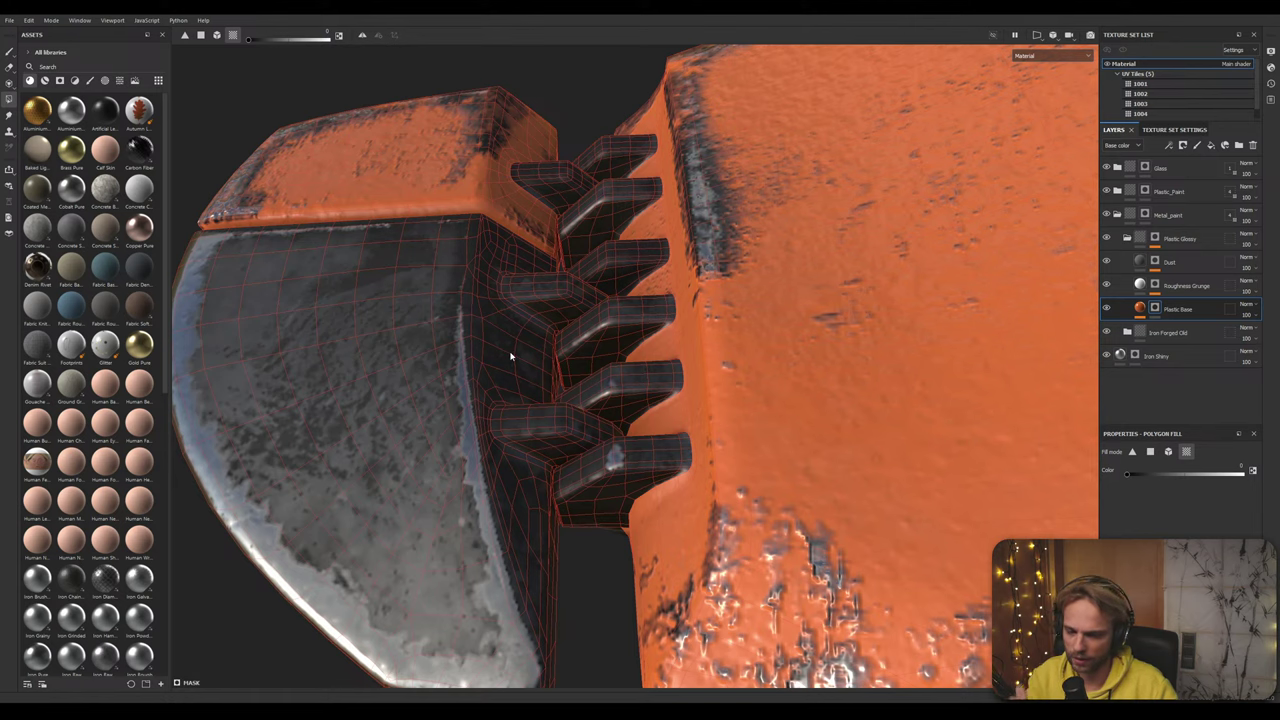
pyautogui.hotkey('ctrl', 'z')
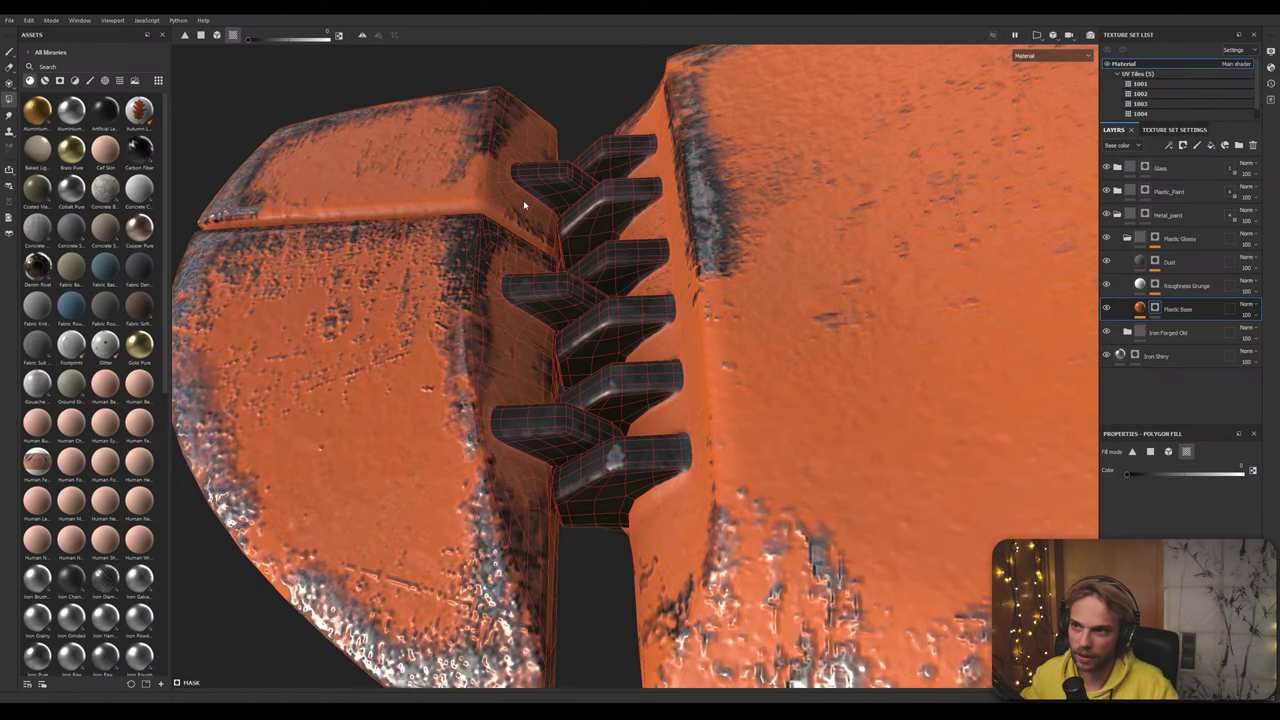
pyautogui.click(510, 208)
pyautogui.keyDown('alt'); pyautogui.moveTo(510, 196); pyautogui.dragTo(628, 366); pyautogui.keyUp('alt')
pyautogui.click(535, 282)
pyautogui.hotkey('ctrl', 'z')
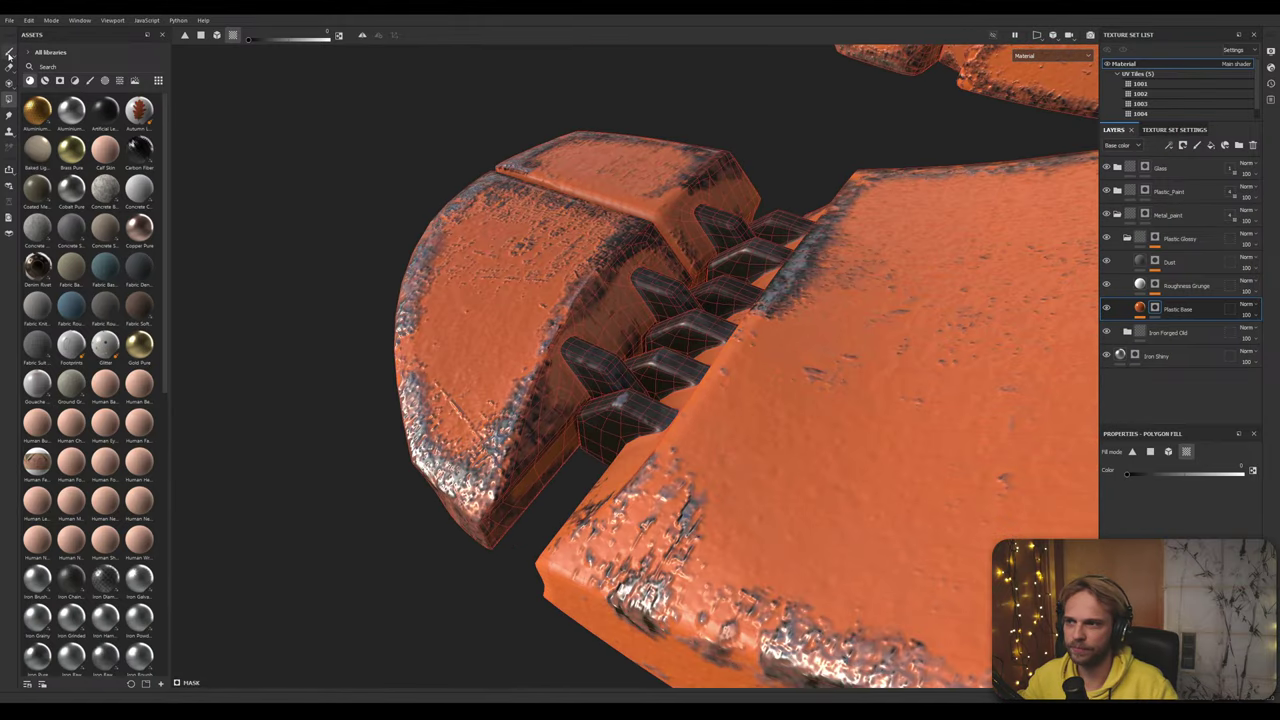
# Step: Switch to the Paint brush and shrink its size to about 0.5
pyautogui.click(9, 51)
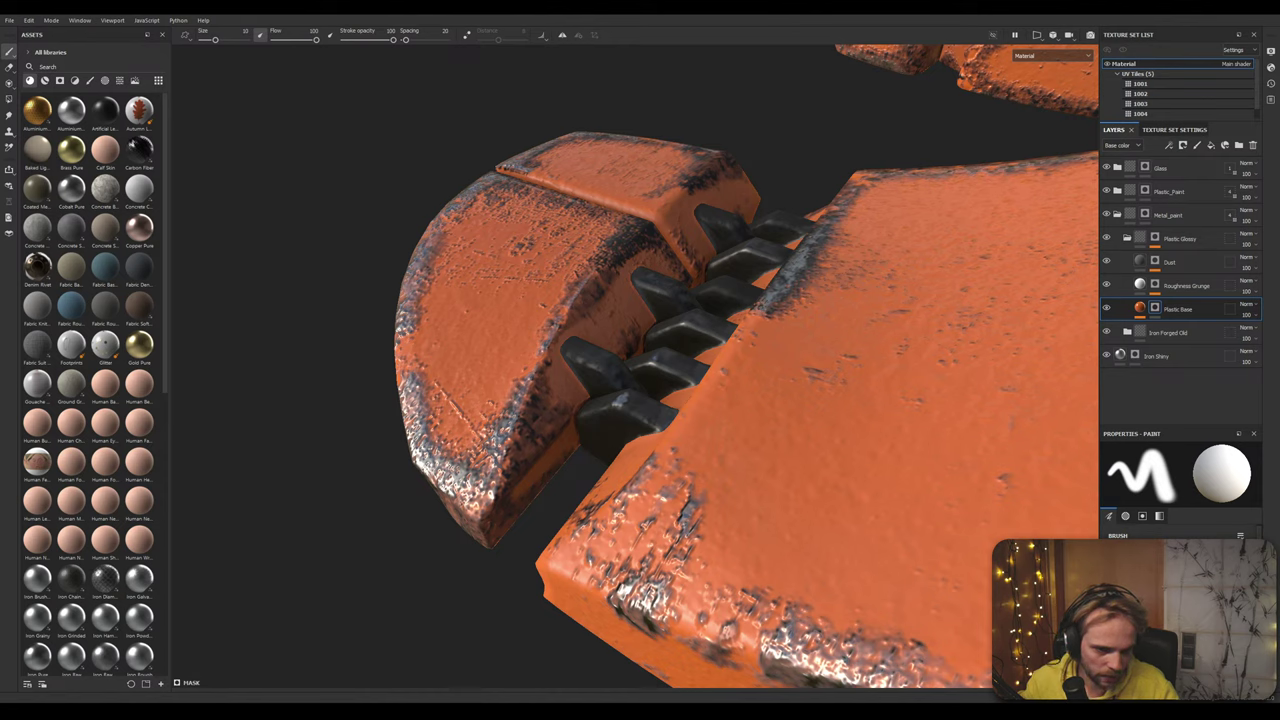
pyautogui.scroll(-2, 1175, 530)
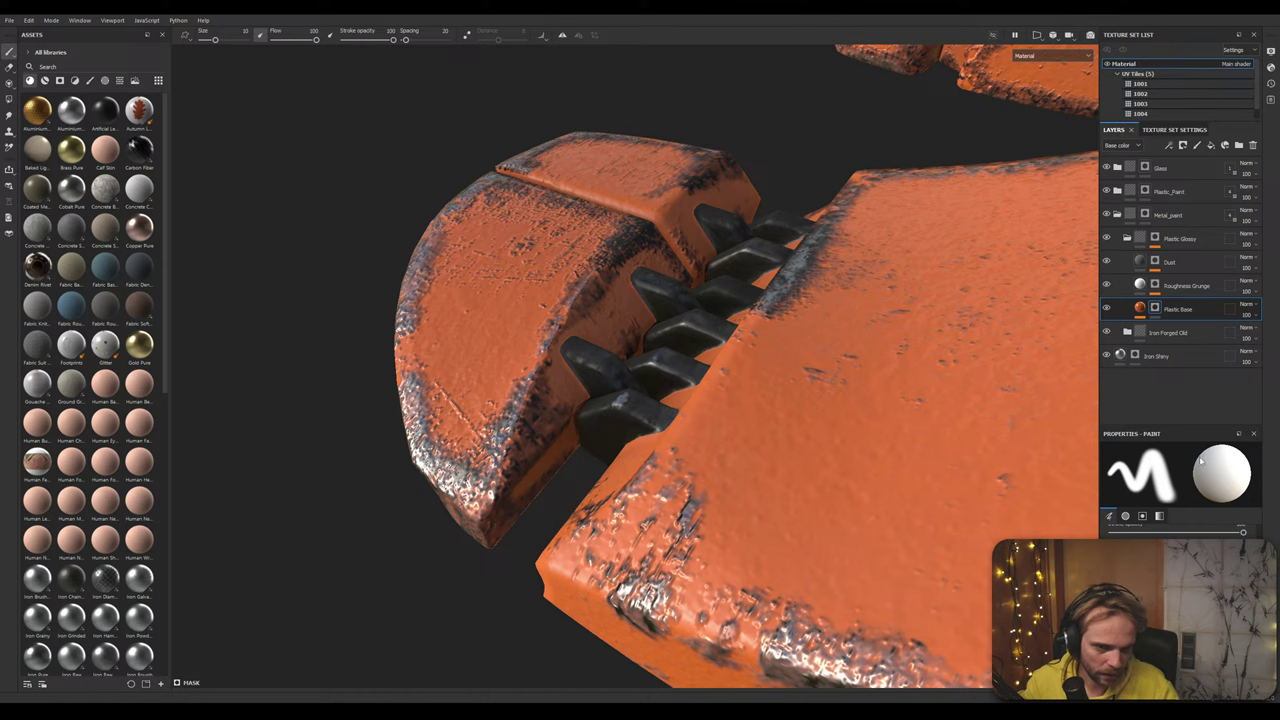
pyautogui.moveTo(1190, 424); pyautogui.dragTo(1163, 193)
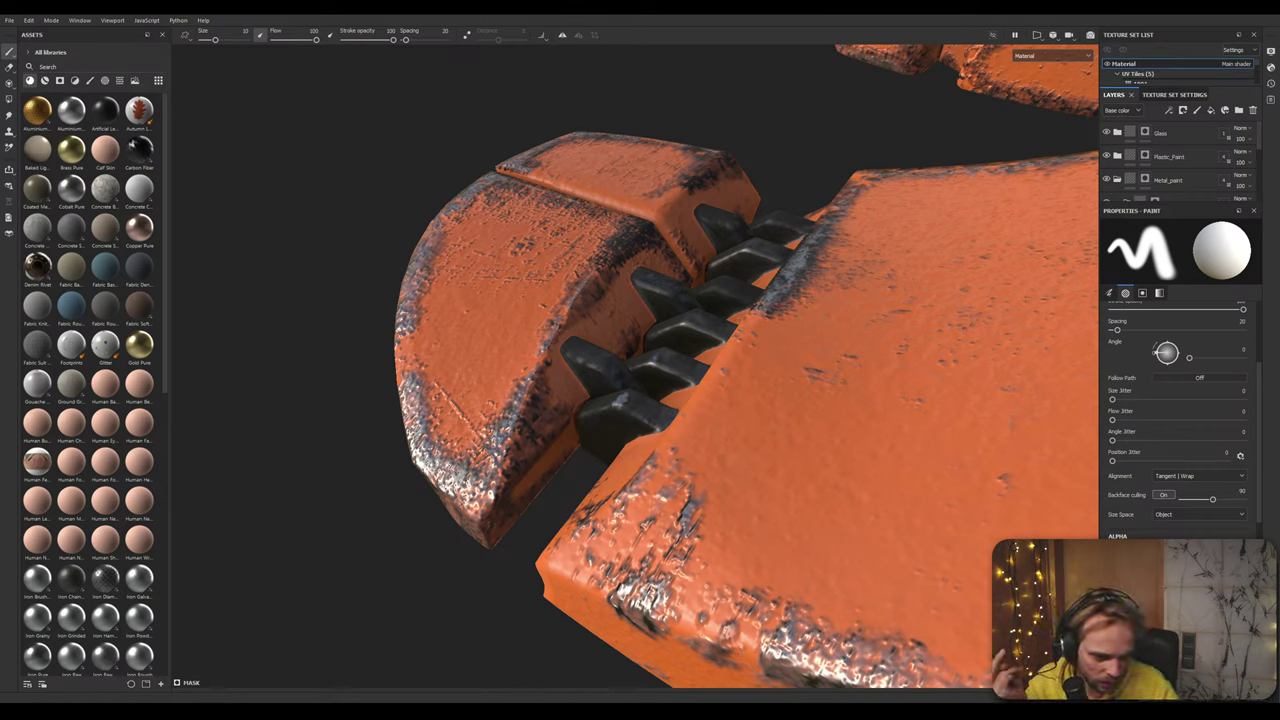
pyautogui.moveTo(1130, 555)
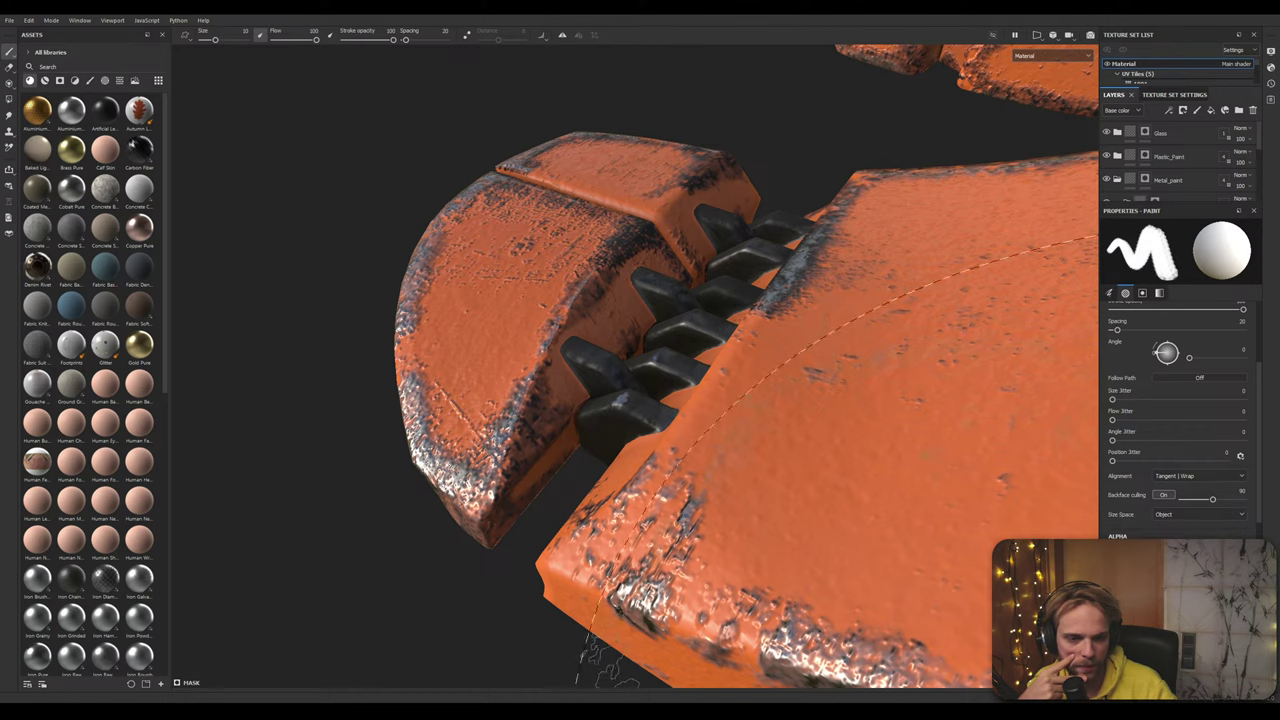
pyautogui.scroll(3, 1233, 341)
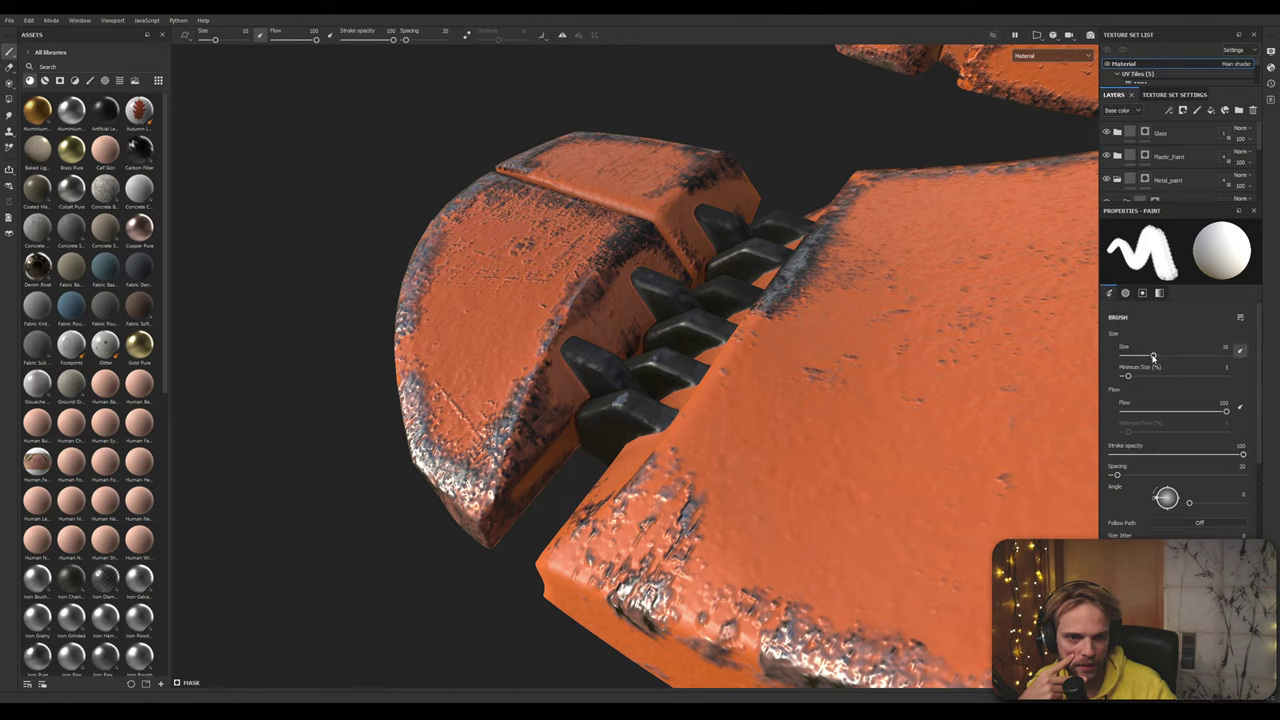
pyautogui.moveTo(1153, 357); pyautogui.dragTo(1132, 356)
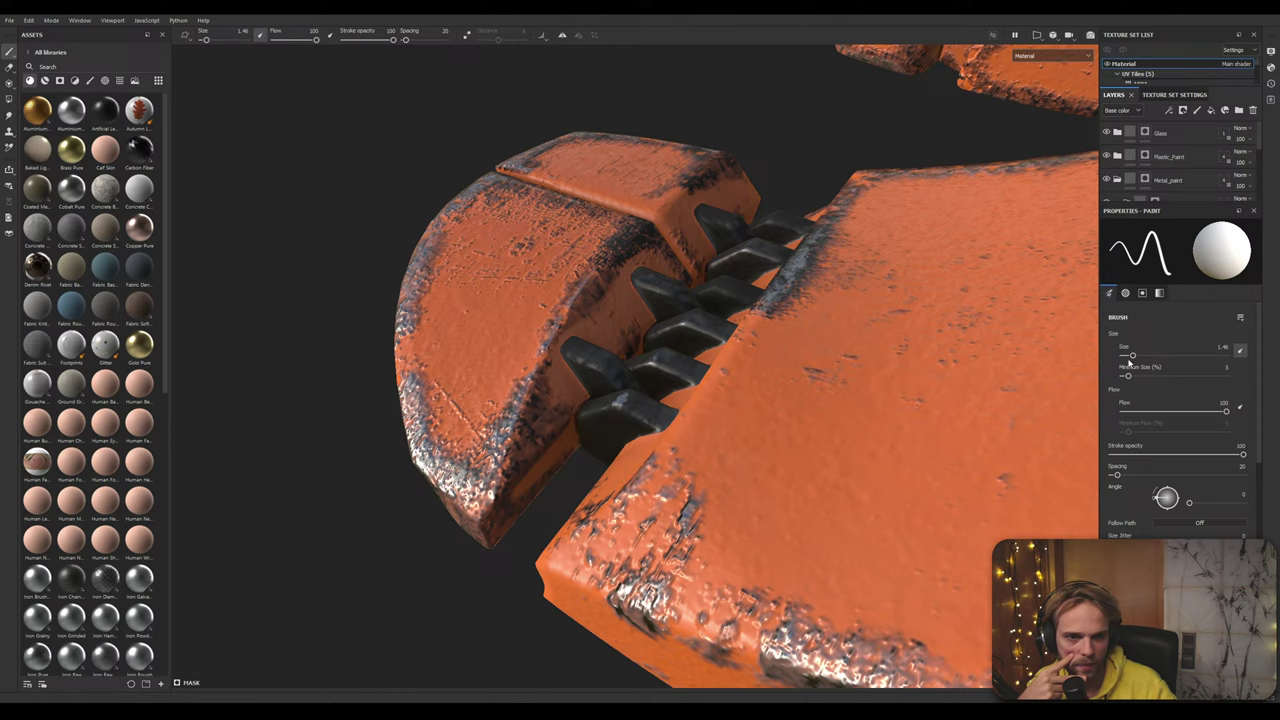
pyautogui.moveTo(1130, 358); pyautogui.dragTo(1126, 356)
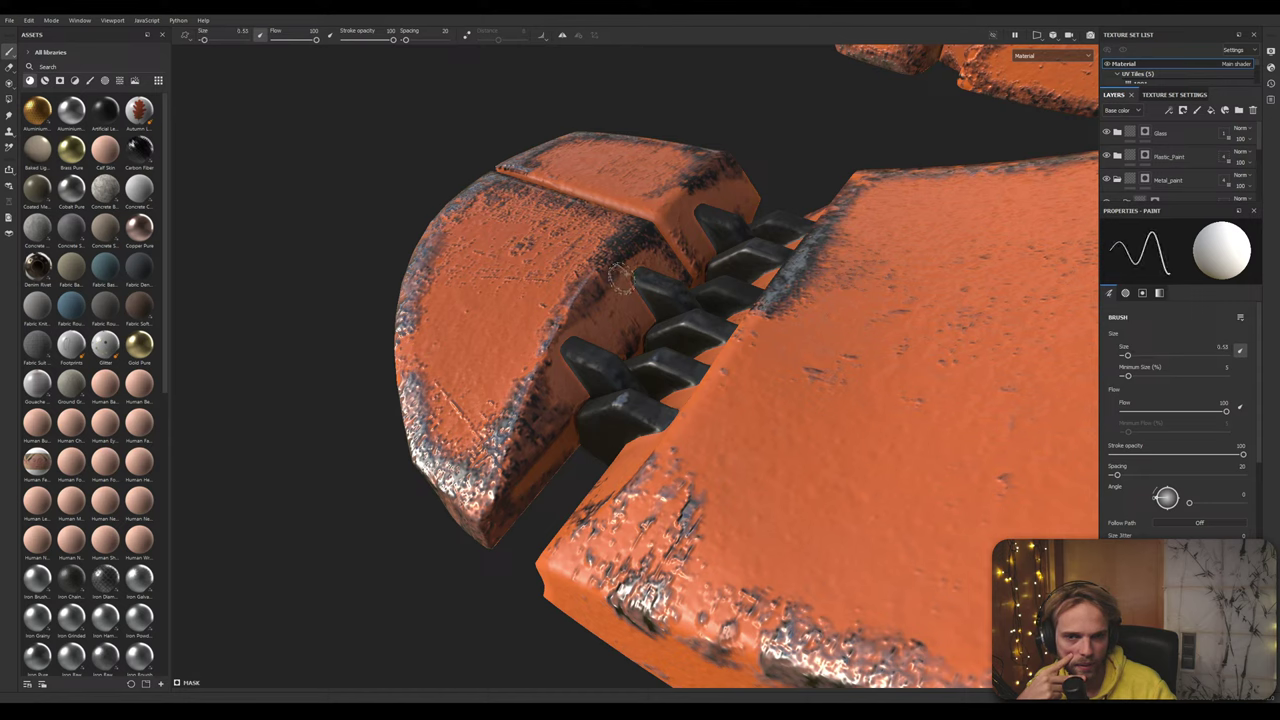
# Step: Paint orange over the dark worn patch on the jaw edge
pyautogui.moveTo(620, 279); pyautogui.dragTo(640, 300)
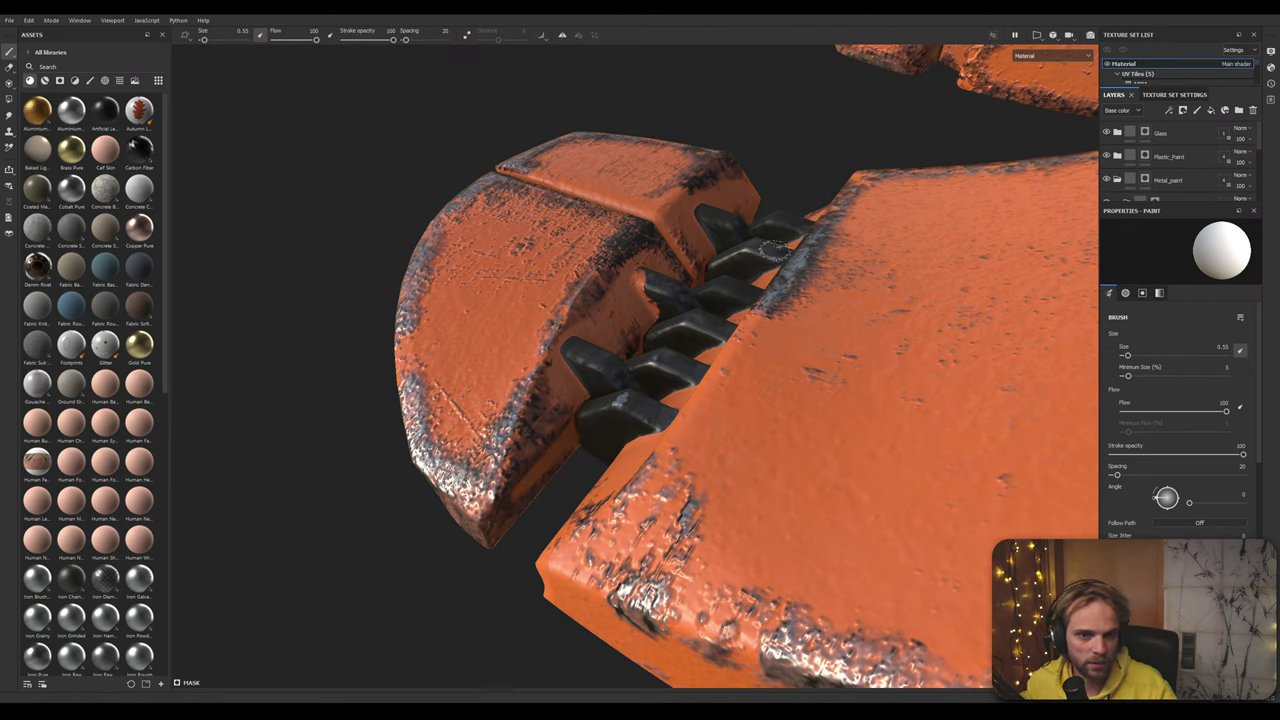
pyautogui.click(1130, 262)
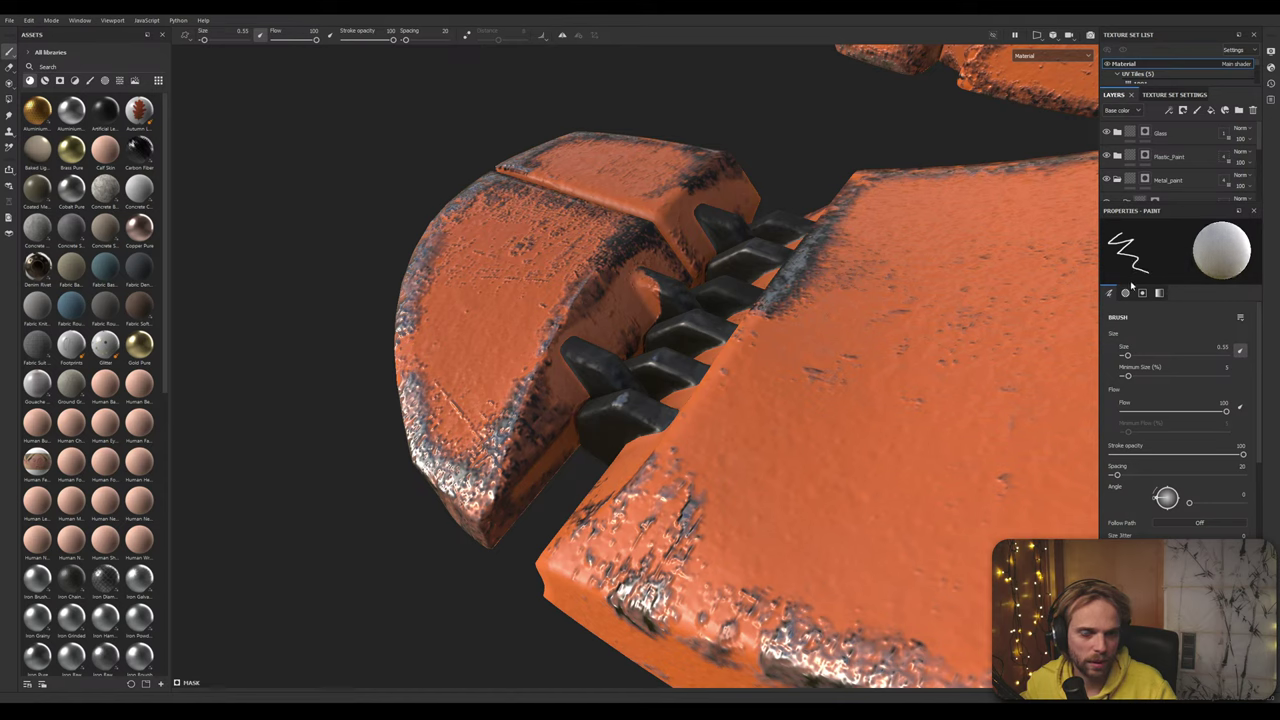
pyautogui.scroll(-5, 1246, 382)
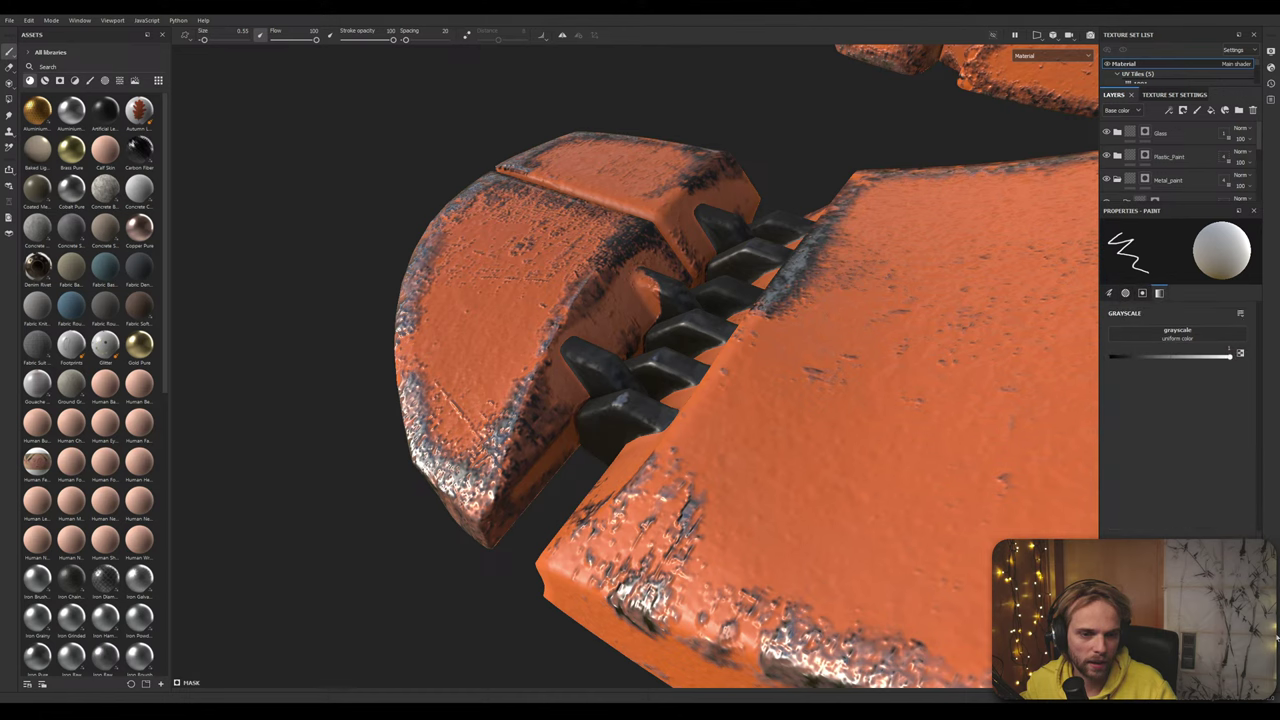
# Step: Set the brush grayscale to 0 and hardness to 1, undoing a test dab
pyautogui.moveTo(1228, 477); pyautogui.dragTo(1085, 477)
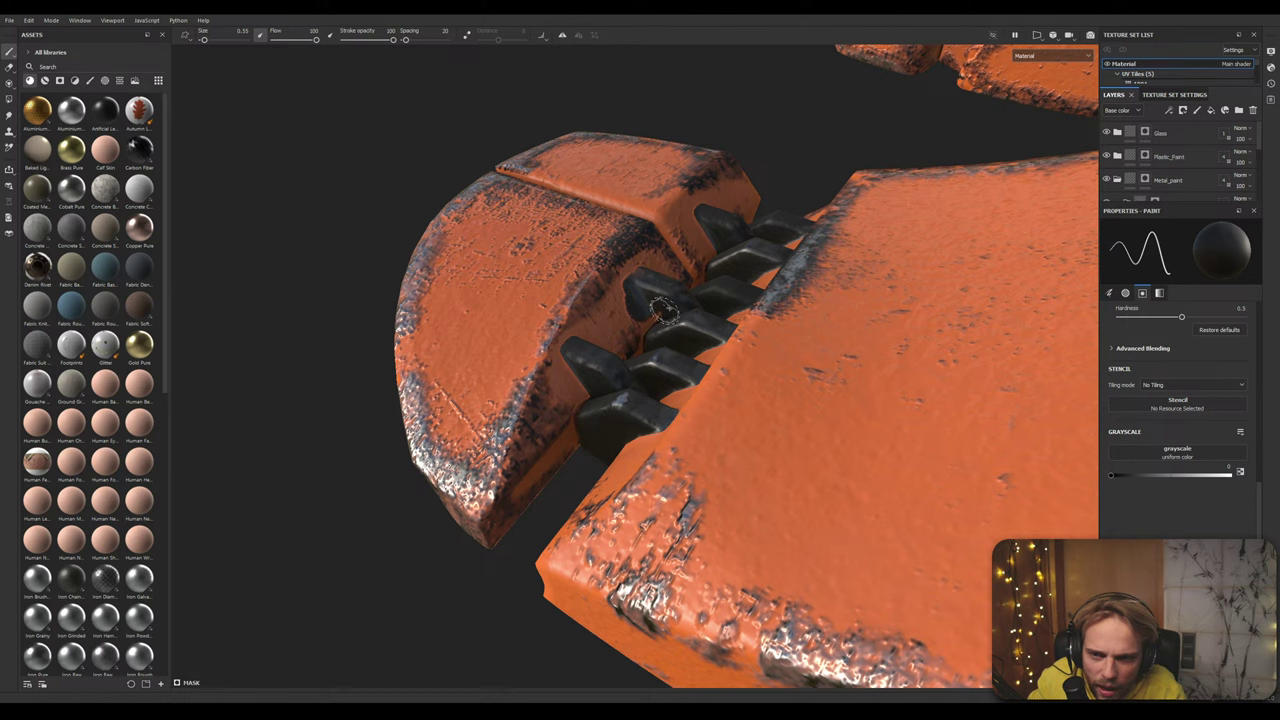
pyautogui.scroll(5, 665, 310)
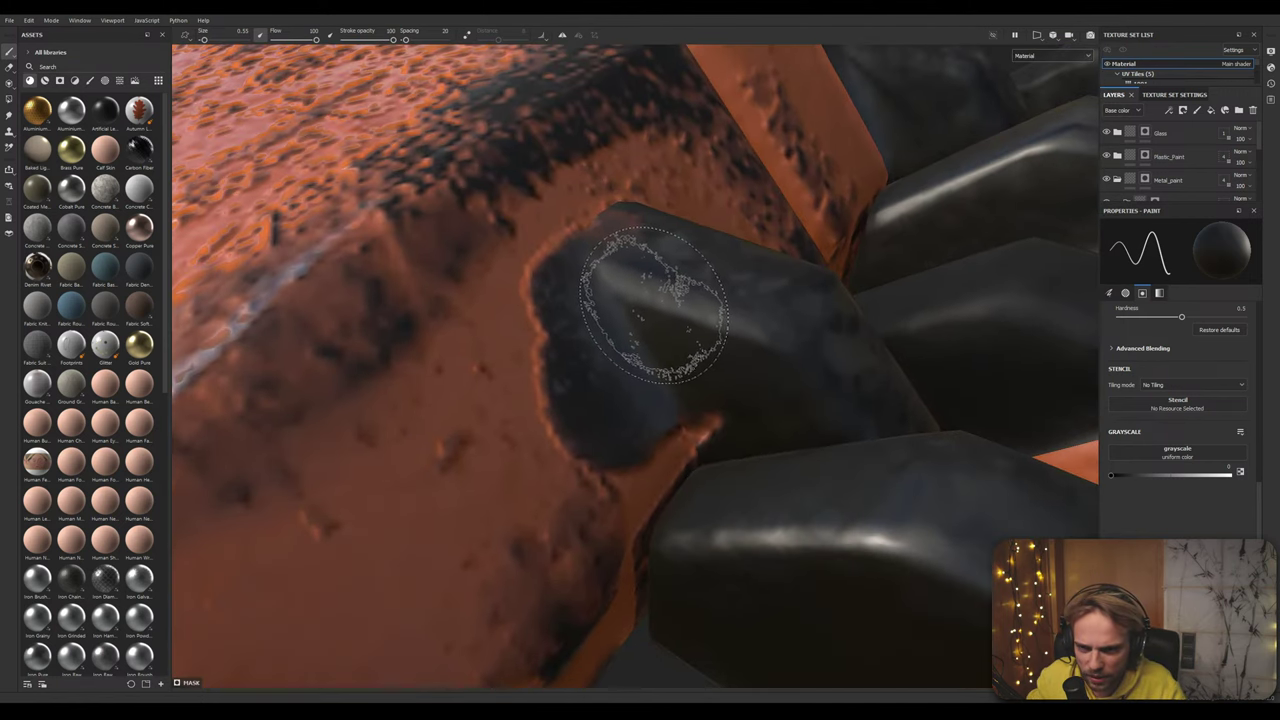
pyautogui.scroll(-6, 655, 305)
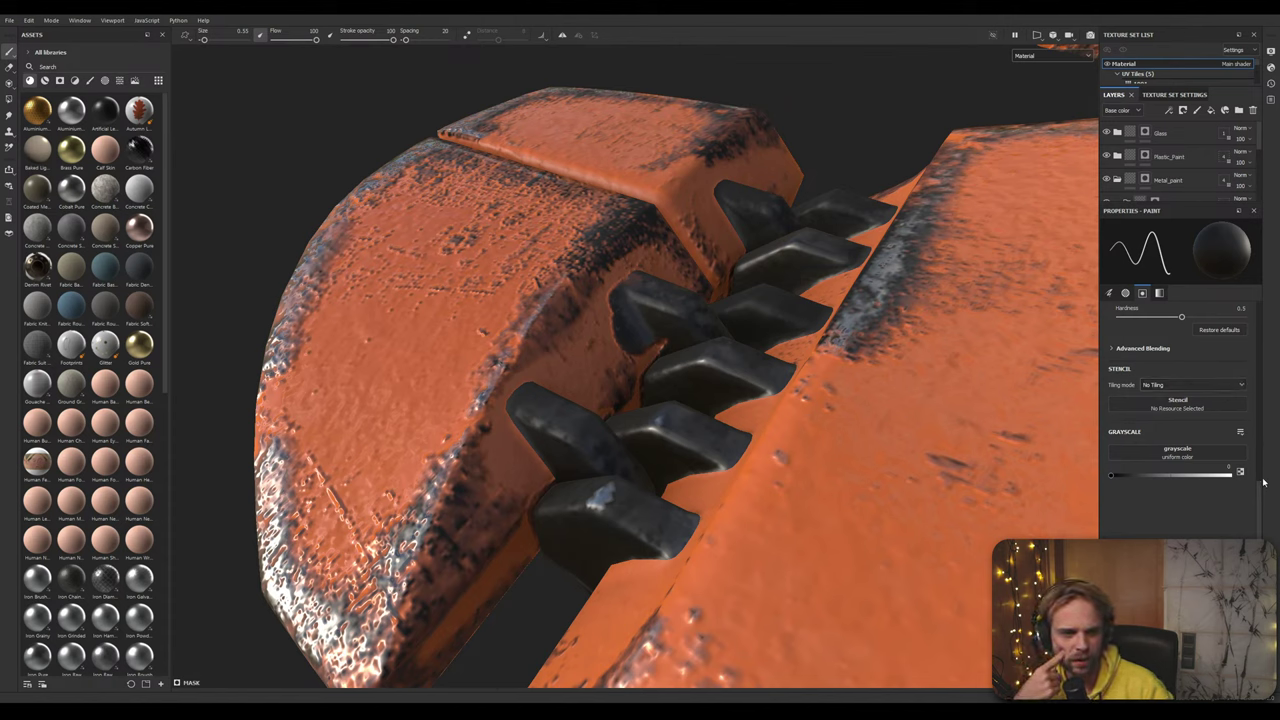
pyautogui.moveTo(1261, 503); pyautogui.dragTo(1276, 422)
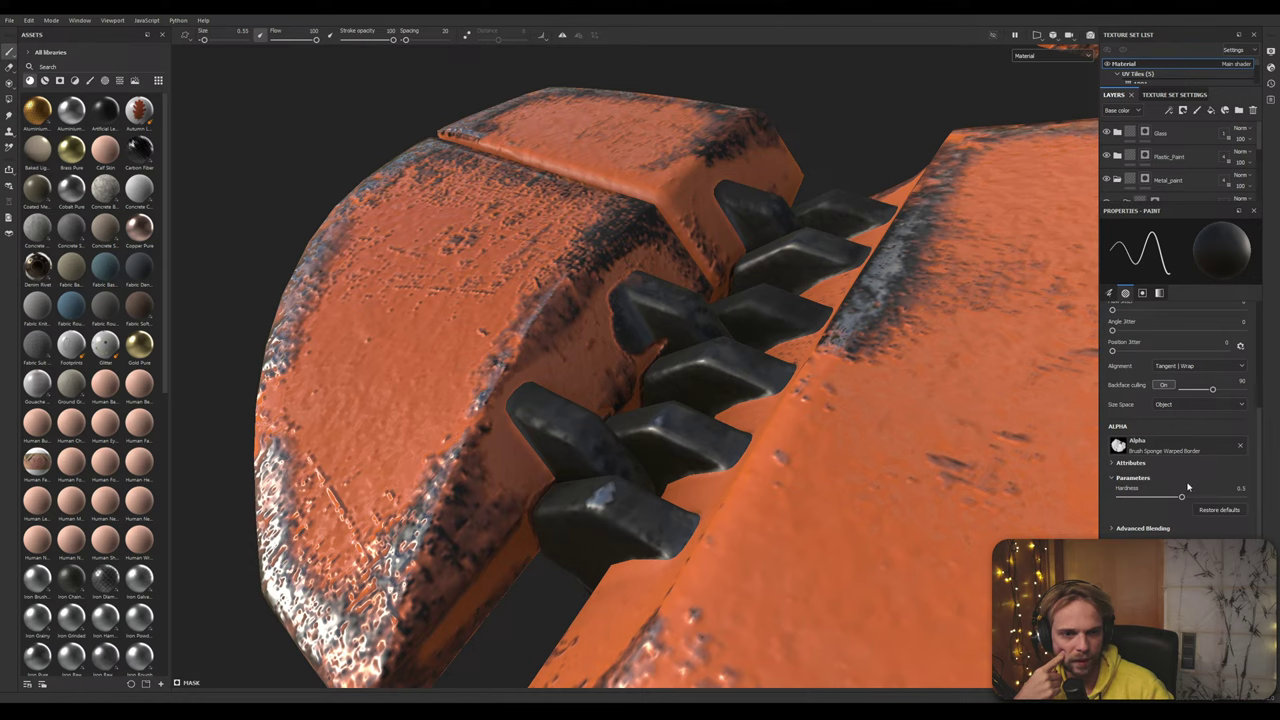
pyautogui.moveTo(1184, 497); pyautogui.dragTo(1243, 497)
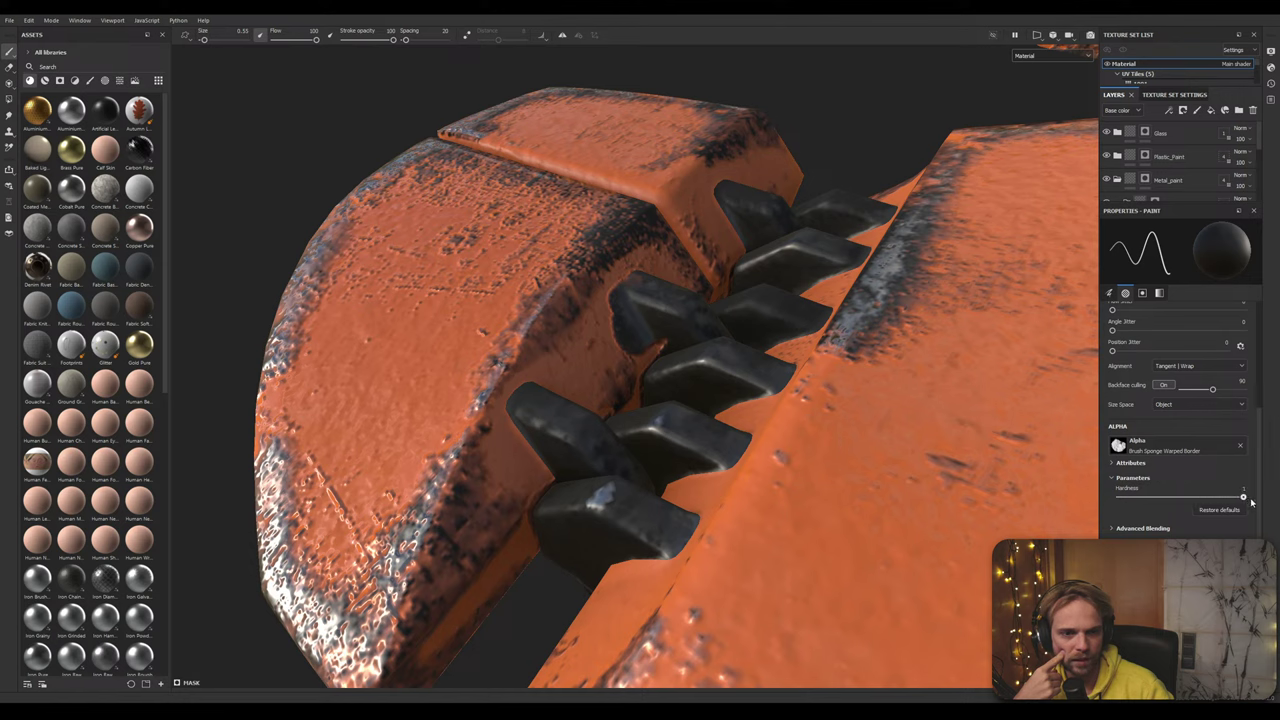
pyautogui.click(575, 345)
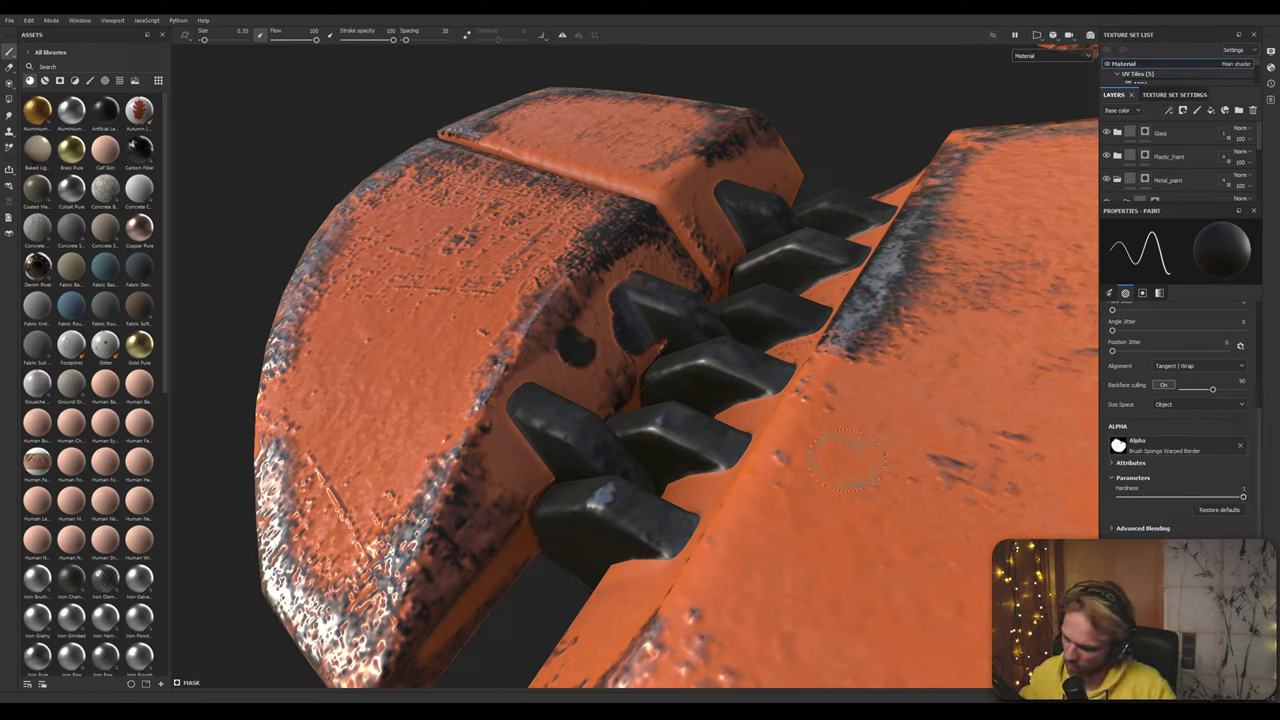
pyautogui.hotkey('ctrl', 'z')
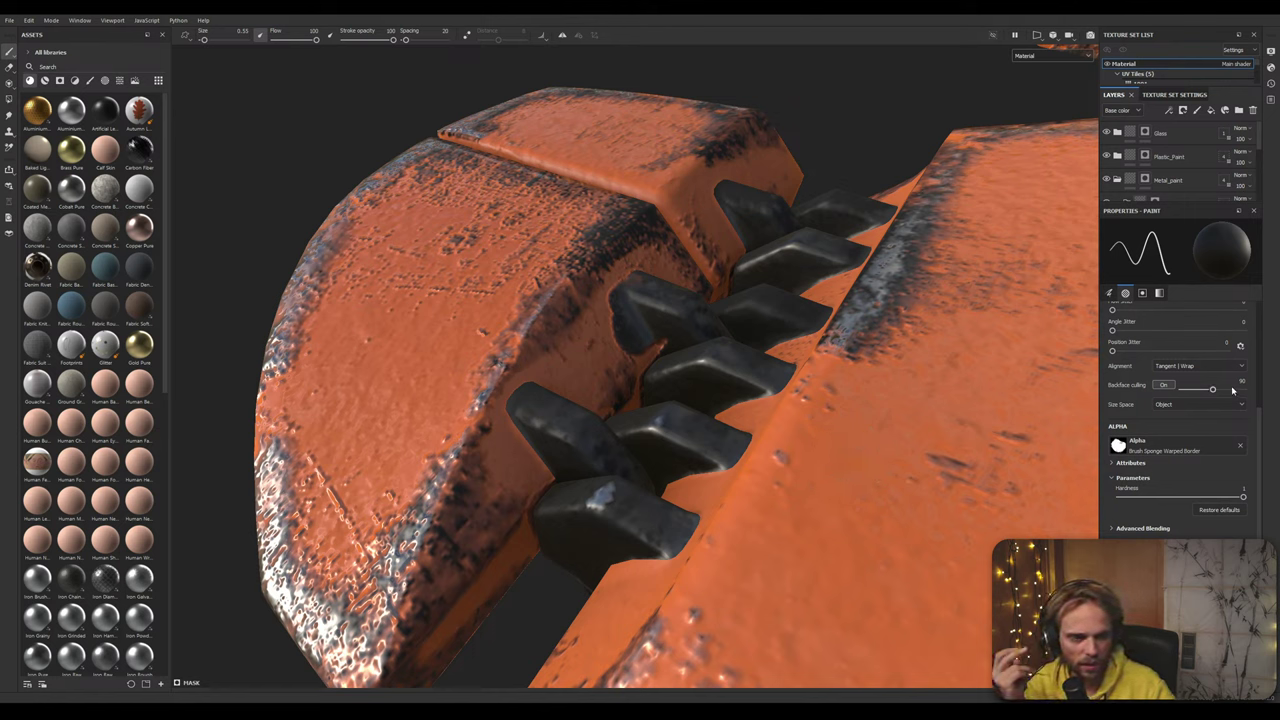
# Step: Switch the brush alpha to Charcoal and paint dark strokes along the tooth's wall and upper edge
pyautogui.click(1201, 443)
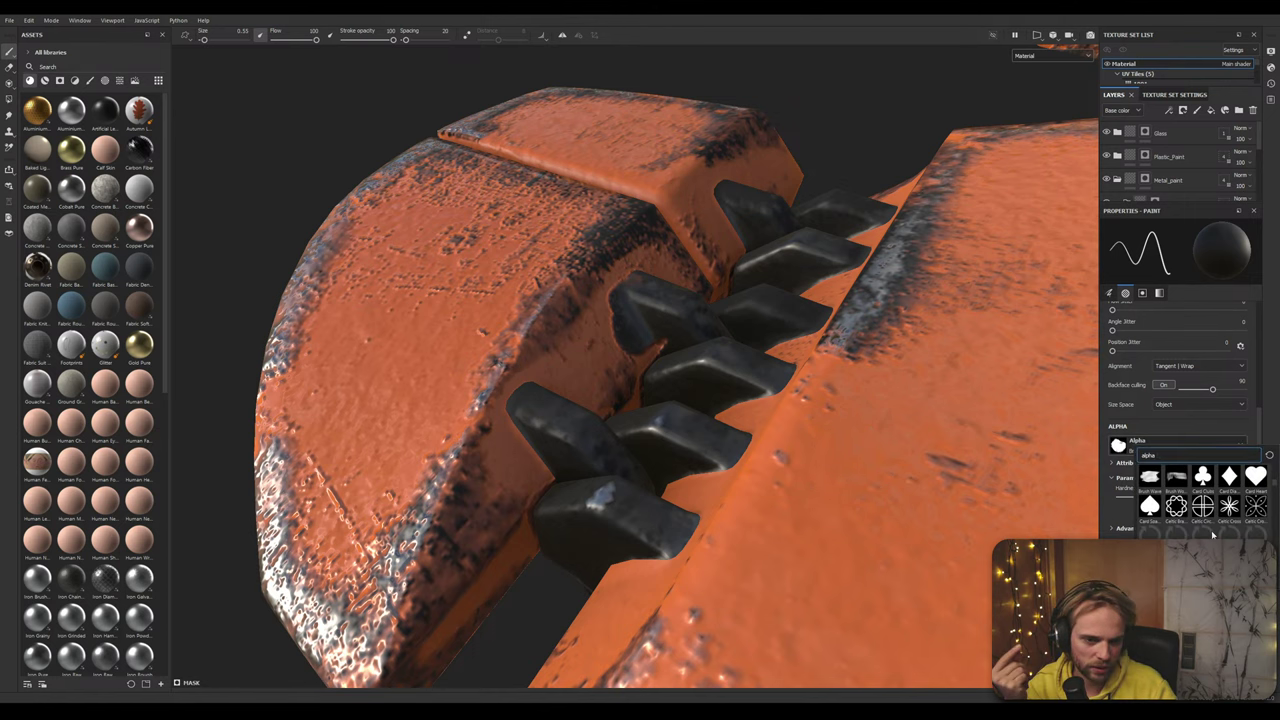
pyautogui.scroll(-2, 1213, 532)
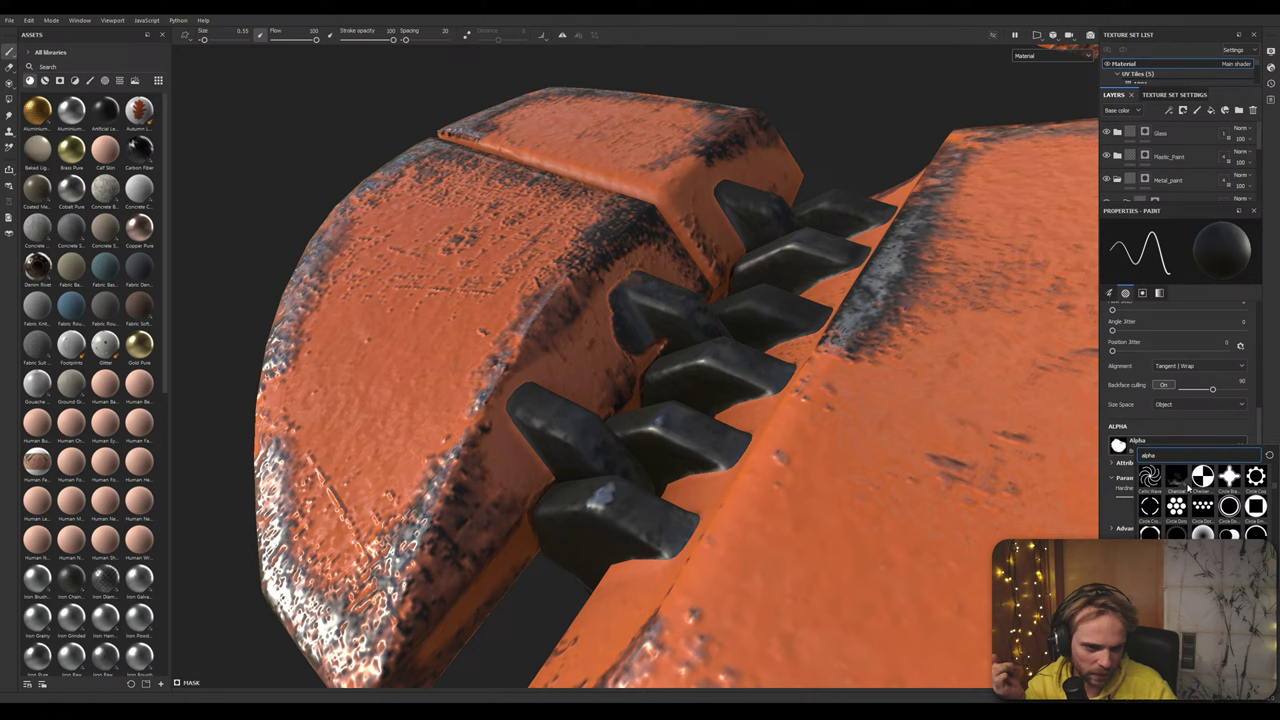
pyautogui.click(1186, 487)
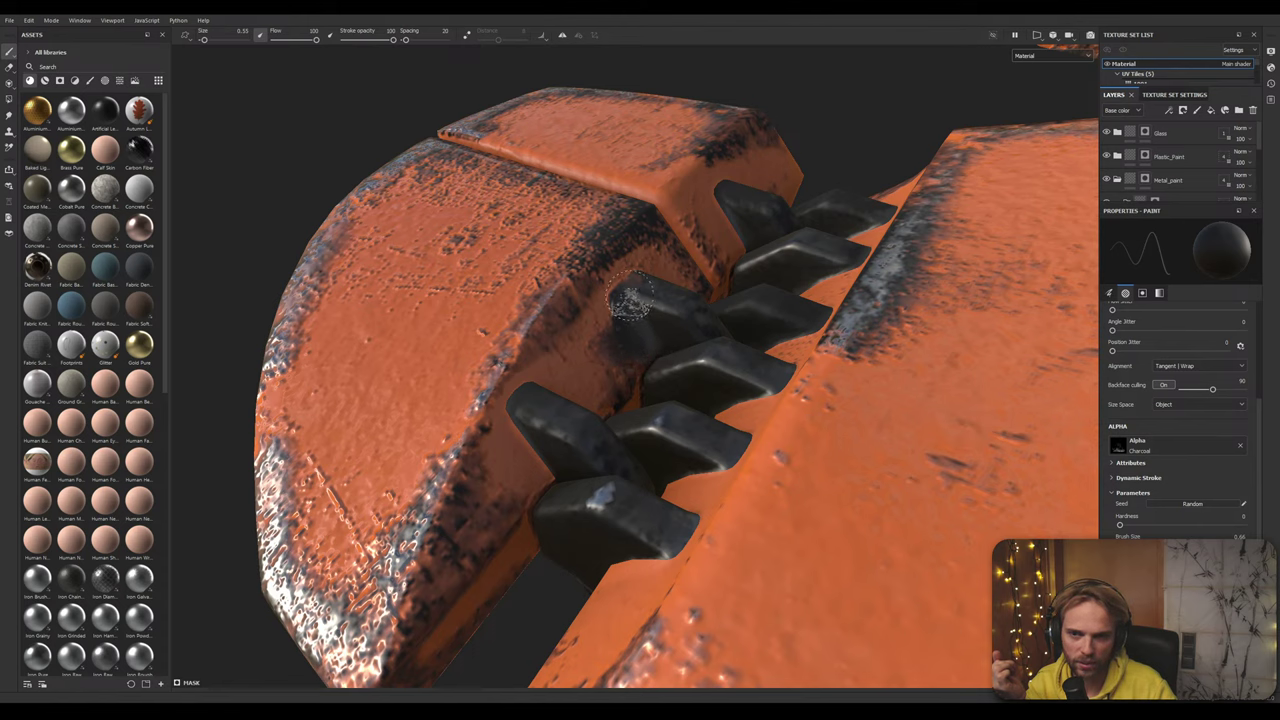
pyautogui.moveTo(630, 304); pyautogui.dragTo(603, 306)
pyautogui.moveTo(663, 262)
pyautogui.mouseDown()
pyautogui.moveTo(310, 360)
pyautogui.moveTo(280, 330)
pyautogui.mouseUp()
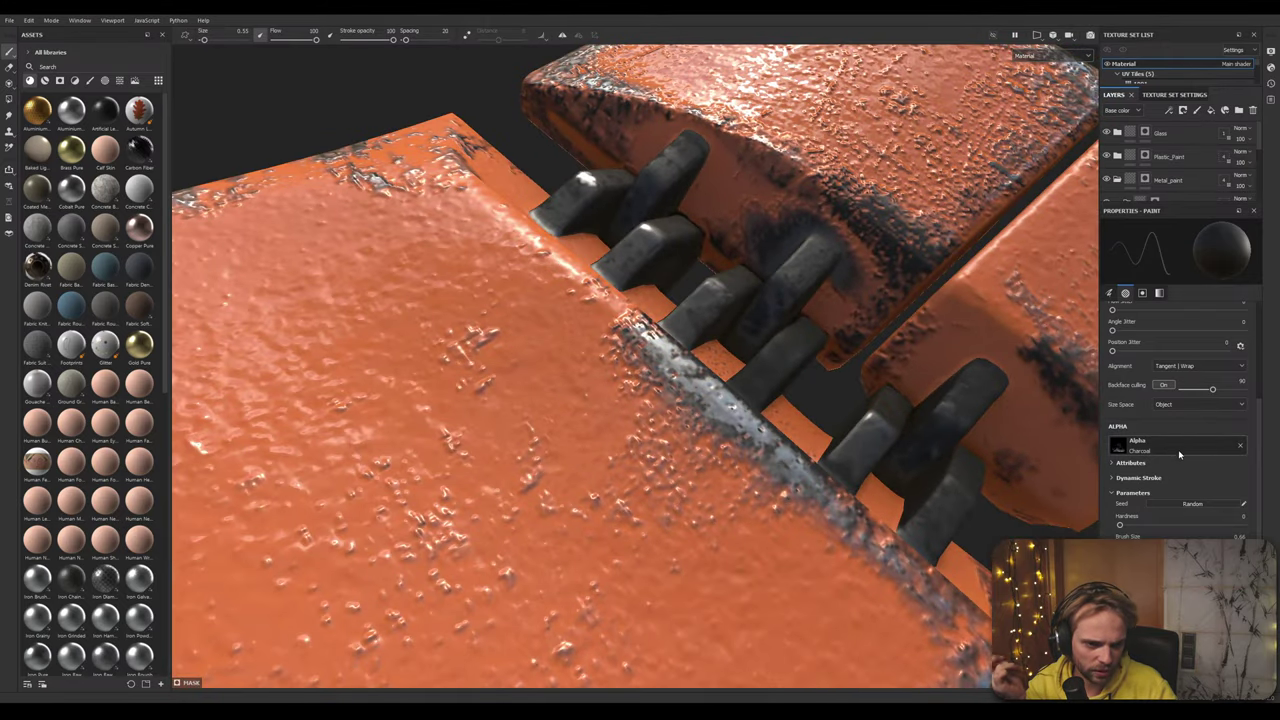
pyautogui.click(1135, 444)
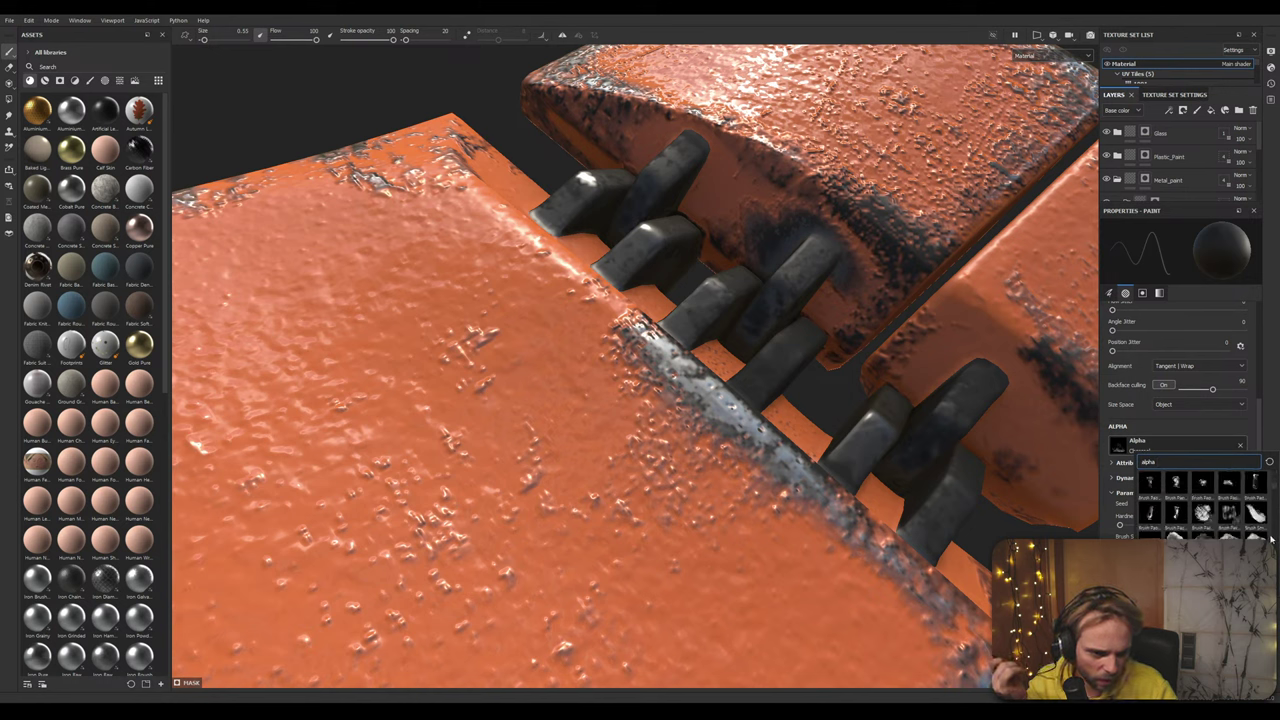
pyautogui.click(1228, 515)
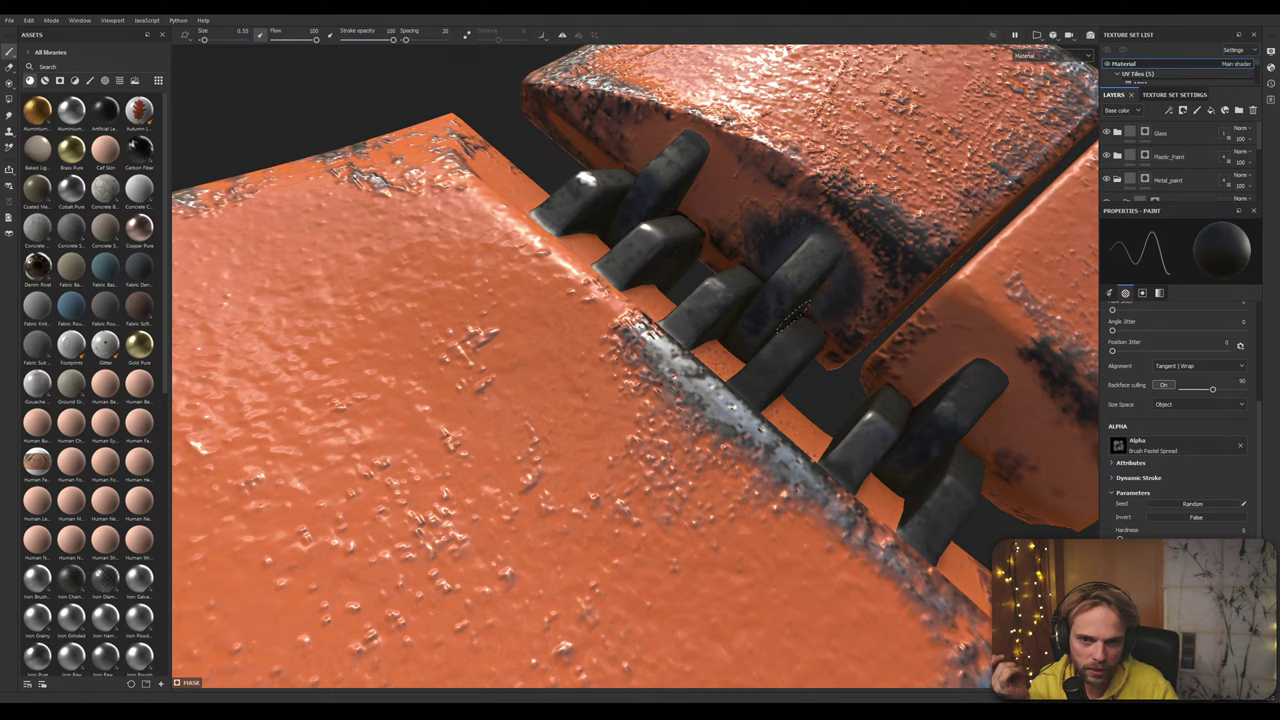
pyautogui.scroll(5, 1208, 464)
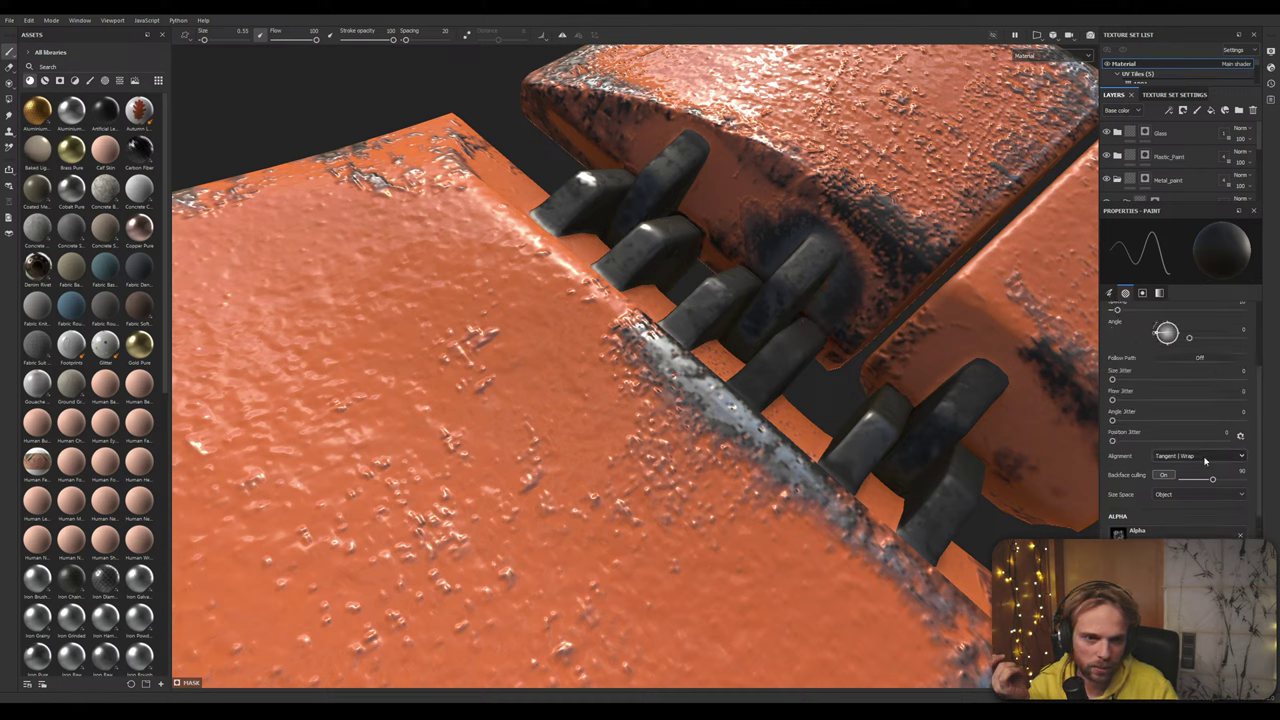
pyautogui.scroll(2, 1160, 415)
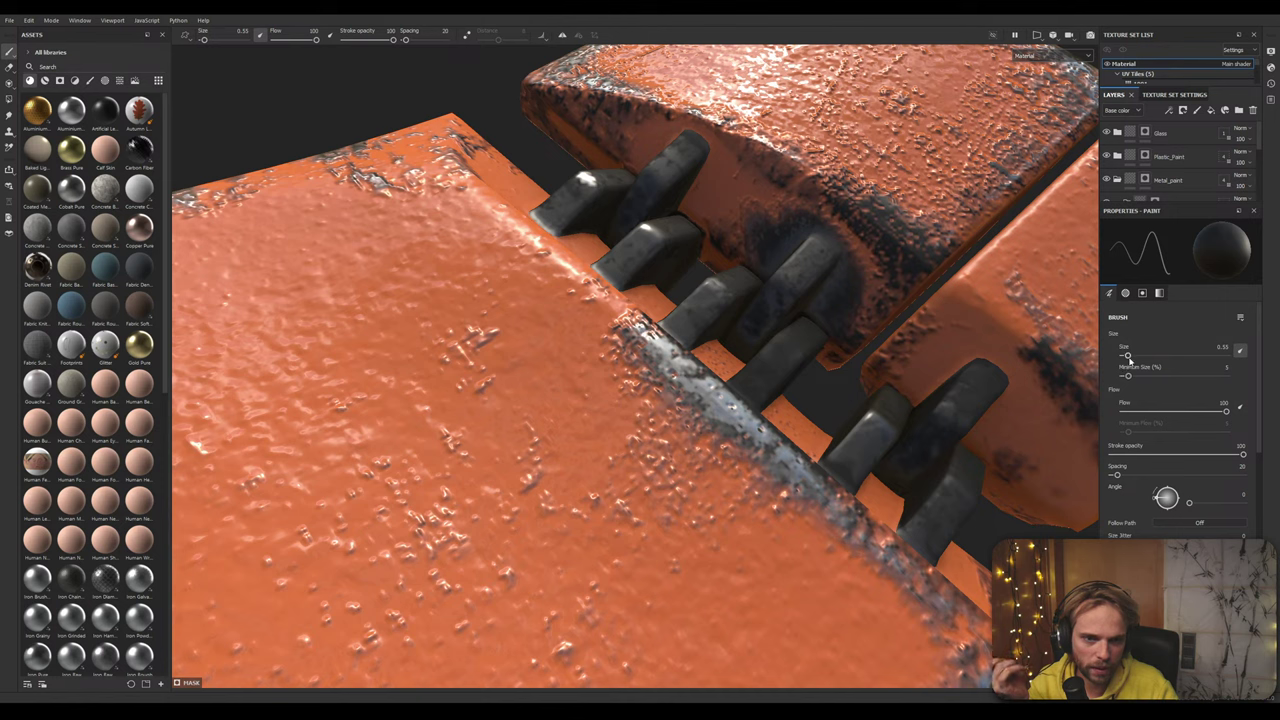
pyautogui.moveTo(1129, 357); pyautogui.dragTo(1135, 357)
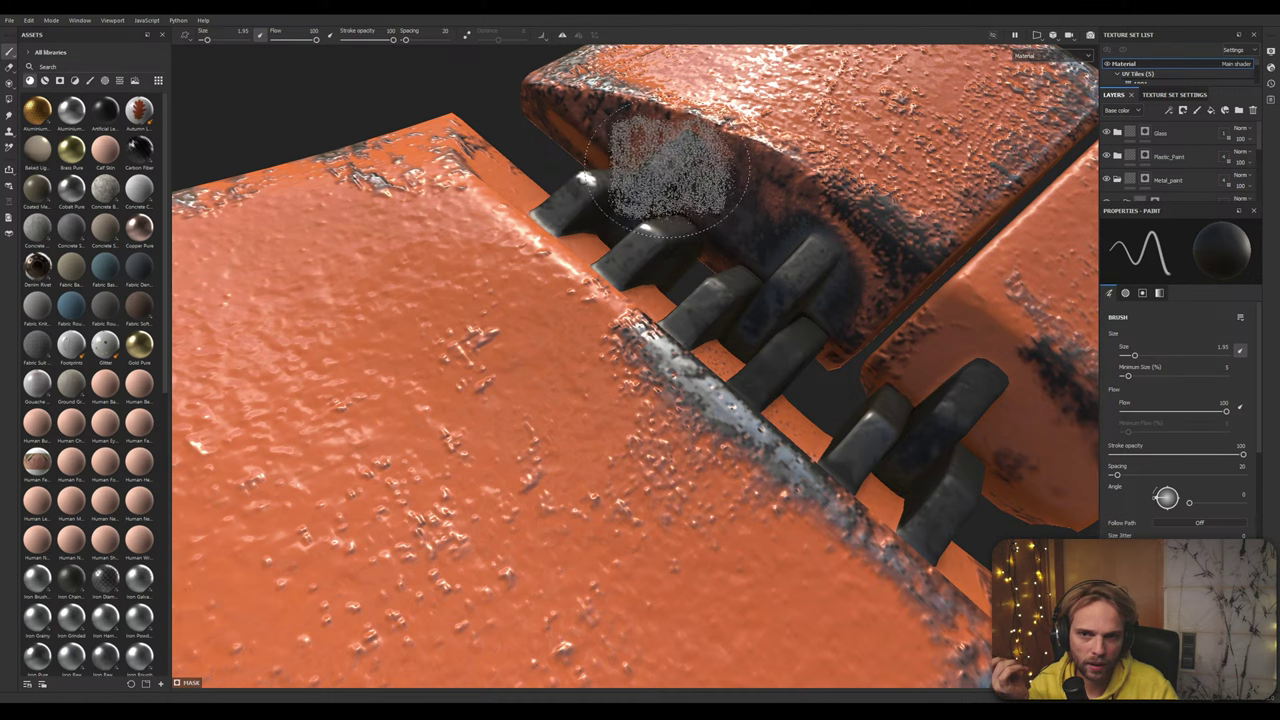
pyautogui.moveTo(660, 168)
pyautogui.mouseDown()
pyautogui.moveTo(671, 160)
pyautogui.moveTo(643, 220)
pyautogui.moveTo(1014, 176)
pyautogui.mouseUp()
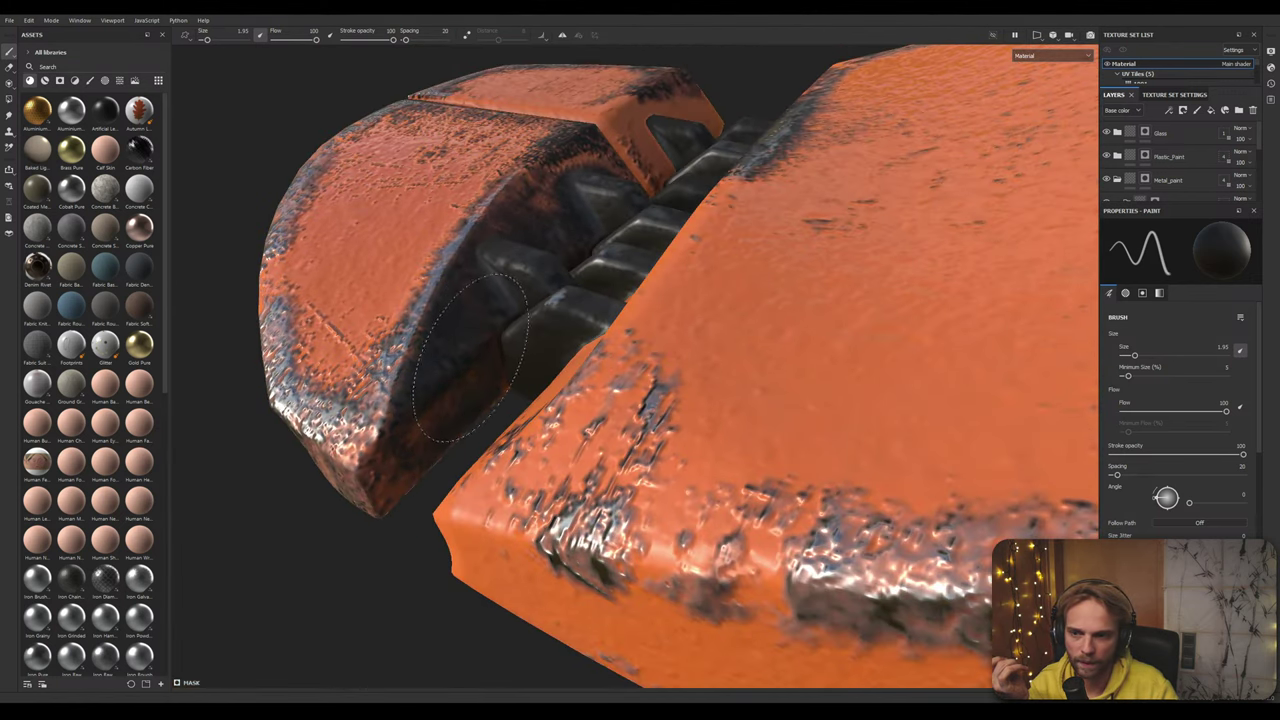
pyautogui.keyDown('alt'); pyautogui.moveTo(485, 345); pyautogui.dragTo(640, 300); pyautogui.keyUp('alt')
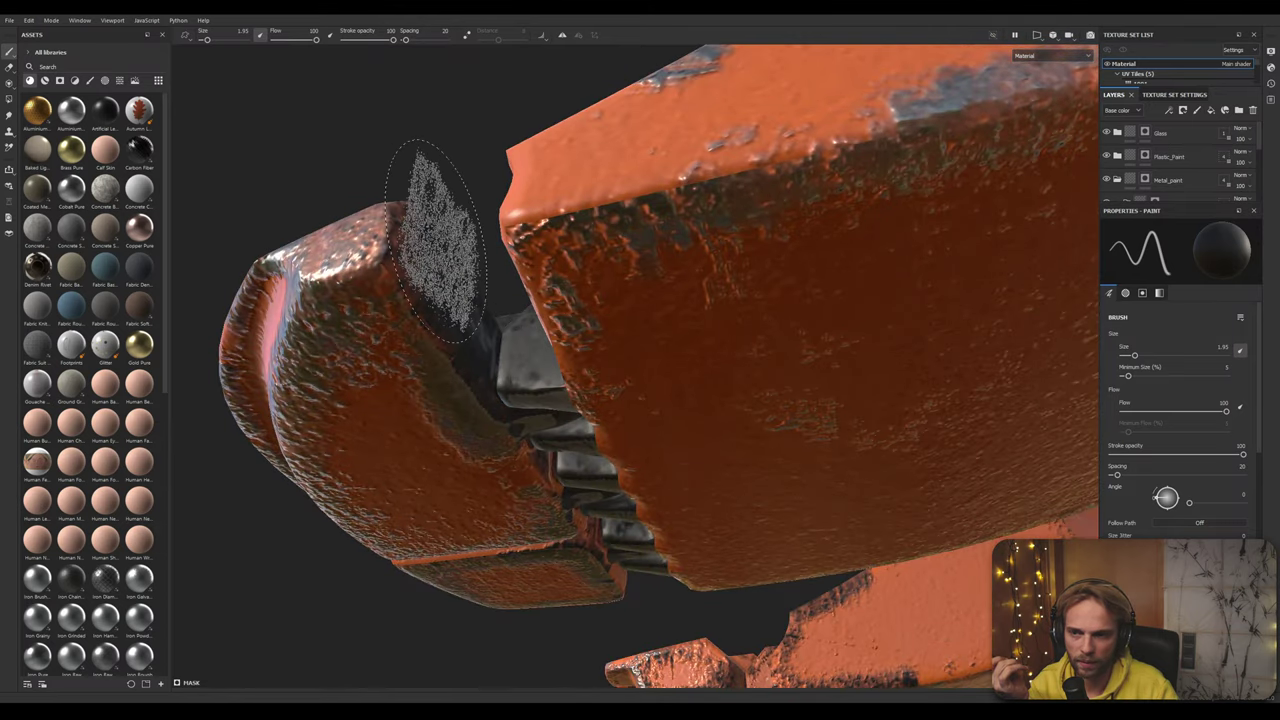
pyautogui.moveTo(435, 240)
pyautogui.keyDown('alt'); pyautogui.mouseDown()
pyautogui.moveTo(614, 500)
pyautogui.moveTo(588, 250)
pyautogui.mouseUp(); pyautogui.keyUp('alt')
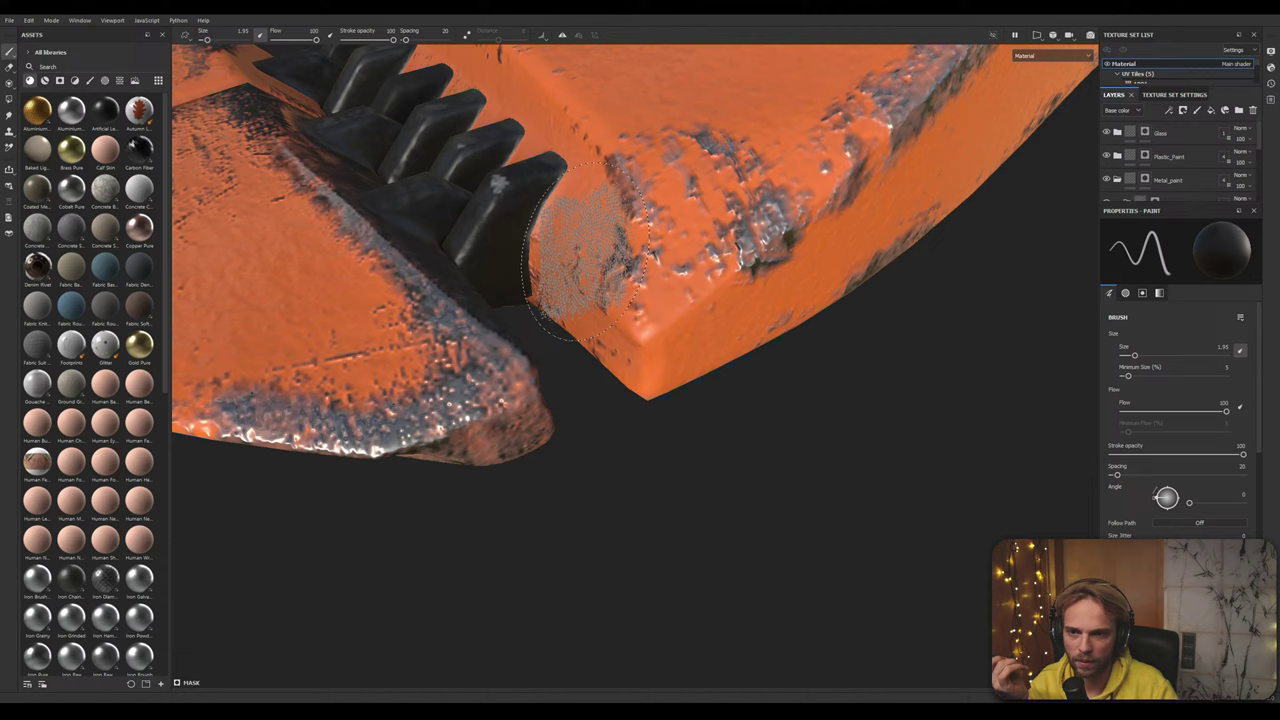
pyautogui.click(519, 243)
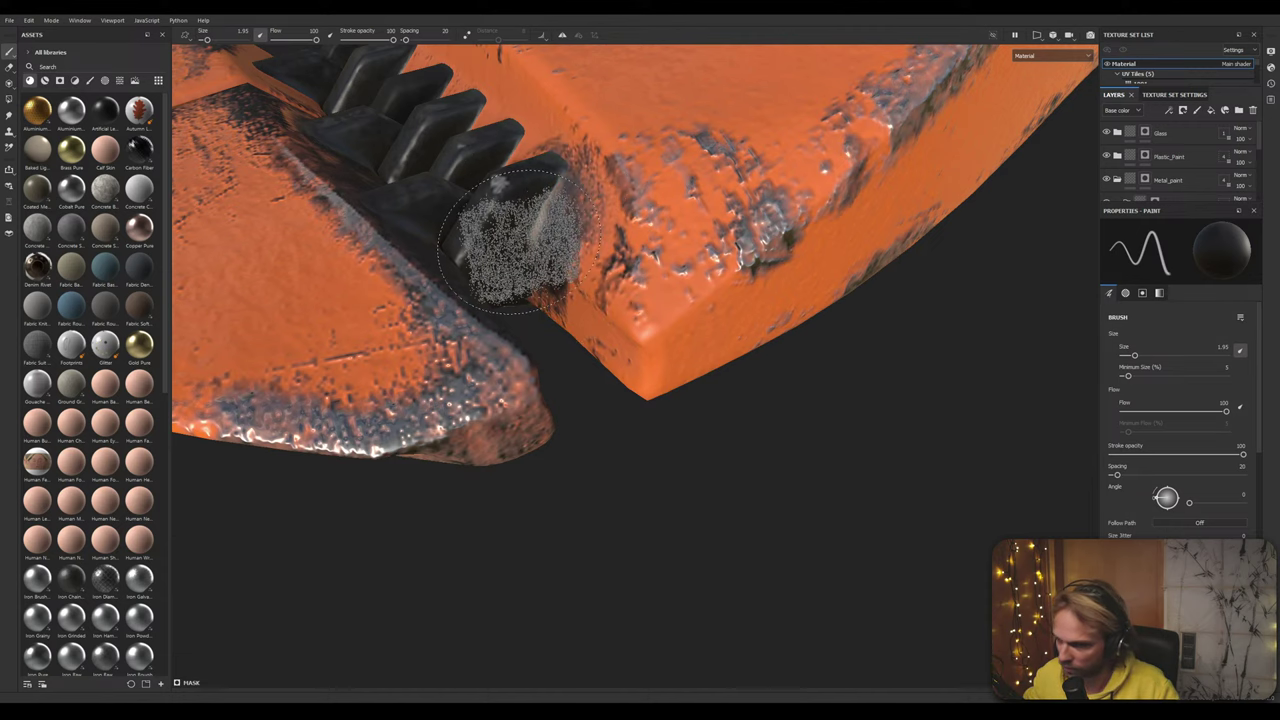
pyautogui.hotkey('ctrl', 'z')
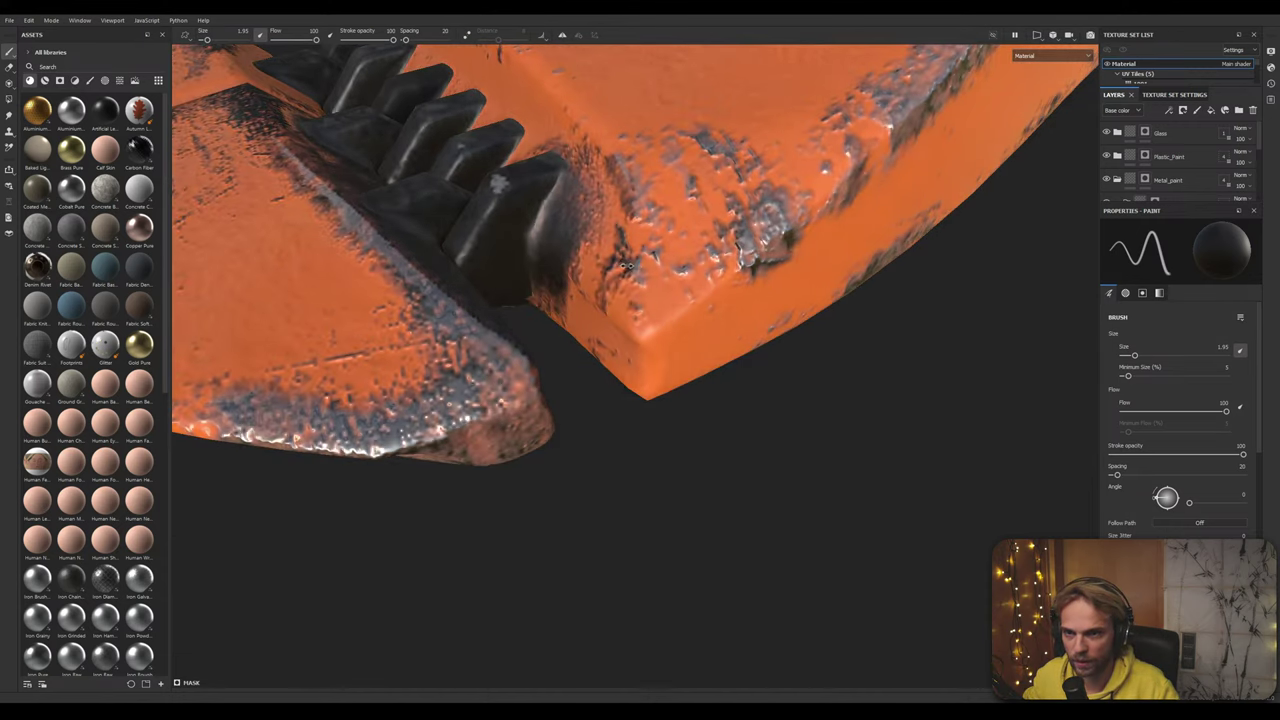
pyautogui.click(627, 277)
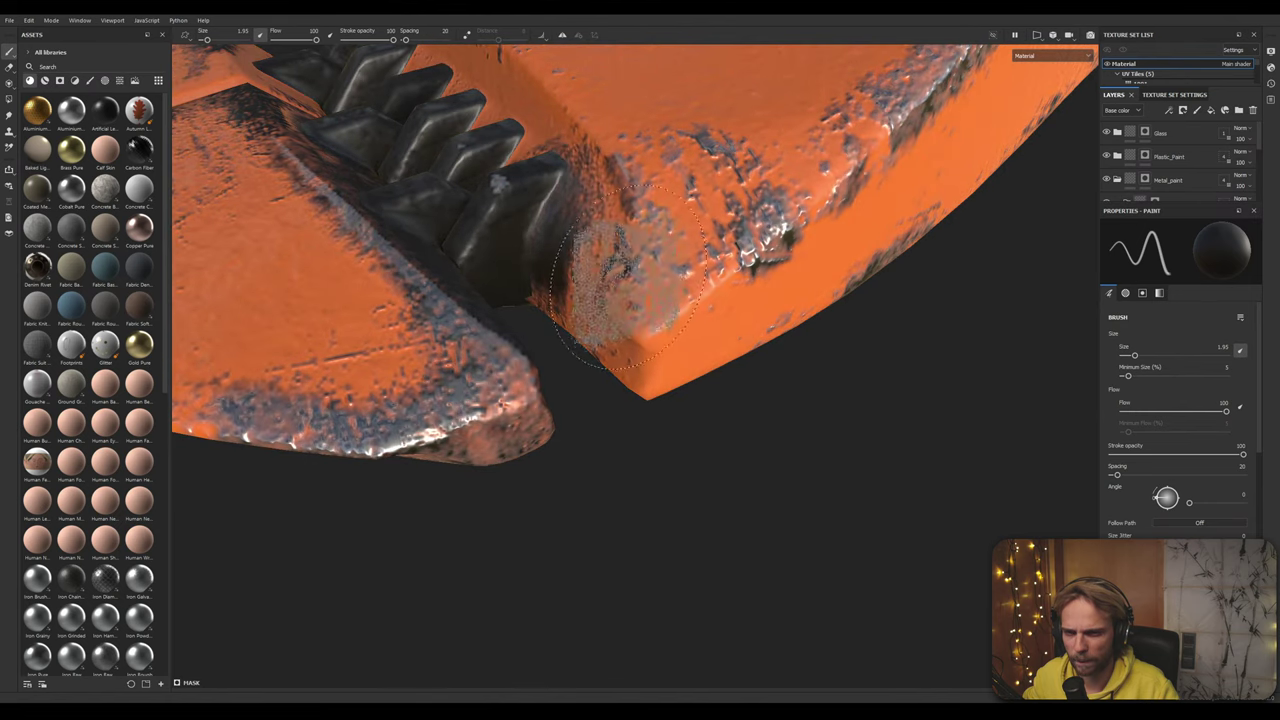
pyautogui.keyDown('alt'); pyautogui.moveTo(627, 277); pyautogui.dragTo(478, 238); pyautogui.keyUp('alt')
pyautogui.scroll(2, 525, 238)
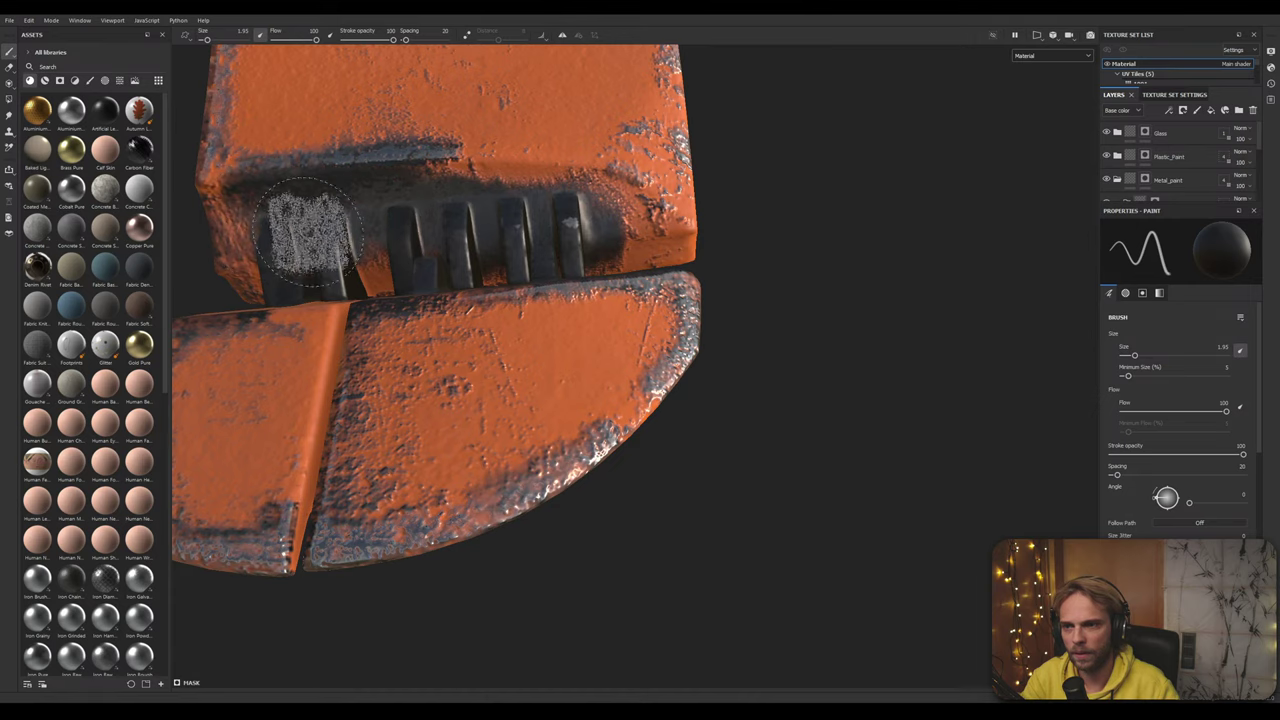
pyautogui.moveTo(308, 232)
pyautogui.keyDown('alt'); pyautogui.mouseDown()
pyautogui.moveTo(234, 280)
pyautogui.moveTo(358, 296)
pyautogui.moveTo(360, 94)
pyautogui.moveTo(489, 431)
pyautogui.moveTo(385, 290)
pyautogui.mouseUp(); pyautogui.keyUp('alt')
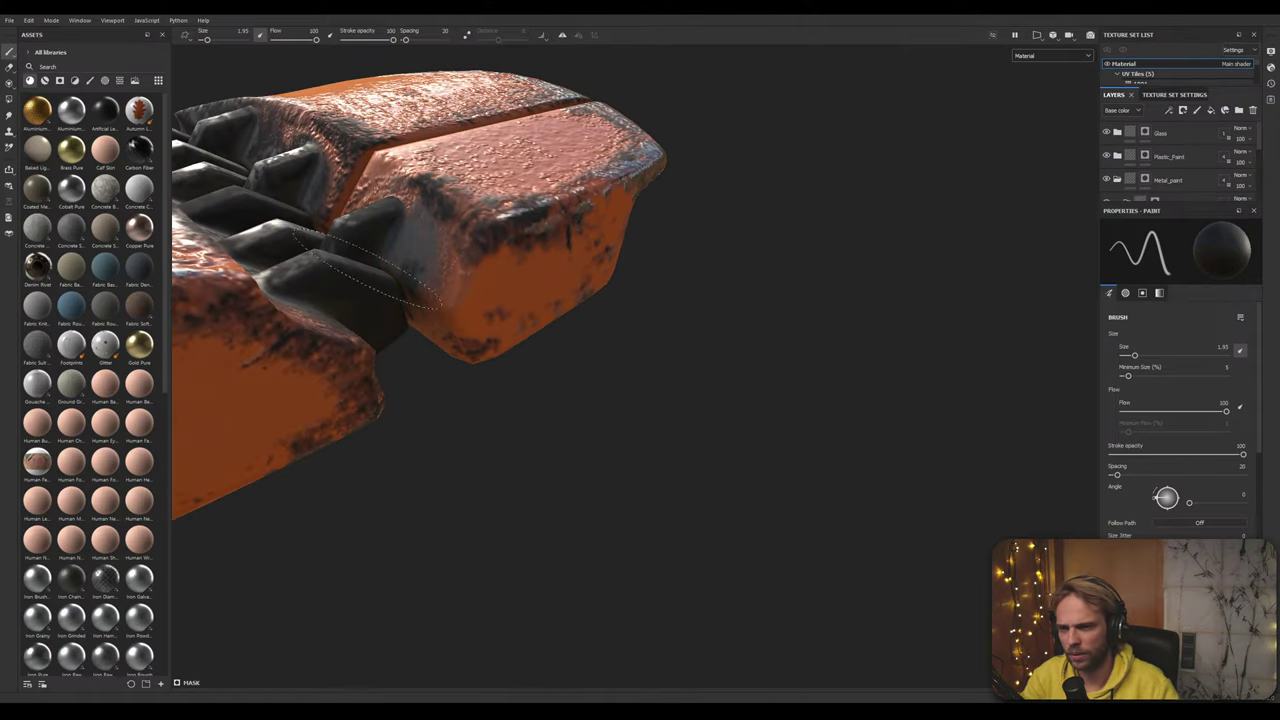
pyautogui.keyDown('alt'); pyautogui.moveTo(370, 215); pyautogui.dragTo(430, 320); pyautogui.keyUp('alt')
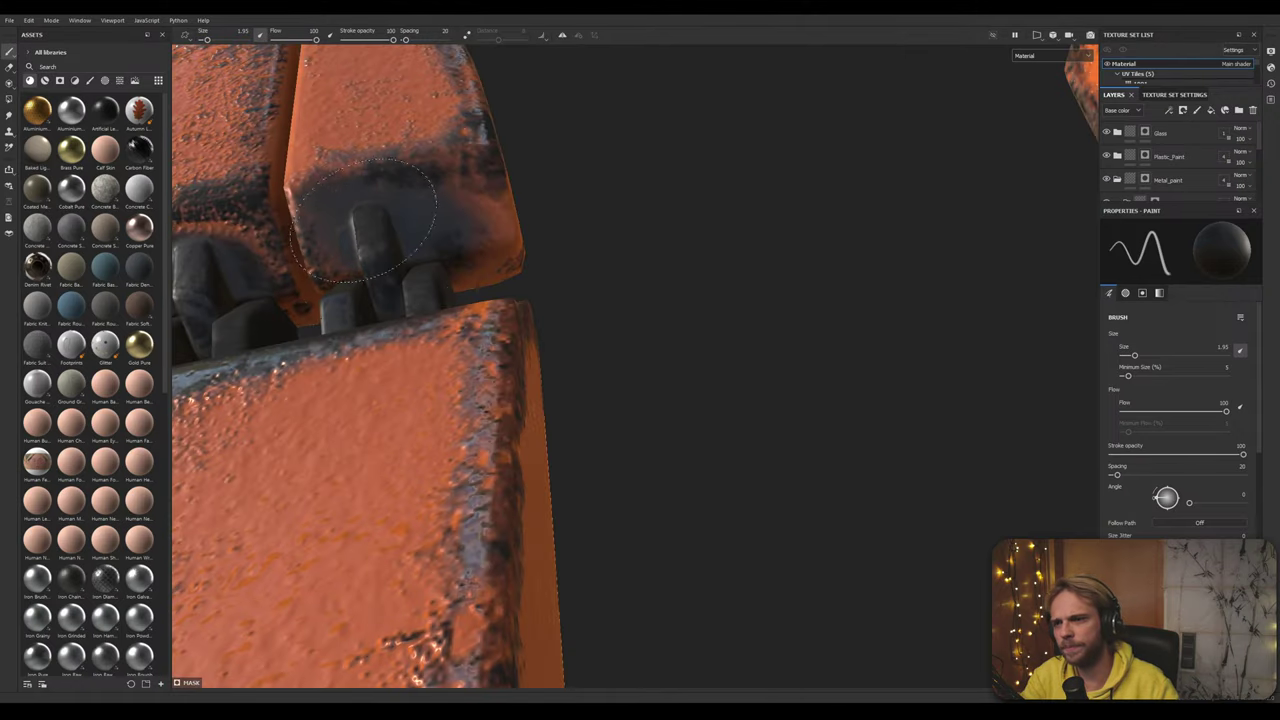
pyautogui.moveTo(393, 245)
pyautogui.keyDown('alt'); pyautogui.mouseDown()
pyautogui.moveTo(371, 114)
pyautogui.moveTo(389, 20)
pyautogui.mouseUp(); pyautogui.keyUp('alt')
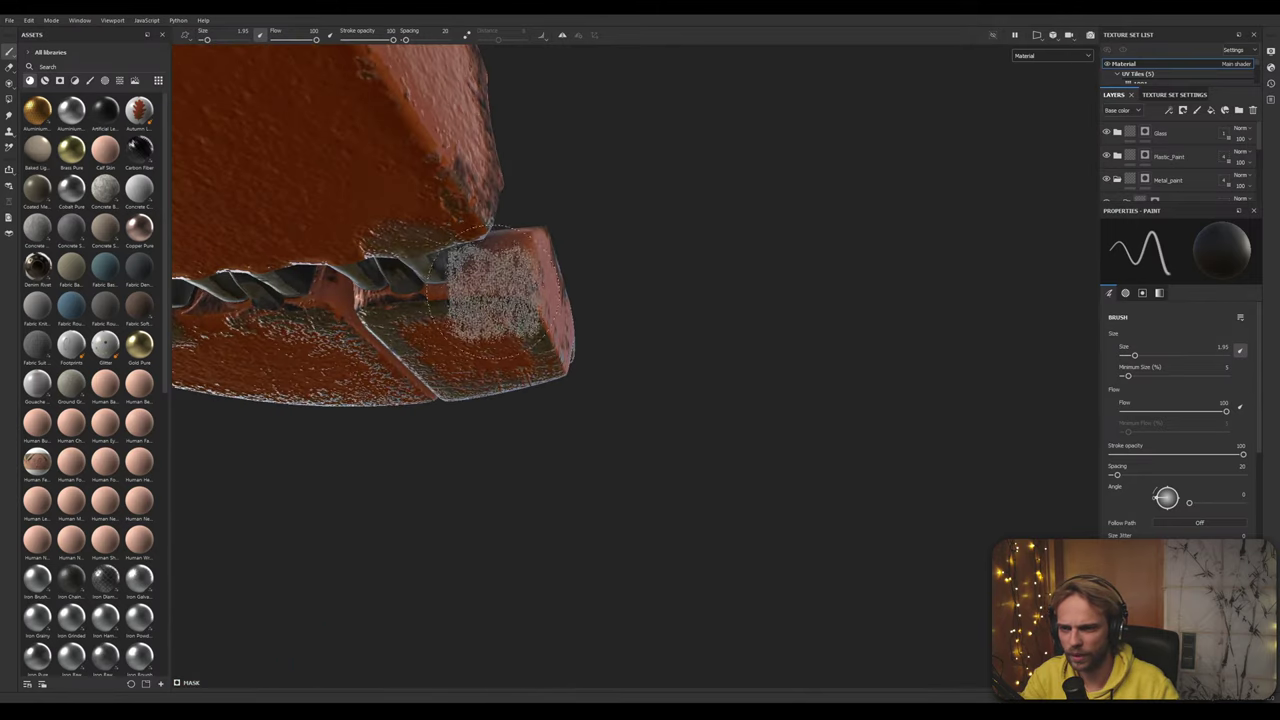
pyautogui.keyDown('alt'); pyautogui.moveTo(405, 270); pyautogui.dragTo(450, 225); pyautogui.keyUp('alt')
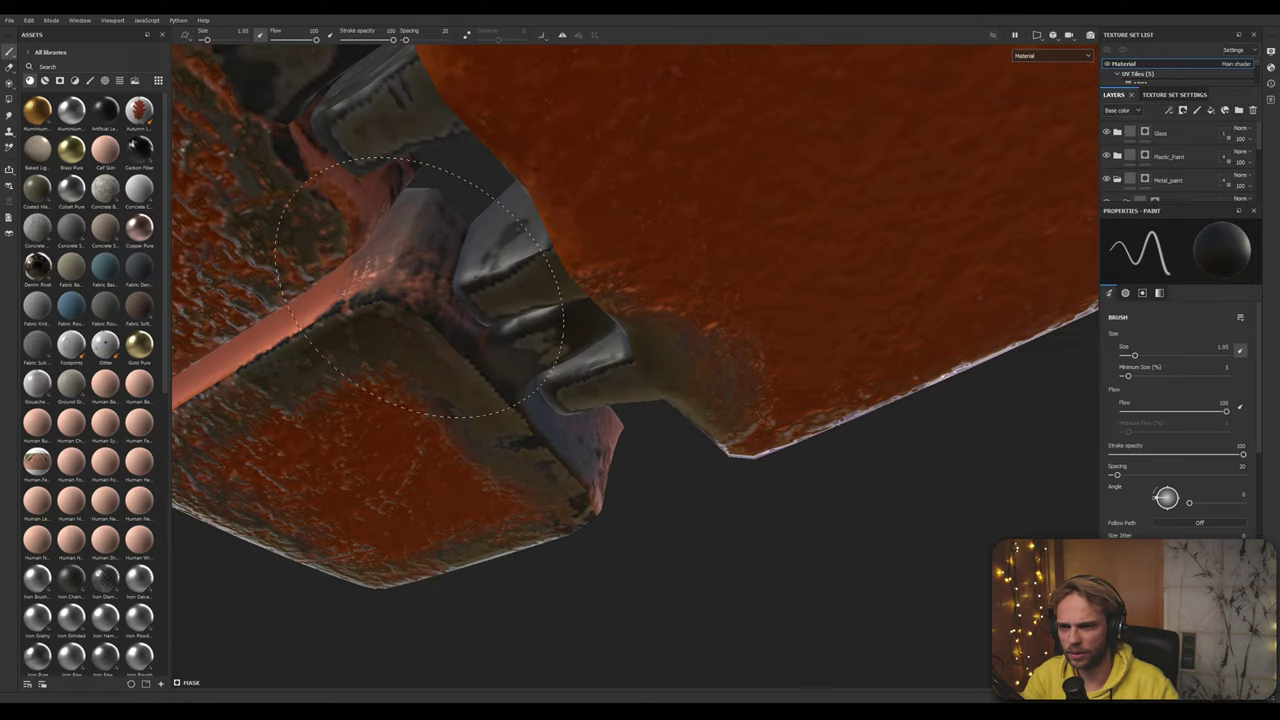
pyautogui.keyDown('alt'); pyautogui.moveTo(493, 285); pyautogui.dragTo(580, 340); pyautogui.keyUp('alt')
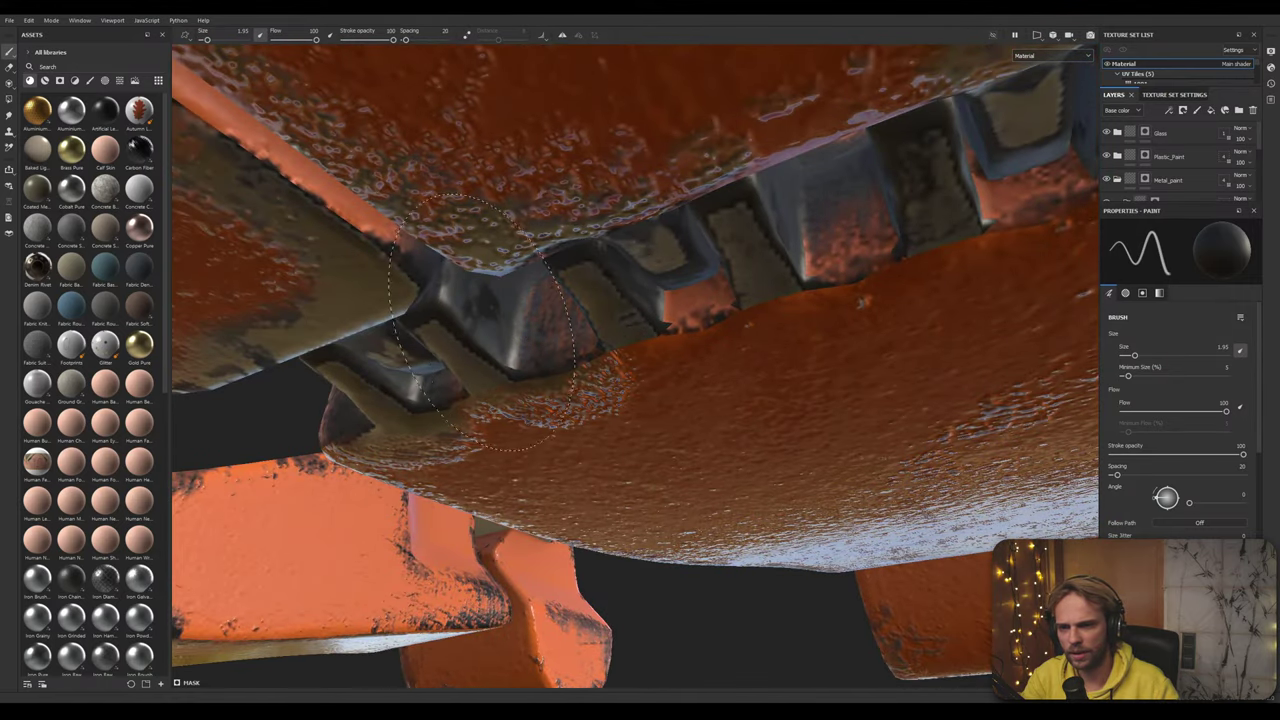
pyautogui.moveTo(690, 285)
pyautogui.keyDown('alt'); pyautogui.mouseDown()
pyautogui.moveTo(615, 265)
pyautogui.moveTo(620, 423)
pyautogui.moveTo(706, 483)
pyautogui.moveTo(617, 497)
pyautogui.moveTo(500, 440)
pyautogui.moveTo(641, 323)
pyautogui.moveTo(540, 345)
pyautogui.moveTo(480, 377)
pyautogui.moveTo(477, 480)
pyautogui.moveTo(343, 468)
pyautogui.moveTo(983, 383)
pyautogui.moveTo(911, 525)
pyautogui.moveTo(774, 351)
pyautogui.moveTo(393, 269)
pyautogui.mouseUp(); pyautogui.keyUp('alt')
pyautogui.moveTo(393, 269)
pyautogui.keyDown('alt'); pyautogui.mouseDown(button='right')
pyautogui.moveTo(774, 518)
pyautogui.moveTo(650, 440)
pyautogui.mouseUp(button='right'); pyautogui.keyUp('alt')
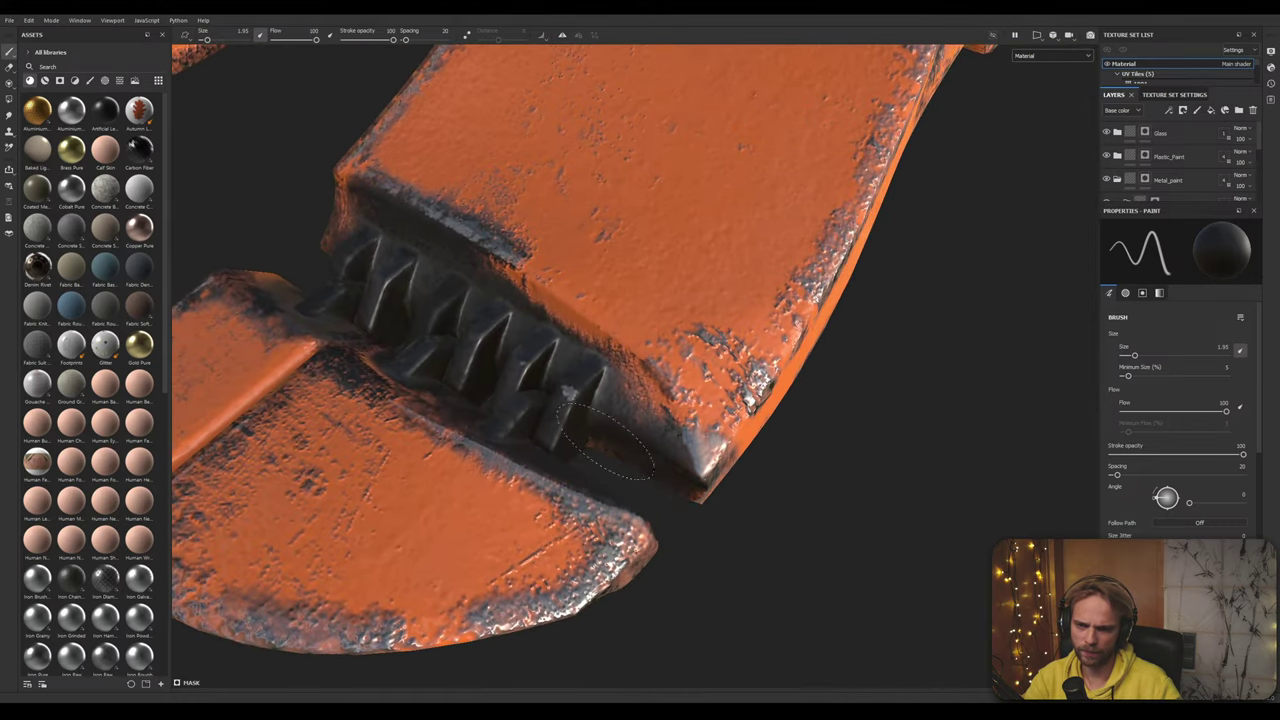
pyautogui.keyDown('alt'); pyautogui.moveTo(650, 440); pyautogui.dragTo(480, 360); pyautogui.keyUp('alt')
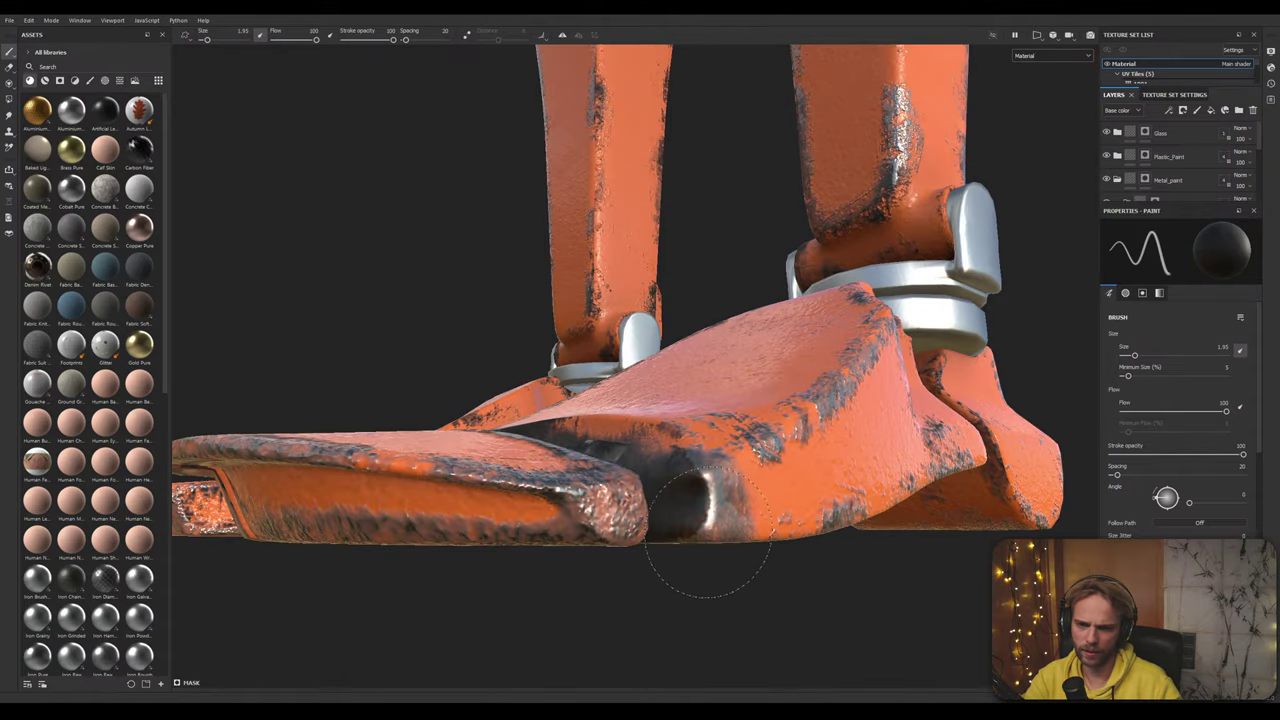
pyautogui.keyDown('alt'); pyautogui.moveTo(759, 557); pyautogui.dragTo(635, 255); pyautogui.keyUp('alt')
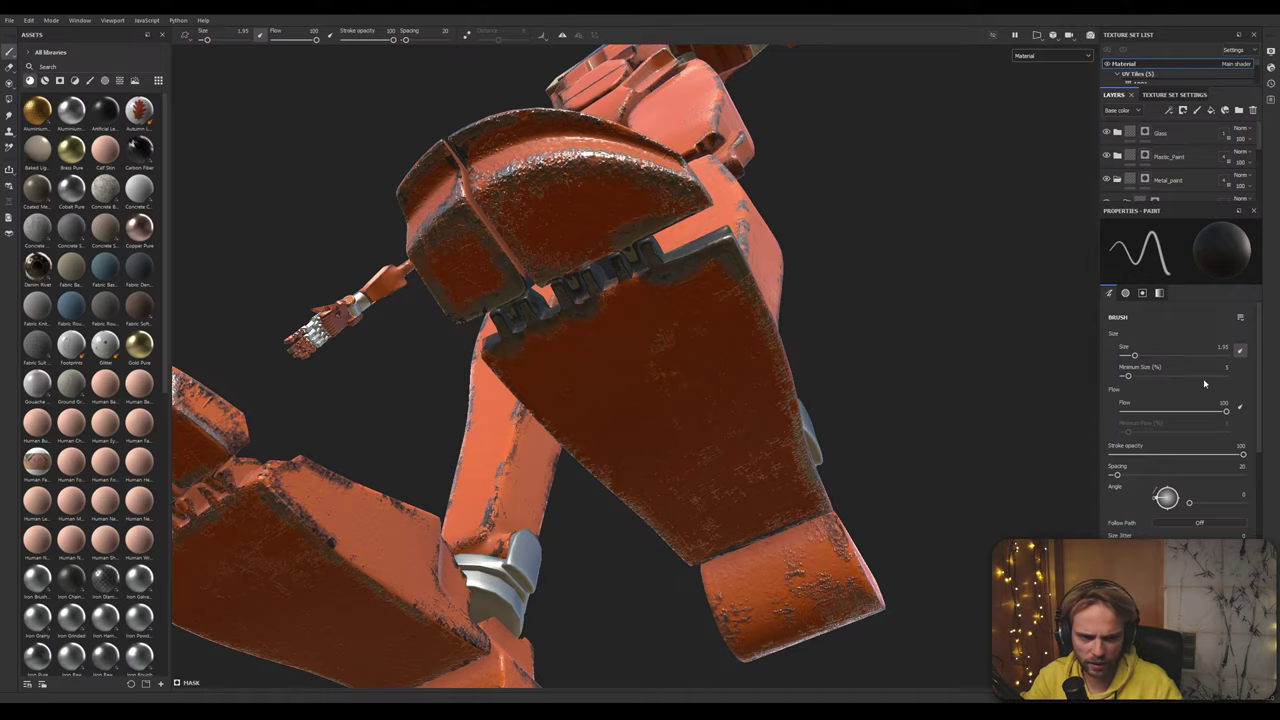
# Step: Enlarge the brush and paint dark grime patches across the foot's sole
pyautogui.moveTo(1135, 356)
pyautogui.mouseDown()
pyautogui.moveTo(1176, 355)
pyautogui.moveTo(1140, 355)
pyautogui.mouseUp()
pyautogui.moveTo(700, 357); pyautogui.dragTo(677, 352)
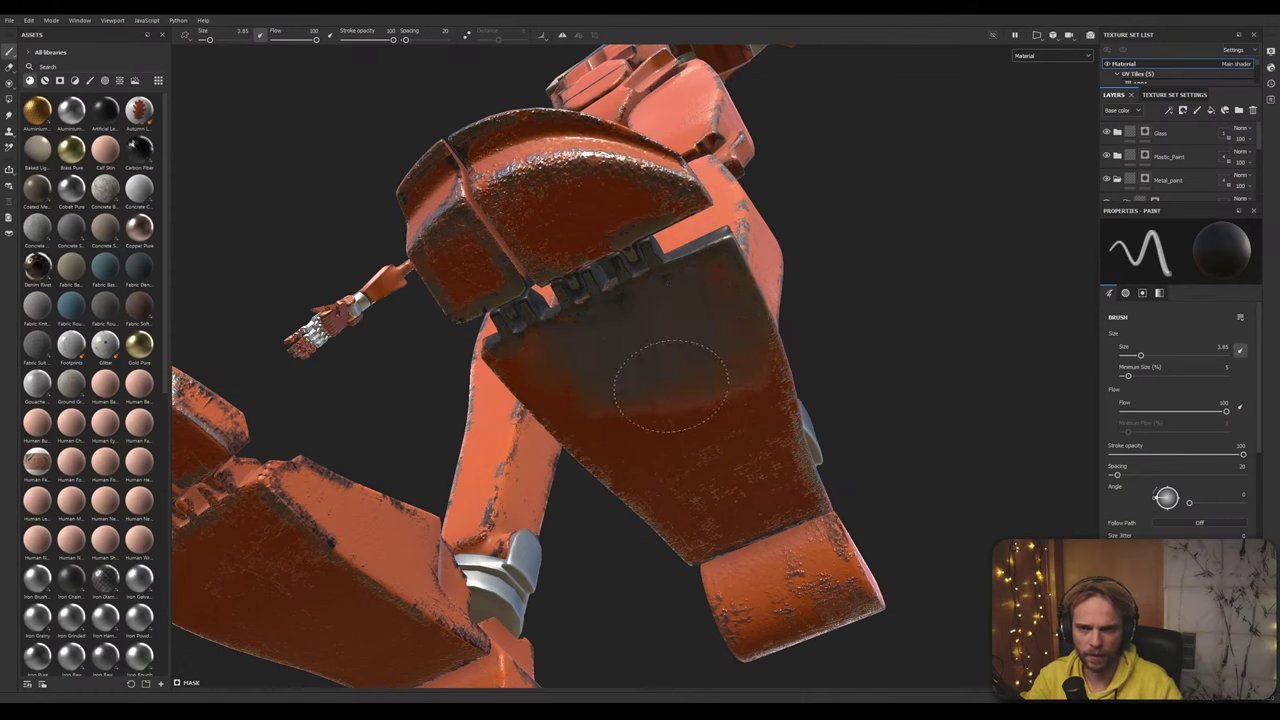
pyautogui.moveTo(655, 432)
pyautogui.mouseDown()
pyautogui.moveTo(718, 445)
pyautogui.moveTo(785, 505)
pyautogui.mouseUp()
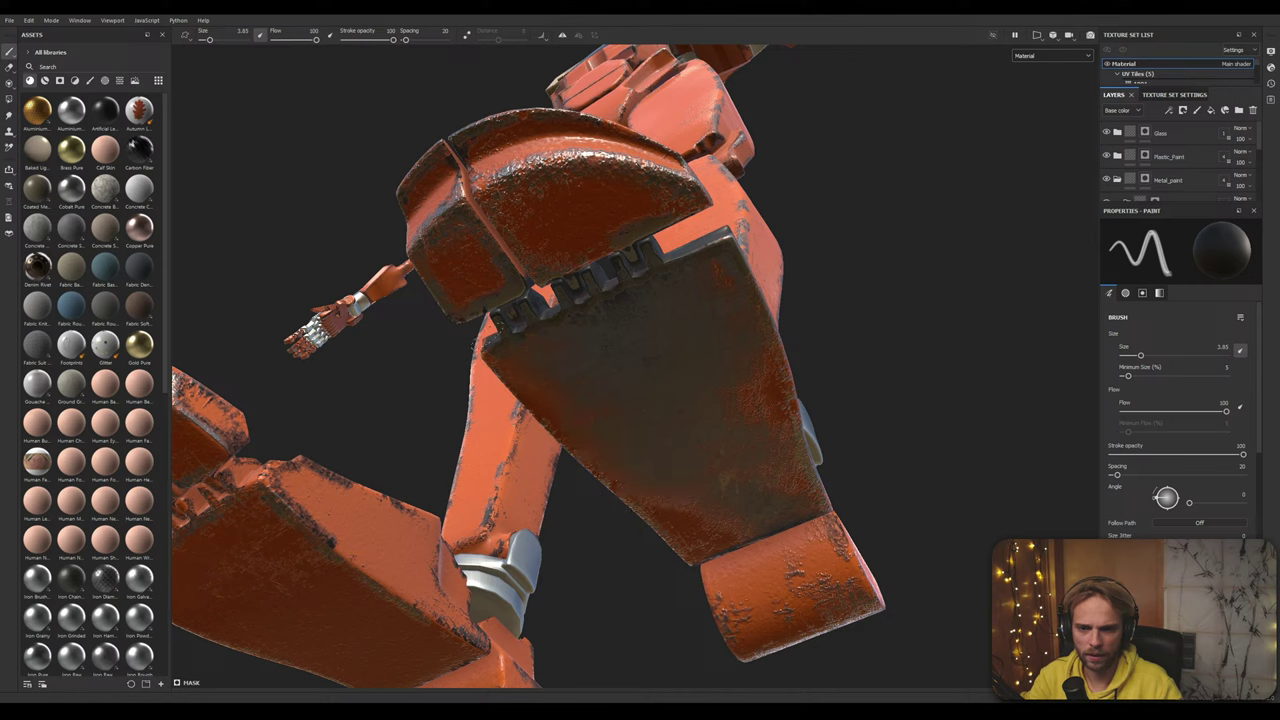
pyautogui.moveTo(690, 432)
pyautogui.mouseDown()
pyautogui.moveTo(686, 368)
pyautogui.moveTo(698, 362)
pyautogui.mouseUp()
pyautogui.moveTo(690, 445)
pyautogui.mouseDown()
pyautogui.moveTo(724, 370)
pyautogui.moveTo(766, 448)
pyautogui.mouseUp()
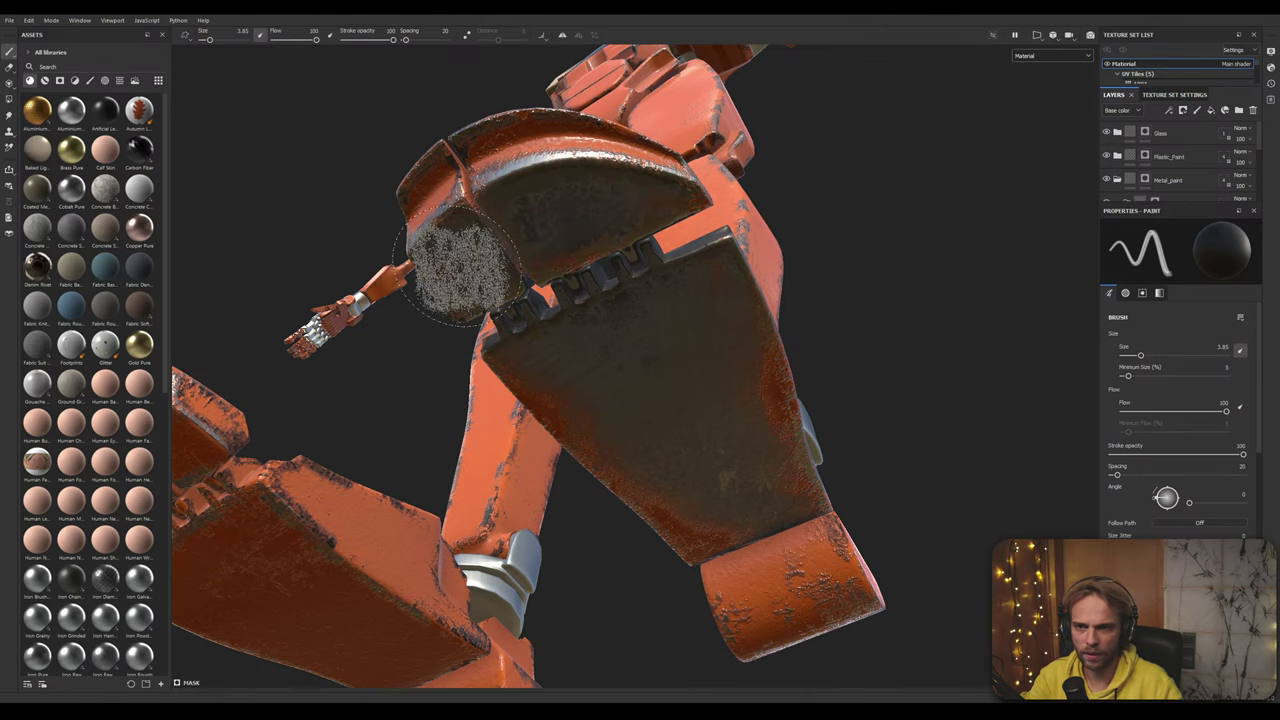
# Step: Orbit around the foot to view the toe blocks and leg joint from below
pyautogui.moveTo(460, 265)
pyautogui.keyDown('alt'); pyautogui.mouseDown()
pyautogui.moveTo(820, 366)
pyautogui.moveTo(997, 486)
pyautogui.moveTo(1001, 517)
pyautogui.moveTo(786, 466)
pyautogui.moveTo(494, 286)
pyautogui.moveTo(493, 421)
pyautogui.moveTo(617, 130)
pyautogui.moveTo(866, 277)
pyautogui.moveTo(695, 158)
pyautogui.mouseUp(); pyautogui.keyUp('alt')
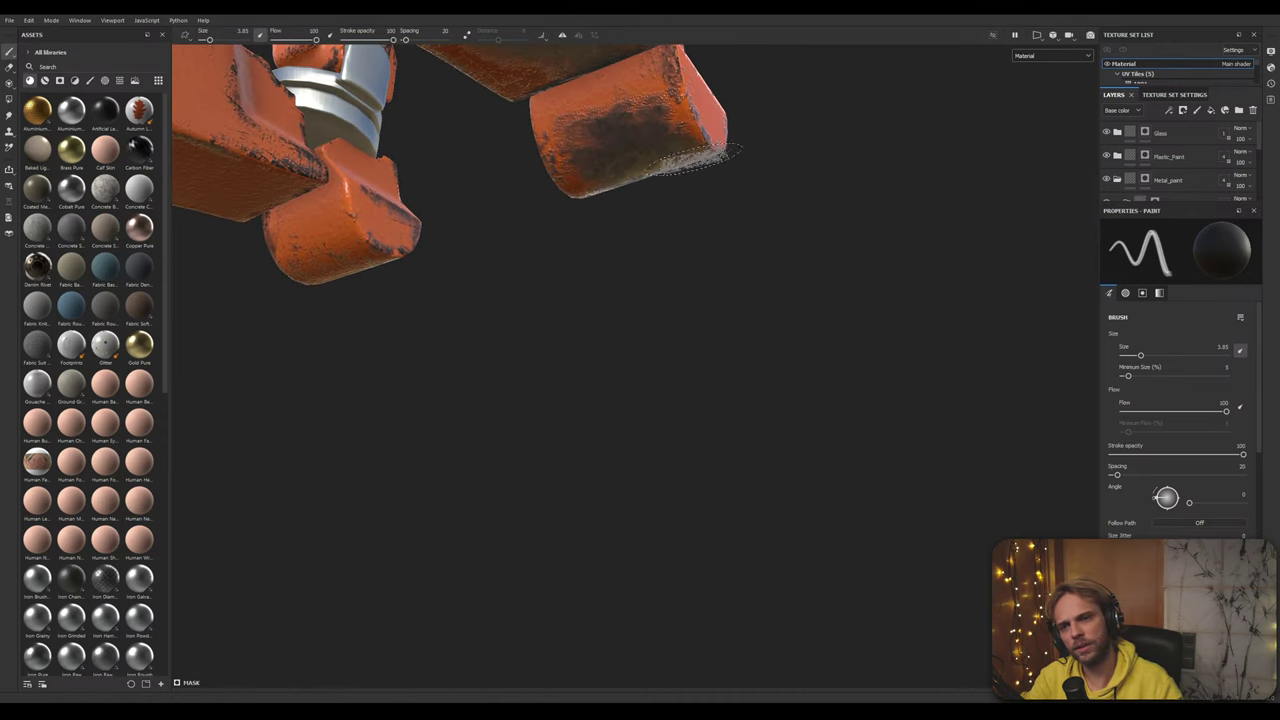
pyautogui.keyDown('alt'); pyautogui.moveTo(594, 228); pyautogui.dragTo(697, 172); pyautogui.keyUp('alt')
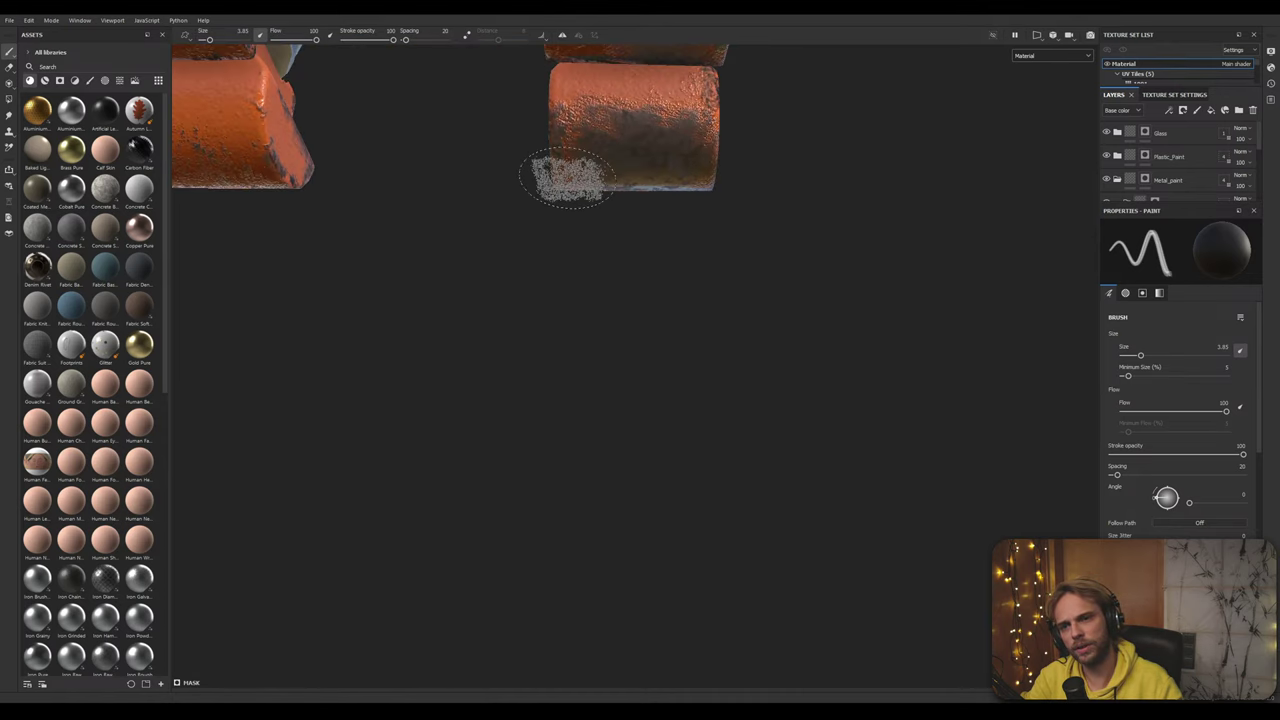
pyautogui.moveTo(638, 349)
pyautogui.keyDown('alt'); pyautogui.mouseDown()
pyautogui.moveTo(903, 331)
pyautogui.moveTo(822, 262)
pyautogui.mouseUp(); pyautogui.keyUp('alt')
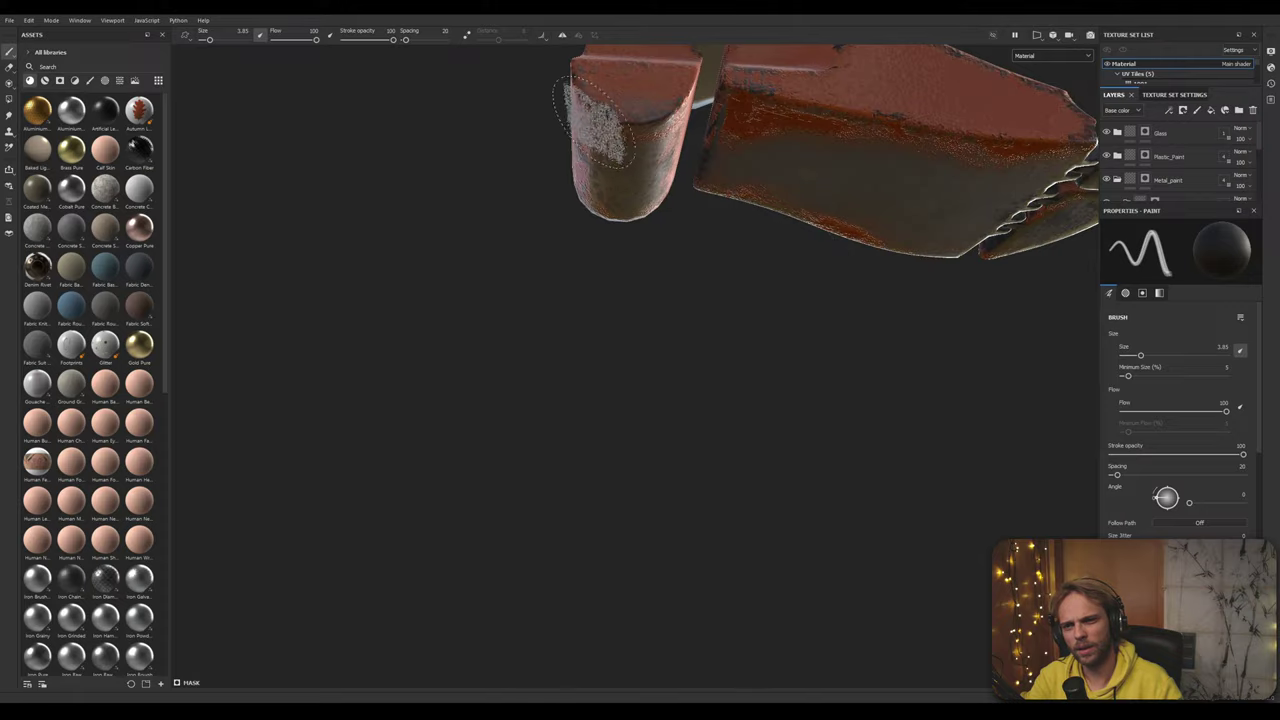
pyautogui.moveTo(557, 317)
pyautogui.keyDown('alt'); pyautogui.mouseDown()
pyautogui.moveTo(706, 446)
pyautogui.moveTo(777, 449)
pyautogui.moveTo(580, 406)
pyautogui.mouseUp(); pyautogui.keyUp('alt')
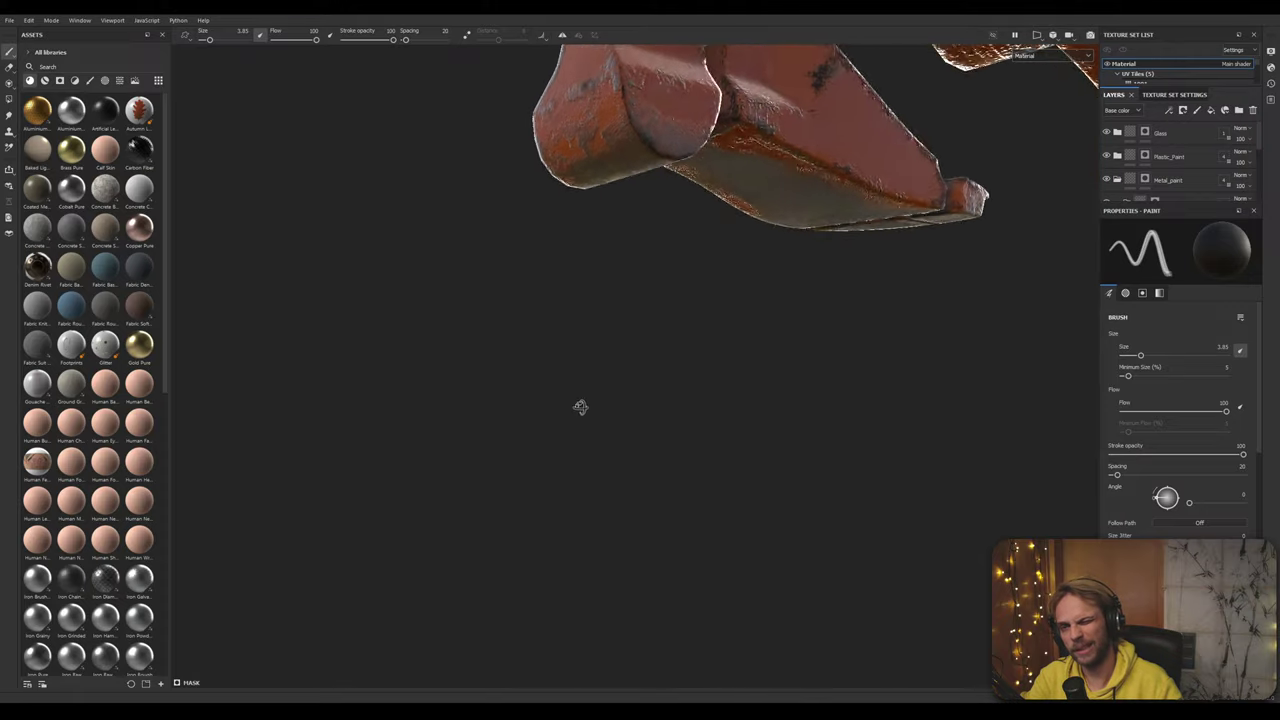
pyautogui.scroll(3, 667, 310)
pyautogui.scroll(-3, 667, 310)
pyautogui.moveTo(600, 291)
pyautogui.keyDown('alt'); pyautogui.mouseDown()
pyautogui.moveTo(529, 171)
pyautogui.moveTo(620, 229)
pyautogui.moveTo(716, 455)
pyautogui.moveTo(574, 334)
pyautogui.moveTo(443, 195)
pyautogui.mouseUp(); pyautogui.keyUp('alt')
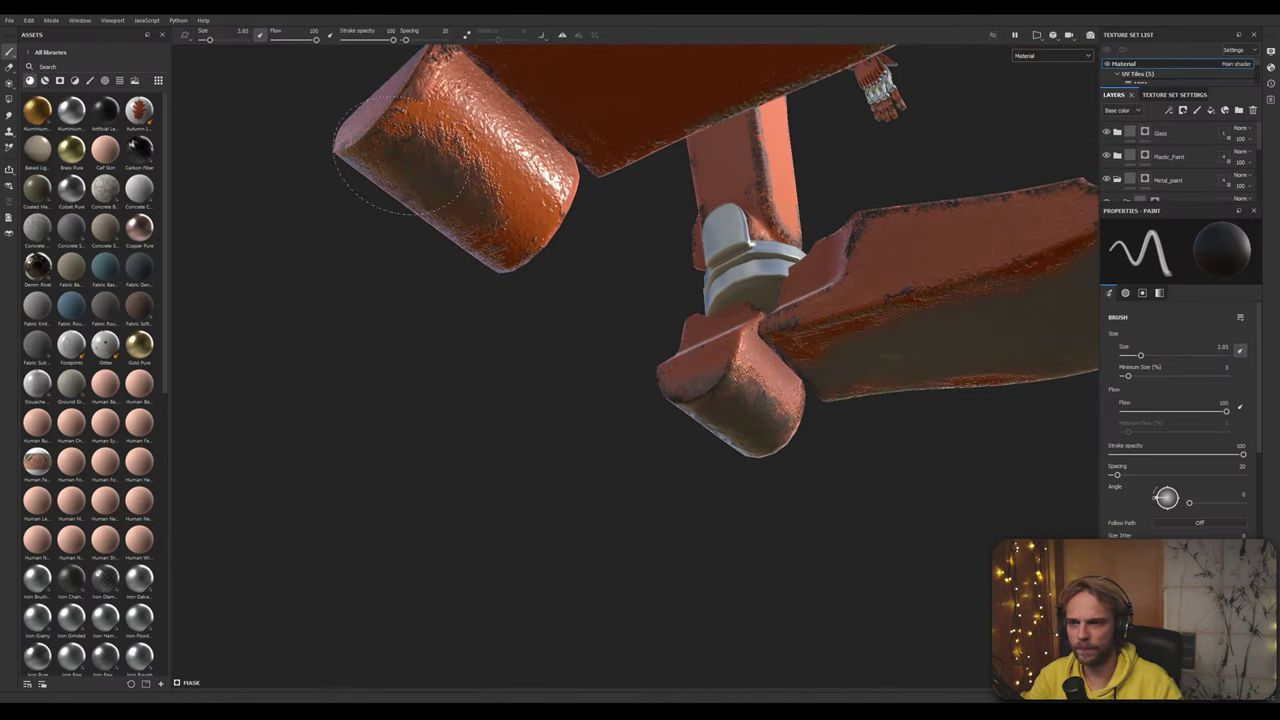
pyautogui.moveTo(543, 286)
pyautogui.keyDown('alt'); pyautogui.mouseDown()
pyautogui.moveTo(608, 449)
pyautogui.moveTo(608, 380)
pyautogui.moveTo(725, 340)
pyautogui.moveTo(865, 256)
pyautogui.moveTo(845, 215)
pyautogui.moveTo(791, 237)
pyautogui.moveTo(686, 323)
pyautogui.mouseUp(); pyautogui.keyUp('alt')
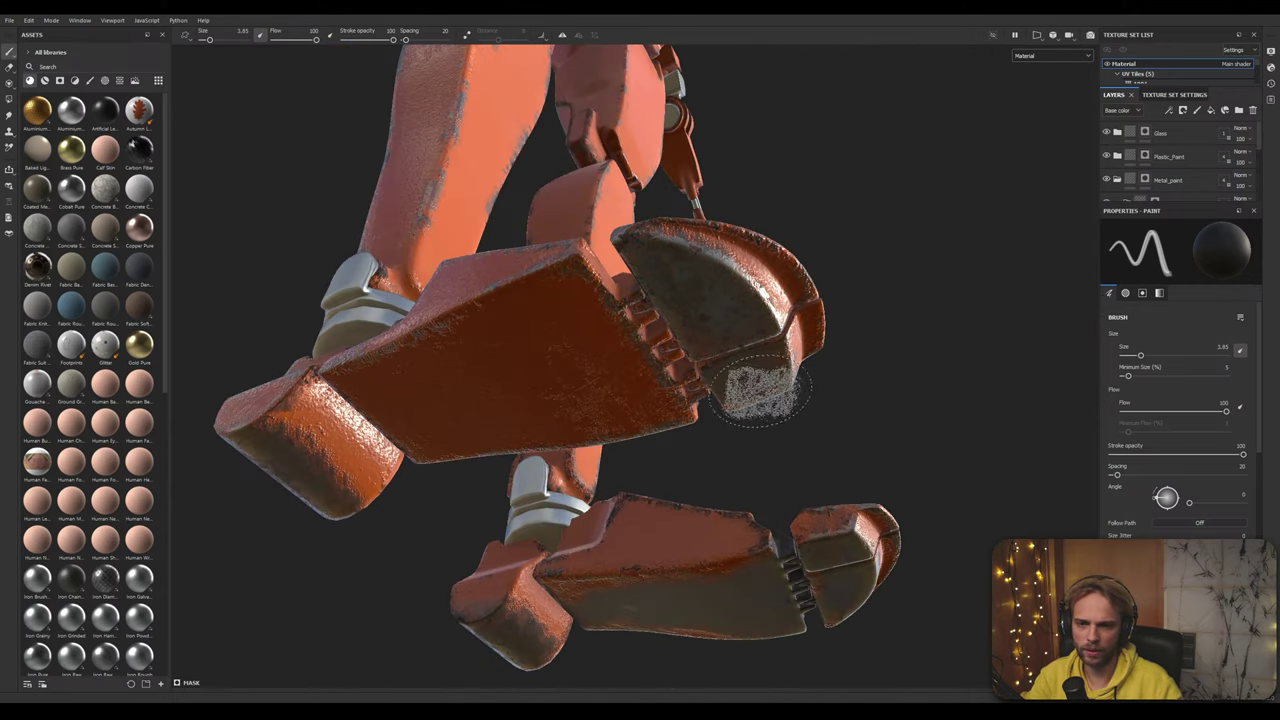
# Step: Paint wear down the heel block, then inspect the soles and heel ridges
pyautogui.moveTo(758, 390)
pyautogui.keyDown('alt'); pyautogui.mouseDown()
pyautogui.moveTo(740, 407)
pyautogui.moveTo(645, 298)
pyautogui.mouseUp(); pyautogui.keyUp('alt')
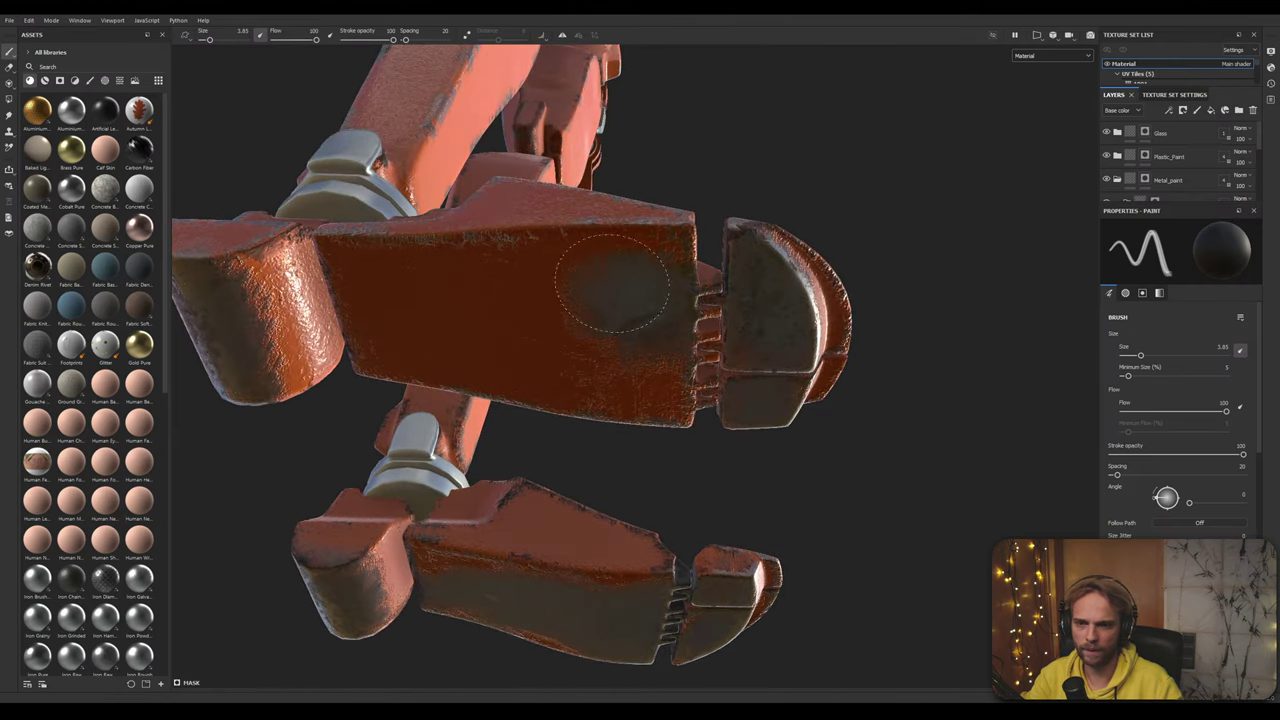
pyautogui.moveTo(585, 380)
pyautogui.keyDown('alt'); pyautogui.mouseDown()
pyautogui.moveTo(643, 371)
pyautogui.moveTo(535, 285)
pyautogui.mouseUp(); pyautogui.keyUp('alt')
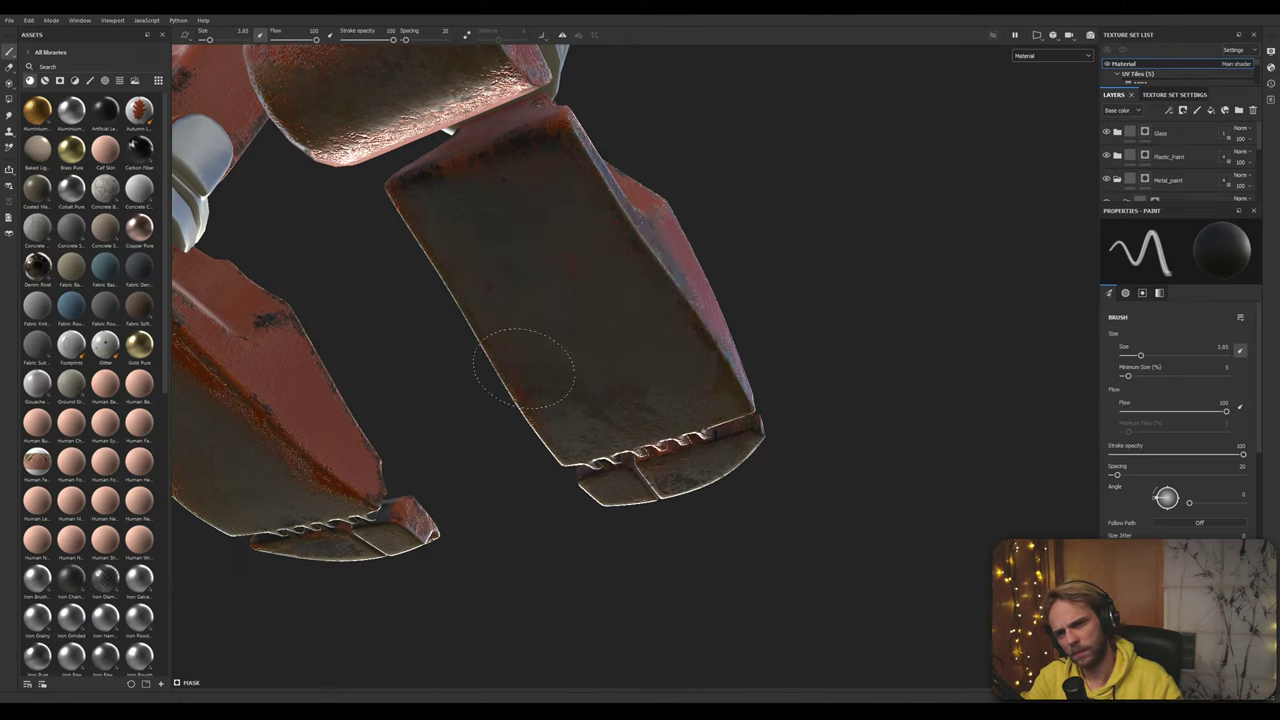
pyautogui.moveTo(514, 178)
pyautogui.keyDown('alt'); pyautogui.mouseDown()
pyautogui.moveTo(571, 286)
pyautogui.moveTo(450, 420)
pyautogui.mouseUp(); pyautogui.keyUp('alt')
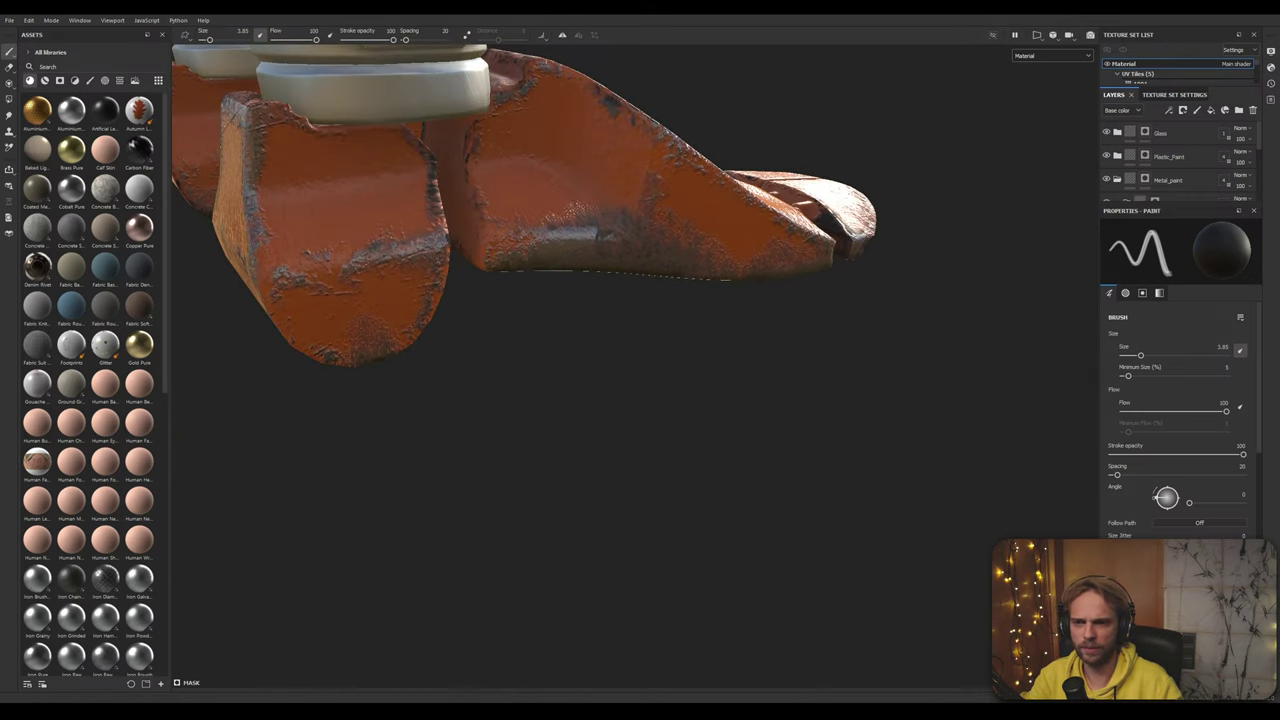
pyautogui.keyDown('alt'); pyautogui.moveTo(637, 245); pyautogui.dragTo(736, 388); pyautogui.keyUp('alt')
# Step: Paint dark grime over the heel ridge teeth, orbiting closer around the heel
pyautogui.scroll(5, 736, 388)
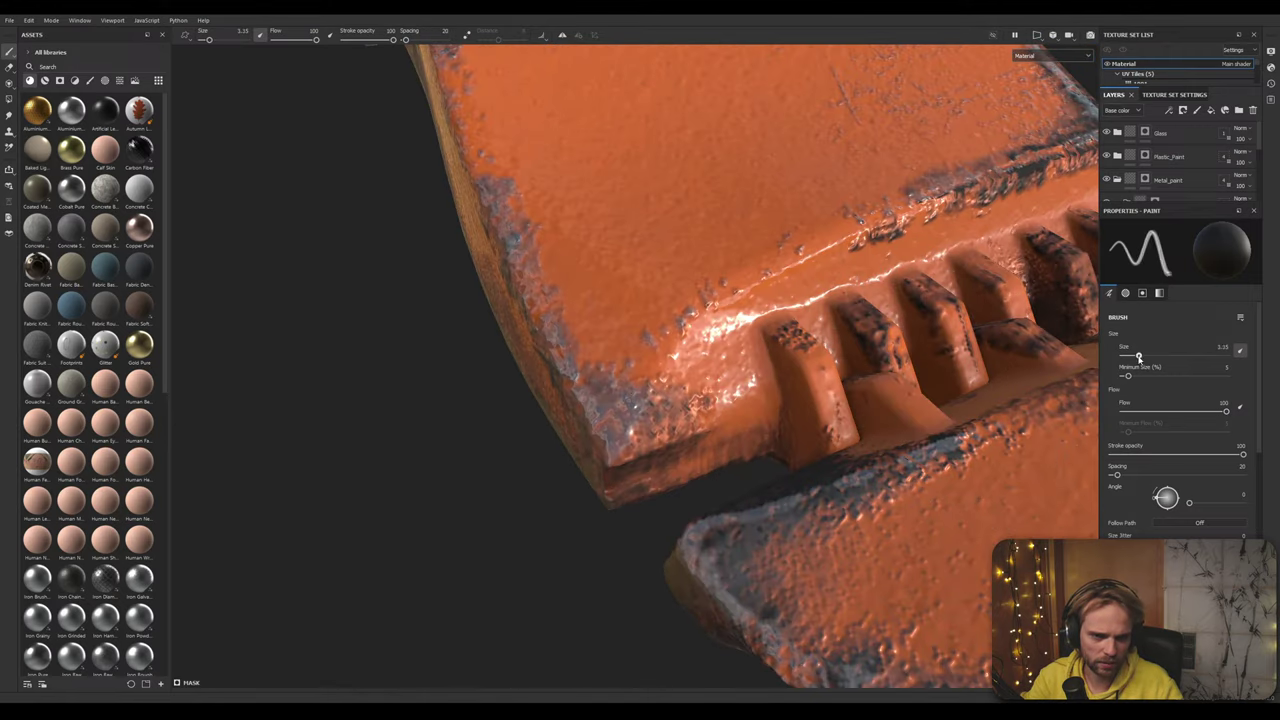
pyautogui.moveTo(872, 320)
pyautogui.mouseDown()
pyautogui.moveTo(773, 356)
pyautogui.moveTo(791, 392)
pyautogui.moveTo(841, 395)
pyautogui.moveTo(807, 427)
pyautogui.moveTo(741, 412)
pyautogui.moveTo(721, 392)
pyautogui.moveTo(772, 318)
pyautogui.moveTo(700, 371)
pyautogui.moveTo(653, 433)
pyautogui.moveTo(718, 442)
pyautogui.moveTo(745, 418)
pyautogui.moveTo(702, 430)
pyautogui.moveTo(771, 443)
pyautogui.mouseUp()
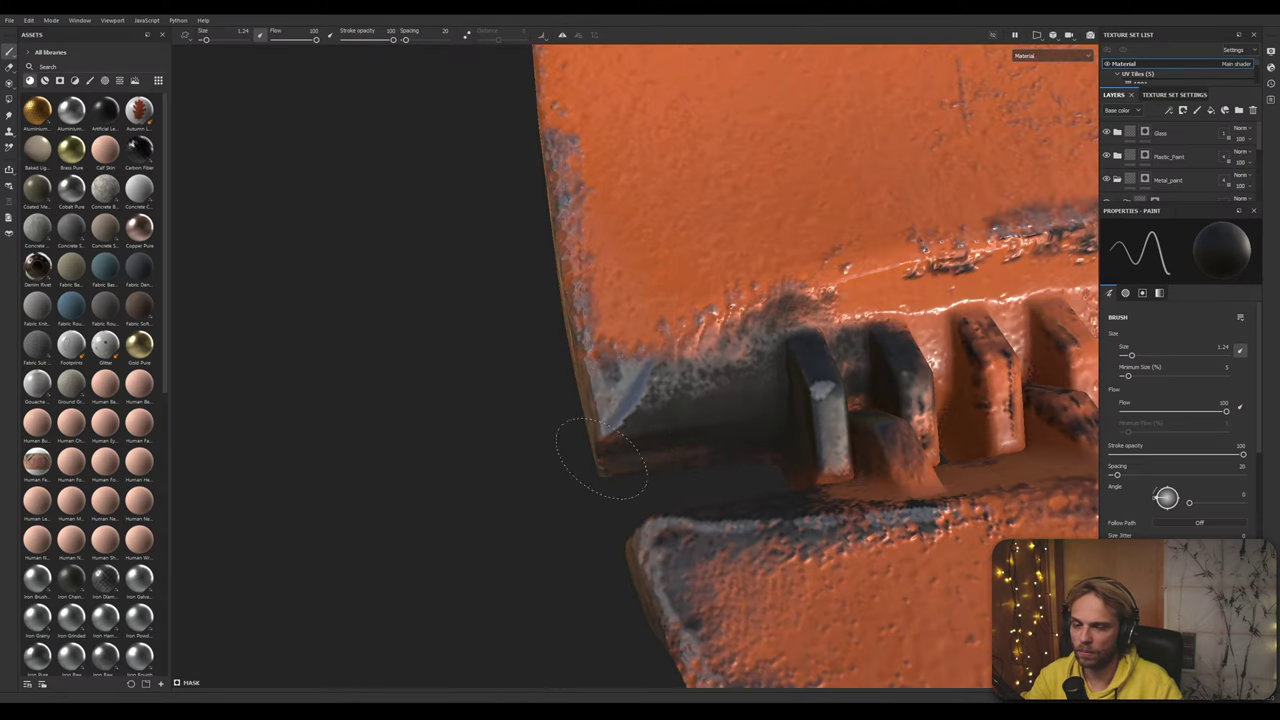
pyautogui.moveTo(757, 400)
pyautogui.keyDown('alt'); pyautogui.mouseDown()
pyautogui.moveTo(960, 310)
pyautogui.moveTo(850, 380)
pyautogui.mouseUp(); pyautogui.keyUp('alt')
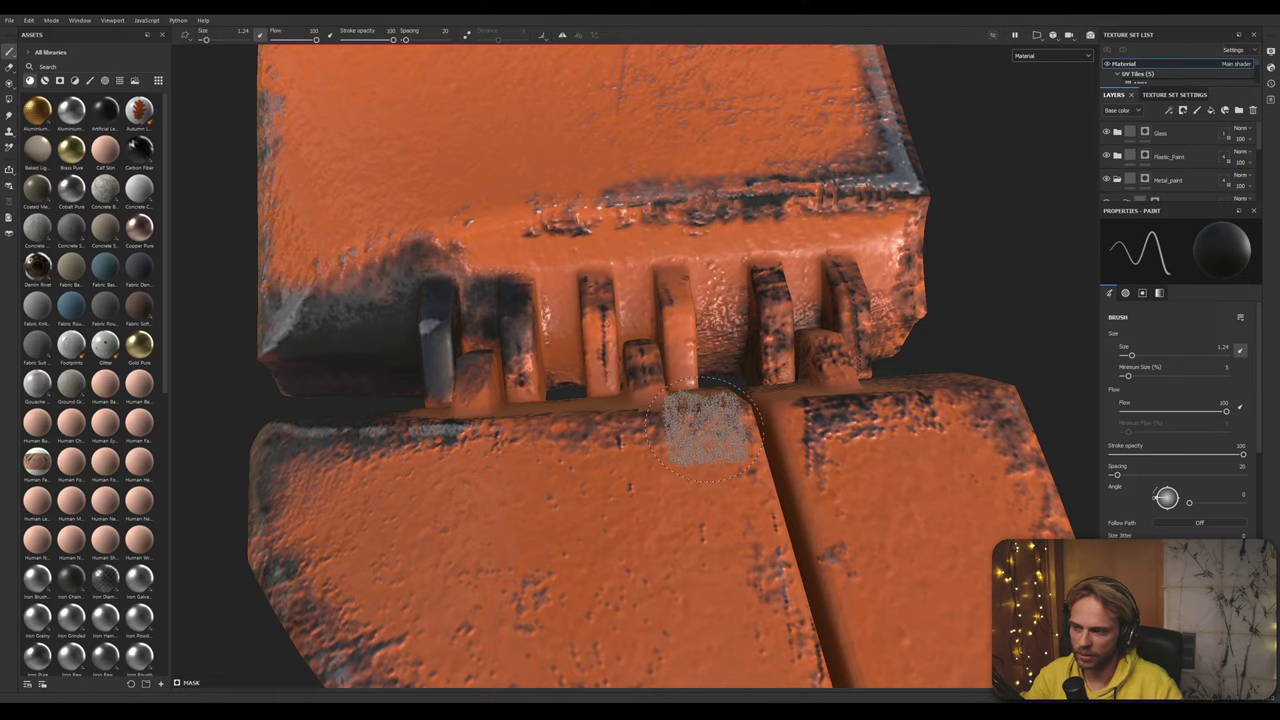
pyautogui.moveTo(814, 366)
pyautogui.keyDown('alt'); pyautogui.mouseDown()
pyautogui.moveTo(620, 258)
pyautogui.moveTo(530, 225)
pyautogui.moveTo(600, 240)
pyautogui.moveTo(655, 290)
pyautogui.moveTo(900, 280)
pyautogui.moveTo(1030, 300)
pyautogui.moveTo(875, 335)
pyautogui.moveTo(697, 315)
pyautogui.moveTo(595, 448)
pyautogui.moveTo(640, 430)
pyautogui.mouseUp(); pyautogui.keyUp('alt')
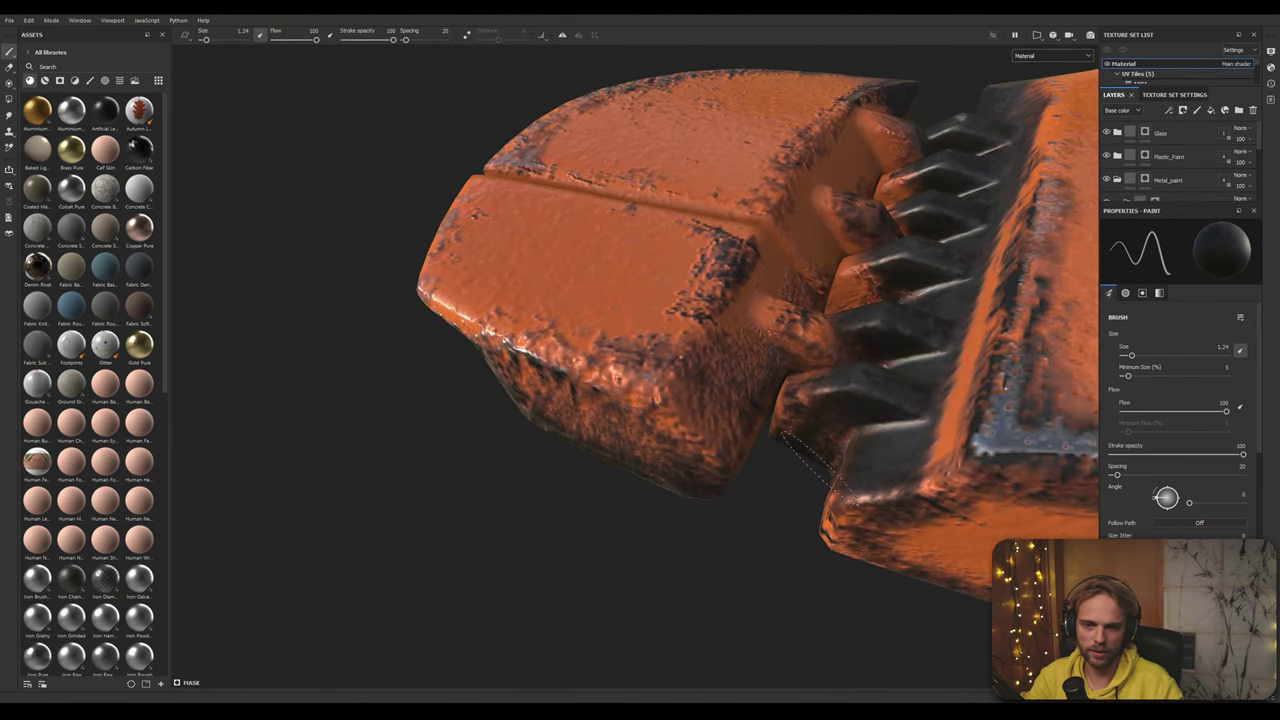
# Step: Darken the jaw-to-teeth junction and brush dark wear along the jaw edge
pyautogui.moveTo(785, 370)
pyautogui.mouseDown()
pyautogui.moveTo(765, 330)
pyautogui.moveTo(795, 300)
pyautogui.mouseUp()
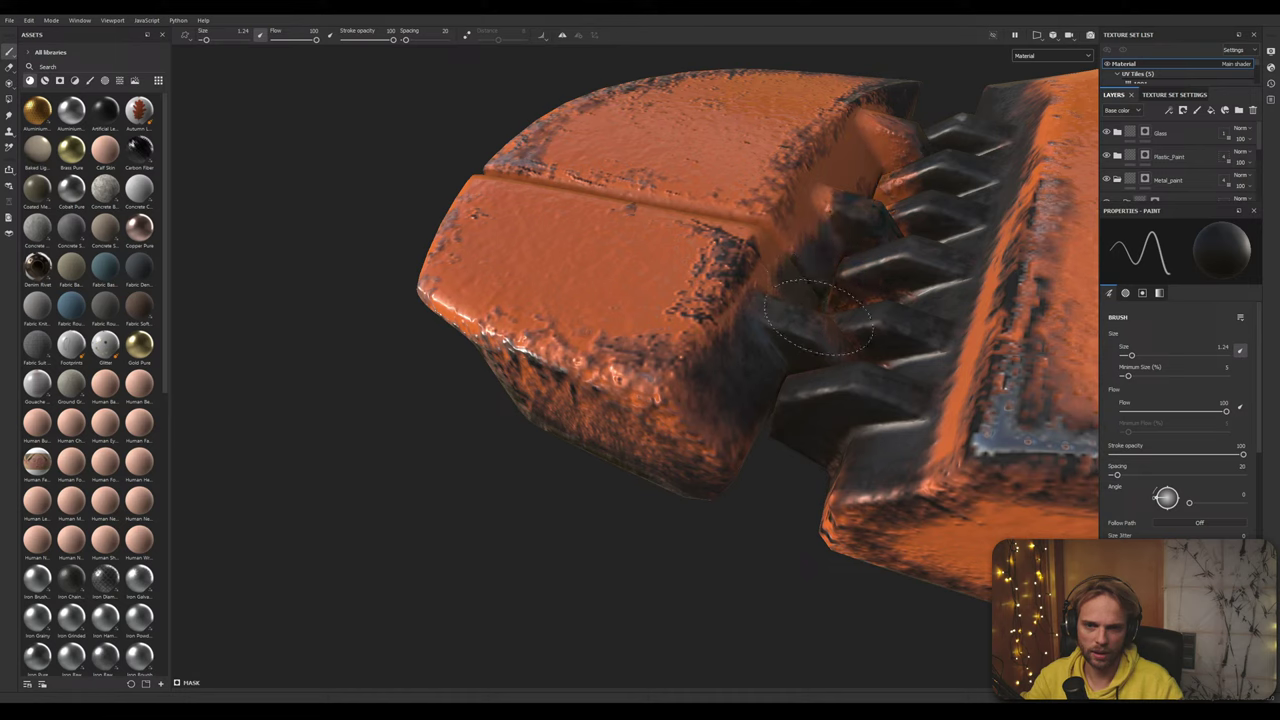
pyautogui.moveTo(882, 145)
pyautogui.mouseDown()
pyautogui.moveTo(807, 170)
pyautogui.moveTo(868, 118)
pyautogui.moveTo(829, 165)
pyautogui.mouseUp()
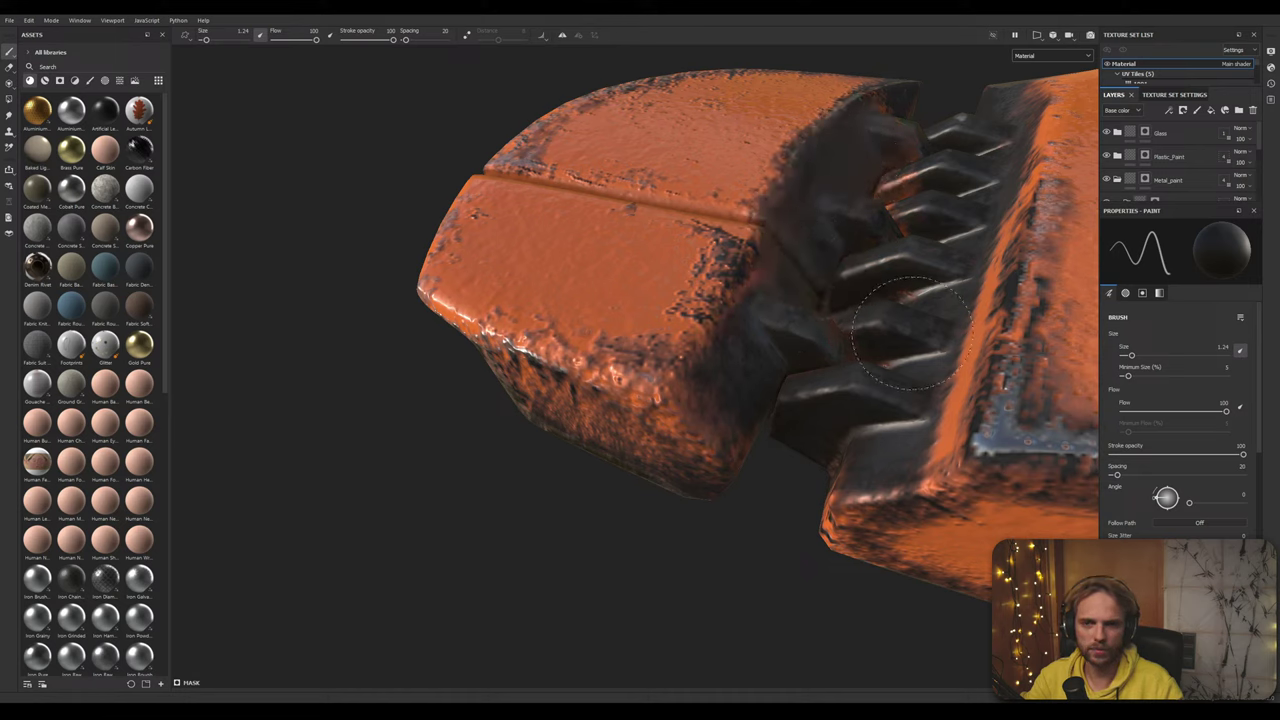
pyautogui.keyDown('alt'); pyautogui.moveTo(910, 283); pyautogui.dragTo(926, 246); pyautogui.keyUp('alt')
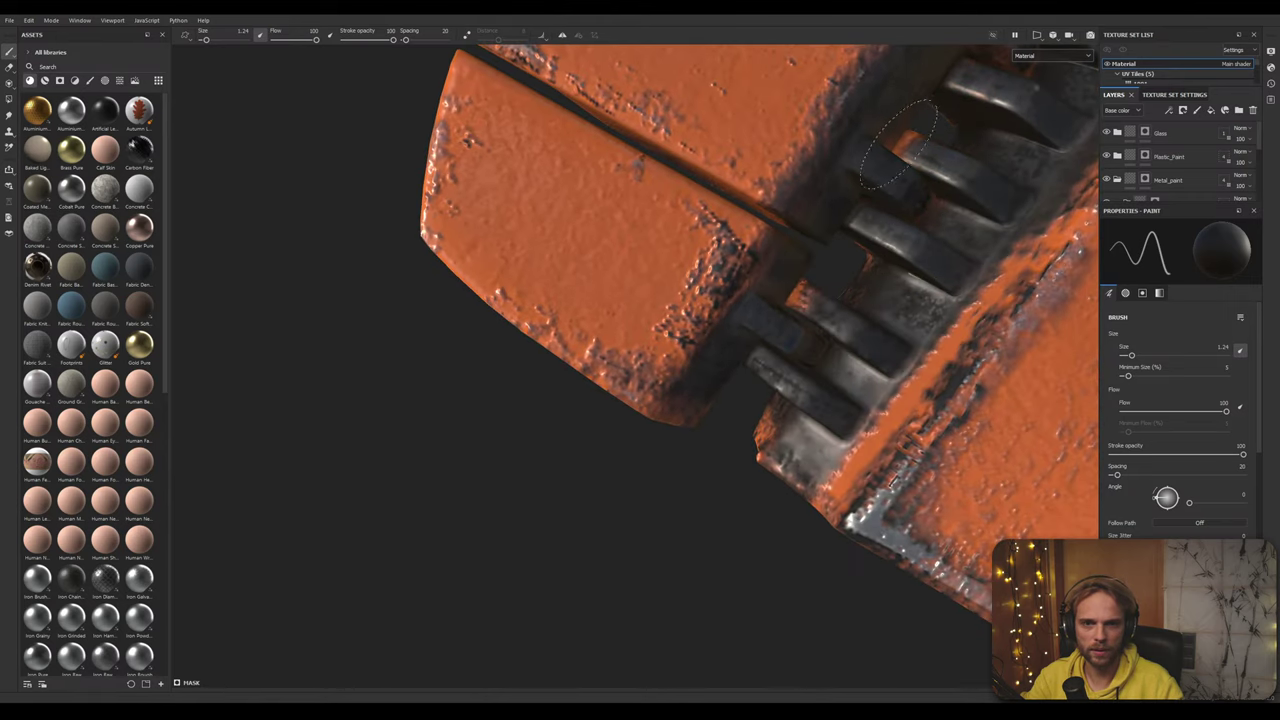
pyautogui.moveTo(930, 160)
pyautogui.keyDown('alt'); pyautogui.mouseDown()
pyautogui.moveTo(837, 229)
pyautogui.moveTo(845, 328)
pyautogui.moveTo(960, 205)
pyautogui.moveTo(760, 300)
pyautogui.moveTo(600, 340)
pyautogui.moveTo(762, 325)
pyautogui.mouseUp(); pyautogui.keyUp('alt')
pyautogui.scroll(4, 763, 322)
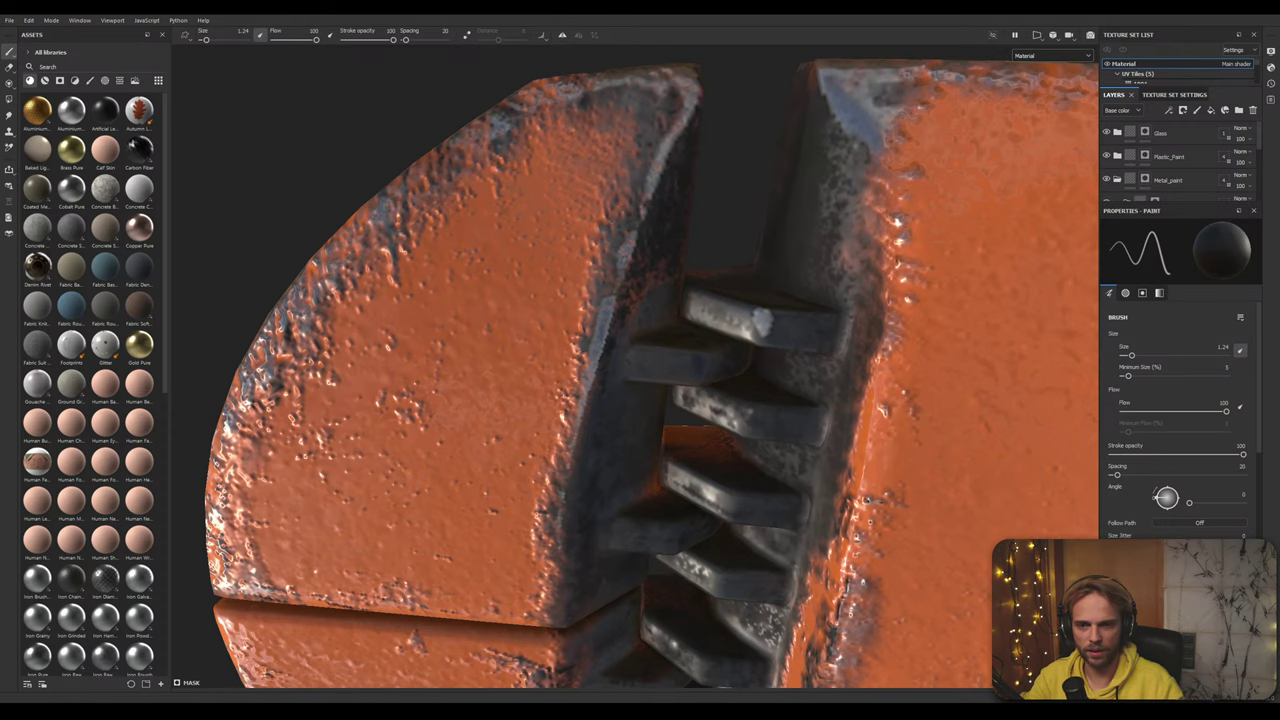
pyautogui.keyDown('alt'); pyautogui.moveTo(712, 420); pyautogui.dragTo(734, 387); pyautogui.keyUp('alt')
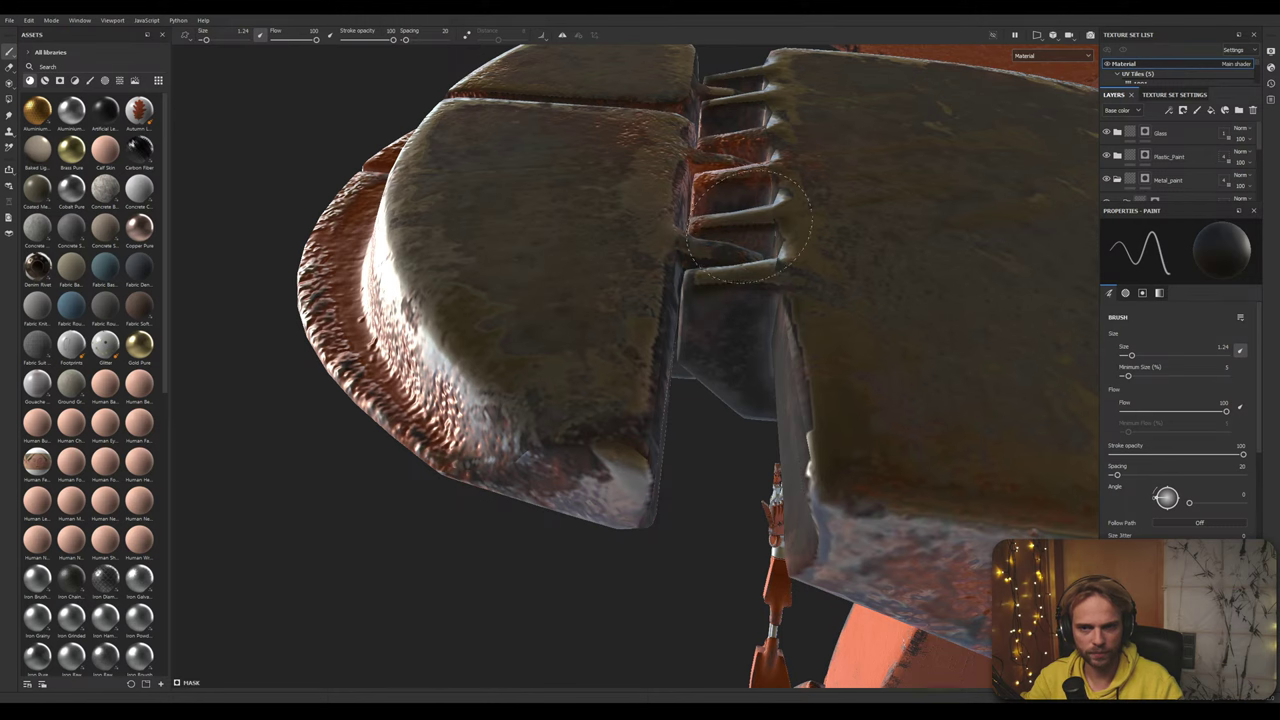
pyautogui.keyDown('alt'); pyautogui.moveTo(752, 225); pyautogui.dragTo(710, 180); pyautogui.keyUp('alt')
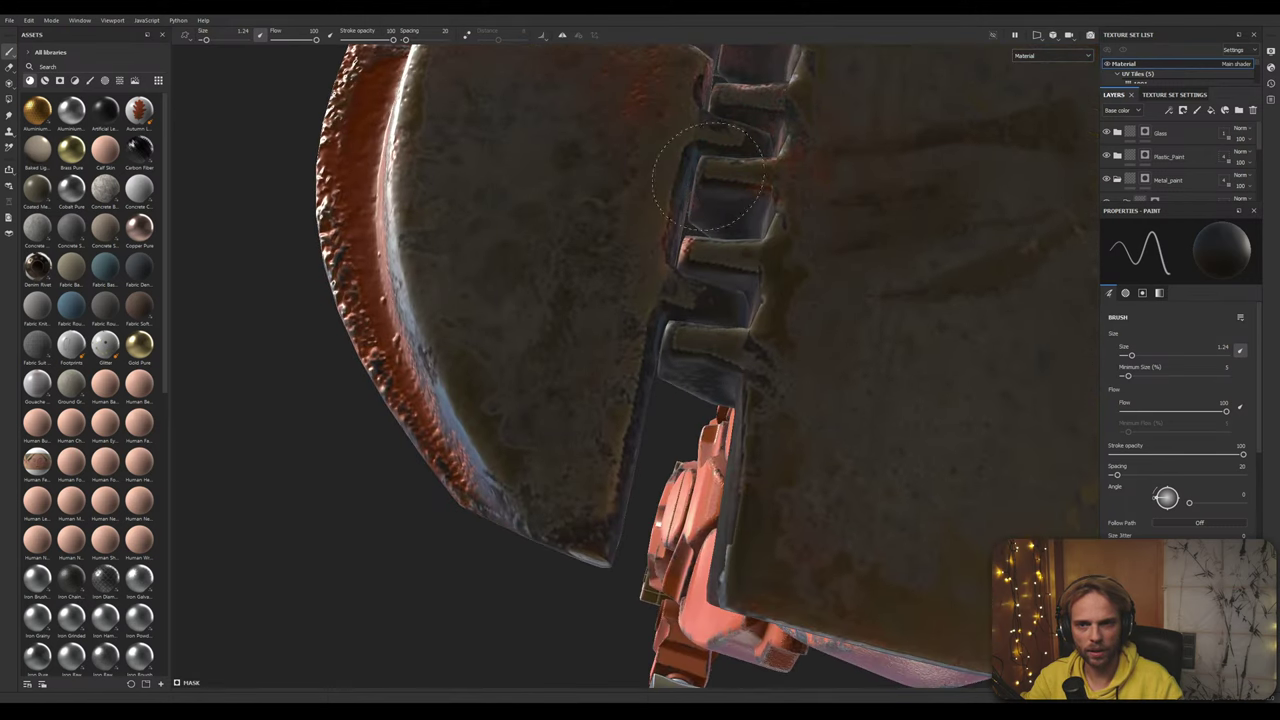
pyautogui.moveTo(772, 148)
pyautogui.keyDown('alt'); pyautogui.mouseDown()
pyautogui.moveTo(794, 223)
pyautogui.moveTo(737, 491)
pyautogui.moveTo(665, 358)
pyautogui.mouseUp(); pyautogui.keyUp('alt')
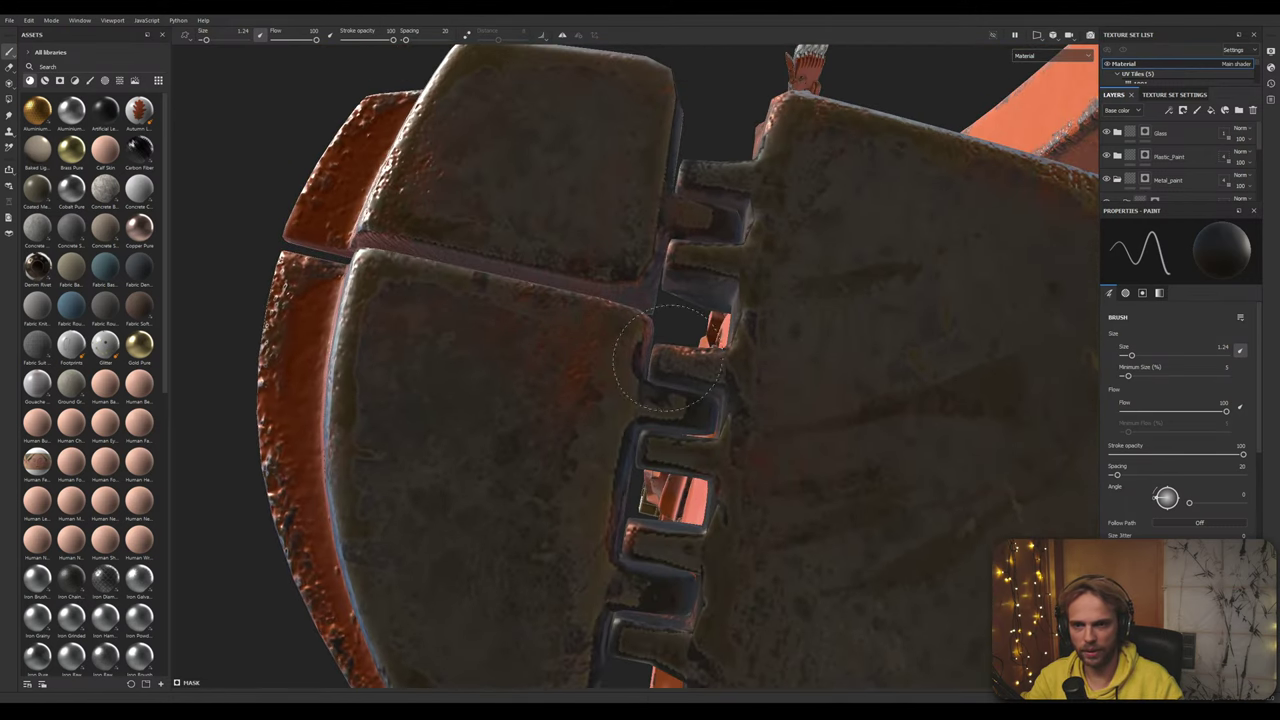
pyautogui.keyDown('alt'); pyautogui.moveTo(752, 343); pyautogui.dragTo(702, 468); pyautogui.keyUp('alt')
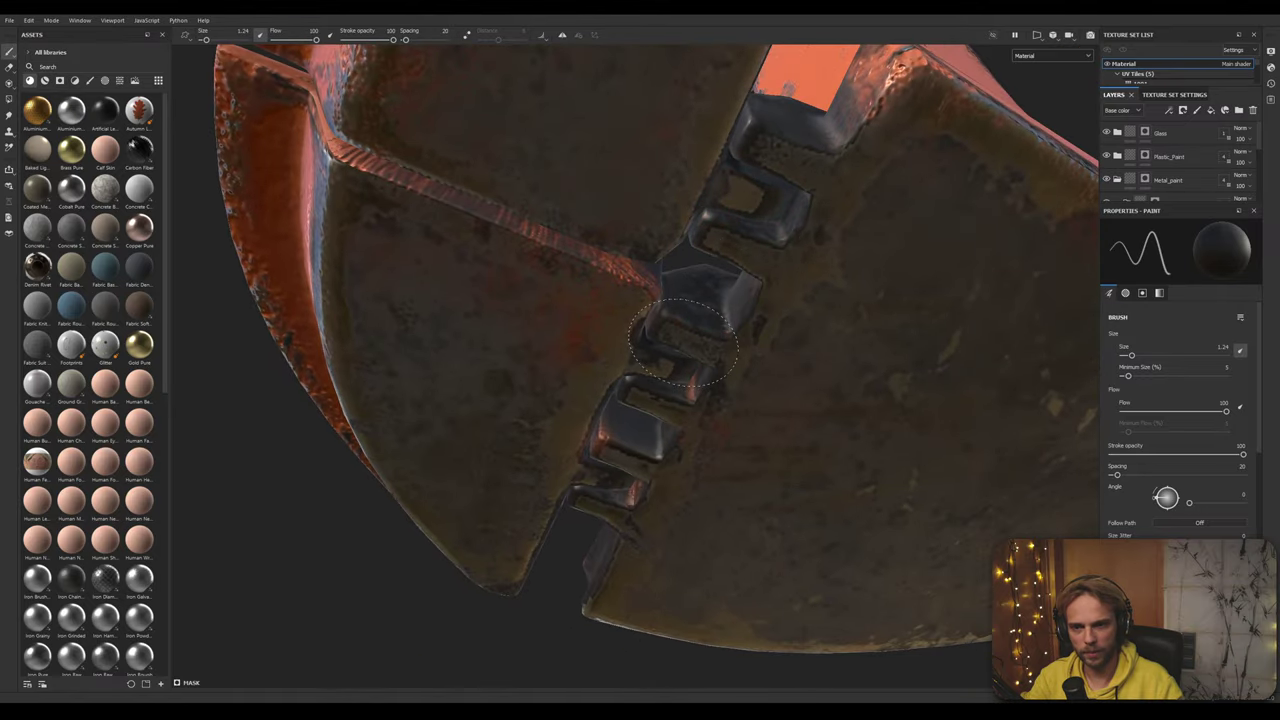
pyautogui.keyDown('alt'); pyautogui.moveTo(683, 343); pyautogui.dragTo(628, 335); pyautogui.keyUp('alt')
pyautogui.moveTo(806, 459)
pyautogui.keyDown('alt'); pyautogui.mouseDown()
pyautogui.moveTo(571, 494)
pyautogui.moveTo(337, 486)
pyautogui.moveTo(237, 463)
pyautogui.mouseUp(); pyautogui.keyUp('alt')
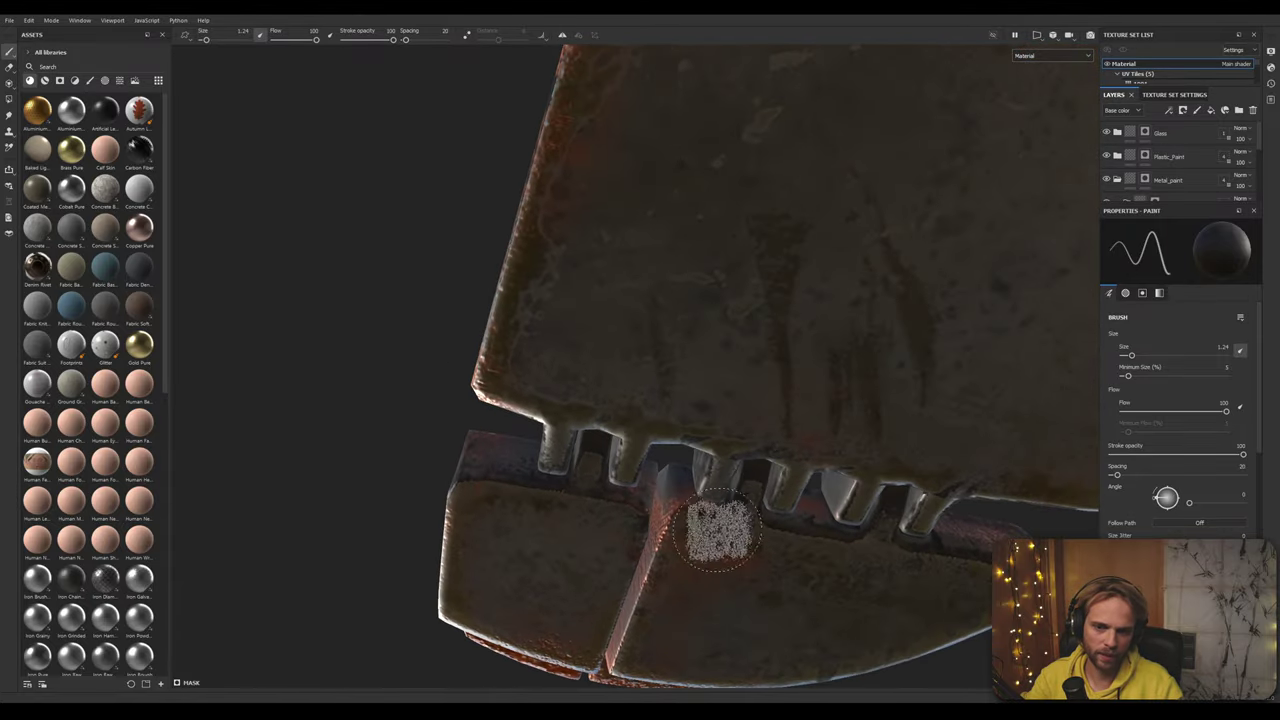
pyautogui.moveTo(718, 530)
pyautogui.keyDown('alt'); pyautogui.mouseDown()
pyautogui.moveTo(820, 551)
pyautogui.moveTo(846, 543)
pyautogui.moveTo(637, 377)
pyautogui.moveTo(900, 470)
pyautogui.mouseUp(); pyautogui.keyUp('alt')
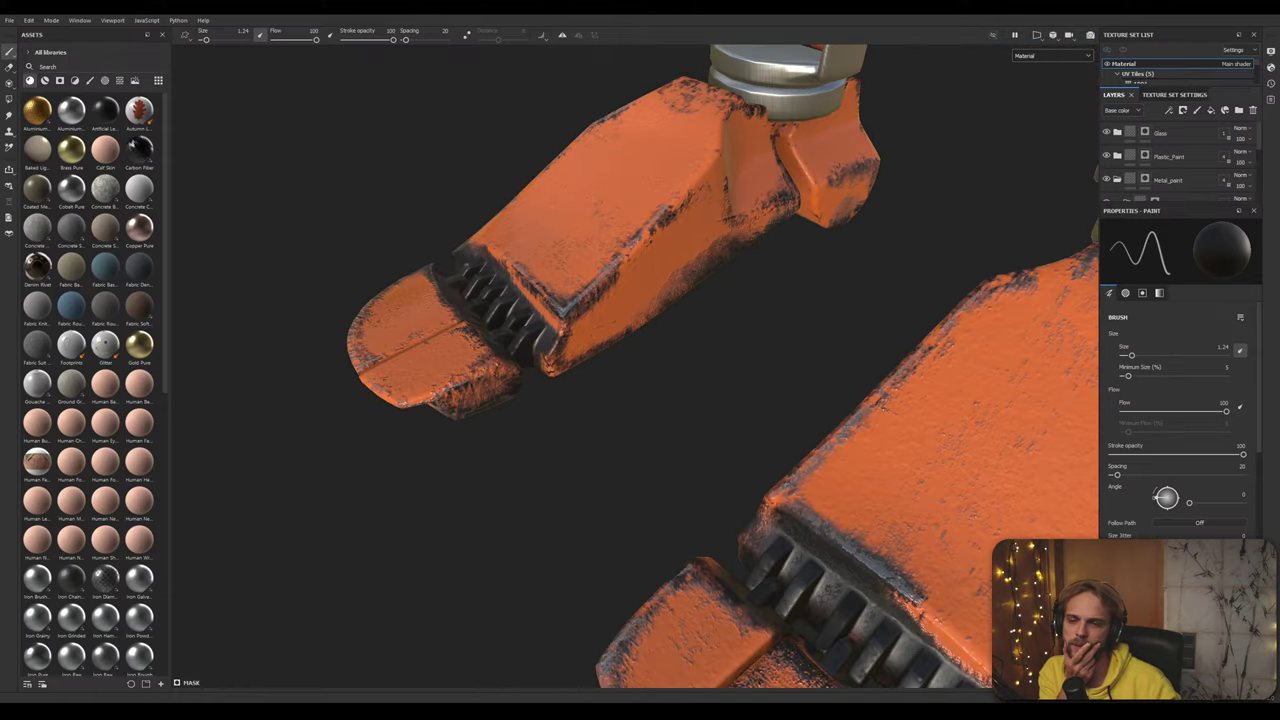
# Step: Paint one darker worn stroke along the left toe's top edge, then view both feet from the front
pyautogui.keyDown('alt'); pyautogui.moveTo(700, 425); pyautogui.dragTo(642, 416); pyautogui.keyUp('alt')
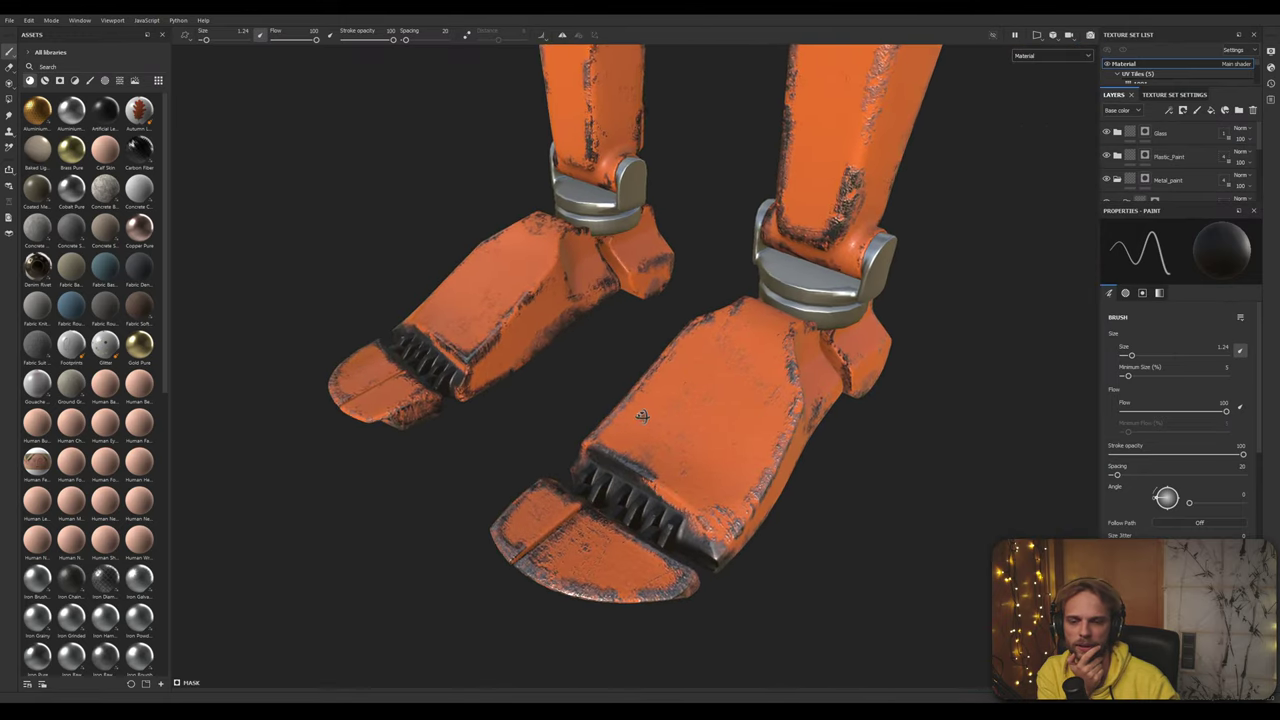
pyautogui.scroll(6, 642, 416)
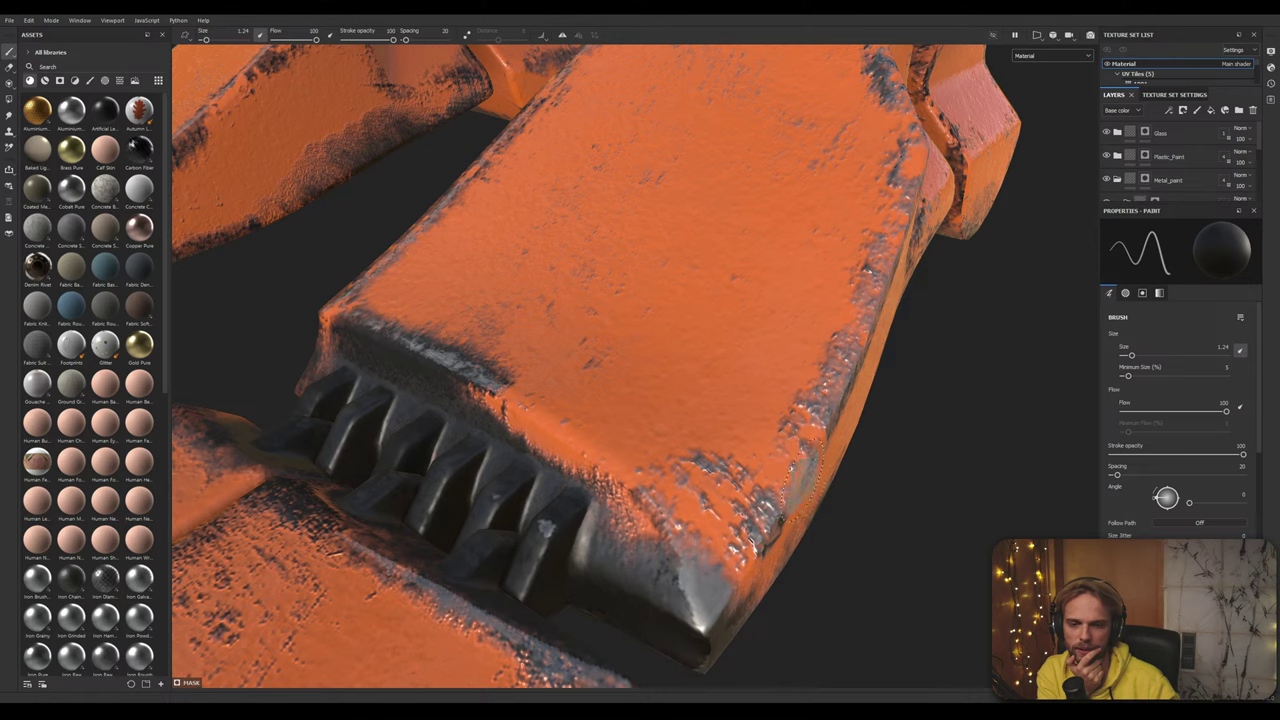
pyautogui.scroll(-6, 650, 470)
pyautogui.keyDown('alt'); pyautogui.moveTo(650, 470); pyautogui.dragTo(996, 446); pyautogui.keyUp('alt')
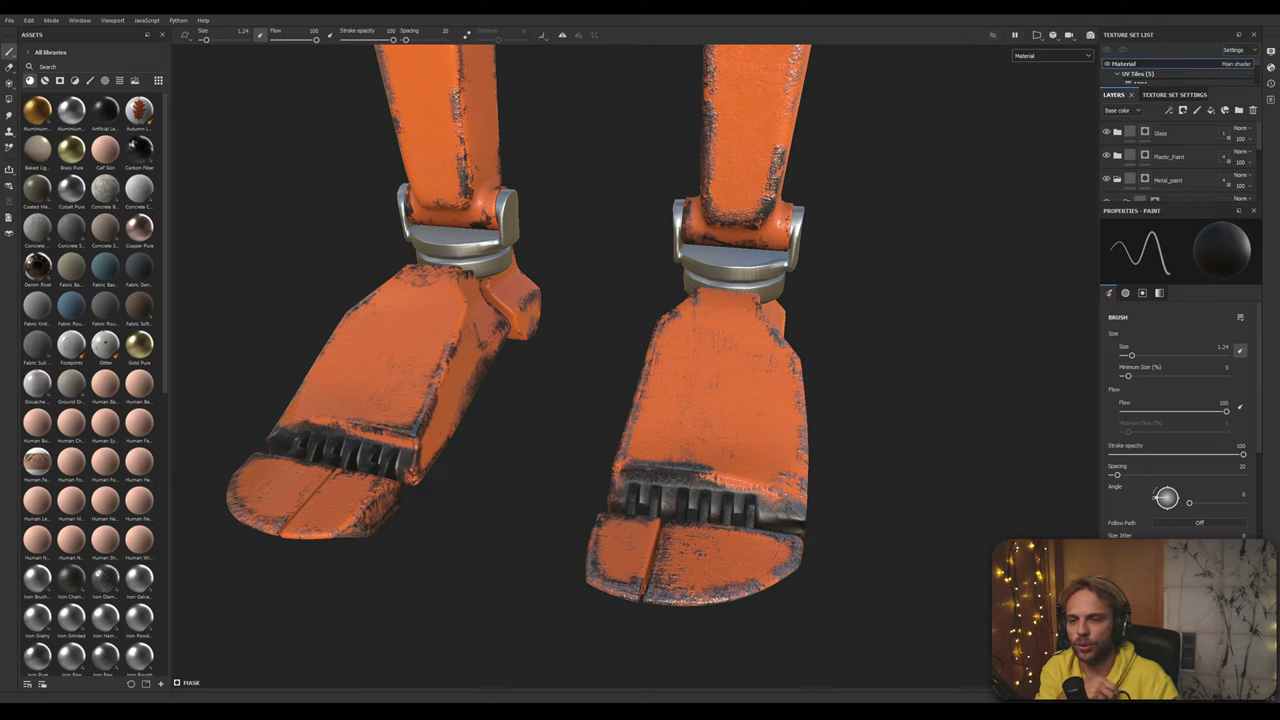
pyautogui.scroll(6, 400, 450)
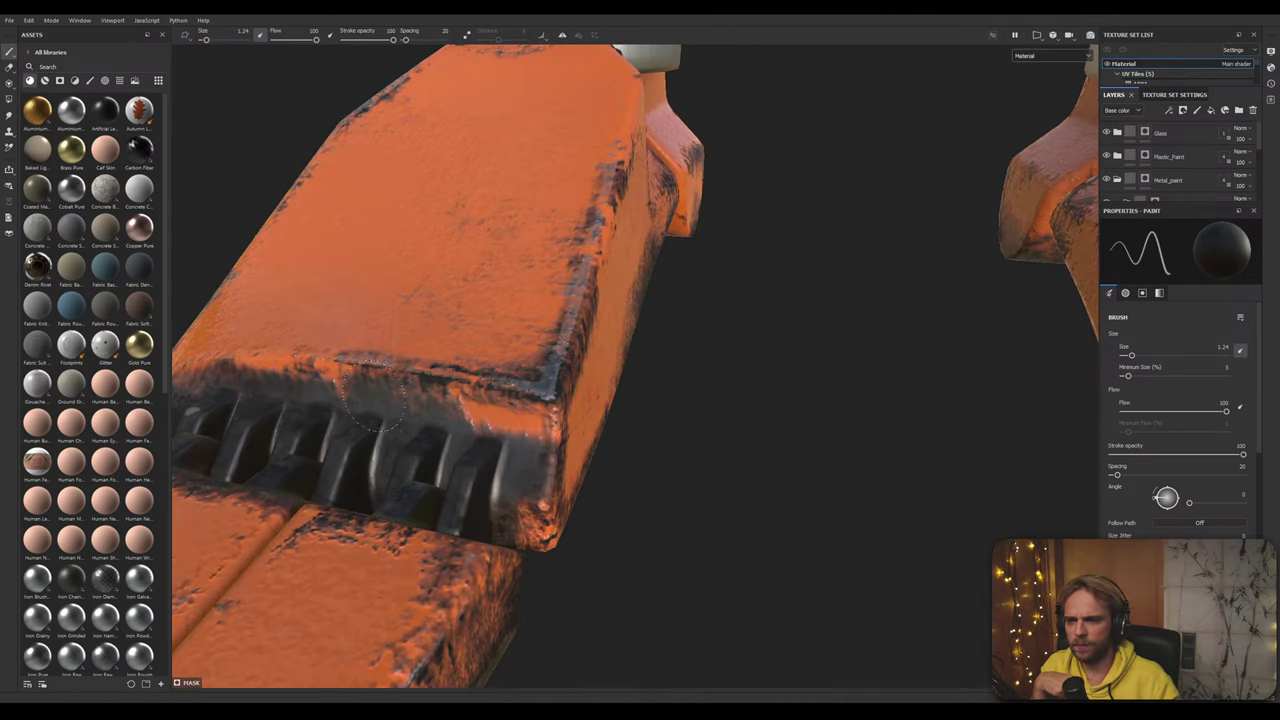
pyautogui.moveTo(374, 397); pyautogui.dragTo(294, 378)
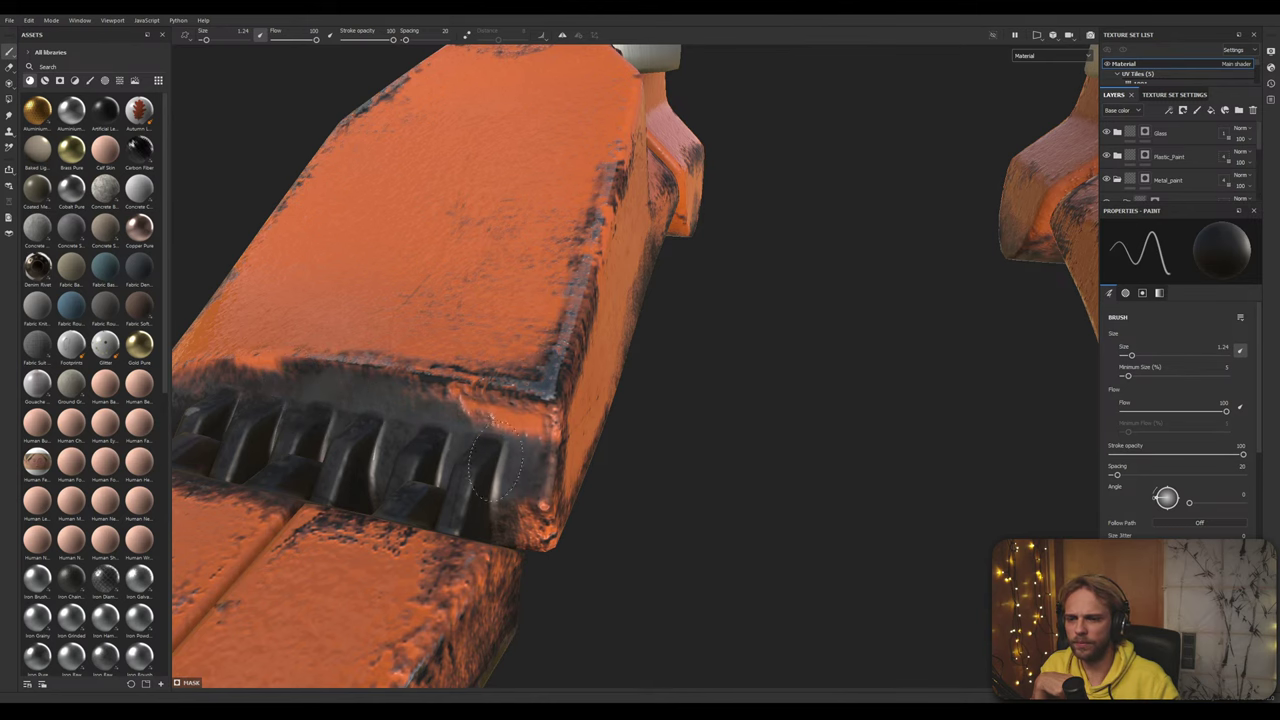
pyautogui.scroll(-4, 490, 460)
pyautogui.keyDown('alt'); pyautogui.moveTo(490, 460); pyautogui.dragTo(394, 509); pyautogui.keyUp('alt')
pyautogui.scroll(-3, 674, 537)
pyautogui.scroll(-2, 566, 471)
pyautogui.scroll(2, 394, 509)
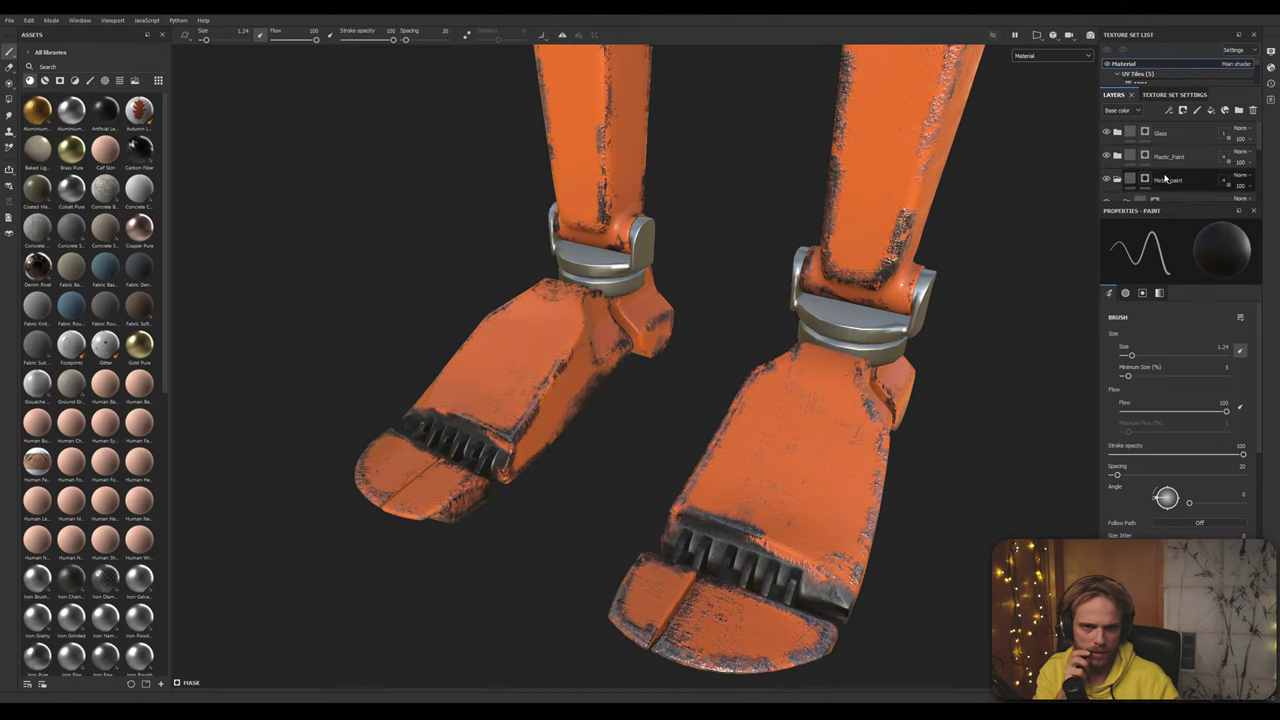
# Step: Add a black mask to the Iron Forged Old folder in the expanded layer stack
pyautogui.moveTo(1179, 202); pyautogui.dragTo(1182, 395)
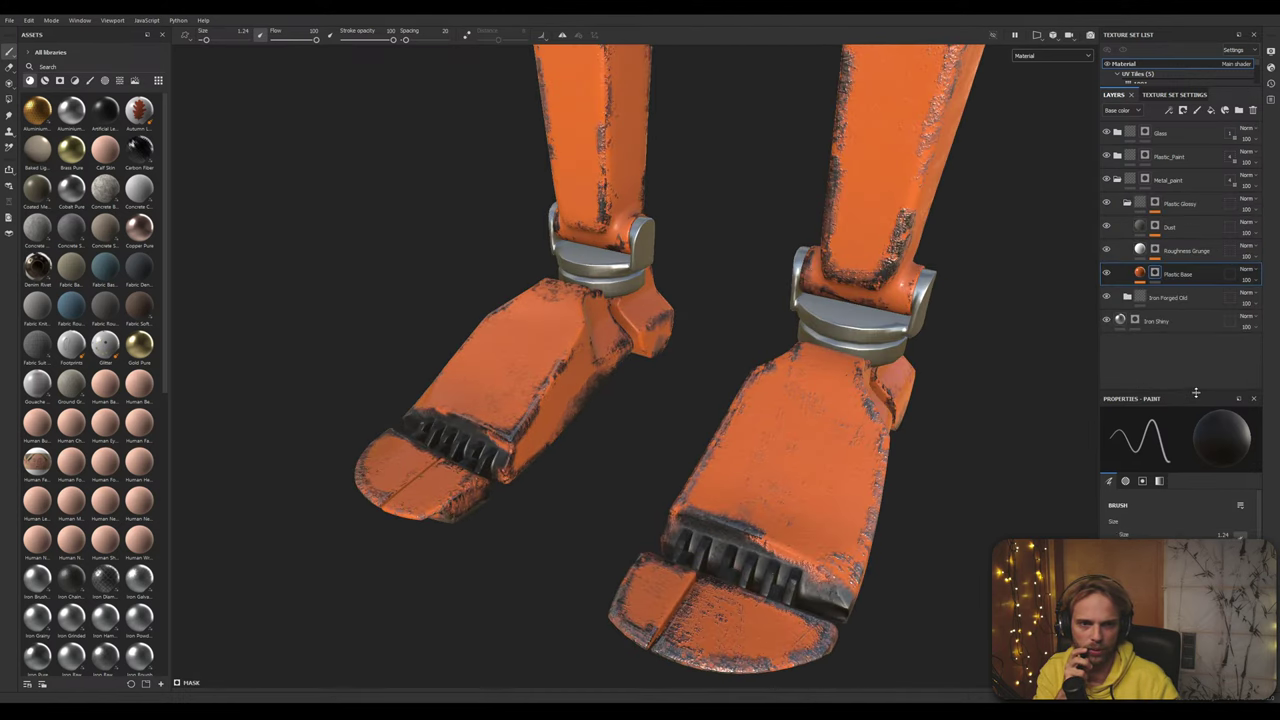
pyautogui.click(1190, 301)
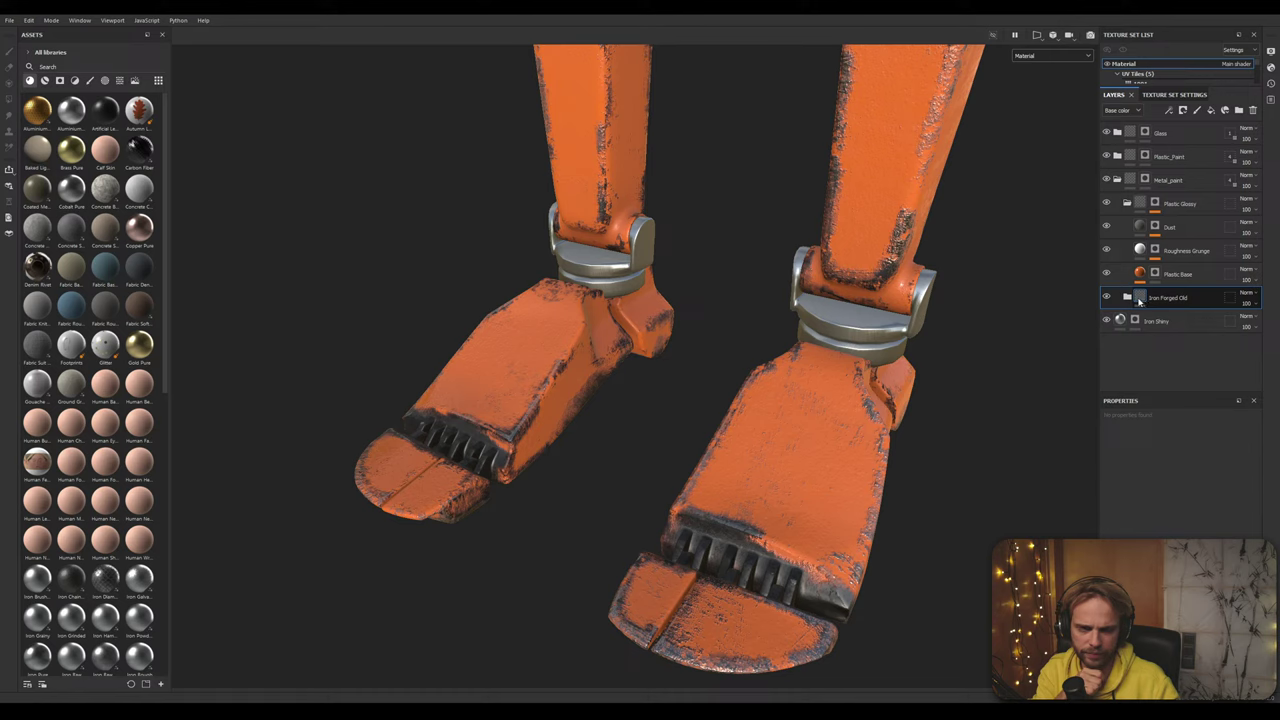
pyautogui.rightClick(1141, 301)
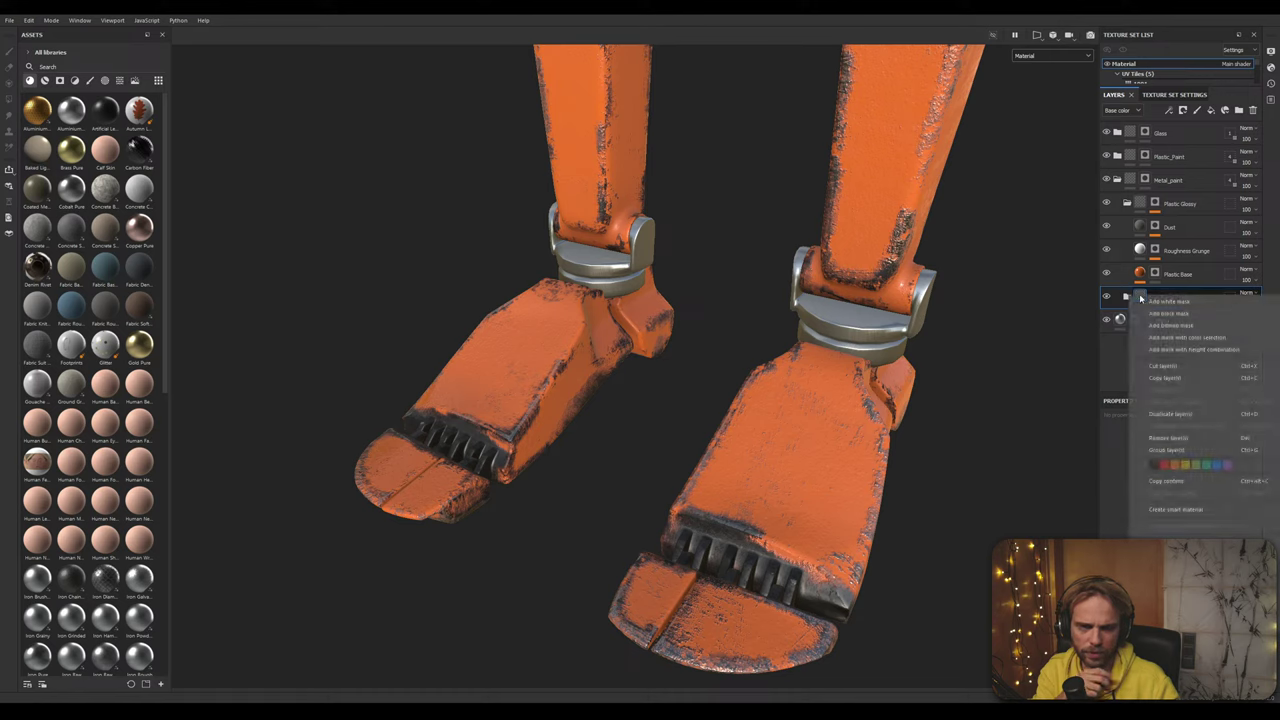
pyautogui.click(1208, 313)
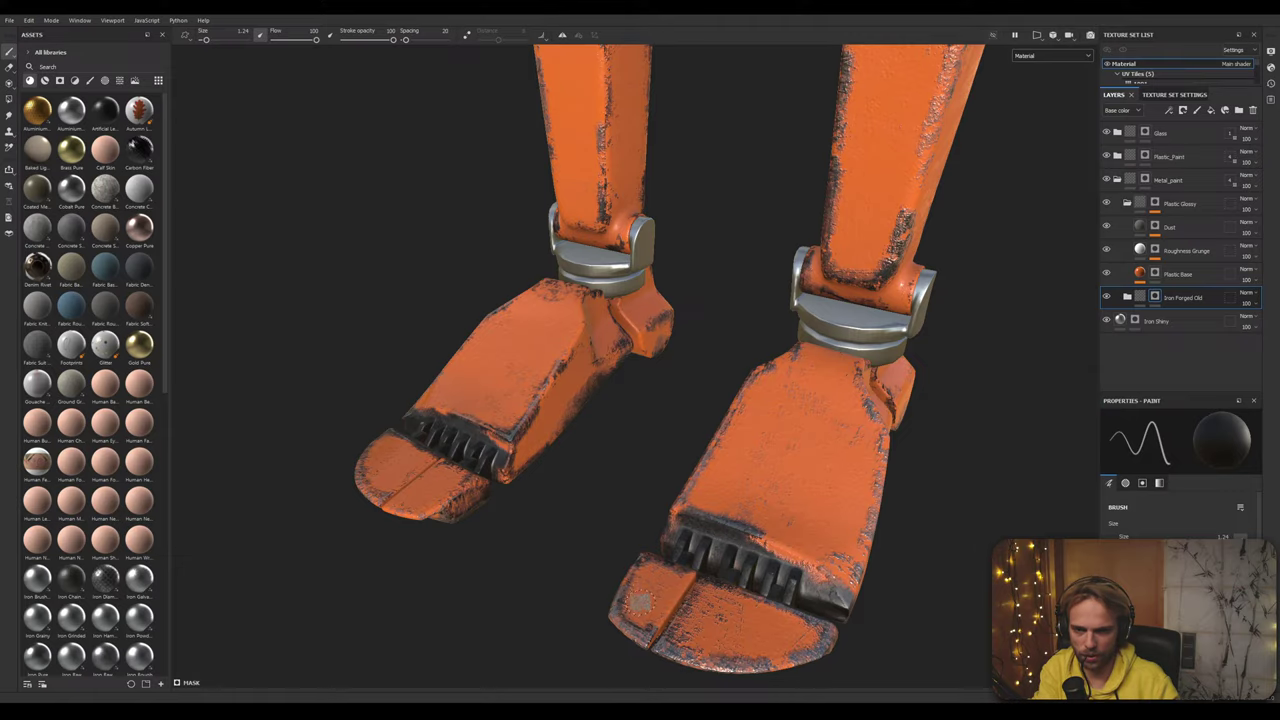
# Step: Paint revealed worn iron onto the toe mechanism from a low side angle, then undo a tooth stroke
pyautogui.keyDown('alt'); pyautogui.moveTo(680, 595); pyautogui.dragTo(620, 420); pyautogui.keyUp('alt')
pyautogui.keyDown('alt'); pyautogui.moveTo(795, 575); pyautogui.dragTo(710, 600); pyautogui.keyUp('alt')
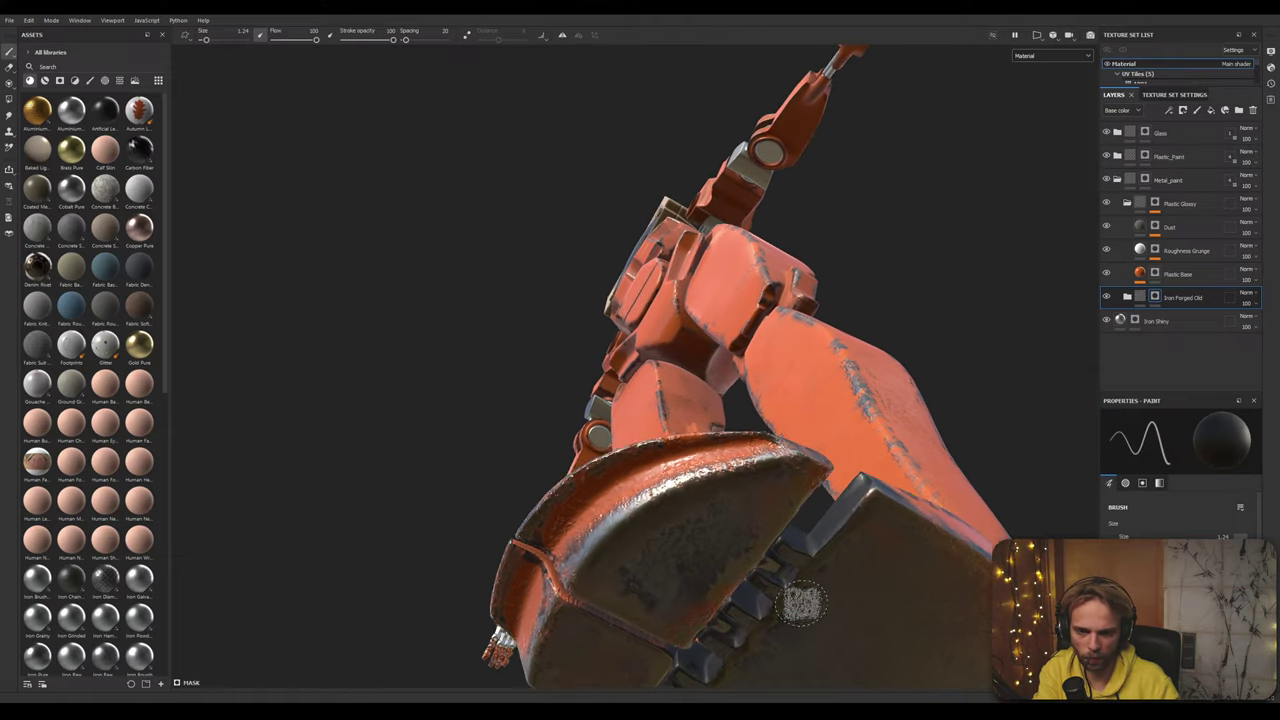
pyautogui.scroll(3, 800, 560)
pyautogui.moveTo(800, 560)
pyautogui.keyDown('alt'); pyautogui.mouseDown()
pyautogui.moveTo(666, 566)
pyautogui.moveTo(663, 534)
pyautogui.moveTo(684, 568)
pyautogui.moveTo(738, 541)
pyautogui.mouseUp(); pyautogui.keyUp('alt')
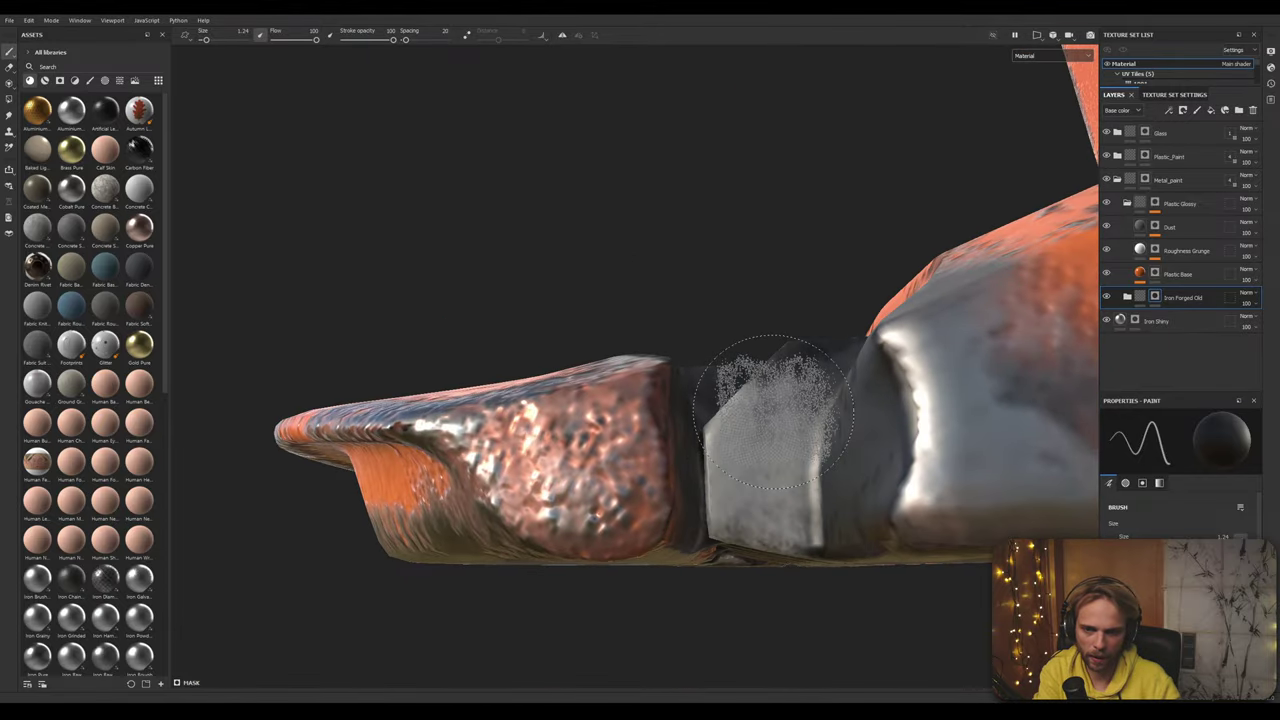
pyautogui.moveTo(757, 371)
pyautogui.keyDown('alt'); pyautogui.mouseDown()
pyautogui.moveTo(781, 591)
pyautogui.moveTo(720, 380)
pyautogui.mouseUp(); pyautogui.keyUp('alt')
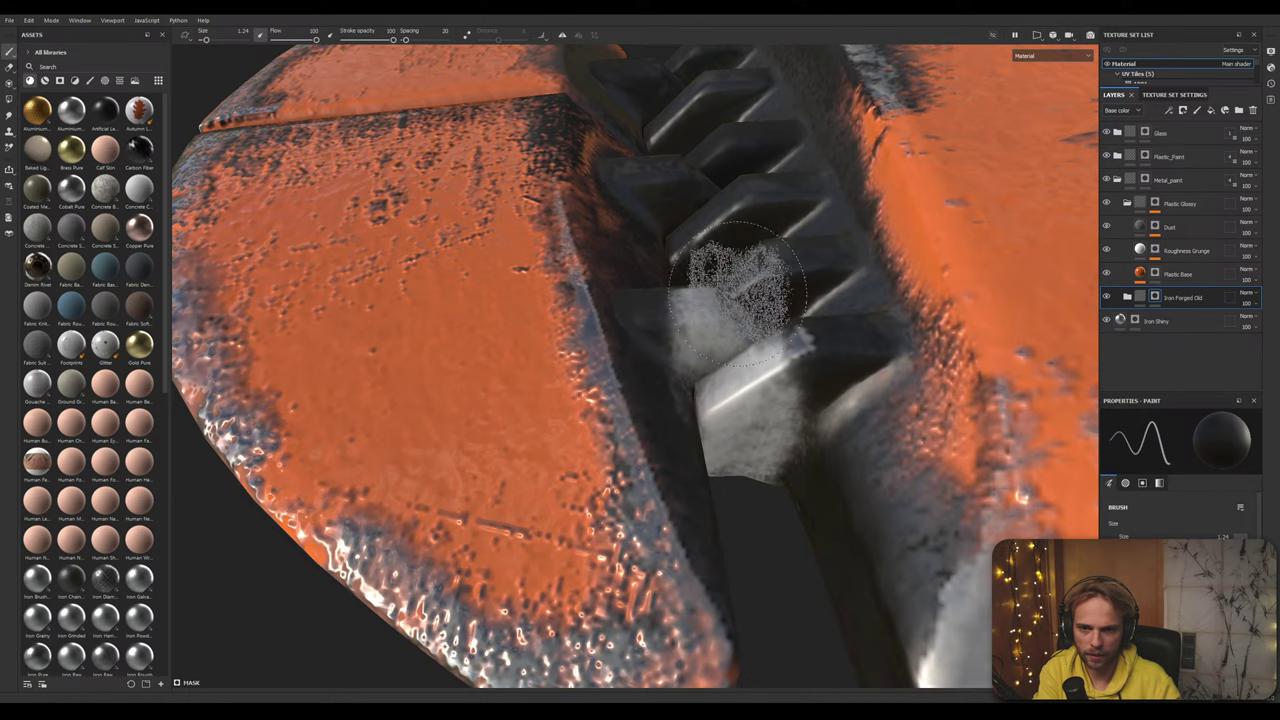
pyautogui.moveTo(749, 277)
pyautogui.keyDown('alt'); pyautogui.mouseDown()
pyautogui.moveTo(776, 287)
pyautogui.moveTo(738, 266)
pyautogui.moveTo(770, 280)
pyautogui.moveTo(720, 180)
pyautogui.moveTo(730, 140)
pyautogui.moveTo(716, 214)
pyautogui.moveTo(722, 310)
pyautogui.moveTo(700, 325)
pyautogui.moveTo(770, 305)
pyautogui.moveTo(862, 320)
pyautogui.moveTo(765, 210)
pyautogui.moveTo(690, 320)
pyautogui.mouseUp(); pyautogui.keyUp('alt')
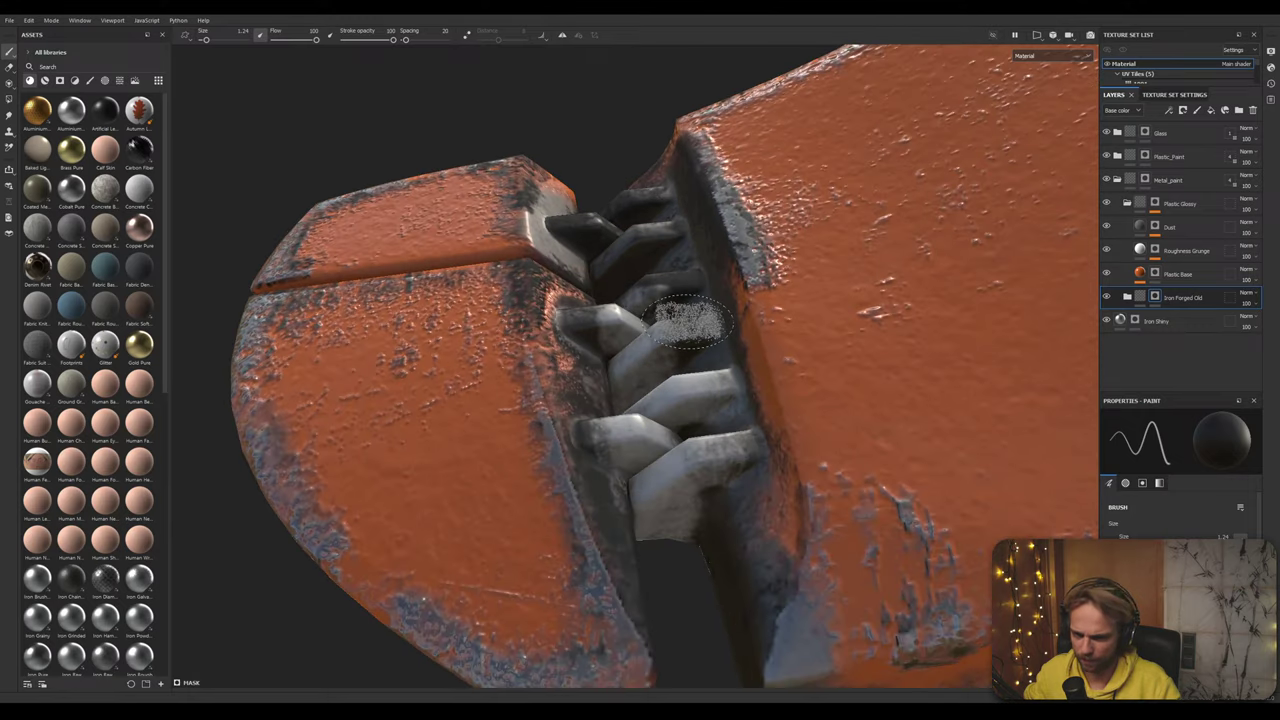
pyautogui.press('ctrl')
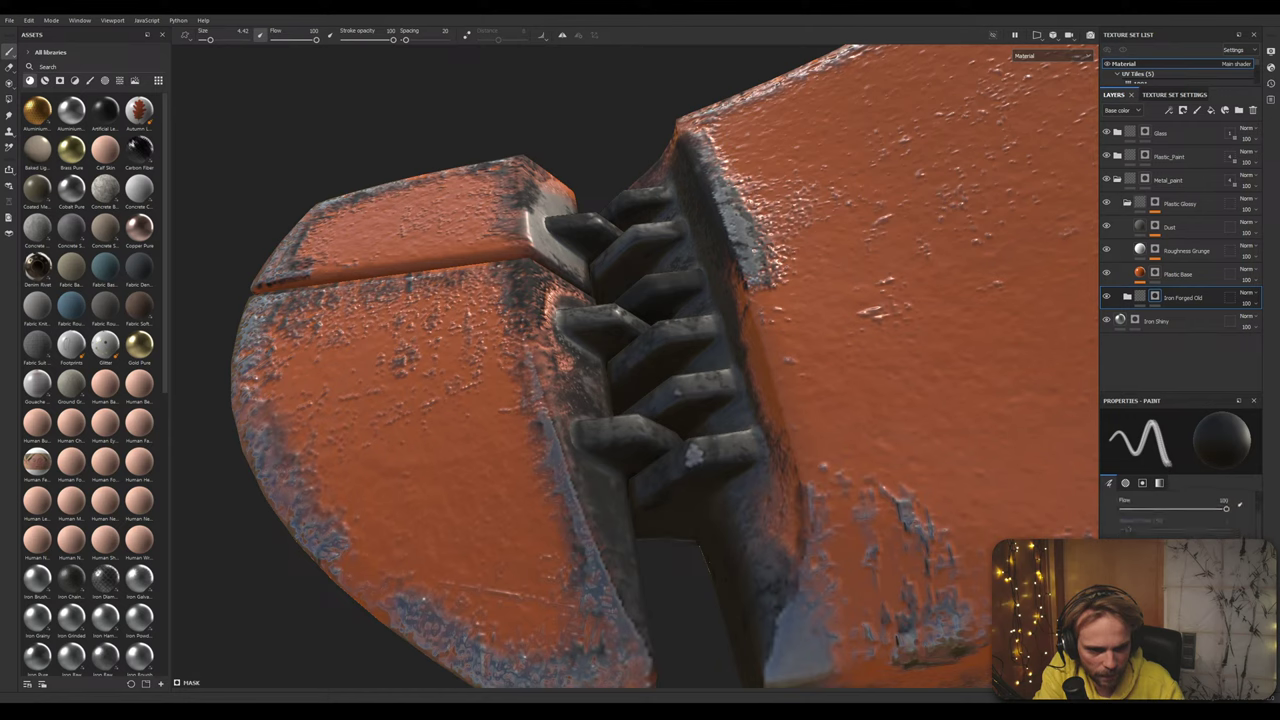
pyautogui.scroll(-3, 1175, 515)
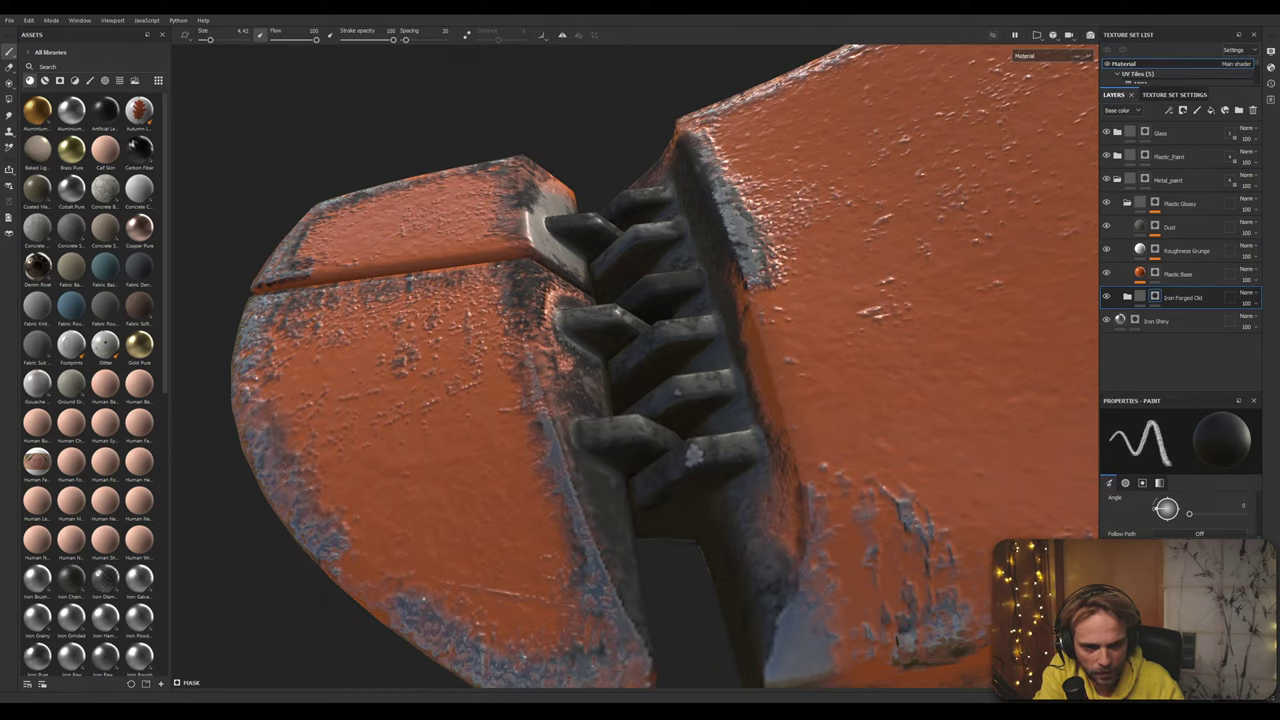
pyautogui.scroll(-1, 1180, 510)
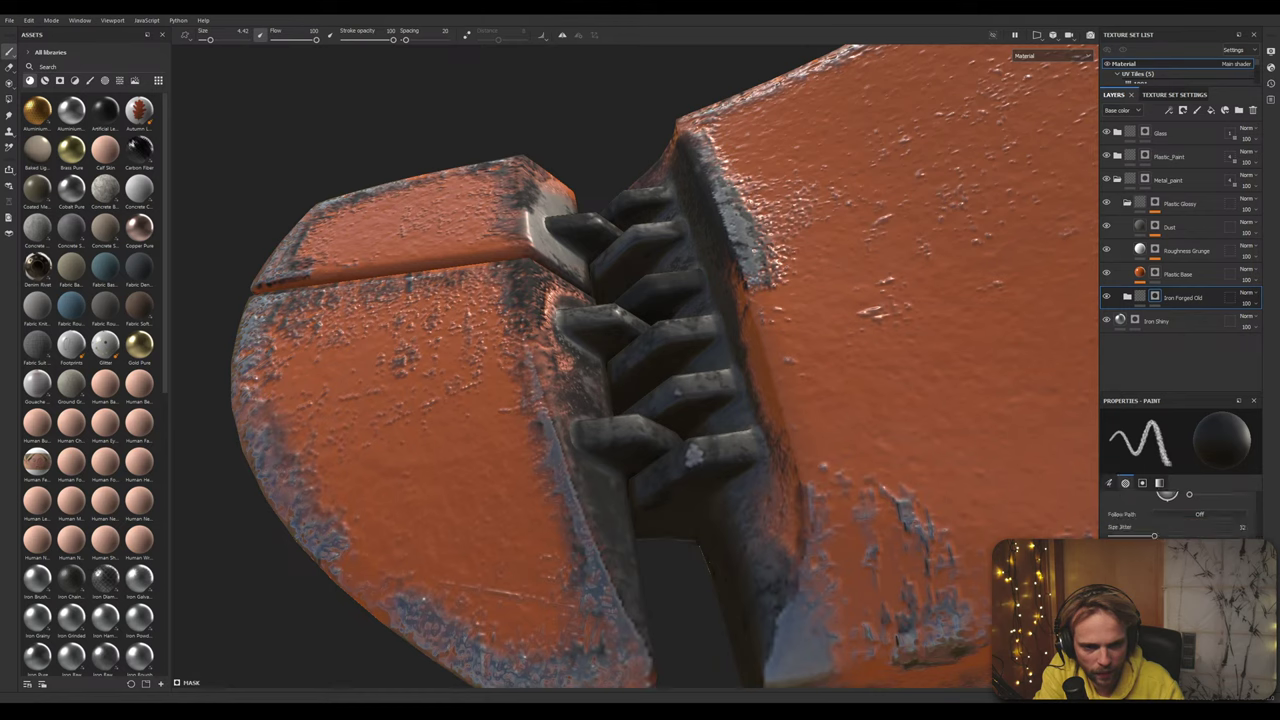
pyautogui.scroll(-1, 1180, 510)
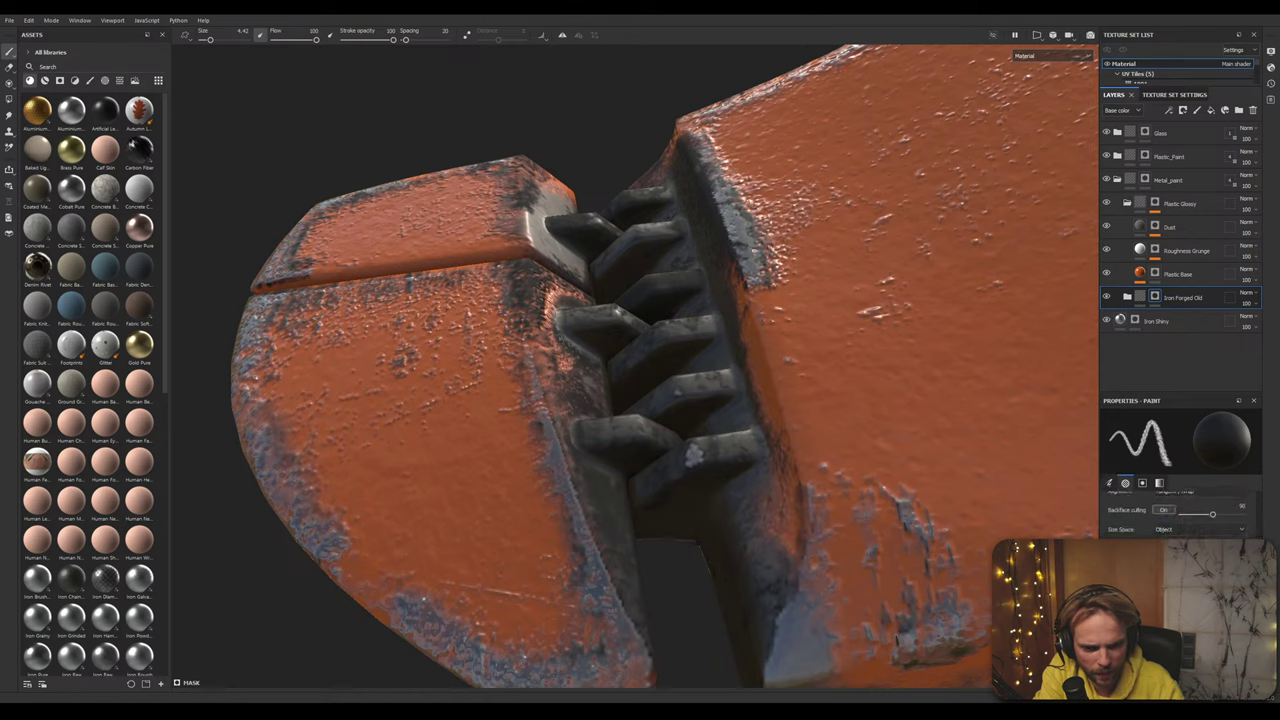
pyautogui.scroll(-2, 1180, 510)
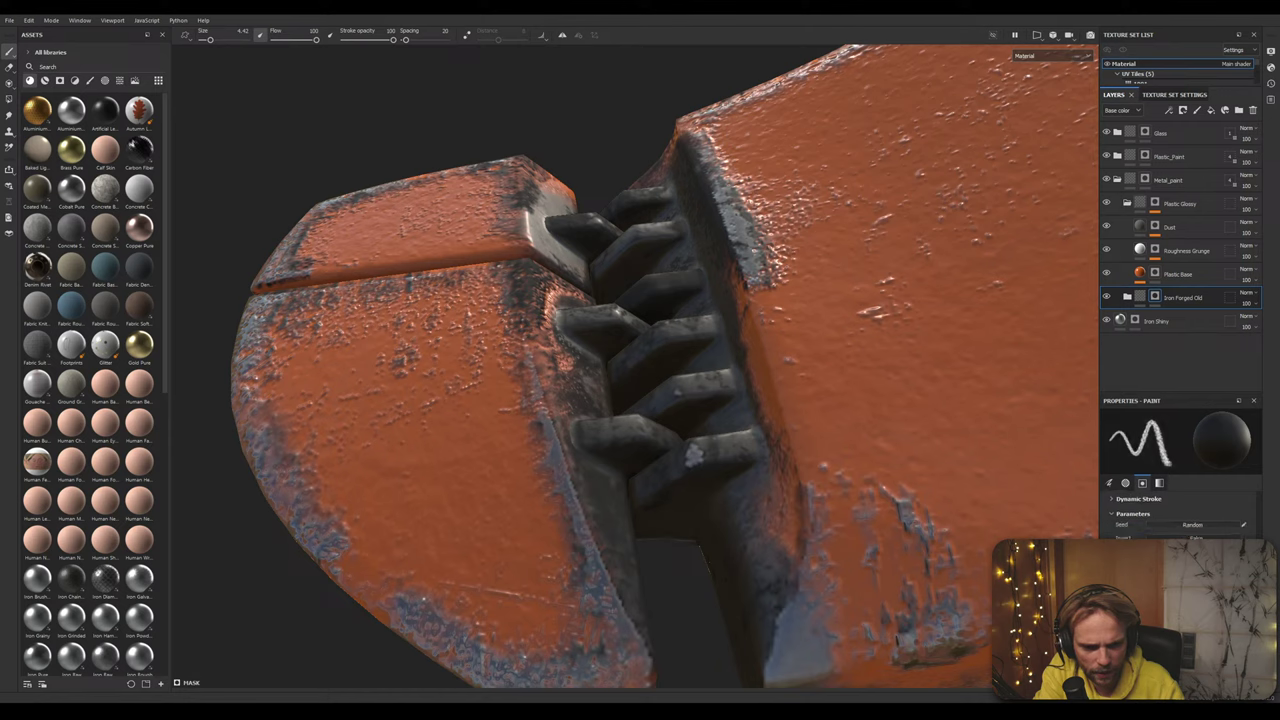
pyautogui.moveTo(720, 580)
pyautogui.mouseDown()
pyautogui.moveTo(671, 528)
pyautogui.moveTo(671, 543)
pyautogui.moveTo(610, 310)
pyautogui.mouseUp()
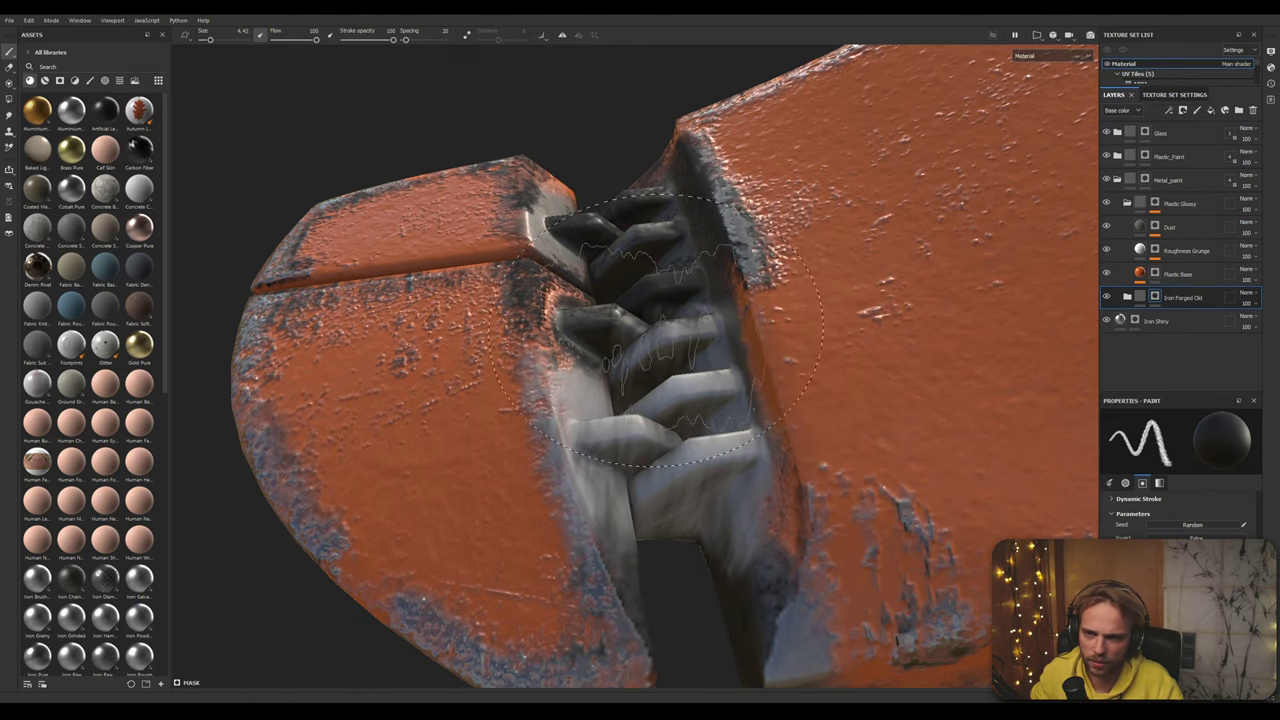
pyautogui.hotkey('ctrl', 'z')
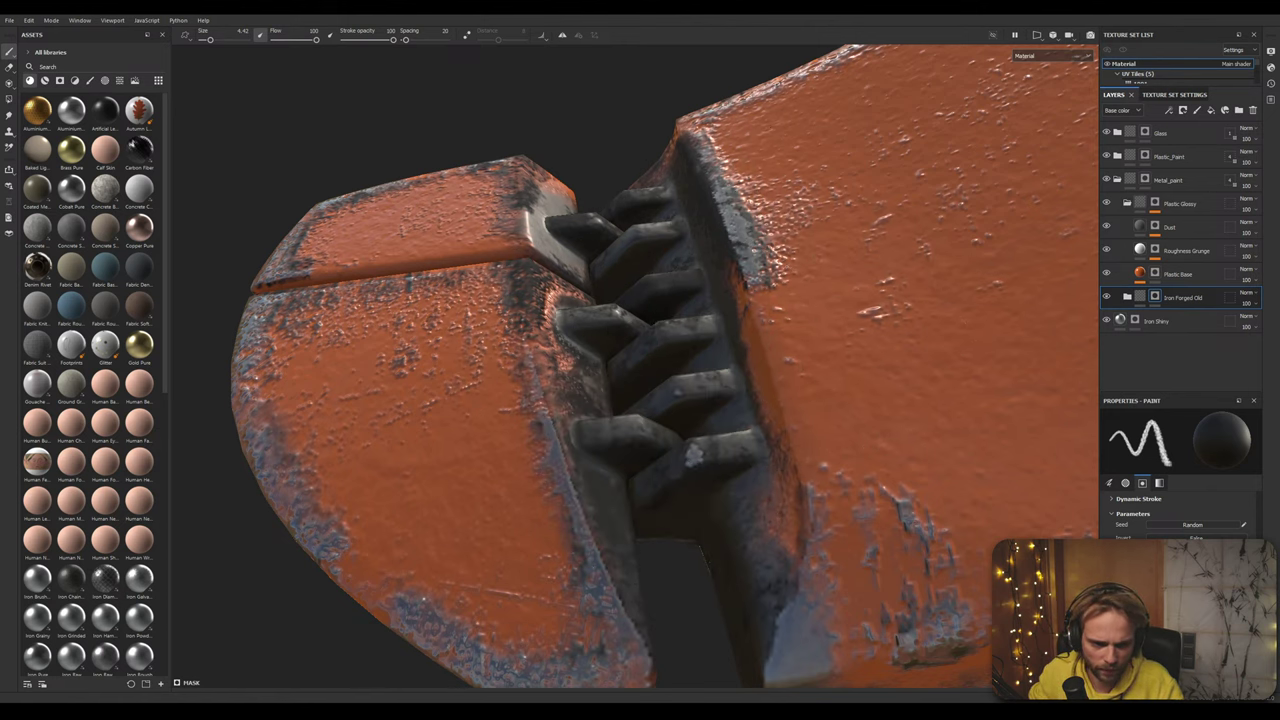
pyautogui.moveTo(700, 560)
pyautogui.mouseDown()
pyautogui.moveTo(660, 480)
pyautogui.moveTo(650, 420)
pyautogui.moveTo(690, 215)
pyautogui.moveTo(640, 320)
pyautogui.moveTo(630, 300)
pyautogui.moveTo(648, 343)
pyautogui.moveTo(615, 200)
pyautogui.moveTo(608, 382)
pyautogui.moveTo(405, 500)
pyautogui.moveTo(231, 403)
pyautogui.moveTo(390, 425)
pyautogui.mouseUp()
# Step: Undo the speckled iron paint on the teeth and reframe the view around the toe beside them
pyautogui.hotkey('ctrl', 'z')
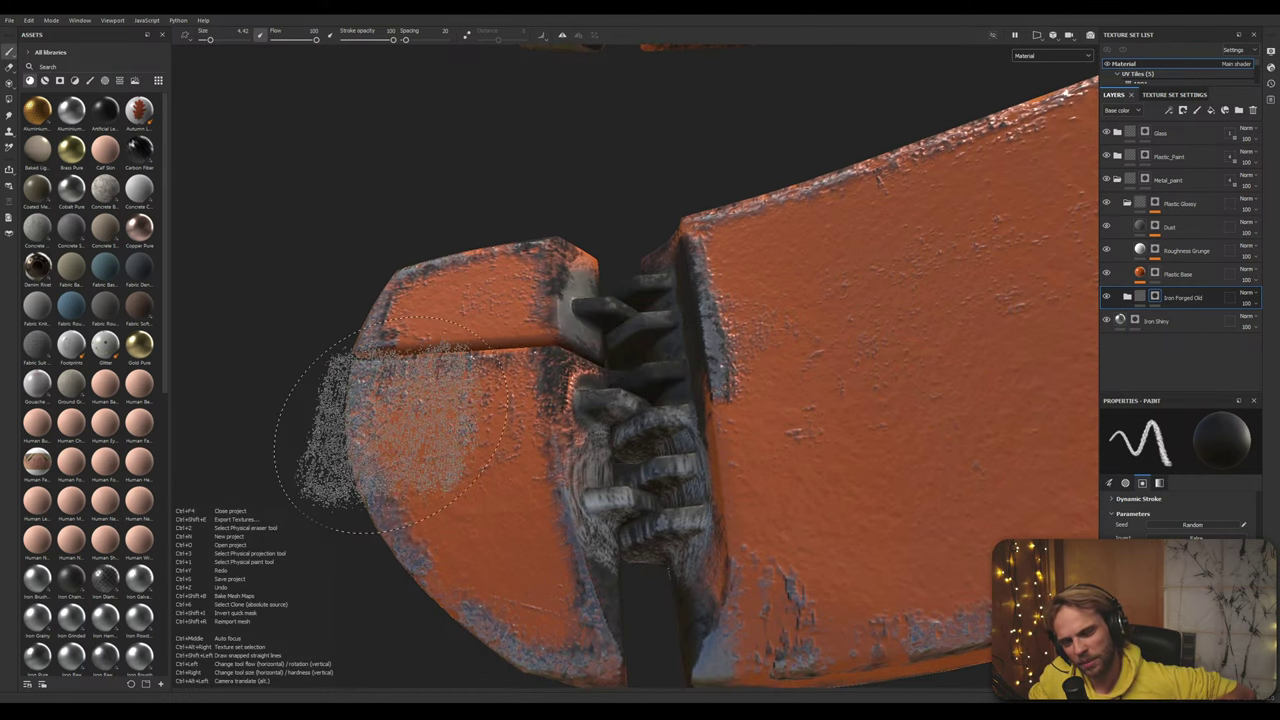
pyautogui.hotkey('ctrl', 'z')
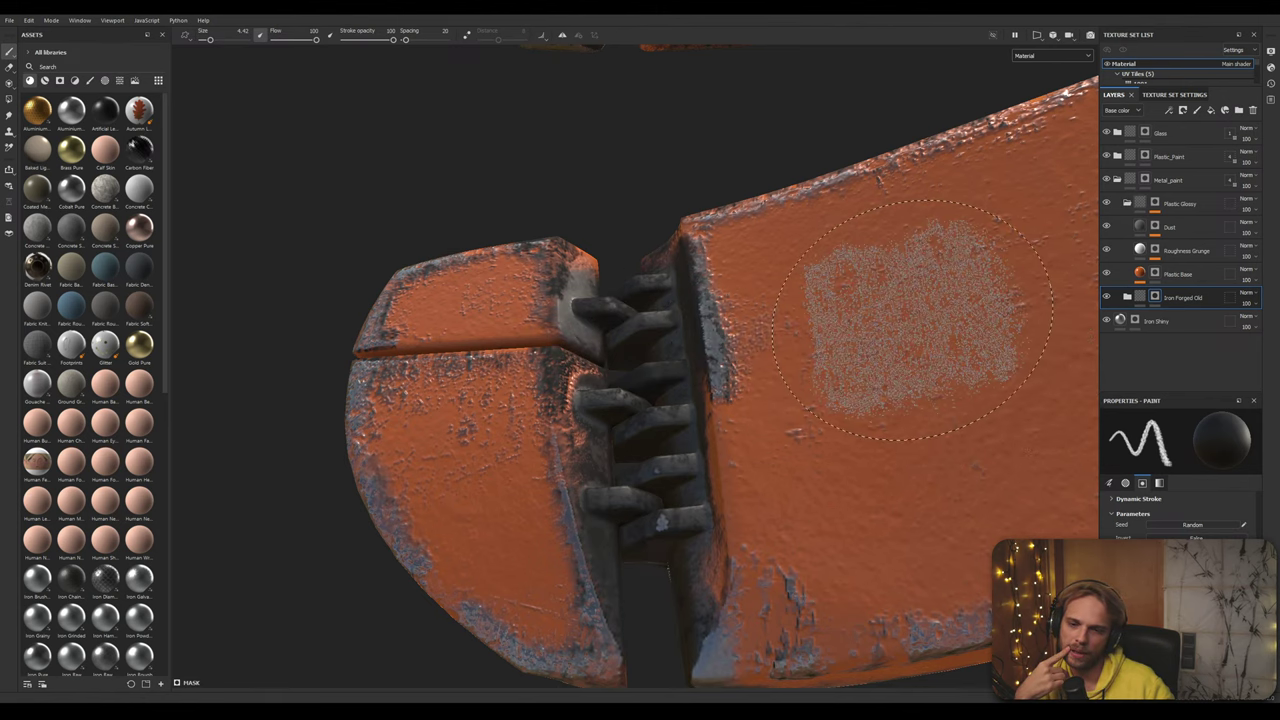
pyautogui.keyDown('alt'); pyautogui.moveTo(858, 343); pyautogui.dragTo(570, 385); pyautogui.keyUp('alt')
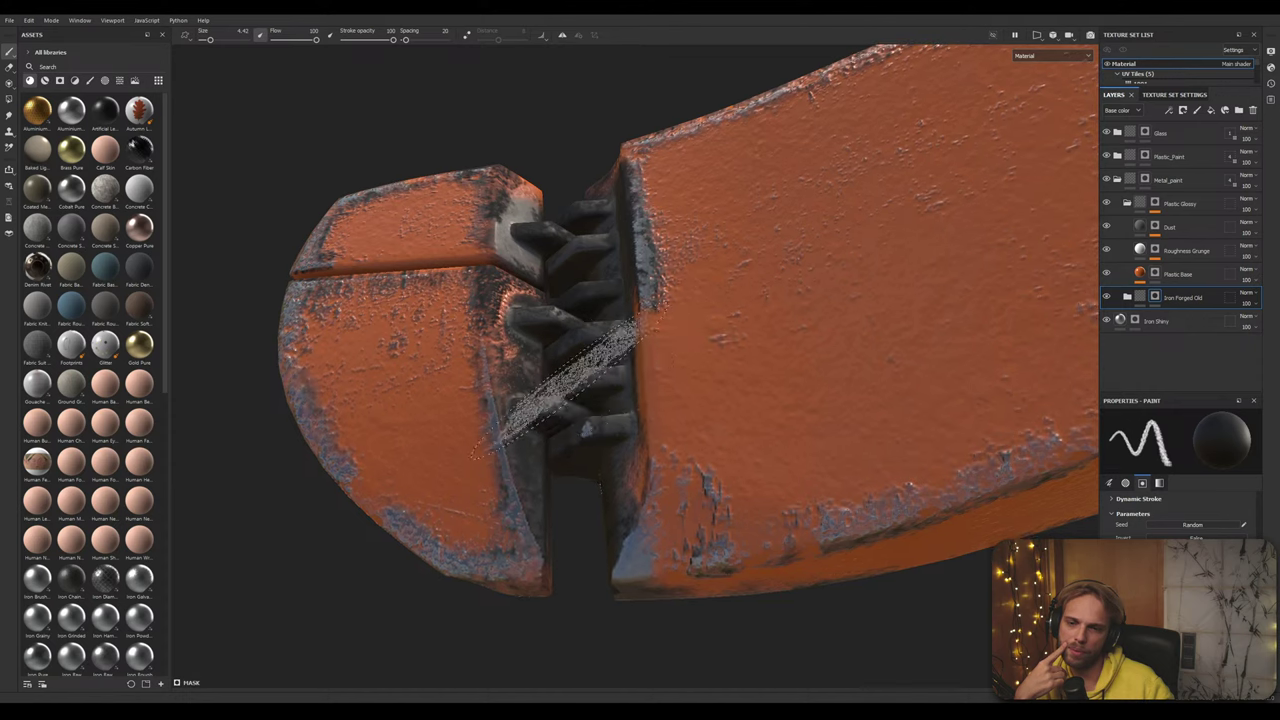
pyautogui.scroll(5, 570, 385)
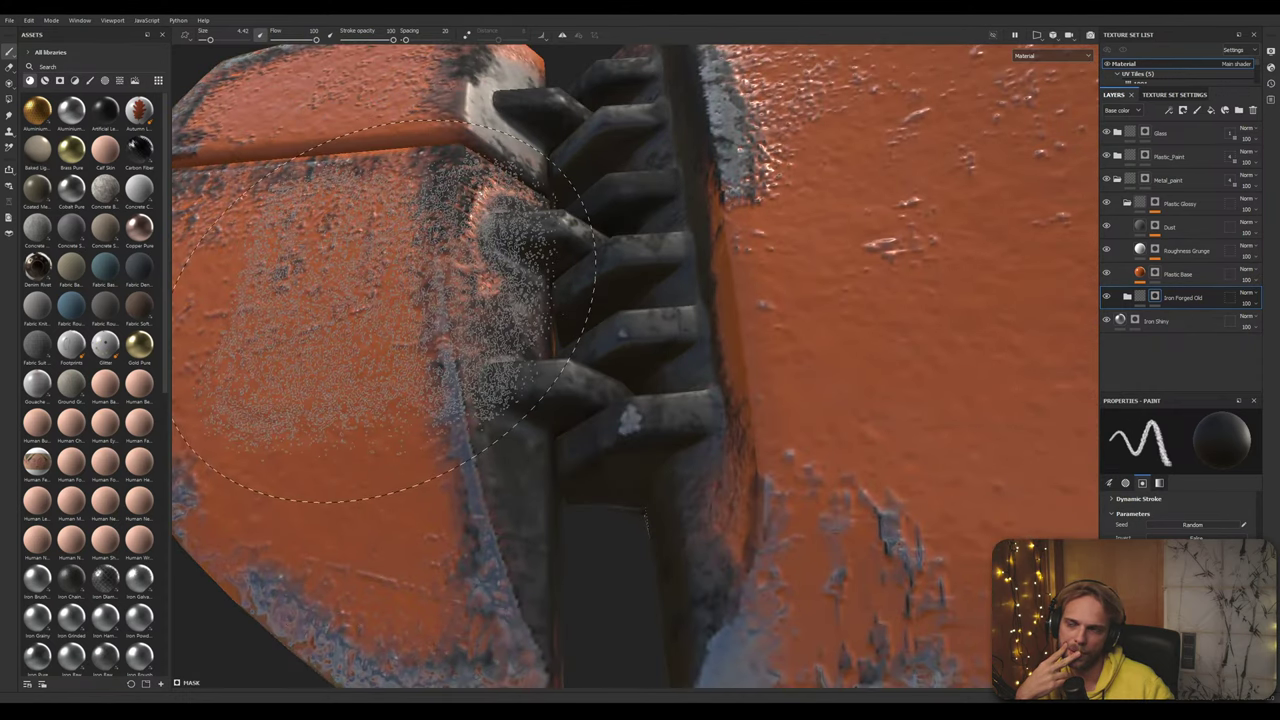
pyautogui.keyDown('alt'); pyautogui.moveTo(385, 310); pyautogui.dragTo(340, 300); pyautogui.keyUp('alt')
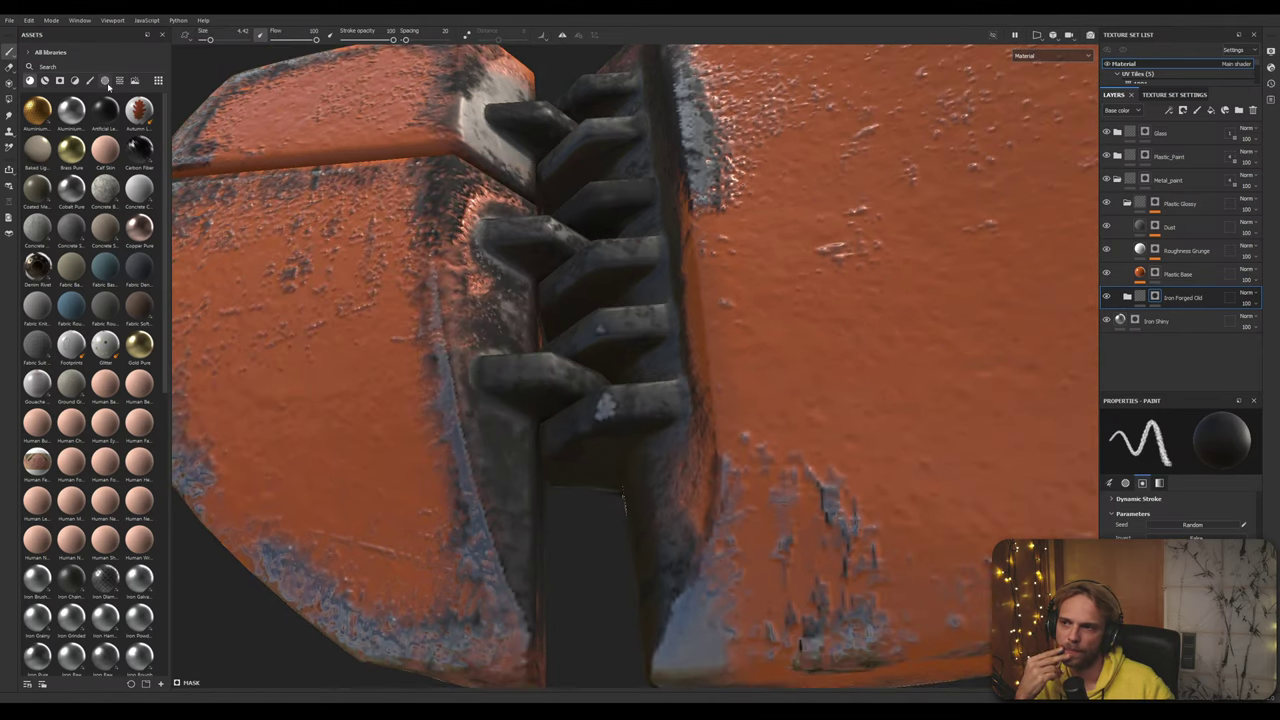
# Step: Switch the Assets panel from brush shapes to textures and scroll down past Fabric and Gradient to Grunge
pyautogui.click(106, 82)
pyautogui.click(118, 84)
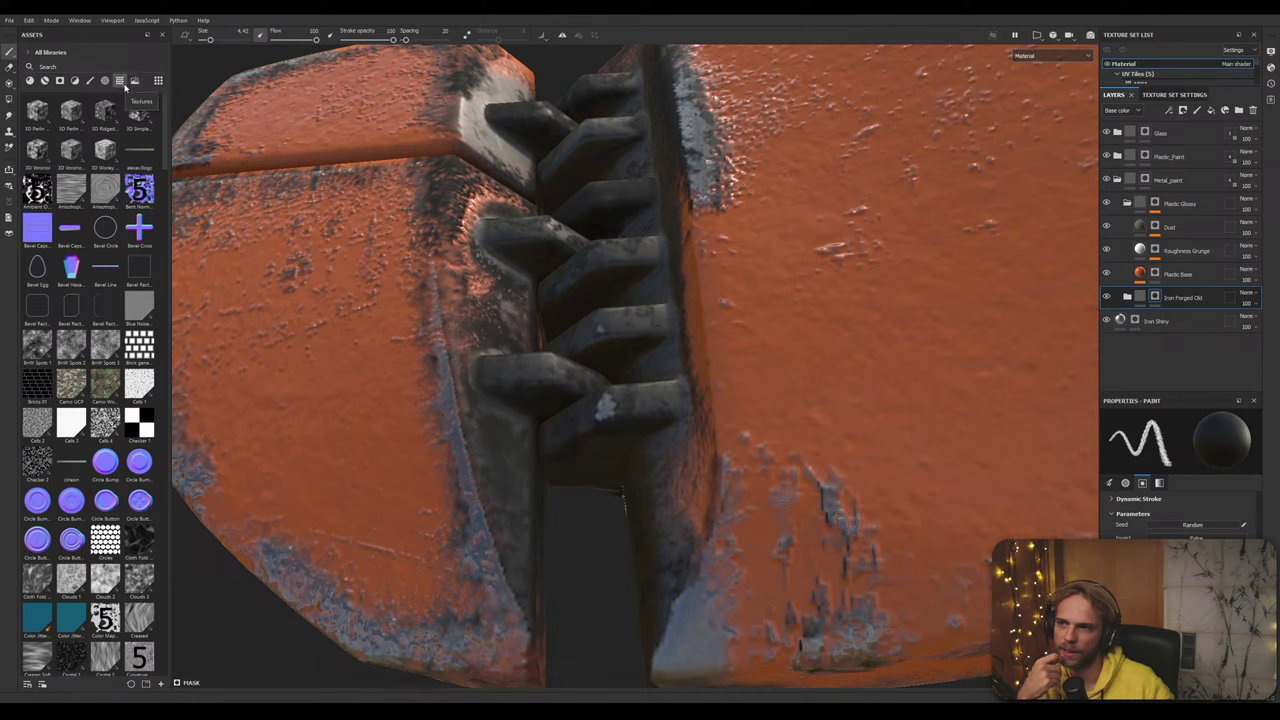
pyautogui.moveTo(108, 332)
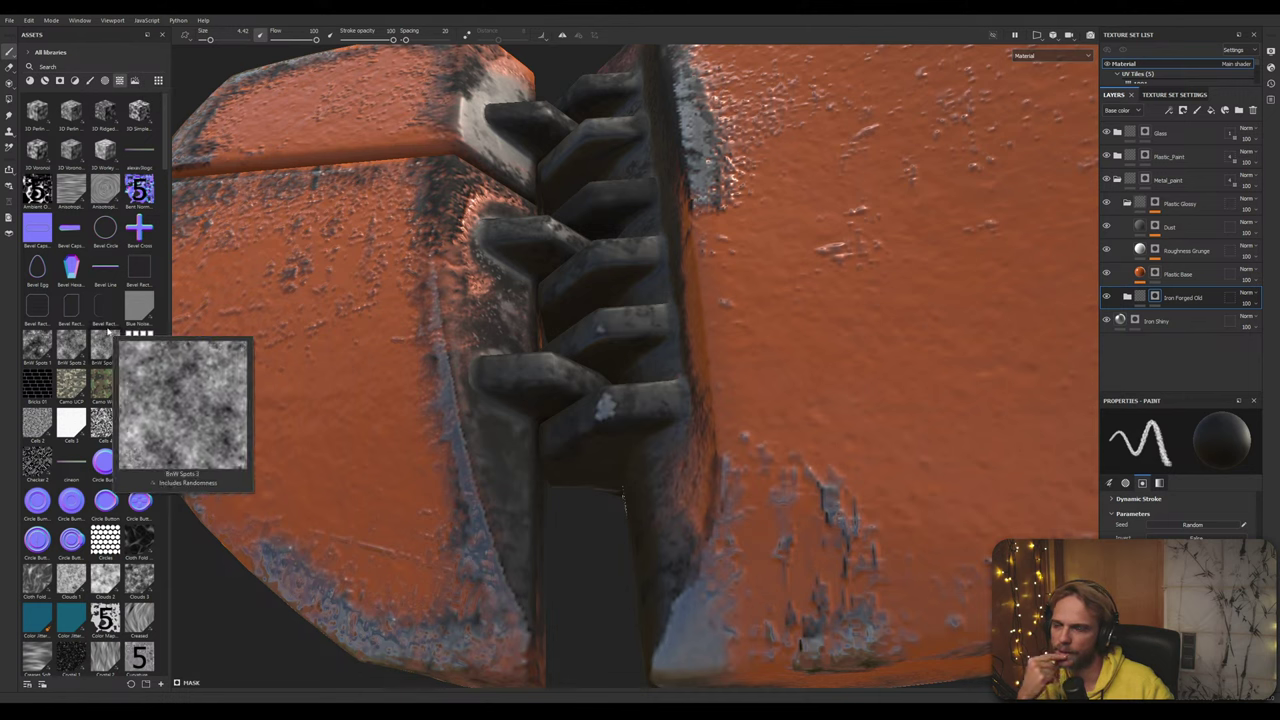
pyautogui.scroll(-5, 108, 332)
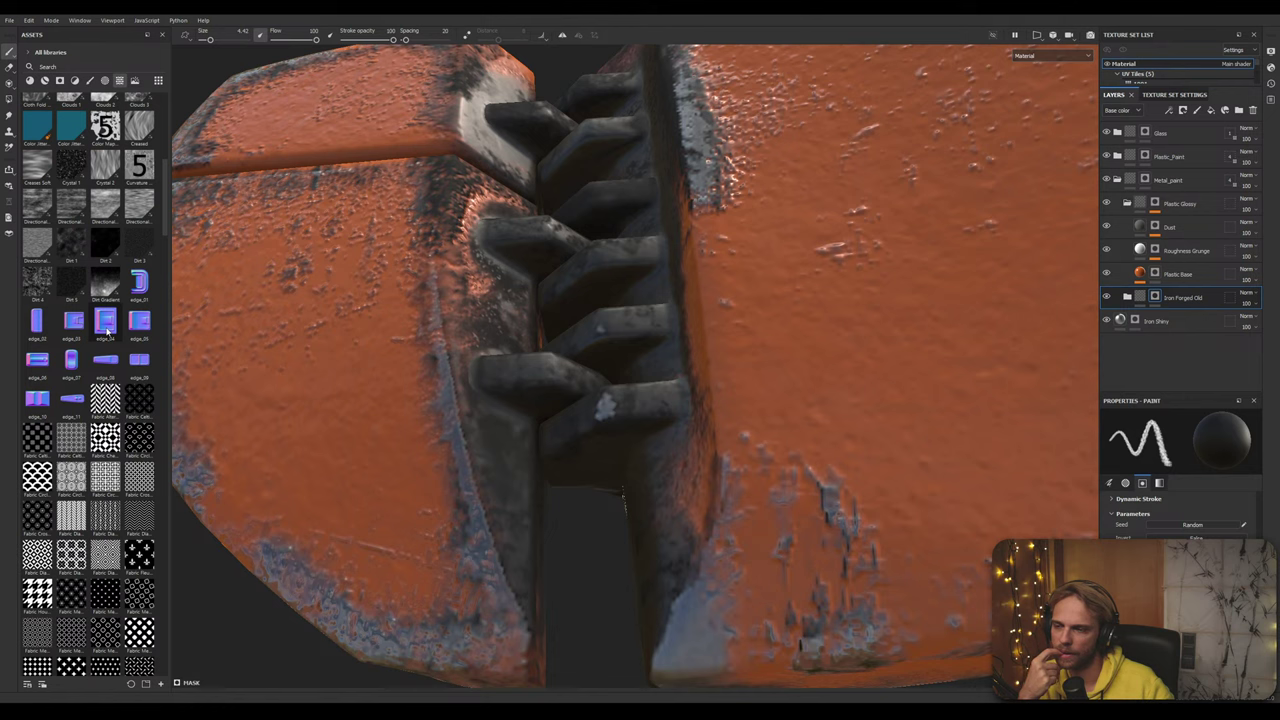
pyautogui.scroll(-5, 108, 332)
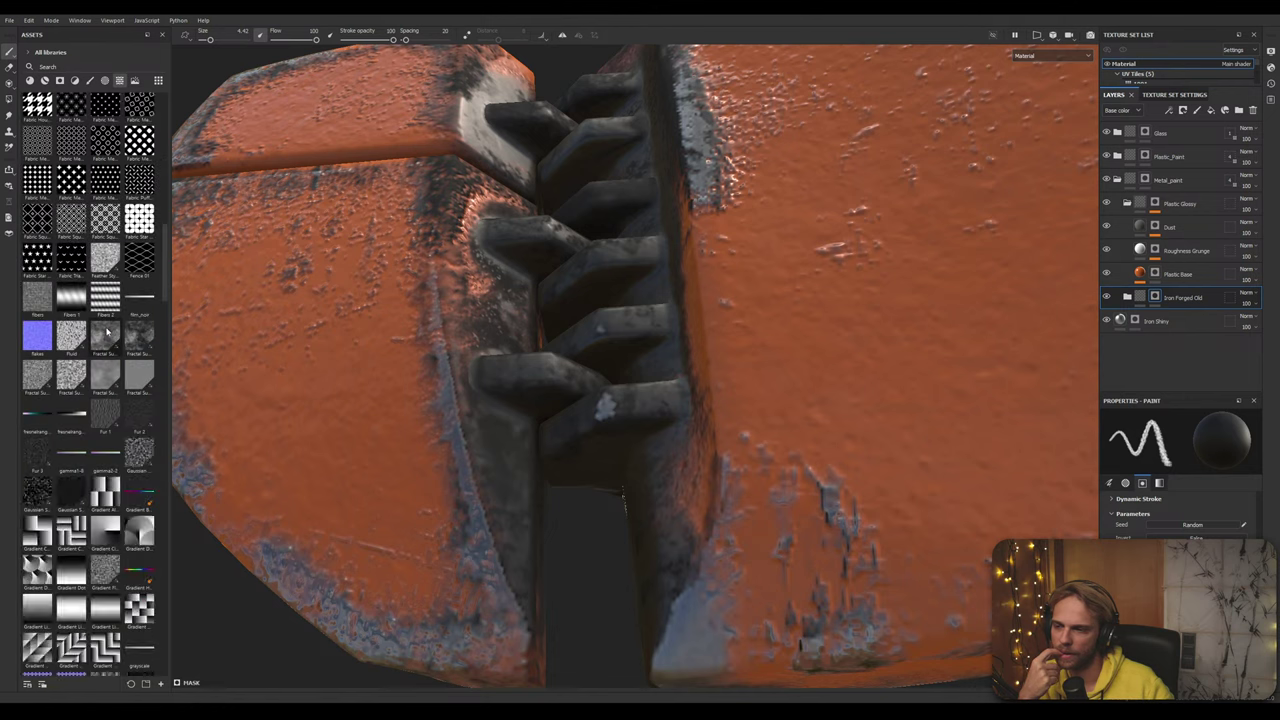
pyautogui.scroll(-5, 108, 332)
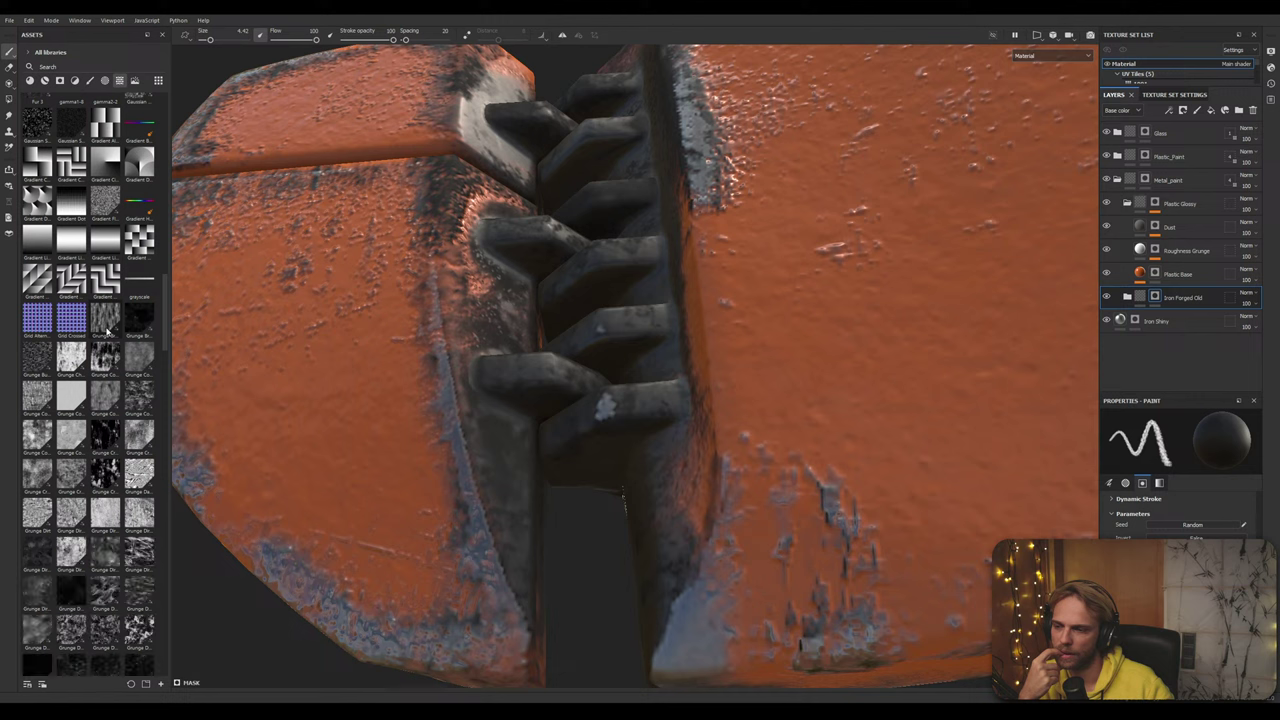
pyautogui.scroll(-5, 108, 332)
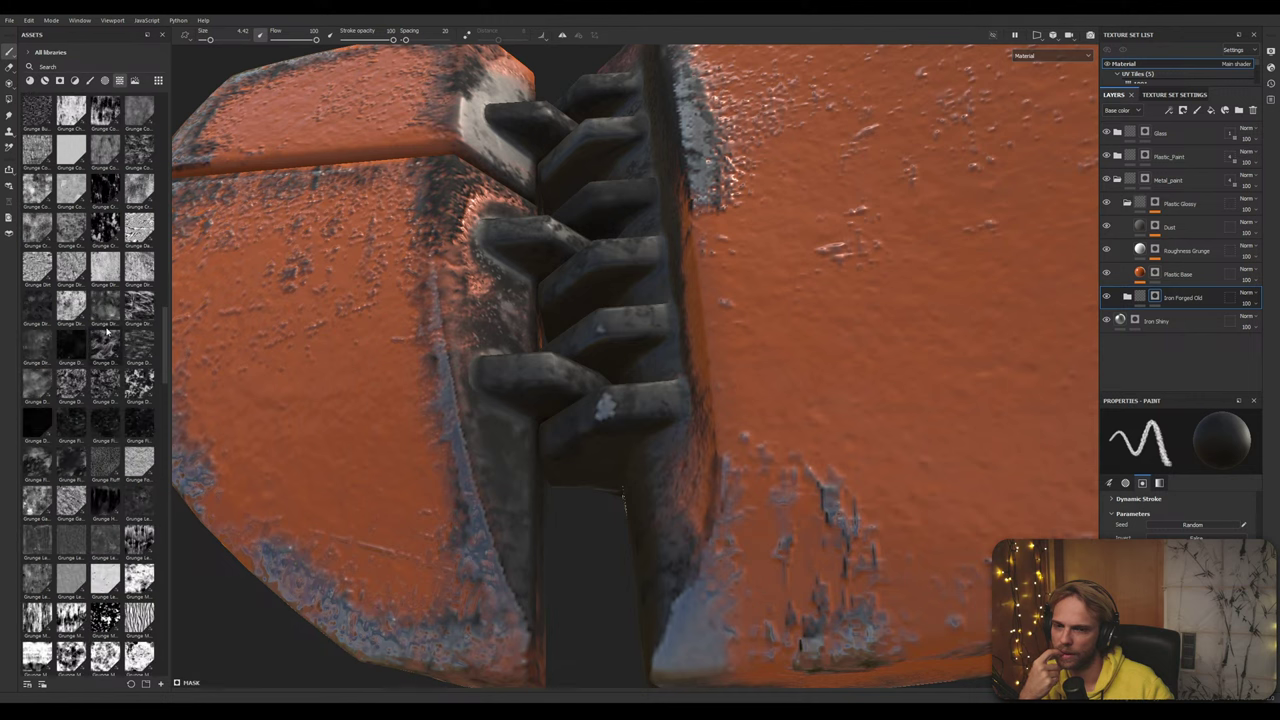
pyautogui.scroll(-5, 108, 332)
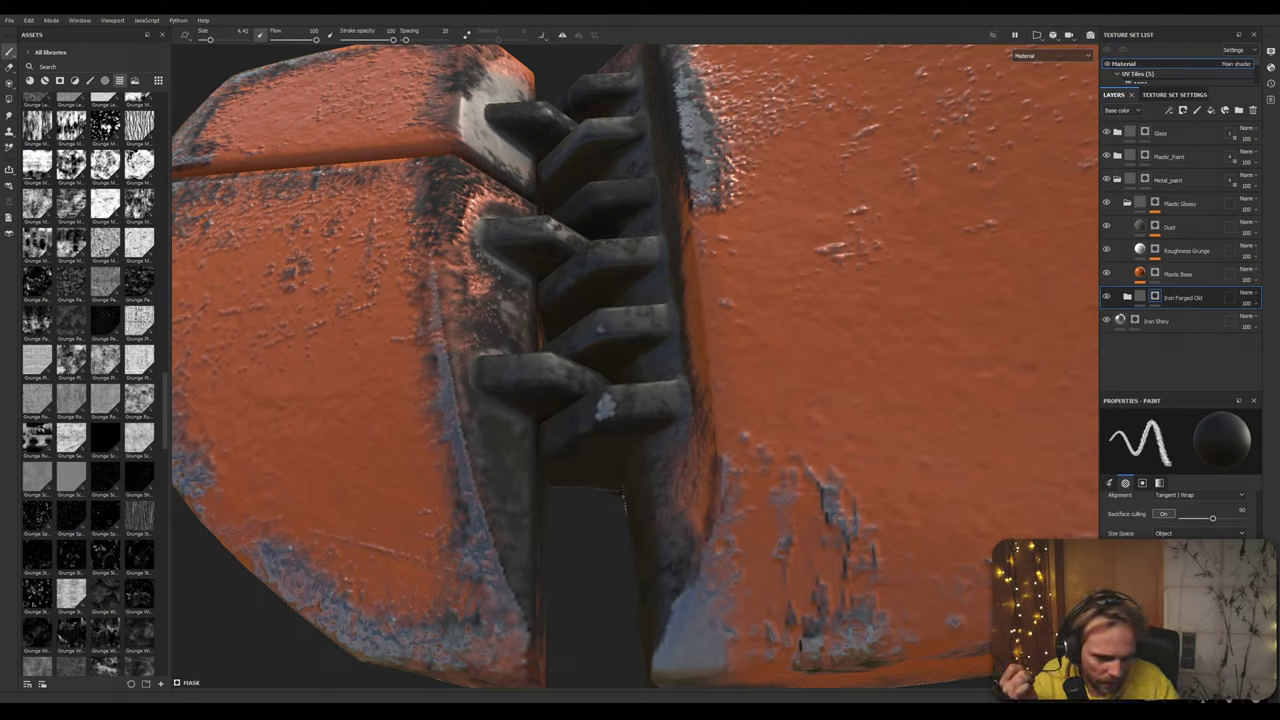
# Step: Paint pale whitish worn-iron wear across the upper gear teeth and jaw teeth, left to right
pyautogui.moveTo(557, 429); pyautogui.dragTo(640, 460)
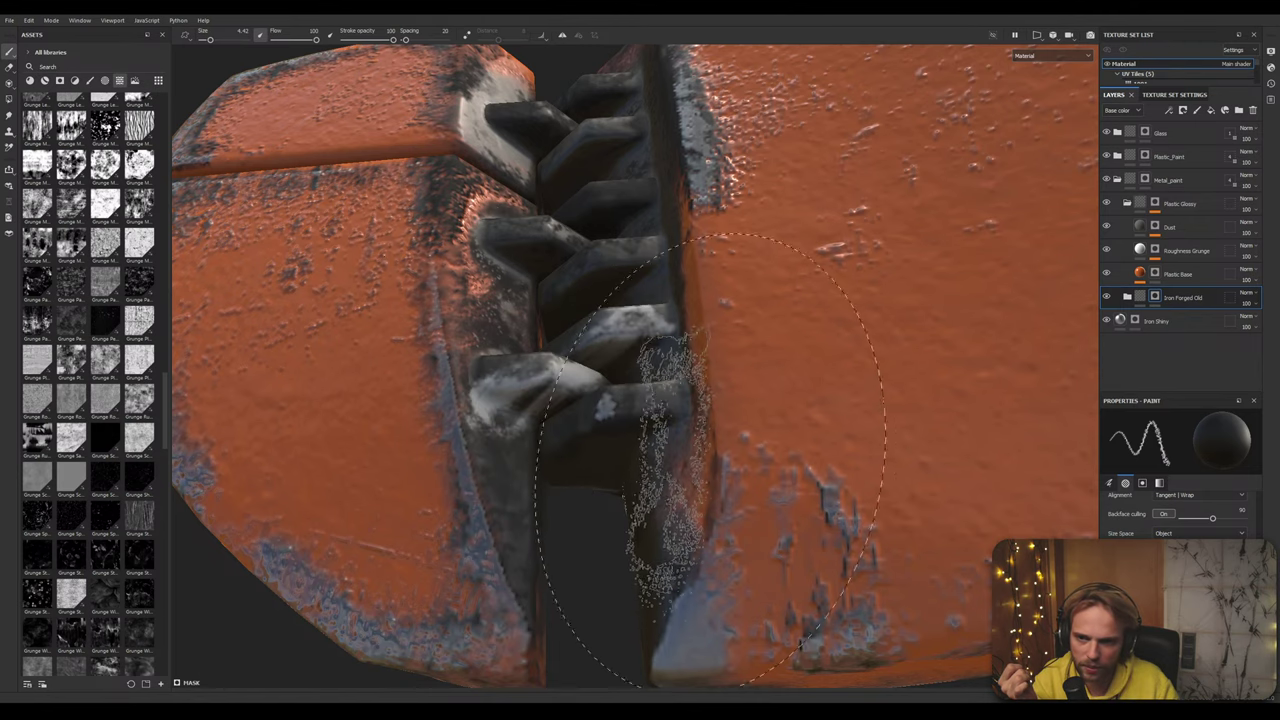
pyautogui.moveTo(585, 250)
pyautogui.mouseDown()
pyautogui.moveTo(570, 265)
pyautogui.moveTo(590, 275)
pyautogui.moveTo(580, 280)
pyautogui.moveTo(583, 250)
pyautogui.moveTo(660, 480)
pyautogui.mouseUp()
pyautogui.moveTo(660, 480)
pyautogui.keyDown('alt'); pyautogui.mouseDown()
pyautogui.moveTo(707, 448)
pyautogui.moveTo(680, 422)
pyautogui.moveTo(629, 251)
pyautogui.moveTo(869, 501)
pyautogui.moveTo(940, 510)
pyautogui.mouseUp(); pyautogui.keyUp('alt')
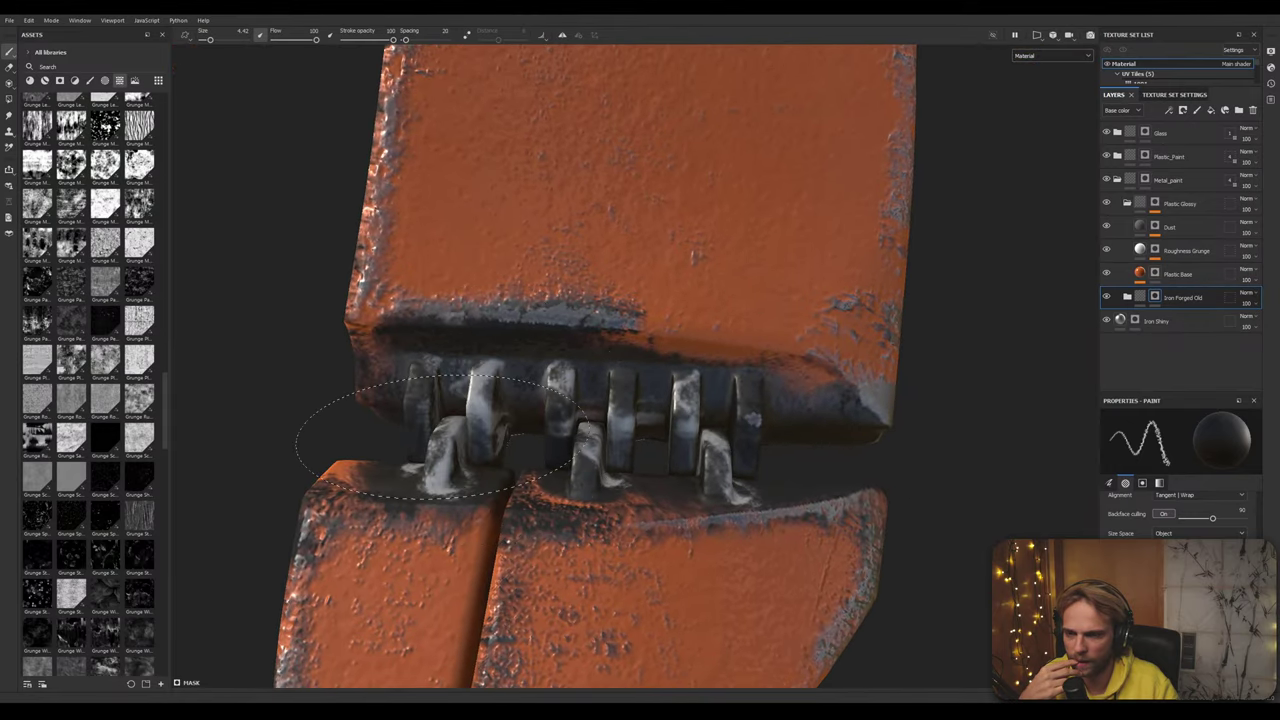
pyautogui.moveTo(555, 410)
pyautogui.mouseDown()
pyautogui.moveTo(732, 440)
pyautogui.moveTo(855, 520)
pyautogui.moveTo(971, 414)
pyautogui.moveTo(1090, 360)
pyautogui.mouseUp()
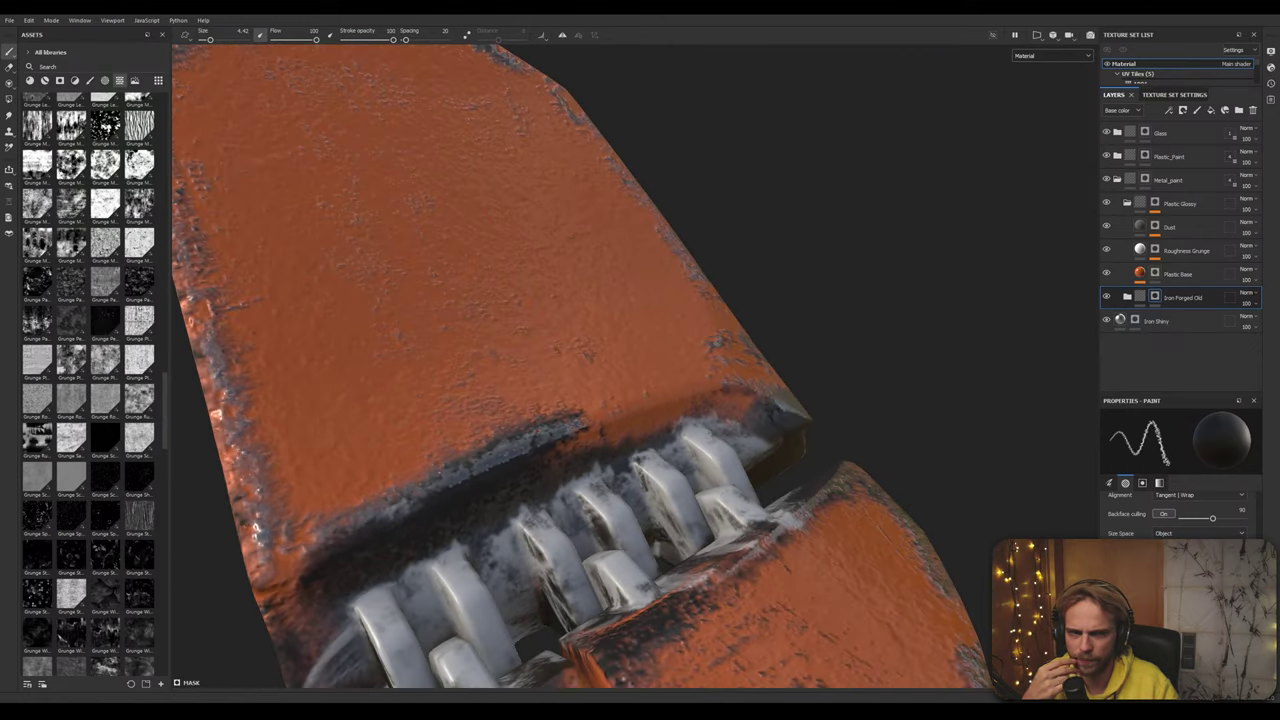
pyautogui.click(1189, 324)
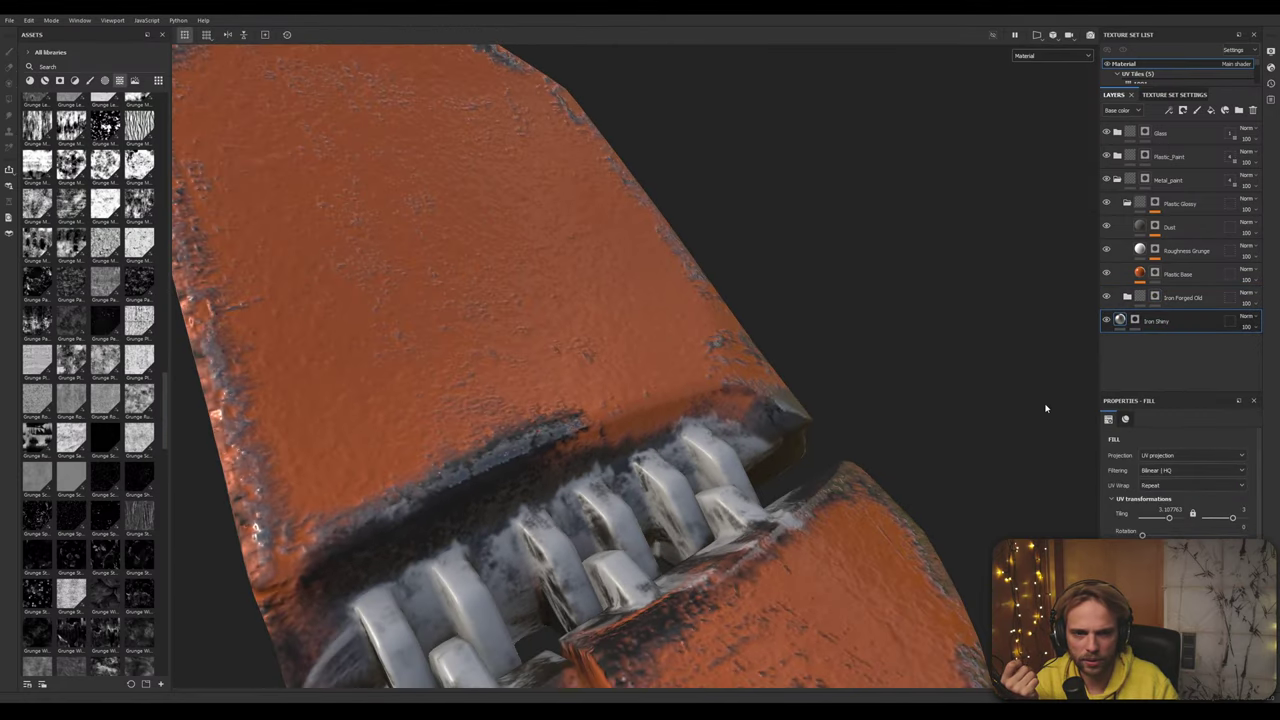
pyautogui.keyDown('alt'); pyautogui.moveTo(1043, 406); pyautogui.dragTo(494, 280); pyautogui.keyUp('alt')
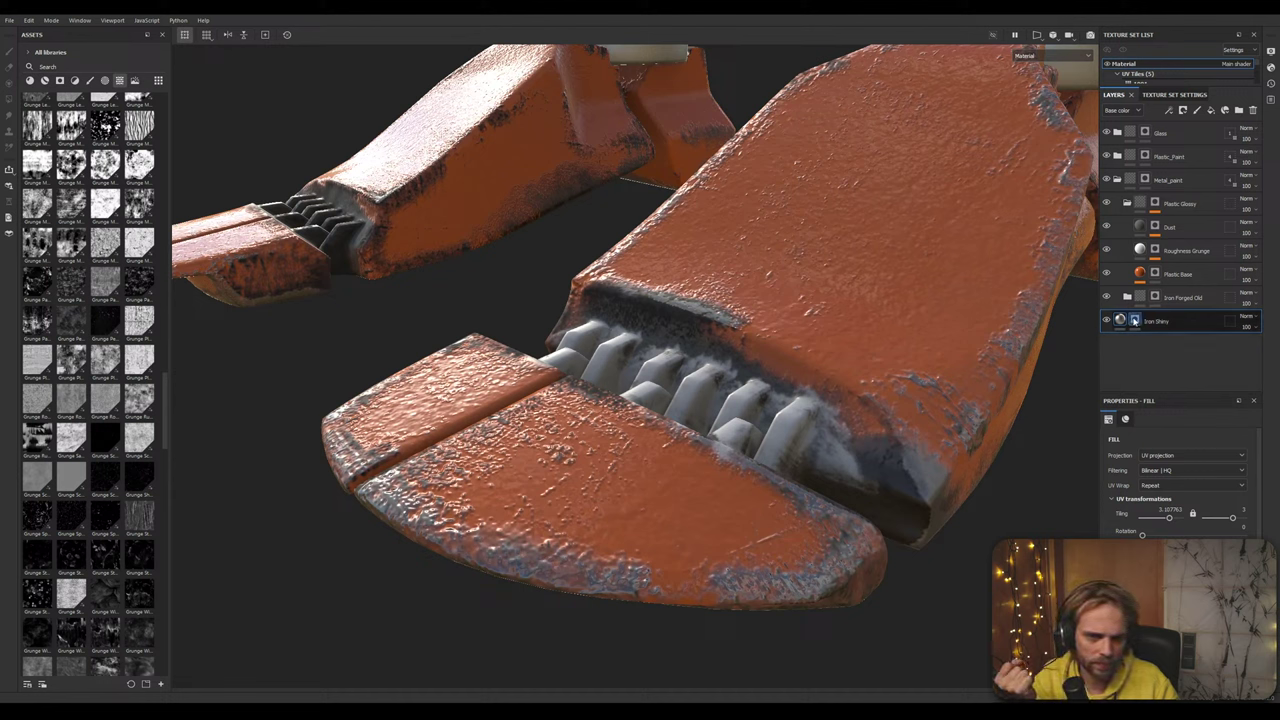
pyautogui.press('b')
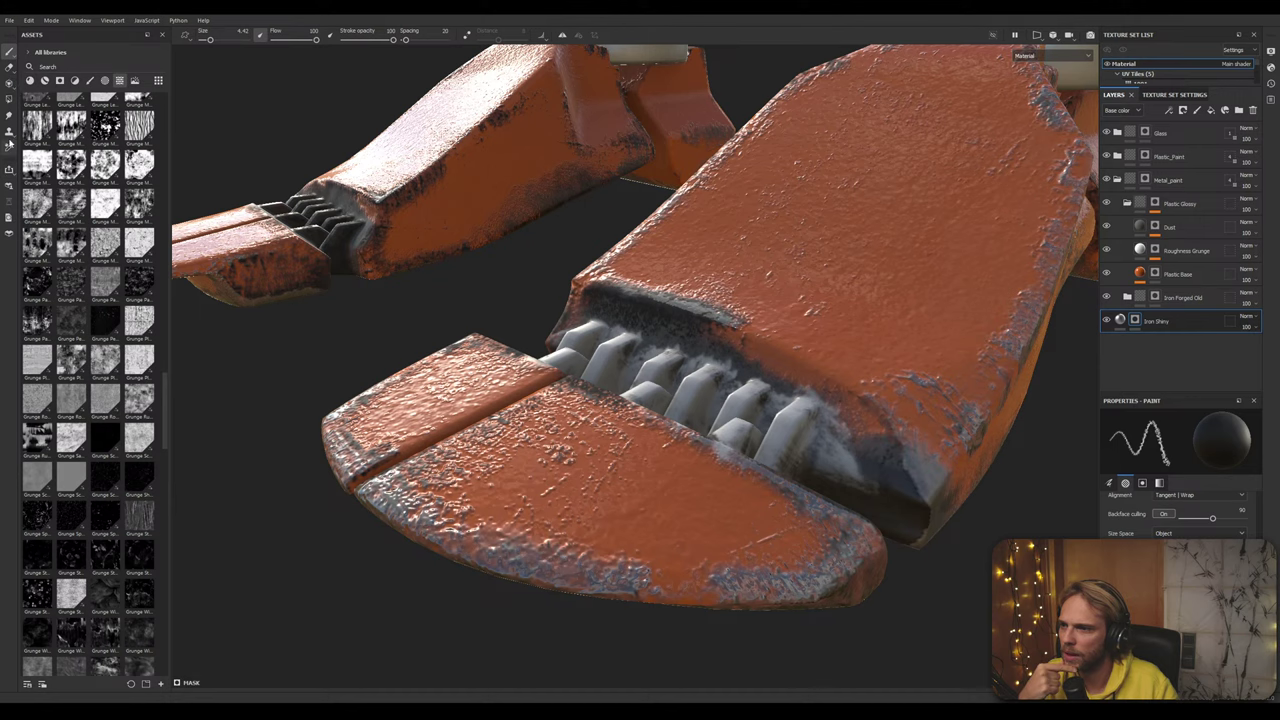
pyautogui.click(9, 100)
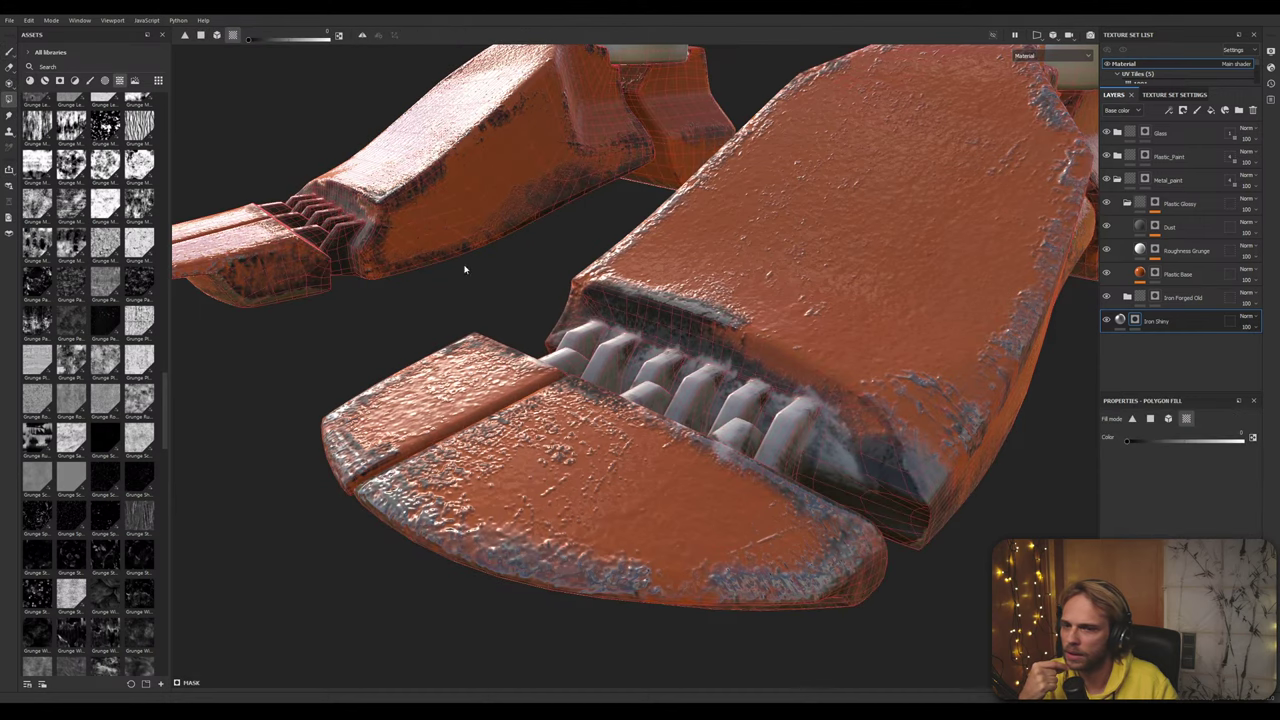
pyautogui.keyDown('alt'); pyautogui.moveTo(200, 110); pyautogui.dragTo(238, 63); pyautogui.keyUp('alt')
pyautogui.click(215, 36)
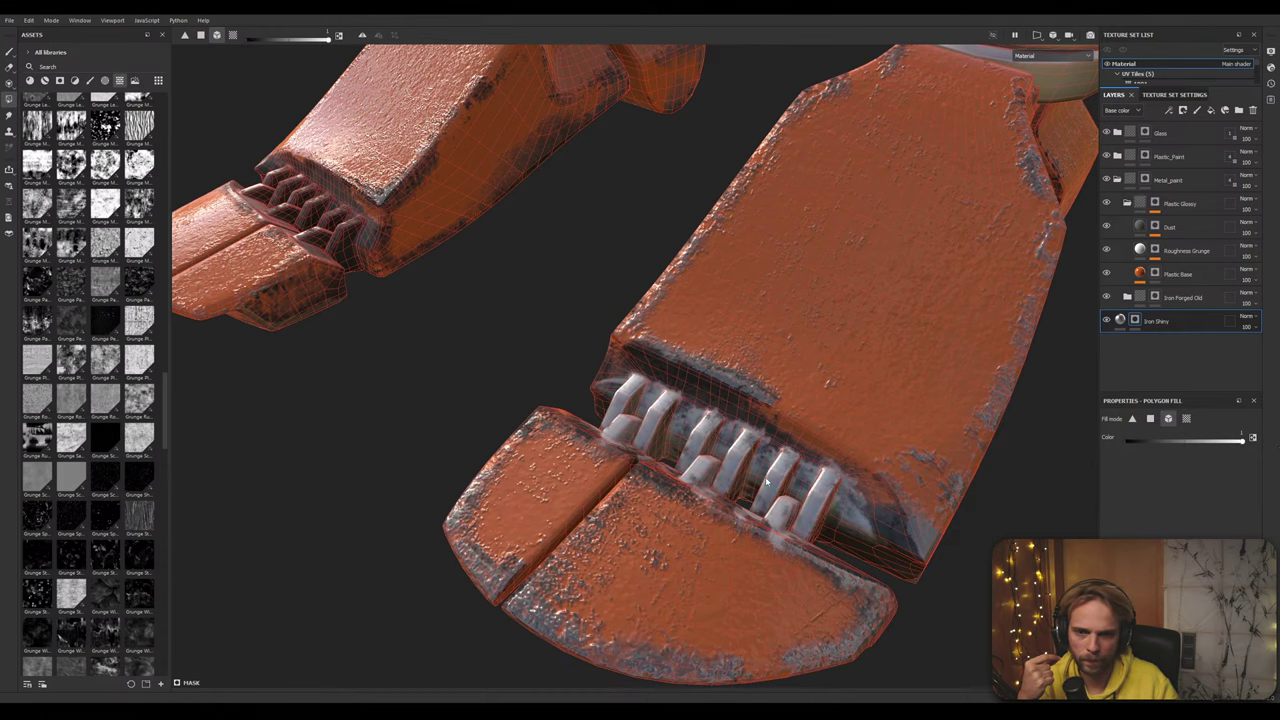
pyautogui.keyDown('alt'); pyautogui.moveTo(852, 543); pyautogui.dragTo(1077, 433); pyautogui.keyUp('alt')
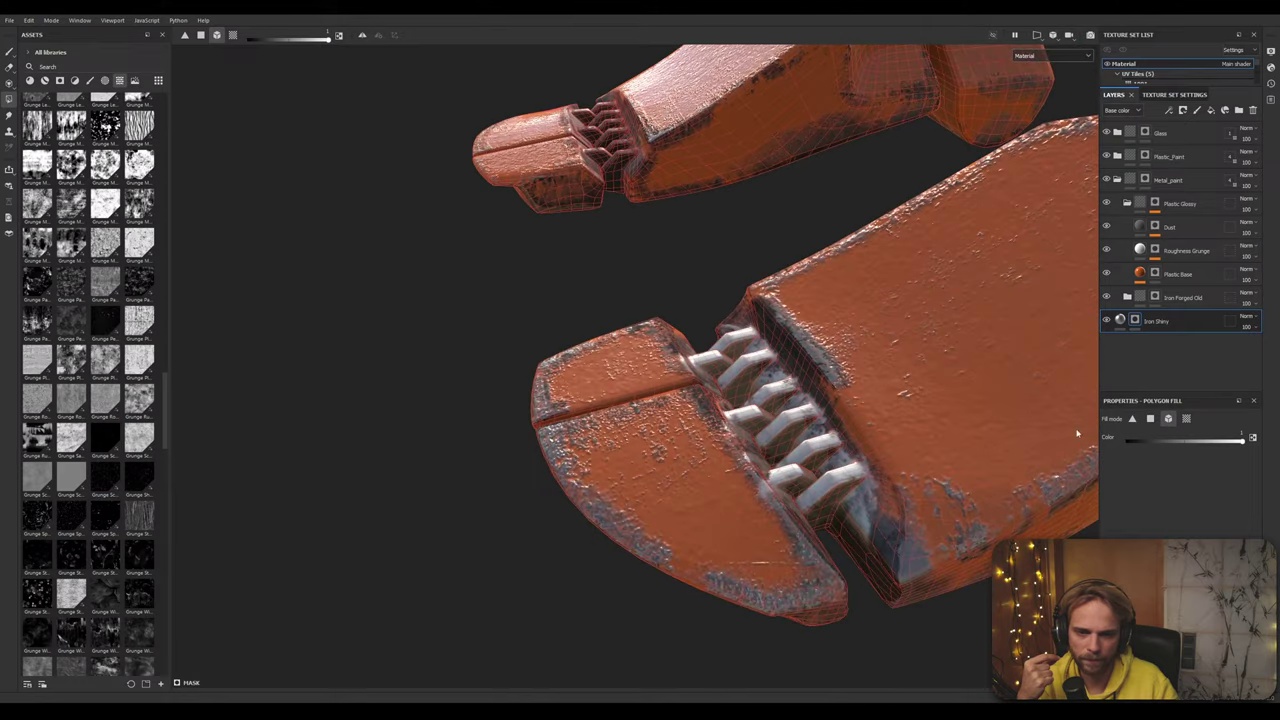
pyautogui.click(1158, 301)
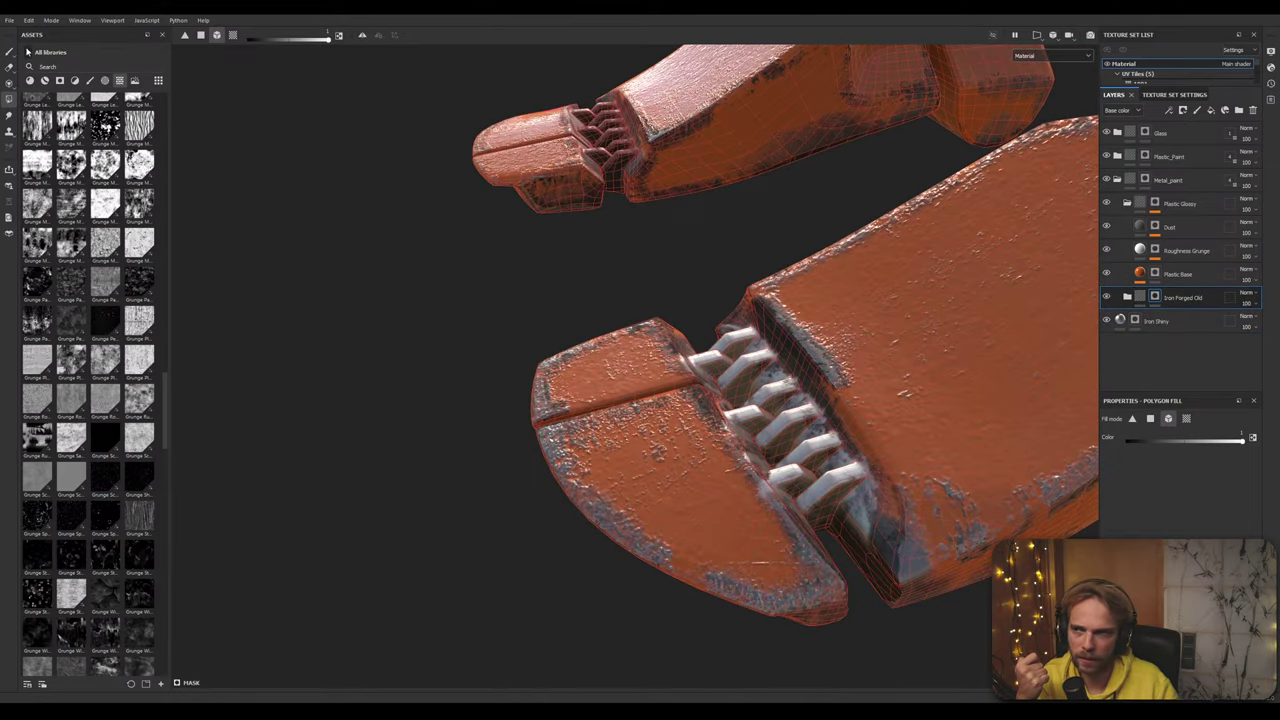
pyautogui.click(9, 52)
pyautogui.keyDown('alt'); pyautogui.moveTo(538, 388); pyautogui.dragTo(629, 314); pyautogui.keyUp('alt')
pyautogui.keyDown('alt'); pyautogui.moveTo(629, 314); pyautogui.dragTo(420, 259, button='middle'); pyautogui.keyUp('alt')
pyautogui.keyDown('alt'); pyautogui.moveTo(420, 259); pyautogui.dragTo(500, 491); pyautogui.keyUp('alt')
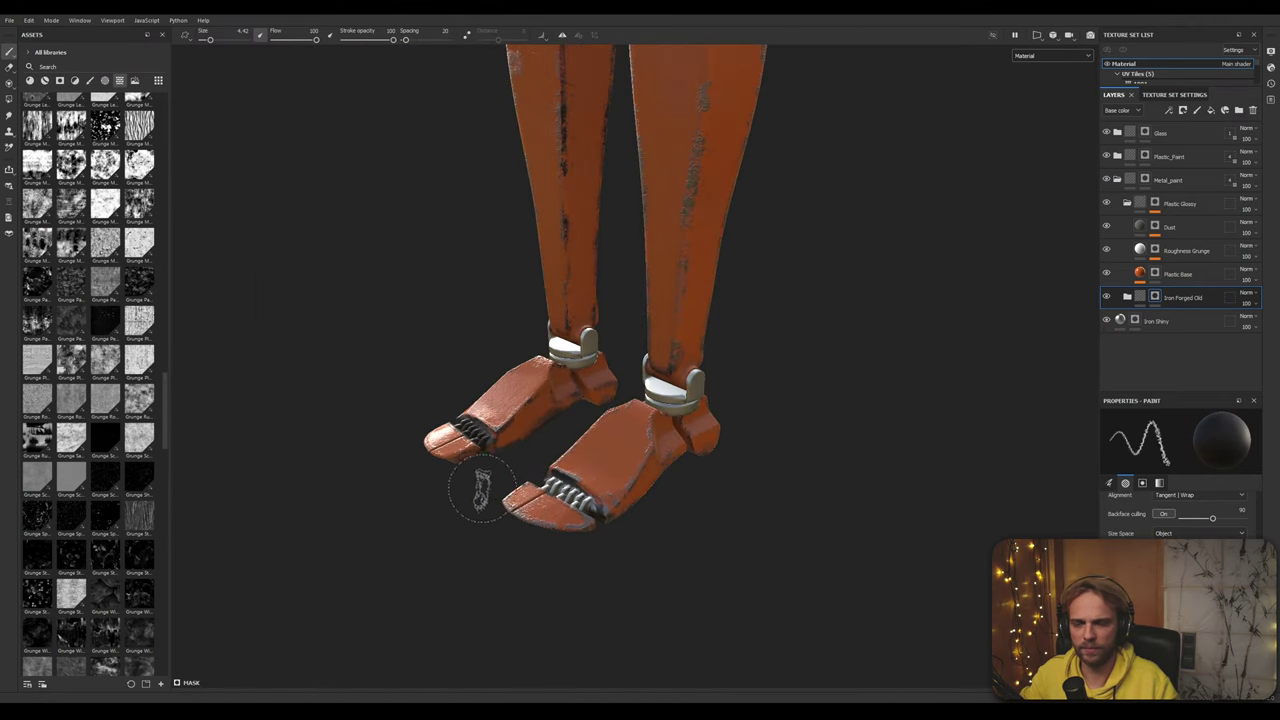
pyautogui.scroll(5, 481, 490)
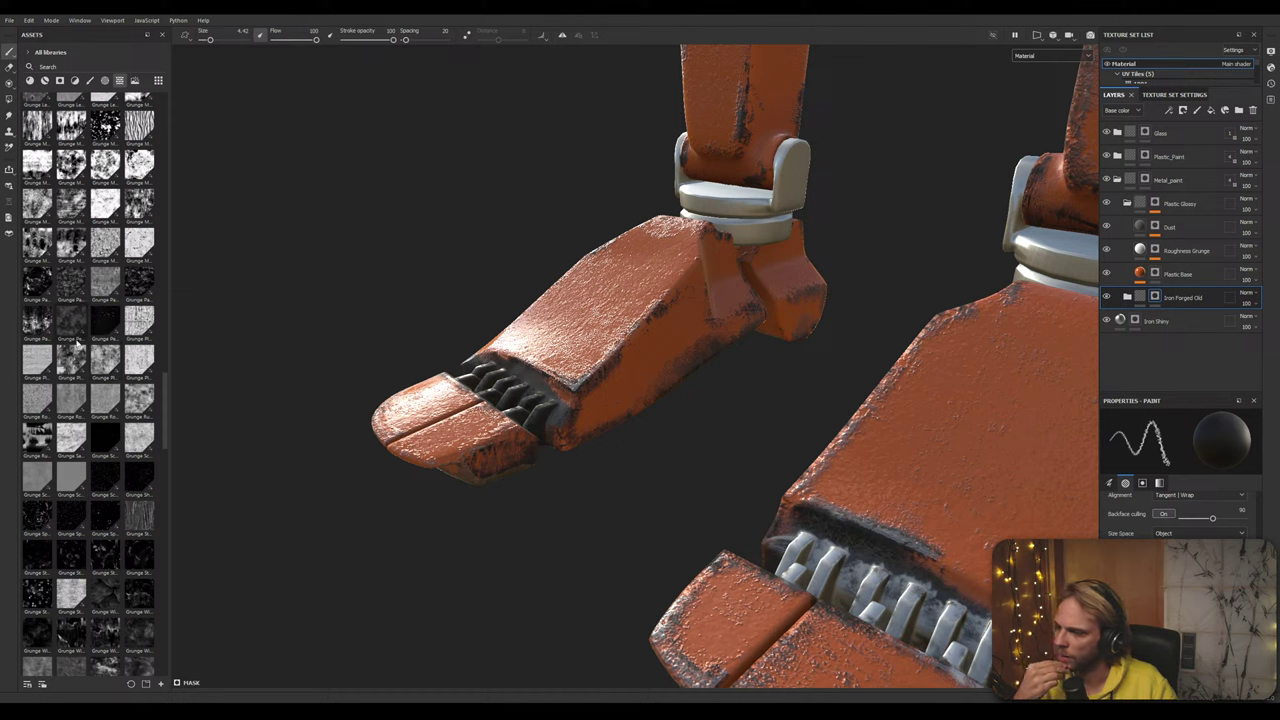
# Step: Angle the other foot's toe joint diagonally and paint whitish wear over its dark upper teeth
pyautogui.moveTo(75, 328)
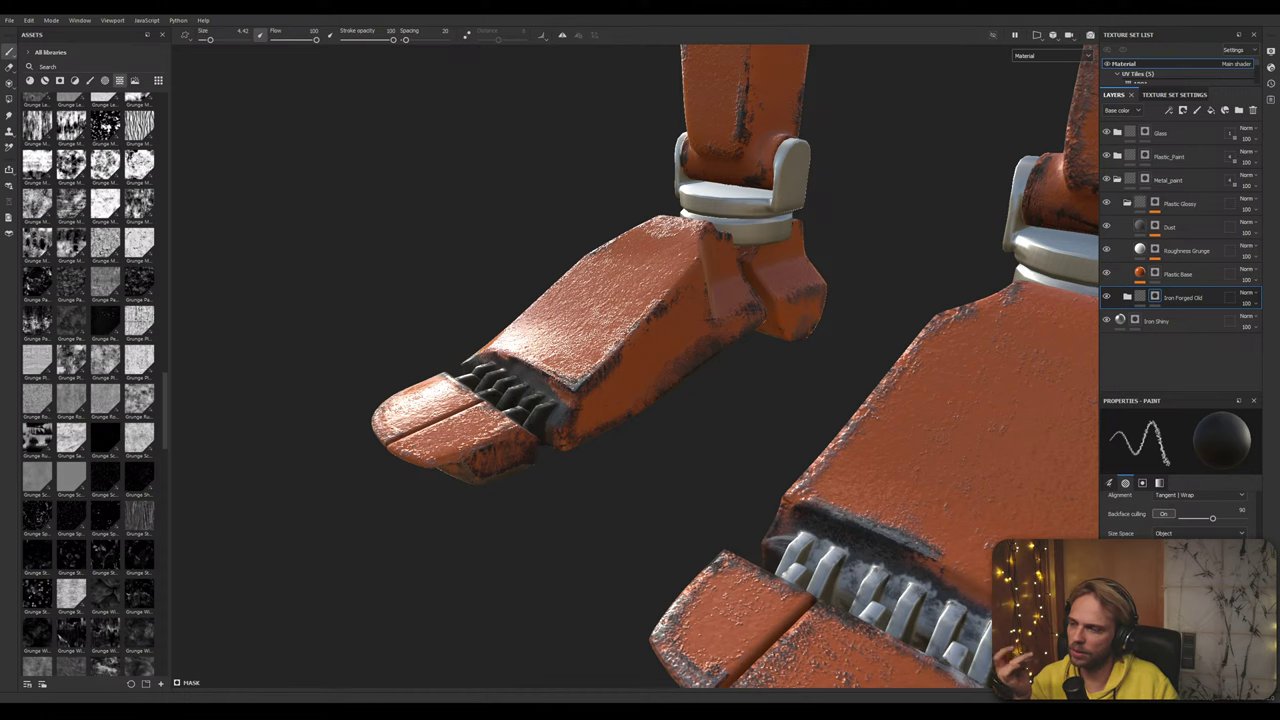
pyautogui.scroll(6, 586, 486)
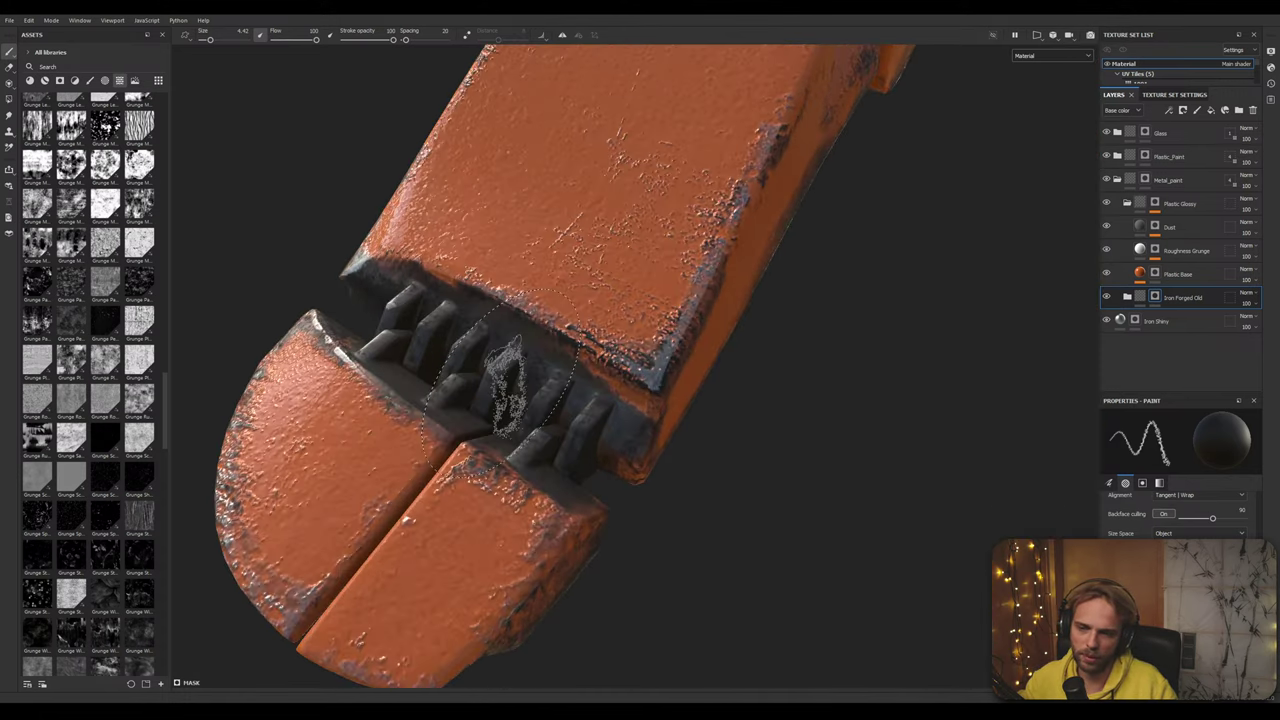
pyautogui.keyDown('alt'); pyautogui.moveTo(600, 460); pyautogui.dragTo(855, 457); pyautogui.keyUp('alt')
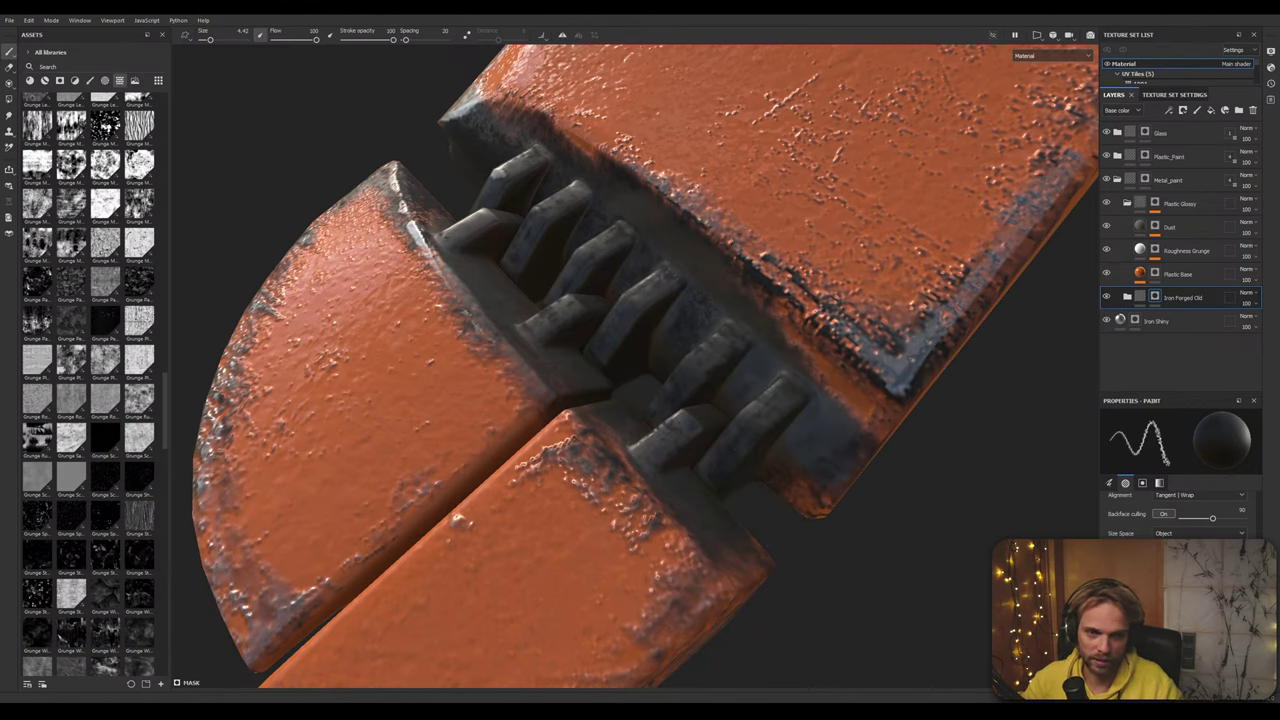
pyautogui.moveTo(720, 420)
pyautogui.mouseDown()
pyautogui.moveTo(745, 455)
pyautogui.moveTo(790, 480)
pyautogui.mouseUp()
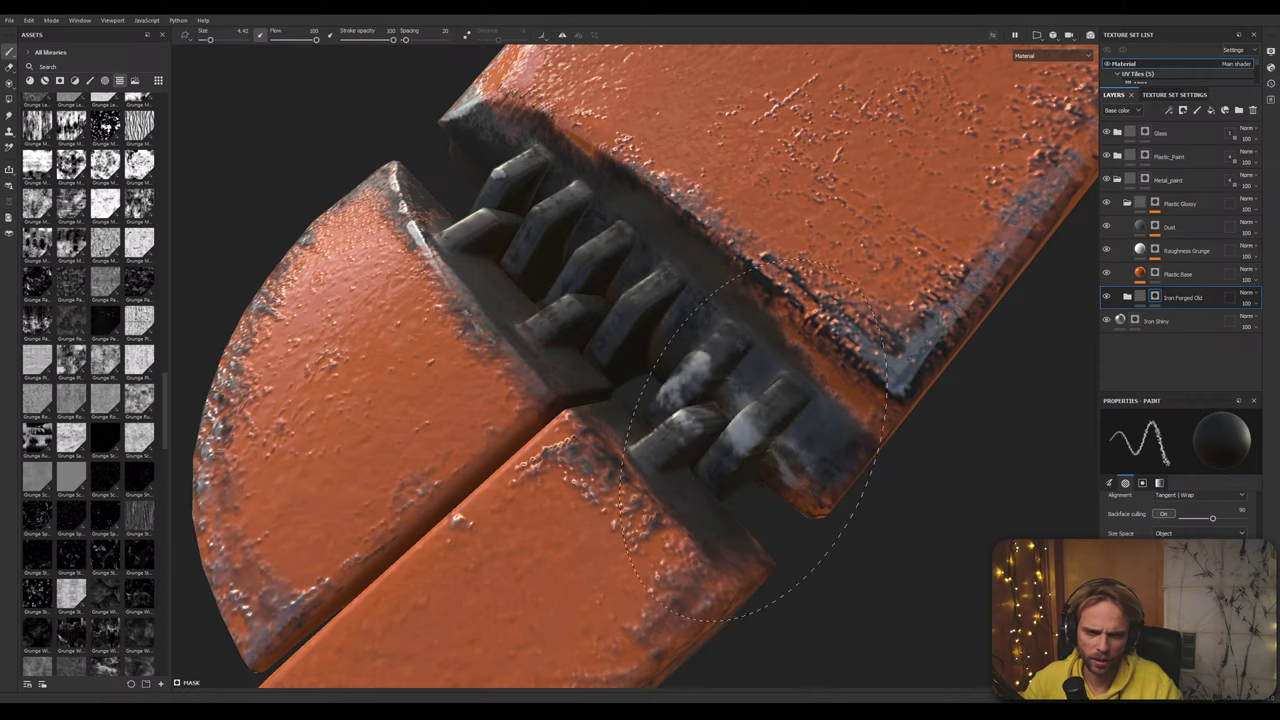
pyautogui.moveTo(690, 490)
pyautogui.mouseDown()
pyautogui.moveTo(580, 300)
pyautogui.moveTo(520, 230)
pyautogui.moveTo(672, 415)
pyautogui.mouseUp()
pyautogui.moveTo(877, 500)
pyautogui.keyDown('alt'); pyautogui.mouseDown()
pyautogui.moveTo(694, 266)
pyautogui.moveTo(712, 213)
pyautogui.moveTo(800, 260)
pyautogui.mouseUp(); pyautogui.keyUp('alt')
# Step: Paint whitish wear onto the teeth from the side and onto the lower jaw's tip
pyautogui.moveTo(950, 430)
pyautogui.mouseDown()
pyautogui.moveTo(880, 400)
pyautogui.moveTo(860, 470)
pyautogui.moveTo(586, 529)
pyautogui.mouseUp()
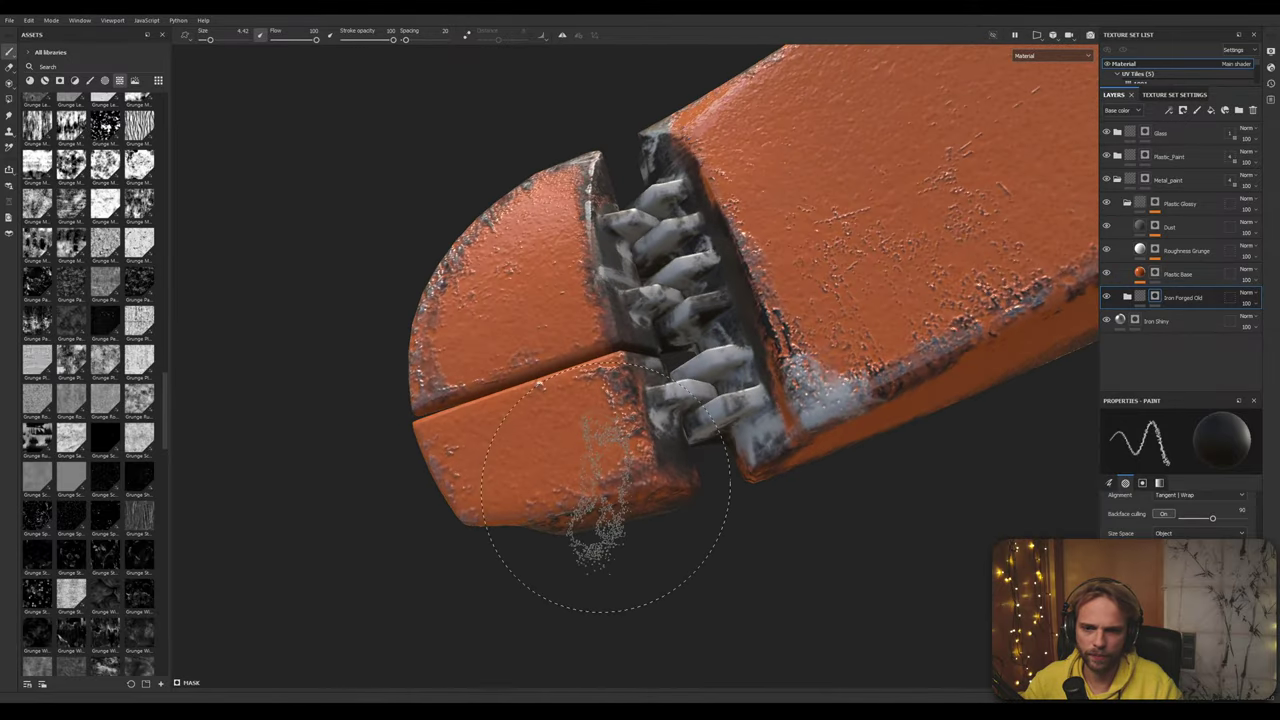
pyautogui.moveTo(690, 520)
pyautogui.mouseDown()
pyautogui.moveTo(657, 529)
pyautogui.moveTo(672, 472)
pyautogui.moveTo(843, 472)
pyautogui.moveTo(760, 360)
pyautogui.mouseUp()
pyautogui.scroll(5, 750, 345)
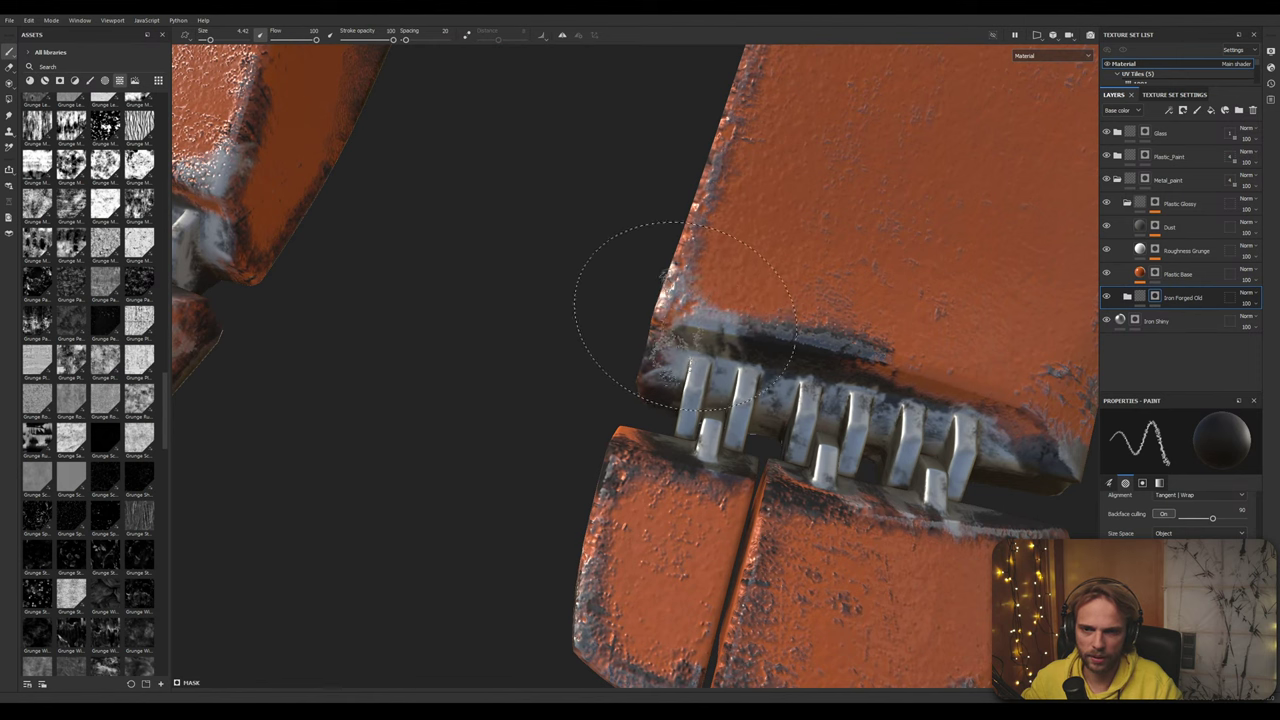
pyautogui.scroll(-5, 685, 310)
# Step: Orbit close onto one jaw and darken its middle tooth with a single dab
pyautogui.keyDown('alt'); pyautogui.moveTo(571, 386); pyautogui.dragTo(900, 465); pyautogui.keyUp('alt')
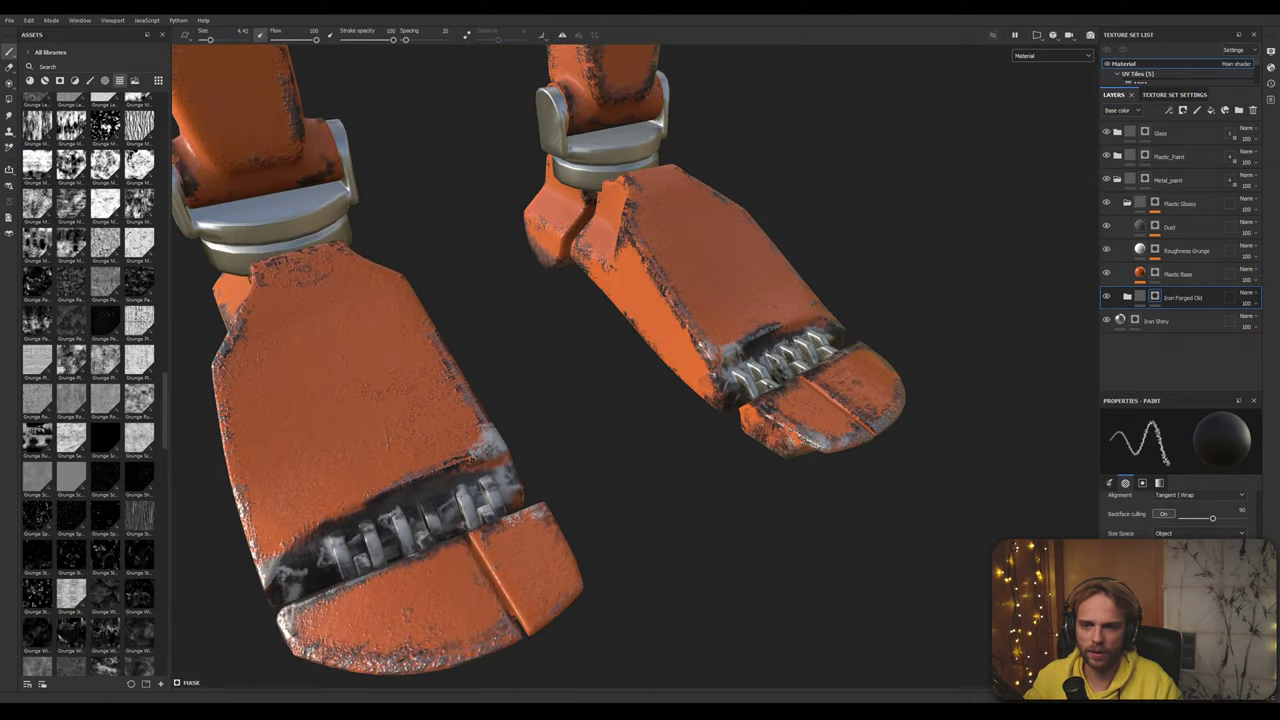
pyautogui.keyDown('alt'); pyautogui.moveTo(548, 411); pyautogui.dragTo(750, 285, button='middle'); pyautogui.keyUp('alt')
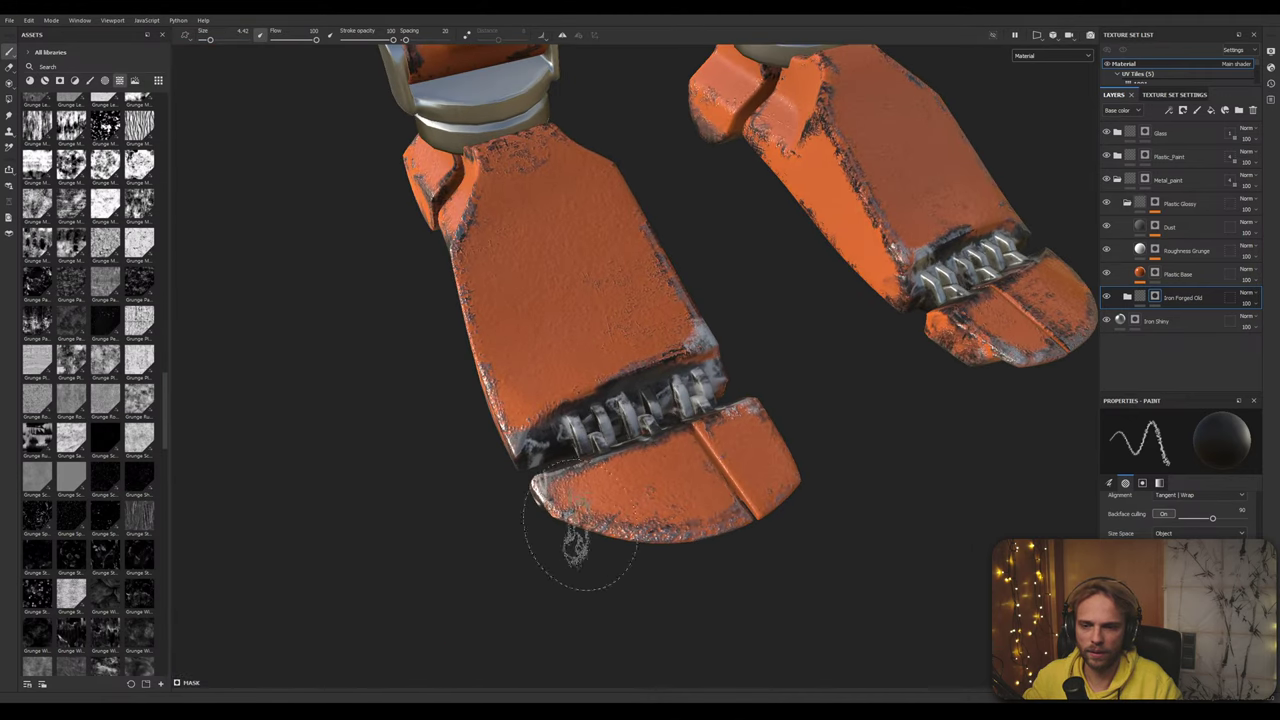
pyautogui.keyDown('alt'); pyautogui.moveTo(578, 540); pyautogui.dragTo(700, 440); pyautogui.keyUp('alt')
pyautogui.scroll(5, 590, 162)
pyautogui.scroll(-3, 700, 440)
pyautogui.scroll(3, 706, 409)
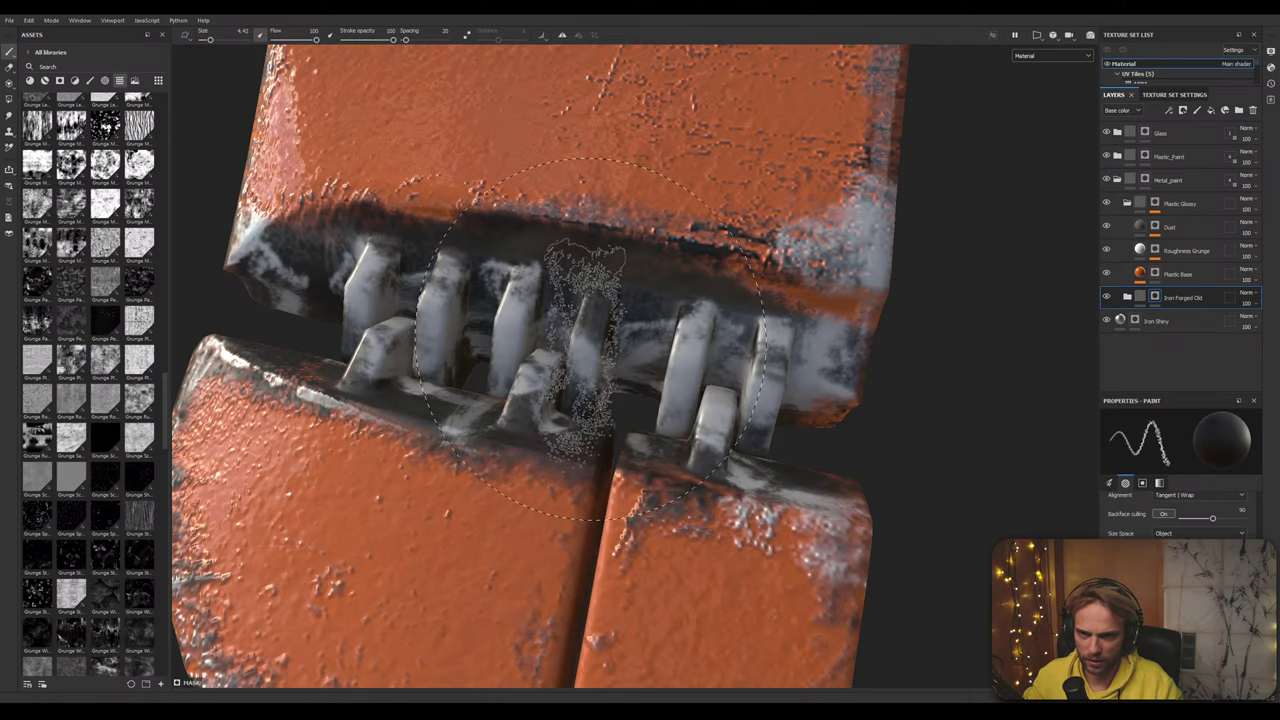
pyautogui.click(590, 340)
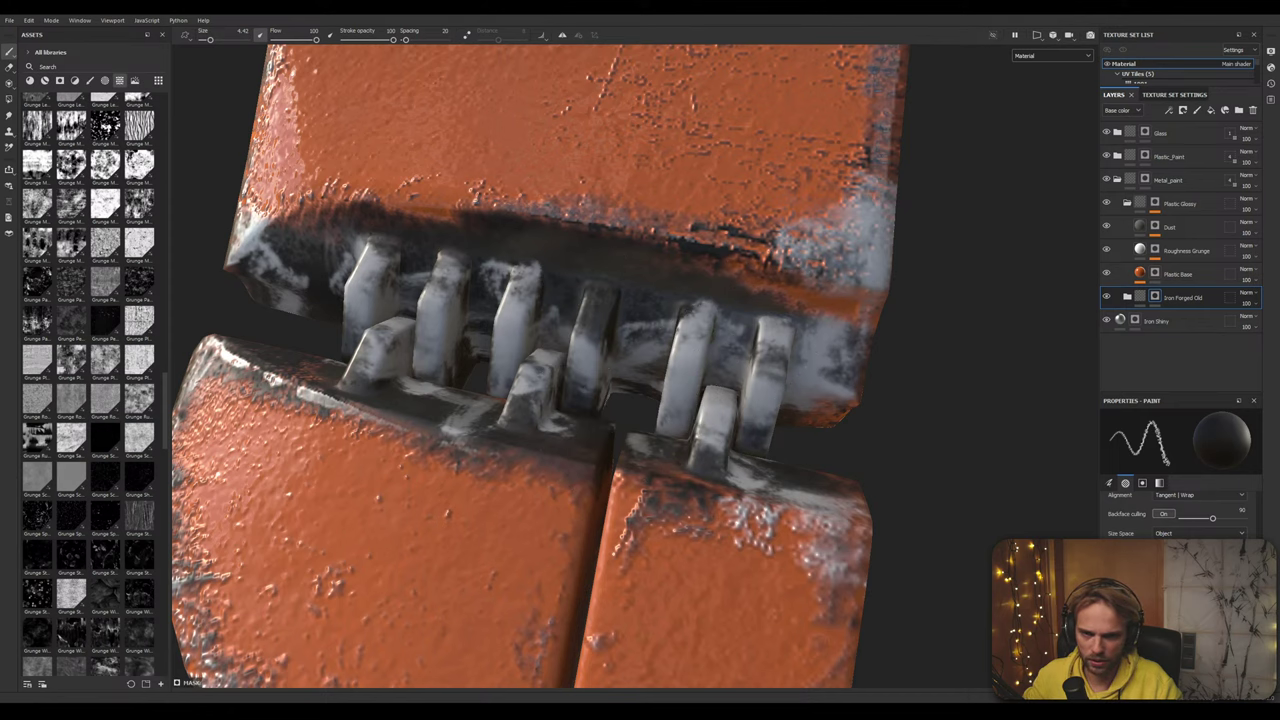
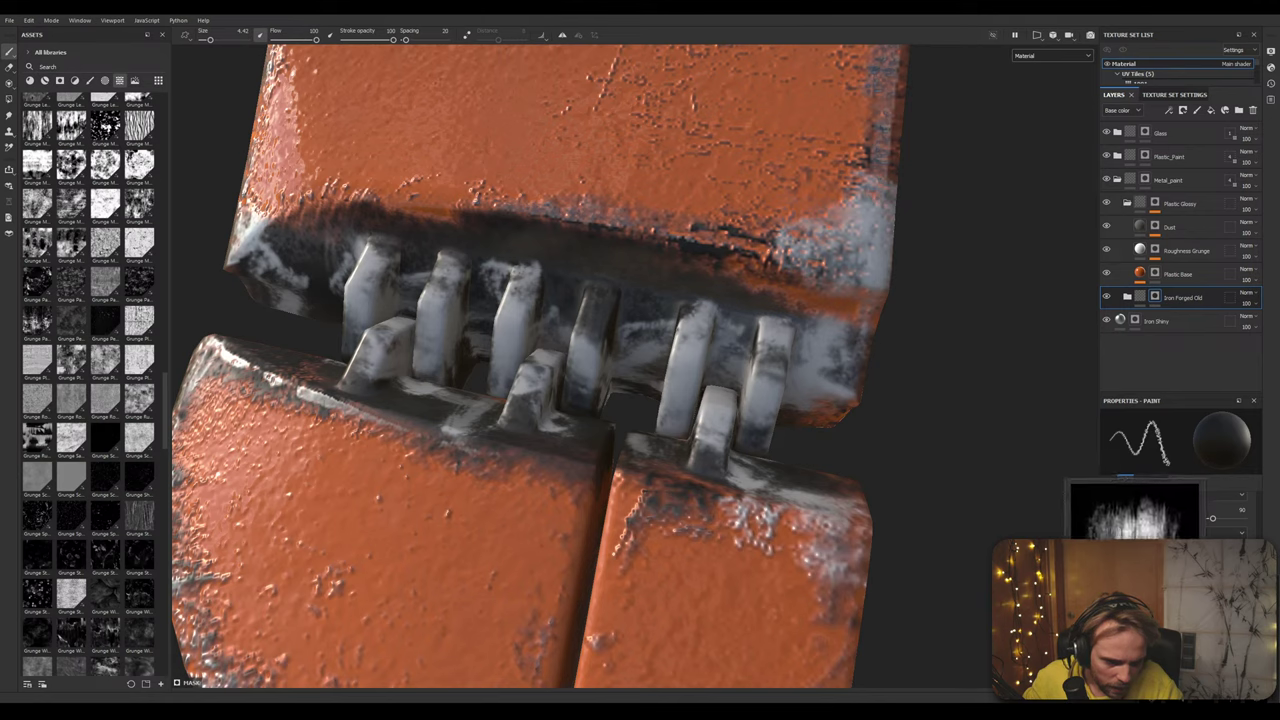
# Step: Brush white wear onto the teeth in the foot's gap, then select Iron Shiny with Polygon Fill
pyautogui.moveTo(600, 400)
pyautogui.mouseDown()
pyautogui.moveTo(620, 320)
pyautogui.moveTo(720, 300)
pyautogui.moveTo(600, 280)
pyautogui.moveTo(488, 310)
pyautogui.moveTo(420, 290)
pyautogui.moveTo(380, 380)
pyautogui.moveTo(580, 330)
pyautogui.moveTo(838, 508)
pyautogui.moveTo(611, 346)
pyautogui.moveTo(662, 297)
pyautogui.moveTo(857, 400)
pyautogui.moveTo(886, 214)
pyautogui.moveTo(857, 303)
pyautogui.moveTo(851, 294)
pyautogui.moveTo(975, 682)
pyautogui.moveTo(654, 280)
pyautogui.moveTo(680, 86)
pyautogui.moveTo(711, 310)
pyautogui.moveTo(457, 371)
pyautogui.moveTo(665, 440)
pyautogui.moveTo(830, 345)
pyautogui.mouseUp()
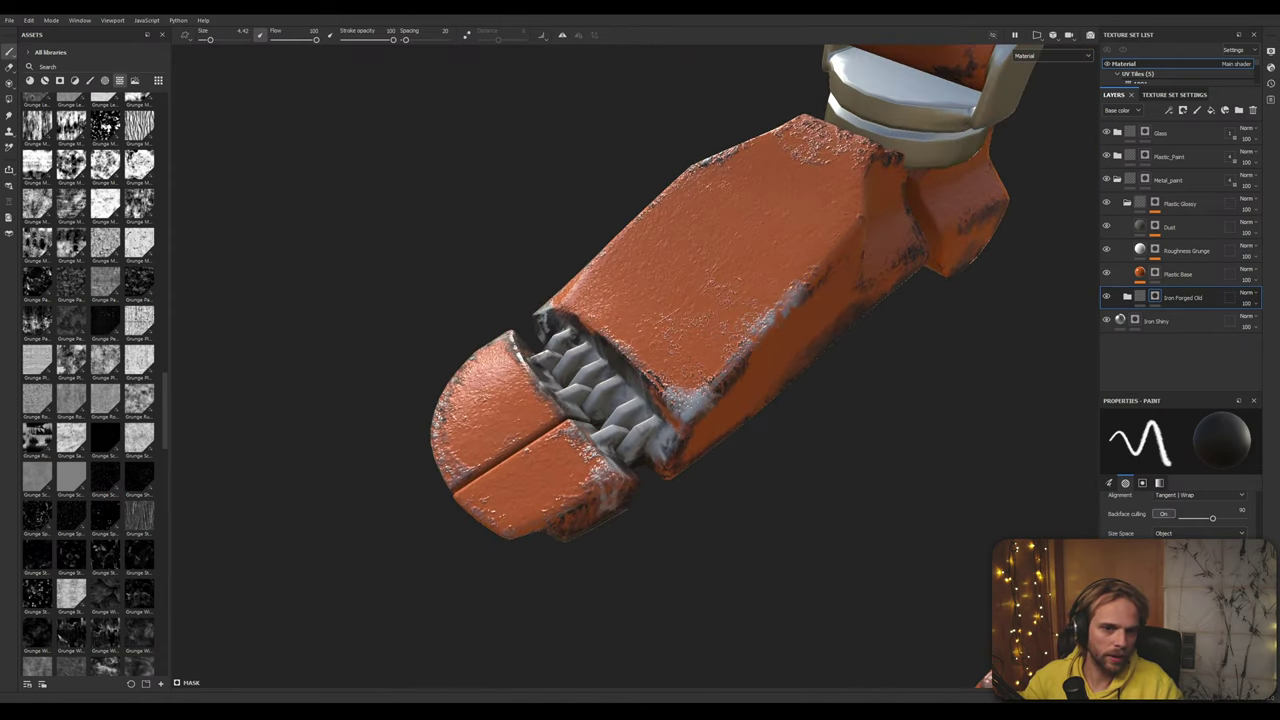
pyautogui.click(1136, 324)
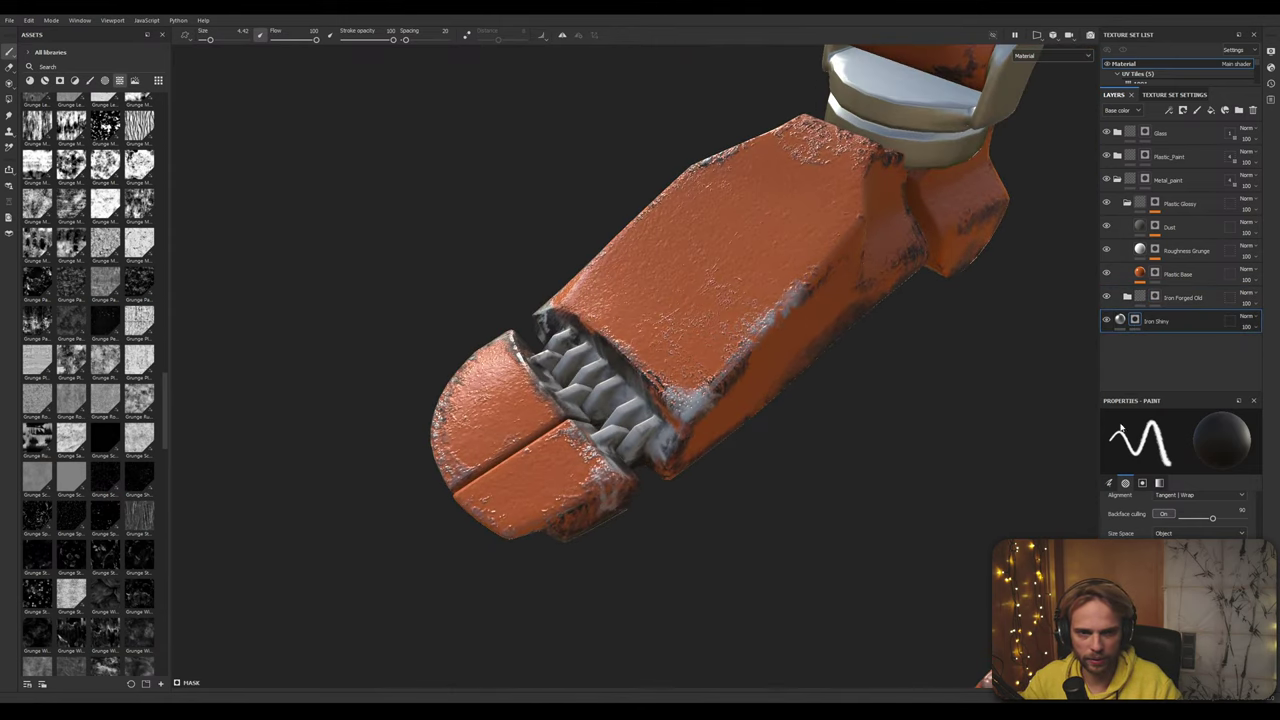
pyautogui.click(8, 85)
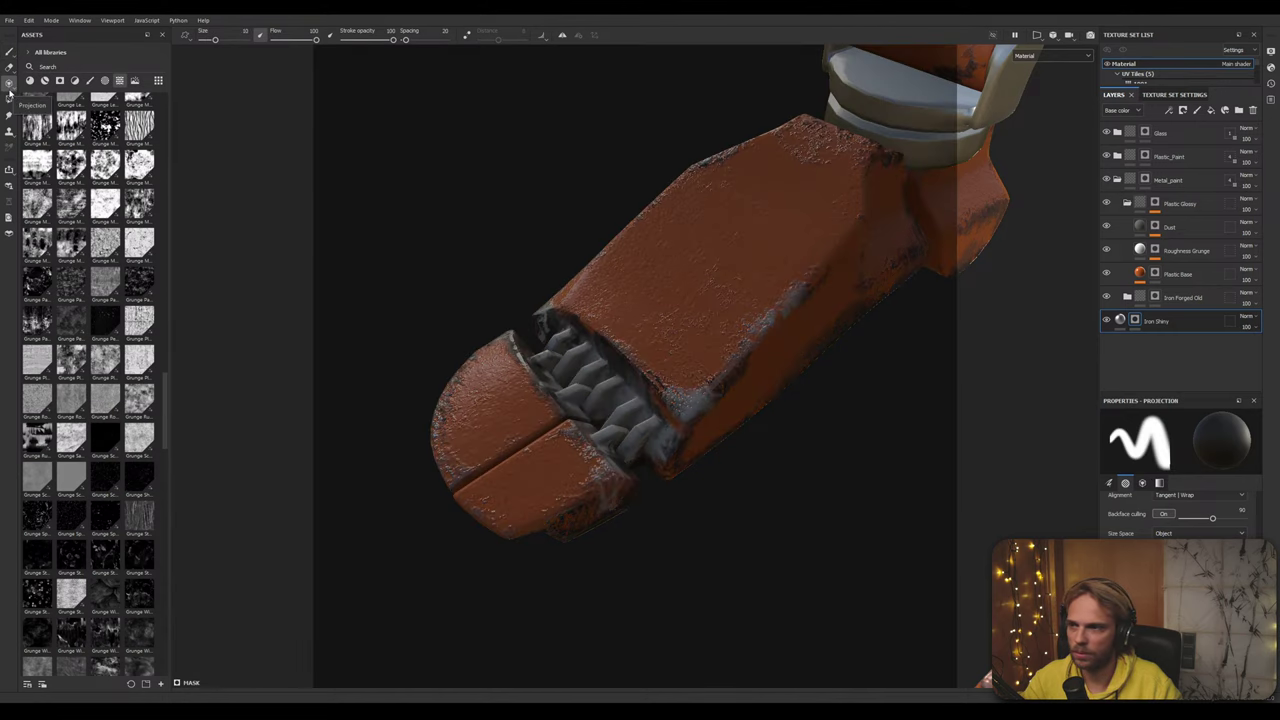
pyautogui.click(9, 92)
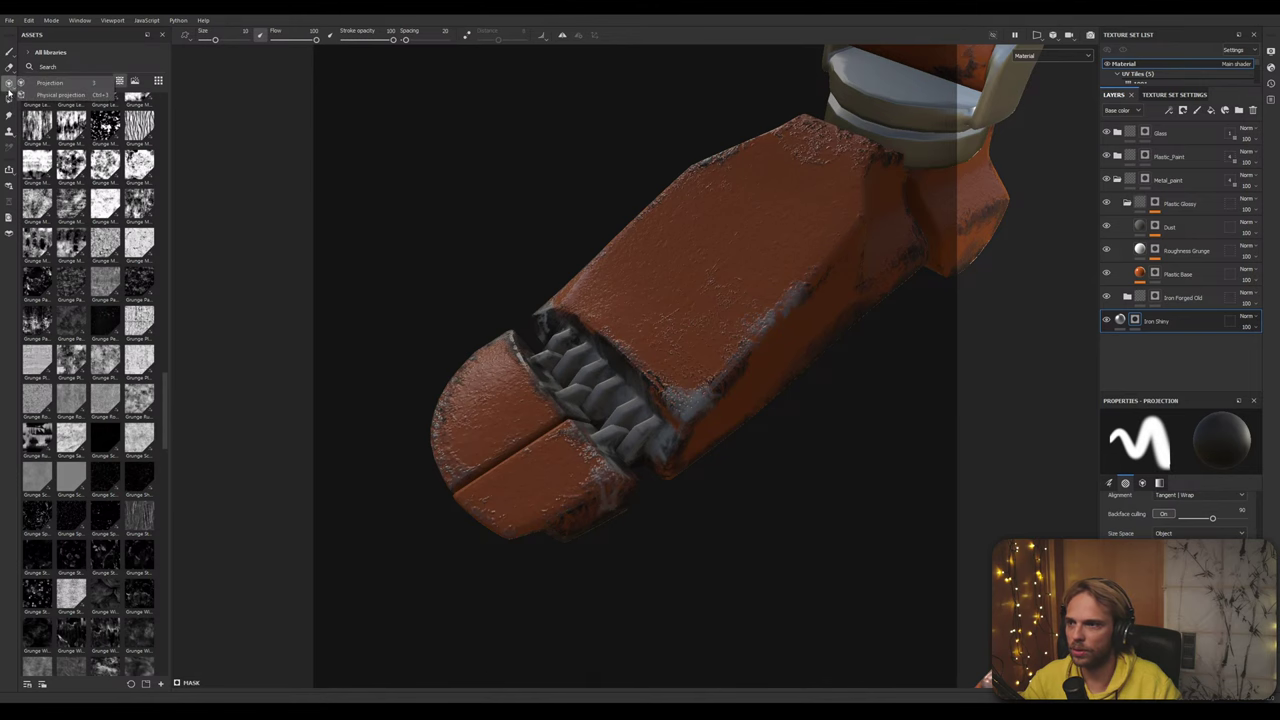
pyautogui.click(6, 100)
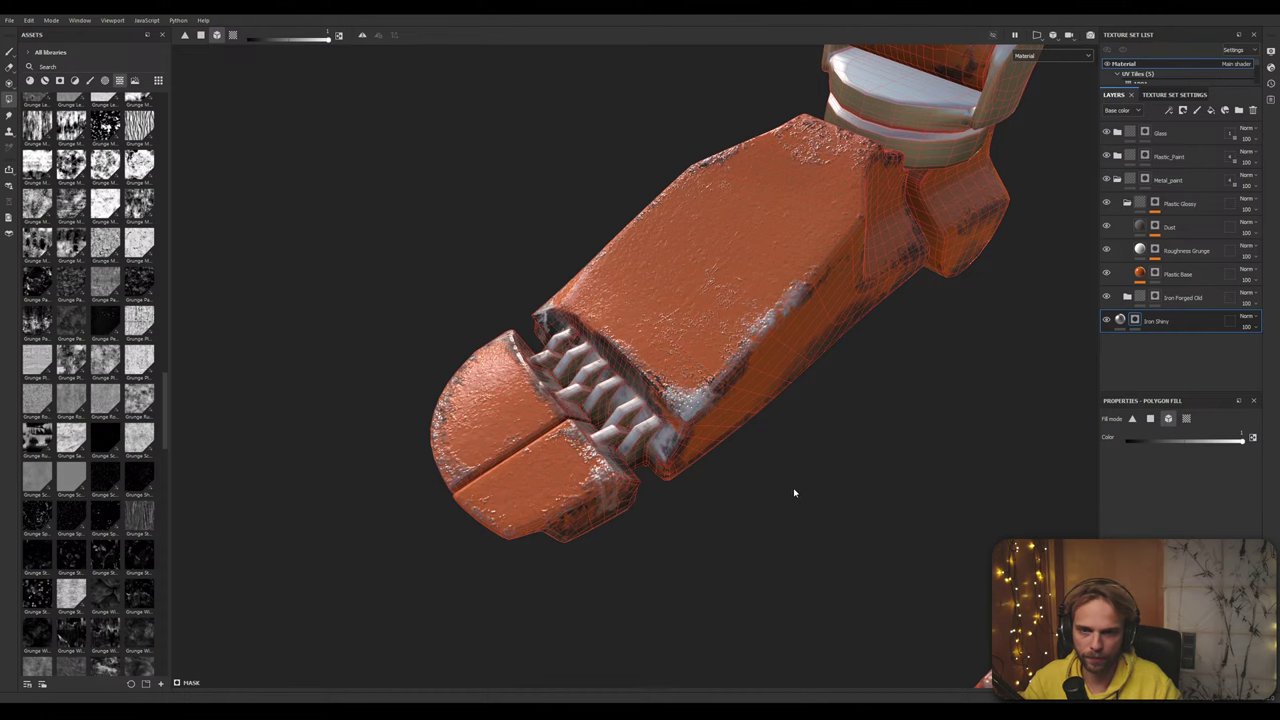
# Step: Select the Iron Forged Old layer and return to the Paint brush
pyautogui.keyDown('alt'); pyautogui.moveTo(794, 492); pyautogui.dragTo(840, 469); pyautogui.keyUp('alt')
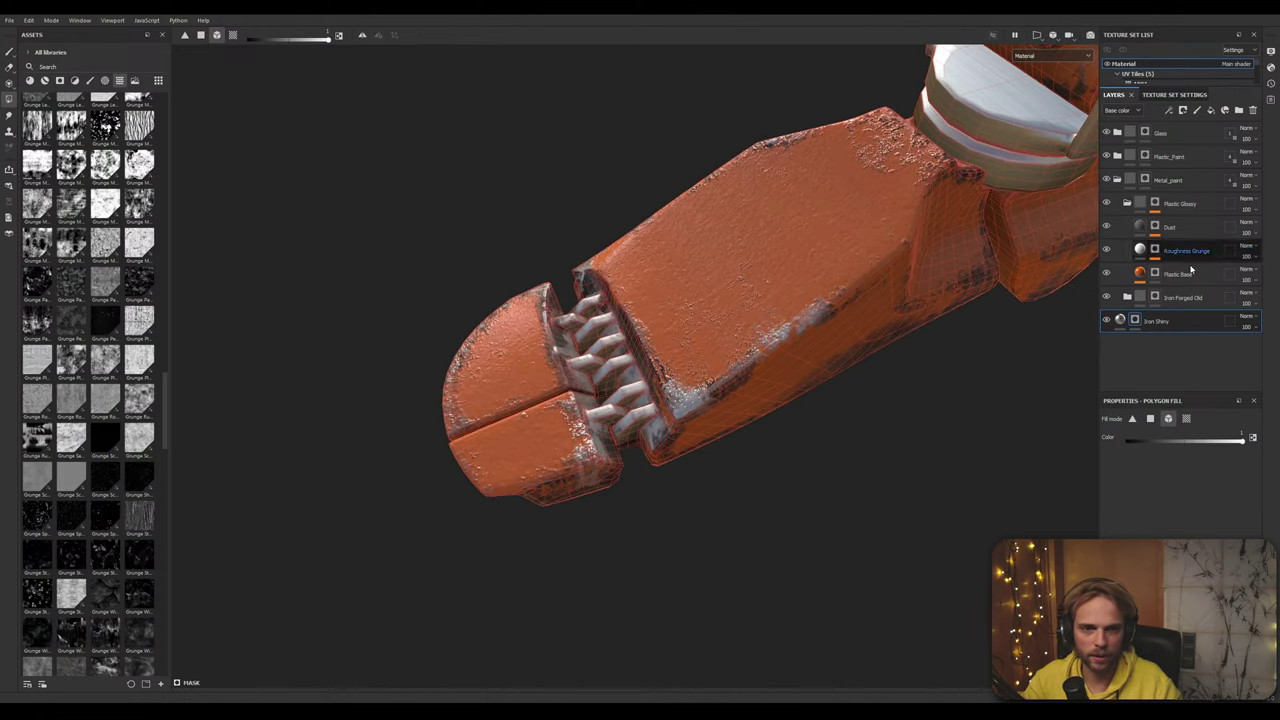
pyautogui.click(1213, 301)
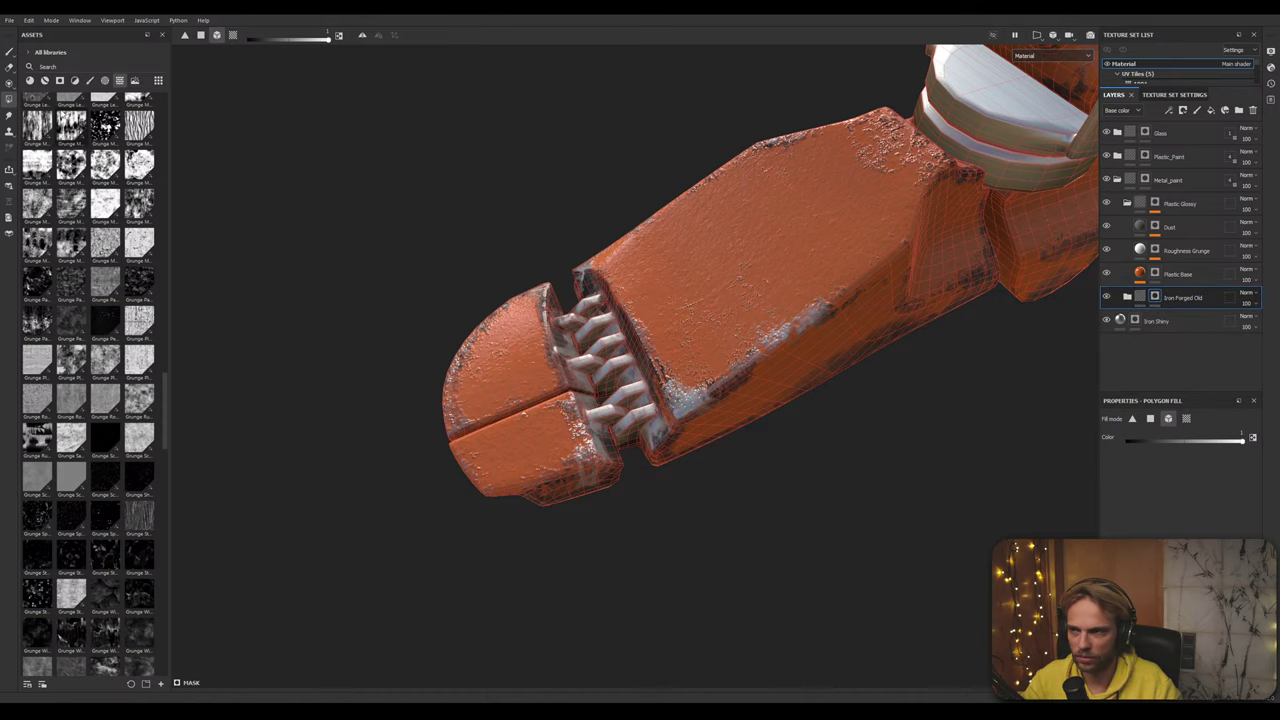
pyautogui.click(11, 52)
# Step: Orbit around both robot feet and zoom in on the right ankle joint
pyautogui.keyDown('alt'); pyautogui.moveTo(420, 255); pyautogui.dragTo(465, 242); pyautogui.keyUp('alt')
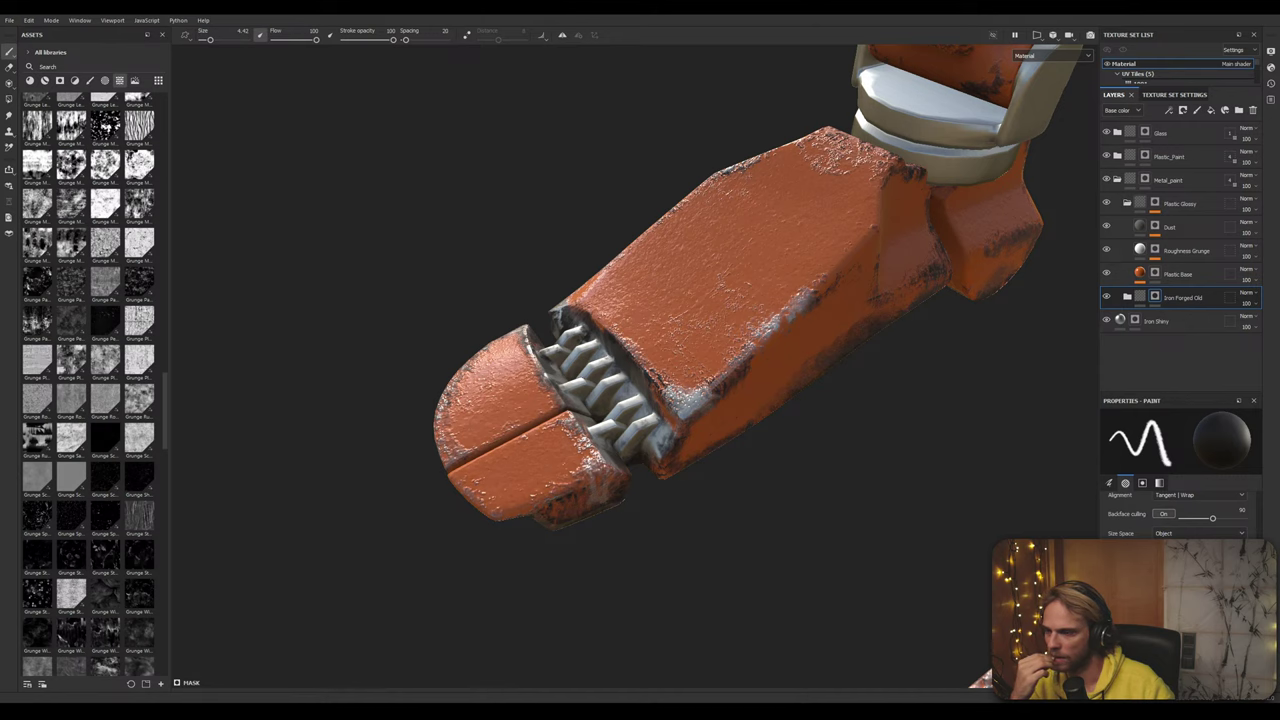
pyautogui.keyDown('alt'); pyautogui.moveTo(465, 242); pyautogui.dragTo(786, 292); pyautogui.keyUp('alt')
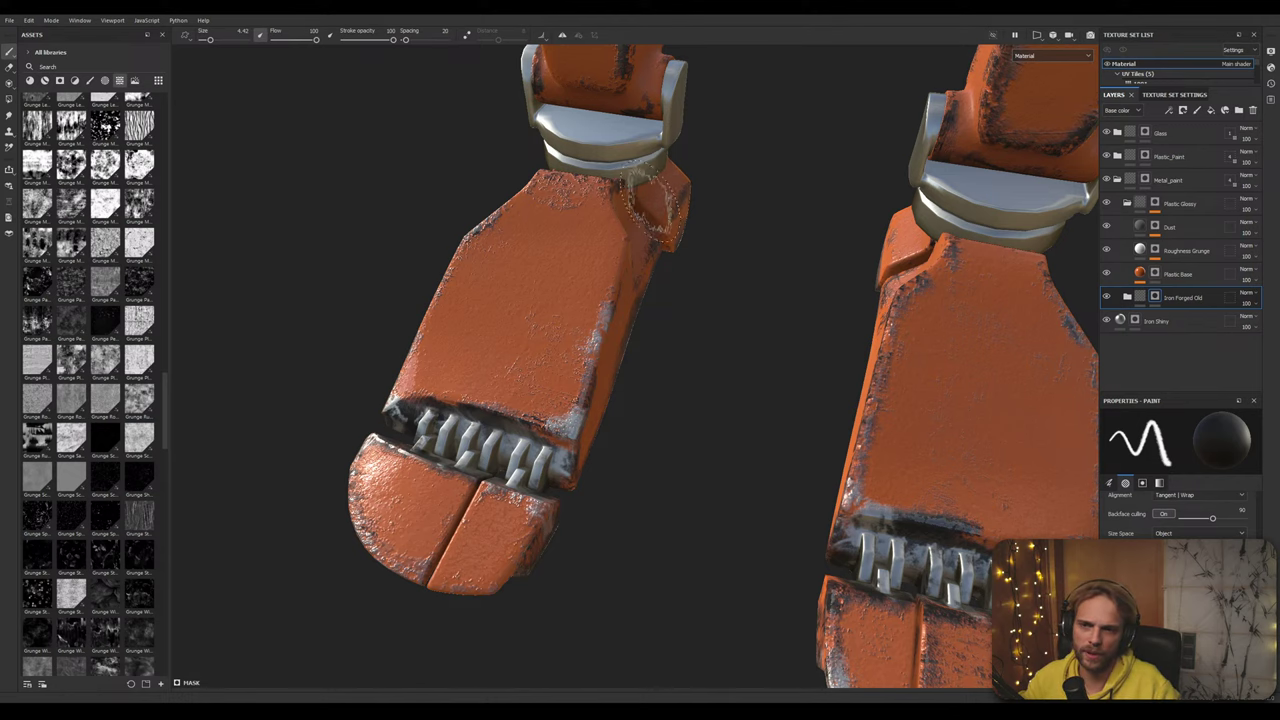
pyautogui.keyDown('alt'); pyautogui.moveTo(648, 200); pyautogui.dragTo(760, 340); pyautogui.keyUp('alt')
pyautogui.keyDown('alt'); pyautogui.moveTo(745, 262); pyautogui.dragTo(666, 309); pyautogui.keyUp('alt')
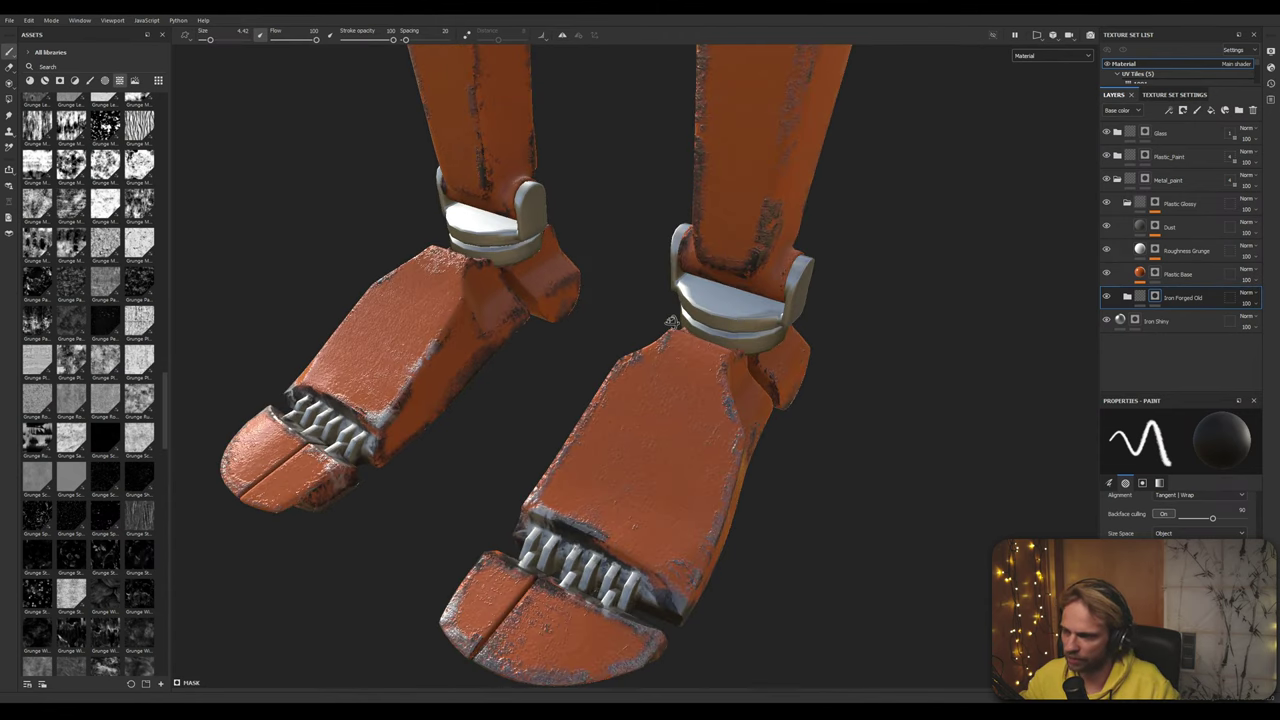
pyautogui.keyDown('alt'); pyautogui.moveTo(672, 321); pyautogui.dragTo(686, 328); pyautogui.keyUp('alt')
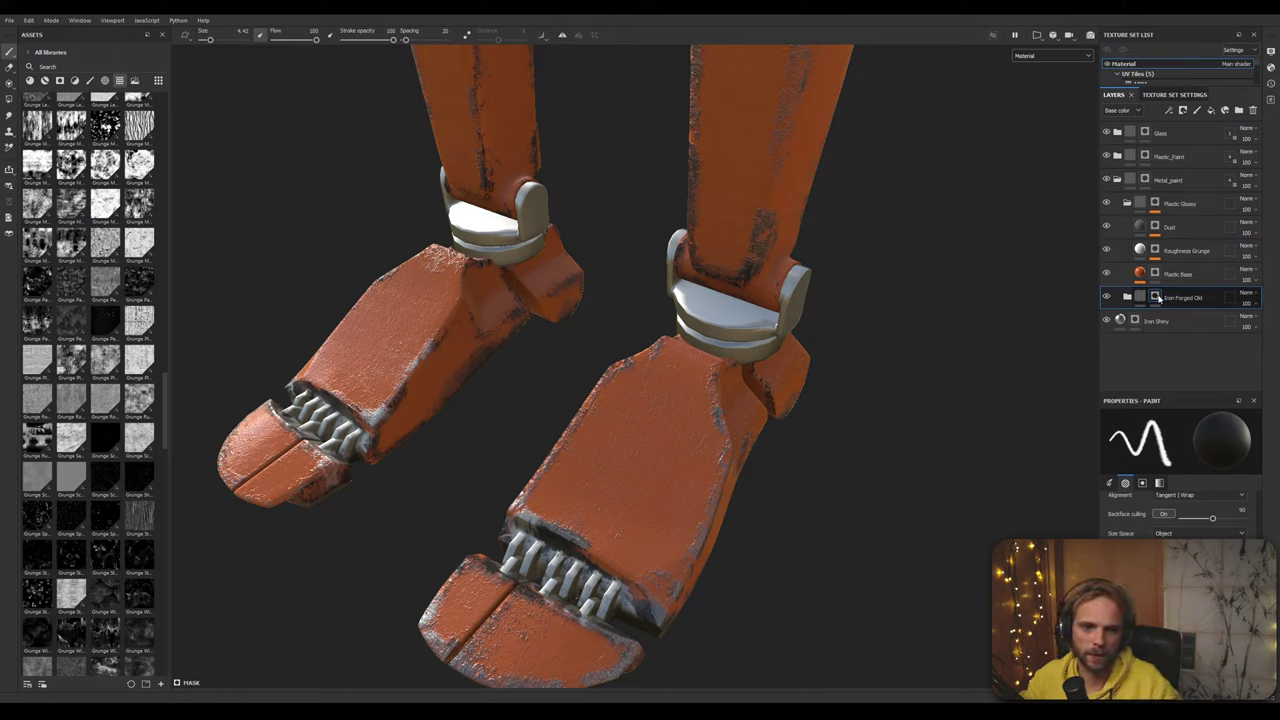
pyautogui.keyDown('alt'); pyautogui.moveTo(780, 395); pyautogui.dragTo(880, 290); pyautogui.keyUp('alt')
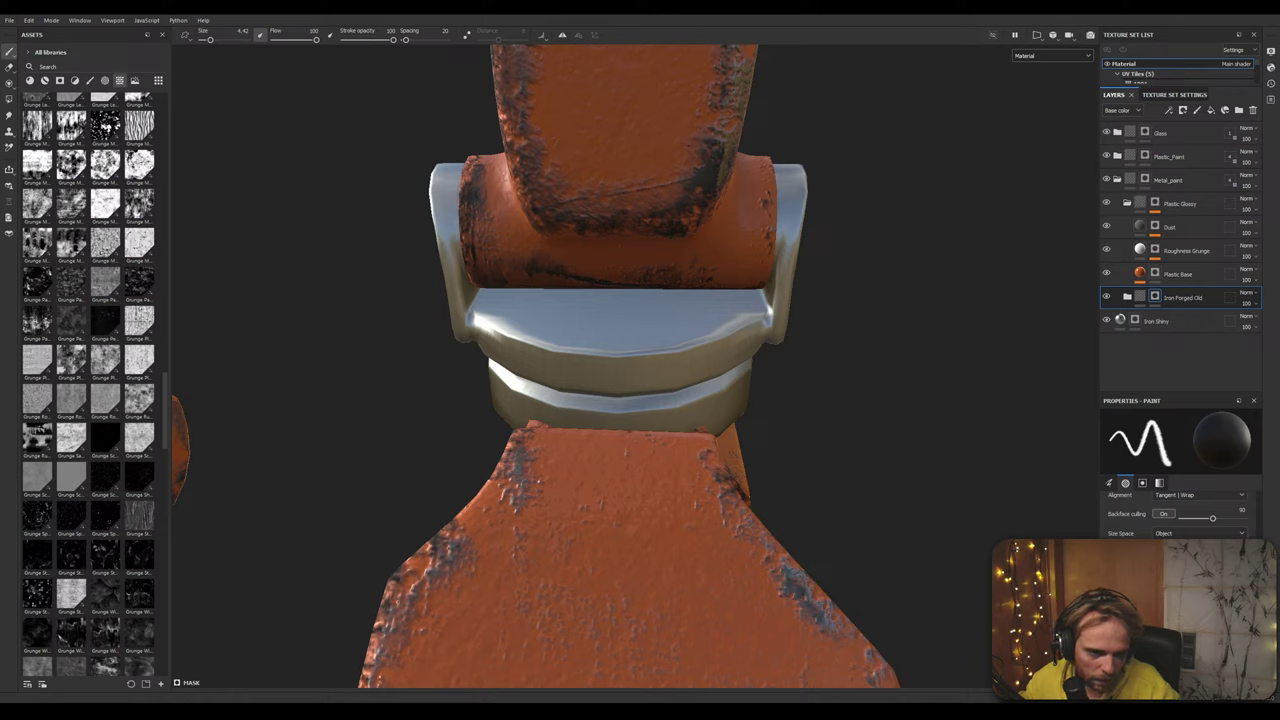
# Step: Set the brush grayscale value to white, then undo a test stroke on the metal band
pyautogui.click(1159, 483)
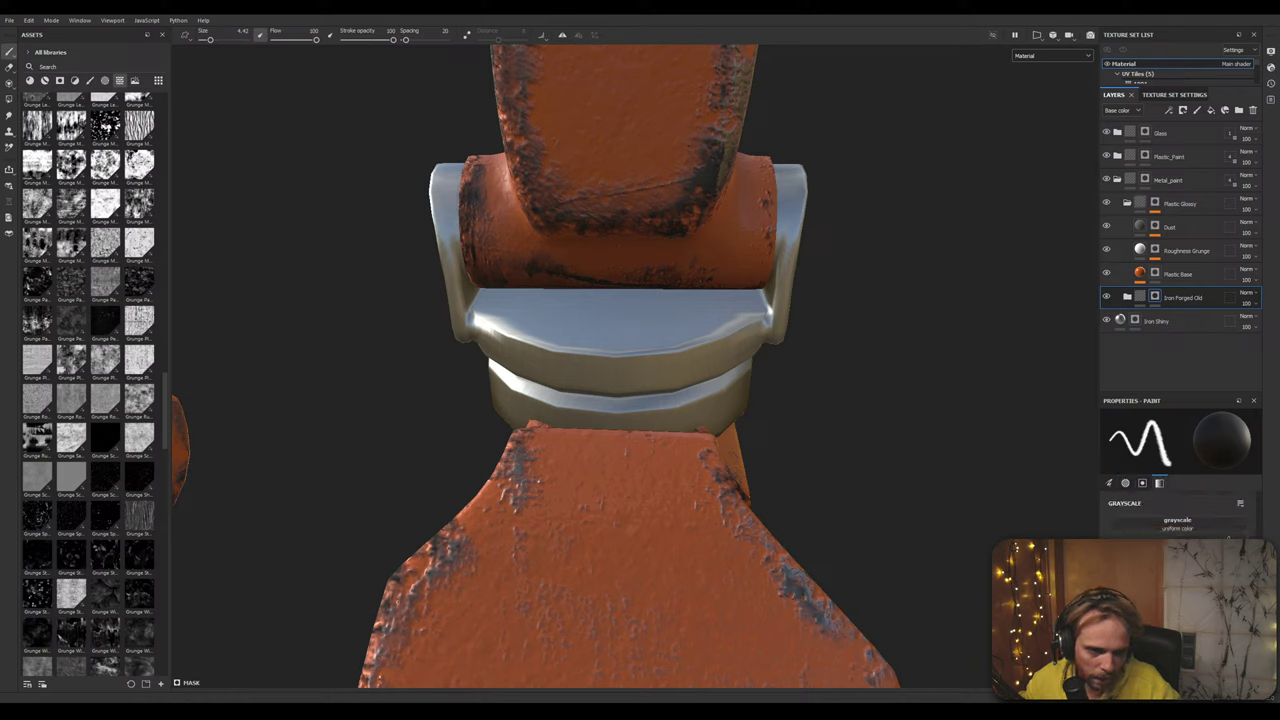
pyautogui.click(1230, 537)
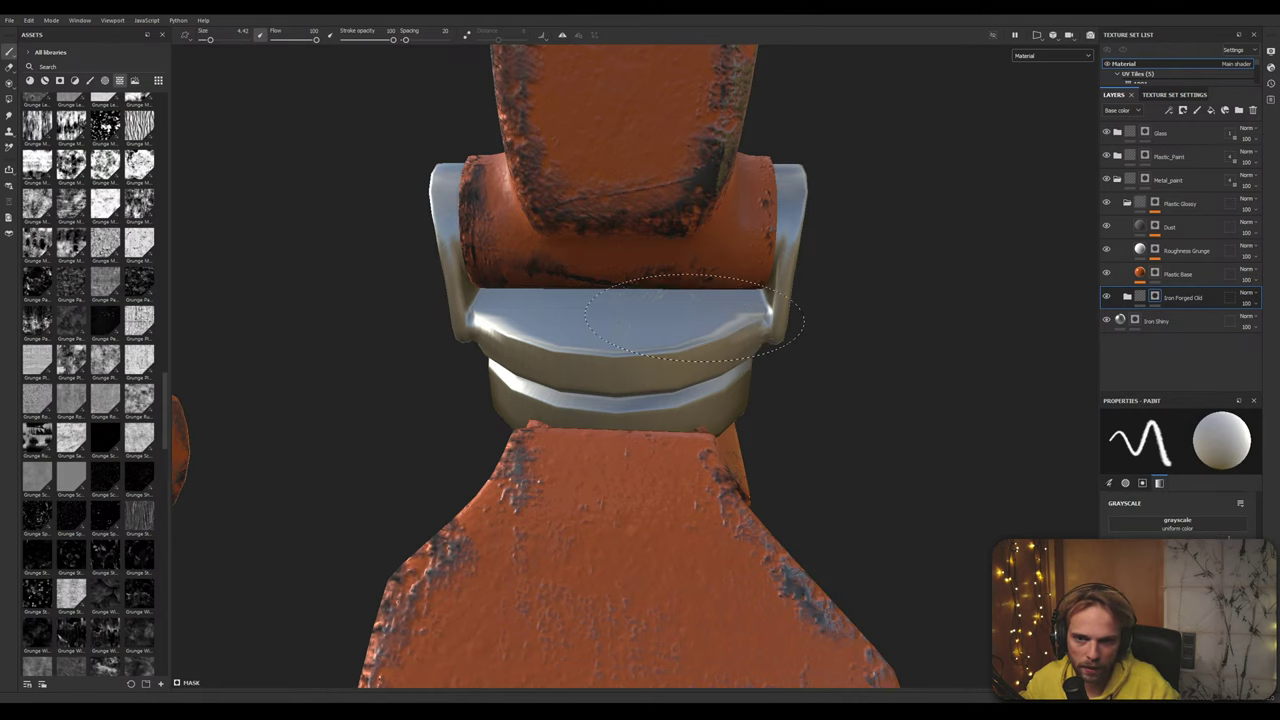
pyautogui.moveTo(693, 316); pyautogui.dragTo(705, 305)
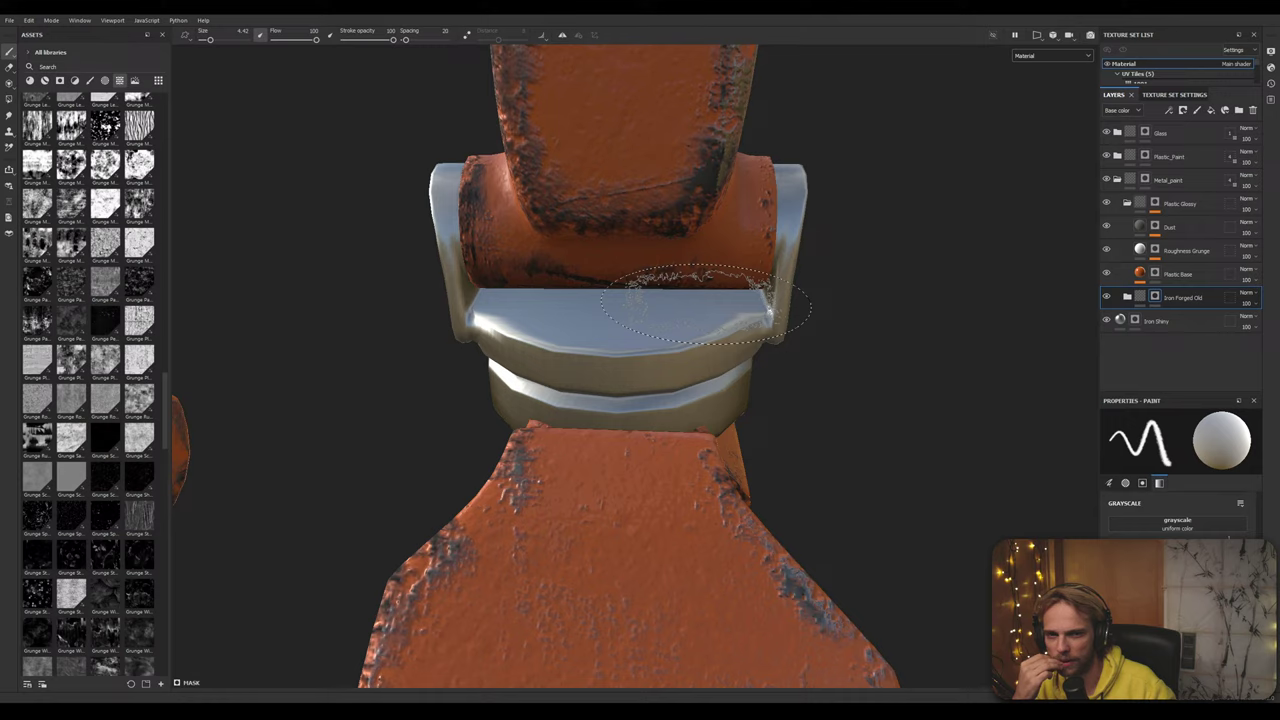
pyautogui.hotkey('ctrl', 'z')
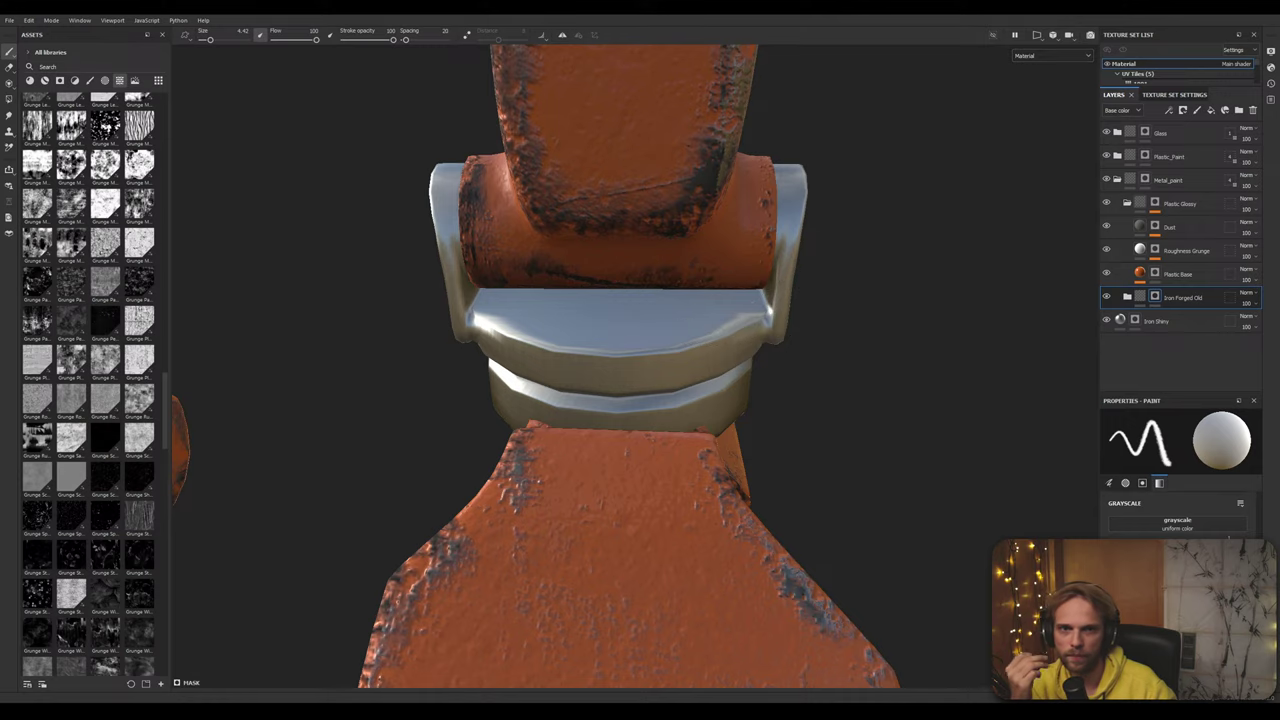
# Step: Select the Metal_paint layer's mask using the Mask channel view, then return to Material view
pyautogui.click(1052, 55)
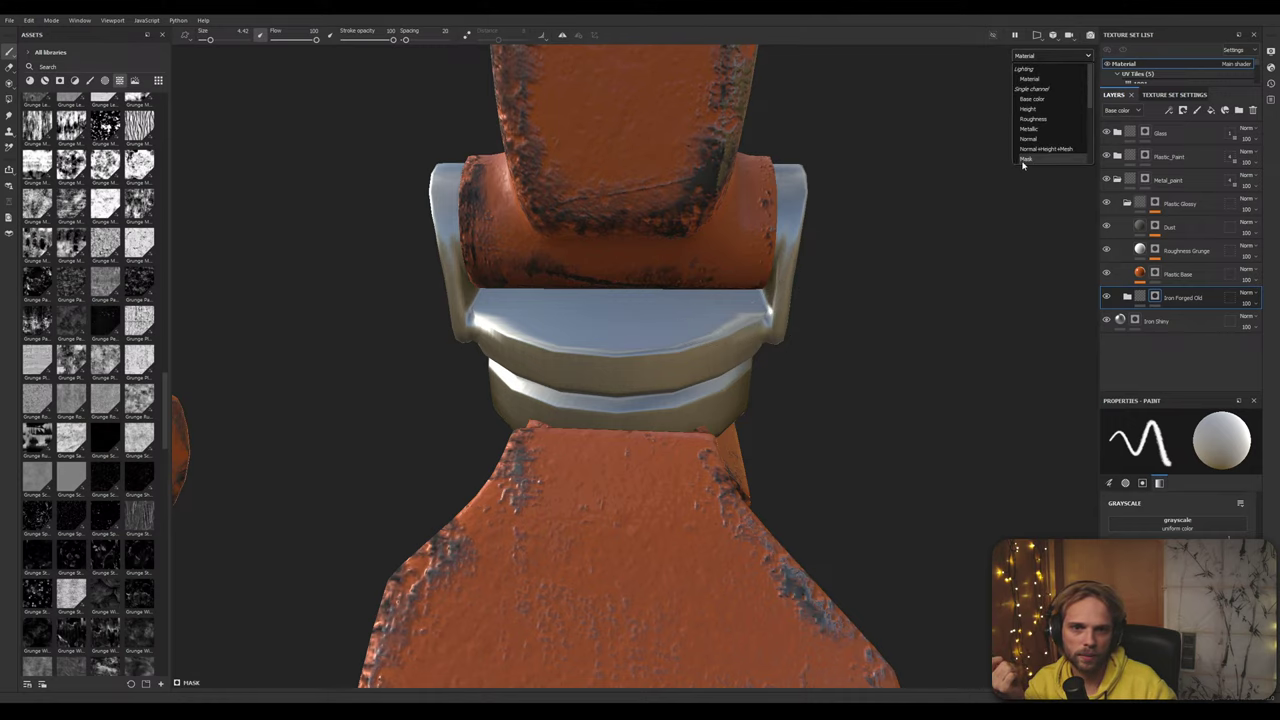
pyautogui.click(1040, 157)
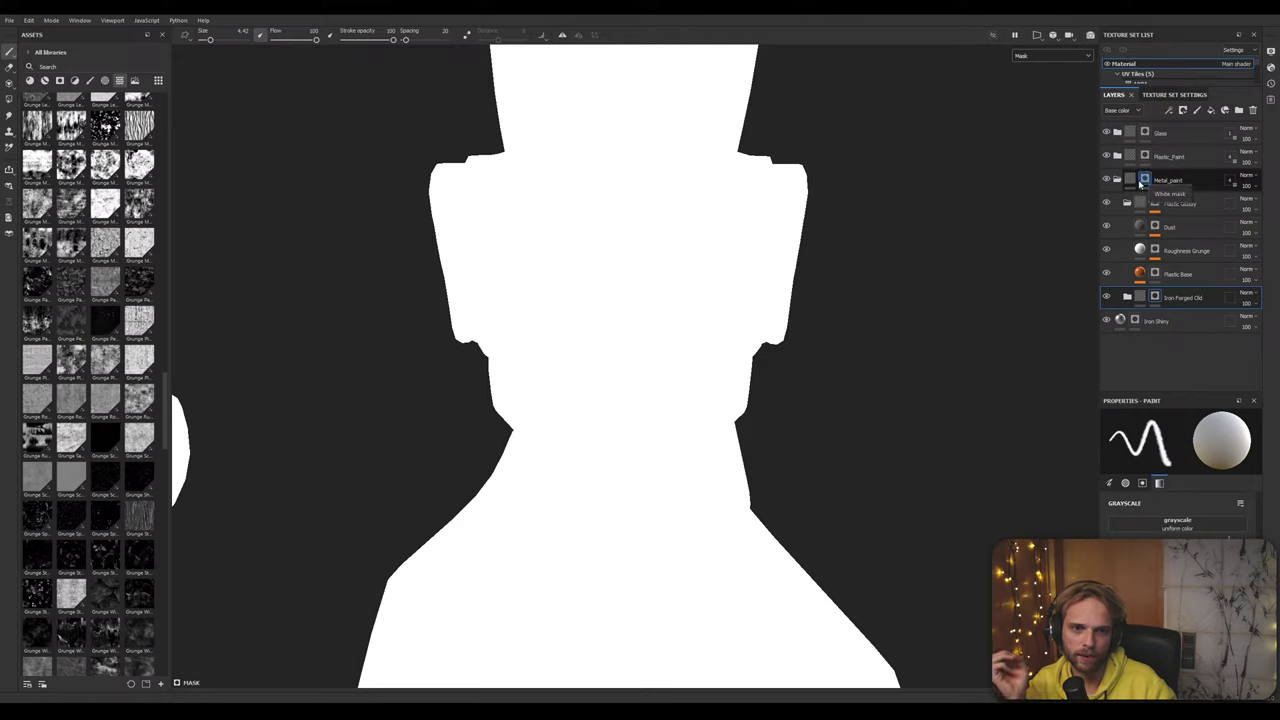
pyautogui.click(1144, 181)
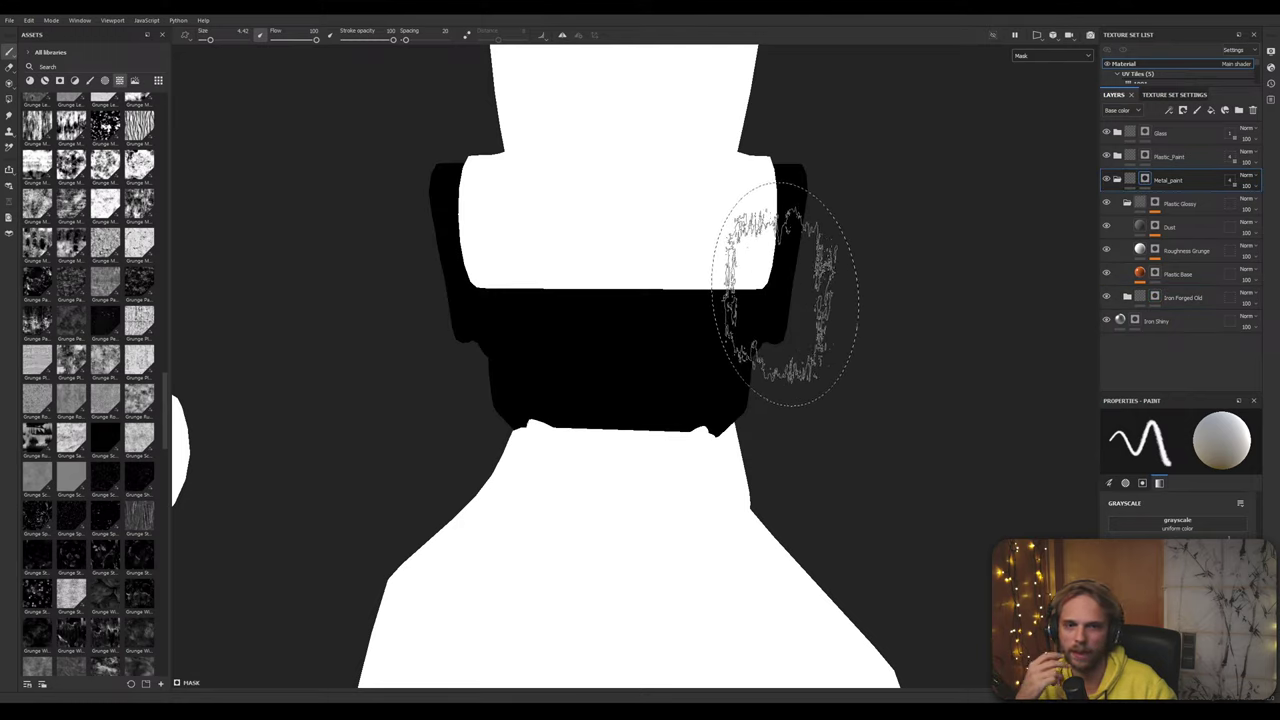
pyautogui.click(1048, 56)
pyautogui.click(1040, 79)
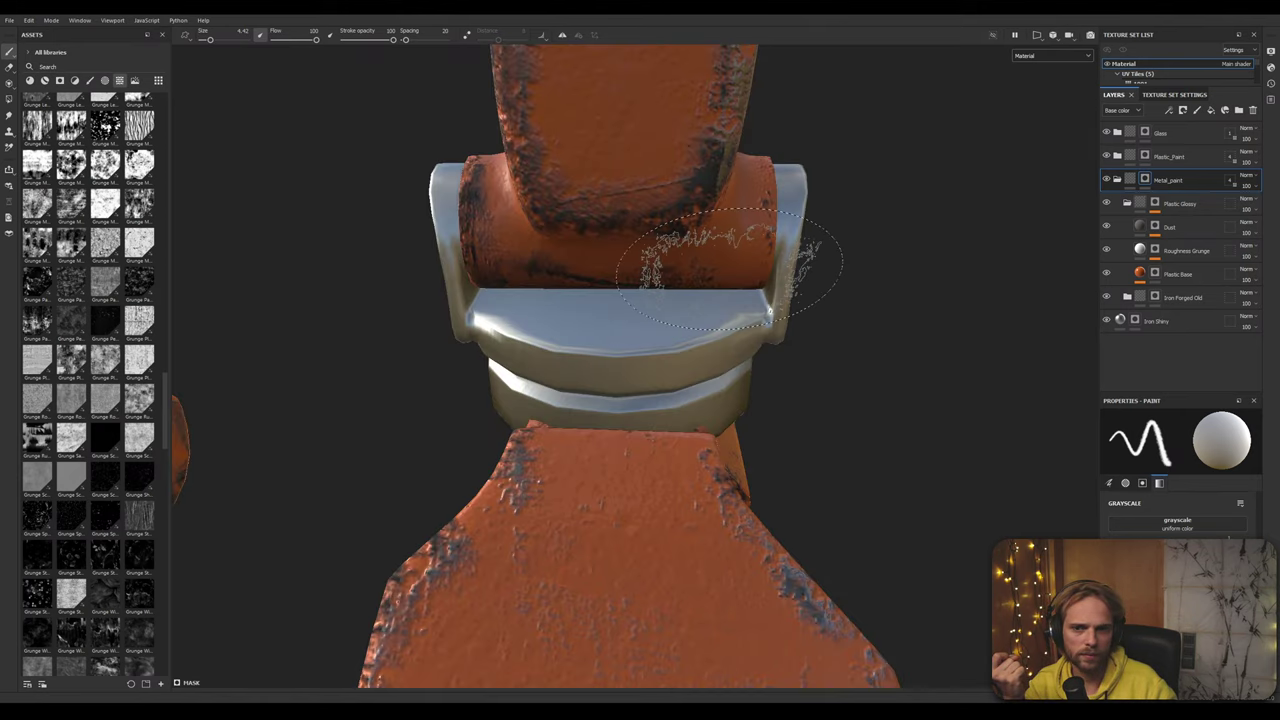
# Step: Paint worn orange patches onto the silver ankle band, check them, then select Plastic Base
pyautogui.moveTo(692, 312)
pyautogui.mouseDown()
pyautogui.moveTo(771, 314)
pyautogui.moveTo(742, 312)
pyautogui.mouseUp()
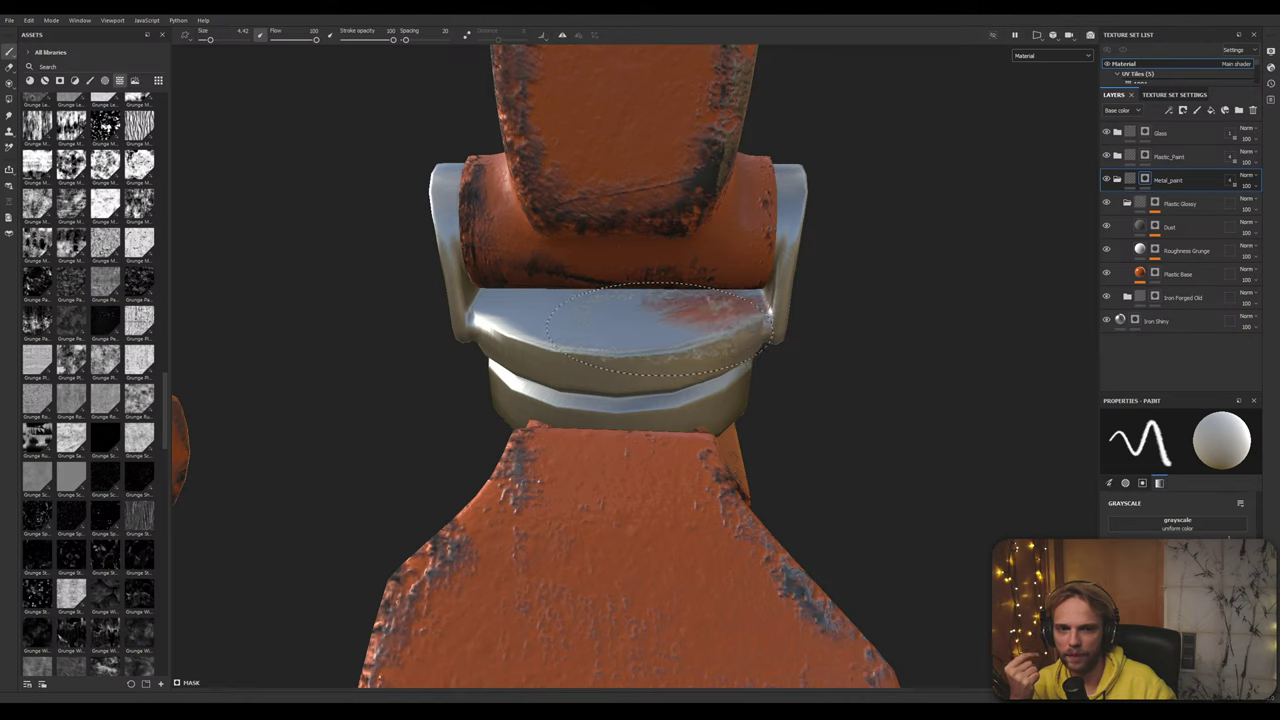
pyautogui.moveTo(545, 330); pyautogui.dragTo(652, 340)
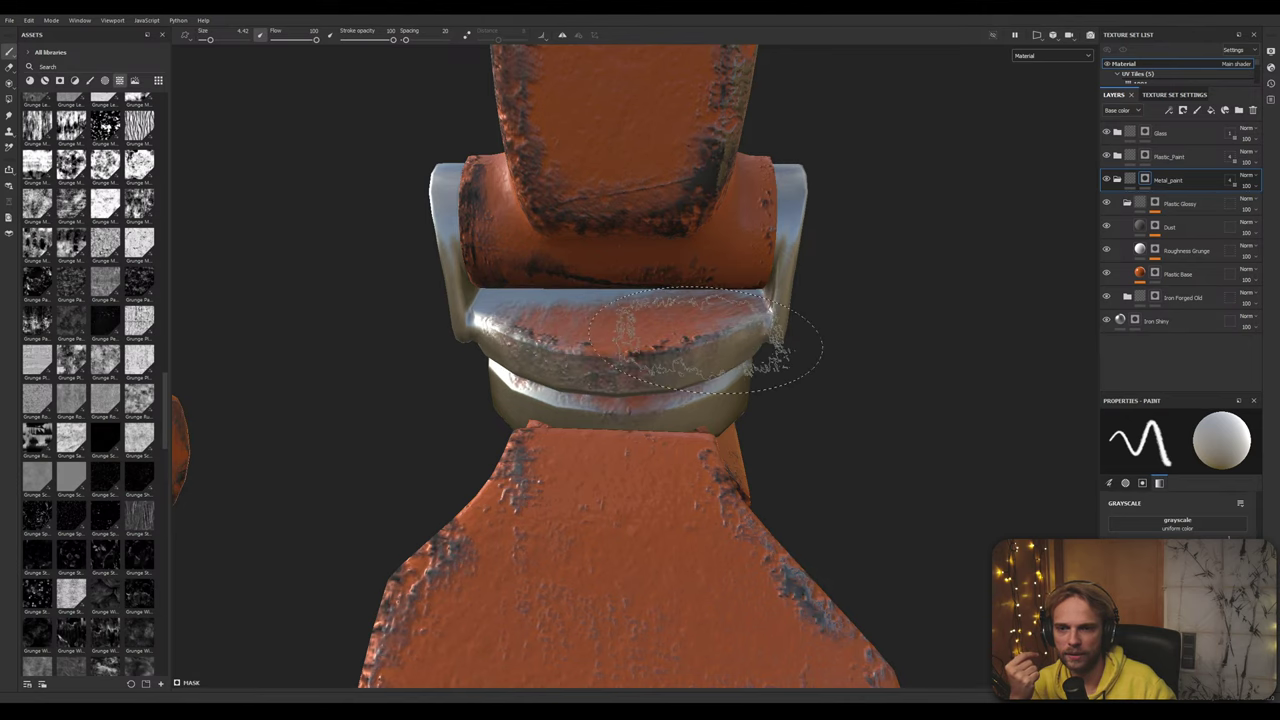
pyautogui.hotkey('ctrl', 'z')
pyautogui.hotkey('ctrl', 'z')
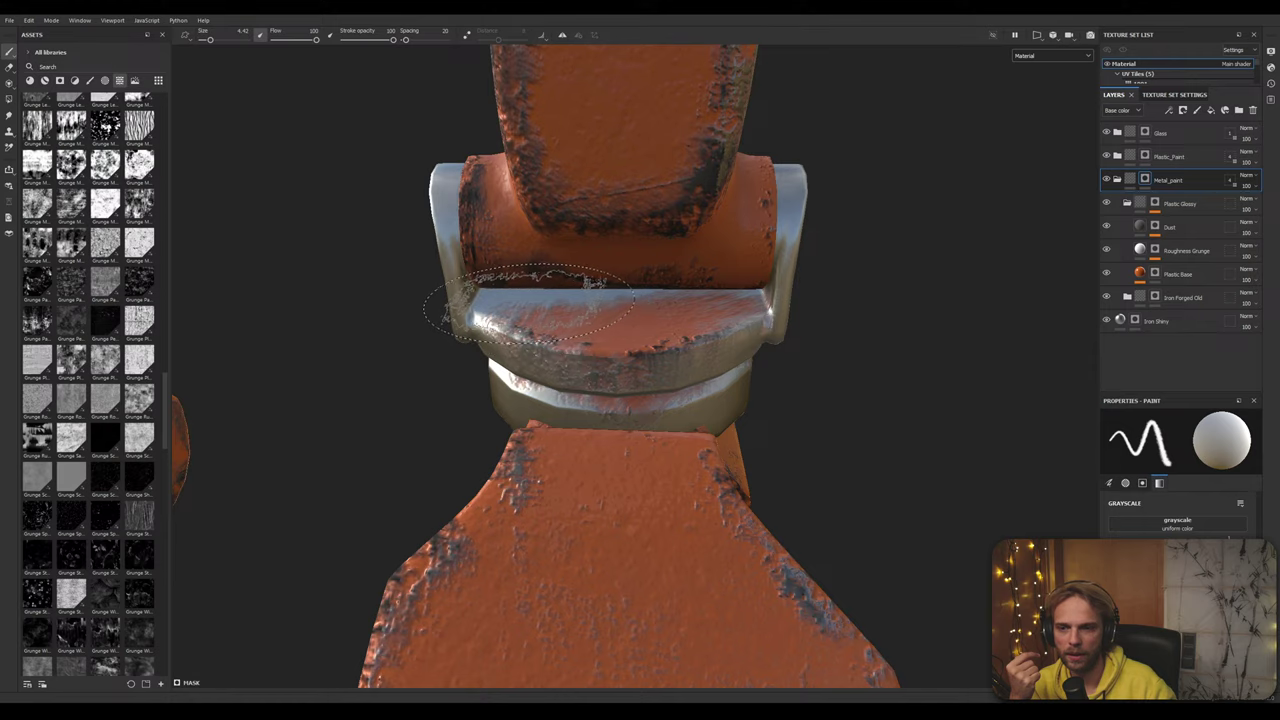
pyautogui.moveTo(826, 318)
pyautogui.keyDown('alt'); pyautogui.mouseDown()
pyautogui.moveTo(588, 306)
pyautogui.moveTo(671, 339)
pyautogui.moveTo(833, 340)
pyautogui.moveTo(700, 343)
pyautogui.moveTo(777, 334)
pyautogui.moveTo(671, 327)
pyautogui.moveTo(310, 220)
pyautogui.moveTo(575, 293)
pyautogui.mouseUp(); pyautogui.keyUp('alt')
pyautogui.scroll(3, 665, 313)
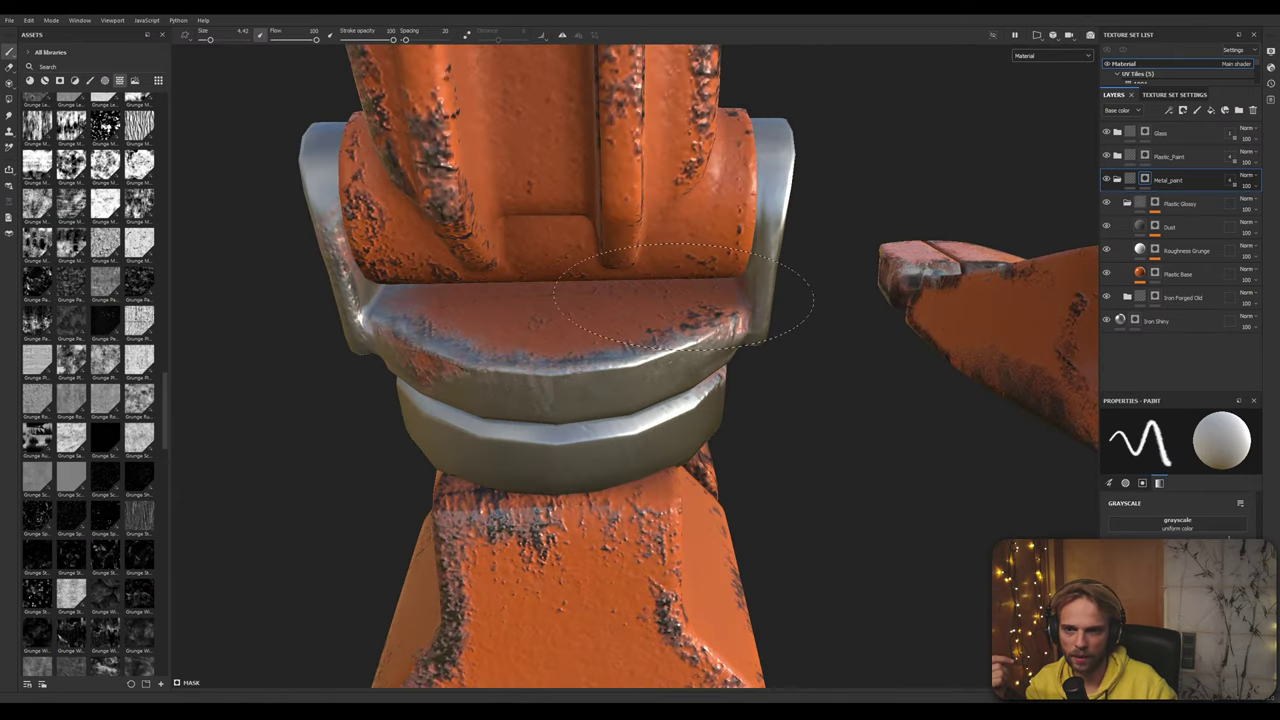
pyautogui.keyDown('alt'); pyautogui.moveTo(657, 314); pyautogui.dragTo(423, 291); pyautogui.keyUp('alt')
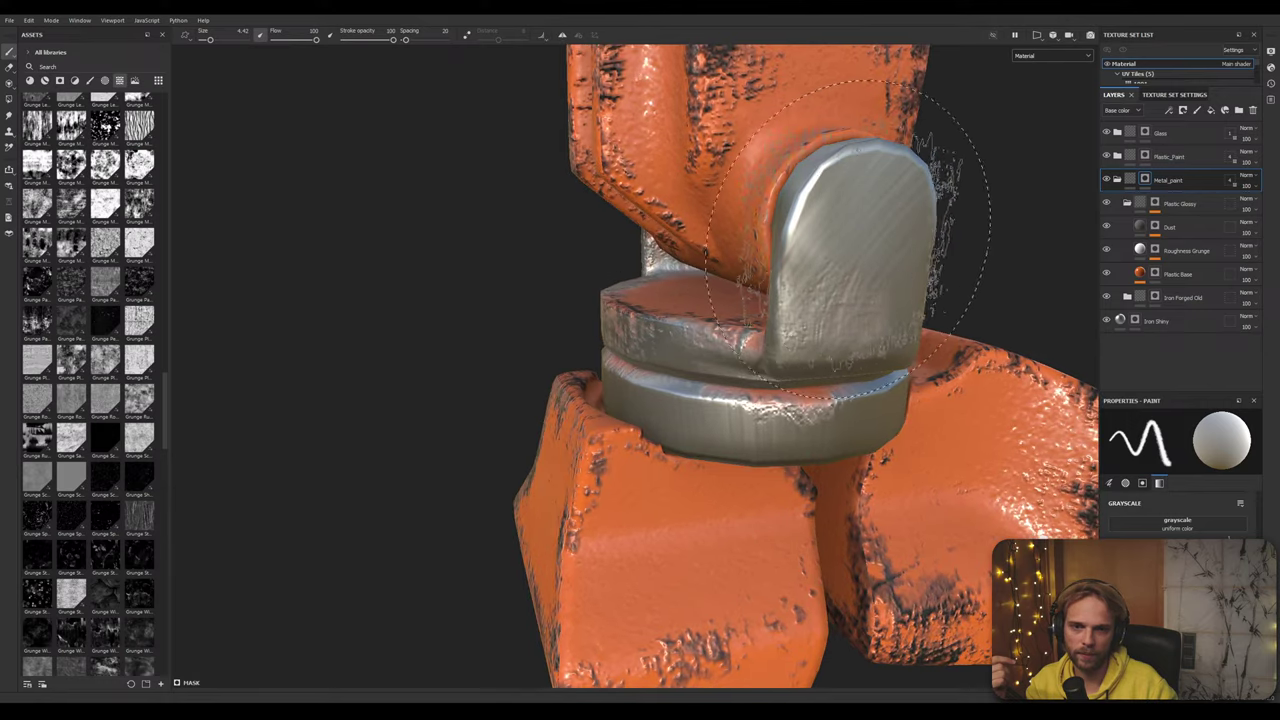
pyautogui.keyDown('alt'); pyautogui.moveTo(808, 348); pyautogui.dragTo(500, 330); pyautogui.keyUp('alt')
pyautogui.scroll(-5, 500, 330)
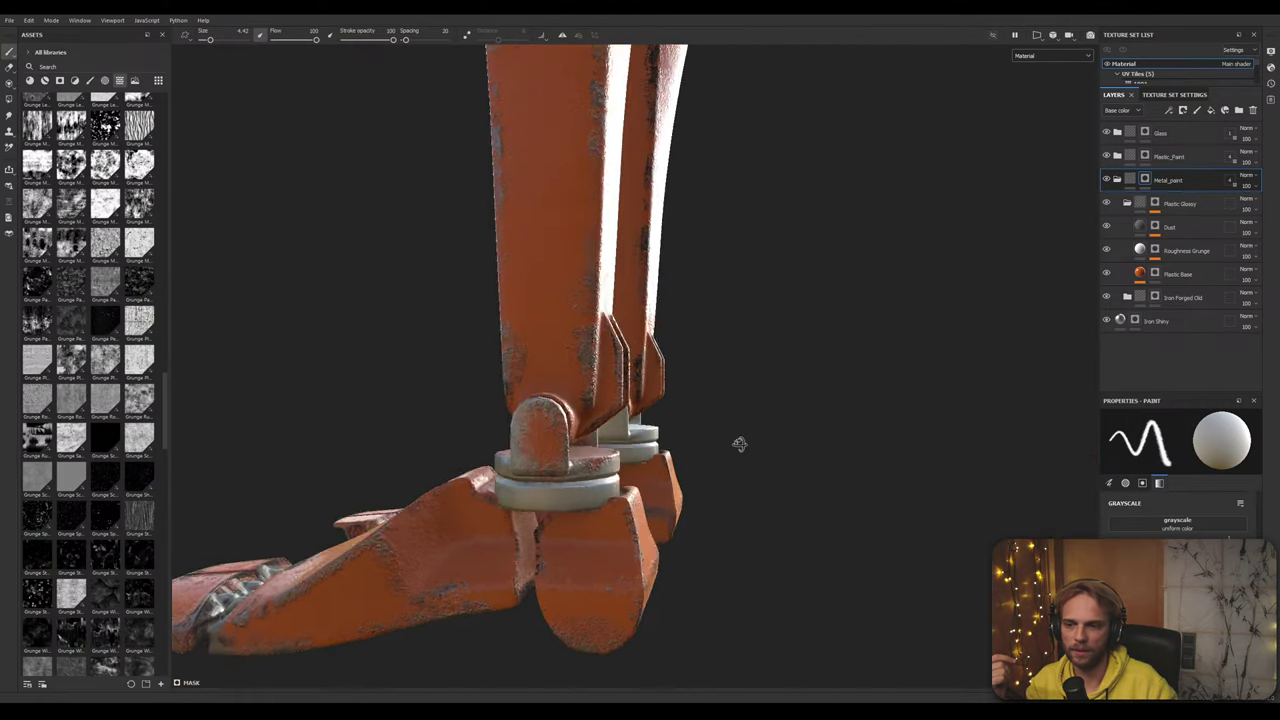
pyautogui.keyDown('alt'); pyautogui.moveTo(737, 443); pyautogui.dragTo(235, 548); pyautogui.keyUp('alt')
pyautogui.scroll(4, 488, 450)
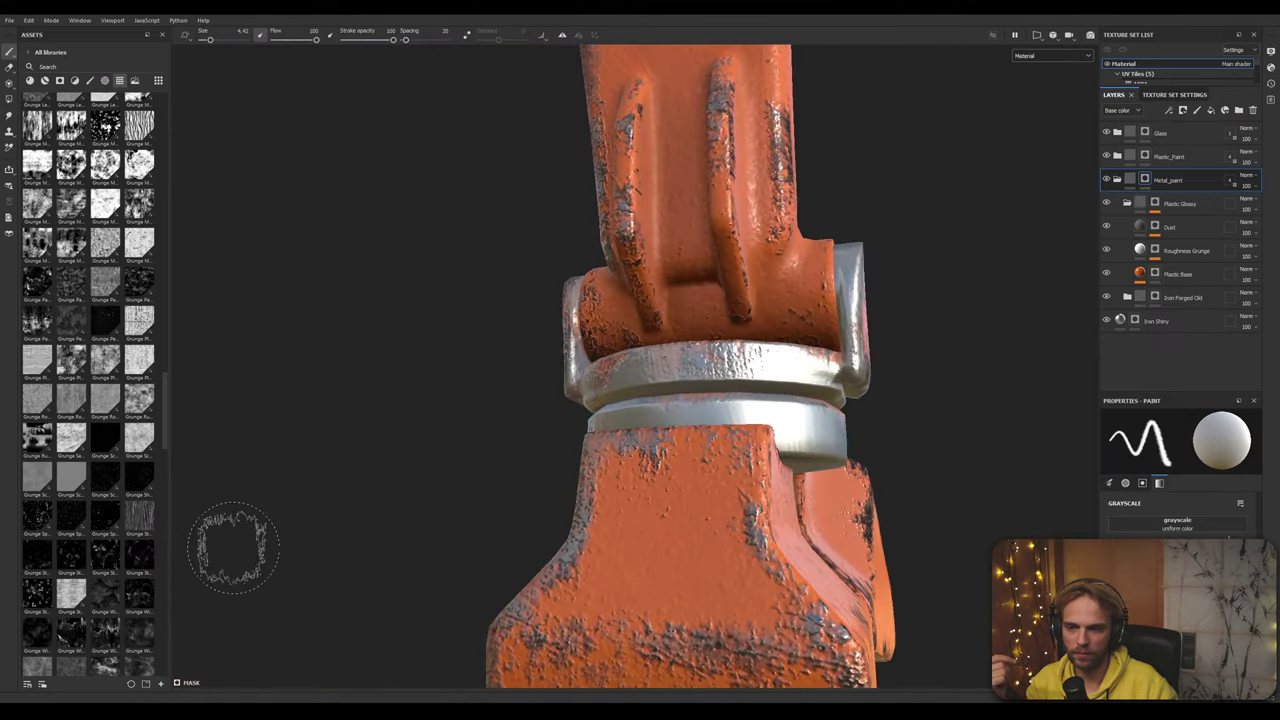
pyautogui.keyDown('alt'); pyautogui.moveTo(744, 500); pyautogui.dragTo(900, 414); pyautogui.keyUp('alt')
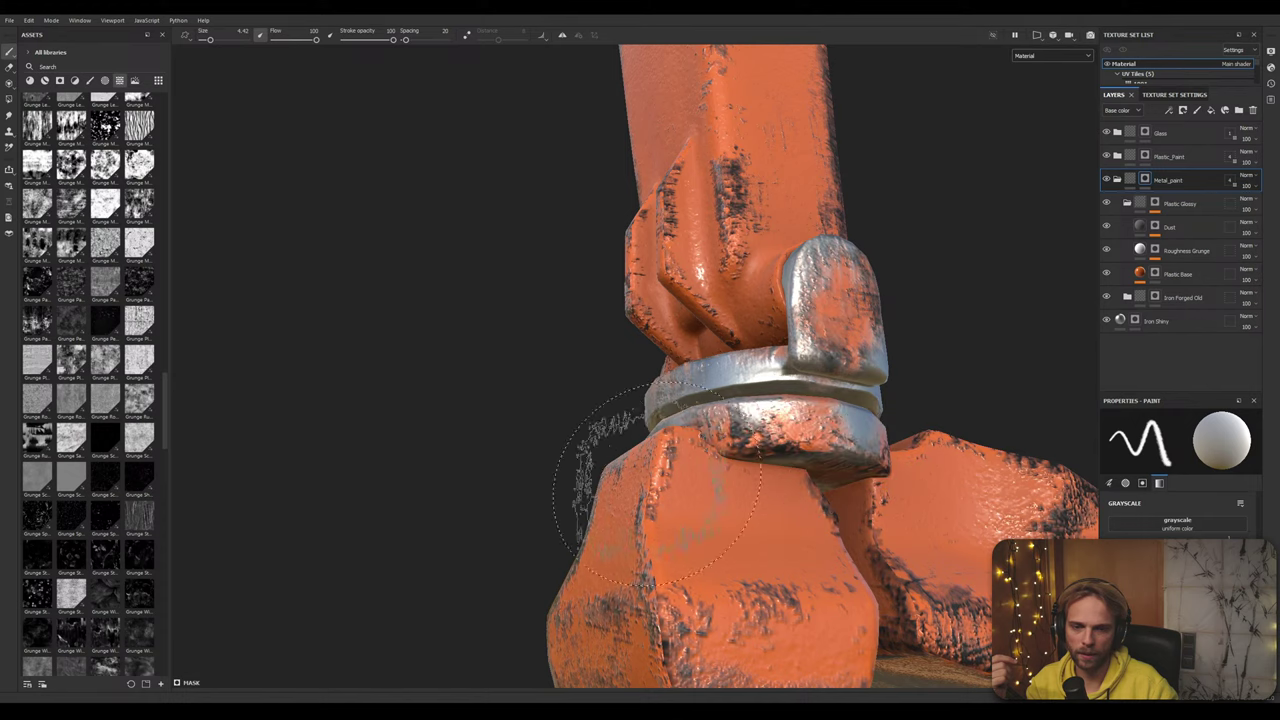
pyautogui.keyDown('alt'); pyautogui.moveTo(586, 471); pyautogui.dragTo(850, 405); pyautogui.keyUp('alt')
pyautogui.click(1141, 268)
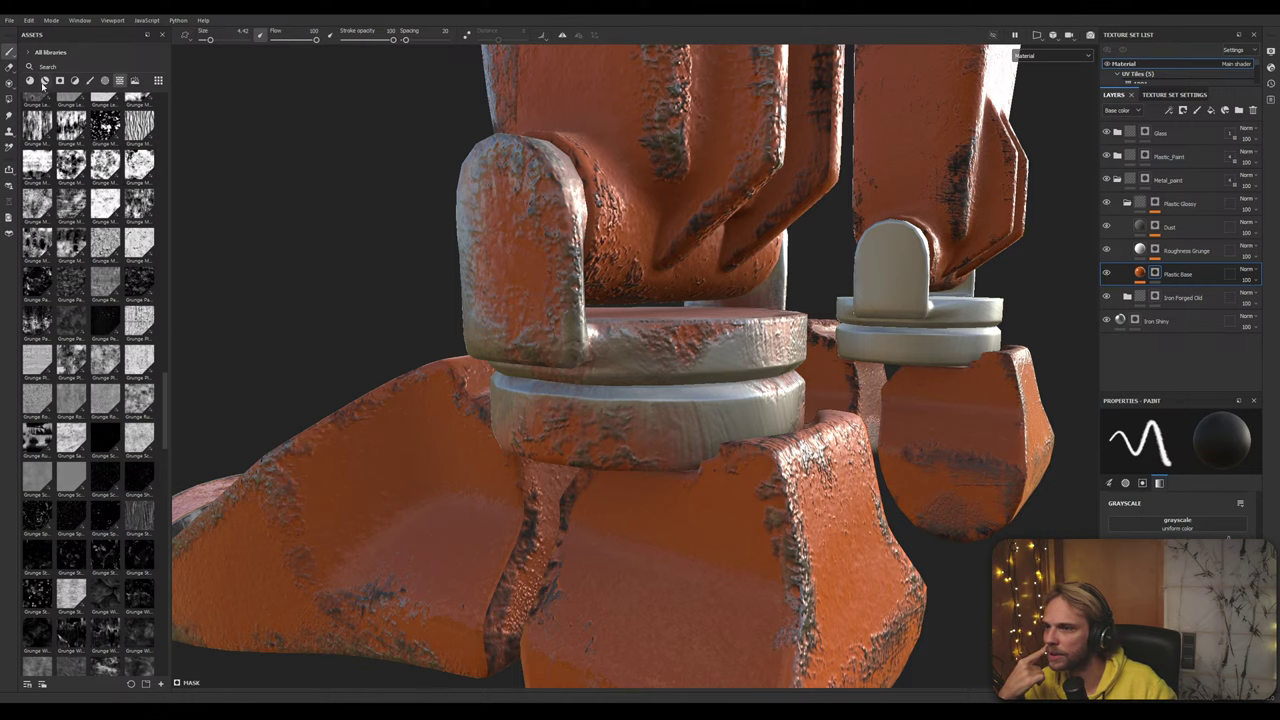
# Step: Polygon-fill the ankle block and rings in the mask to clear their rusty grunge
pyautogui.click(9, 86)
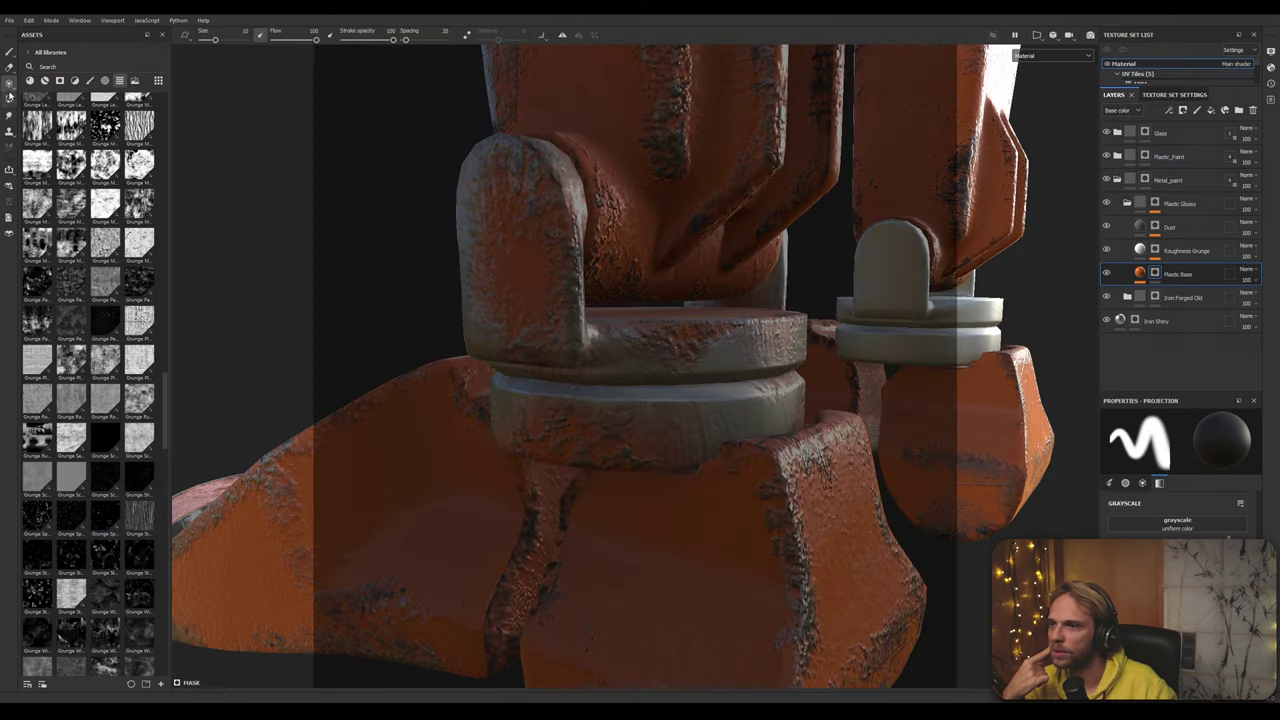
pyautogui.click(9, 98)
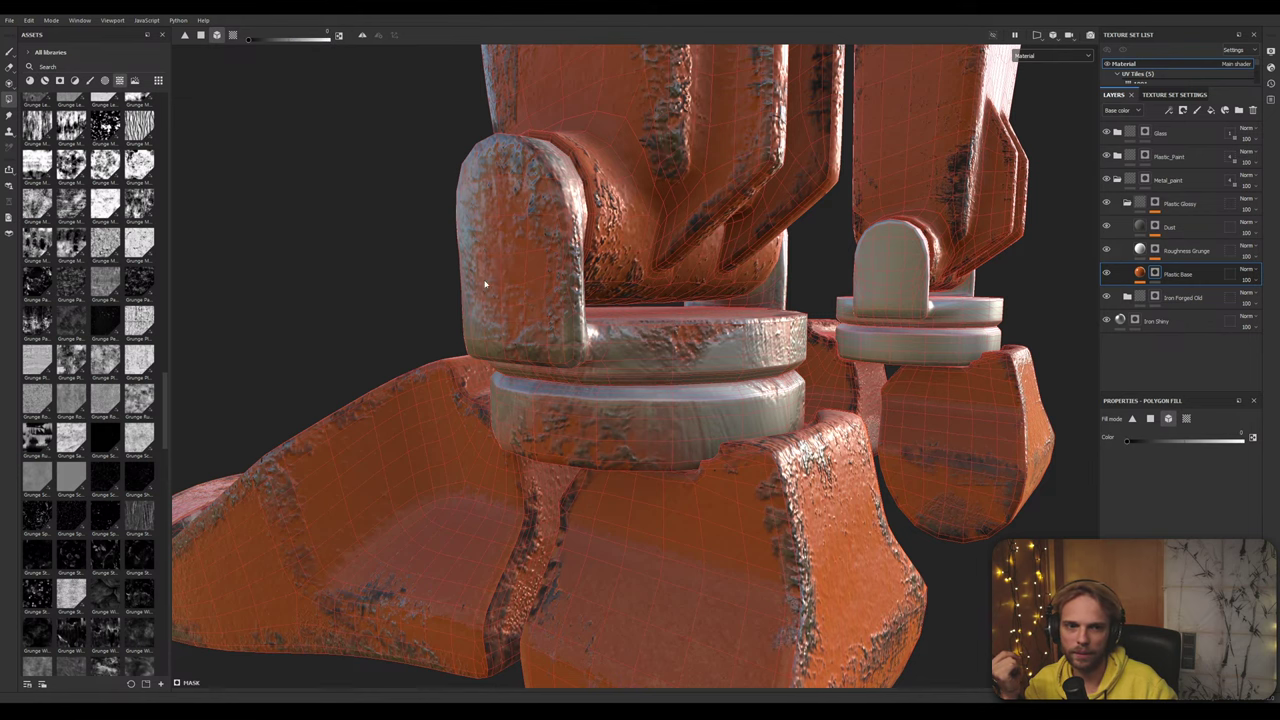
pyautogui.moveTo(484, 284)
pyautogui.mouseDown()
pyautogui.moveTo(678, 419)
pyautogui.moveTo(877, 434)
pyautogui.moveTo(867, 398)
pyautogui.mouseUp()
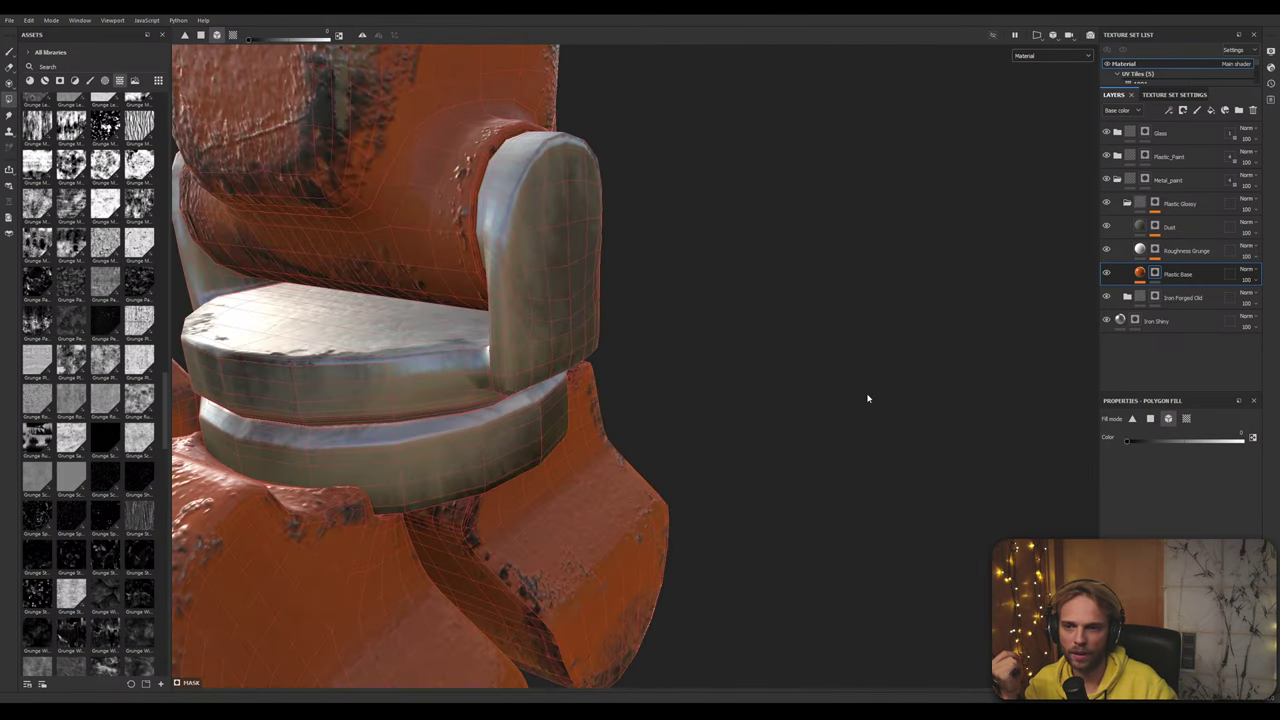
# Step: Return to the Paint brush and zoom out to view both legs from the front
pyautogui.click(9, 53)
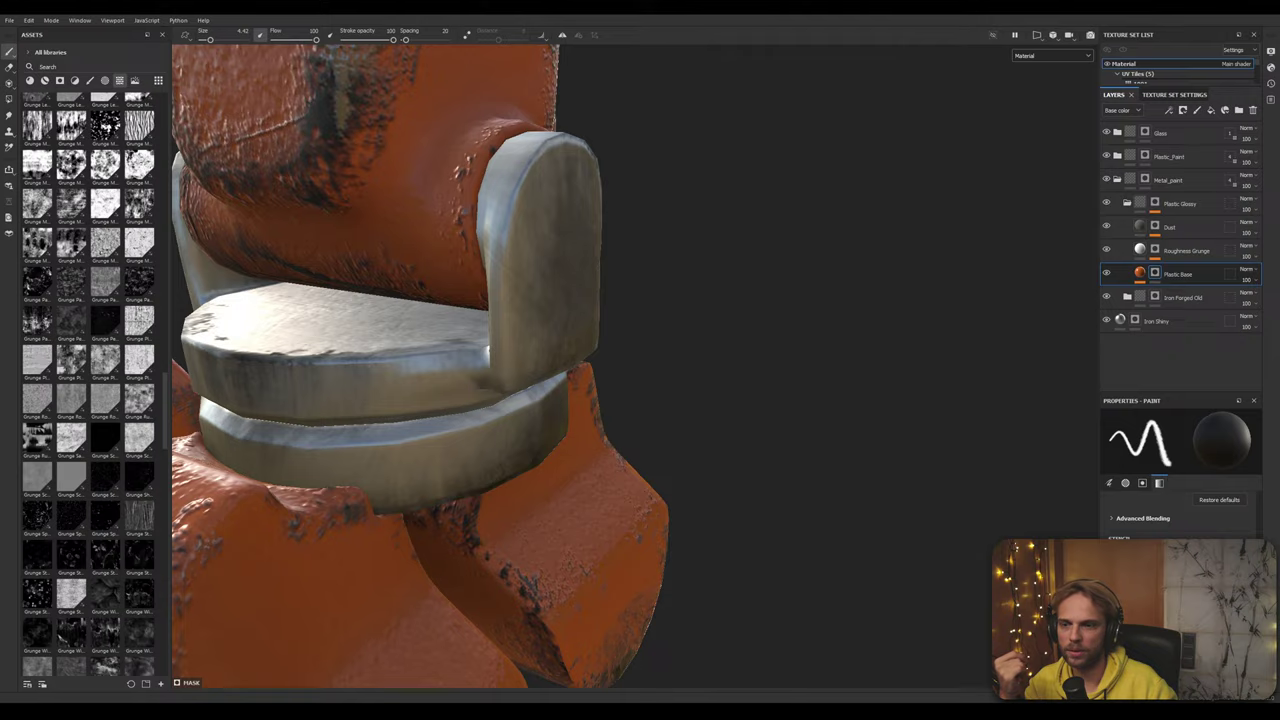
pyautogui.scroll(-5, 600, 386)
pyautogui.keyDown('alt'); pyautogui.moveTo(600, 386); pyautogui.dragTo(471, 471); pyautogui.keyUp('alt')
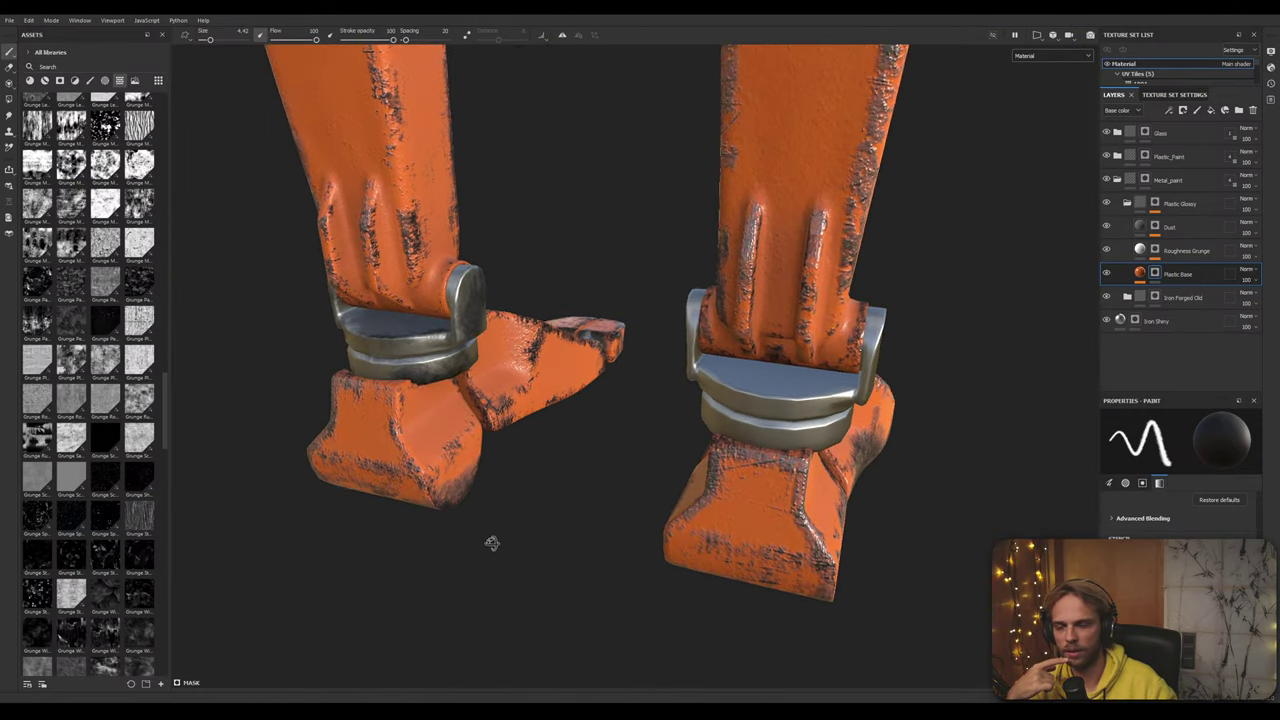
pyautogui.scroll(-3, 680, 423)
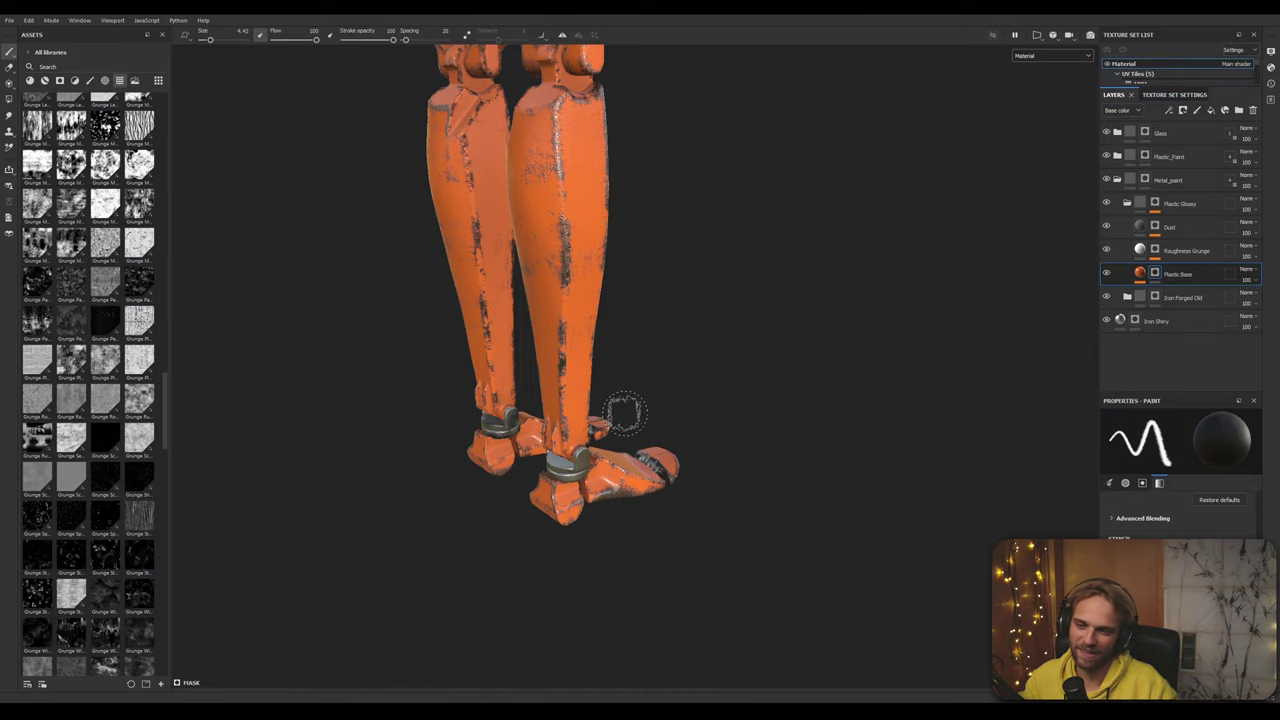
pyautogui.keyDown('alt'); pyautogui.moveTo(626, 414); pyautogui.dragTo(750, 443); pyautogui.keyUp('alt')
pyautogui.scroll(5, 750, 443)
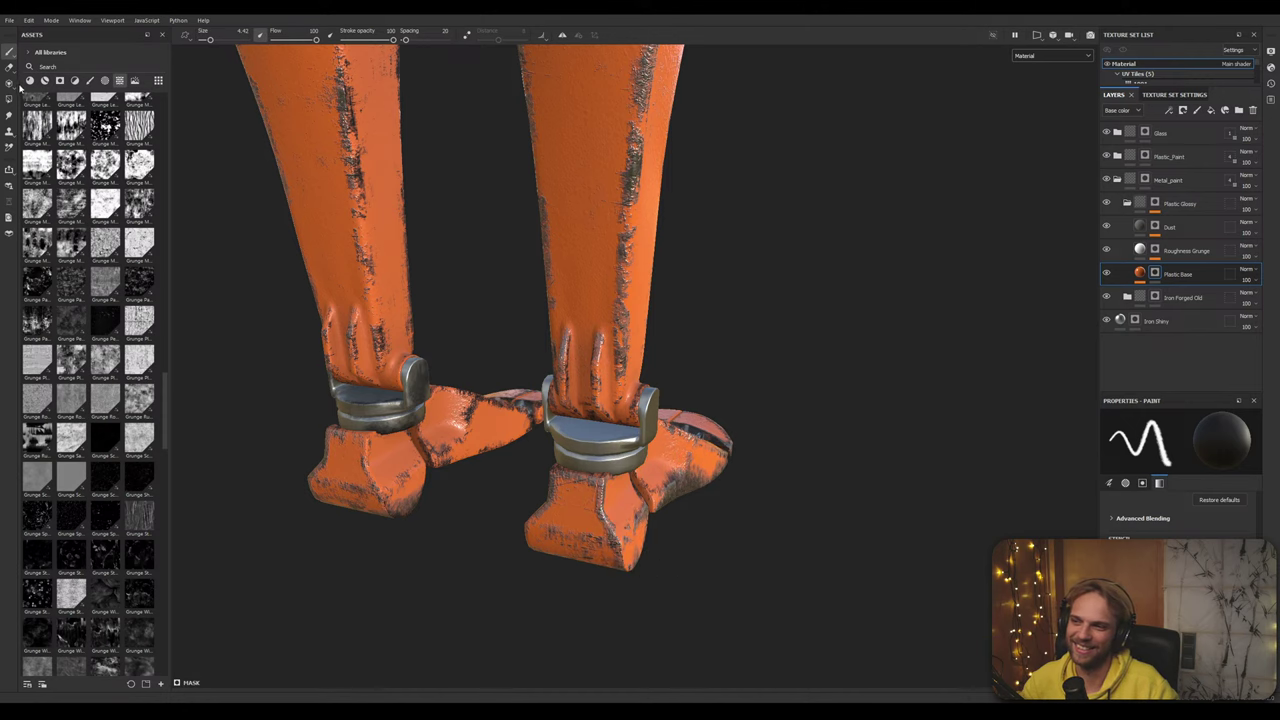
# Step: Switch to Polygon Fill and display the Mask channel in the viewport
pyautogui.click(10, 92)
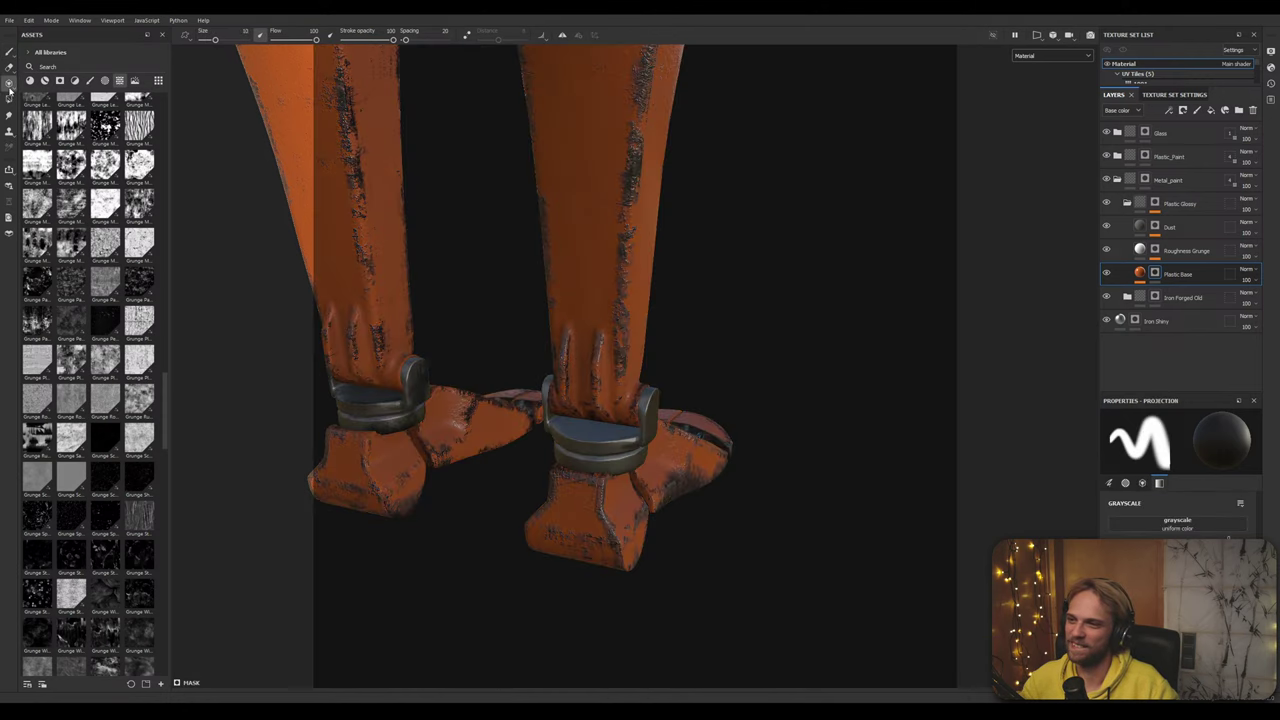
pyautogui.click(11, 99)
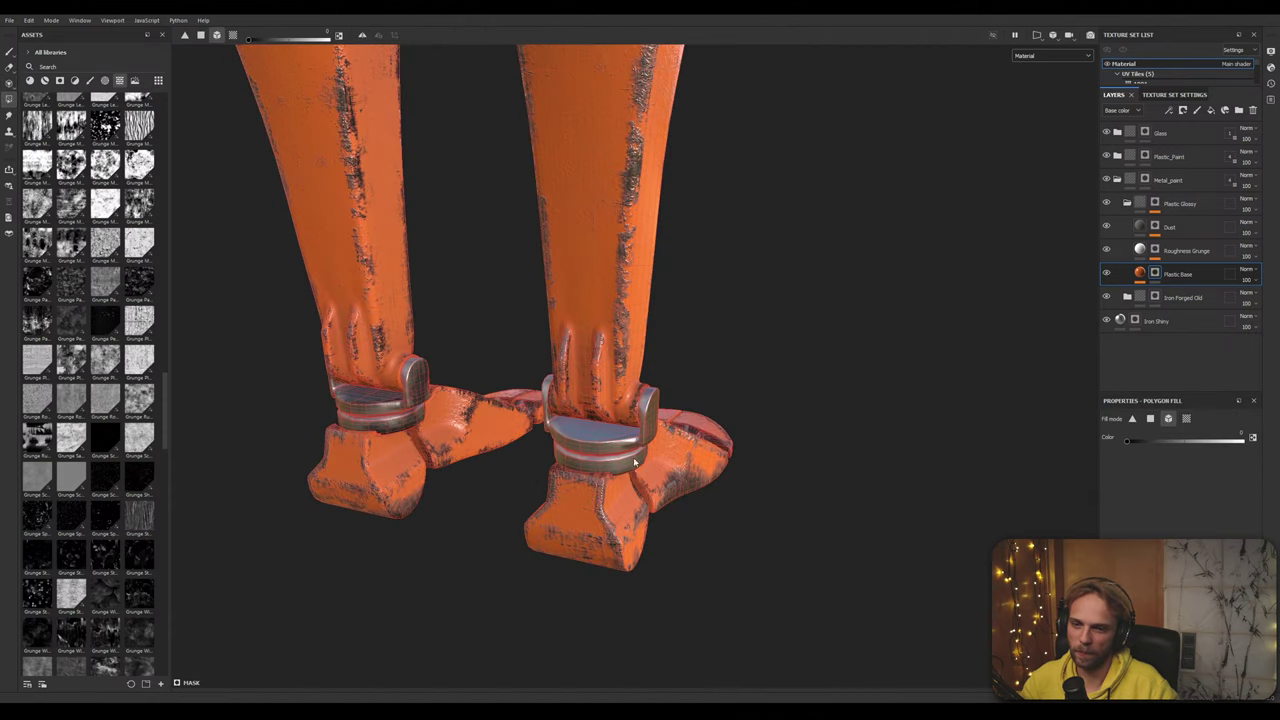
pyautogui.click(1045, 59)
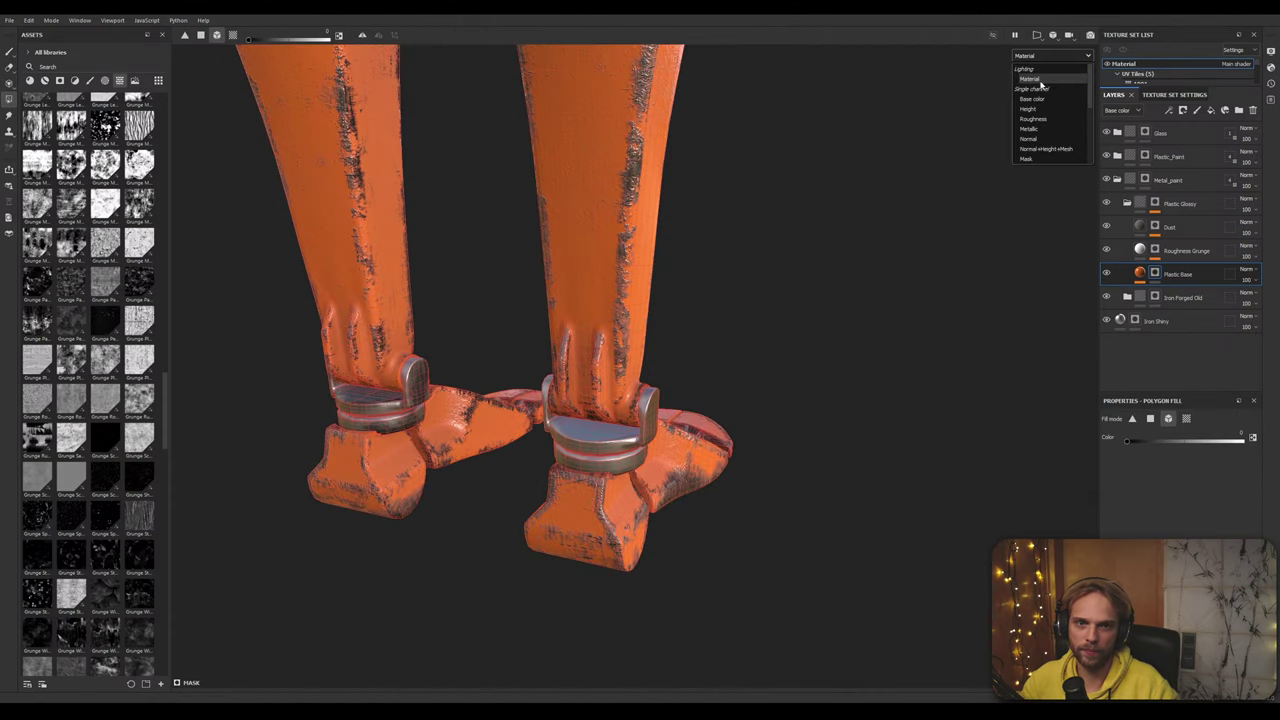
pyautogui.click(1027, 160)
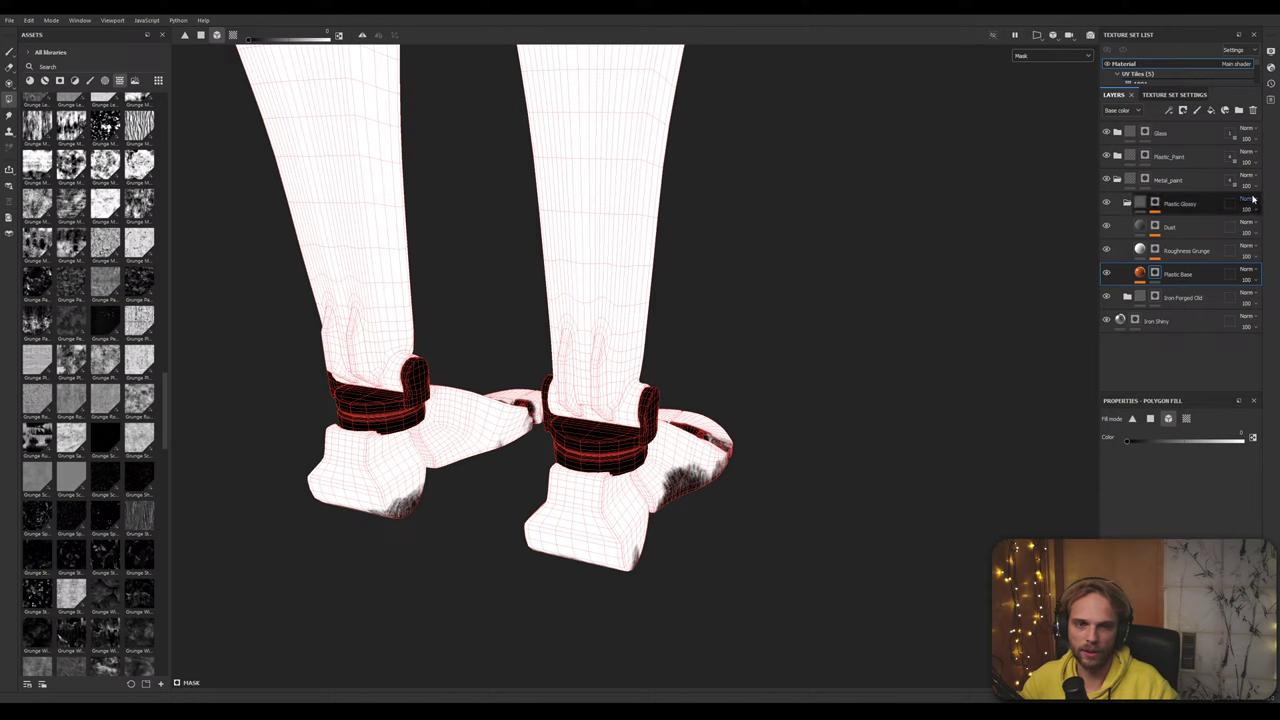
# Step: On the Plastic Glossy mask, brush the orange plastic off the ankle band's side piece
pyautogui.click(1155, 204)
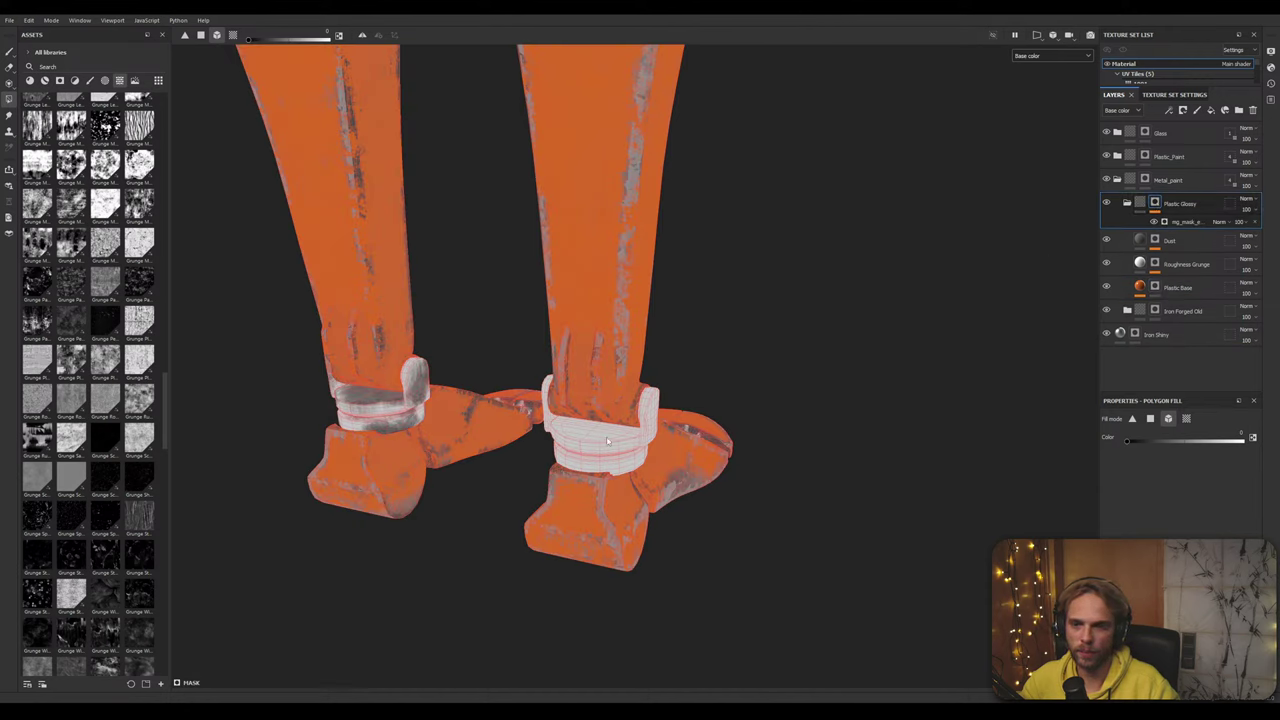
pyautogui.click(10, 51)
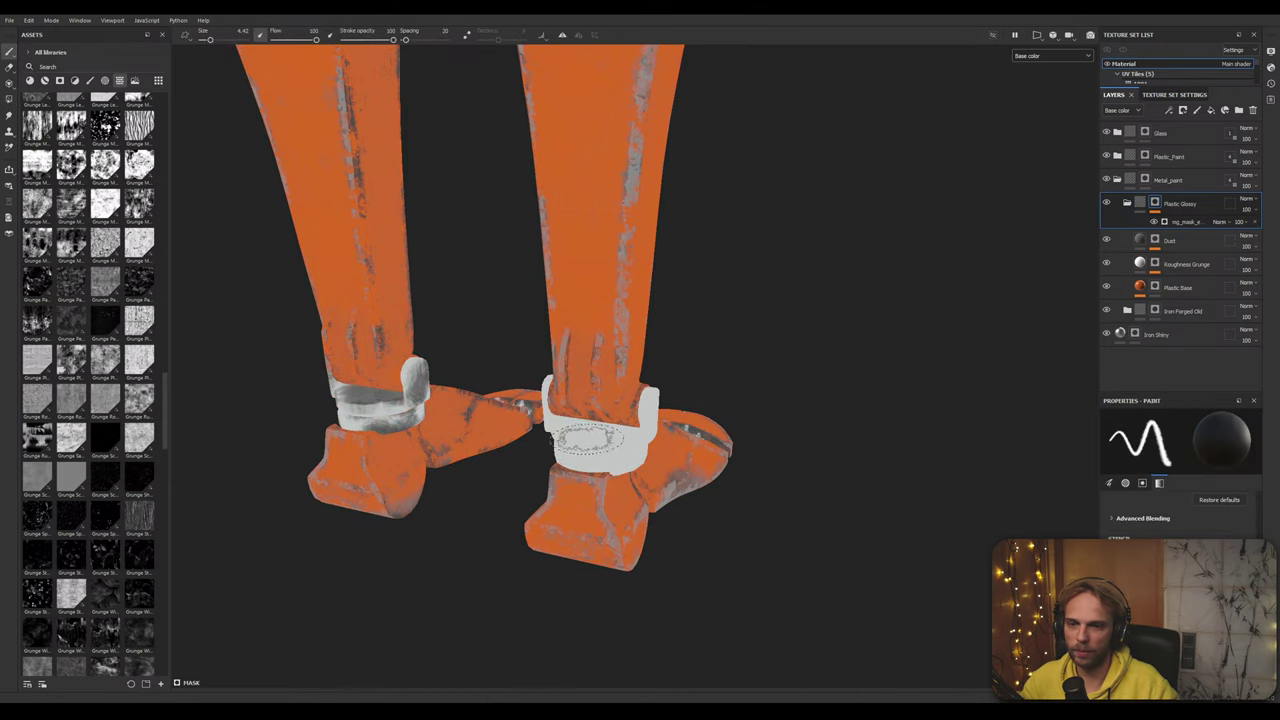
pyautogui.scroll(4, 720, 403)
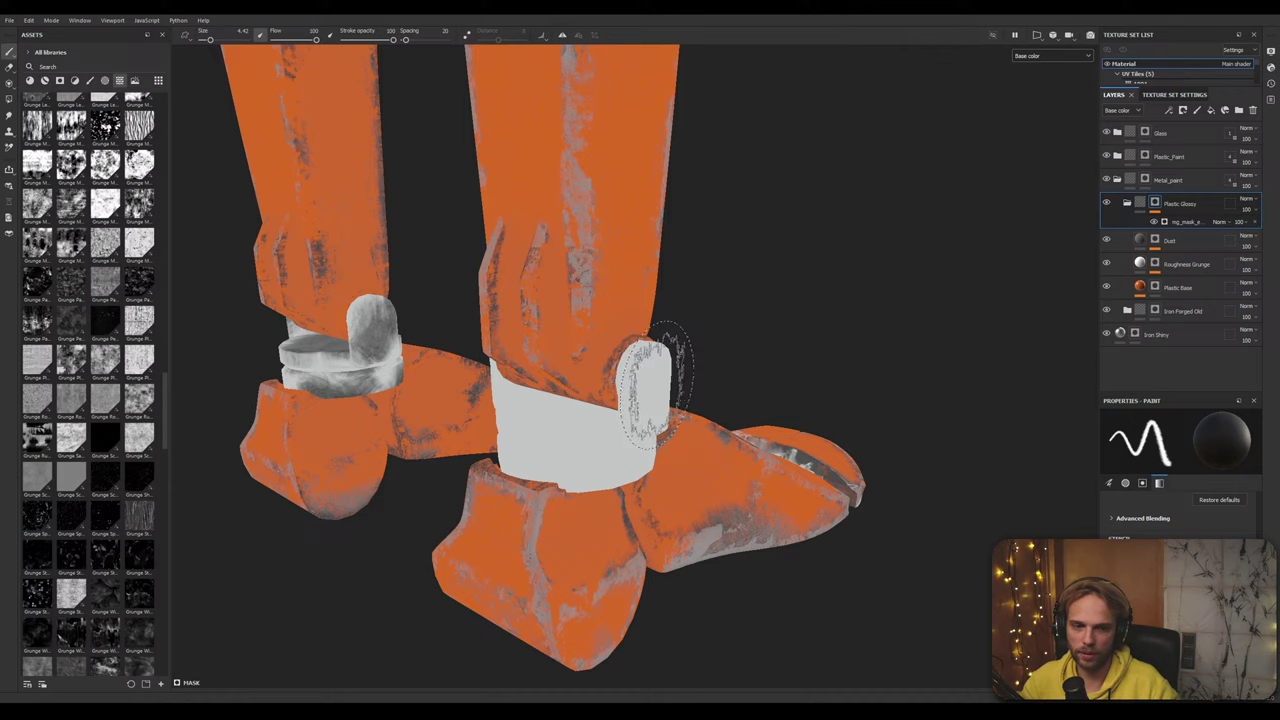
pyautogui.click(660, 383)
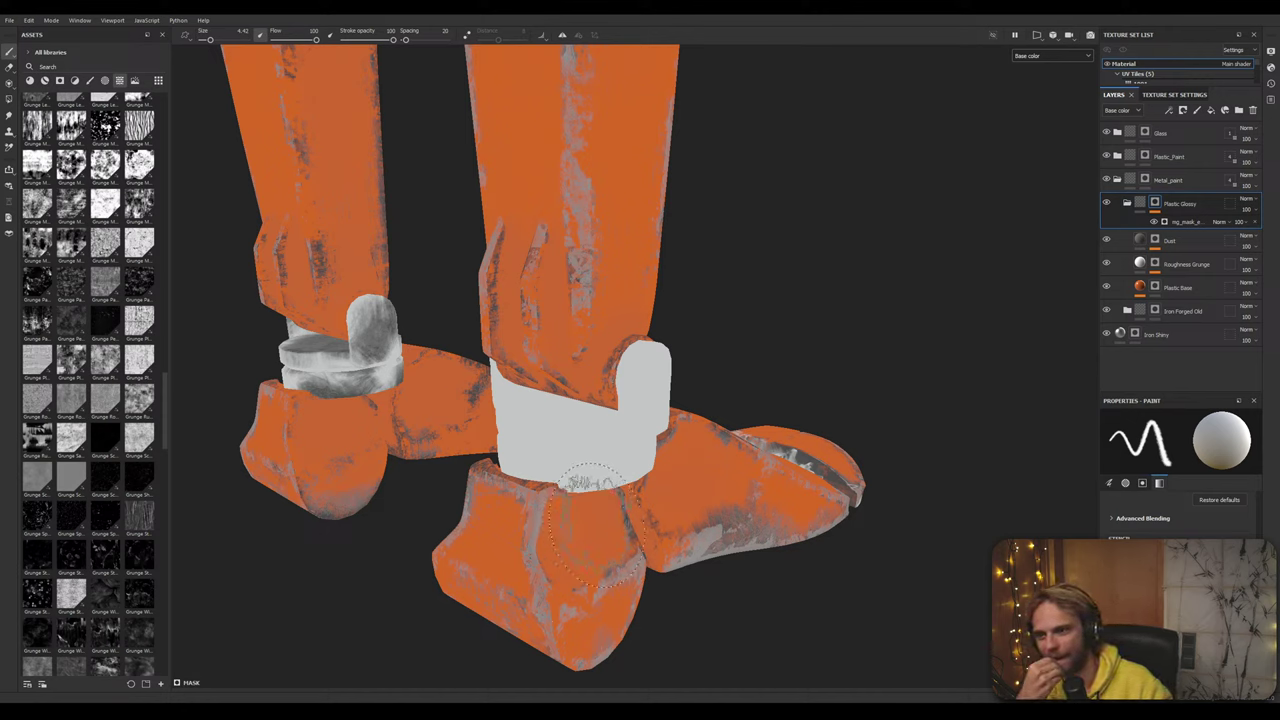
pyautogui.click(1050, 56)
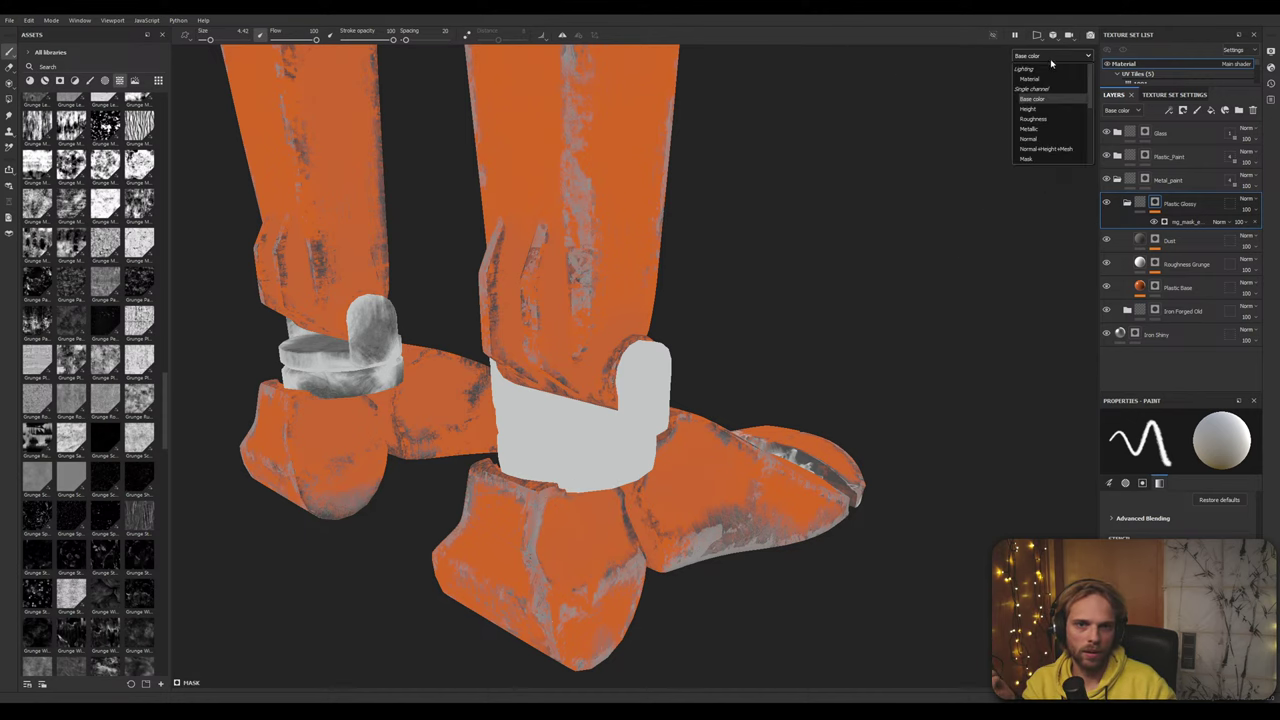
# Step: Back in Material view, paint dark worn metal onto the ankle cap on Metal_paint
pyautogui.click(1031, 78)
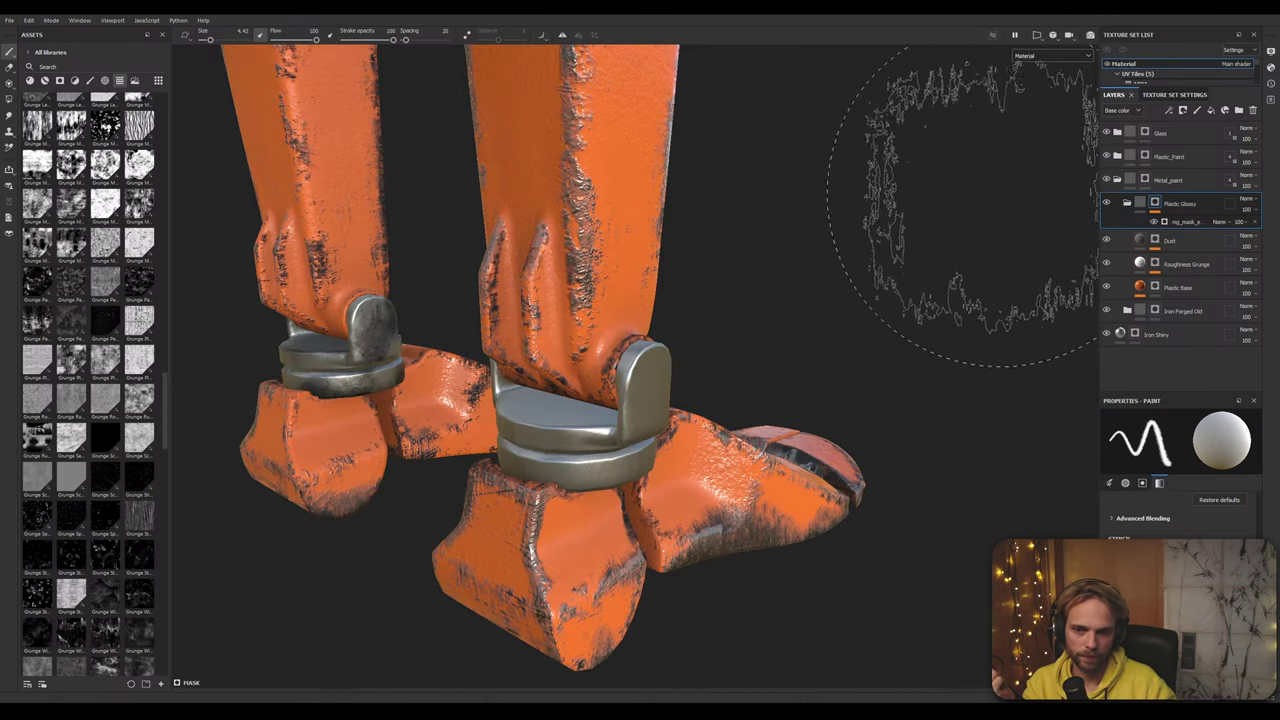
pyautogui.keyDown('alt'); pyautogui.moveTo(963, 186); pyautogui.dragTo(880, 330); pyautogui.keyUp('alt')
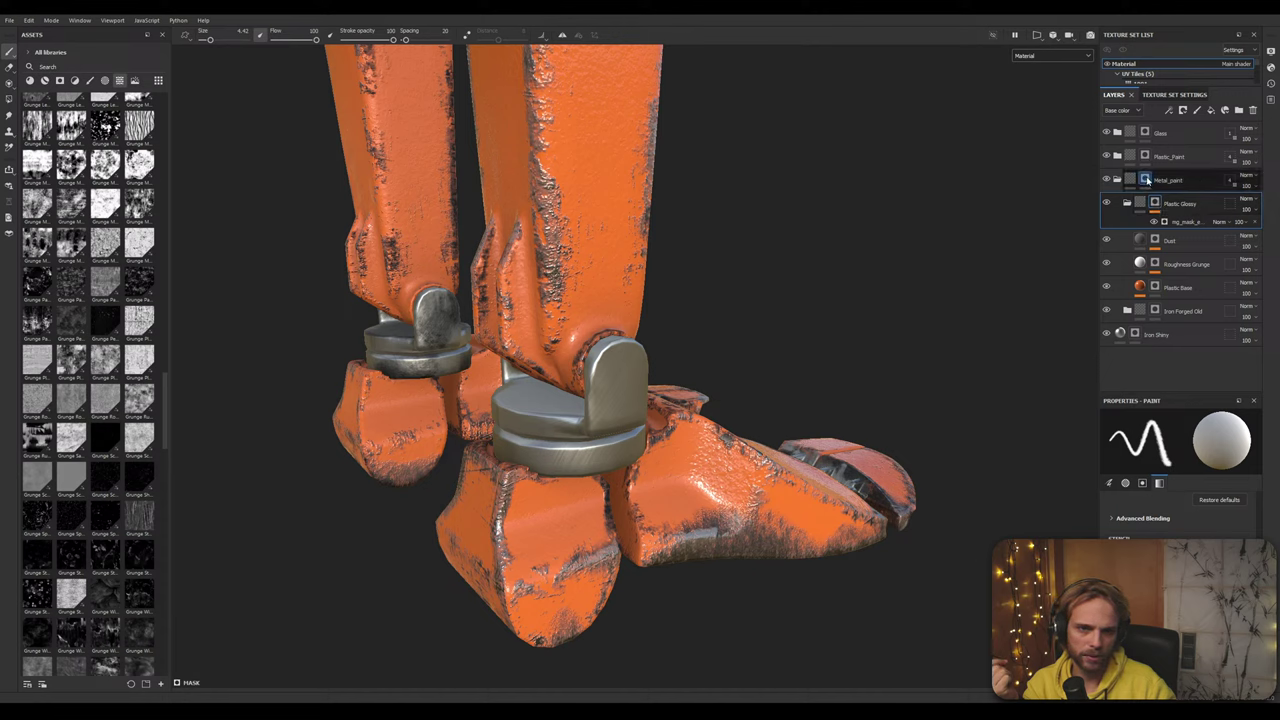
pyautogui.click(1150, 181)
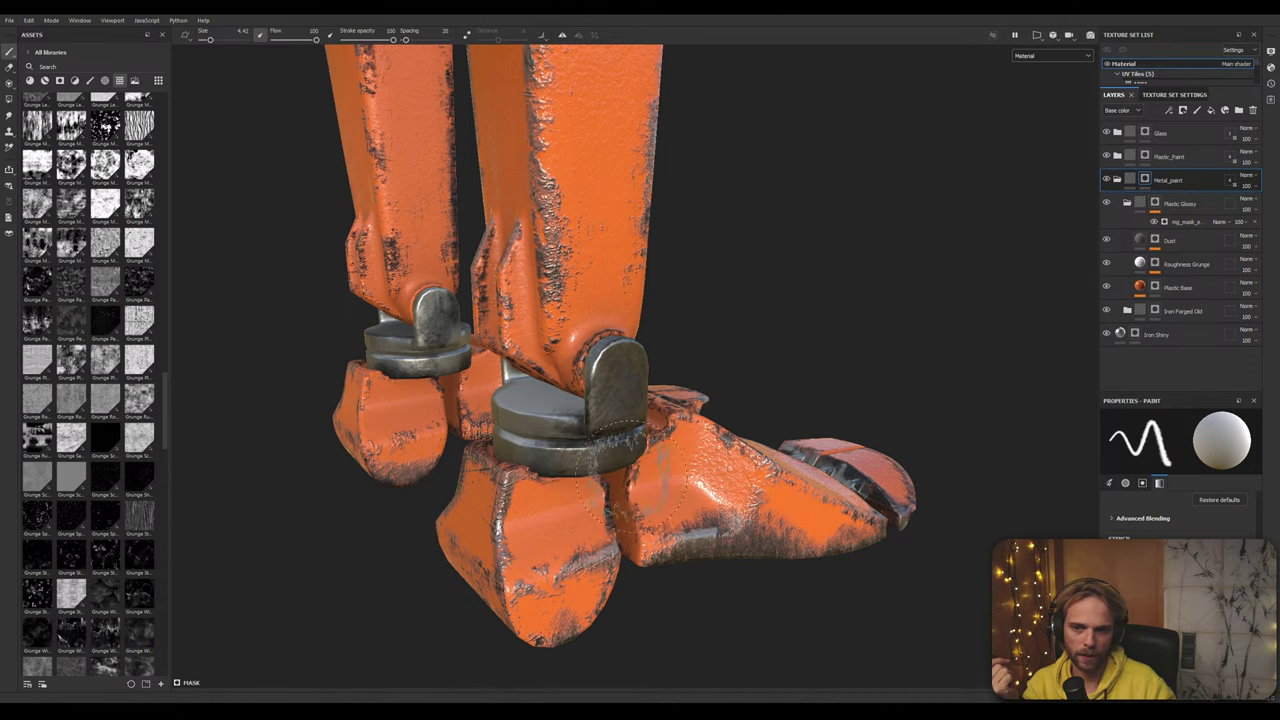
pyautogui.moveTo(620, 390)
pyautogui.keyDown('alt'); pyautogui.mouseDown()
pyautogui.moveTo(791, 514)
pyautogui.moveTo(500, 450)
pyautogui.mouseUp(); pyautogui.keyUp('alt')
pyautogui.moveTo(280, 400)
pyautogui.mouseDown()
pyautogui.moveTo(330, 410)
pyautogui.moveTo(290, 380)
pyautogui.moveTo(330, 420)
pyautogui.mouseUp()
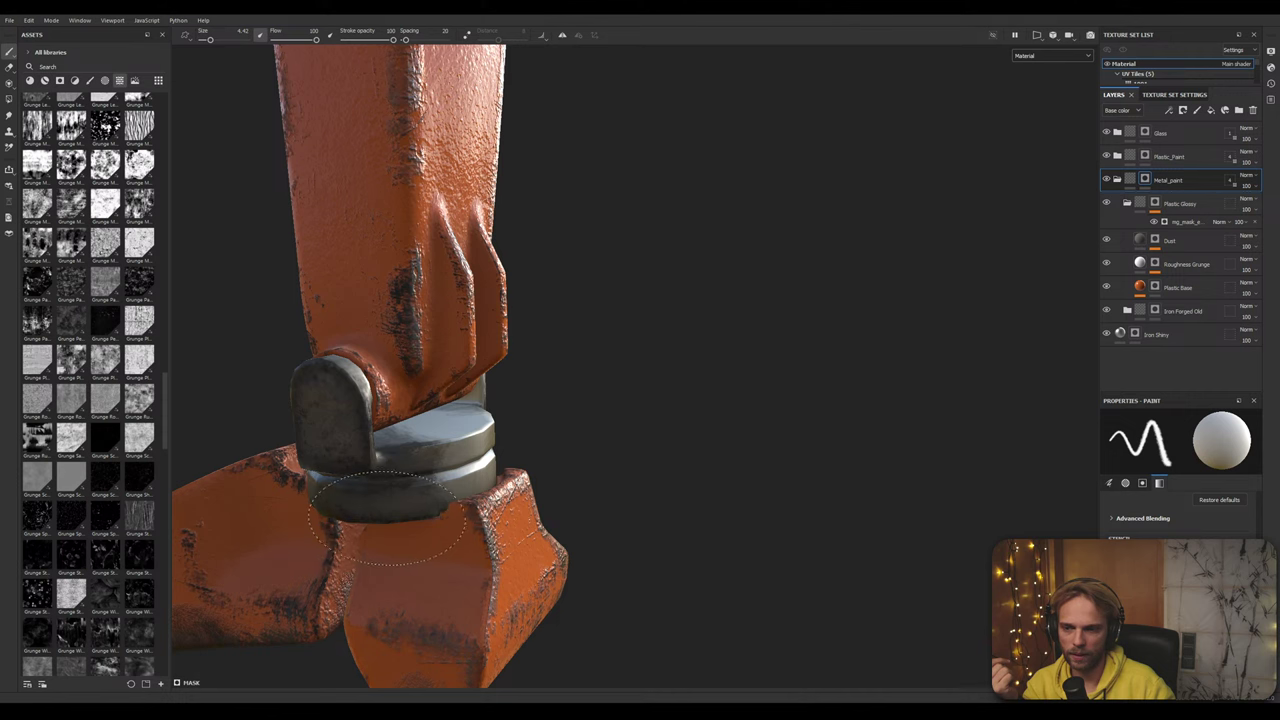
# Step: Orbit close to the leg's metal collar and shrink the brush to about half size
pyautogui.keyDown('alt'); pyautogui.moveTo(375, 515); pyautogui.dragTo(470, 430); pyautogui.keyUp('alt')
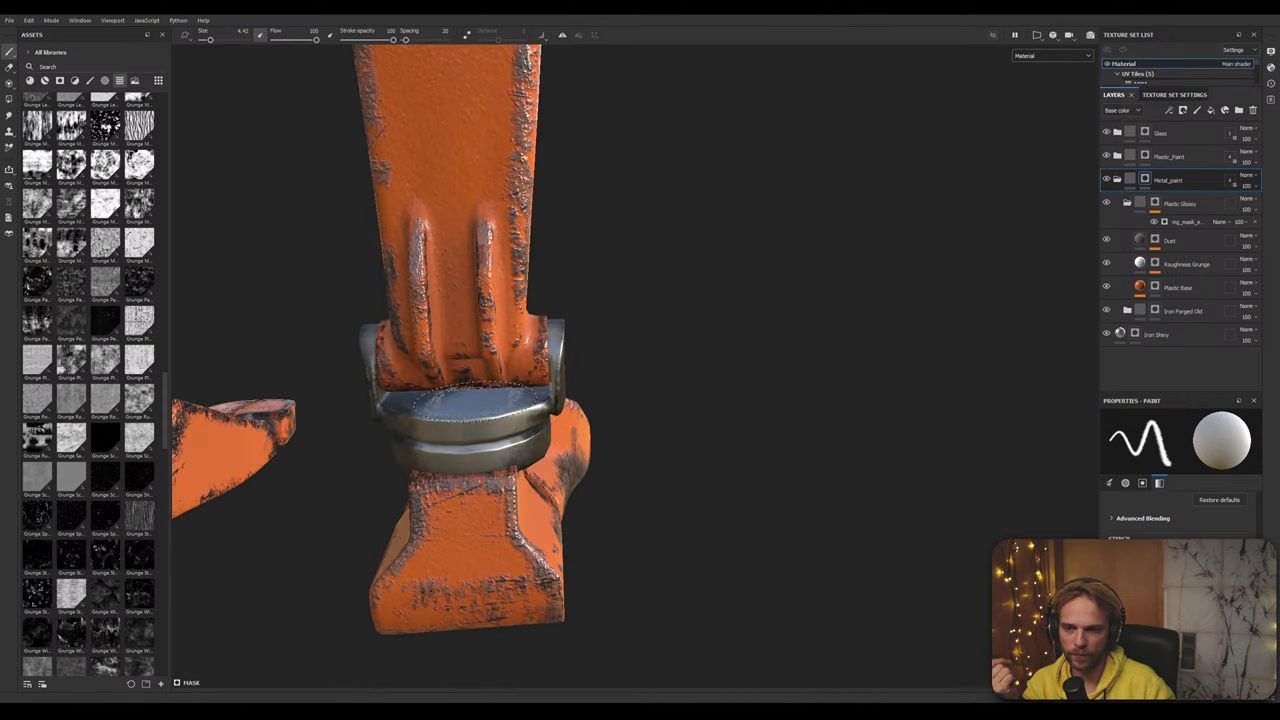
pyautogui.scroll(5, 465, 420)
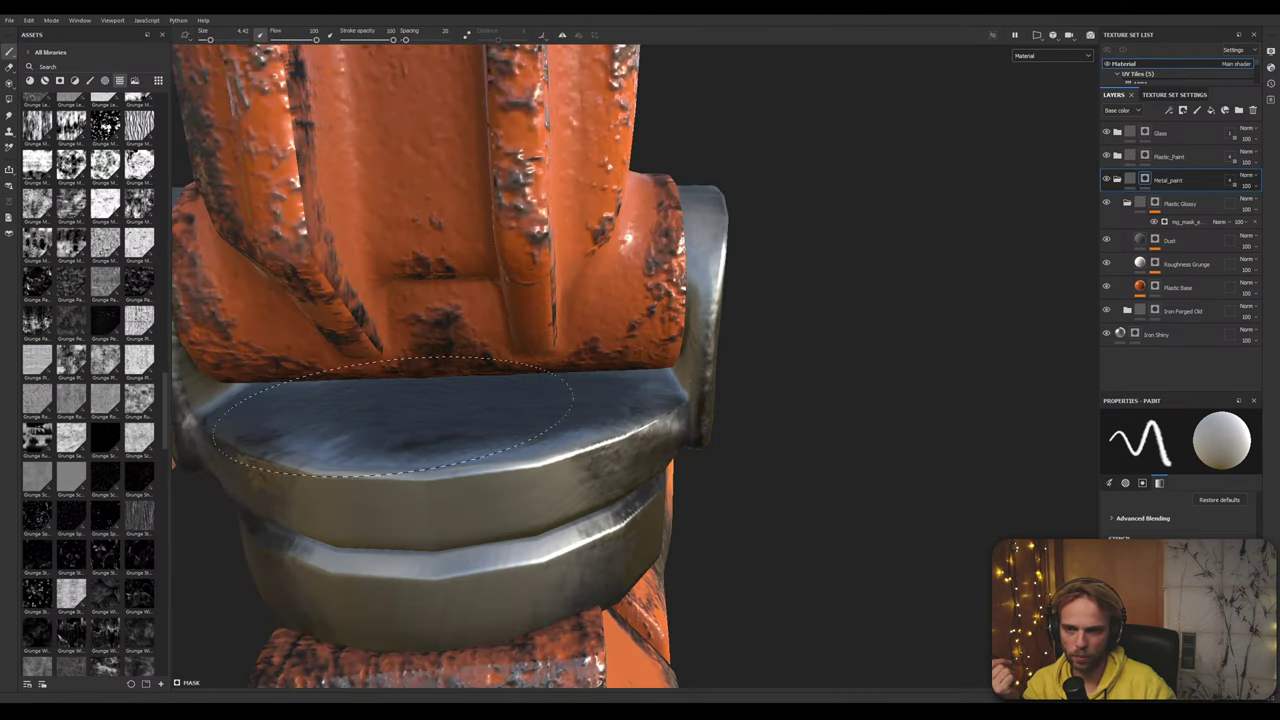
pyautogui.keyDown('alt'); pyautogui.moveTo(900, 400); pyautogui.dragTo(1040, 370); pyautogui.keyUp('alt')
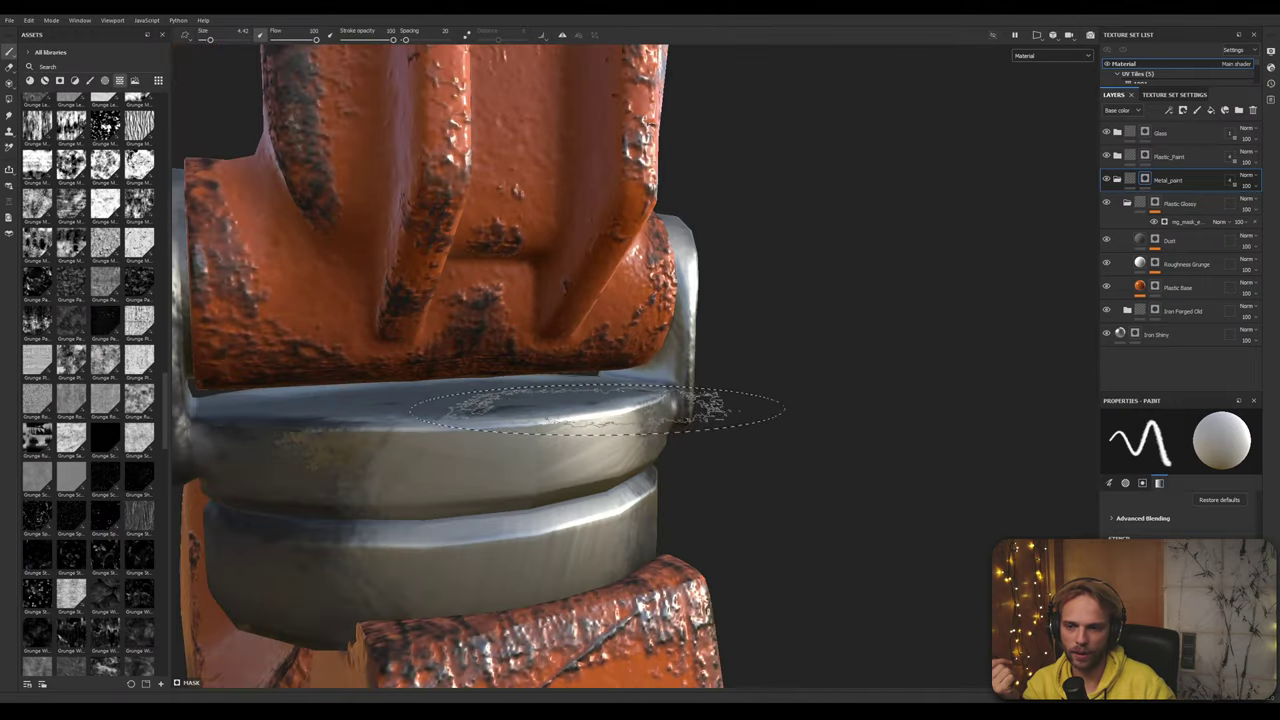
pyautogui.scroll(-4, 600, 380)
pyautogui.keyDown('alt'); pyautogui.moveTo(600, 380); pyautogui.dragTo(599, 440); pyautogui.keyUp('alt')
pyautogui.moveTo(638, 481)
pyautogui.keyDown('alt'); pyautogui.mouseDown()
pyautogui.moveTo(737, 491)
pyautogui.moveTo(651, 443)
pyautogui.moveTo(632, 415)
pyautogui.mouseUp(); pyautogui.keyUp('alt')
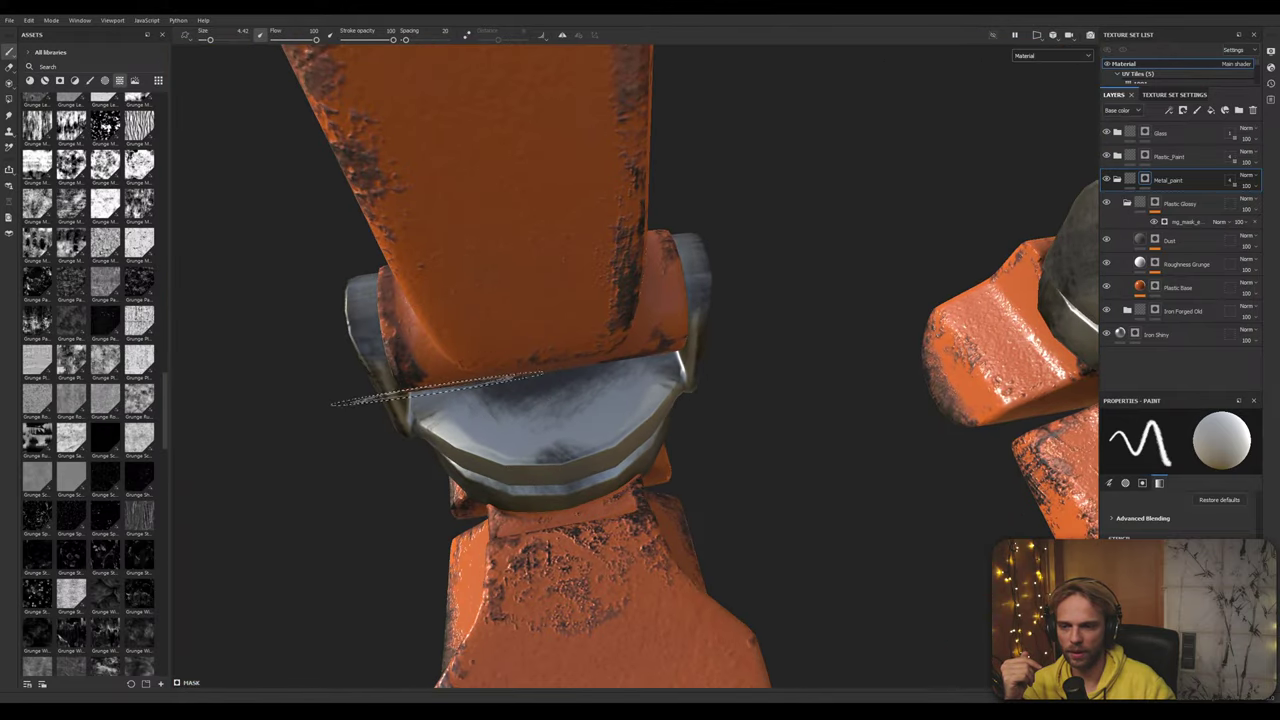
pyautogui.keyDown('alt'); pyautogui.moveTo(460, 435); pyautogui.dragTo(745, 340); pyautogui.keyUp('alt')
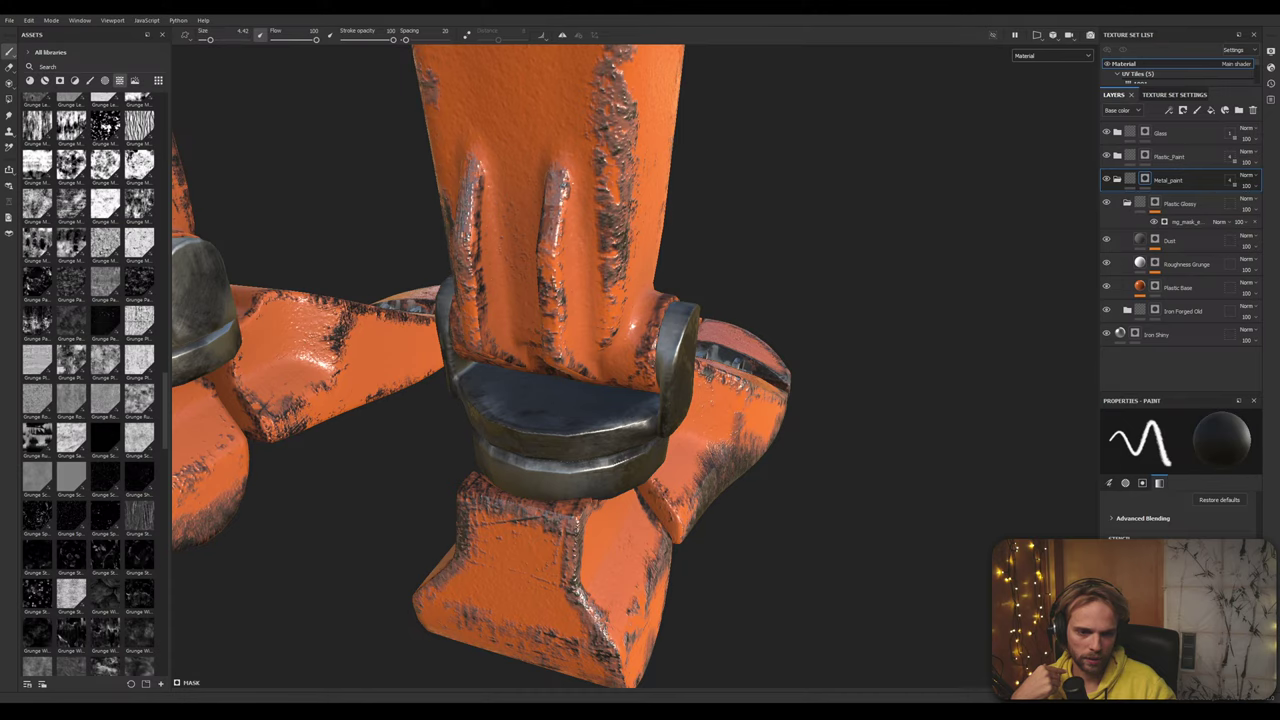
pyautogui.keyDown('alt'); pyautogui.moveTo(610, 412); pyautogui.dragTo(497, 515); pyautogui.keyUp('alt')
pyautogui.moveTo(814, 543)
pyautogui.keyDown('alt'); pyautogui.mouseDown()
pyautogui.moveTo(610, 632)
pyautogui.moveTo(470, 648)
pyautogui.moveTo(620, 610)
pyautogui.moveTo(873, 498)
pyautogui.moveTo(911, 534)
pyautogui.mouseUp(); pyautogui.keyUp('alt')
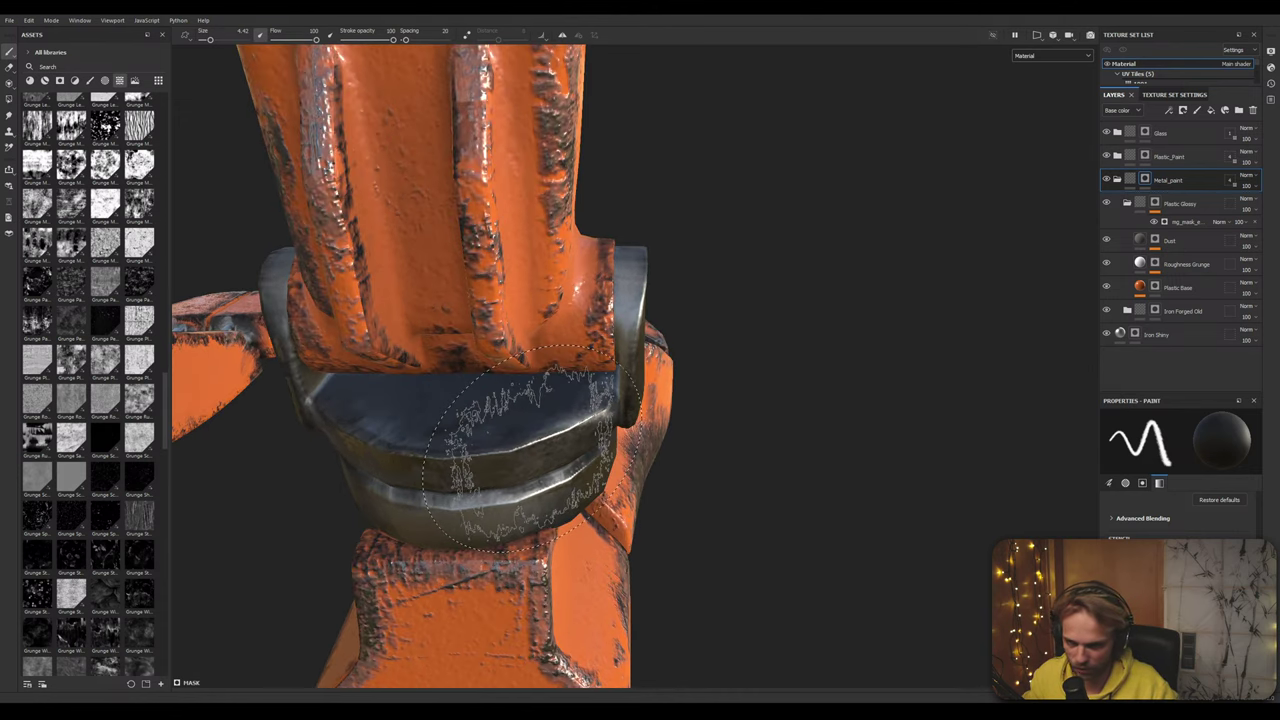
pyautogui.press('ctrl')
pyautogui.keyDown('ctrl'); pyautogui.moveTo(530, 448); pyautogui.dragTo(506, 460, button='right'); pyautogui.keyUp('ctrl')
pyautogui.moveTo(506, 460)
pyautogui.keyDown('alt'); pyautogui.mouseDown()
pyautogui.moveTo(497, 472)
pyautogui.moveTo(520, 485)
pyautogui.moveTo(430, 465)
pyautogui.moveTo(330, 485)
pyautogui.moveTo(563, 530)
pyautogui.moveTo(729, 606)
pyautogui.moveTo(450, 580)
pyautogui.mouseUp(); pyautogui.keyUp('alt')
pyautogui.scroll(2, 541, 497)
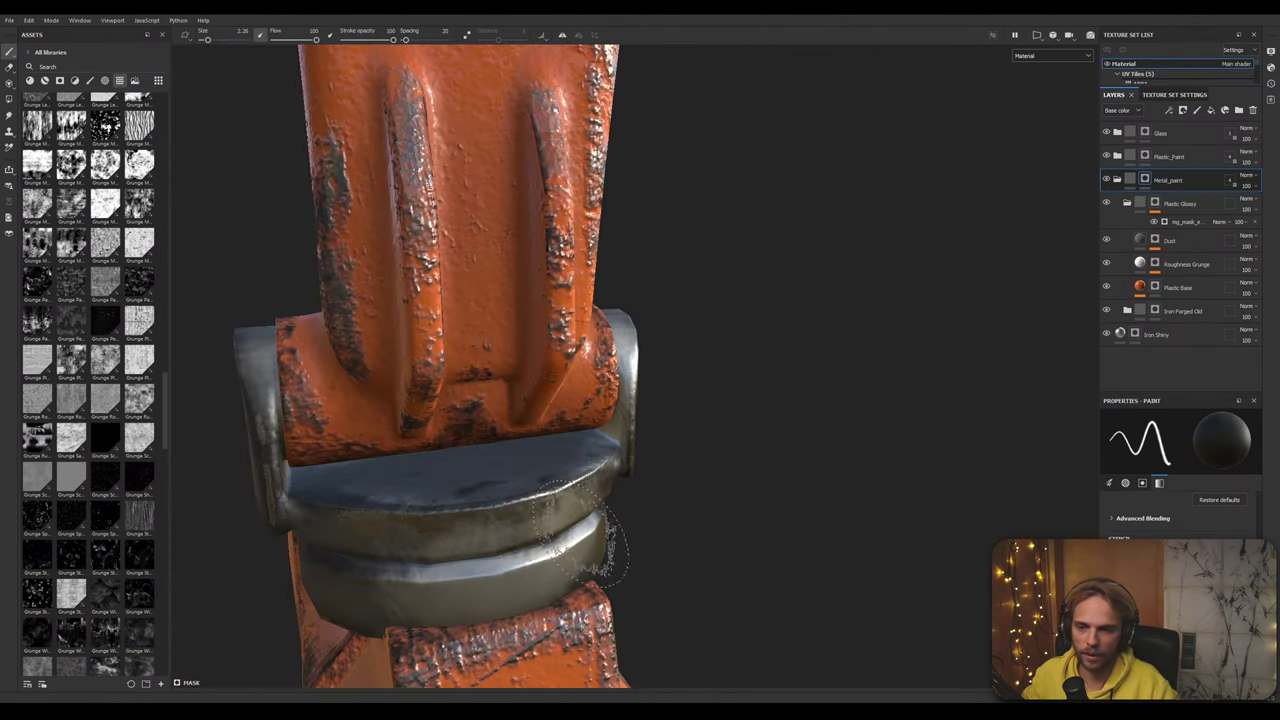
# Step: Paint dark wear marks along the ankle's metal collar, then orbit out to both feet
pyautogui.keyDown('alt'); pyautogui.moveTo(340, 565); pyautogui.dragTo(614, 520); pyautogui.keyUp('alt')
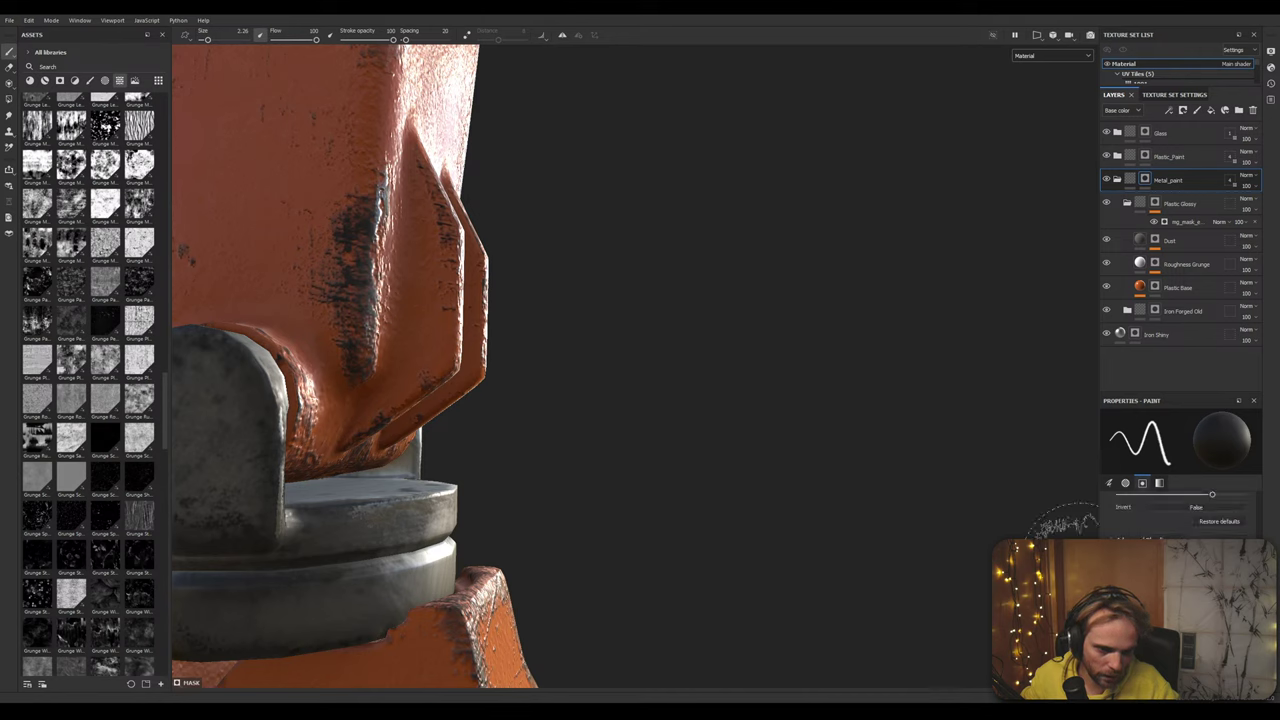
pyautogui.keyDown('alt'); pyautogui.moveTo(657, 512); pyautogui.dragTo(640, 486); pyautogui.keyUp('alt')
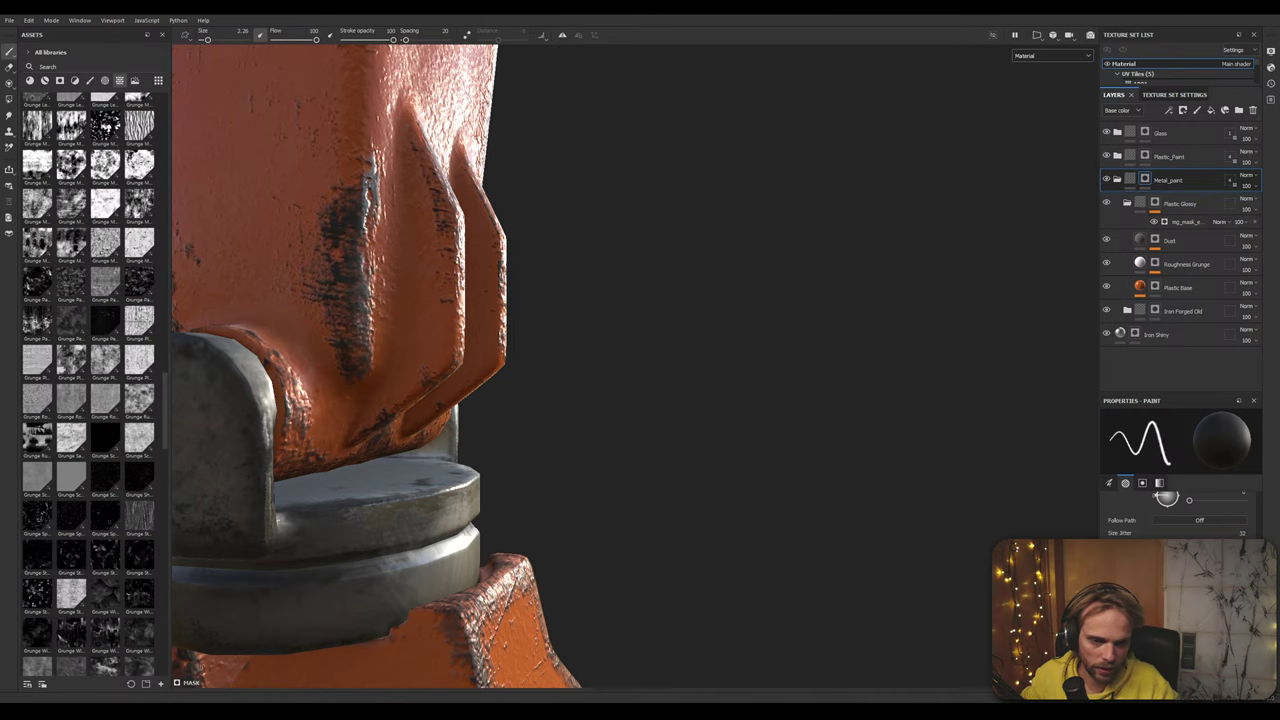
pyautogui.moveTo(430, 560)
pyautogui.mouseDown()
pyautogui.moveTo(300, 590)
pyautogui.moveTo(200, 640)
pyautogui.moveTo(460, 550)
pyautogui.moveTo(763, 491)
pyautogui.moveTo(571, 518)
pyautogui.mouseUp()
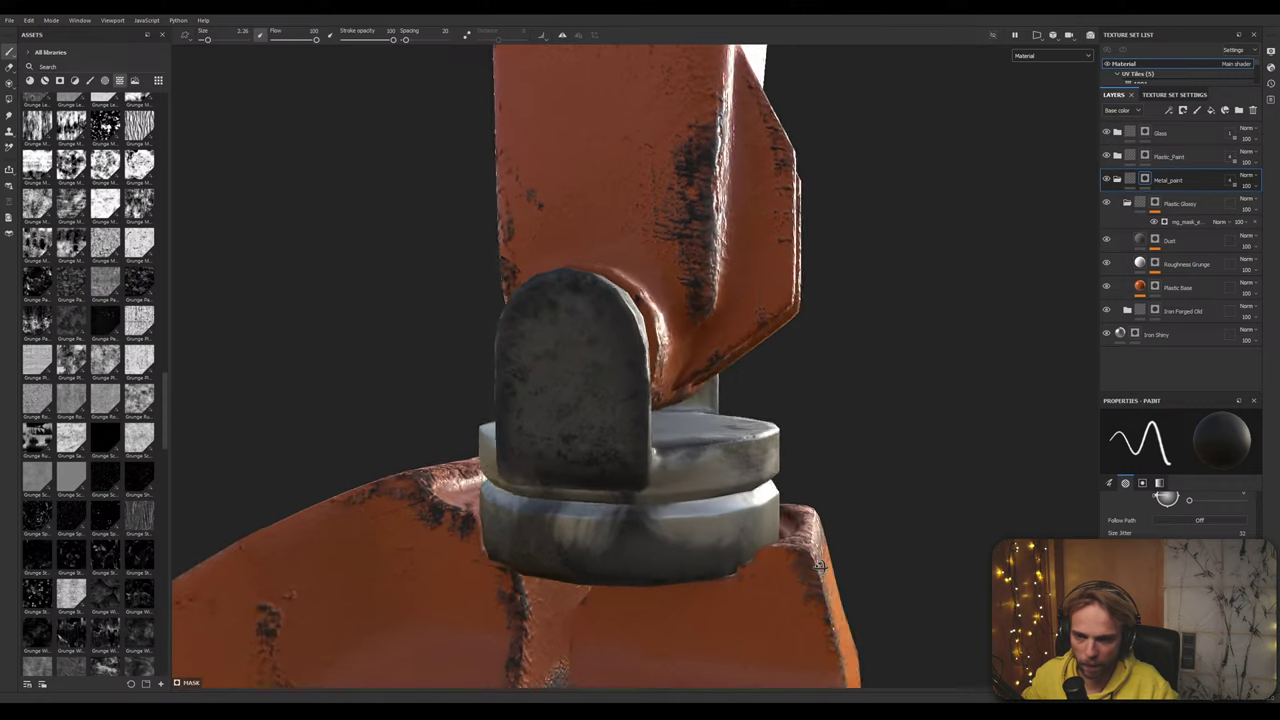
pyautogui.moveTo(818, 566)
pyautogui.keyDown('alt'); pyautogui.mouseDown()
pyautogui.moveTo(680, 583)
pyautogui.moveTo(690, 545)
pyautogui.moveTo(883, 461)
pyautogui.moveTo(749, 514)
pyautogui.moveTo(466, 591)
pyautogui.moveTo(750, 520)
pyautogui.moveTo(700, 420)
pyautogui.mouseUp(); pyautogui.keyUp('alt')
pyautogui.scroll(-5, 750, 520)
pyautogui.keyDown('alt'); pyautogui.moveTo(748, 381); pyautogui.dragTo(868, 513); pyautogui.keyUp('alt')
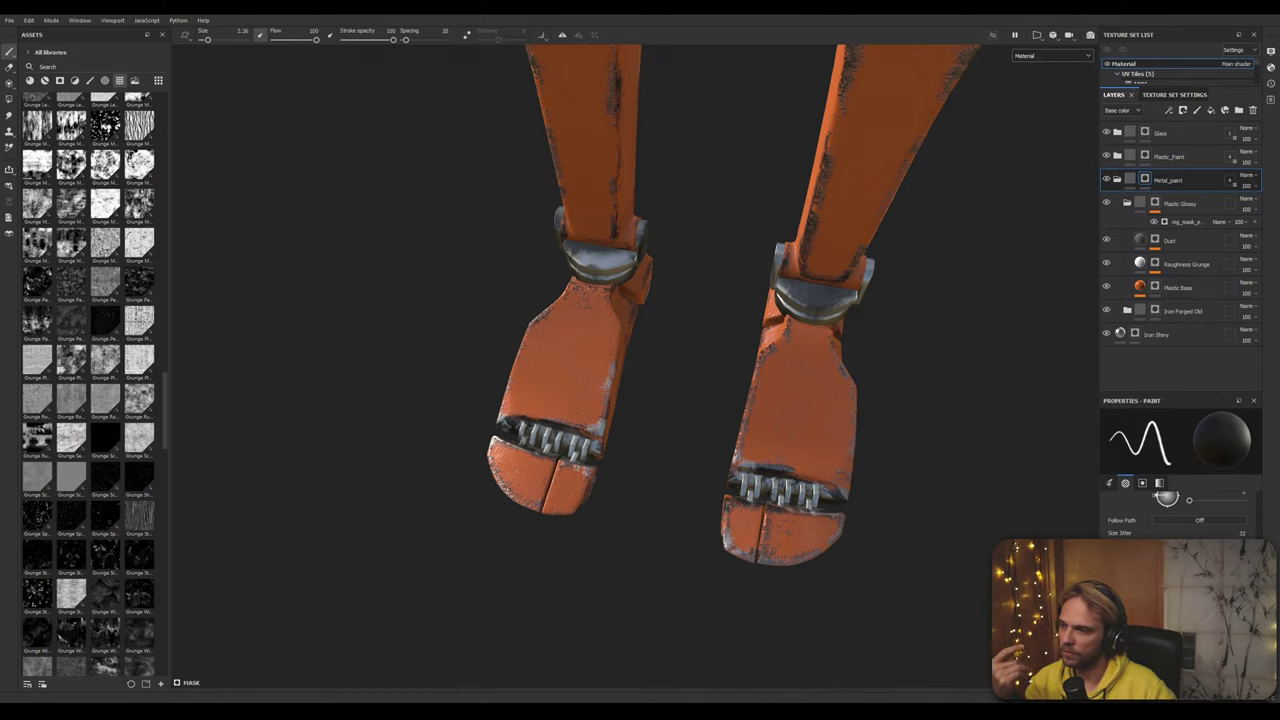
# Step: Orbit and zoom from the monitor head down to the legs to inspect the paint wear
pyautogui.scroll(-8, 620, 480)
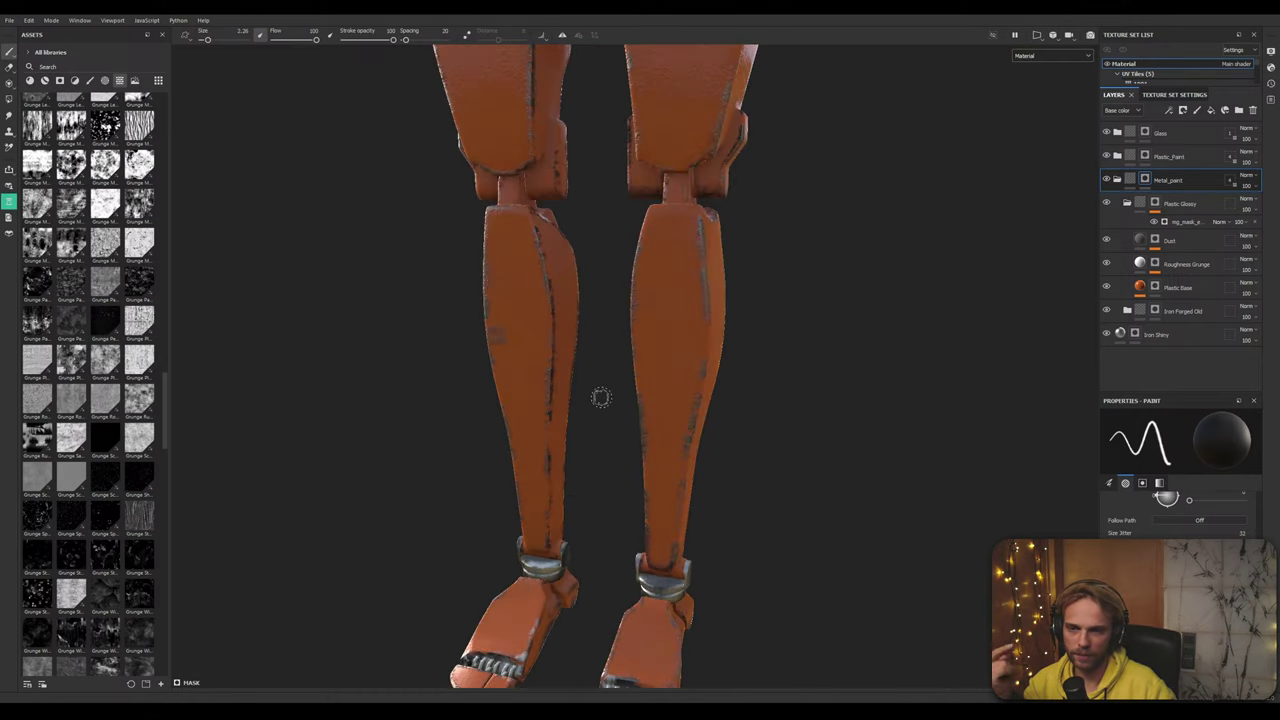
pyautogui.scroll(-4, 606, 368)
pyautogui.moveTo(703, 334); pyautogui.dragTo(593, 233, button='middle')
pyautogui.scroll(6, 593, 233)
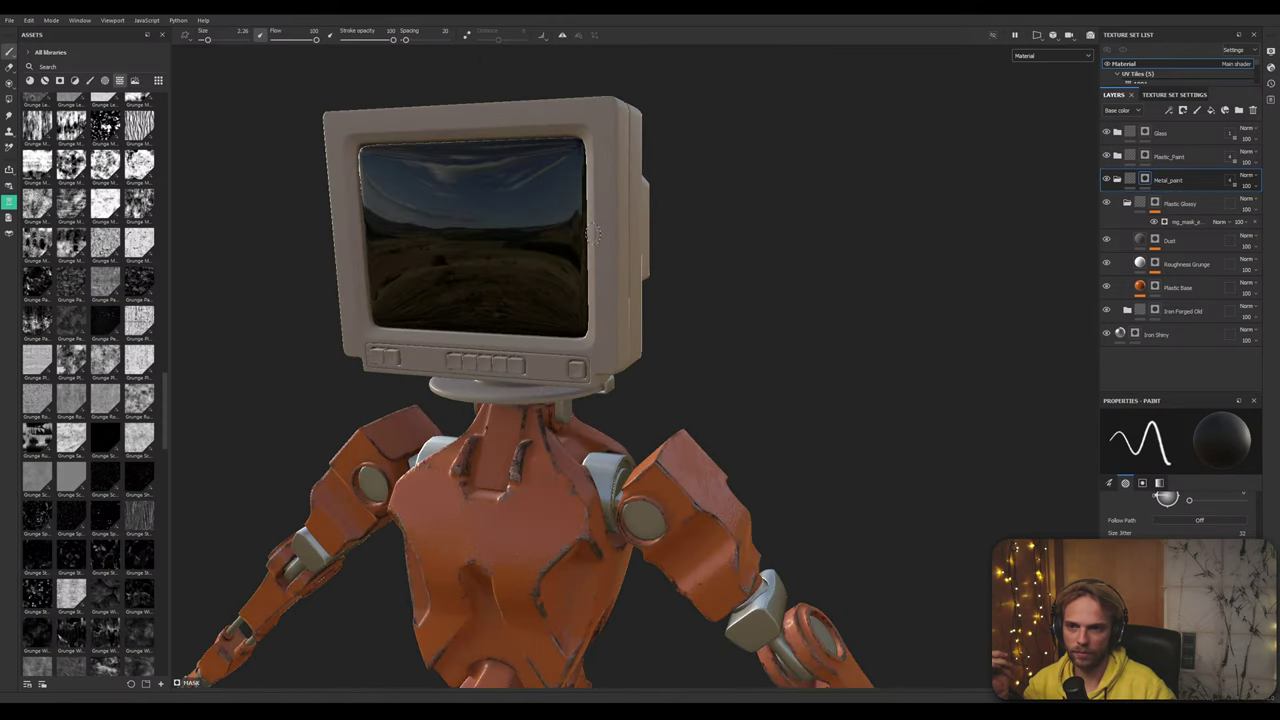
pyautogui.scroll(-4, 649, 376)
pyautogui.moveTo(649, 376); pyautogui.dragTo(686, 314, button='middle')
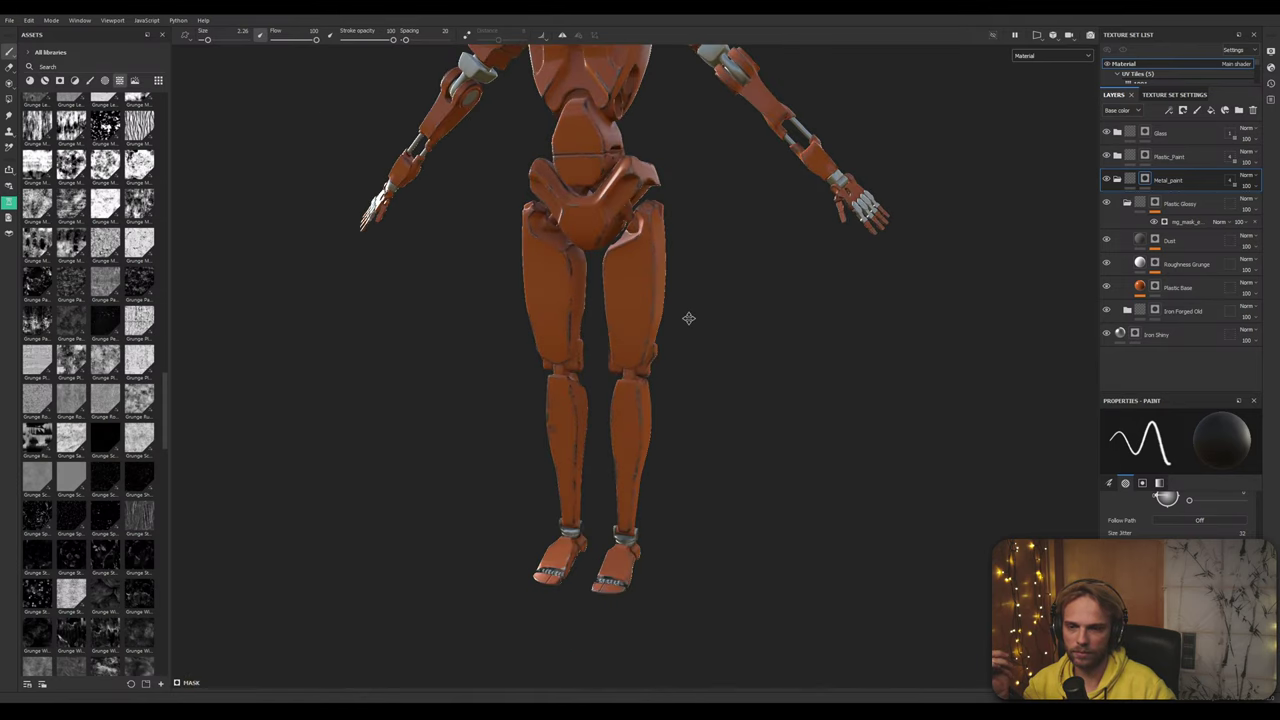
pyautogui.scroll(5, 648, 570)
pyautogui.scroll(-3, 648, 570)
pyautogui.keyDown('alt'); pyautogui.moveTo(648, 570); pyautogui.dragTo(717, 400); pyautogui.keyUp('alt')
pyautogui.scroll(3, 681, 492)
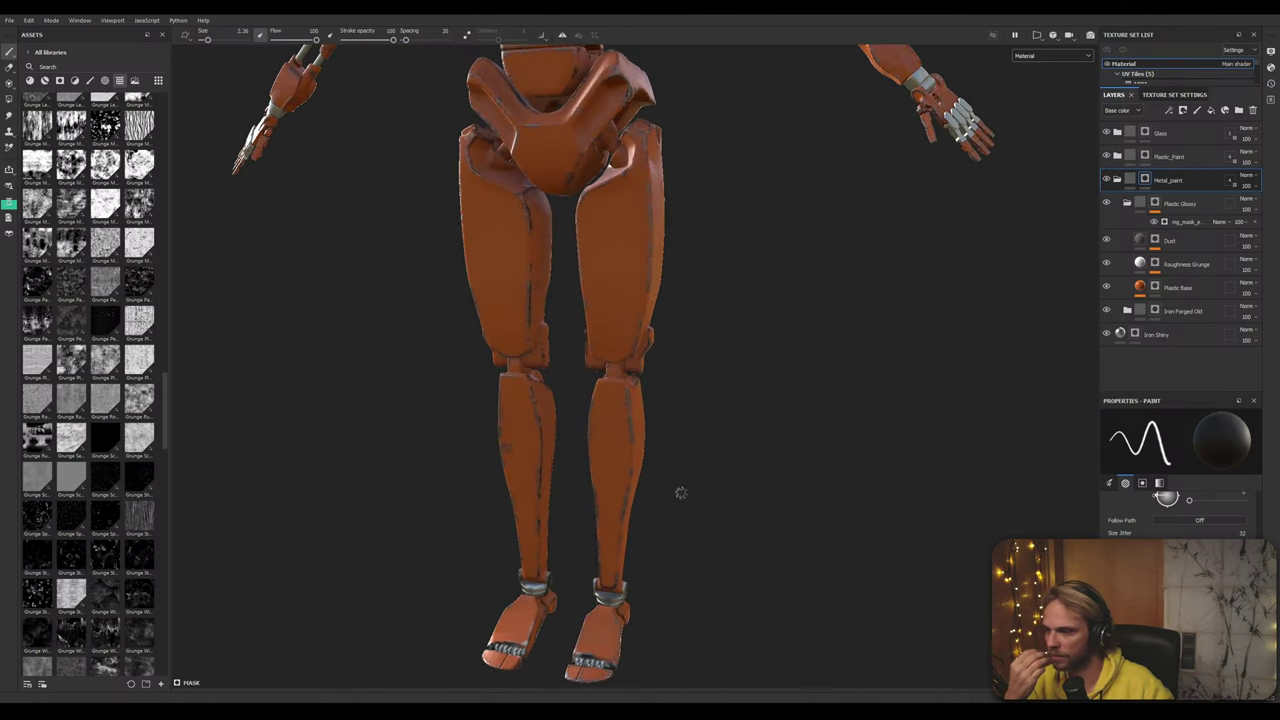
pyautogui.keyDown('alt'); pyautogui.moveTo(951, 423); pyautogui.dragTo(591, 180); pyautogui.keyUp('alt')
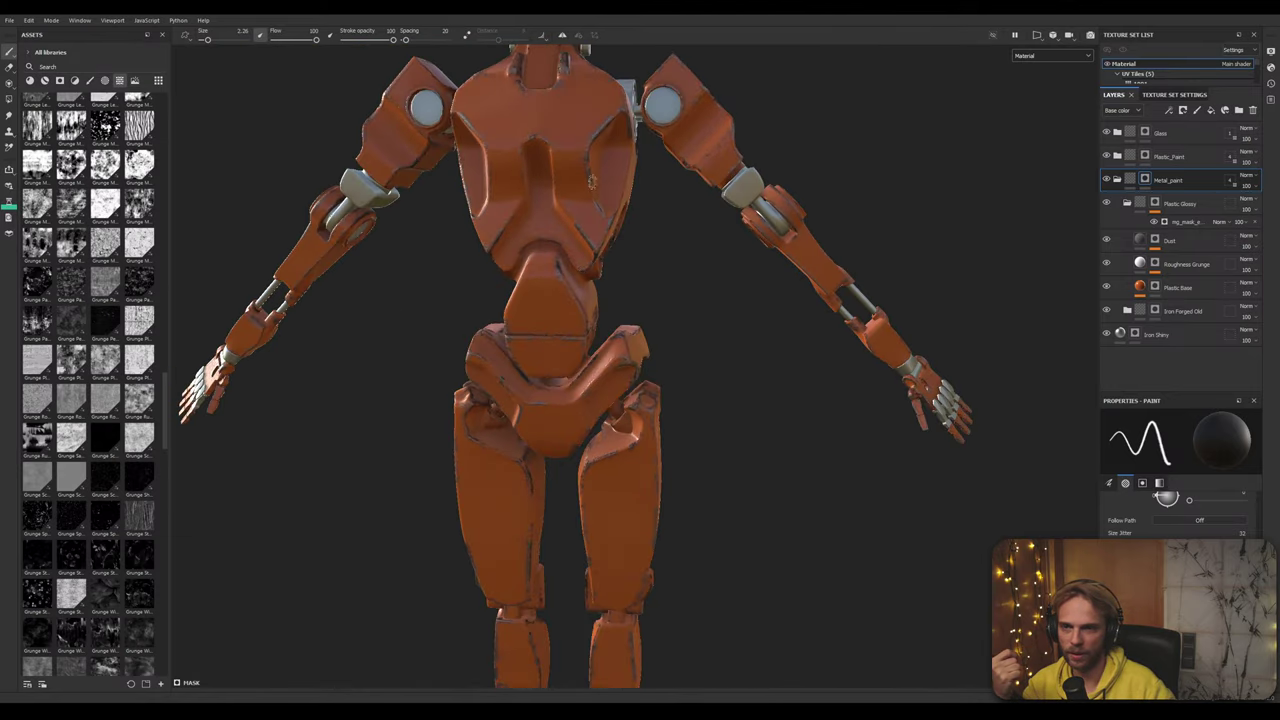
pyautogui.keyDown('alt'); pyautogui.moveTo(591, 180); pyautogui.dragTo(620, 509, button='right'); pyautogui.keyUp('alt')
pyautogui.keyDown('alt'); pyautogui.moveTo(620, 509); pyautogui.dragTo(730, 336); pyautogui.keyUp('alt')
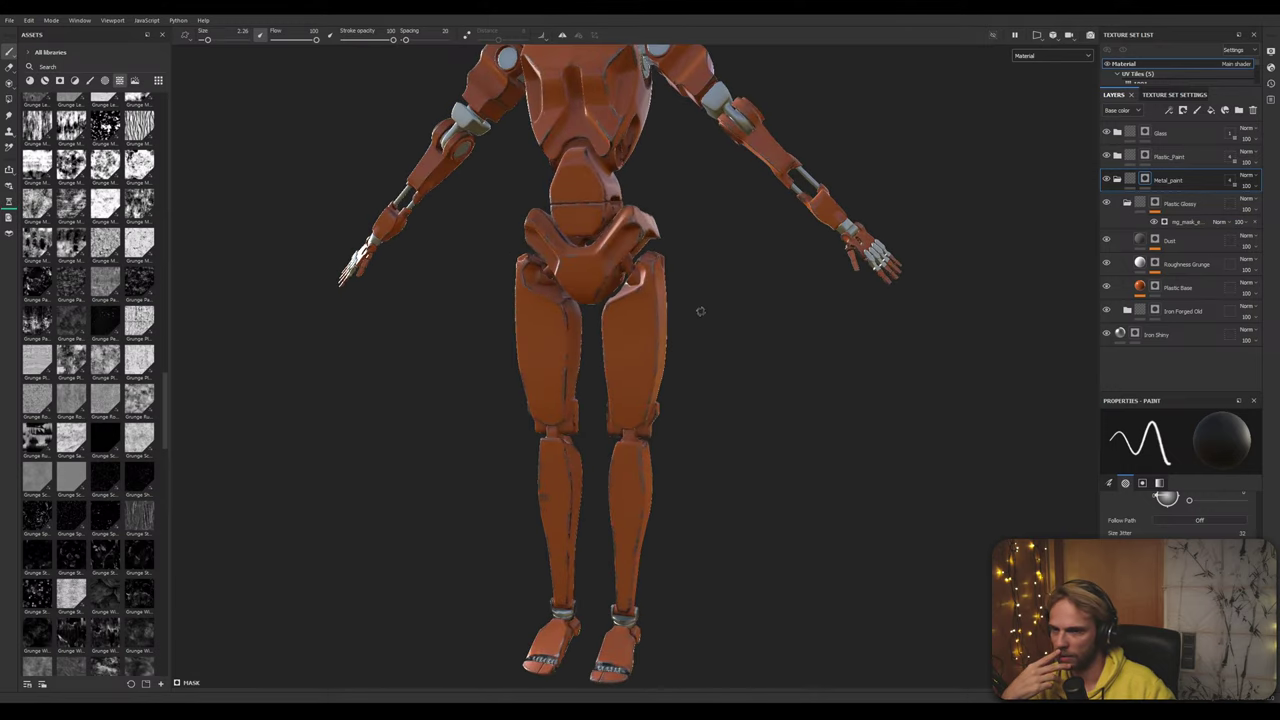
pyautogui.keyDown('alt'); pyautogui.moveTo(655, 418); pyautogui.dragTo(686, 266); pyautogui.keyUp('alt')
pyautogui.keyDown('alt'); pyautogui.moveTo(686, 266); pyautogui.dragTo(629, 429, button='right'); pyautogui.keyUp('alt')
# Step: Save the project with Ctrl+S and orbit to check the arm and pelvis
pyautogui.hotkey('ctrl', 's')
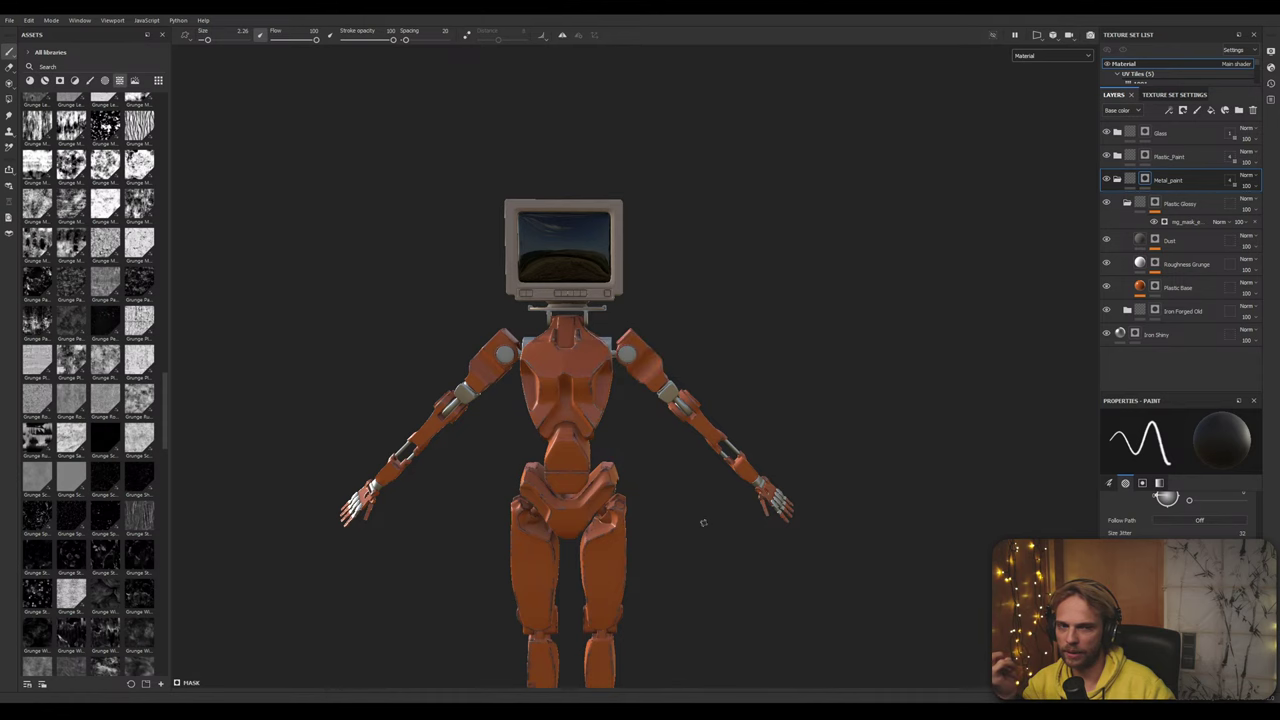
pyautogui.scroll(10, 650, 505)
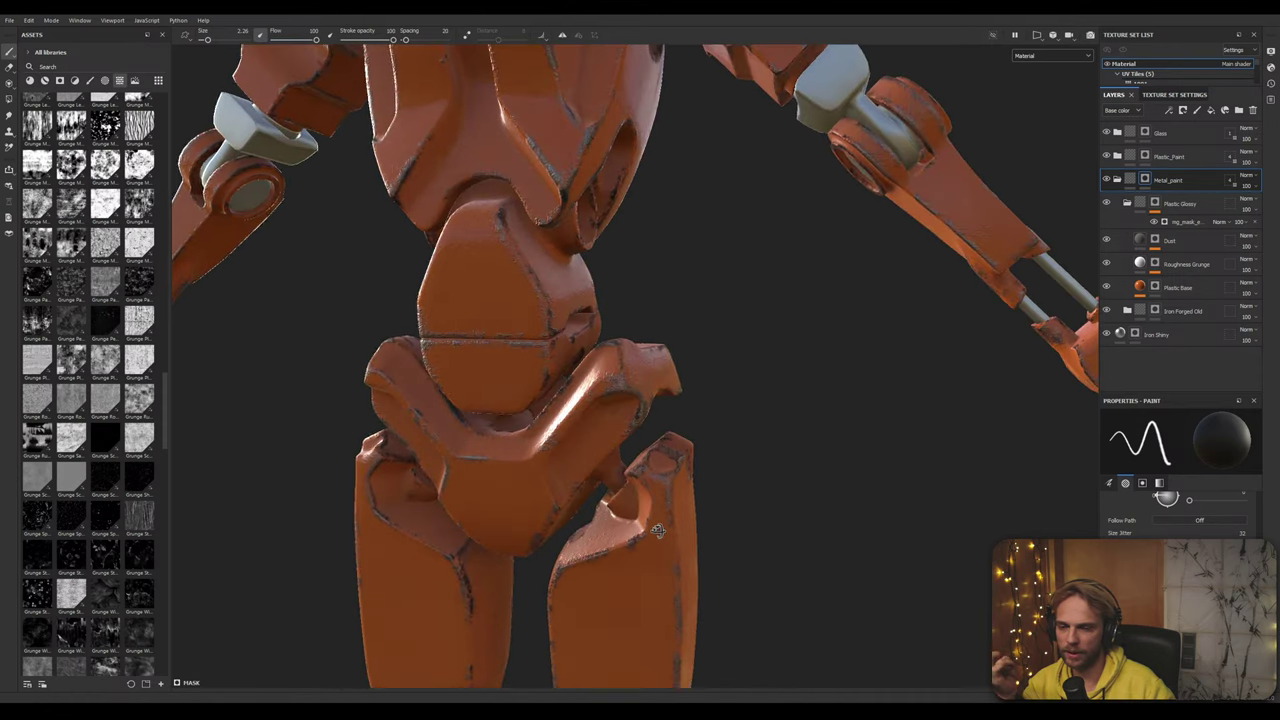
pyautogui.scroll(2, 614, 490)
pyautogui.keyDown('alt'); pyautogui.moveTo(598, 450); pyautogui.dragTo(571, 408); pyautogui.keyUp('alt')
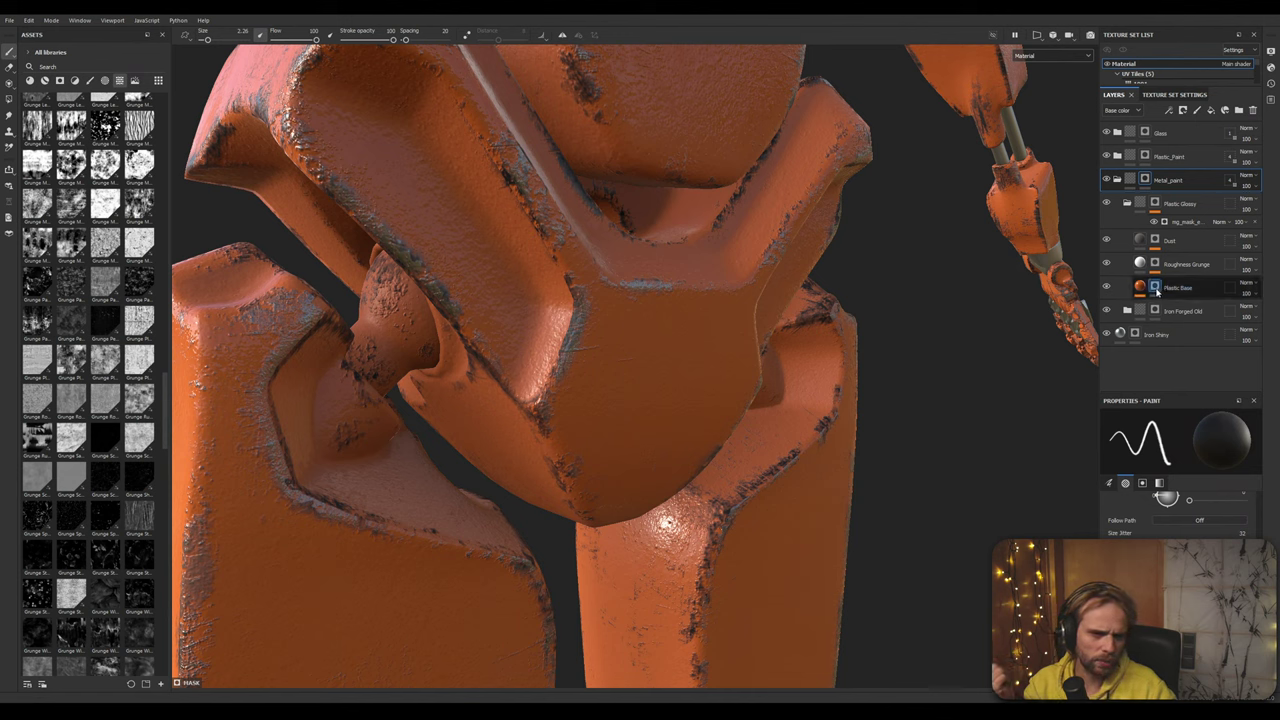
# Step: Select the Plastic Base layer and switch to Polygon Fill in mesh mode
pyautogui.click(1157, 289)
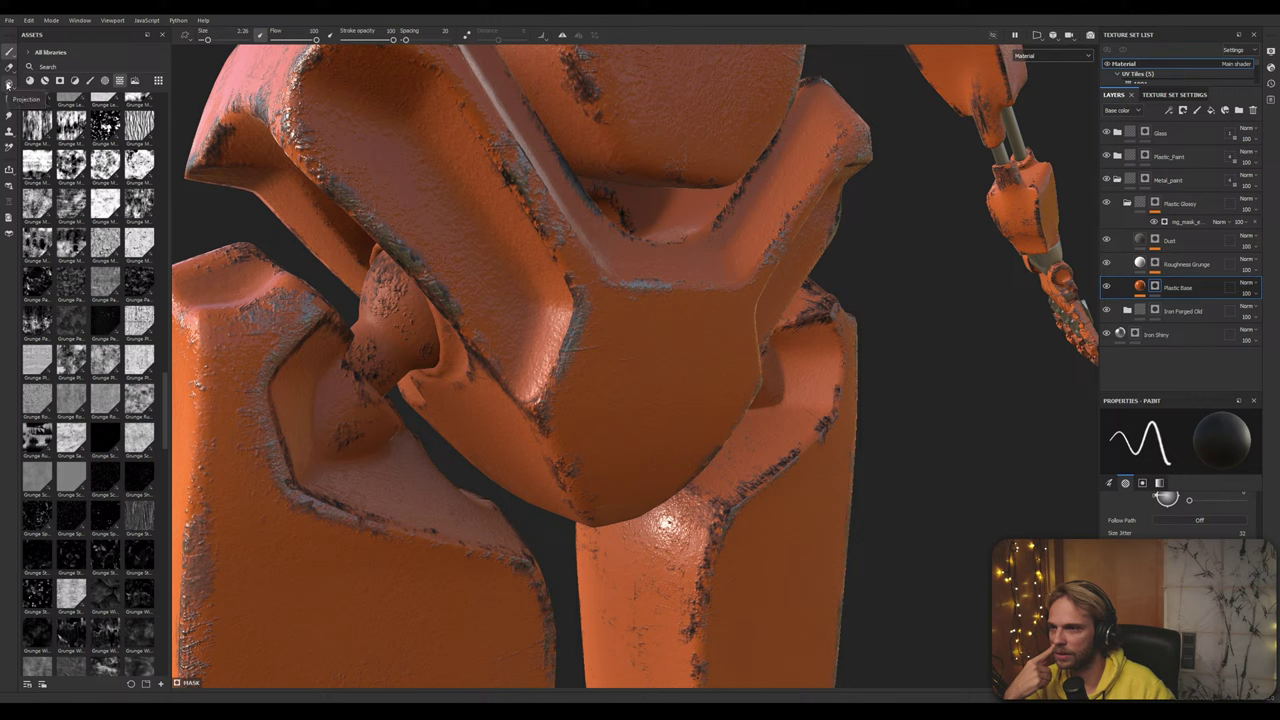
pyautogui.click(9, 99)
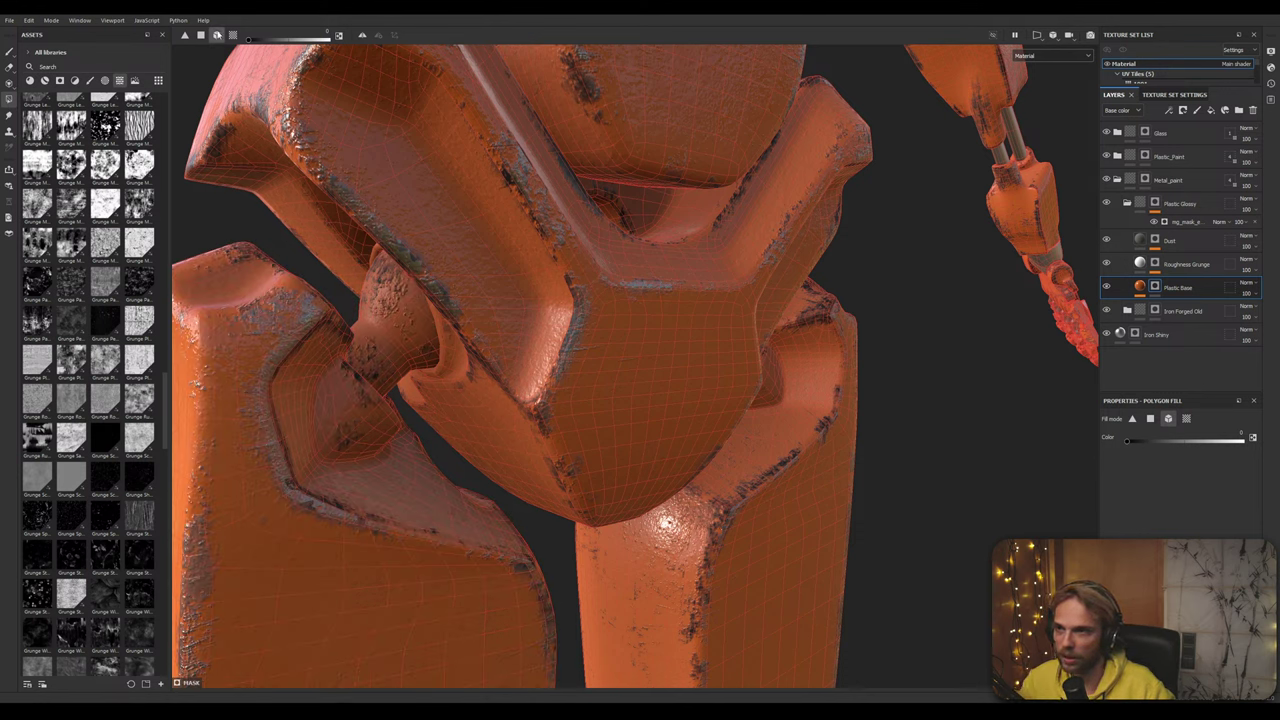
pyautogui.keyDown('alt'); pyautogui.moveTo(412, 345); pyautogui.dragTo(815, 265); pyautogui.keyUp('alt')
# Step: Inspect the joint from the side, rotate the environment lighting, and zoom out to the whole robot
pyautogui.keyDown('alt'); pyautogui.moveTo(852, 304); pyautogui.dragTo(868, 270); pyautogui.keyUp('alt')
pyautogui.keyDown('shift'); pyautogui.moveTo(868, 270); pyautogui.dragTo(770, 357, button='right'); pyautogui.keyUp('shift')
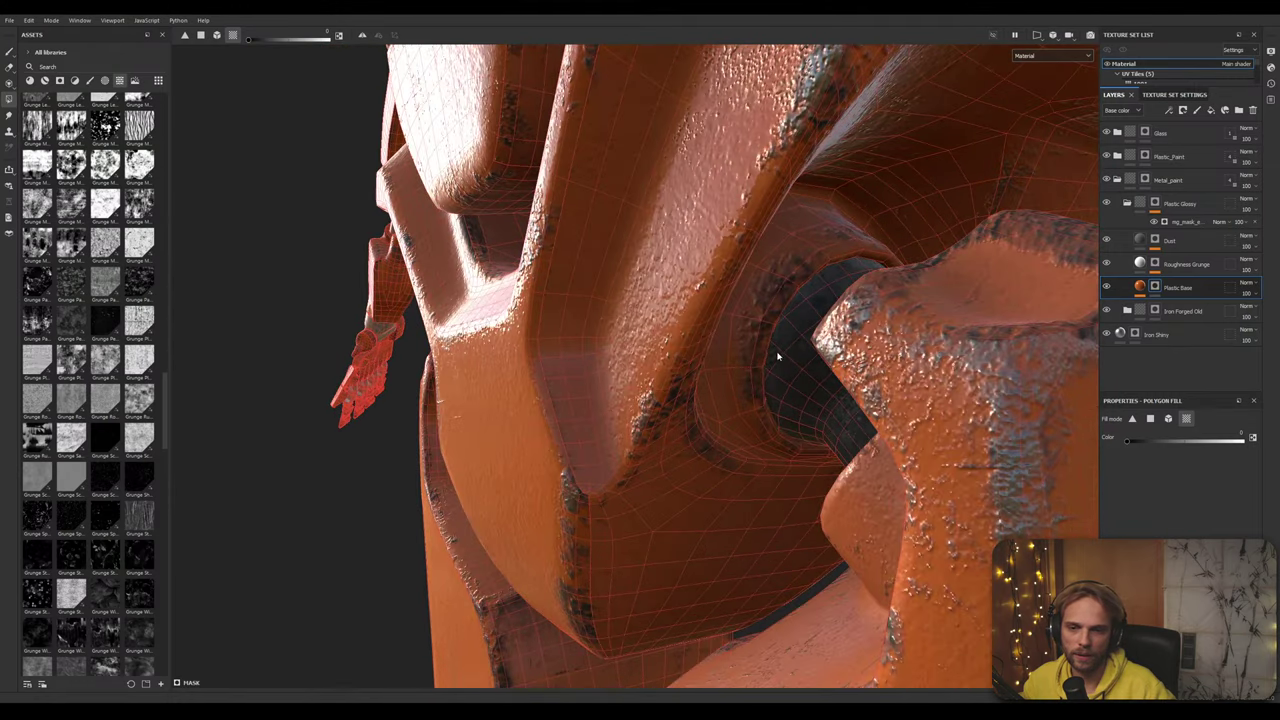
pyautogui.moveTo(777, 355)
pyautogui.keyDown('alt'); pyautogui.mouseDown()
pyautogui.moveTo(811, 357)
pyautogui.moveTo(768, 352)
pyautogui.mouseUp(); pyautogui.keyUp('alt')
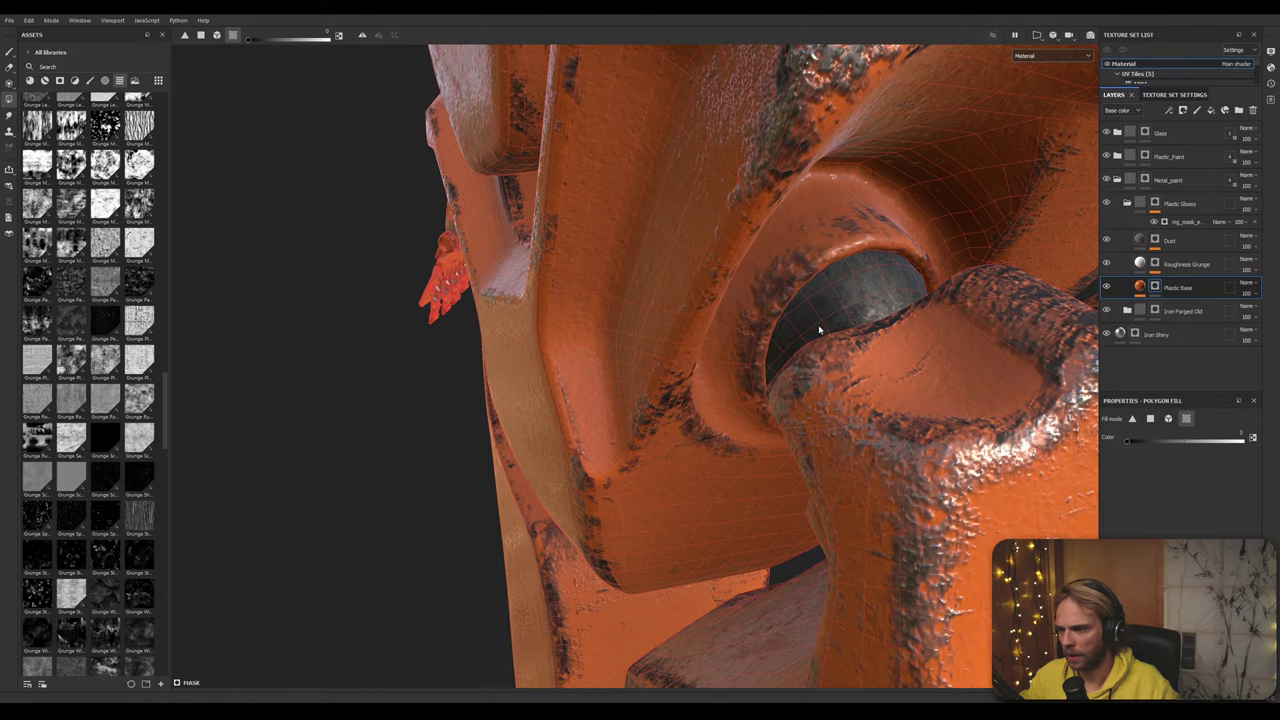
pyautogui.keyDown('alt'); pyautogui.moveTo(818, 330); pyautogui.dragTo(814, 256); pyautogui.keyUp('alt')
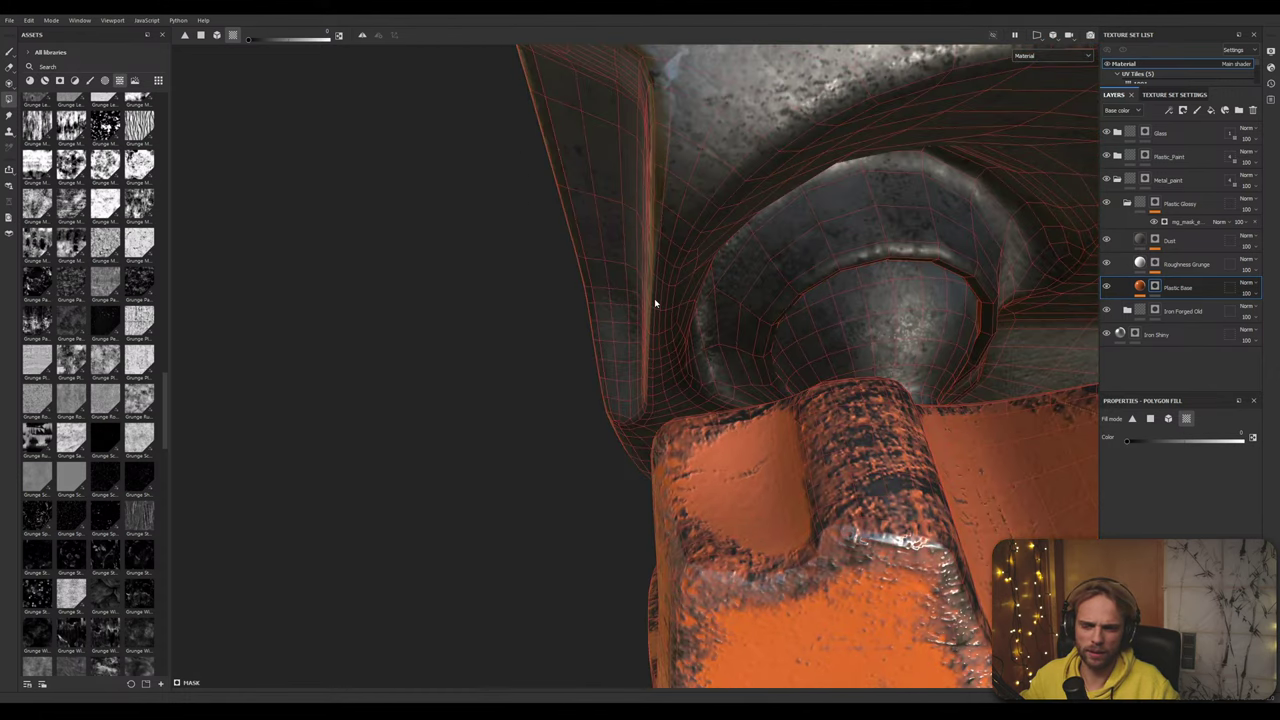
pyautogui.keyDown('alt'); pyautogui.moveTo(678, 300); pyautogui.dragTo(708, 242); pyautogui.keyUp('alt')
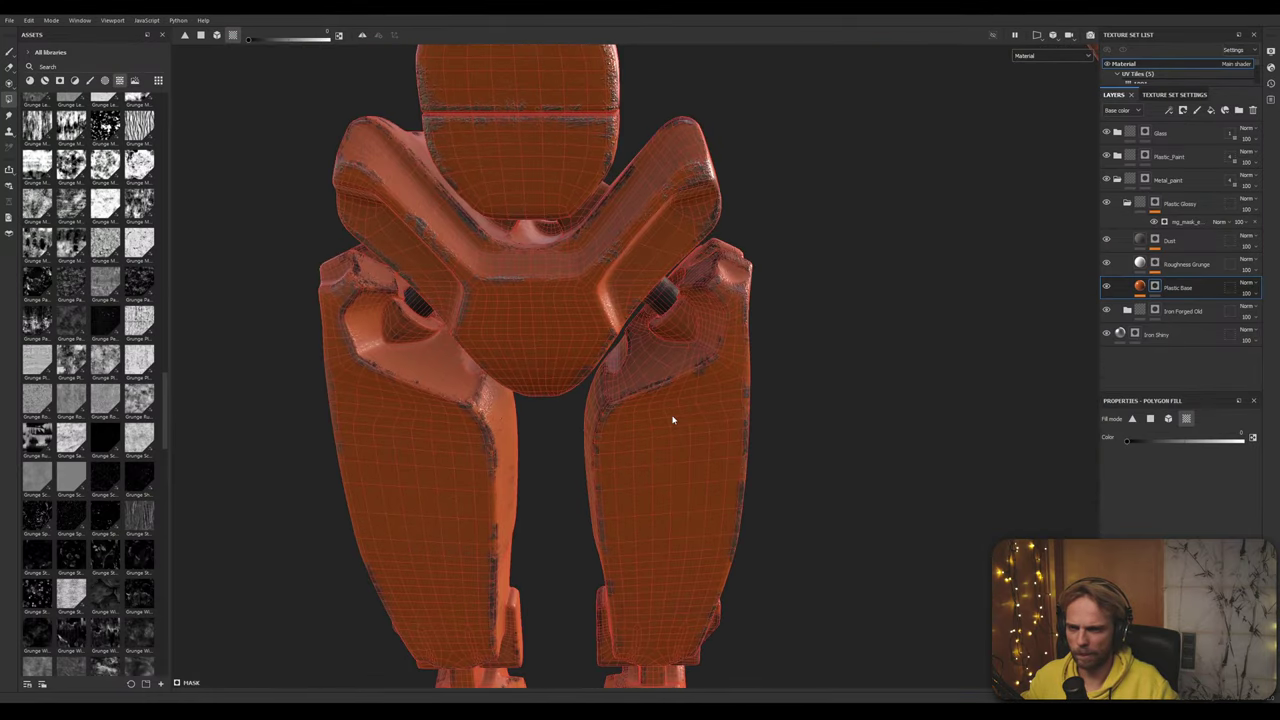
pyautogui.keyDown('alt'); pyautogui.moveTo(673, 420); pyautogui.dragTo(610, 330, button='right'); pyautogui.keyUp('alt')
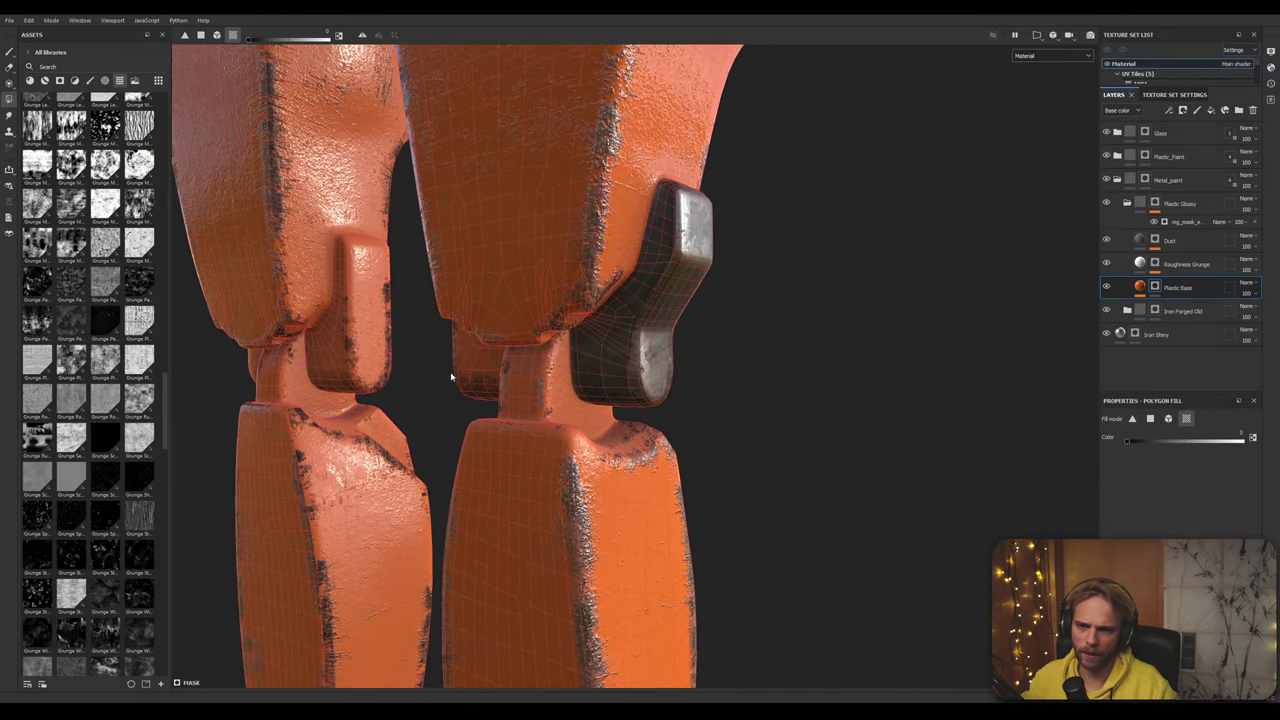
# Step: Orbit to the knee joints and test stripping orange from a knee piece, then undo it
pyautogui.keyDown('alt'); pyautogui.moveTo(610, 330); pyautogui.dragTo(643, 378); pyautogui.keyUp('alt')
pyautogui.keyDown('alt'); pyautogui.moveTo(328, 369); pyautogui.dragTo(878, 412); pyautogui.keyUp('alt')
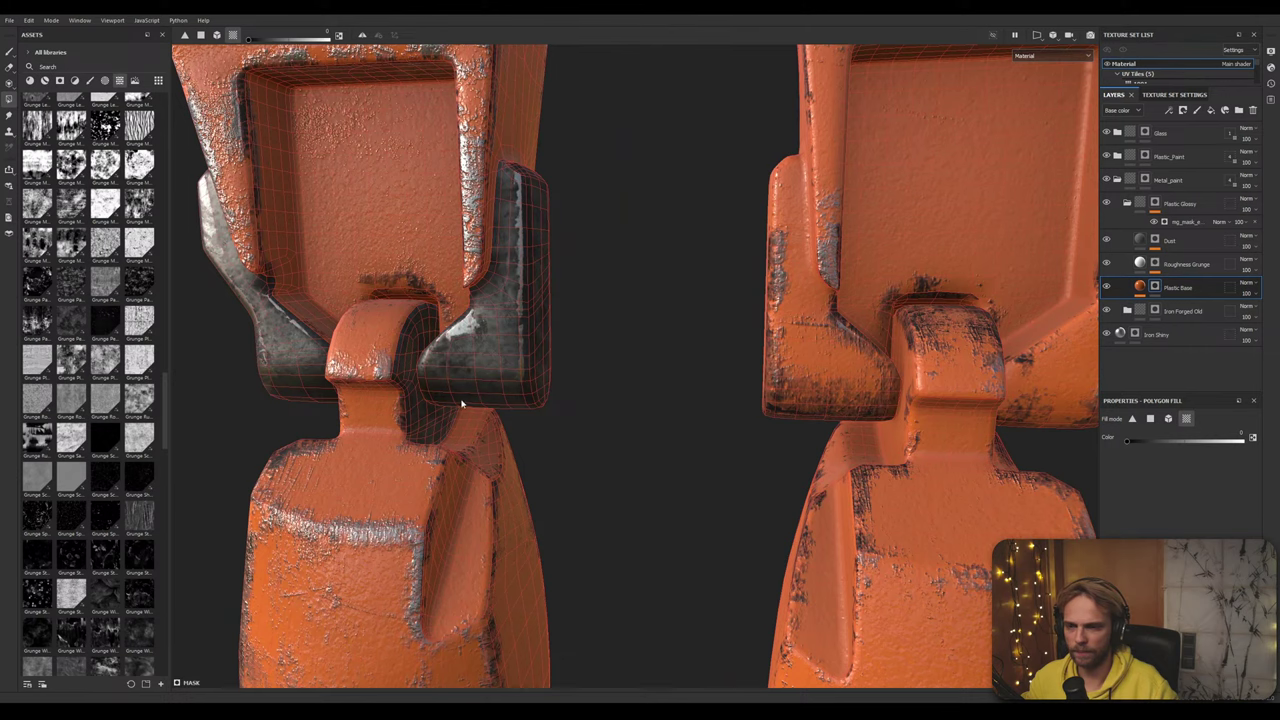
pyautogui.keyDown('alt'); pyautogui.moveTo(462, 403); pyautogui.dragTo(408, 402, button='right'); pyautogui.keyUp('alt')
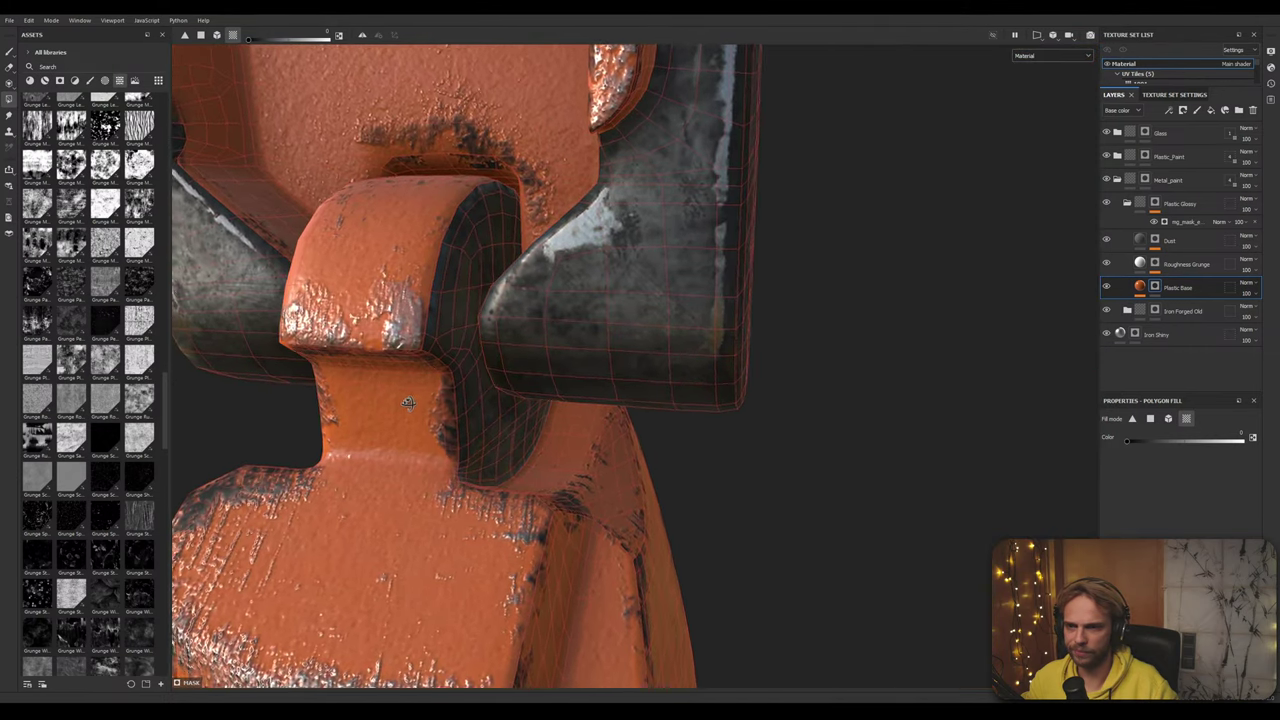
pyautogui.keyDown('alt'); pyautogui.moveTo(408, 402); pyautogui.dragTo(530, 436); pyautogui.keyUp('alt')
pyautogui.scroll(5, 740, 386)
pyautogui.keyDown('alt'); pyautogui.moveTo(388, 426); pyautogui.dragTo(306, 410); pyautogui.keyUp('alt')
pyautogui.keyDown('alt'); pyautogui.moveTo(404, 441); pyautogui.dragTo(600, 427); pyautogui.keyUp('alt')
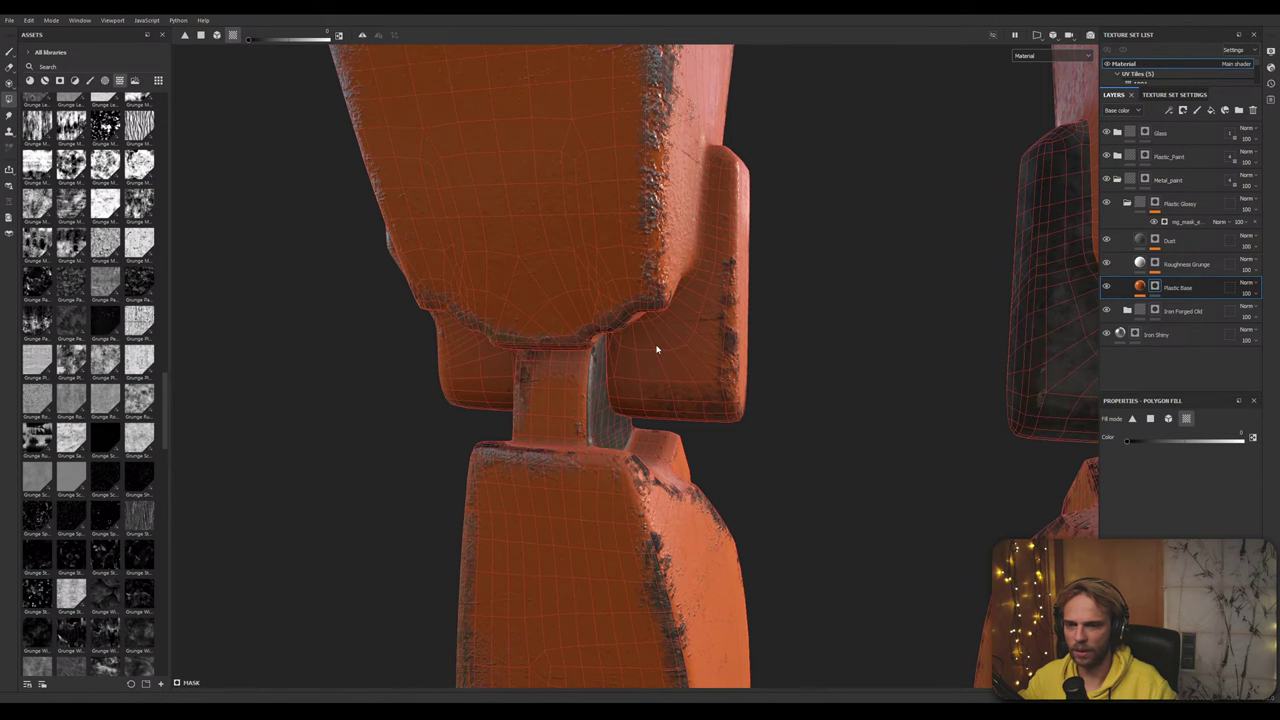
pyautogui.keyDown('alt'); pyautogui.moveTo(657, 349); pyautogui.dragTo(629, 394); pyautogui.keyUp('alt')
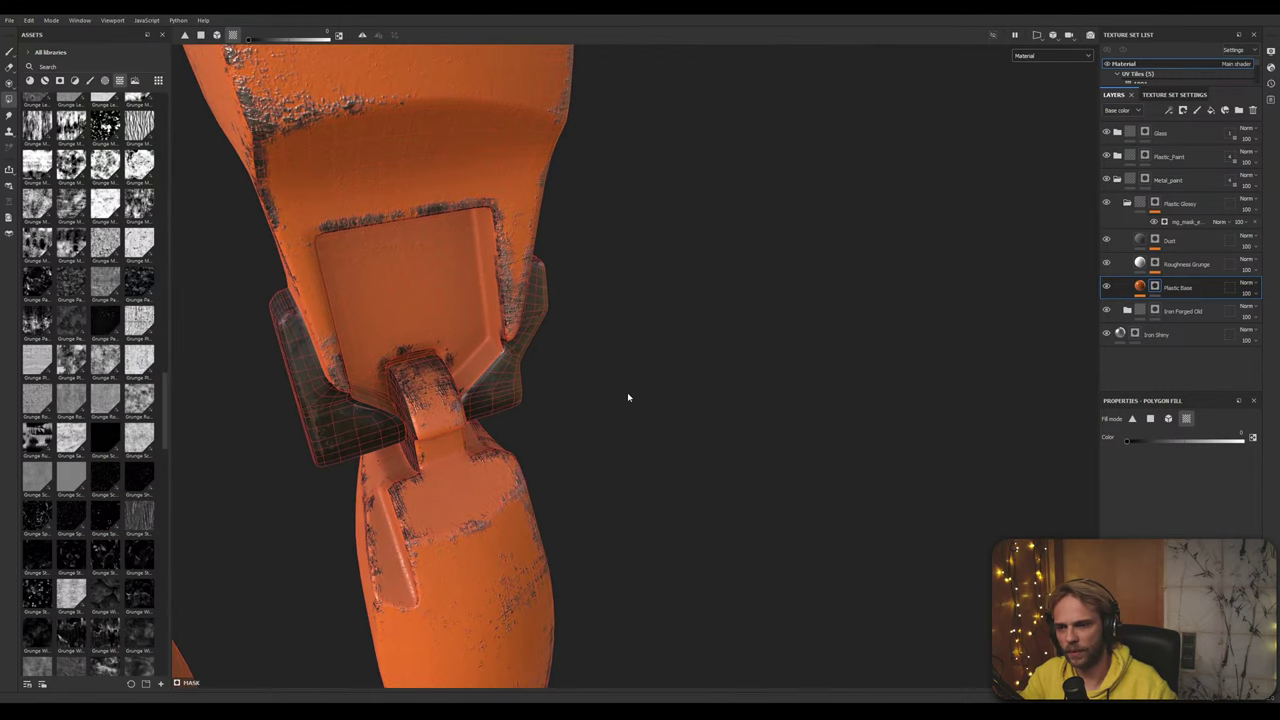
pyautogui.scroll(3, 629, 394)
pyautogui.keyDown('alt'); pyautogui.moveTo(453, 187); pyautogui.dragTo(720, 394); pyautogui.keyUp('alt')
pyautogui.scroll(3, 664, 441)
pyautogui.keyDown('alt'); pyautogui.moveTo(664, 441); pyautogui.dragTo(873, 381); pyautogui.keyUp('alt')
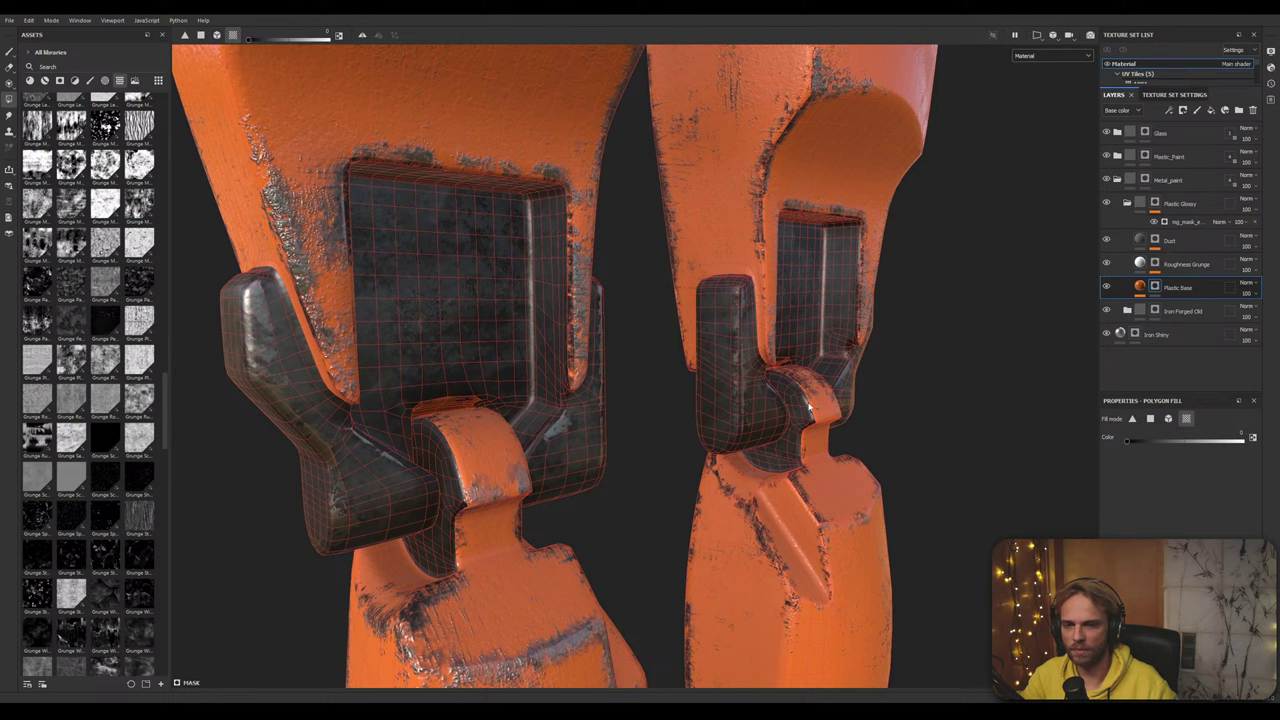
pyautogui.click(826, 398)
pyautogui.hotkey('ctrl', 'z')
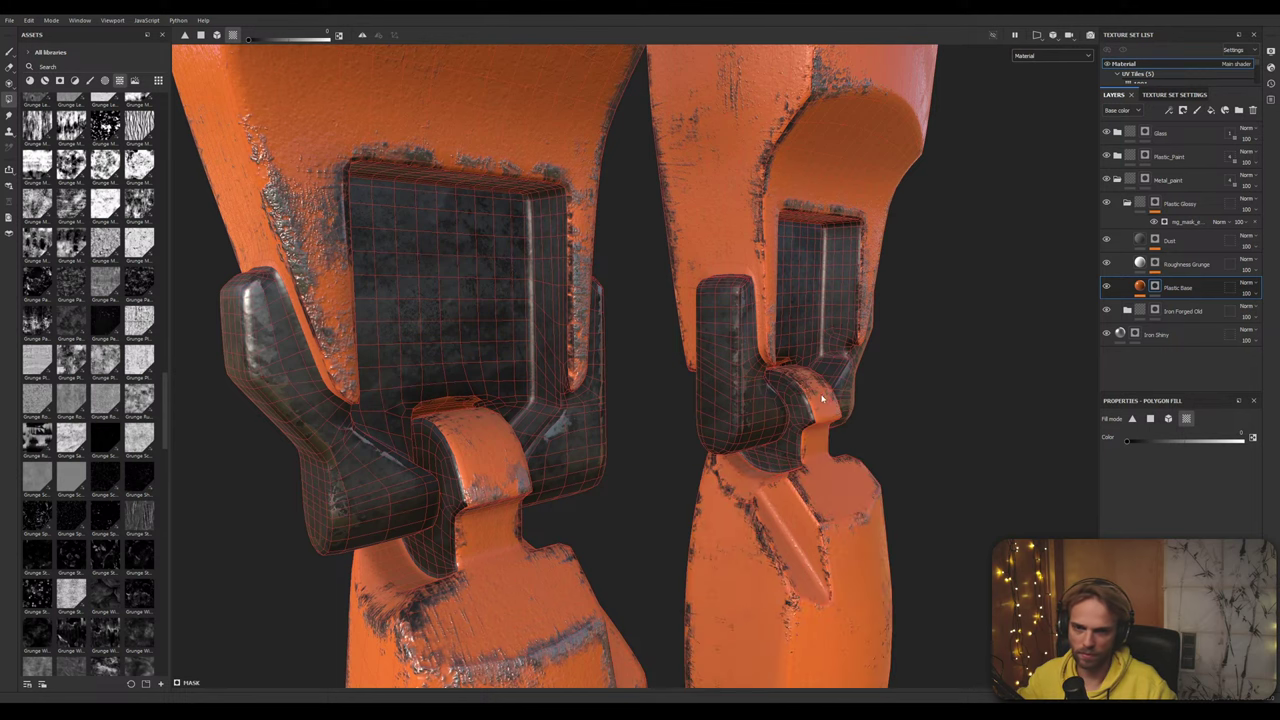
# Step: Try making the upper and lower hip pieces bare metal, undoing each attempt
pyautogui.keyDown('alt'); pyautogui.moveTo(471, 371); pyautogui.dragTo(667, 152); pyautogui.keyUp('alt')
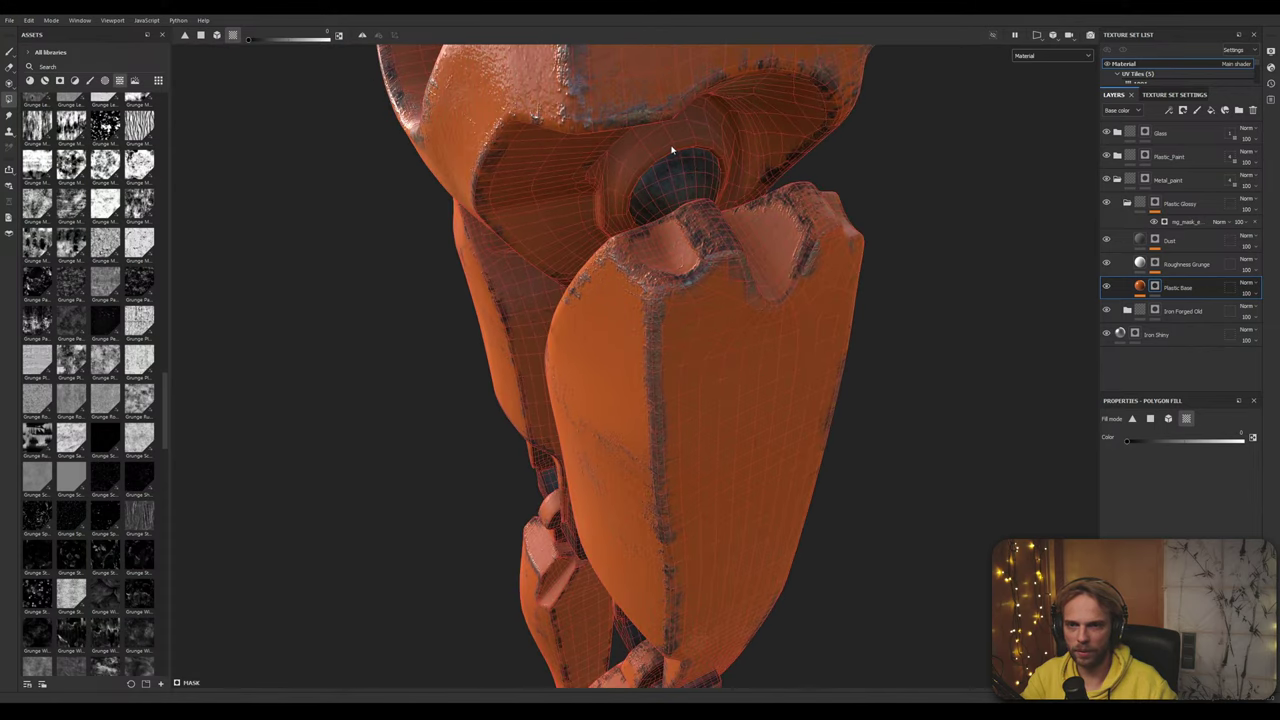
pyautogui.click(670, 146)
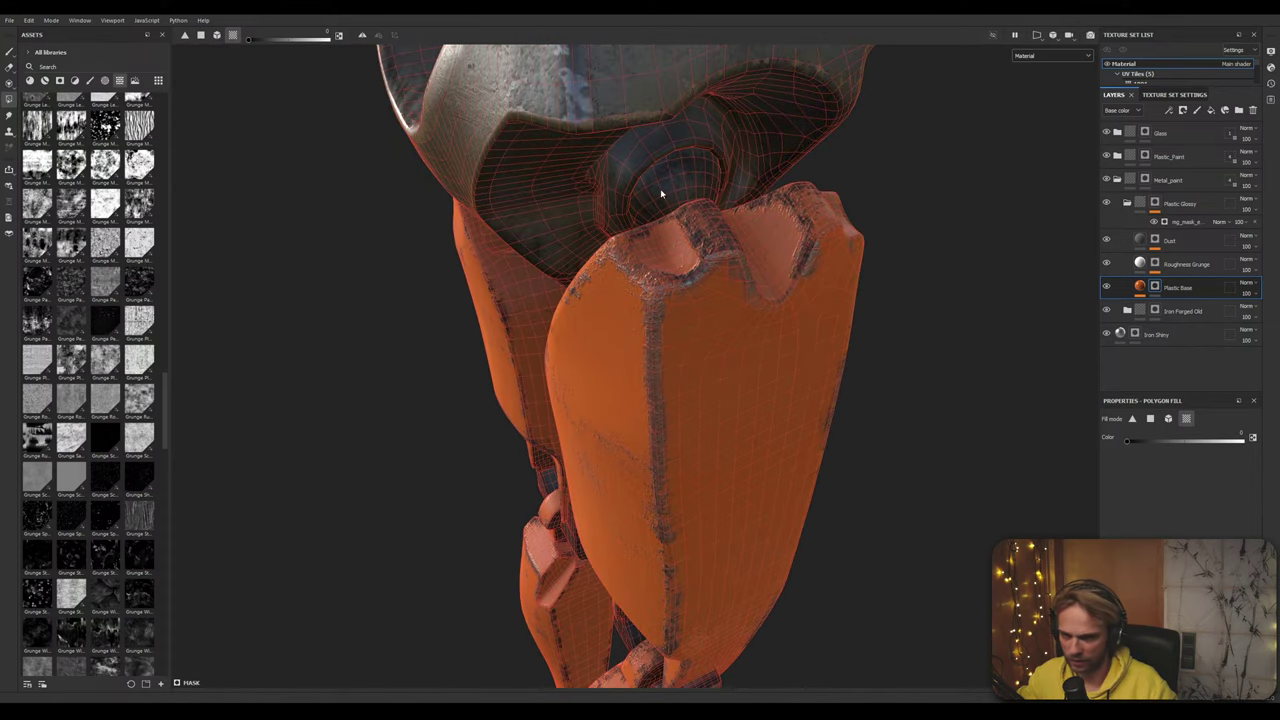
pyautogui.hotkey('ctrl', 'z')
pyautogui.keyDown('alt'); pyautogui.moveTo(661, 166); pyautogui.dragTo(855, 325); pyautogui.keyUp('alt')
pyautogui.scroll(5, 871, 322)
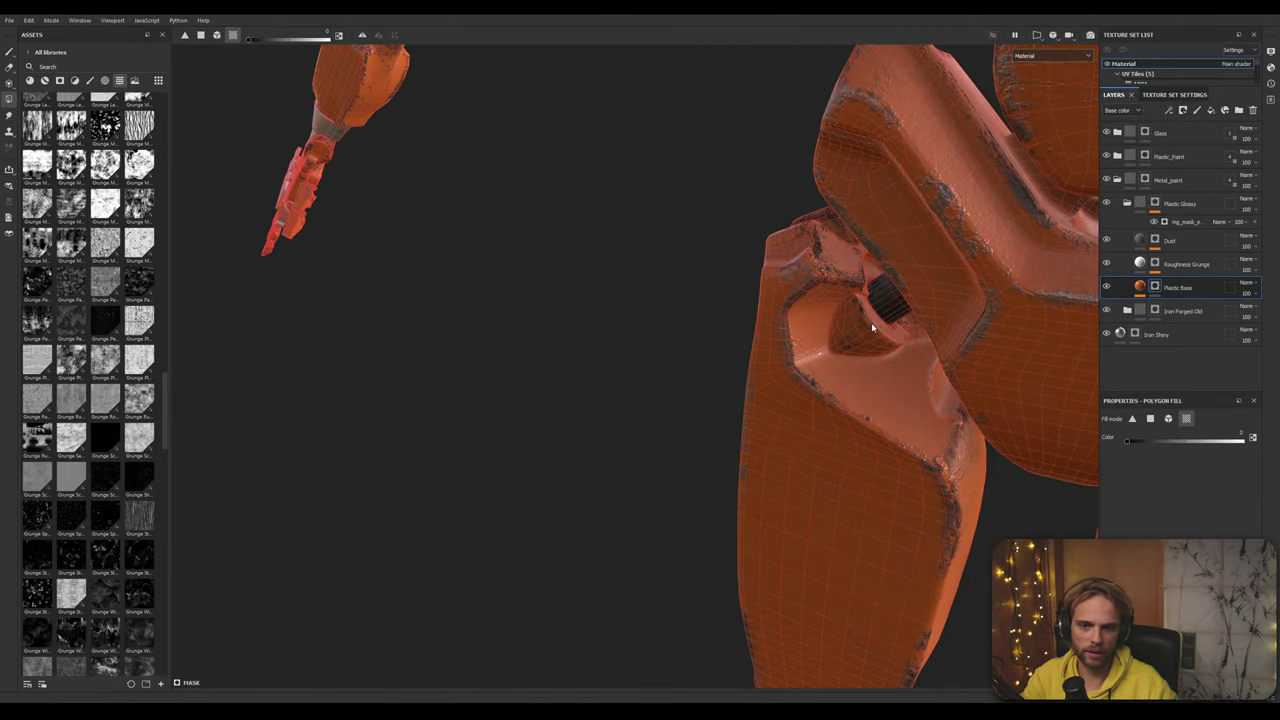
pyautogui.click(877, 324)
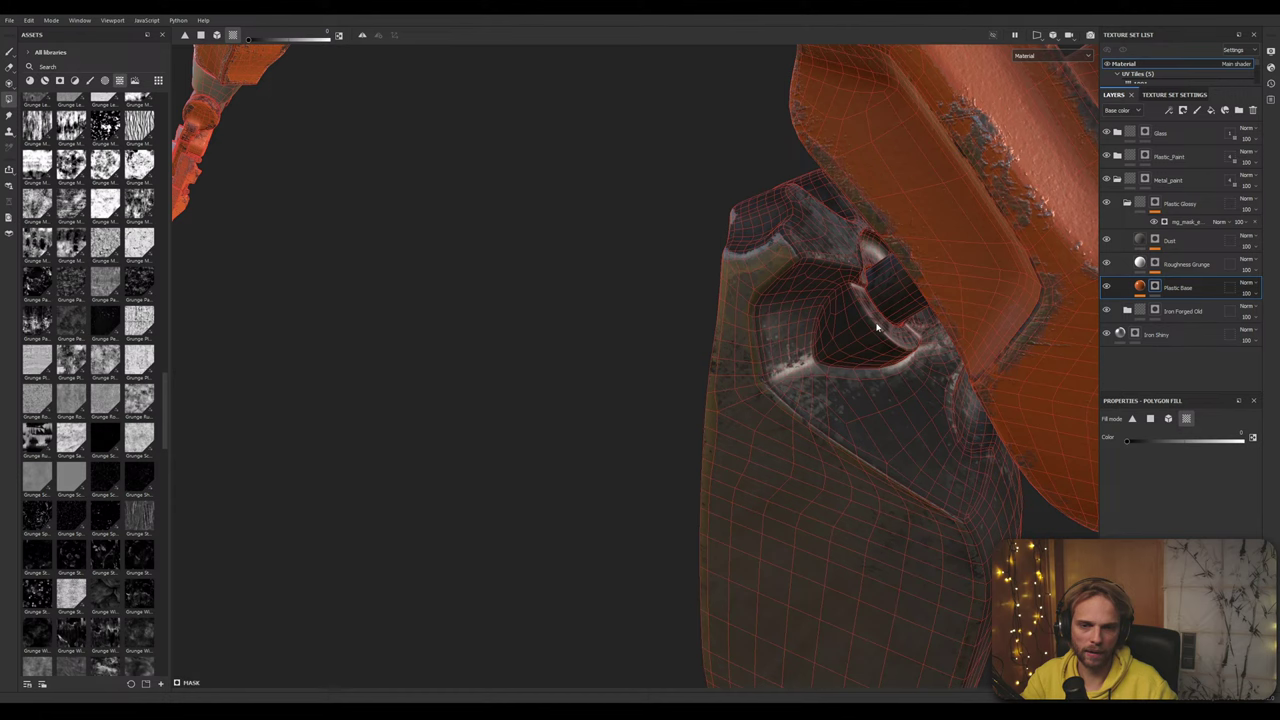
pyautogui.hotkey('ctrl', 'z')
pyautogui.keyDown('alt'); pyautogui.moveTo(877, 324); pyautogui.dragTo(151, 337); pyautogui.keyUp('alt')
# Step: Mask the hip joint band to bare dark metal, keeping orange on the larger piece below
pyautogui.keyDown('alt'); pyautogui.moveTo(717, 377); pyautogui.dragTo(762, 264); pyautogui.keyUp('alt')
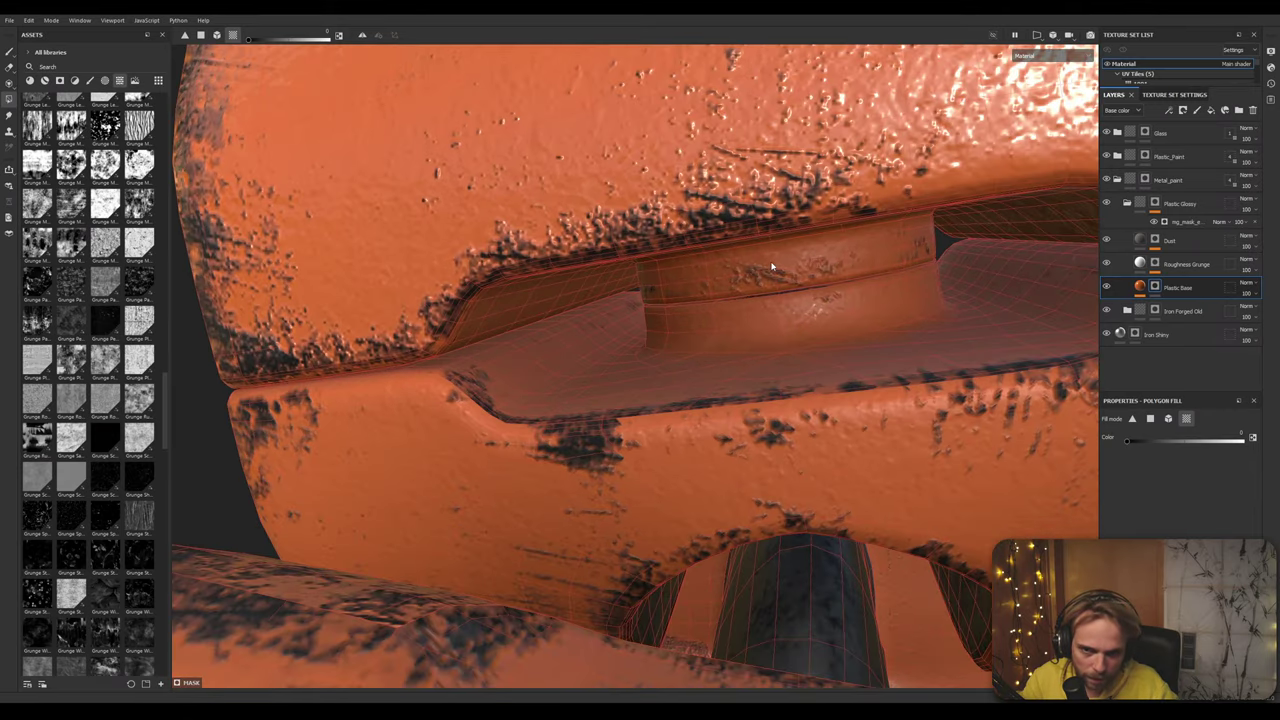
pyautogui.click(774, 266)
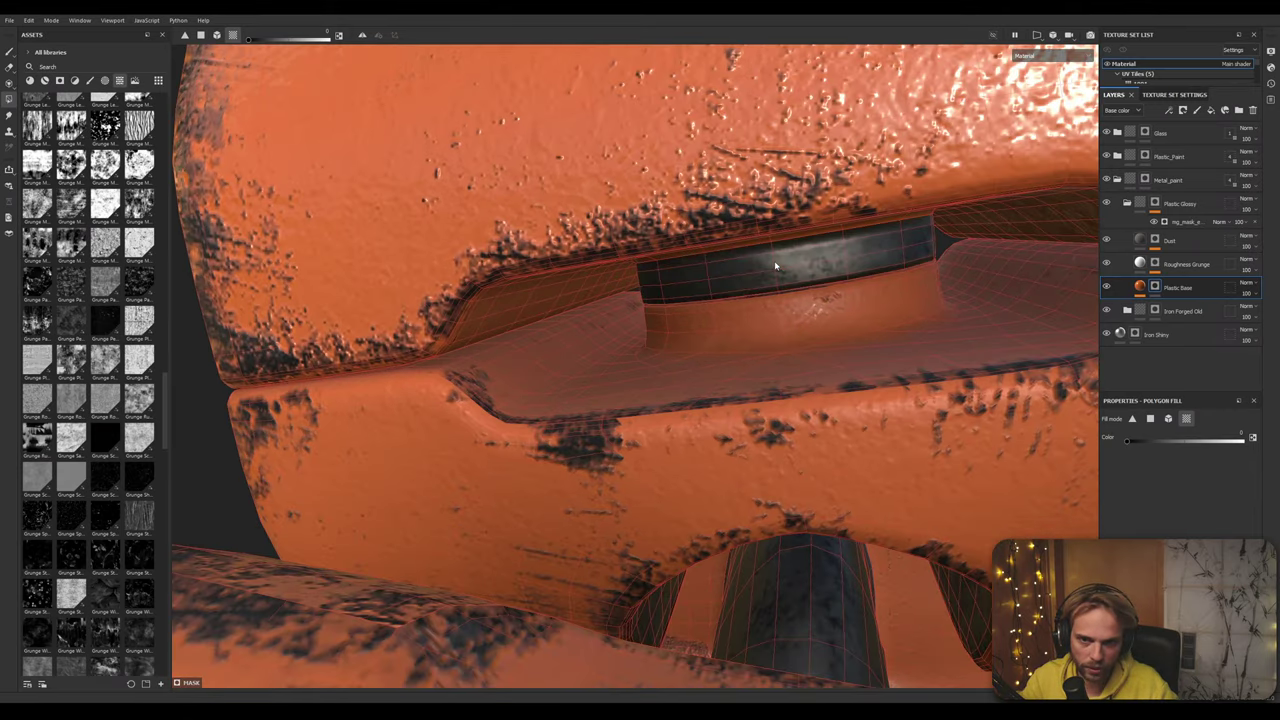
pyautogui.click(778, 316)
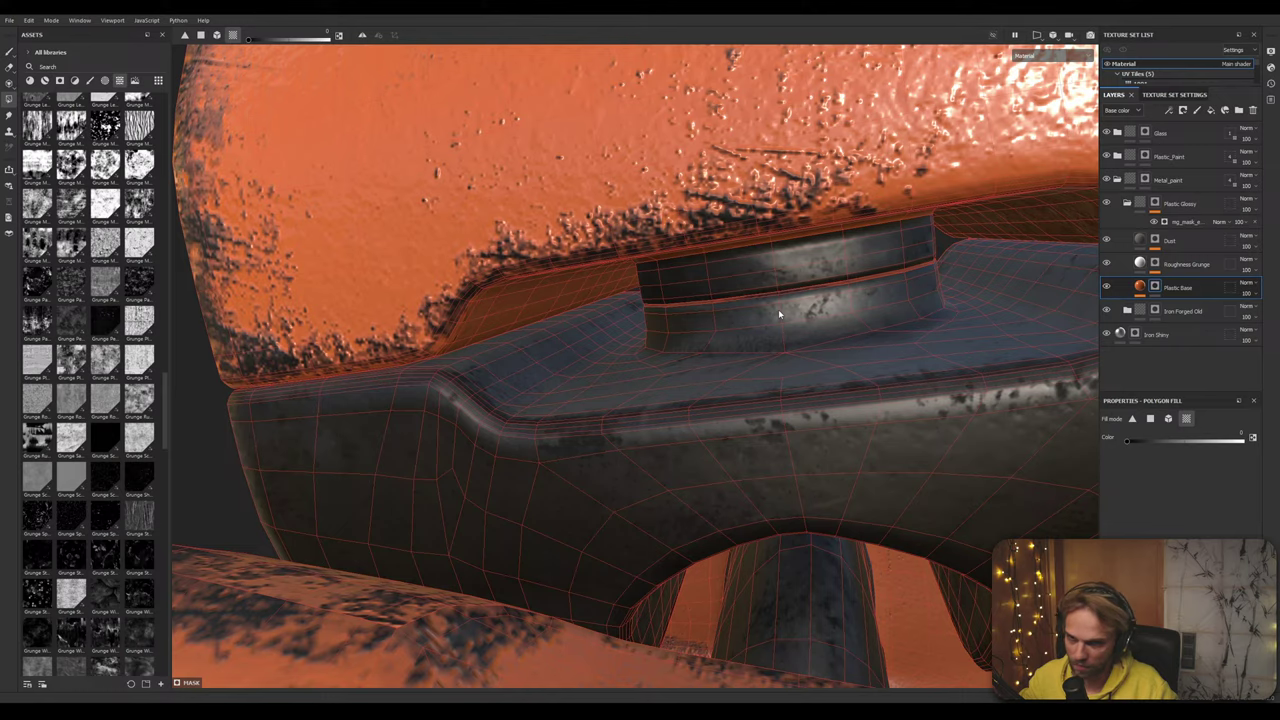
pyautogui.click(778, 312)
pyautogui.keyDown('alt'); pyautogui.moveTo(778, 312); pyautogui.dragTo(734, 310); pyautogui.keyUp('alt')
pyautogui.click(745, 218)
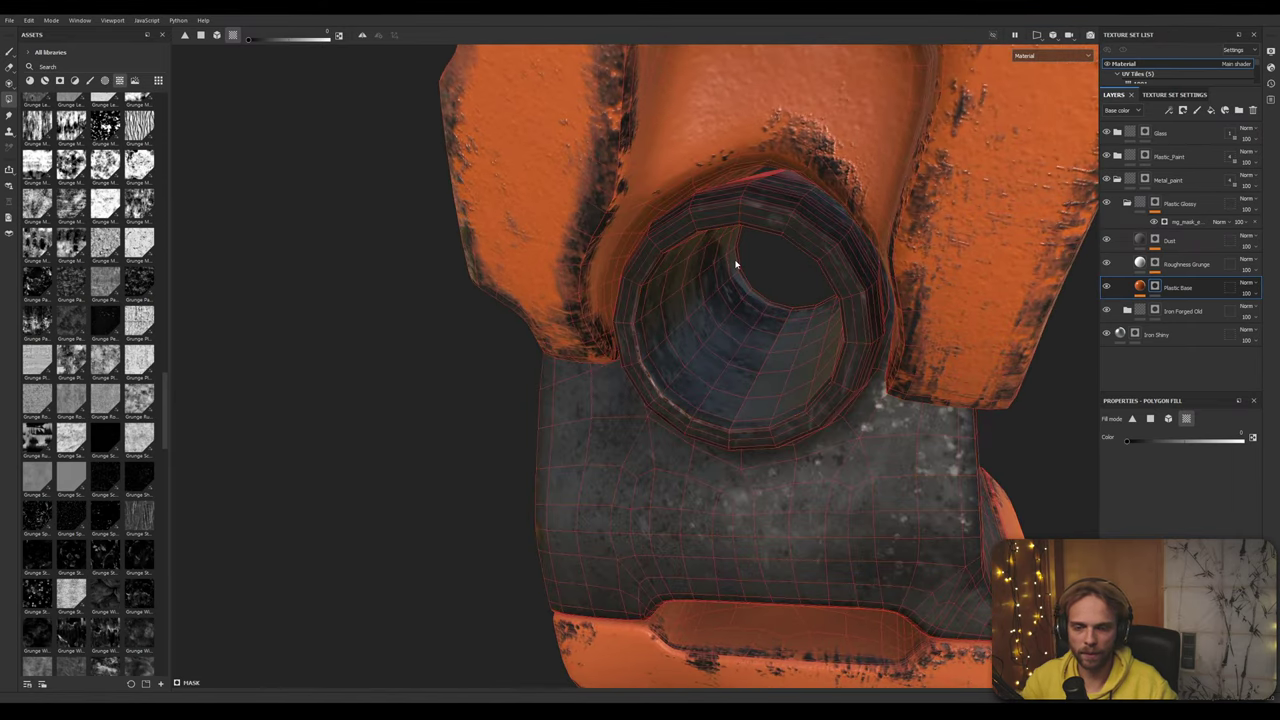
pyautogui.hotkey('ctrl', 'z')
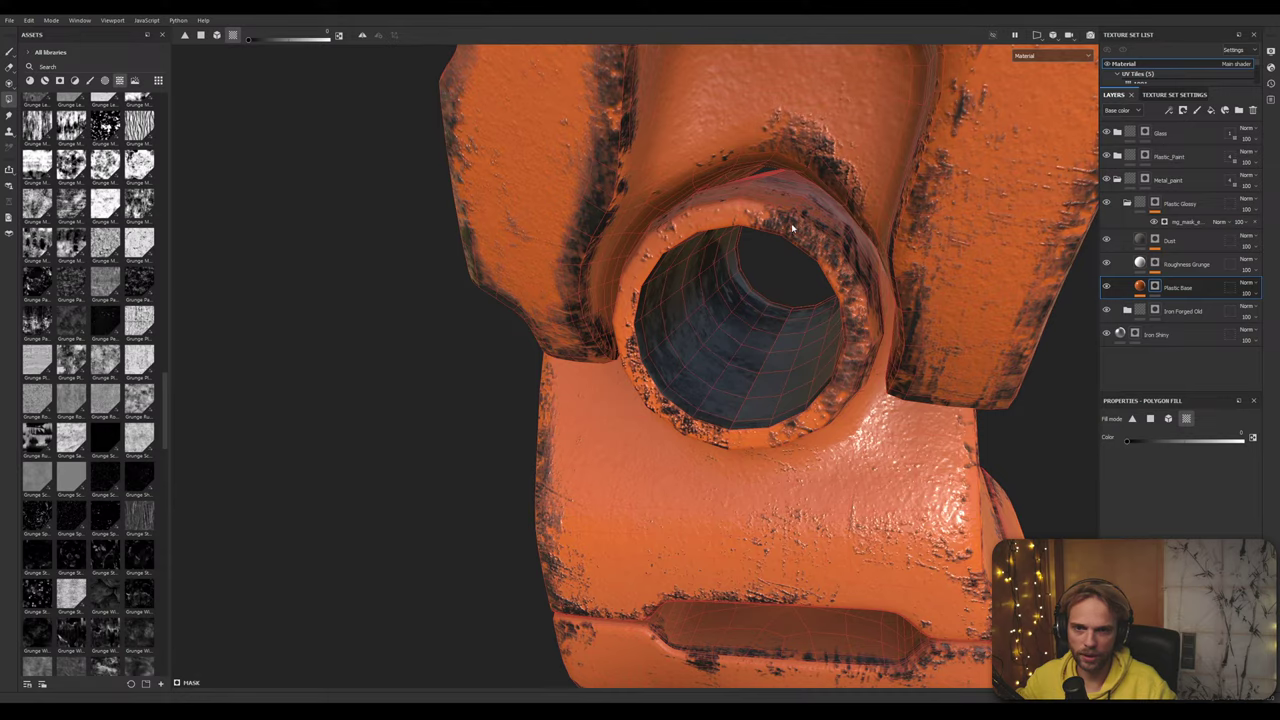
pyautogui.keyDown('alt'); pyautogui.moveTo(722, 281); pyautogui.dragTo(520, 346); pyautogui.keyUp('alt')
pyautogui.keyDown('alt'); pyautogui.moveTo(520, 346); pyautogui.dragTo(441, 359, button='right'); pyautogui.keyUp('alt')
pyautogui.keyDown('alt'); pyautogui.moveTo(441, 359); pyautogui.dragTo(553, 408); pyautogui.keyUp('alt')
pyautogui.keyDown('alt'); pyautogui.moveTo(831, 344); pyautogui.dragTo(688, 447); pyautogui.keyUp('alt')
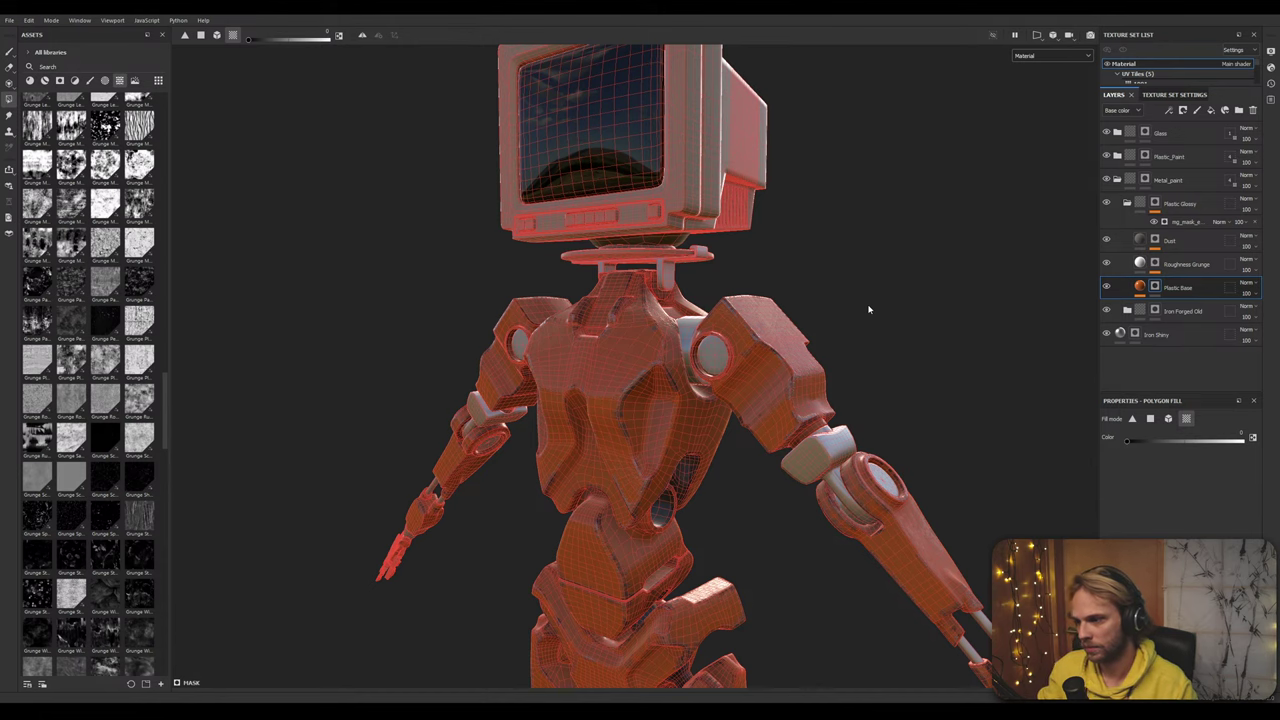
pyautogui.keyDown('alt'); pyautogui.moveTo(830, 275); pyautogui.dragTo(857, 337); pyautogui.keyUp('alt')
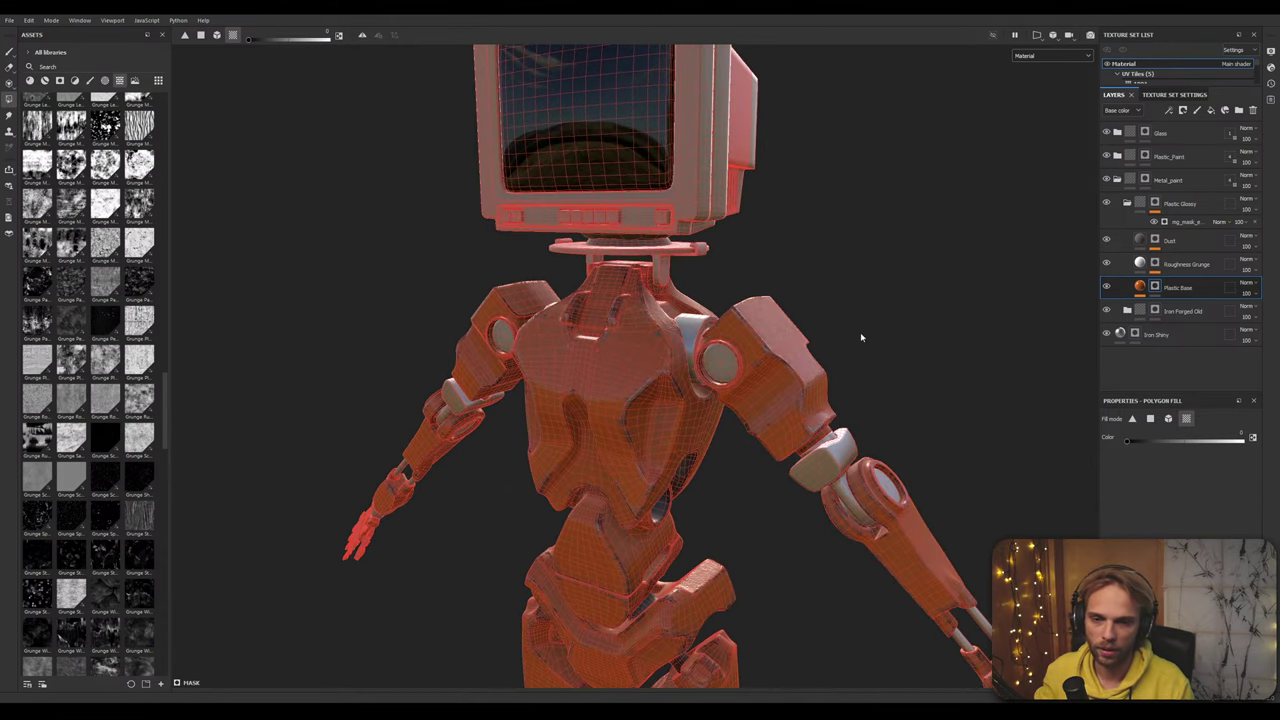
pyautogui.keyDown('alt'); pyautogui.moveTo(857, 337); pyautogui.dragTo(634, 368, button='middle'); pyautogui.keyUp('alt')
pyautogui.keyDown('alt'); pyautogui.moveTo(634, 368); pyautogui.dragTo(694, 294); pyautogui.keyUp('alt')
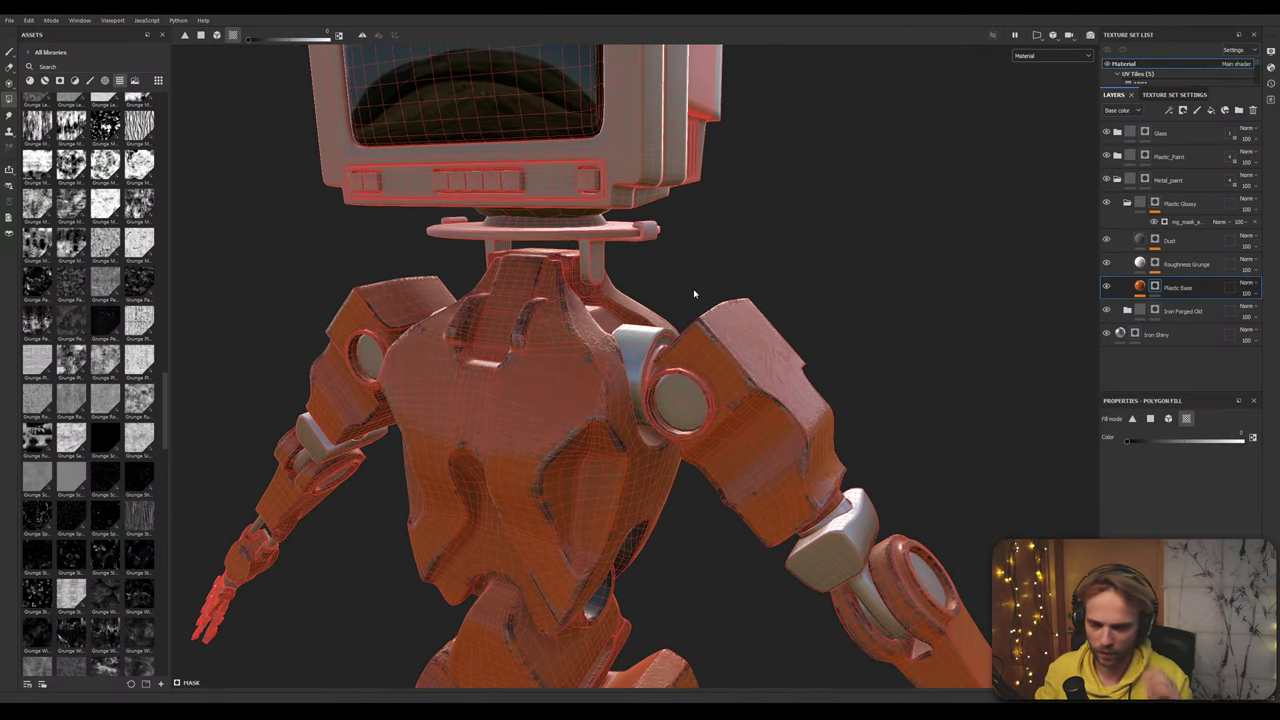
pyautogui.scroll(-5, 604, 233)
pyautogui.keyDown('alt'); pyautogui.moveTo(604, 233); pyautogui.dragTo(664, 240); pyautogui.keyUp('alt')
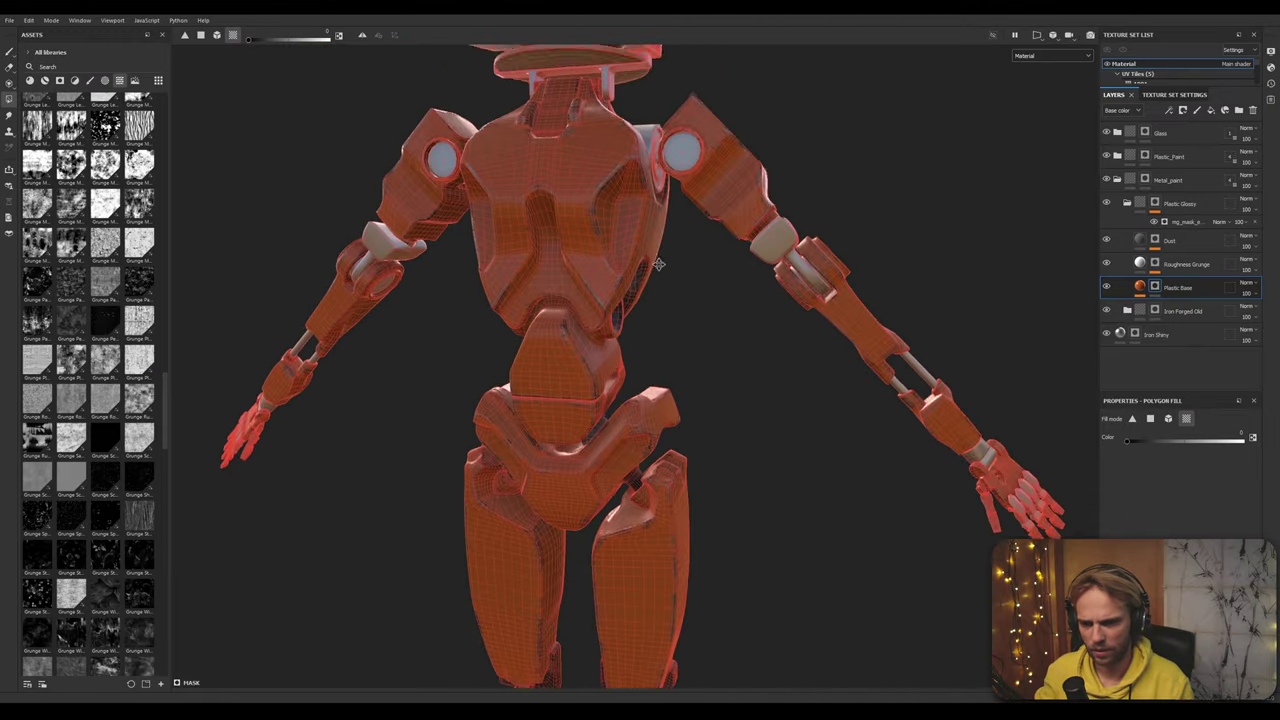
pyautogui.moveTo(700, 341)
pyautogui.keyDown('alt'); pyautogui.mouseDown()
pyautogui.moveTo(746, 346)
pyautogui.moveTo(677, 386)
pyautogui.moveTo(728, 474)
pyautogui.moveTo(787, 439)
pyautogui.moveTo(594, 403)
pyautogui.moveTo(735, 364)
pyautogui.moveTo(557, 391)
pyautogui.moveTo(624, 286)
pyautogui.moveTo(700, 314)
pyautogui.moveTo(690, 330)
pyautogui.mouseUp(); pyautogui.keyUp('alt')
pyautogui.scroll(6, 686, 326)
pyautogui.scroll(5, 735, 364)
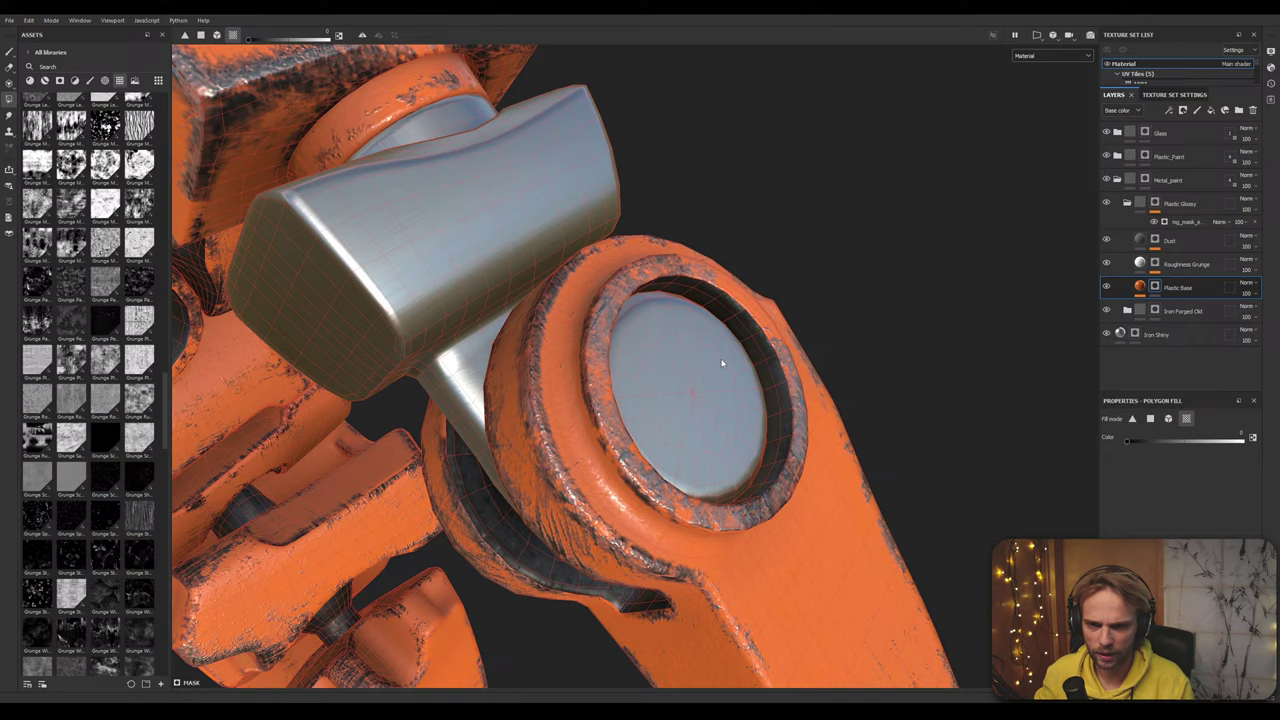
pyautogui.scroll(-5, 722, 363)
pyautogui.scroll(-6, 600, 370)
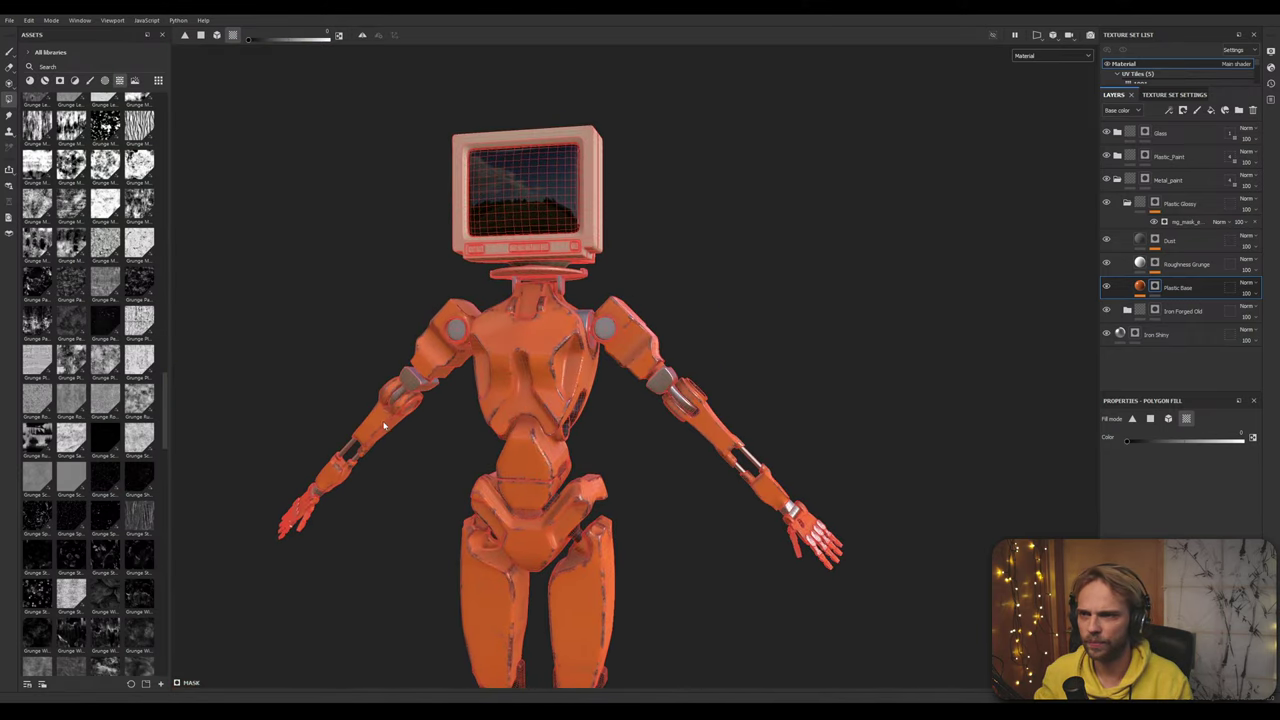
pyautogui.scroll(6, 477, 400)
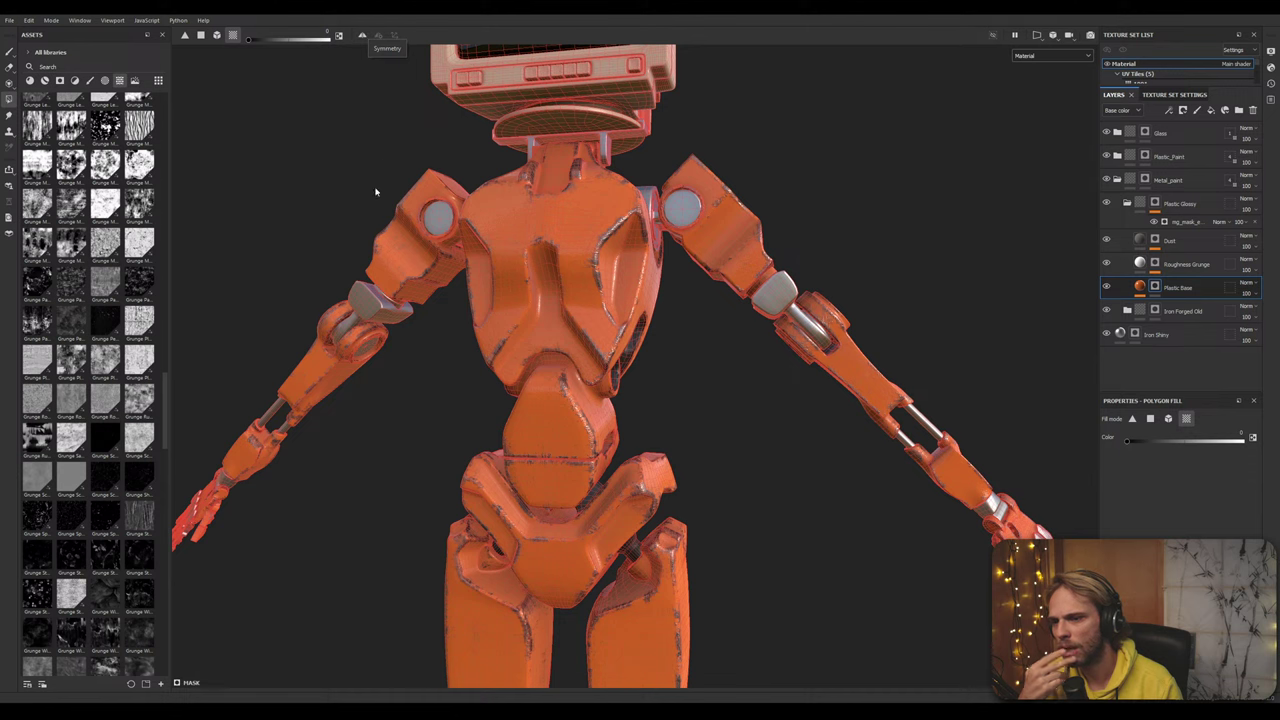
pyautogui.keyDown('alt'); pyautogui.moveTo(435, 372); pyautogui.dragTo(370, 79); pyautogui.keyUp('alt')
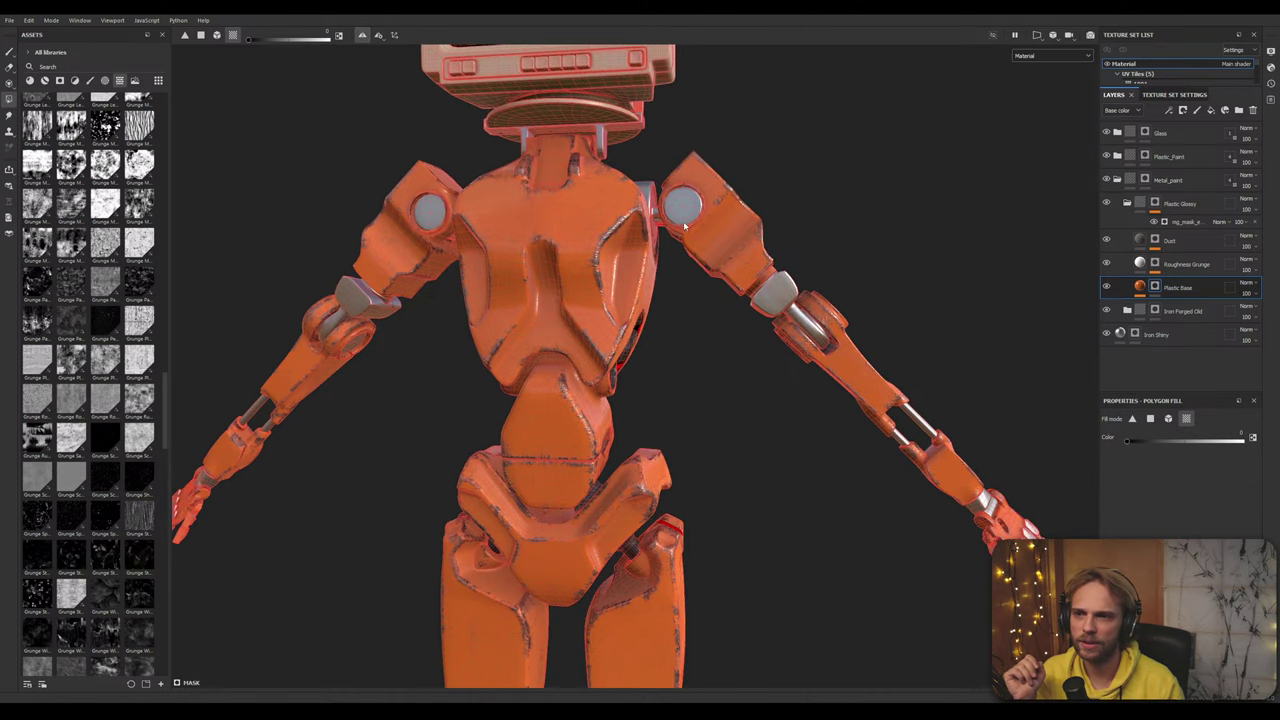
pyautogui.keyDown('alt'); pyautogui.moveTo(684, 226); pyautogui.dragTo(684, 253); pyautogui.keyUp('alt')
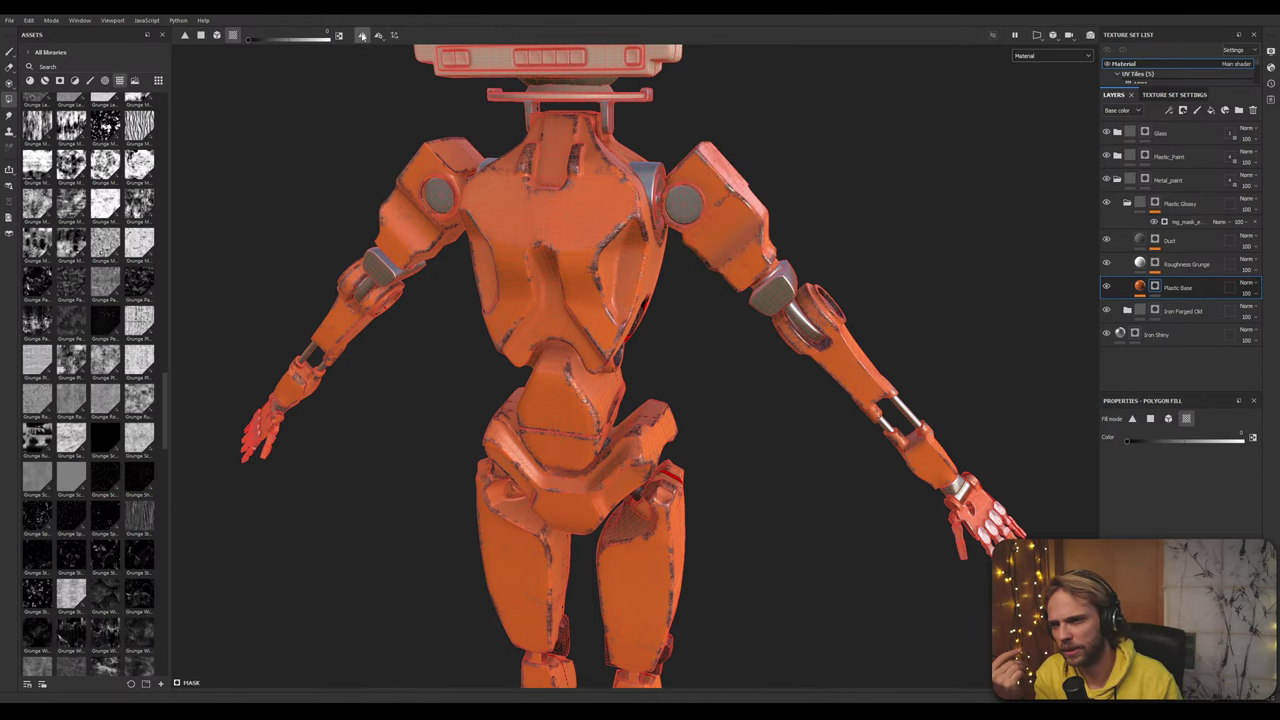
pyautogui.scroll(-5, 401, 354)
pyautogui.keyDown('alt'); pyautogui.moveTo(337, 434); pyautogui.dragTo(534, 349, button='middle'); pyautogui.keyUp('alt')
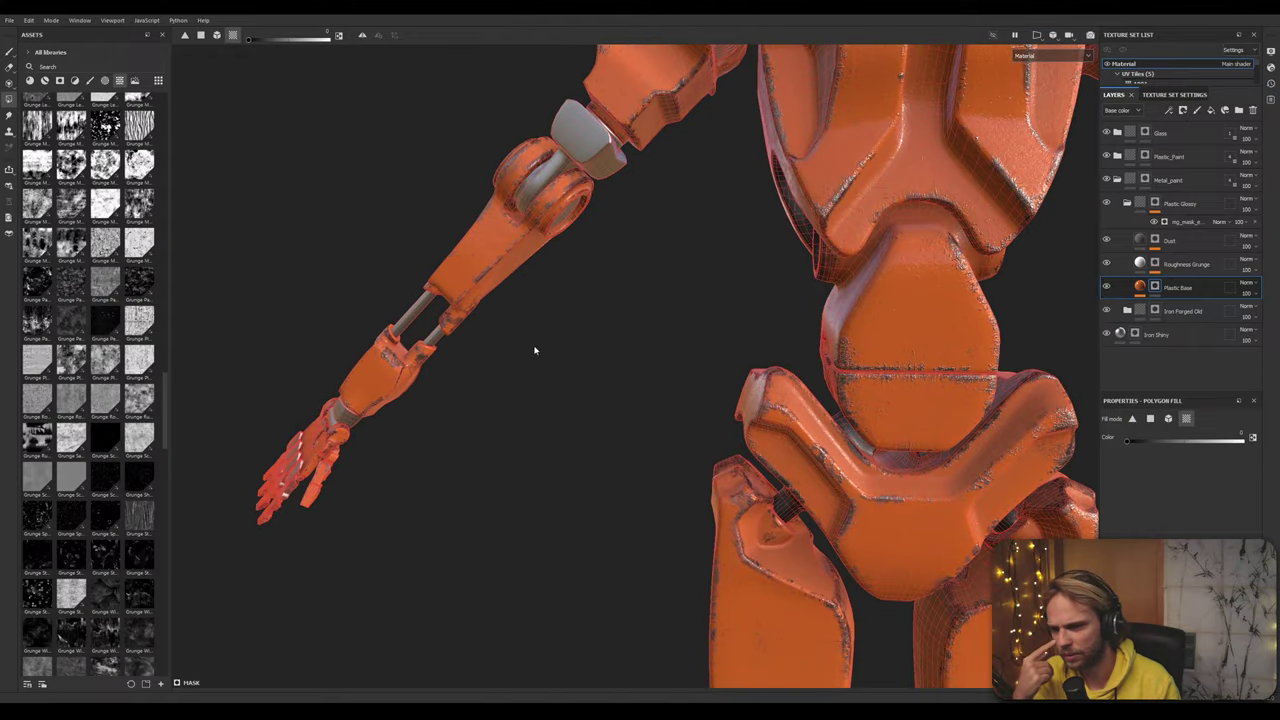
pyautogui.scroll(-3, 586, 182)
pyautogui.scroll(-4, 586, 182)
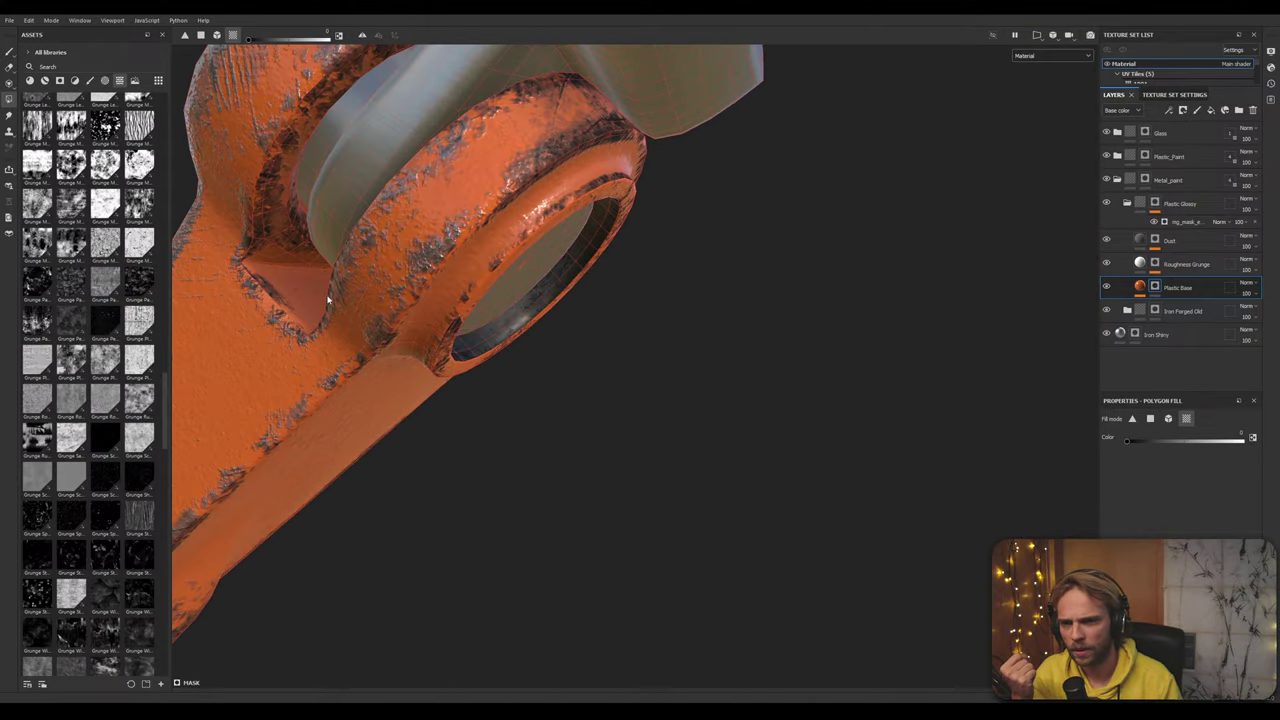
pyautogui.scroll(5, 403, 365)
pyautogui.keyDown('alt'); pyautogui.moveTo(403, 365); pyautogui.dragTo(587, 259); pyautogui.keyUp('alt')
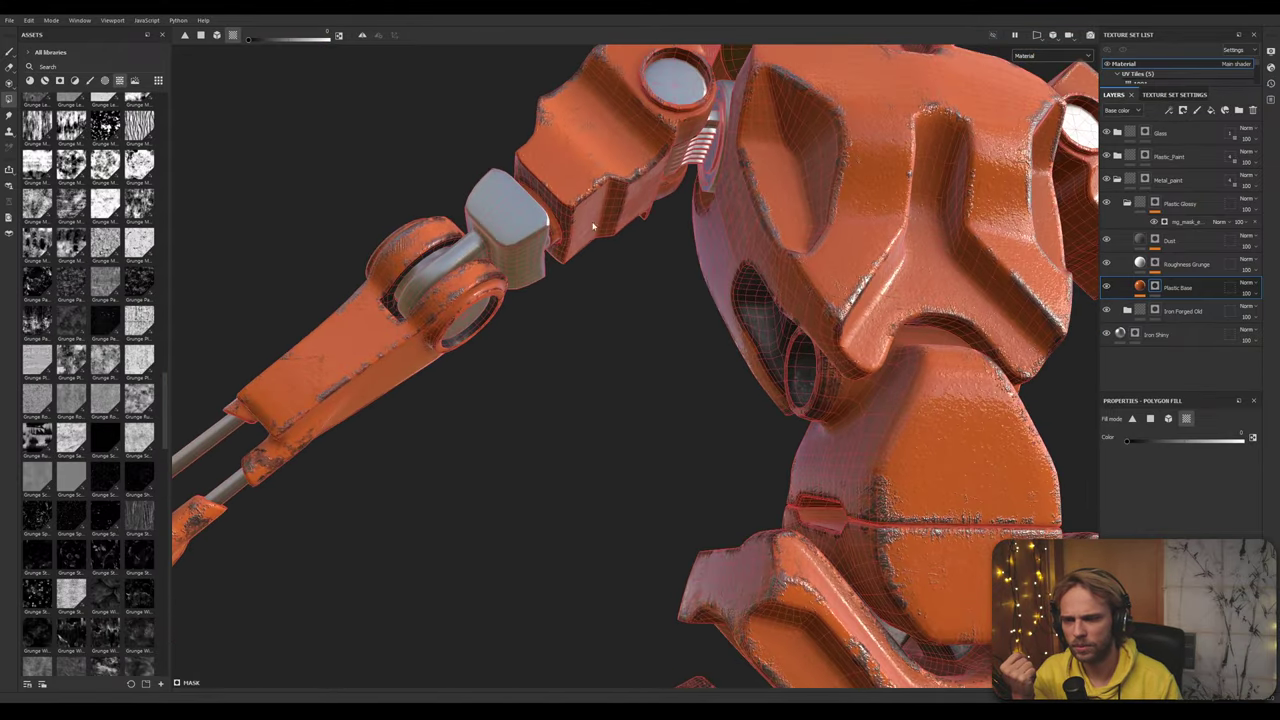
pyautogui.scroll(-5, 587, 259)
pyautogui.scroll(-5, 500, 243)
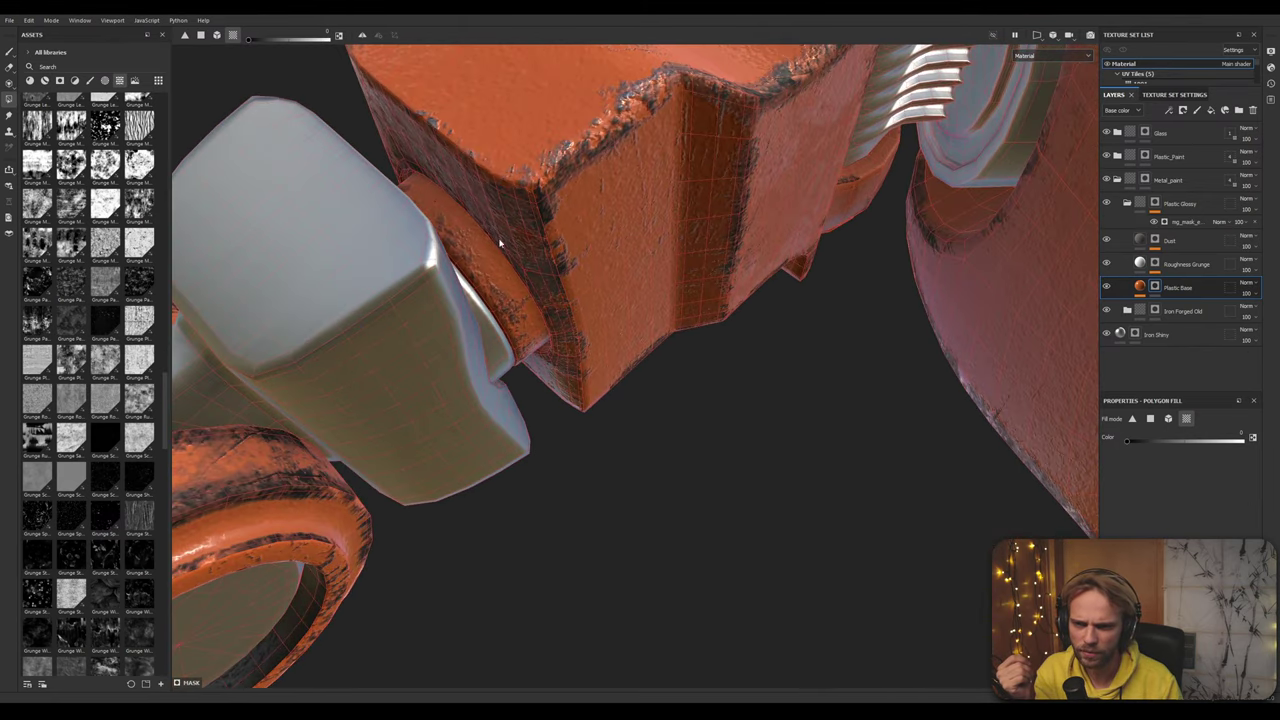
pyautogui.keyDown('alt'); pyautogui.moveTo(525, 236); pyautogui.dragTo(496, 296); pyautogui.keyUp('alt')
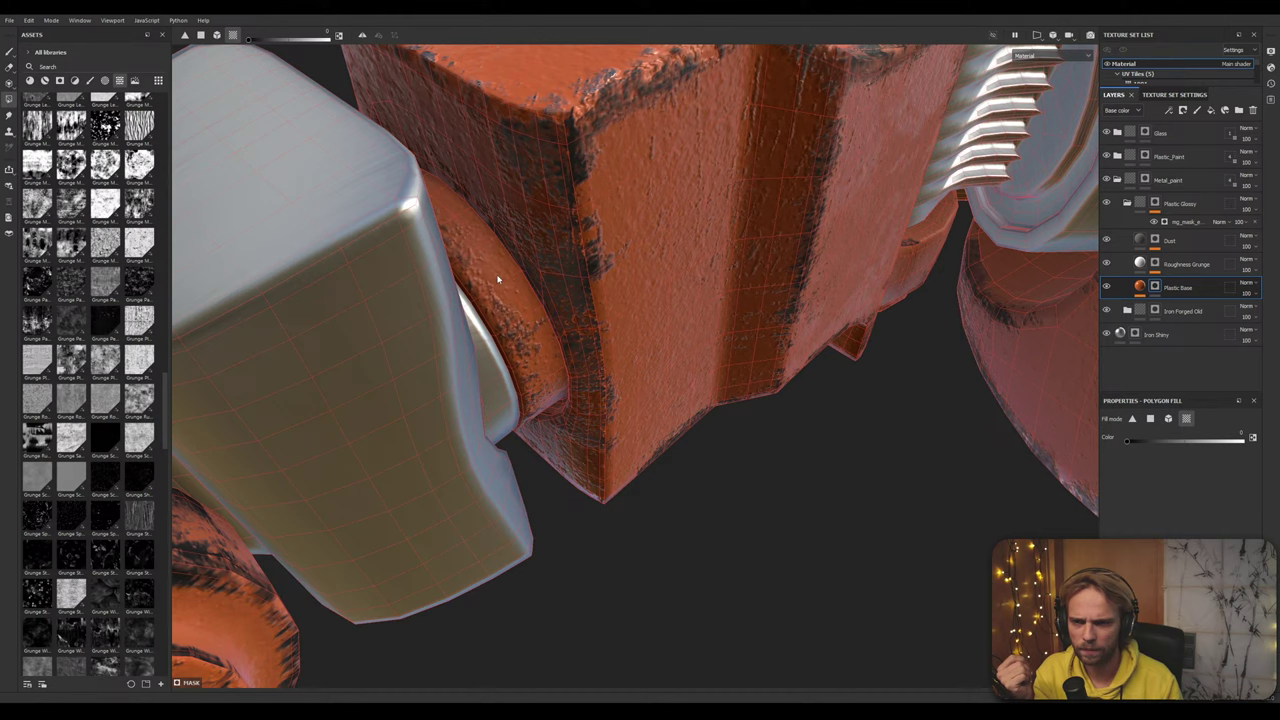
pyautogui.press('f')
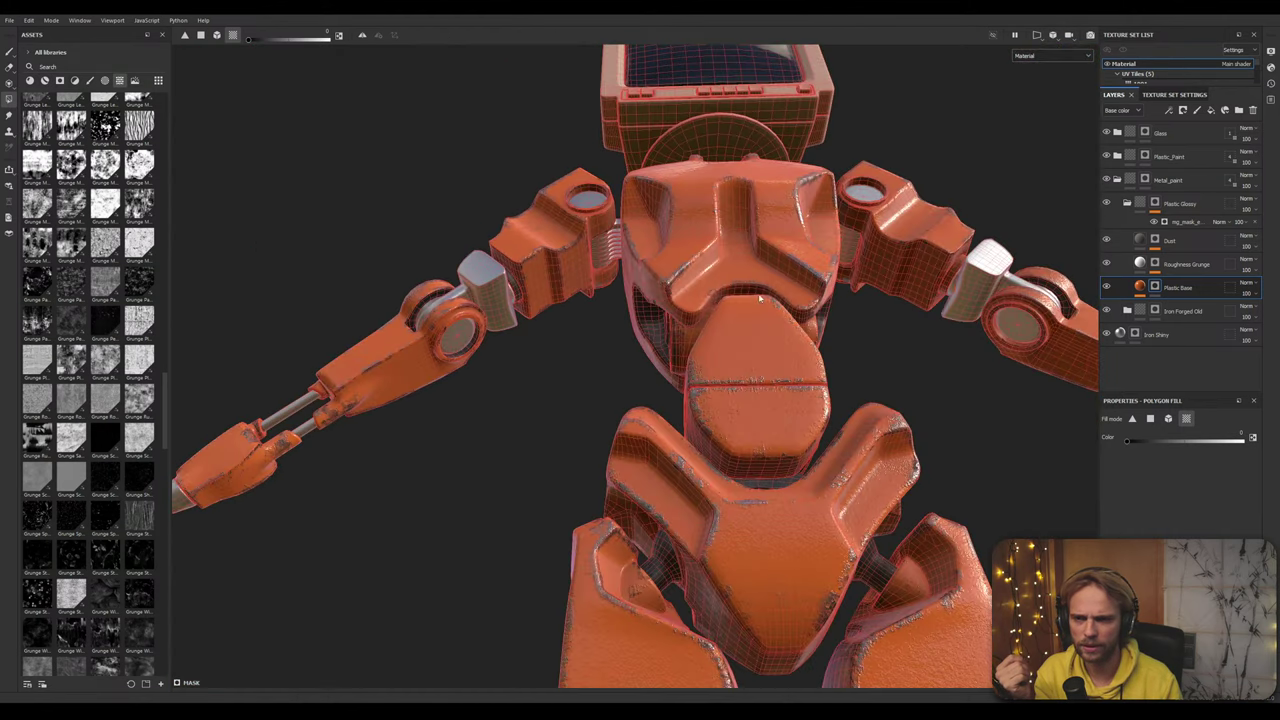
pyautogui.scroll(5, 924, 278)
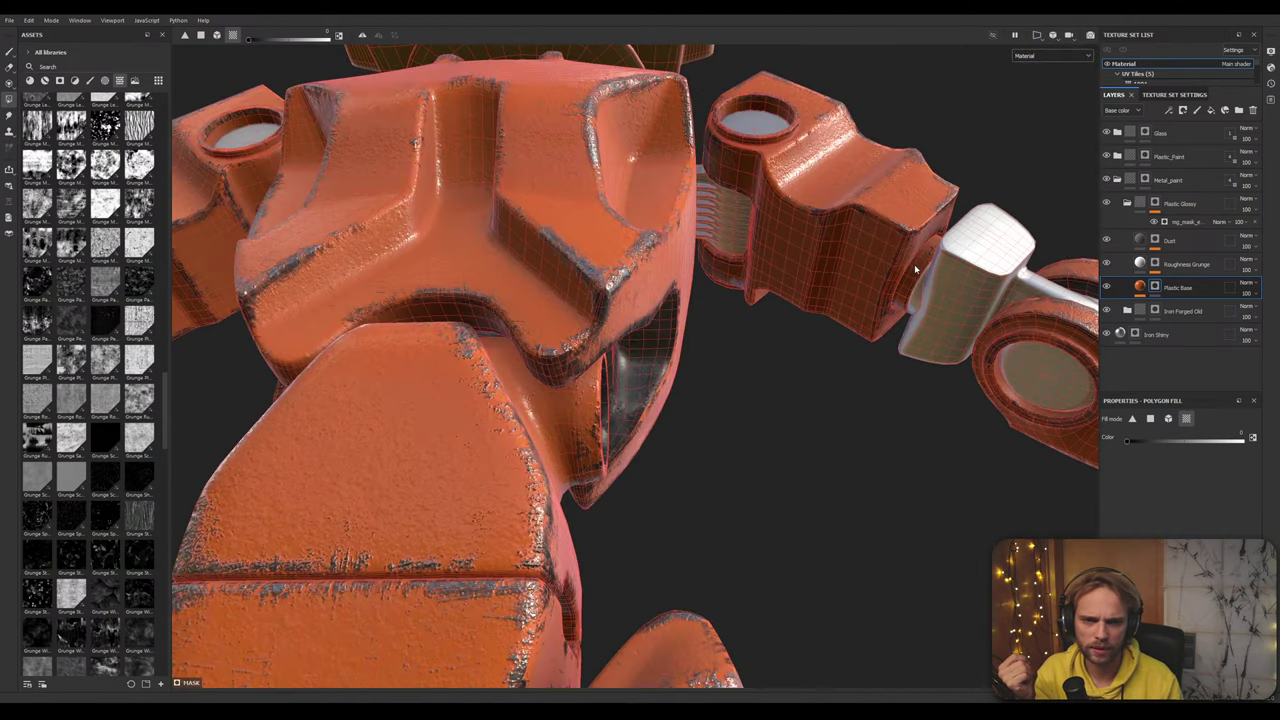
pyautogui.press('f')
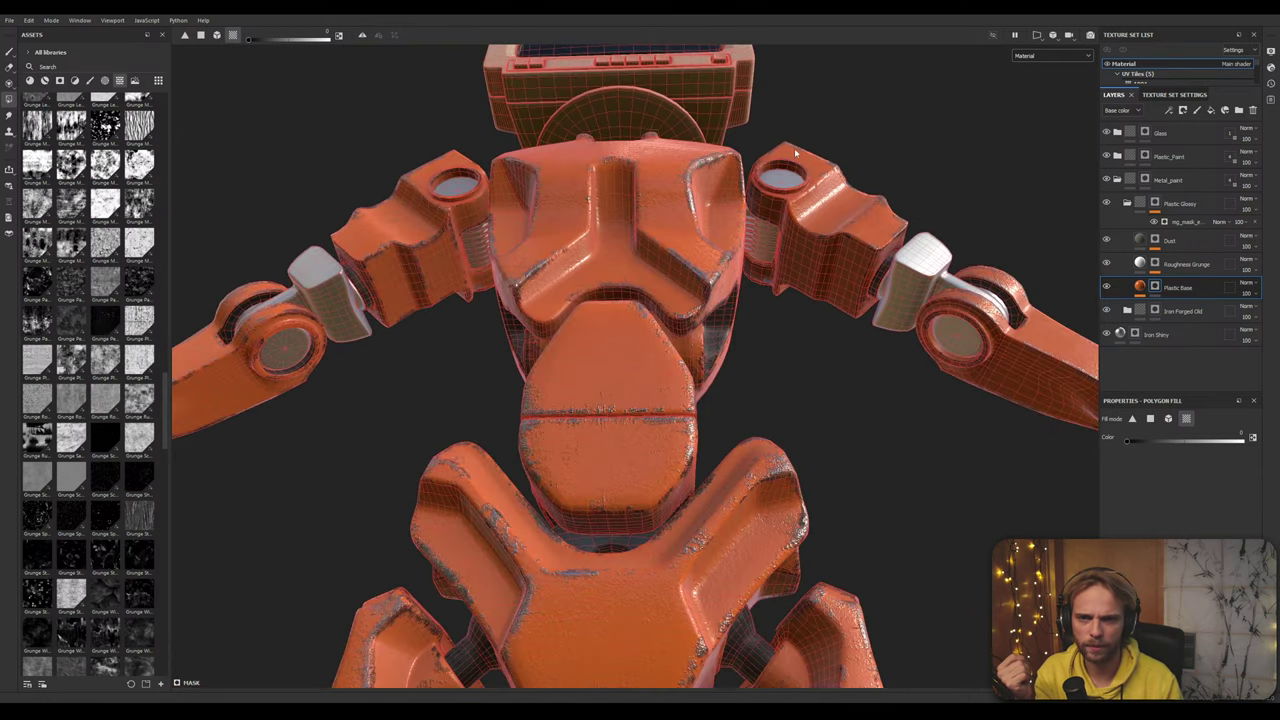
pyautogui.scroll(5, 790, 165)
pyautogui.keyDown('alt'); pyautogui.moveTo(779, 248); pyautogui.dragTo(548, 228); pyautogui.keyUp('alt')
pyautogui.scroll(-3, 515, 261)
pyautogui.scroll(5, 548, 228)
pyautogui.scroll(2, 521, 251)
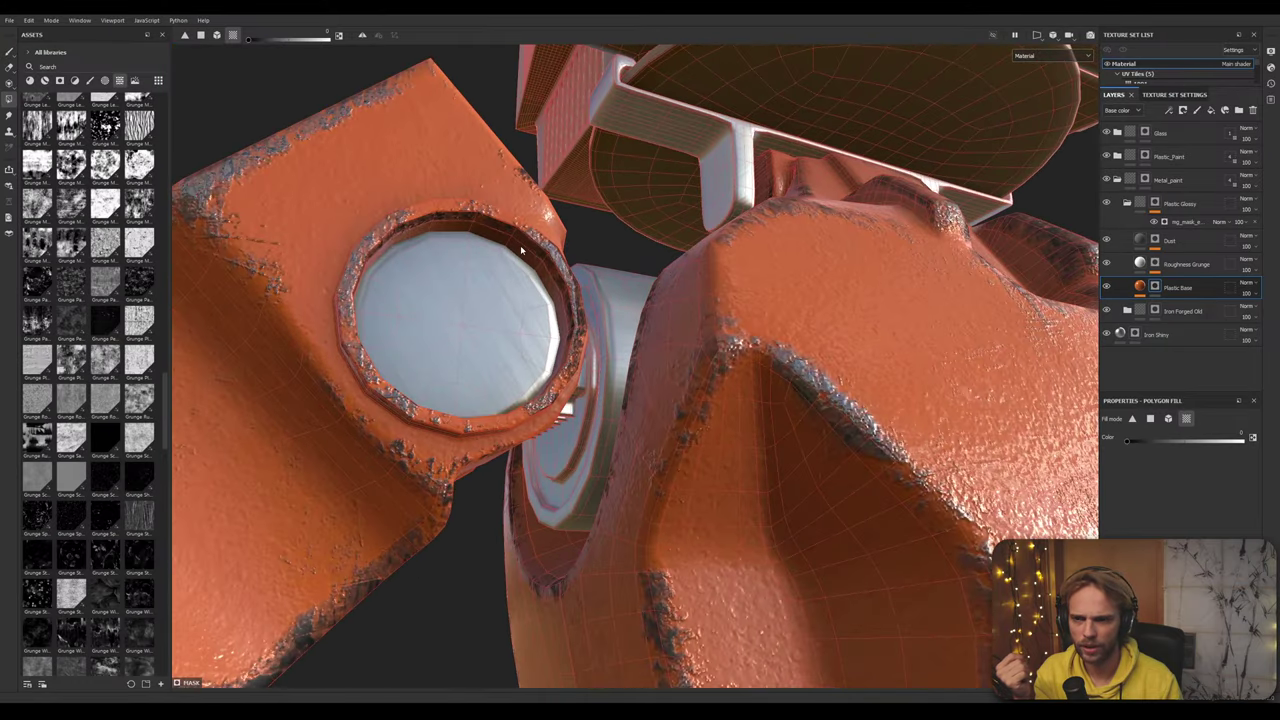
pyautogui.scroll(-5, 512, 242)
pyautogui.keyDown('alt'); pyautogui.moveTo(512, 242); pyautogui.dragTo(813, 209); pyautogui.keyUp('alt')
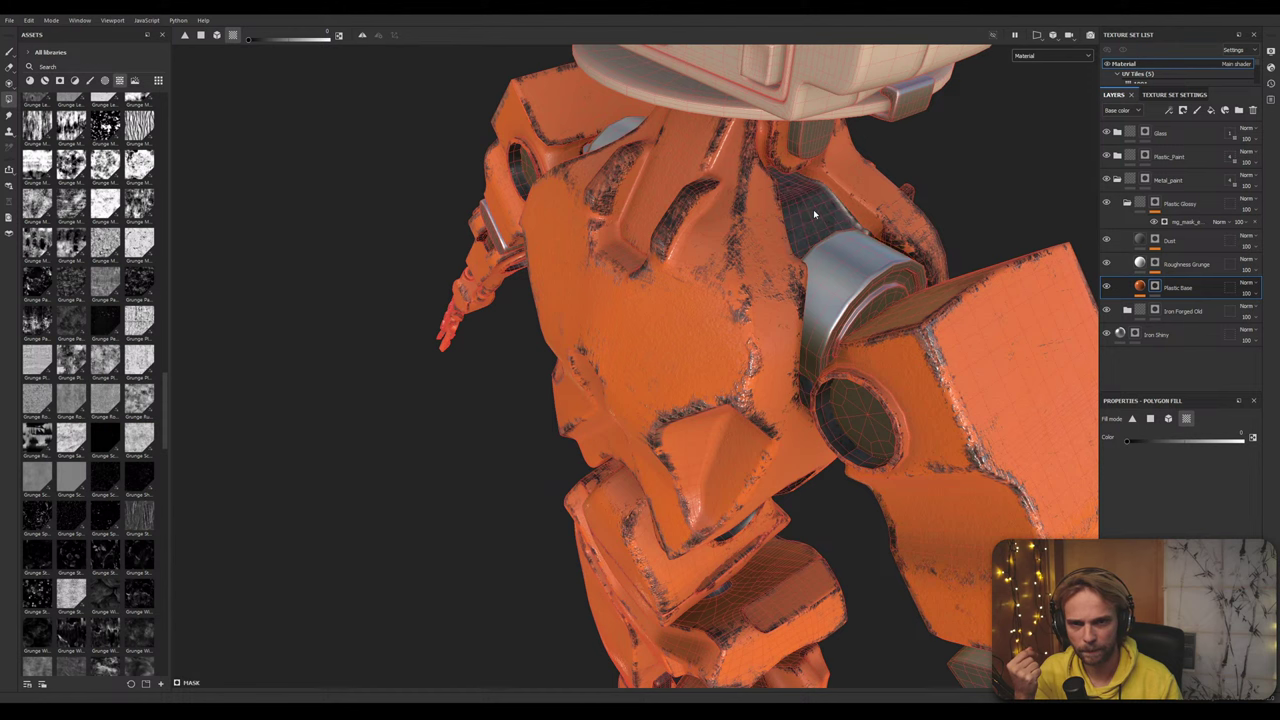
pyautogui.keyDown('alt'); pyautogui.moveTo(781, 268); pyautogui.dragTo(860, 236, button='right'); pyautogui.keyUp('alt')
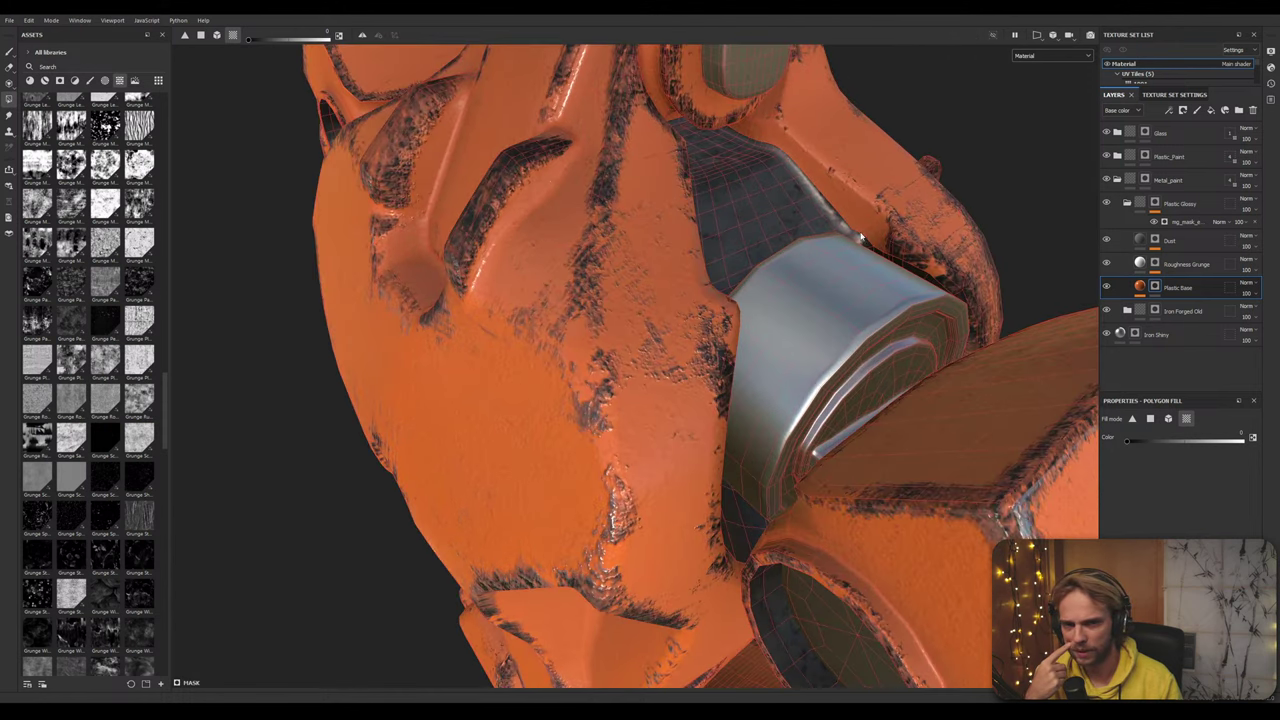
pyautogui.keyDown('alt'); pyautogui.moveTo(735, 162); pyautogui.dragTo(506, 305); pyautogui.keyUp('alt')
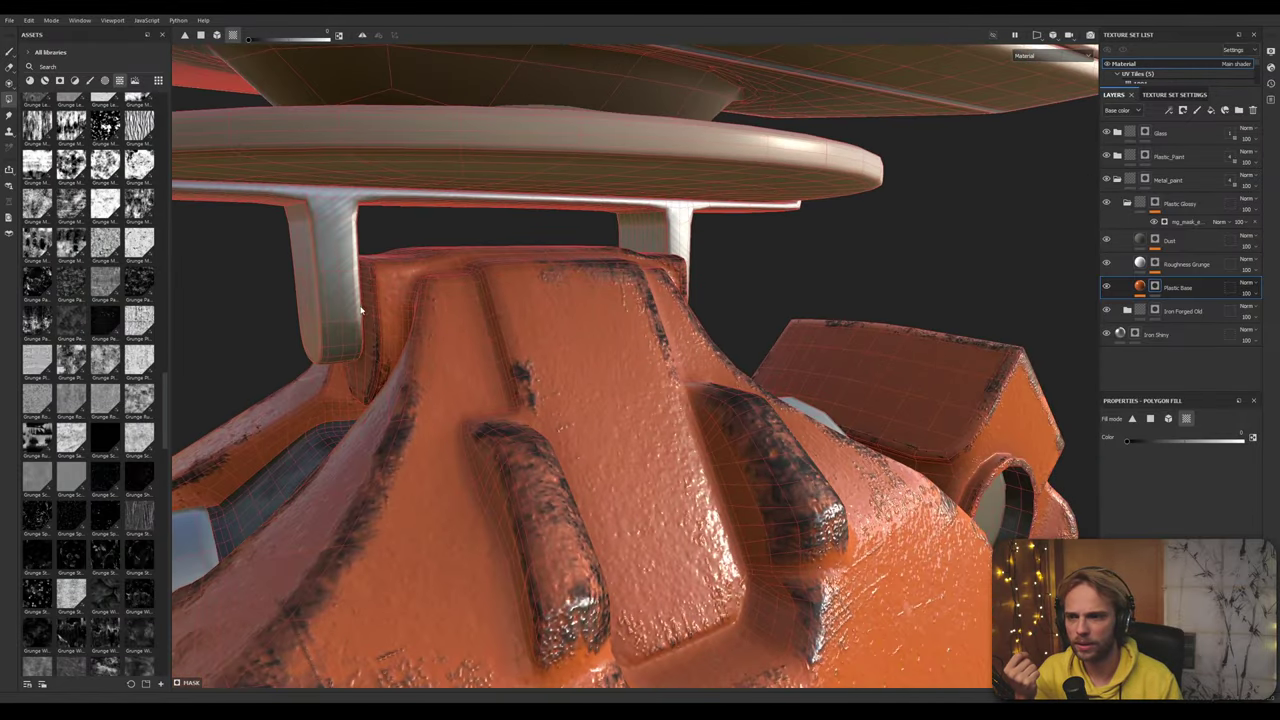
pyautogui.keyDown('alt'); pyautogui.moveTo(368, 313); pyautogui.dragTo(672, 333); pyautogui.keyUp('alt')
pyautogui.keyDown('alt'); pyautogui.moveTo(505, 248); pyautogui.dragTo(541, 527); pyautogui.keyUp('alt')
pyautogui.scroll(3, 535, 475)
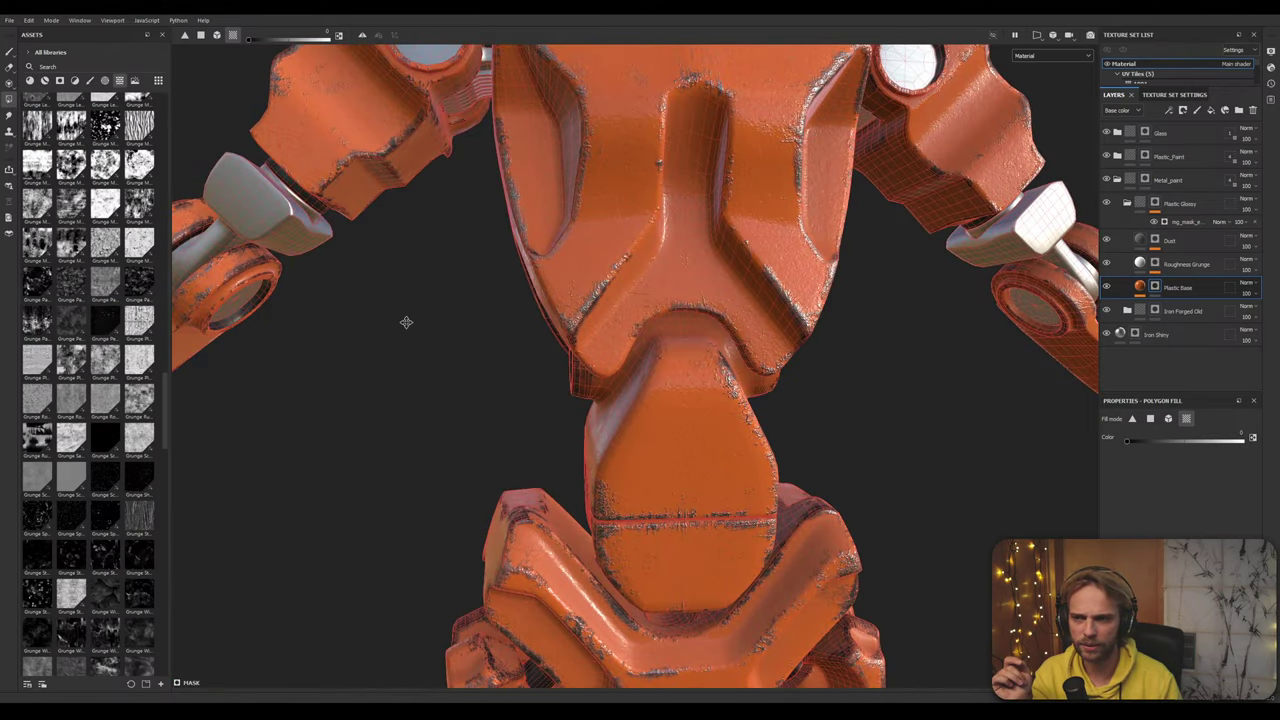
pyautogui.keyDown('alt'); pyautogui.moveTo(406, 322); pyautogui.dragTo(666, 432); pyautogui.keyUp('alt')
# Step: Orbit from the elbow joint along the forearm rods to inspect the fingers and their undersides
pyautogui.keyDown('alt'); pyautogui.moveTo(551, 348); pyautogui.dragTo(418, 392); pyautogui.keyUp('alt')
pyautogui.keyDown('alt'); pyautogui.moveTo(418, 392); pyautogui.dragTo(438, 332, button='right'); pyautogui.keyUp('alt')
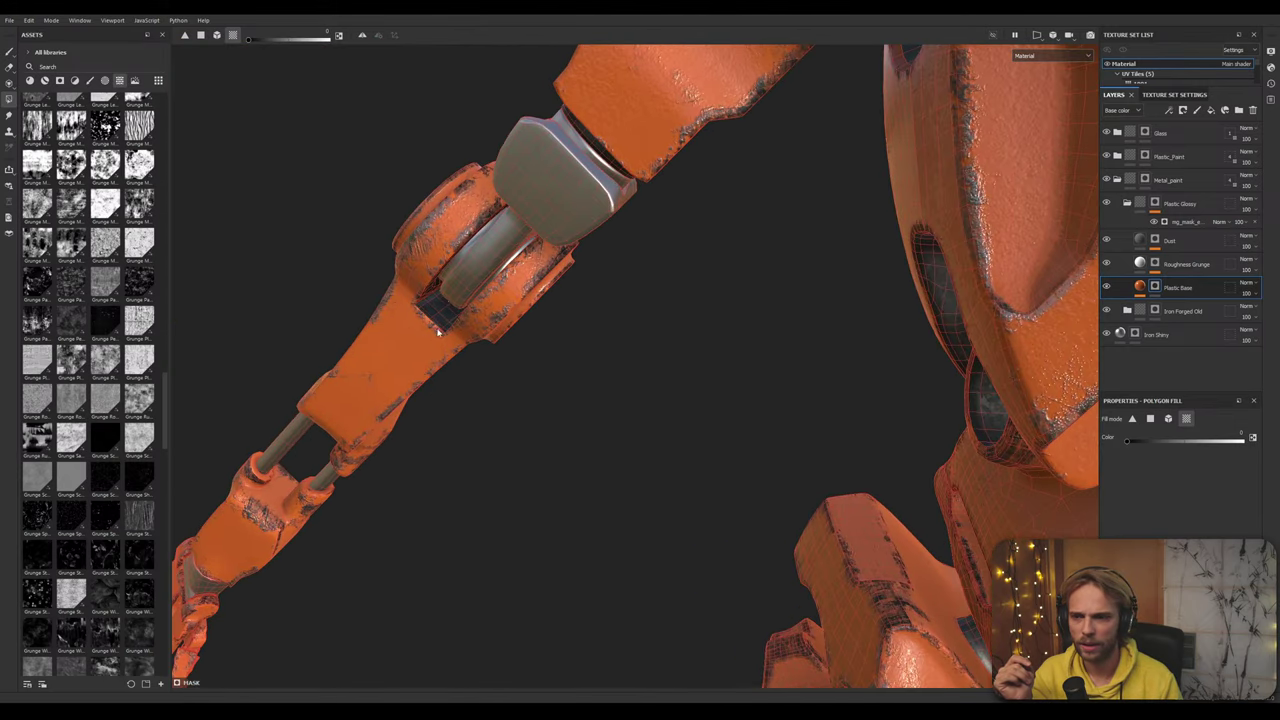
pyautogui.keyDown('alt'); pyautogui.moveTo(457, 454); pyautogui.dragTo(720, 423); pyautogui.keyUp('alt')
pyautogui.keyDown('alt'); pyautogui.moveTo(720, 423); pyautogui.dragTo(663, 199, button='right'); pyautogui.keyUp('alt')
pyautogui.keyDown('alt'); pyautogui.moveTo(622, 355); pyautogui.dragTo(643, 491, button='right'); pyautogui.keyUp('alt')
pyautogui.keyDown('alt'); pyautogui.moveTo(643, 491); pyautogui.dragTo(563, 463, button='middle'); pyautogui.keyUp('alt')
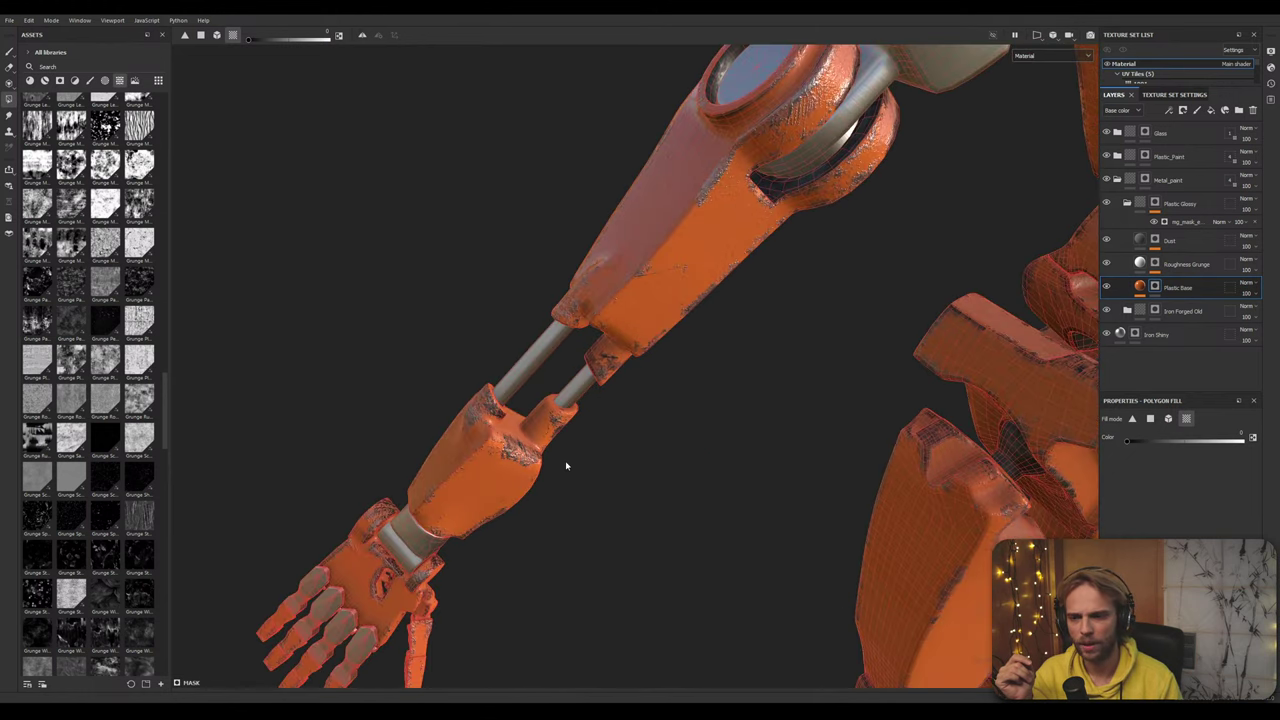
pyautogui.keyDown('alt'); pyautogui.moveTo(563, 463); pyautogui.dragTo(701, 311, button='right'); pyautogui.keyUp('alt')
pyautogui.scroll(3, 504, 405)
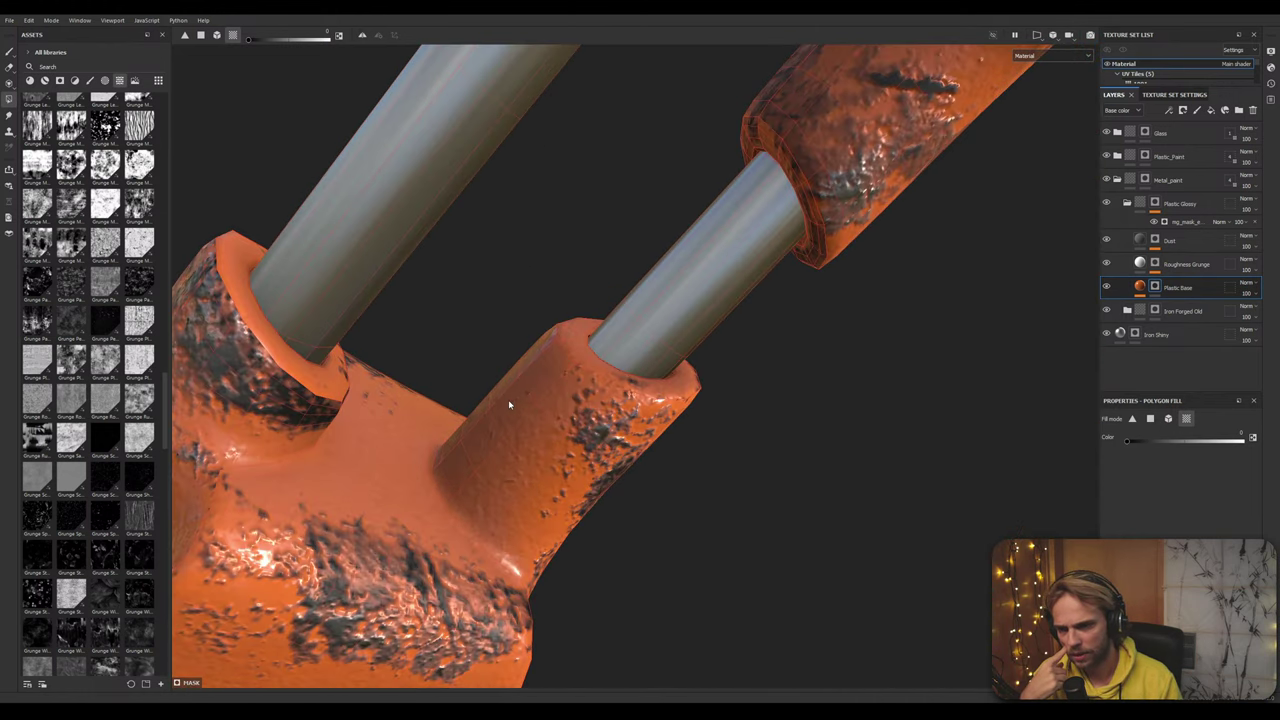
pyautogui.scroll(-3, 509, 403)
pyautogui.keyDown('alt'); pyautogui.moveTo(590, 412); pyautogui.dragTo(659, 293); pyautogui.keyUp('alt')
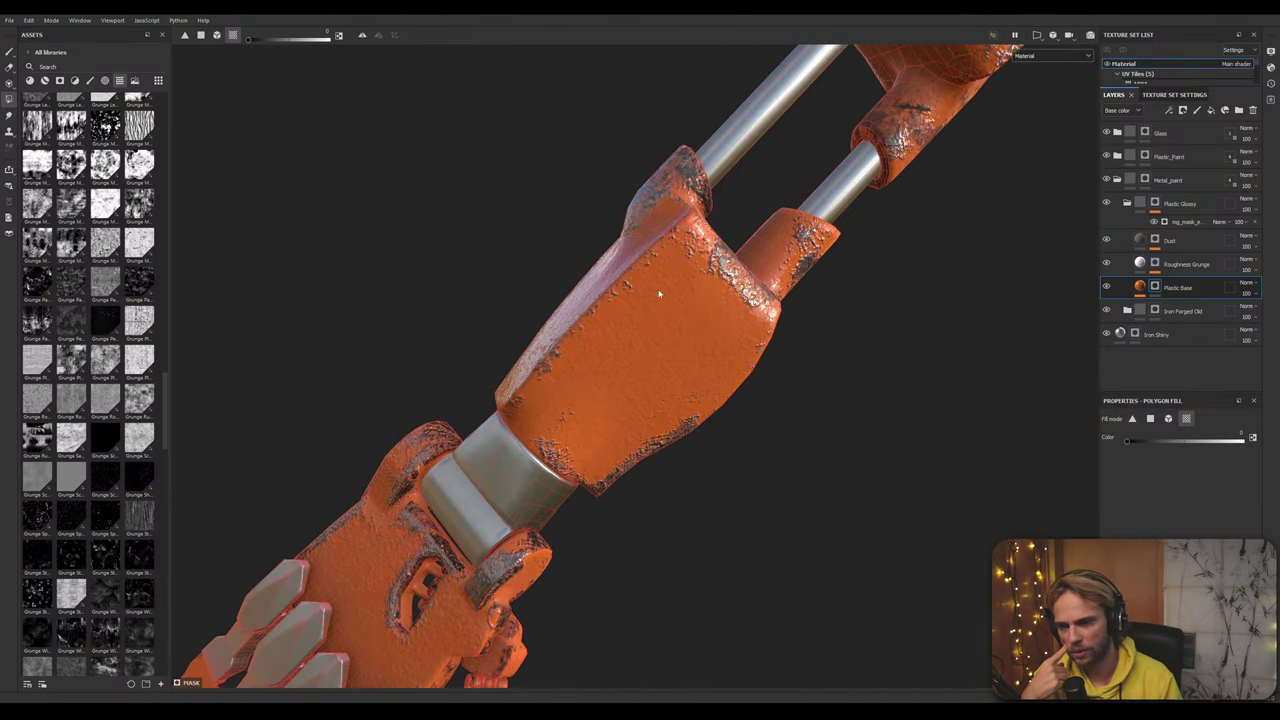
pyautogui.keyDown('alt'); pyautogui.moveTo(475, 524); pyautogui.dragTo(519, 410); pyautogui.keyUp('alt')
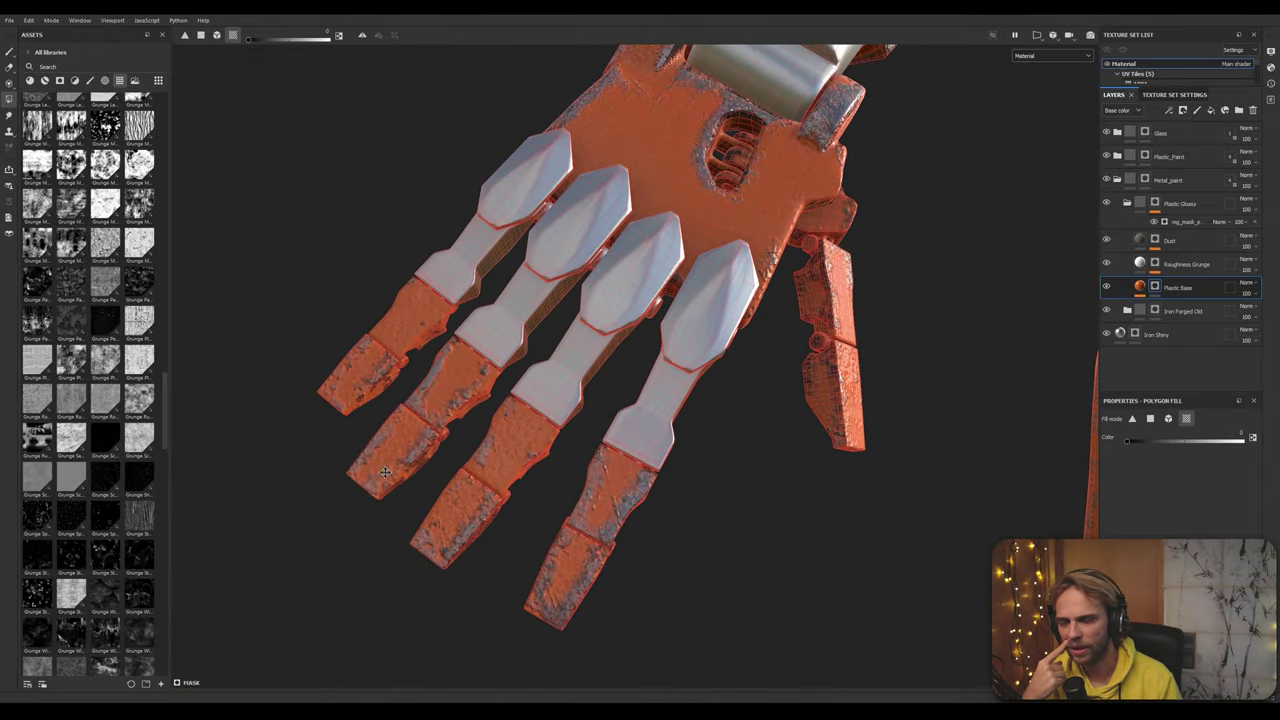
pyautogui.keyDown('alt'); pyautogui.moveTo(385, 472); pyautogui.dragTo(536, 425); pyautogui.keyUp('alt')
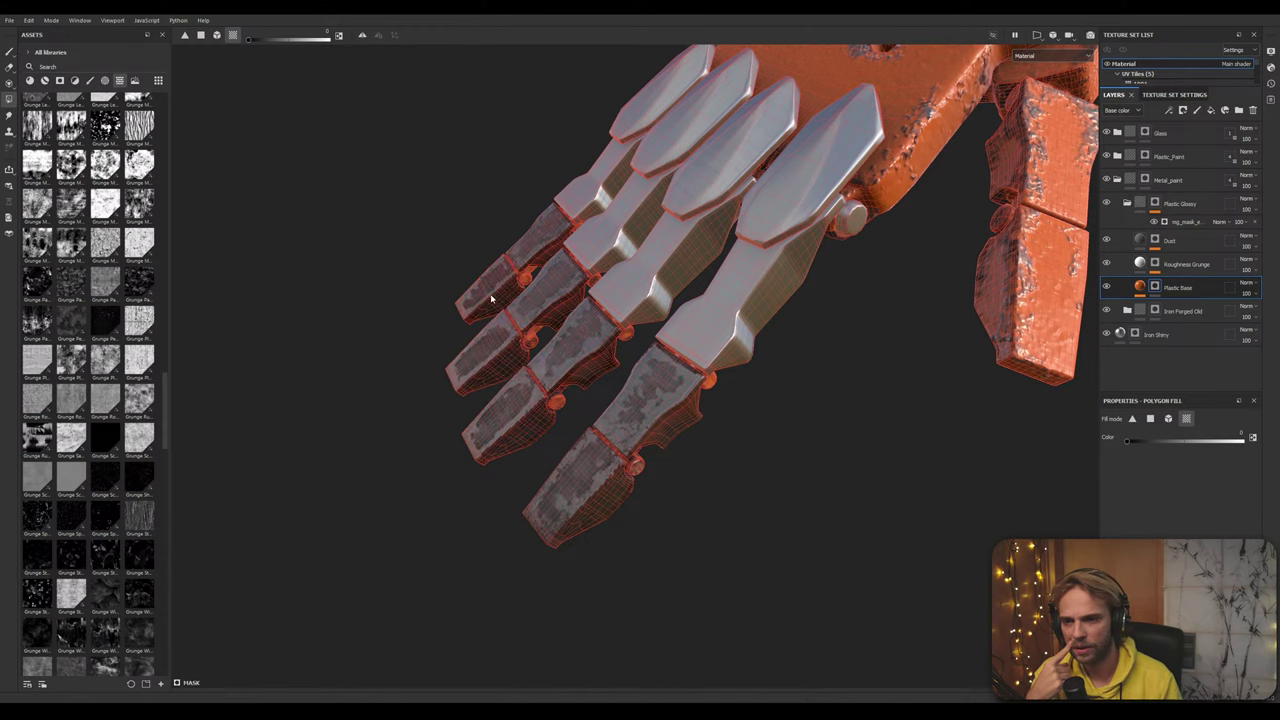
pyautogui.keyDown('alt'); pyautogui.moveTo(491, 298); pyautogui.dragTo(362, 221); pyautogui.keyUp('alt')
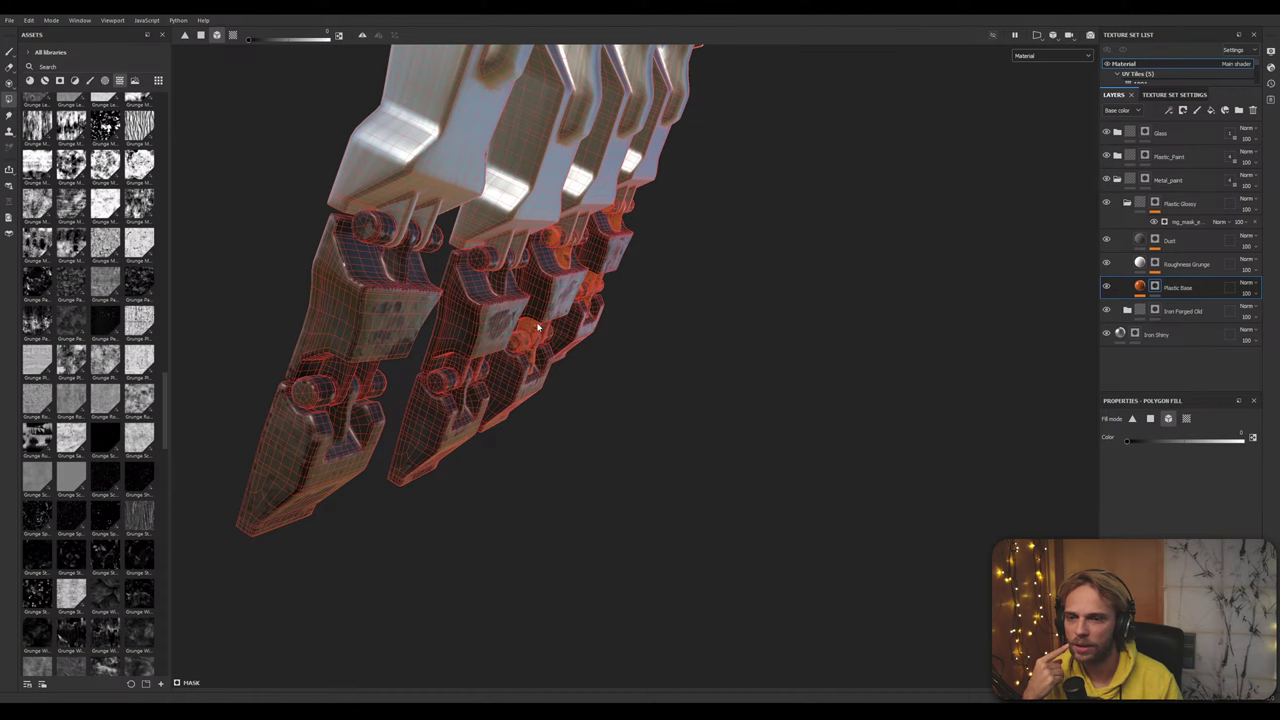
# Step: Close in on the finger joint and remove the orange plastic from its rollers
pyautogui.keyDown('alt'); pyautogui.moveTo(600, 316); pyautogui.dragTo(673, 413); pyautogui.keyUp('alt')
pyautogui.scroll(-5, 824, 410)
pyautogui.scroll(4, 673, 413)
pyautogui.scroll(3, 673, 418)
pyautogui.keyDown('alt'); pyautogui.moveTo(673, 418); pyautogui.dragTo(614, 366, button='middle'); pyautogui.keyUp('alt')
pyautogui.scroll(4, 614, 366)
pyautogui.scroll(2, 649, 352)
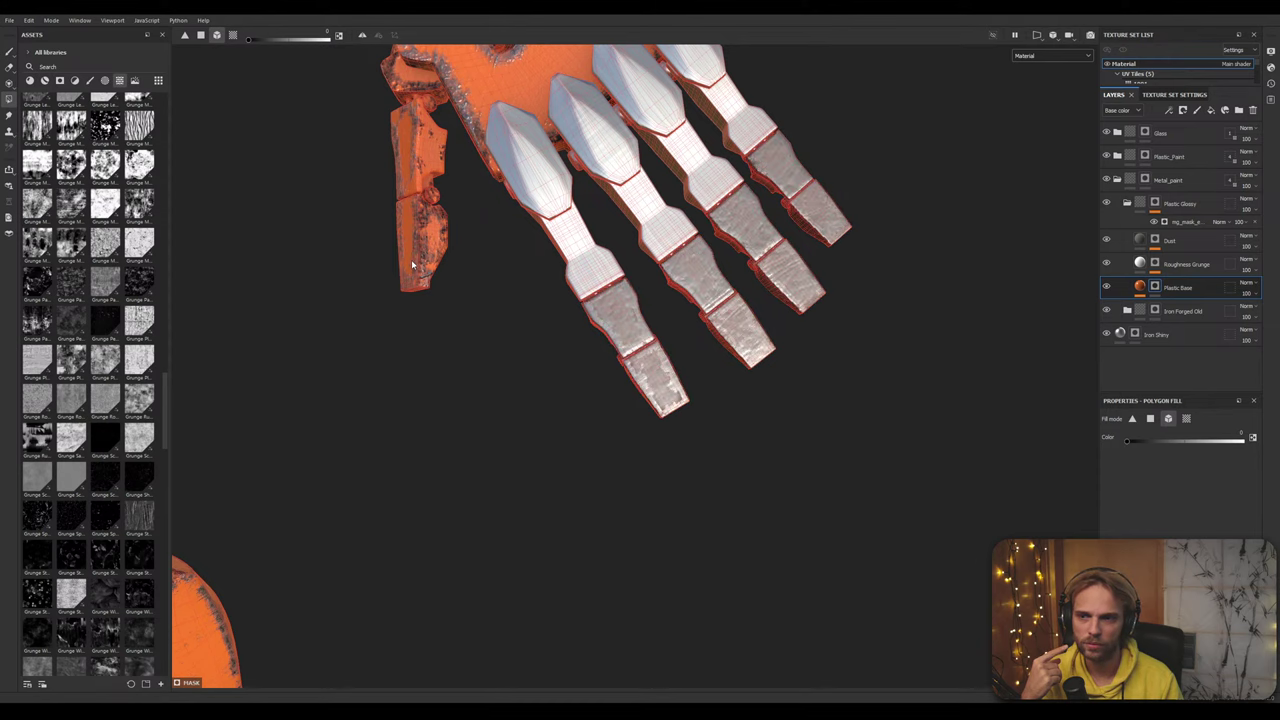
pyautogui.keyDown('alt'); pyautogui.moveTo(568, 369); pyautogui.dragTo(942, 365); pyautogui.keyUp('alt')
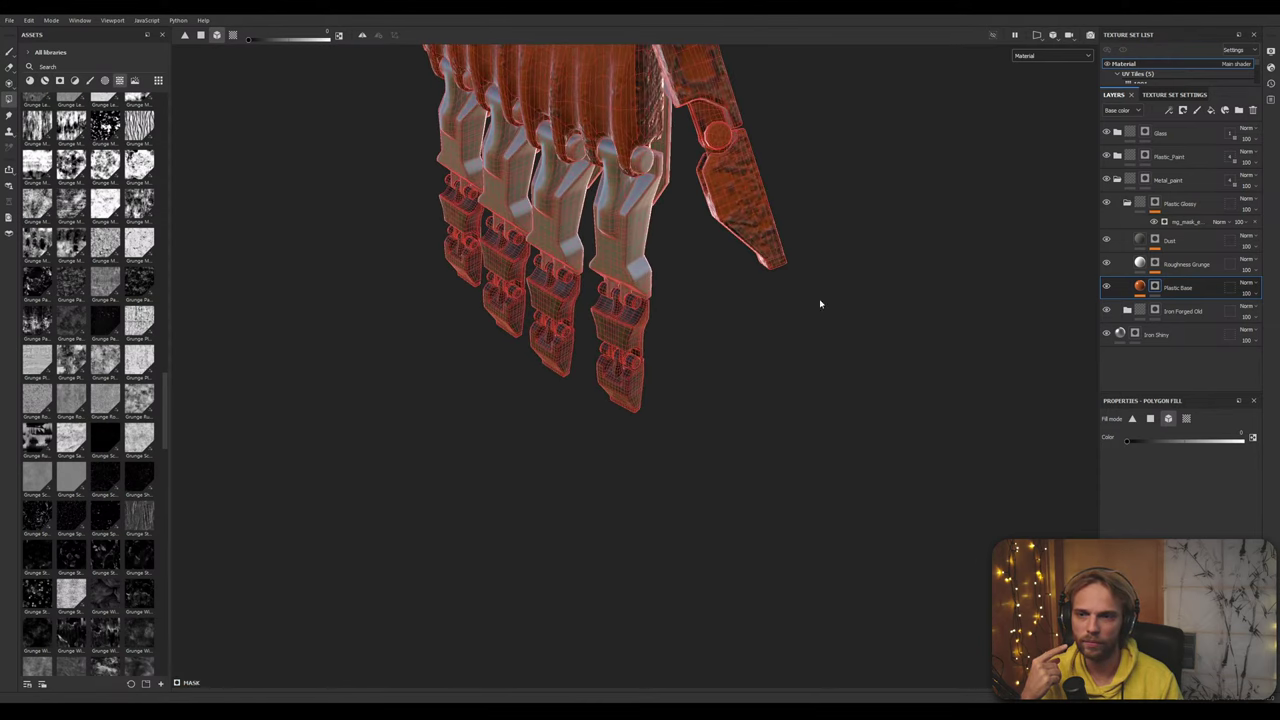
pyautogui.keyDown('alt'); pyautogui.moveTo(634, 341); pyautogui.dragTo(645, 408); pyautogui.keyUp('alt')
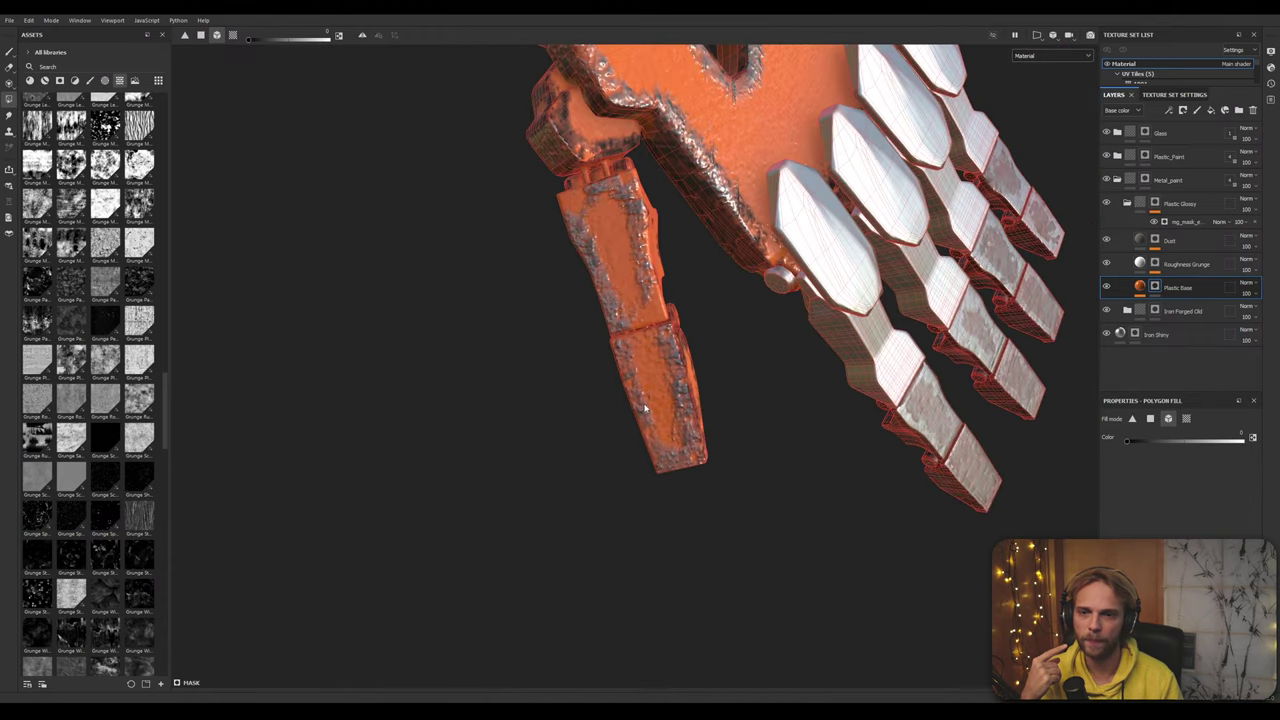
pyautogui.keyDown('alt'); pyautogui.moveTo(556, 457); pyautogui.dragTo(397, 491); pyautogui.keyUp('alt')
pyautogui.keyDown('alt'); pyautogui.moveTo(802, 455); pyautogui.dragTo(595, 400); pyautogui.keyUp('alt')
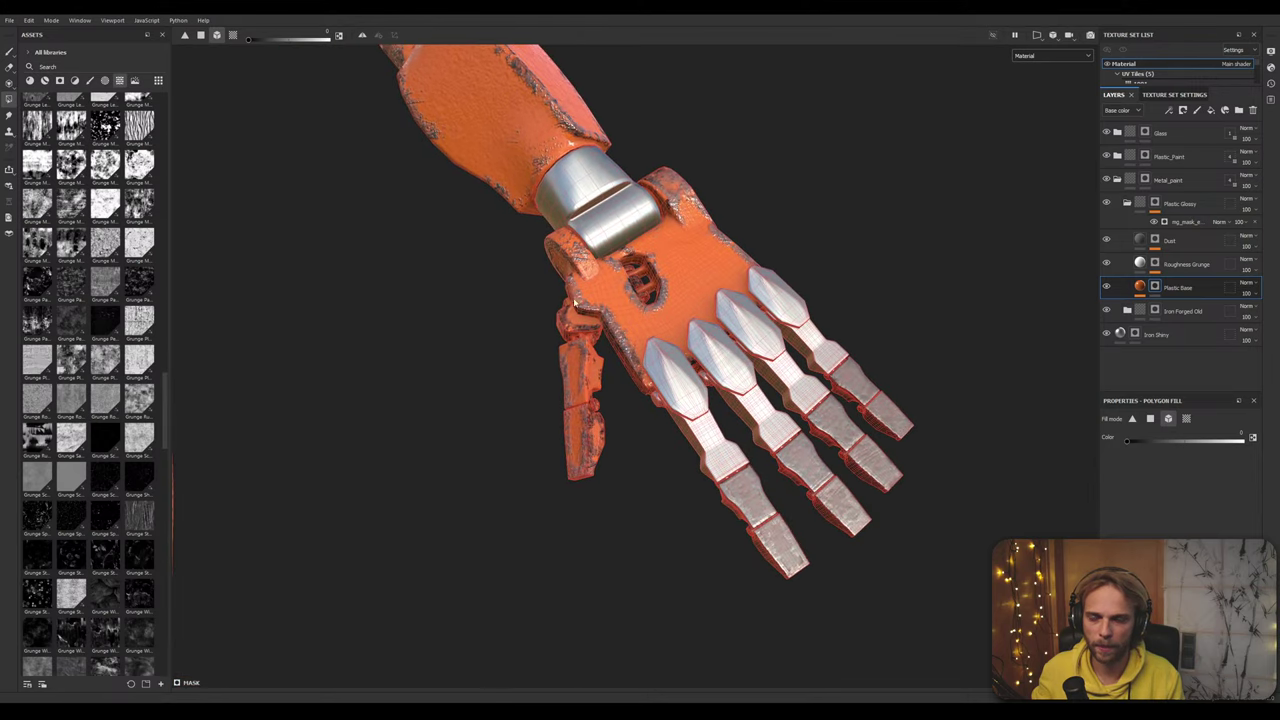
pyautogui.keyDown('alt'); pyautogui.moveTo(576, 302); pyautogui.dragTo(593, 335, button='right'); pyautogui.keyUp('alt')
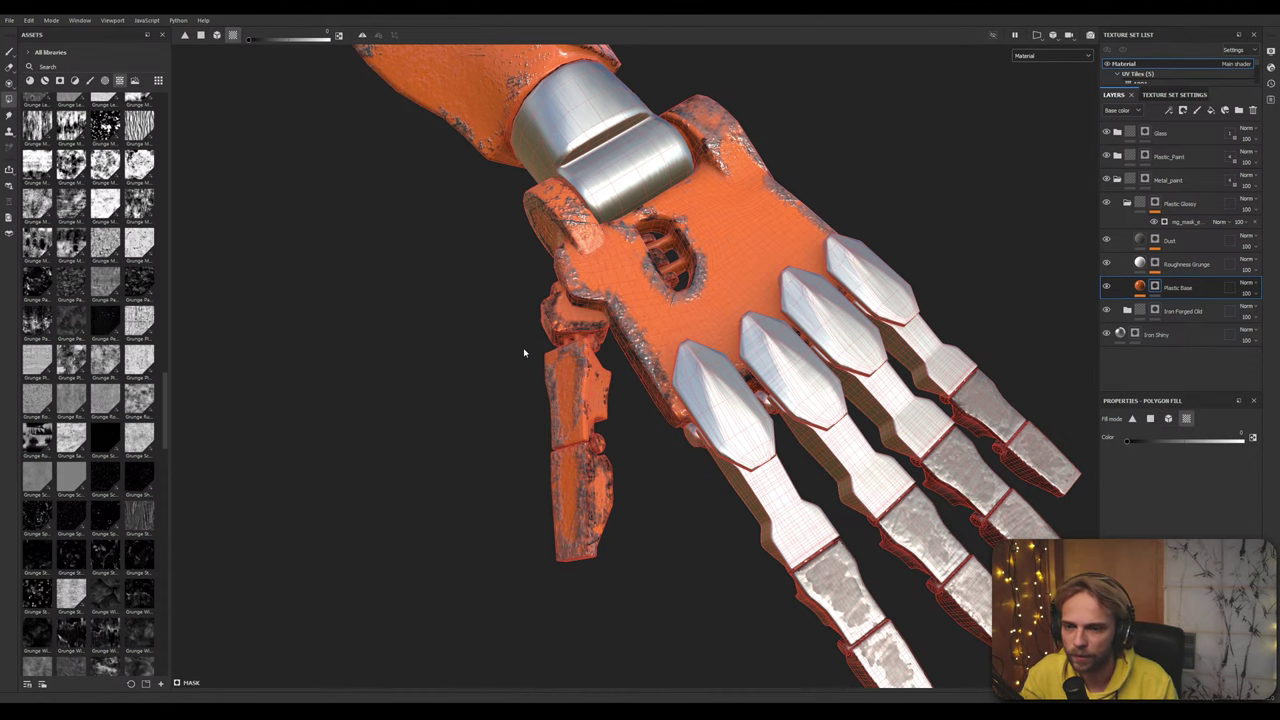
pyautogui.keyDown('alt'); pyautogui.moveTo(534, 535); pyautogui.dragTo(597, 450, button='right'); pyautogui.keyUp('alt')
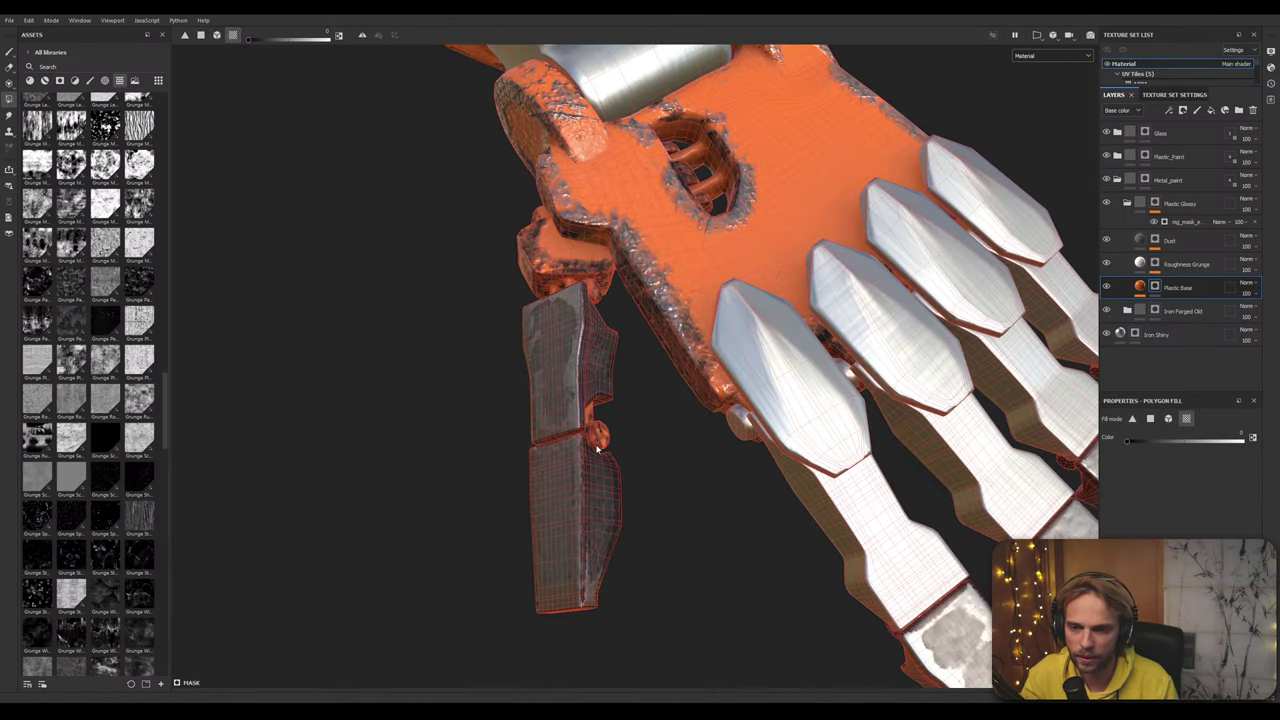
pyautogui.keyDown('alt'); pyautogui.moveTo(400, 483); pyautogui.dragTo(859, 314); pyautogui.keyUp('alt')
pyautogui.scroll(5, 663, 408)
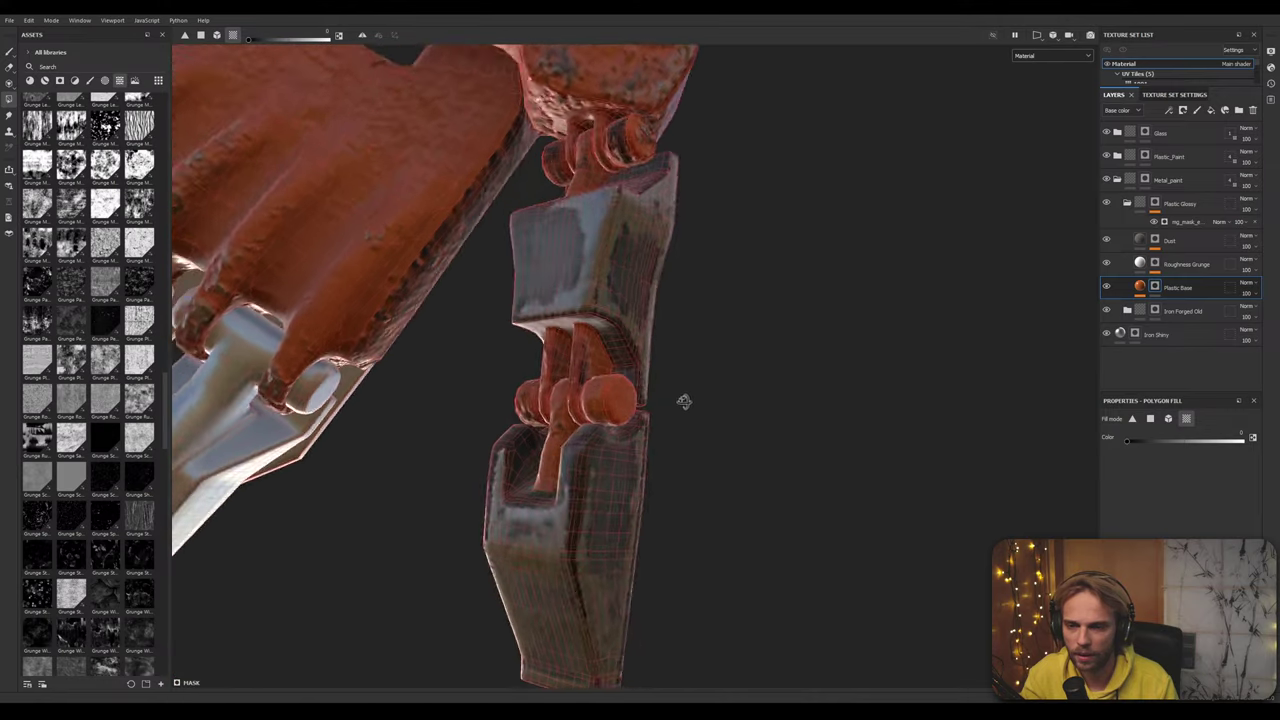
pyautogui.keyDown('alt'); pyautogui.moveTo(683, 400); pyautogui.dragTo(553, 338); pyautogui.keyUp('alt')
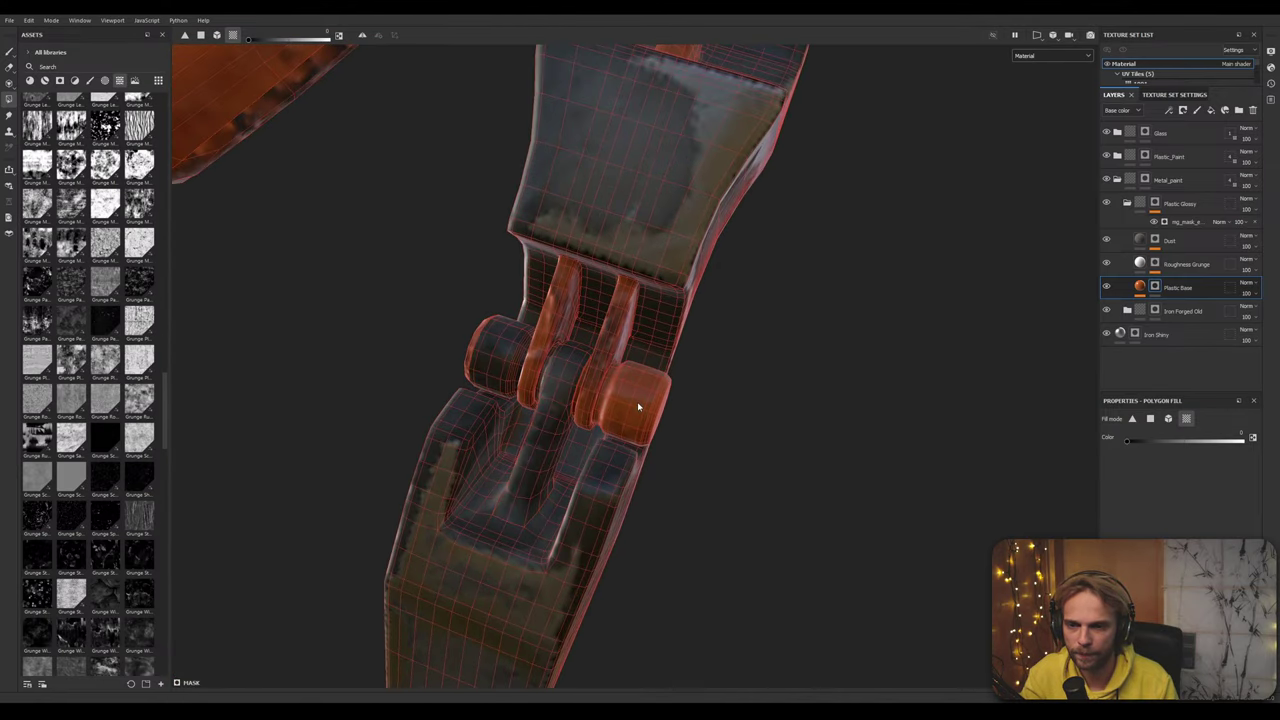
pyautogui.keyDown('shift'); pyautogui.click(634, 409); pyautogui.keyUp('shift')
pyautogui.keyDown('shift'); pyautogui.click(657, 414); pyautogui.keyUp('shift')
# Step: Strip the orange plastic from the joint plate and the bolt
pyautogui.keyDown('alt'); pyautogui.moveTo(657, 414); pyautogui.dragTo(622, 335); pyautogui.keyUp('alt')
pyautogui.scroll(3, 669, 306)
pyautogui.scroll(3, 622, 335)
pyautogui.keyDown('shift'); pyautogui.click(573, 318); pyautogui.keyUp('shift')
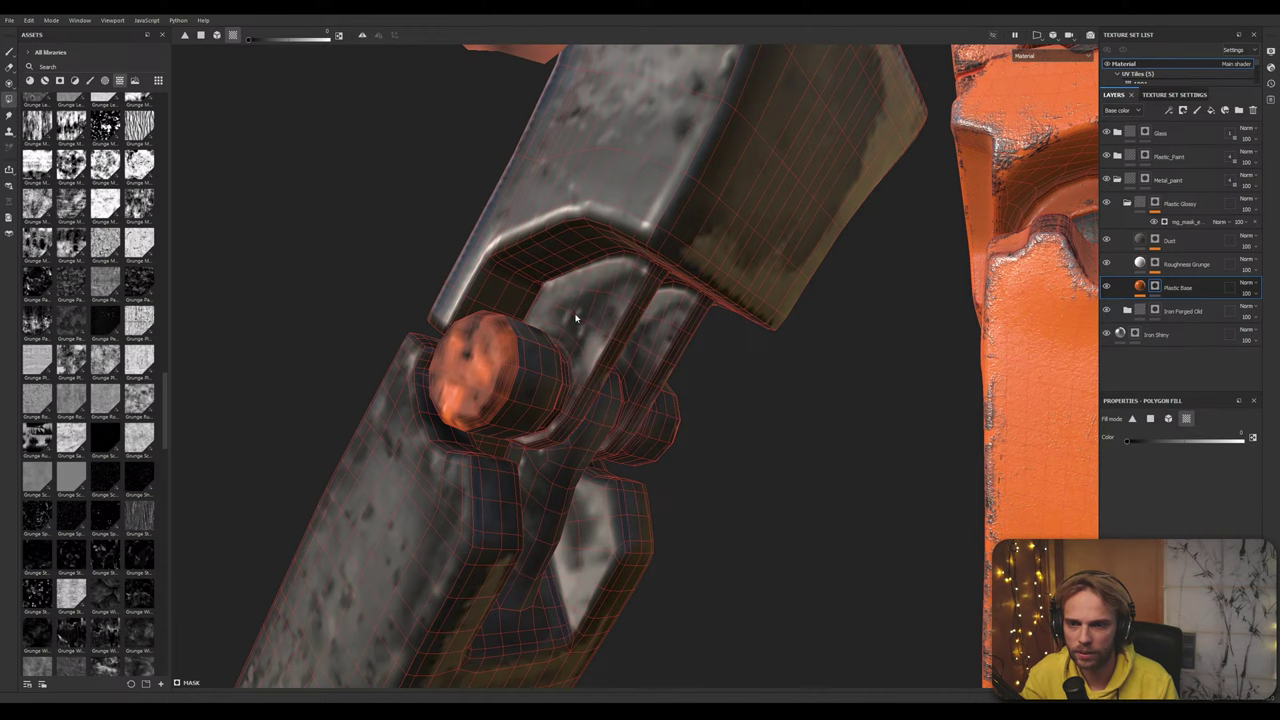
pyautogui.keyDown('shift'); pyautogui.click(468, 362); pyautogui.keyUp('shift')
# Step: Turn the bolt cap, middle prong and both hinge rings into dark metal
pyautogui.keyDown('alt'); pyautogui.moveTo(591, 394); pyautogui.dragTo(529, 318); pyautogui.keyUp('alt')
pyautogui.click(479, 300)
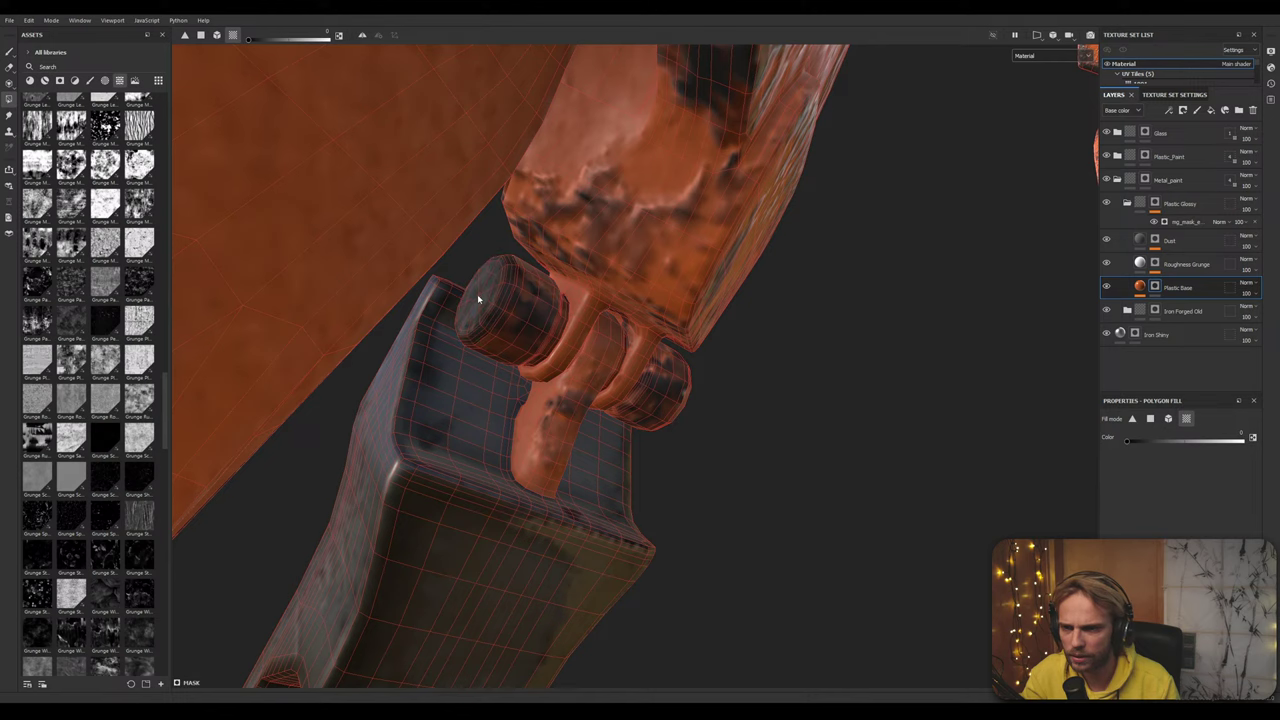
pyautogui.click(568, 425)
pyautogui.click(565, 363)
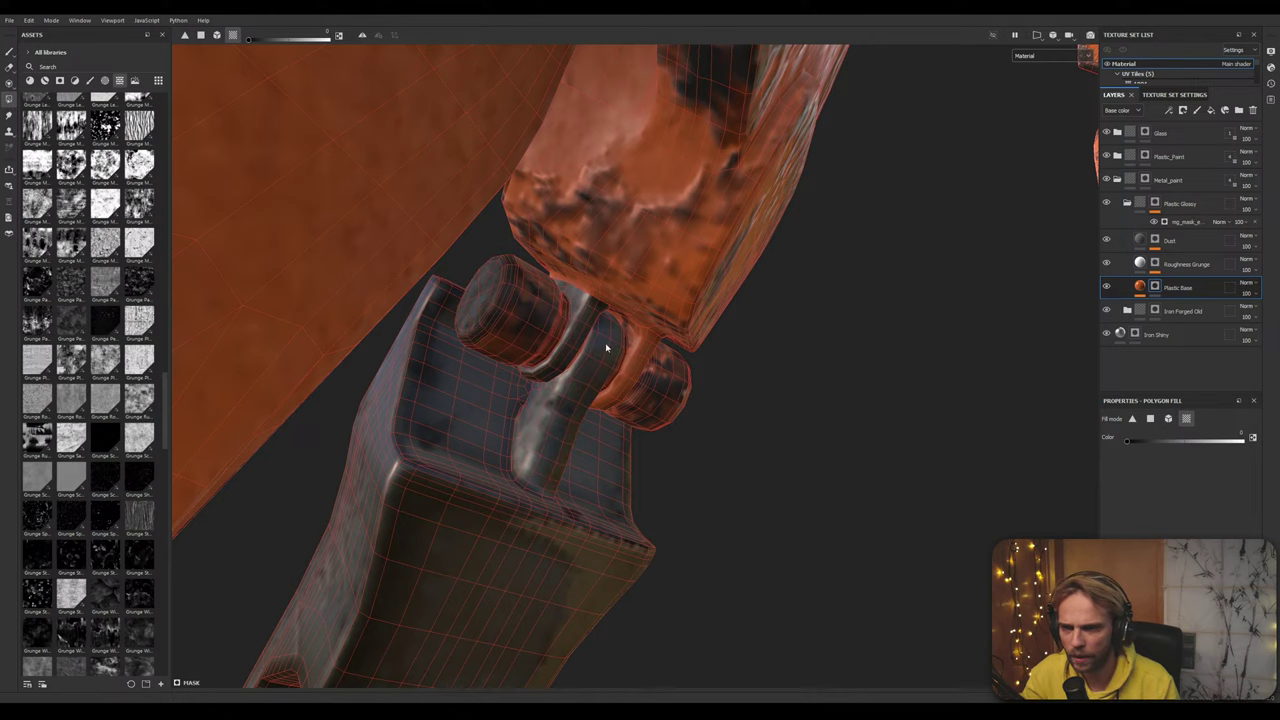
pyautogui.click(606, 347)
pyautogui.keyDown('alt'); pyautogui.moveTo(606, 347); pyautogui.dragTo(566, 292); pyautogui.keyUp('alt')
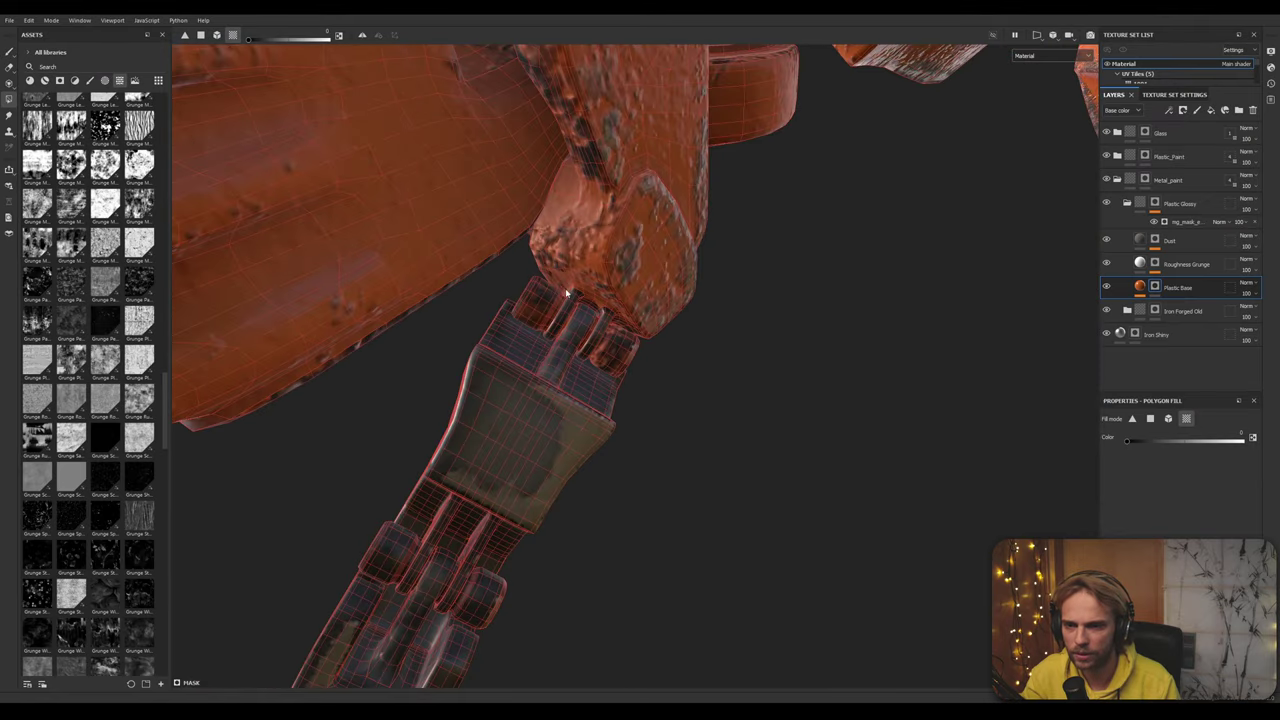
pyautogui.scroll(3, 566, 292)
pyautogui.keyDown('alt'); pyautogui.moveTo(631, 375); pyautogui.dragTo(680, 330); pyautogui.keyUp('alt')
pyautogui.keyDown('alt'); pyautogui.moveTo(326, 150); pyautogui.dragTo(942, 330); pyautogui.keyUp('alt')
pyautogui.keyDown('alt'); pyautogui.moveTo(347, 328); pyautogui.dragTo(646, 293); pyautogui.keyUp('alt')
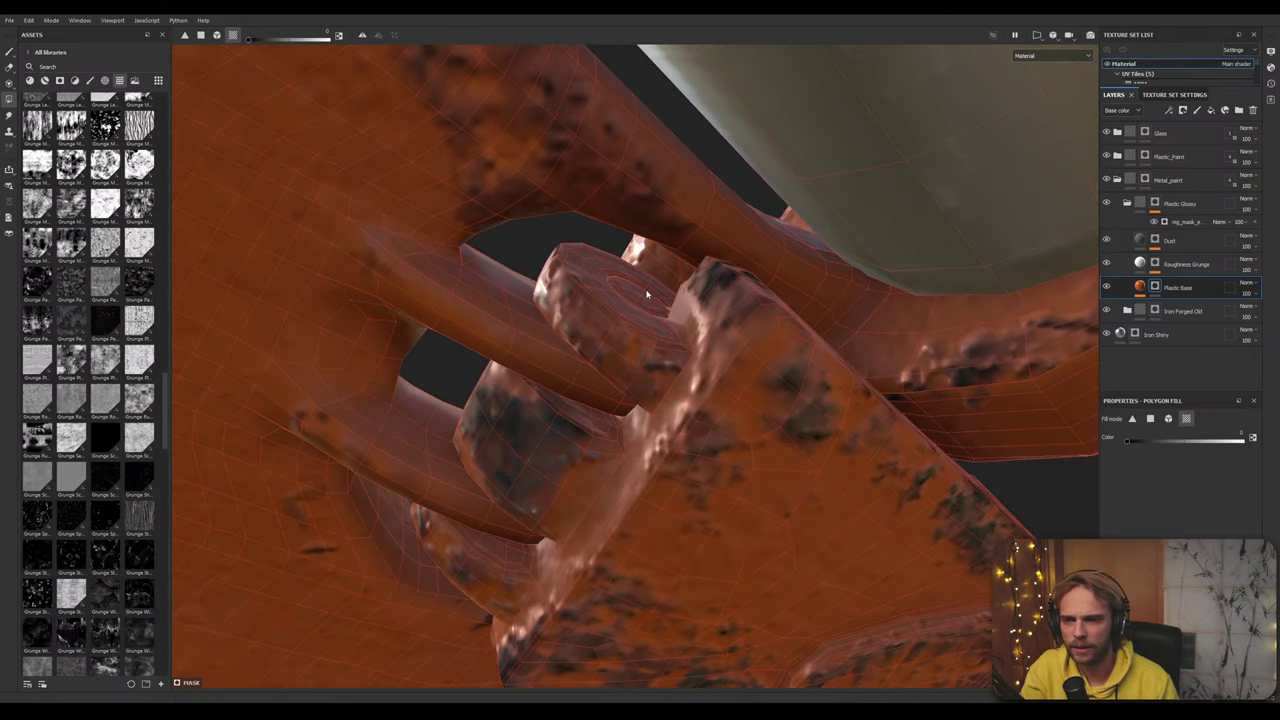
# Step: Fill the wrist's inner block, bushing and washer as dark metal, undoing one mistaken fill
pyautogui.click(504, 348)
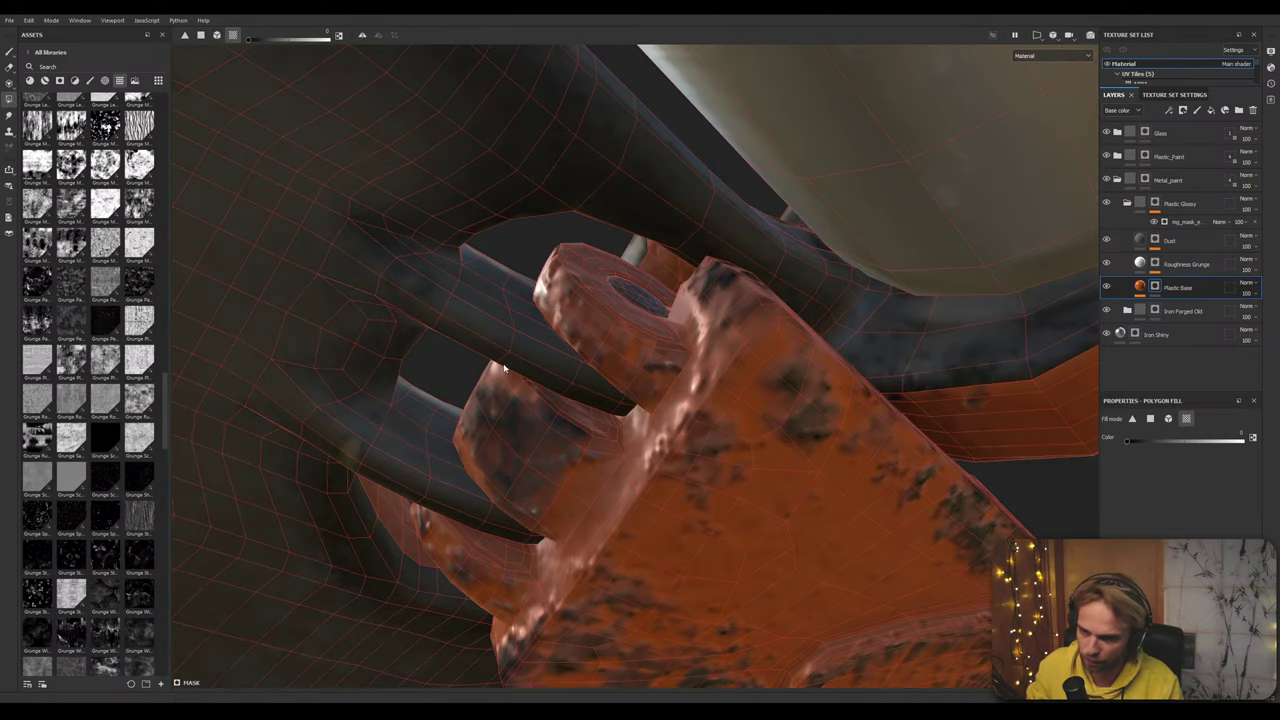
pyautogui.click(506, 368)
pyautogui.moveTo(572, 400)
pyautogui.keyDown('alt'); pyautogui.mouseDown()
pyautogui.moveTo(560, 357)
pyautogui.moveTo(553, 404)
pyautogui.mouseUp(); pyautogui.keyUp('alt')
pyautogui.keyDown('alt'); pyautogui.moveTo(476, 452); pyautogui.dragTo(543, 434); pyautogui.keyUp('alt')
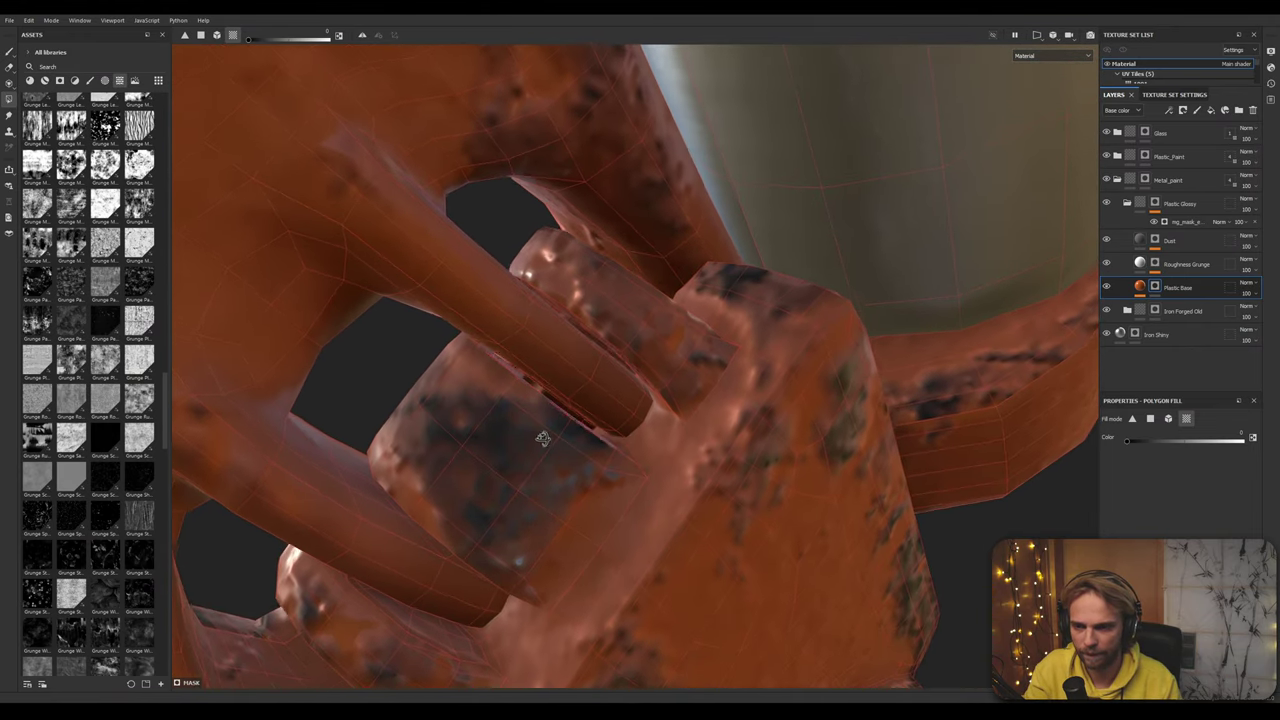
pyautogui.click(520, 440)
pyautogui.click(640, 327)
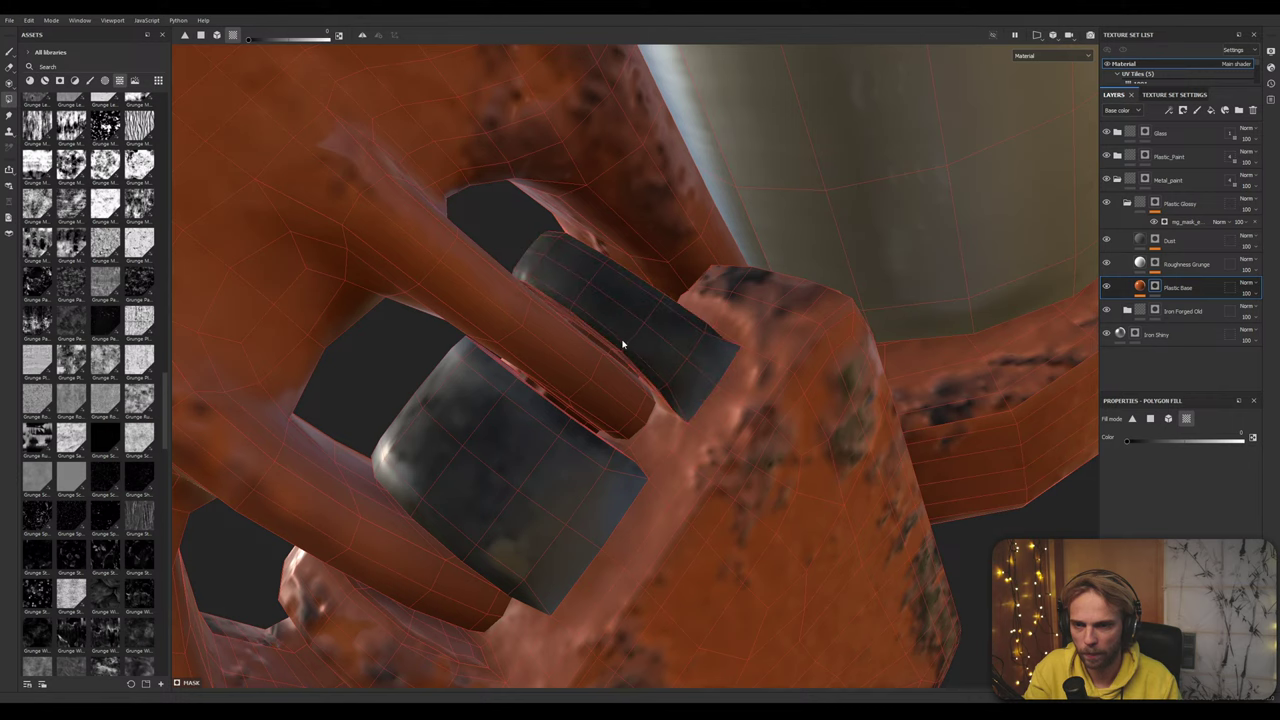
pyautogui.moveTo(640, 327)
pyautogui.keyDown('alt'); pyautogui.mouseDown()
pyautogui.moveTo(508, 434)
pyautogui.moveTo(645, 302)
pyautogui.moveTo(660, 374)
pyautogui.moveTo(569, 409)
pyautogui.moveTo(574, 383)
pyautogui.moveTo(503, 390)
pyautogui.mouseUp(); pyautogui.keyUp('alt')
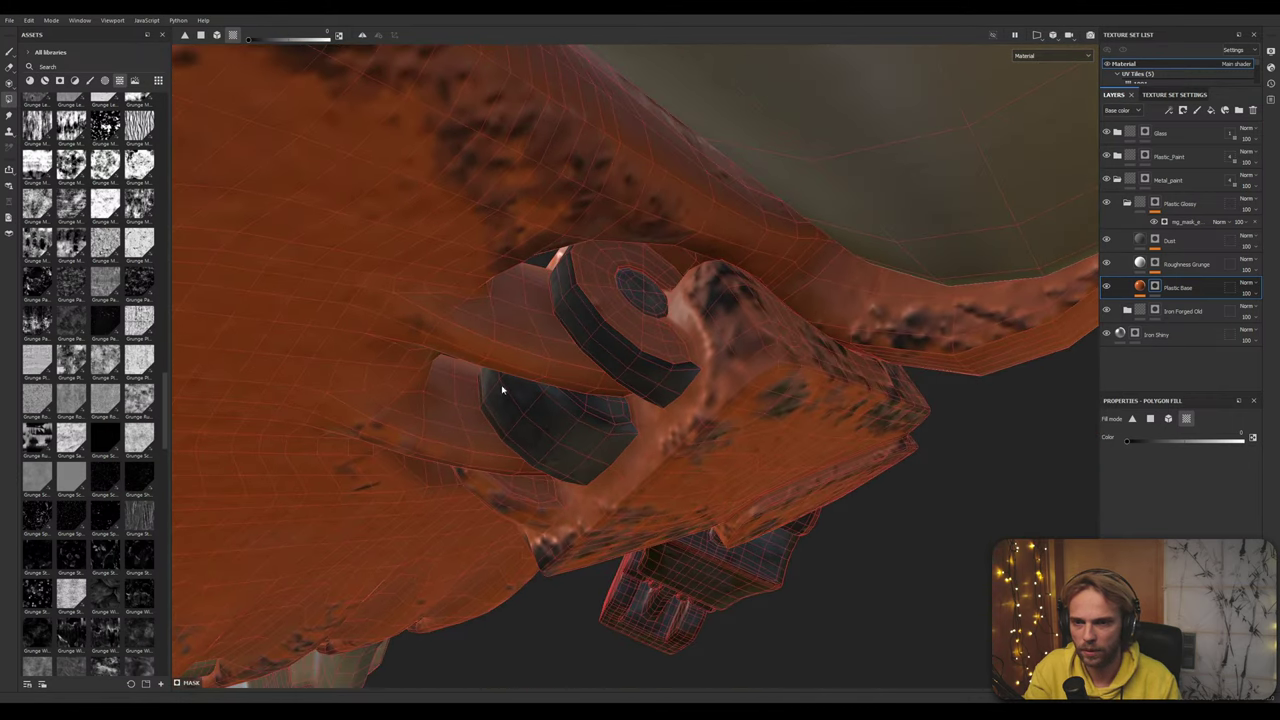
pyautogui.click(598, 285)
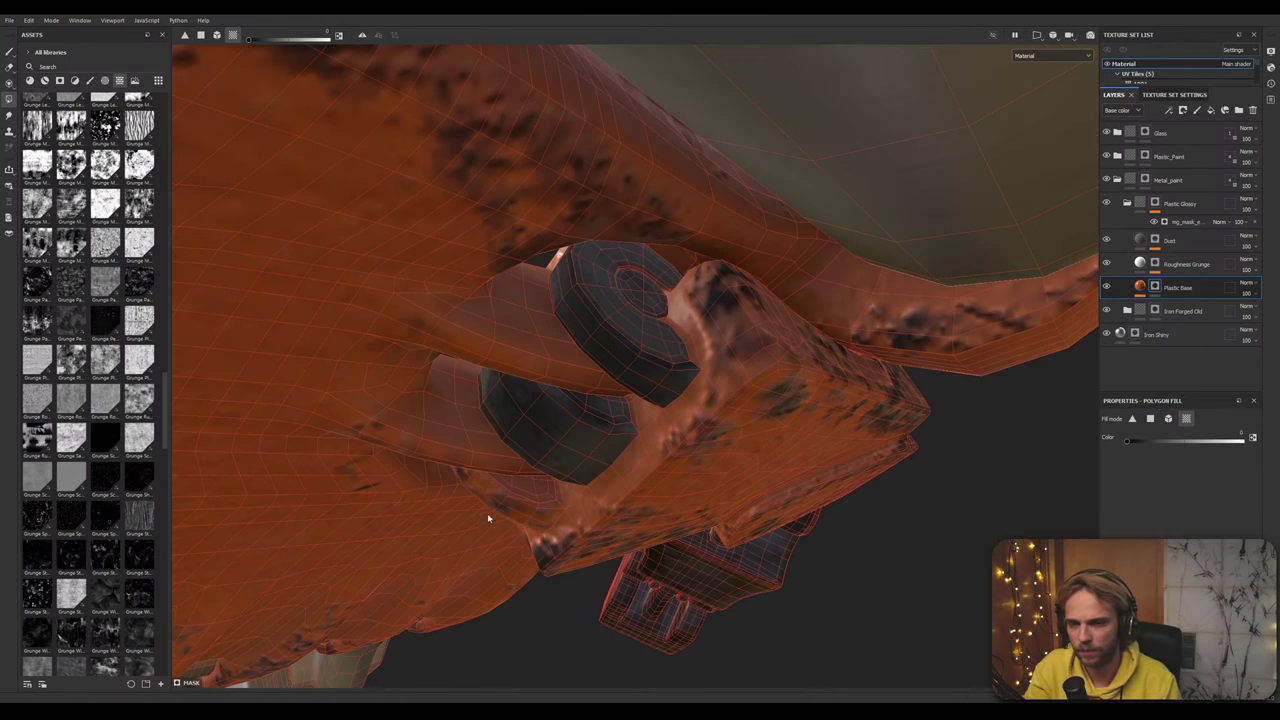
# Step: Remove the orange plastic from the wrist hinge rings and their adjacent faces
pyautogui.moveTo(660, 349)
pyautogui.keyDown('alt'); pyautogui.mouseDown()
pyautogui.moveTo(523, 443)
pyautogui.moveTo(679, 264)
pyautogui.moveTo(553, 378)
pyautogui.mouseUp(); pyautogui.keyUp('alt')
pyautogui.click(668, 282)
pyautogui.click(655, 318)
pyautogui.click(697, 264)
pyautogui.scroll(2, 553, 378)
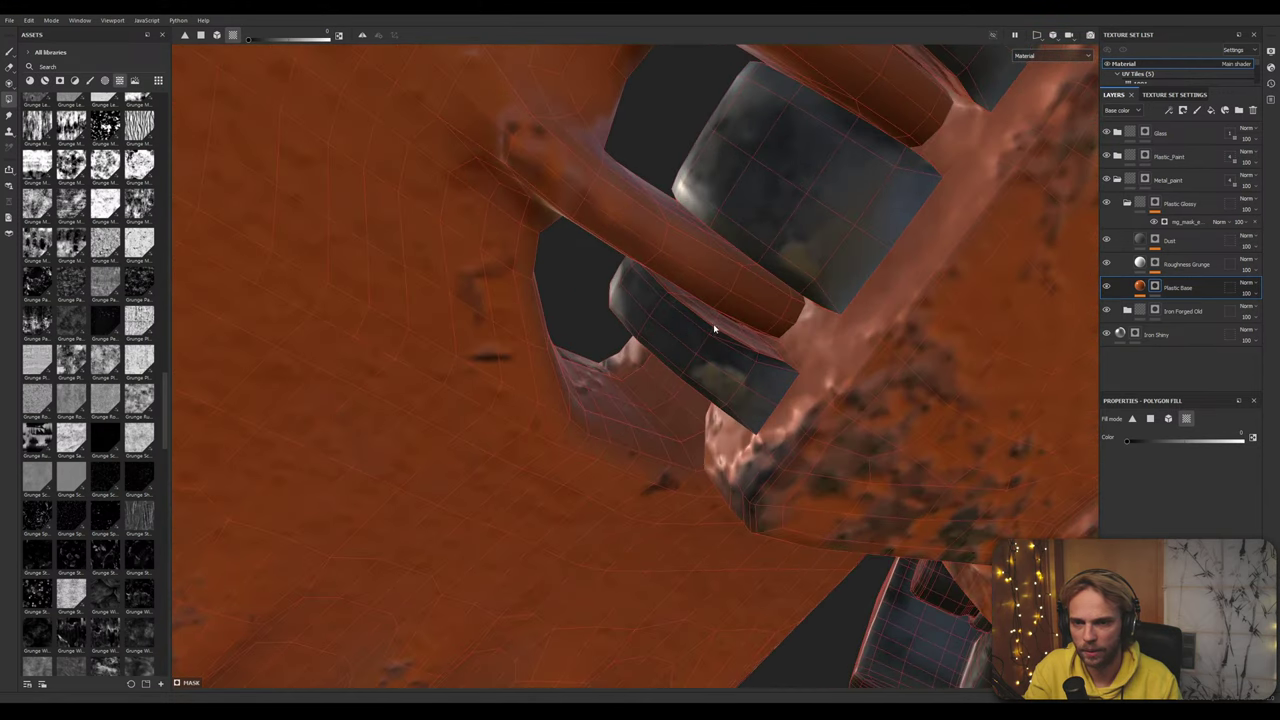
pyautogui.keyDown('alt'); pyautogui.moveTo(792, 355); pyautogui.dragTo(772, 282); pyautogui.keyUp('alt')
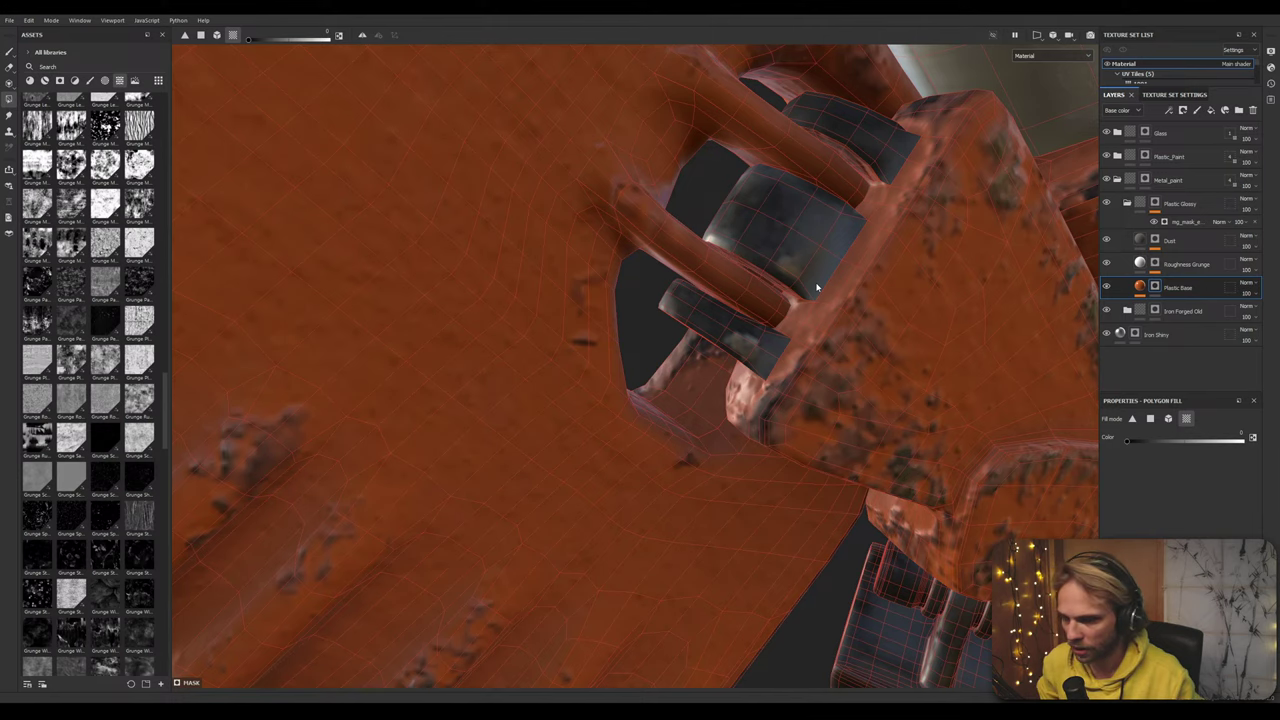
pyautogui.keyDown('alt'); pyautogui.moveTo(816, 288); pyautogui.dragTo(889, 314); pyautogui.keyUp('alt')
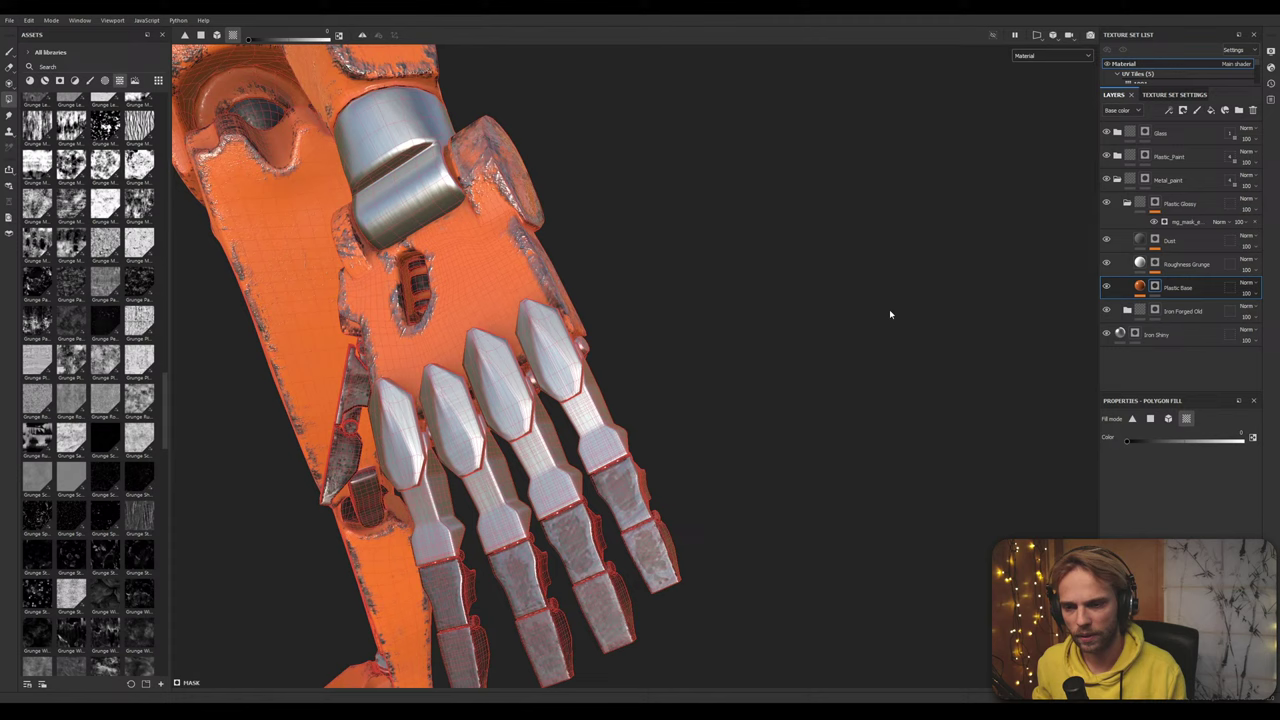
# Step: Move from Plastic Glossy to the Metal_paint layer, with Polygon Fill as the active tool
pyautogui.scroll(3, 767, 299)
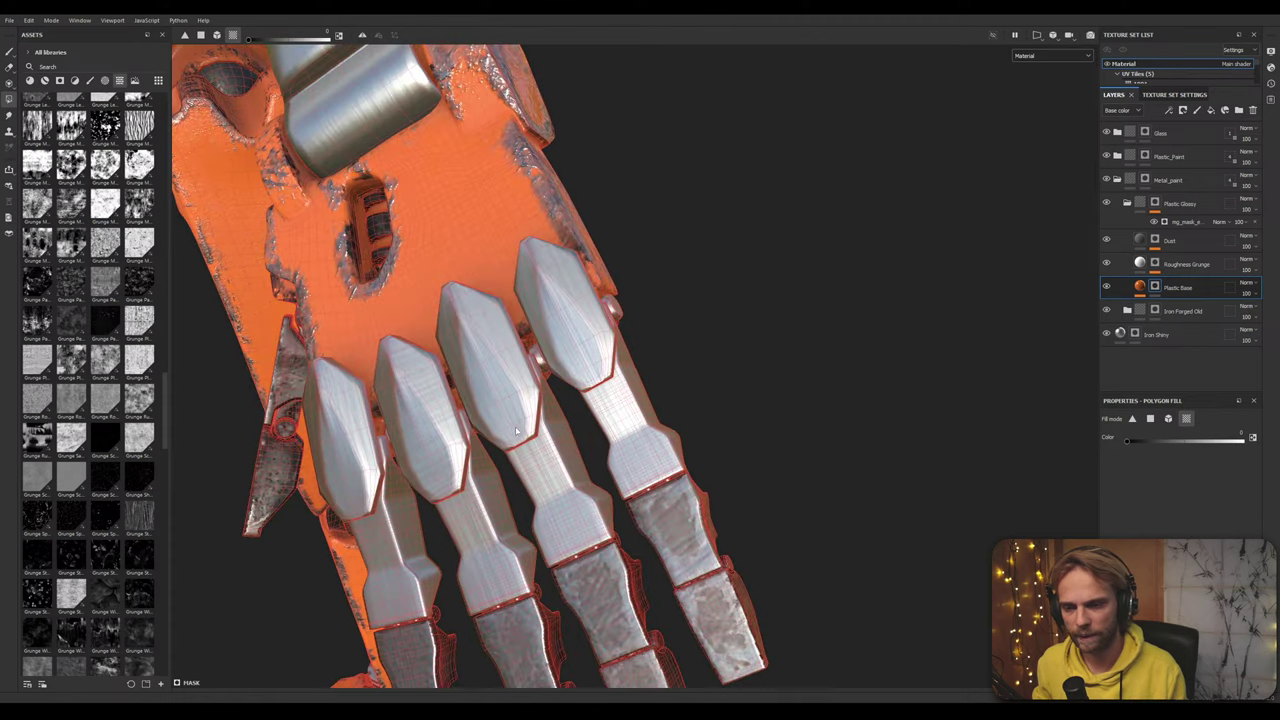
pyautogui.keyDown('alt'); pyautogui.moveTo(767, 299); pyautogui.dragTo(699, 320); pyautogui.keyUp('alt')
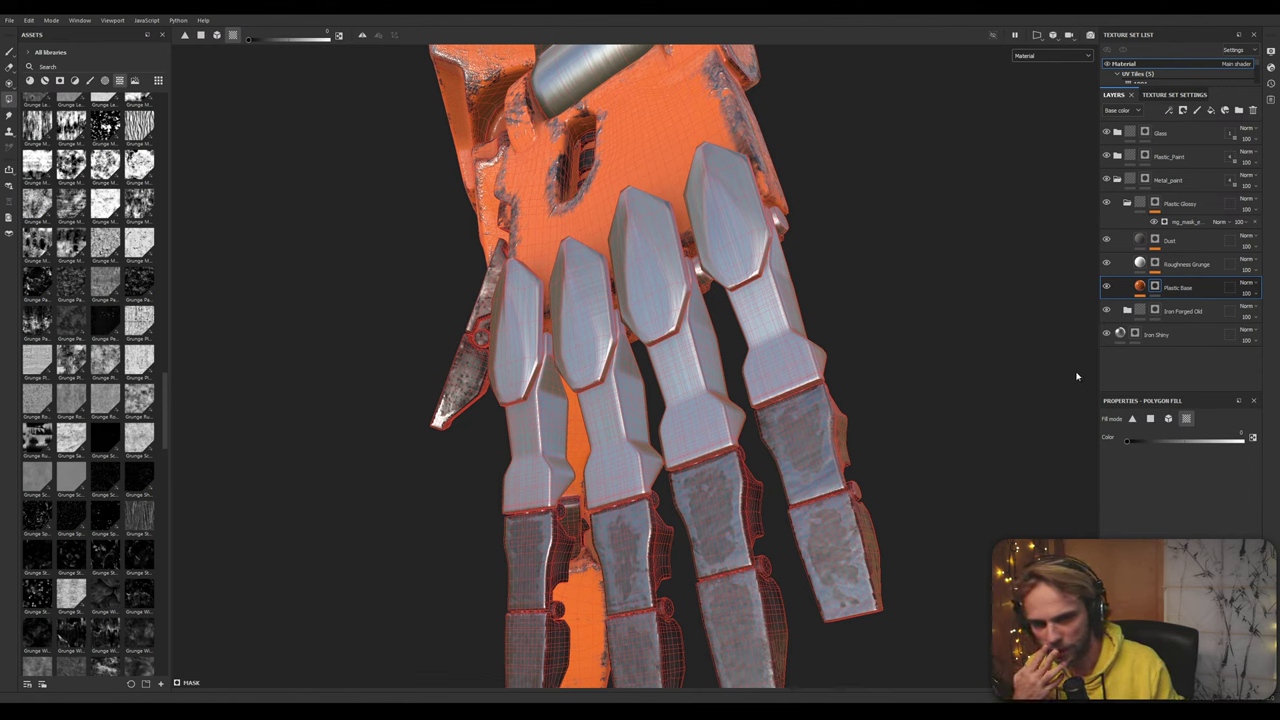
pyautogui.click(1157, 204)
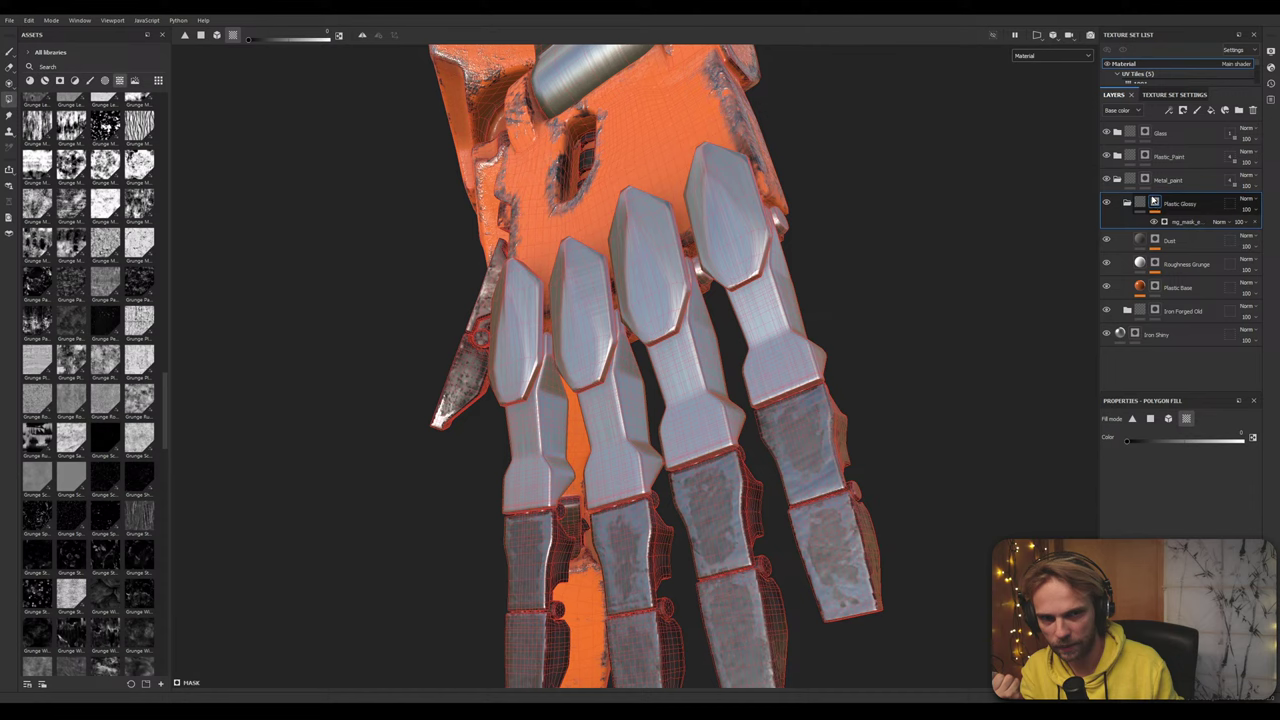
pyautogui.click(1146, 180)
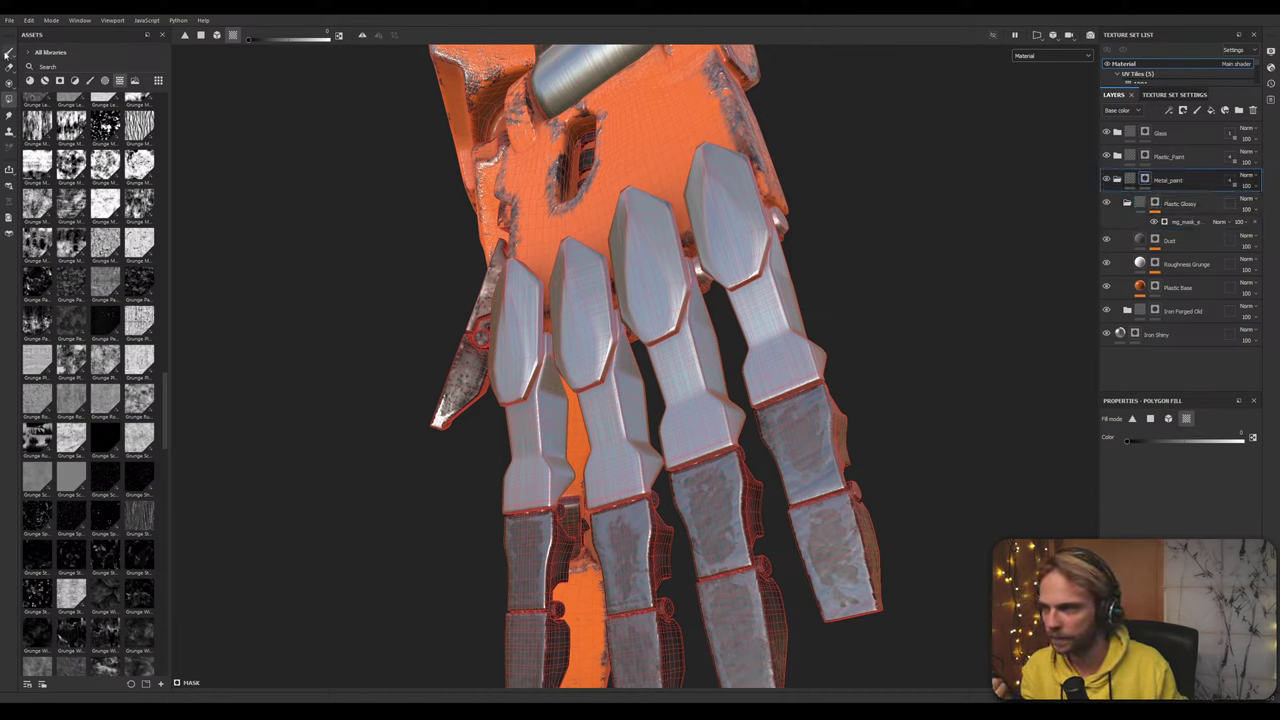
pyautogui.click(8, 54)
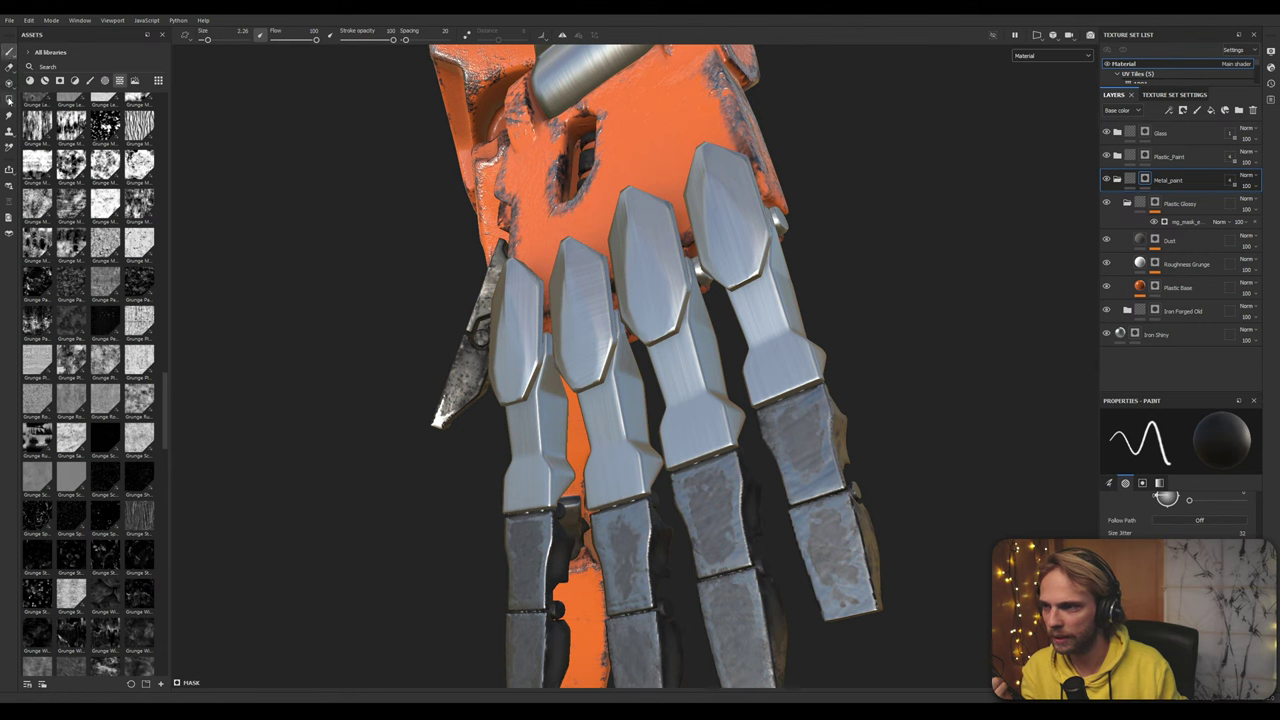
pyautogui.click(9, 100)
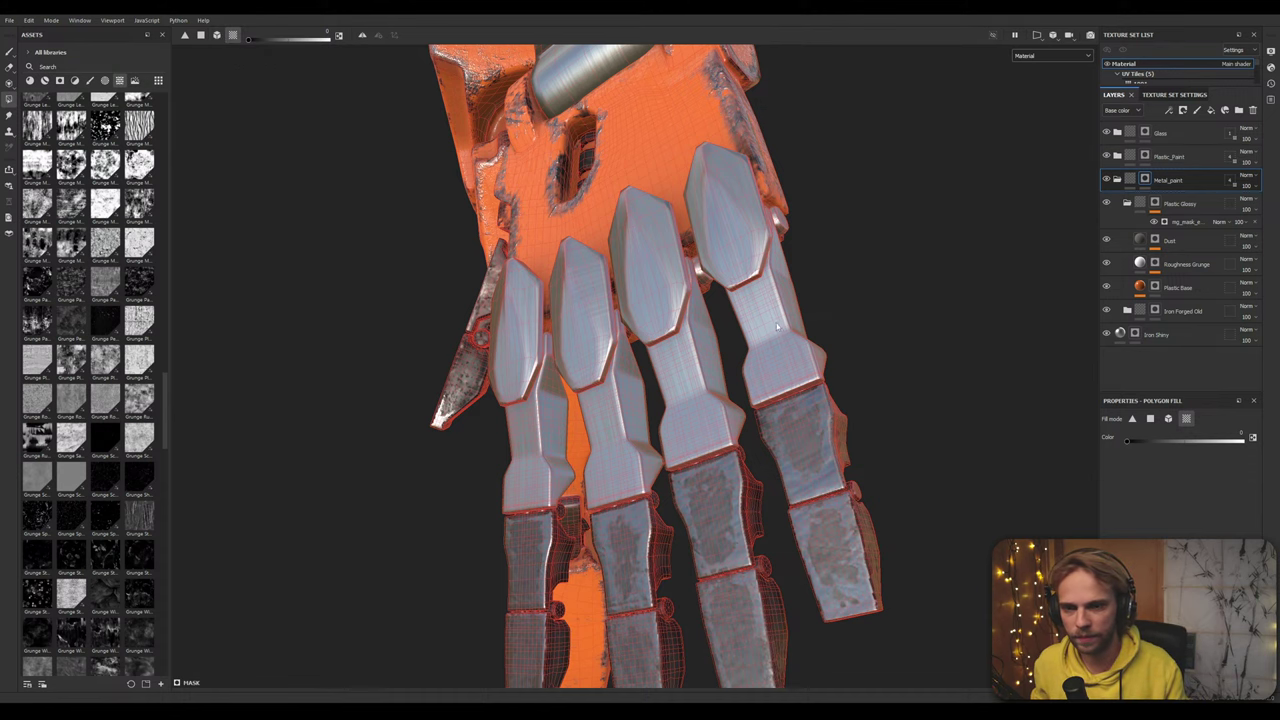
# Step: Set the toolbar fill value slider to 1 and check the hand's knuckles from the side
pyautogui.keyDown('alt'); pyautogui.moveTo(777, 326); pyautogui.dragTo(739, 307); pyautogui.keyUp('alt')
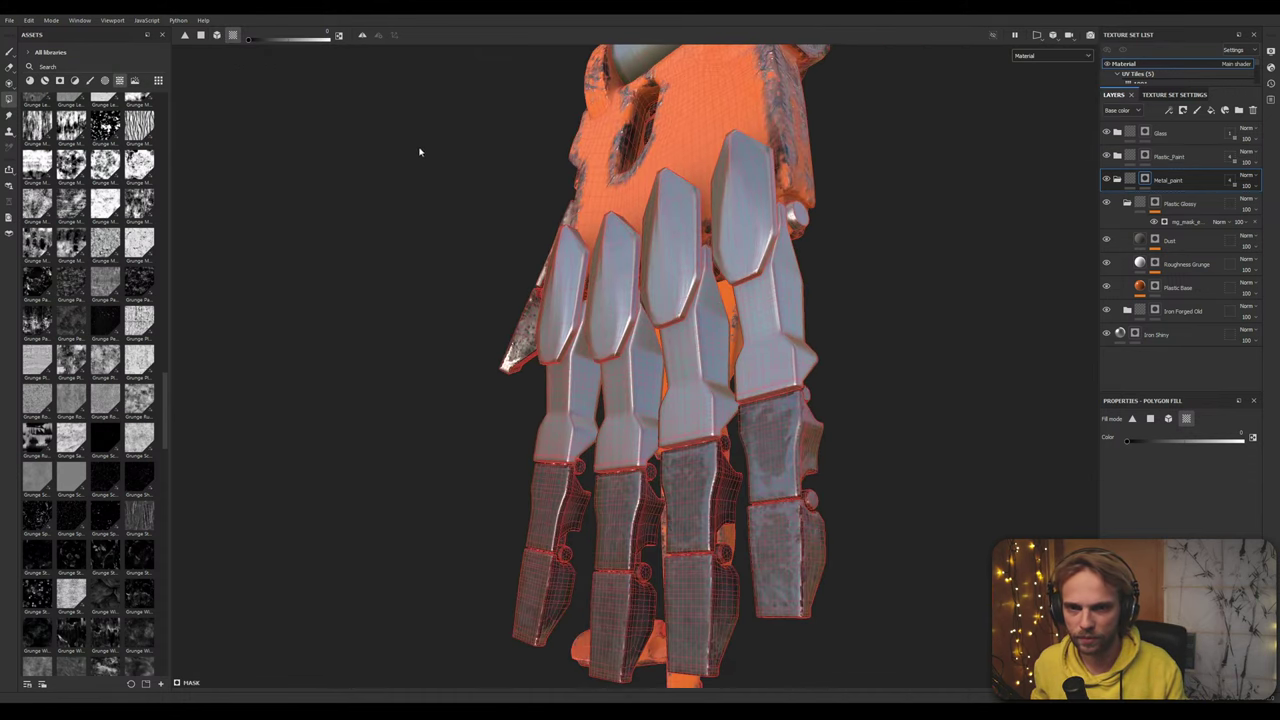
pyautogui.moveTo(252, 44); pyautogui.dragTo(332, 40)
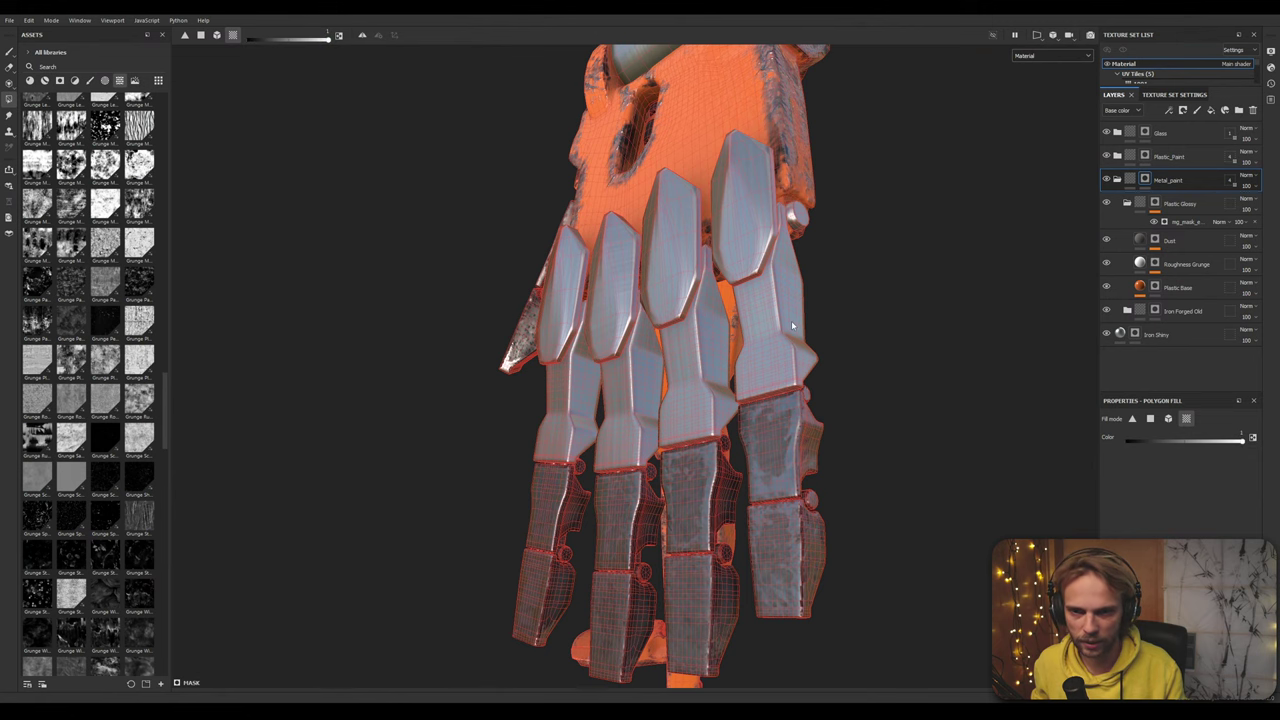
pyautogui.keyDown('alt'); pyautogui.moveTo(770, 333); pyautogui.dragTo(644, 365); pyautogui.keyUp('alt')
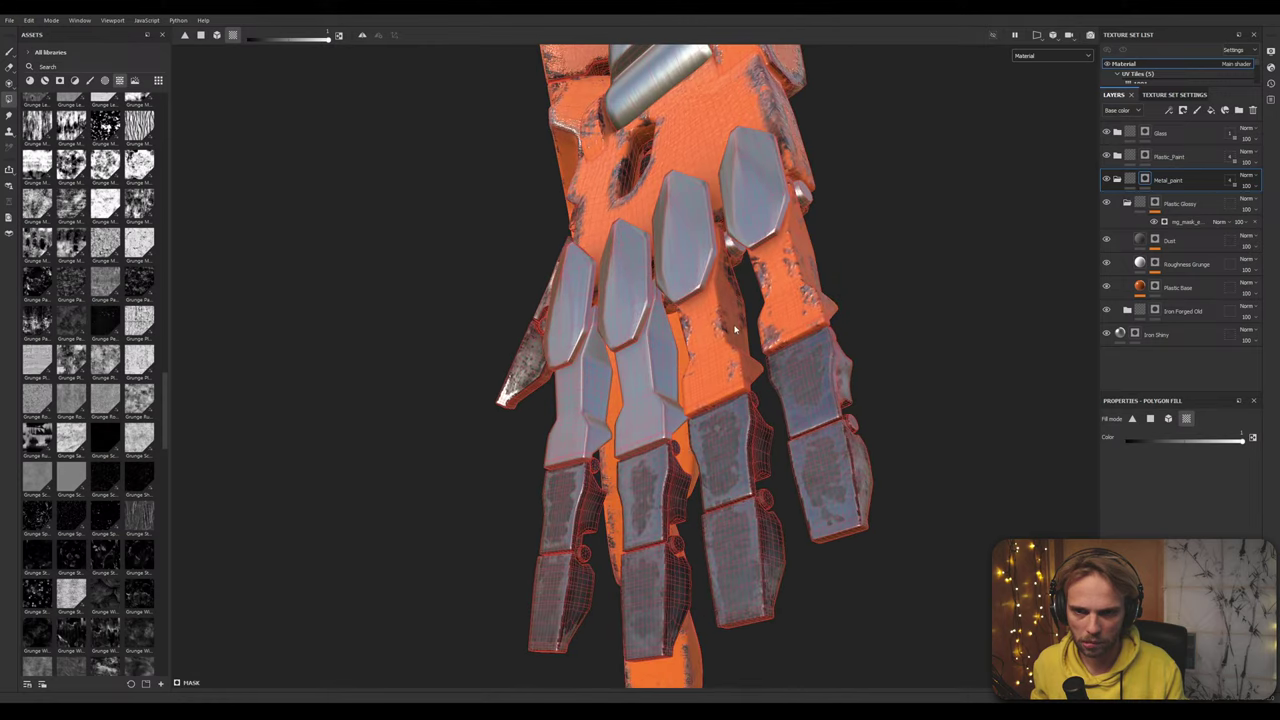
pyautogui.keyDown('alt'); pyautogui.moveTo(582, 417); pyautogui.dragTo(838, 369); pyautogui.keyUp('alt')
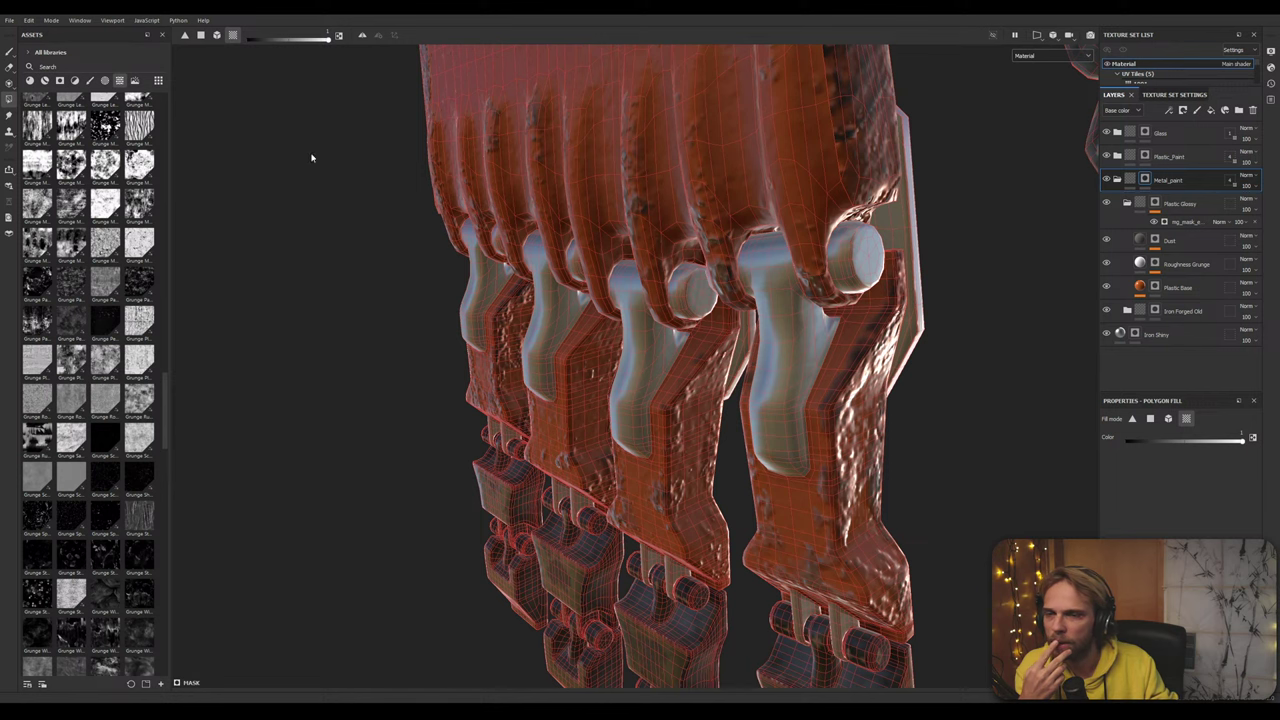
pyautogui.click(10, 50)
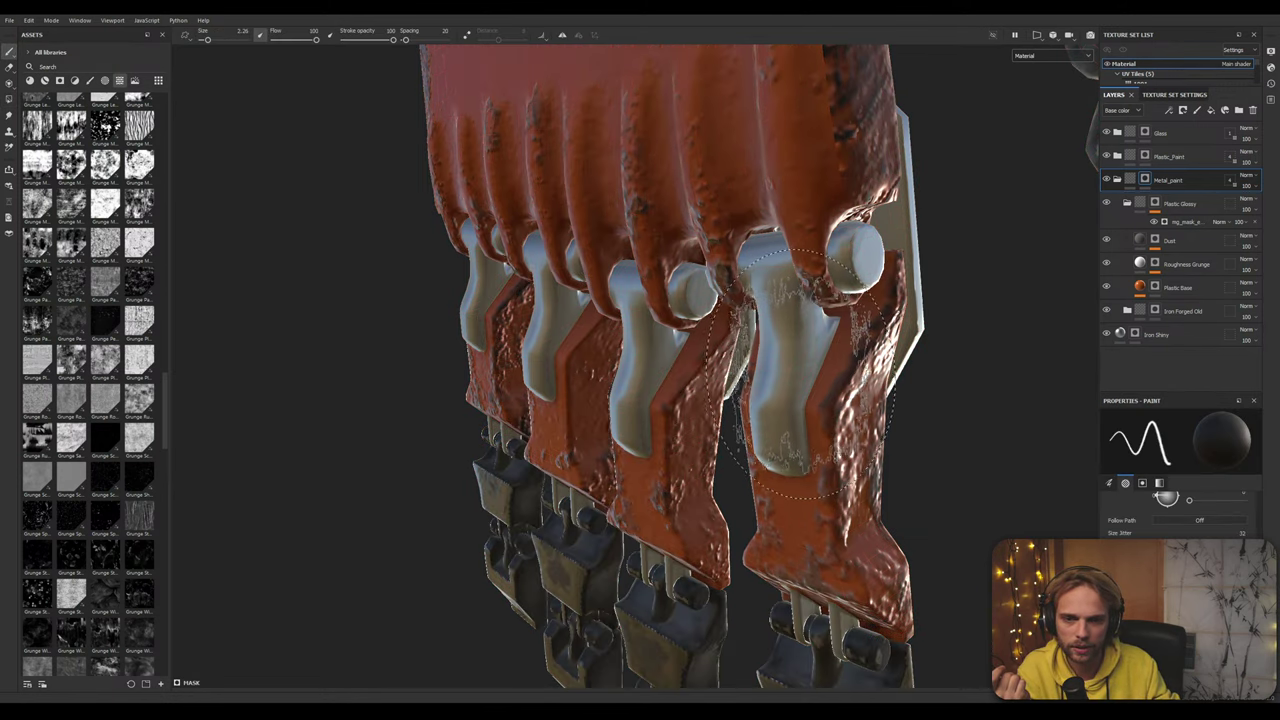
pyautogui.keyDown('alt'); pyautogui.moveTo(855, 365); pyautogui.dragTo(820, 370, button='right'); pyautogui.keyUp('alt')
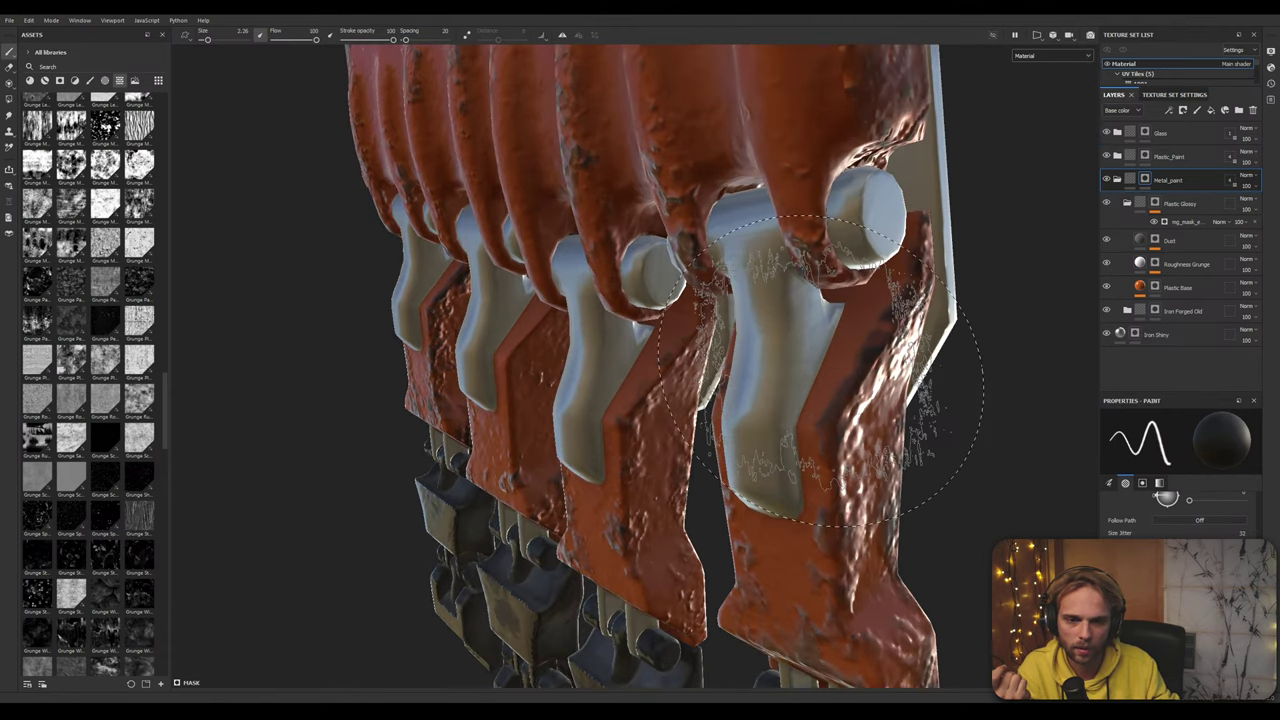
pyautogui.moveTo(820, 370)
pyautogui.keyDown('alt'); pyautogui.mouseDown()
pyautogui.moveTo(760, 370)
pyautogui.moveTo(880, 345)
pyautogui.mouseUp(); pyautogui.keyUp('alt')
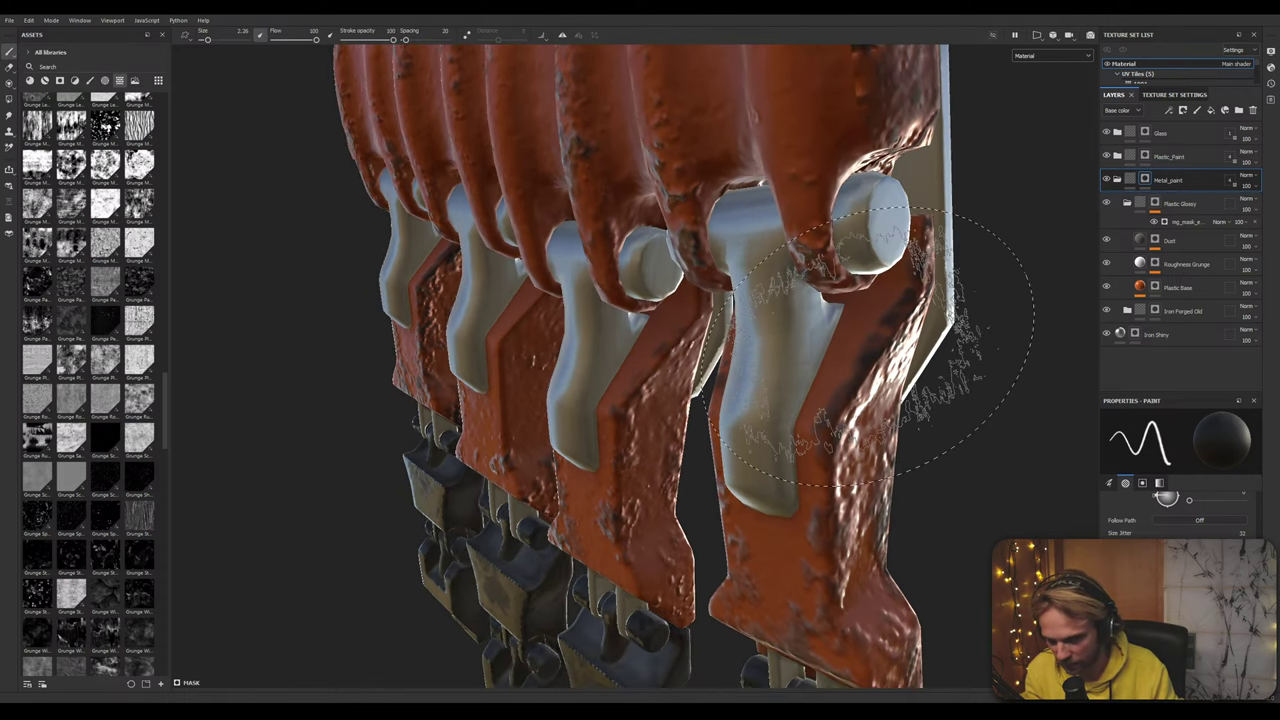
pyautogui.keyDown('ctrl'); pyautogui.moveTo(868, 347); pyautogui.dragTo(832, 340, button='right'); pyautogui.keyUp('ctrl')
pyautogui.moveTo(830, 340)
pyautogui.mouseDown()
pyautogui.moveTo(812, 377)
pyautogui.moveTo(844, 327)
pyautogui.moveTo(771, 492)
pyautogui.moveTo(772, 438)
pyautogui.moveTo(748, 522)
pyautogui.moveTo(835, 490)
pyautogui.mouseUp()
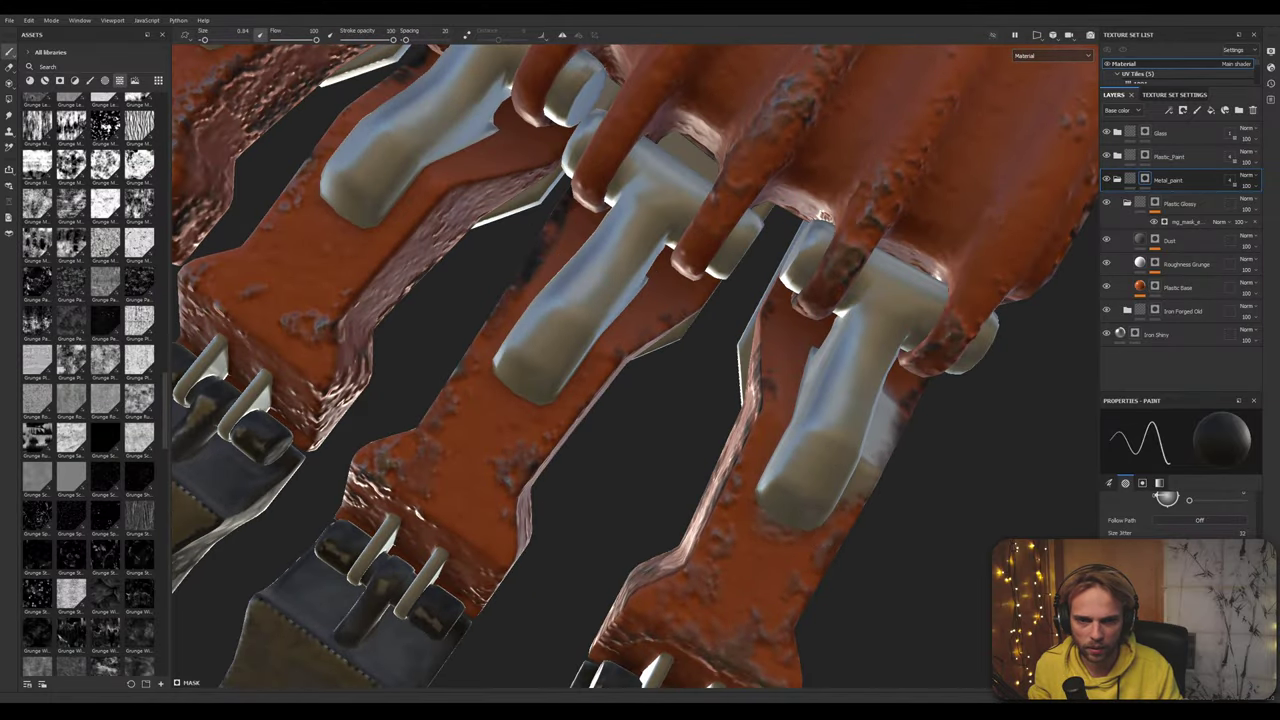
pyautogui.keyDown('alt'); pyautogui.moveTo(790, 440); pyautogui.dragTo(725, 394); pyautogui.keyUp('alt')
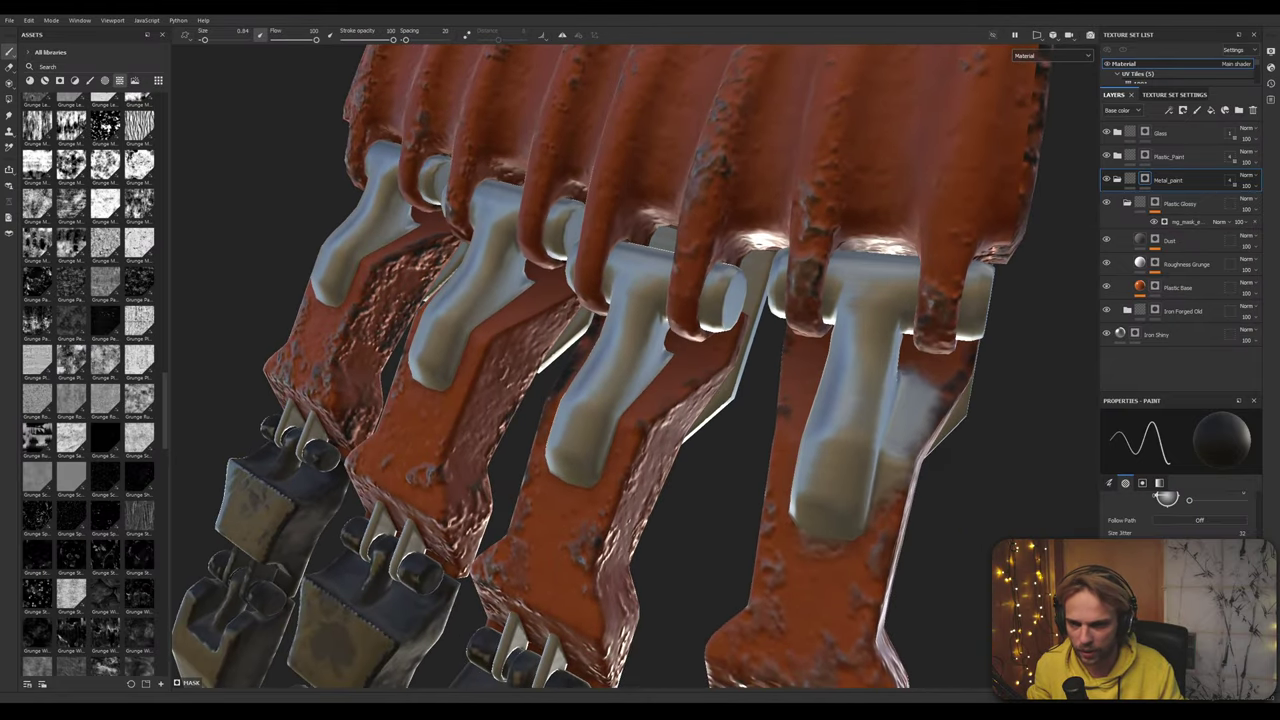
pyautogui.press('ctrl')
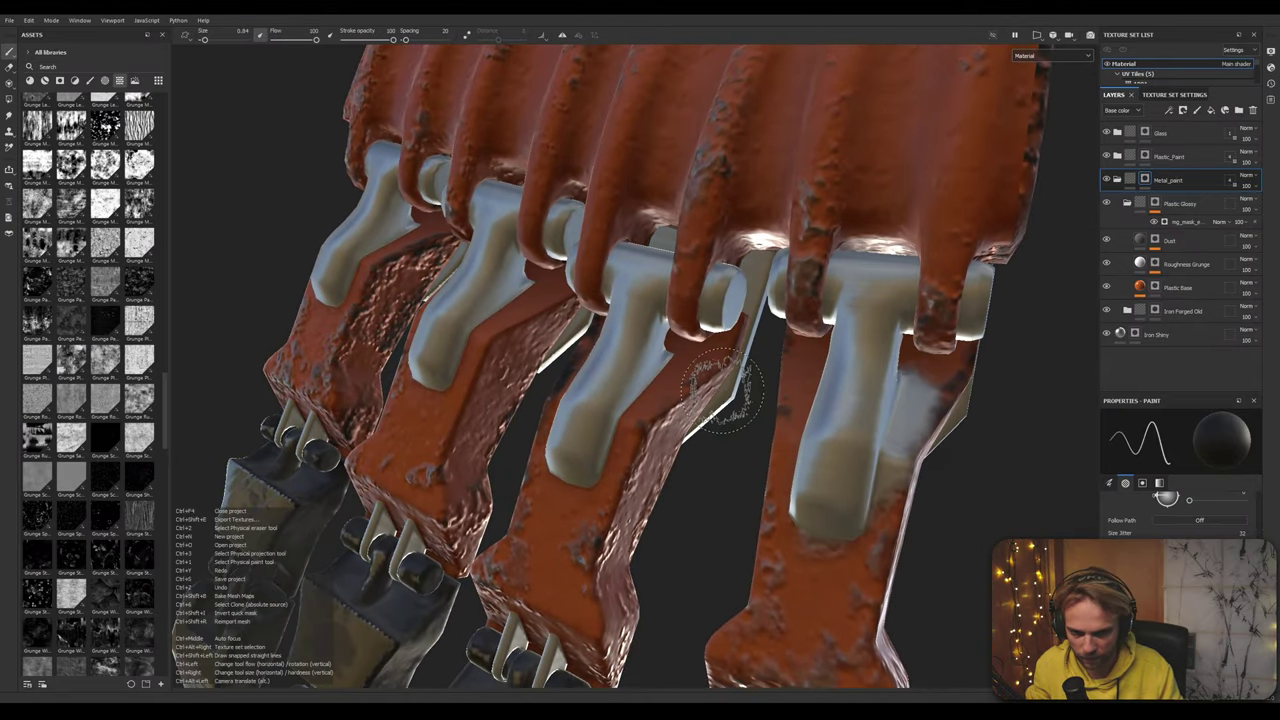
pyautogui.keyDown('alt'); pyautogui.moveTo(725, 390); pyautogui.dragTo(850, 530); pyautogui.keyUp('alt')
pyautogui.press('ctrl')
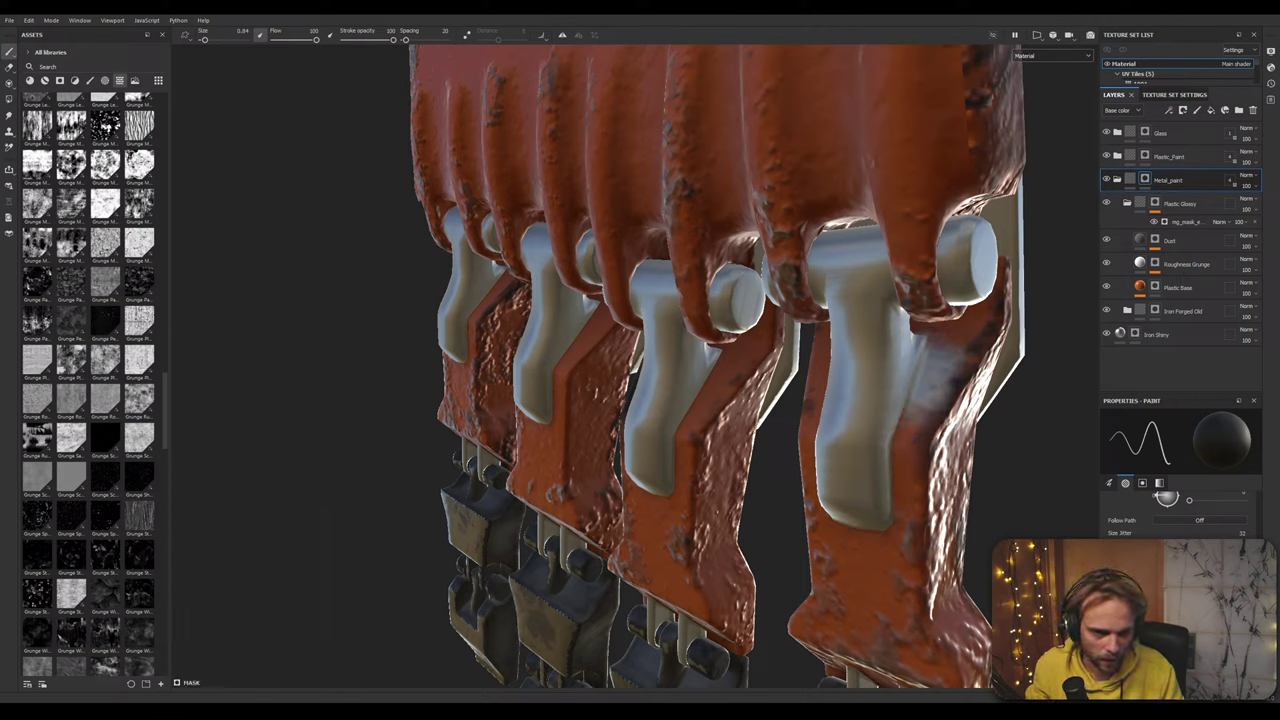
# Step: Switch the paint to grayscale and brush over the pale patch on the finger plates
pyautogui.click(1159, 483)
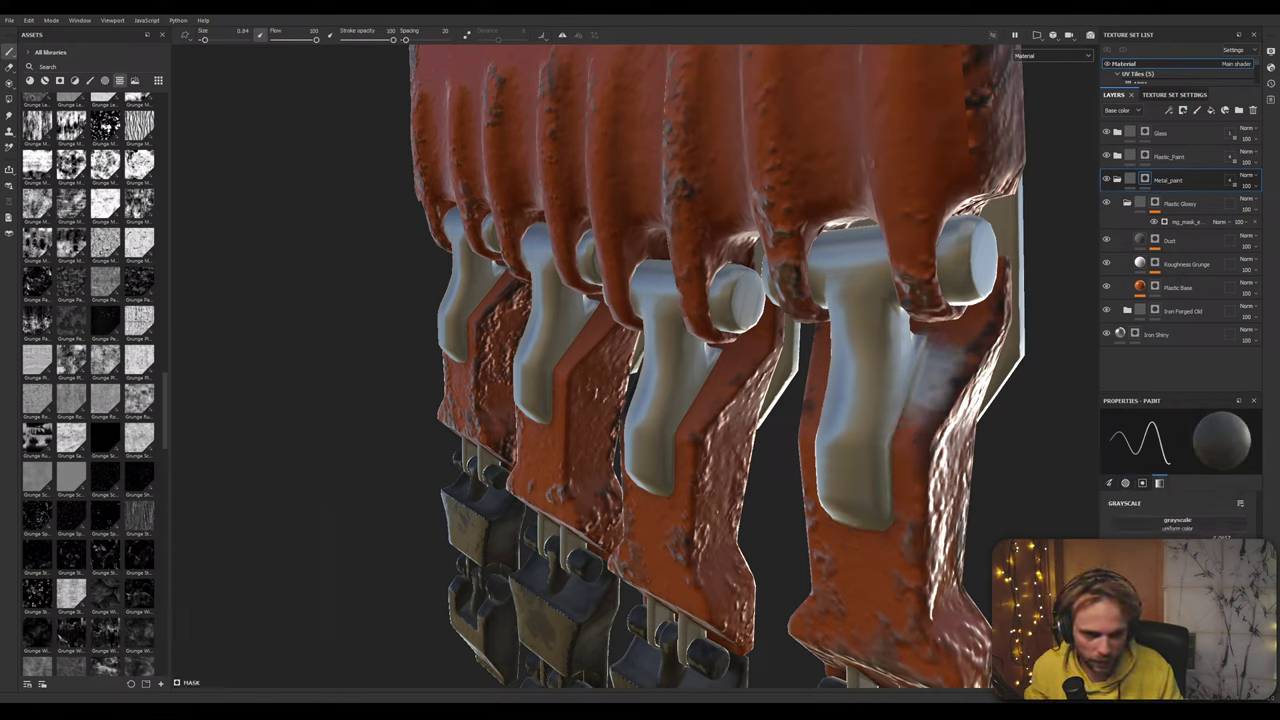
pyautogui.moveTo(925, 400)
pyautogui.mouseDown()
pyautogui.moveTo(865, 515)
pyautogui.moveTo(840, 470)
pyautogui.moveTo(865, 520)
pyautogui.mouseUp()
pyautogui.moveTo(880, 435)
pyautogui.mouseDown()
pyautogui.moveTo(876, 373)
pyautogui.moveTo(894, 490)
pyautogui.moveTo(873, 565)
pyautogui.mouseUp()
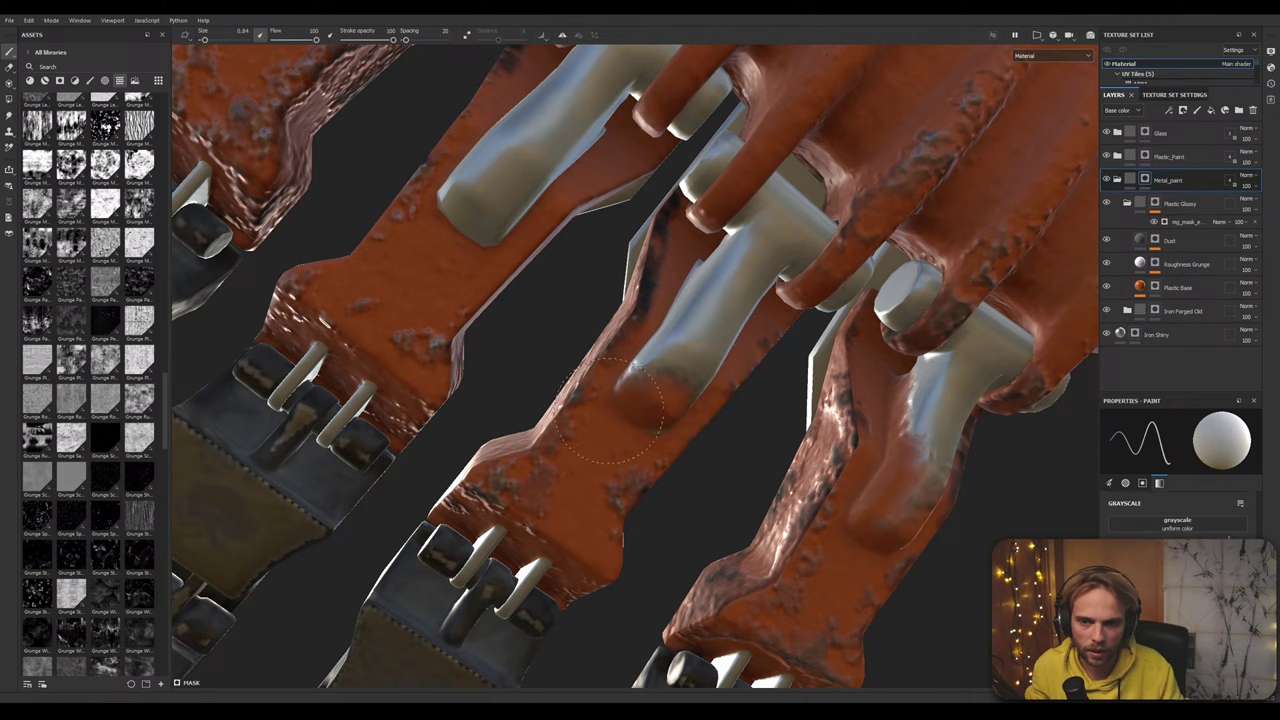
pyautogui.keyDown('alt'); pyautogui.moveTo(577, 420); pyautogui.dragTo(690, 455); pyautogui.keyUp('alt')
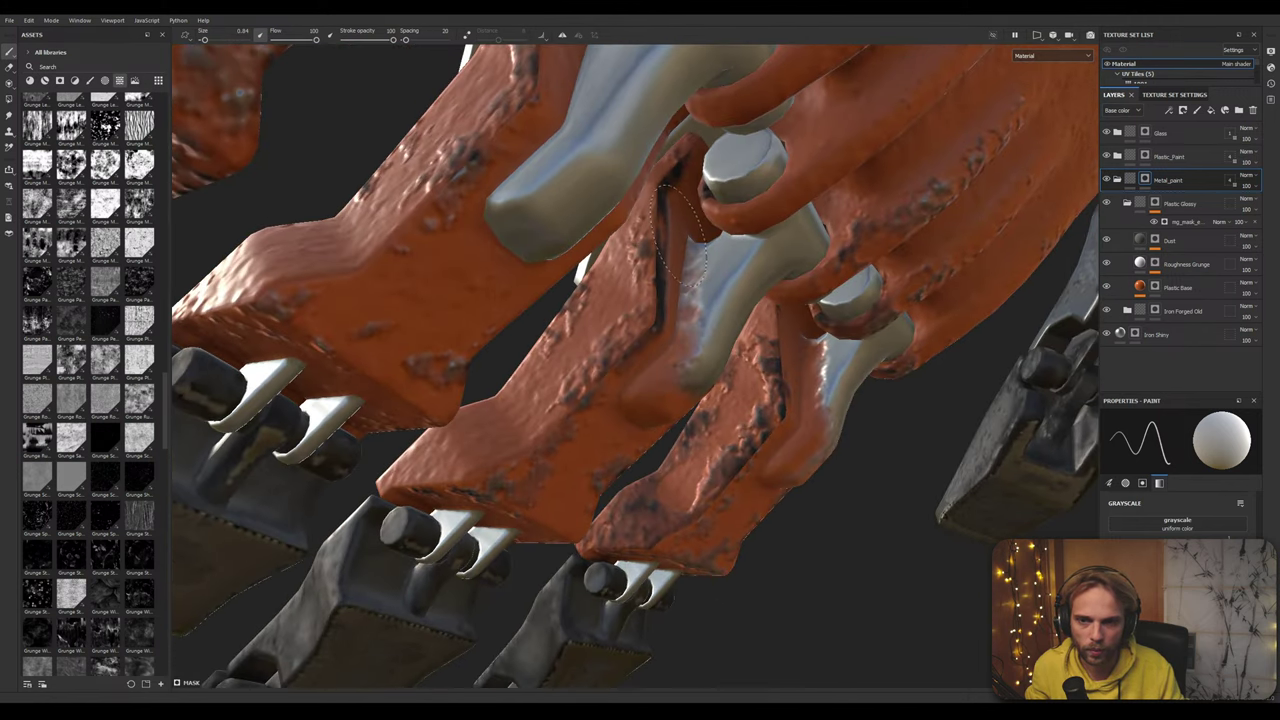
pyautogui.keyDown('alt'); pyautogui.moveTo(716, 406); pyautogui.dragTo(650, 395); pyautogui.keyUp('alt')
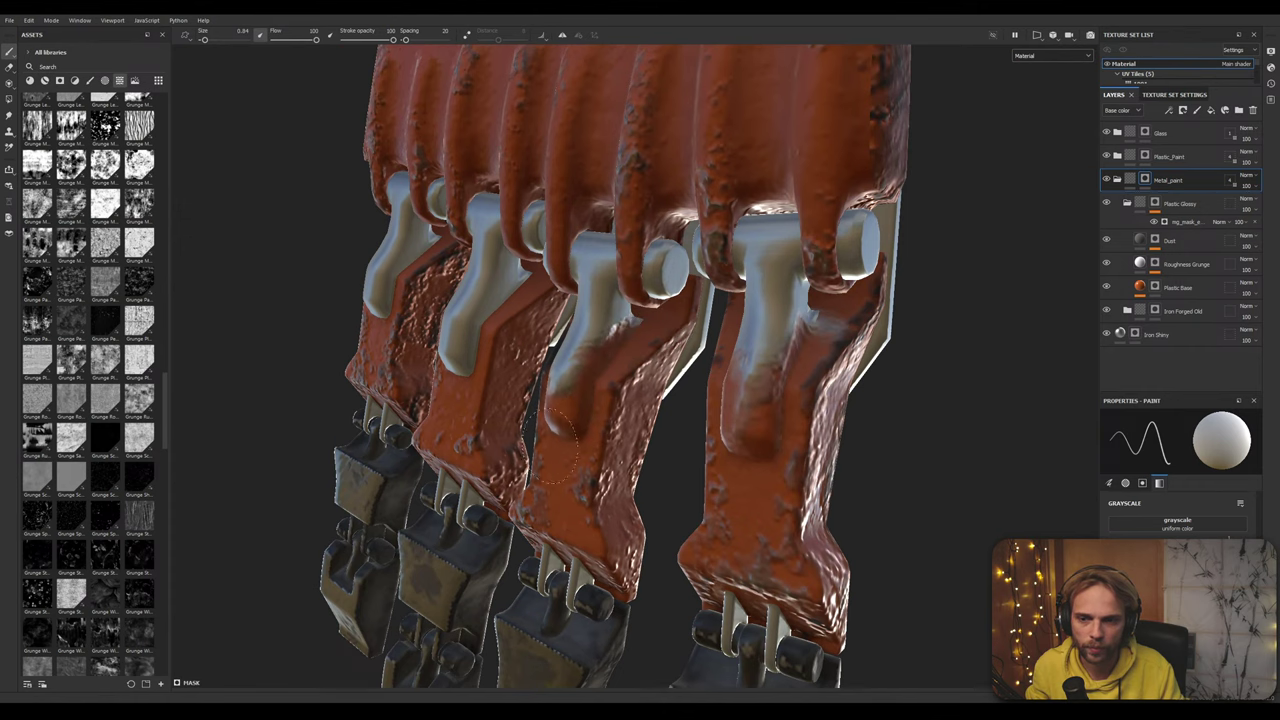
pyautogui.keyDown('alt'); pyautogui.moveTo(645, 330); pyautogui.dragTo(765, 530); pyautogui.keyUp('alt')
pyautogui.scroll(2, 765, 530)
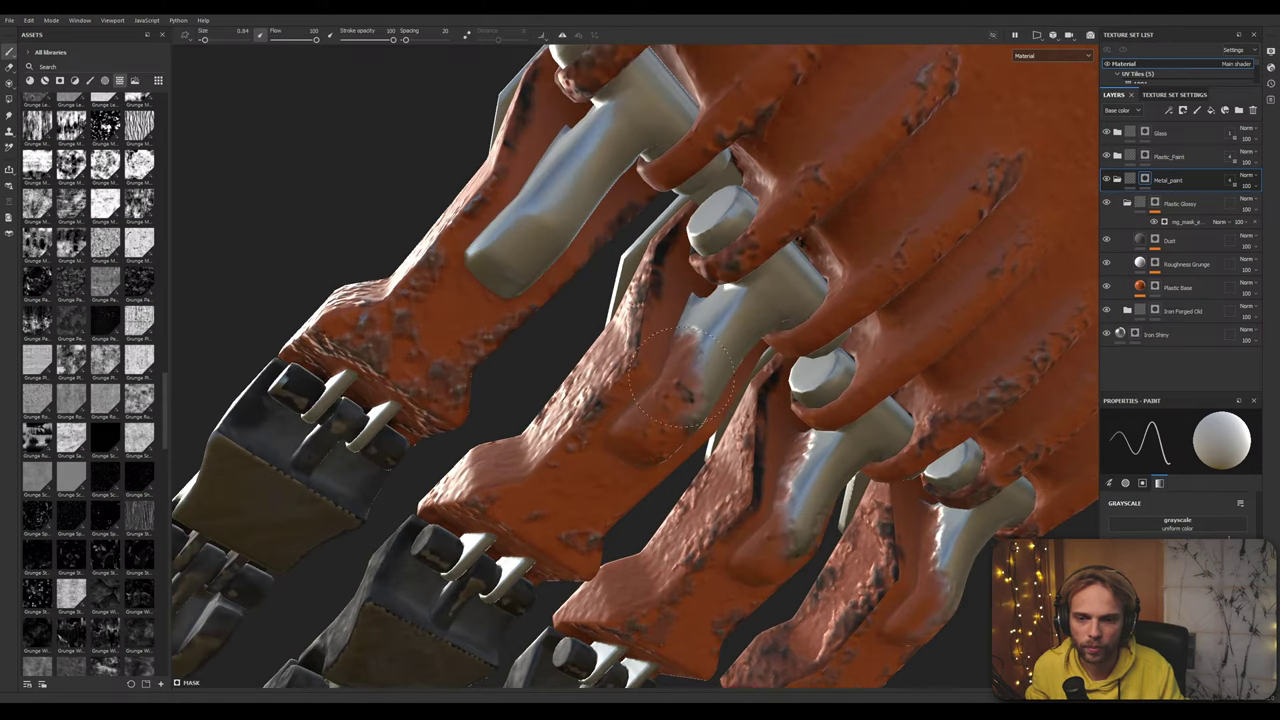
pyautogui.moveTo(680, 430)
pyautogui.keyDown('alt'); pyautogui.mouseDown()
pyautogui.moveTo(540, 400)
pyautogui.moveTo(628, 393)
pyautogui.mouseUp(); pyautogui.keyUp('alt')
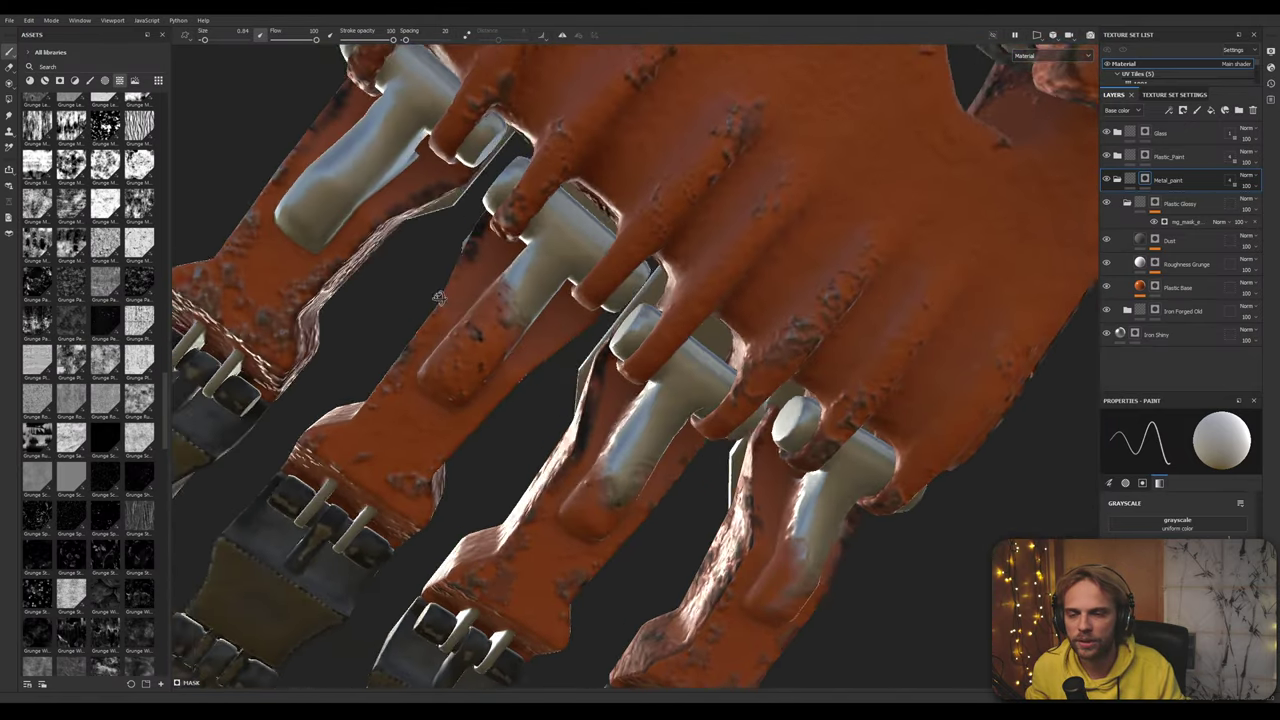
pyautogui.moveTo(522, 275)
pyautogui.keyDown('alt'); pyautogui.mouseDown()
pyautogui.moveTo(518, 328)
pyautogui.moveTo(469, 336)
pyautogui.moveTo(465, 385)
pyautogui.moveTo(518, 416)
pyautogui.moveTo(449, 374)
pyautogui.moveTo(597, 390)
pyautogui.moveTo(635, 350)
pyautogui.moveTo(630, 338)
pyautogui.mouseUp(); pyautogui.keyUp('alt')
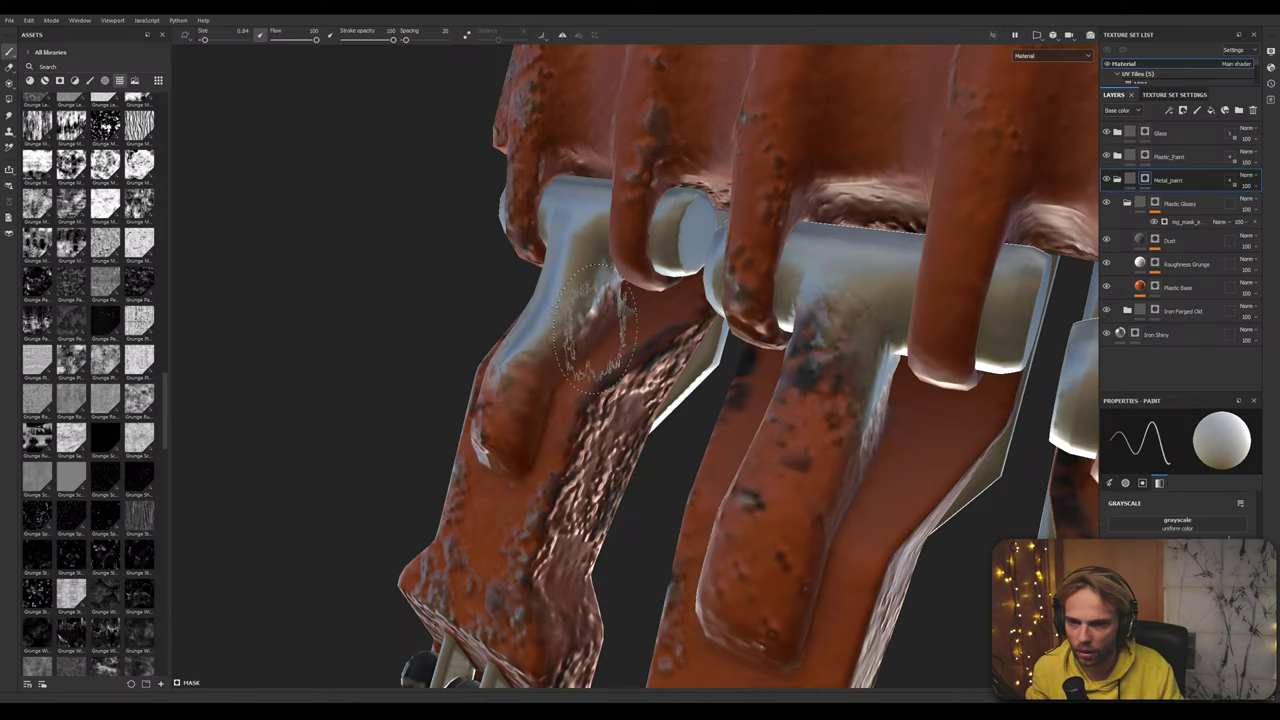
pyautogui.moveTo(595, 325)
pyautogui.keyDown('alt'); pyautogui.mouseDown()
pyautogui.moveTo(630, 320)
pyautogui.moveTo(630, 420)
pyautogui.moveTo(343, 514)
pyautogui.mouseUp(); pyautogui.keyUp('alt')
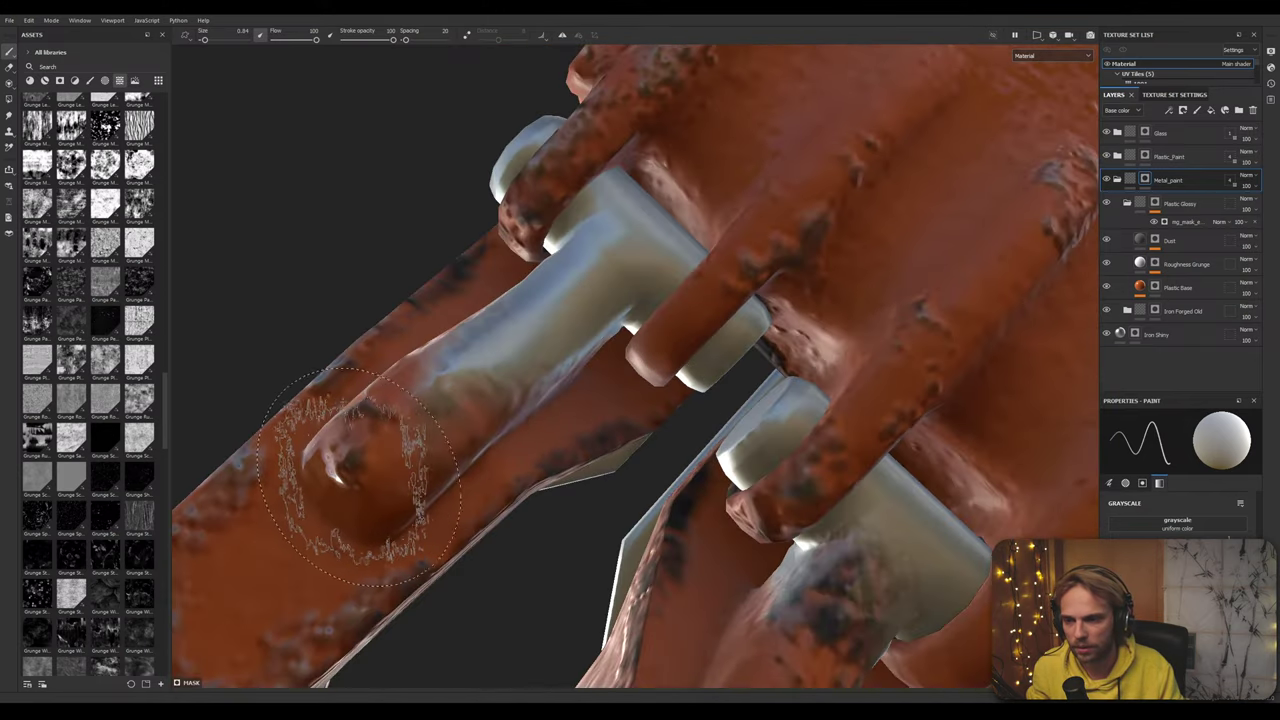
pyautogui.keyDown('alt'); pyautogui.moveTo(343, 470); pyautogui.dragTo(710, 333); pyautogui.keyUp('alt')
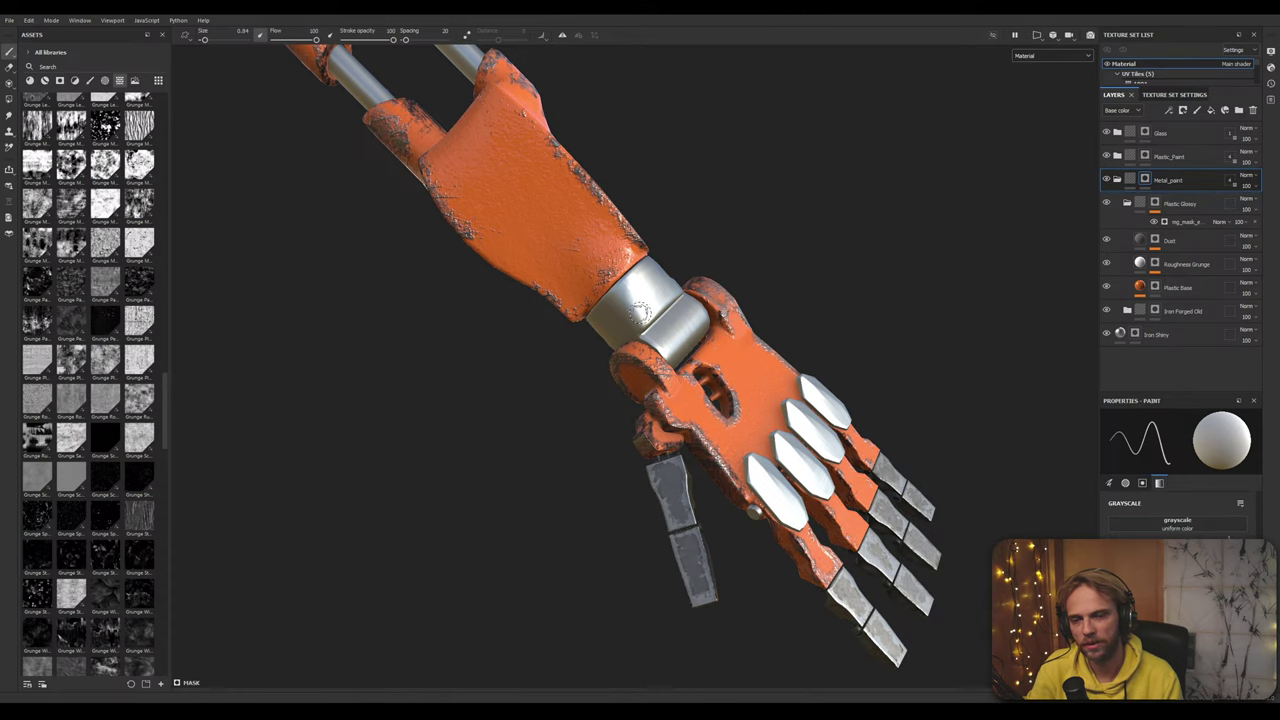
# Step: Enlarge the brush, review the arm, torso and hand, and select the Projection tool
pyautogui.press('ctrl')
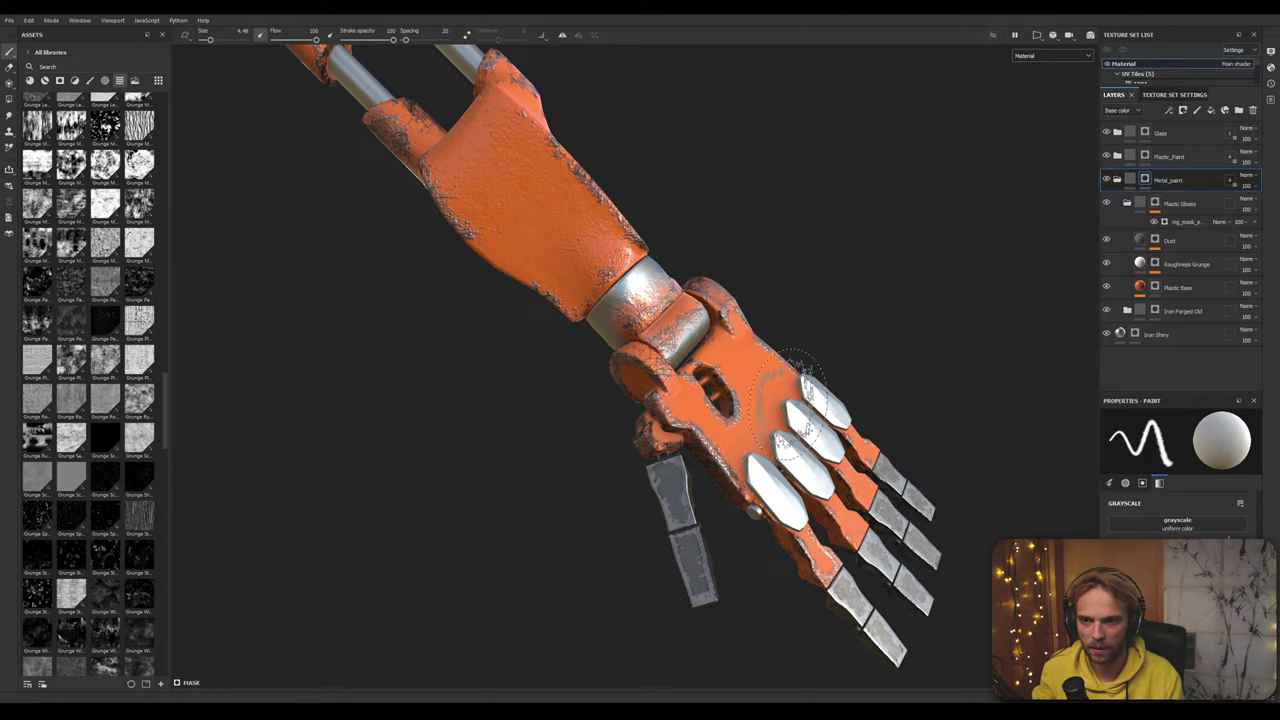
pyautogui.keyDown('alt'); pyautogui.moveTo(800, 405); pyautogui.dragTo(856, 123); pyautogui.keyUp('alt')
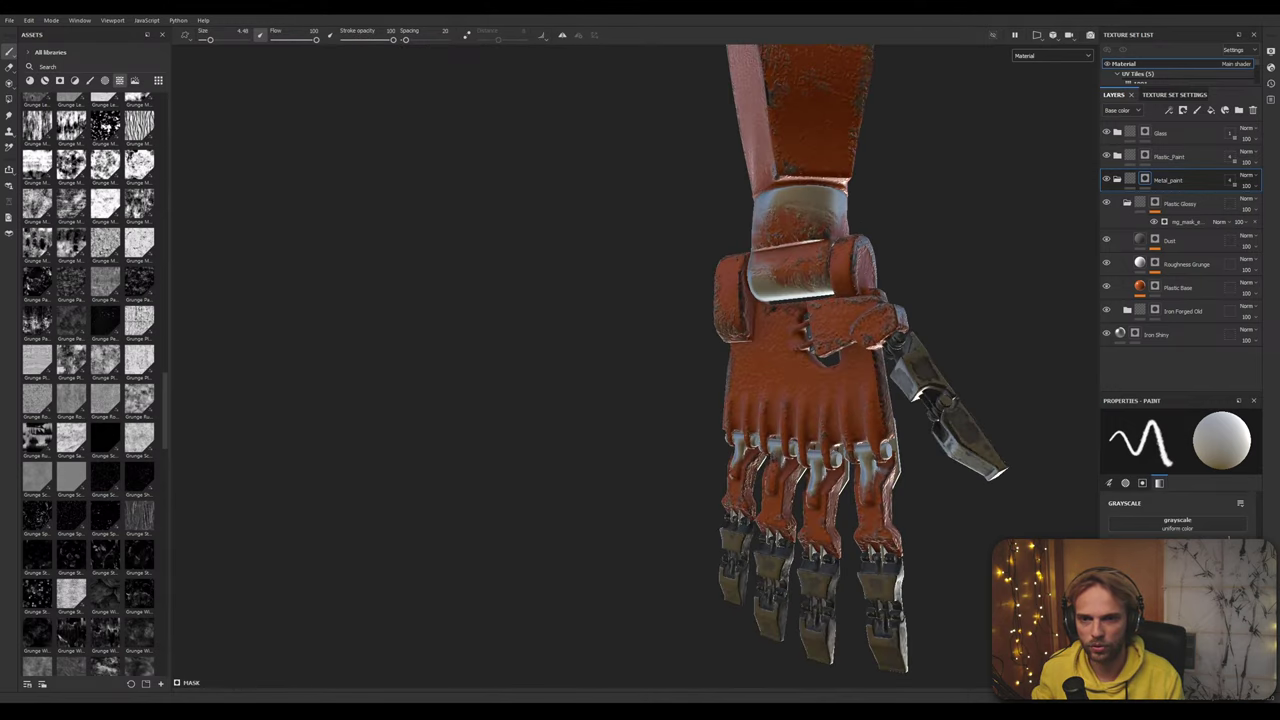
pyautogui.keyDown('alt'); pyautogui.moveTo(866, 70); pyautogui.dragTo(427, 464); pyautogui.keyUp('alt')
pyautogui.keyDown('alt'); pyautogui.moveTo(427, 464); pyautogui.dragTo(566, 406, button='right'); pyautogui.keyUp('alt')
pyautogui.keyDown('alt'); pyautogui.moveTo(566, 406); pyautogui.dragTo(749, 340); pyautogui.keyUp('alt')
pyautogui.keyDown('alt'); pyautogui.moveTo(749, 340); pyautogui.dragTo(830, 380, button='right'); pyautogui.keyUp('alt')
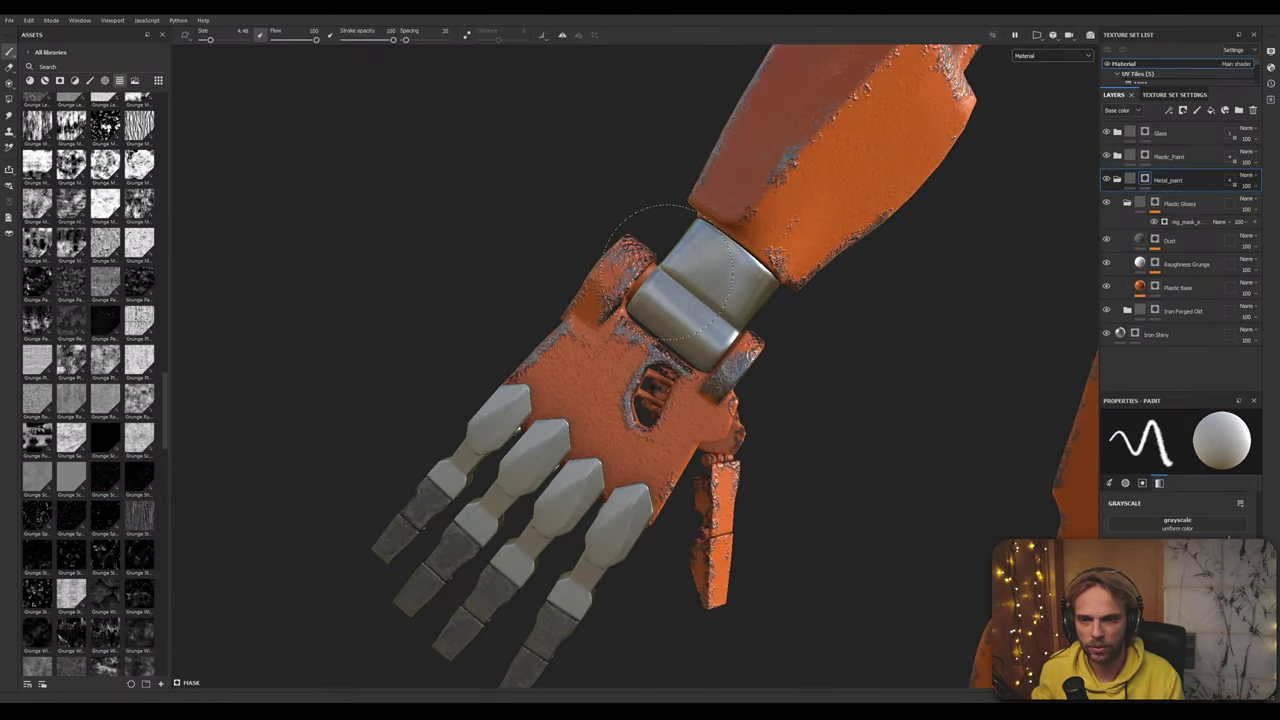
pyautogui.moveTo(840, 450)
pyautogui.keyDown('alt'); pyautogui.mouseDown()
pyautogui.moveTo(816, 378)
pyautogui.moveTo(500, 349)
pyautogui.mouseUp(); pyautogui.keyUp('alt')
pyautogui.keyDown('alt'); pyautogui.moveTo(500, 349); pyautogui.dragTo(540, 370, button='right'); pyautogui.keyUp('alt')
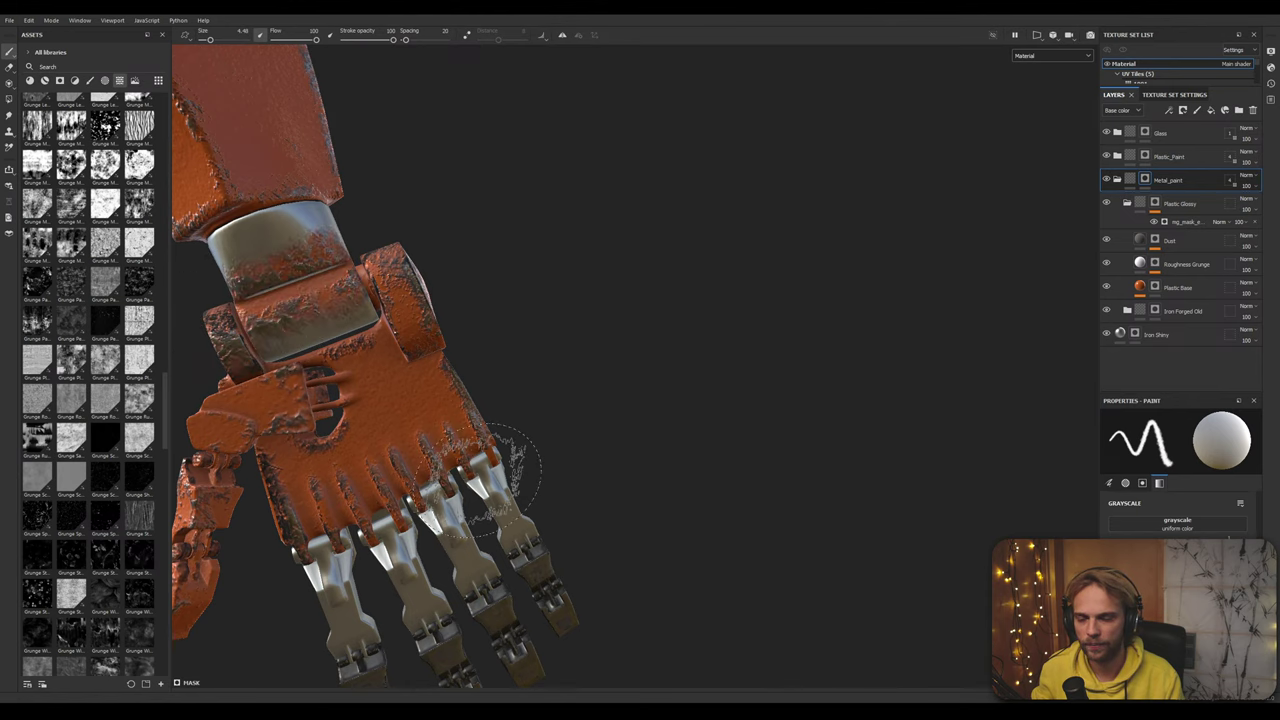
pyautogui.keyDown('alt'); pyautogui.moveTo(490, 465); pyautogui.dragTo(749, 251); pyautogui.keyUp('alt')
pyautogui.keyDown('alt'); pyautogui.moveTo(749, 251); pyautogui.dragTo(790, 270, button='right'); pyautogui.keyUp('alt')
pyautogui.keyDown('alt'); pyautogui.moveTo(790, 270); pyautogui.dragTo(714, 214); pyautogui.keyUp('alt')
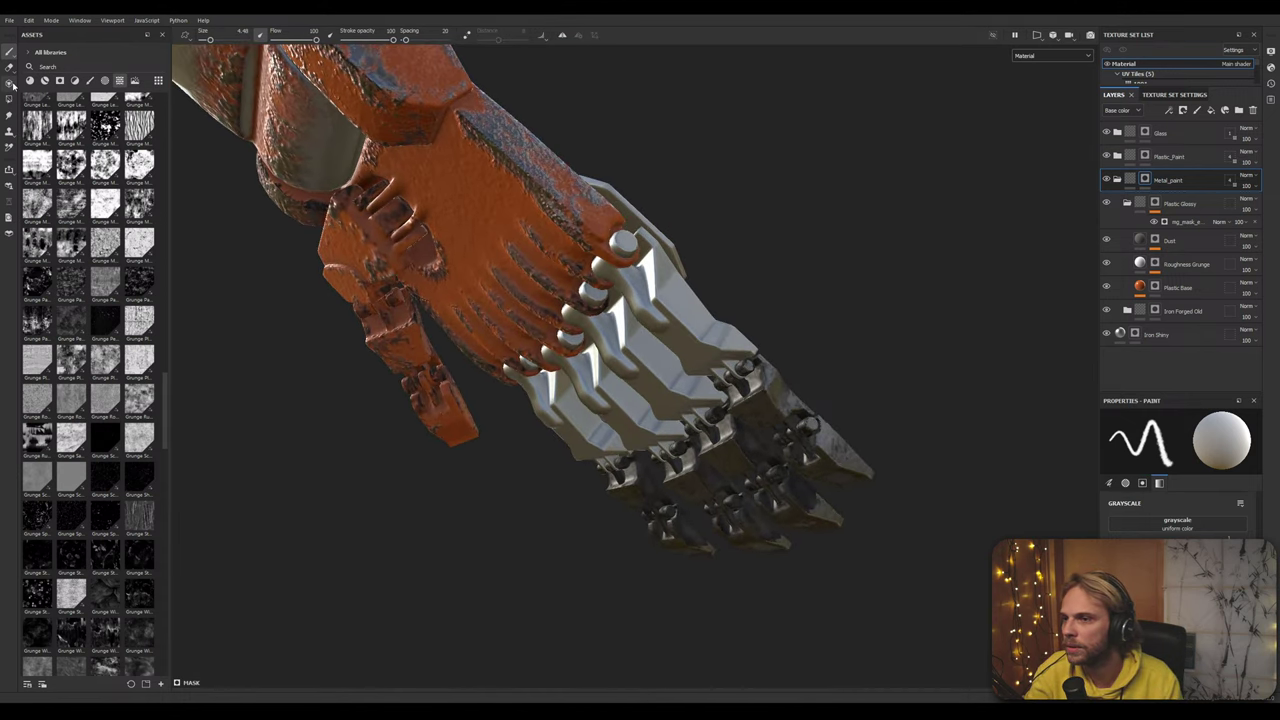
pyautogui.click(9, 83)
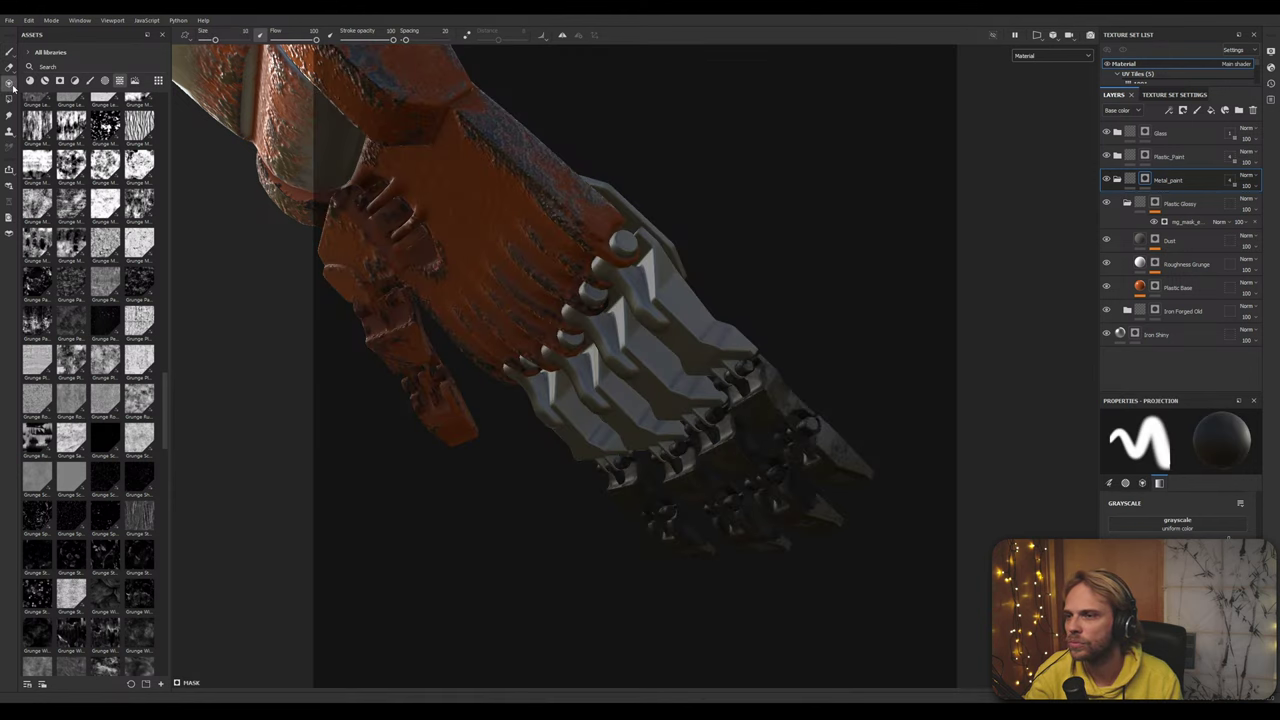
# Step: Go back to a smaller Paint brush and paint over one finger's metal bracket
pyautogui.click(9, 98)
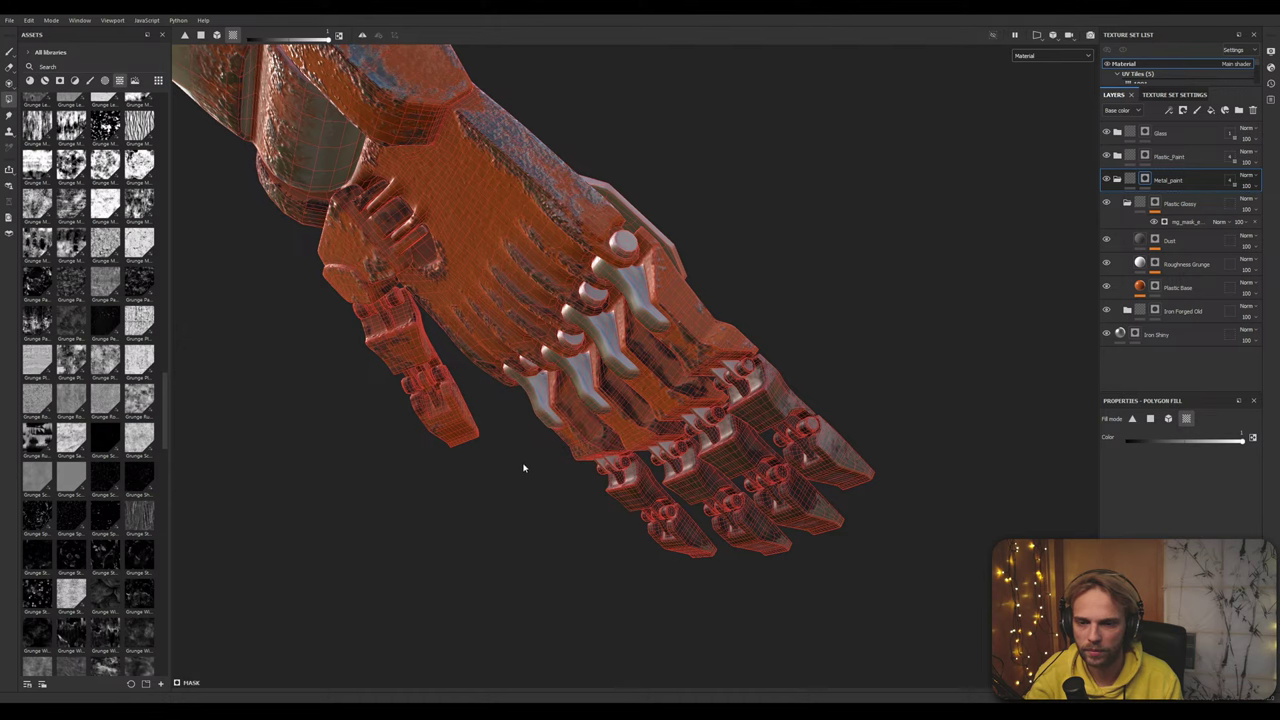
pyautogui.keyDown('alt'); pyautogui.moveTo(523, 466); pyautogui.dragTo(583, 316); pyautogui.keyUp('alt')
pyautogui.scroll(5, 663, 410)
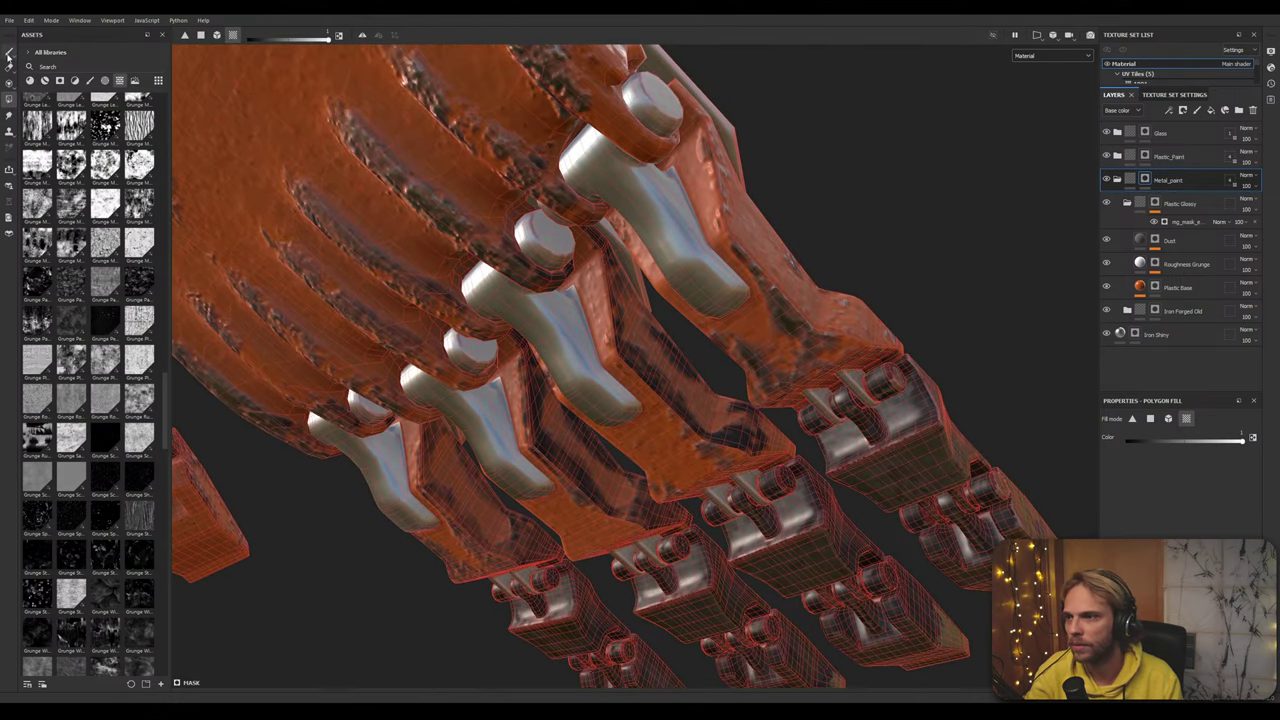
pyautogui.click(9, 53)
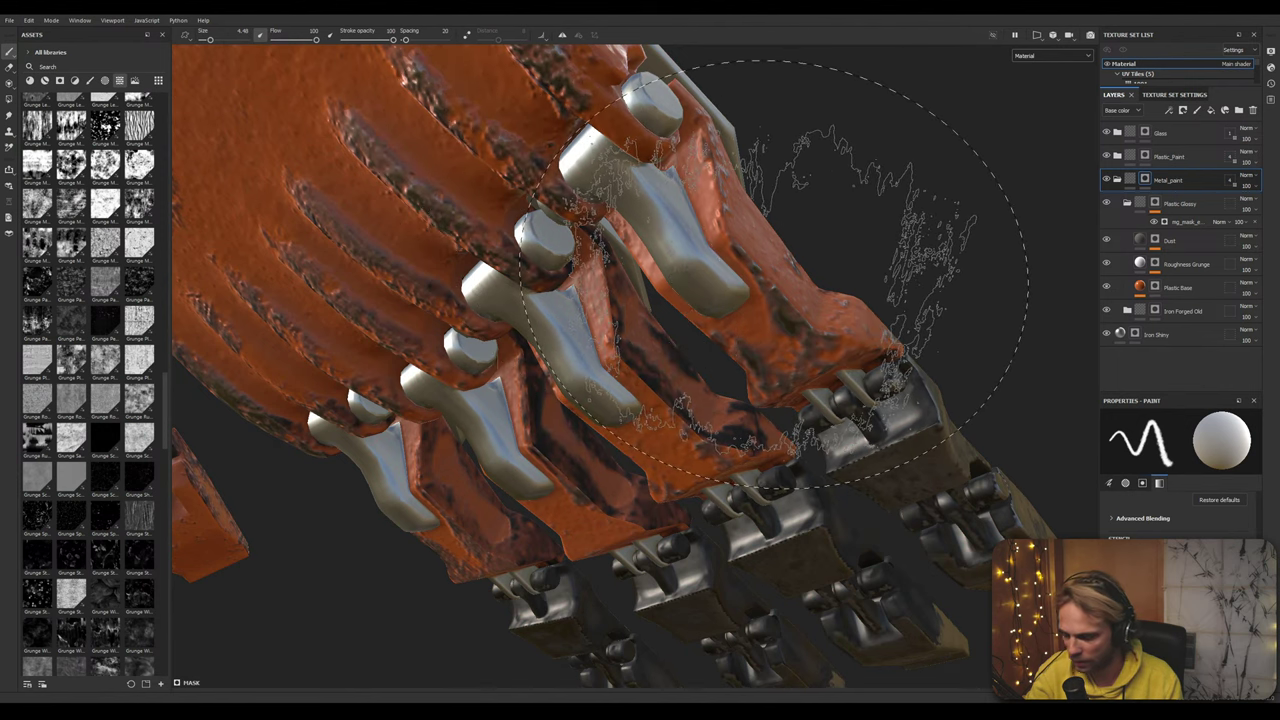
pyautogui.moveTo(820, 250)
pyautogui.keyDown('ctrl'); pyautogui.mouseDown(button='right')
pyautogui.moveTo(740, 250)
pyautogui.moveTo(710, 290)
pyautogui.mouseUp(button='right'); pyautogui.keyUp('ctrl')
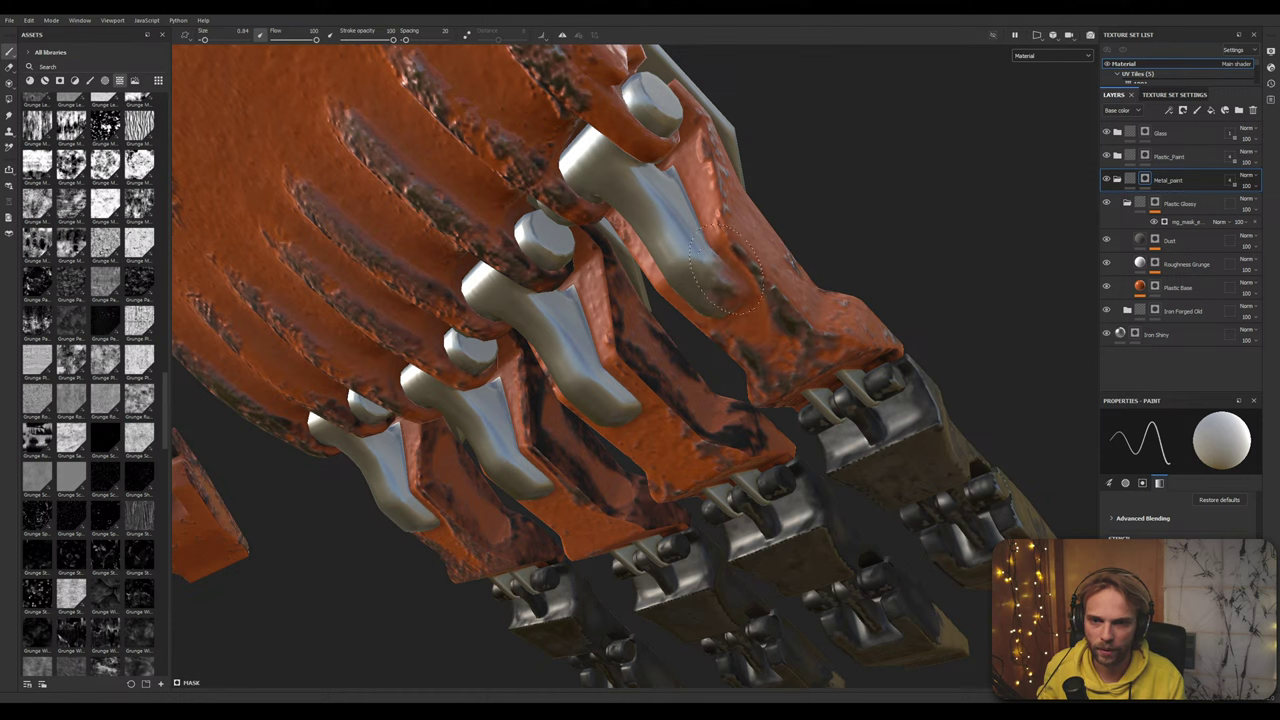
pyautogui.moveTo(725, 268)
pyautogui.mouseDown()
pyautogui.moveTo(680, 195)
pyautogui.moveTo(740, 320)
pyautogui.moveTo(846, 286)
pyautogui.moveTo(734, 316)
pyautogui.mouseUp()
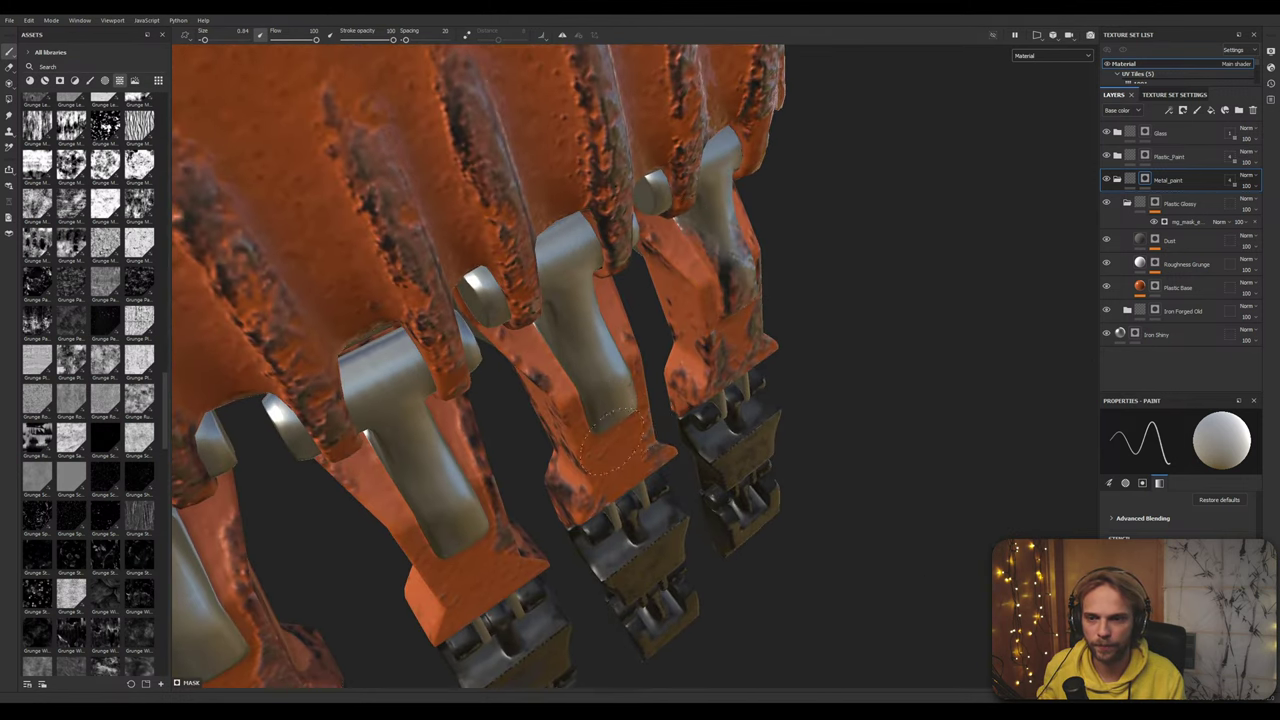
# Step: Paint orange over the exposed silver metal on another claw finger
pyautogui.keyDown('alt'); pyautogui.moveTo(575, 340); pyautogui.dragTo(470, 320); pyautogui.keyUp('alt')
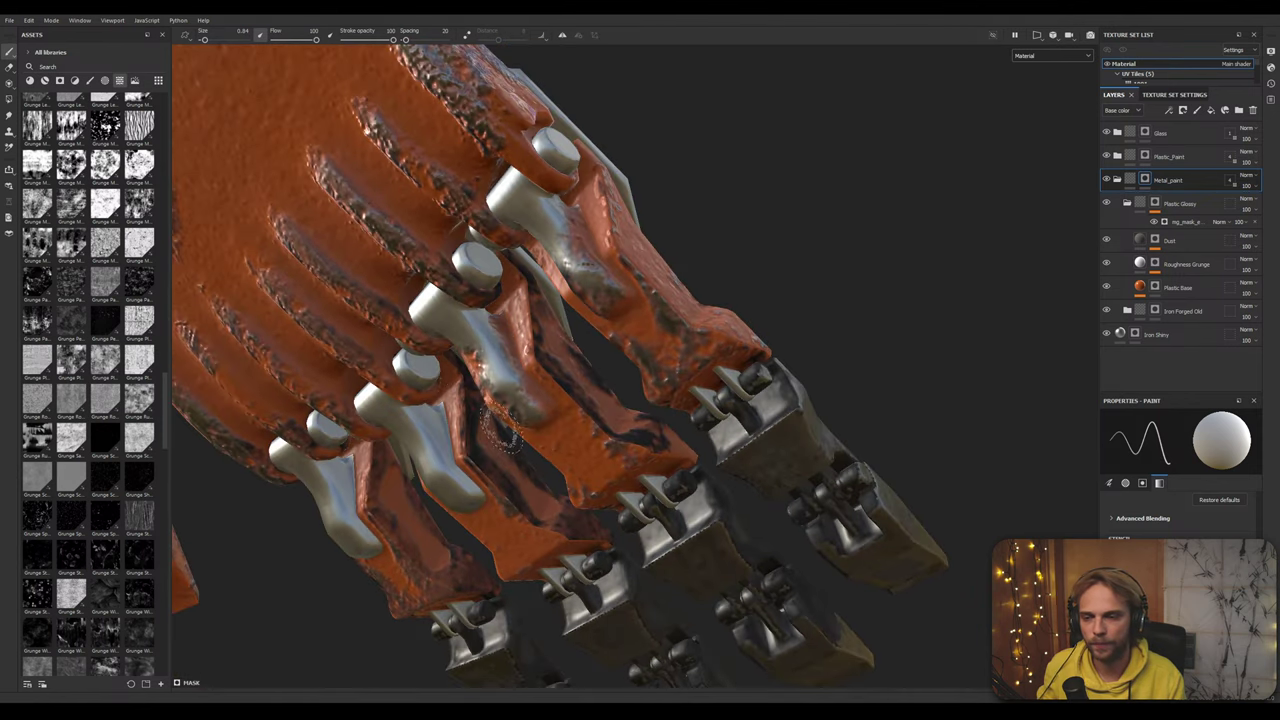
pyautogui.keyDown('alt'); pyautogui.moveTo(505, 435); pyautogui.dragTo(462, 450); pyautogui.keyUp('alt')
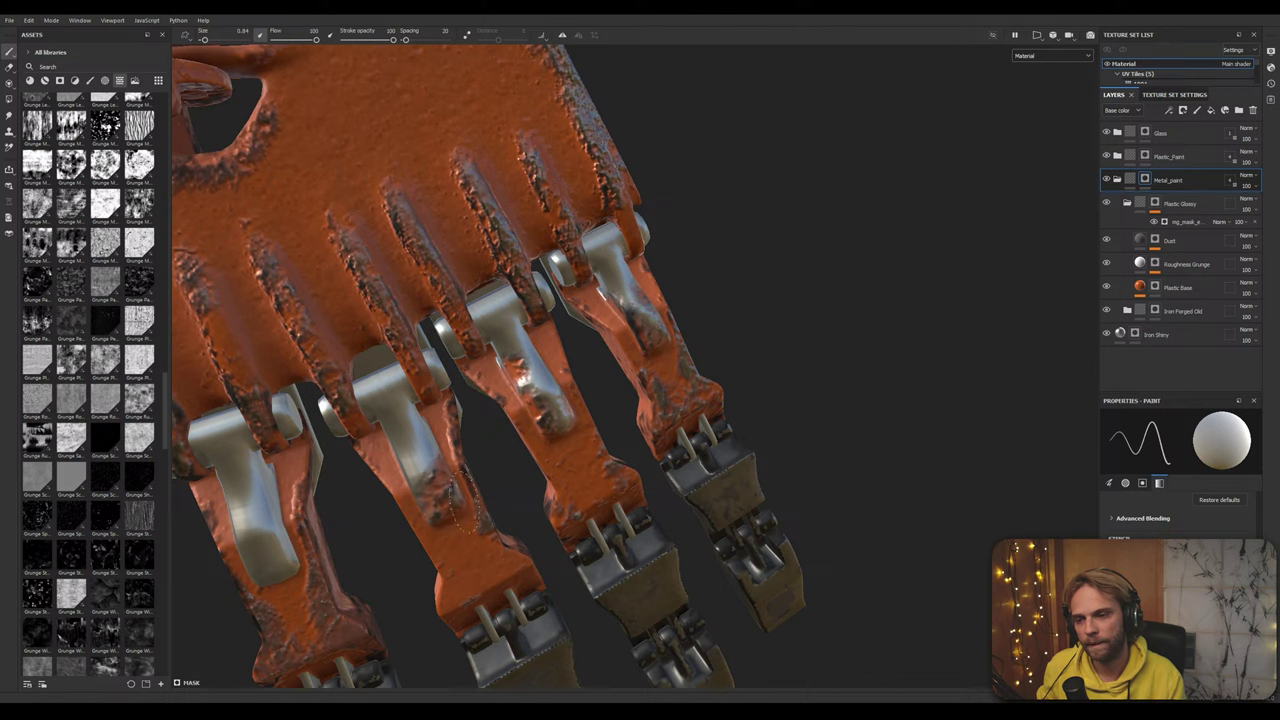
pyautogui.keyDown('alt'); pyautogui.moveTo(465, 500); pyautogui.dragTo(408, 482); pyautogui.keyUp('alt')
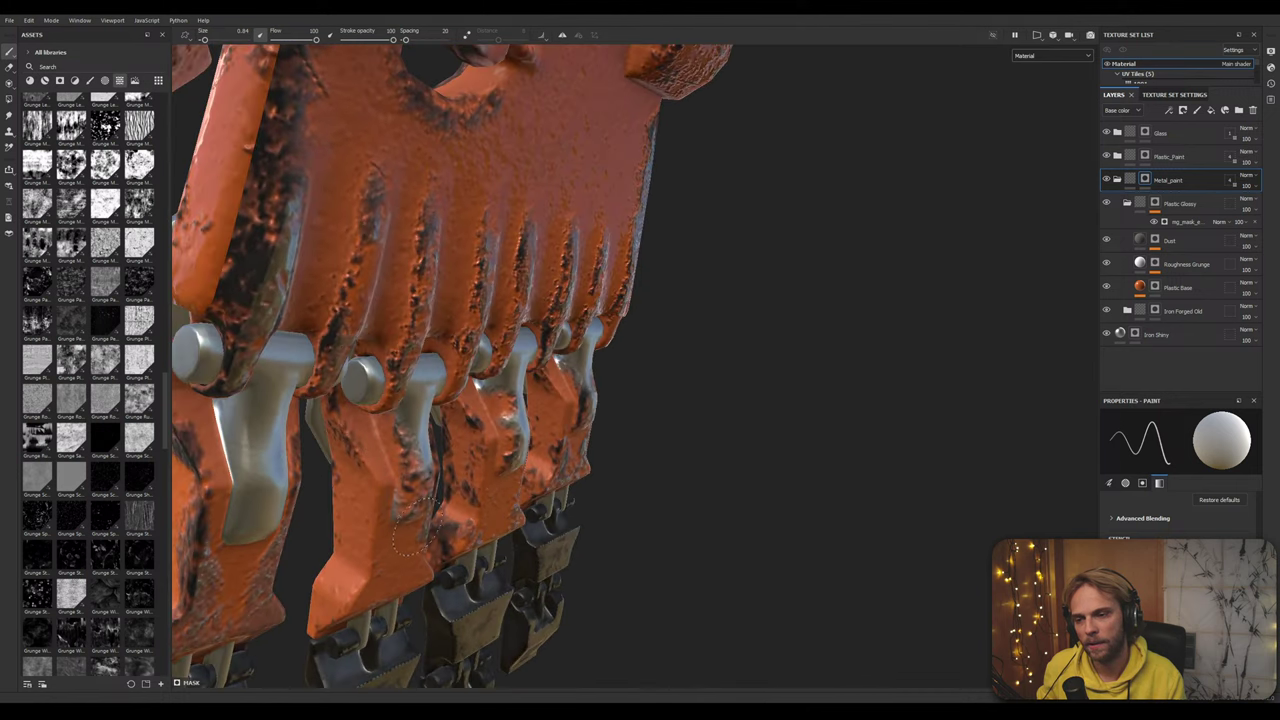
pyautogui.keyDown('alt'); pyautogui.moveTo(388, 535); pyautogui.dragTo(360, 522); pyautogui.keyUp('alt')
pyautogui.moveTo(340, 448)
pyautogui.keyDown('alt'); pyautogui.mouseDown()
pyautogui.moveTo(370, 532)
pyautogui.moveTo(600, 440)
pyautogui.mouseUp(); pyautogui.keyUp('alt')
pyautogui.scroll(5, 666, 405)
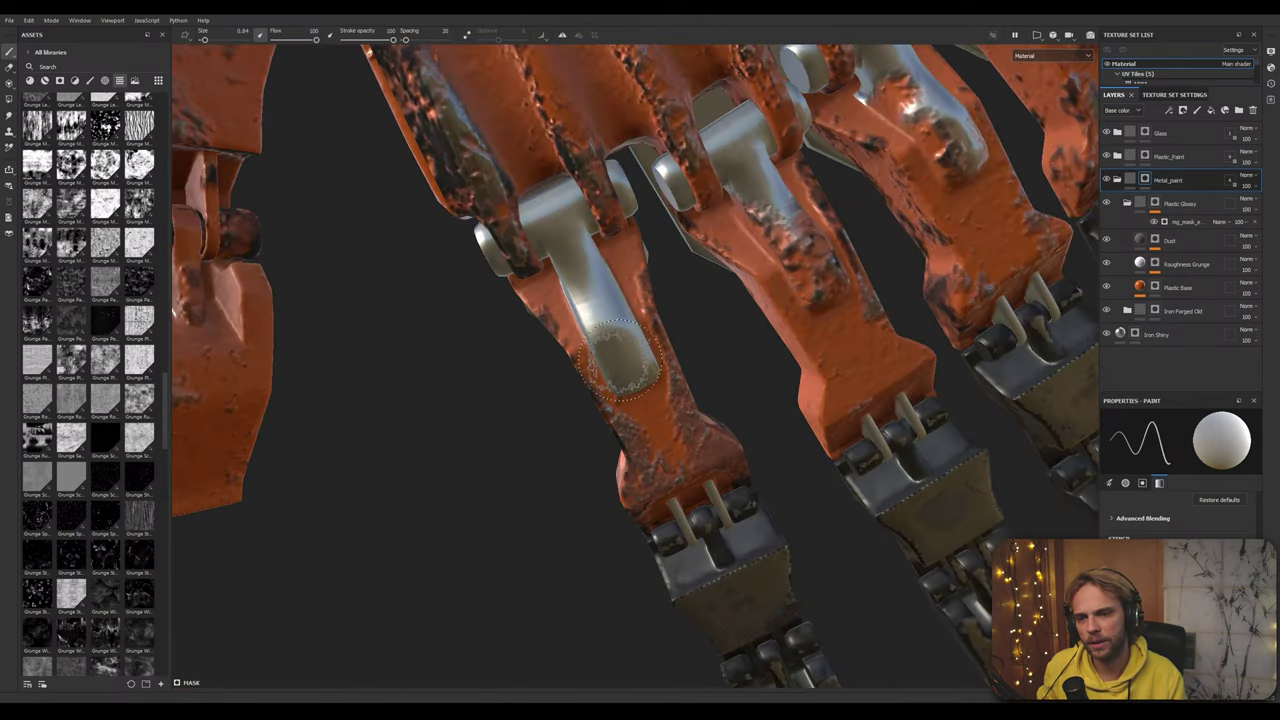
pyautogui.moveTo(666, 405)
pyautogui.keyDown('alt'); pyautogui.mouseDown()
pyautogui.moveTo(560, 240)
pyautogui.moveTo(429, 480)
pyautogui.moveTo(605, 285)
pyautogui.mouseUp(); pyautogui.keyUp('alt')
pyautogui.moveTo(621, 212); pyautogui.dragTo(671, 330)
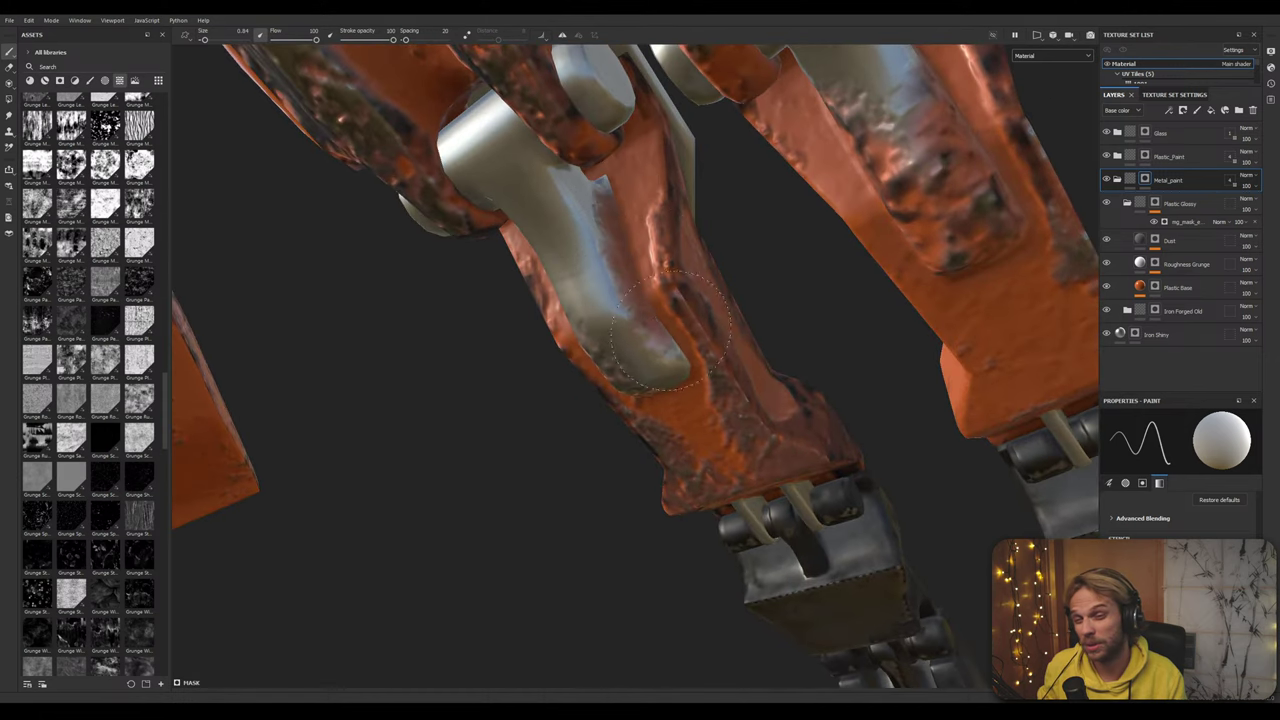
pyautogui.keyDown('alt'); pyautogui.moveTo(693, 398); pyautogui.dragTo(590, 250); pyautogui.keyUp('alt')
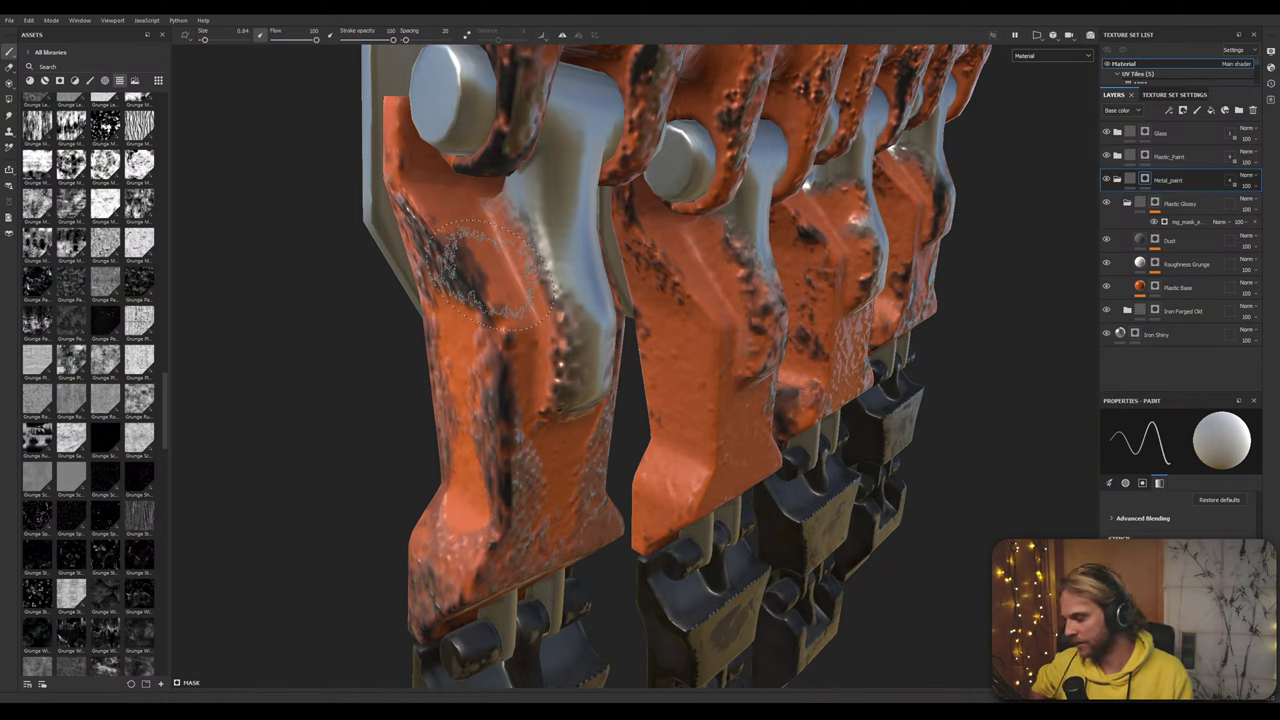
pyautogui.moveTo(480, 275)
pyautogui.keyDown('alt'); pyautogui.mouseDown()
pyautogui.moveTo(537, 211)
pyautogui.moveTo(655, 294)
pyautogui.moveTo(673, 267)
pyautogui.moveTo(531, 311)
pyautogui.moveTo(768, 334)
pyautogui.moveTo(820, 260)
pyautogui.mouseUp(); pyautogui.keyUp('alt')
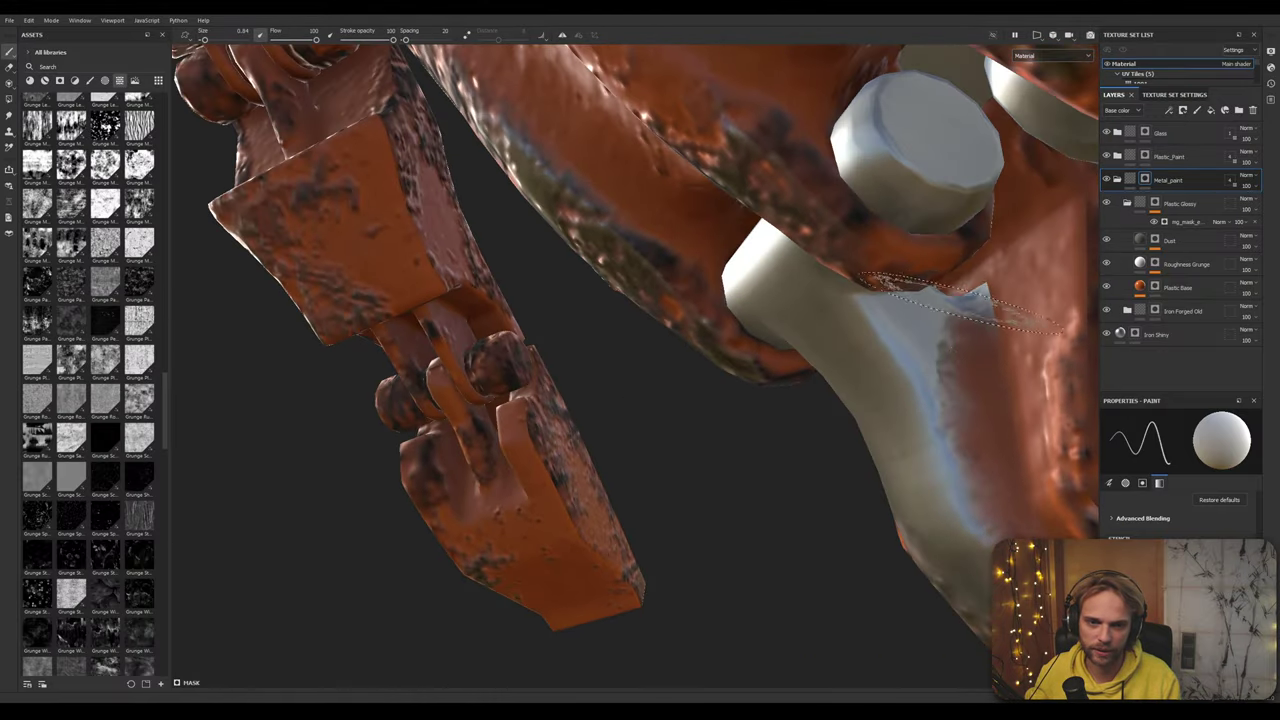
pyautogui.keyDown('alt'); pyautogui.moveTo(990, 332); pyautogui.dragTo(660, 345); pyautogui.keyUp('alt')
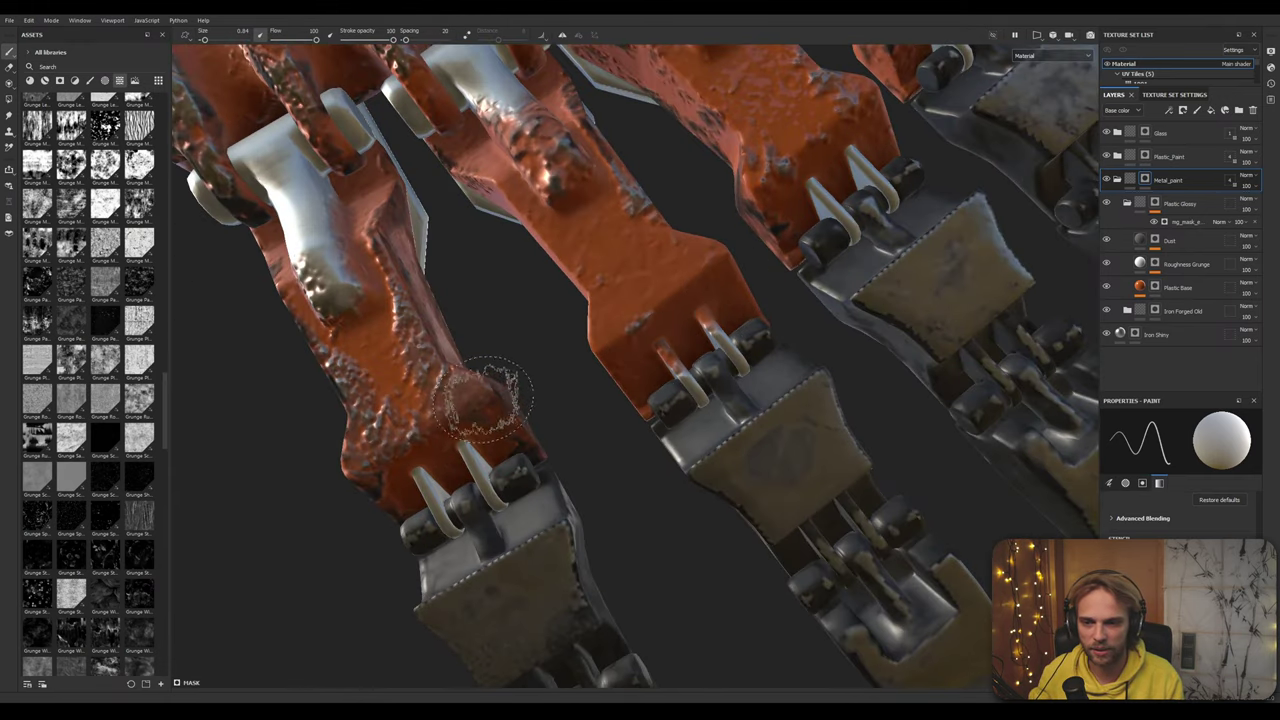
pyautogui.moveTo(510, 445)
pyautogui.keyDown('alt'); pyautogui.mouseDown()
pyautogui.moveTo(480, 420)
pyautogui.moveTo(500, 400)
pyautogui.moveTo(380, 450)
pyautogui.moveTo(700, 229)
pyautogui.moveTo(637, 197)
pyautogui.mouseUp(); pyautogui.keyUp('alt')
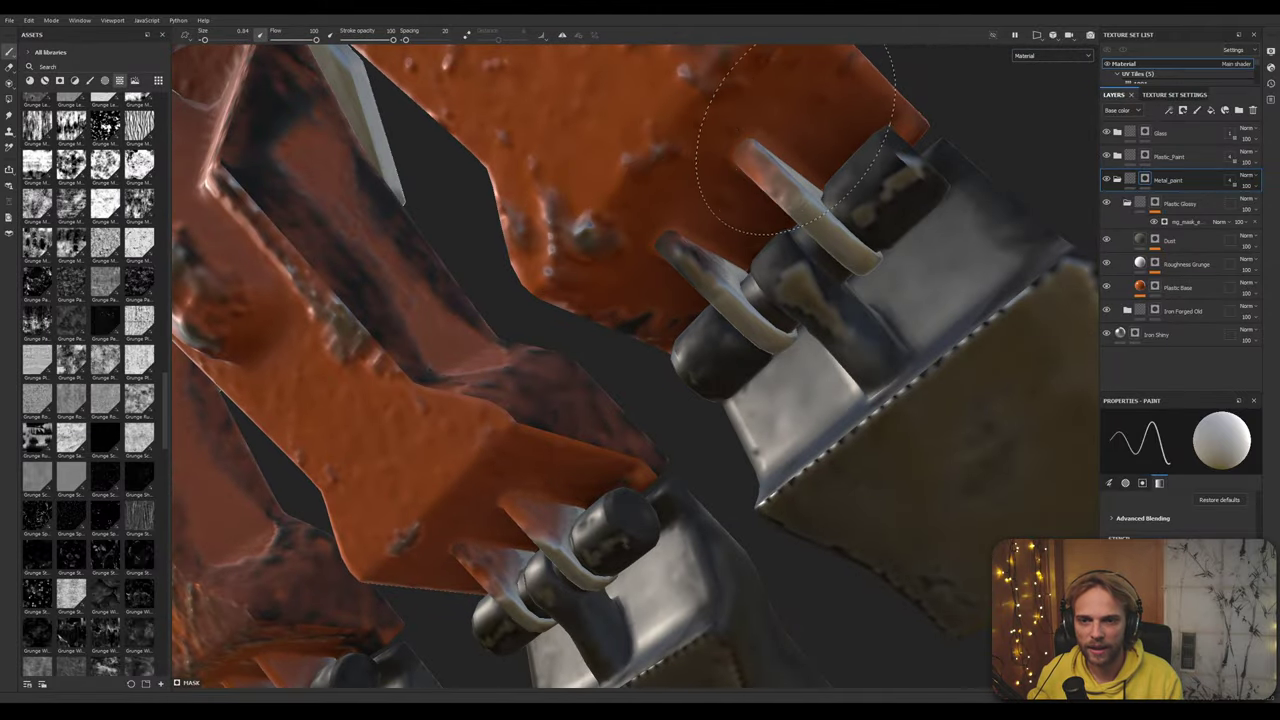
pyautogui.moveTo(795, 140)
pyautogui.keyDown('alt'); pyautogui.mouseDown()
pyautogui.moveTo(728, 214)
pyautogui.moveTo(686, 200)
pyautogui.moveTo(765, 160)
pyautogui.moveTo(605, 265)
pyautogui.mouseUp(); pyautogui.keyUp('alt')
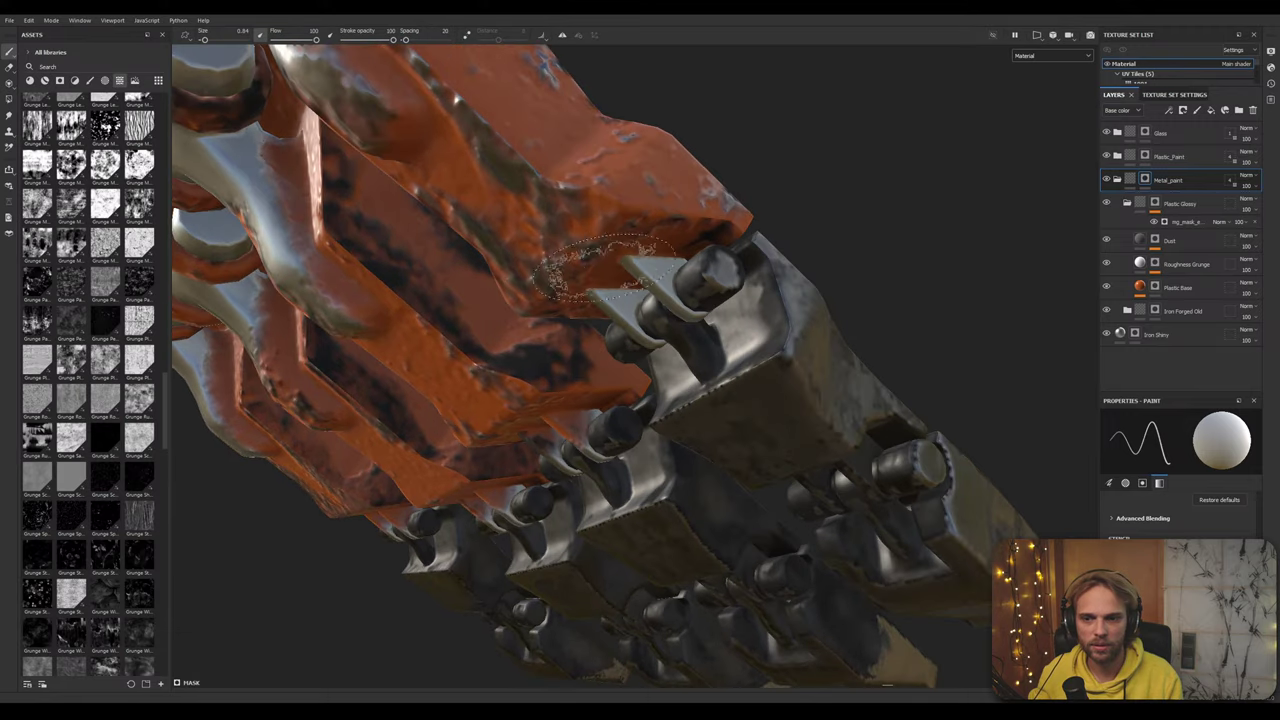
pyautogui.scroll(2, 600, 264)
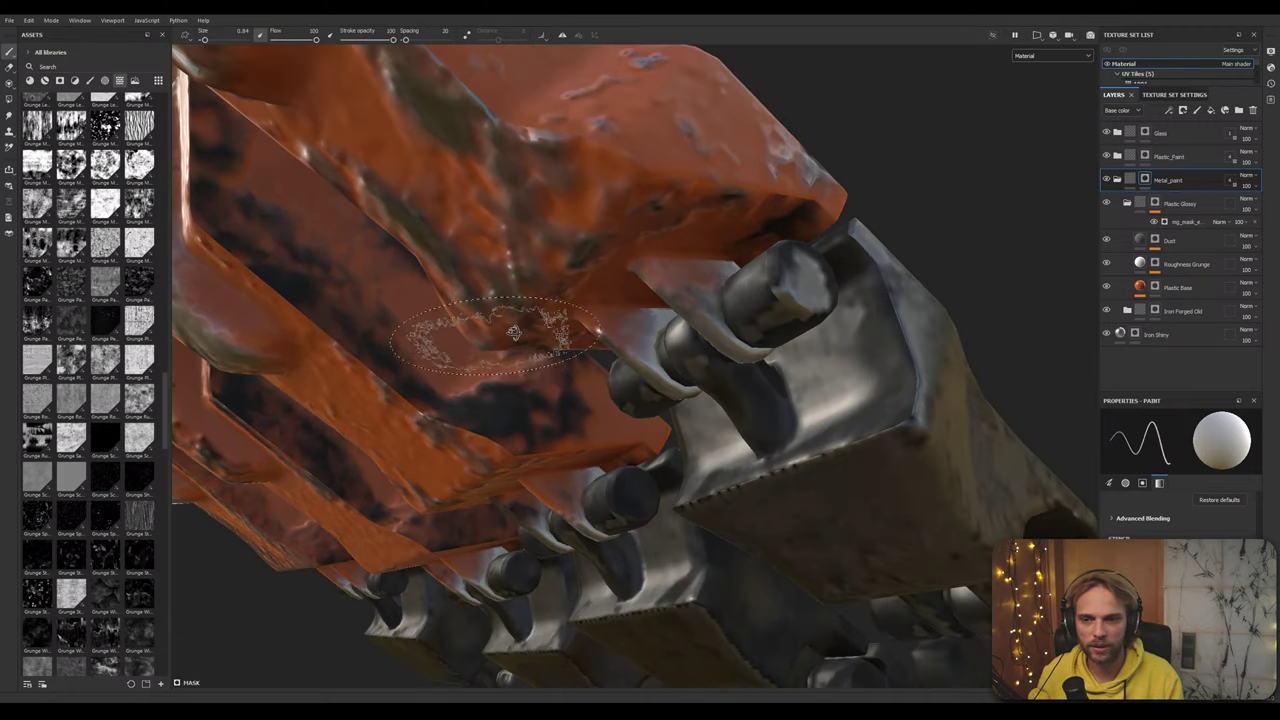
pyautogui.keyDown('alt'); pyautogui.moveTo(513, 333); pyautogui.dragTo(503, 390); pyautogui.keyUp('alt')
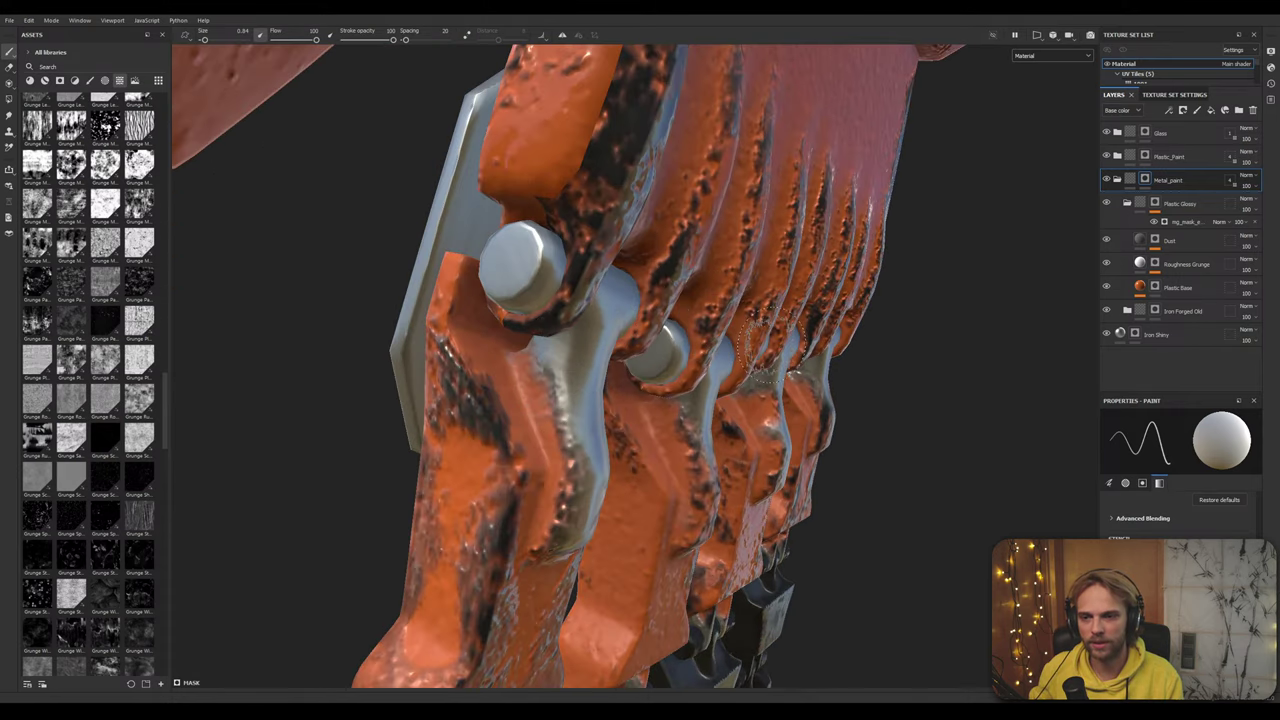
pyautogui.keyDown('alt'); pyautogui.moveTo(503, 390); pyautogui.dragTo(420, 290); pyautogui.keyUp('alt')
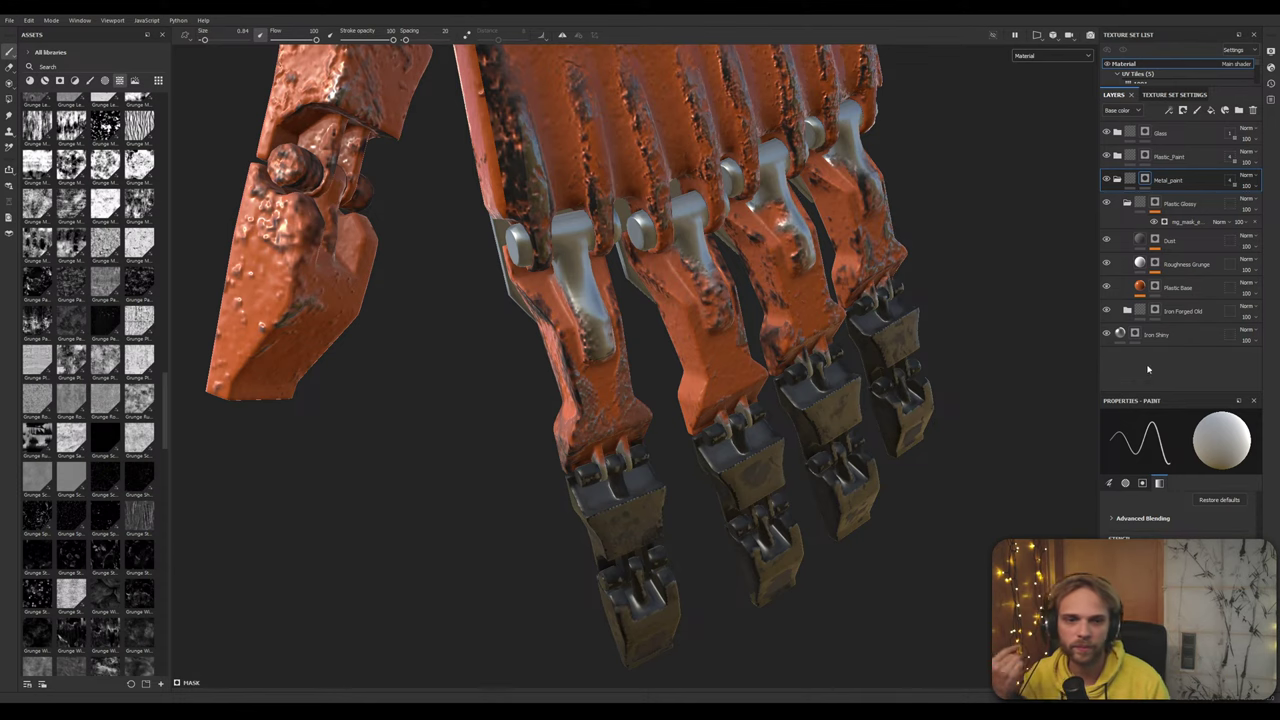
# Step: Select the Iron Forged Old folder and orbit in on the dark metal fingertip joints
pyautogui.click(1183, 311)
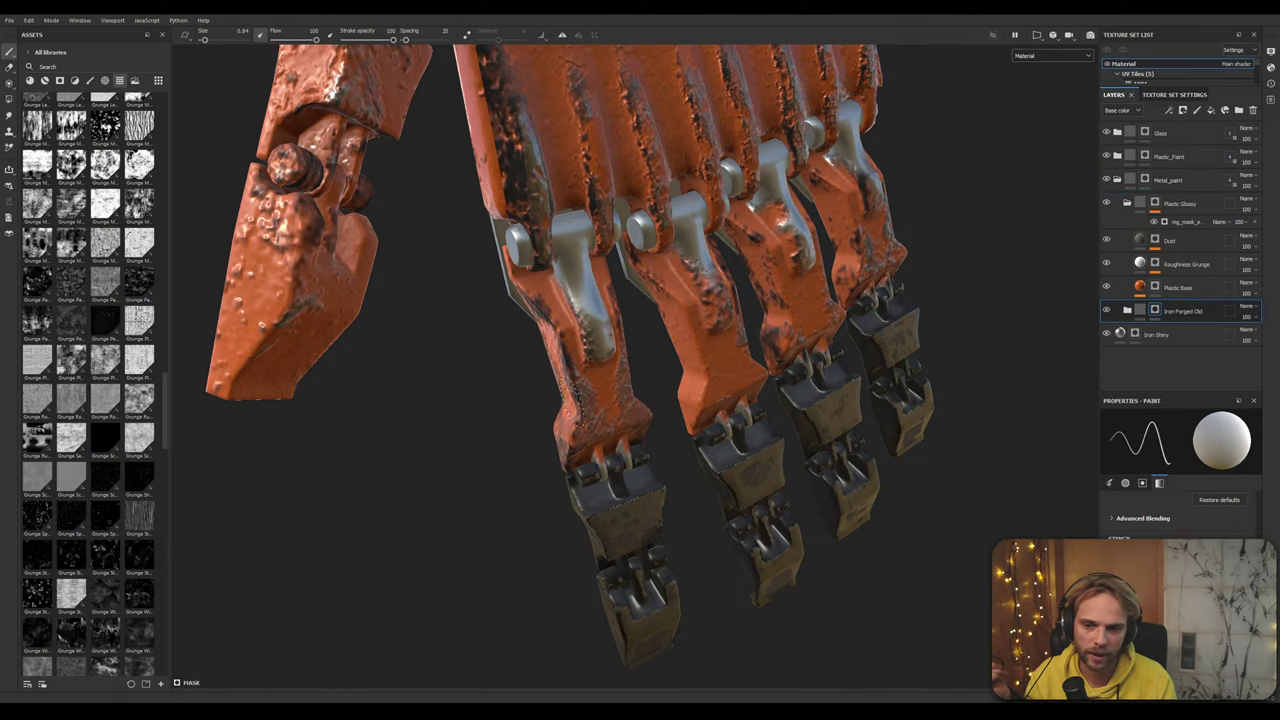
pyautogui.keyDown('alt'); pyautogui.moveTo(580, 400); pyautogui.dragTo(713, 200); pyautogui.keyUp('alt')
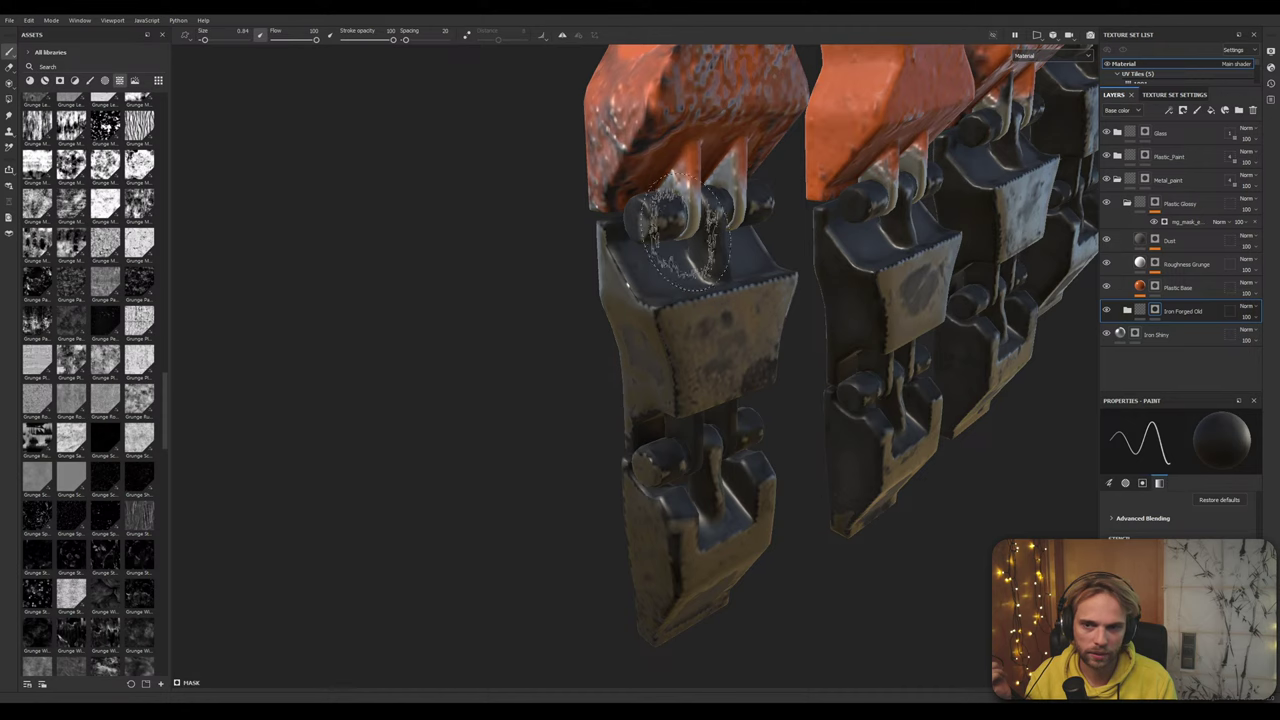
pyautogui.moveTo(827, 247)
pyautogui.keyDown('alt'); pyautogui.mouseDown()
pyautogui.moveTo(741, 289)
pyautogui.moveTo(770, 185)
pyautogui.moveTo(780, 215)
pyautogui.mouseUp(); pyautogui.keyUp('alt')
pyautogui.keyDown('alt'); pyautogui.moveTo(905, 150); pyautogui.dragTo(760, 290); pyautogui.keyUp('alt')
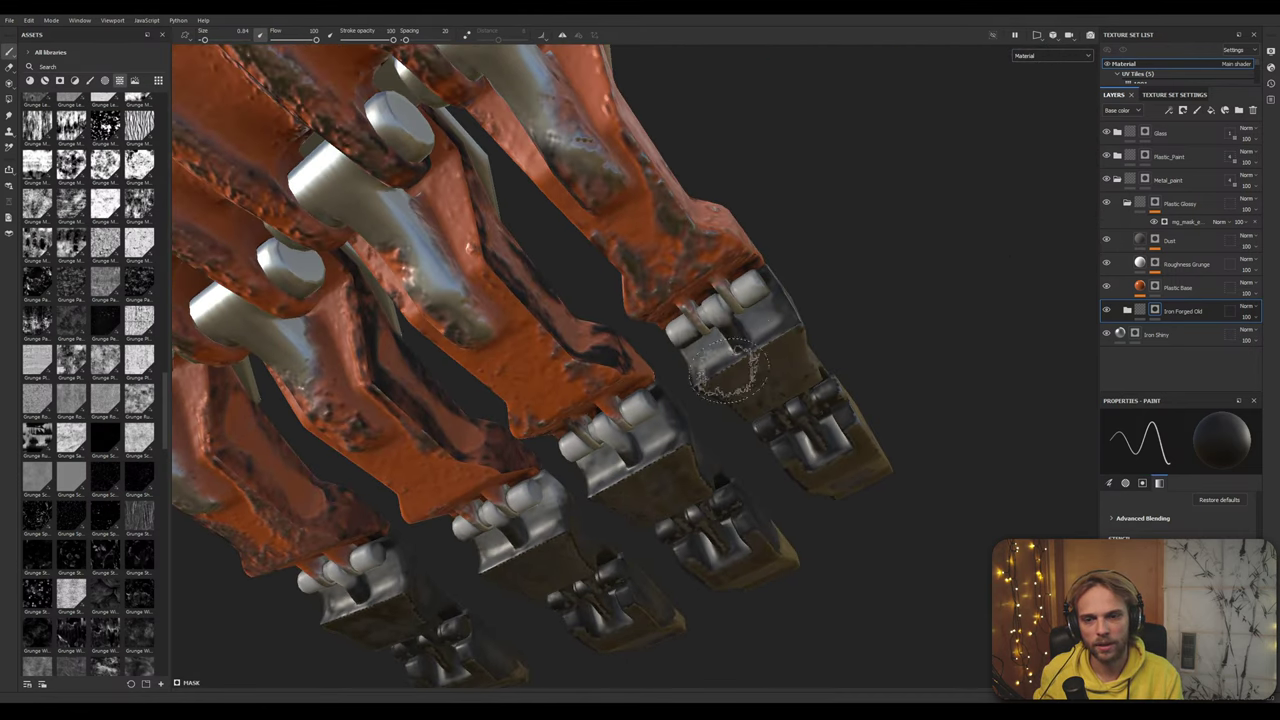
pyautogui.keyDown('alt'); pyautogui.moveTo(818, 438); pyautogui.dragTo(742, 418); pyautogui.keyUp('alt')
pyautogui.keyDown('alt'); pyautogui.moveTo(785, 312); pyautogui.dragTo(768, 298); pyautogui.keyUp('alt')
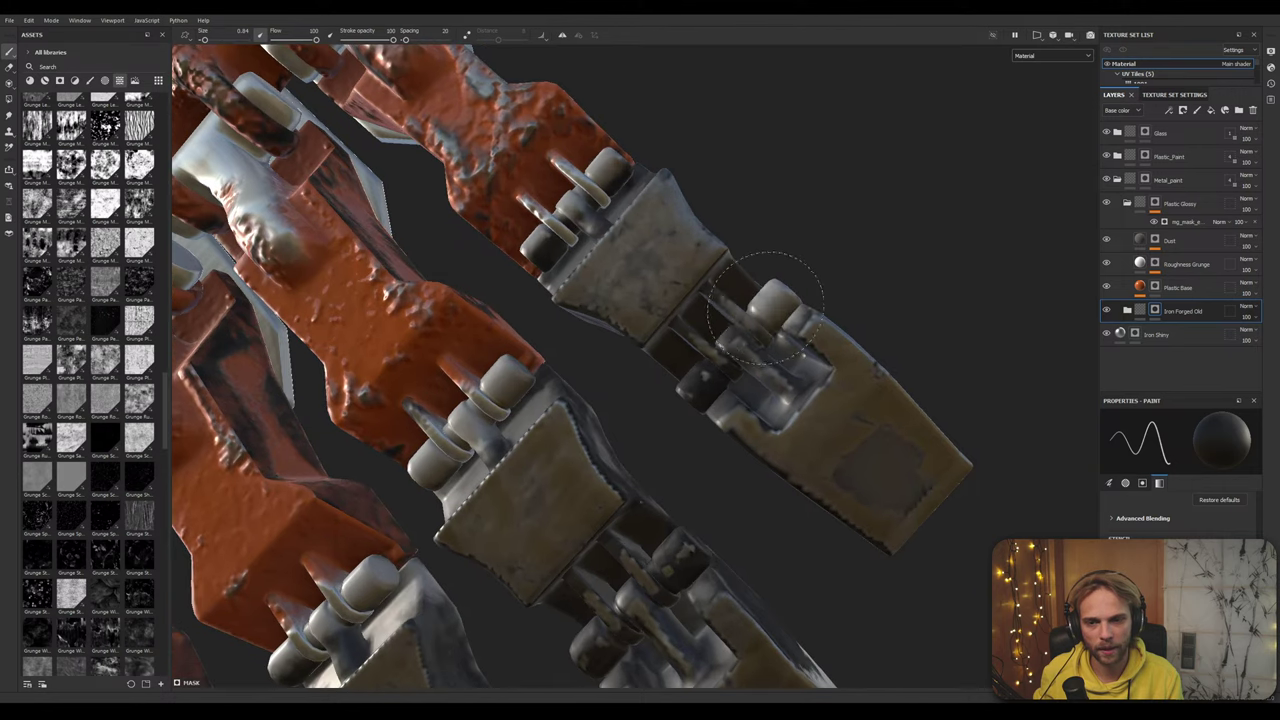
pyautogui.moveTo(620, 495)
pyautogui.keyDown('alt'); pyautogui.mouseDown()
pyautogui.moveTo(829, 286)
pyautogui.moveTo(835, 300)
pyautogui.moveTo(685, 480)
pyautogui.moveTo(857, 286)
pyautogui.mouseUp(); pyautogui.keyUp('alt')
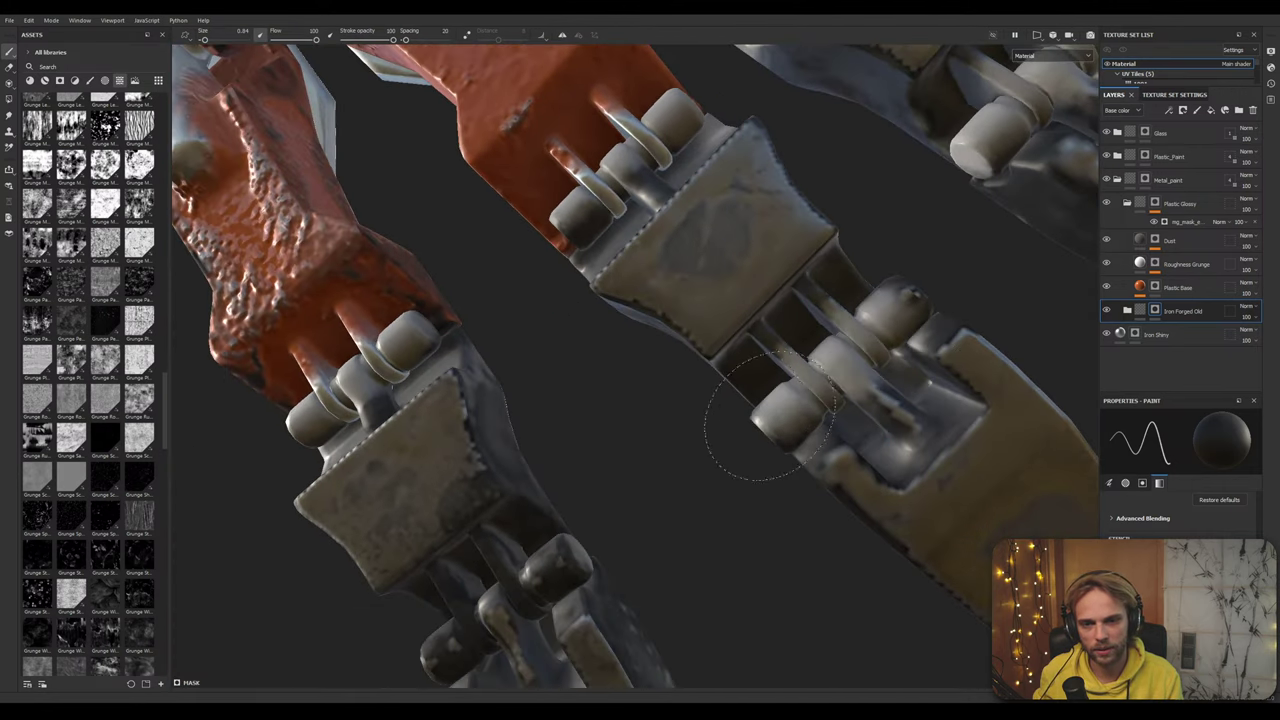
pyautogui.moveTo(650, 400)
pyautogui.keyDown('alt'); pyautogui.mouseDown()
pyautogui.moveTo(690, 430)
pyautogui.moveTo(760, 449)
pyautogui.moveTo(754, 404)
pyautogui.moveTo(809, 466)
pyautogui.moveTo(567, 361)
pyautogui.moveTo(303, 283)
pyautogui.moveTo(750, 330)
pyautogui.mouseUp(); pyautogui.keyUp('alt')
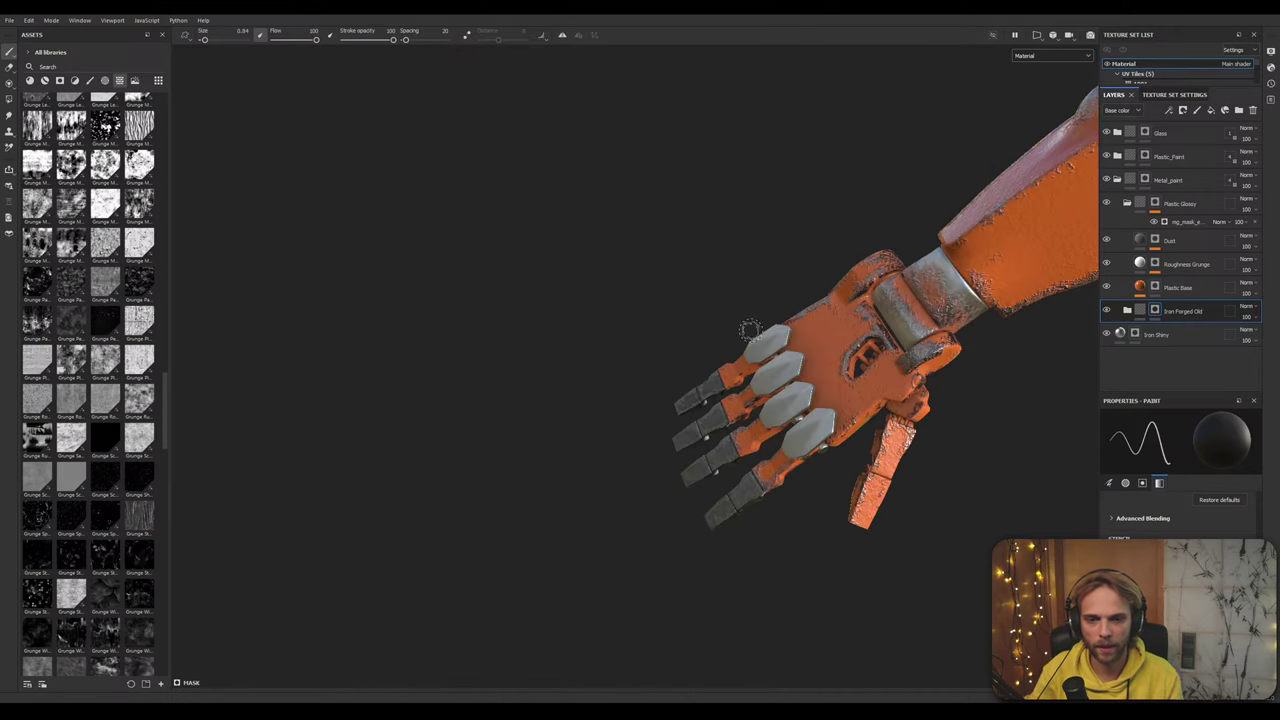
pyautogui.keyDown('alt'); pyautogui.moveTo(946, 374); pyautogui.dragTo(949, 445, button='right'); pyautogui.keyUp('alt')
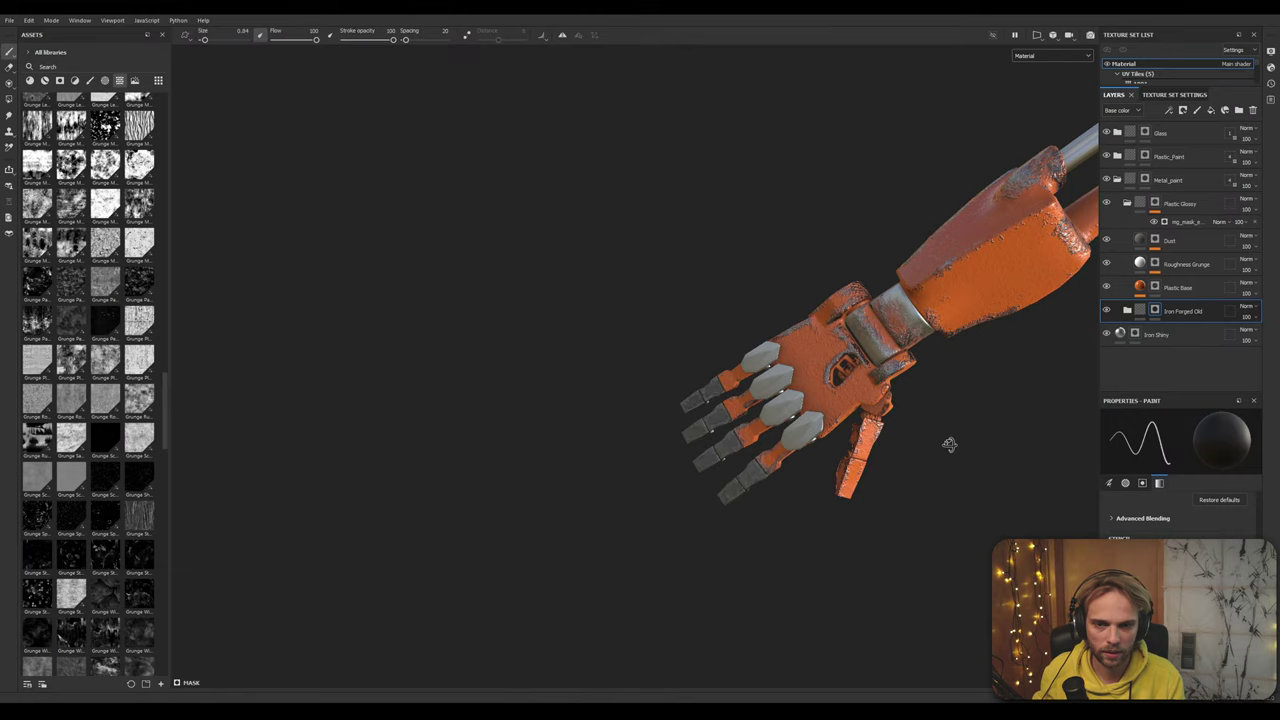
pyautogui.keyDown('alt'); pyautogui.moveTo(949, 445); pyautogui.dragTo(634, 309); pyautogui.keyUp('alt')
pyautogui.keyDown('alt'); pyautogui.moveTo(634, 309); pyautogui.dragTo(326, 231, button='right'); pyautogui.keyUp('alt')
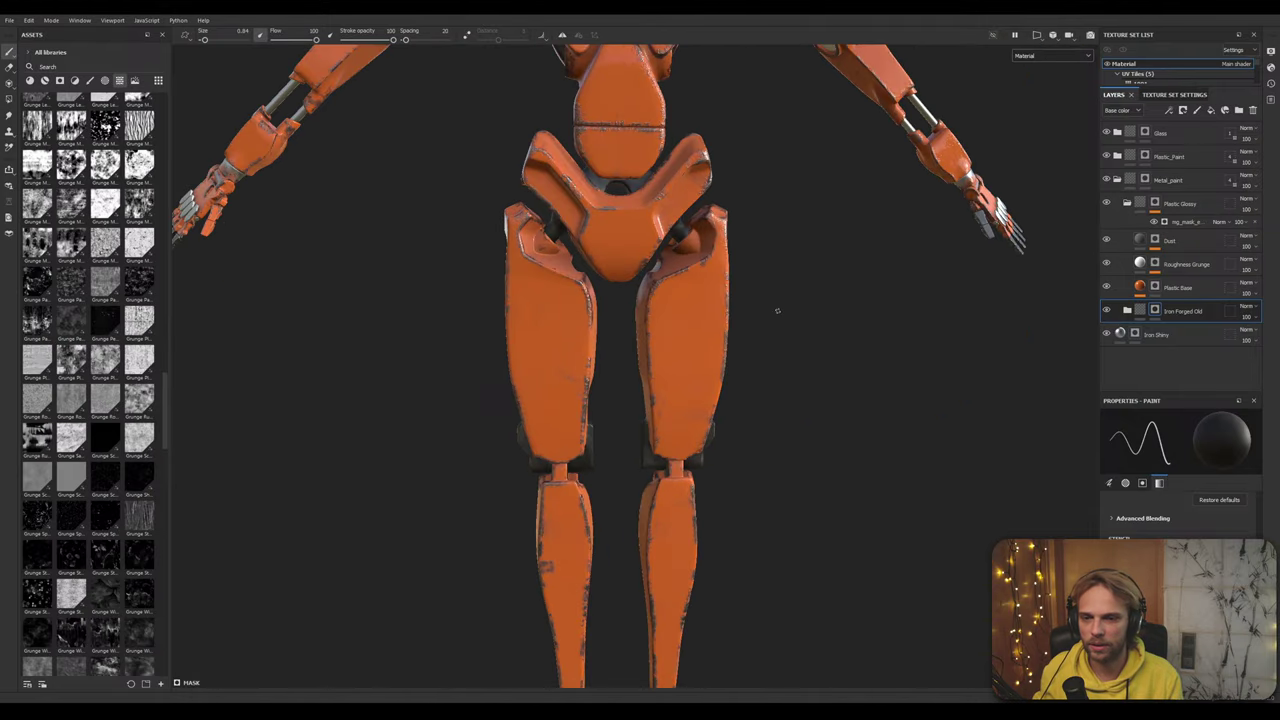
pyautogui.keyDown('shift'); pyautogui.moveTo(786, 307); pyautogui.dragTo(815, 285, button='right'); pyautogui.keyUp('shift')
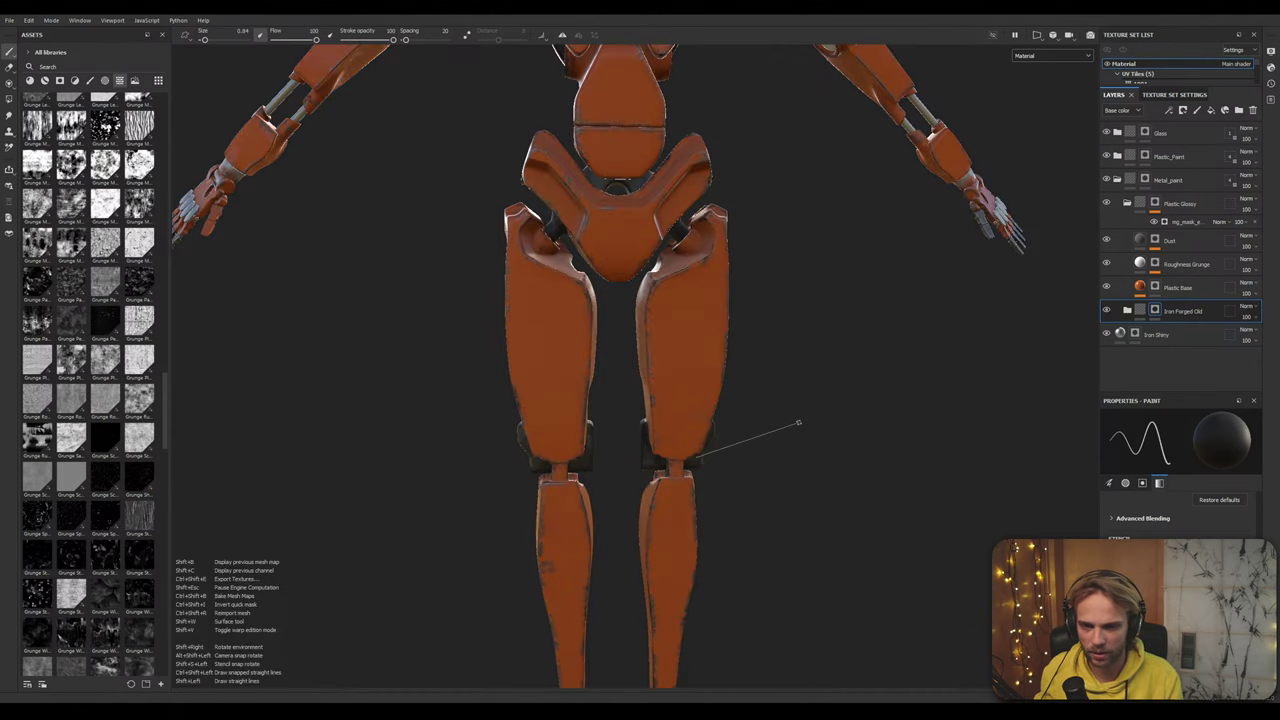
pyautogui.keyDown('alt'); pyautogui.moveTo(797, 423); pyautogui.dragTo(749, 409, button='right'); pyautogui.keyUp('alt')
pyautogui.keyDown('alt'); pyautogui.moveTo(749, 409); pyautogui.dragTo(739, 436, button='middle'); pyautogui.keyUp('alt')
pyautogui.keyDown('alt'); pyautogui.moveTo(739, 436); pyautogui.dragTo(714, 414, button='right'); pyautogui.keyUp('alt')
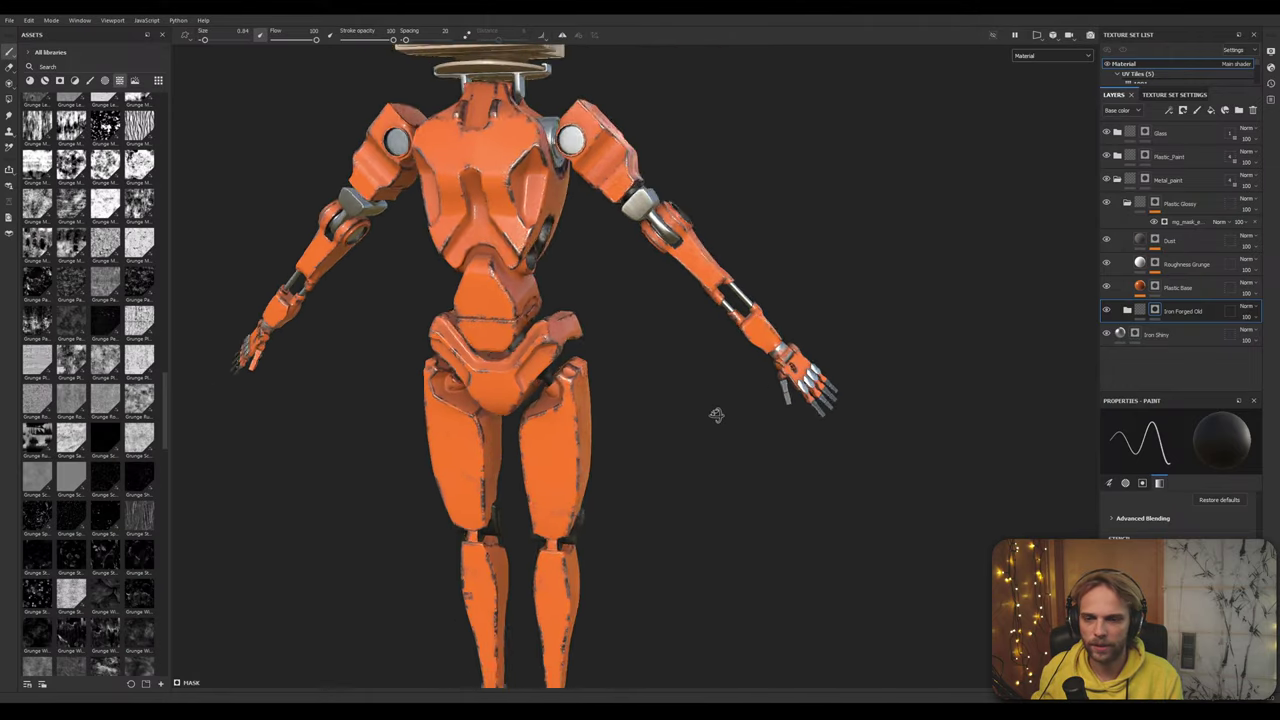
pyautogui.keyDown('alt'); pyautogui.moveTo(714, 414); pyautogui.dragTo(740, 390); pyautogui.keyUp('alt')
pyautogui.moveTo(740, 390)
pyautogui.keyDown('alt'); pyautogui.mouseDown(button='right')
pyautogui.moveTo(668, 400)
pyautogui.moveTo(710, 408)
pyautogui.mouseUp(button='right'); pyautogui.keyUp('alt')
# Step: Brush lighter grey metal wear over the finger joint cylinders, clips and pins
pyautogui.scroll(-3, 715, 410)
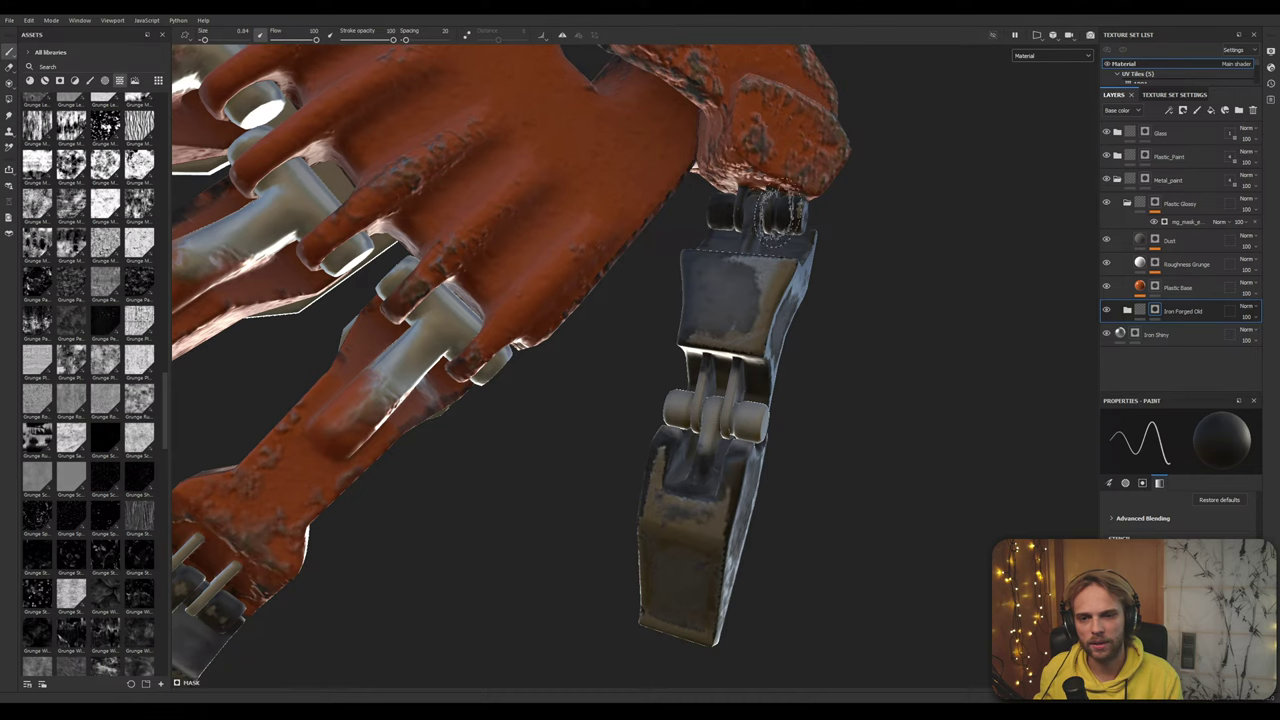
pyautogui.moveTo(770, 215); pyautogui.dragTo(720, 208)
pyautogui.keyDown('alt'); pyautogui.moveTo(710, 352); pyautogui.dragTo(690, 420); pyautogui.keyUp('alt')
pyautogui.moveTo(515, 435); pyautogui.dragTo(522, 400)
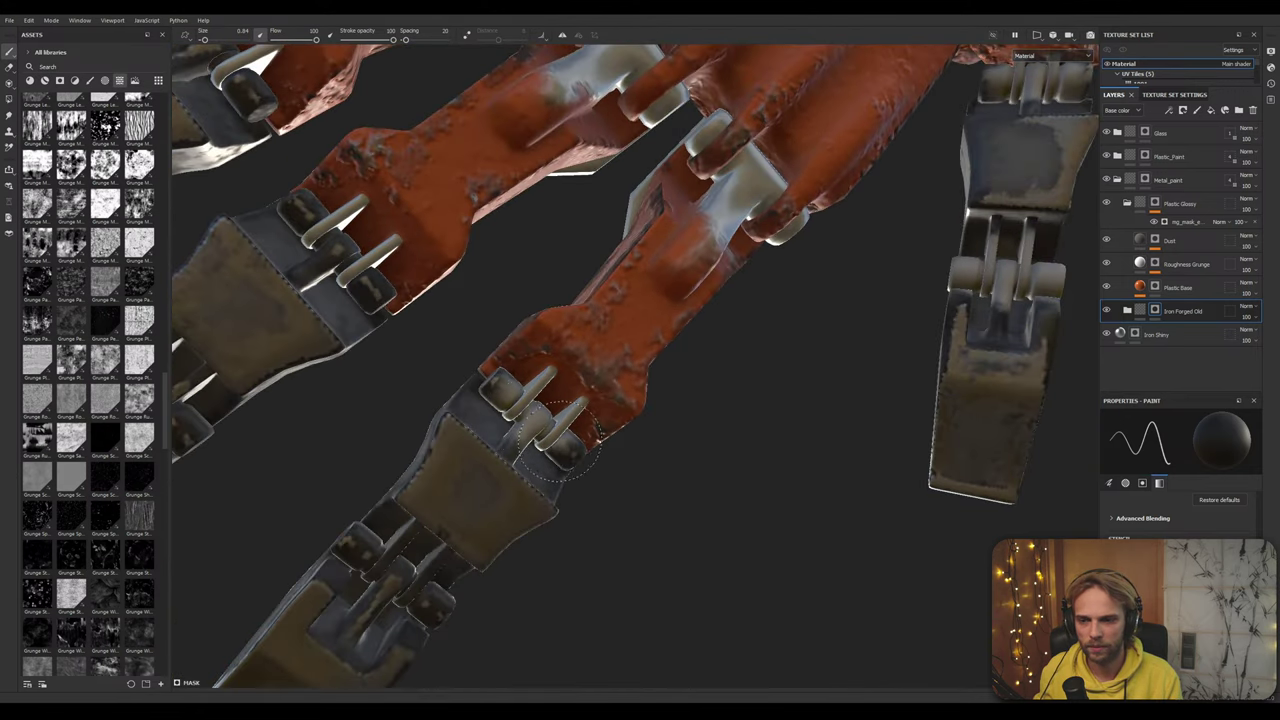
pyautogui.keyDown('alt'); pyautogui.moveTo(557, 440); pyautogui.dragTo(640, 340); pyautogui.keyUp('alt')
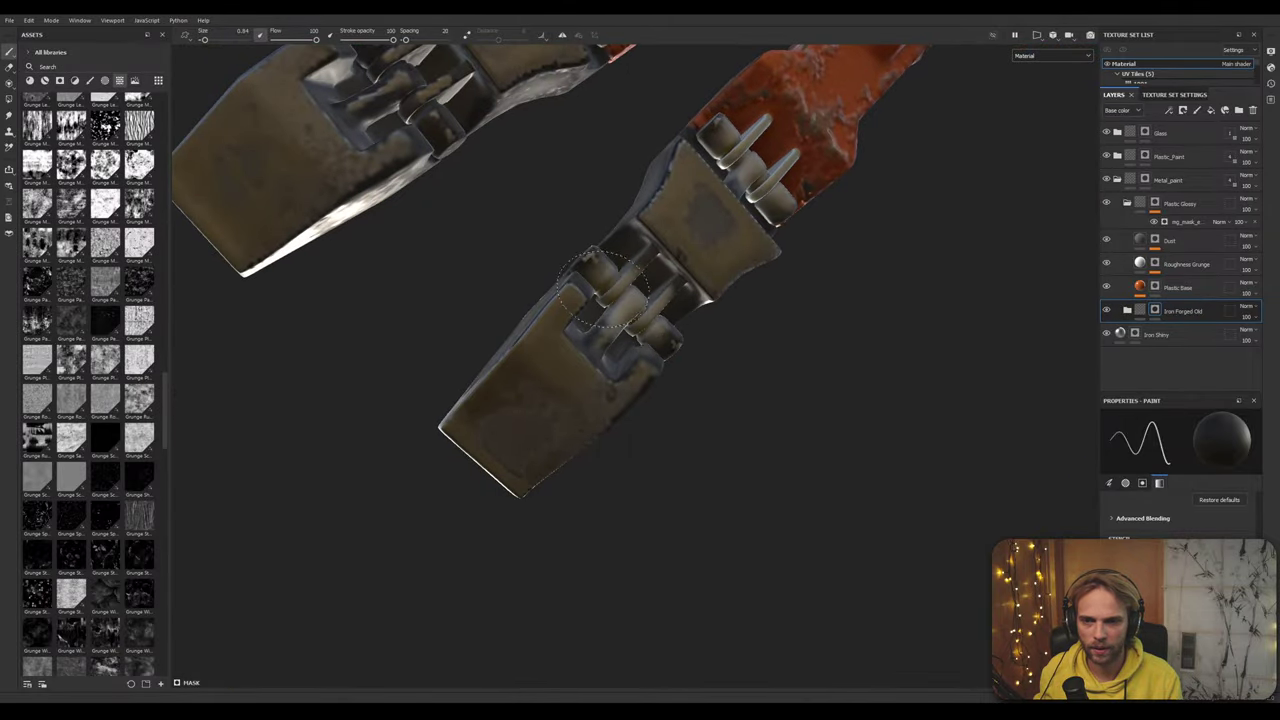
pyautogui.moveTo(617, 292)
pyautogui.keyDown('alt'); pyautogui.mouseDown()
pyautogui.moveTo(543, 286)
pyautogui.moveTo(588, 305)
pyautogui.moveTo(571, 320)
pyautogui.moveTo(590, 345)
pyautogui.moveTo(560, 330)
pyautogui.moveTo(572, 370)
pyautogui.mouseUp(); pyautogui.keyUp('alt')
pyautogui.moveTo(528, 200)
pyautogui.keyDown('alt'); pyautogui.mouseDown()
pyautogui.moveTo(640, 320)
pyautogui.moveTo(818, 250)
pyautogui.moveTo(790, 235)
pyautogui.moveTo(750, 270)
pyautogui.moveTo(712, 248)
pyautogui.moveTo(760, 320)
pyautogui.mouseUp(); pyautogui.keyUp('alt')
pyautogui.moveTo(760, 320)
pyautogui.mouseDown()
pyautogui.moveTo(775, 340)
pyautogui.moveTo(760, 352)
pyautogui.mouseUp()
pyautogui.moveTo(760, 352)
pyautogui.keyDown('alt'); pyautogui.mouseDown()
pyautogui.moveTo(805, 400)
pyautogui.moveTo(700, 375)
pyautogui.moveTo(740, 385)
pyautogui.moveTo(835, 320)
pyautogui.mouseUp(); pyautogui.keyUp('alt')
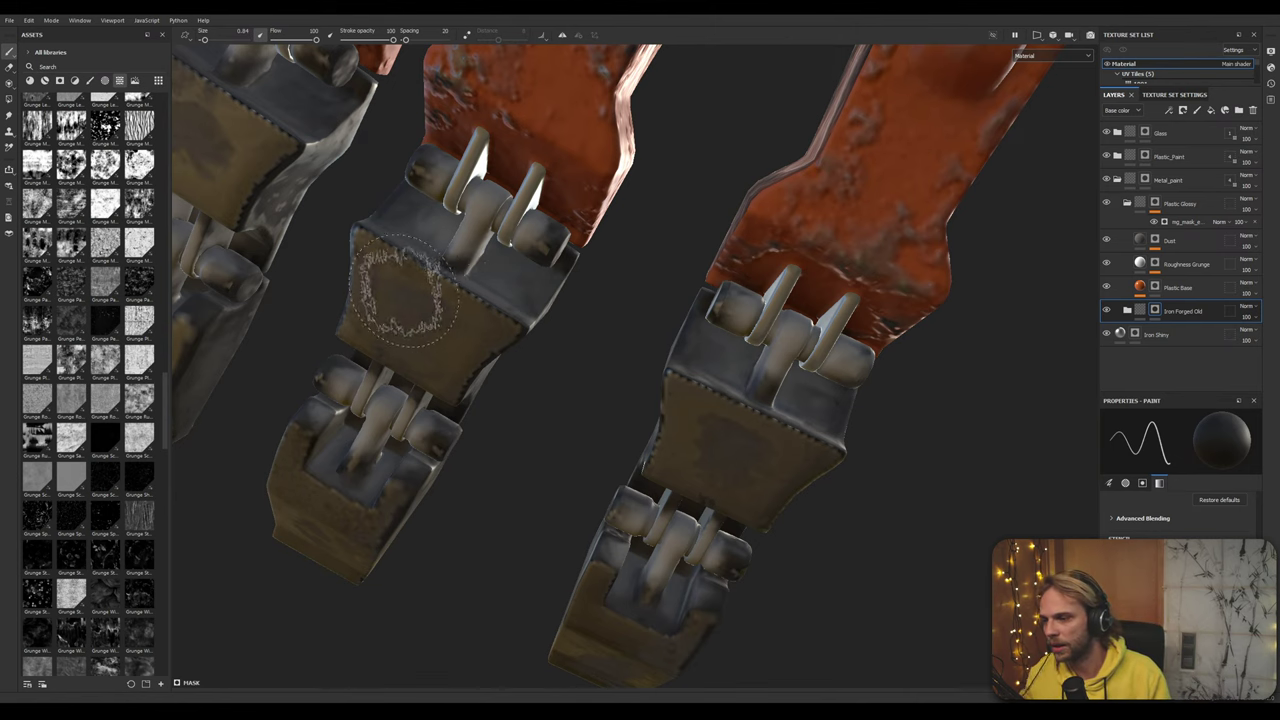
pyautogui.keyDown('alt'); pyautogui.moveTo(371, 271); pyautogui.dragTo(718, 420); pyautogui.keyUp('alt')
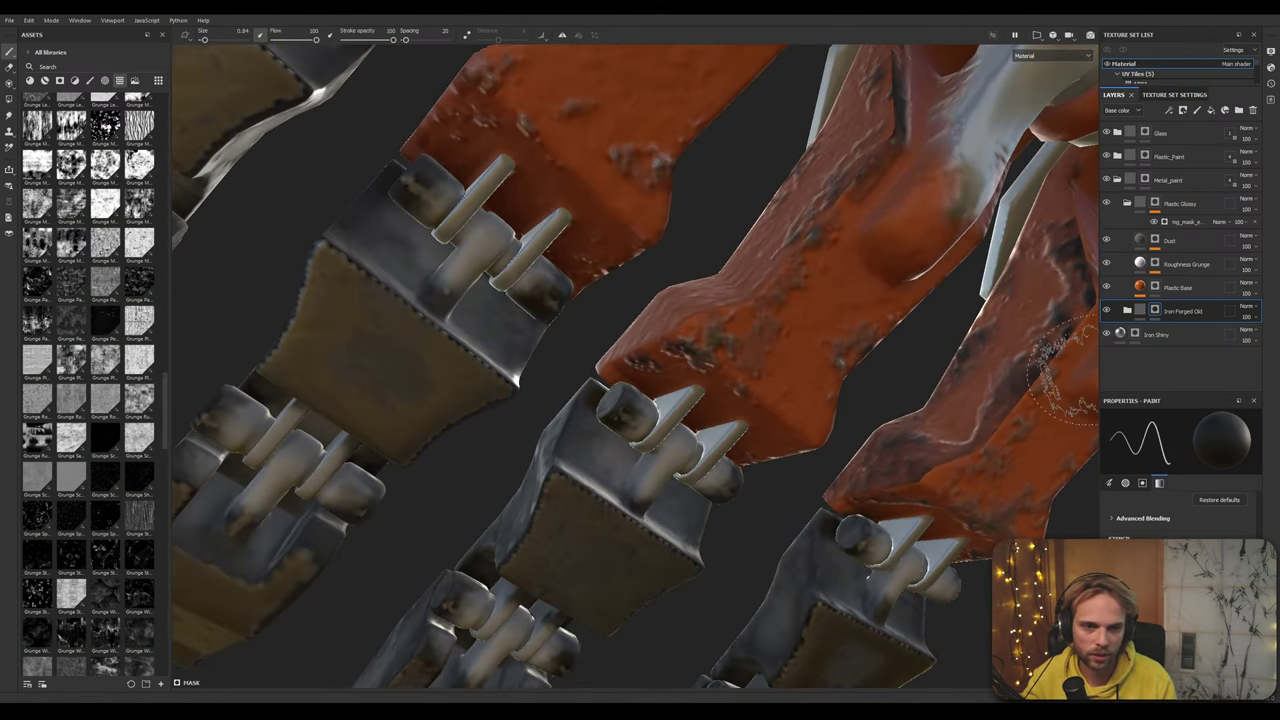
pyautogui.click(1165, 205)
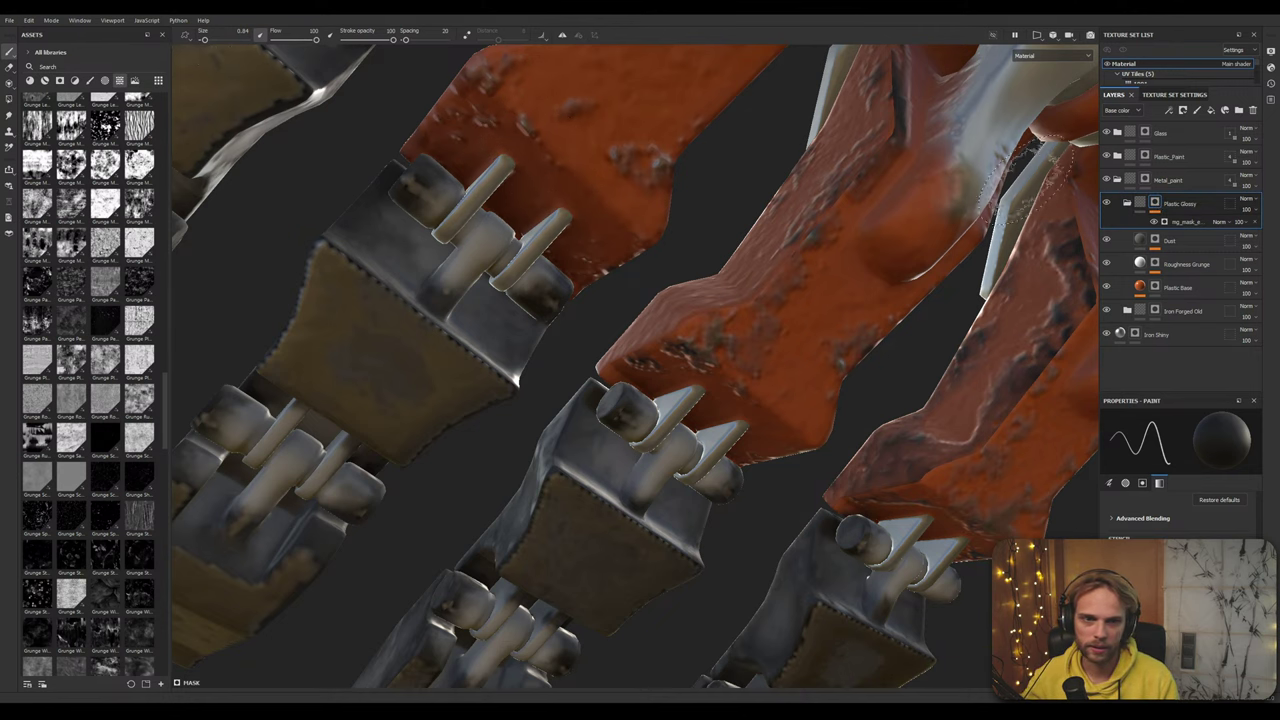
# Step: On Metal_paint, brush a bare-metal patch beside the upper pin, undoing a second patch
pyautogui.click(1160, 180)
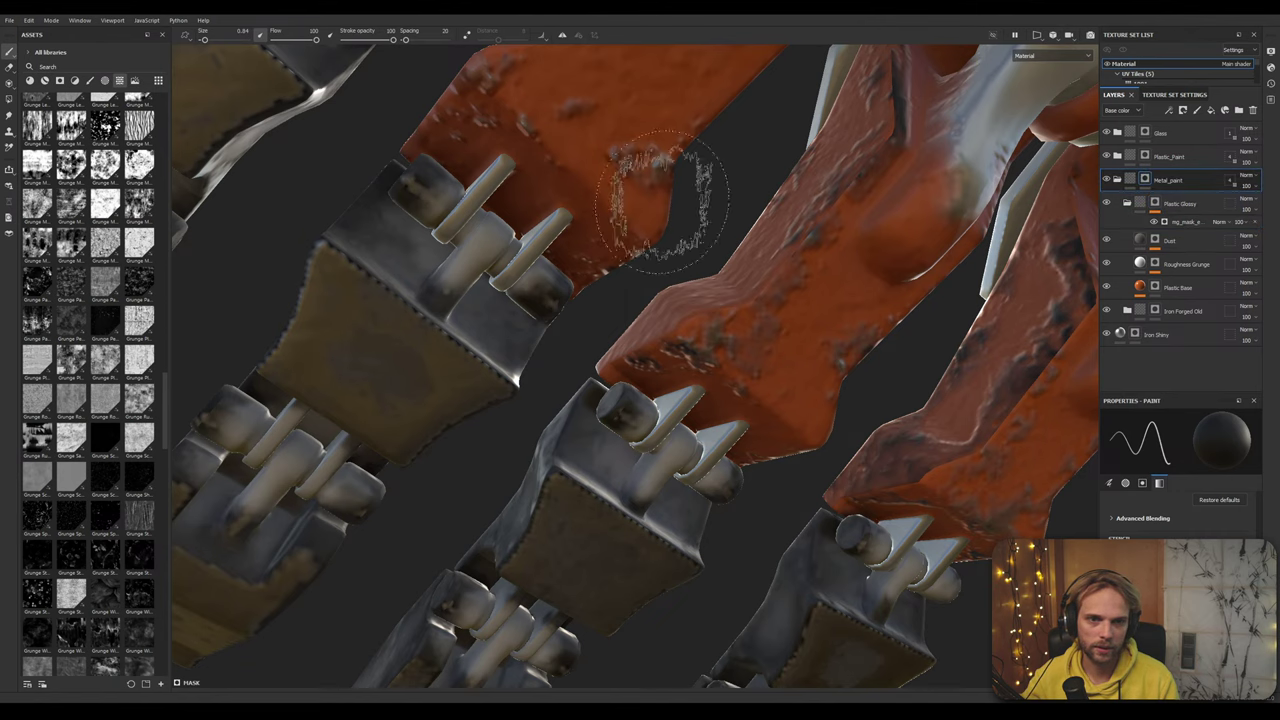
pyautogui.moveTo(500, 170)
pyautogui.mouseDown()
pyautogui.moveTo(569, 145)
pyautogui.moveTo(528, 155)
pyautogui.mouseUp()
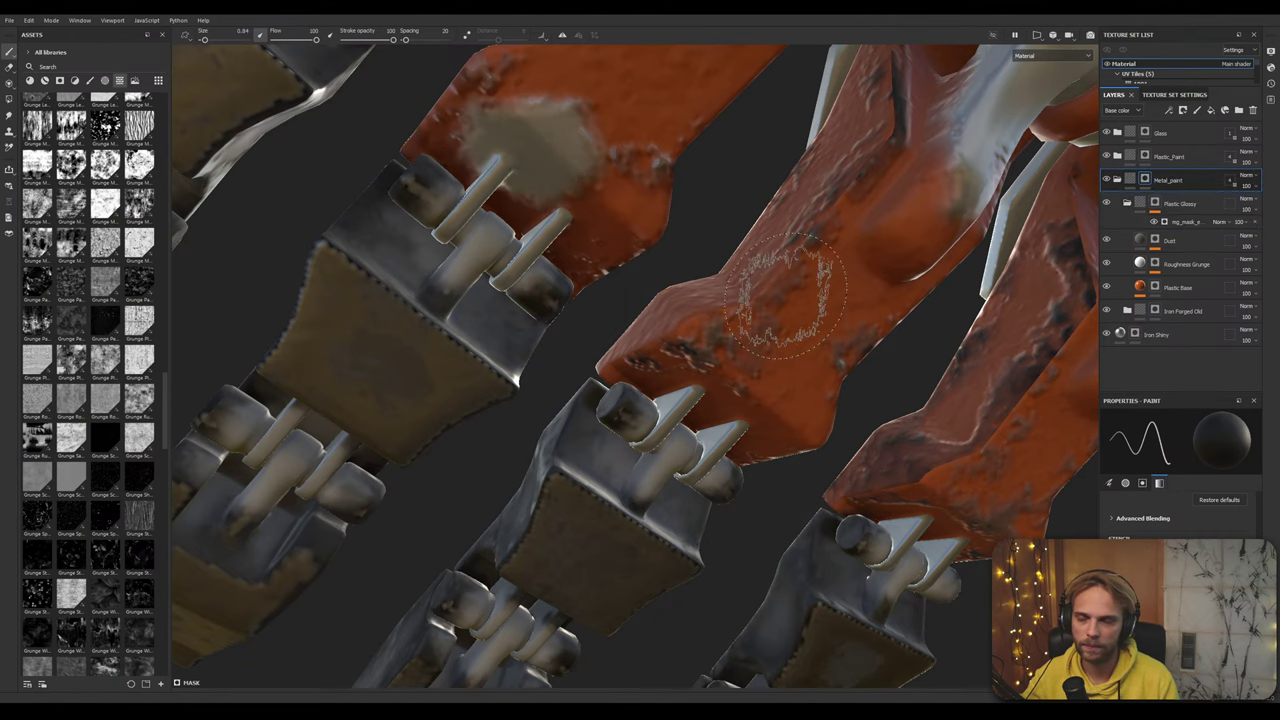
pyautogui.moveTo(785, 292)
pyautogui.keyDown('alt'); pyautogui.mouseDown()
pyautogui.moveTo(700, 320)
pyautogui.moveTo(545, 290)
pyautogui.moveTo(605, 268)
pyautogui.mouseUp(); pyautogui.keyUp('alt')
pyautogui.hotkey('ctrl', 'z')
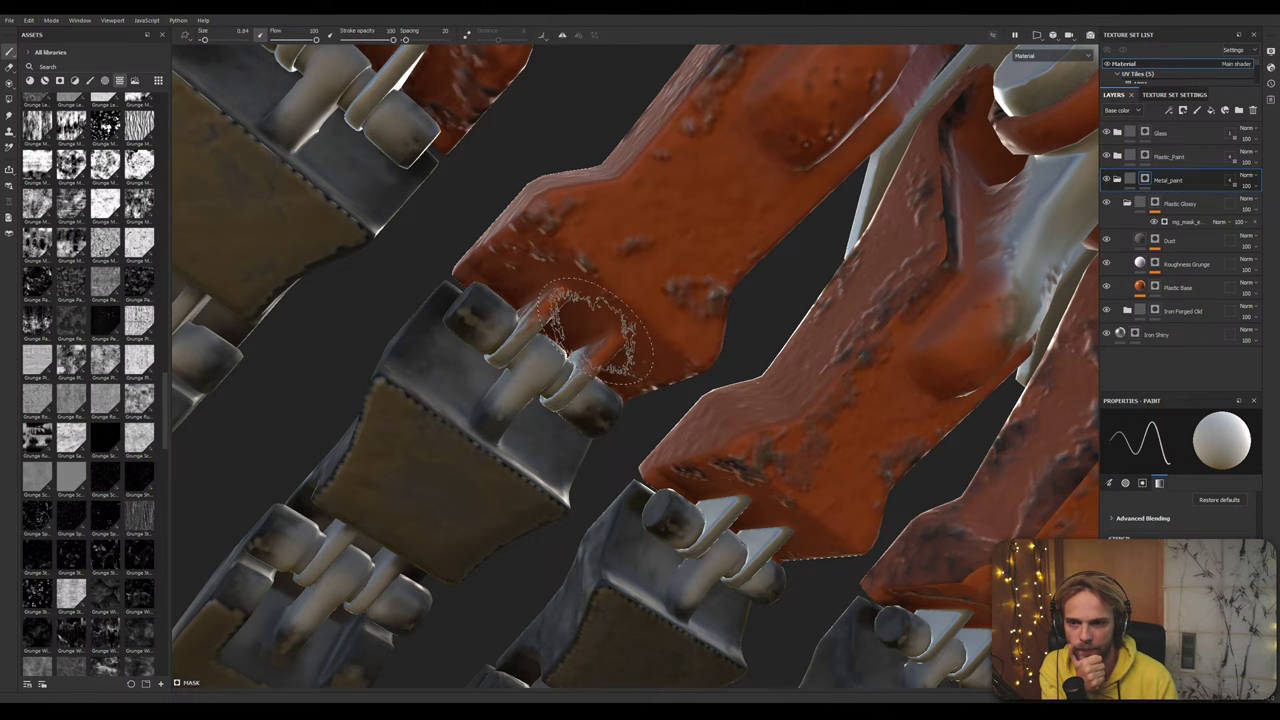
pyautogui.moveTo(595, 335)
pyautogui.keyDown('alt'); pyautogui.mouseDown()
pyautogui.moveTo(590, 390)
pyautogui.moveTo(630, 430)
pyautogui.moveTo(680, 450)
pyautogui.moveTo(527, 280)
pyautogui.moveTo(861, 475)
pyautogui.moveTo(679, 395)
pyautogui.moveTo(757, 414)
pyautogui.mouseUp(); pyautogui.keyUp('alt')
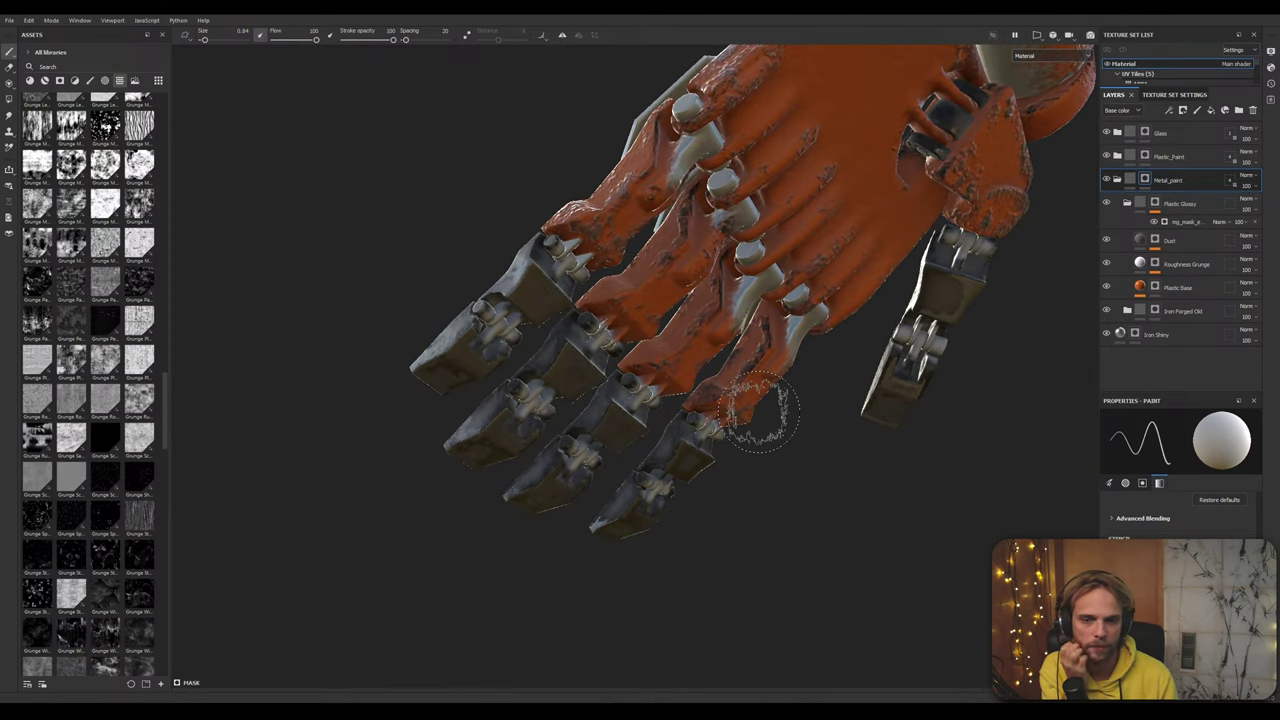
# Step: Select the Iron Shiny layer and switch to the Polygon Fill tool
pyautogui.click(1132, 340)
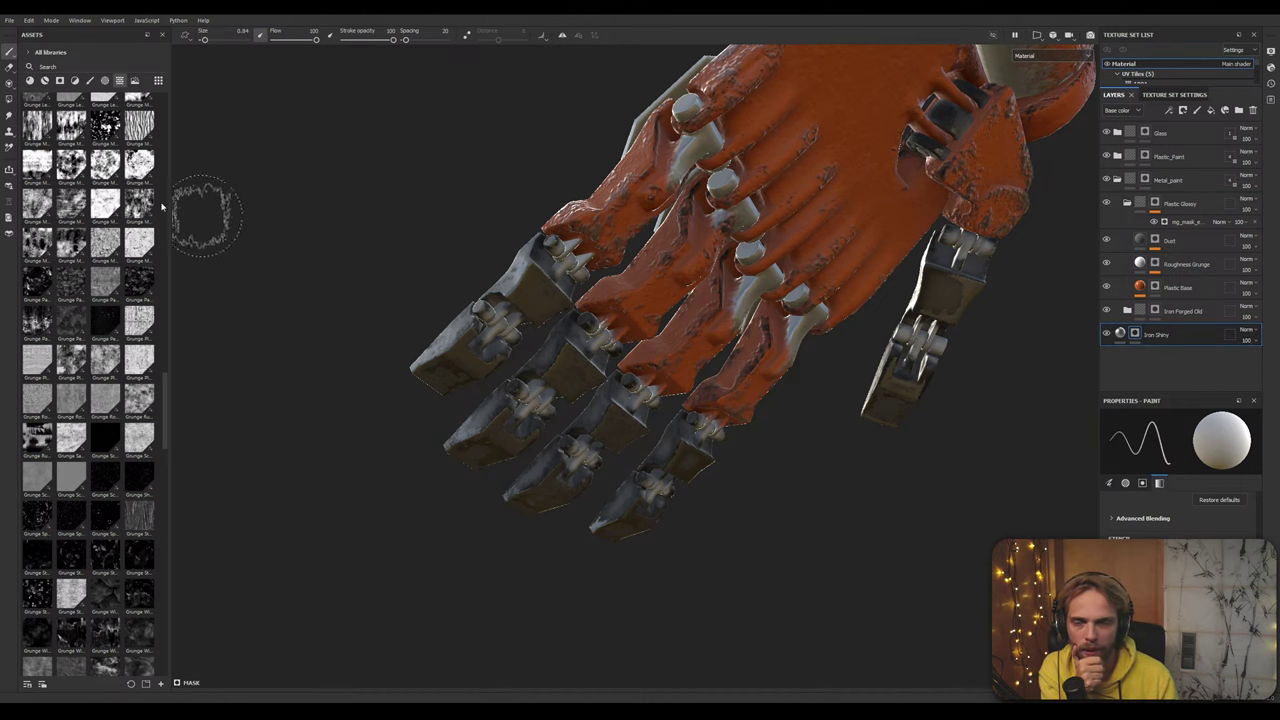
pyautogui.click(8, 100)
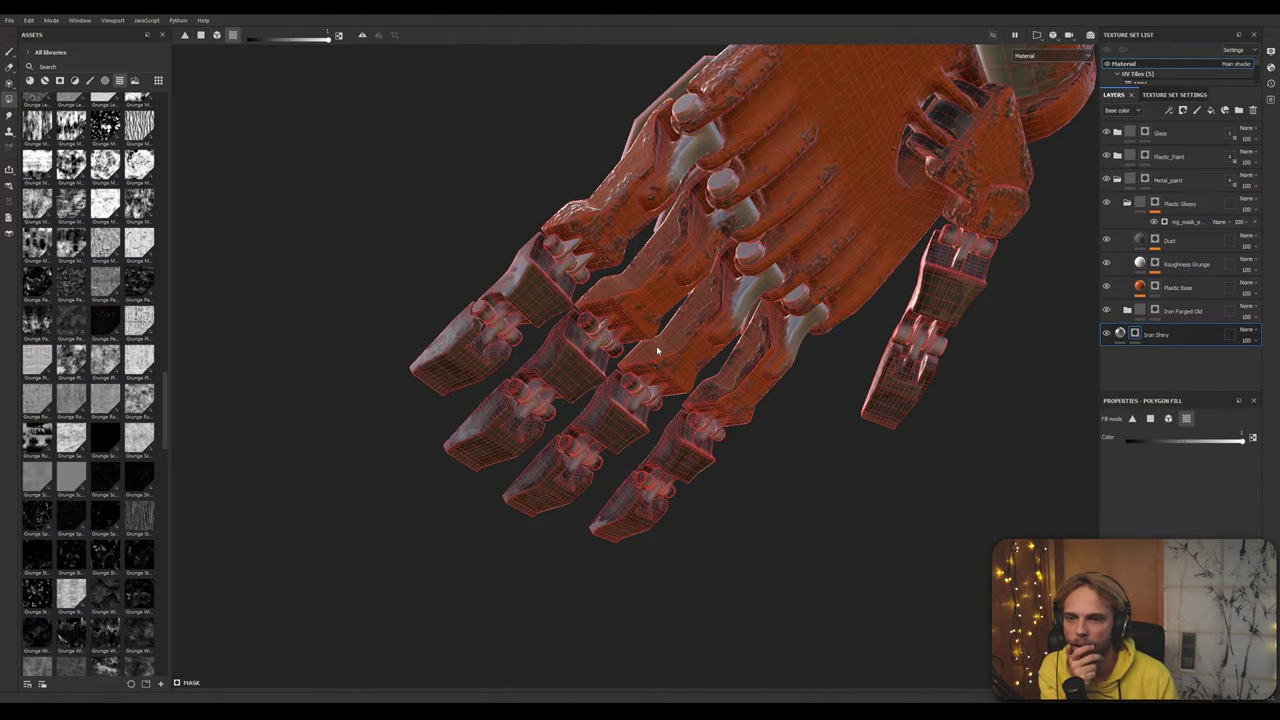
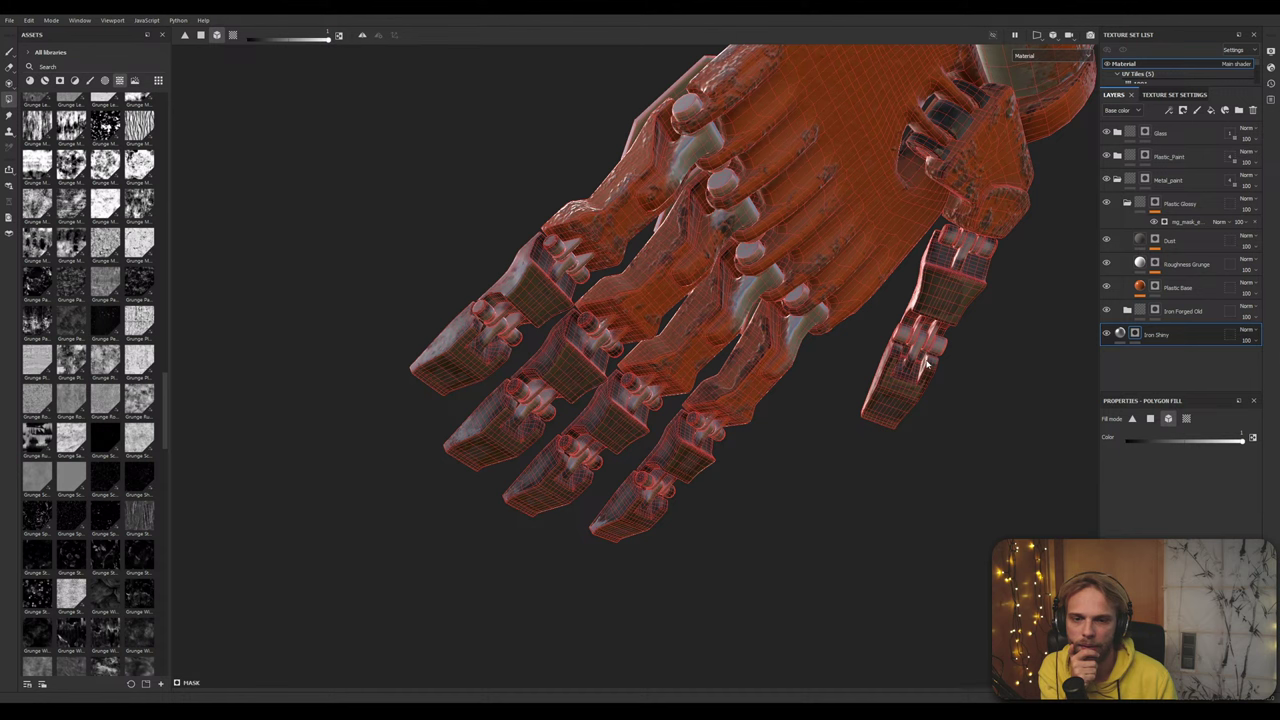
# Step: Orbit and zoom around the robot's hand to inspect the arm
pyautogui.keyDown('alt'); pyautogui.moveTo(790, 403); pyautogui.dragTo(883, 221); pyautogui.keyUp('alt')
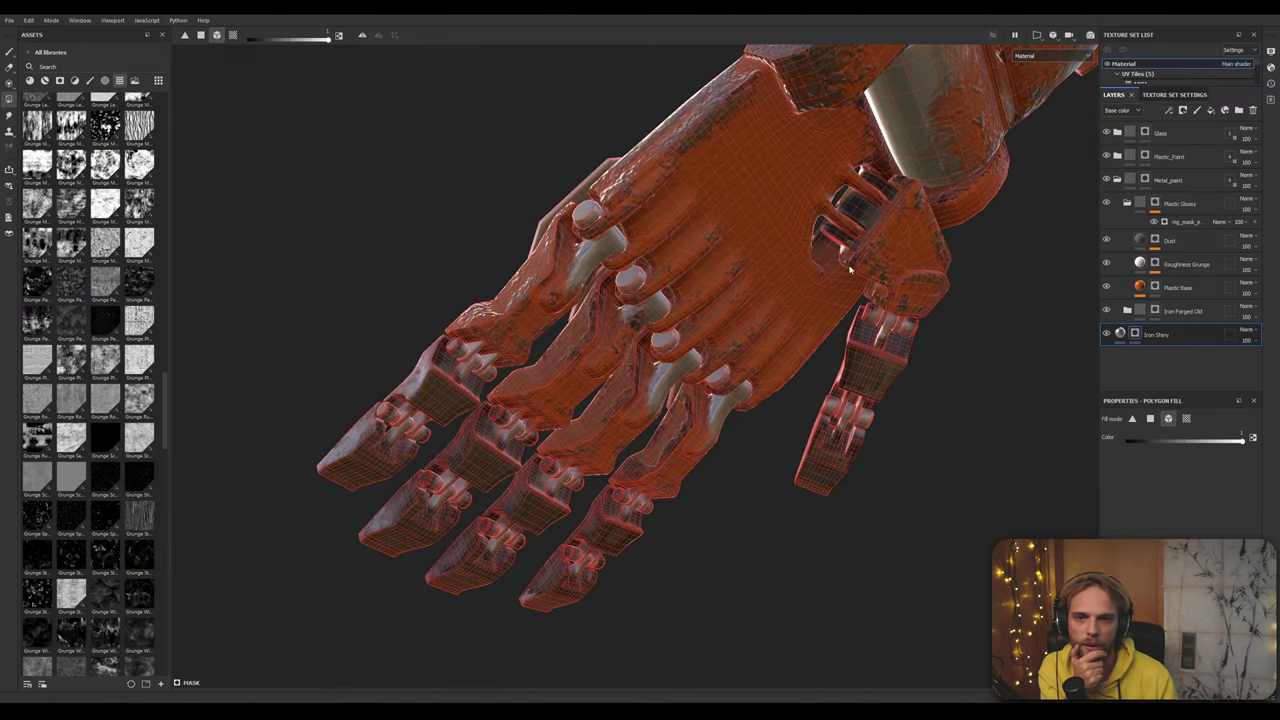
pyautogui.keyDown('alt'); pyautogui.moveTo(850, 268); pyautogui.dragTo(948, 272); pyautogui.keyUp('alt')
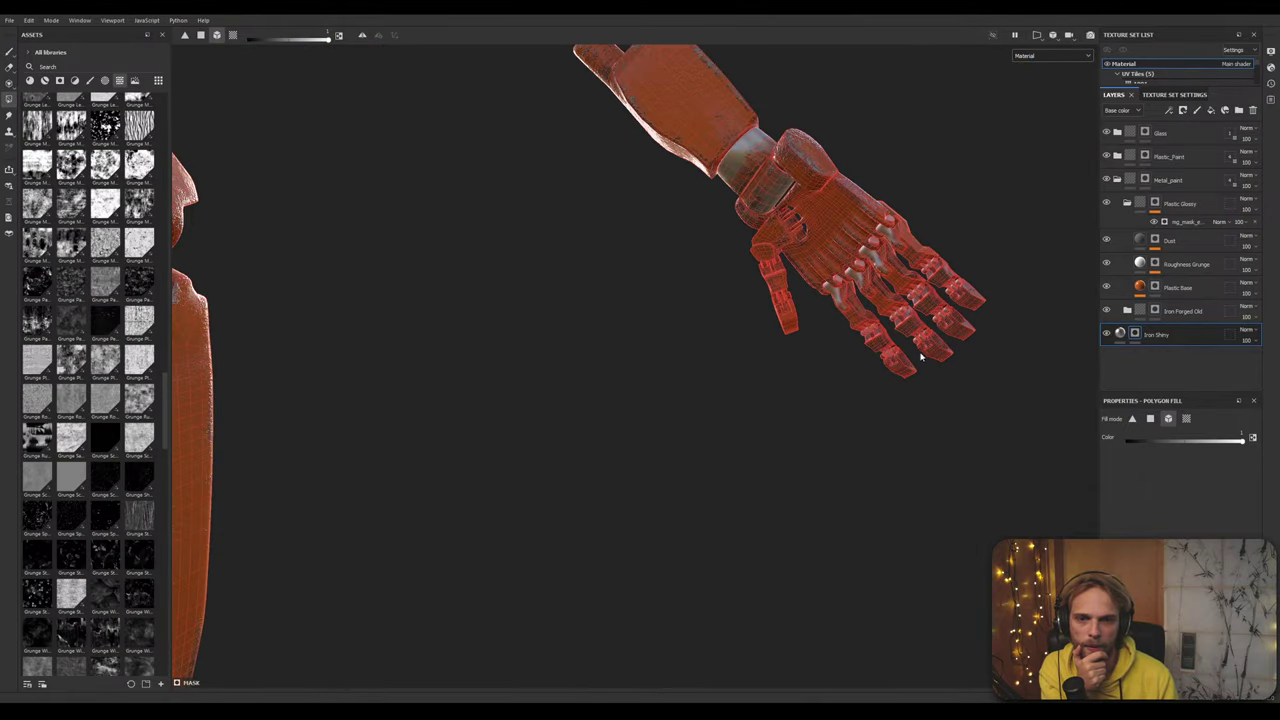
pyautogui.scroll(3, 866, 328)
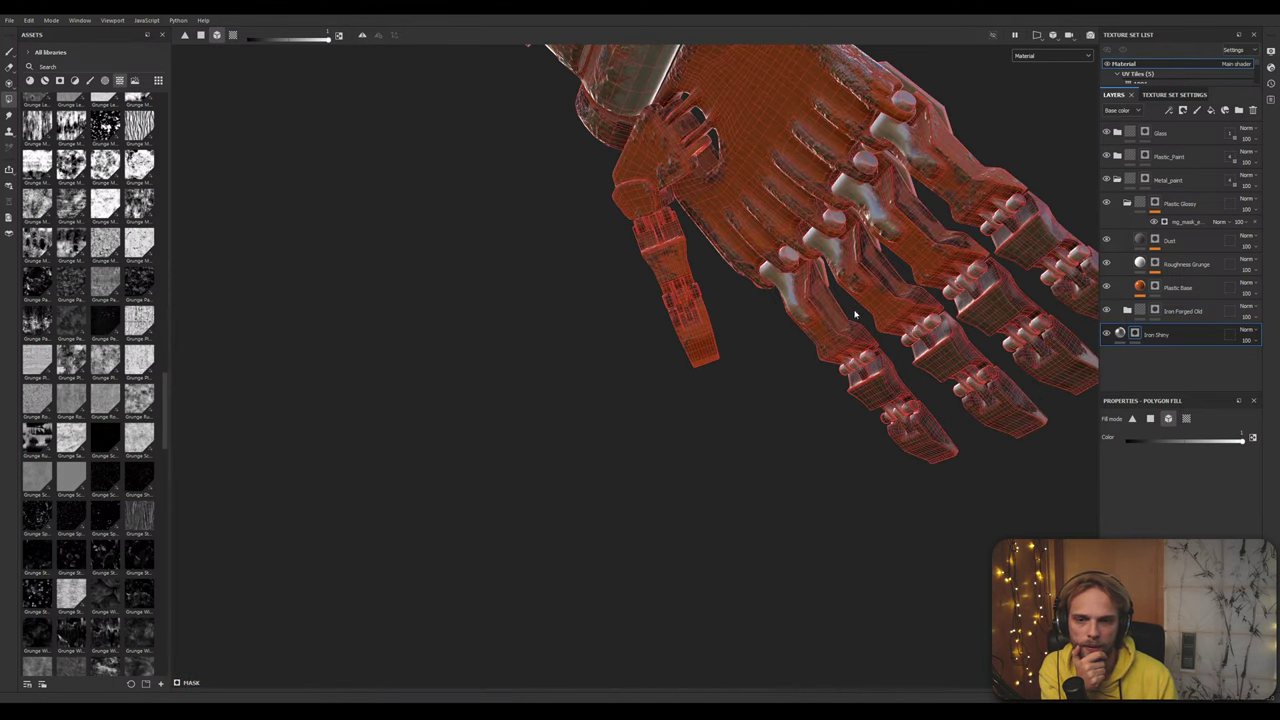
pyautogui.scroll(-3, 816, 307)
pyautogui.keyDown('alt'); pyautogui.moveTo(816, 307); pyautogui.dragTo(435, 385); pyautogui.keyUp('alt')
pyautogui.scroll(4, 765, 418)
pyautogui.scroll(-3, 787, 371)
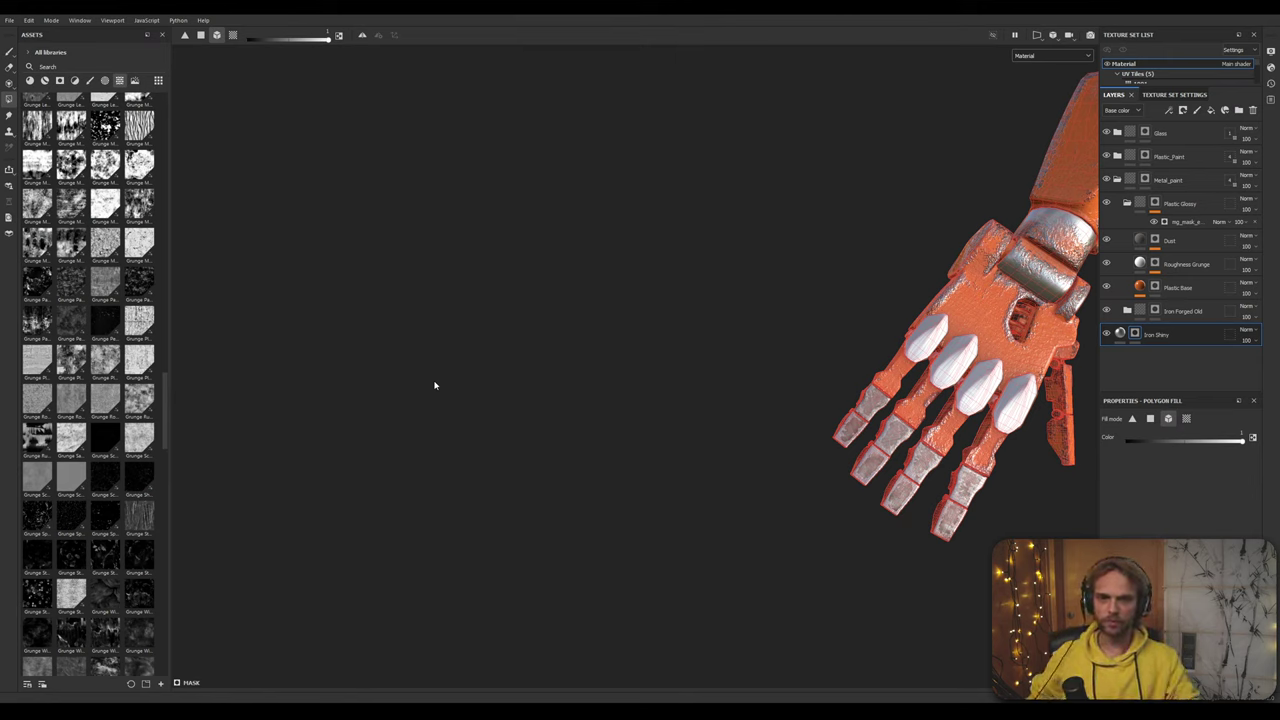
pyautogui.keyDown('alt'); pyautogui.moveTo(743, 369); pyautogui.dragTo(476, 303); pyautogui.keyUp('alt')
# Step: Switch to the Paint tool and frame the whole robot in view
pyautogui.click(8, 54)
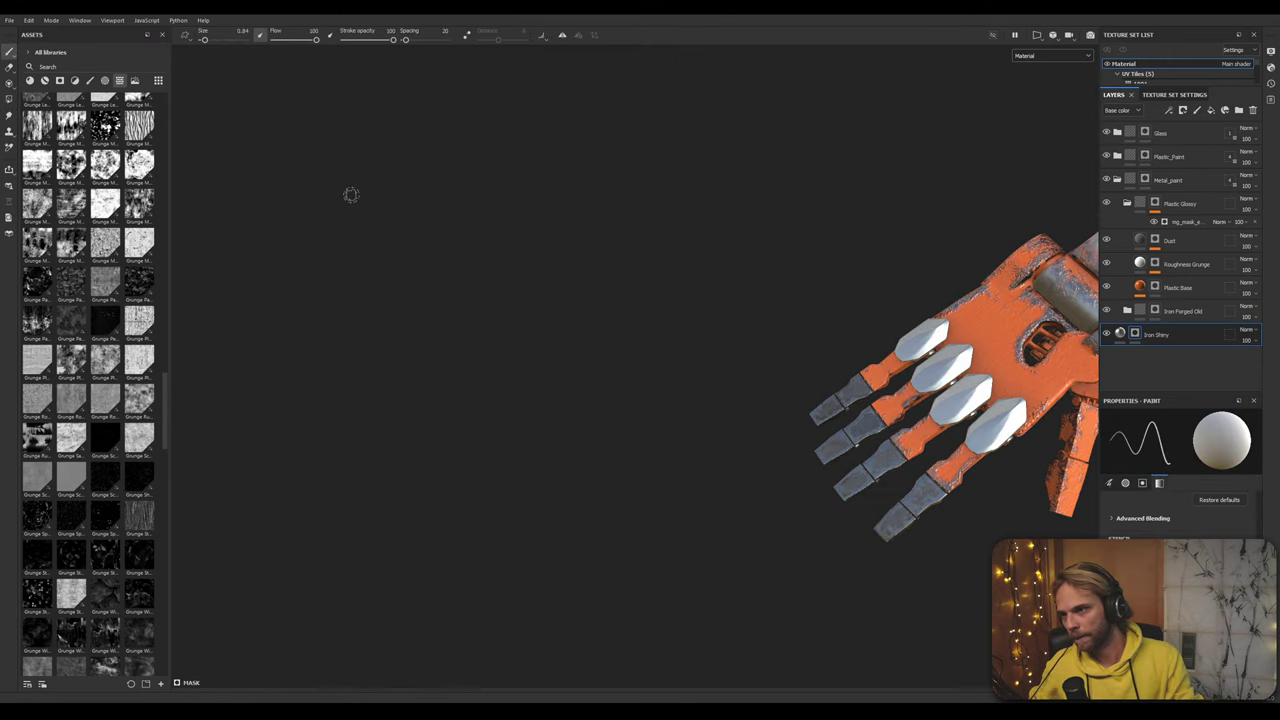
pyautogui.scroll(-4, 557, 251)
pyautogui.keyDown('alt'); pyautogui.moveTo(803, 303); pyautogui.dragTo(661, 260, button='middle'); pyautogui.keyUp('alt')
pyautogui.press('f')
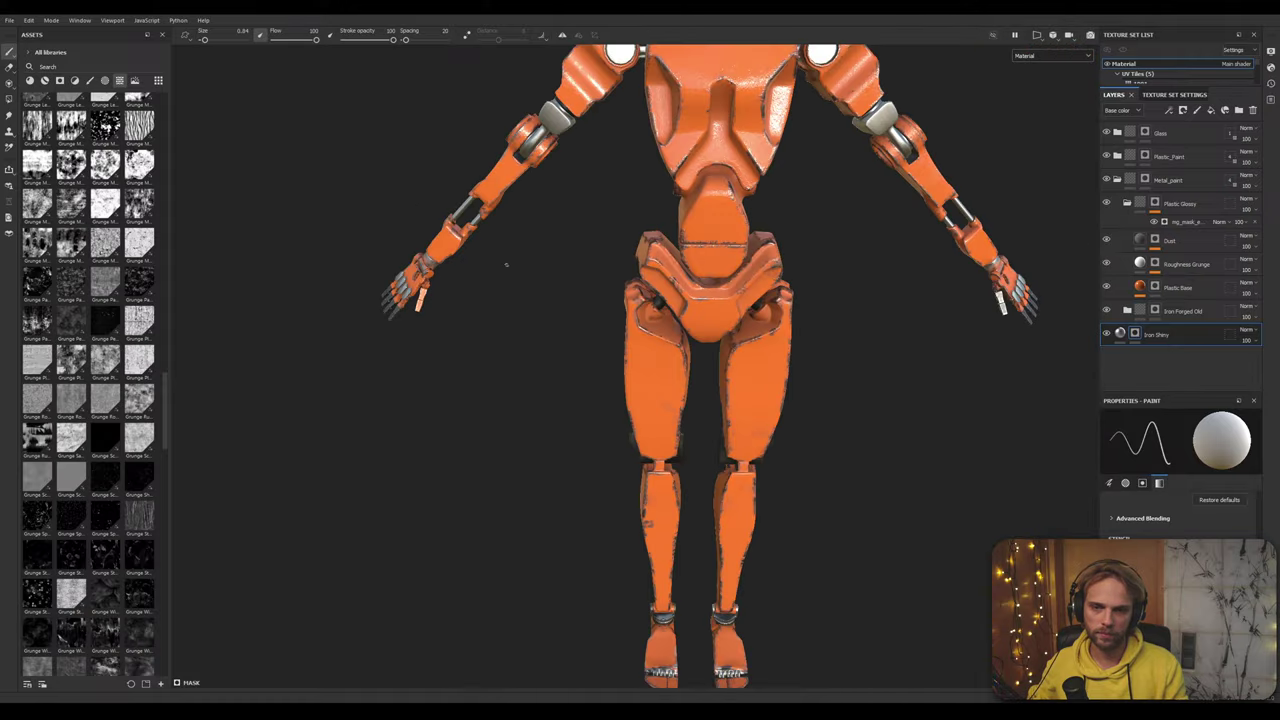
pyautogui.keyDown('alt'); pyautogui.moveTo(420, 290); pyautogui.dragTo(908, 347); pyautogui.keyUp('alt')
pyautogui.scroll(3, 908, 347)
pyautogui.scroll(4, 908, 347)
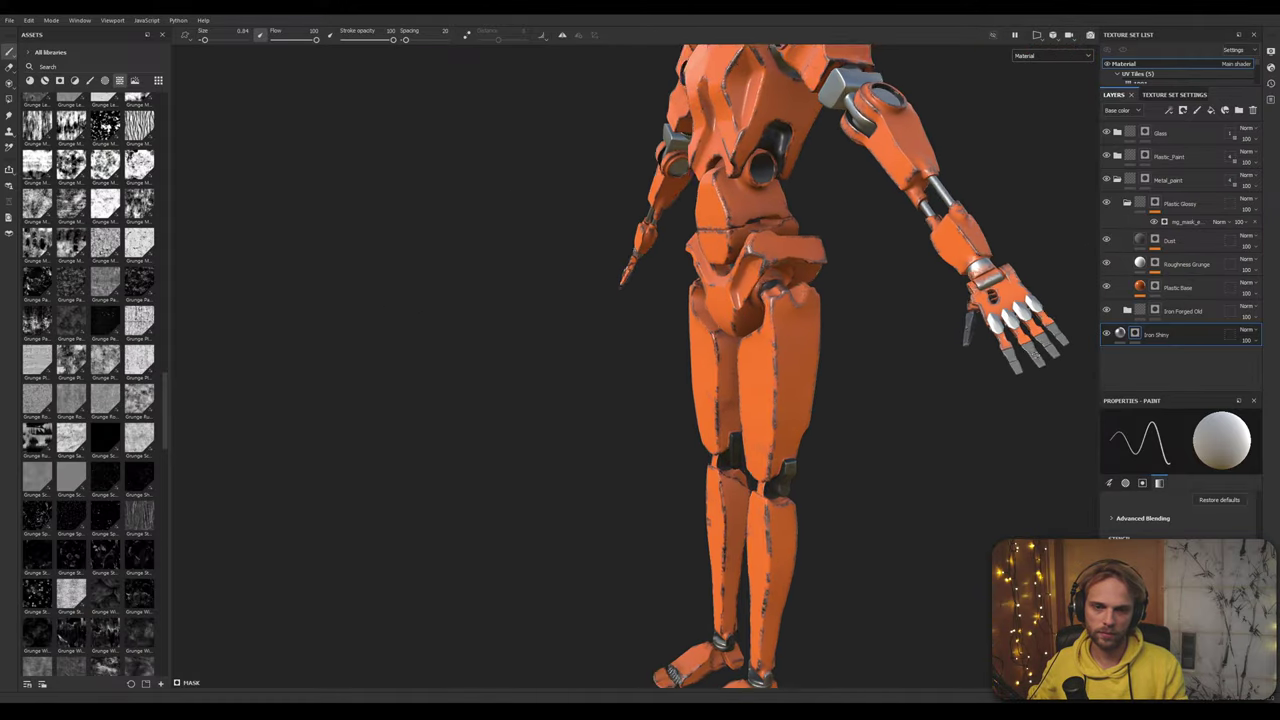
pyautogui.keyDown('alt'); pyautogui.moveTo(908, 347); pyautogui.dragTo(773, 330, button='middle'); pyautogui.keyUp('alt')
pyautogui.keyDown('alt'); pyautogui.moveTo(776, 330); pyautogui.dragTo(931, 403); pyautogui.keyUp('alt')
pyautogui.press('f')
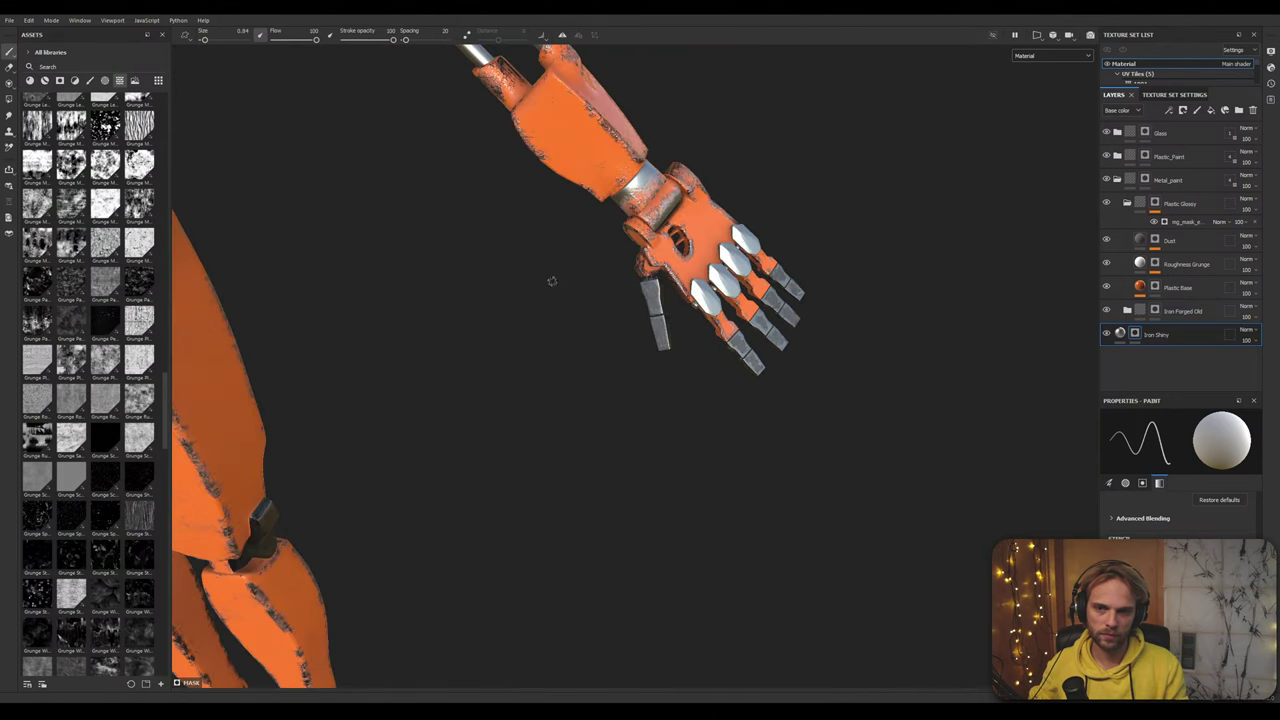
# Step: Orbit down to the knee joints and lower legs, then select the Plastic Base layer
pyautogui.scroll(2, 709, 287)
pyautogui.keyDown('alt'); pyautogui.moveTo(709, 287); pyautogui.dragTo(695, 284); pyautogui.keyUp('alt')
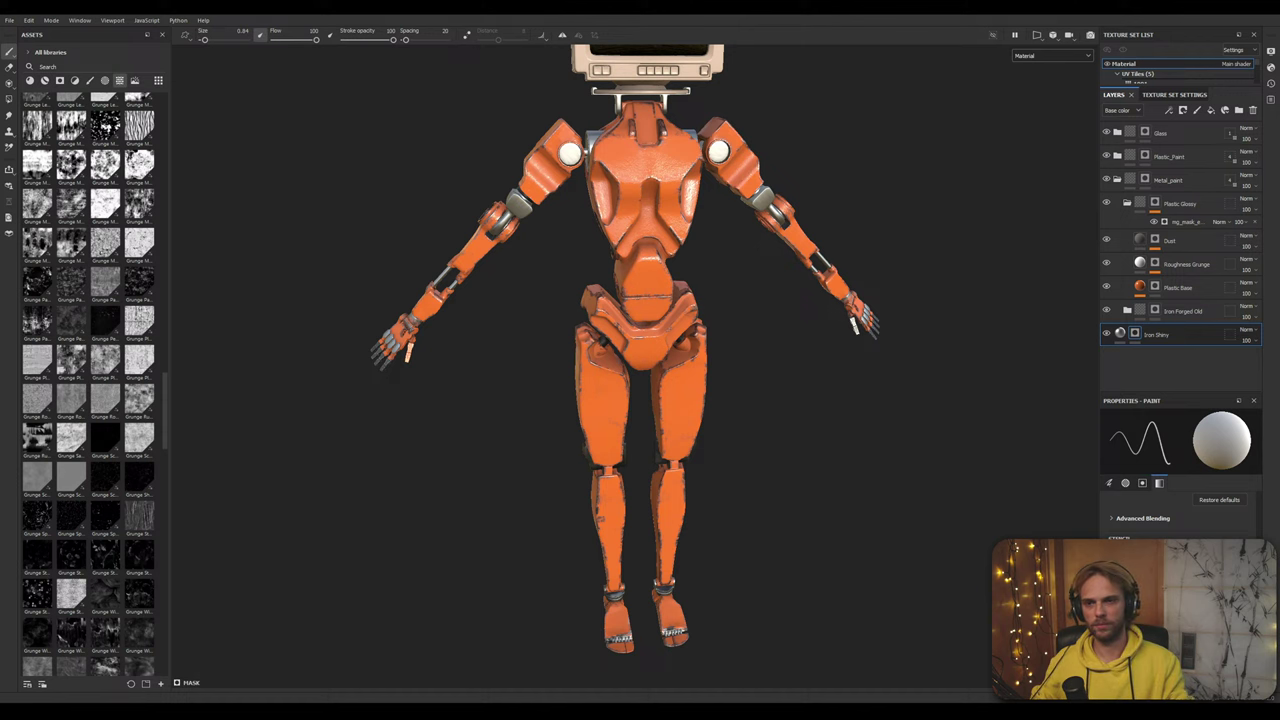
pyautogui.scroll(3, 783, 343)
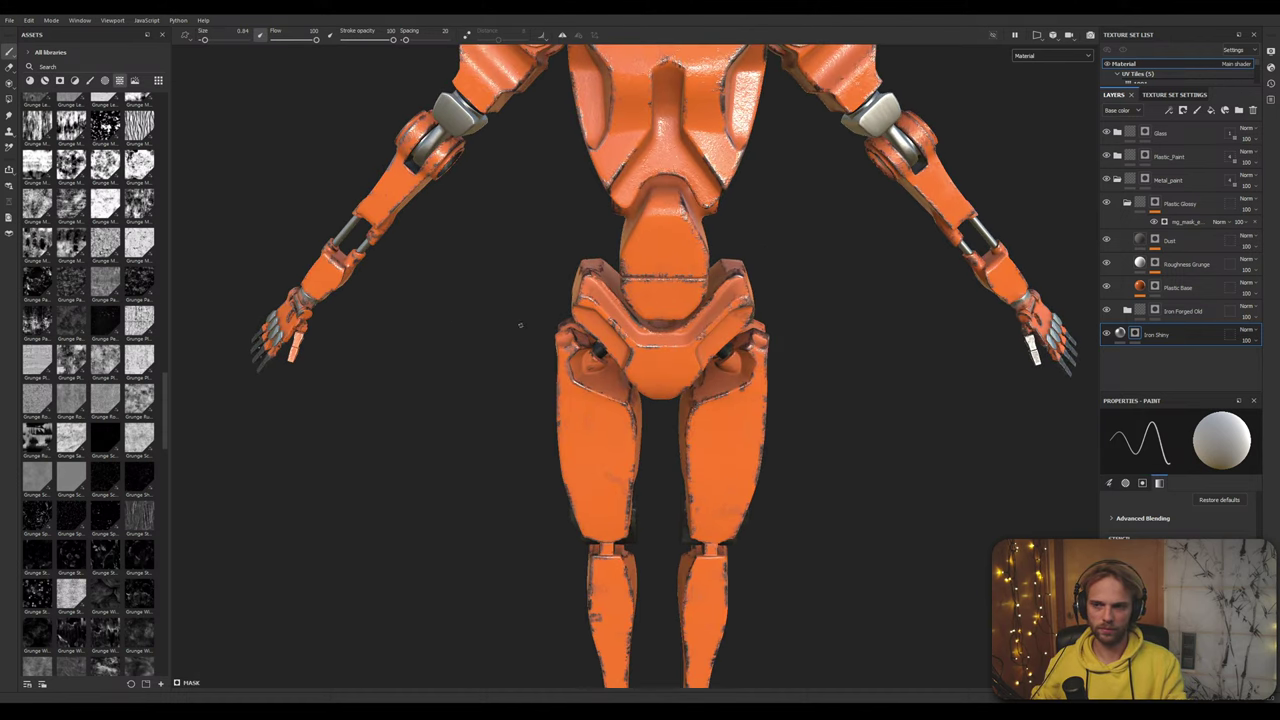
pyautogui.keyDown('alt'); pyautogui.moveTo(520, 325); pyautogui.dragTo(600, 318); pyautogui.keyUp('alt')
pyautogui.scroll(-3, 607, 300)
pyautogui.keyDown('alt'); pyautogui.moveTo(968, 298); pyautogui.dragTo(900, 300); pyautogui.keyUp('alt')
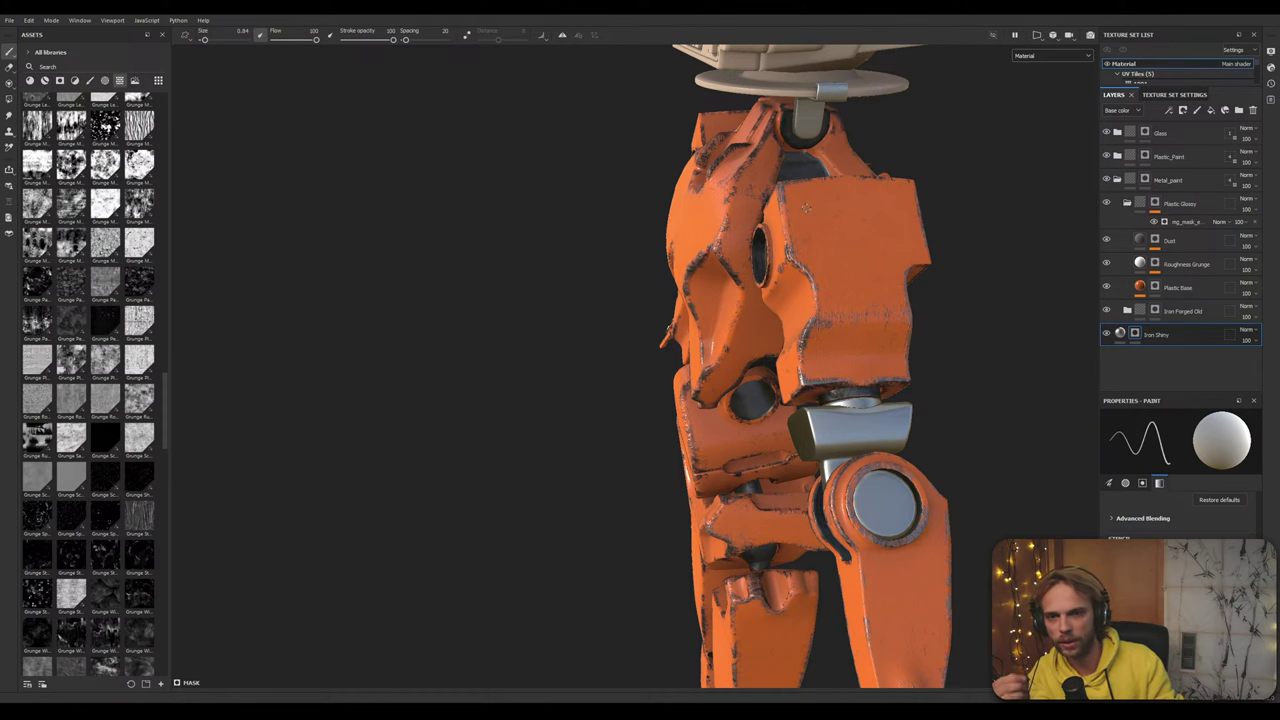
pyautogui.keyDown('alt'); pyautogui.moveTo(807, 207); pyautogui.dragTo(960, 194); pyautogui.keyUp('alt')
pyautogui.keyDown('alt'); pyautogui.moveTo(960, 194); pyautogui.dragTo(960, 400, button='middle'); pyautogui.keyUp('alt')
pyautogui.scroll(3, 960, 400)
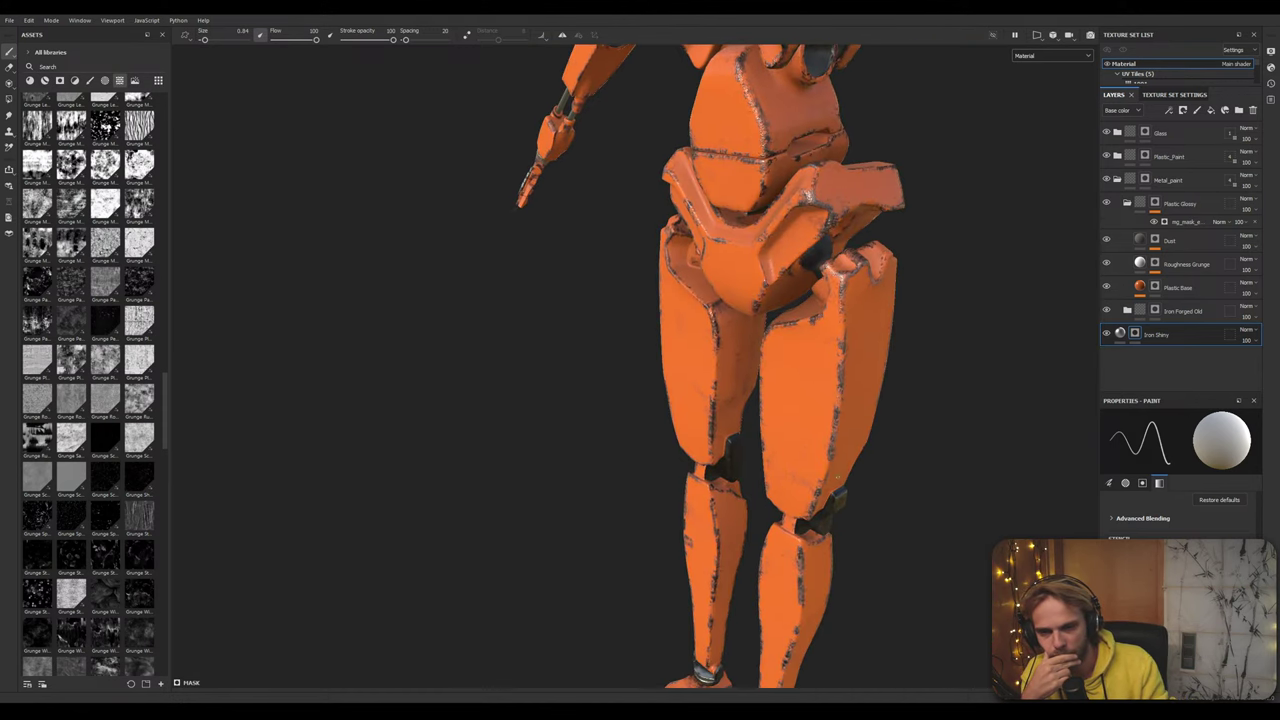
pyautogui.keyDown('alt'); pyautogui.moveTo(640, 400); pyautogui.dragTo(640, 200, button='middle'); pyautogui.keyUp('alt')
pyautogui.scroll(3, 680, 350)
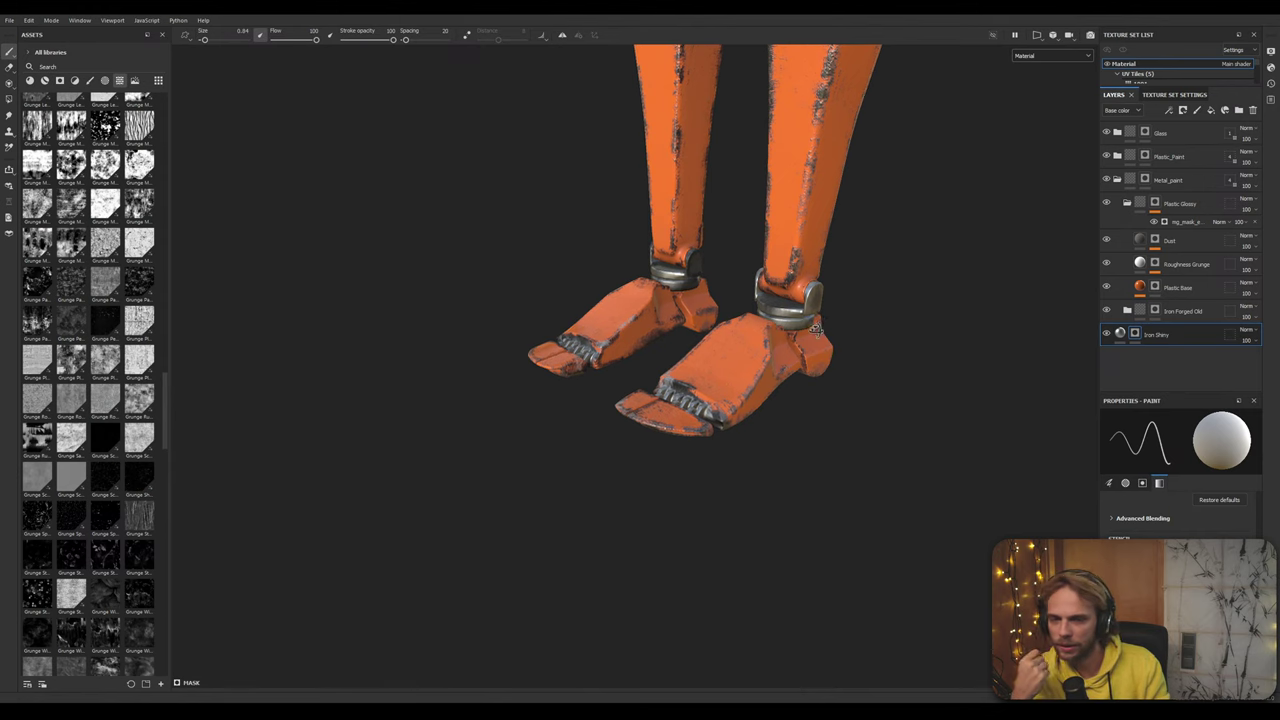
pyautogui.keyDown('alt'); pyautogui.moveTo(815, 330); pyautogui.dragTo(854, 343); pyautogui.keyUp('alt')
pyautogui.keyDown('alt'); pyautogui.moveTo(854, 343); pyautogui.dragTo(656, 340, button='middle'); pyautogui.keyUp('alt')
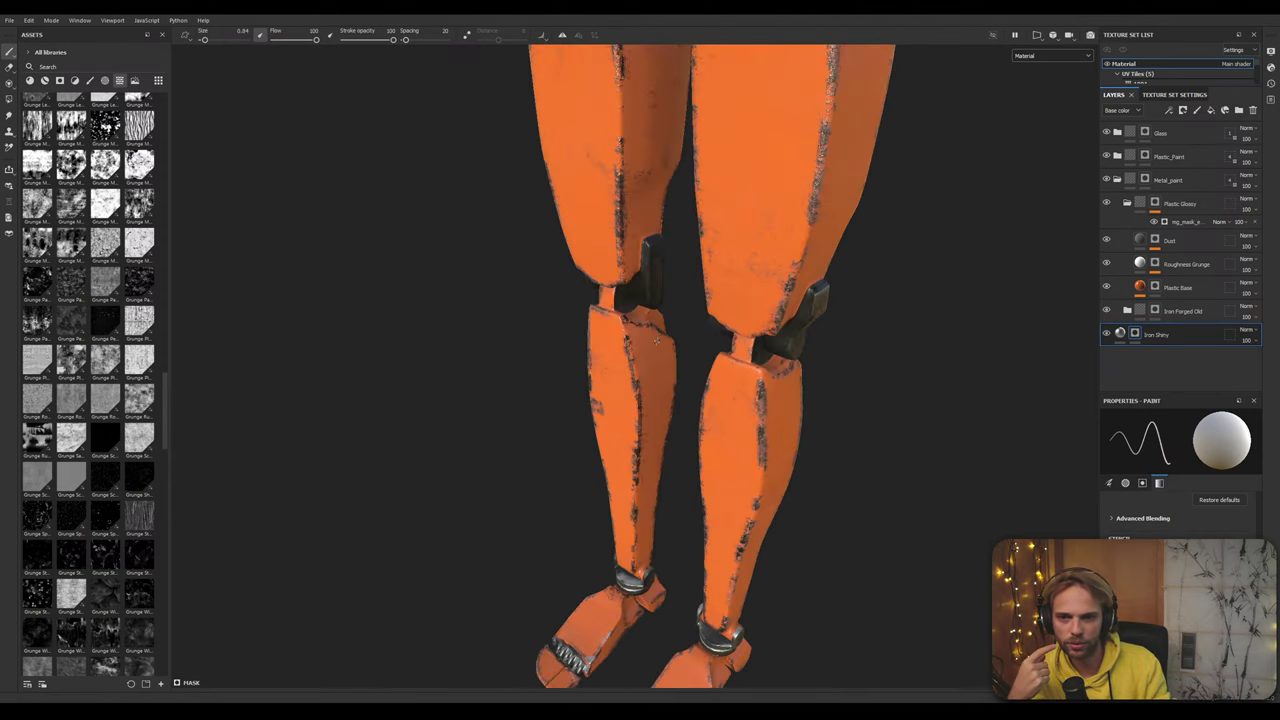
pyautogui.scroll(10, 834, 340)
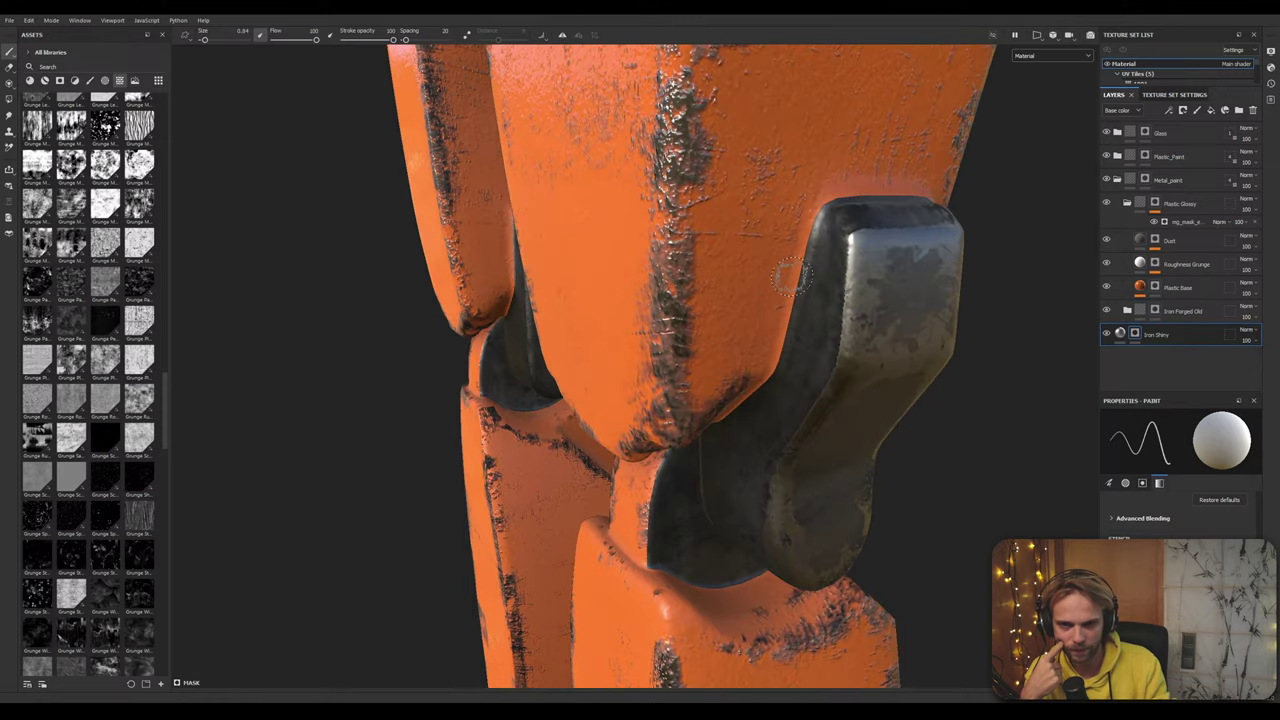
pyautogui.click(1195, 289)
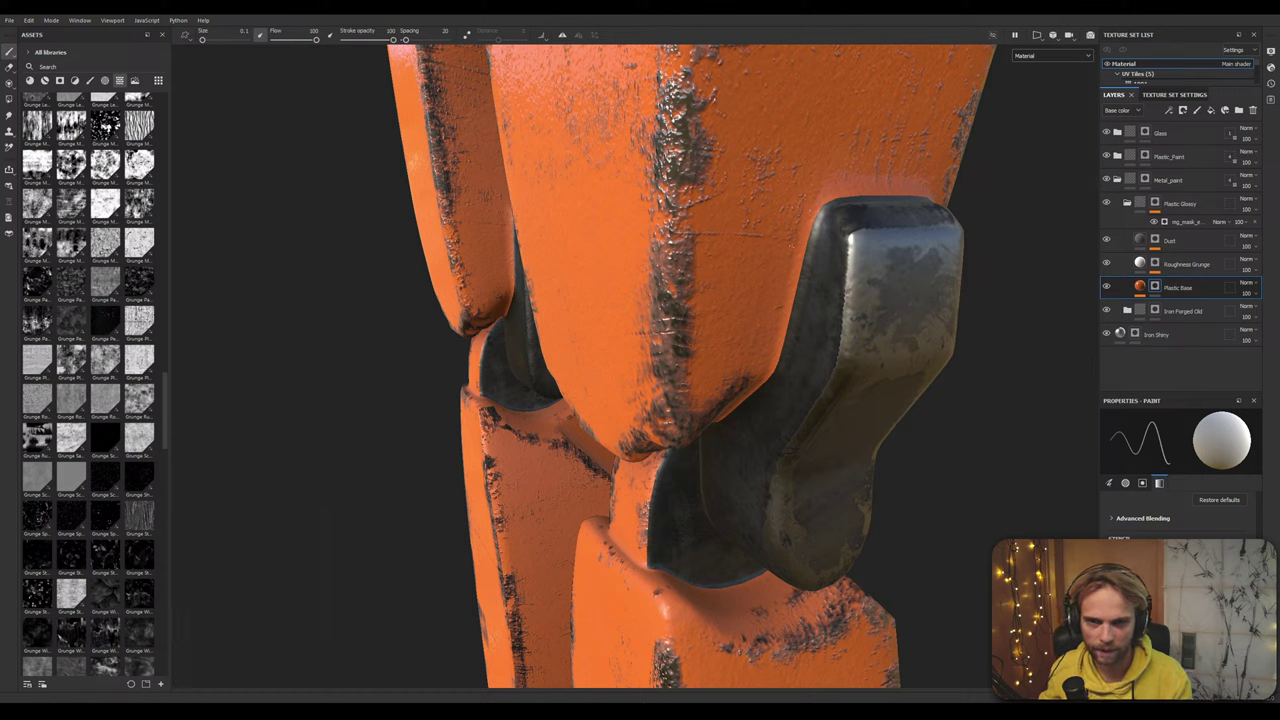
# Step: Undo a bad orange dab, set brush size 2.3, and paint orange on the knee part's upper-left edge
pyautogui.keyDown('ctrl'); pyautogui.moveTo(812, 255); pyautogui.dragTo(860, 250, button='right'); pyautogui.keyUp('ctrl')
pyautogui.click(805, 240)
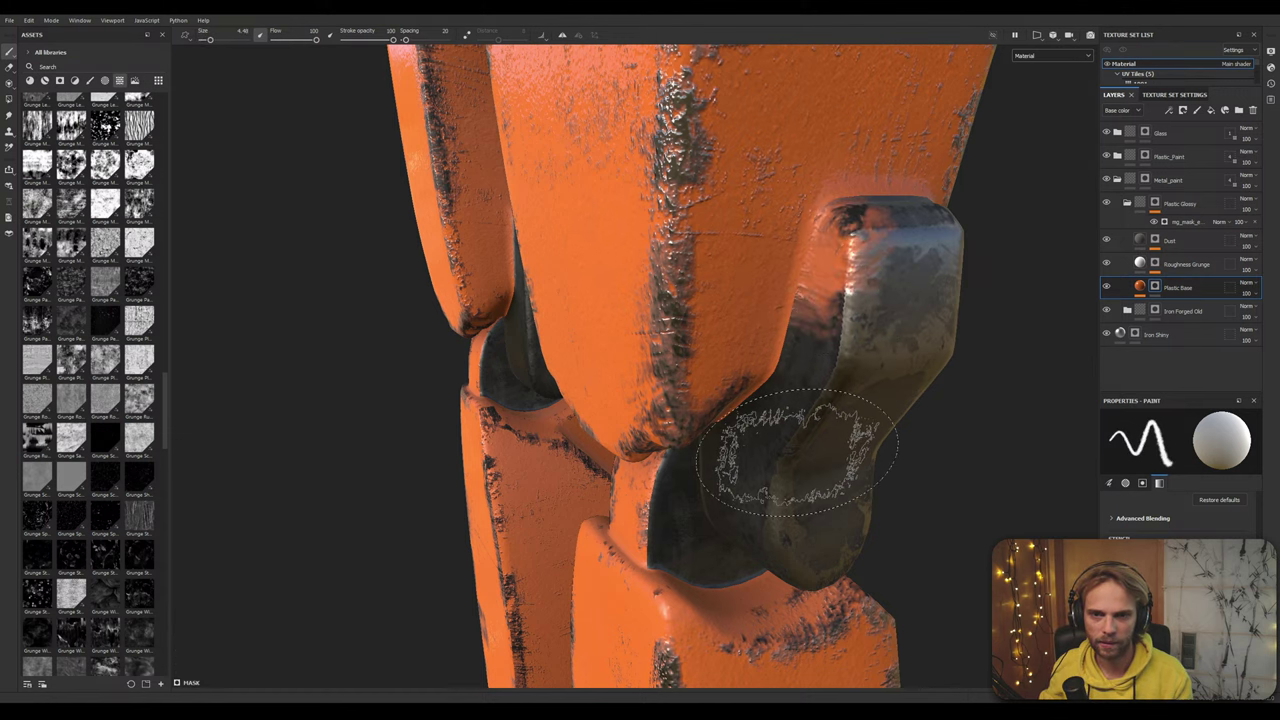
pyautogui.hotkey('ctrl', 'z')
pyautogui.hotkey('ctrl', 'z')
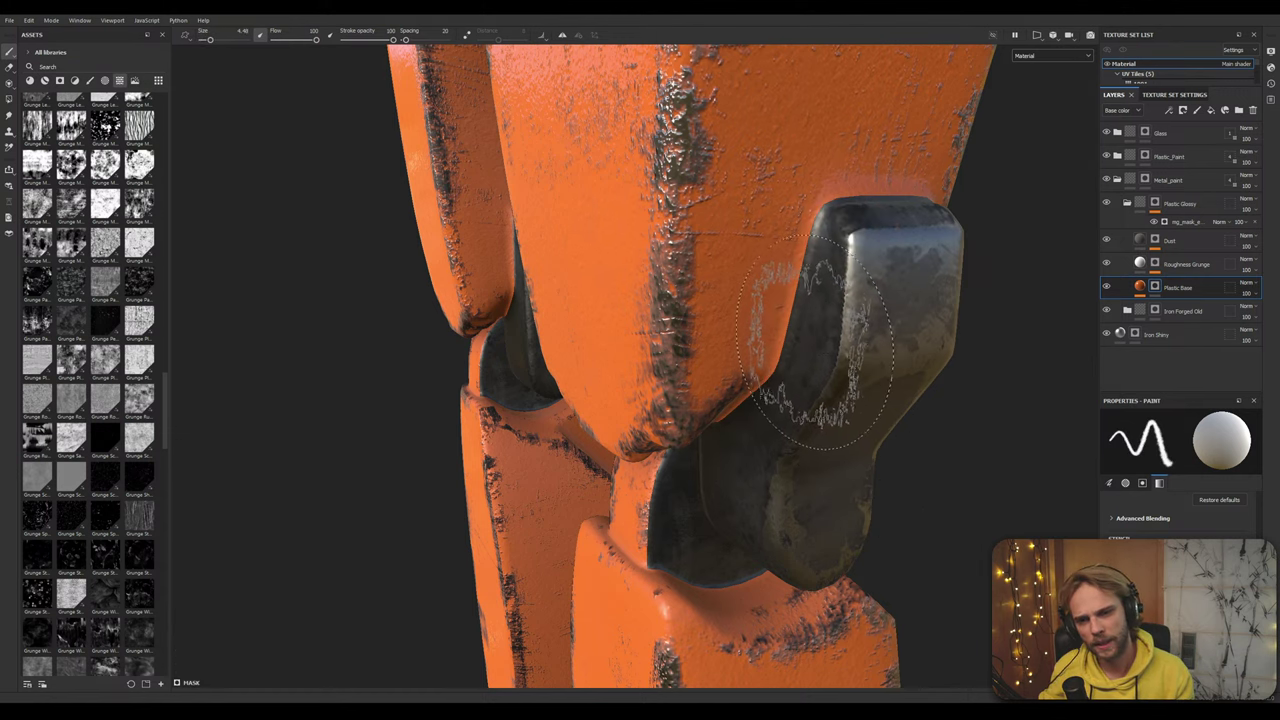
pyautogui.keyDown('ctrl'); pyautogui.moveTo(805, 343); pyautogui.dragTo(822, 341, button='right'); pyautogui.keyUp('ctrl')
pyautogui.moveTo(795, 335)
pyautogui.mouseDown()
pyautogui.moveTo(757, 300)
pyautogui.moveTo(795, 240)
pyautogui.mouseUp()
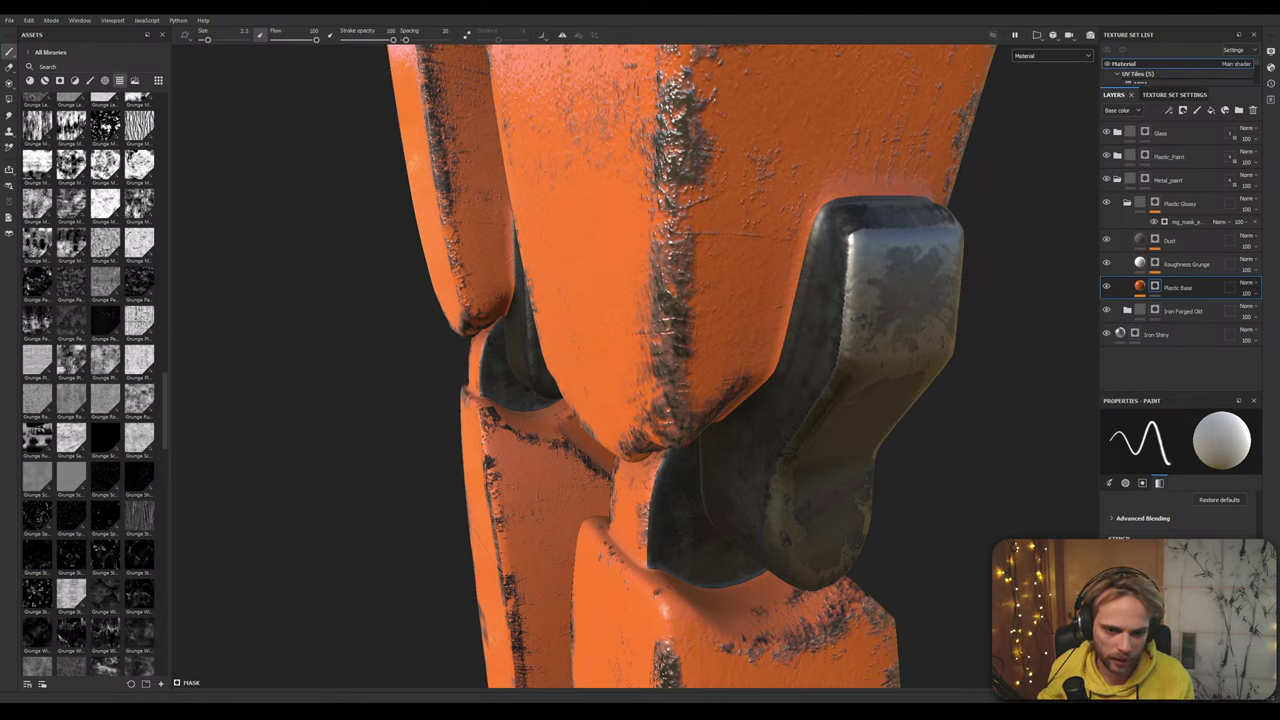
# Step: Paint dark strokes along the bracket edge and the joint's side, then inspect the recess and pin
pyautogui.moveTo(838, 310); pyautogui.dragTo(775, 400)
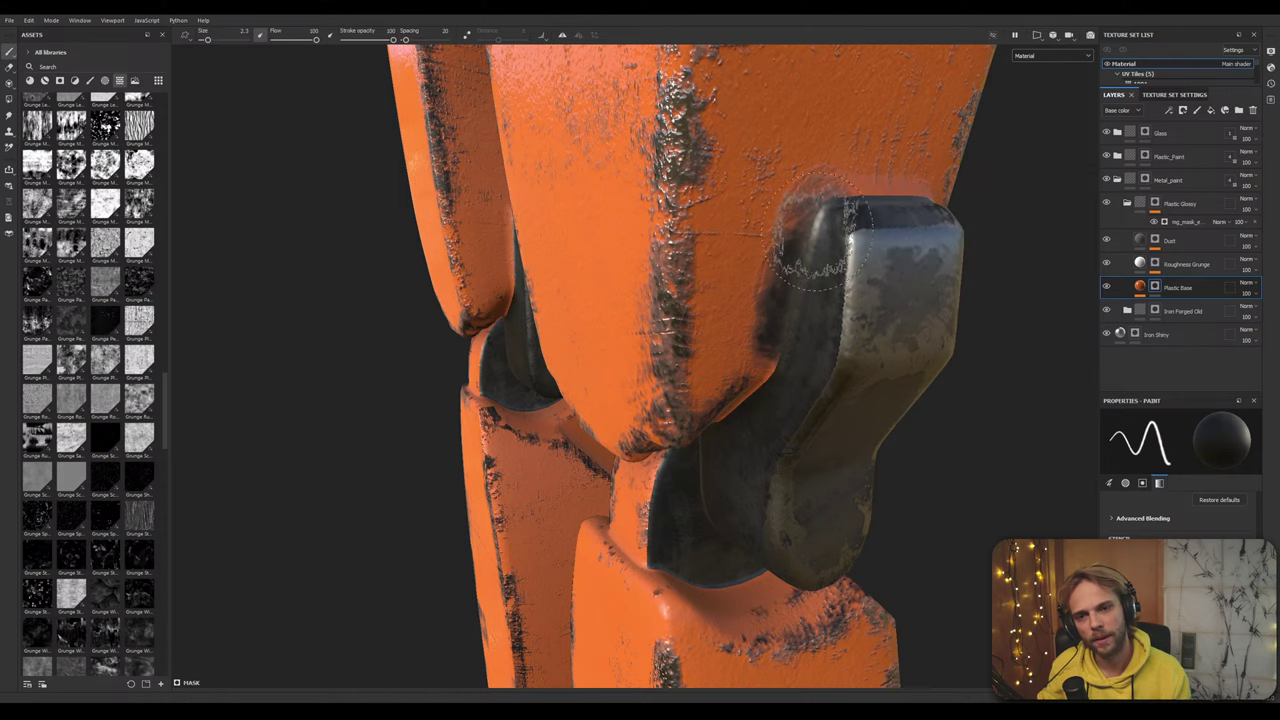
pyautogui.moveTo(765, 440)
pyautogui.keyDown('alt'); pyautogui.mouseDown()
pyautogui.moveTo(786, 320)
pyautogui.moveTo(830, 225)
pyautogui.mouseUp(); pyautogui.keyUp('alt')
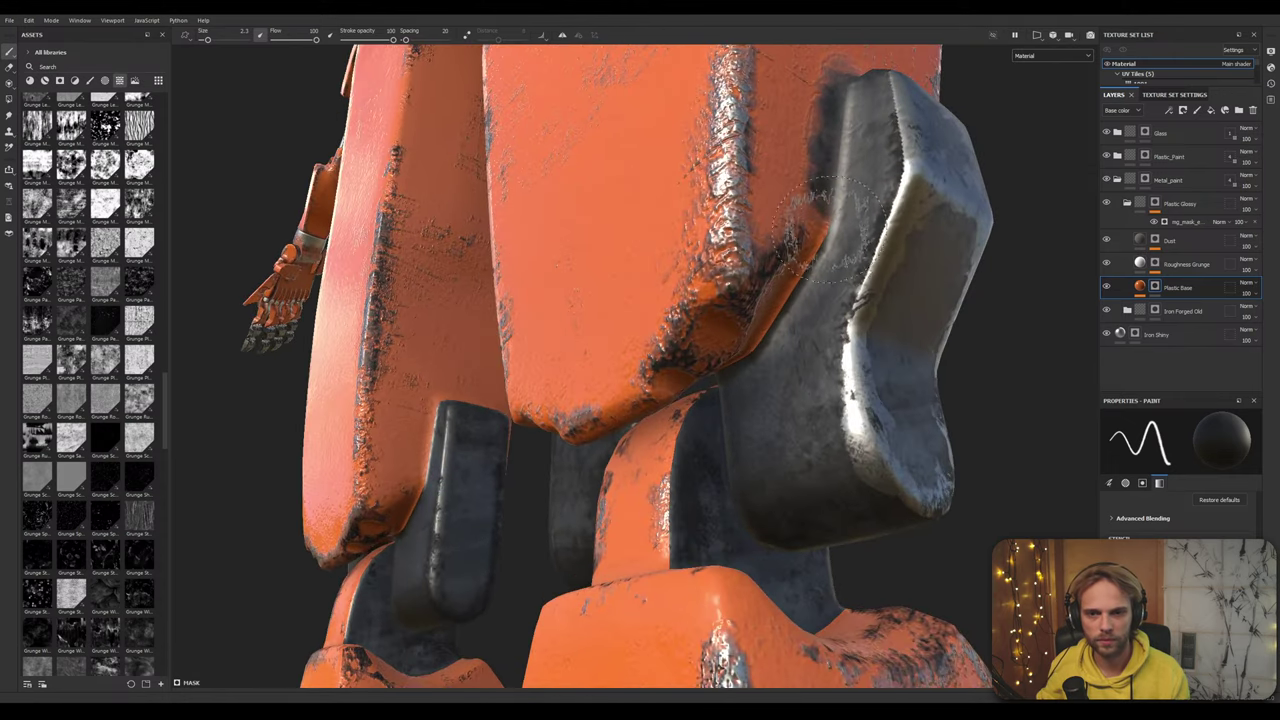
pyautogui.keyDown('alt'); pyautogui.moveTo(750, 340); pyautogui.dragTo(736, 156); pyautogui.keyUp('alt')
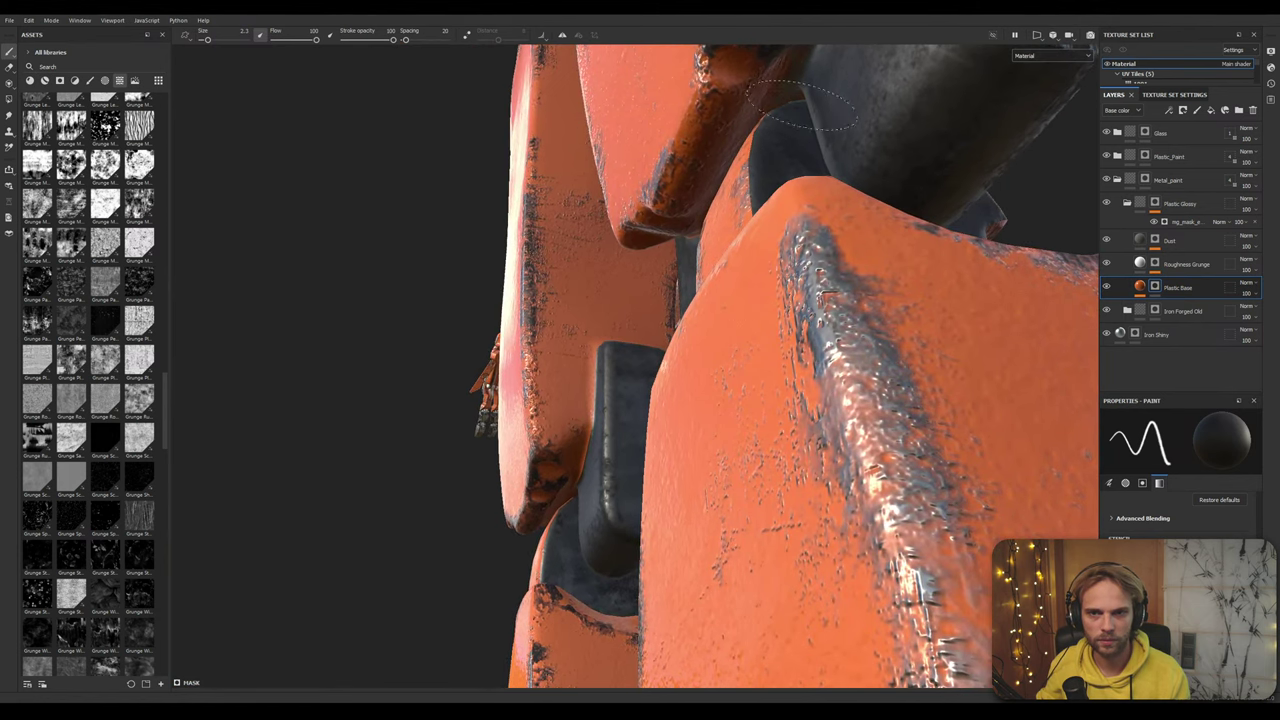
pyautogui.moveTo(800, 105)
pyautogui.keyDown('alt'); pyautogui.mouseDown()
pyautogui.moveTo(731, 271)
pyautogui.moveTo(775, 357)
pyautogui.moveTo(737, 294)
pyautogui.moveTo(806, 343)
pyautogui.moveTo(640, 265)
pyautogui.moveTo(727, 240)
pyautogui.mouseUp(); pyautogui.keyUp('alt')
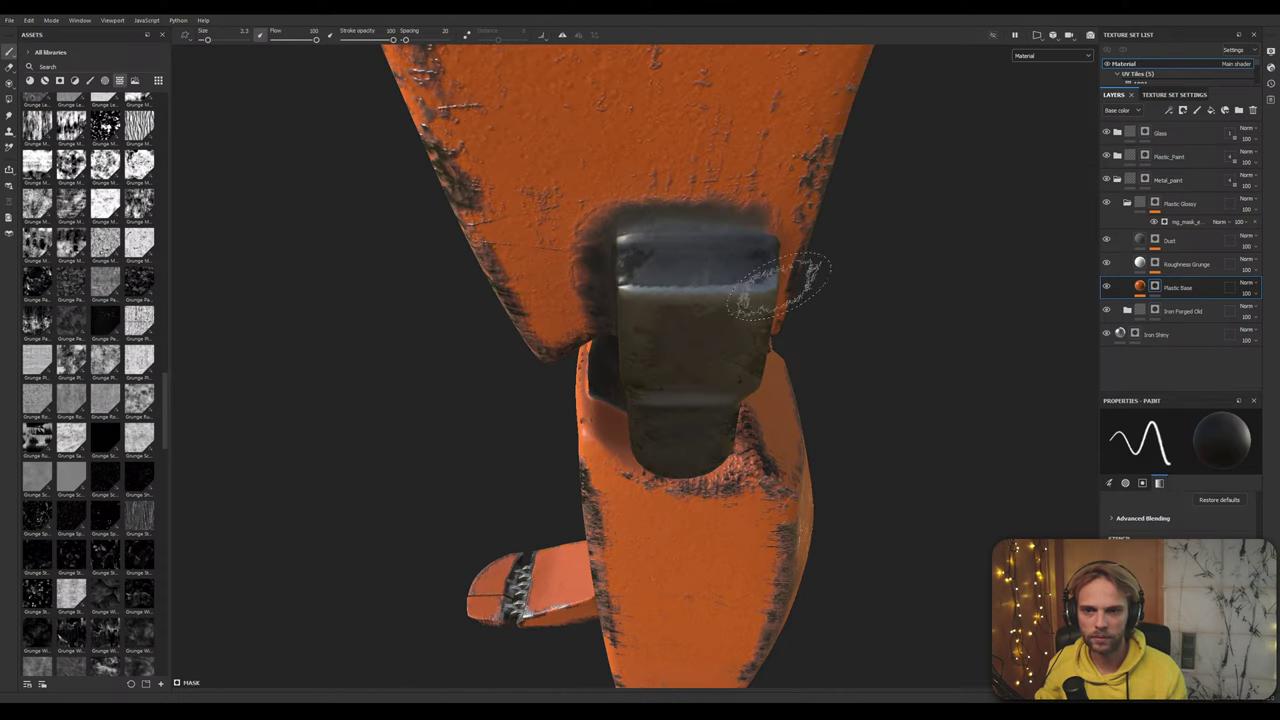
pyautogui.keyDown('alt'); pyautogui.moveTo(778, 283); pyautogui.dragTo(733, 268); pyautogui.keyUp('alt')
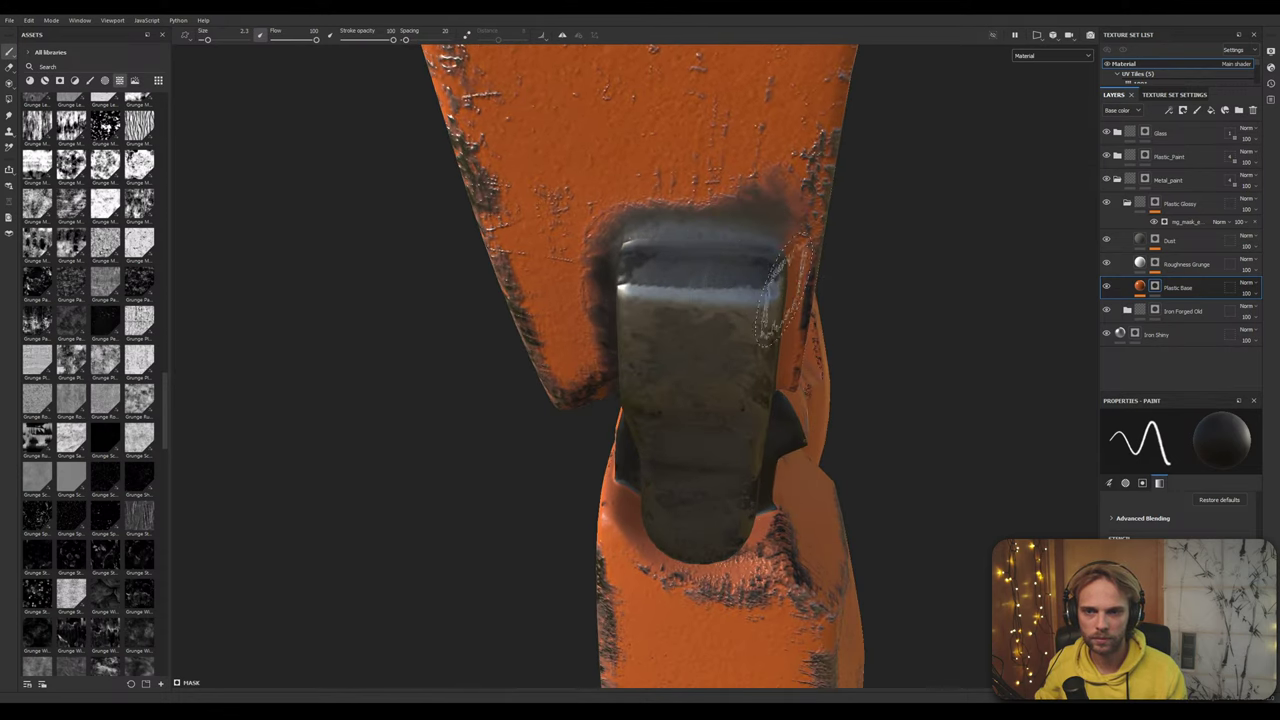
pyautogui.keyDown('alt'); pyautogui.moveTo(826, 352); pyautogui.dragTo(745, 270); pyautogui.keyUp('alt')
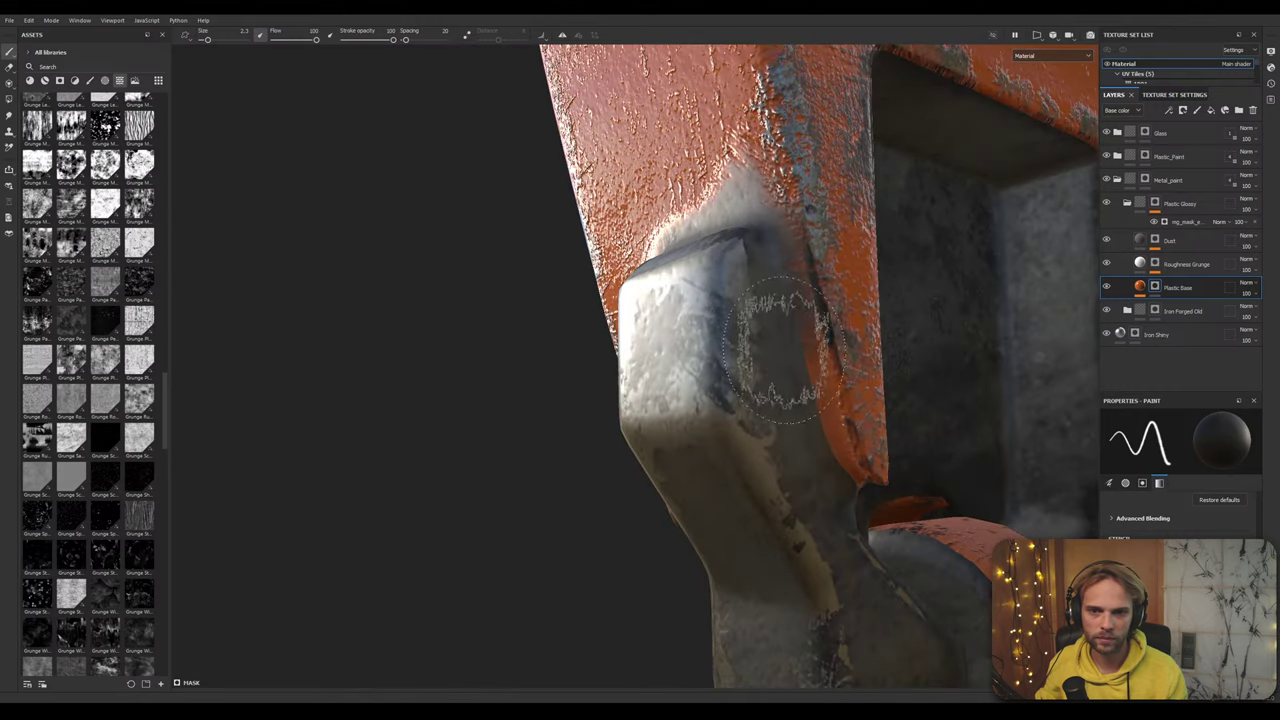
pyautogui.moveTo(783, 350)
pyautogui.mouseDown()
pyautogui.moveTo(841, 466)
pyautogui.moveTo(809, 523)
pyautogui.moveTo(700, 451)
pyautogui.moveTo(688, 388)
pyautogui.moveTo(744, 268)
pyautogui.mouseUp()
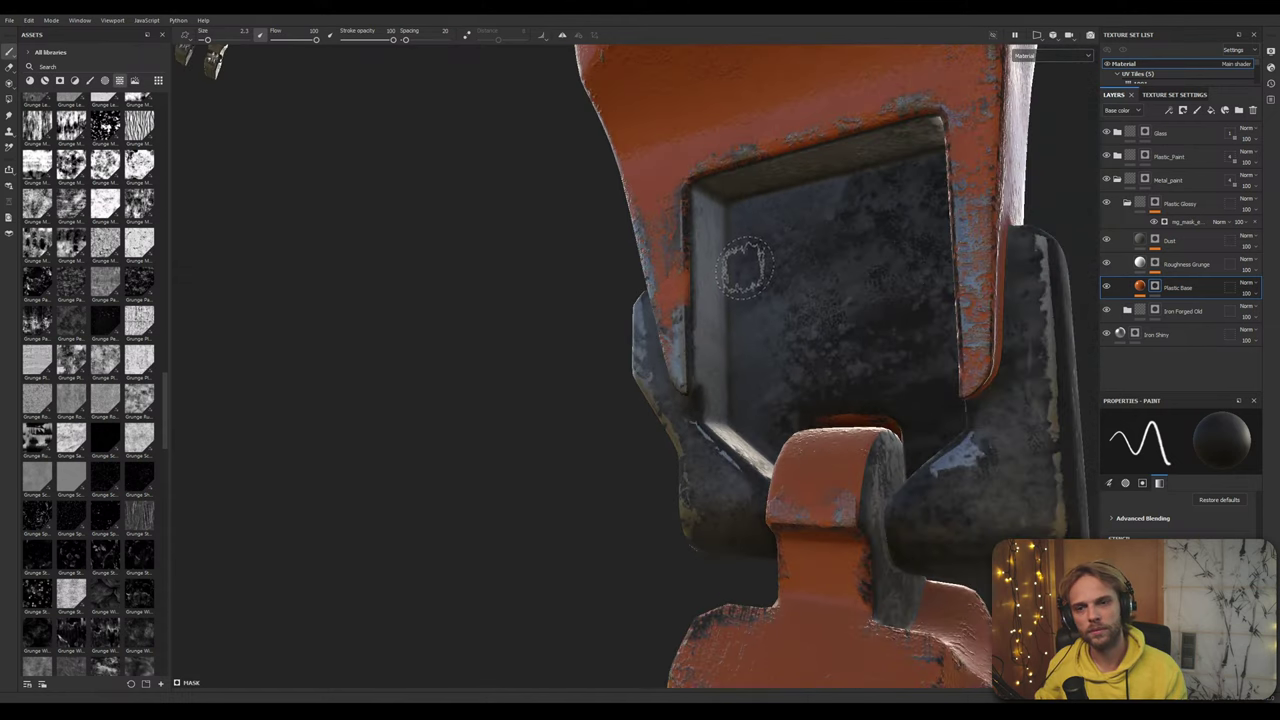
pyautogui.keyDown('alt'); pyautogui.moveTo(771, 215); pyautogui.dragTo(810, 305); pyautogui.keyUp('alt')
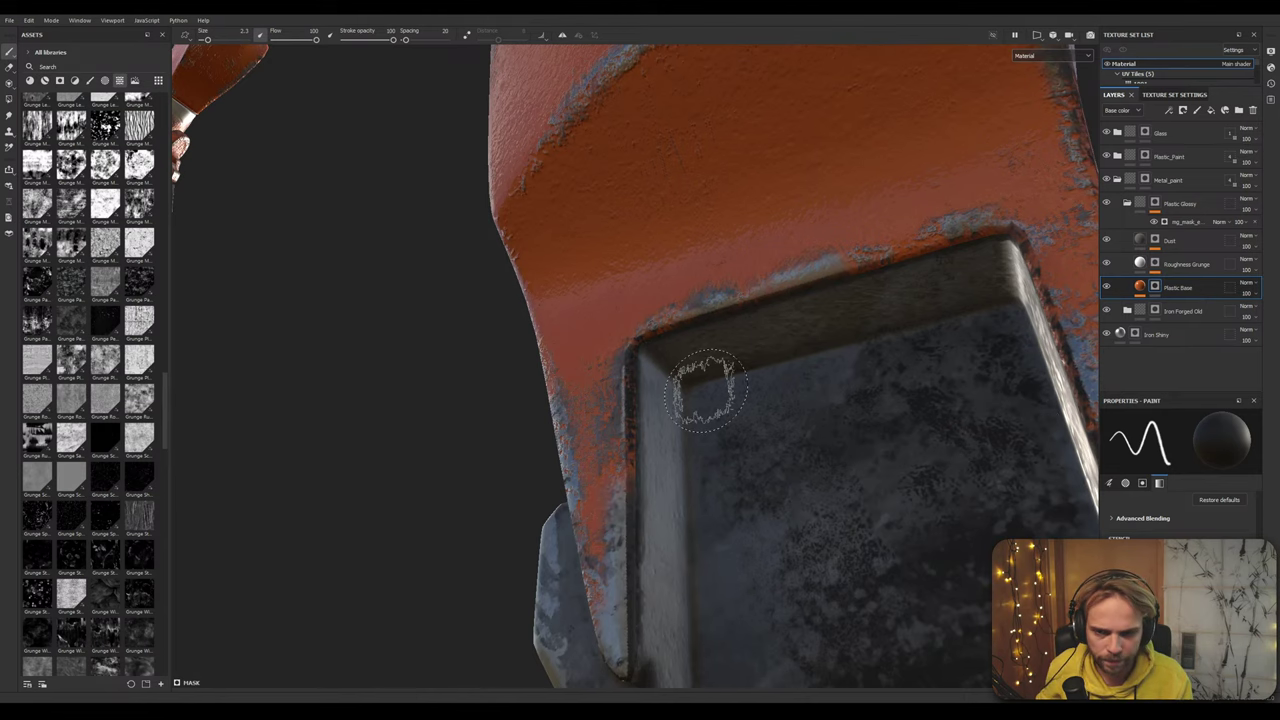
pyautogui.keyDown('alt'); pyautogui.moveTo(822, 410); pyautogui.dragTo(803, 261); pyautogui.keyUp('alt')
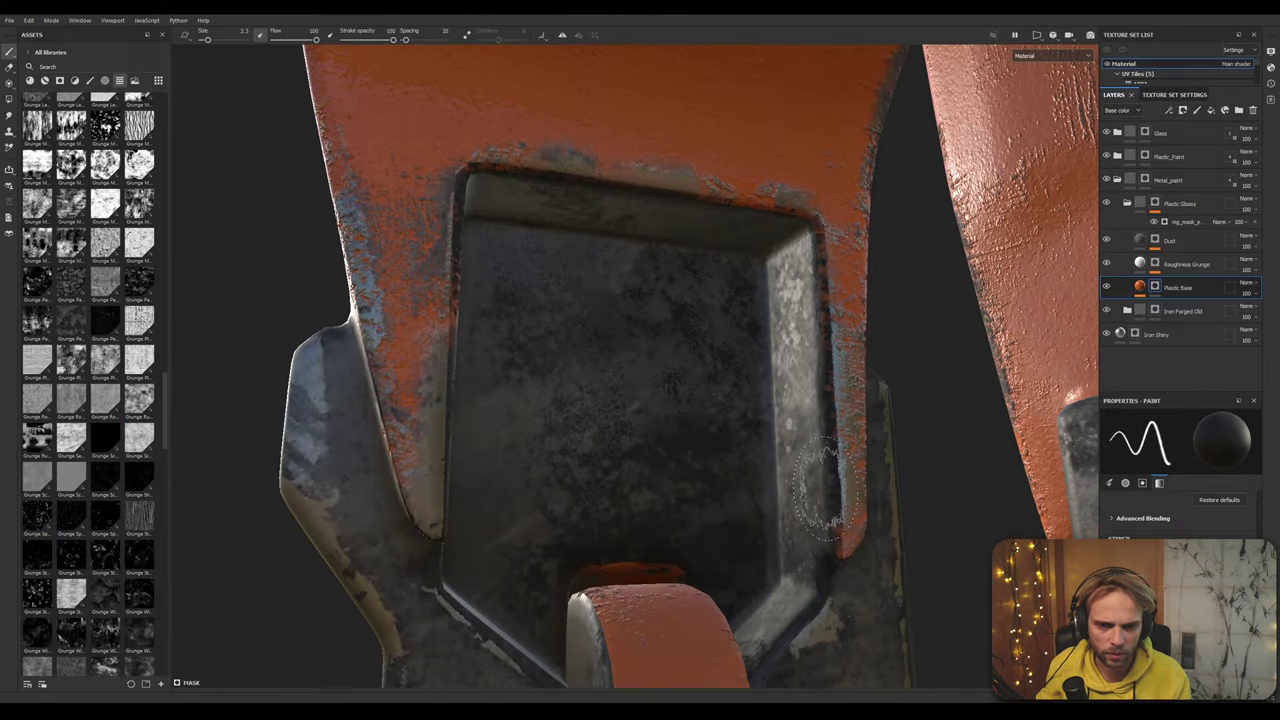
pyautogui.moveTo(822, 490)
pyautogui.keyDown('alt'); pyautogui.mouseDown()
pyautogui.moveTo(886, 508)
pyautogui.moveTo(760, 360)
pyautogui.moveTo(768, 325)
pyautogui.moveTo(720, 400)
pyautogui.moveTo(690, 420)
pyautogui.mouseUp(); pyautogui.keyUp('alt')
# Step: Orbit around the knee pin and arms to inspect them from several angles
pyautogui.scroll(3, 768, 325)
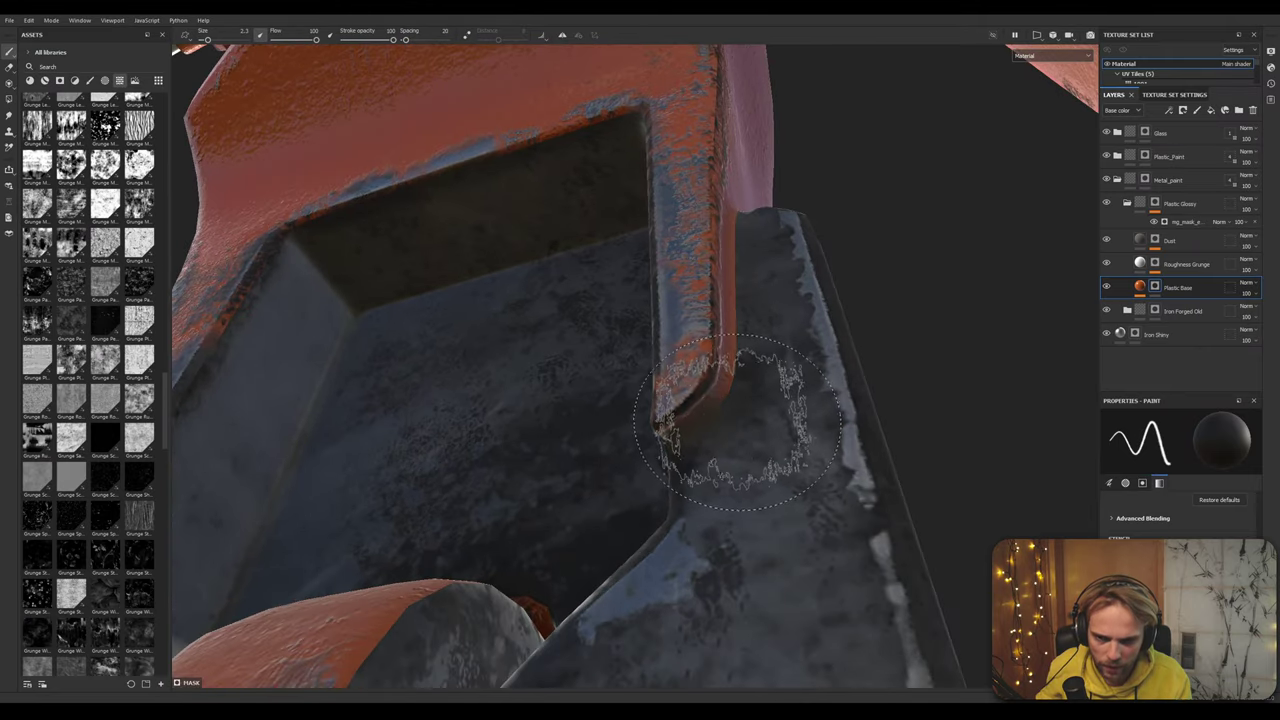
pyautogui.keyDown('alt'); pyautogui.moveTo(780, 342); pyautogui.dragTo(720, 398); pyautogui.keyUp('alt')
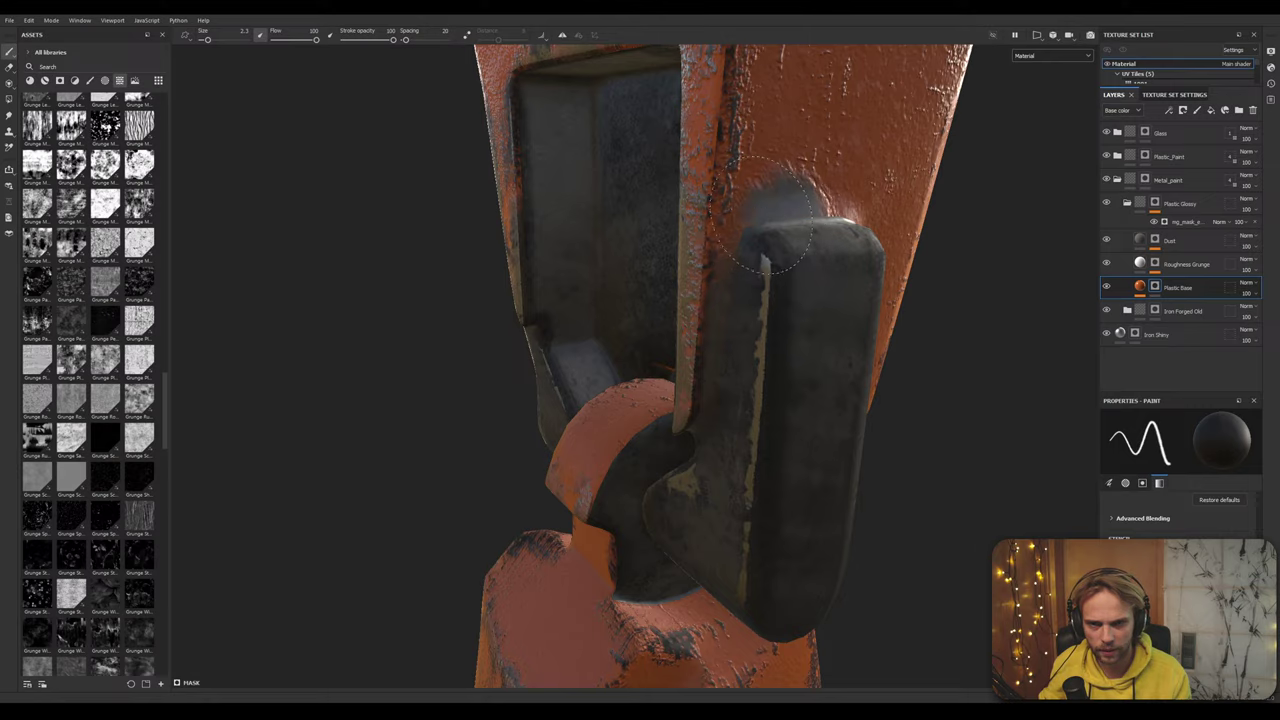
pyautogui.keyDown('alt'); pyautogui.moveTo(805, 265); pyautogui.dragTo(570, 360); pyautogui.keyUp('alt')
pyautogui.scroll(-5, 677, 329)
pyautogui.keyDown('alt'); pyautogui.moveTo(677, 329); pyautogui.dragTo(868, 372); pyautogui.keyUp('alt')
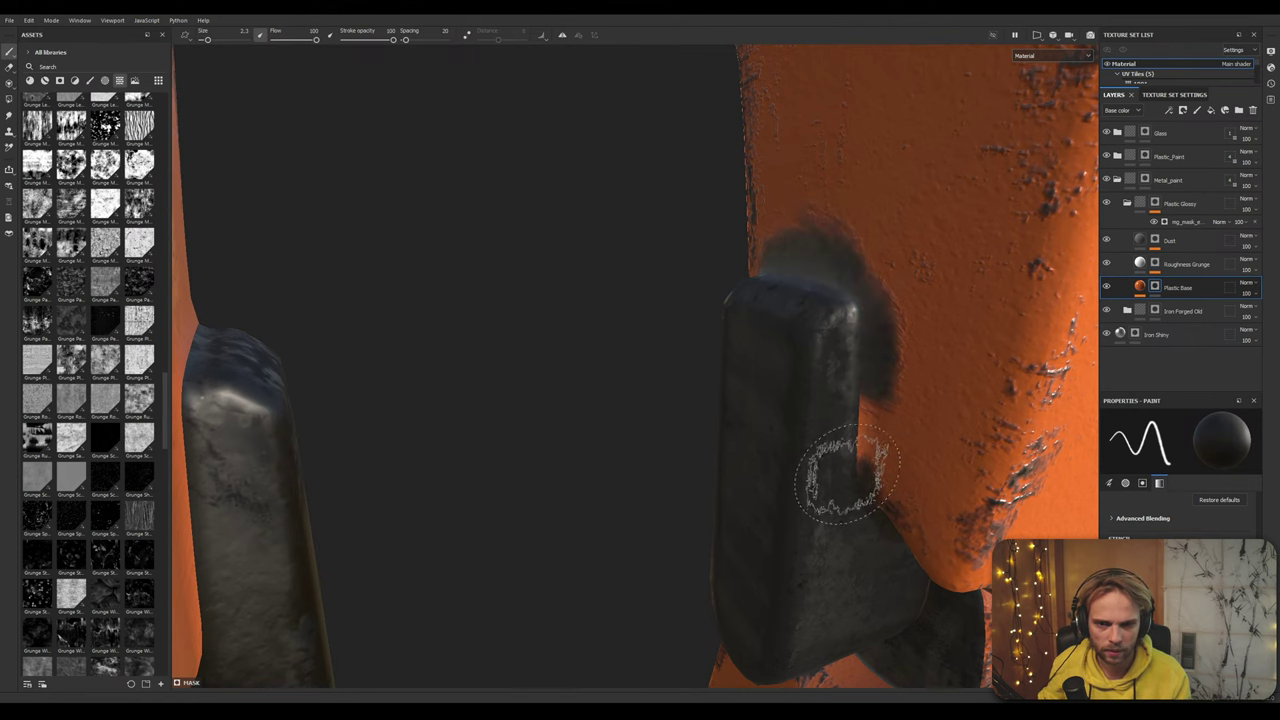
pyautogui.keyDown('alt'); pyautogui.moveTo(852, 480); pyautogui.dragTo(832, 435); pyautogui.keyUp('alt')
pyautogui.scroll(3, 835, 500)
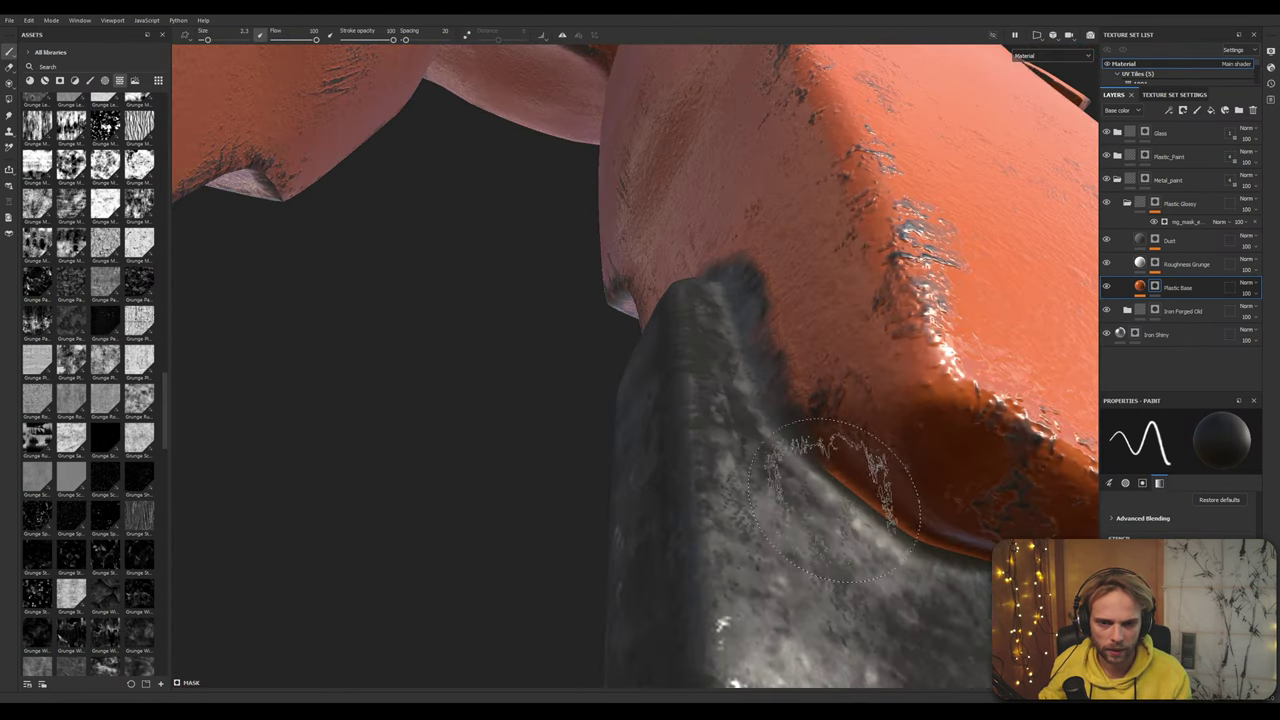
pyautogui.keyDown('alt'); pyautogui.moveTo(957, 528); pyautogui.dragTo(717, 409); pyautogui.keyUp('alt')
pyautogui.scroll(-5, 826, 582)
pyautogui.scroll(5, 874, 480)
pyautogui.scroll(4, 717, 409)
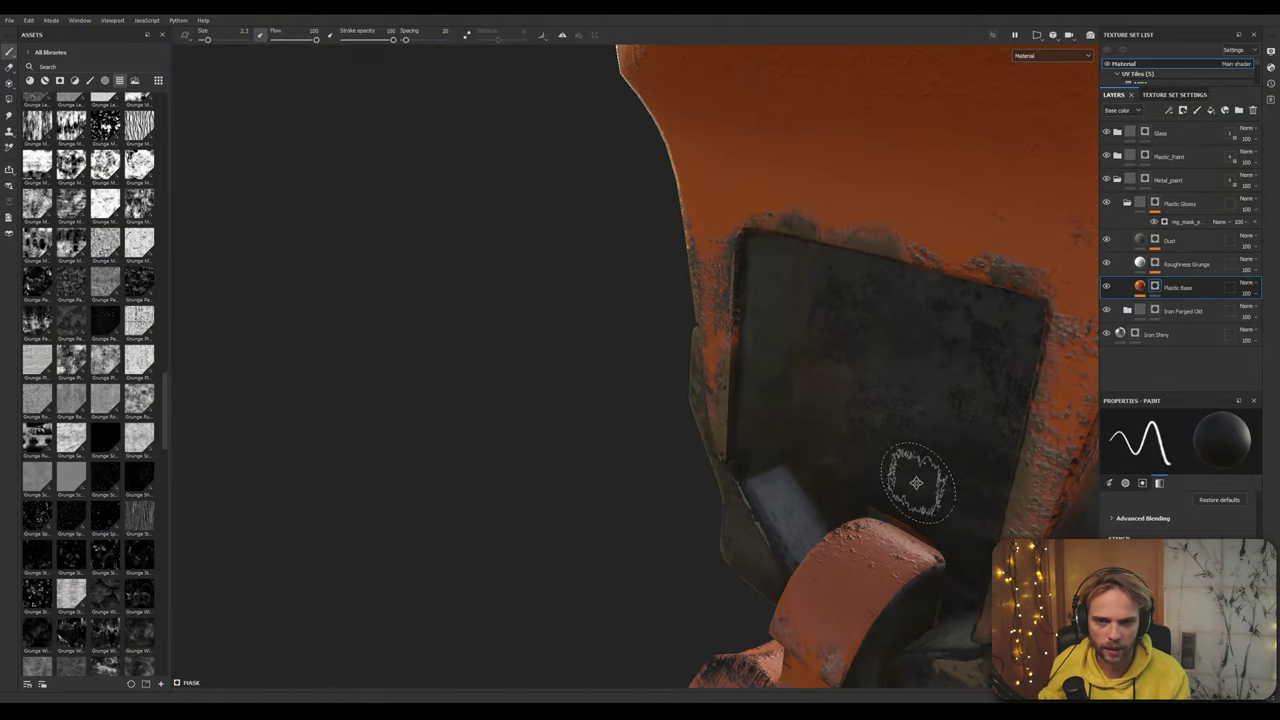
pyautogui.scroll(-4, 920, 466)
pyautogui.keyDown('alt'); pyautogui.moveTo(920, 466); pyautogui.dragTo(880, 468); pyautogui.keyUp('alt')
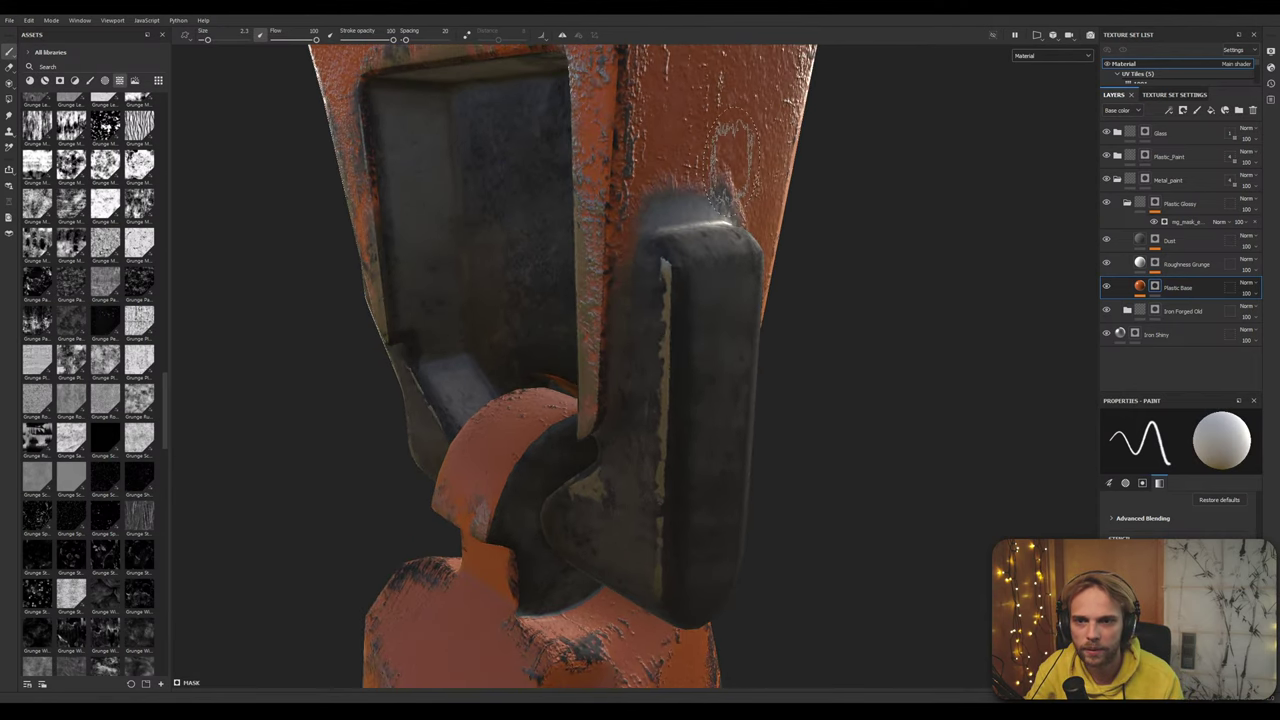
# Step: Close in on a pin housing and paint an orange patch on the frame's inner edge
pyautogui.keyDown('alt'); pyautogui.moveTo(731, 155); pyautogui.dragTo(845, 258); pyautogui.keyUp('alt')
pyautogui.scroll(5, 528, 143)
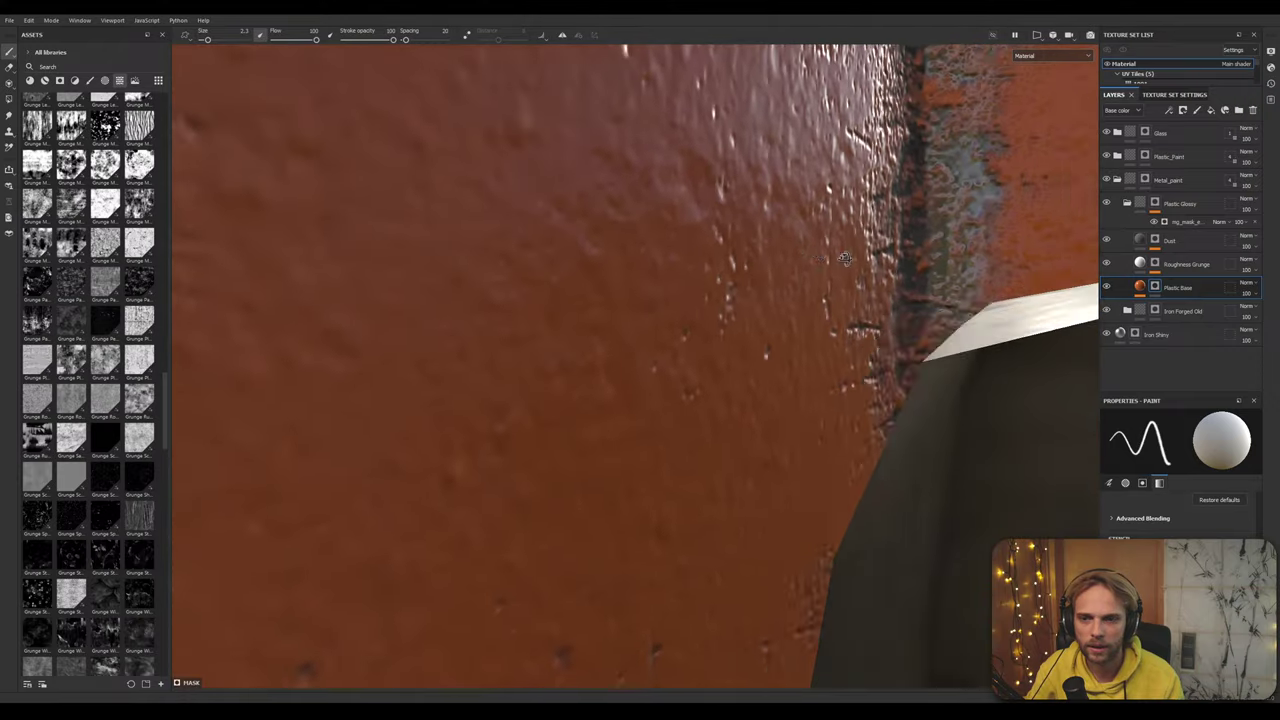
pyautogui.scroll(-5, 845, 258)
pyautogui.moveTo(643, 314)
pyautogui.keyDown('alt'); pyautogui.mouseDown()
pyautogui.moveTo(643, 257)
pyautogui.moveTo(632, 292)
pyautogui.mouseUp(); pyautogui.keyUp('alt')
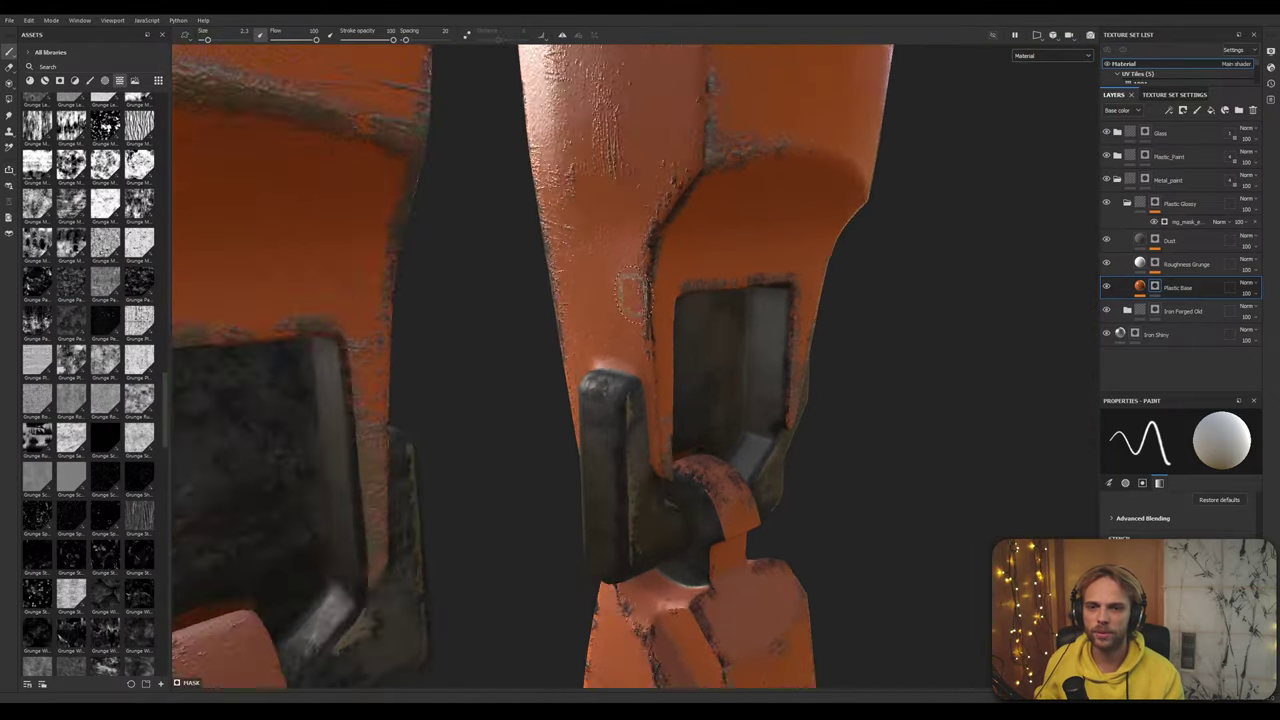
pyautogui.scroll(-3, 632, 292)
pyautogui.keyDown('alt'); pyautogui.moveTo(523, 346); pyautogui.dragTo(471, 323); pyautogui.keyUp('alt')
pyautogui.scroll(3, 471, 323)
pyautogui.moveTo(557, 543)
pyautogui.keyDown('alt'); pyautogui.mouseDown()
pyautogui.moveTo(475, 220)
pyautogui.moveTo(462, 226)
pyautogui.mouseUp(); pyautogui.keyUp('alt')
pyautogui.scroll(4, 457, 229)
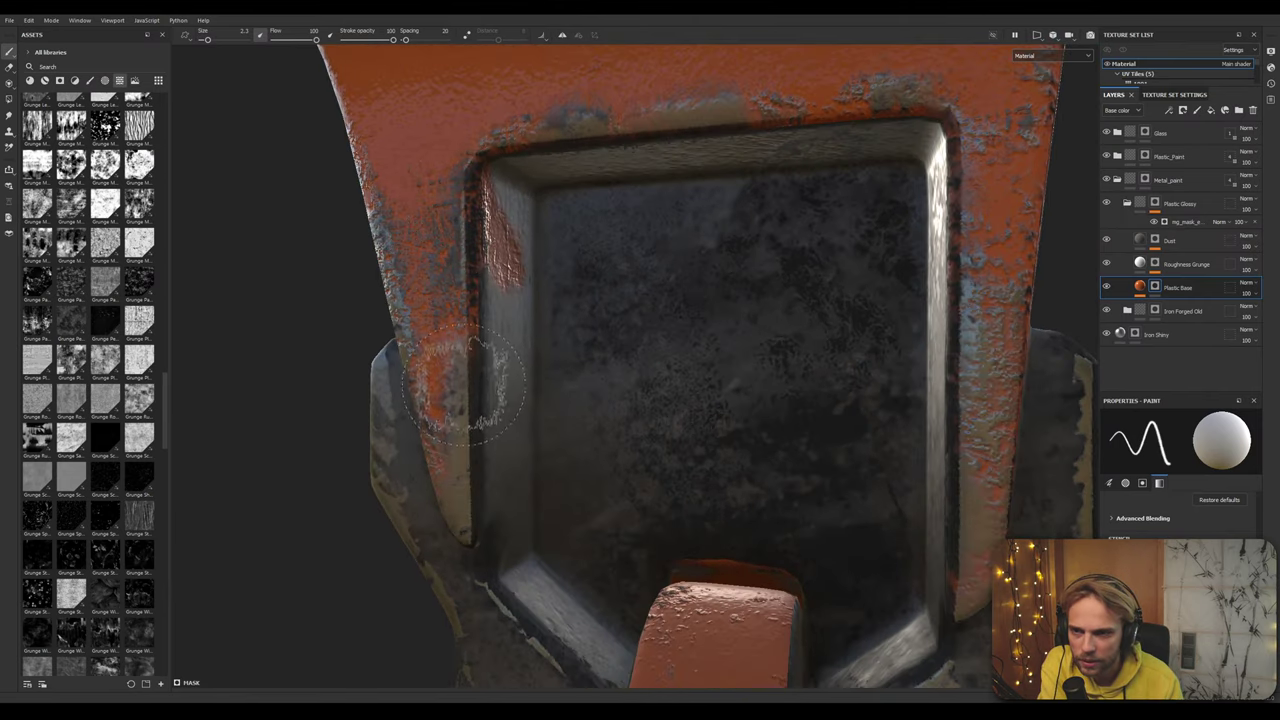
pyautogui.moveTo(463, 385)
pyautogui.keyDown('alt'); pyautogui.mouseDown()
pyautogui.moveTo(443, 423)
pyautogui.moveTo(457, 409)
pyautogui.mouseUp(); pyautogui.keyUp('alt')
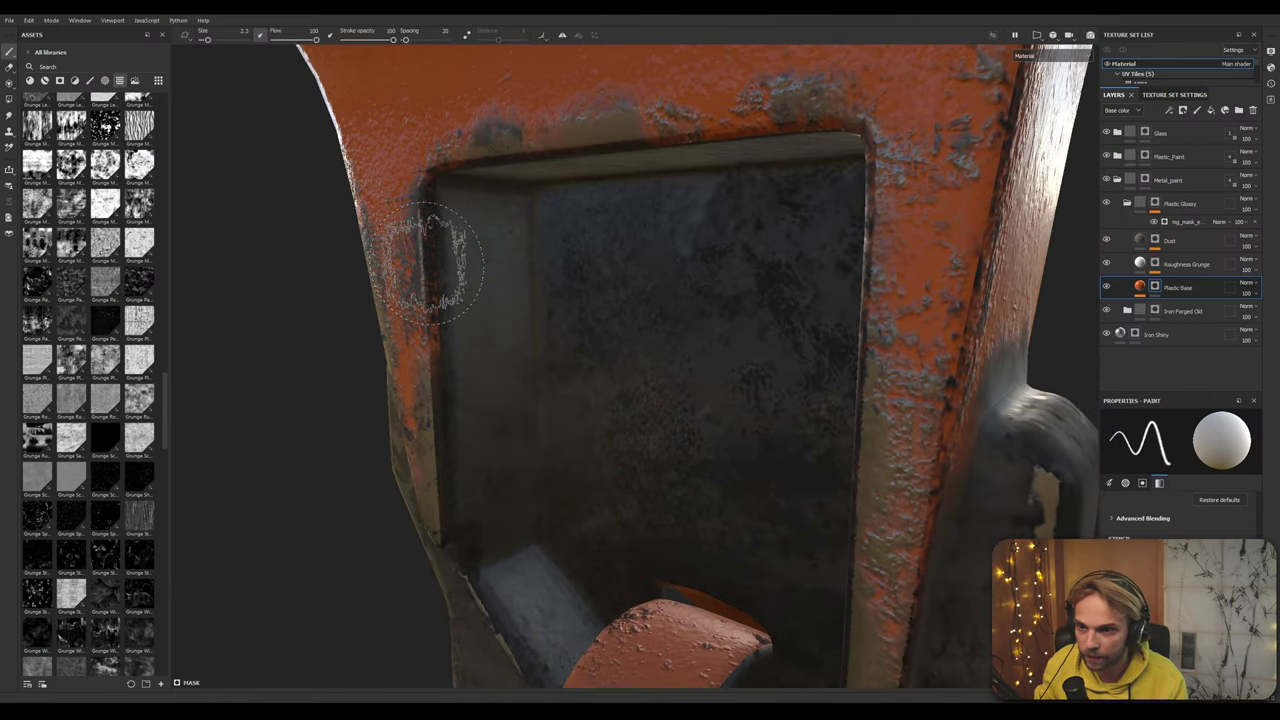
pyautogui.moveTo(432, 265); pyautogui.dragTo(478, 298)
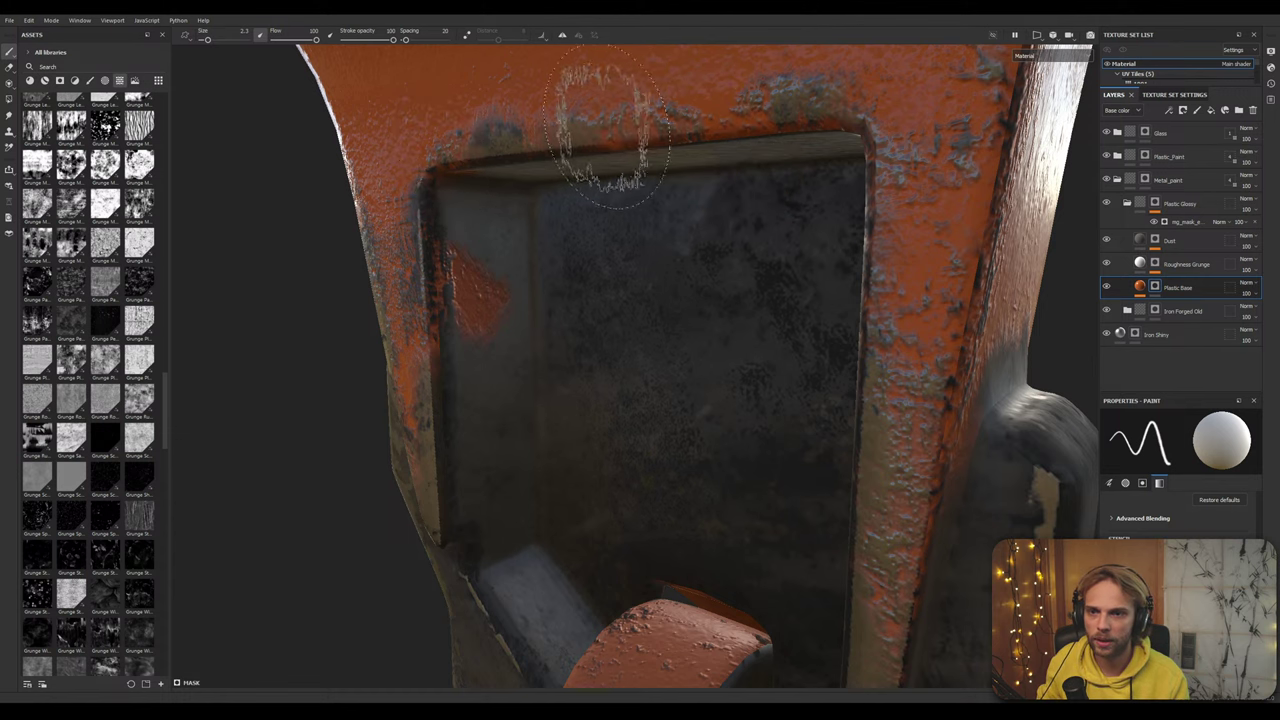
# Step: Paint a dark wear stroke up and along the orange joint part's edge beside the bracket
pyautogui.moveTo(608, 125)
pyautogui.keyDown('alt'); pyautogui.mouseDown()
pyautogui.moveTo(520, 209)
pyautogui.moveTo(617, 170)
pyautogui.mouseUp(); pyautogui.keyUp('alt')
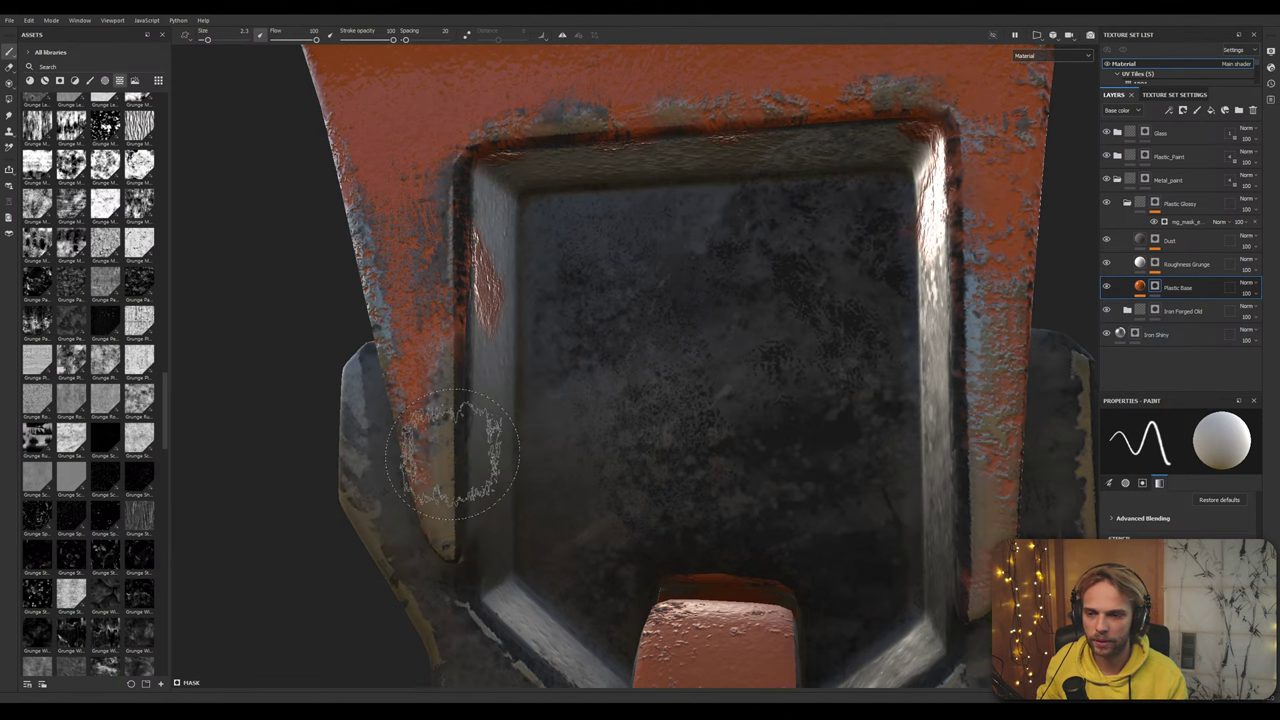
pyautogui.moveTo(448, 478)
pyautogui.keyDown('alt'); pyautogui.mouseDown()
pyautogui.moveTo(563, 420)
pyautogui.moveTo(651, 323)
pyautogui.moveTo(669, 366)
pyautogui.moveTo(786, 286)
pyautogui.moveTo(457, 486)
pyautogui.moveTo(485, 485)
pyautogui.mouseUp(); pyautogui.keyUp('alt')
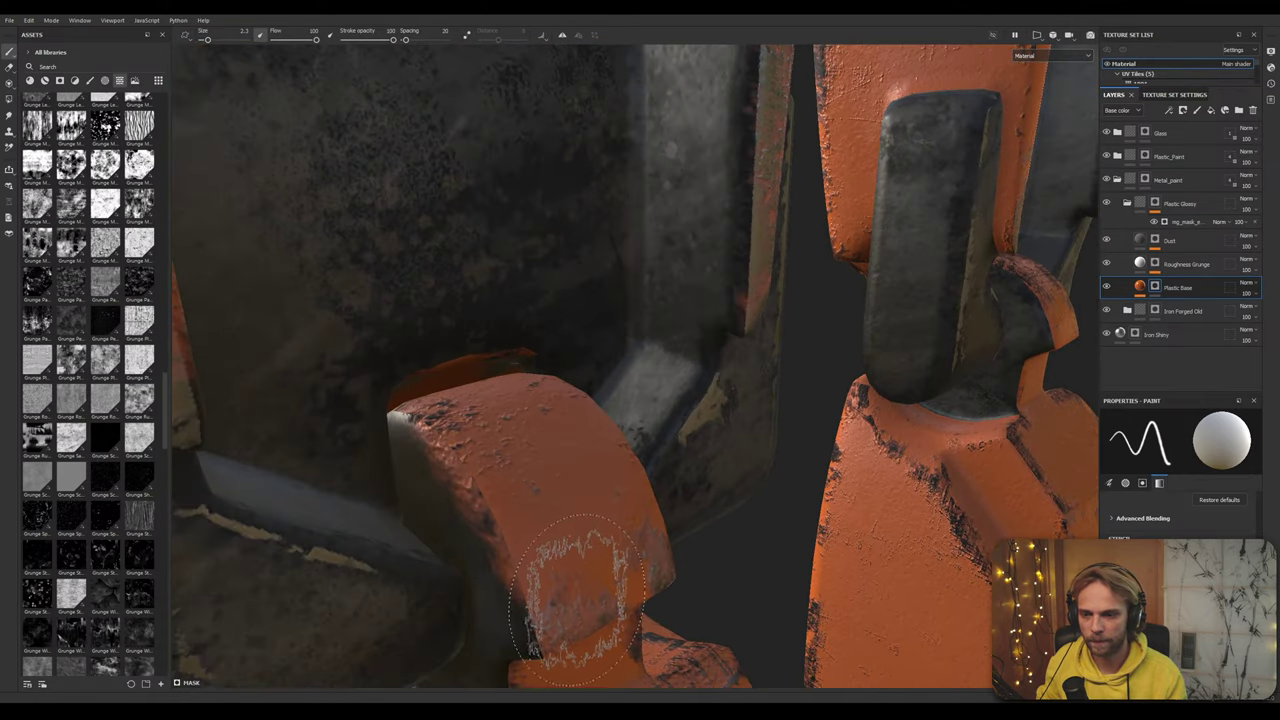
pyautogui.moveTo(557, 586)
pyautogui.keyDown('alt'); pyautogui.mouseDown()
pyautogui.moveTo(720, 520)
pyautogui.moveTo(643, 457)
pyautogui.moveTo(395, 470)
pyautogui.mouseUp(); pyautogui.keyUp('alt')
pyautogui.scroll(2, 395, 470)
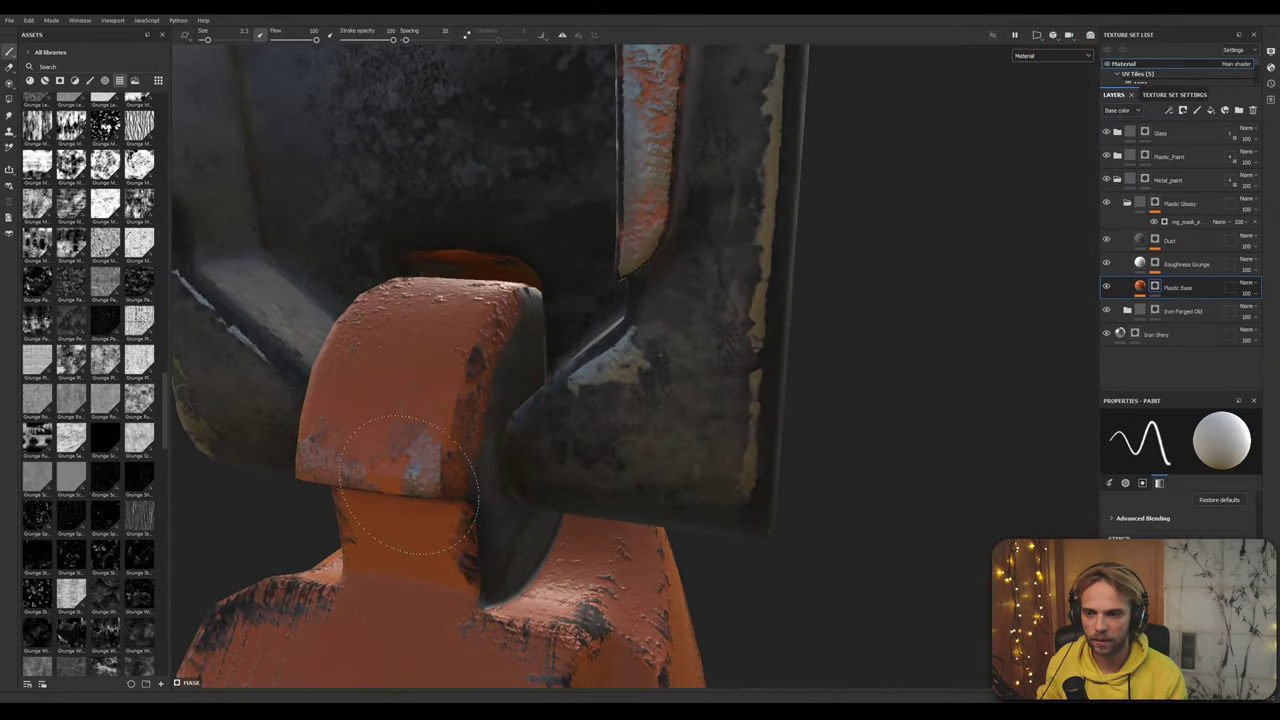
pyautogui.moveTo(405, 485)
pyautogui.keyDown('alt'); pyautogui.mouseDown()
pyautogui.moveTo(477, 354)
pyautogui.moveTo(440, 420)
pyautogui.moveTo(460, 490)
pyautogui.mouseUp(); pyautogui.keyUp('alt')
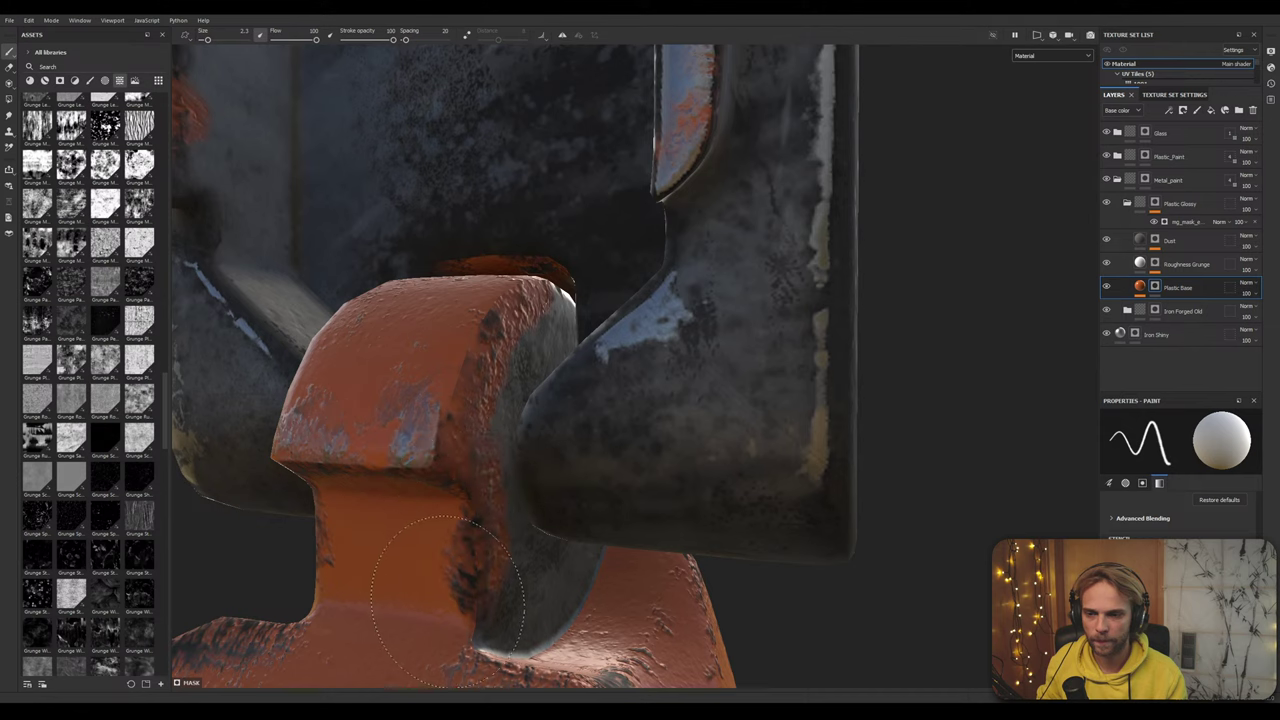
pyautogui.moveTo(447, 600)
pyautogui.keyDown('alt'); pyautogui.mouseDown()
pyautogui.moveTo(540, 450)
pyautogui.moveTo(578, 415)
pyautogui.moveTo(540, 485)
pyautogui.mouseUp(); pyautogui.keyUp('alt')
pyautogui.scroll(2, 535, 490)
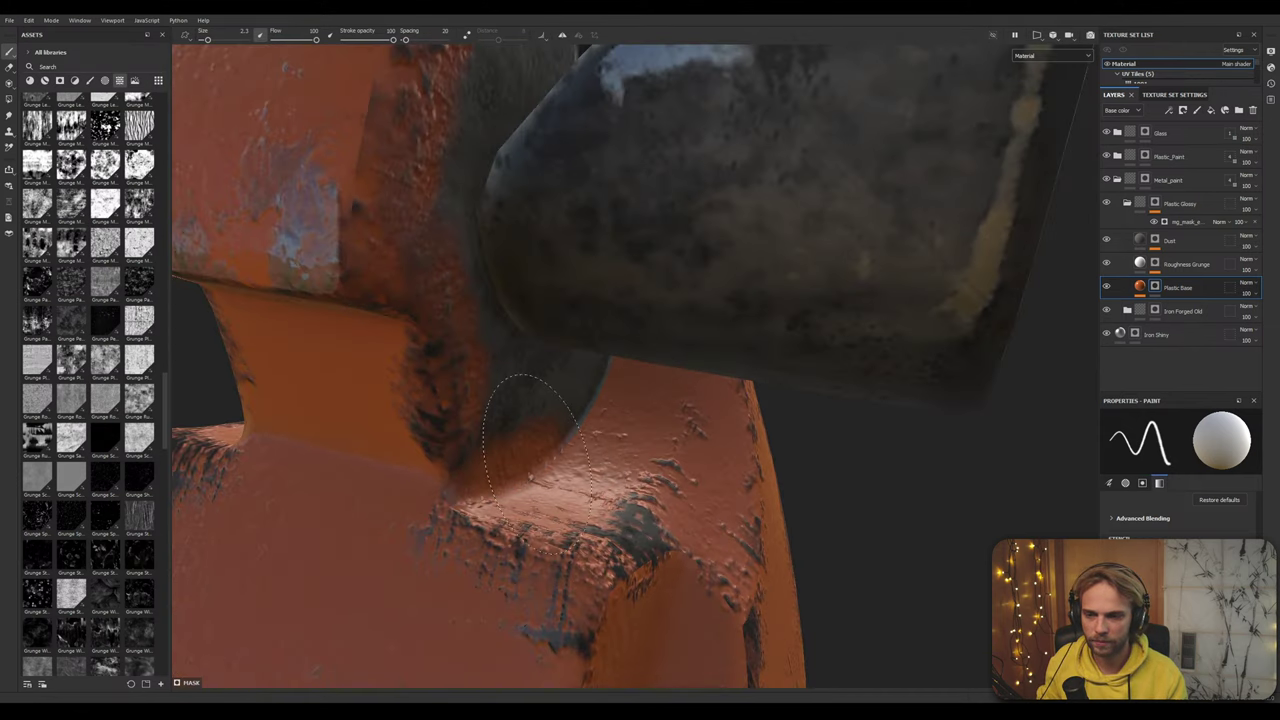
pyautogui.moveTo(660, 420)
pyautogui.keyDown('alt'); pyautogui.mouseDown()
pyautogui.moveTo(560, 430)
pyautogui.moveTo(510, 410)
pyautogui.moveTo(533, 392)
pyautogui.moveTo(650, 370)
pyautogui.mouseUp(); pyautogui.keyUp('alt')
pyautogui.scroll(-3, 486, 429)
pyautogui.scroll(2, 650, 370)
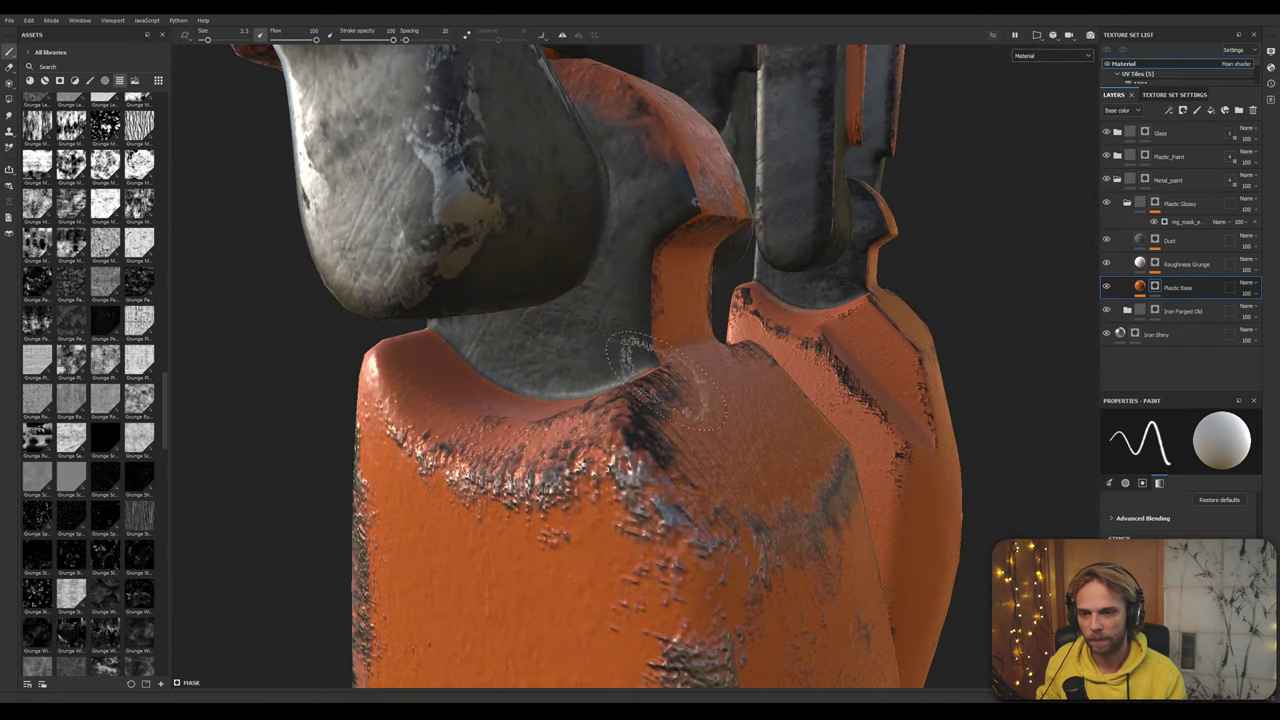
pyautogui.keyDown('alt'); pyautogui.moveTo(455, 395); pyautogui.dragTo(520, 400); pyautogui.keyUp('alt')
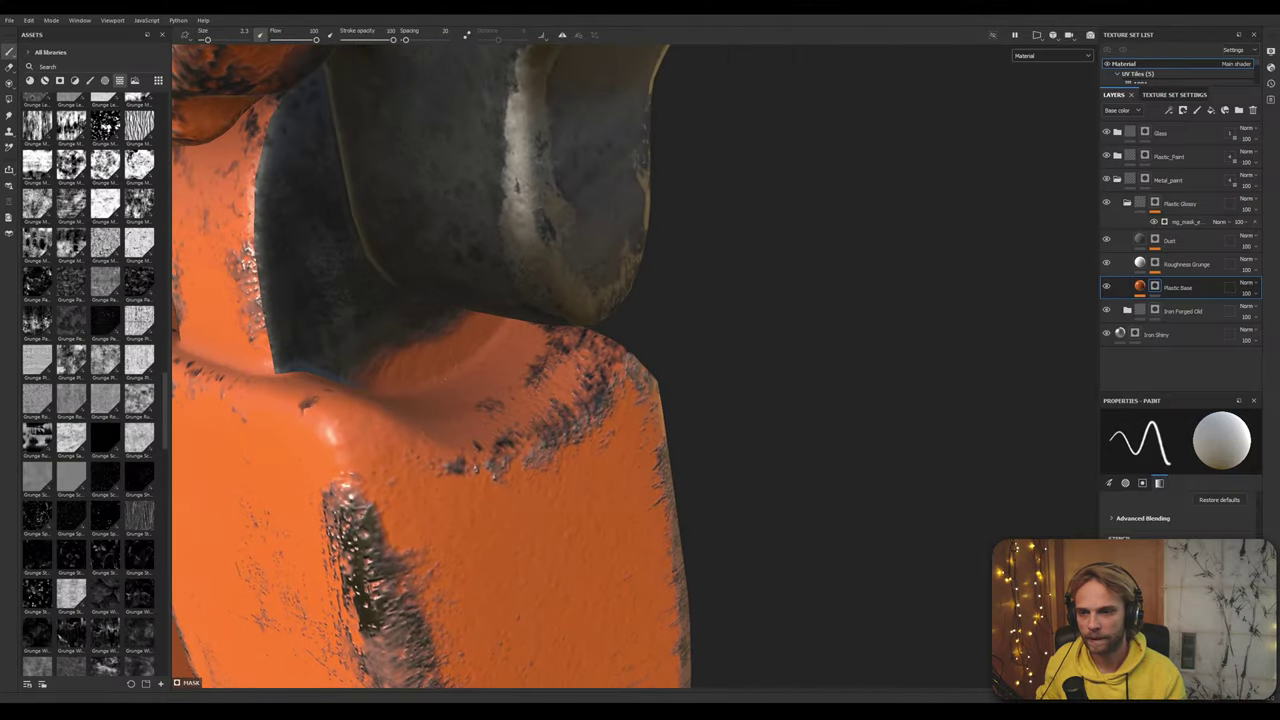
pyautogui.moveTo(325, 355)
pyautogui.mouseDown()
pyautogui.moveTo(290, 290)
pyautogui.moveTo(278, 190)
pyautogui.mouseUp()
pyautogui.moveTo(278, 190)
pyautogui.keyDown('alt'); pyautogui.mouseDown()
pyautogui.moveTo(595, 355)
pyautogui.moveTo(535, 237)
pyautogui.mouseUp(); pyautogui.keyUp('alt')
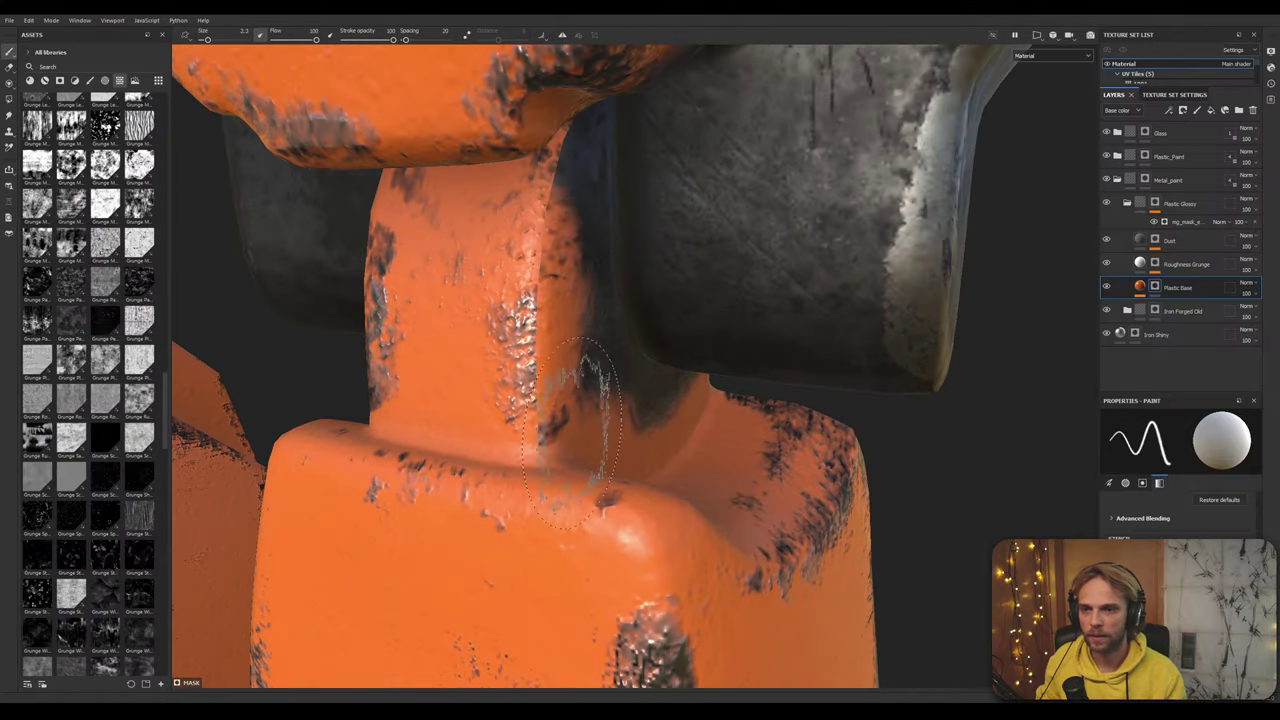
# Step: Orbit around the joint to check the orange part and dark block
pyautogui.keyDown('alt'); pyautogui.moveTo(572, 432); pyautogui.dragTo(505, 280); pyautogui.keyUp('alt')
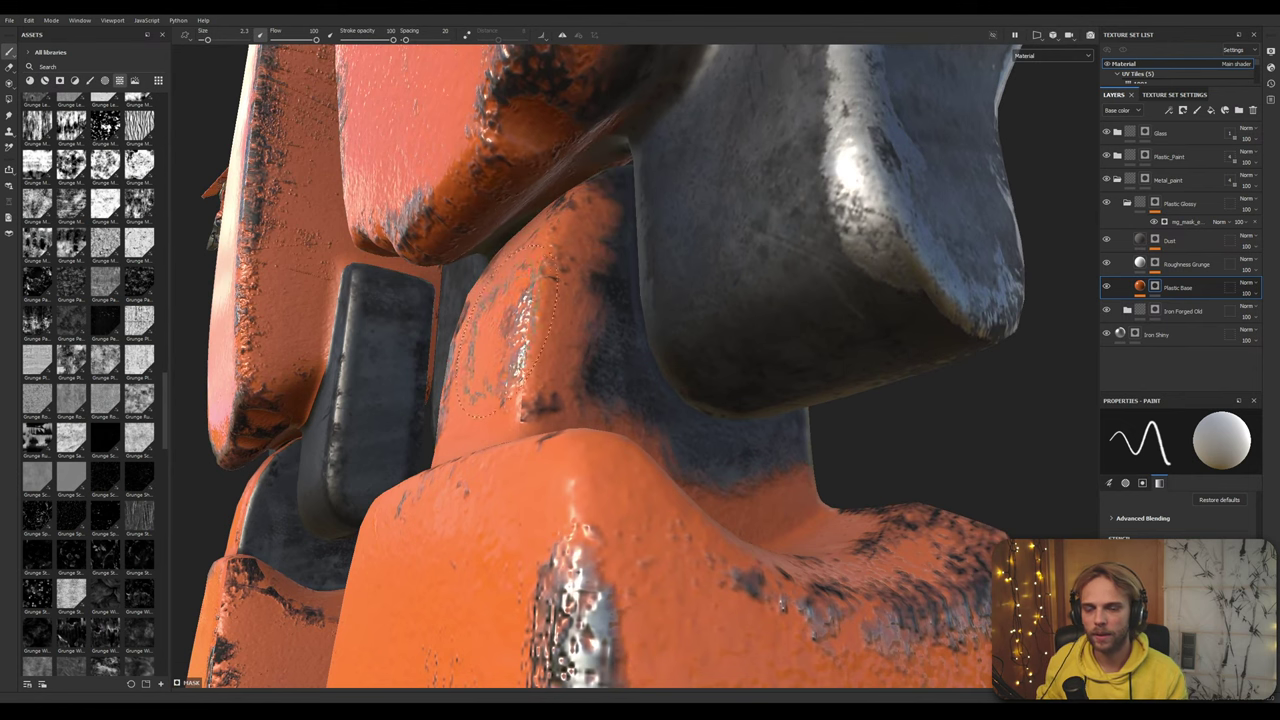
pyautogui.moveTo(505, 330)
pyautogui.keyDown('alt'); pyautogui.mouseDown()
pyautogui.moveTo(526, 408)
pyautogui.moveTo(448, 410)
pyautogui.mouseUp(); pyautogui.keyUp('alt')
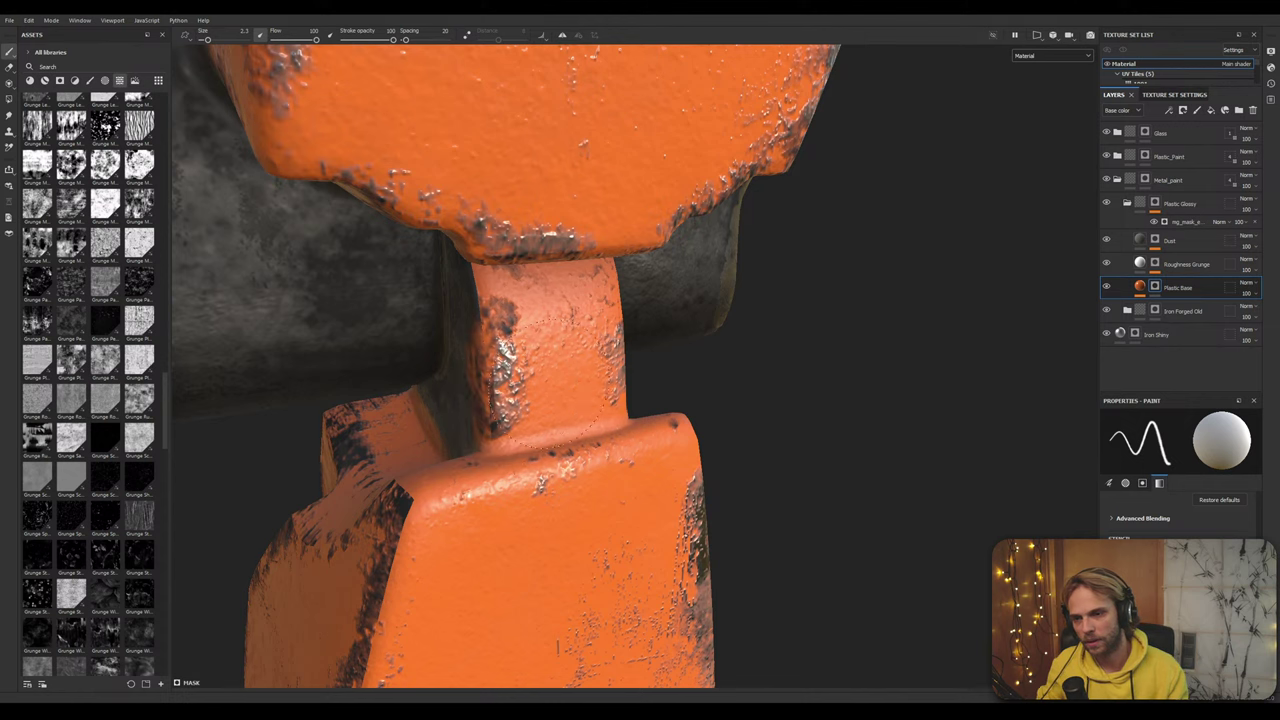
pyautogui.moveTo(497, 488)
pyautogui.keyDown('alt'); pyautogui.mouseDown()
pyautogui.moveTo(669, 437)
pyautogui.moveTo(515, 285)
pyautogui.mouseUp(); pyautogui.keyUp('alt')
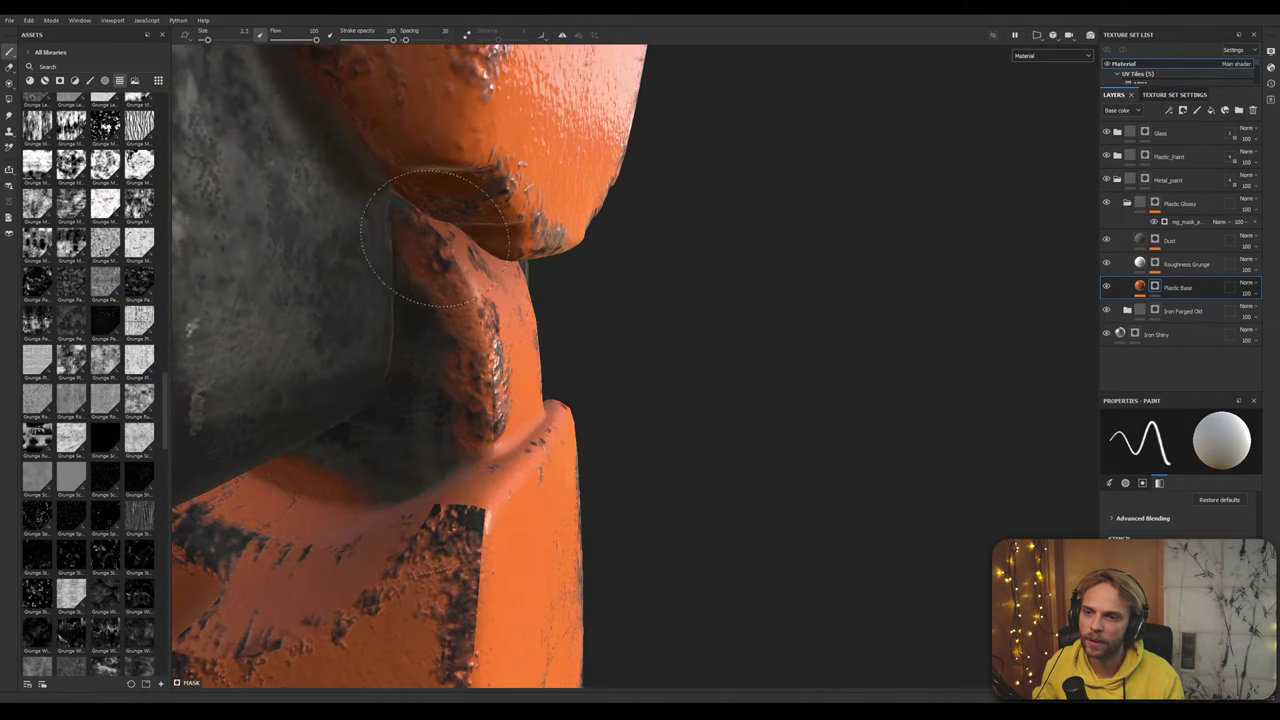
pyautogui.moveTo(510, 340)
pyautogui.keyDown('alt'); pyautogui.mouseDown()
pyautogui.moveTo(614, 380)
pyautogui.moveTo(691, 366)
pyautogui.moveTo(483, 357)
pyautogui.moveTo(614, 377)
pyautogui.moveTo(680, 371)
pyautogui.moveTo(680, 386)
pyautogui.moveTo(477, 220)
pyautogui.mouseUp(); pyautogui.keyUp('alt')
pyautogui.scroll(4, 477, 220)
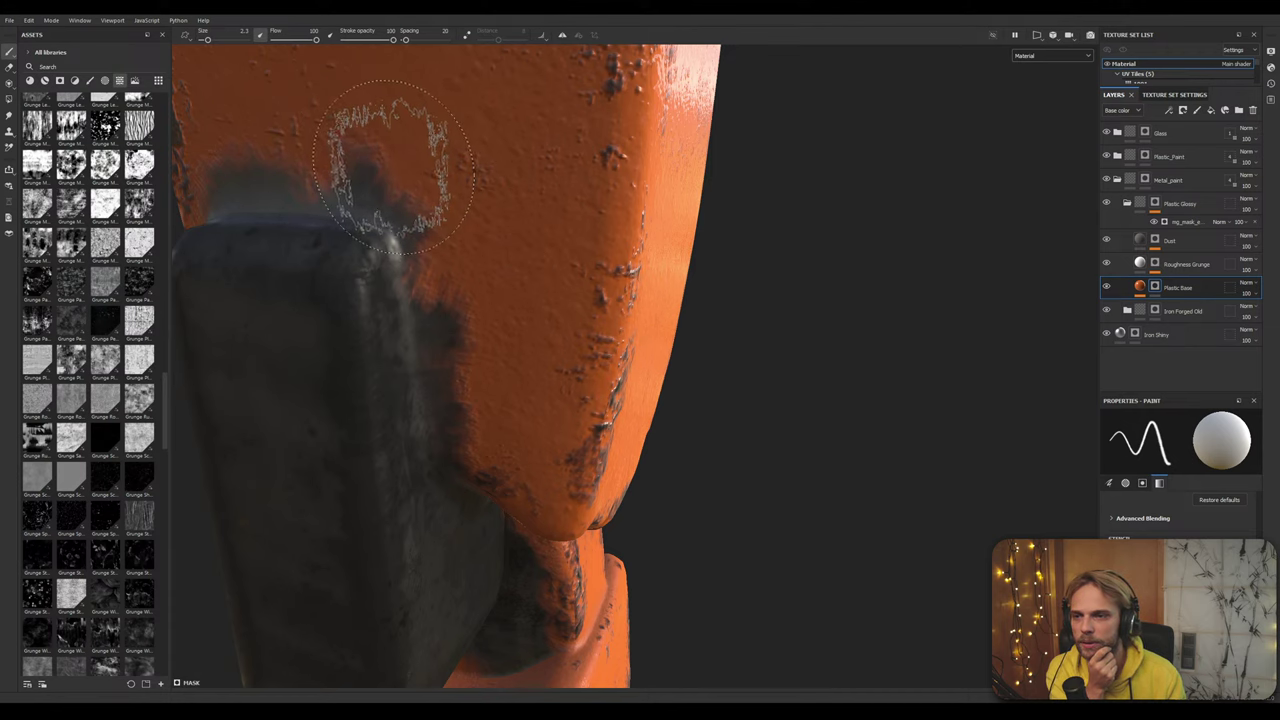
pyautogui.scroll(-3, 580, 399)
pyautogui.keyDown('alt'); pyautogui.moveTo(572, 400); pyautogui.dragTo(490, 297); pyautogui.keyUp('alt')
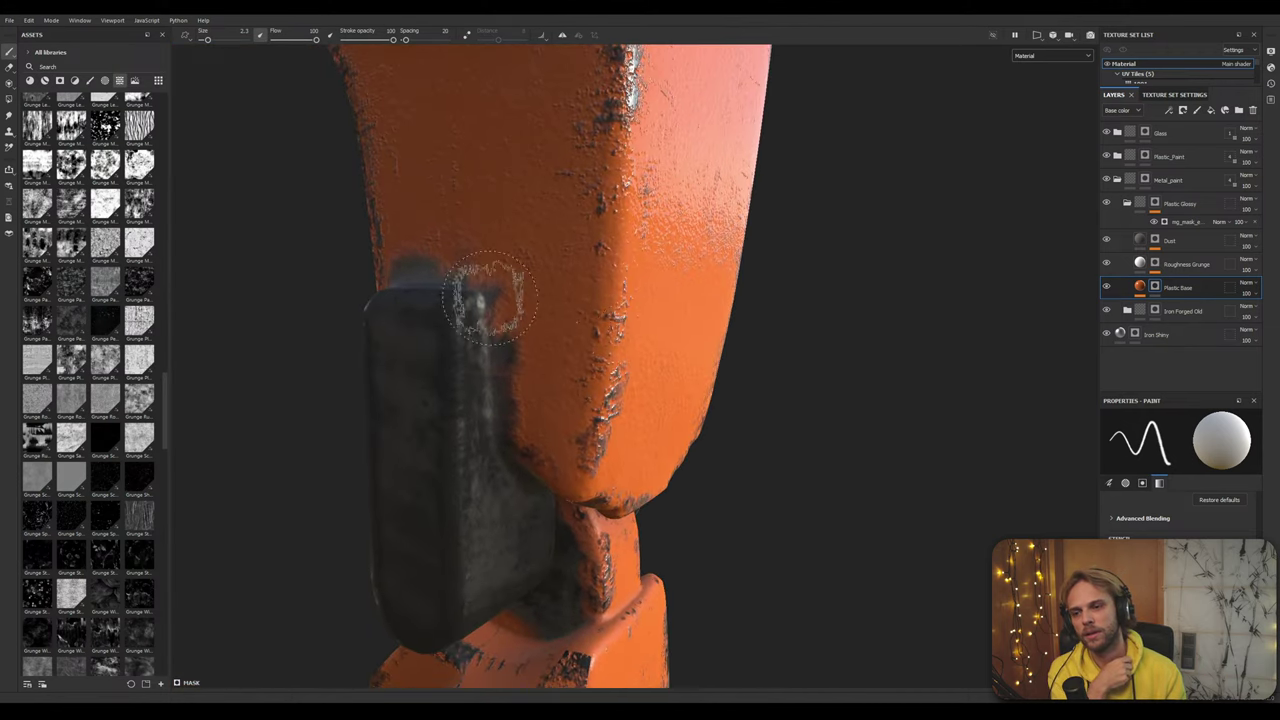
pyautogui.keyDown('alt'); pyautogui.moveTo(590, 445); pyautogui.dragTo(491, 357); pyautogui.keyUp('alt')
pyautogui.keyDown('alt'); pyautogui.moveTo(728, 486); pyautogui.dragTo(394, 389); pyautogui.keyUp('alt')
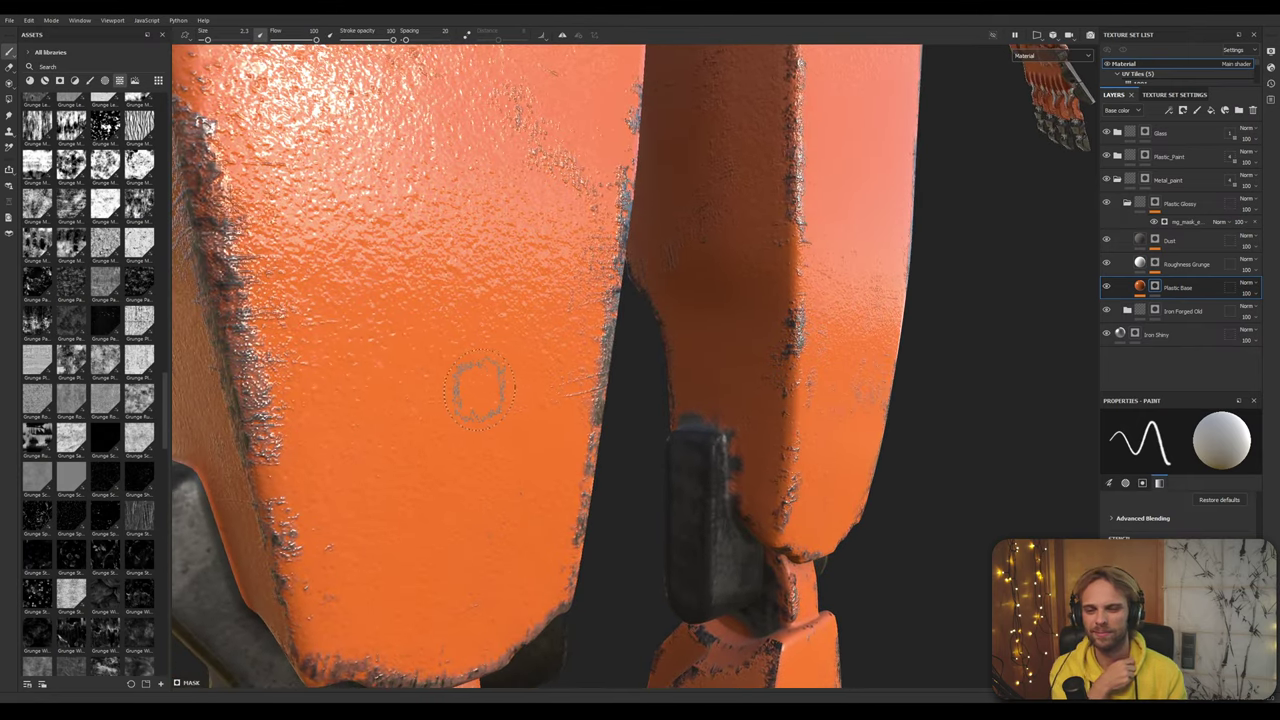
# Step: Orbit and zoom to a straight-on front view of both knees
pyautogui.scroll(-5, 828, 420)
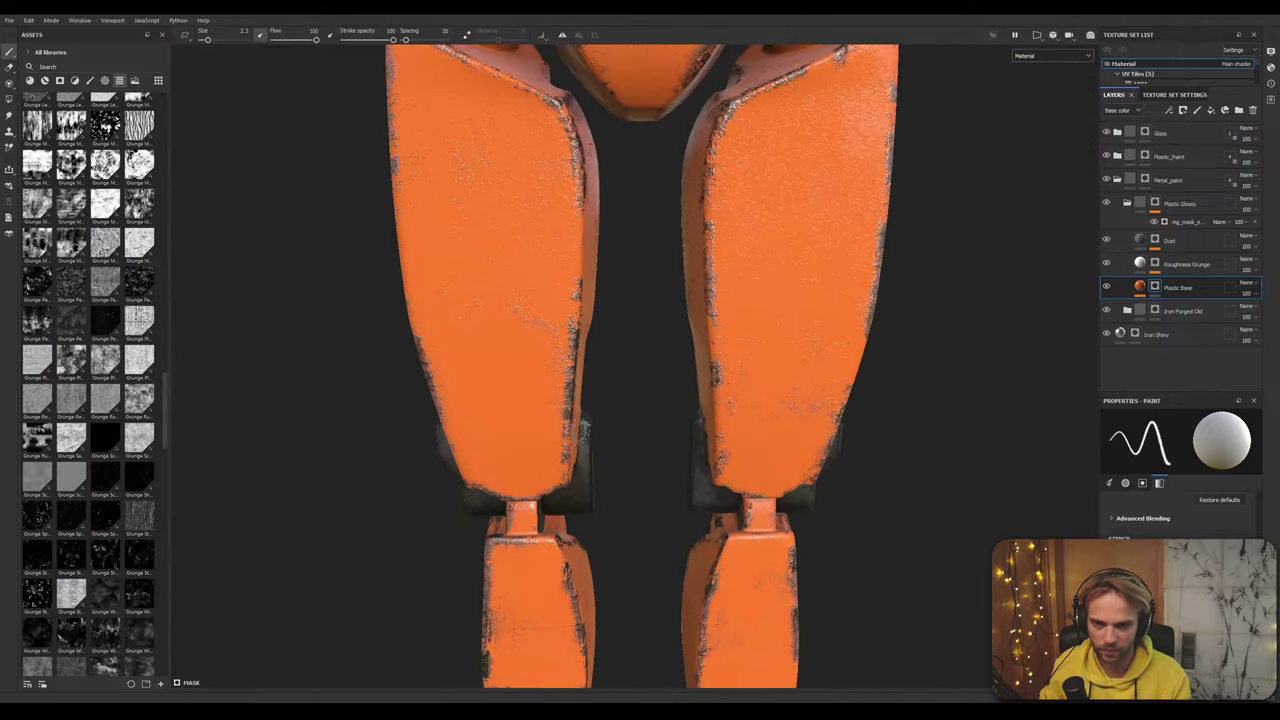
pyautogui.moveTo(828, 420)
pyautogui.keyDown('alt'); pyautogui.mouseDown()
pyautogui.moveTo(774, 474)
pyautogui.moveTo(475, 480)
pyautogui.mouseUp(); pyautogui.keyUp('alt')
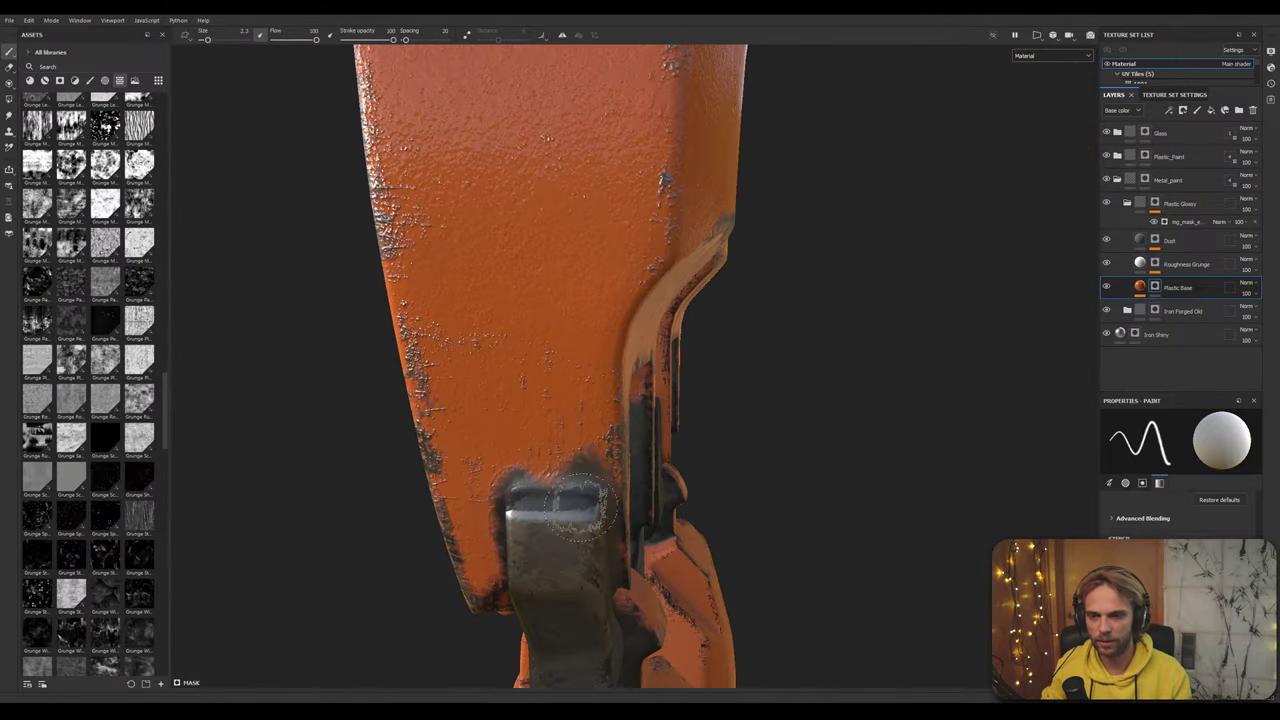
pyautogui.keyDown('alt'); pyautogui.moveTo(505, 525); pyautogui.dragTo(594, 486); pyautogui.keyUp('alt')
pyautogui.scroll(-3, 563, 506)
pyautogui.scroll(4, 594, 486)
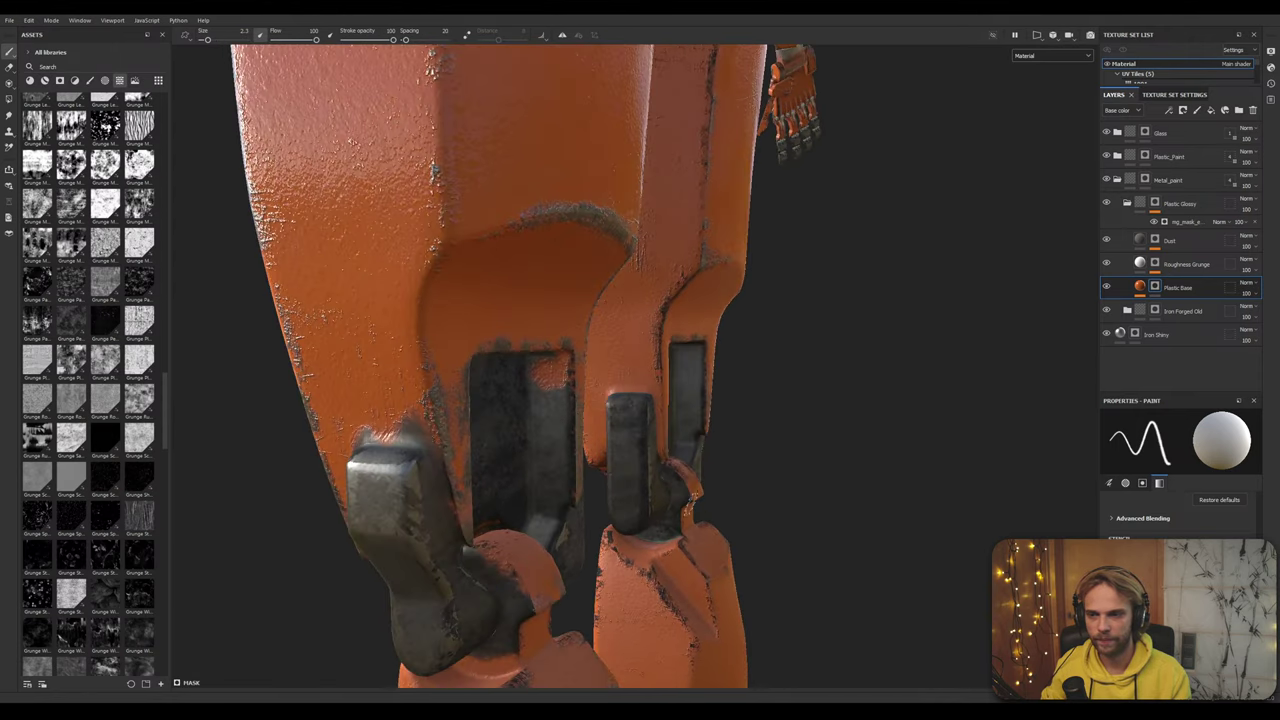
pyautogui.scroll(4, 690, 504)
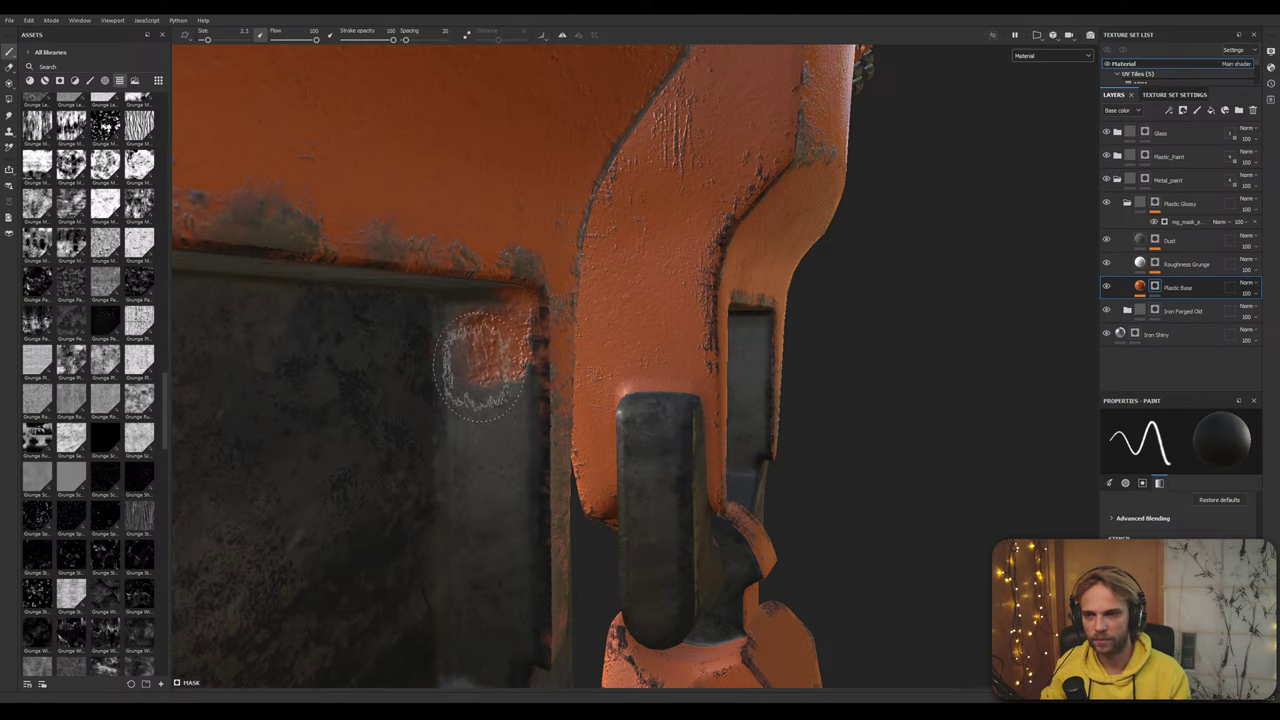
pyautogui.scroll(-4, 552, 420)
pyautogui.keyDown('alt'); pyautogui.moveTo(552, 420); pyautogui.dragTo(620, 530); pyautogui.keyUp('alt')
pyautogui.scroll(-4, 449, 490)
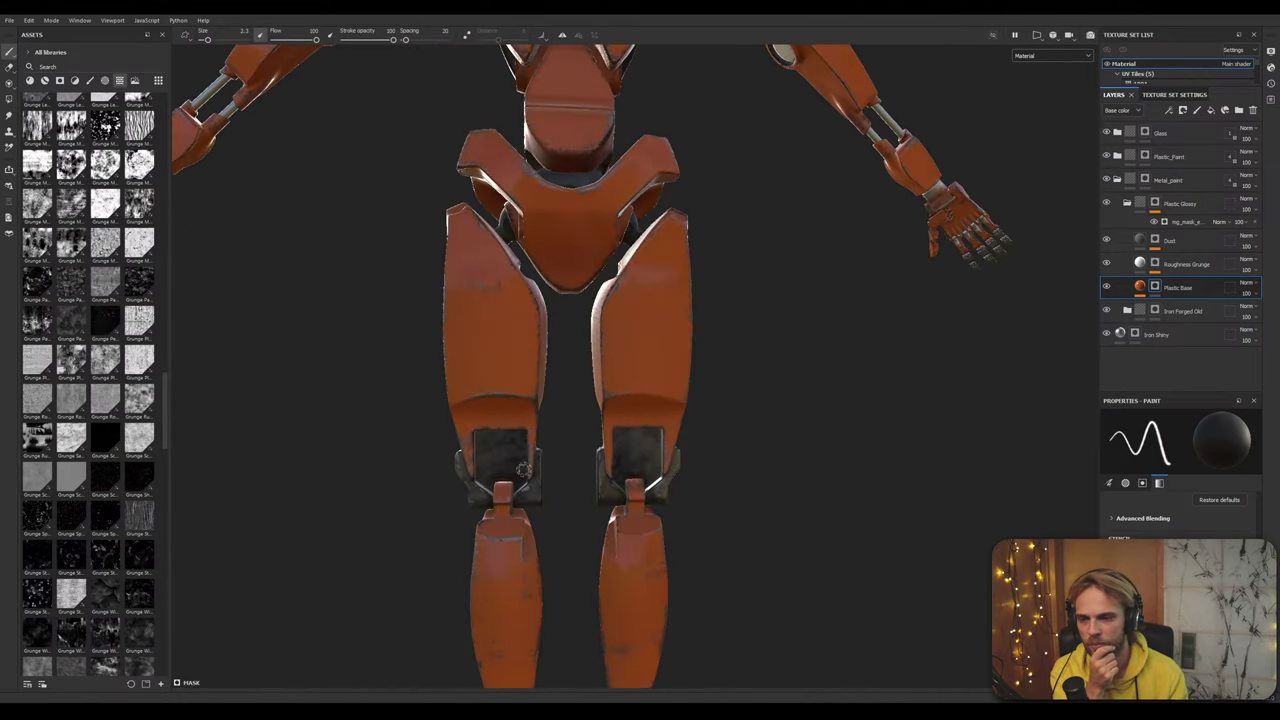
pyautogui.scroll(4, 449, 531)
# Step: Orbit around the lower-leg joints and paint over the block's dark shaded side
pyautogui.keyDown('alt'); pyautogui.moveTo(449, 531); pyautogui.dragTo(560, 565); pyautogui.keyUp('alt')
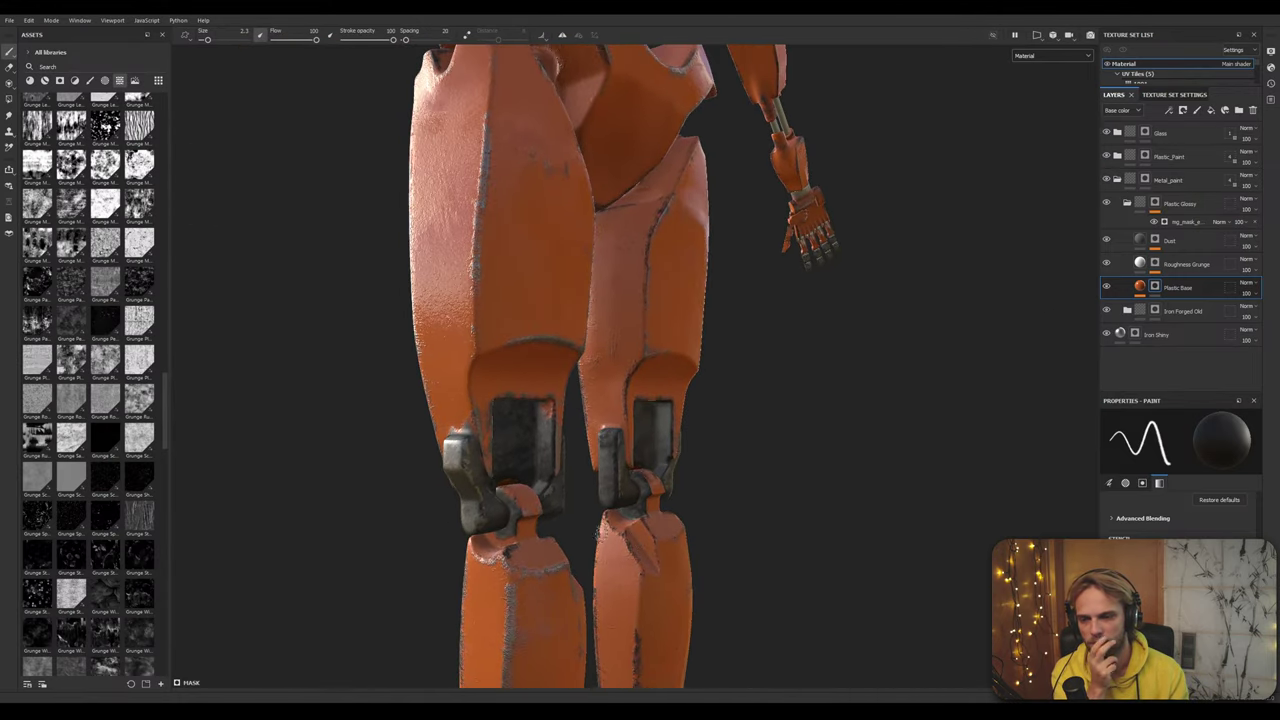
pyautogui.scroll(4, 437, 600)
pyautogui.keyDown('alt'); pyautogui.moveTo(530, 635); pyautogui.dragTo(505, 560); pyautogui.keyUp('alt')
pyautogui.scroll(5, 495, 450)
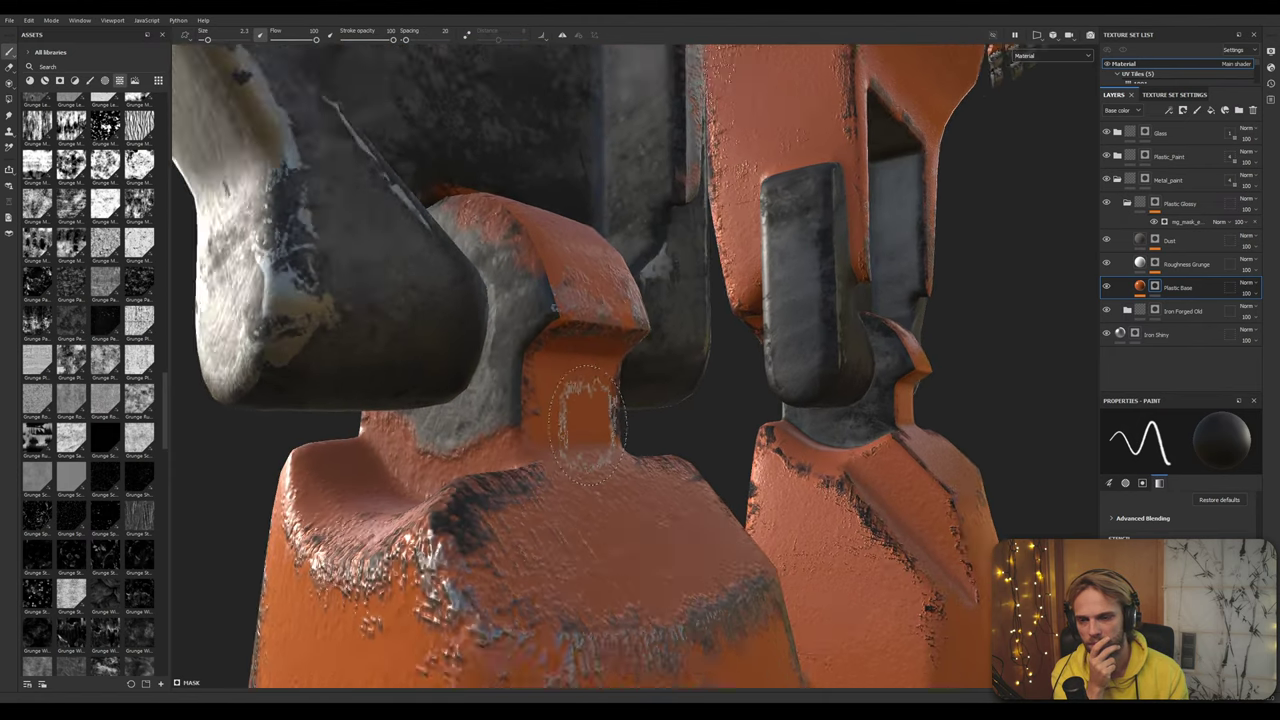
pyautogui.scroll(2, 500, 402)
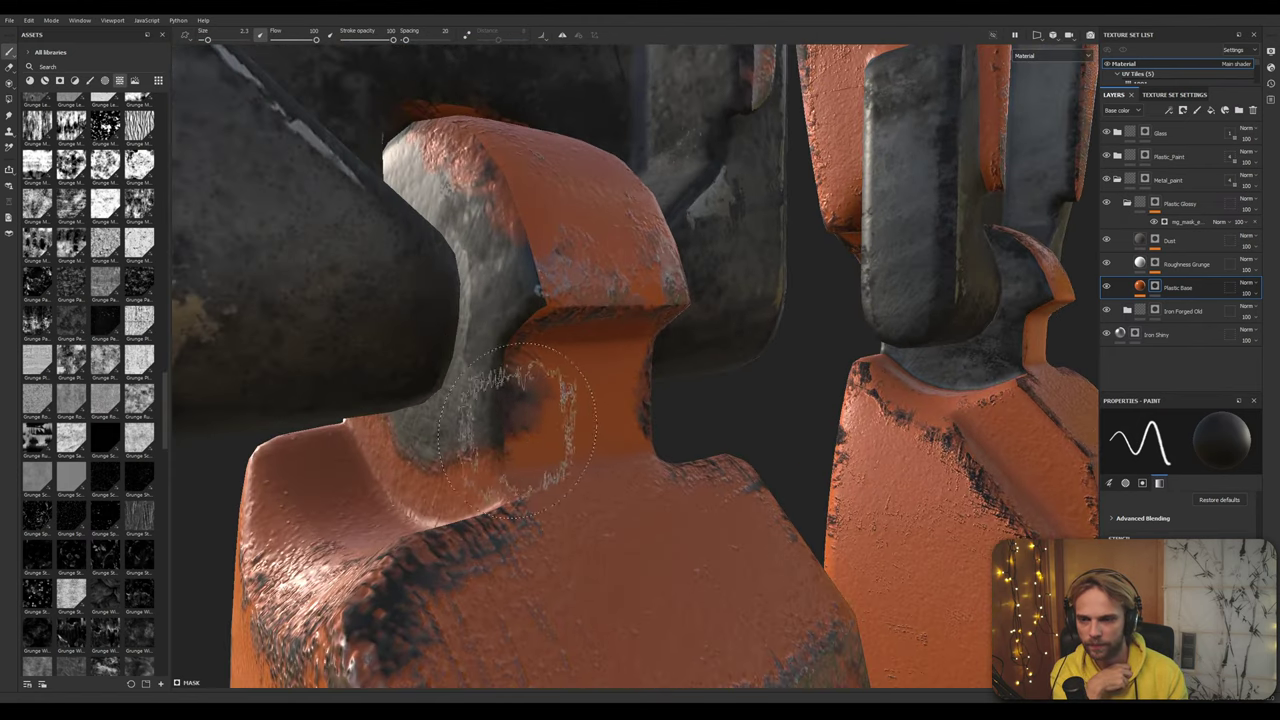
pyautogui.keyDown('alt'); pyautogui.moveTo(760, 520); pyautogui.dragTo(552, 520); pyautogui.keyUp('alt')
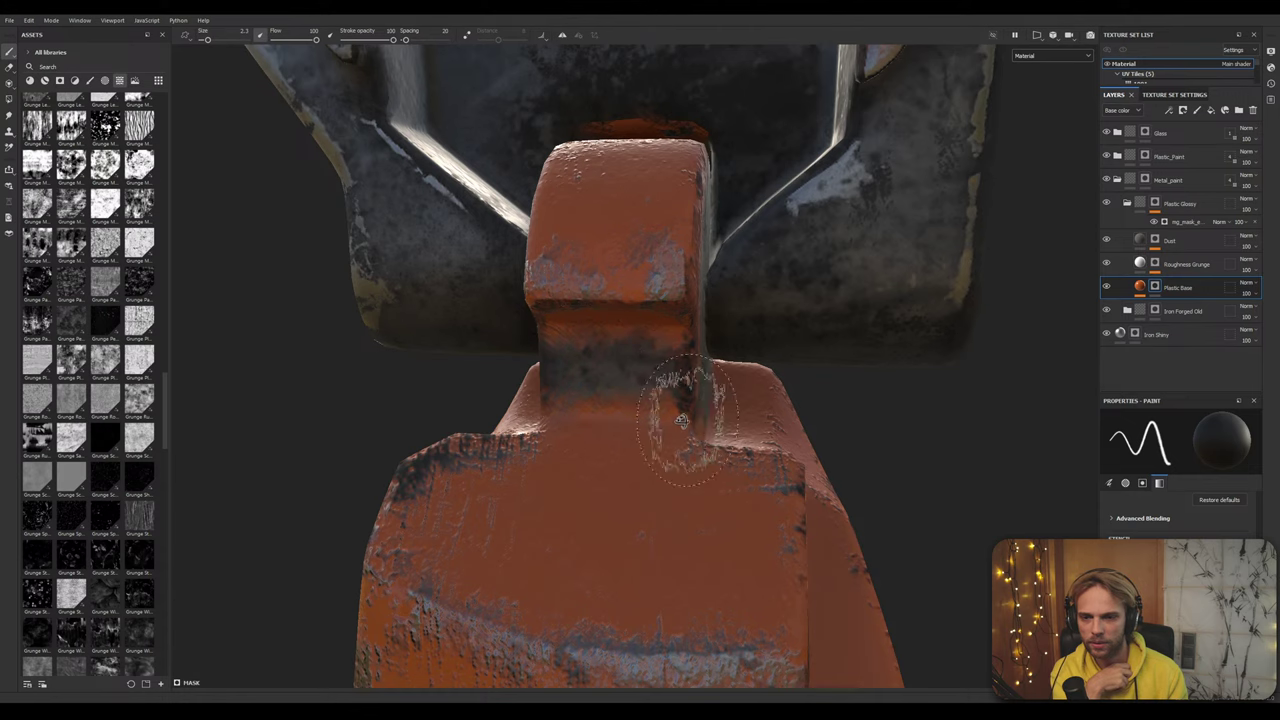
pyautogui.keyDown('alt'); pyautogui.moveTo(680, 420); pyautogui.dragTo(603, 426); pyautogui.keyUp('alt')
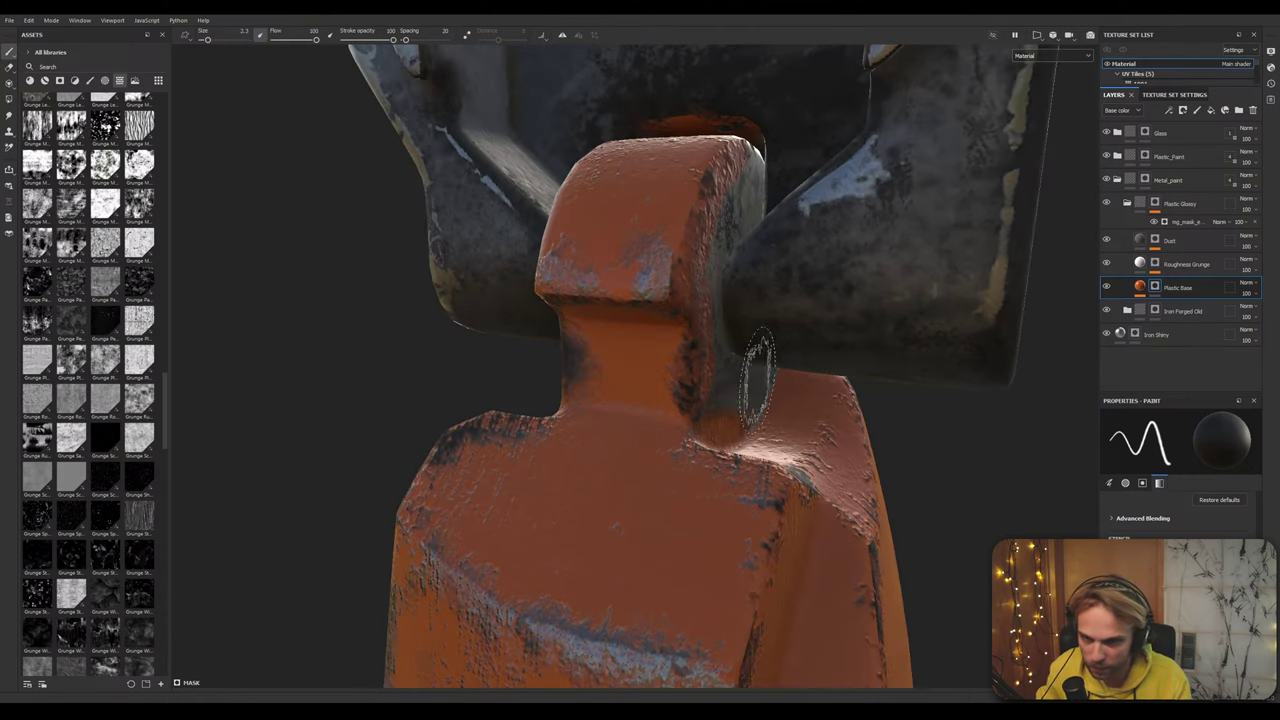
pyautogui.keyDown('alt'); pyautogui.moveTo(698, 380); pyautogui.dragTo(557, 402); pyautogui.keyUp('alt')
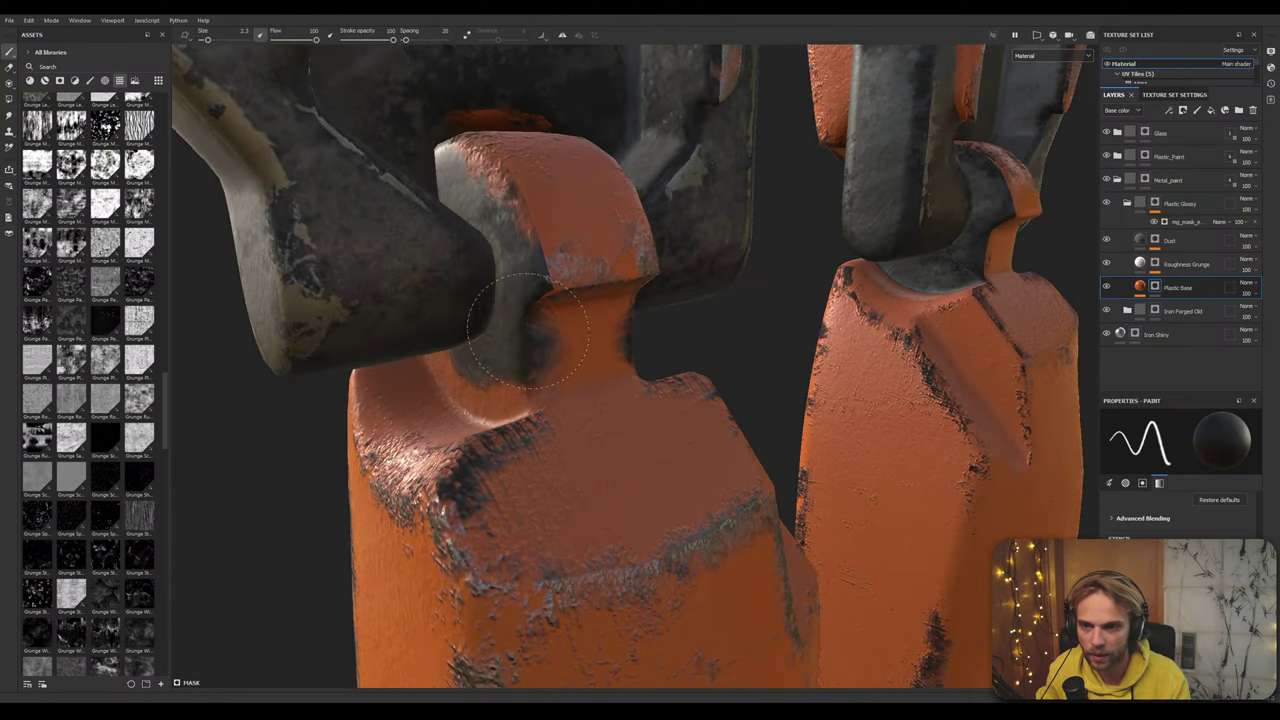
pyautogui.moveTo(545, 250)
pyautogui.keyDown('alt'); pyautogui.mouseDown()
pyautogui.moveTo(529, 286)
pyautogui.moveTo(540, 250)
pyautogui.mouseUp(); pyautogui.keyUp('alt')
pyautogui.keyDown('alt'); pyautogui.moveTo(652, 362); pyautogui.dragTo(640, 250); pyautogui.keyUp('alt')
pyautogui.moveTo(560, 235)
pyautogui.mouseDown()
pyautogui.moveTo(543, 214)
pyautogui.moveTo(586, 177)
pyautogui.moveTo(528, 200)
pyautogui.moveTo(766, 334)
pyautogui.moveTo(707, 432)
pyautogui.moveTo(586, 360)
pyautogui.moveTo(543, 200)
pyautogui.moveTo(560, 280)
pyautogui.moveTo(600, 300)
pyautogui.mouseUp()
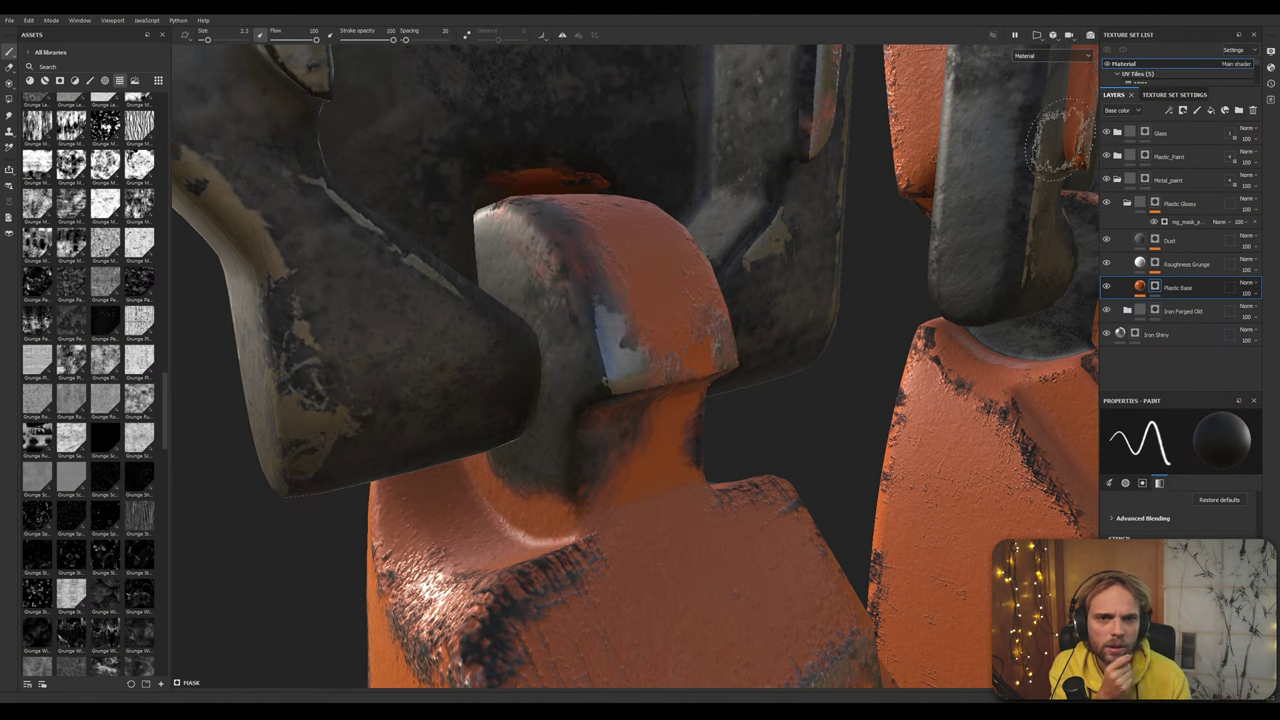
pyautogui.click(1050, 56)
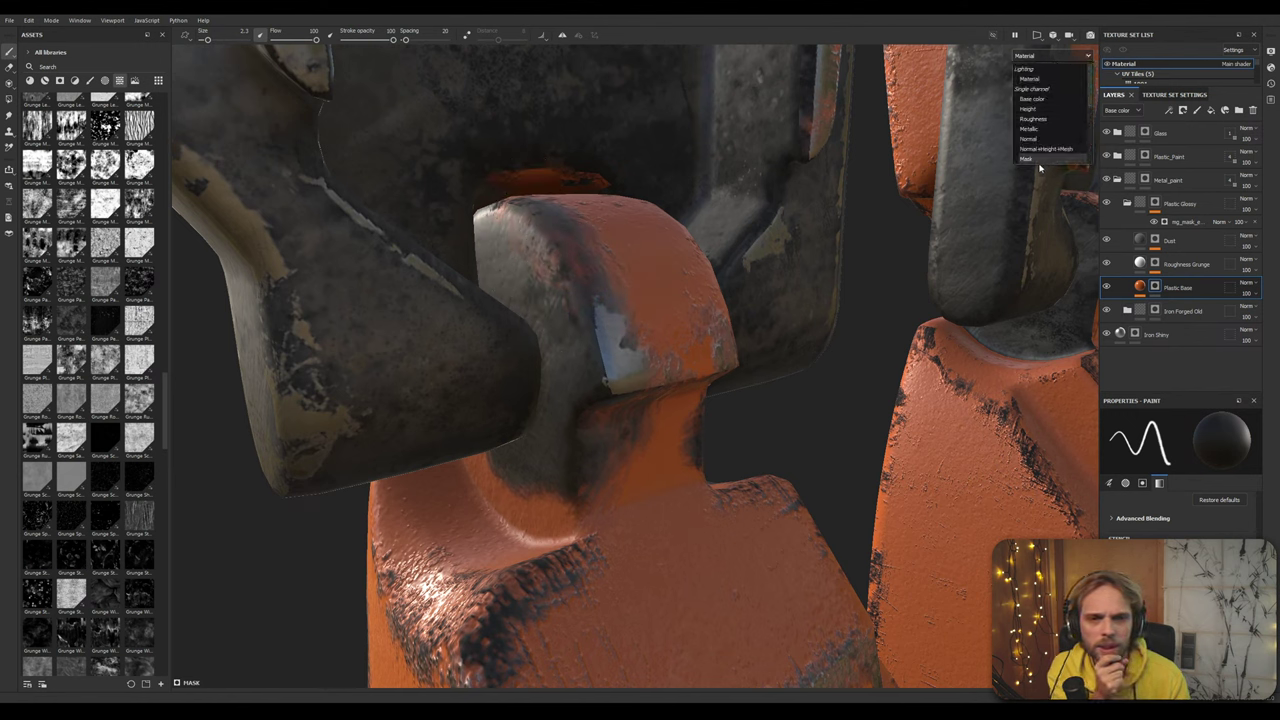
pyautogui.click(1040, 168)
pyautogui.click(1050, 56)
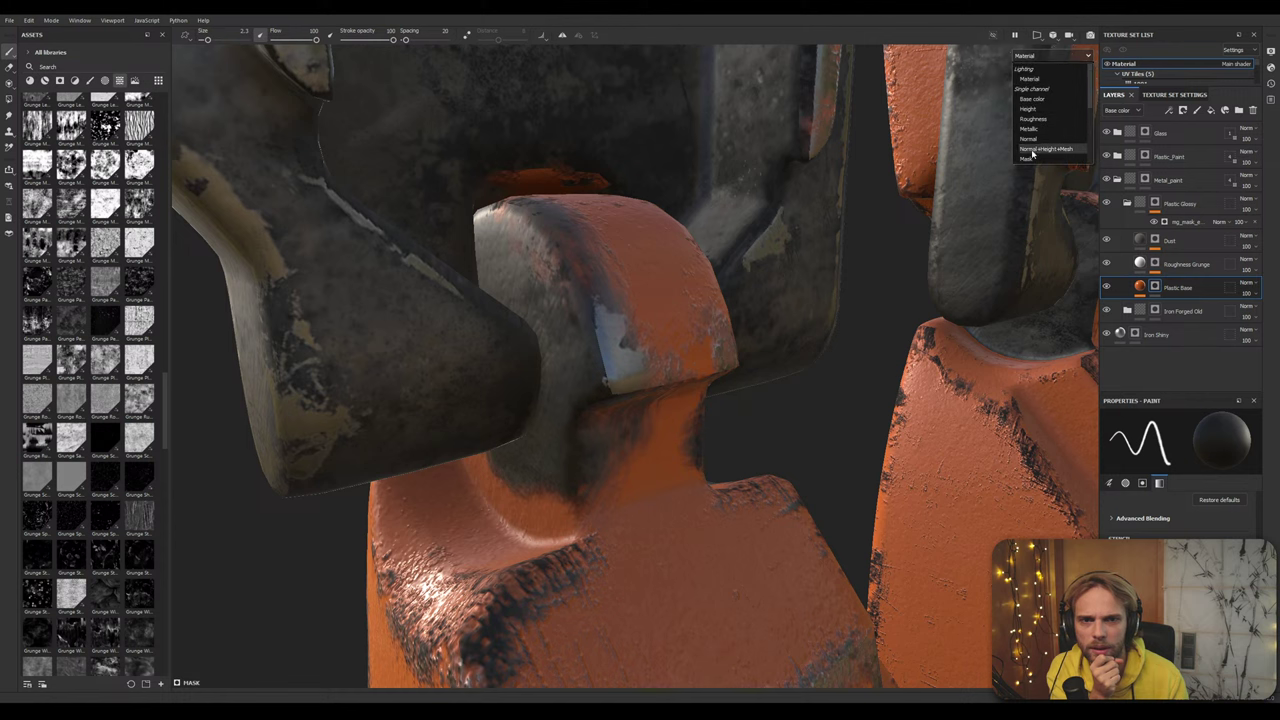
pyautogui.click(1040, 152)
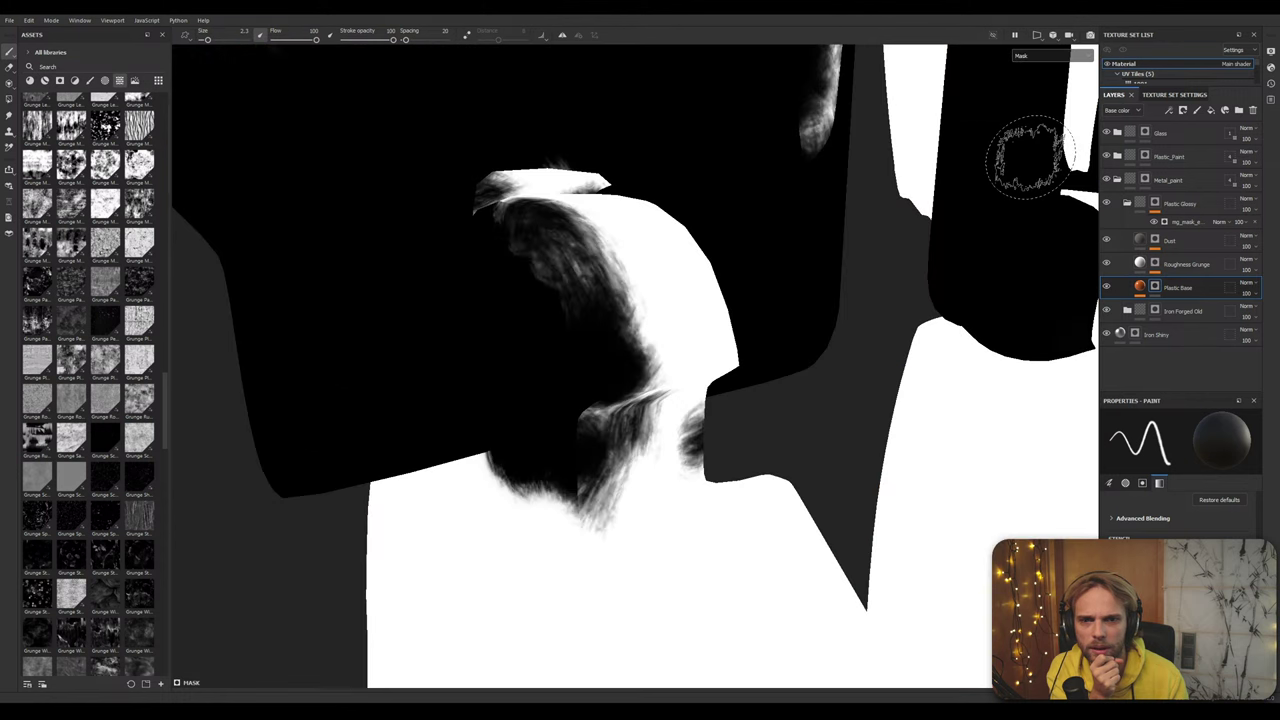
pyautogui.click(1050, 56)
pyautogui.click(1031, 79)
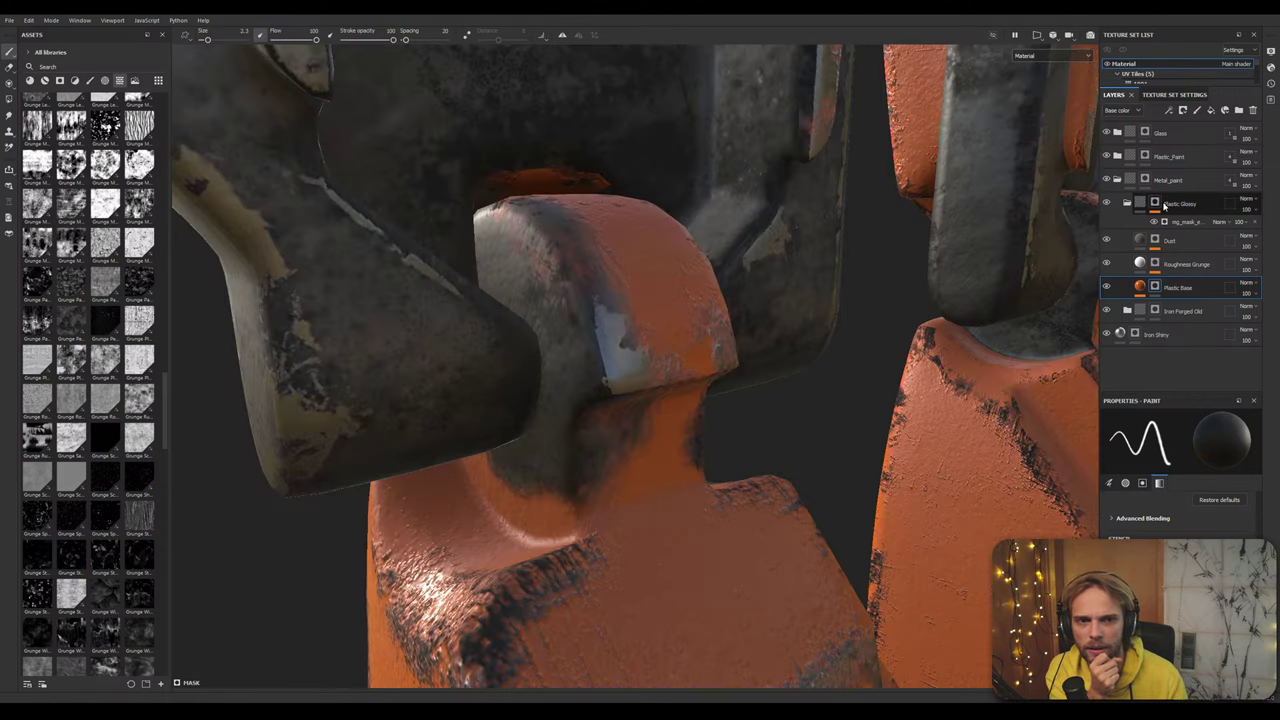
pyautogui.click(1157, 203)
pyautogui.click(1050, 56)
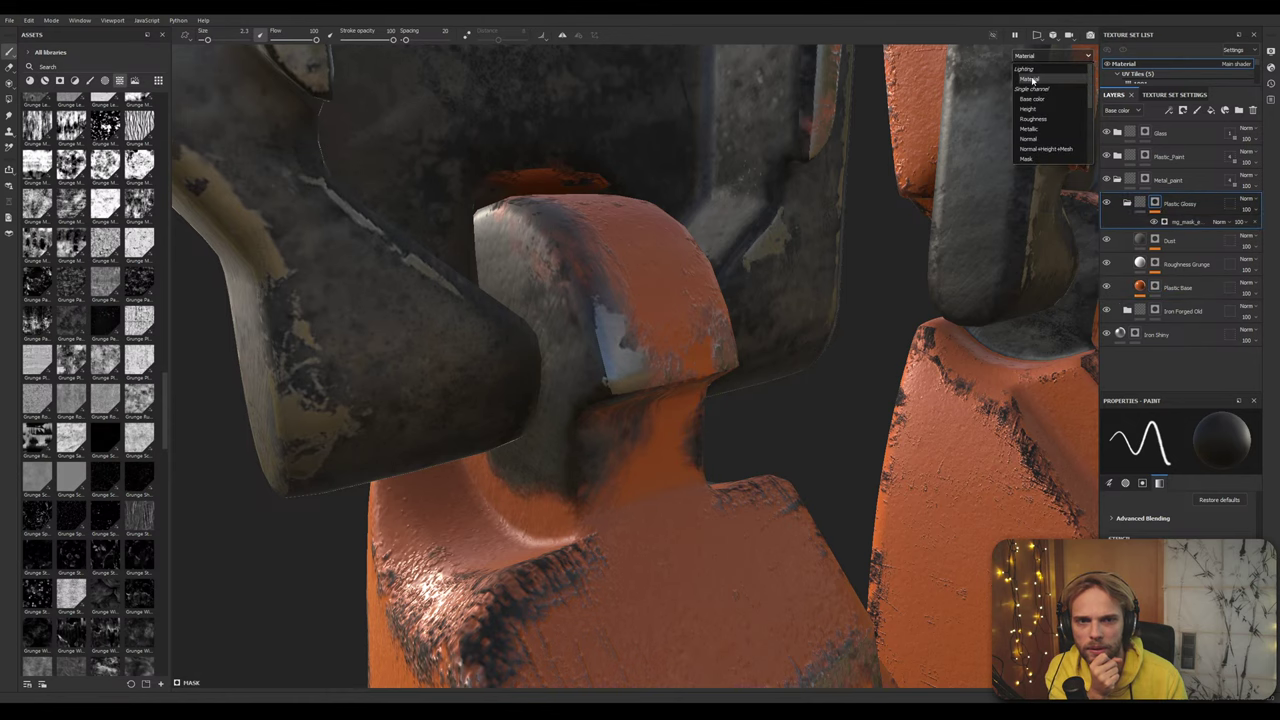
pyautogui.click(1028, 159)
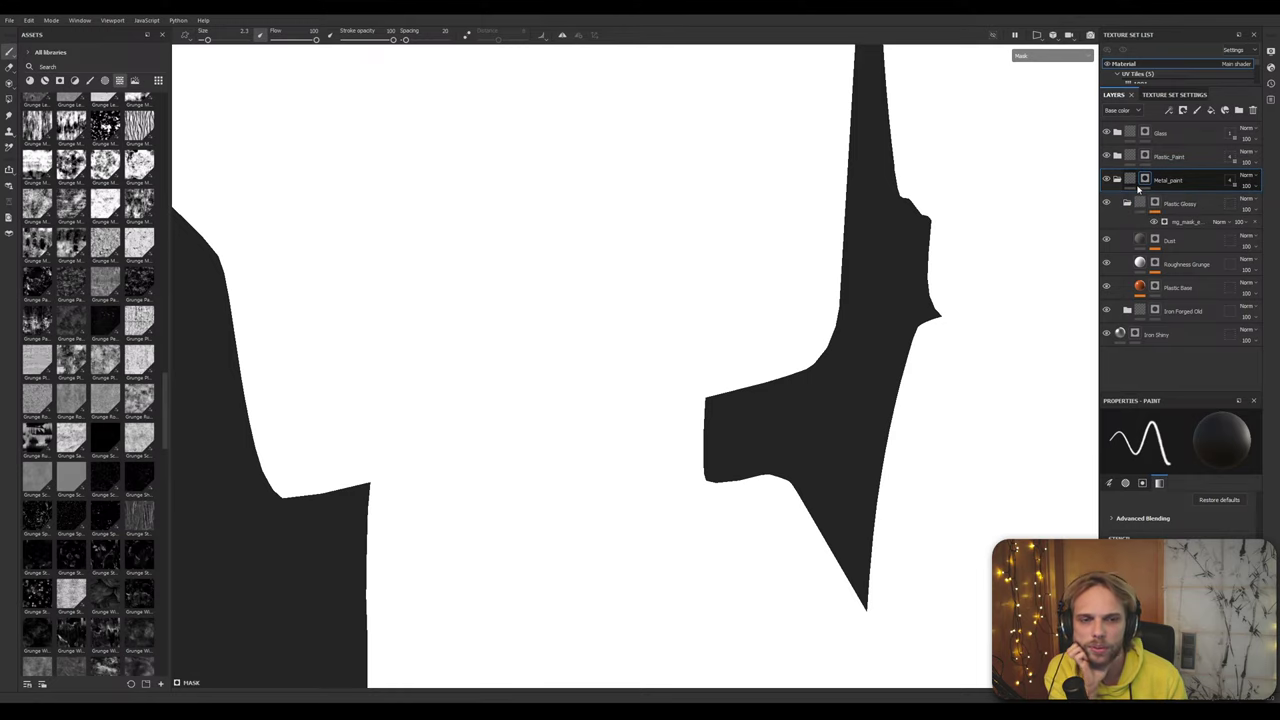
pyautogui.click(1135, 336)
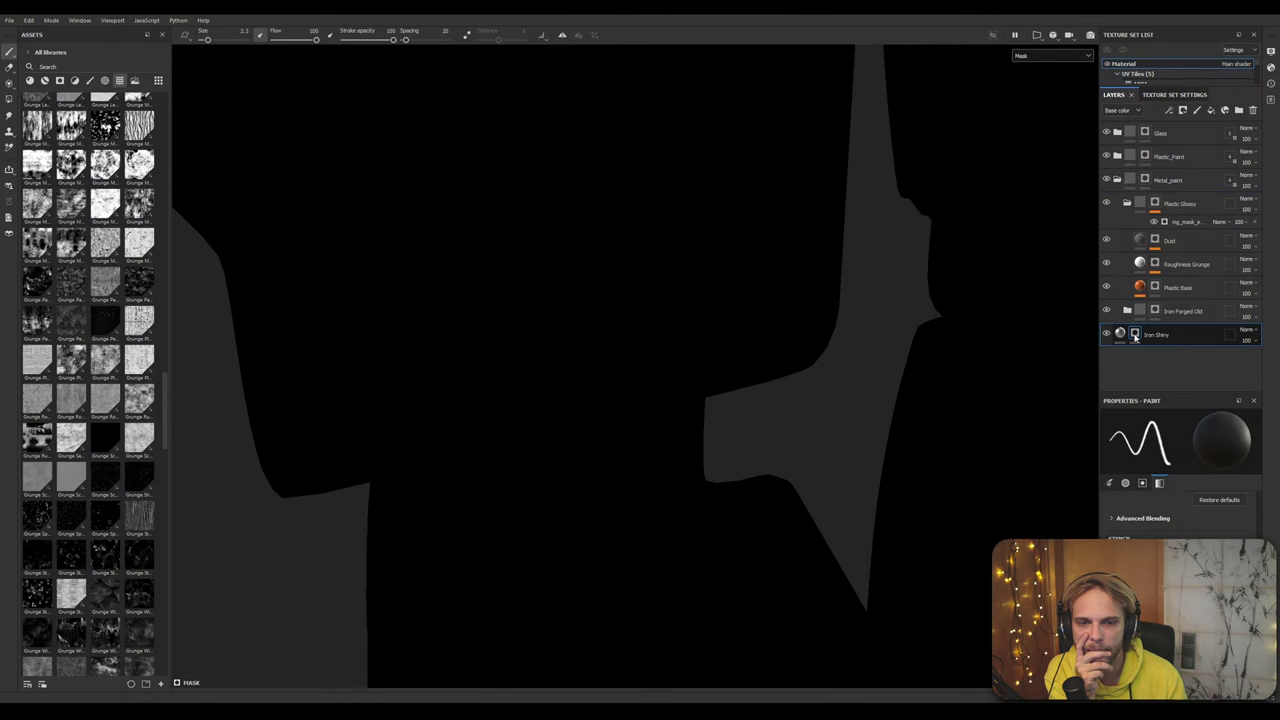
pyautogui.click(1155, 204)
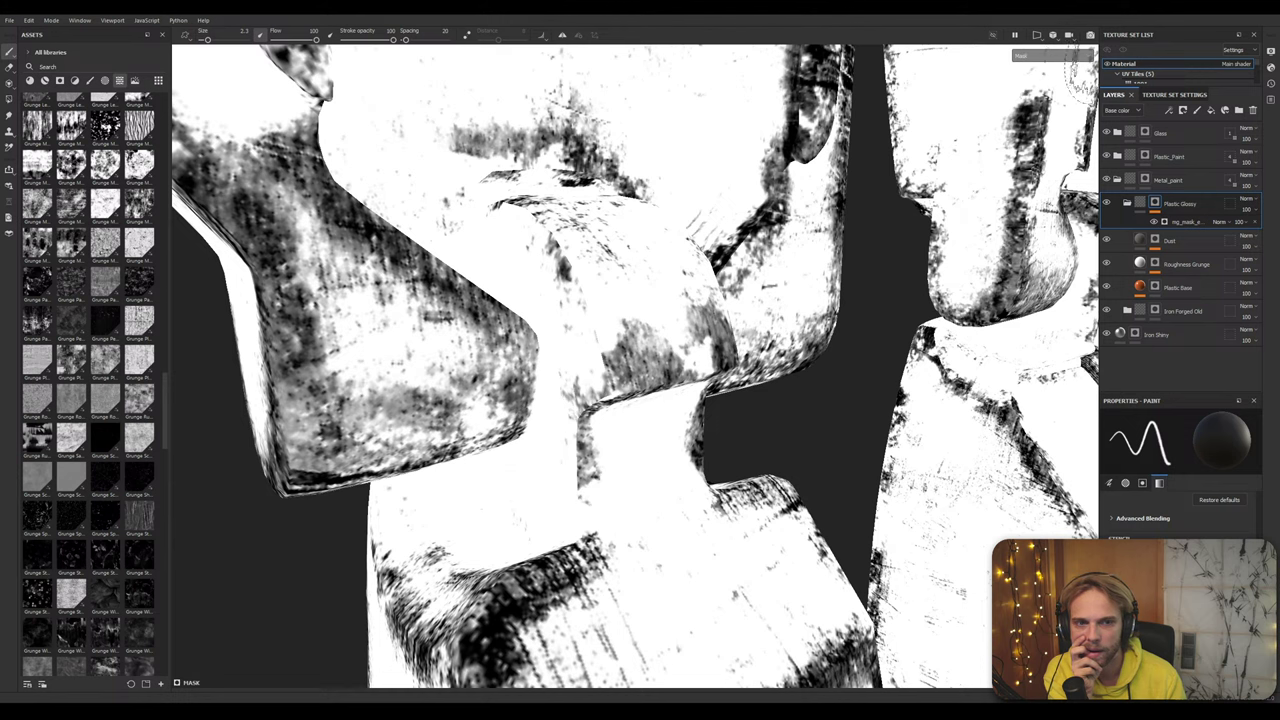
pyautogui.click(1145, 180)
pyautogui.click(1044, 56)
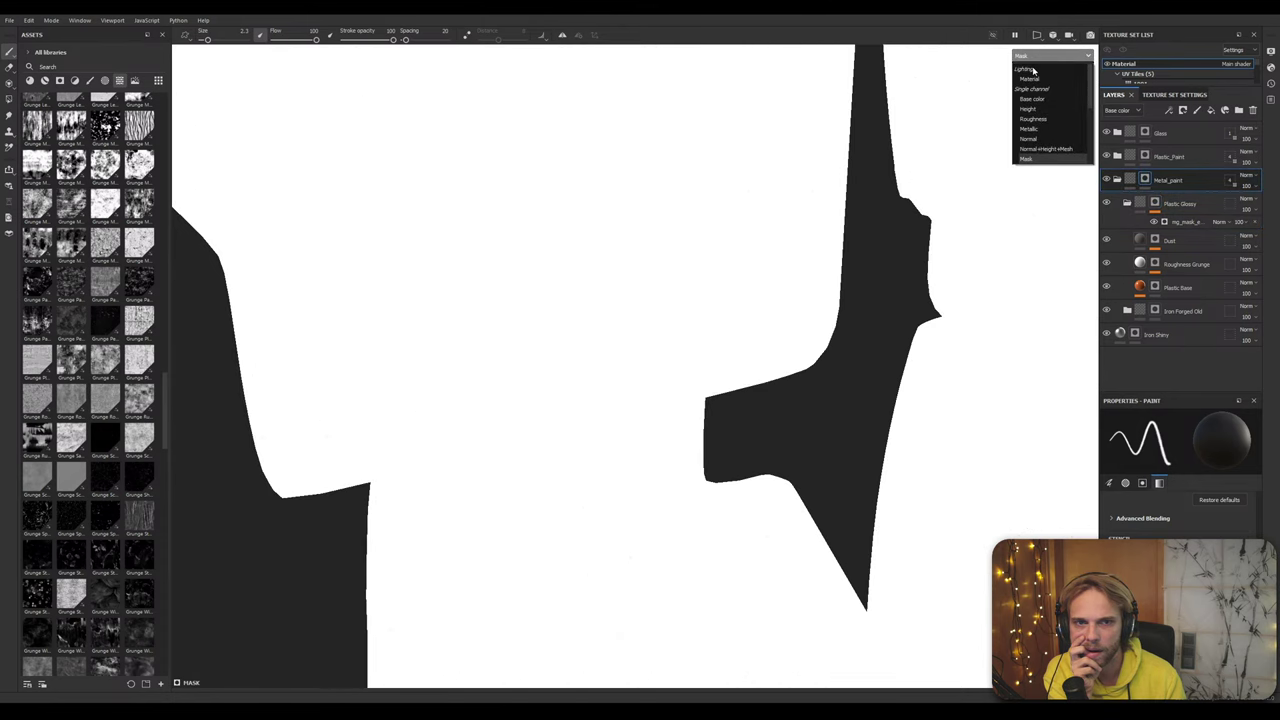
pyautogui.click(1030, 78)
pyautogui.keyDown('alt'); pyautogui.moveTo(980, 118); pyautogui.dragTo(695, 340); pyautogui.keyUp('alt')
pyautogui.keyDown('shift'); pyautogui.moveTo(695, 340); pyautogui.dragTo(712, 345, button='right'); pyautogui.keyUp('shift')
# Step: Zoom out to both legs, turn to a three-quarter view, and zoom in on the right knee's plate
pyautogui.keyDown('alt'); pyautogui.moveTo(712, 345); pyautogui.dragTo(660, 342); pyautogui.keyUp('alt')
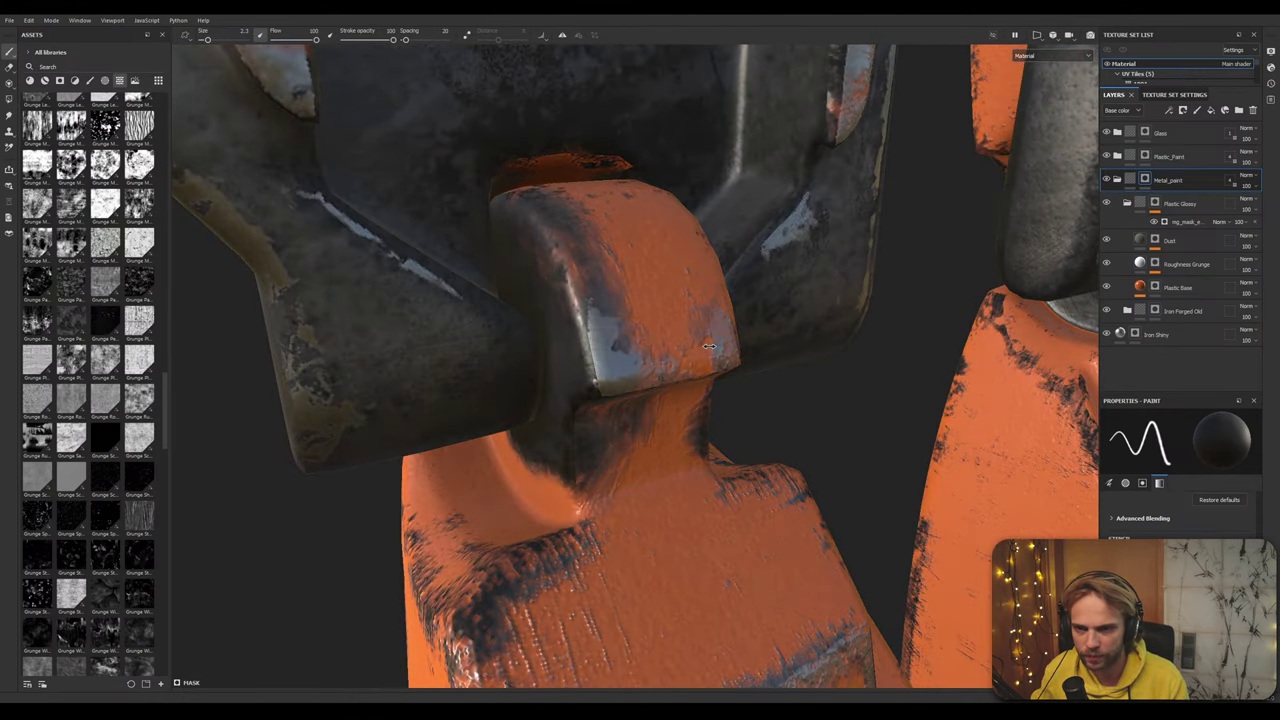
pyautogui.scroll(5, 629, 339)
pyautogui.scroll(-8, 629, 339)
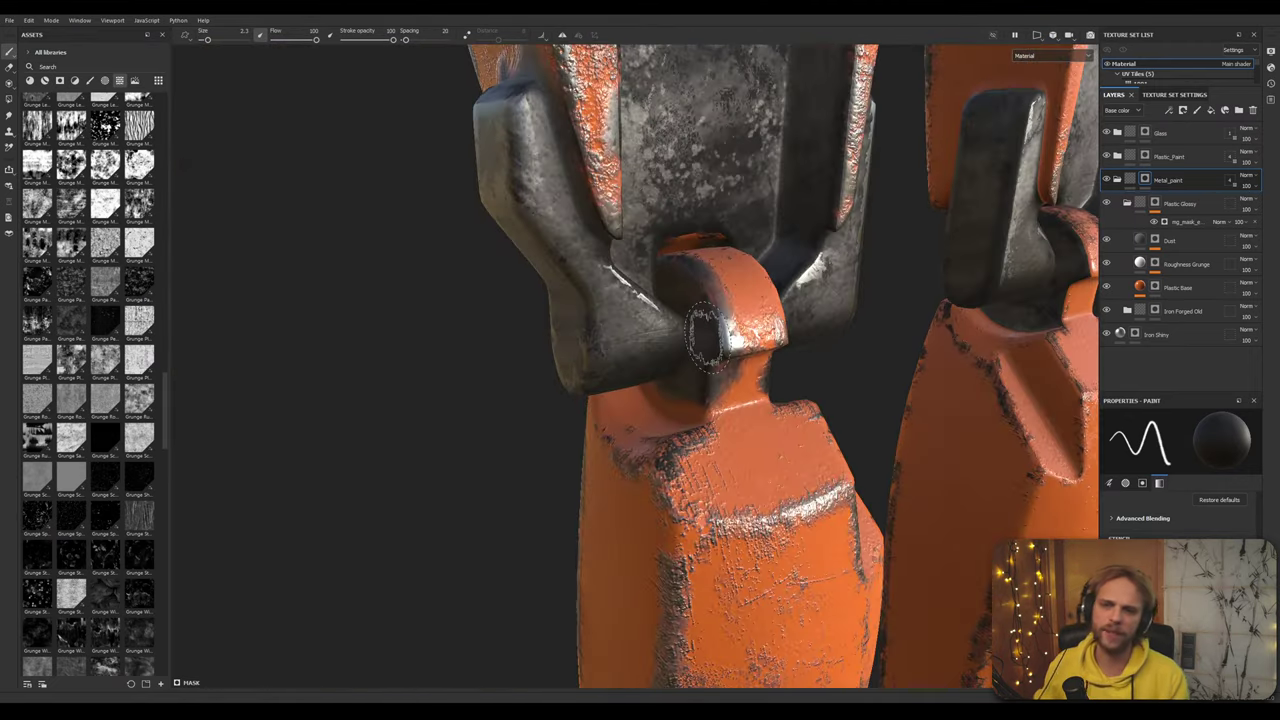
pyautogui.scroll(-6, 705, 340)
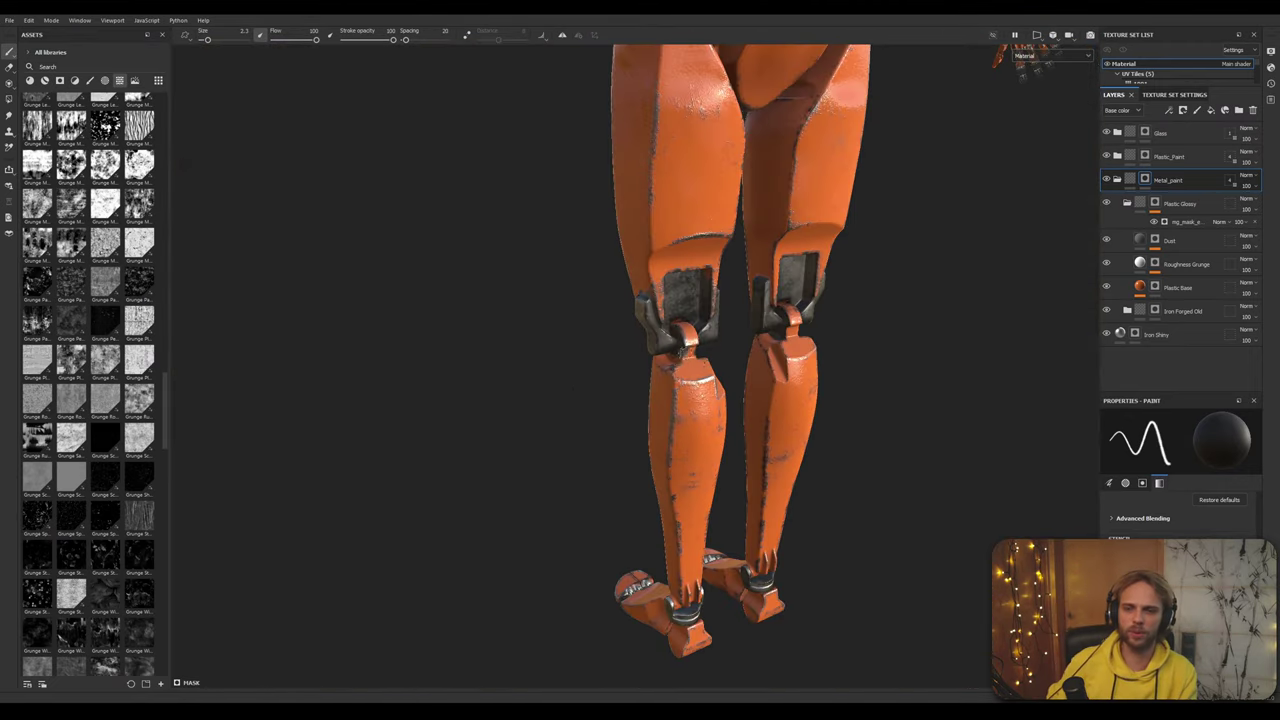
pyautogui.keyDown('alt'); pyautogui.moveTo(705, 340); pyautogui.dragTo(737, 224); pyautogui.keyUp('alt')
pyautogui.scroll(5, 711, 359)
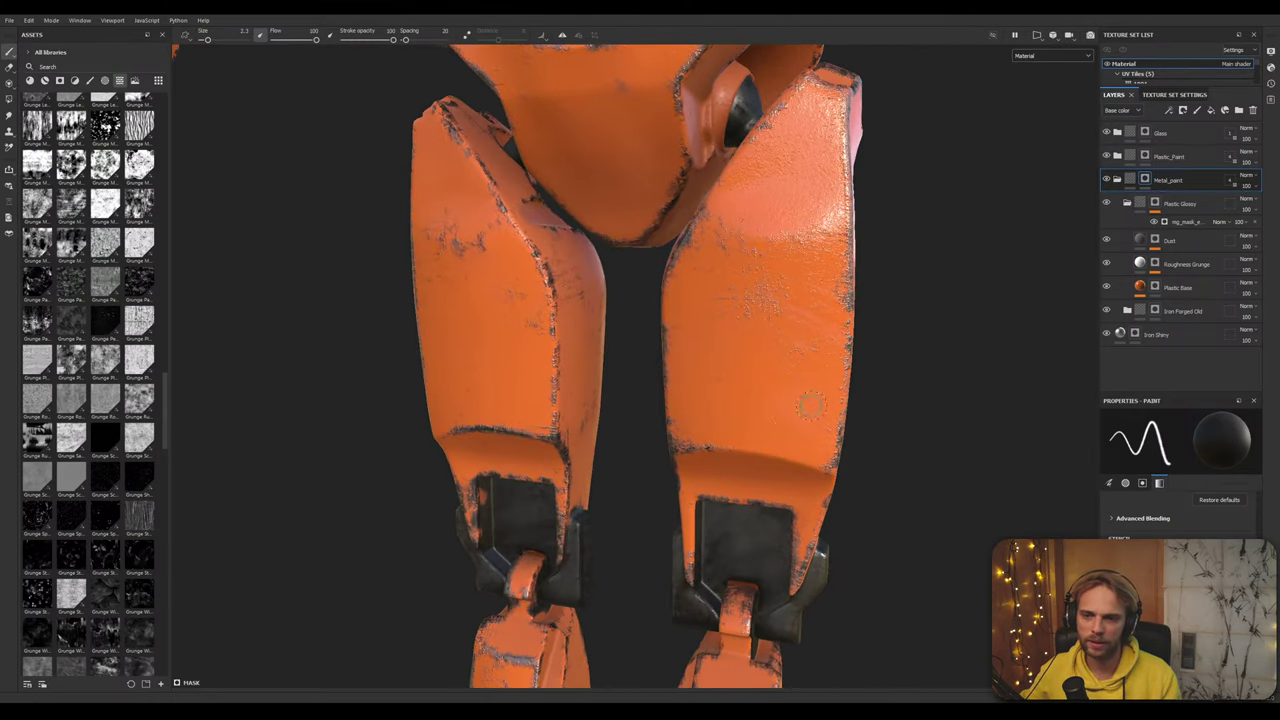
pyautogui.scroll(3, 737, 224)
pyautogui.keyDown('alt'); pyautogui.moveTo(757, 417); pyautogui.dragTo(615, 345); pyautogui.keyUp('alt')
pyautogui.scroll(2, 731, 320)
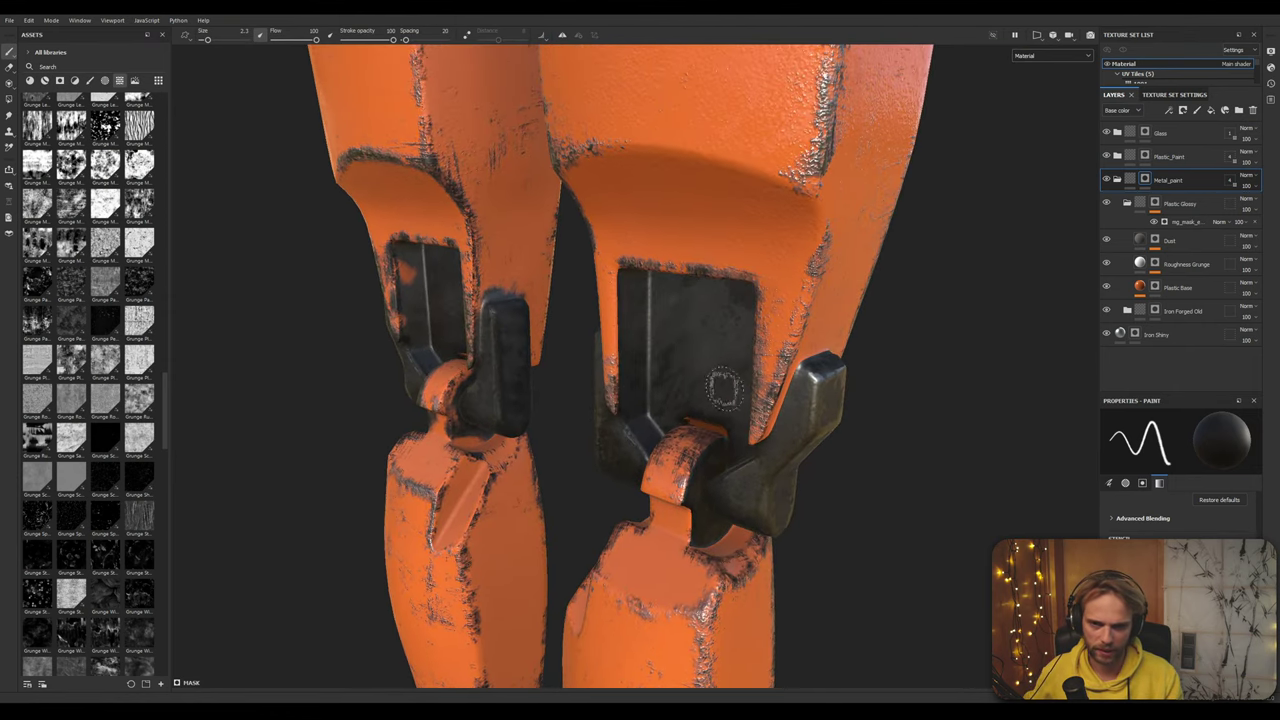
pyautogui.scroll(5, 615, 350)
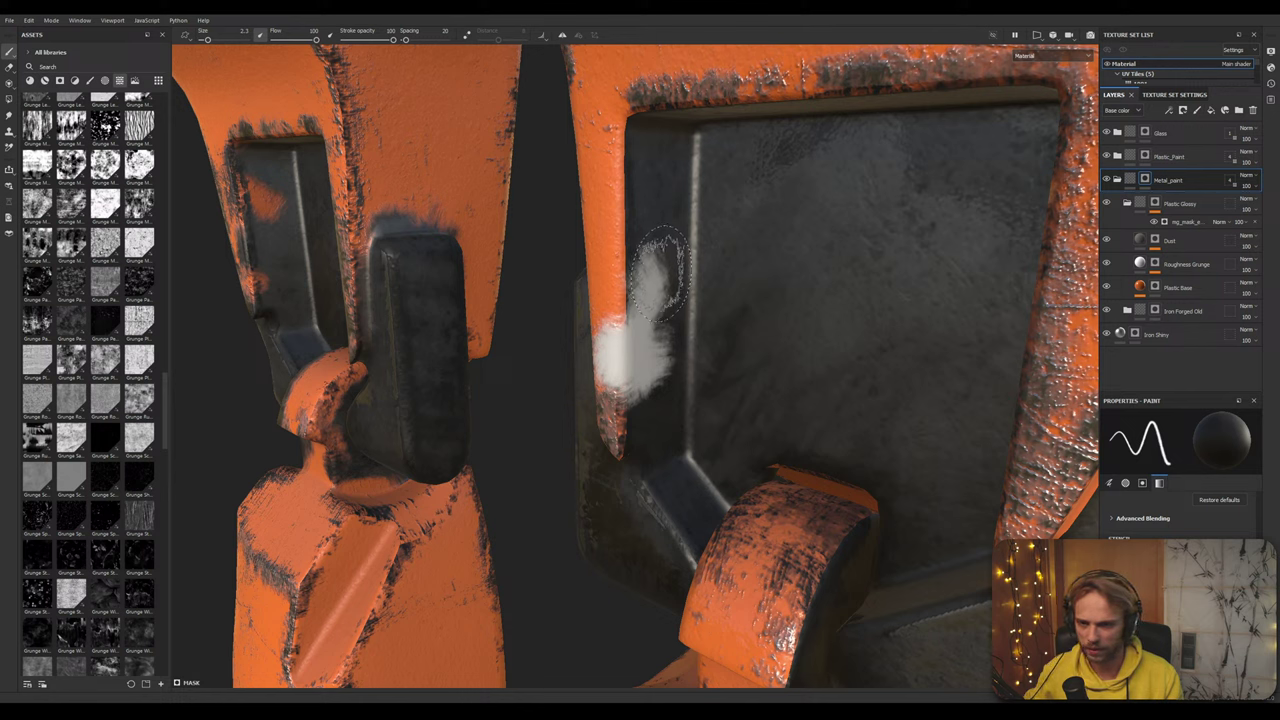
# Step: Undo the stray white stroke, select Iron Forged Old, and undo a test stroke on the plate
pyautogui.hotkey('ctrl', 'z')
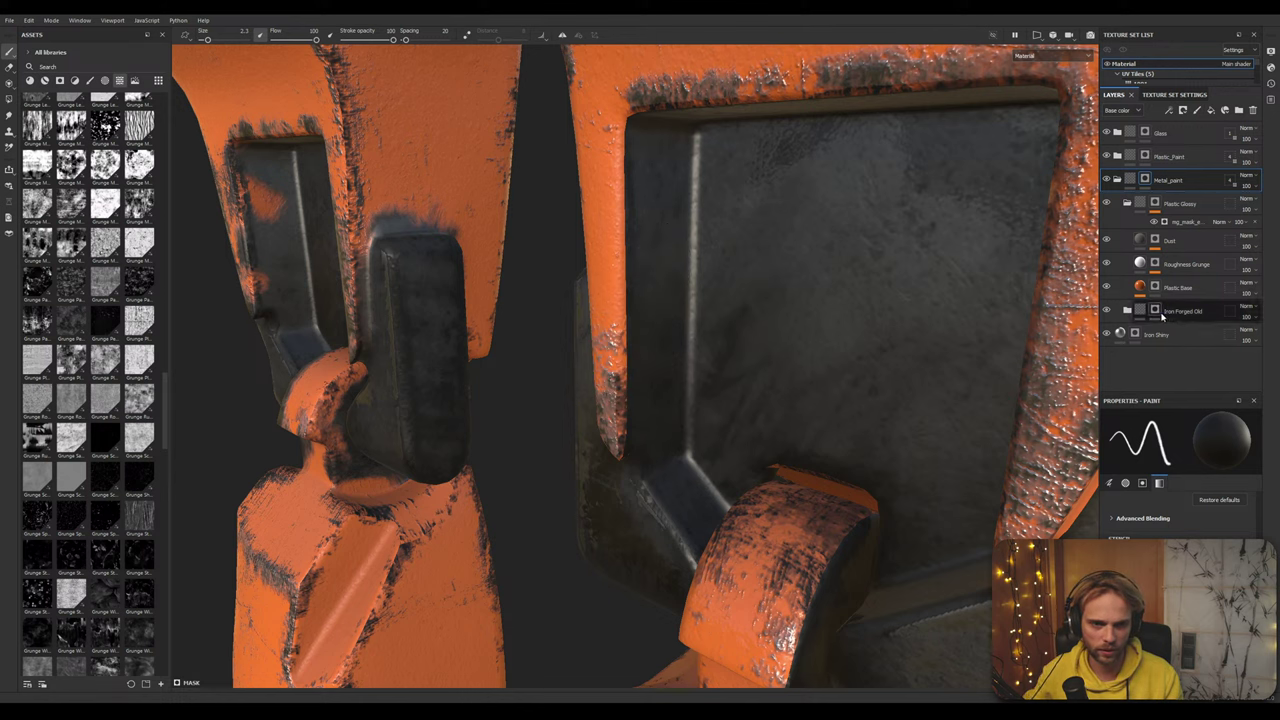
pyautogui.click(1155, 310)
pyautogui.moveTo(645, 280); pyautogui.dragTo(636, 314)
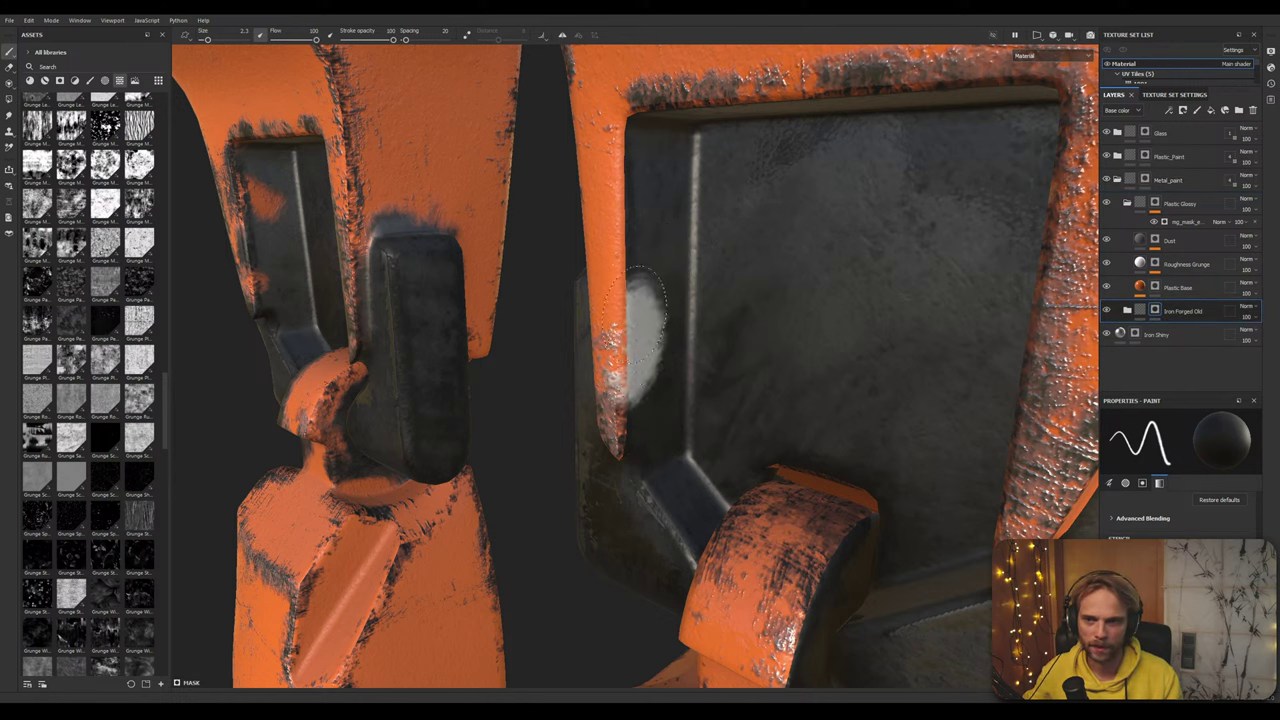
pyautogui.hotkey('ctrl', 'z')
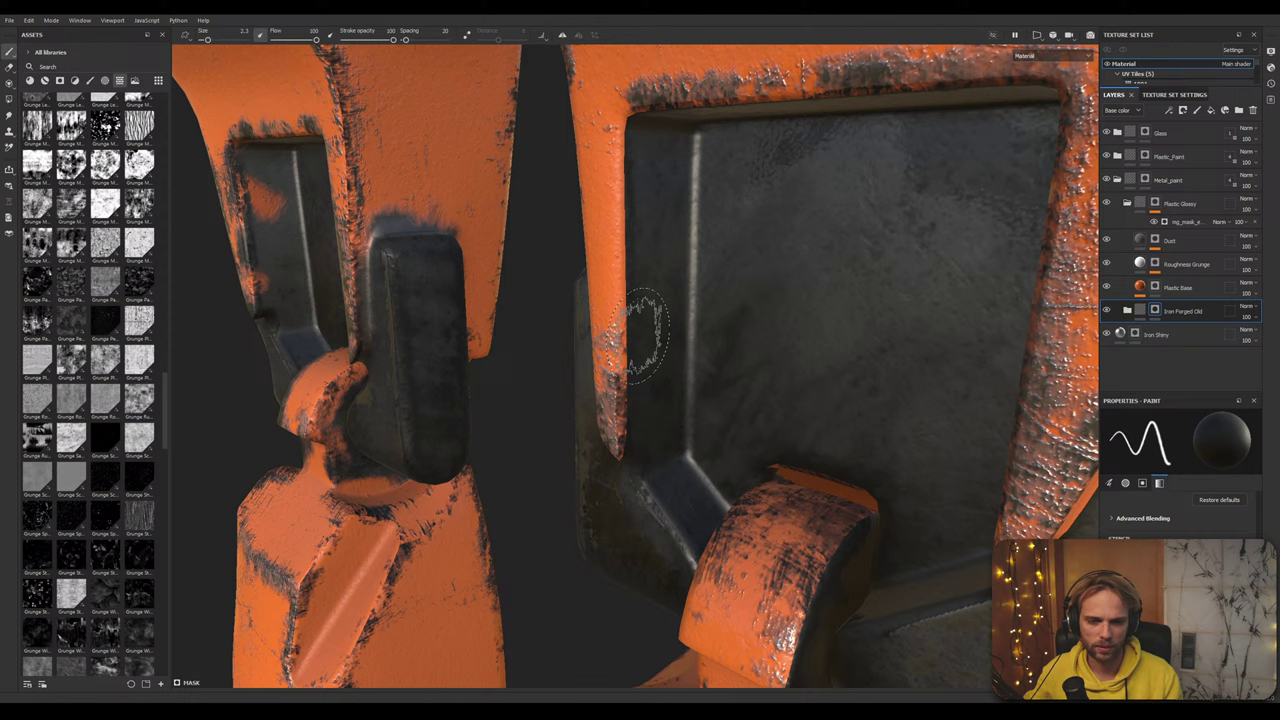
# Step: On the Plastic Base layer, paint dark grunge wear along the orange edges beside the knee bracket
pyautogui.click(1156, 288)
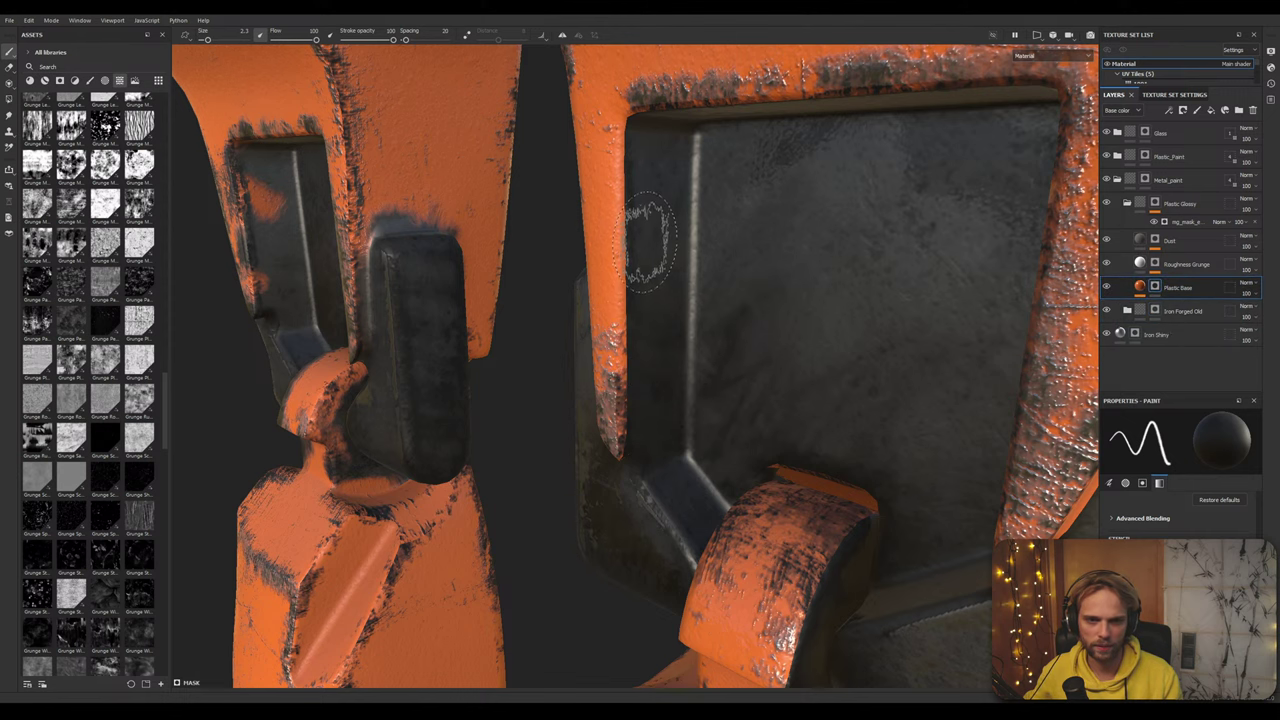
pyautogui.moveTo(584, 300); pyautogui.dragTo(629, 353)
pyautogui.moveTo(650, 460)
pyautogui.keyDown('alt'); pyautogui.mouseDown()
pyautogui.moveTo(620, 250)
pyautogui.moveTo(600, 320)
pyautogui.moveTo(702, 284)
pyautogui.moveTo(666, 266)
pyautogui.moveTo(694, 457)
pyautogui.moveTo(648, 298)
pyautogui.mouseUp(); pyautogui.keyUp('alt')
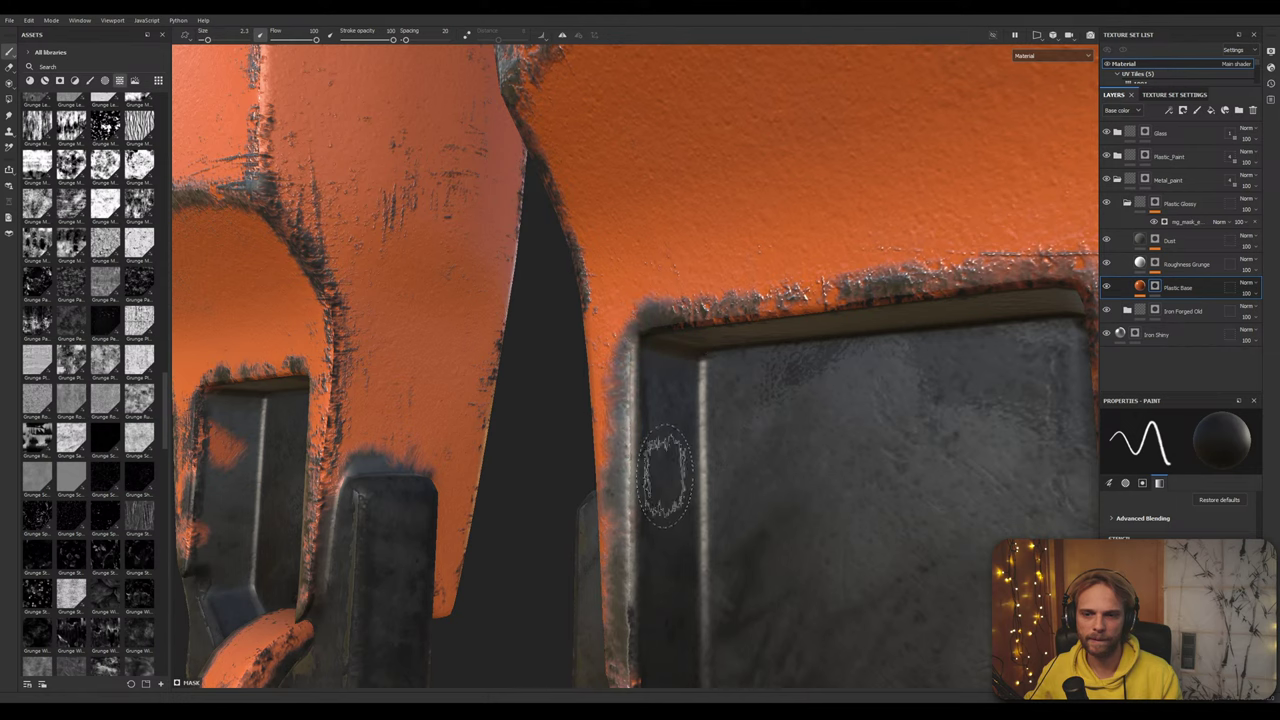
pyautogui.moveTo(745, 348)
pyautogui.mouseDown()
pyautogui.moveTo(778, 310)
pyautogui.moveTo(693, 342)
pyautogui.moveTo(730, 356)
pyautogui.mouseUp()
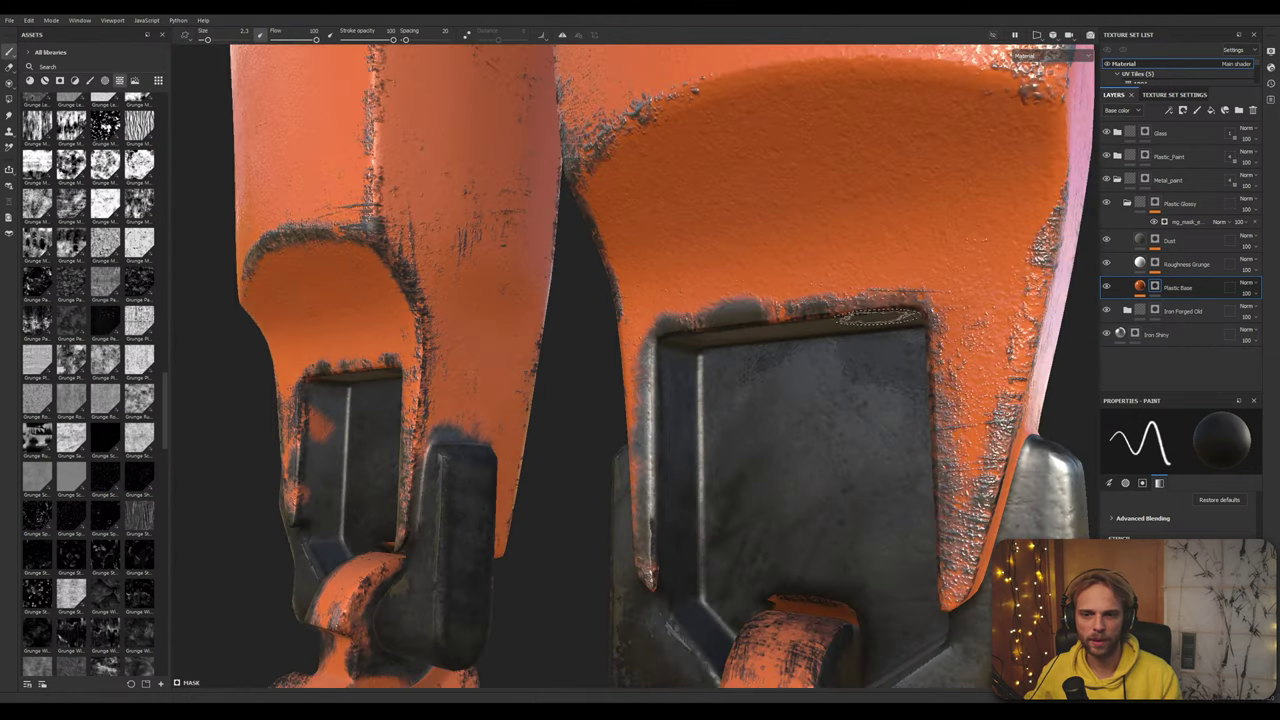
pyautogui.keyDown('alt'); pyautogui.moveTo(920, 350); pyautogui.dragTo(1005, 400); pyautogui.keyUp('alt')
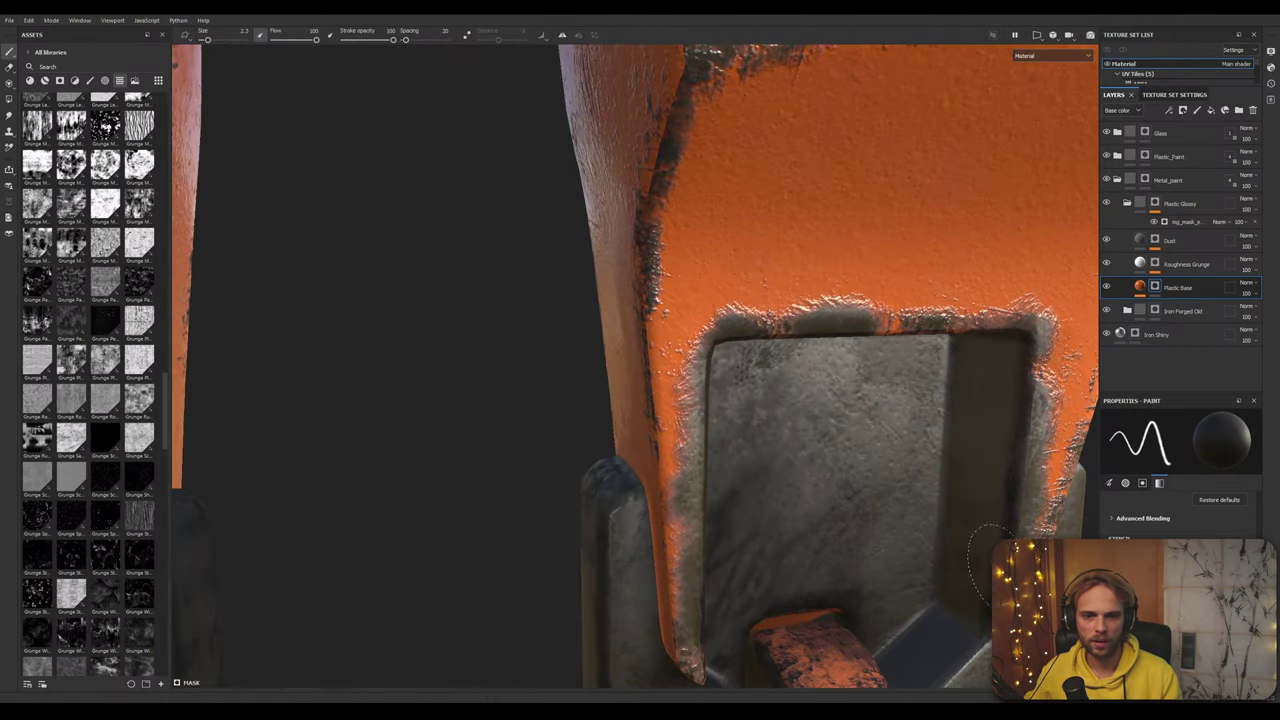
pyautogui.moveTo(873, 325)
pyautogui.keyDown('alt'); pyautogui.mouseDown()
pyautogui.moveTo(757, 428)
pyautogui.moveTo(858, 437)
pyautogui.moveTo(706, 451)
pyautogui.moveTo(665, 485)
pyautogui.moveTo(757, 420)
pyautogui.mouseUp(); pyautogui.keyUp('alt')
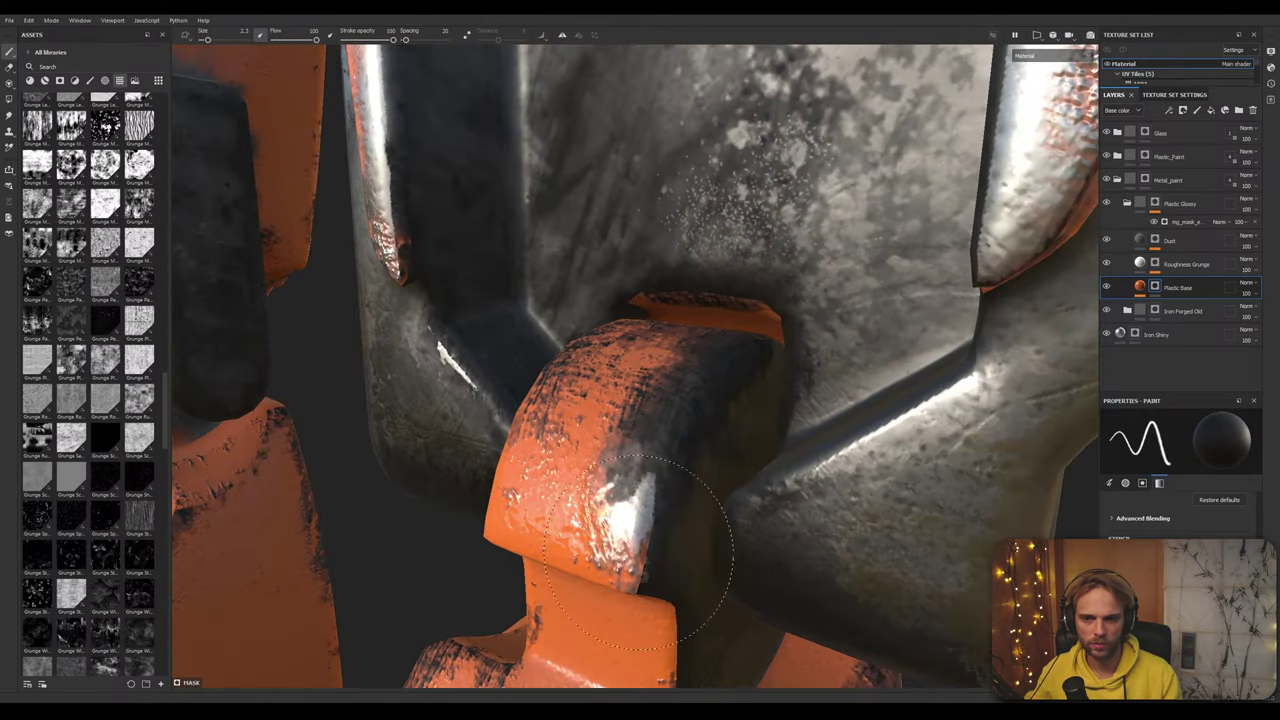
pyautogui.moveTo(639, 552)
pyautogui.keyDown('alt'); pyautogui.mouseDown()
pyautogui.moveTo(686, 529)
pyautogui.moveTo(700, 480)
pyautogui.moveTo(695, 390)
pyautogui.mouseUp(); pyautogui.keyUp('alt')
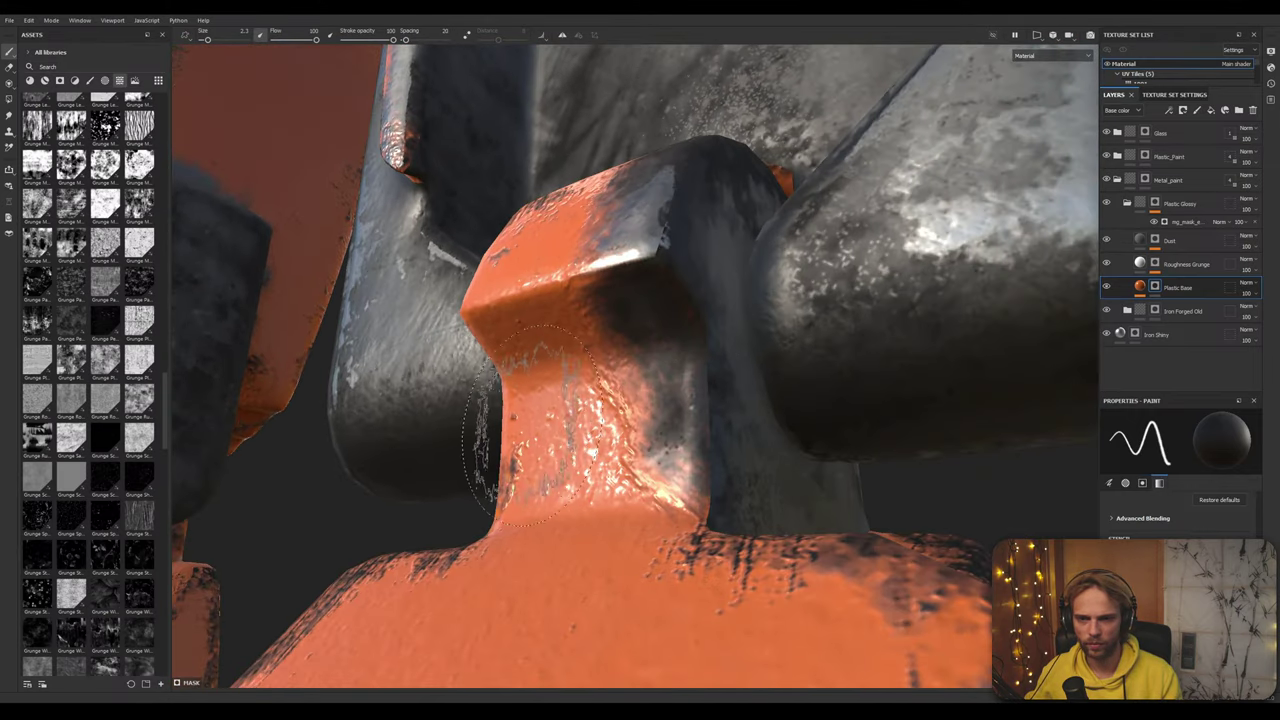
pyautogui.moveTo(540, 420)
pyautogui.keyDown('alt'); pyautogui.mouseDown()
pyautogui.moveTo(560, 470)
pyautogui.moveTo(520, 520)
pyautogui.moveTo(475, 165)
pyautogui.moveTo(625, 325)
pyautogui.moveTo(680, 303)
pyautogui.mouseUp(); pyautogui.keyUp('alt')
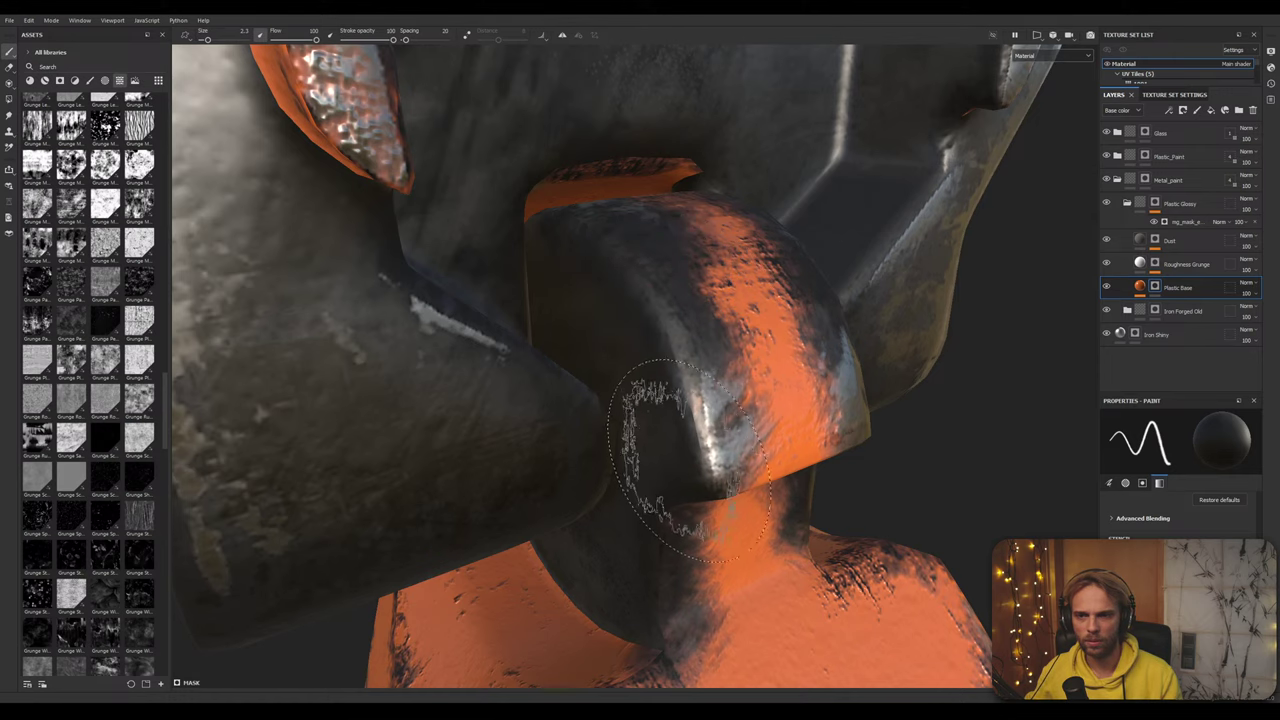
# Step: Wear the orange paint around the knee bracket and its metal hook from several close angles
pyautogui.moveTo(690, 460)
pyautogui.keyDown('alt'); pyautogui.mouseDown()
pyautogui.moveTo(566, 371)
pyautogui.moveTo(880, 300)
pyautogui.mouseUp(); pyautogui.keyUp('alt')
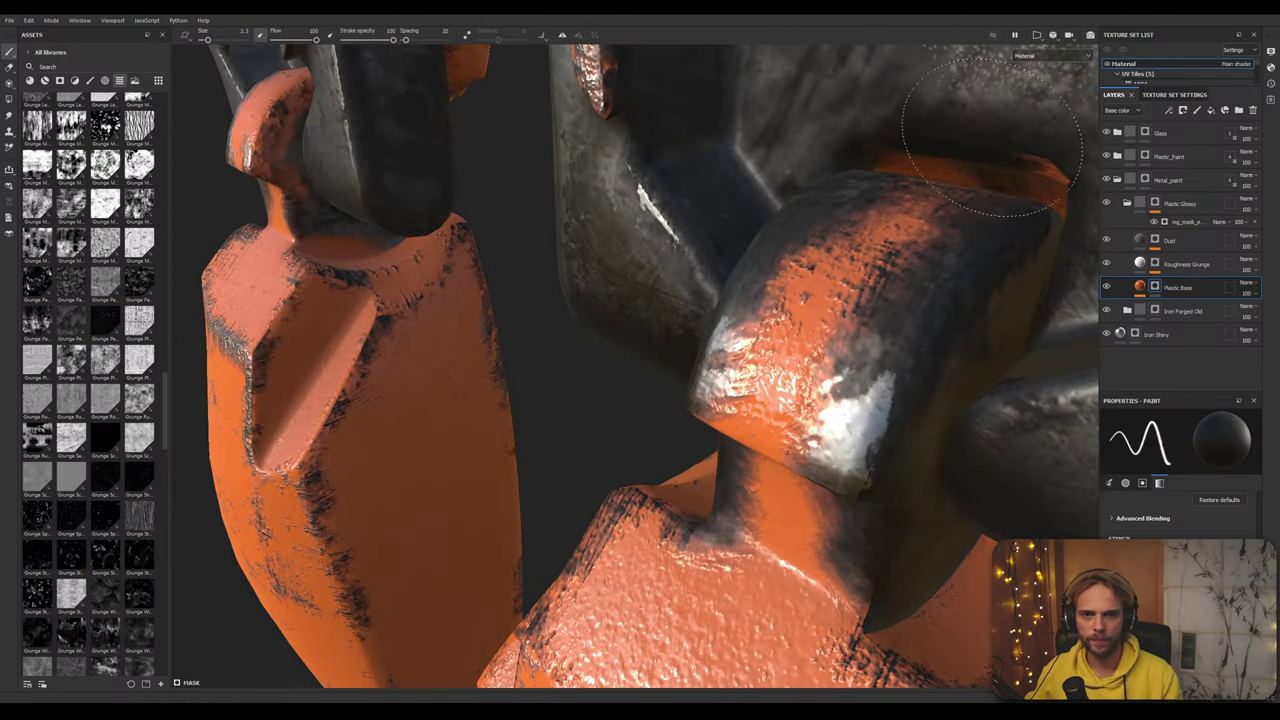
pyautogui.moveTo(850, 210)
pyautogui.keyDown('alt'); pyautogui.mouseDown()
pyautogui.moveTo(763, 377)
pyautogui.moveTo(680, 349)
pyautogui.moveTo(757, 286)
pyautogui.moveTo(690, 320)
pyautogui.moveTo(486, 297)
pyautogui.moveTo(449, 320)
pyautogui.moveTo(618, 362)
pyautogui.moveTo(536, 432)
pyautogui.mouseUp(); pyautogui.keyUp('alt')
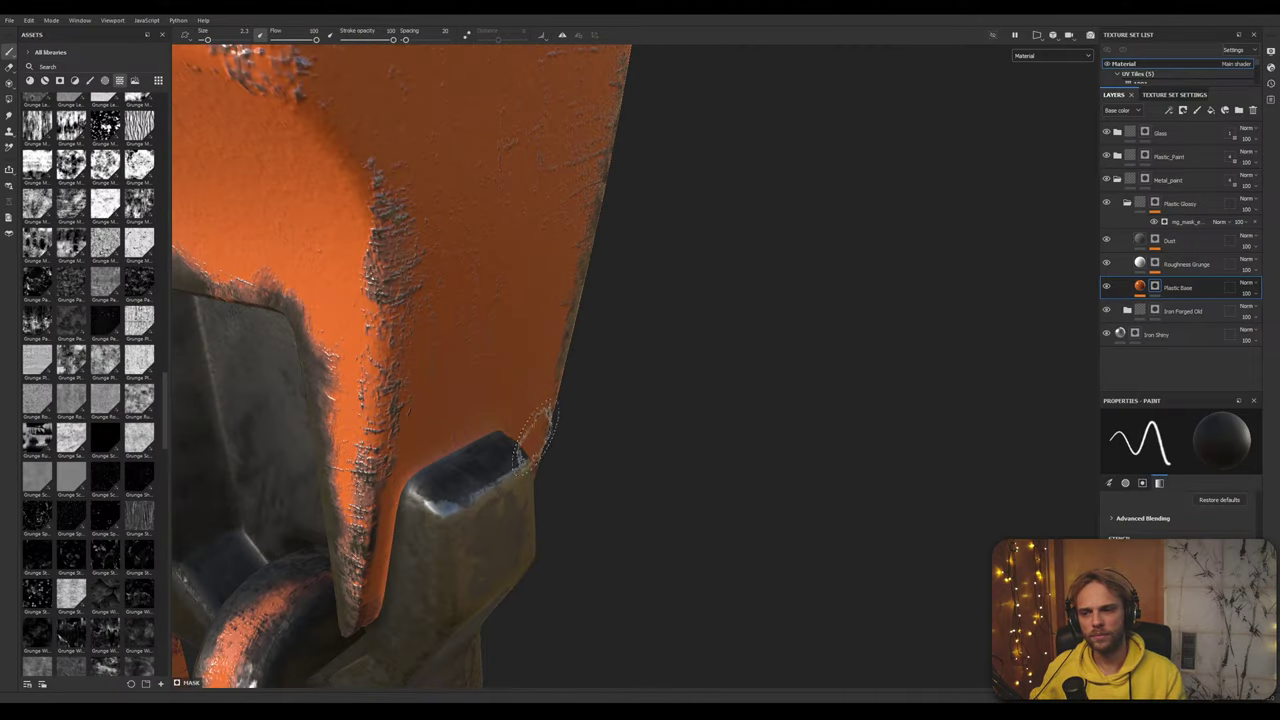
pyautogui.keyDown('alt'); pyautogui.moveTo(452, 480); pyautogui.dragTo(464, 425); pyautogui.keyUp('alt')
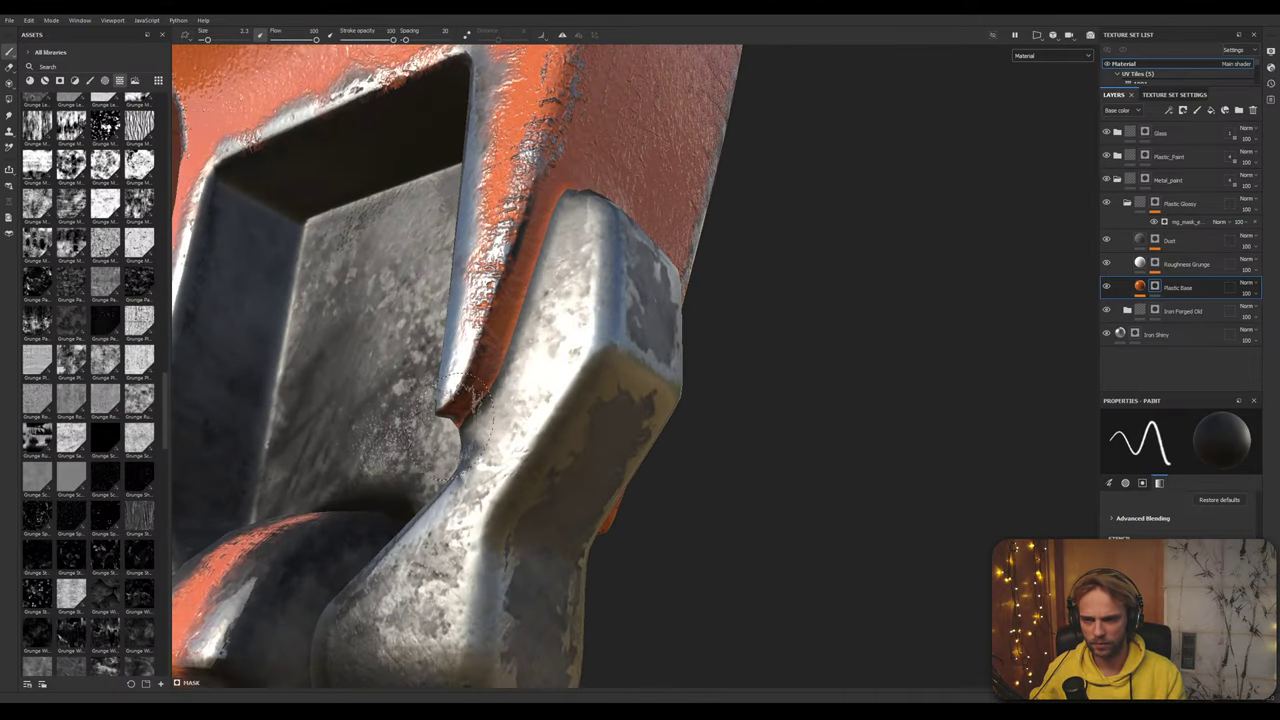
pyautogui.keyDown('alt'); pyautogui.moveTo(527, 337); pyautogui.dragTo(467, 278); pyautogui.keyUp('alt')
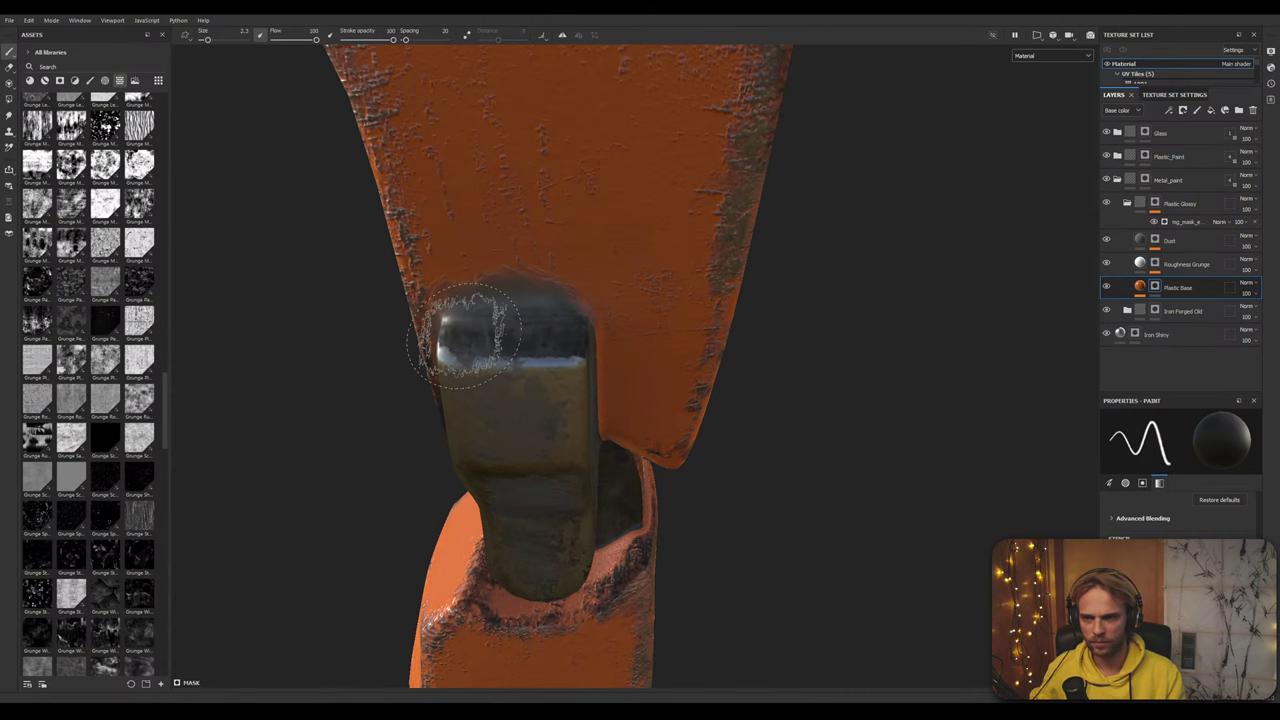
pyautogui.keyDown('alt'); pyautogui.moveTo(463, 335); pyautogui.dragTo(580, 315); pyautogui.keyUp('alt')
pyautogui.moveTo(602, 440)
pyautogui.keyDown('alt'); pyautogui.mouseDown()
pyautogui.moveTo(657, 543)
pyautogui.moveTo(628, 265)
pyautogui.moveTo(563, 277)
pyautogui.moveTo(646, 543)
pyautogui.mouseUp(); pyautogui.keyUp('alt')
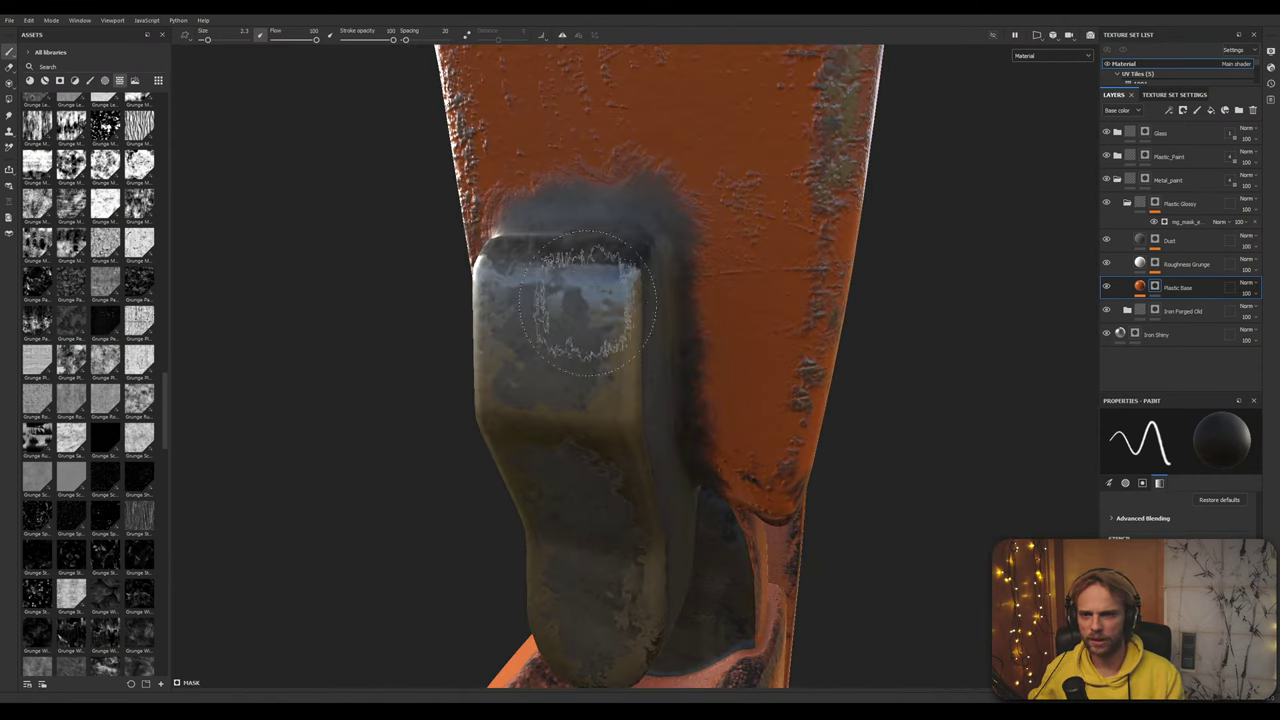
pyautogui.moveTo(588, 303)
pyautogui.keyDown('alt'); pyautogui.mouseDown()
pyautogui.moveTo(846, 357)
pyautogui.moveTo(760, 335)
pyautogui.moveTo(857, 423)
pyautogui.moveTo(701, 388)
pyautogui.moveTo(757, 434)
pyautogui.moveTo(714, 423)
pyautogui.moveTo(687, 354)
pyautogui.moveTo(451, 346)
pyautogui.moveTo(680, 366)
pyautogui.moveTo(589, 414)
pyautogui.moveTo(692, 420)
pyautogui.mouseUp(); pyautogui.keyUp('alt')
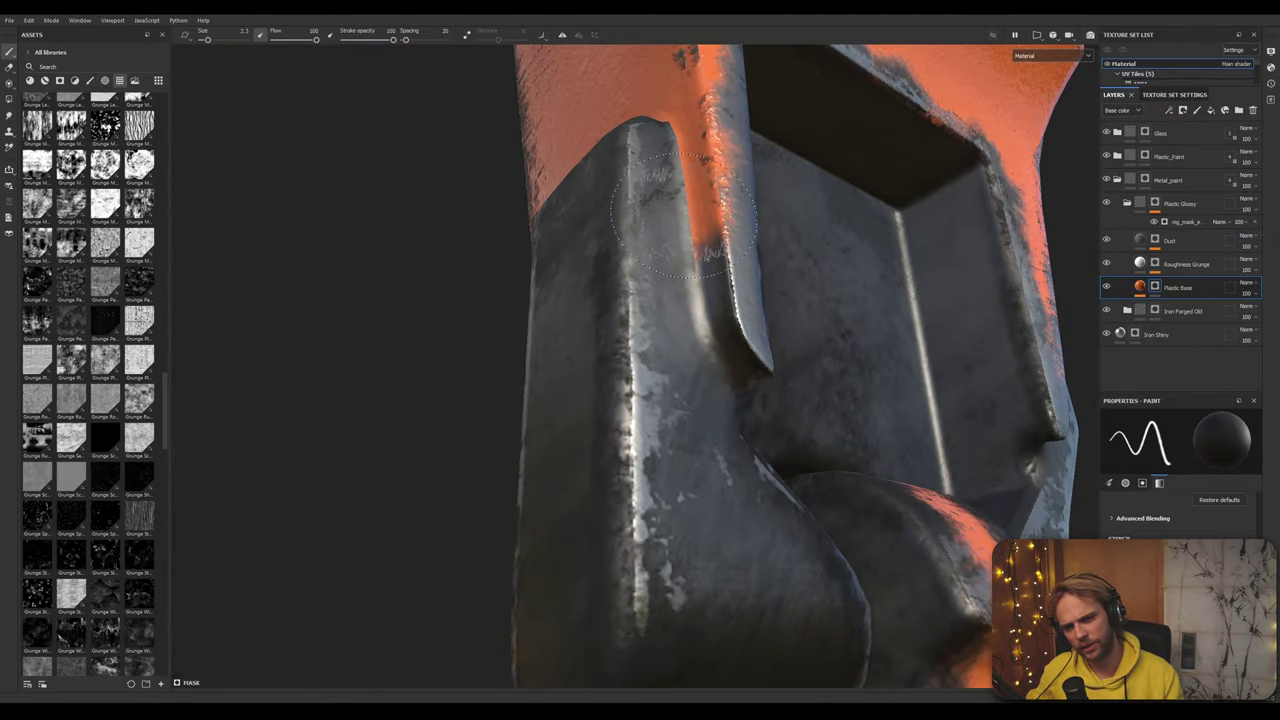
# Step: Paint dark grime where the orange part meets the bracket tip and joint
pyautogui.moveTo(681, 211)
pyautogui.keyDown('alt'); pyautogui.mouseDown()
pyautogui.moveTo(676, 196)
pyautogui.moveTo(755, 388)
pyautogui.mouseUp(); pyautogui.keyUp('alt')
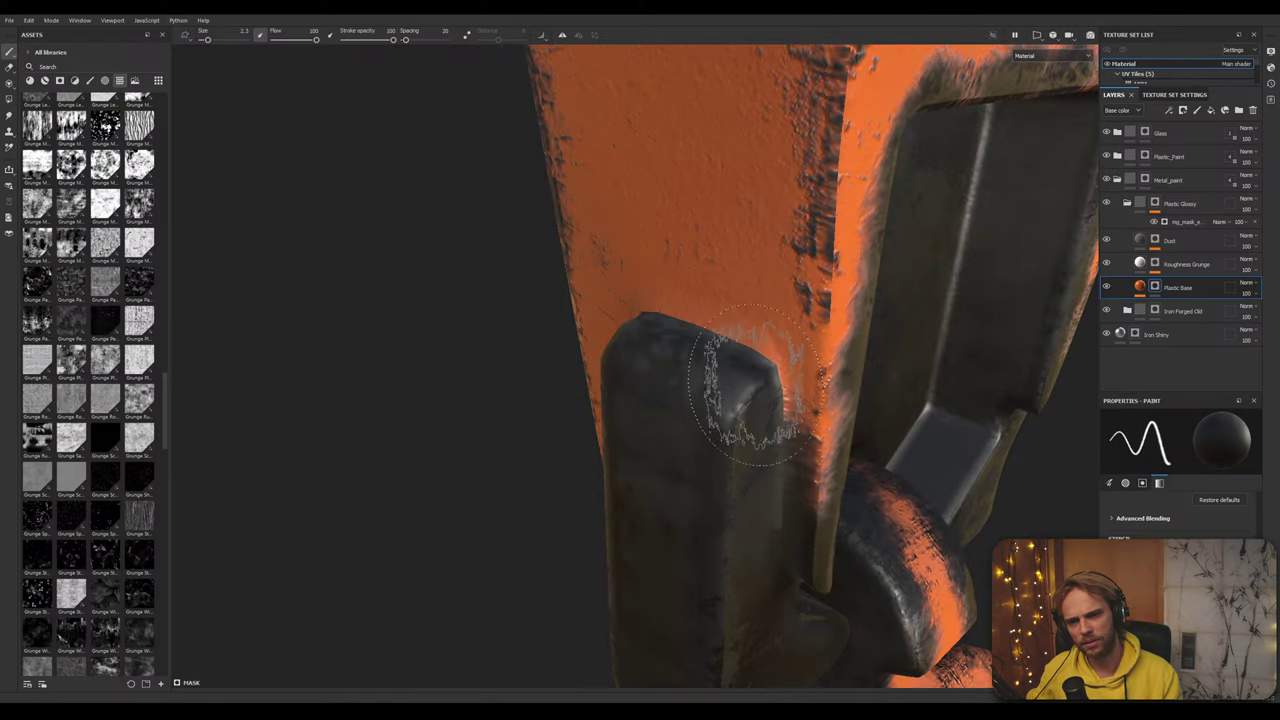
pyautogui.keyDown('alt'); pyautogui.moveTo(675, 360); pyautogui.dragTo(740, 365); pyautogui.keyUp('alt')
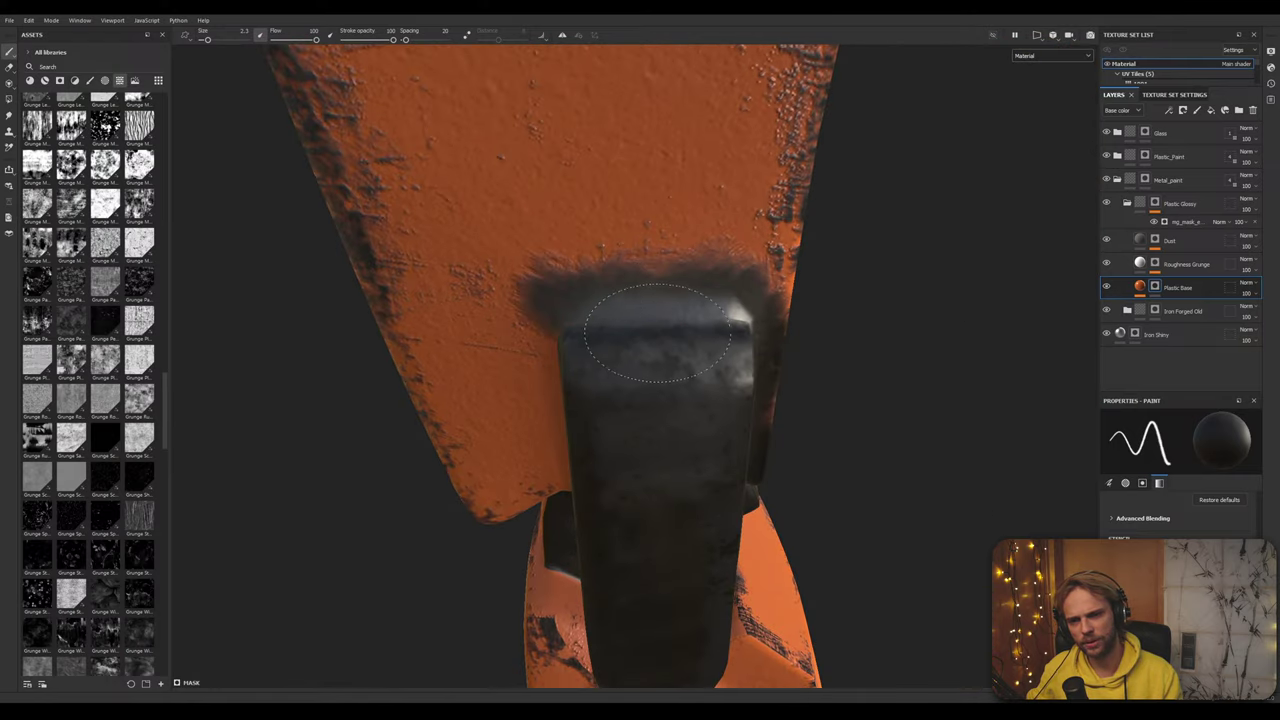
pyautogui.keyDown('alt'); pyautogui.moveTo(603, 409); pyautogui.dragTo(733, 225); pyautogui.keyUp('alt')
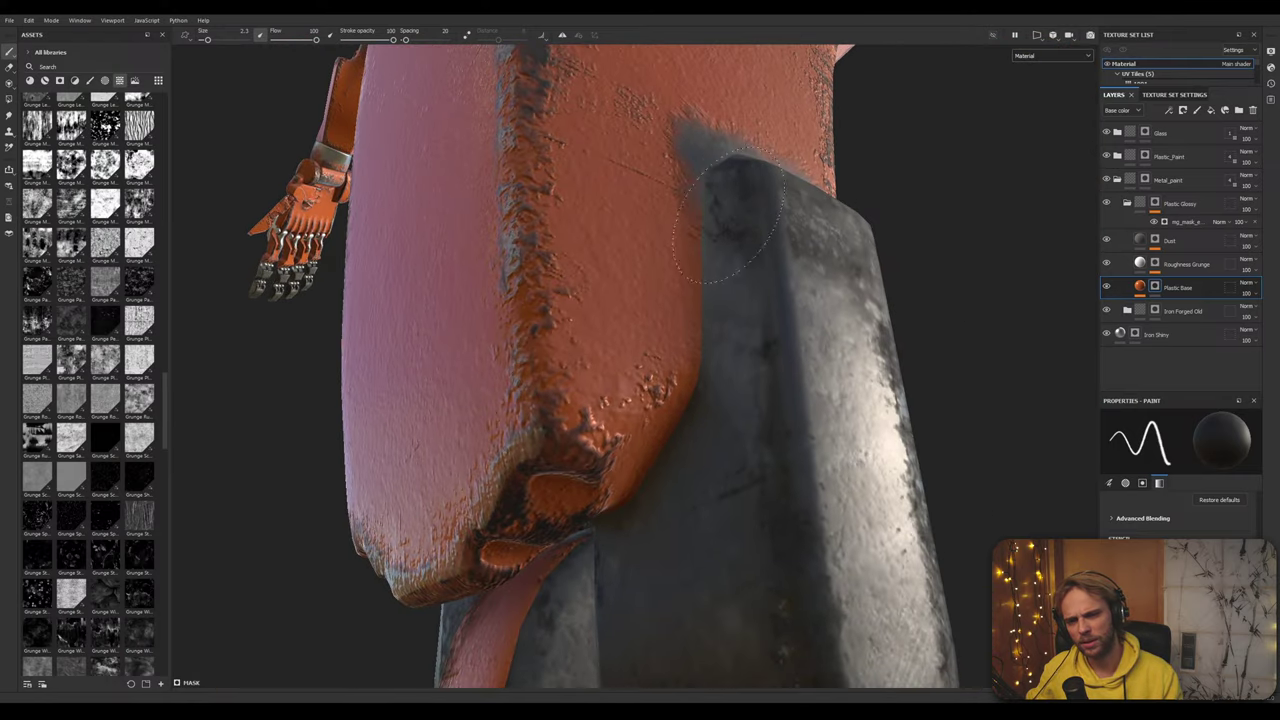
pyautogui.keyDown('alt'); pyautogui.moveTo(672, 497); pyautogui.dragTo(745, 228); pyautogui.keyUp('alt')
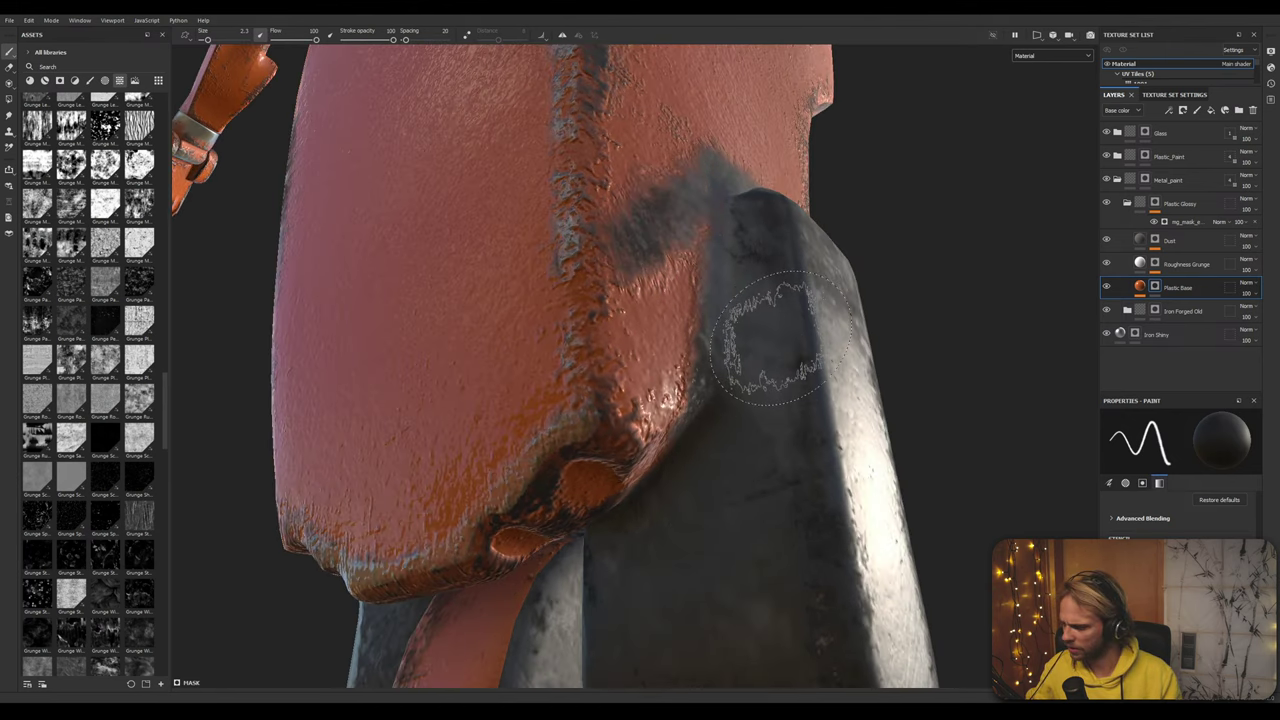
pyautogui.moveTo(695, 290)
pyautogui.keyDown('alt'); pyautogui.mouseDown()
pyautogui.moveTo(766, 380)
pyautogui.moveTo(755, 435)
pyautogui.moveTo(736, 453)
pyautogui.moveTo(754, 500)
pyautogui.moveTo(722, 344)
pyautogui.moveTo(735, 285)
pyautogui.mouseUp(); pyautogui.keyUp('alt')
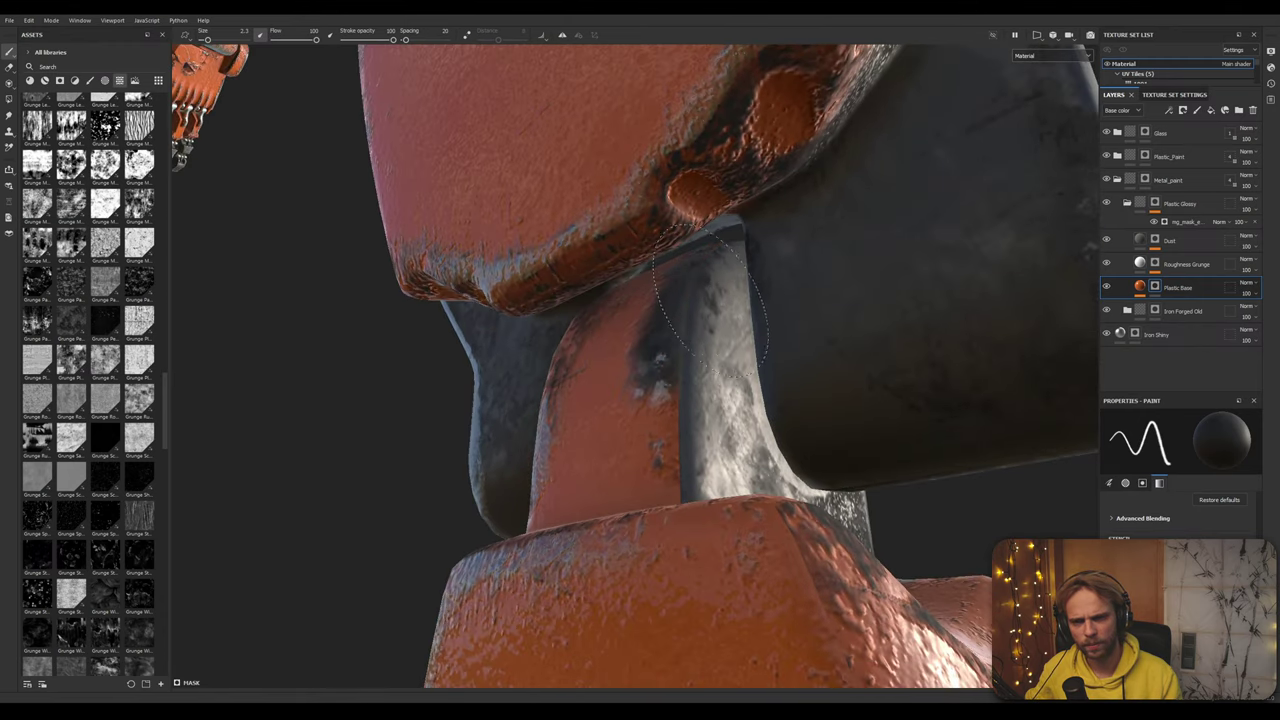
pyautogui.keyDown('alt'); pyautogui.moveTo(712, 397); pyautogui.dragTo(520, 410); pyautogui.keyUp('alt')
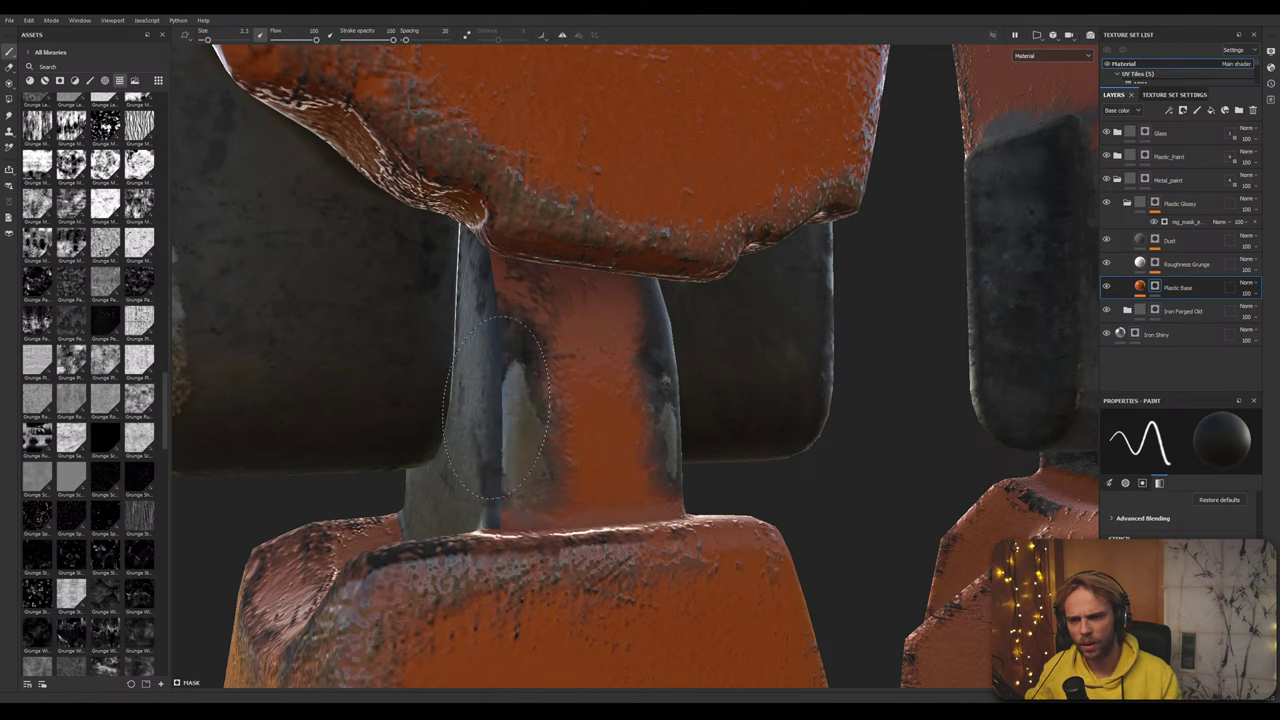
# Step: Ring the base of the orange pillar below the dark bracket with grime on both pillars
pyautogui.keyDown('alt'); pyautogui.moveTo(600, 435); pyautogui.dragTo(512, 492); pyautogui.keyUp('alt')
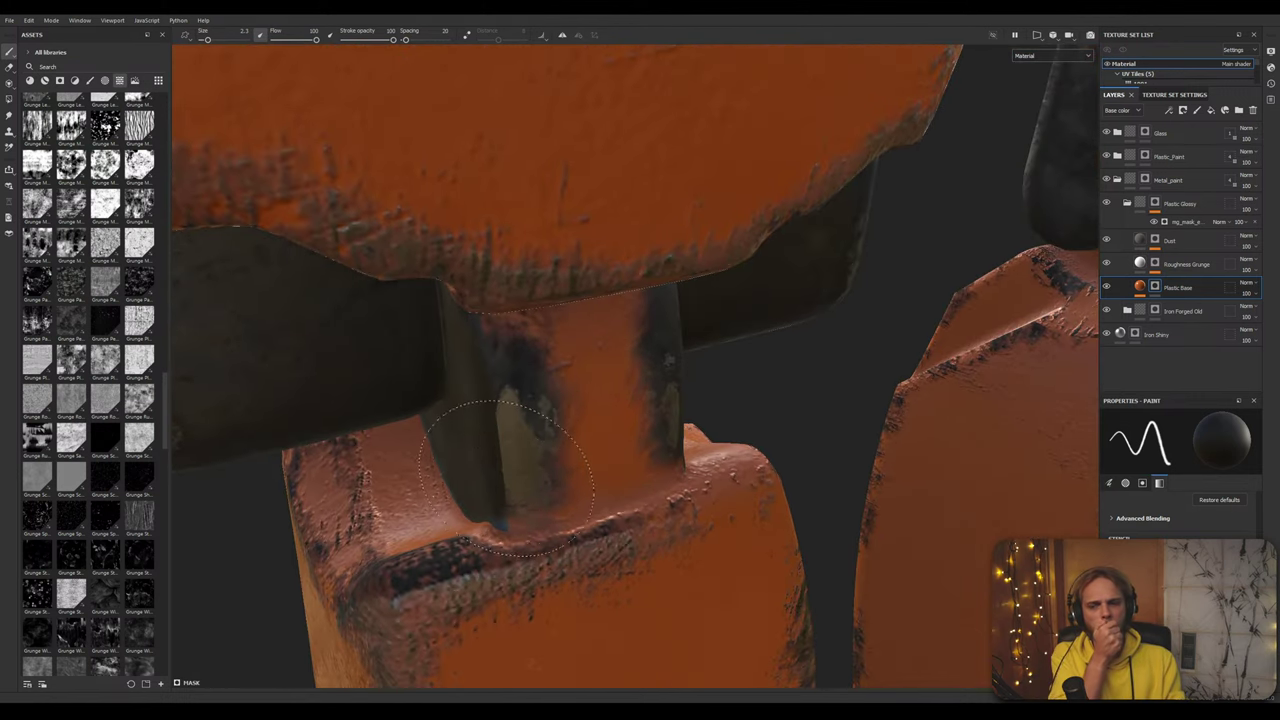
pyautogui.moveTo(723, 473)
pyautogui.keyDown('alt'); pyautogui.mouseDown()
pyautogui.moveTo(660, 450)
pyautogui.moveTo(683, 425)
pyautogui.mouseUp(); pyautogui.keyUp('alt')
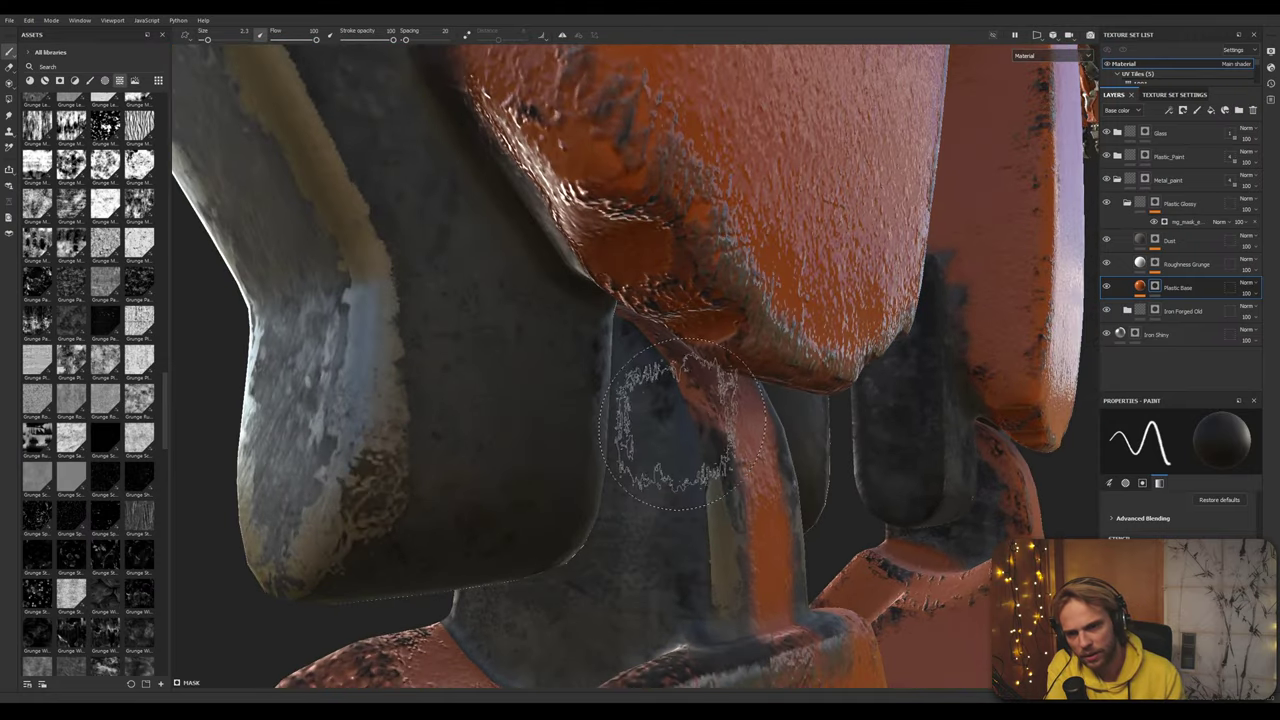
pyautogui.moveTo(647, 380)
pyautogui.keyDown('alt'); pyautogui.mouseDown()
pyautogui.moveTo(466, 526)
pyautogui.moveTo(728, 527)
pyautogui.moveTo(814, 580)
pyautogui.moveTo(657, 457)
pyautogui.moveTo(523, 417)
pyautogui.moveTo(700, 345)
pyautogui.moveTo(823, 337)
pyautogui.moveTo(880, 318)
pyautogui.mouseUp(); pyautogui.keyUp('alt')
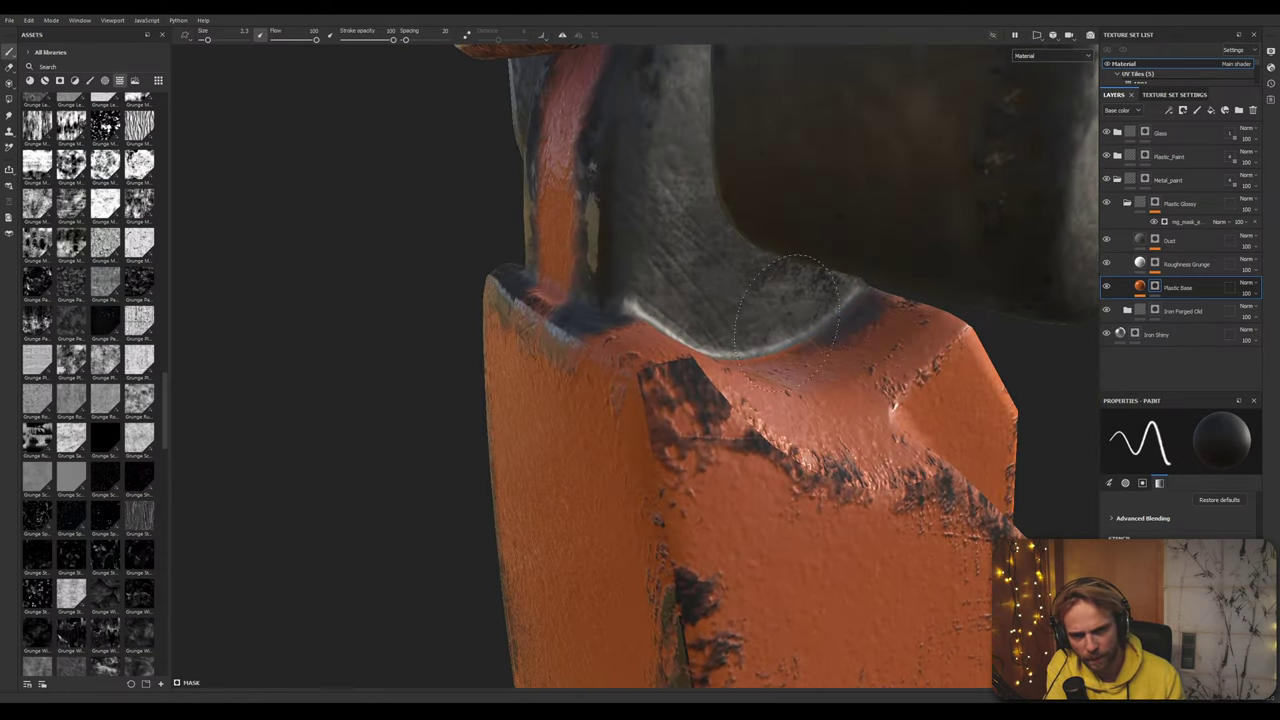
pyautogui.keyDown('alt'); pyautogui.moveTo(660, 320); pyautogui.dragTo(762, 419); pyautogui.keyUp('alt')
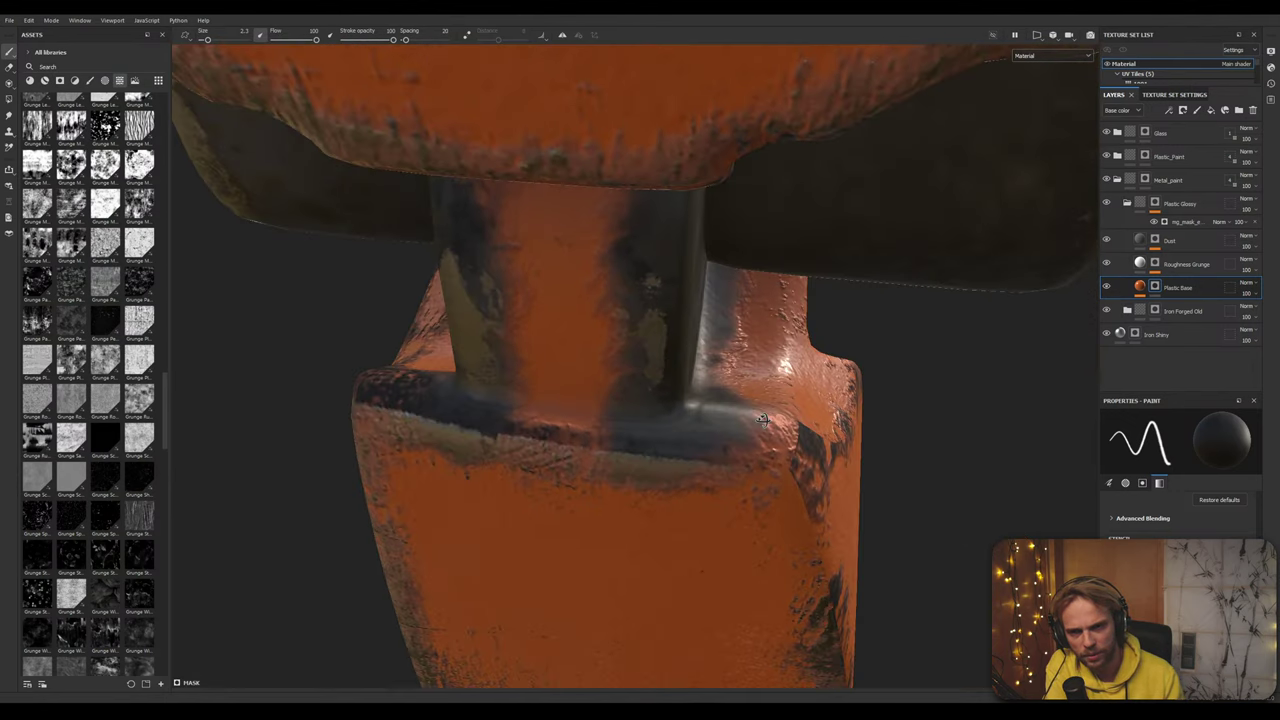
pyautogui.keyDown('alt'); pyautogui.moveTo(730, 335); pyautogui.dragTo(675, 370); pyautogui.keyUp('alt')
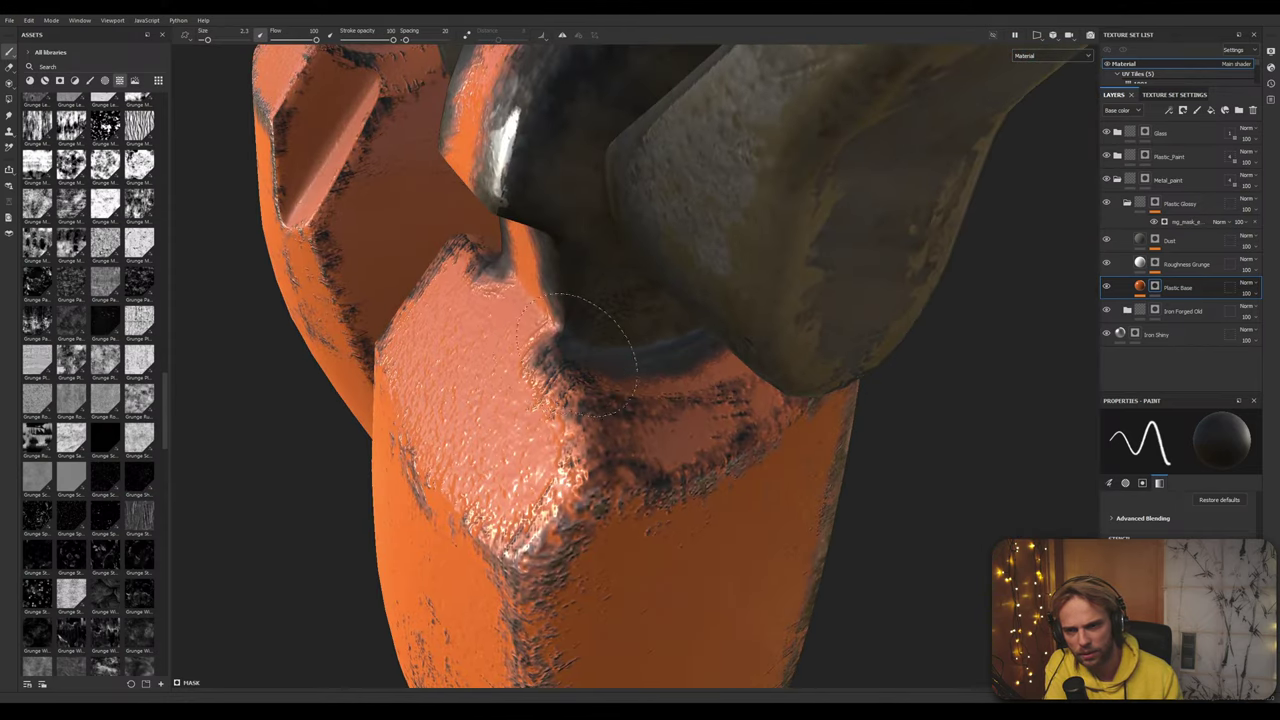
pyautogui.keyDown('alt'); pyautogui.moveTo(577, 352); pyautogui.dragTo(688, 370); pyautogui.keyUp('alt')
pyautogui.keyDown('alt'); pyautogui.moveTo(635, 330); pyautogui.dragTo(770, 352); pyautogui.keyUp('alt')
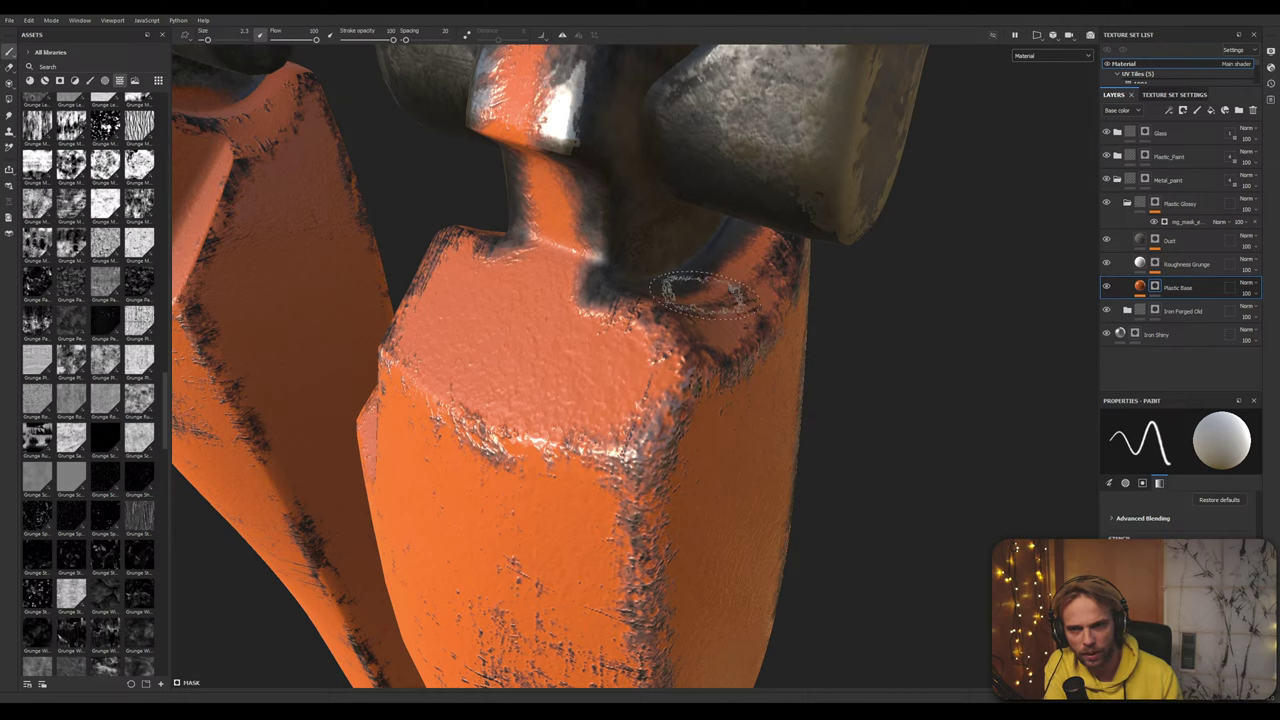
# Step: Add dark wear to the pillar tops, corners and the joint beside its black bracket
pyautogui.keyDown('alt'); pyautogui.moveTo(690, 310); pyautogui.dragTo(325, 245); pyautogui.keyUp('alt')
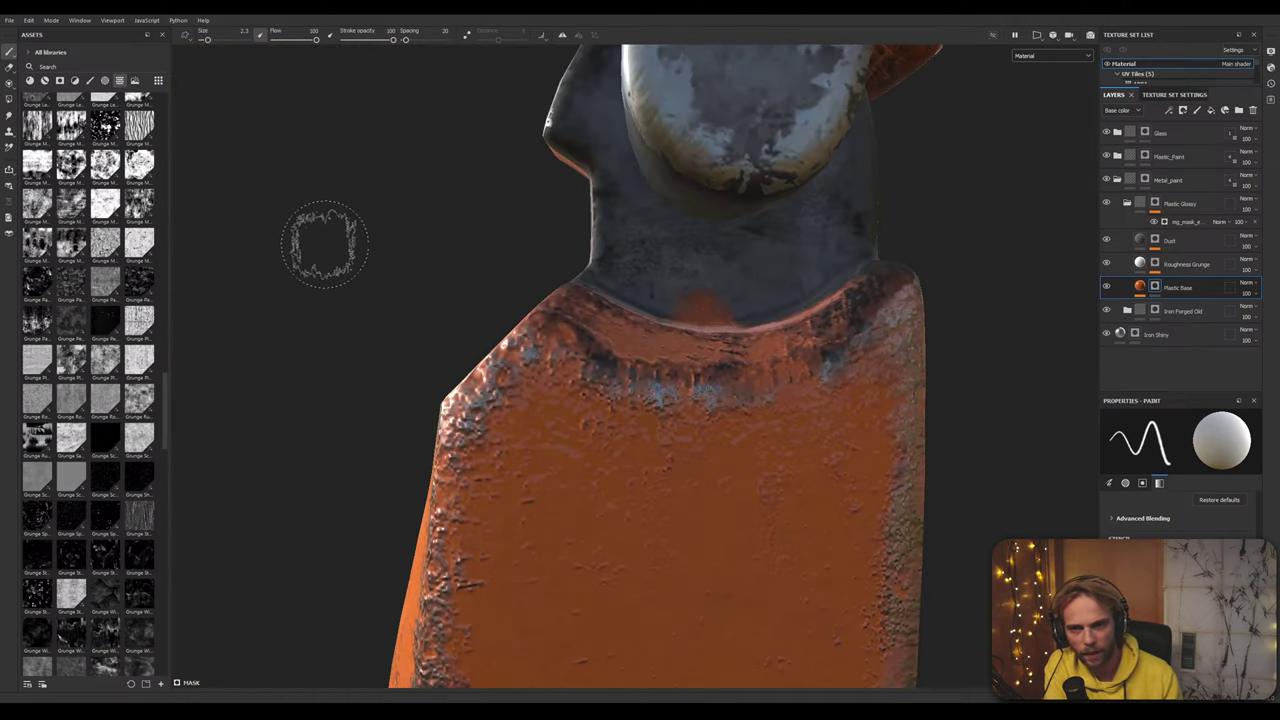
pyautogui.keyDown('alt'); pyautogui.moveTo(762, 314); pyautogui.dragTo(615, 370); pyautogui.keyUp('alt')
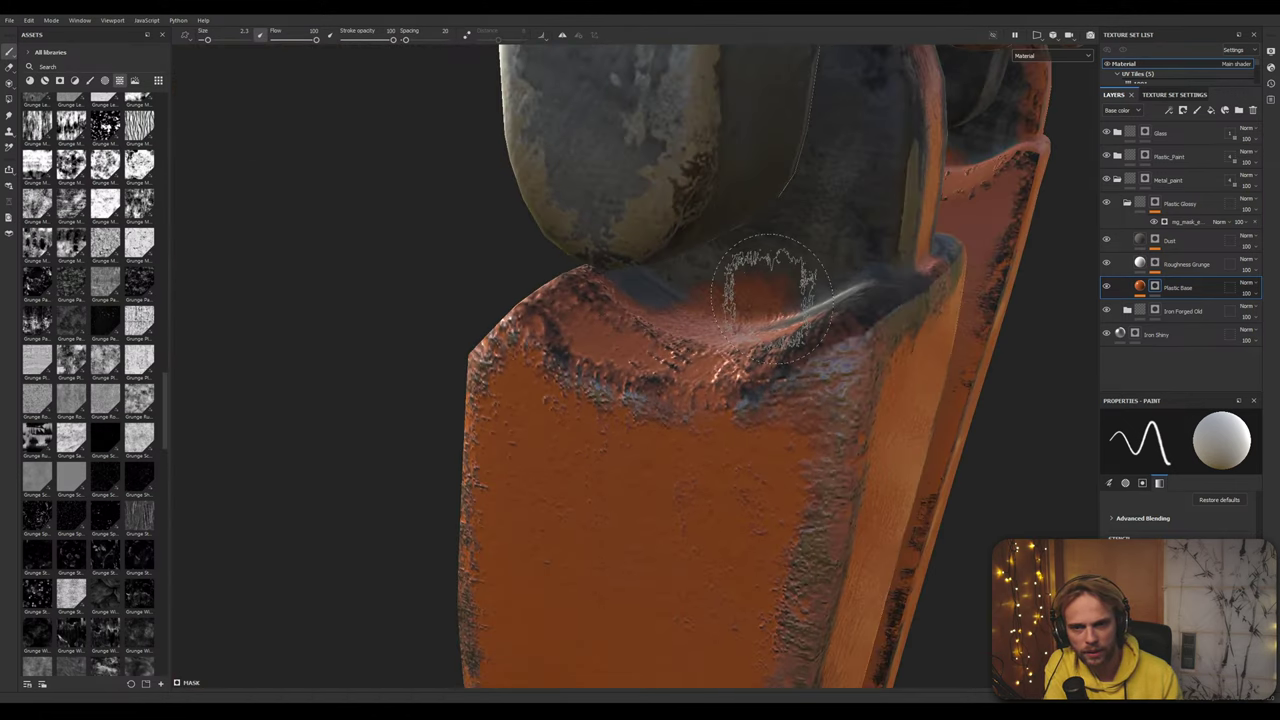
pyautogui.moveTo(855, 310)
pyautogui.keyDown('alt'); pyautogui.mouseDown()
pyautogui.moveTo(623, 429)
pyautogui.moveTo(610, 315)
pyautogui.mouseUp(); pyautogui.keyUp('alt')
pyautogui.keyDown('alt'); pyautogui.moveTo(600, 429); pyautogui.dragTo(835, 420); pyautogui.keyUp('alt')
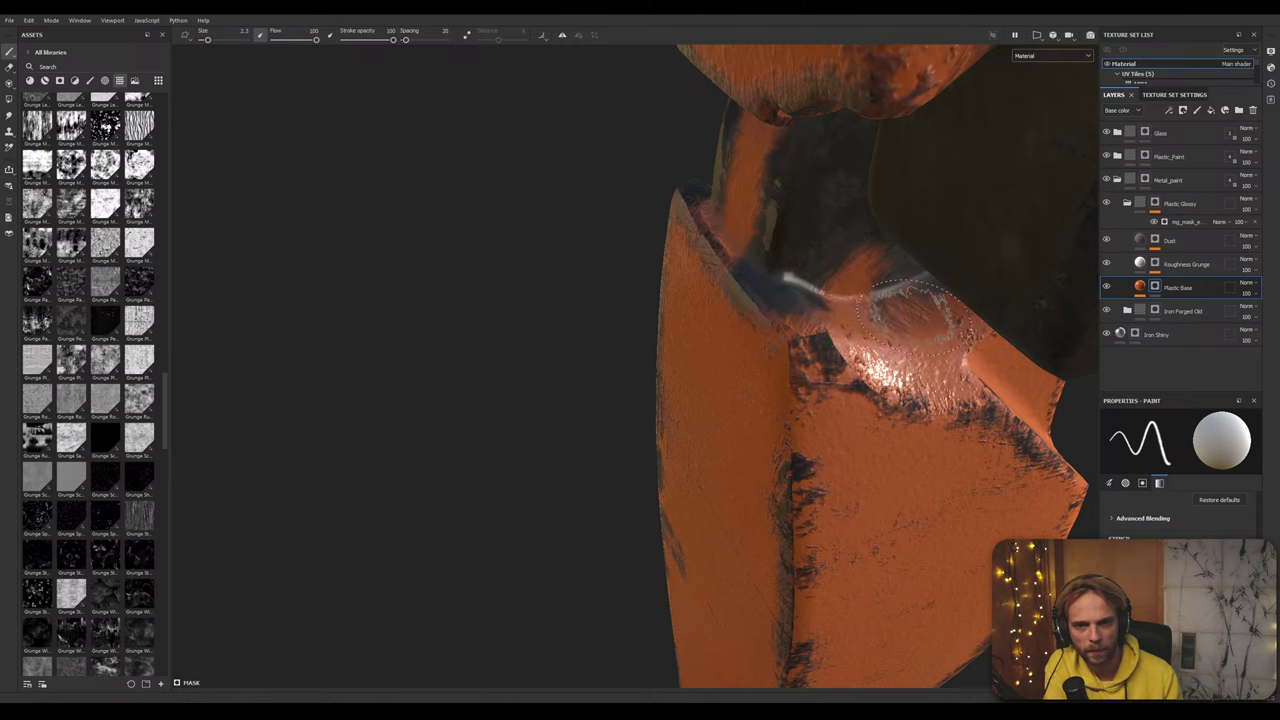
pyautogui.keyDown('alt'); pyautogui.moveTo(915, 315); pyautogui.dragTo(1014, 366); pyautogui.keyUp('alt')
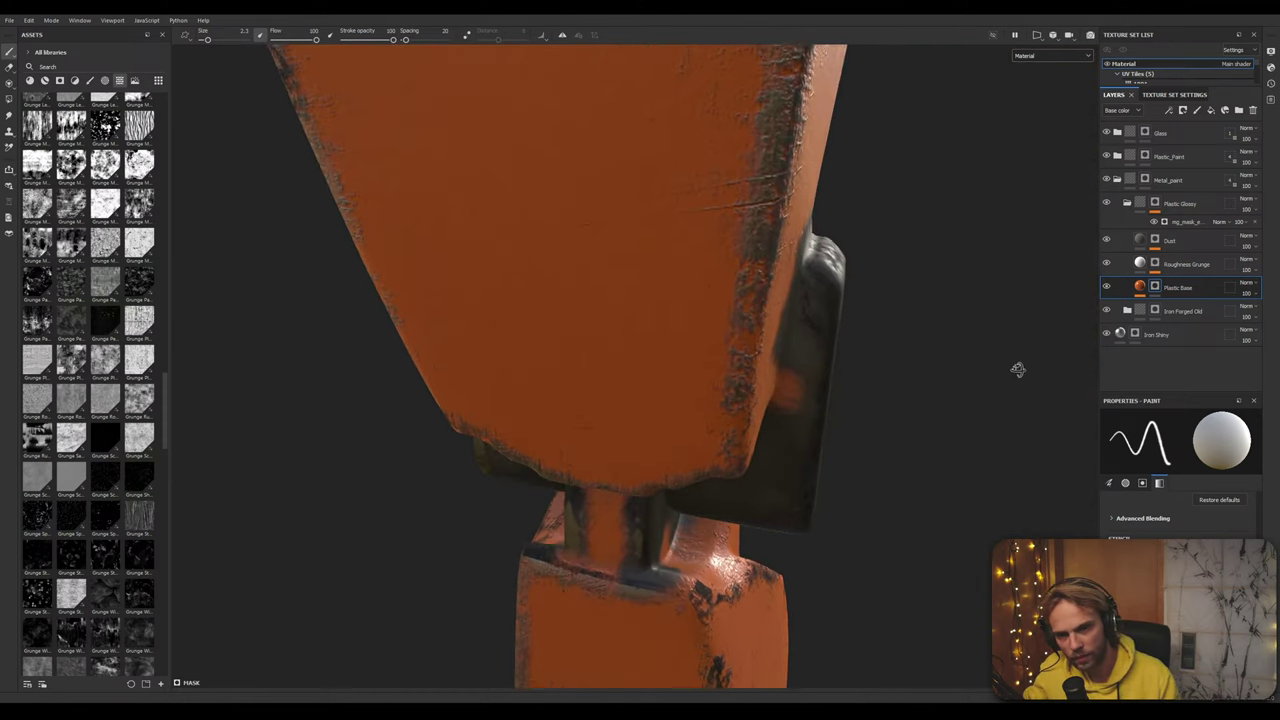
pyautogui.scroll(5, 649, 424)
pyautogui.keyDown('alt'); pyautogui.moveTo(649, 424); pyautogui.dragTo(625, 320); pyautogui.keyUp('alt')
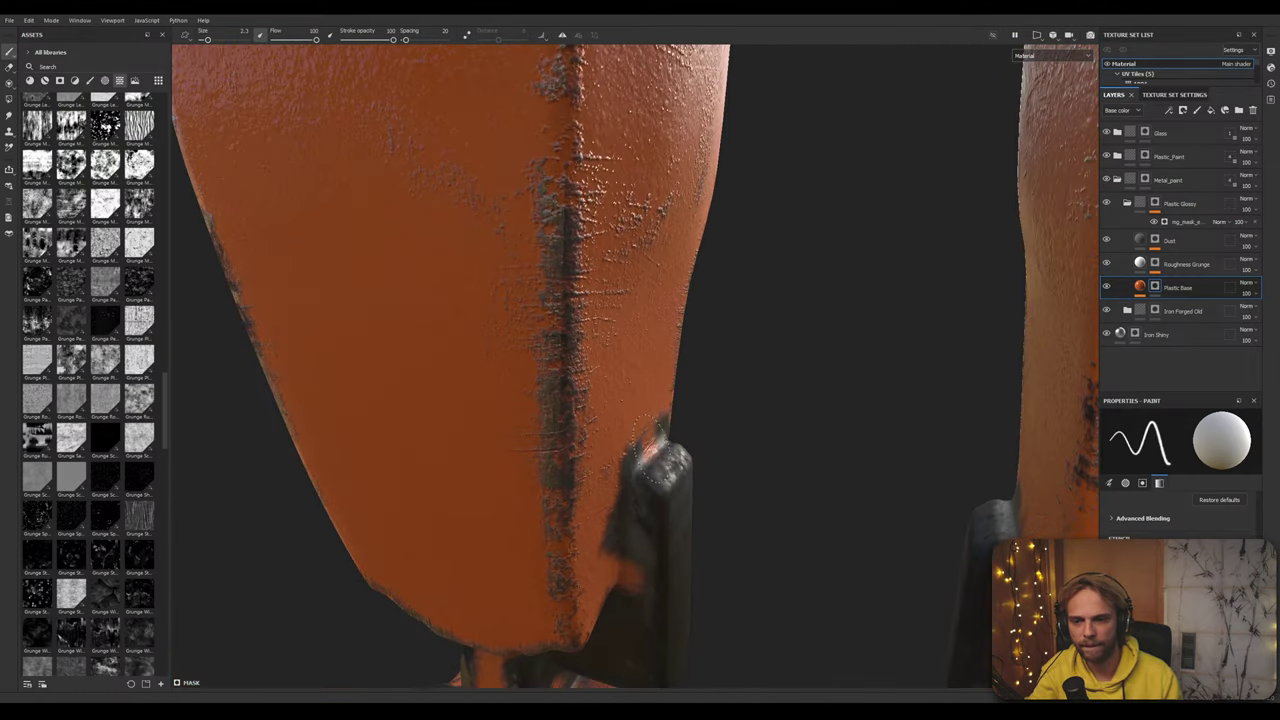
# Step: Grime the orange paint around both metal clamps and the clamp pin
pyautogui.moveTo(722, 453)
pyautogui.keyDown('alt'); pyautogui.mouseDown()
pyautogui.moveTo(650, 445)
pyautogui.moveTo(760, 437)
pyautogui.moveTo(460, 450)
pyautogui.moveTo(588, 420)
pyautogui.mouseUp(); pyautogui.keyUp('alt')
pyautogui.moveTo(607, 391)
pyautogui.keyDown('alt'); pyautogui.mouseDown()
pyautogui.moveTo(760, 431)
pyautogui.moveTo(846, 409)
pyautogui.moveTo(626, 395)
pyautogui.moveTo(677, 423)
pyautogui.mouseUp(); pyautogui.keyUp('alt')
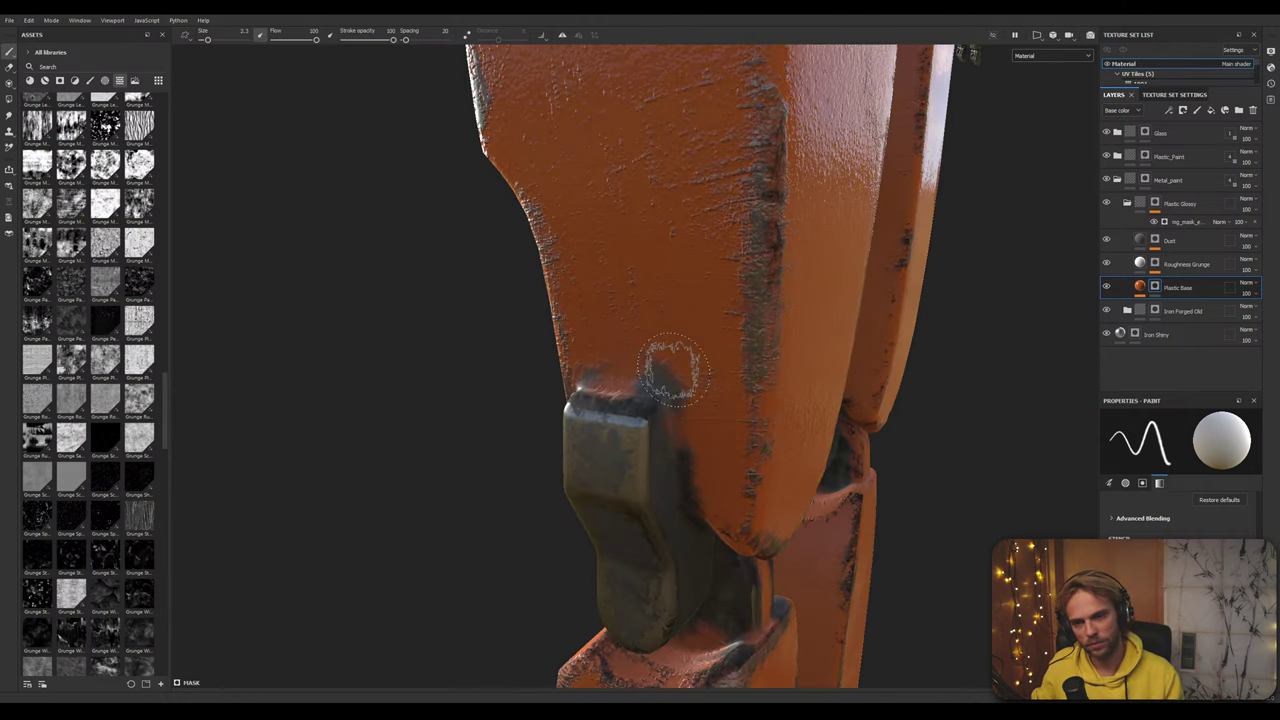
pyautogui.keyDown('alt'); pyautogui.moveTo(663, 366); pyautogui.dragTo(678, 345); pyautogui.keyUp('alt')
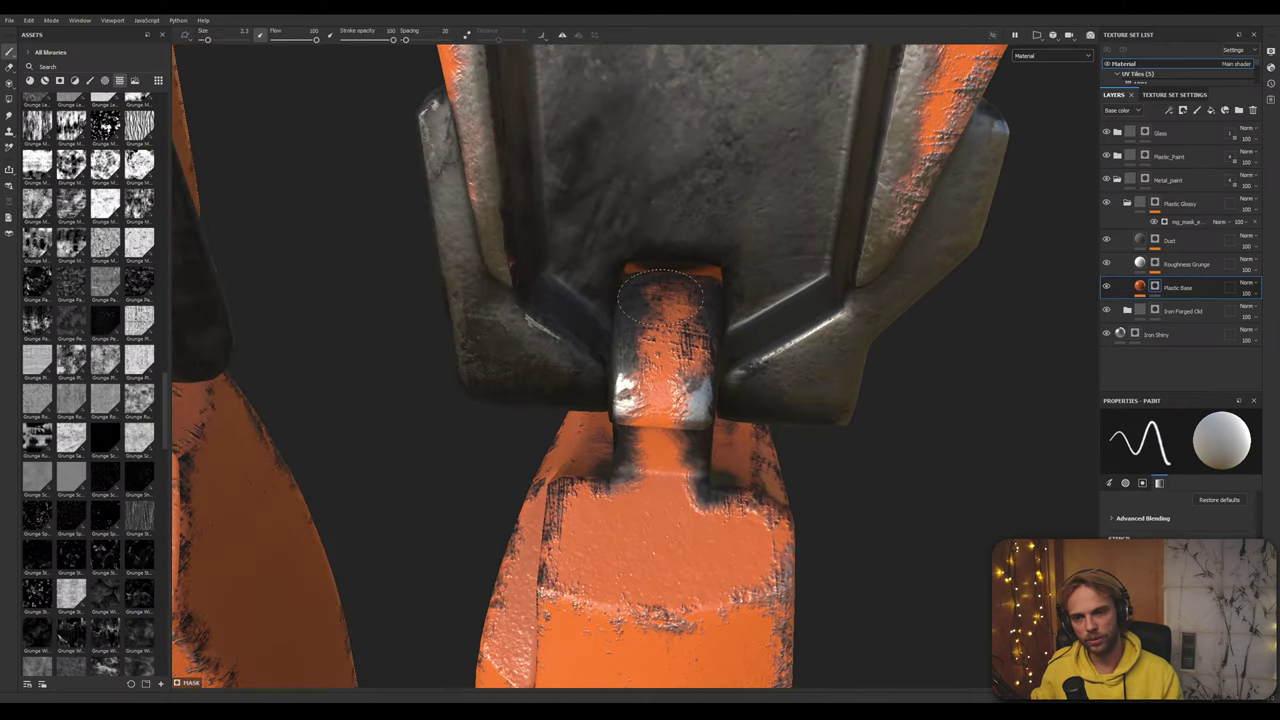
pyautogui.keyDown('alt'); pyautogui.moveTo(678, 345); pyautogui.dragTo(630, 458); pyautogui.keyUp('alt')
pyautogui.keyDown('alt'); pyautogui.moveTo(834, 509); pyautogui.dragTo(645, 532); pyautogui.keyUp('alt')
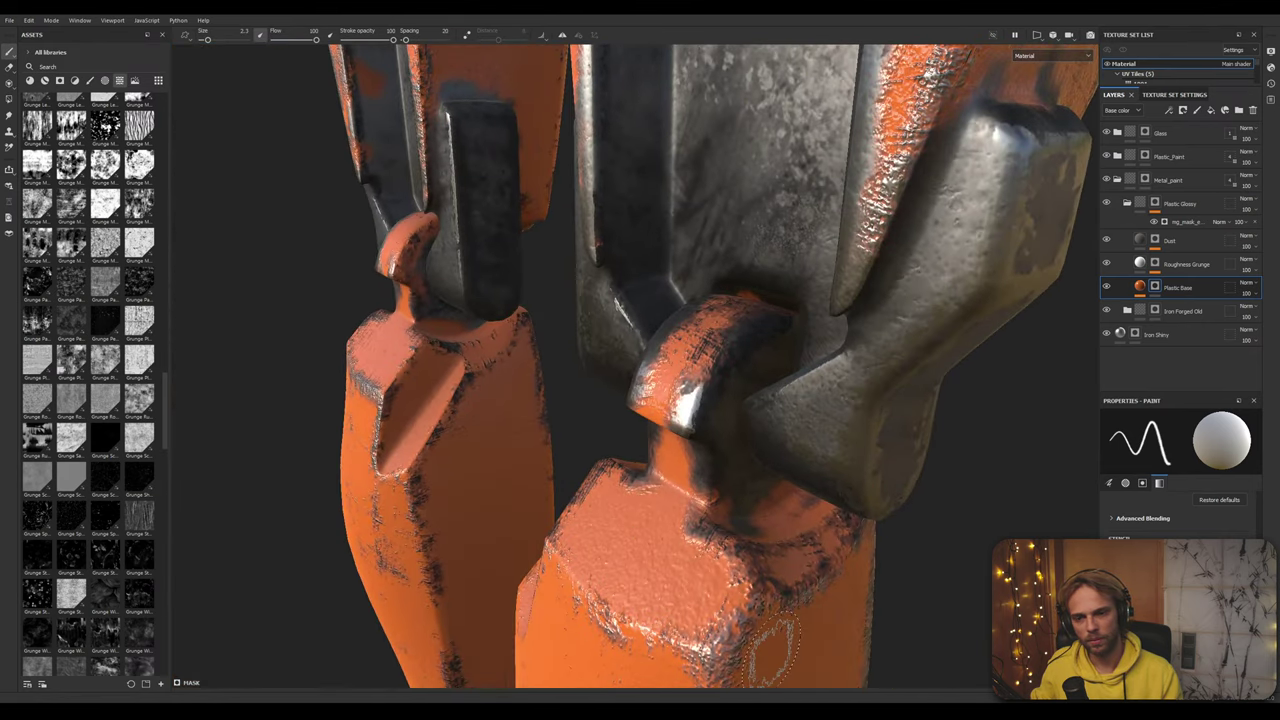
pyautogui.moveTo(777, 623)
pyautogui.keyDown('alt'); pyautogui.mouseDown()
pyautogui.moveTo(972, 530)
pyautogui.moveTo(651, 449)
pyautogui.moveTo(500, 485)
pyautogui.moveTo(572, 470)
pyautogui.moveTo(794, 506)
pyautogui.moveTo(834, 457)
pyautogui.moveTo(715, 470)
pyautogui.mouseUp(); pyautogui.keyUp('alt')
pyautogui.keyDown('alt'); pyautogui.moveTo(815, 485); pyautogui.dragTo(446, 417); pyautogui.keyUp('alt')
pyautogui.scroll(-5, 483, 397)
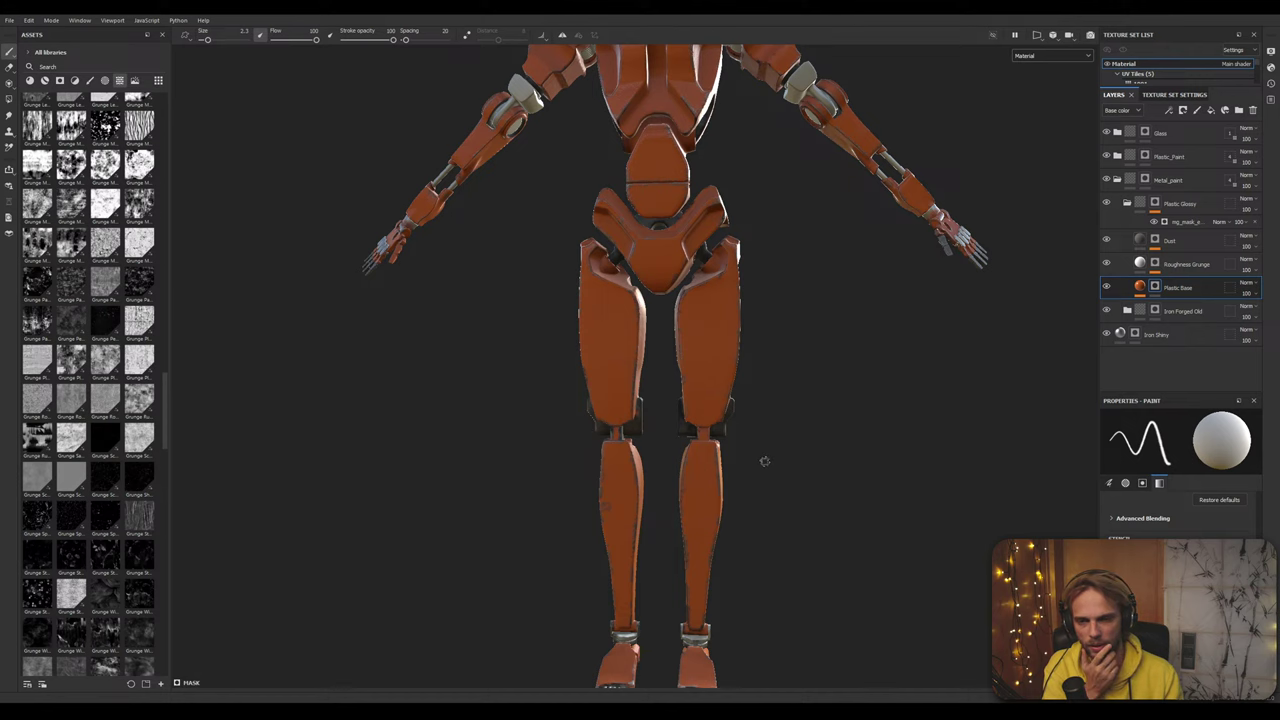
pyautogui.keyDown('alt'); pyautogui.moveTo(760, 460); pyautogui.dragTo(725, 466); pyautogui.keyUp('alt')
pyautogui.scroll(-3, 729, 450)
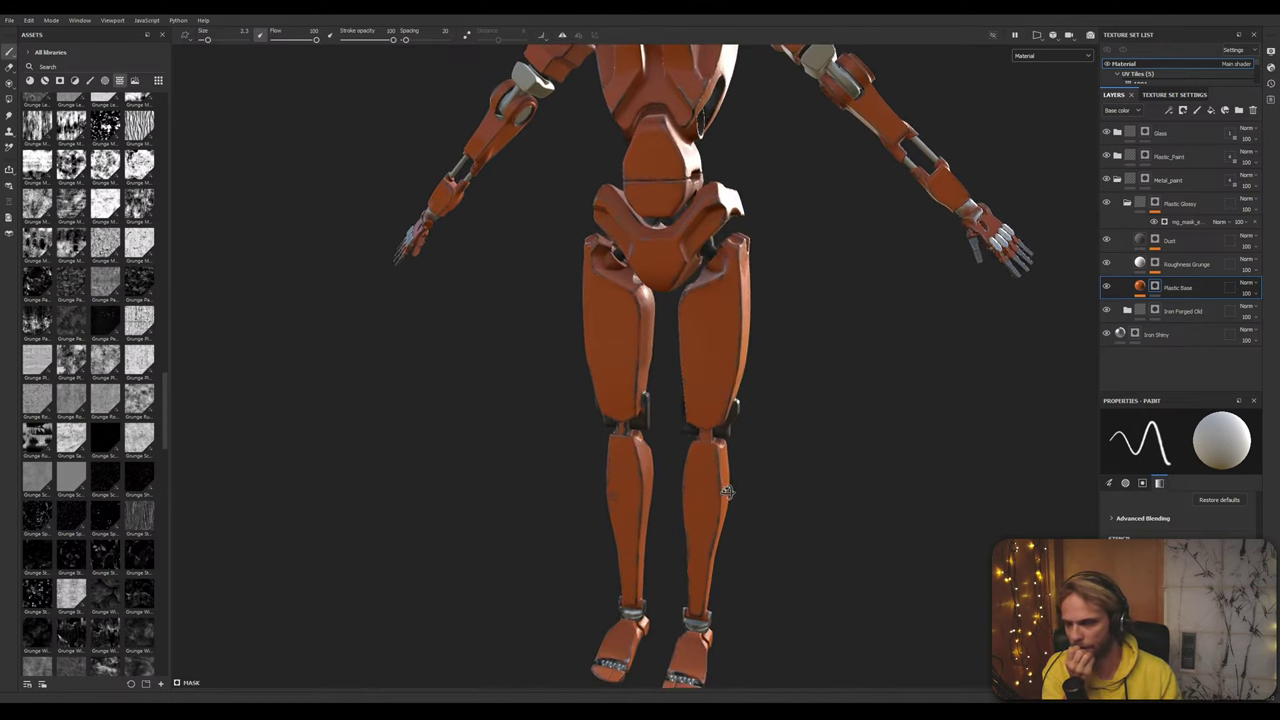
pyautogui.keyDown('alt'); pyautogui.moveTo(729, 500); pyautogui.dragTo(729, 357, button='middle'); pyautogui.keyUp('alt')
pyautogui.keyDown('alt'); pyautogui.moveTo(720, 434); pyautogui.dragTo(713, 421); pyautogui.keyUp('alt')
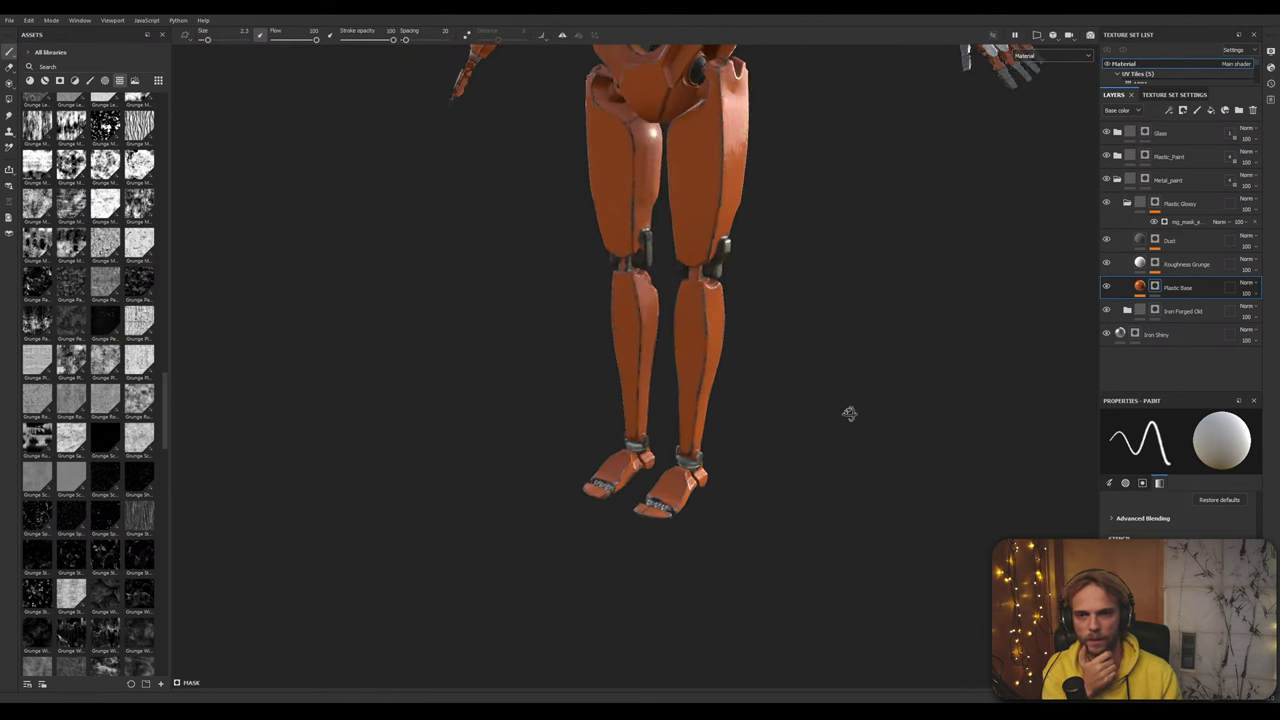
pyautogui.keyDown('alt'); pyautogui.moveTo(846, 414); pyautogui.dragTo(743, 399); pyautogui.keyUp('alt')
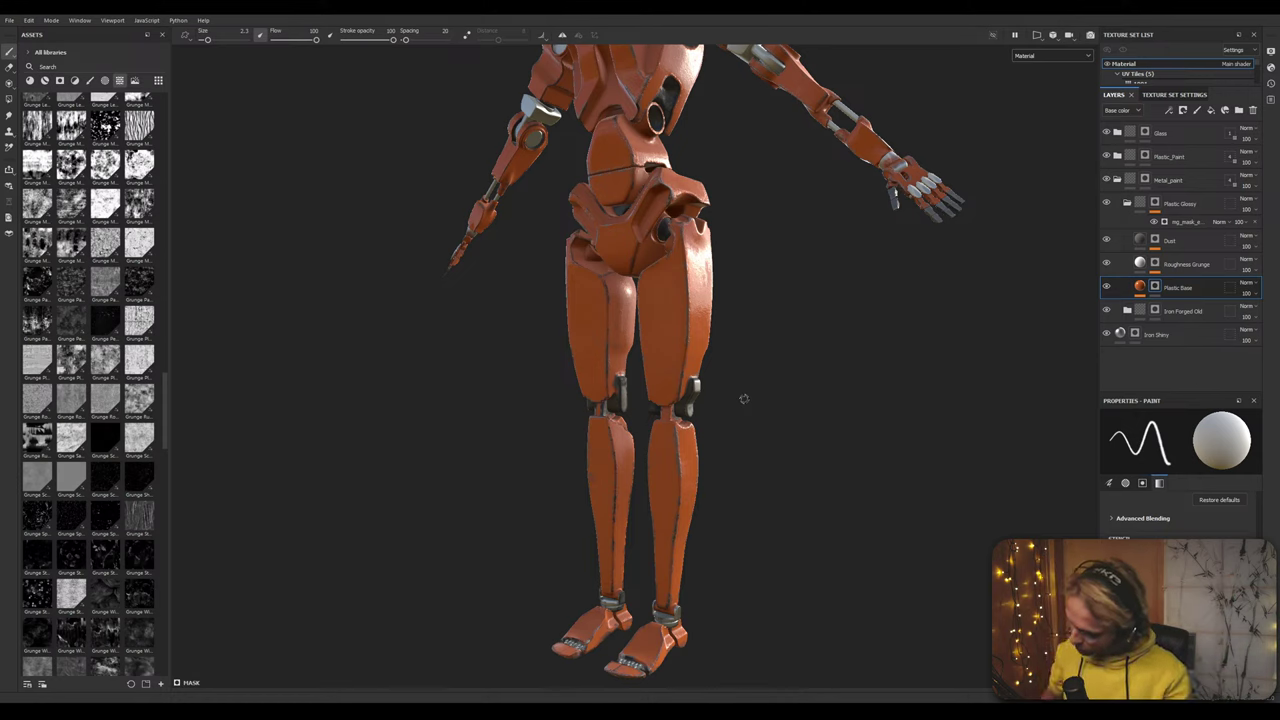
pyautogui.press('ctrl')
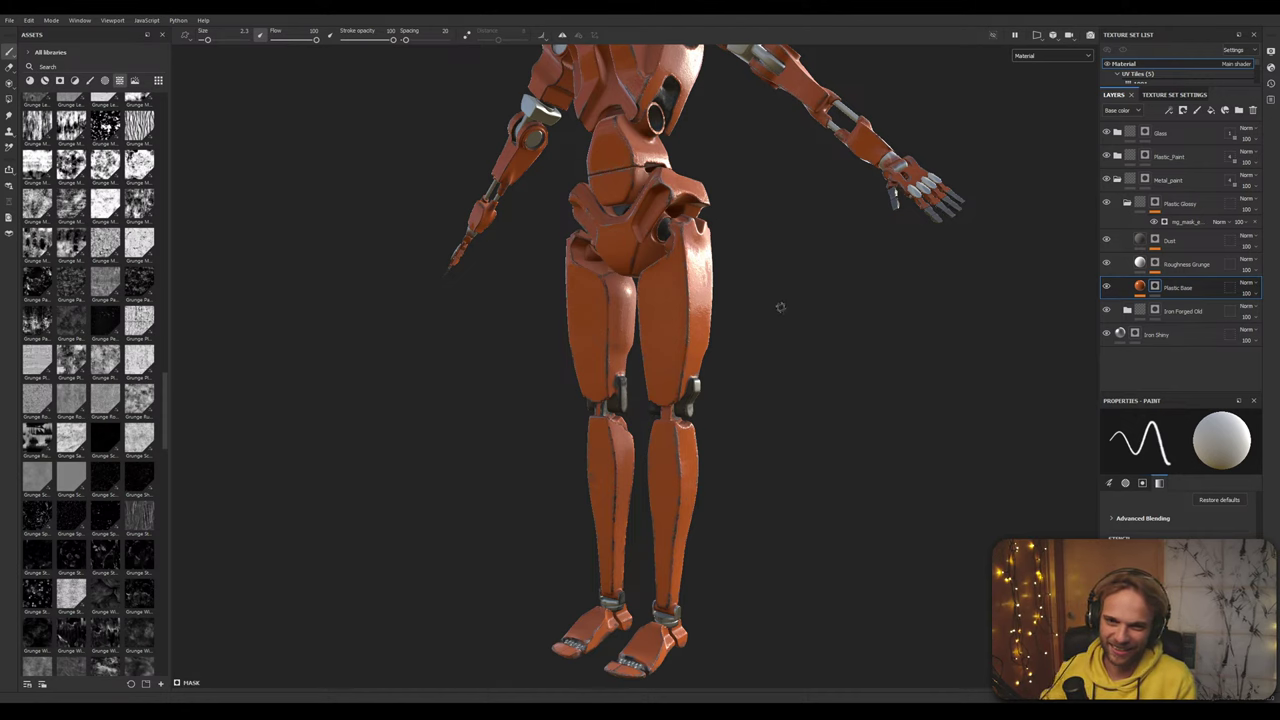
pyautogui.keyDown('alt'); pyautogui.moveTo(780, 306); pyautogui.dragTo(781, 341); pyautogui.keyUp('alt')
pyautogui.keyDown('shift'); pyautogui.moveTo(781, 341); pyautogui.dragTo(802, 409, button='right'); pyautogui.keyUp('shift')
pyautogui.keyDown('alt'); pyautogui.moveTo(802, 409); pyautogui.dragTo(666, 358); pyautogui.keyUp('alt')
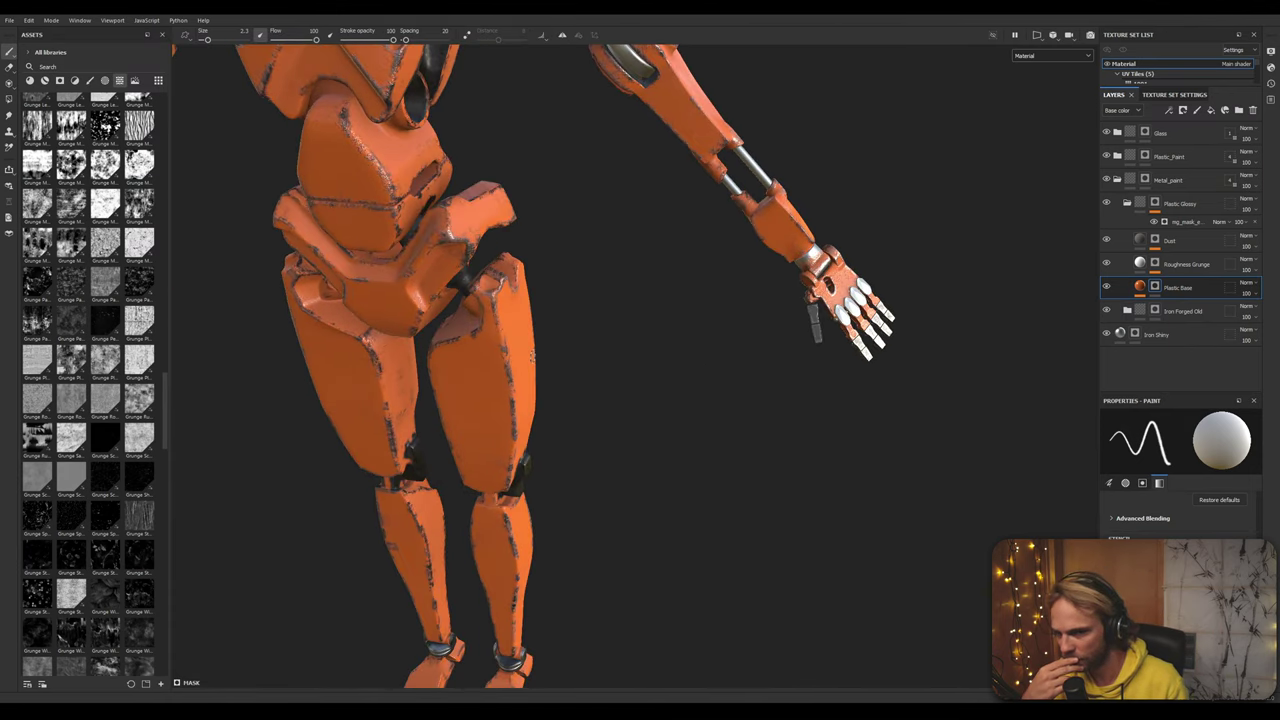
pyautogui.press('f')
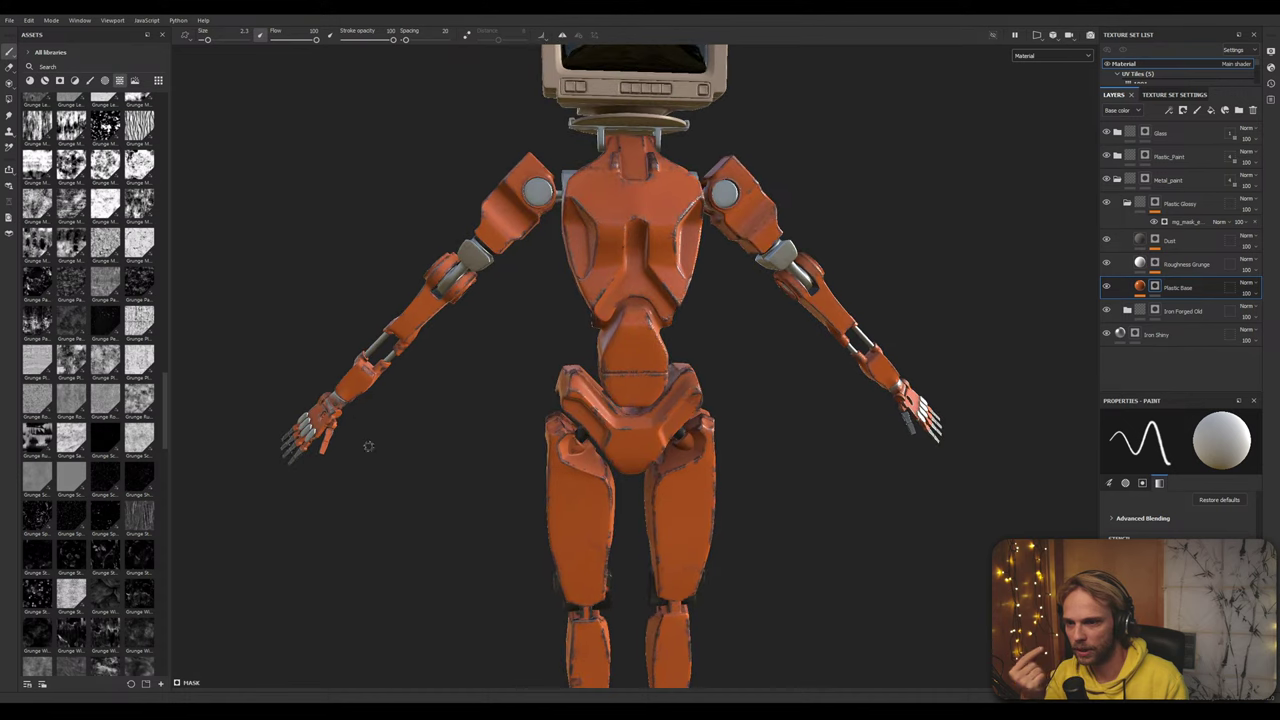
pyautogui.moveTo(626, 476)
pyautogui.keyDown('alt'); pyautogui.mouseDown()
pyautogui.moveTo(757, 509)
pyautogui.moveTo(643, 490)
pyautogui.mouseUp(); pyautogui.keyUp('alt')
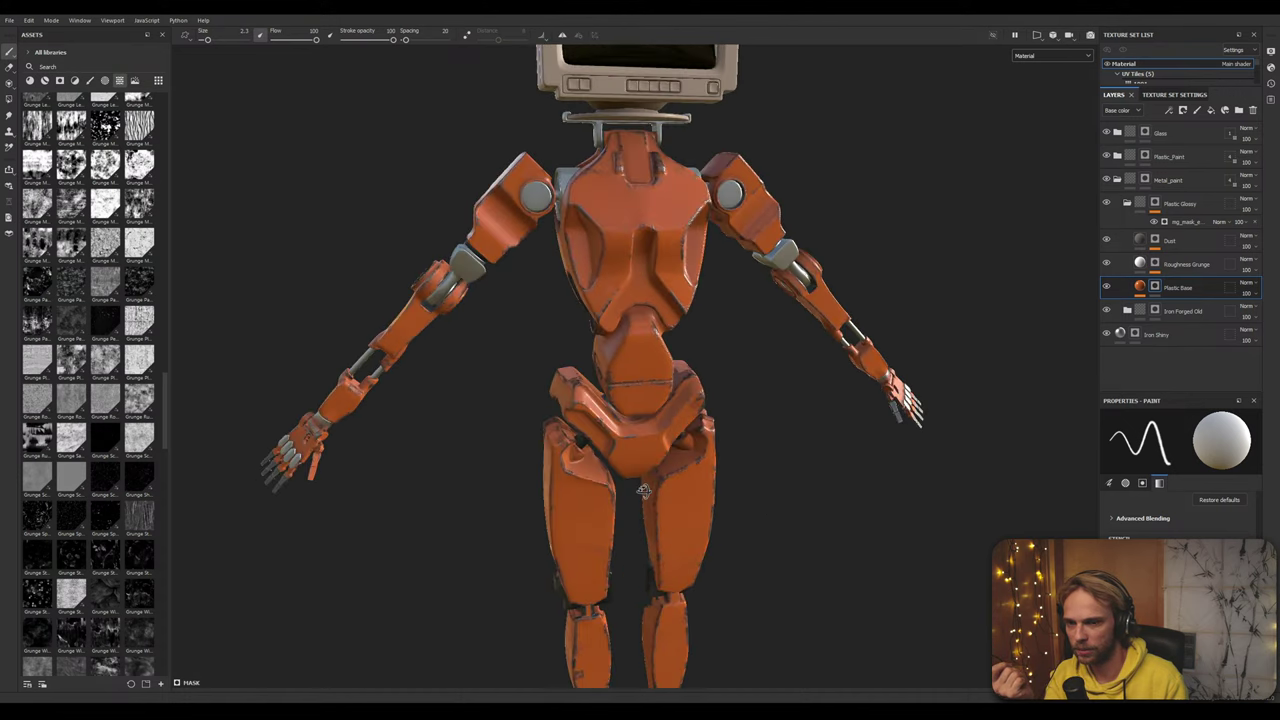
pyautogui.scroll(-2, 643, 490)
pyautogui.keyDown('alt'); pyautogui.moveTo(643, 490); pyautogui.dragTo(599, 338, button='middle'); pyautogui.keyUp('alt')
pyautogui.scroll(3, 599, 338)
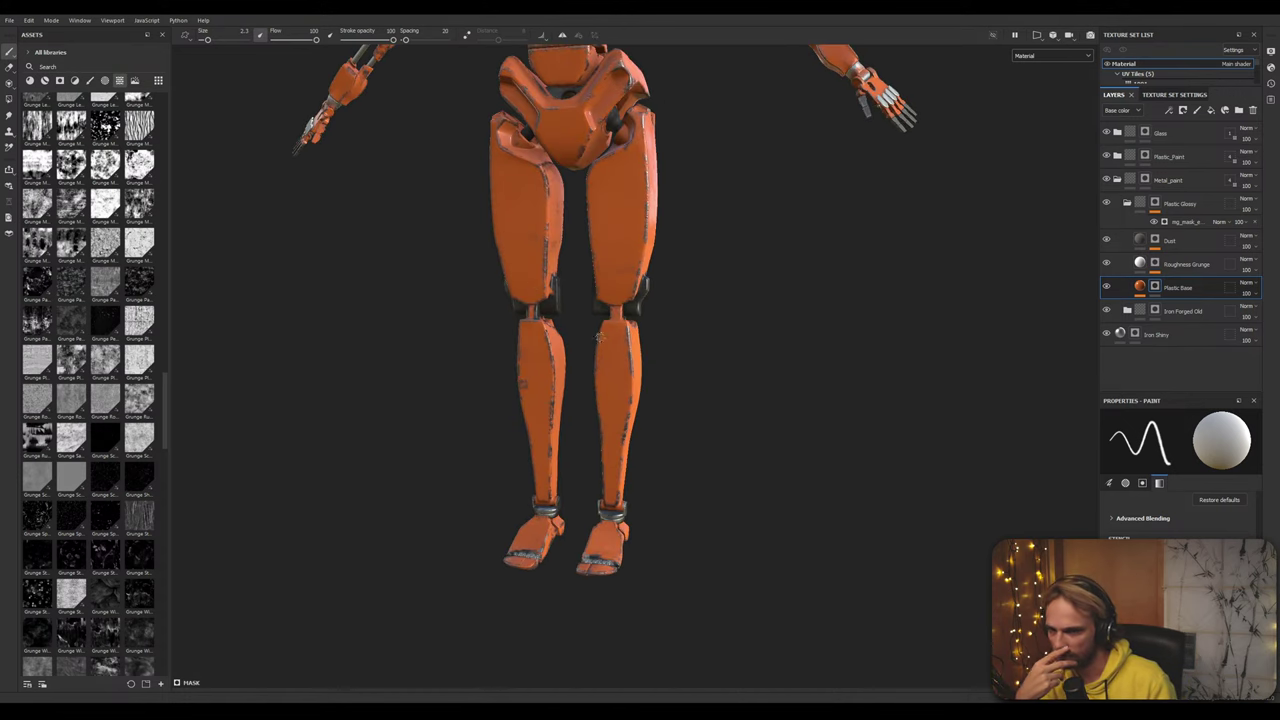
pyautogui.press('f')
pyautogui.keyDown('alt'); pyautogui.moveTo(506, 426); pyautogui.dragTo(545, 426); pyautogui.keyUp('alt')
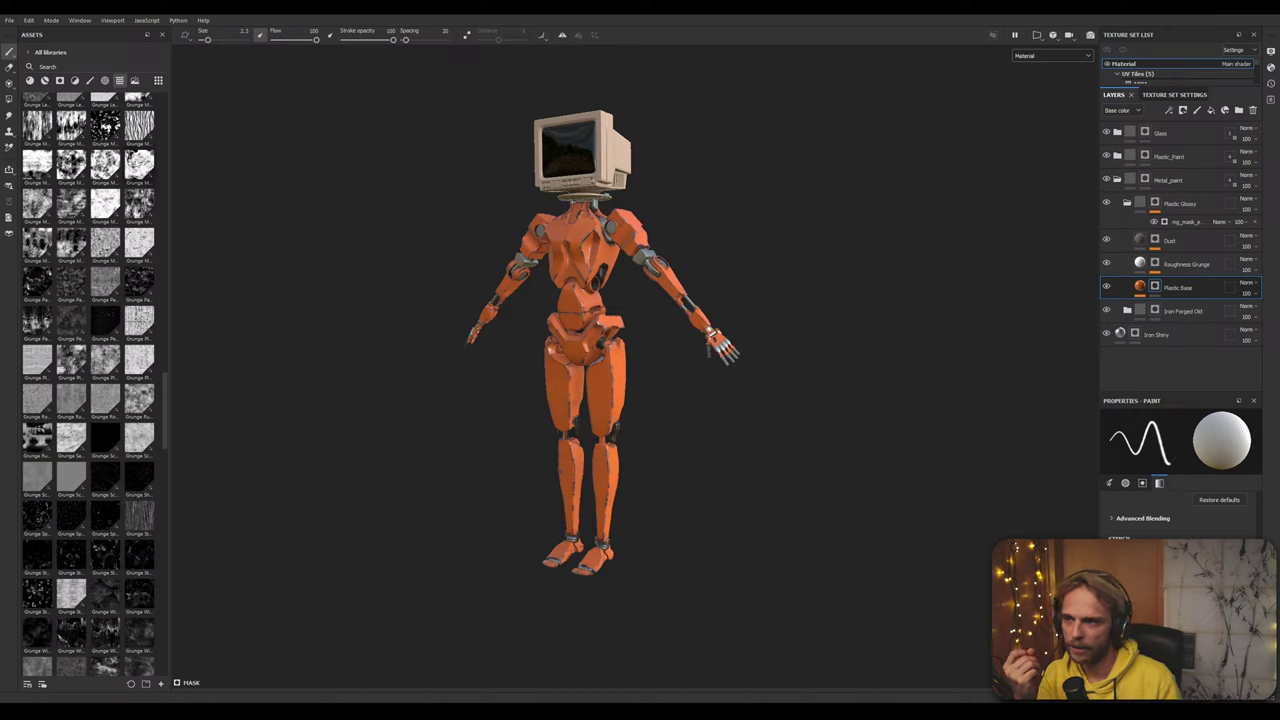
pyautogui.moveTo(165, 400); pyautogui.dragTo(164, 120)
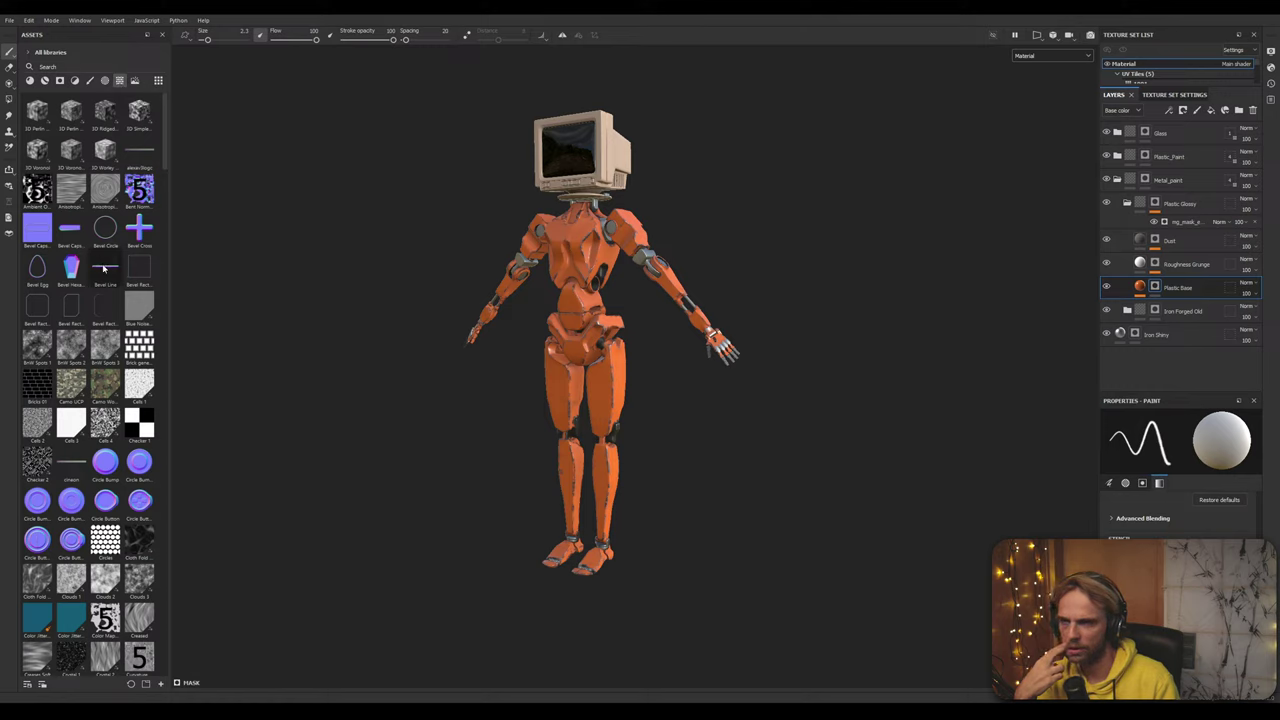
pyautogui.moveTo(138, 232); pyautogui.dragTo(831, 214)
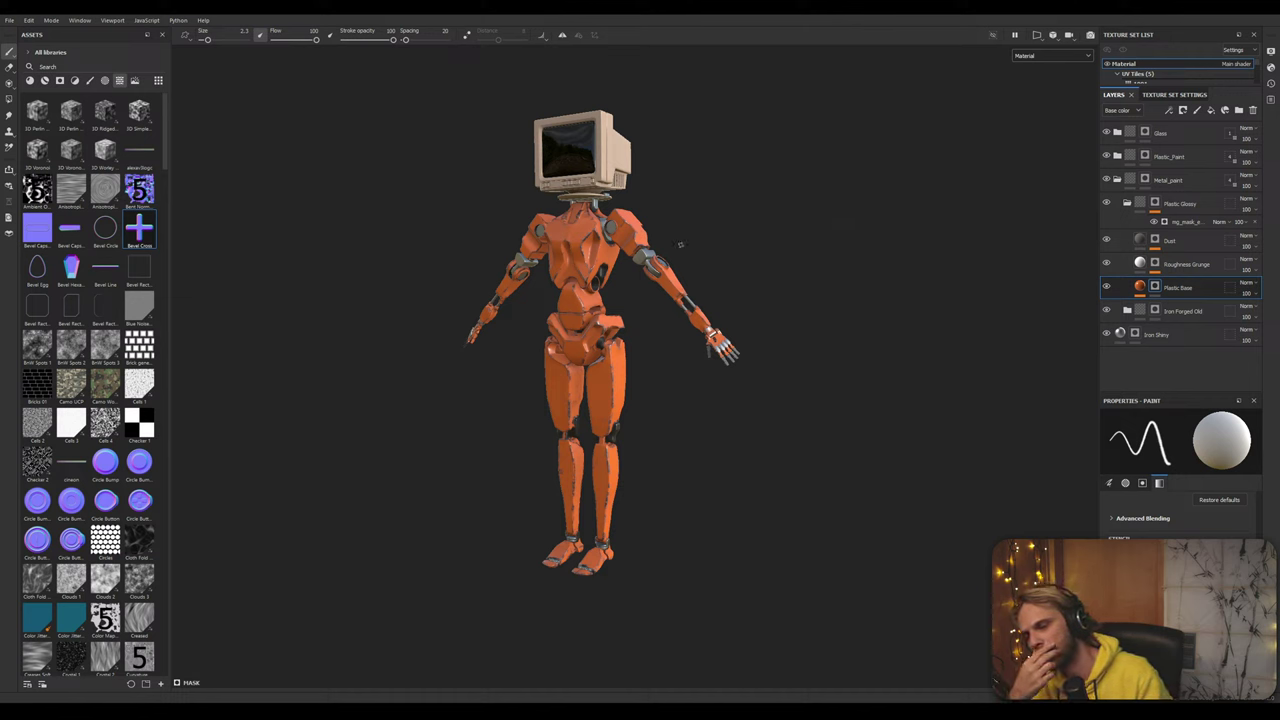
pyautogui.scroll(-5, 76, 382)
pyautogui.scroll(3, 140, 340)
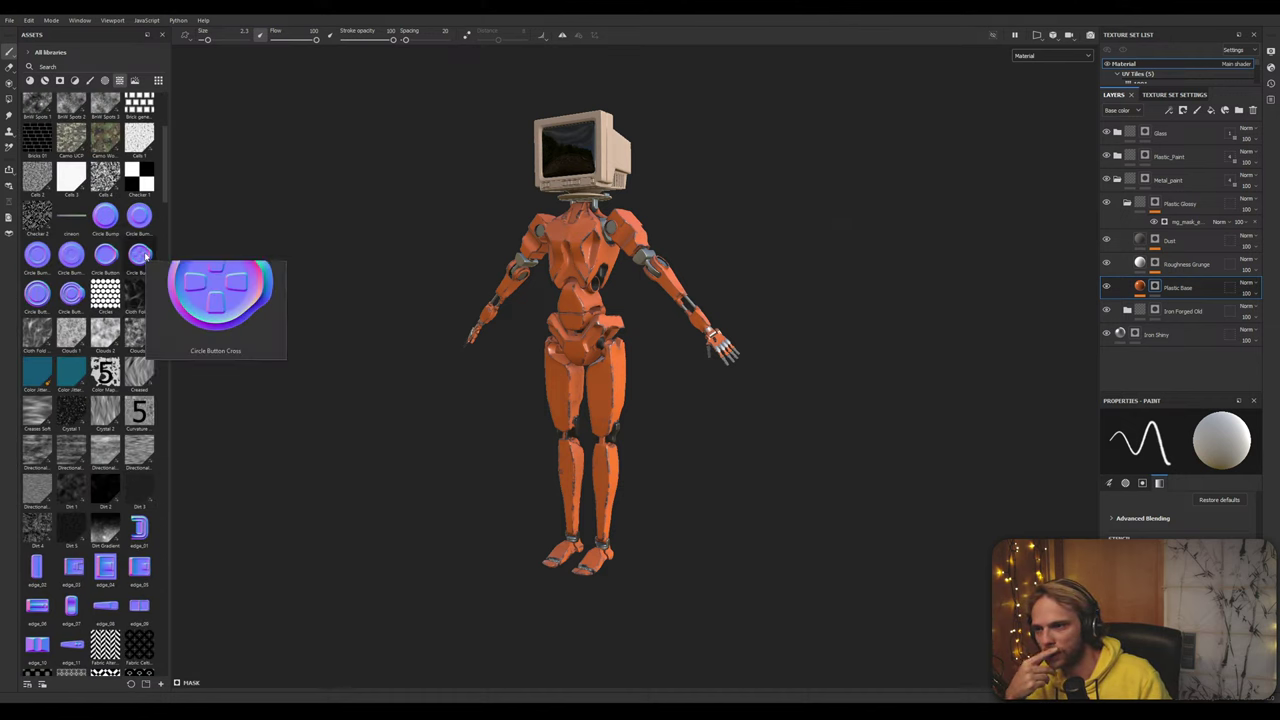
pyautogui.scroll(5, 145, 258)
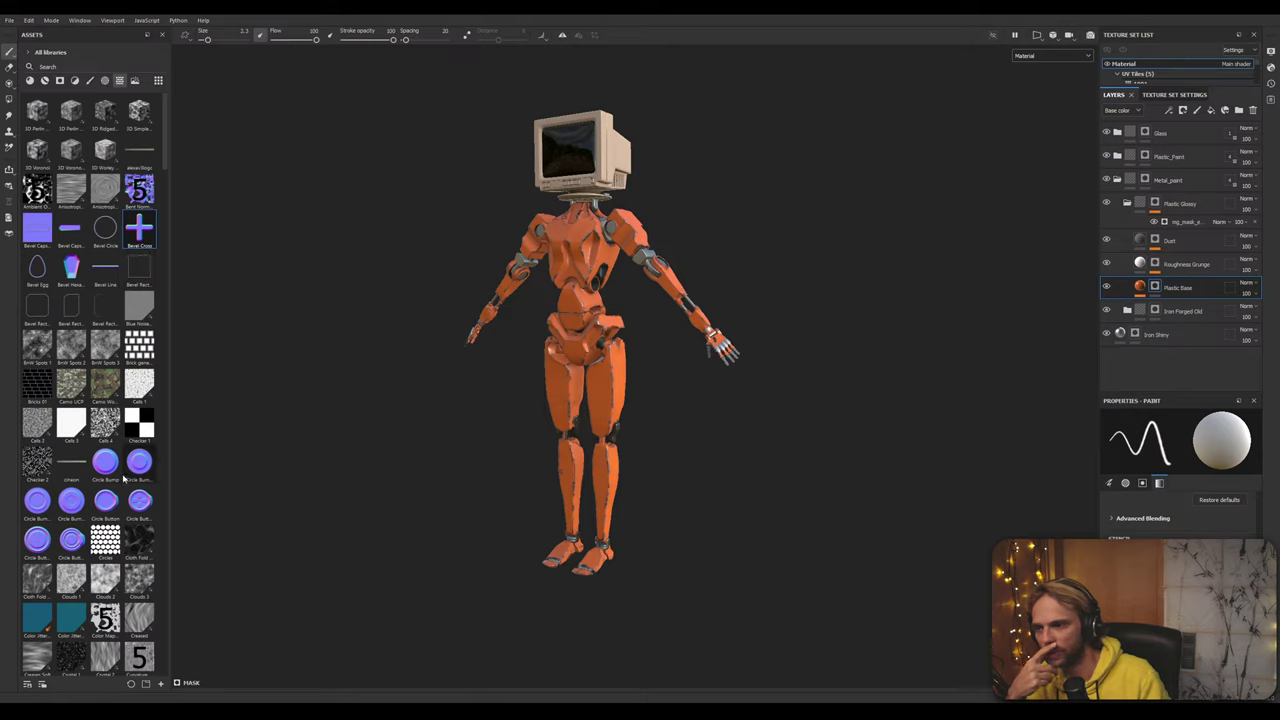
pyautogui.moveTo(74, 546)
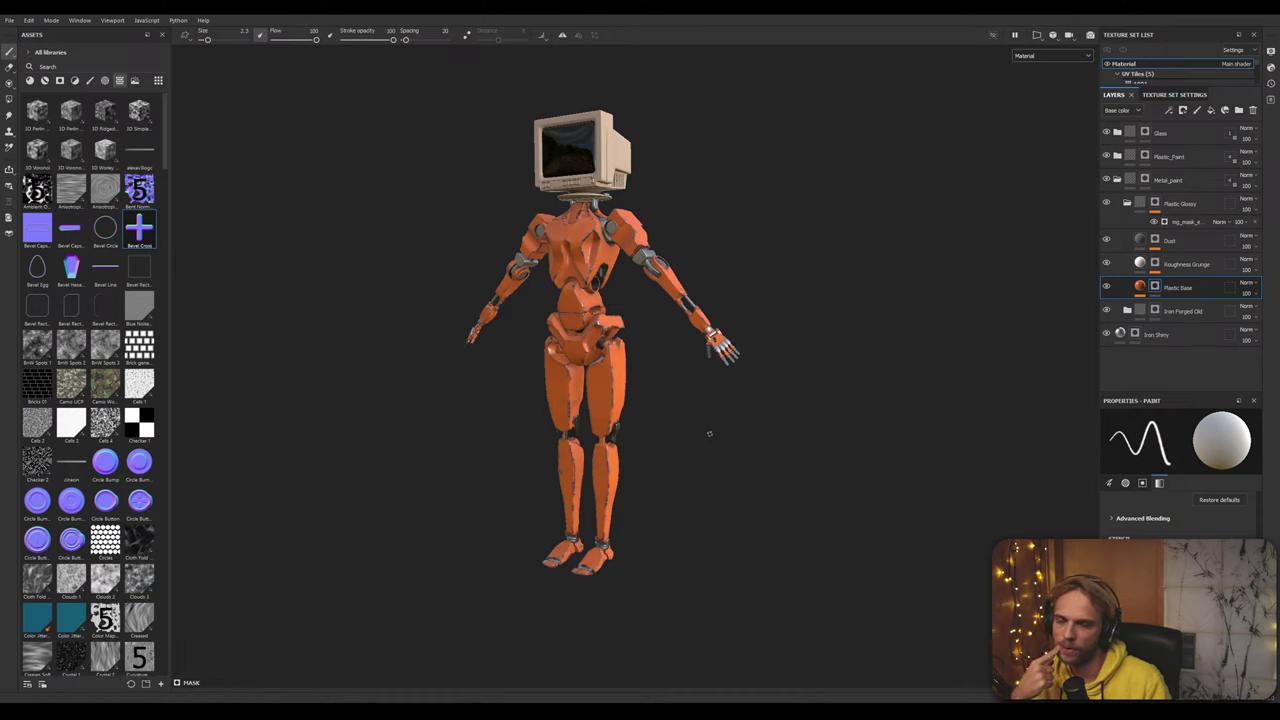
pyautogui.keyDown('alt'); pyautogui.moveTo(709, 433); pyautogui.dragTo(541, 447); pyautogui.keyUp('alt')
pyautogui.scroll(5, 608, 372)
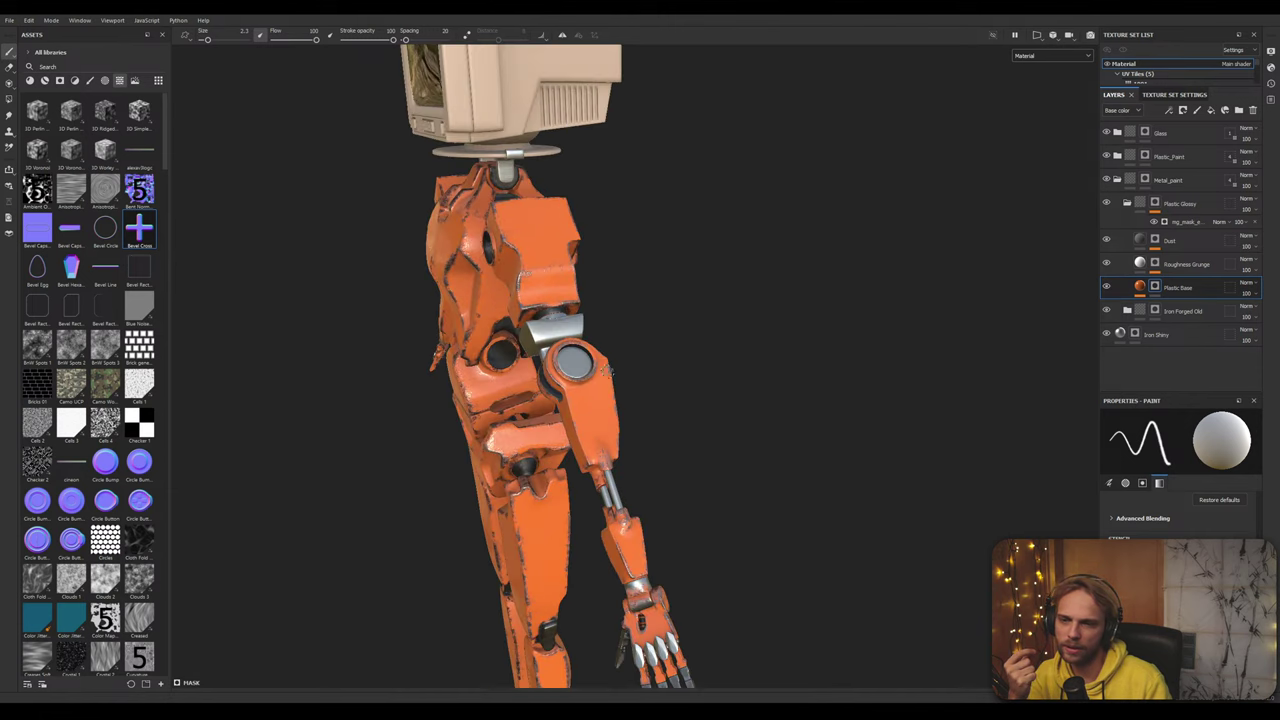
pyautogui.scroll(8, 608, 372)
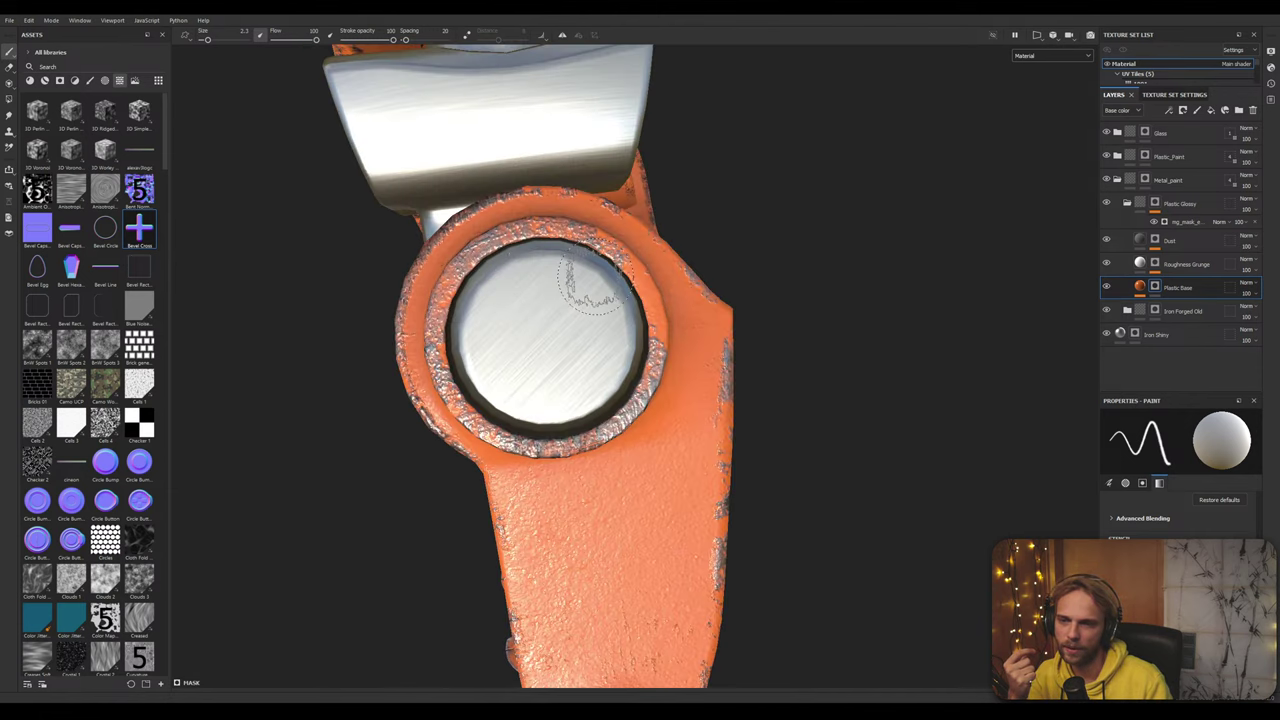
pyautogui.keyDown('alt'); pyautogui.moveTo(595, 285); pyautogui.dragTo(543, 429); pyautogui.keyUp('alt')
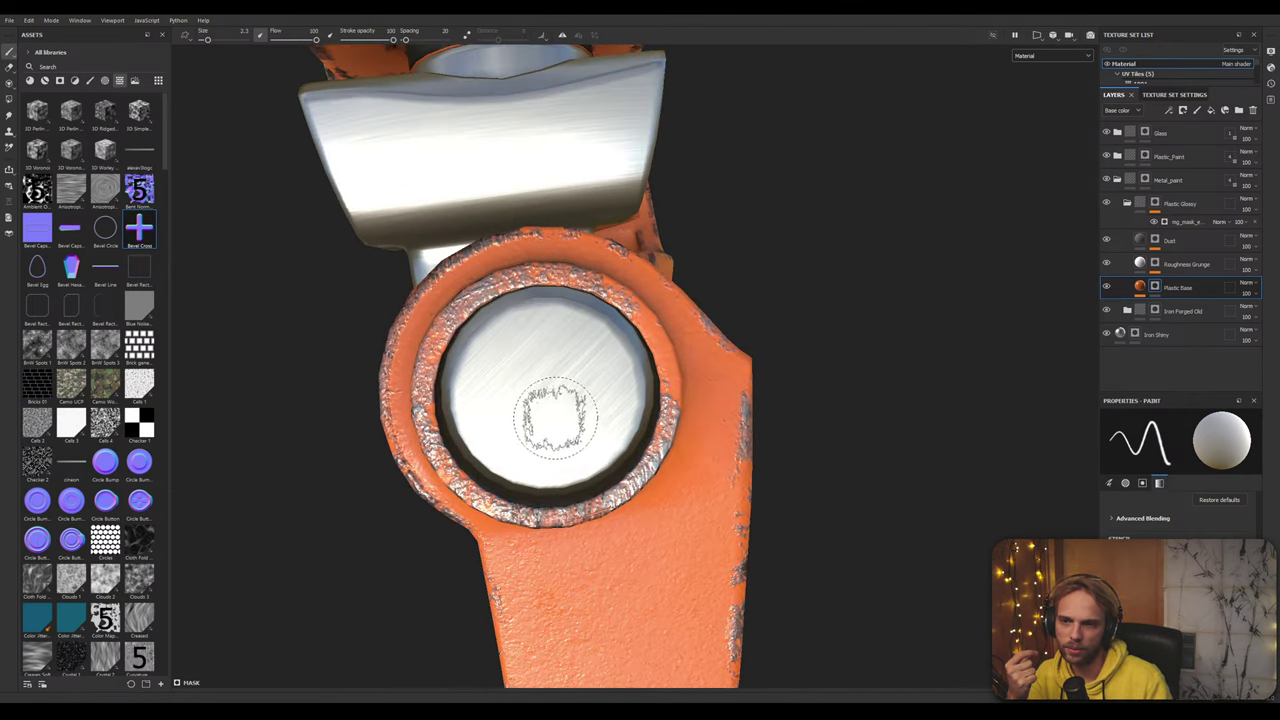
pyautogui.click(1160, 336)
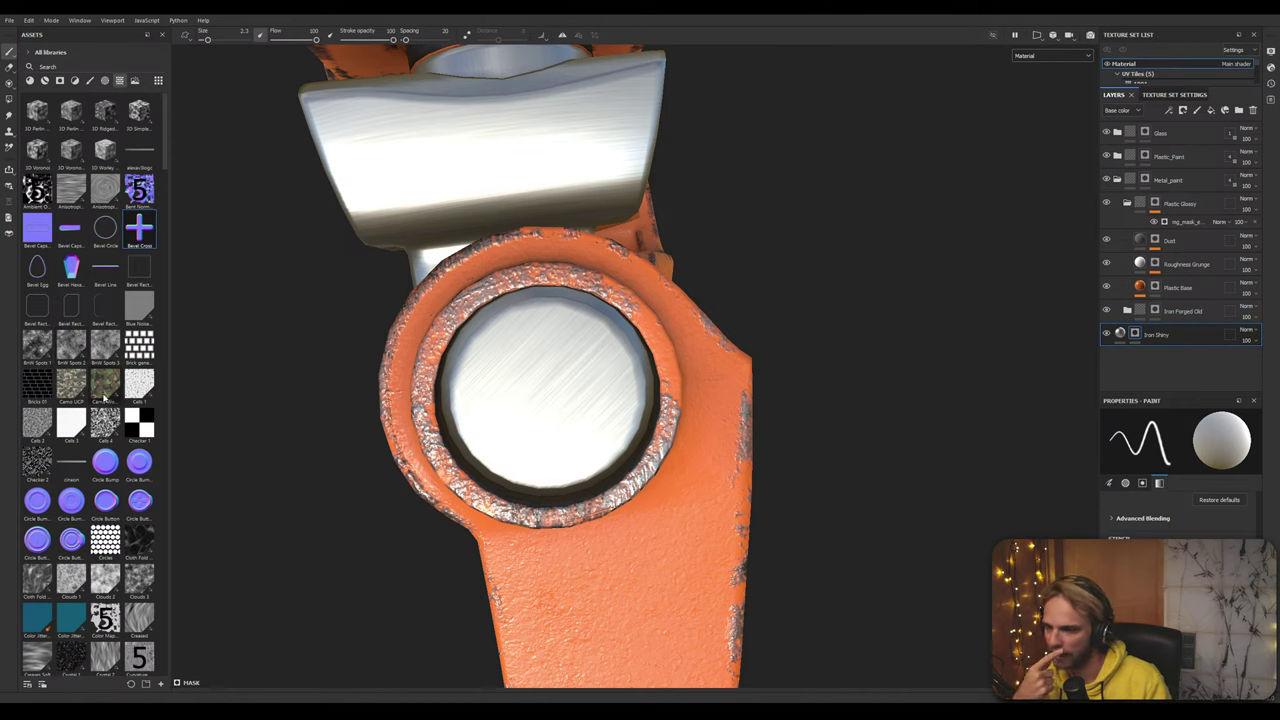
pyautogui.moveTo(104, 398)
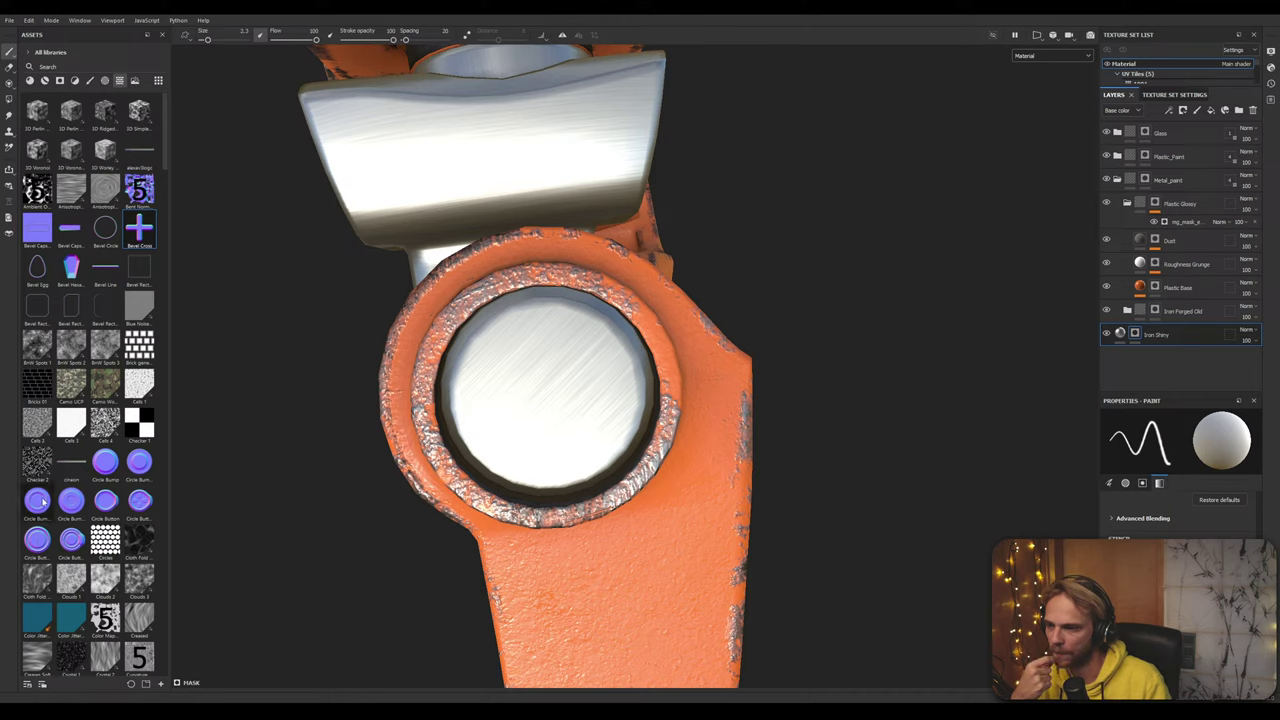
pyautogui.moveTo(41, 504)
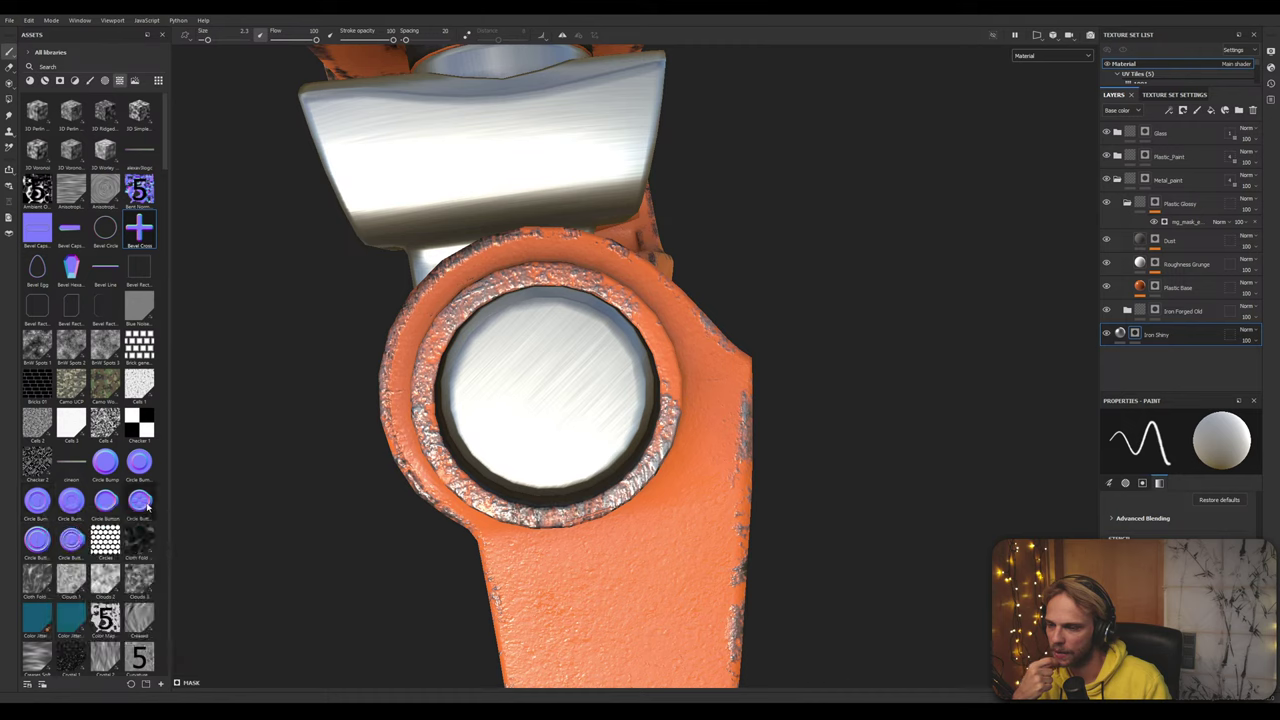
pyautogui.moveTo(147, 507)
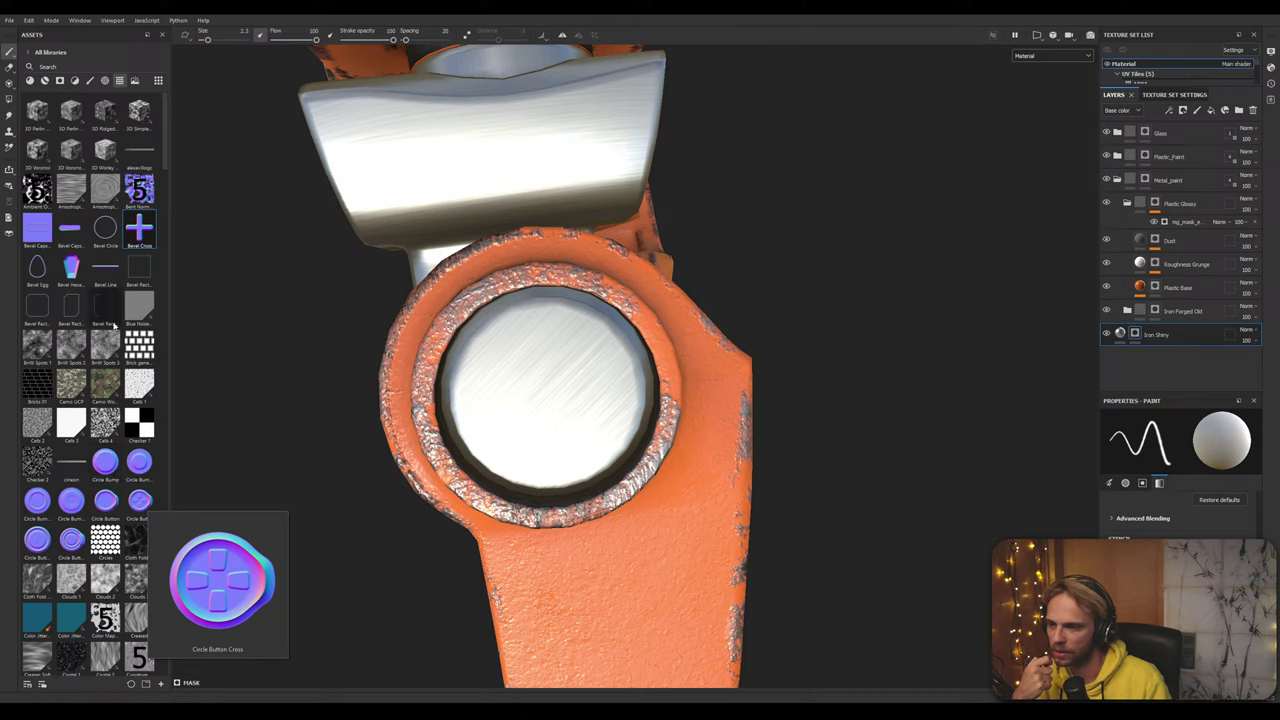
pyautogui.moveTo(107, 236)
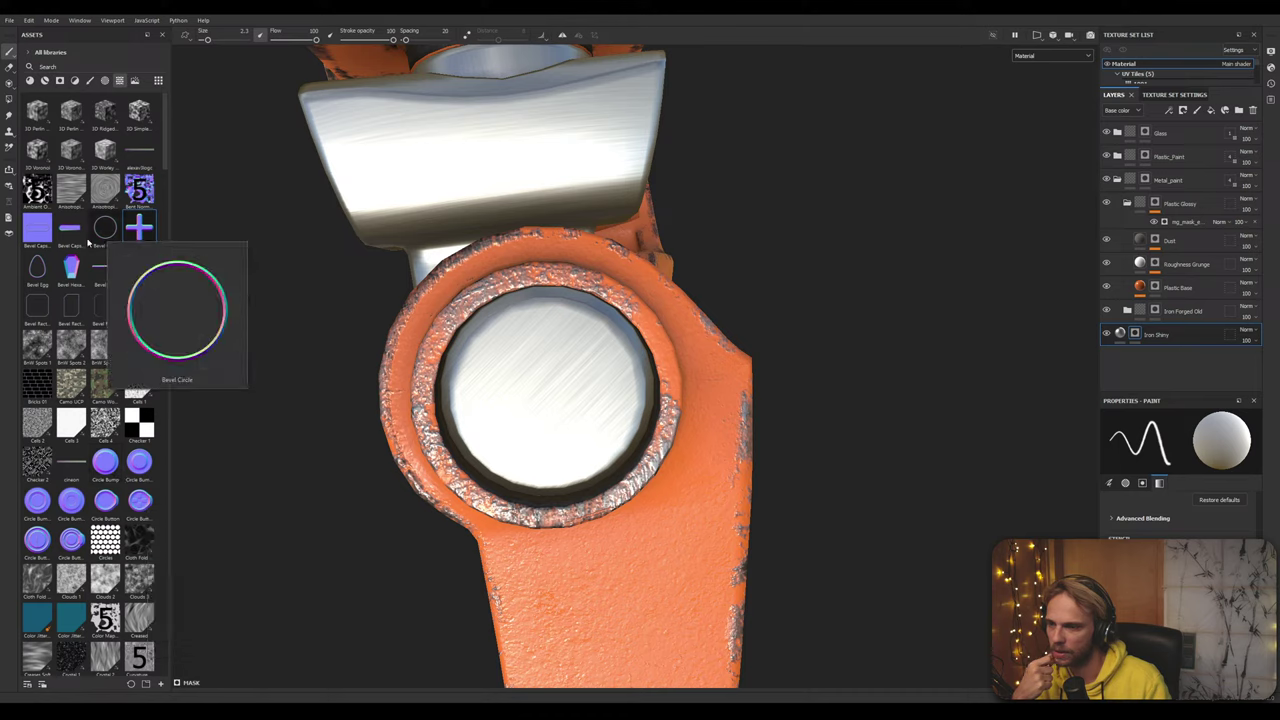
pyautogui.moveTo(20, 342)
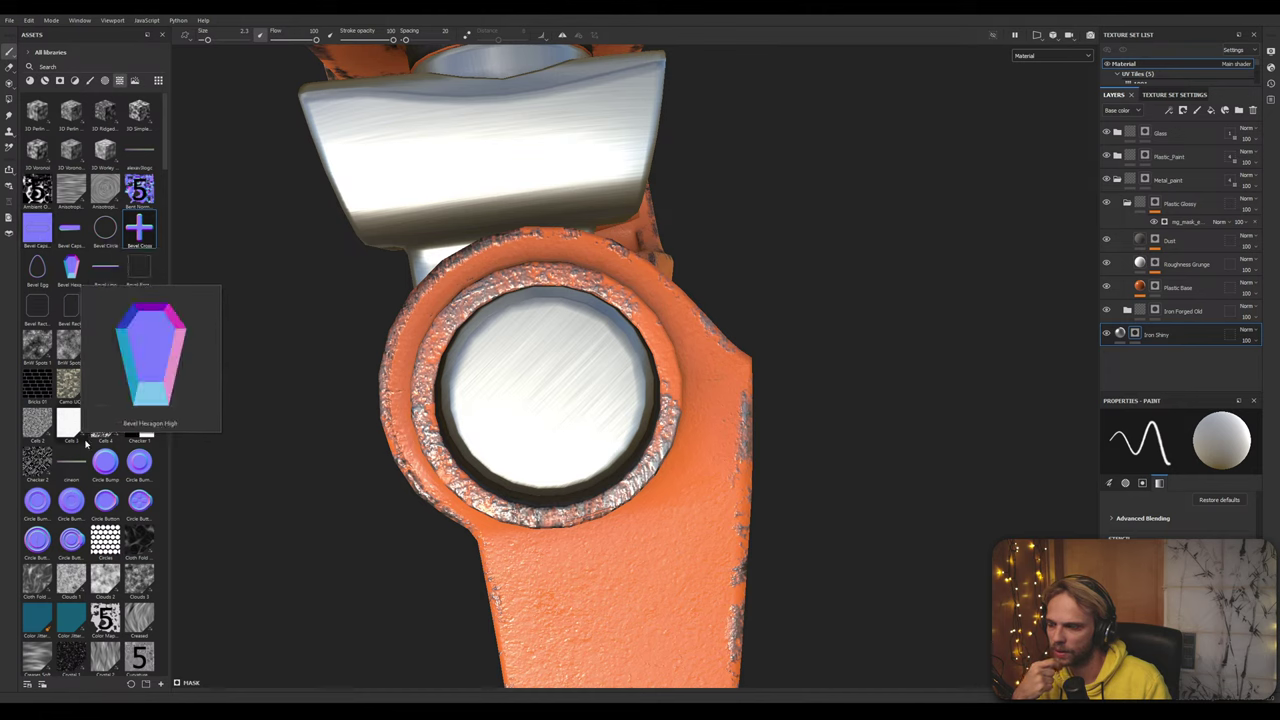
pyautogui.scroll(-10, 86, 443)
pyautogui.moveTo(107, 537)
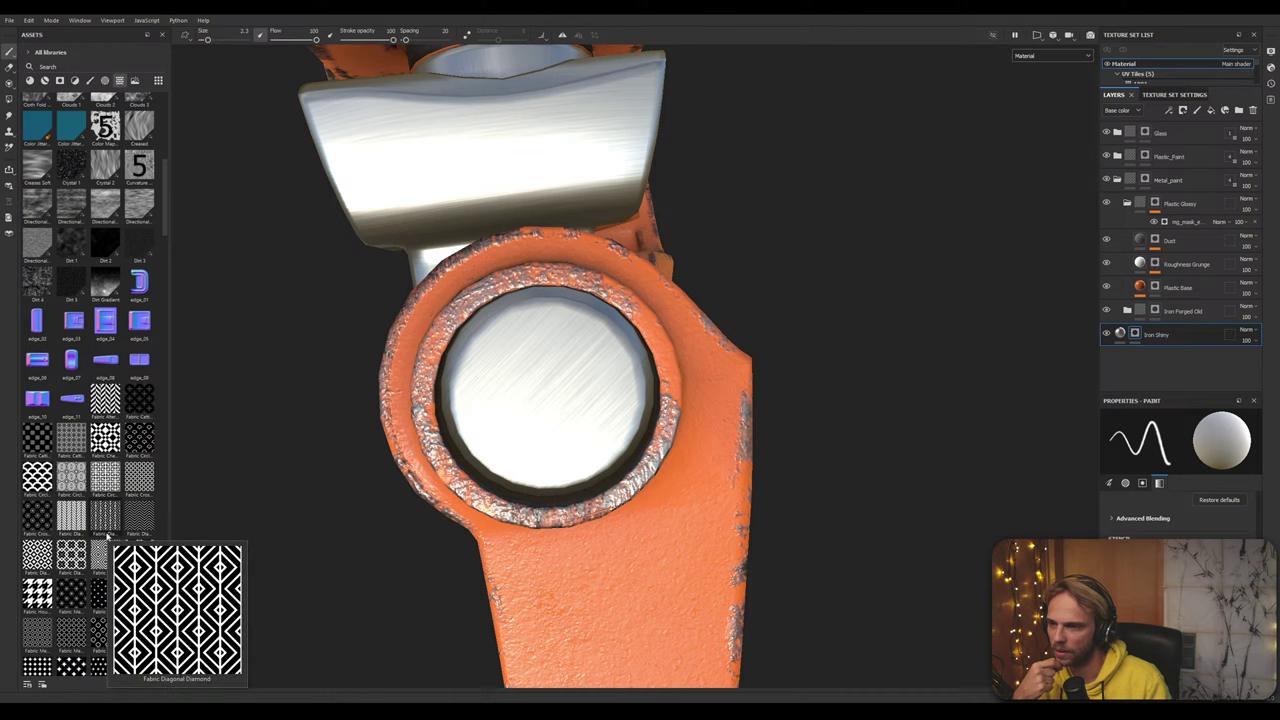
pyautogui.scroll(5, 107, 537)
# Step: Drop the Circle Button asset onto the elbow disc as a new fill layer
pyautogui.moveTo(138, 379); pyautogui.dragTo(561, 389)
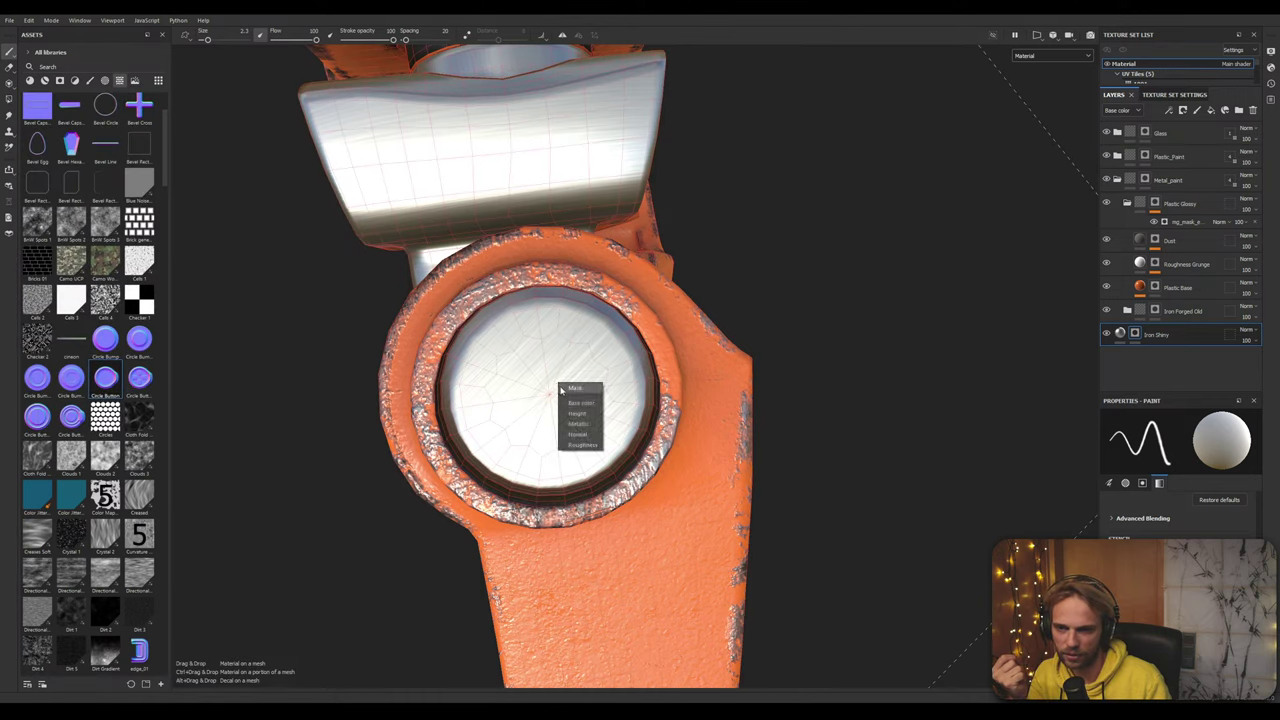
pyautogui.click(583, 434)
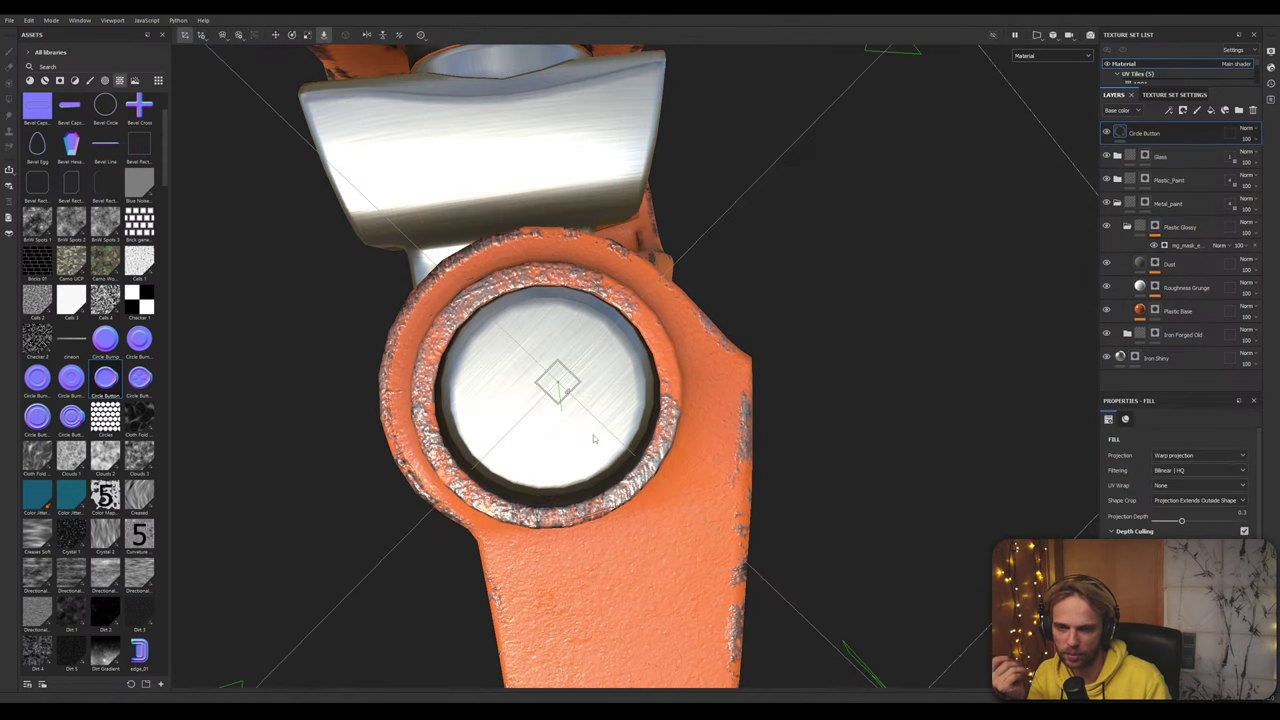
pyautogui.scroll(-2, 593, 438)
pyautogui.scroll(-4, 593, 438)
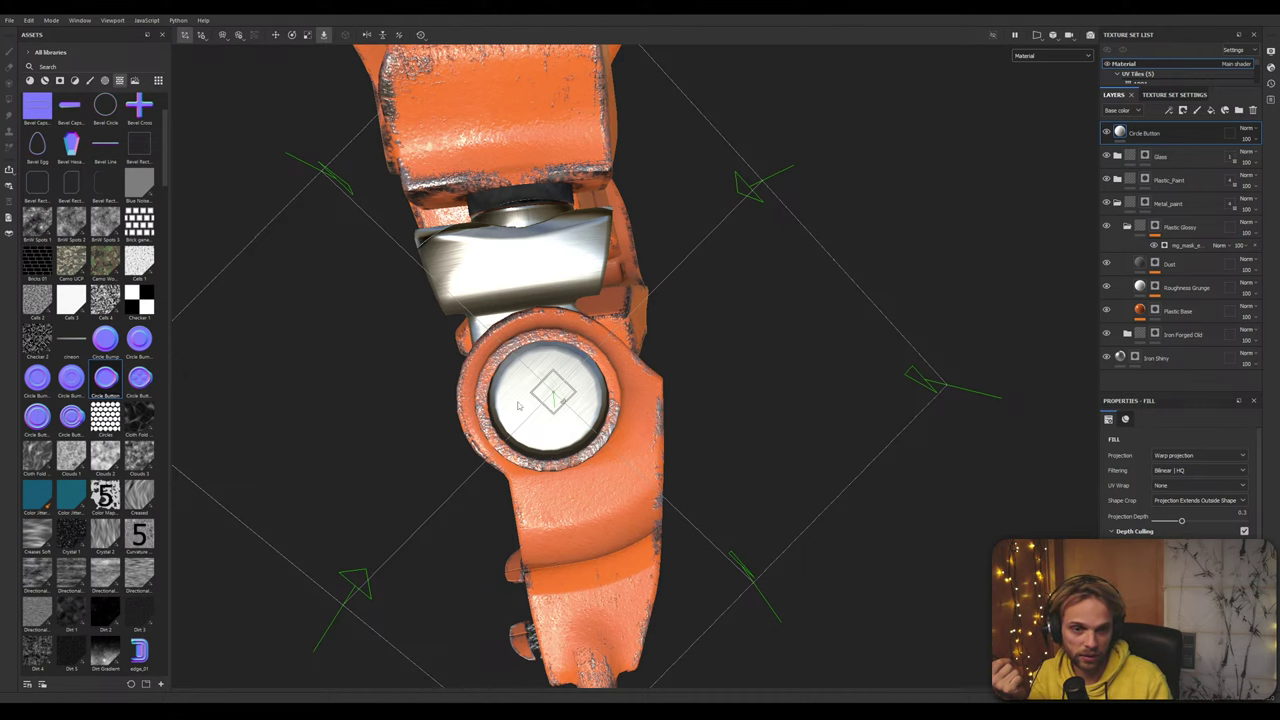
pyautogui.keyDown('alt'); pyautogui.moveTo(552, 396); pyautogui.dragTo(266, 84); pyautogui.keyUp('alt')
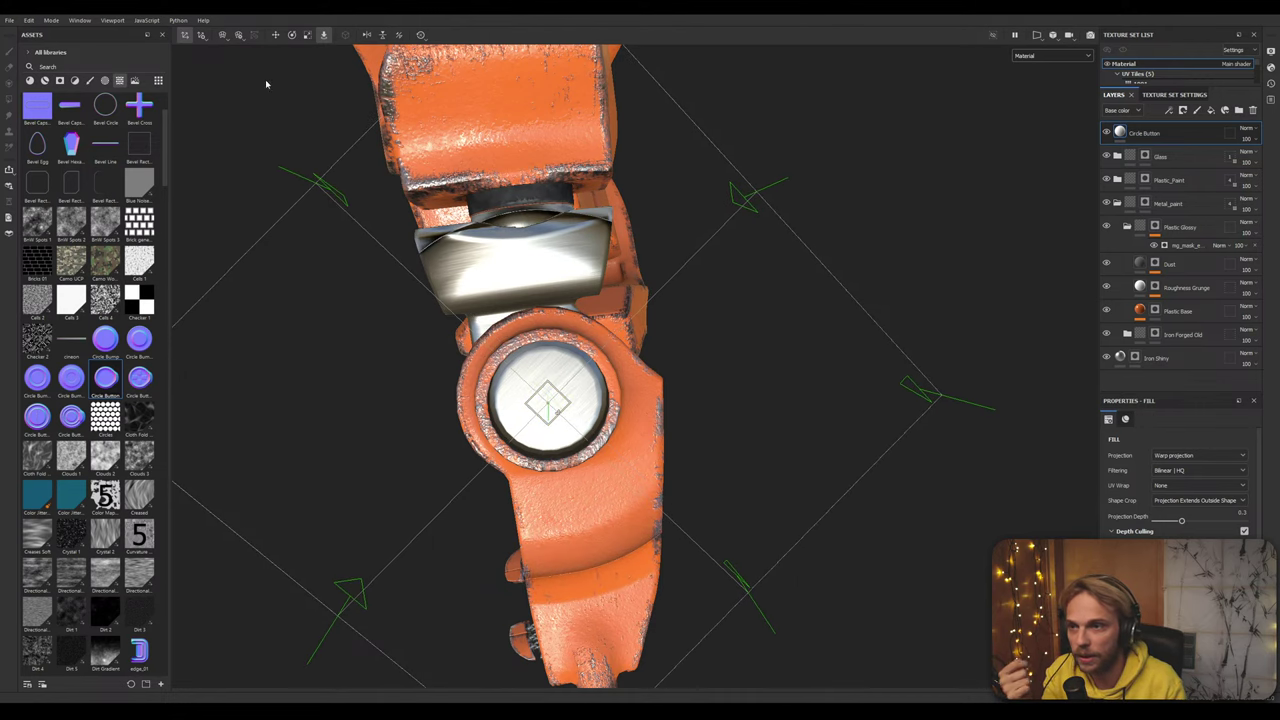
# Step: Scale the projected button down and move it to sit inside the disc
pyautogui.click(308, 35)
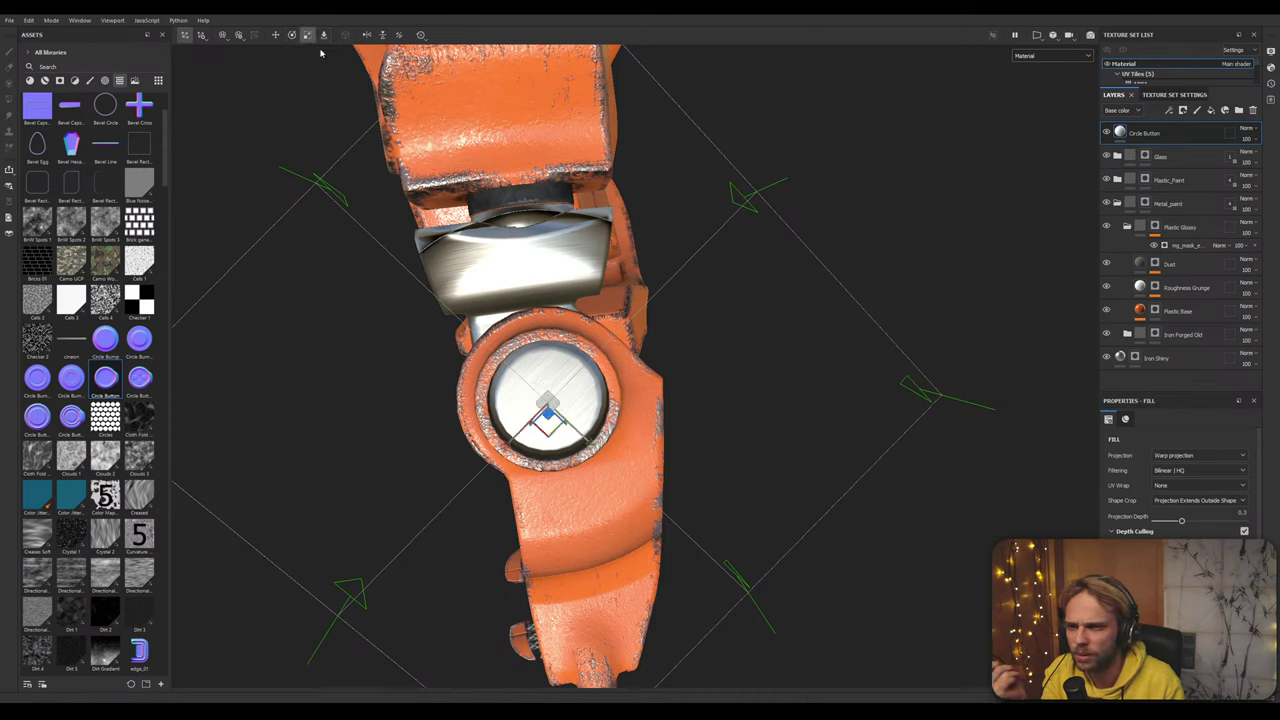
pyautogui.keyDown('alt'); pyautogui.moveTo(548, 428); pyautogui.dragTo(548, 410); pyautogui.keyUp('alt')
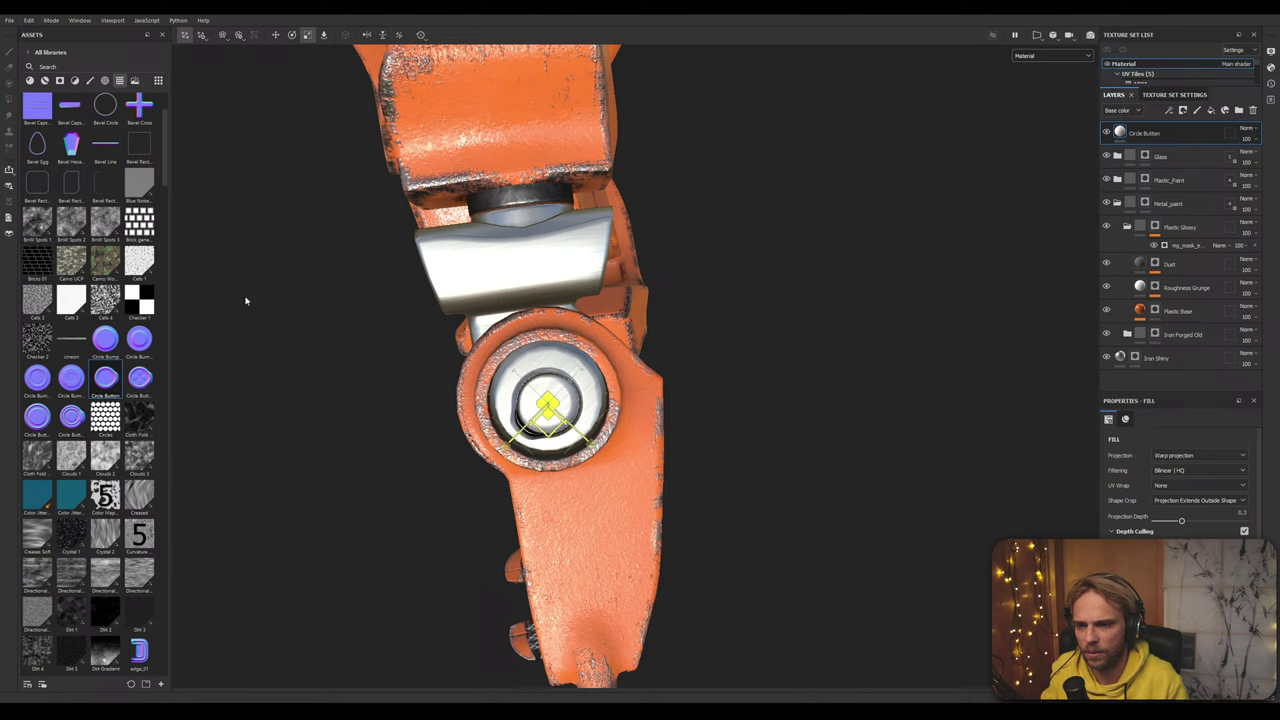
pyautogui.moveTo(246, 297)
pyautogui.moveTo(360, 70); pyautogui.dragTo(291, 567)
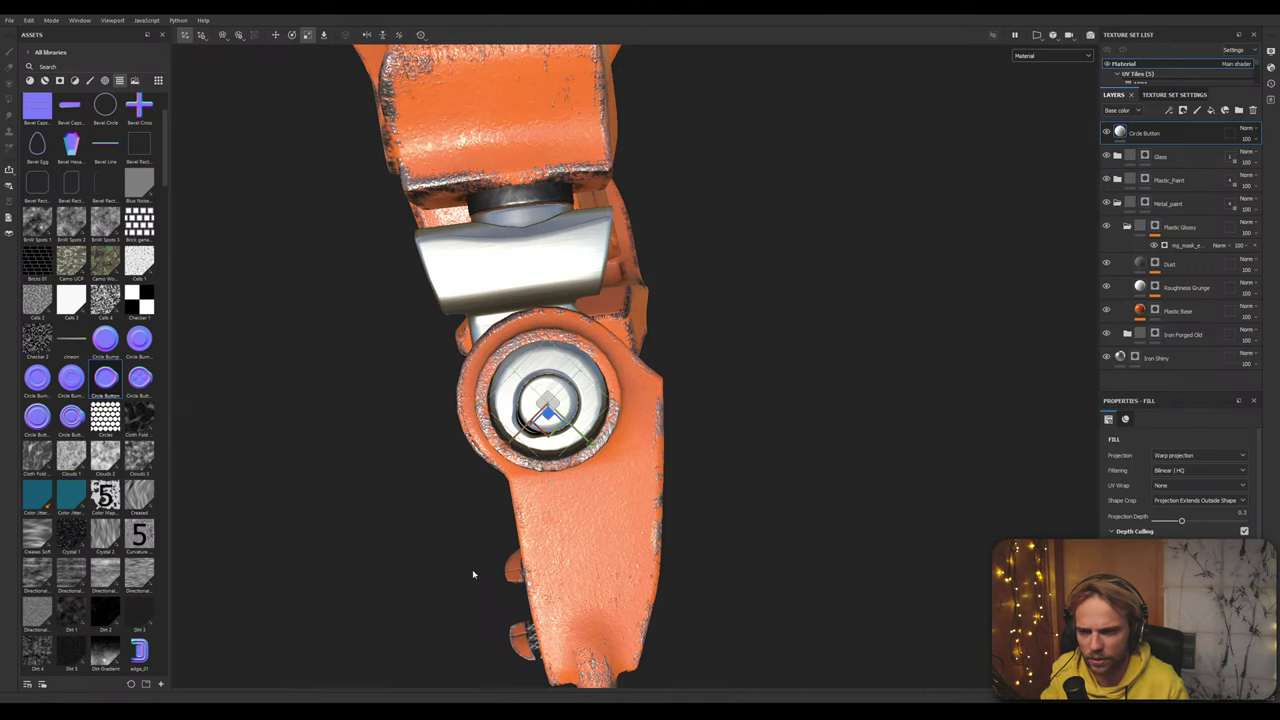
pyautogui.scroll(5, 523, 447)
pyautogui.keyDown('alt'); pyautogui.moveTo(540, 420); pyautogui.dragTo(286, 430); pyautogui.keyUp('alt')
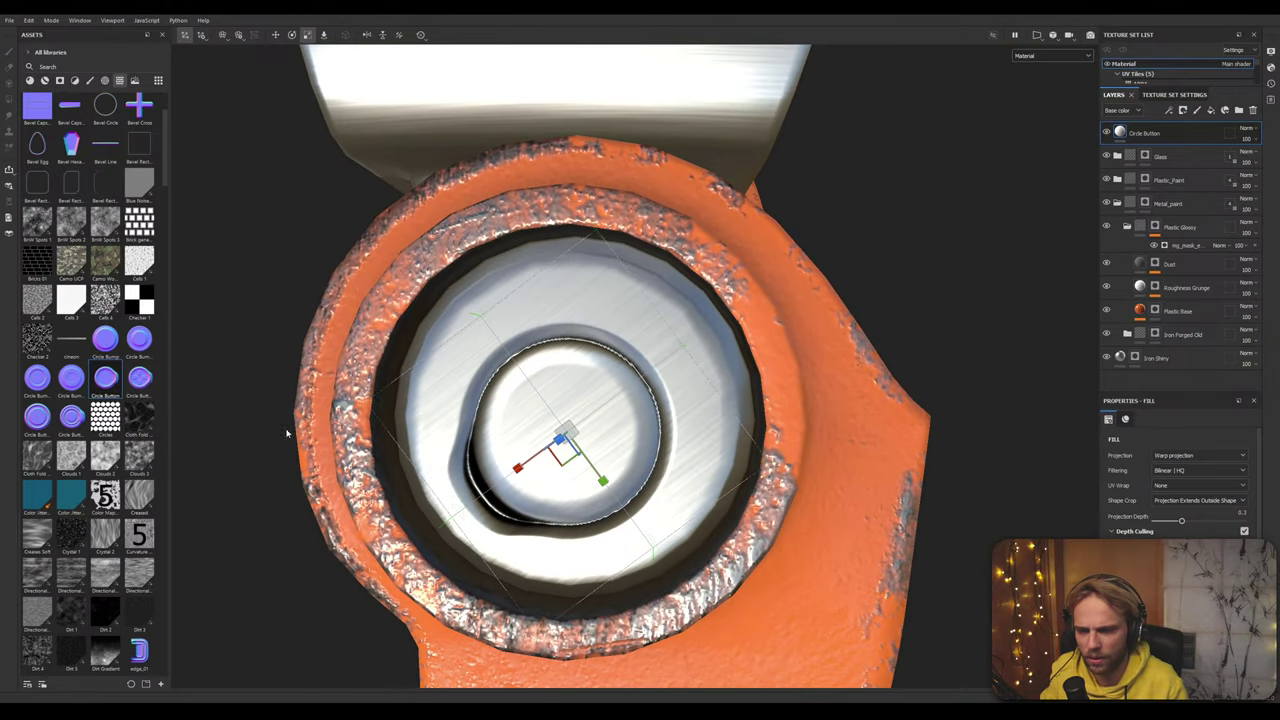
pyautogui.click(275, 34)
pyautogui.moveTo(565, 462); pyautogui.dragTo(768, 244)
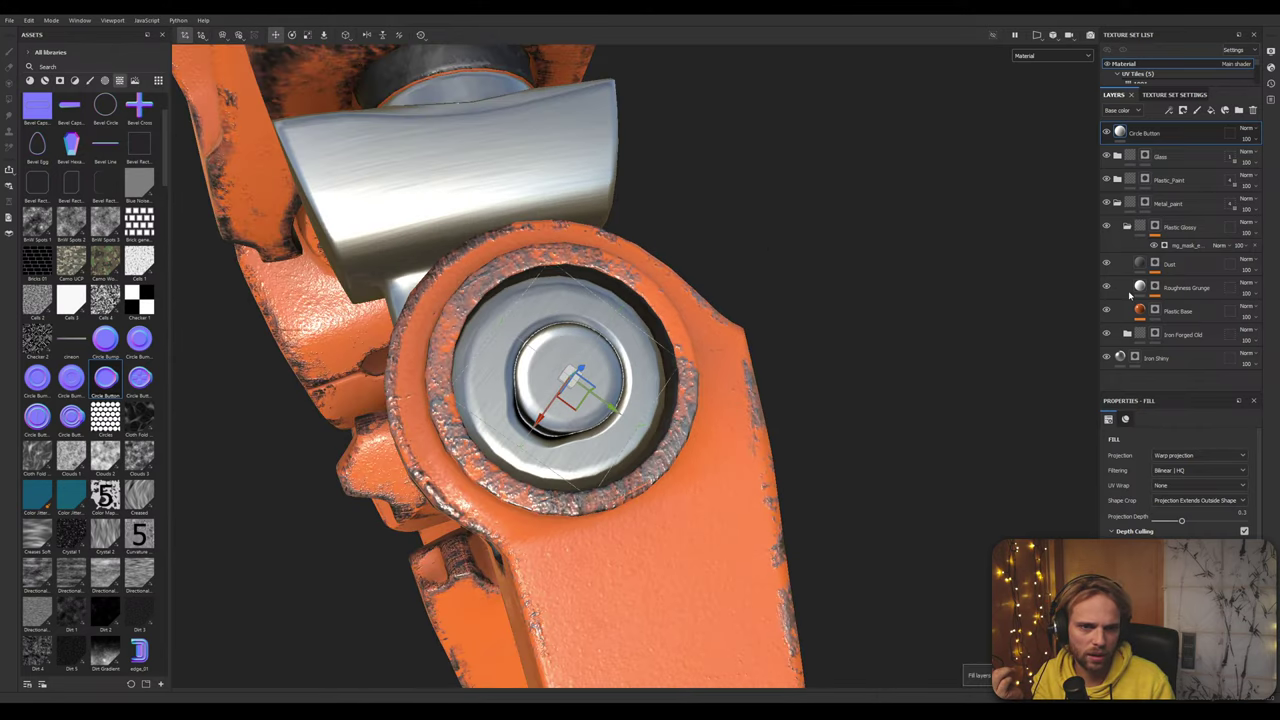
pyautogui.doubleClick(1162, 133)
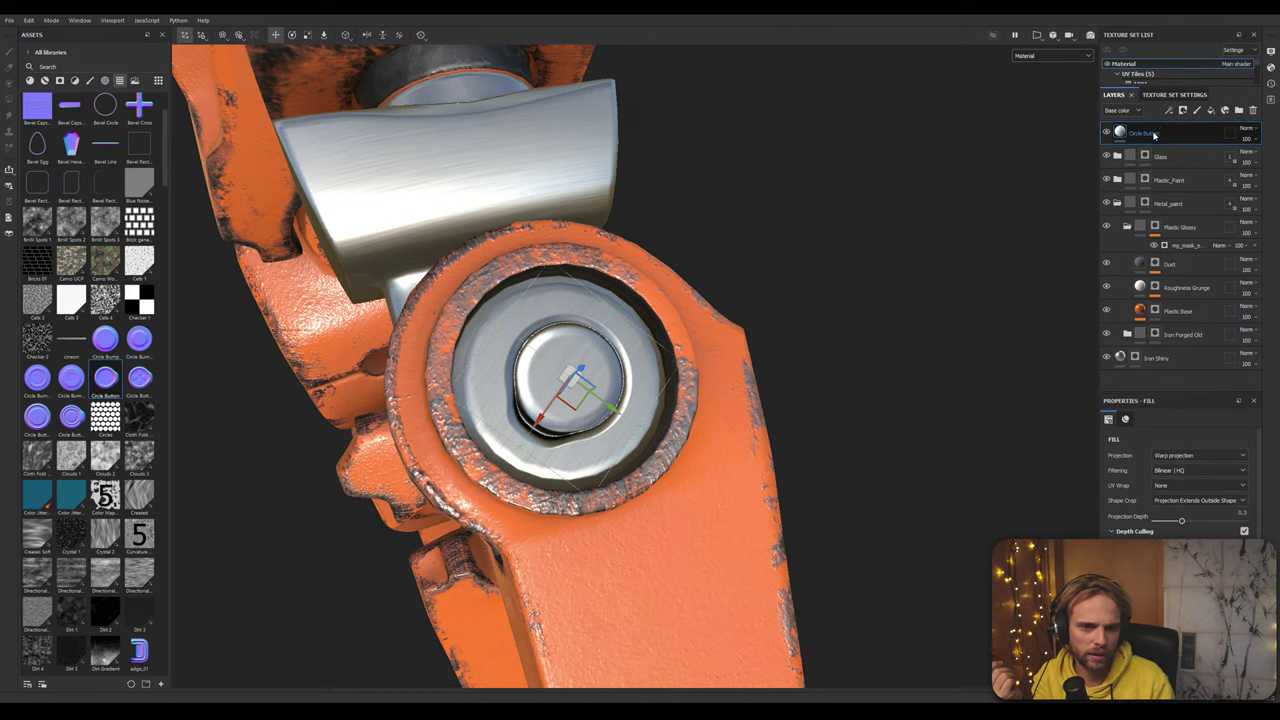
pyautogui.press('Return')
pyautogui.scroll(-3, 1194, 532)
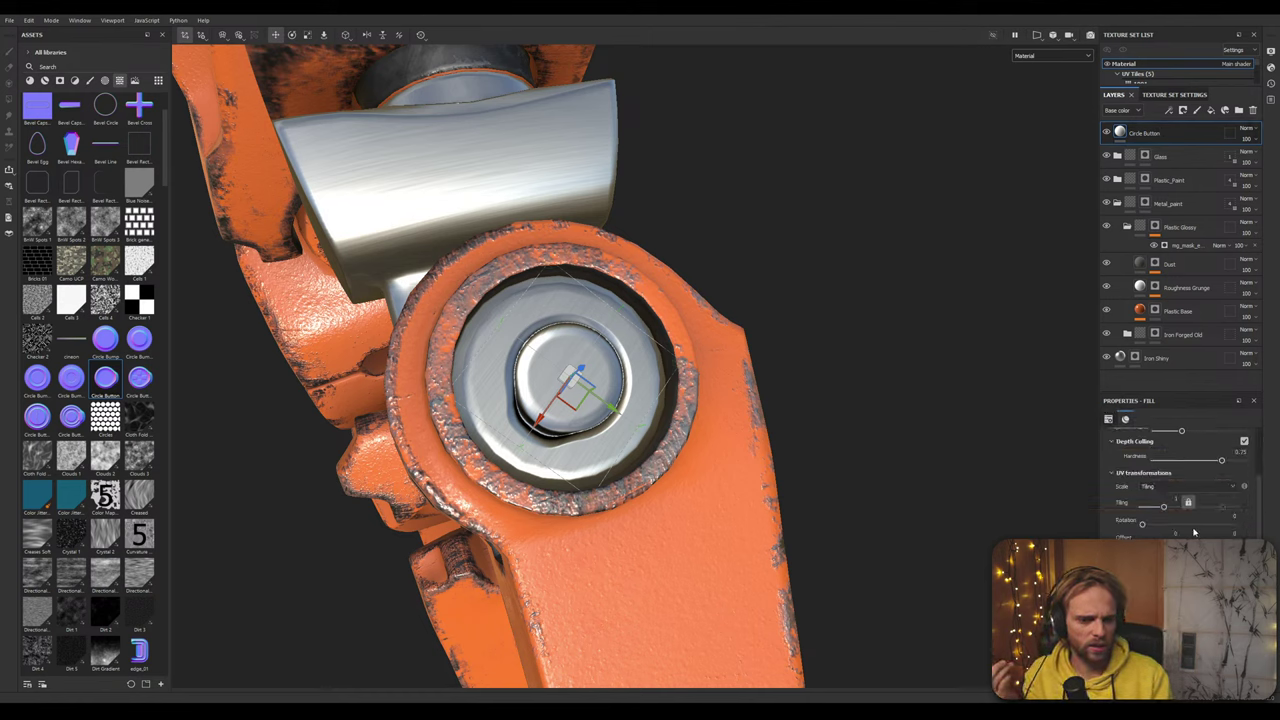
pyautogui.scroll(5, 1180, 480)
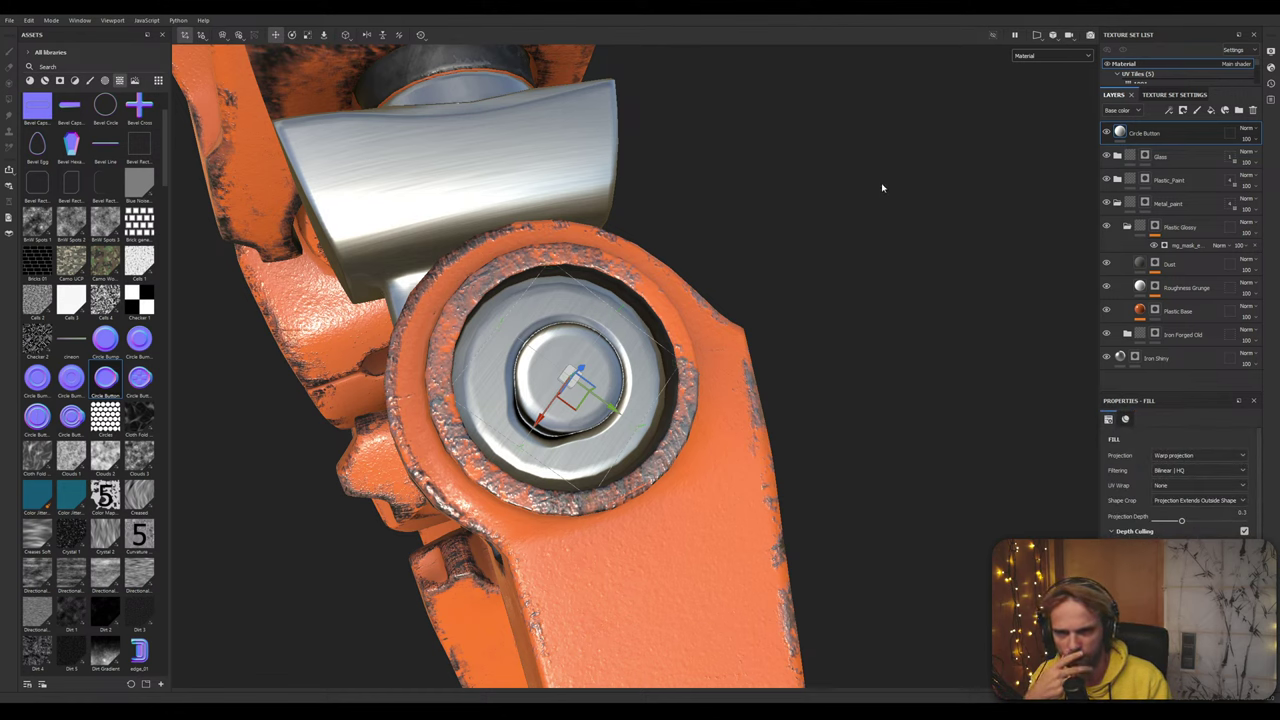
pyautogui.click(1020, 55)
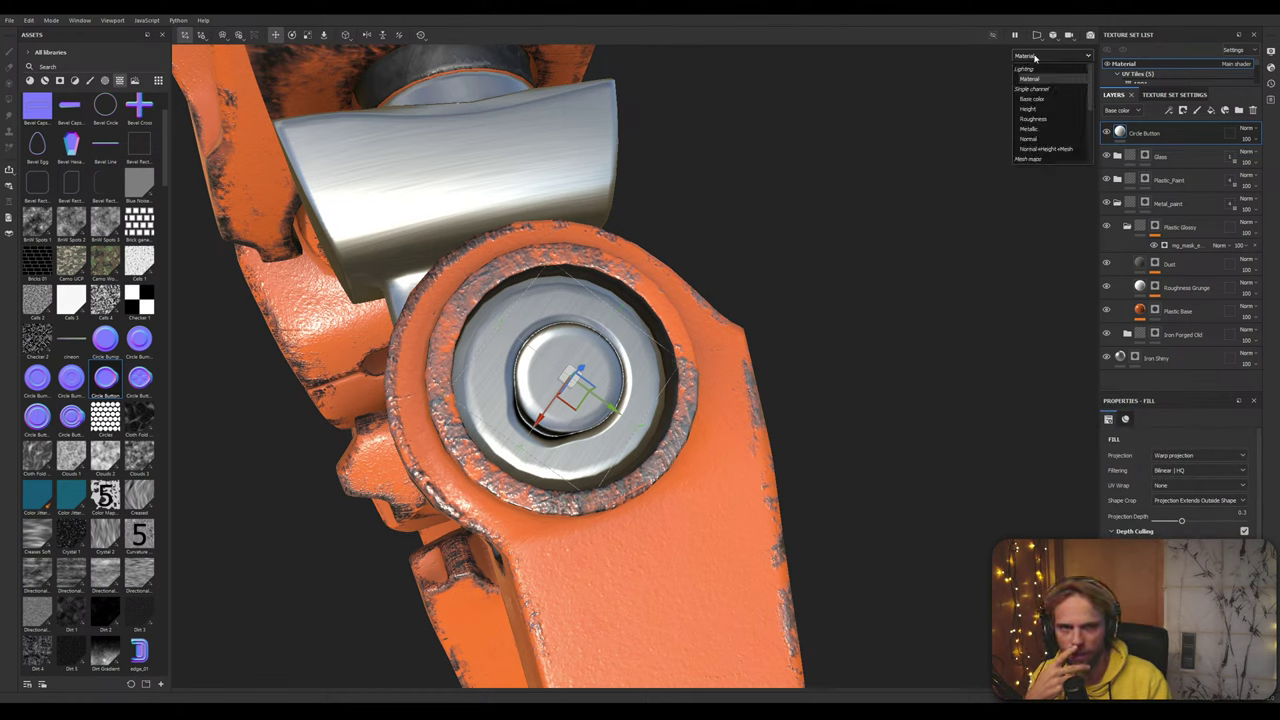
pyautogui.click(1036, 151)
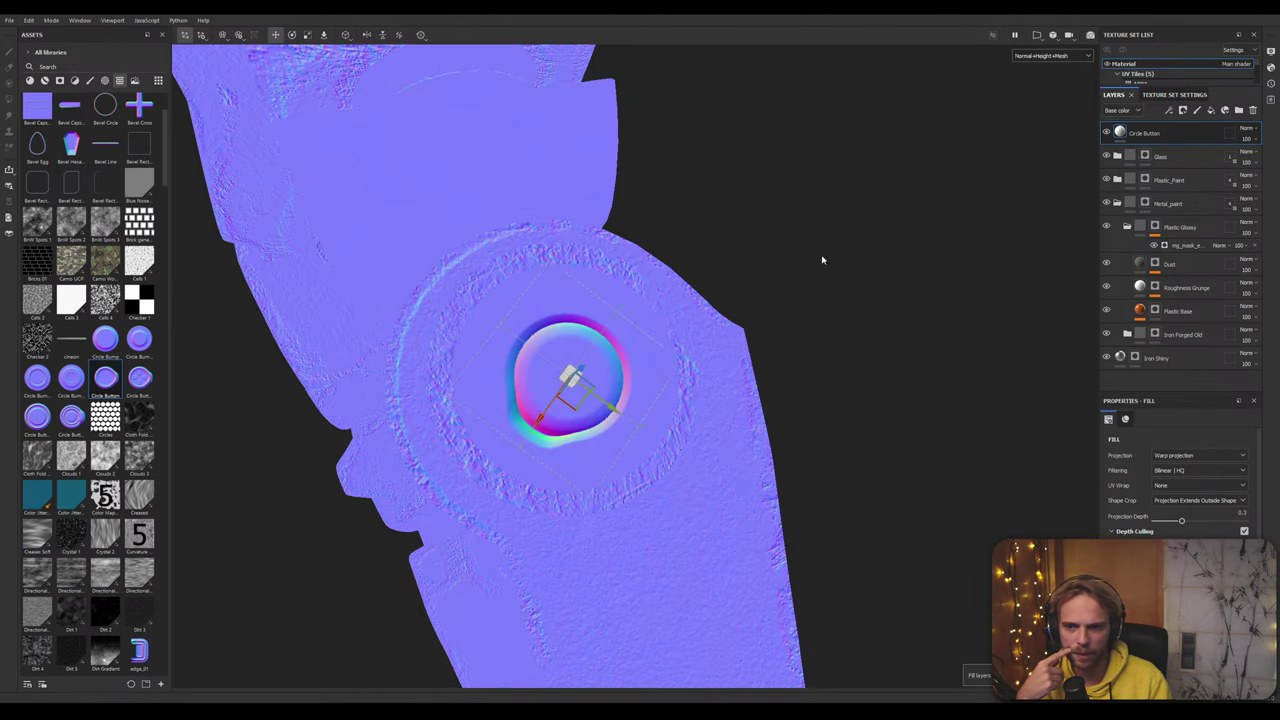
pyautogui.click(1040, 56)
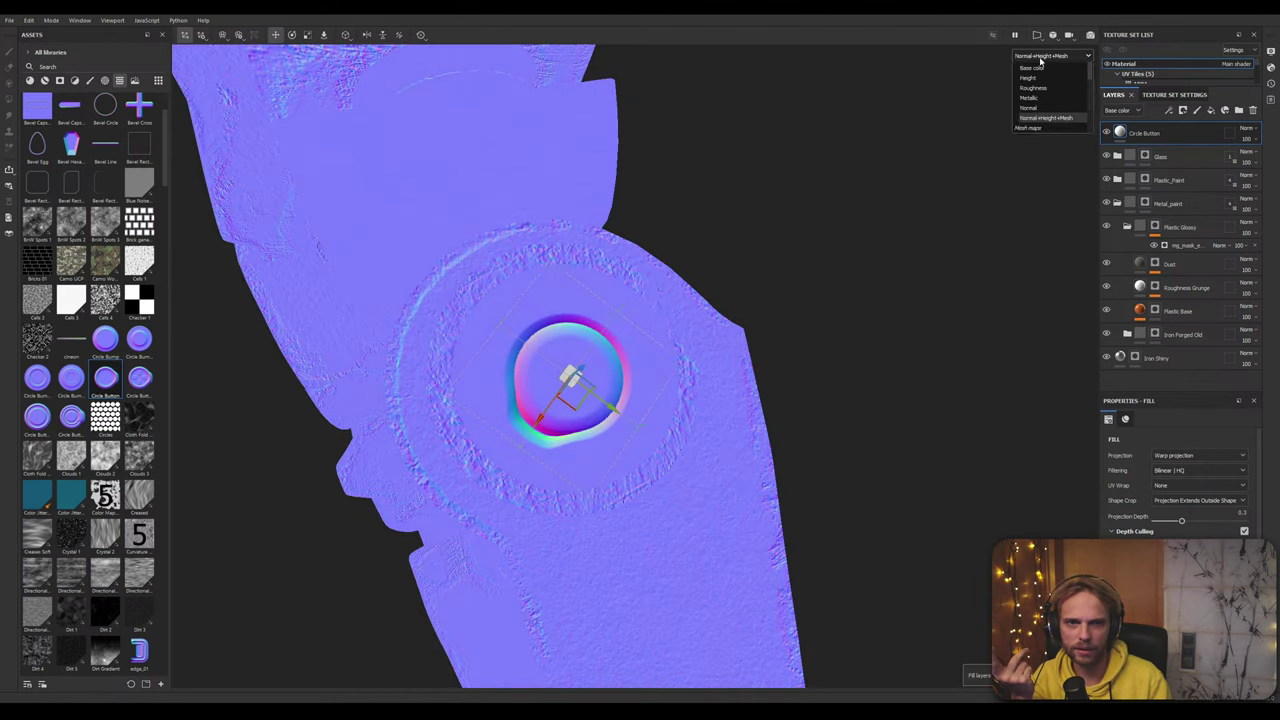
pyautogui.click(1040, 78)
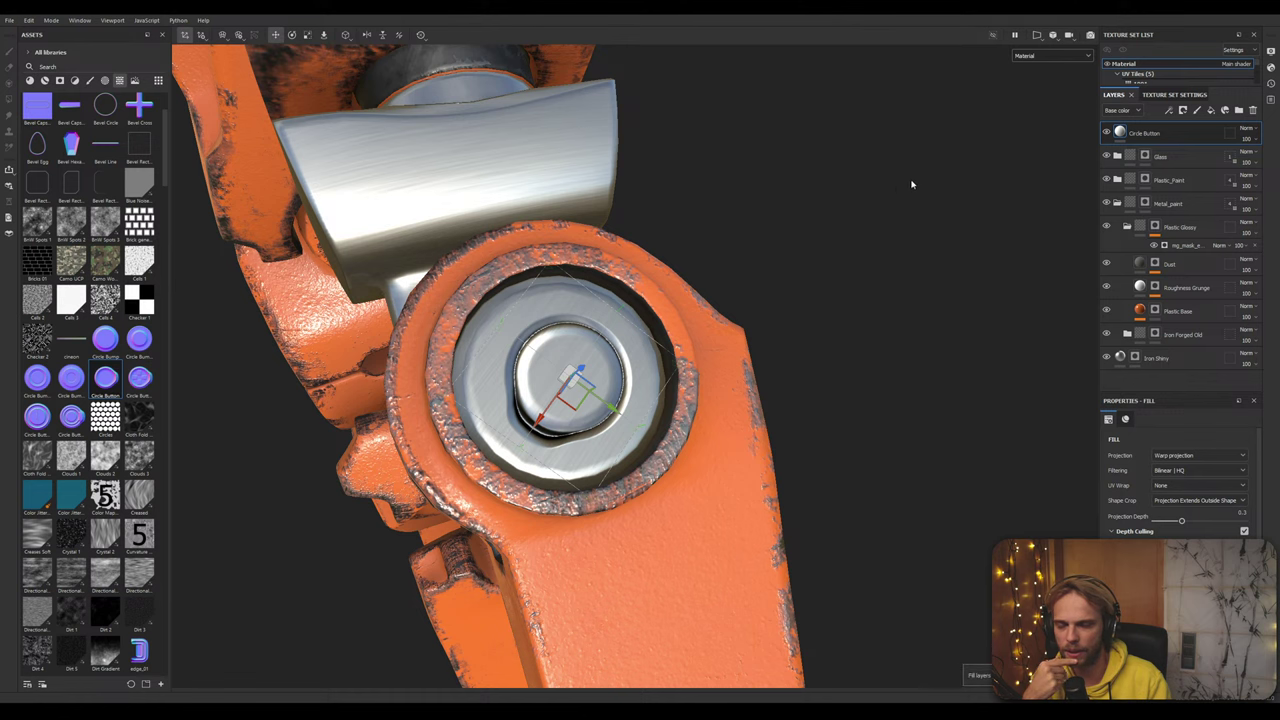
# Step: Rotate the environment lighting and toggle the Circle Button normal channel off and on to compare
pyautogui.keyDown('alt'); pyautogui.moveTo(897, 191); pyautogui.dragTo(803, 234); pyautogui.keyUp('alt')
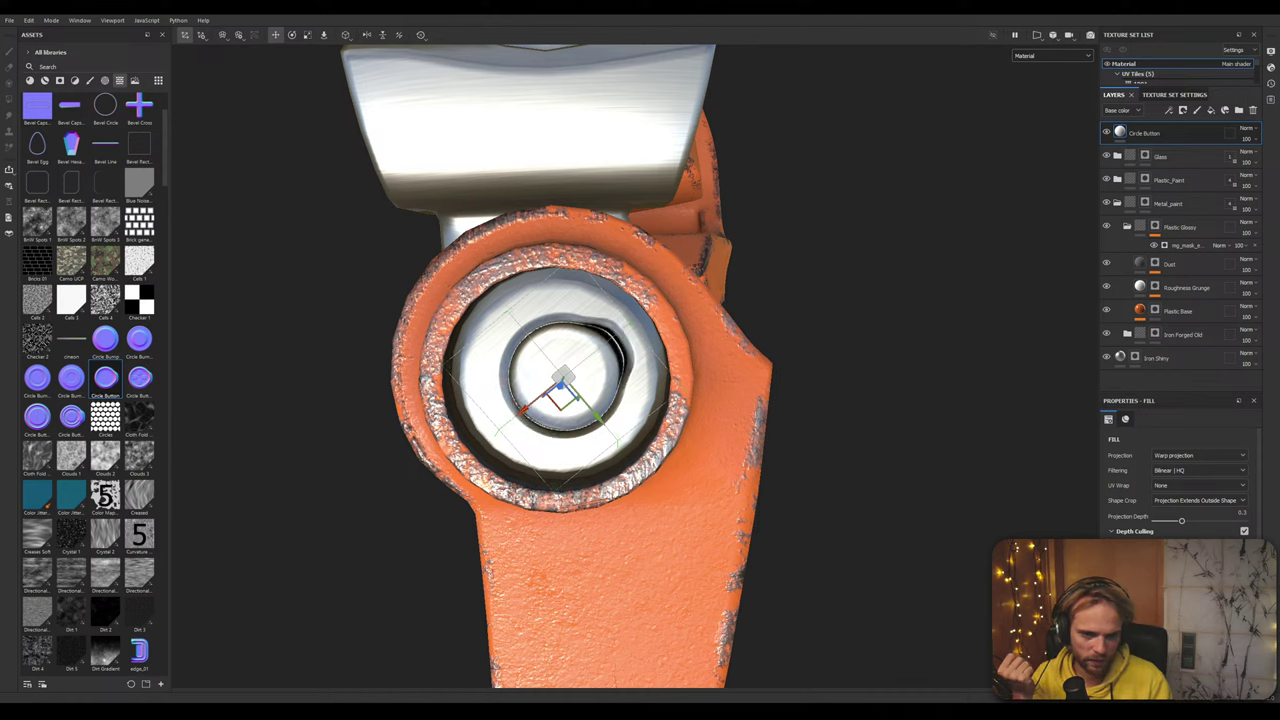
pyautogui.keyDown('shift'); pyautogui.moveTo(882, 497); pyautogui.dragTo(563, 425, button='right'); pyautogui.keyUp('shift')
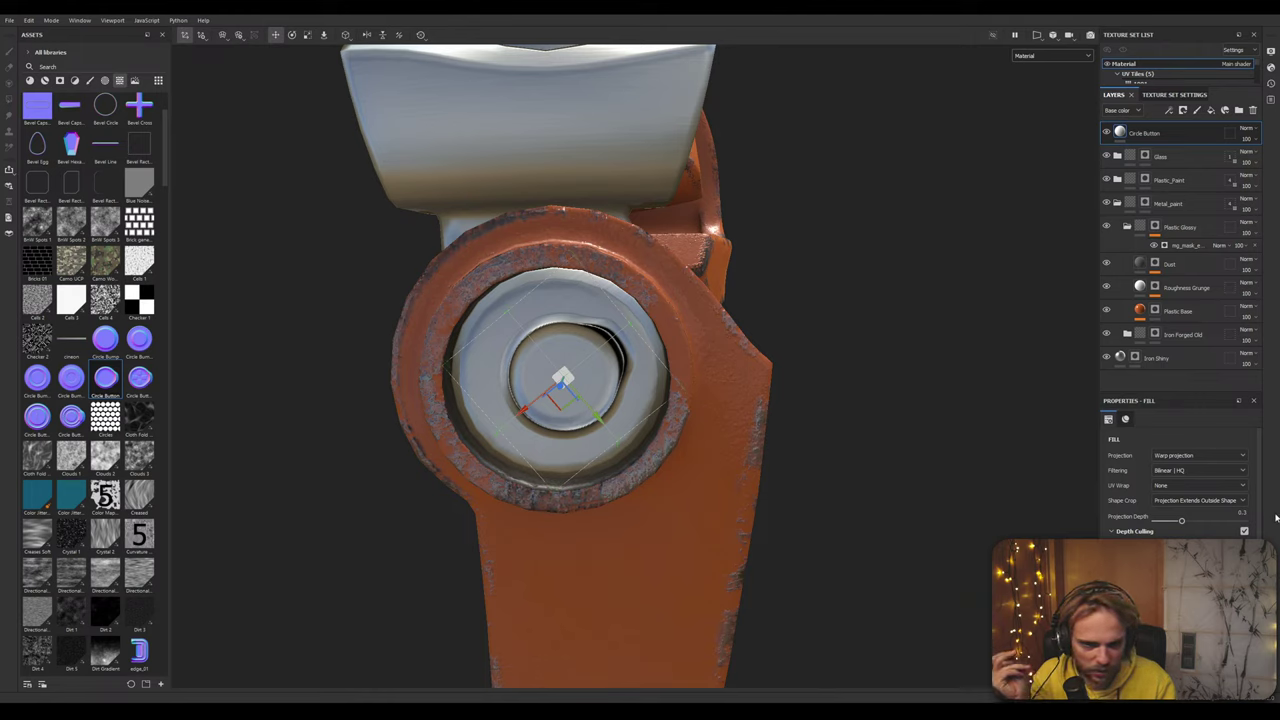
pyautogui.scroll(-3, 1220, 511)
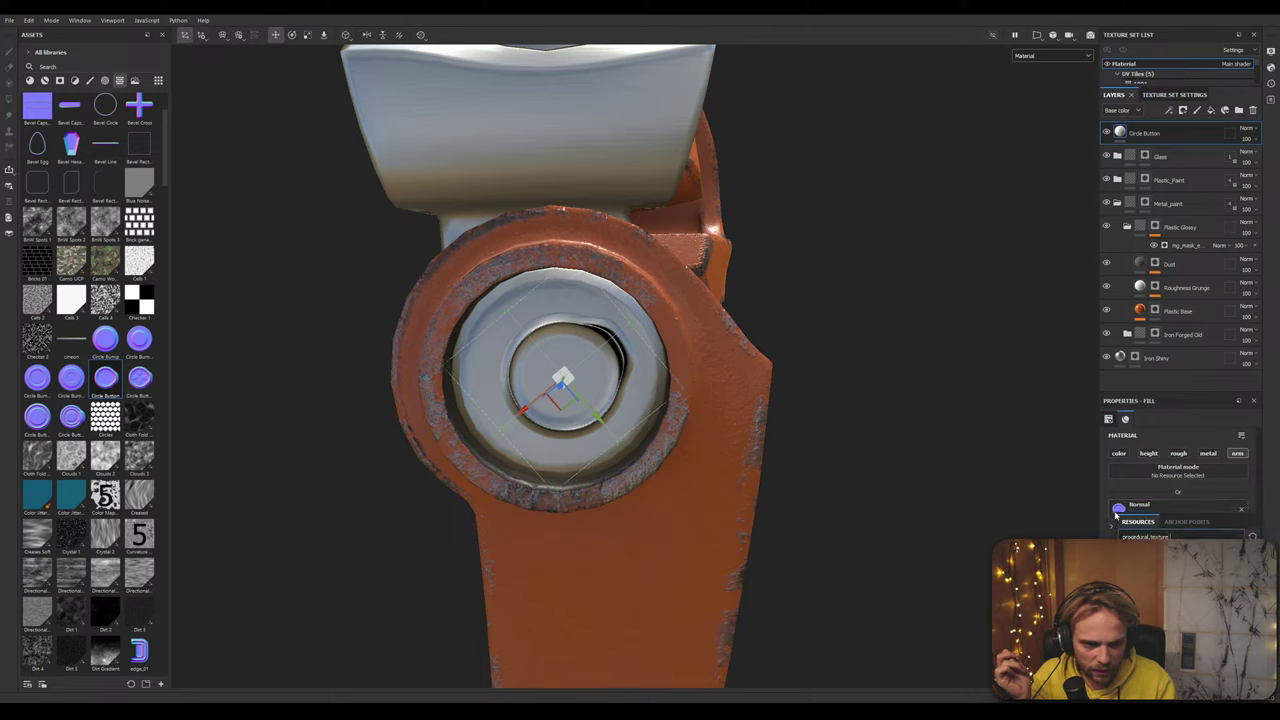
pyautogui.click(1120, 504)
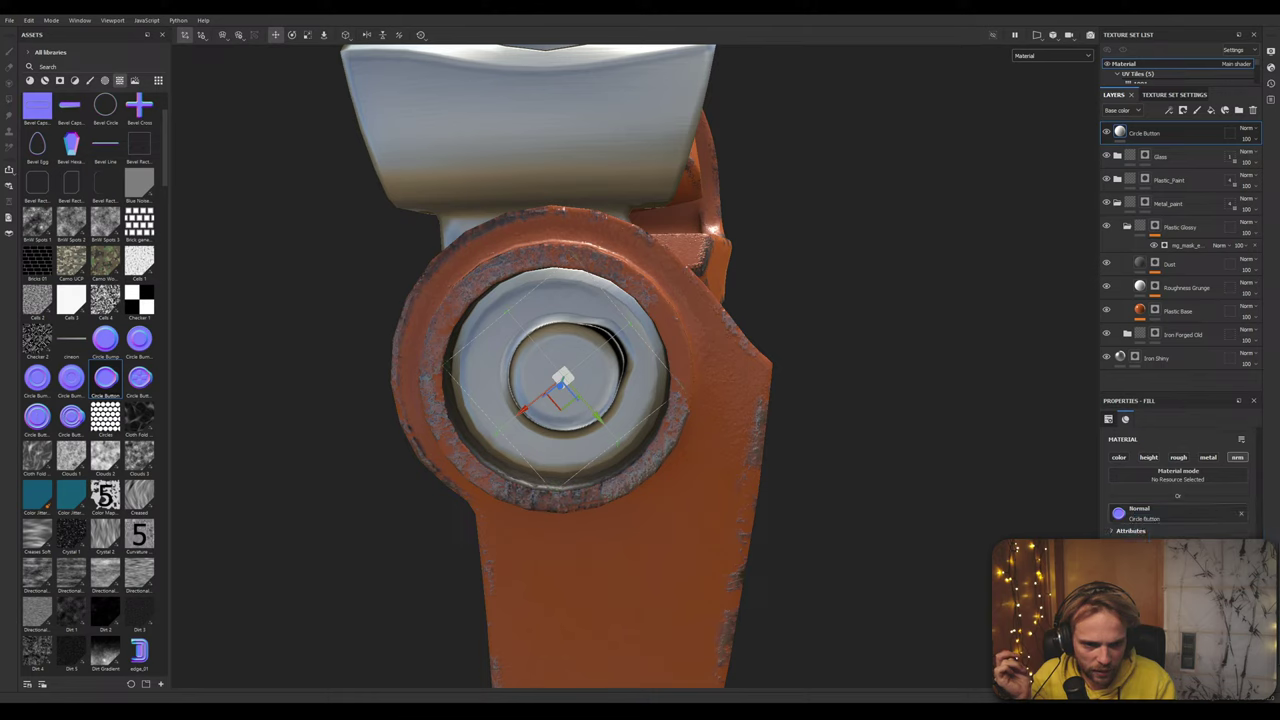
pyautogui.click(1239, 458)
pyautogui.click(1240, 458)
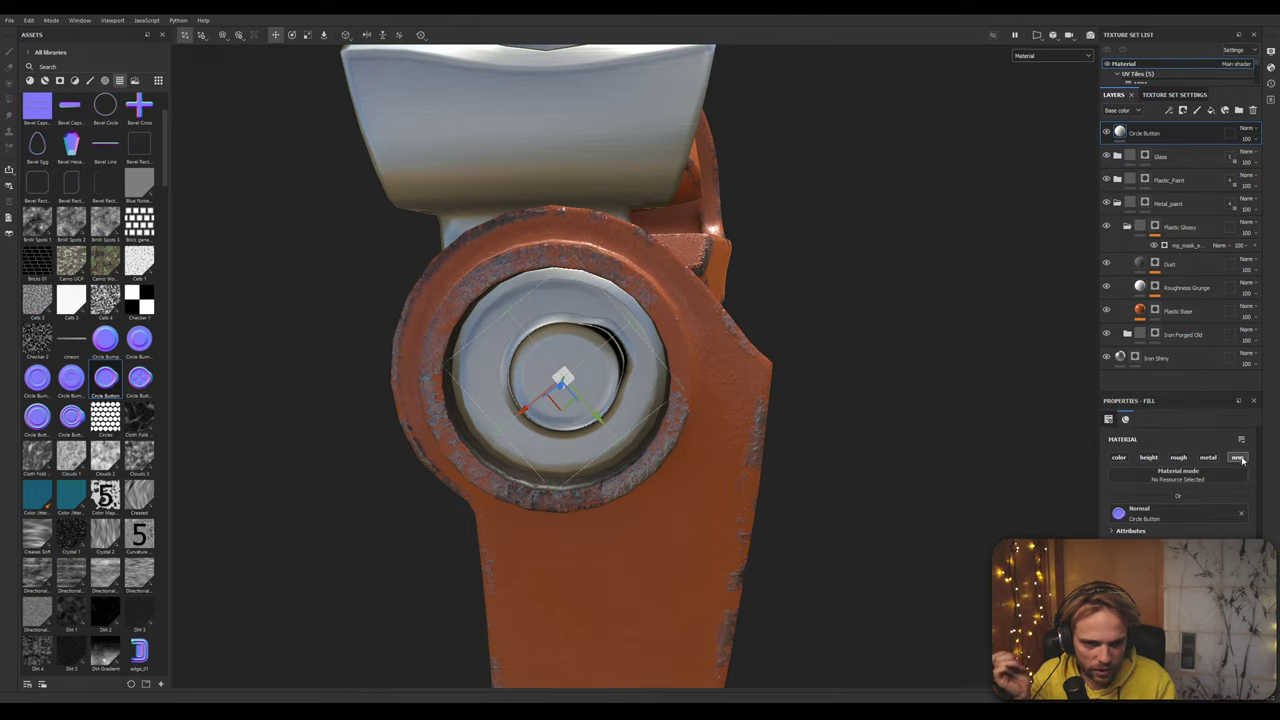
pyautogui.click(1186, 510)
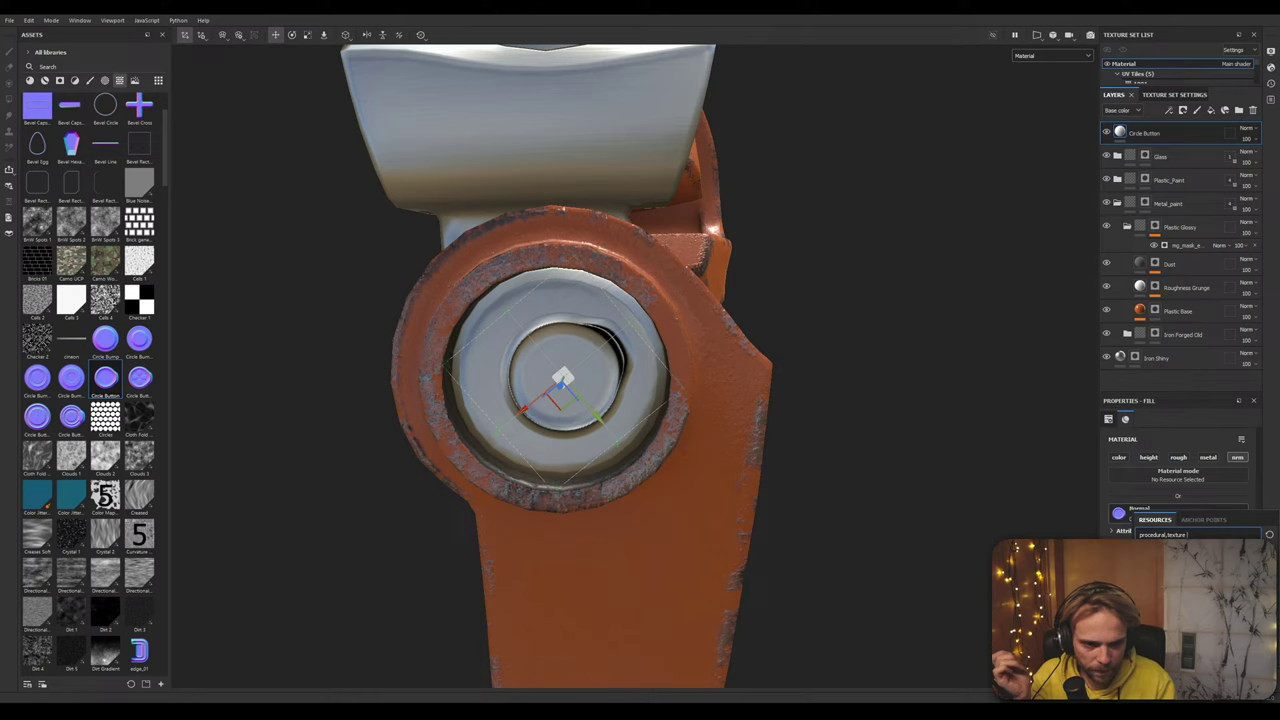
pyautogui.scroll(-3, 1180, 470)
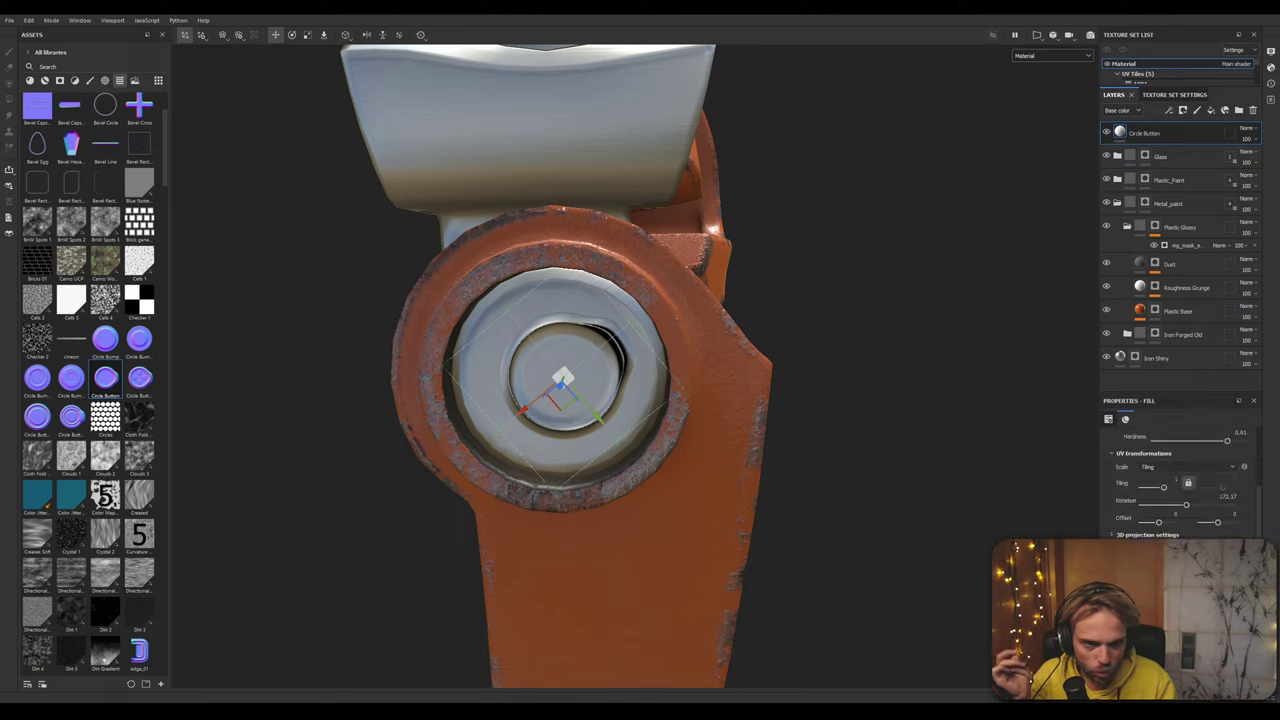
# Step: Test the Circle Button layer at about 32 opacity, then delete the layer
pyautogui.click(1245, 138)
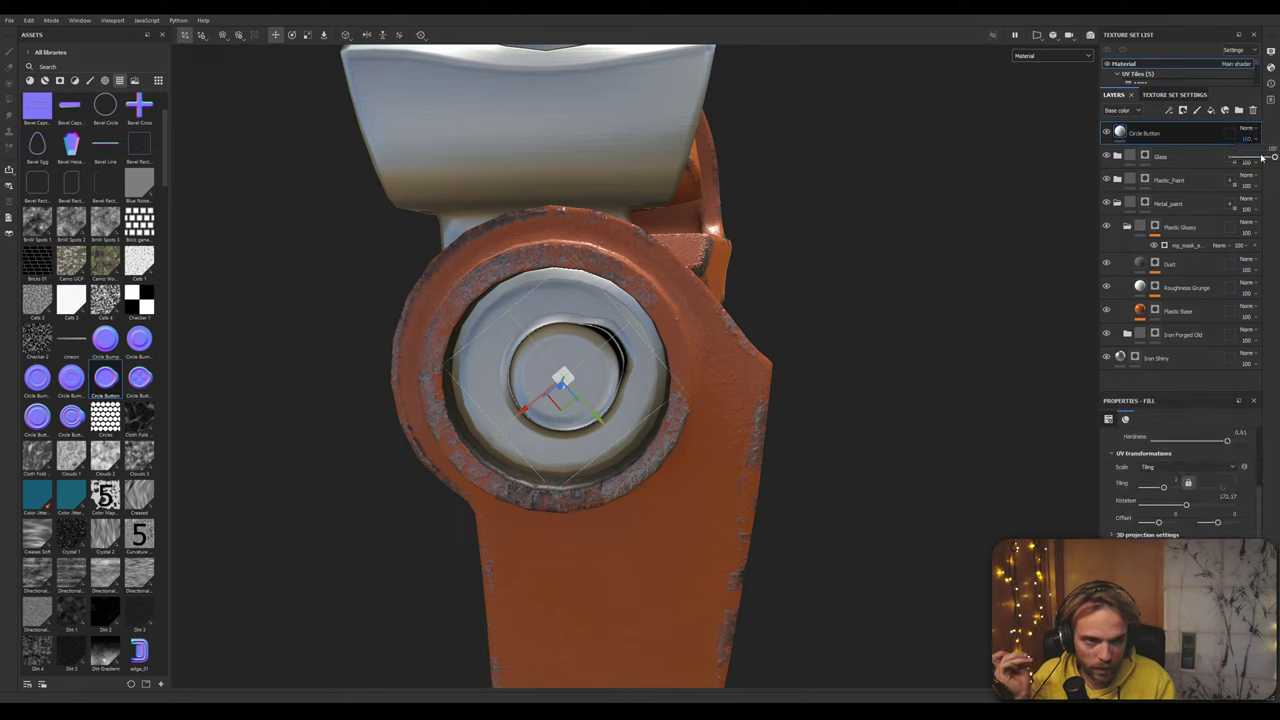
pyautogui.moveTo(1270, 158); pyautogui.dragTo(1247, 161)
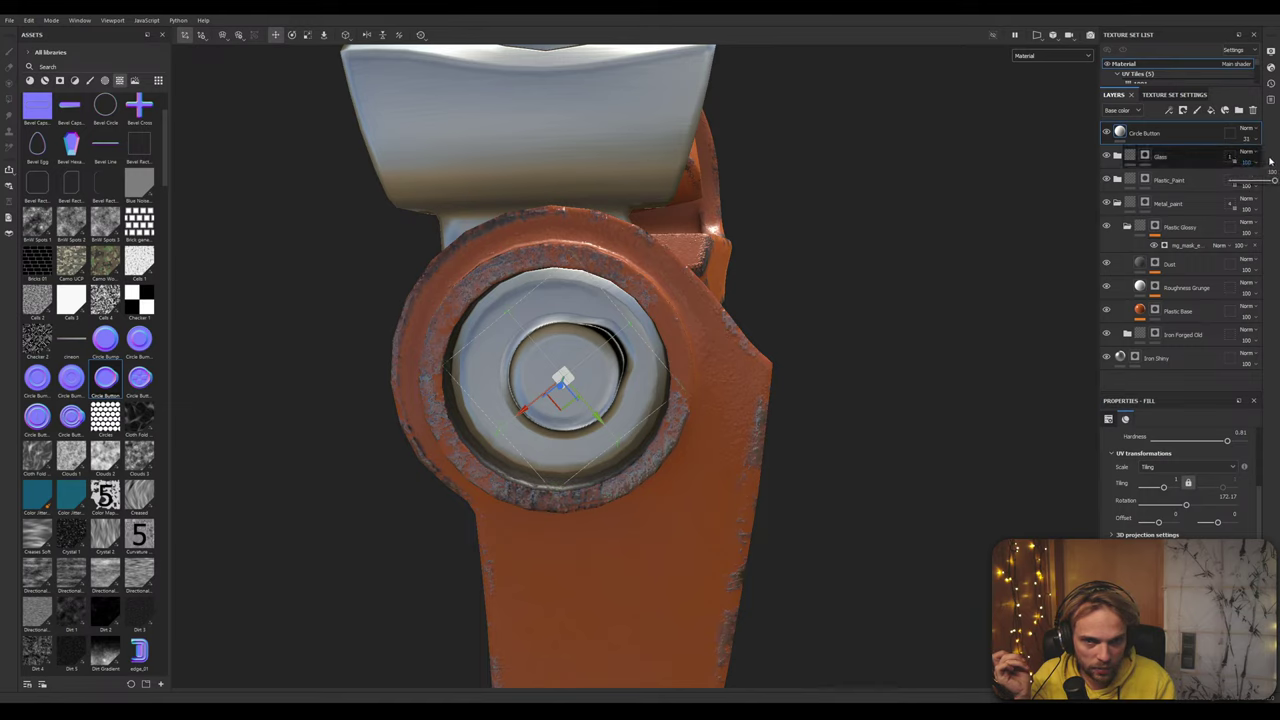
pyautogui.click(1252, 144)
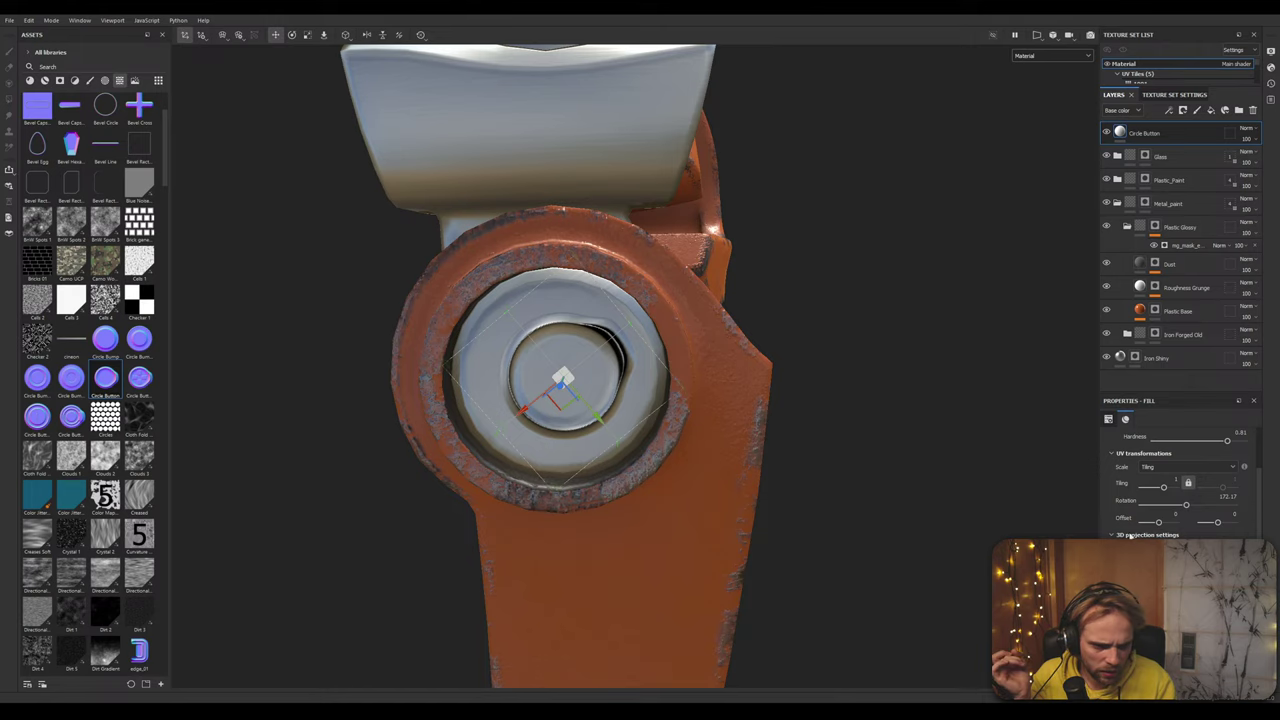
pyautogui.scroll(-4, 1130, 535)
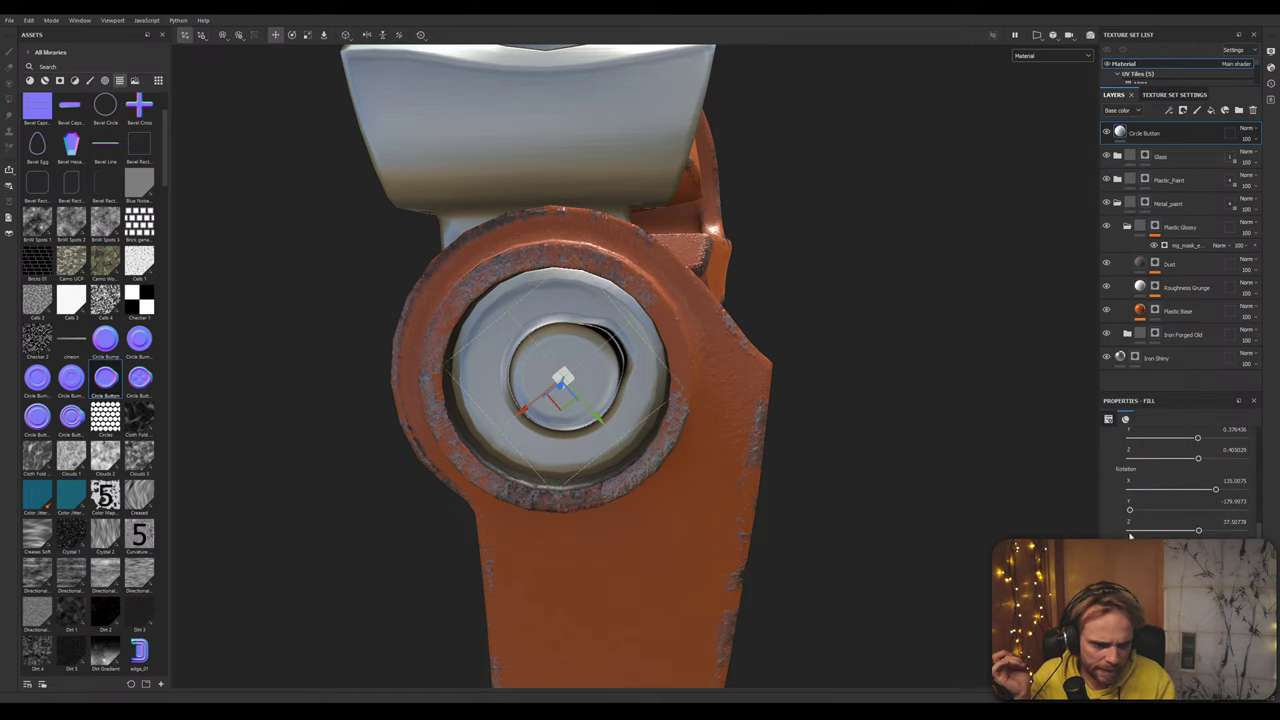
pyautogui.scroll(-3, 1130, 535)
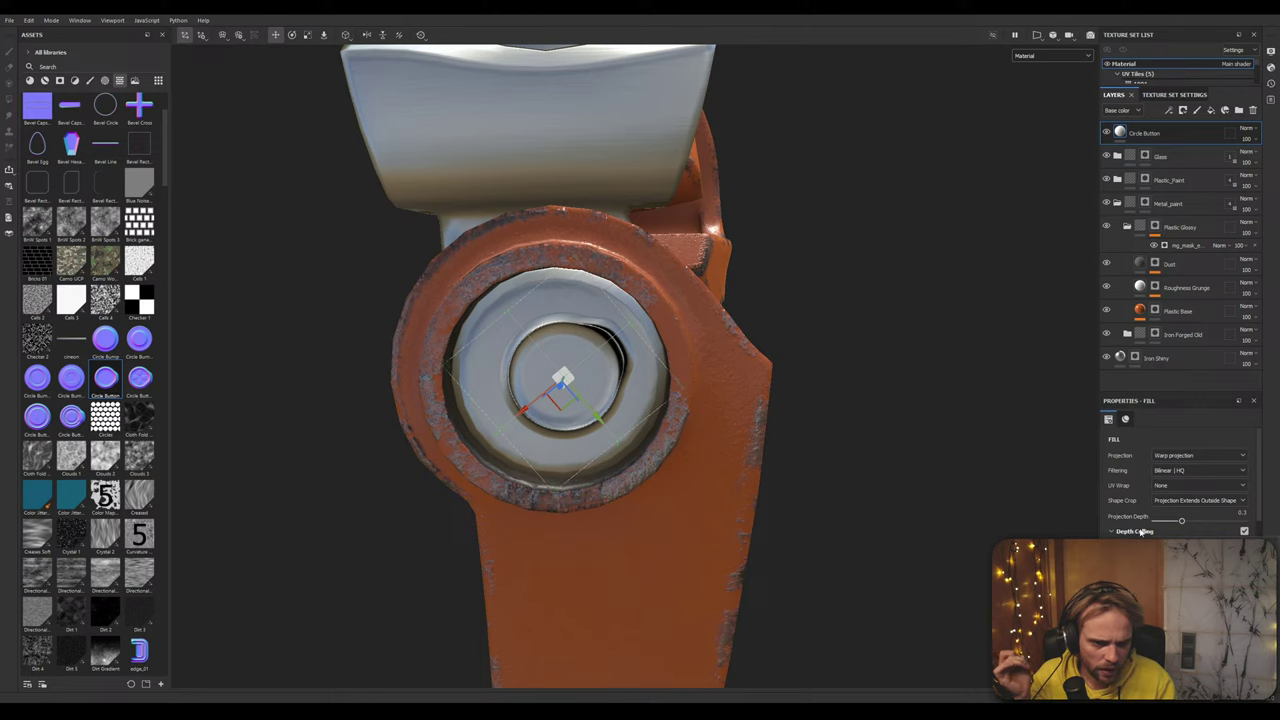
pyautogui.click(1125, 421)
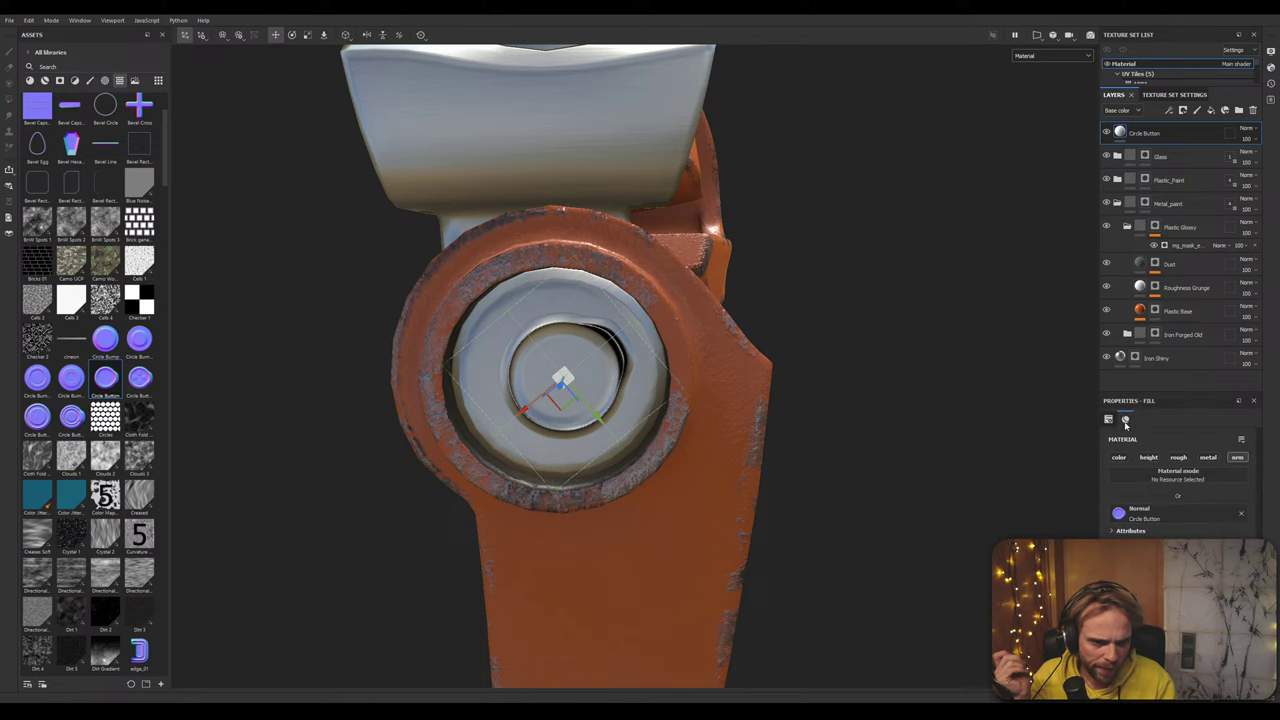
pyautogui.click(1107, 420)
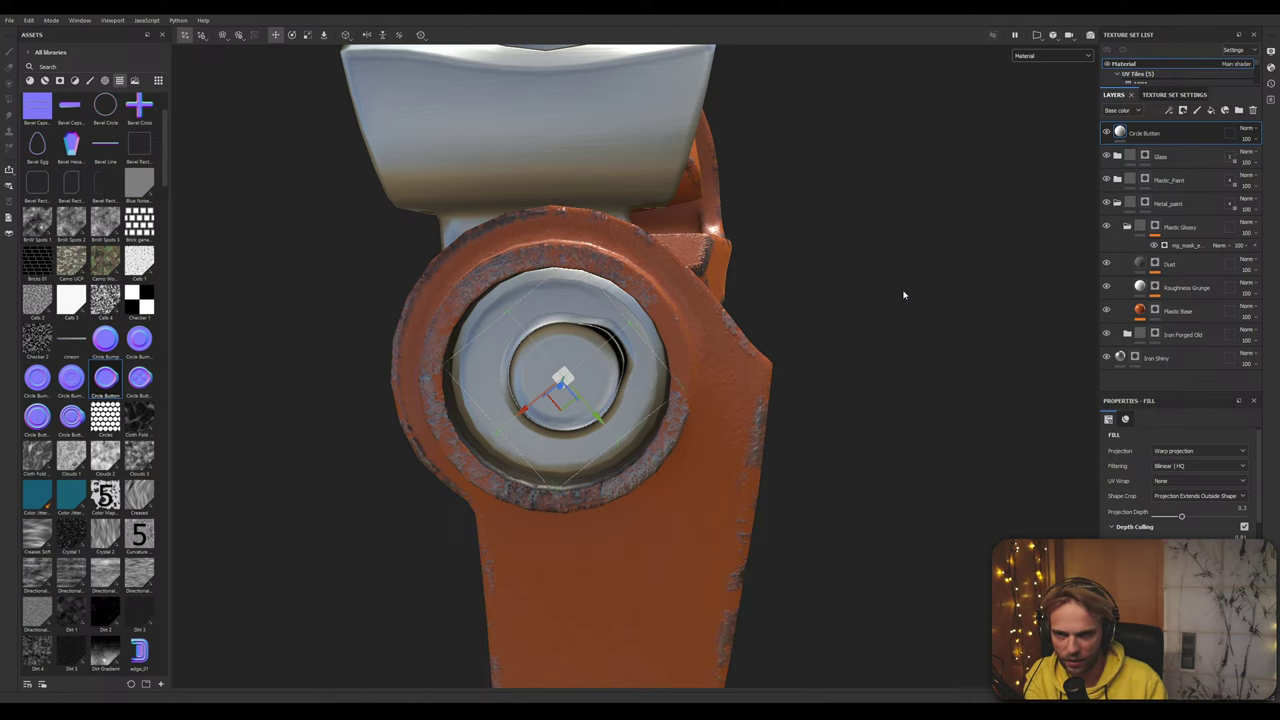
pyautogui.keyDown('alt'); pyautogui.moveTo(903, 295); pyautogui.dragTo(948, 290); pyautogui.keyUp('alt')
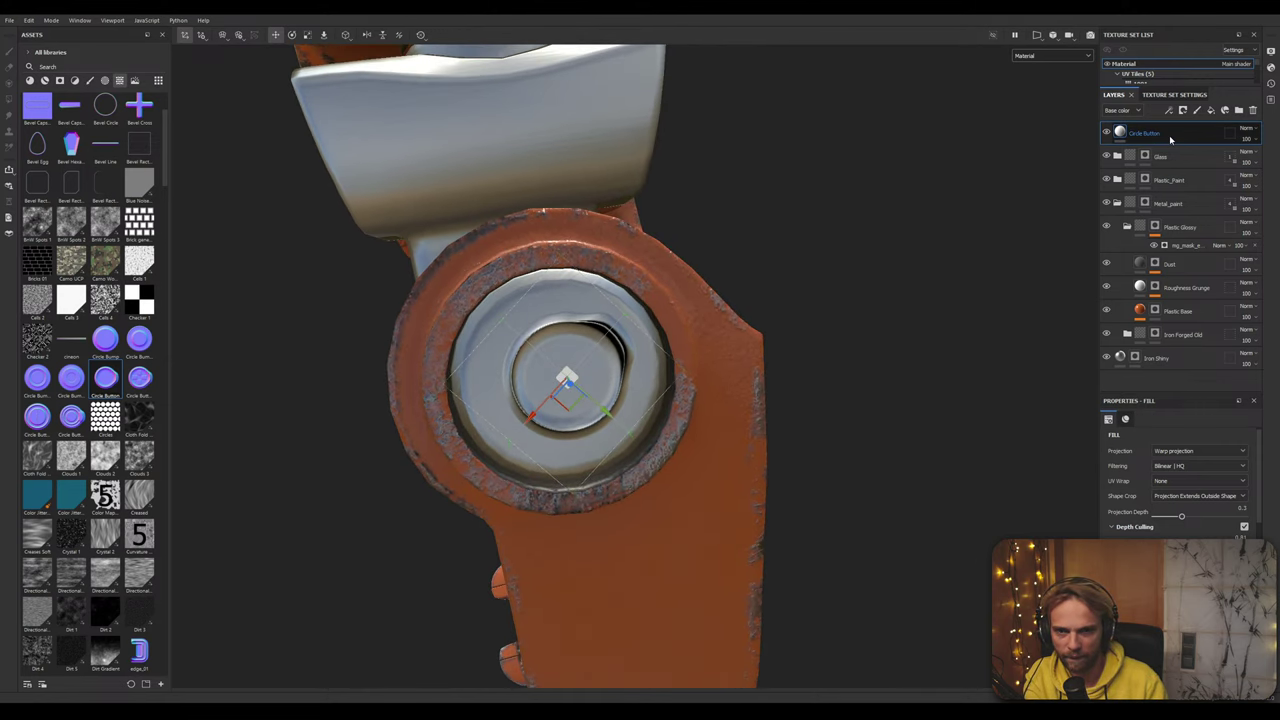
pyautogui.press('Delete')
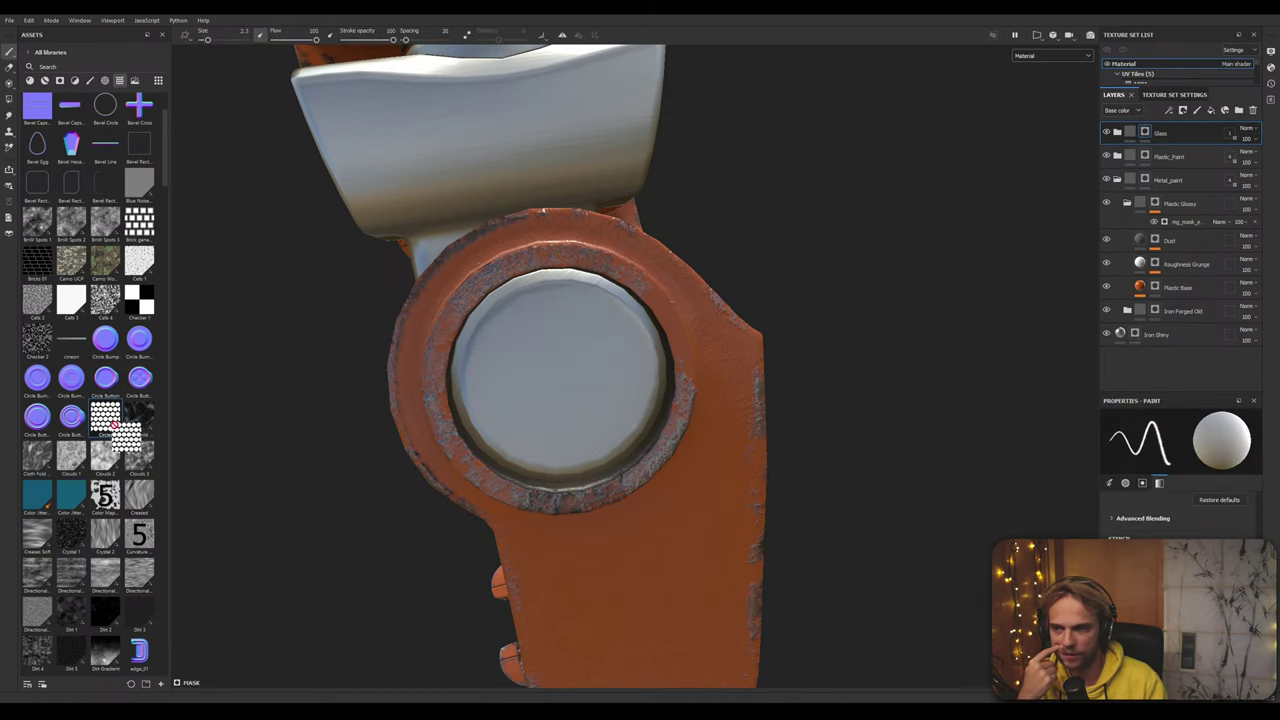
# Step: Drop the Circles asset onto the leg joint as a new fill layer and inspect the rings
pyautogui.moveTo(105, 417); pyautogui.dragTo(585, 357)
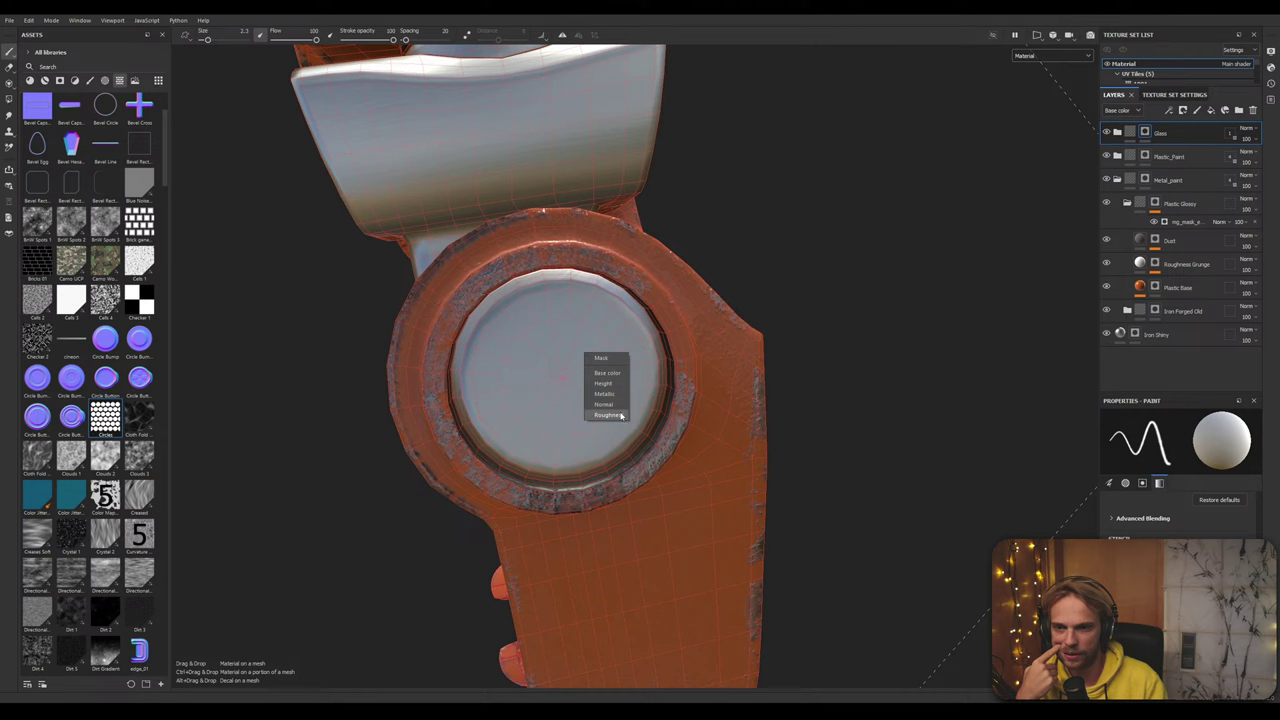
pyautogui.click(612, 374)
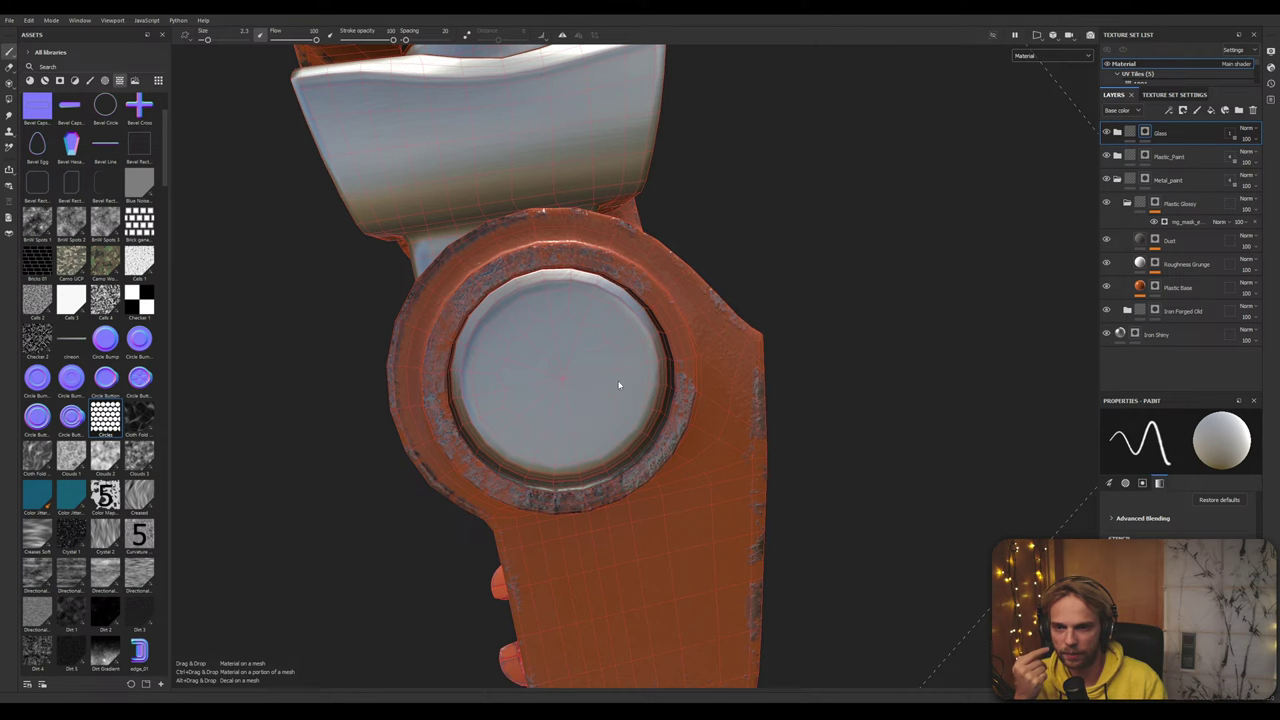
pyautogui.keyDown('alt'); pyautogui.moveTo(310, 447); pyautogui.dragTo(597, 413); pyautogui.keyUp('alt')
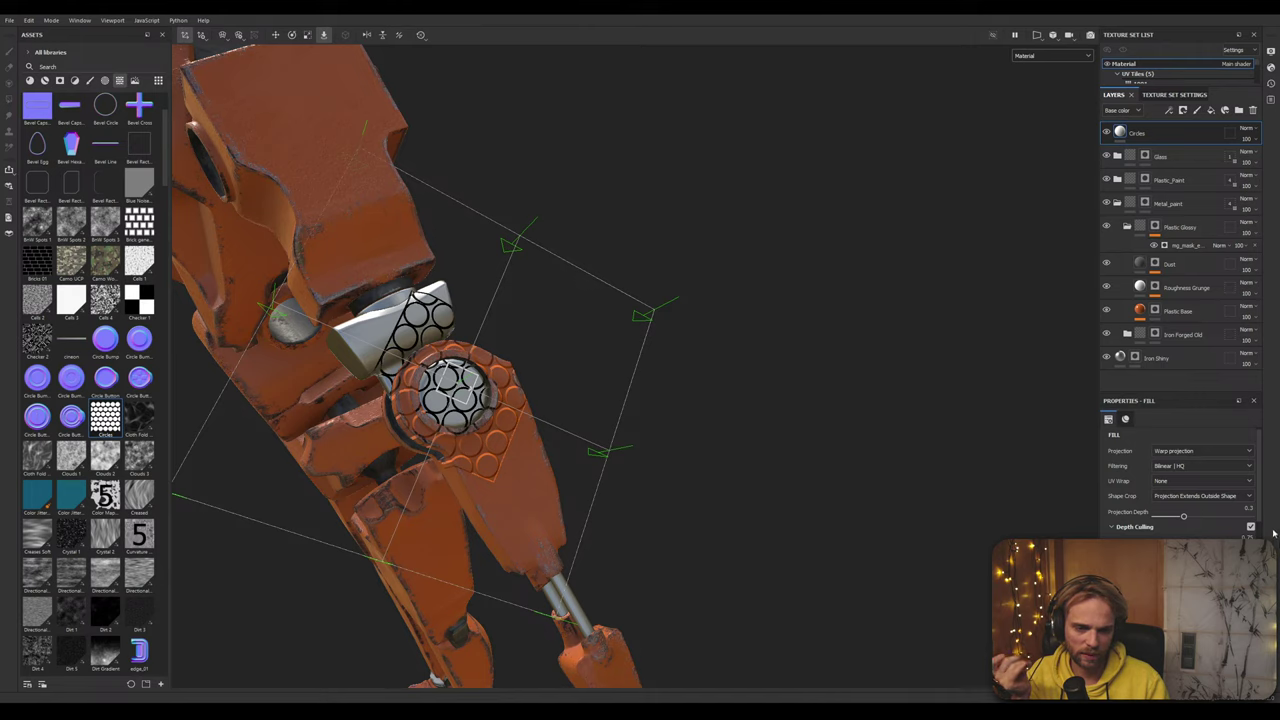
# Step: Zoom and orbit around the joint ring to inspect the Circles dot pattern up close
pyautogui.scroll(-5, 1266, 514)
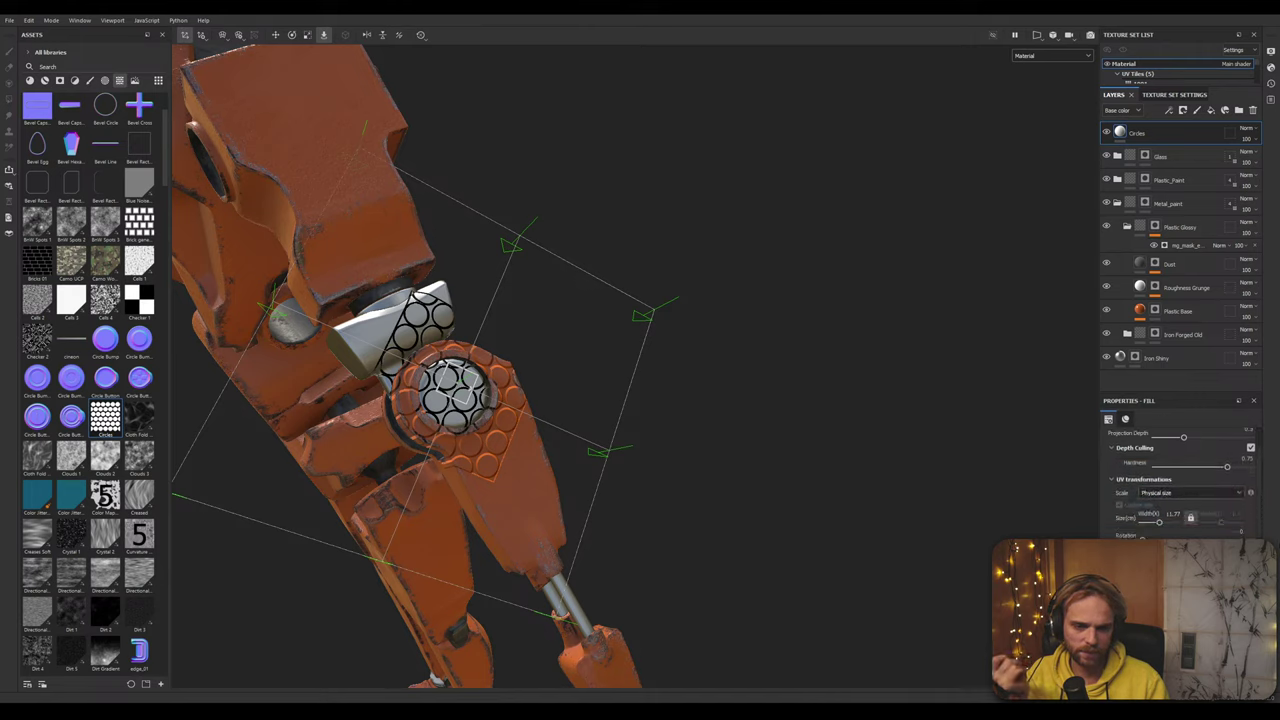
pyautogui.scroll(-5, 1180, 470)
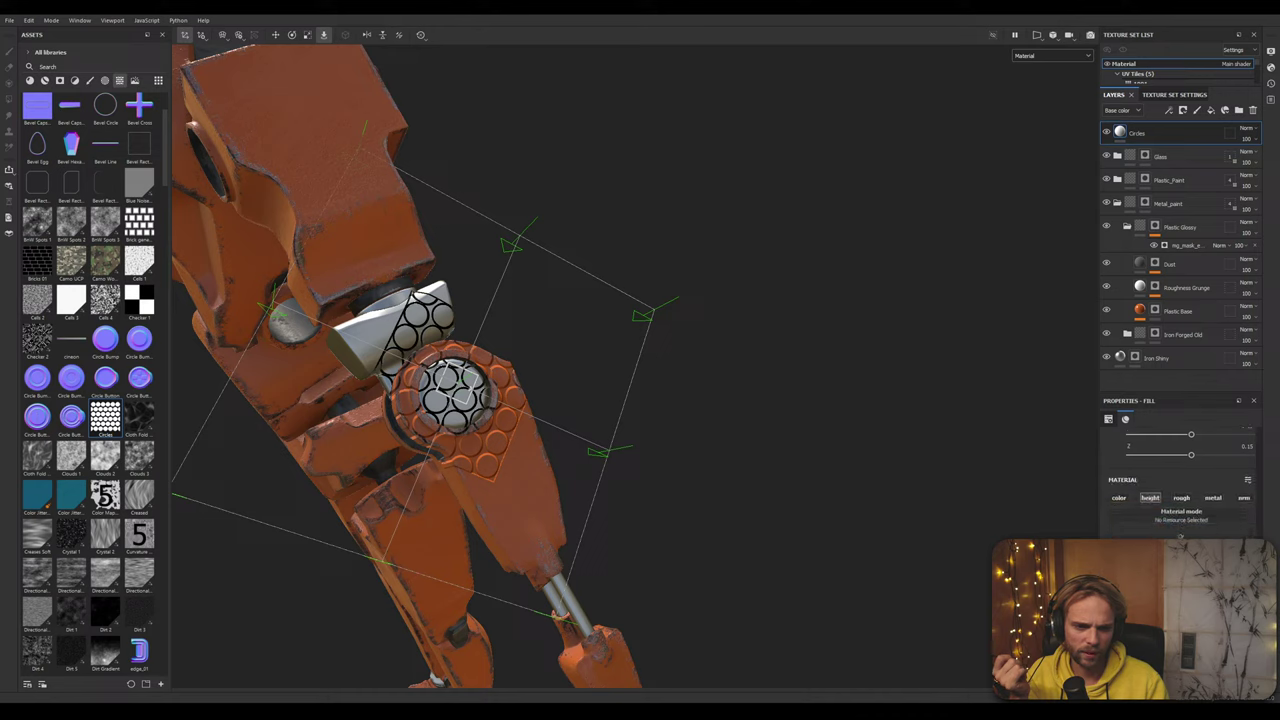
pyautogui.scroll(-1, 1180, 470)
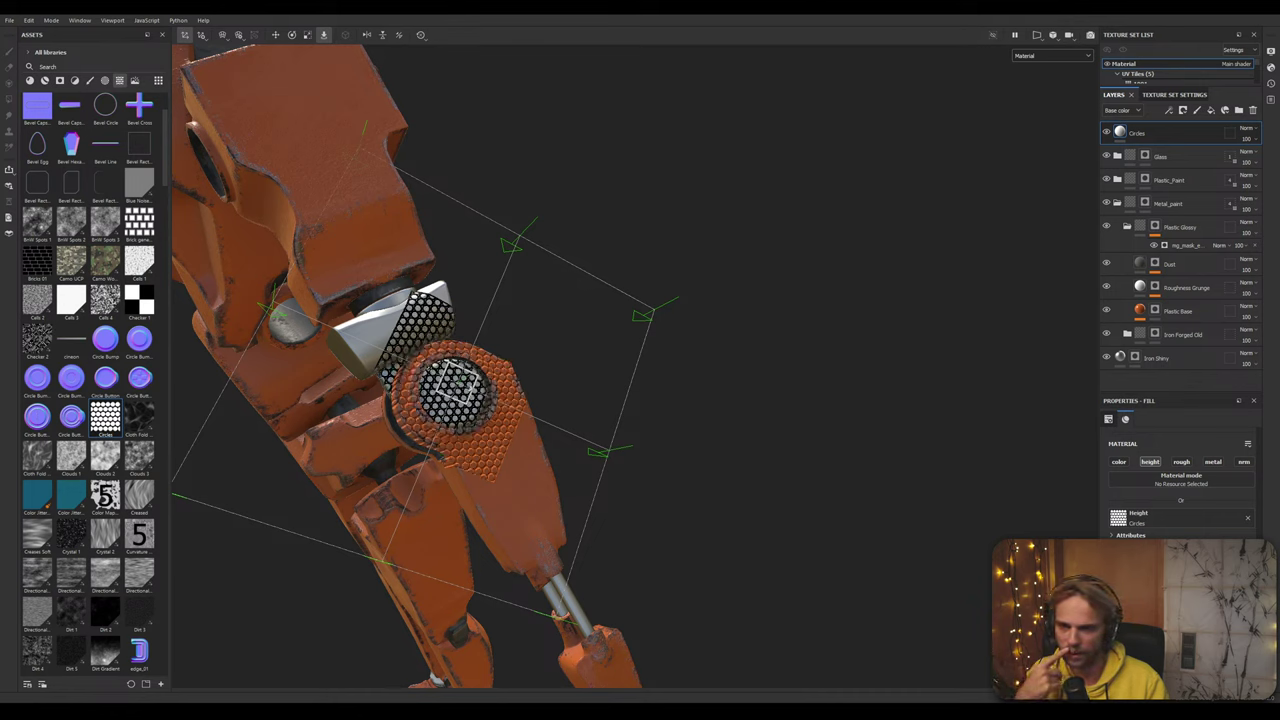
pyautogui.scroll(-5, 1180, 480)
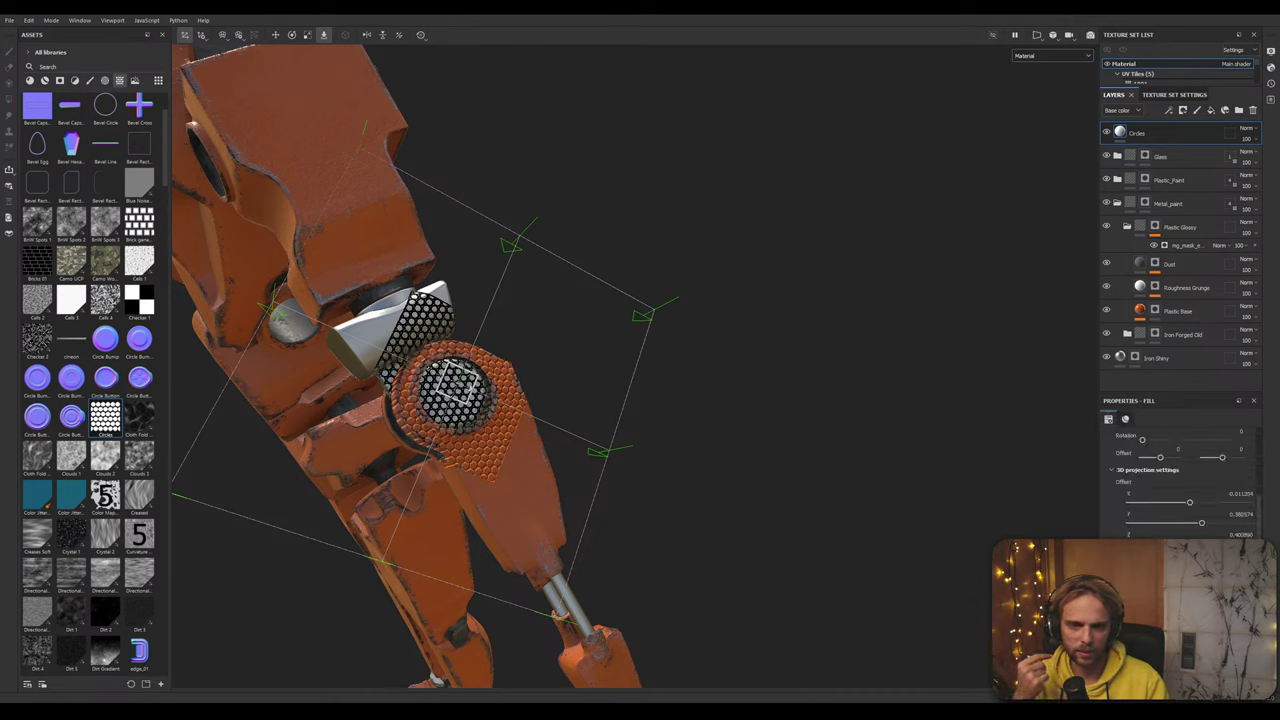
pyautogui.scroll(2, 1180, 470)
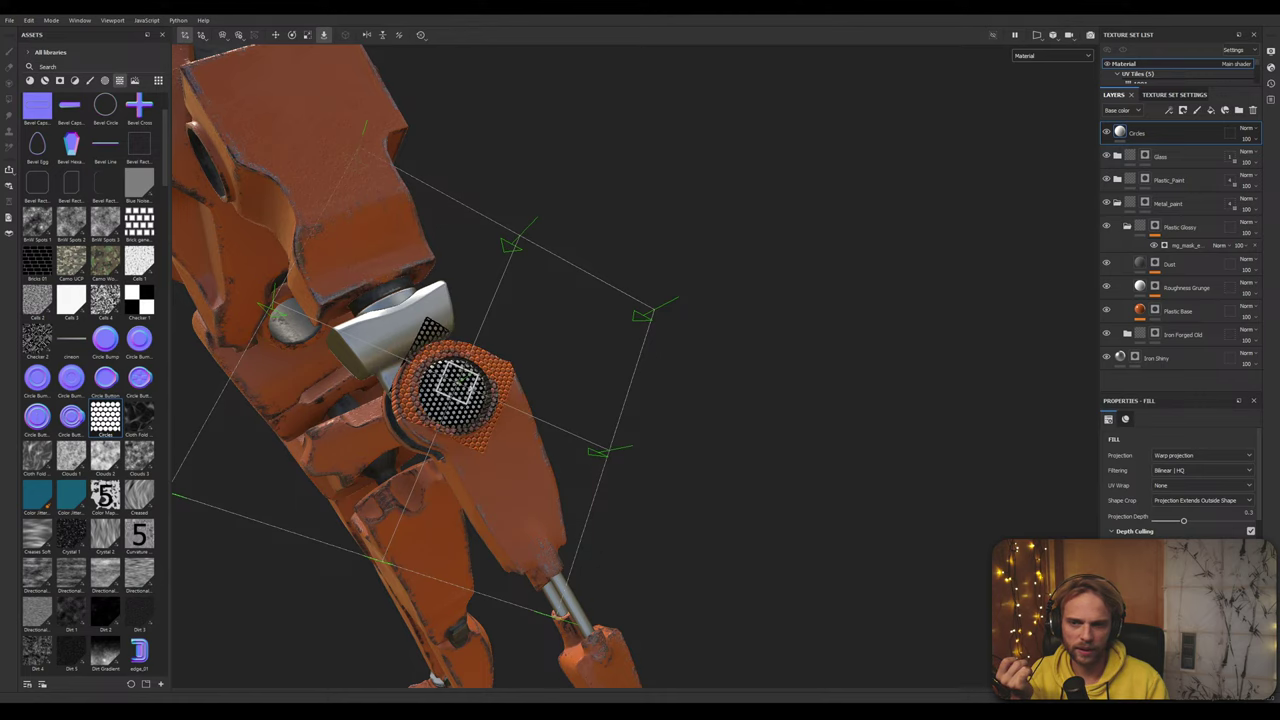
pyautogui.scroll(10, 416, 430)
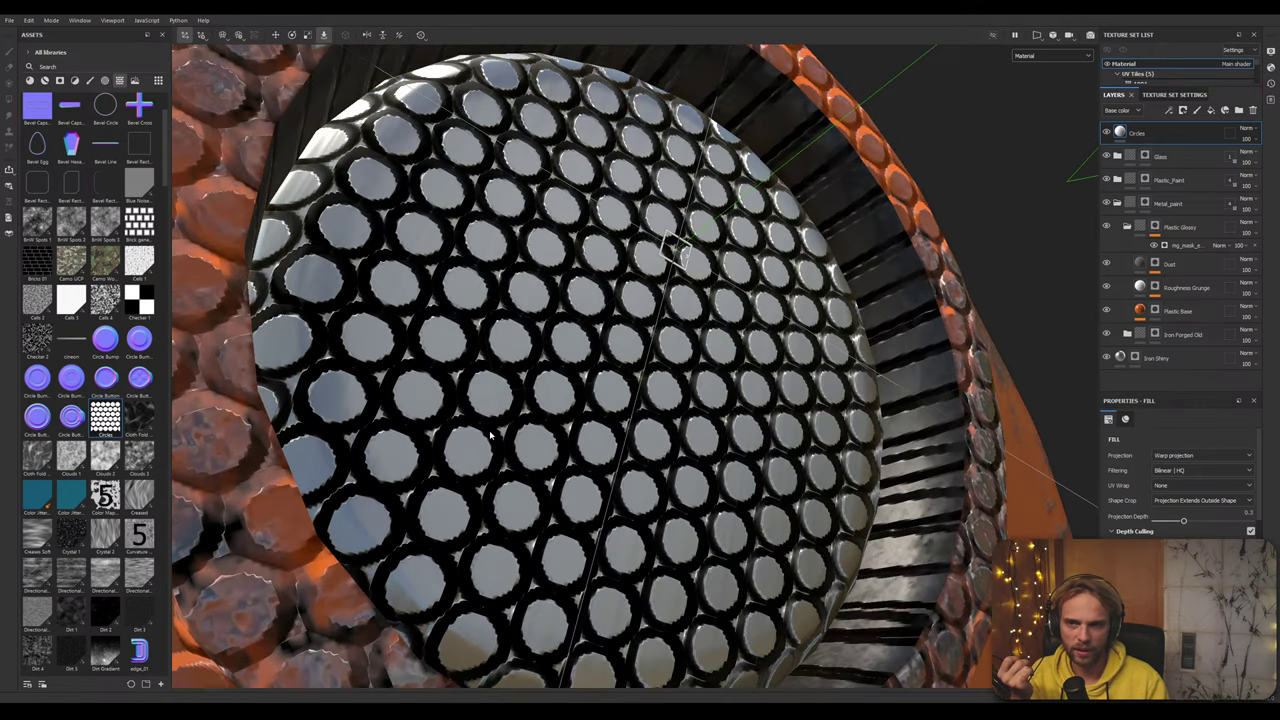
pyautogui.scroll(-5, 433, 403)
pyautogui.keyDown('alt'); pyautogui.moveTo(600, 440); pyautogui.dragTo(902, 488); pyautogui.keyUp('alt')
pyautogui.scroll(-5, 1180, 480)
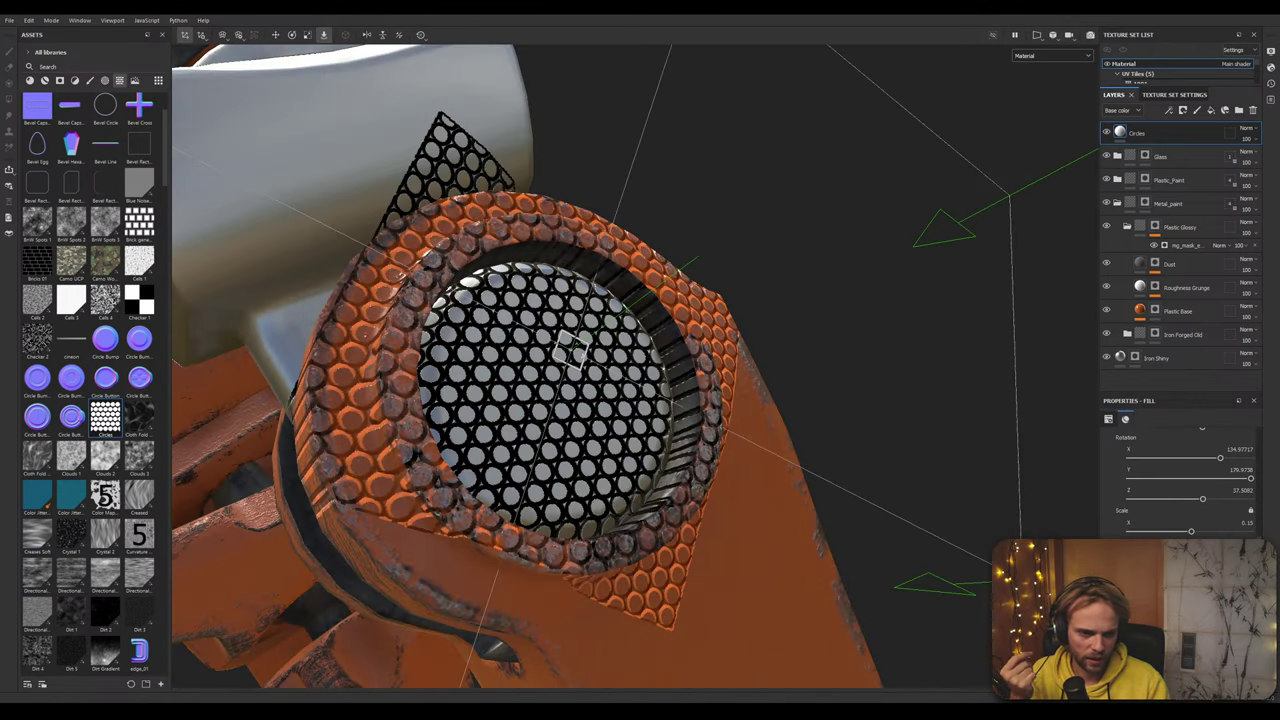
pyautogui.scroll(-3, 1180, 480)
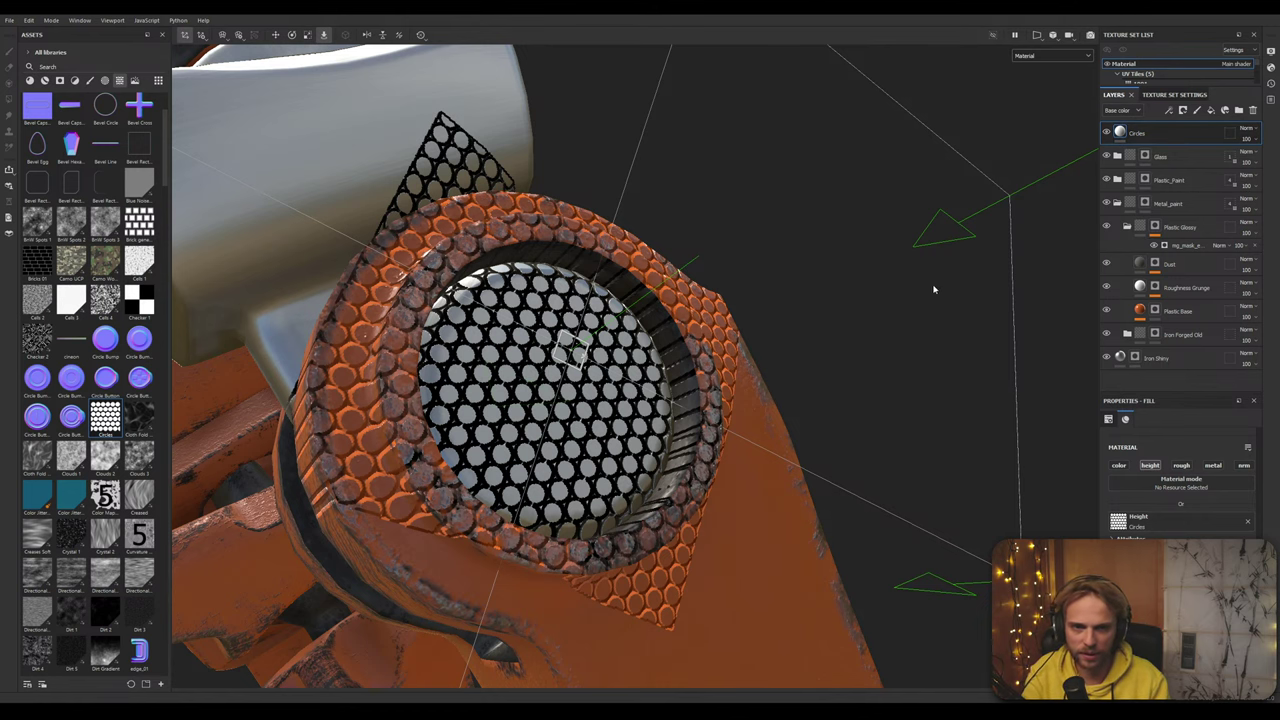
# Step: Delete the Circles pattern layer and collapse the Metal_paint folder
pyautogui.click(1253, 110)
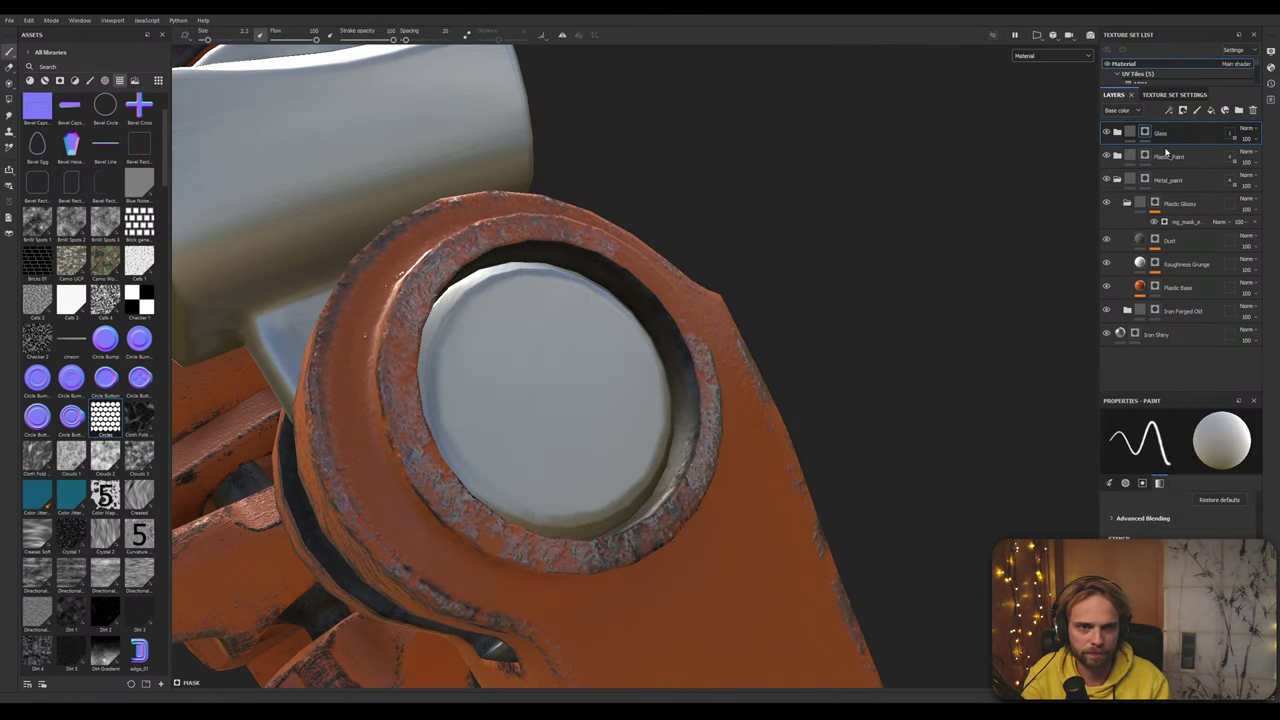
pyautogui.keyDown('alt'); pyautogui.moveTo(886, 252); pyautogui.dragTo(820, 357); pyautogui.keyUp('alt')
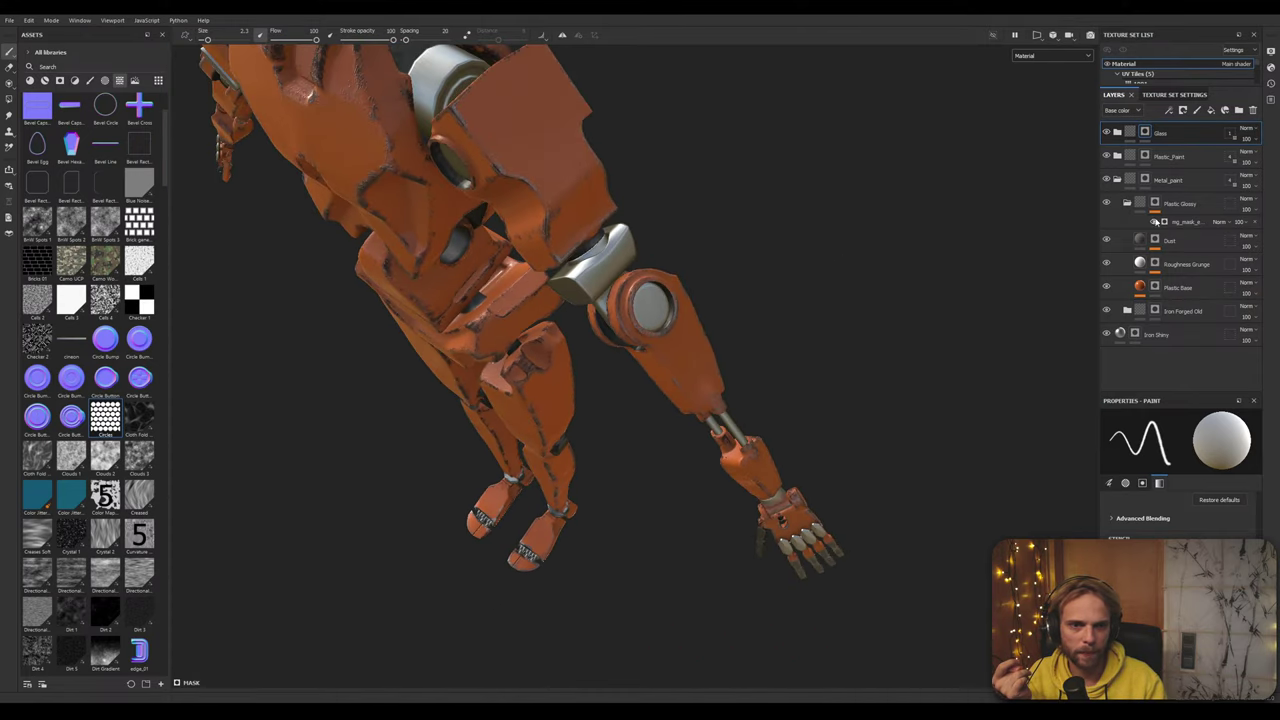
pyautogui.click(1117, 179)
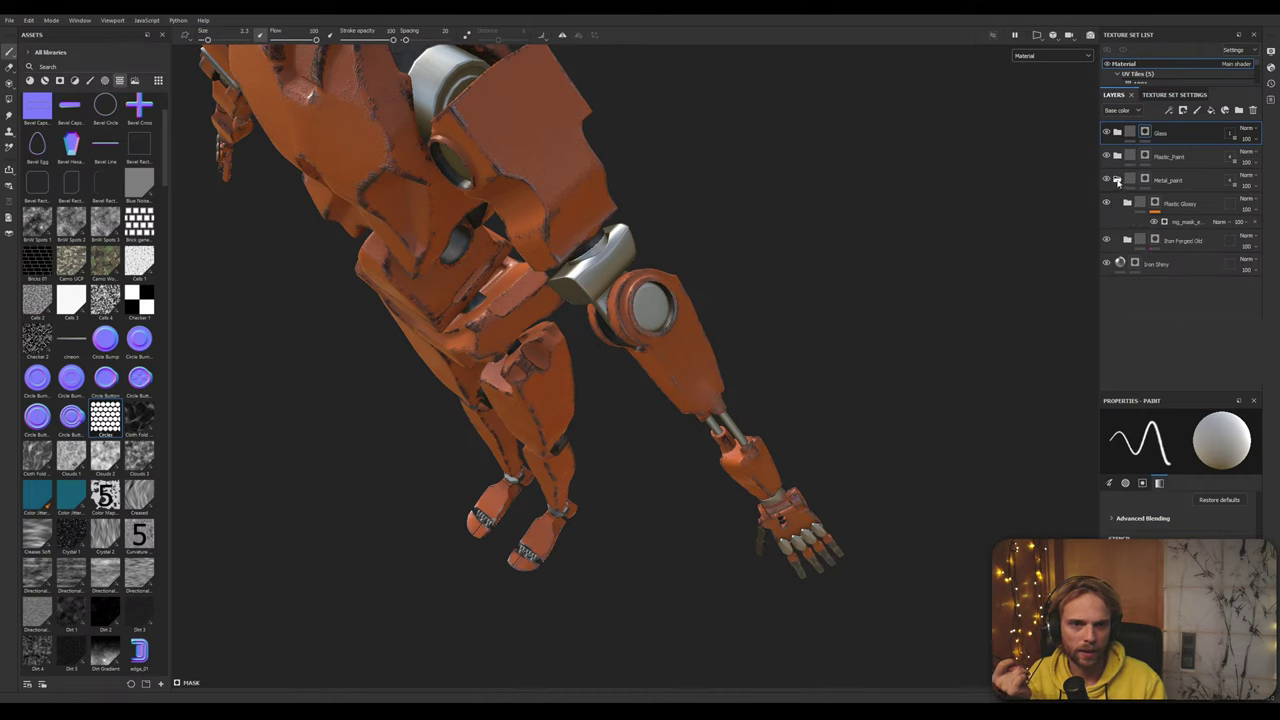
# Step: Add a new folder above Plastic_Paint and name it Spray_paint
pyautogui.click(1210, 160)
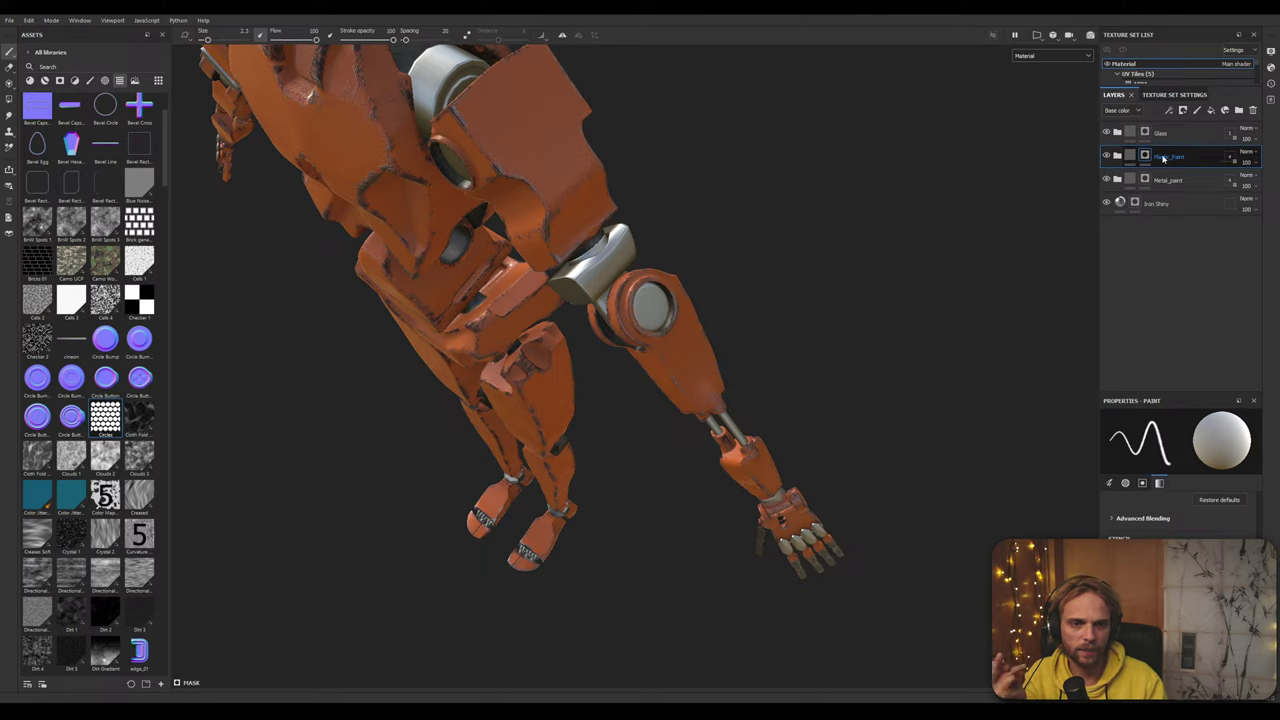
pyautogui.doubleClick(1169, 158)
pyautogui.press('Return')
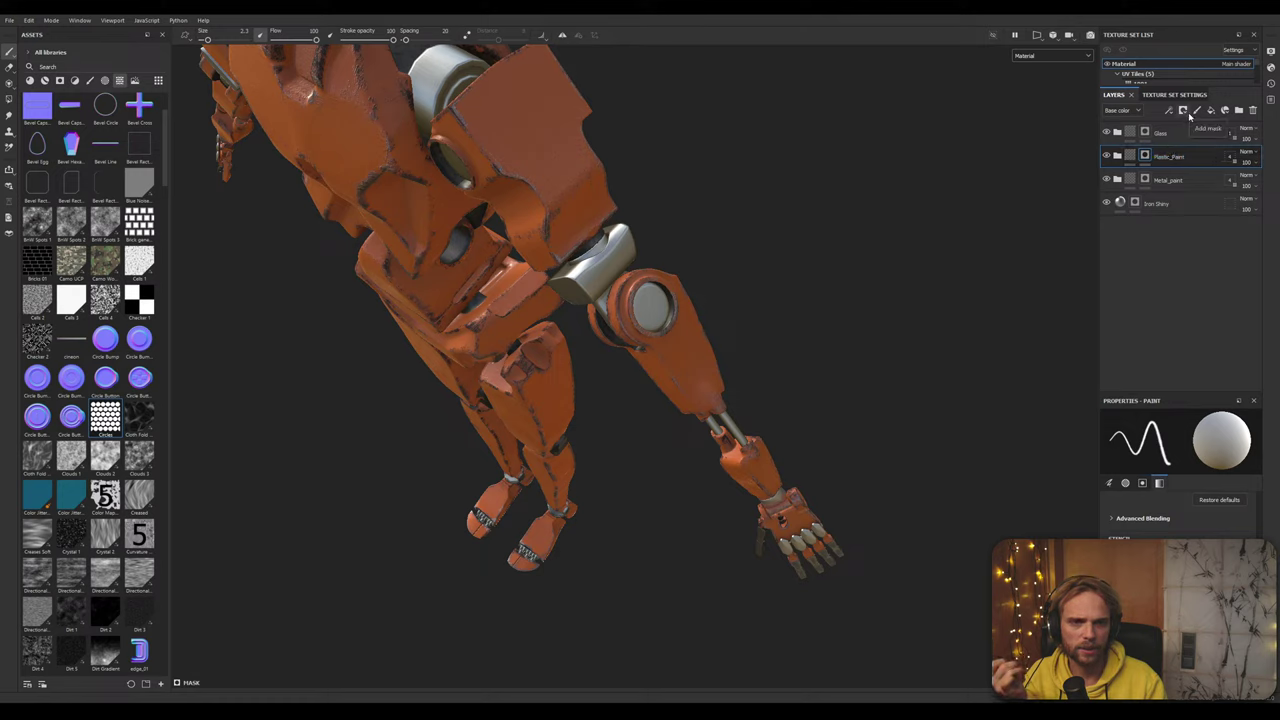
pyautogui.click(1238, 111)
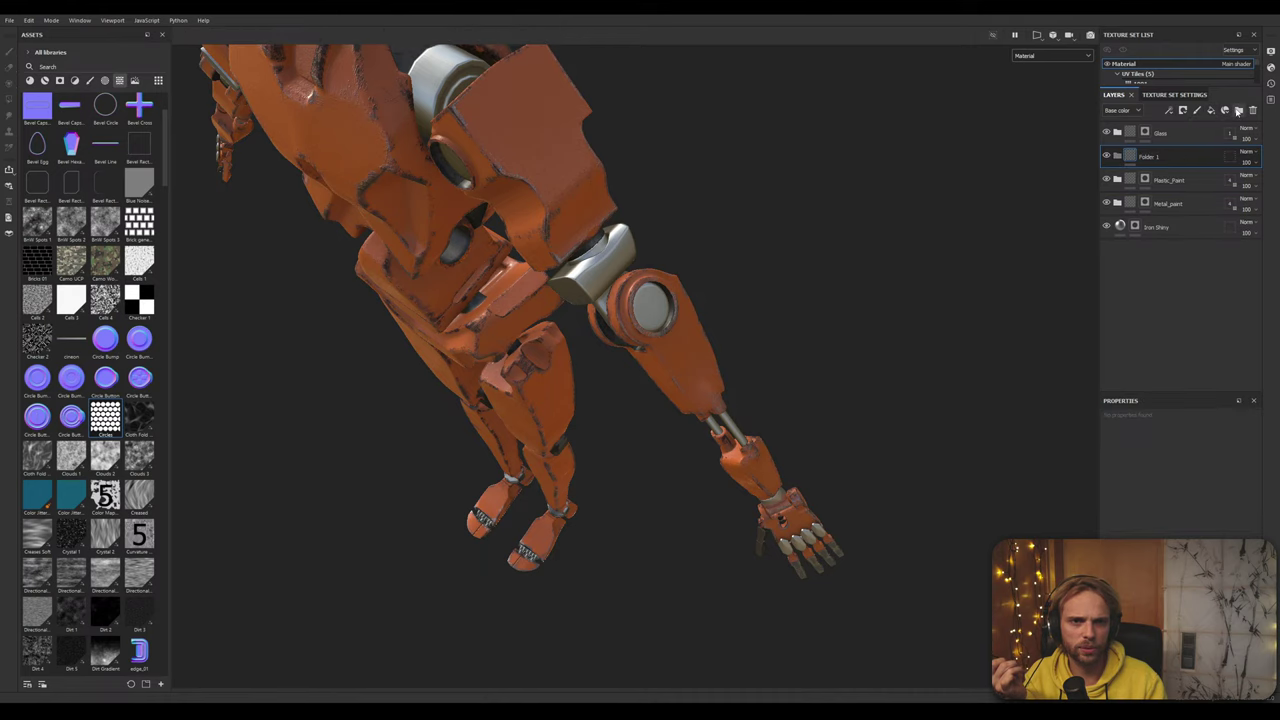
pyautogui.doubleClick(1150, 158)
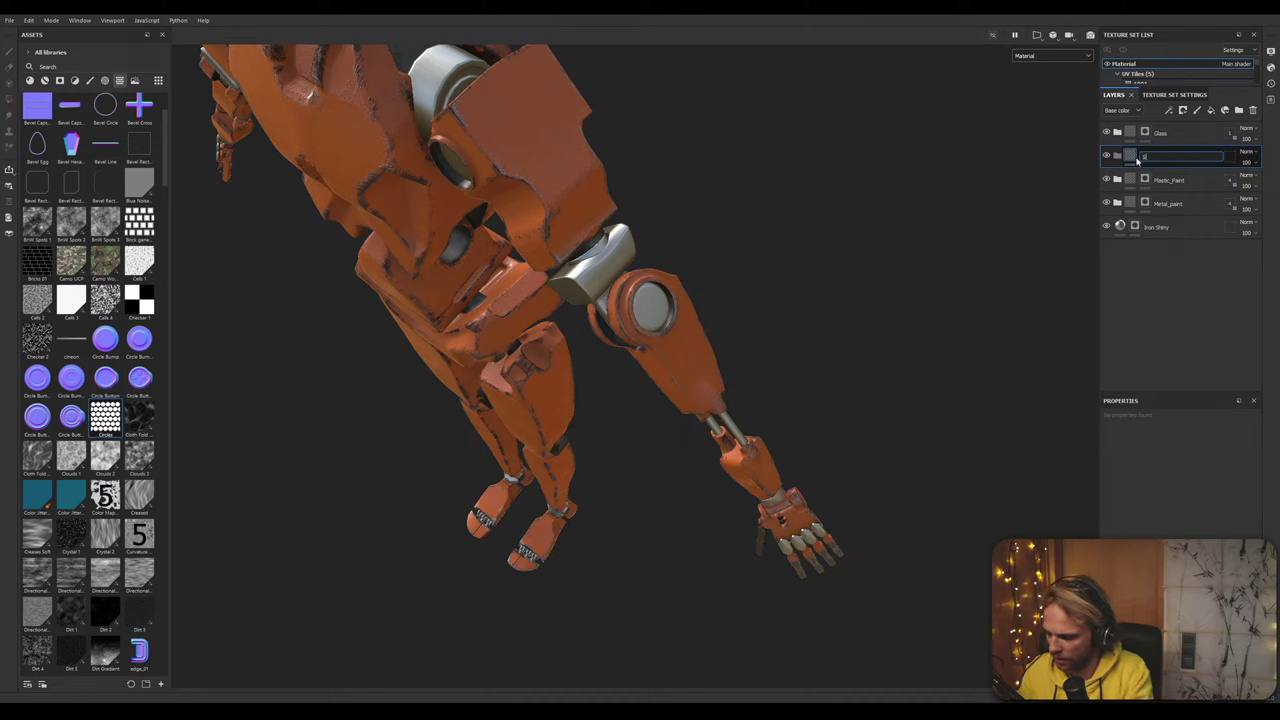
pyautogui.write('Spray_p')
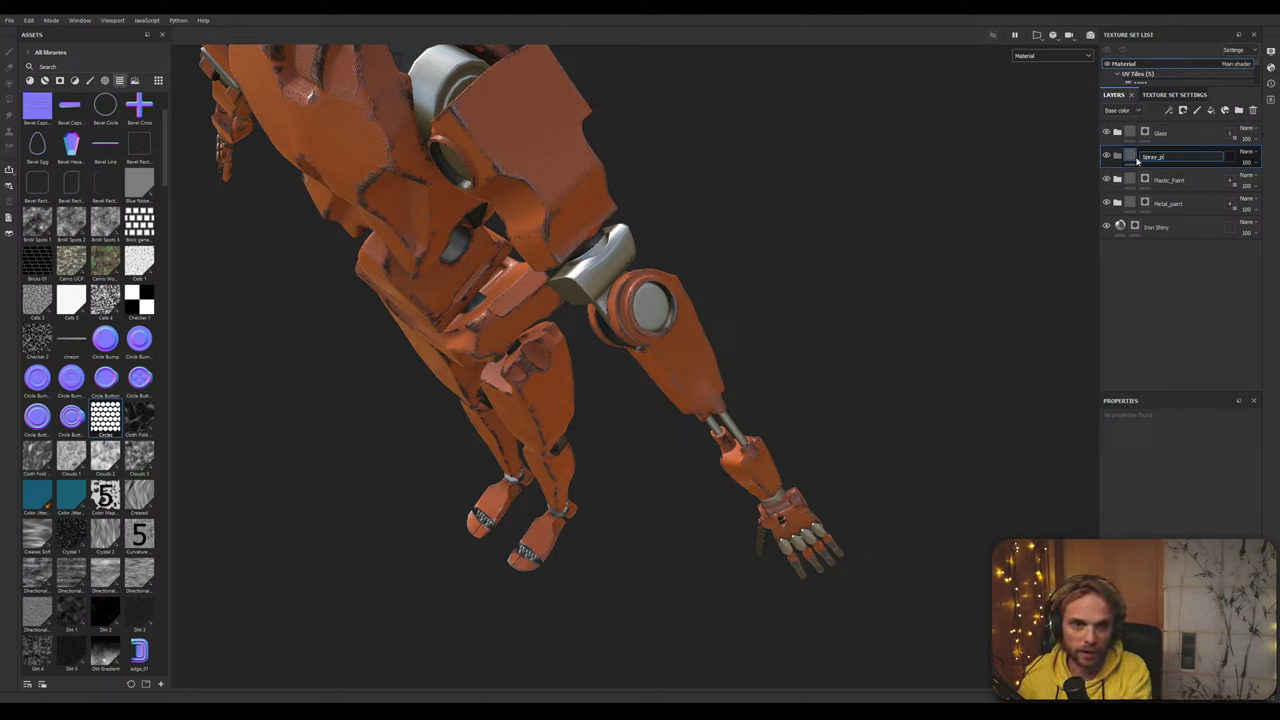
pyautogui.write('aint')
pyautogui.press('Return')
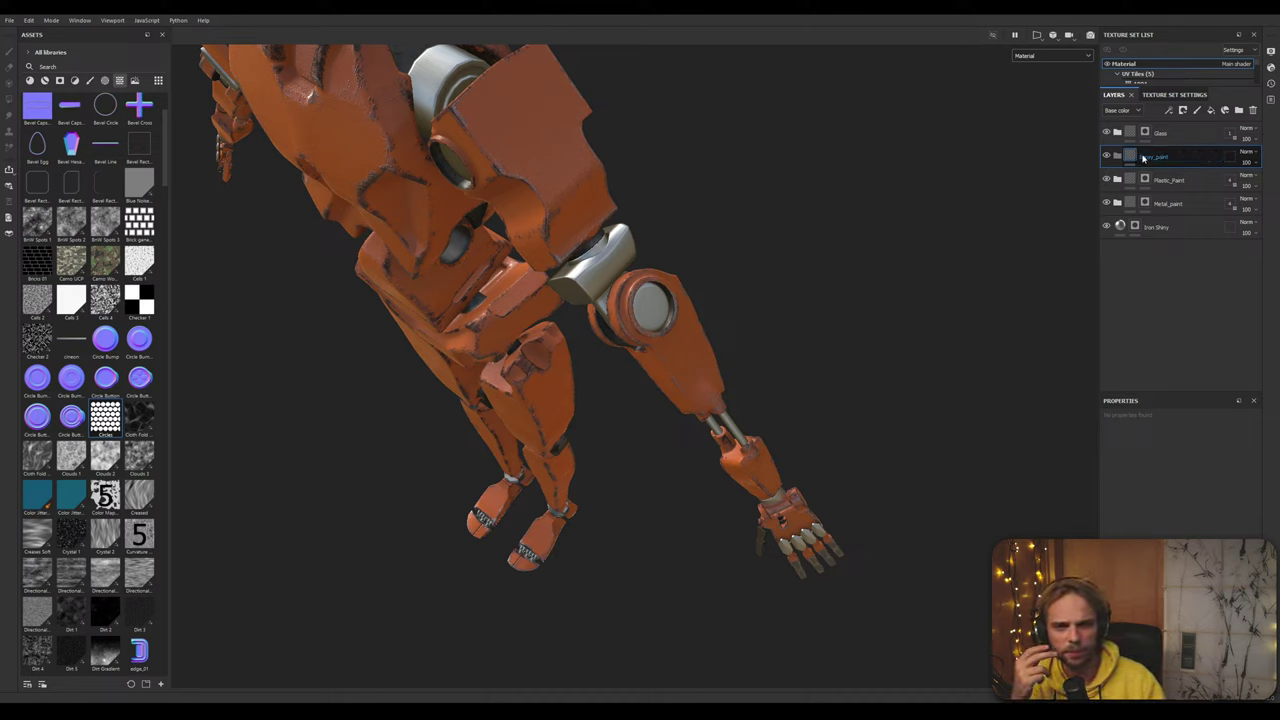
pyautogui.click(1171, 113)
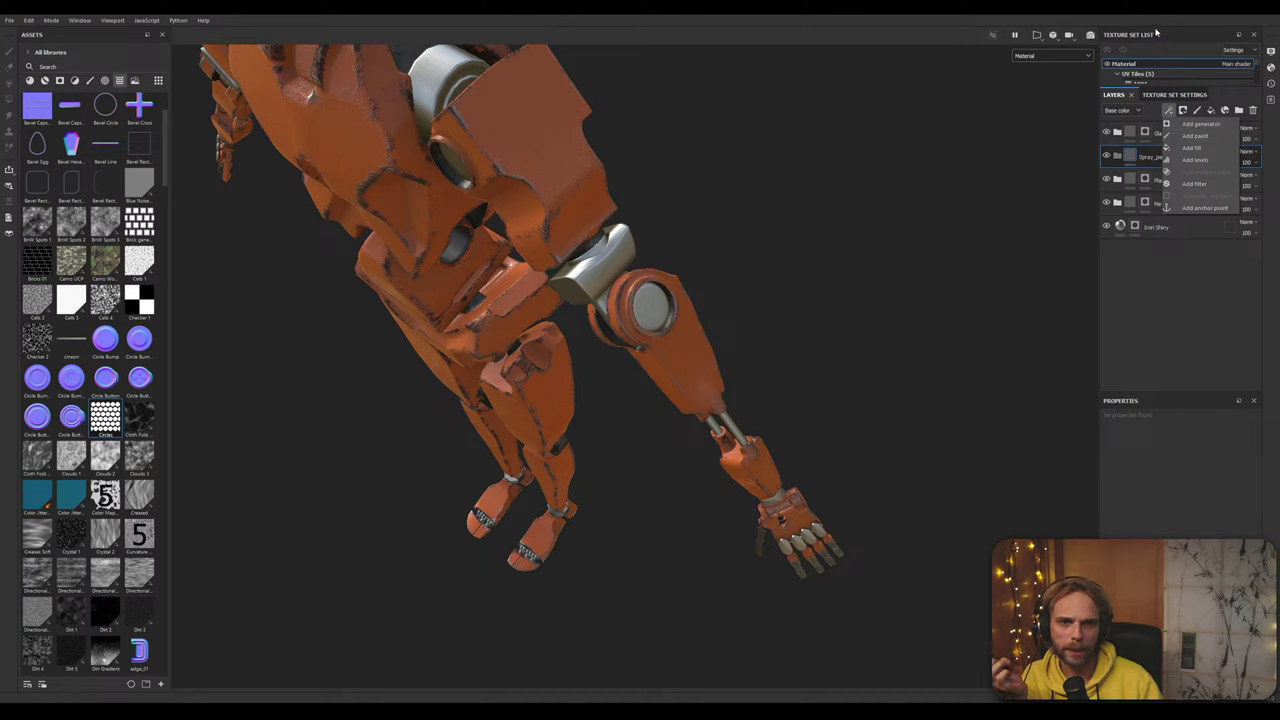
# Step: Add a fill layer below Spray_paint and delete the extra Fill layer 4
pyautogui.click(1196, 118)
pyautogui.click(1213, 110)
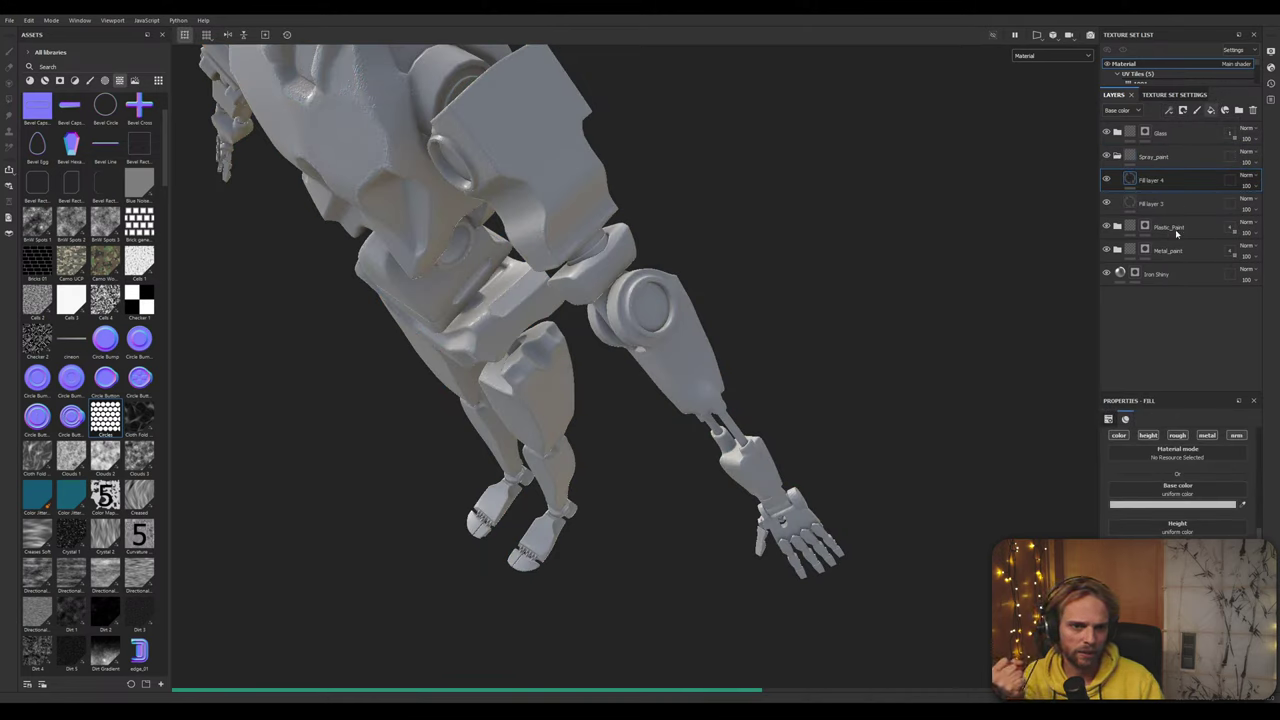
pyautogui.click(1176, 183)
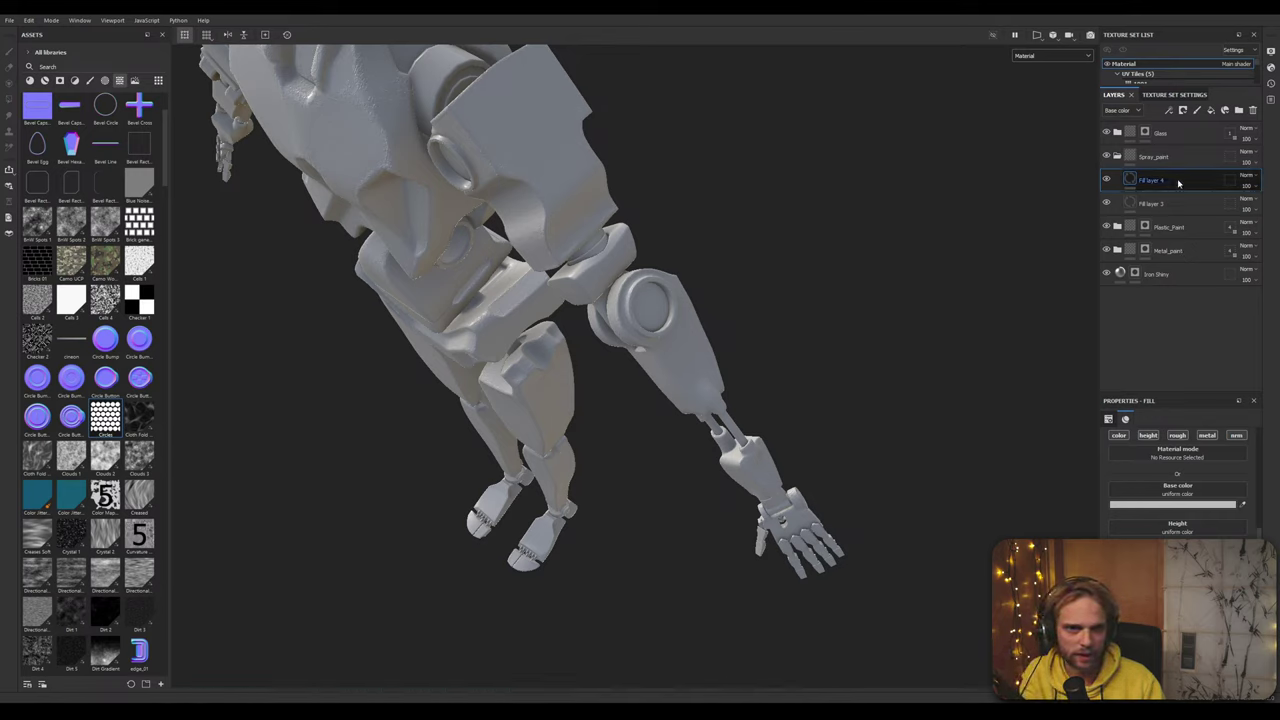
pyautogui.press('Delete')
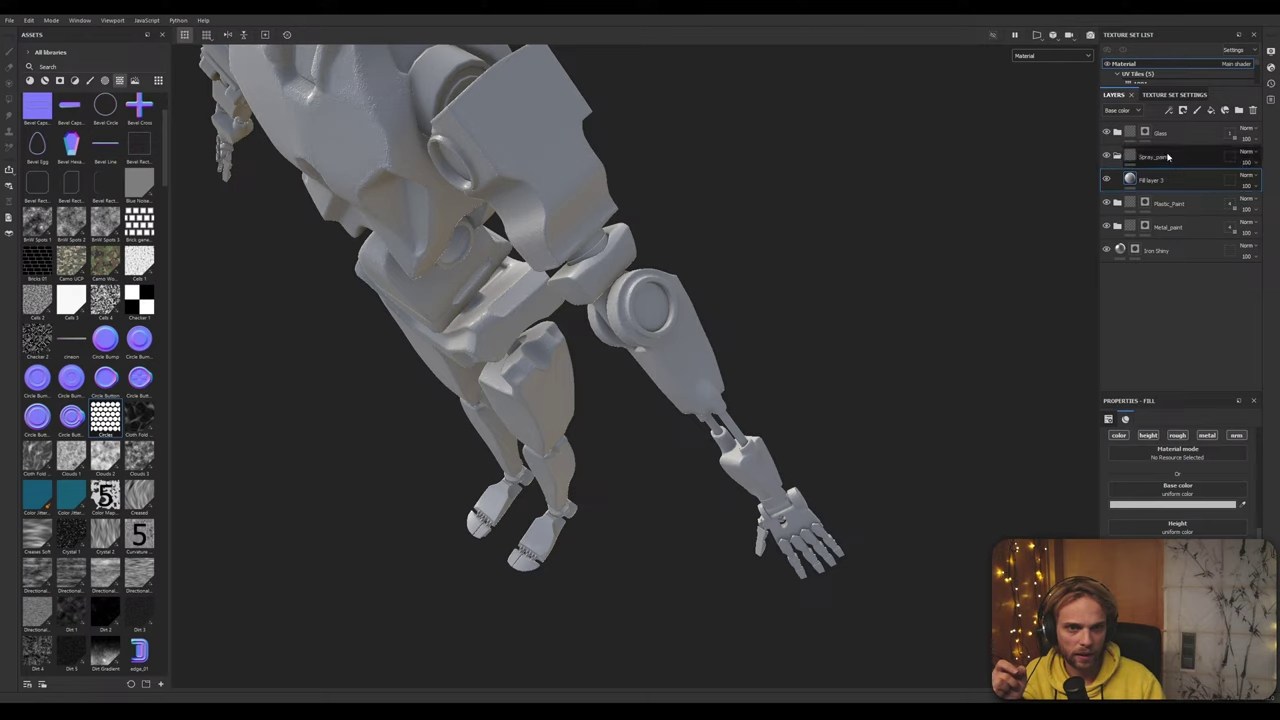
pyautogui.click(1130, 180)
pyautogui.moveTo(1130, 180); pyautogui.dragTo(1111, 158)
pyautogui.click(1108, 157)
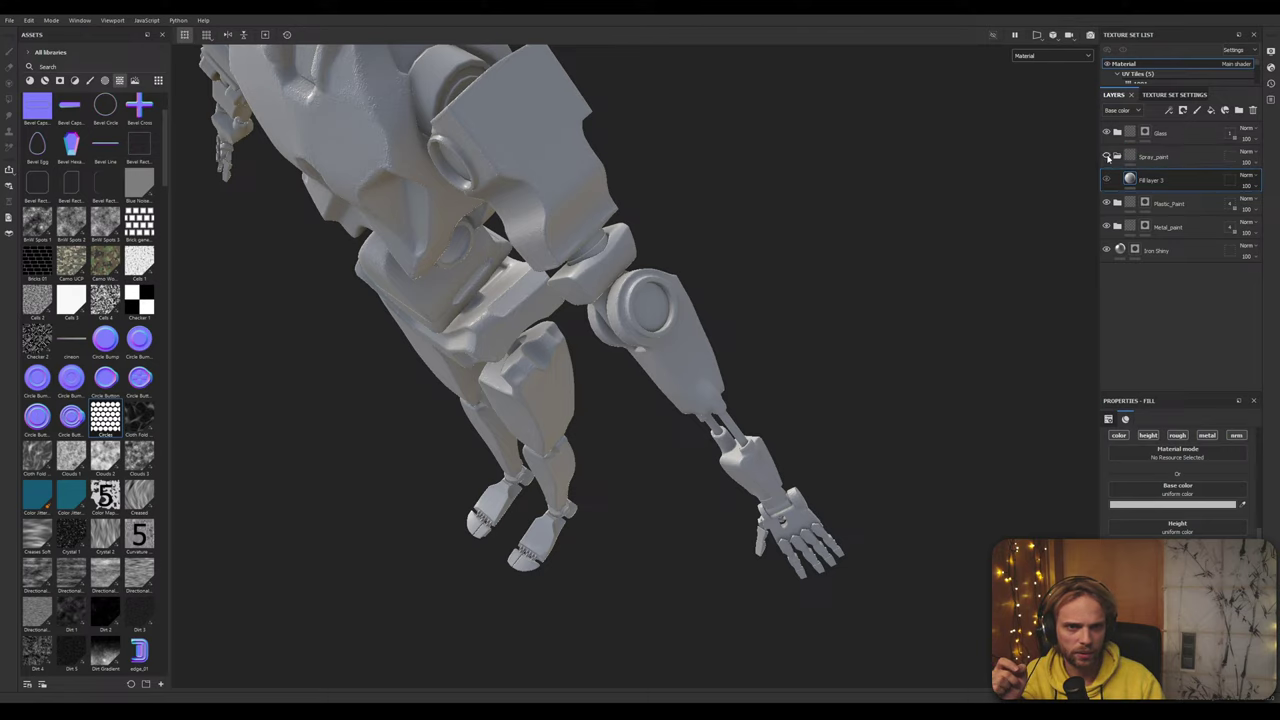
pyautogui.click(1107, 157)
pyautogui.click(1135, 179)
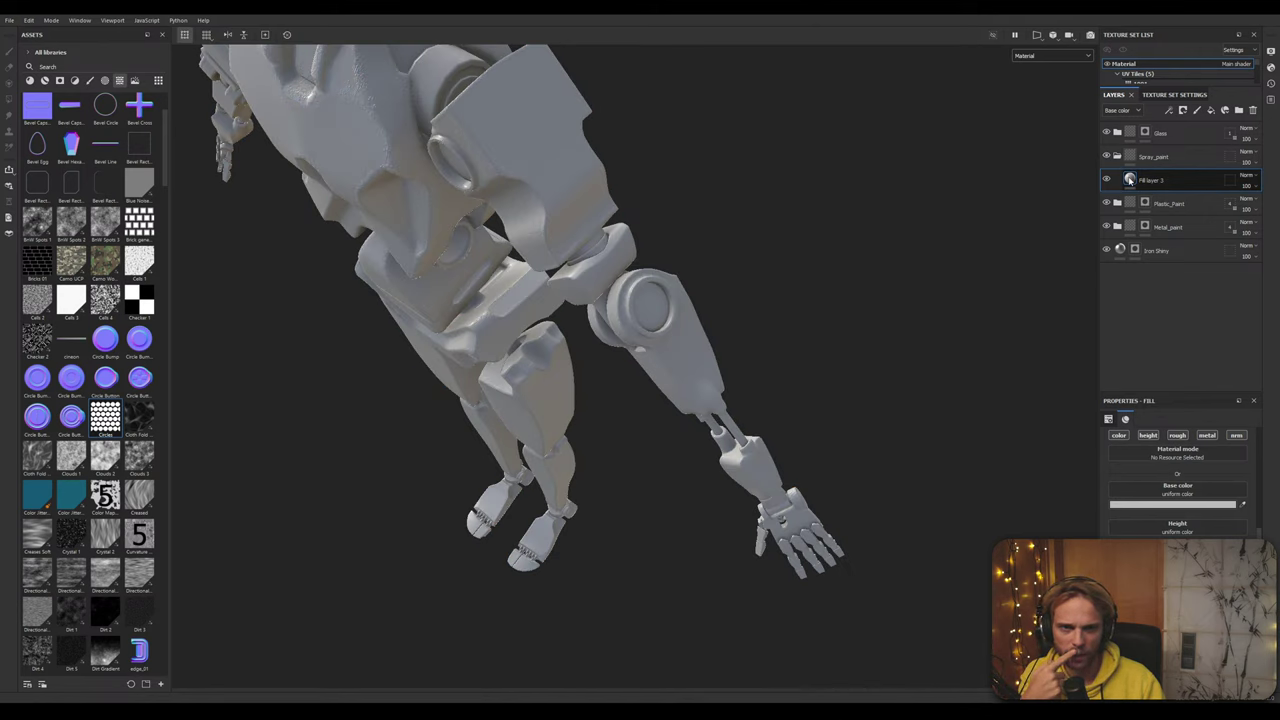
# Step: Rename Fill layer 3 to Spray_layer and reselect the Spray_paint folder
pyautogui.doubleClick(1148, 181)
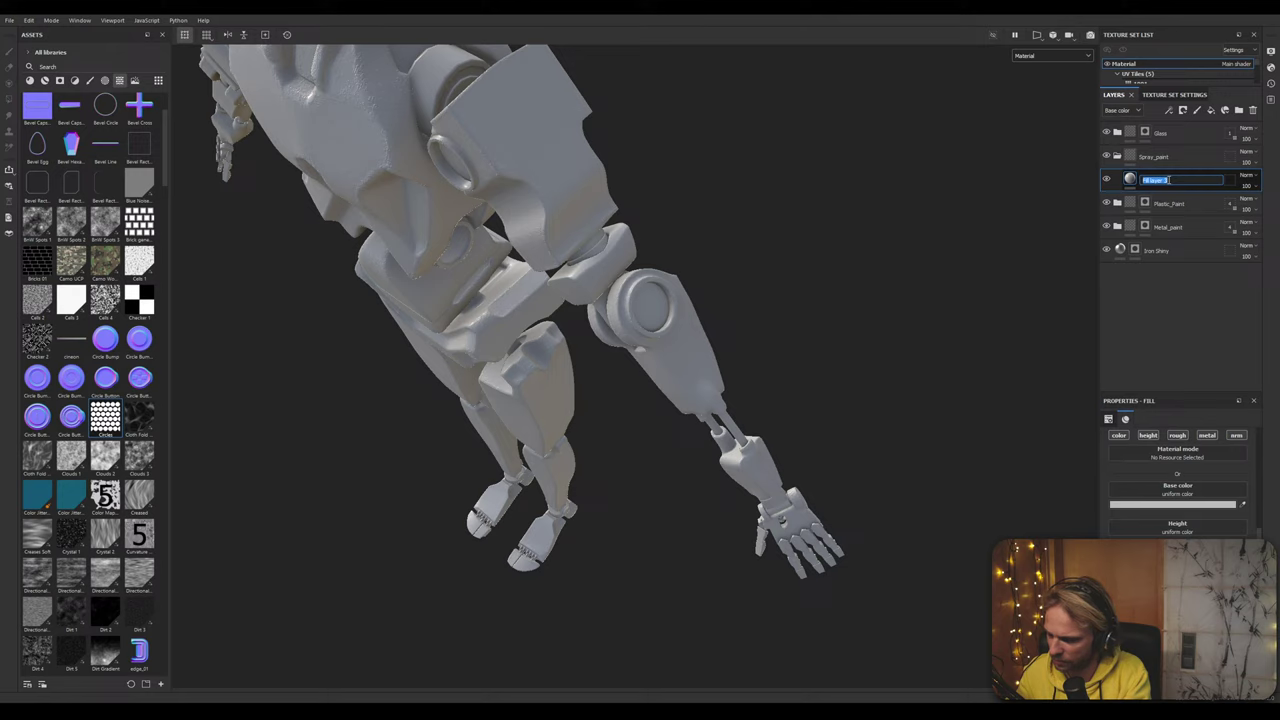
pyautogui.write('Spray')
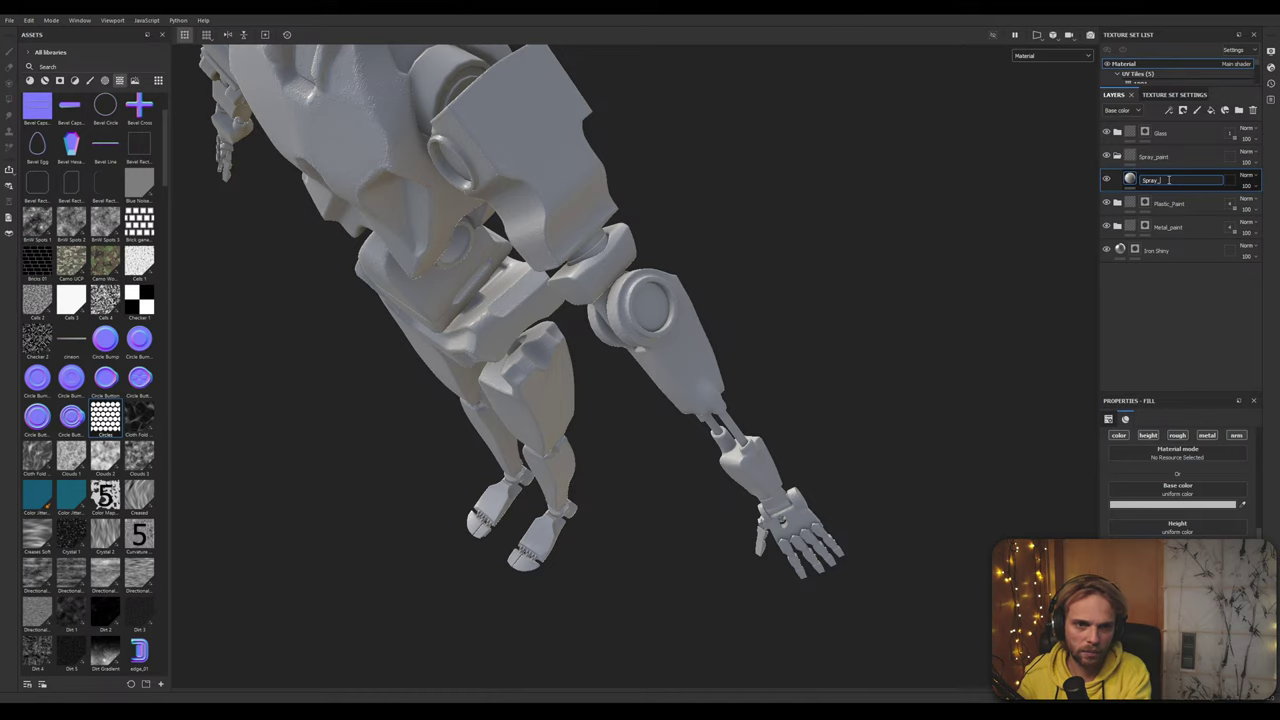
pyautogui.write('_ka')
pyautogui.press('BackSpace')
pyautogui.press('BackSpace')
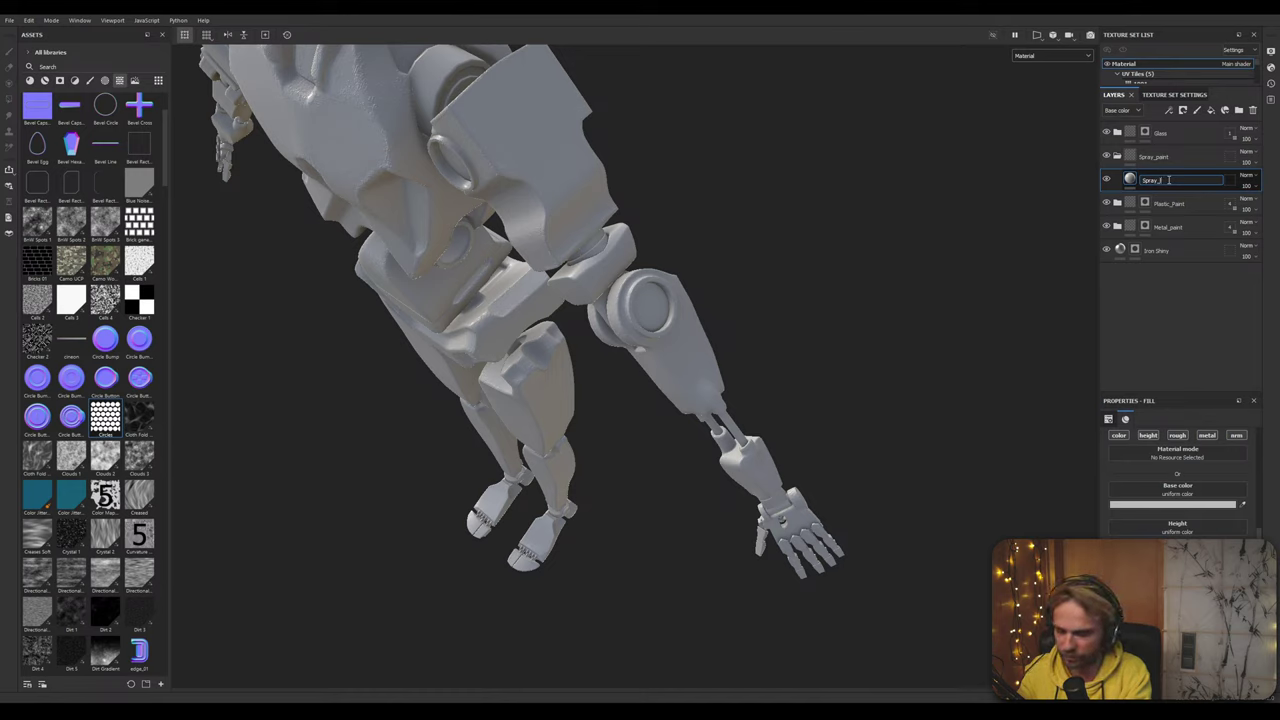
pyautogui.write('l')
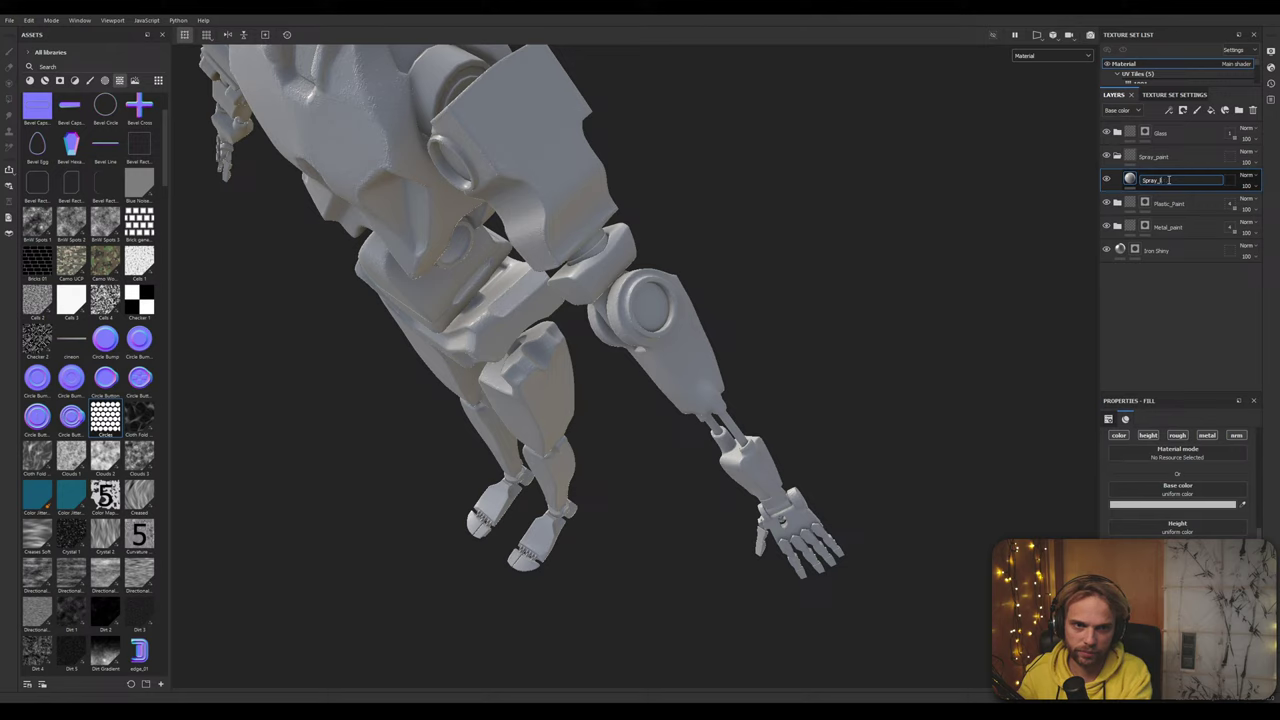
pyautogui.write('ayer')
pyautogui.press('Return')
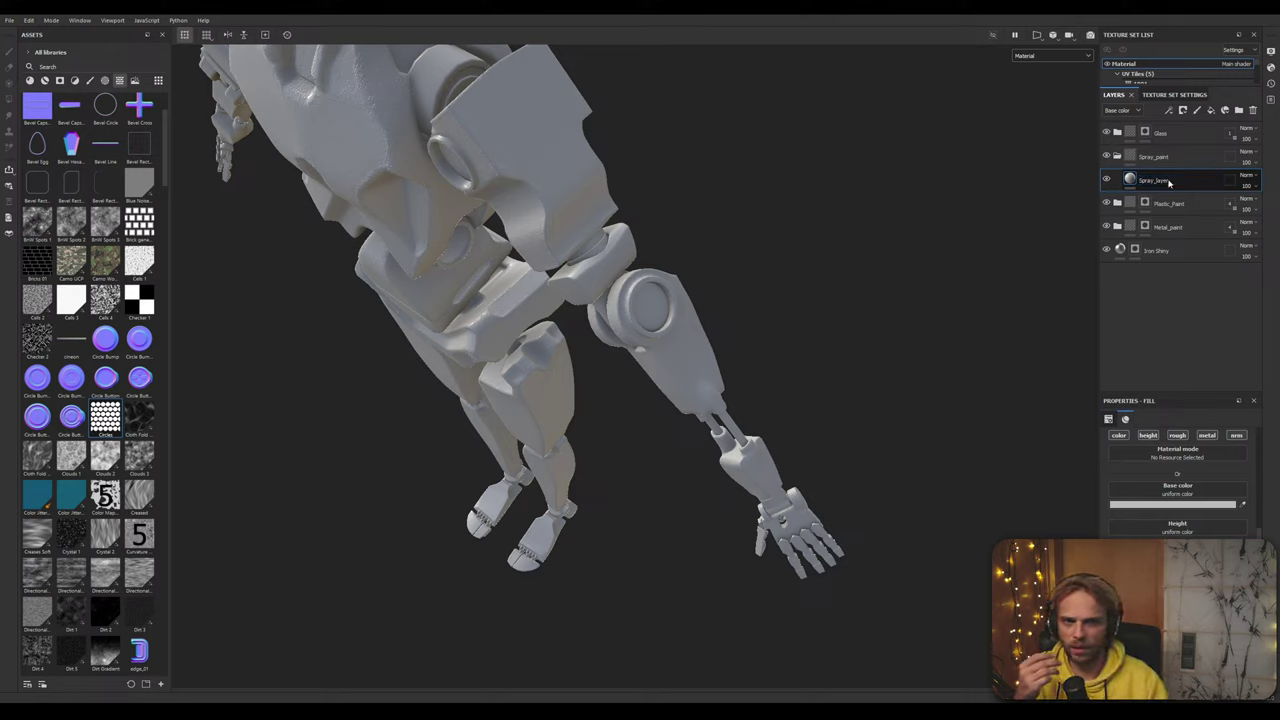
pyautogui.click(1188, 162)
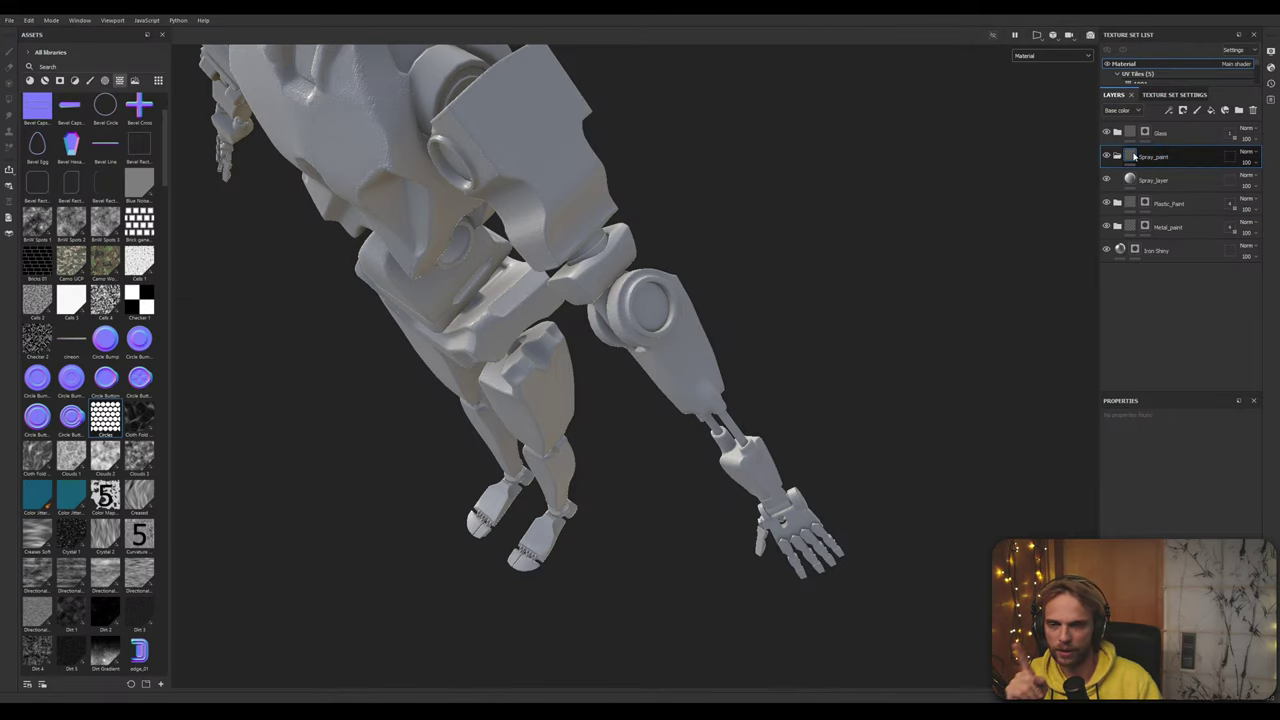
# Step: Give the Spray_paint folder a black mask
pyautogui.keyDown('alt'); pyautogui.moveTo(614, 491); pyautogui.dragTo(608, 433); pyautogui.keyUp('alt')
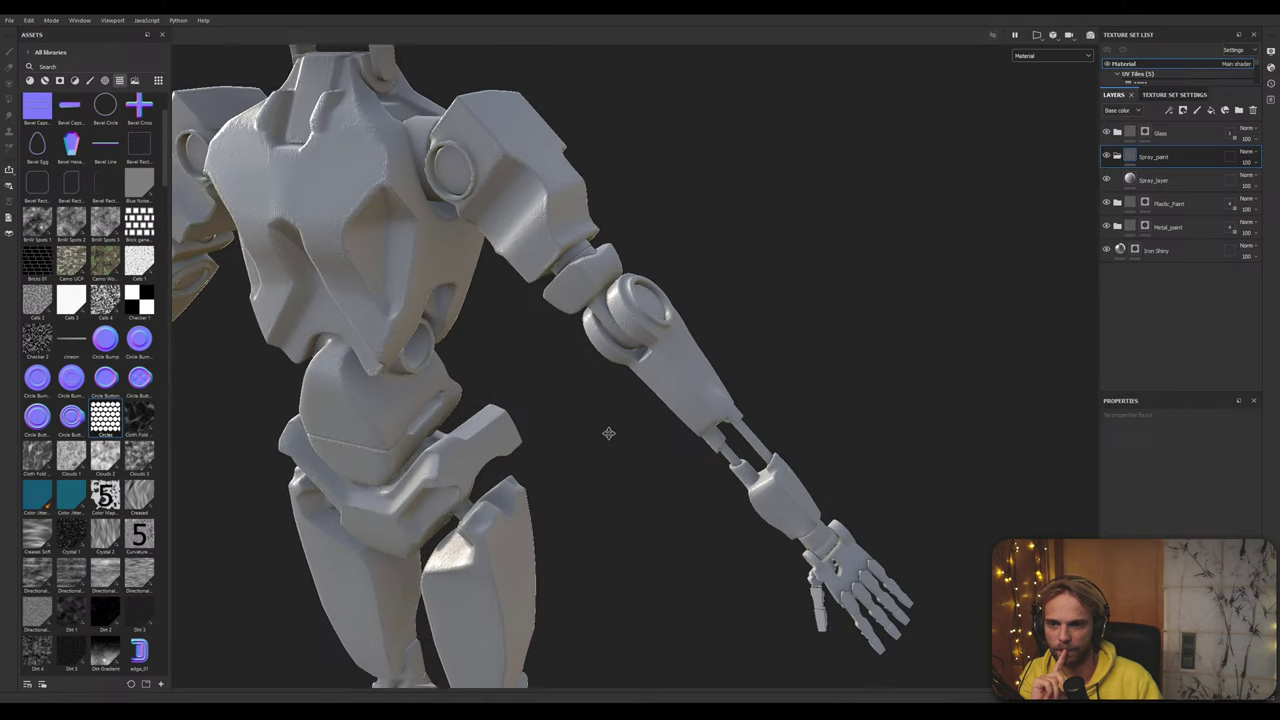
pyautogui.keyDown('alt'); pyautogui.moveTo(608, 433); pyautogui.dragTo(649, 228, button='middle'); pyautogui.keyUp('alt')
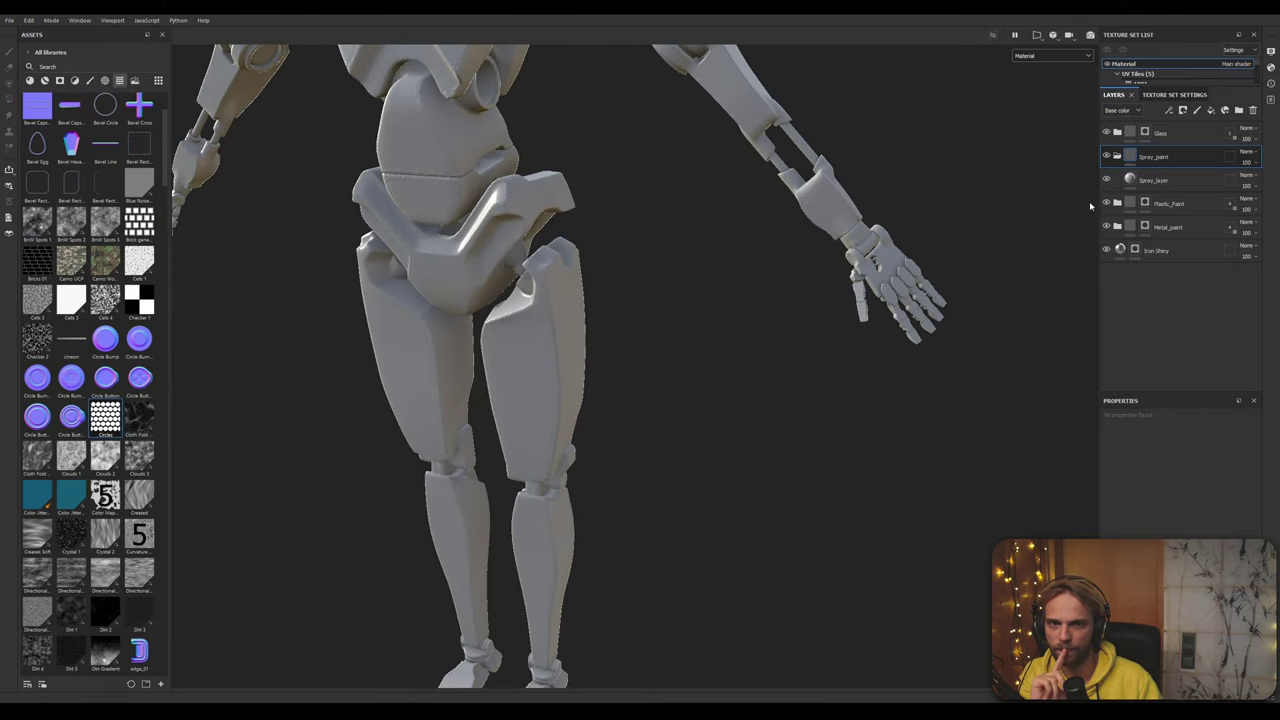
pyautogui.rightClick(1130, 154)
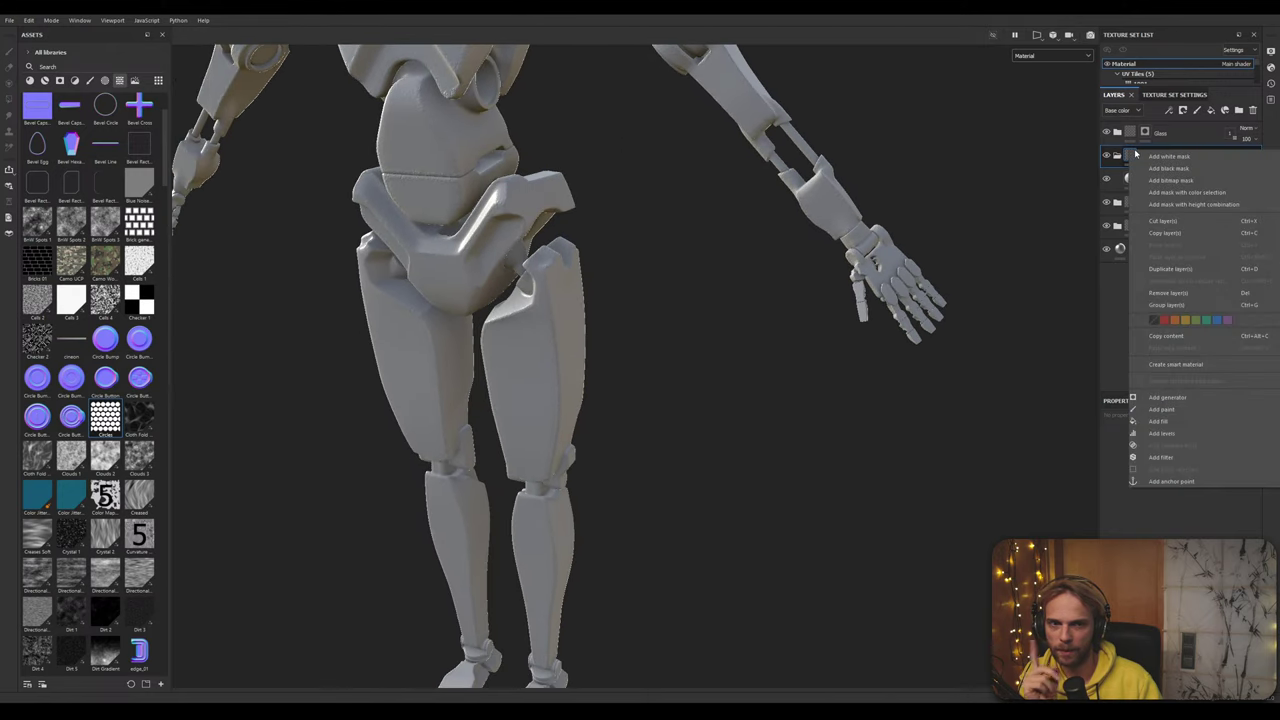
pyautogui.click(1160, 168)
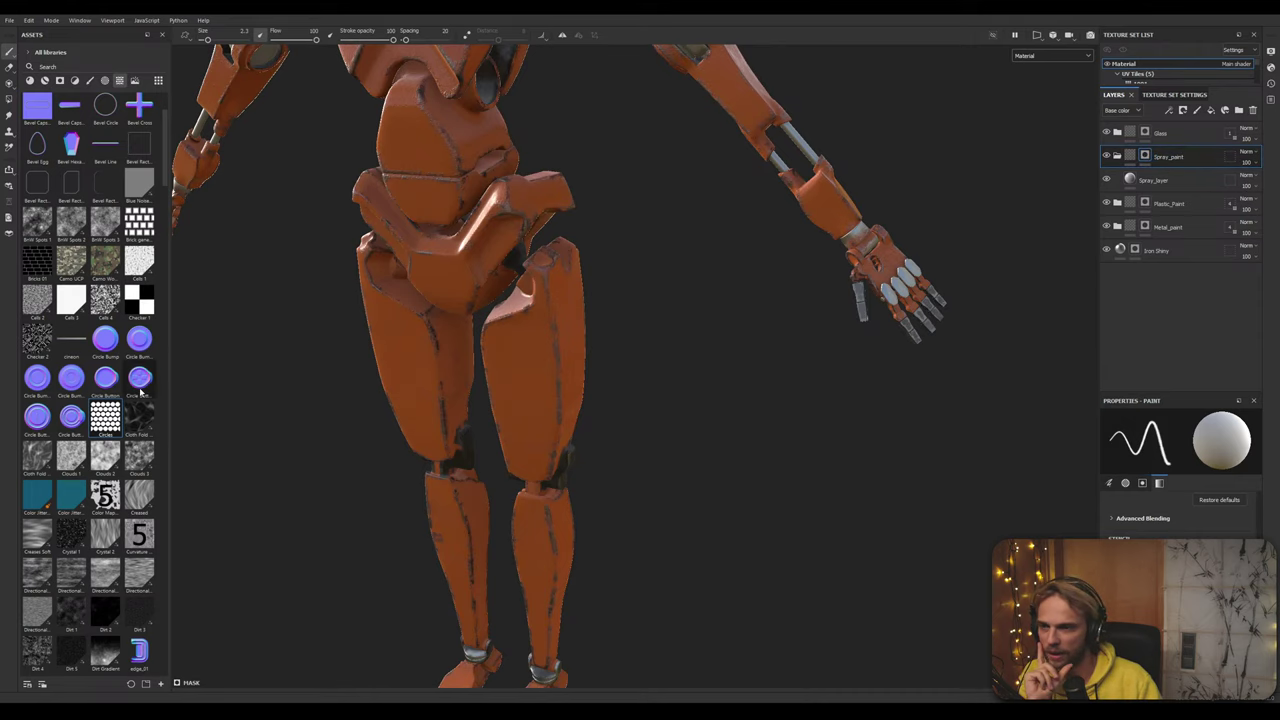
# Step: Drop the Circles pattern onto the leg, shift it up the torso, then delete that layer
pyautogui.moveTo(105, 418); pyautogui.dragTo(537, 378)
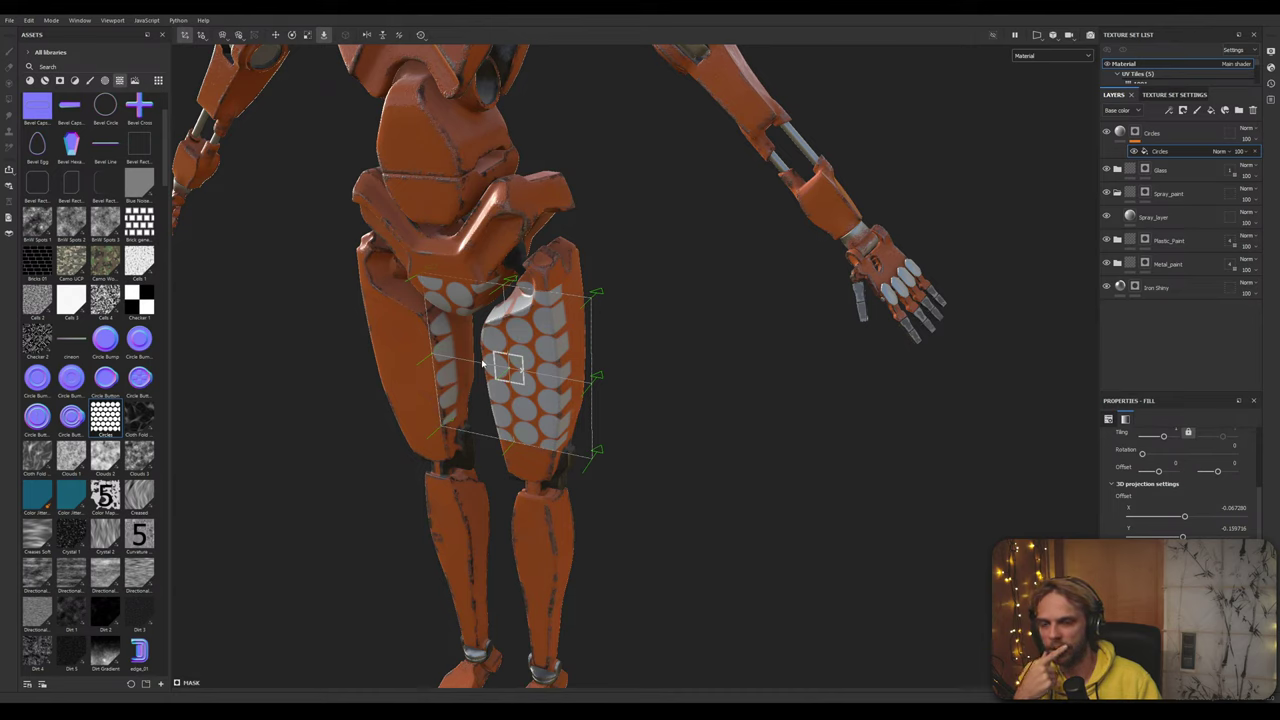
pyautogui.moveTo(500, 371); pyautogui.dragTo(405, 242)
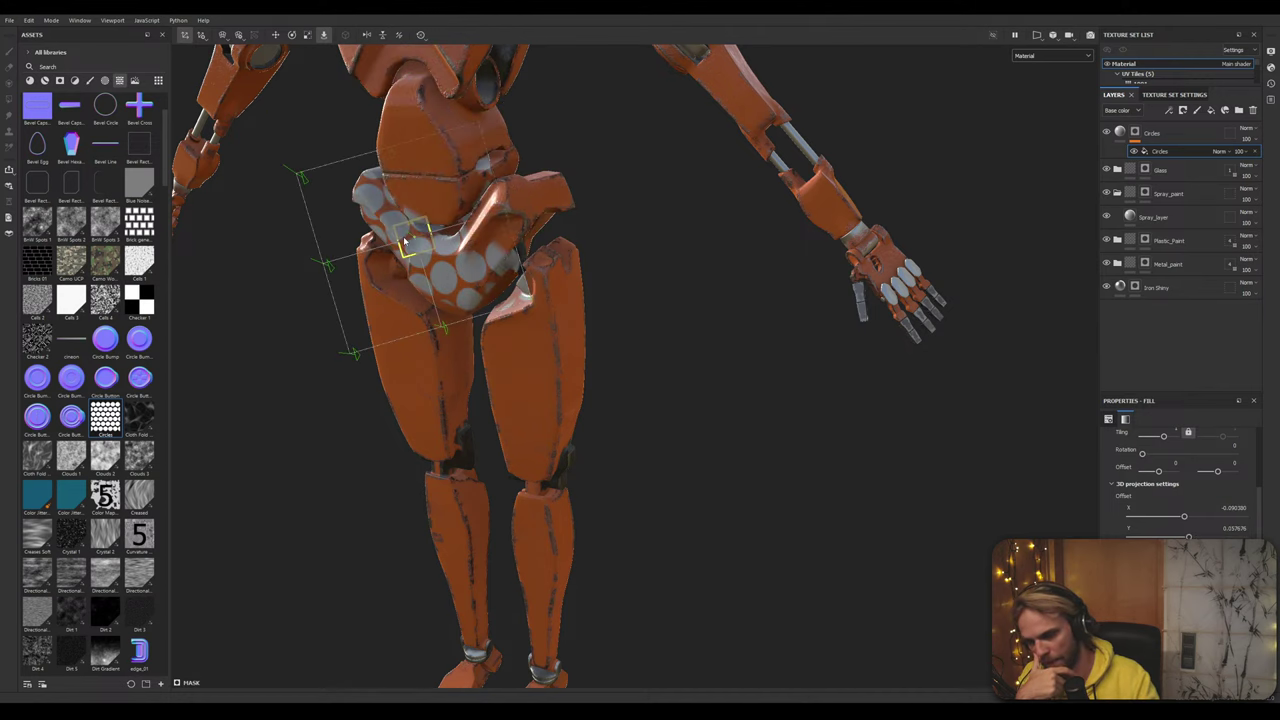
pyautogui.keyDown('alt'); pyautogui.moveTo(392, 265); pyautogui.dragTo(405, 282); pyautogui.keyUp('alt')
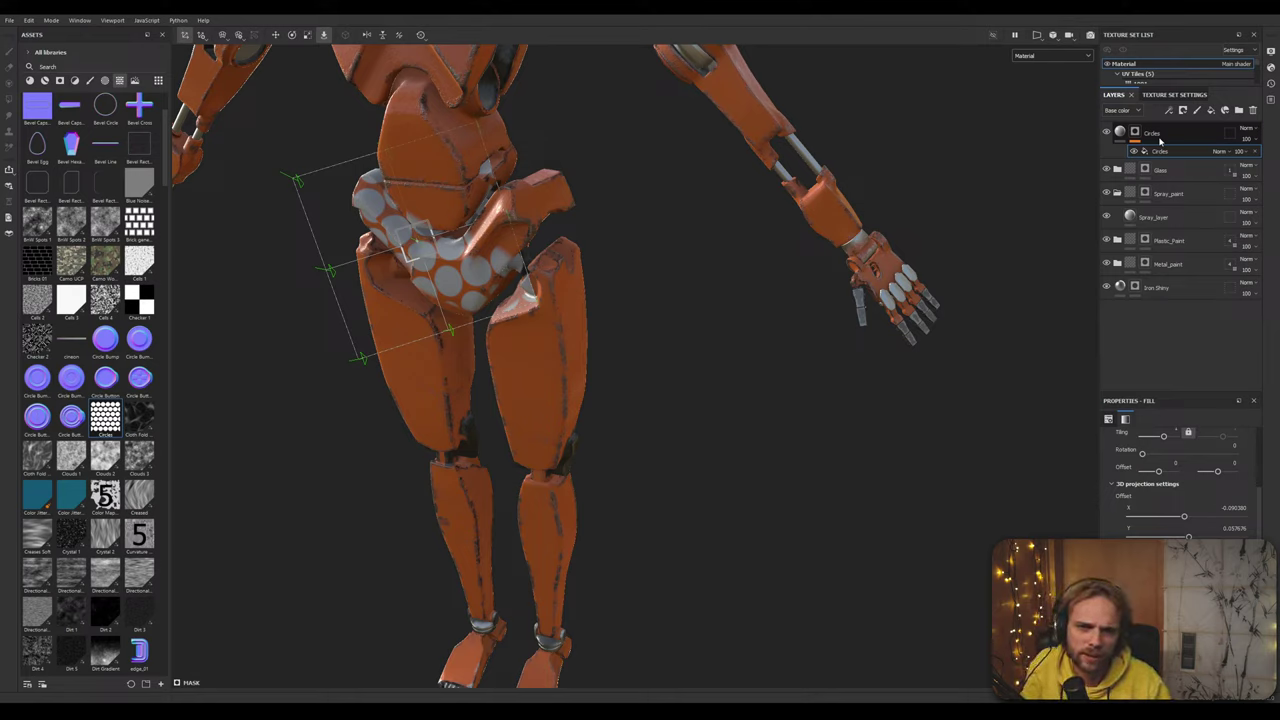
pyautogui.click(1145, 145)
pyautogui.press('Delete')
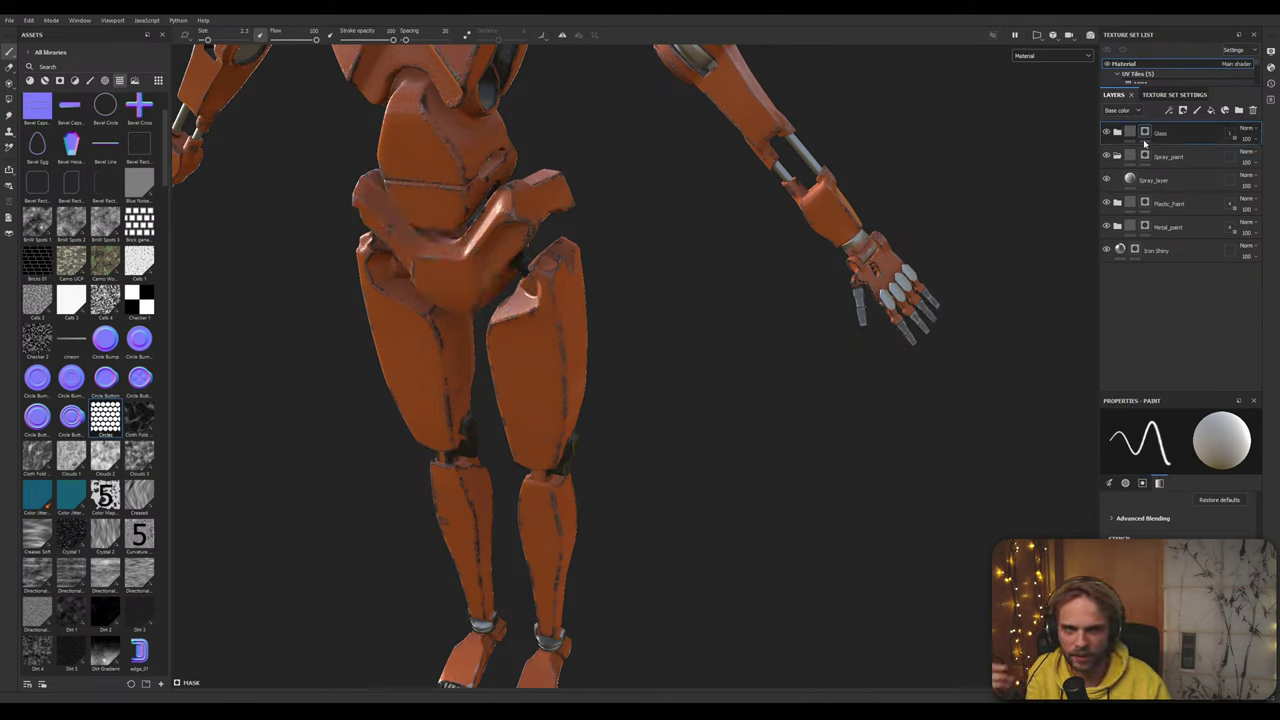
# Step: Move Spray_layer into the Spray_paint folder, undo the accidental delete, and remove the folder's mask
pyautogui.click(1158, 181)
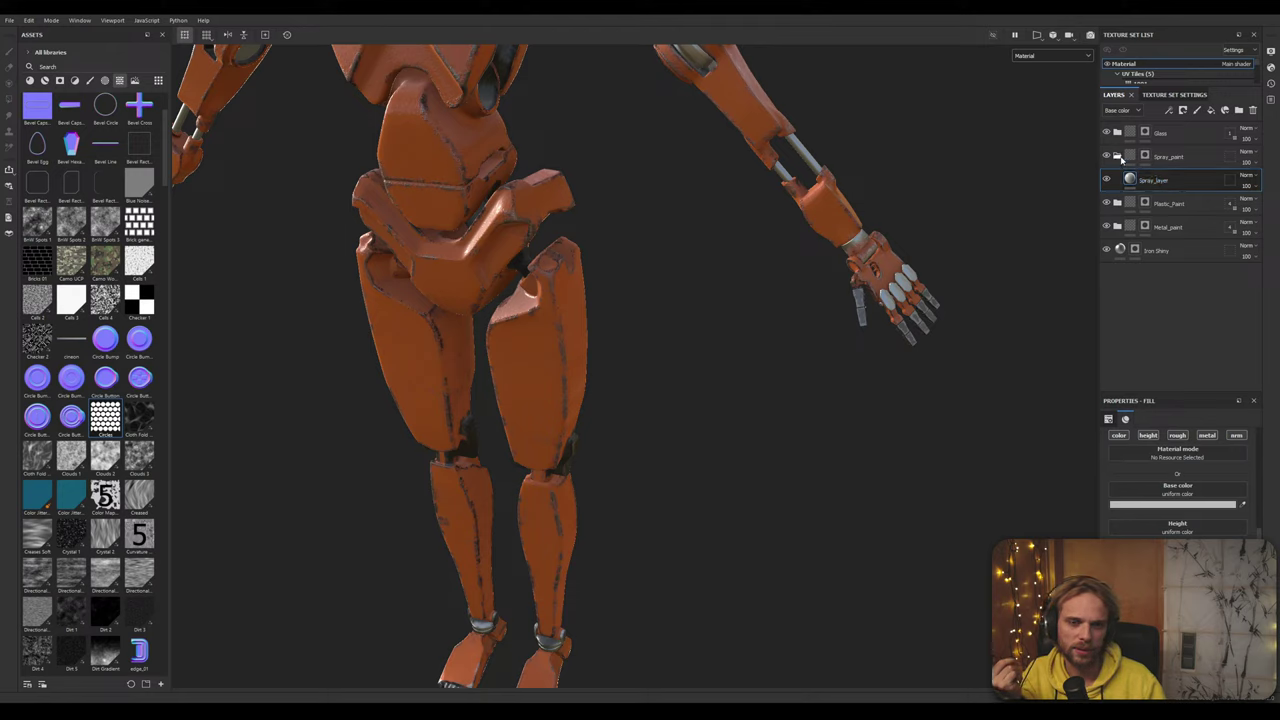
pyautogui.moveTo(1129, 181); pyautogui.dragTo(1150, 160)
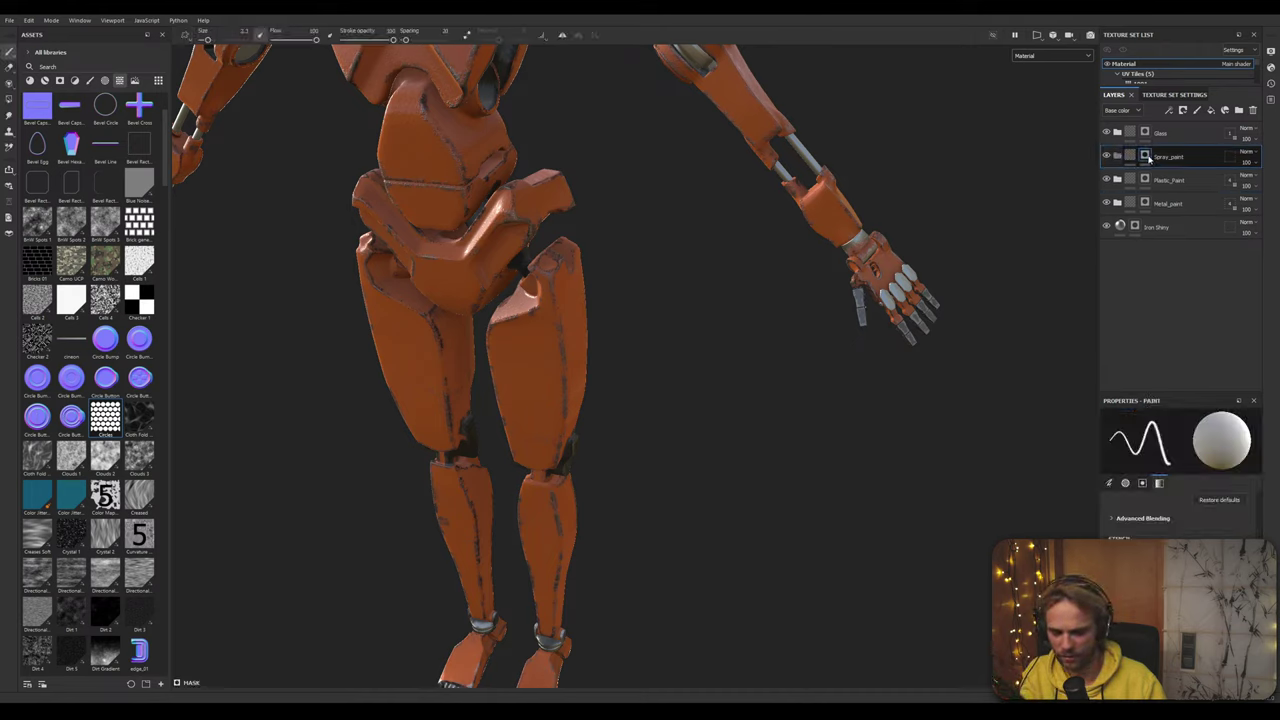
pyautogui.press('Delete')
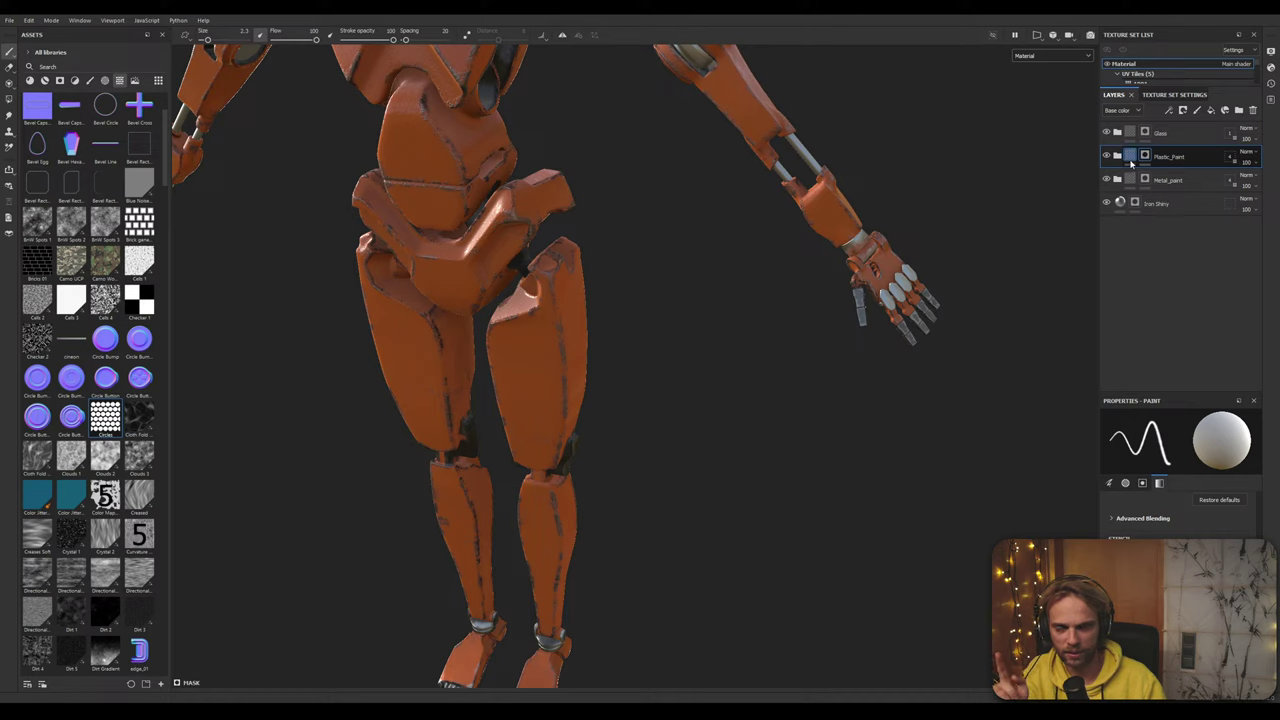
pyautogui.hotkey('ctrl', 'z')
pyautogui.rightClick(1146, 158)
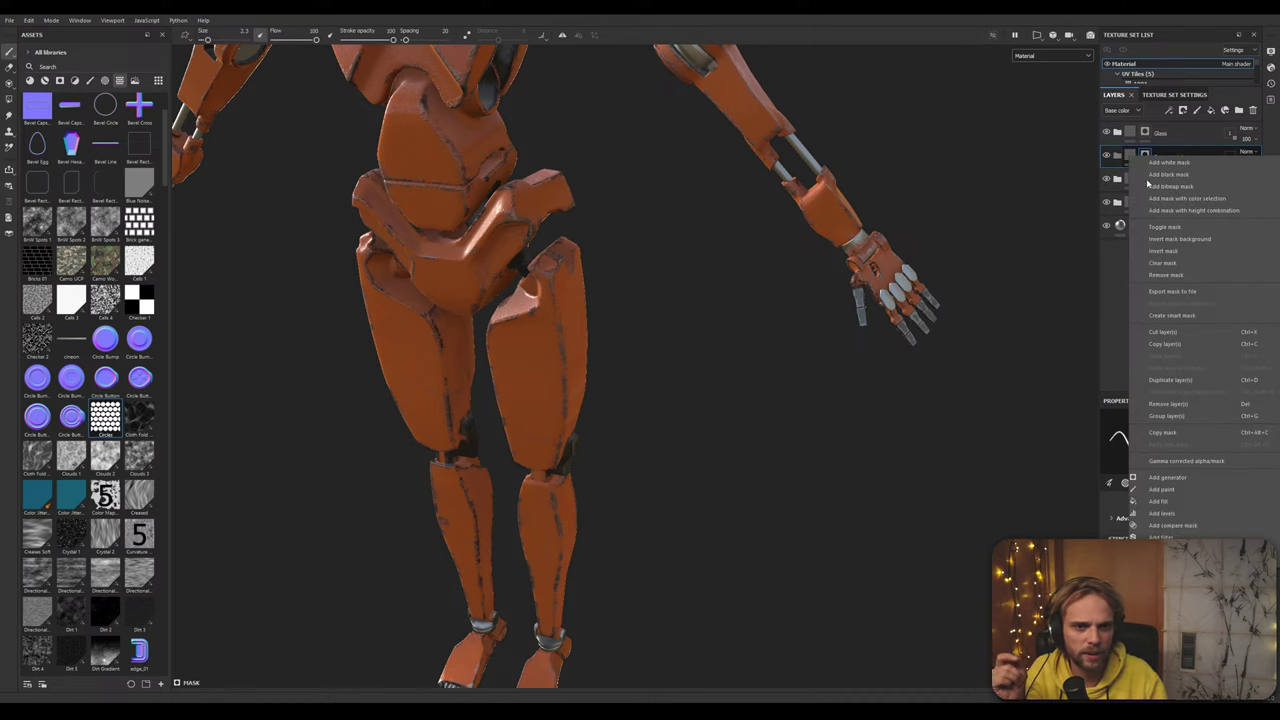
pyautogui.click(1209, 275)
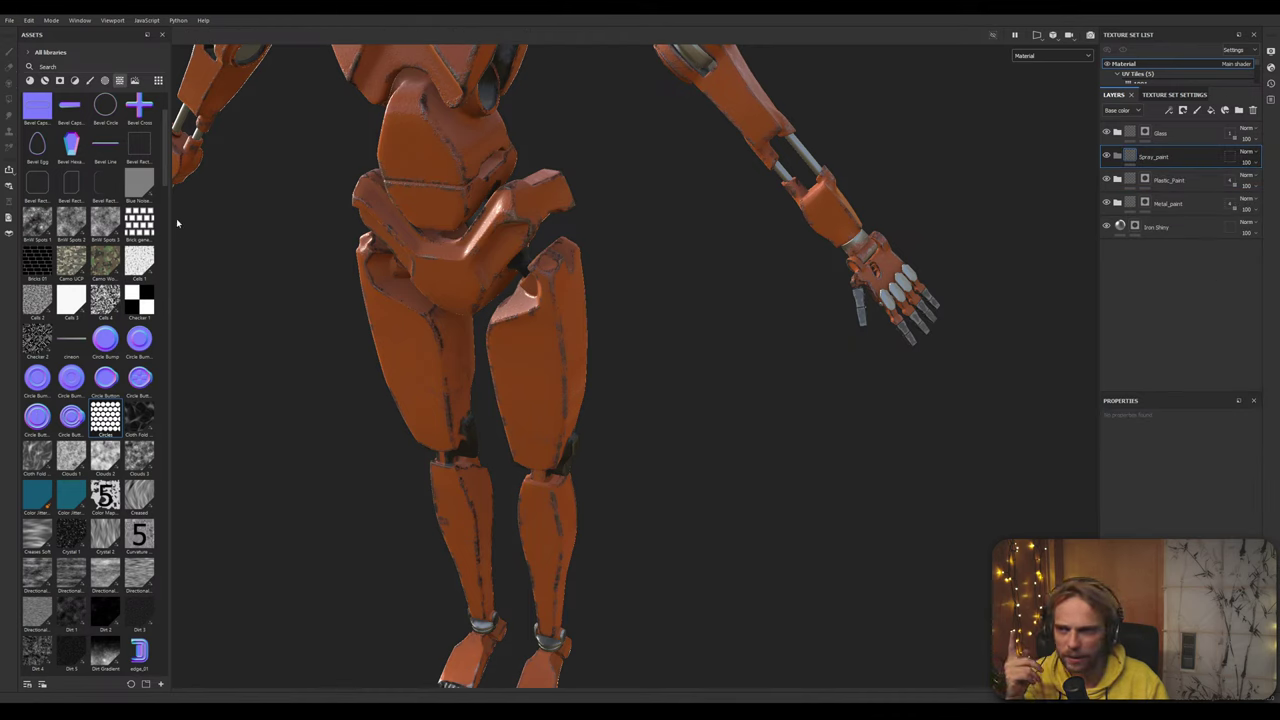
# Step: Browse the Assets panel, then search 'str' and select the Stripes pattern
pyautogui.scroll(-10, 106, 420)
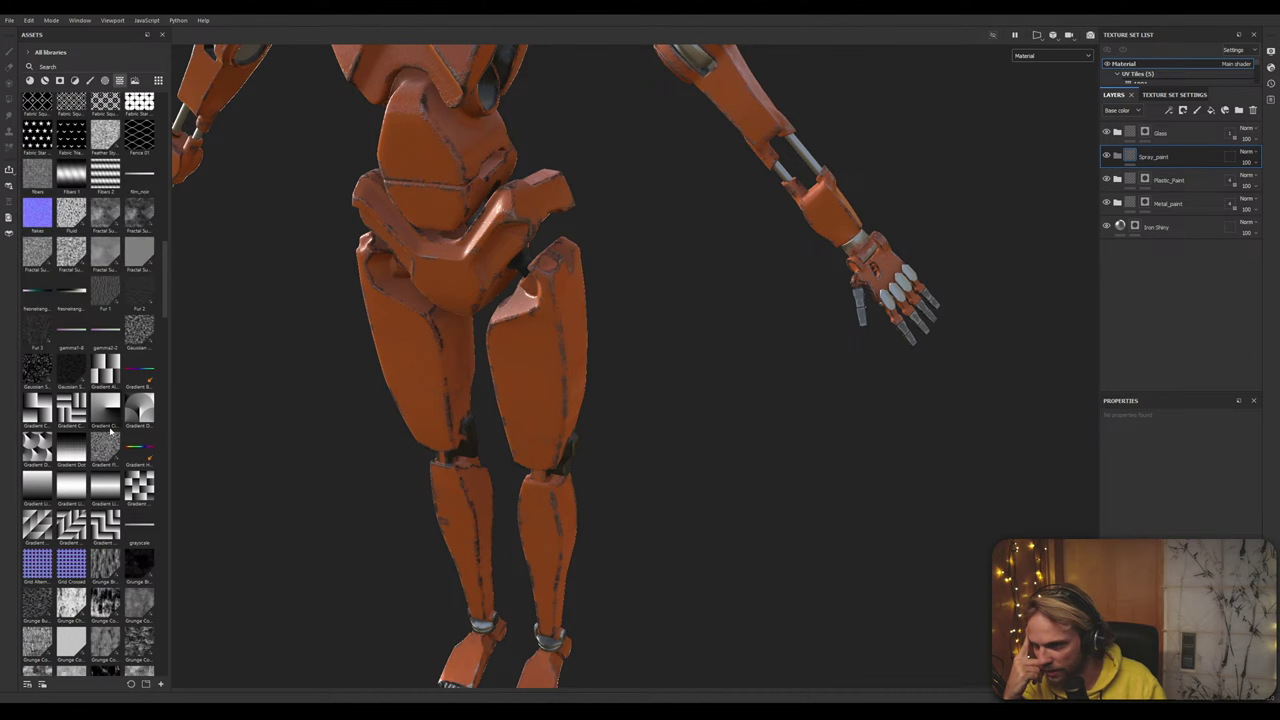
pyautogui.scroll(-10, 110, 432)
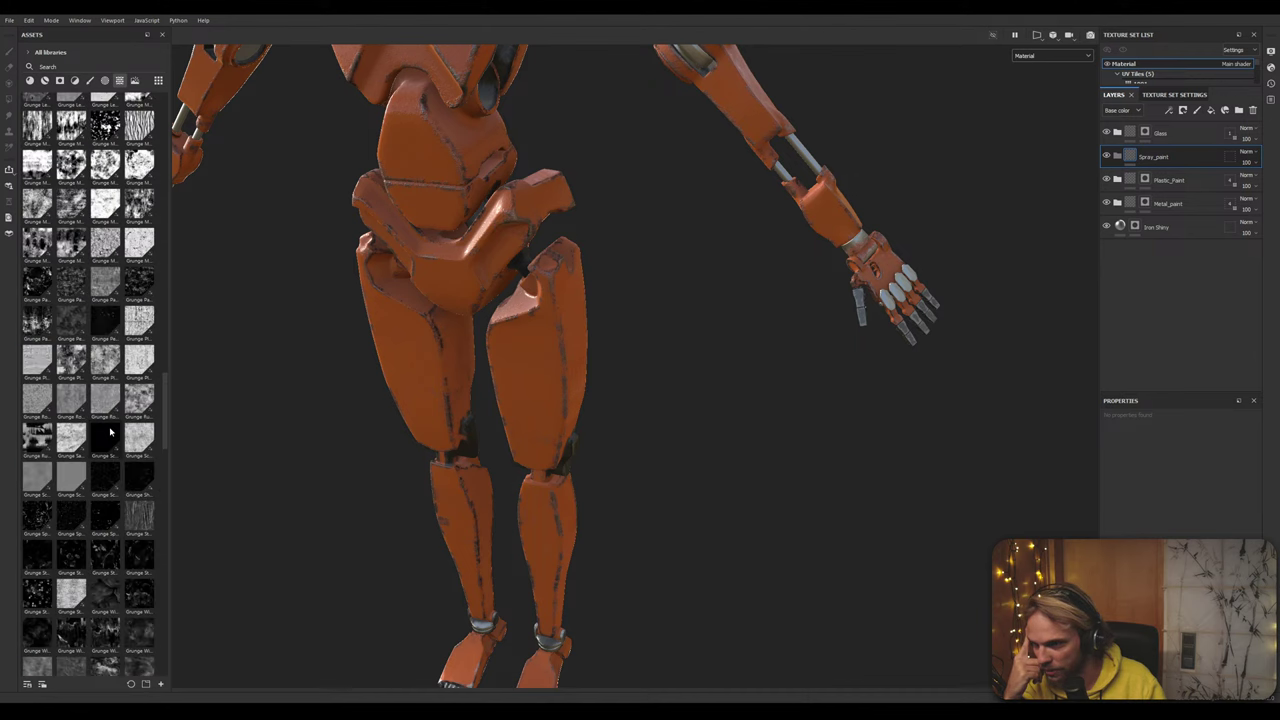
pyautogui.scroll(-15, 110, 432)
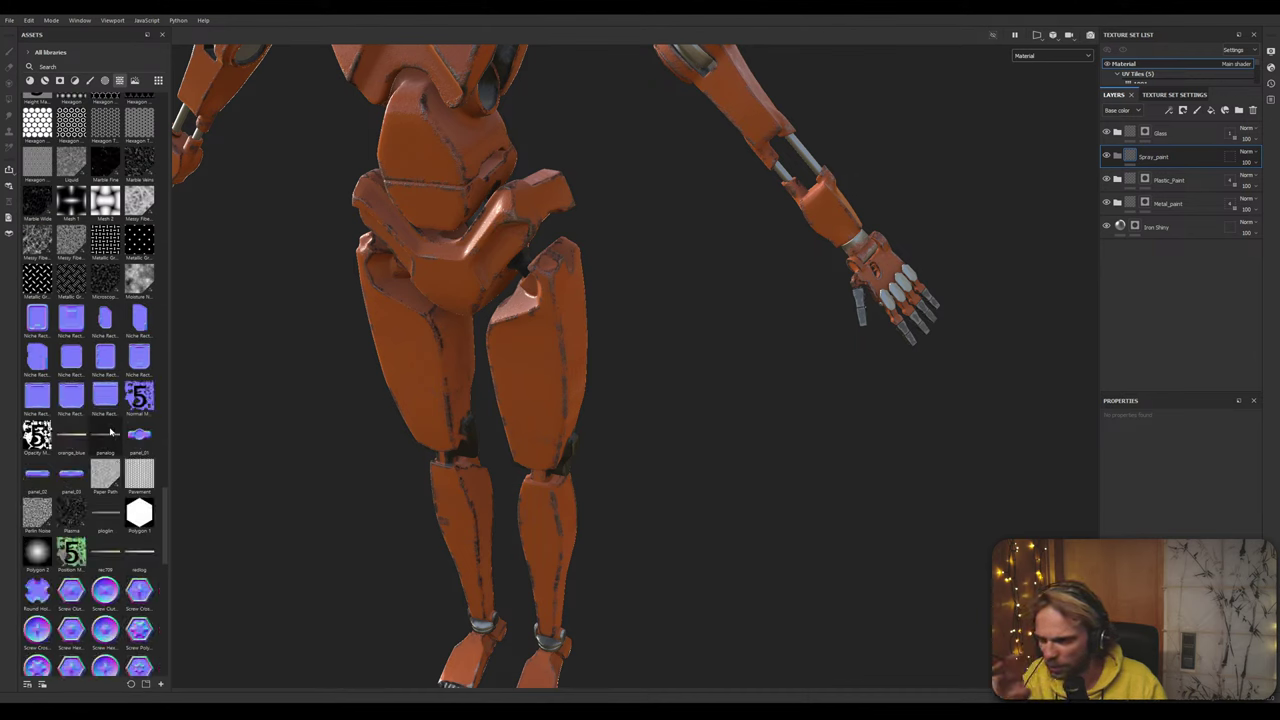
pyautogui.scroll(-5, 110, 432)
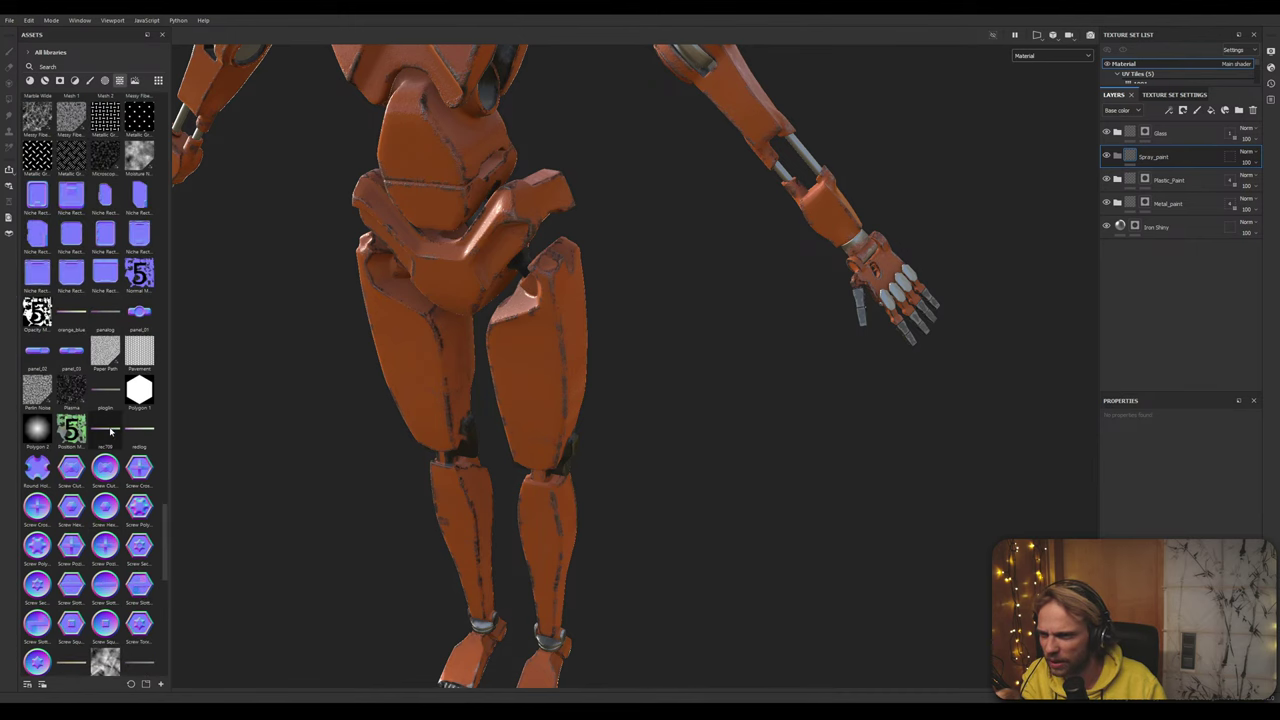
pyautogui.scroll(-15, 110, 432)
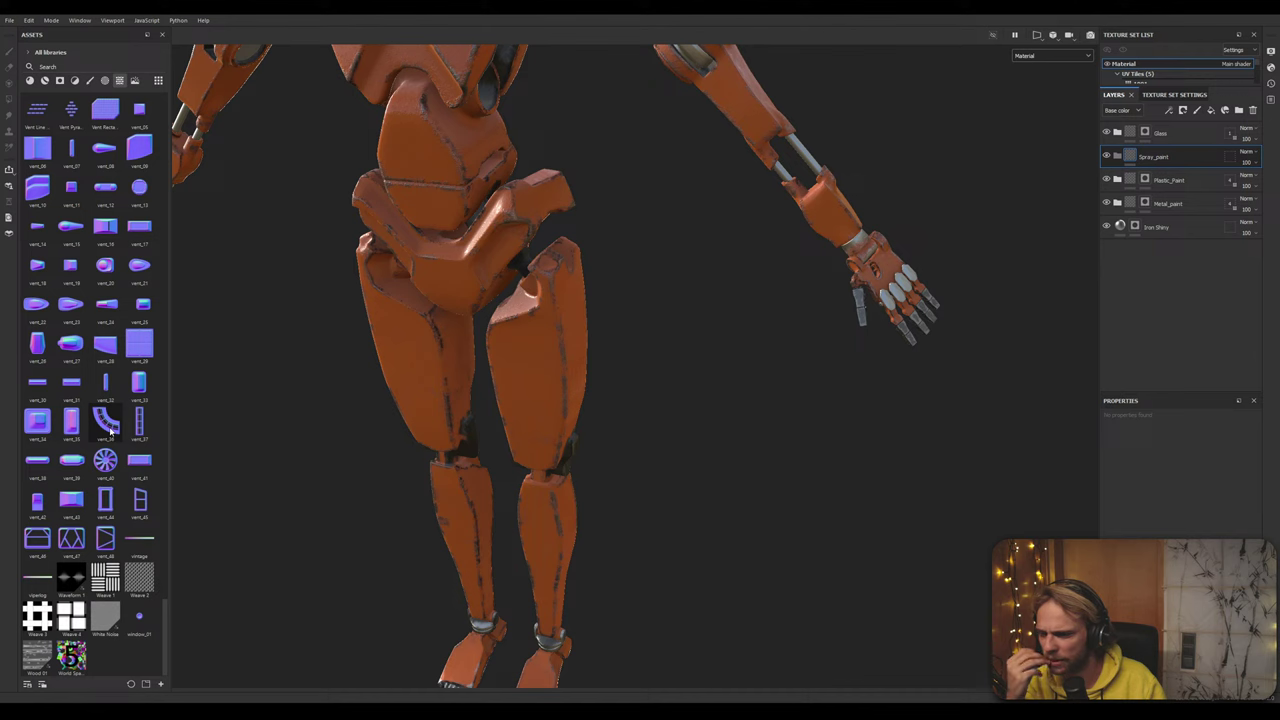
pyautogui.scroll(20, 110, 432)
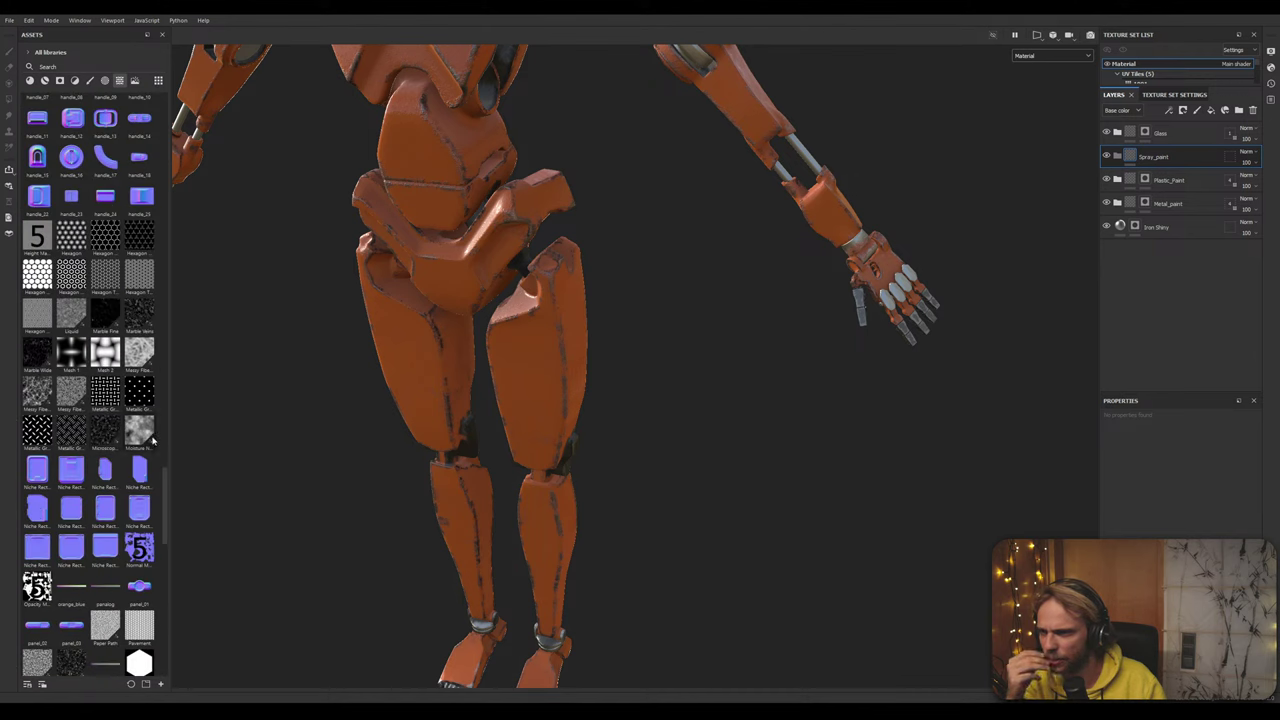
pyautogui.scroll(10, 129, 386)
pyautogui.scroll(15, 129, 386)
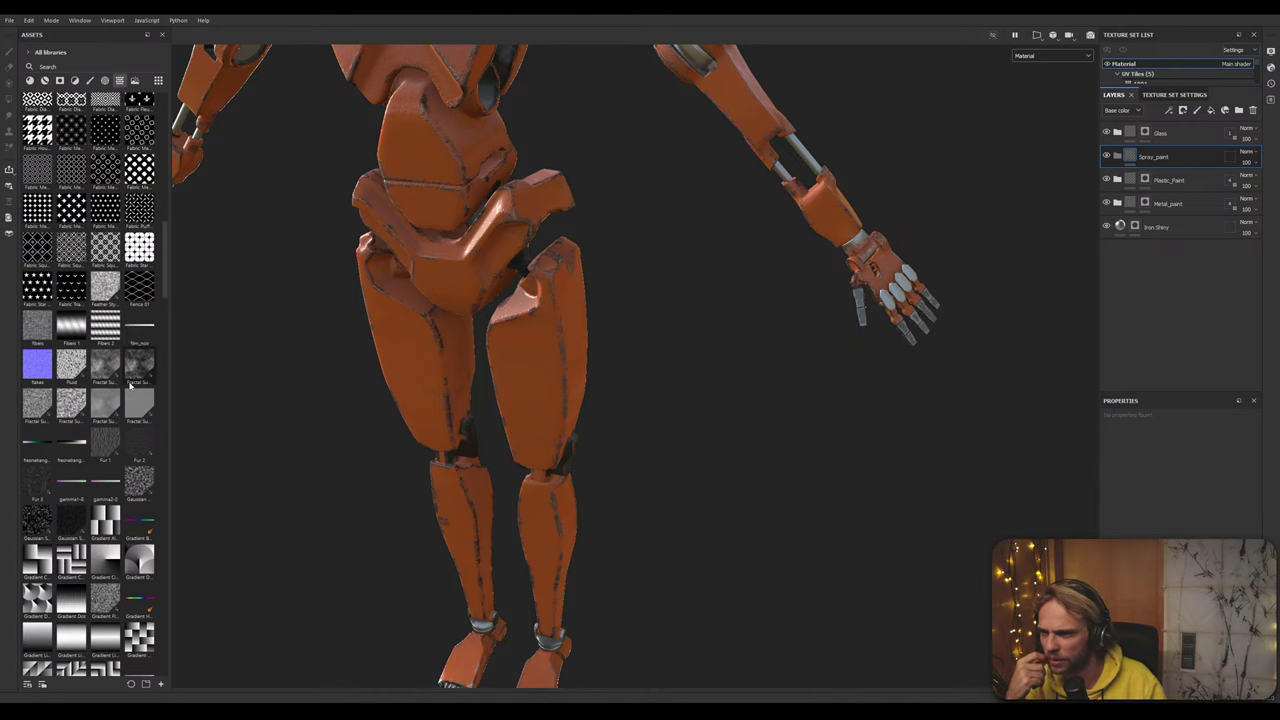
pyautogui.scroll(8, 129, 386)
pyautogui.scroll(3, 129, 386)
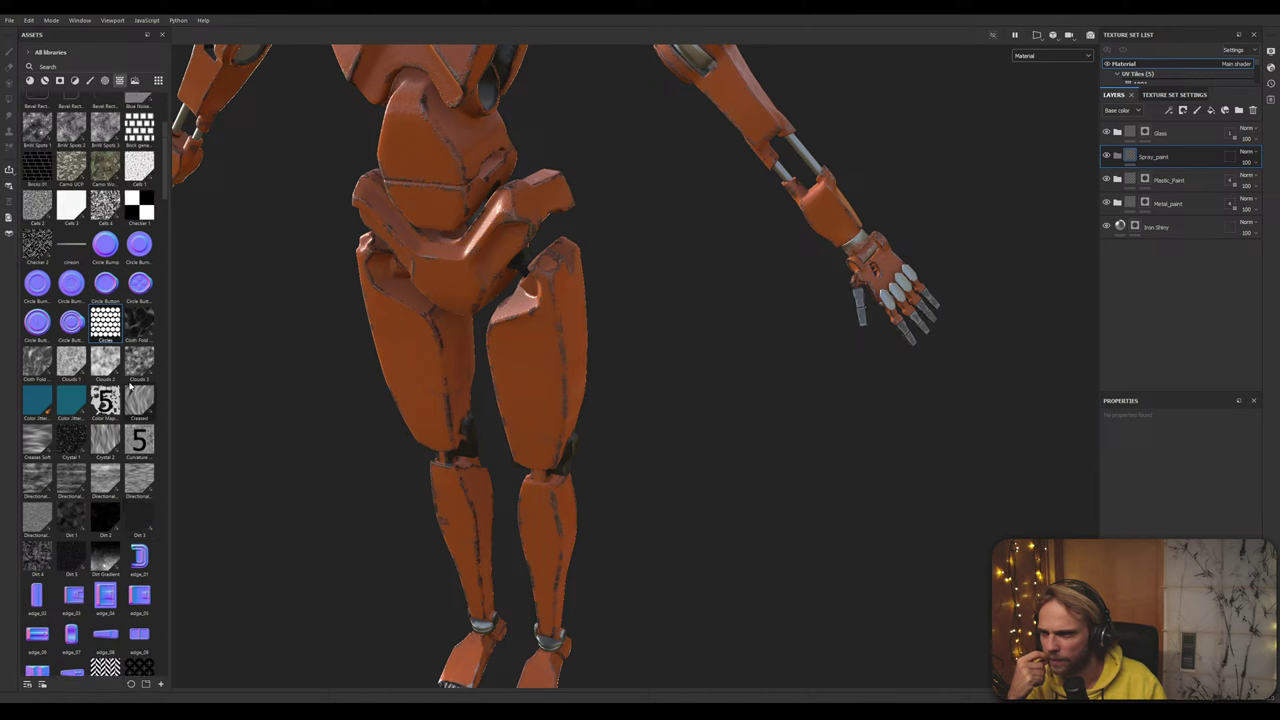
pyautogui.scroll(5, 129, 386)
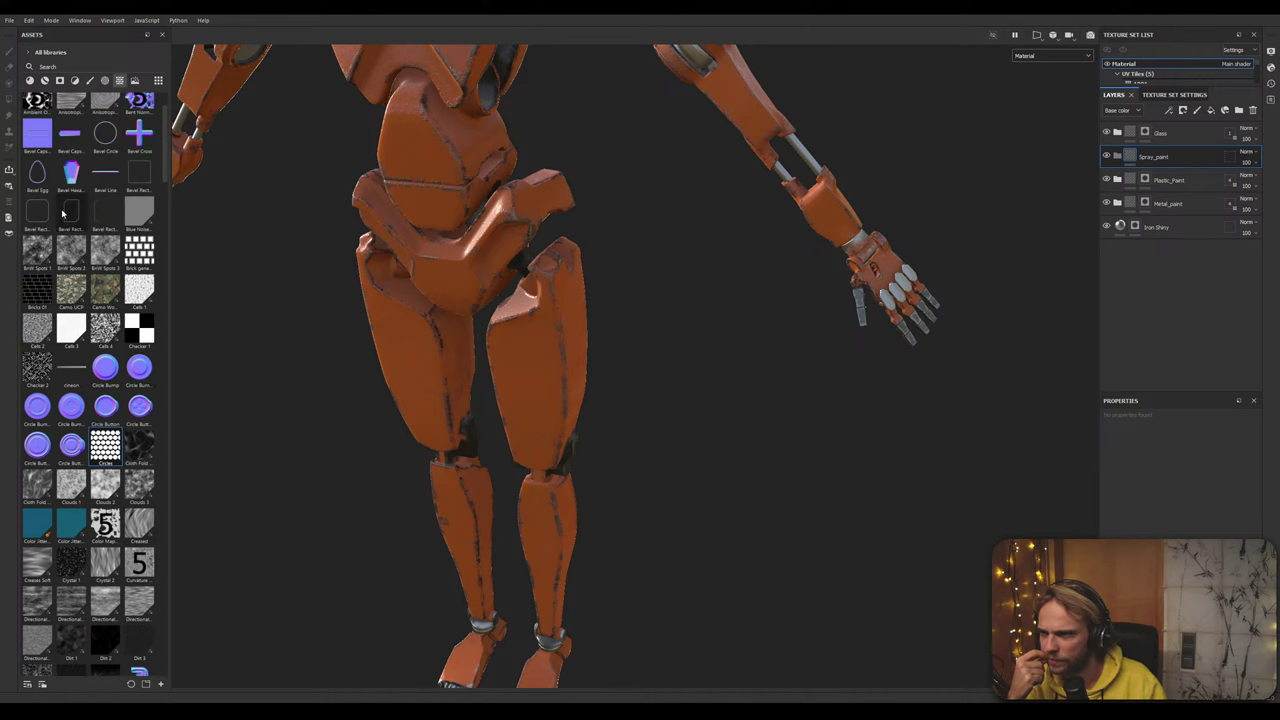
pyautogui.scroll(-2, 100, 330)
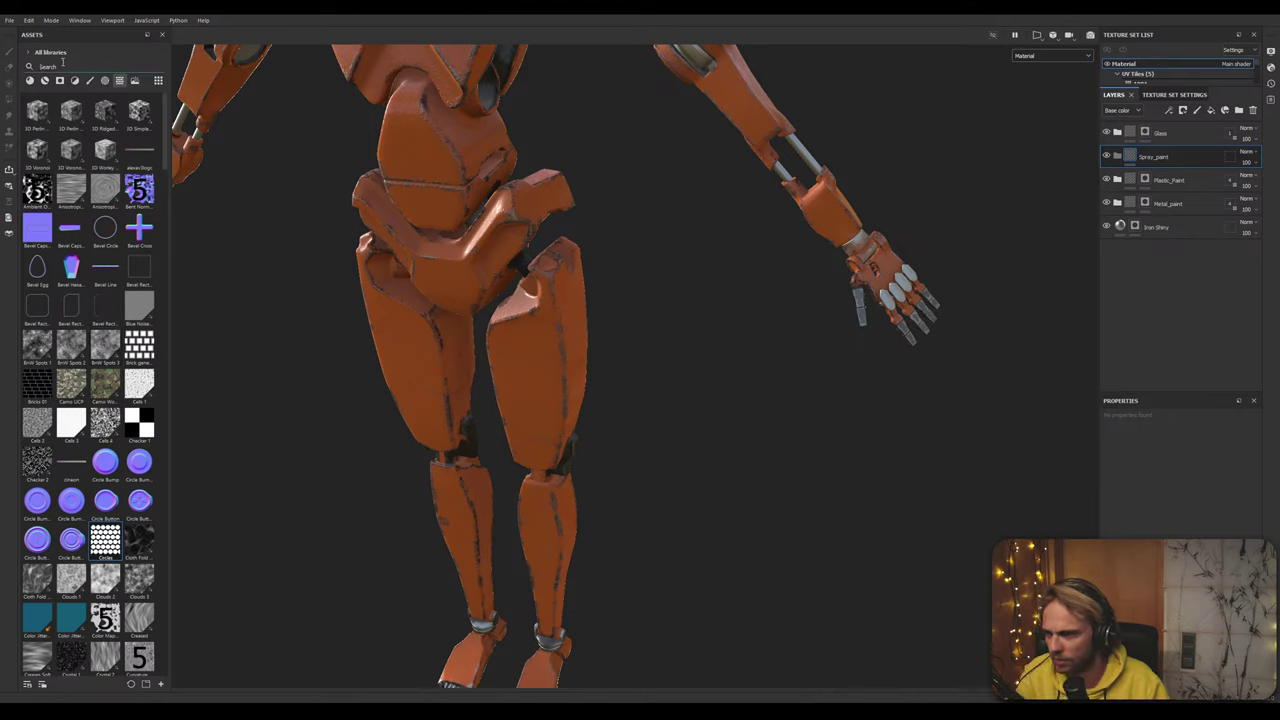
pyautogui.click(62, 66)
pyautogui.write('stri')
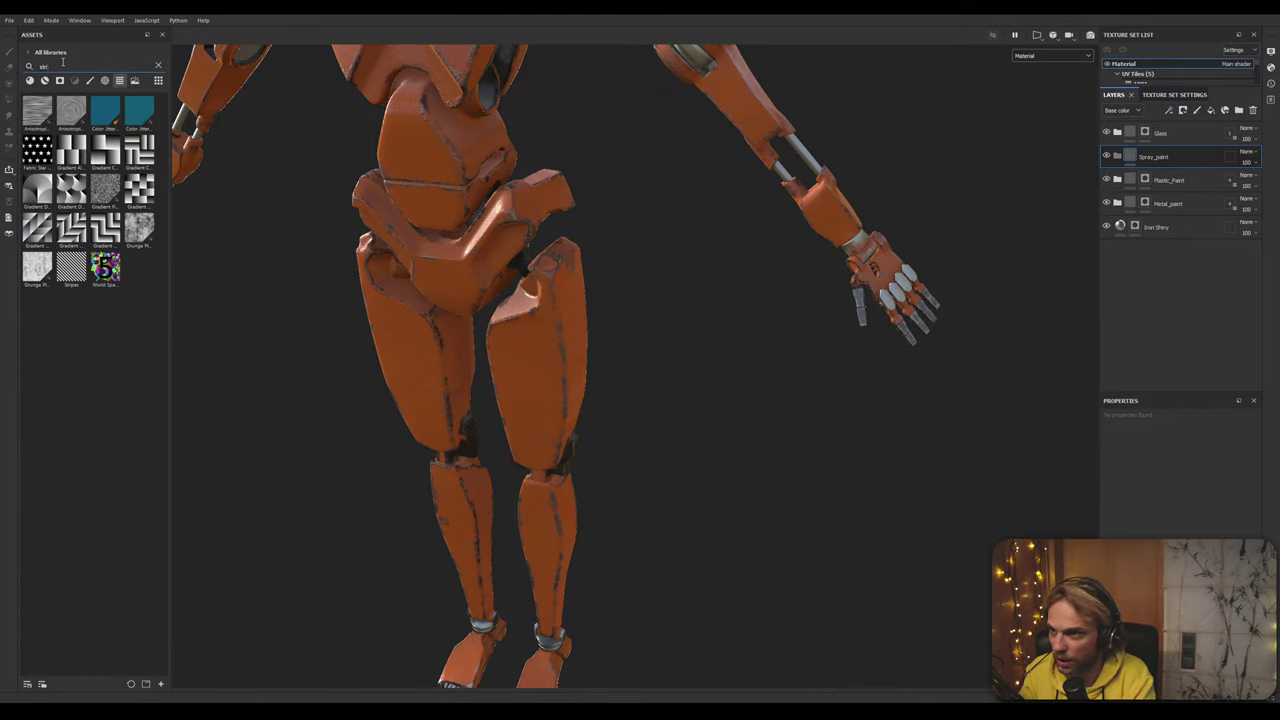
pyautogui.click(61, 277)
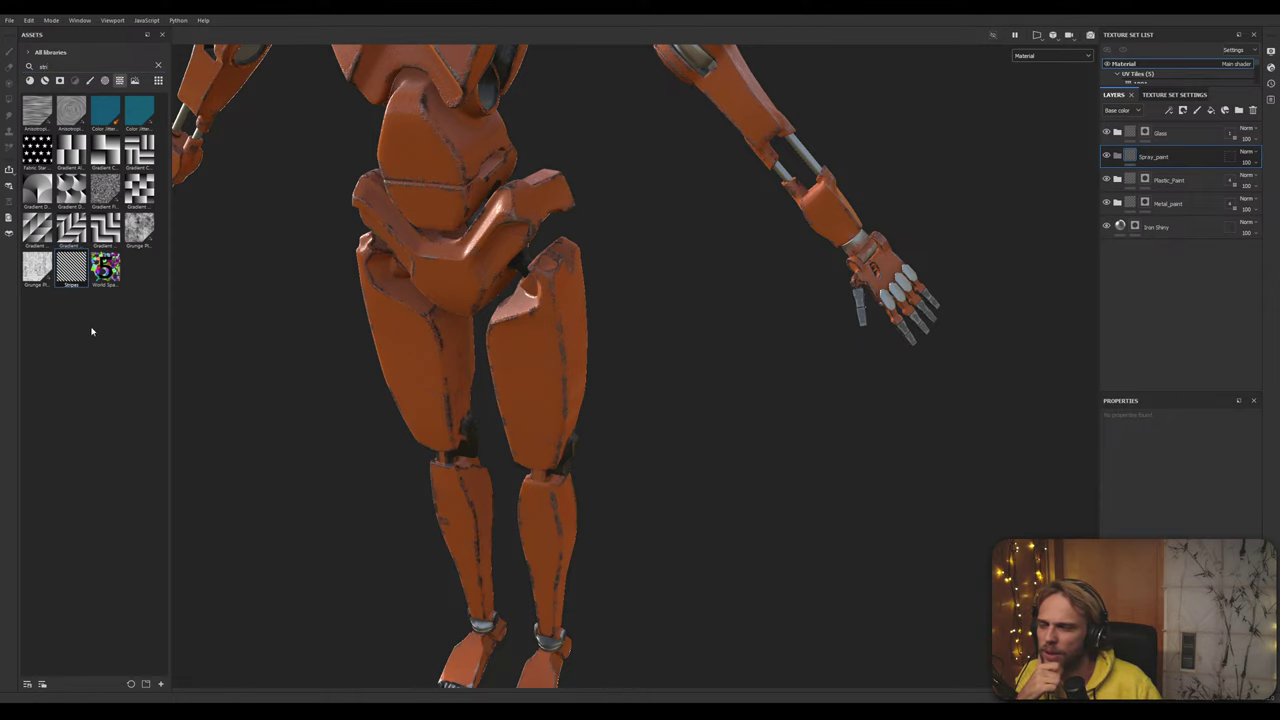
# Step: Drop the Stripes asset on the robot's leg and scale its projection over the hips and legs
pyautogui.moveTo(70, 268); pyautogui.dragTo(560, 399)
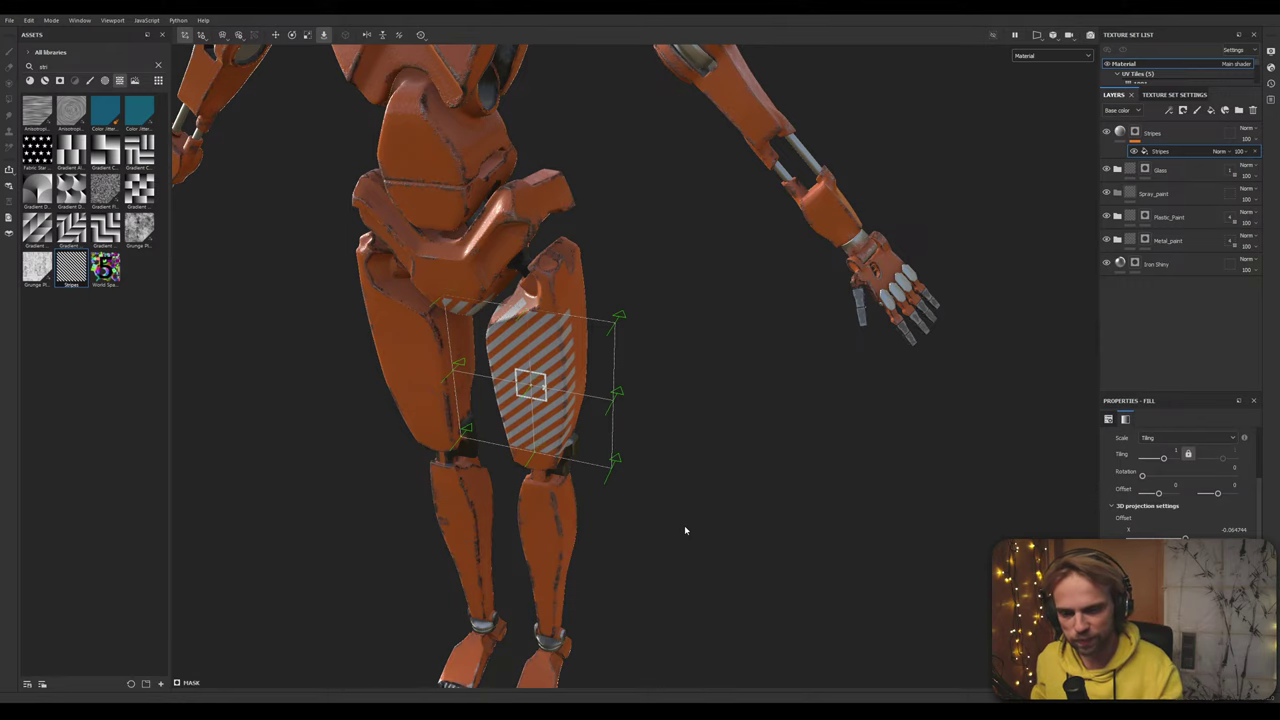
pyautogui.keyDown('alt'); pyautogui.moveTo(685, 530); pyautogui.dragTo(614, 471); pyautogui.keyUp('alt')
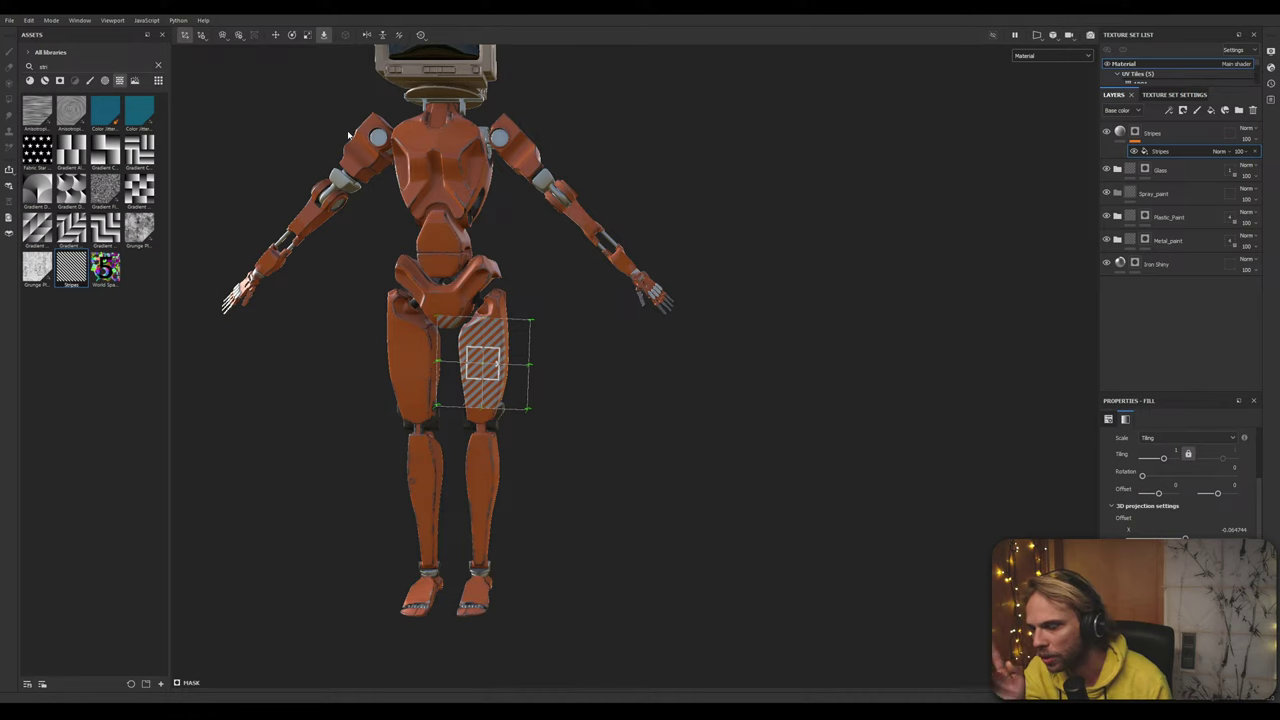
pyautogui.keyDown('alt'); pyautogui.moveTo(393, 174); pyautogui.dragTo(514, 403); pyautogui.keyUp('alt')
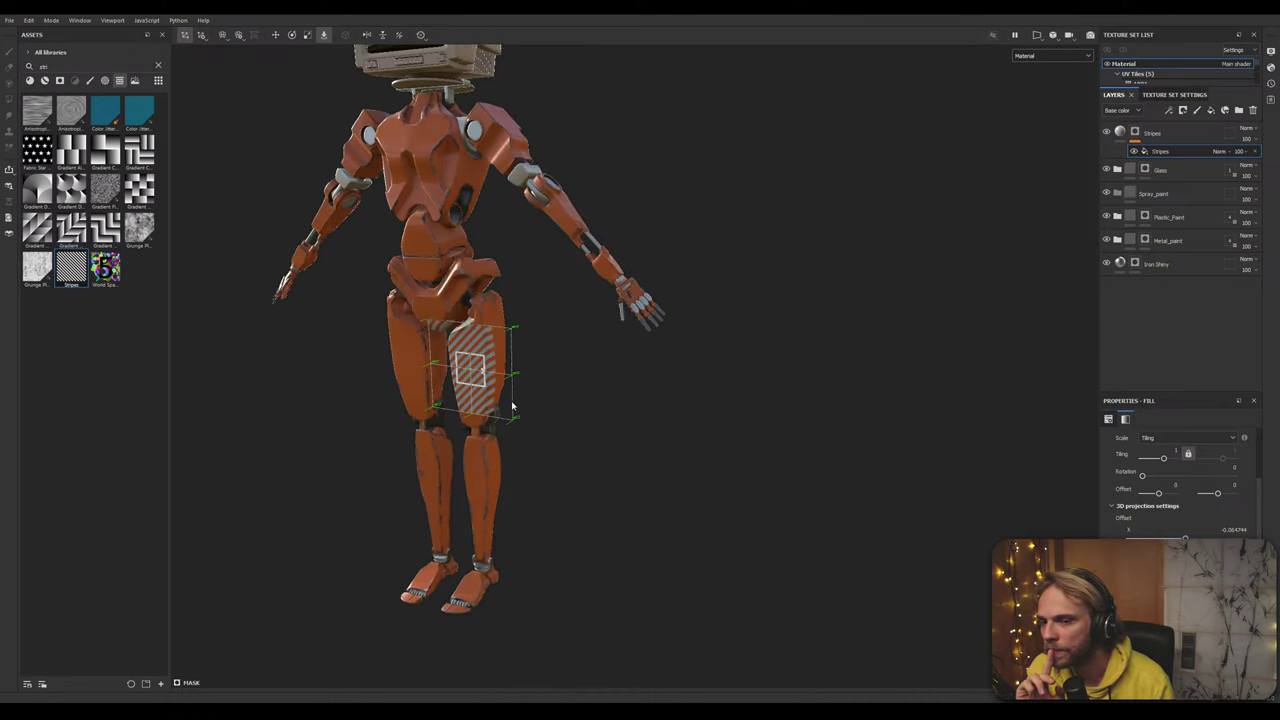
pyautogui.scroll(3, 520, 420)
pyautogui.scroll(-3, 605, 400)
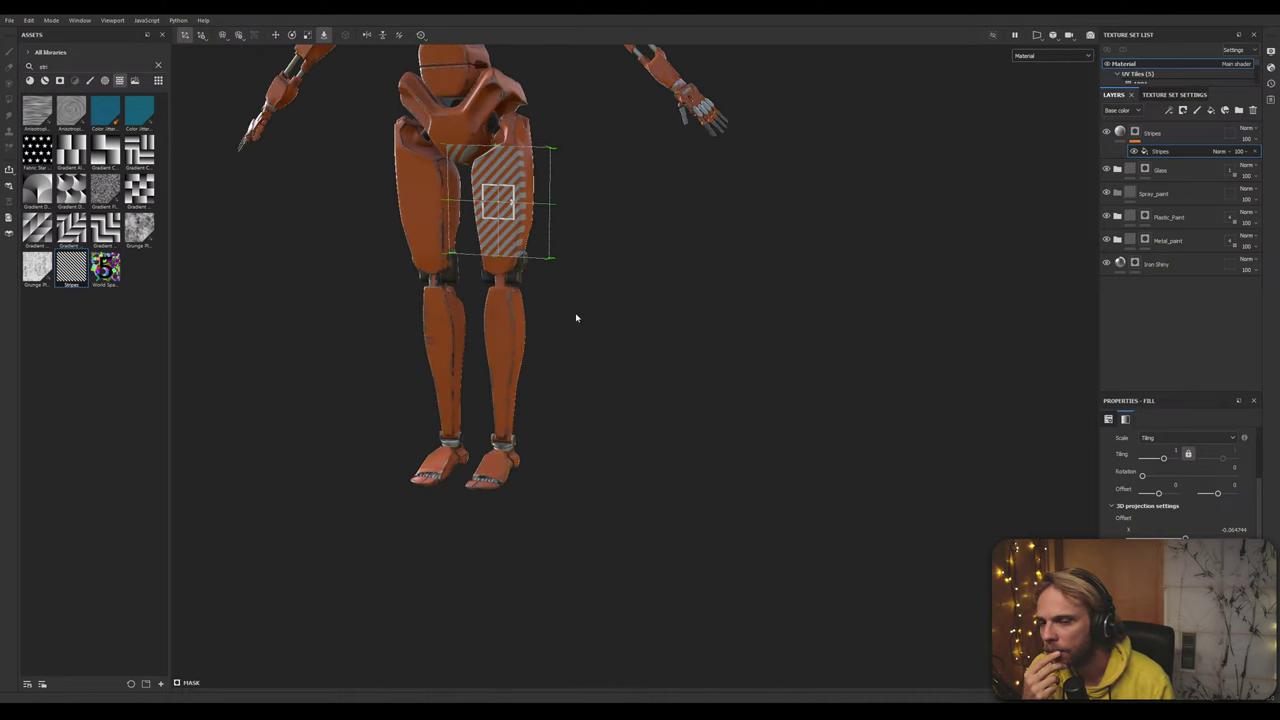
pyautogui.keyDown('alt'); pyautogui.moveTo(617, 236); pyautogui.dragTo(594, 249); pyautogui.keyUp('alt')
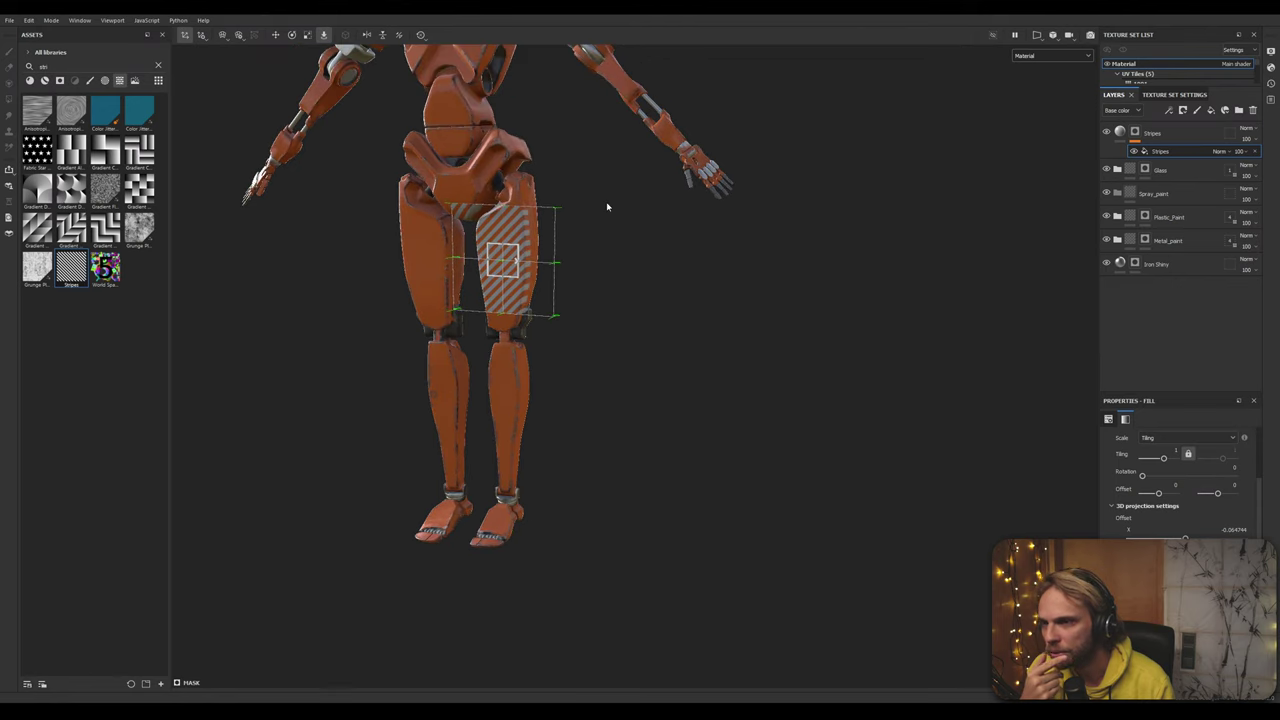
pyautogui.click(307, 34)
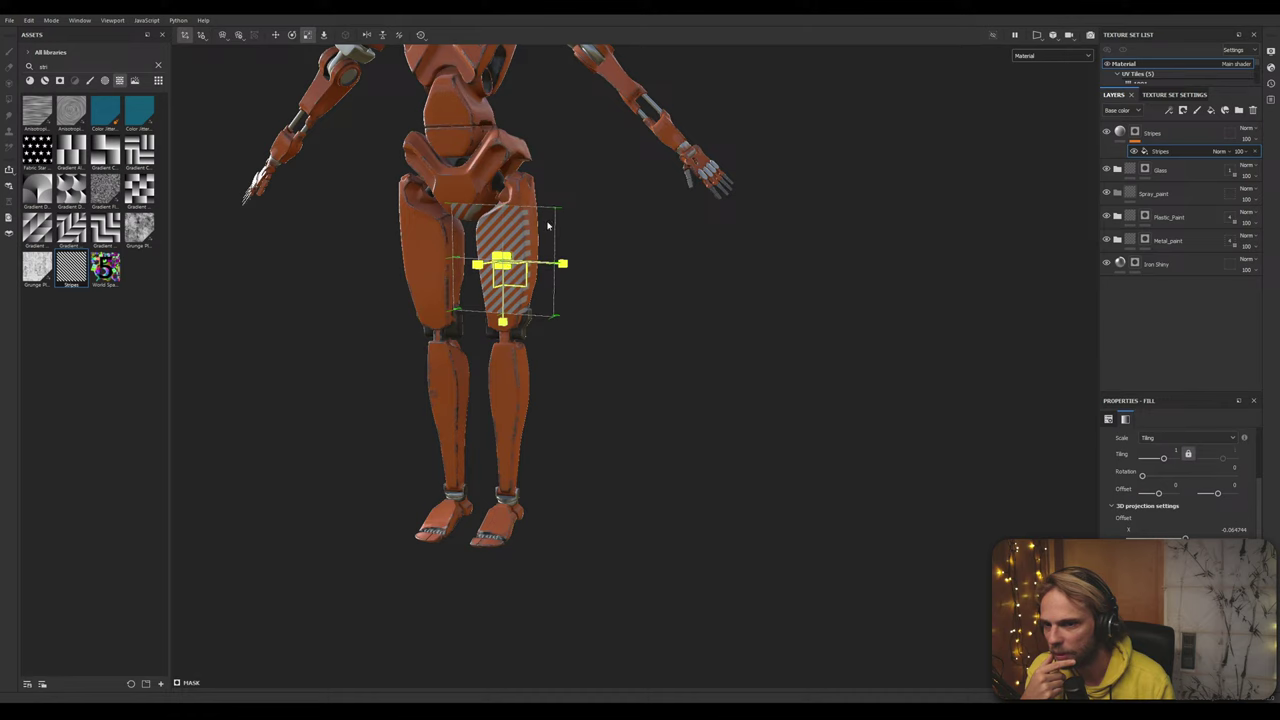
pyautogui.moveTo(548, 226); pyautogui.dragTo(1013, 101)
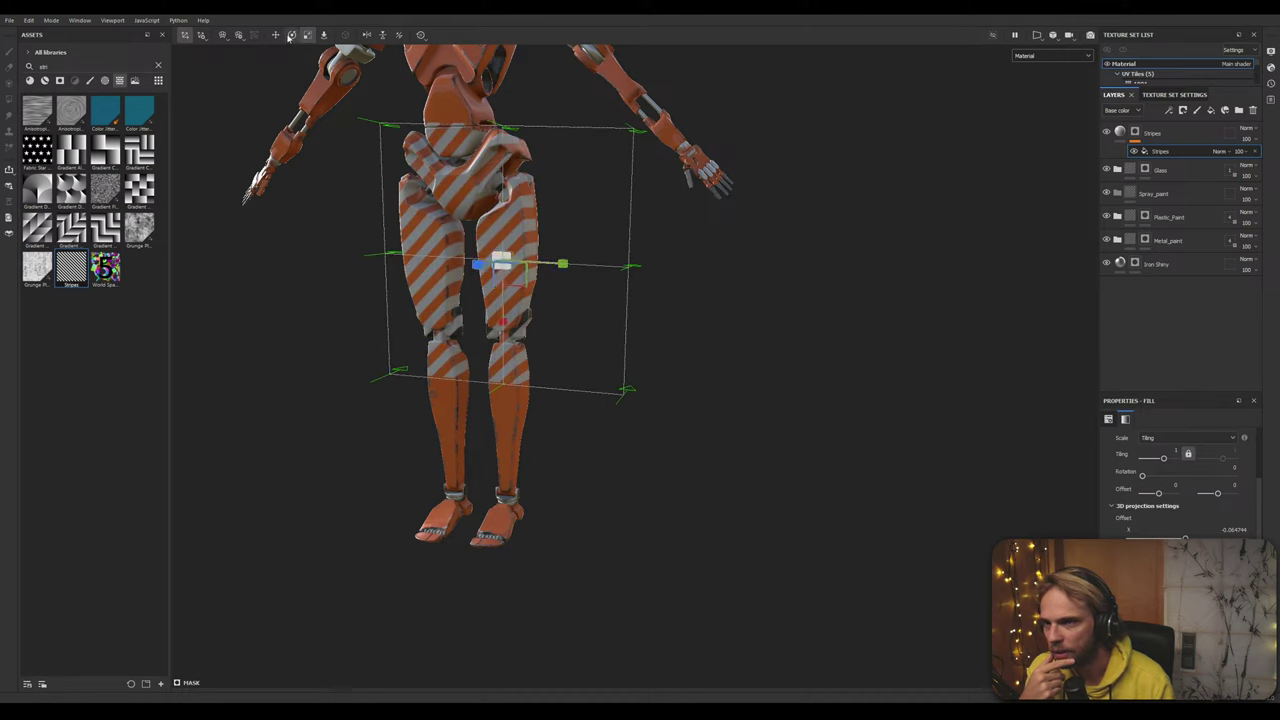
# Step: Move the stripe projection down to the lower legs
pyautogui.press('e')
pyautogui.press('w')
pyautogui.moveTo(508, 318); pyautogui.dragTo(558, 412)
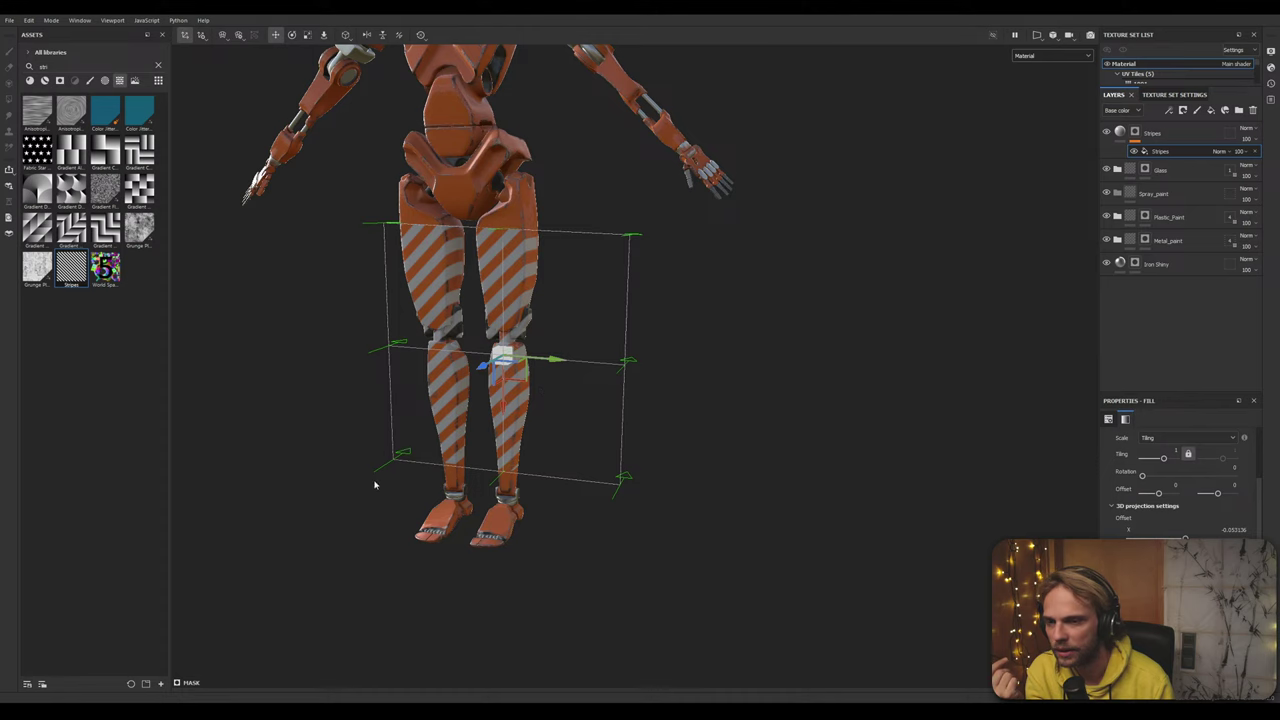
pyautogui.keyDown('alt'); pyautogui.moveTo(374, 486); pyautogui.dragTo(403, 457); pyautogui.keyUp('alt')
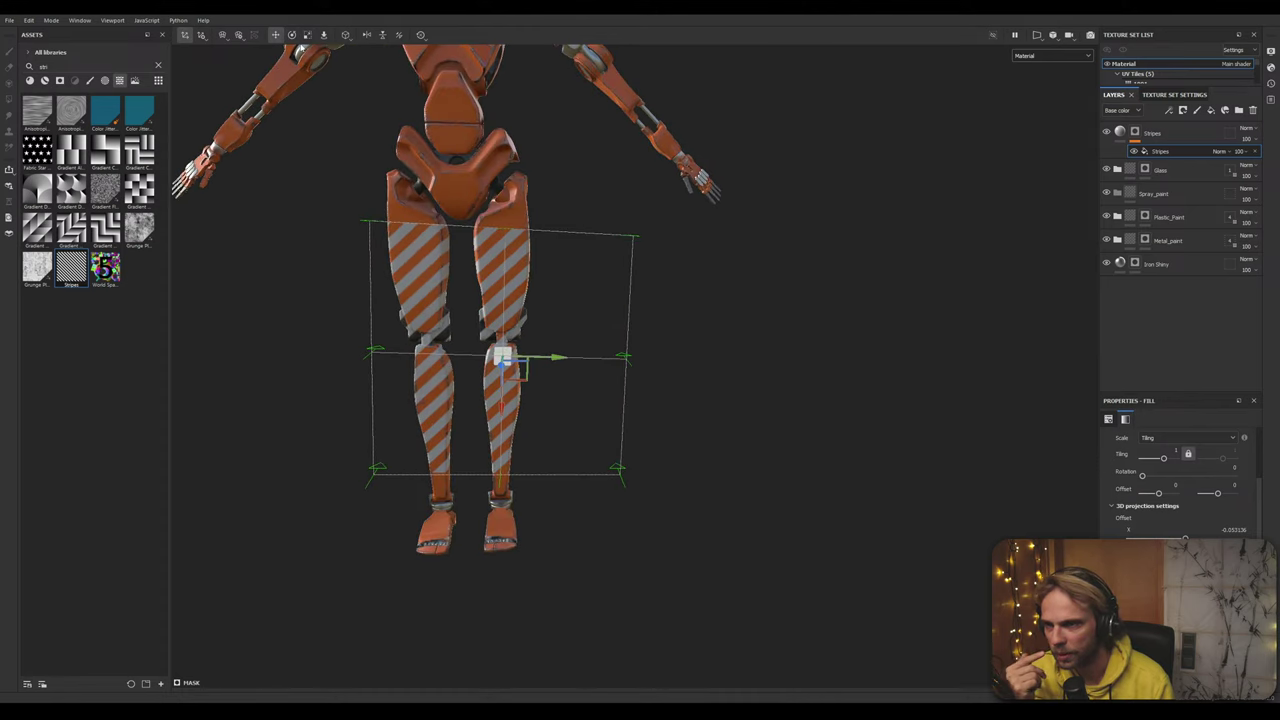
# Step: Scale the stripe projection box up uniformly so stripes wrap both legs
pyautogui.click(308, 35)
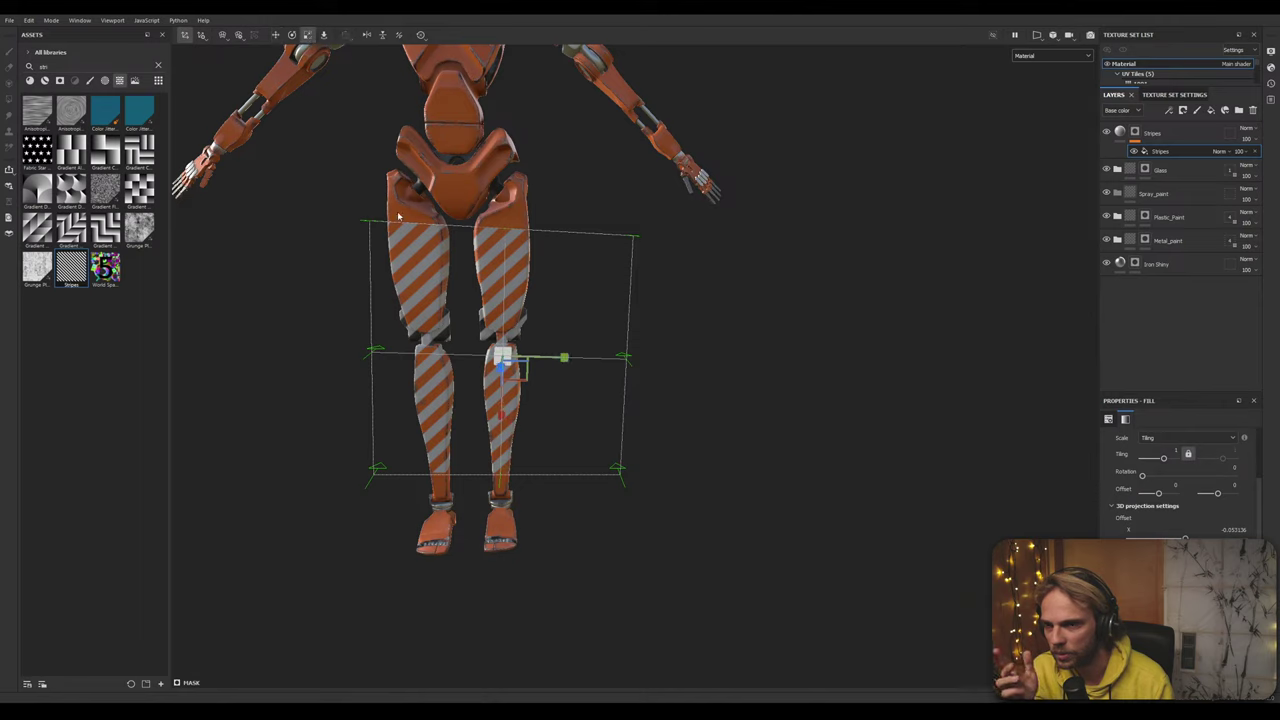
pyautogui.moveTo(510, 354); pyautogui.dragTo(691, 230)
pyautogui.keyDown('alt'); pyautogui.moveTo(829, 363); pyautogui.dragTo(283, 349); pyautogui.keyUp('alt')
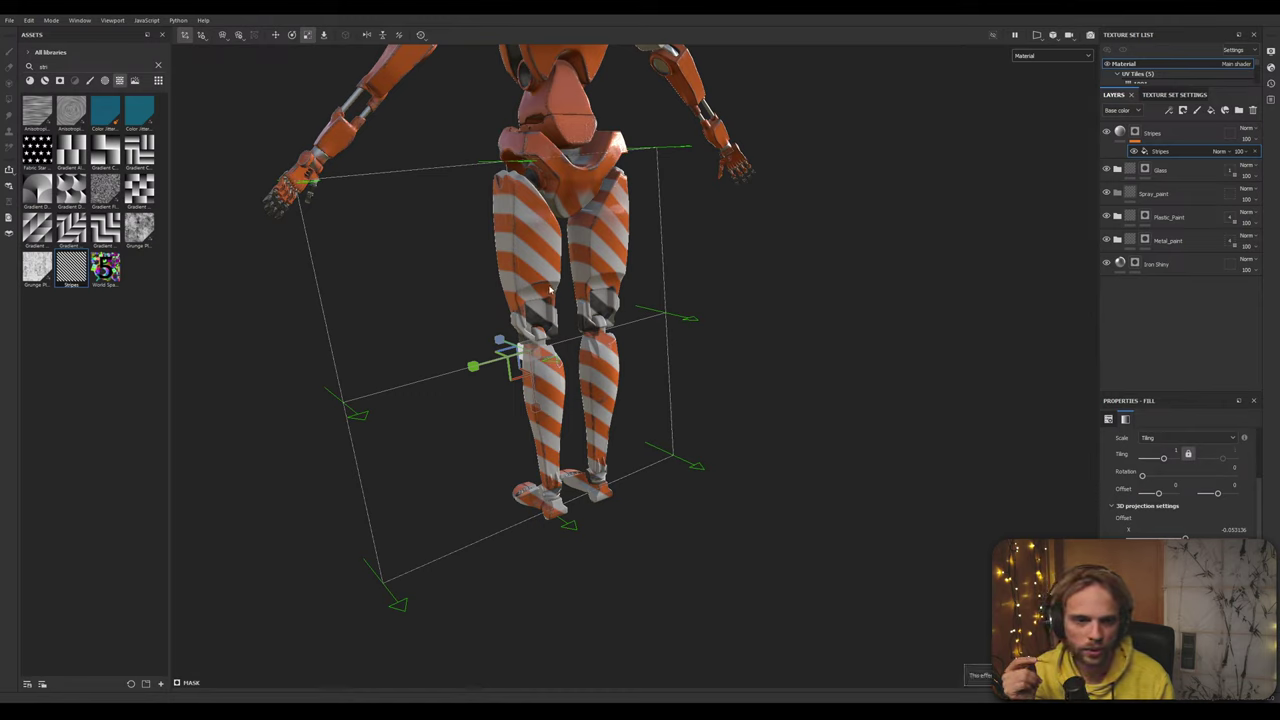
# Step: Raise the stripe fill's Projection Depth to 0.58 so it wraps the legs
pyautogui.scroll(3, 1168, 477)
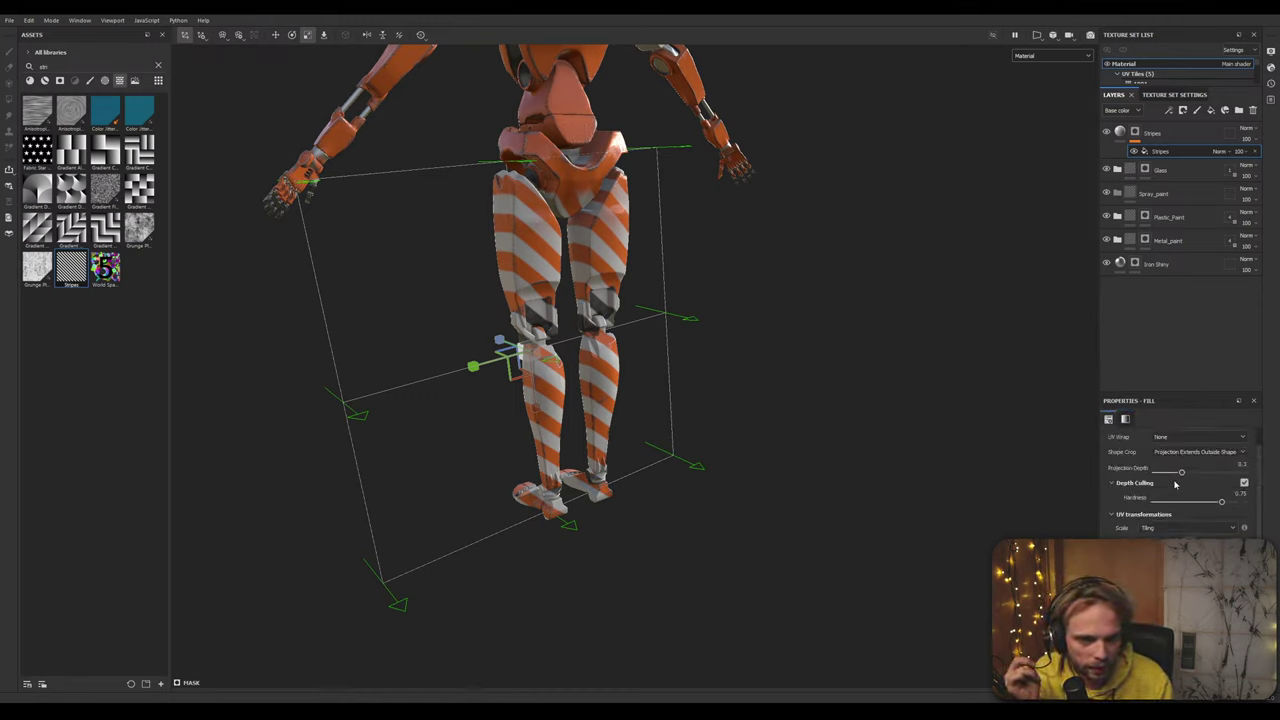
pyautogui.moveTo(1180, 472); pyautogui.dragTo(1207, 472)
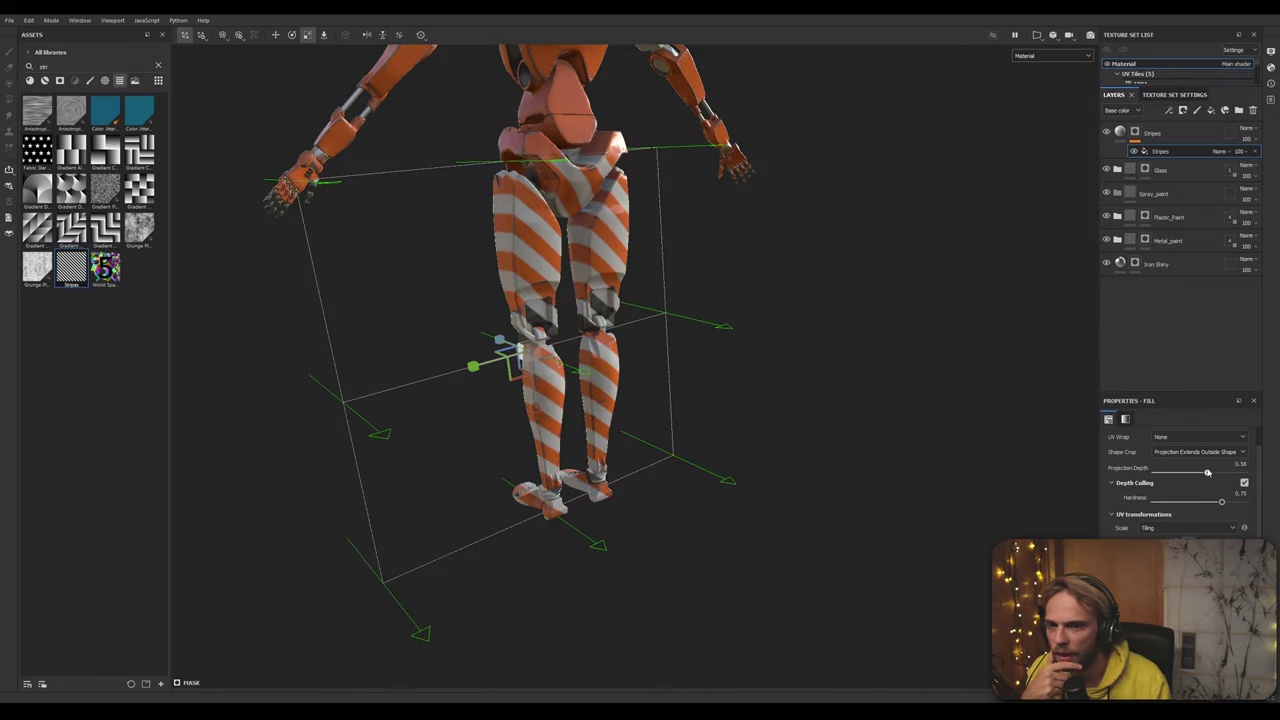
pyautogui.keyDown('alt'); pyautogui.moveTo(884, 494); pyautogui.dragTo(745, 360); pyautogui.keyUp('alt')
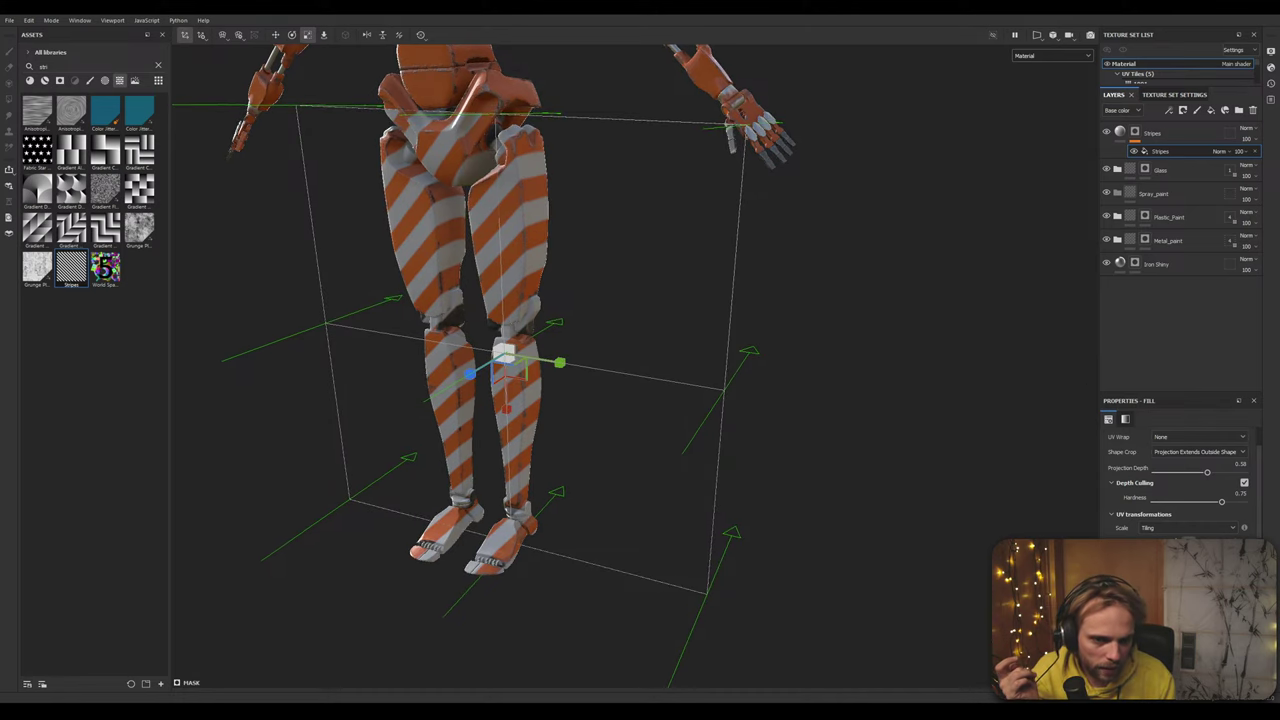
# Step: Set the stripe pattern's Tiling to 1
pyautogui.scroll(-1, 1180, 490)
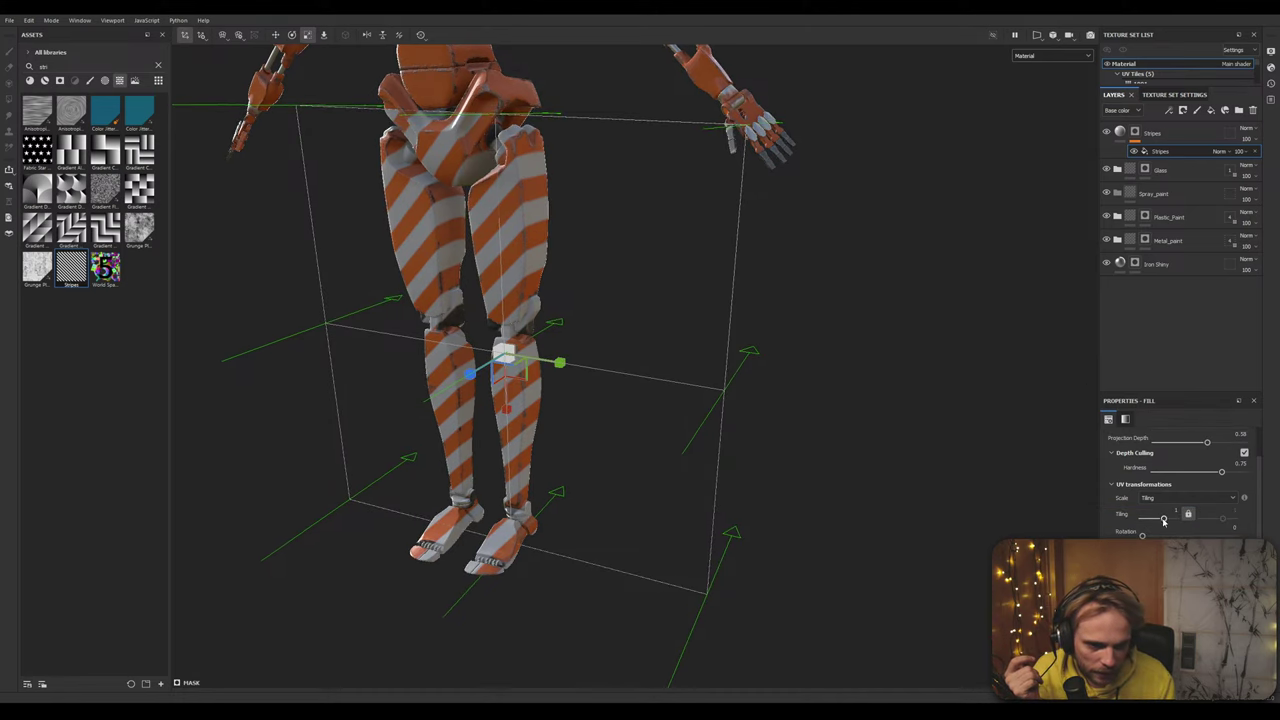
pyautogui.moveTo(1163, 520); pyautogui.dragTo(1150, 518)
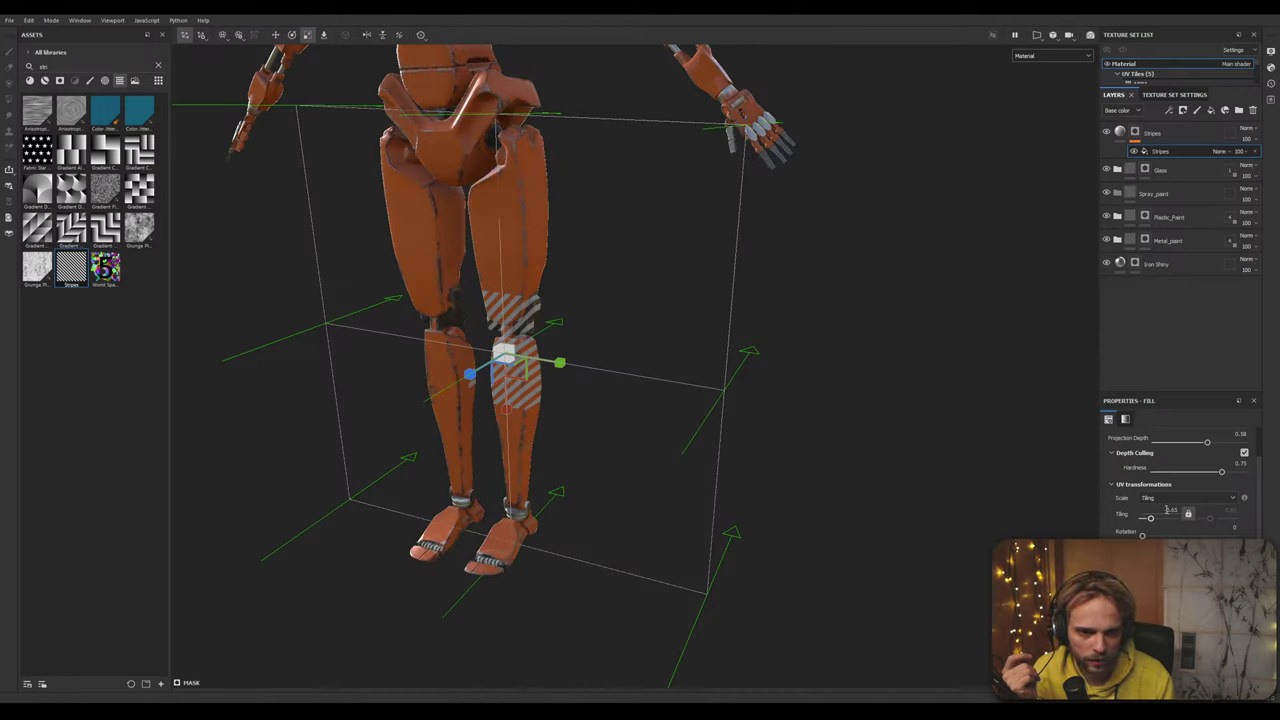
pyautogui.write('1')
pyautogui.press('Return')
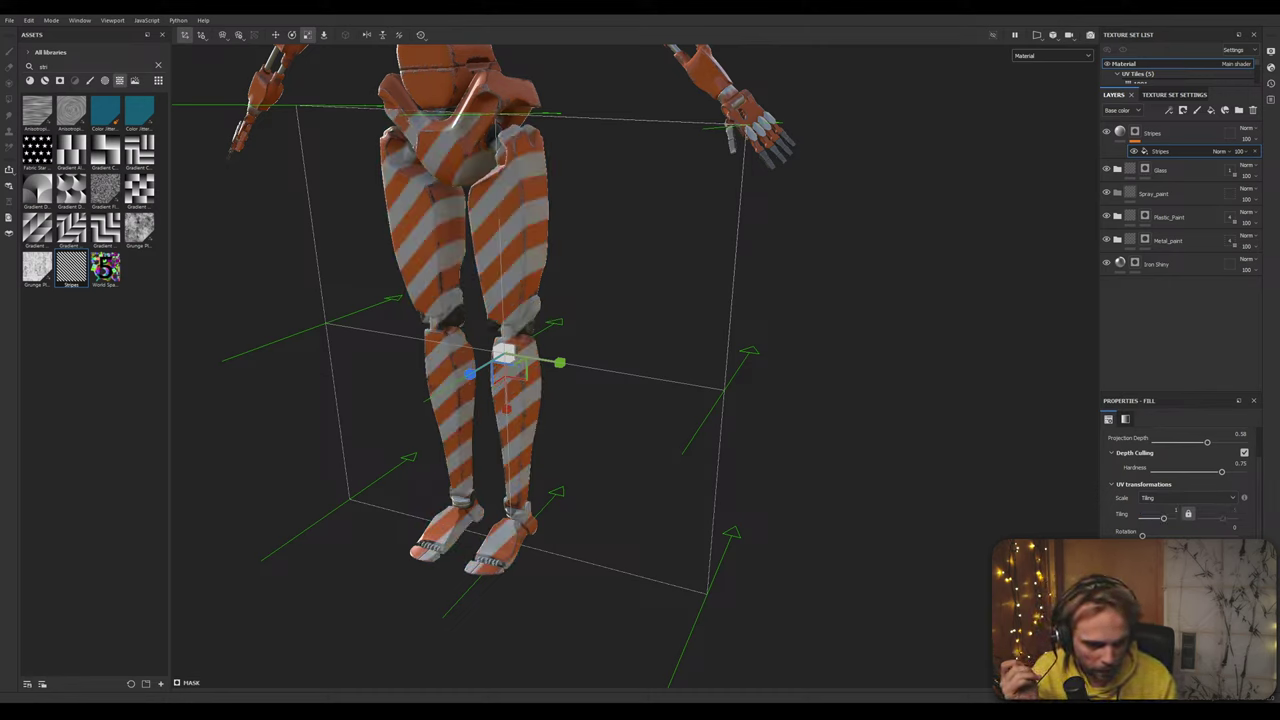
pyautogui.scroll(-5, 1259, 500)
pyautogui.scroll(-5, 1180, 470)
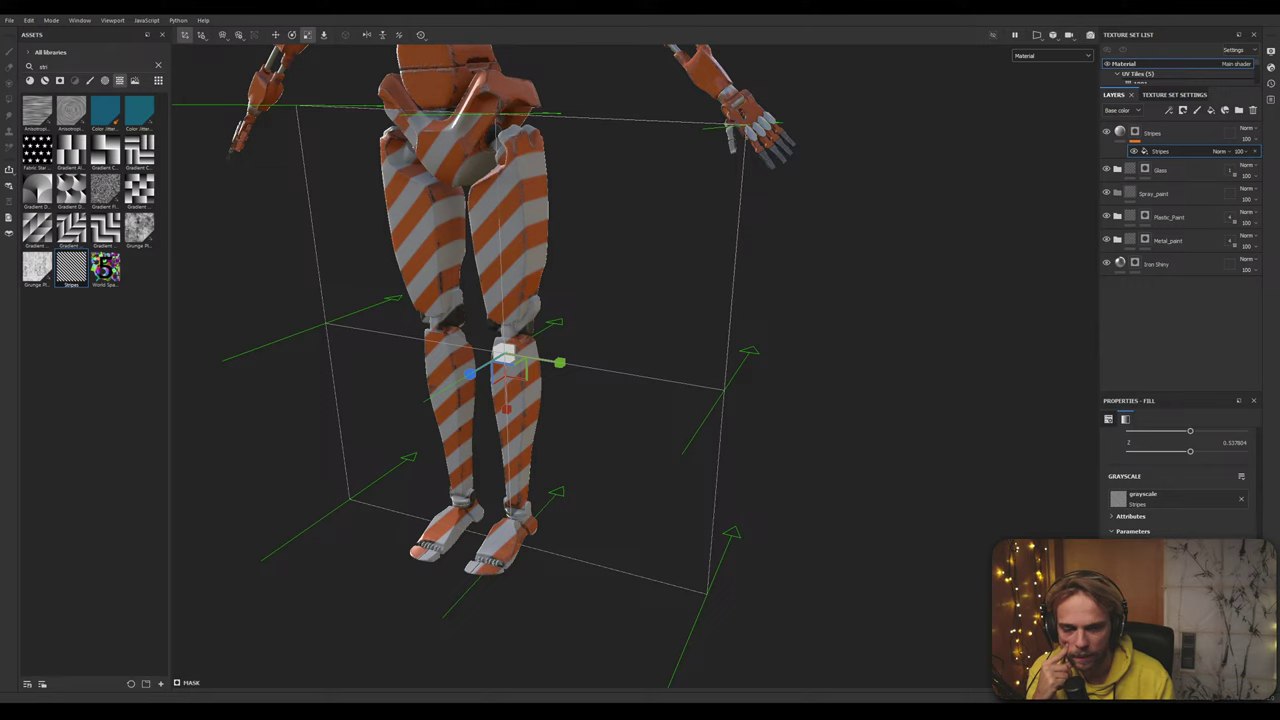
# Step: Enter 0.5 as the Stripes Histogram position to balance grey and orange stripes
pyautogui.scroll(-2, 1180, 470)
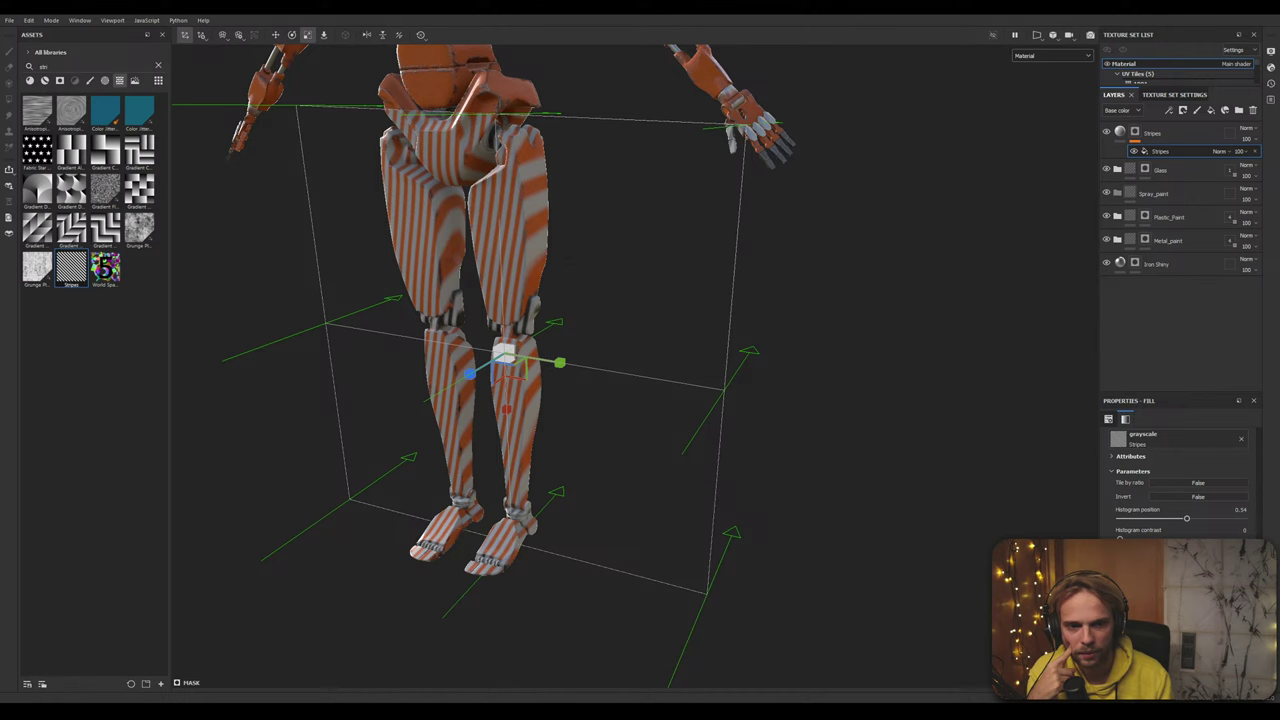
pyautogui.keyDown('alt'); pyautogui.moveTo(742, 516); pyautogui.dragTo(787, 454); pyautogui.keyUp('alt')
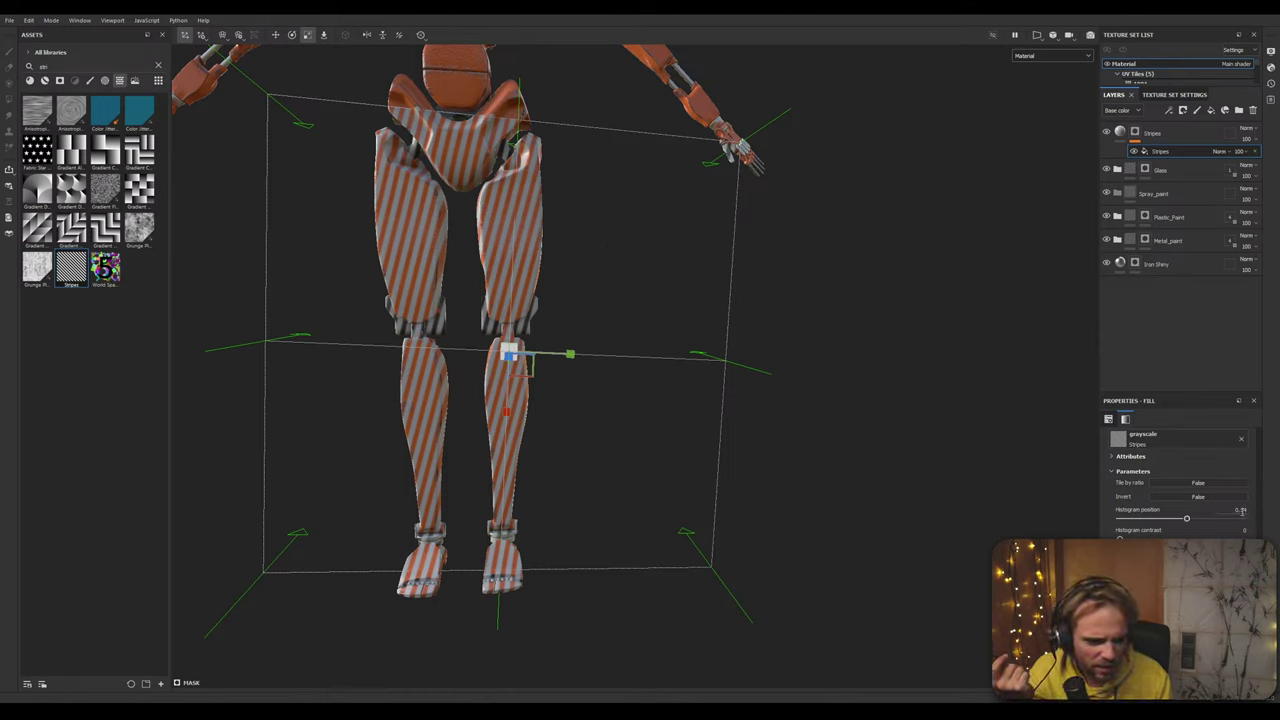
pyautogui.write('0.5')
pyautogui.press('Return')
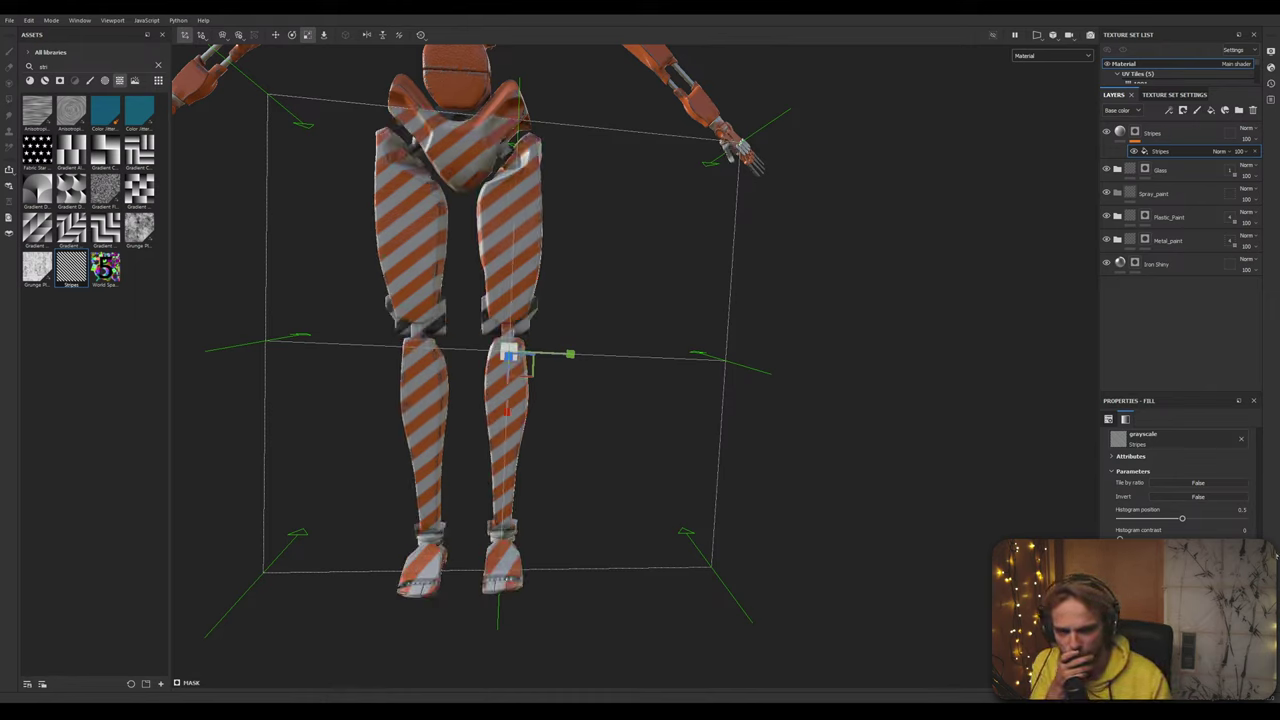
# Step: Drag the Stripes fill layer down into the Spray_paint folder and select the folder
pyautogui.click(1108, 419)
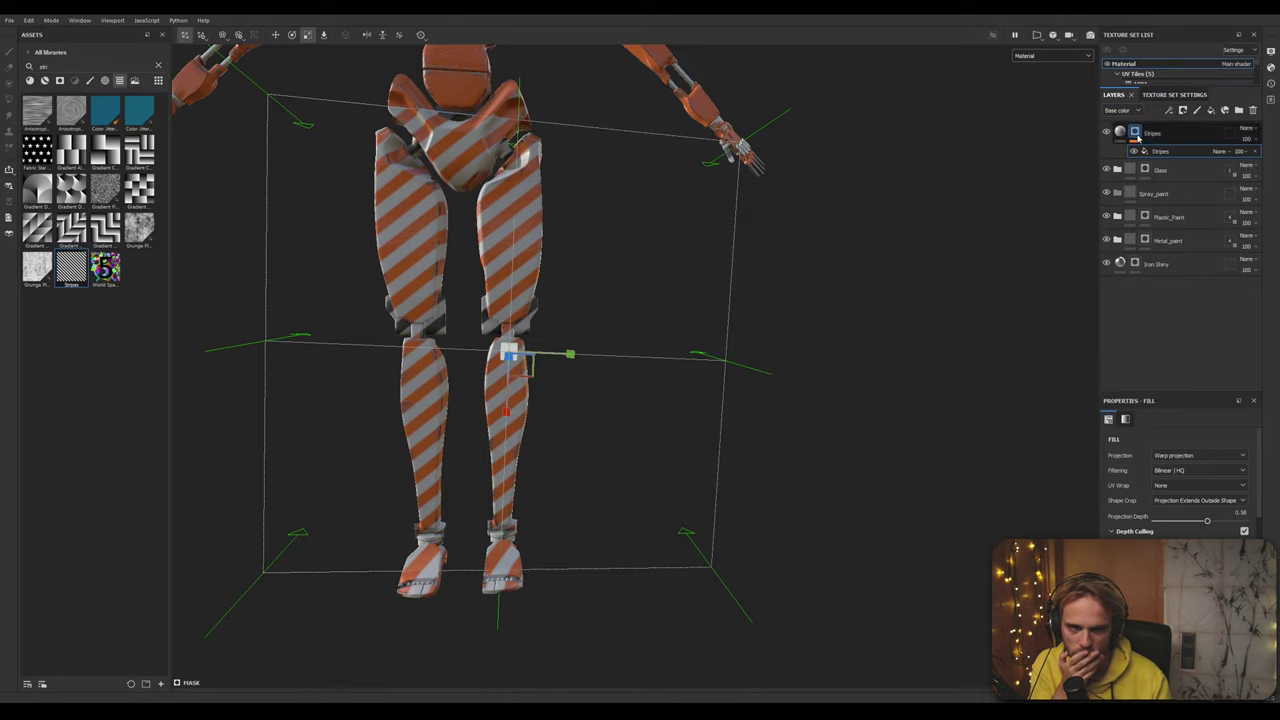
pyautogui.moveTo(1167, 136); pyautogui.dragTo(1180, 218)
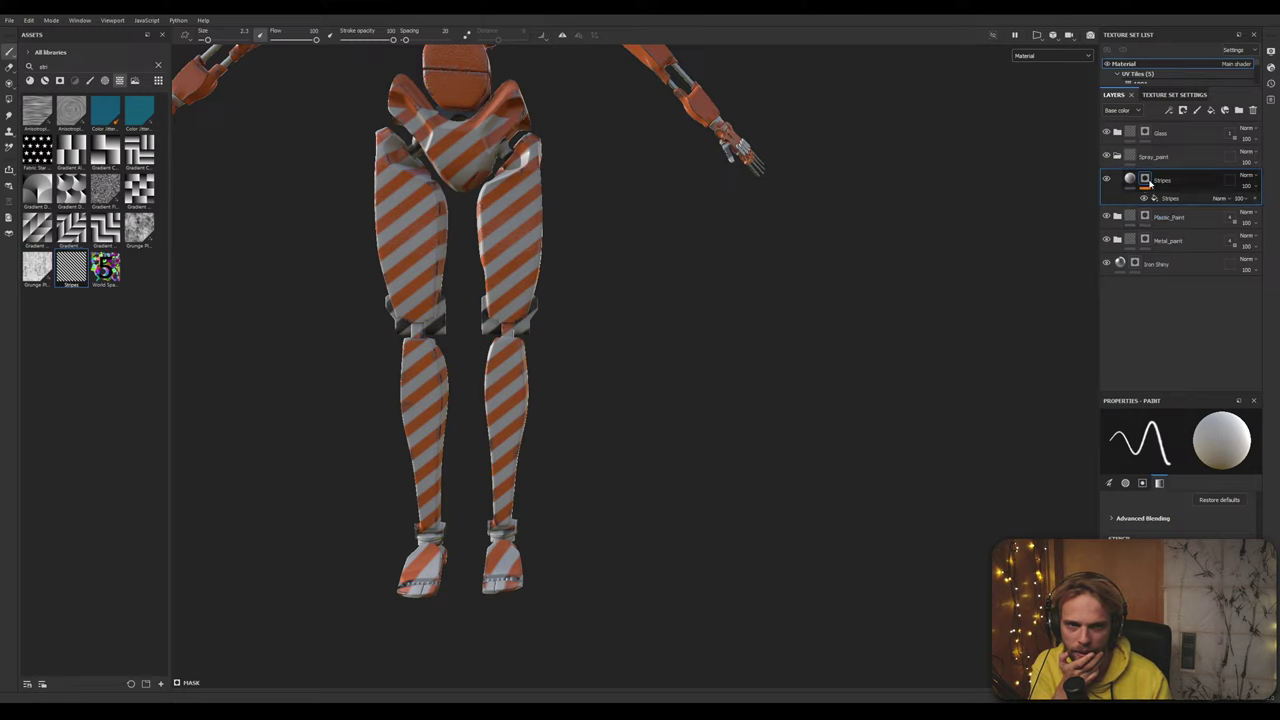
pyautogui.doubleClick(1163, 181)
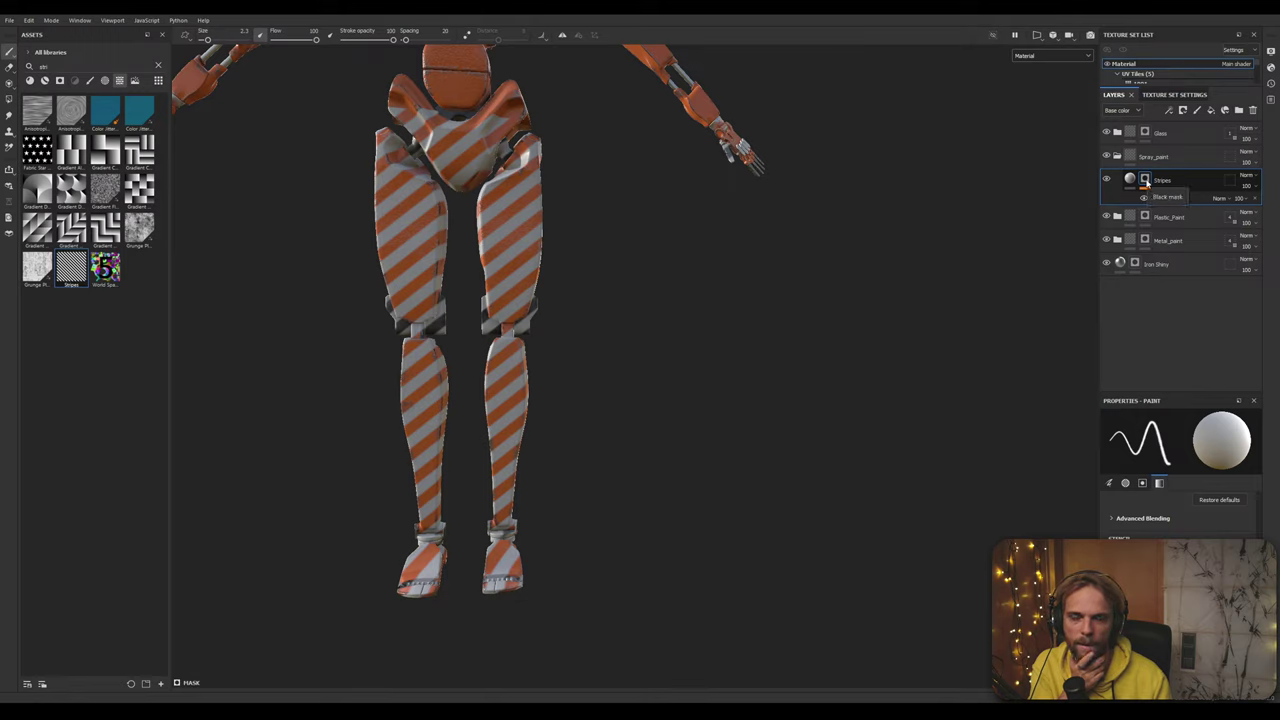
pyautogui.moveTo(1145, 183); pyautogui.dragTo(1141, 158)
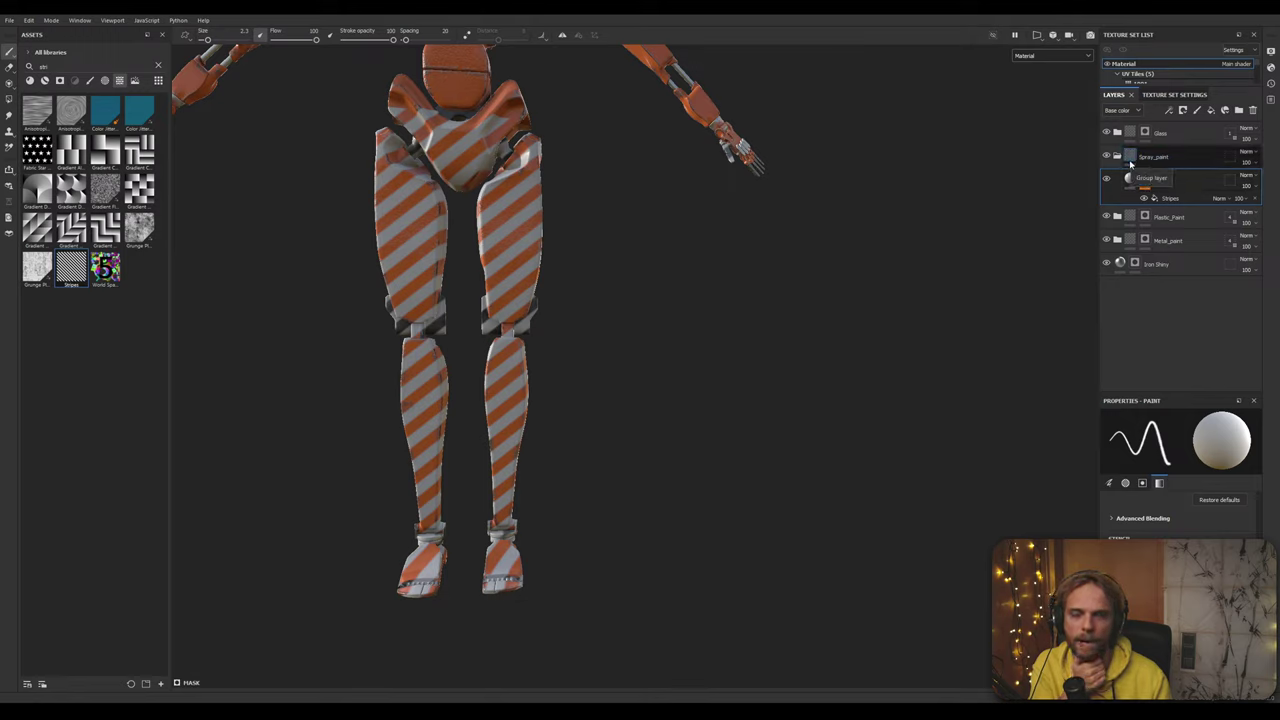
pyautogui.click(1186, 158)
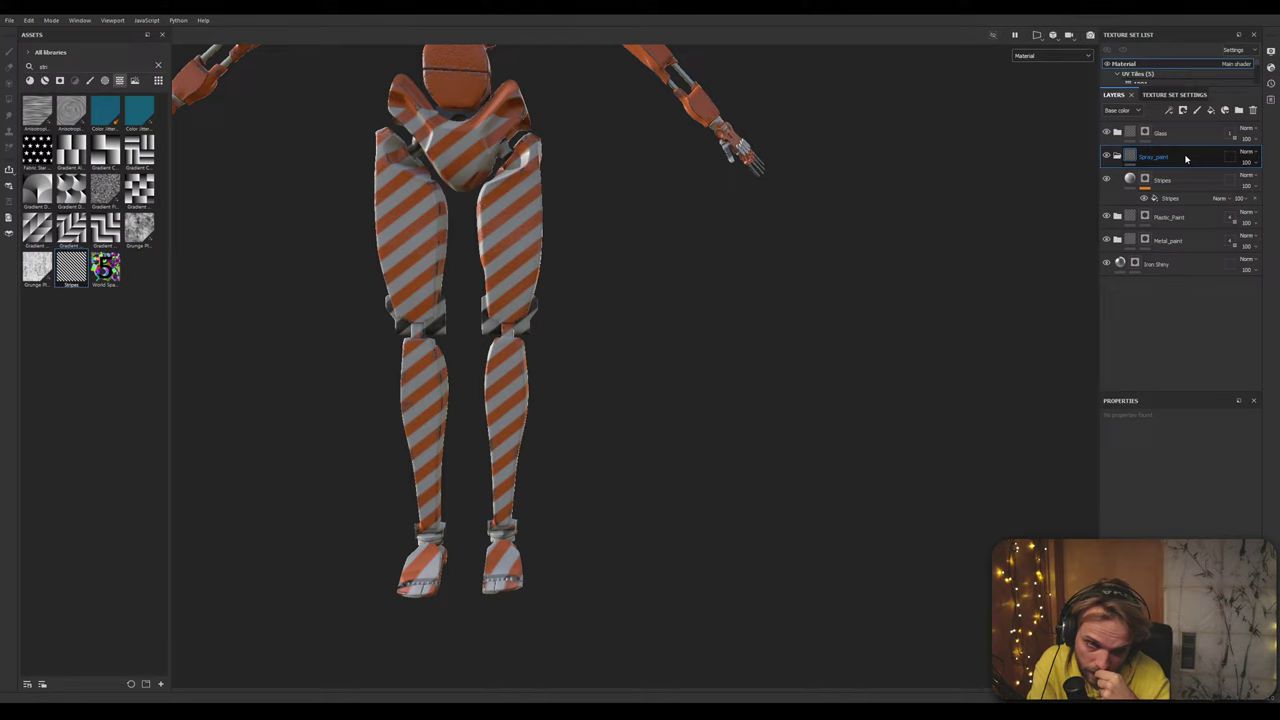
# Step: Add a black mask to the Spray_paint folder, hiding the stripes
pyautogui.rightClick(1123, 159)
pyautogui.rightClick(1135, 153)
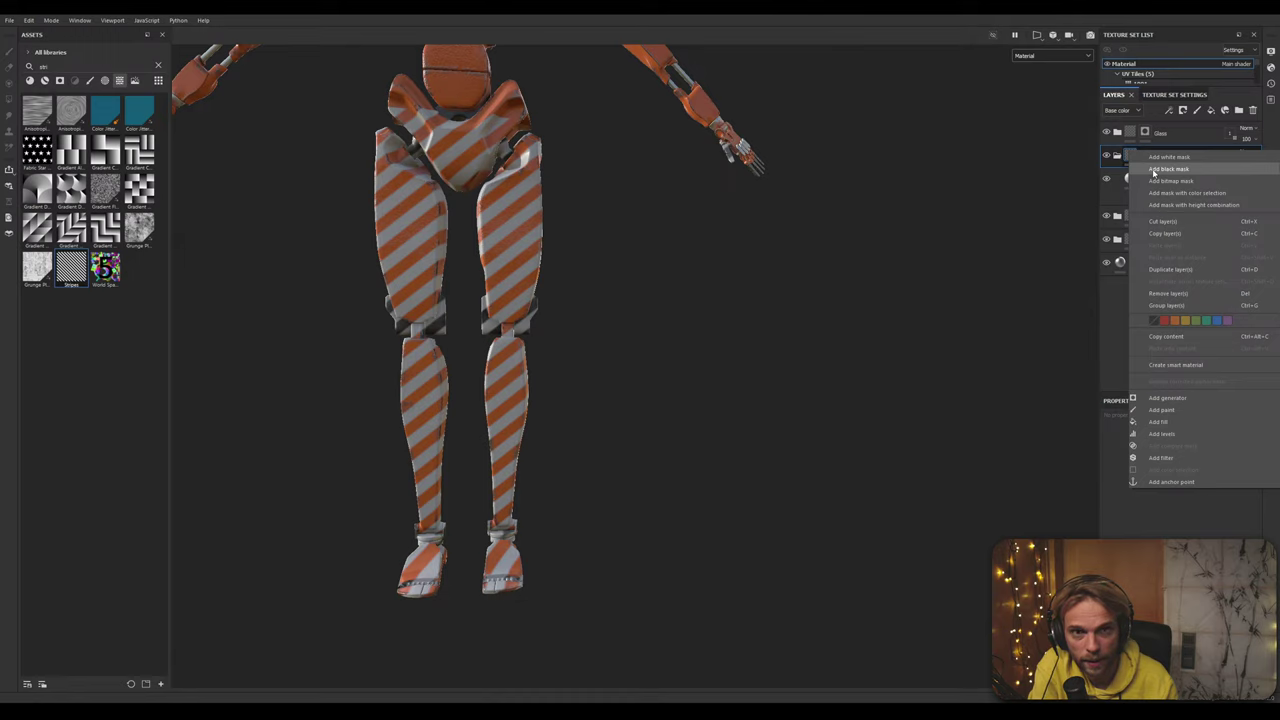
pyautogui.click(1168, 169)
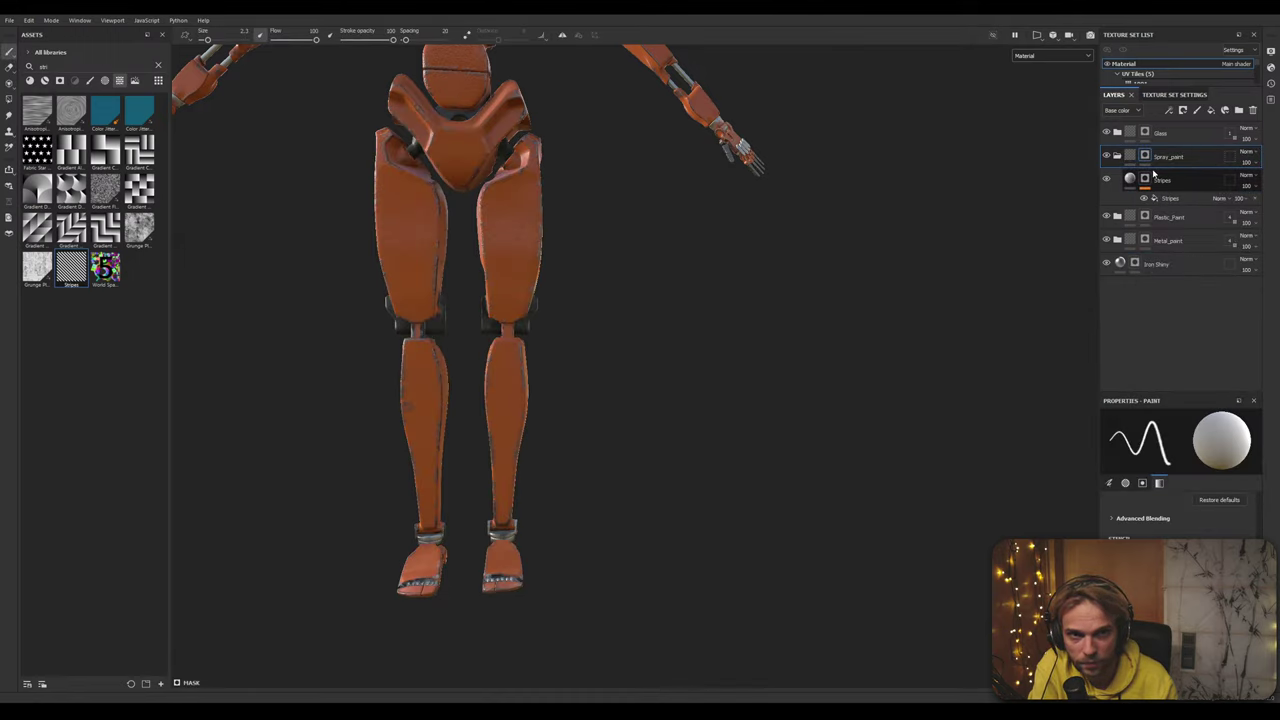
# Step: Switch the viewport to the Mask channel and pick the Polygon Fill tool
pyautogui.click(1052, 58)
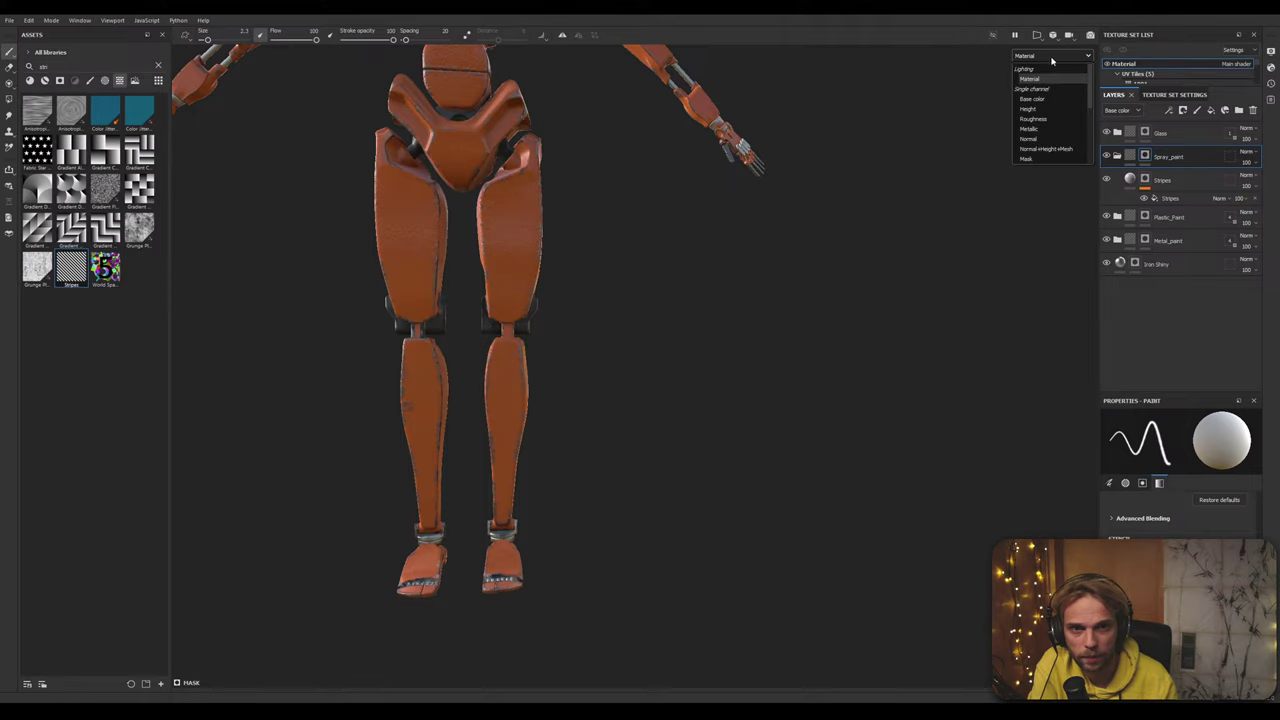
pyautogui.click(1030, 159)
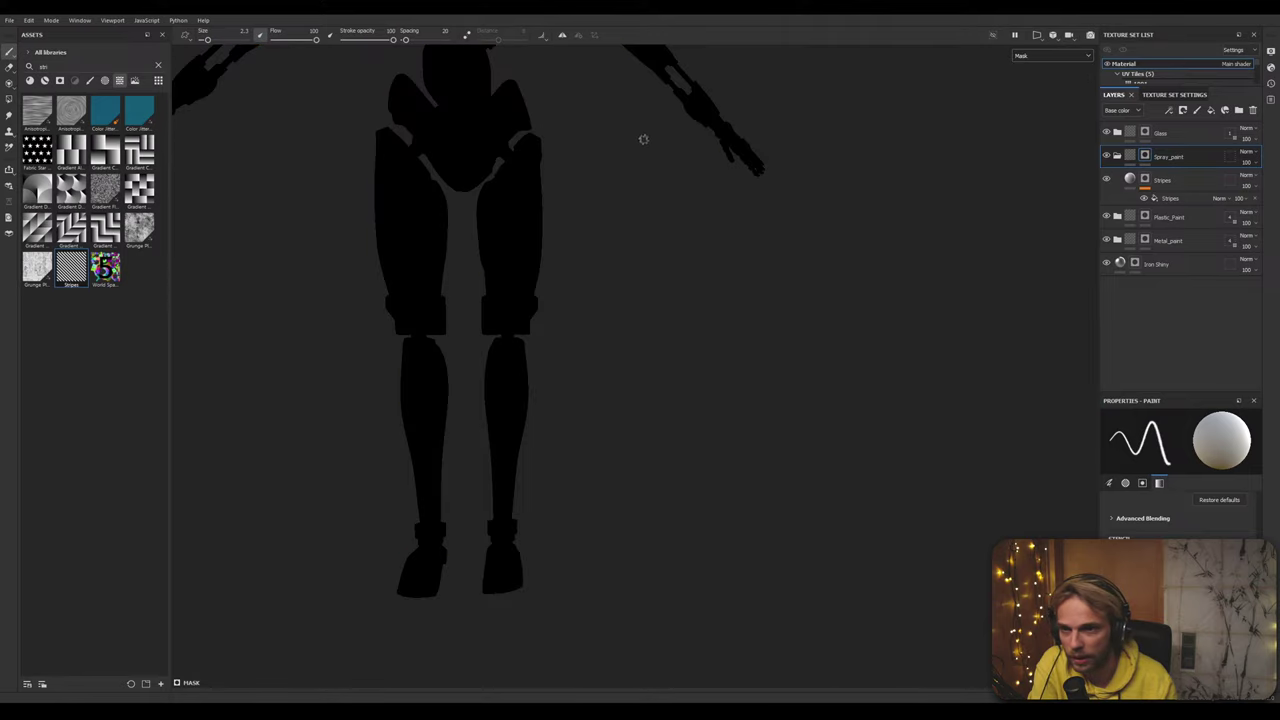
pyautogui.moveTo(643, 140); pyautogui.dragTo(617, 115, button='middle')
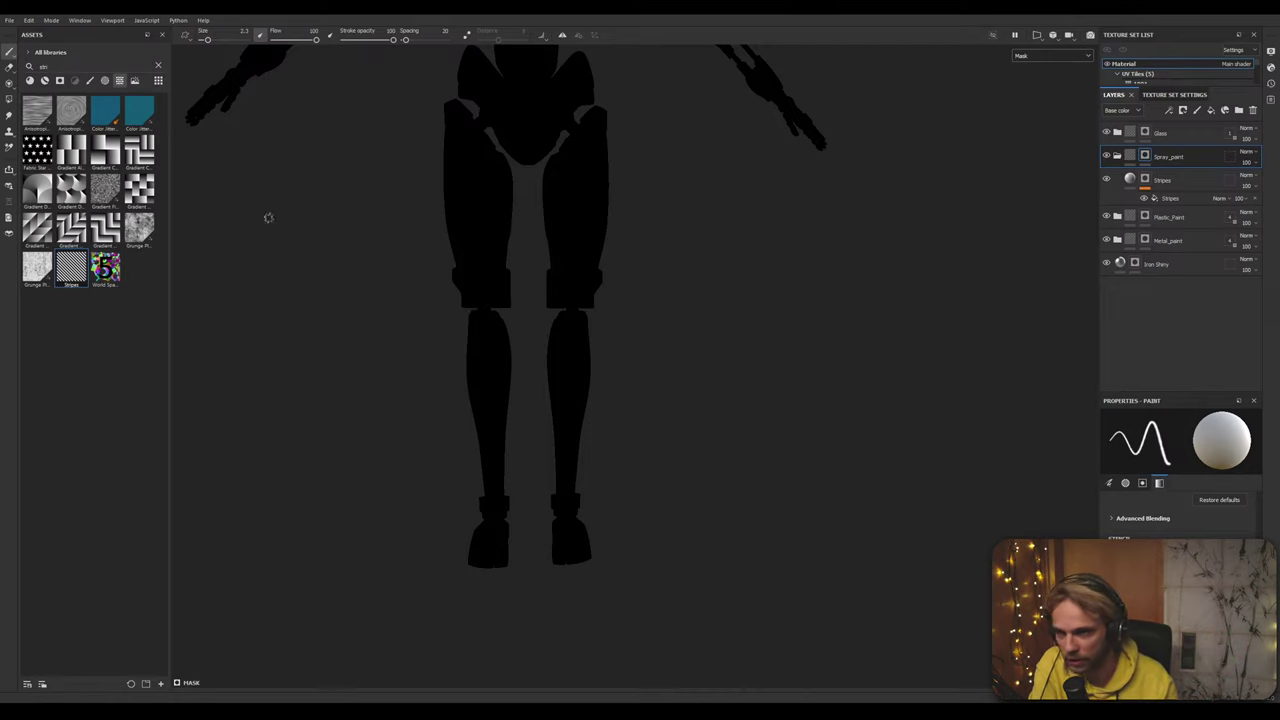
pyautogui.click(9, 100)
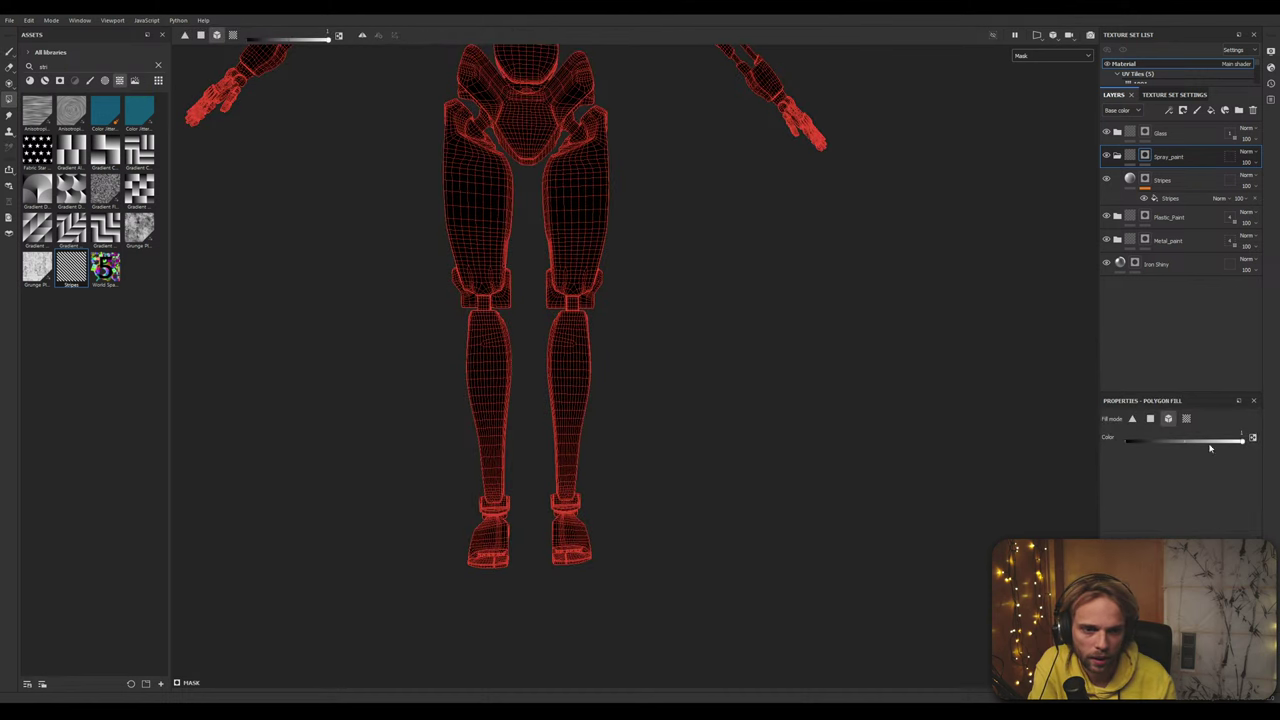
# Step: Fill one leg's thigh and lower leg white in the mask, then return to Material view
pyautogui.click(573, 224)
pyautogui.click(555, 380)
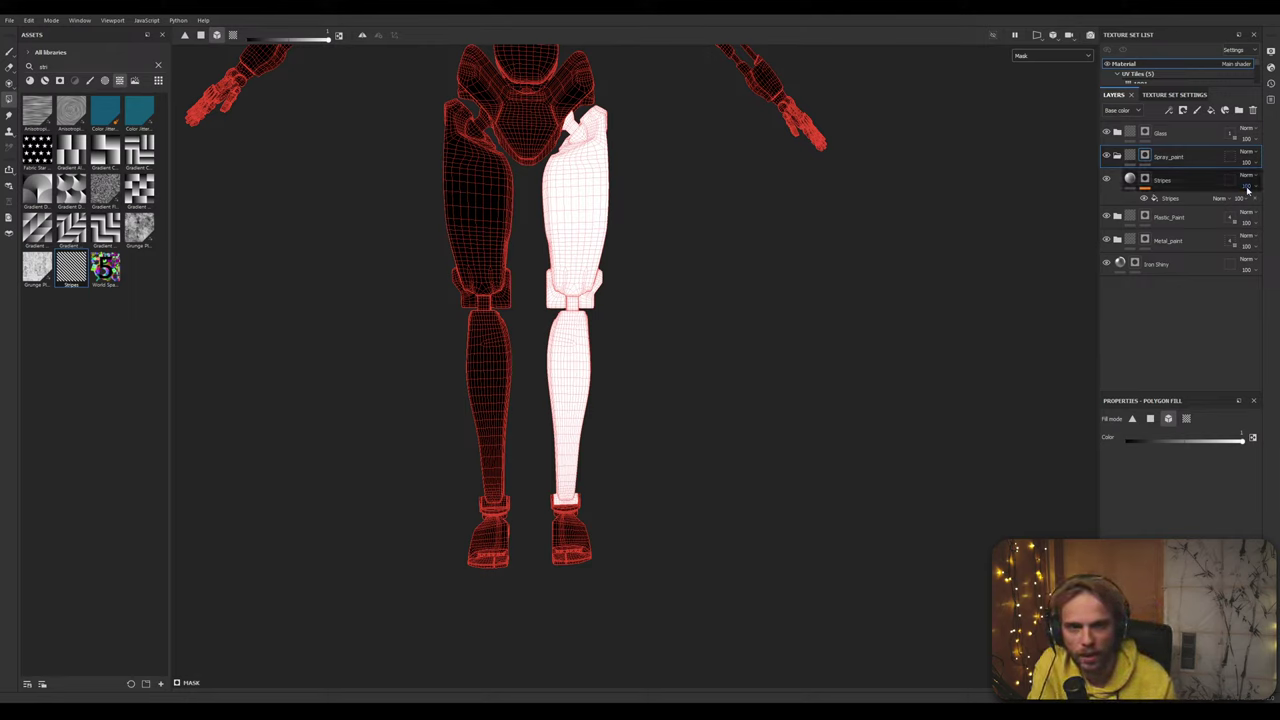
pyautogui.click(1050, 56)
pyautogui.click(1038, 82)
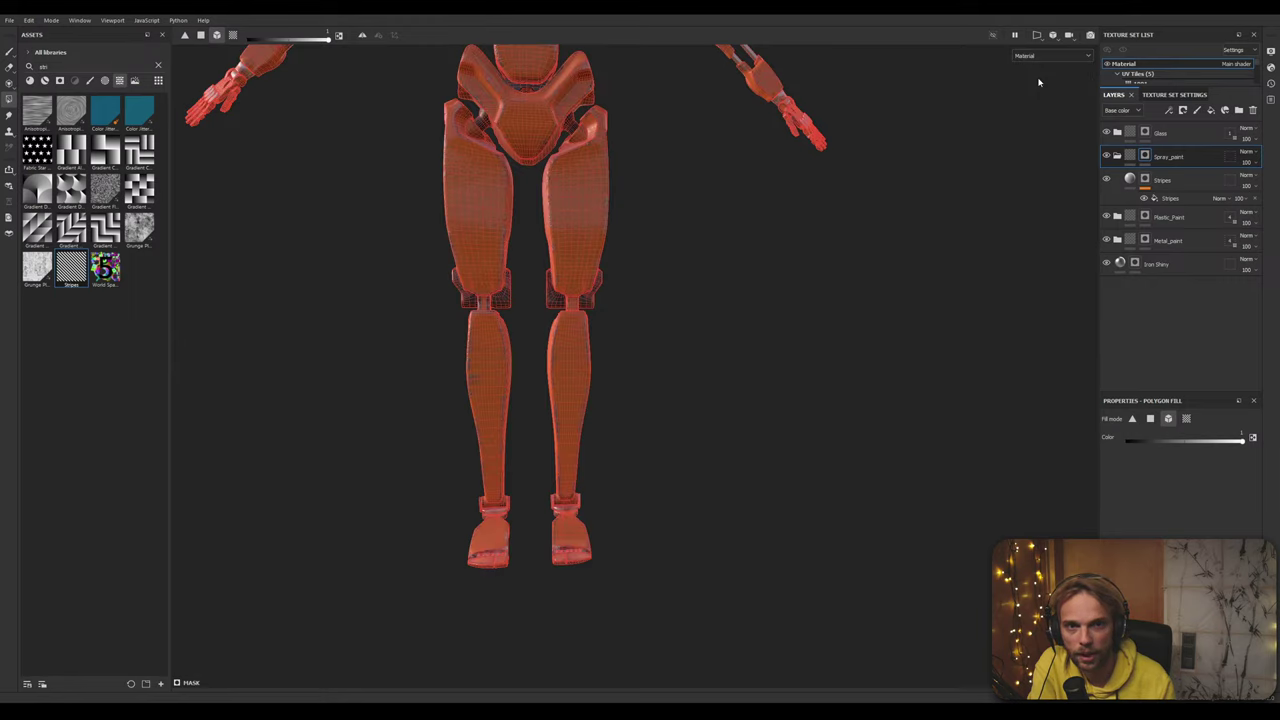
# Step: Toggle Spray_paint visibility to check the stripes and orbit to a side view
pyautogui.click(1106, 157)
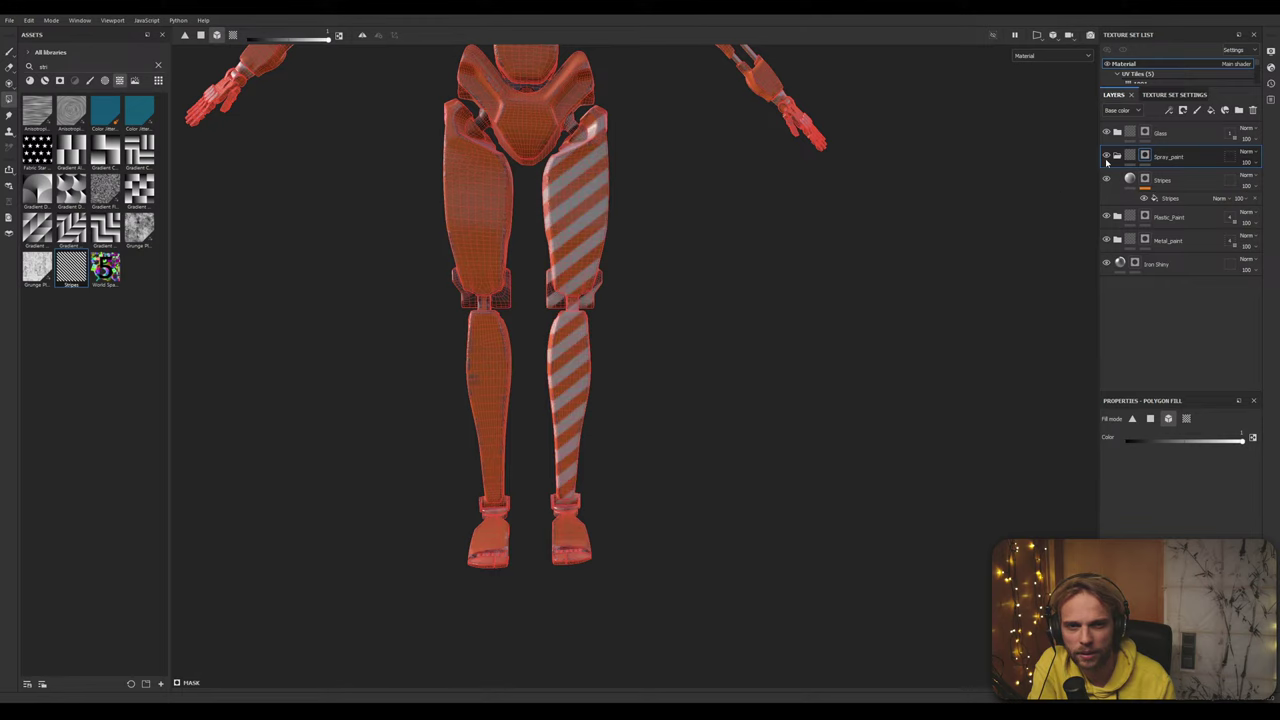
pyautogui.click(1050, 56)
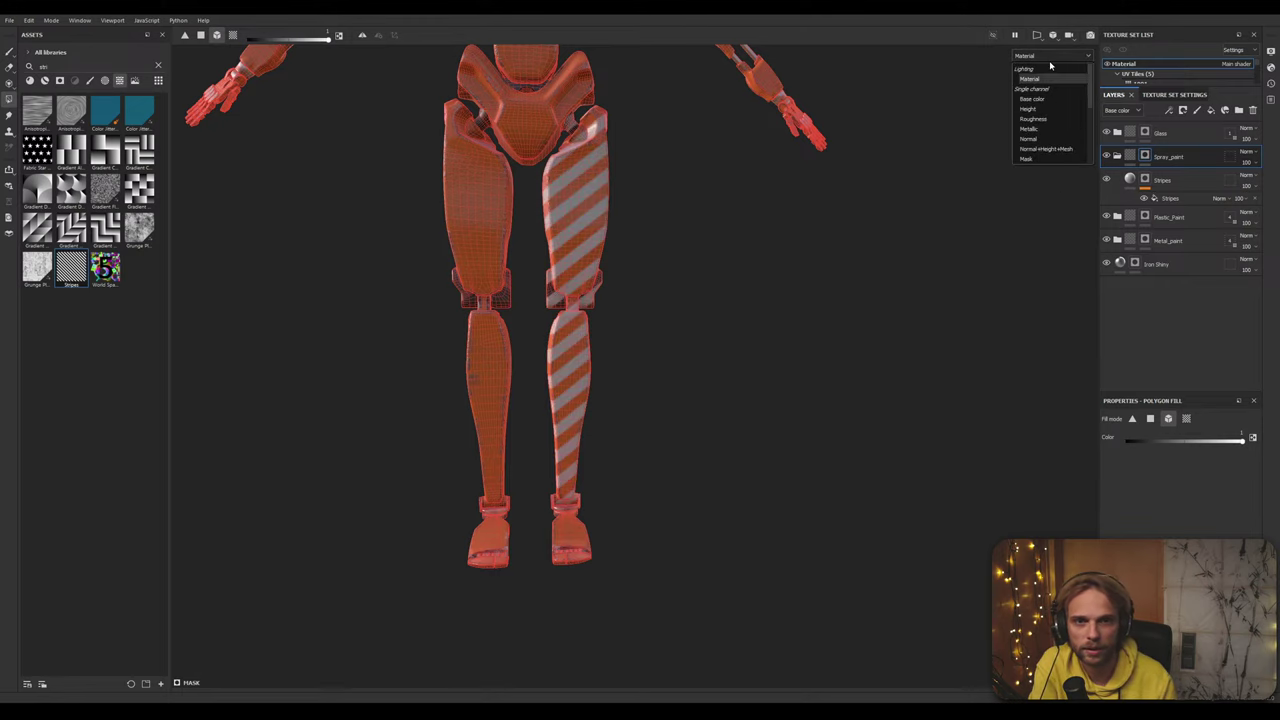
pyautogui.click(1050, 65)
pyautogui.keyDown('alt'); pyautogui.moveTo(806, 263); pyautogui.dragTo(640, 280); pyautogui.keyUp('alt')
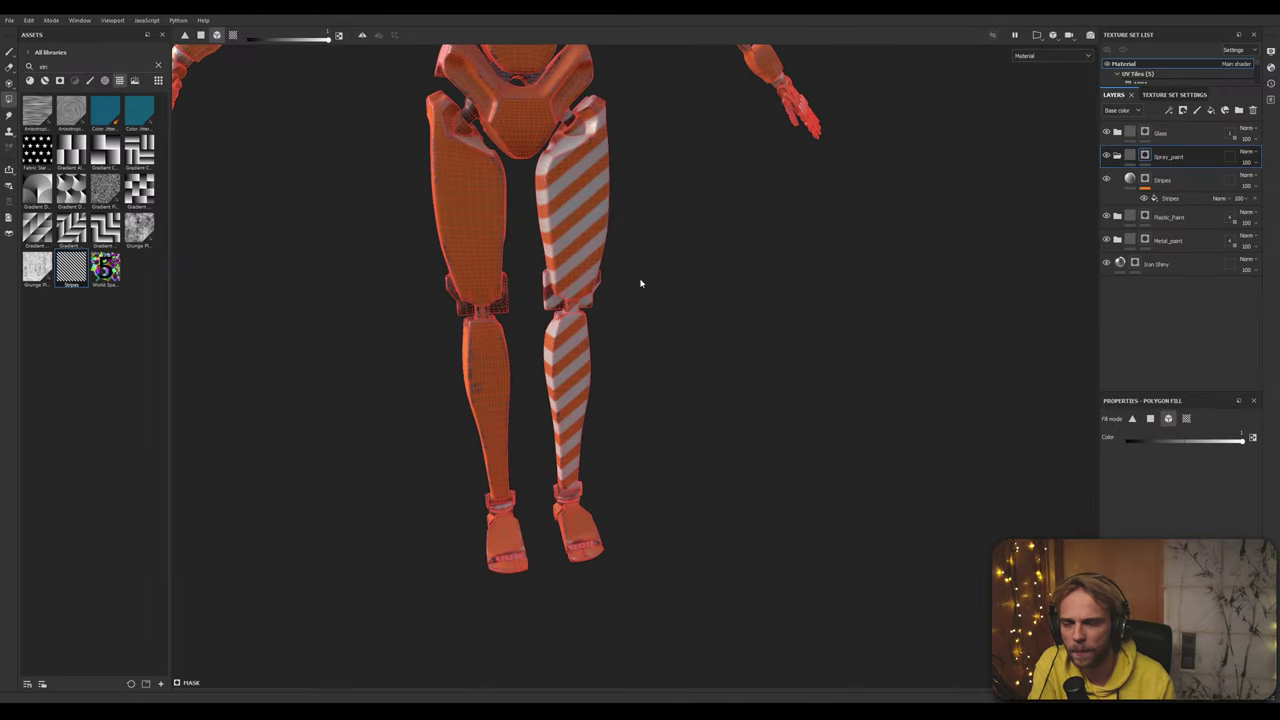
# Step: Orbit and zoom around the hips, knees and ankles to inspect the striped leg
pyautogui.scroll(3, 493, 295)
pyautogui.keyDown('alt'); pyautogui.moveTo(493, 295); pyautogui.dragTo(720, 390); pyautogui.keyUp('alt')
pyautogui.scroll(5, 612, 365)
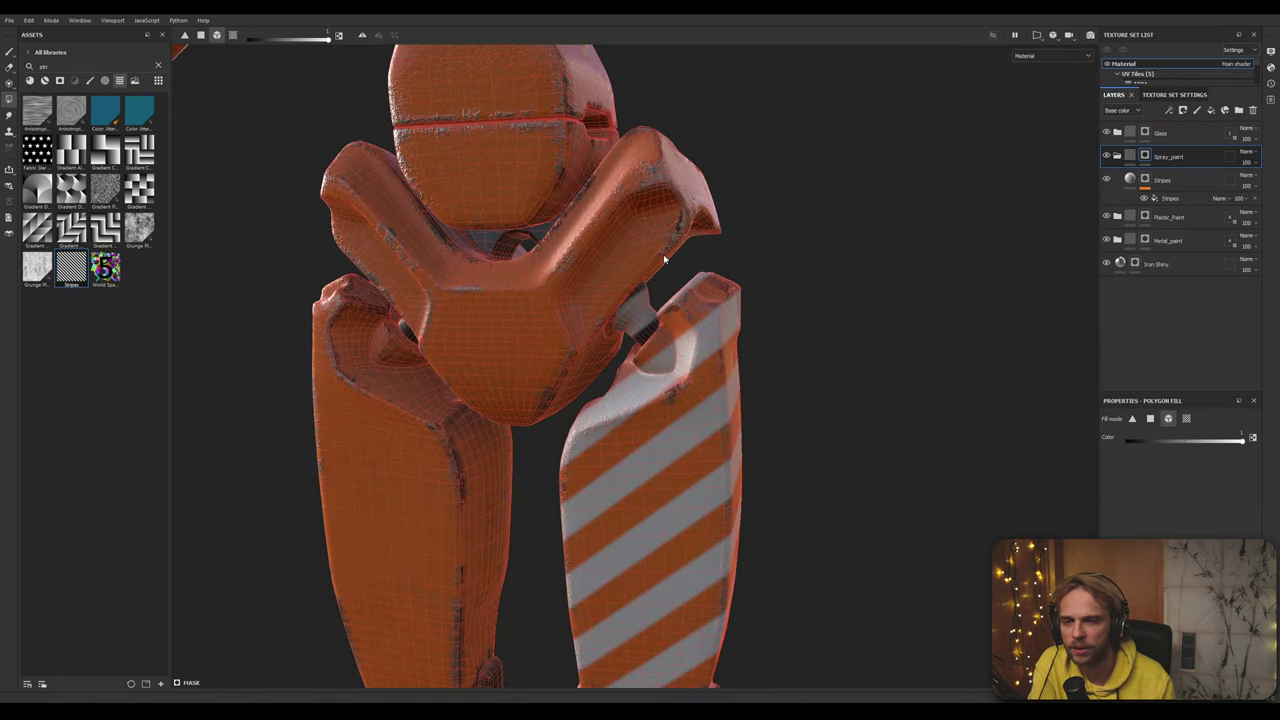
pyautogui.keyDown('alt'); pyautogui.moveTo(612, 365); pyautogui.dragTo(657, 358); pyautogui.keyUp('alt')
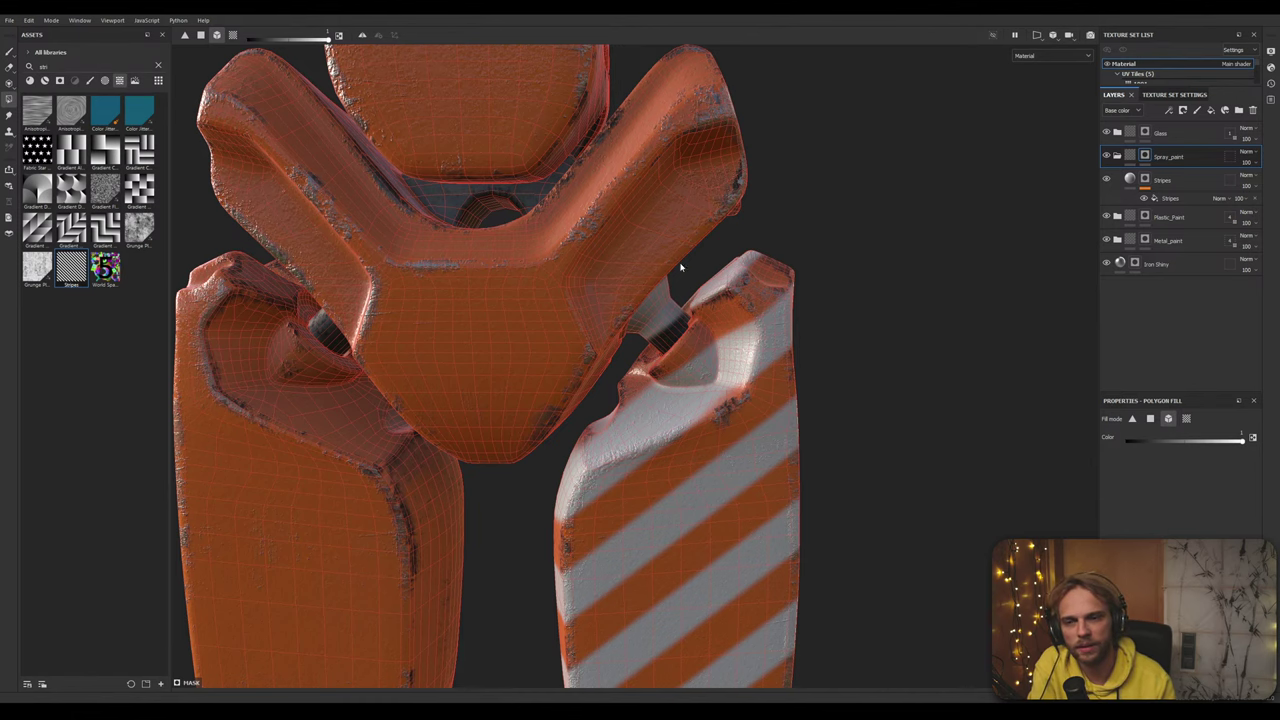
pyautogui.keyDown('alt'); pyautogui.moveTo(628, 268); pyautogui.dragTo(626, 377); pyautogui.keyUp('alt')
pyautogui.scroll(6, 626, 377)
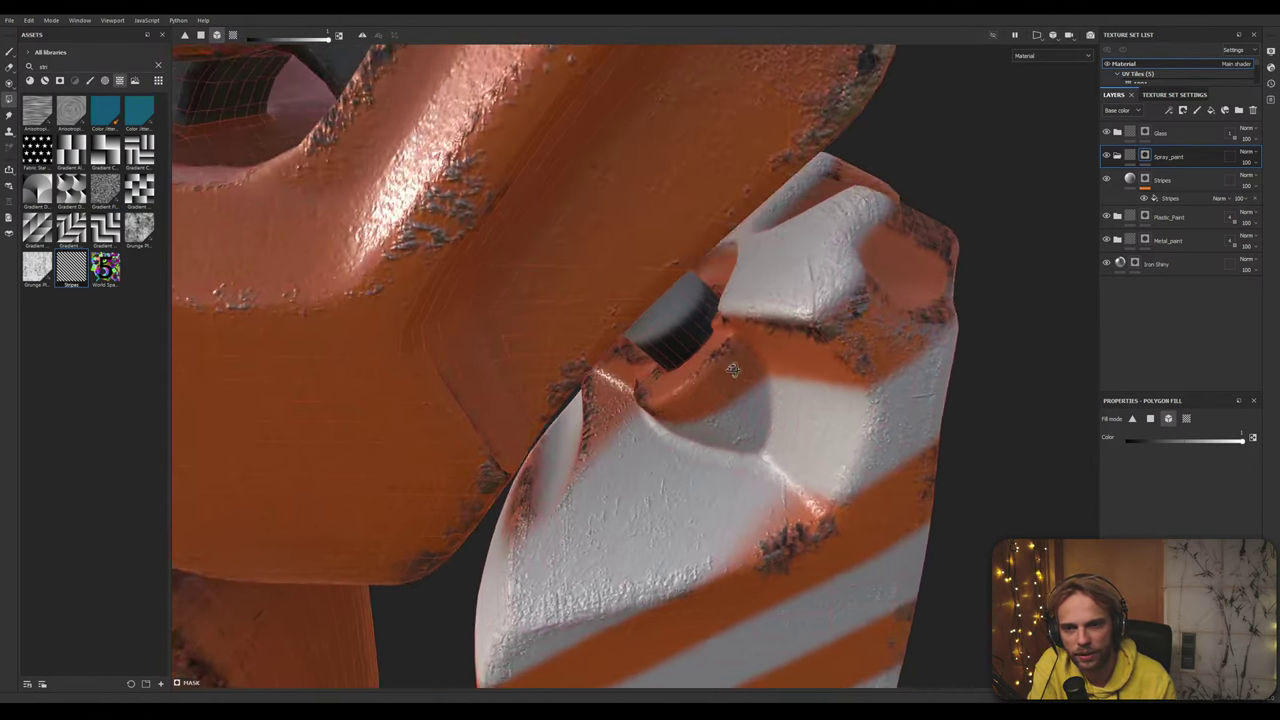
pyautogui.keyDown('alt'); pyautogui.moveTo(733, 370); pyautogui.dragTo(580, 263); pyautogui.keyUp('alt')
pyautogui.scroll(-6, 580, 263)
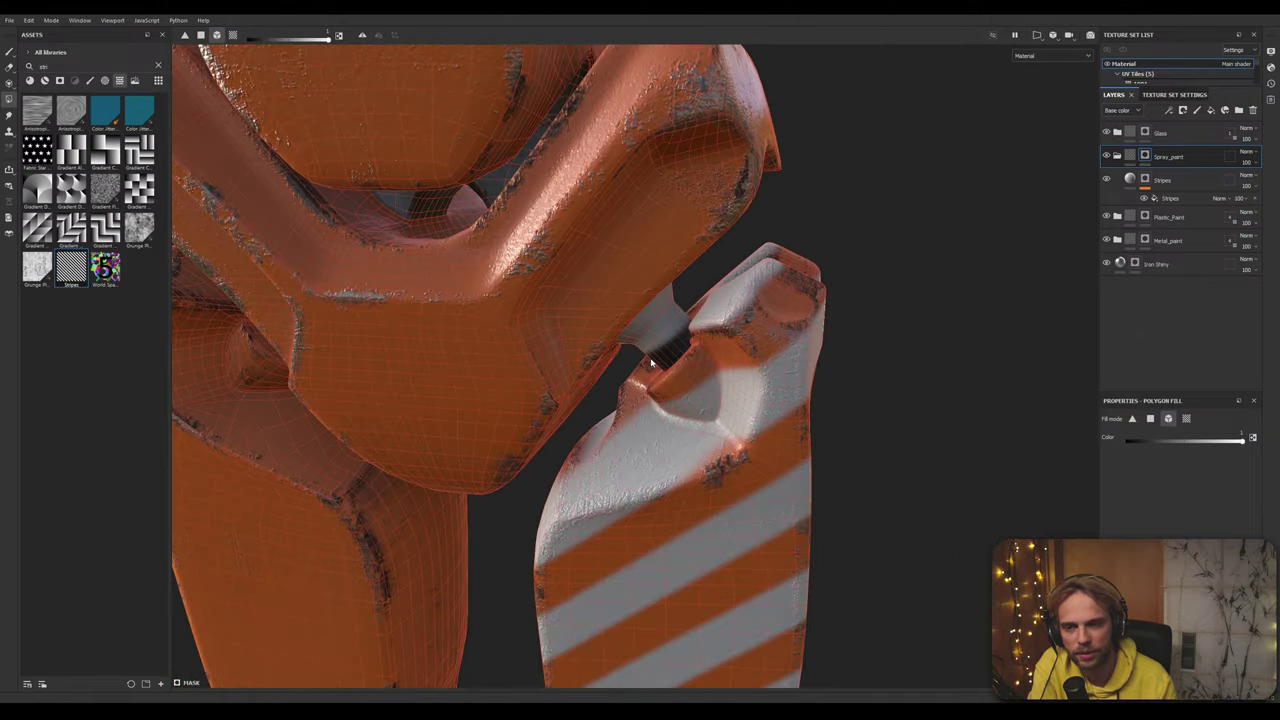
pyautogui.scroll(-5, 663, 537)
pyautogui.keyDown('alt'); pyautogui.moveTo(663, 537); pyautogui.dragTo(794, 377); pyautogui.keyUp('alt')
pyautogui.scroll(6, 632, 318)
pyautogui.scroll(-4, 632, 318)
pyautogui.moveTo(666, 491); pyautogui.dragTo(680, 337, button='middle')
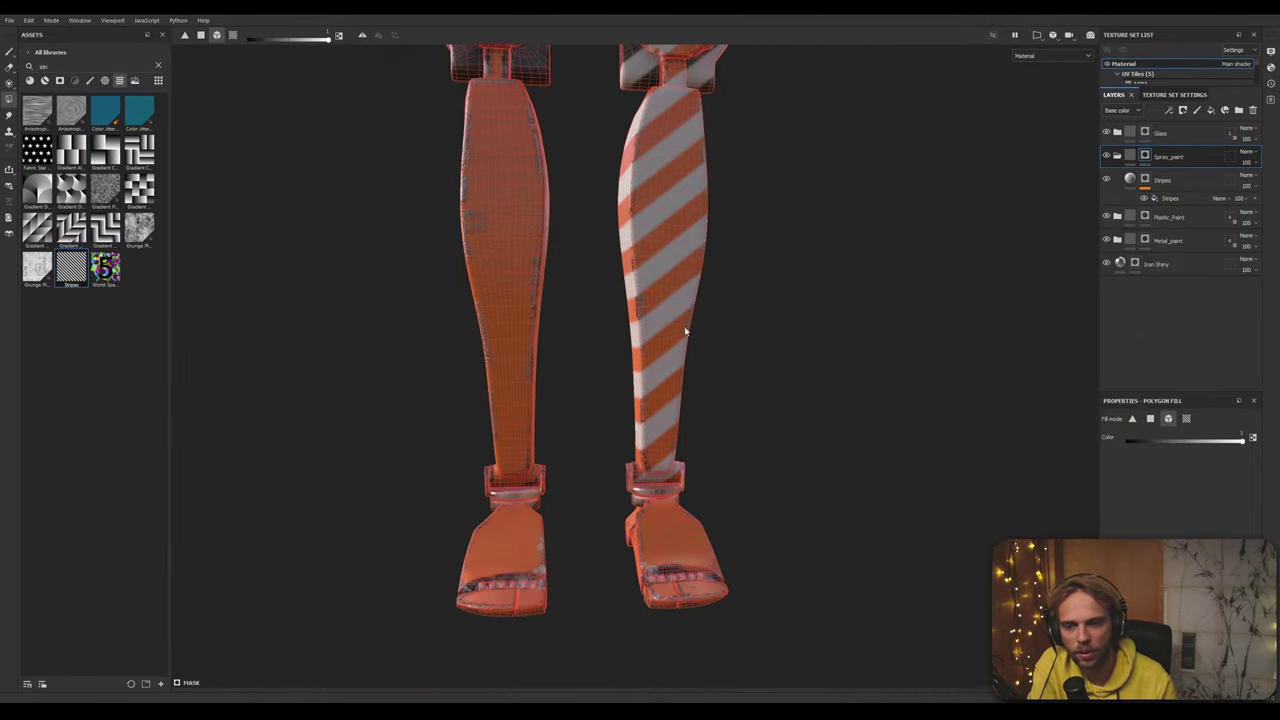
pyautogui.scroll(3, 680, 503)
pyautogui.moveTo(680, 503); pyautogui.dragTo(666, 377, button='middle')
pyautogui.scroll(6, 666, 377)
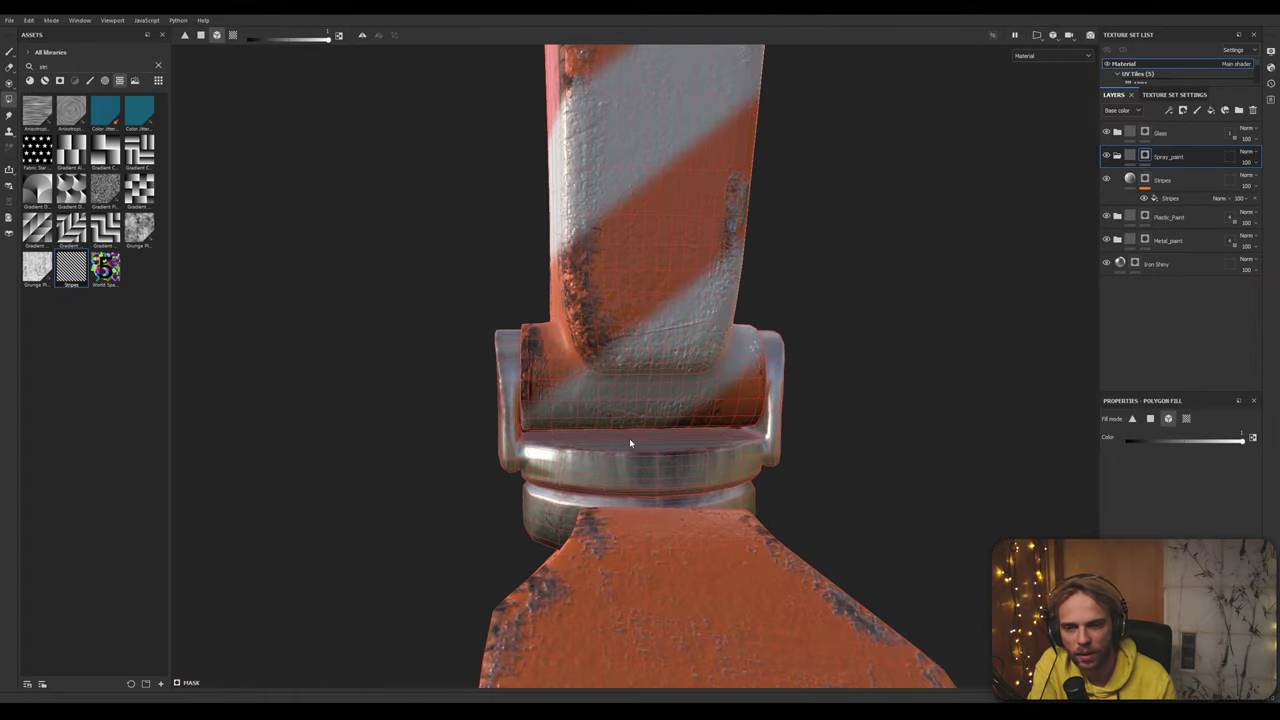
pyautogui.keyDown('alt'); pyautogui.moveTo(629, 438); pyautogui.dragTo(777, 457); pyautogui.keyUp('alt')
pyautogui.scroll(-5, 689, 293)
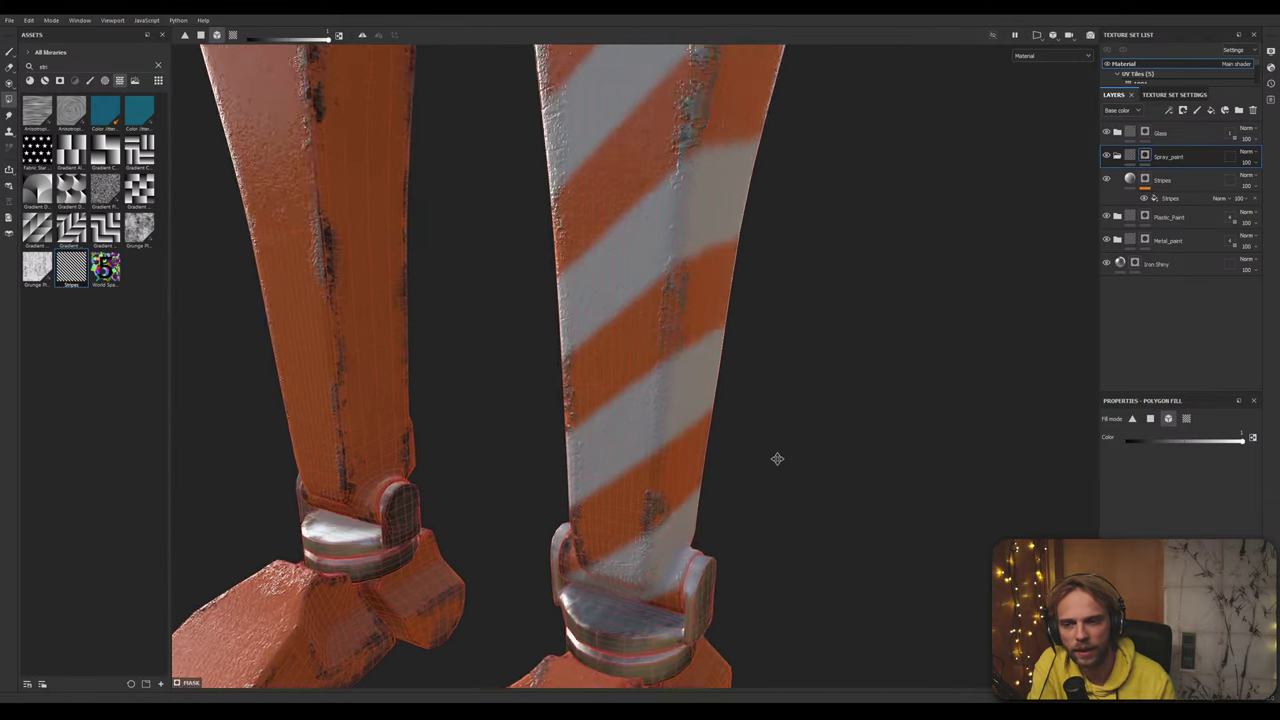
pyautogui.keyDown('alt'); pyautogui.moveTo(777, 457); pyautogui.dragTo(710, 553, button='middle'); pyautogui.keyUp('alt')
pyautogui.keyDown('alt'); pyautogui.moveTo(710, 553); pyautogui.dragTo(640, 335); pyautogui.keyUp('alt')
pyautogui.scroll(2, 694, 371)
pyautogui.scroll(2, 810, 396)
pyautogui.scroll(-2, 810, 396)
pyautogui.scroll(2, 612, 324)
pyautogui.scroll(2, 612, 326)
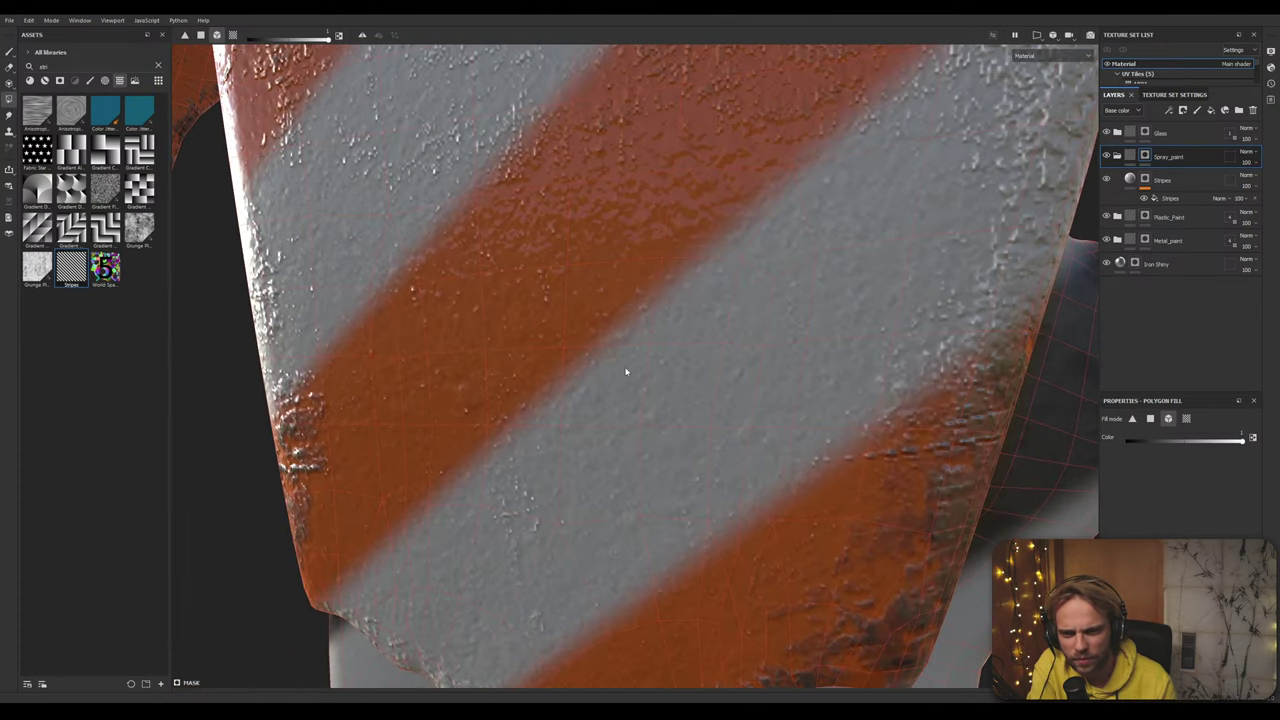
pyautogui.scroll(-4, 620, 330)
# Step: Add the upper leg's knee plate to the Spray_paint mask with Polygon Fill
pyautogui.keyDown('alt'); pyautogui.moveTo(650, 218); pyautogui.dragTo(681, 403); pyautogui.keyUp('alt')
pyautogui.scroll(3, 628, 351)
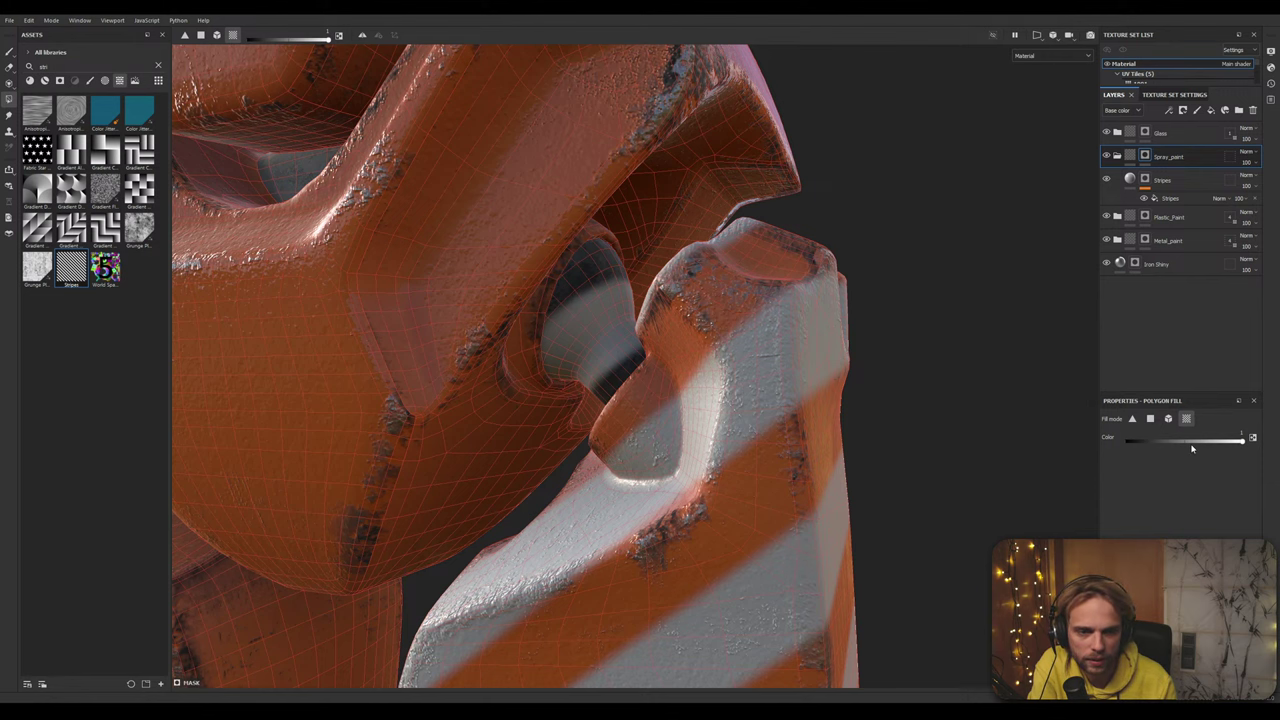
pyautogui.keyDown('alt'); pyautogui.moveTo(578, 329); pyautogui.dragTo(670, 443); pyautogui.keyUp('alt')
pyautogui.click(521, 381)
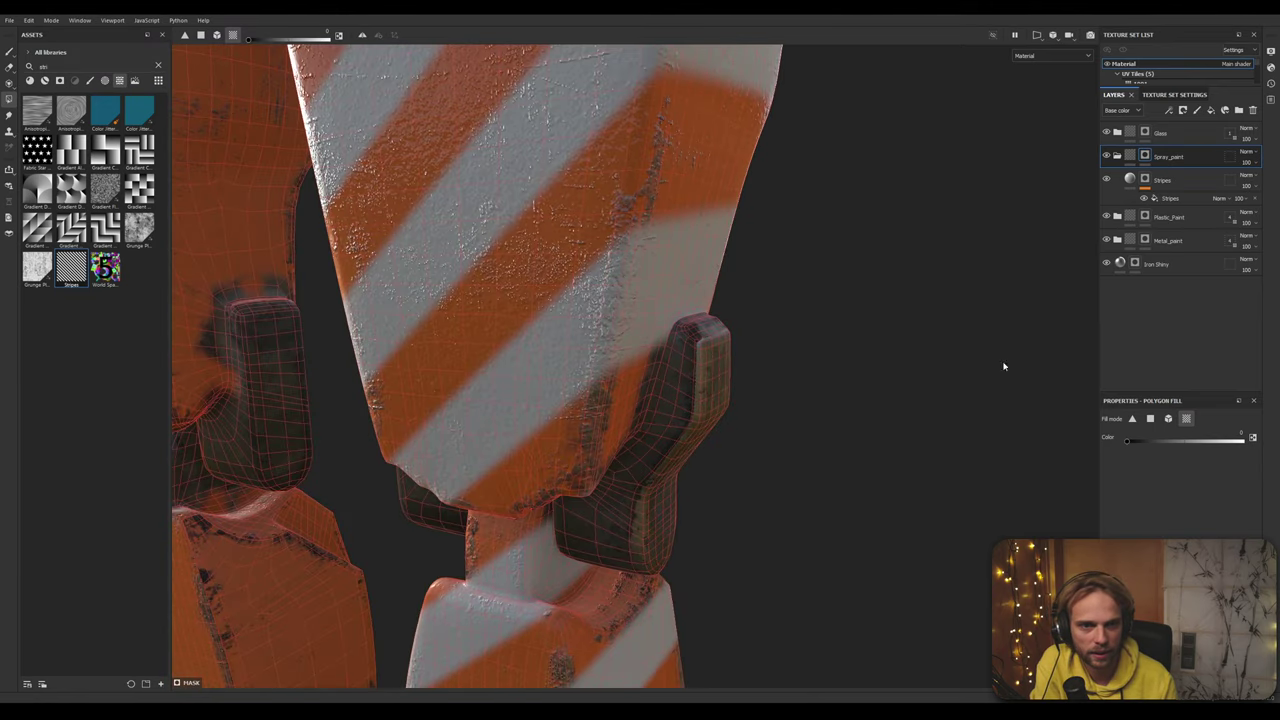
# Step: Hand-paint the Spray_paint mask so the stripes wrap over the dark knee bracket
pyautogui.click(10, 52)
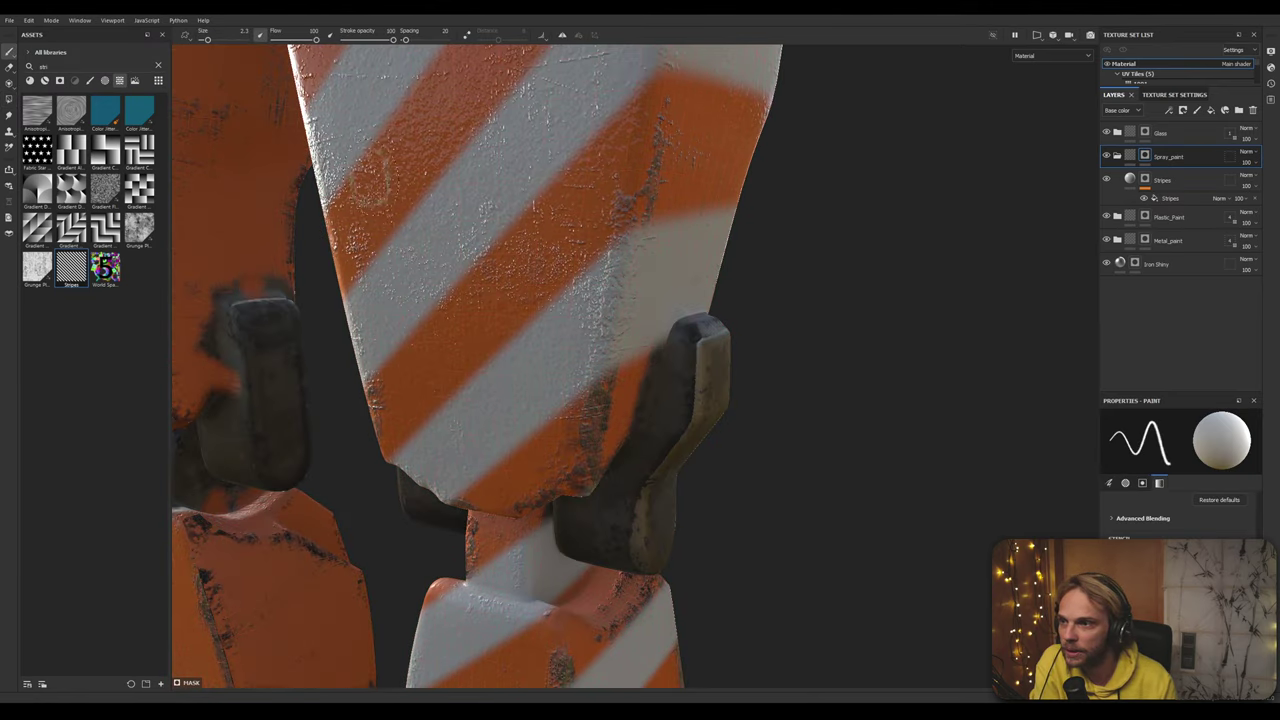
pyautogui.keyDown('alt'); pyautogui.moveTo(688, 345); pyautogui.dragTo(638, 325); pyautogui.keyUp('alt')
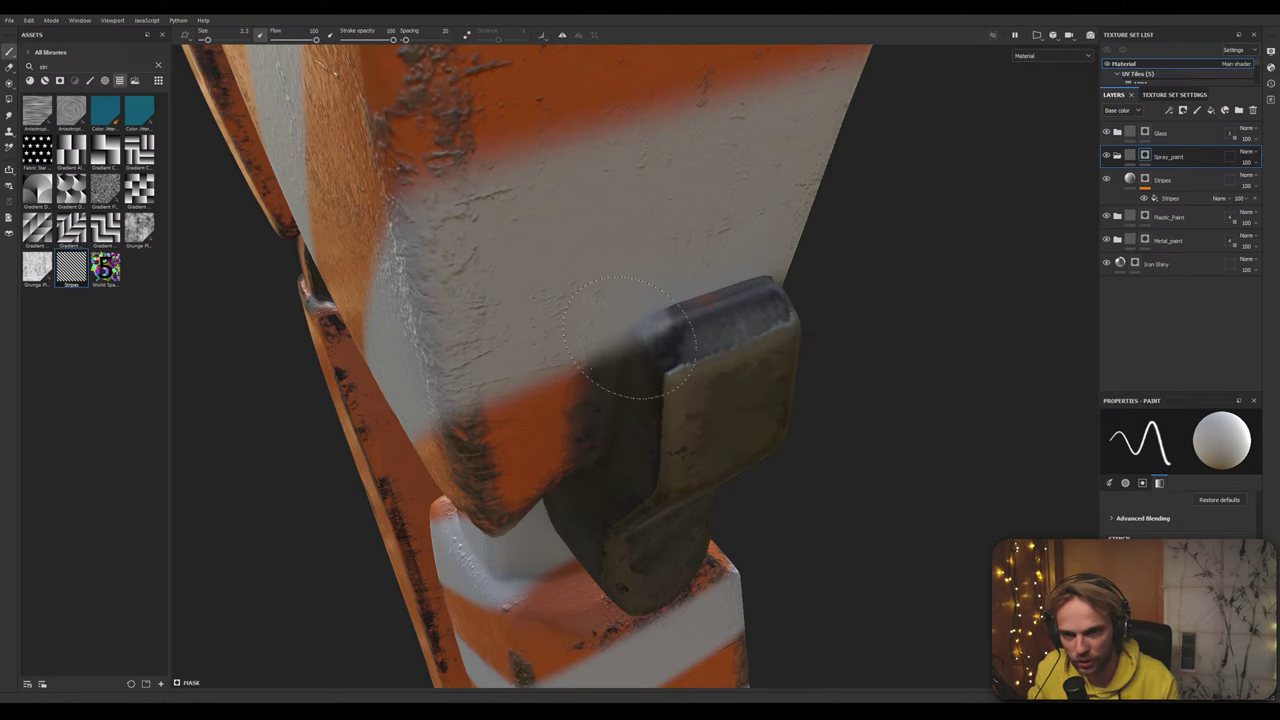
pyautogui.keyDown('alt'); pyautogui.moveTo(698, 308); pyautogui.dragTo(686, 262); pyautogui.keyUp('alt')
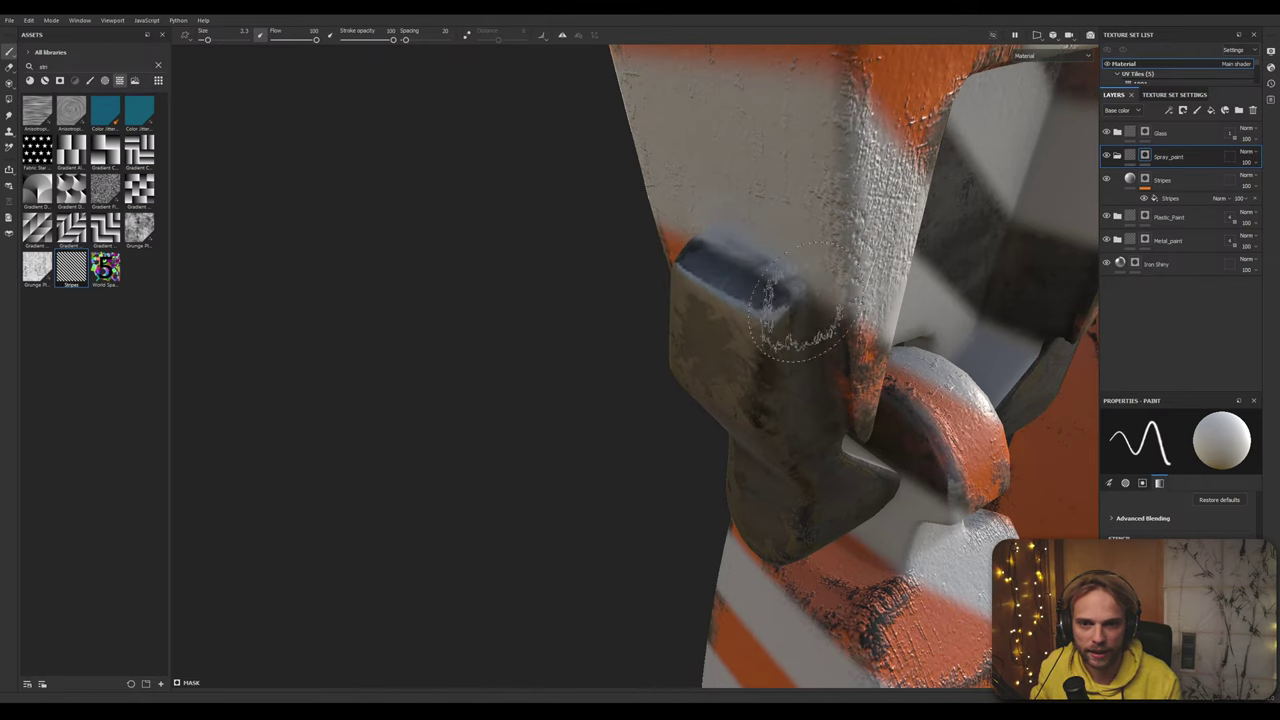
pyautogui.keyDown('alt'); pyautogui.moveTo(843, 370); pyautogui.dragTo(898, 318); pyautogui.keyUp('alt')
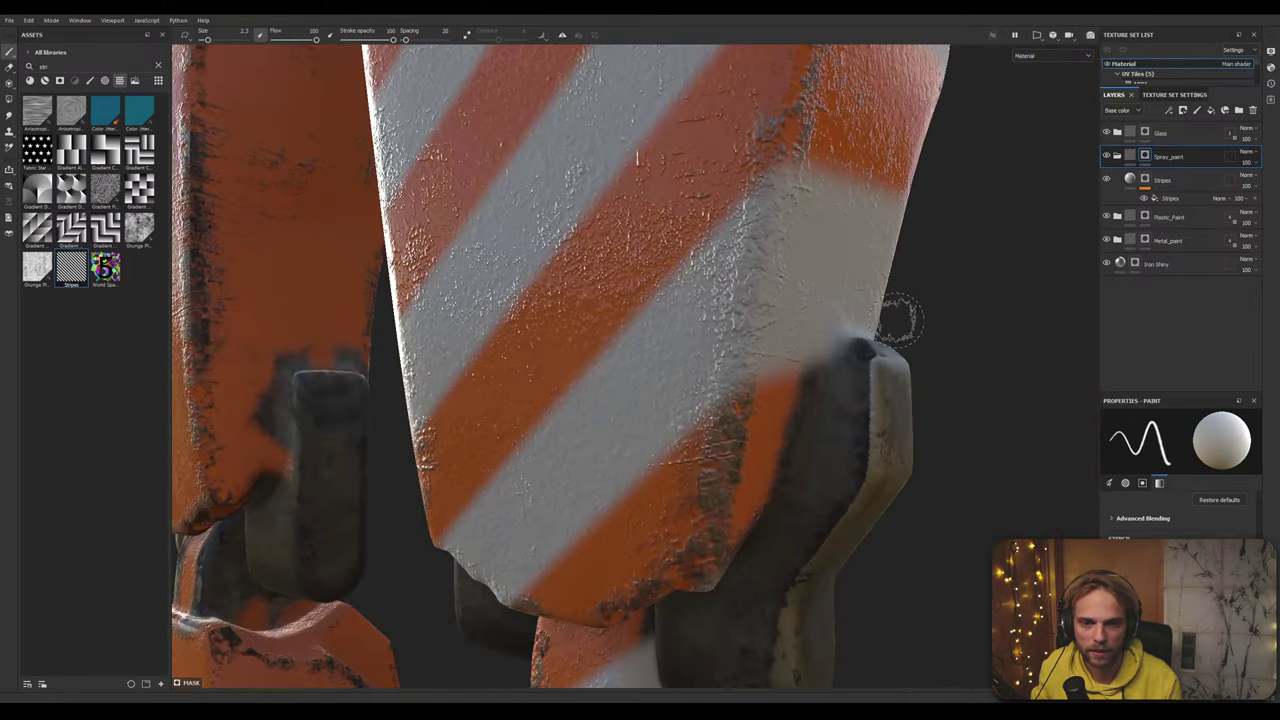
pyautogui.moveTo(462, 460)
pyautogui.keyDown('alt'); pyautogui.mouseDown()
pyautogui.moveTo(607, 235)
pyautogui.moveTo(595, 335)
pyautogui.moveTo(537, 216)
pyautogui.mouseUp(); pyautogui.keyUp('alt')
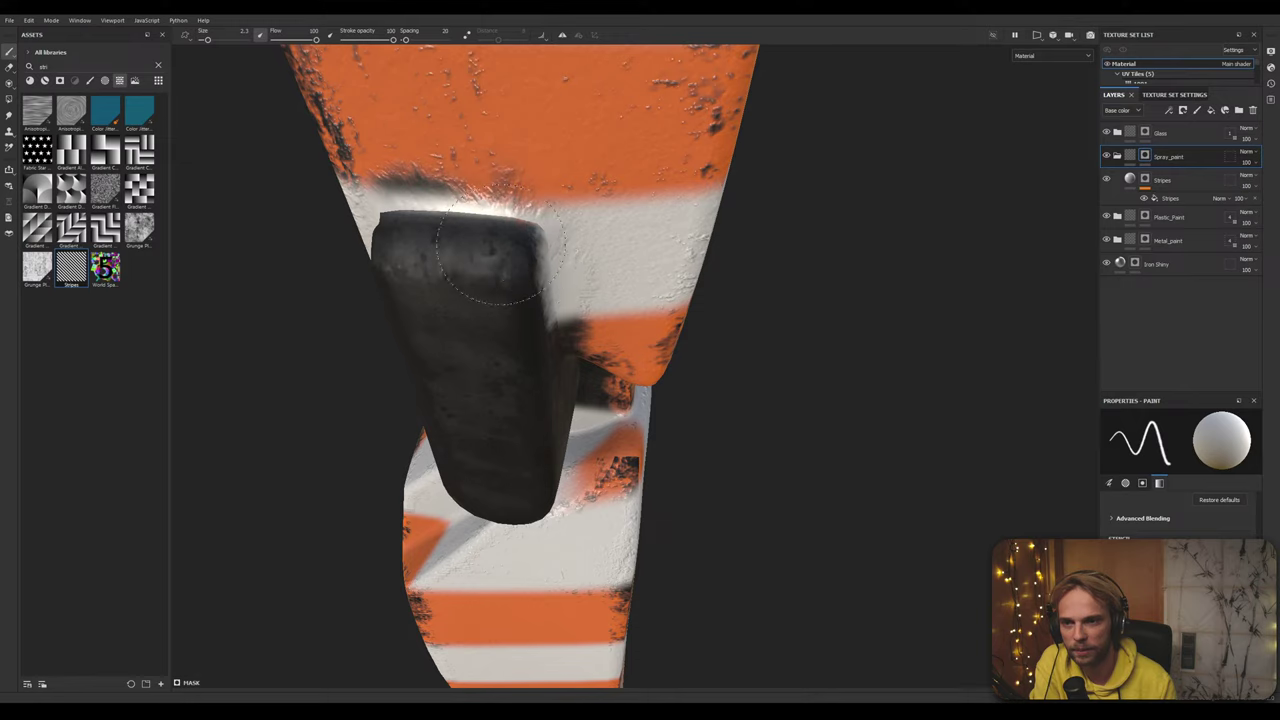
pyautogui.moveTo(555, 250); pyautogui.dragTo(430, 275)
pyautogui.moveTo(430, 275)
pyautogui.keyDown('alt'); pyautogui.mouseDown()
pyautogui.moveTo(623, 297)
pyautogui.moveTo(370, 255)
pyautogui.mouseUp(); pyautogui.keyUp('alt')
pyautogui.moveTo(370, 255)
pyautogui.mouseDown()
pyautogui.moveTo(380, 275)
pyautogui.moveTo(471, 215)
pyautogui.moveTo(487, 180)
pyautogui.mouseUp()
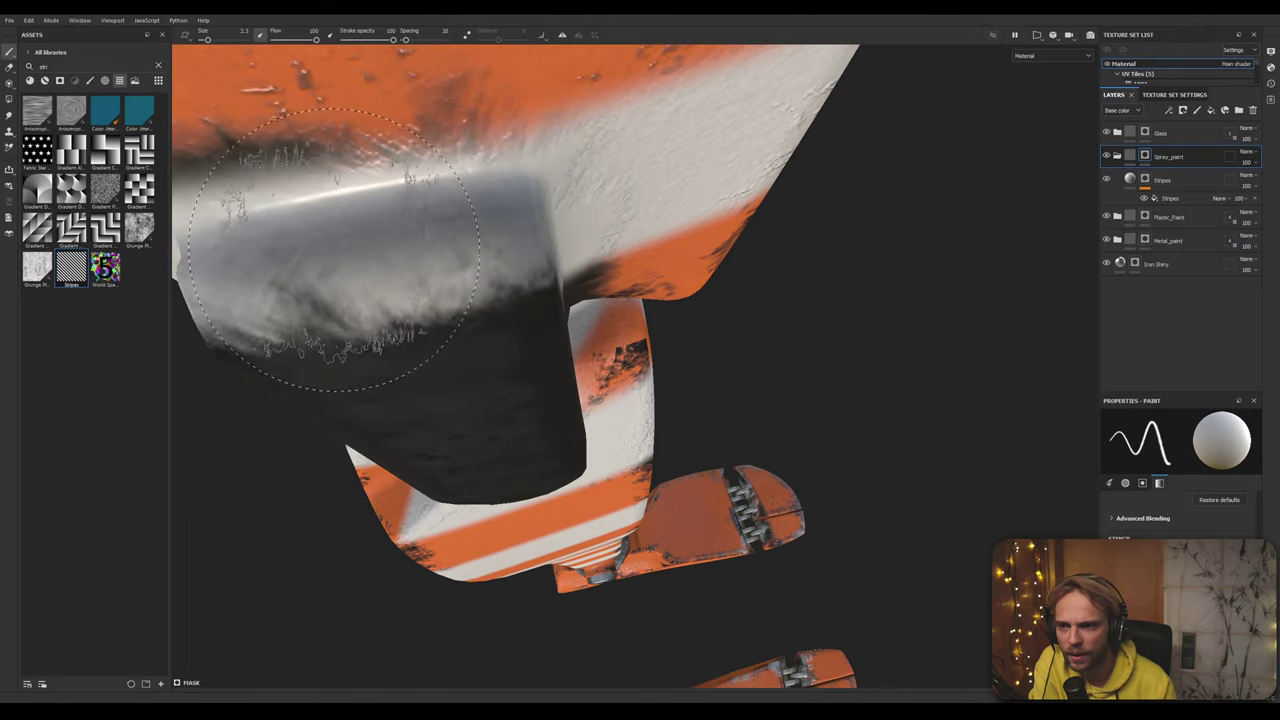
# Step: Frame the whole robot, showing the striped leg from thigh to ankle
pyautogui.moveTo(340, 260)
pyautogui.keyDown('alt'); pyautogui.mouseDown()
pyautogui.moveTo(393, 350)
pyautogui.moveTo(502, 251)
pyautogui.moveTo(404, 338)
pyautogui.moveTo(335, 348)
pyautogui.moveTo(436, 312)
pyautogui.moveTo(540, 300)
pyautogui.moveTo(452, 356)
pyautogui.moveTo(444, 469)
pyautogui.moveTo(459, 409)
pyautogui.moveTo(475, 400)
pyautogui.moveTo(549, 386)
pyautogui.moveTo(769, 397)
pyautogui.moveTo(663, 455)
pyautogui.moveTo(388, 437)
pyautogui.moveTo(258, 409)
pyautogui.moveTo(497, 381)
pyautogui.moveTo(570, 385)
pyautogui.moveTo(637, 424)
pyautogui.moveTo(510, 392)
pyautogui.moveTo(533, 364)
pyautogui.moveTo(560, 386)
pyautogui.moveTo(586, 494)
pyautogui.moveTo(580, 256)
pyautogui.moveTo(608, 351)
pyautogui.moveTo(708, 391)
pyautogui.moveTo(768, 354)
pyautogui.moveTo(777, 367)
pyautogui.moveTo(693, 351)
pyautogui.moveTo(735, 295)
pyautogui.moveTo(776, 270)
pyautogui.moveTo(837, 274)
pyautogui.moveTo(609, 216)
pyautogui.moveTo(654, 253)
pyautogui.moveTo(678, 335)
pyautogui.moveTo(700, 358)
pyautogui.moveTo(857, 407)
pyautogui.moveTo(779, 448)
pyautogui.moveTo(587, 459)
pyautogui.moveTo(744, 507)
pyautogui.moveTo(698, 524)
pyautogui.moveTo(661, 418)
pyautogui.moveTo(605, 359)
pyautogui.moveTo(724, 510)
pyautogui.mouseUp(); pyautogui.keyUp('alt')
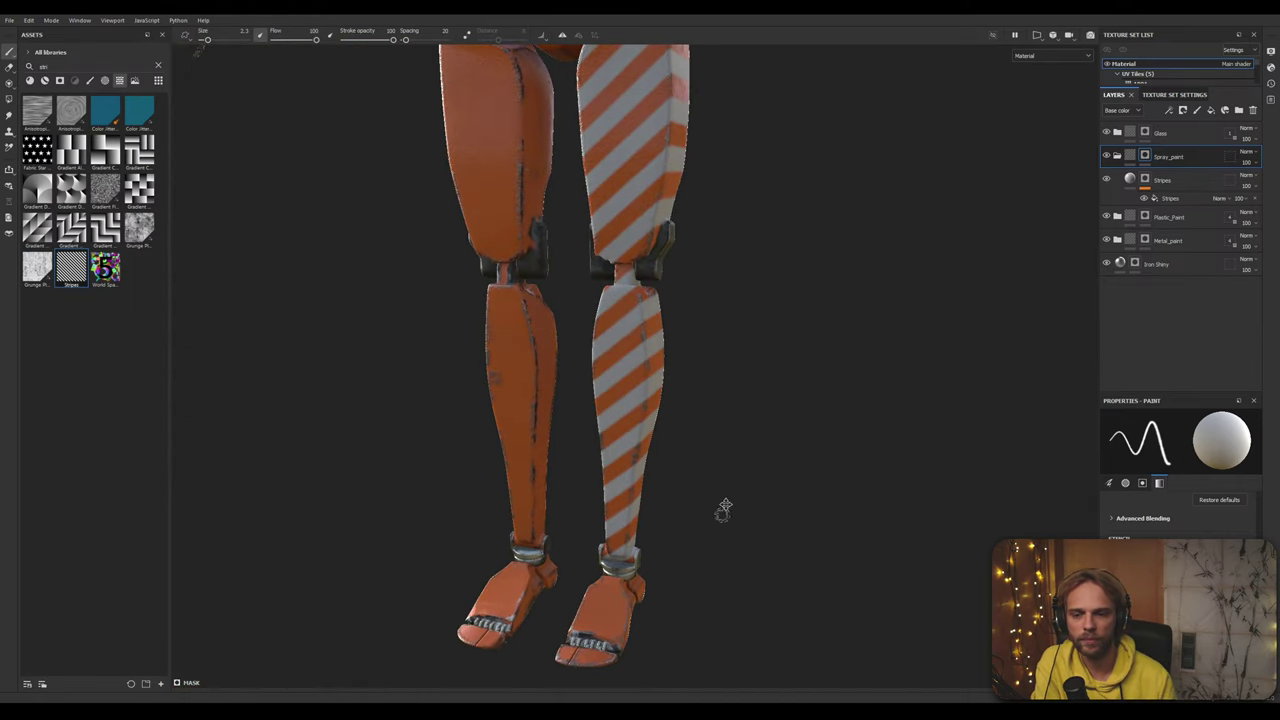
pyautogui.keyDown('alt'); pyautogui.moveTo(724, 510); pyautogui.dragTo(737, 399, button='middle'); pyautogui.keyUp('alt')
pyautogui.keyDown('alt'); pyautogui.moveTo(748, 298); pyautogui.dragTo(743, 517, button='middle'); pyautogui.keyUp('alt')
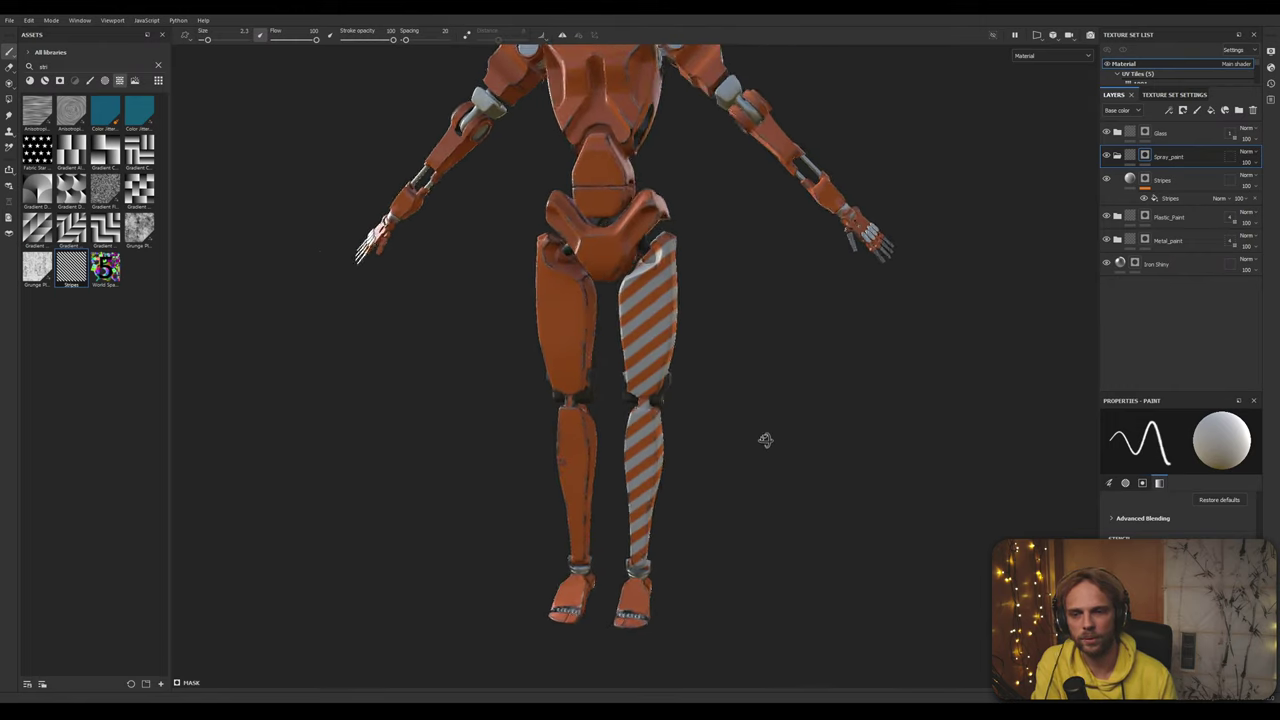
pyautogui.keyDown('alt'); pyautogui.moveTo(763, 440); pyautogui.dragTo(725, 409, button='right'); pyautogui.keyUp('alt')
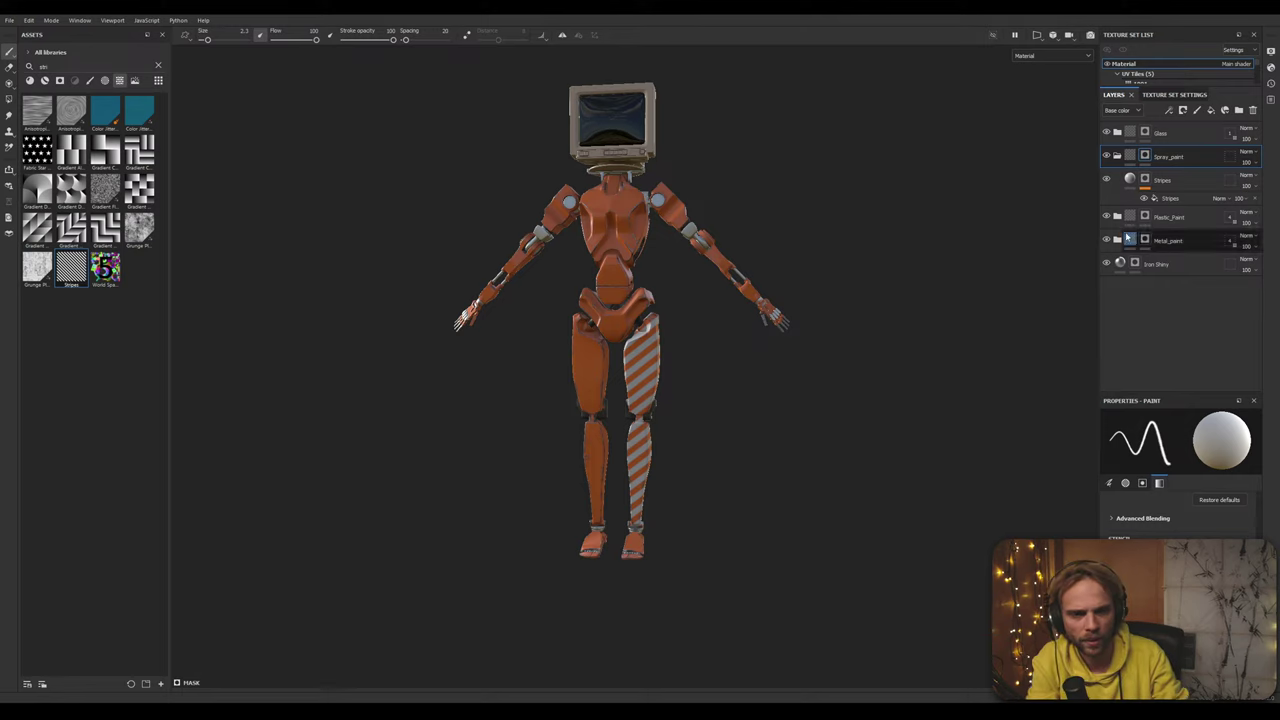
pyautogui.scroll(2, 777, 277)
pyautogui.scroll(-1, 679, 286)
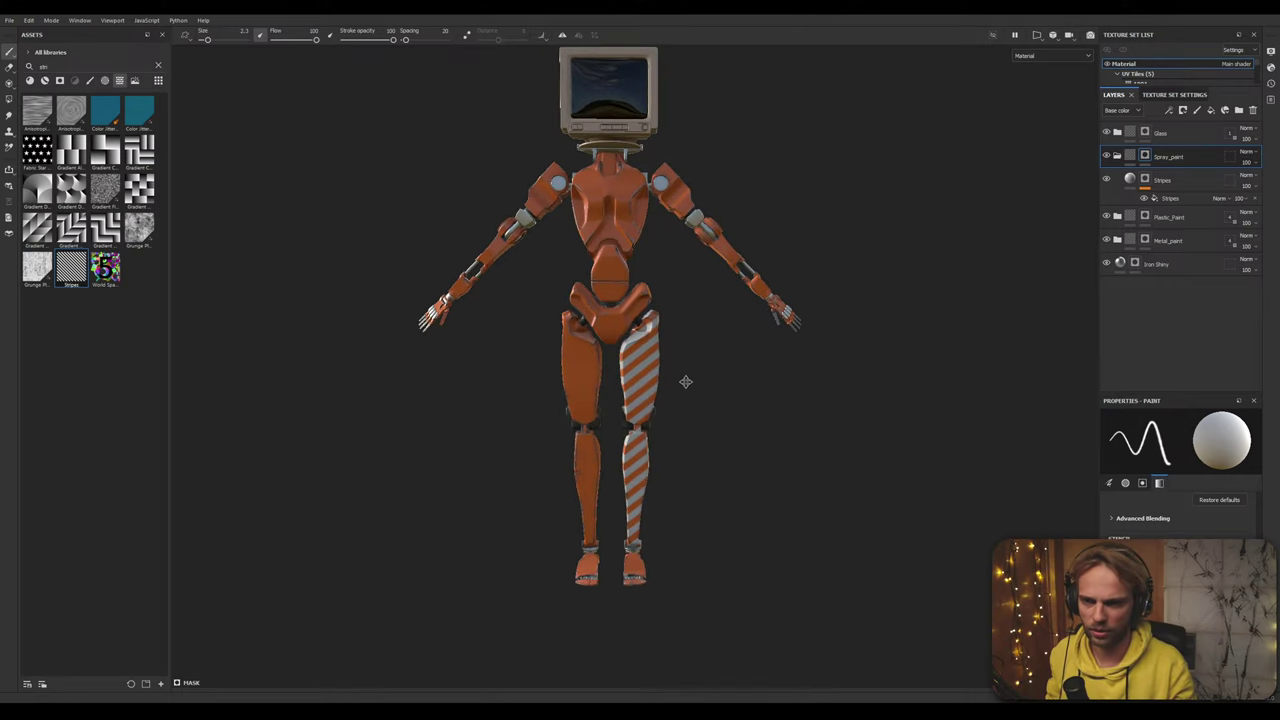
pyautogui.keyDown('alt'); pyautogui.moveTo(746, 339); pyautogui.dragTo(711, 319); pyautogui.keyUp('alt')
pyautogui.moveTo(720, 294); pyautogui.dragTo(749, 342, button='middle')
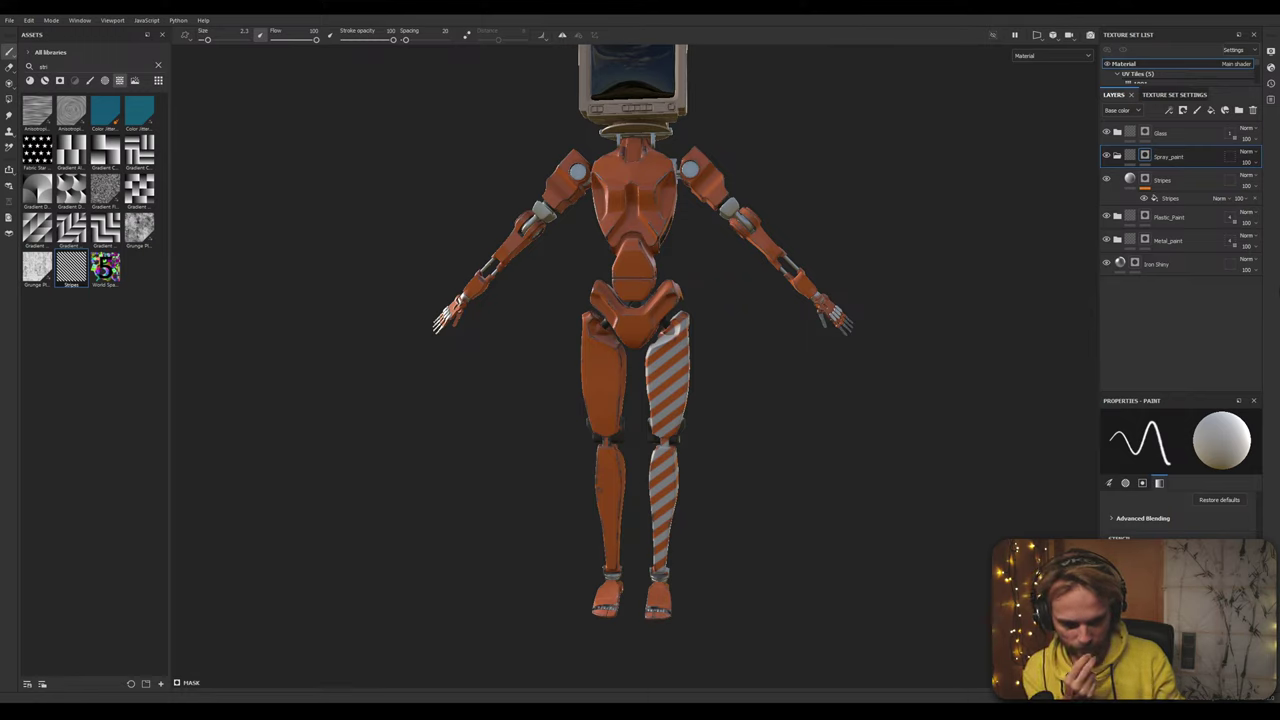
# Step: Show the Stripes fill's projection and grayscale Stripes pattern settings, with UV transformations collapsed
pyautogui.click(1190, 183)
pyautogui.click(1185, 199)
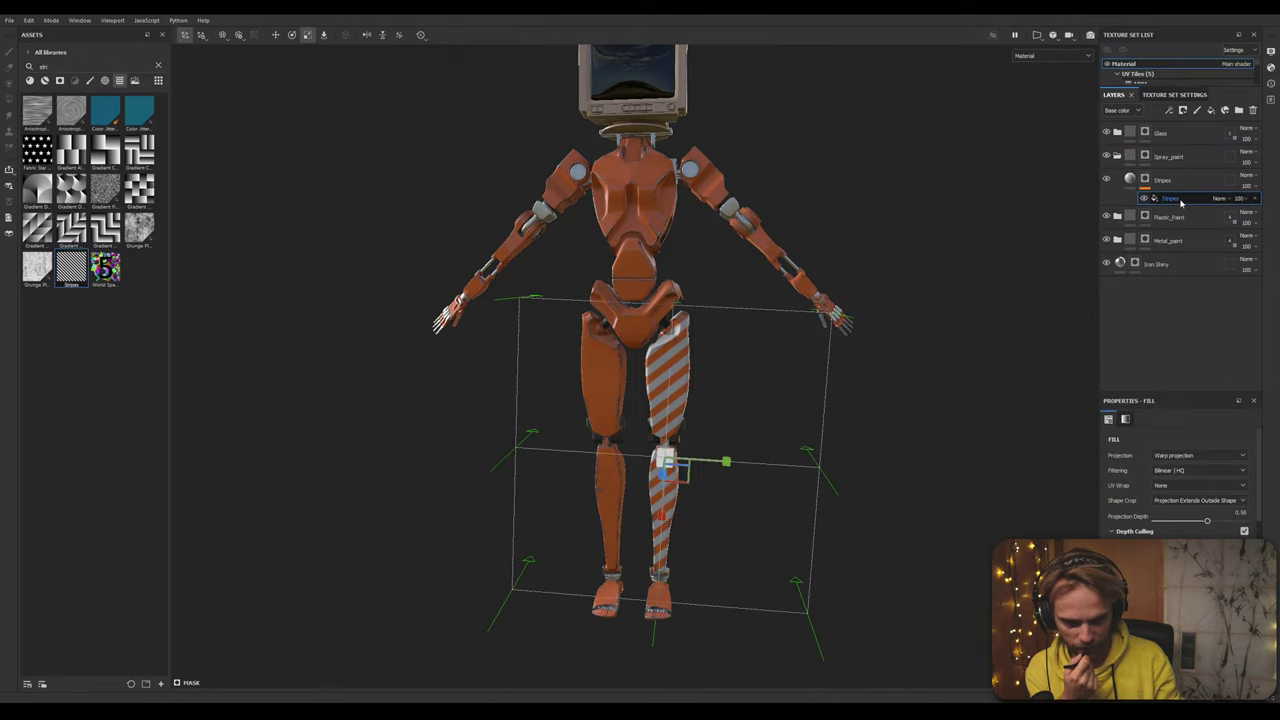
pyautogui.scroll(-8, 1259, 470)
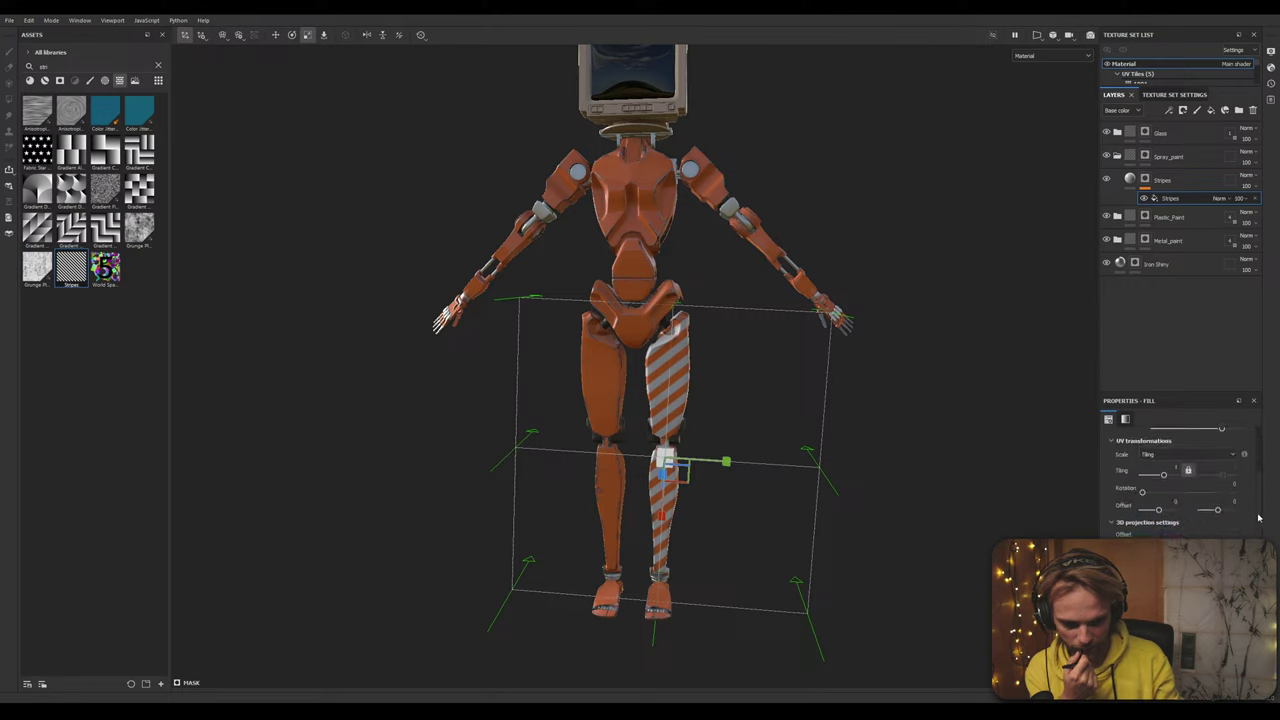
pyautogui.scroll(5, 1250, 470)
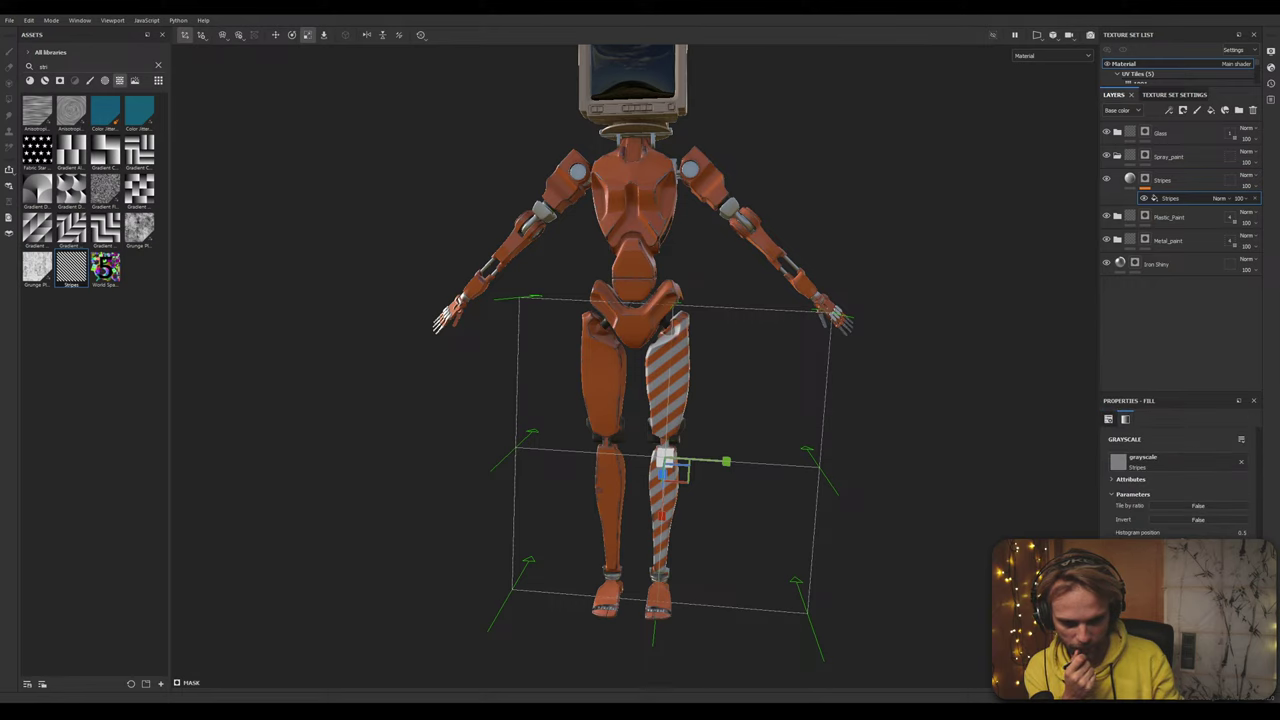
pyautogui.scroll(-4, 1250, 470)
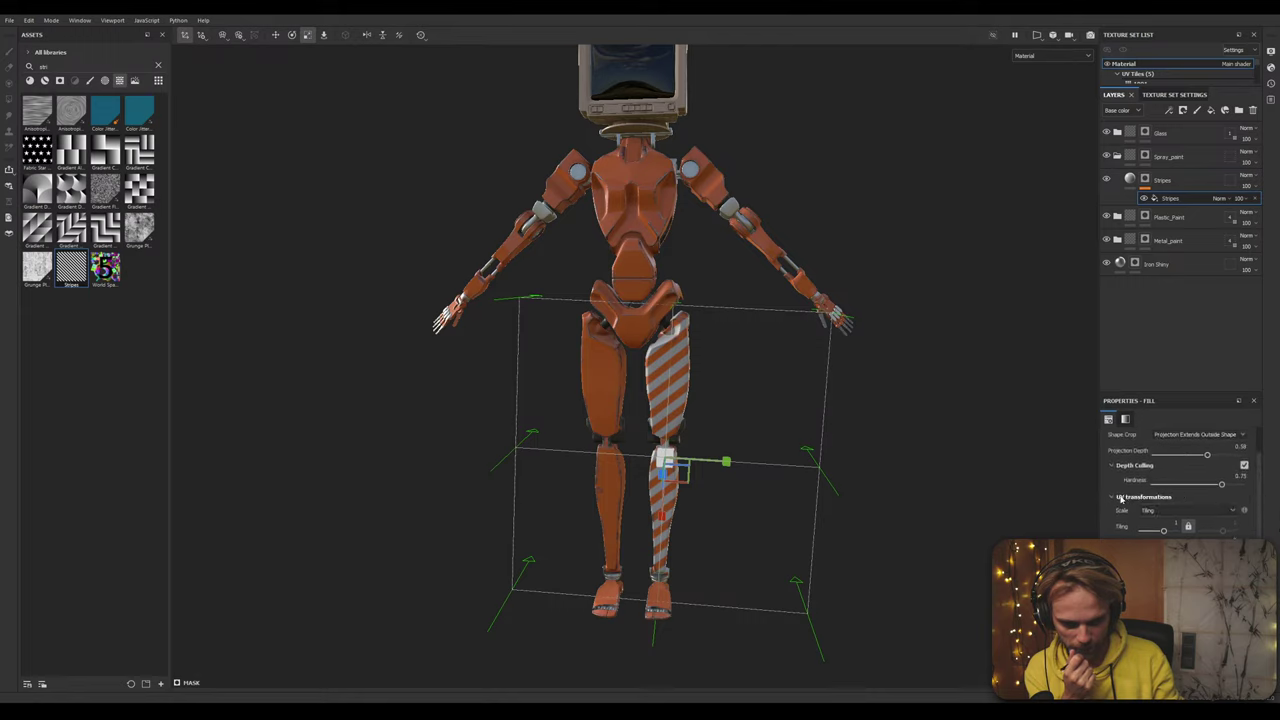
pyautogui.click(1111, 497)
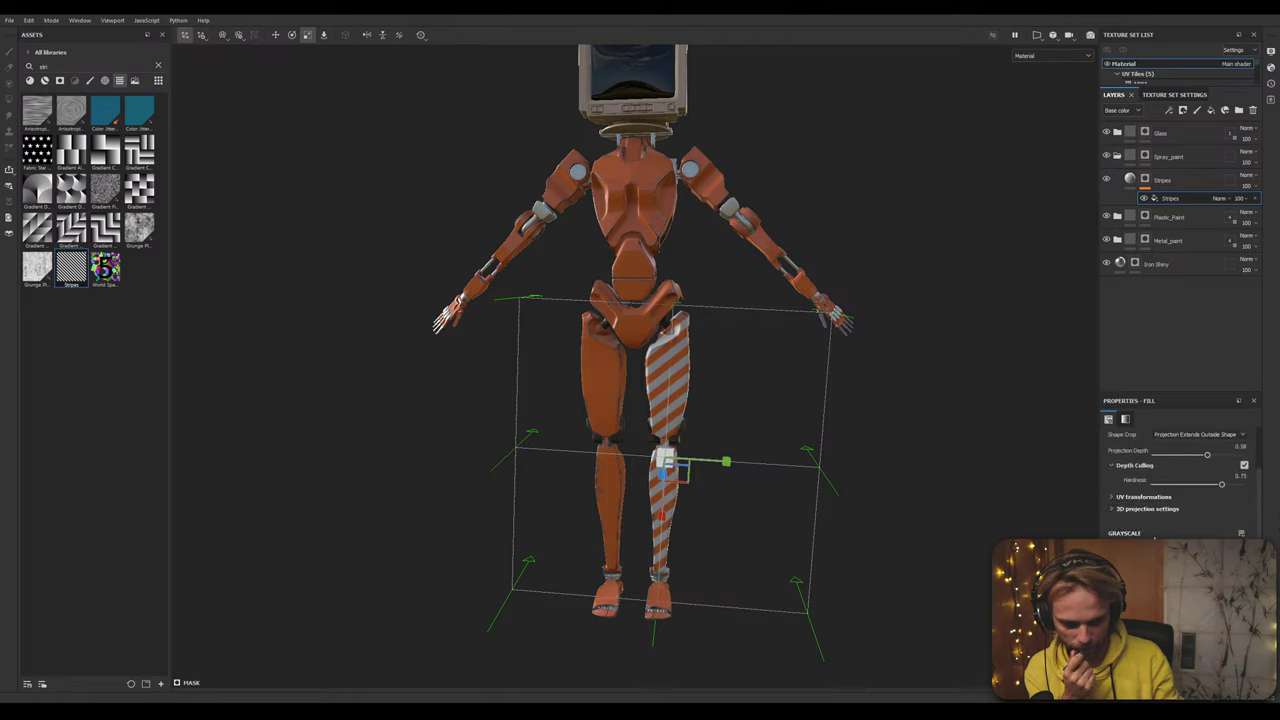
pyautogui.scroll(-1, 1184, 533)
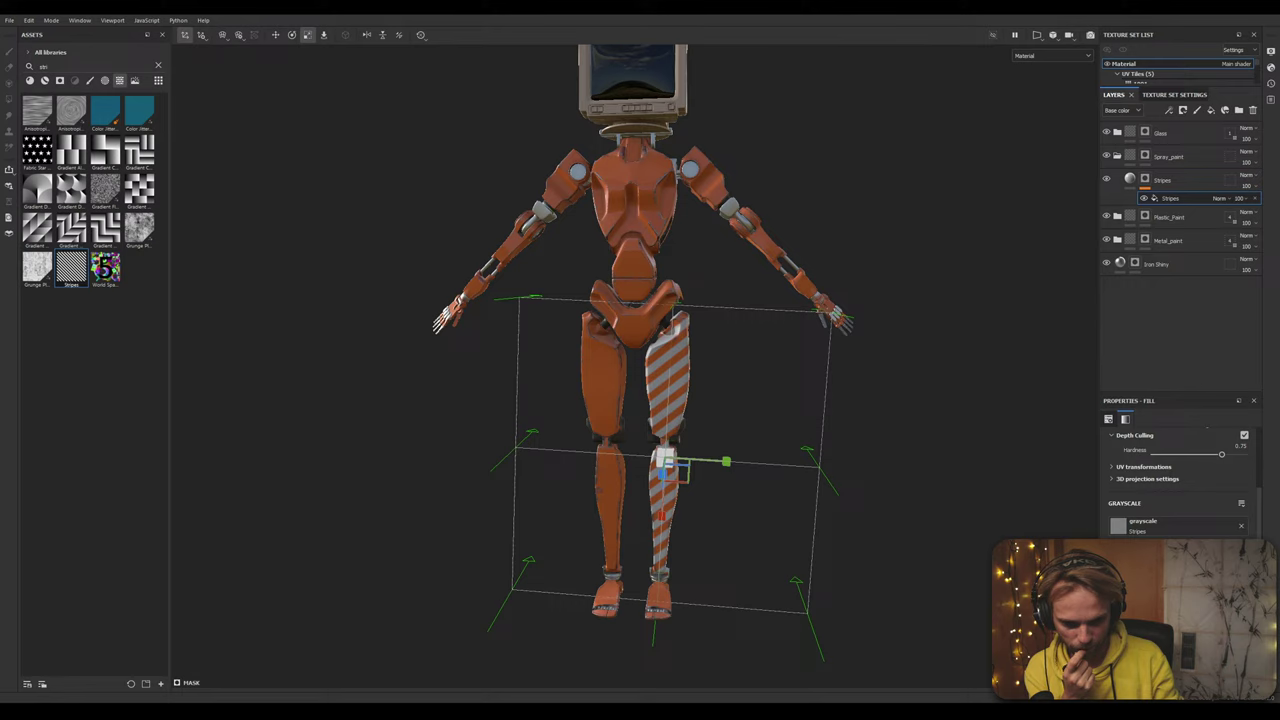
pyautogui.scroll(-2, 1180, 480)
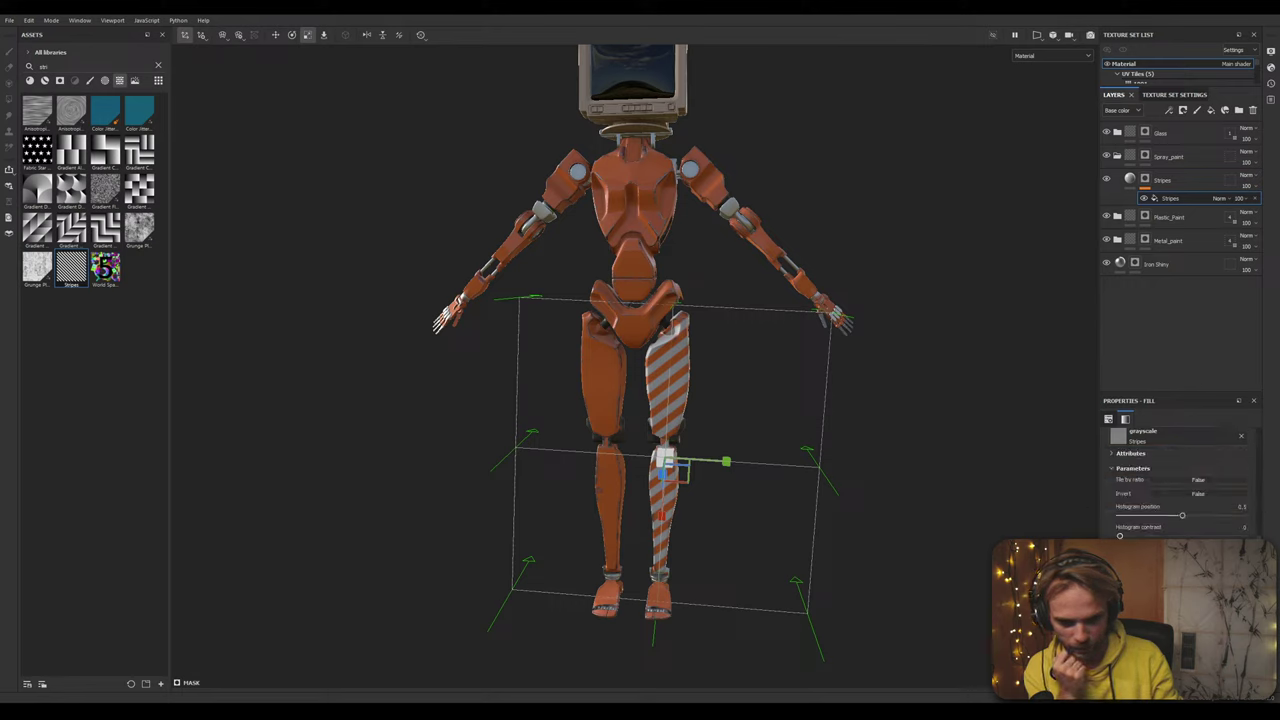
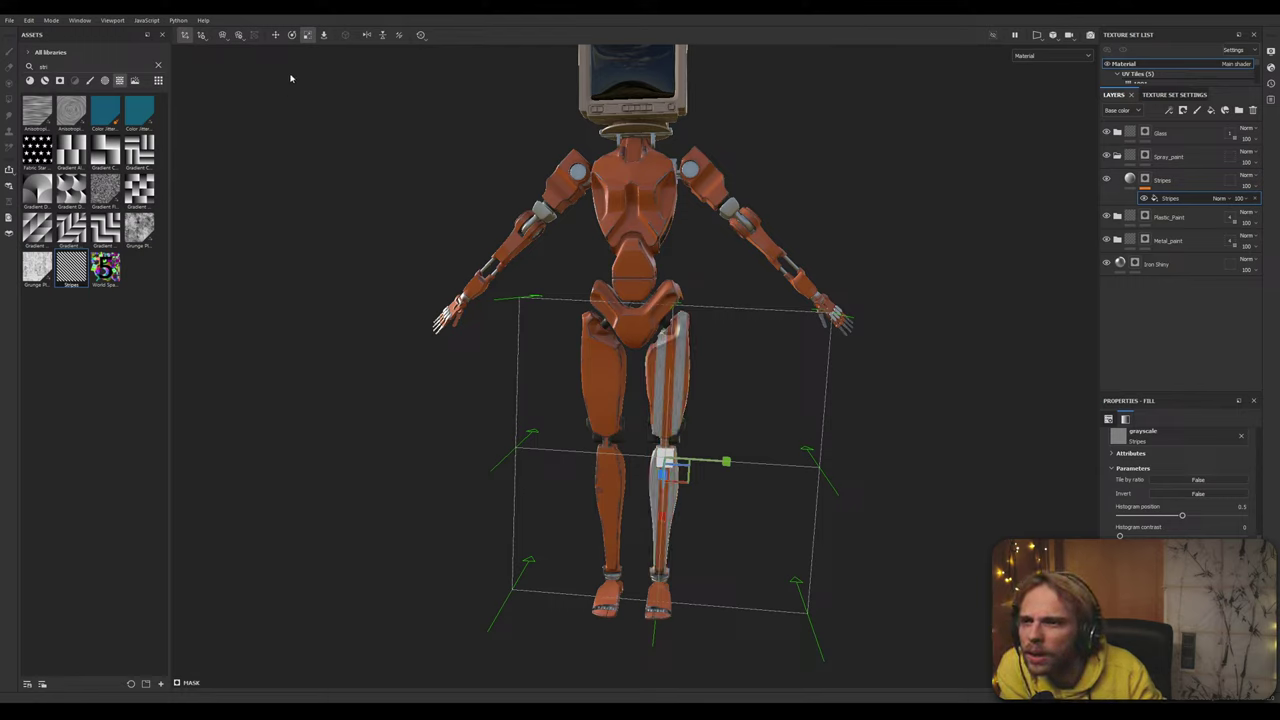
# Step: Rotate the Stripes fill projection so the right leg's stripes run diagonally, then reselect its mask
pyautogui.click(290, 36)
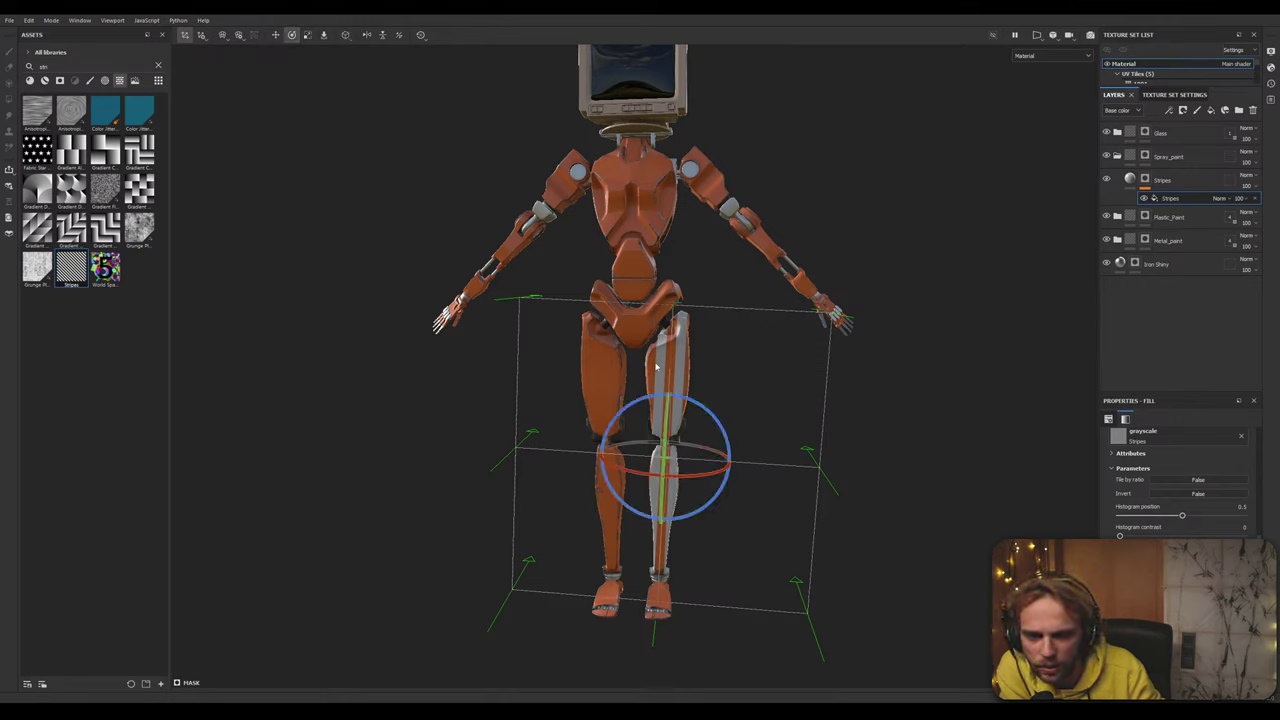
pyautogui.moveTo(720, 422); pyautogui.dragTo(763, 421)
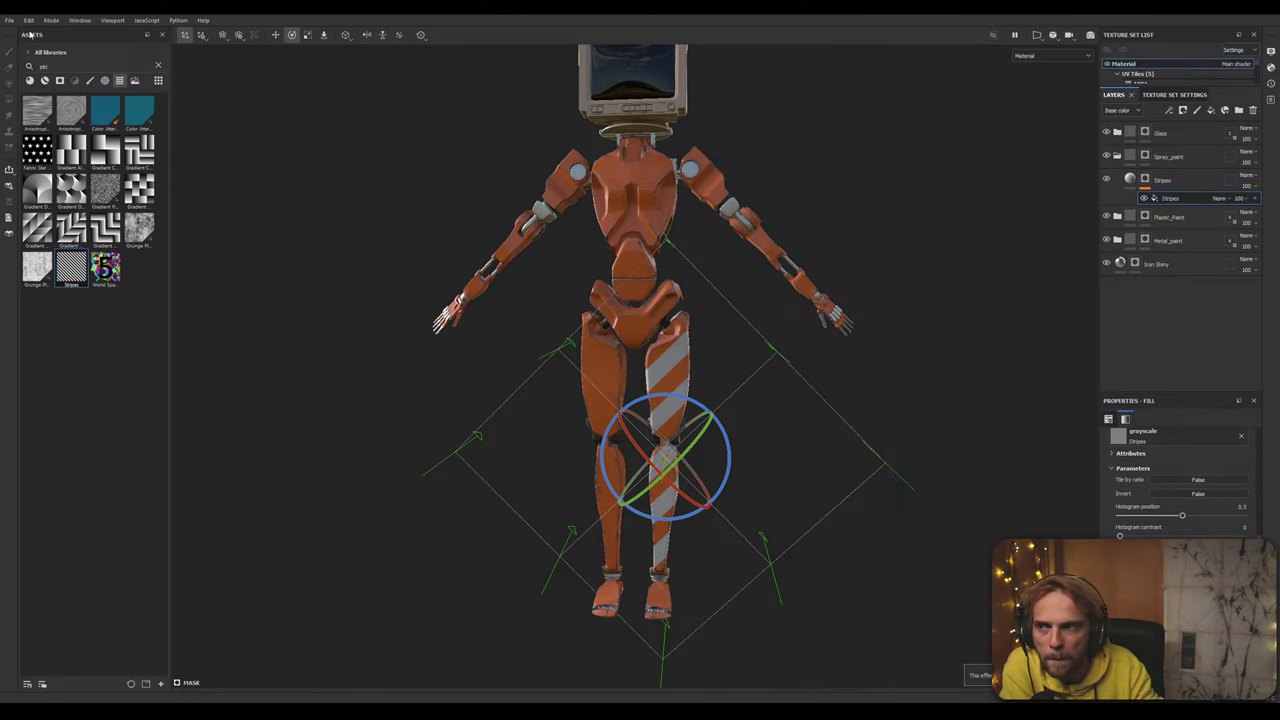
pyautogui.click(1145, 179)
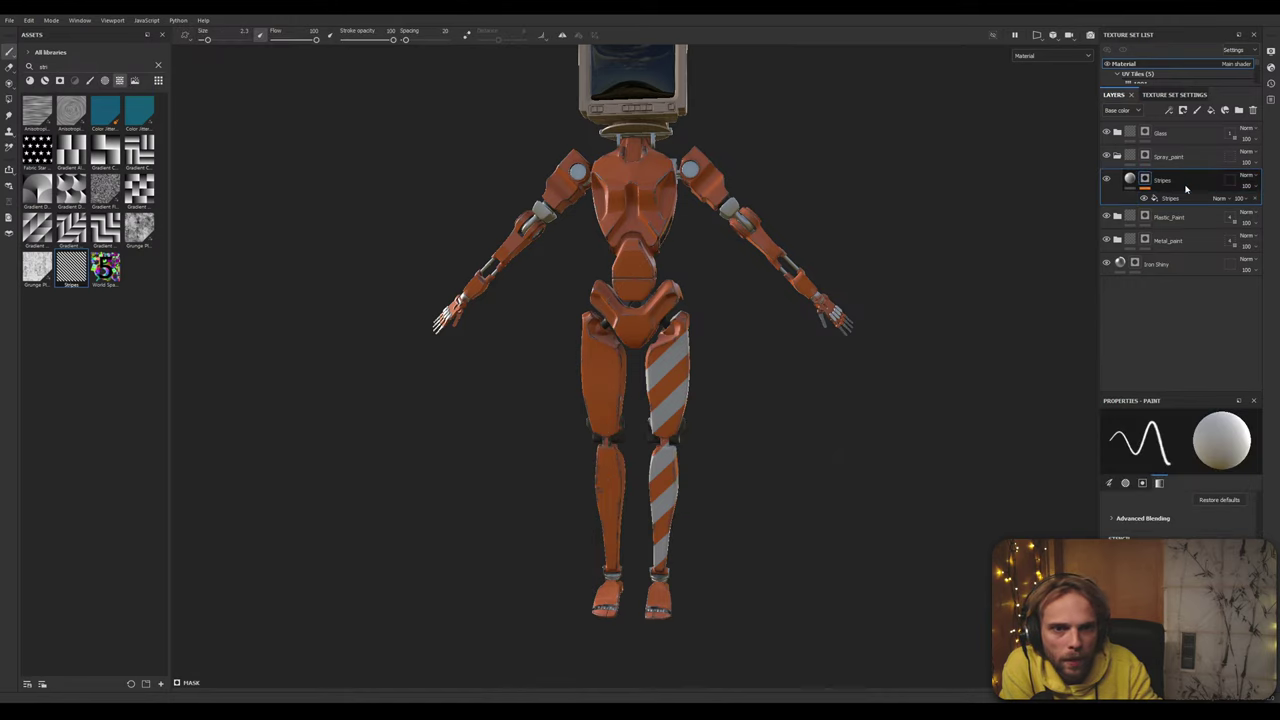
# Step: Make Spray_paint the active layer and bring the striped legs' joints into a front view
pyautogui.keyDown('alt'); pyautogui.moveTo(813, 514); pyautogui.dragTo(603, 437); pyautogui.keyUp('alt')
pyautogui.scroll(5, 650, 470)
pyautogui.scroll(6, 698, 498)
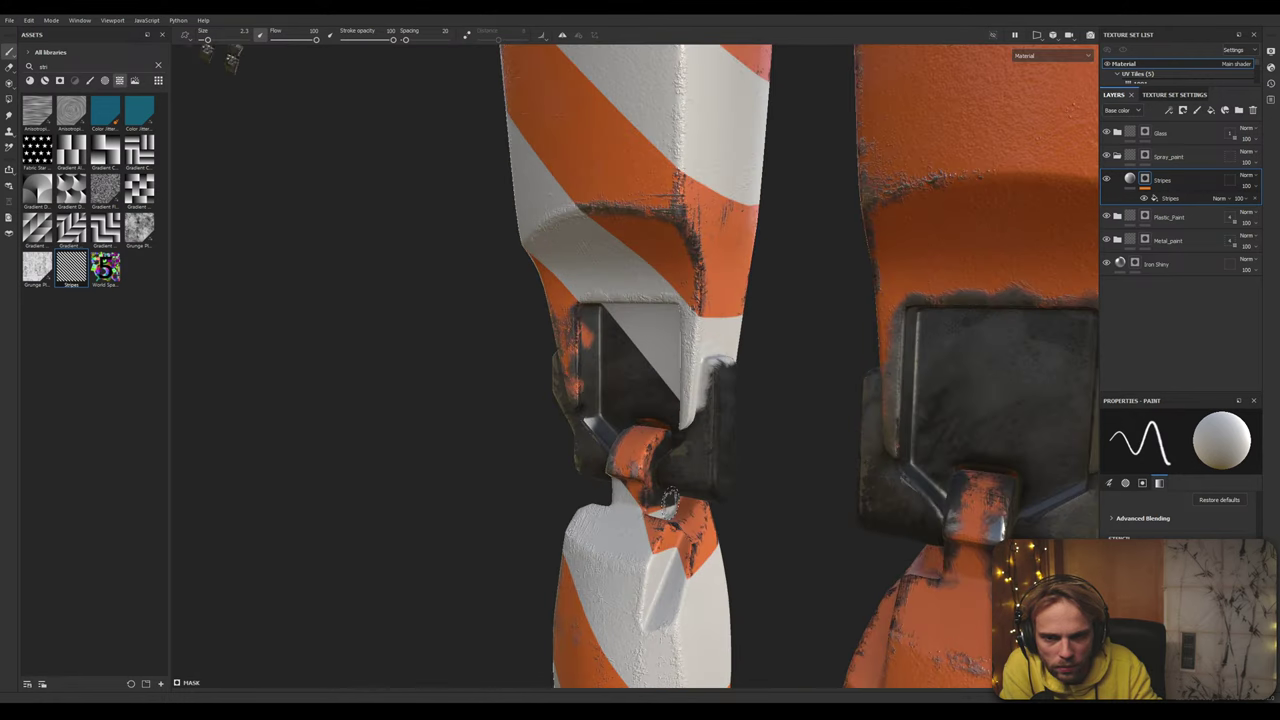
pyautogui.click(1180, 157)
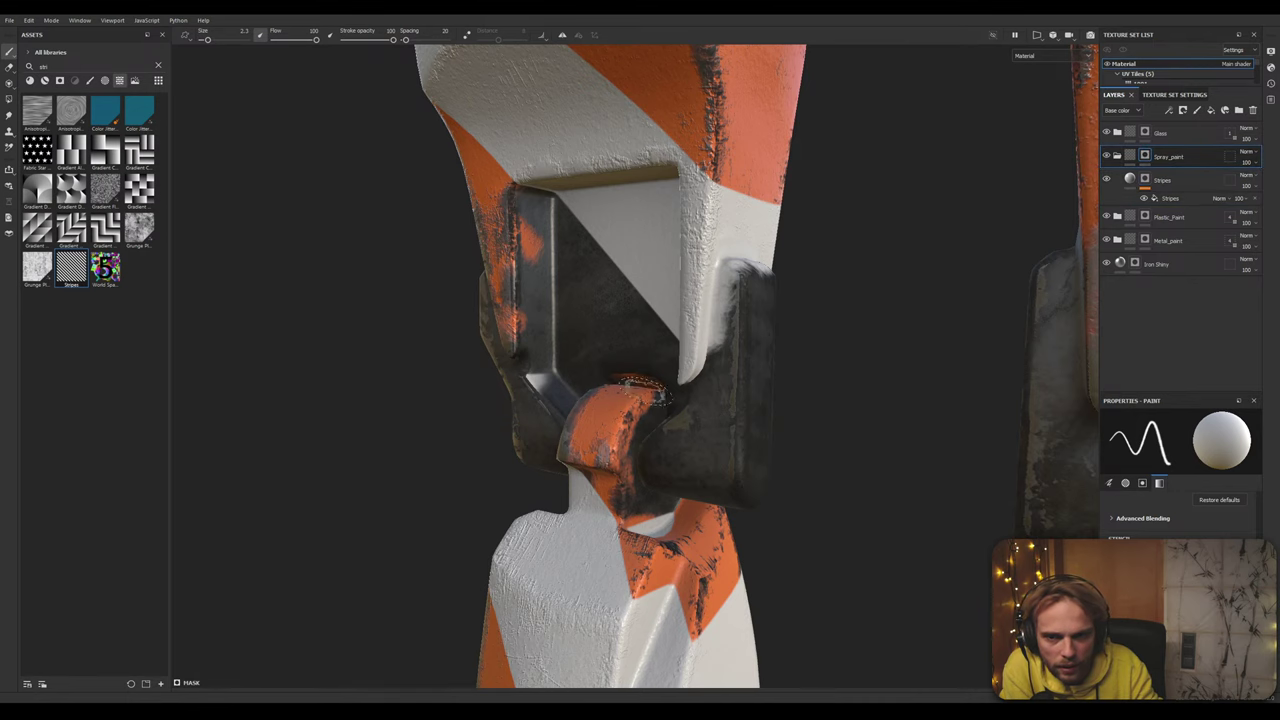
pyautogui.scroll(5, 660, 380)
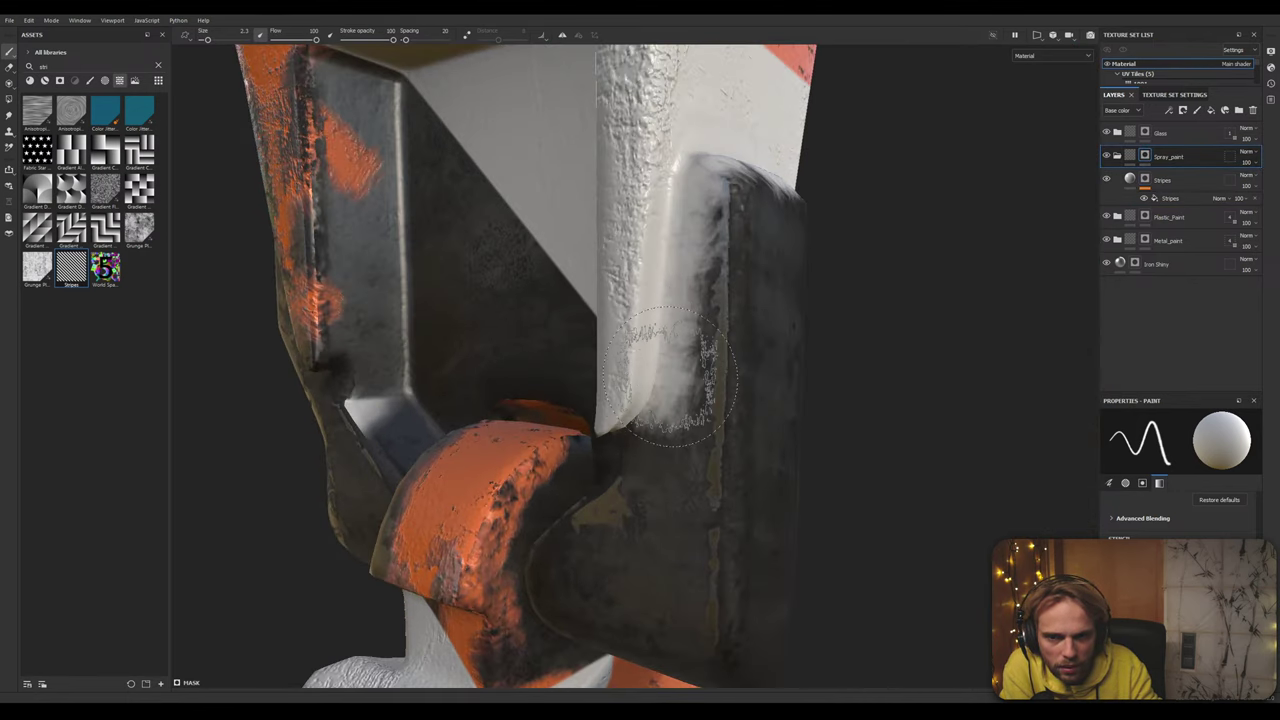
pyautogui.scroll(5, 668, 375)
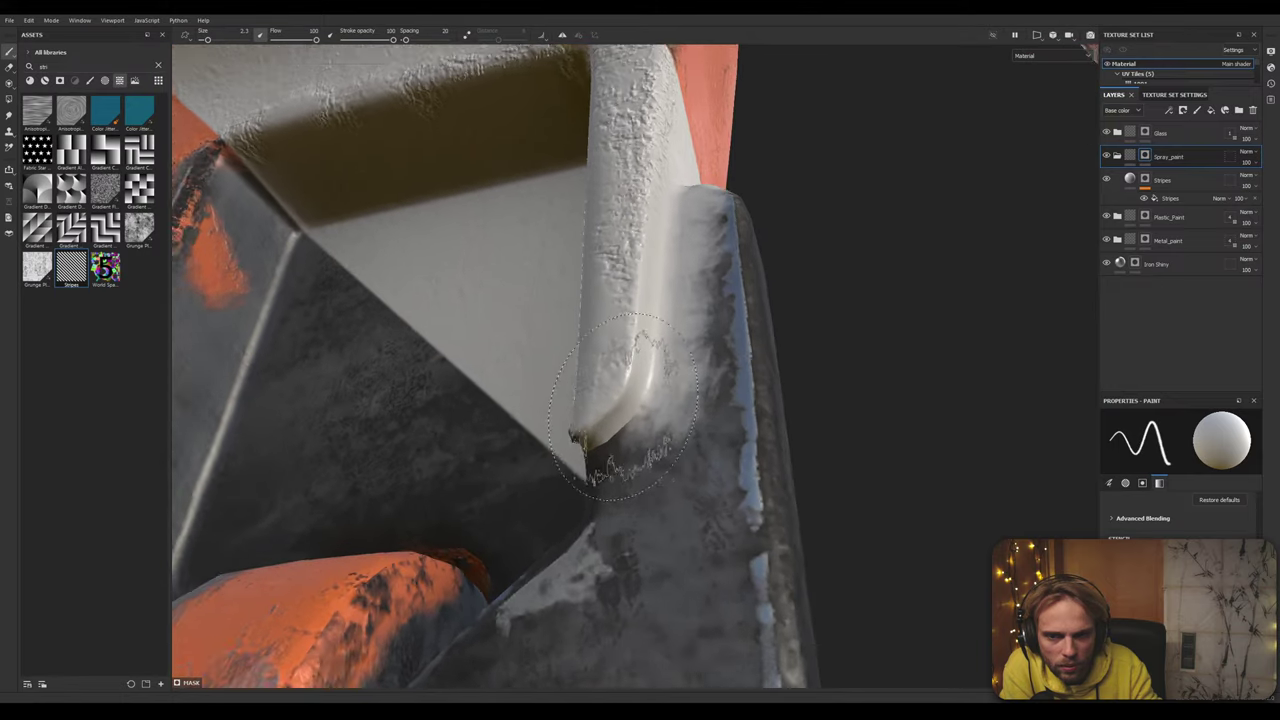
pyautogui.moveTo(528, 471)
pyautogui.keyDown('alt'); pyautogui.mouseDown()
pyautogui.moveTo(750, 540)
pyautogui.moveTo(557, 527)
pyautogui.moveTo(751, 417)
pyautogui.moveTo(303, 393)
pyautogui.moveTo(665, 520)
pyautogui.mouseUp(); pyautogui.keyUp('alt')
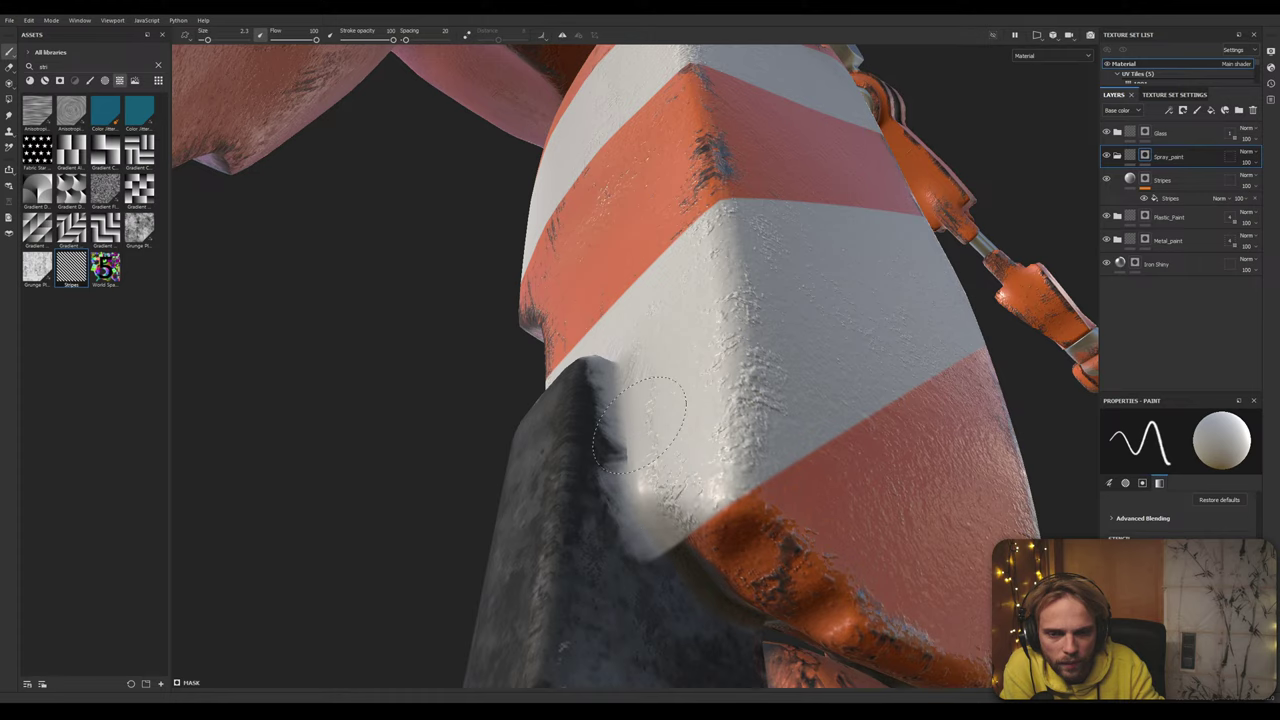
pyautogui.moveTo(655, 410)
pyautogui.keyDown('alt'); pyautogui.mouseDown()
pyautogui.moveTo(606, 523)
pyautogui.moveTo(538, 527)
pyautogui.moveTo(694, 377)
pyautogui.moveTo(805, 237)
pyautogui.moveTo(776, 313)
pyautogui.moveTo(878, 300)
pyautogui.moveTo(677, 354)
pyautogui.moveTo(990, 305)
pyautogui.mouseUp(); pyautogui.keyUp('alt')
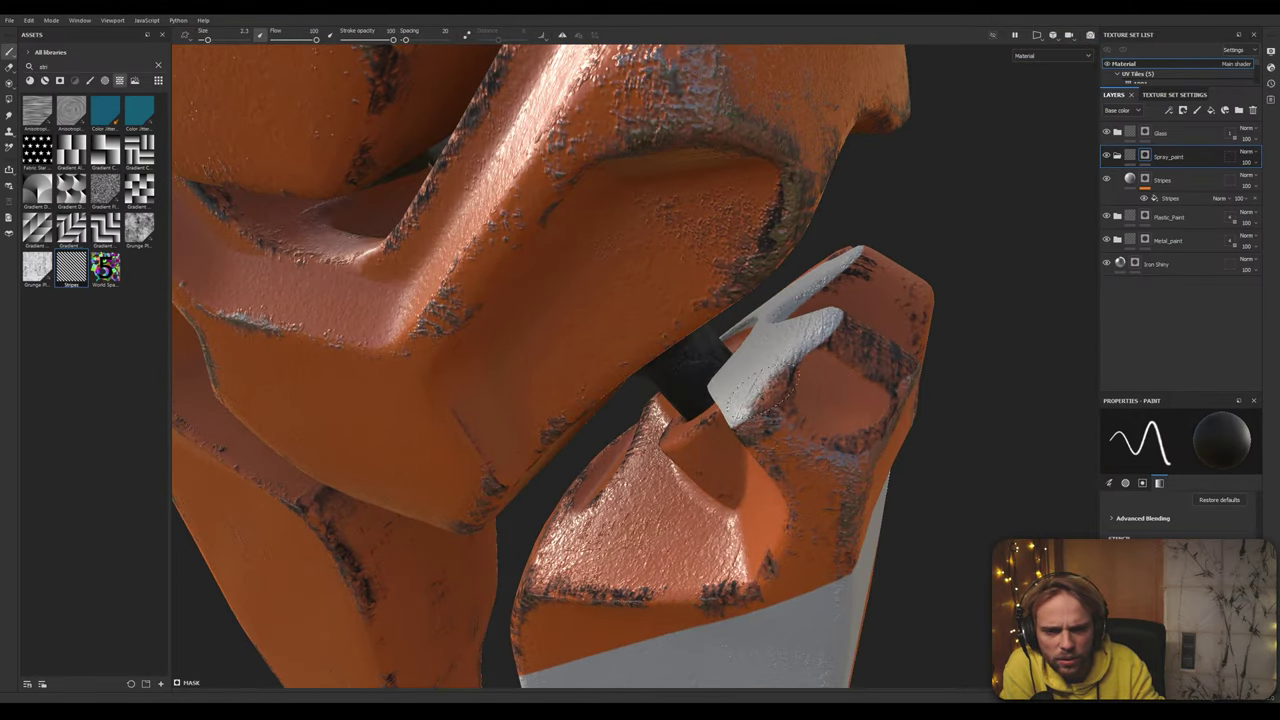
# Step: Paint orange over the grey and pale patches around the knee and shin joints
pyautogui.moveTo(780, 370)
pyautogui.mouseDown()
pyautogui.moveTo(740, 405)
pyautogui.moveTo(745, 350)
pyautogui.moveTo(720, 390)
pyautogui.mouseUp()
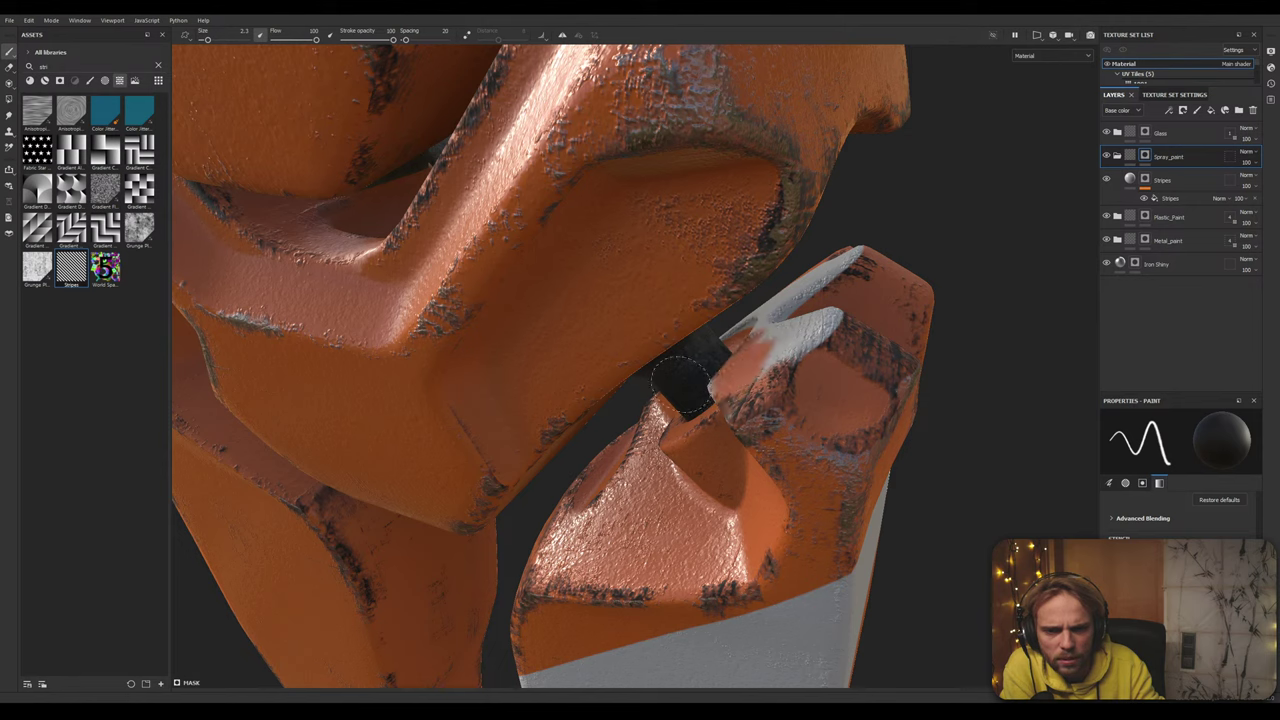
pyautogui.moveTo(790, 345)
pyautogui.mouseDown()
pyautogui.moveTo(815, 325)
pyautogui.moveTo(800, 315)
pyautogui.moveTo(815, 322)
pyautogui.moveTo(586, 366)
pyautogui.mouseUp()
pyautogui.moveTo(806, 262)
pyautogui.mouseDown()
pyautogui.moveTo(771, 268)
pyautogui.moveTo(760, 257)
pyautogui.moveTo(776, 244)
pyautogui.moveTo(863, 244)
pyautogui.moveTo(940, 266)
pyautogui.mouseUp()
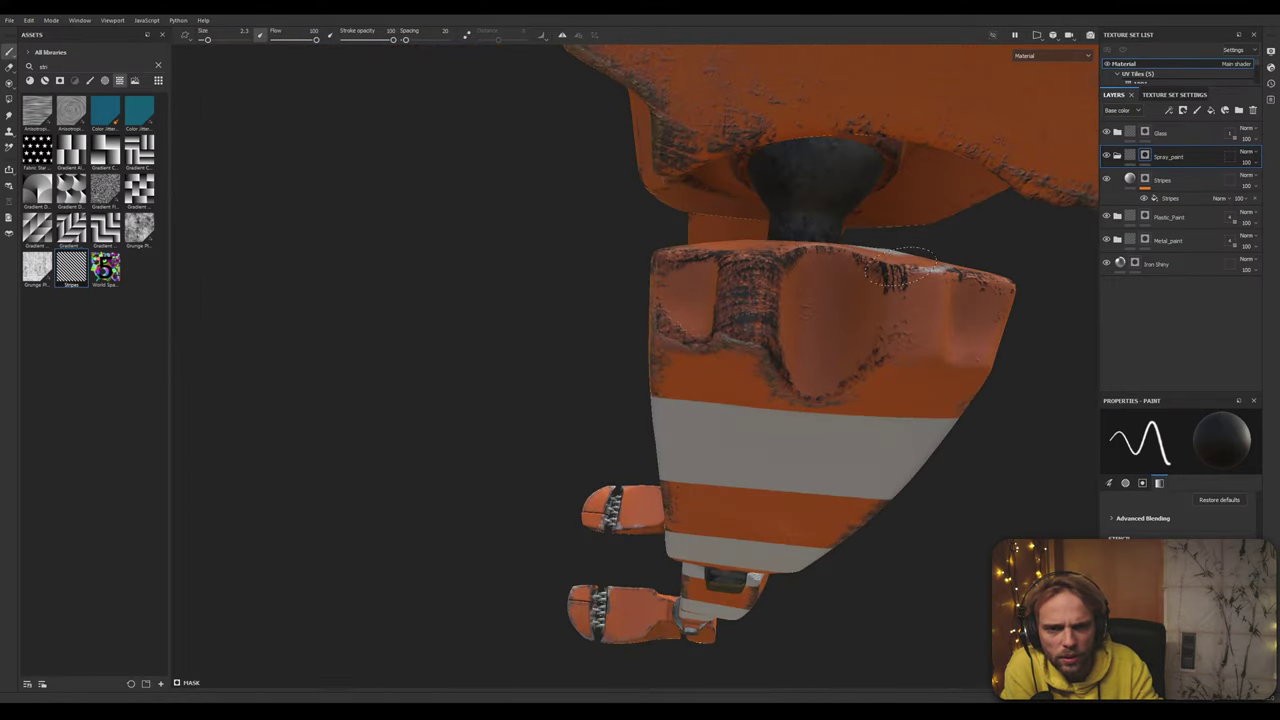
pyautogui.moveTo(870, 240)
pyautogui.keyDown('alt'); pyautogui.mouseDown()
pyautogui.moveTo(629, 194)
pyautogui.moveTo(680, 243)
pyautogui.mouseUp(); pyautogui.keyUp('alt')
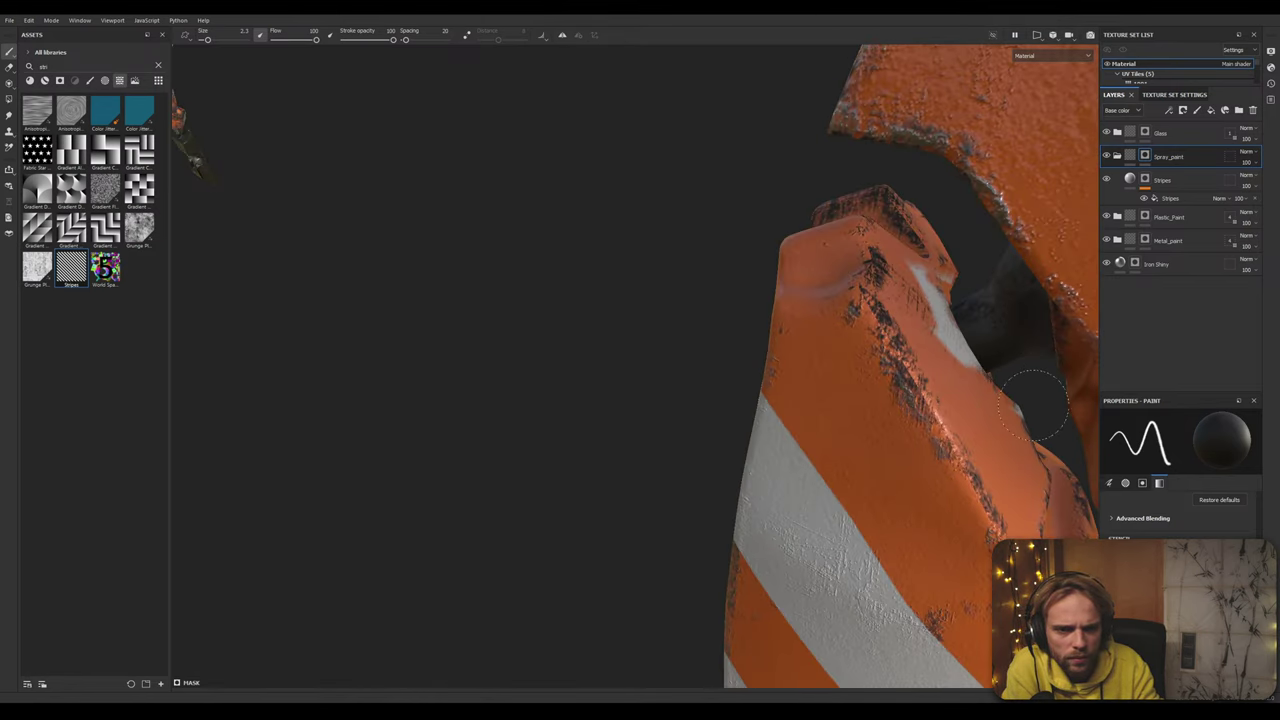
pyautogui.moveTo(1000, 410)
pyautogui.mouseDown()
pyautogui.moveTo(955, 335)
pyautogui.moveTo(954, 300)
pyautogui.mouseUp()
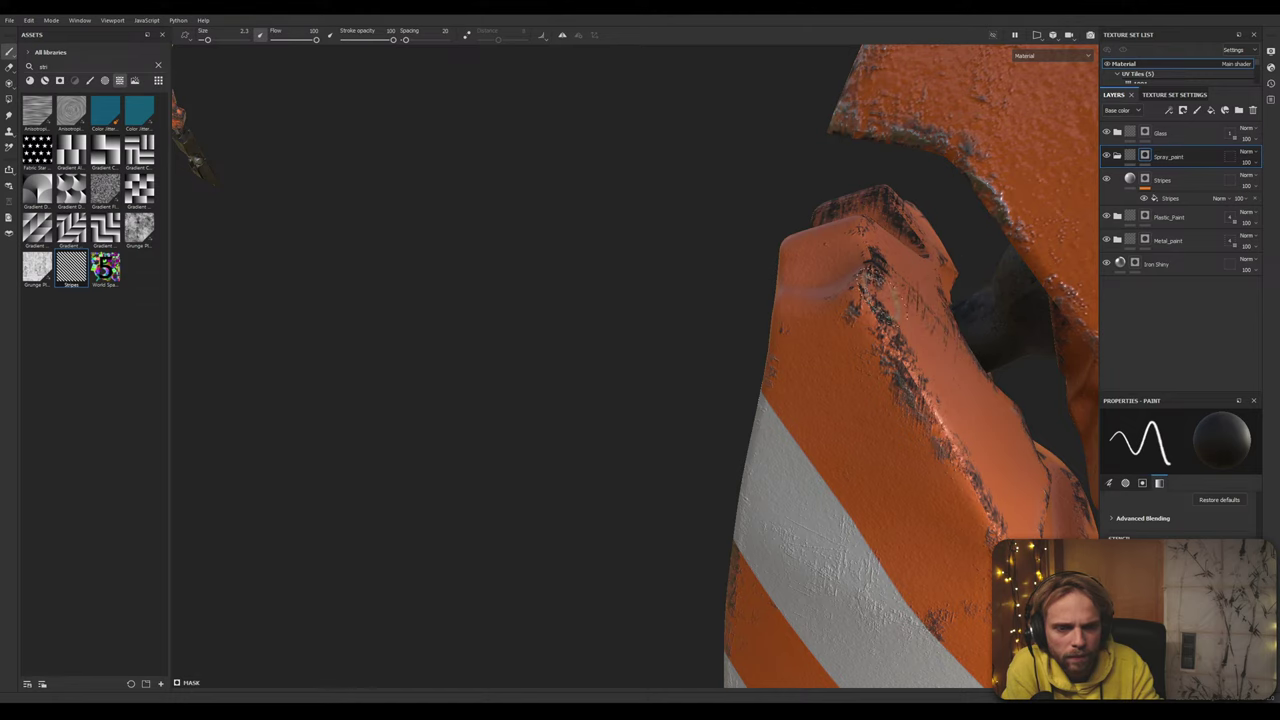
pyautogui.moveTo(954, 300)
pyautogui.keyDown('alt'); pyautogui.mouseDown()
pyautogui.moveTo(846, 303)
pyautogui.moveTo(803, 244)
pyautogui.moveTo(785, 270)
pyautogui.mouseUp(); pyautogui.keyUp('alt')
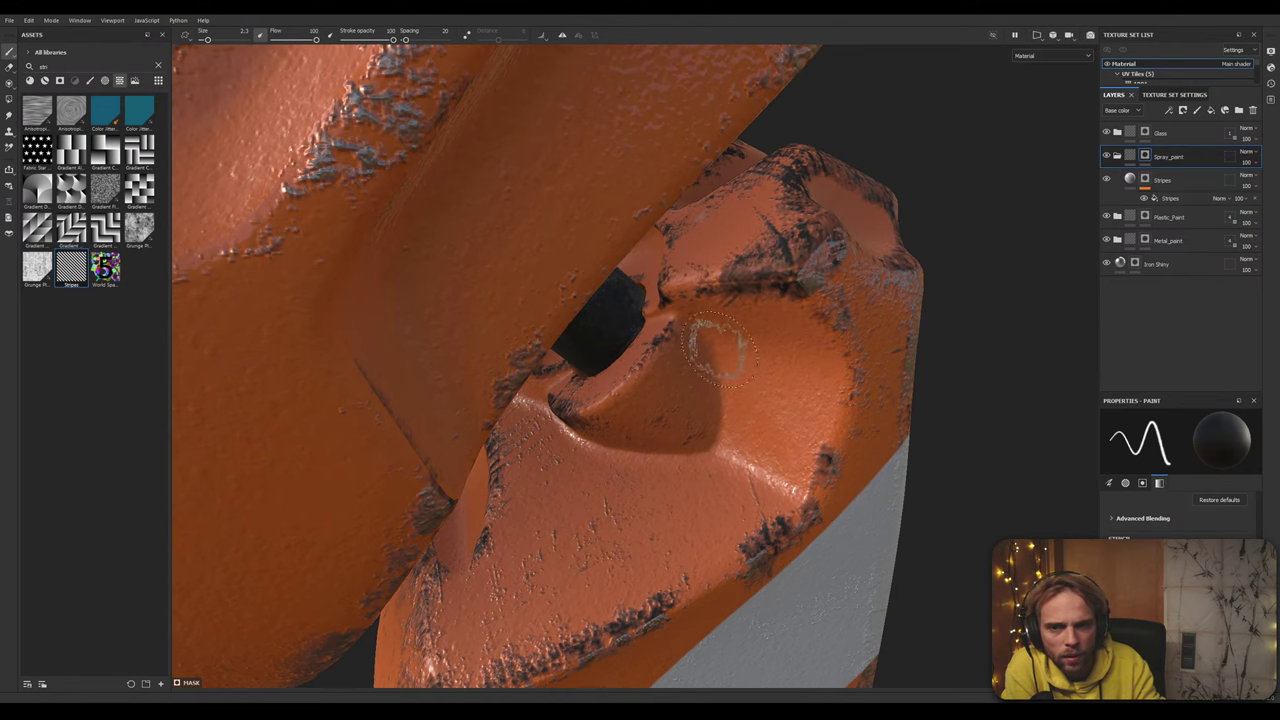
pyautogui.moveTo(635, 222)
pyautogui.keyDown('alt'); pyautogui.mouseDown()
pyautogui.moveTo(606, 474)
pyautogui.moveTo(629, 363)
pyautogui.moveTo(746, 390)
pyautogui.moveTo(803, 523)
pyautogui.moveTo(783, 557)
pyautogui.moveTo(709, 431)
pyautogui.moveTo(525, 427)
pyautogui.moveTo(397, 380)
pyautogui.moveTo(640, 360)
pyautogui.mouseUp(); pyautogui.keyUp('alt')
pyautogui.scroll(5, 640, 360)
pyautogui.scroll(2, 655, 445)
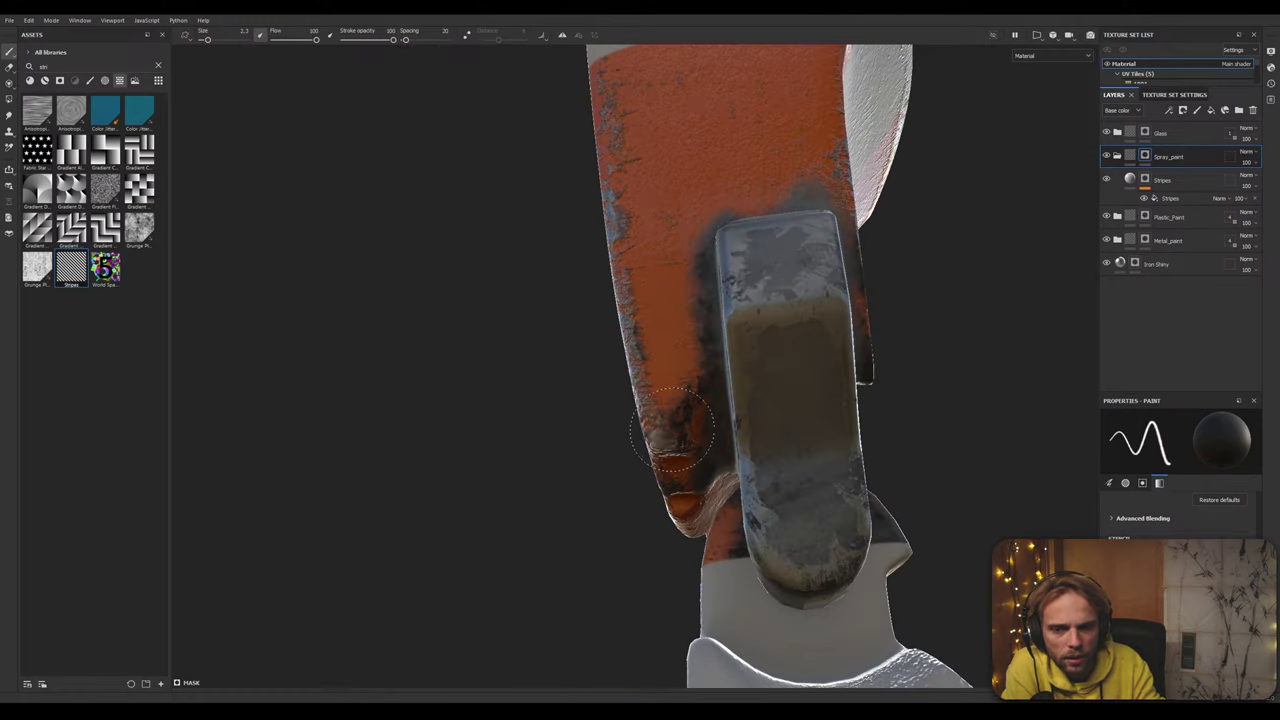
pyautogui.moveTo(750, 460)
pyautogui.keyDown('alt'); pyautogui.mouseDown()
pyautogui.moveTo(560, 551)
pyautogui.moveTo(253, 566)
pyautogui.moveTo(603, 423)
pyautogui.moveTo(930, 527)
pyautogui.mouseUp(); pyautogui.keyUp('alt')
pyautogui.scroll(3, 753, 395)
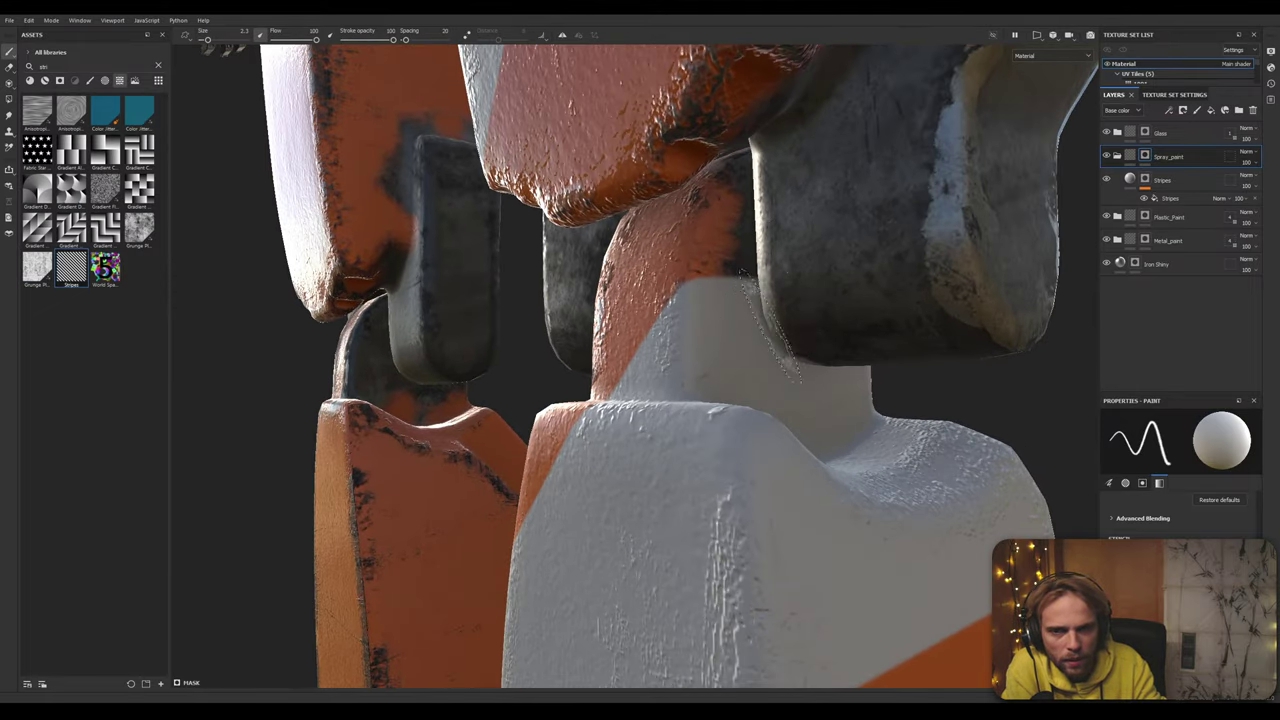
pyautogui.keyDown('alt'); pyautogui.moveTo(830, 355); pyautogui.dragTo(808, 330); pyautogui.keyUp('alt')
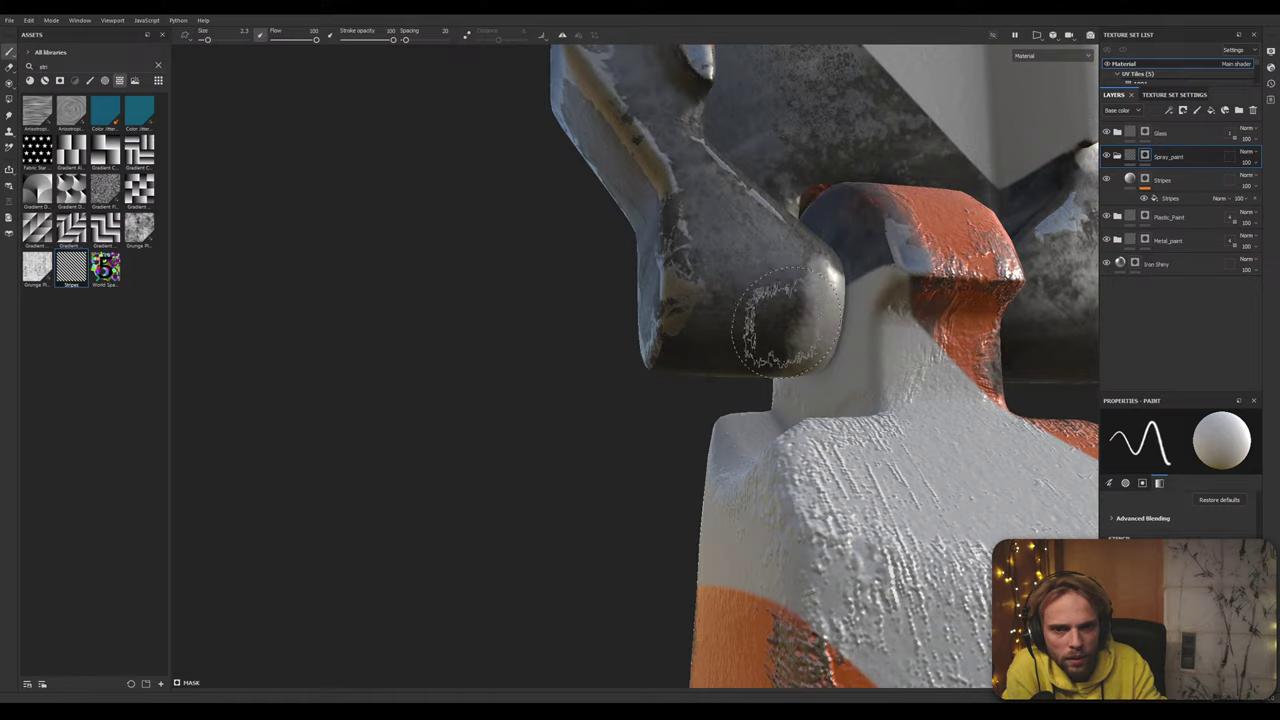
pyautogui.keyDown('alt'); pyautogui.moveTo(785, 320); pyautogui.dragTo(645, 492); pyautogui.keyUp('alt')
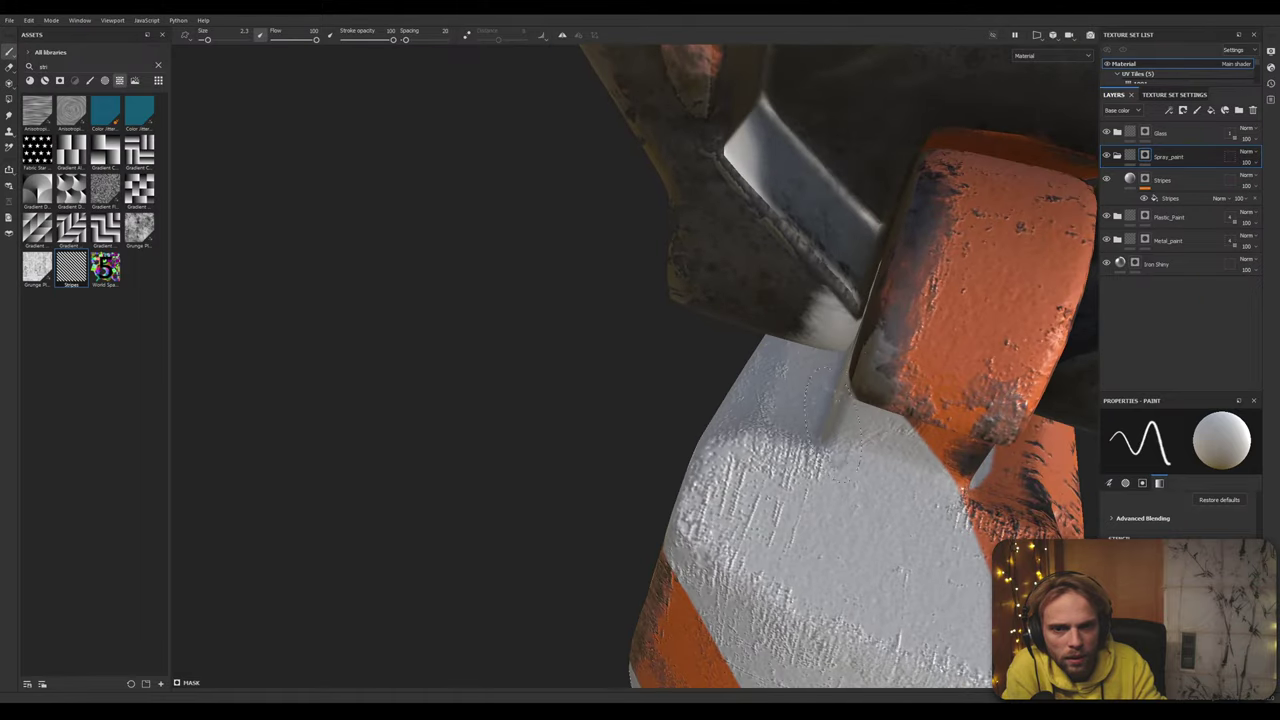
pyautogui.keyDown('alt'); pyautogui.moveTo(848, 305); pyautogui.dragTo(457, 471); pyautogui.keyUp('alt')
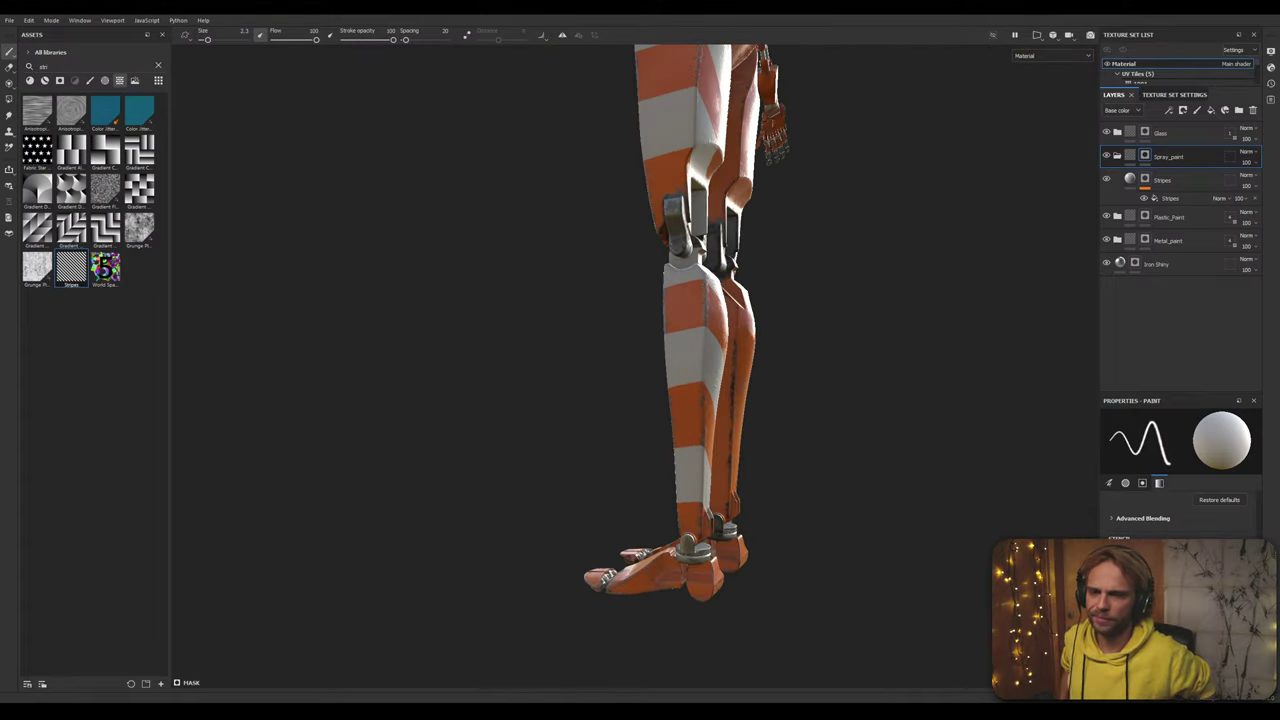
# Step: Frame the legs and swap the brush to the opposite mask colour with X
pyautogui.keyDown('alt'); pyautogui.moveTo(880, 300); pyautogui.dragTo(903, 289); pyautogui.keyUp('alt')
pyautogui.scroll(5, 592, 265)
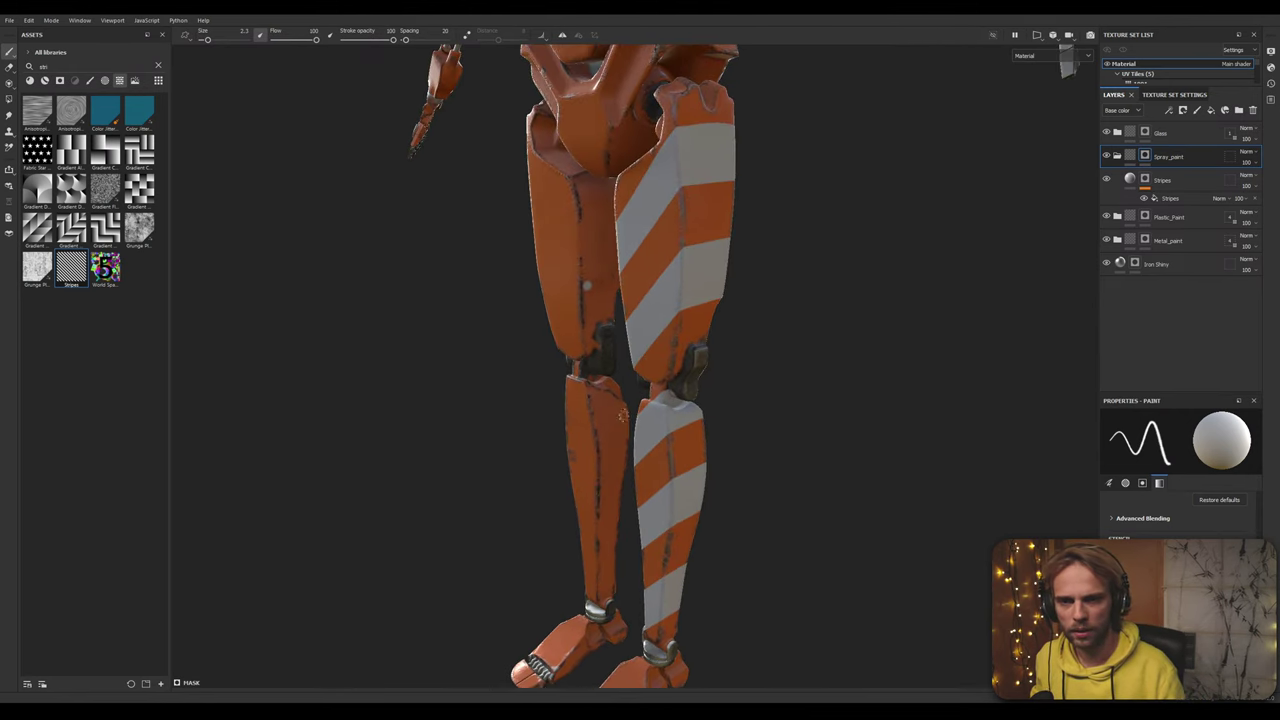
pyautogui.scroll(3, 592, 265)
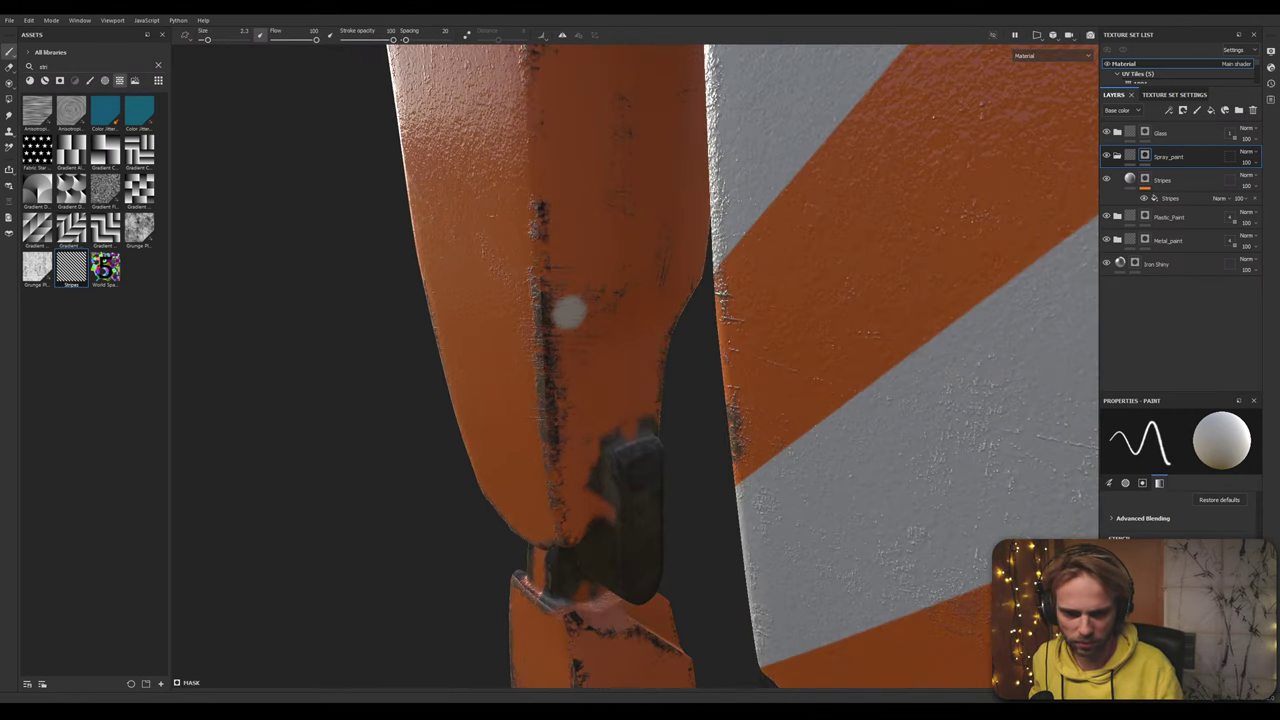
pyautogui.press('x')
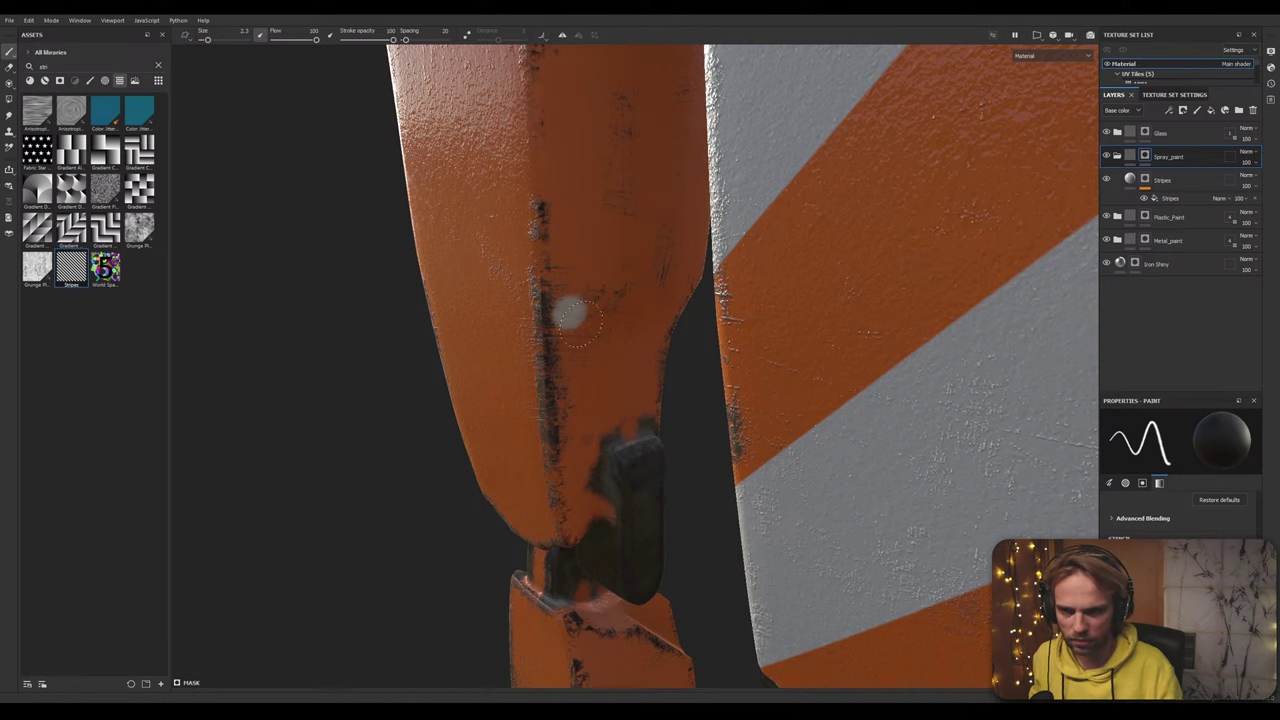
pyautogui.scroll(-6, 449, 414)
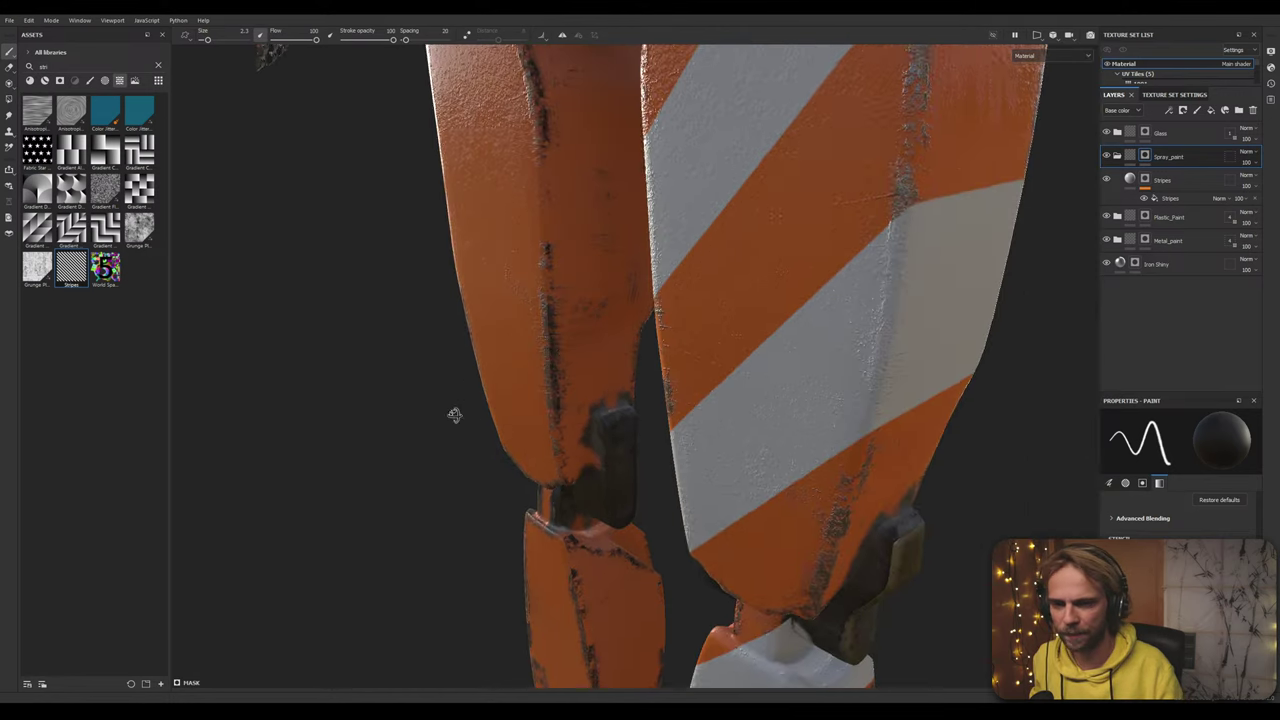
pyautogui.scroll(3, 491, 455)
# Step: Cover the pale spot on the orange thigh, then zoom out to the whole robot
pyautogui.keyDown('alt'); pyautogui.moveTo(491, 455); pyautogui.dragTo(751, 443); pyautogui.keyUp('alt')
pyautogui.scroll(8, 774, 431)
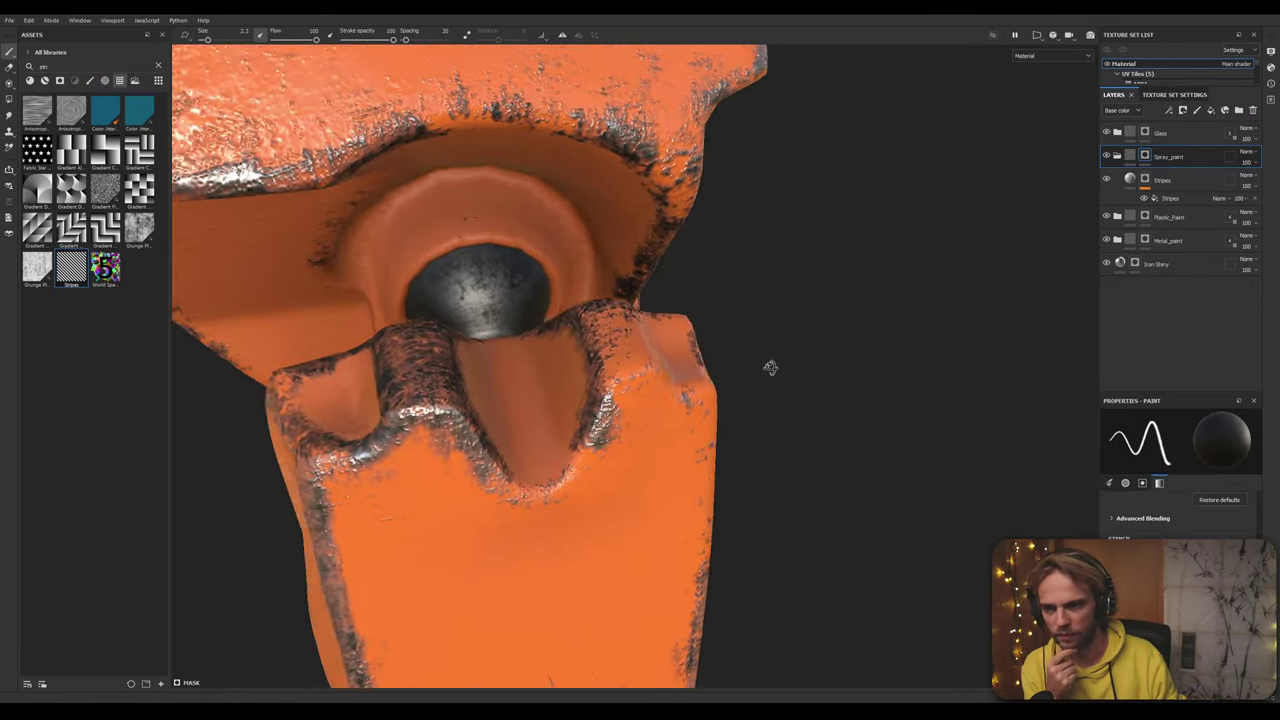
pyautogui.keyDown('alt'); pyautogui.moveTo(770, 367); pyautogui.dragTo(672, 345); pyautogui.keyUp('alt')
pyautogui.scroll(-5, 672, 345)
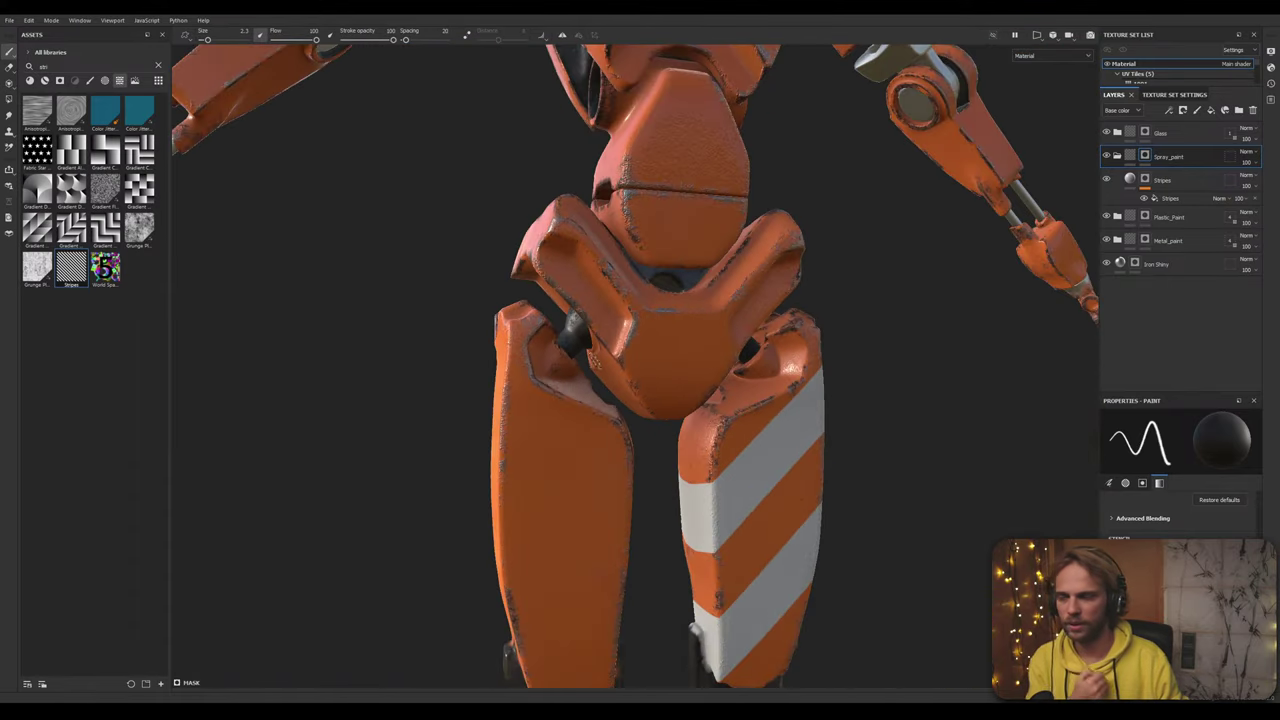
pyautogui.keyDown('alt'); pyautogui.moveTo(692, 406); pyautogui.dragTo(670, 380); pyautogui.keyUp('alt')
pyautogui.scroll(-3, 662, 375)
pyautogui.scroll(-3, 662, 375)
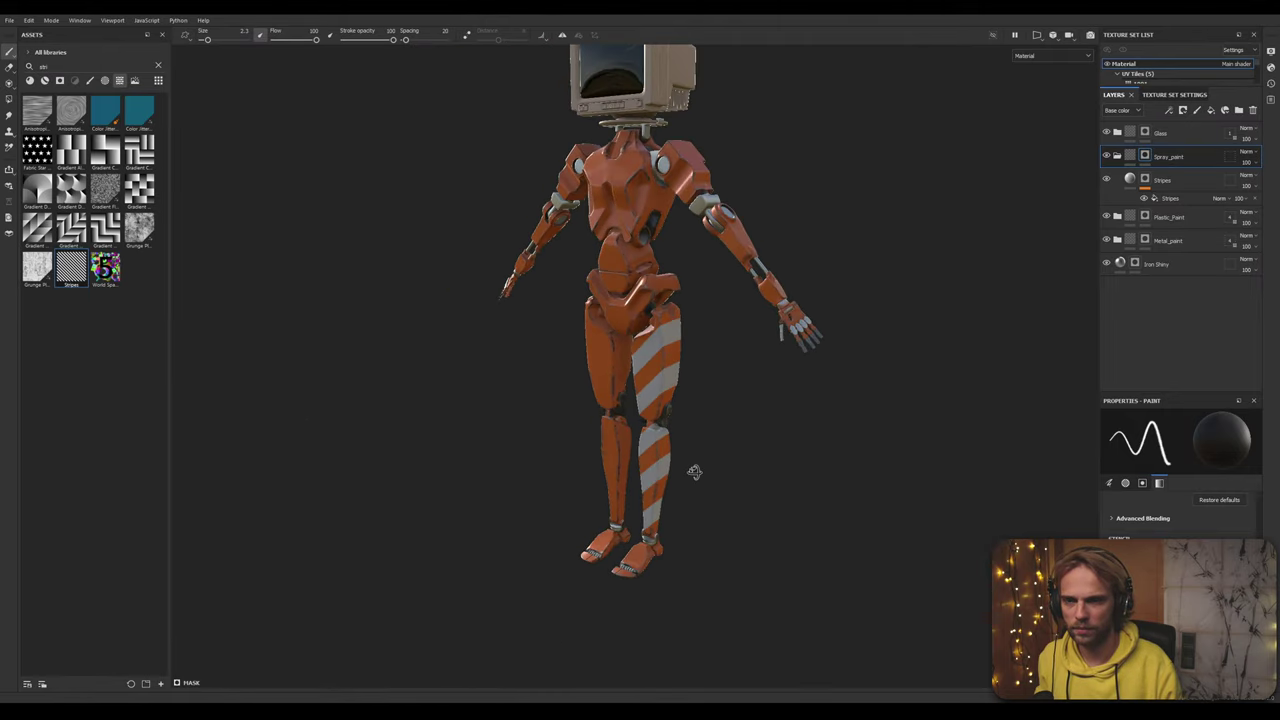
pyautogui.keyDown('alt'); pyautogui.moveTo(691, 471); pyautogui.dragTo(669, 446); pyautogui.keyUp('alt')
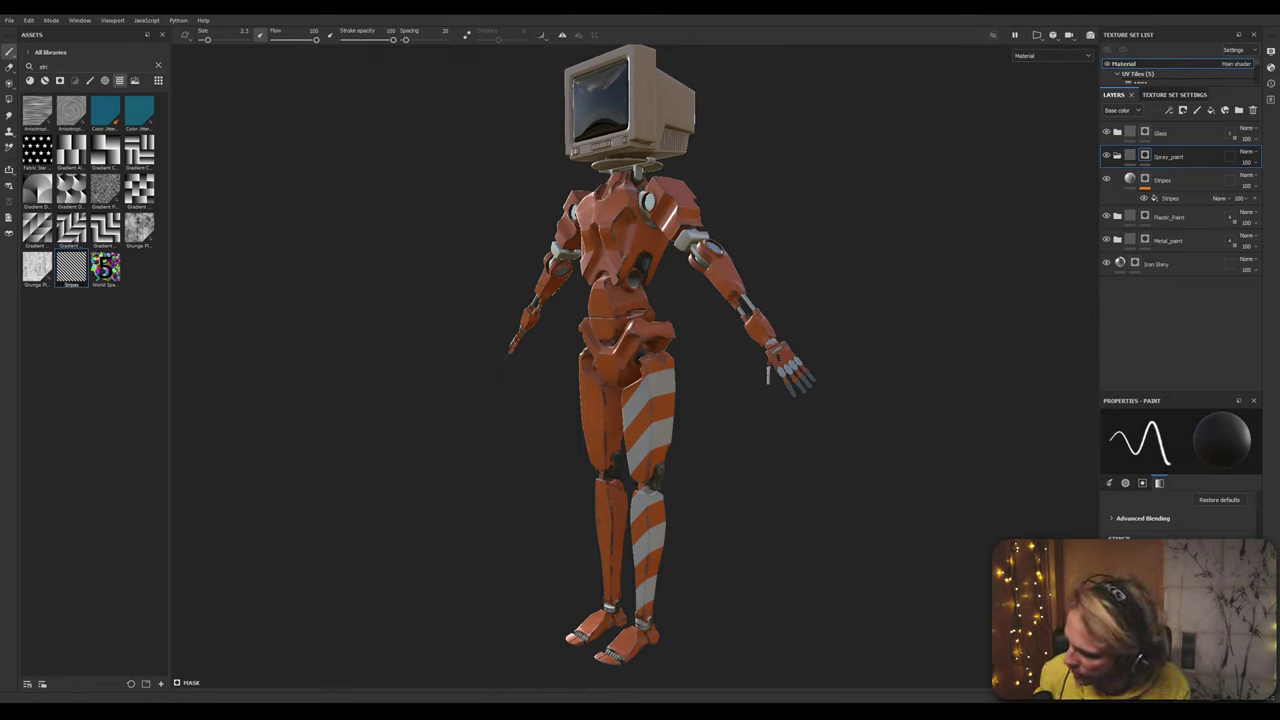
pyautogui.press('ctrl')
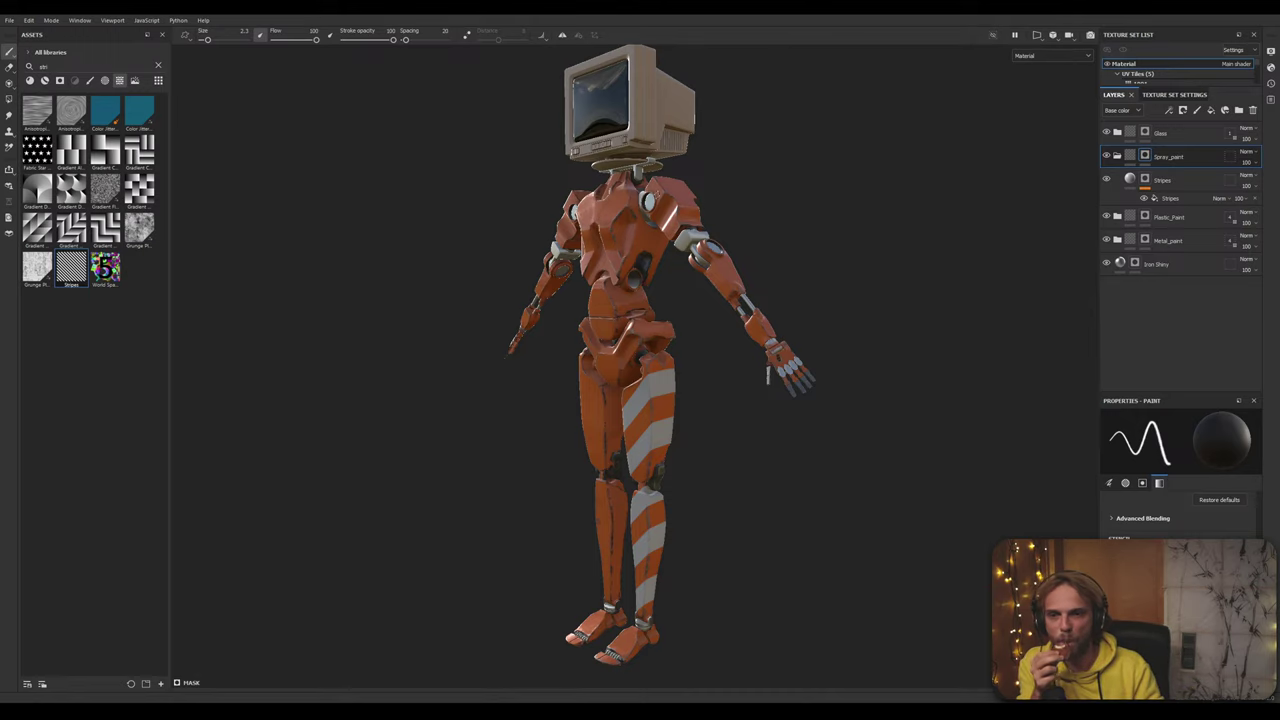
pyautogui.keyDown('alt'); pyautogui.moveTo(834, 280); pyautogui.dragTo(760, 343); pyautogui.keyUp('alt')
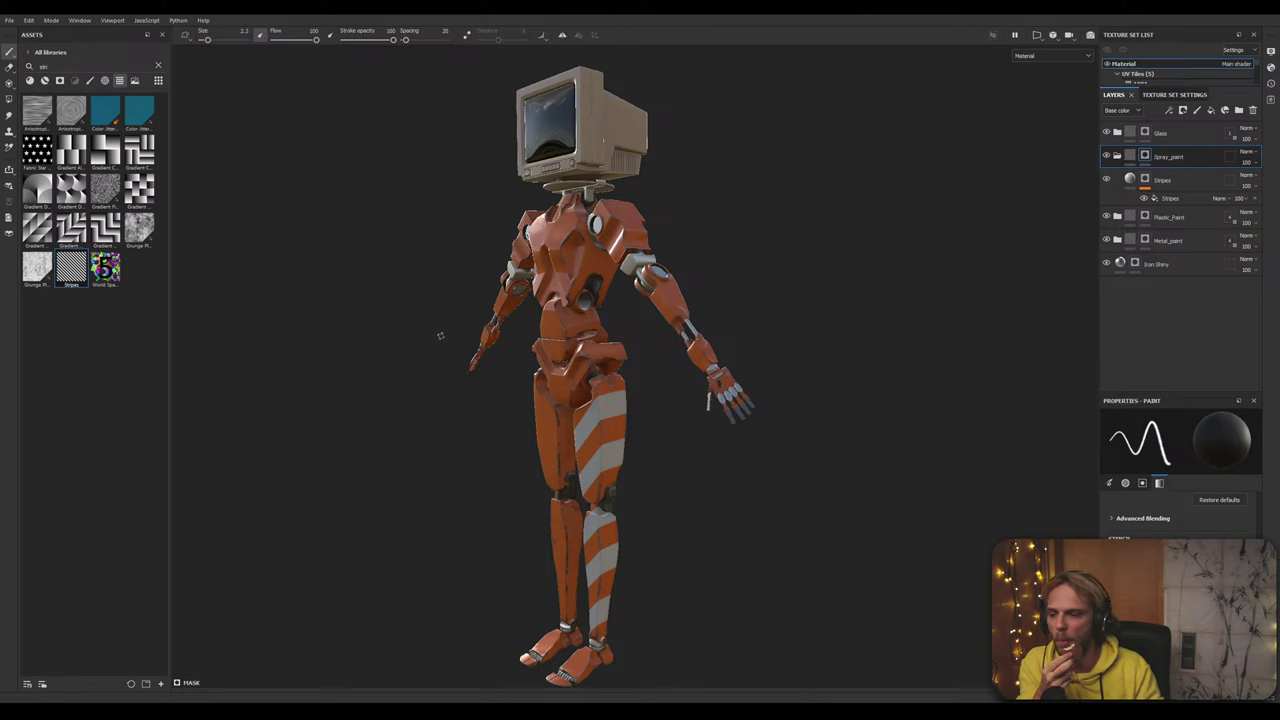
pyautogui.keyDown('alt'); pyautogui.moveTo(509, 452); pyautogui.dragTo(529, 423, button='middle'); pyautogui.keyUp('alt')
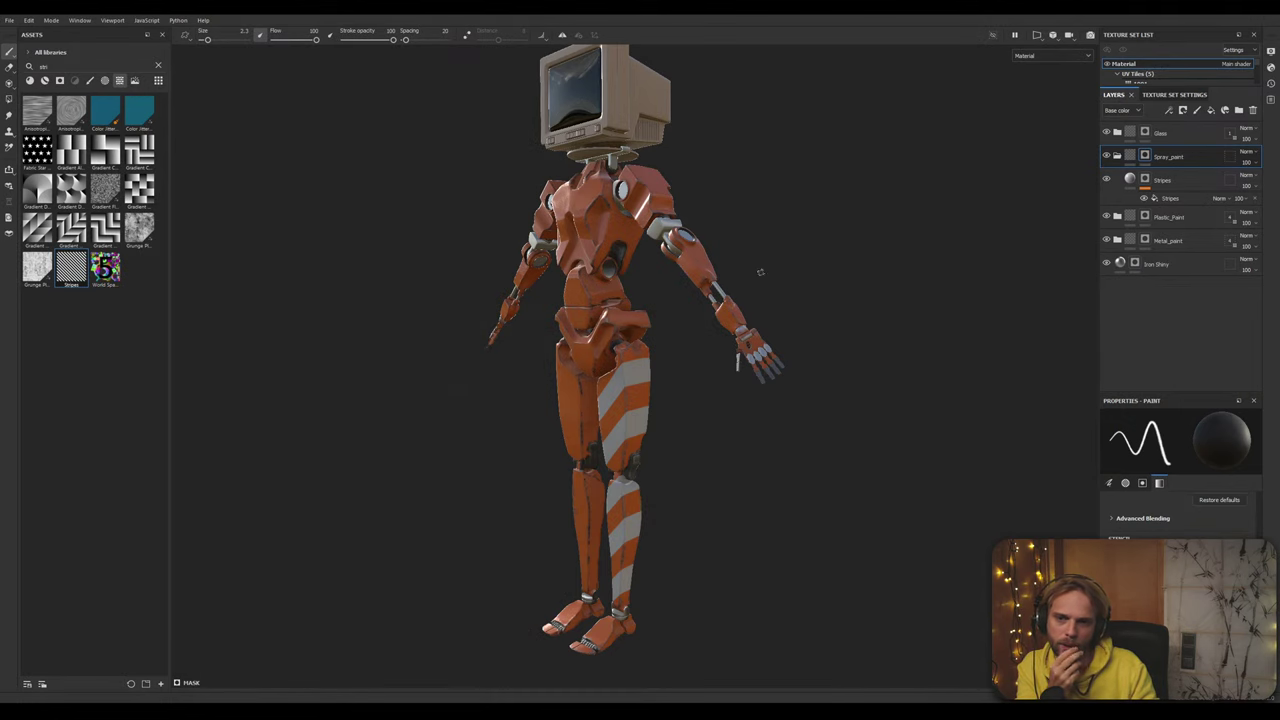
pyautogui.keyDown('alt'); pyautogui.moveTo(760, 271); pyautogui.dragTo(759, 347); pyautogui.keyUp('alt')
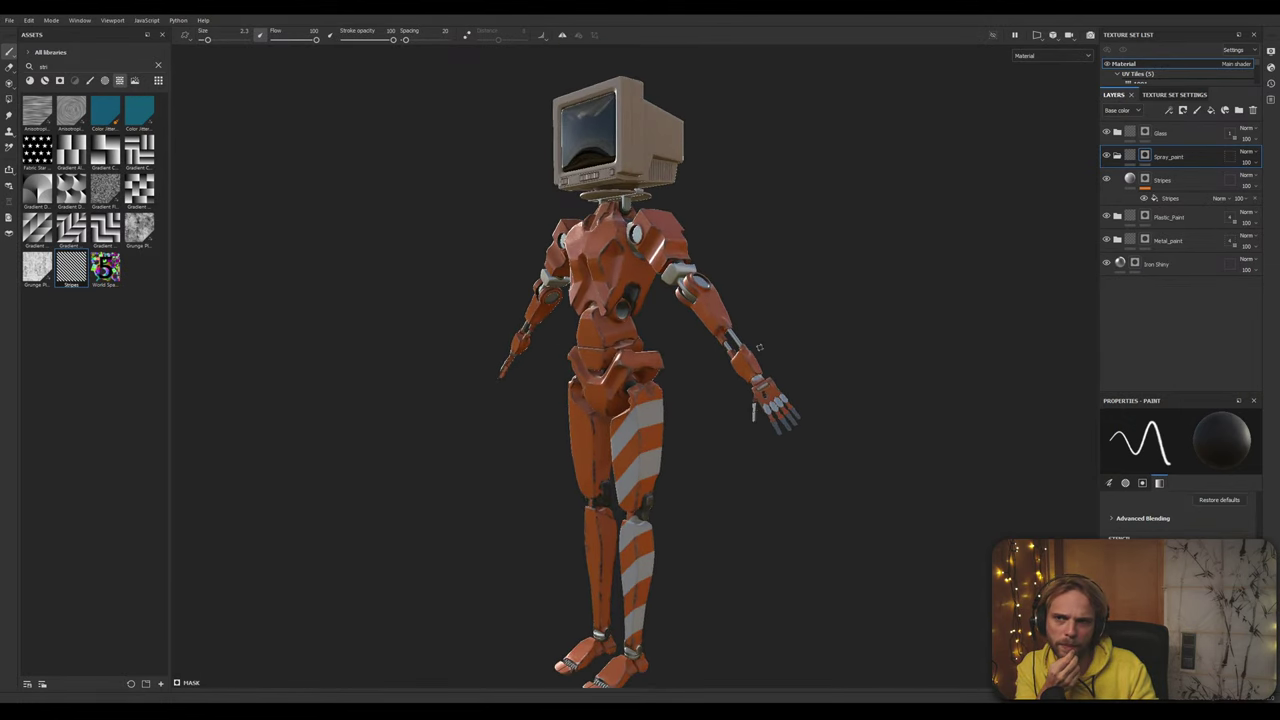
# Step: Open the Export textures dialog from the File menu and move it up and left
pyautogui.click(8, 20)
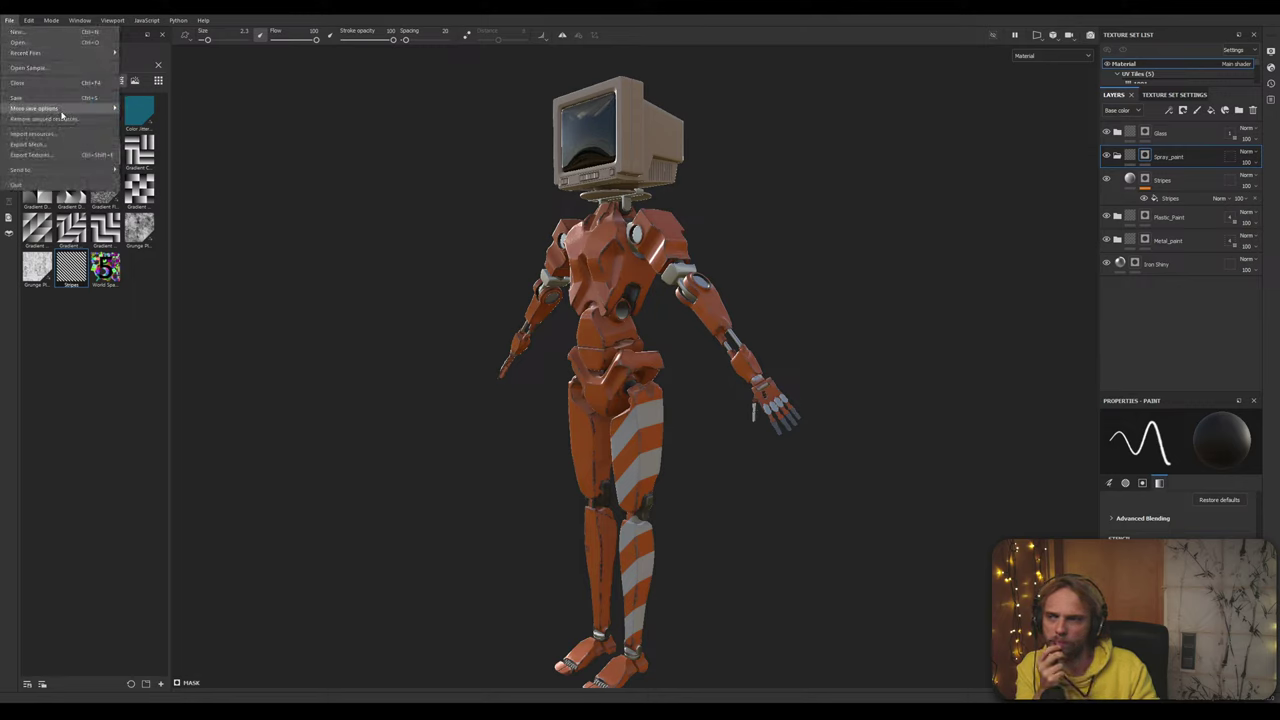
pyautogui.moveTo(68, 112)
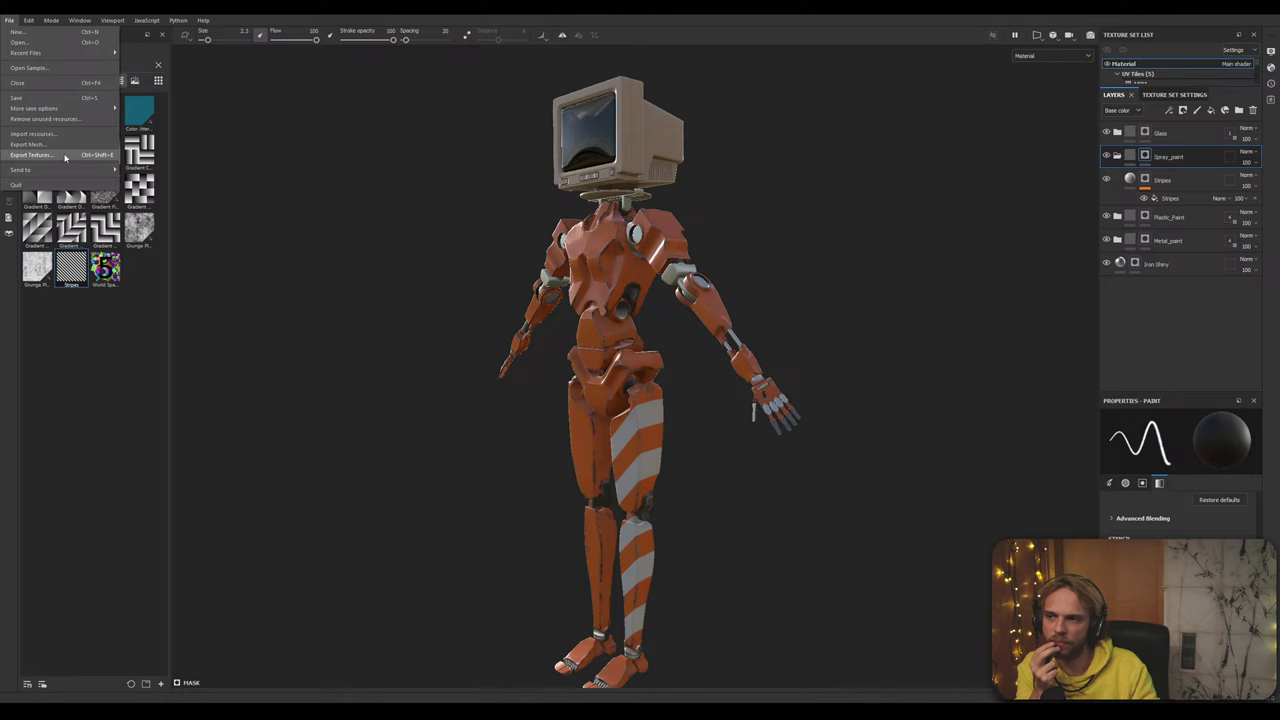
pyautogui.click(65, 157)
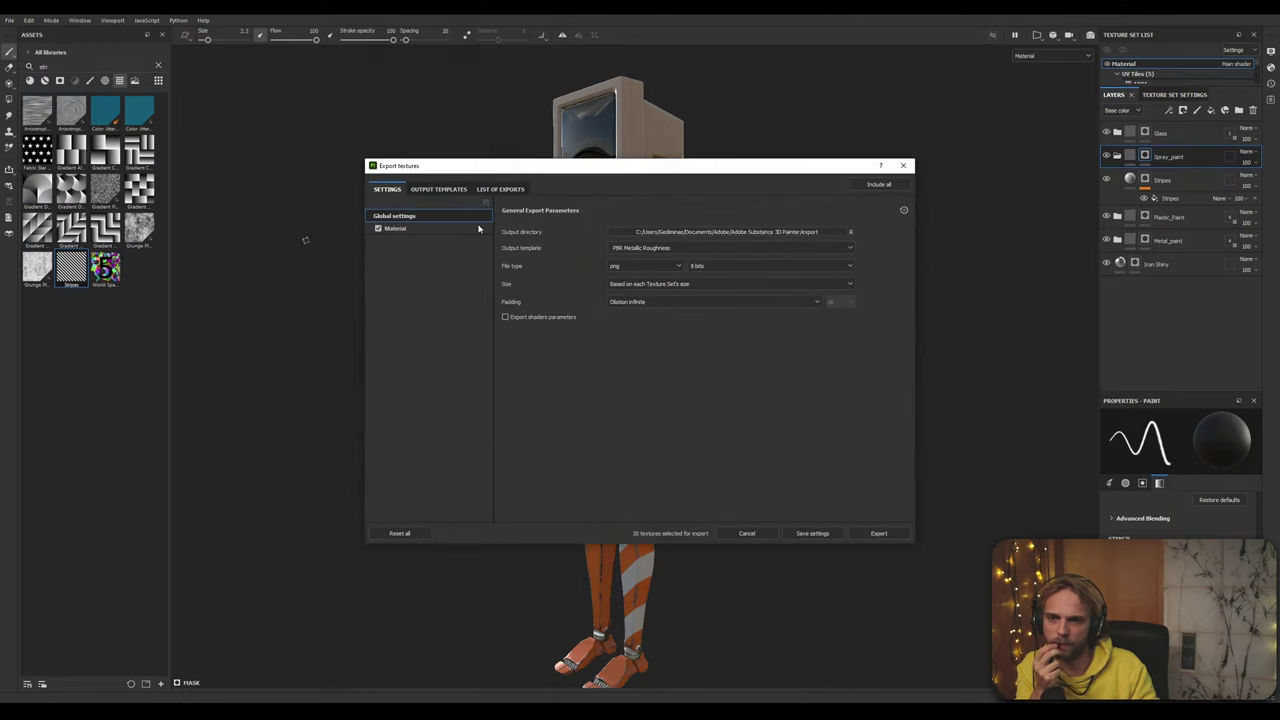
pyautogui.moveTo(552, 172); pyautogui.dragTo(381, 135)
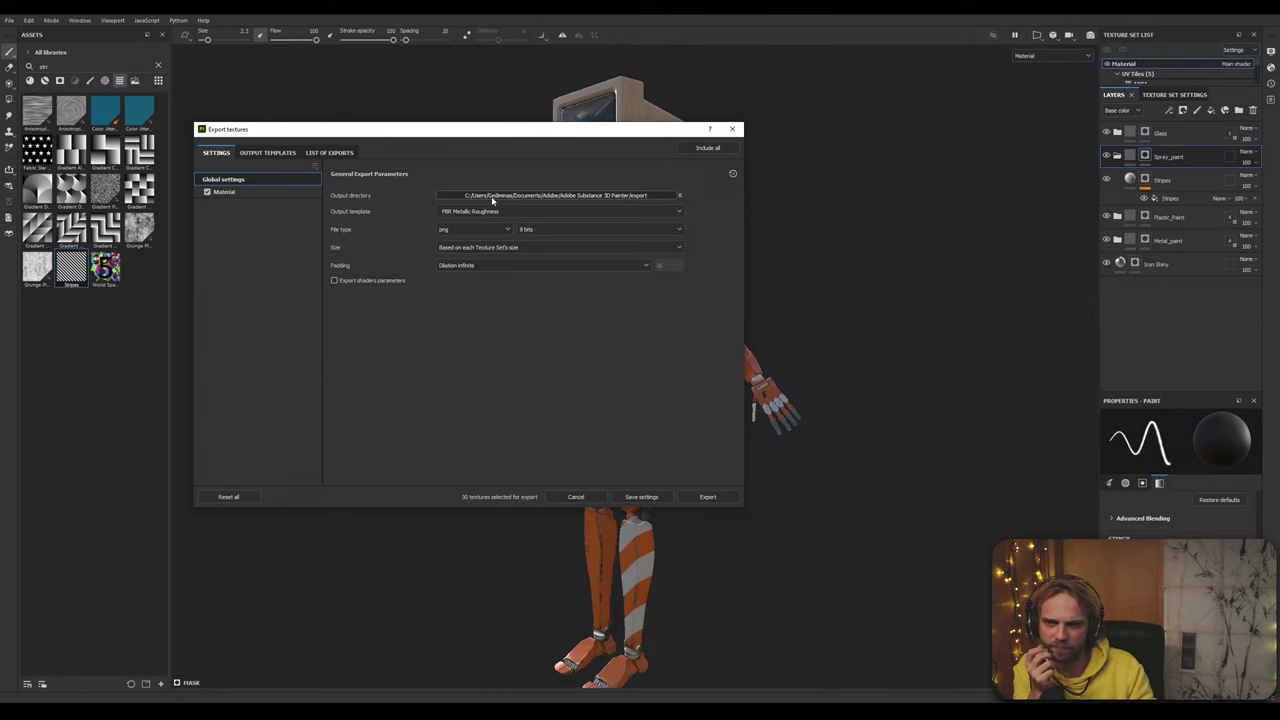
# Step: Create a new Desktop folder named 'test' and set it as the export output directory
pyautogui.click(653, 196)
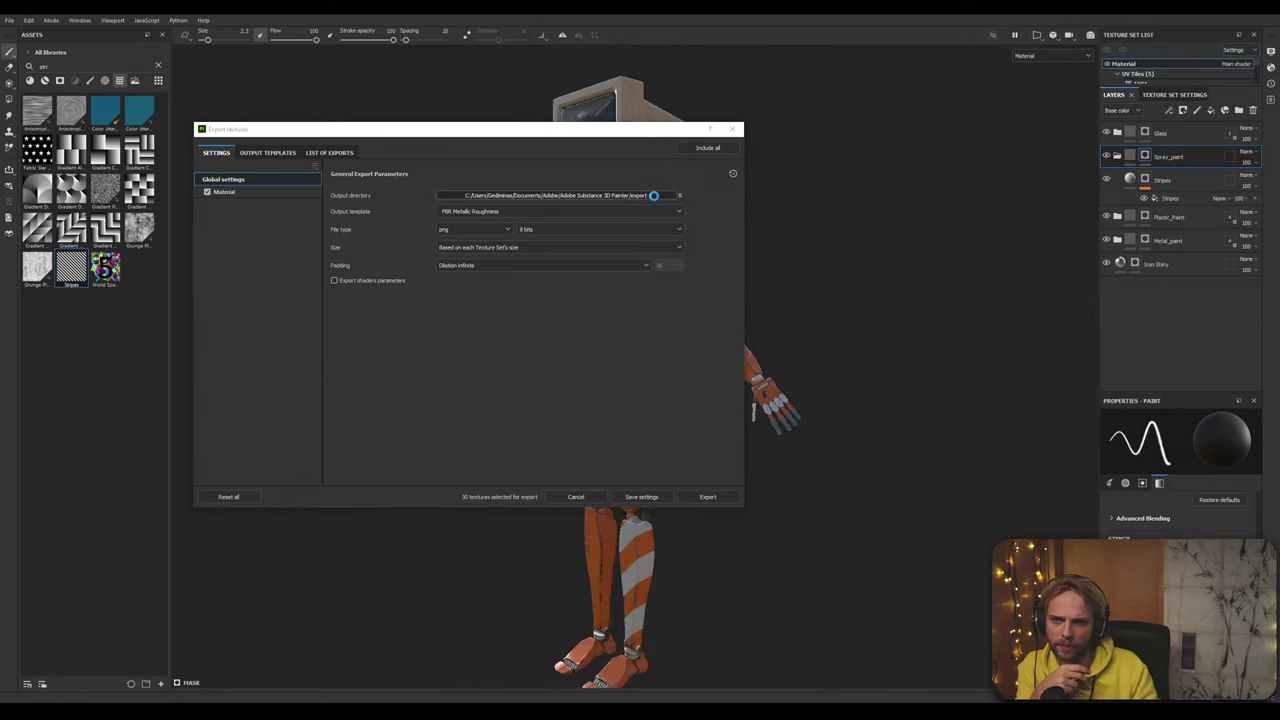
pyautogui.click(234, 194)
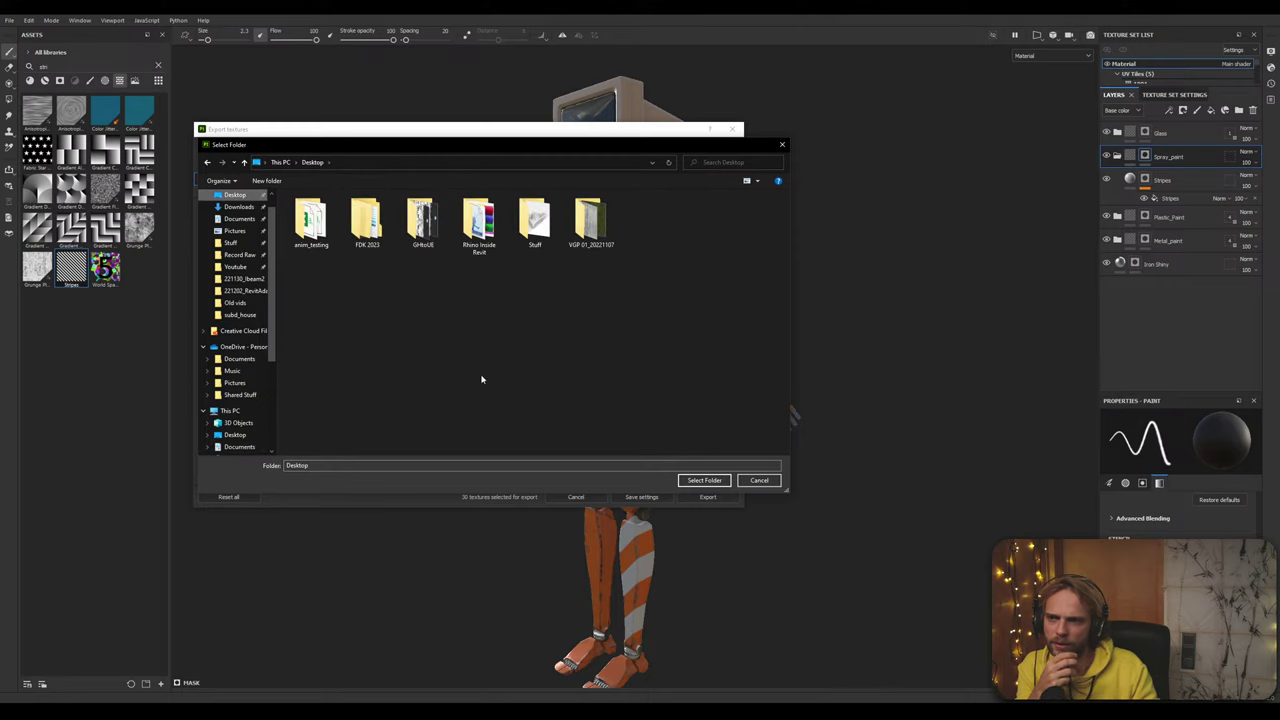
pyautogui.rightClick(371, 313)
pyautogui.moveTo(440, 429)
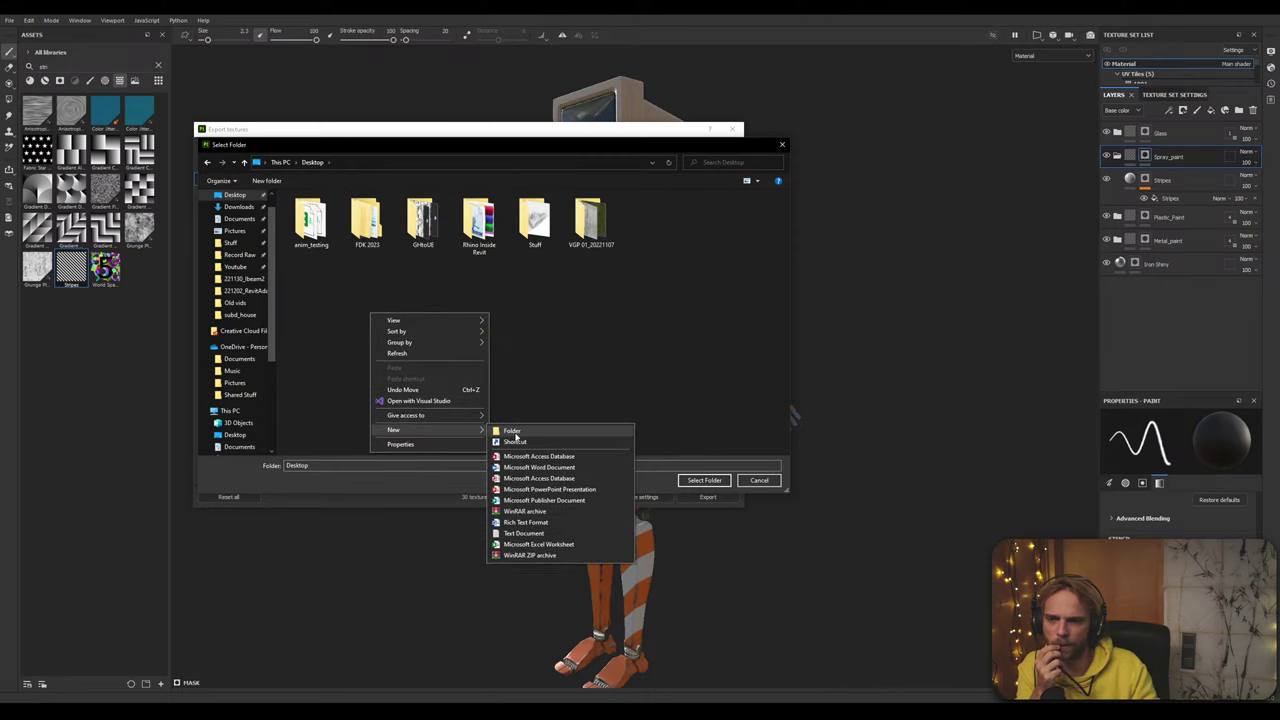
pyautogui.click(515, 433)
pyautogui.write('tes')
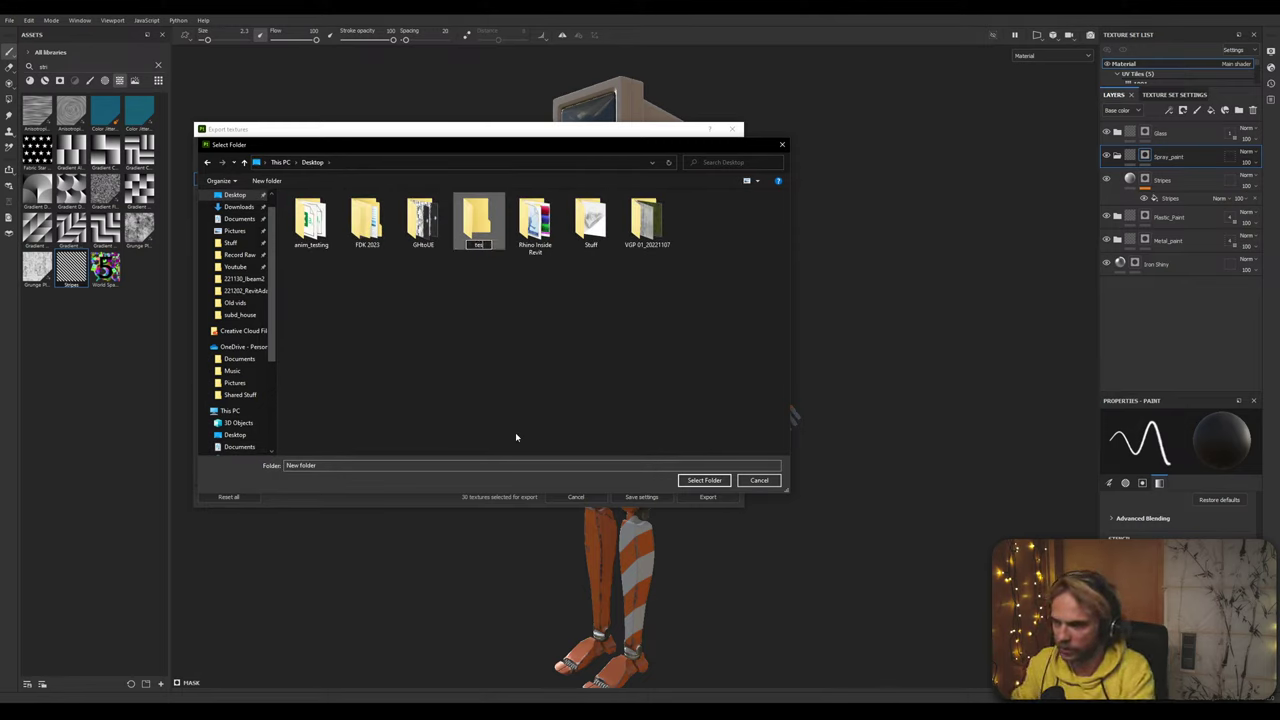
pyautogui.write('t')
pyautogui.press('Return')
pyautogui.press('Return')
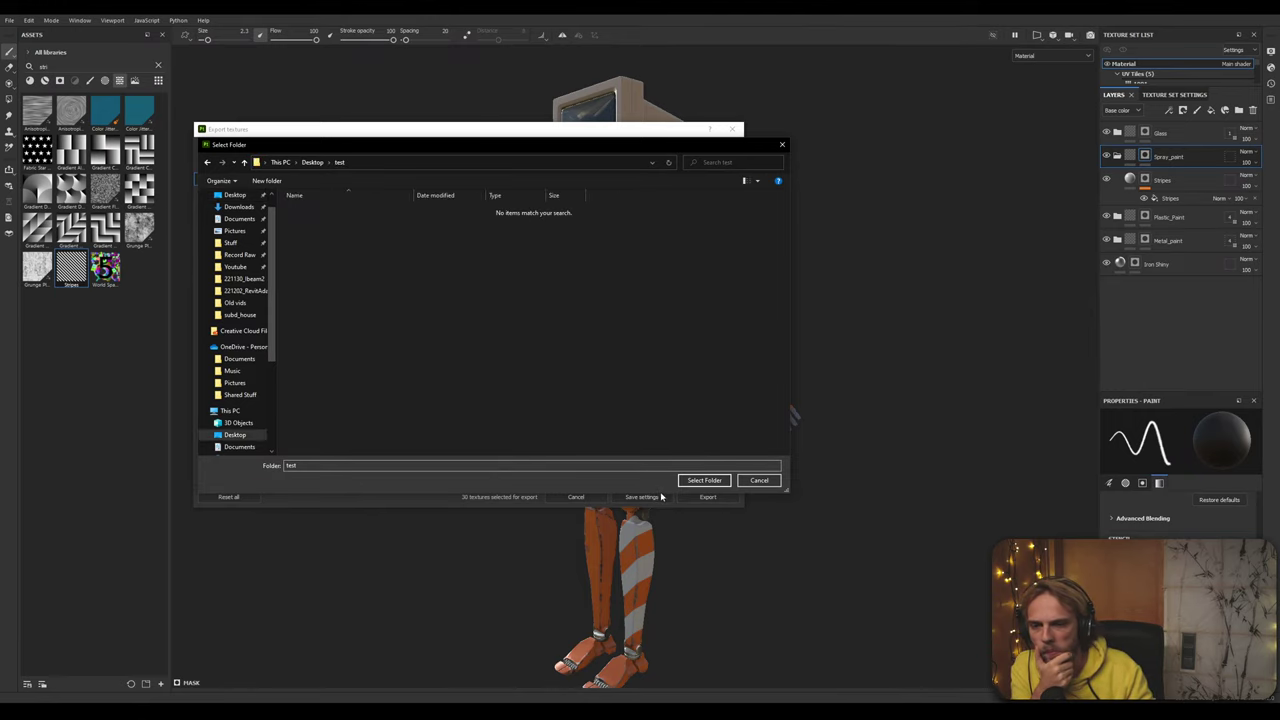
pyautogui.click(686, 482)
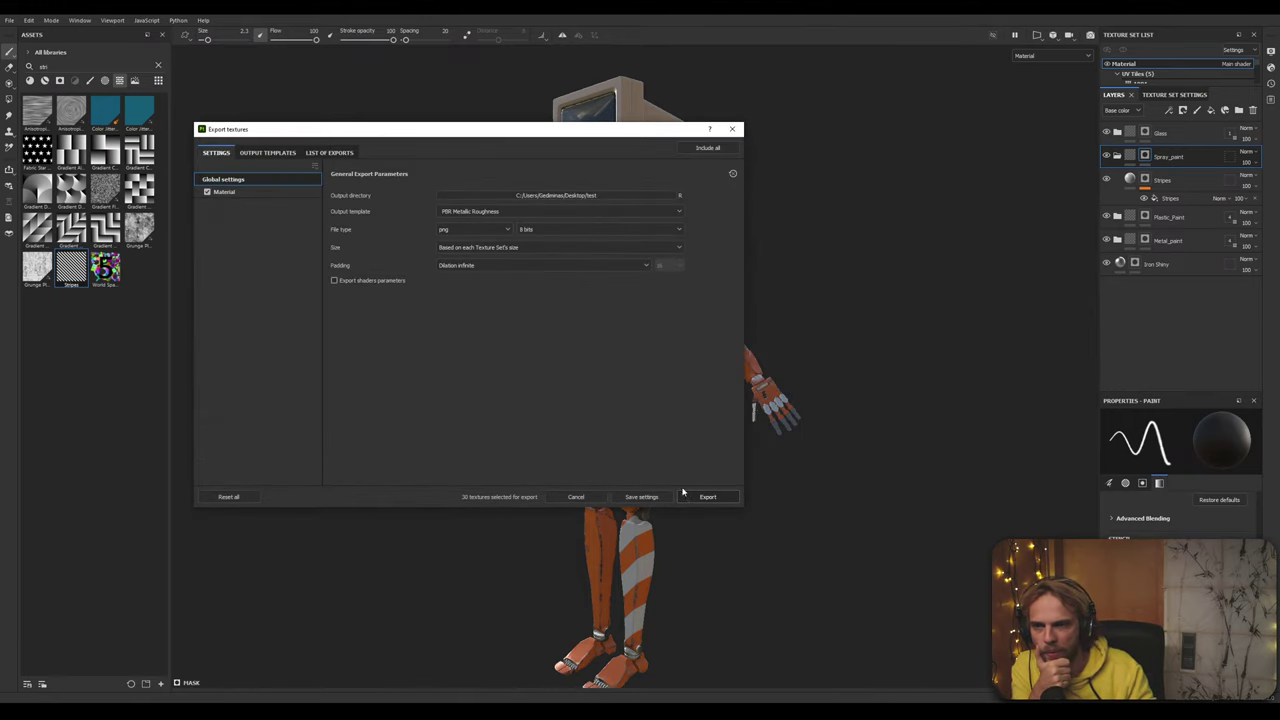
pyautogui.click(451, 231)
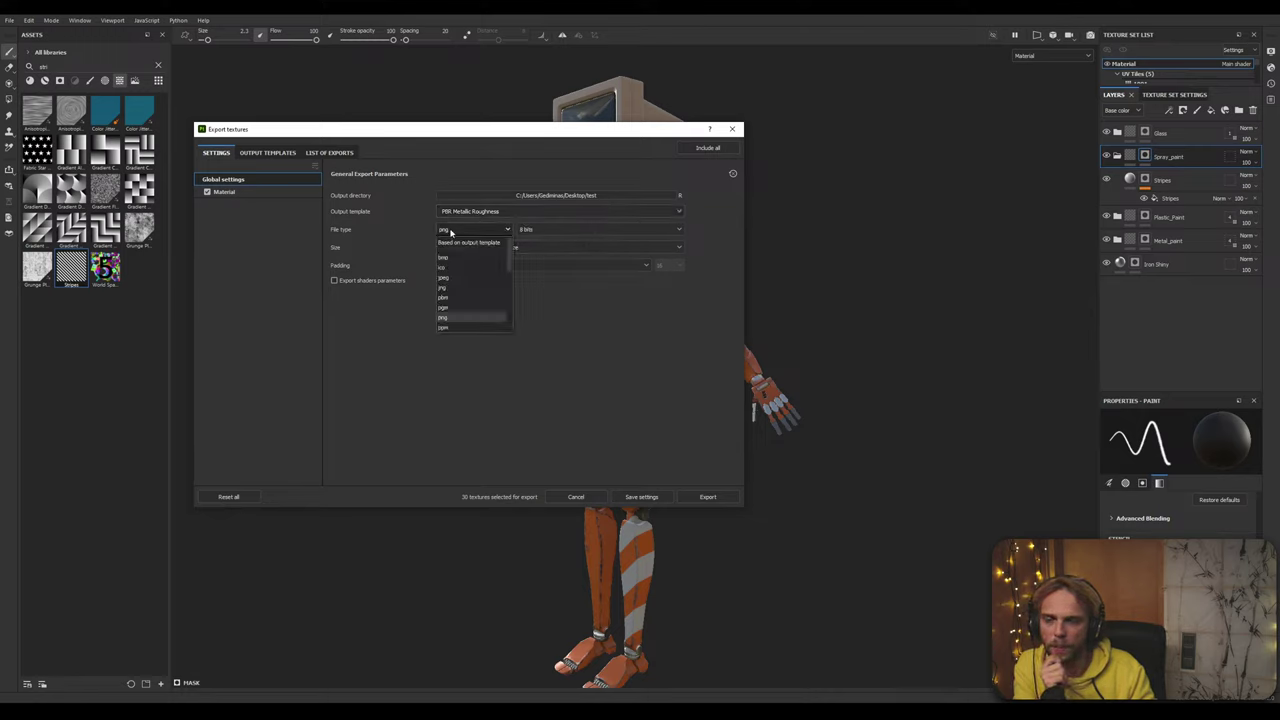
pyautogui.click(451, 232)
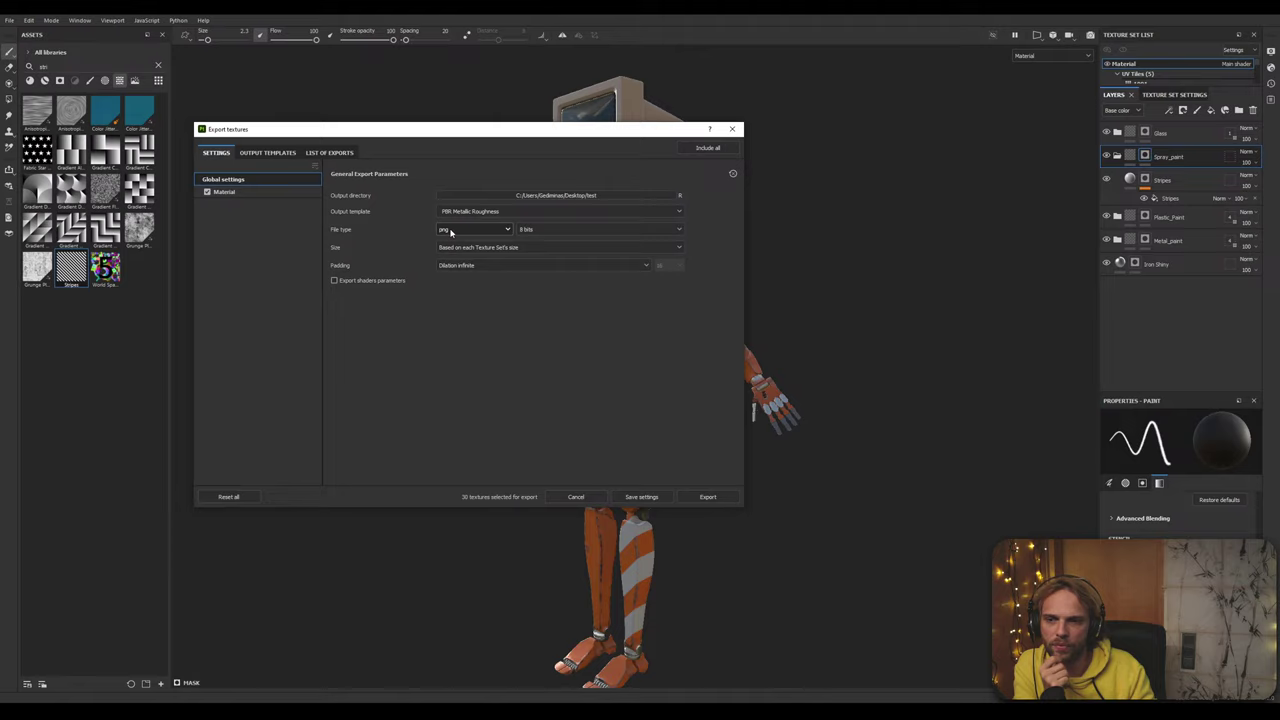
pyautogui.click(517, 251)
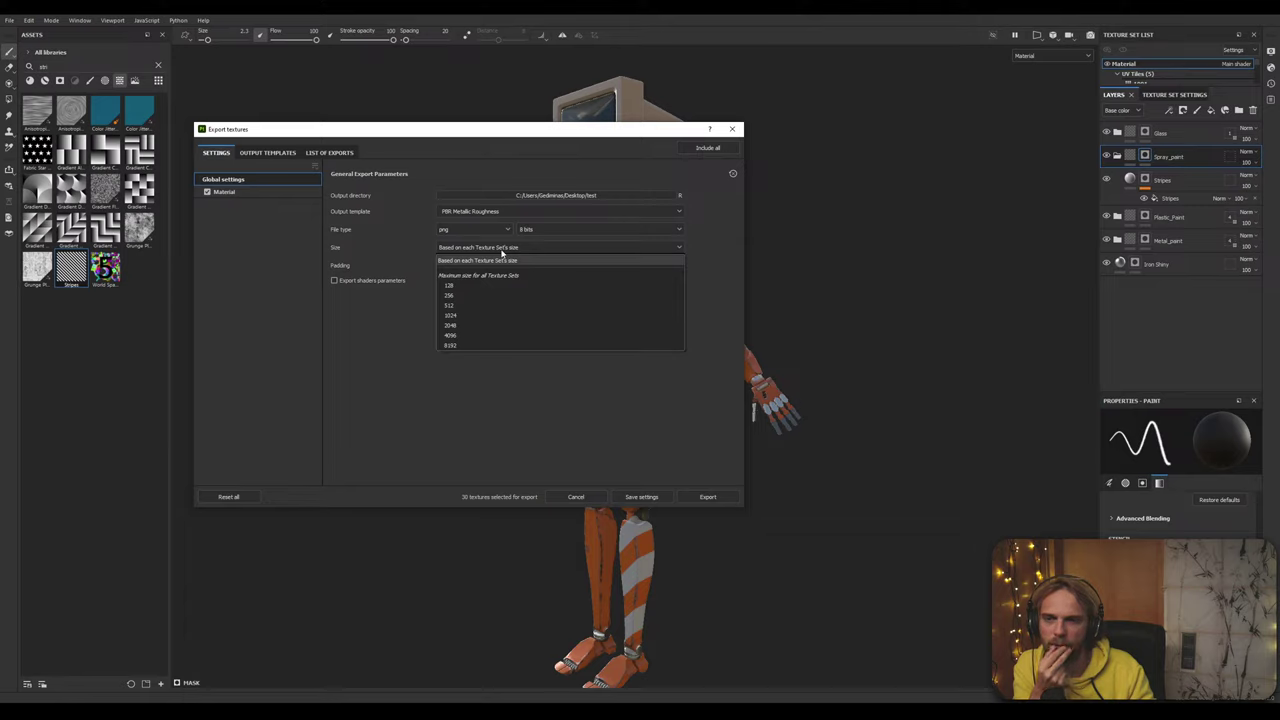
pyautogui.click(502, 253)
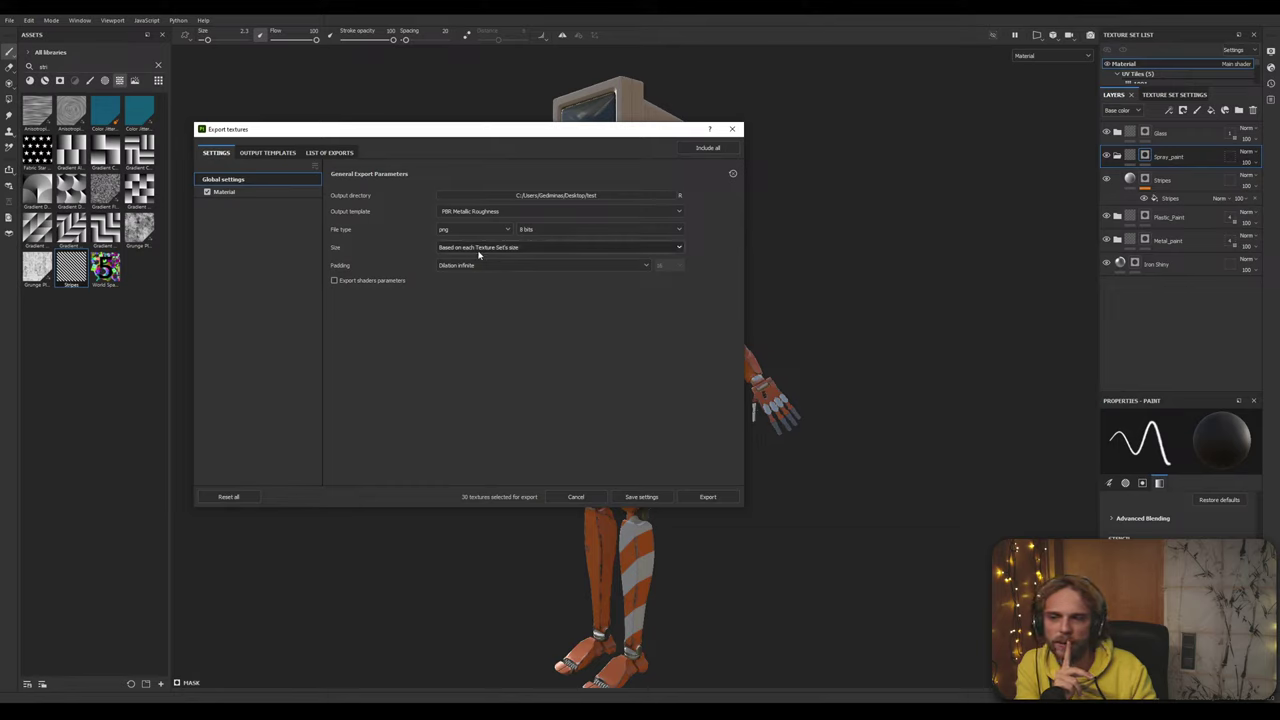
pyautogui.moveTo(461, 266)
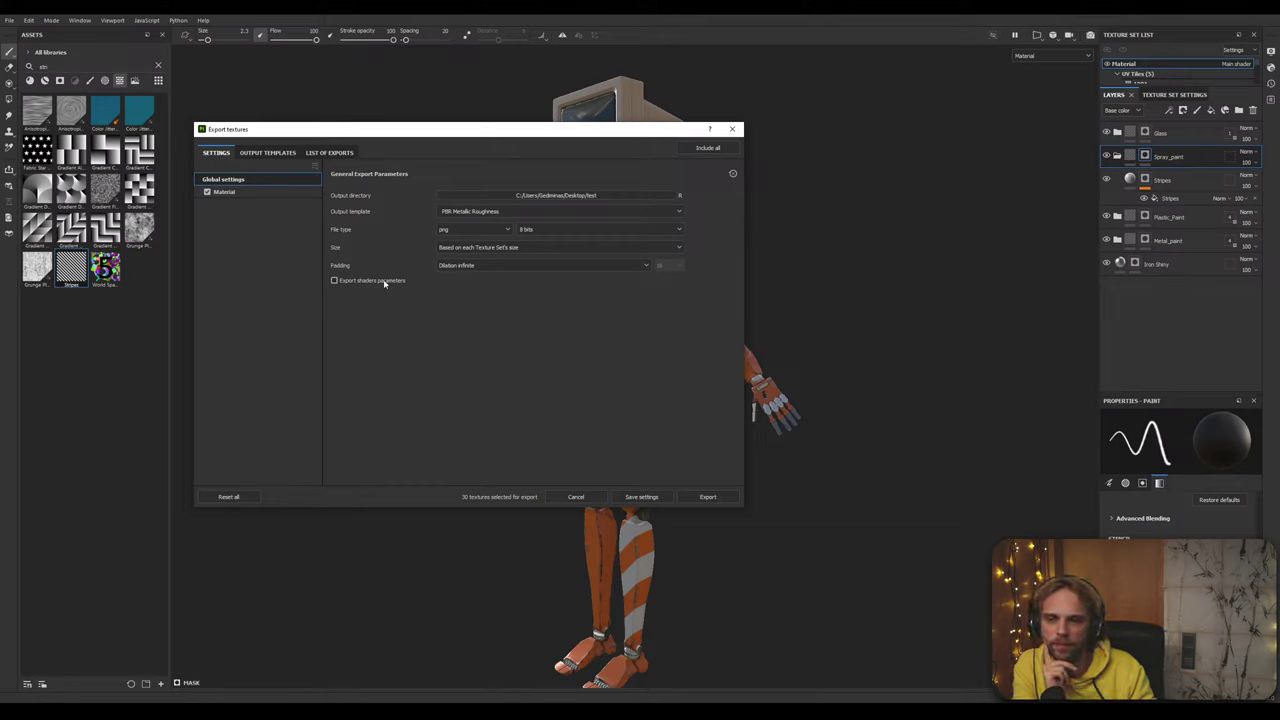
pyautogui.moveTo(343, 281)
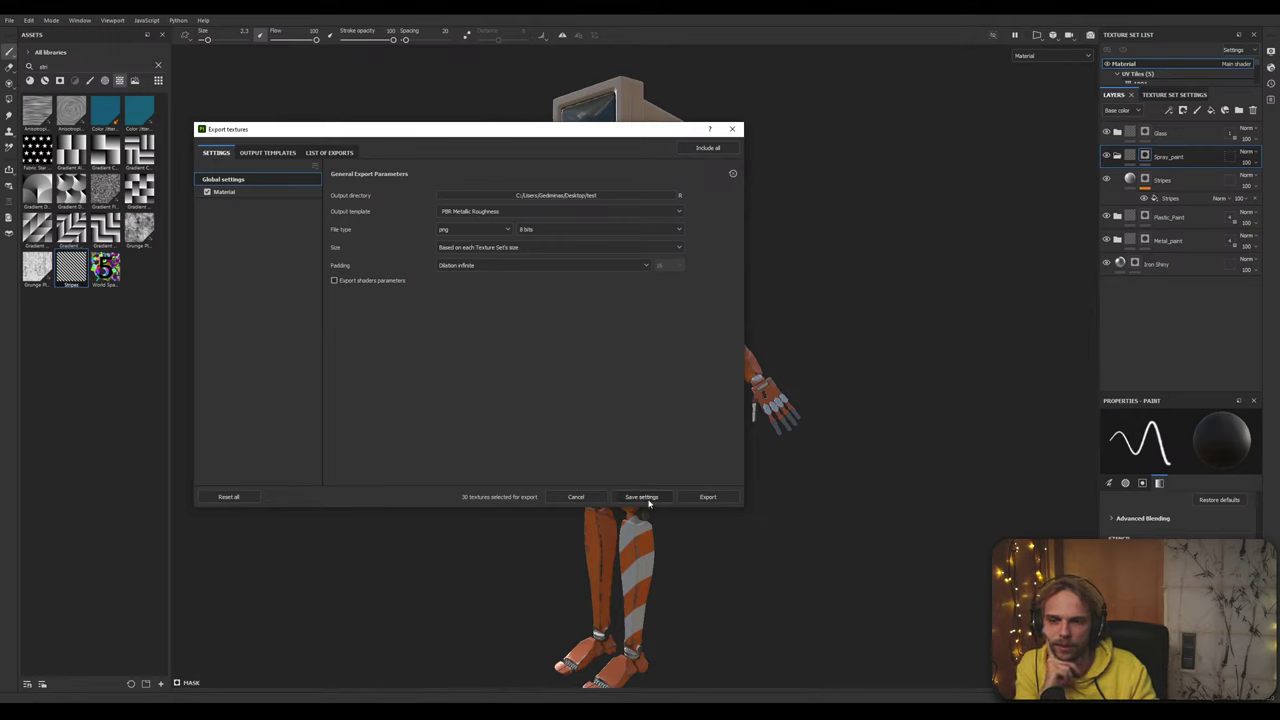
# Step: Export the CRT_Material PNG textures for tiles 1001–1005 to the test folder, then close the dialog
pyautogui.click(707, 497)
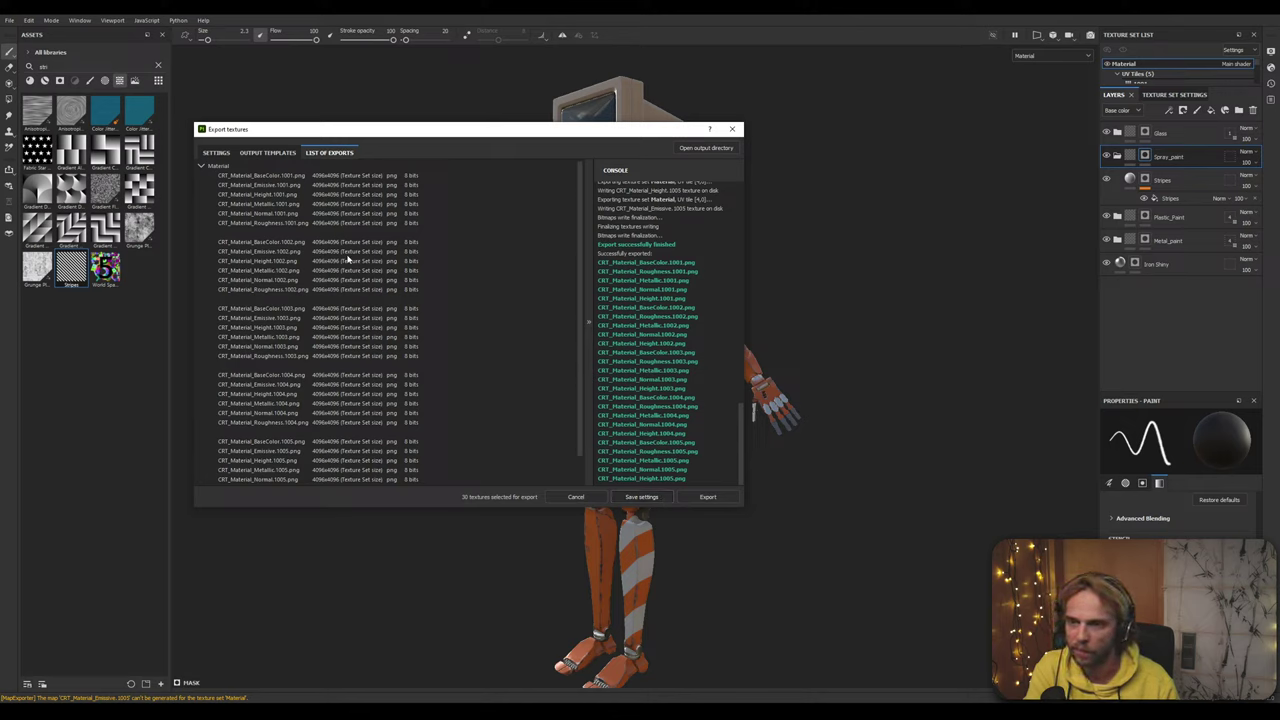
pyautogui.moveTo(408, 135); pyautogui.dragTo(496, 85)
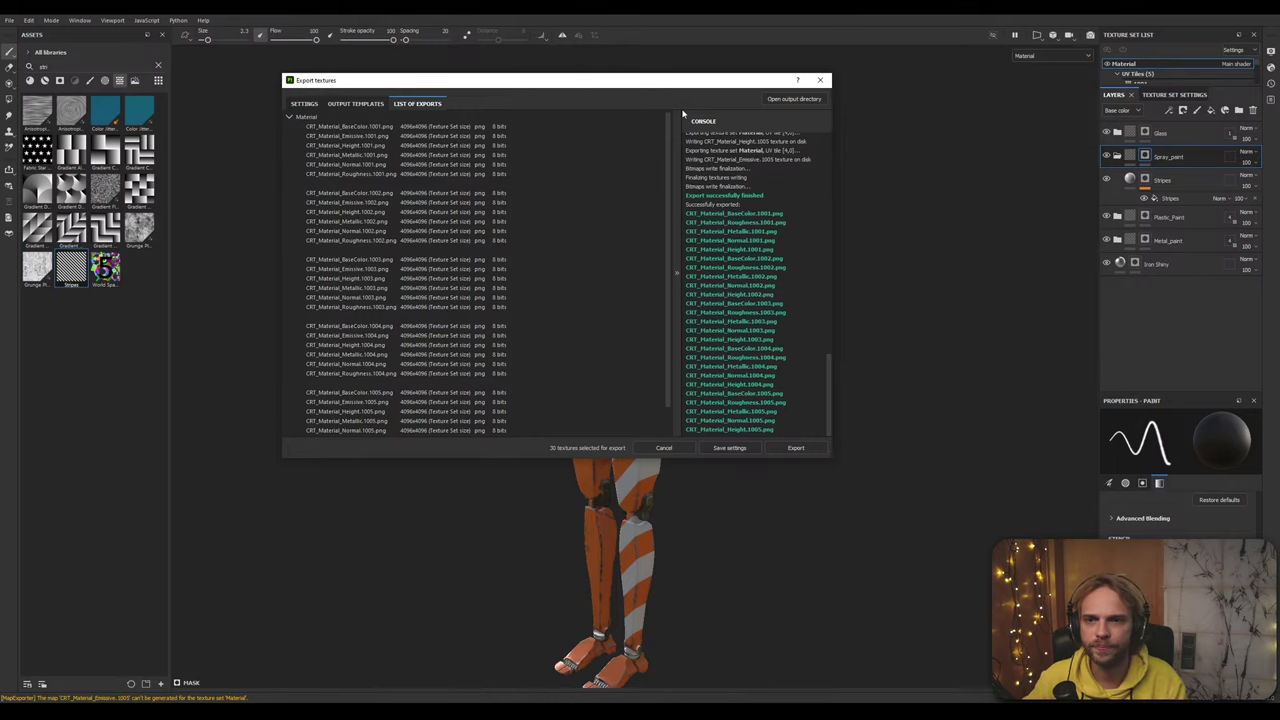
pyautogui.click(820, 79)
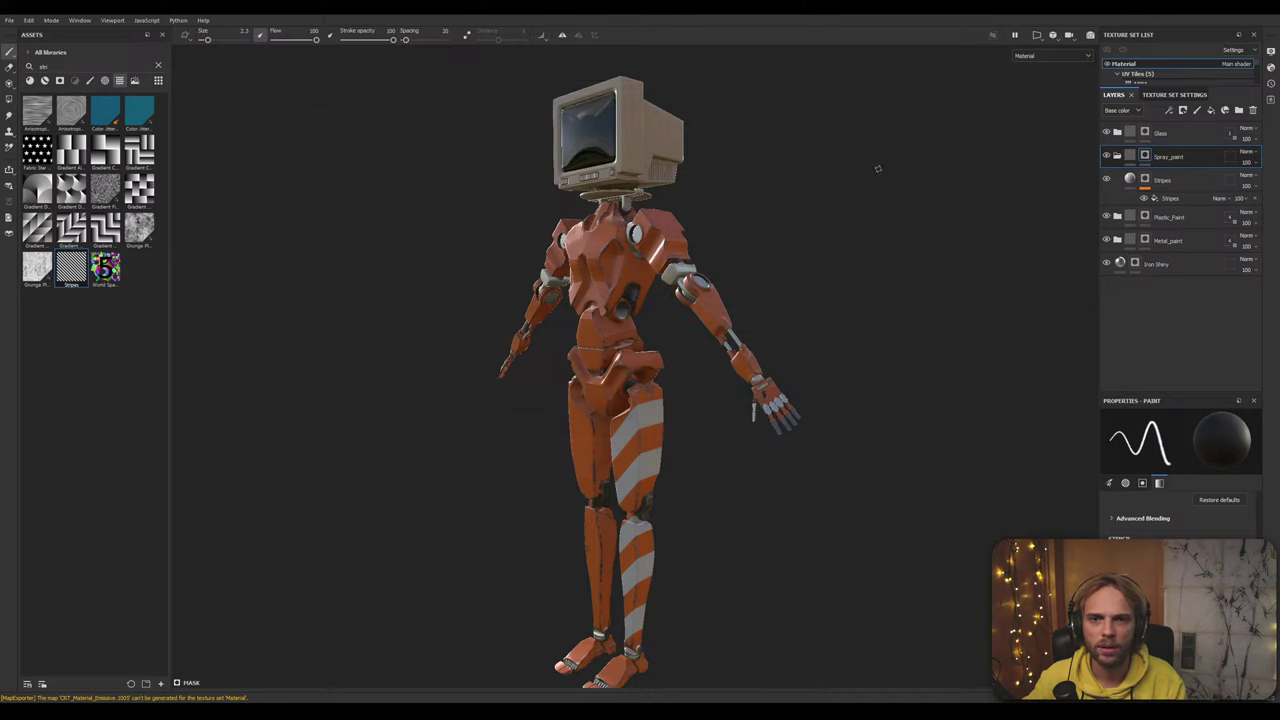
# Step: Switch to the flat 2D UV view with F3 and centre UDIM tiles 1004 and 1005
pyautogui.click(1076, 55)
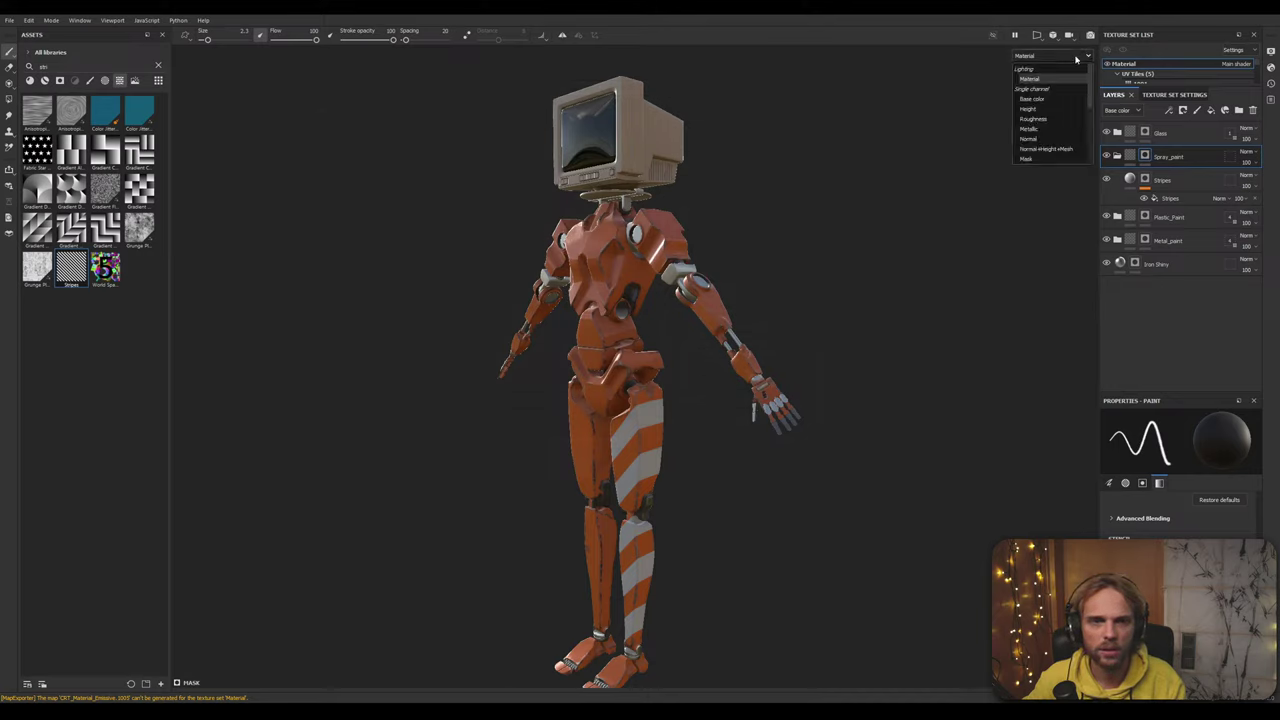
pyautogui.click(1065, 58)
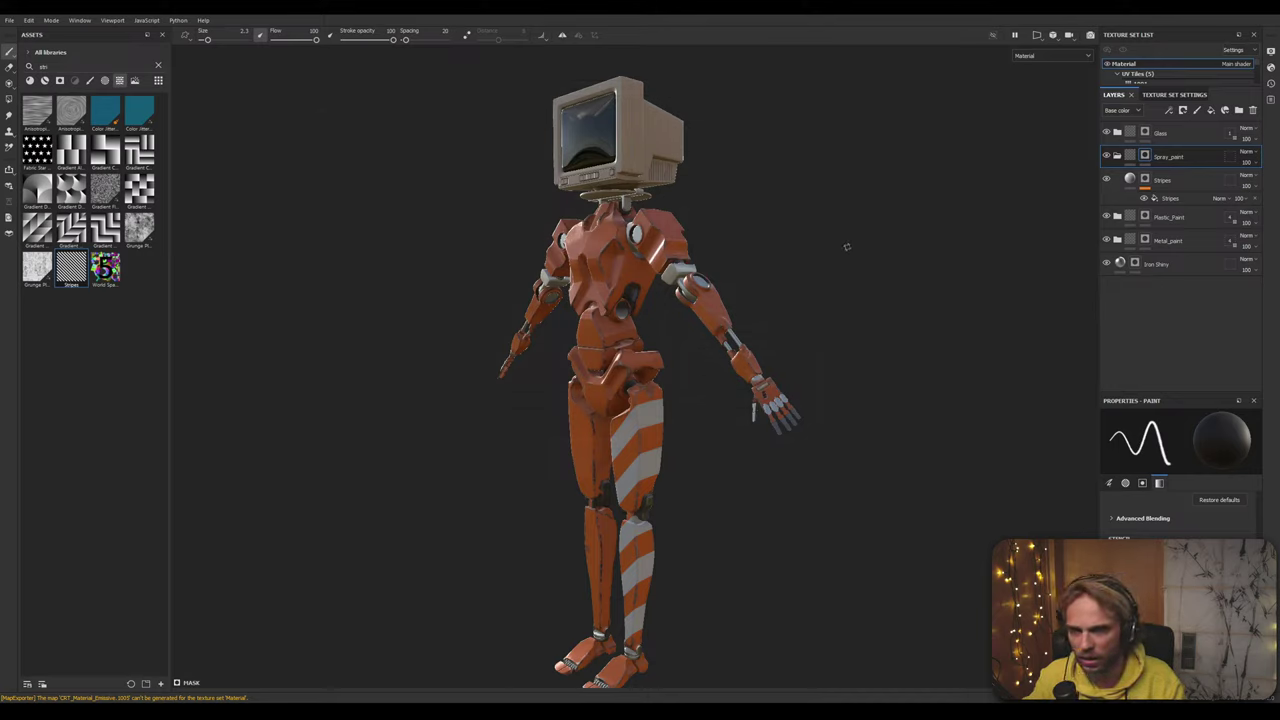
pyautogui.press('F3')
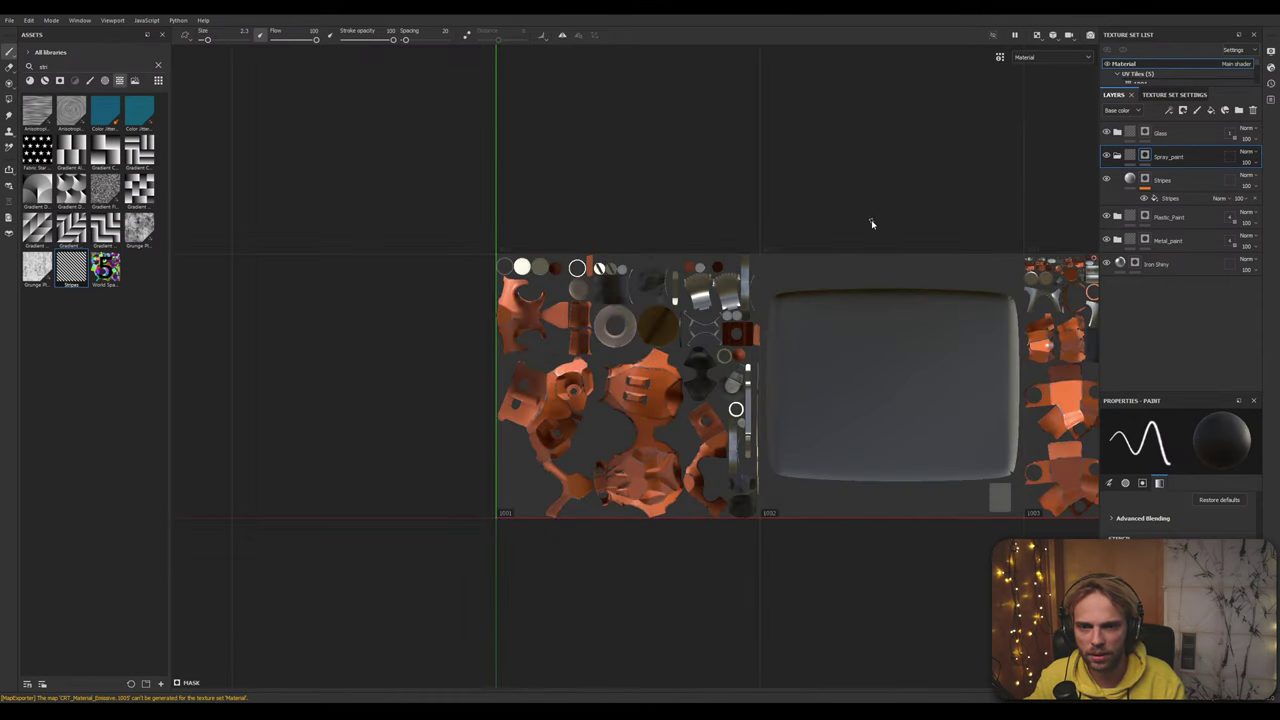
pyautogui.scroll(-3, 871, 224)
pyautogui.moveTo(986, 437); pyautogui.dragTo(701, 449, button='middle')
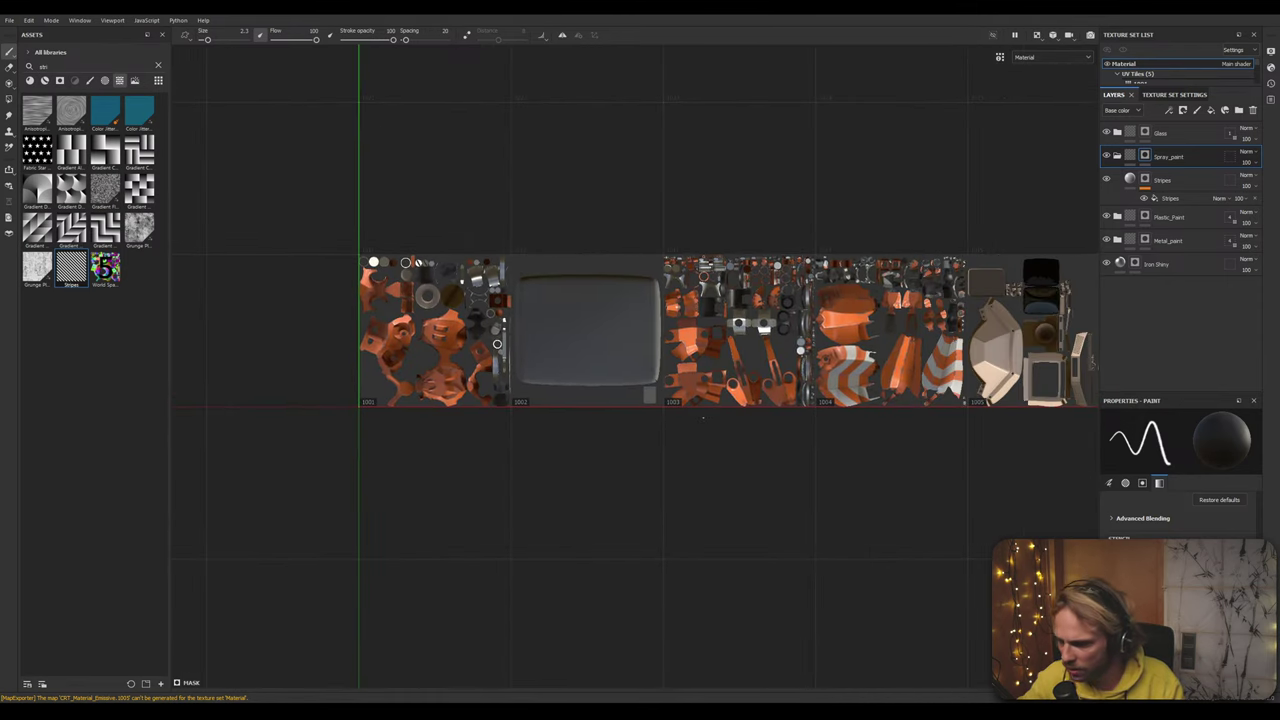
pyautogui.moveTo(497, 344); pyautogui.dragTo(188, 418, button='middle')
pyautogui.scroll(1, 188, 418)
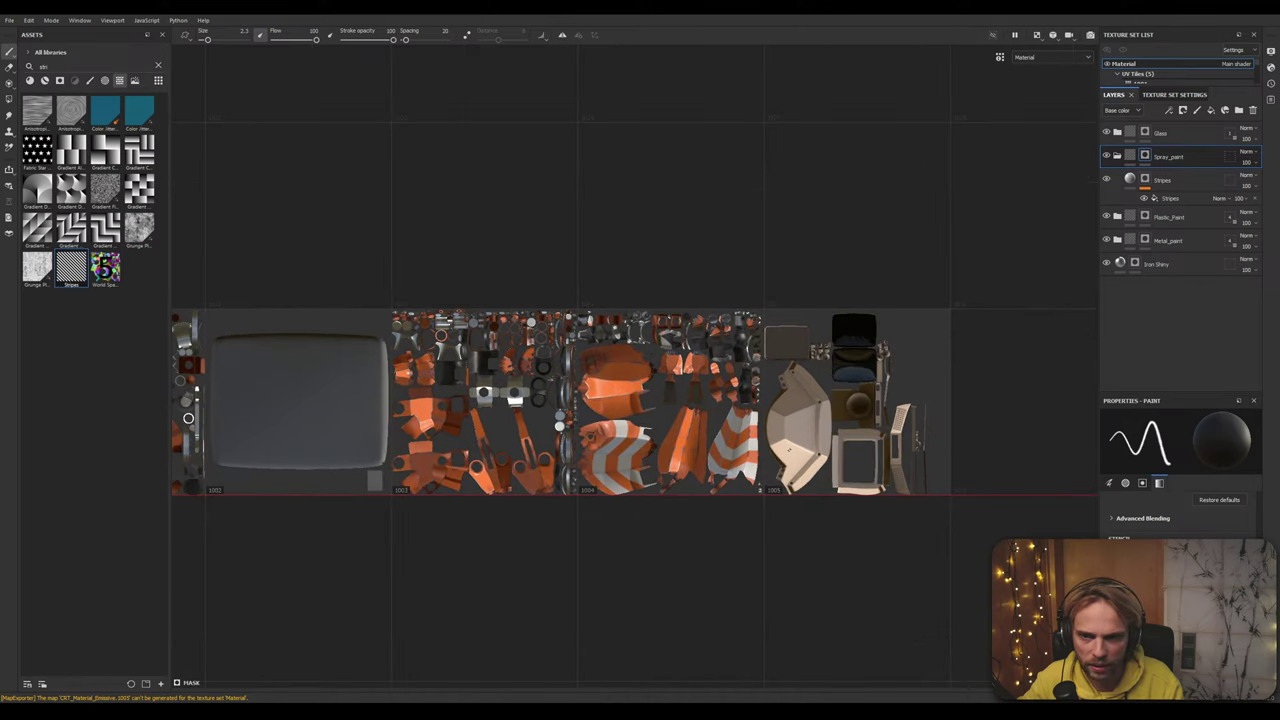
pyautogui.scroll(5, 786, 560)
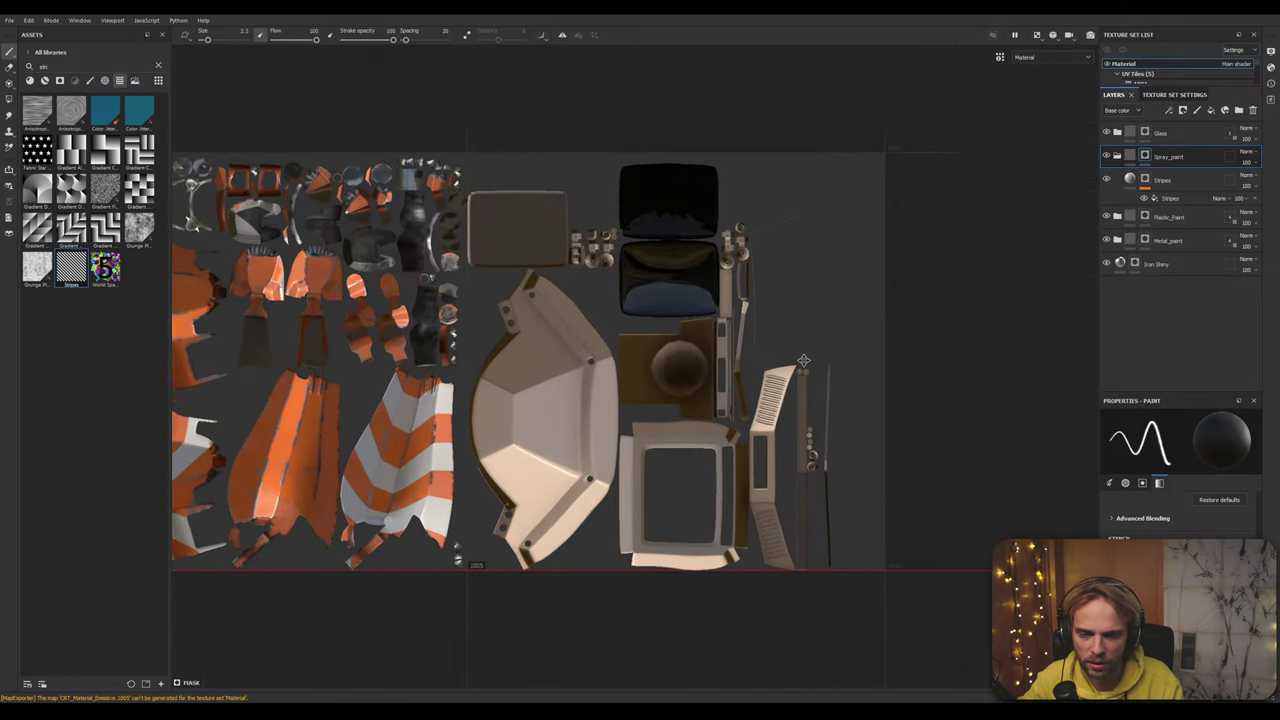
pyautogui.moveTo(803, 360); pyautogui.dragTo(781, 348, button='middle')
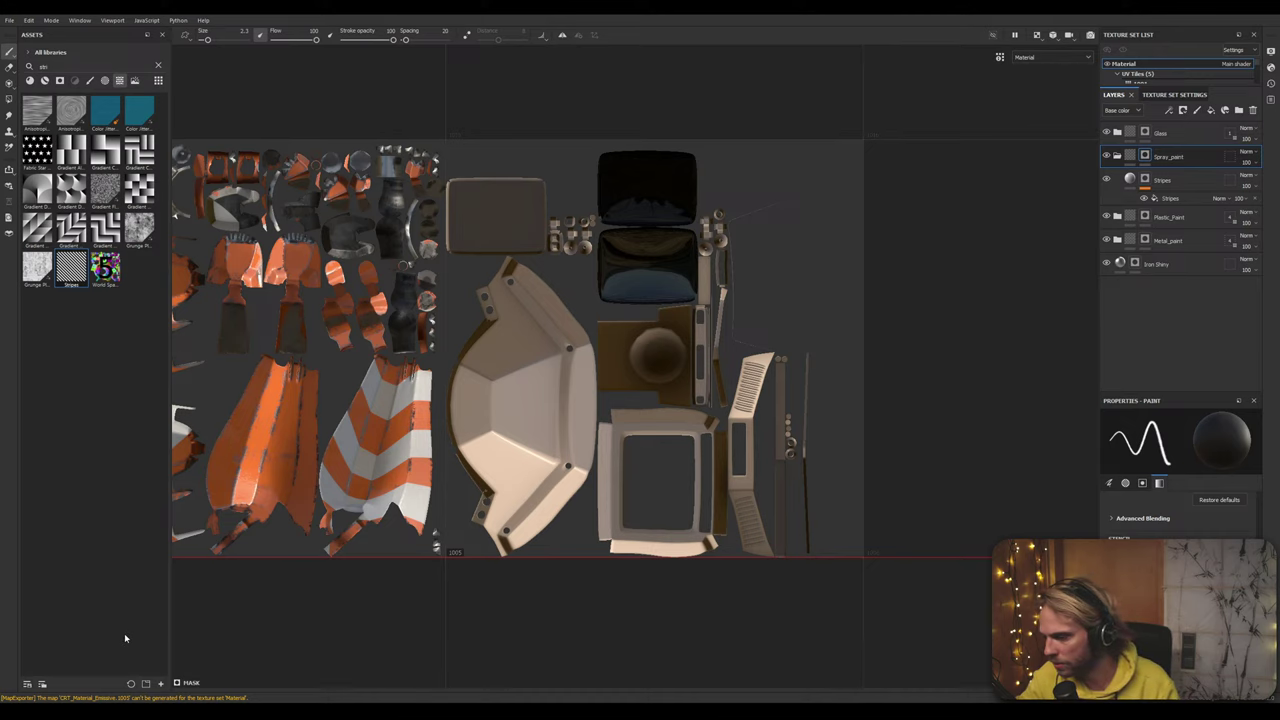
pyautogui.moveTo(91, 665)
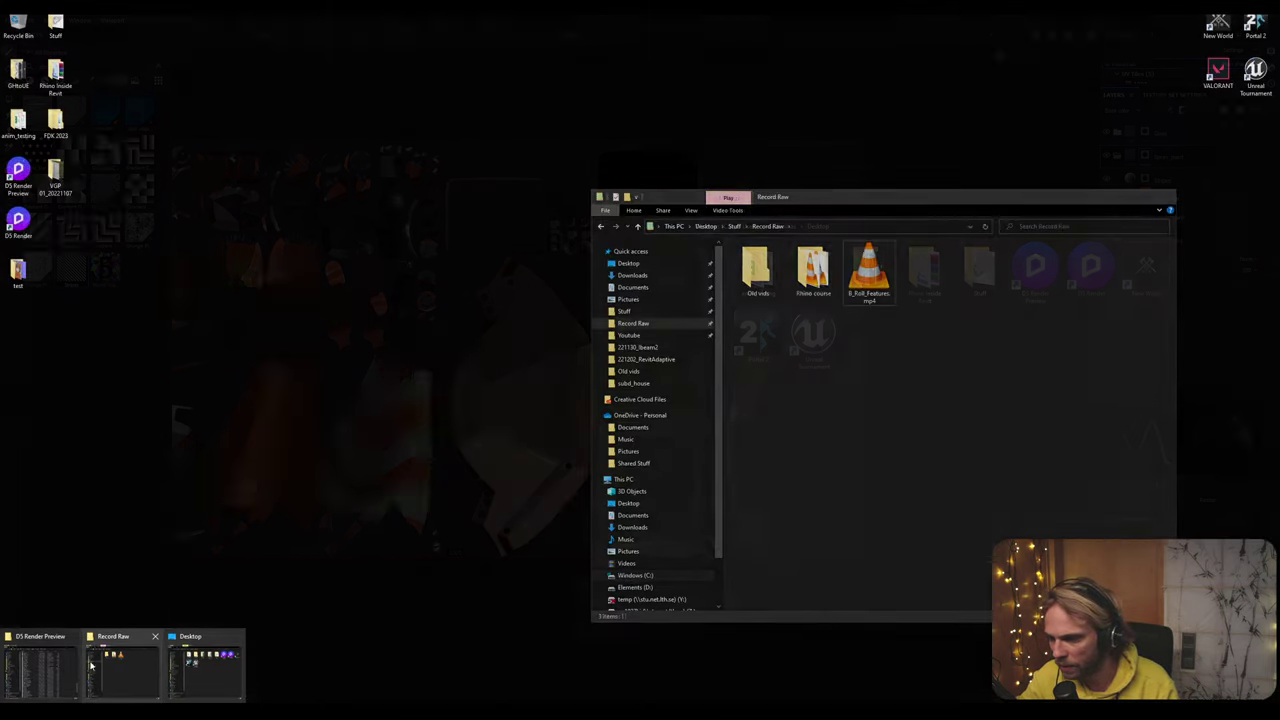
pyautogui.click(205, 662)
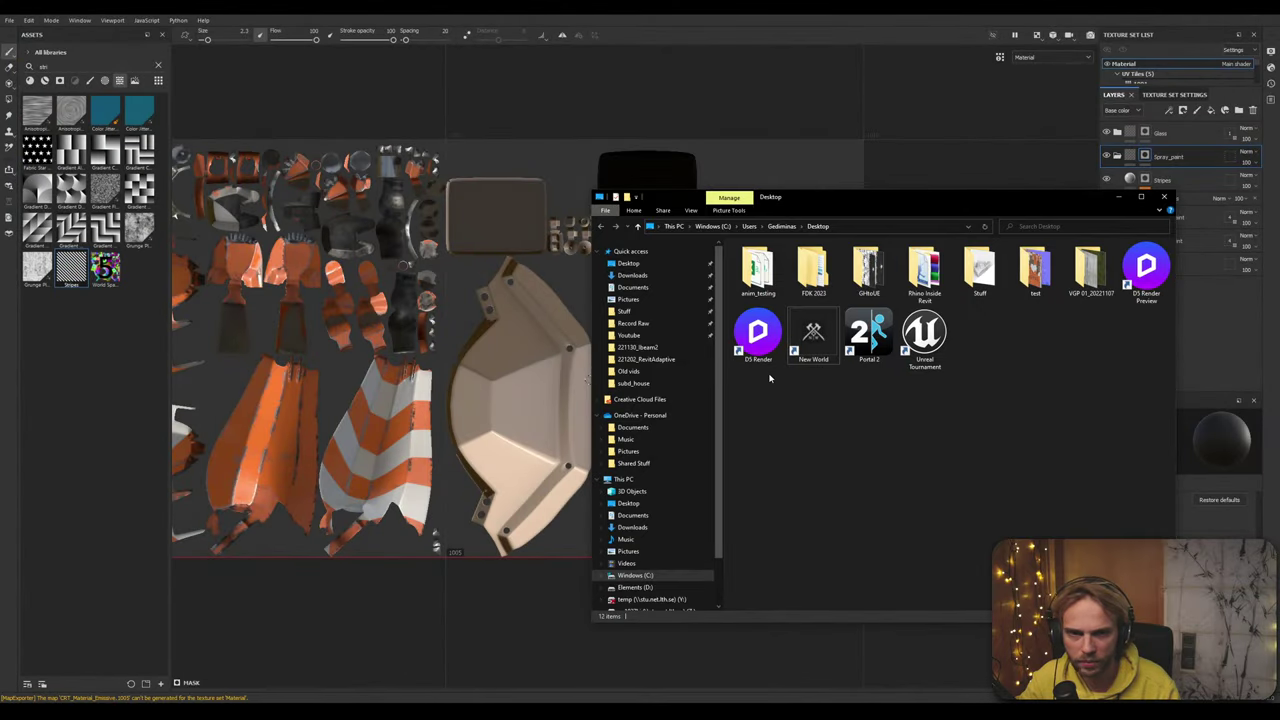
pyautogui.doubleClick(1036, 268)
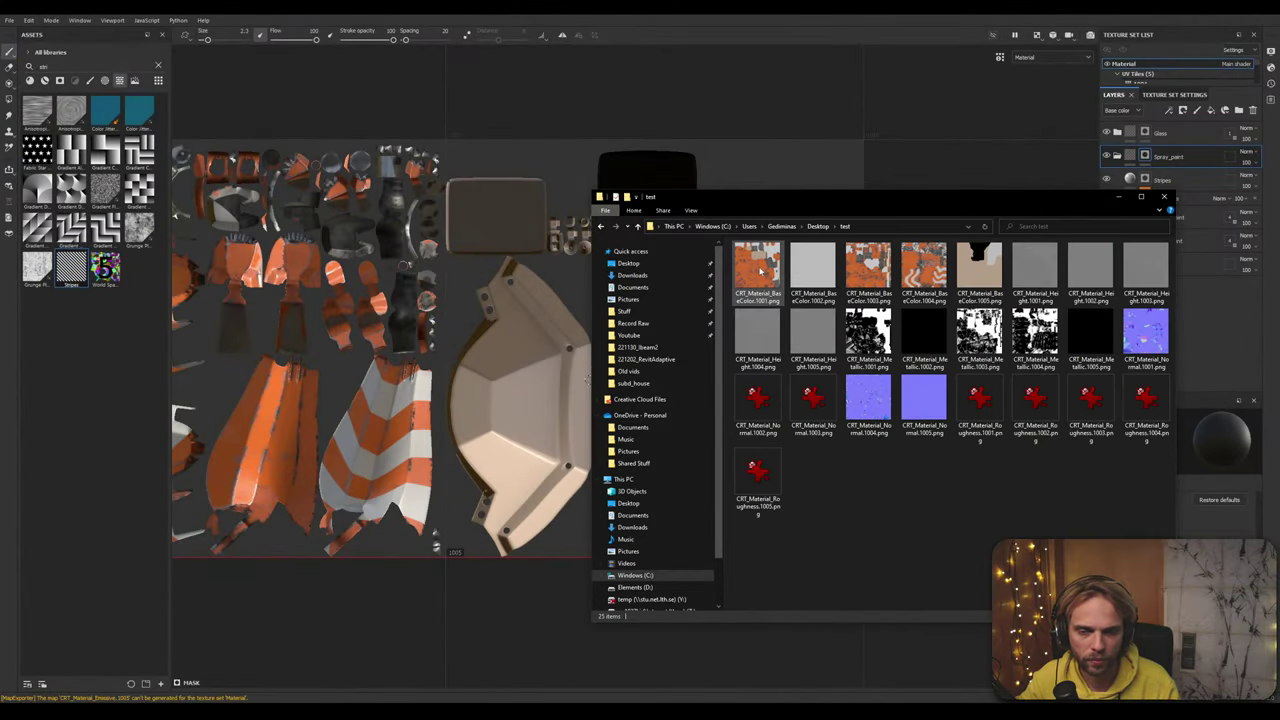
pyautogui.click(748, 484)
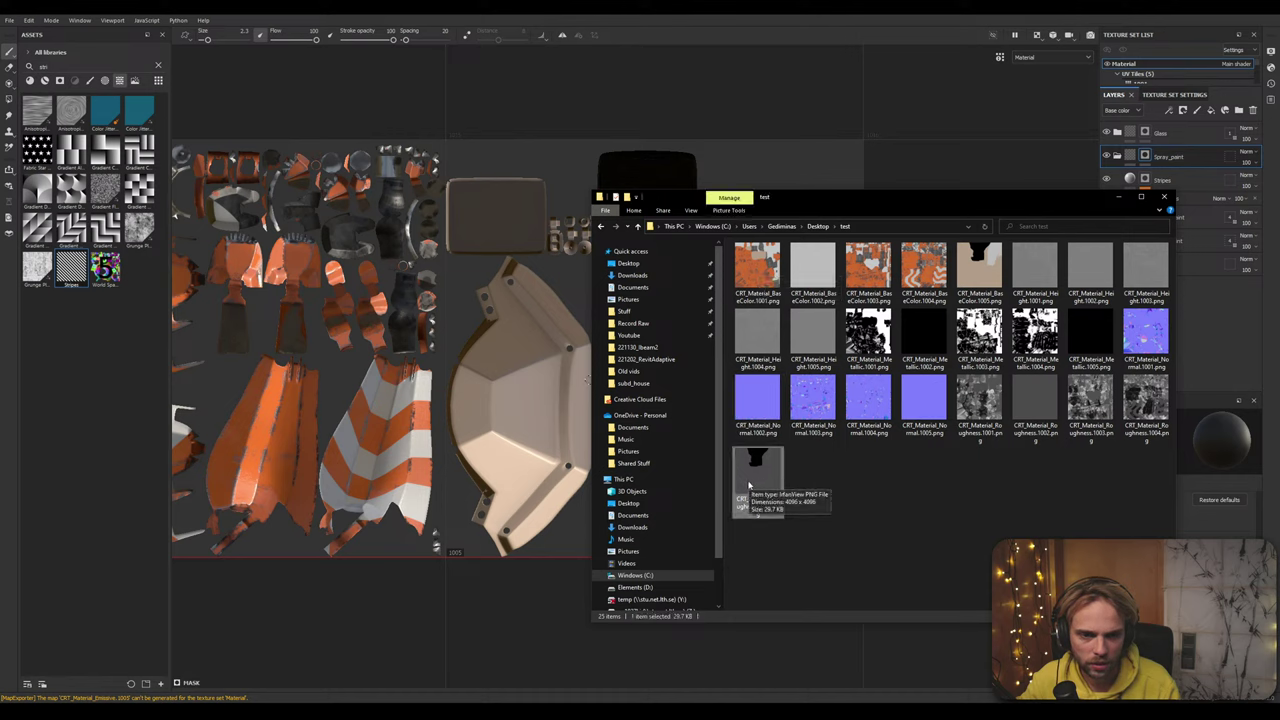
pyautogui.click(923, 400)
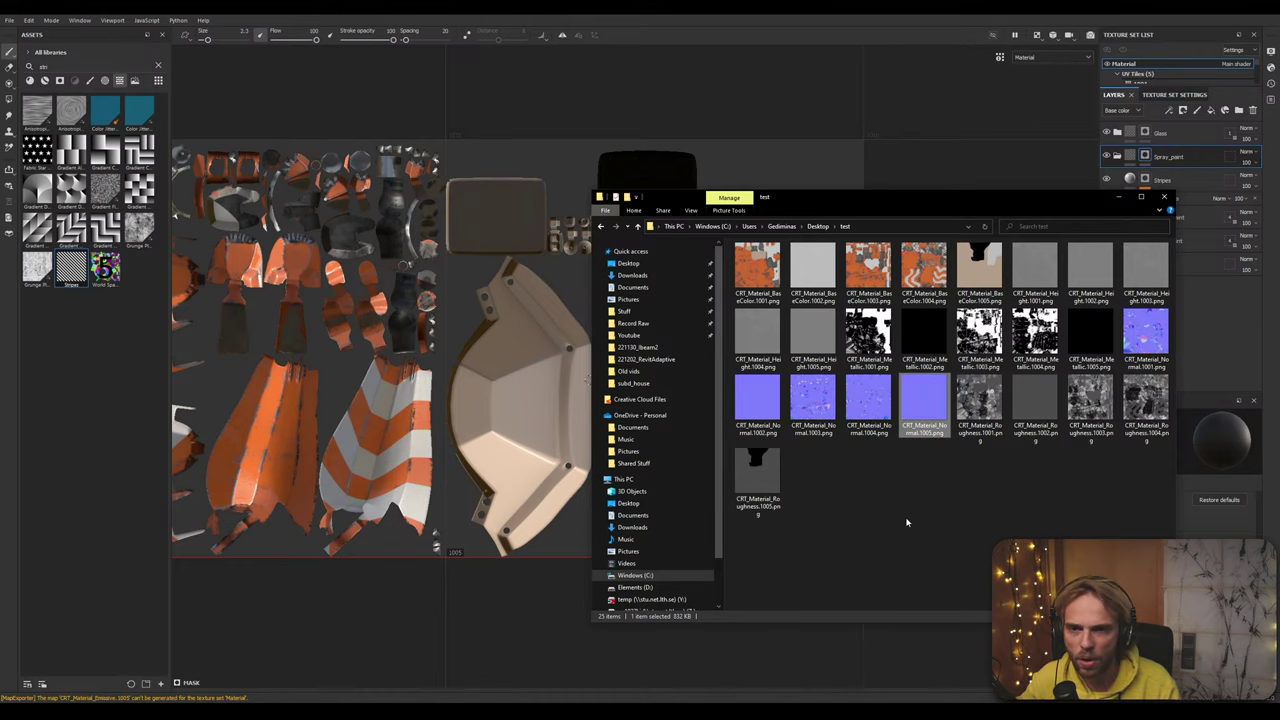
pyautogui.hotkey('alt', 'Tab')
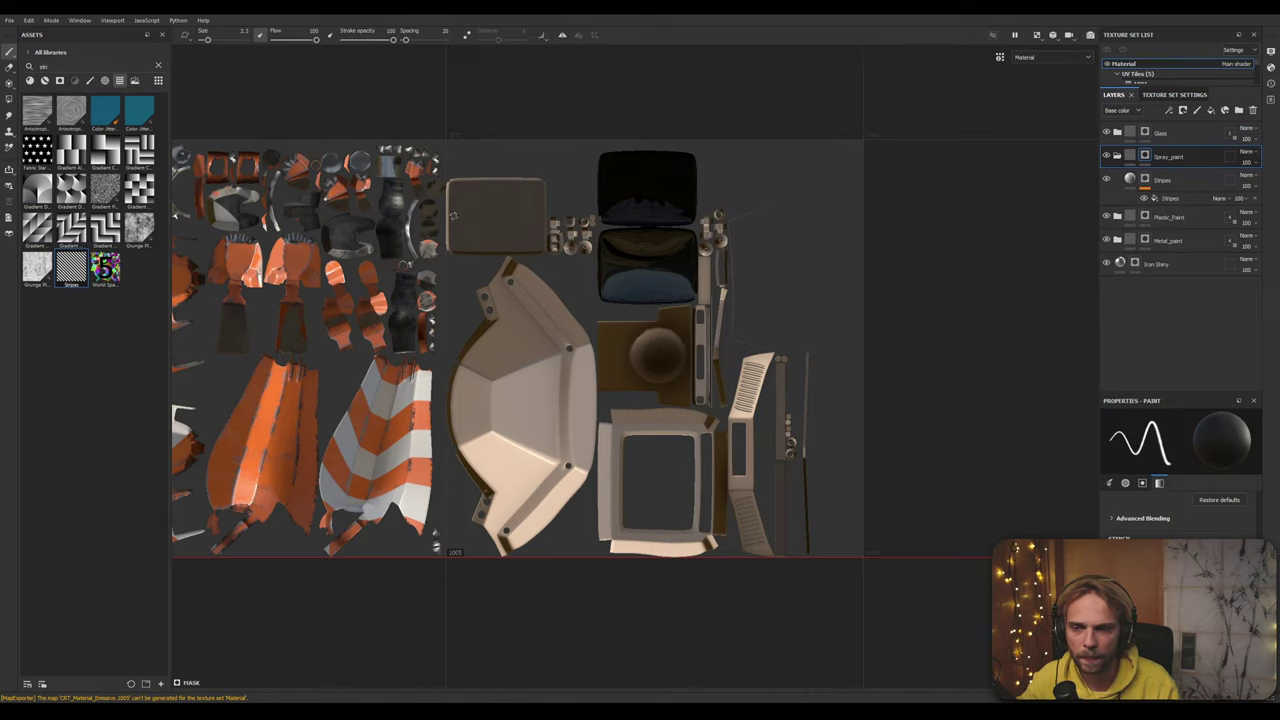
# Step: Zoom out the 2D UV view and bring up the 'test' folder of exported maps
pyautogui.scroll(3, 453, 215)
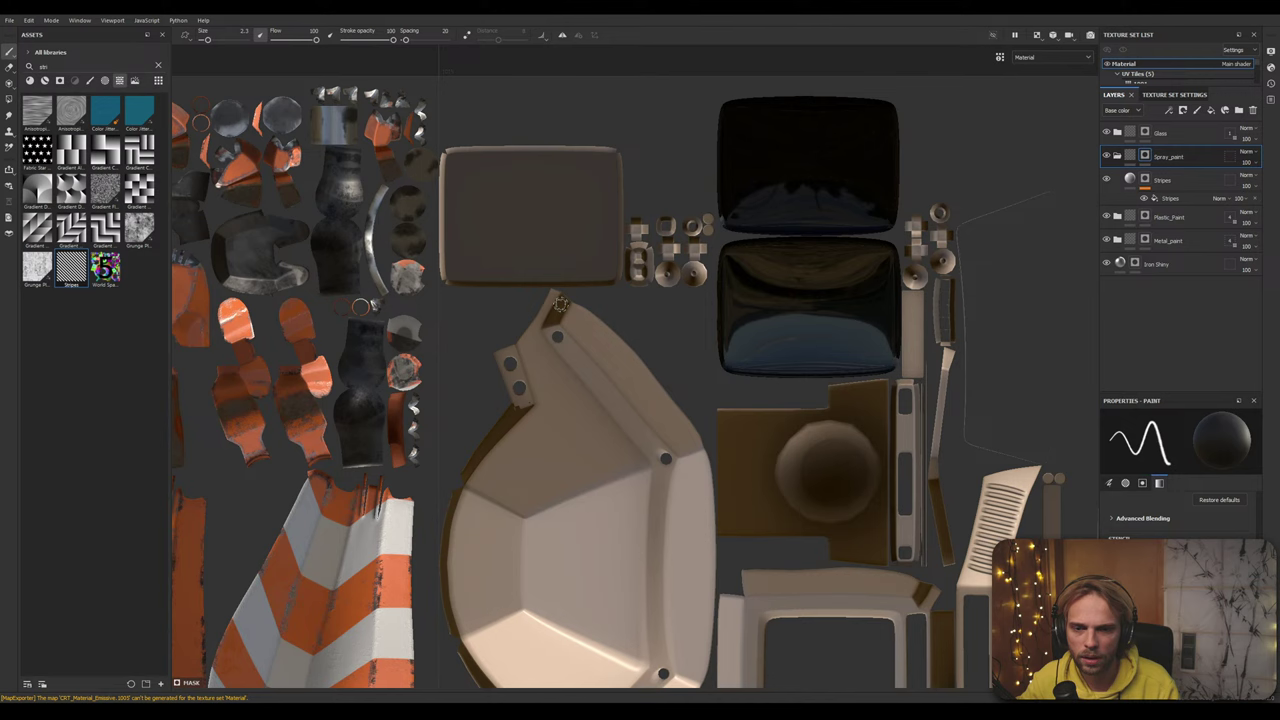
pyautogui.scroll(-2, 560, 303)
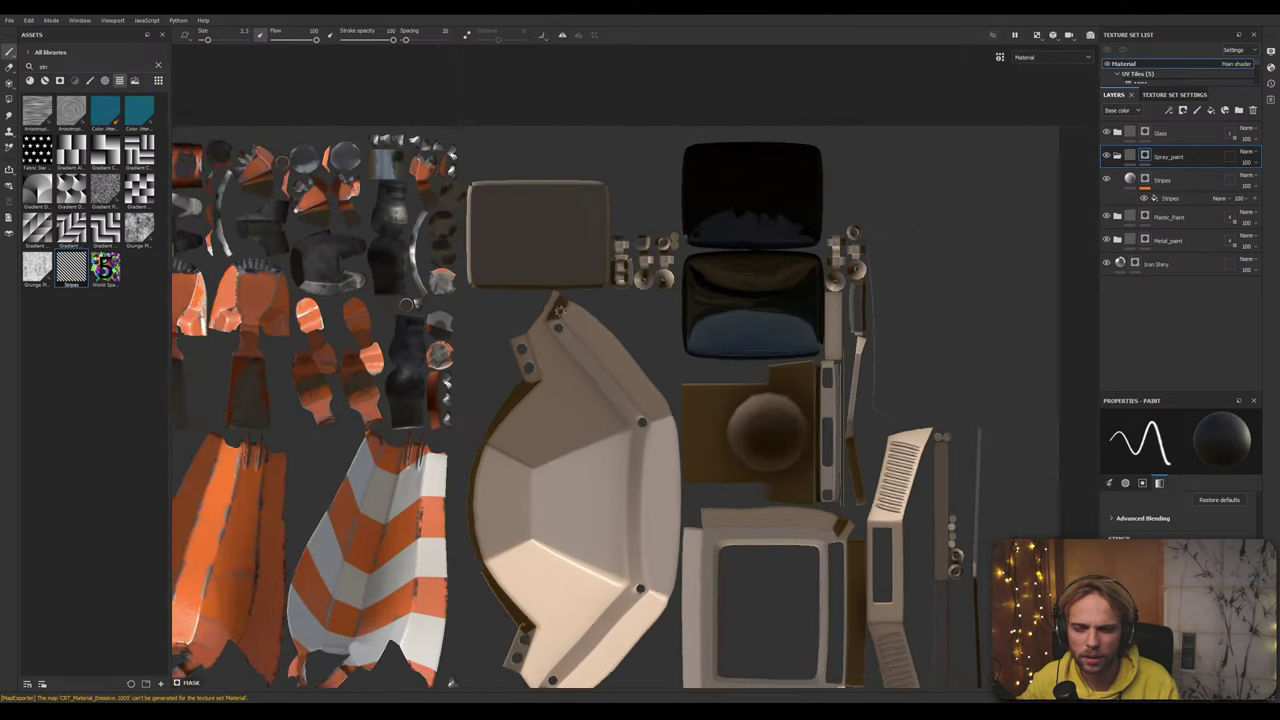
pyautogui.scroll(-1, 472, 626)
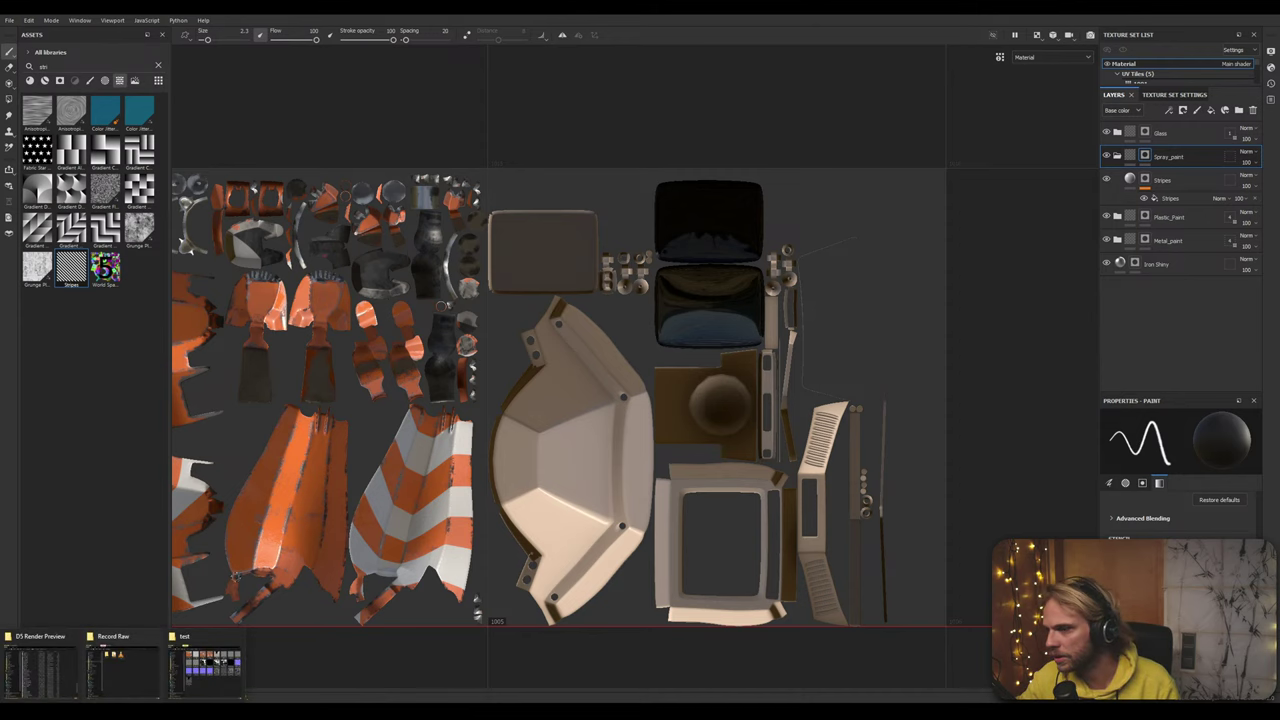
pyautogui.click(210, 665)
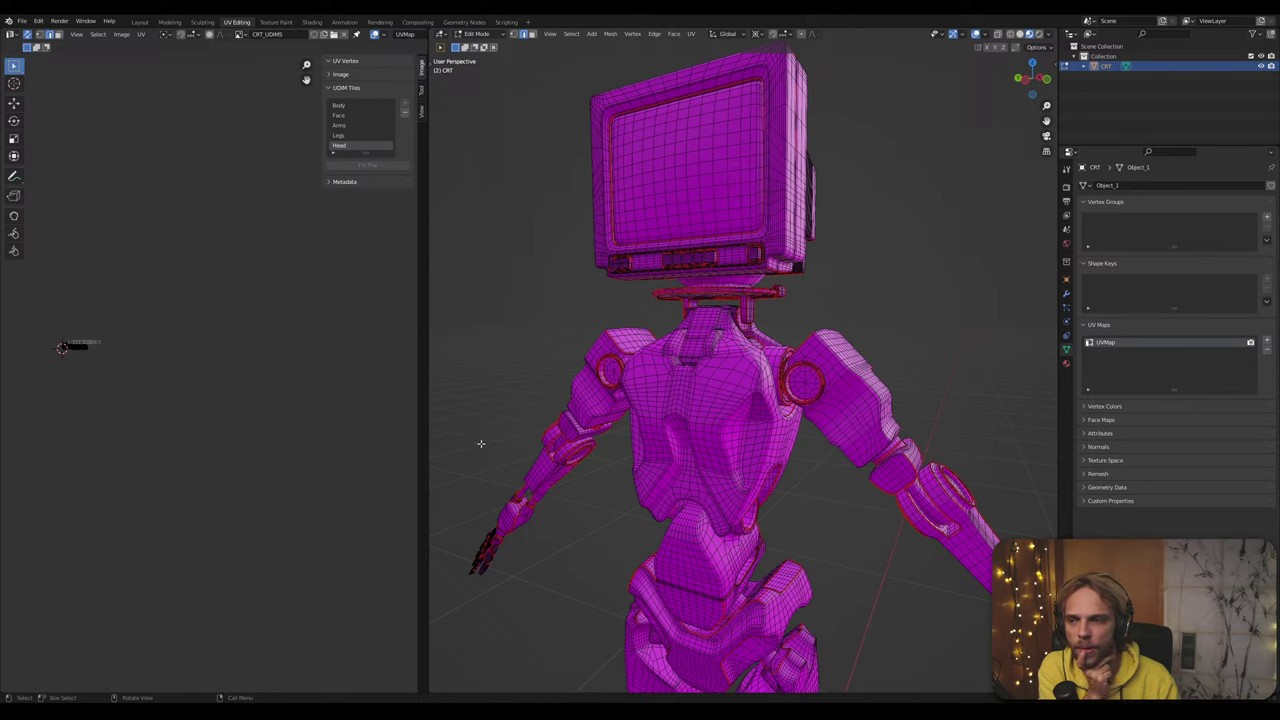
# Step: Pan and zoom across UDIM tiles 1001–1005 to view UV islands, then return CRT to Object Mode
pyautogui.moveTo(154, 325); pyautogui.dragTo(300, 322, button='middle')
pyautogui.scroll(4, 243, 323)
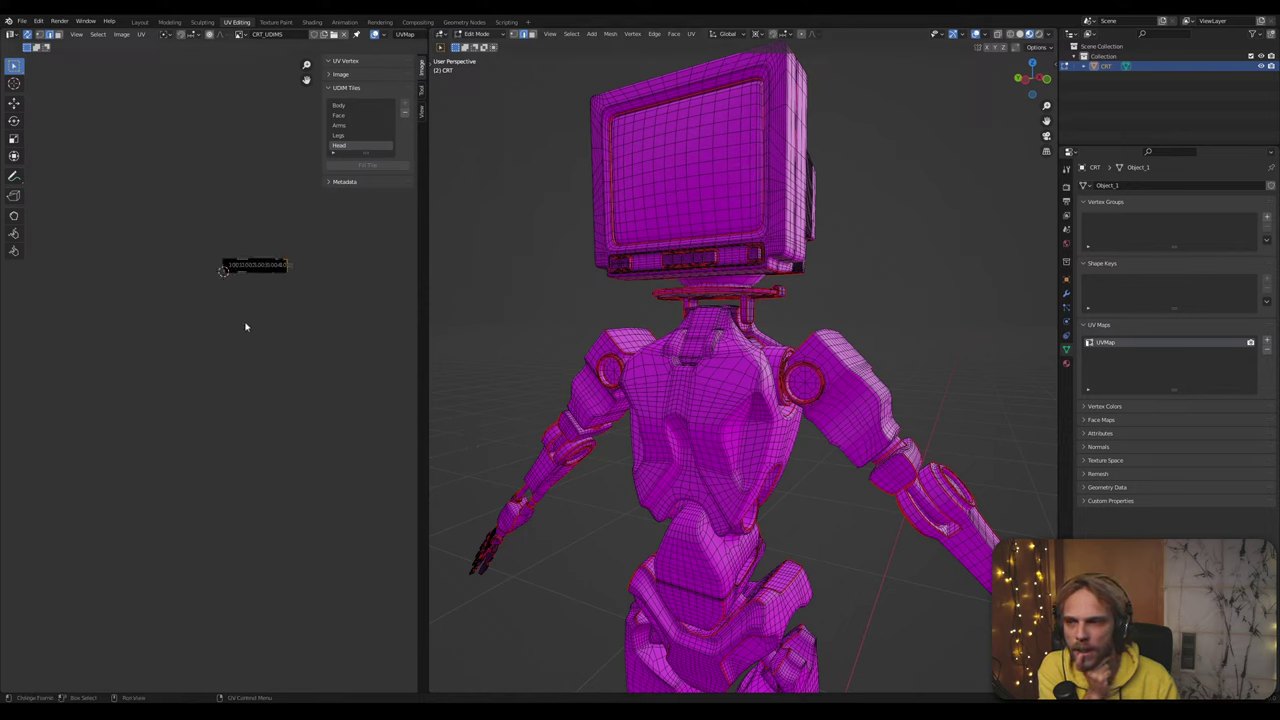
pyautogui.moveTo(271, 249); pyautogui.dragTo(185, 417, button='middle')
pyautogui.scroll(5, 185, 417)
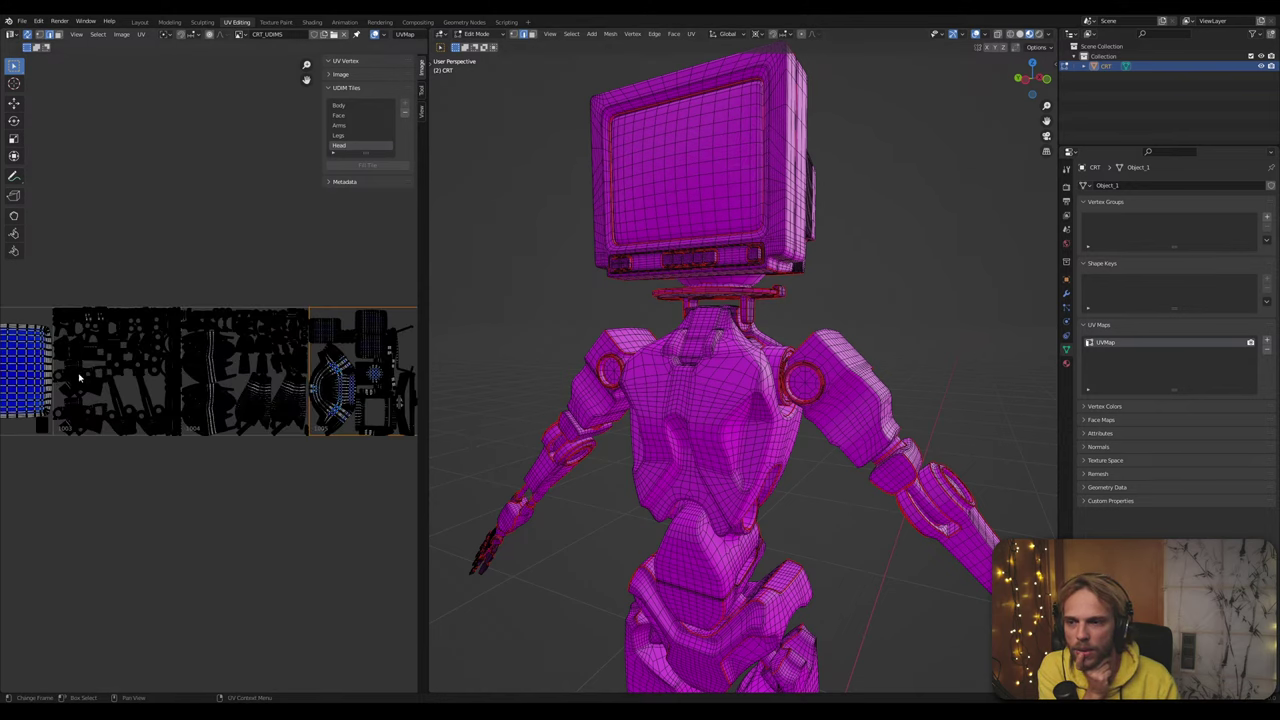
pyautogui.moveTo(105, 413); pyautogui.dragTo(330, 374, button='middle')
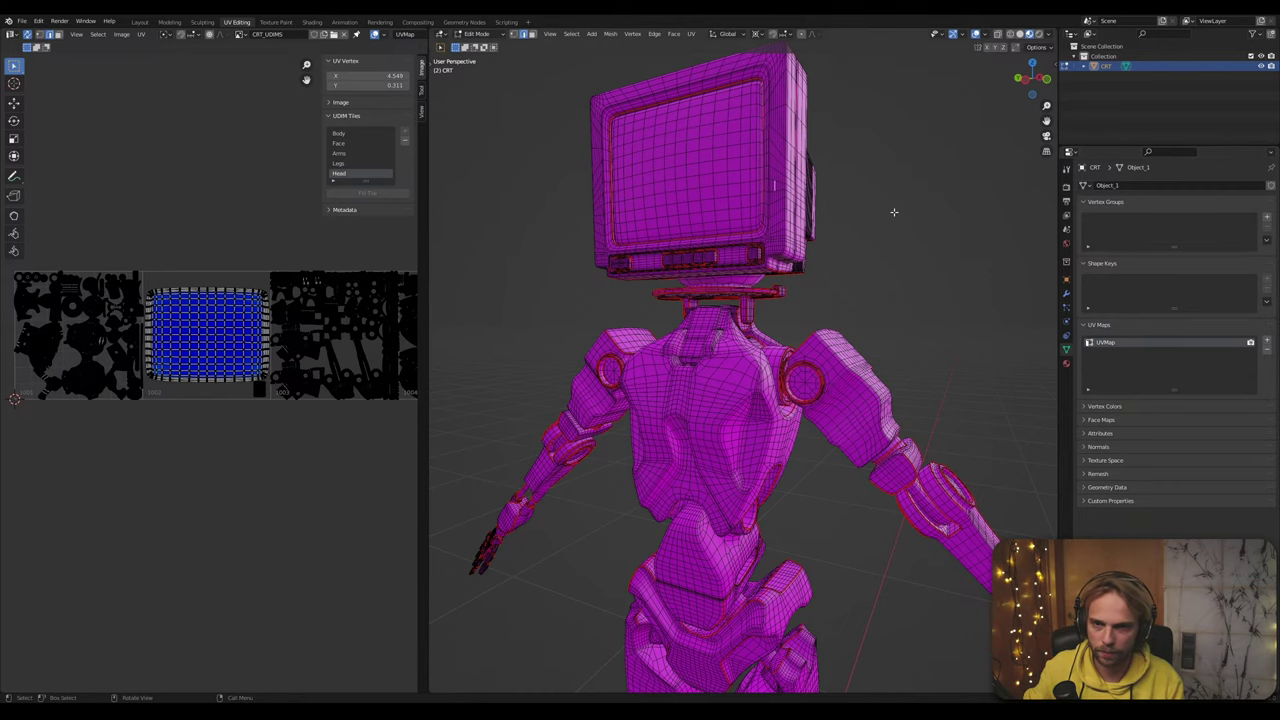
pyautogui.press('Tab')
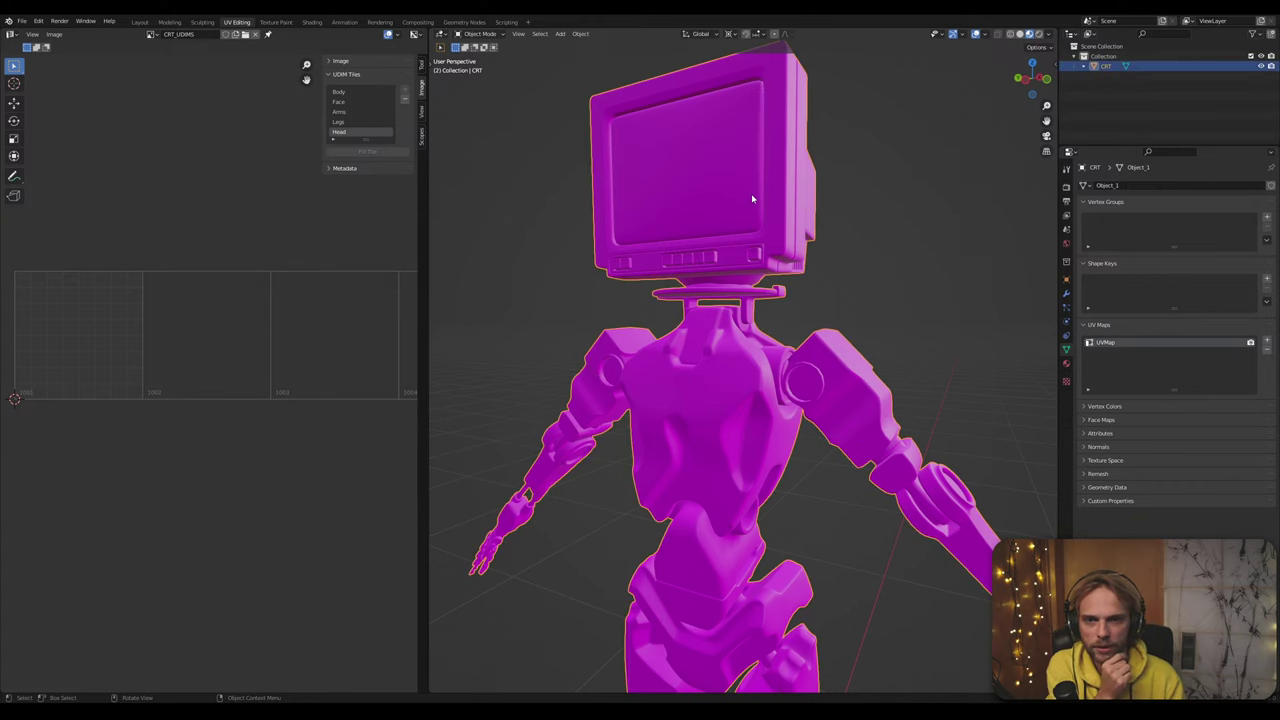
# Step: Review the CRT material's Principled BSDF with CRT_UDIMS as base colour in Material Properties
pyautogui.click(1066, 364)
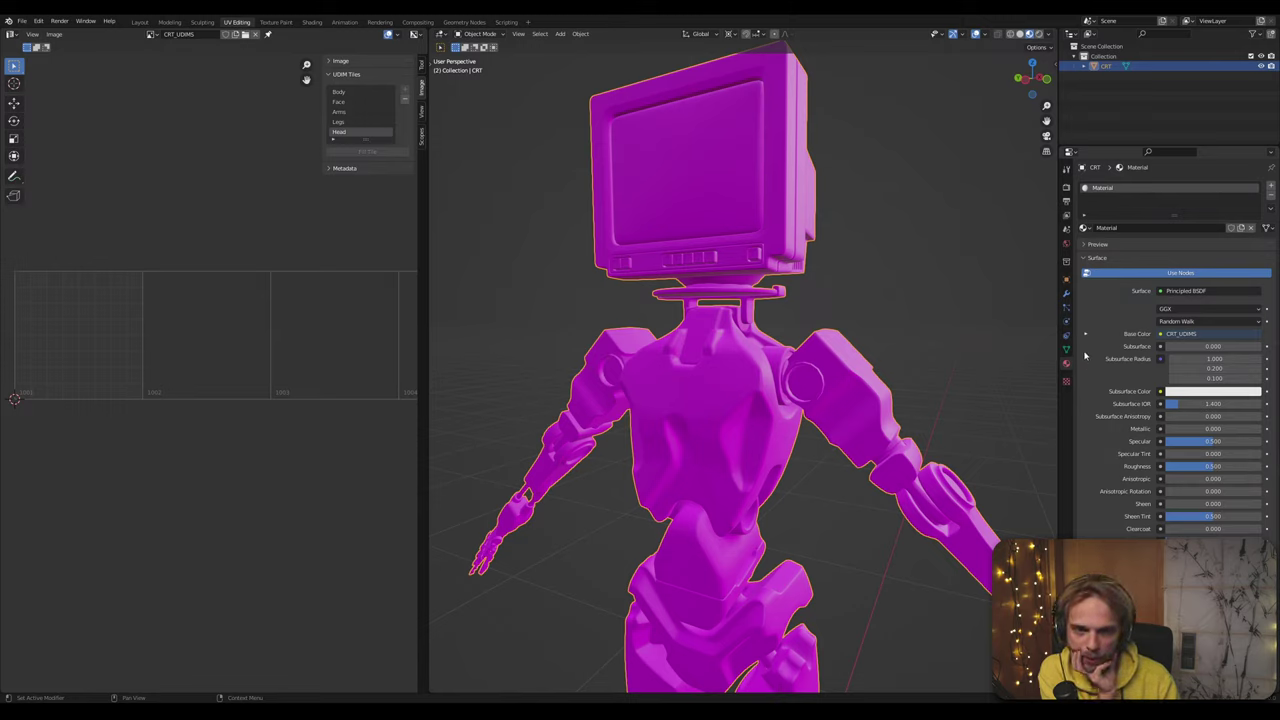
pyautogui.click(1103, 245)
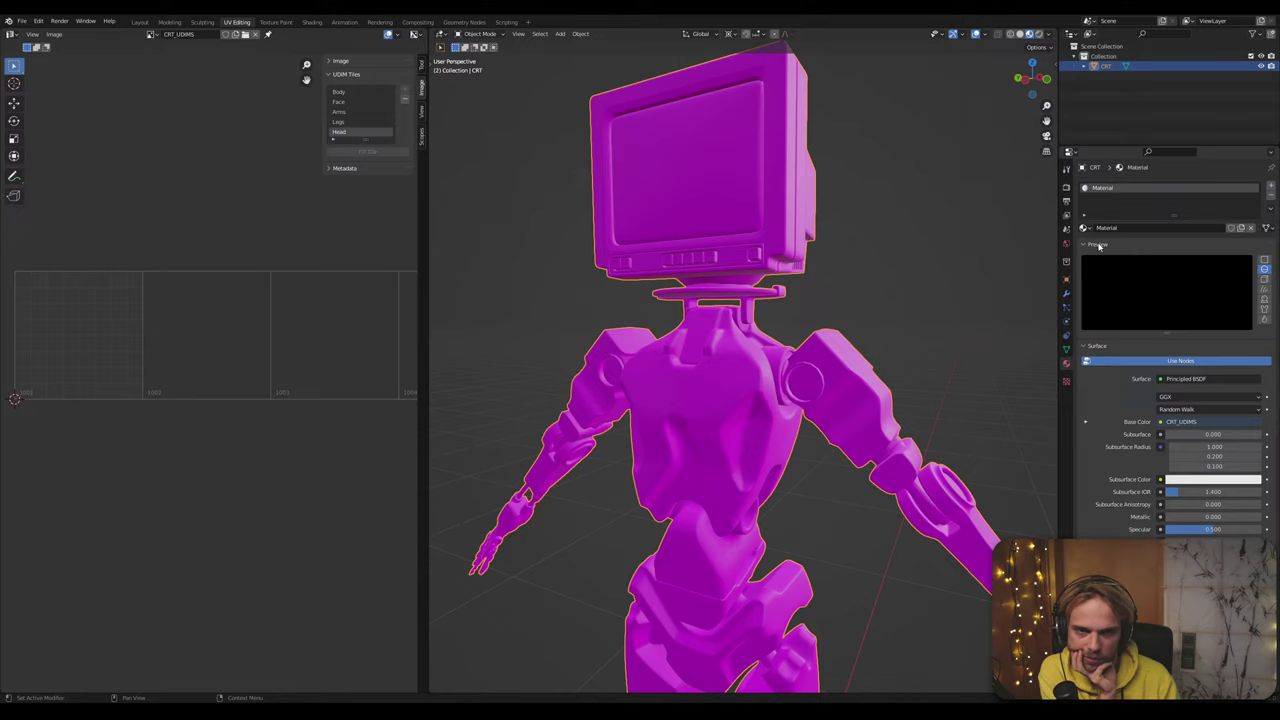
pyautogui.click(1100, 244)
pyautogui.scroll(-2, 1117, 439)
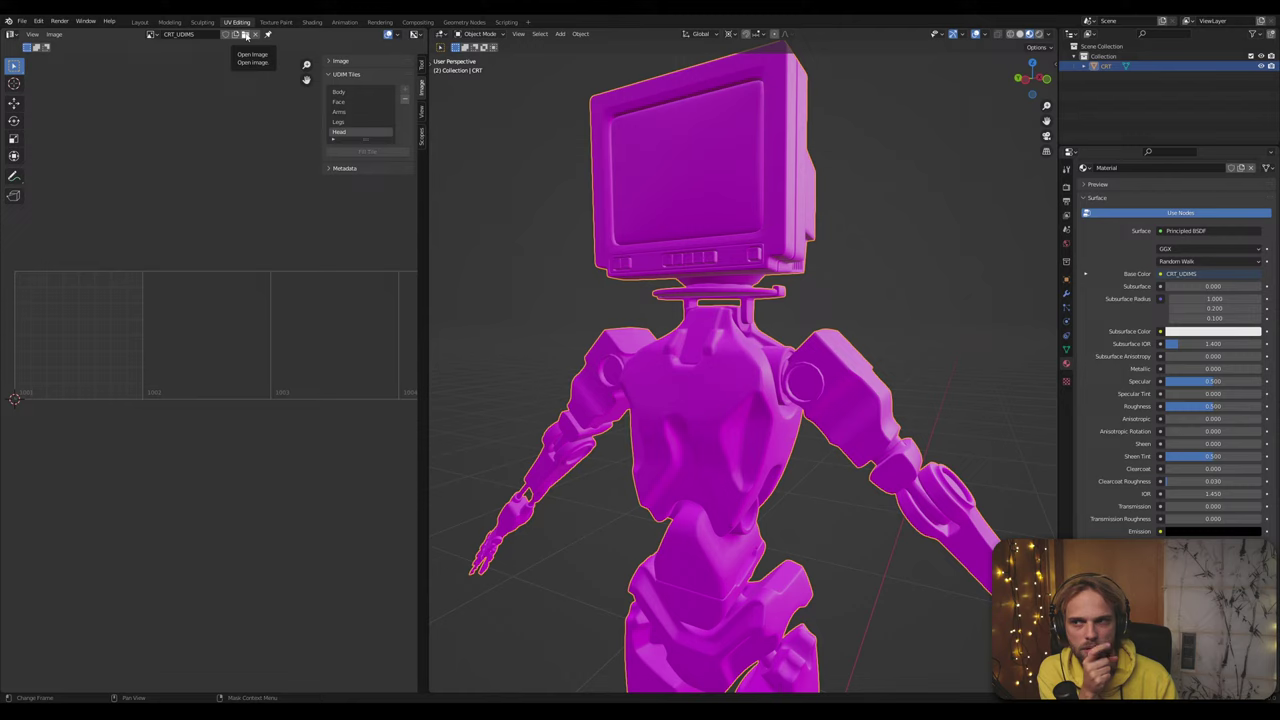
# Step: Switch Blender to the Layout workspace and change over to the web browser
pyautogui.click(23, 21)
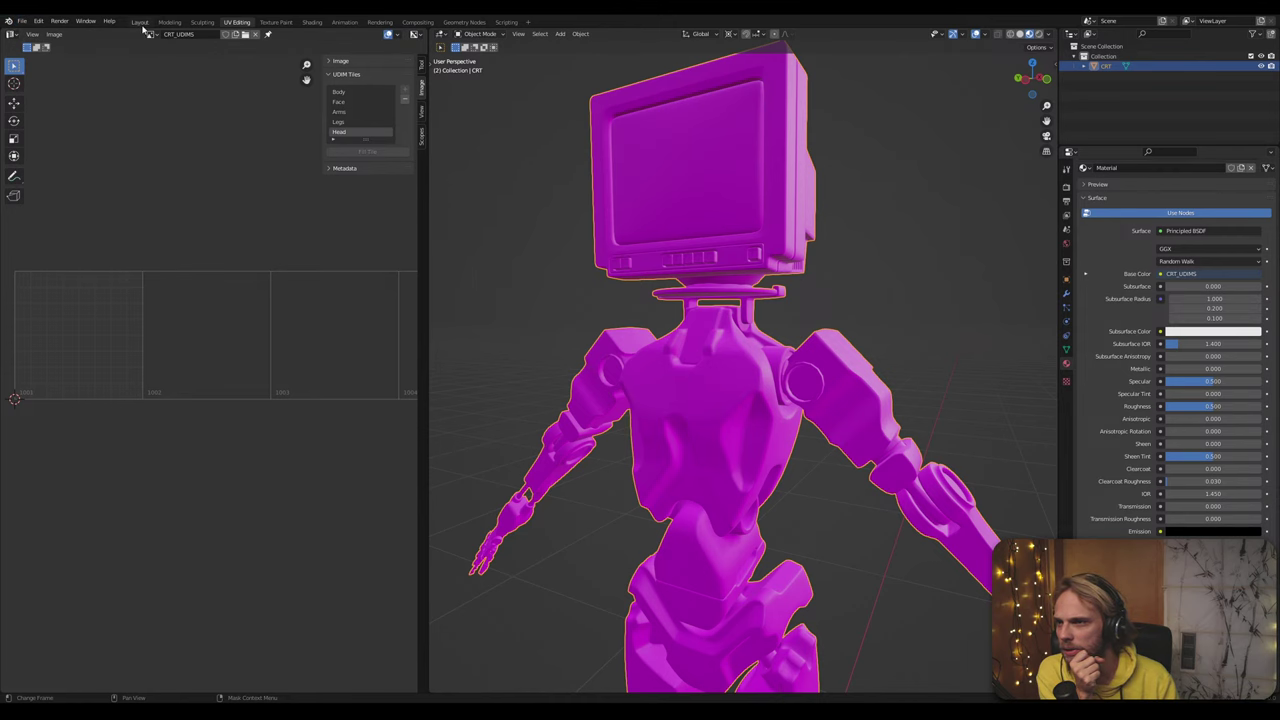
pyautogui.click(140, 21)
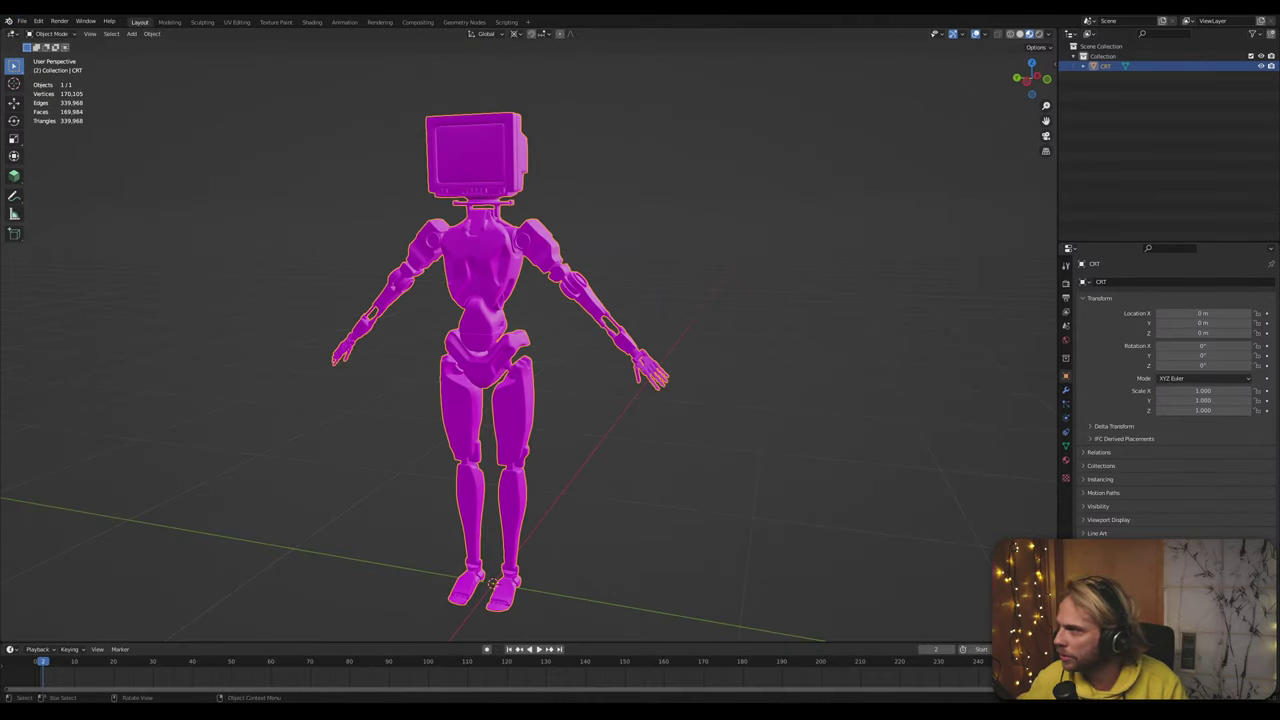
pyautogui.hotkey('alt', 'Tab')
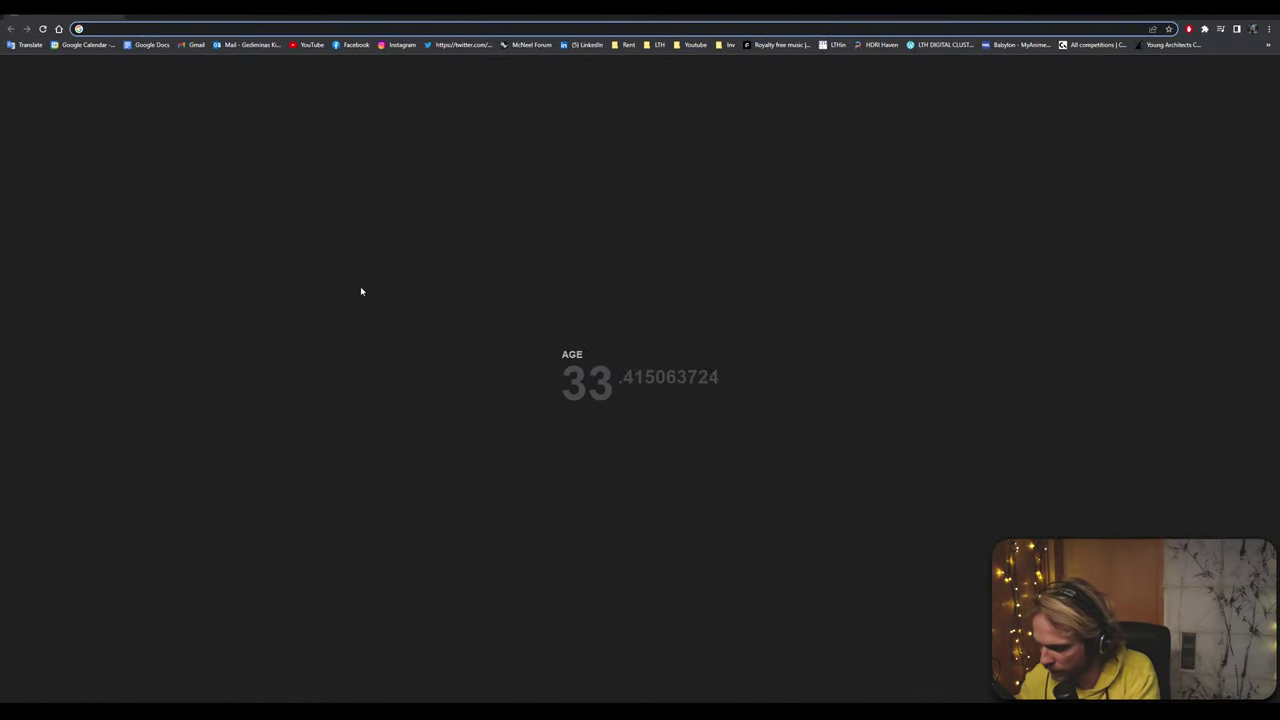
# Step: Search Google for 'blender udim material' and open the Blender Manual's UDIMs page
pyautogui.write('blender u')
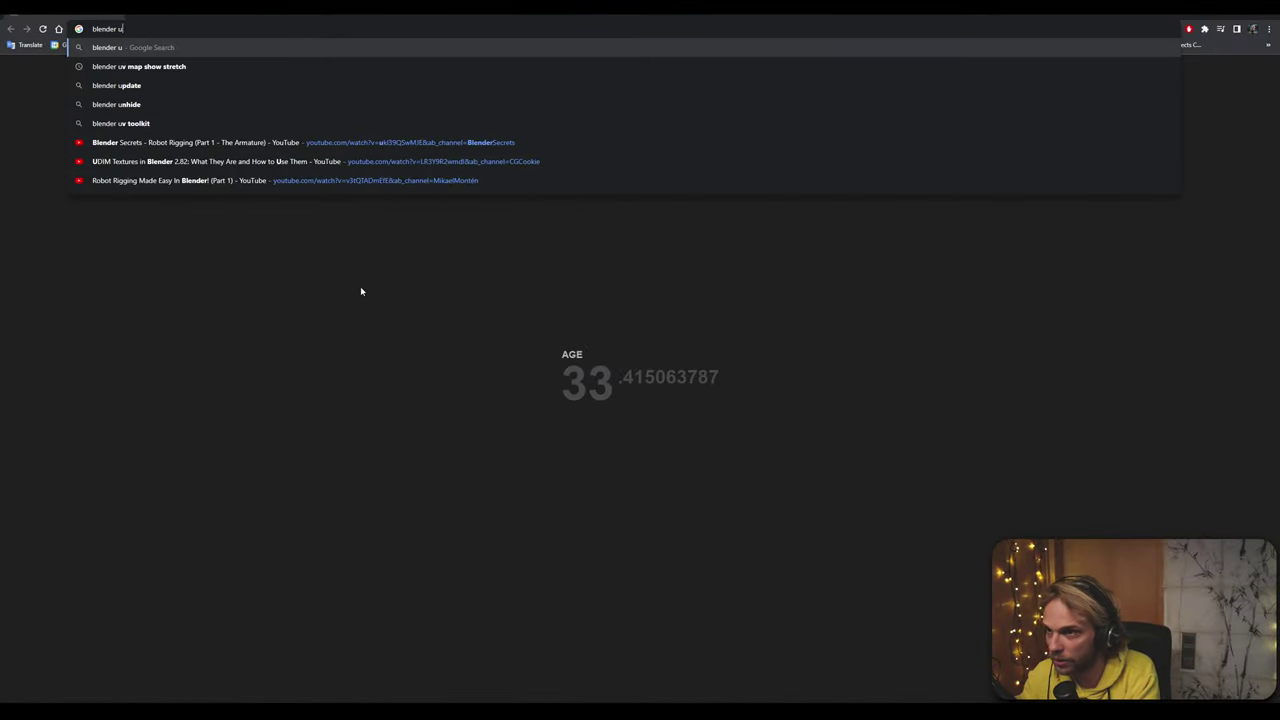
pyautogui.write('dim material')
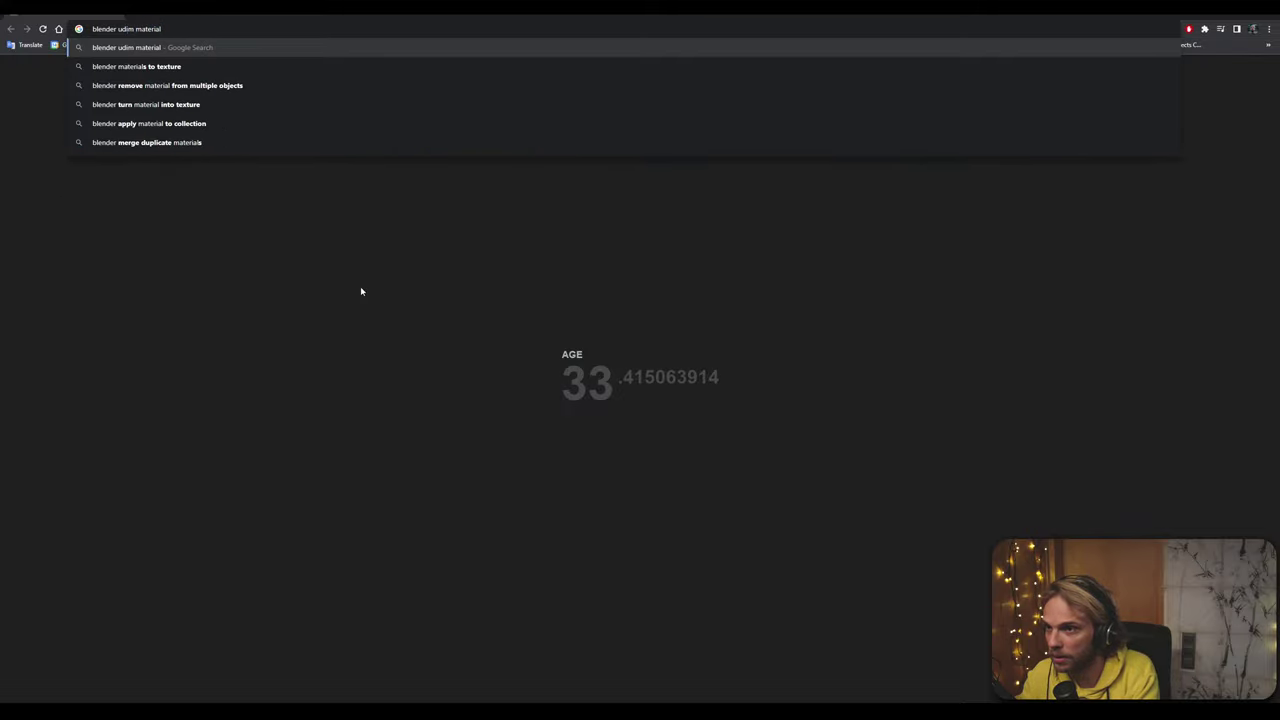
pyautogui.press('Return')
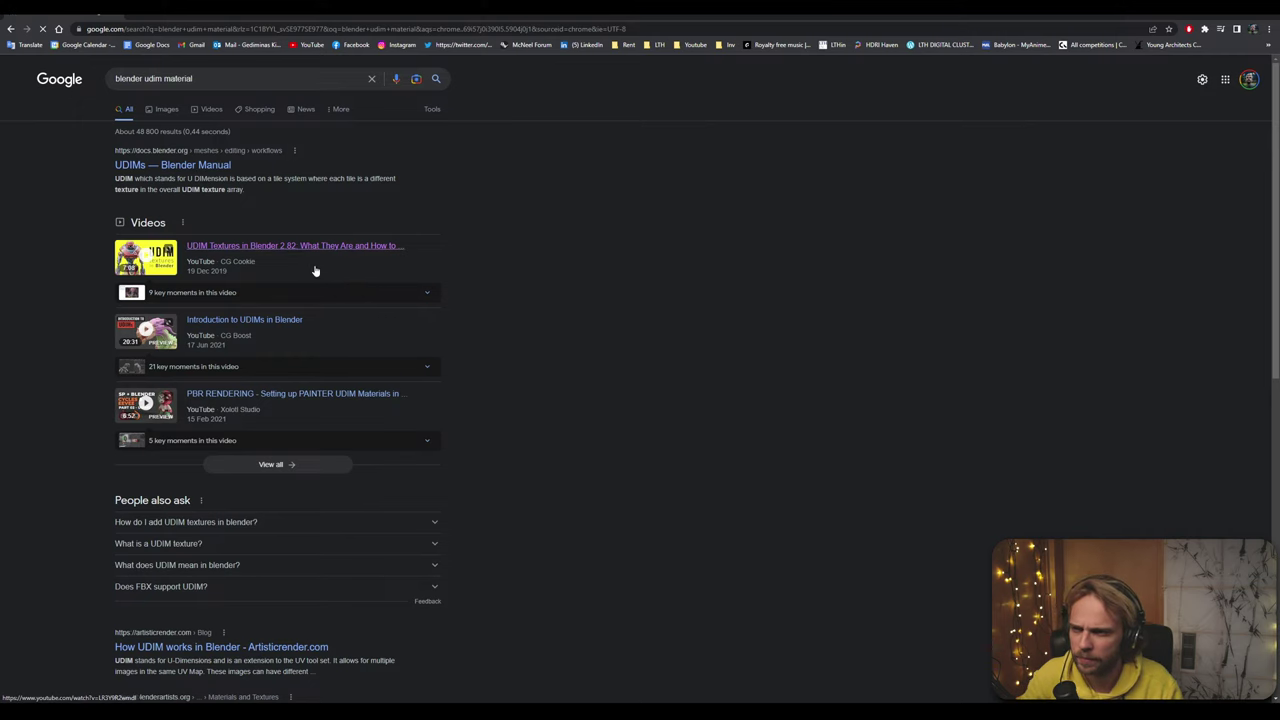
pyautogui.click(208, 170)
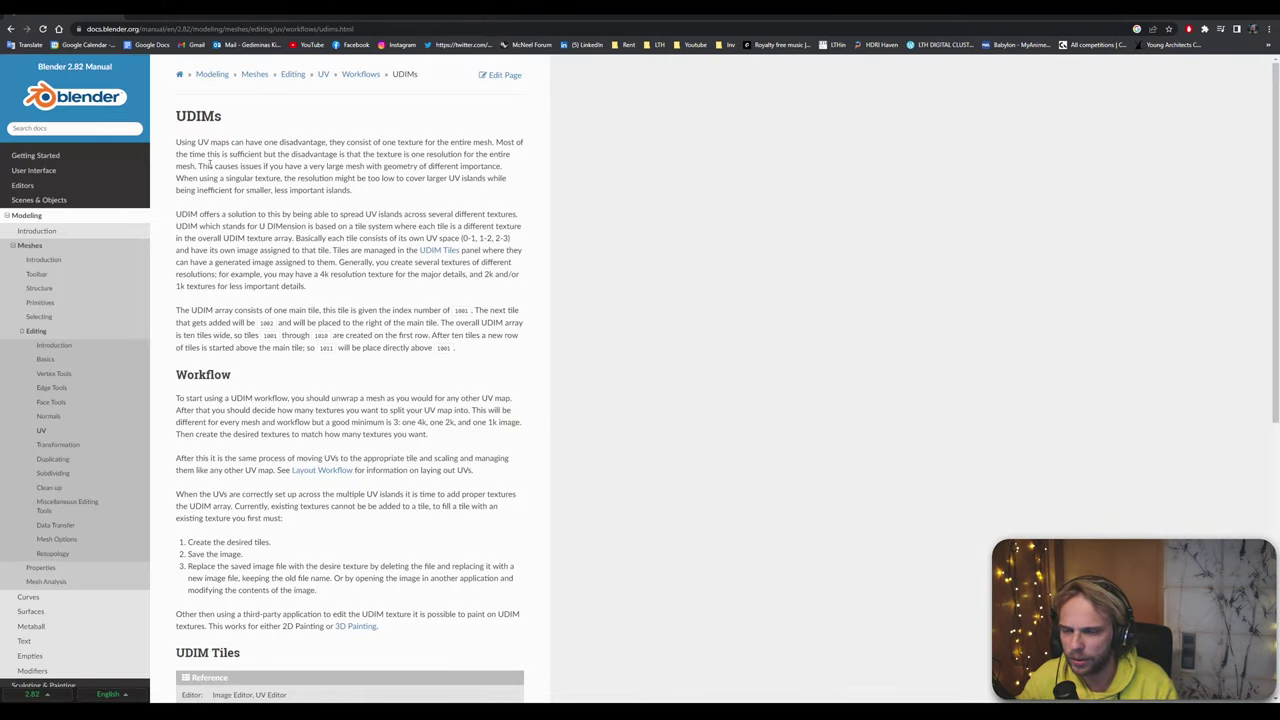
# Step: Read the manual's UDIM Tiles section, then go back to the Google results
pyautogui.scroll(-3, 362, 414)
pyautogui.scroll(-3, 362, 412)
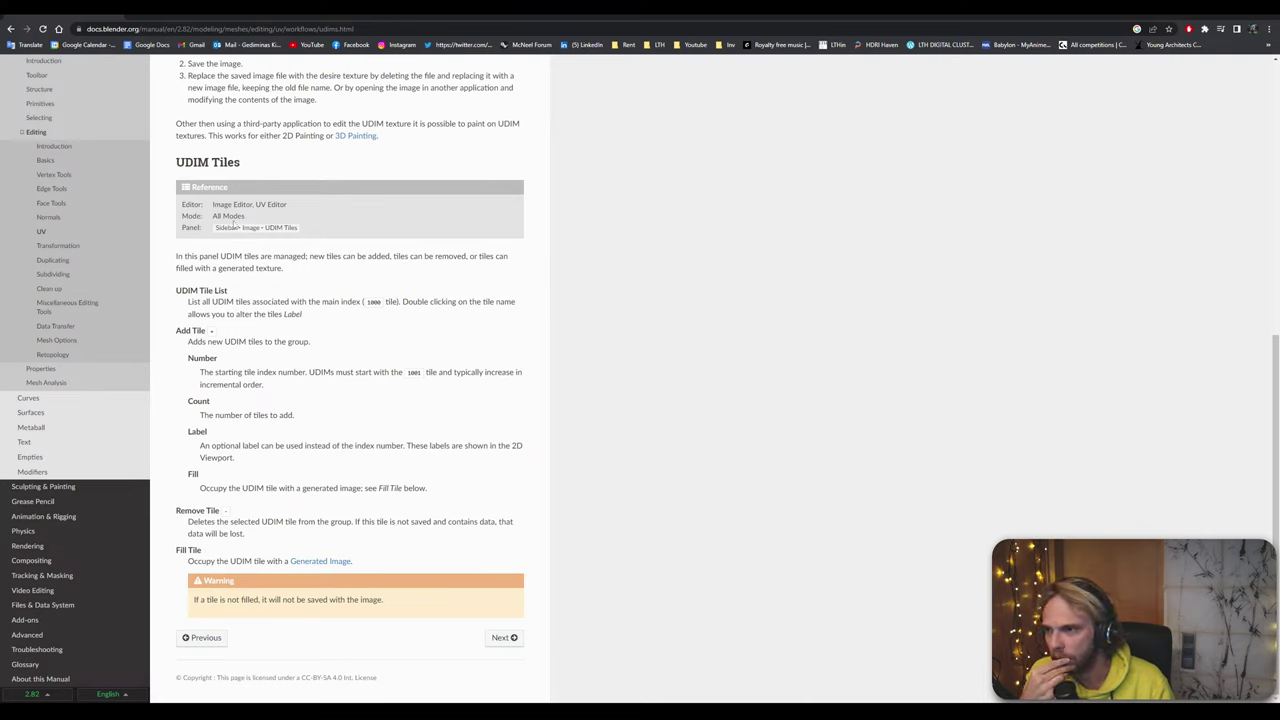
pyautogui.moveTo(212, 216); pyautogui.dragTo(338, 242)
pyautogui.click(307, 265)
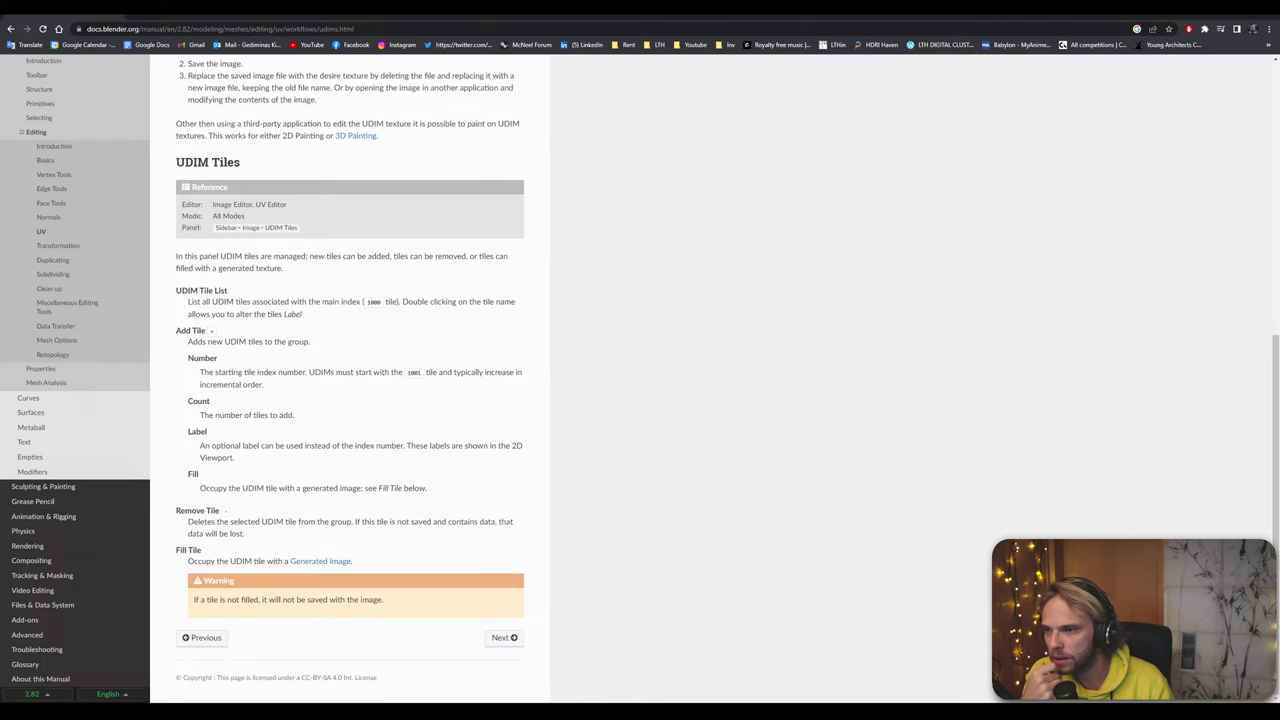
pyautogui.click(10, 29)
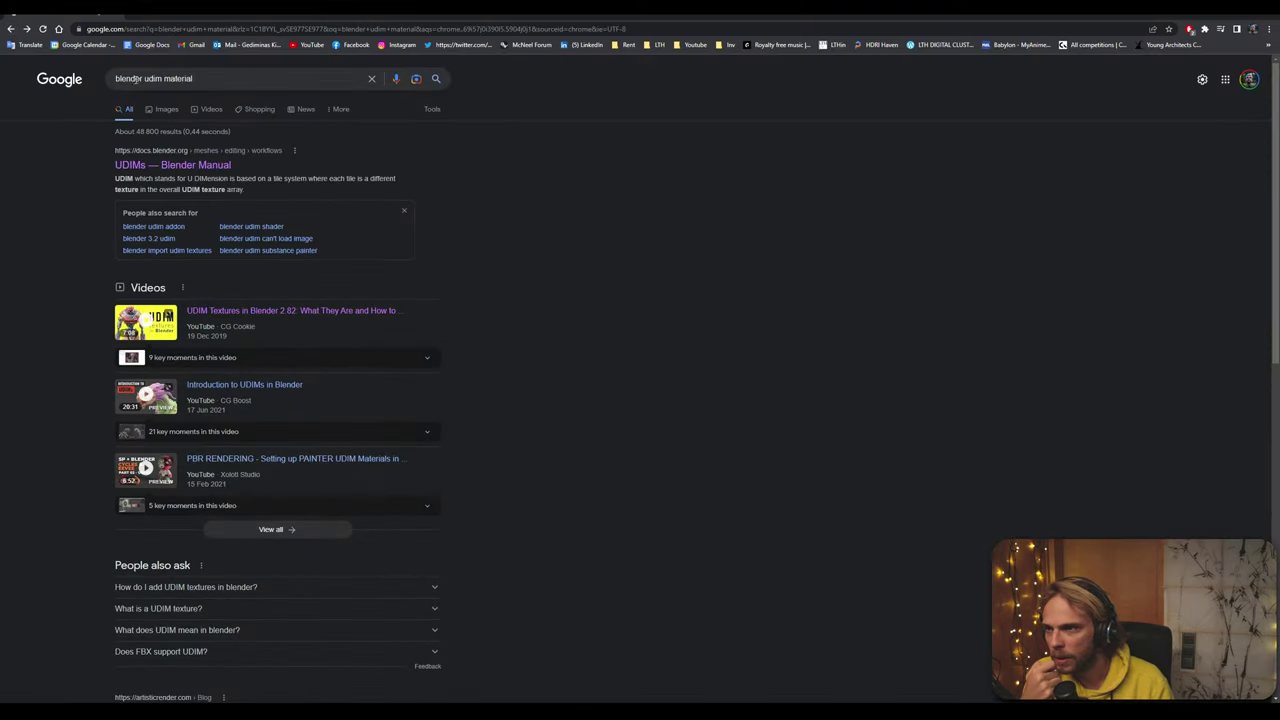
# Step: Refine the search to 'blender create udim material' and open the Lesterbanks UDIM article
pyautogui.click(143, 78)
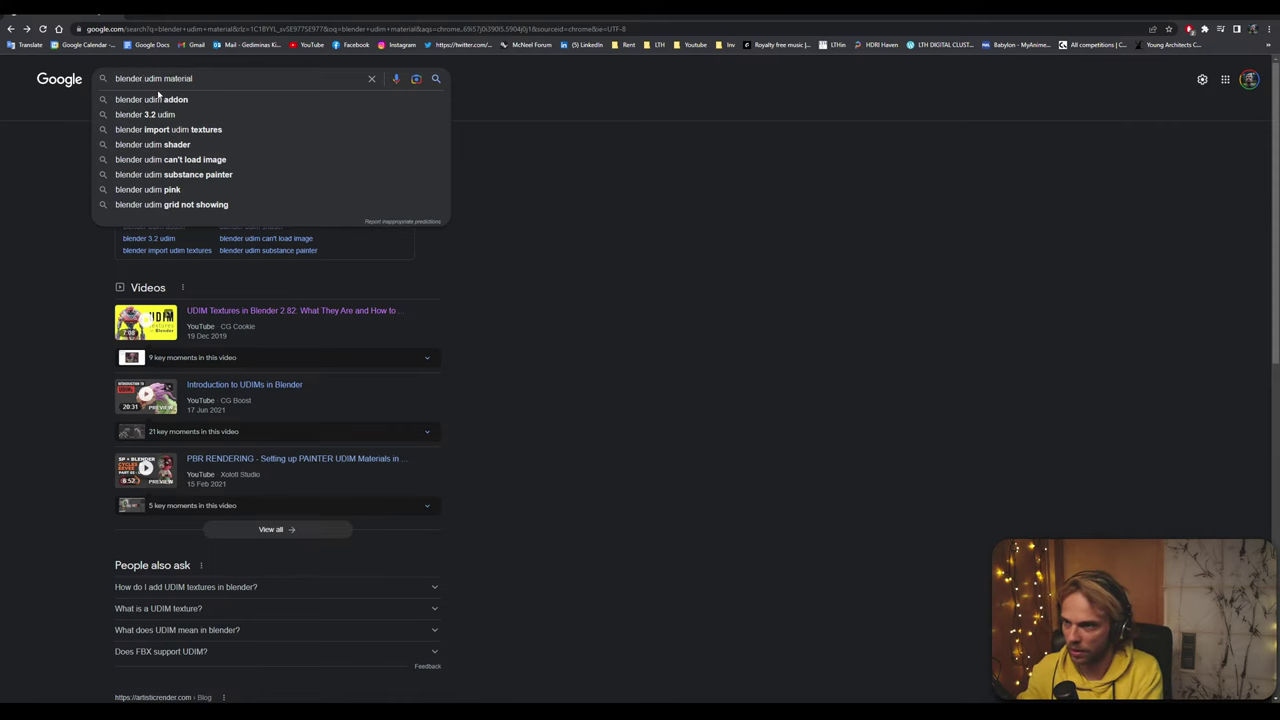
pyautogui.write('create')
pyautogui.press('Return')
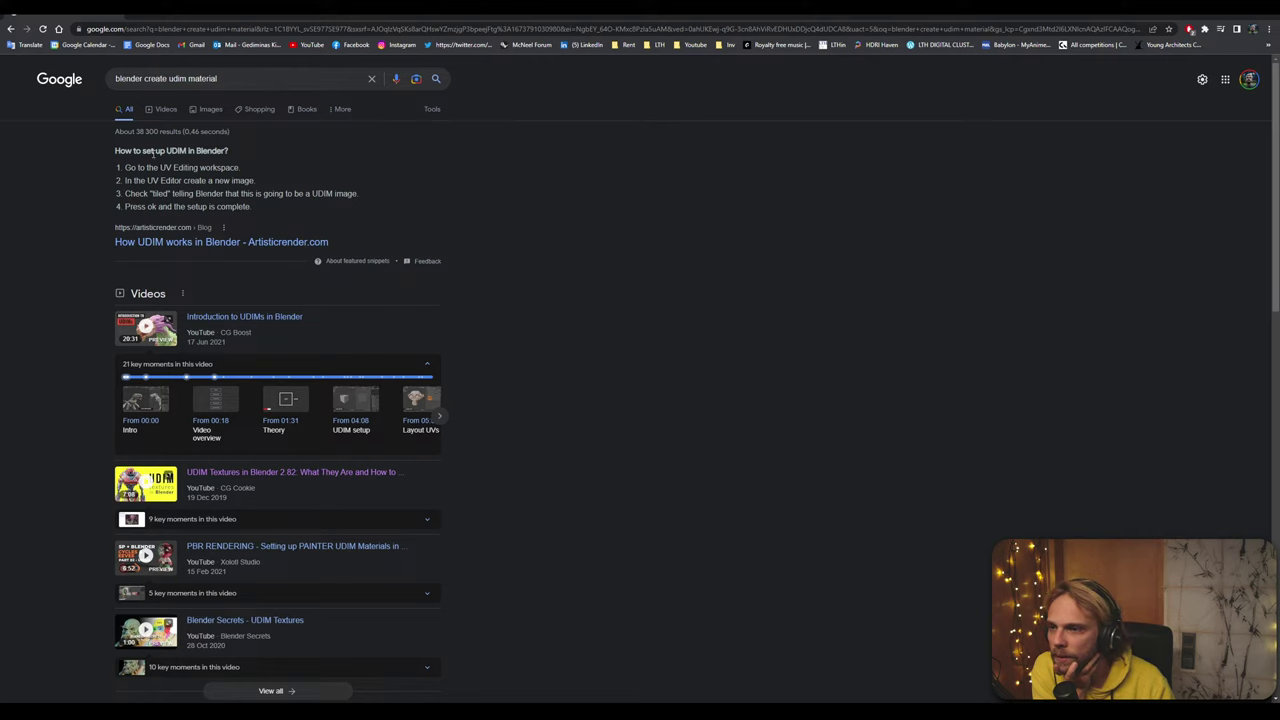
pyautogui.moveTo(145, 151); pyautogui.dragTo(258, 167)
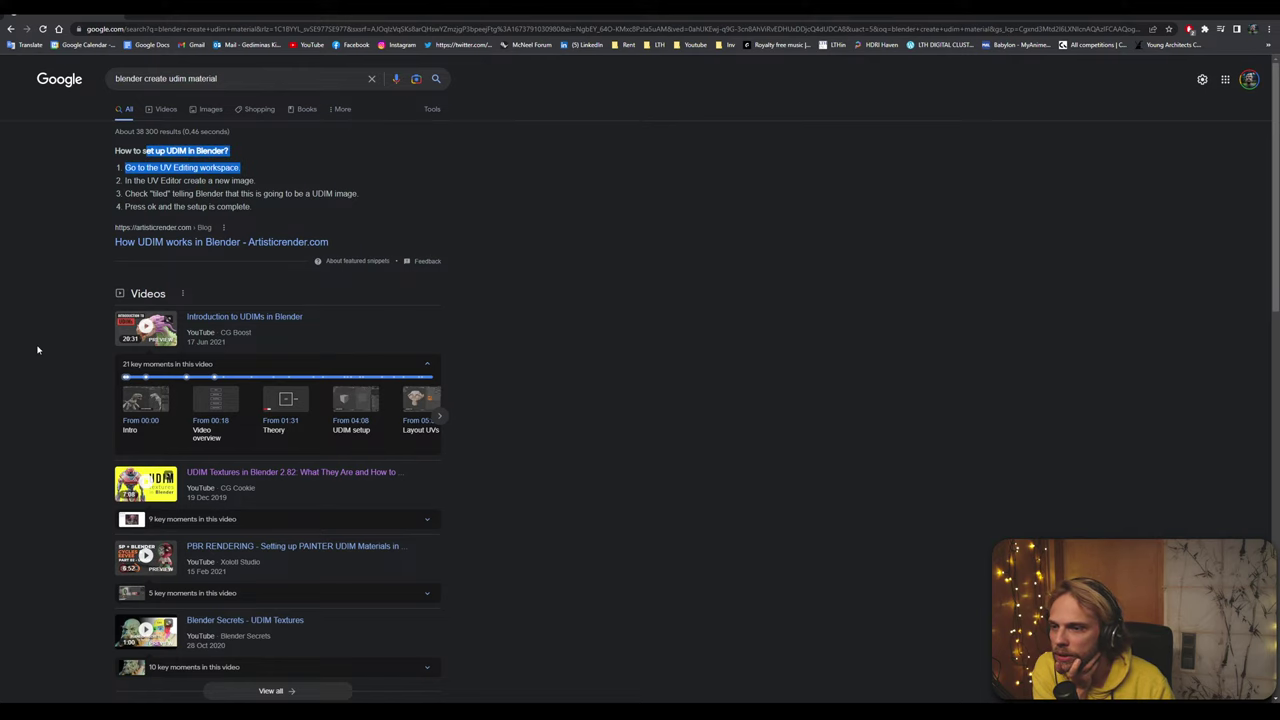
pyautogui.scroll(-5, 38, 349)
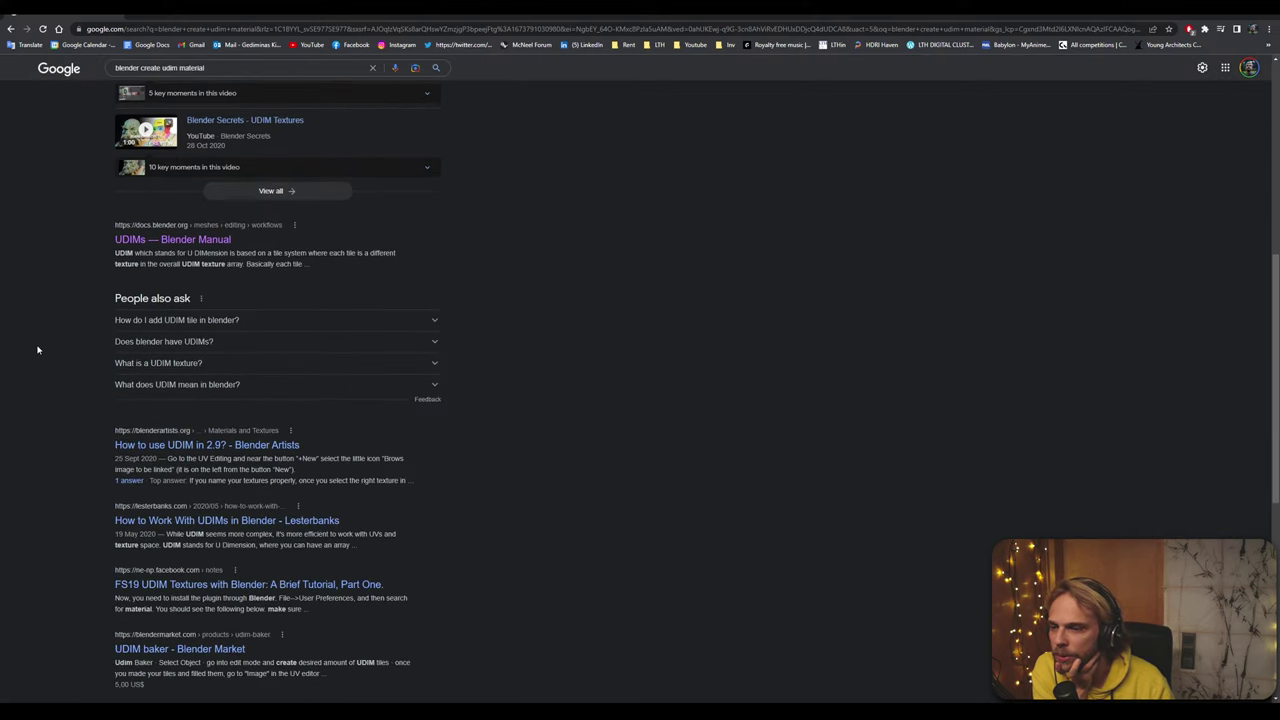
pyautogui.scroll(-2, 38, 349)
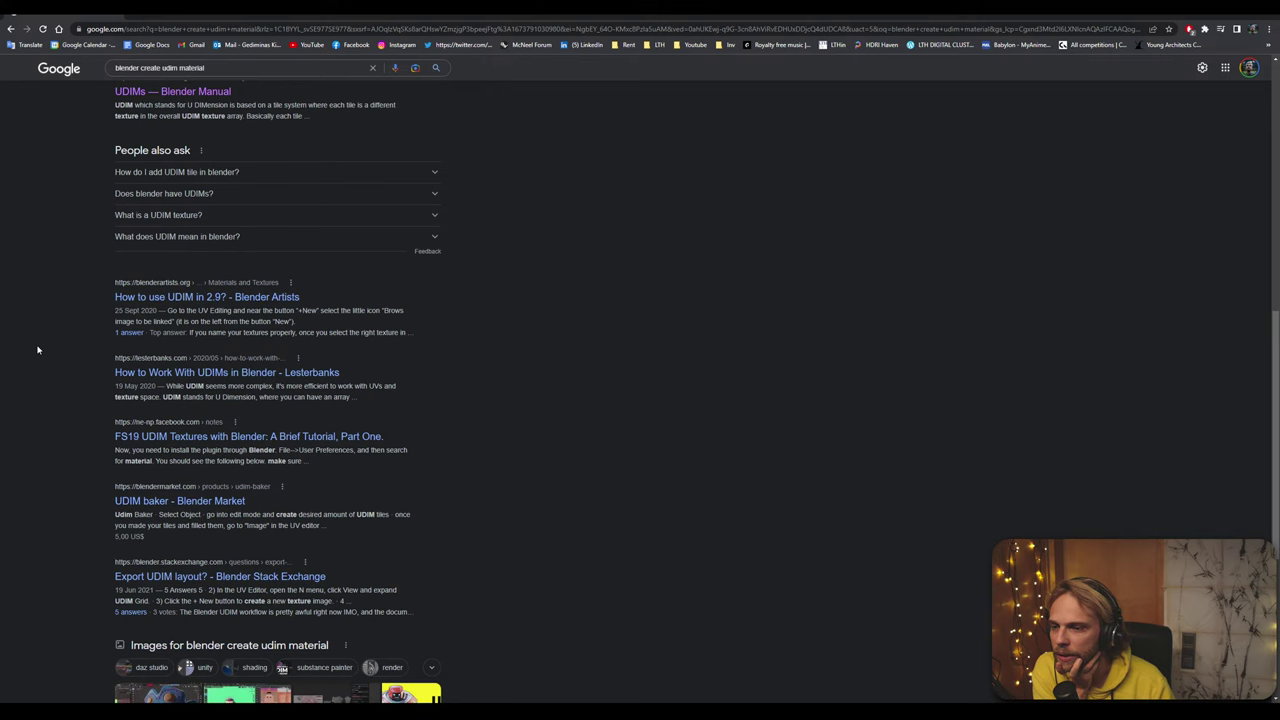
pyautogui.click(182, 372)
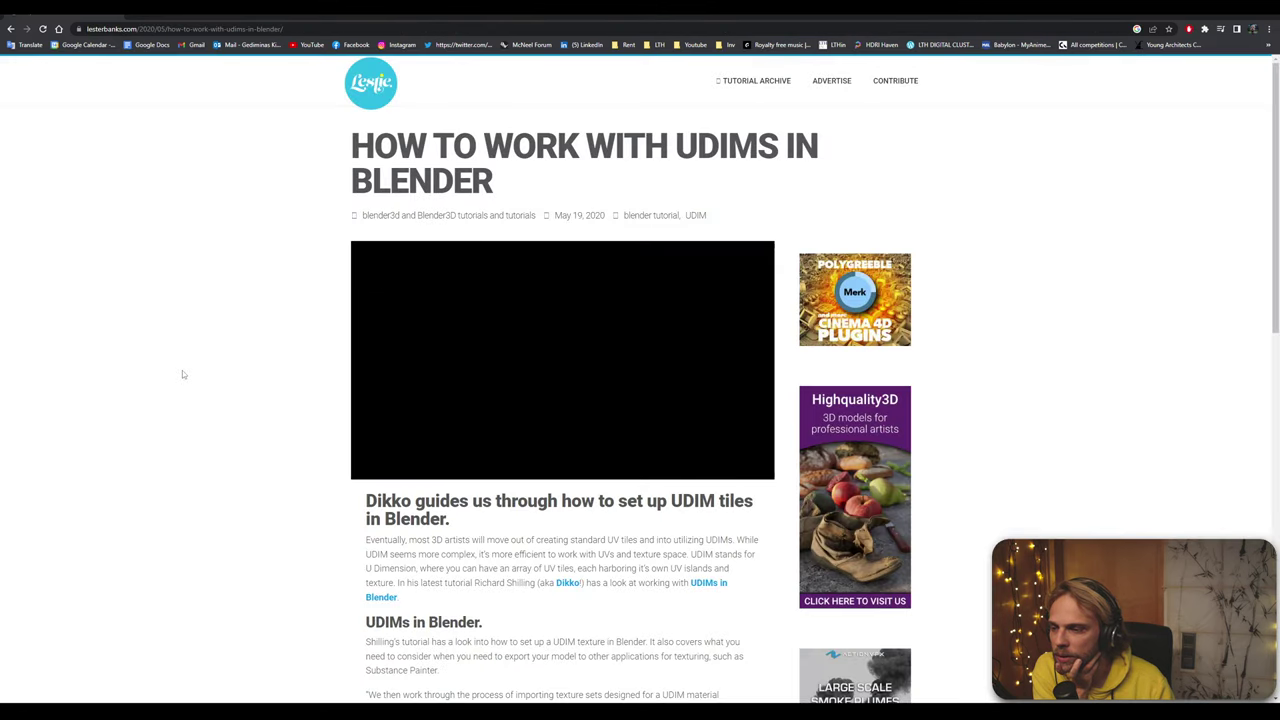
# Step: Return to the image results and open the 3DArt 'UDIM tiles in Blender' article
pyautogui.scroll(-6, 188, 374)
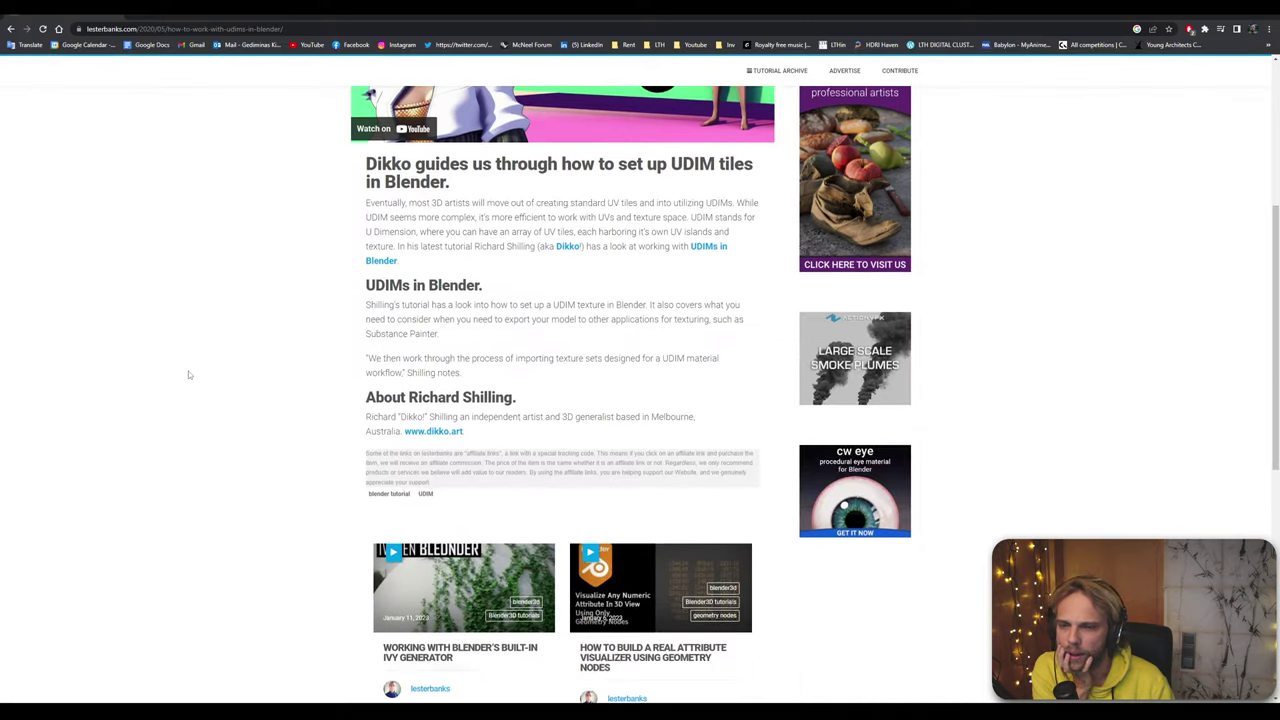
pyautogui.click(11, 28)
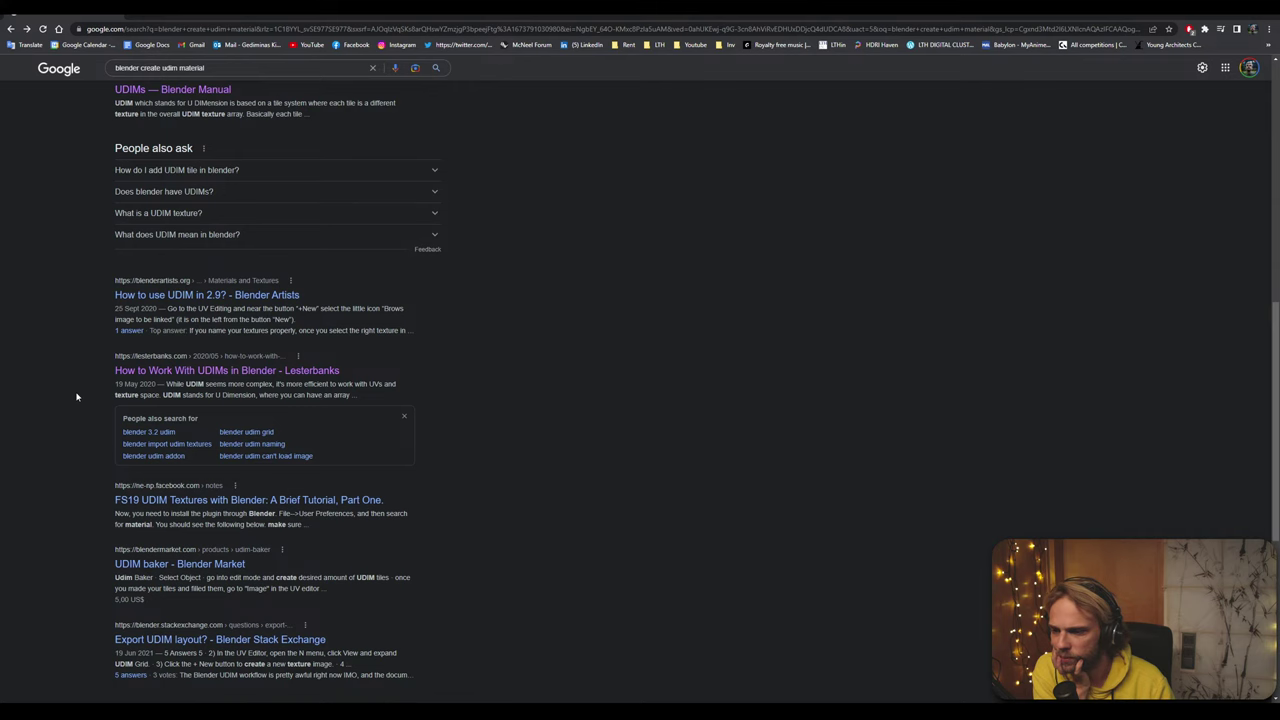
pyautogui.scroll(10, 77, 397)
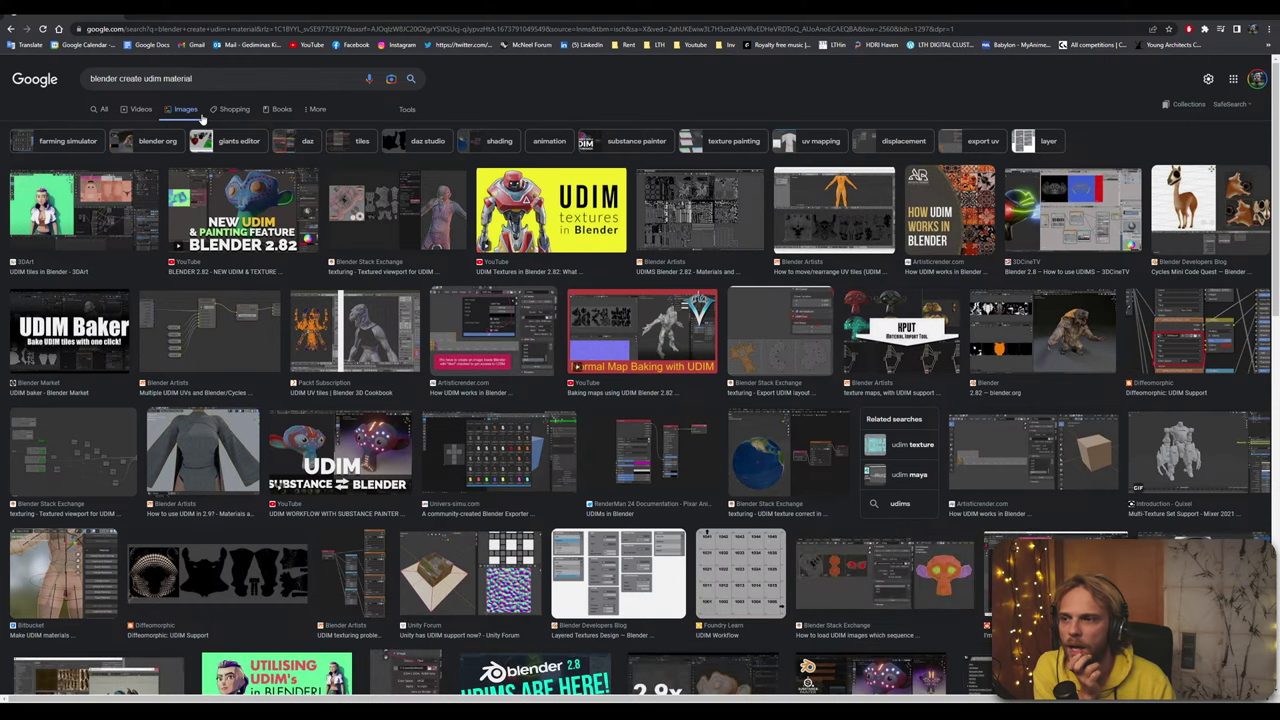
pyautogui.click(152, 226)
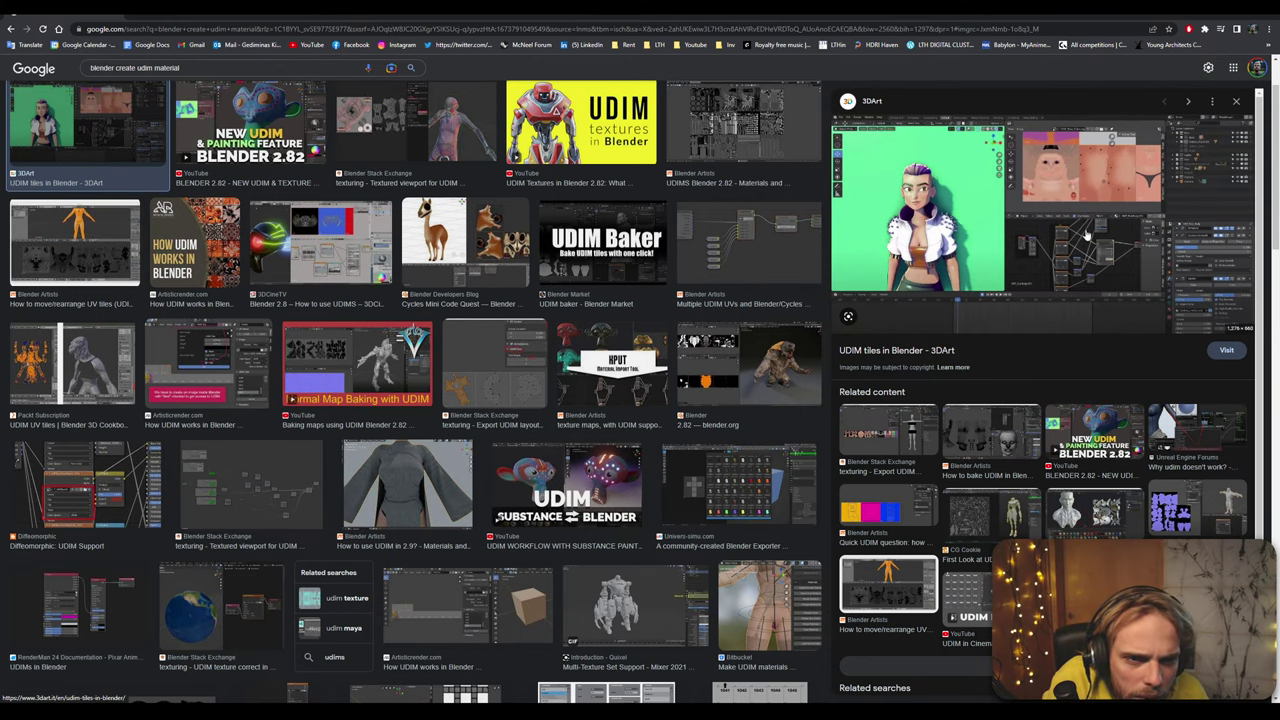
pyautogui.click(890, 351)
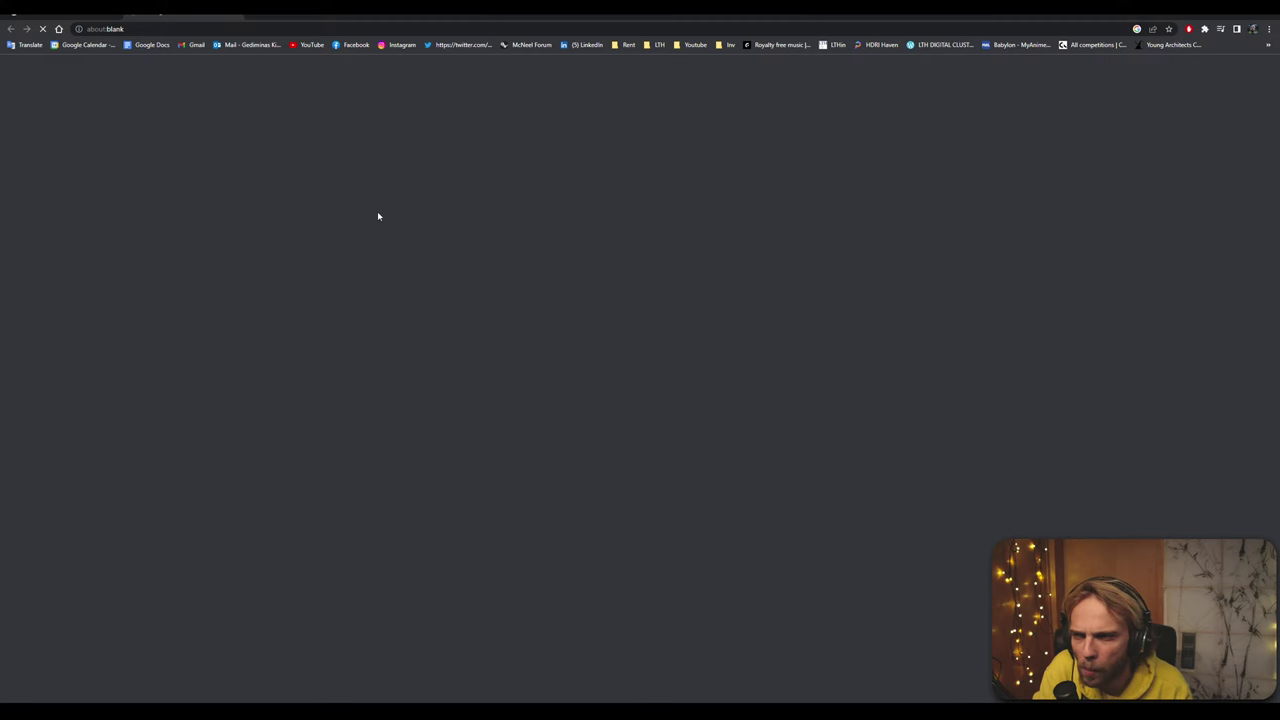
pyautogui.hotkey('ctrl', 'w')
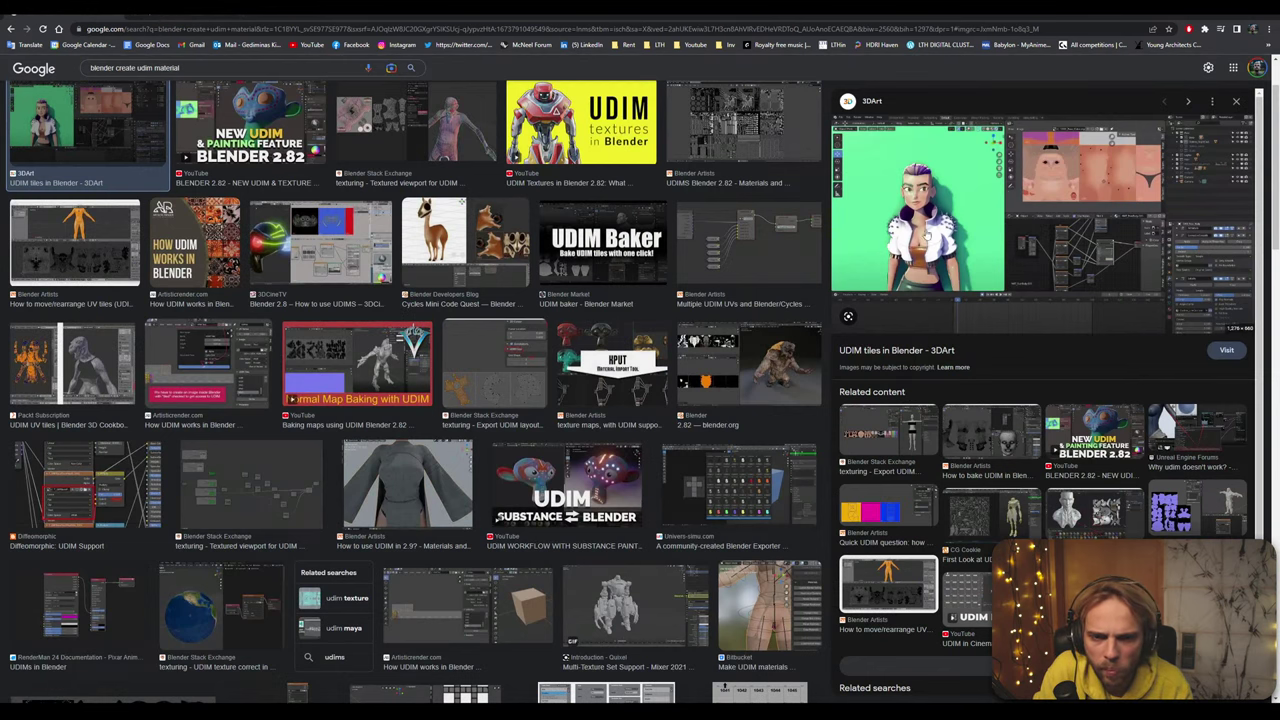
pyautogui.click(928, 228)
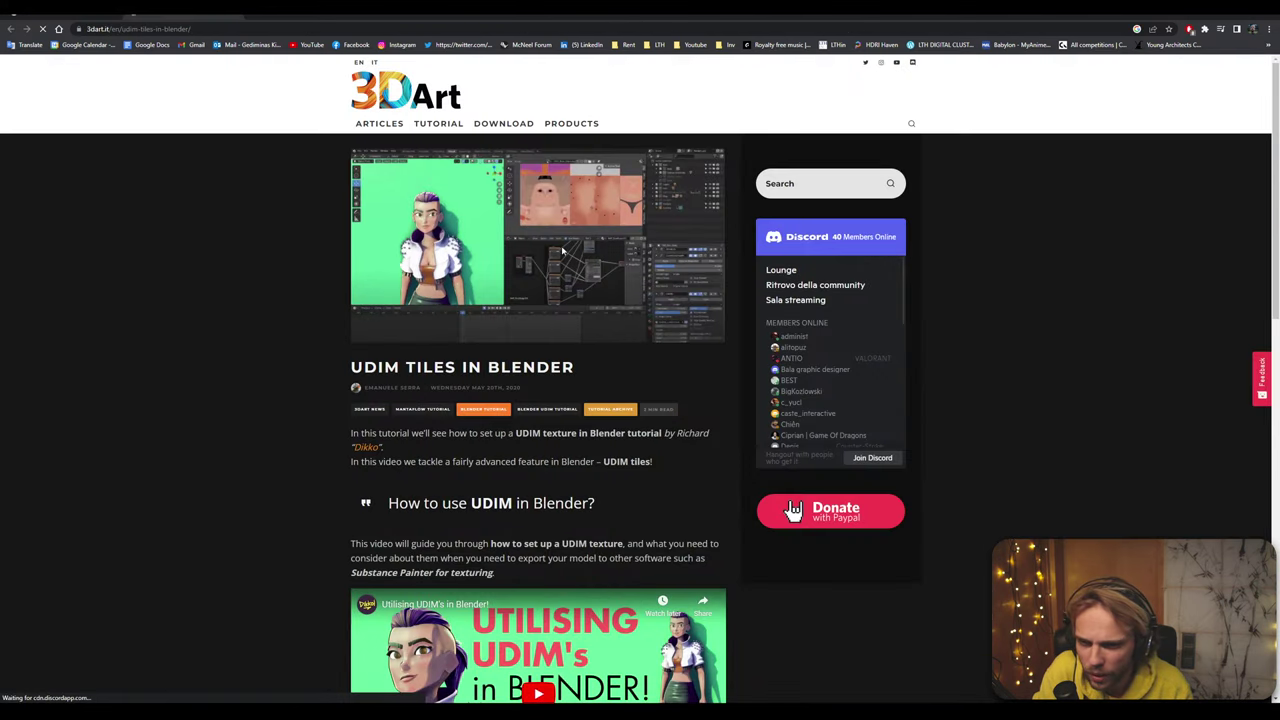
# Step: Start the 3DArt article's embedded UDIM tutorial video and make it fill the screen
pyautogui.scroll(-8, 518, 461)
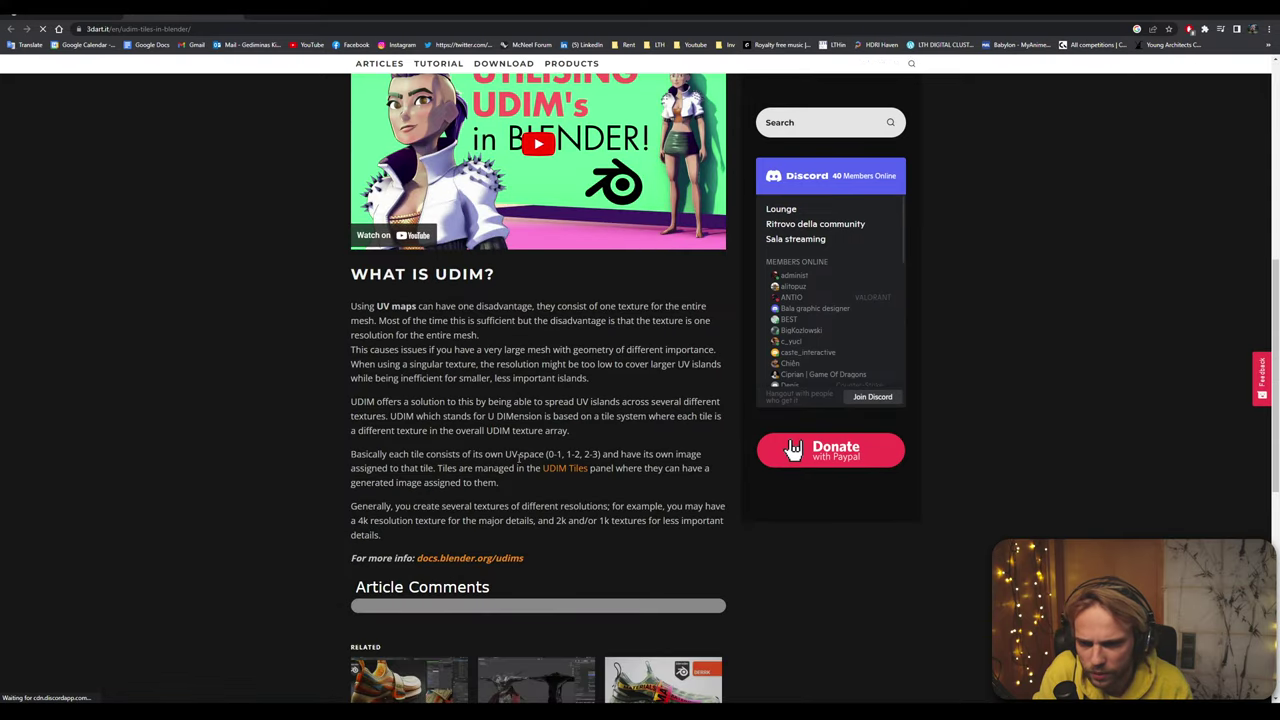
pyautogui.scroll(10, 518, 461)
pyautogui.click(545, 548)
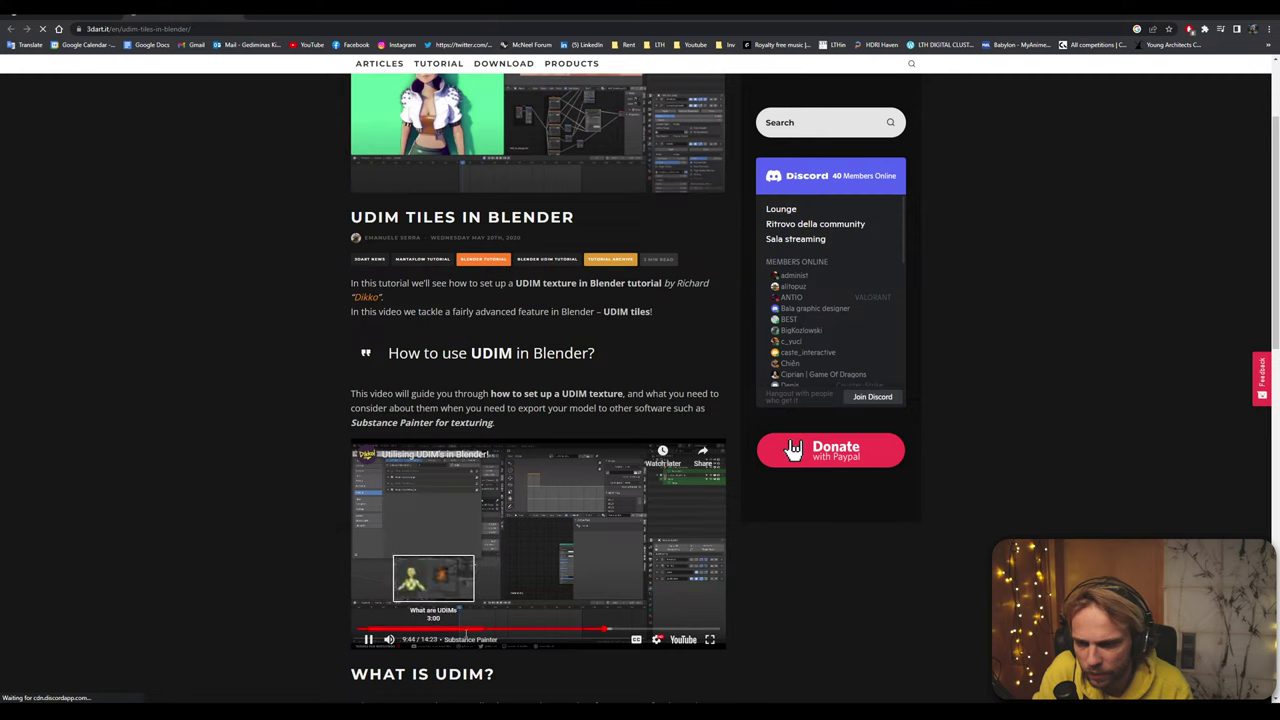
pyautogui.click(710, 640)
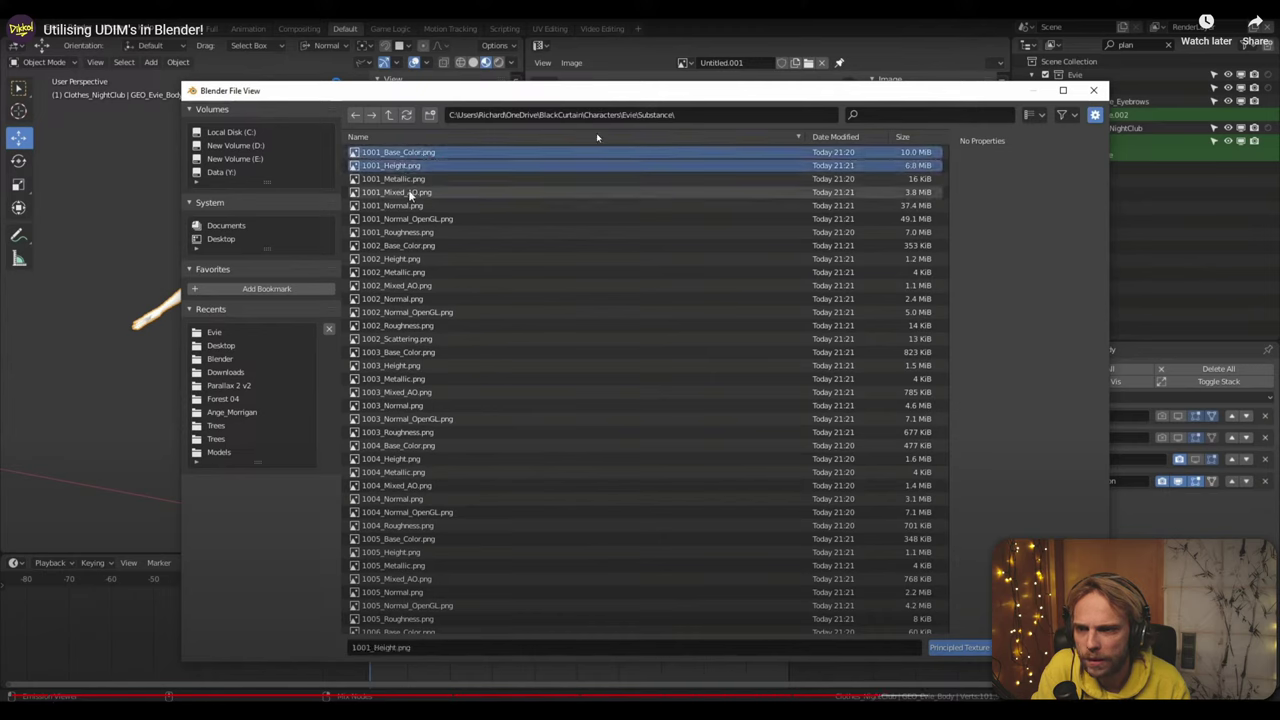
# Step: Scrub the UDIM tutorial from the Substance Painter part to the Blender part
pyautogui.click(767, 697)
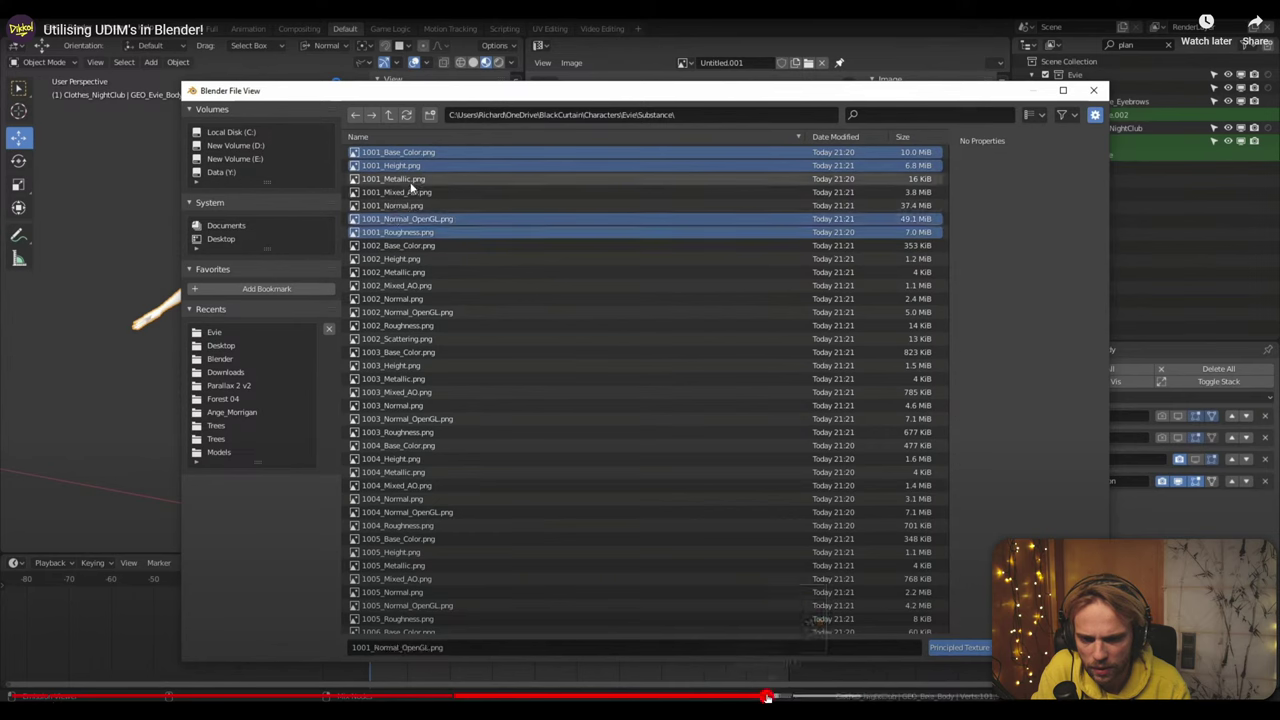
pyautogui.click(812, 697)
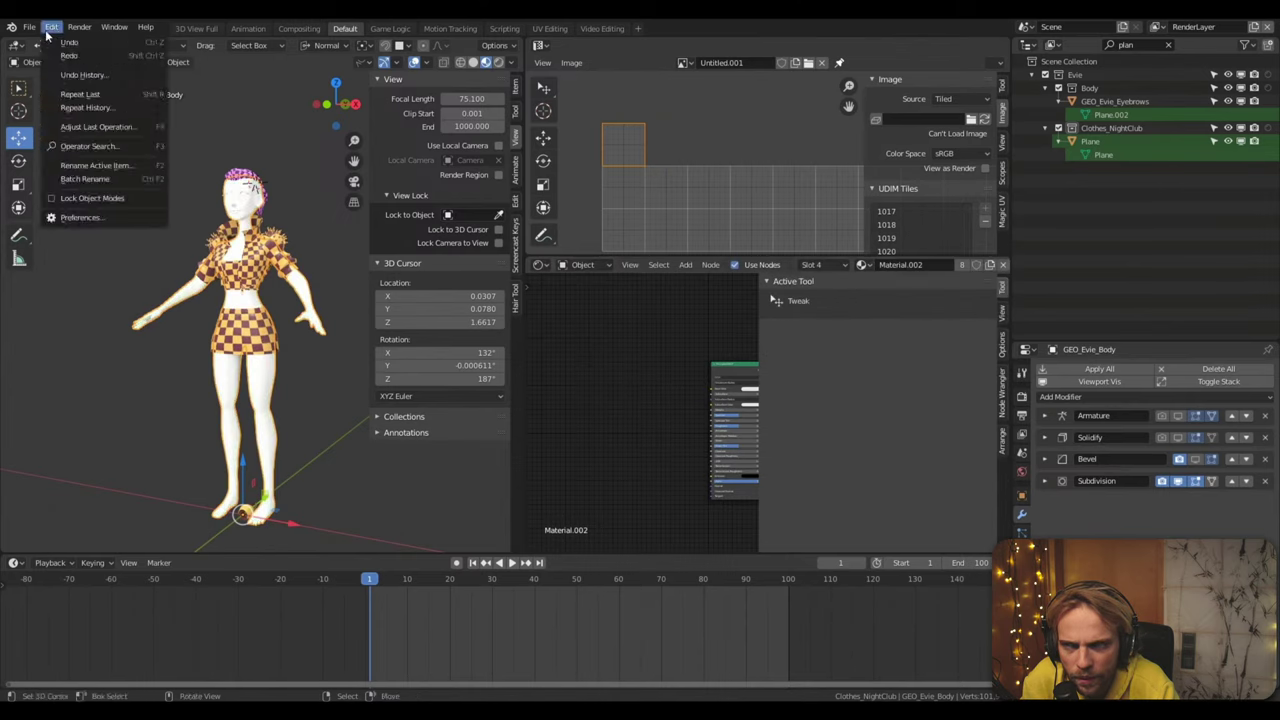
pyautogui.click(64, 220)
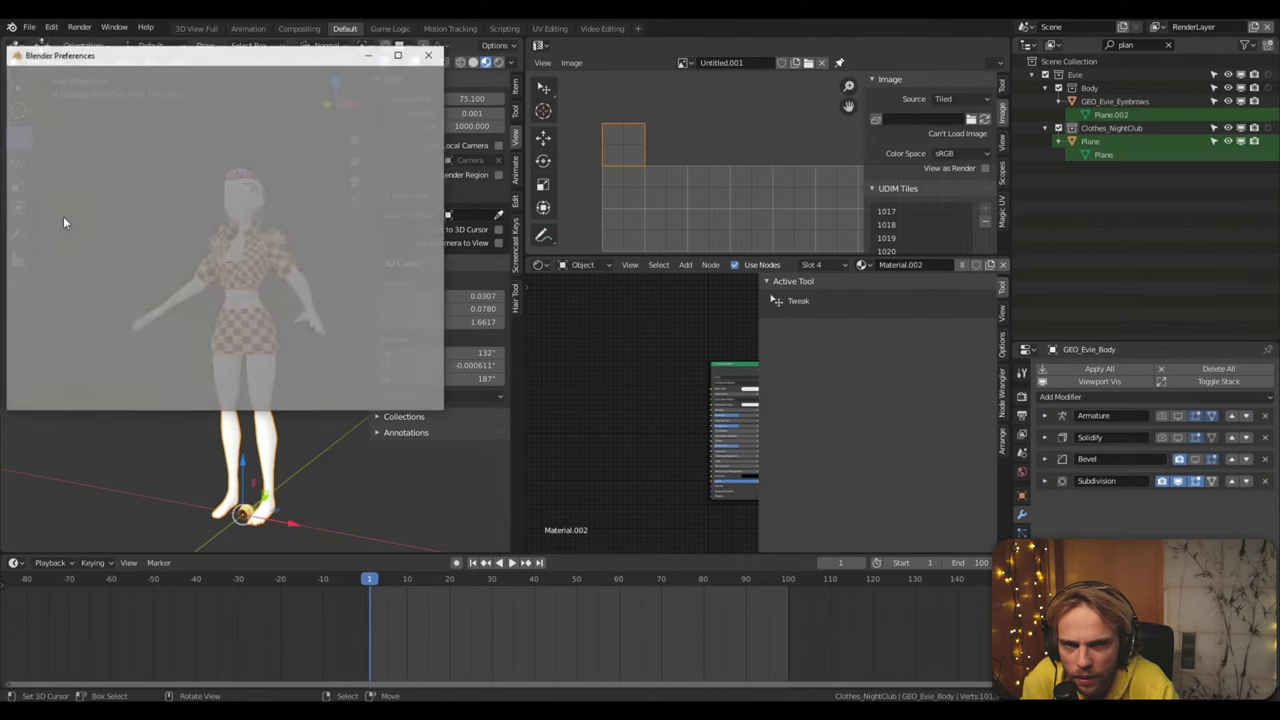
pyautogui.click(377, 95)
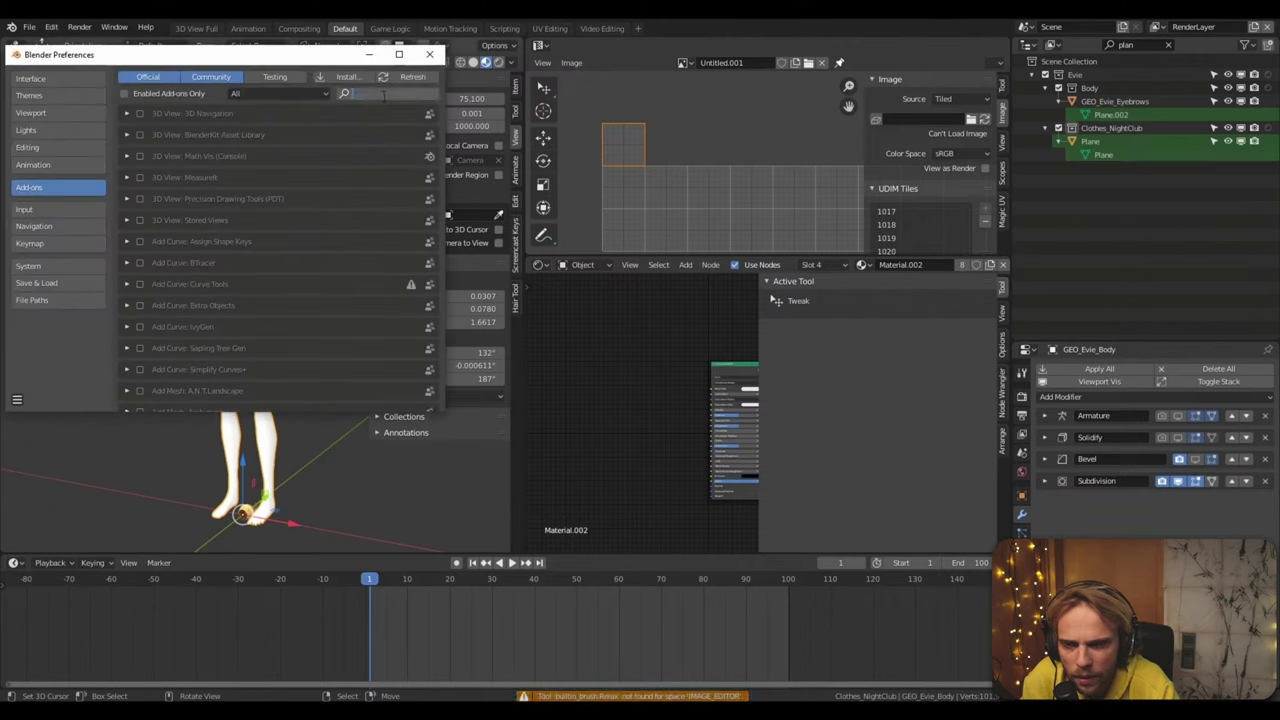
pyautogui.press('Left')
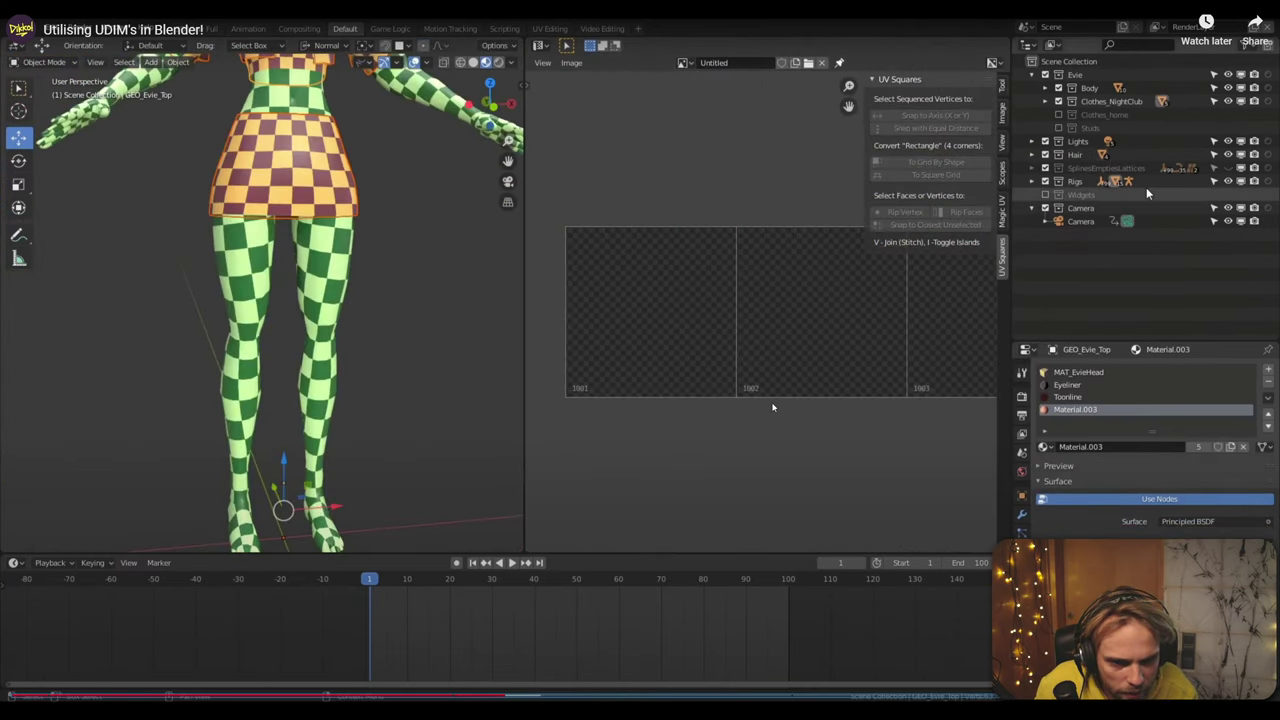
# Step: Pause the tutorial on the full-figure view, exit full screen and return to Blender
pyautogui.press('space')
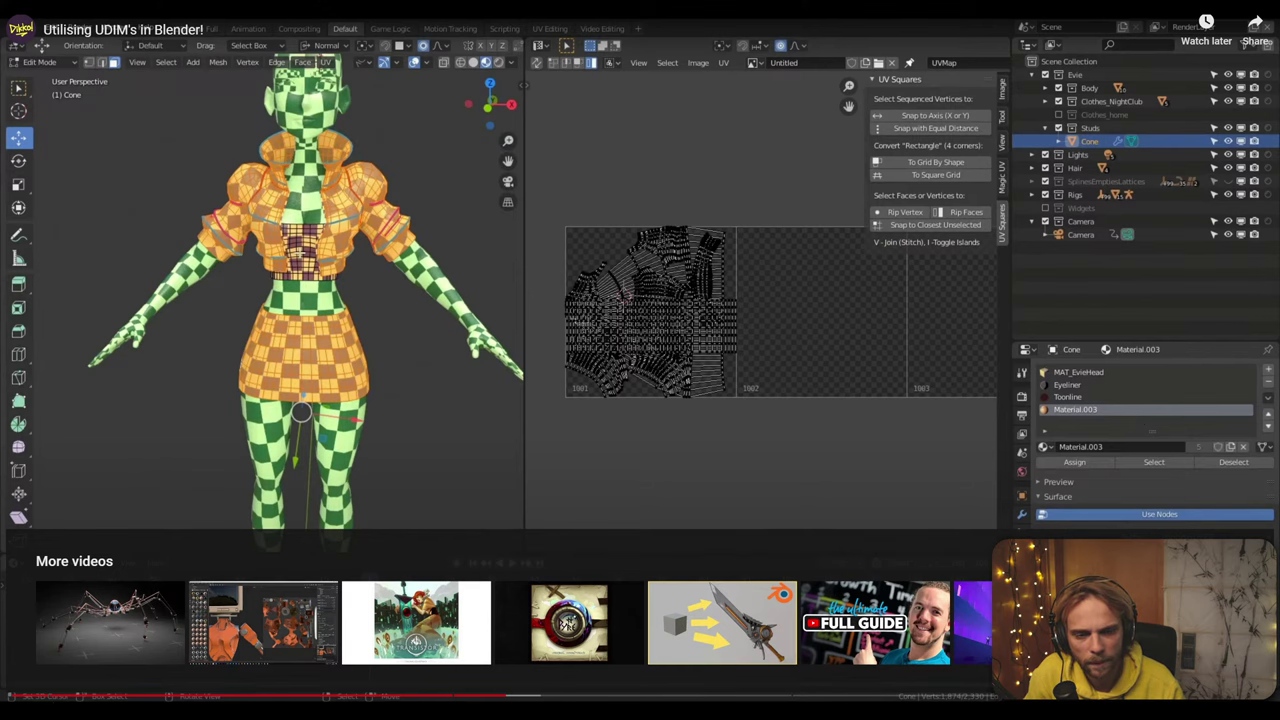
pyautogui.press('Escape')
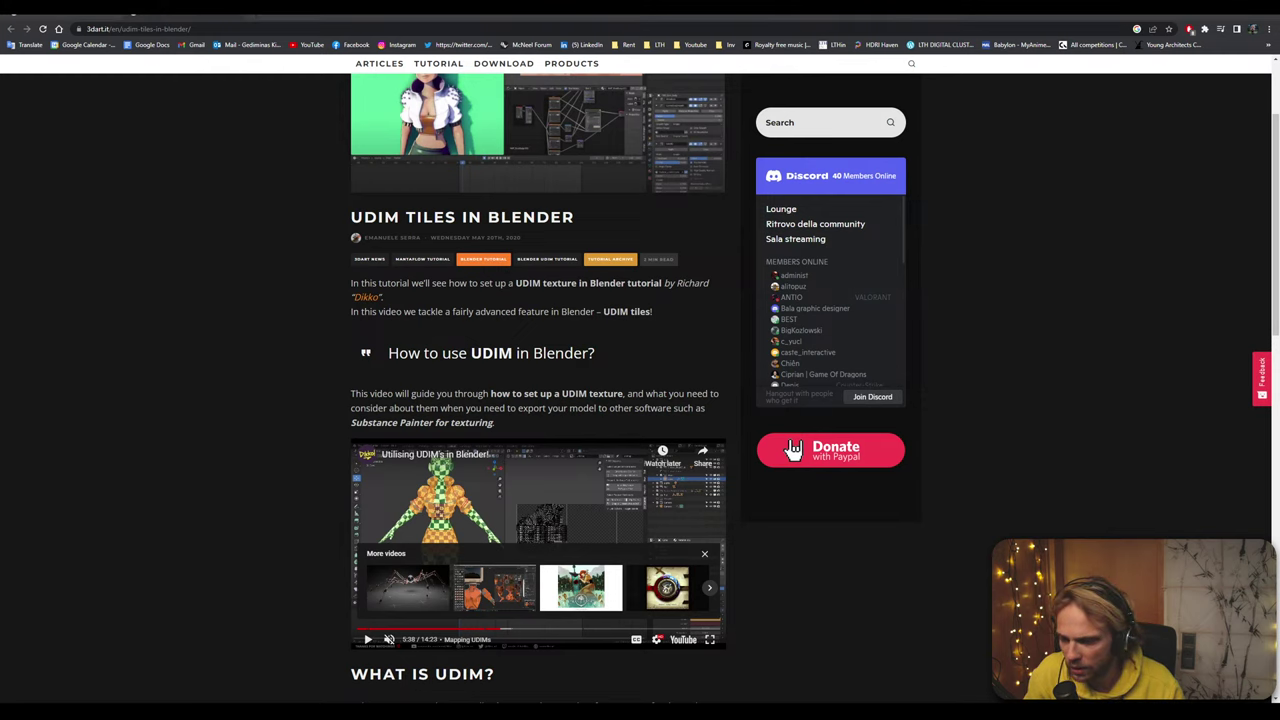
pyautogui.hotkey('alt', 'Tab')
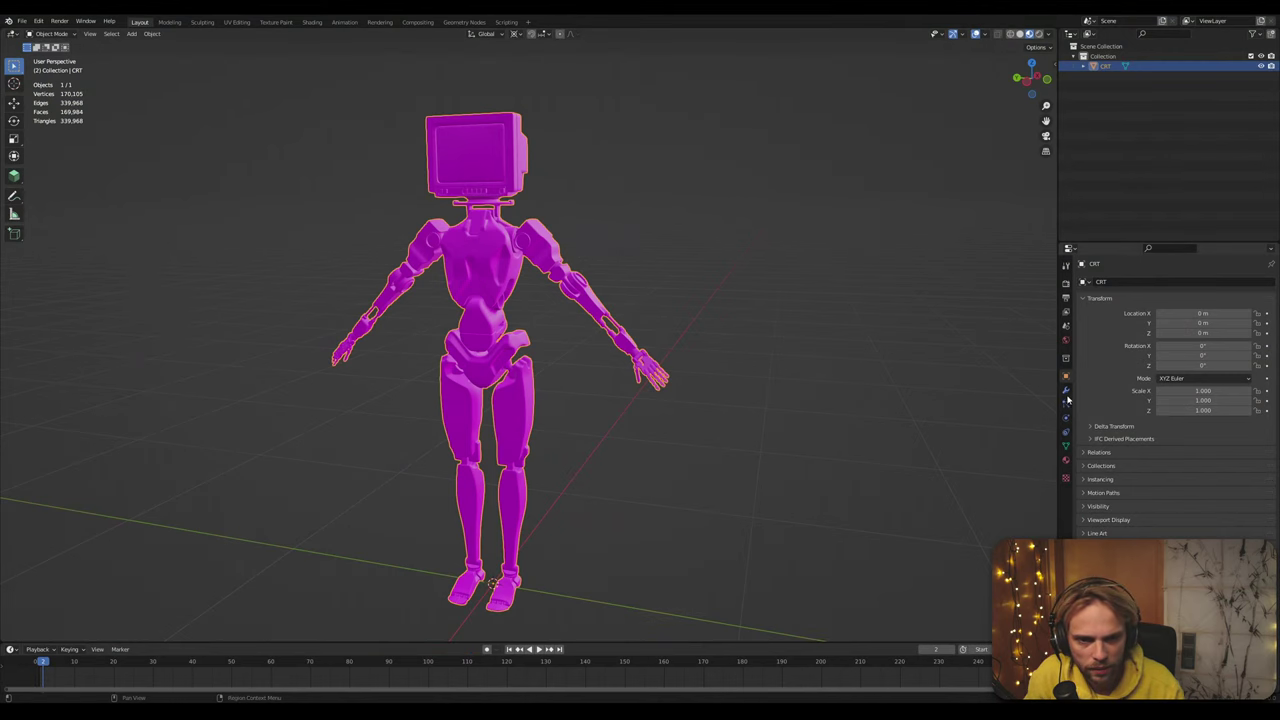
# Step: Remove the robot's magenta material and create a new red Material.001
pyautogui.click(1066, 461)
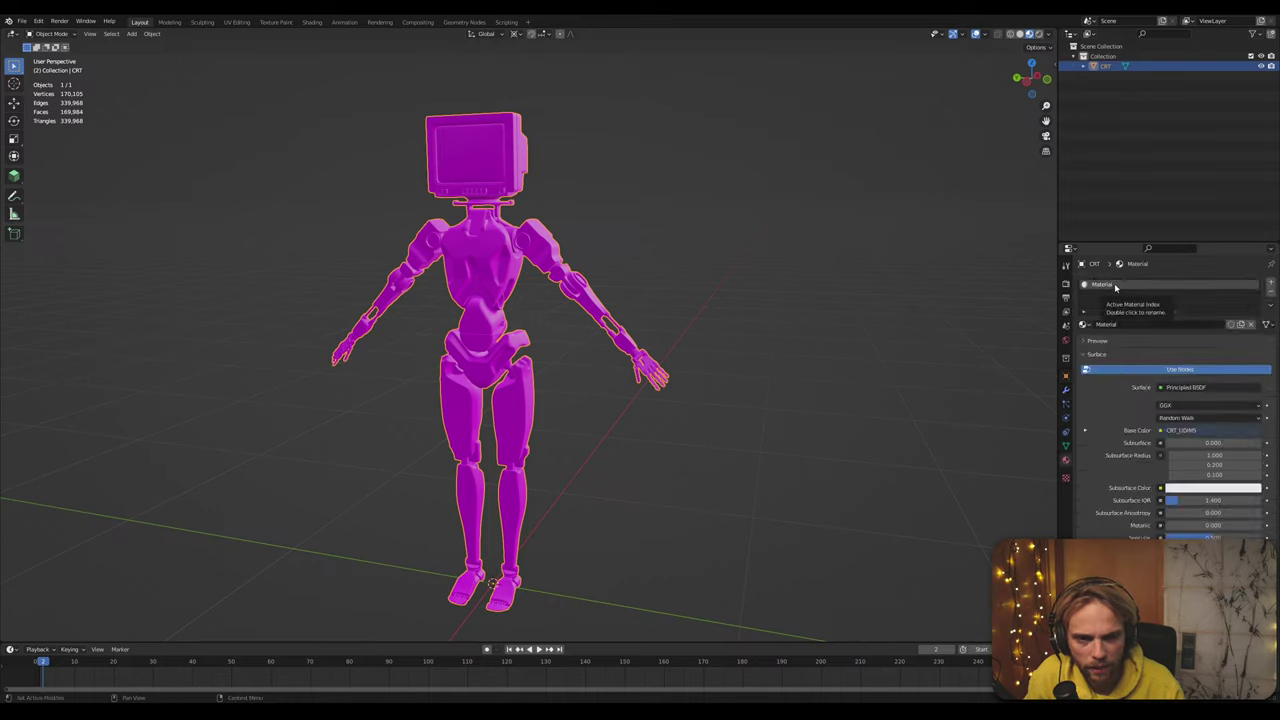
pyautogui.click(1271, 292)
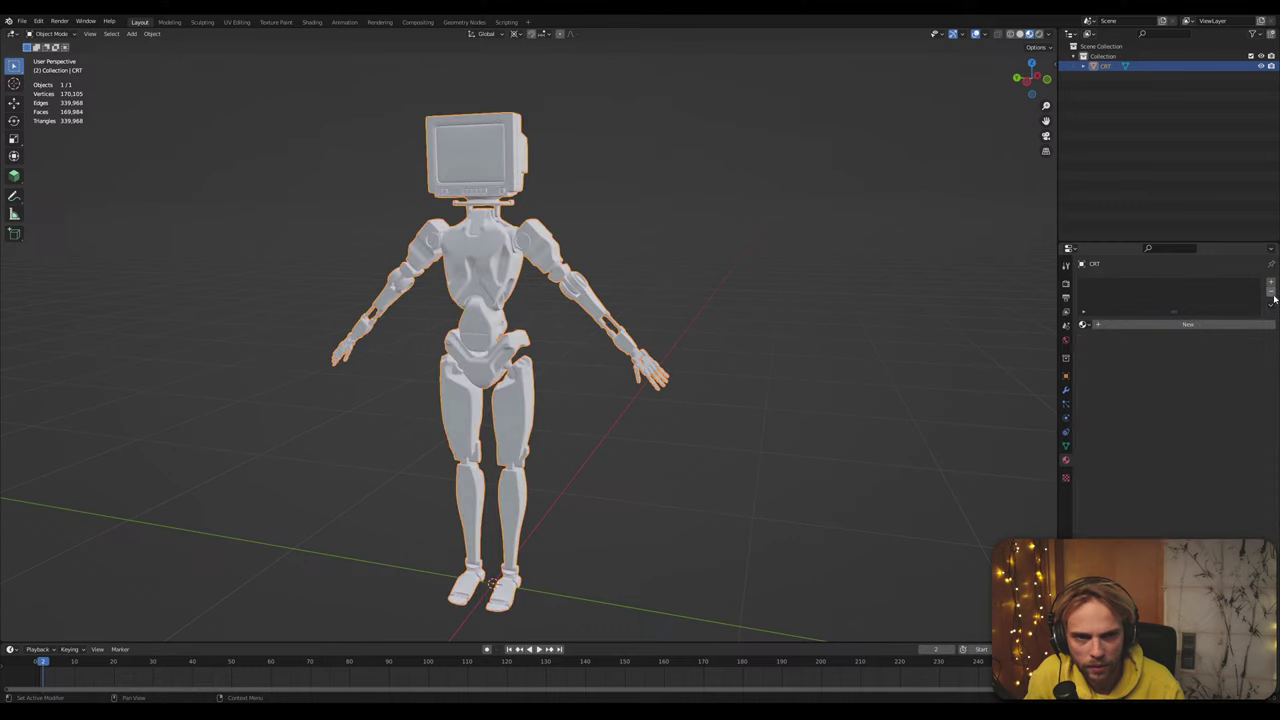
pyautogui.click(1083, 325)
pyautogui.click(1119, 330)
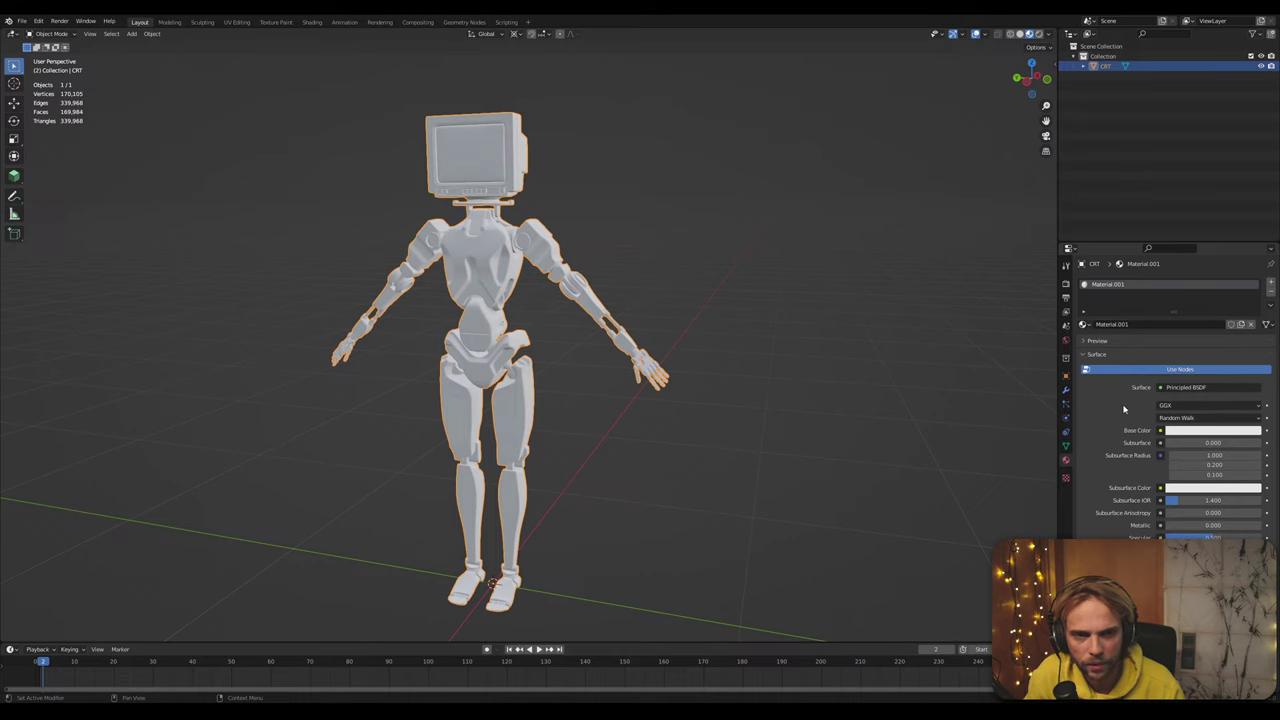
pyautogui.click(1204, 431)
pyautogui.click(1205, 350)
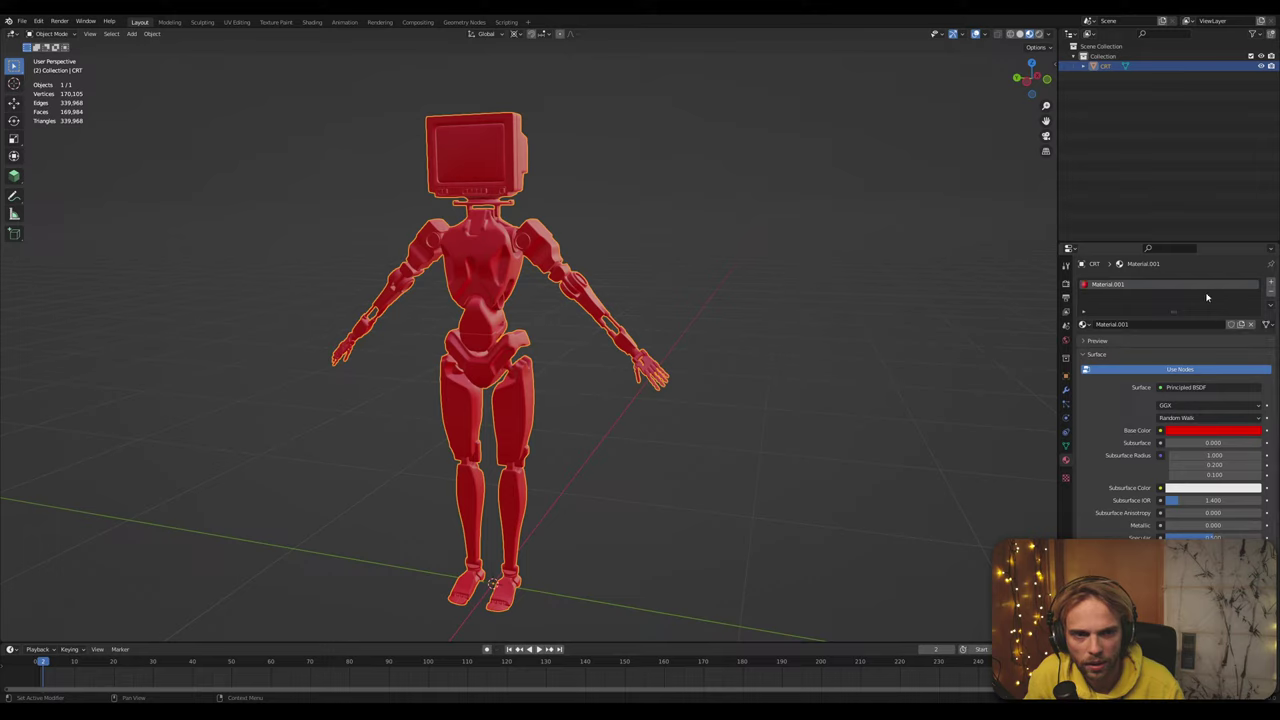
# Step: Add a second material slot with a new blue Material.002
pyautogui.click(1271, 283)
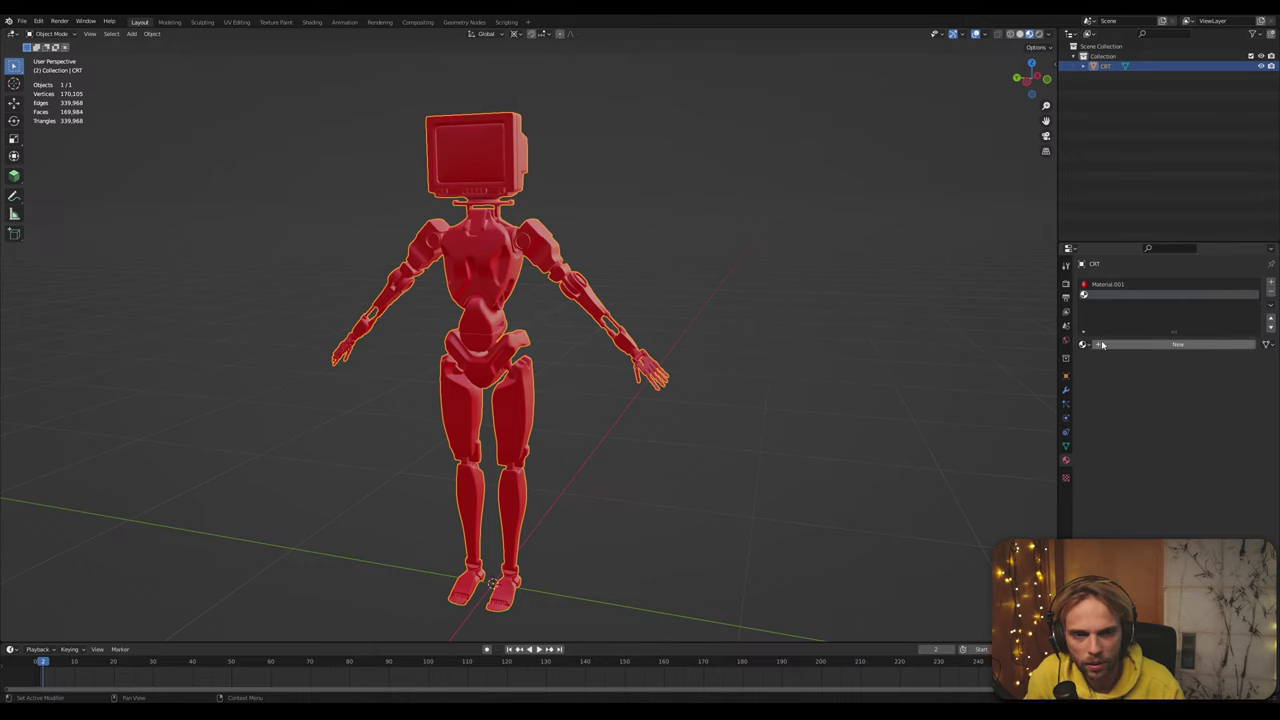
pyautogui.click(1107, 344)
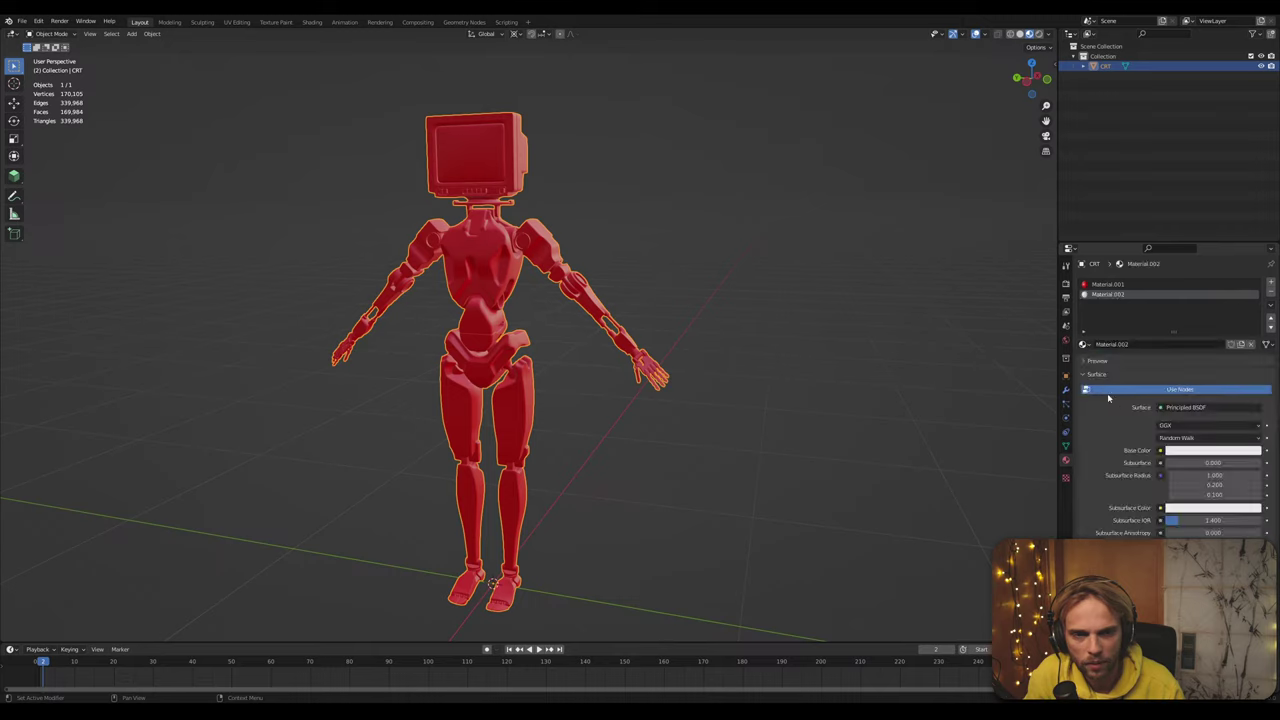
pyautogui.click(1182, 455)
pyautogui.hotkey('ctrl', 'v')
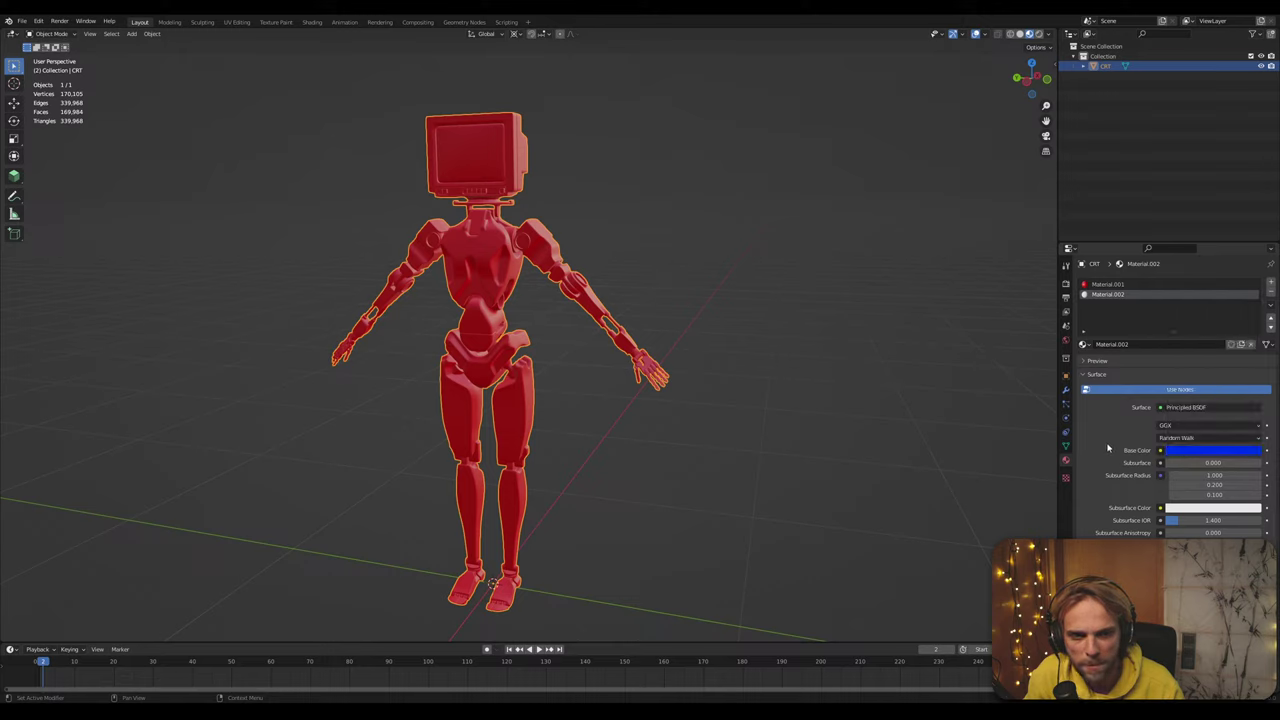
# Step: Inspect the material list, preview and slot options, then return to the UDIM article
pyautogui.click(1084, 344)
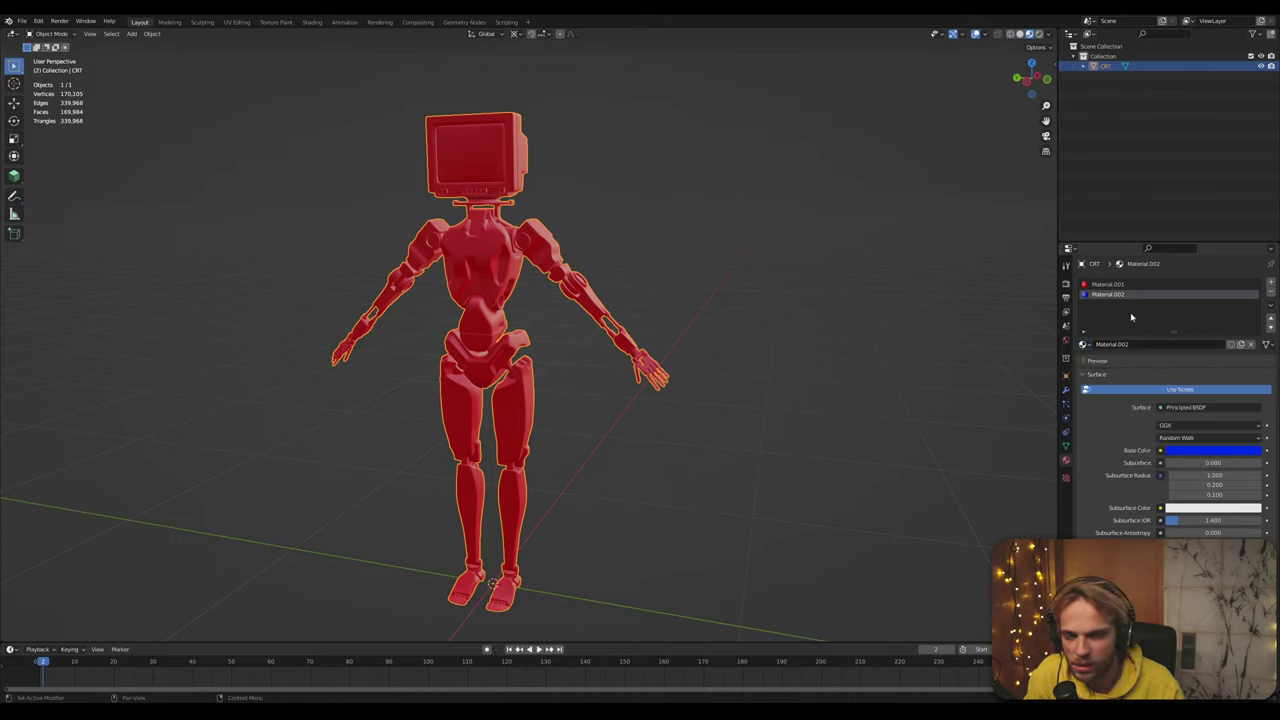
pyautogui.click(1112, 360)
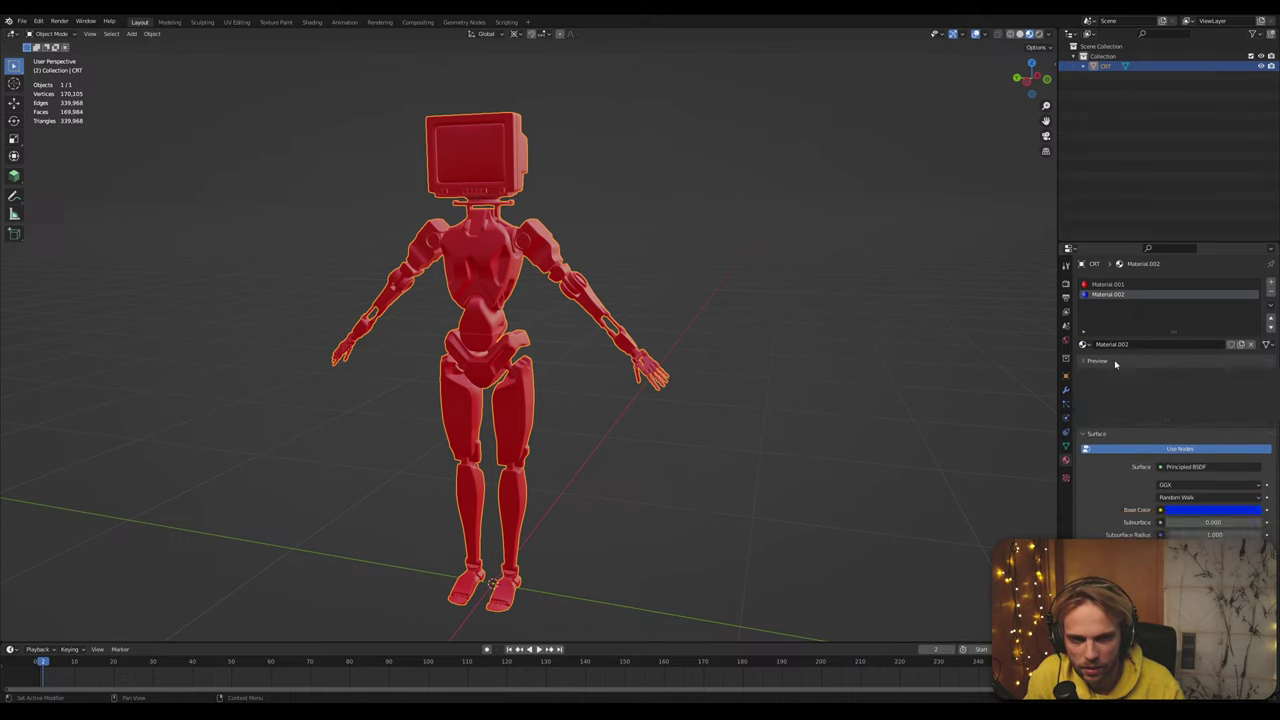
pyautogui.click(1112, 361)
pyautogui.click(1268, 345)
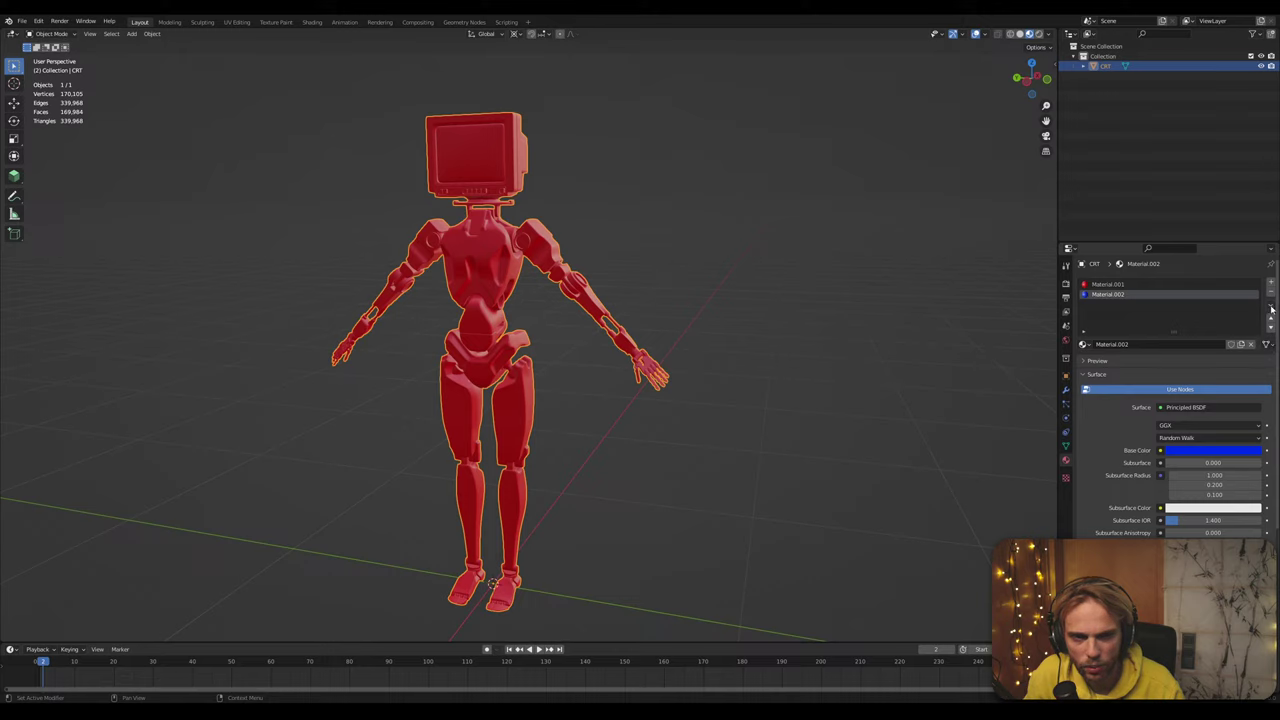
pyautogui.click(1271, 307)
pyautogui.rightClick(1111, 293)
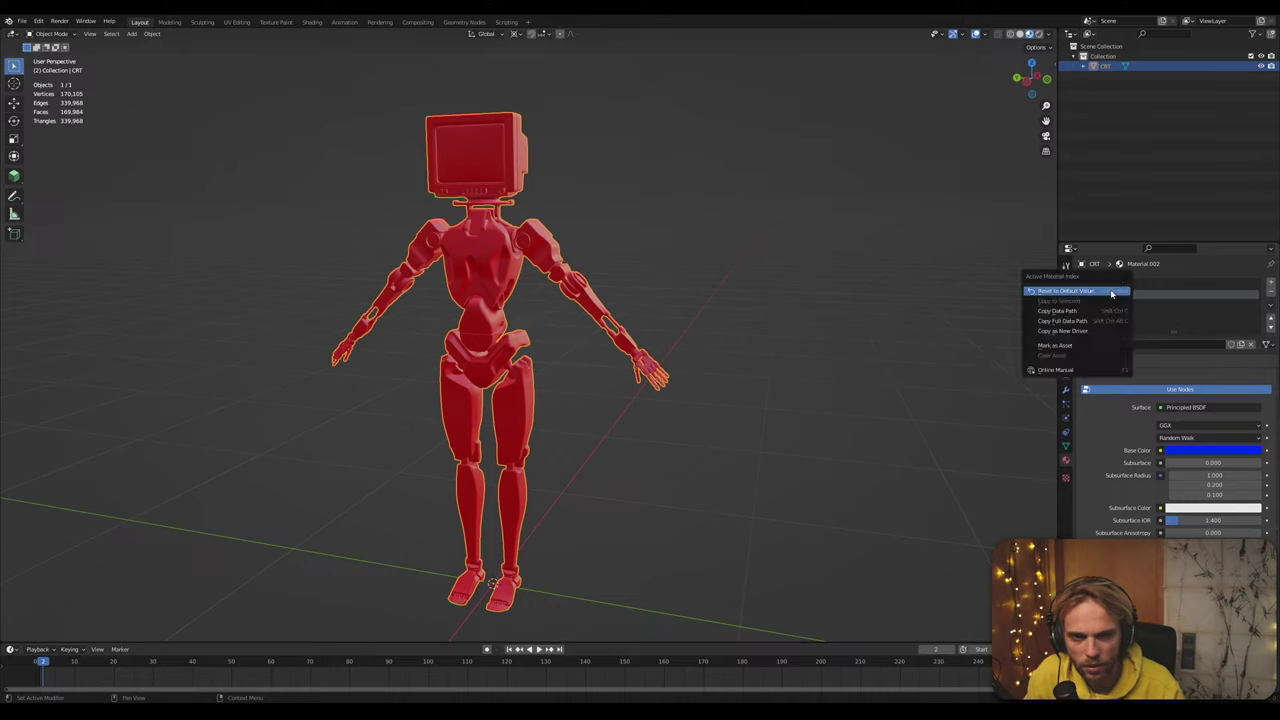
pyautogui.click(1134, 295)
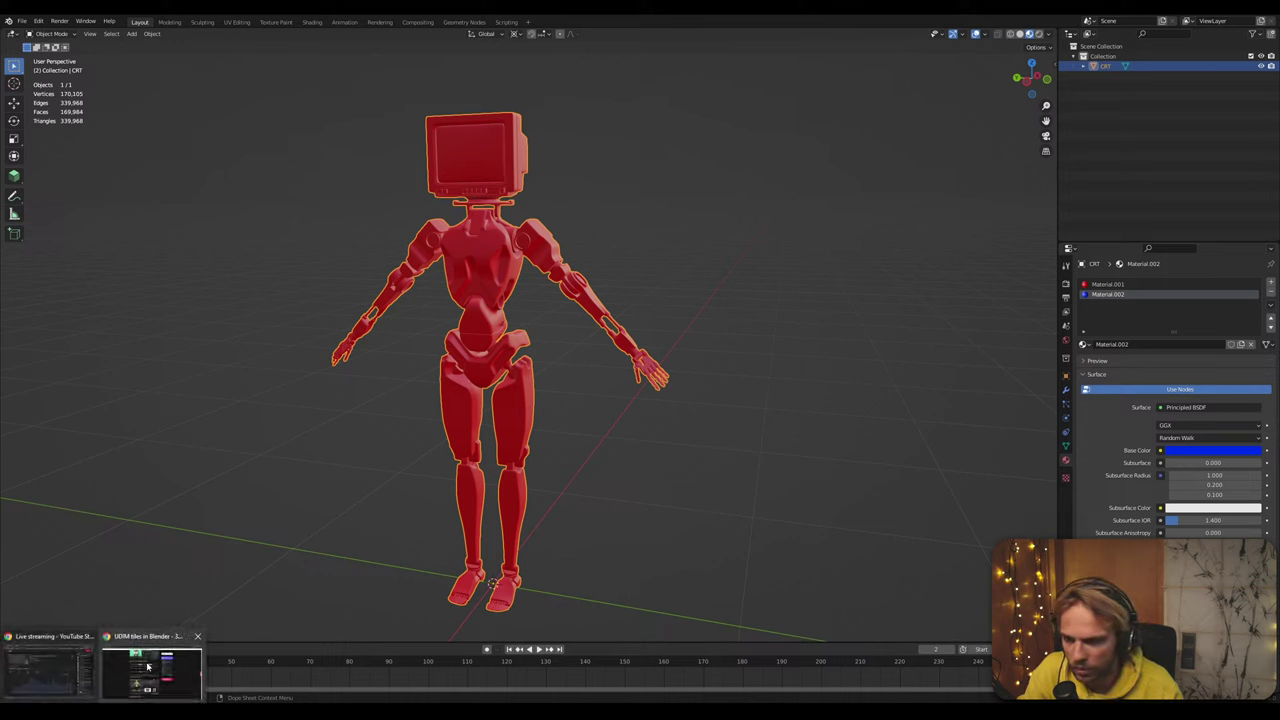
pyautogui.click(147, 669)
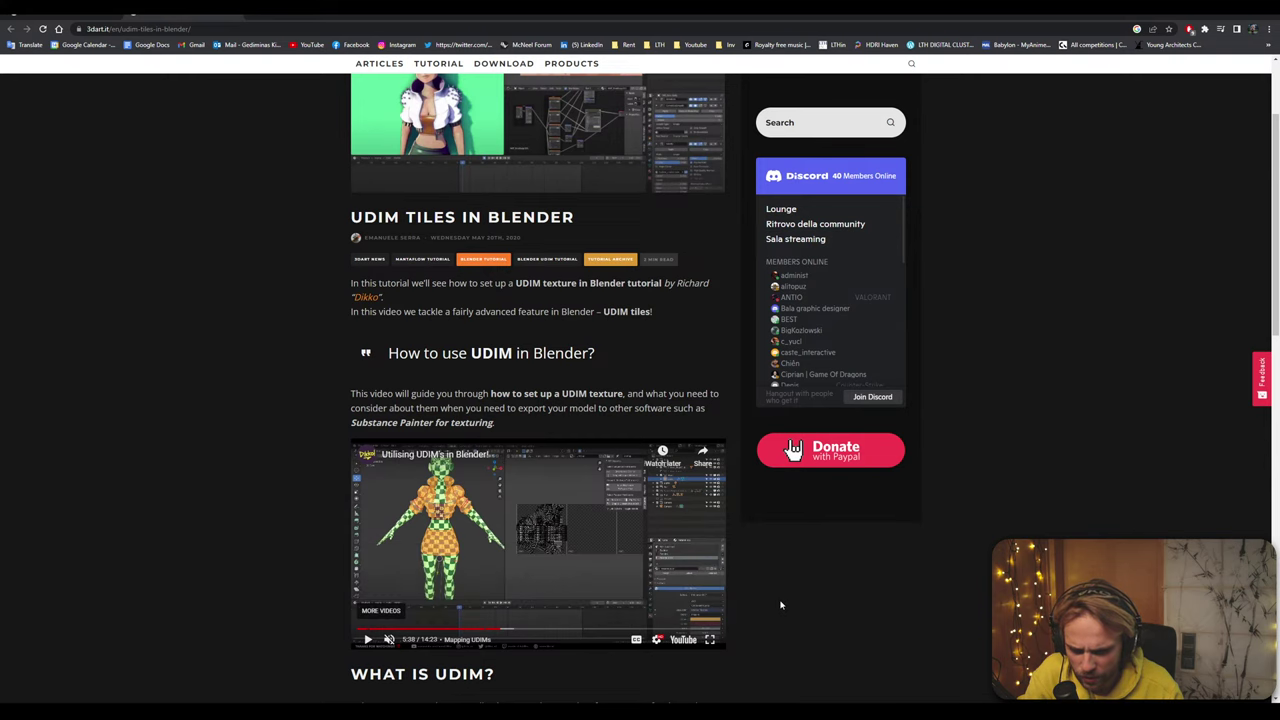
# Step: Play the embedded UDIM tutorial full screen and rewind it a few seconds
pyautogui.click(709, 639)
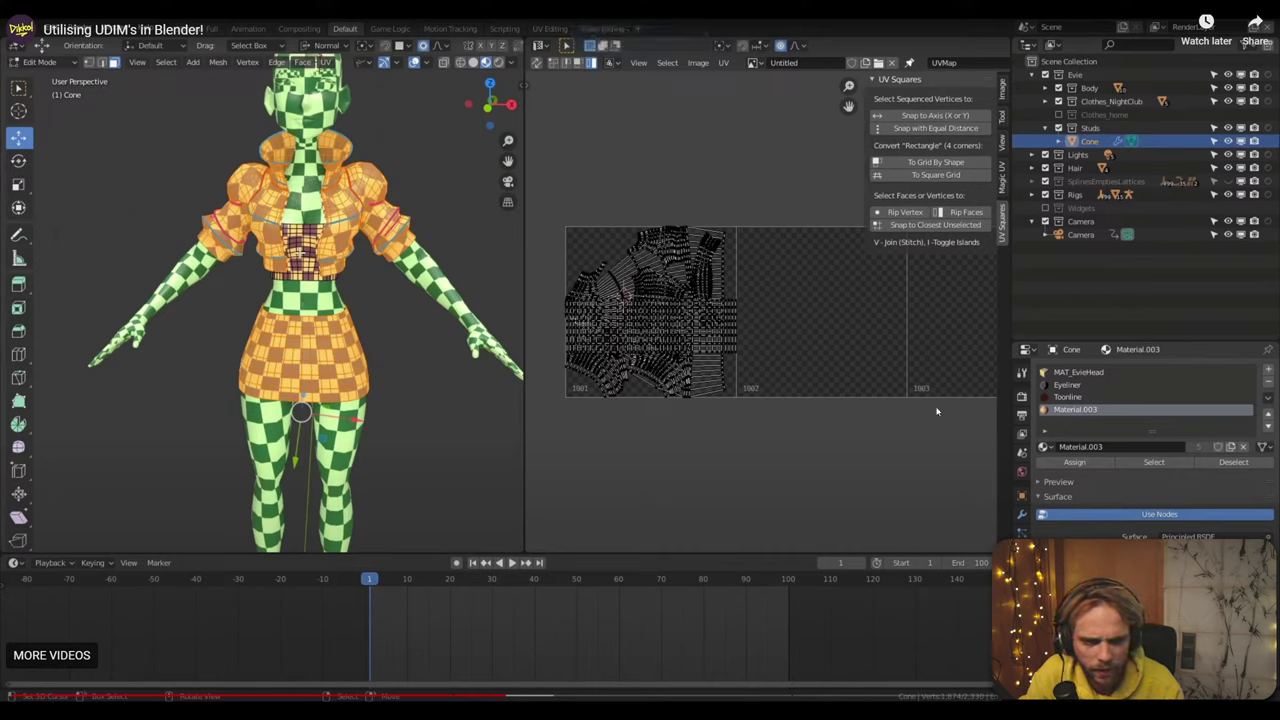
pyautogui.press('space')
pyautogui.press('Left')
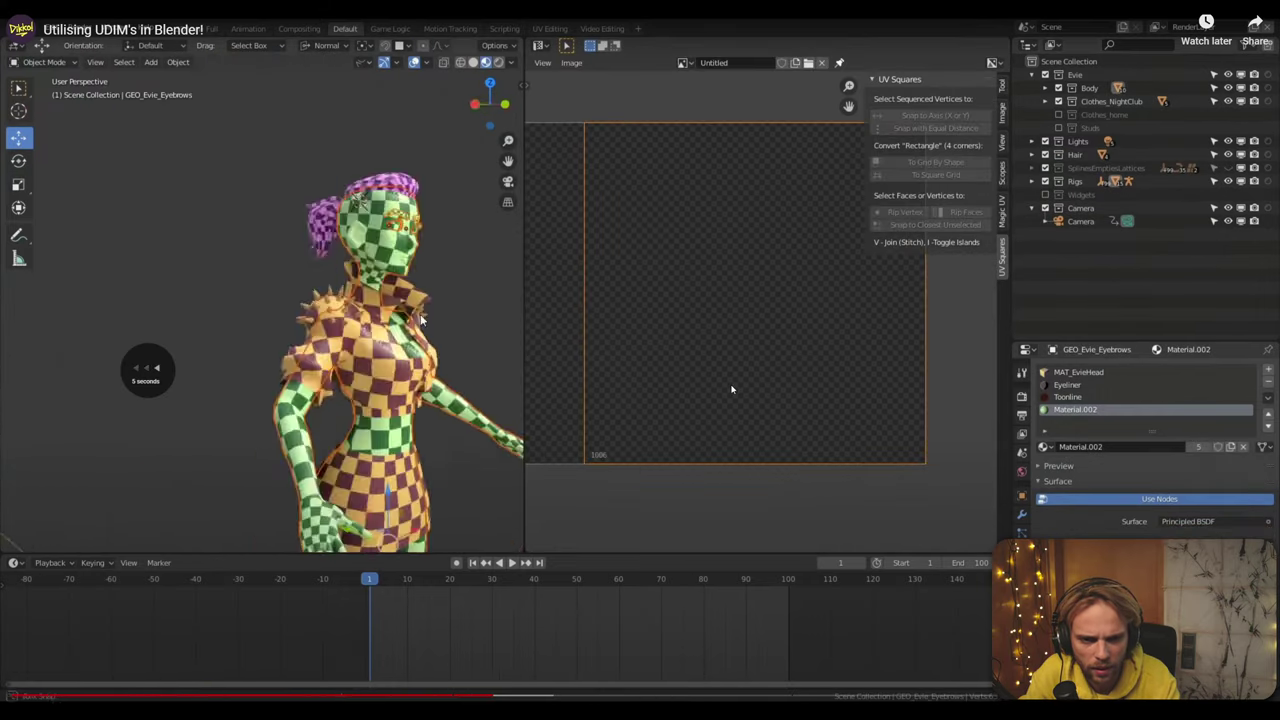
pyautogui.press('Left')
pyautogui.press('Left')
pyautogui.press('Left')
pyautogui.press('Left')
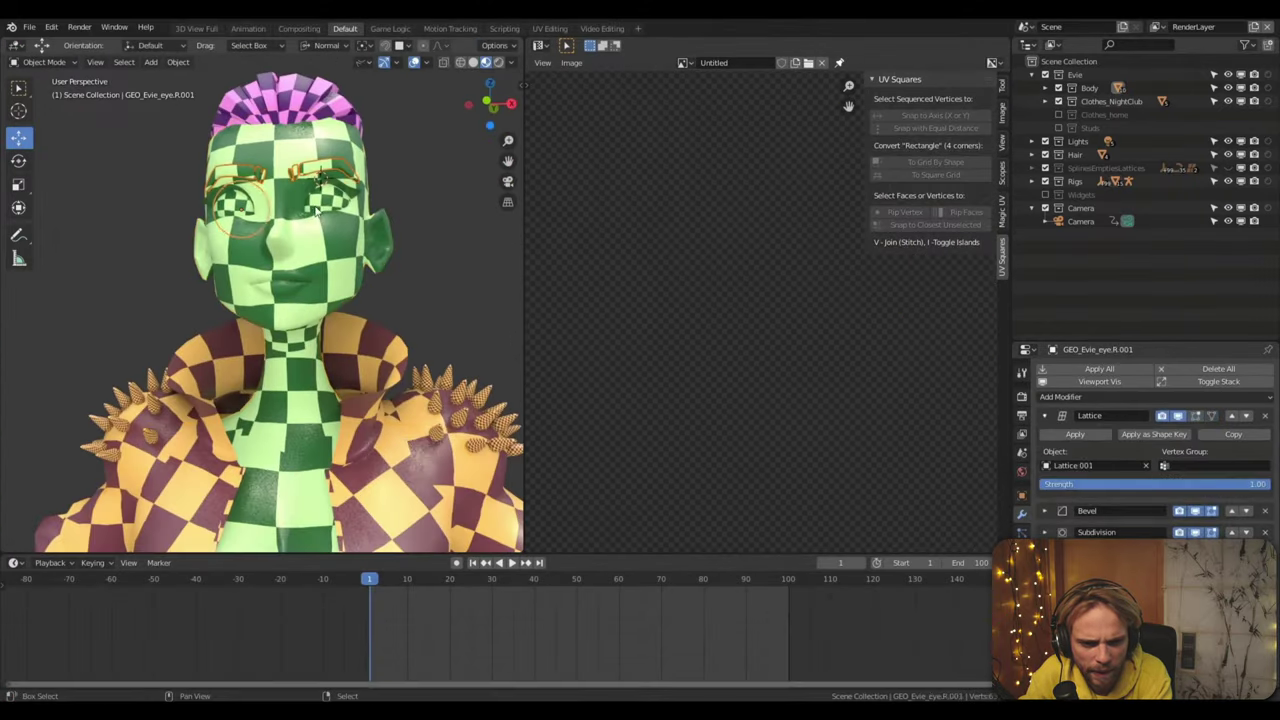
# Step: Scrub past the head, eyelash and eye views to the UV unwrap at 5:14, then exit full screen
pyautogui.click(731, 390)
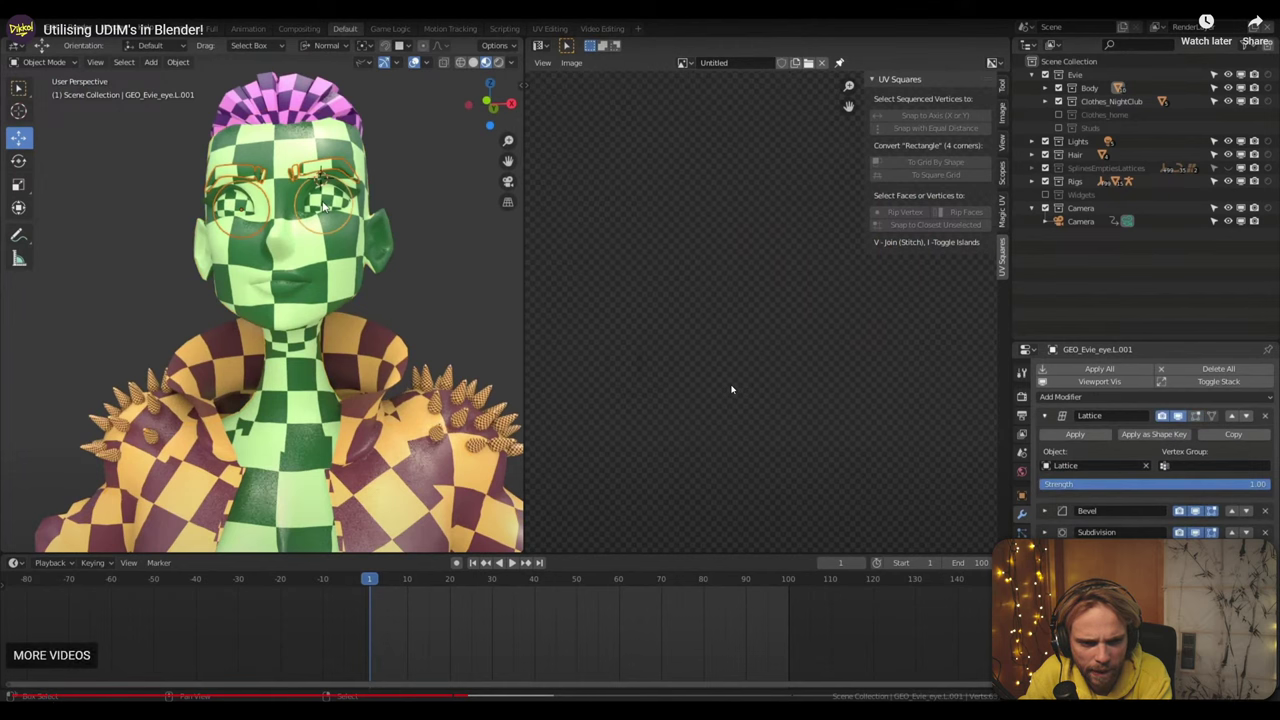
pyautogui.click(731, 390)
pyautogui.click(731, 390)
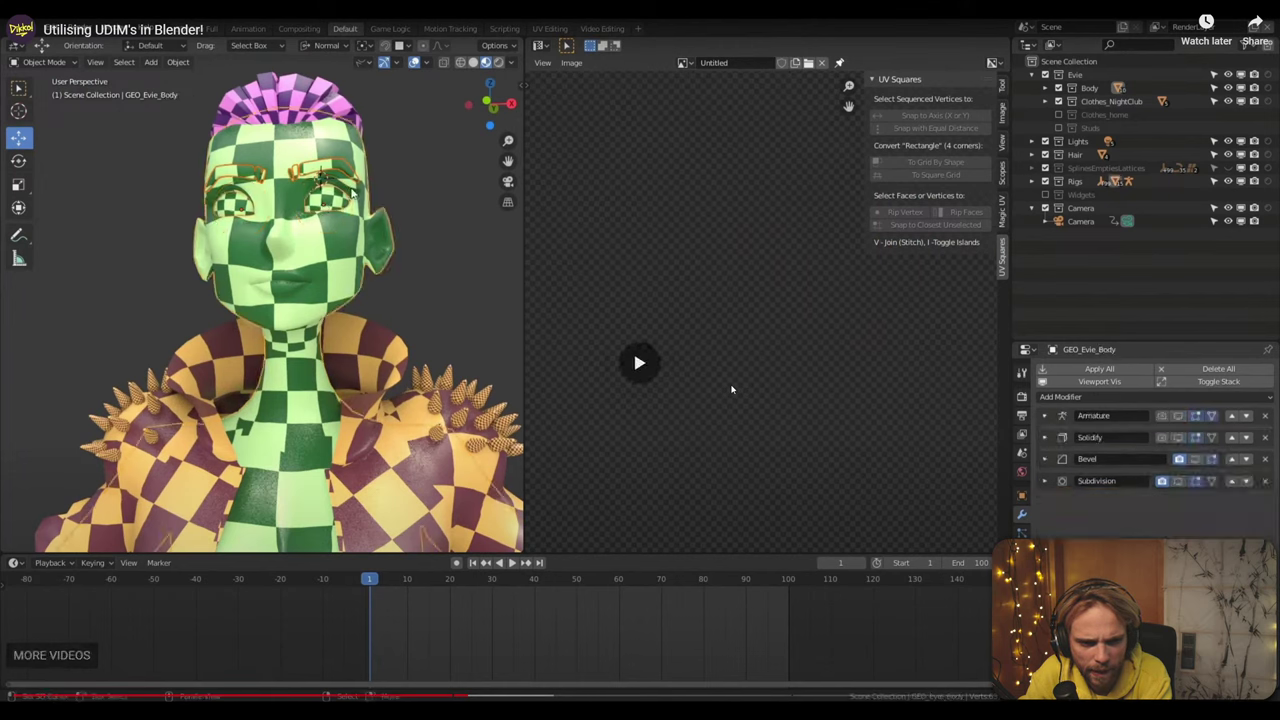
pyautogui.click(731, 390)
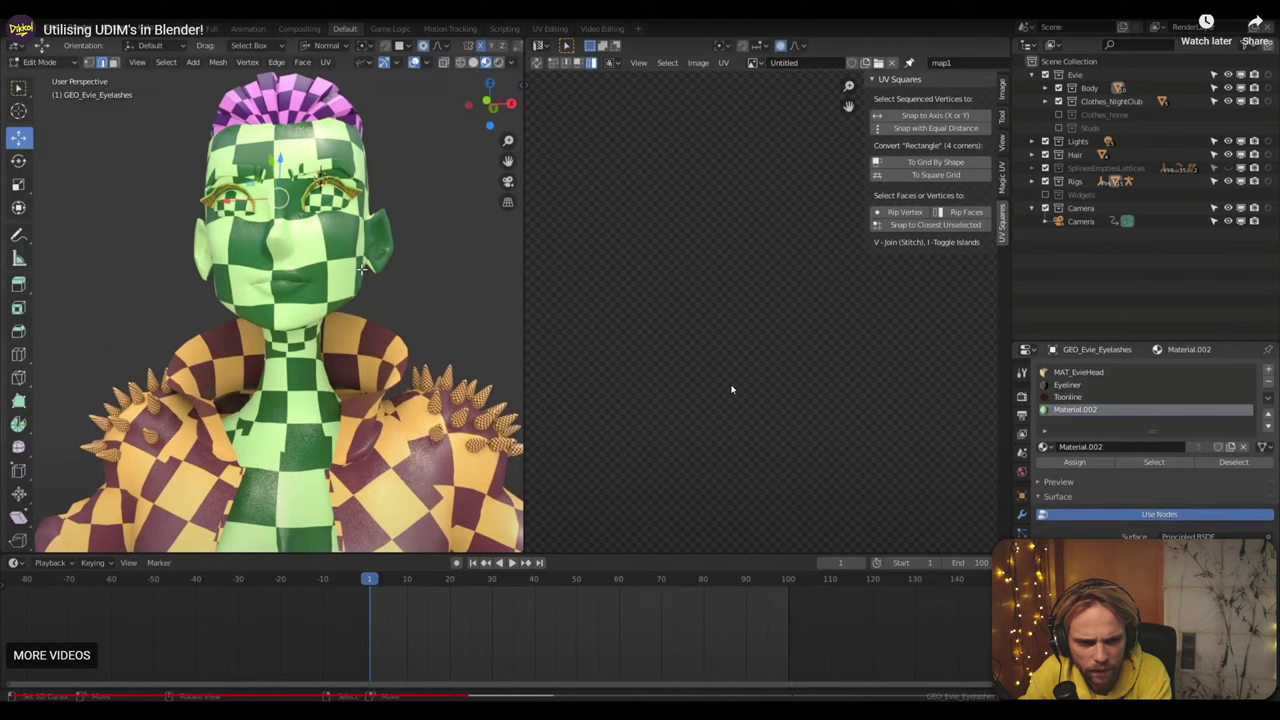
pyautogui.click(731, 390)
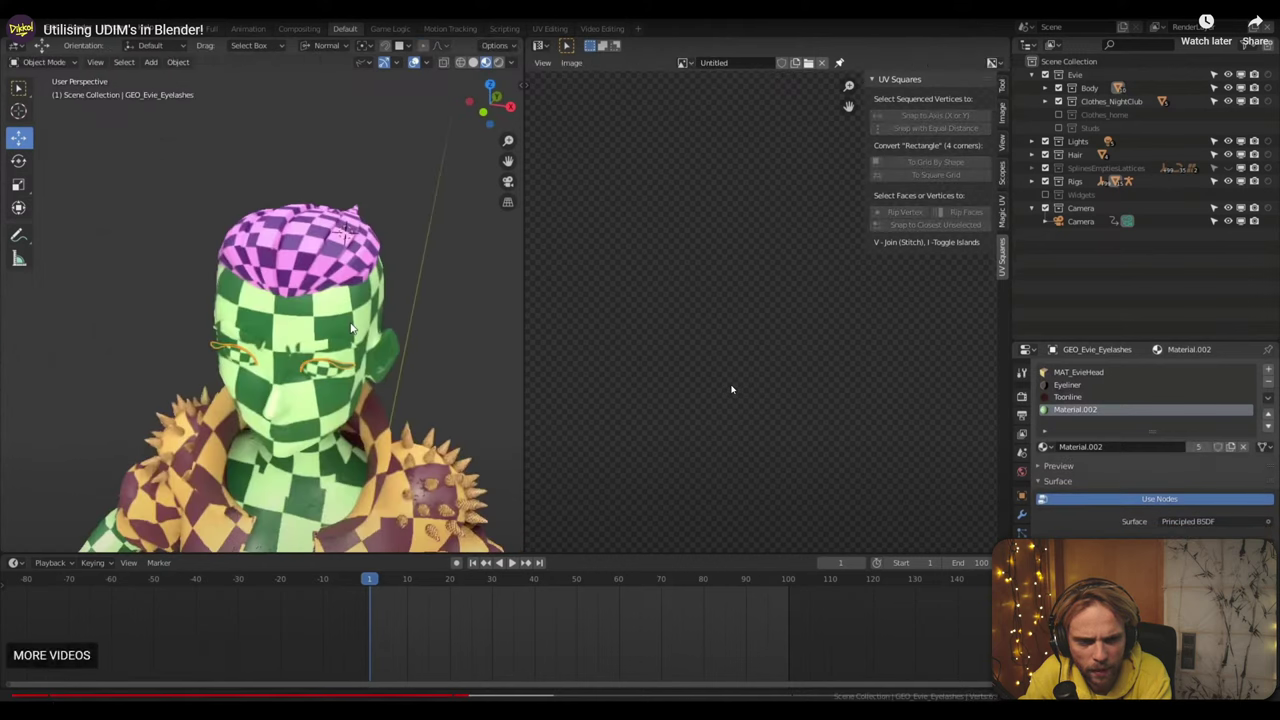
pyautogui.click(731, 390)
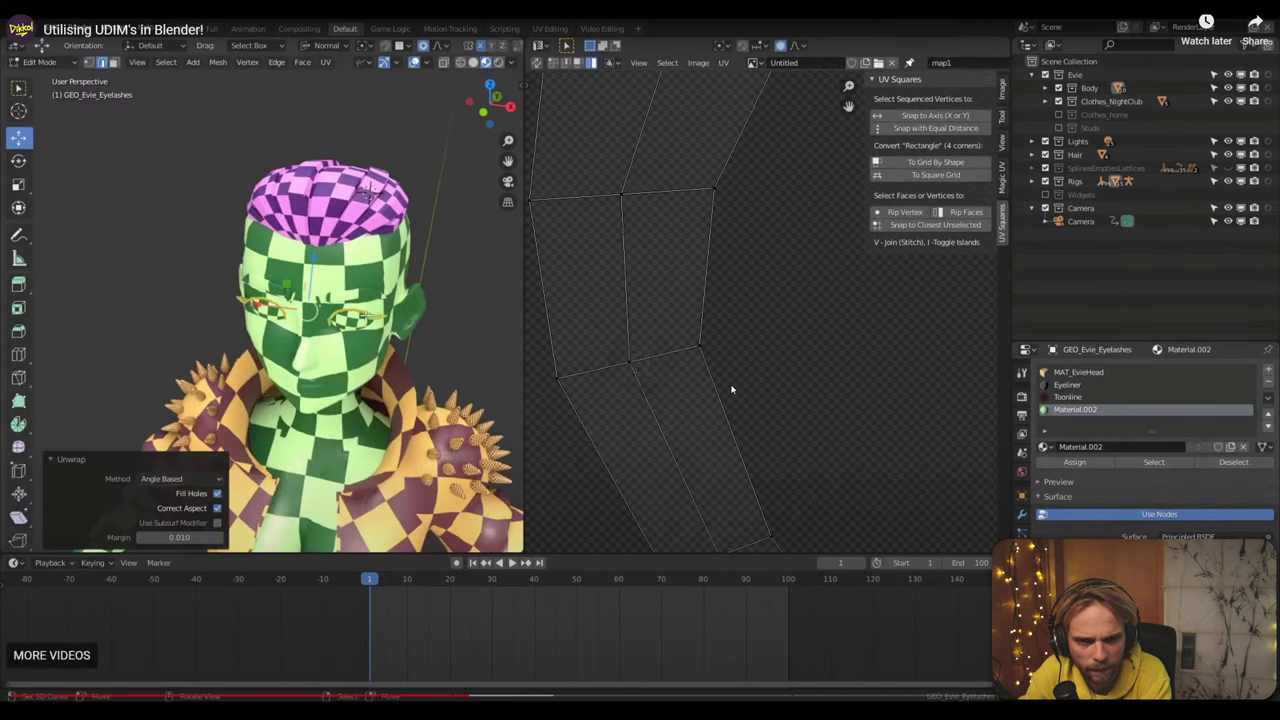
pyautogui.click(731, 390)
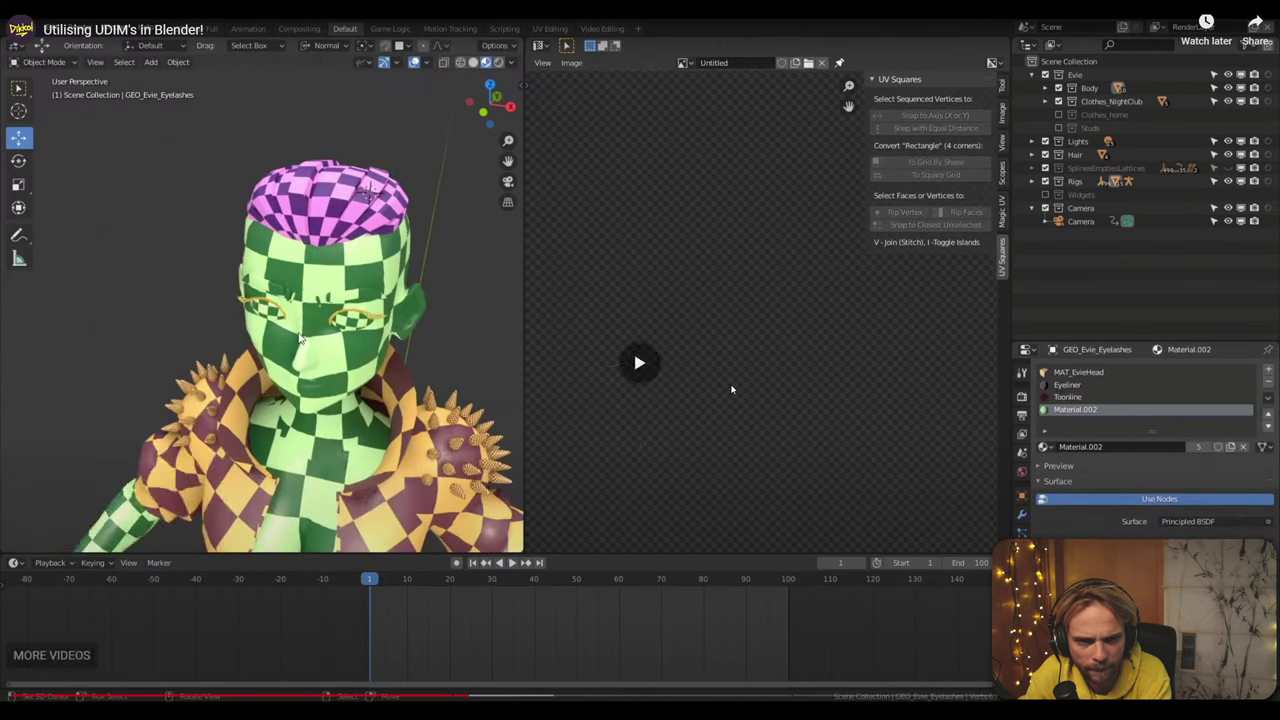
pyautogui.click(731, 390)
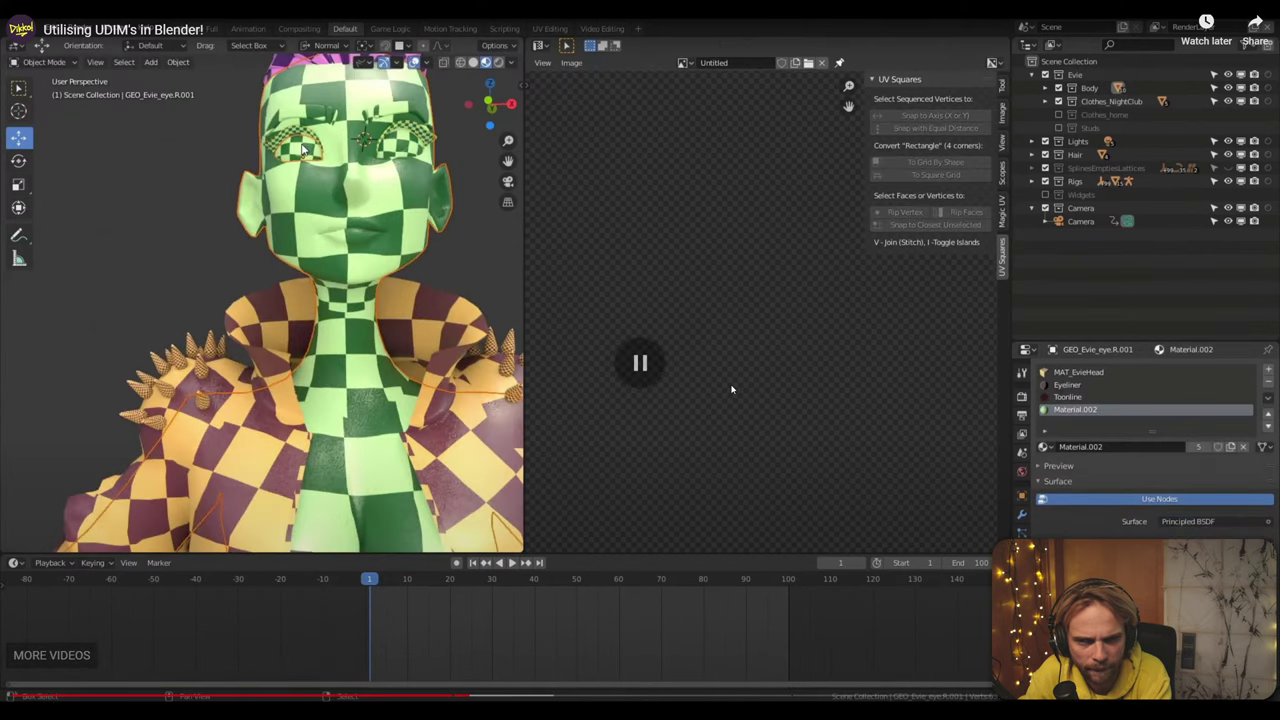
pyautogui.click(731, 390)
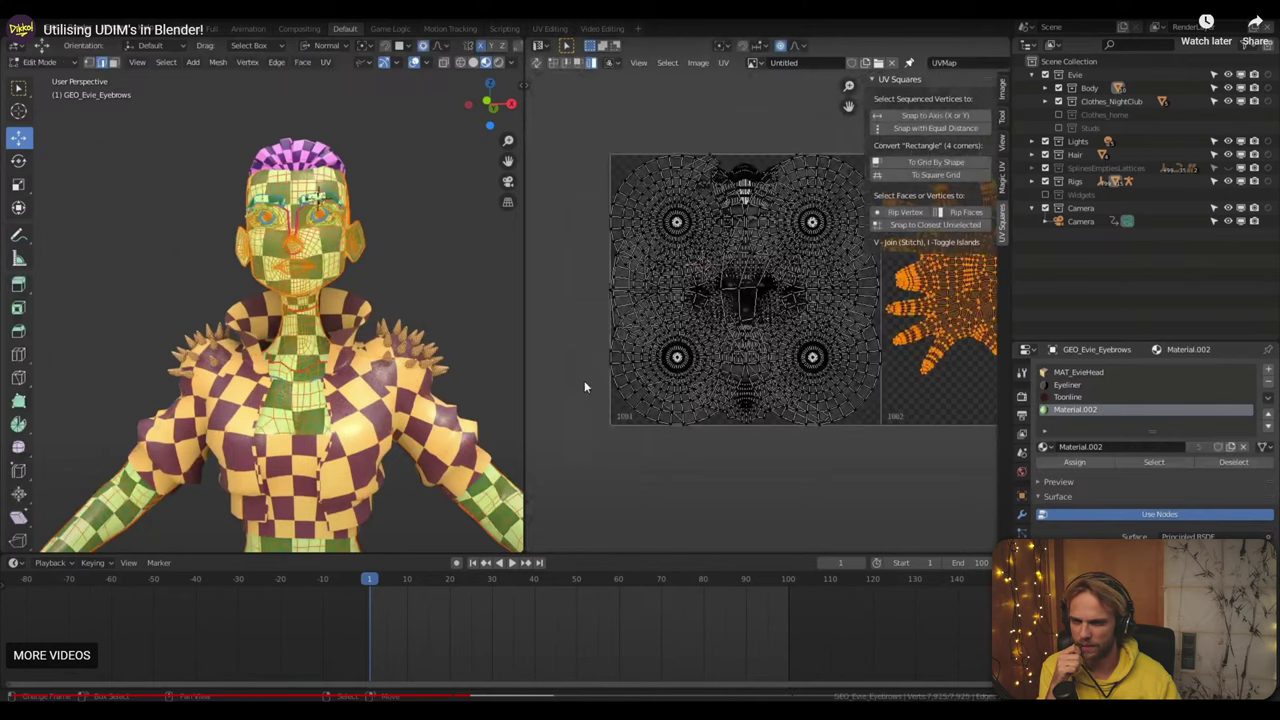
pyautogui.press('Escape')
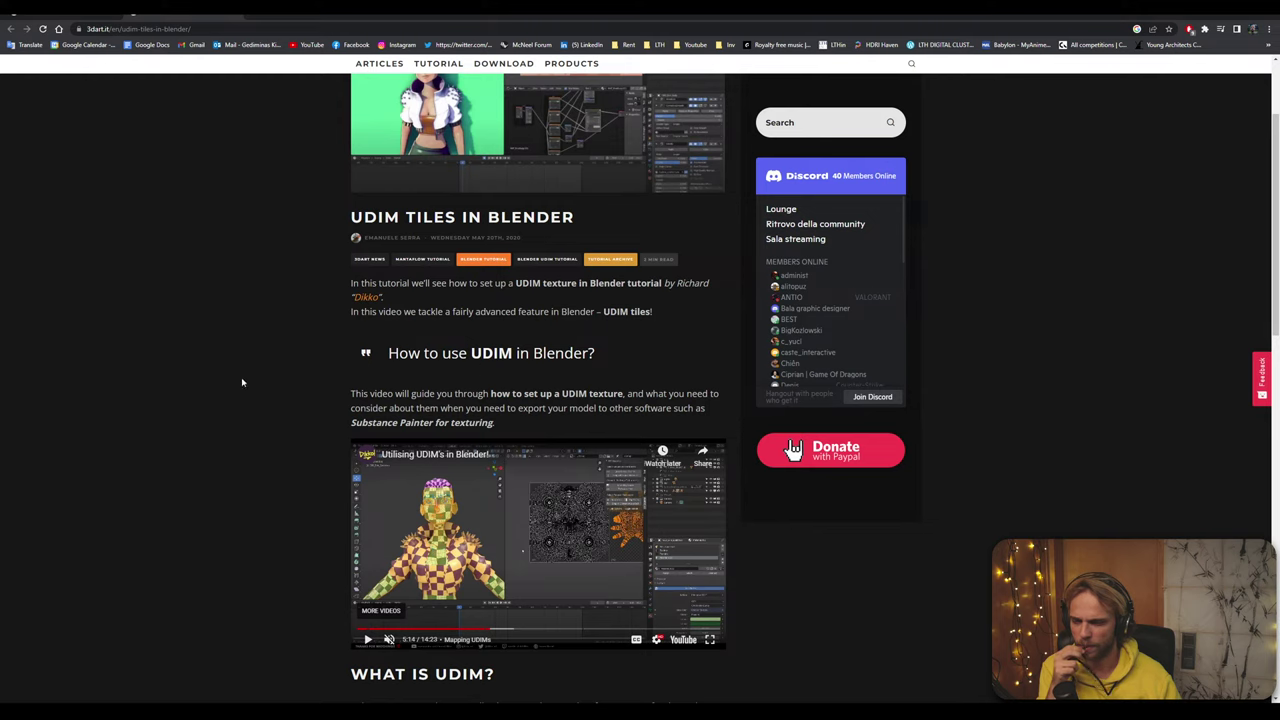
# Step: Back in Google Images, open the 'Blender 2.8x - UDIM Workflow with Substance Painter' video
pyautogui.scroll(-4, 240, 380)
pyautogui.scroll(-6, 155, 422)
pyautogui.scroll(10, 155, 420)
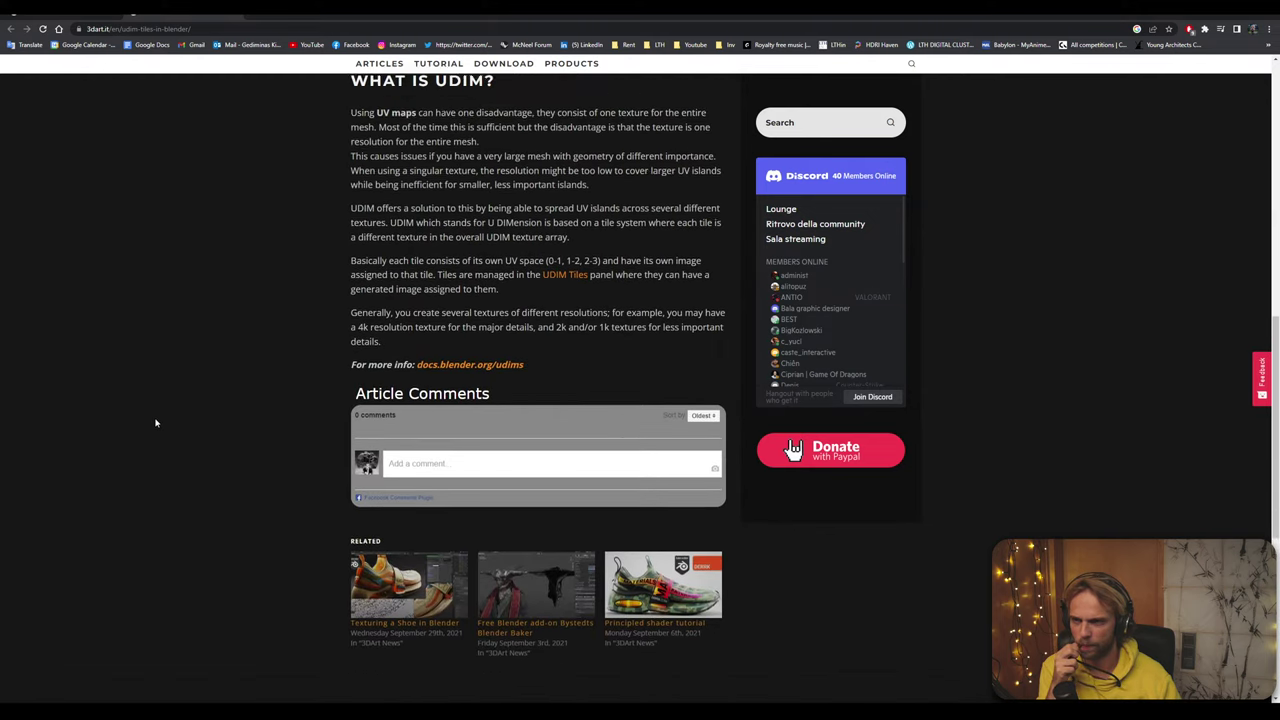
pyautogui.scroll(1, 155, 417)
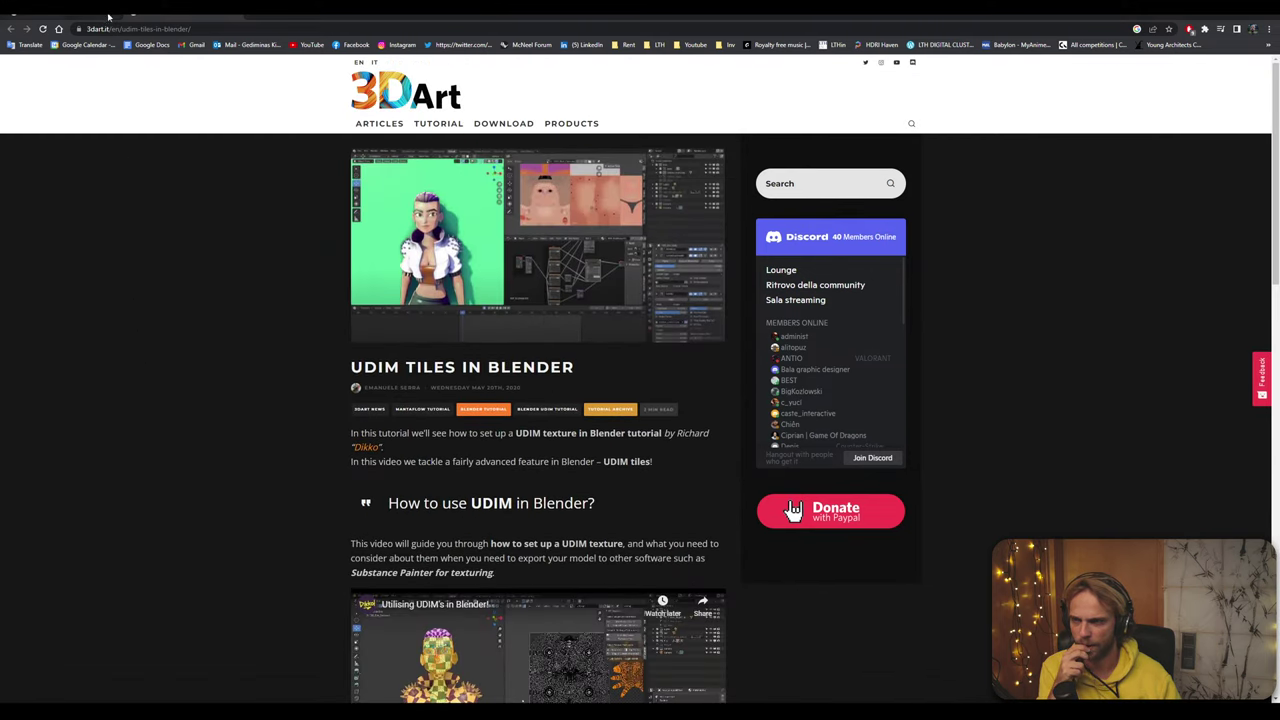
pyautogui.hotkey('alt', 'Left')
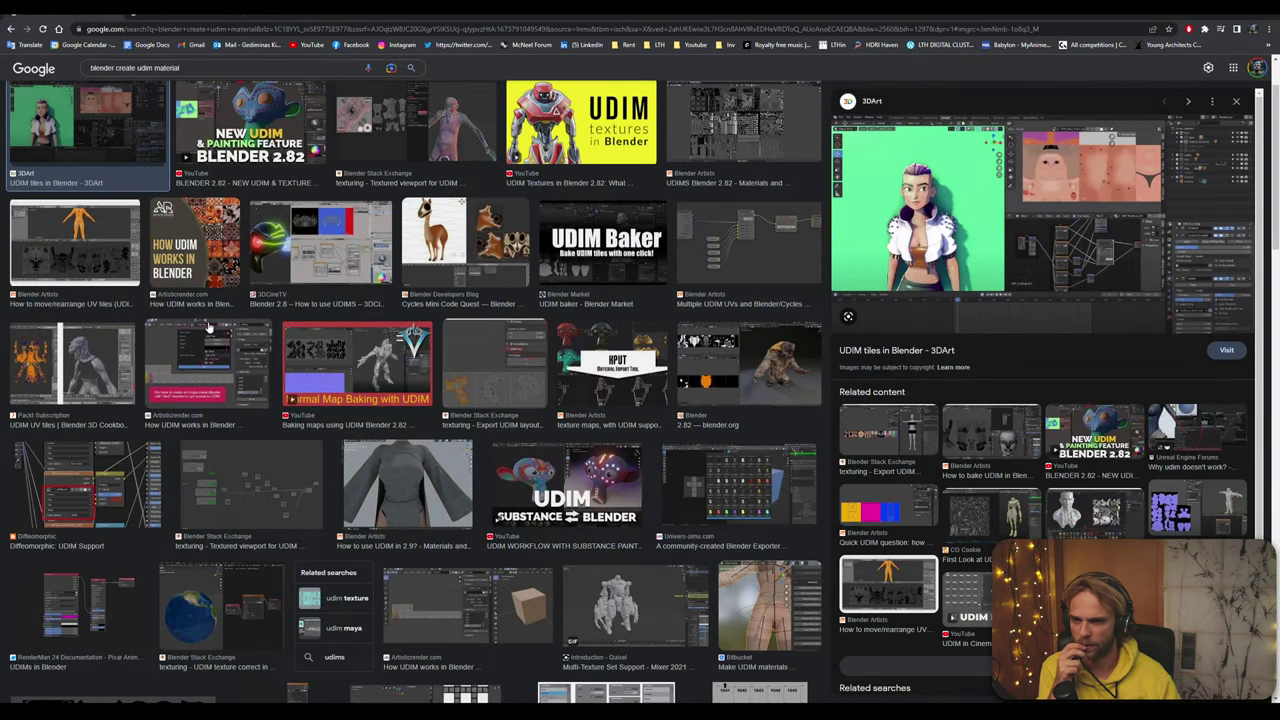
pyautogui.click(570, 467)
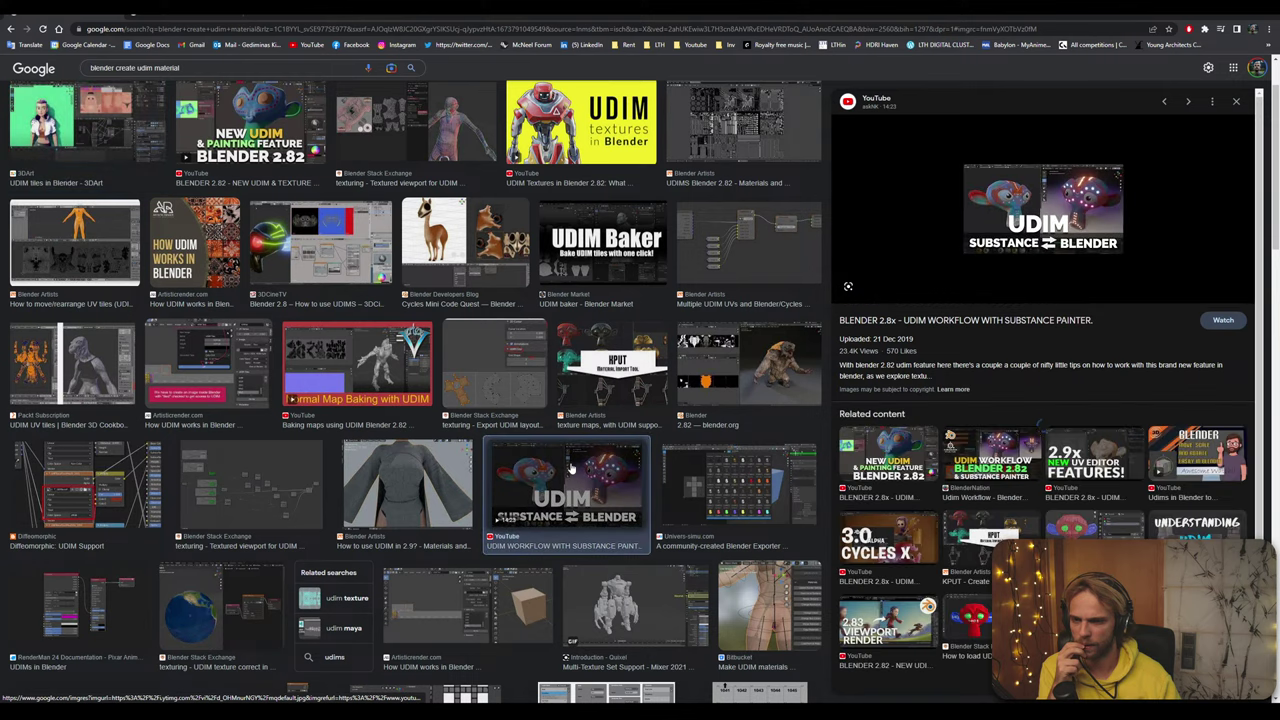
pyautogui.click(921, 320)
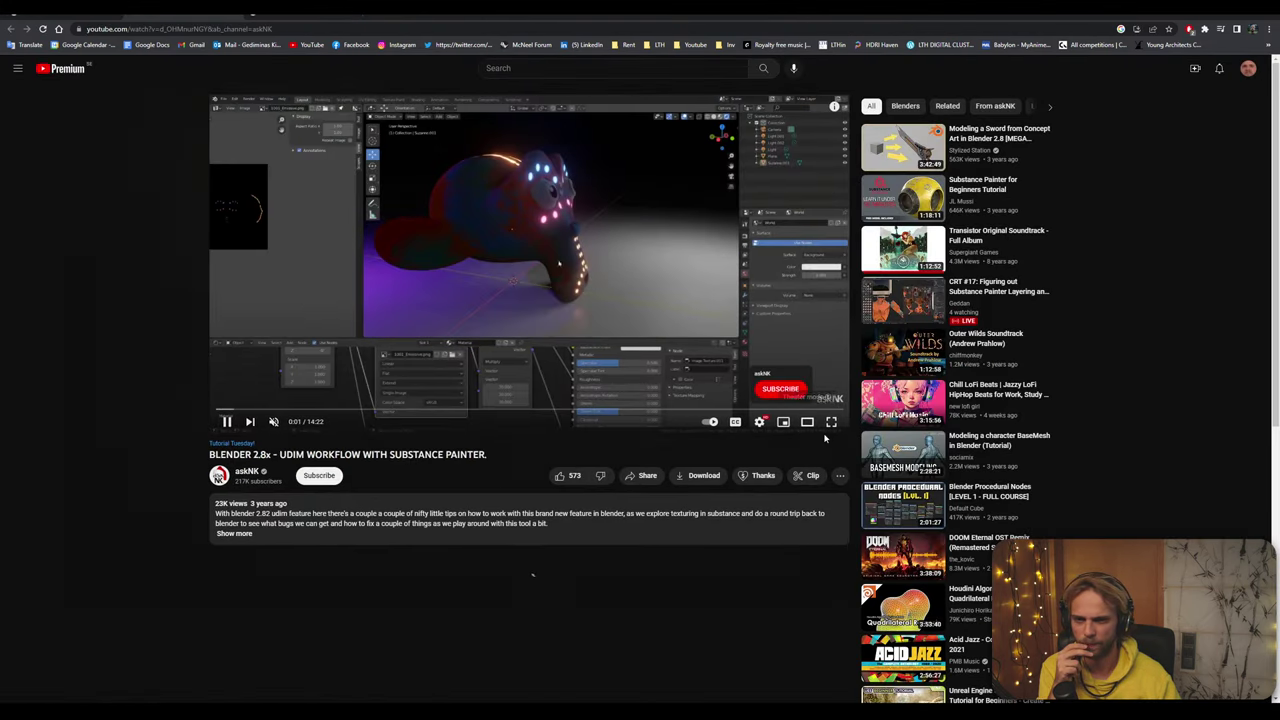
pyautogui.scroll(-1, 799, 397)
# Step: Watch the Substance Painter UDIM tutorial full screen, skipping ahead to its Blender part
pyautogui.doubleClick(549, 325)
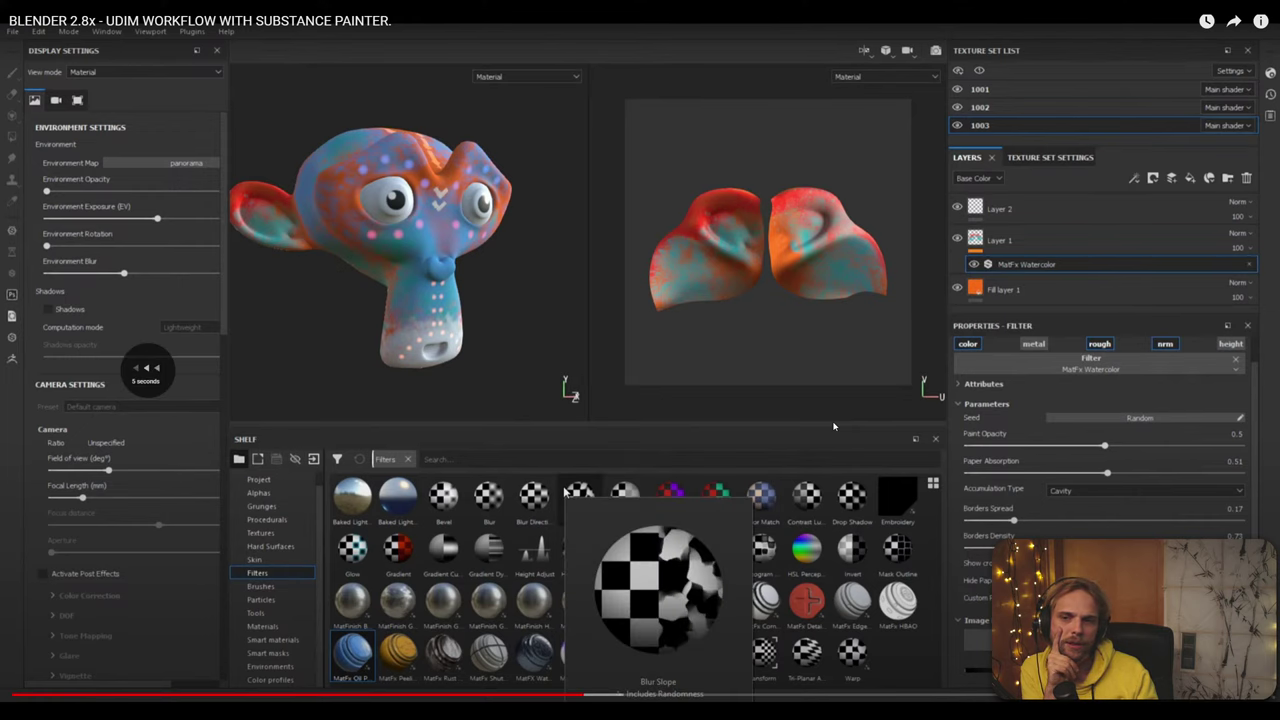
pyautogui.press('Right')
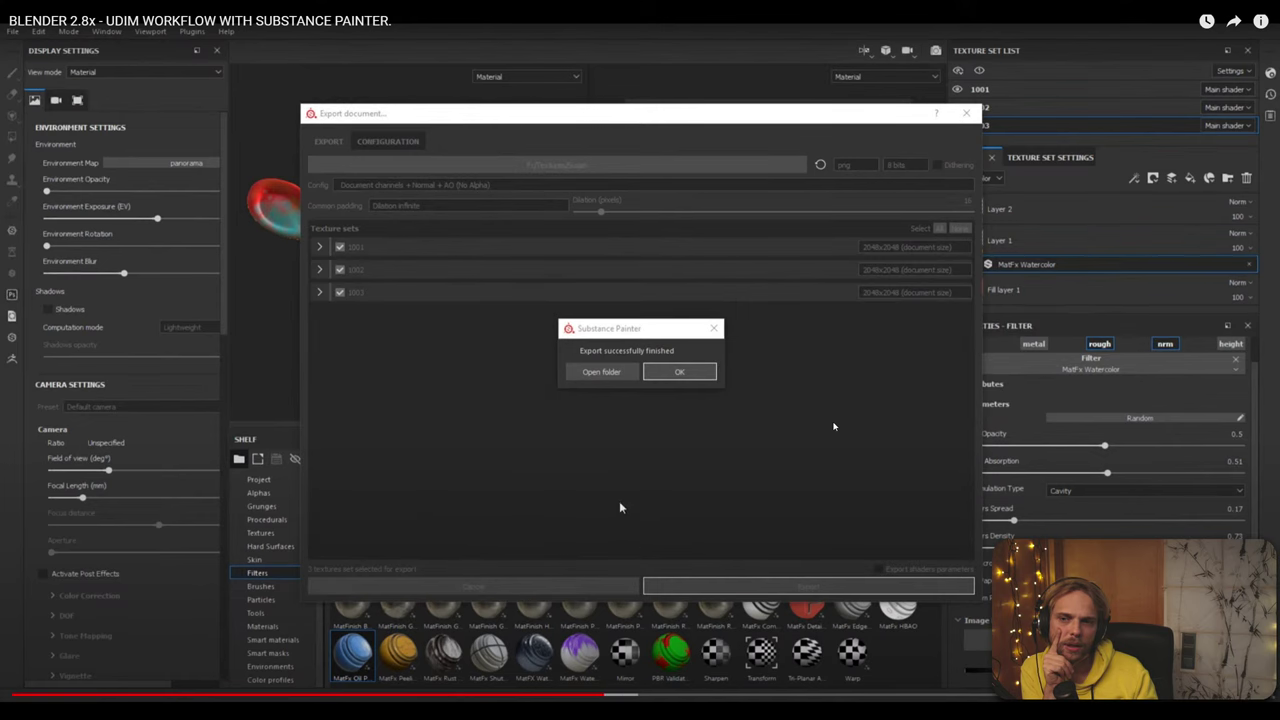
pyautogui.press('Right')
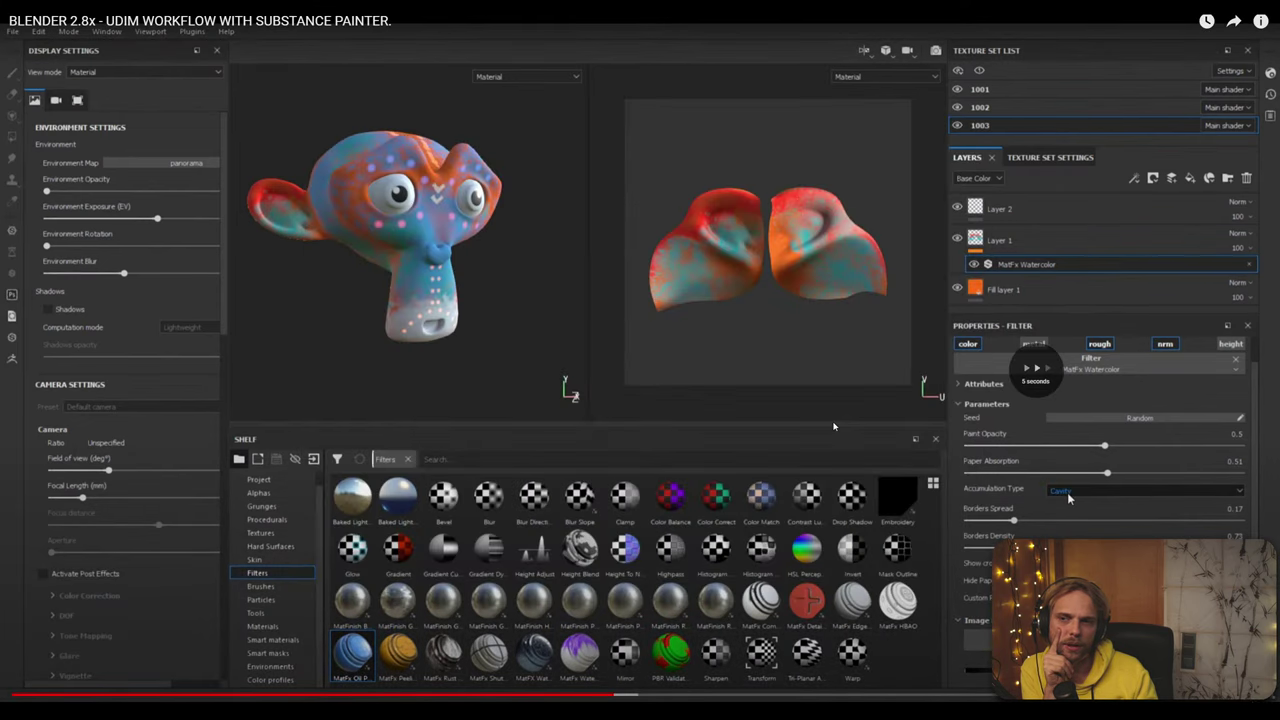
pyautogui.press('Right')
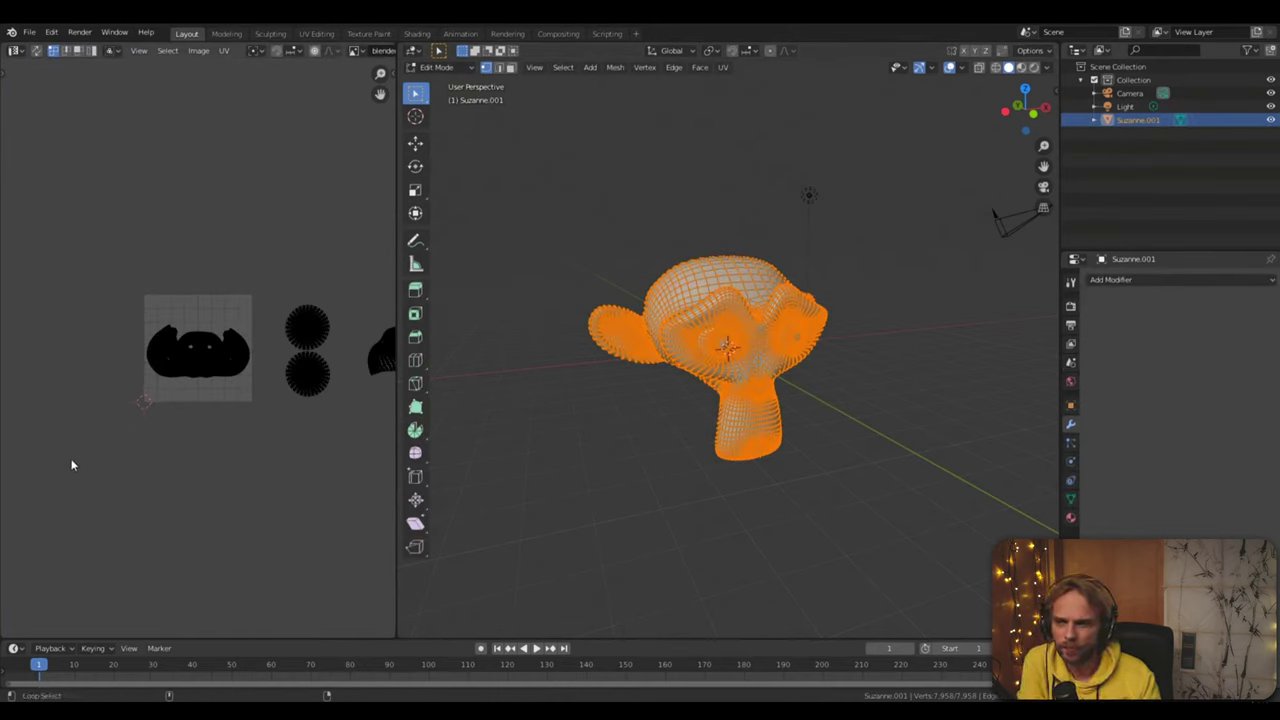
pyautogui.scroll(-1, 242, 425)
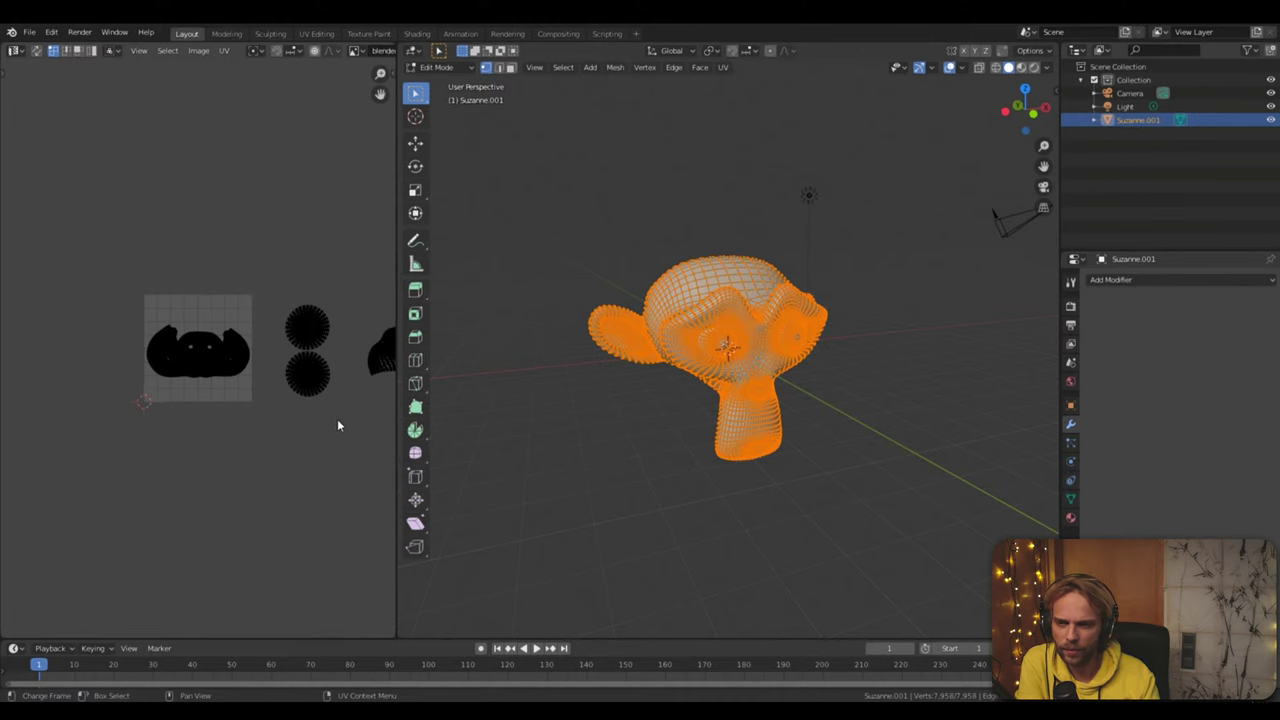
pyautogui.press('Right')
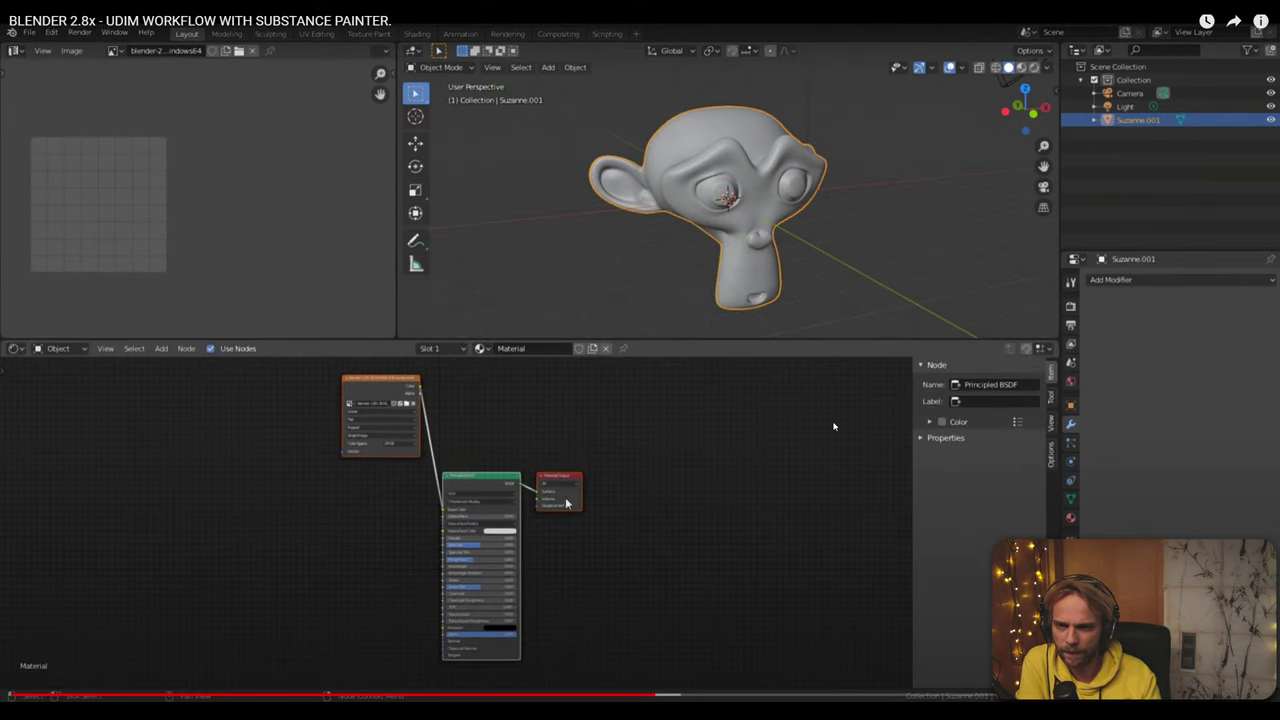
pyautogui.press('Right')
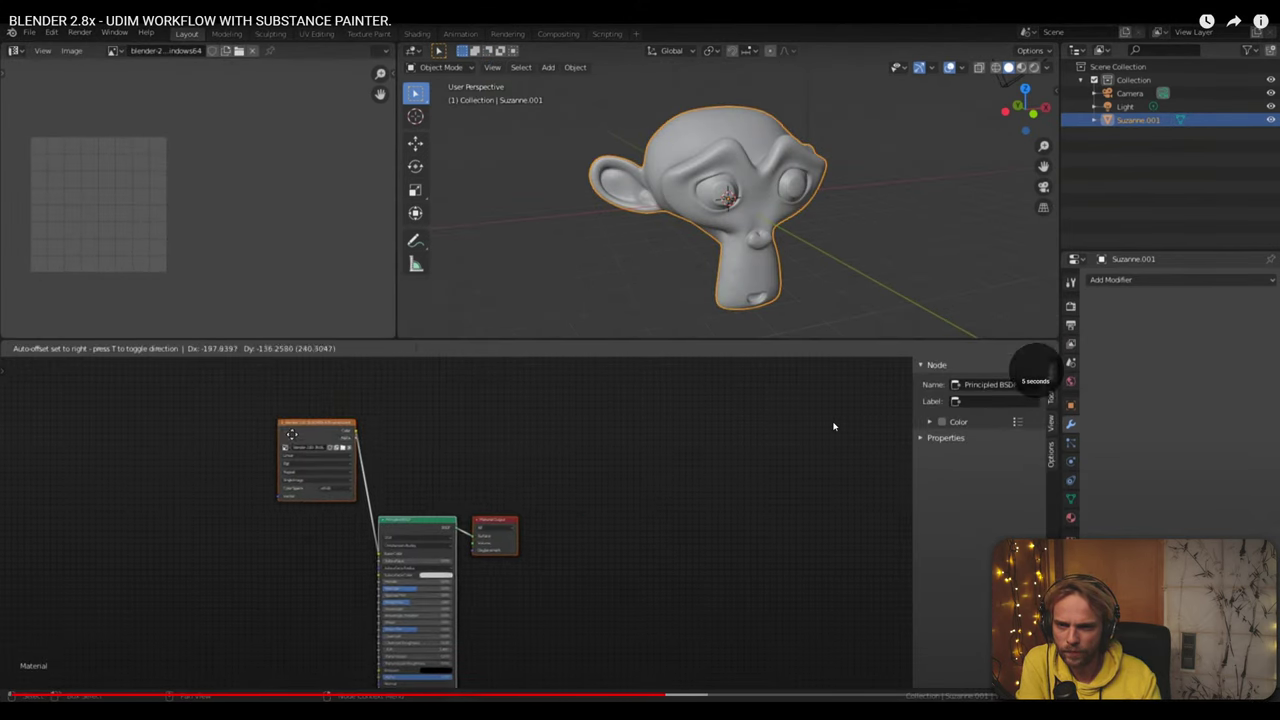
pyautogui.press('Left')
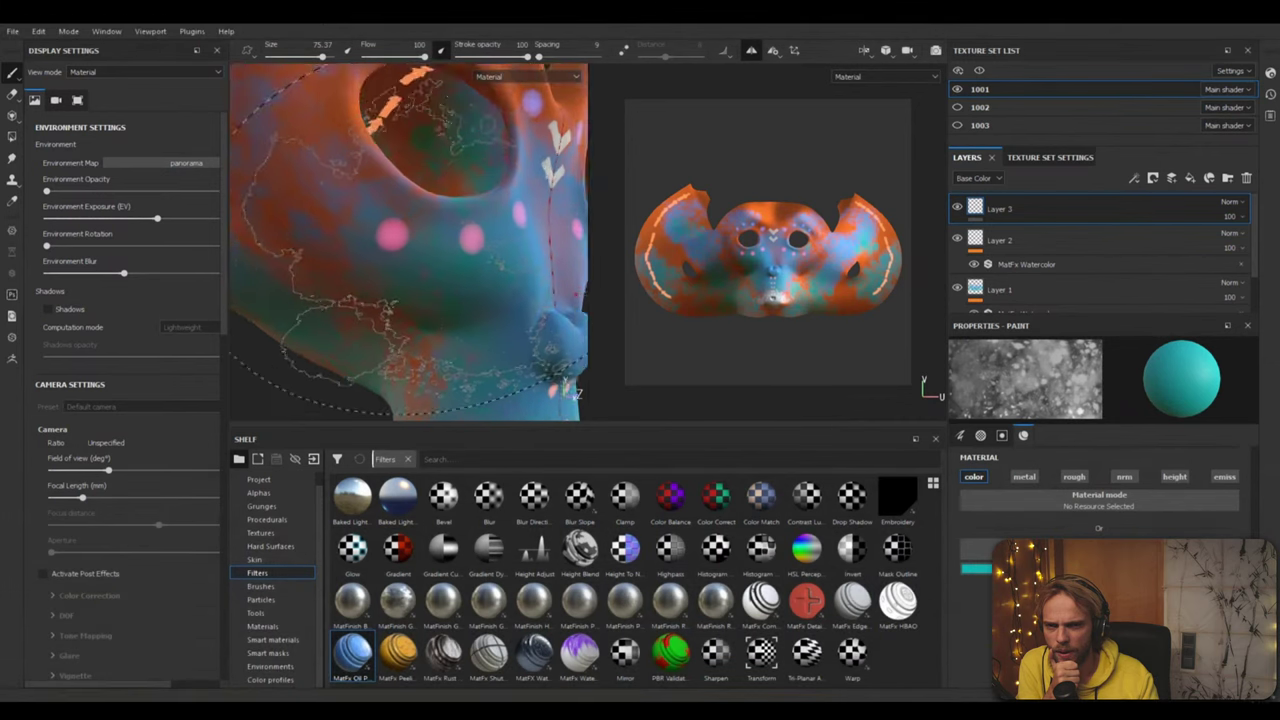
# Step: Revisit the node setup and emissive texture loading, pause at 12:59 and leave full screen
pyautogui.press('Left')
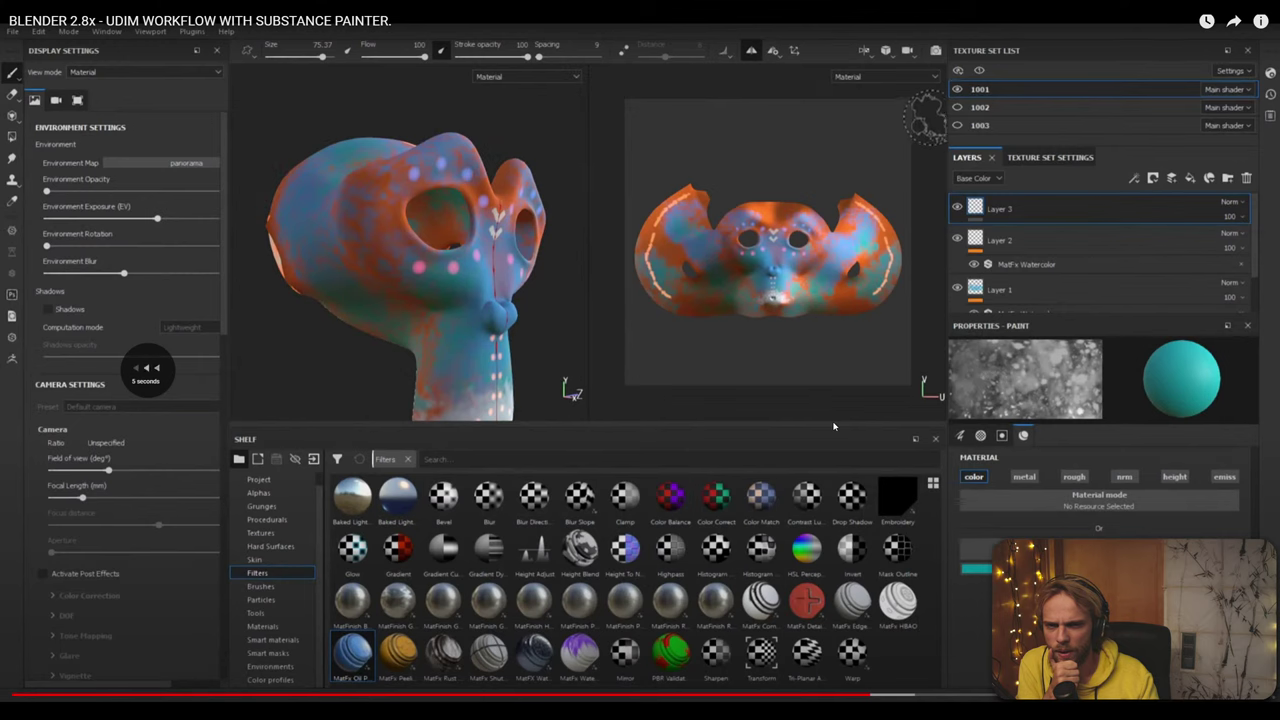
pyautogui.press('Left')
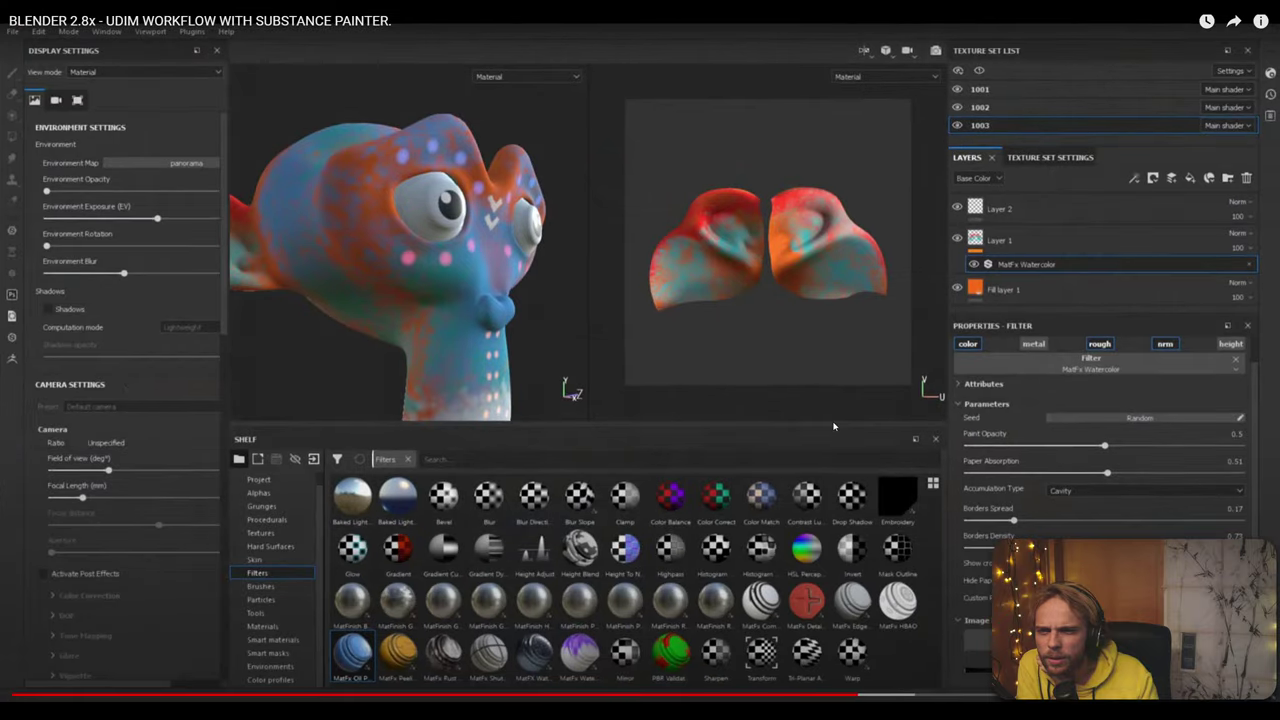
pyautogui.press('Left')
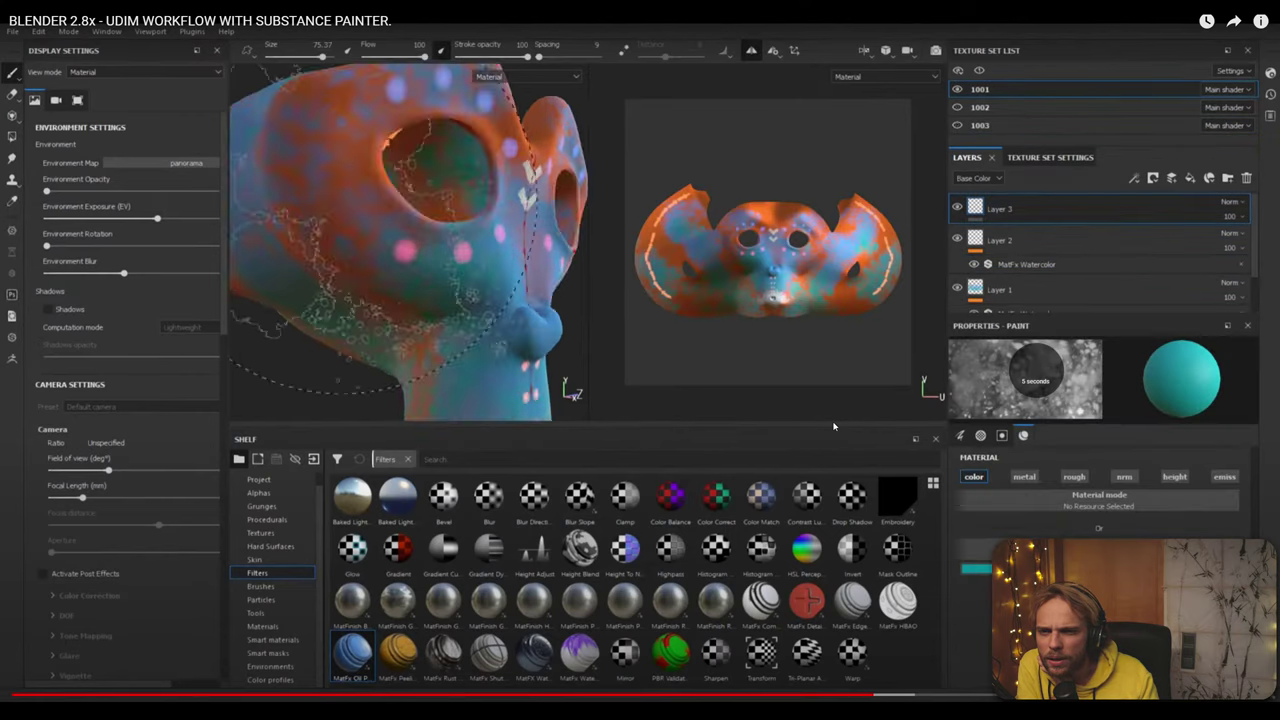
pyautogui.press('Right')
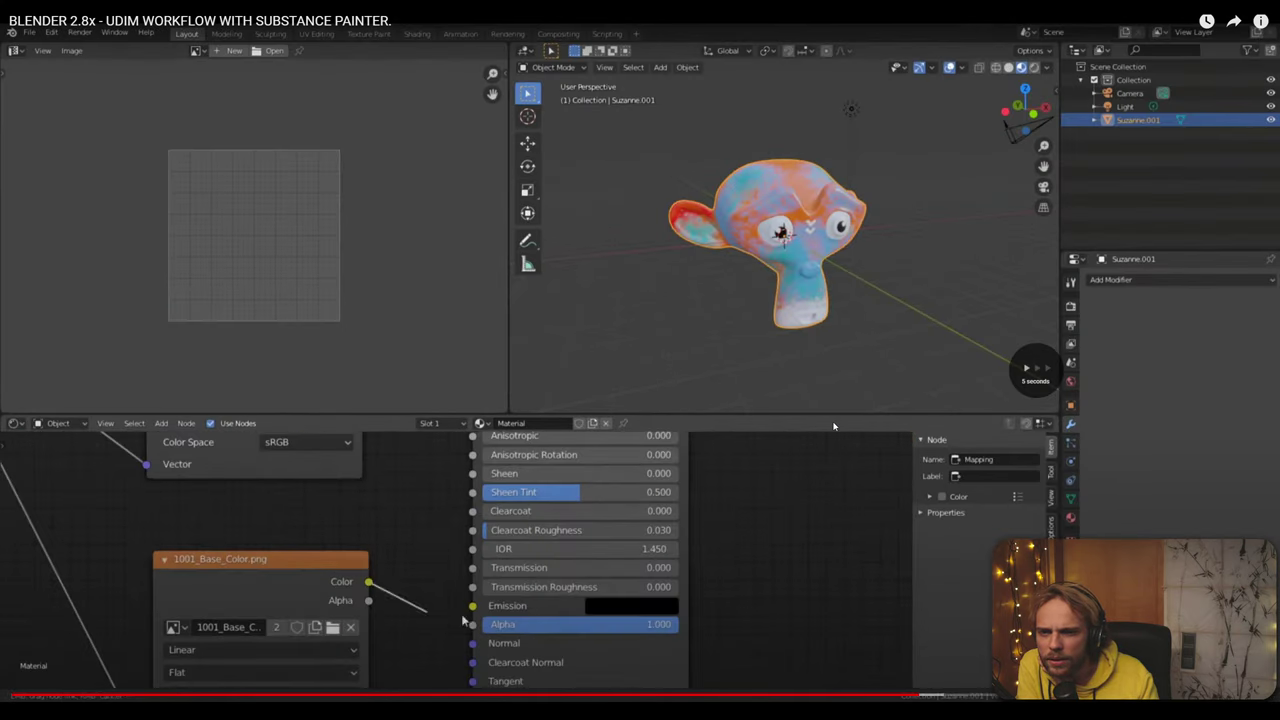
pyautogui.press('Right')
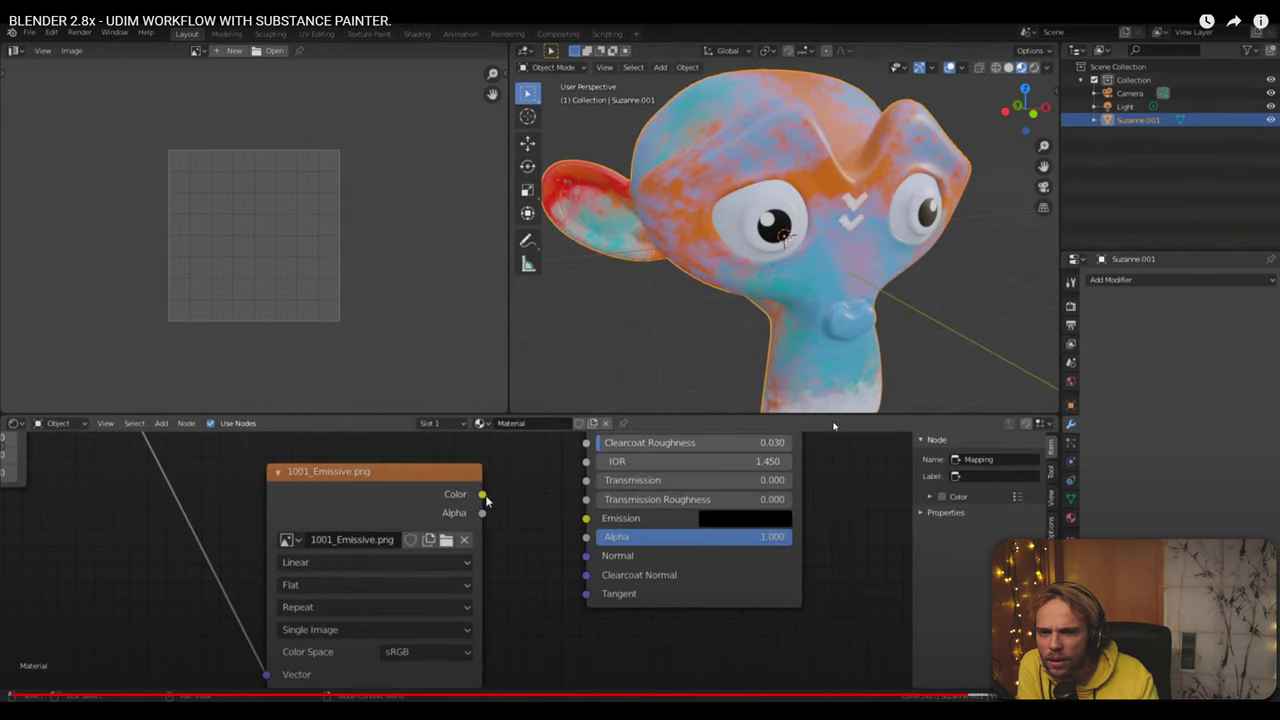
pyautogui.moveTo(853, 290); pyautogui.dragTo(935, 305, button='middle')
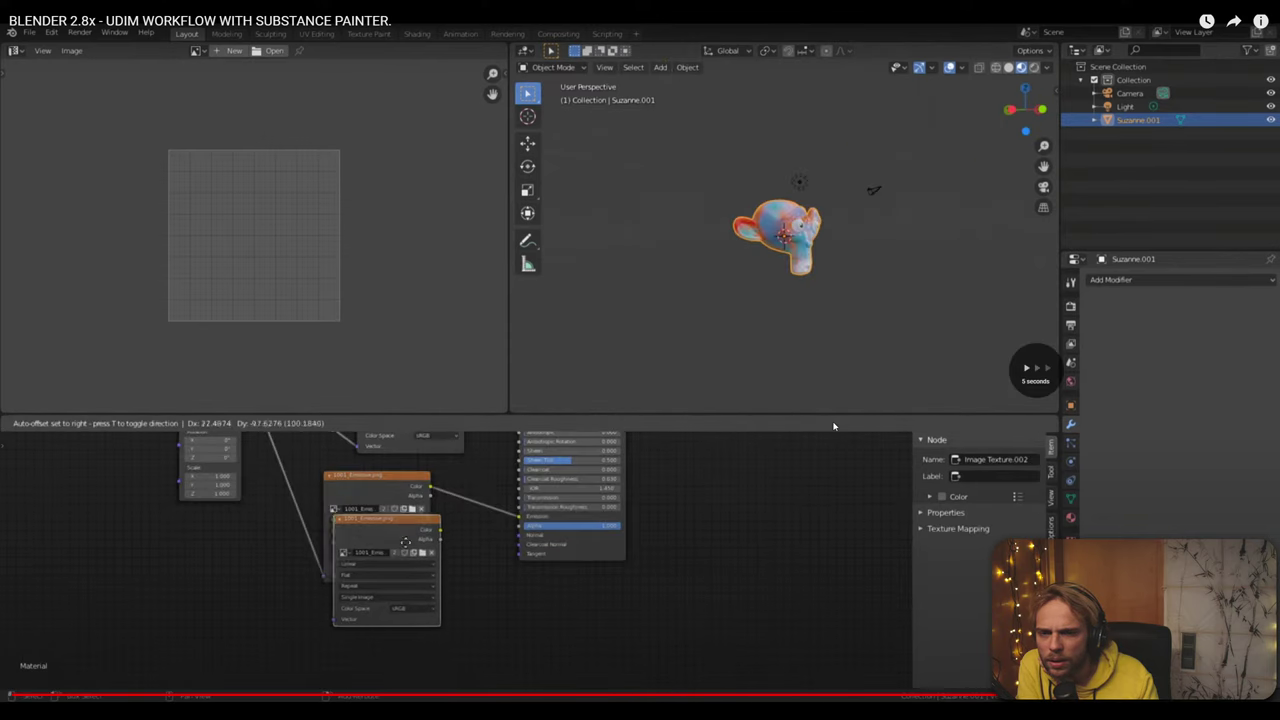
pyautogui.hotkey('shift', 'd')
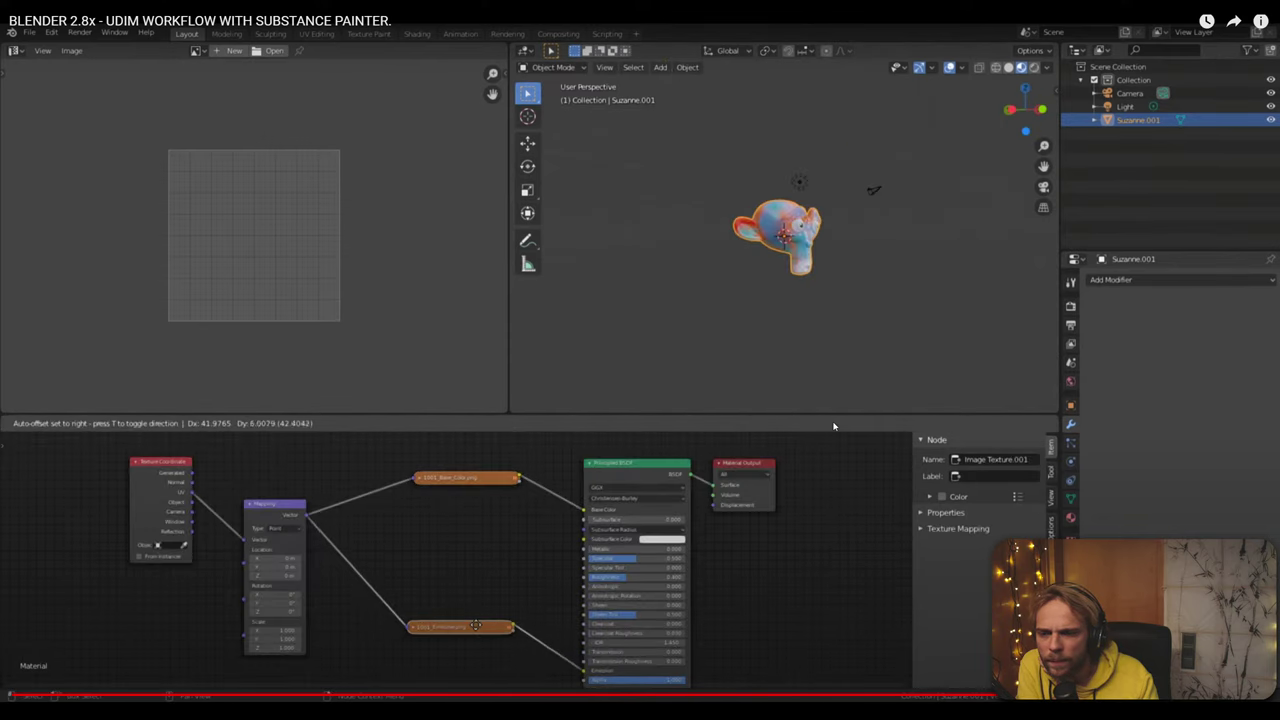
pyautogui.click(455, 545)
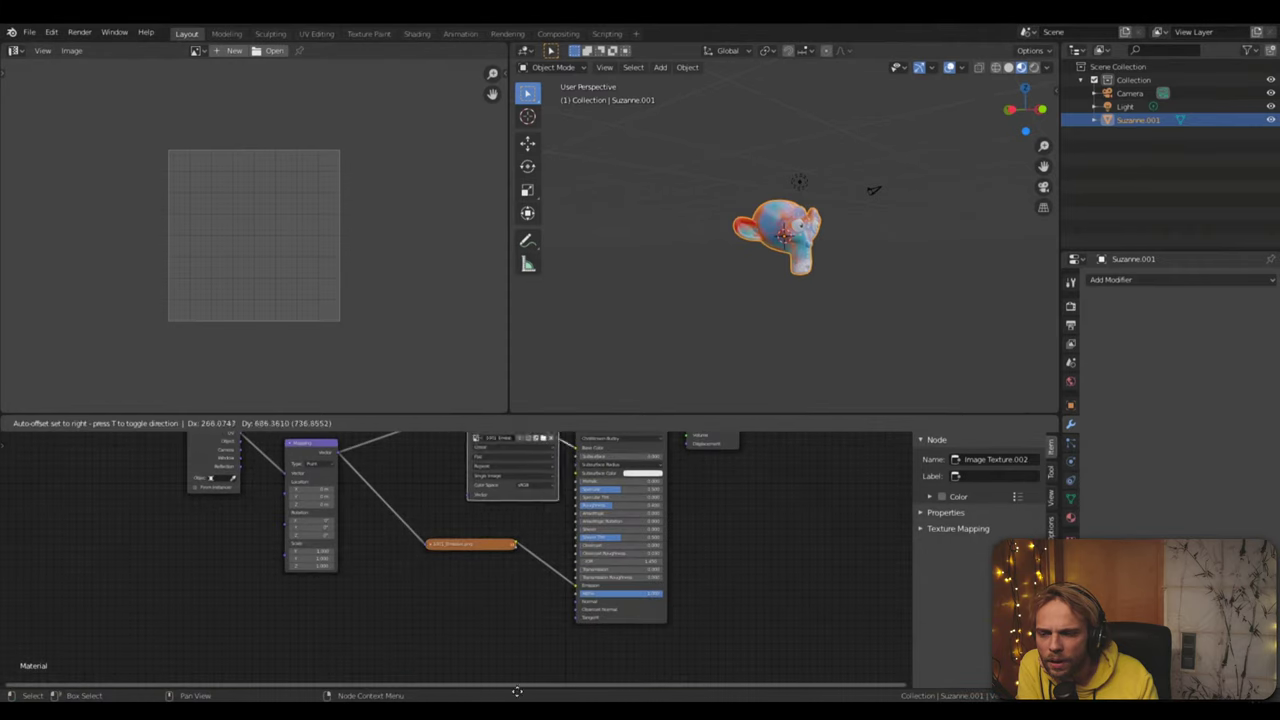
pyautogui.press('h')
pyautogui.scroll(3, 401, 465)
pyautogui.moveTo(401, 465); pyautogui.dragTo(303, 486, button='middle')
pyautogui.scroll(1, 277, 574)
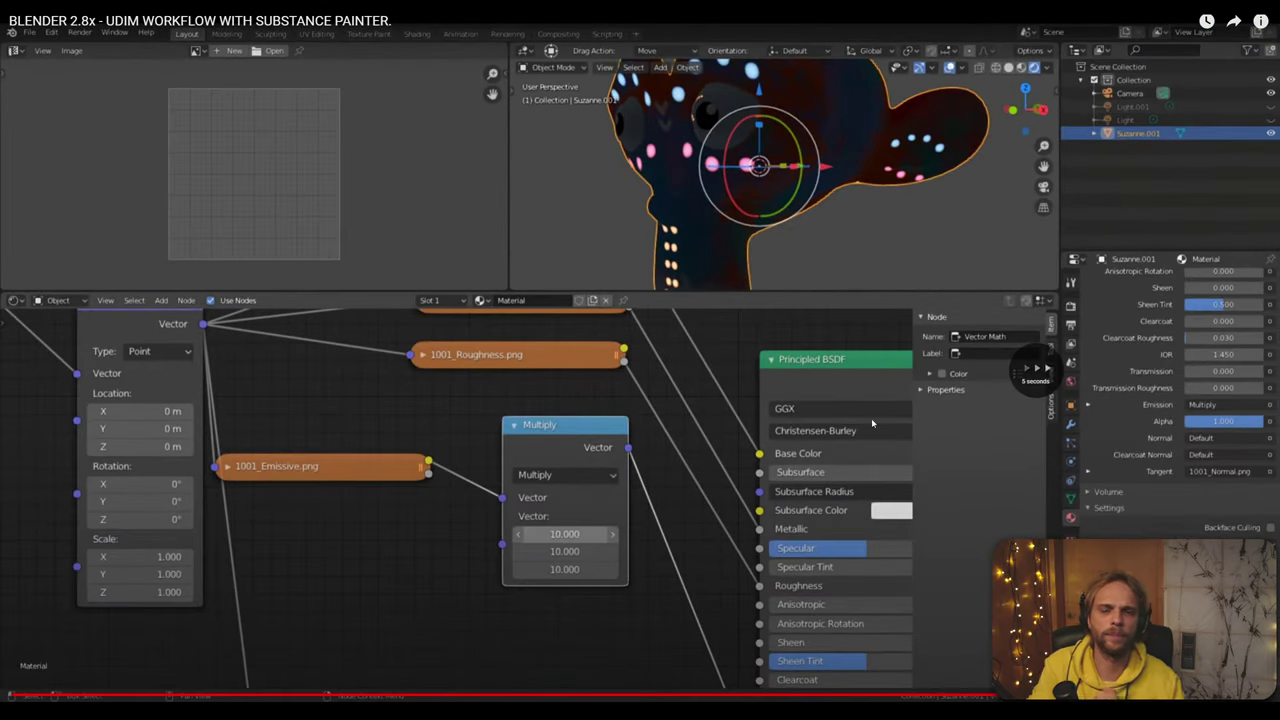
pyautogui.press('space')
pyautogui.press('Escape')
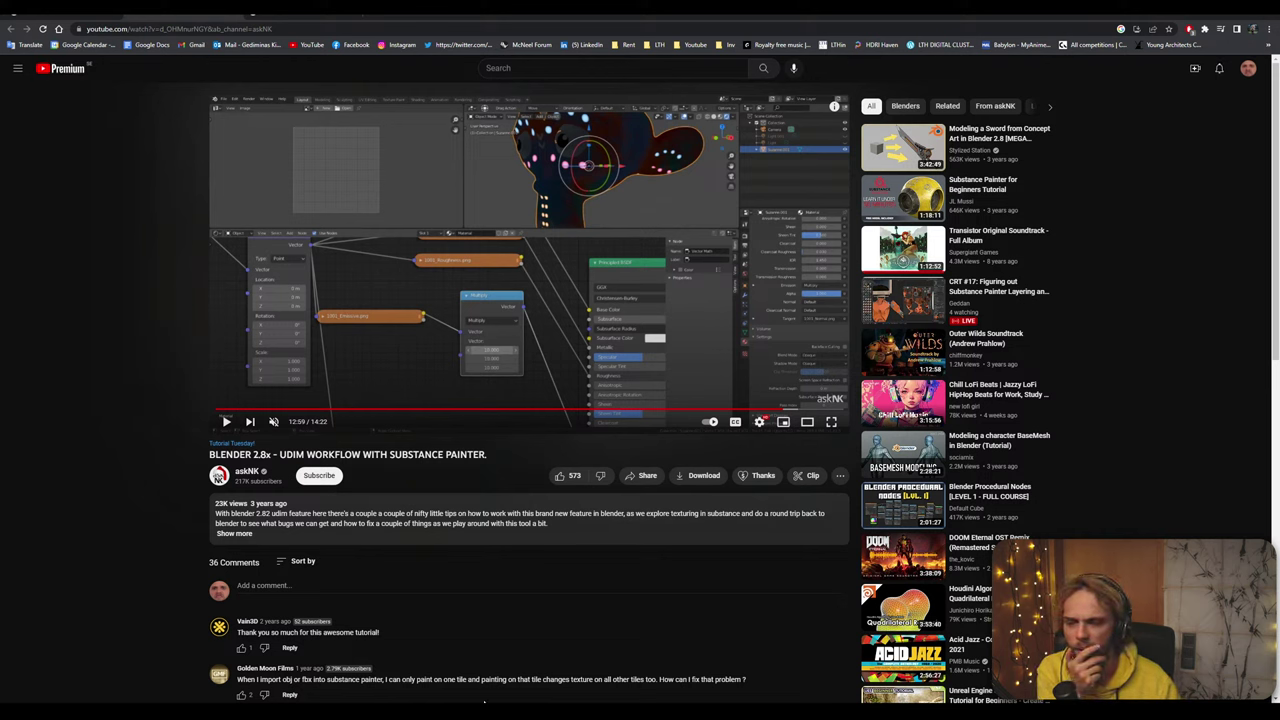
# Step: Back in Blender, delete the Material.002 slot so only red Material.001 remains
pyautogui.hotkey('alt', 'Tab')
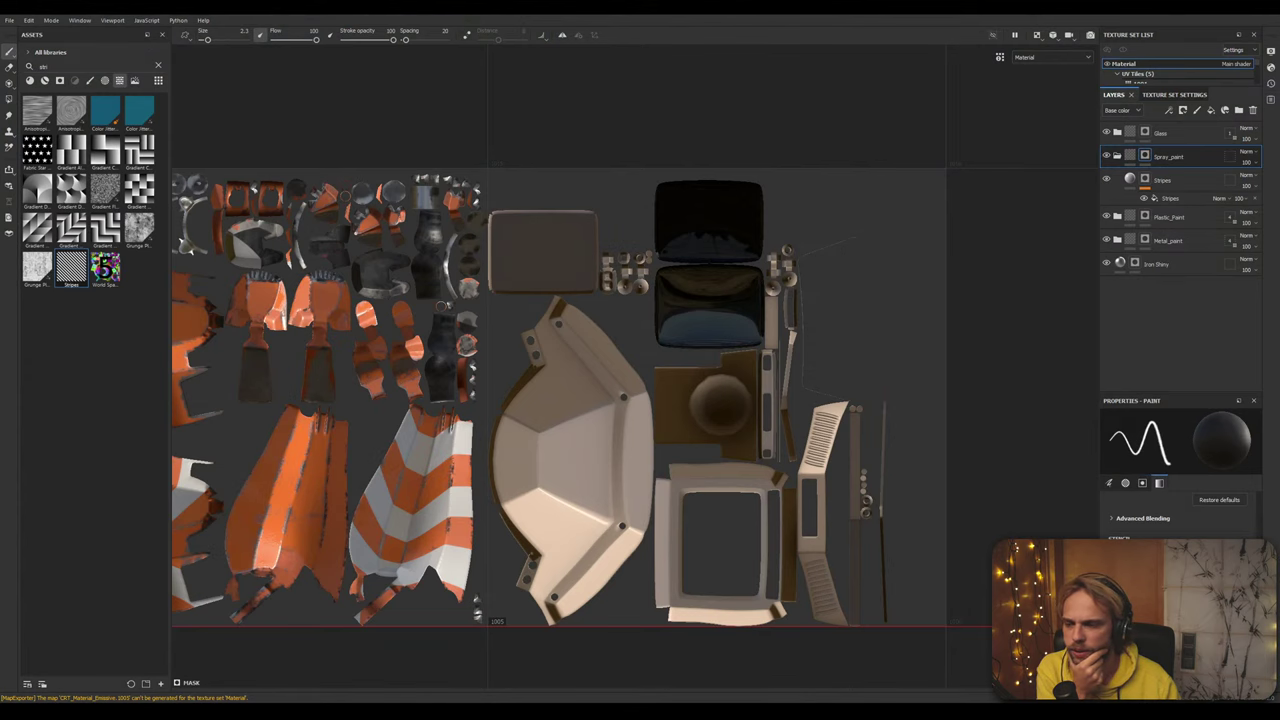
pyautogui.hotkey('alt', 'Tab')
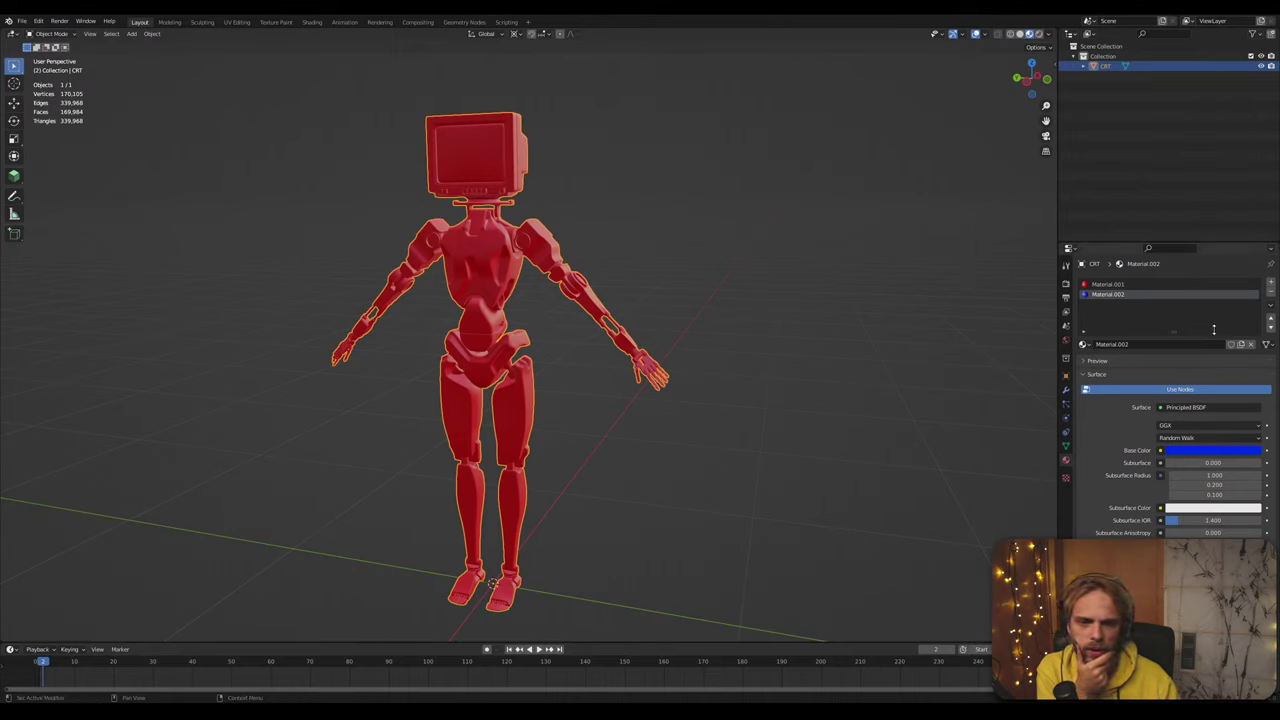
pyautogui.click(1271, 294)
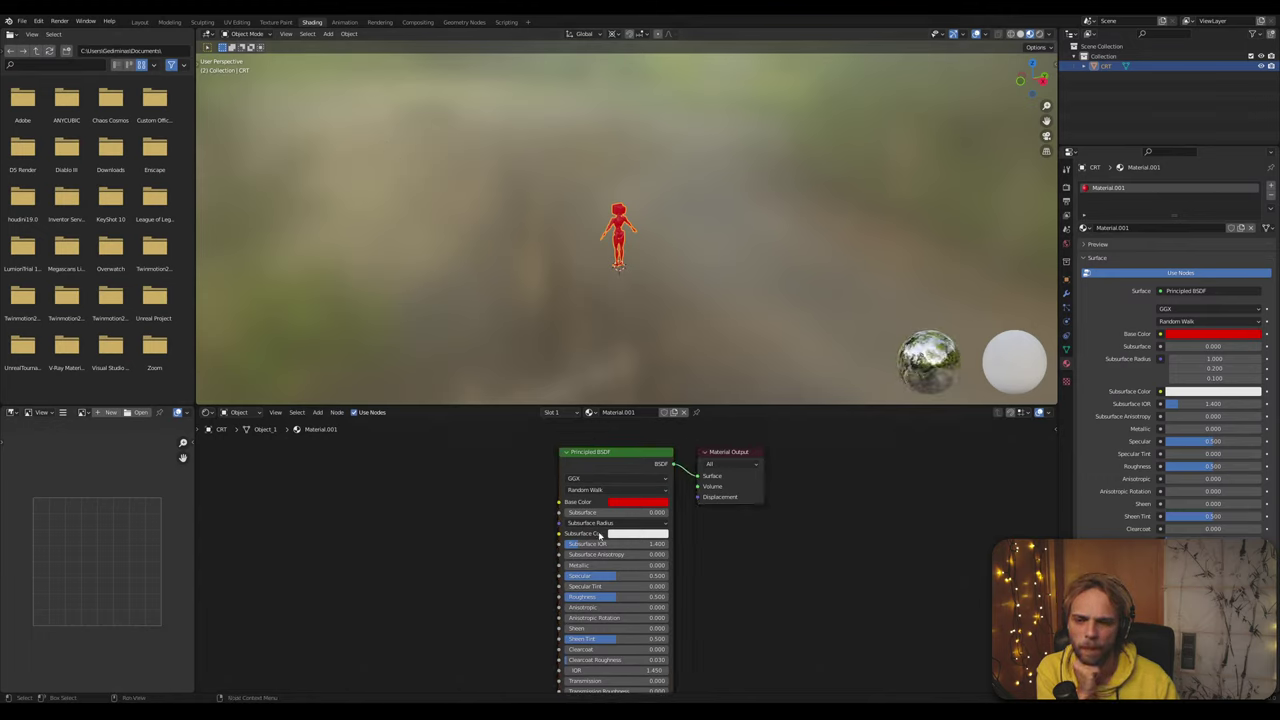
# Step: Add a Mapping node left of the Principled BSDF in Material.001
pyautogui.moveTo(352, 483); pyautogui.dragTo(545, 534, button='middle')
pyautogui.hotkey('shift', 'a')
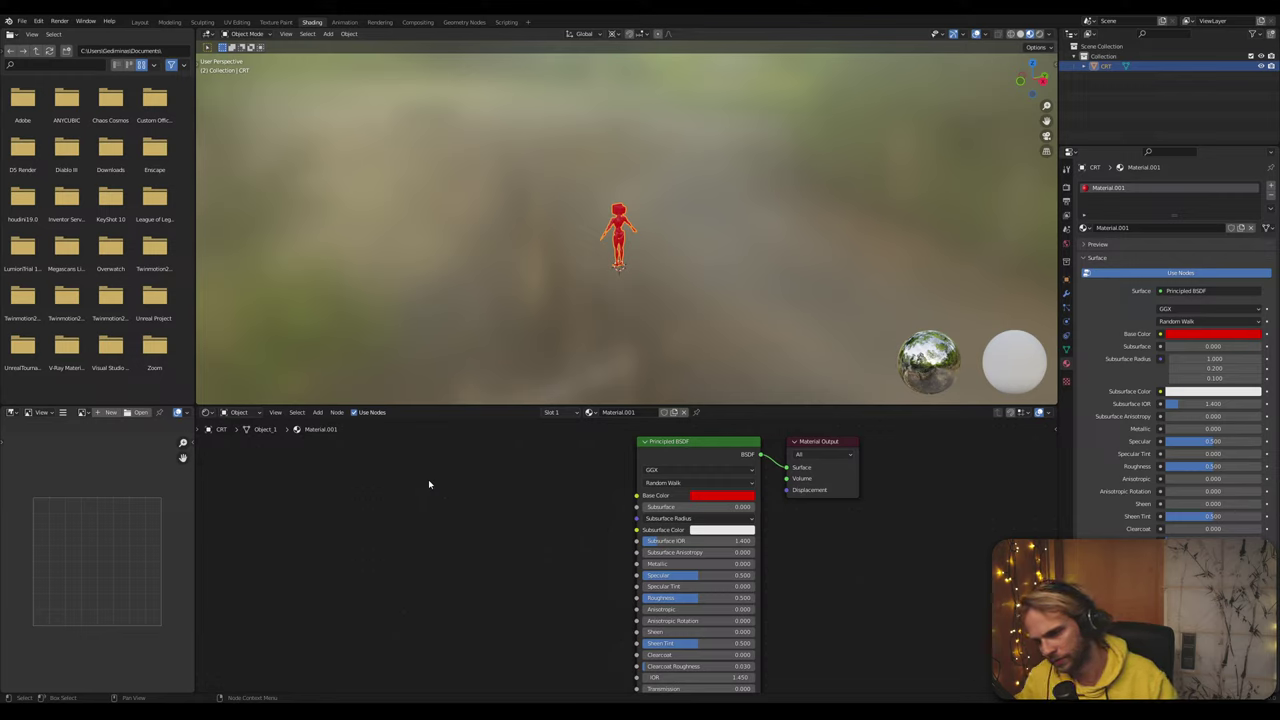
pyautogui.hotkey('shift', 'a')
pyautogui.hotkey('shift', 'a')
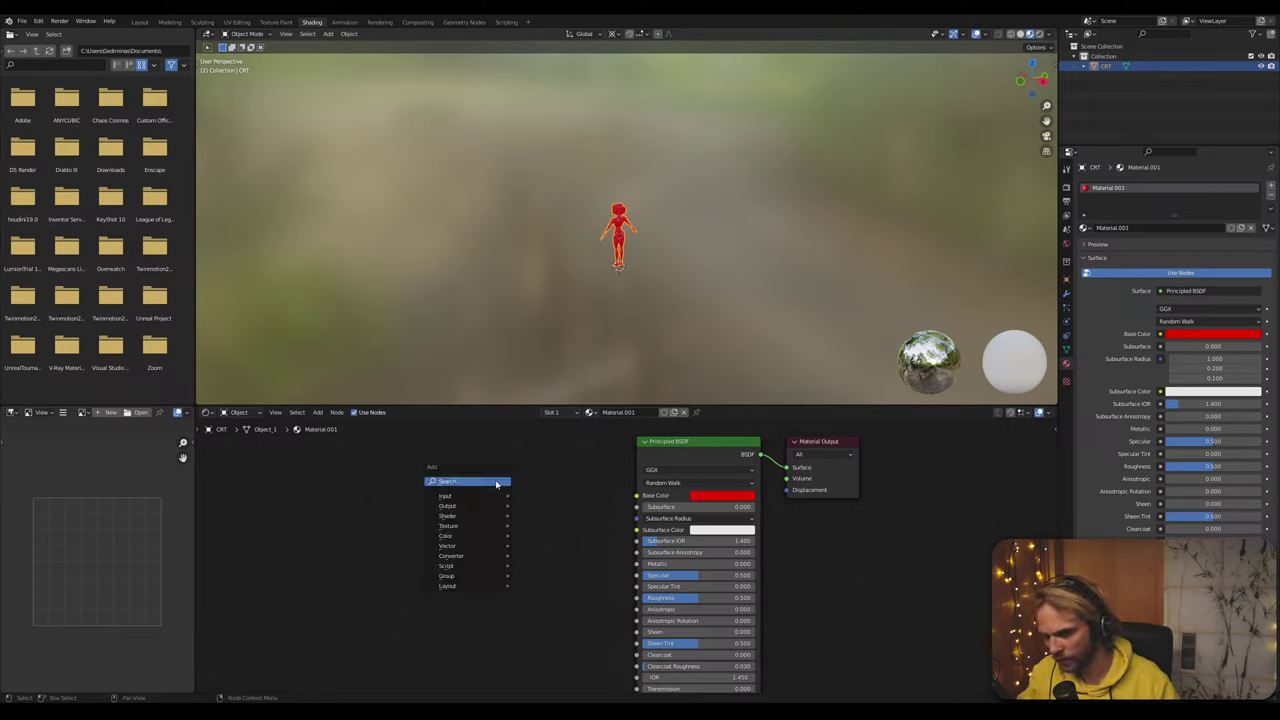
pyautogui.write('mapp')
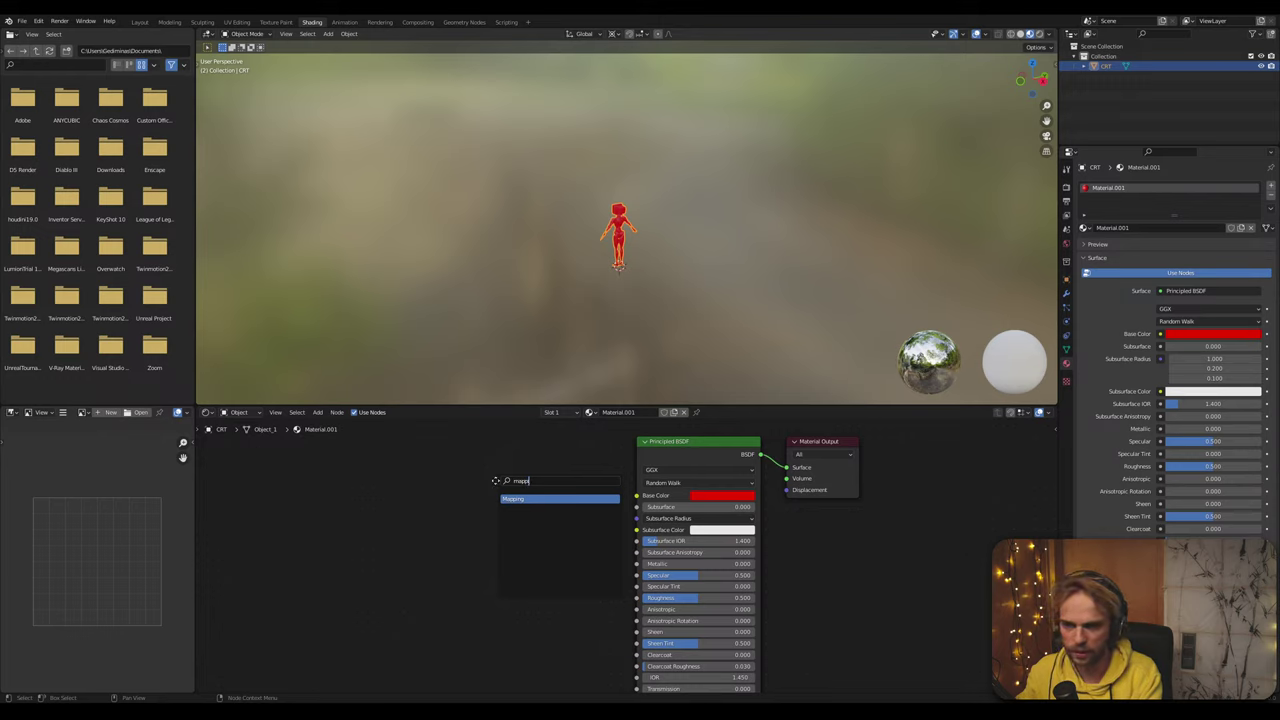
pyautogui.press('Return')
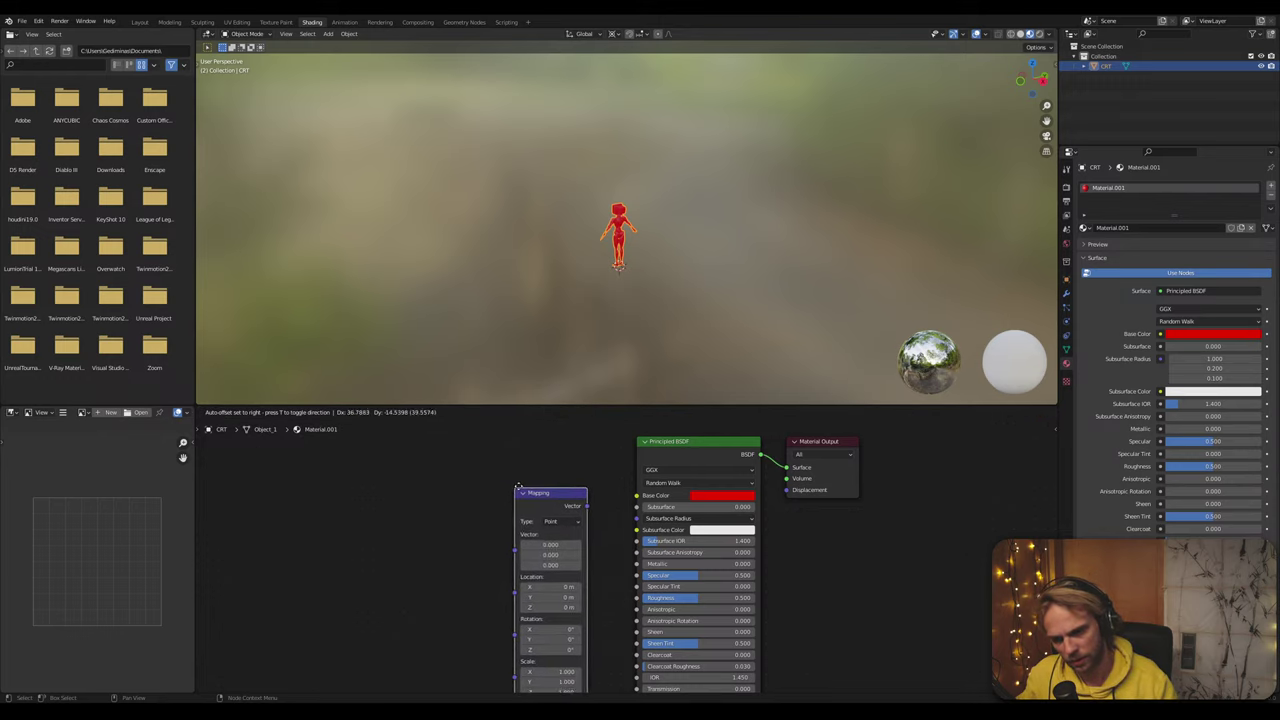
pyautogui.click(297, 461)
# Step: Add an Image Texture node beside Mapping, move Mapping further left, then return to Substance Painter
pyautogui.hotkey('shift', 'a')
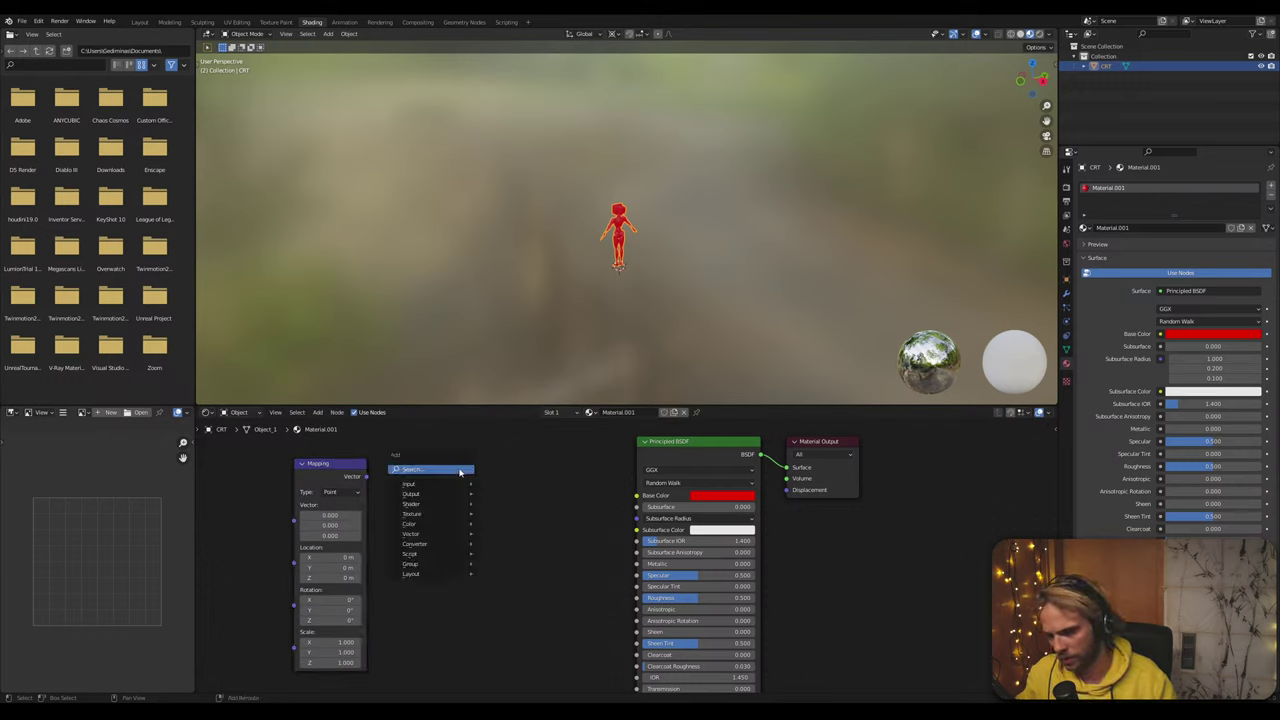
pyautogui.click(460, 470)
pyautogui.write('image')
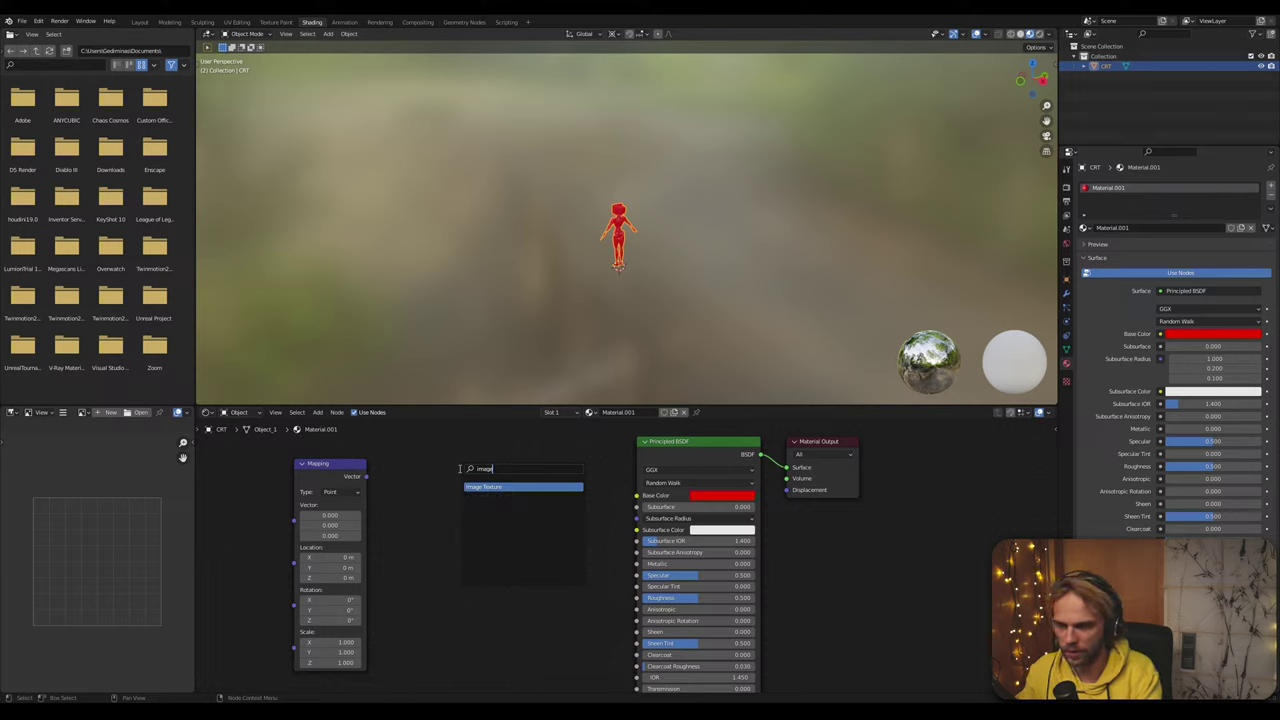
pyautogui.press('Return')
pyautogui.click(428, 463)
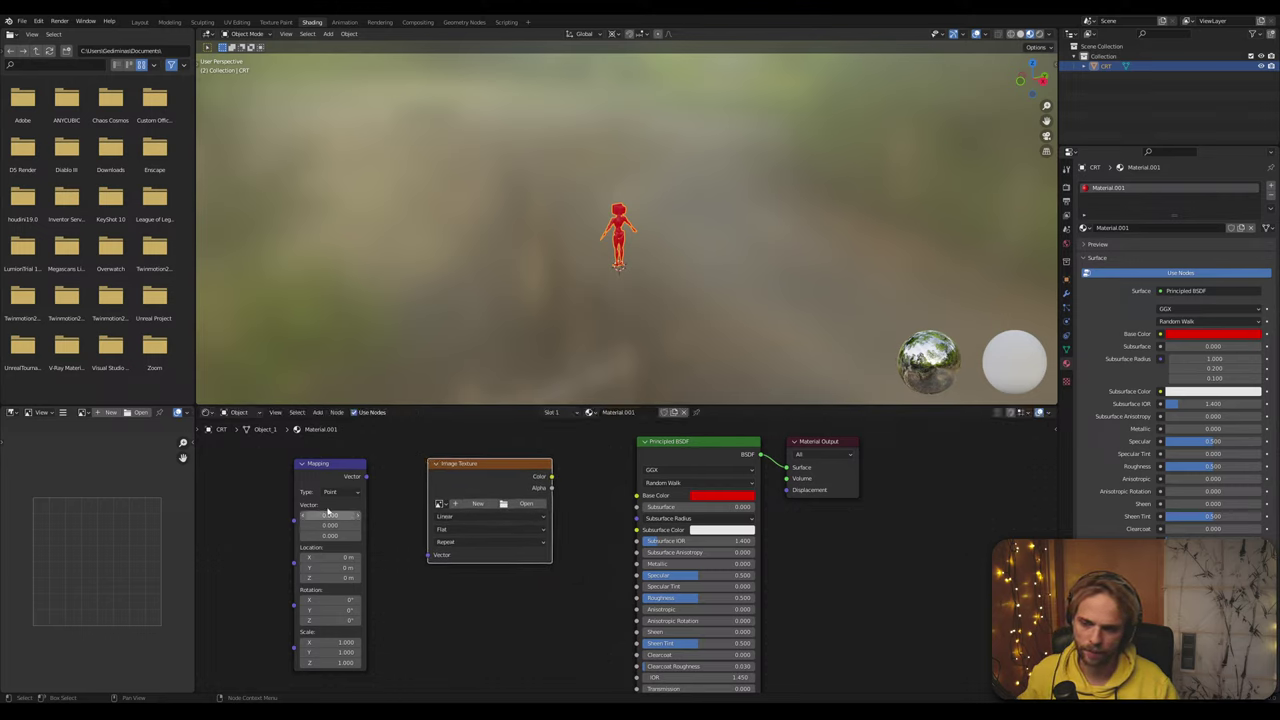
pyautogui.click(305, 464)
pyautogui.moveTo(305, 464); pyautogui.dragTo(208, 469)
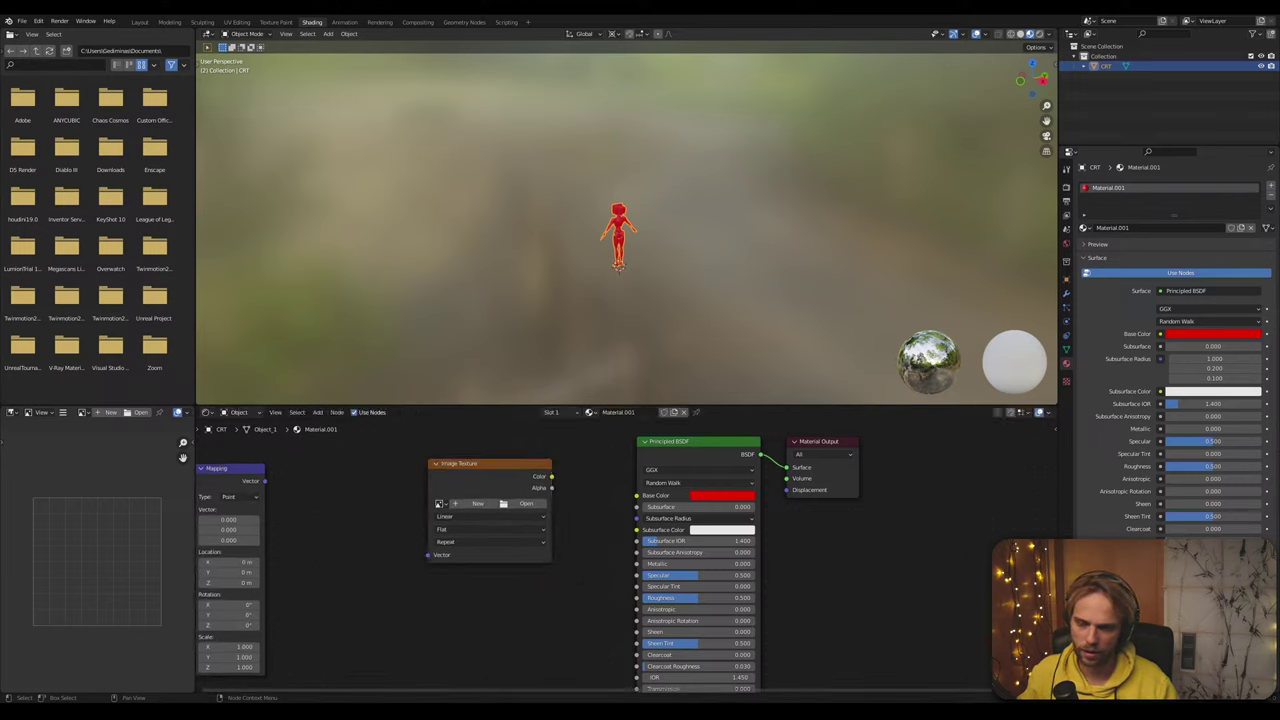
pyautogui.moveTo(102, 715)
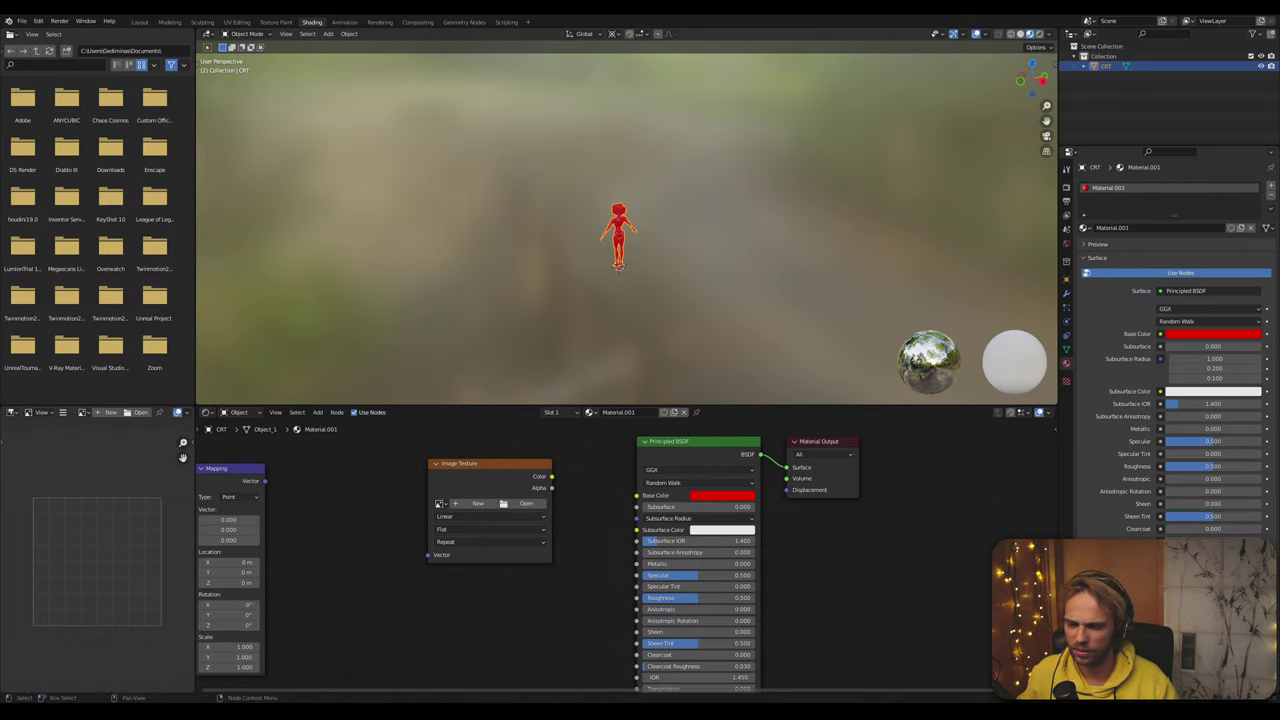
pyautogui.hotkey('alt', 'Tab')
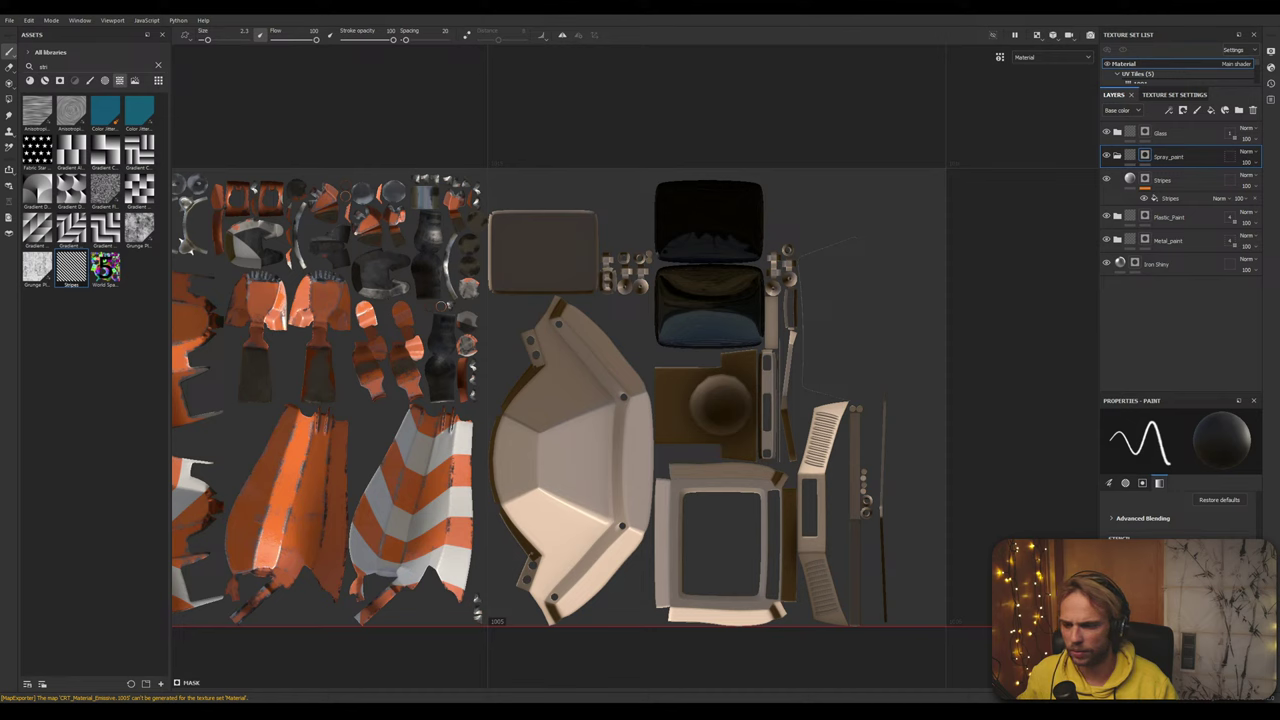
# Step: Rewind the YouTube UDIM tutorial to its node setup at about 8:24, then return to Substance Painter
pyautogui.click(151, 668)
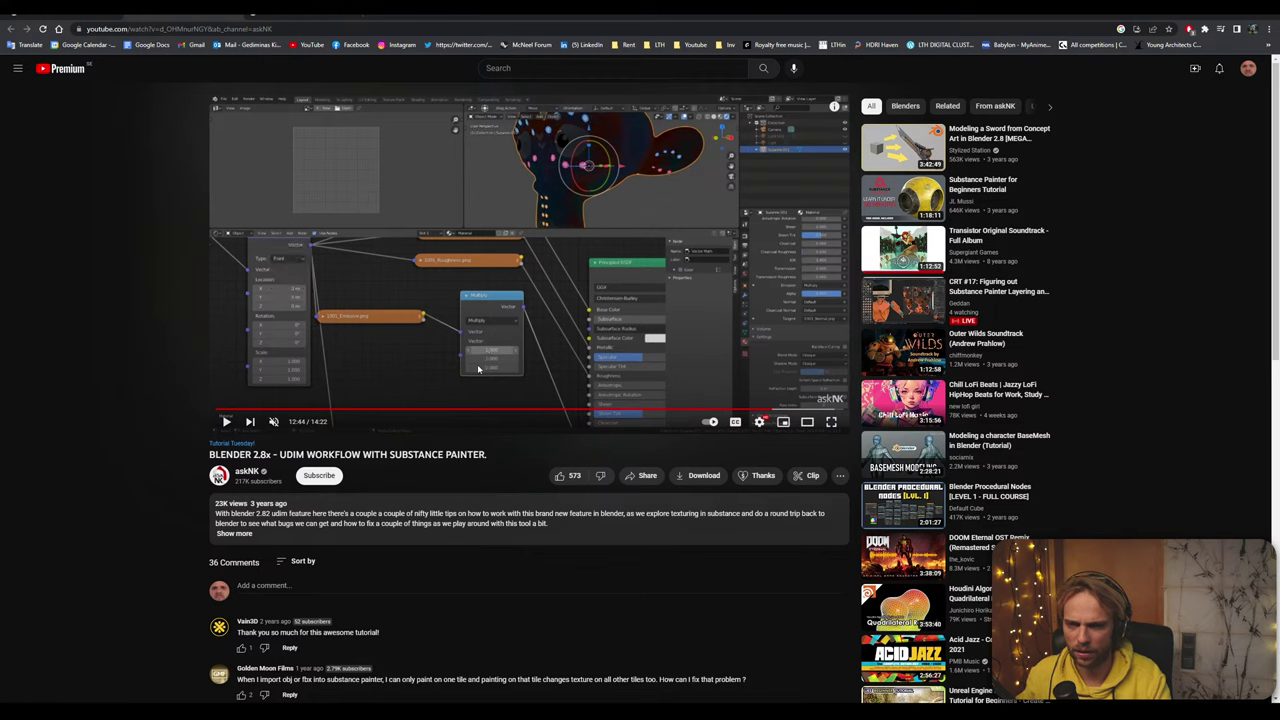
pyautogui.press('Left')
pyautogui.press('Left')
pyautogui.press('Left')
pyautogui.press('Left')
pyautogui.press('Left')
pyautogui.press('Left')
pyautogui.press('Left')
pyautogui.press('Left')
pyautogui.press('Left')
pyautogui.press('Left')
pyautogui.press('Left')
pyautogui.press('Left')
pyautogui.press('Left')
pyautogui.press('Left')
pyautogui.press('Left')
pyautogui.press('Left')
pyautogui.press('Left')
pyautogui.press('Left')
pyautogui.press('Left')
pyautogui.press('Left')
pyautogui.press('Left')
pyautogui.press('Left')
pyautogui.press('Left')
pyautogui.press('Left')
pyautogui.press('Left')
pyautogui.press('Left')
pyautogui.press('Left')
pyautogui.press('Left')
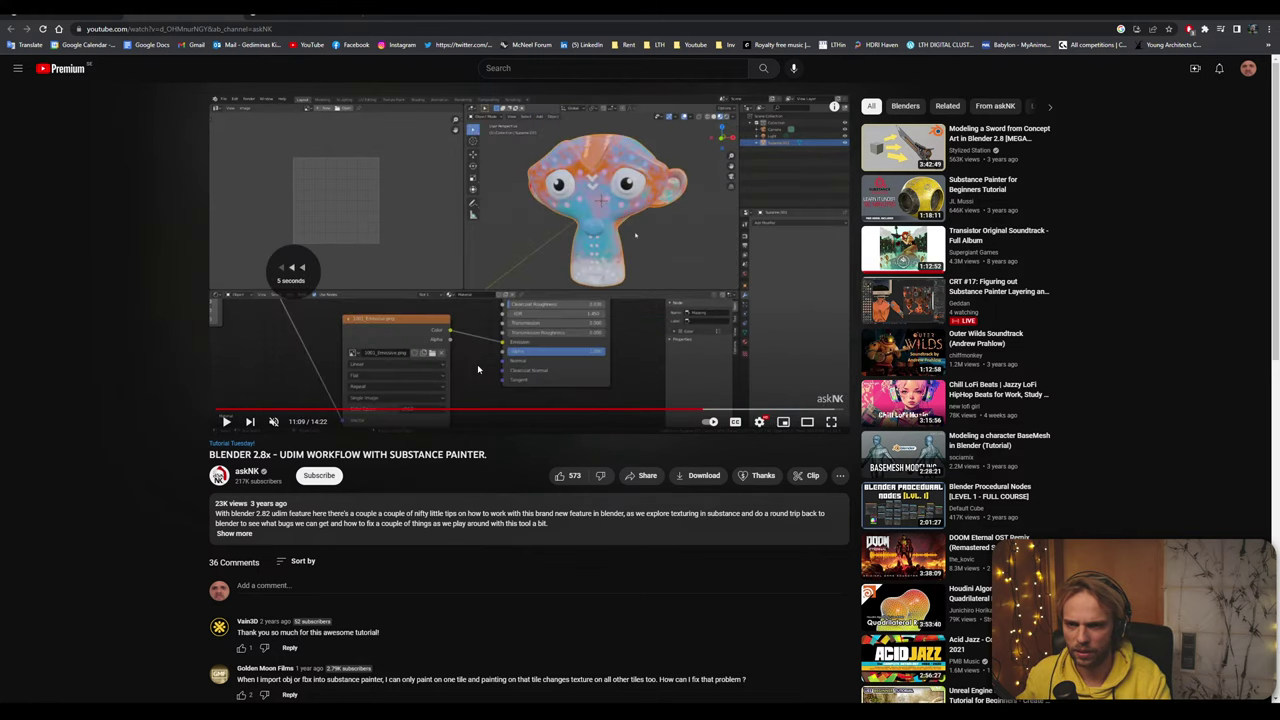
pyautogui.press('Left')
pyautogui.press('Left')
pyautogui.press('Left')
pyautogui.press('Left')
pyautogui.press('Left')
pyautogui.press('Left')
pyautogui.press('Left')
pyautogui.press('Left')
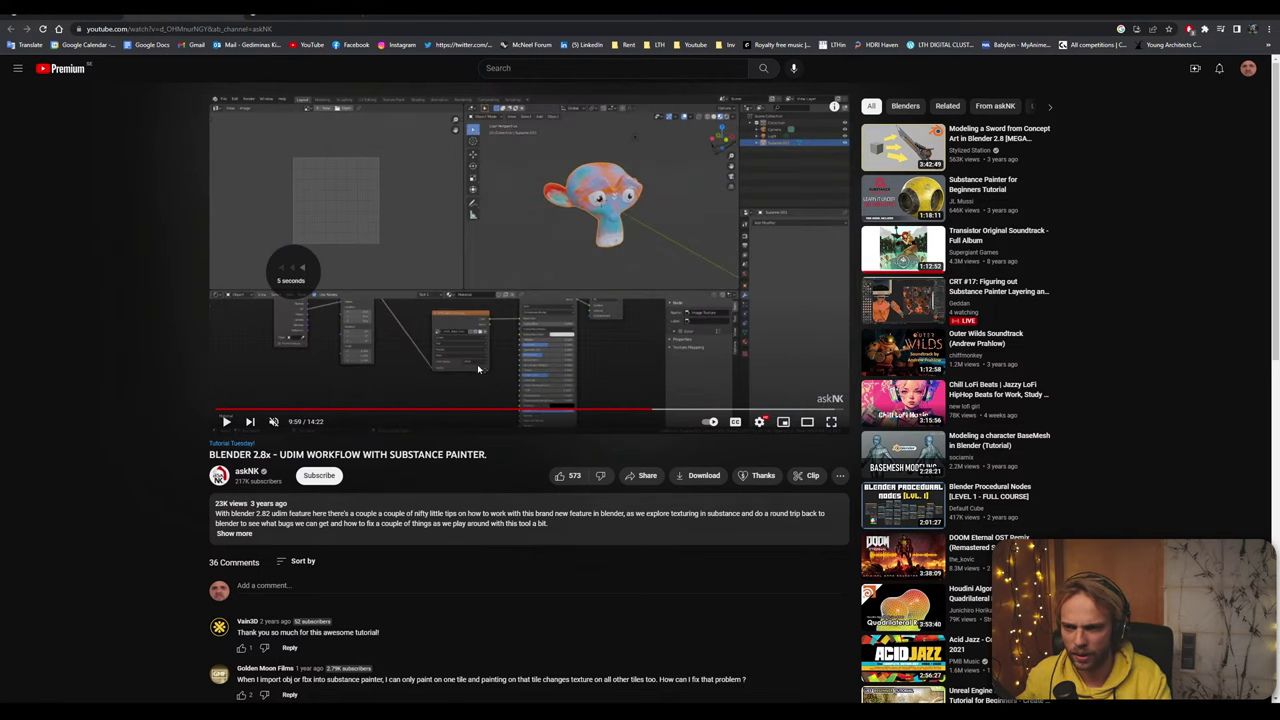
pyautogui.press('Left')
pyautogui.press('Left')
pyautogui.press('Left')
pyautogui.press('Left')
pyautogui.press('Left')
pyautogui.press('Left')
pyautogui.press('Left')
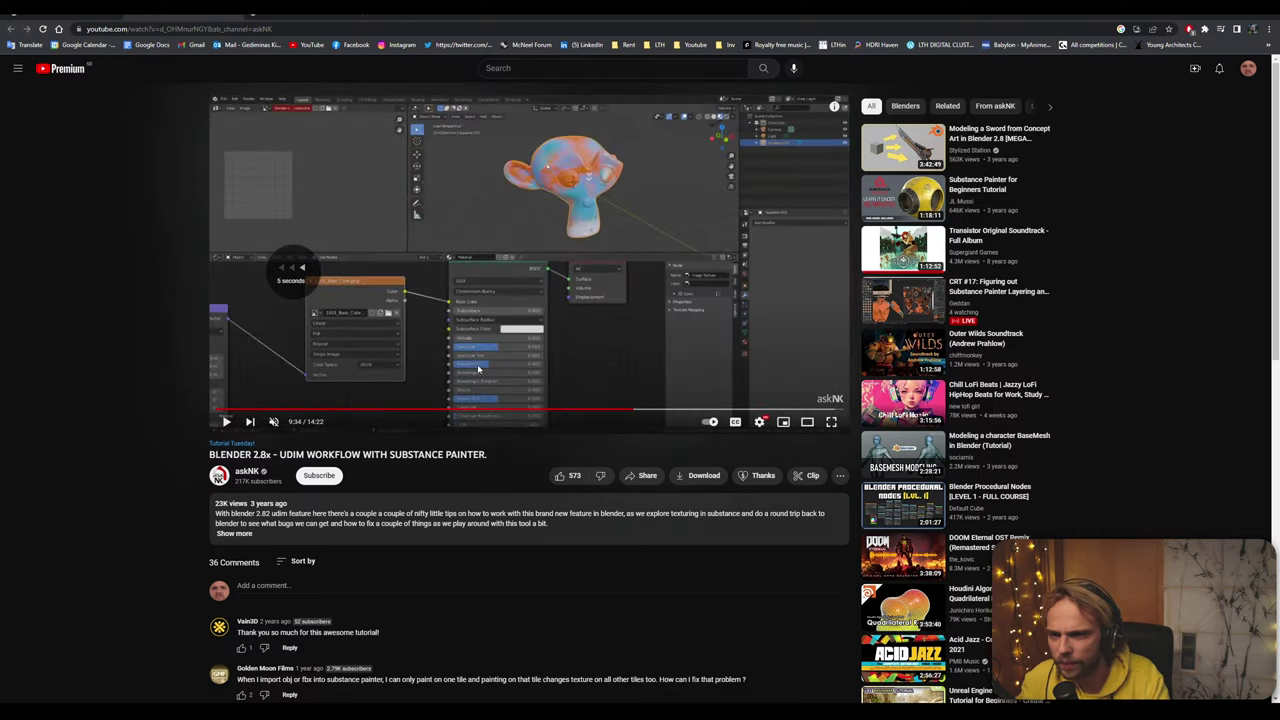
pyautogui.press('Left')
pyautogui.press('Left')
pyautogui.press('Left')
pyautogui.press('Left')
pyautogui.press('Left')
pyautogui.press('Left')
pyautogui.press('Left')
pyautogui.press('Left')
pyautogui.press('Left')
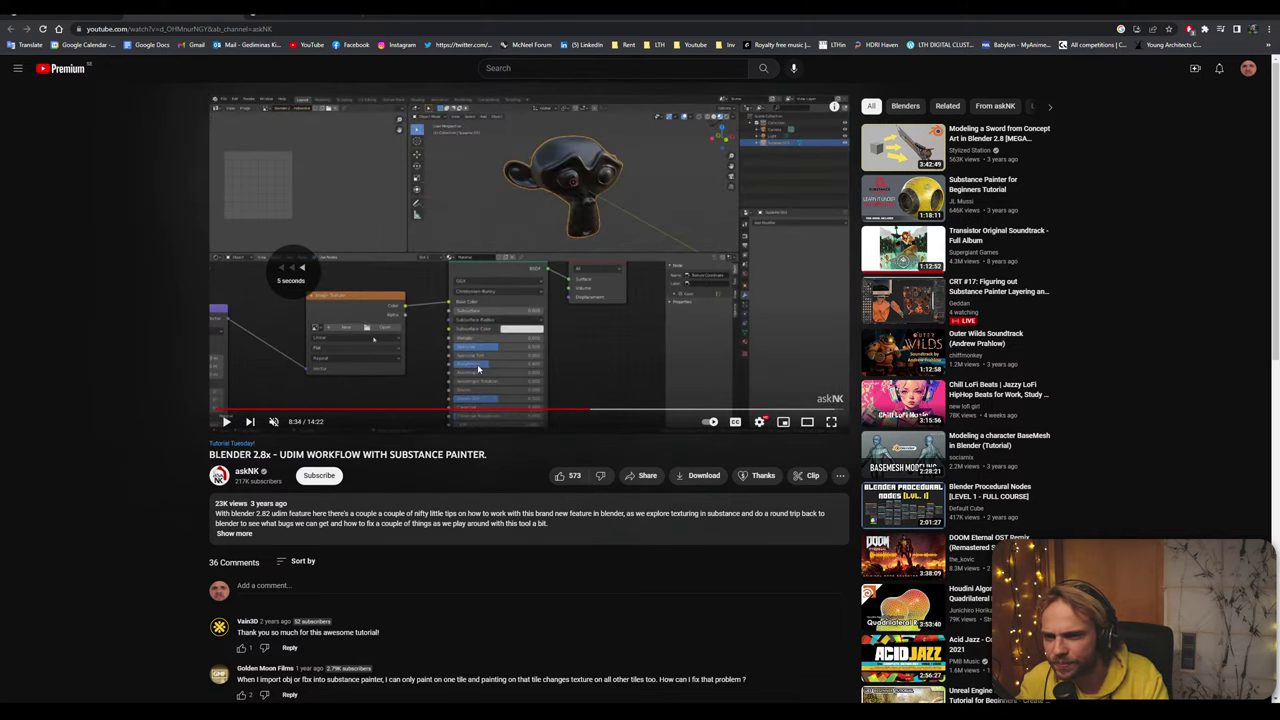
pyautogui.press('Left')
pyautogui.press('Left')
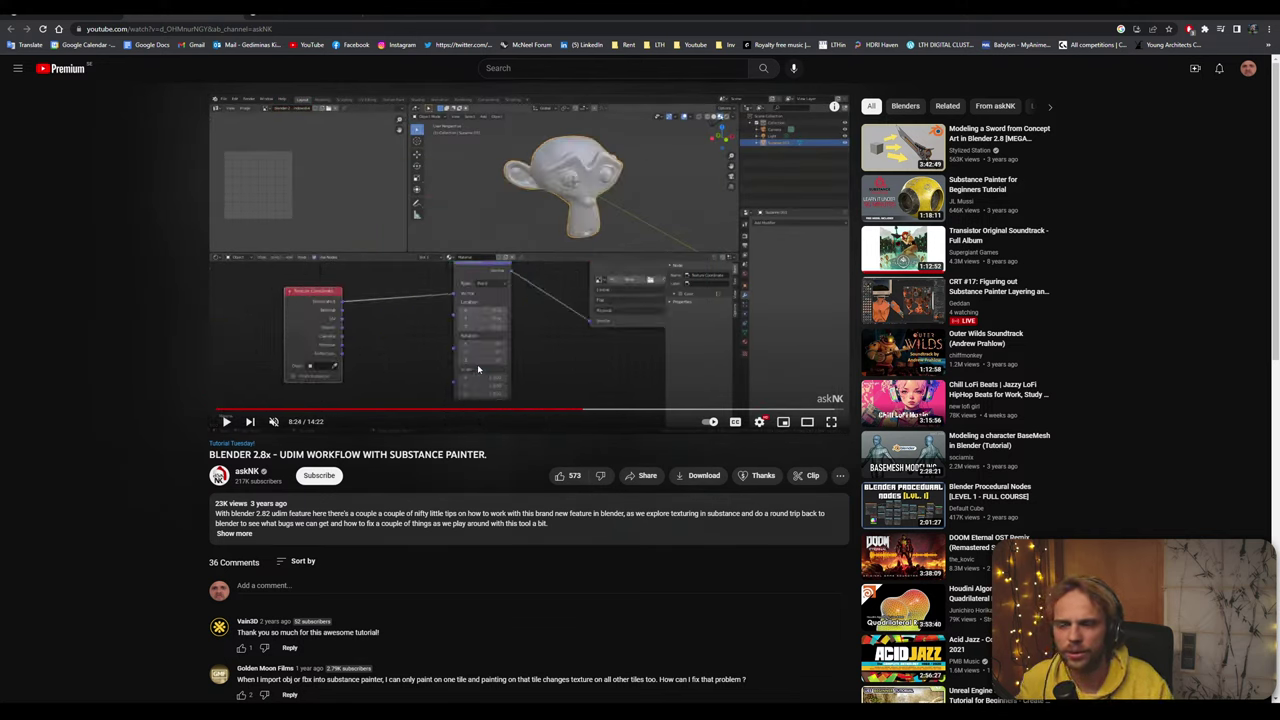
pyautogui.hotkey('alt', 'Tab')
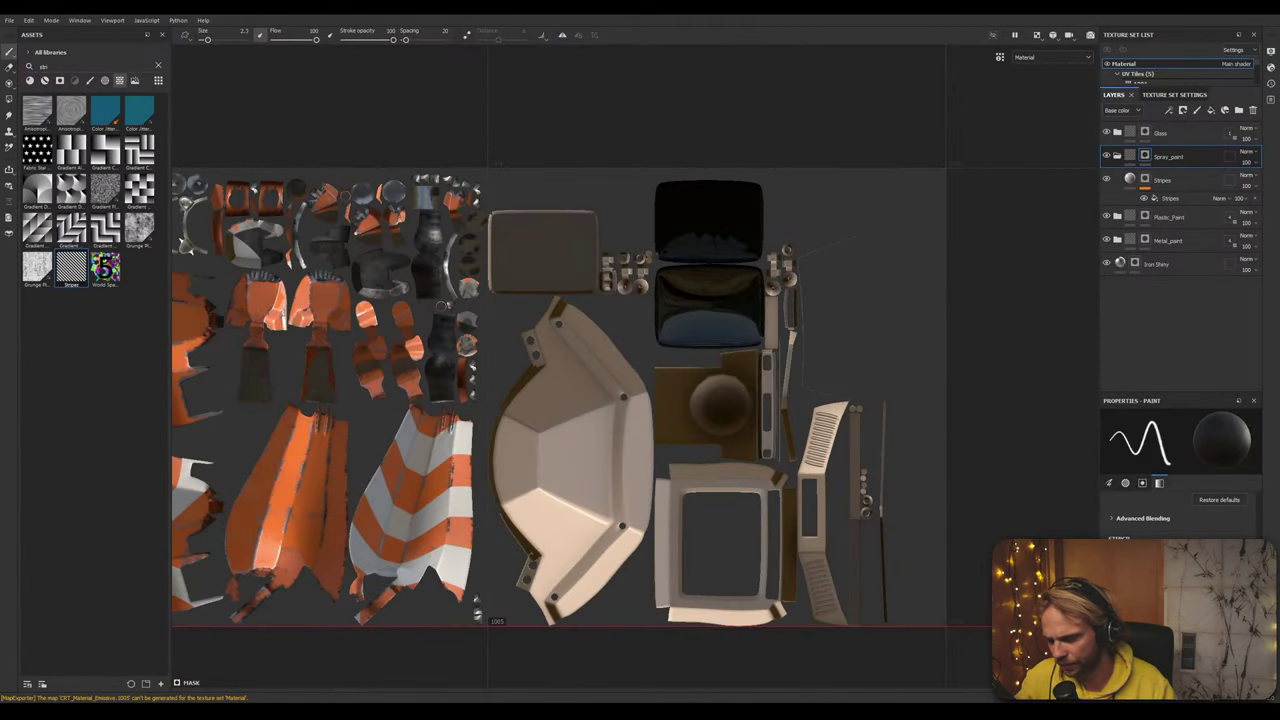
pyautogui.moveTo(185, 712)
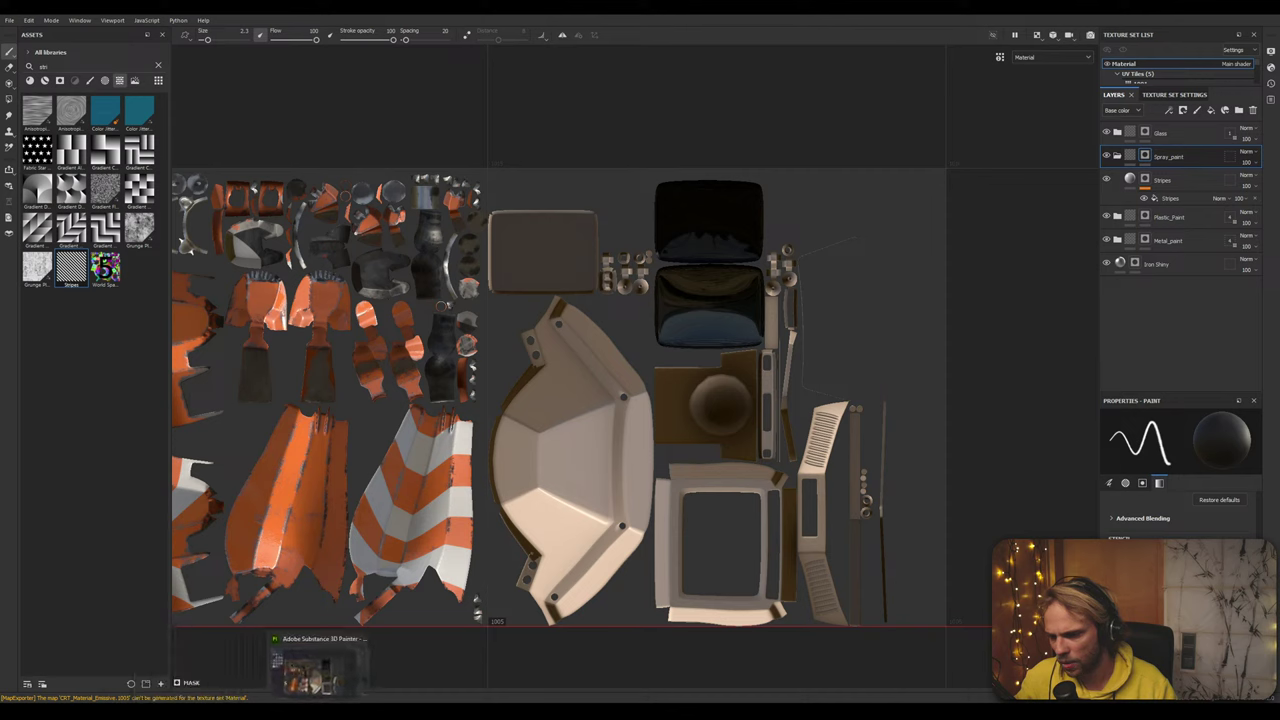
# Step: Back in Blender, add a Texture Coordinate node left of the Mapping node
pyautogui.click(183, 665)
pyautogui.moveTo(345, 517); pyautogui.dragTo(452, 487, button='middle')
pyautogui.hotkey('shift', 'a')
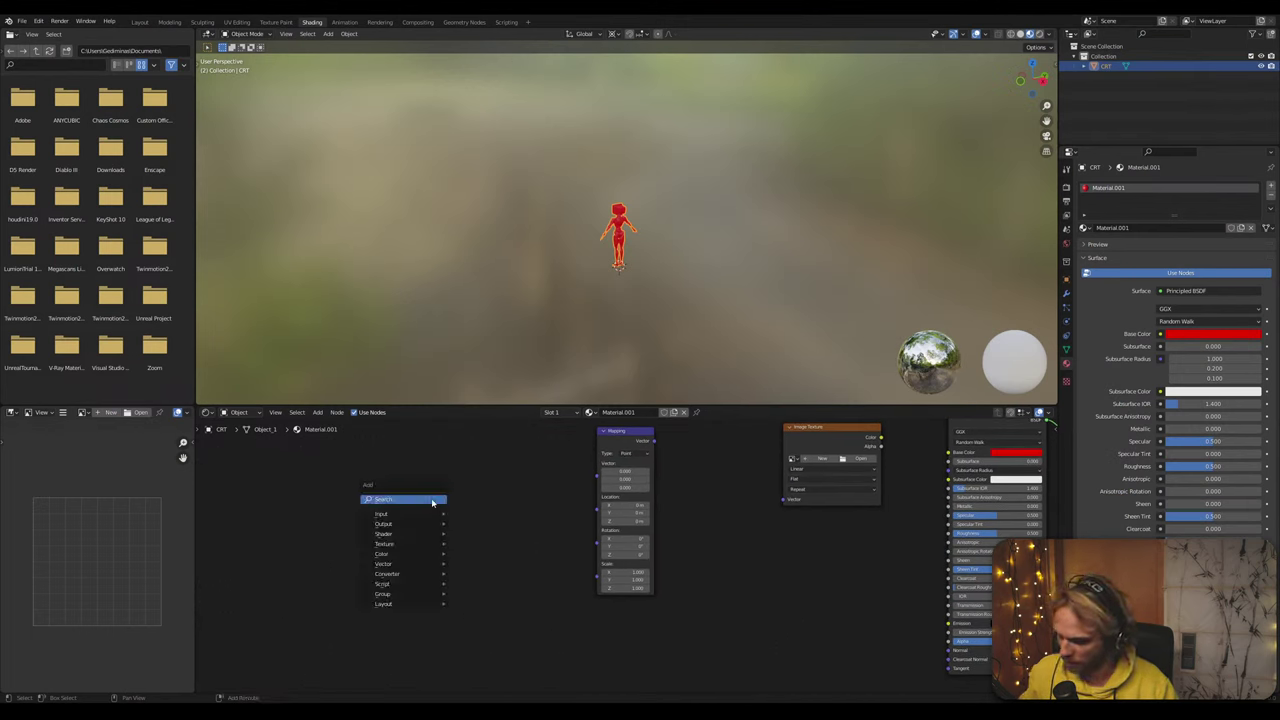
pyautogui.write('tex')
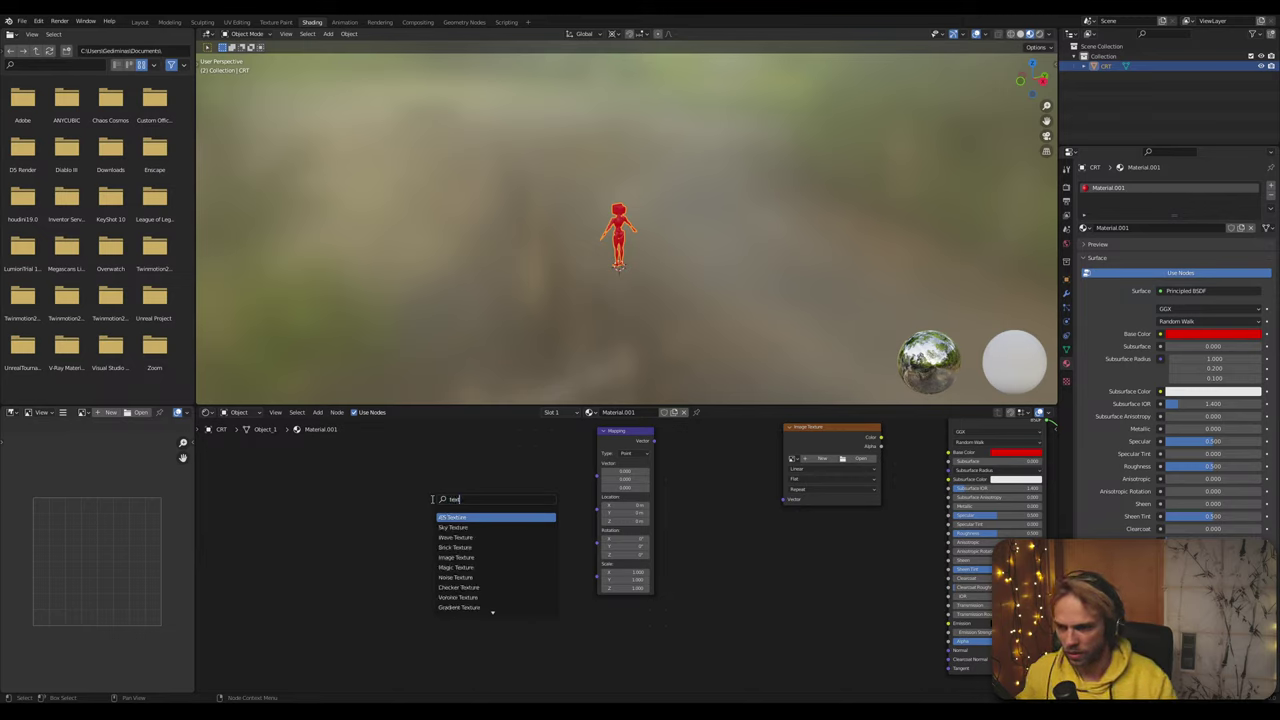
pyautogui.write('ture coord')
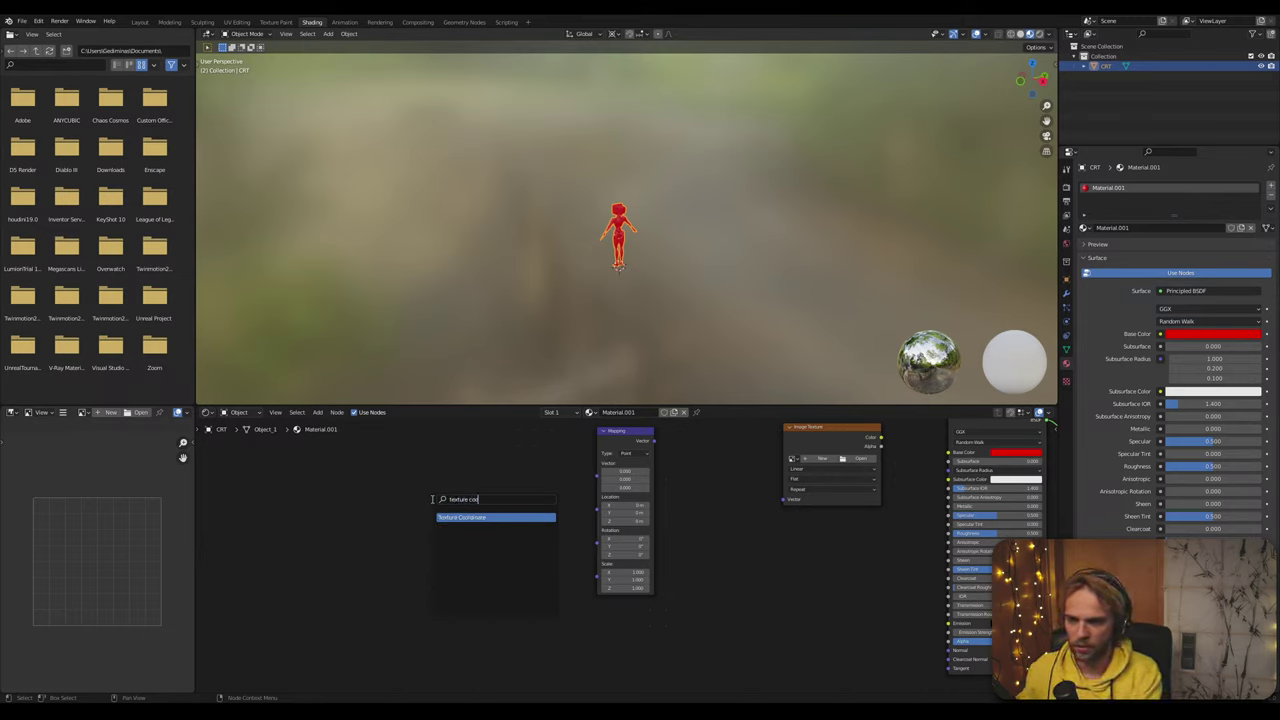
pyautogui.press('Return')
pyautogui.click(474, 456)
pyautogui.rightClick(460, 488)
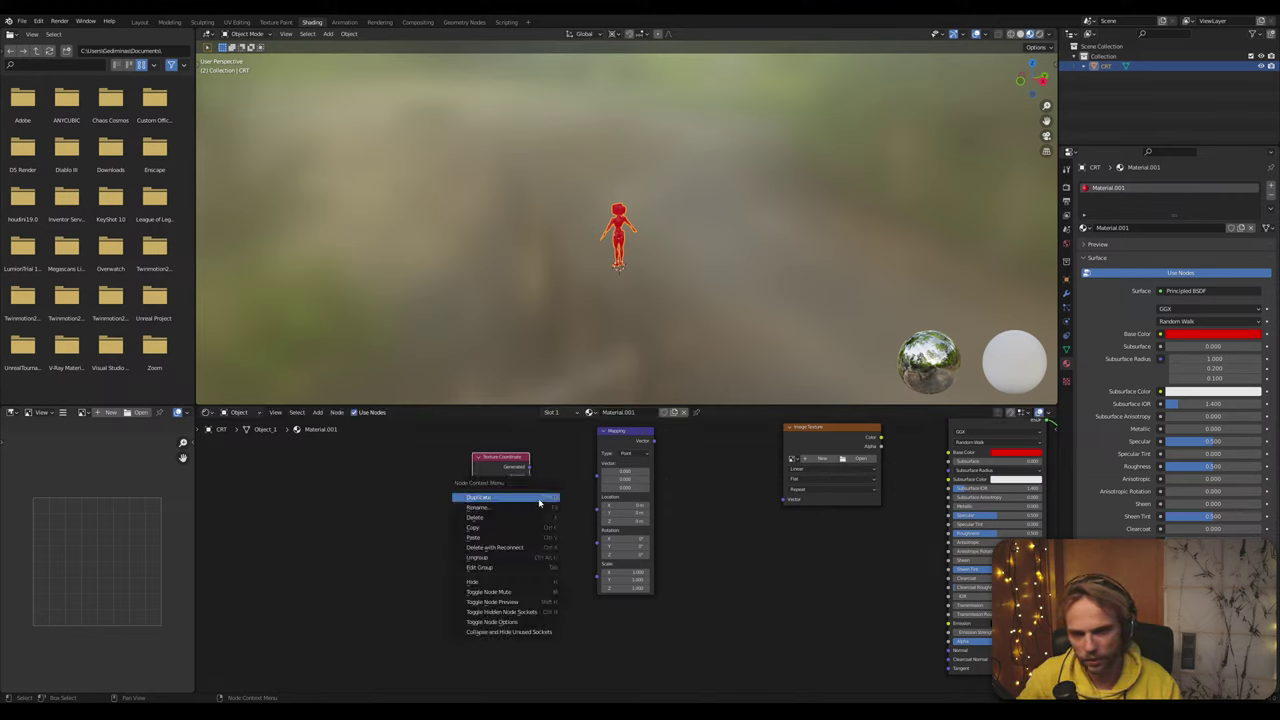
pyautogui.scroll(2, 455, 497)
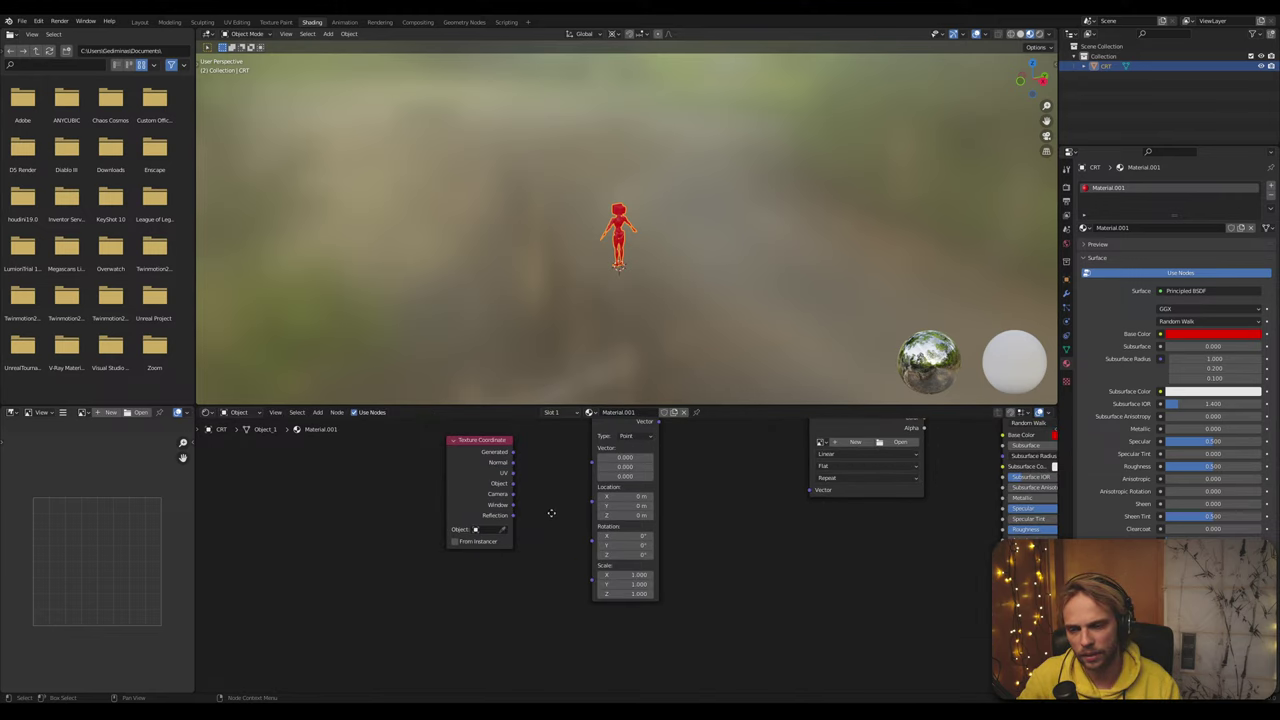
# Step: Connect Texture Coordinate UV into Mapping, and Mapping's Vector into the Image Texture vector input
pyautogui.moveTo(461, 543); pyautogui.dragTo(541, 531)
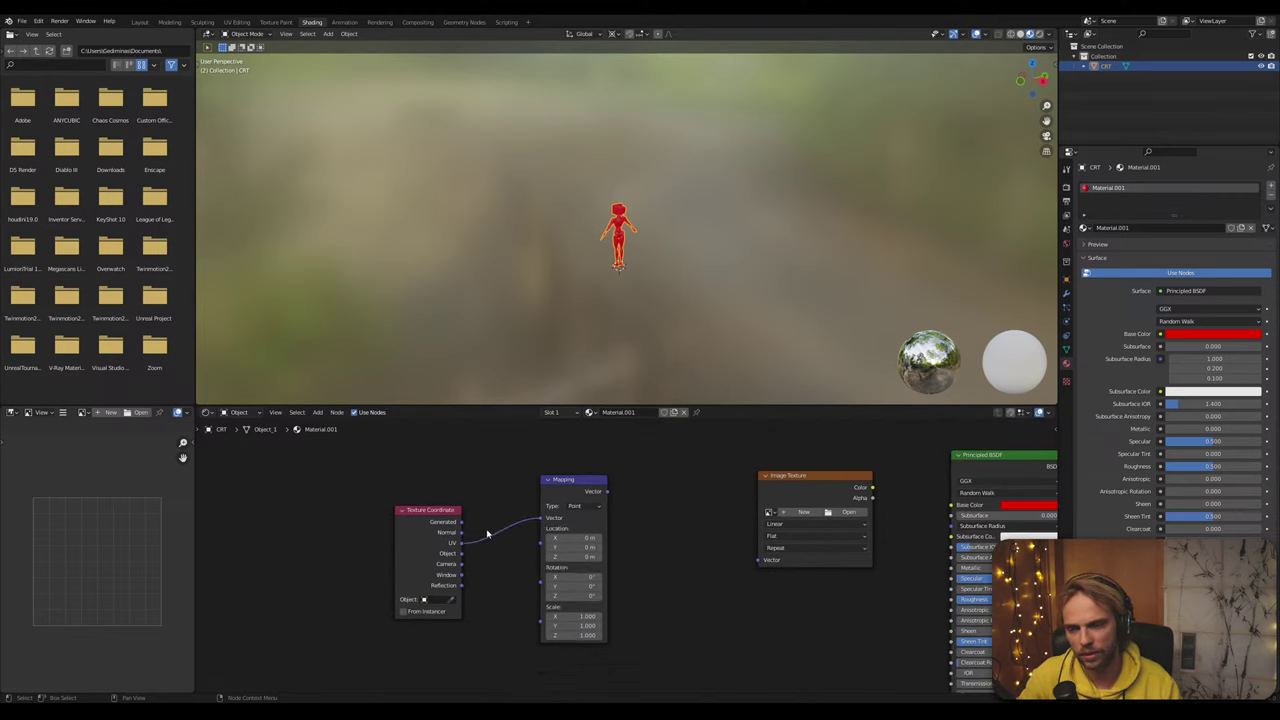
pyautogui.moveTo(420, 510); pyautogui.dragTo(474, 482)
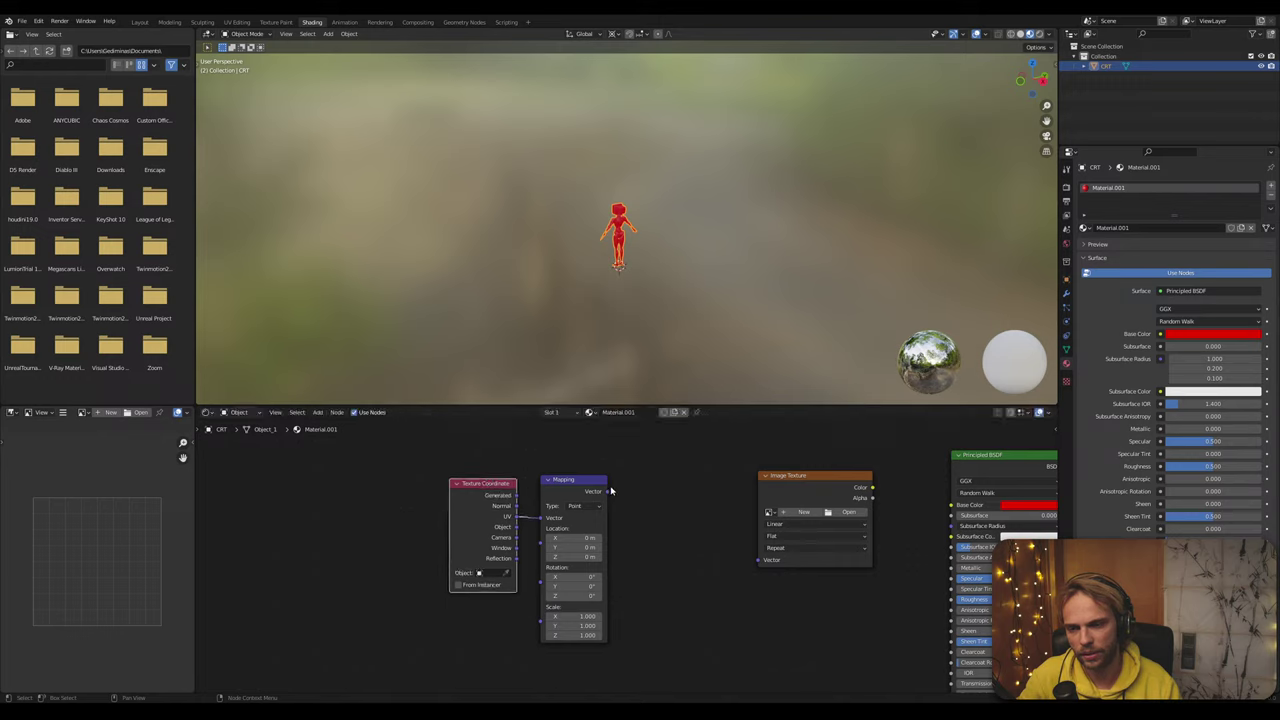
pyautogui.moveTo(608, 491); pyautogui.dragTo(759, 559)
pyautogui.moveTo(802, 475); pyautogui.dragTo(689, 475)
pyautogui.click(657, 512)
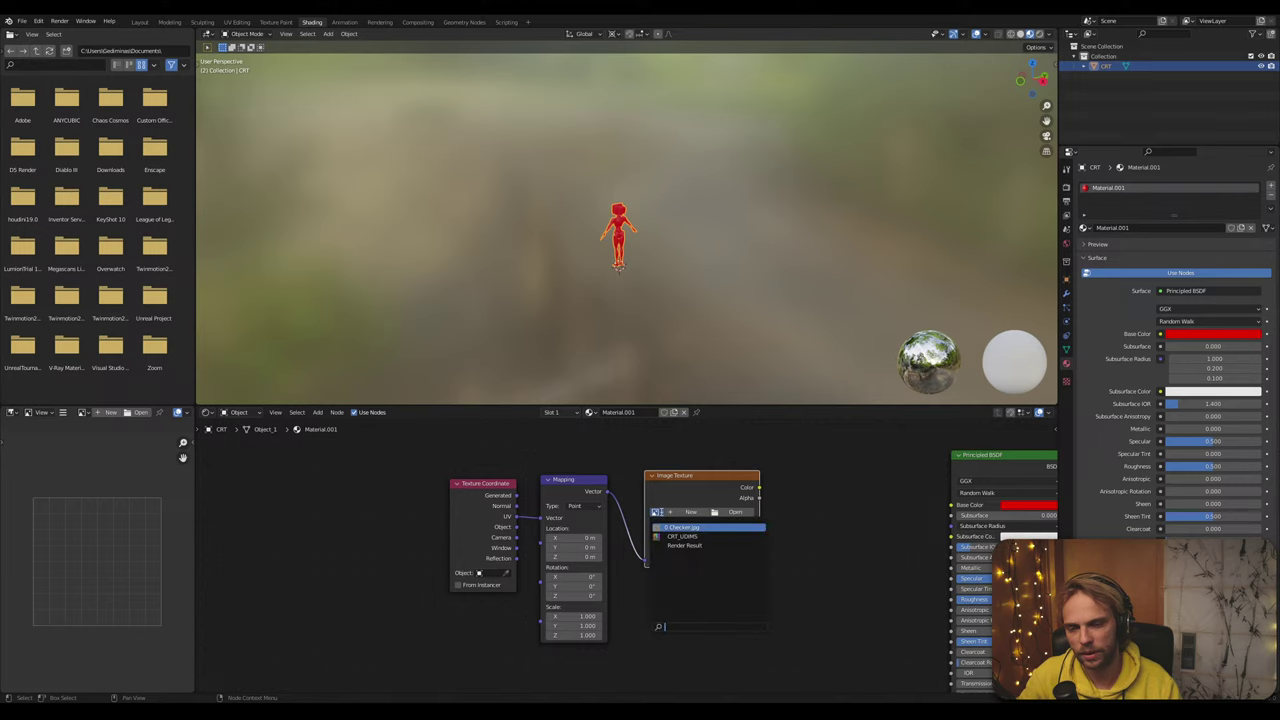
pyautogui.click(679, 514)
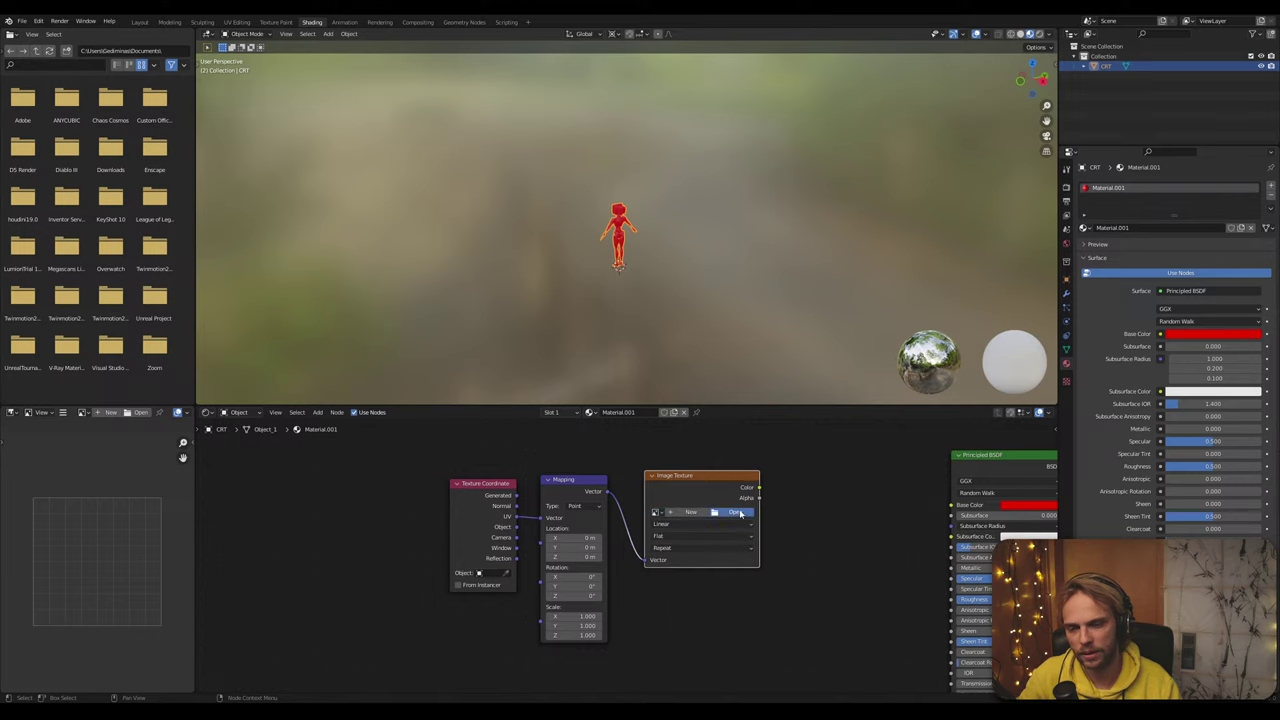
# Step: Load CRT_Material_BaseColor.1001.png from Desktop\test into the Image Texture node
pyautogui.click(735, 512)
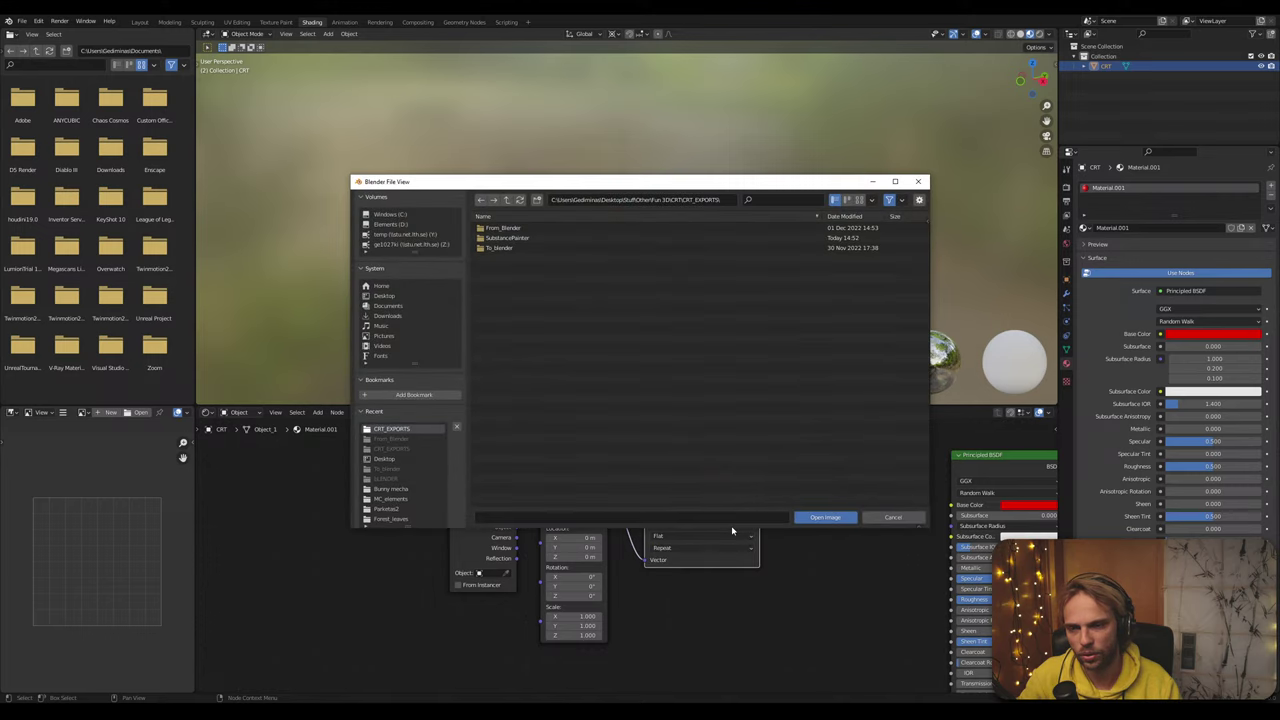
pyautogui.click(381, 286)
pyautogui.click(384, 296)
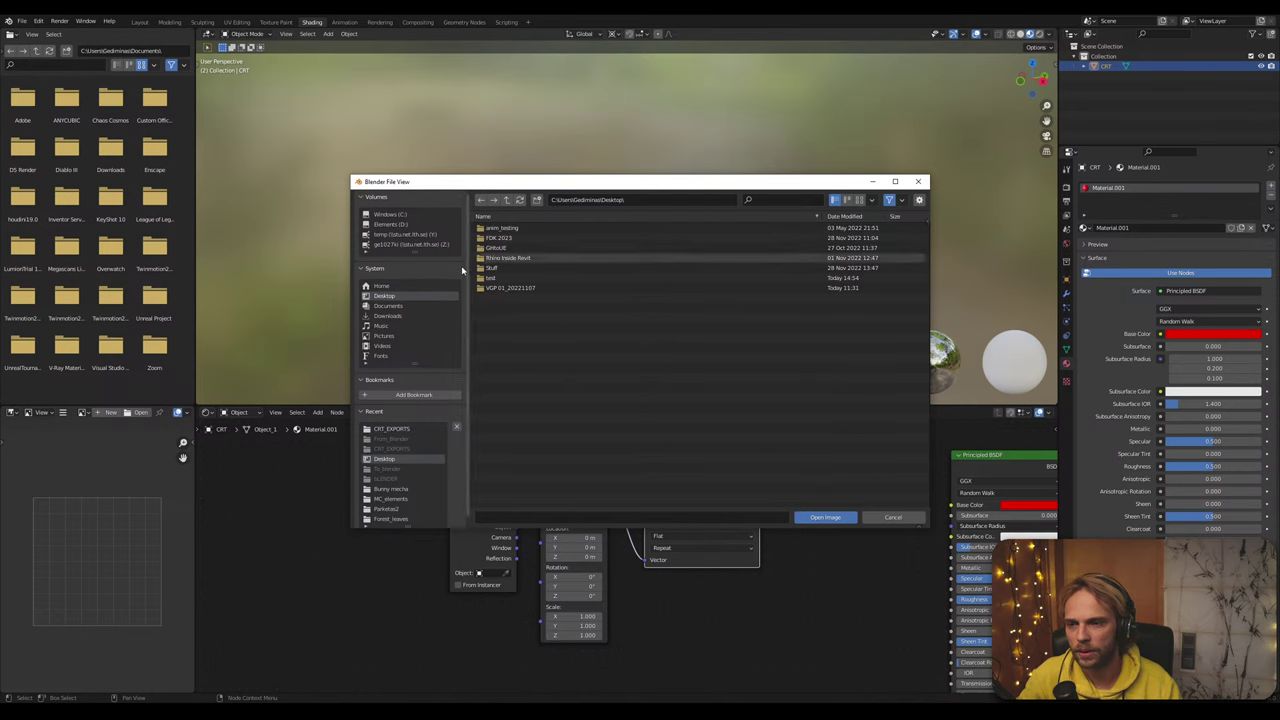
pyautogui.doubleClick(492, 277)
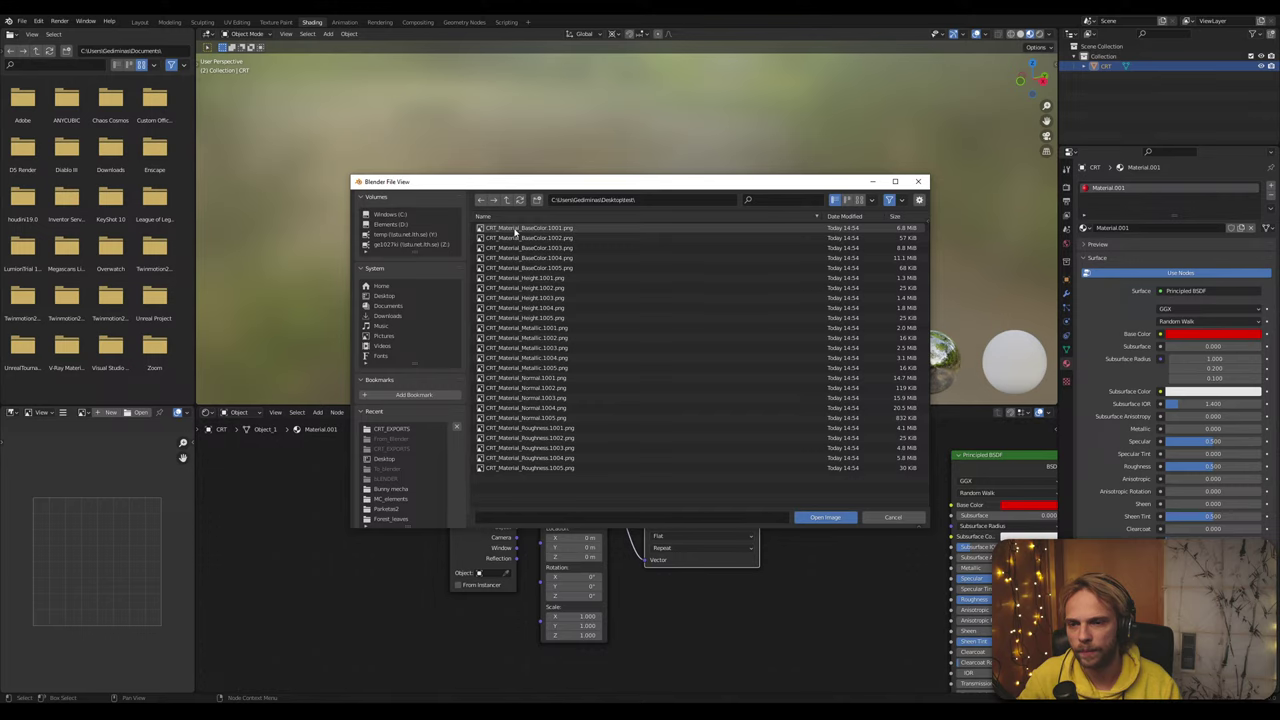
pyautogui.click(516, 231)
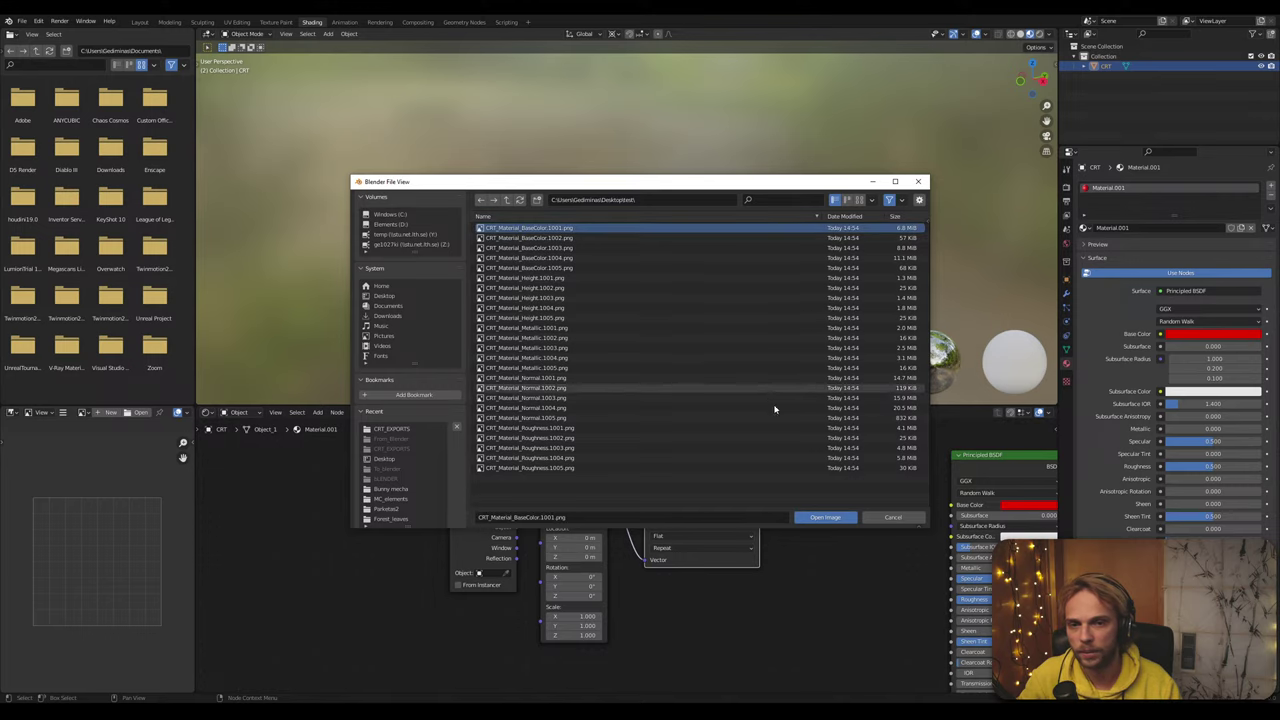
pyautogui.click(825, 517)
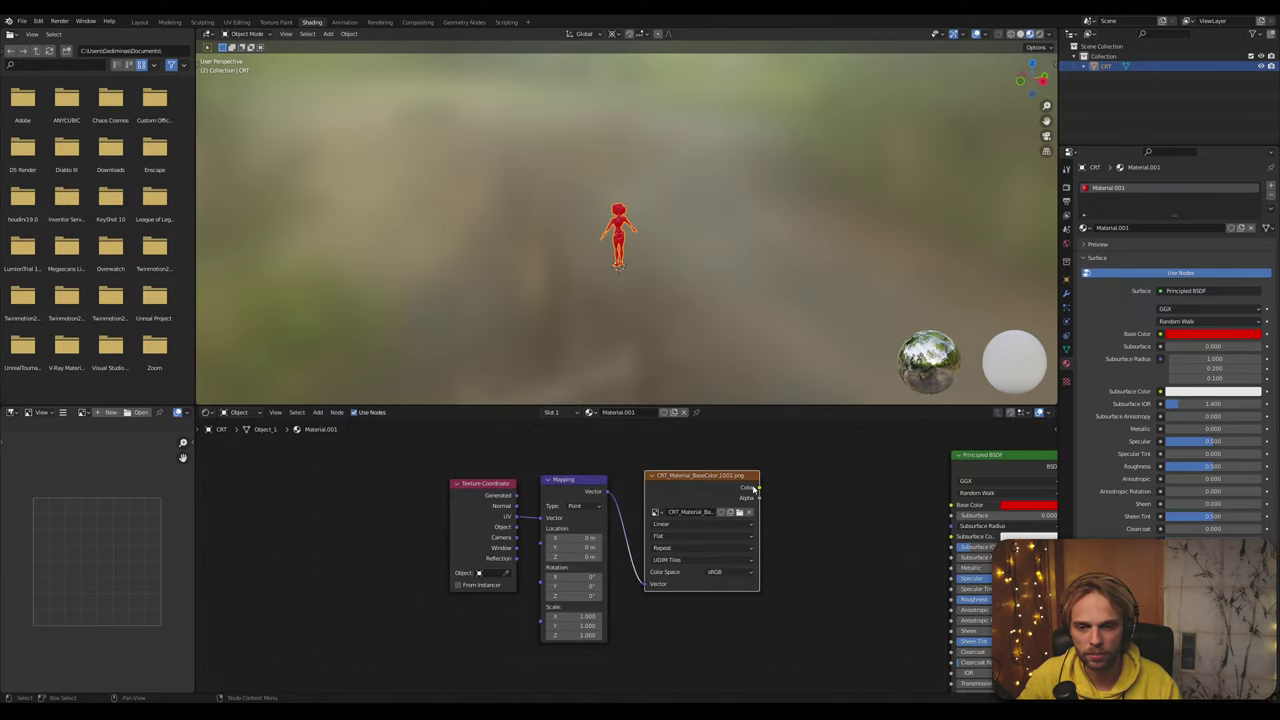
# Step: Wire the texture's Color into the Principled BSDF Base Color and orbit to inspect the robot
pyautogui.moveTo(757, 487); pyautogui.dragTo(951, 504)
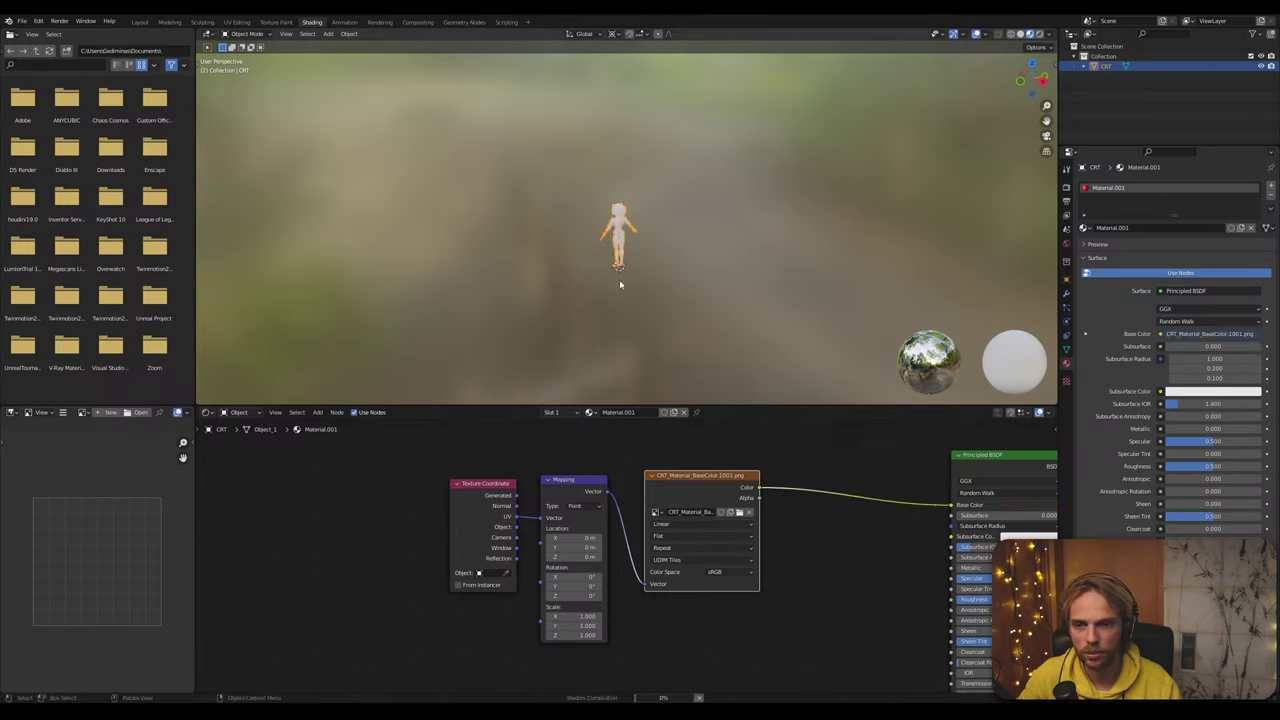
pyautogui.scroll(5, 598, 219)
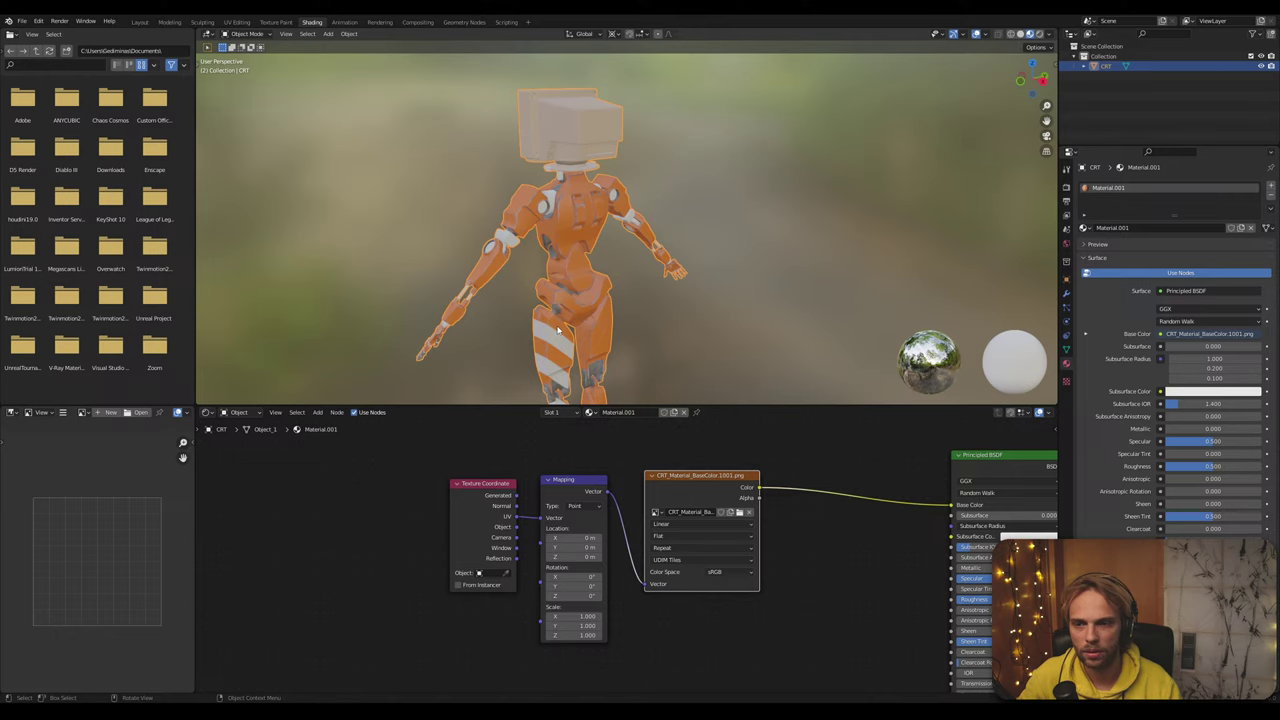
pyautogui.moveTo(686, 334); pyautogui.dragTo(837, 331, button='middle')
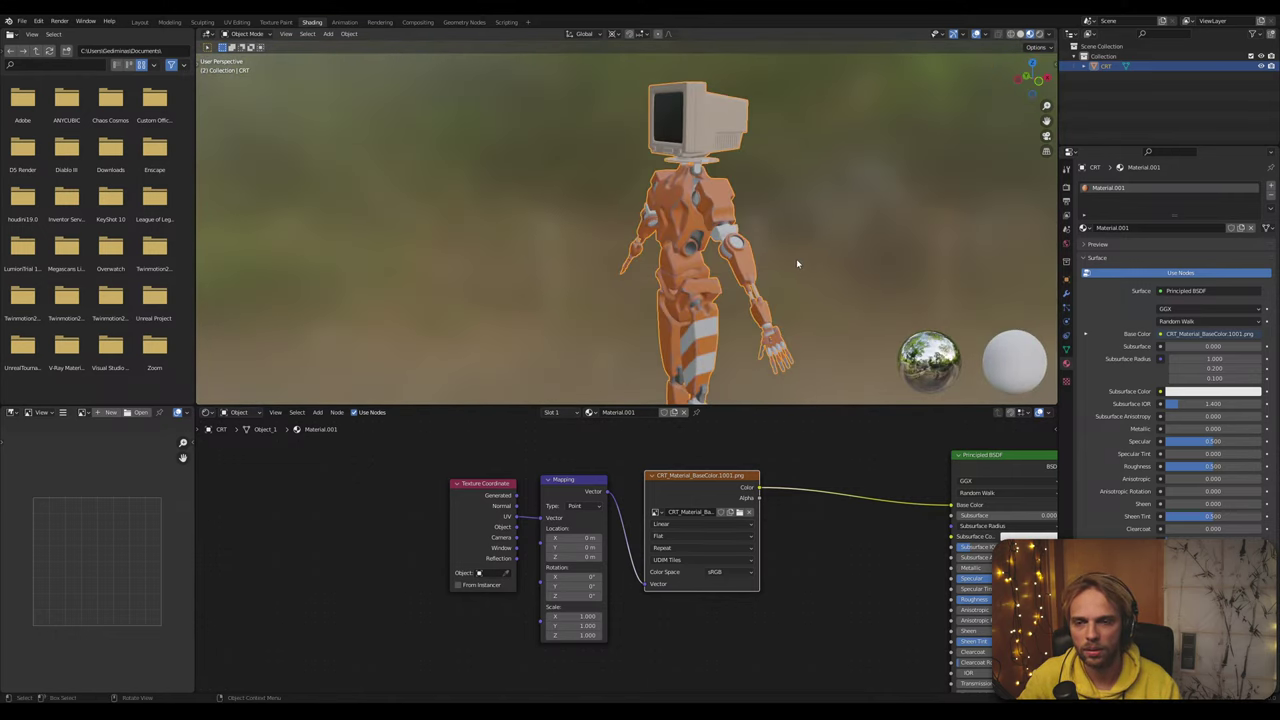
pyautogui.moveTo(797, 264); pyautogui.dragTo(851, 271, button='middle')
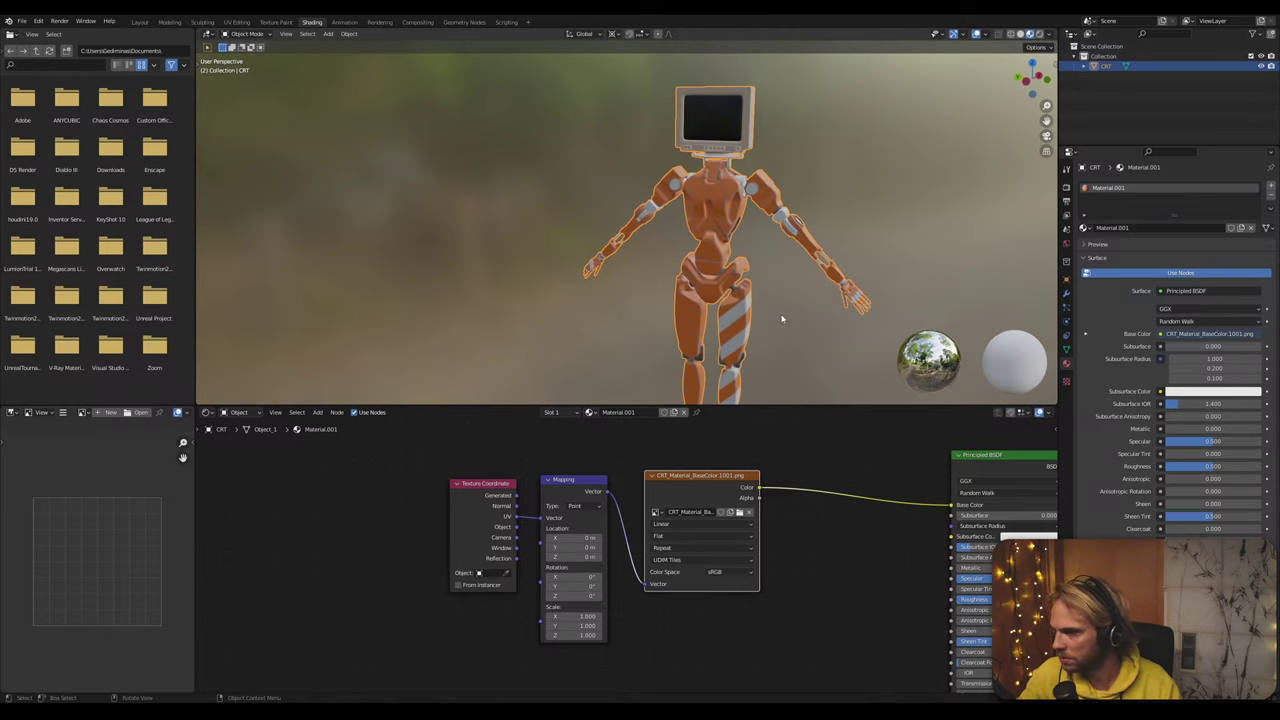
# Step: Give the 3D view more vertical space and orbit to a front view of the robot
pyautogui.moveTo(813, 404); pyautogui.dragTo(820, 476)
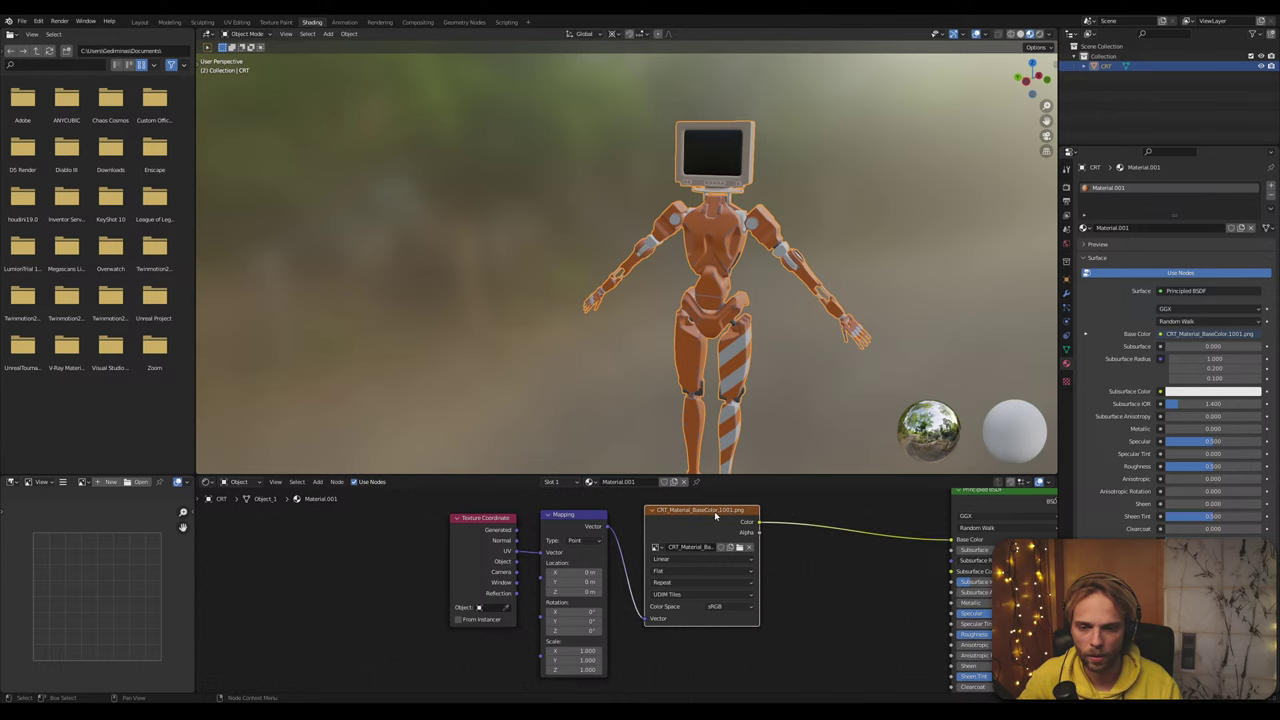
pyautogui.moveTo(715, 515); pyautogui.dragTo(776, 524)
pyautogui.scroll(-1, 845, 600)
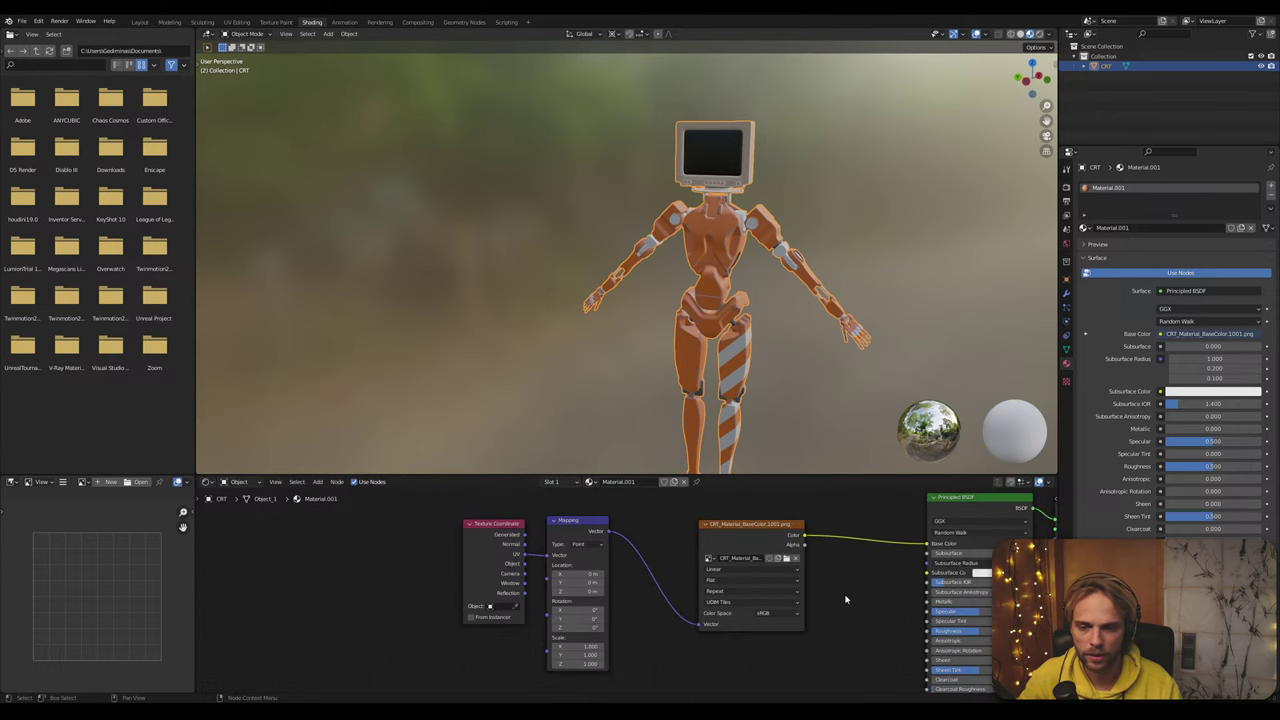
pyautogui.scroll(10, 777, 243)
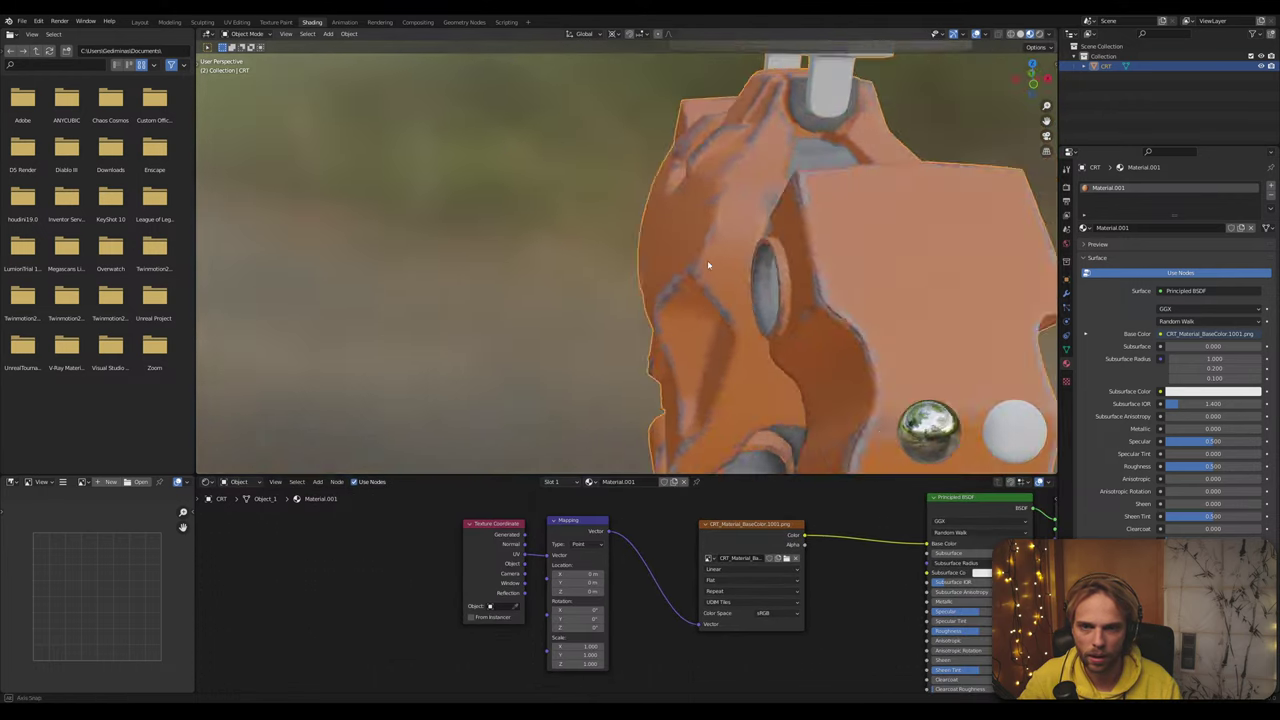
pyautogui.scroll(-12, 700, 268)
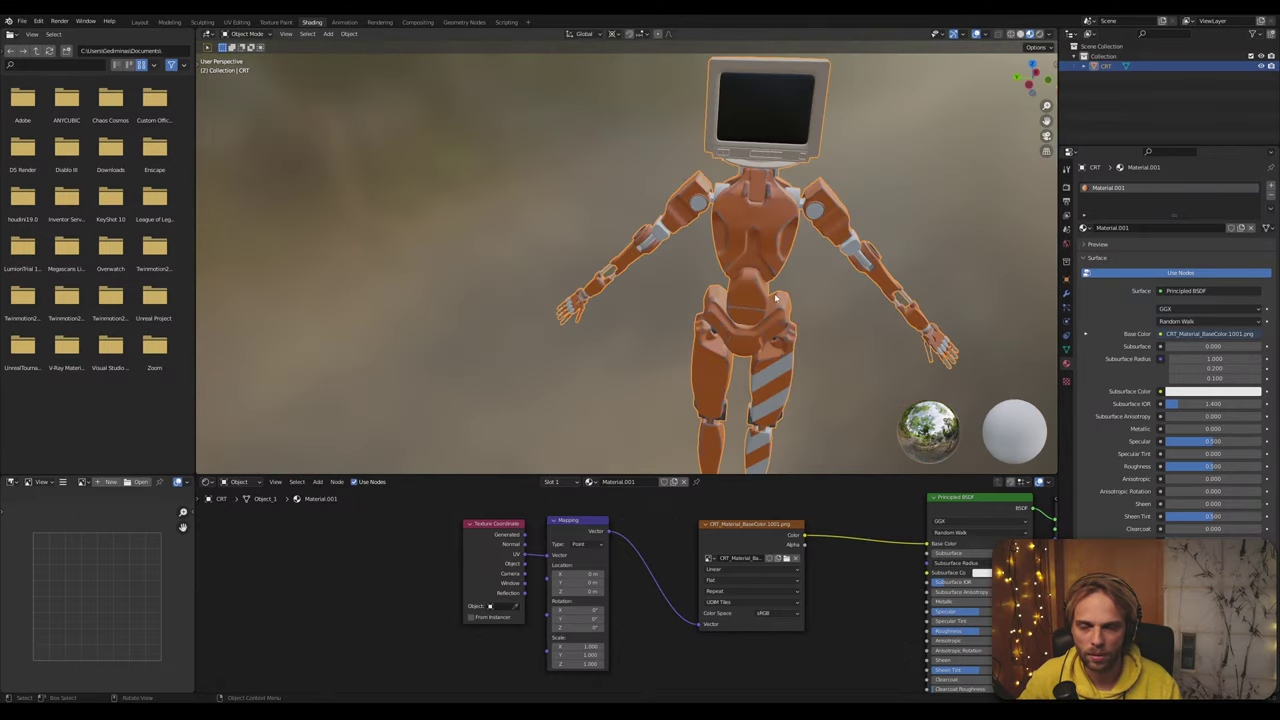
pyautogui.moveTo(737, 293); pyautogui.dragTo(685, 290, button='middle')
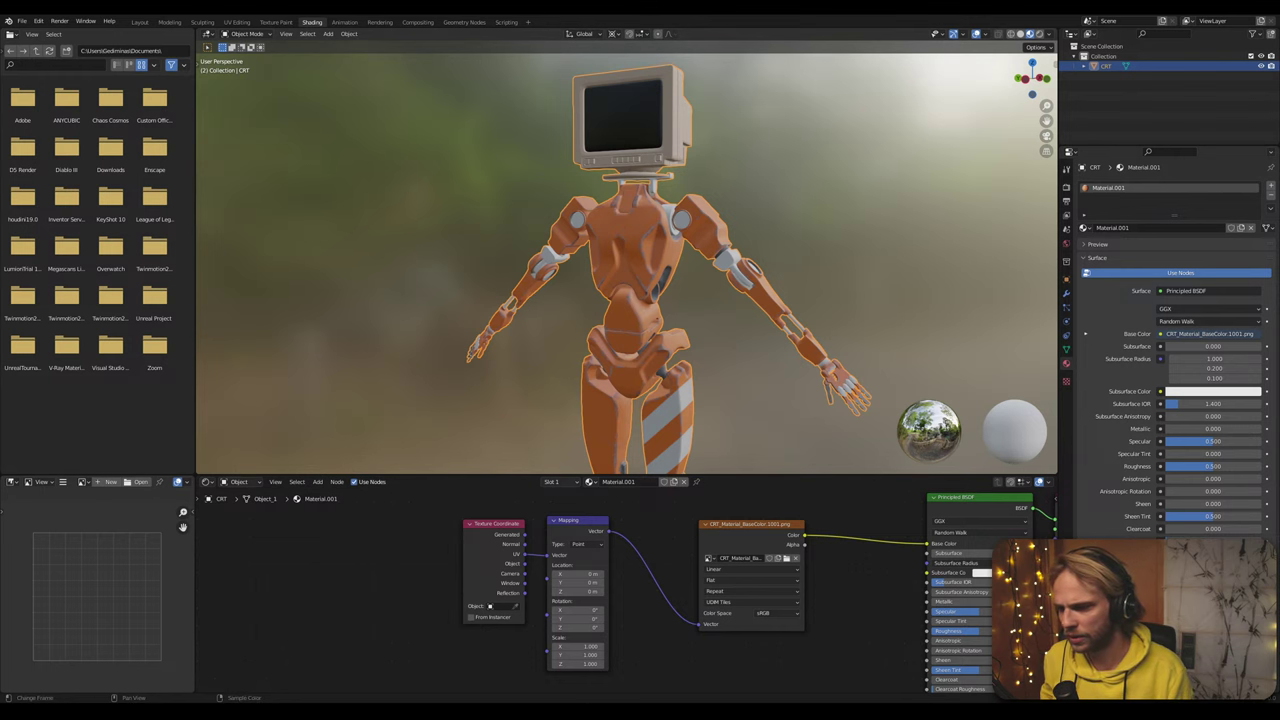
pyautogui.moveTo(120, 712)
pyautogui.click(205, 660)
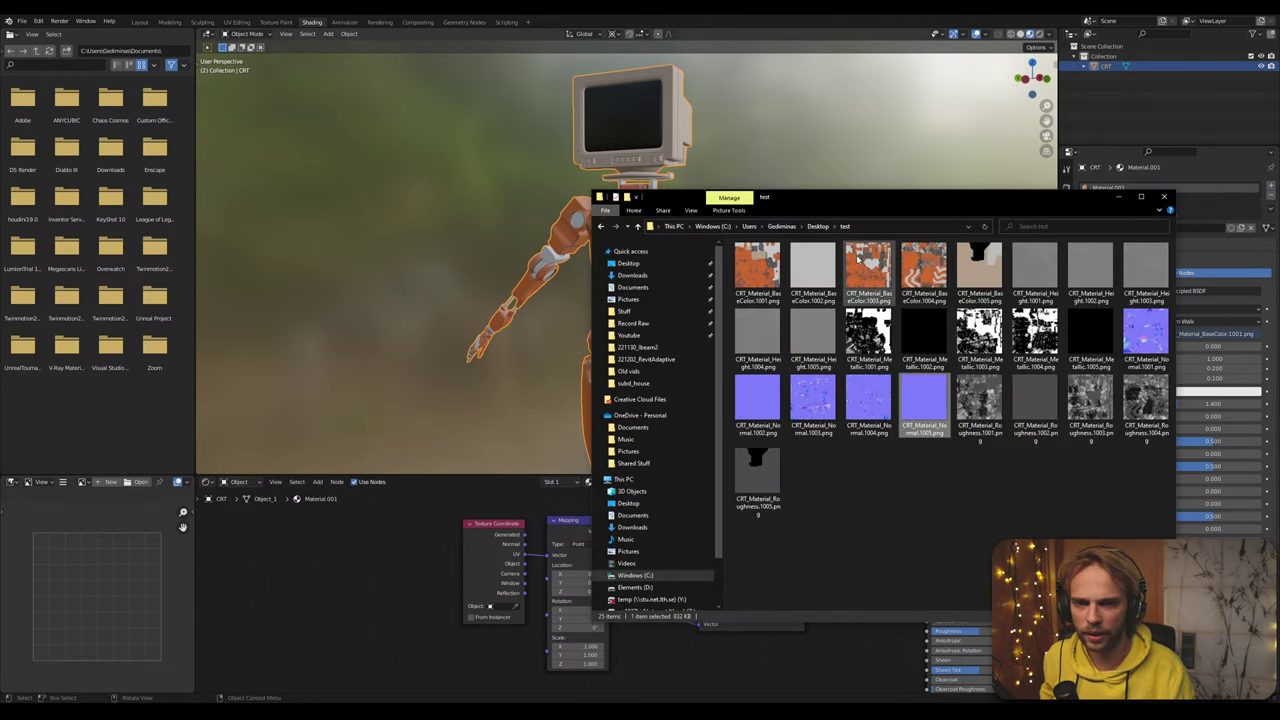
pyautogui.click(773, 258)
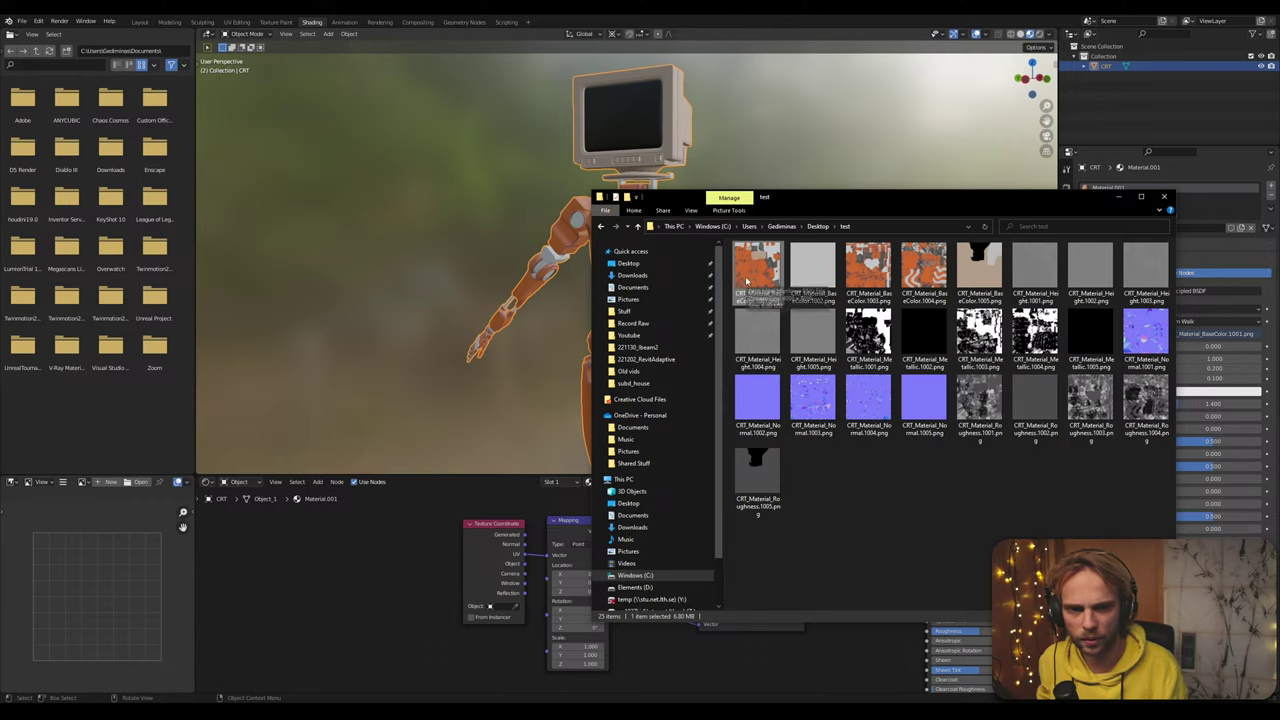
pyautogui.click(866, 276)
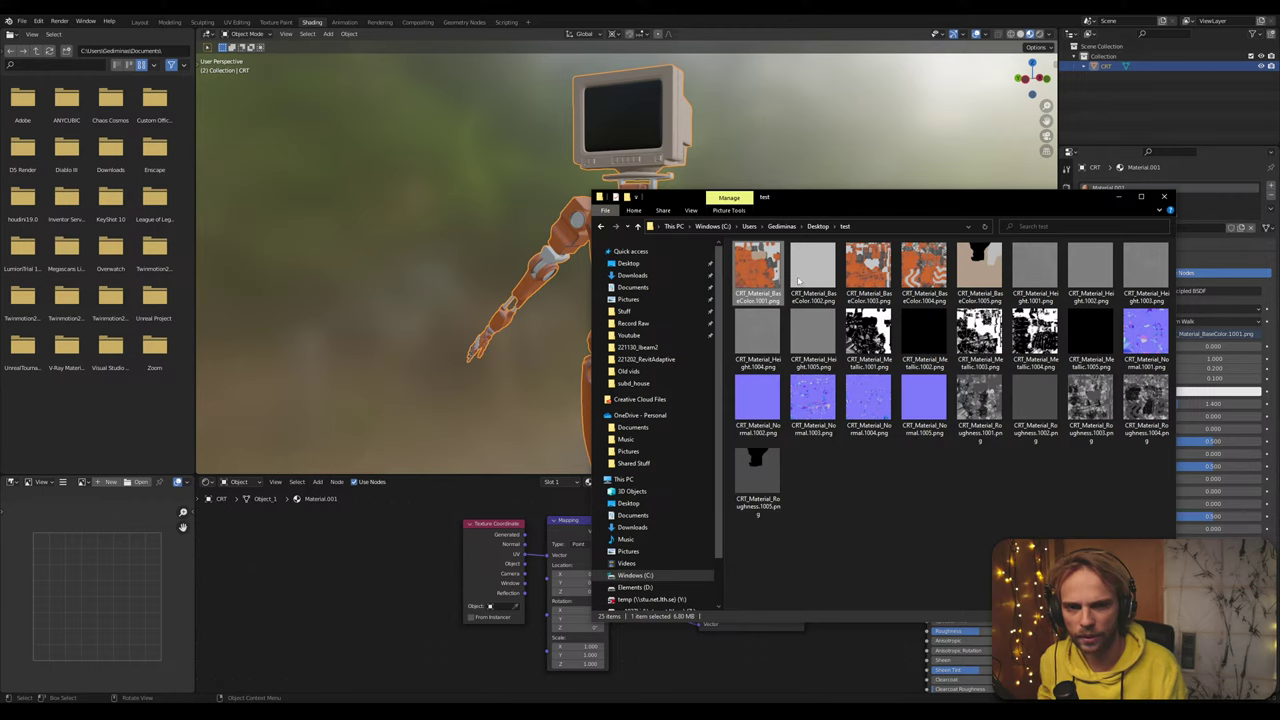
pyautogui.click(930, 270)
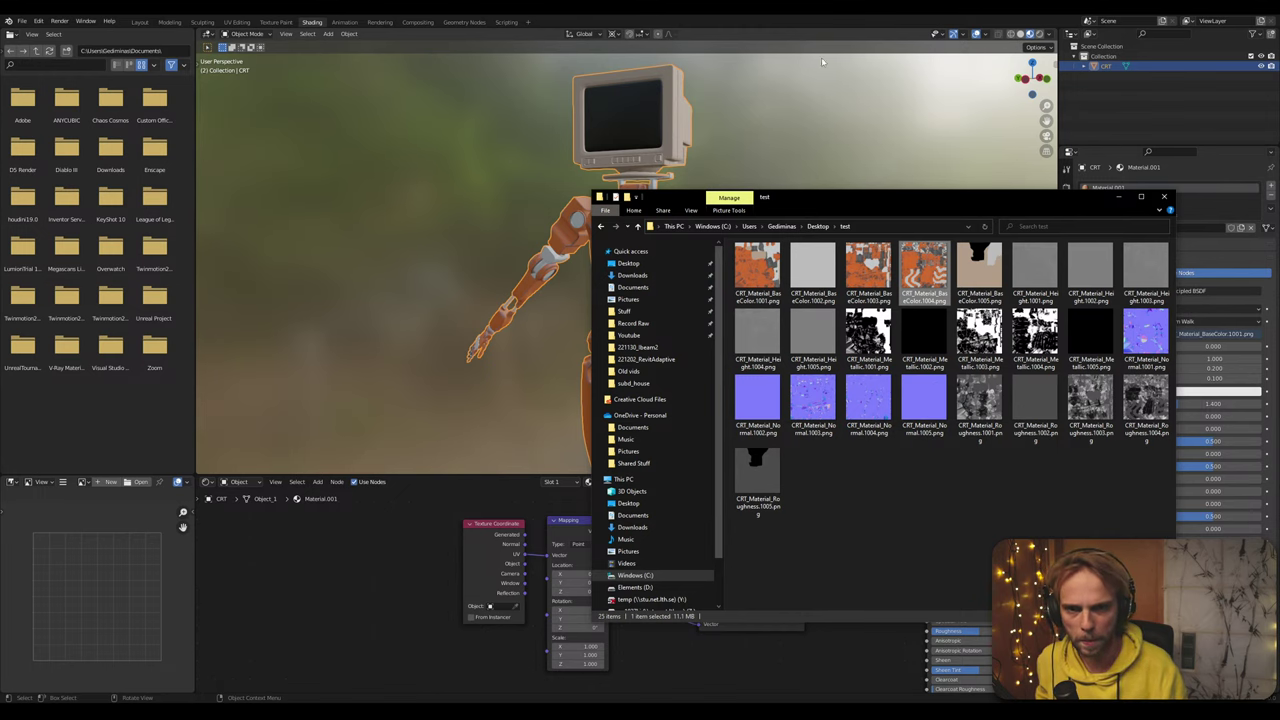
pyautogui.hotkey('alt', 'Tab')
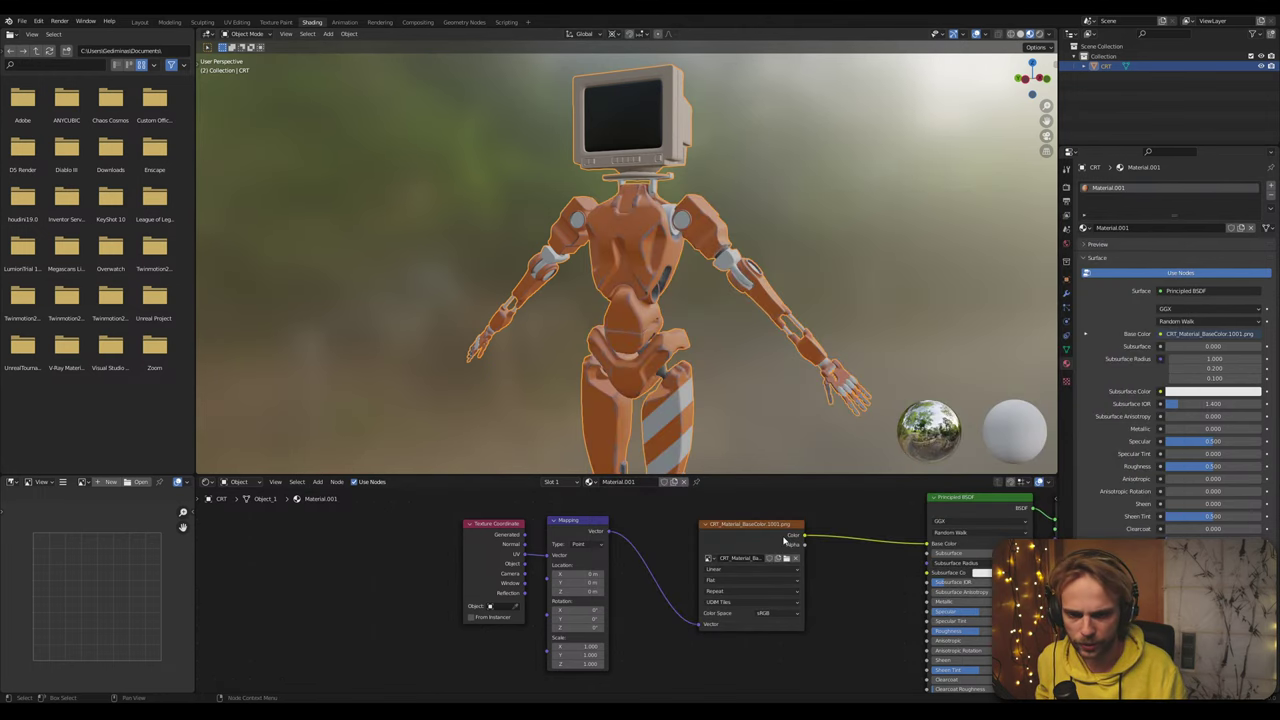
# Step: Collapse the base colour Image Texture node and nudge it slightly right
pyautogui.click(705, 524)
pyautogui.moveTo(722, 524); pyautogui.dragTo(750, 528)
pyautogui.hotkey('shift', 'a')
pyautogui.press('Escape')
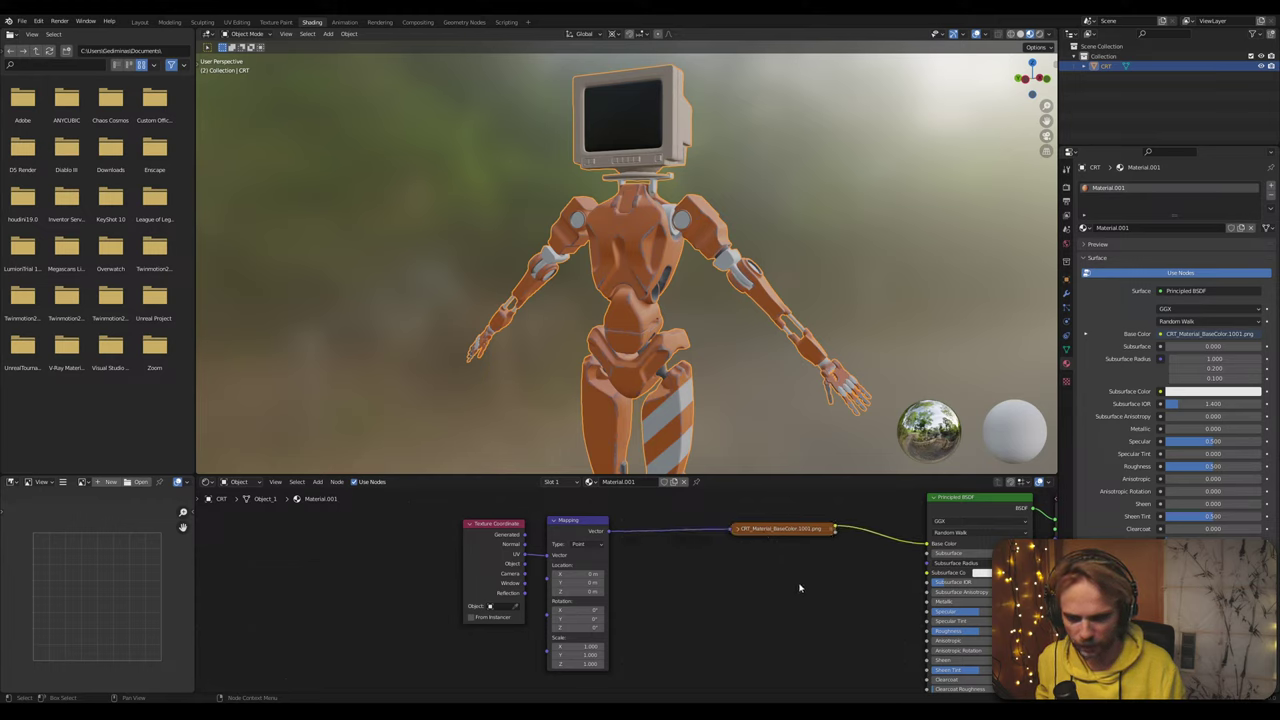
# Step: Add a new empty Image Texture node below the collapsed base colour node
pyautogui.hotkey('shift', 'a')
pyautogui.click(740, 567)
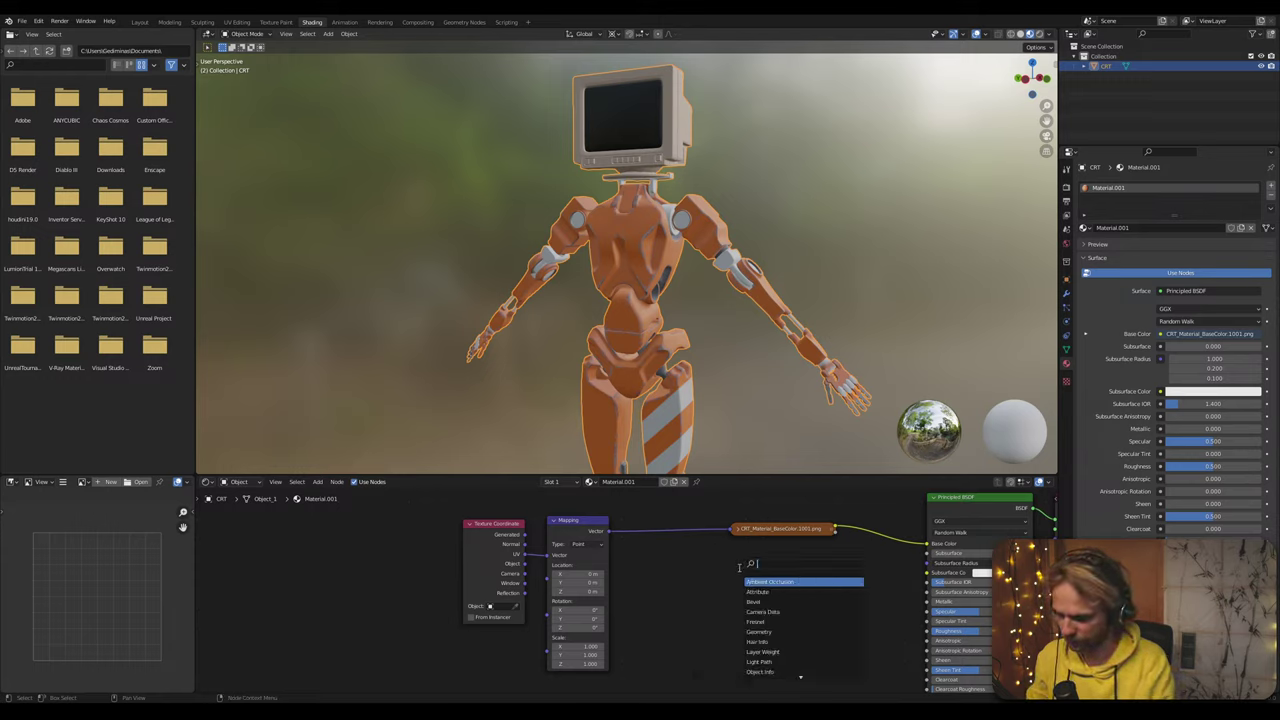
pyautogui.write('image tex')
pyautogui.press('Return')
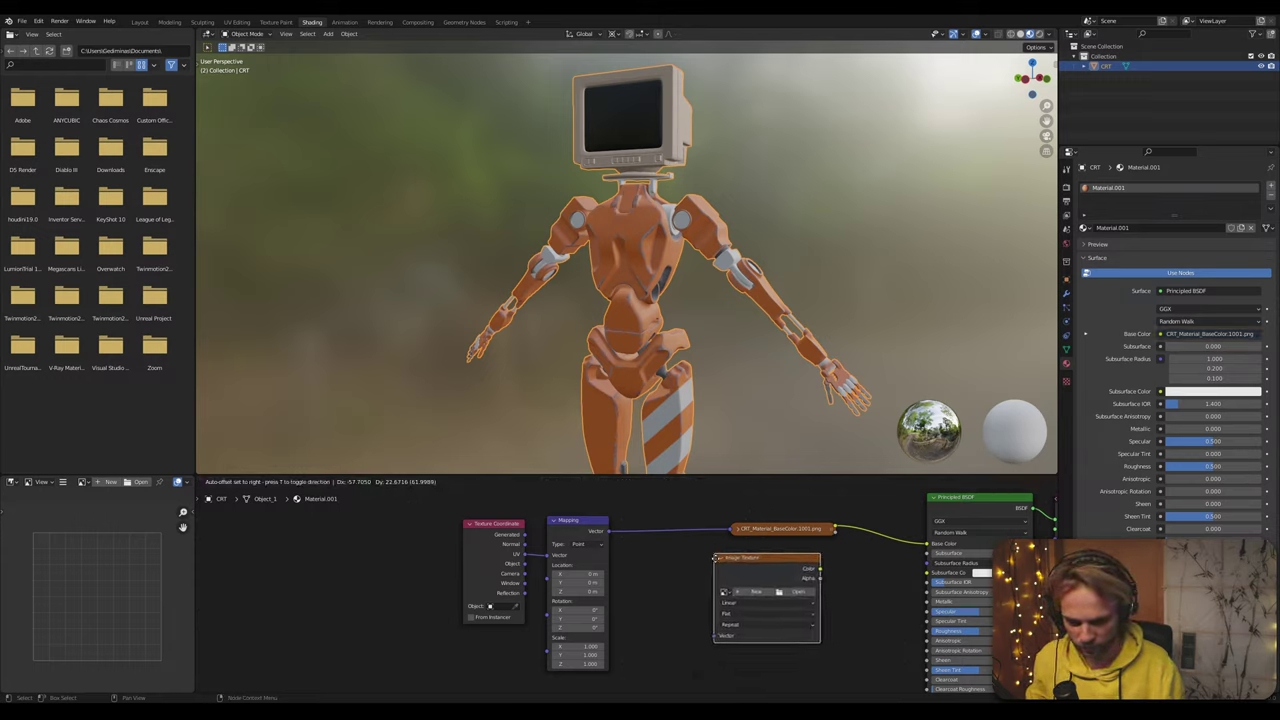
pyautogui.click(722, 561)
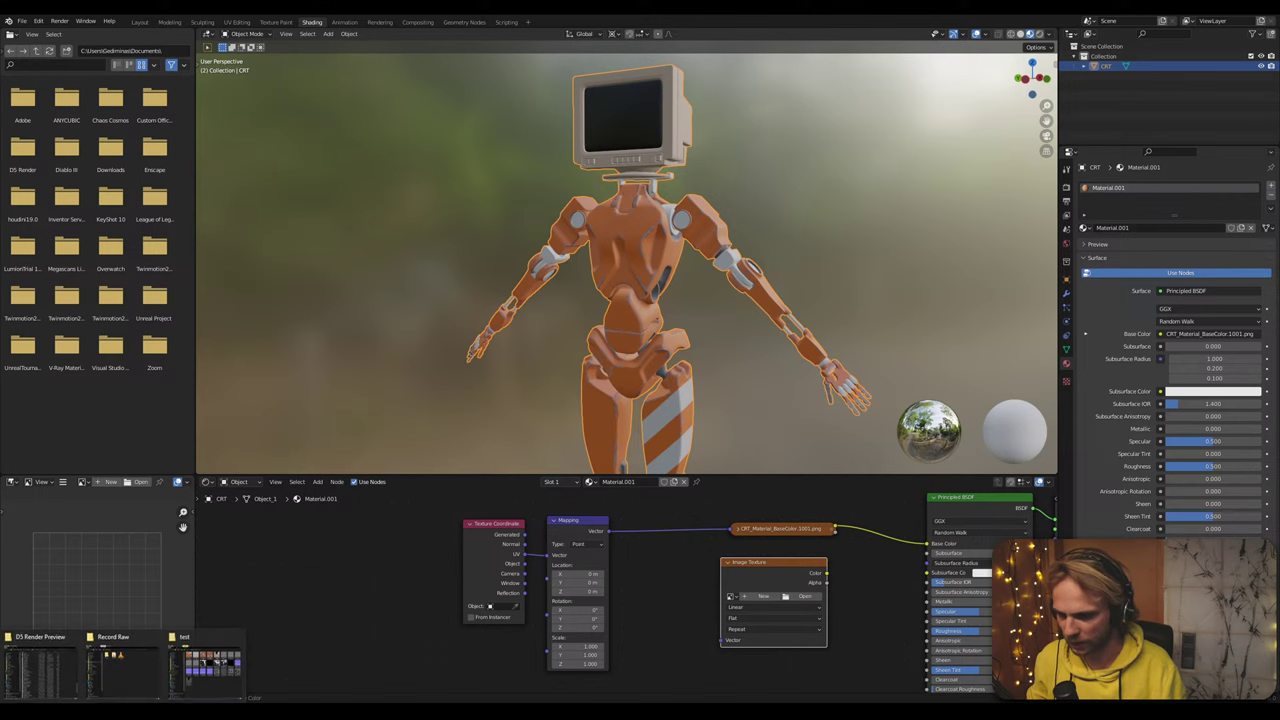
pyautogui.hotkey('alt', 'Tab')
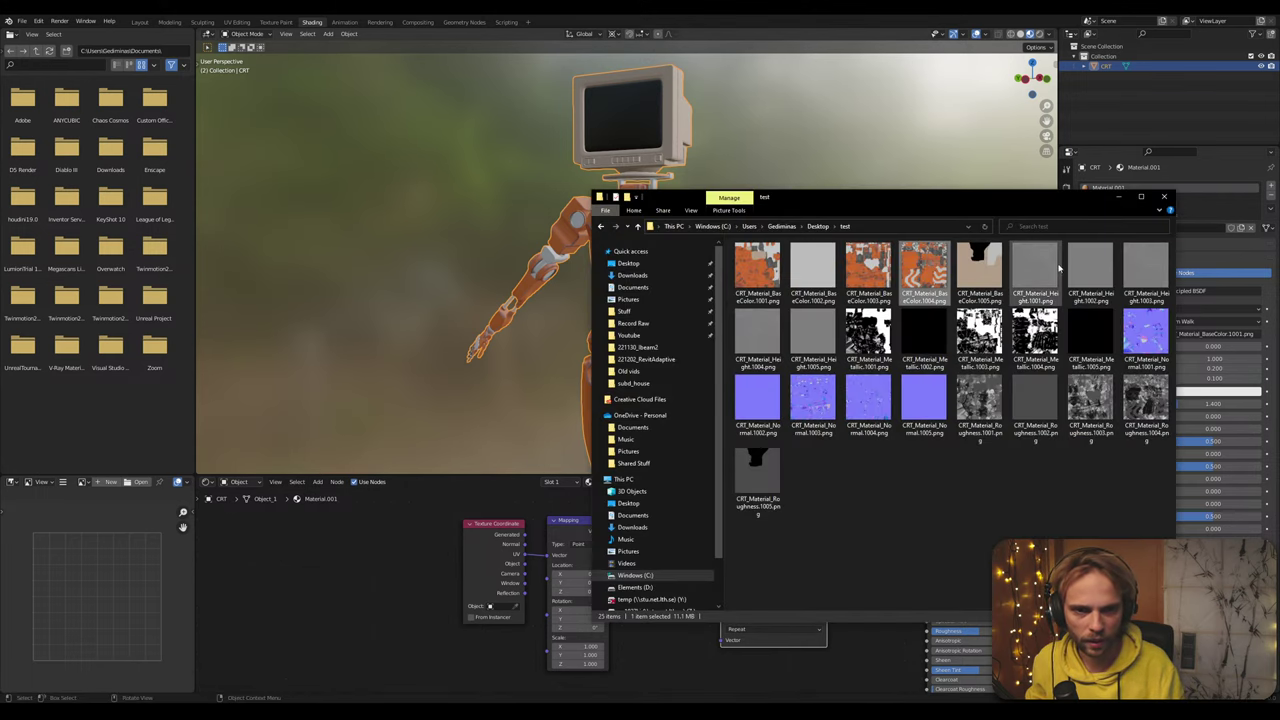
# Step: Review the CRT_Material Height, Metallic and Normal maps in the test folder, then bring Blender forward
pyautogui.click(1046, 272)
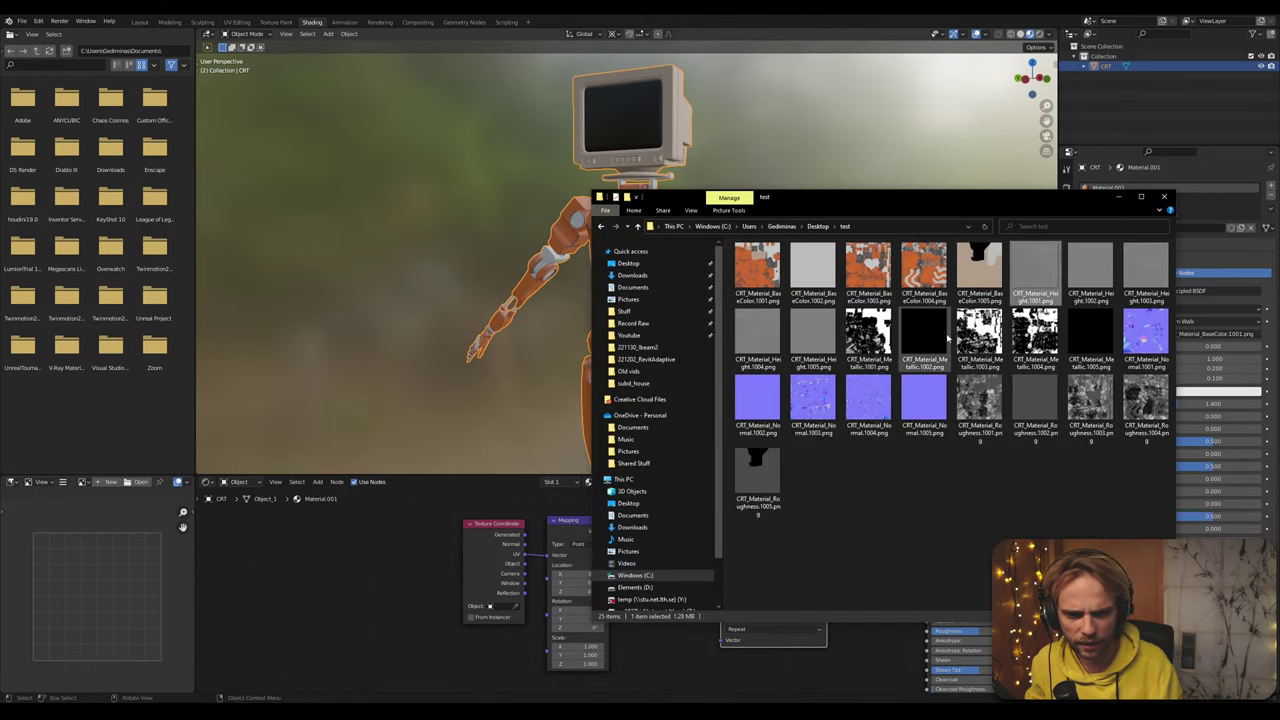
pyautogui.click(947, 338)
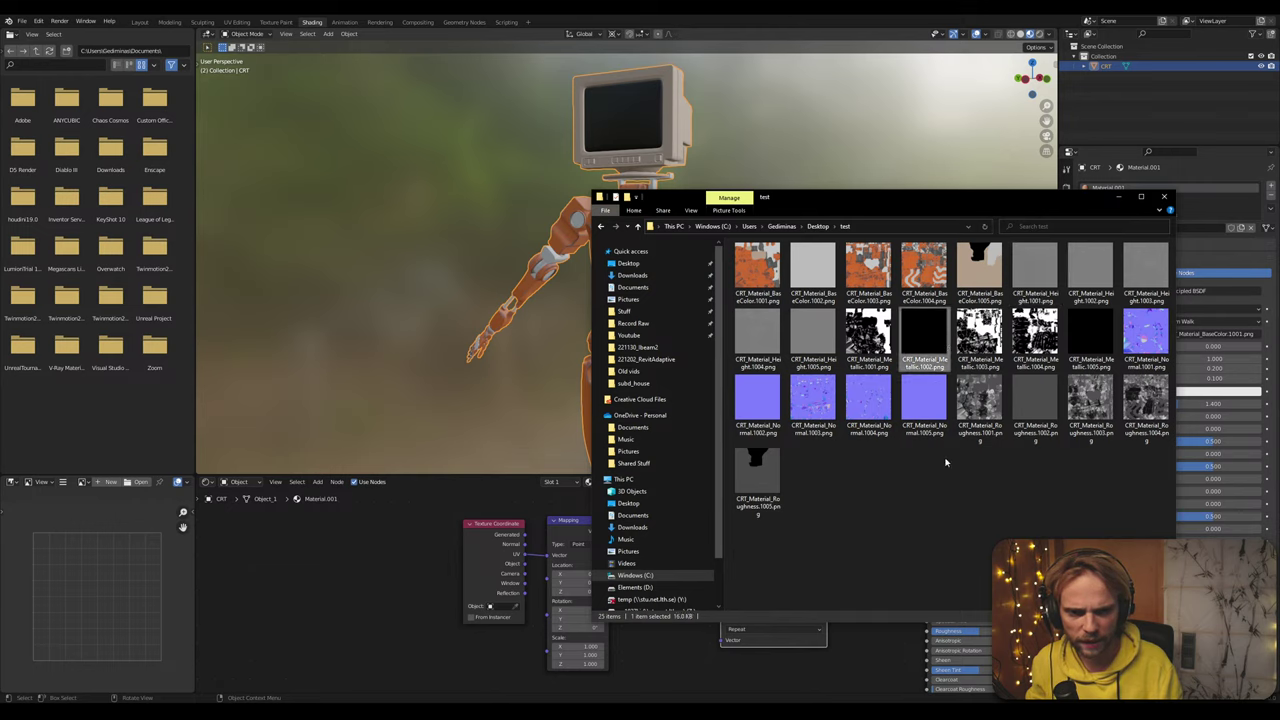
pyautogui.click(1155, 322)
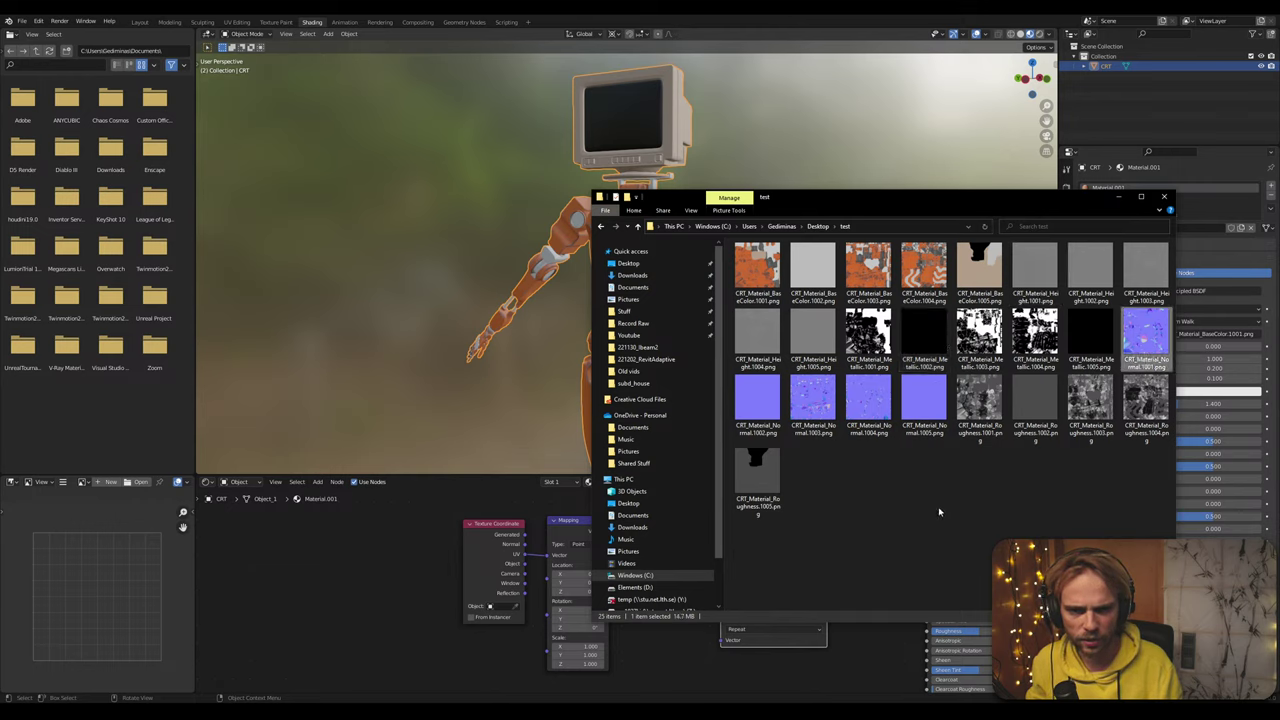
pyautogui.click(978, 483)
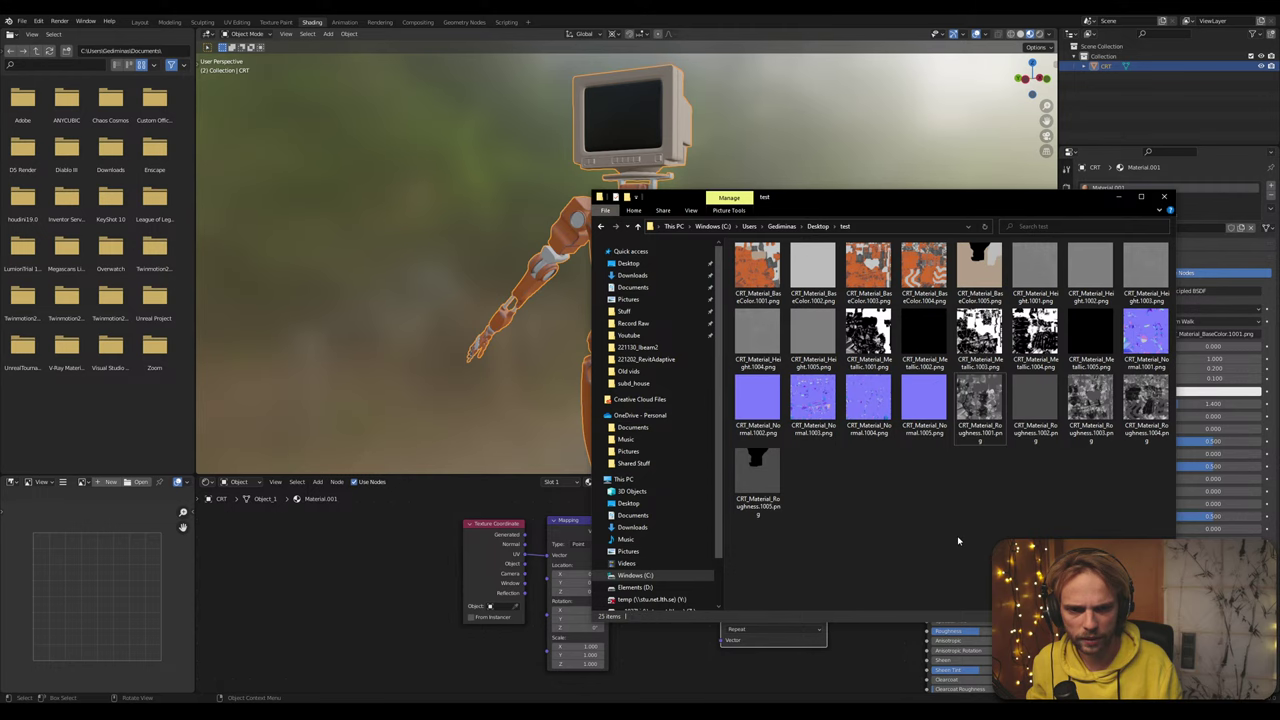
pyautogui.click(790, 14)
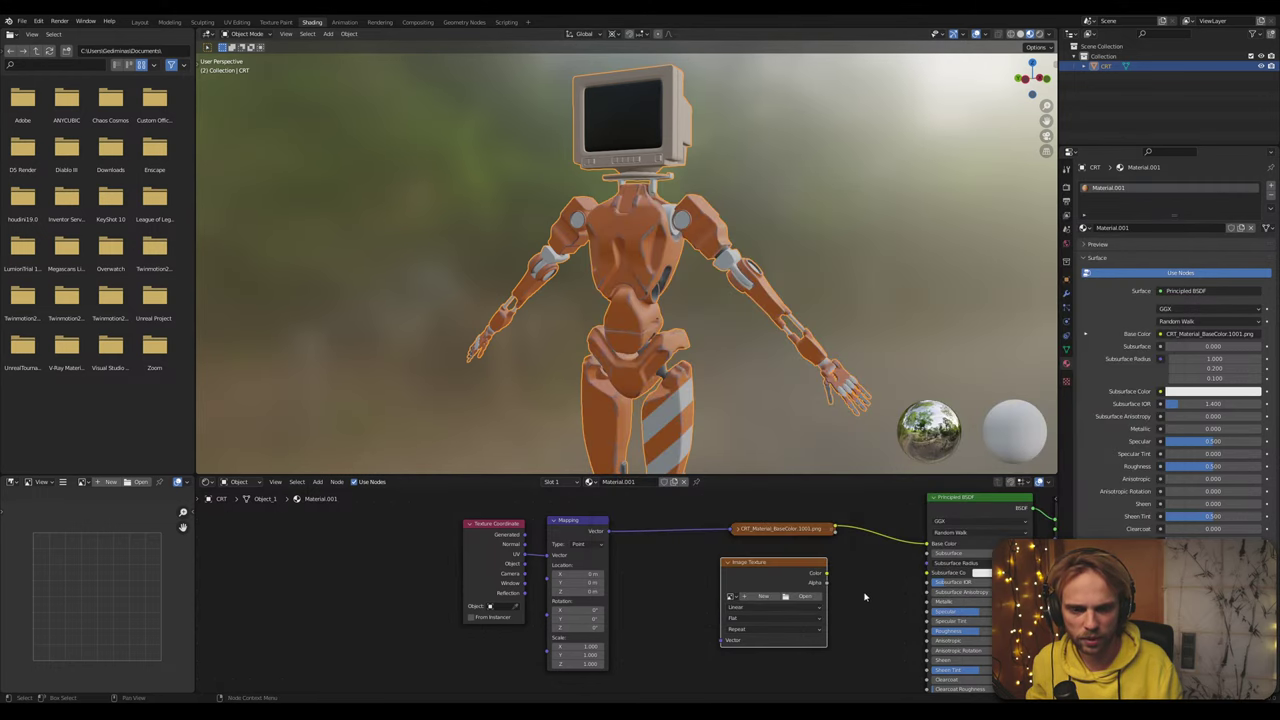
# Step: Shift the node tree left and enlarge the node editor area
pyautogui.moveTo(865, 597); pyautogui.dragTo(746, 575, button='middle')
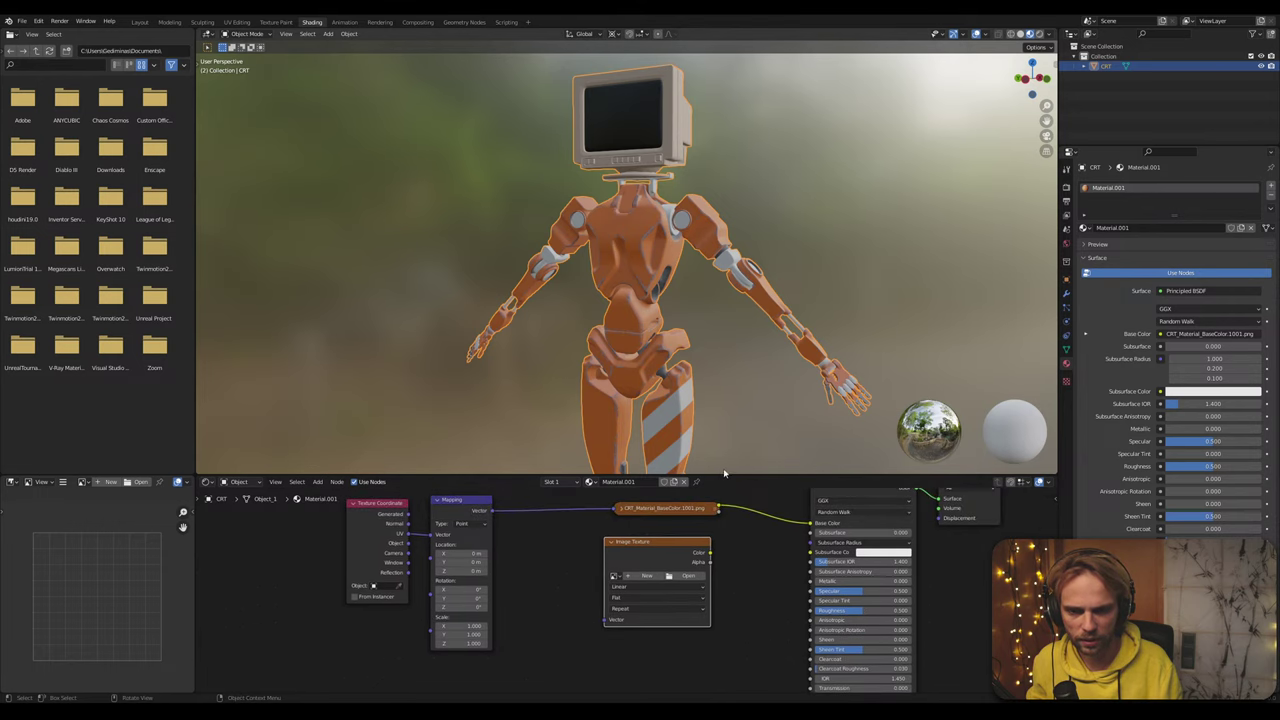
pyautogui.moveTo(727, 477); pyautogui.dragTo(745, 310)
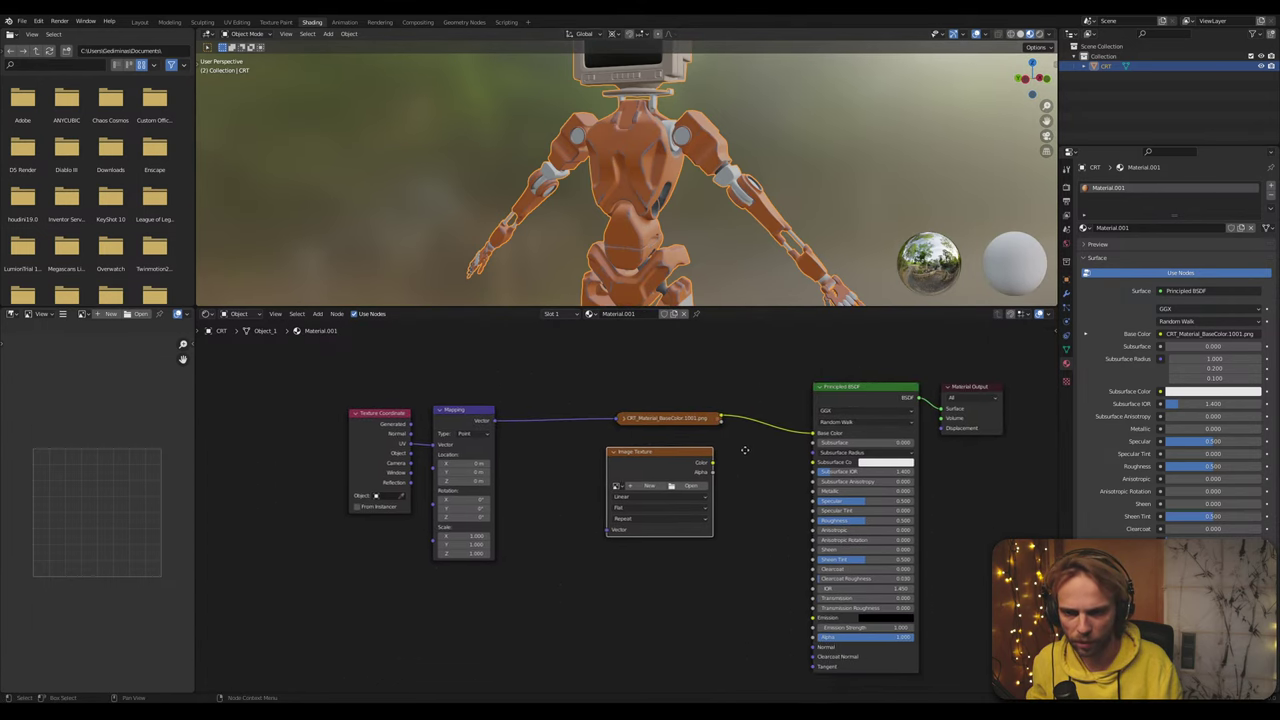
pyautogui.moveTo(528, 433); pyautogui.dragTo(548, 403, button='middle')
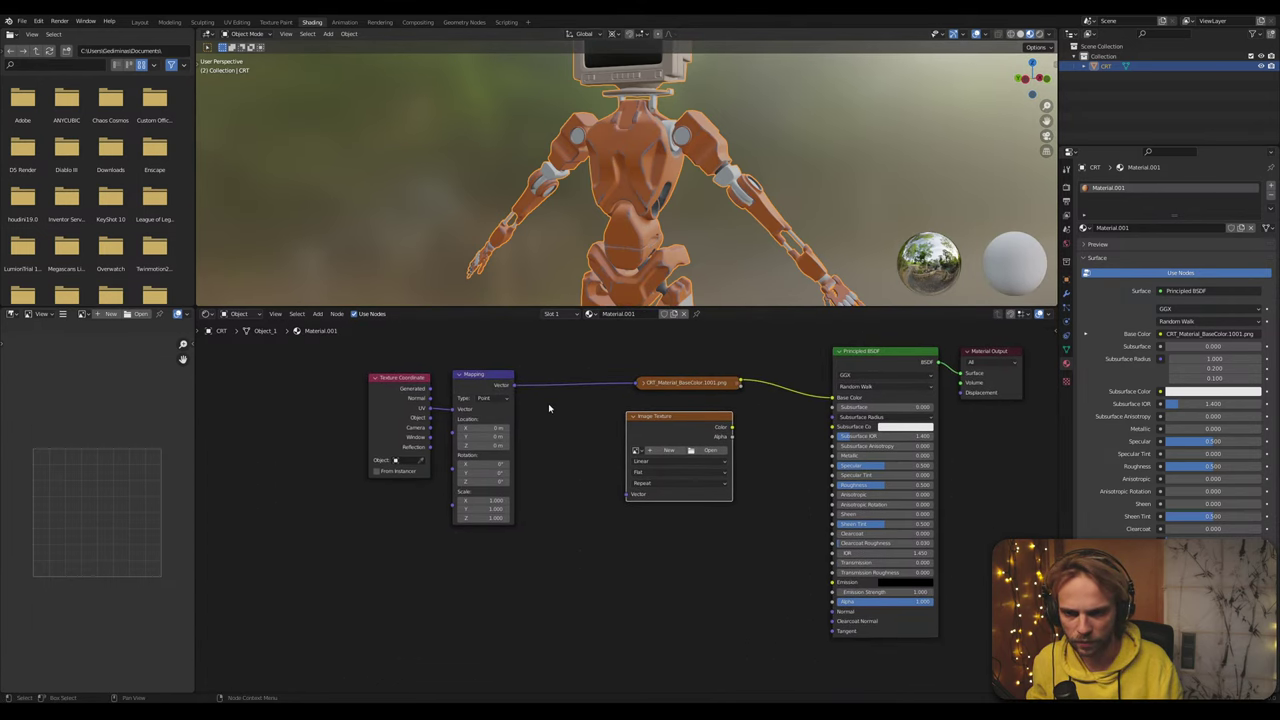
# Step: Load CRT_Material_Height.1001.png from Desktop\test into the new Image Texture node
pyautogui.click(709, 450)
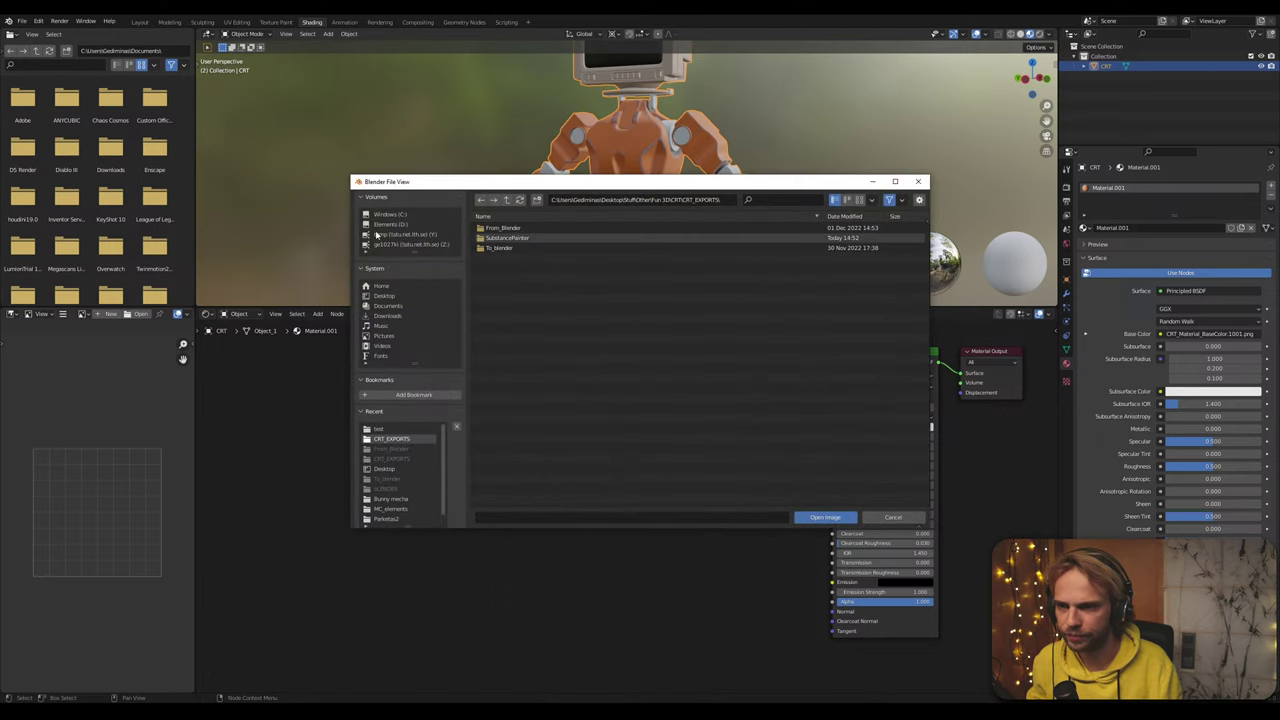
pyautogui.click(385, 297)
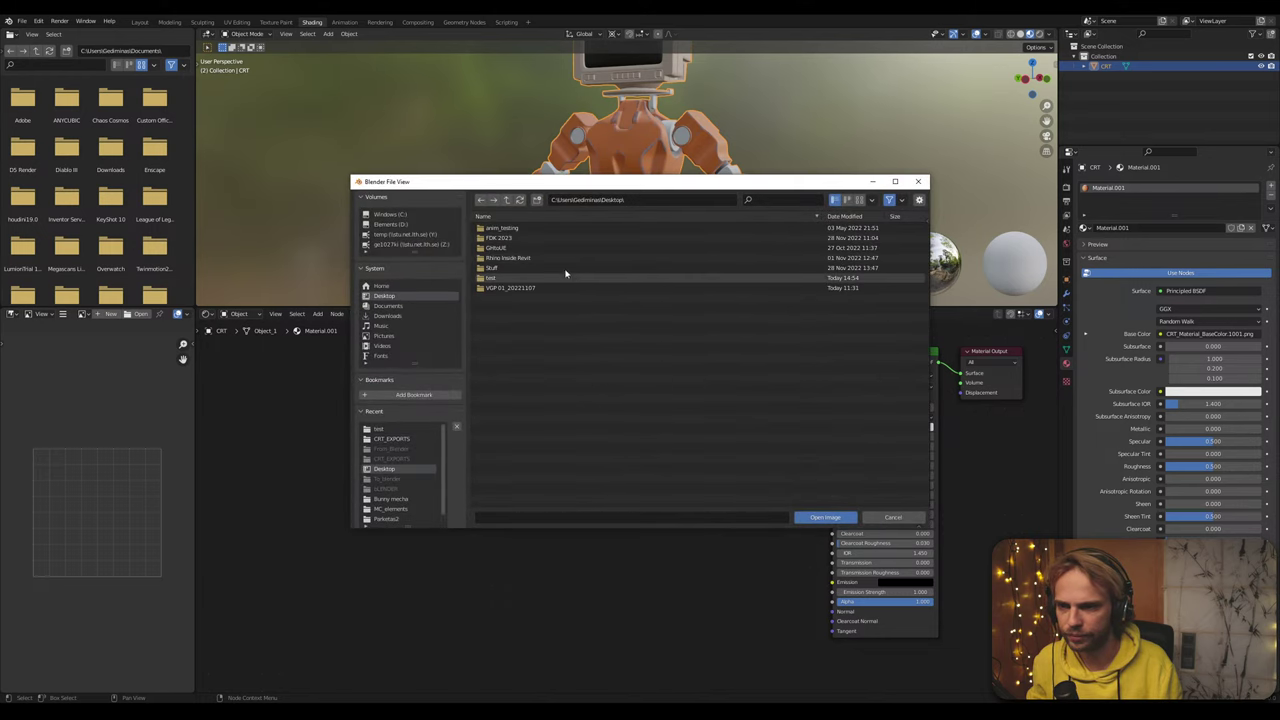
pyautogui.click(490, 280)
pyautogui.doubleClick(490, 283)
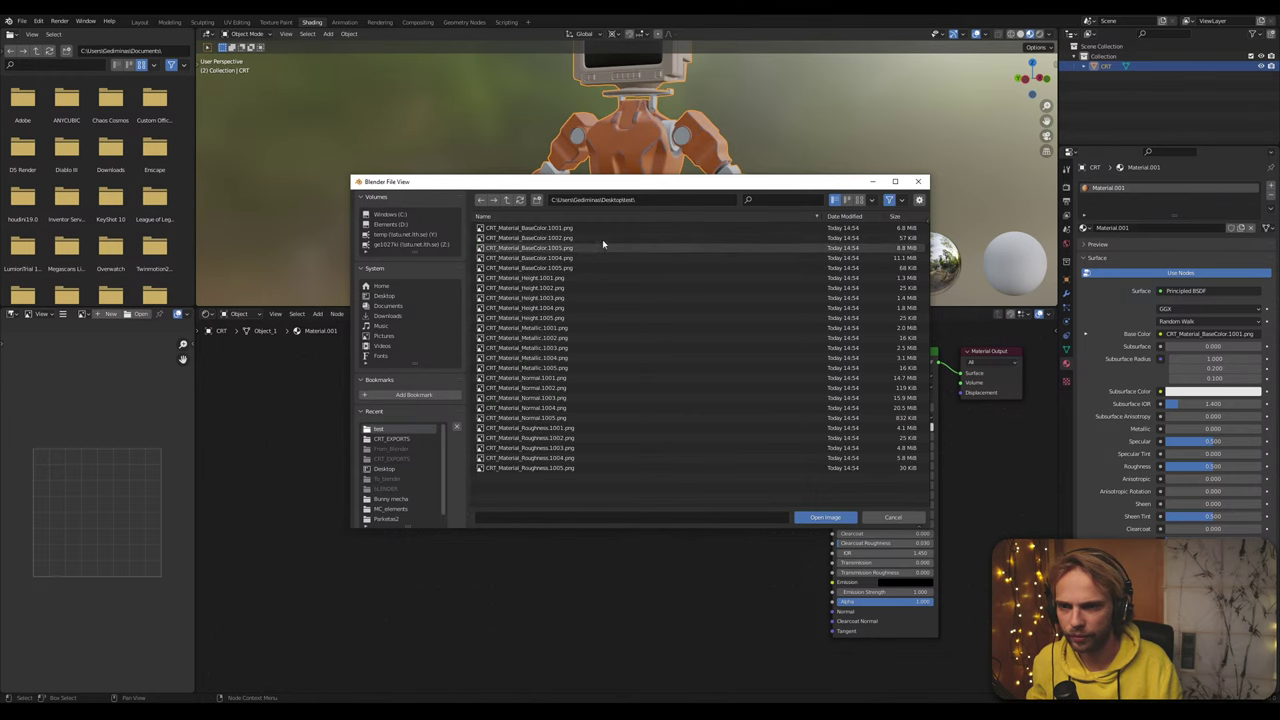
pyautogui.click(547, 278)
pyautogui.click(836, 518)
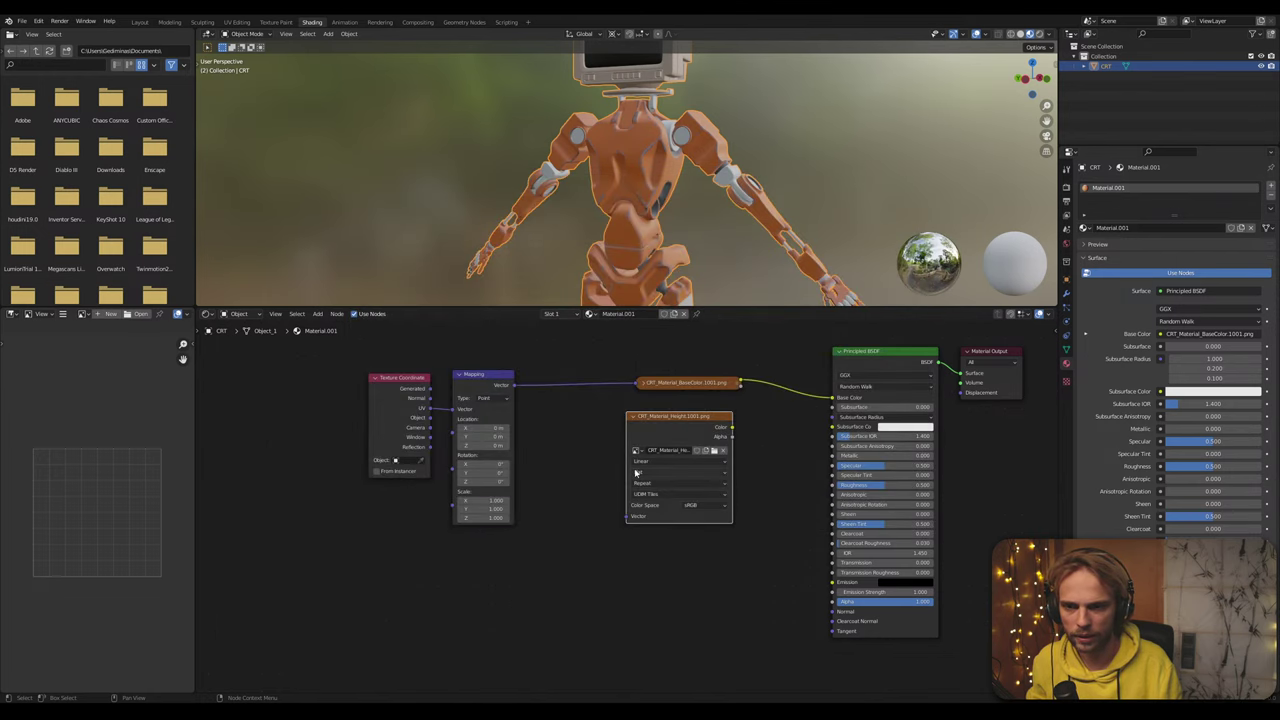
pyautogui.moveTo(515, 392); pyautogui.dragTo(628, 516)
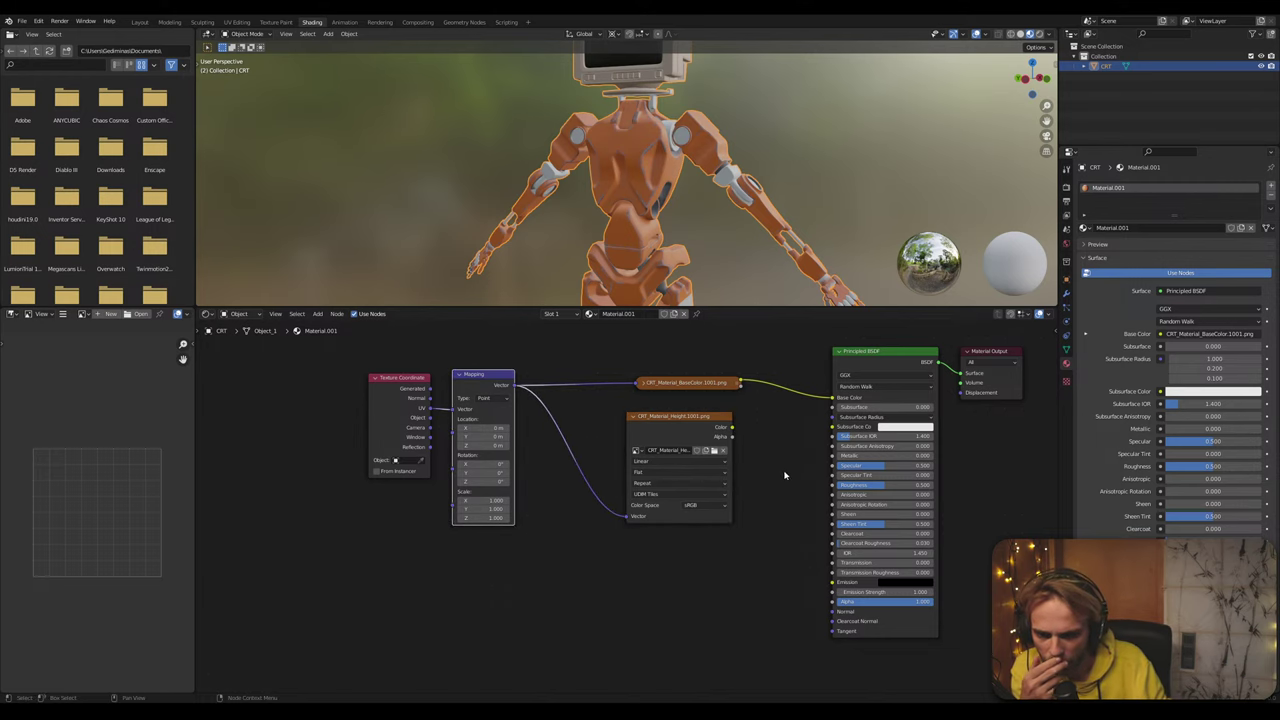
pyautogui.scroll(3, 786, 474)
pyautogui.click(587, 452)
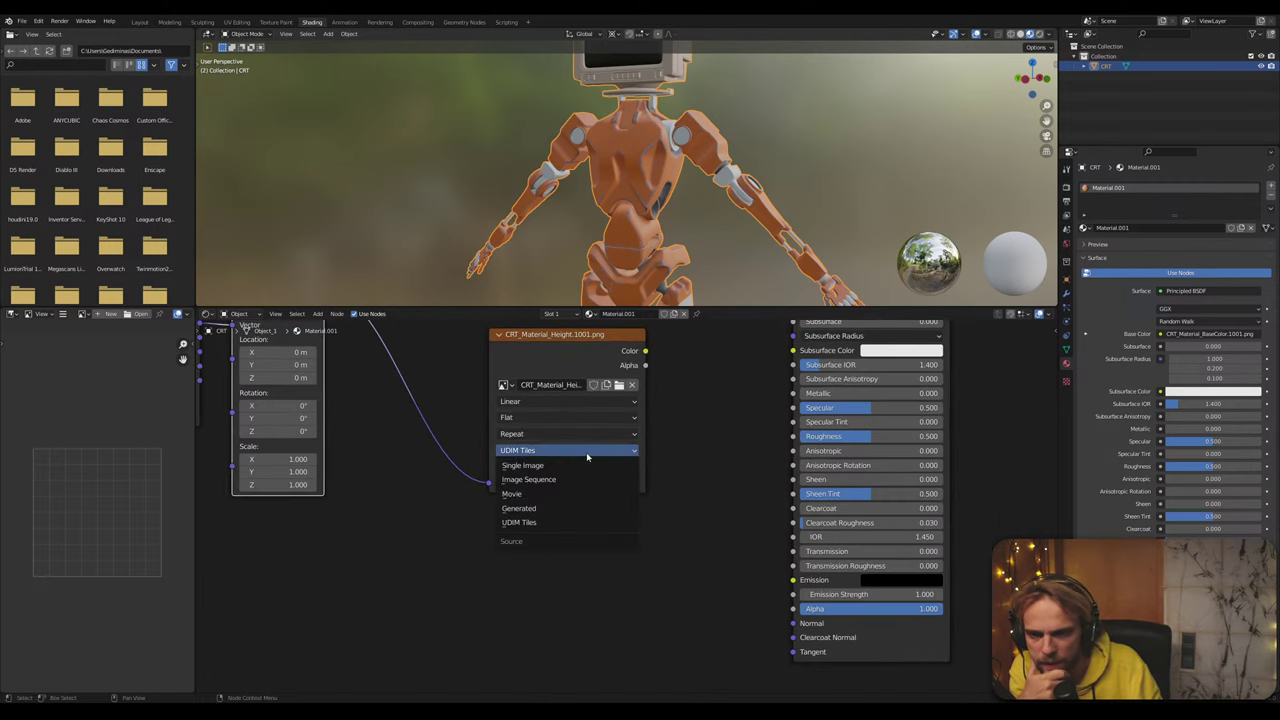
pyautogui.click(539, 450)
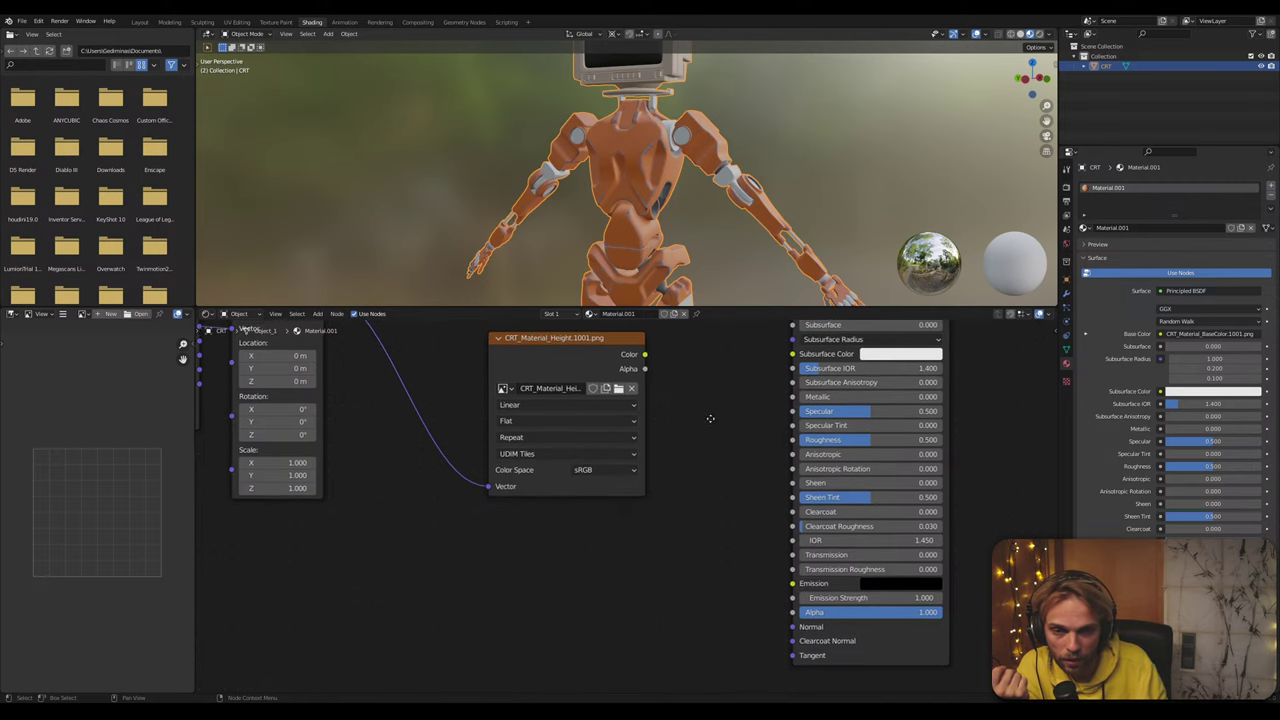
pyautogui.moveTo(715, 418); pyautogui.dragTo(565, 490, button='middle')
pyautogui.click(349, 405)
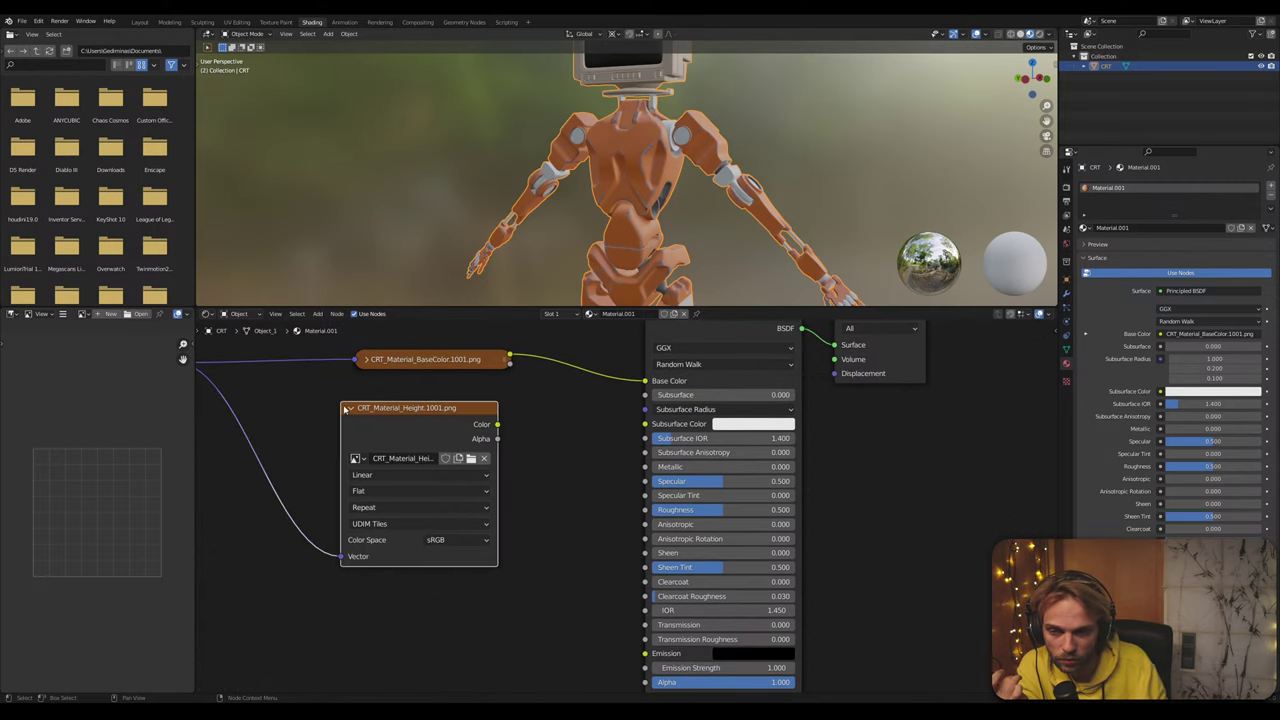
pyautogui.click(352, 410)
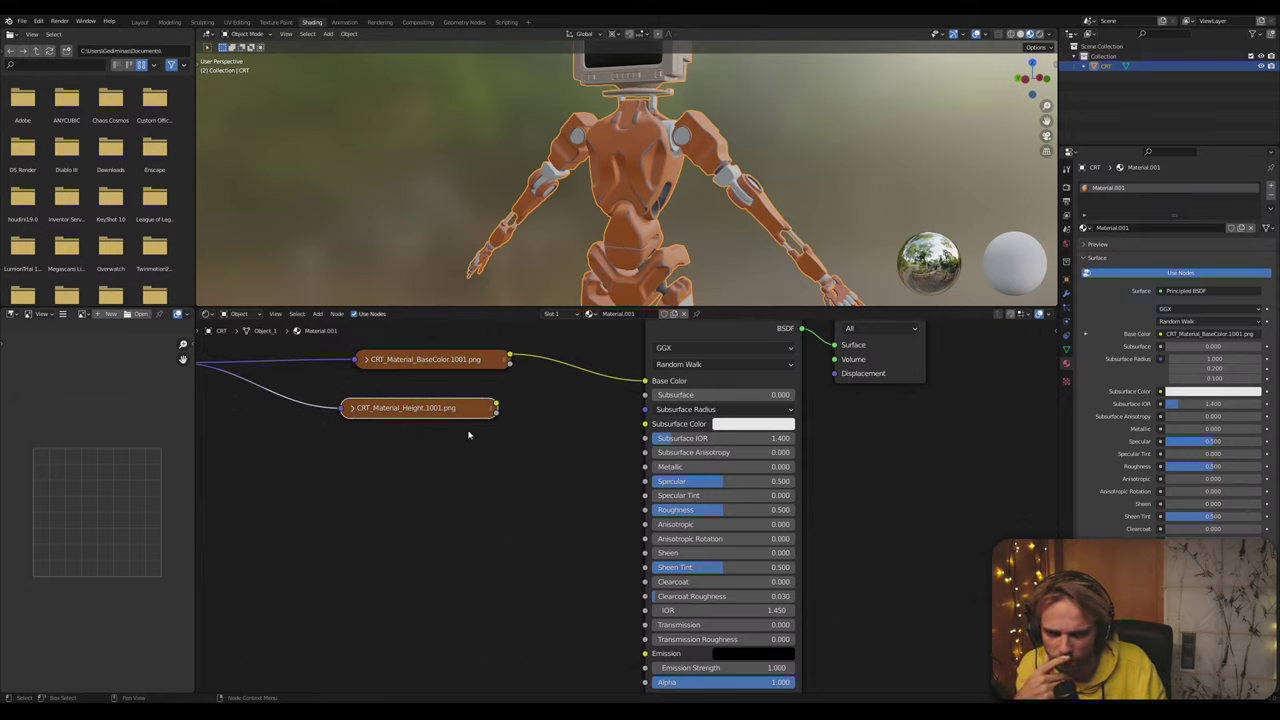
pyautogui.click(352, 408)
pyautogui.click(352, 409)
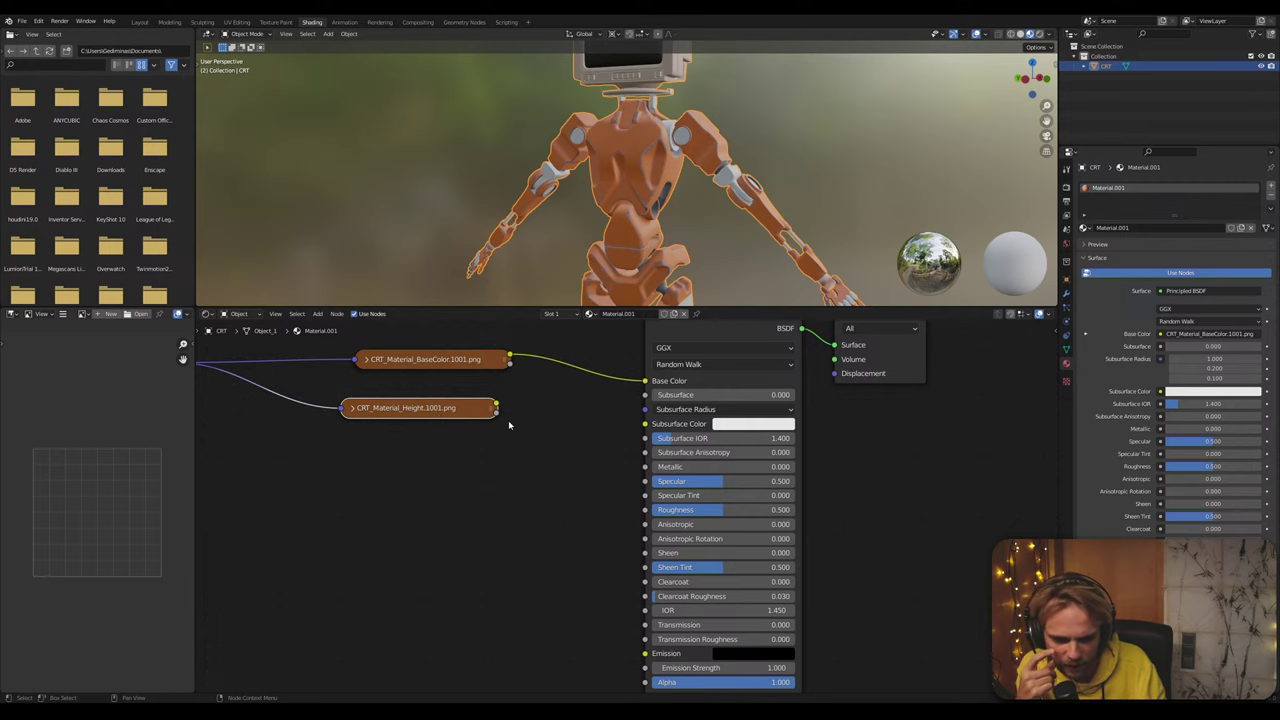
pyautogui.moveTo(636, 539); pyautogui.dragTo(615, 476, button='middle')
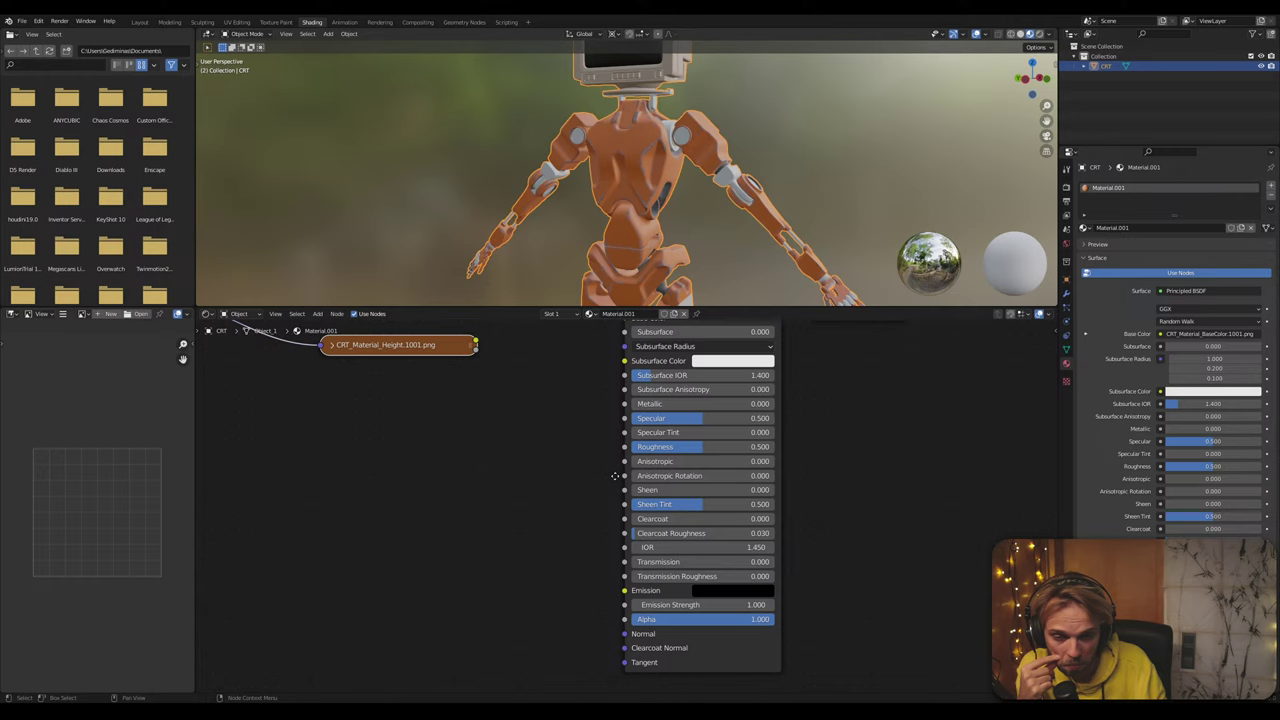
pyautogui.moveTo(615, 476); pyautogui.dragTo(627, 493, button='middle')
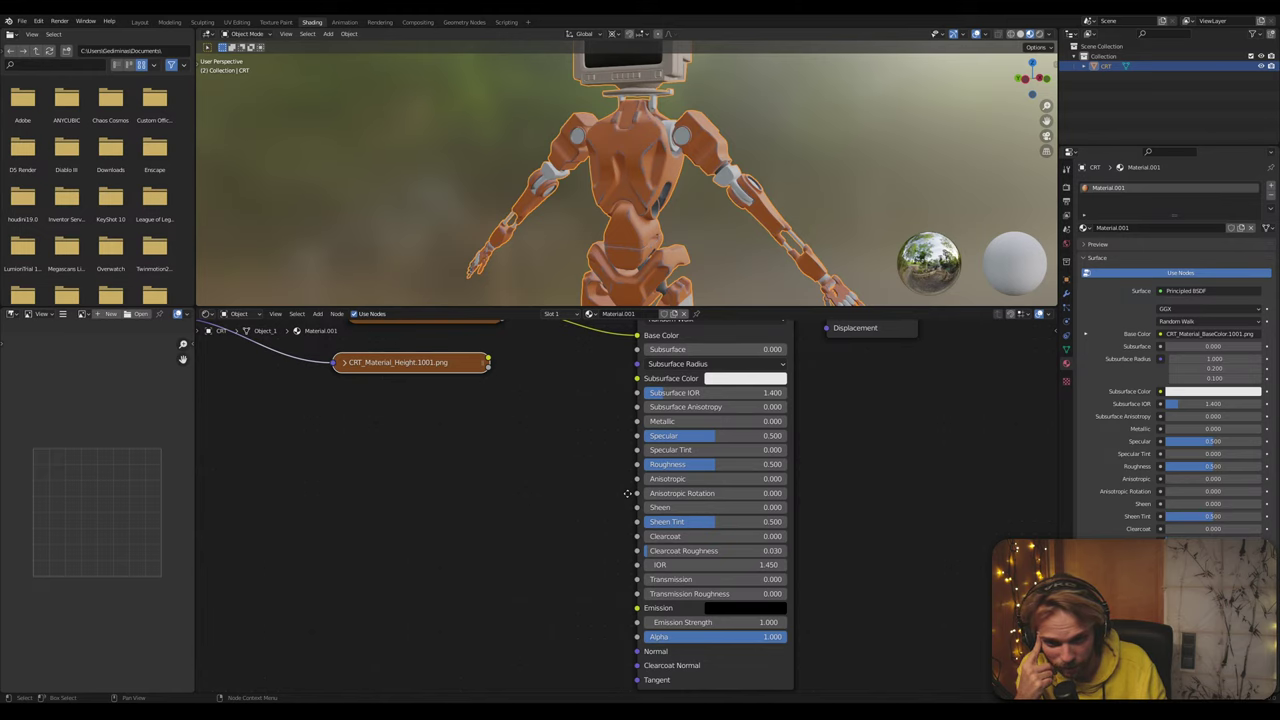
pyautogui.moveTo(627, 493); pyautogui.dragTo(646, 532, button='middle')
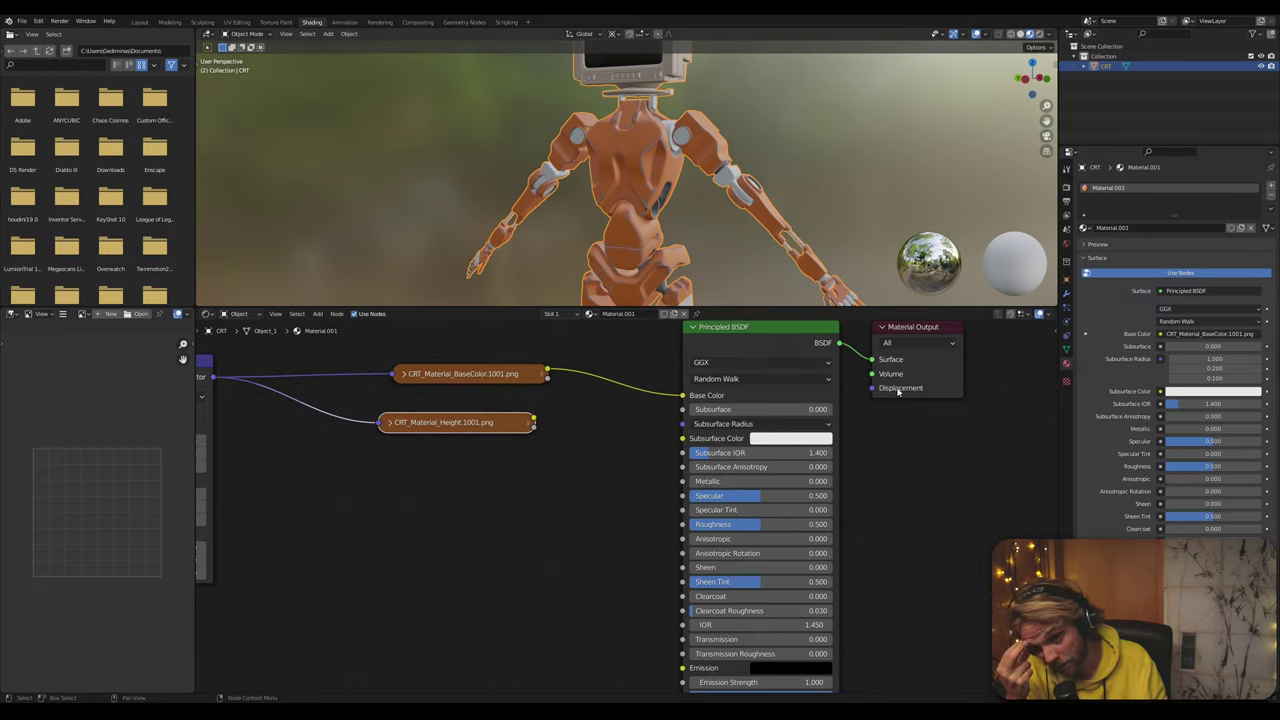
pyautogui.click(573, 534)
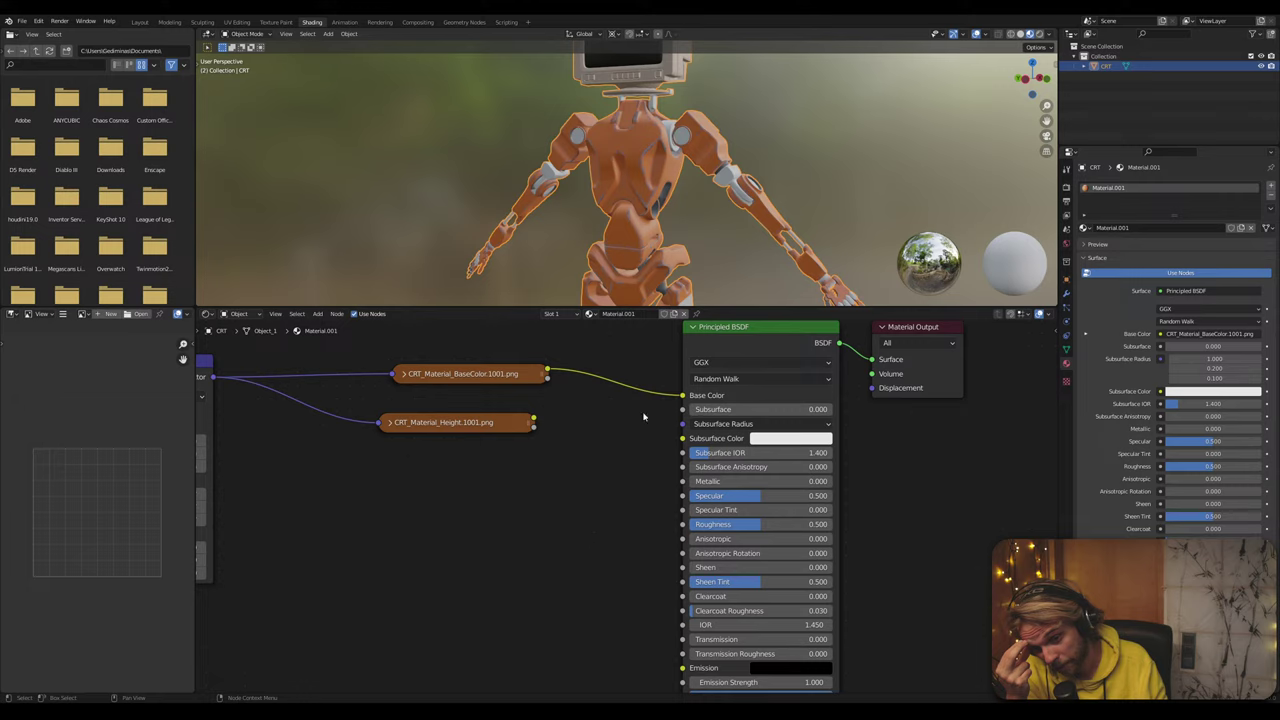
pyautogui.moveTo(535, 422); pyautogui.dragTo(873, 389)
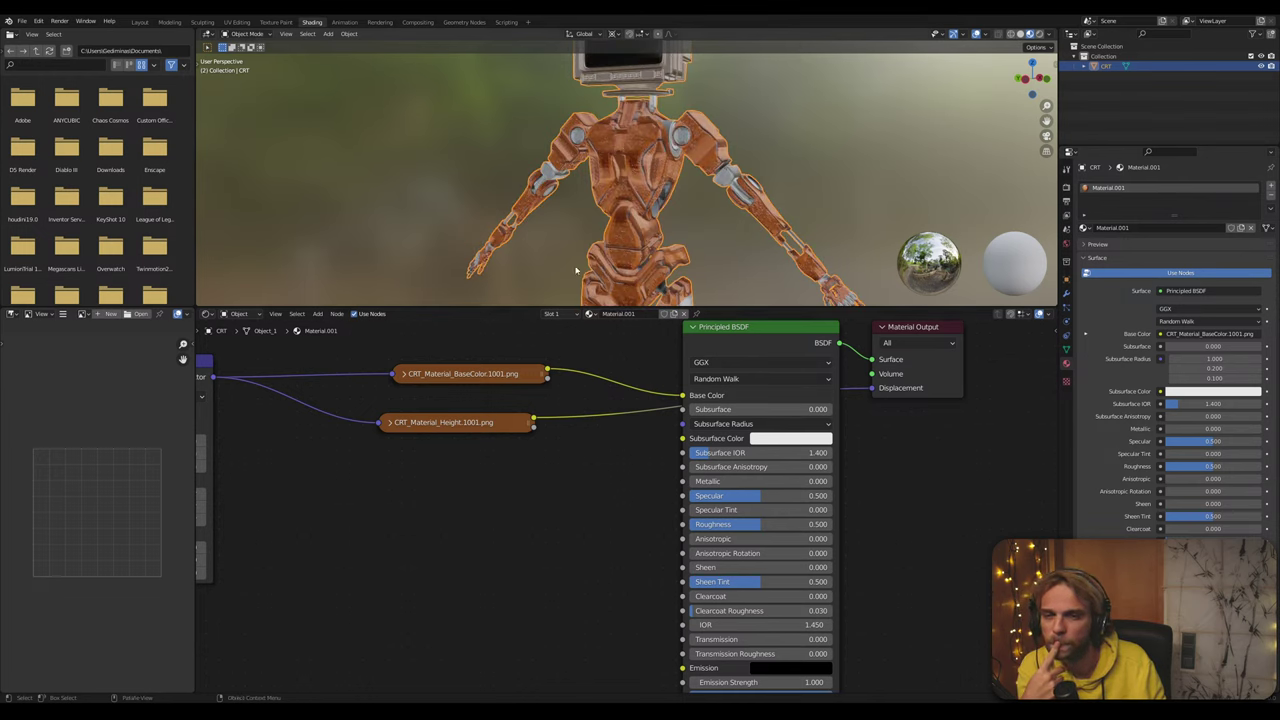
pyautogui.scroll(6, 576, 270)
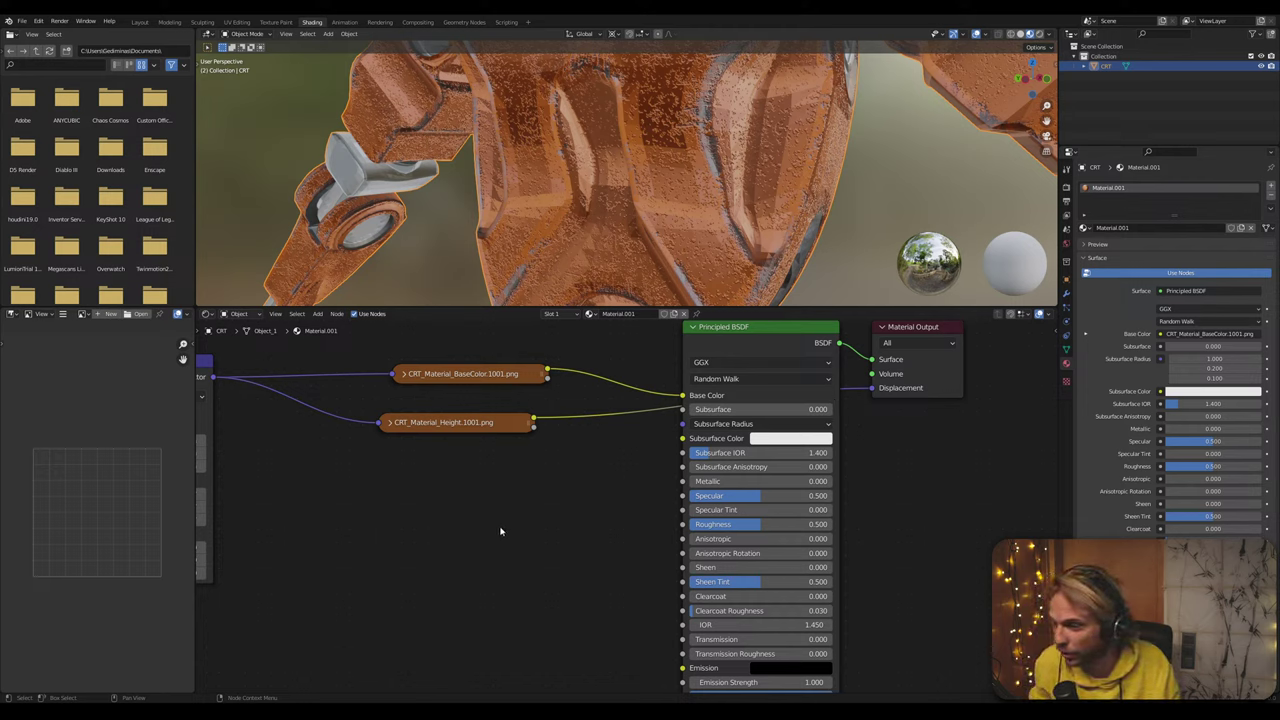
pyautogui.hotkey('ctrl', 'z')
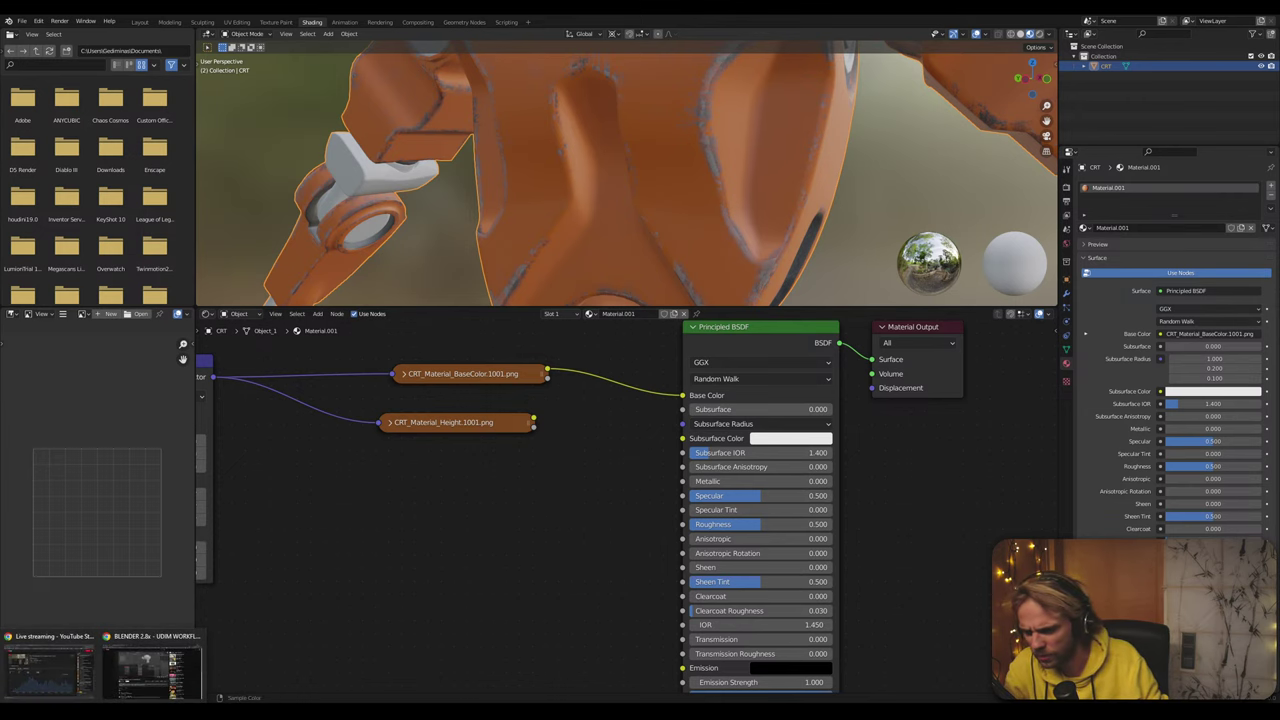
pyautogui.click(152, 665)
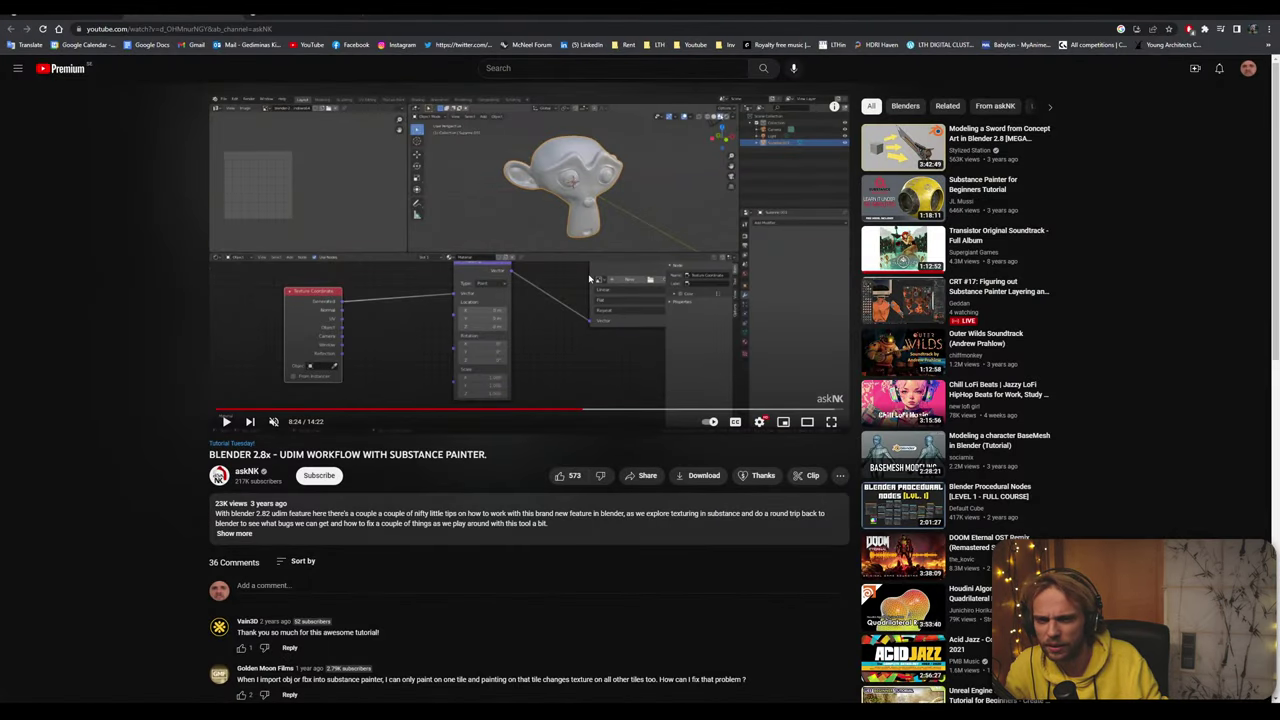
pyautogui.click(553, 306)
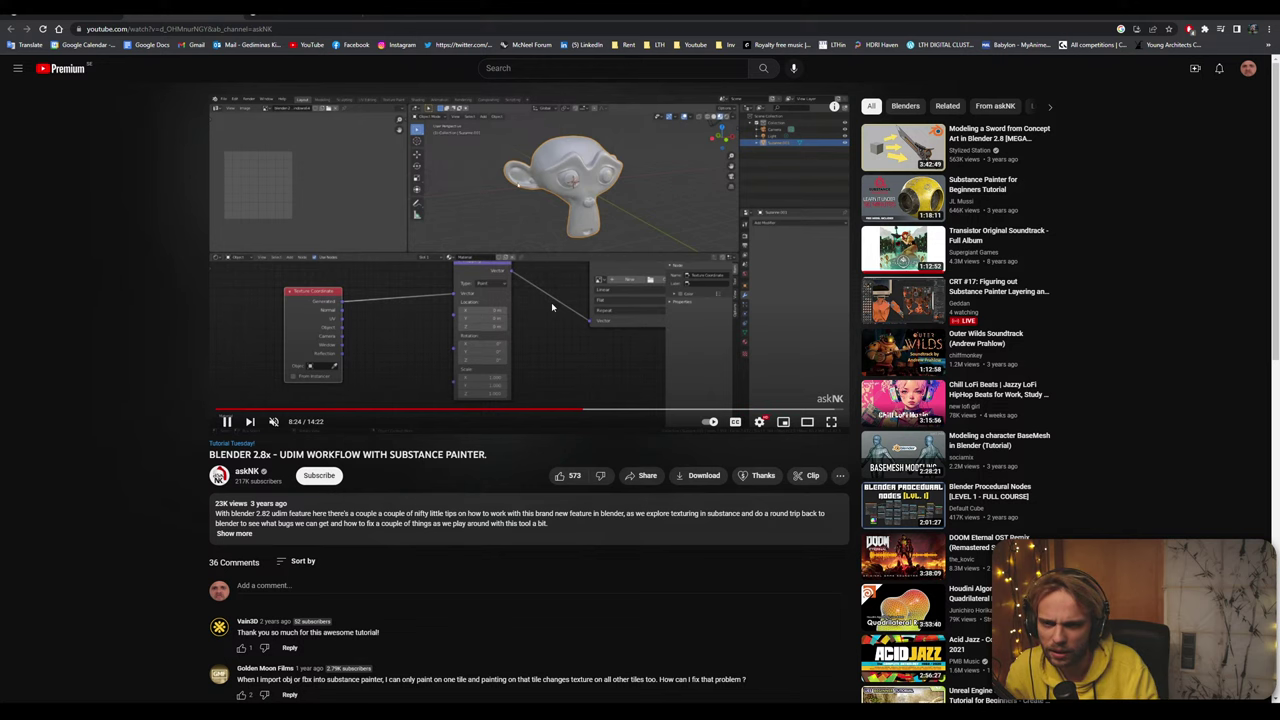
pyautogui.click(300, 15)
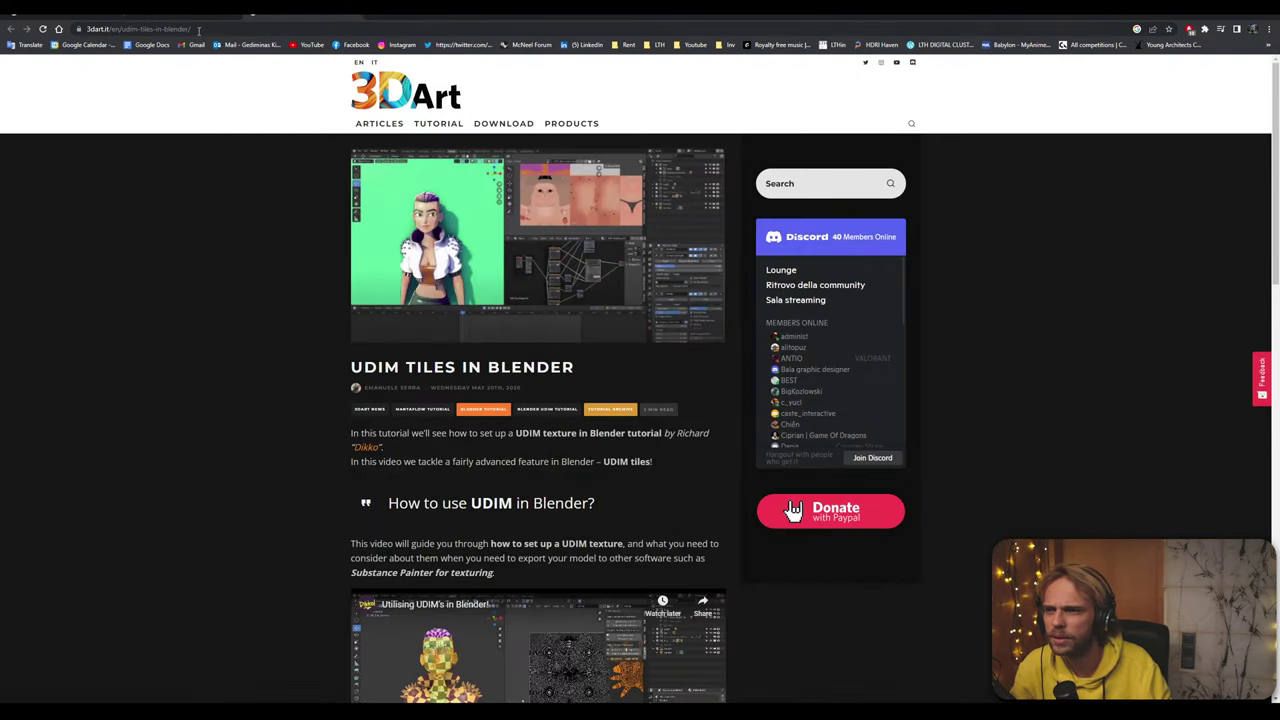
pyautogui.click(165, 29)
pyautogui.write('udim')
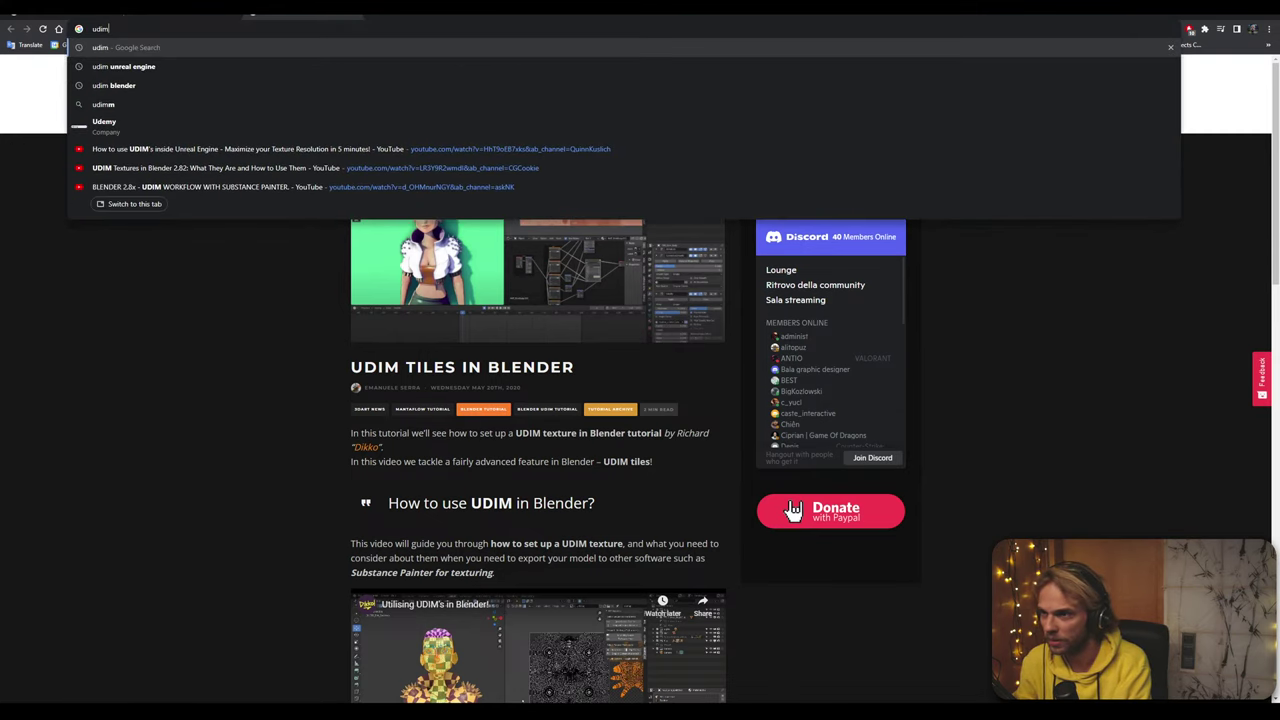
pyautogui.hotkey('ctrl', 'a')
pyautogui.write('b')
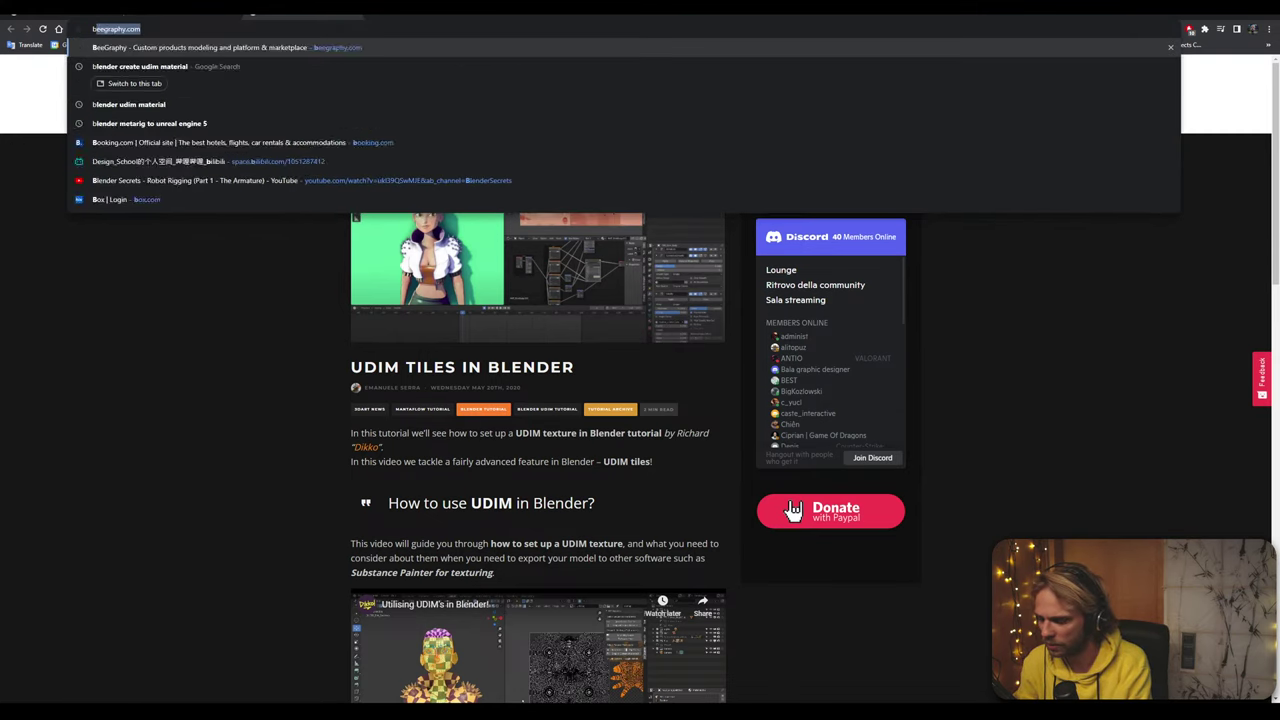
pyautogui.write('lender height map')
pyautogui.press('Return')
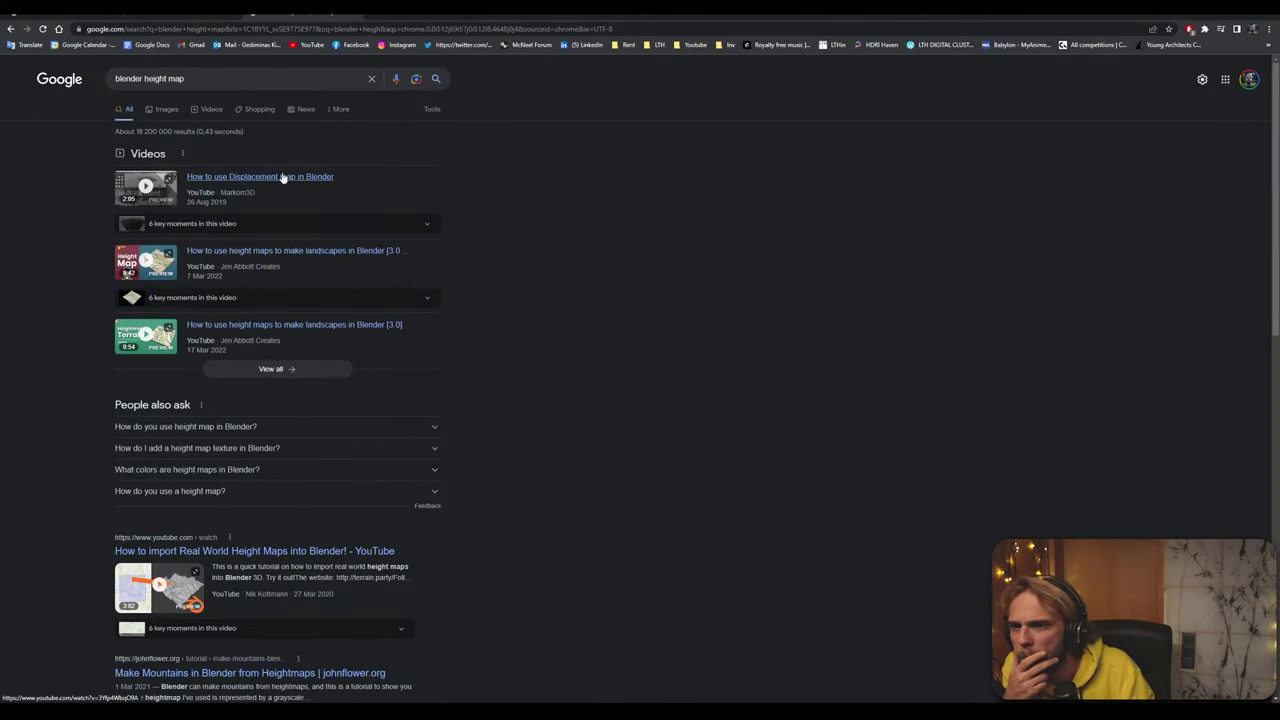
pyautogui.click(236, 427)
pyautogui.scroll(-2, 233, 518)
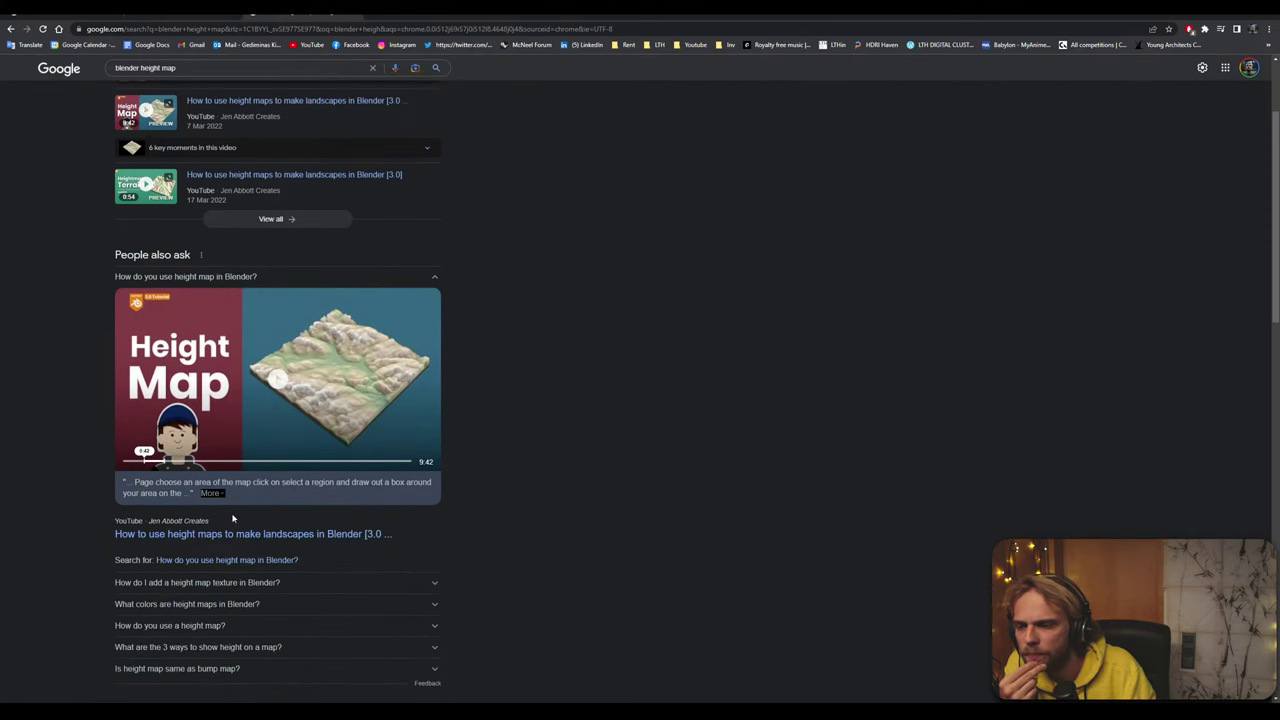
pyautogui.scroll(-3, 233, 518)
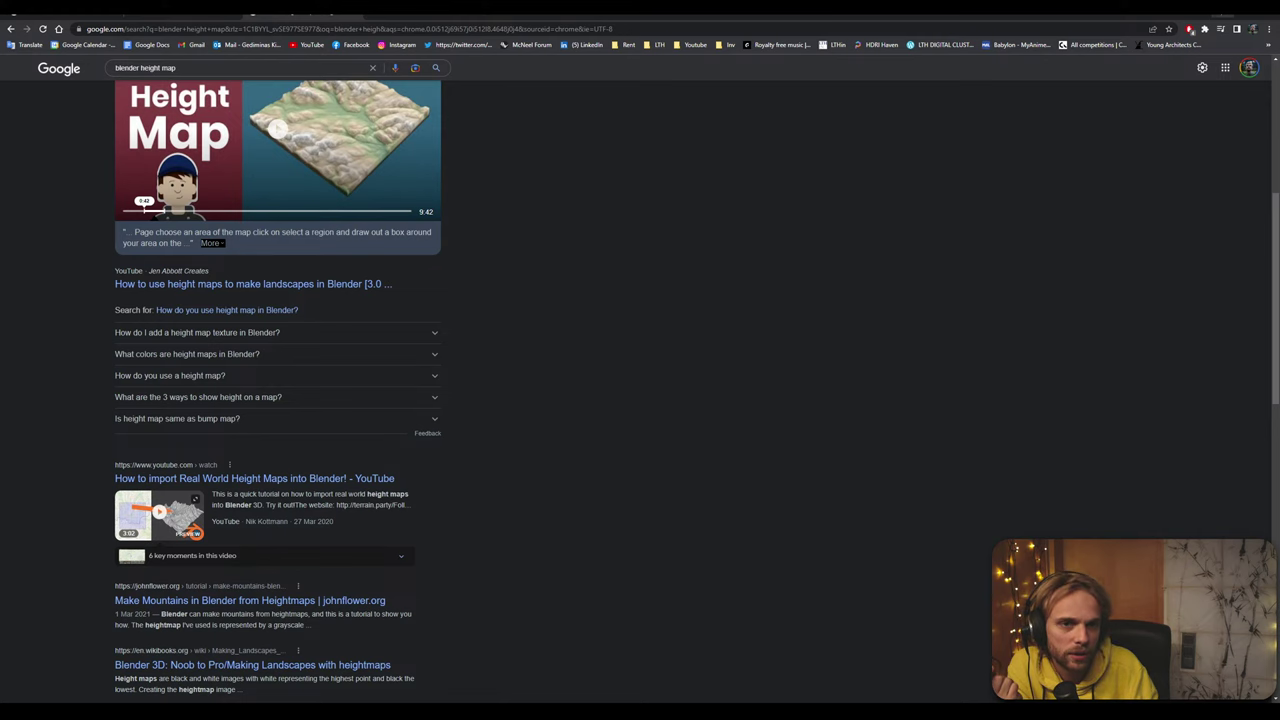
pyautogui.hotkey('alt', 'Tab')
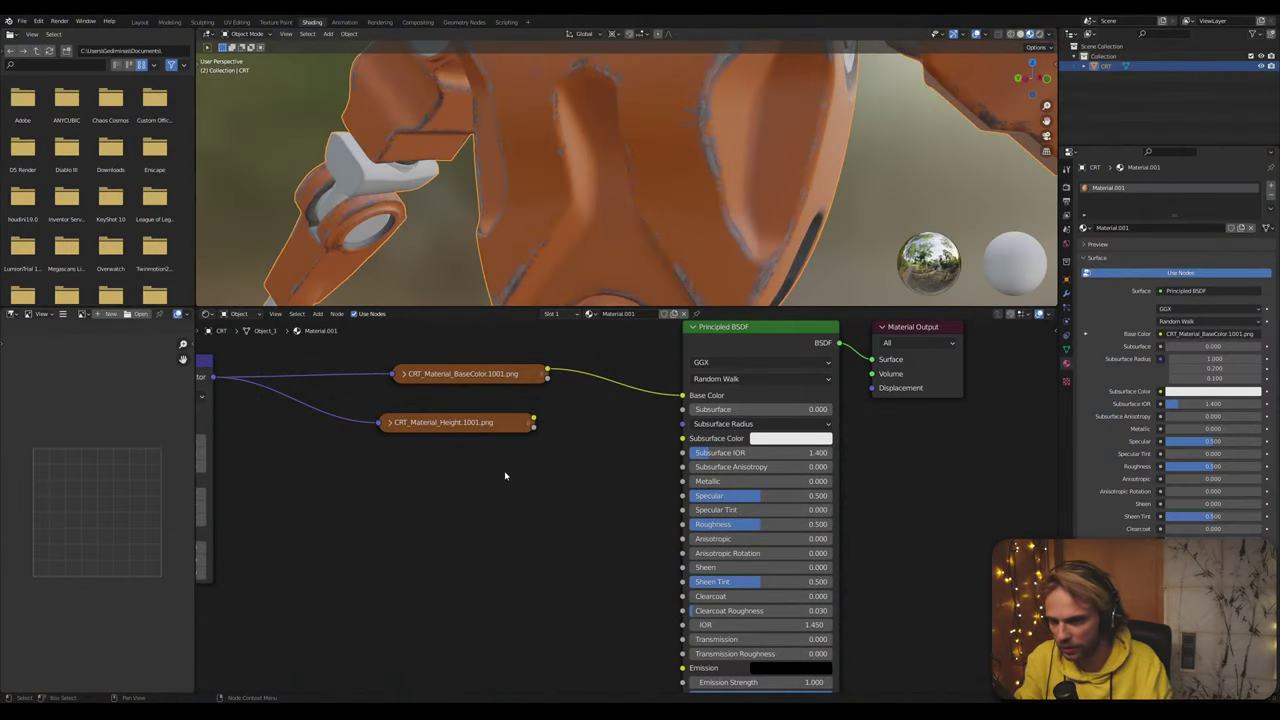
# Step: Add a Displacement node beside the Principled BSDF shader
pyautogui.hotkey('shift', 'a')
pyautogui.press('Escape')
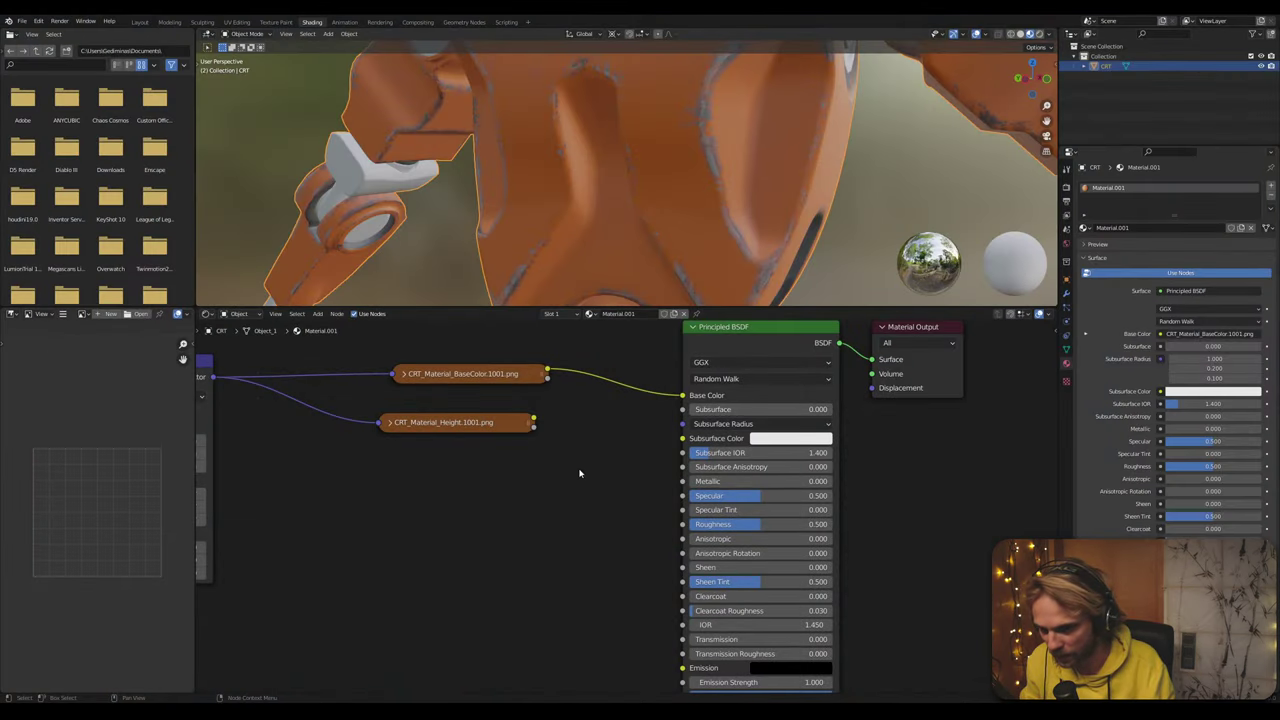
pyautogui.hotkey('shift', 'a')
pyautogui.write('dis')
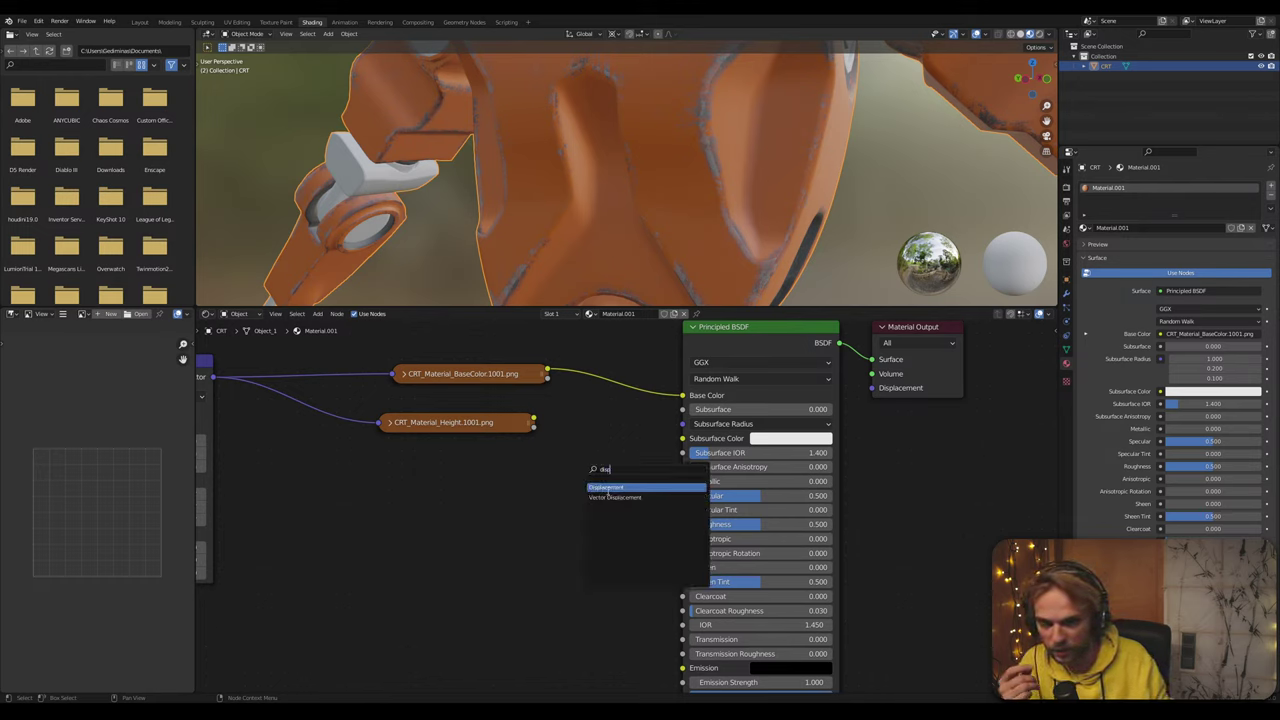
pyautogui.press('Return')
pyautogui.click(590, 467)
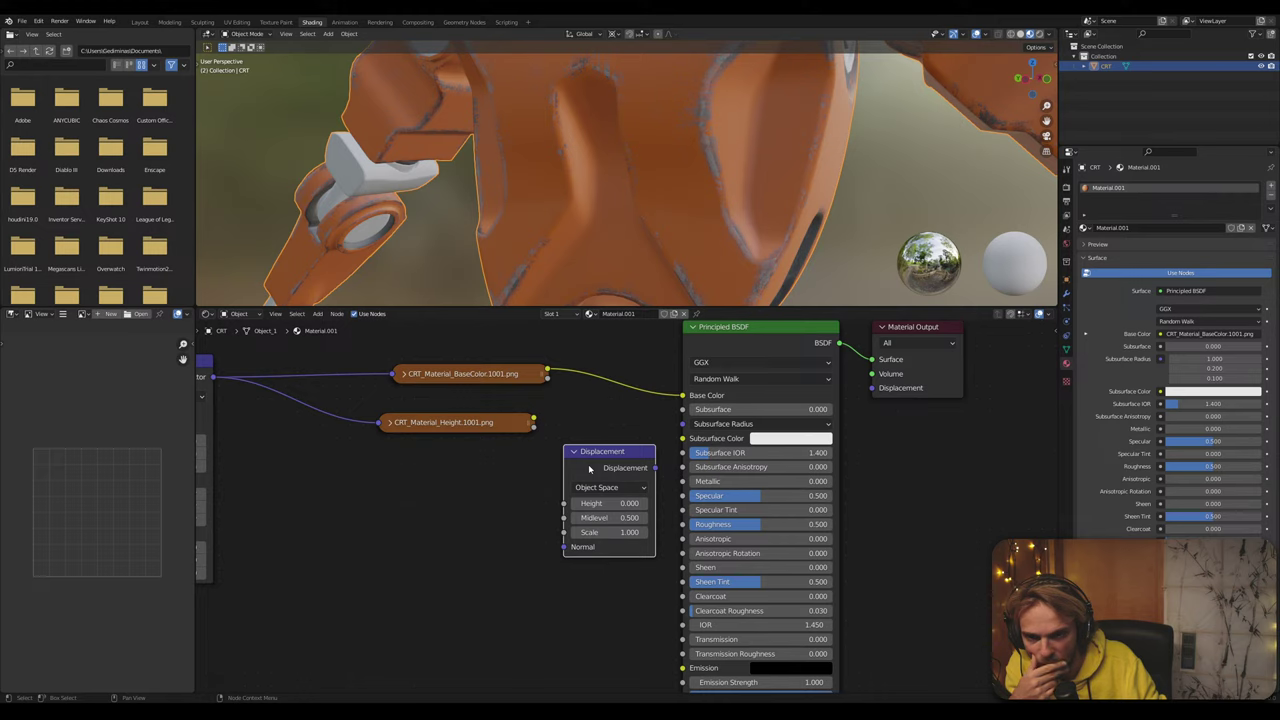
# Step: Move the height map node lower near Displacement, keeping the Displacement space at Object Space
pyautogui.moveTo(494, 426); pyautogui.dragTo(452, 507)
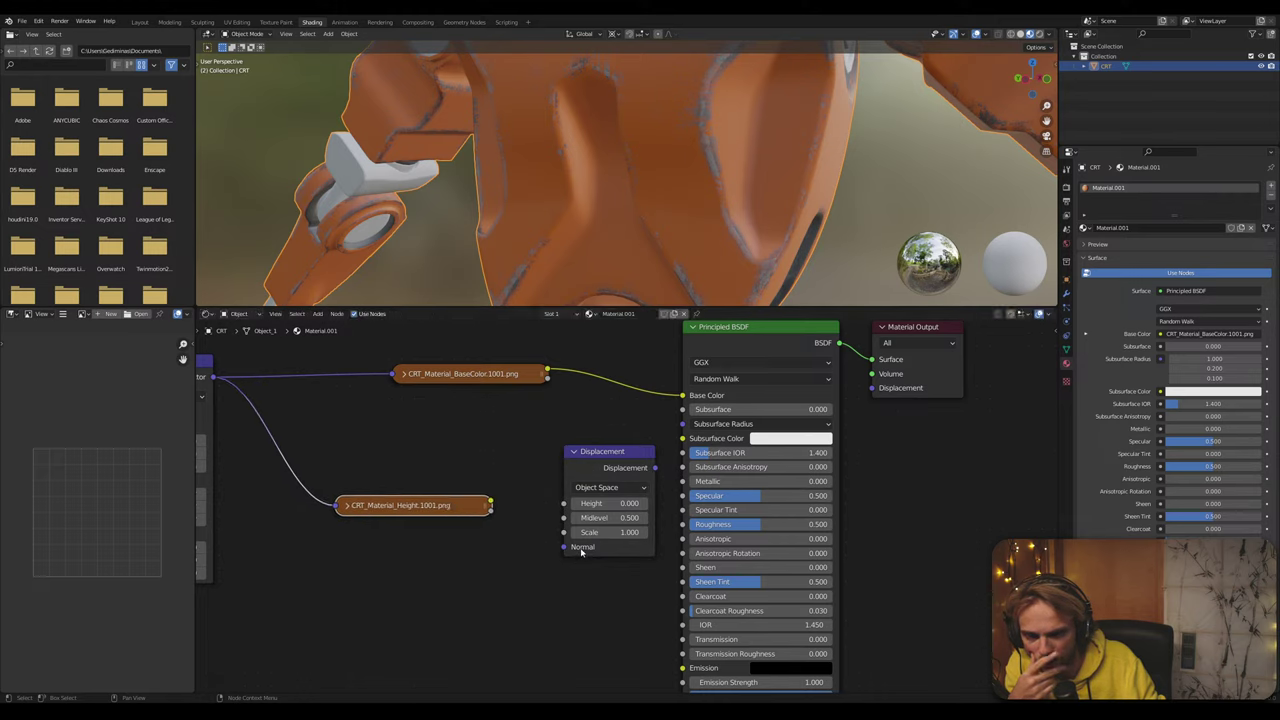
pyautogui.click(603, 487)
pyautogui.click(606, 490)
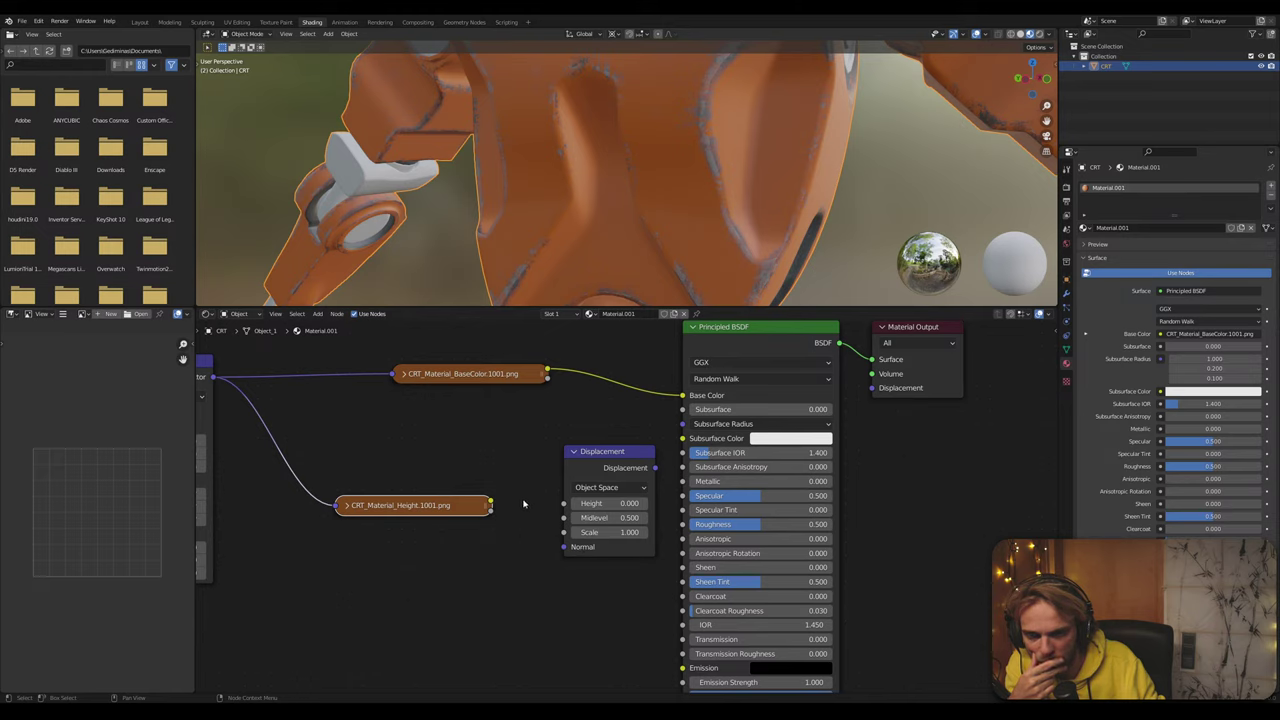
pyautogui.click(606, 489)
pyautogui.click(607, 490)
pyautogui.click(606, 488)
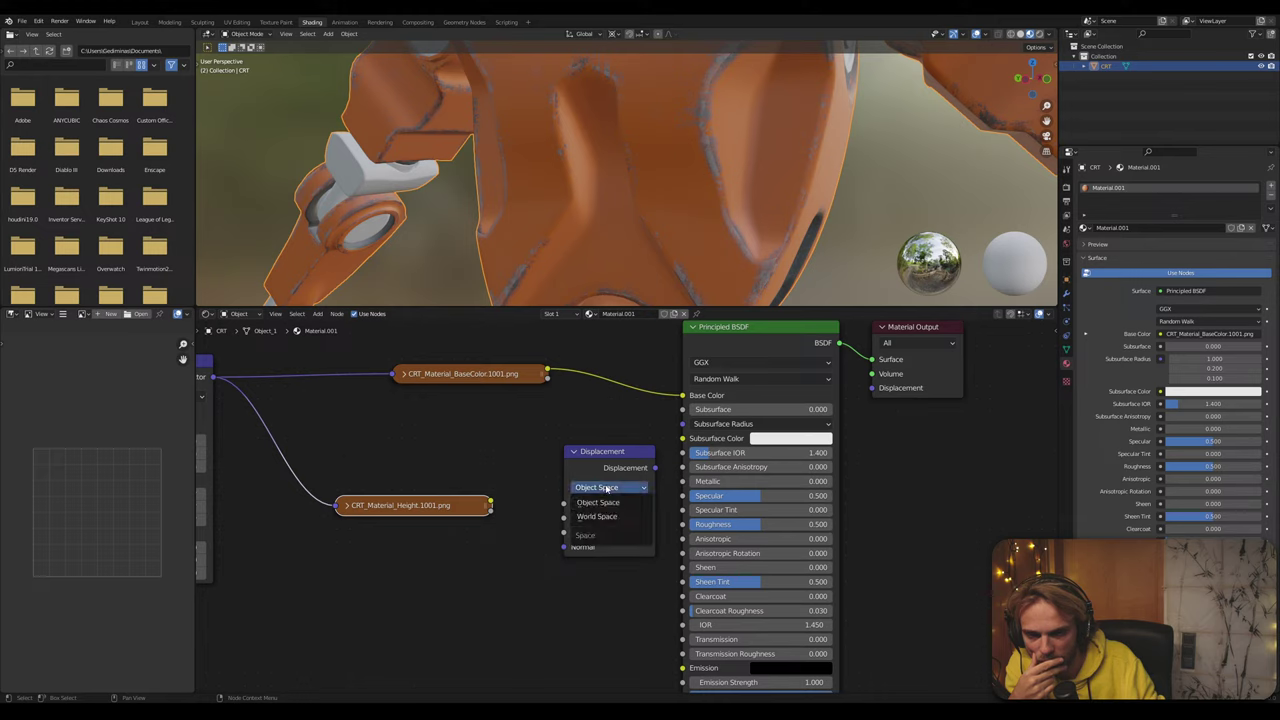
pyautogui.click(606, 488)
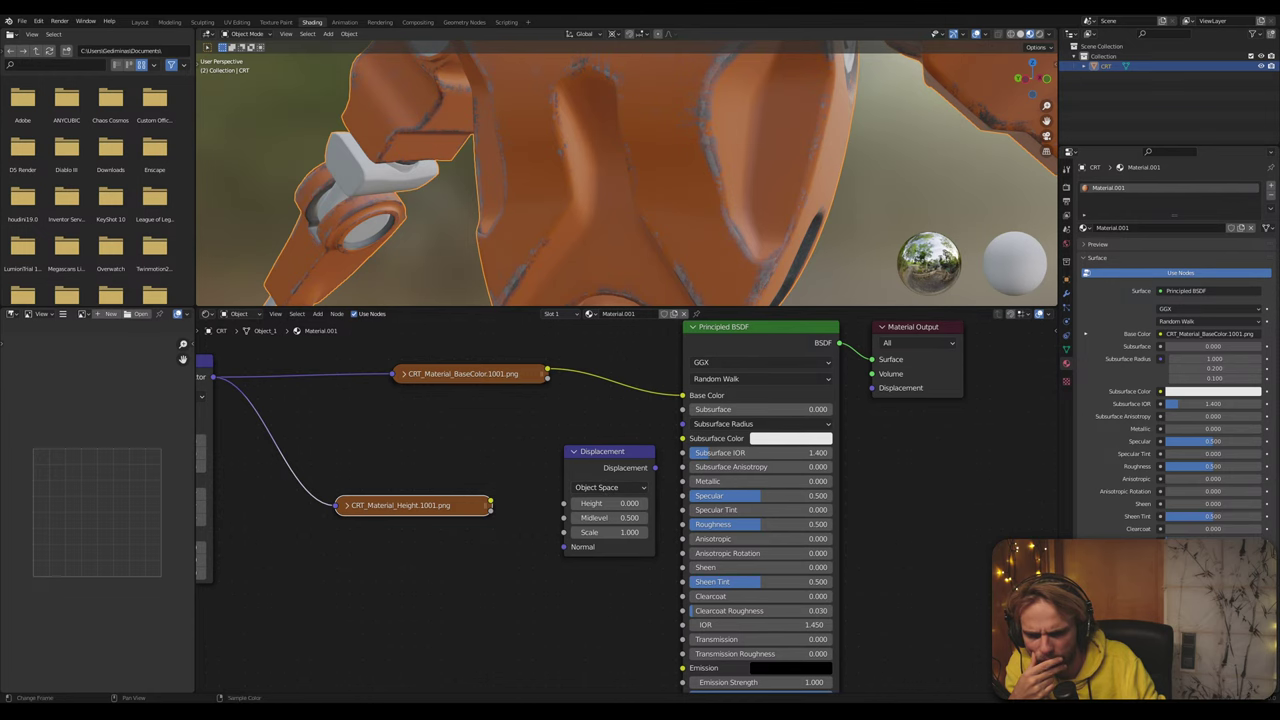
# Step: Refine the Google search to 'blender substance height map'
pyautogui.moveTo(100, 712)
pyautogui.click(92, 690)
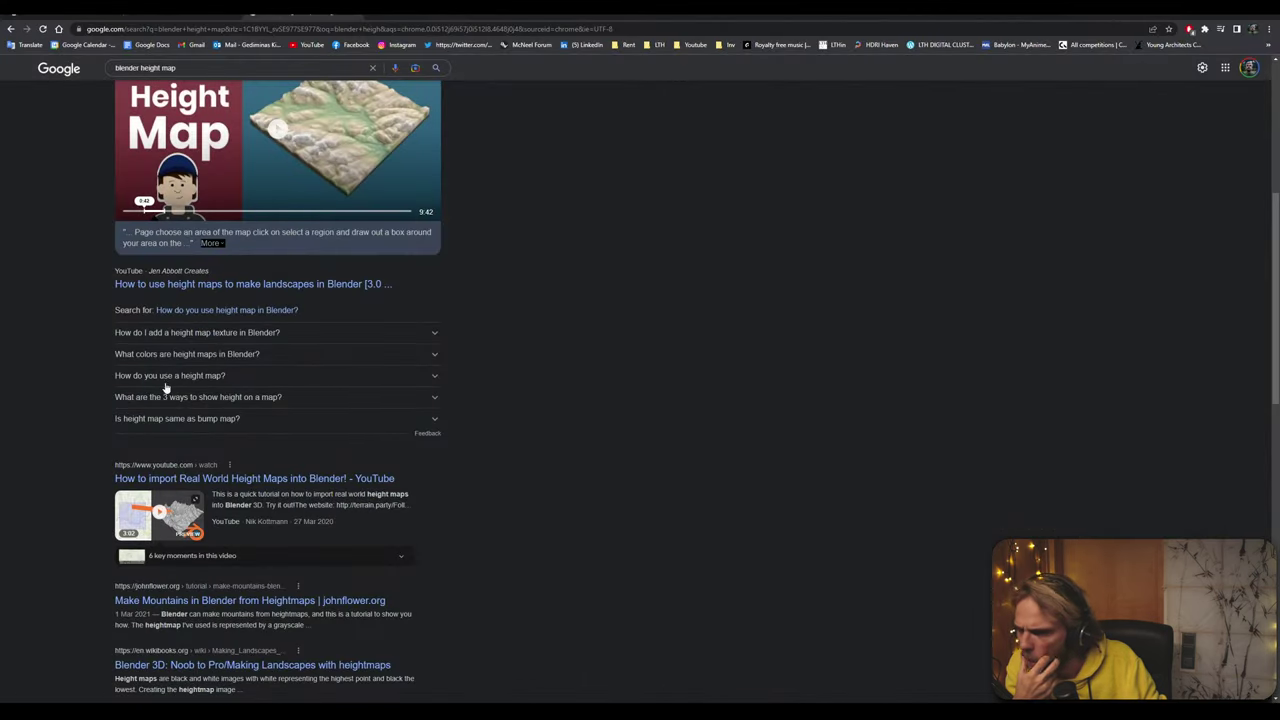
pyautogui.scroll(5, 63, 528)
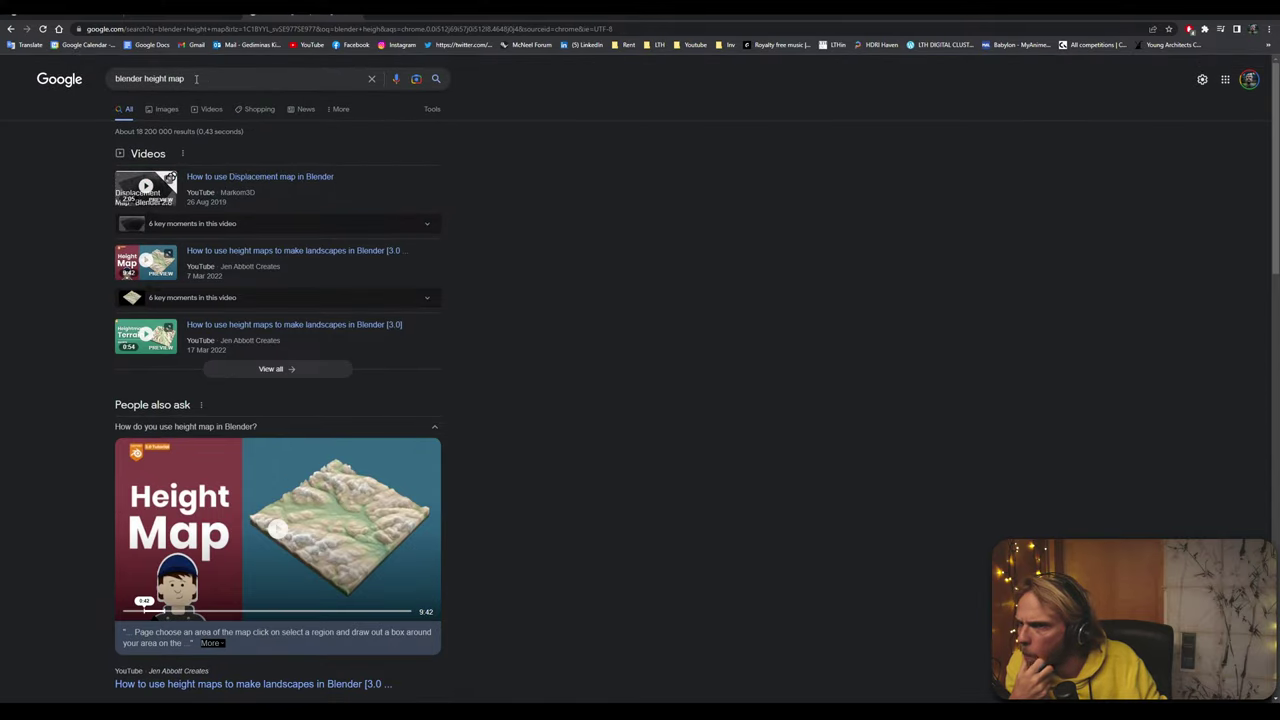
pyautogui.click(145, 78)
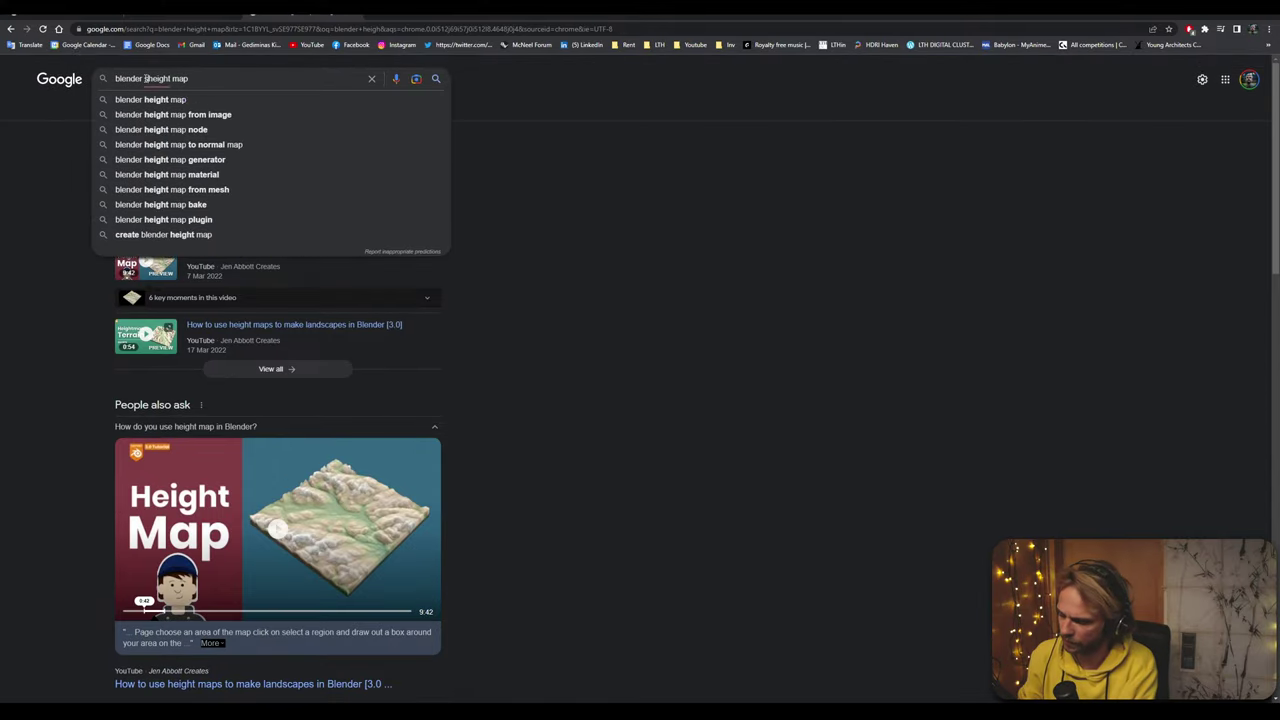
pyautogui.write('substance')
pyautogui.press('Return')
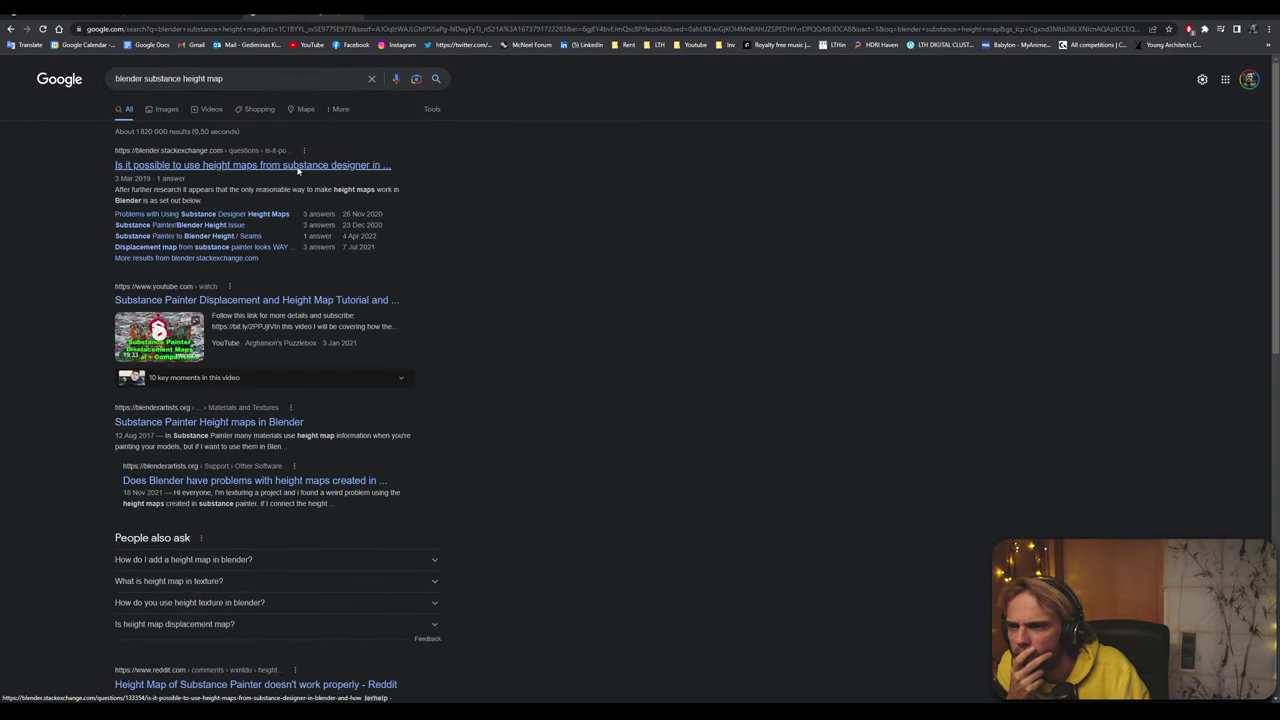
# Step: Read the Stack Exchange answer on Substance height maps needing Cycles' Experimental feature set, then return to Blender
pyautogui.click(300, 164)
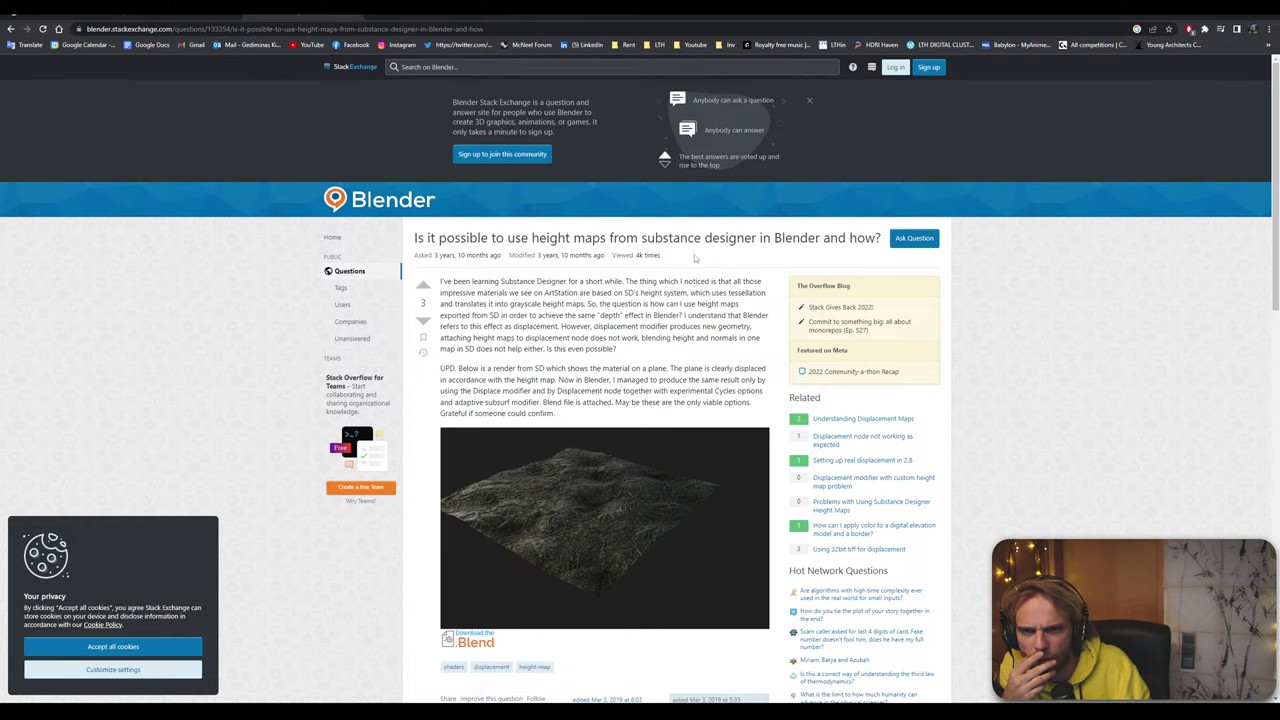
pyautogui.scroll(-5, 494, 384)
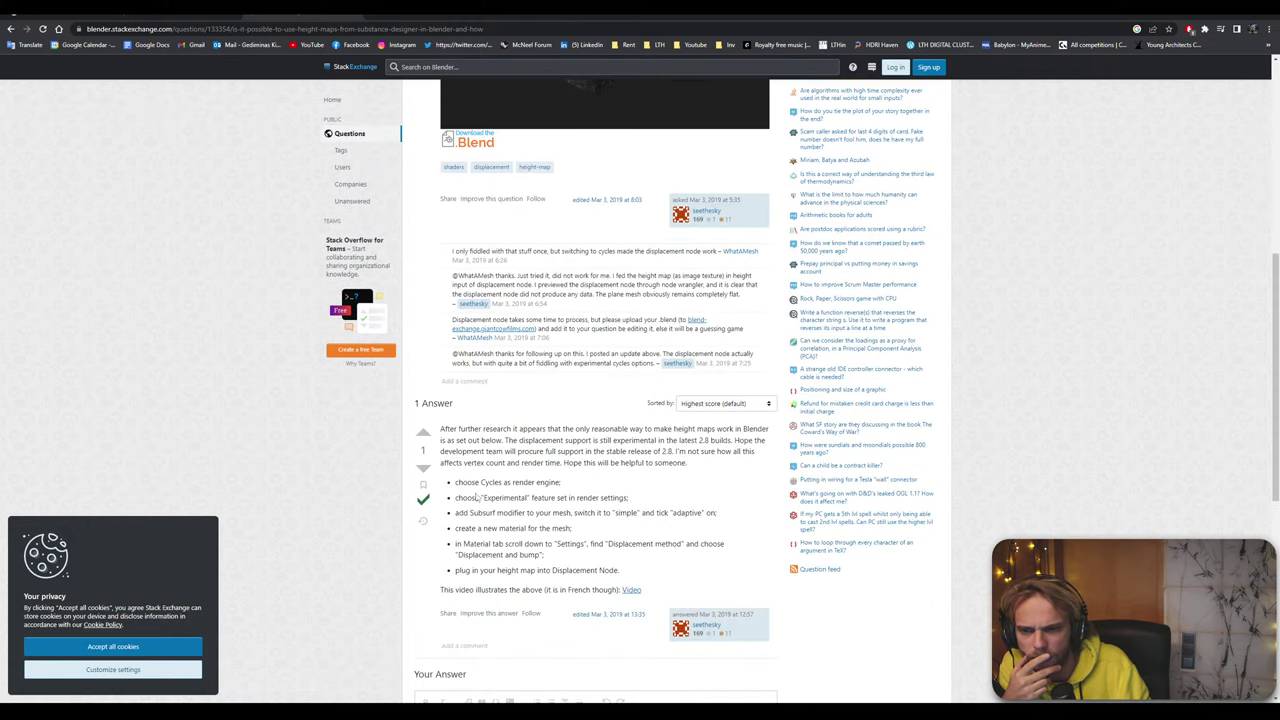
pyautogui.moveTo(483, 497); pyautogui.dragTo(549, 543)
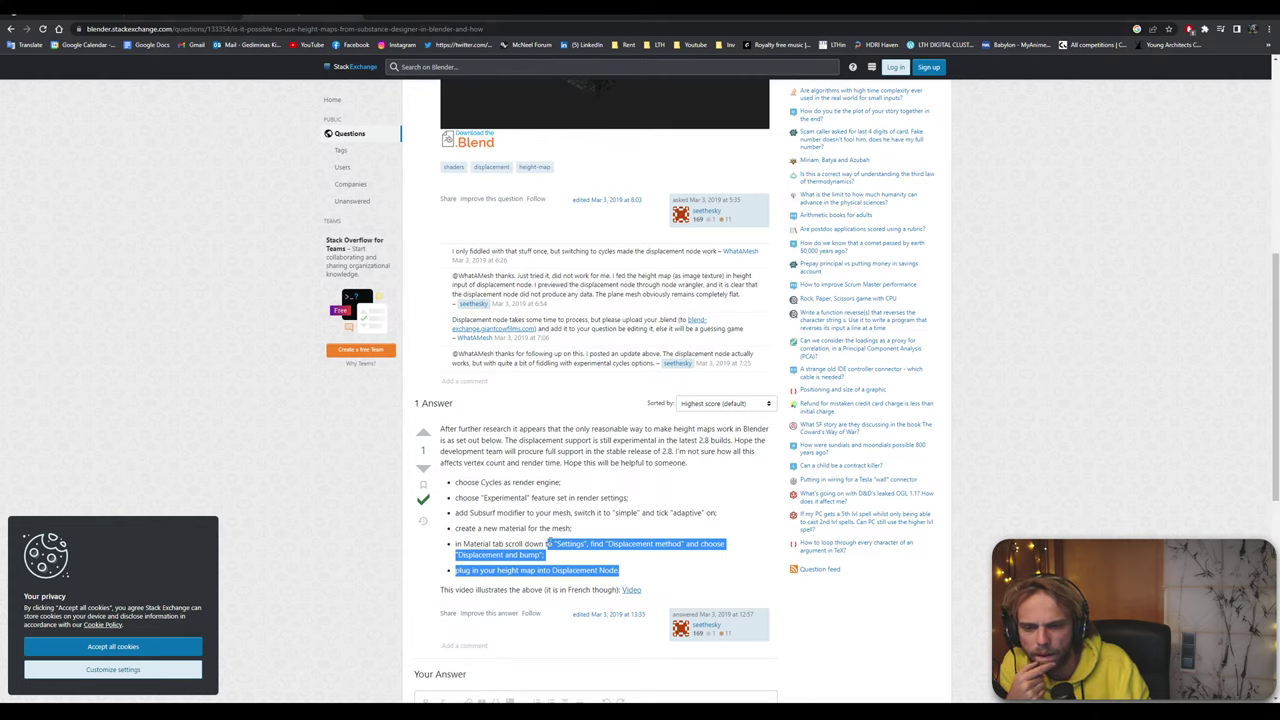
pyautogui.moveTo(486, 430); pyautogui.dragTo(770, 445)
pyautogui.click(587, 450)
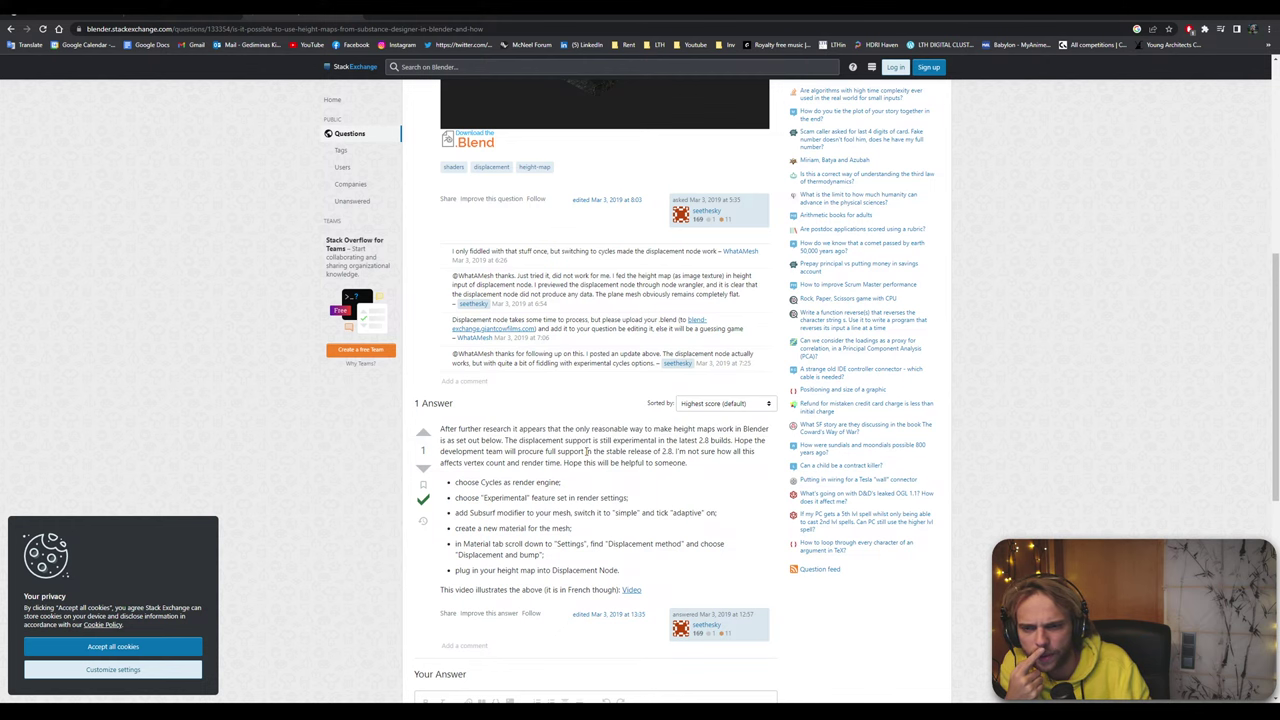
pyautogui.scroll(3, 587, 451)
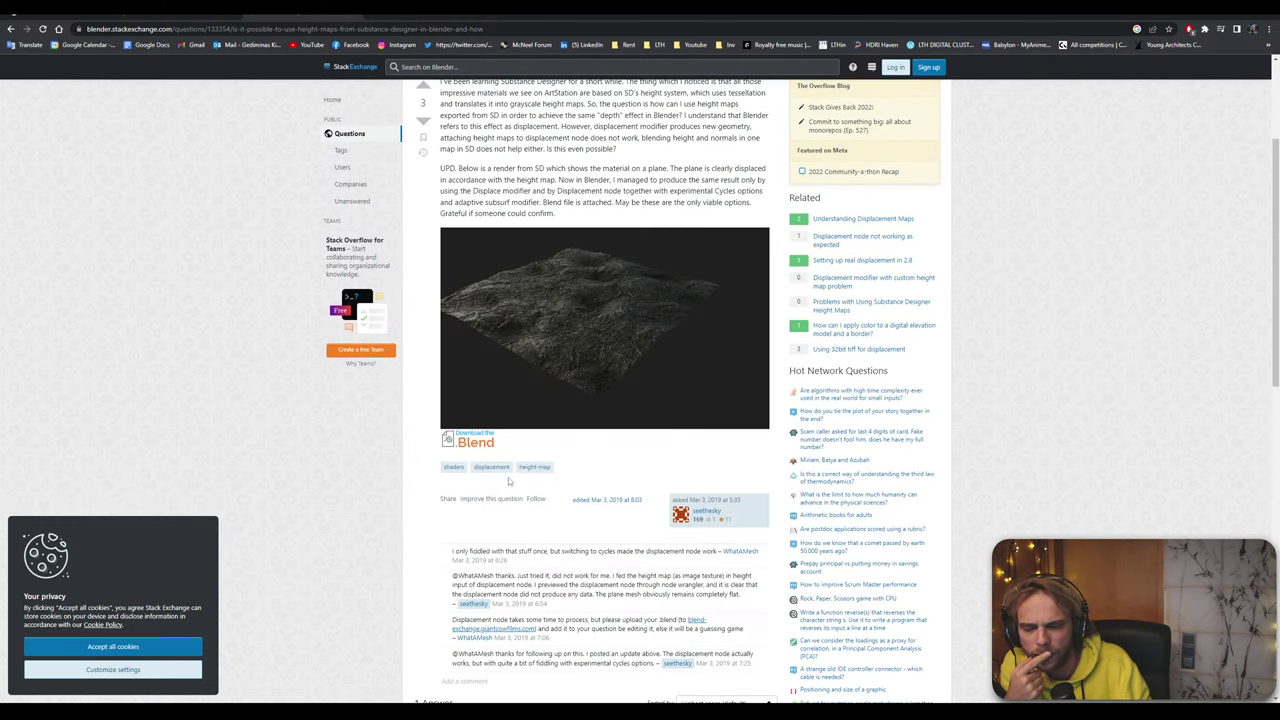
pyautogui.hotkey('alt', 'Tab')
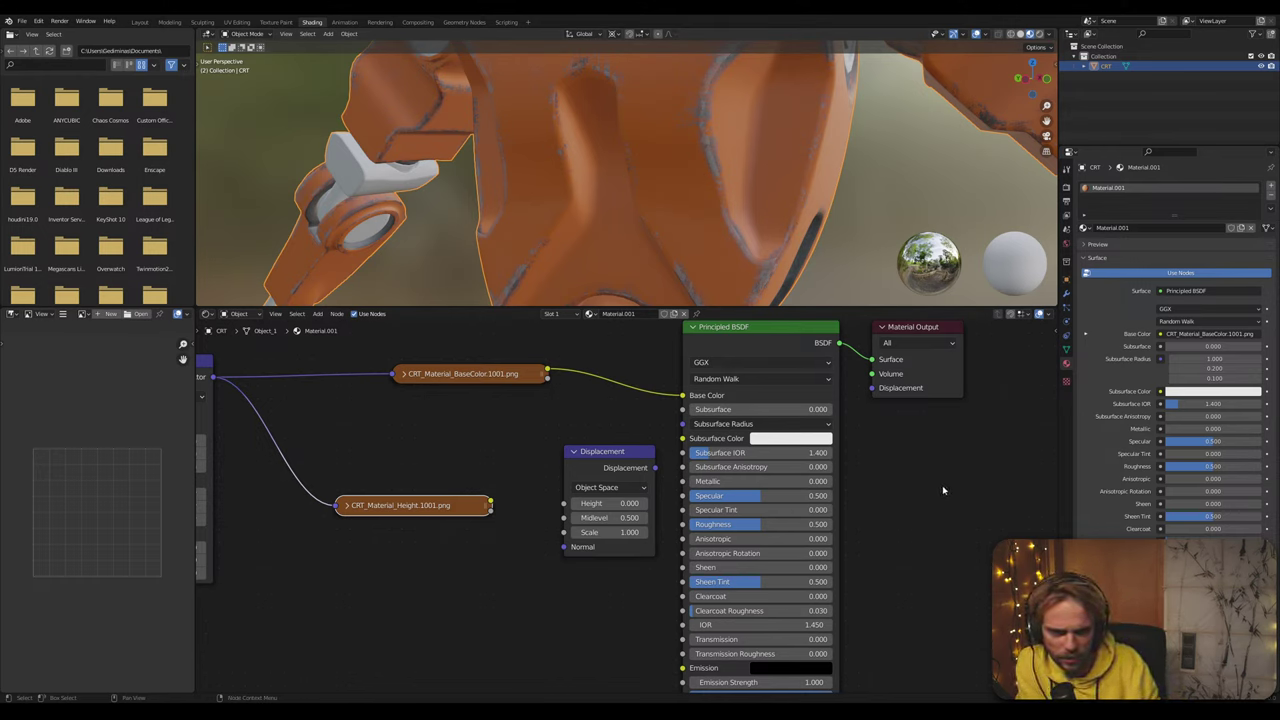
# Step: Set the render engine to Cycles with GPU Compute as the device
pyautogui.click(1067, 169)
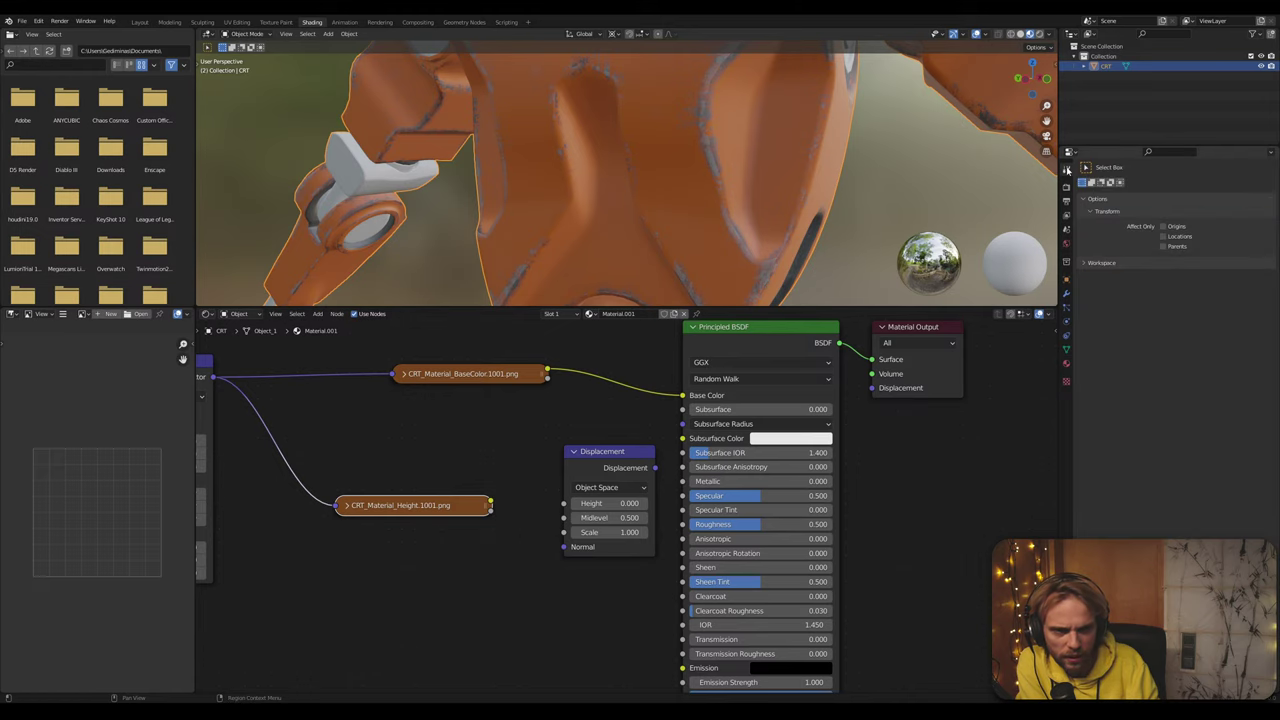
pyautogui.click(1068, 188)
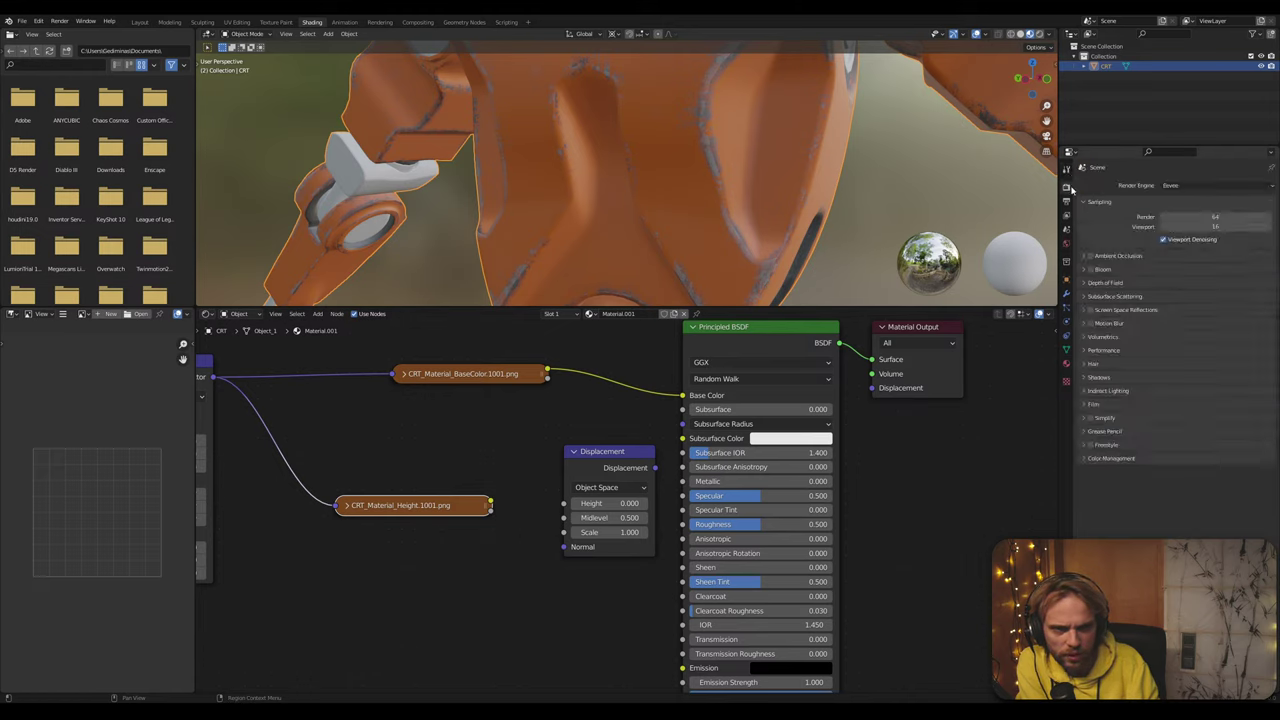
pyautogui.click(1175, 185)
pyautogui.click(1198, 219)
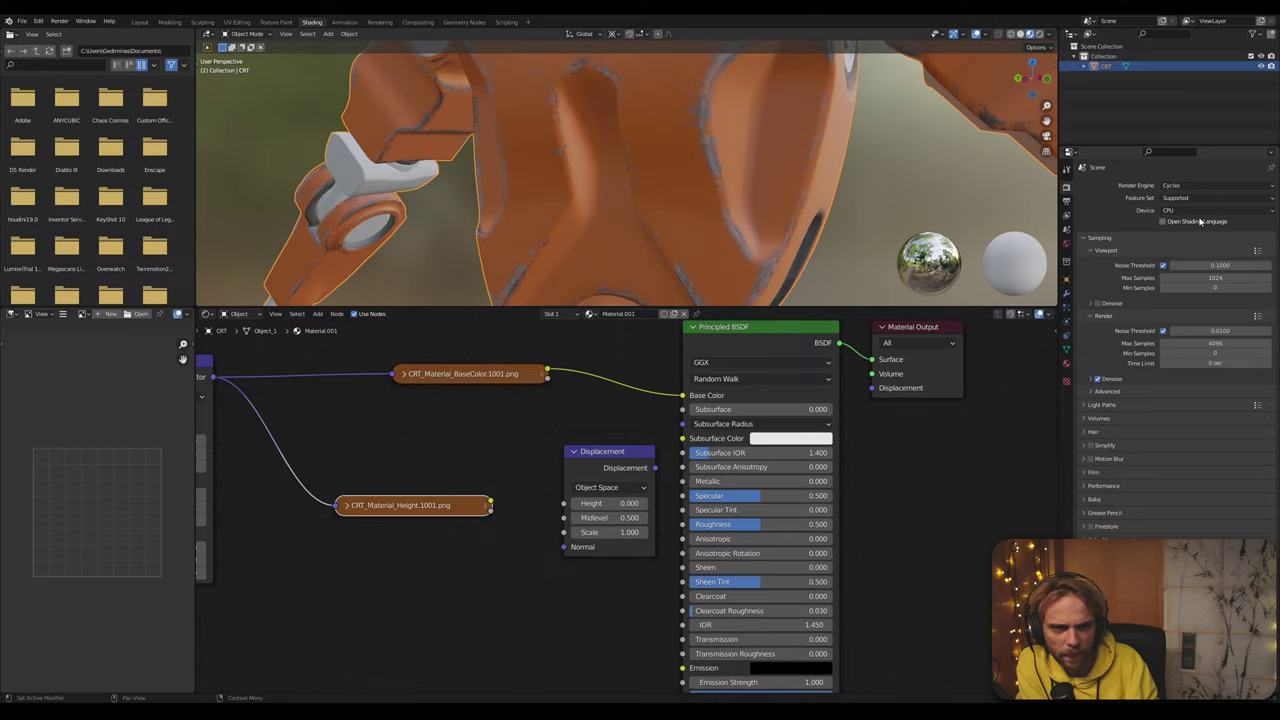
pyautogui.click(1170, 211)
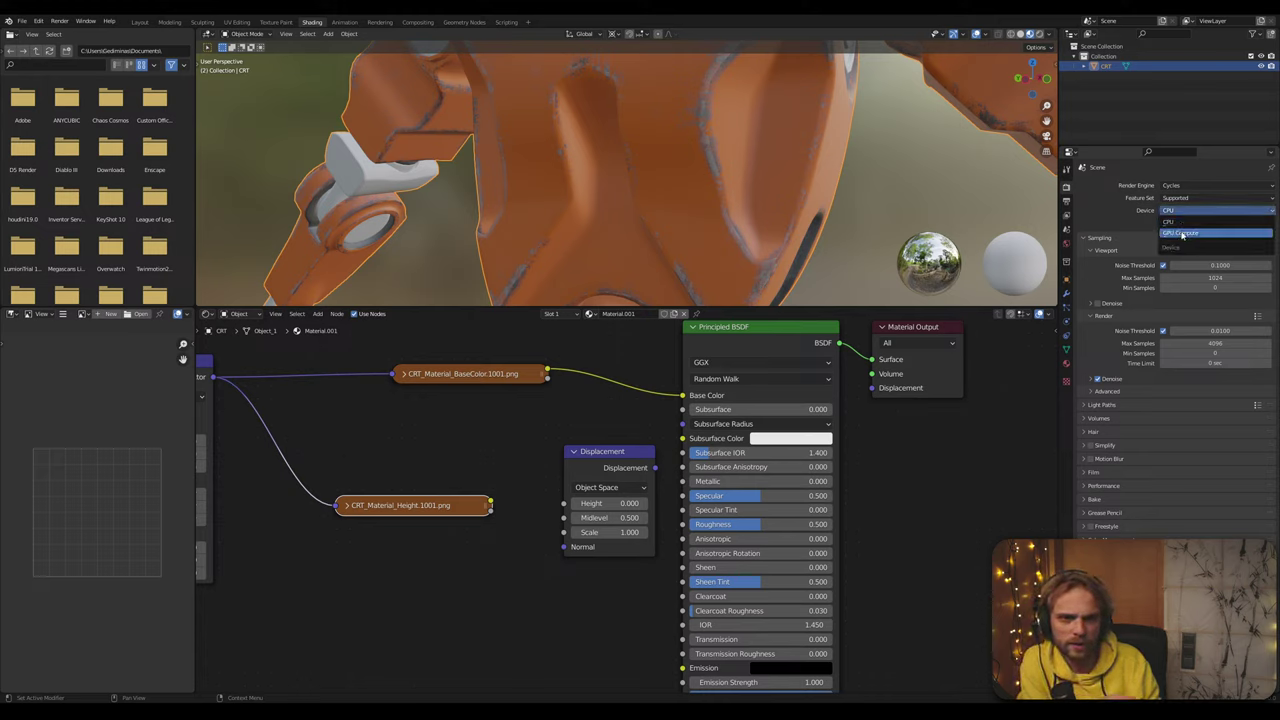
pyautogui.click(1183, 234)
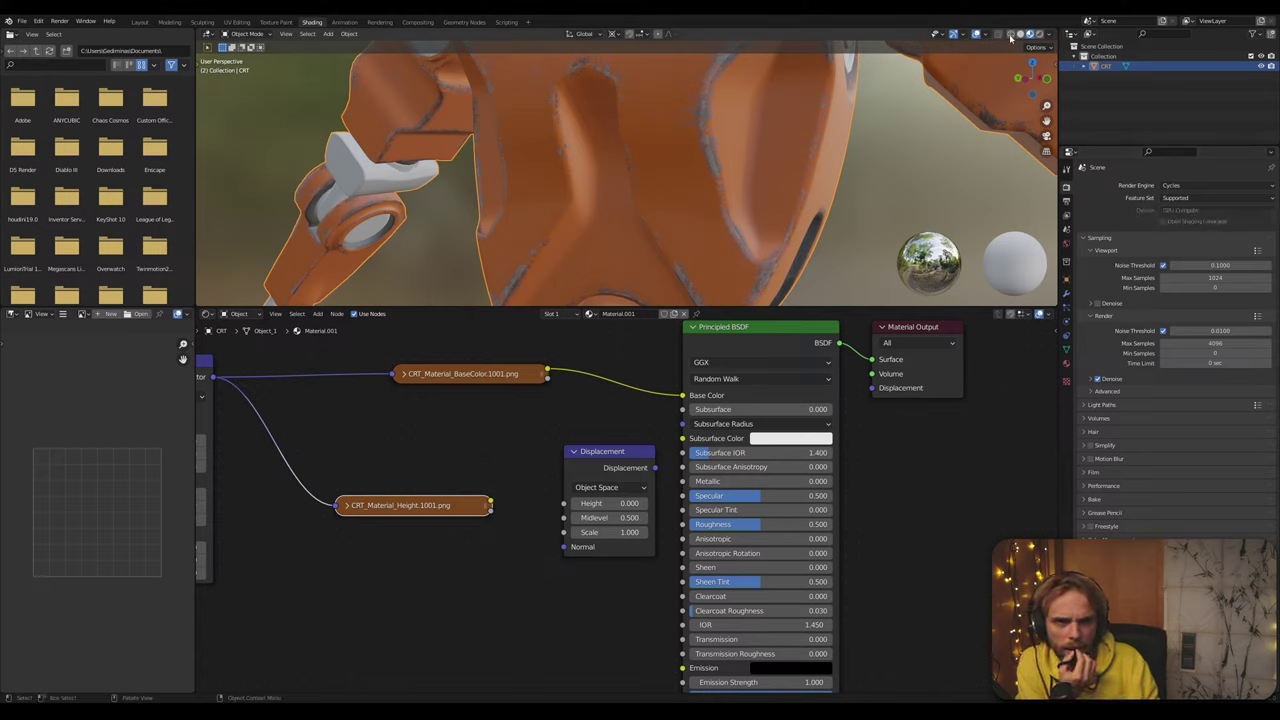
# Step: Switch the viewport to Rendered shading and enable viewport denoising with the Automatic denoiser
pyautogui.click(1040, 34)
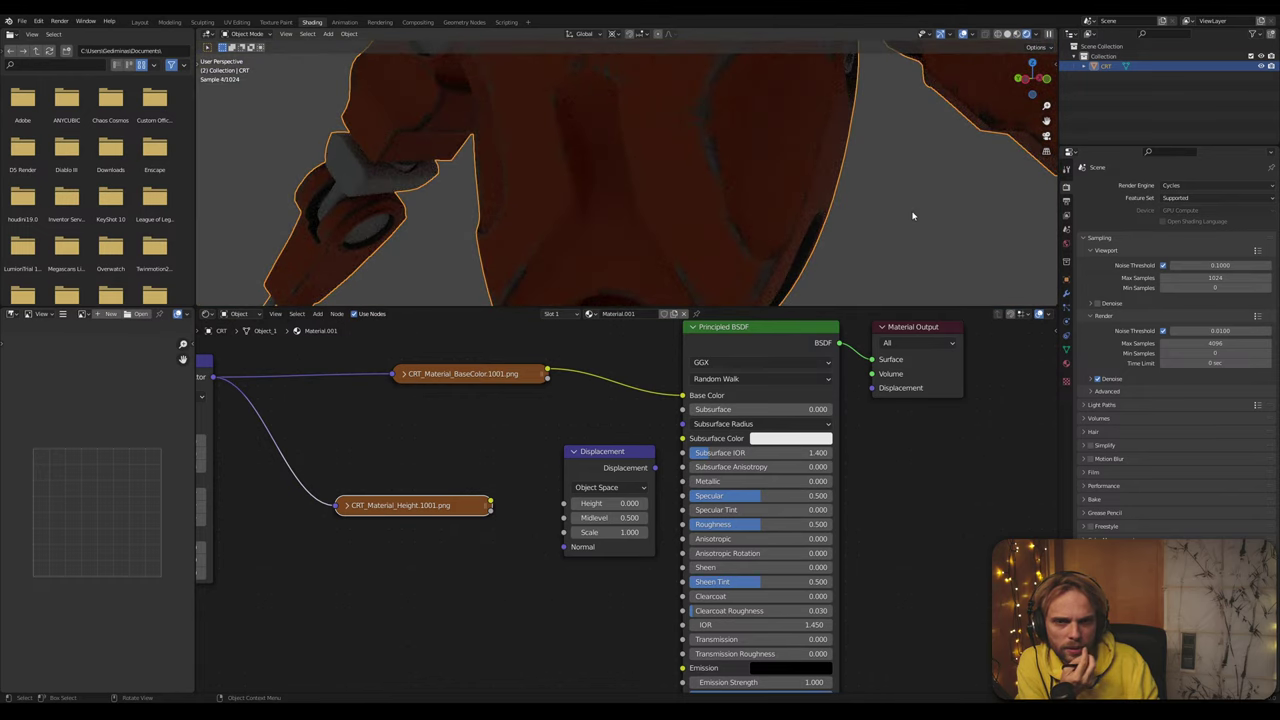
pyautogui.rightClick(760, 172)
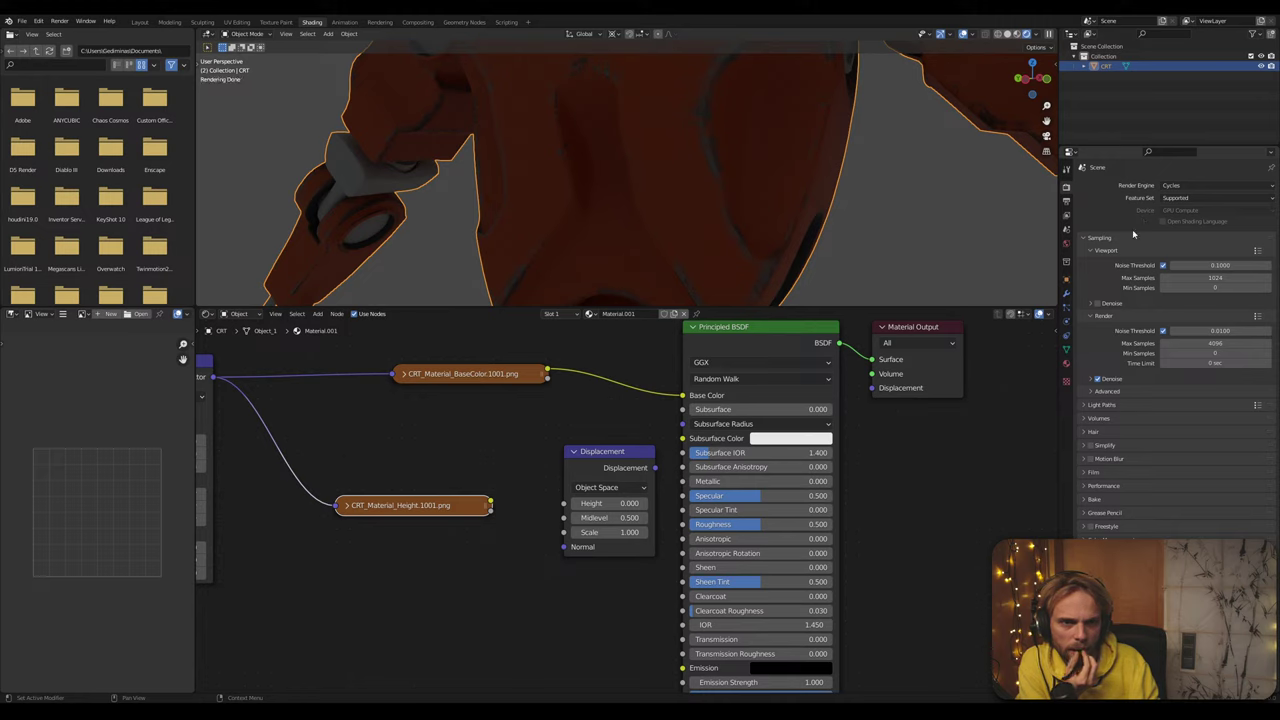
pyautogui.click(1096, 304)
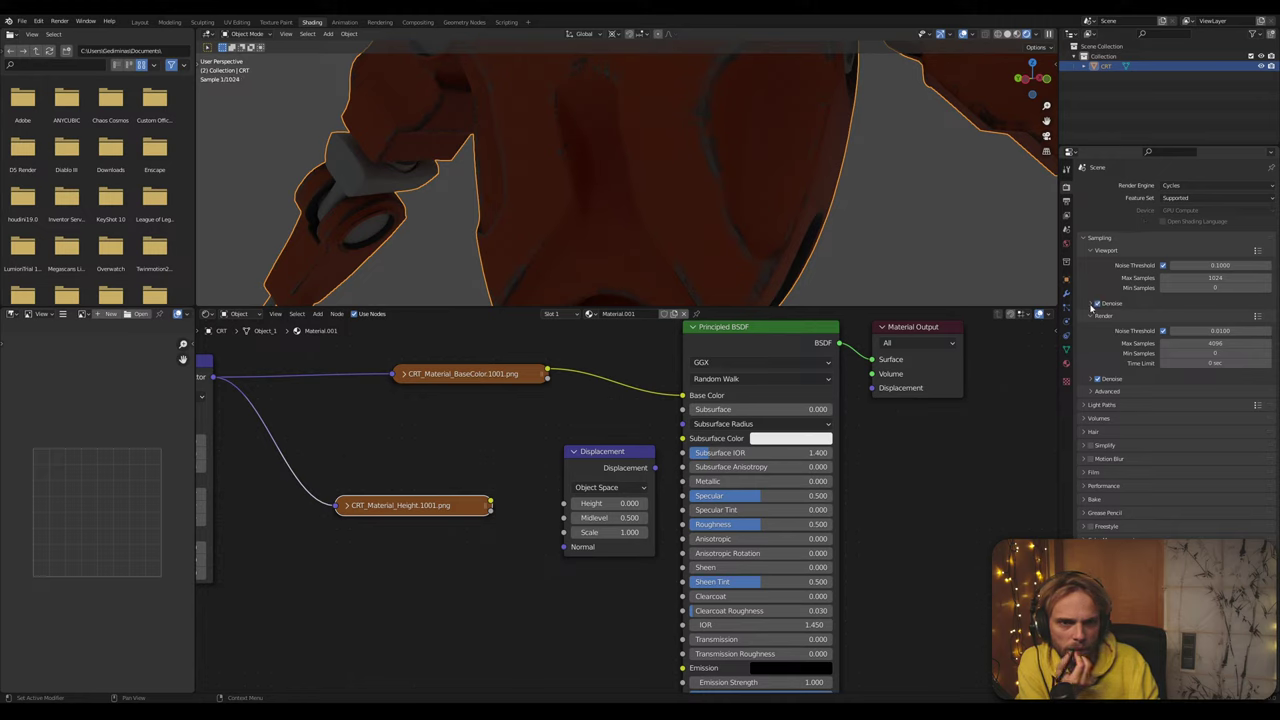
pyautogui.click(1090, 304)
pyautogui.click(1190, 320)
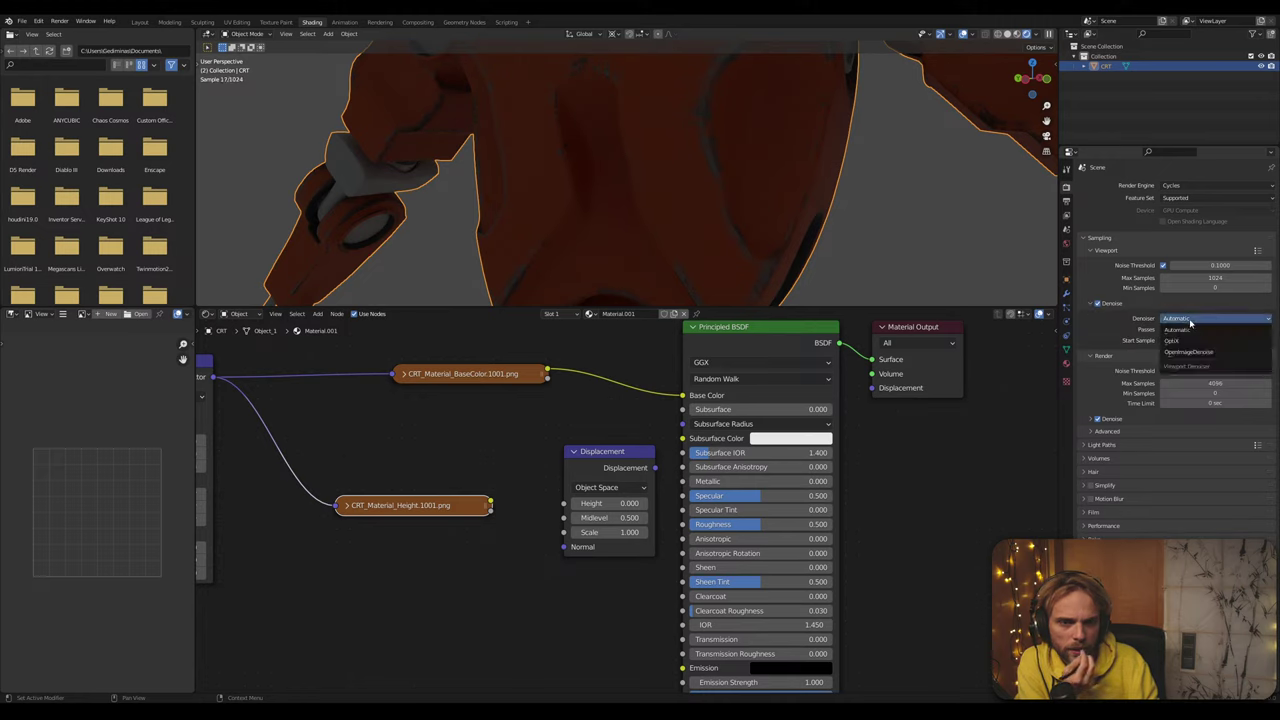
pyautogui.click(1190, 328)
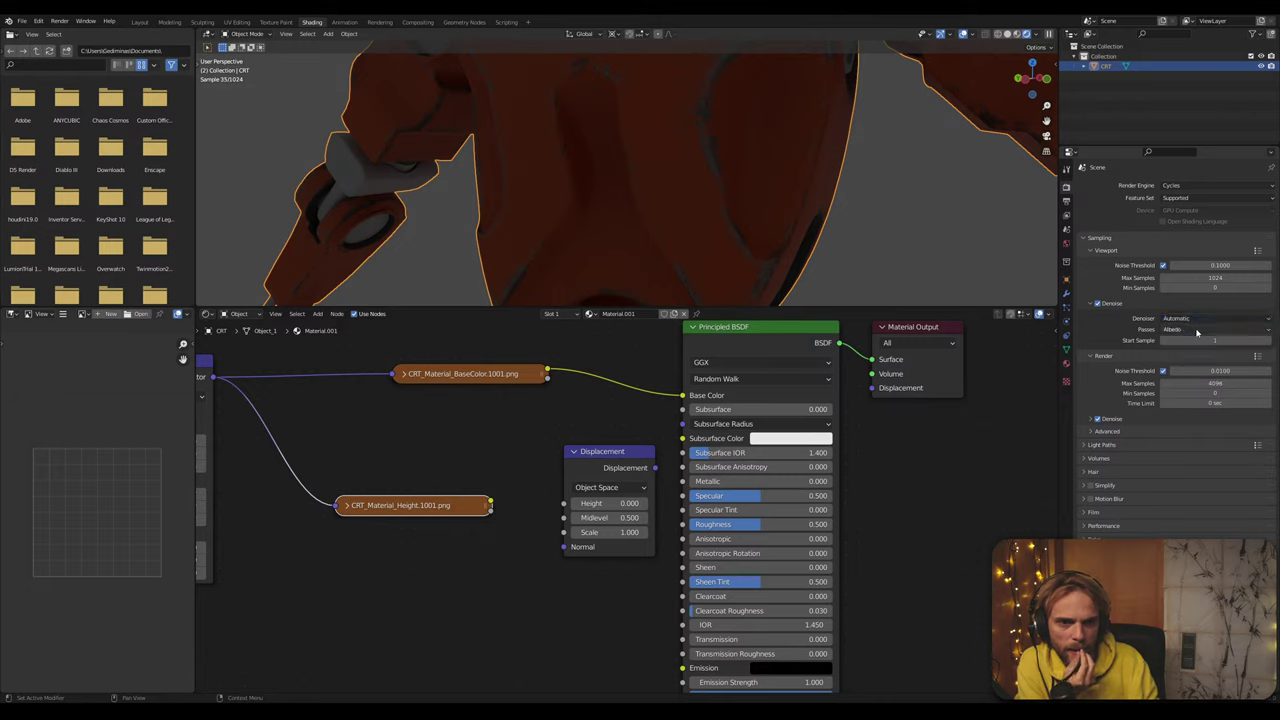
# Step: Enlarge the 3D view, orbit around the rendered robot, and deselect it
pyautogui.moveTo(906, 201); pyautogui.dragTo(894, 229, button='middle')
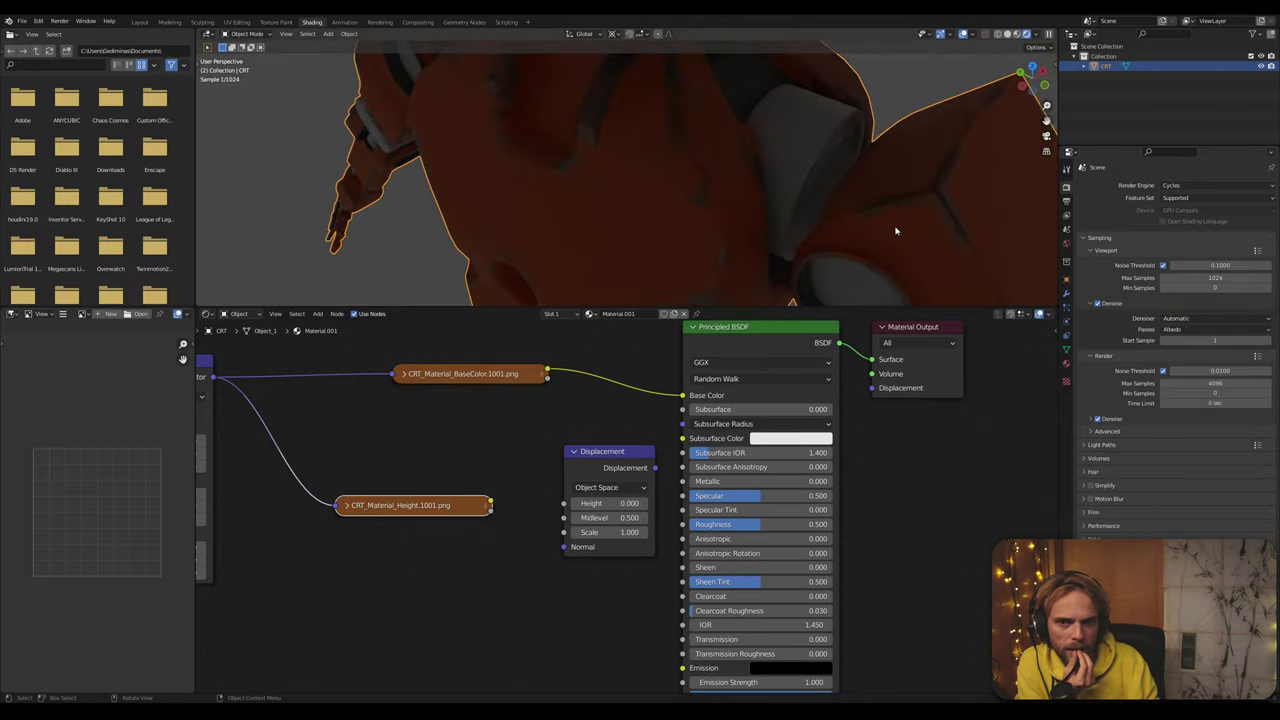
pyautogui.scroll(-5, 600, 240)
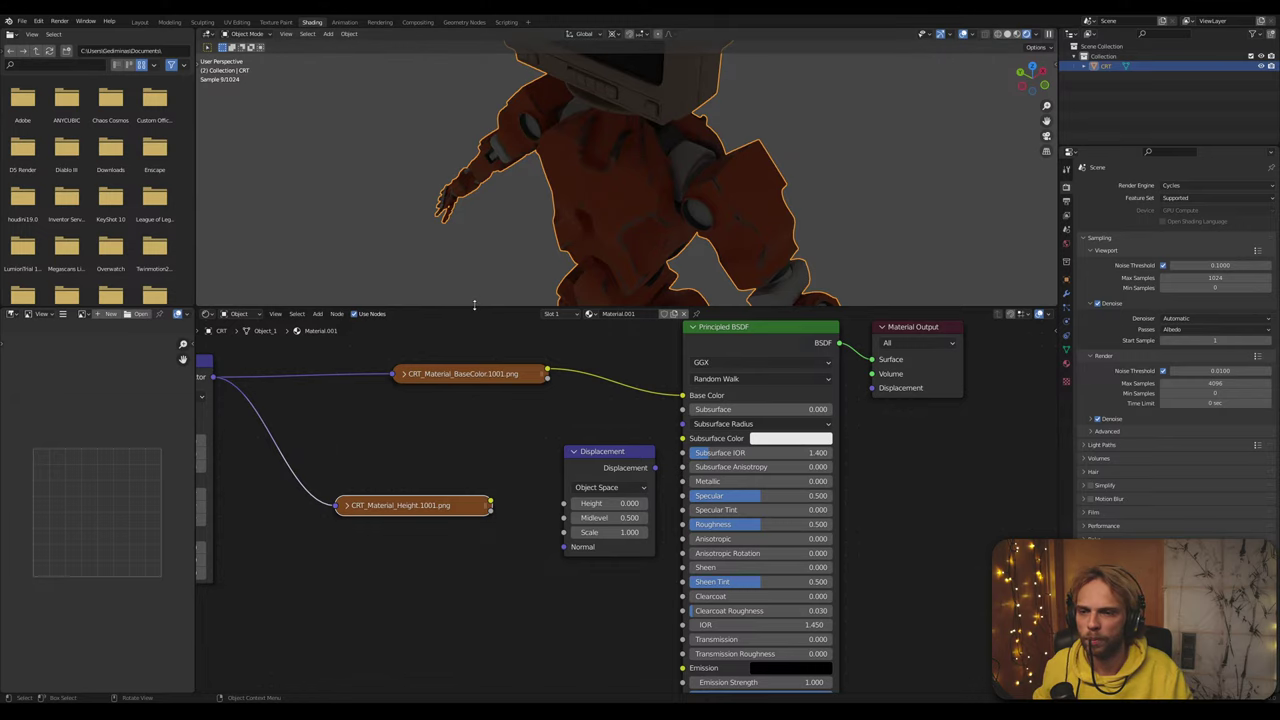
pyautogui.moveTo(500, 308); pyautogui.dragTo(510, 617)
pyautogui.moveTo(513, 483); pyautogui.dragTo(543, 451, button='middle')
pyautogui.click(502, 459)
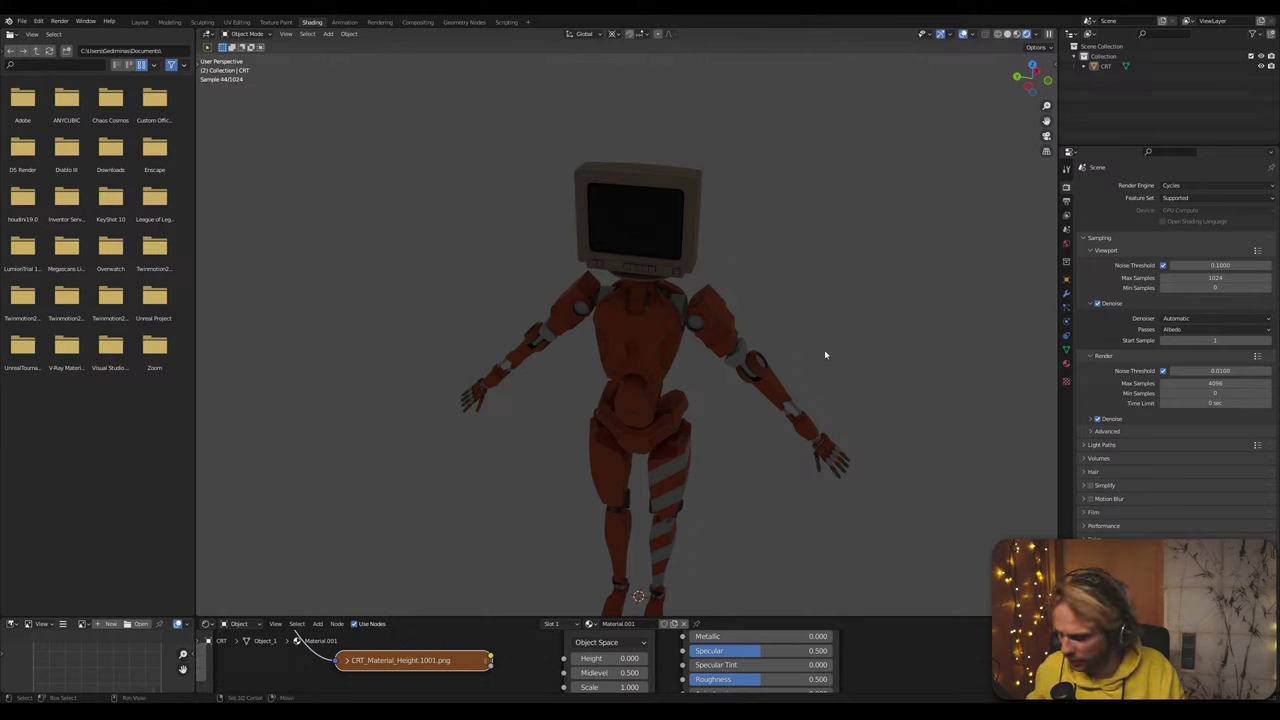
# Step: Add a Sun lamp to the scene and delete the extra light
pyautogui.moveTo(822, 350); pyautogui.dragTo(736, 286, button='middle')
pyautogui.hotkey('shift', 'a')
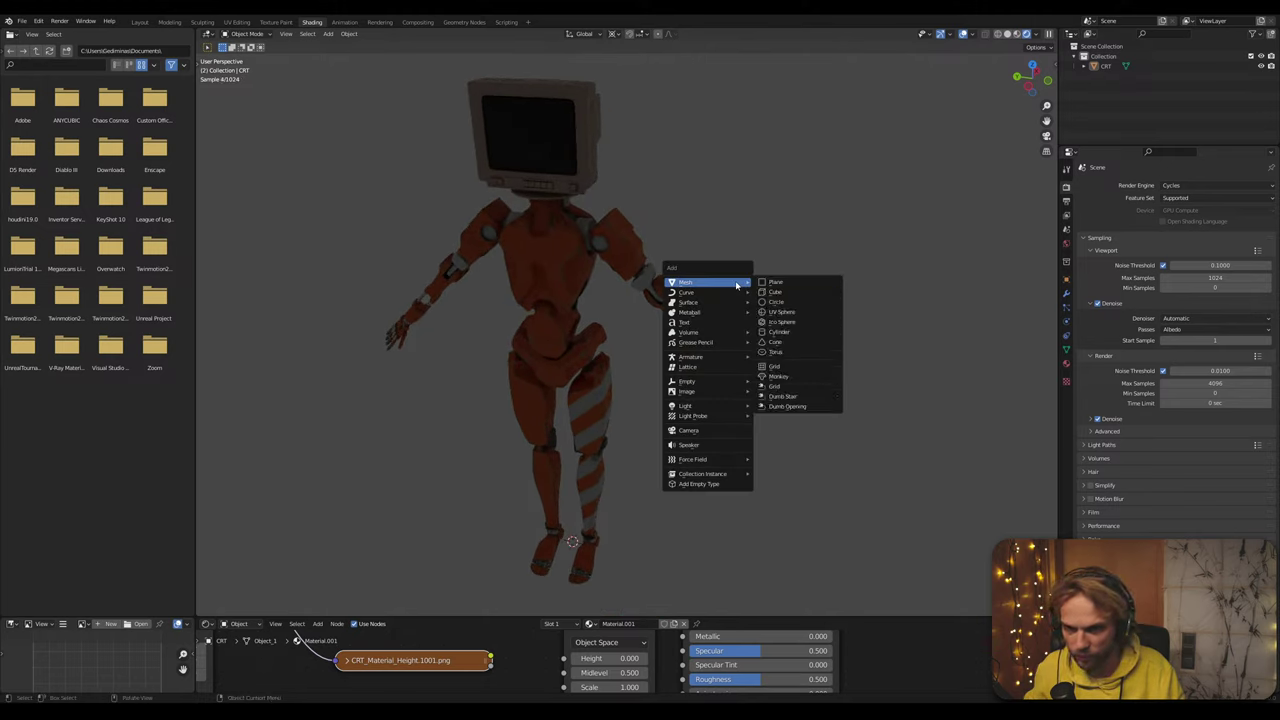
pyautogui.moveTo(722, 411)
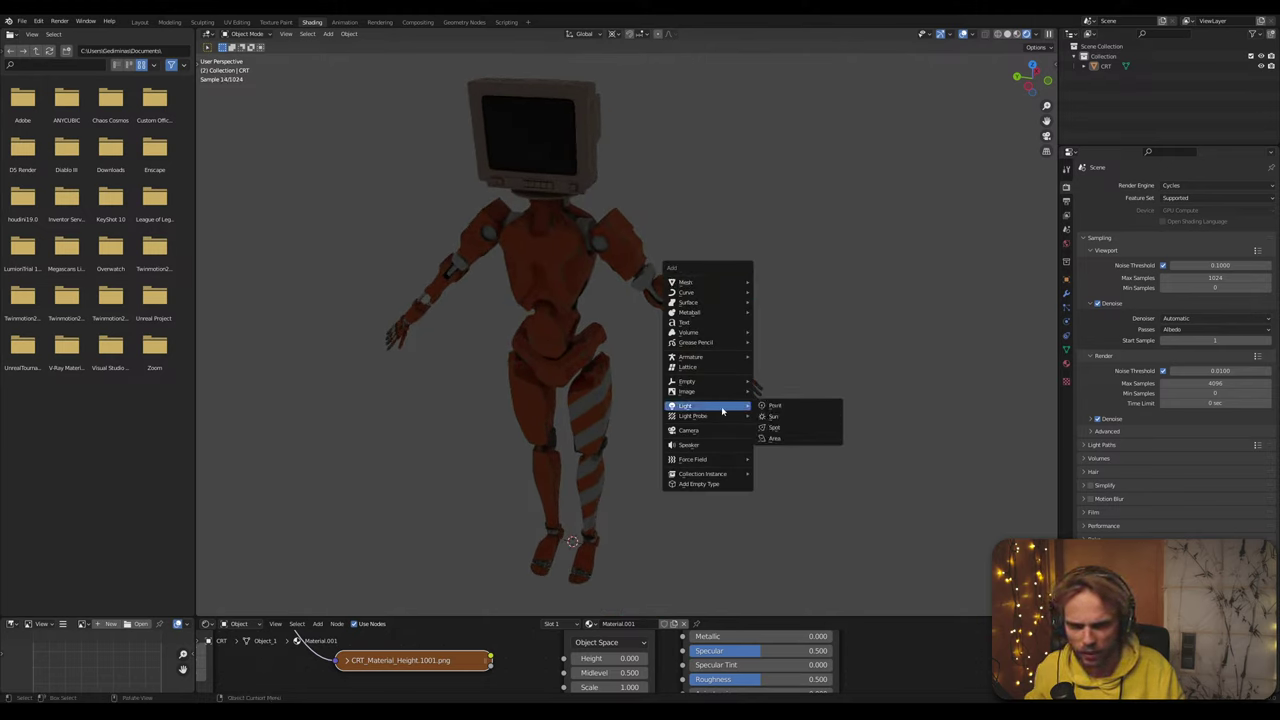
pyautogui.click(820, 417)
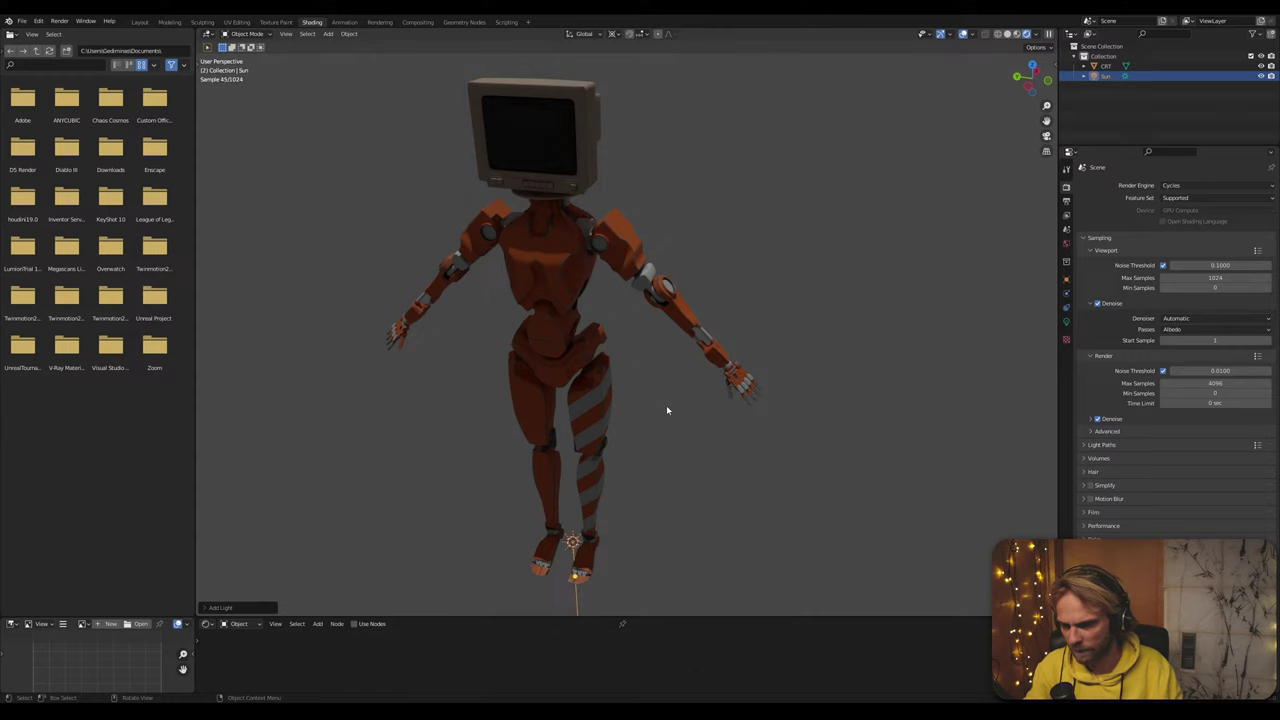
pyautogui.press('x')
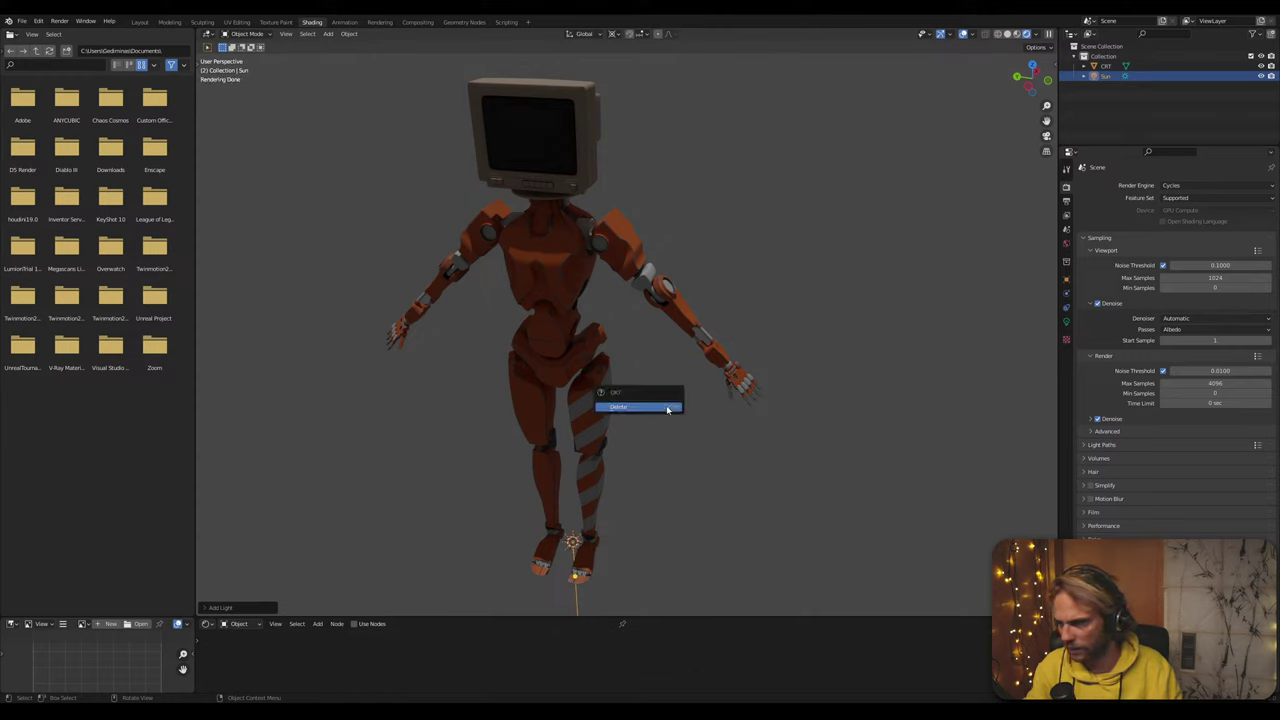
pyautogui.click(668, 408)
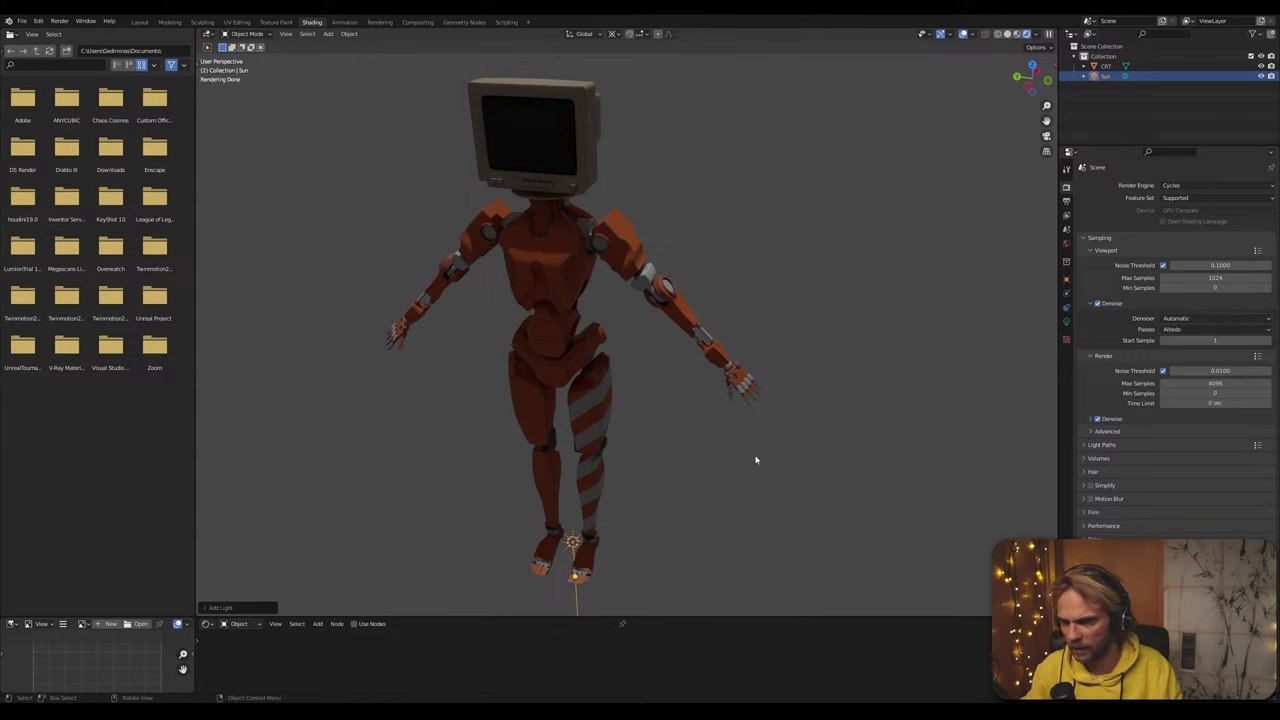
# Step: Tilt the Sun around X and turn it around Z so it shines across the robot
pyautogui.click(573, 543)
pyautogui.press('r')
pyautogui.press('x')
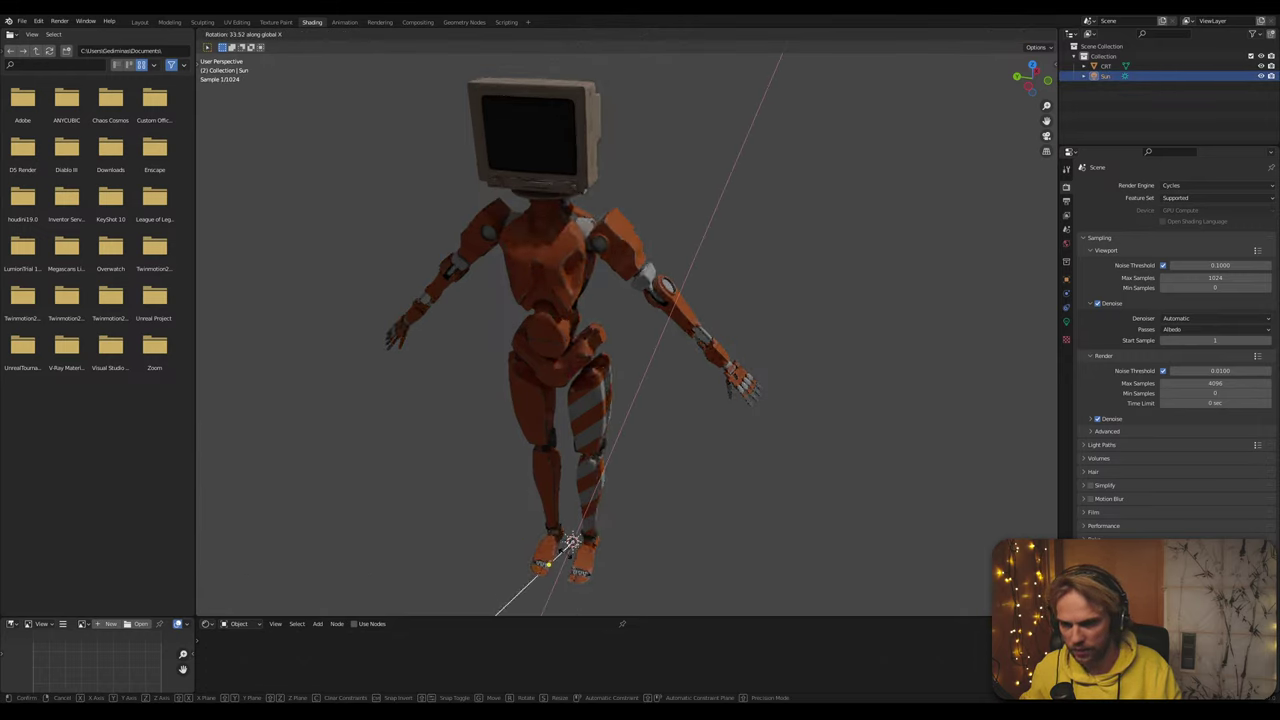
pyautogui.press('Return')
pyautogui.press('r')
pyautogui.press('z')
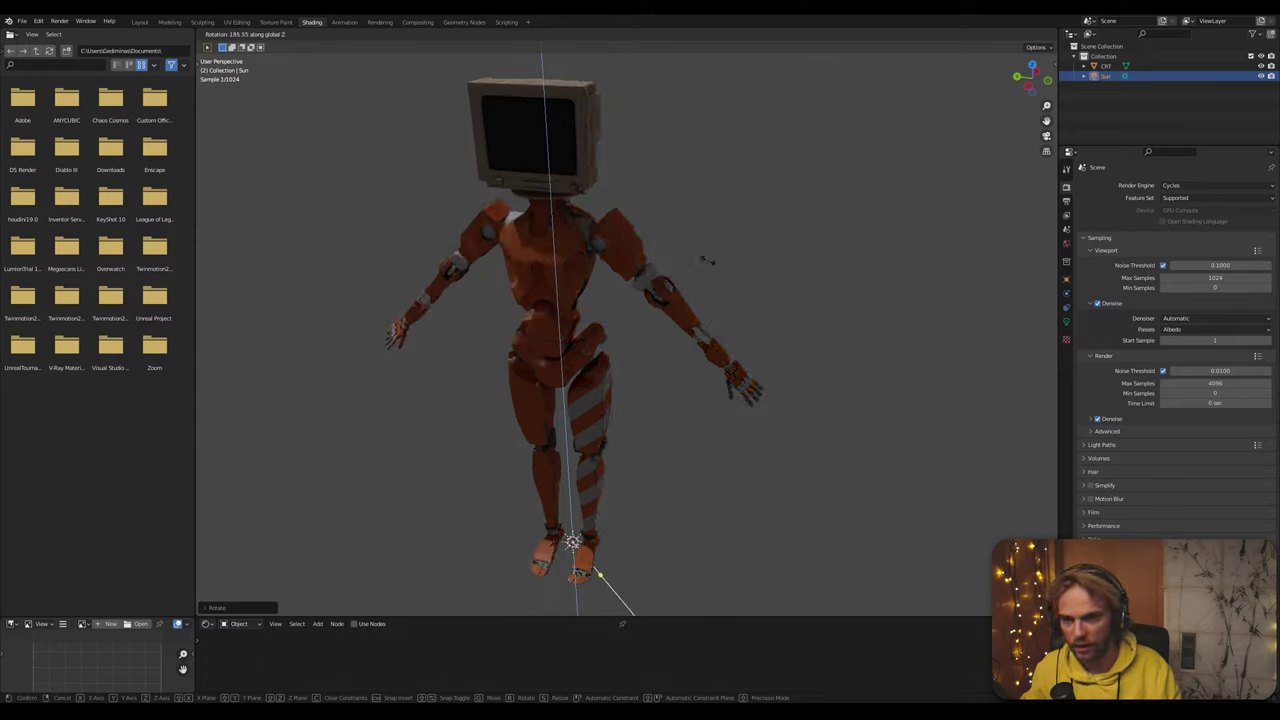
pyautogui.click(388, 208)
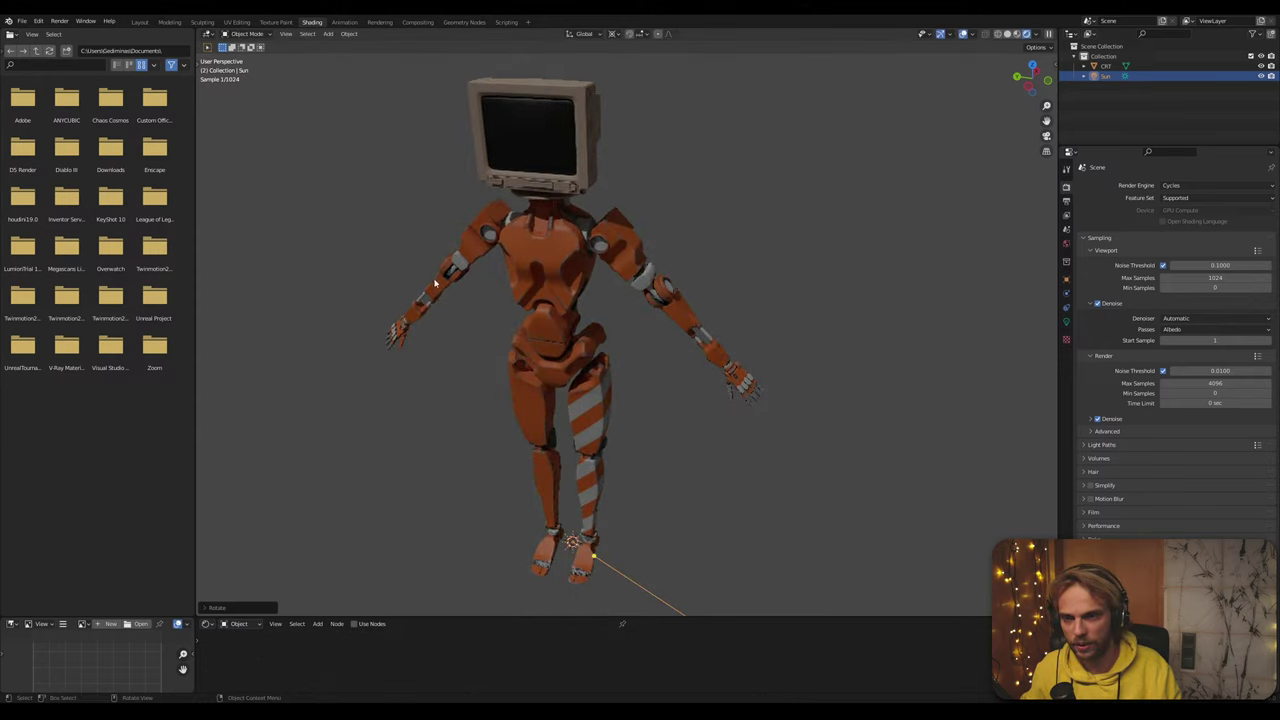
# Step: Enlarge the node editor by raising its border, with the Sun deselected
pyautogui.click(670, 457)
pyautogui.scroll(5, 562, 243)
pyautogui.moveTo(562, 243); pyautogui.dragTo(666, 290, button='middle')
pyautogui.scroll(4, 652, 297)
pyautogui.scroll(2, 675, 174)
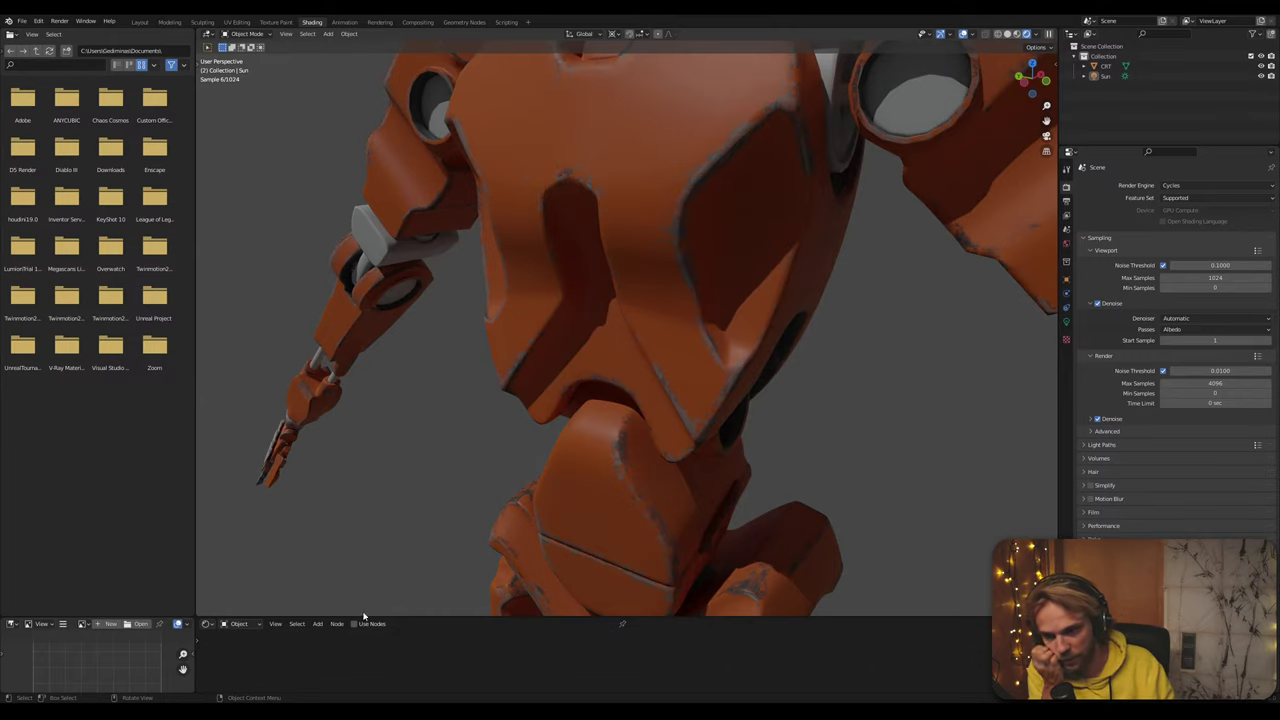
pyautogui.moveTo(368, 614); pyautogui.dragTo(394, 331)
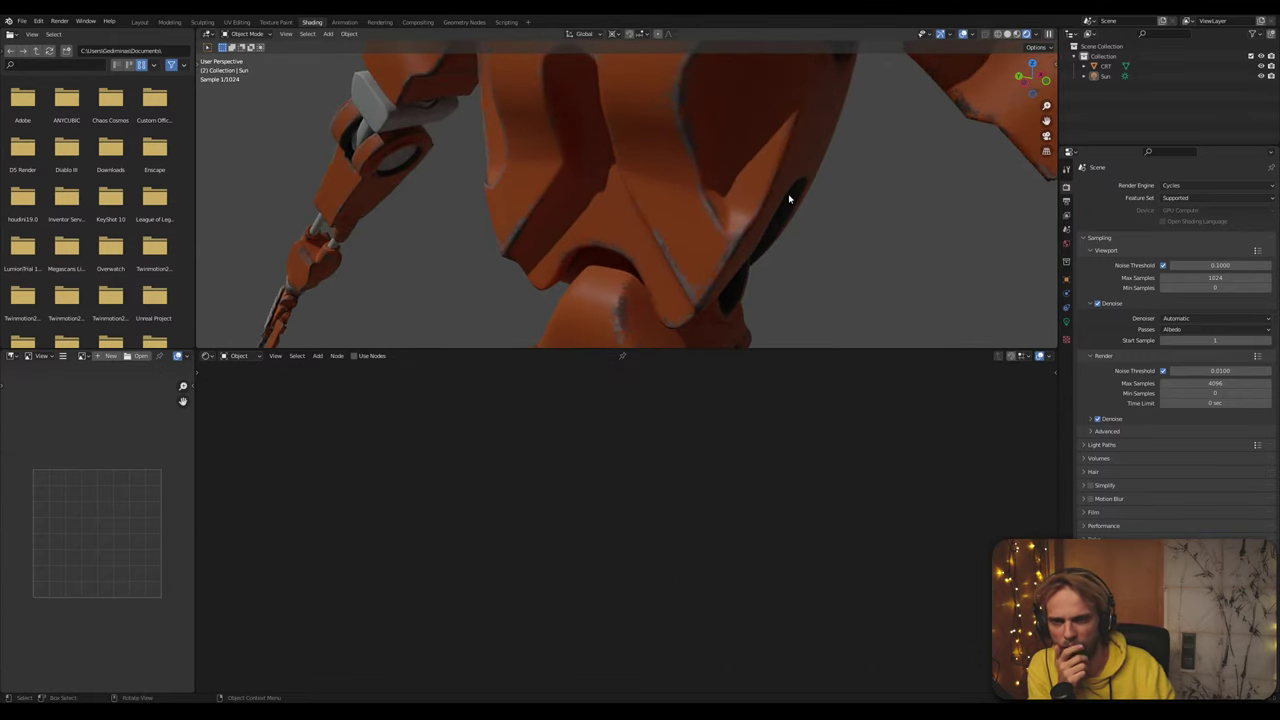
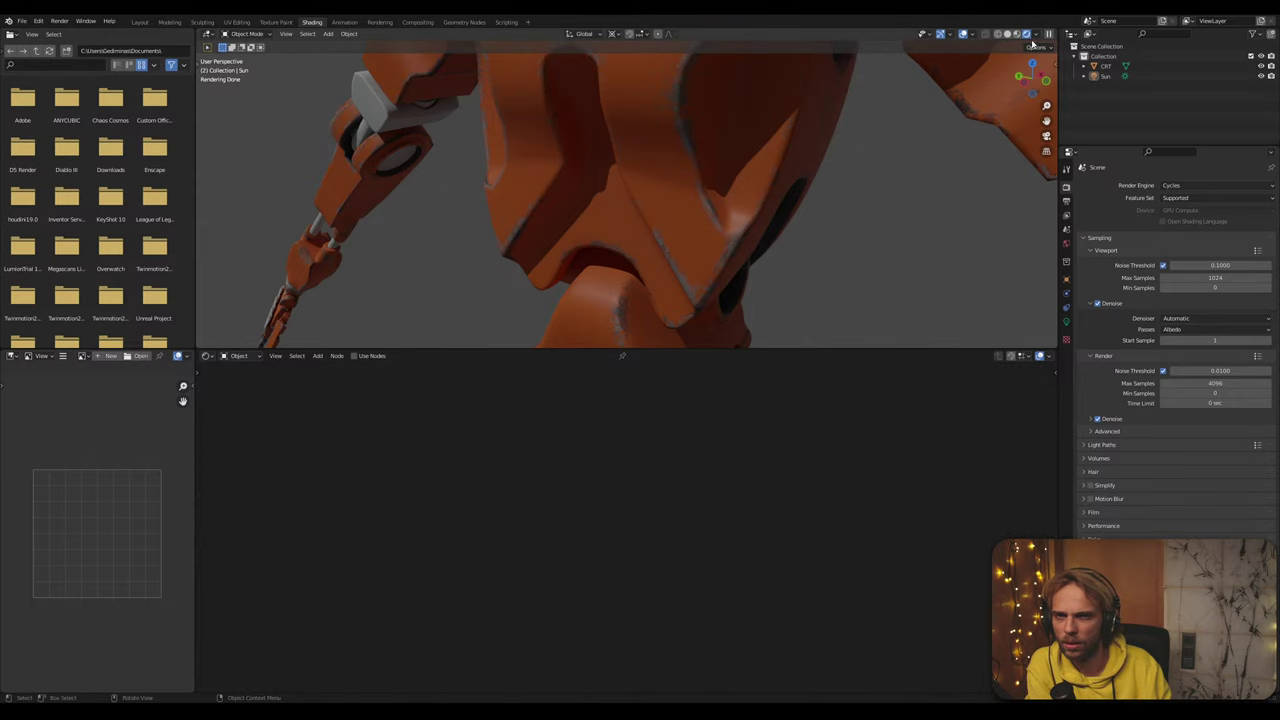
# Step: Select the CRT robot and wire its Height texture through a Displacement node into the Material Output
pyautogui.click(1018, 35)
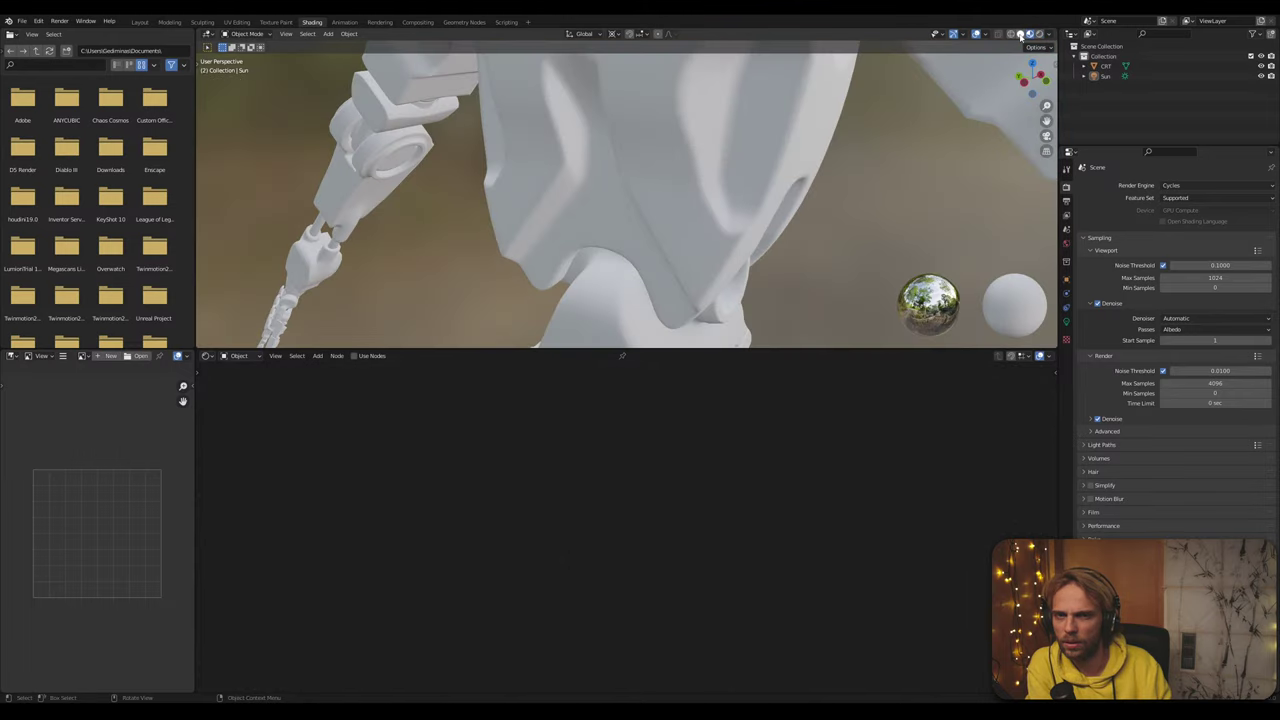
pyautogui.click(1030, 34)
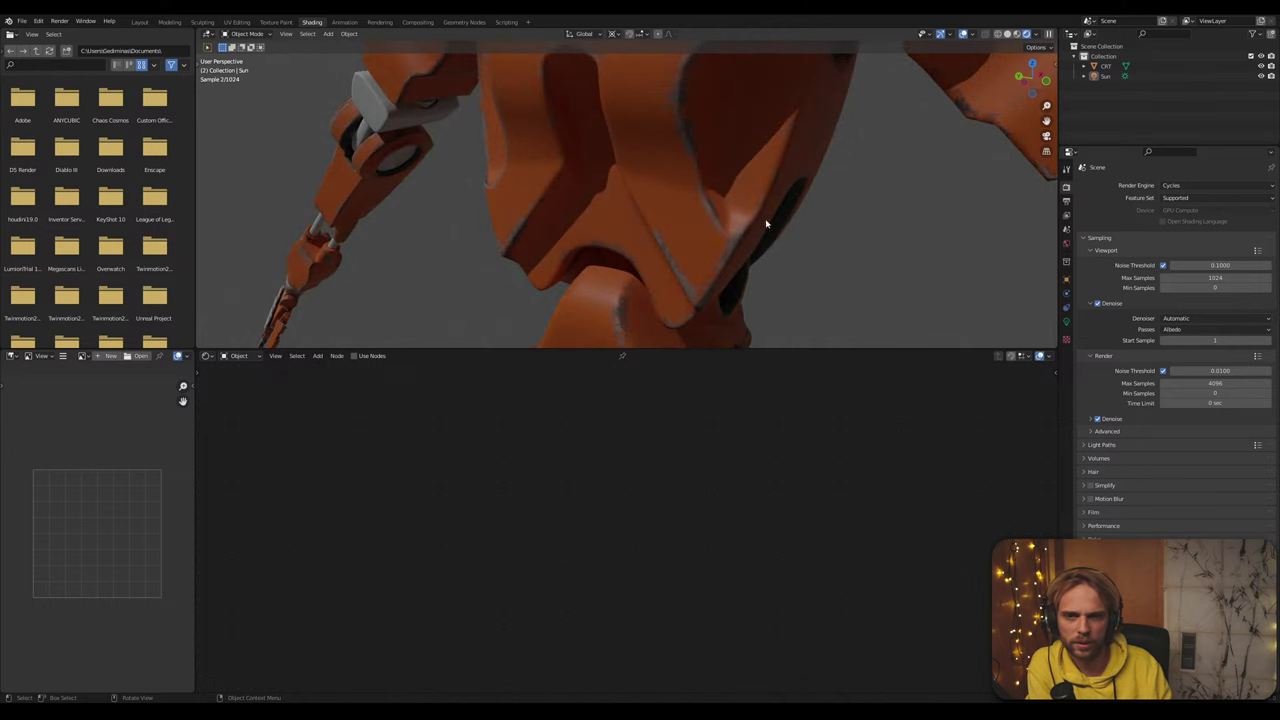
pyautogui.click(695, 176)
pyautogui.moveTo(751, 534); pyautogui.dragTo(731, 390, button='middle')
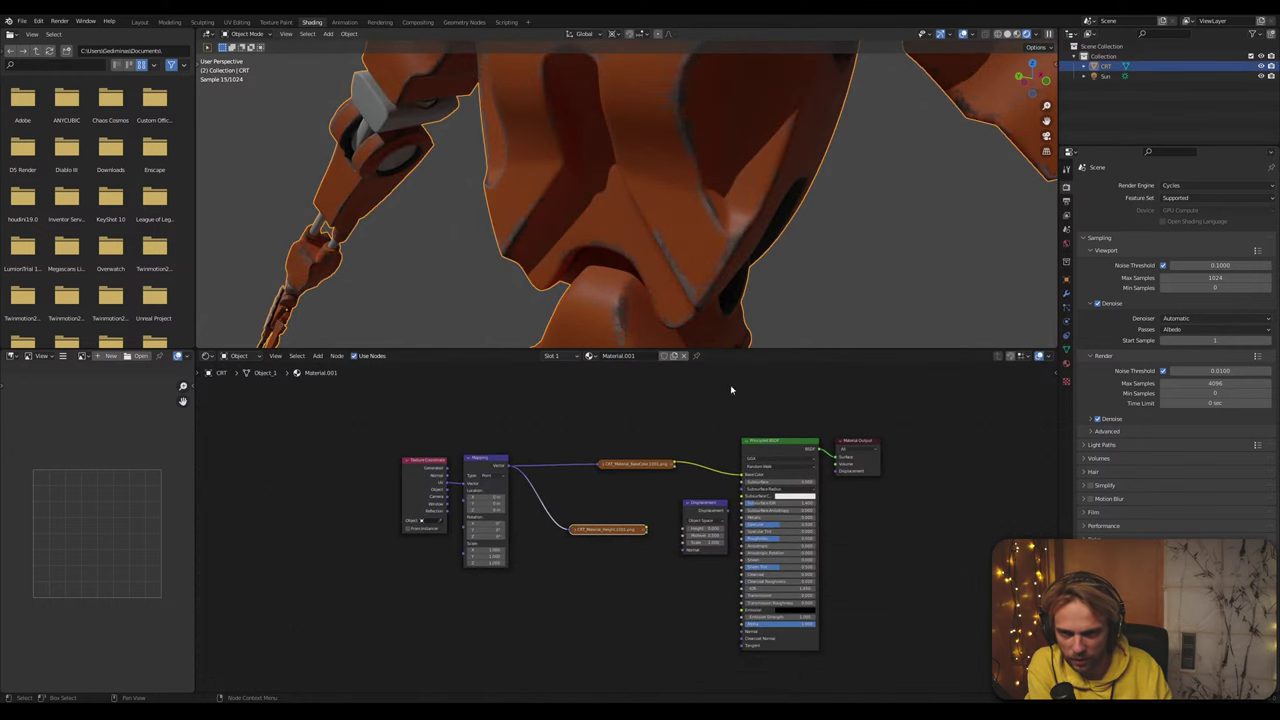
pyautogui.scroll(2, 630, 525)
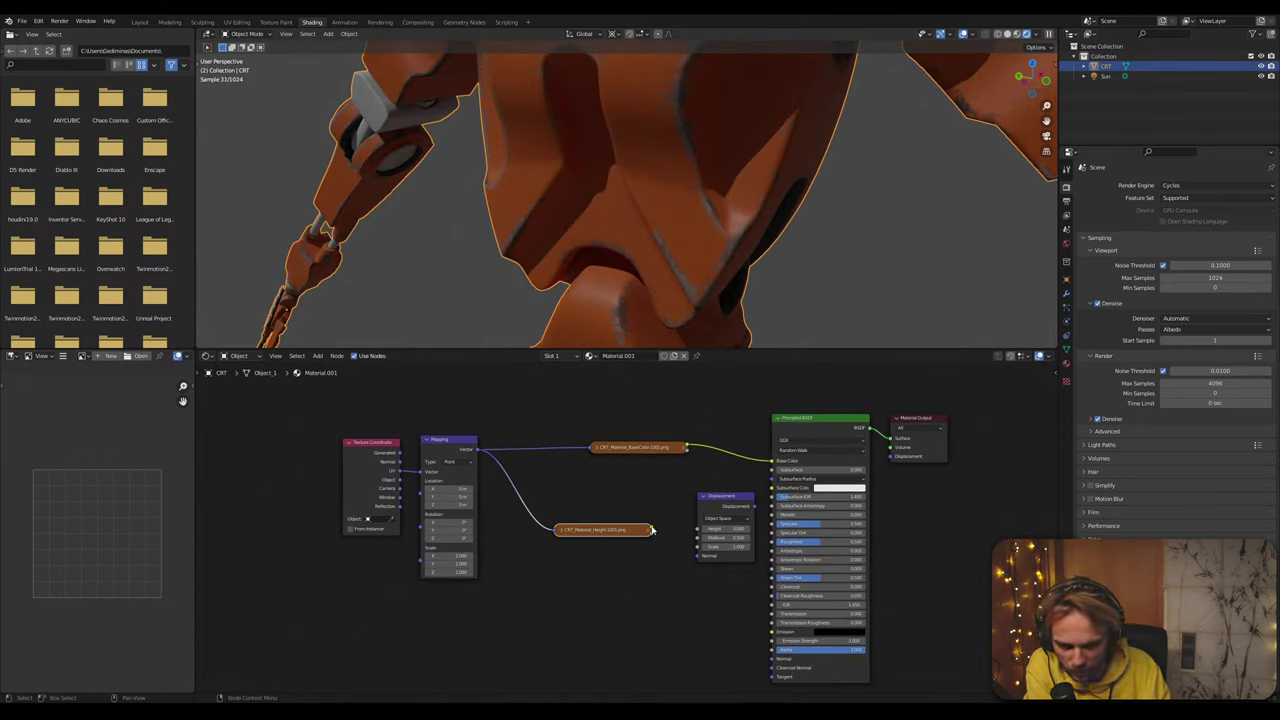
pyautogui.moveTo(651, 529); pyautogui.dragTo(698, 528)
pyautogui.moveTo(753, 506); pyautogui.dragTo(893, 457)
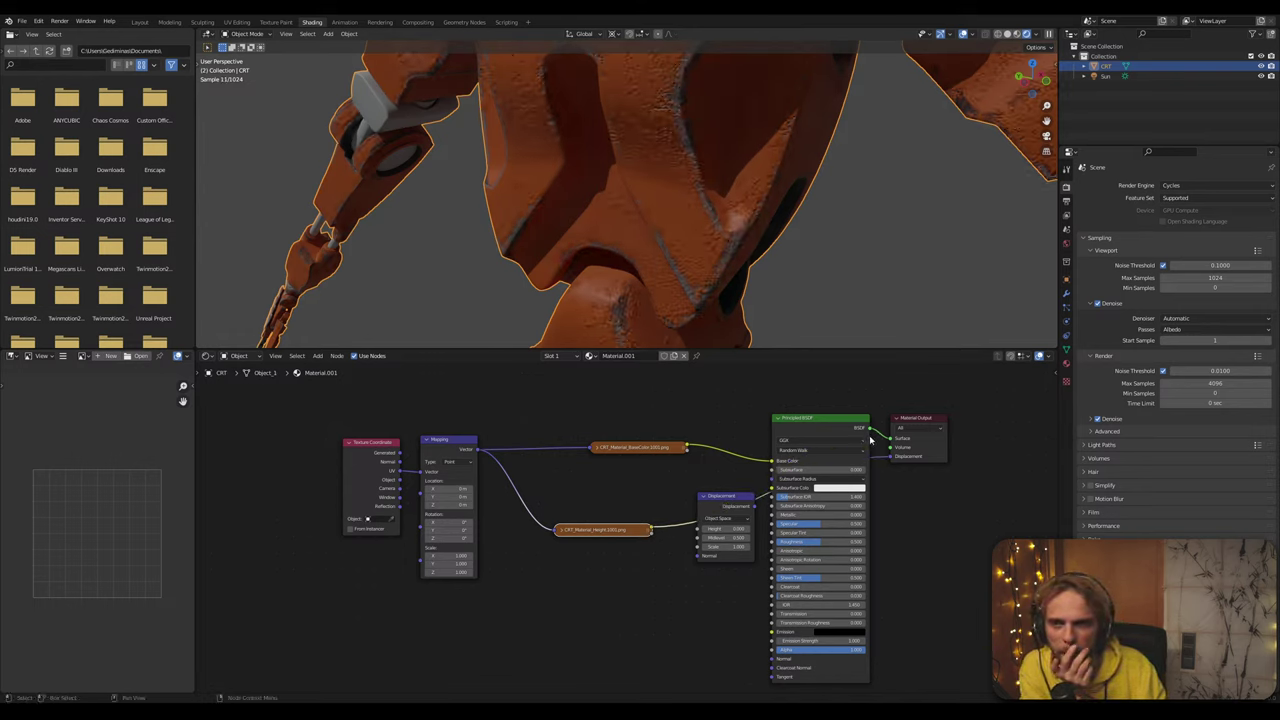
# Step: Inspect the bumps, then rearrange the Height and Principled BSDF nodes, keeping GGX distribution
pyautogui.moveTo(737, 217); pyautogui.dragTo(752, 197, button='middle')
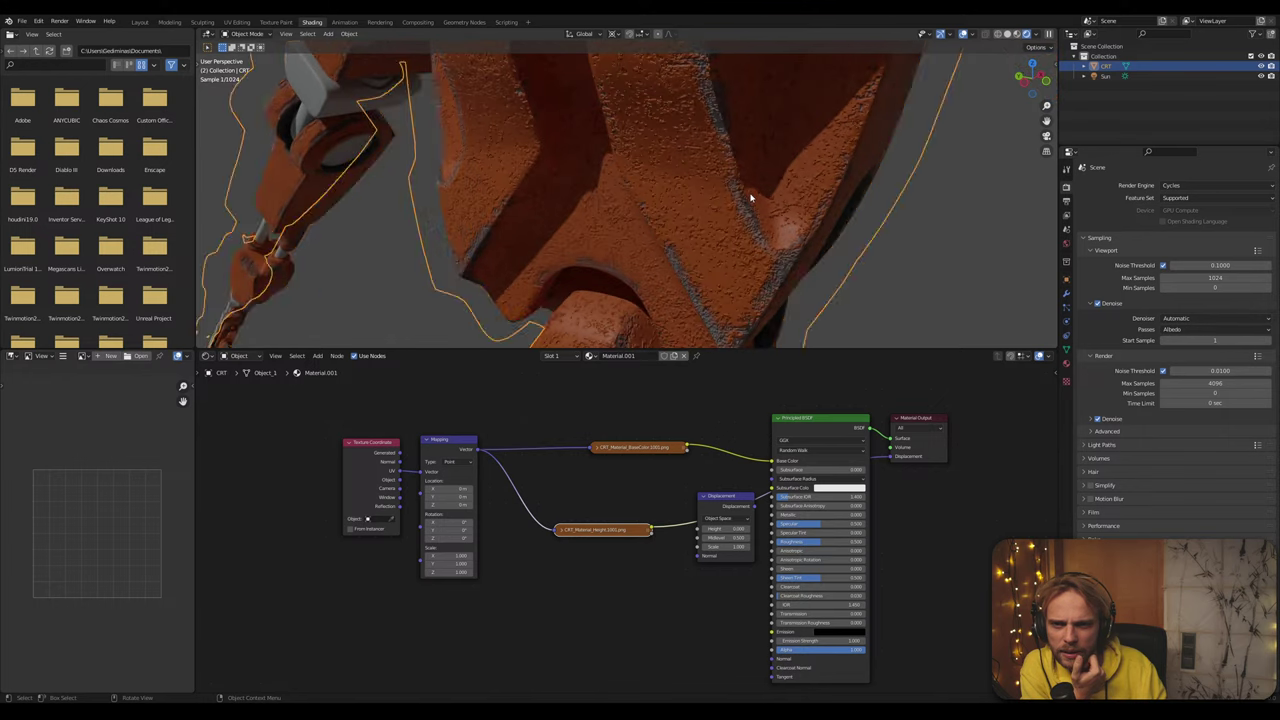
pyautogui.scroll(2, 751, 197)
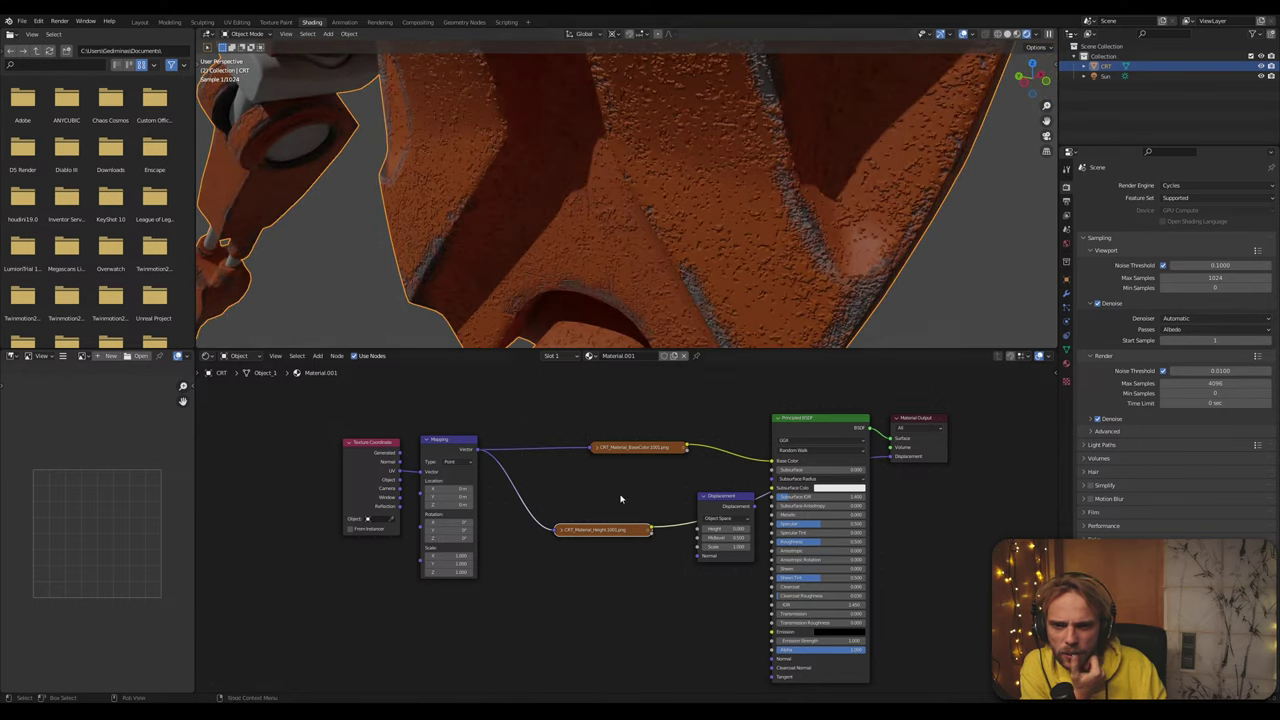
pyautogui.moveTo(625, 533); pyautogui.dragTo(642, 490)
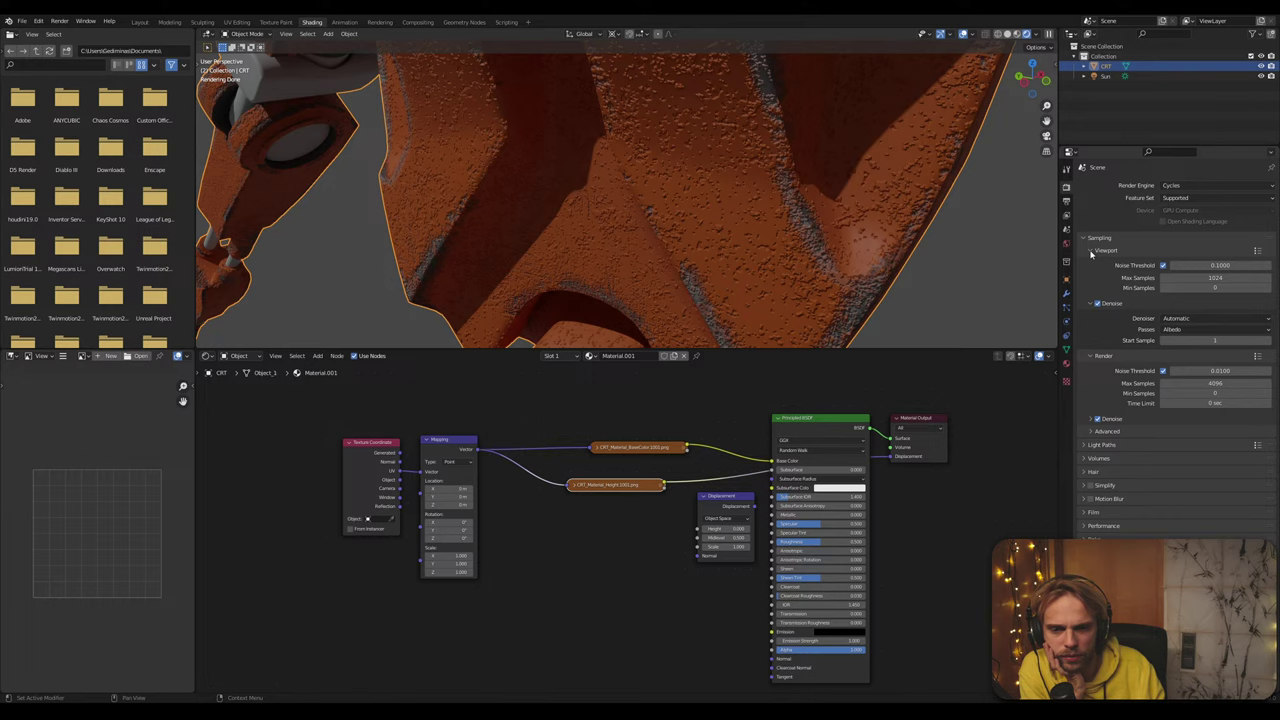
pyautogui.moveTo(856, 422); pyautogui.dragTo(846, 410)
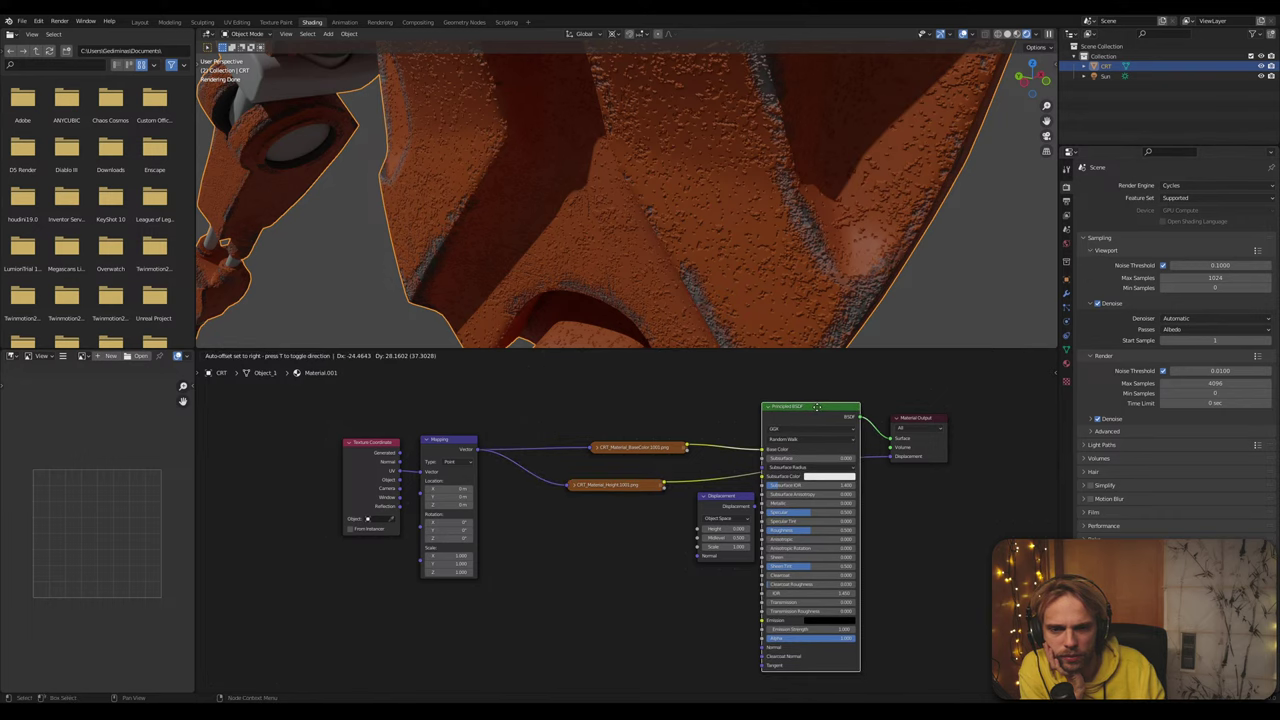
pyautogui.click(803, 430)
pyautogui.click(804, 437)
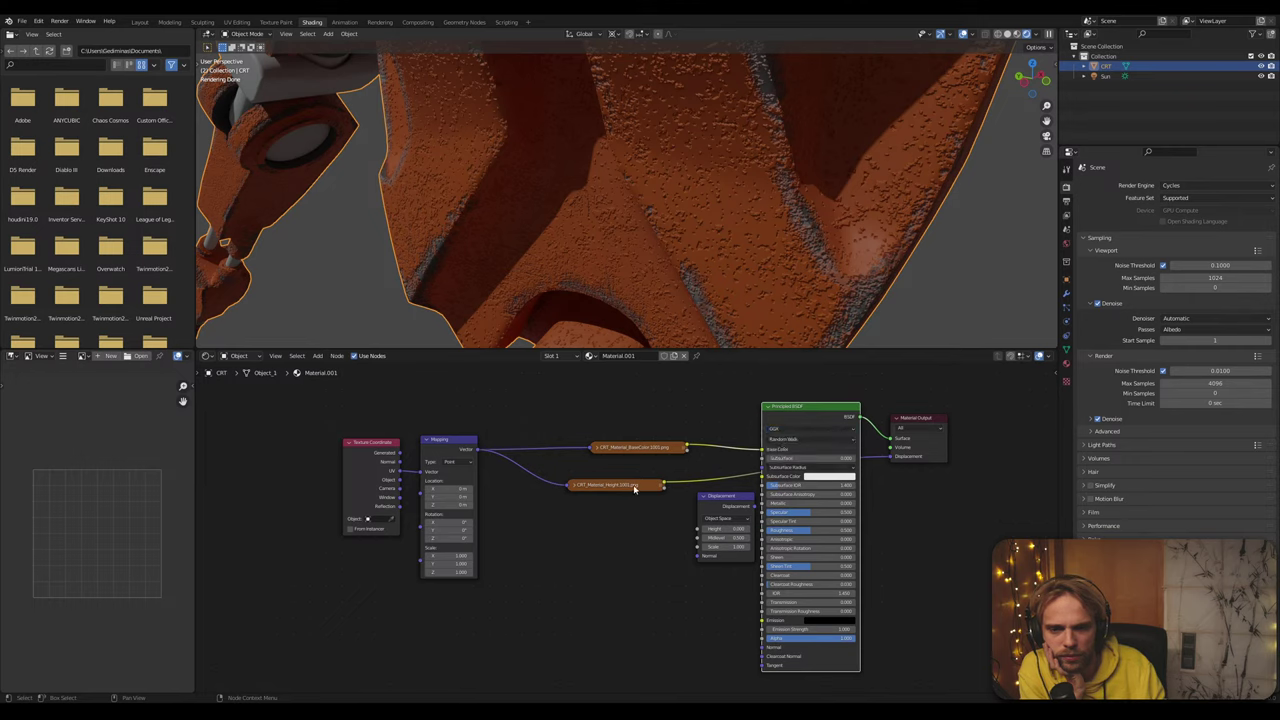
pyautogui.moveTo(634, 488); pyautogui.dragTo(617, 528)
# Step: Delete the Height texture and Displacement nodes from the CRT material
pyautogui.press('x')
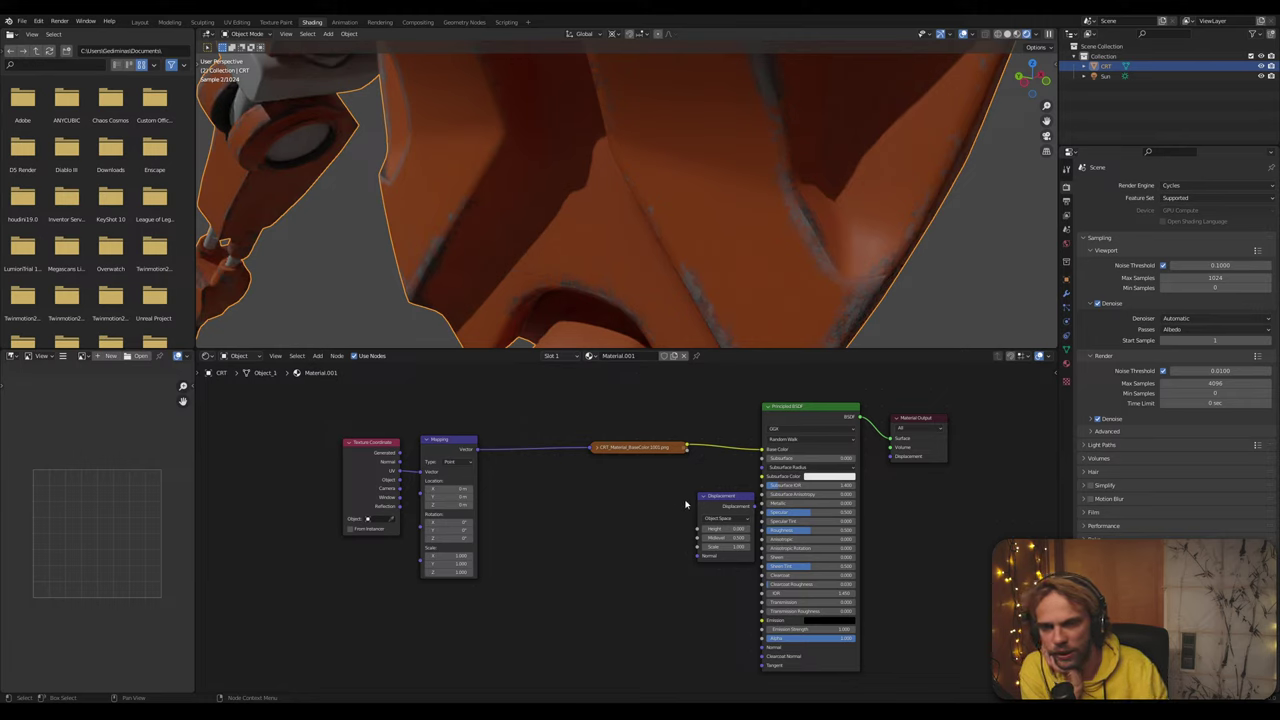
pyautogui.moveTo(733, 502); pyautogui.dragTo(661, 527)
pyautogui.press('x')
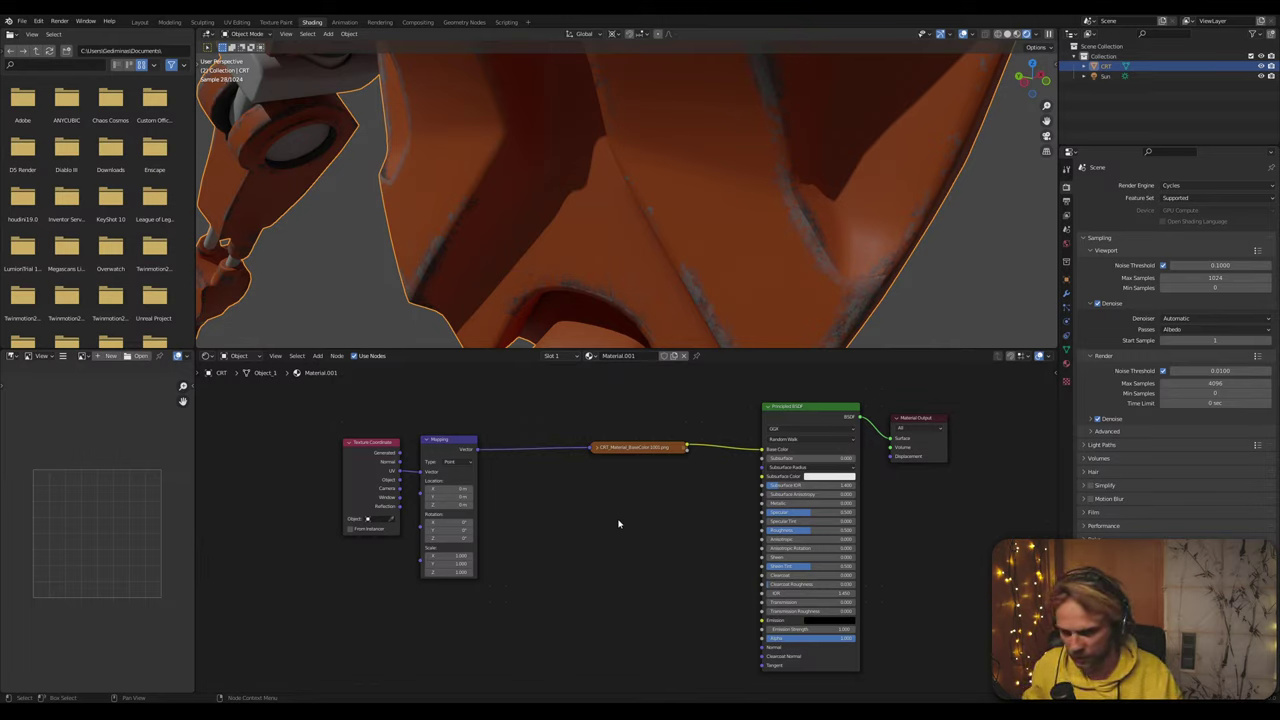
# Step: Add an Image Texture node loaded with Desktop\test\CRT_Material_Metallic.1001.png
pyautogui.hotkey('shift', 'a')
pyautogui.press('Escape')
pyautogui.hotkey('shift', 'a')
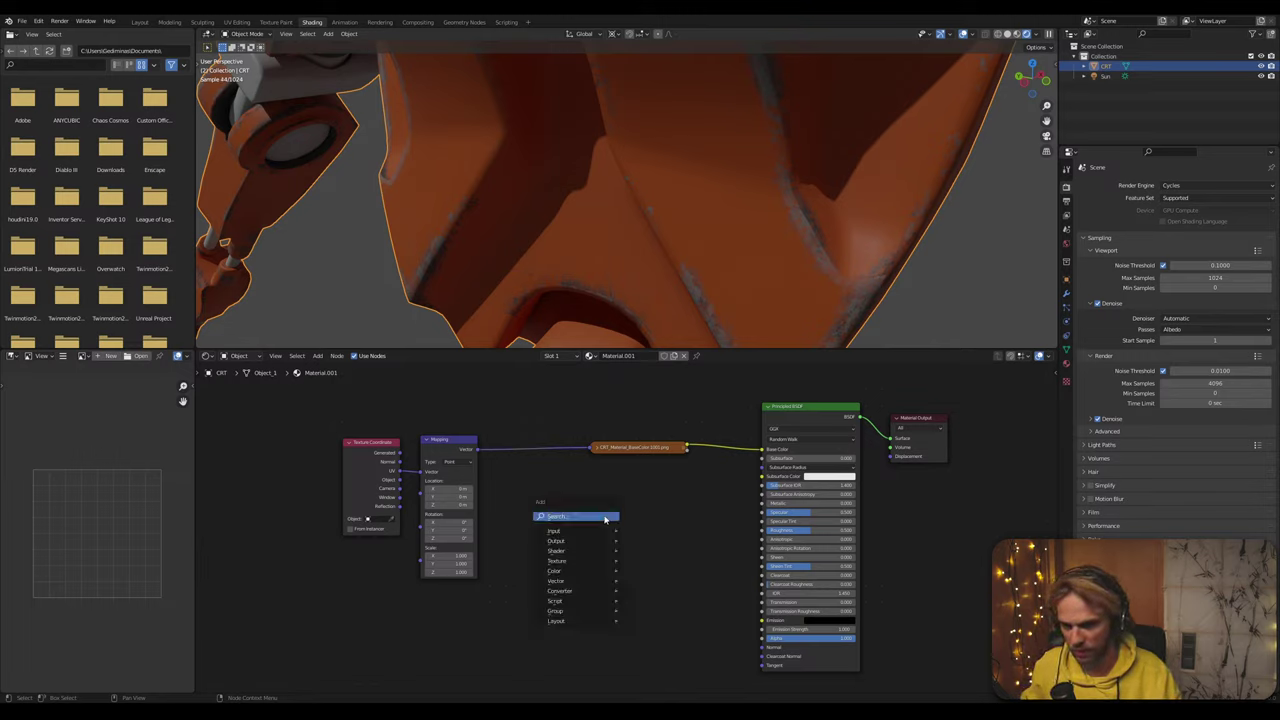
pyautogui.click(604, 517)
pyautogui.write('image')
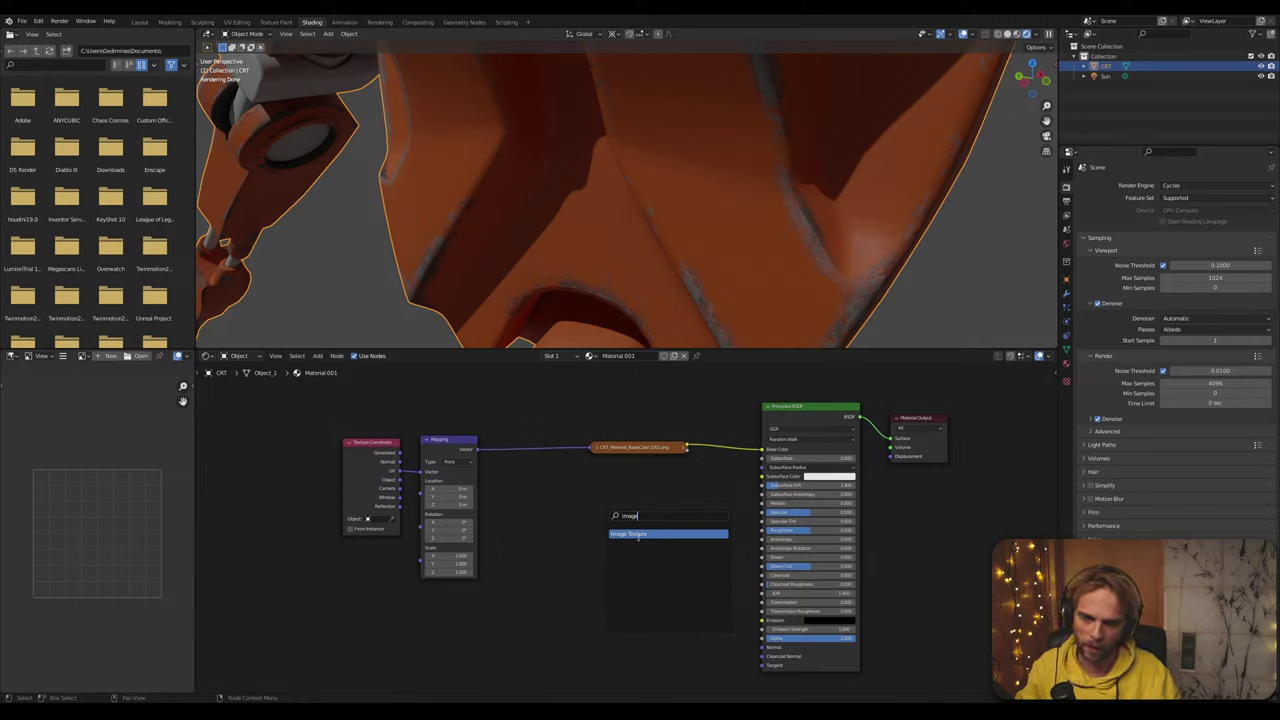
pyautogui.click(638, 535)
pyautogui.click(620, 525)
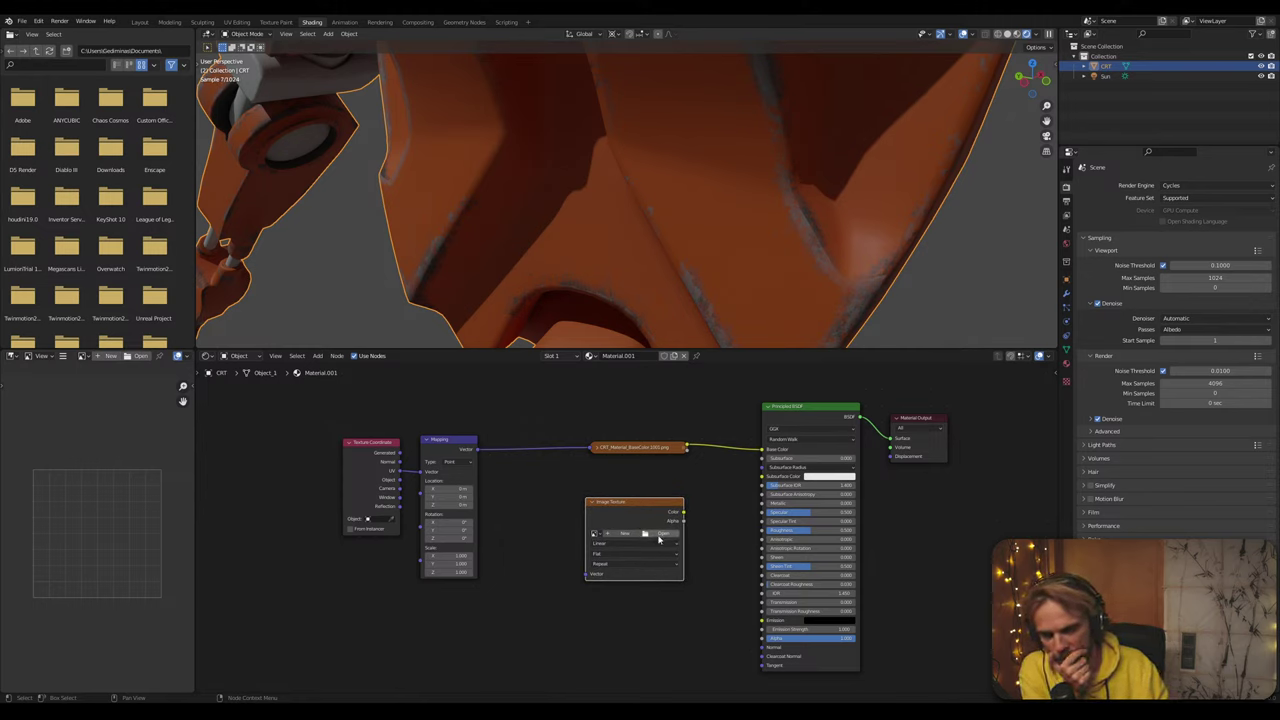
pyautogui.click(660, 537)
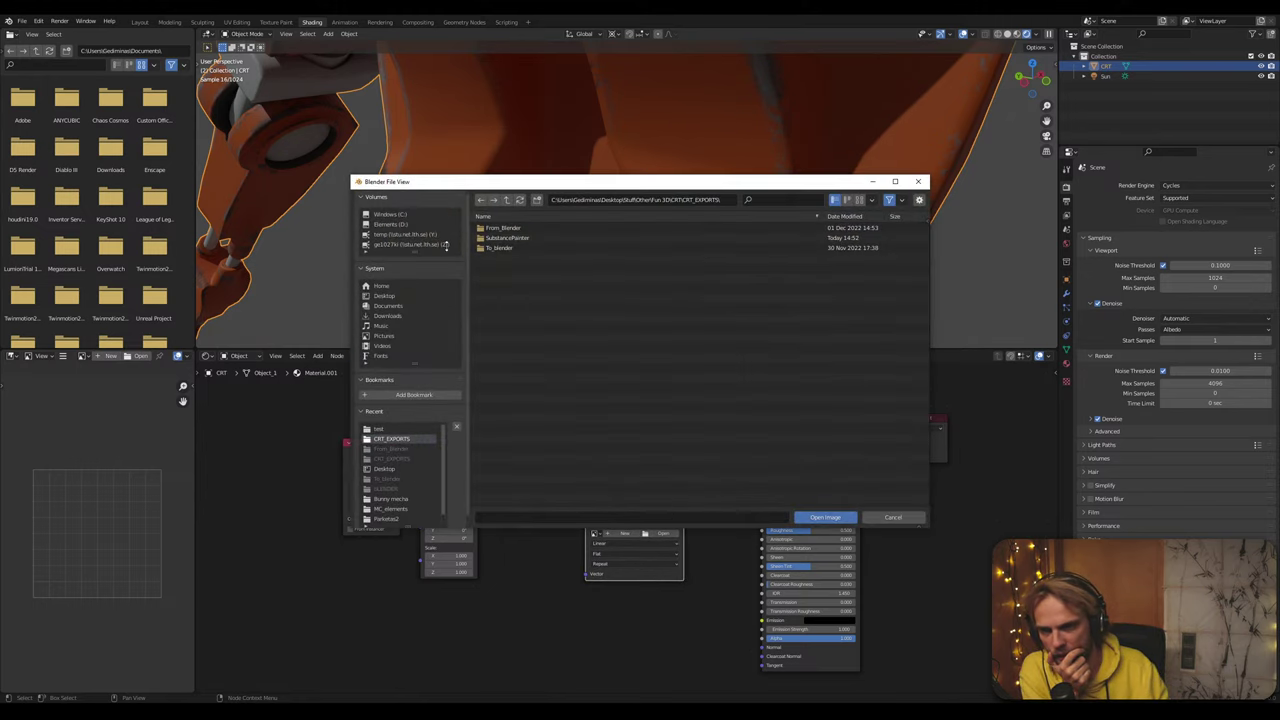
pyautogui.click(383, 296)
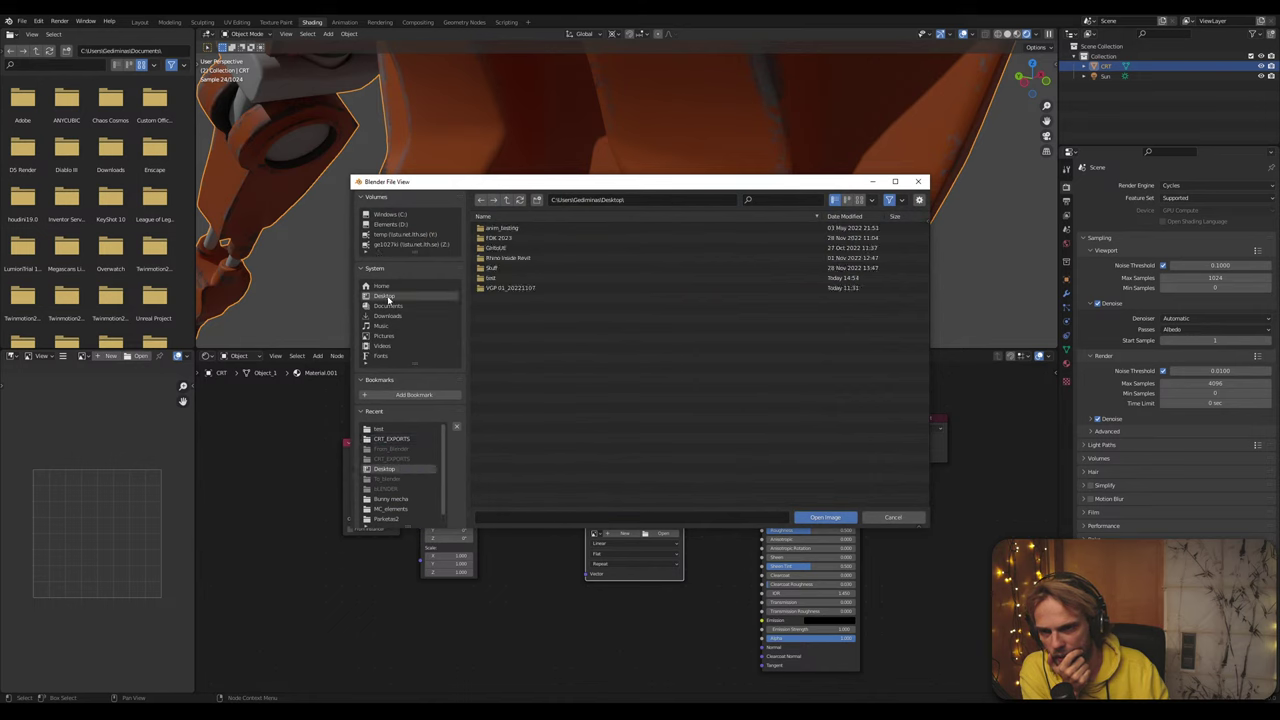
pyautogui.doubleClick(521, 280)
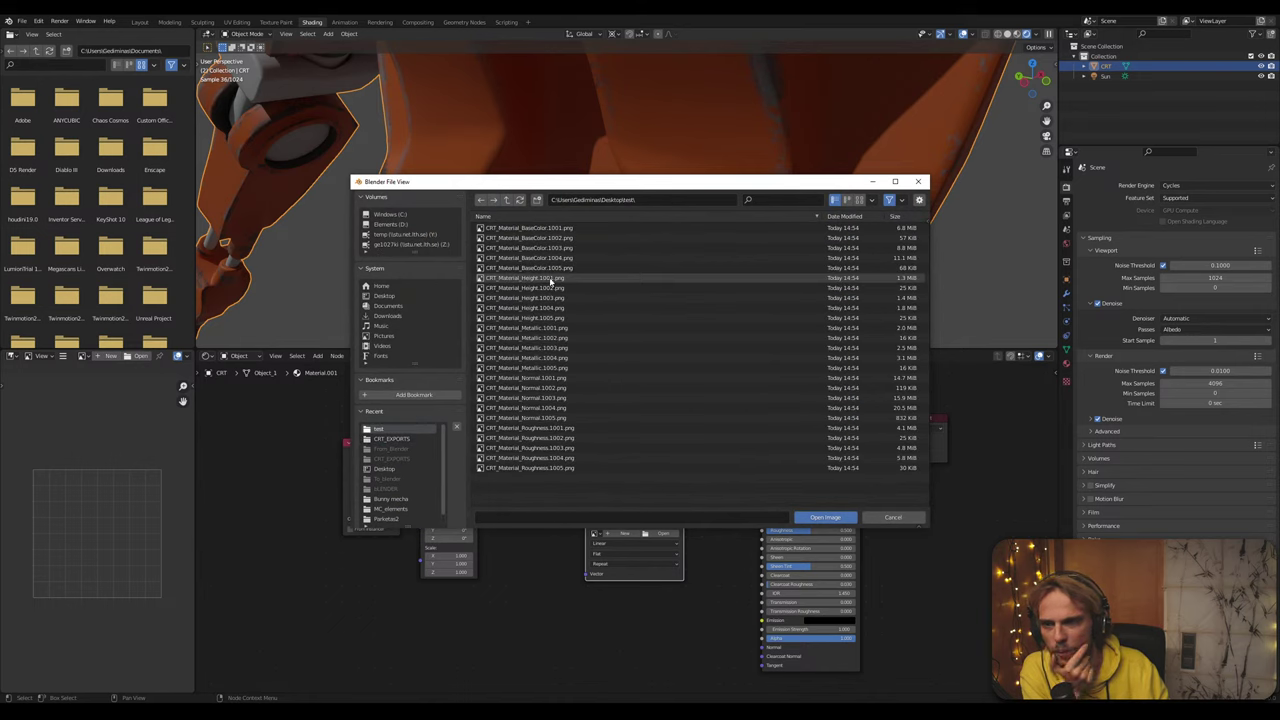
pyautogui.click(551, 328)
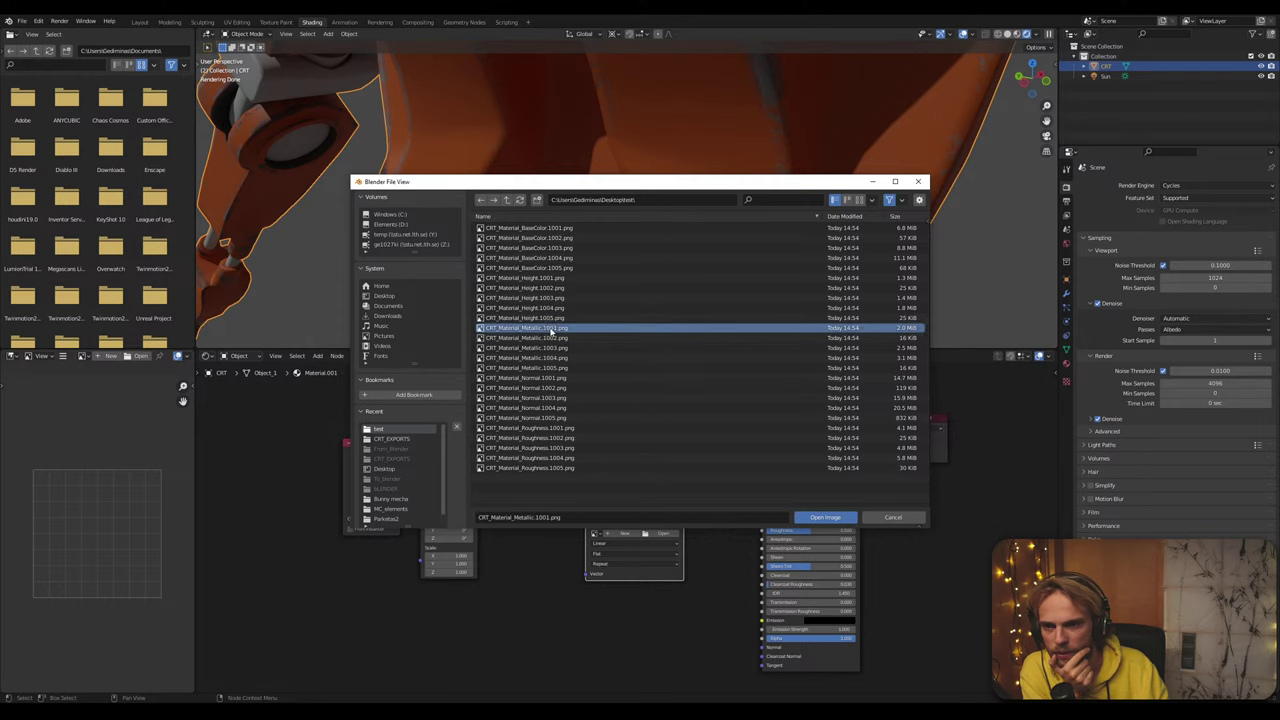
pyautogui.click(828, 518)
# Step: Feed the Mapping vector into the metallic texture and its Color into Metallic, then check the metal
pyautogui.moveTo(476, 450); pyautogui.dragTo(586, 594)
pyautogui.rightClick(706, 566)
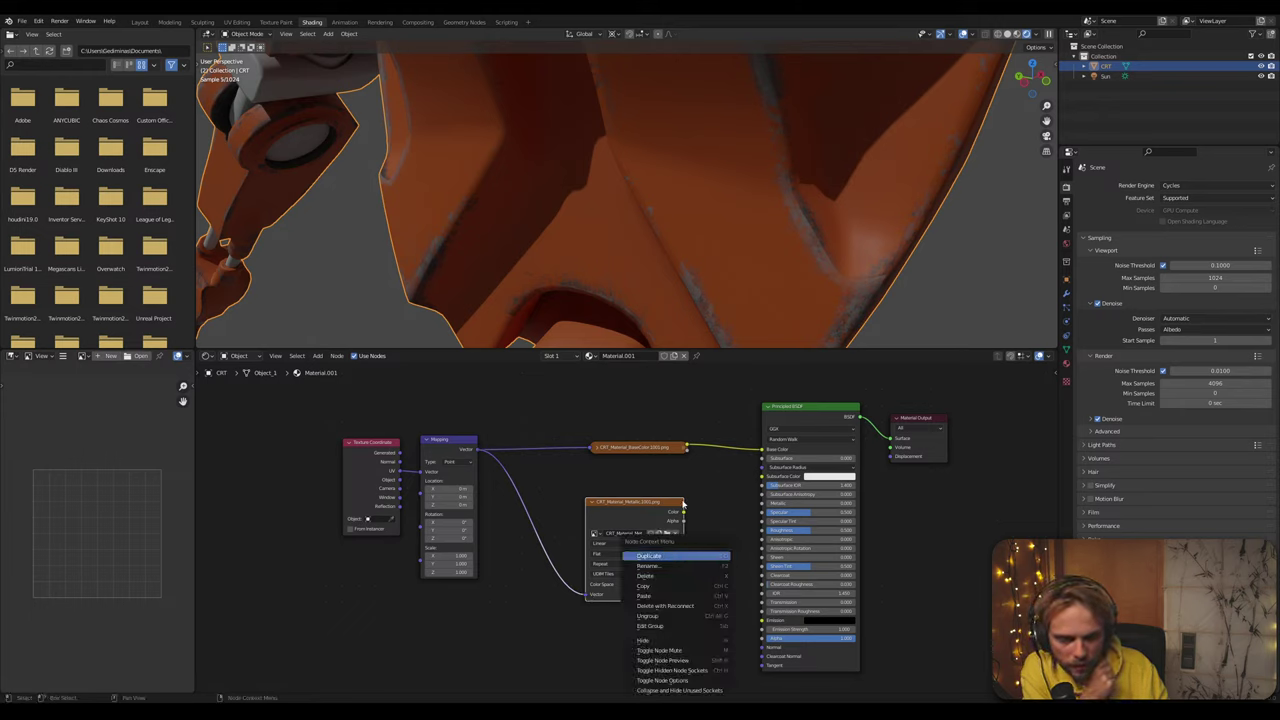
pyautogui.moveTo(683, 512); pyautogui.dragTo(642, 495)
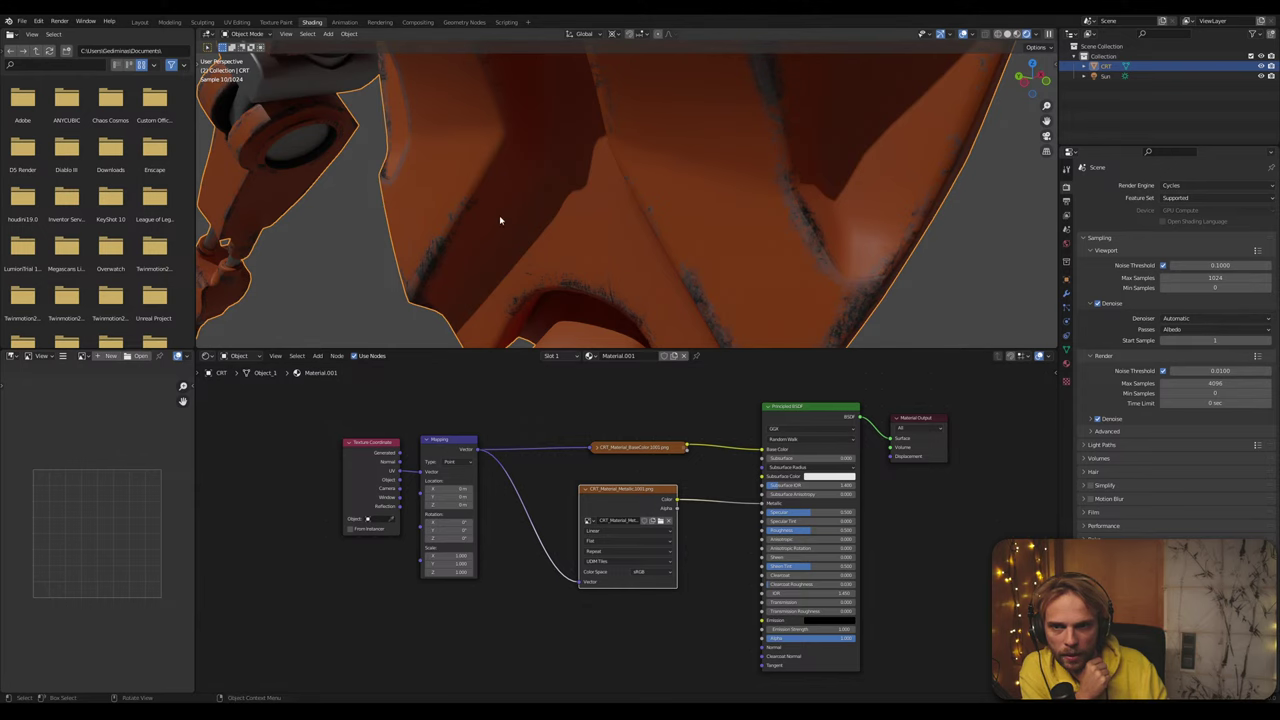
pyautogui.moveTo(536, 296); pyautogui.dragTo(463, 183, button='middle')
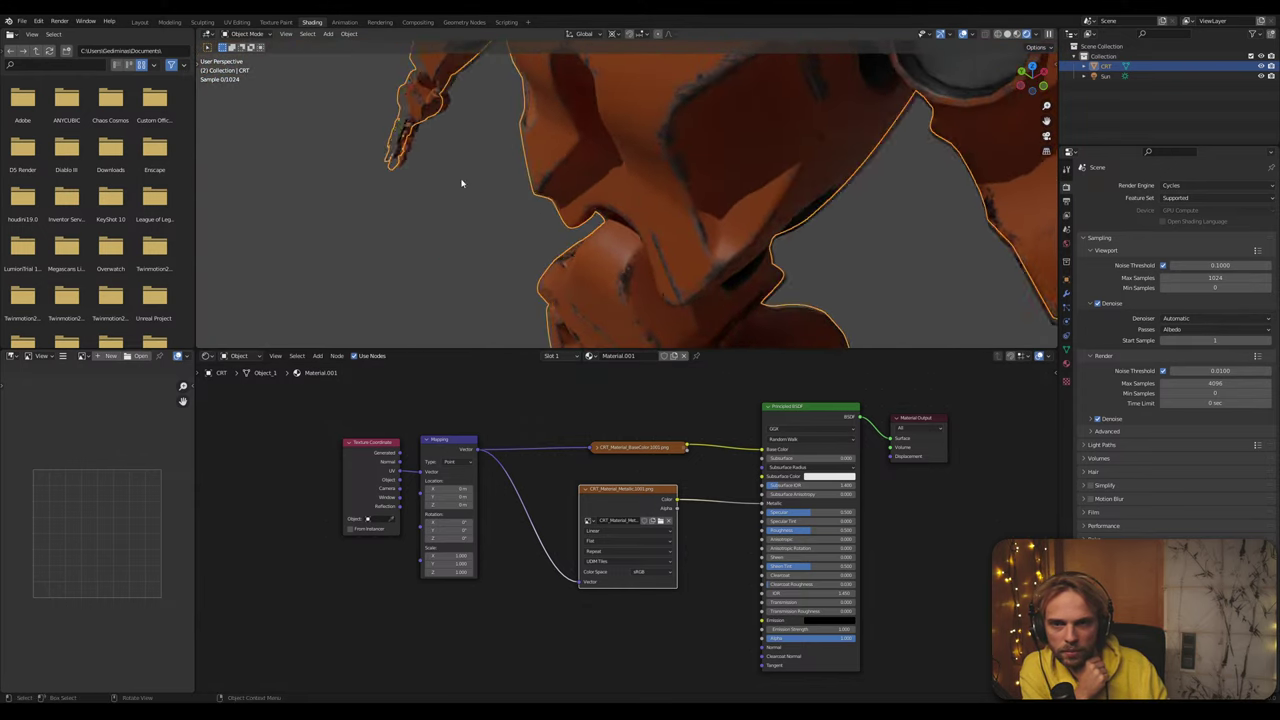
pyautogui.scroll(-3, 859, 226)
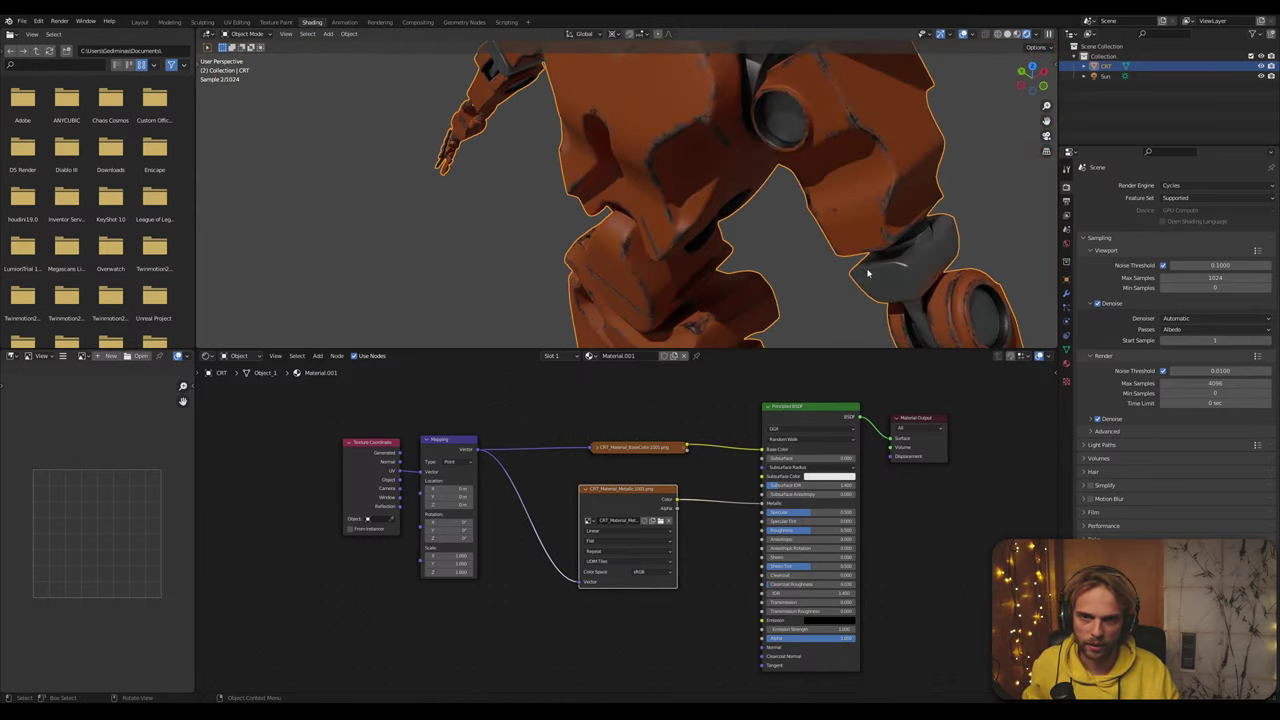
pyautogui.scroll(3, 864, 273)
pyautogui.moveTo(864, 273); pyautogui.dragTo(753, 167, button='middle')
# Step: Collapse the metallic texture node and place it beneath the BaseColor node
pyautogui.click(643, 203)
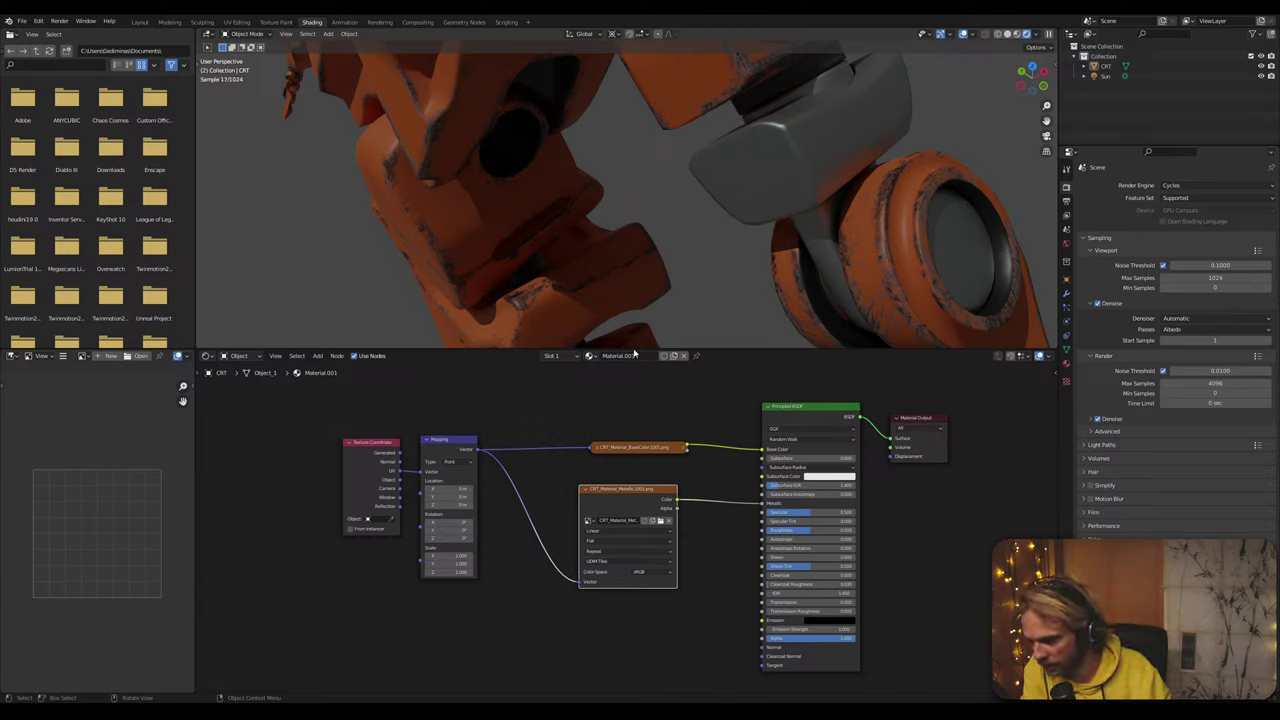
pyautogui.click(586, 489)
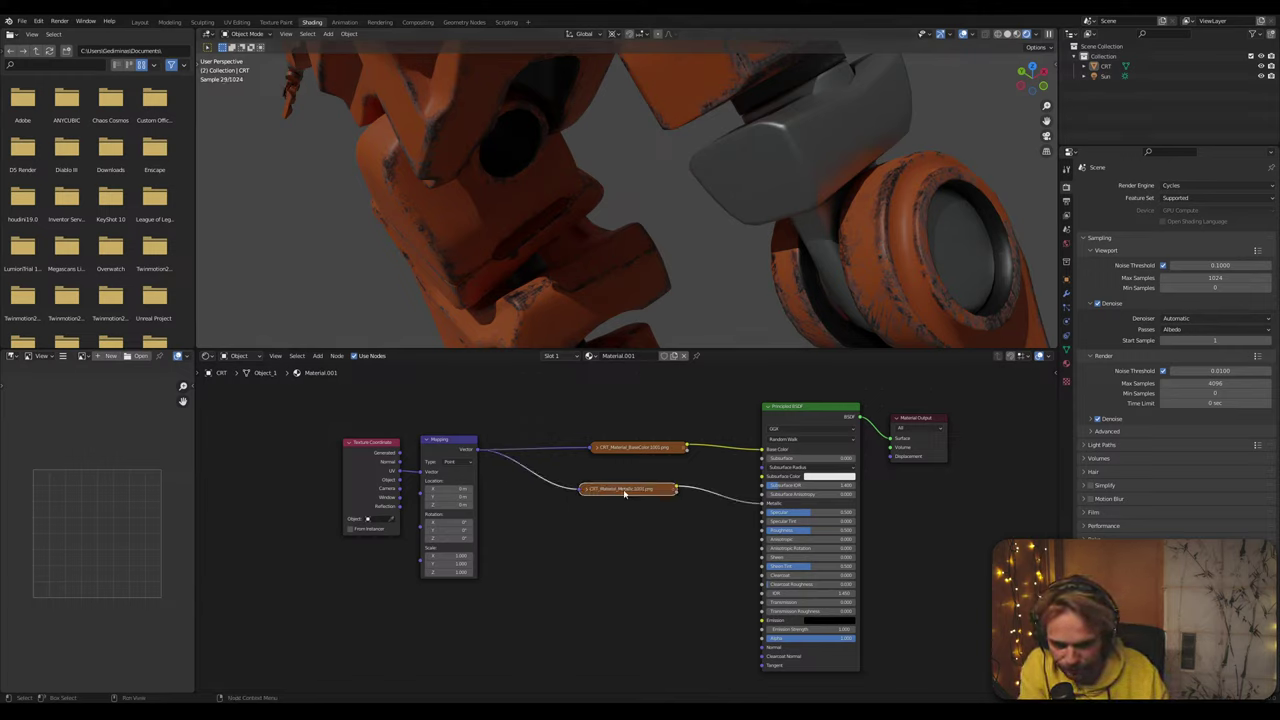
pyautogui.moveTo(625, 490); pyautogui.dragTo(637, 472)
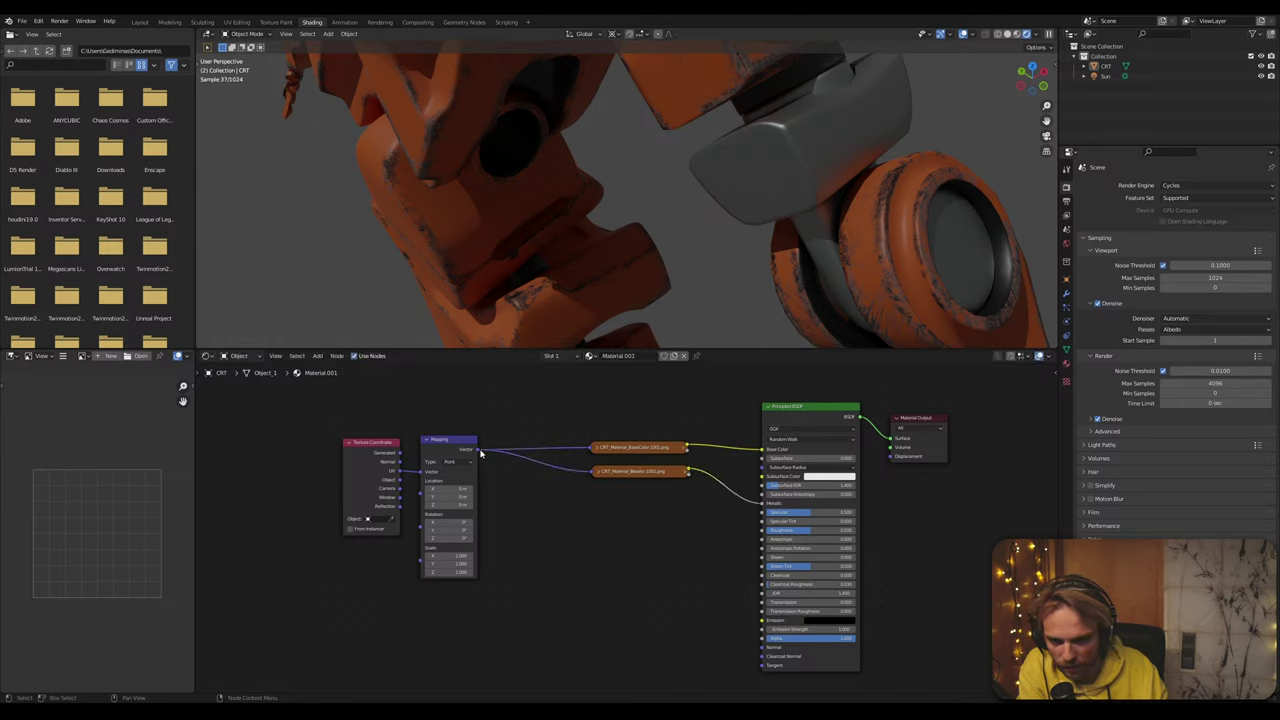
pyautogui.moveTo(476, 452); pyautogui.dragTo(604, 560)
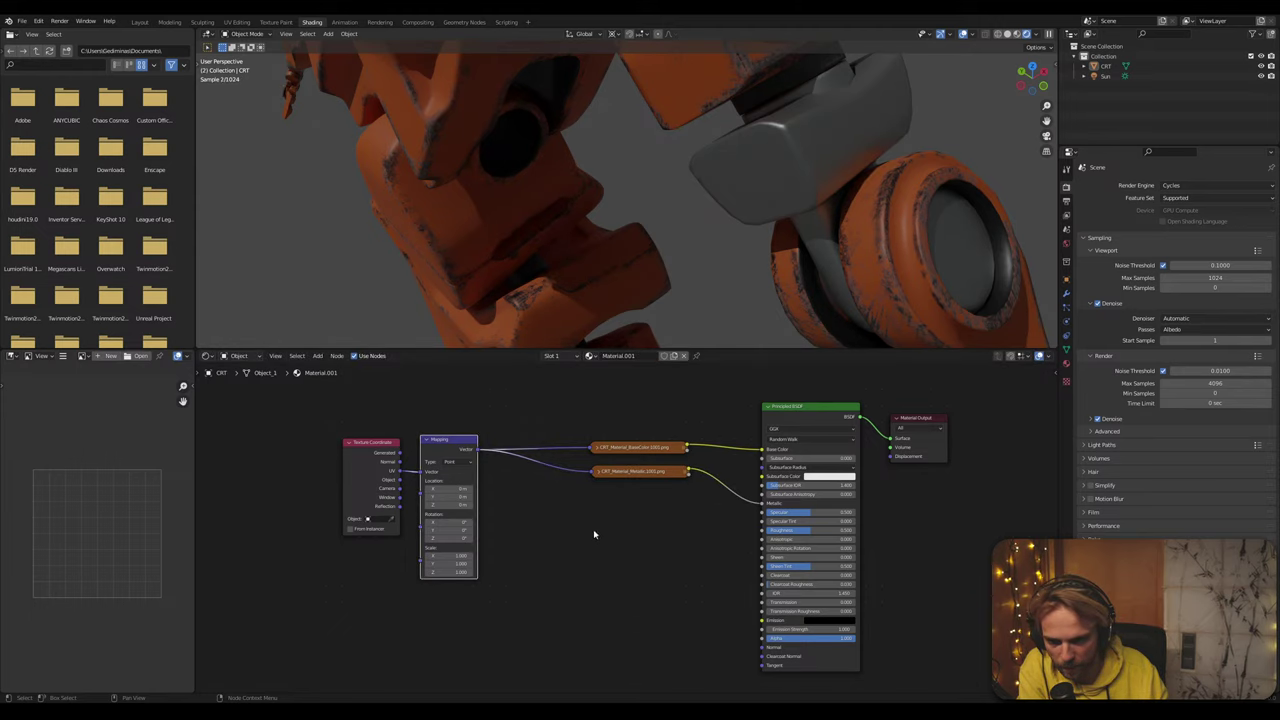
pyautogui.click(593, 530)
# Step: Add an Image Texture node loaded with Desktop\test\CRT_Material_Normal.1001.png
pyautogui.hotkey('shift', 'a')
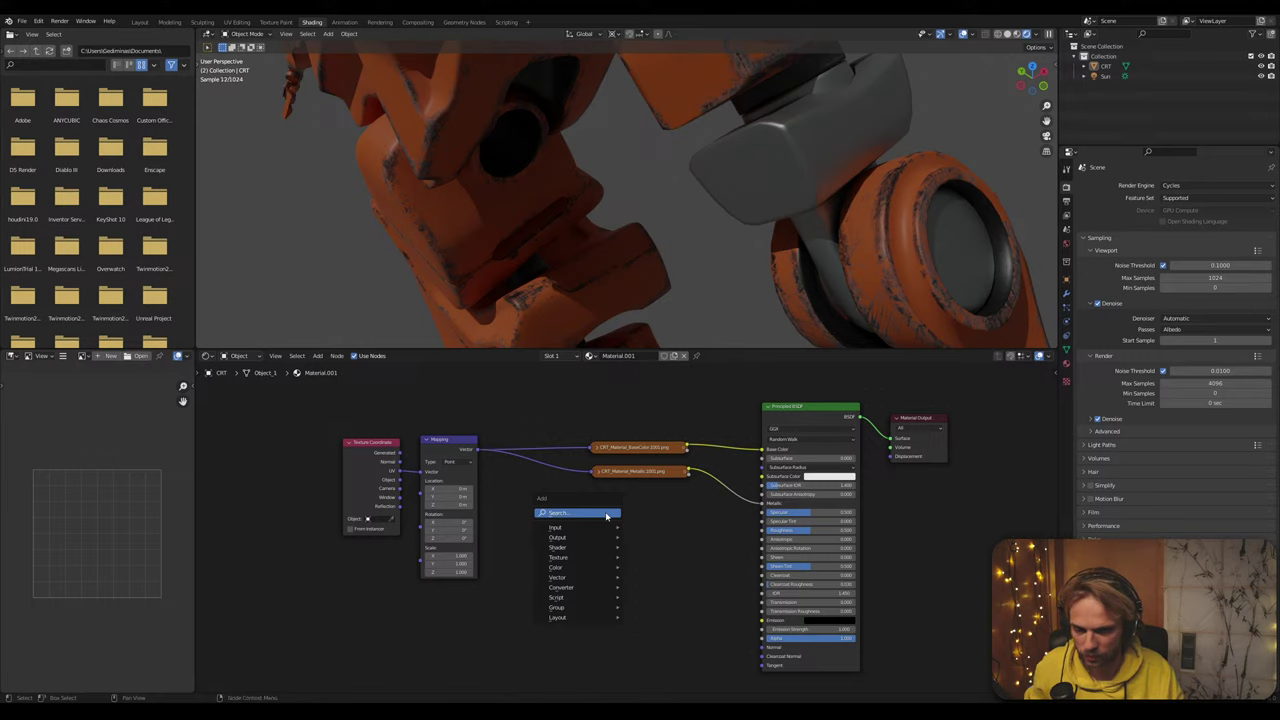
pyautogui.click(605, 513)
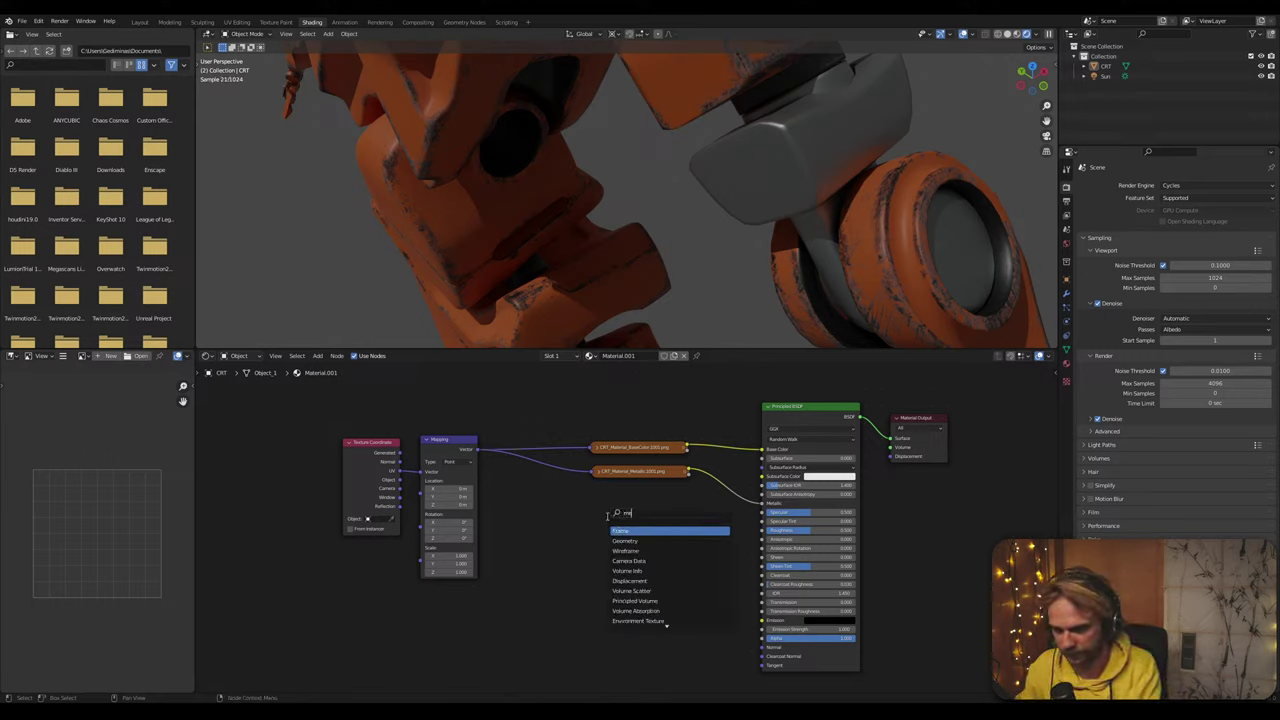
pyautogui.write('image')
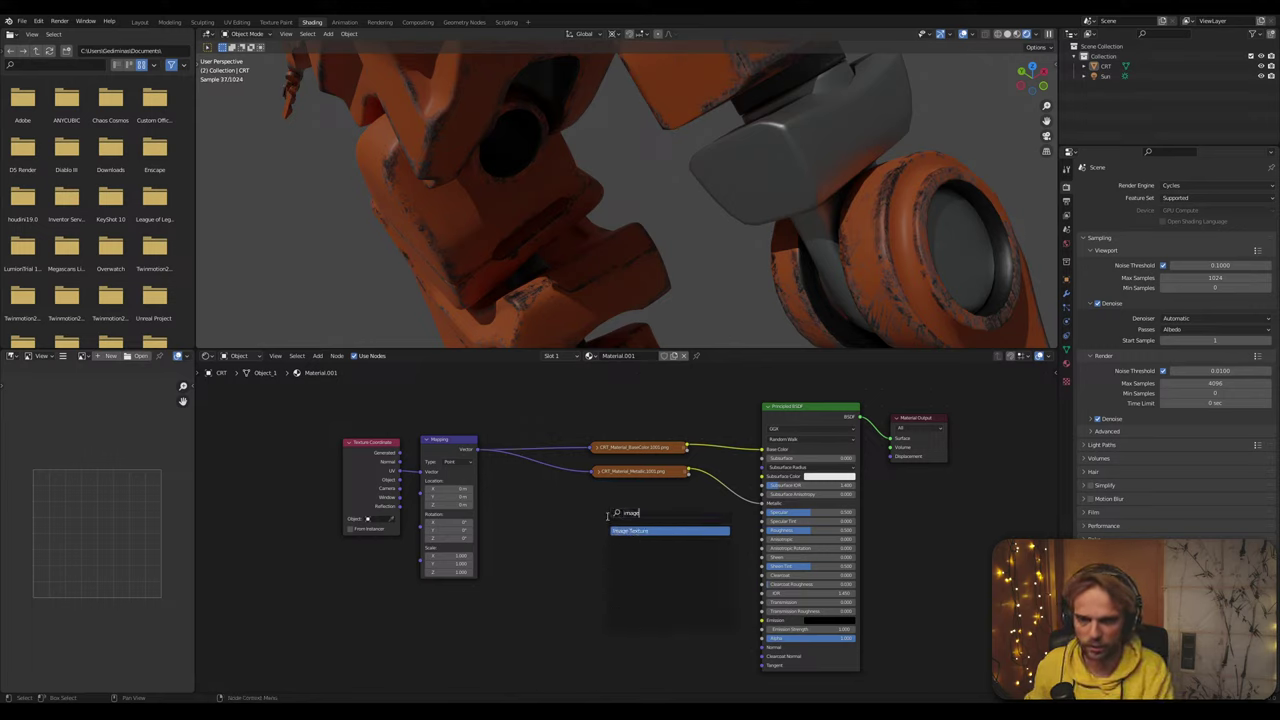
pyautogui.press('Return')
pyautogui.click(597, 518)
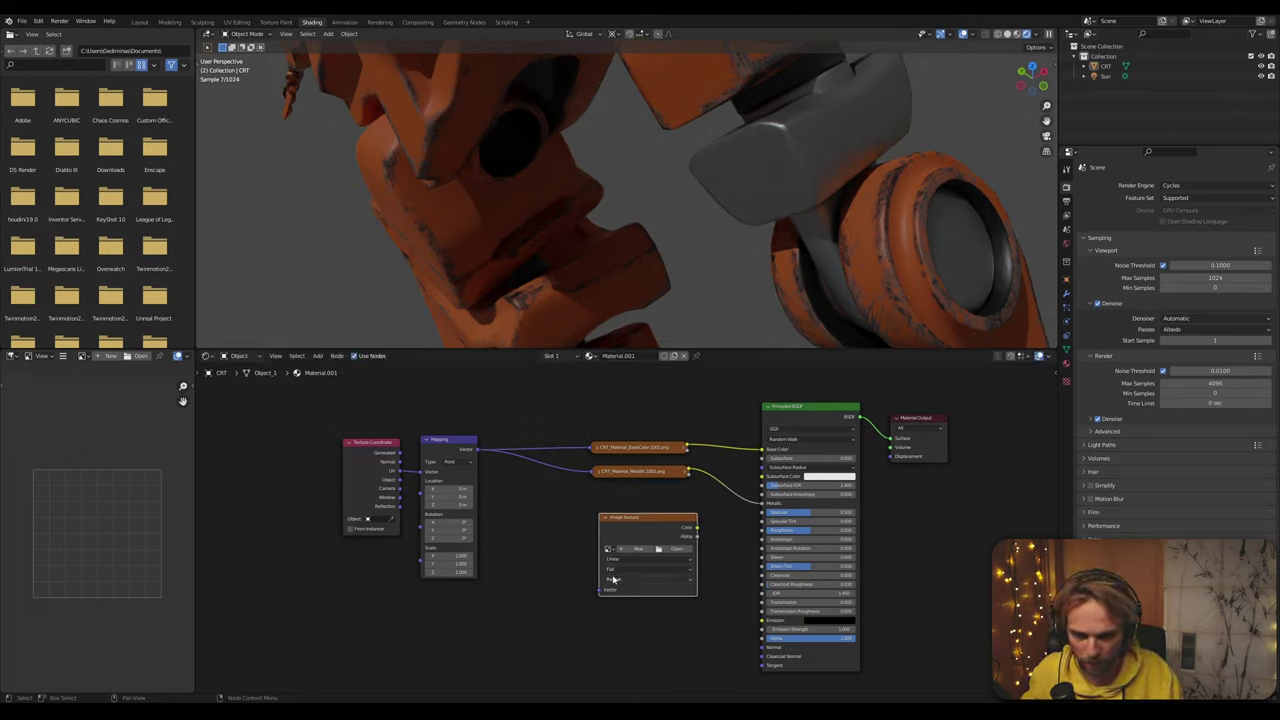
pyautogui.click(632, 549)
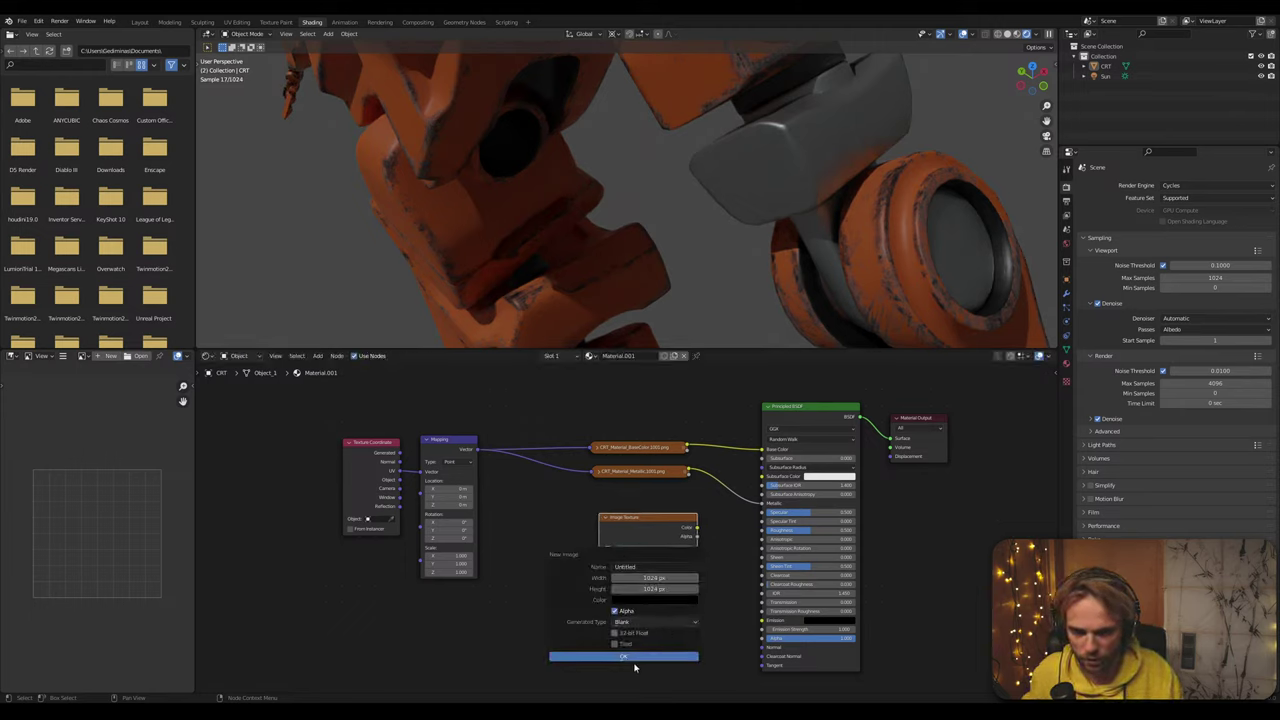
pyautogui.click(662, 549)
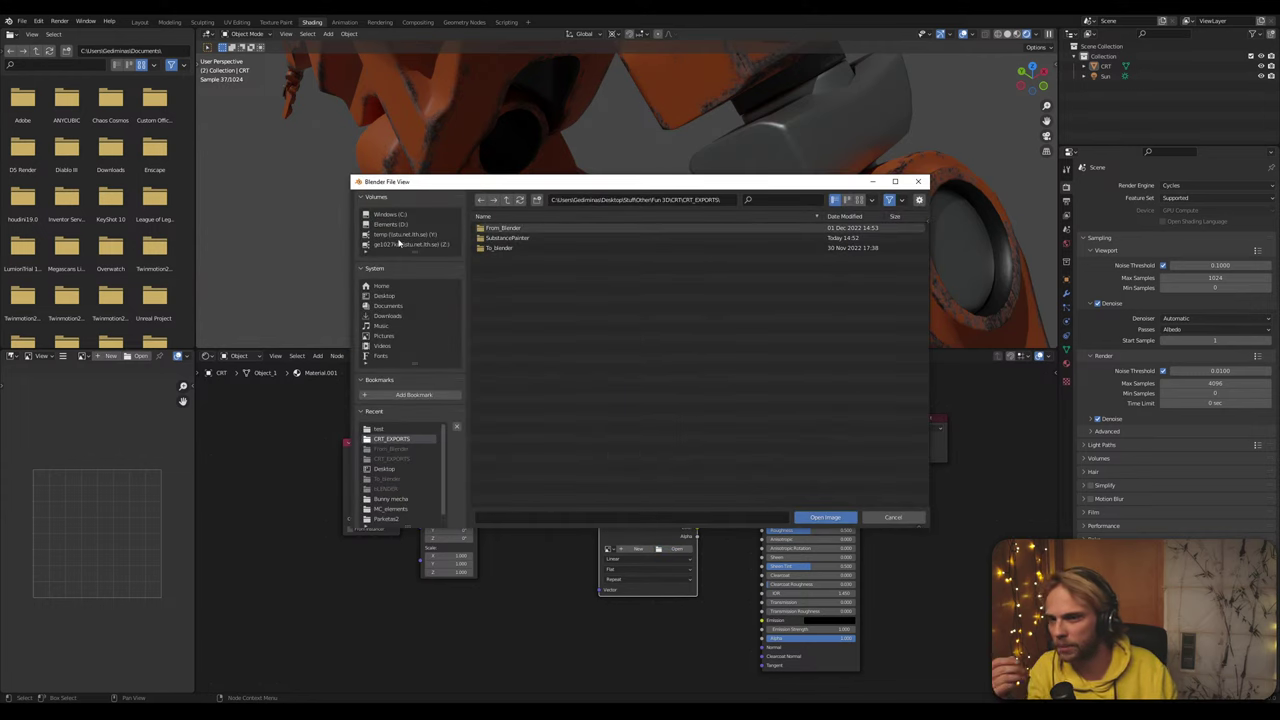
pyautogui.click(384, 296)
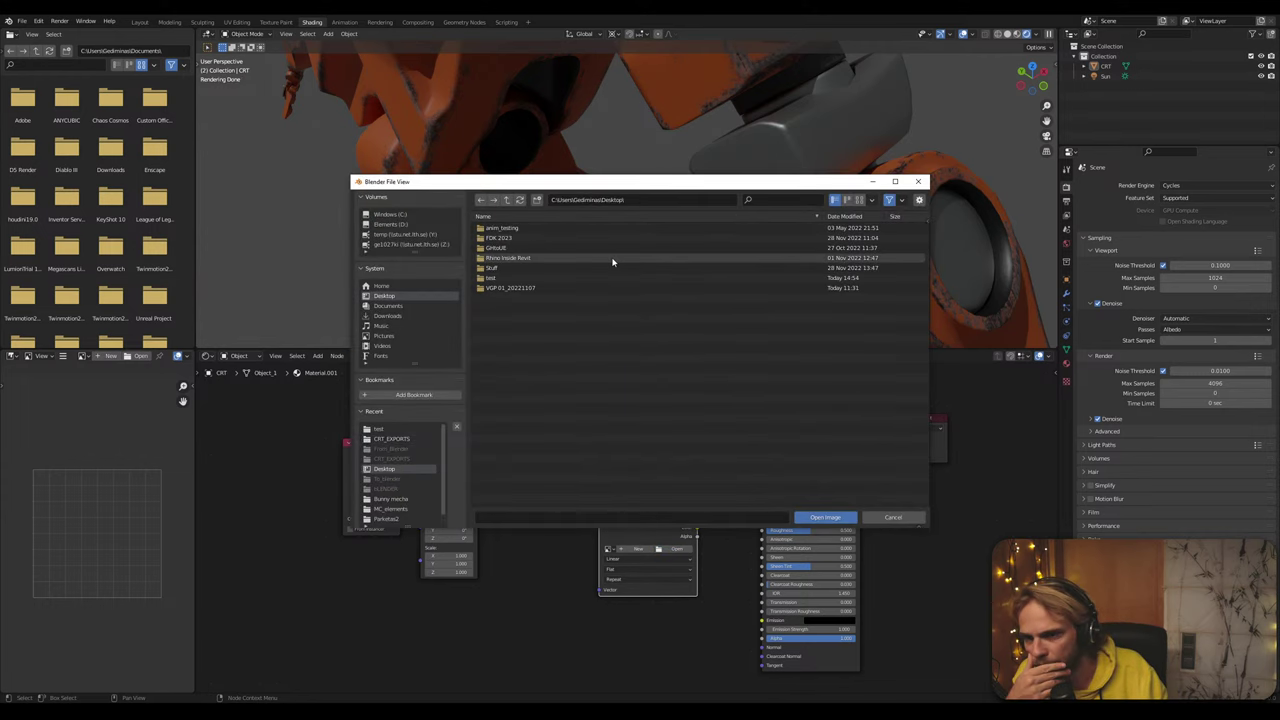
pyautogui.doubleClick(509, 280)
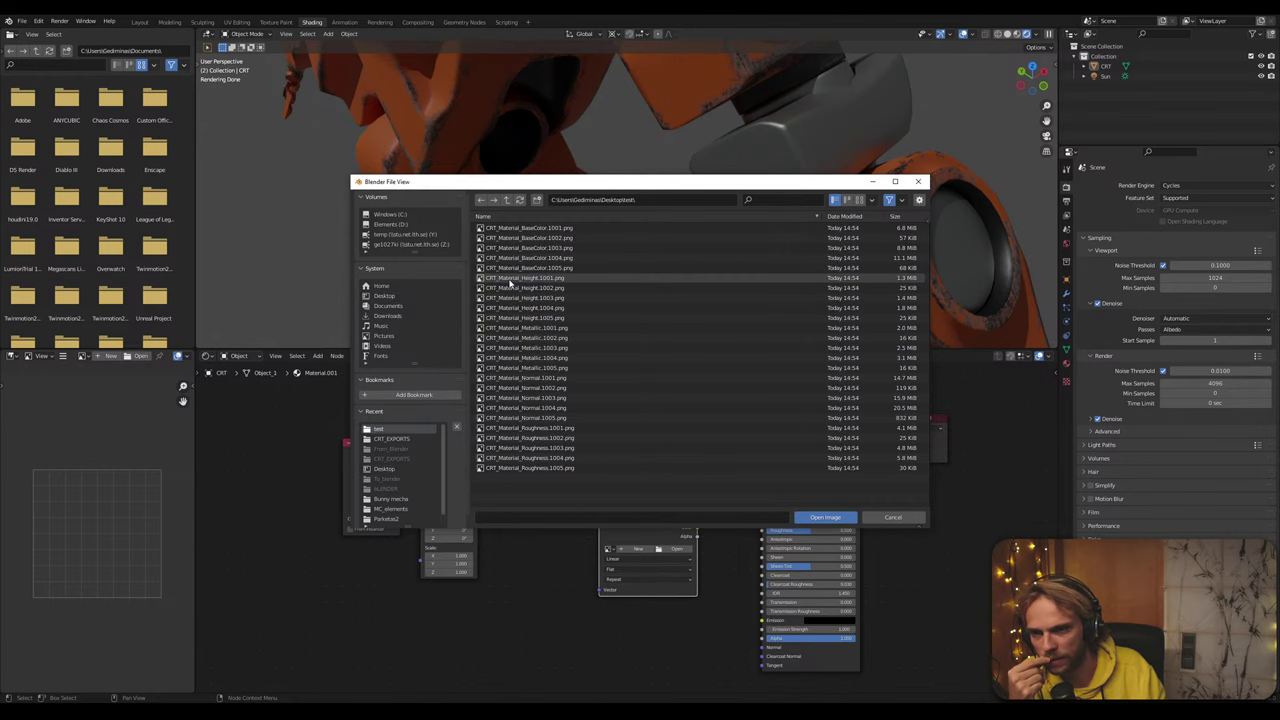
pyautogui.doubleClick(543, 381)
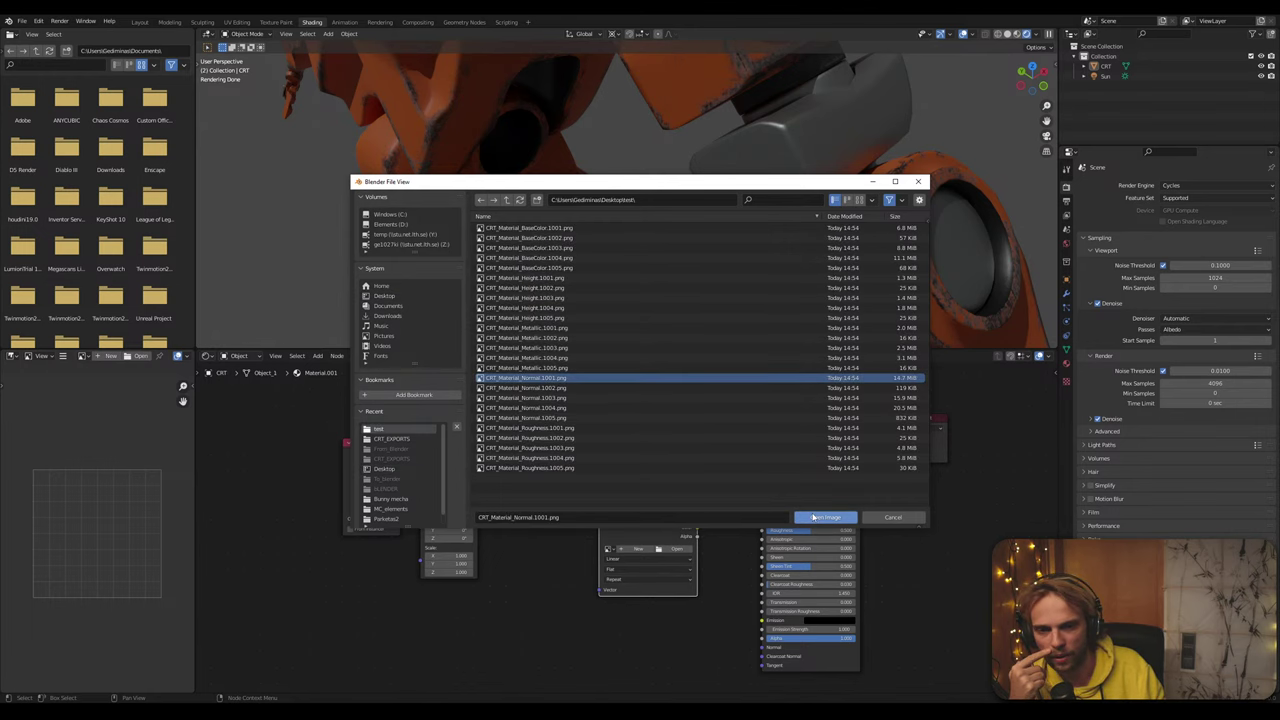
# Step: Feed the Mapping vector into the normal texture and its Color into the shader's Normal, keeping sRGB
pyautogui.moveTo(478, 450); pyautogui.dragTo(601, 609)
pyautogui.moveTo(698, 528); pyautogui.dragTo(764, 648)
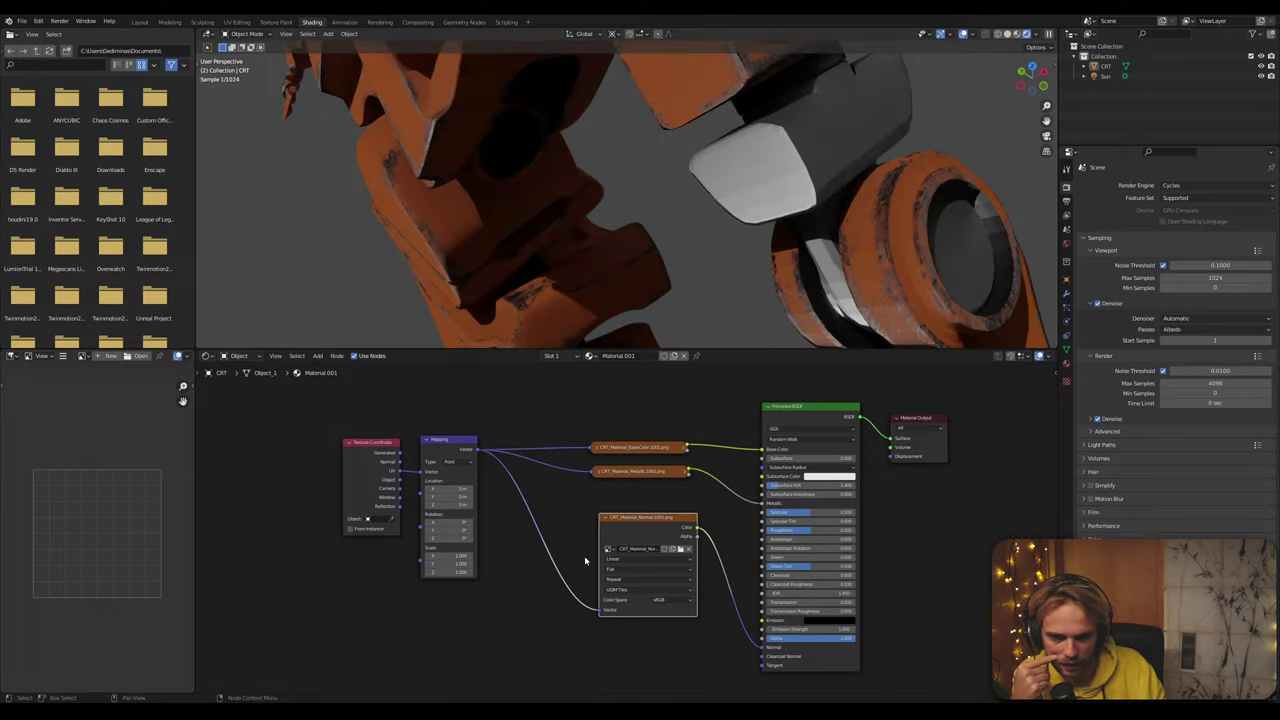
pyautogui.moveTo(638, 519); pyautogui.dragTo(620, 506)
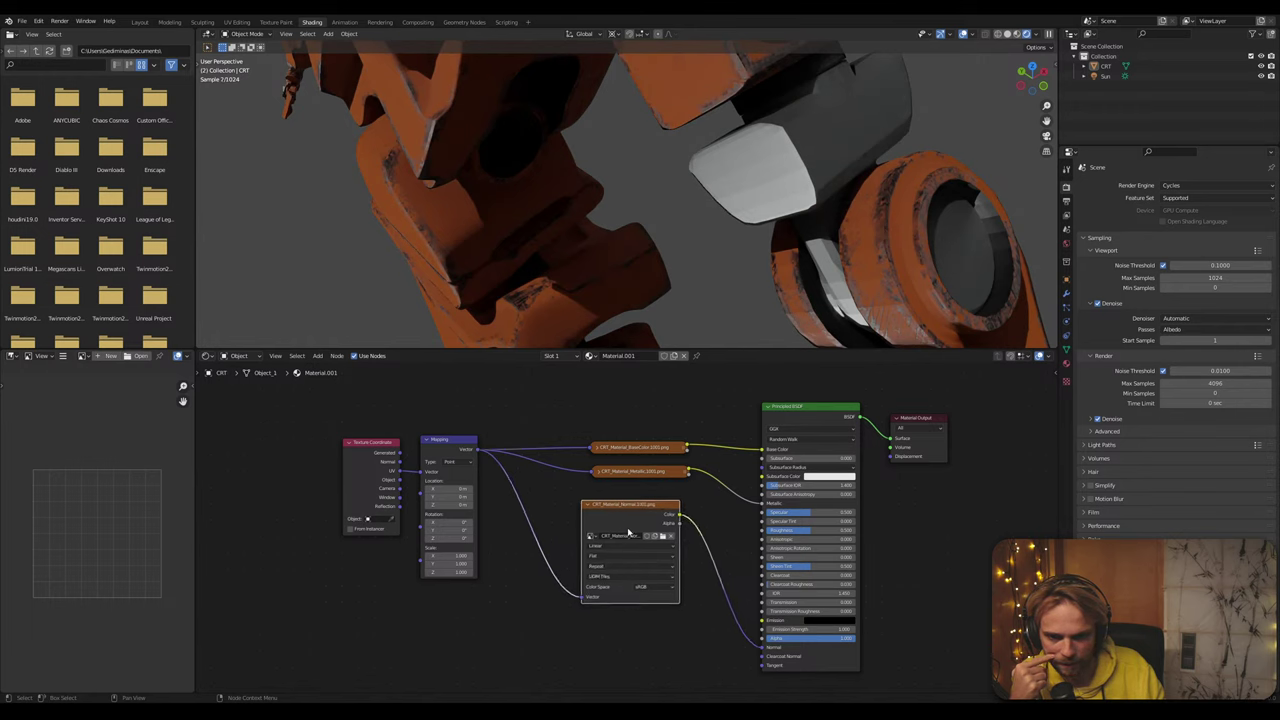
pyautogui.scroll(3, 669, 599)
pyautogui.click(652, 589)
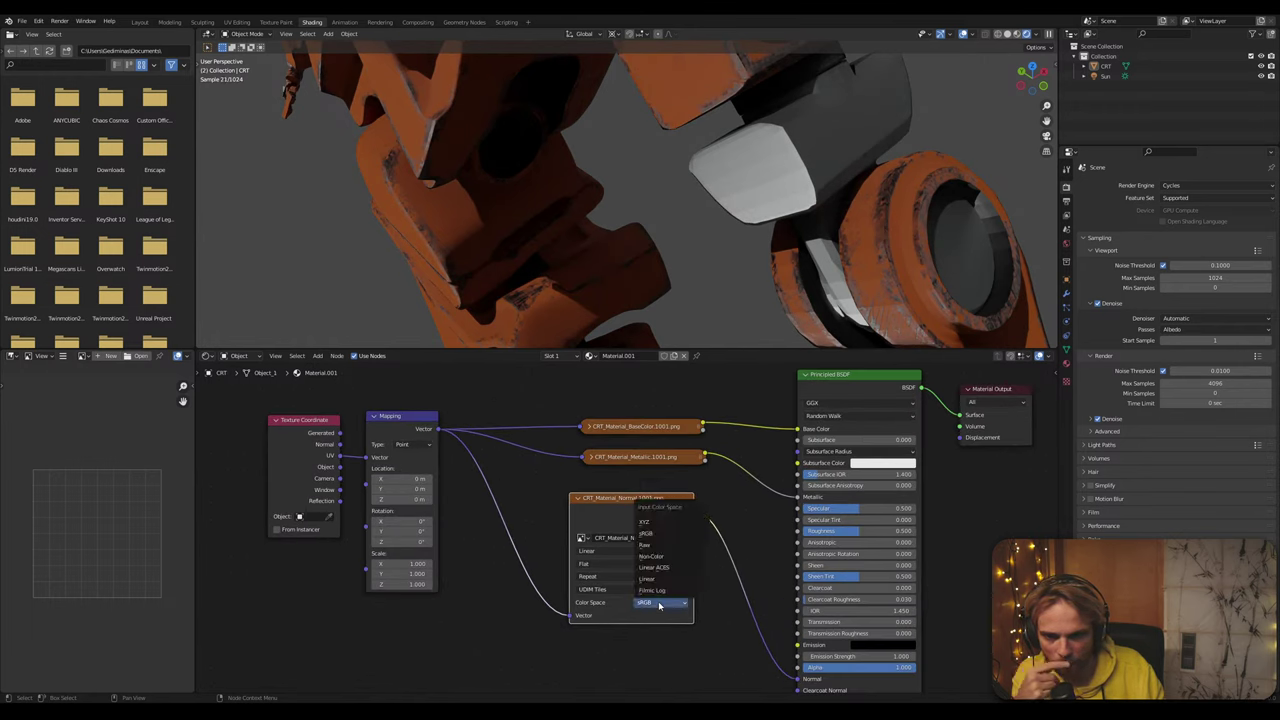
pyautogui.click(659, 604)
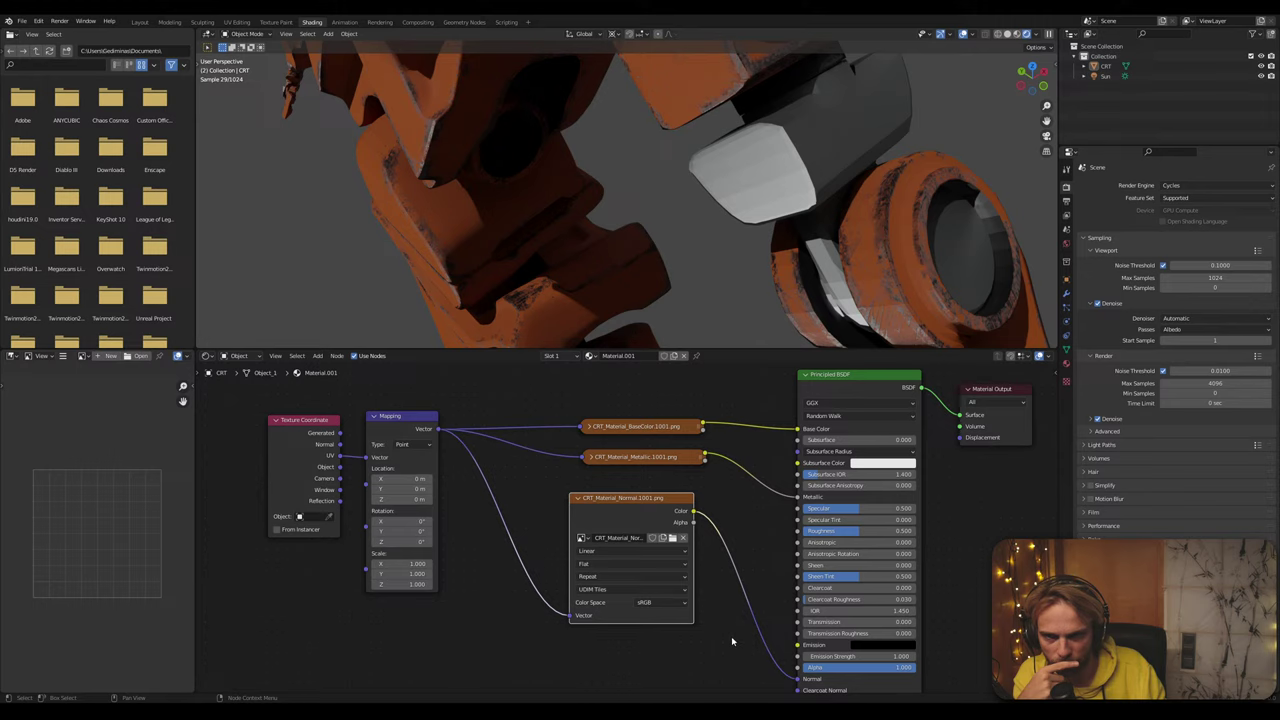
pyautogui.click(731, 636)
# Step: Turn off viewport denoising and orbit around the robot's body and arm
pyautogui.moveTo(786, 272); pyautogui.dragTo(614, 239, button='middle')
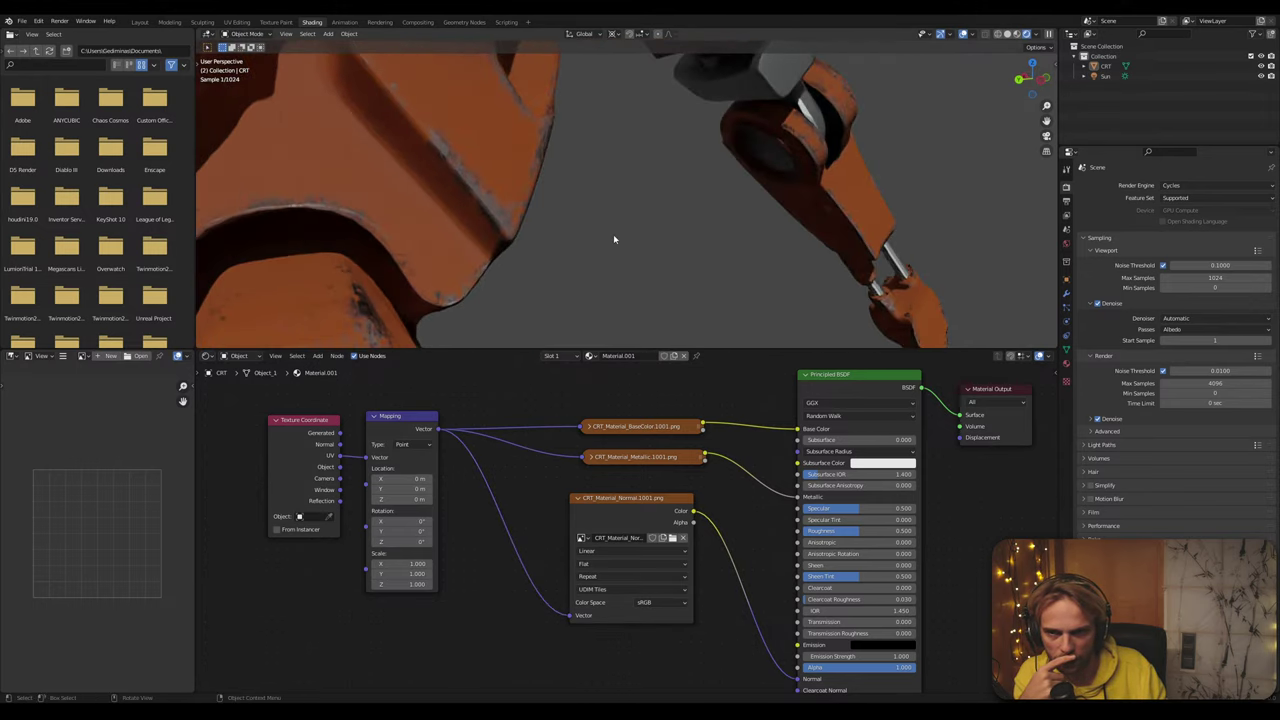
pyautogui.scroll(-4, 606, 238)
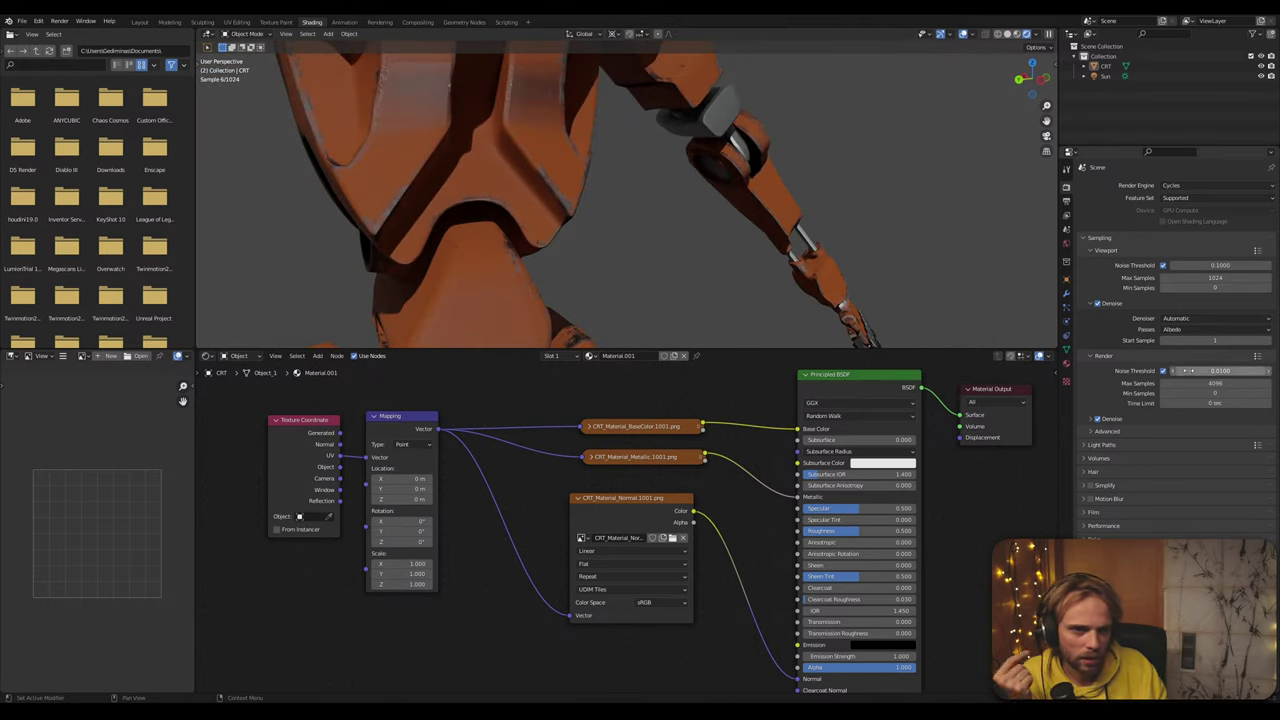
pyautogui.click(1102, 308)
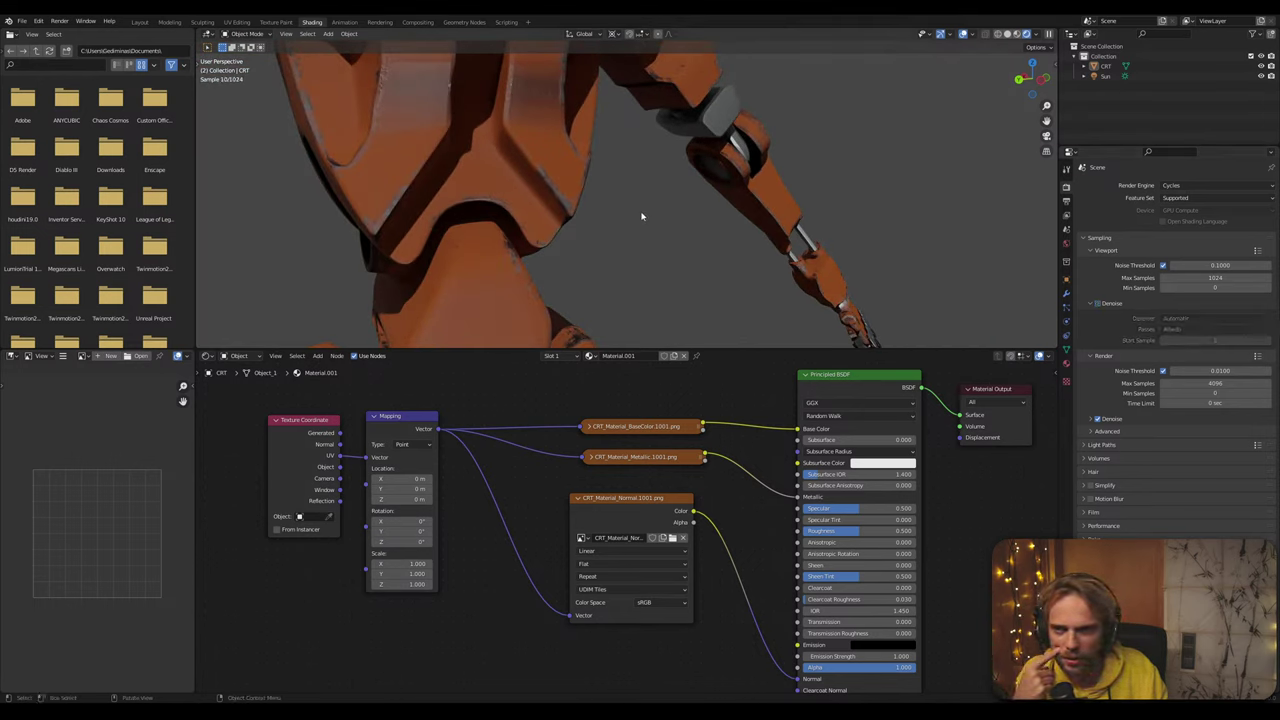
pyautogui.scroll(4, 334, 117)
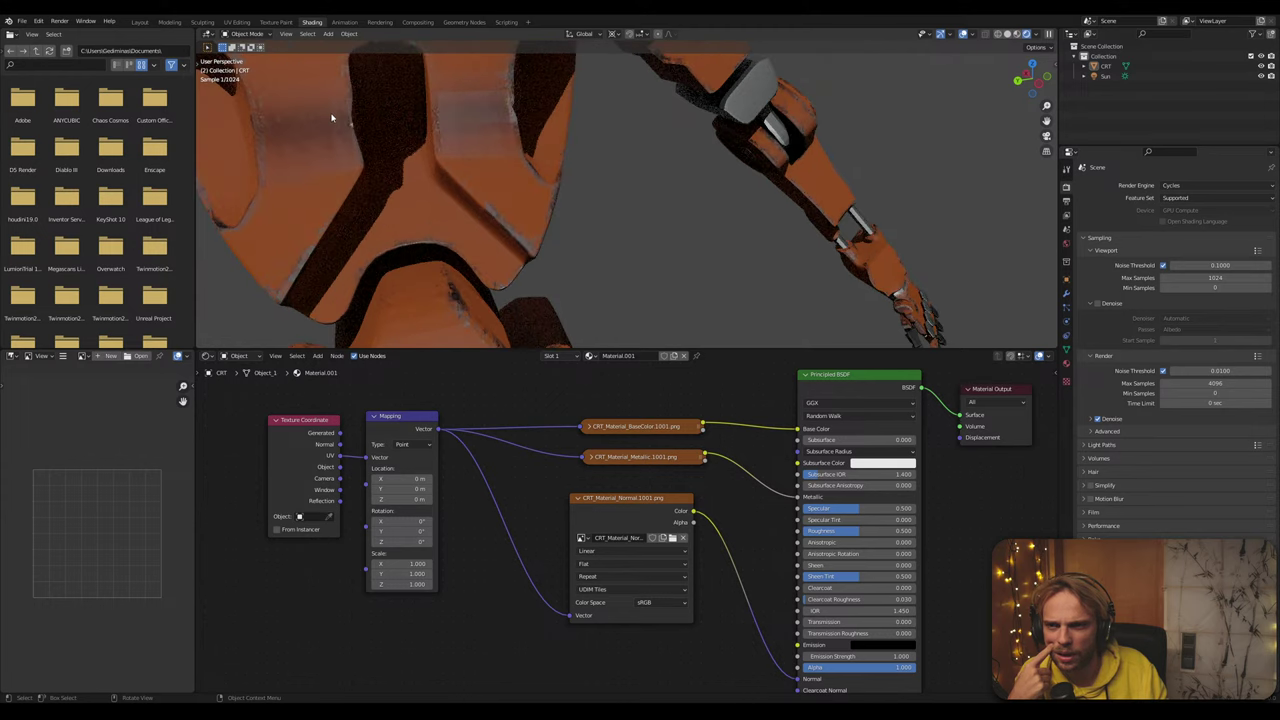
pyautogui.moveTo(498, 160); pyautogui.dragTo(397, 129, button='middle')
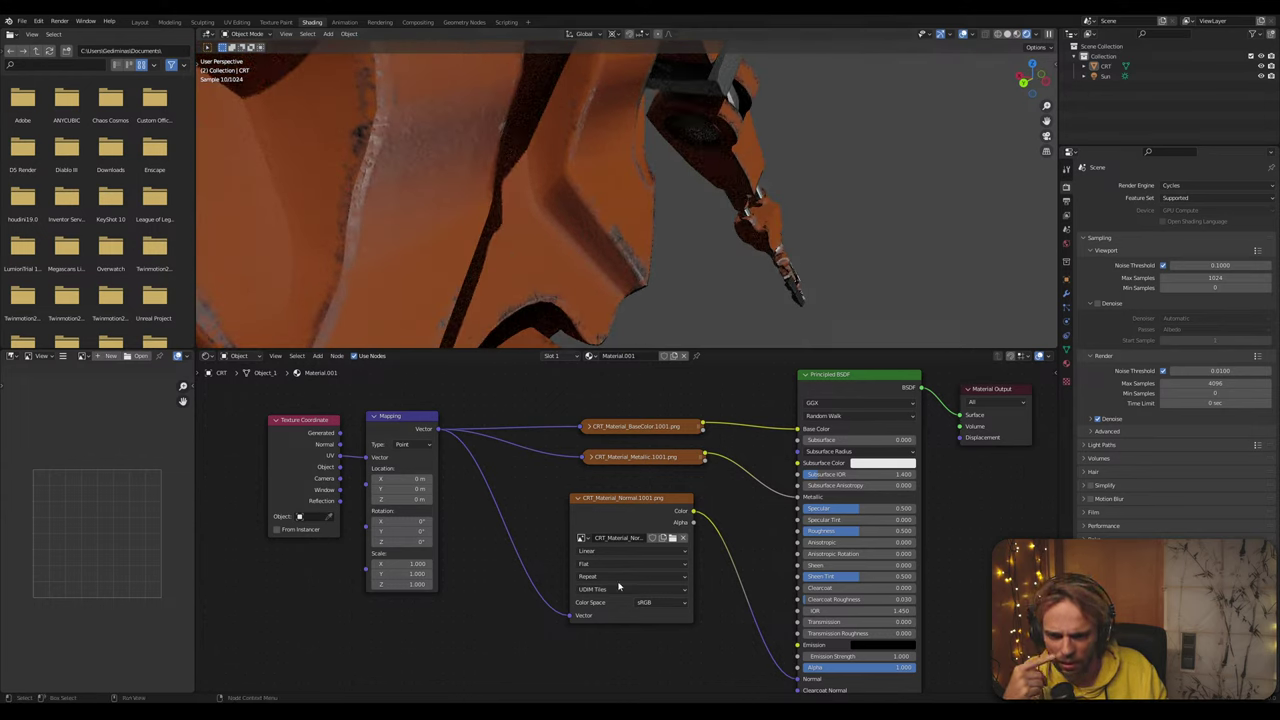
# Step: Reconnect the normal texture's Color to the Normal input, keeping Linear interpolation, and move it left
pyautogui.moveTo(797, 679); pyautogui.dragTo(750, 606)
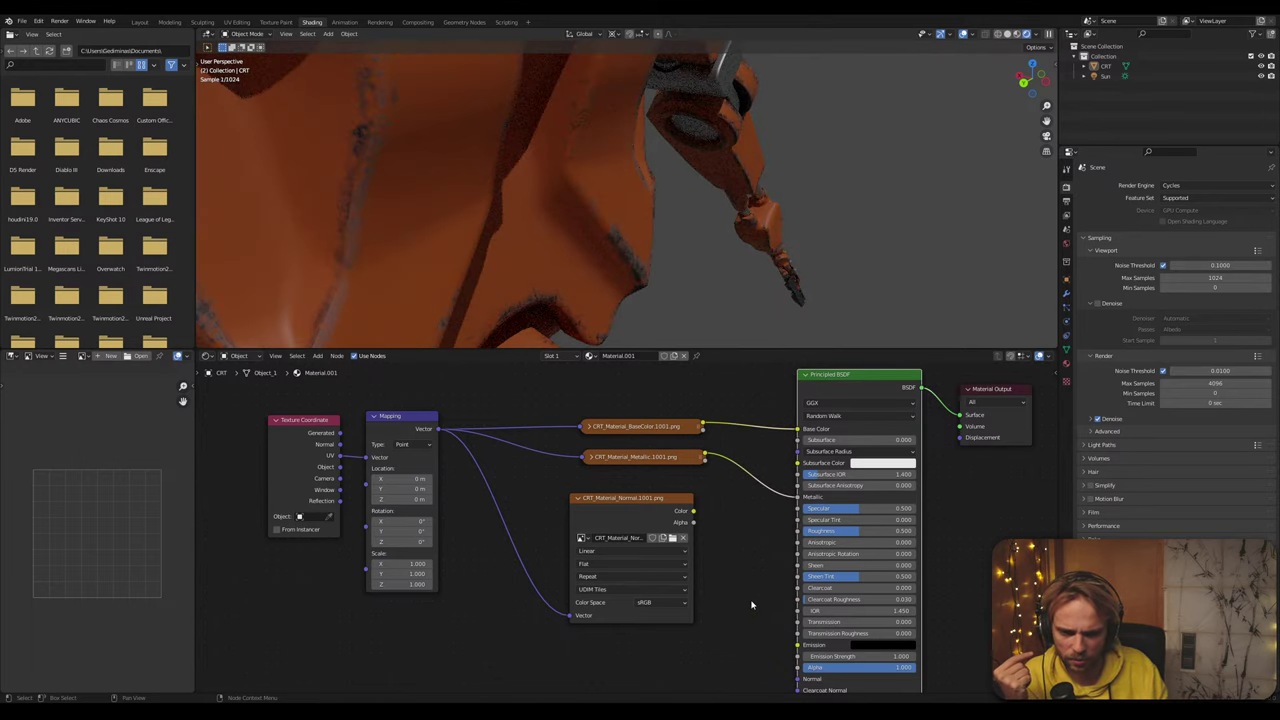
pyautogui.moveTo(697, 512); pyautogui.dragTo(799, 677)
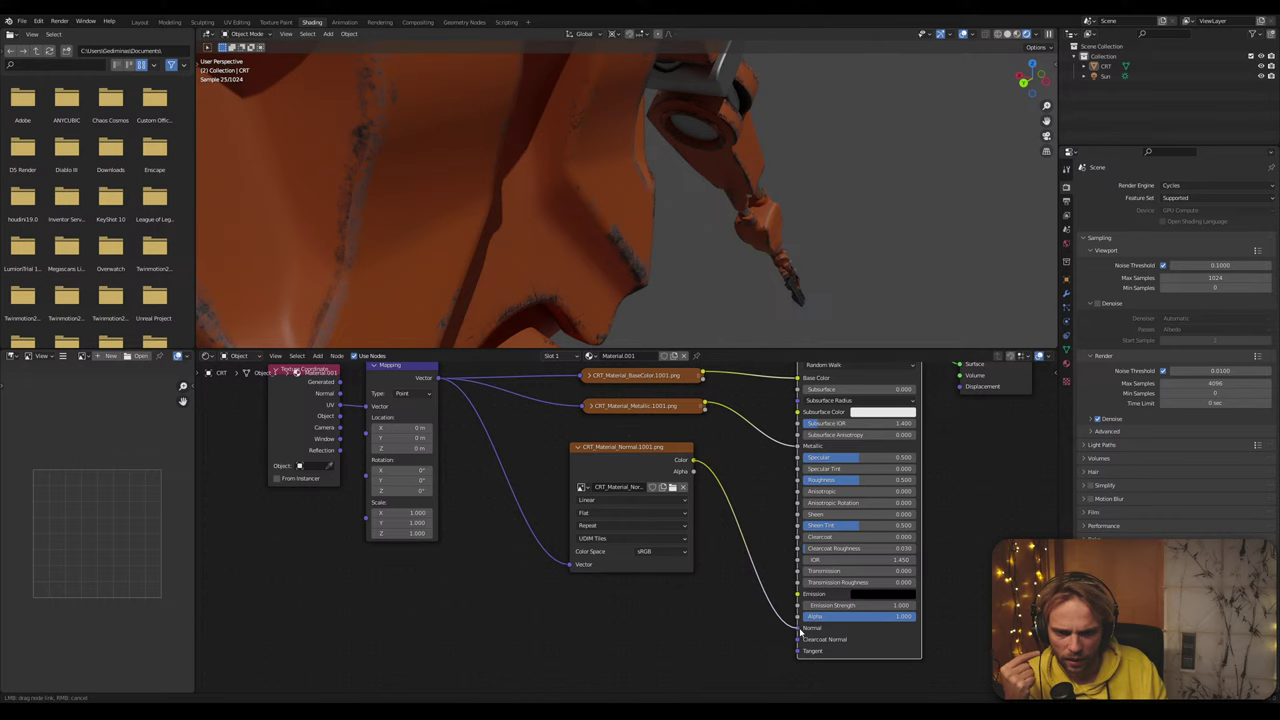
pyautogui.moveTo(800, 632); pyautogui.dragTo(798, 628)
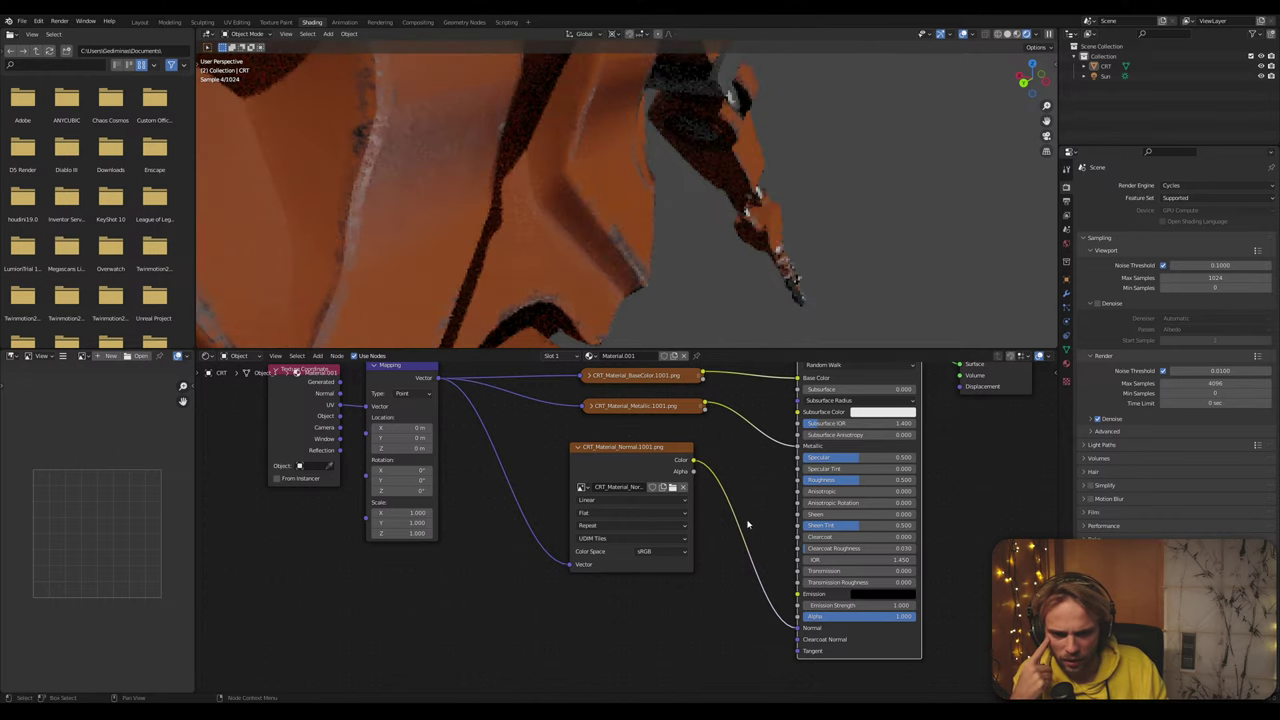
pyautogui.click(621, 500)
pyautogui.click(629, 508)
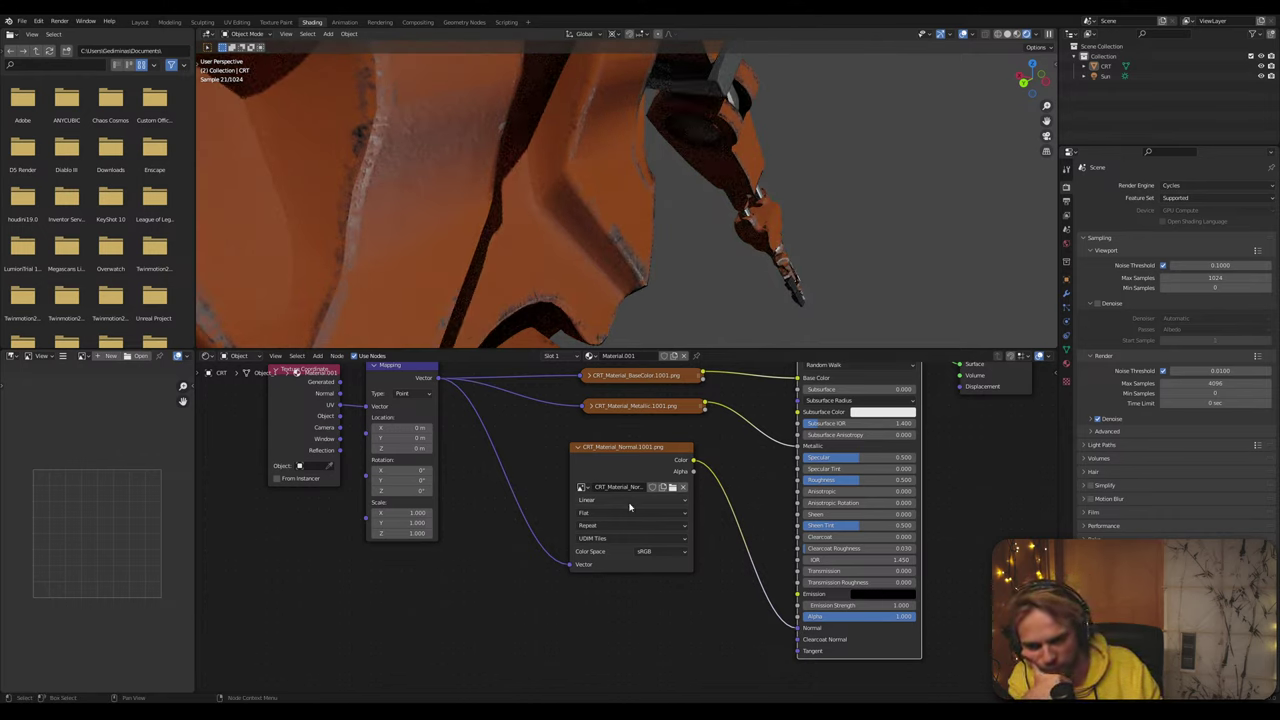
pyautogui.moveTo(625, 449); pyautogui.dragTo(545, 437)
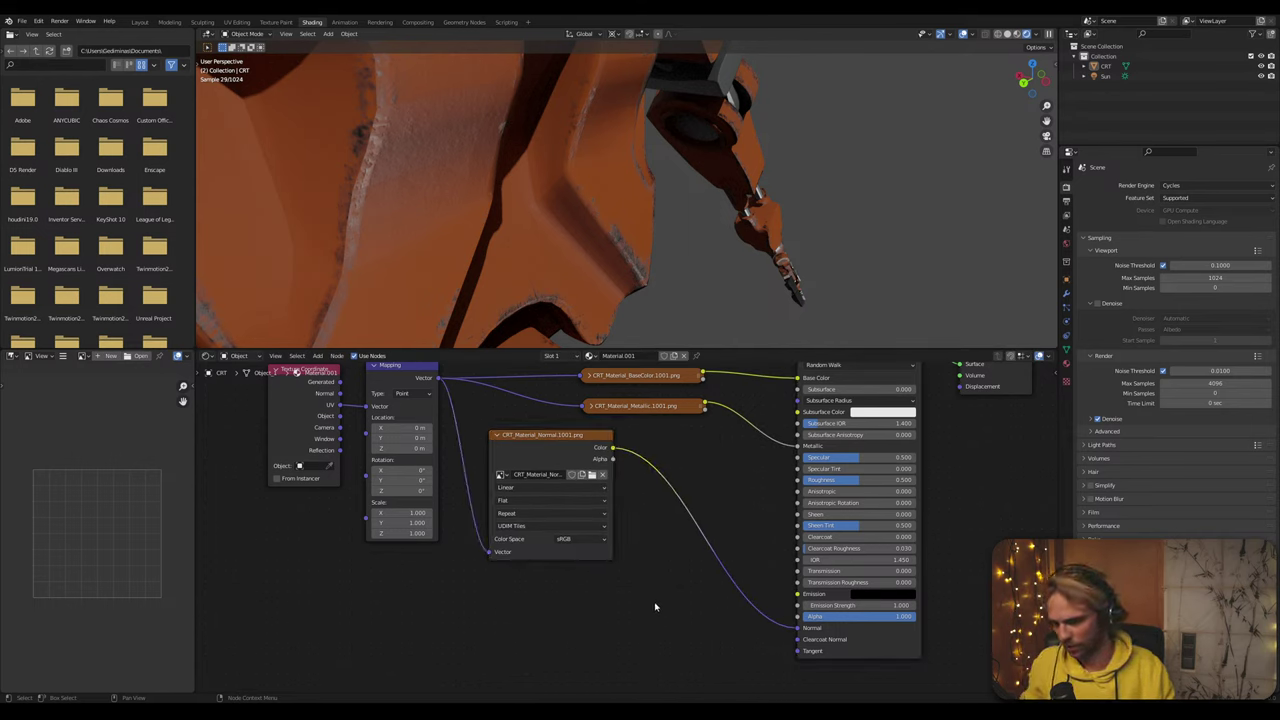
pyautogui.hotkey('shift', 'a')
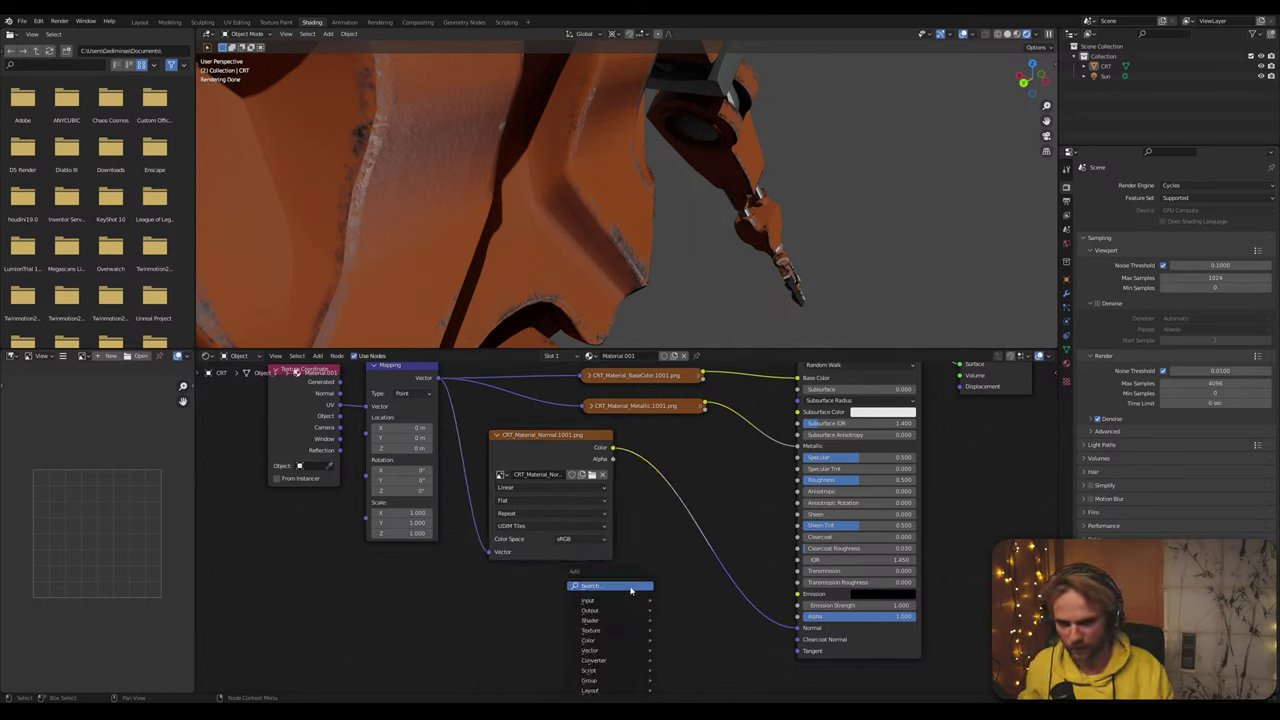
# Step: Insert a Normal Map node between the normal texture and shader, using UVMap
pyautogui.click(632, 591)
pyautogui.write('normal')
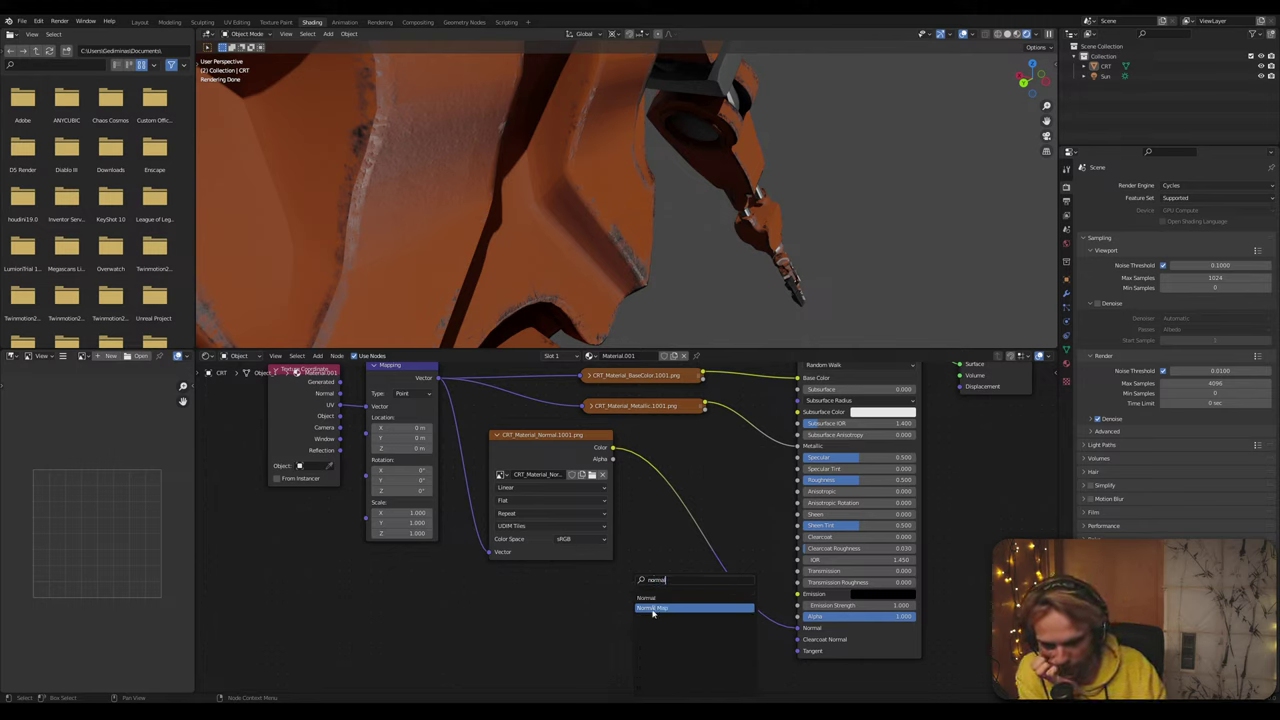
pyautogui.click(653, 610)
pyautogui.click(687, 545)
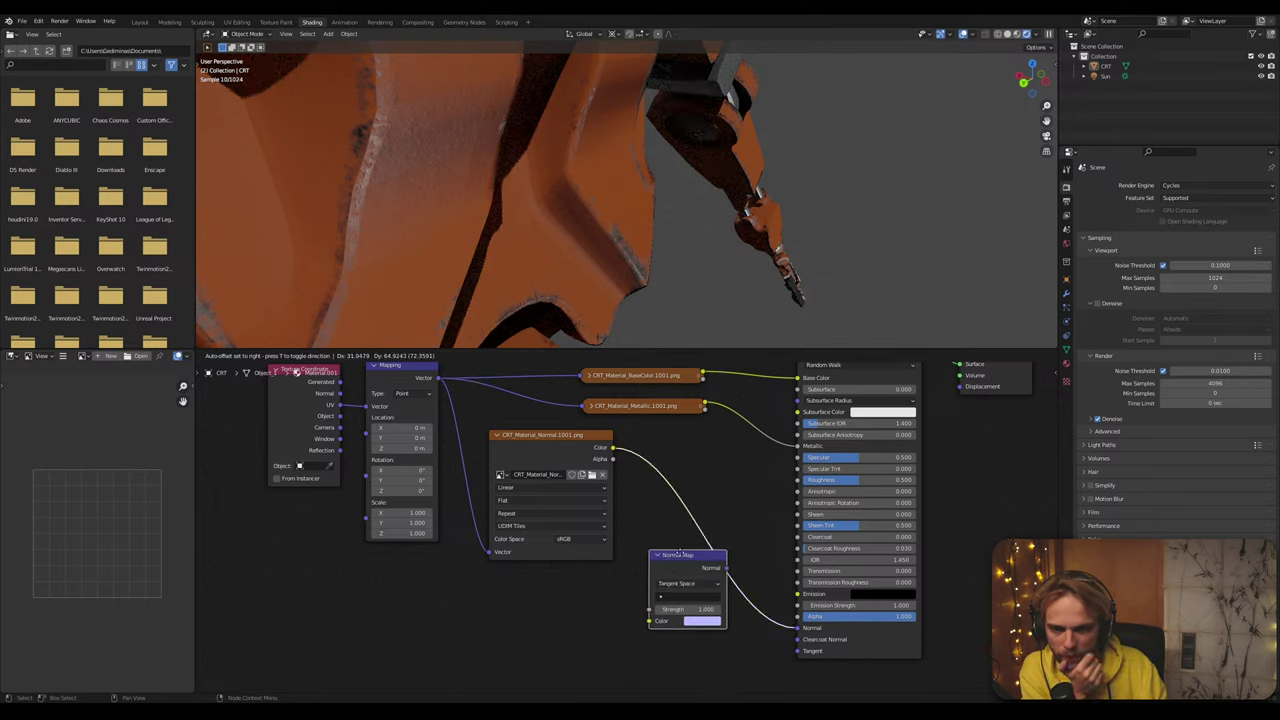
pyautogui.moveTo(703, 562); pyautogui.dragTo(708, 494)
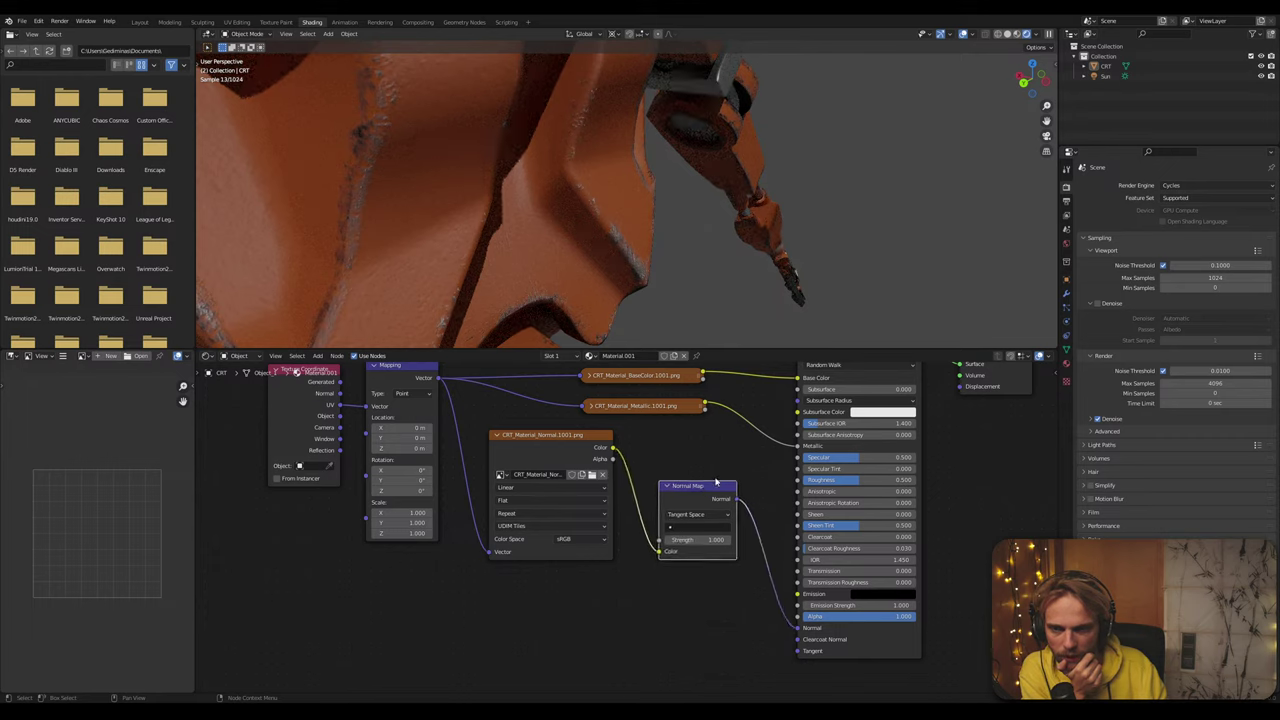
pyautogui.click(682, 528)
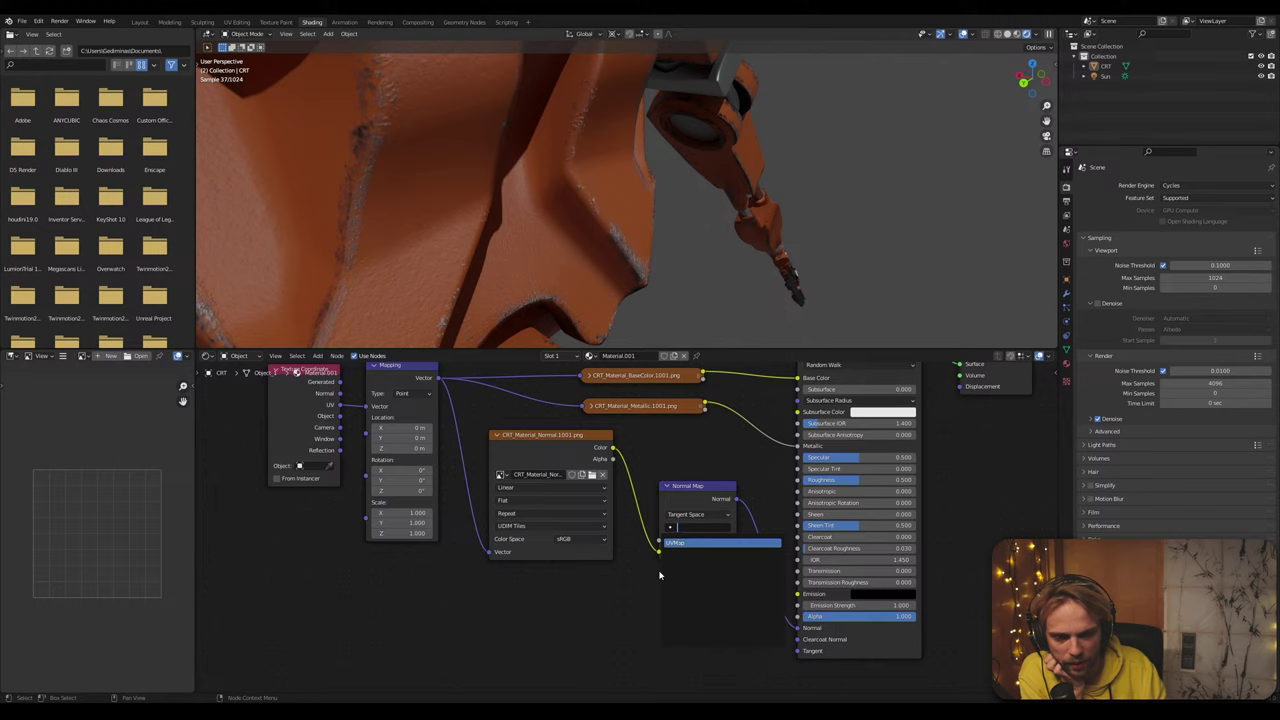
pyautogui.press('Return')
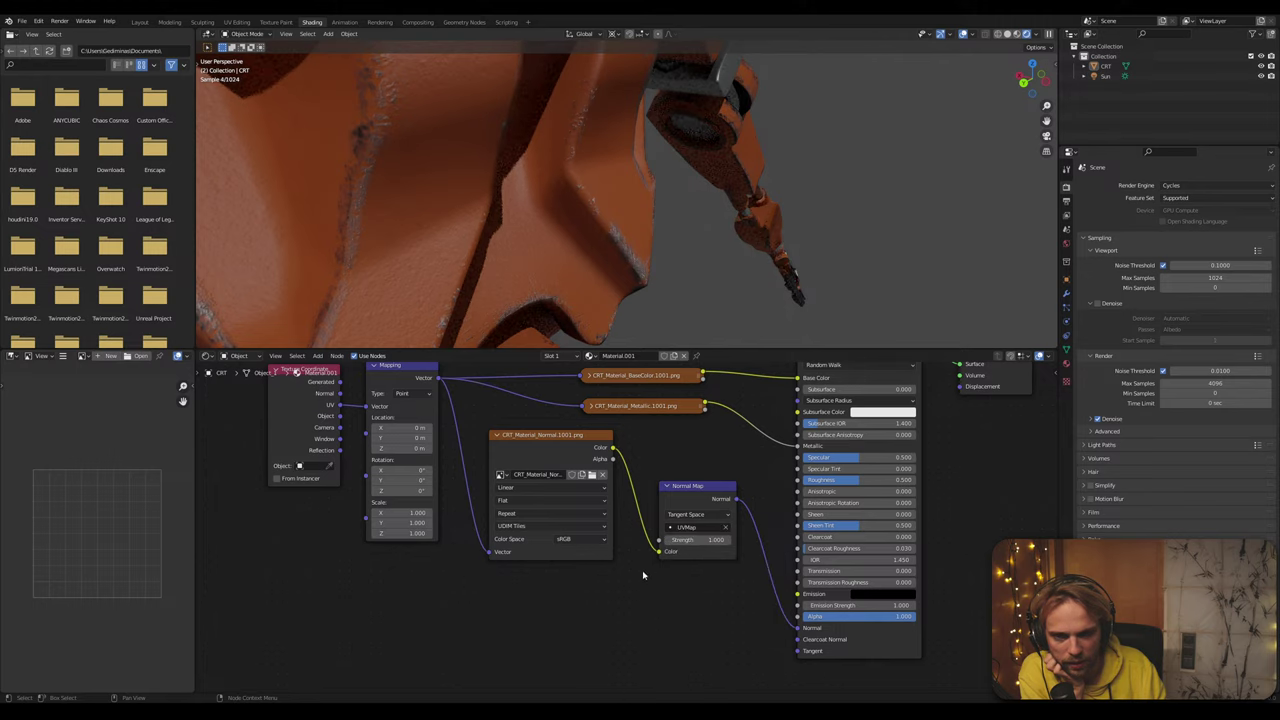
# Step: Rearrange the normal nodes and set the Normal Map to Tangent Space after trying Object Space
pyautogui.moveTo(712, 492); pyautogui.dragTo(741, 616)
pyautogui.moveTo(587, 455); pyautogui.dragTo(627, 493)
pyautogui.moveTo(737, 611); pyautogui.dragTo(722, 467)
pyautogui.click(713, 503)
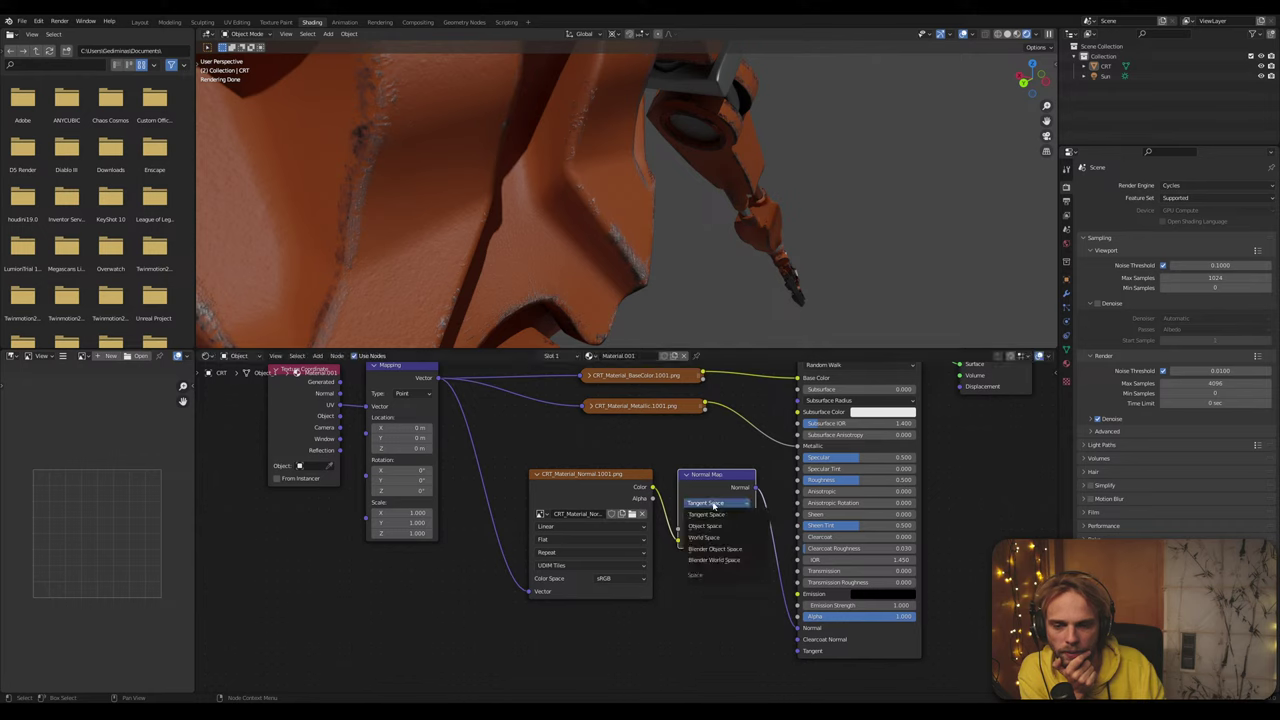
pyautogui.click(717, 526)
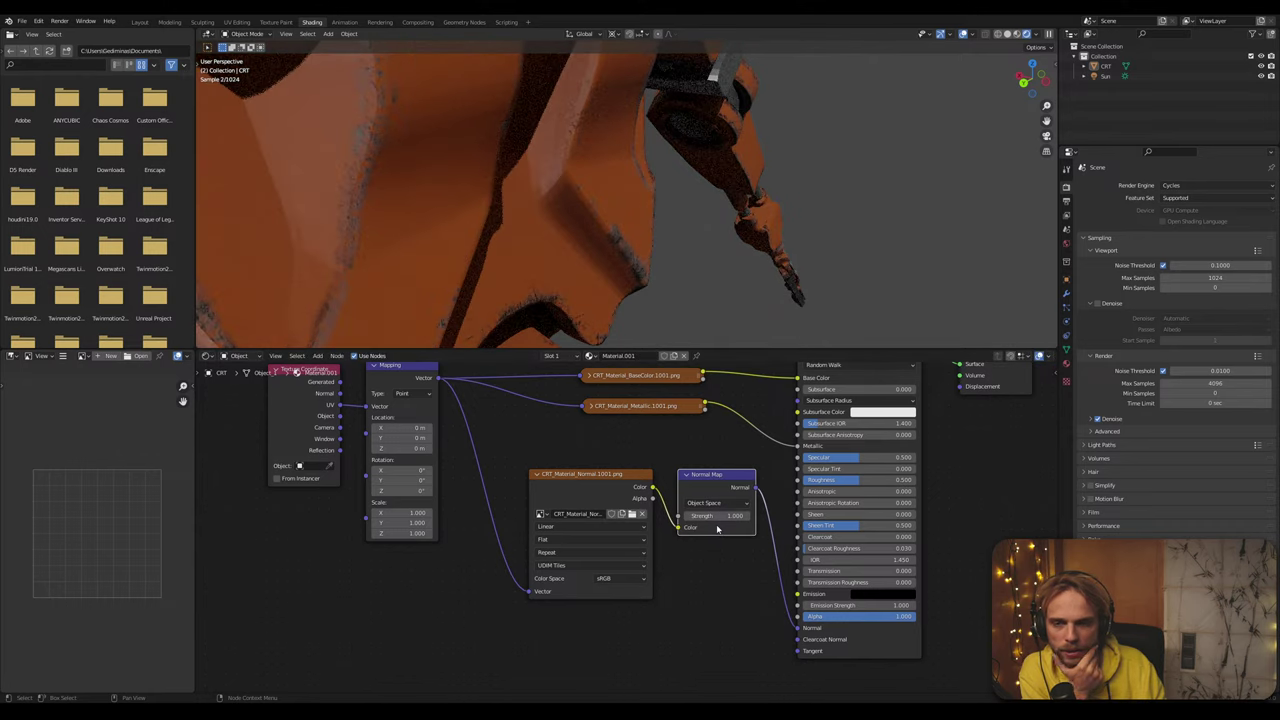
pyautogui.click(717, 502)
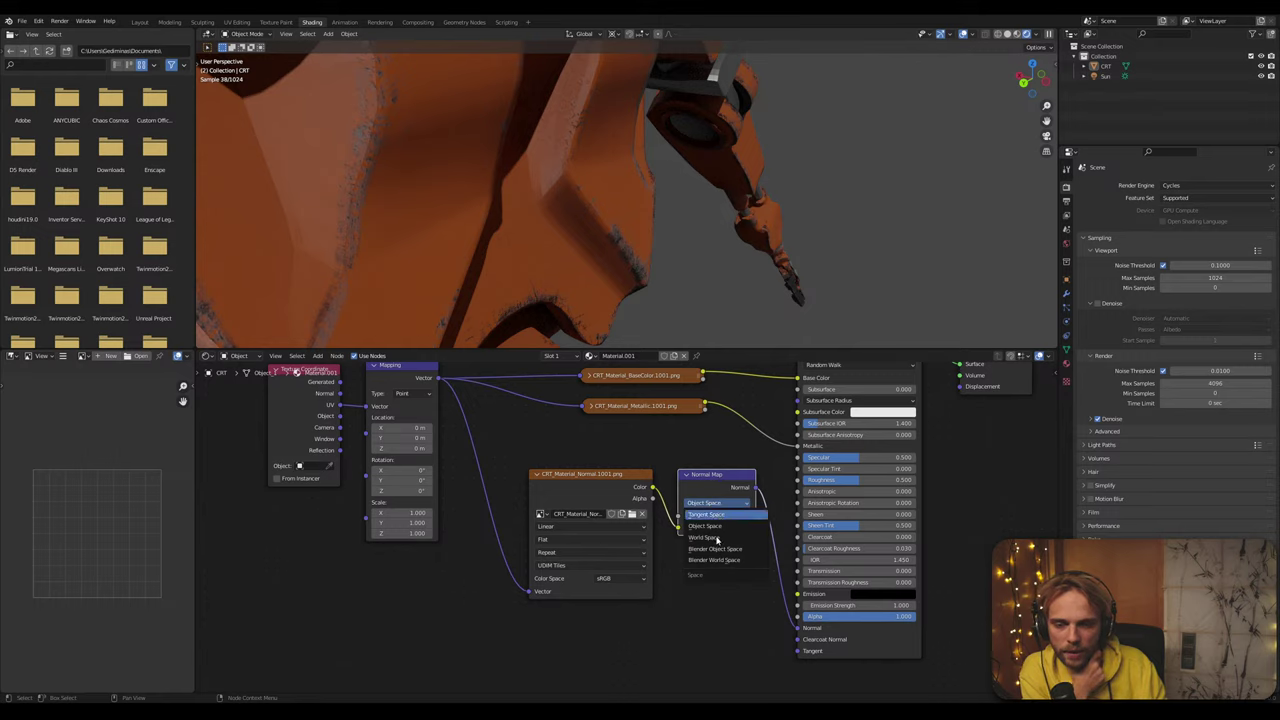
pyautogui.click(717, 540)
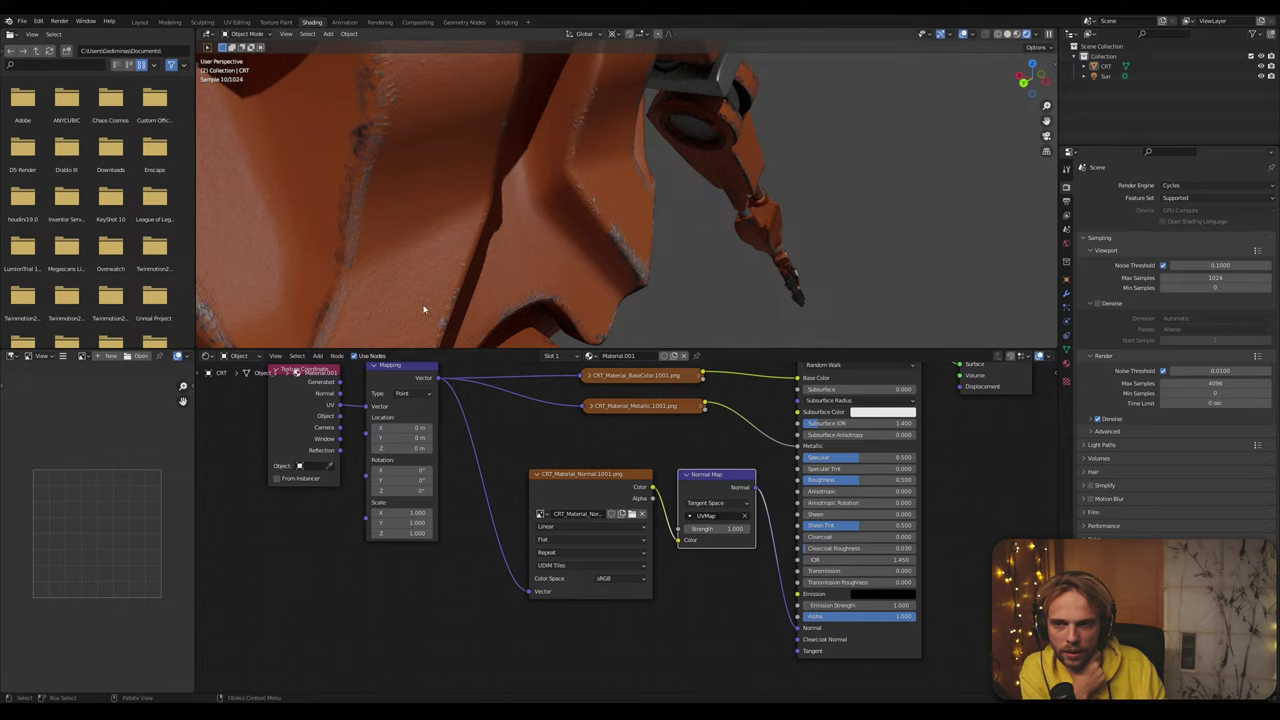
pyautogui.scroll(-6, 485, 222)
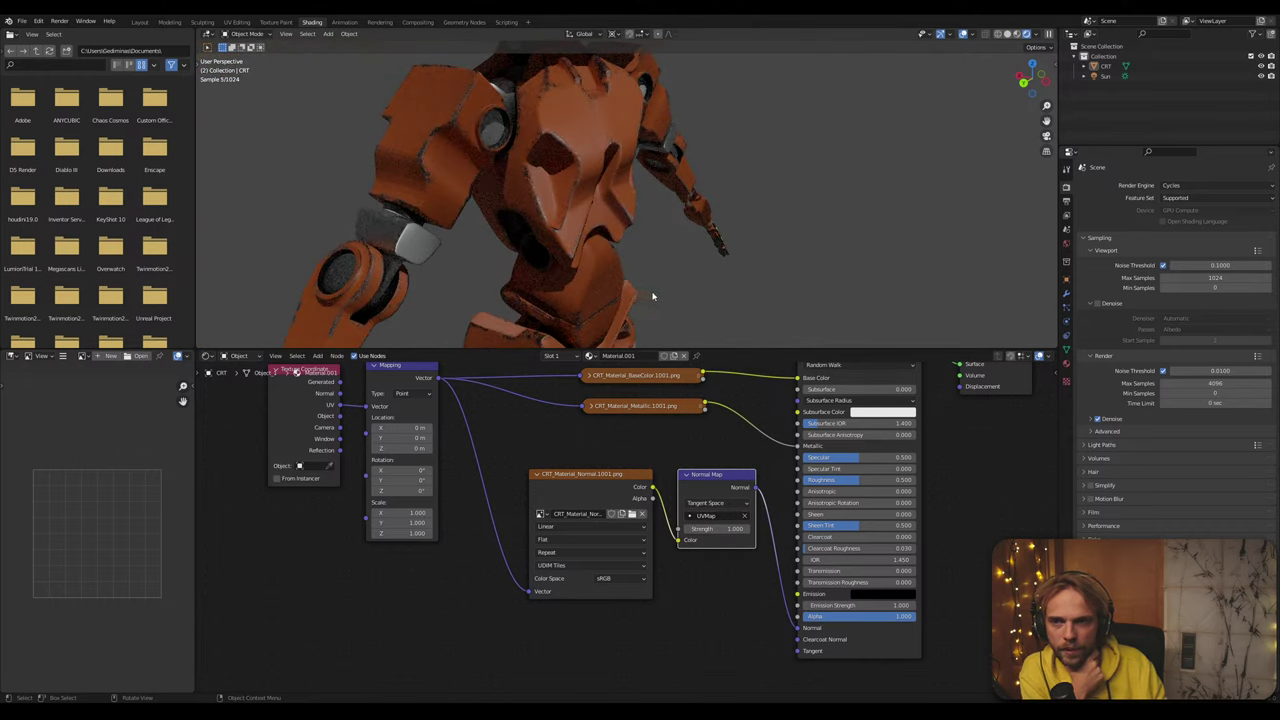
pyautogui.rightClick(701, 290)
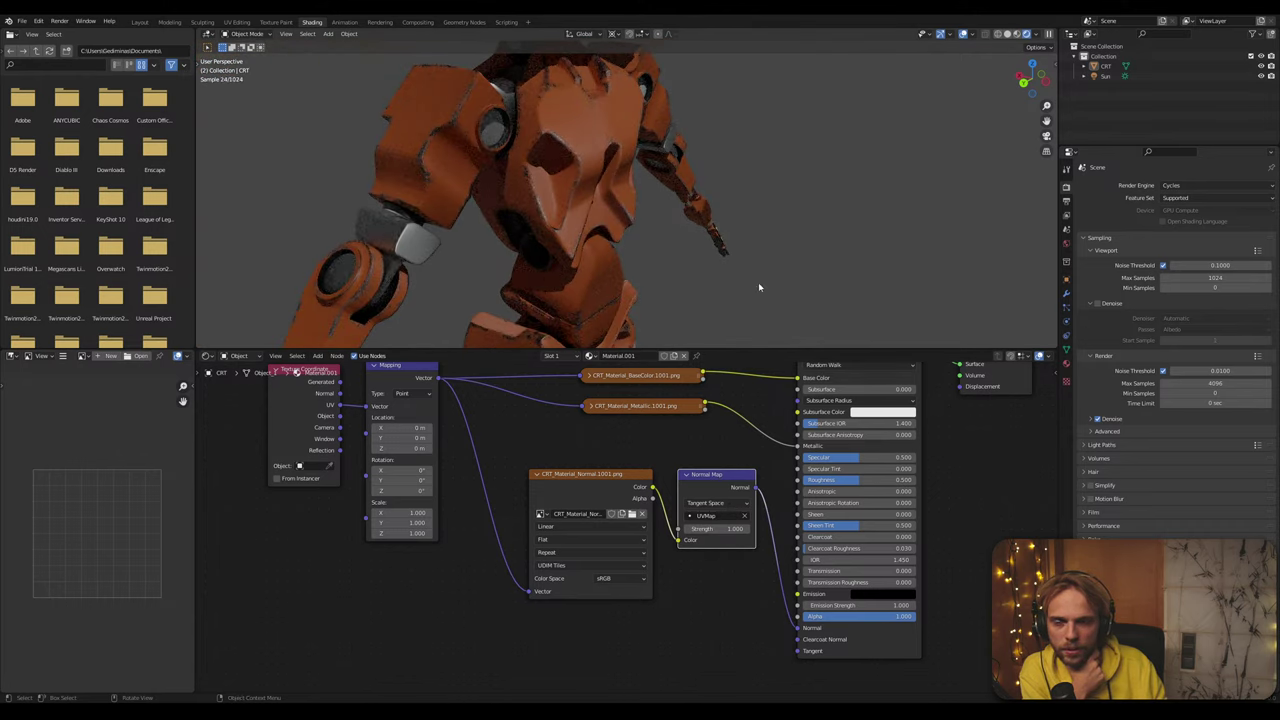
pyautogui.click(605, 279)
pyautogui.rightClick(592, 280)
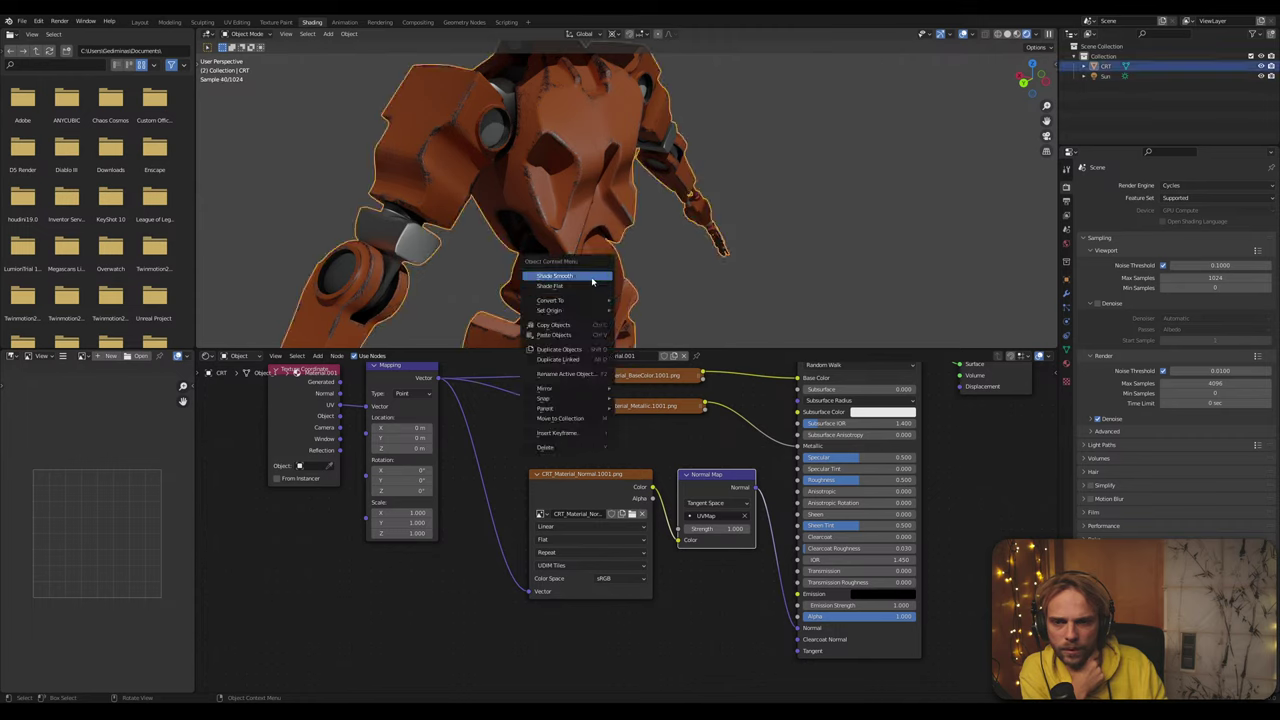
pyautogui.press('Down')
pyautogui.press('Return')
pyautogui.click(720, 296)
pyautogui.moveTo(720, 296); pyautogui.dragTo(526, 216, button='middle')
pyautogui.scroll(8, 526, 228)
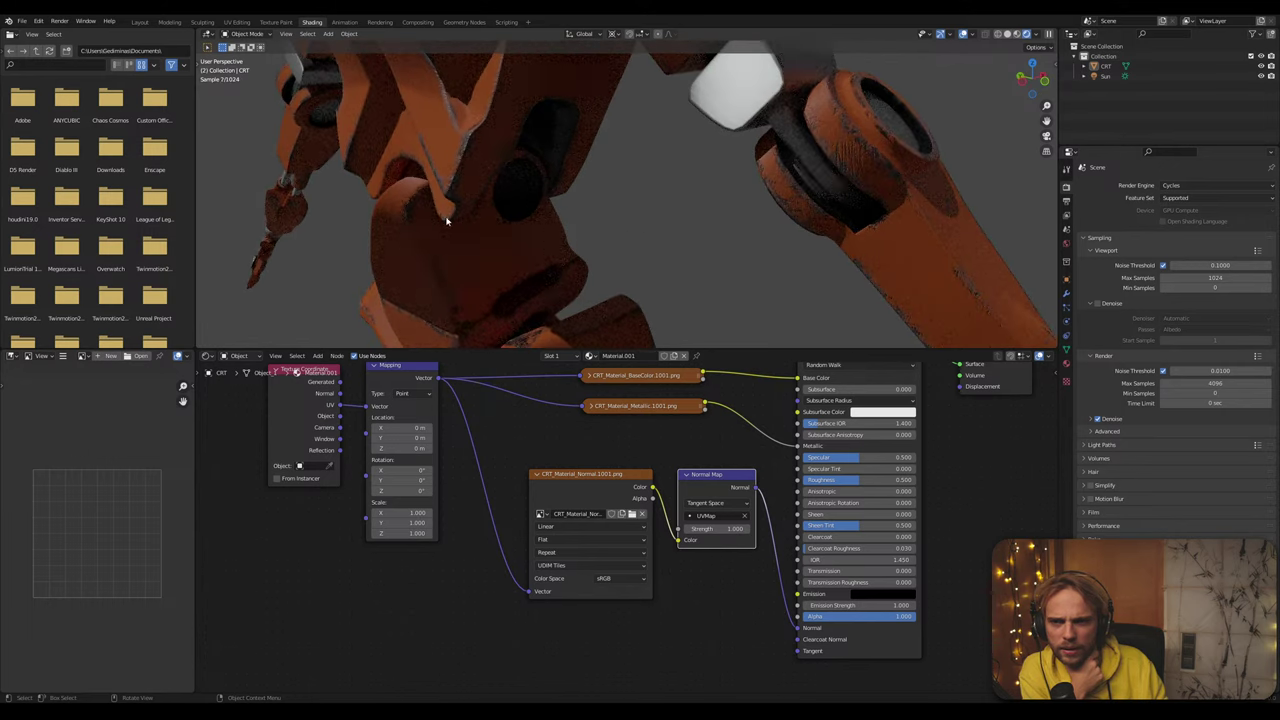
pyautogui.moveTo(451, 220); pyautogui.dragTo(471, 214, button='middle')
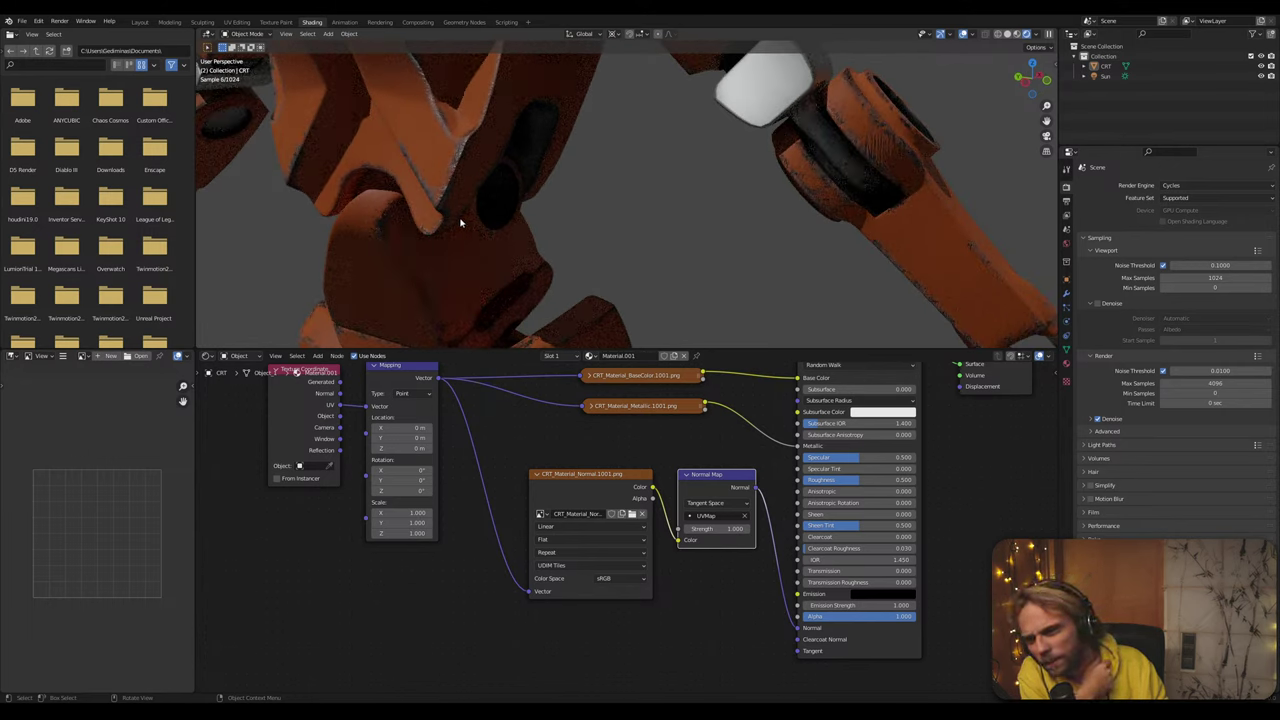
pyautogui.scroll(-5, 460, 222)
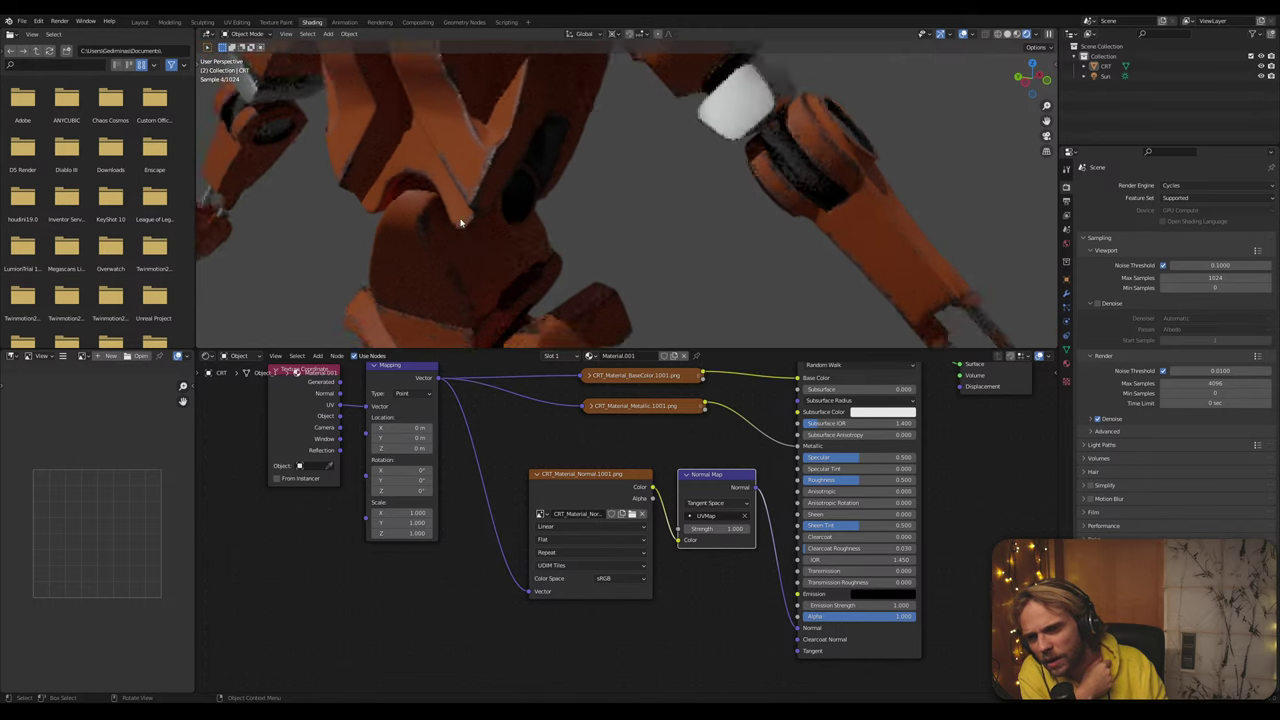
pyautogui.moveTo(457, 217); pyautogui.dragTo(600, 223, button='middle')
pyautogui.scroll(5, 613, 245)
pyautogui.scroll(-5, 613, 245)
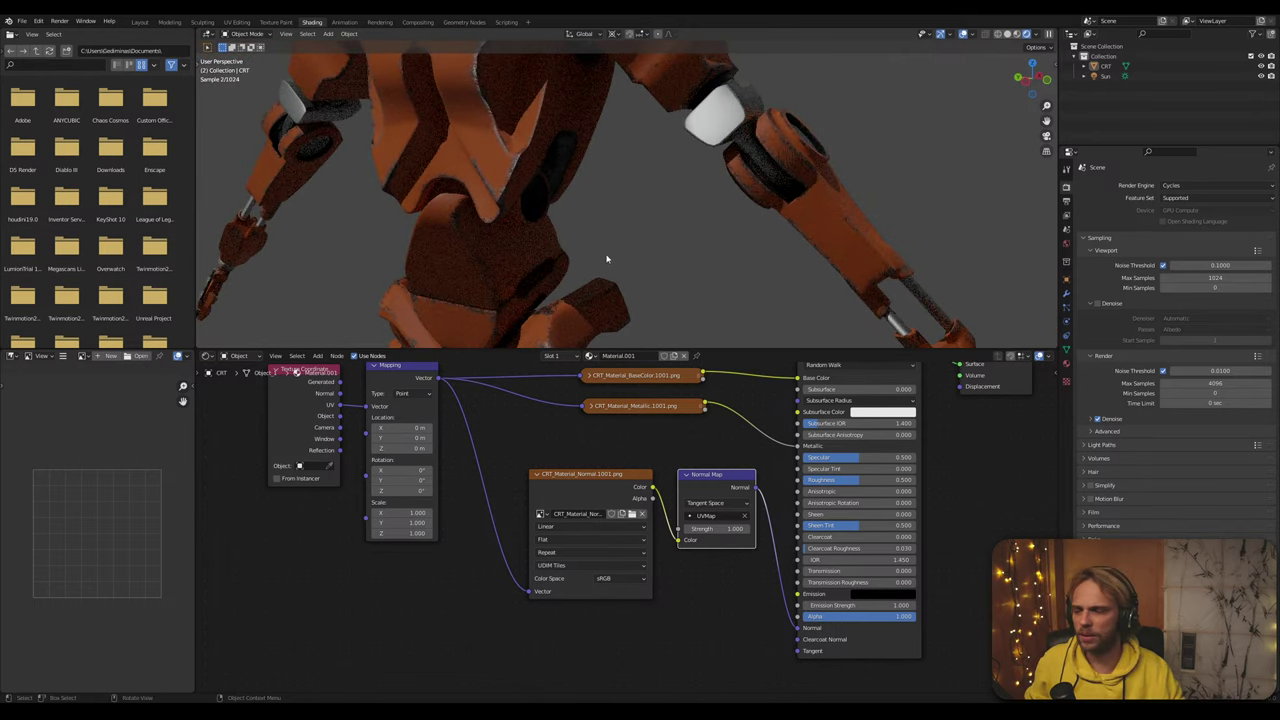
pyautogui.moveTo(588, 274); pyautogui.dragTo(698, 88, button='middle')
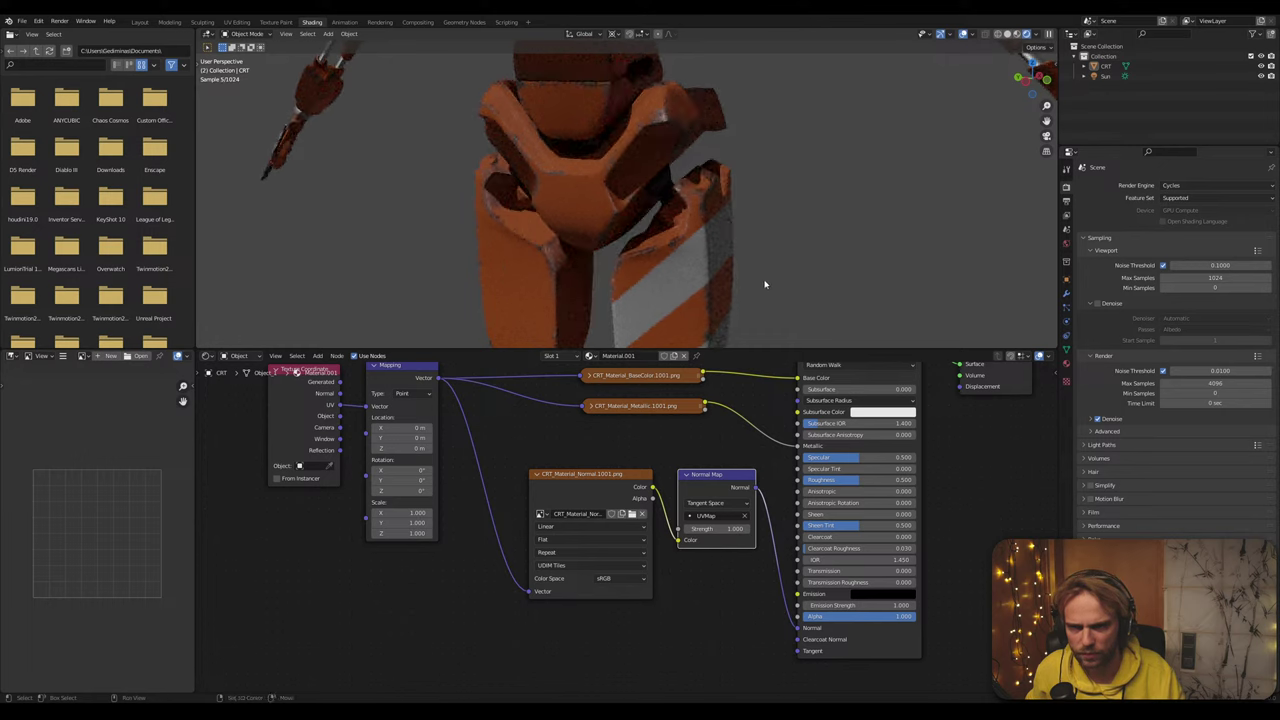
pyautogui.scroll(3, 714, 157)
pyautogui.scroll(-3, 706, 235)
pyautogui.scroll(5, 570, 231)
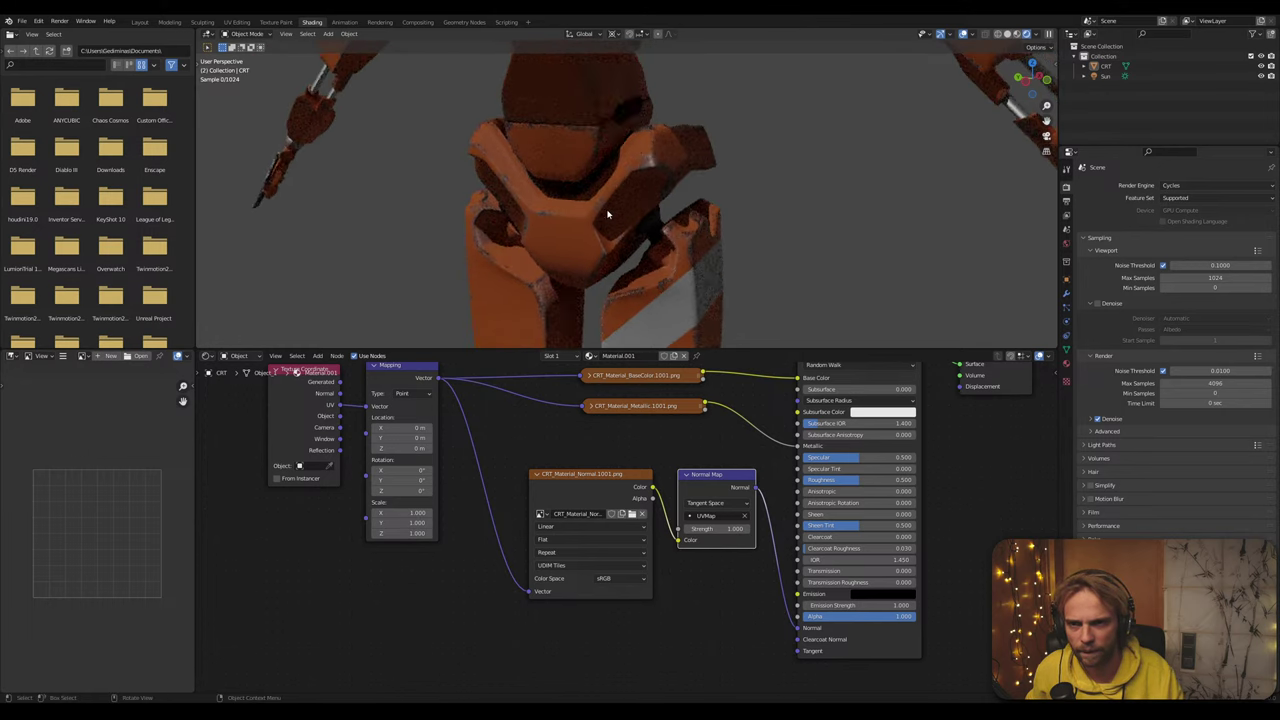
pyautogui.scroll(-6, 632, 246)
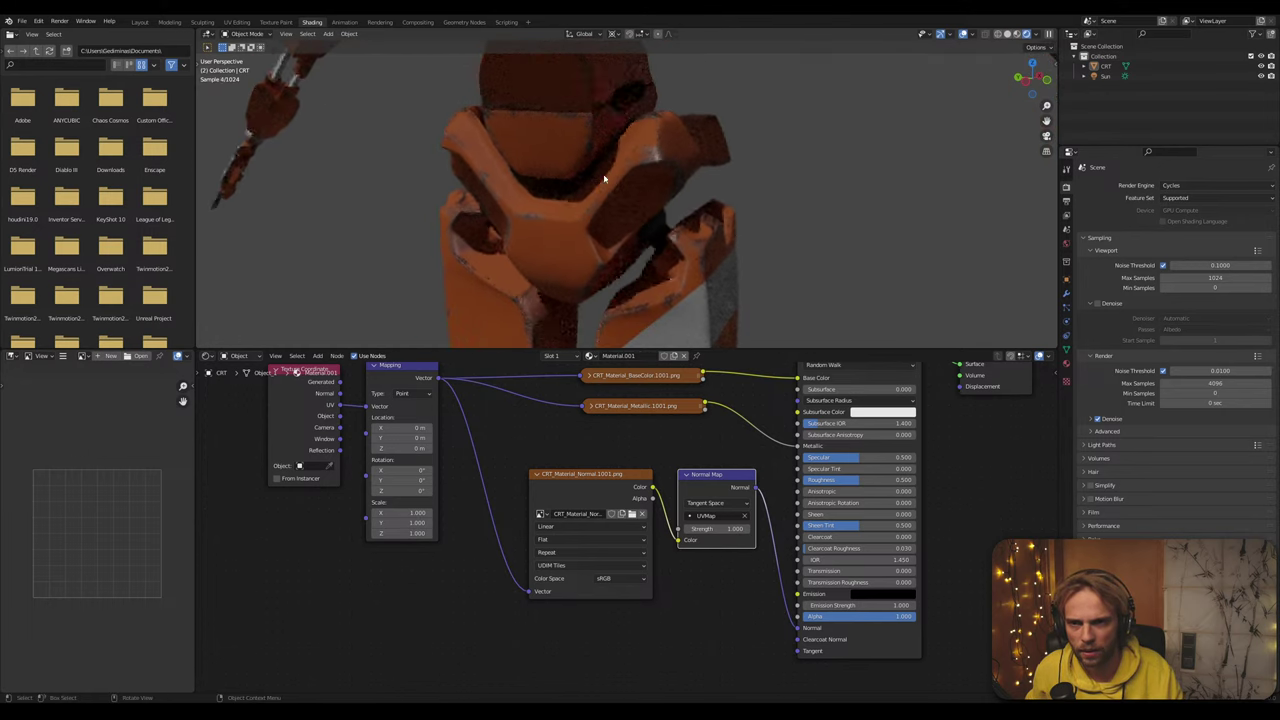
pyautogui.moveTo(634, 252); pyautogui.dragTo(690, 167, button='middle')
pyautogui.scroll(6, 700, 229)
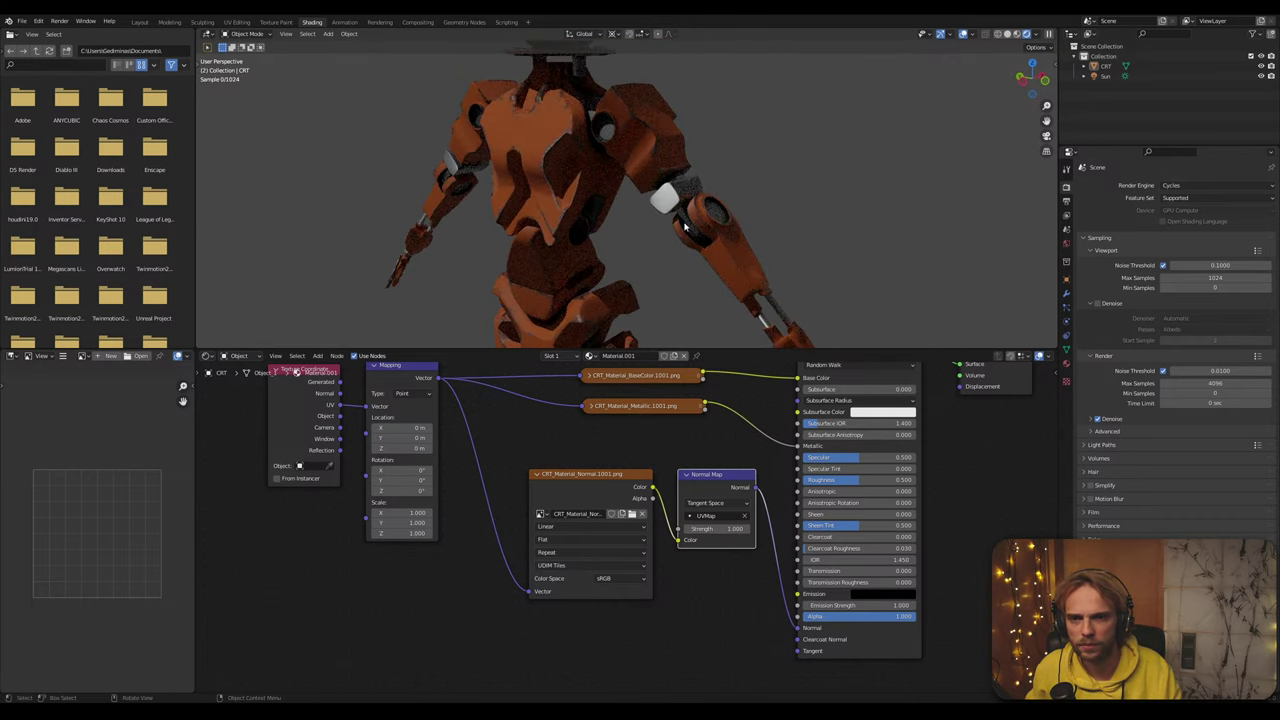
pyautogui.moveTo(709, 196); pyautogui.dragTo(593, 203, button='middle')
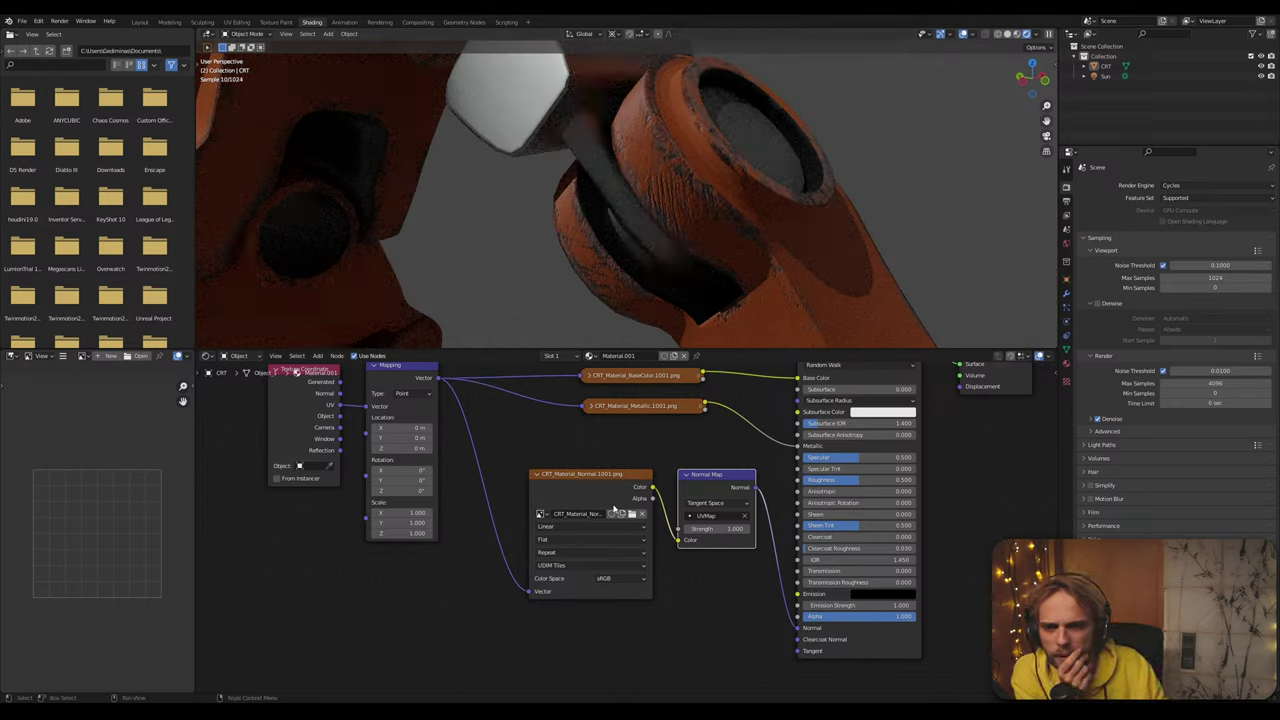
# Step: Collapse the normal texture and Normal Map nodes and move them to the bottom of the graph
pyautogui.click(535, 475)
pyautogui.moveTo(585, 481); pyautogui.dragTo(592, 555)
pyautogui.moveTo(735, 619); pyautogui.dragTo(557, 468)
pyautogui.moveTo(712, 478); pyautogui.dragTo(696, 657)
pyautogui.click(666, 596)
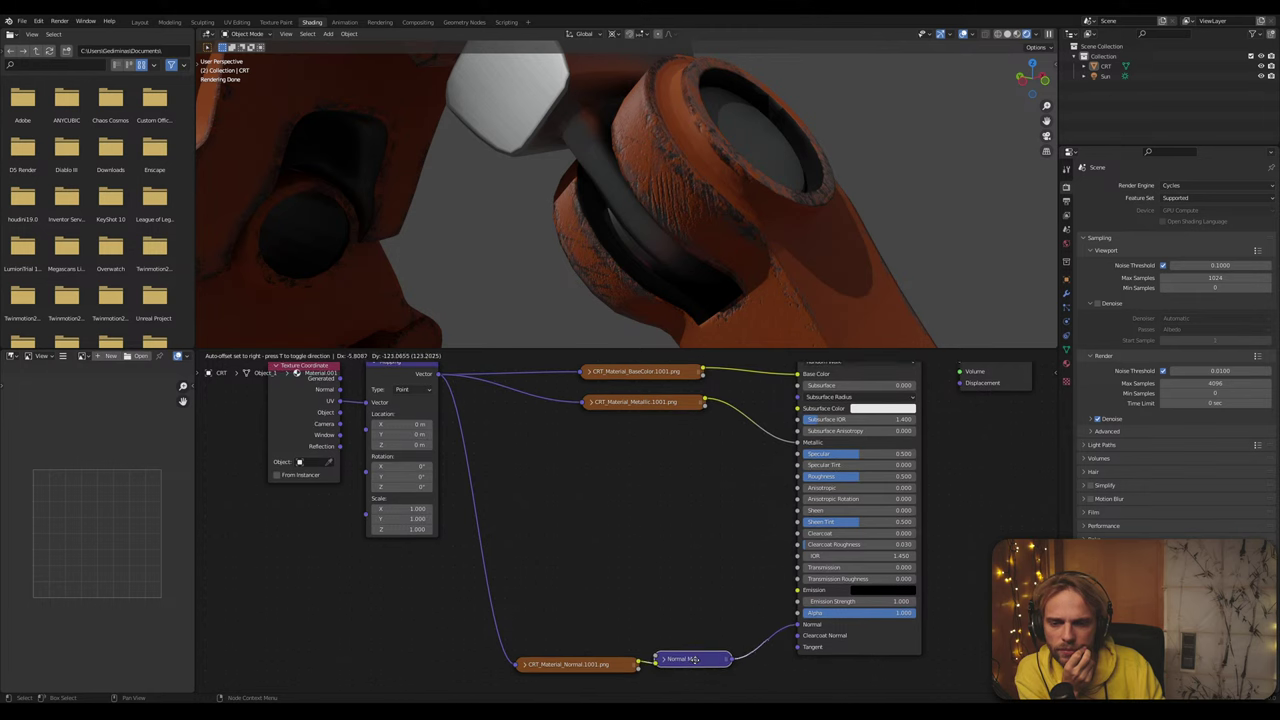
pyautogui.moveTo(592, 664); pyautogui.dragTo(628, 628)
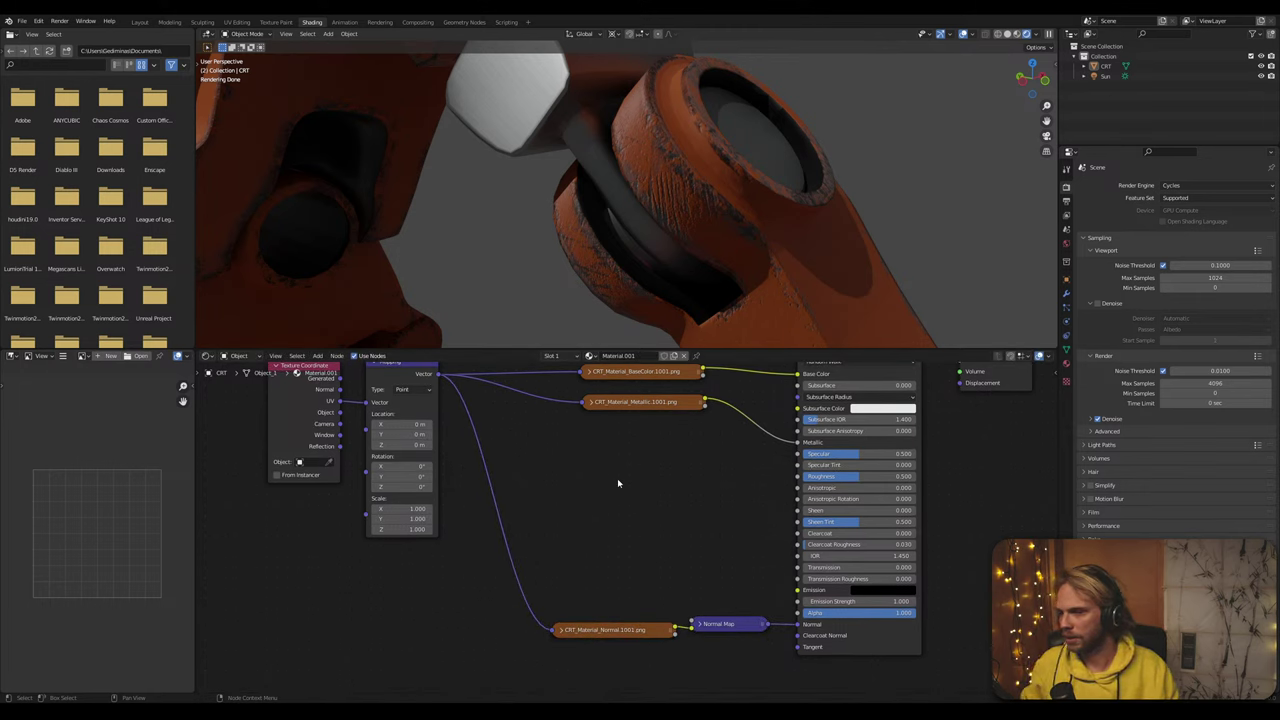
# Step: Add a Mapping-fed Image Texture node loaded with Desktop\test\CRT_Material_Roughness.1001.png
pyautogui.hotkey('shift', 'a')
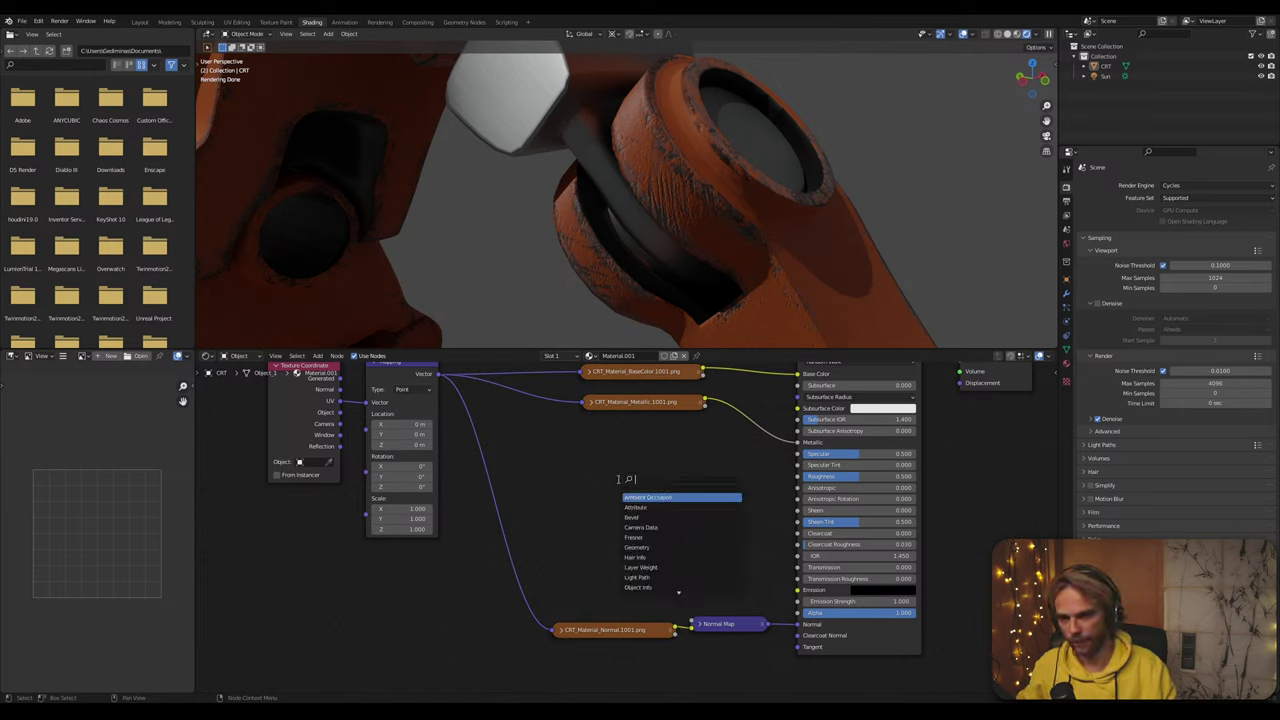
pyautogui.write('image')
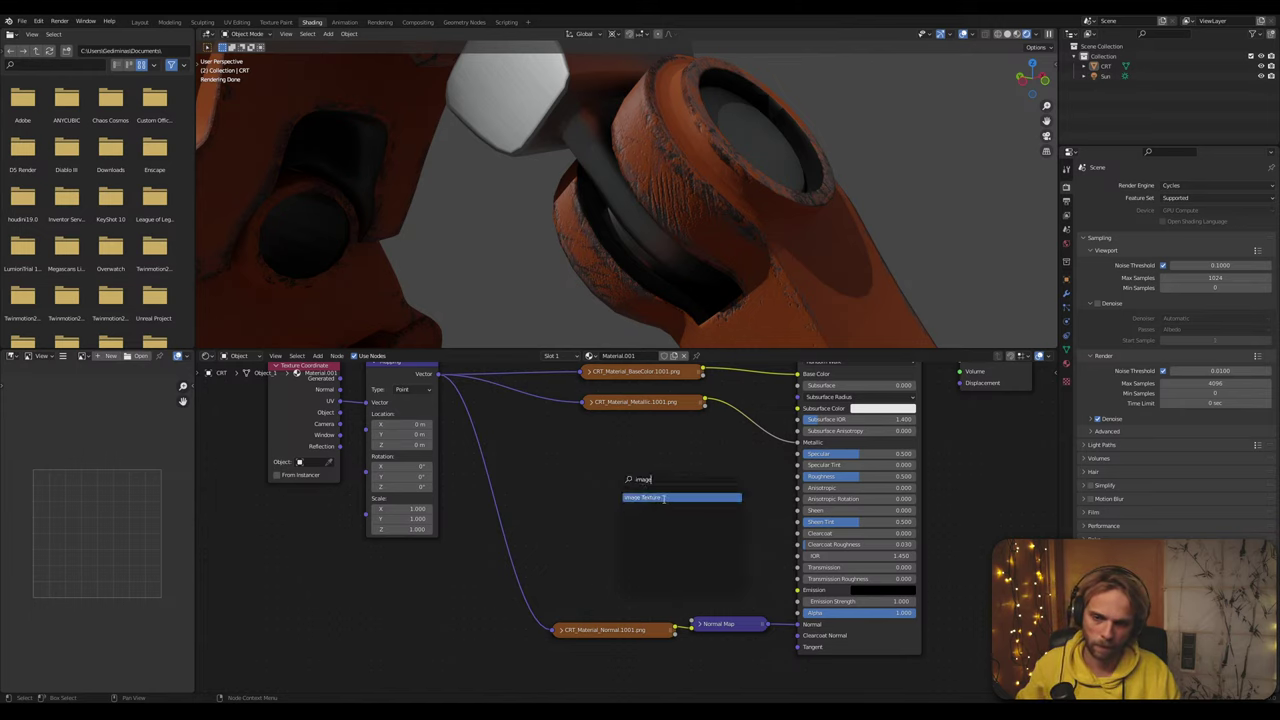
pyautogui.click(645, 496)
pyautogui.click(645, 496)
pyautogui.moveTo(435, 378); pyautogui.dragTo(583, 556)
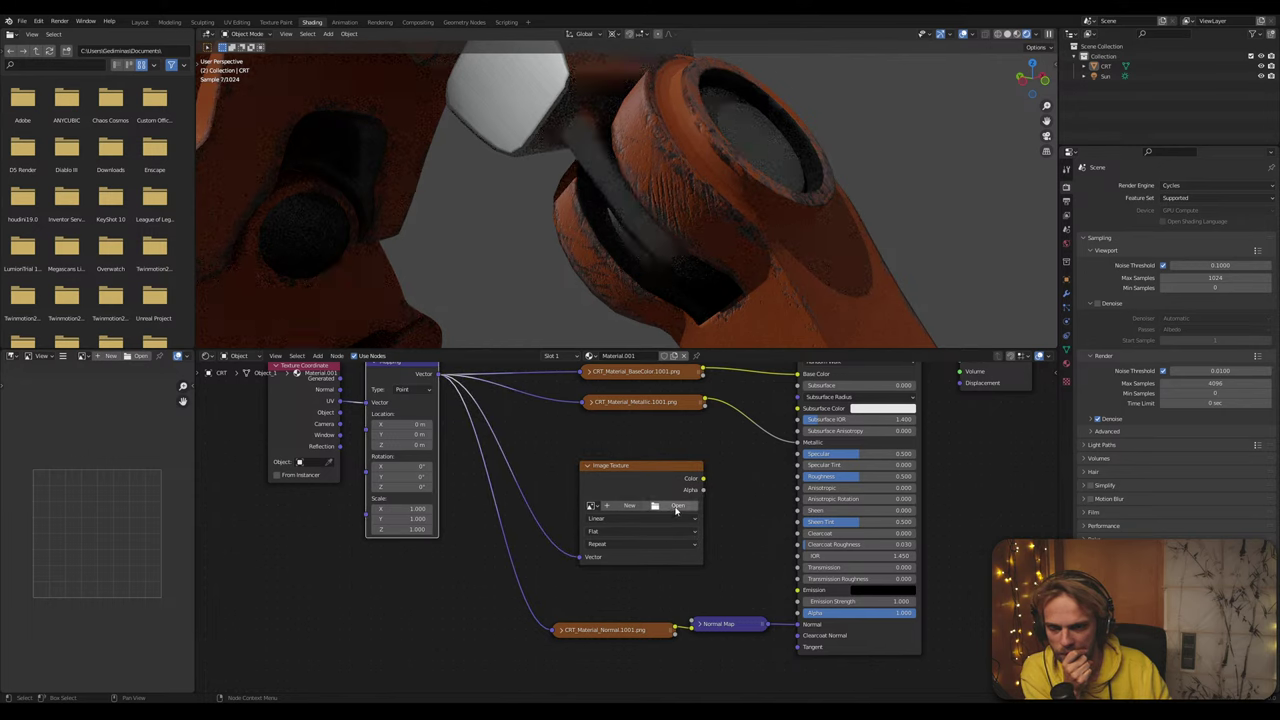
pyautogui.click(676, 507)
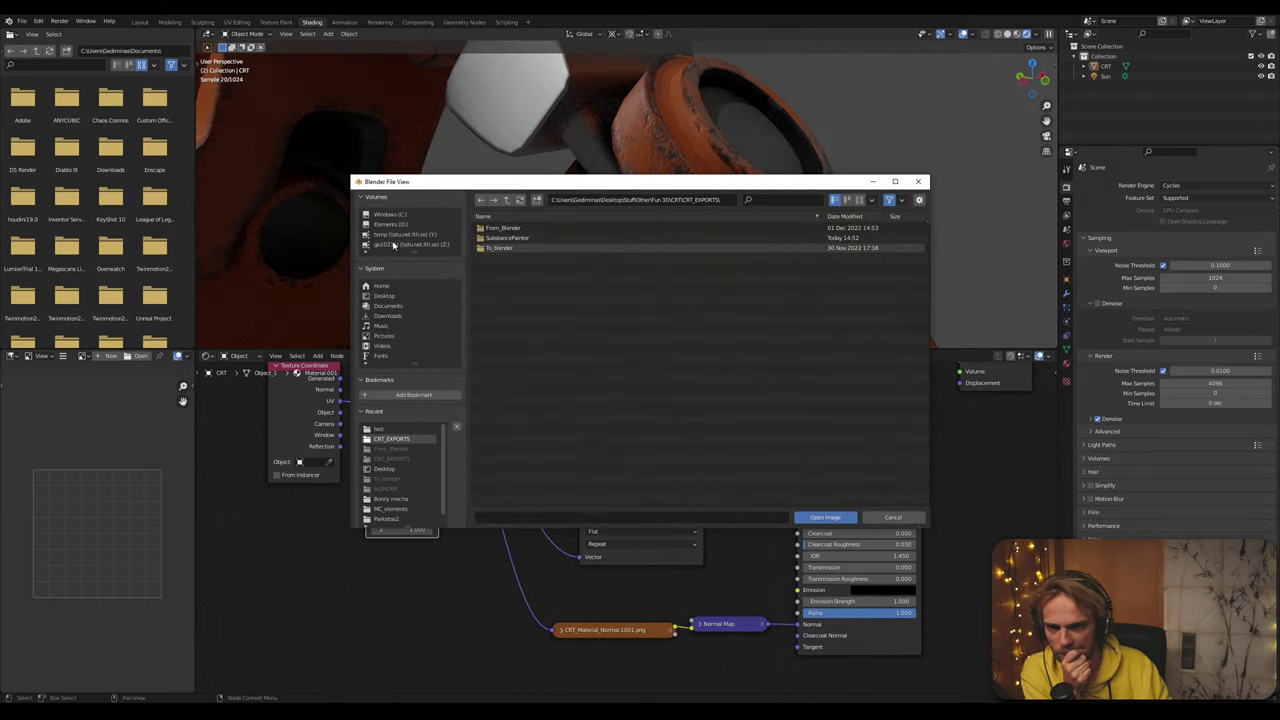
pyautogui.click(384, 296)
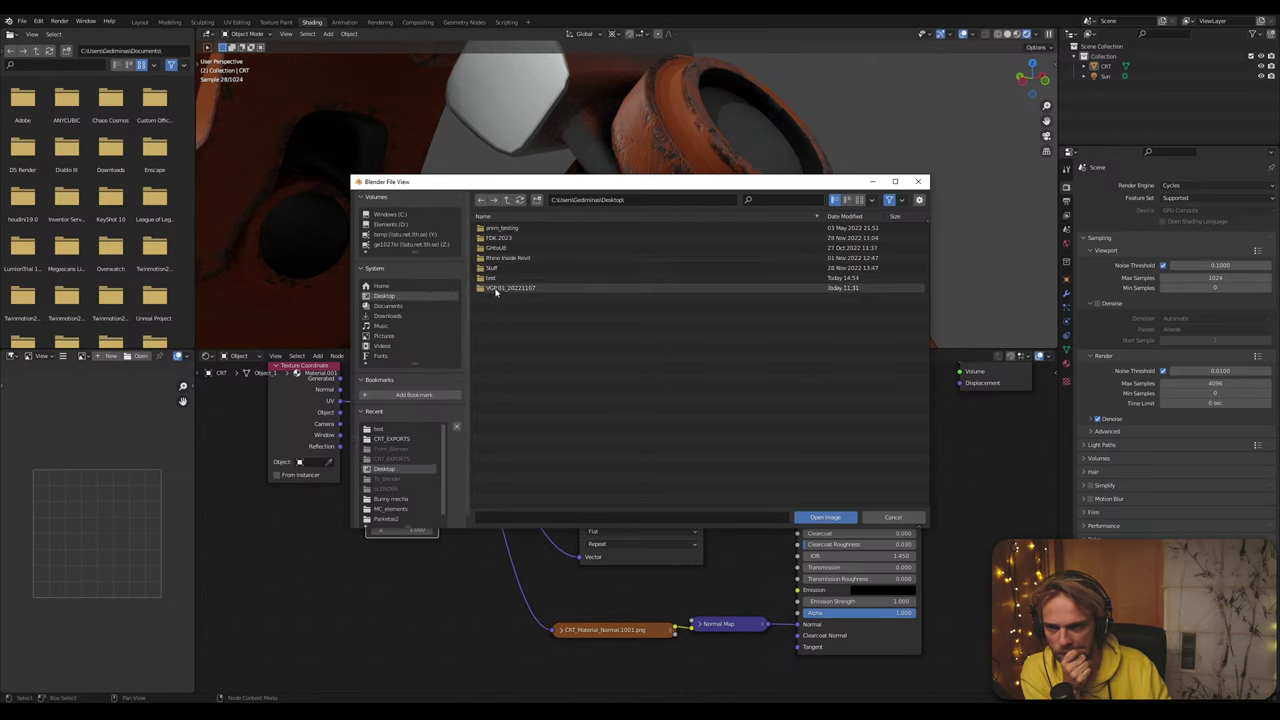
pyautogui.click(496, 289)
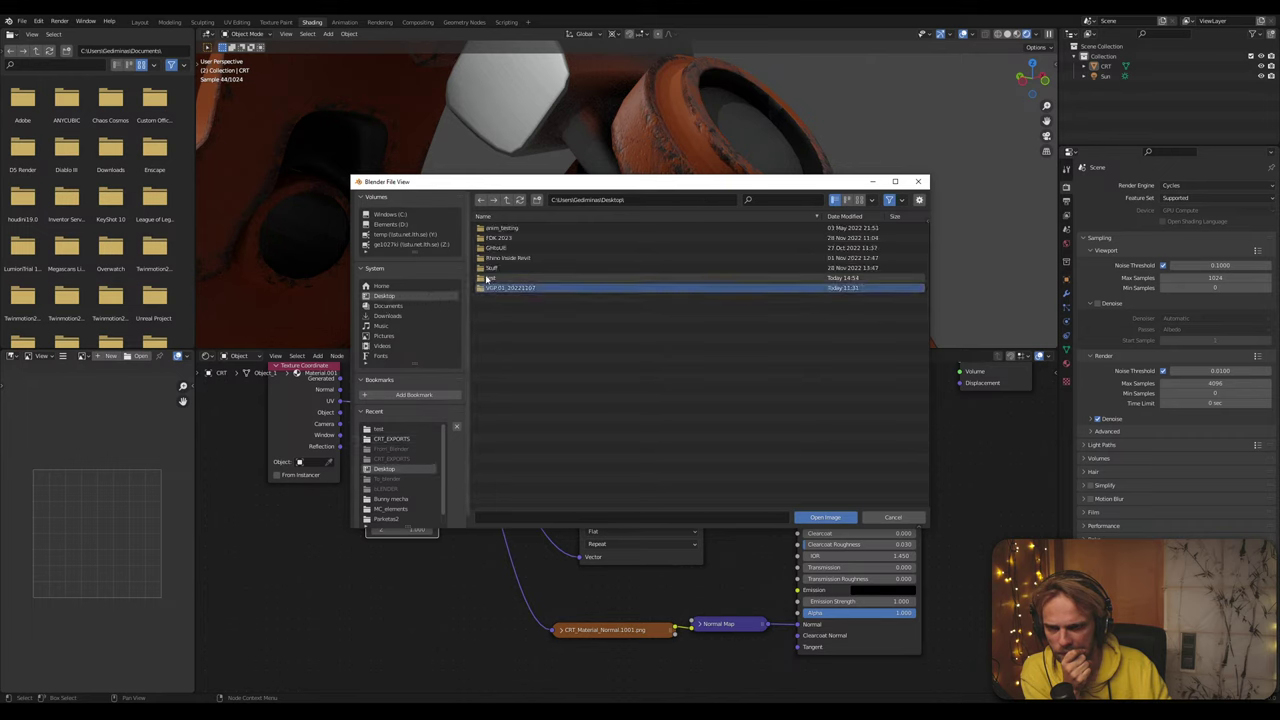
pyautogui.doubleClick(492, 277)
pyautogui.click(530, 430)
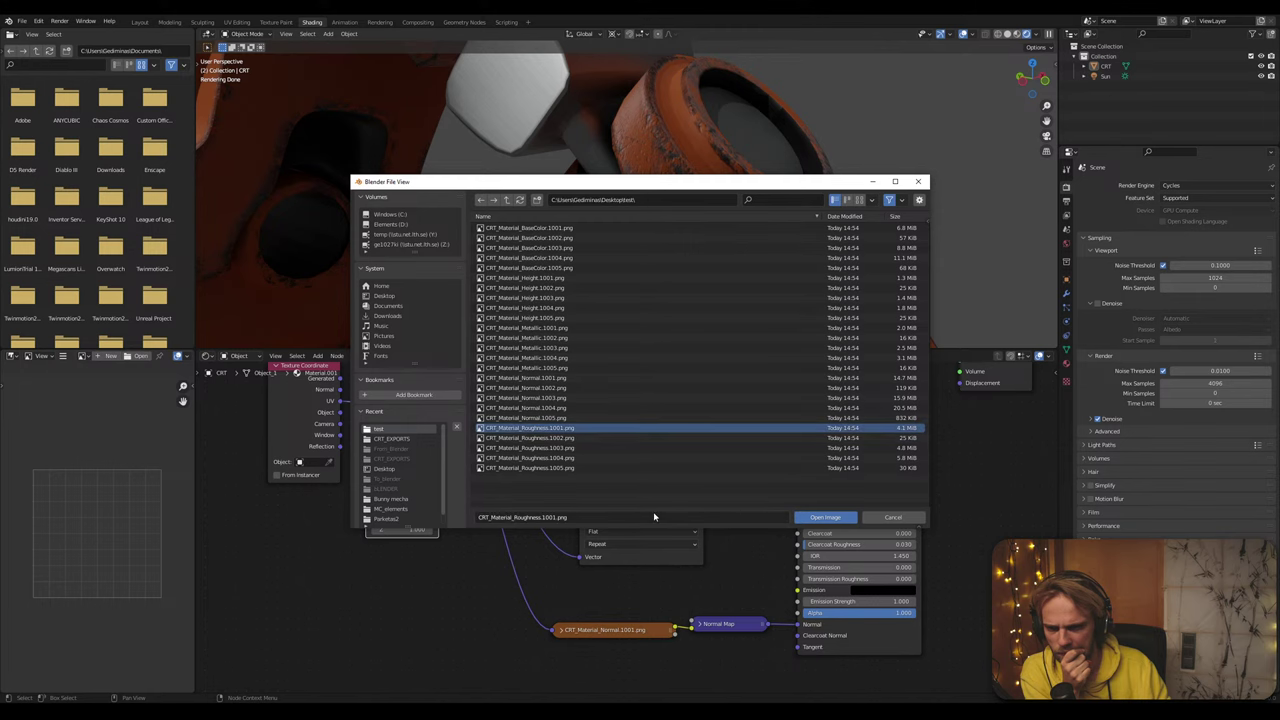
pyautogui.click(838, 518)
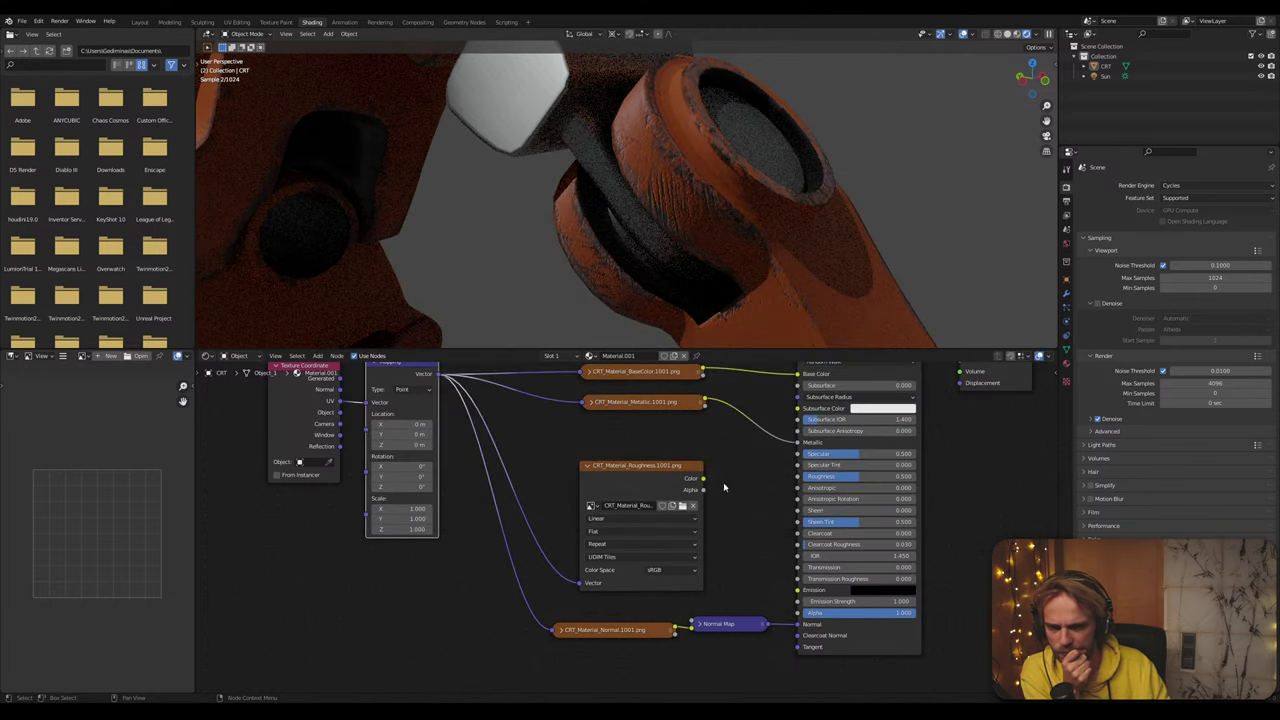
# Step: Connect the roughness texture to Roughness, then collapse it beside the other textures
pyautogui.moveTo(704, 481); pyautogui.dragTo(800, 477)
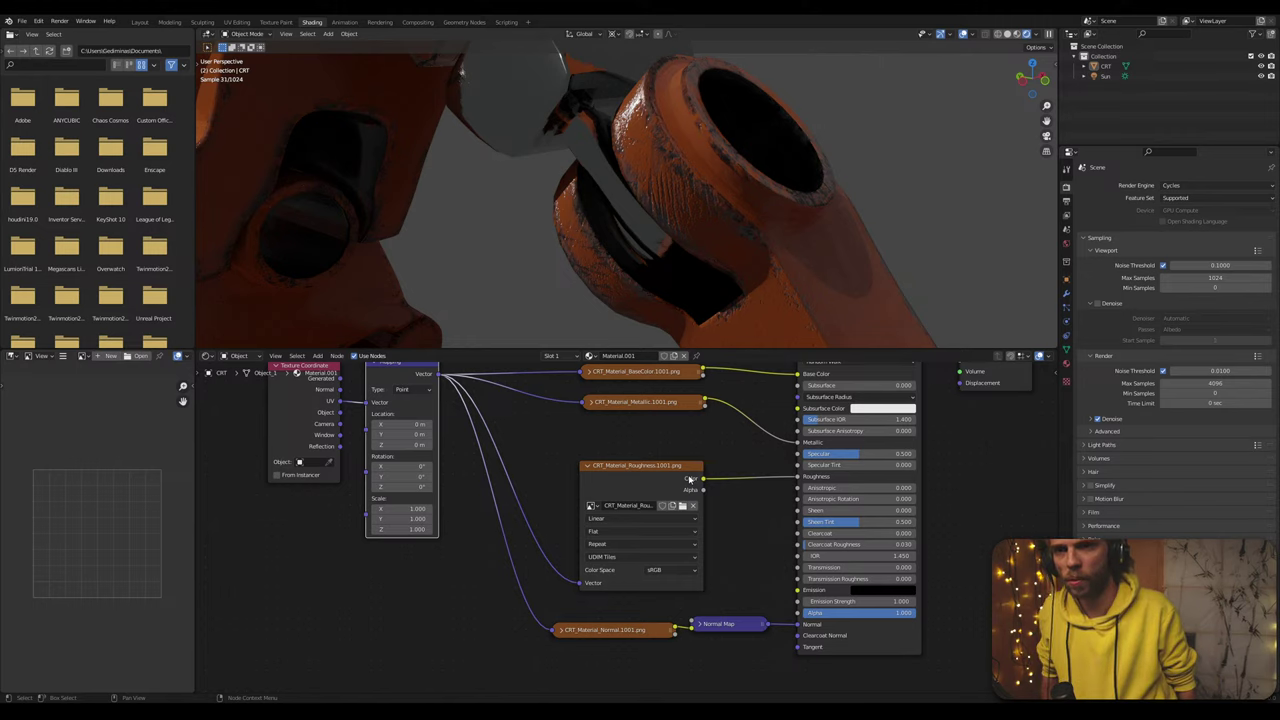
pyautogui.click(588, 467)
pyautogui.moveTo(665, 470); pyautogui.dragTo(706, 481)
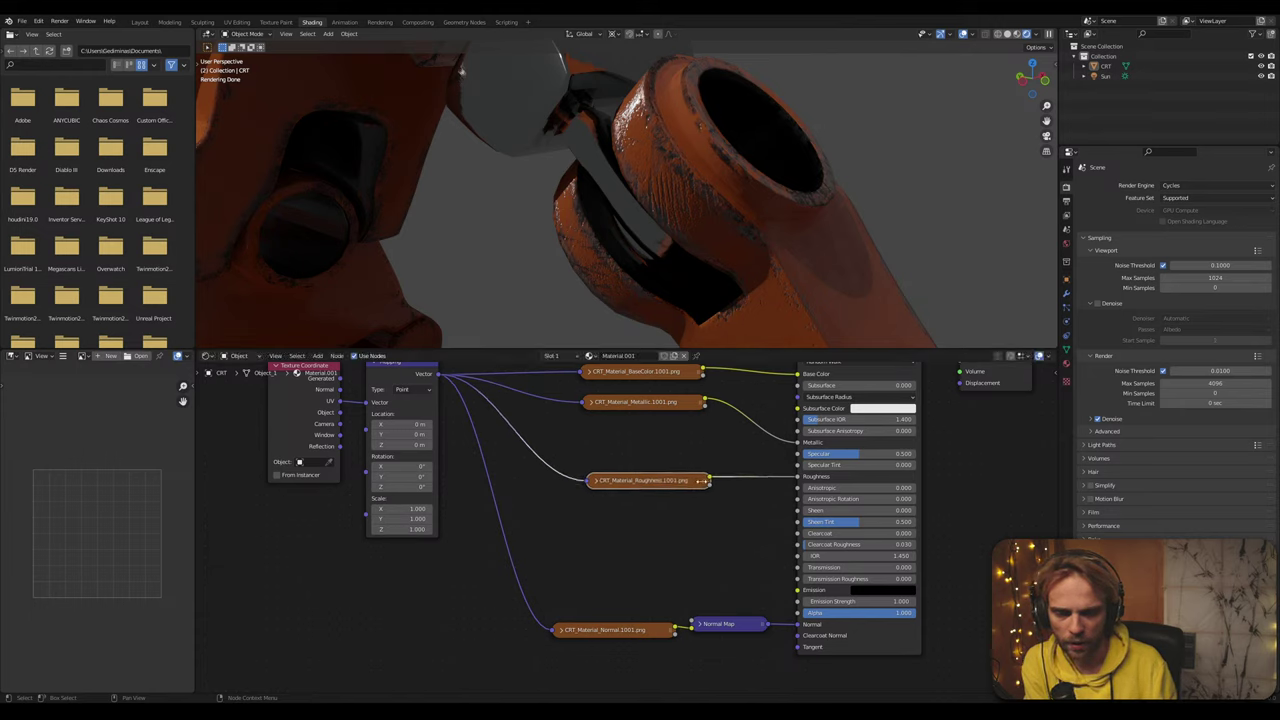
pyautogui.click(676, 533)
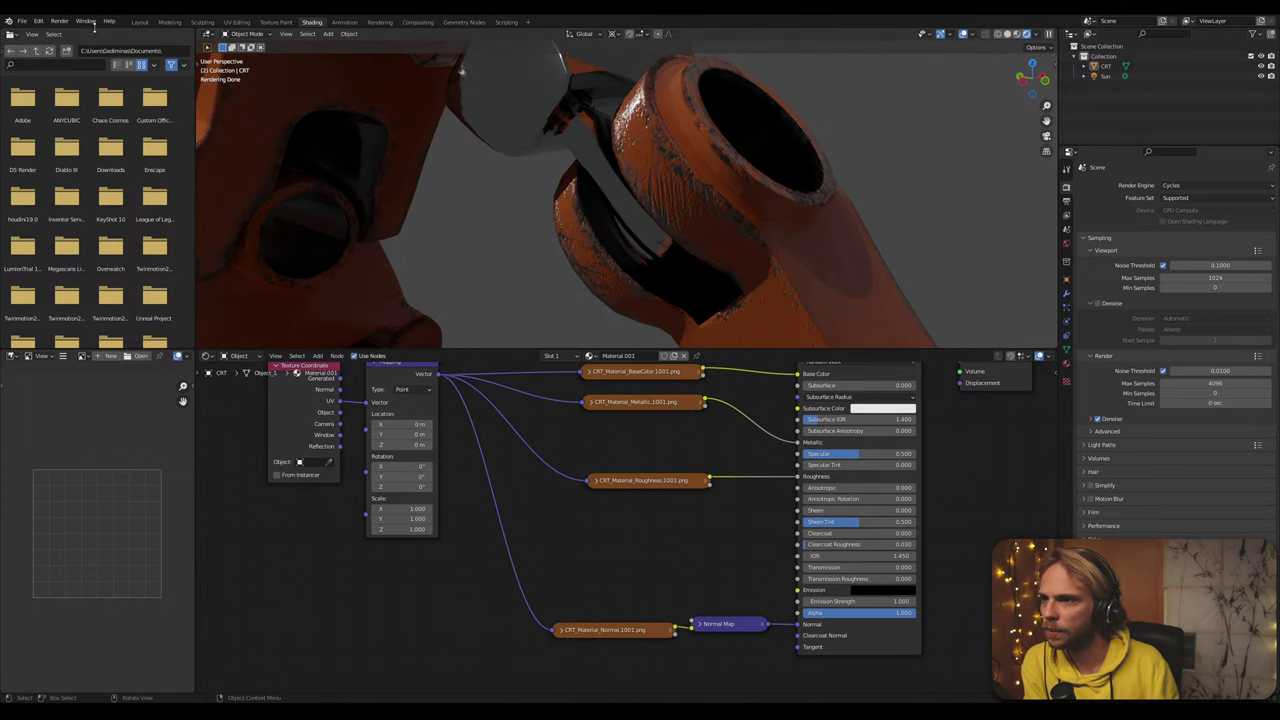
# Step: Switch to the Layout workspace and set the viewport to Rendered shading
pyautogui.click(140, 22)
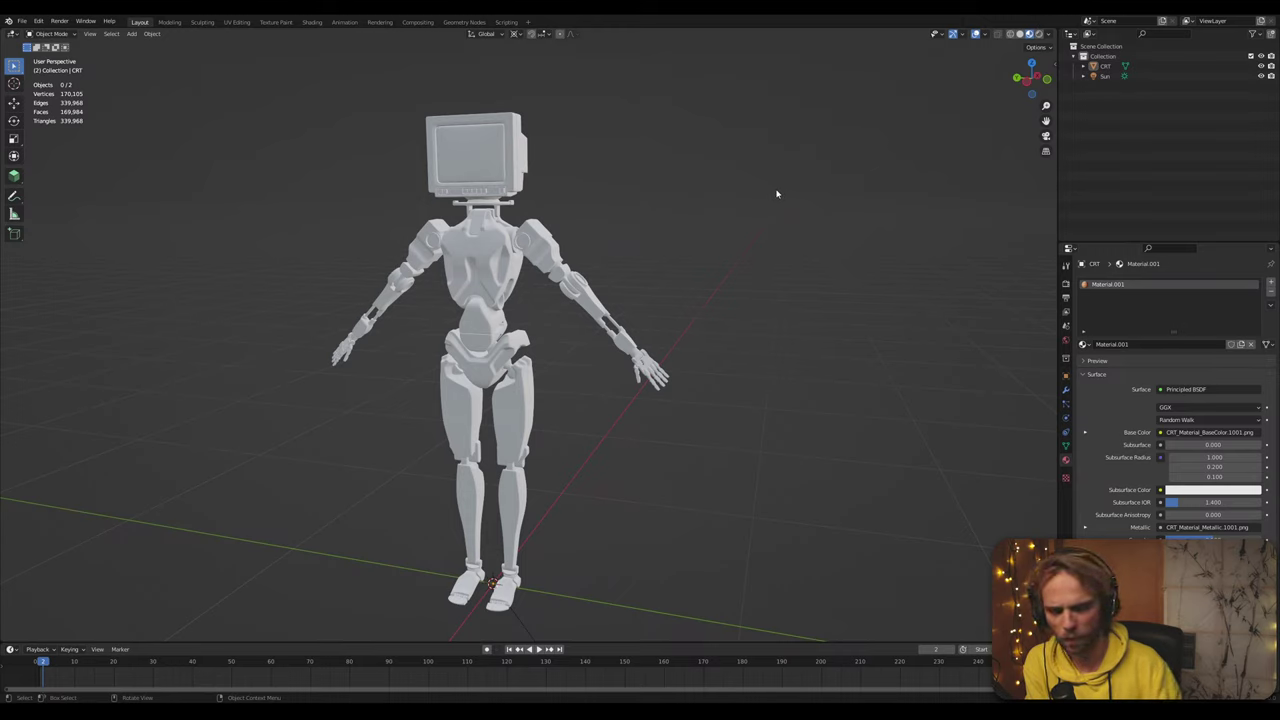
pyautogui.press('z')
pyautogui.press('2')
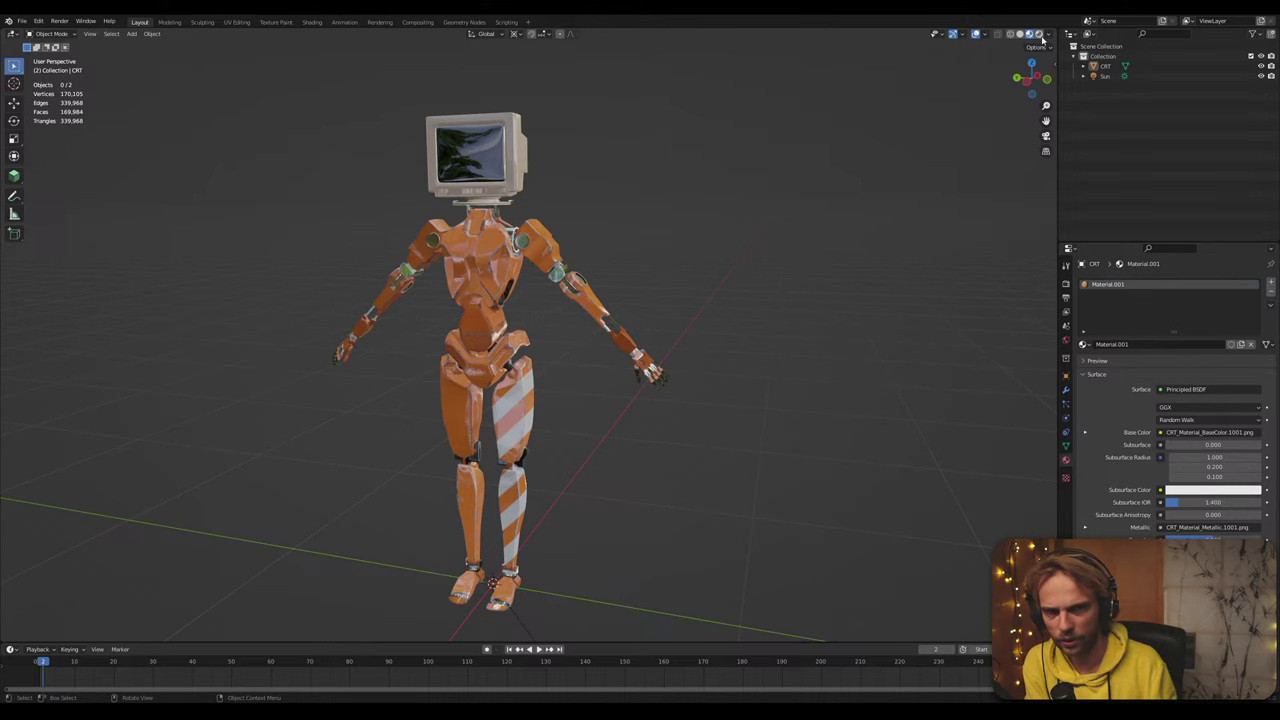
pyautogui.press('z')
pyautogui.press('8')
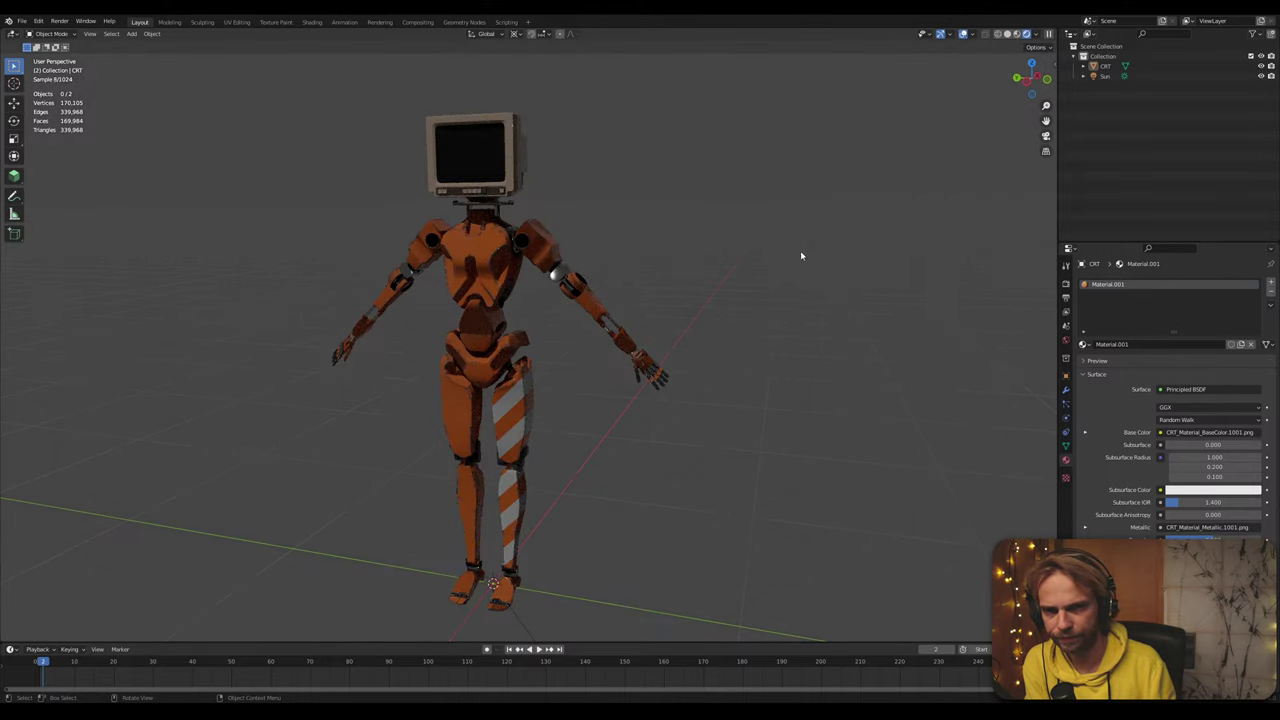
pyautogui.rightClick(801, 256)
pyautogui.press('Escape')
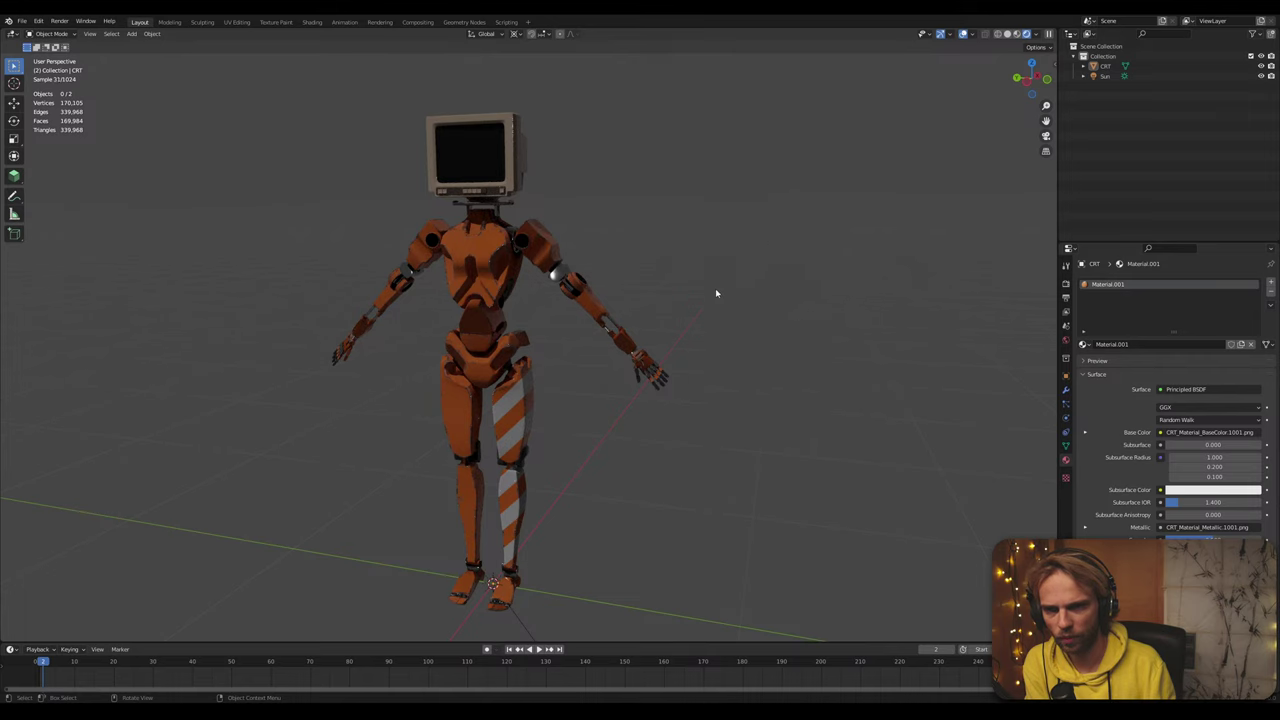
# Step: Orbit and zoom around the textured robot, then select the CRT robot object
pyautogui.moveTo(717, 289); pyautogui.dragTo(481, 253, button='middle')
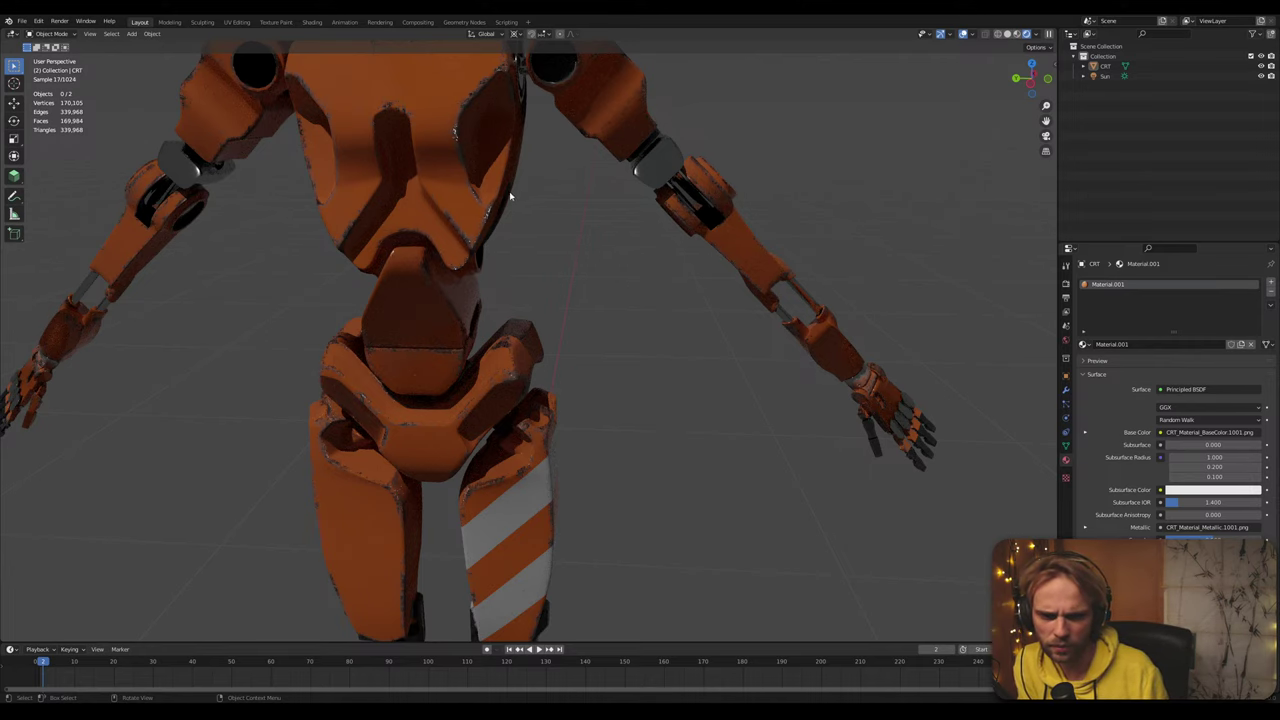
pyautogui.moveTo(537, 425); pyautogui.dragTo(492, 398, button='middle')
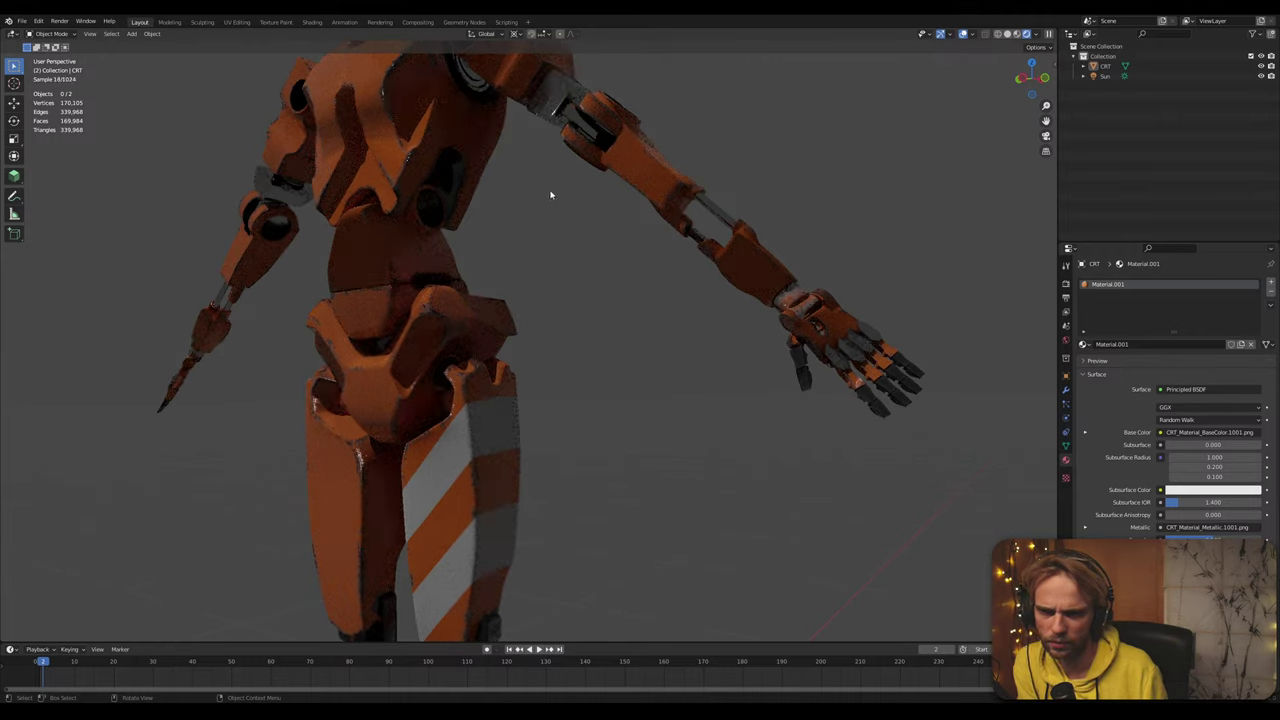
pyautogui.scroll(3, 849, 306)
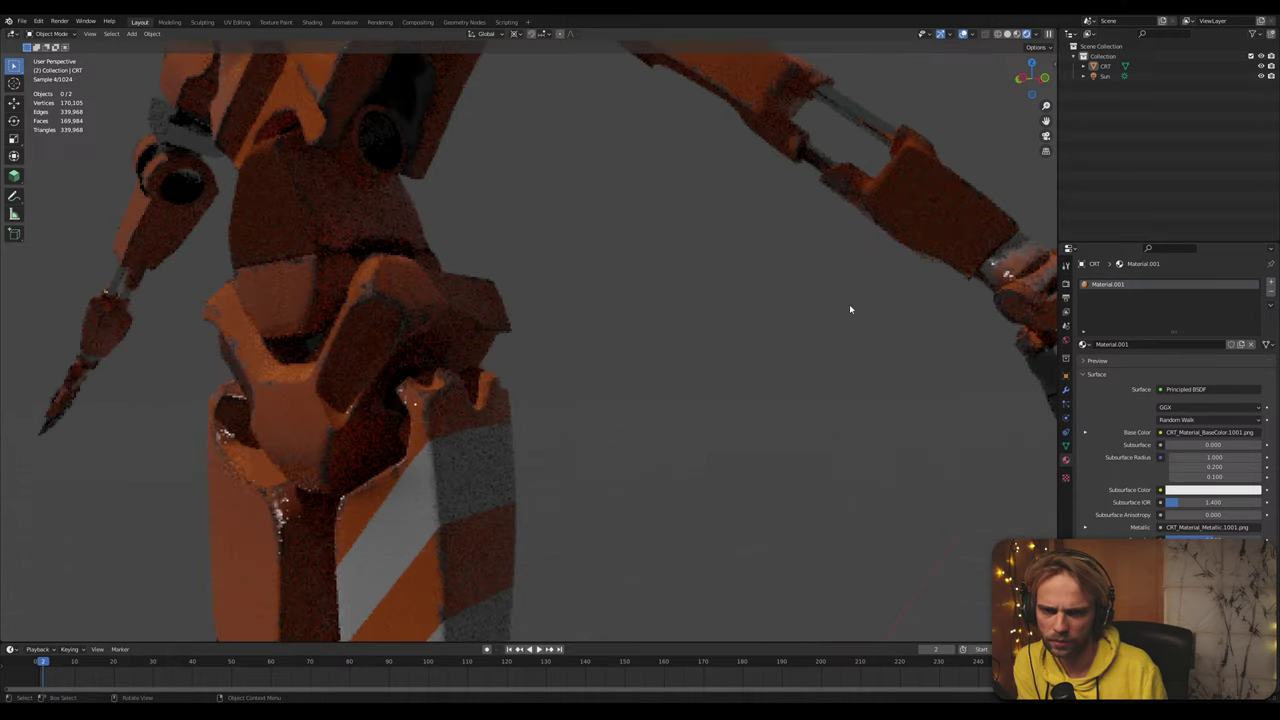
pyautogui.moveTo(780, 306); pyautogui.dragTo(766, 309, button='middle')
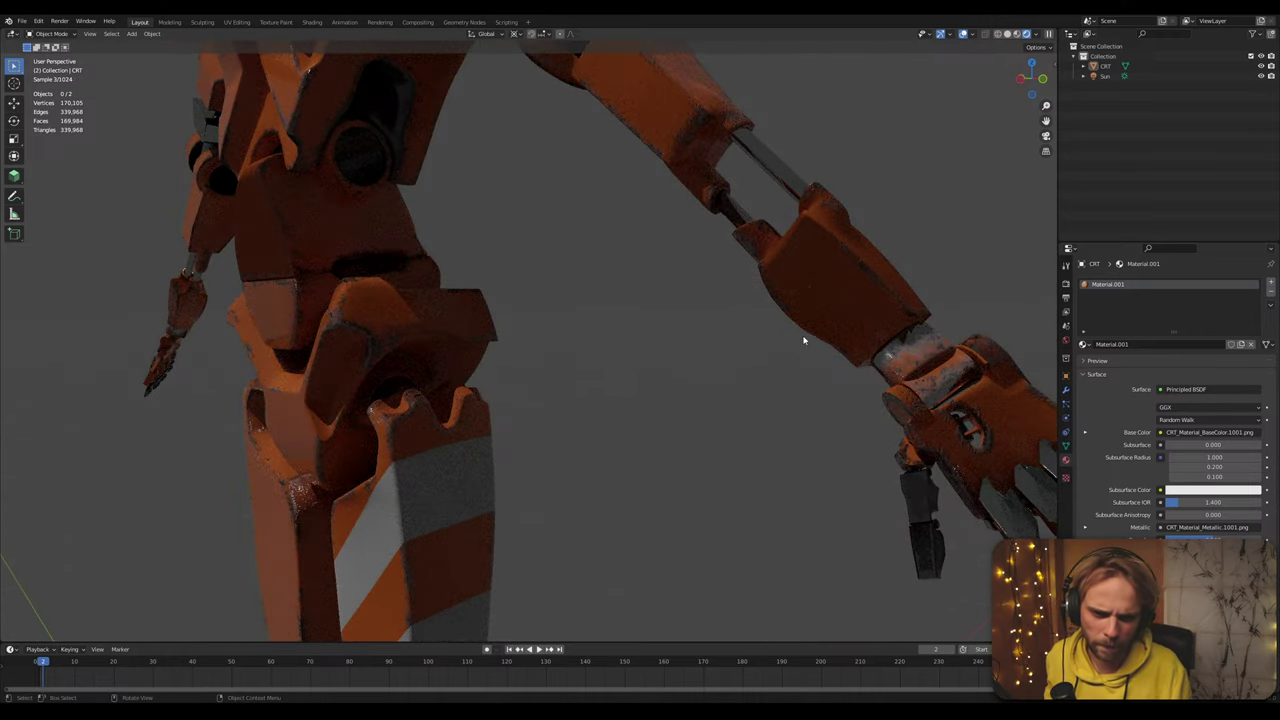
pyautogui.click(834, 260)
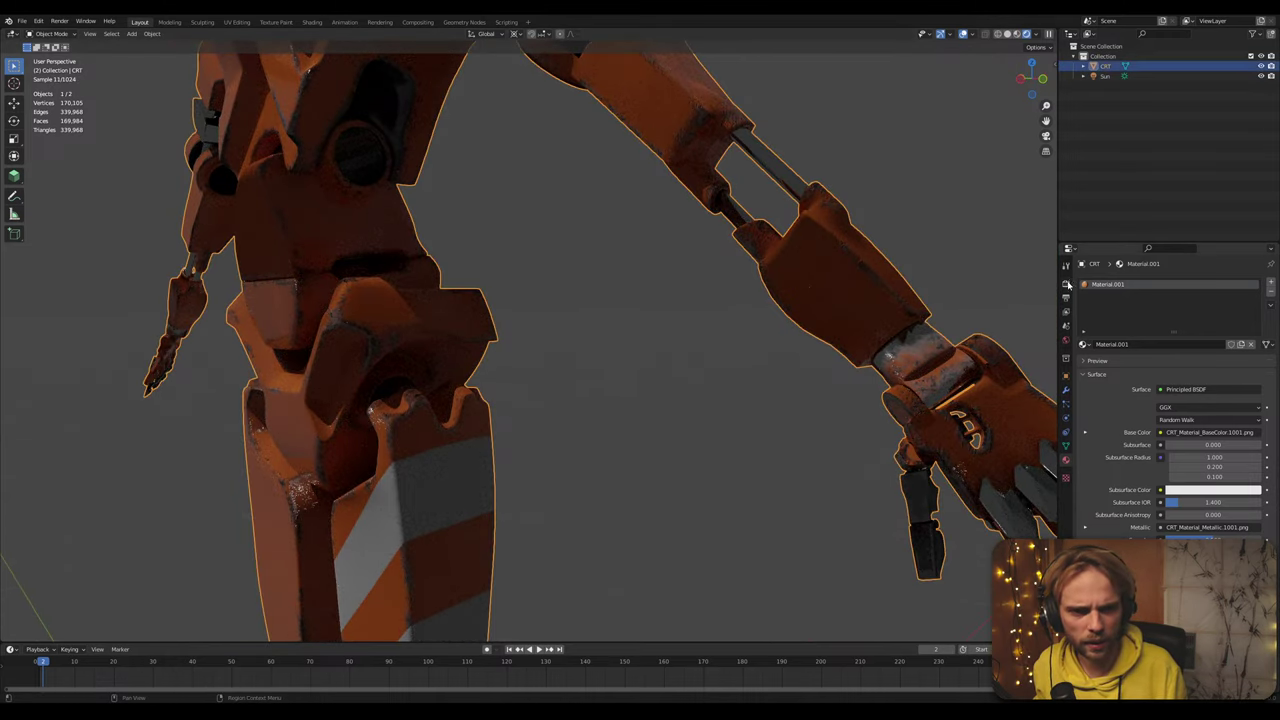
# Step: Add a Subdivision Surface modifier to the CRT robot
pyautogui.click(1068, 392)
pyautogui.click(1149, 283)
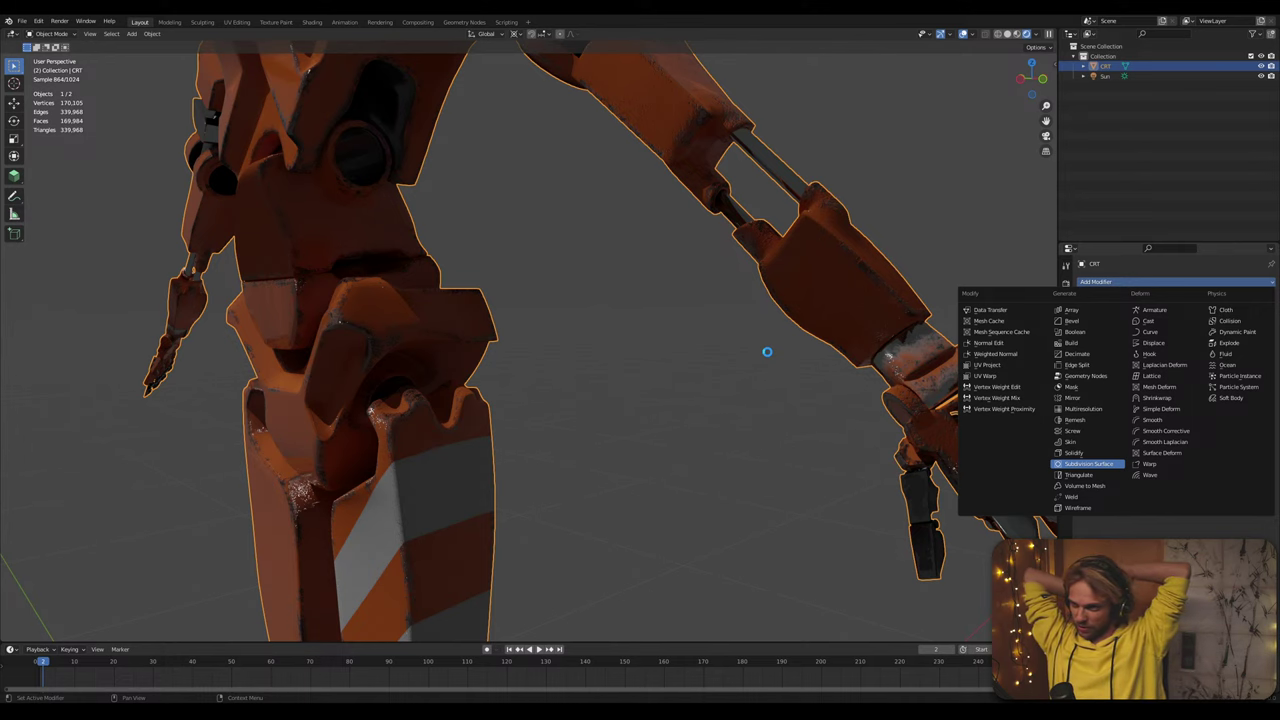
pyautogui.press('Return')
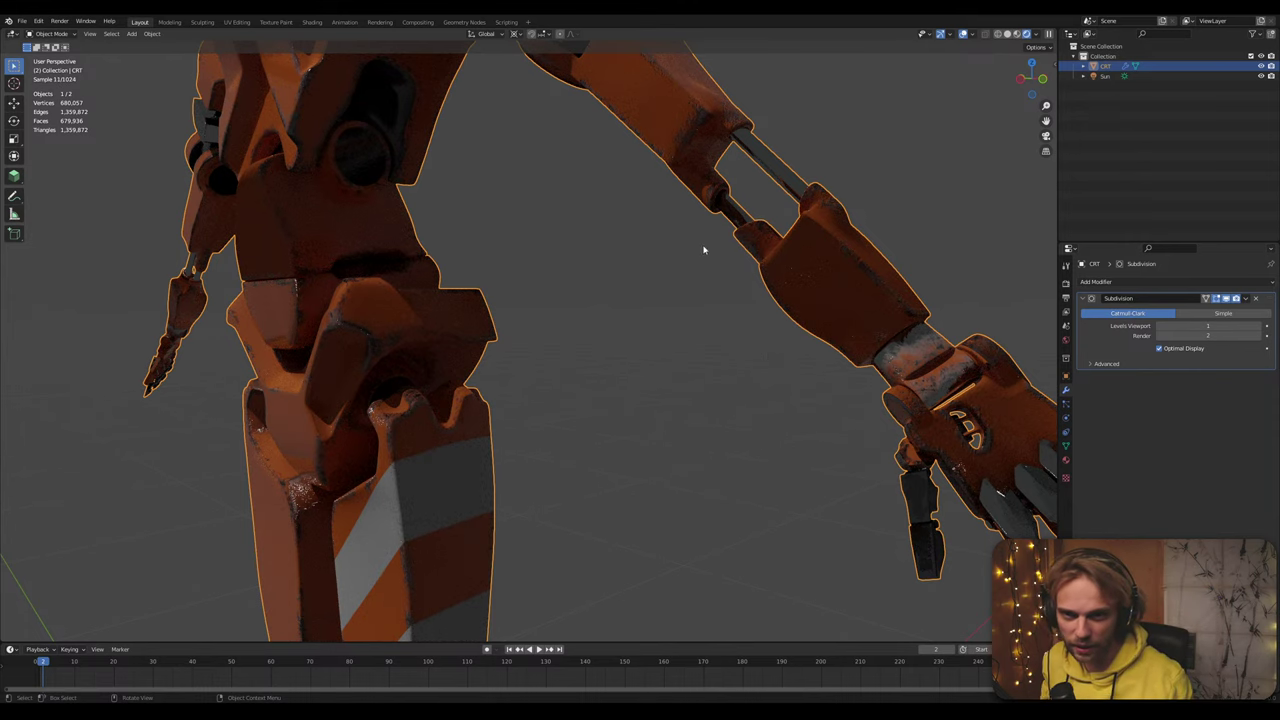
# Step: Orbit and zoom around the subdivided robot for a close look at its hand
pyautogui.click(664, 265)
pyautogui.moveTo(664, 265); pyautogui.dragTo(573, 331, button='middle')
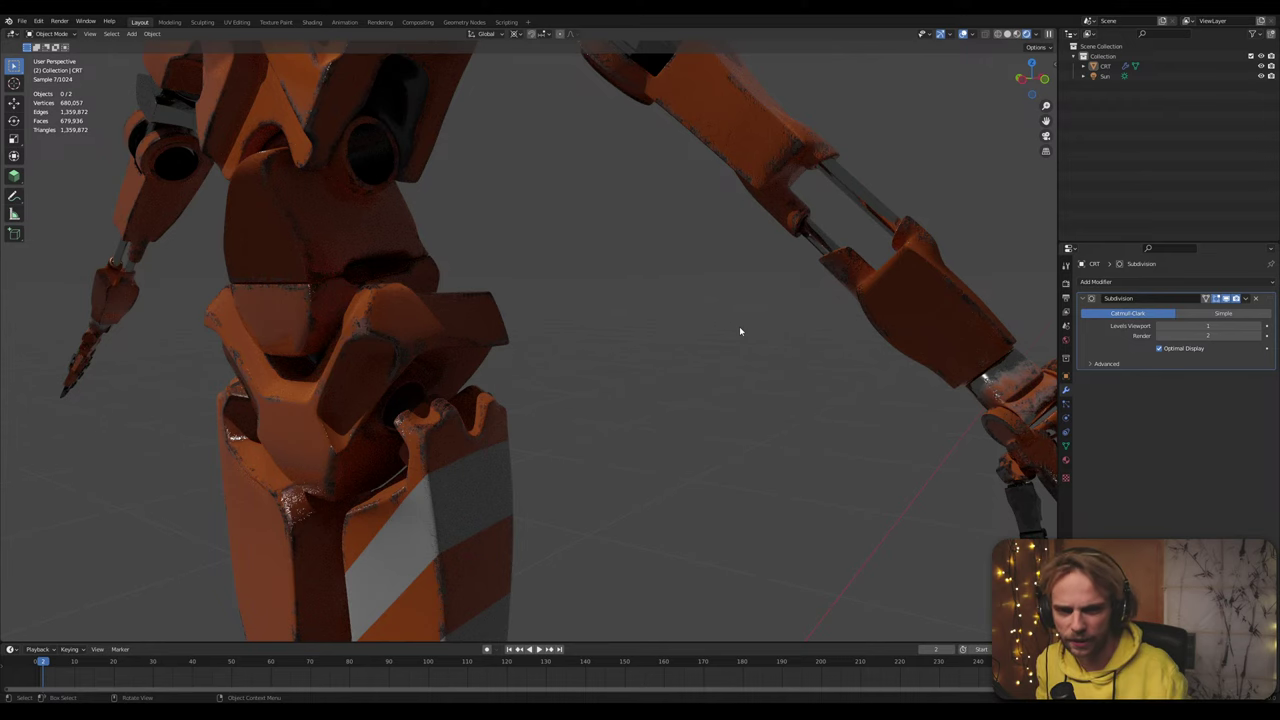
pyautogui.moveTo(770, 396); pyautogui.dragTo(673, 275, button='middle')
pyautogui.scroll(3, 673, 275)
pyautogui.click(587, 274)
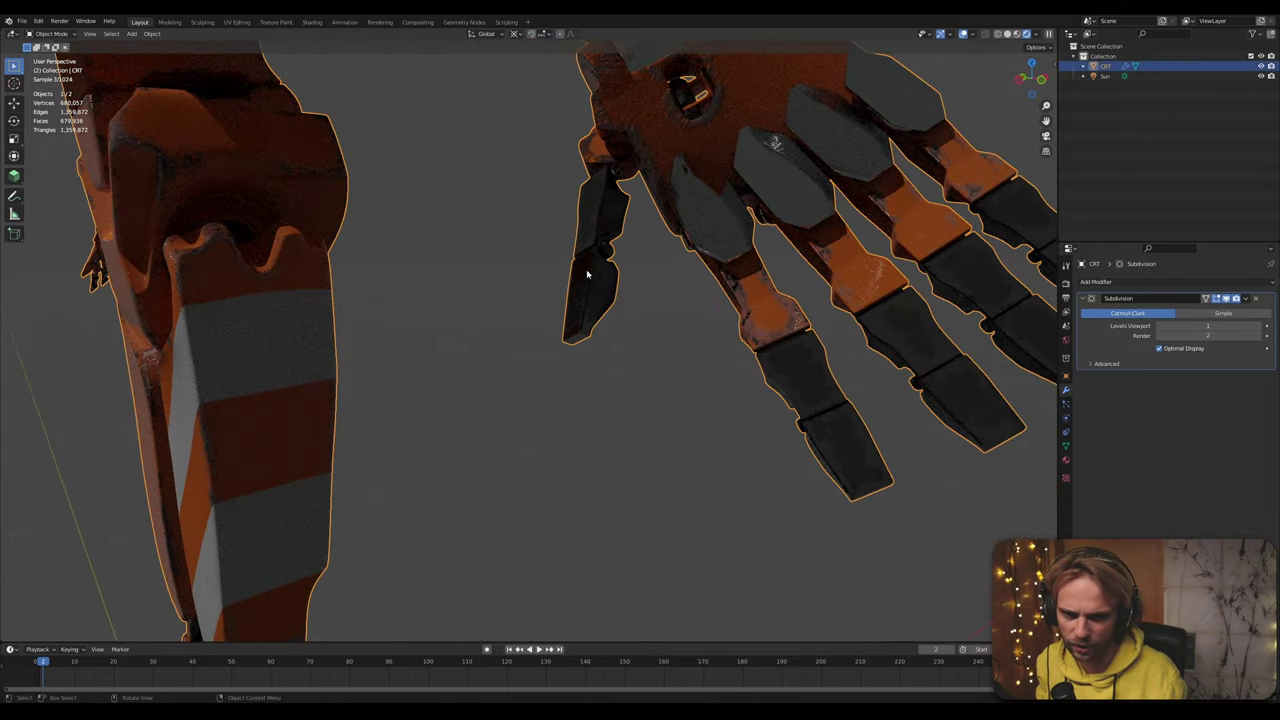
pyautogui.click(718, 378)
pyautogui.moveTo(718, 378); pyautogui.dragTo(583, 343, button='middle')
pyautogui.scroll(8, 629, 346)
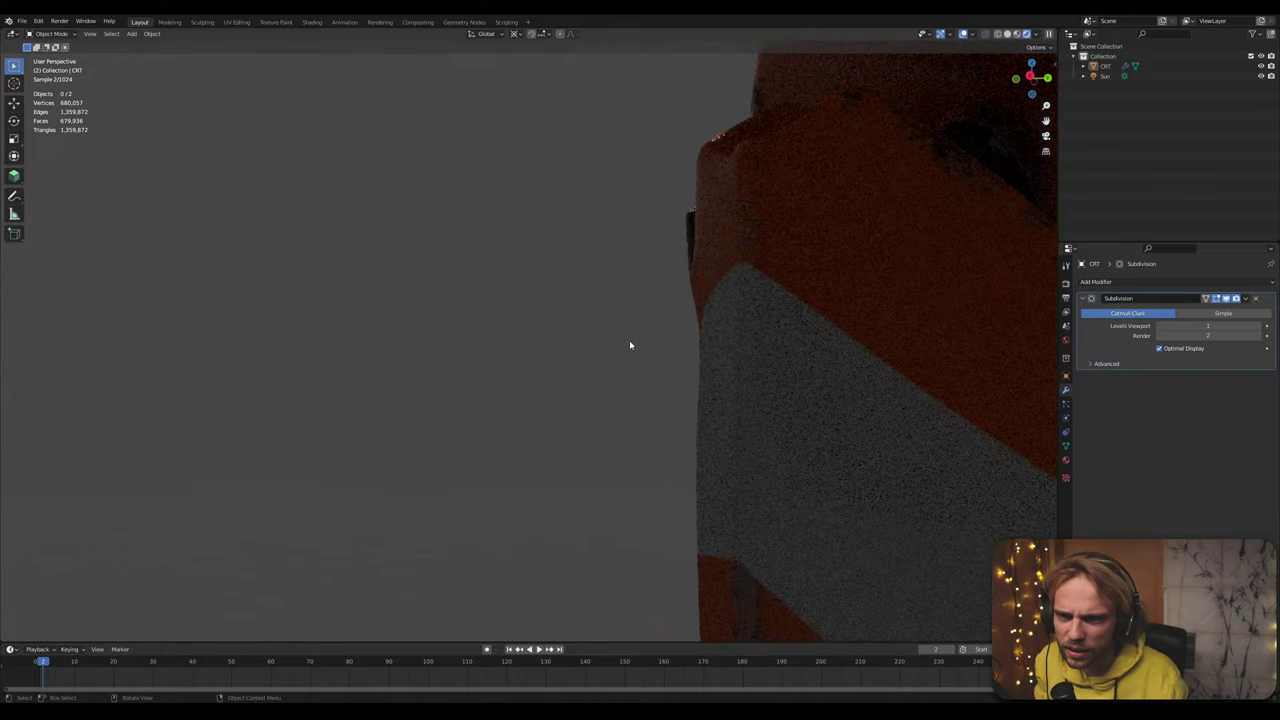
pyautogui.moveTo(490, 303); pyautogui.dragTo(531, 323, button='middle')
pyautogui.scroll(-5, 503, 312)
pyautogui.scroll(3, 210, 291)
pyautogui.scroll(3, 631, 363)
pyautogui.scroll(4, 434, 266)
pyautogui.moveTo(434, 266); pyautogui.dragTo(415, 368, button='middle')
pyautogui.scroll(2, 415, 368)
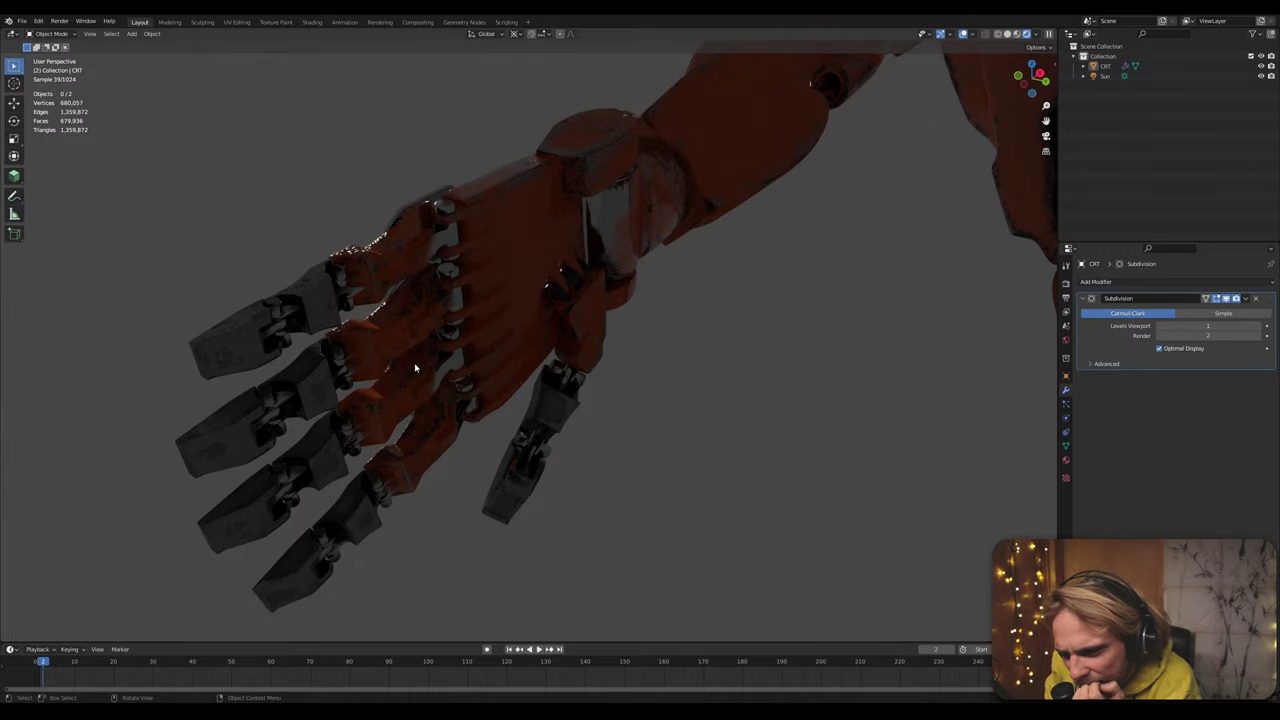
# Step: Drive the World background colour with an Environment Texture node
pyautogui.click(1066, 327)
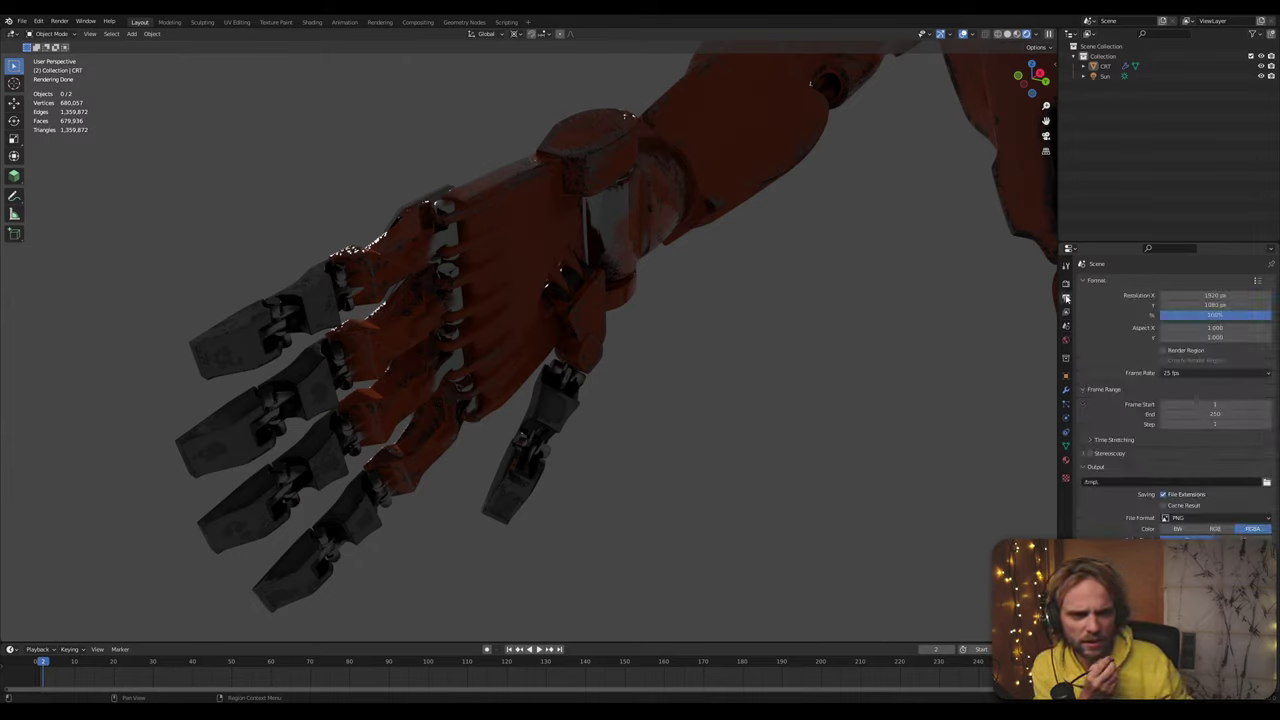
pyautogui.click(1066, 283)
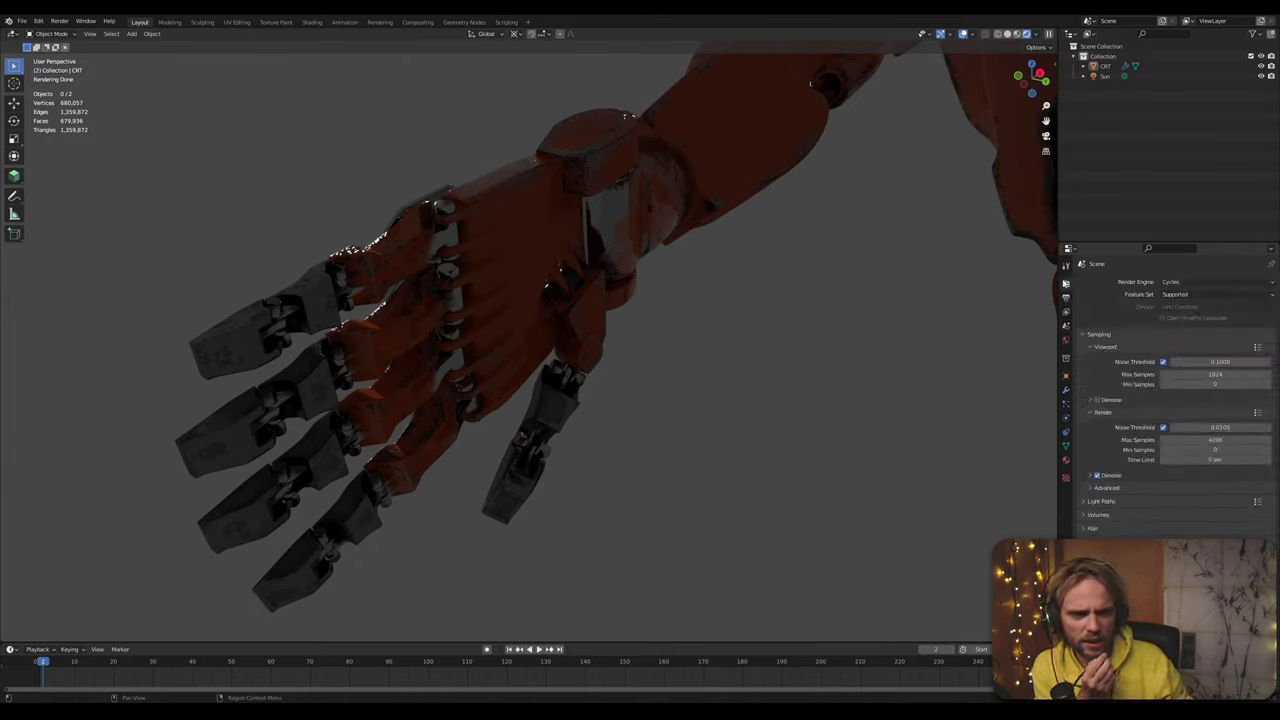
pyautogui.click(1066, 341)
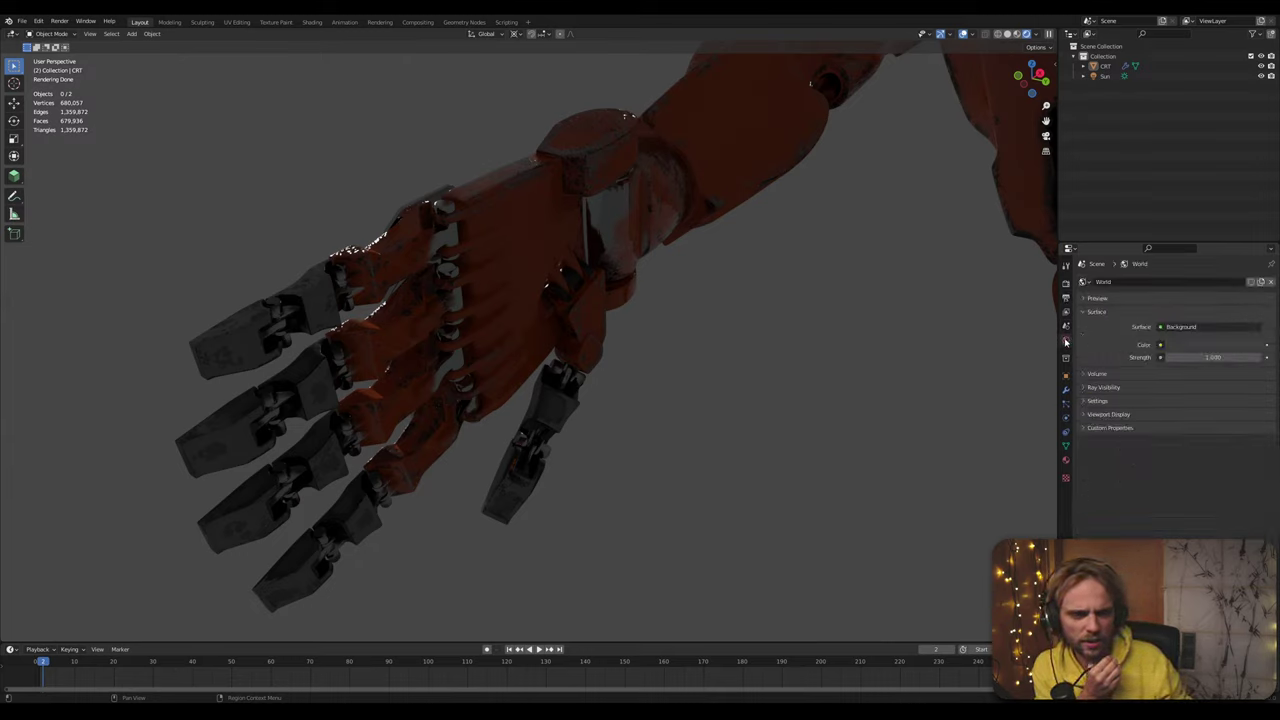
pyautogui.click(1196, 346)
pyautogui.click(1160, 345)
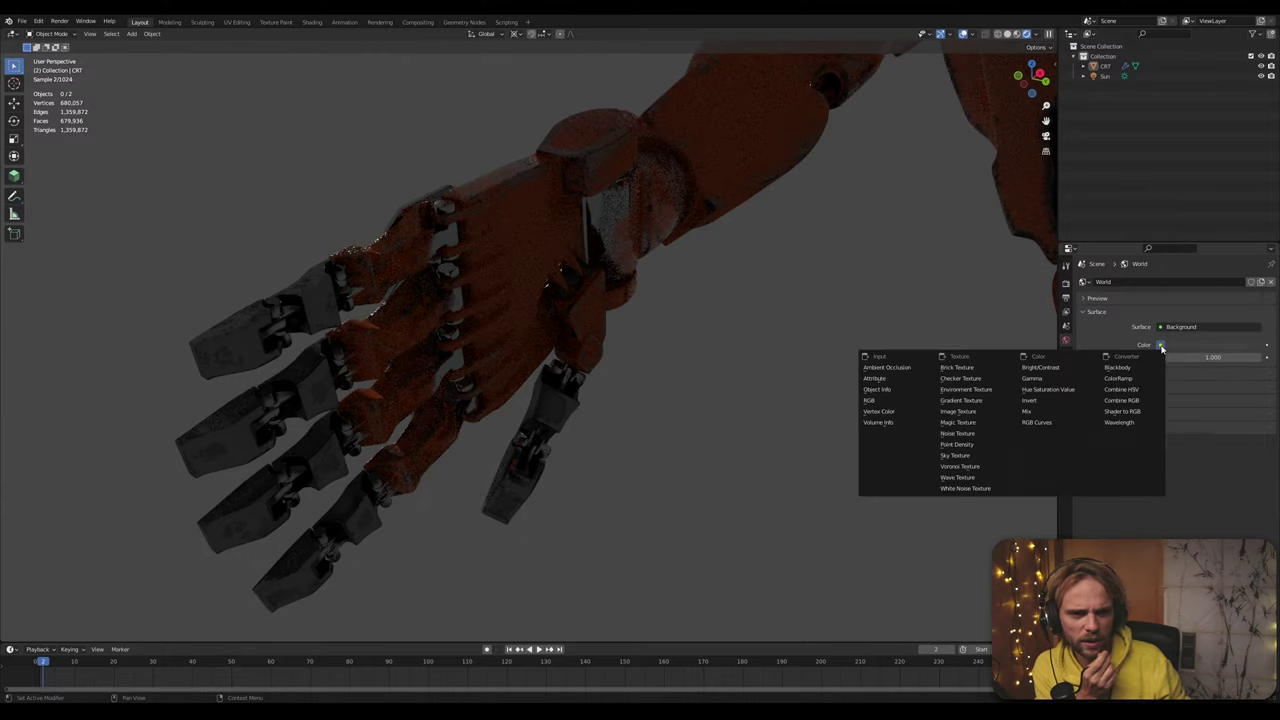
pyautogui.press('Escape')
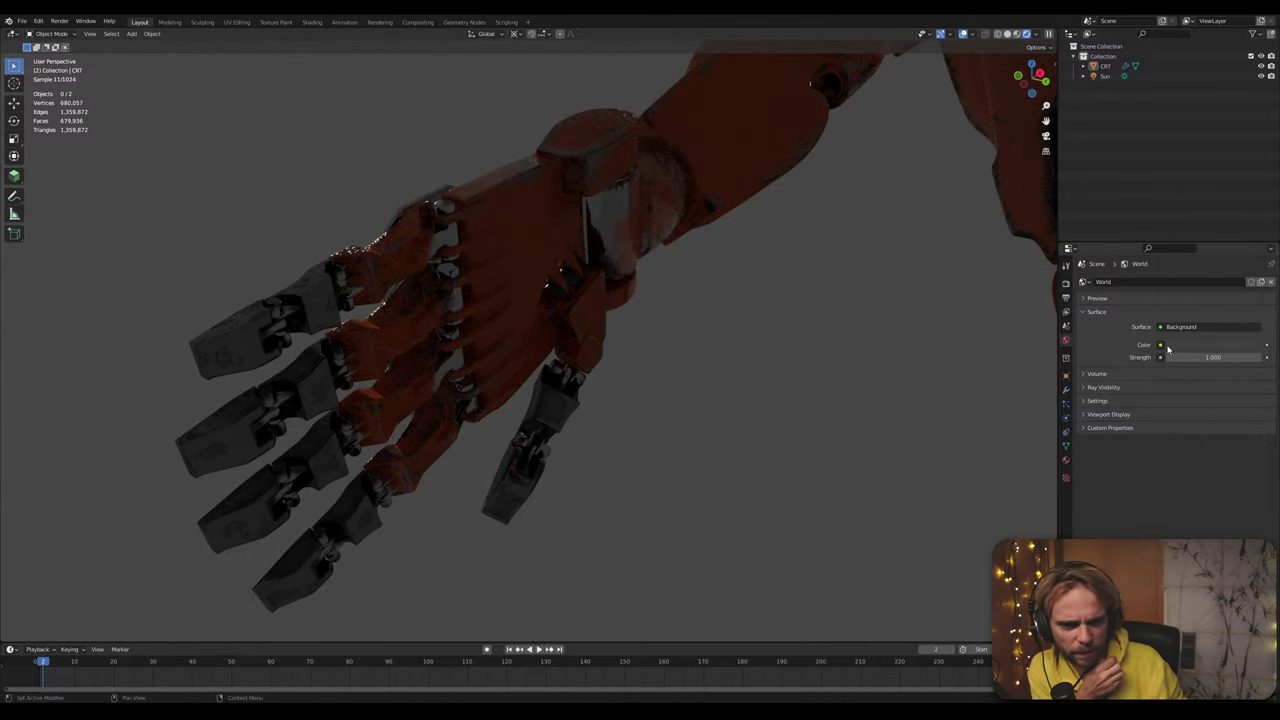
pyautogui.click(1160, 345)
pyautogui.press('Escape')
pyautogui.click(1160, 345)
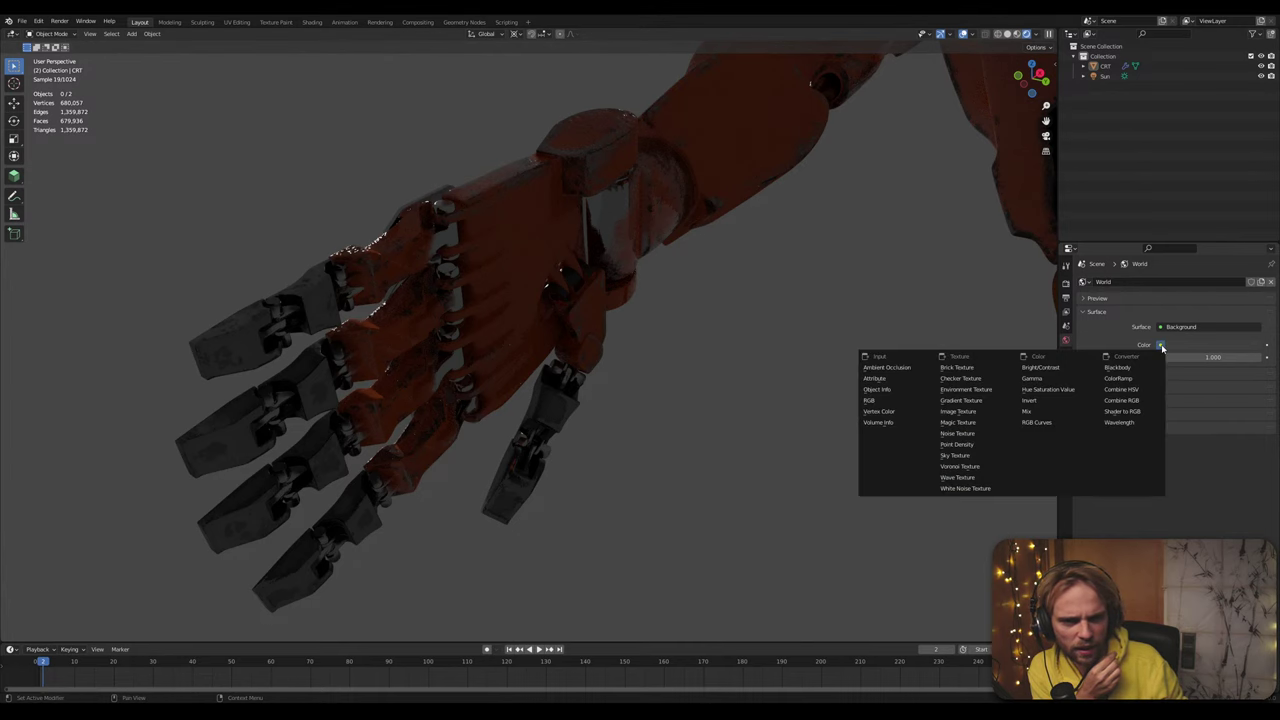
pyautogui.click(970, 389)
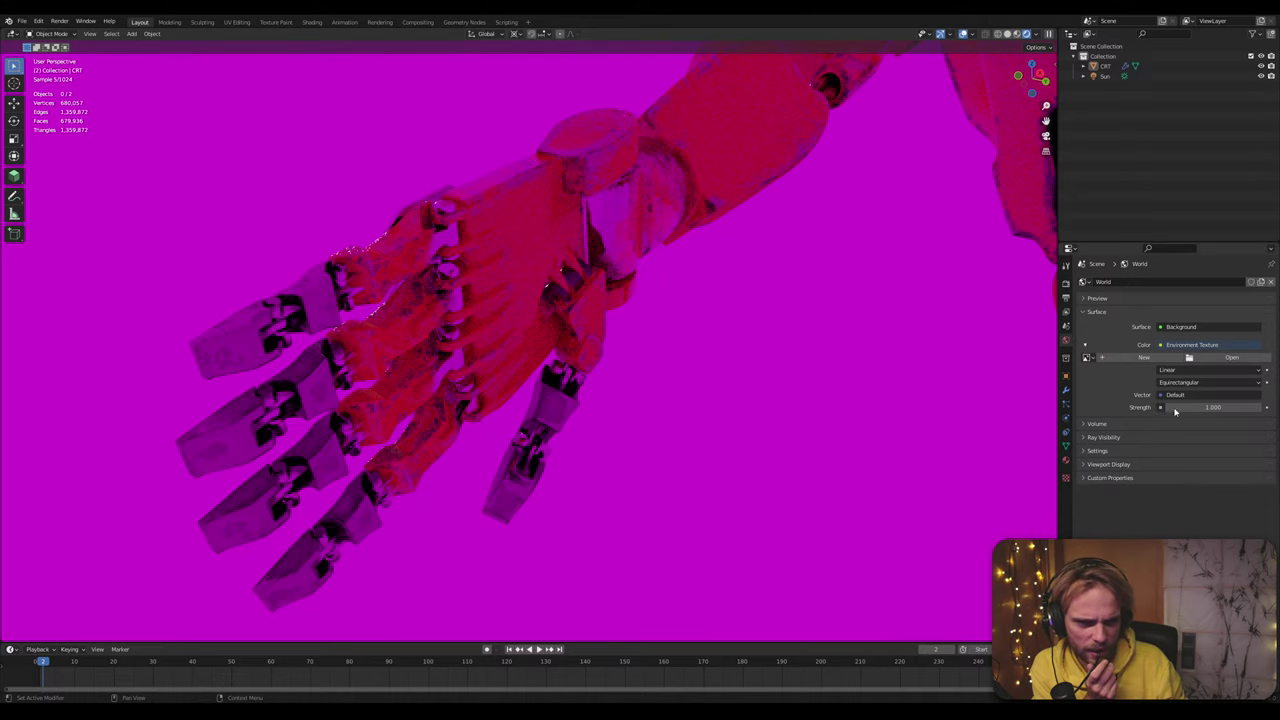
# Step: Load the first VizPeople nature HDR from the Desktop's HDRI\Nature\HDR folder as the environment image
pyautogui.click(1222, 358)
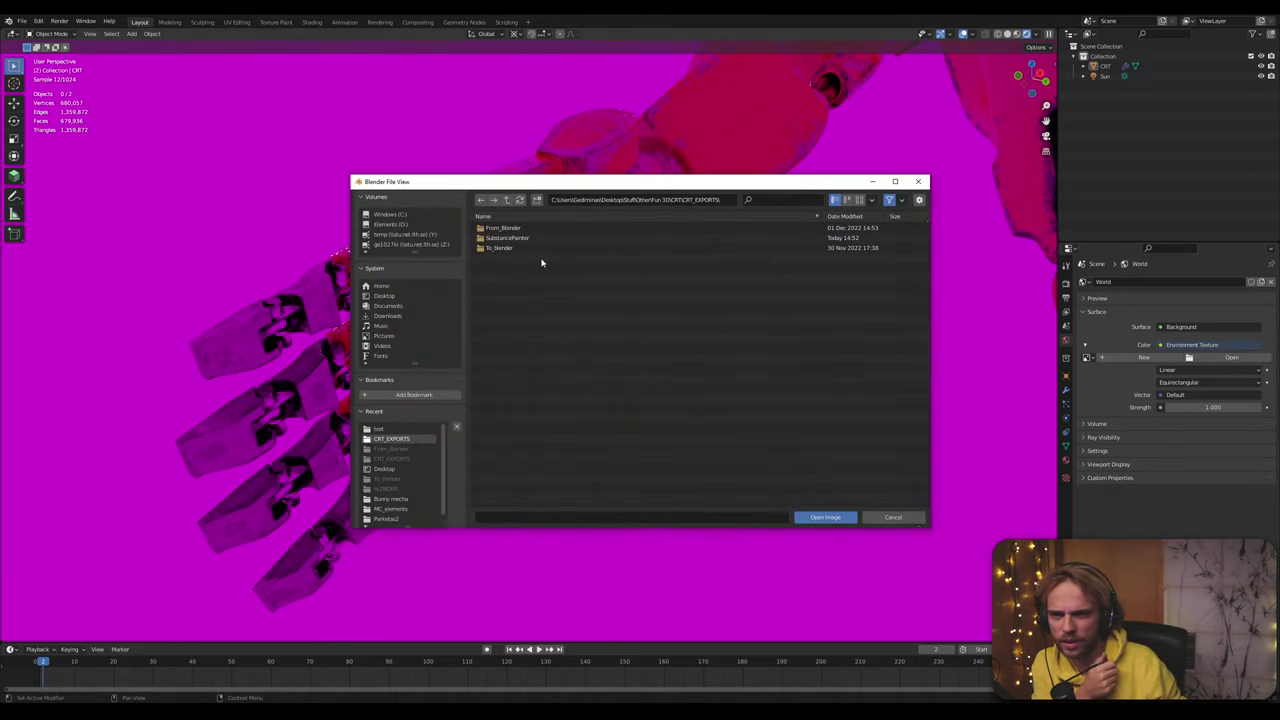
pyautogui.click(385, 296)
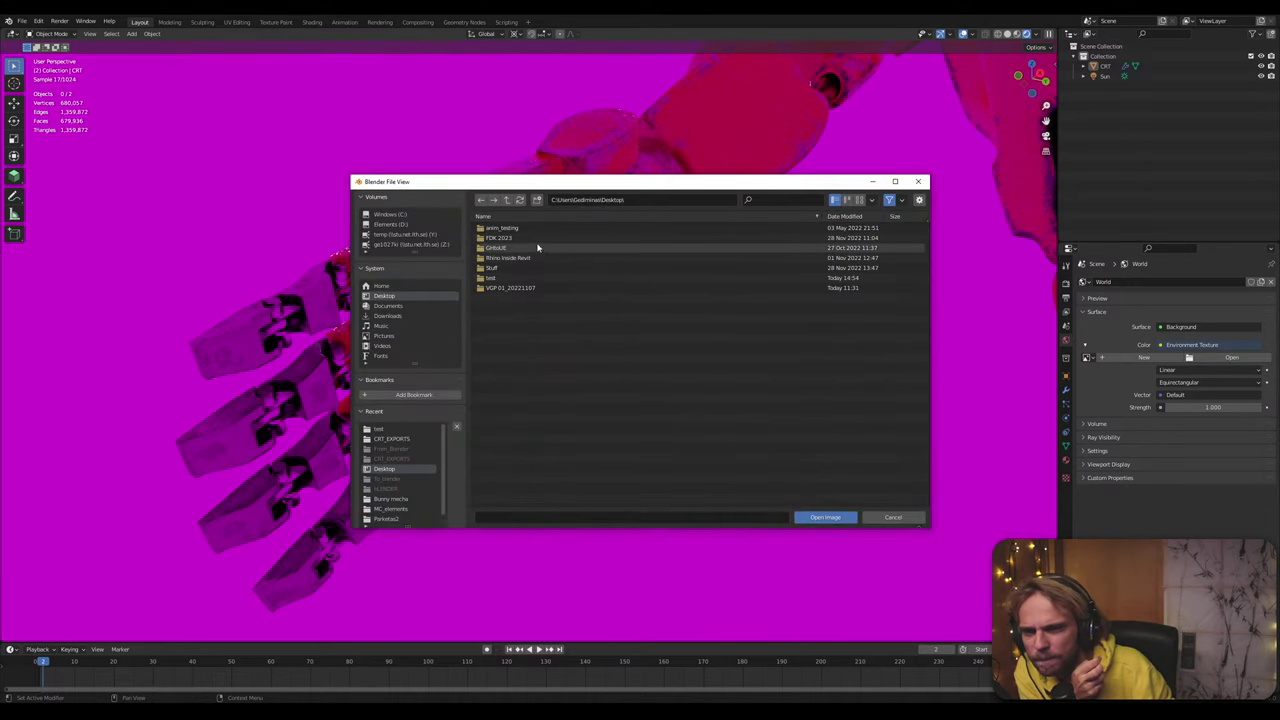
pyautogui.doubleClick(495, 267)
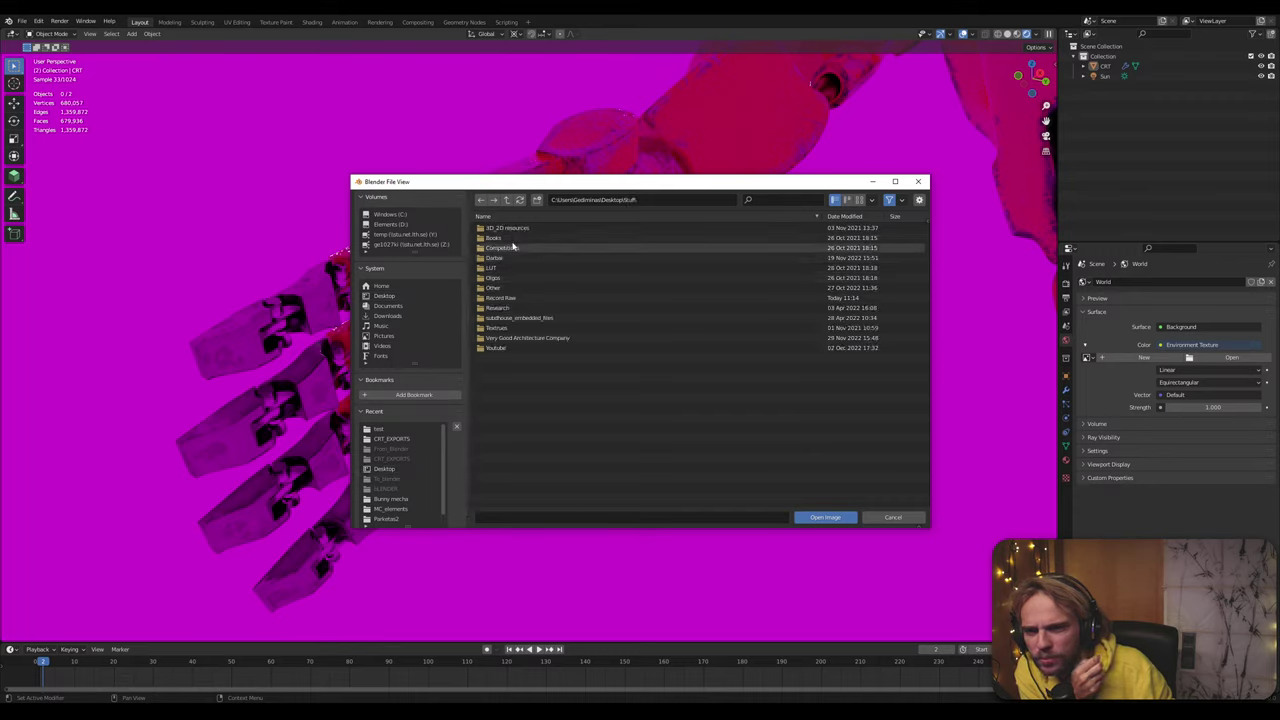
pyautogui.doubleClick(511, 228)
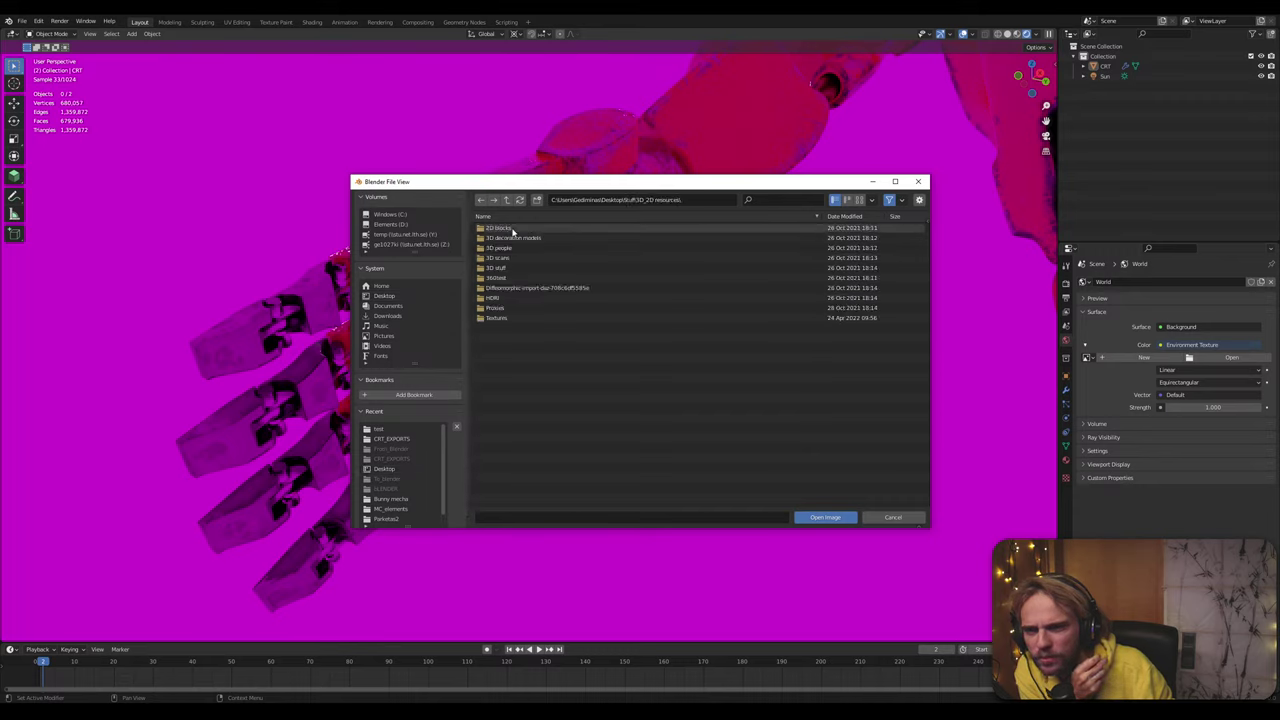
pyautogui.doubleClick(492, 297)
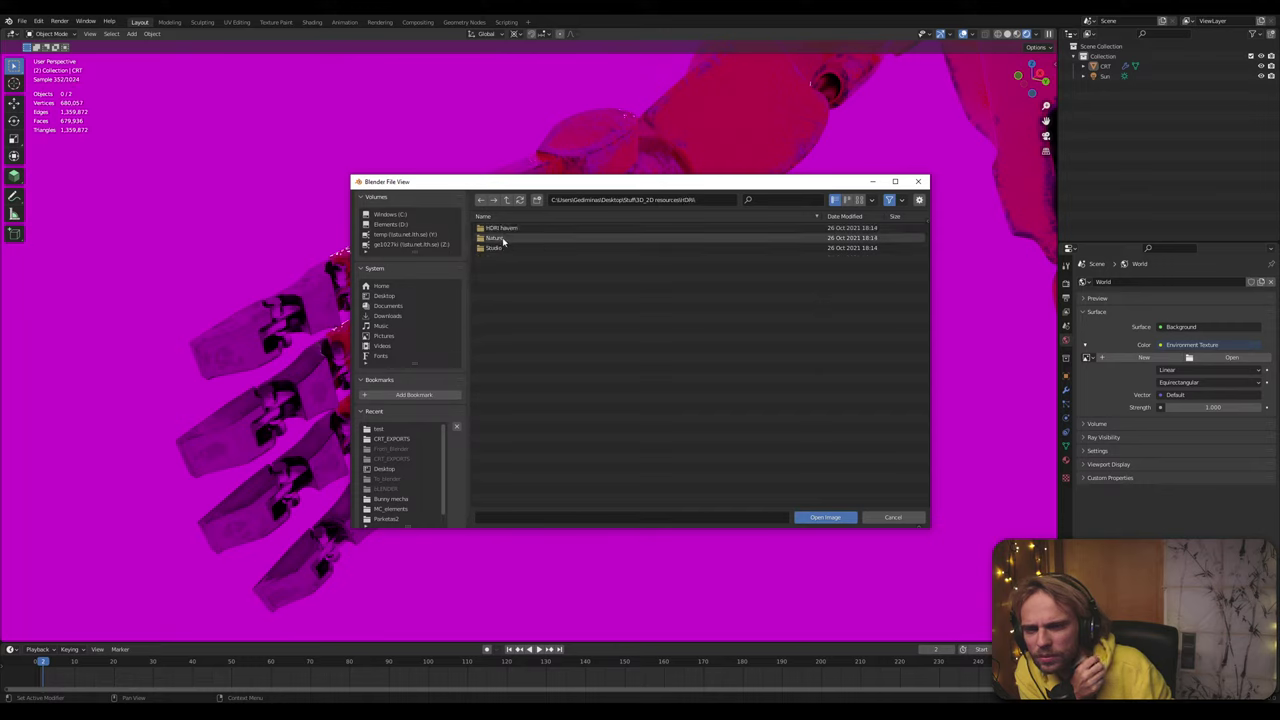
pyautogui.doubleClick(503, 240)
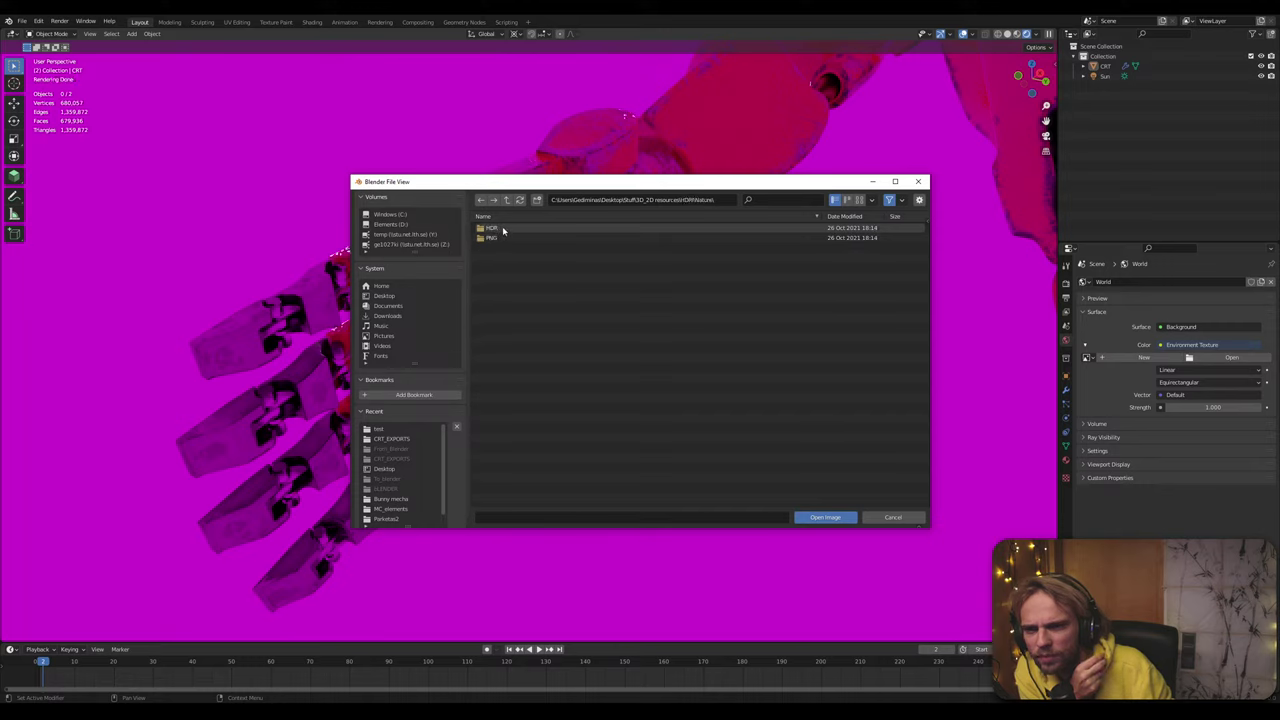
pyautogui.doubleClick(507, 237)
pyautogui.click(510, 228)
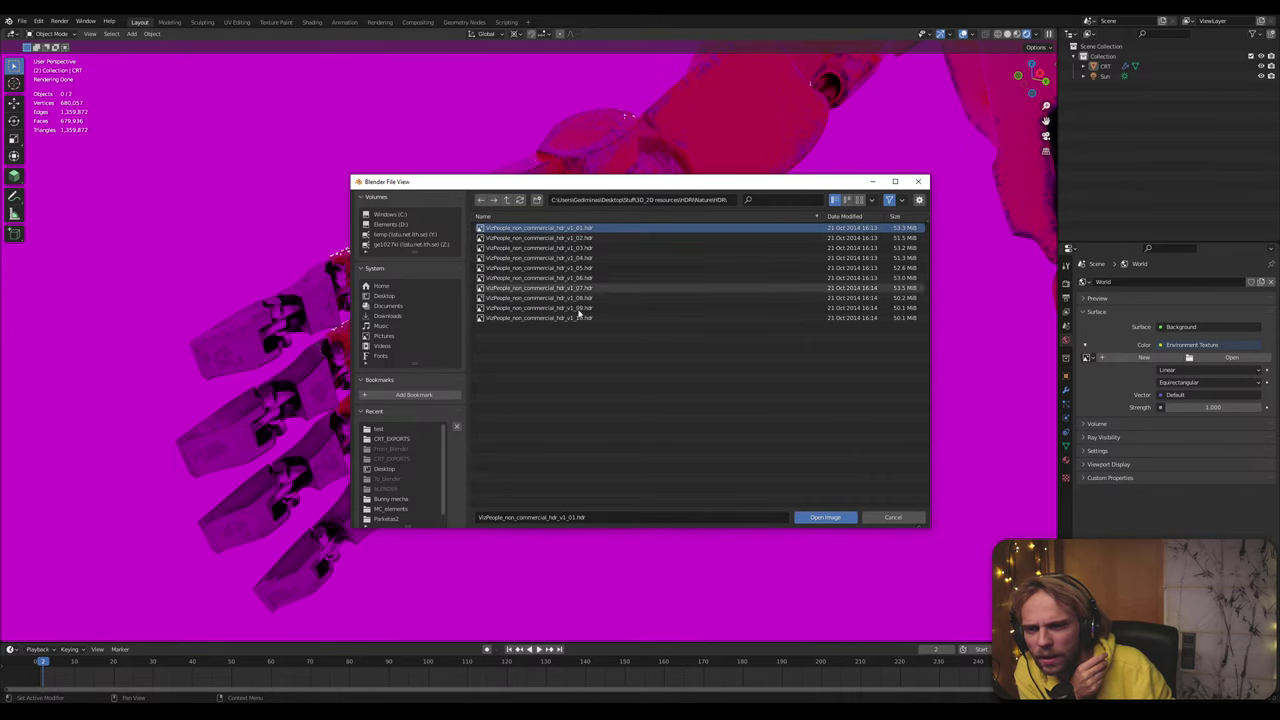
pyautogui.click(835, 518)
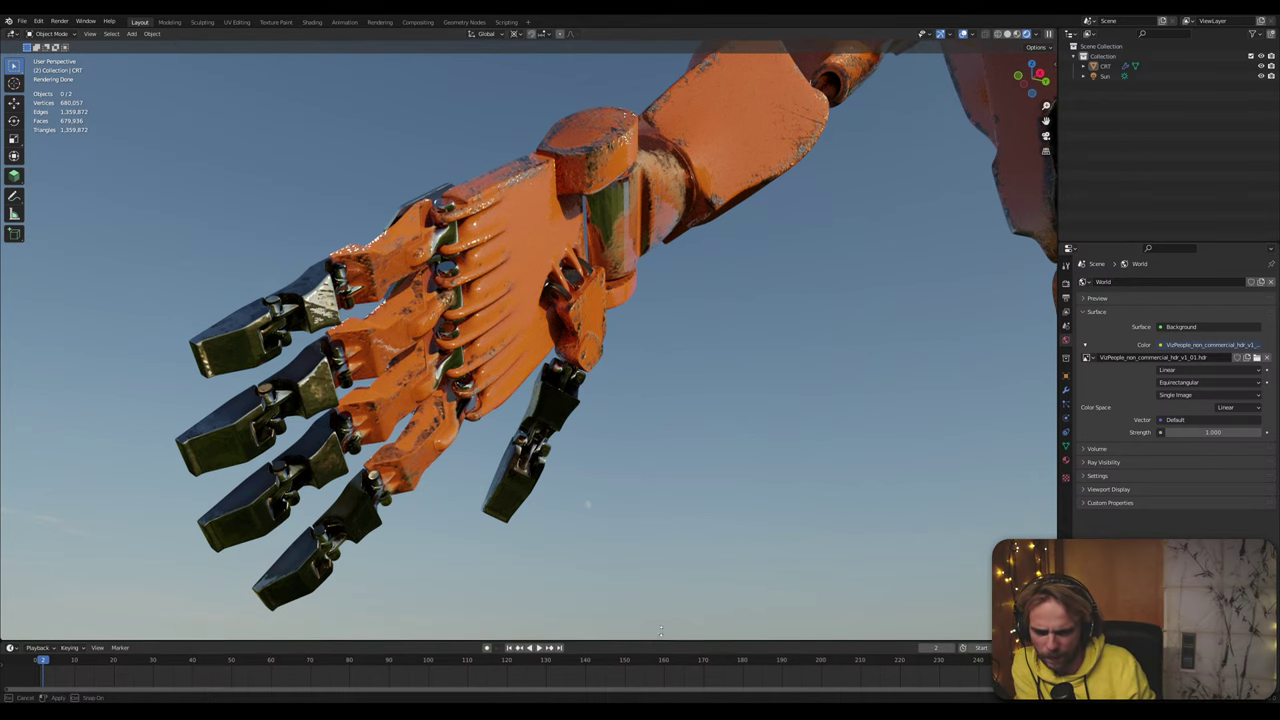
# Step: Turn the bottom timeline area into the Shader Editor showing the material nodes
pyautogui.moveTo(560, 642); pyautogui.dragTo(670, 528)
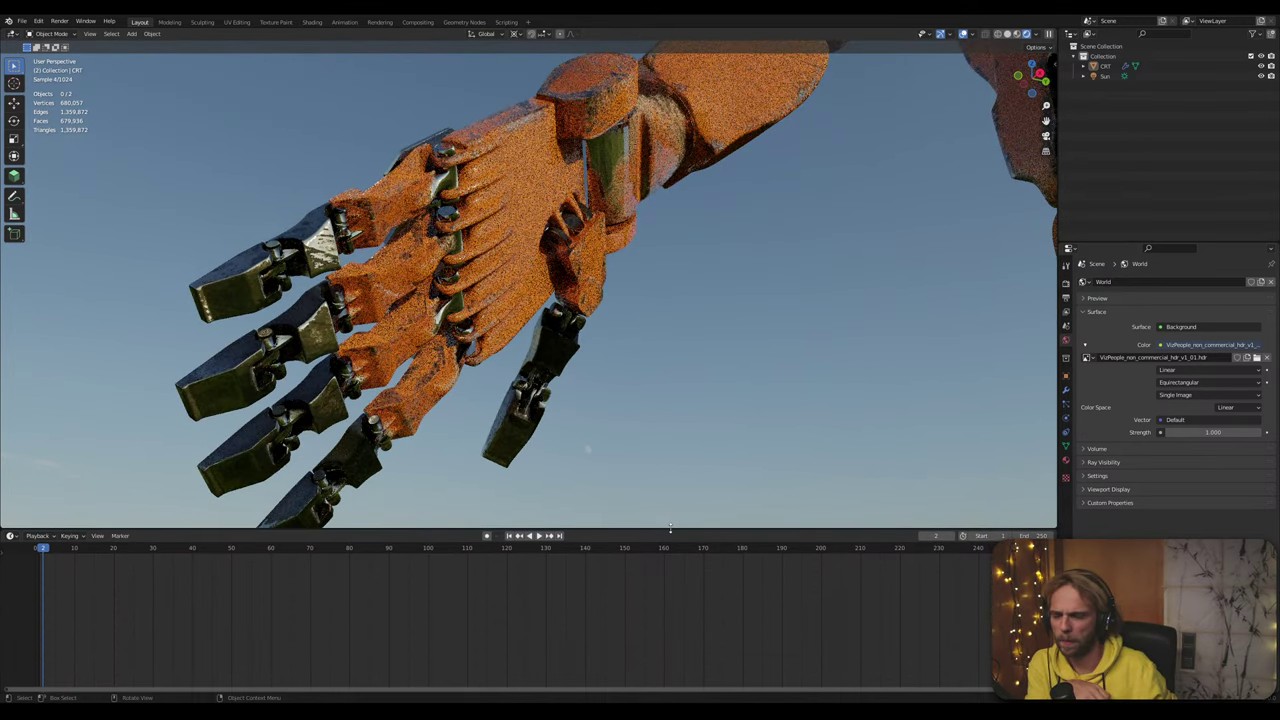
pyautogui.click(10, 536)
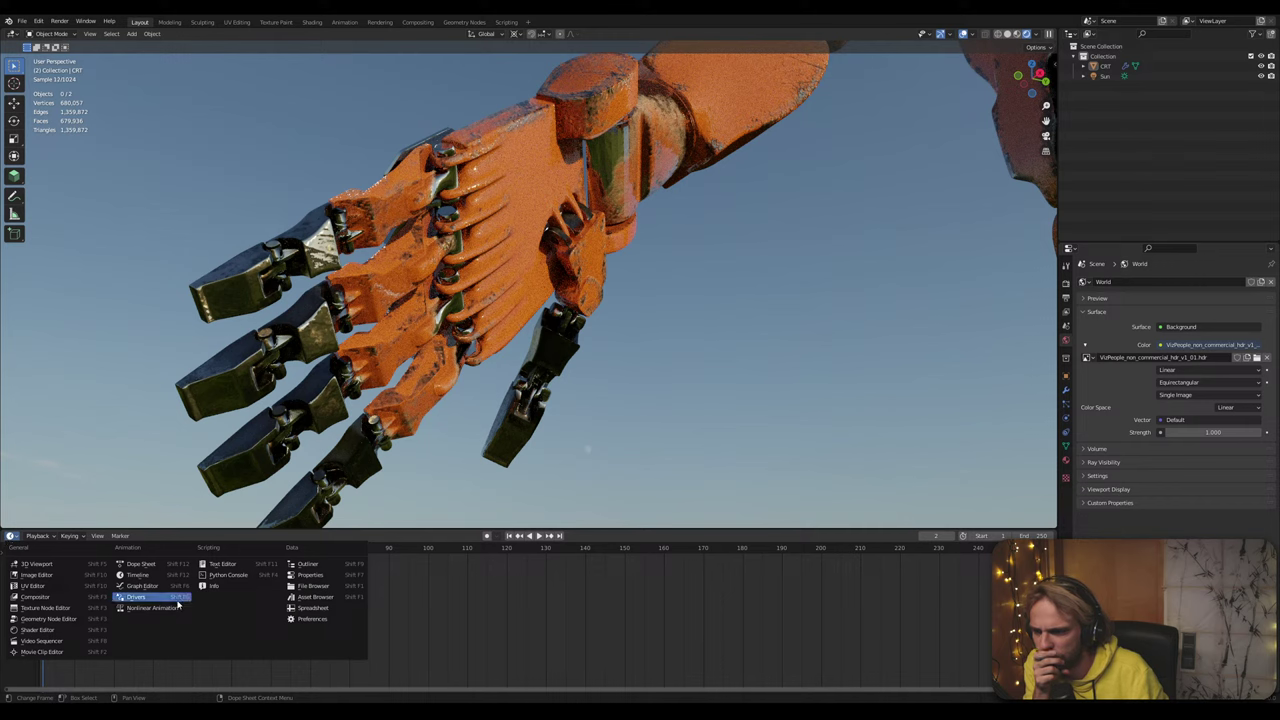
pyautogui.click(52, 636)
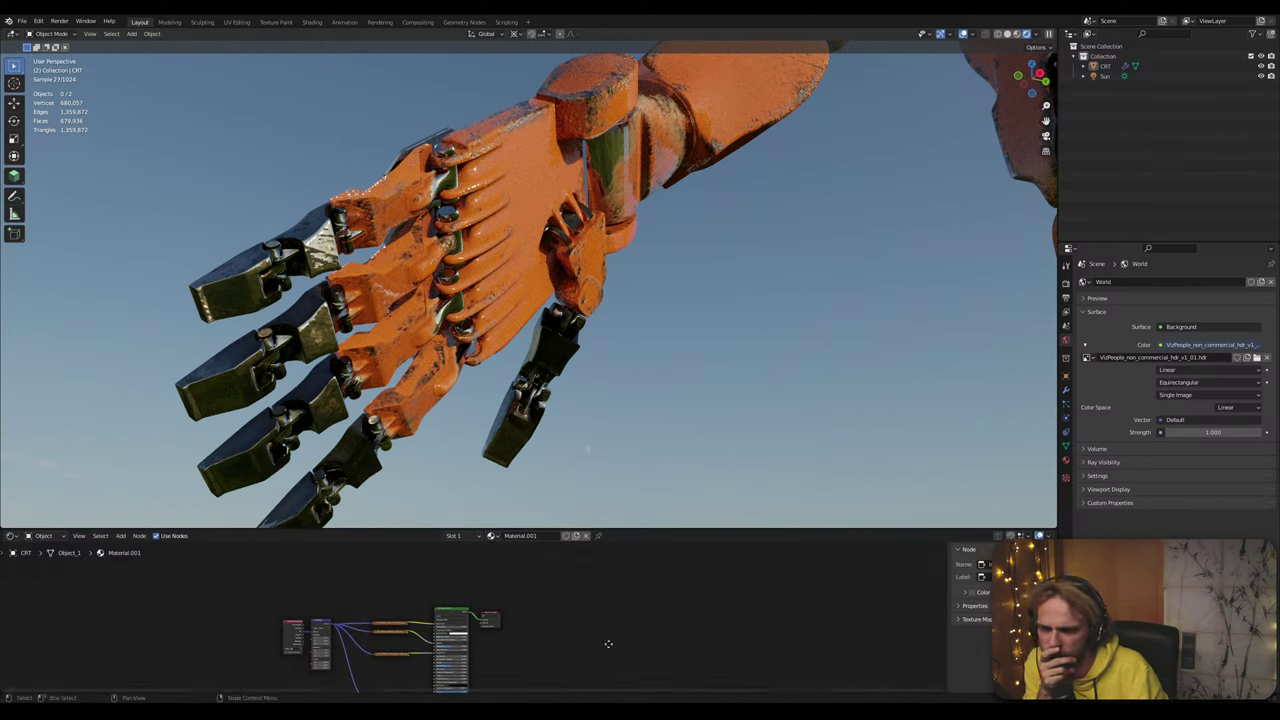
pyautogui.moveTo(604, 626); pyautogui.dragTo(664, 588, button='middle')
# Step: Apply Shade Smooth to the robot and orbit in on its arm joint
pyautogui.rightClick(609, 320)
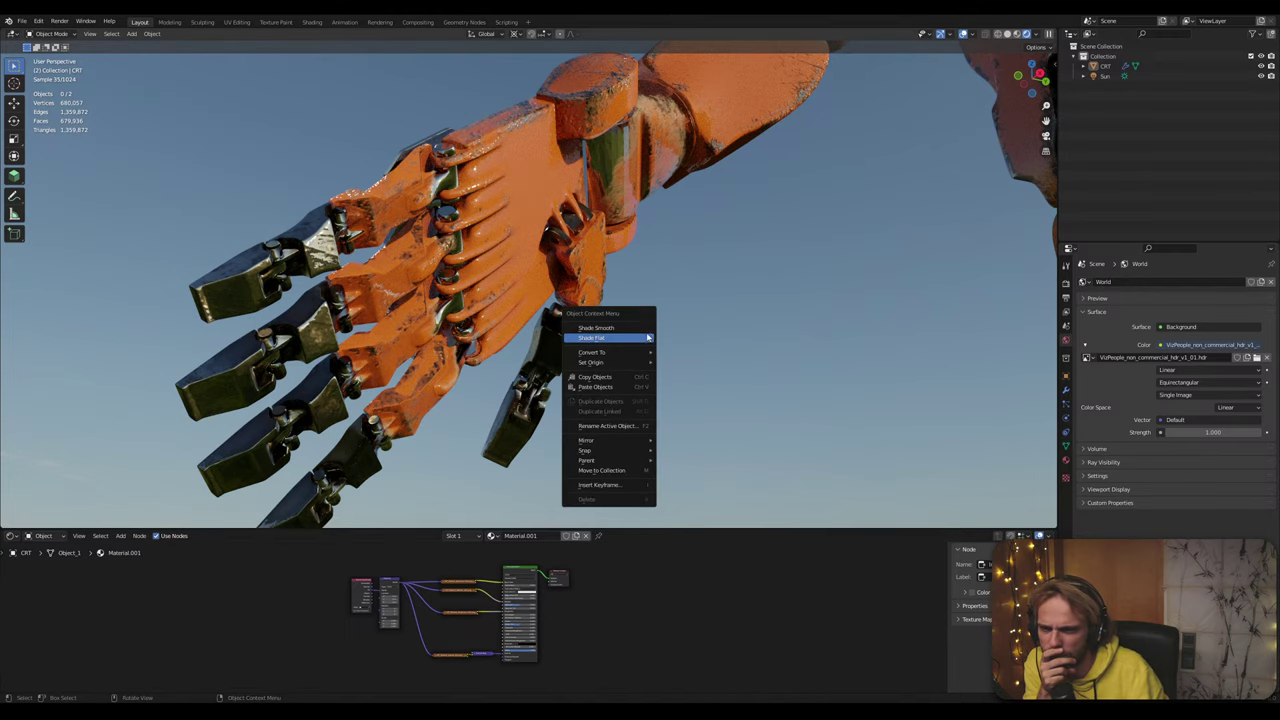
pyautogui.click(644, 328)
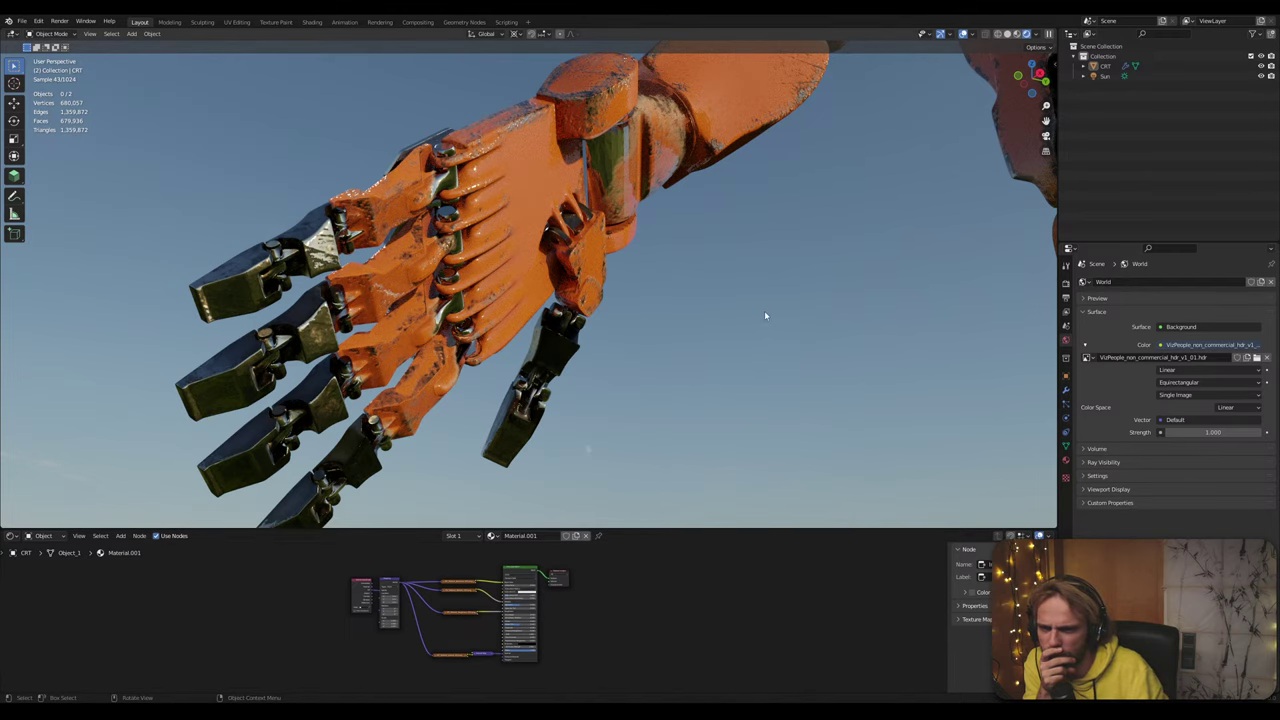
pyautogui.moveTo(764, 310); pyautogui.dragTo(594, 320, button='middle')
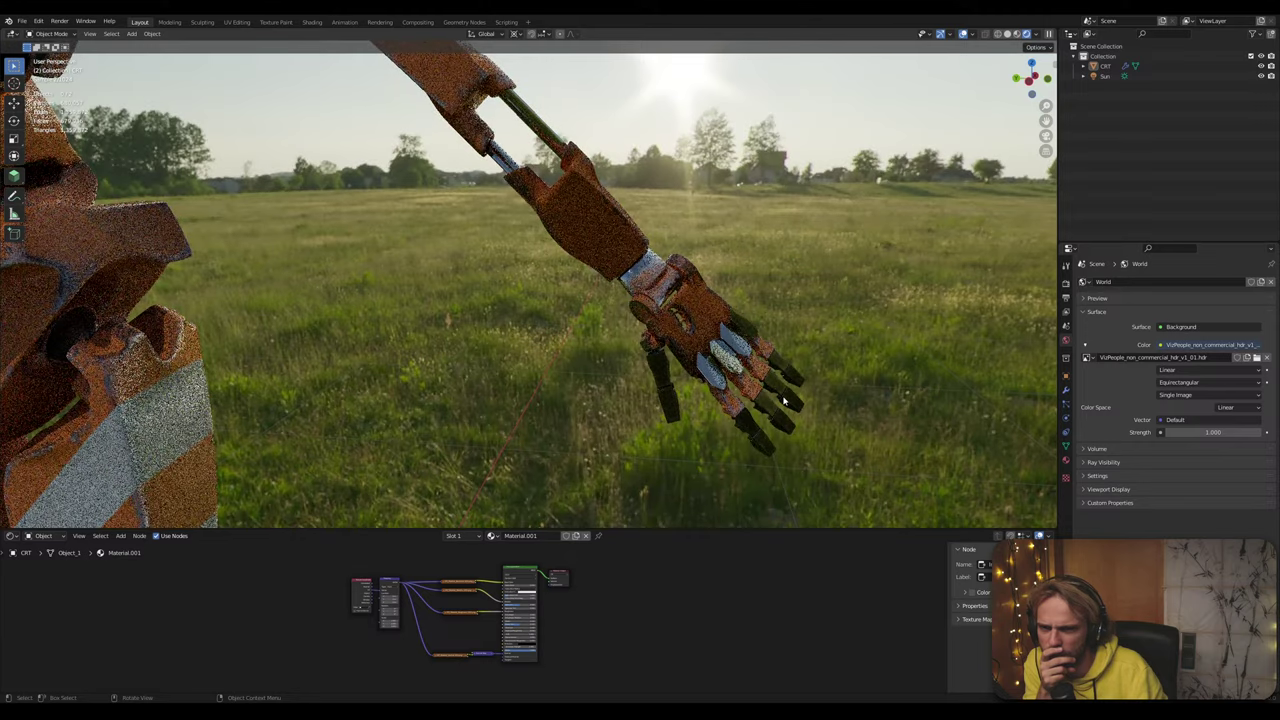
pyautogui.scroll(4, 790, 350)
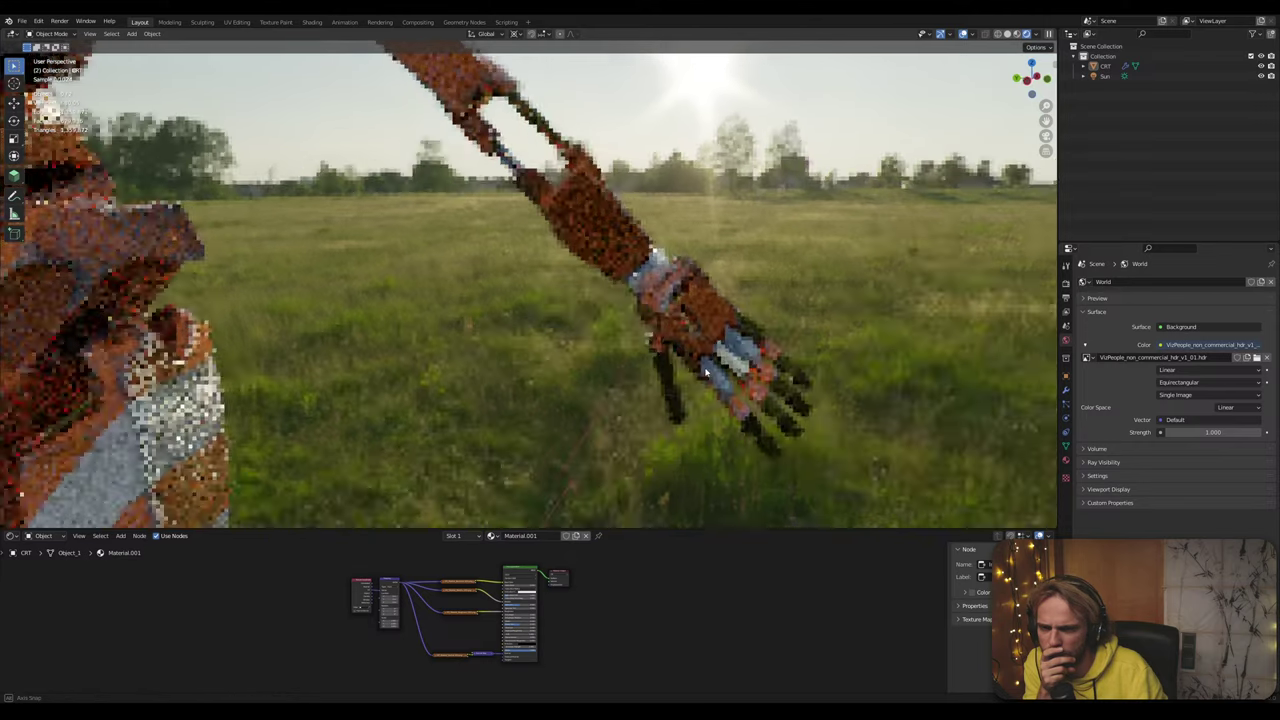
pyautogui.scroll(3, 795, 300)
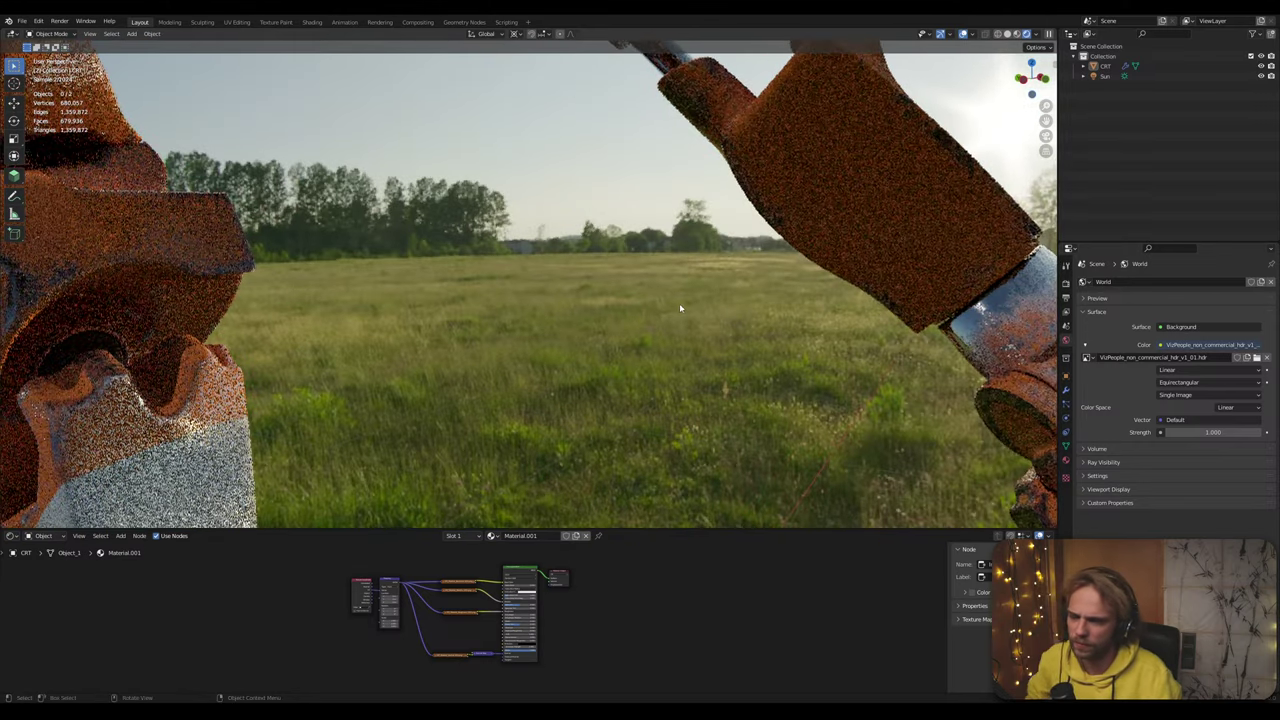
pyautogui.moveTo(695, 327); pyautogui.dragTo(603, 250, button='middle')
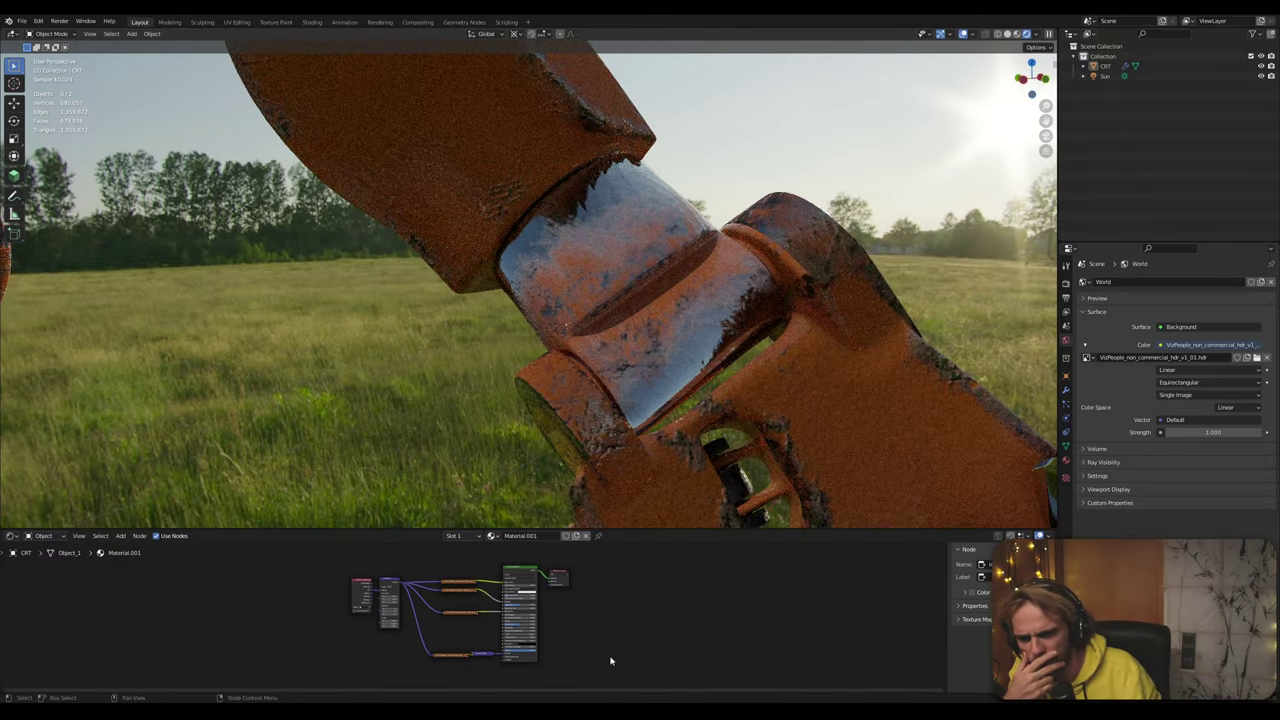
# Step: Enlarge the node editor area and shift the node tree higher
pyautogui.rightClick(588, 622)
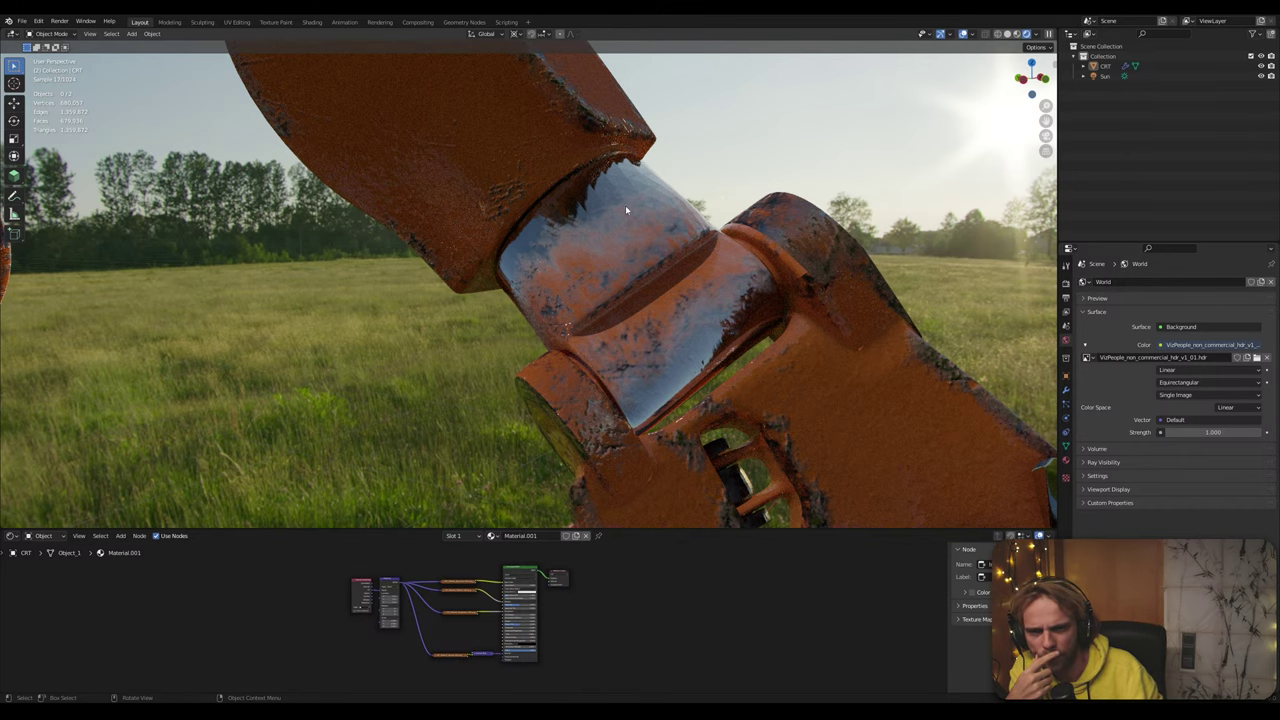
pyautogui.scroll(1, 563, 666)
pyautogui.moveTo(563, 666); pyautogui.dragTo(487, 527, button='middle')
pyautogui.moveTo(513, 528); pyautogui.dragTo(513, 415)
# Step: Expand the normal texture and Normal Map nodes and set CRT_Material_Normal.1001.png to Raw
pyautogui.scroll(2, 518, 607)
pyautogui.scroll(6, 518, 607)
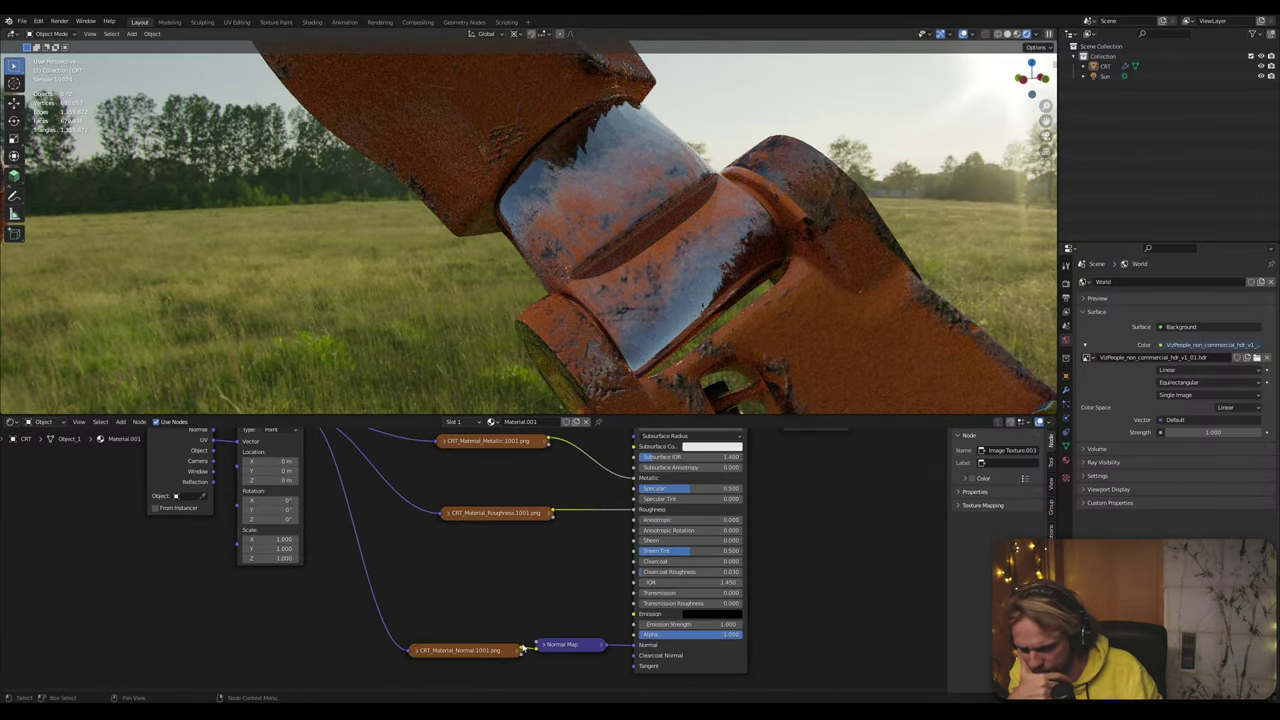
pyautogui.click(447, 503)
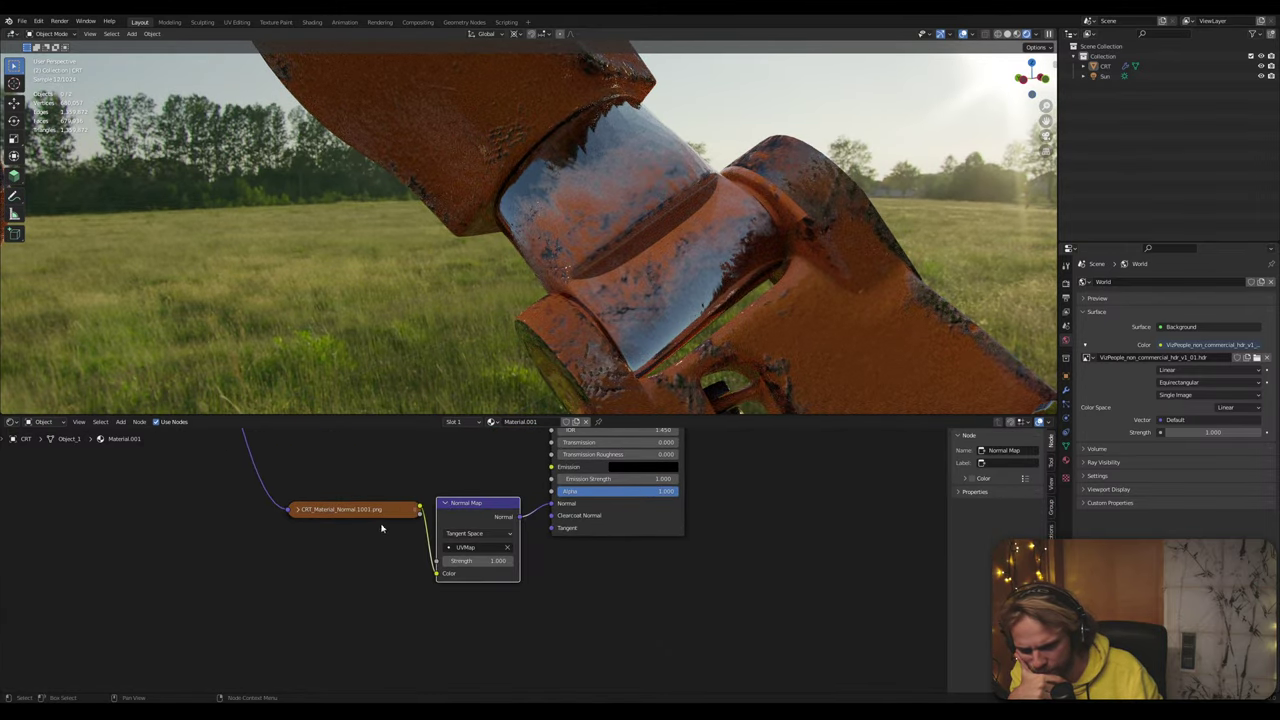
pyautogui.click(298, 509)
pyautogui.click(389, 621)
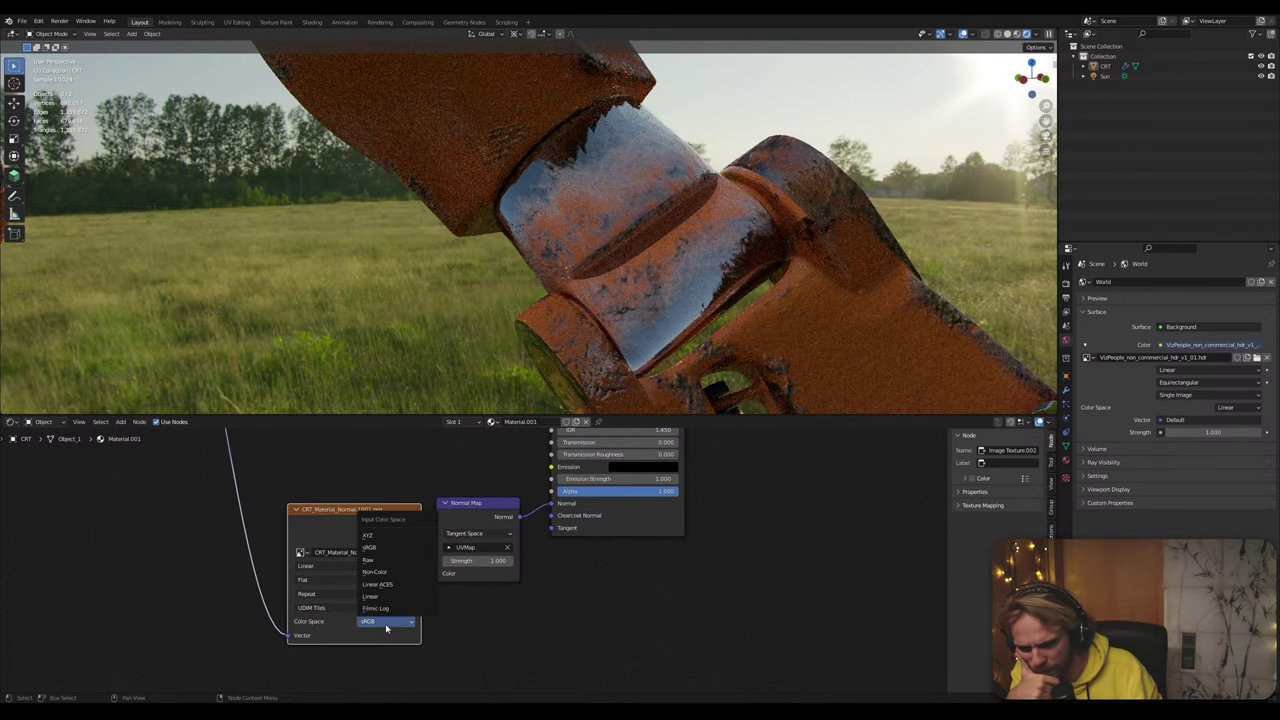
pyautogui.click(393, 559)
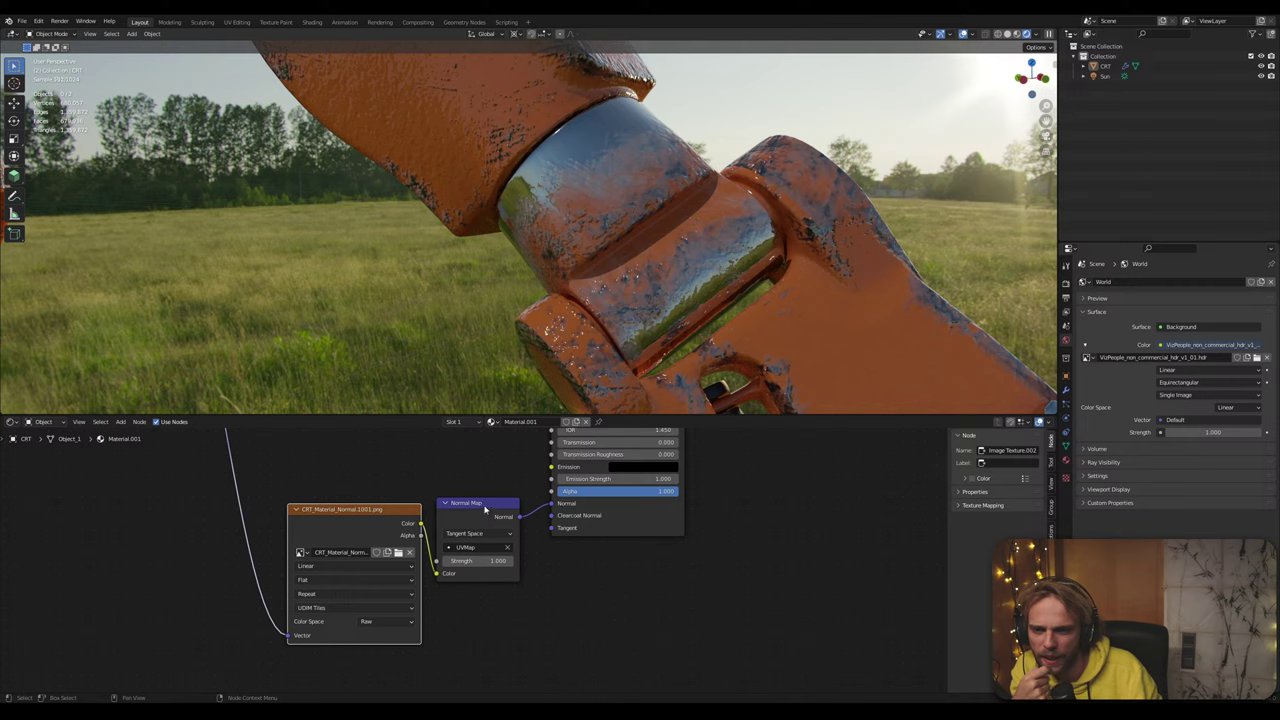
# Step: Try a Normal Map Strength of about 9.1, then revert it to 1.000
pyautogui.moveTo(485, 509)
pyautogui.mouseDown()
pyautogui.moveTo(486, 456)
pyautogui.moveTo(491, 487)
pyautogui.mouseUp()
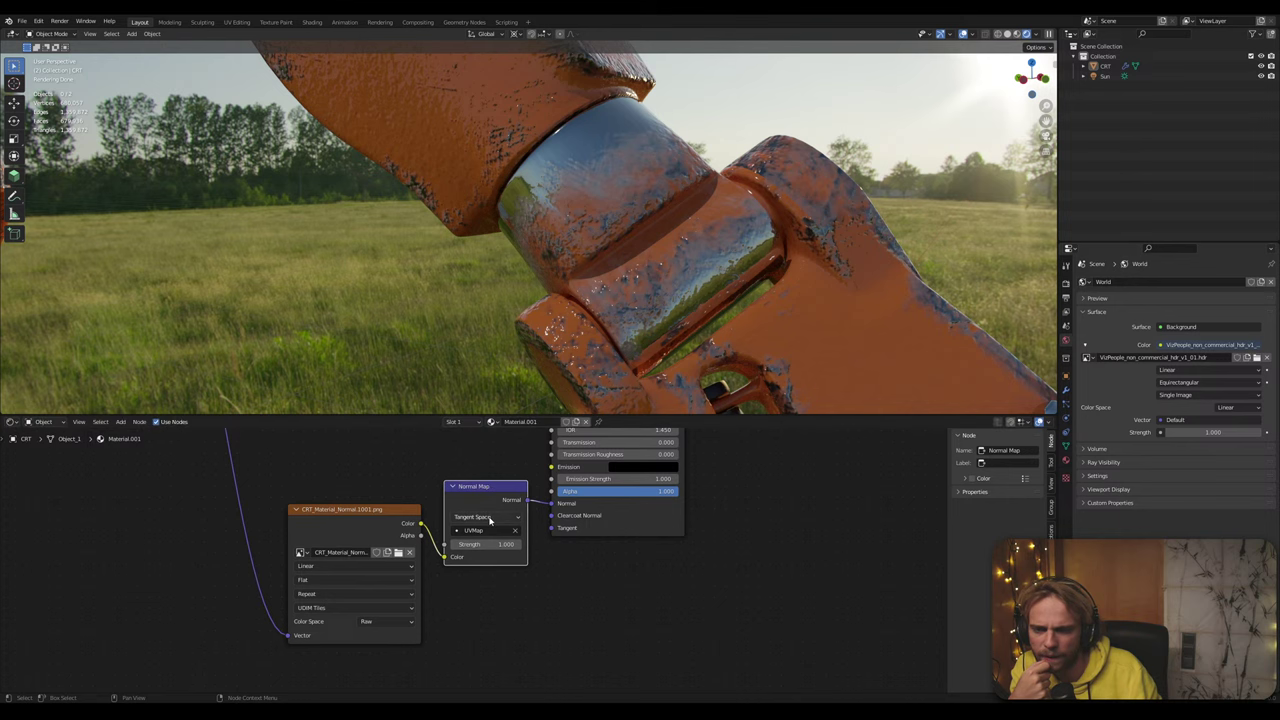
pyautogui.moveTo(486, 544); pyautogui.dragTo(510, 544)
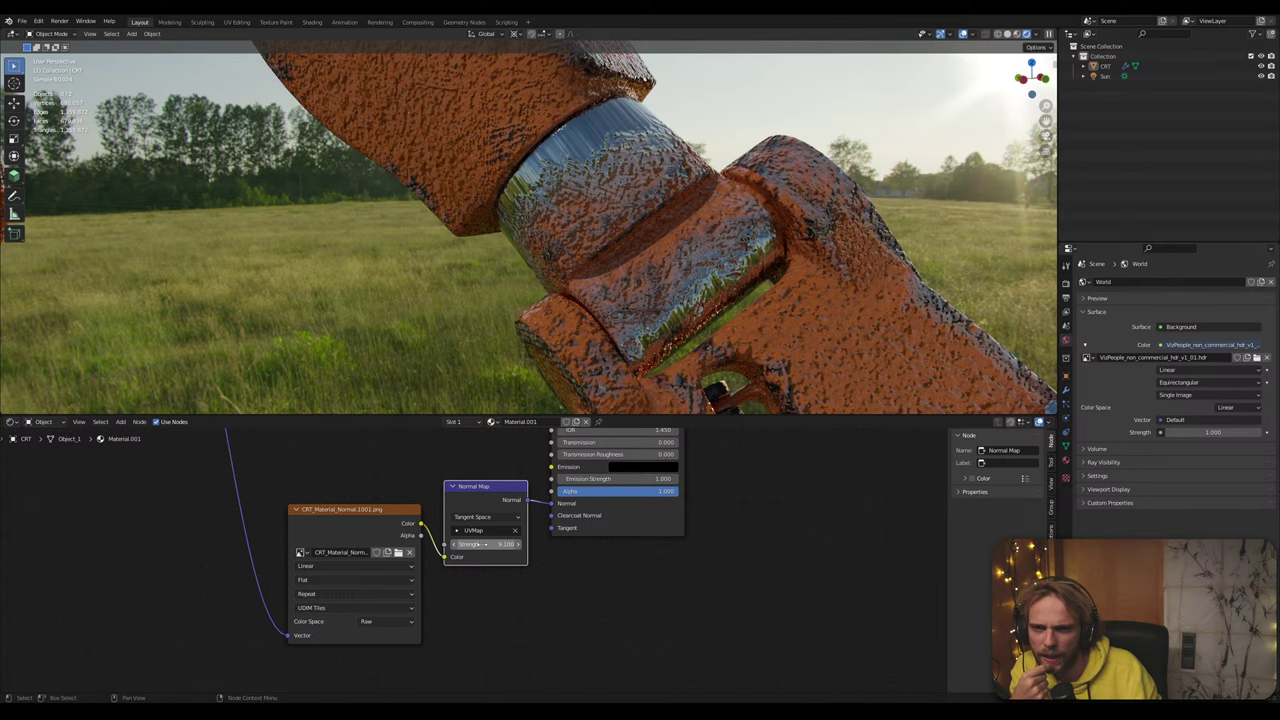
pyautogui.hotkey('ctrl', 'z')
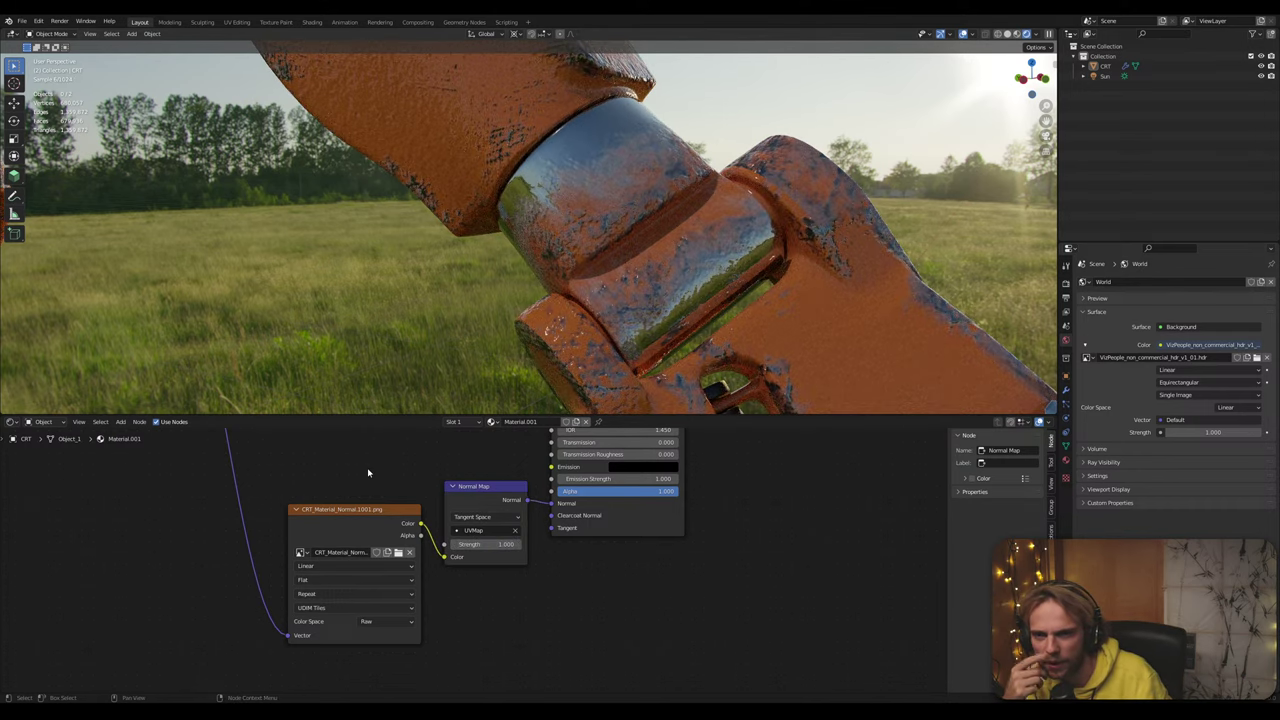
# Step: Expand the Roughness texture node, set its colour space to Raw, then switch to the browser
pyautogui.scroll(-3, 634, 536)
pyautogui.moveTo(720, 500); pyautogui.dragTo(686, 586, button='middle')
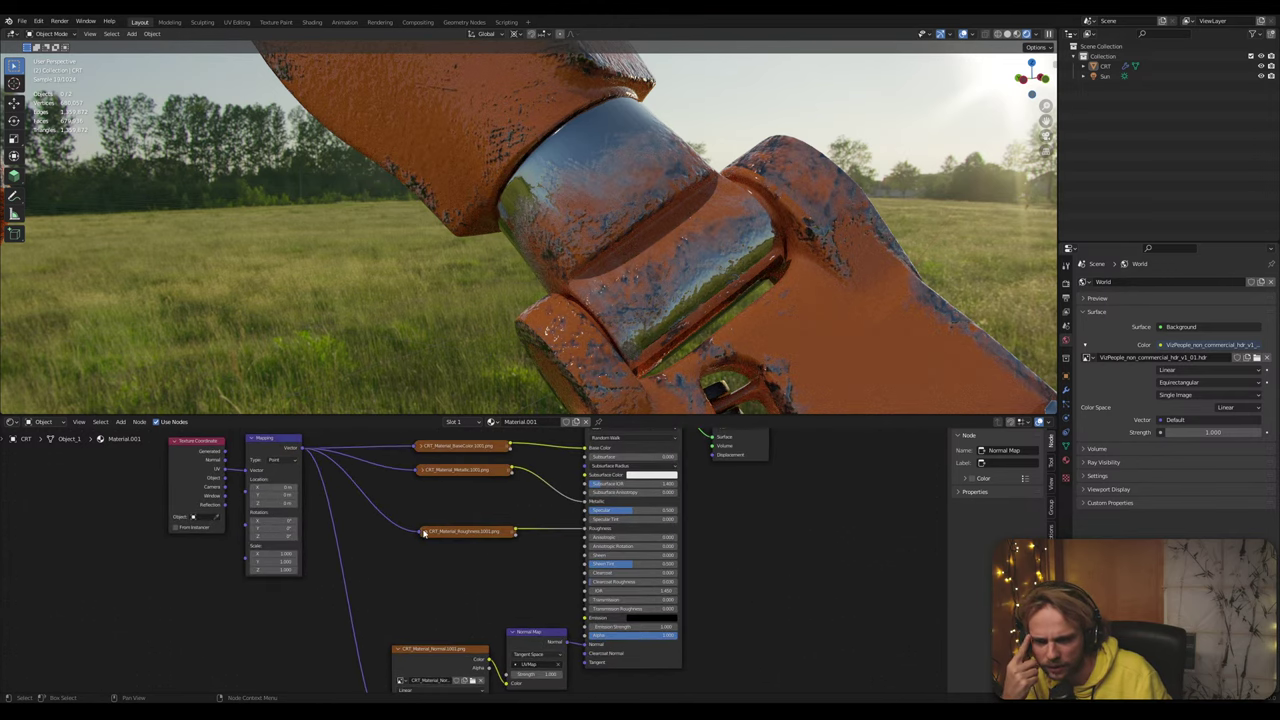
pyautogui.scroll(2, 422, 533)
pyautogui.click(416, 526)
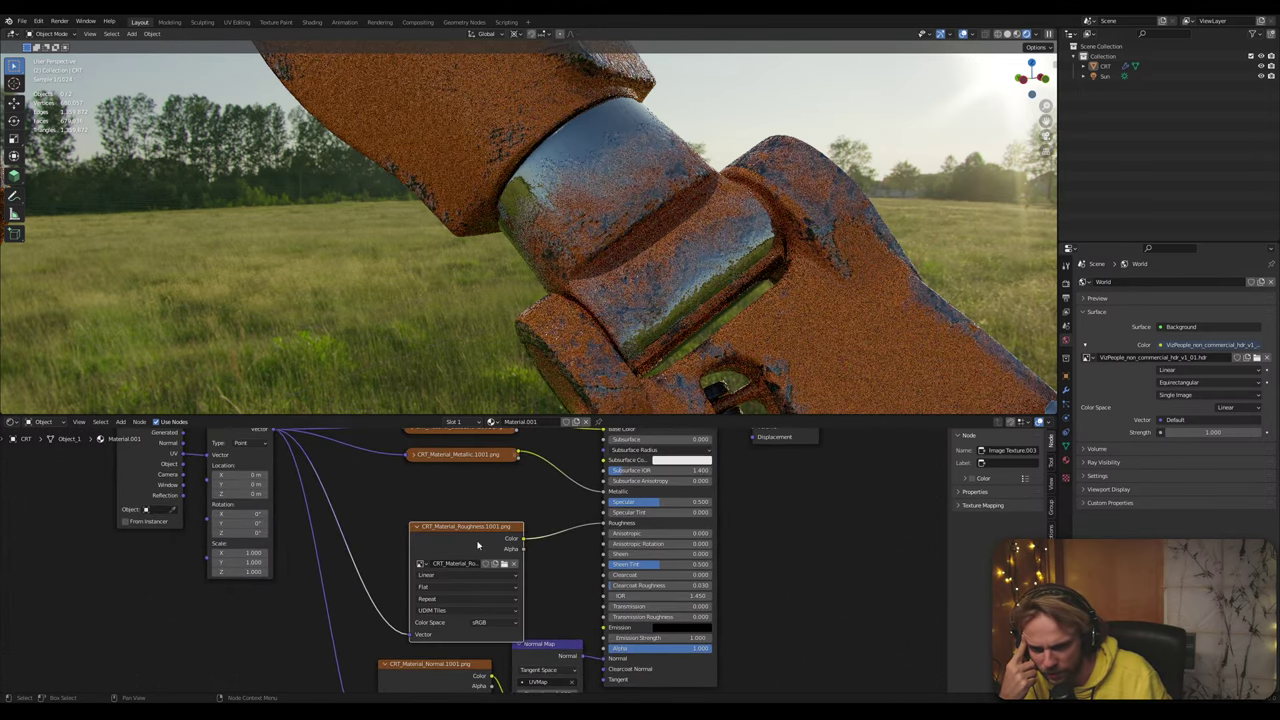
pyautogui.moveTo(440, 555); pyautogui.dragTo(460, 484)
pyautogui.click(485, 580)
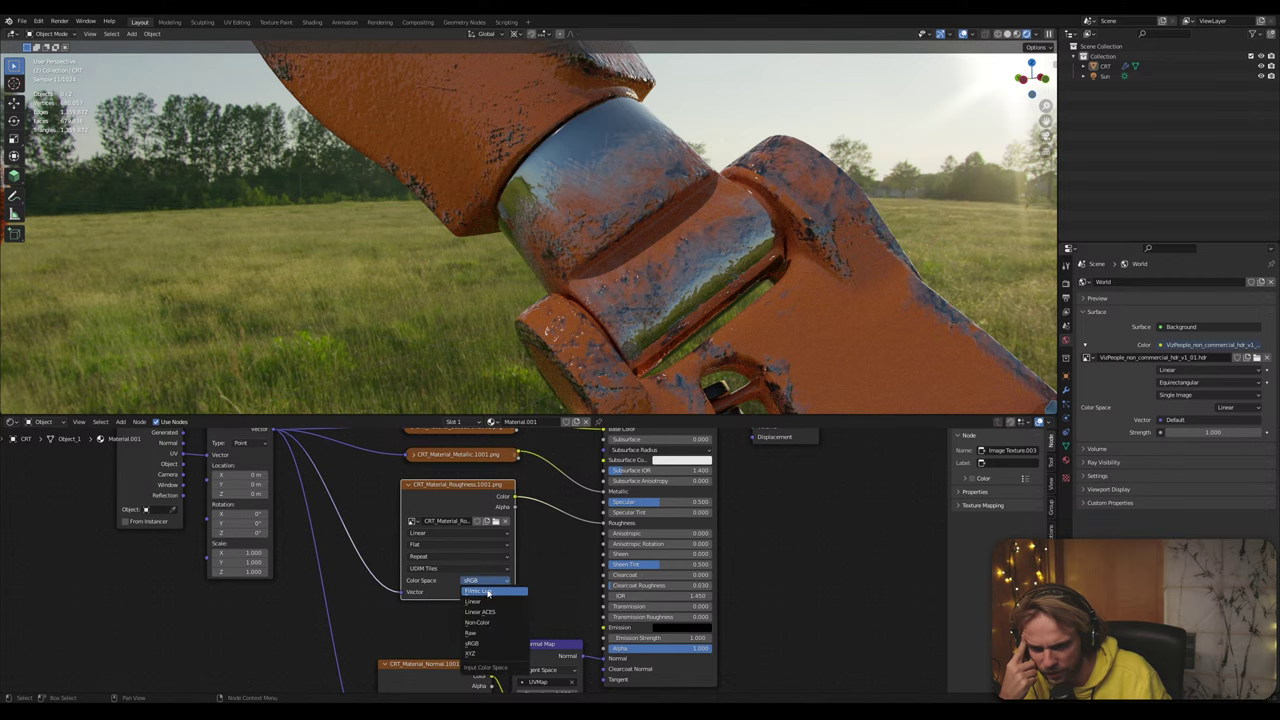
pyautogui.click(494, 633)
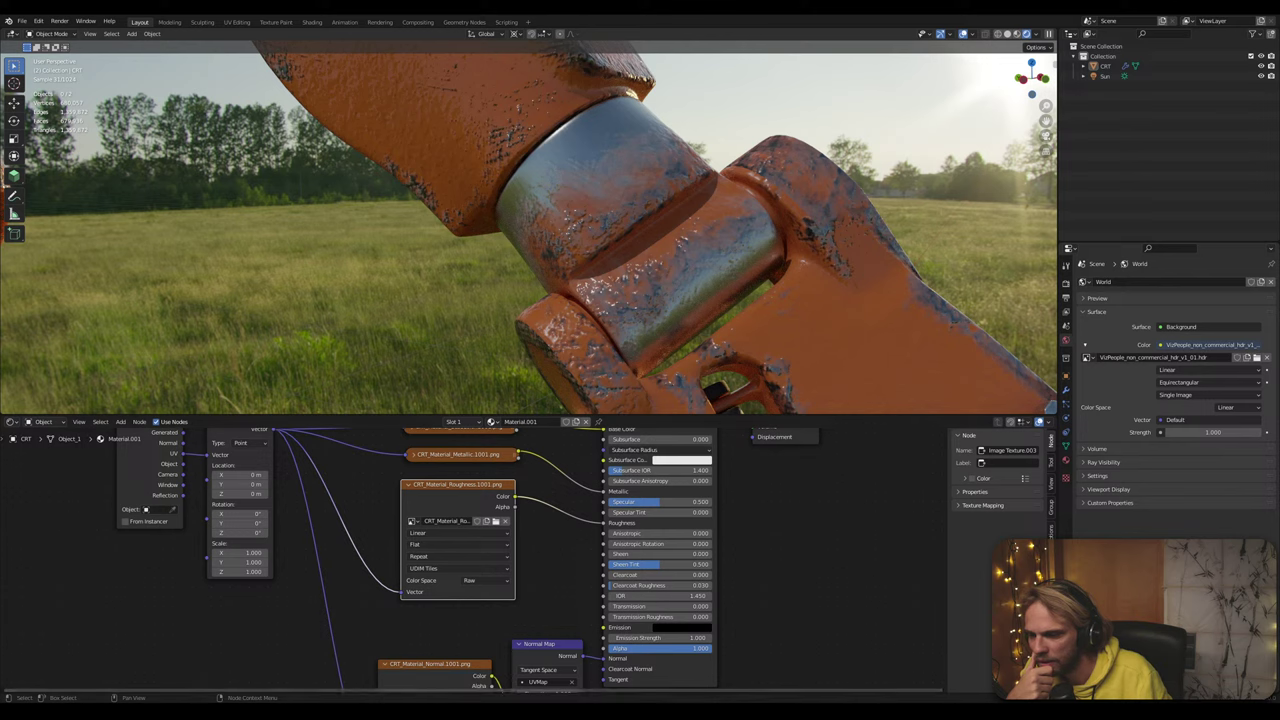
pyautogui.click(152, 672)
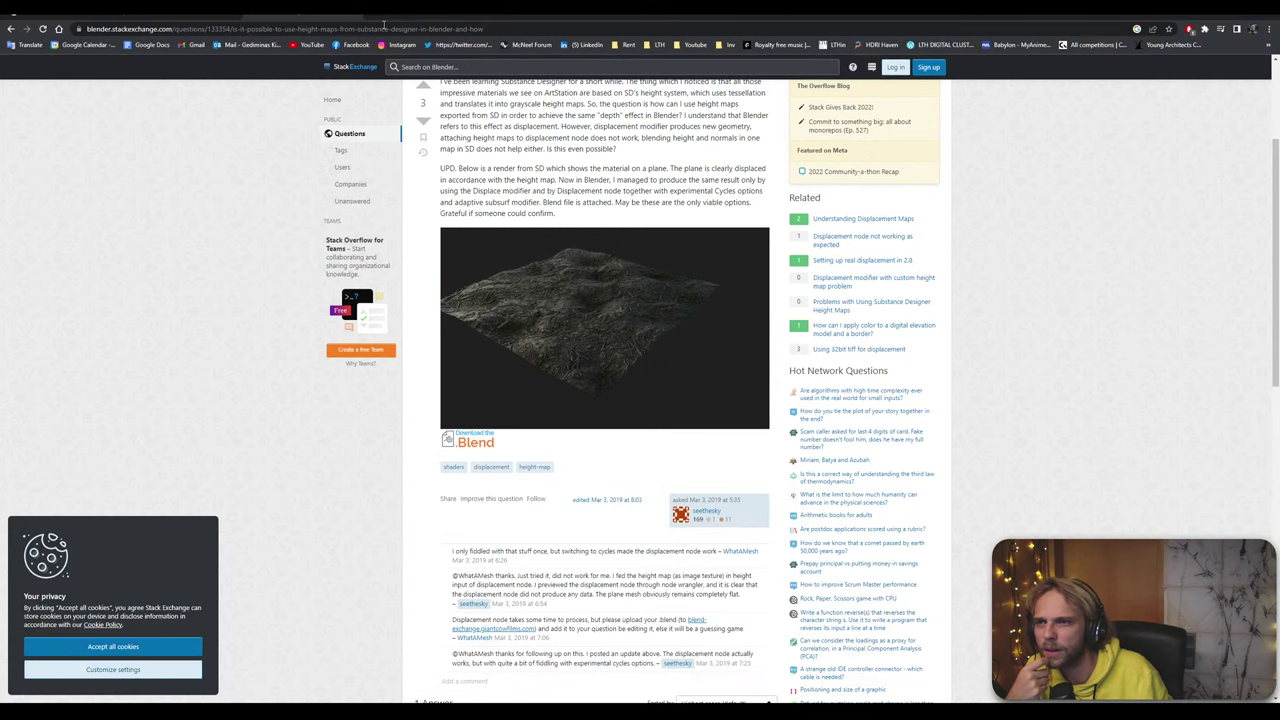
# Step: Search 'substance painter to blender' in a new tab and open the featured tutorial video
pyautogui.scroll(3, 311, 297)
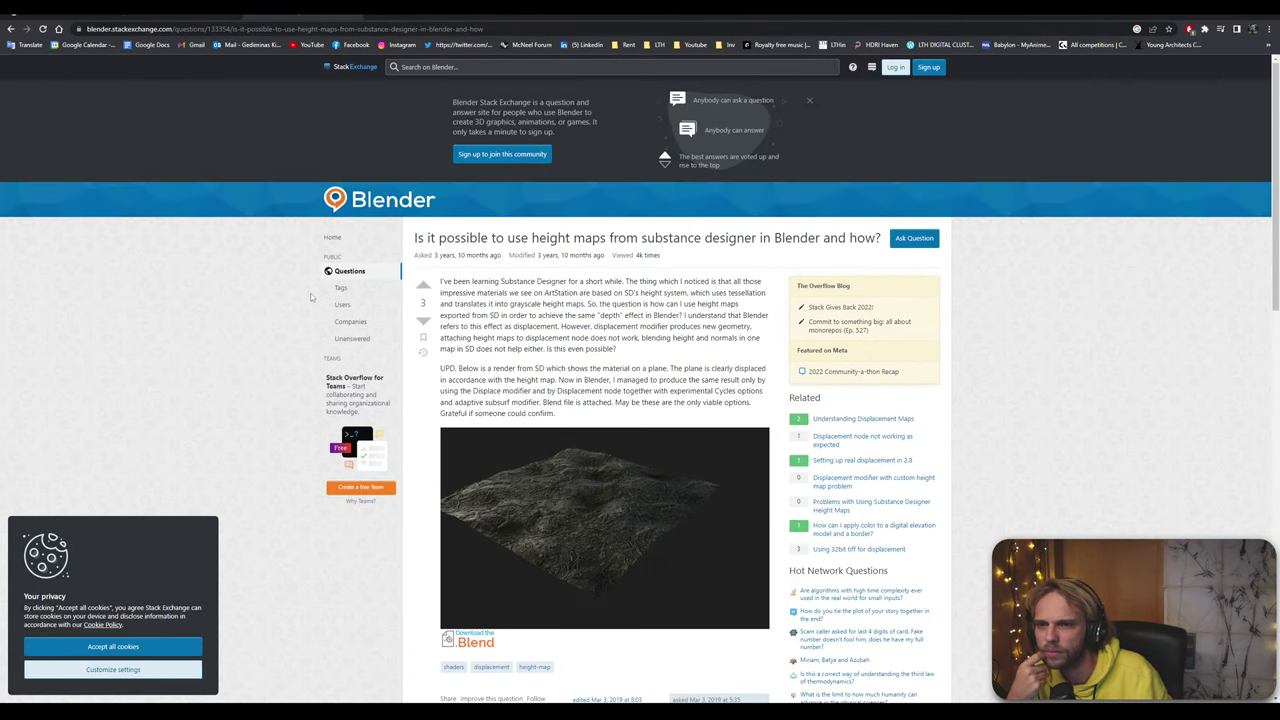
pyautogui.click(193, 44)
pyautogui.click(177, 29)
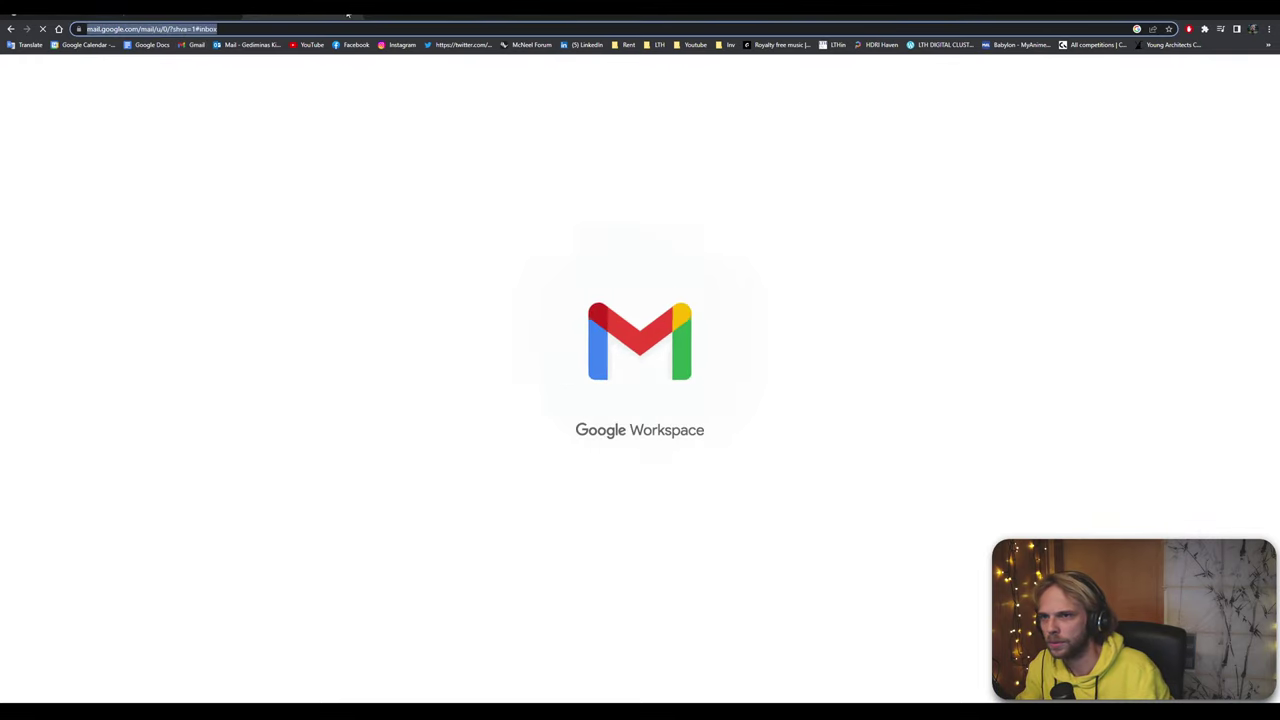
pyautogui.click(250, 15)
pyautogui.hotkey('ctrl', 't')
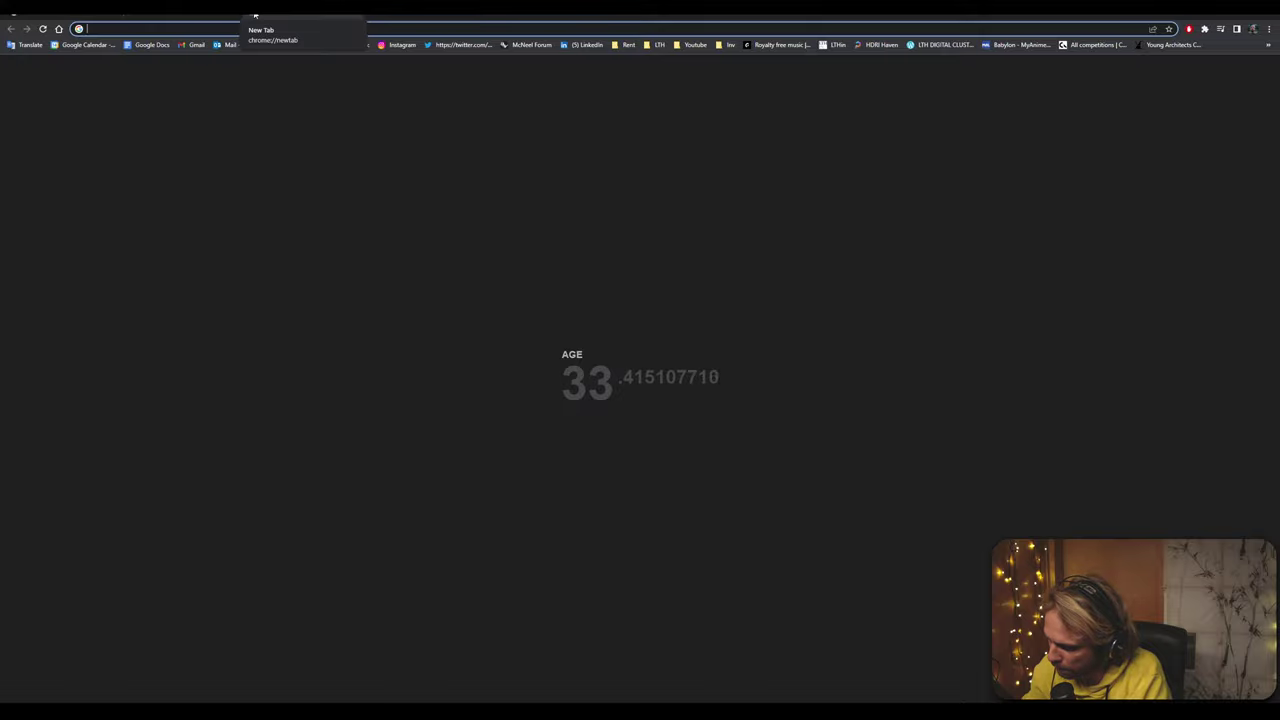
pyautogui.write('subs')
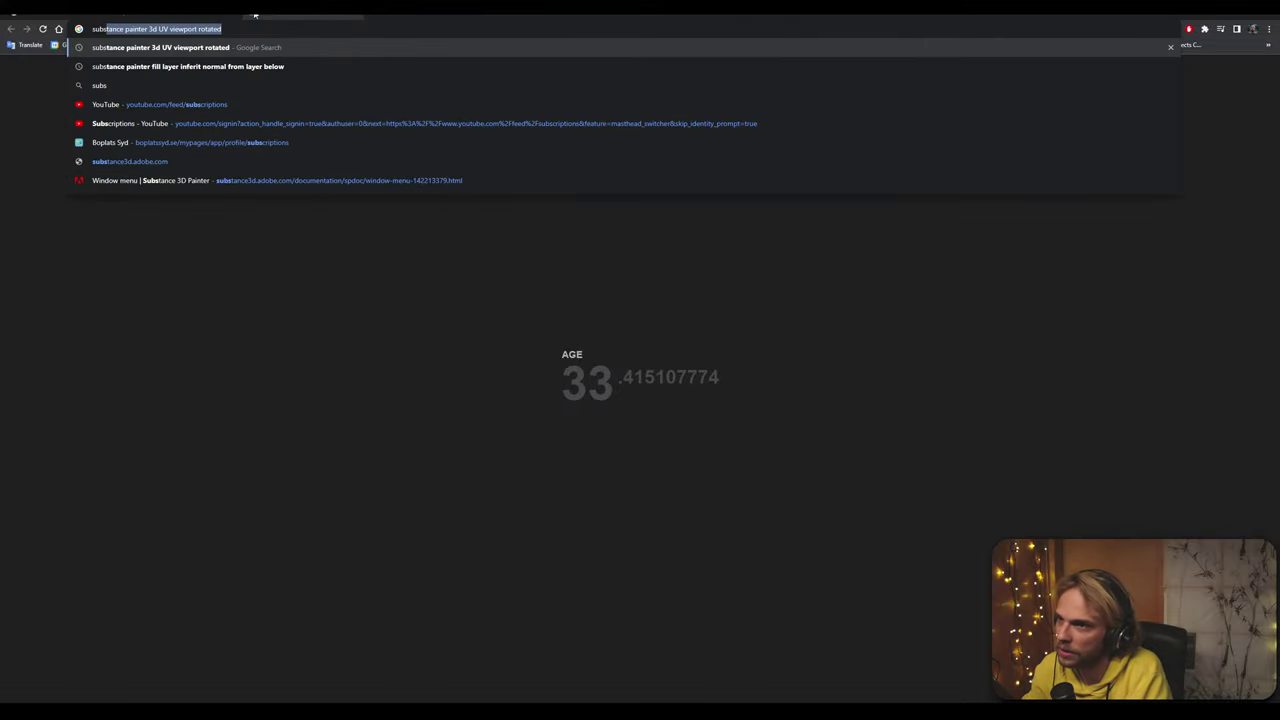
pyautogui.write('tance painter 3d')
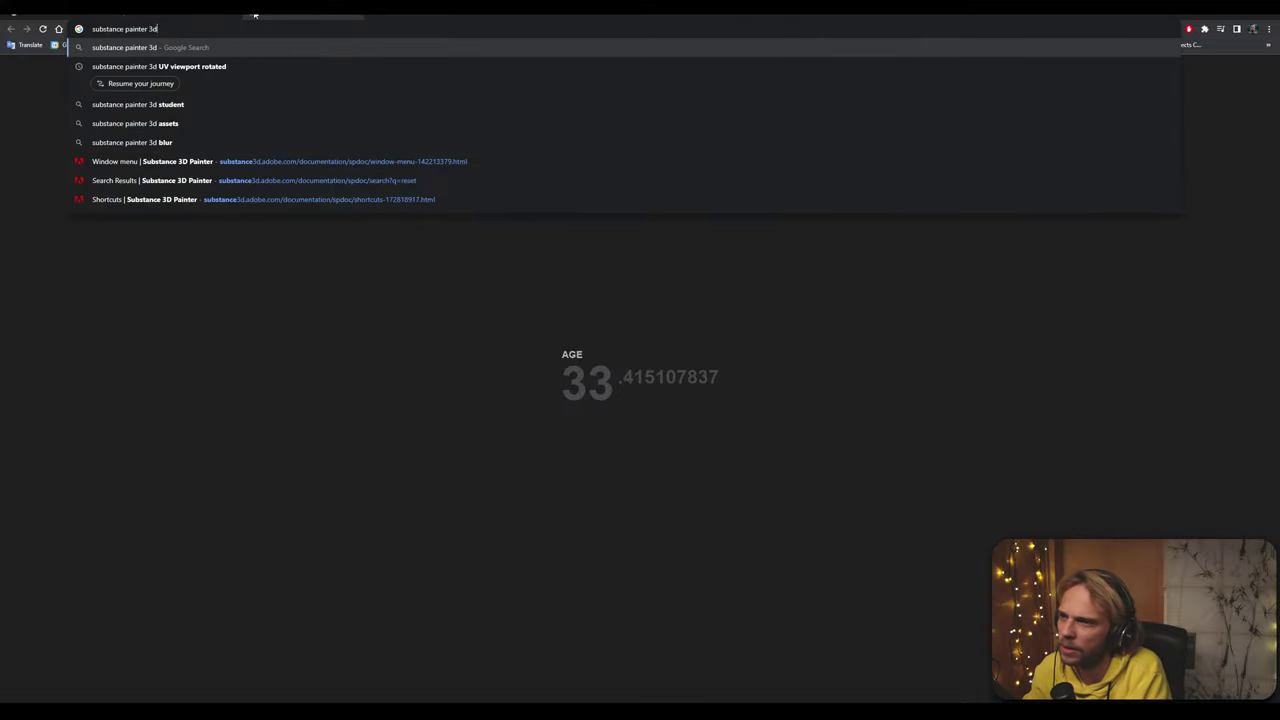
pyautogui.press('BackSpace')
pyautogui.press('BackSpace')
pyautogui.write('to blend')
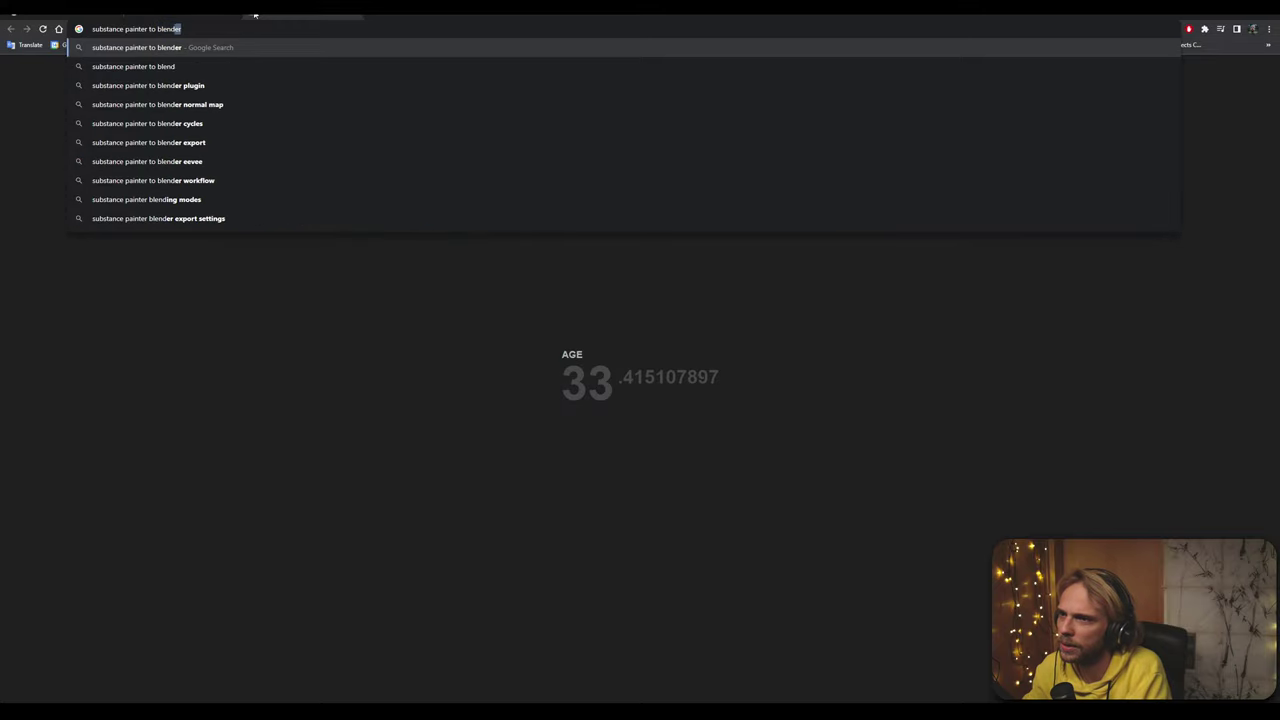
pyautogui.press('Return')
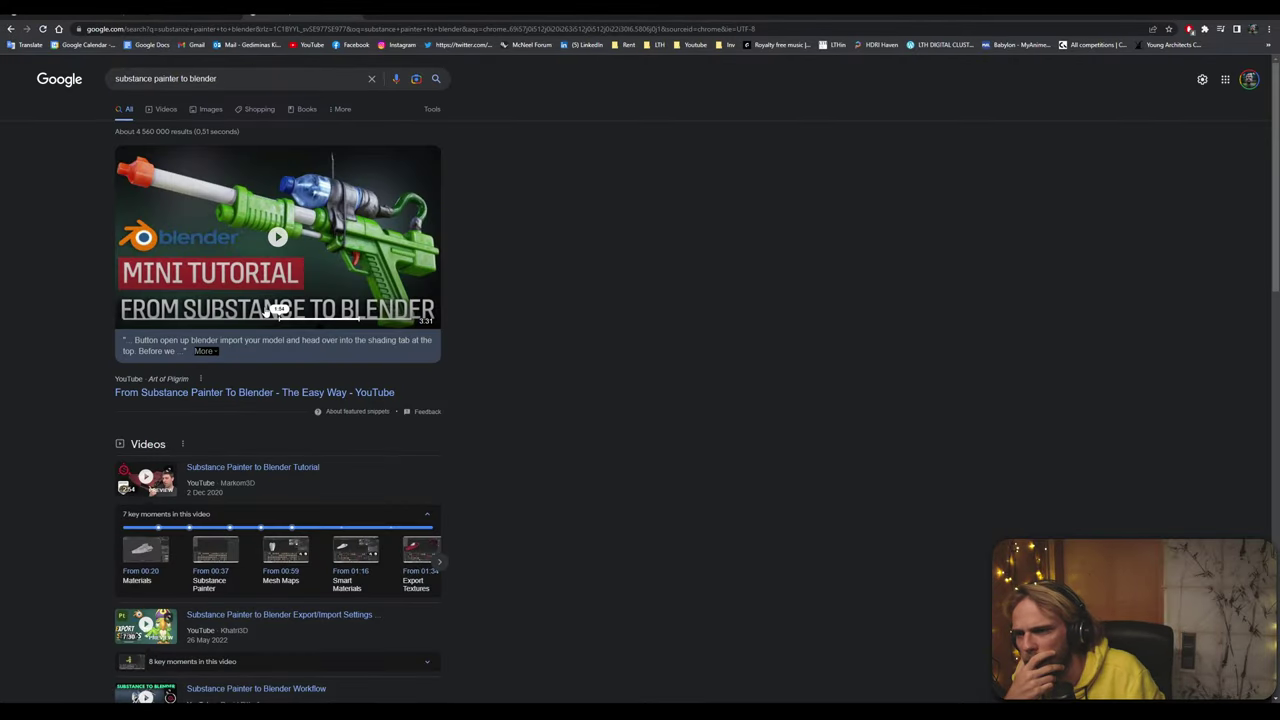
pyautogui.click(268, 234)
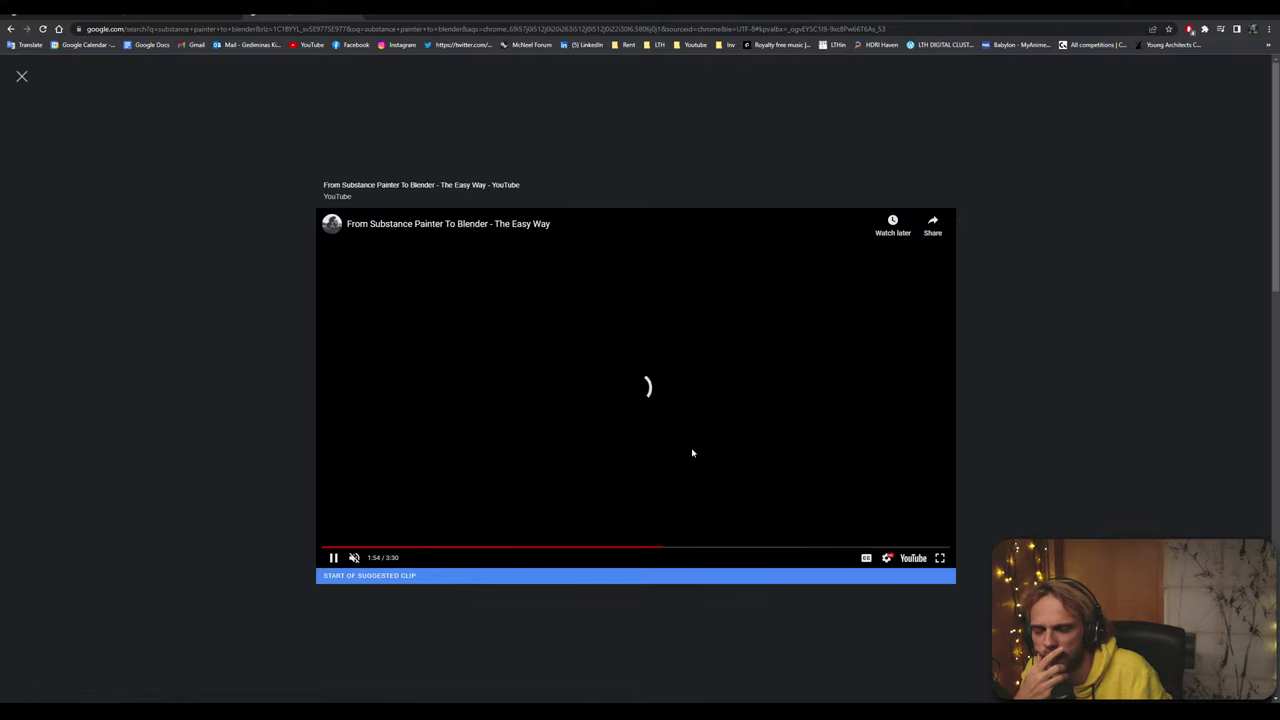
# Step: Watch the tutorial full screen, seeking ahead to the textured gun's node tree
pyautogui.click(940, 558)
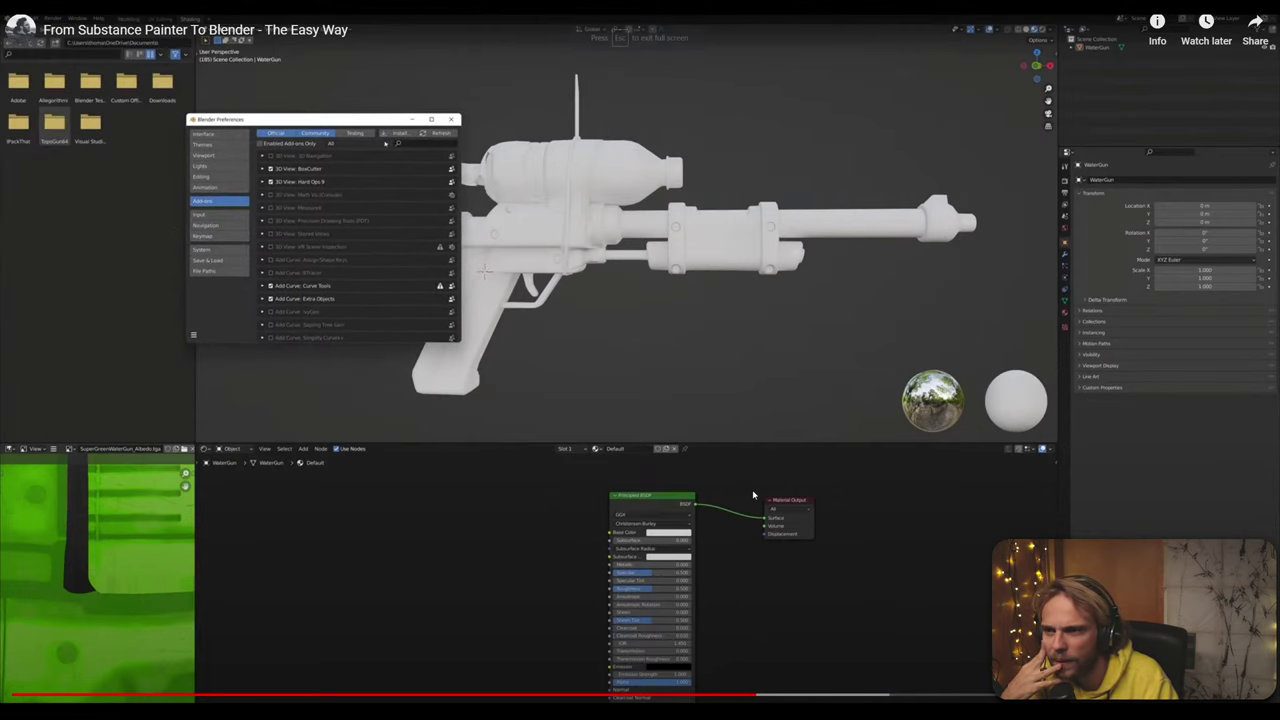
pyautogui.press('Right')
pyautogui.press('Left')
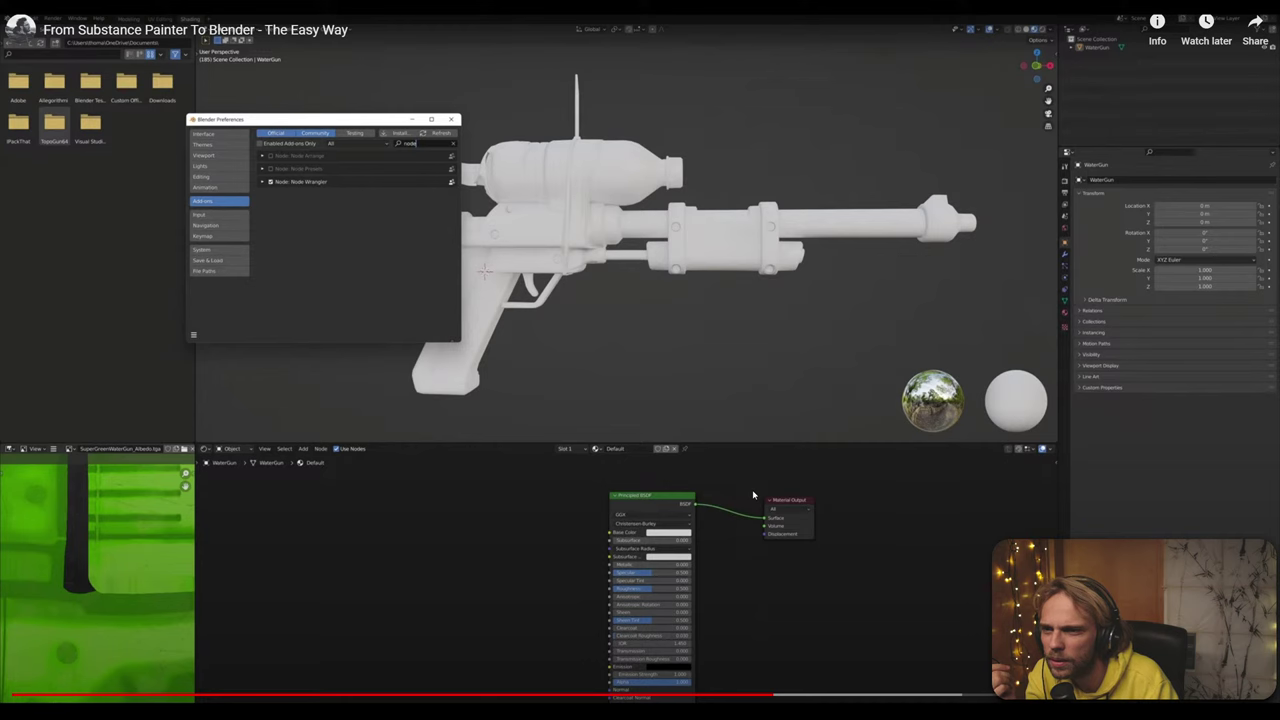
pyautogui.press('Right')
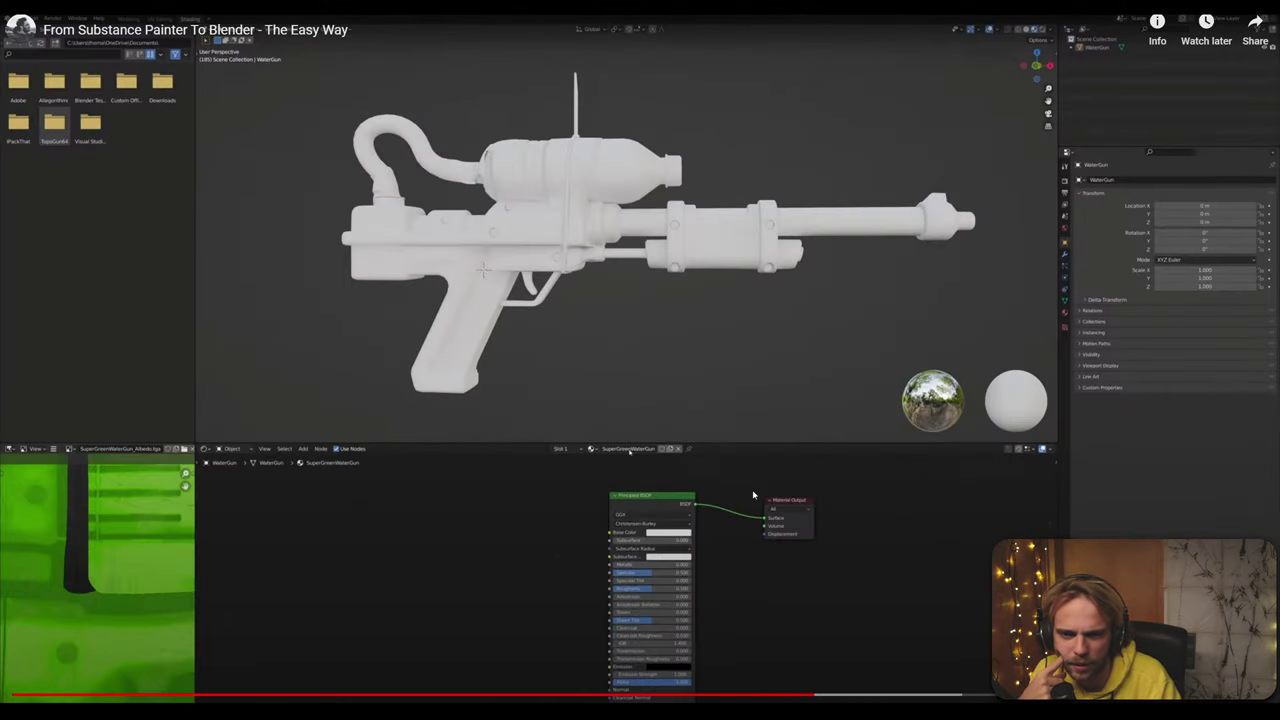
pyautogui.press('Right')
pyautogui.press('Right')
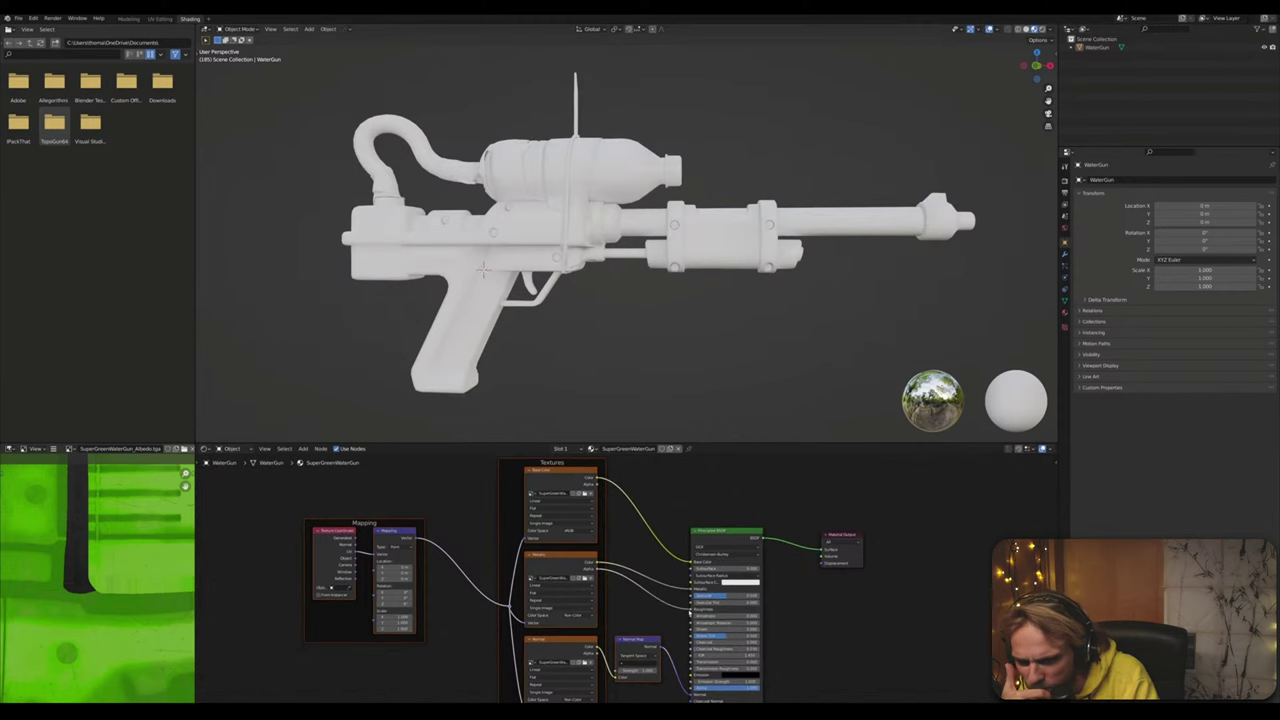
pyautogui.click(643, 369)
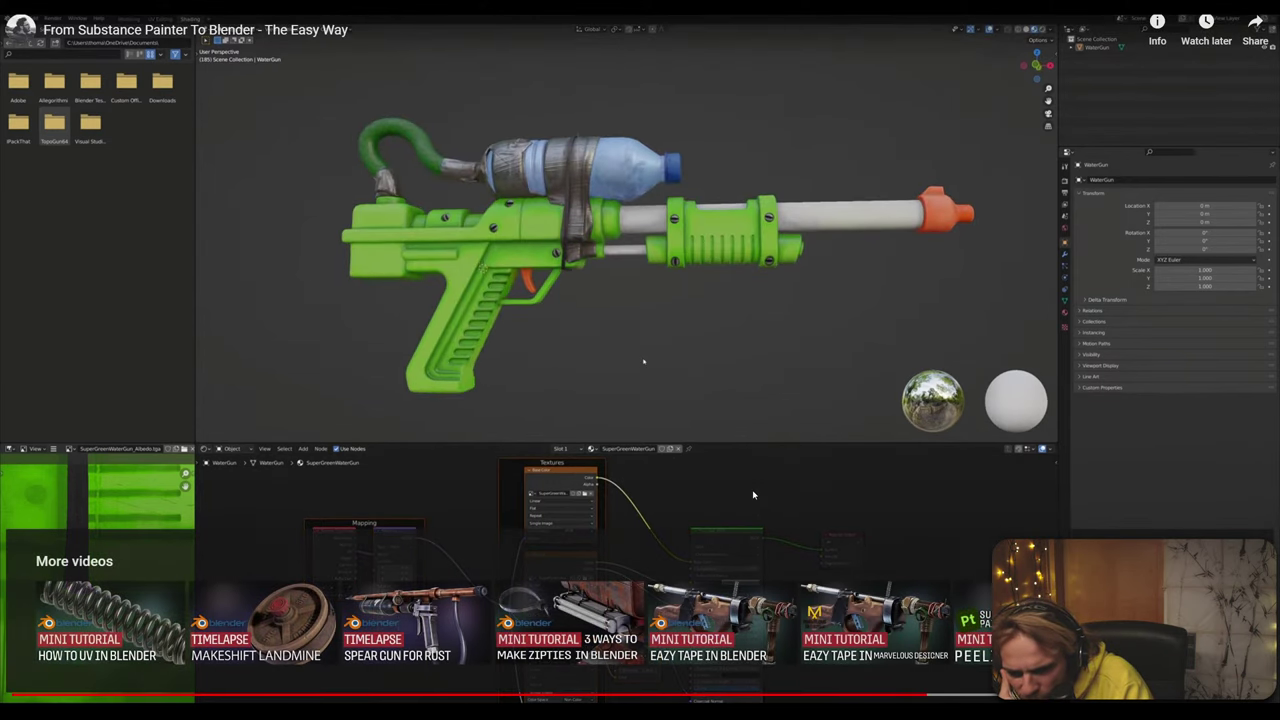
pyautogui.click(643, 362)
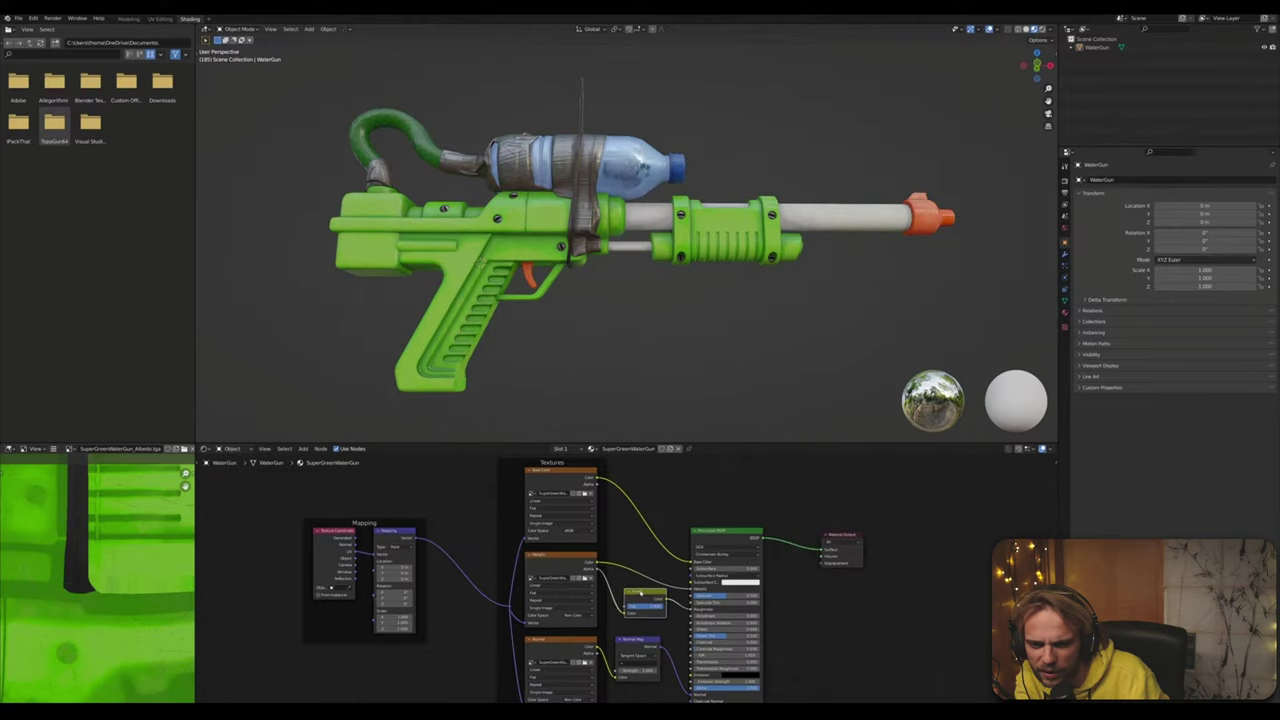
# Step: Pause the video near its end, exit full screen and return to Blender
pyautogui.moveTo(842, 607)
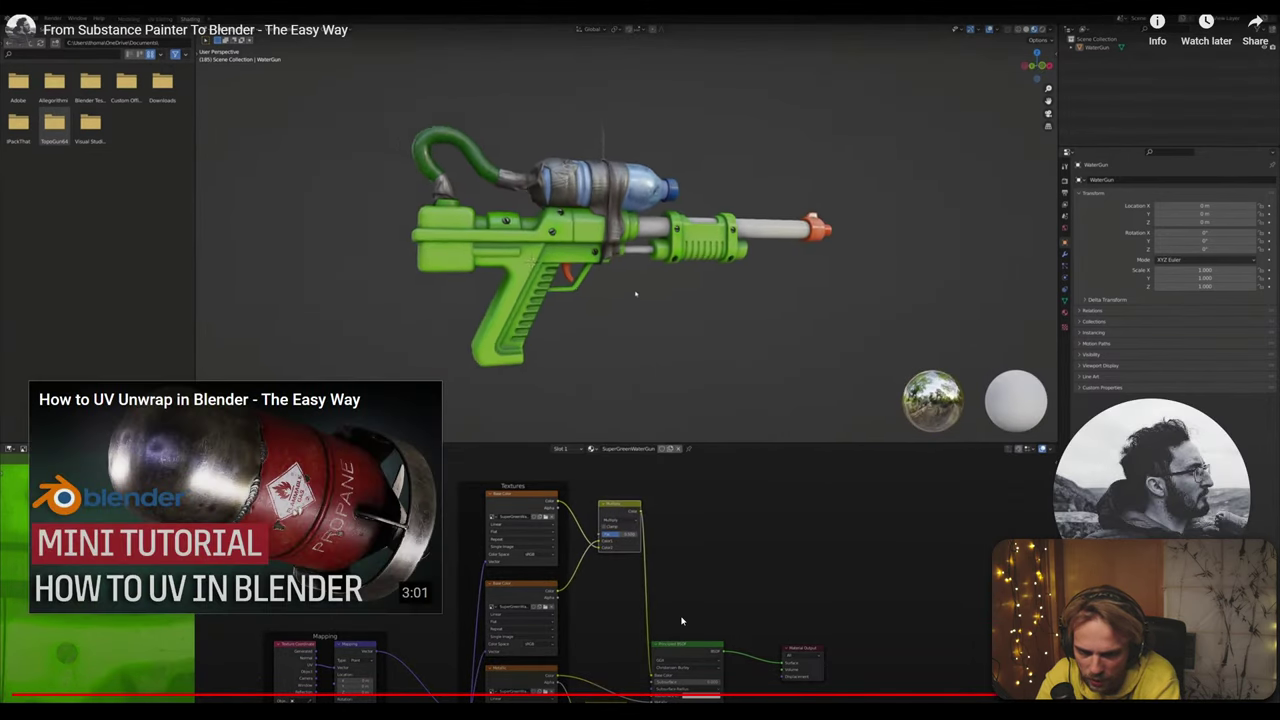
pyautogui.click(737, 612)
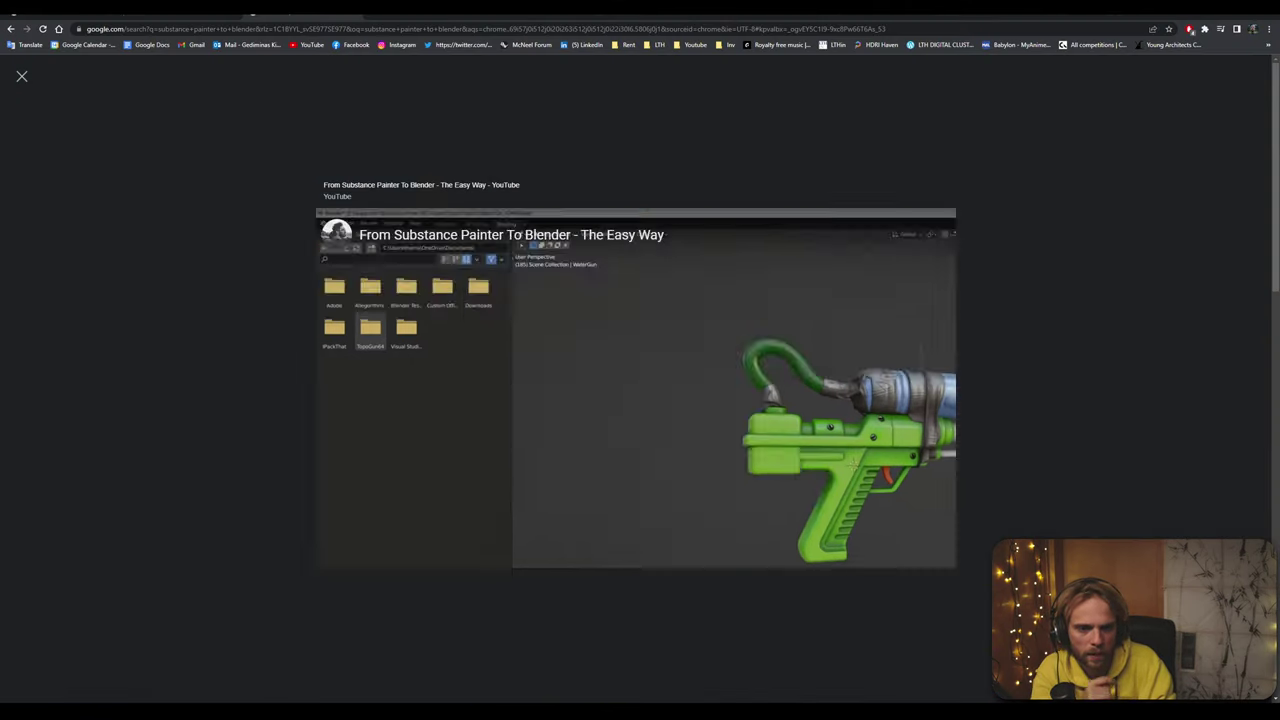
pyautogui.press('Escape')
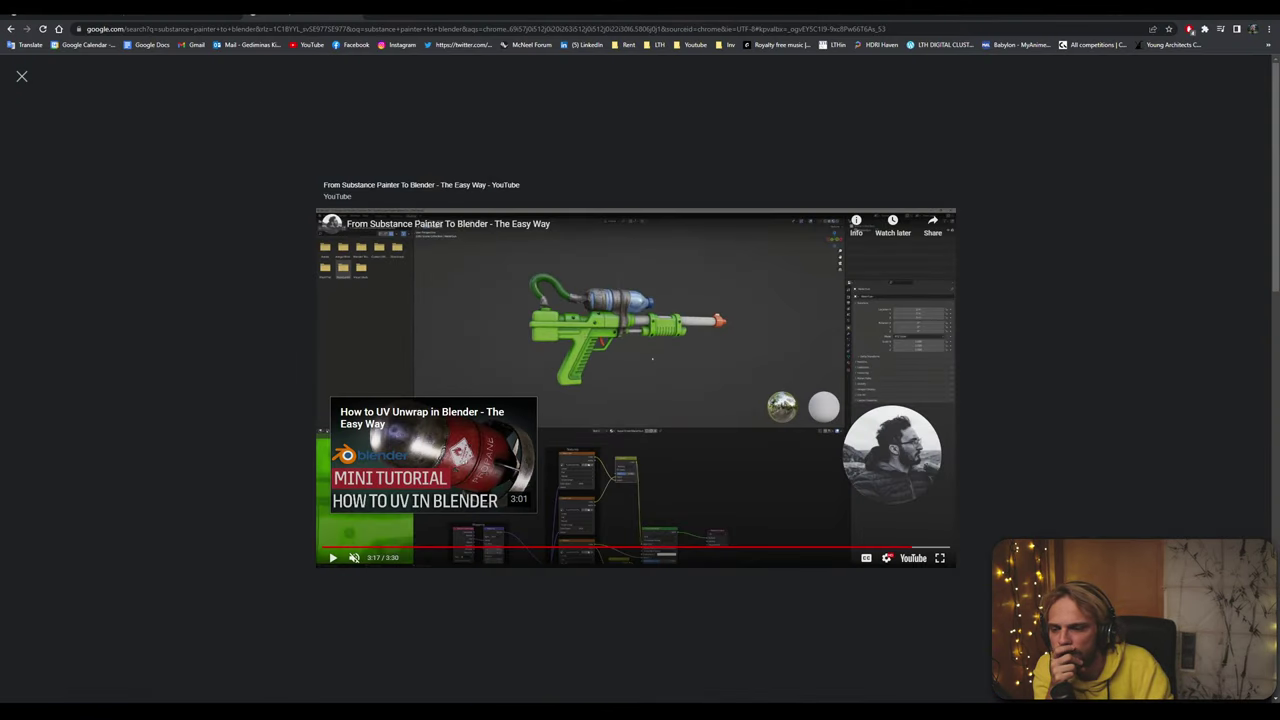
pyautogui.hotkey('alt', 'Tab')
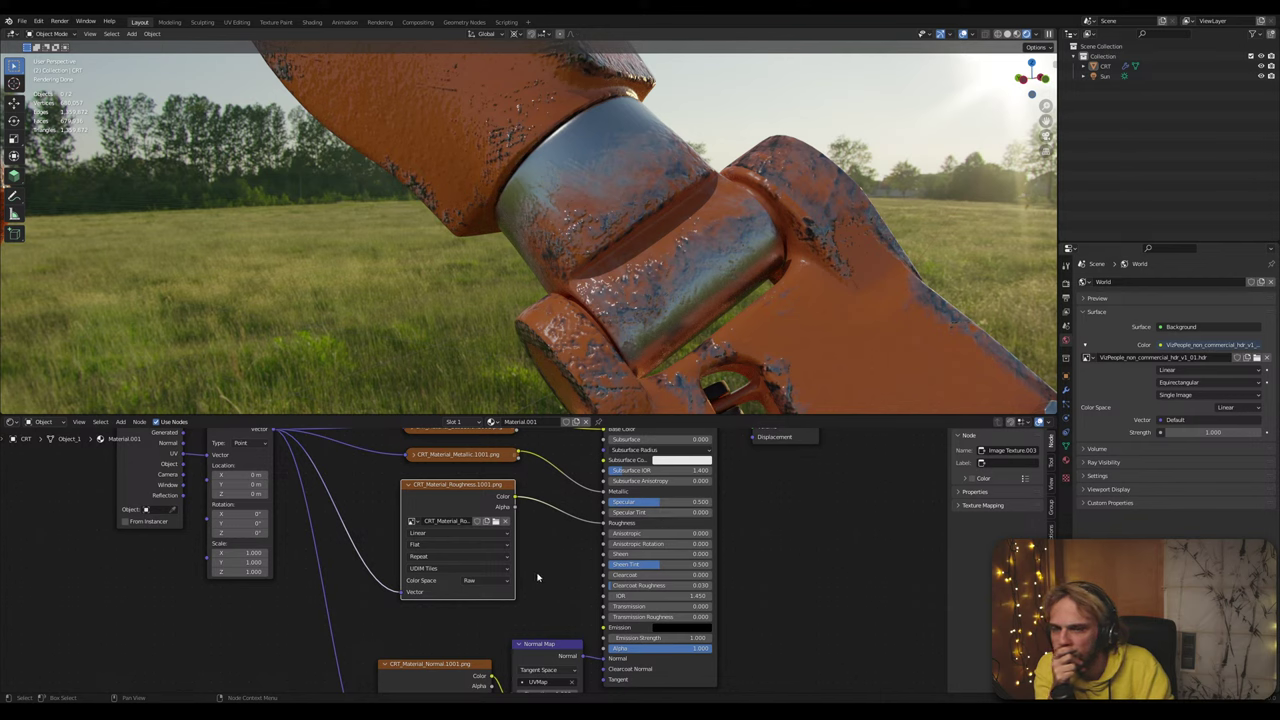
# Step: Set the Roughness and Normal textures to Non-Color and clear the Normal Map's UV map field
pyautogui.click(497, 582)
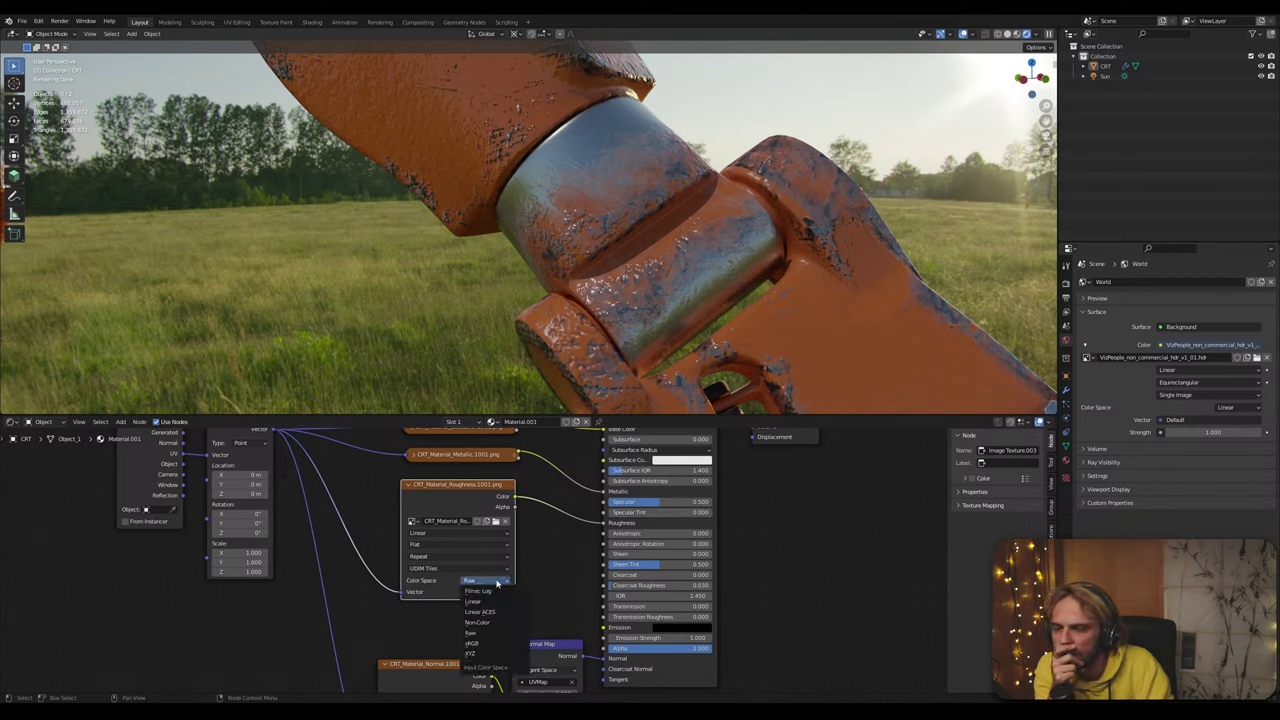
pyautogui.click(498, 623)
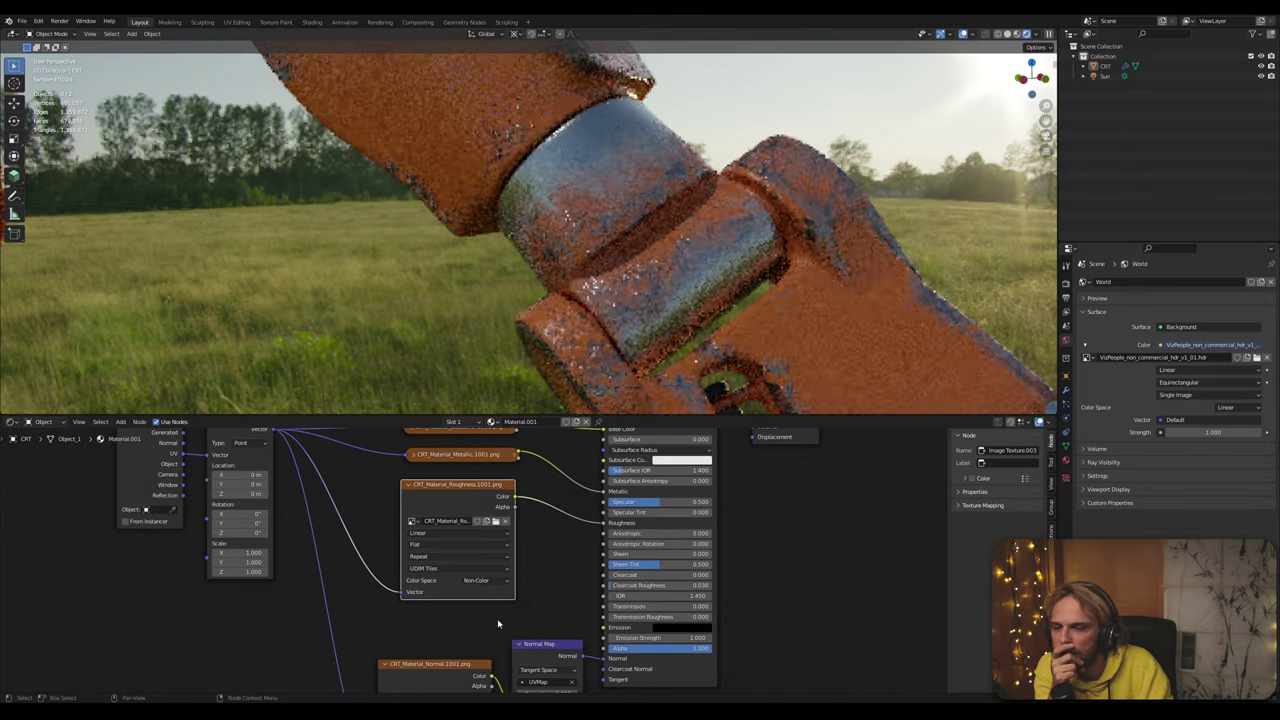
pyautogui.moveTo(480, 678); pyautogui.dragTo(485, 530, button='middle')
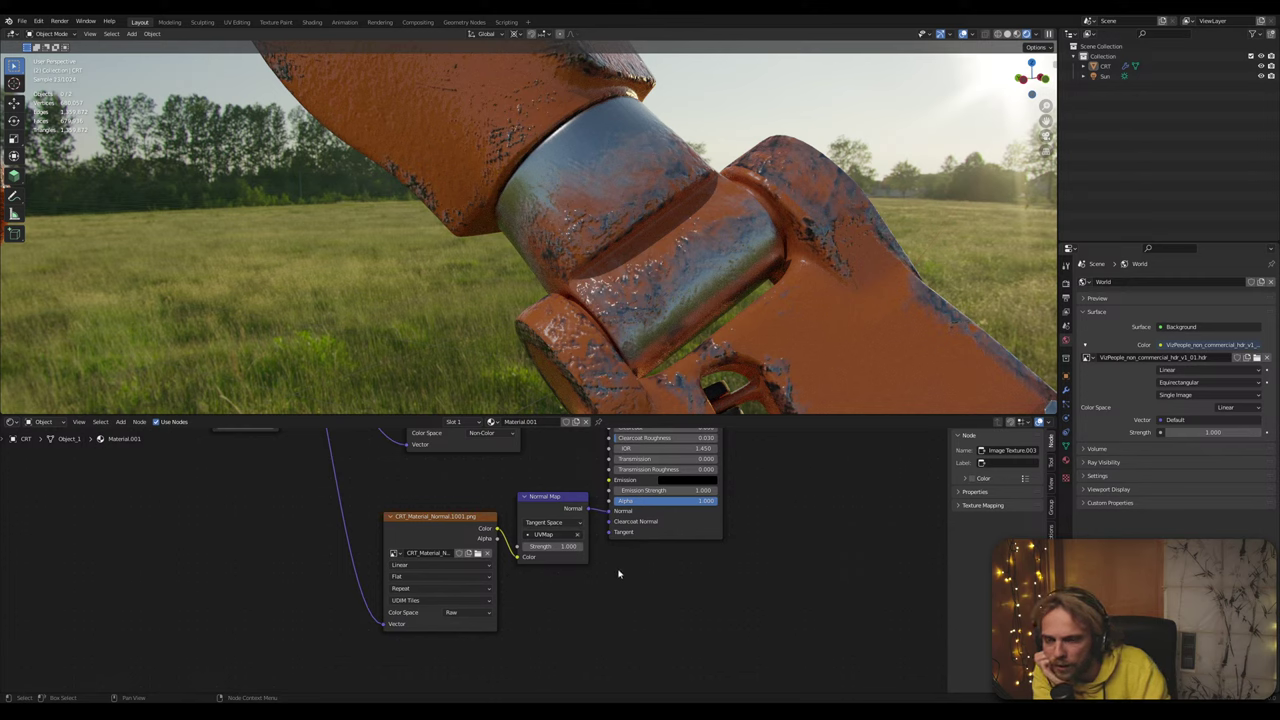
pyautogui.hotkey('ctrl', 'z')
pyautogui.click(468, 613)
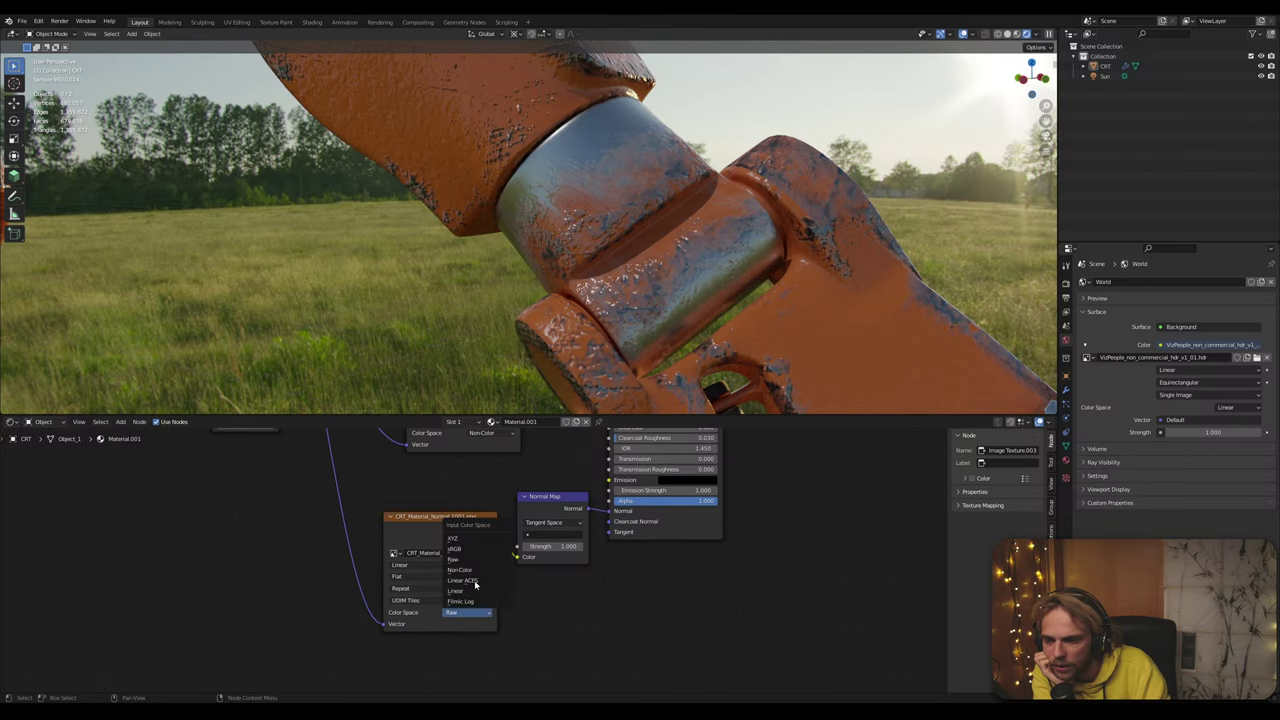
pyautogui.click(460, 569)
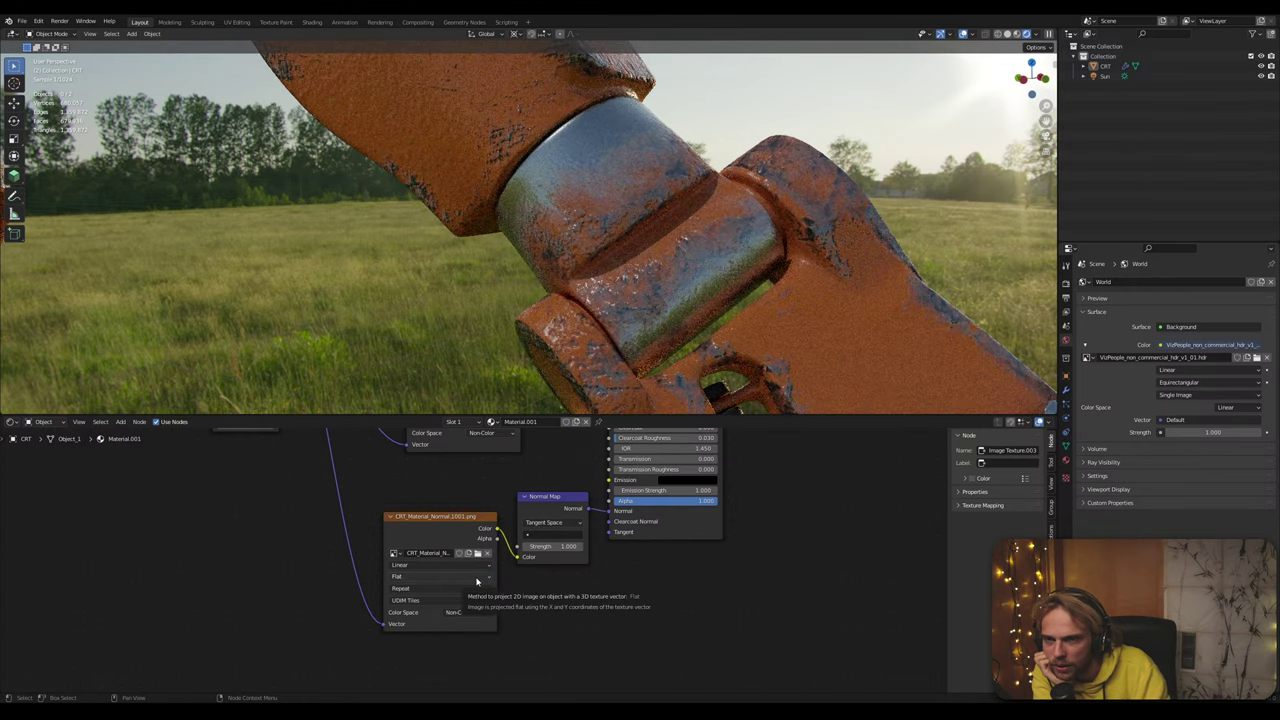
# Step: Collapse the normal texture and Normal Map nodes and line them up side by side
pyautogui.click(391, 517)
pyautogui.moveTo(466, 520); pyautogui.dragTo(466, 563)
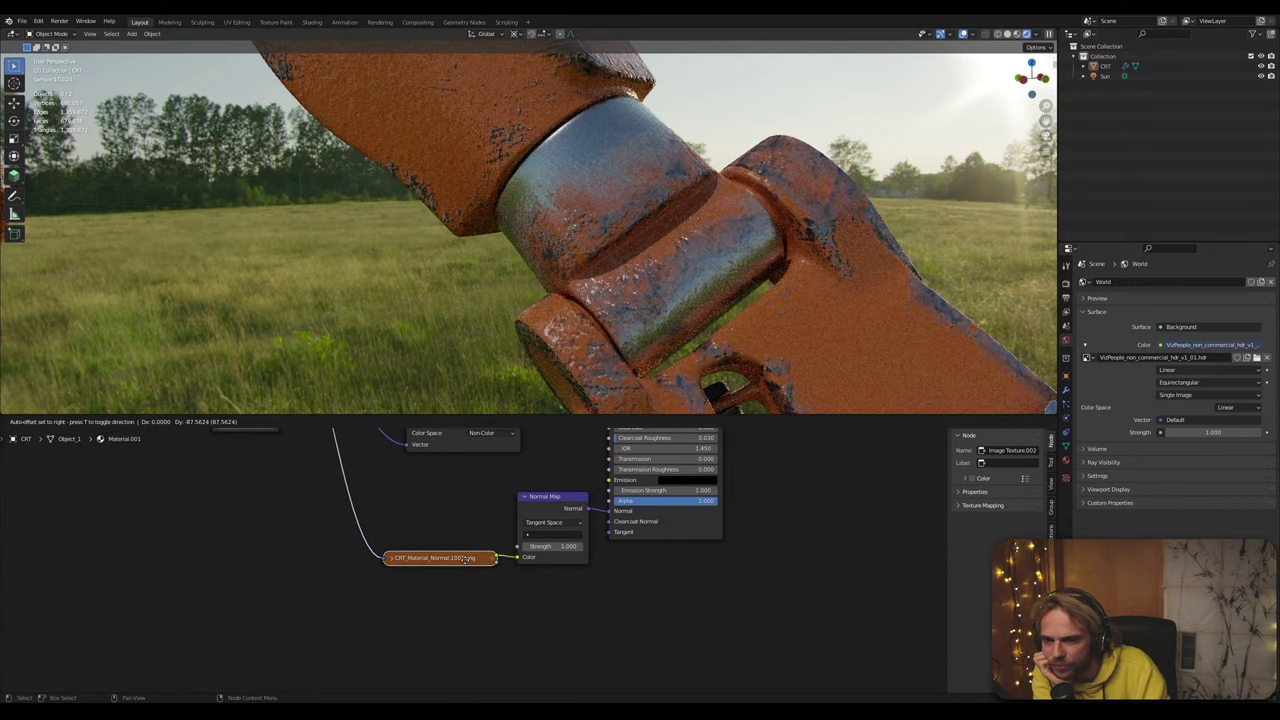
pyautogui.click(523, 497)
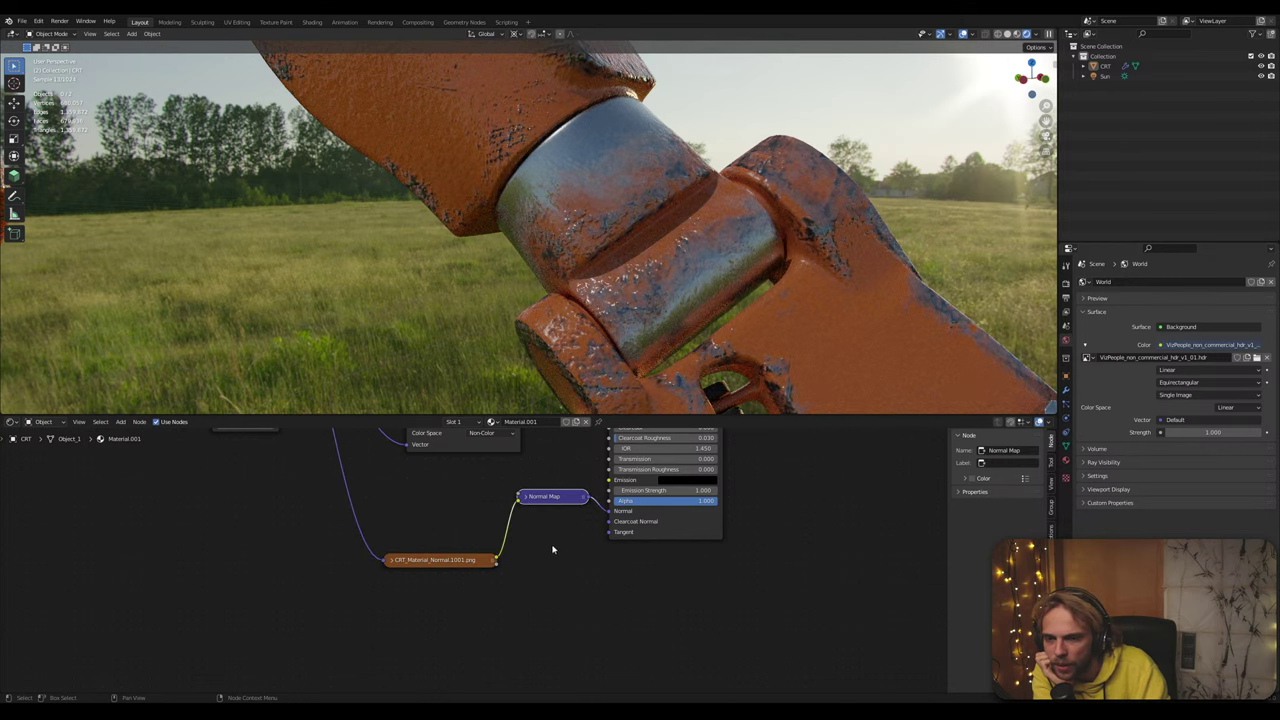
pyautogui.moveTo(526, 500); pyautogui.dragTo(523, 554)
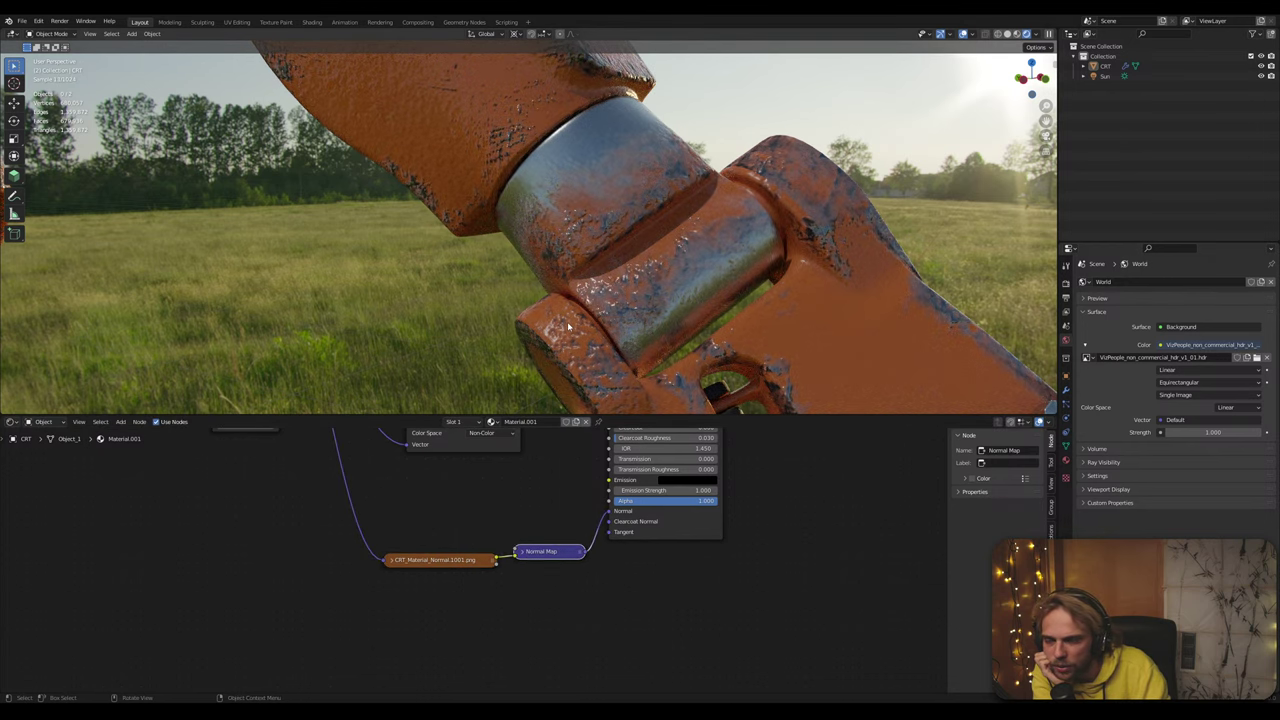
# Step: Apply Shade Smooth to the CRT robot while viewing its arm joint
pyautogui.moveTo(600, 200); pyautogui.dragTo(628, 168, button='middle')
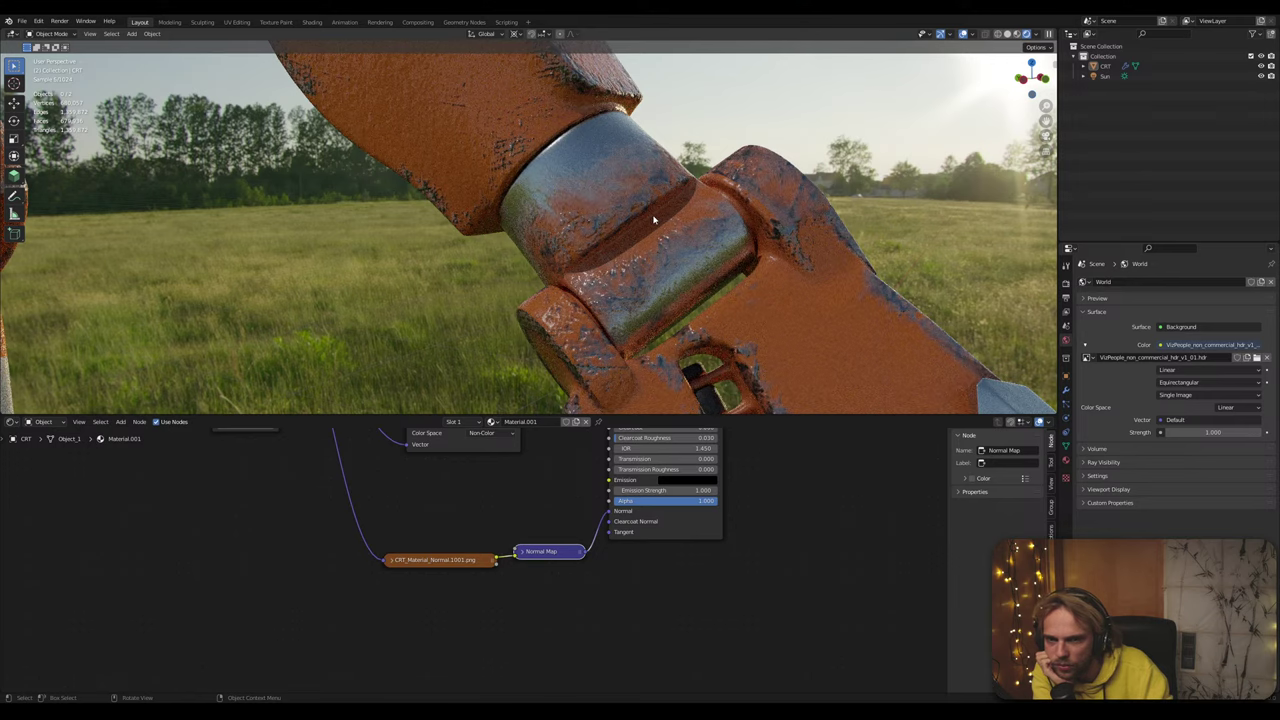
pyautogui.rightClick(745, 297)
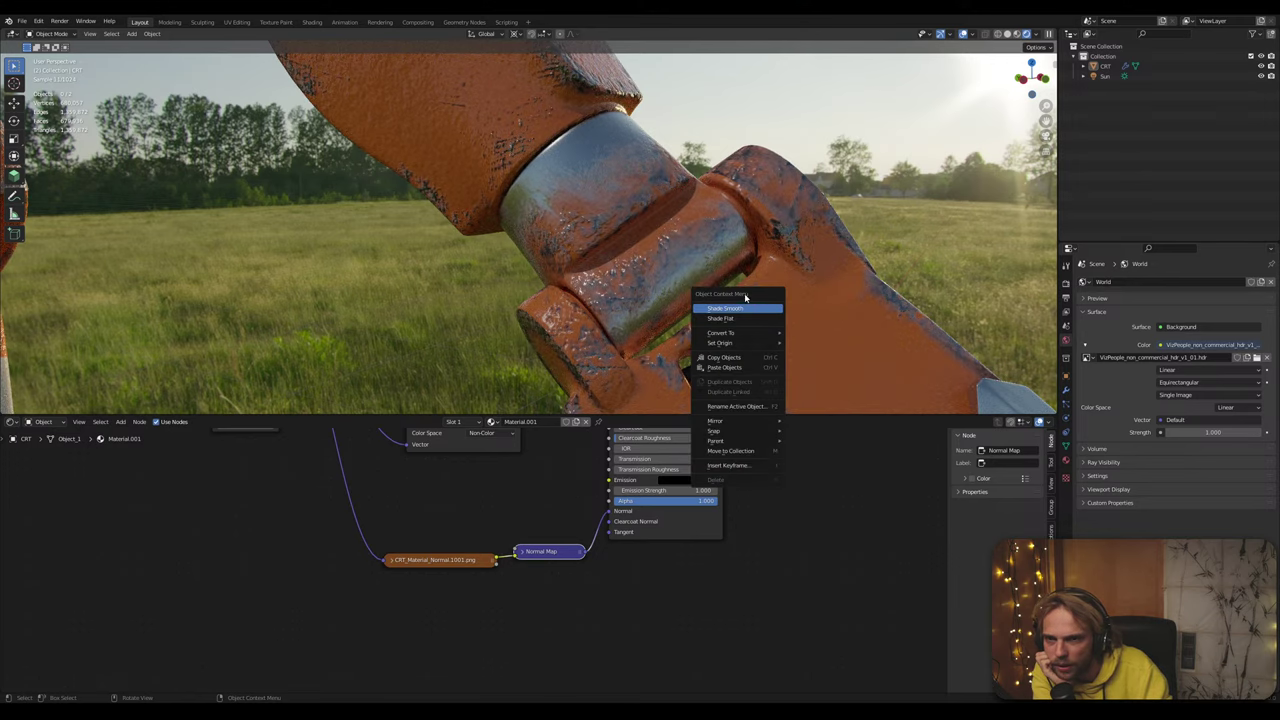
pyautogui.click(683, 278)
pyautogui.scroll(10, 660, 275)
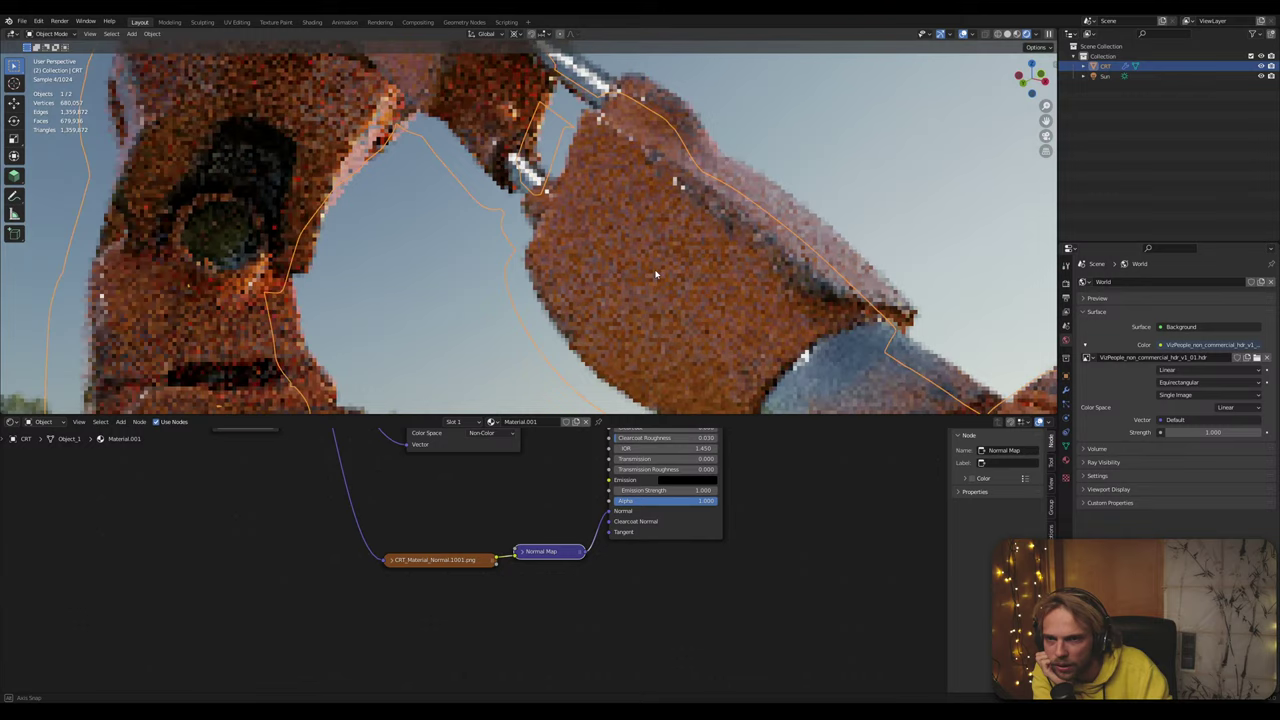
pyautogui.moveTo(656, 273); pyautogui.dragTo(657, 271, button='middle')
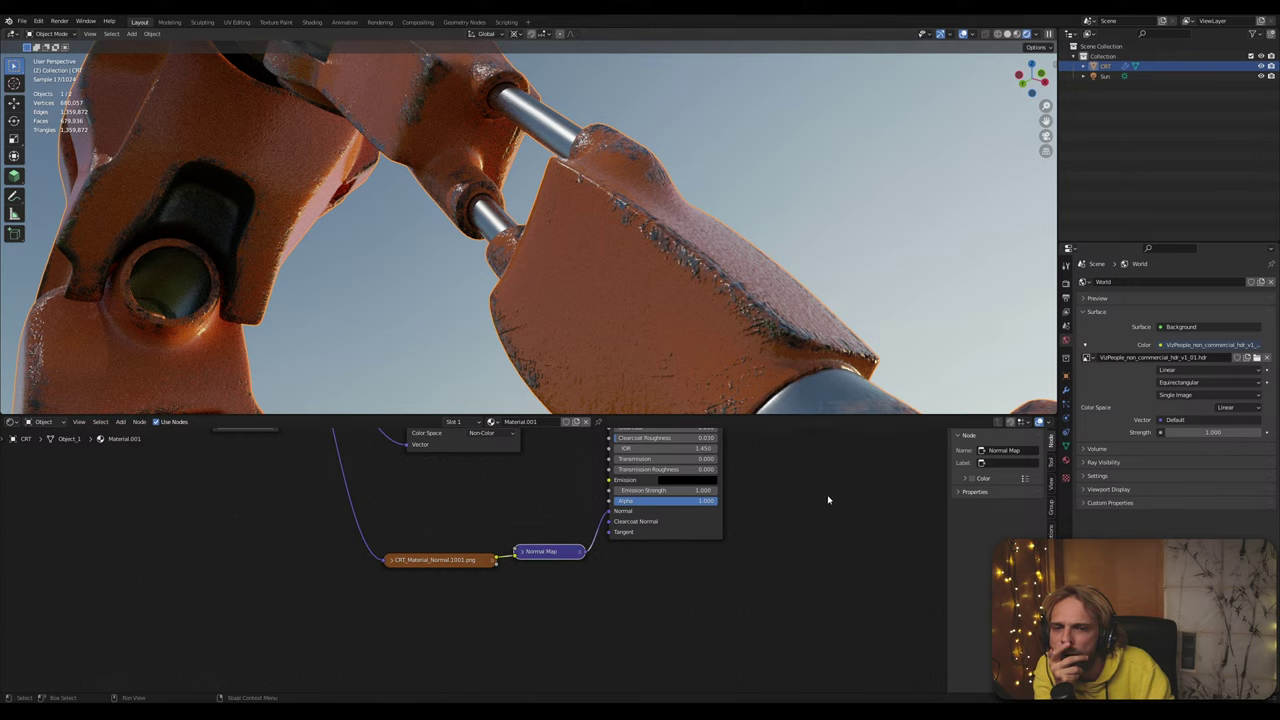
pyautogui.scroll(5, 542, 483)
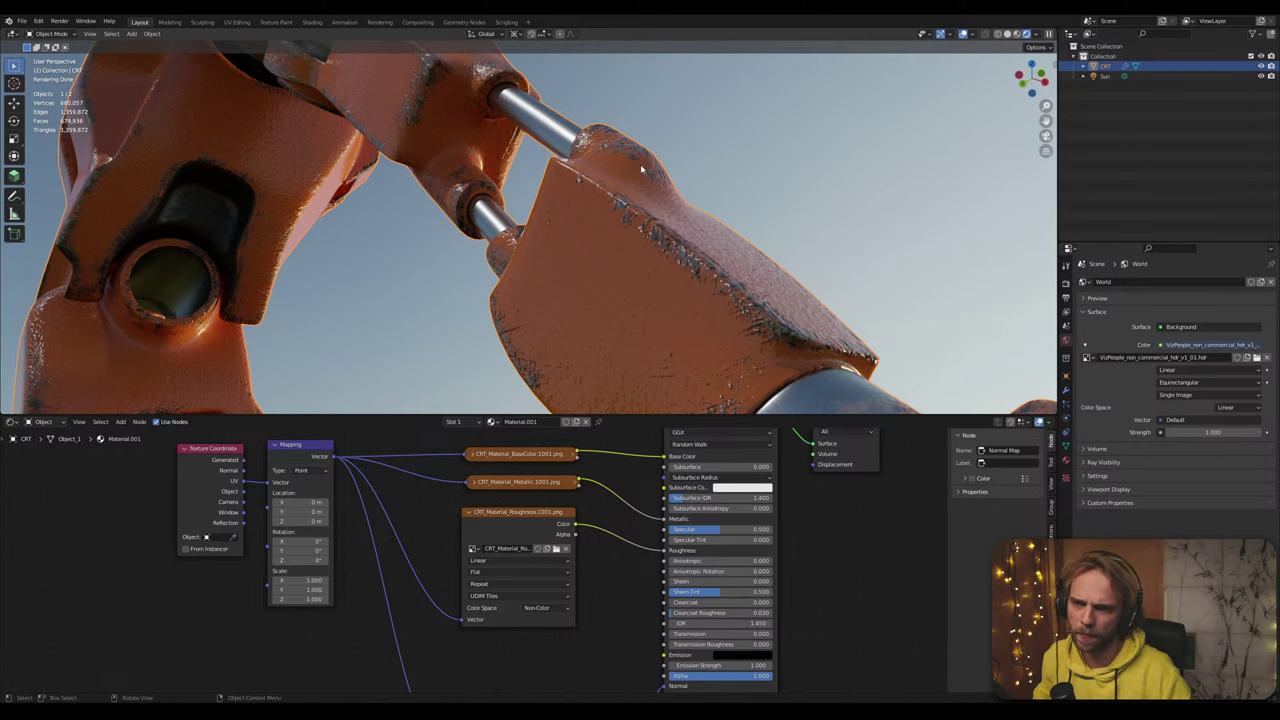
# Step: Orbit the view over the grass field to see the robot's torso and shoulder joints
pyautogui.rightClick(476, 226)
pyautogui.press('Escape')
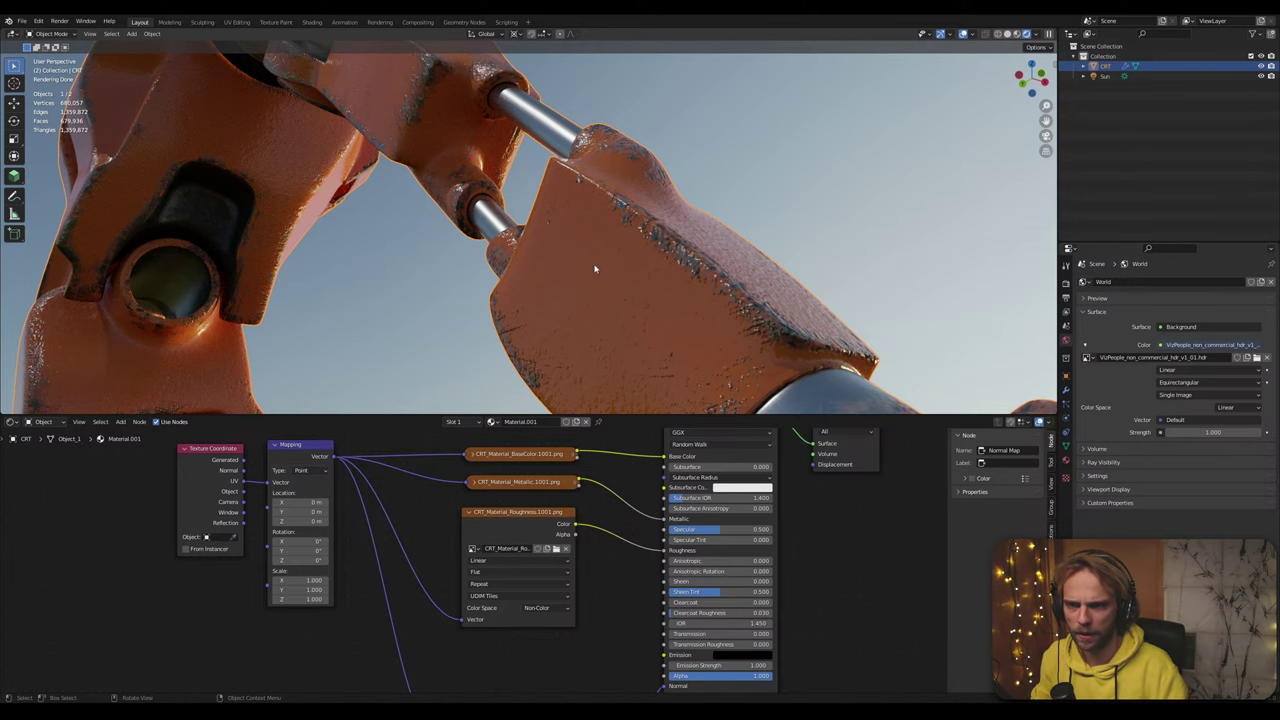
pyautogui.moveTo(596, 268); pyautogui.dragTo(510, 263, button='middle')
pyautogui.scroll(-5, 505, 242)
pyautogui.scroll(3, 505, 242)
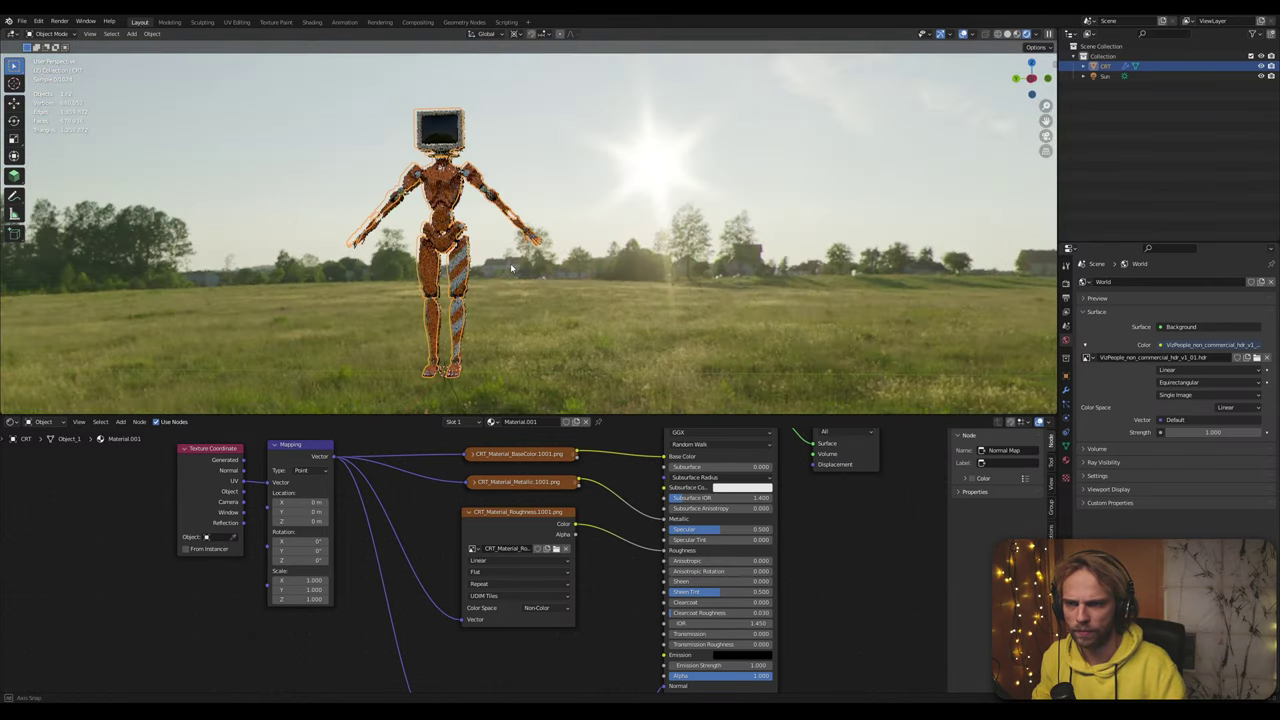
pyautogui.scroll(6, 450, 185)
pyautogui.scroll(-2, 450, 185)
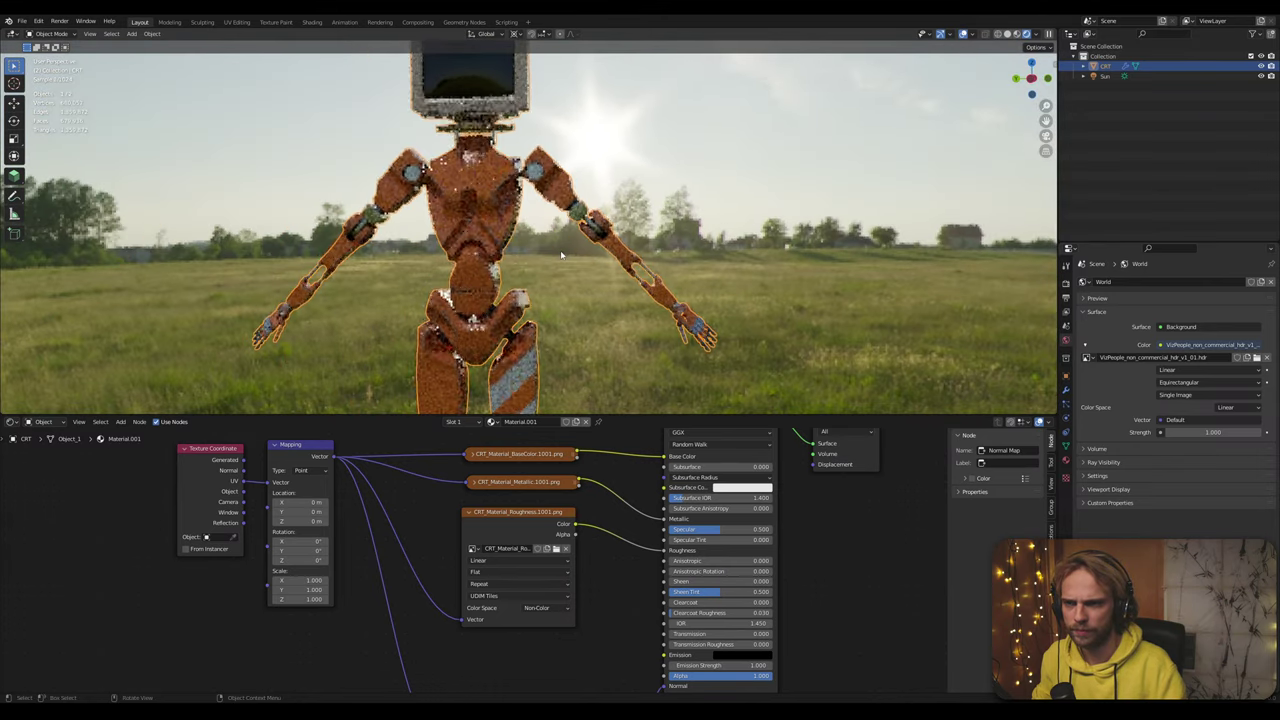
pyautogui.moveTo(450, 185)
pyautogui.mouseDown(button='middle')
pyautogui.moveTo(504, 227)
pyautogui.moveTo(450, 210)
pyautogui.mouseUp(button='middle')
pyautogui.scroll(4, 445, 207)
pyautogui.scroll(-3, 440, 205)
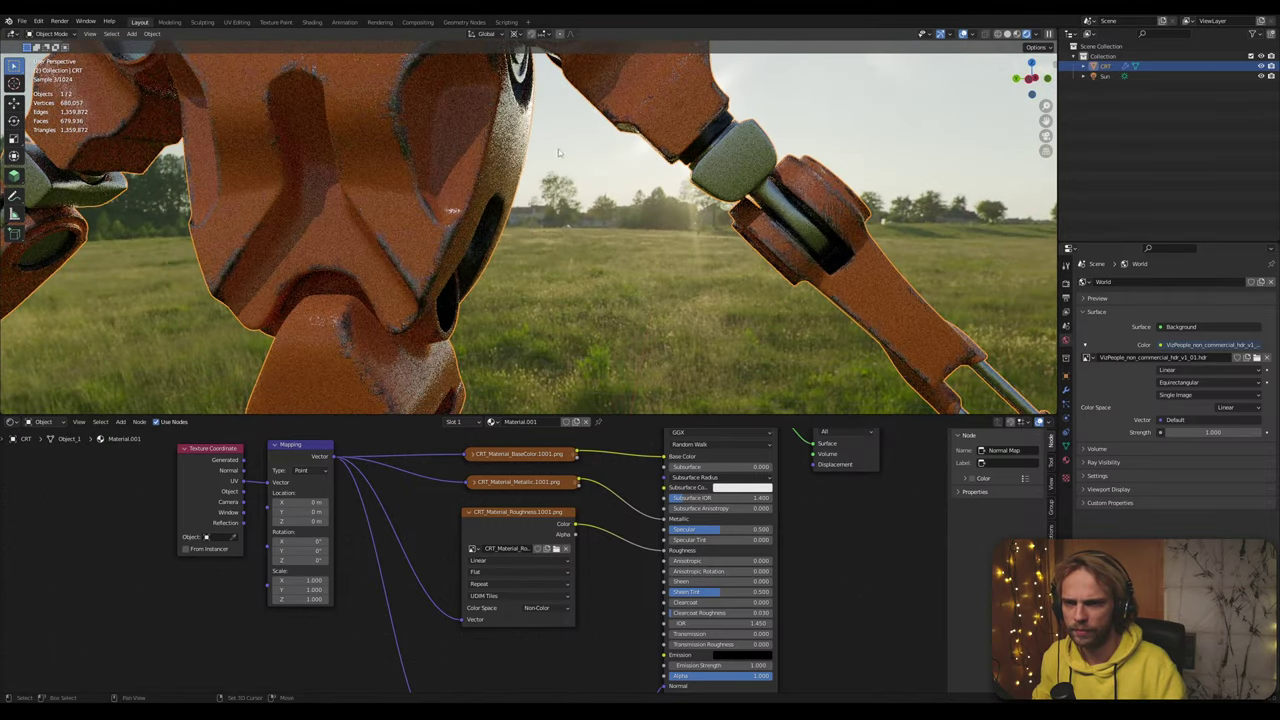
pyautogui.moveTo(558, 149); pyautogui.dragTo(648, 308, button='middle')
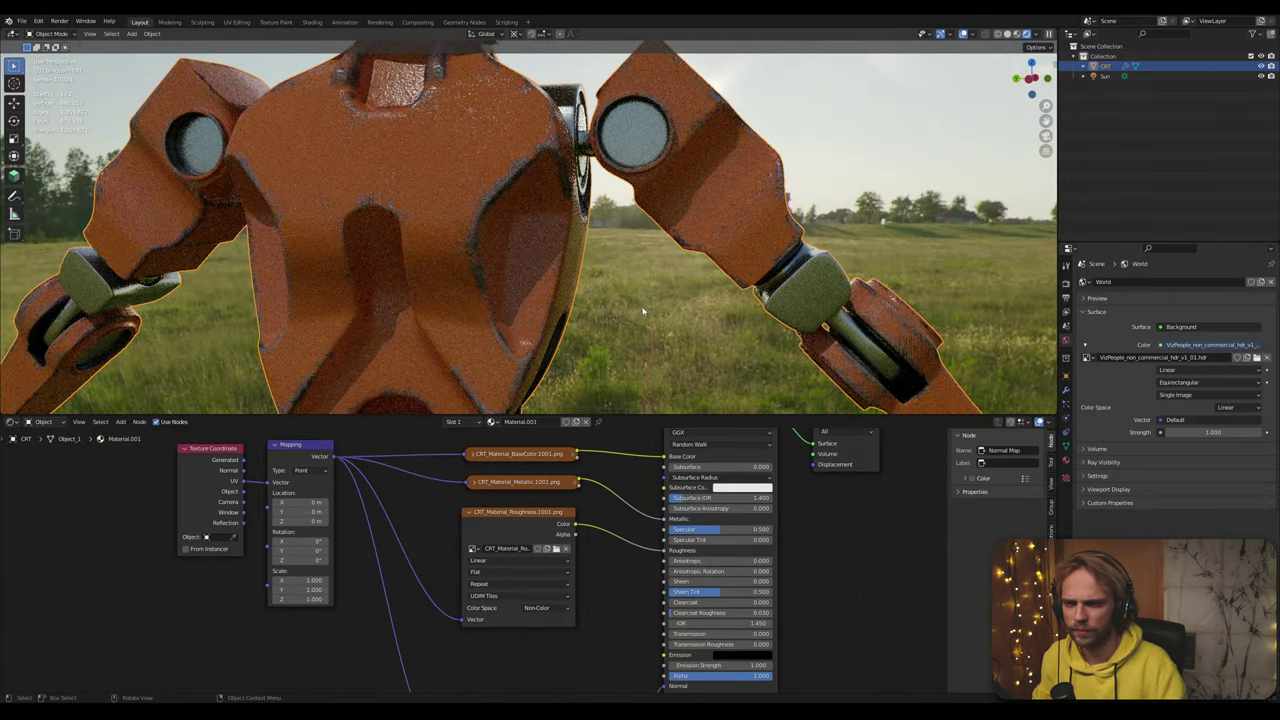
# Step: Collapse the CRT_Material_Roughness node and move the Normal texture and Normal Map nodes up
pyautogui.click(477, 521)
pyautogui.press('h')
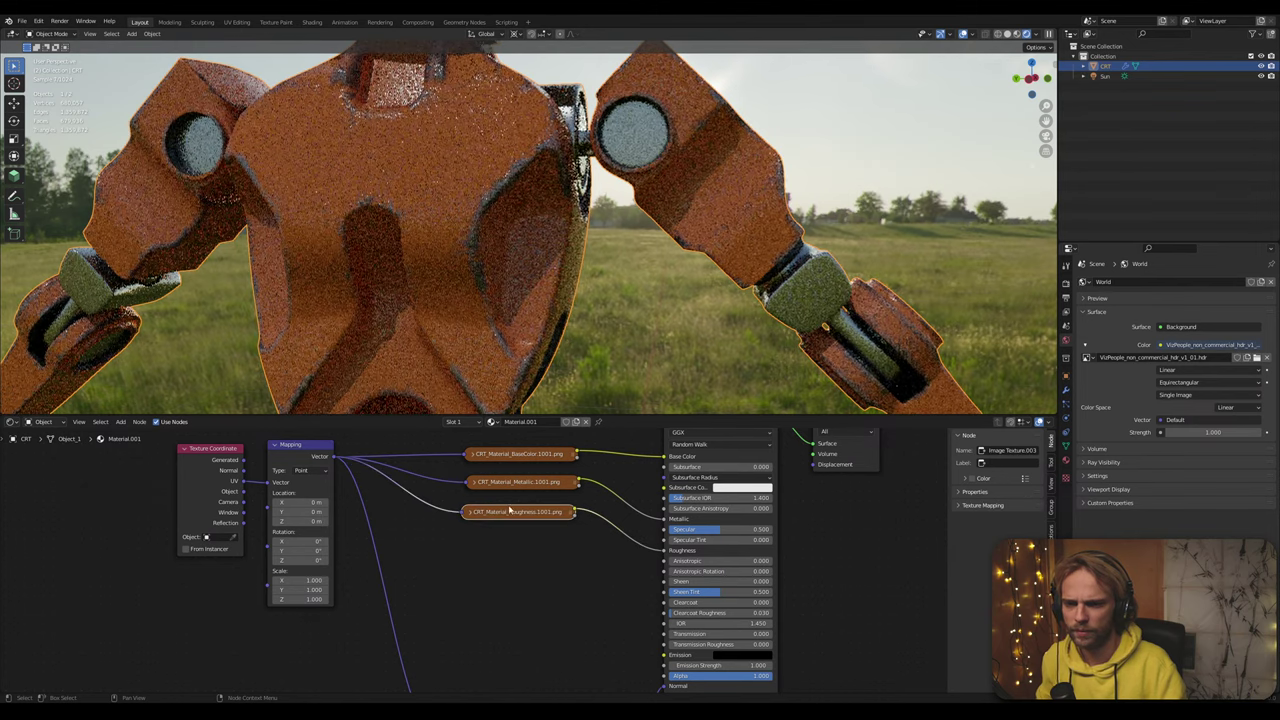
pyautogui.moveTo(566, 631); pyautogui.dragTo(569, 577, button='middle')
pyautogui.scroll(-1, 569, 585)
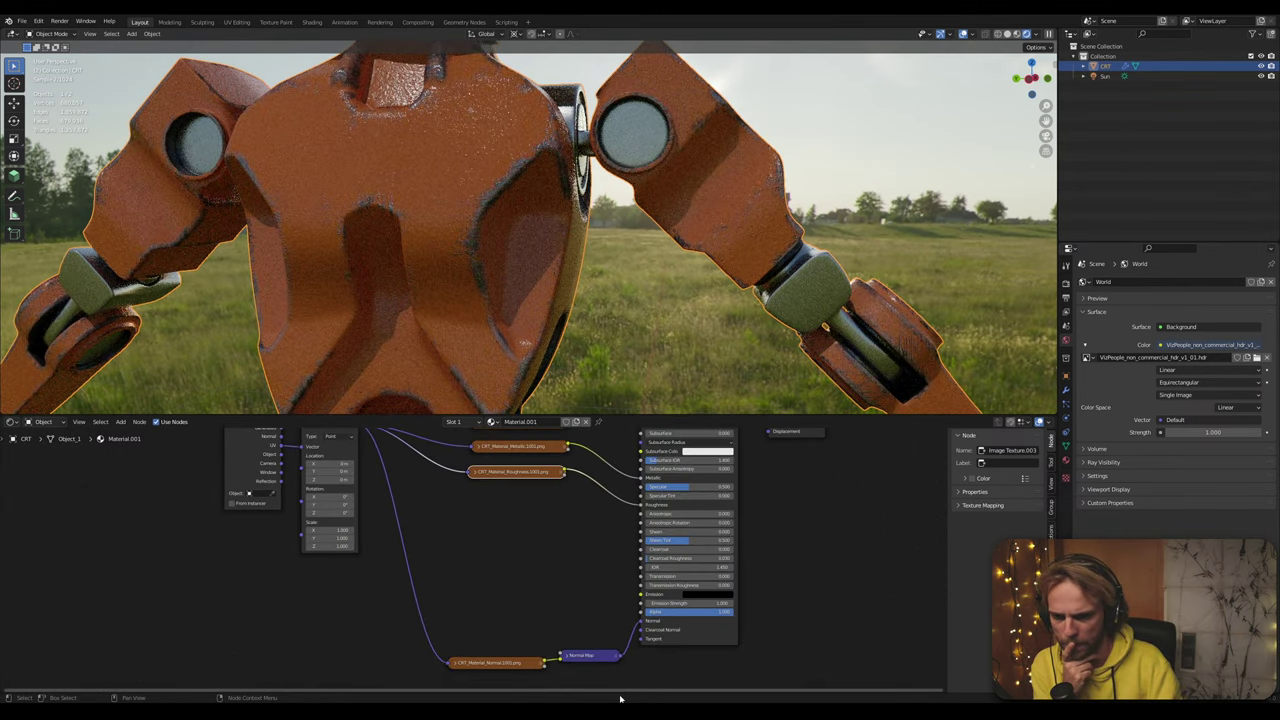
pyautogui.click(590, 657)
pyautogui.moveTo(593, 660); pyautogui.dragTo(565, 510)
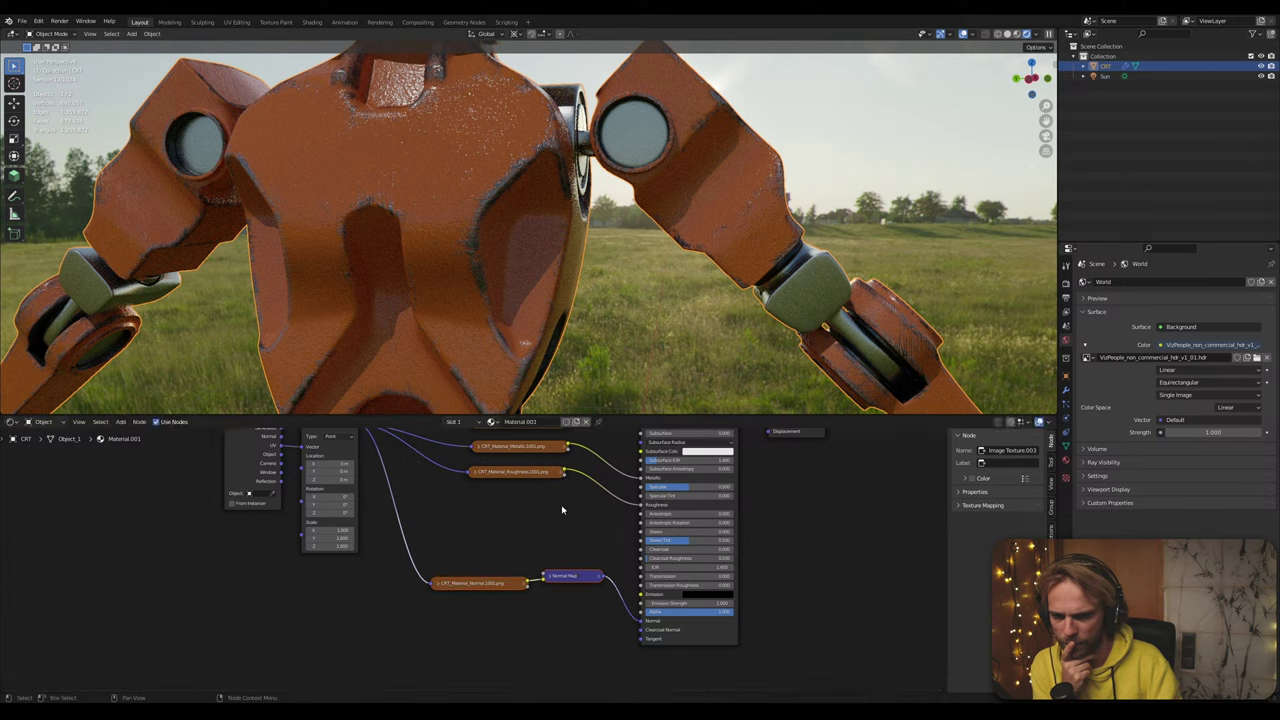
pyautogui.moveTo(565, 510); pyautogui.dragTo(572, 565, button='middle')
pyautogui.scroll(2, 531, 499)
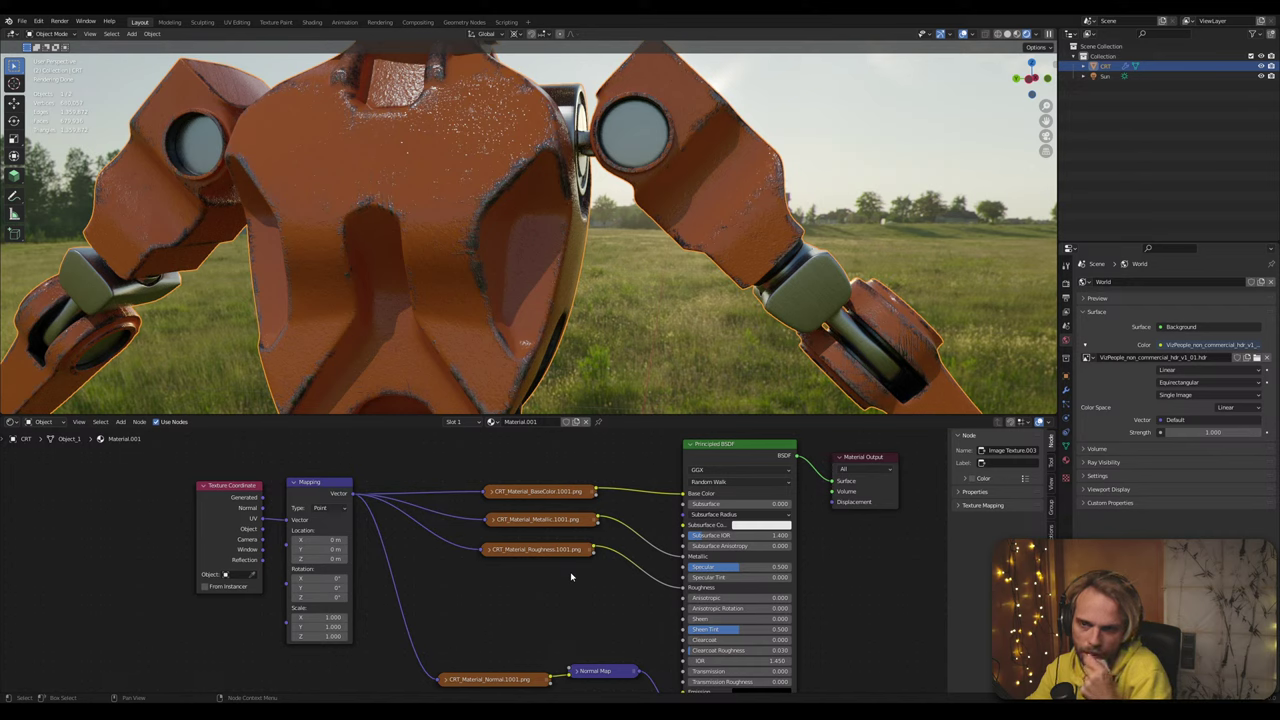
pyautogui.moveTo(614, 510); pyautogui.dragTo(579, 546, button='middle')
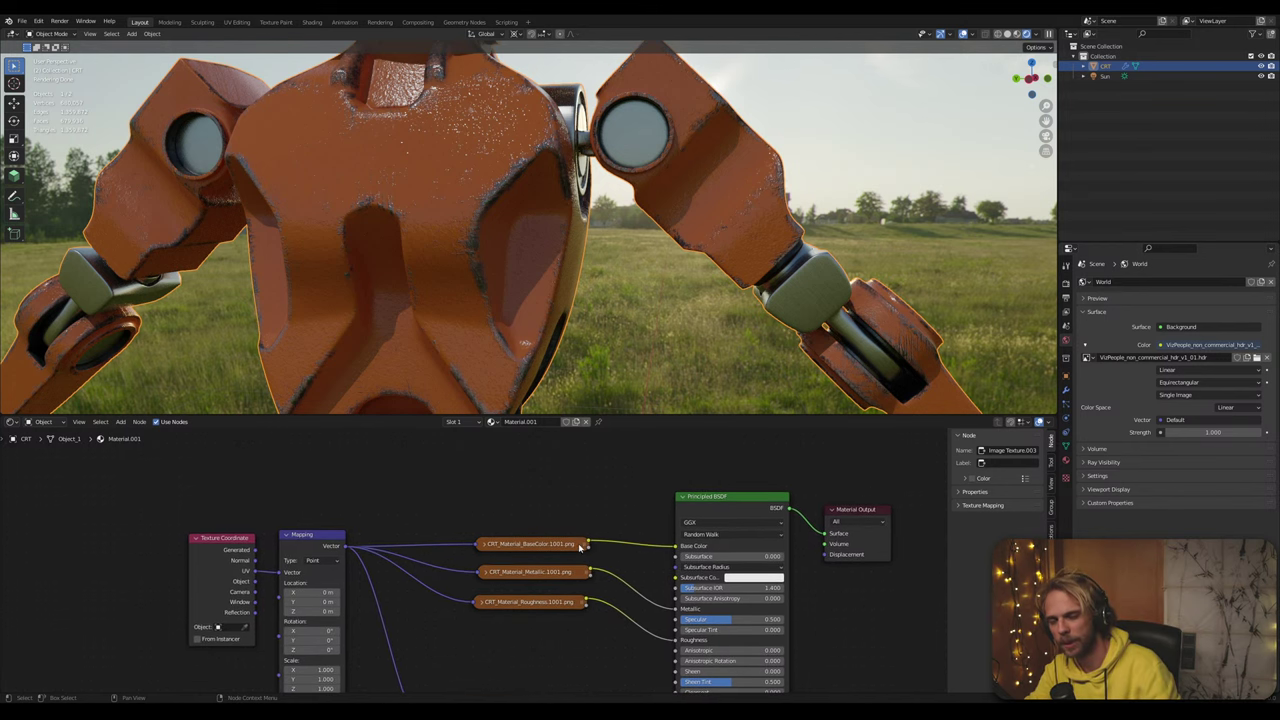
# Step: Add an Ambient Occlusion node above the textures and shift the BaseColor node left
pyautogui.rightClick(515, 498)
pyautogui.press('Escape')
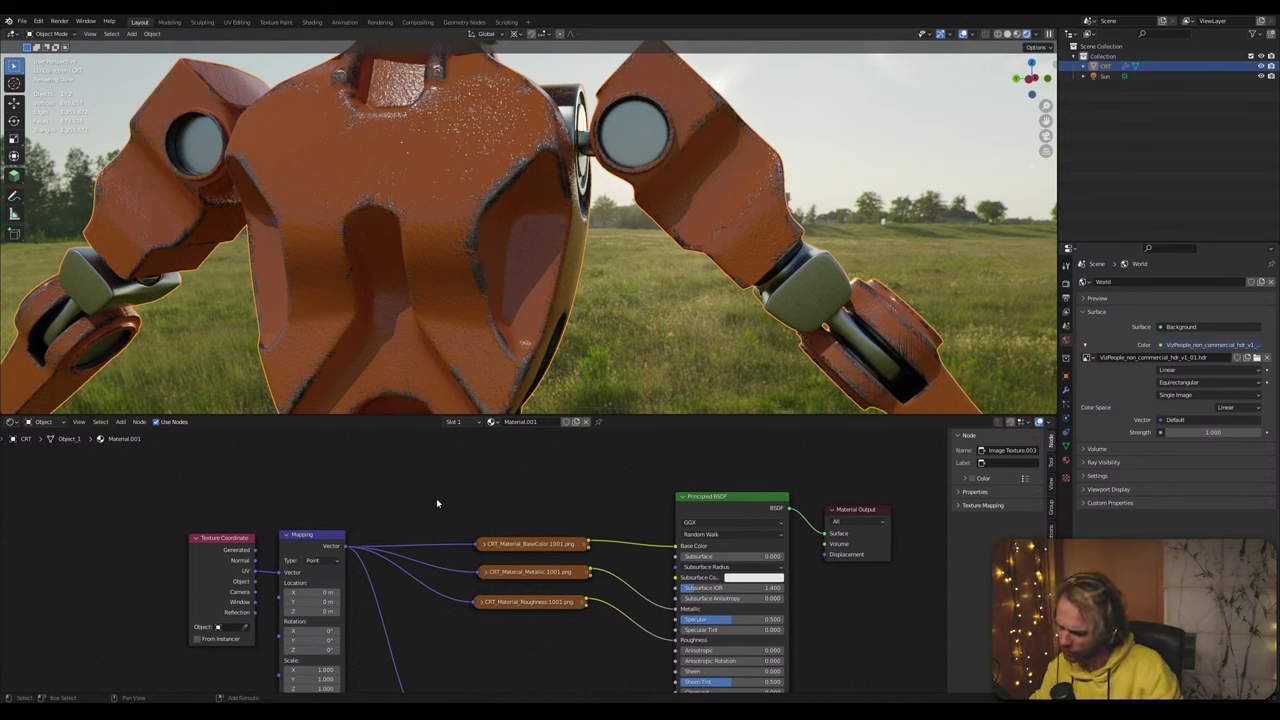
pyautogui.hotkey('shift', 'a')
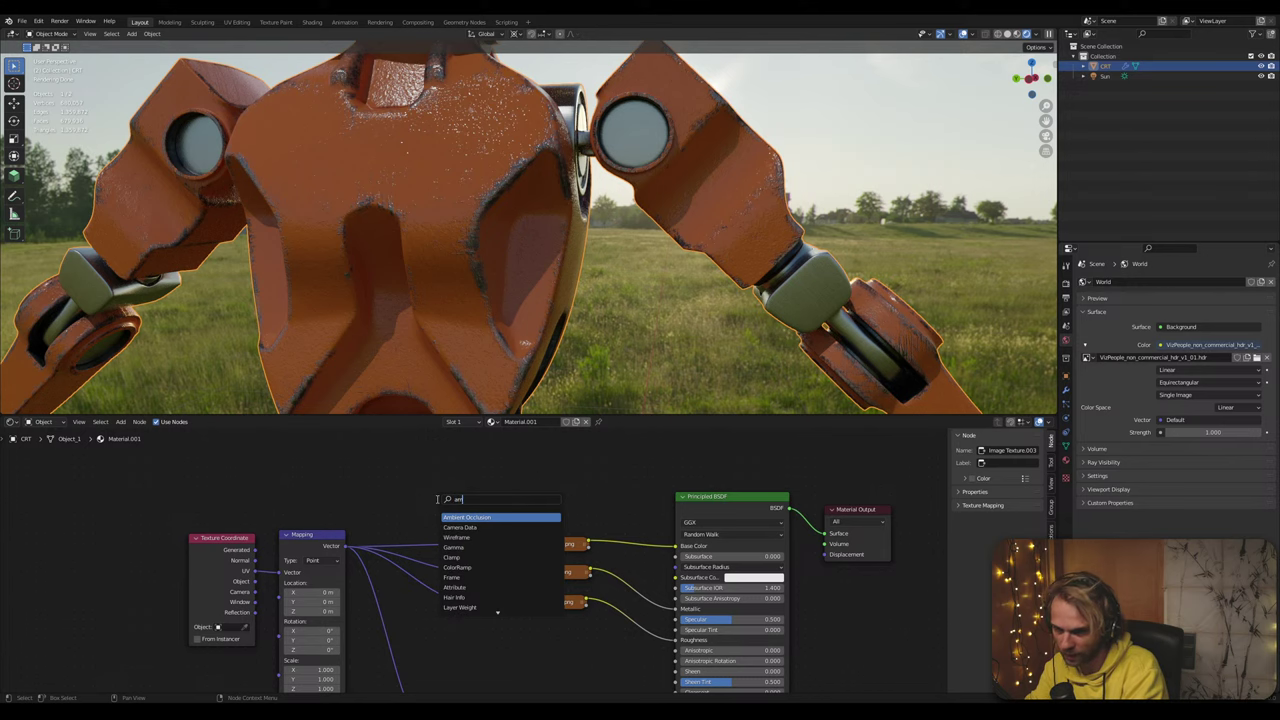
pyautogui.write('o')
pyautogui.press('Down')
pyautogui.press('Return')
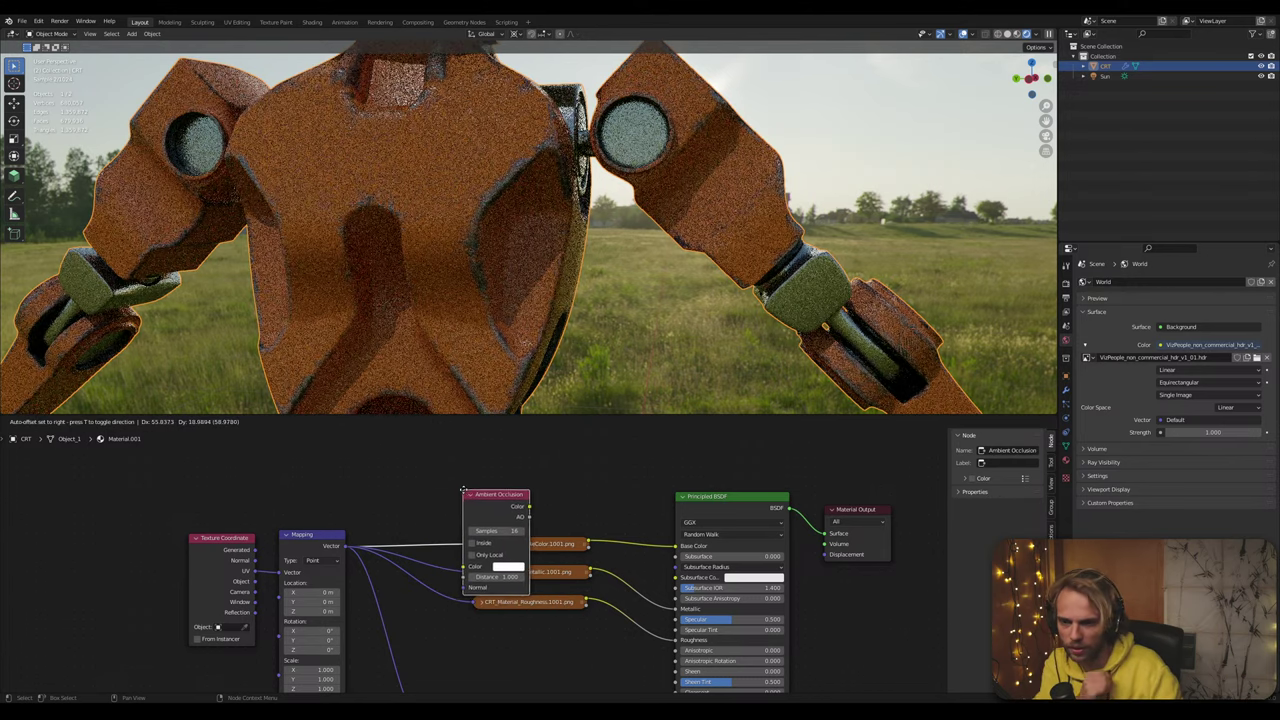
pyautogui.click(460, 484)
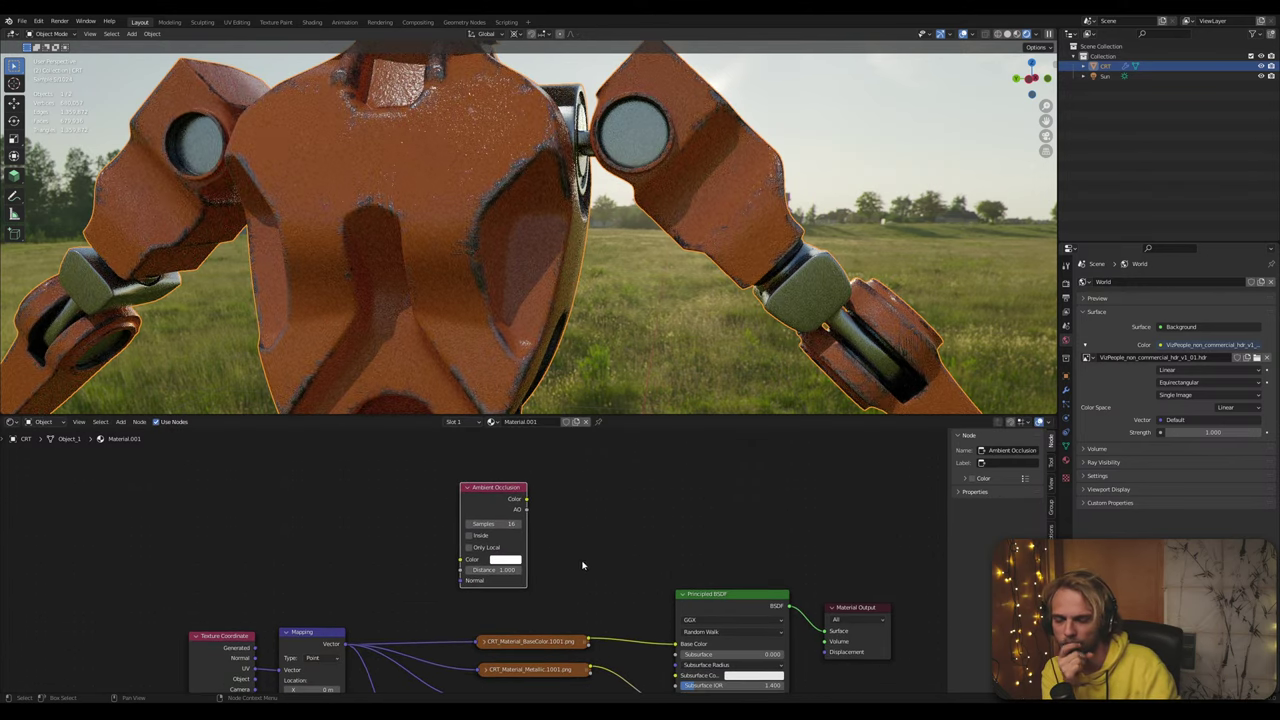
pyautogui.moveTo(584, 566); pyautogui.dragTo(549, 507, button='middle')
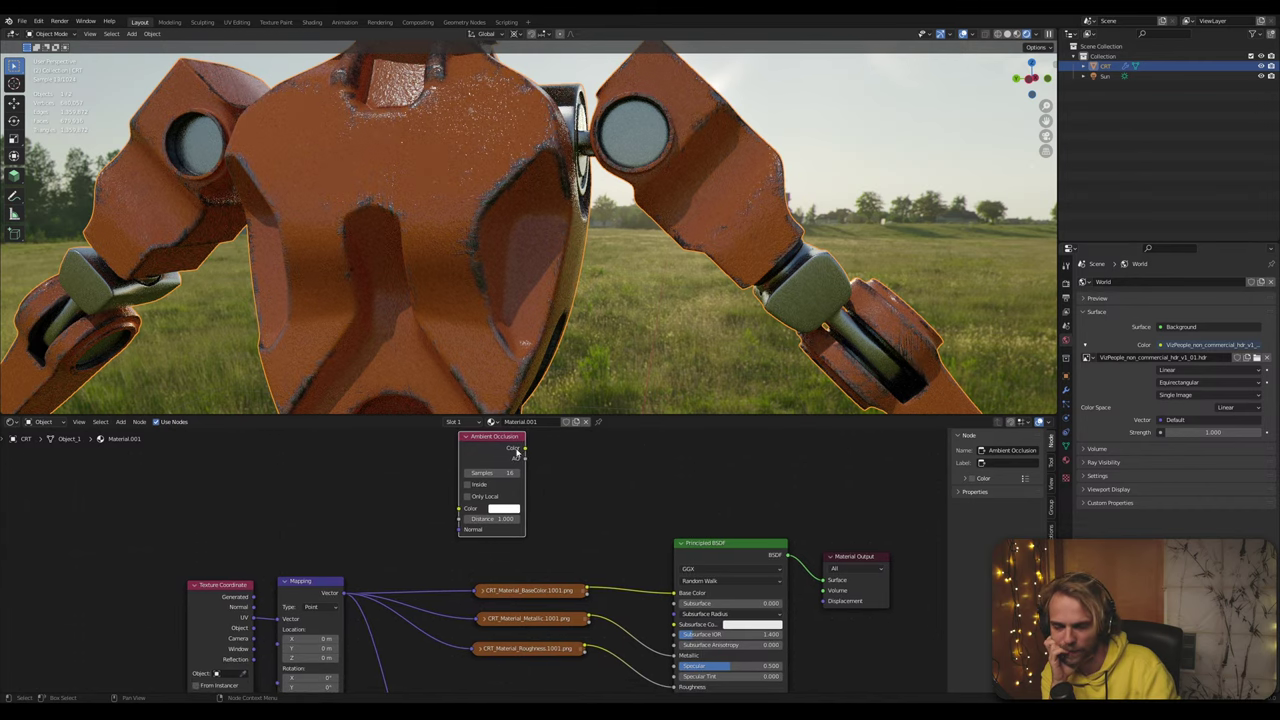
pyautogui.moveTo(517, 455); pyautogui.dragTo(486, 455)
pyautogui.moveTo(541, 594); pyautogui.dragTo(467, 591)
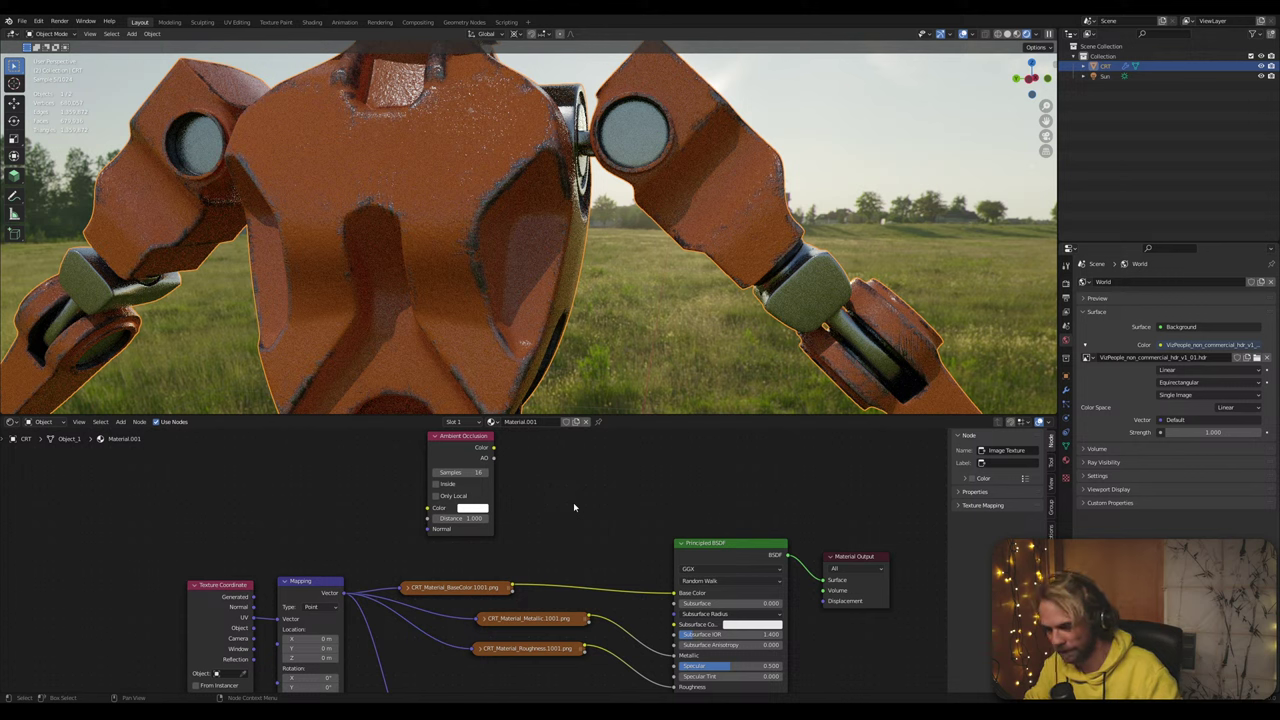
# Step: Add a MixRGB node fed by AO Color into Color1 and BaseColor into Color2
pyautogui.hotkey('shift', 'a')
pyautogui.click(573, 502)
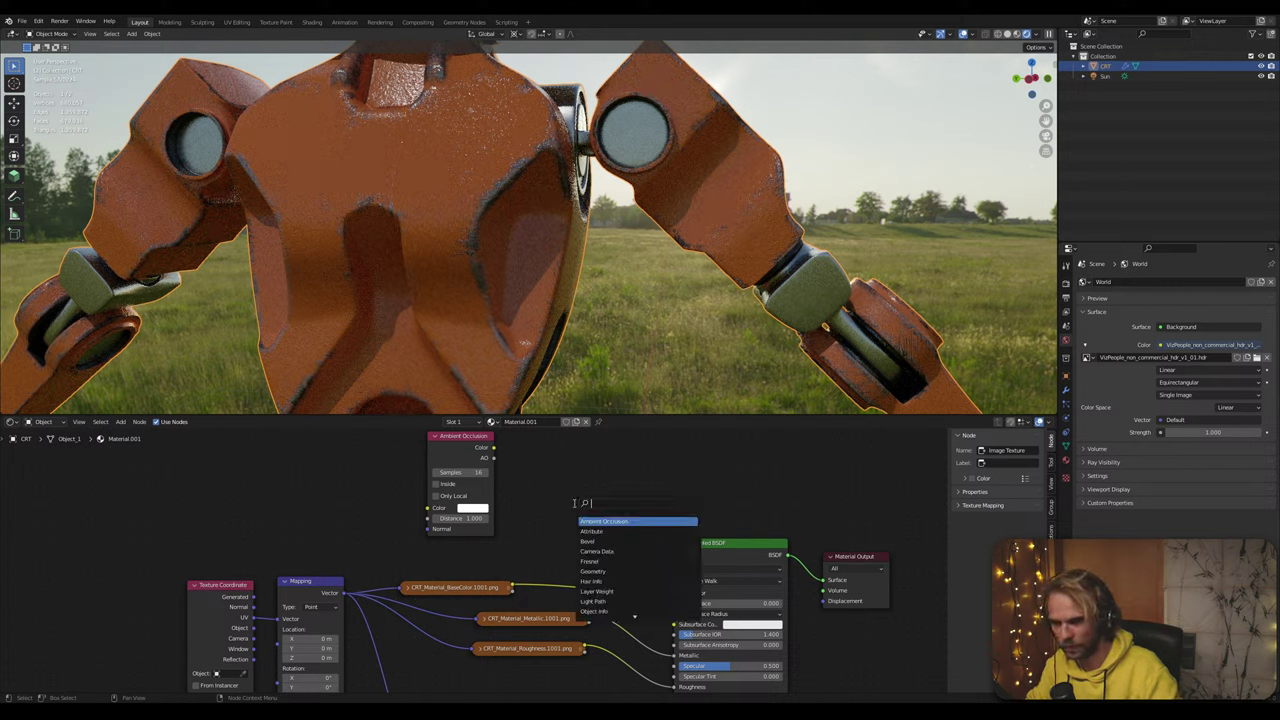
pyautogui.write('mix')
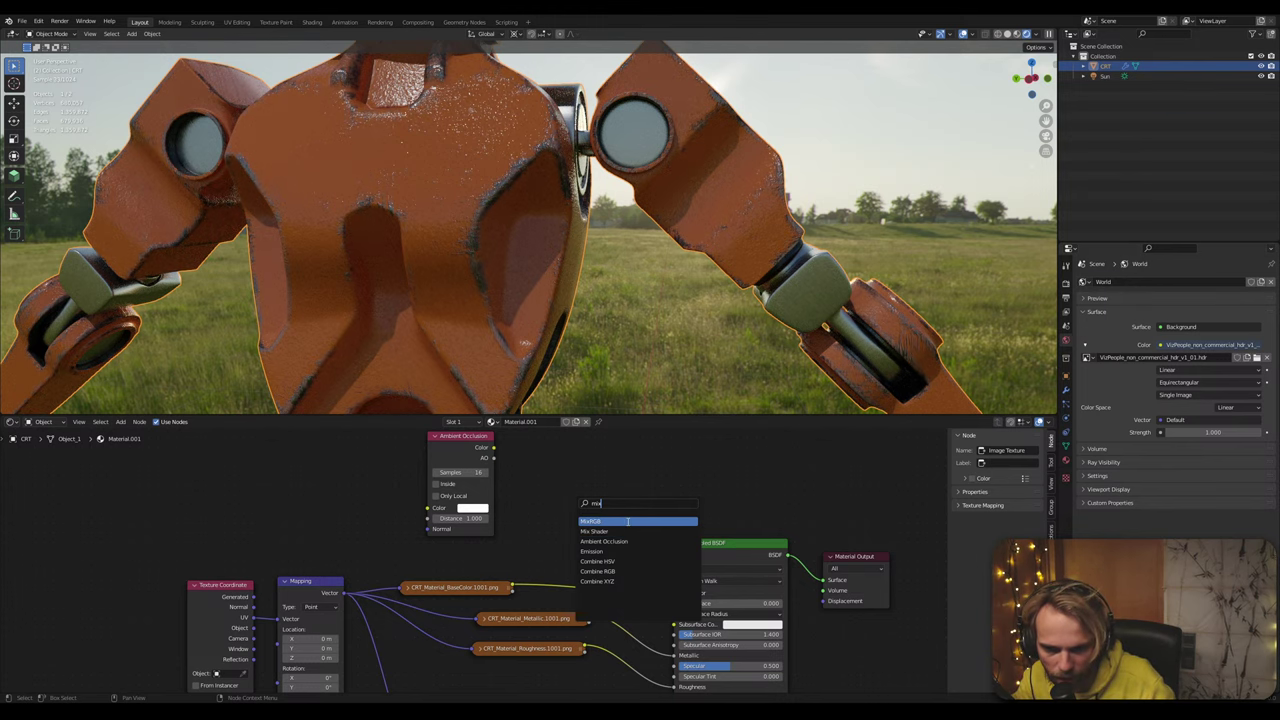
pyautogui.click(628, 521)
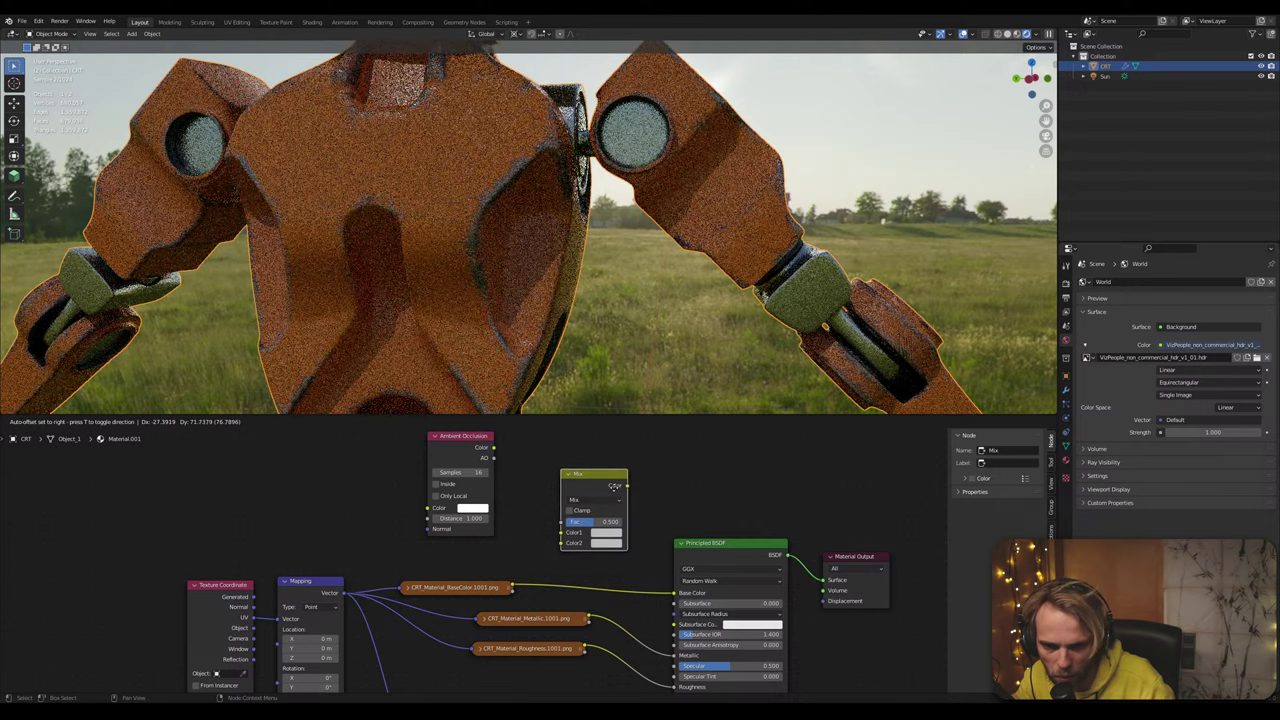
pyautogui.click(614, 486)
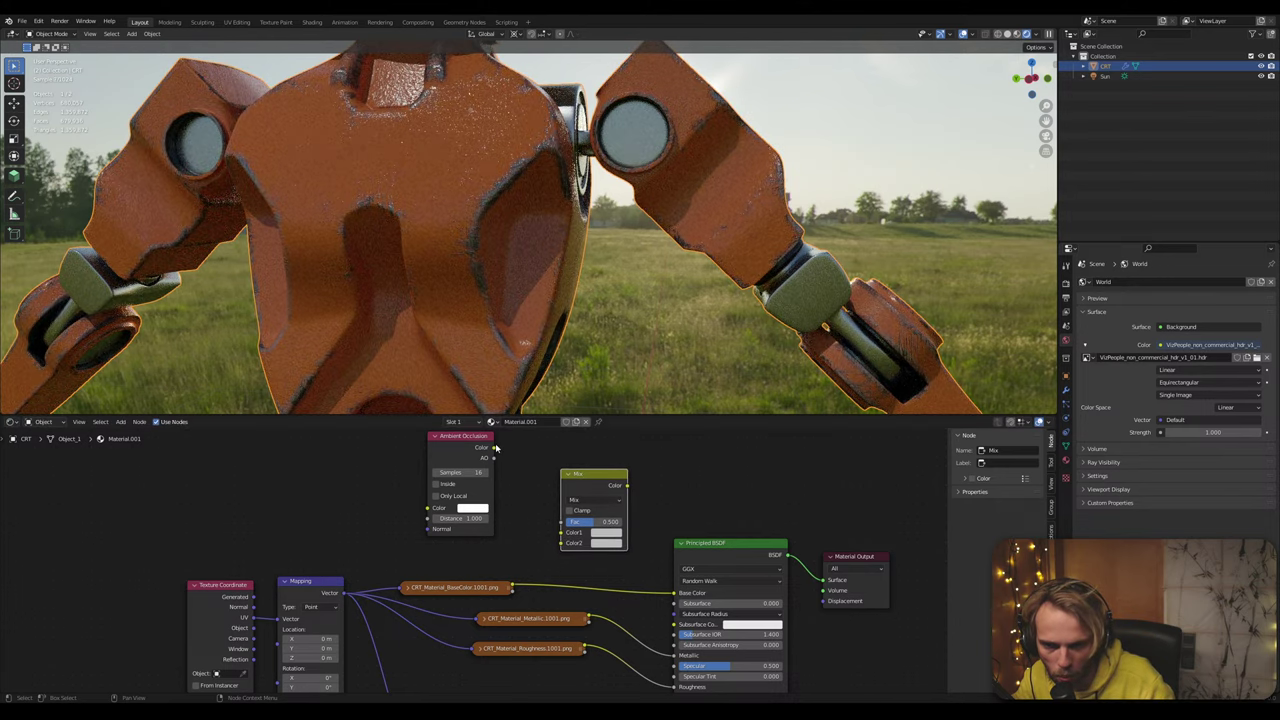
pyautogui.moveTo(494, 449); pyautogui.dragTo(557, 540)
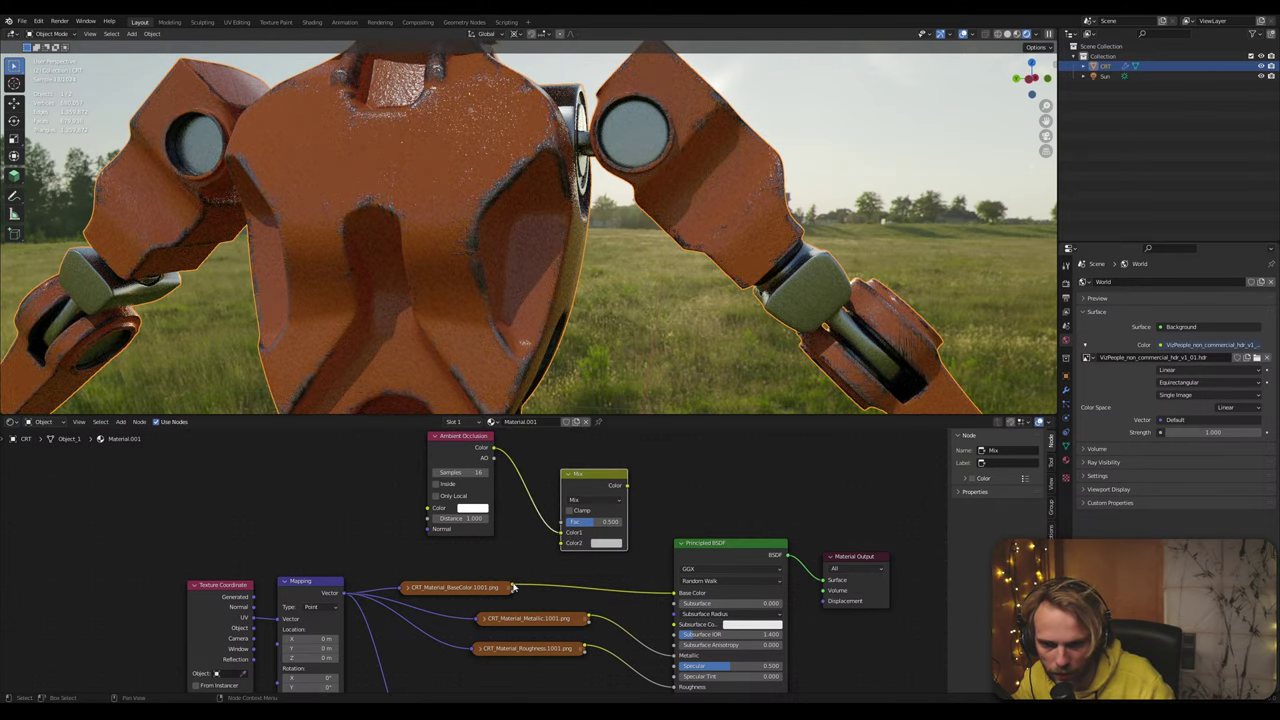
pyautogui.moveTo(512, 587); pyautogui.dragTo(561, 543)
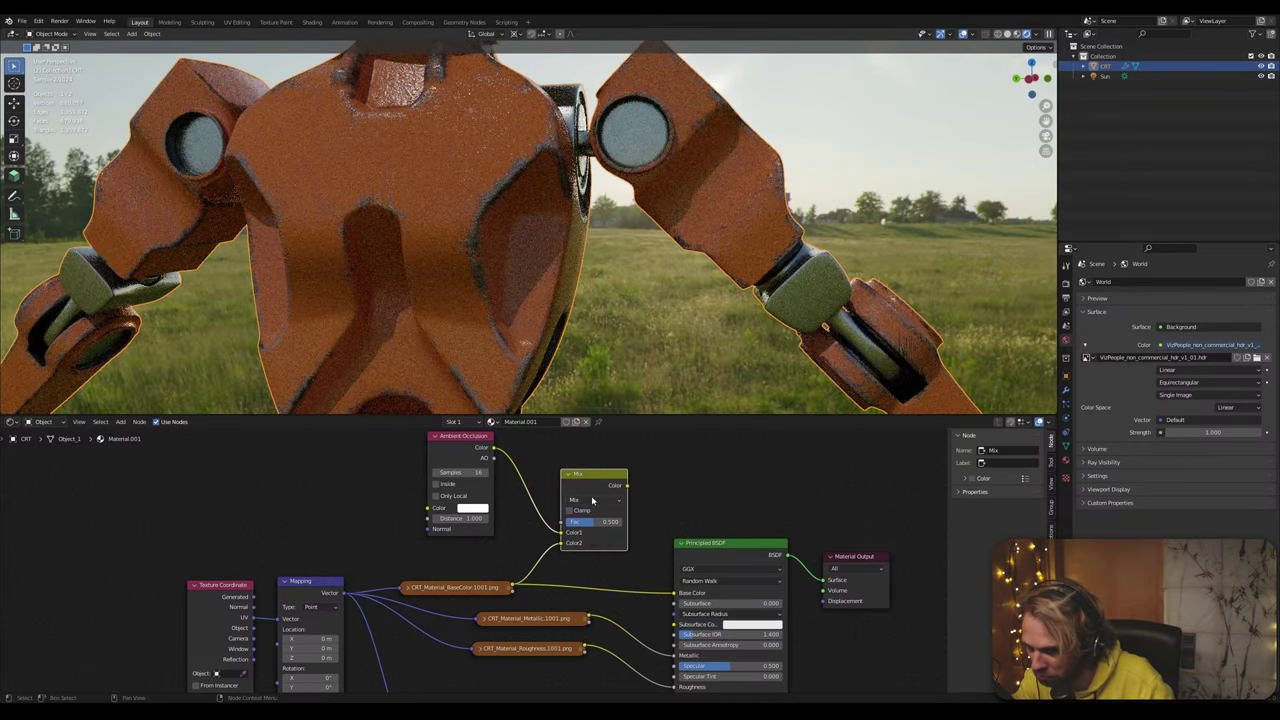
pyautogui.click(592, 500)
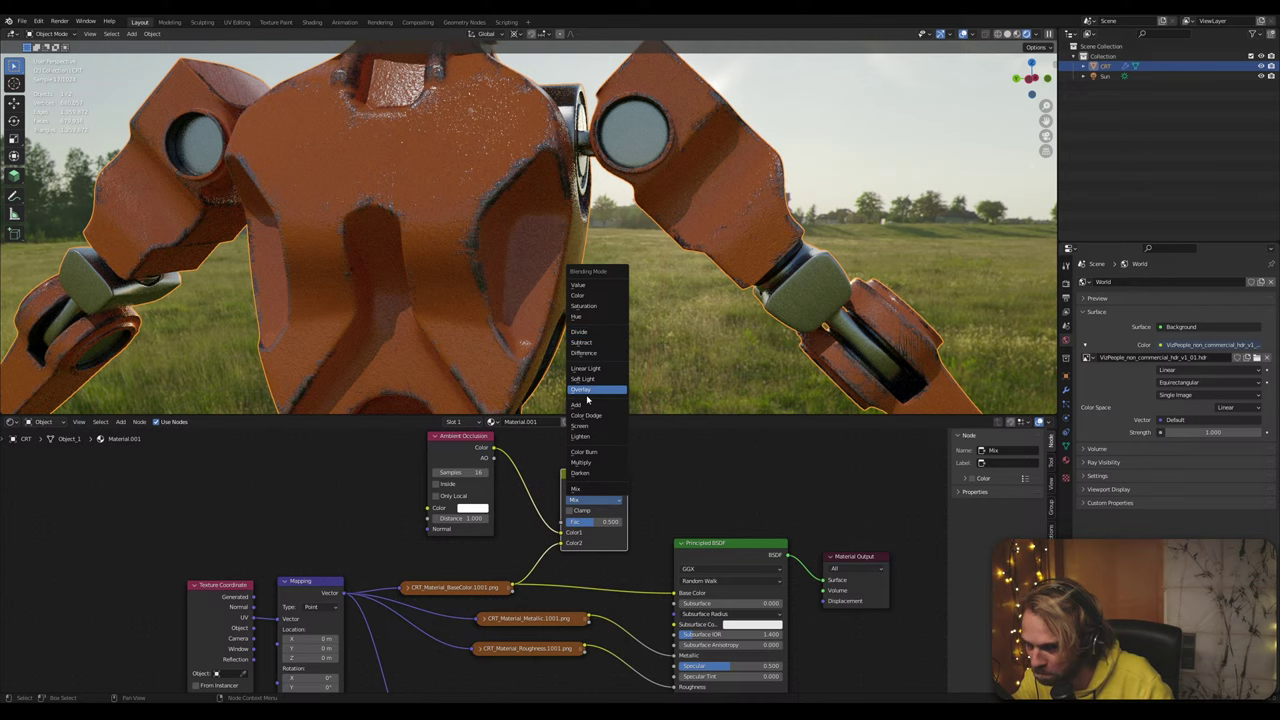
# Step: Set the Mix node to Multiply at factor 1.0 and feed its output into Base Color
pyautogui.click(581, 462)
pyautogui.moveTo(677, 598); pyautogui.dragTo(674, 593)
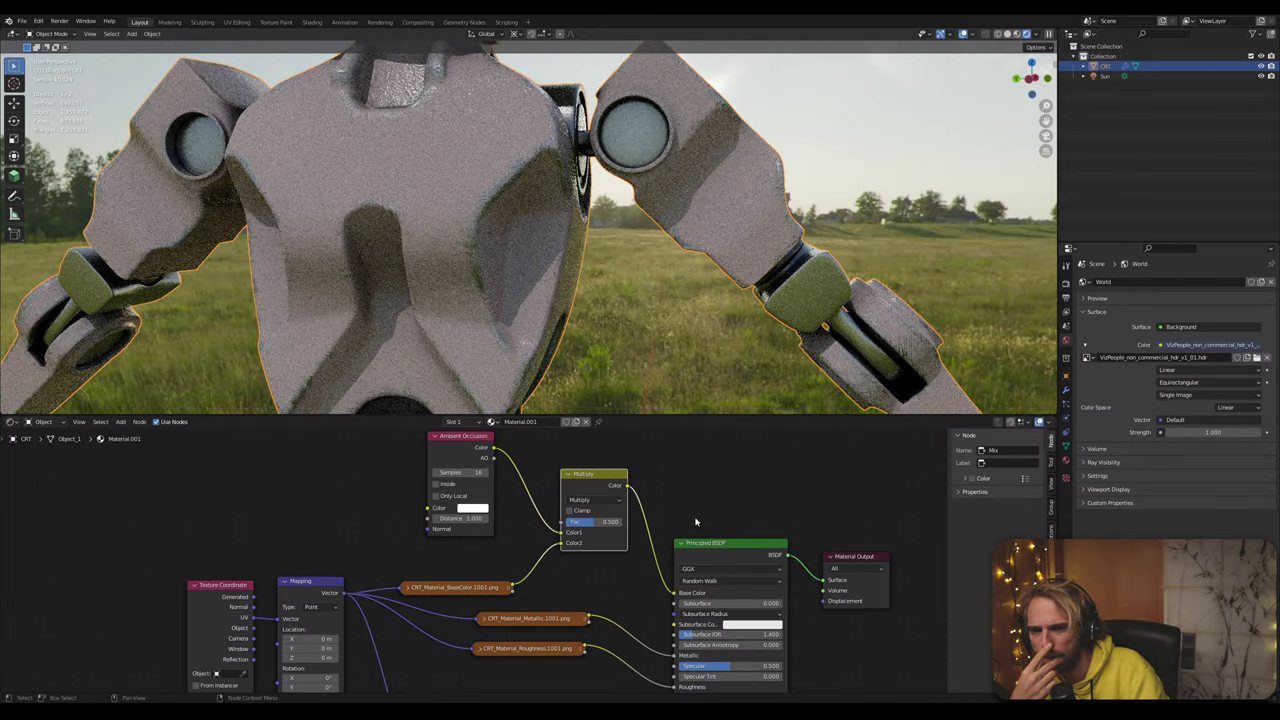
pyautogui.moveTo(592, 521); pyautogui.dragTo(740, 484)
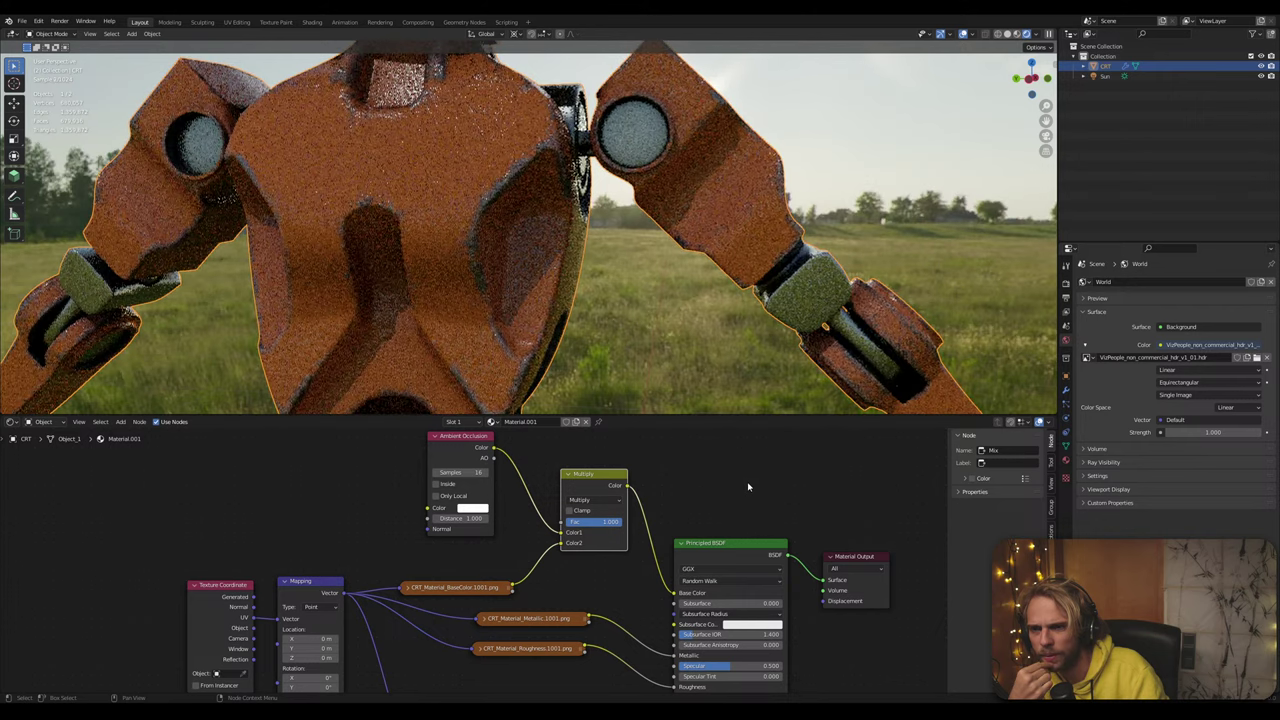
pyautogui.moveTo(620, 521); pyautogui.dragTo(680, 521)
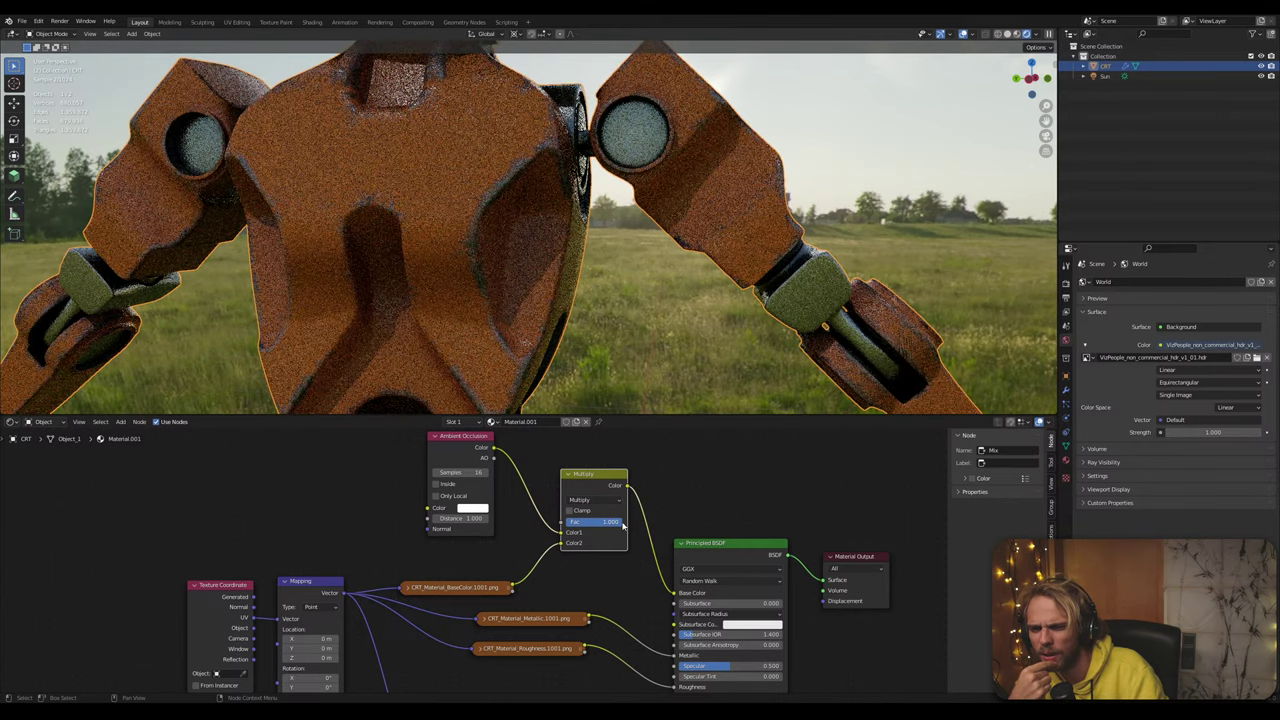
# Step: Wire the BaseColor texture into Multiply's Color1 and the AO Color into Color2
pyautogui.moveTo(494, 458); pyautogui.dragTo(538, 492)
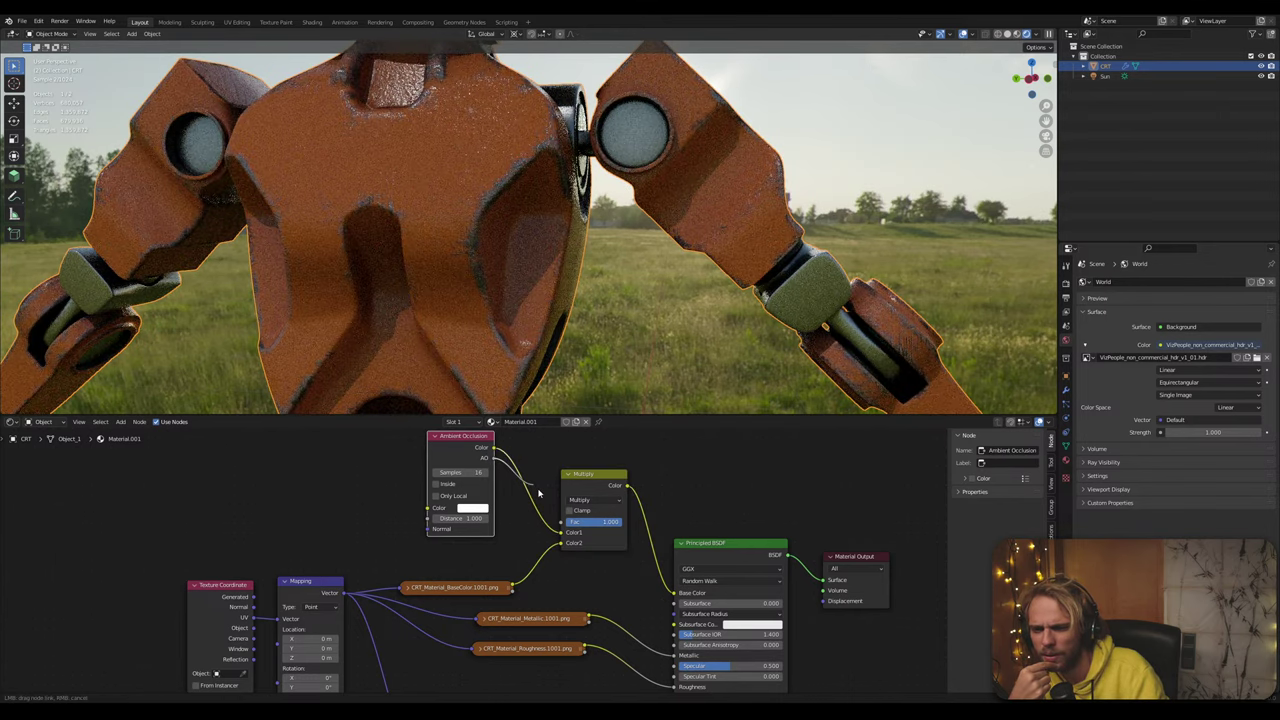
pyautogui.moveTo(567, 535); pyautogui.dragTo(565, 533)
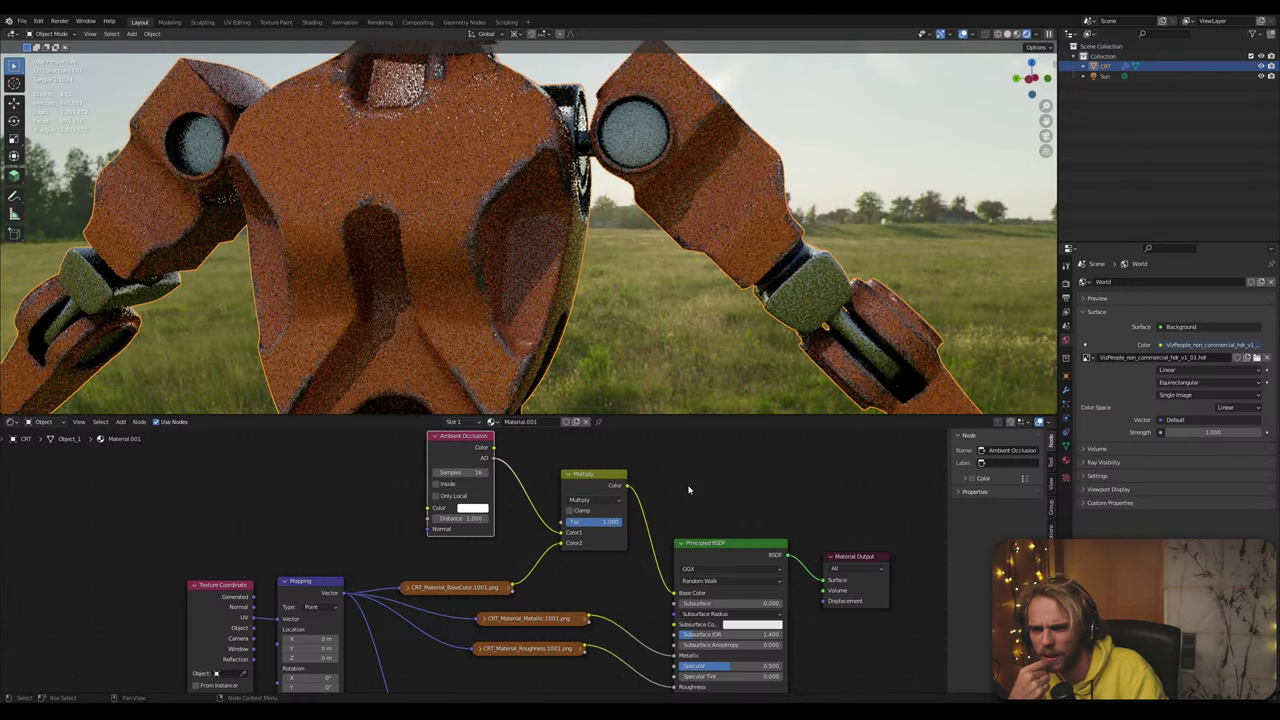
pyautogui.moveTo(517, 585); pyautogui.dragTo(563, 533)
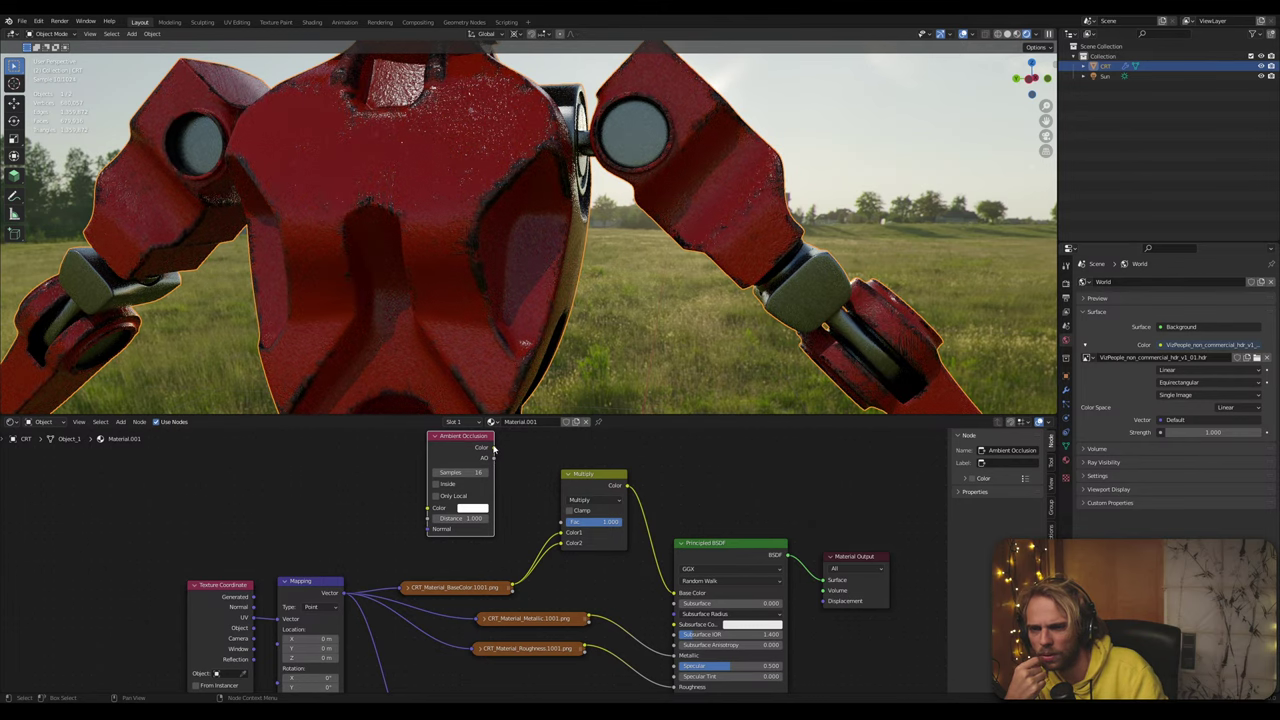
pyautogui.moveTo(493, 449); pyautogui.dragTo(562, 542)
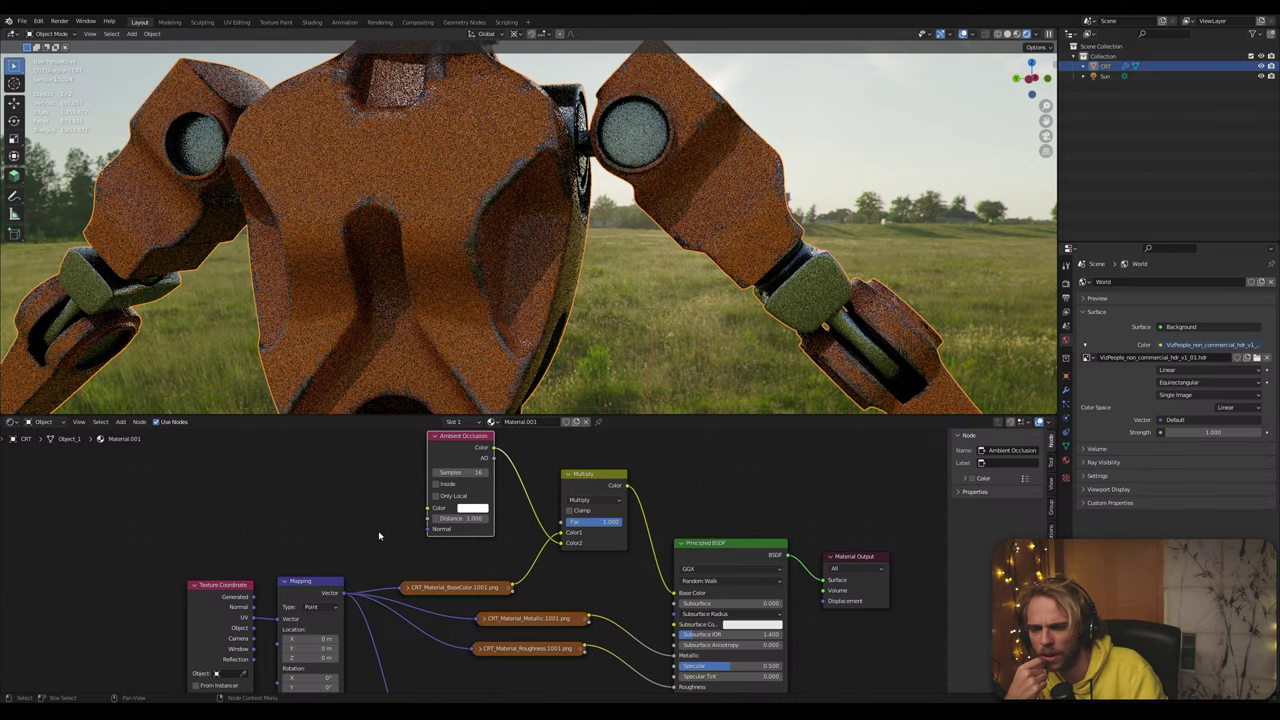
pyautogui.click(452, 519)
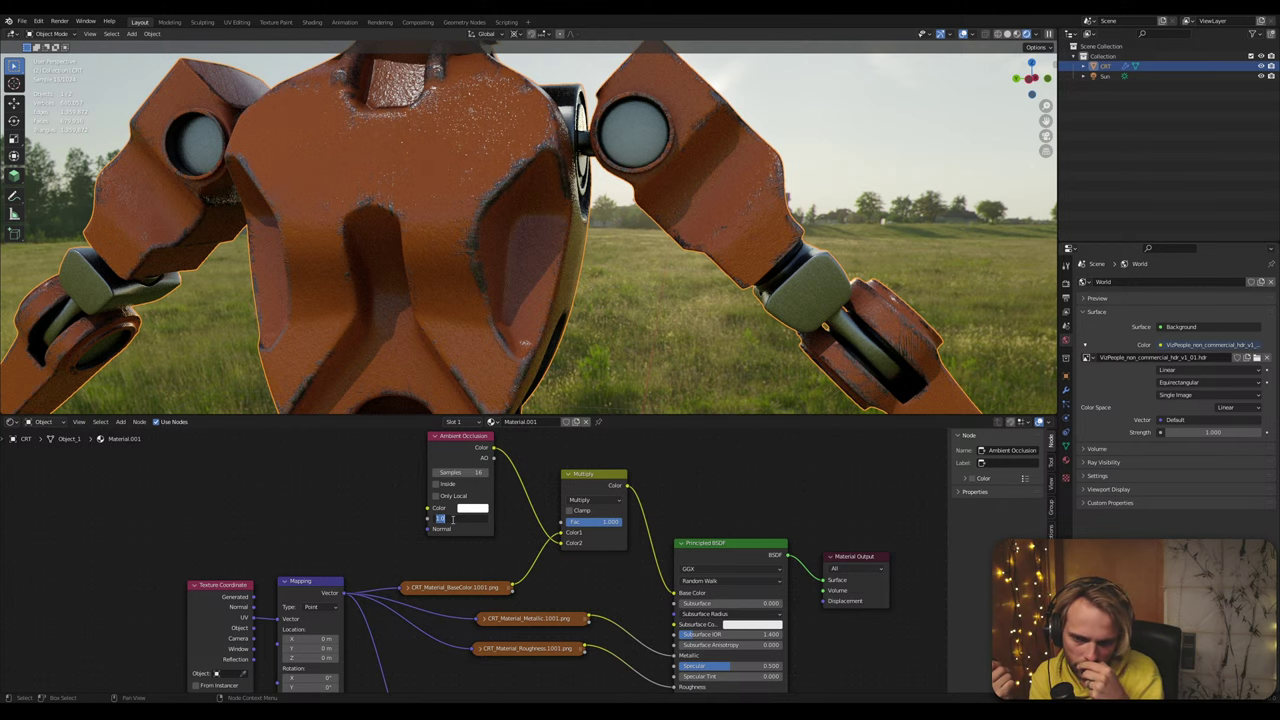
# Step: Preview the AO Color directly in Base Color and raise the AO Distance to 10.800
pyautogui.press('Return')
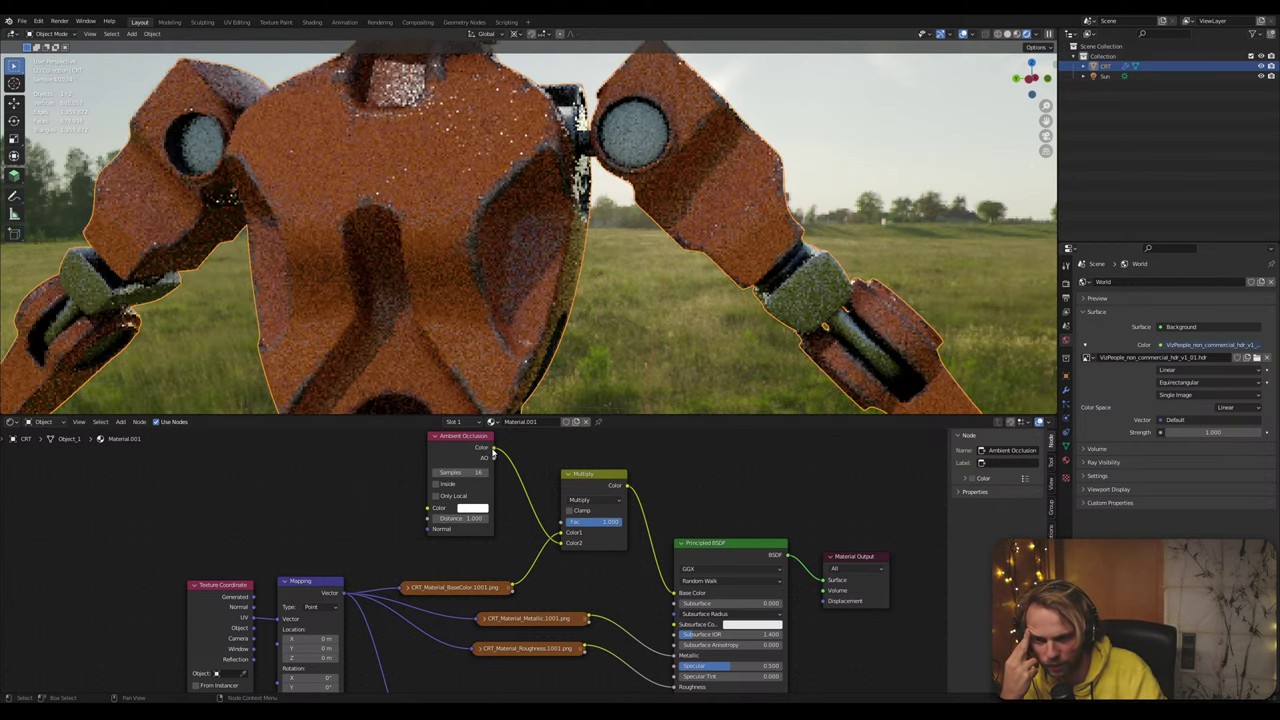
pyautogui.moveTo(493, 447); pyautogui.dragTo(675, 592)
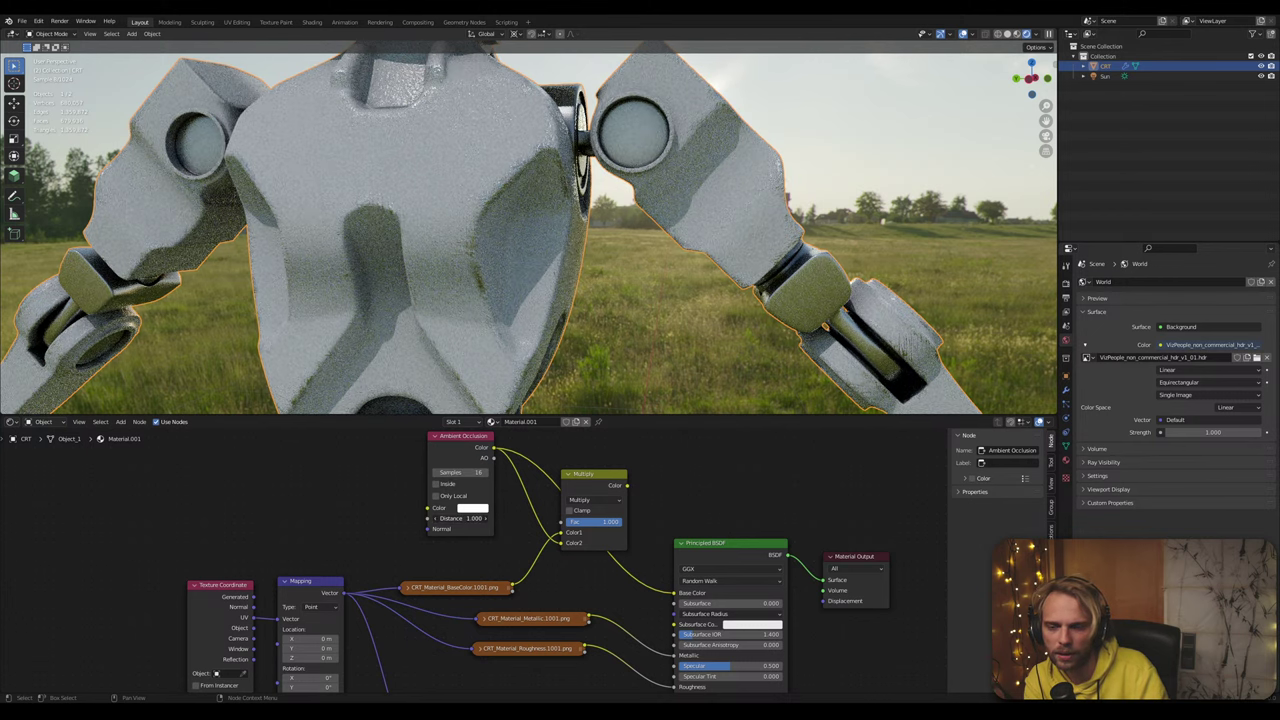
pyautogui.moveTo(472, 518); pyautogui.dragTo(520, 518)
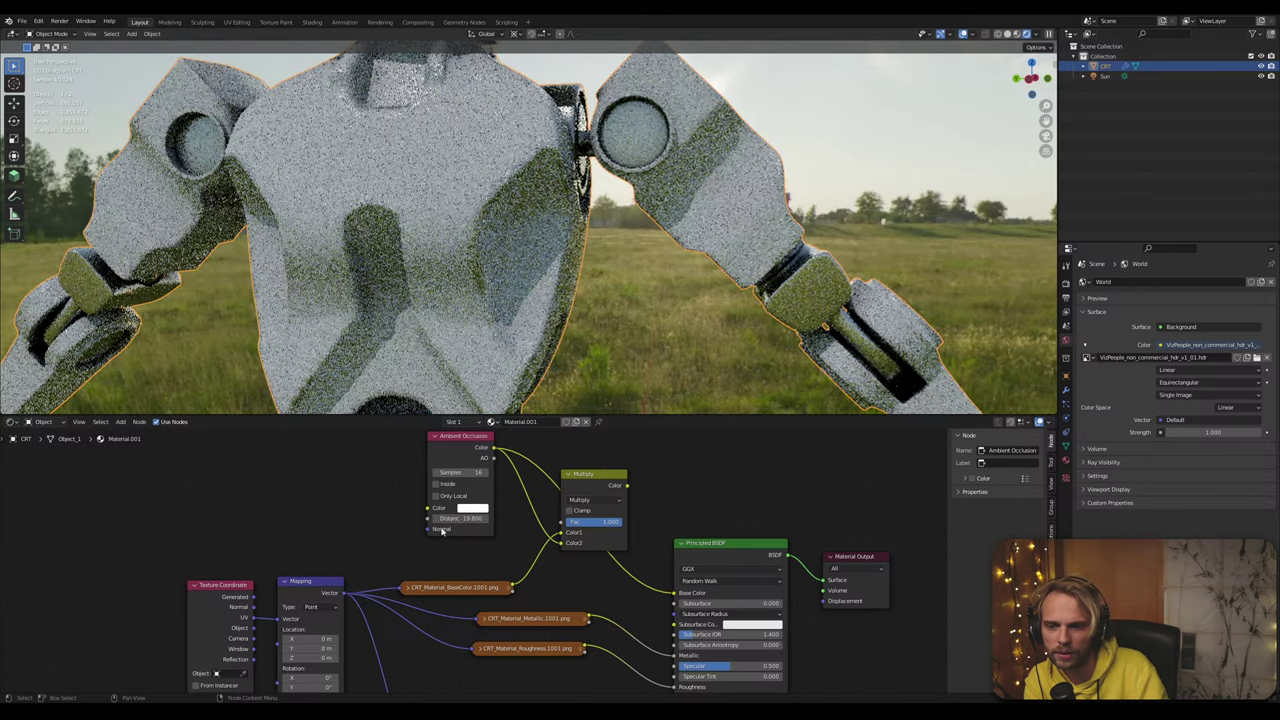
# Step: Turn the occlusion colour fully black and set the AO Distance to 0.01
pyautogui.click(477, 509)
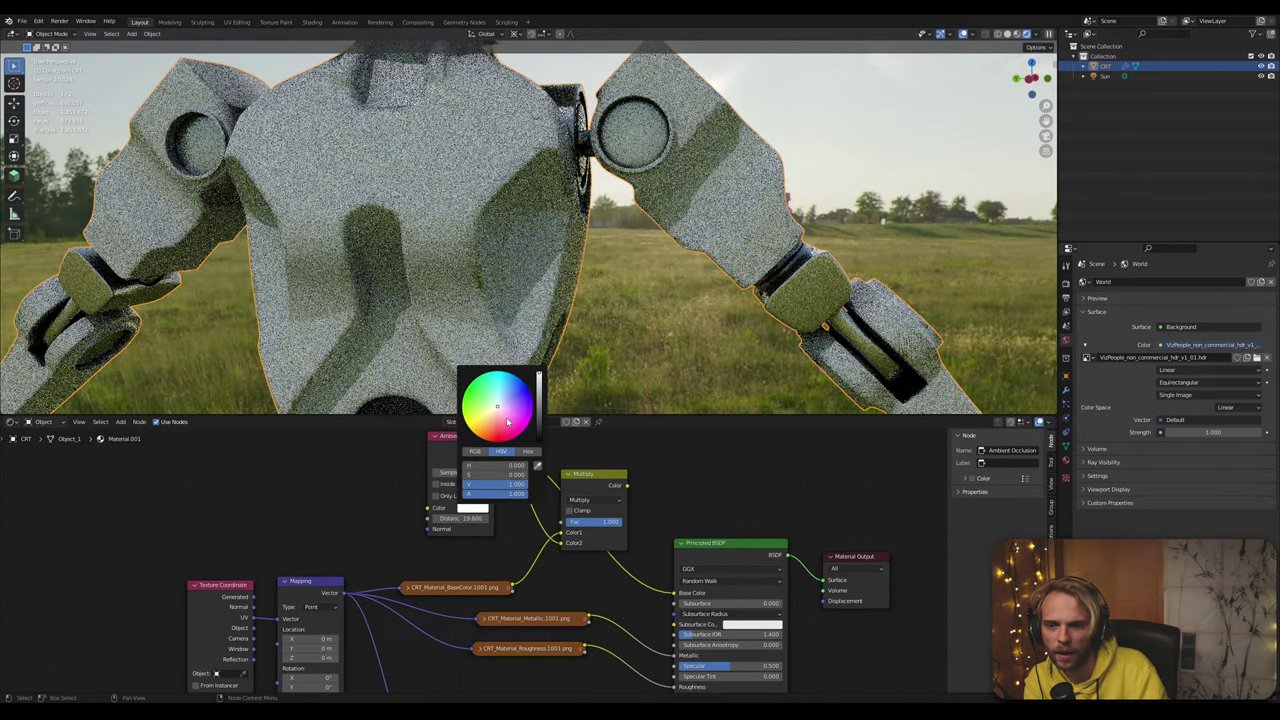
pyautogui.moveTo(539, 405); pyautogui.dragTo(537, 447)
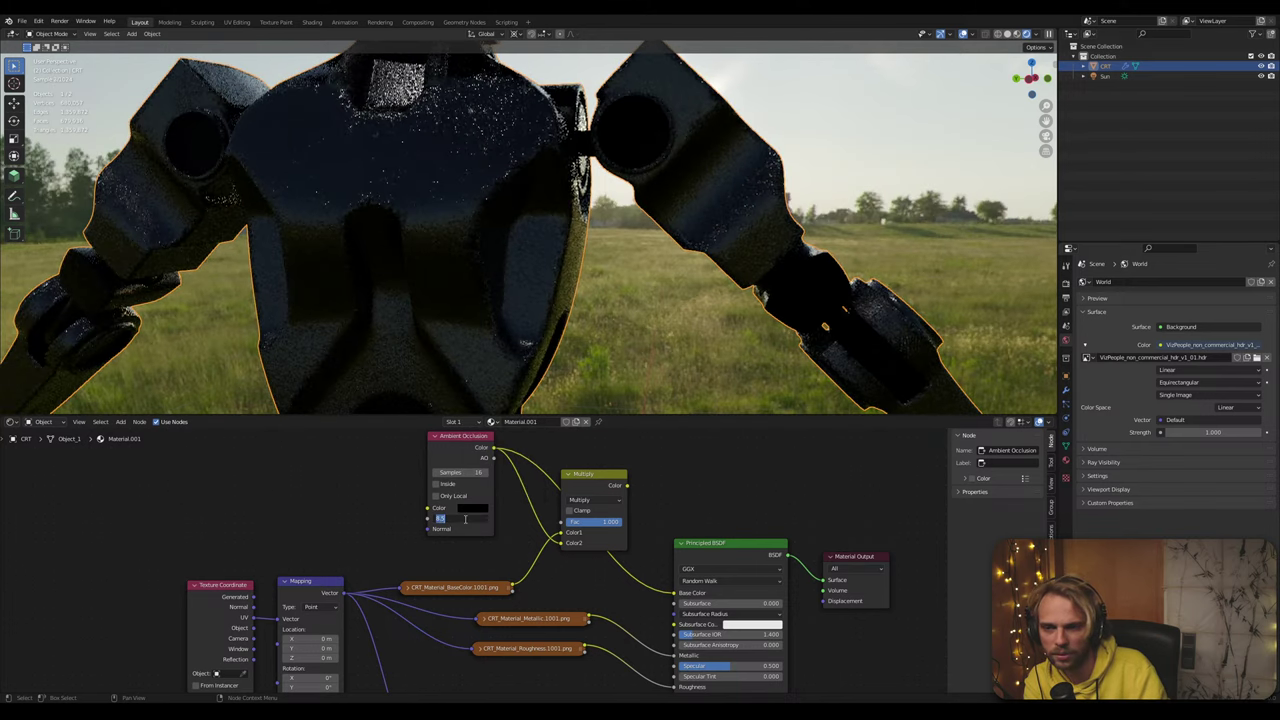
pyautogui.moveTo(474, 519)
pyautogui.mouseDown()
pyautogui.moveTo(500, 519)
pyautogui.moveTo(474, 519)
pyautogui.mouseUp()
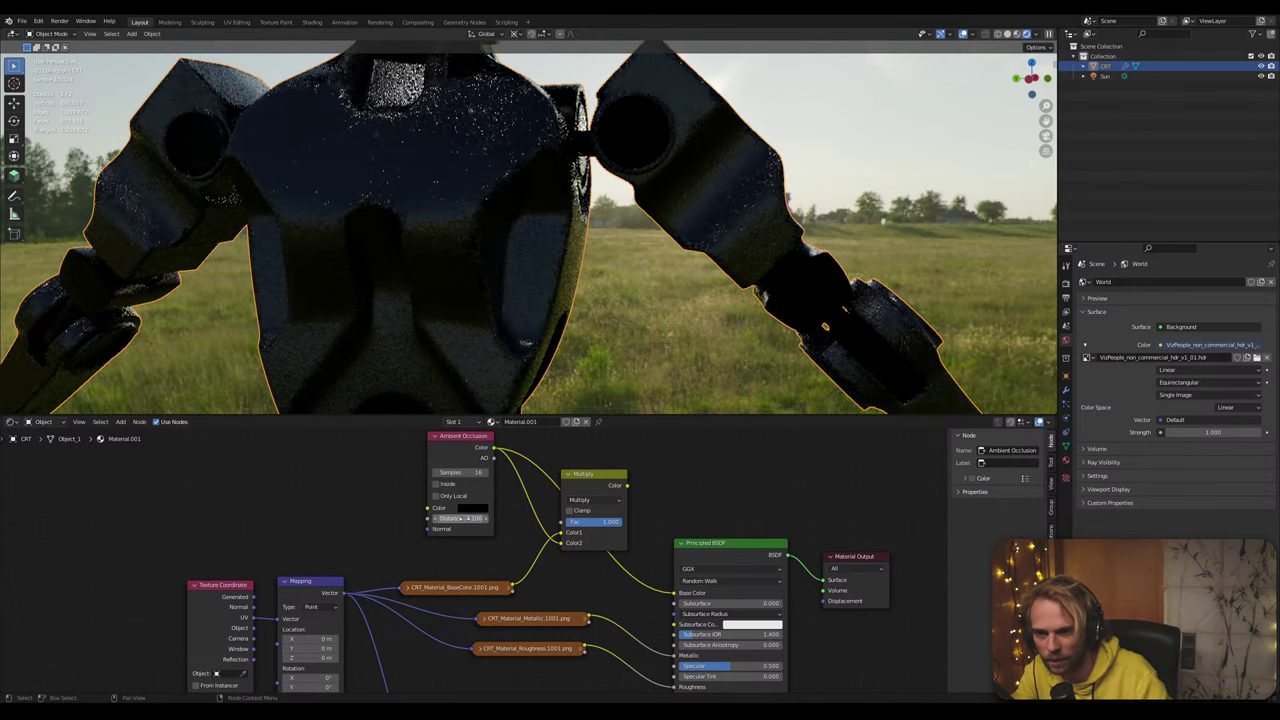
pyautogui.click(465, 519)
pyautogui.write('0.01')
pyautogui.press('Return')
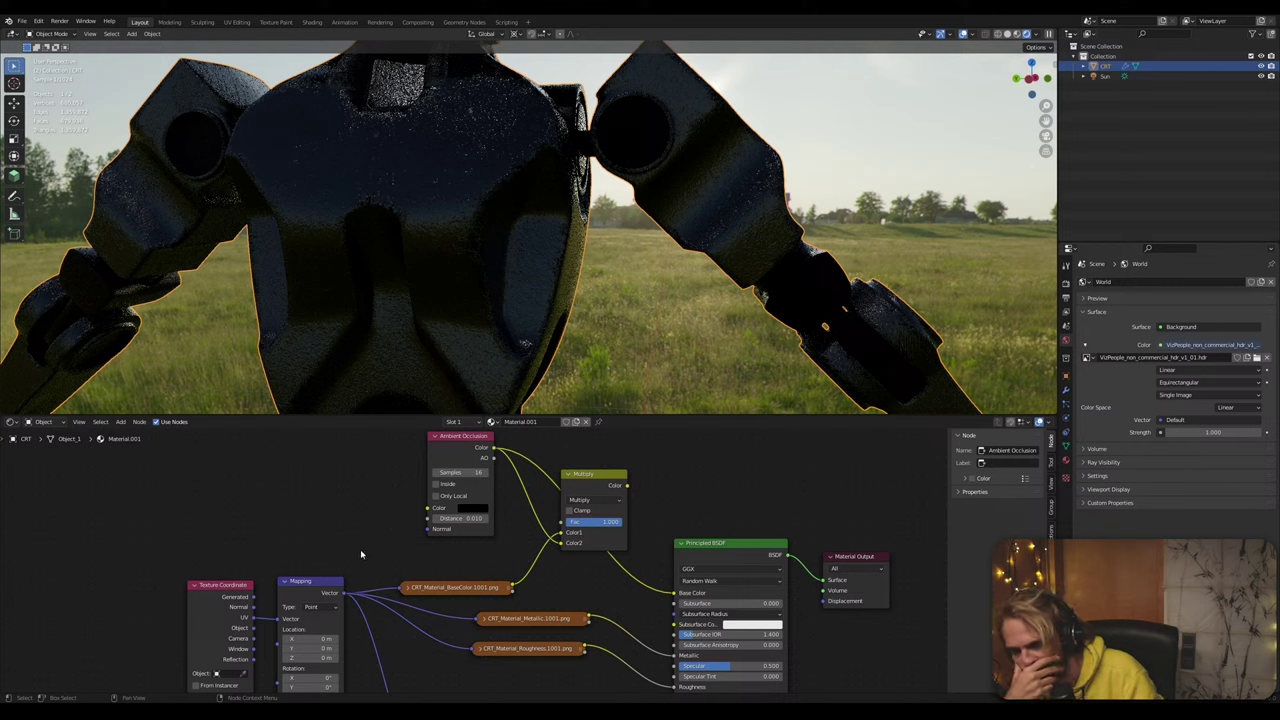
pyautogui.moveTo(360, 549); pyautogui.dragTo(352, 530, button='middle')
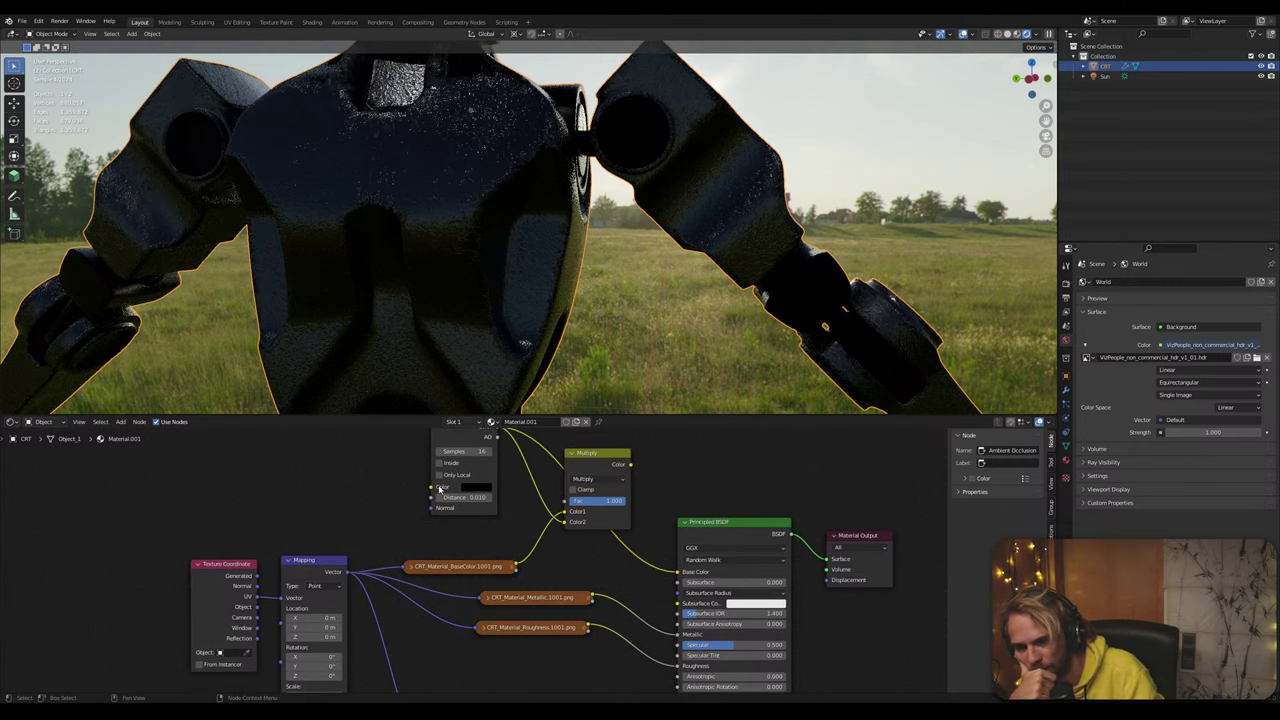
pyautogui.moveTo(376, 505); pyautogui.dragTo(376, 541, button='middle')
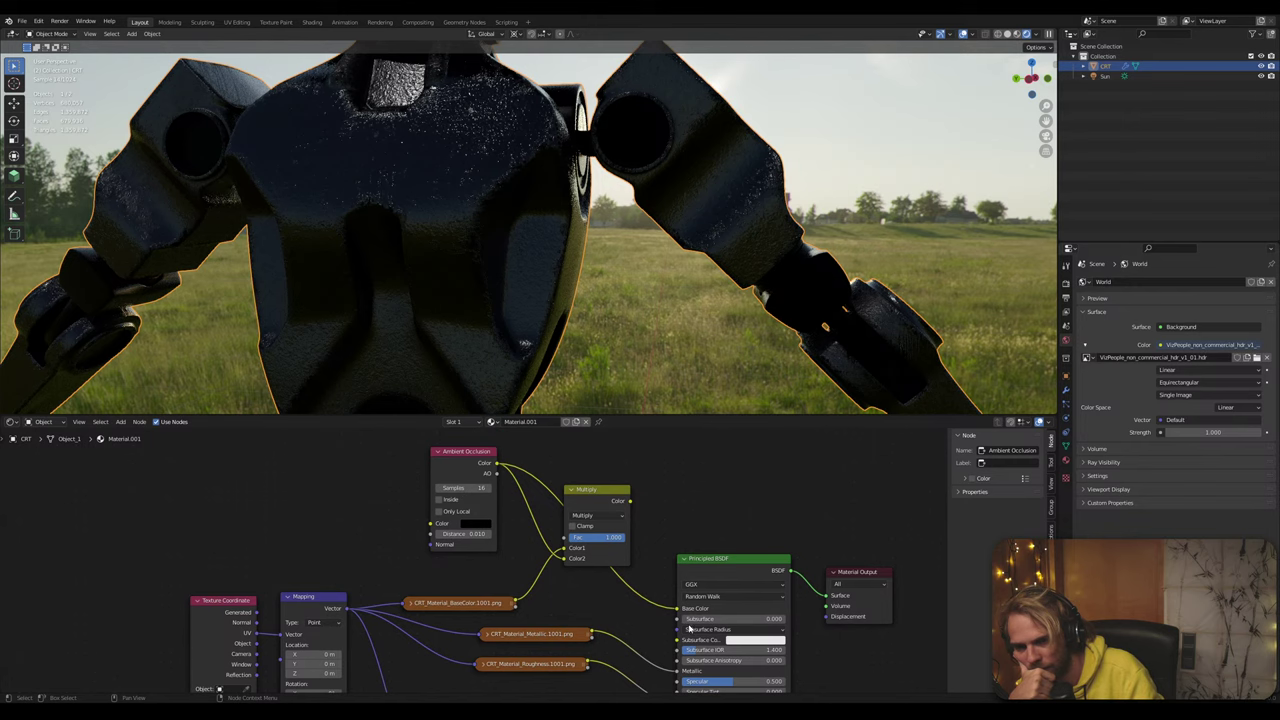
pyautogui.moveTo(689, 628); pyautogui.dragTo(657, 624, button='middle')
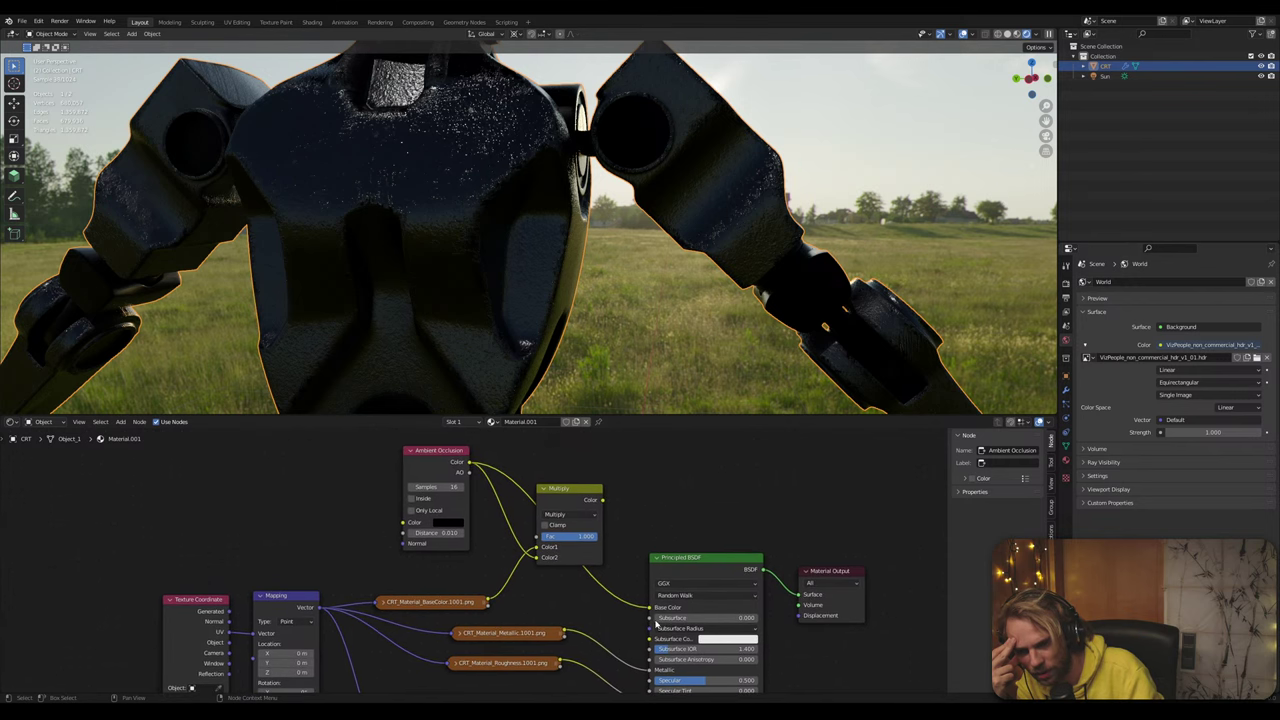
# Step: Link the AO output into Multiply's Color1 and raise the occlusion Distance to about 16
pyautogui.moveTo(573, 497); pyautogui.dragTo(601, 508)
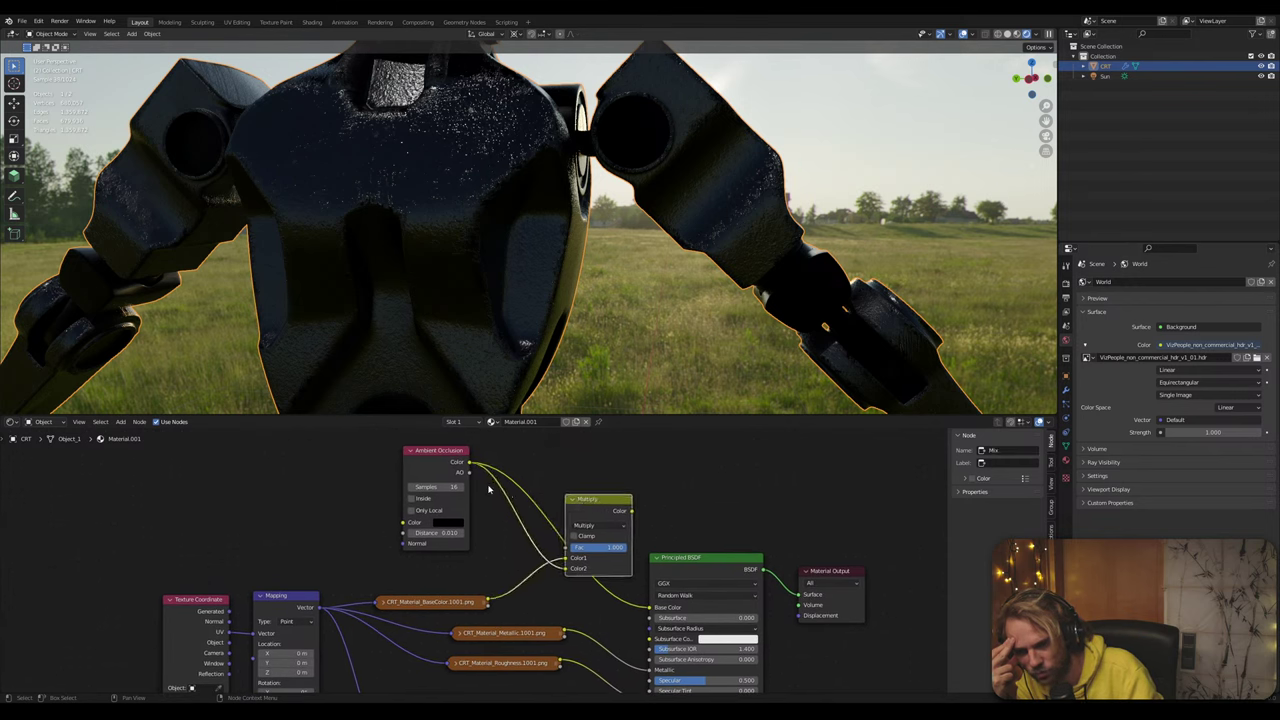
pyautogui.moveTo(465, 478); pyautogui.dragTo(566, 557)
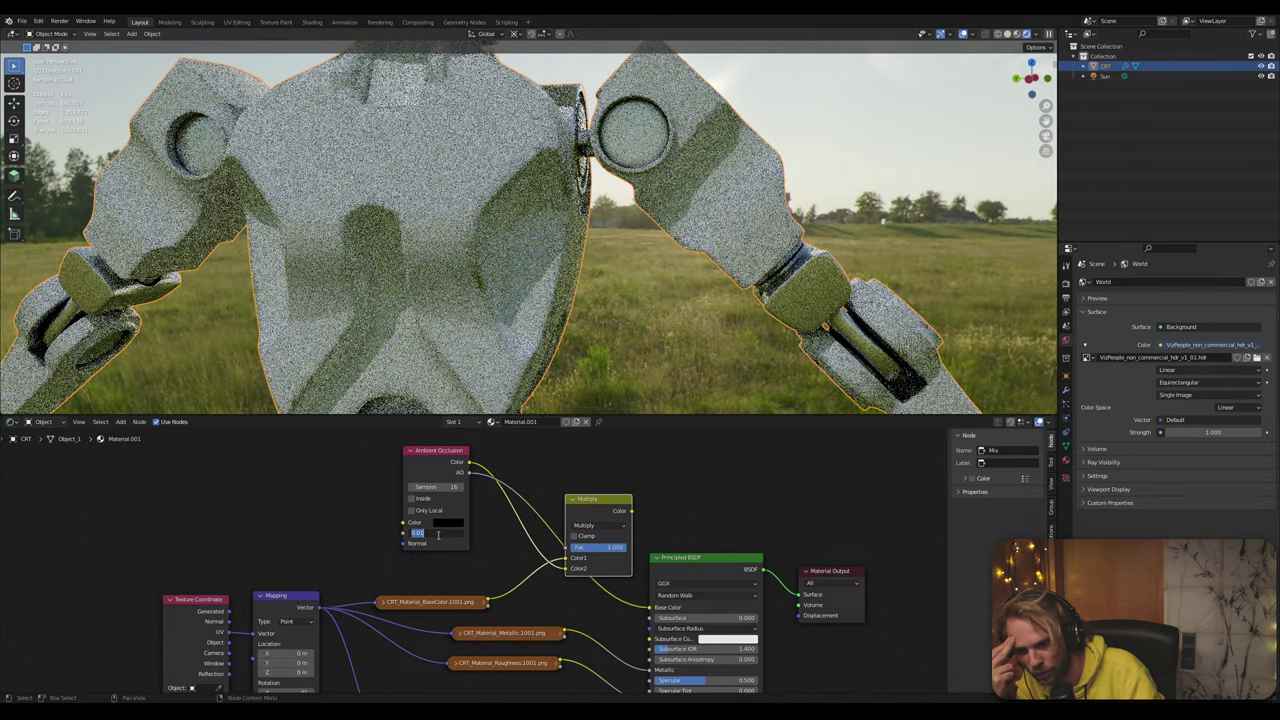
pyautogui.moveTo(432, 533); pyautogui.dragTo(441, 533)
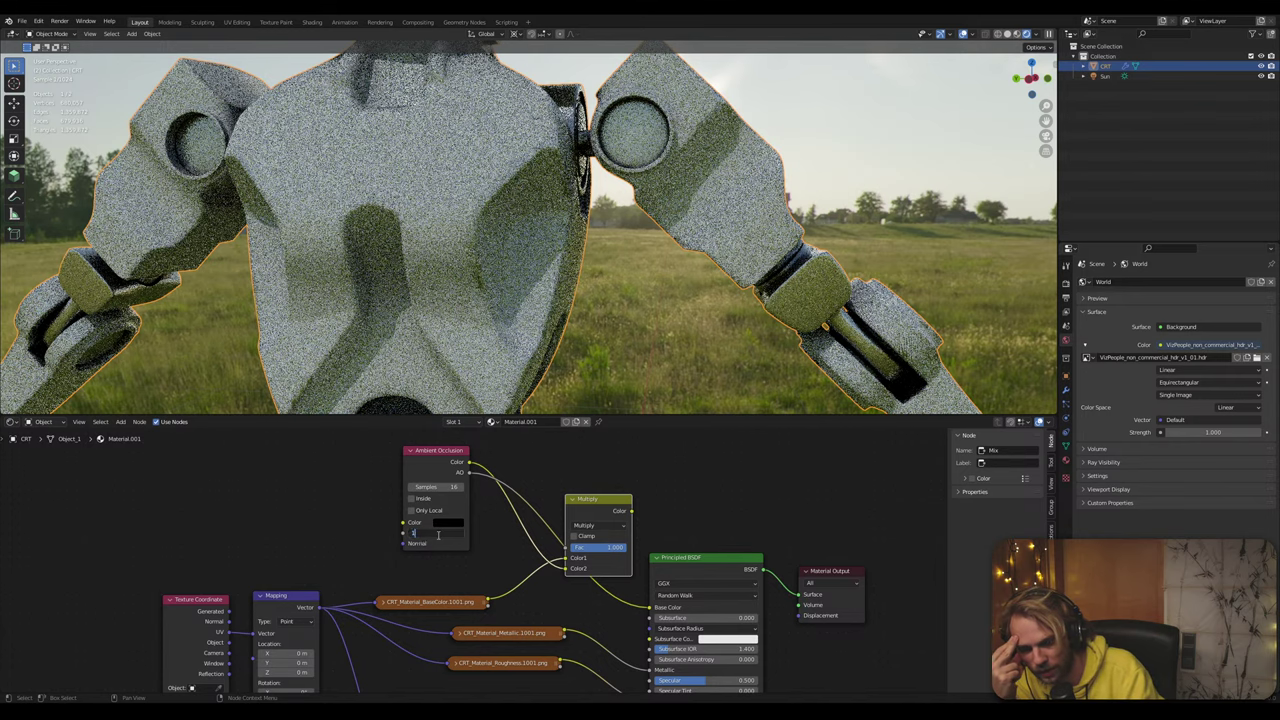
pyautogui.press('Return')
pyautogui.moveTo(441, 533); pyautogui.dragTo(470, 533)
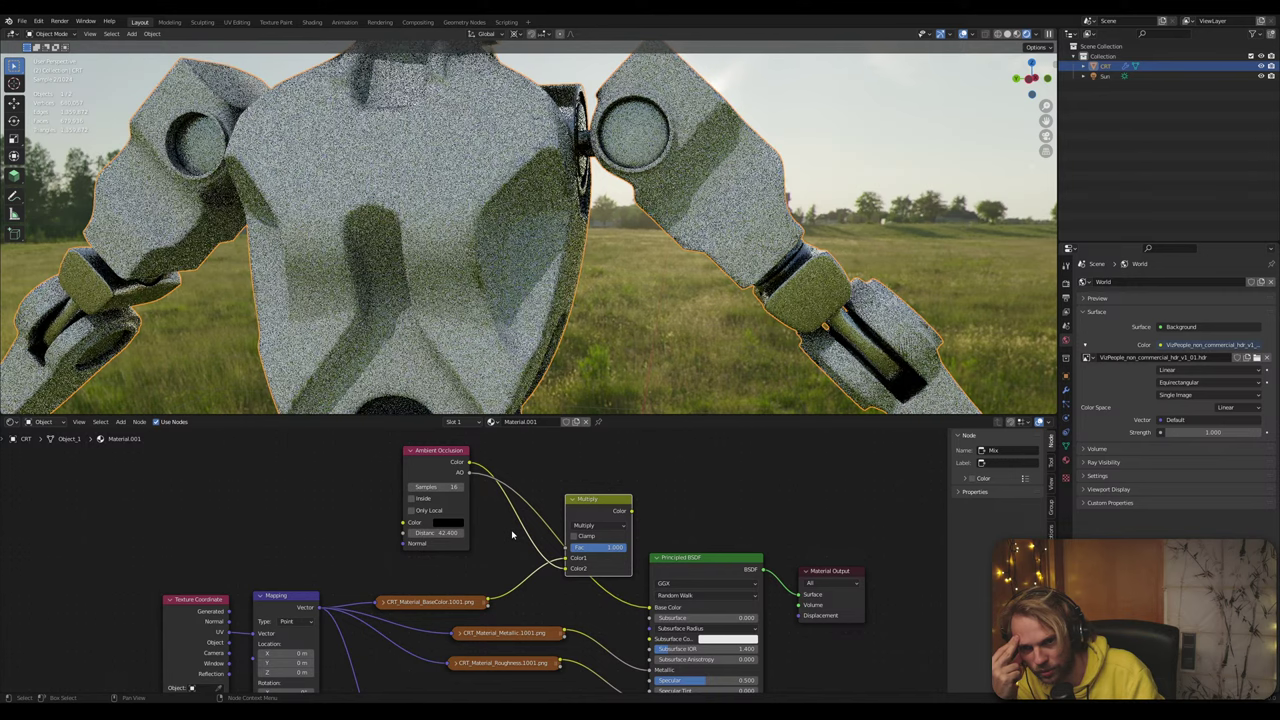
pyautogui.click(512, 535)
pyautogui.moveTo(609, 511); pyautogui.dragTo(632, 480)
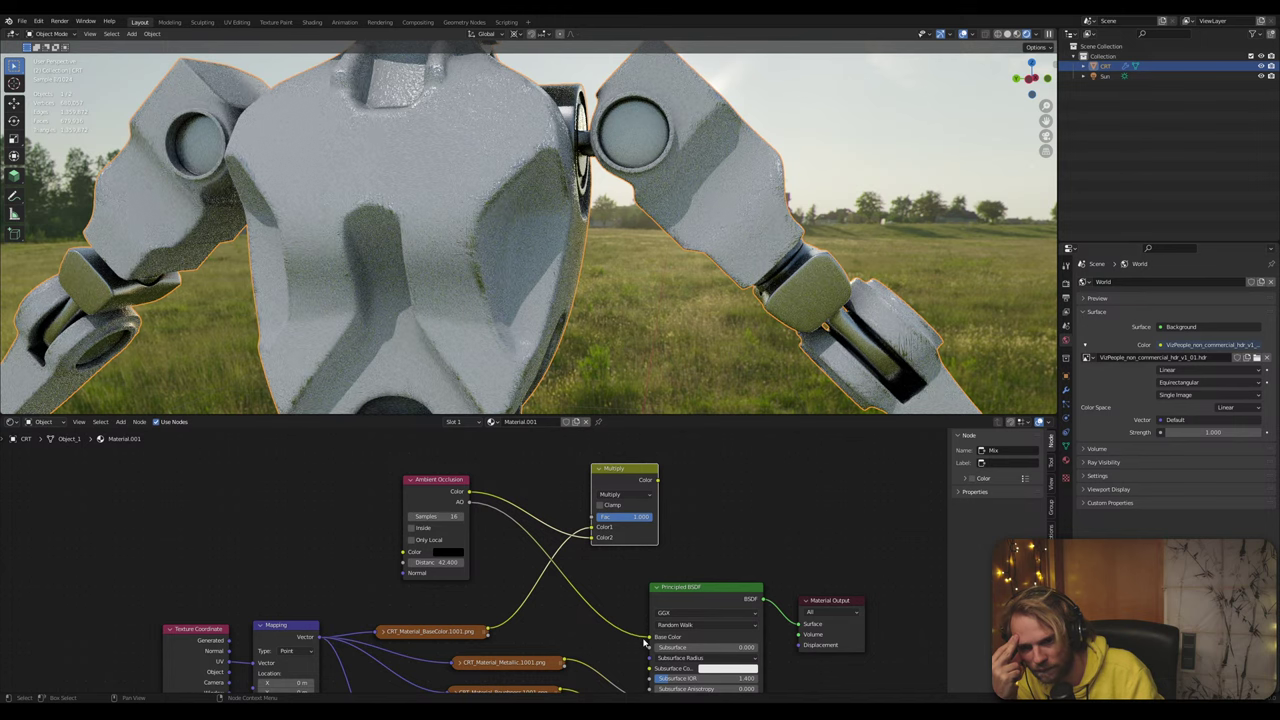
# Step: Connect the AO Color straight to Base Color in place of the texture, testing Inside mode briefly
pyautogui.moveTo(651, 638); pyautogui.dragTo(473, 507)
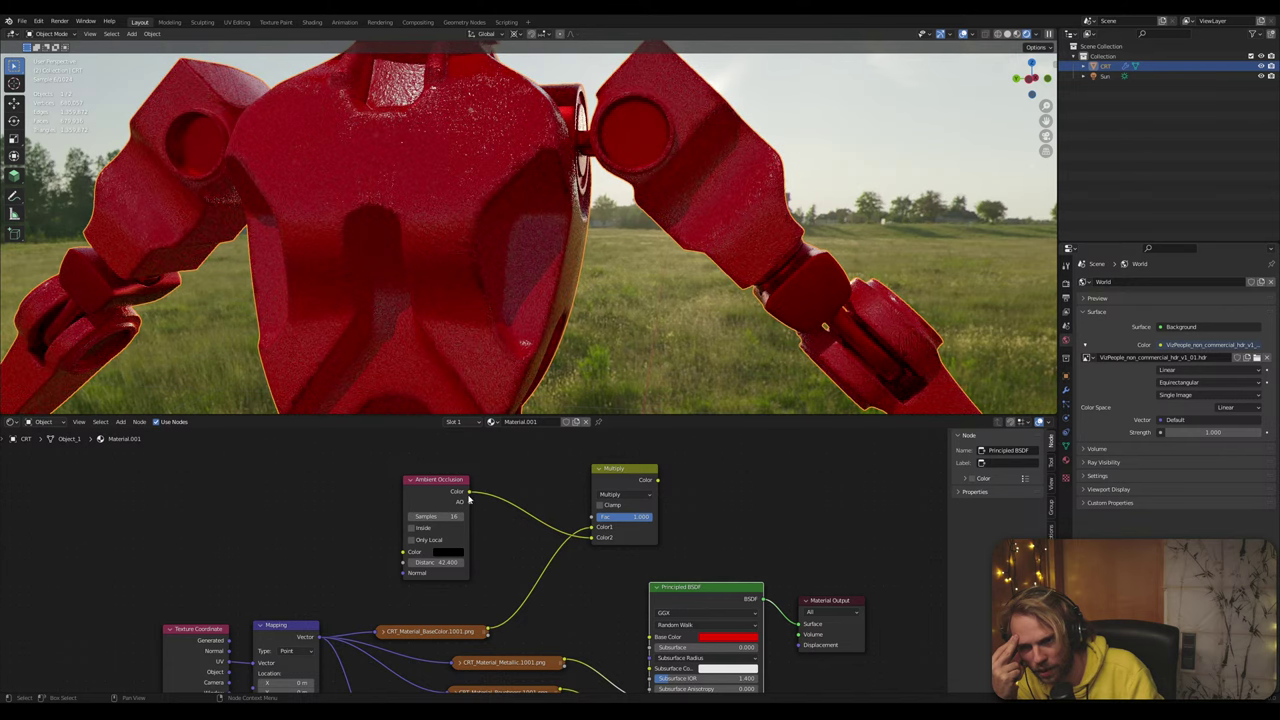
pyautogui.moveTo(467, 497); pyautogui.dragTo(652, 637)
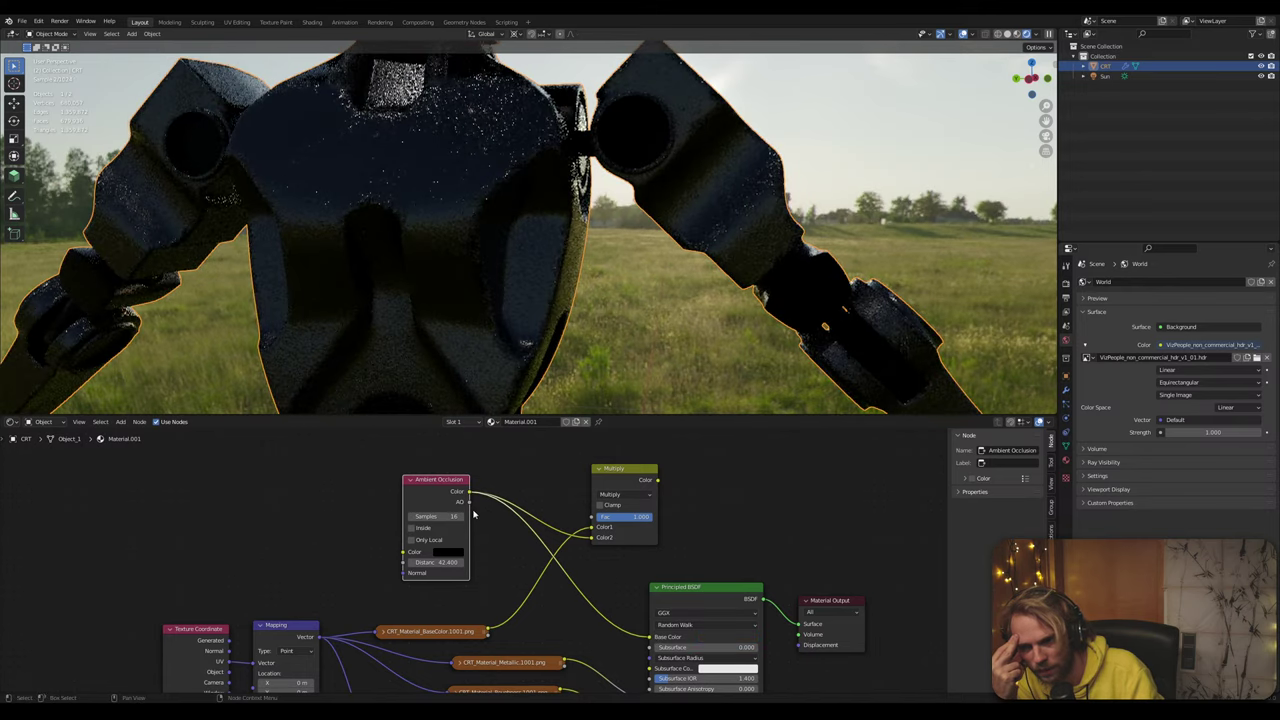
pyautogui.click(411, 528)
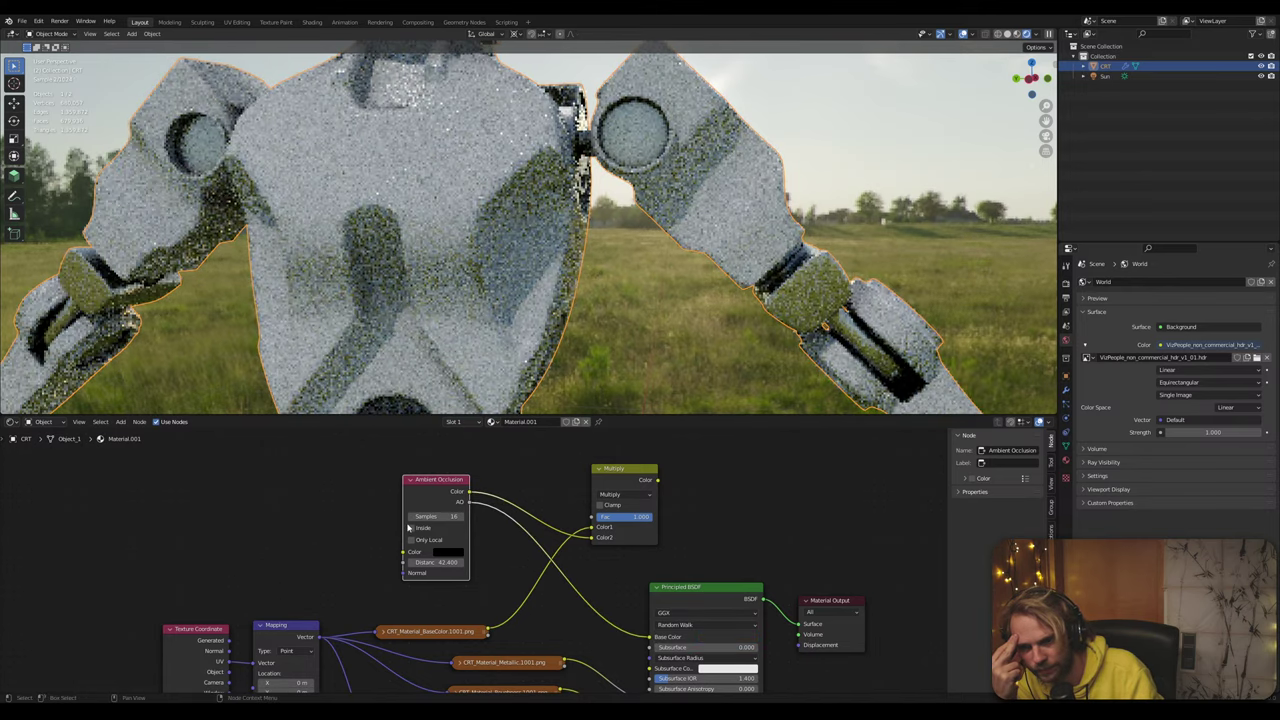
pyautogui.click(412, 529)
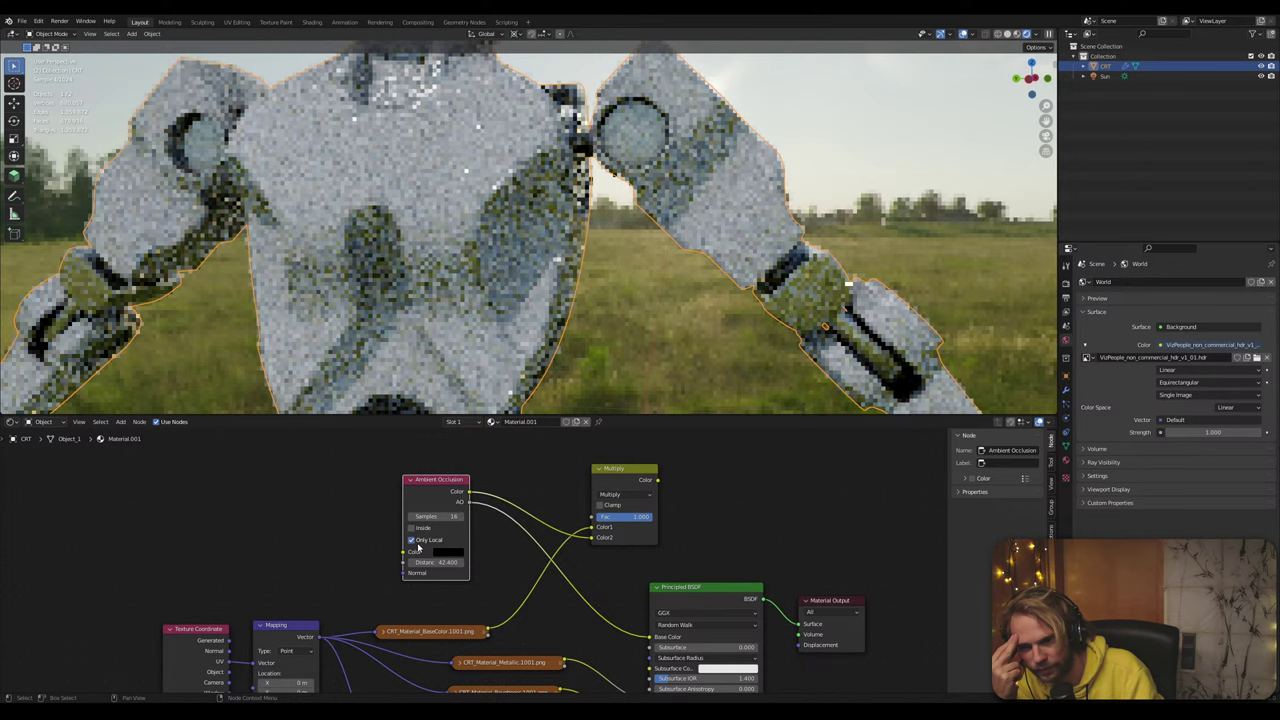
# Step: Plug the Texture Coordinate Normal output into the Ambient Occlusion Normal input
pyautogui.moveTo(354, 594); pyautogui.dragTo(378, 521, button='middle')
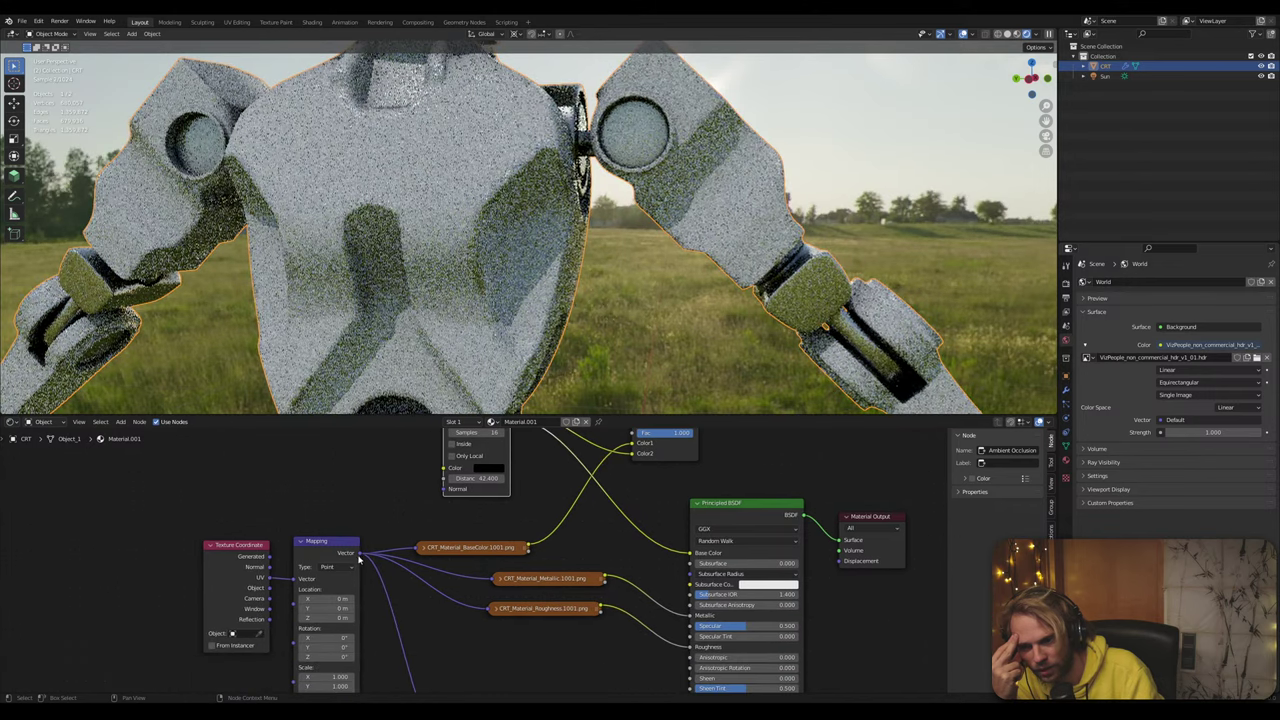
pyautogui.moveTo(358, 559); pyautogui.dragTo(443, 489)
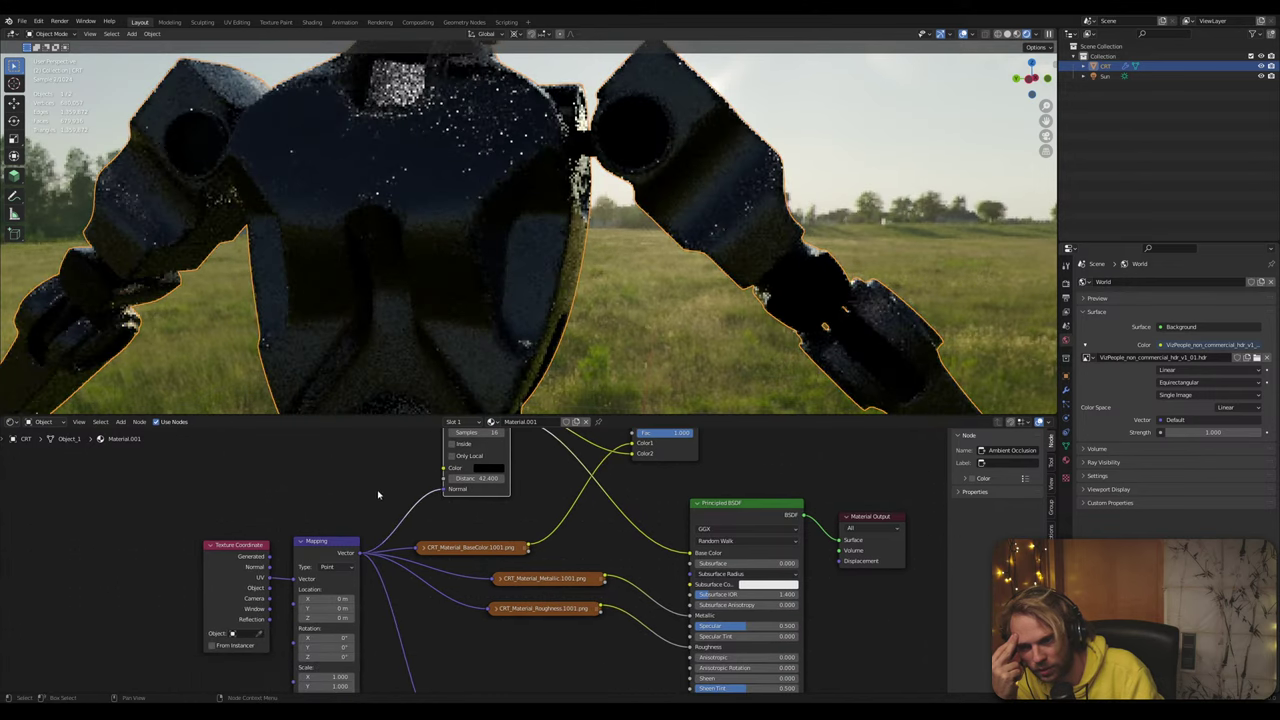
pyautogui.click(266, 584)
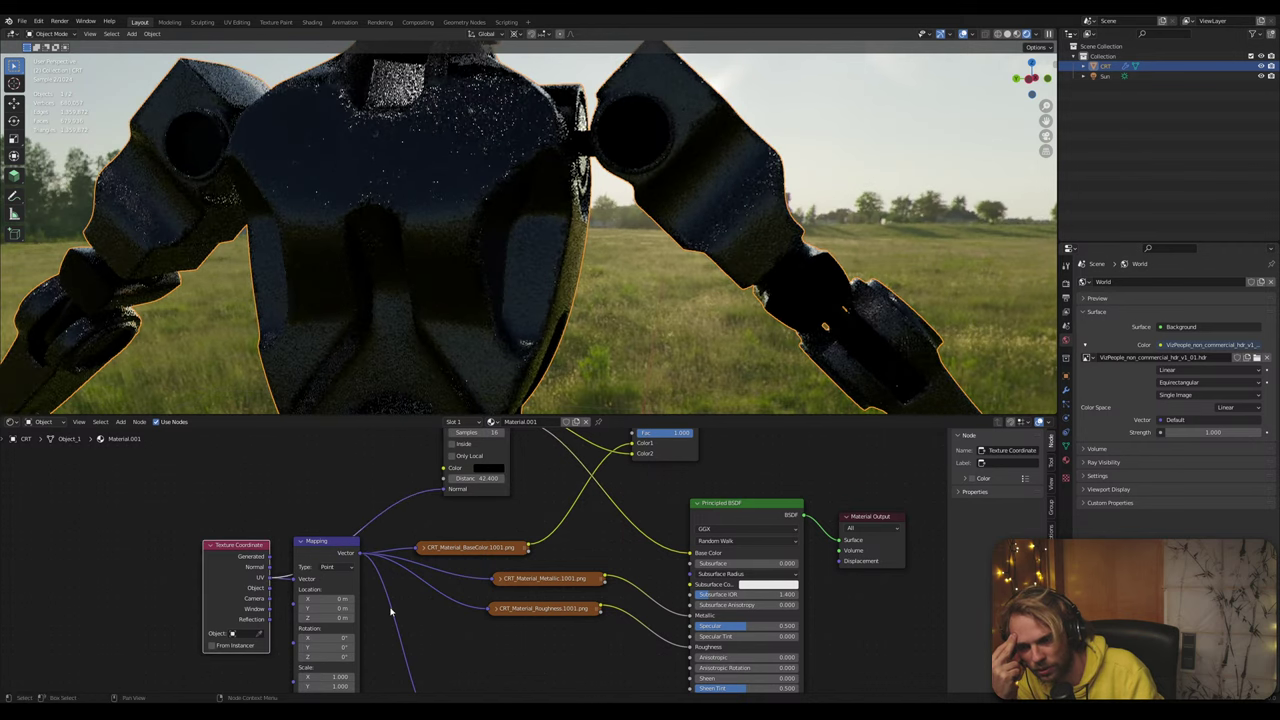
pyautogui.moveTo(358, 555); pyautogui.dragTo(362, 512)
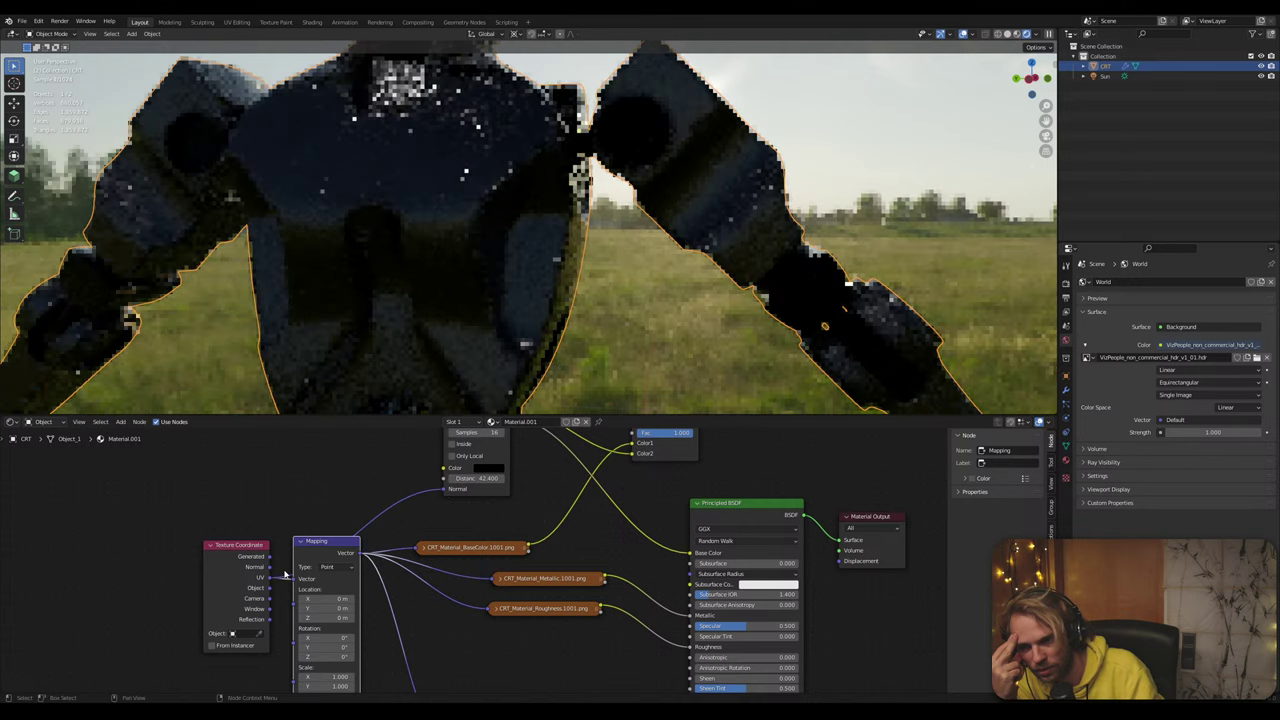
pyautogui.moveTo(269, 567); pyautogui.dragTo(444, 489)
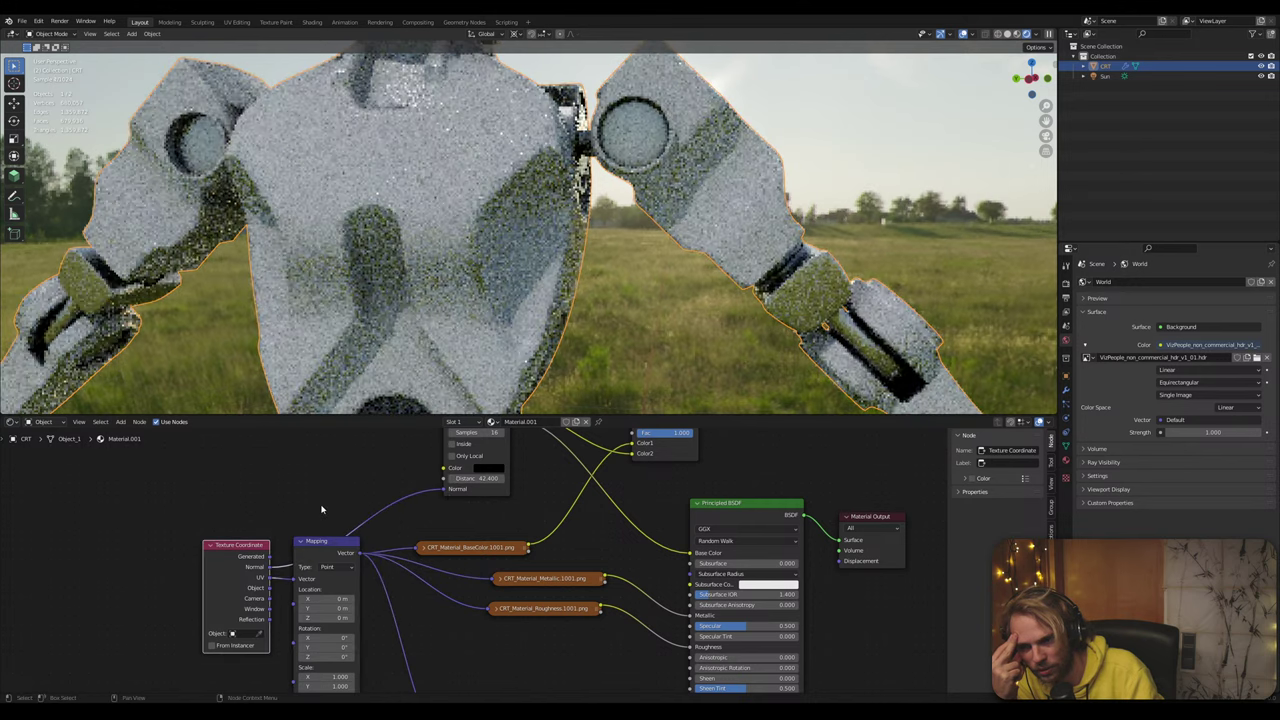
pyautogui.moveTo(237, 553); pyautogui.dragTo(225, 485)
pyautogui.hscroll(3, 357, 477)
pyautogui.scroll(2, 357, 477)
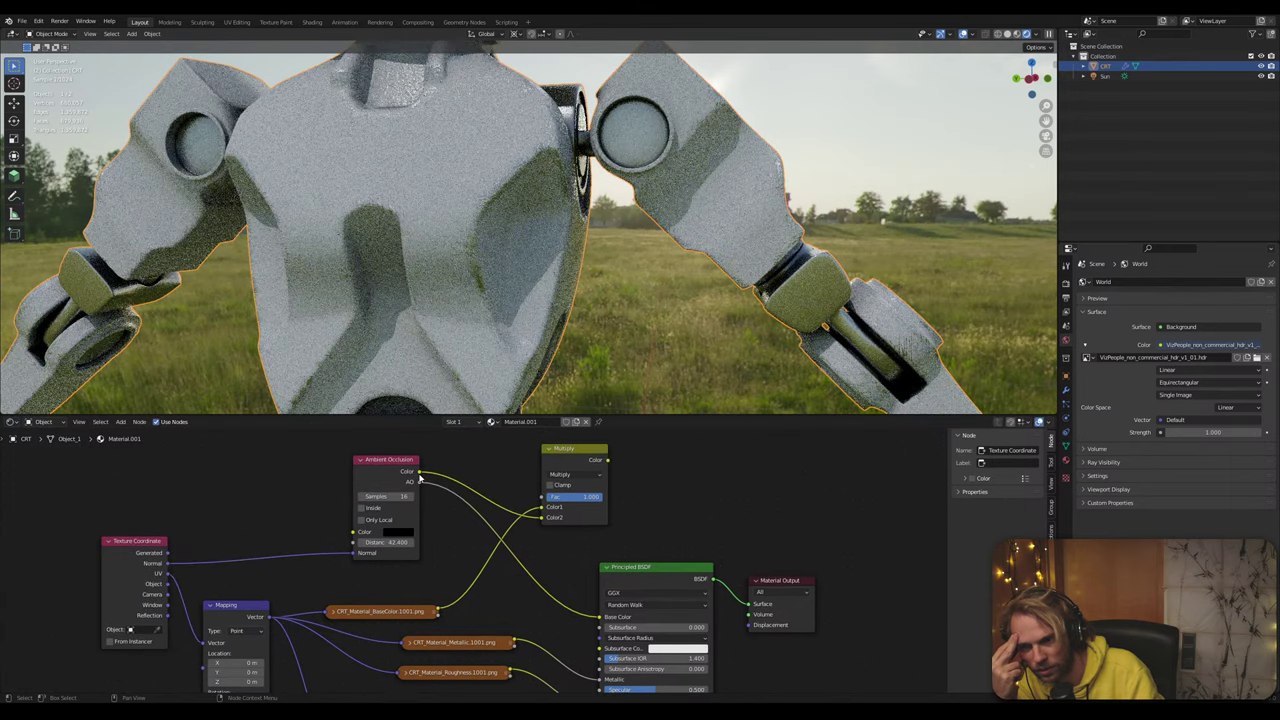
# Step: Route the AO Color back into Base Color and raise the occlusion Distance from 1 toward 50
pyautogui.moveTo(419, 472); pyautogui.dragTo(601, 616)
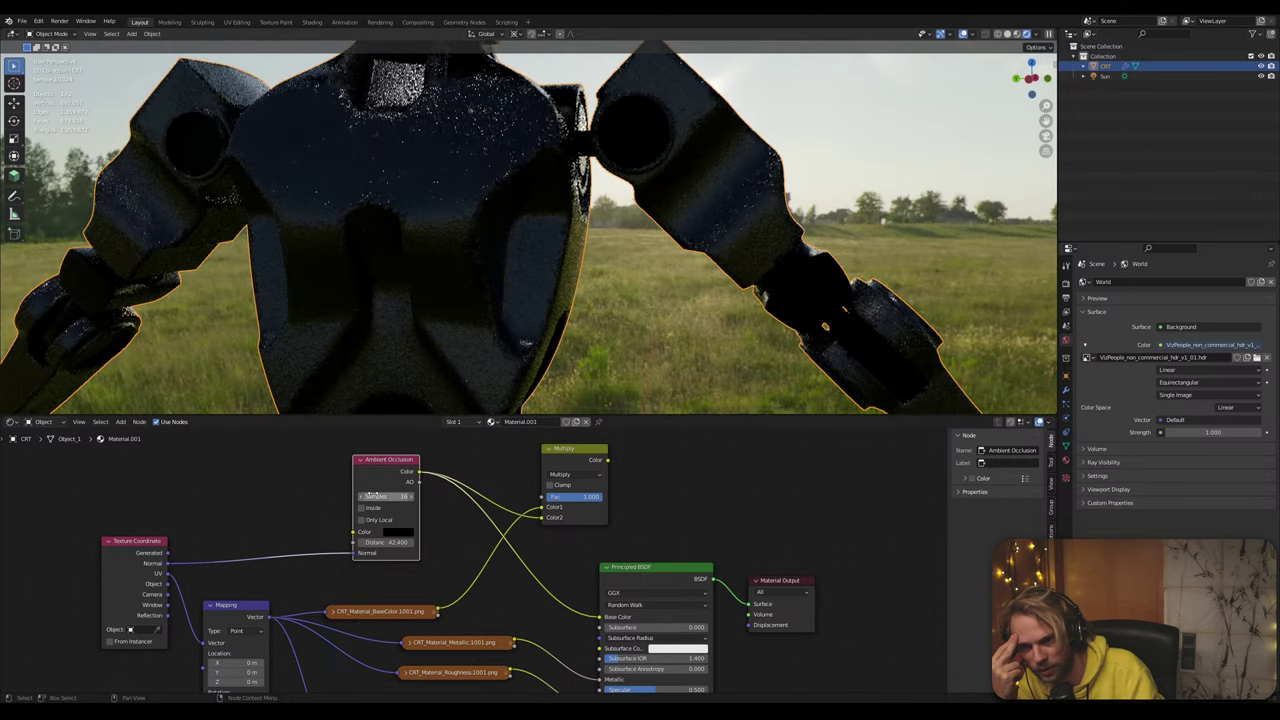
pyautogui.click(385, 542)
pyautogui.write('1')
pyautogui.press('Return')
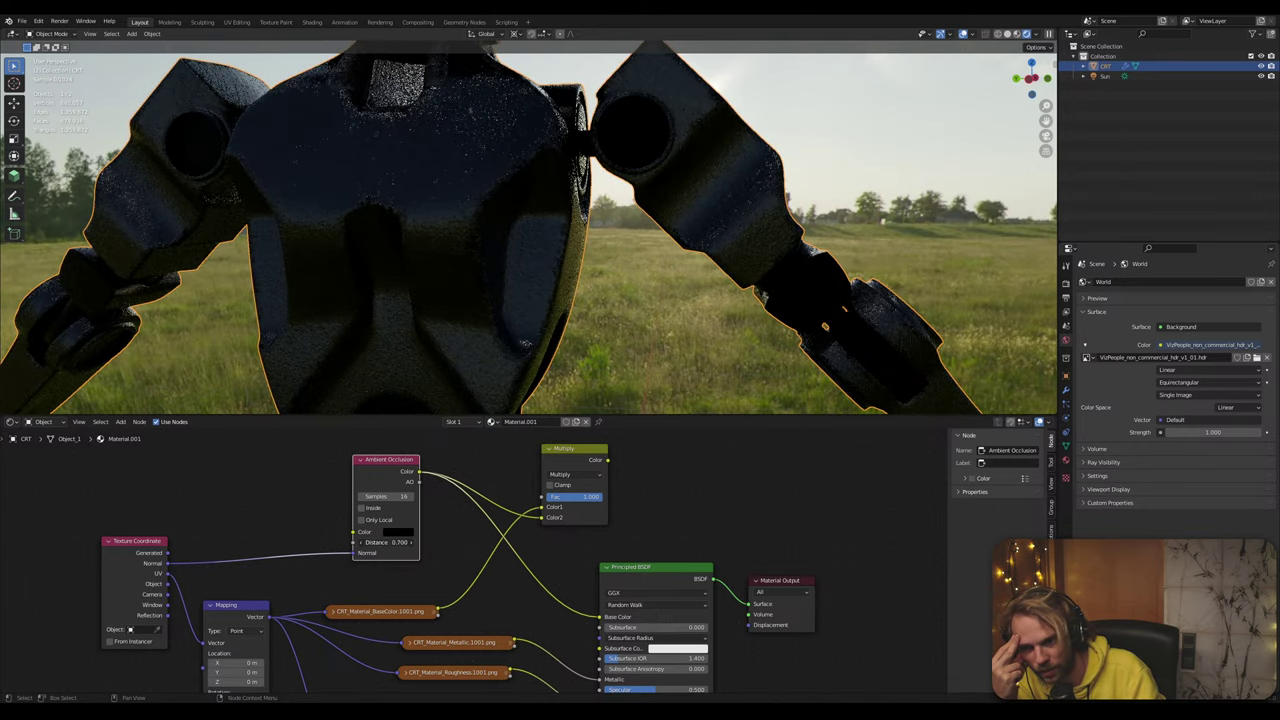
pyautogui.moveTo(385, 542); pyautogui.dragTo(430, 542)
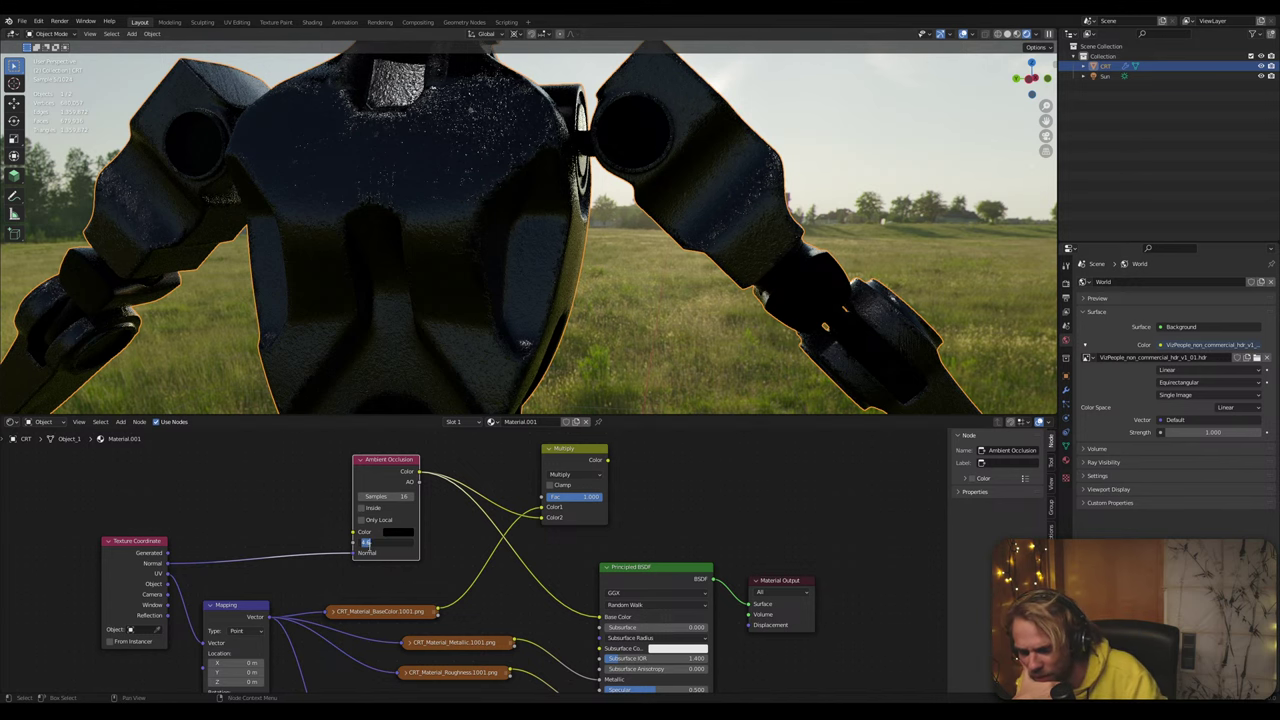
pyautogui.moveTo(367, 542); pyautogui.dragTo(407, 538)
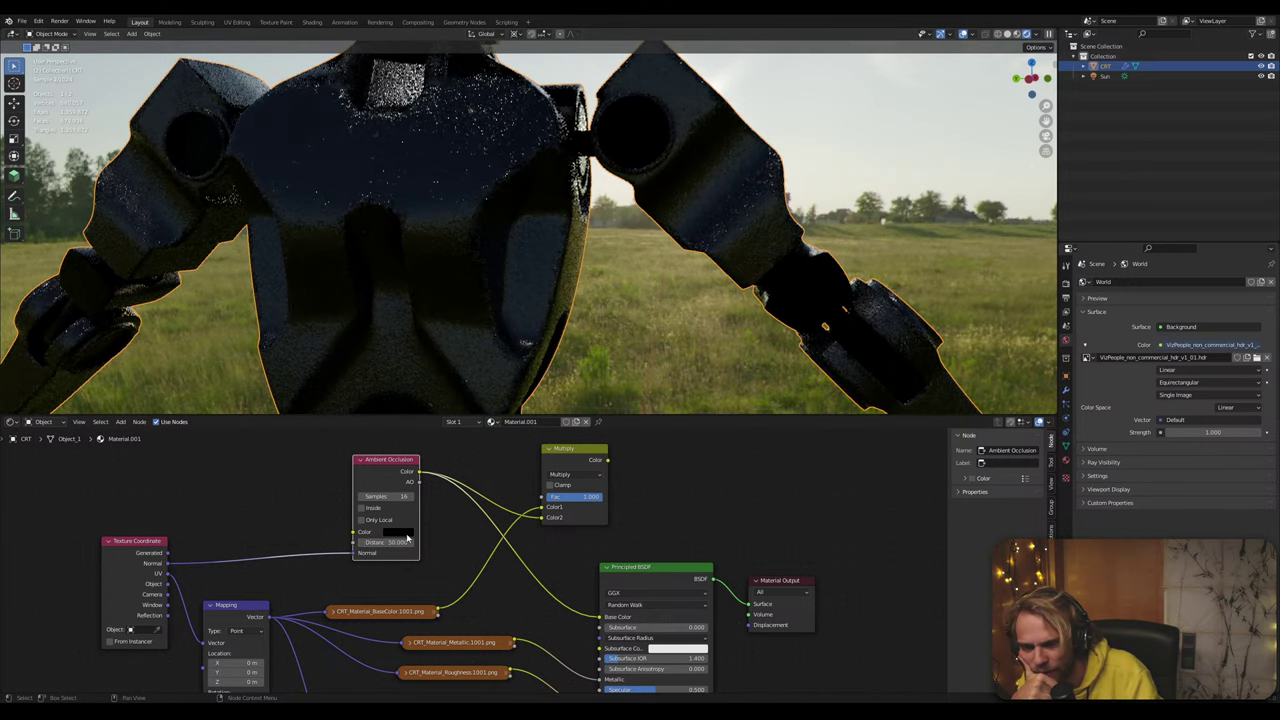
# Step: Set the occlusion samples to 8 with Inside off, and adjust the Distance to 20
pyautogui.click(361, 508)
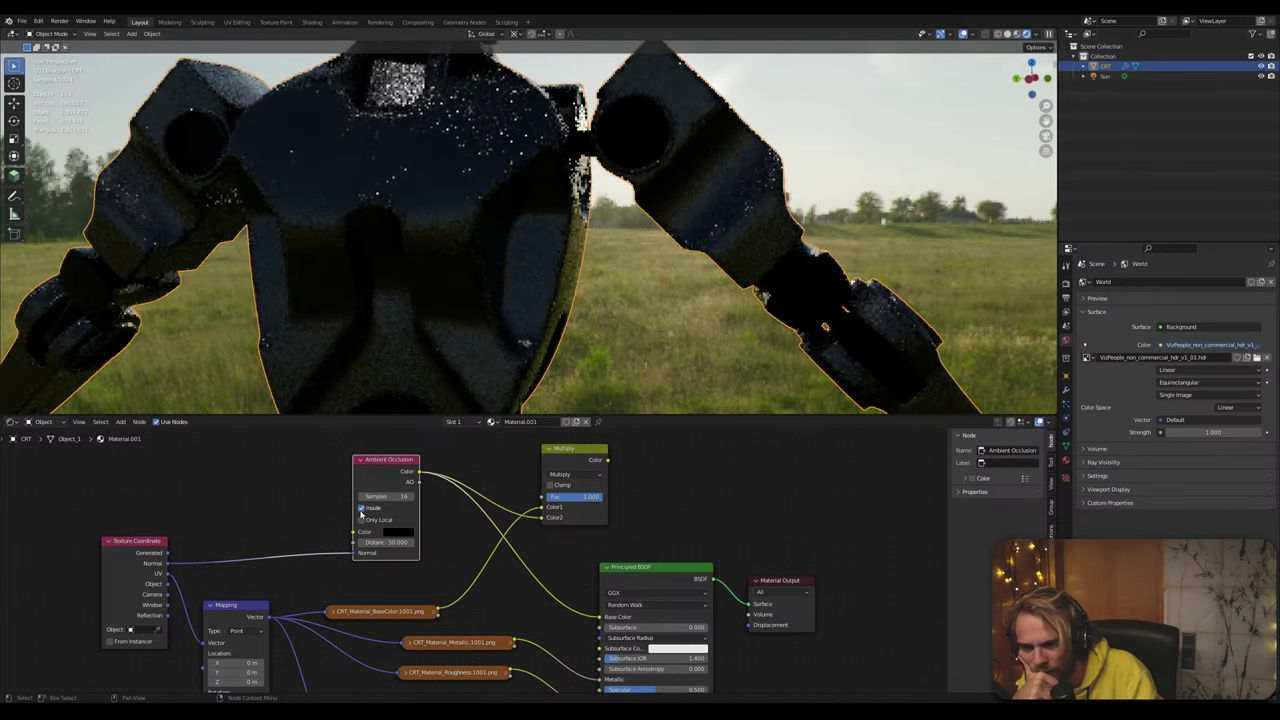
pyautogui.click(361, 508)
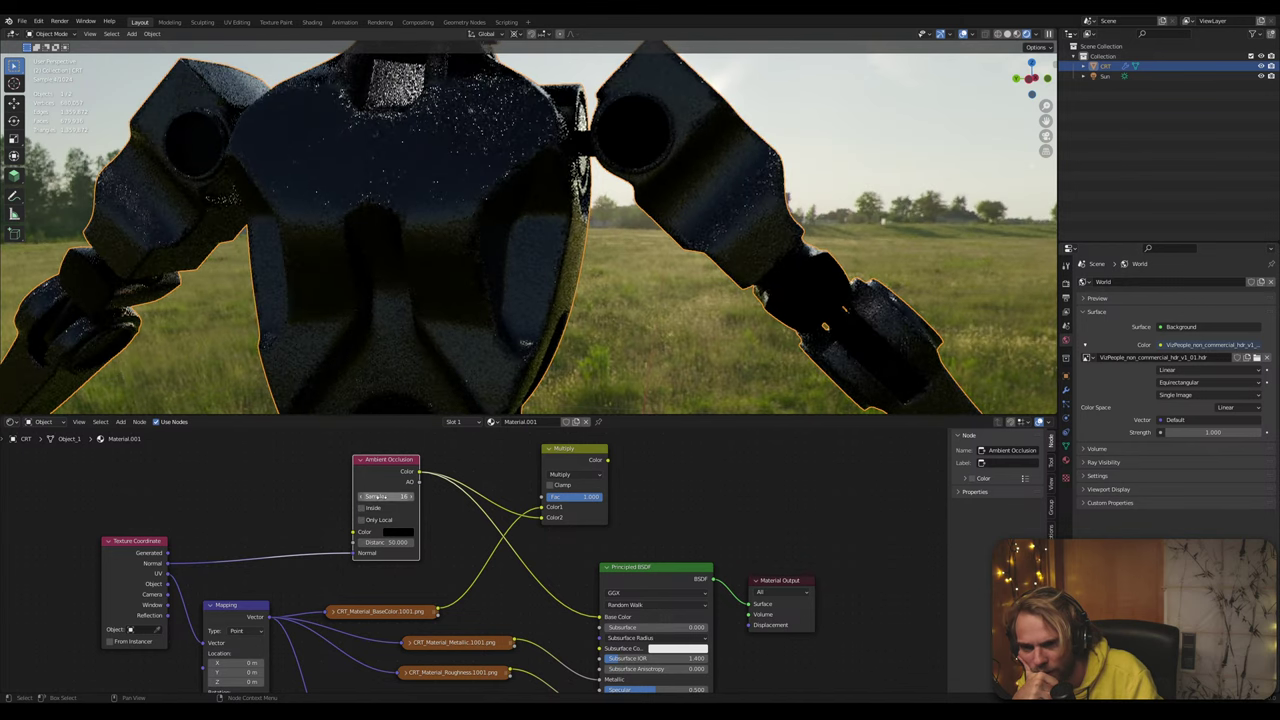
pyautogui.write('8')
pyautogui.press('Return')
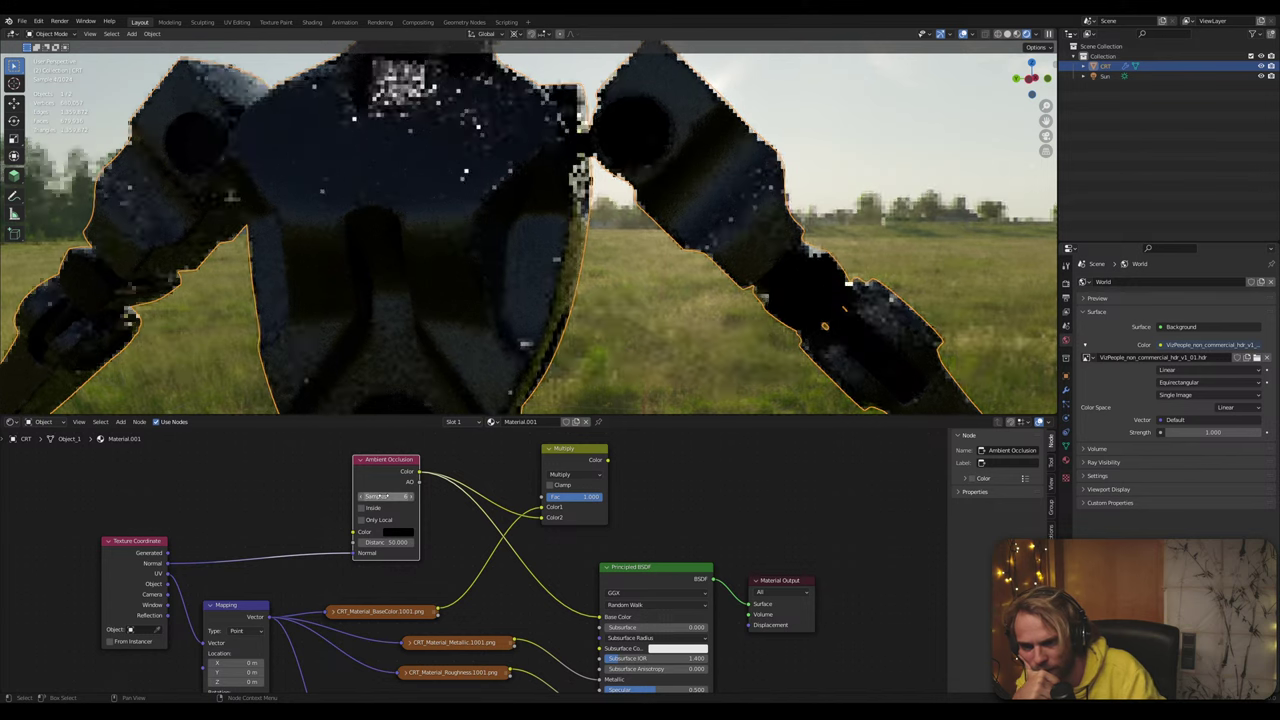
pyautogui.moveTo(388, 542); pyautogui.dragTo(320, 548)
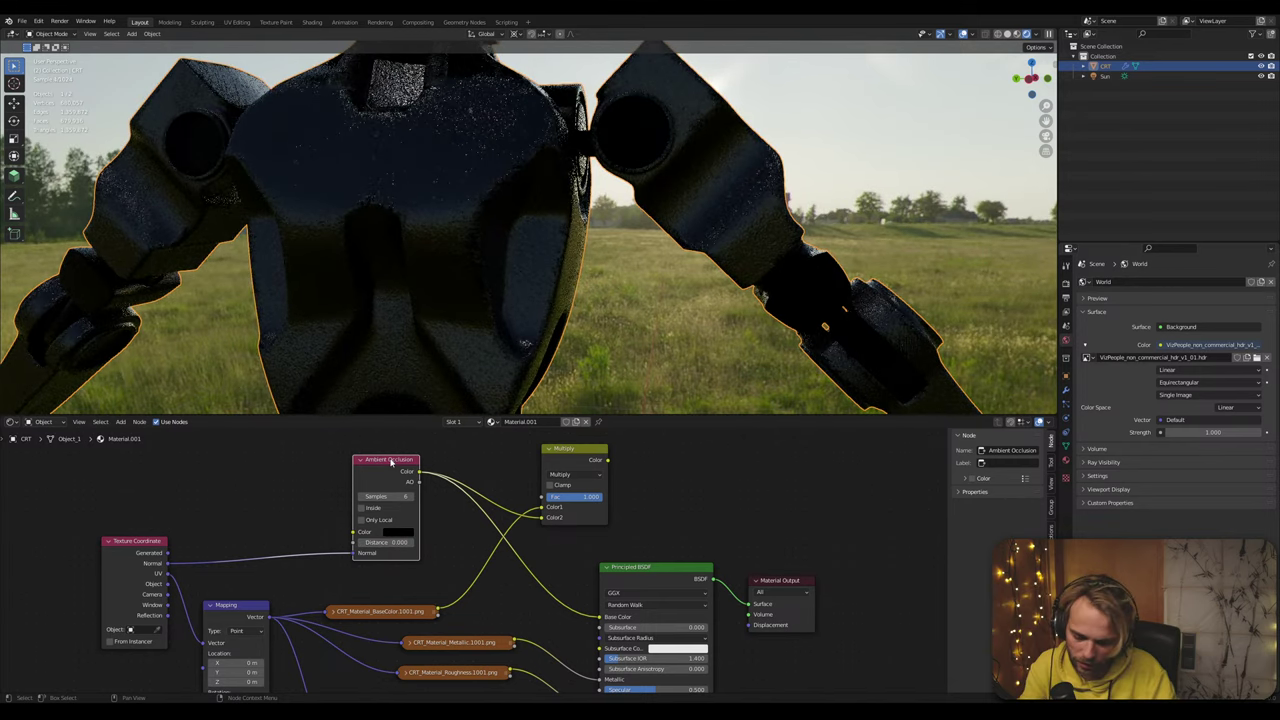
# Step: Delete the Ambient Occlusion and Multiply nodes and link the BaseColor texture straight to Base Color
pyautogui.press('x')
pyautogui.moveTo(584, 452); pyautogui.dragTo(473, 446)
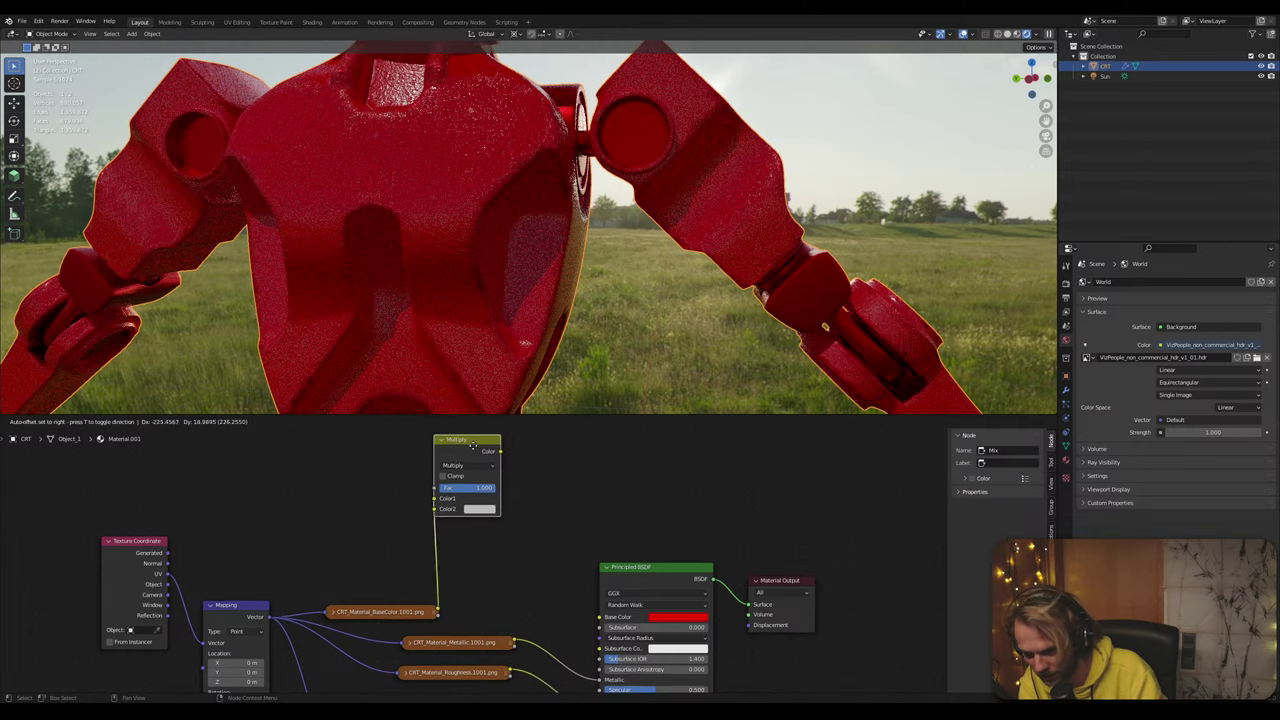
pyautogui.press('x')
pyautogui.moveTo(437, 611); pyautogui.dragTo(605, 620)
pyautogui.moveTo(380, 611); pyautogui.dragTo(448, 612)
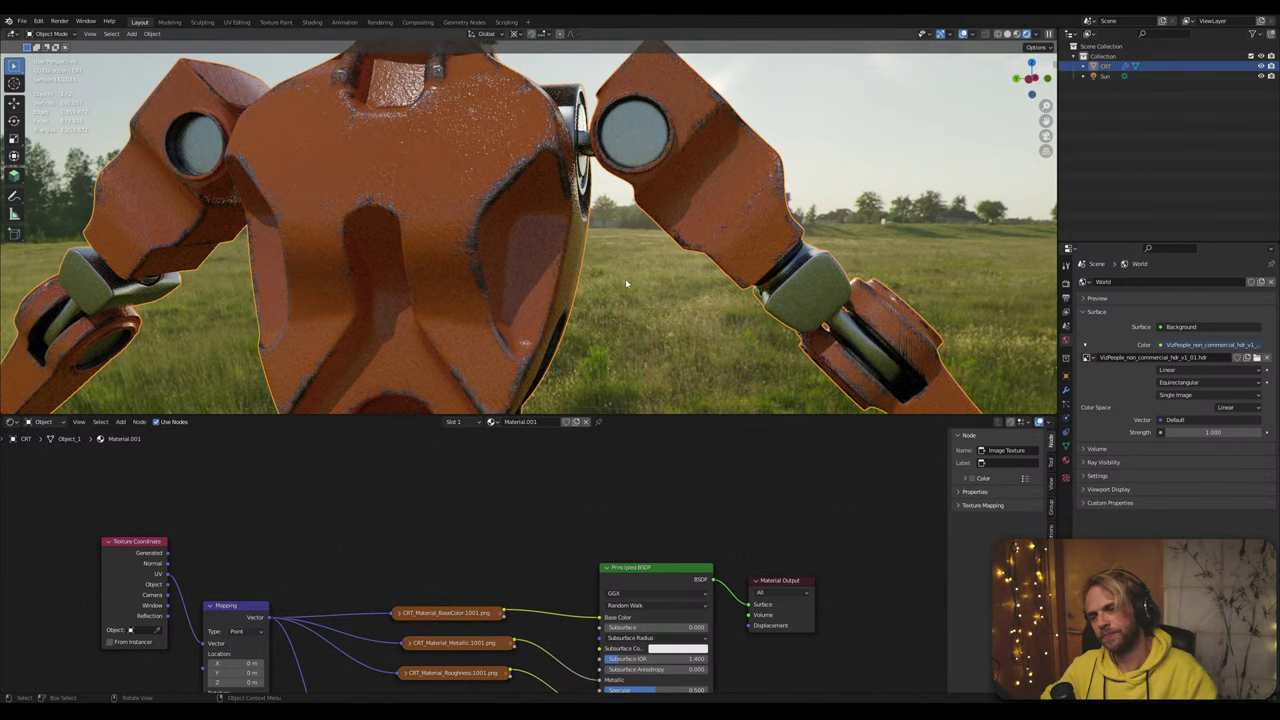
# Step: Enlarge the 3D view and orbit to a high side view of the orange robot
pyautogui.moveTo(745, 415); pyautogui.dragTo(650, 575)
pyautogui.scroll(-5, 608, 458)
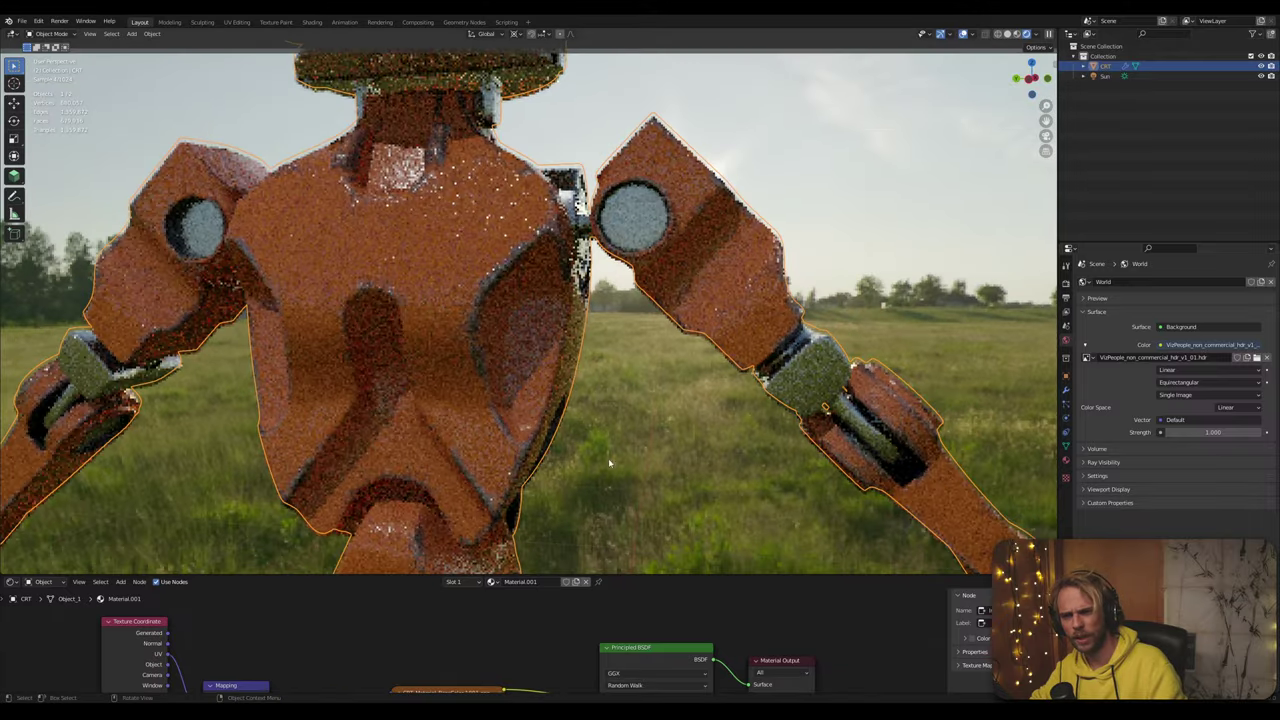
pyautogui.scroll(-2, 612, 425)
pyautogui.moveTo(641, 422); pyautogui.dragTo(353, 132, button='middle')
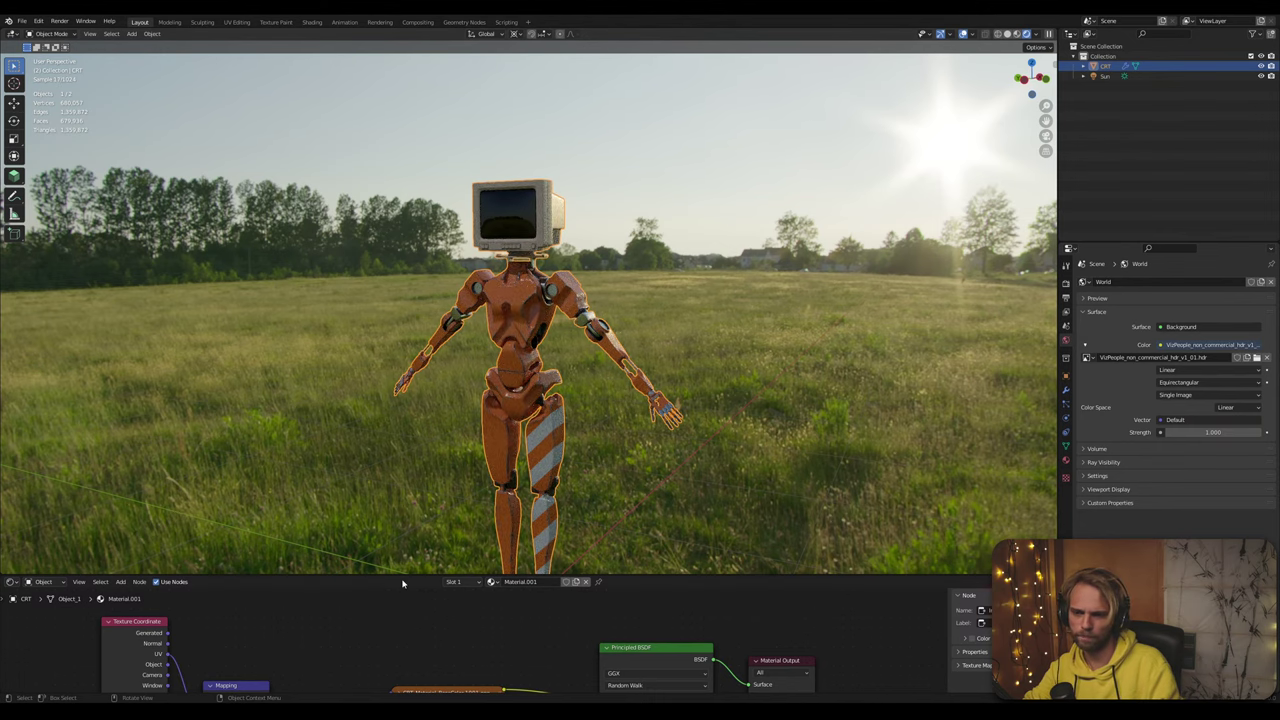
# Step: Enlarge the node editor to show the whole material tree, and move the Texture Coordinate node lower
pyautogui.moveTo(404, 577); pyautogui.dragTo(404, 525)
pyautogui.scroll(3, 537, 347)
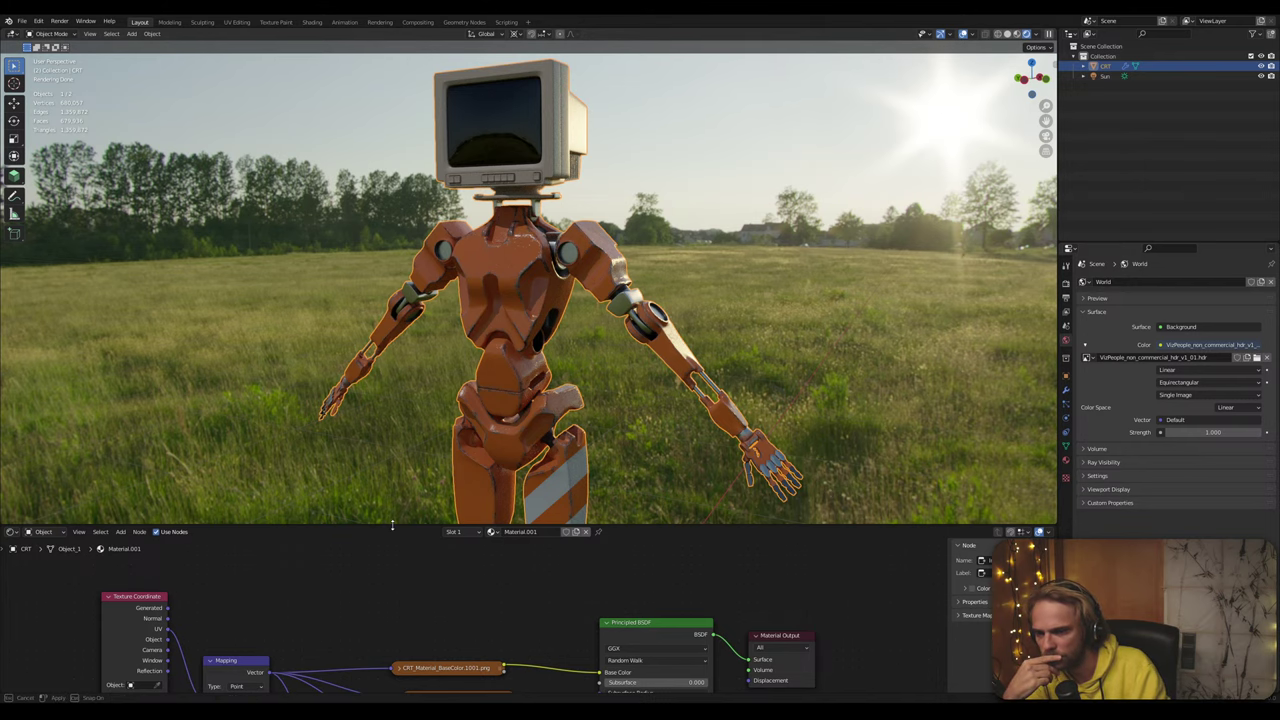
pyautogui.moveTo(398, 525); pyautogui.dragTo(410, 404)
pyautogui.scroll(-1, 294, 489)
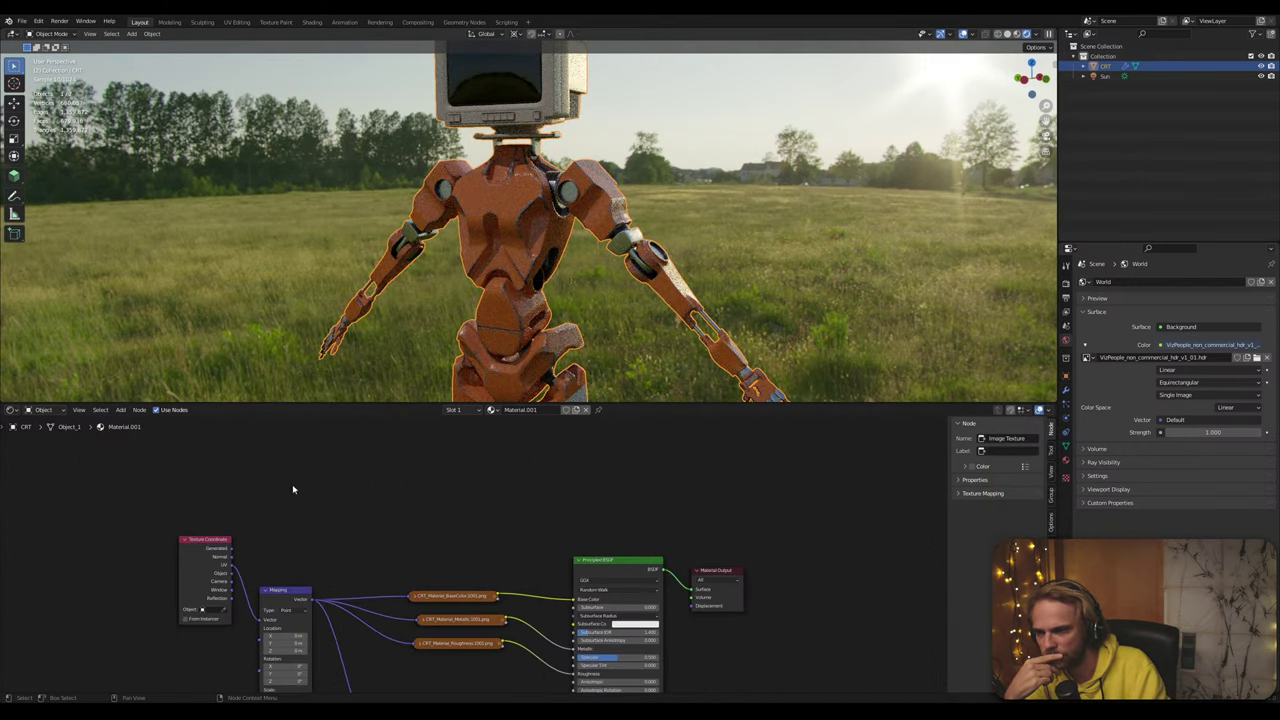
pyautogui.moveTo(184, 533); pyautogui.dragTo(199, 463, button='middle')
pyautogui.moveTo(199, 463); pyautogui.dragTo(204, 520)
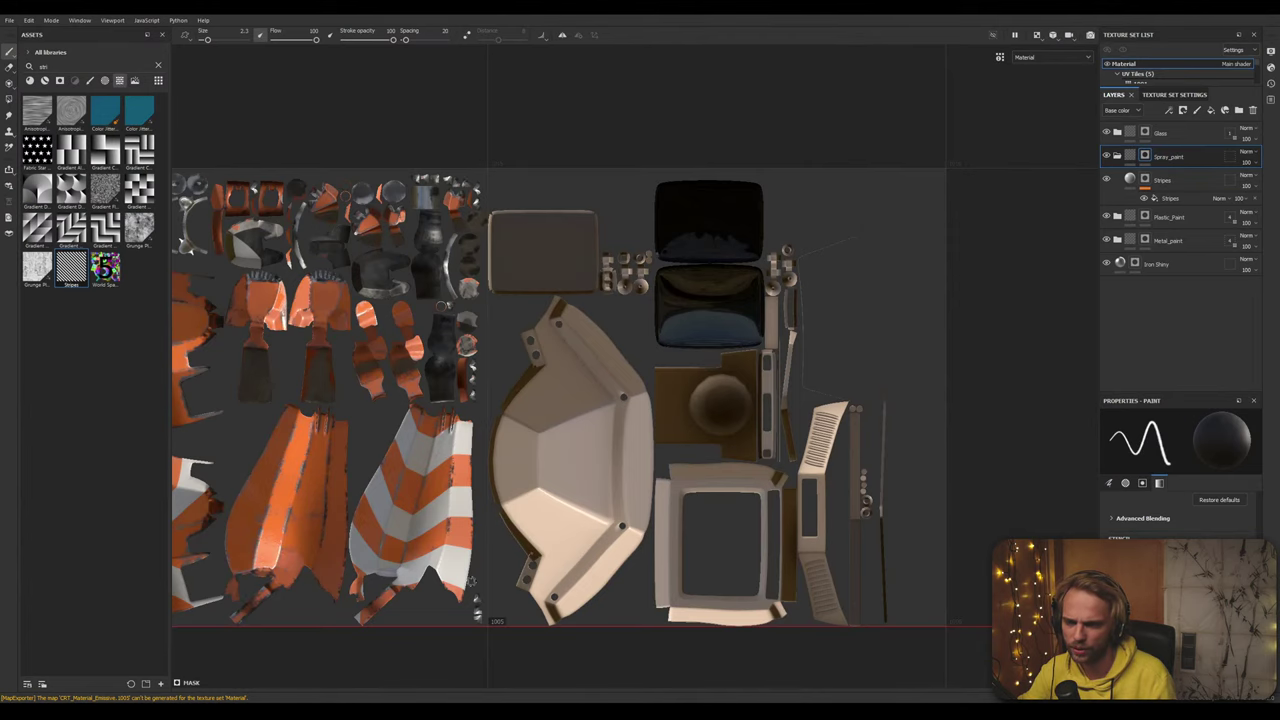
# Step: Zoom out across all the UV tiles, then save the modified Substance Painter project
pyautogui.scroll(-2, 470, 560)
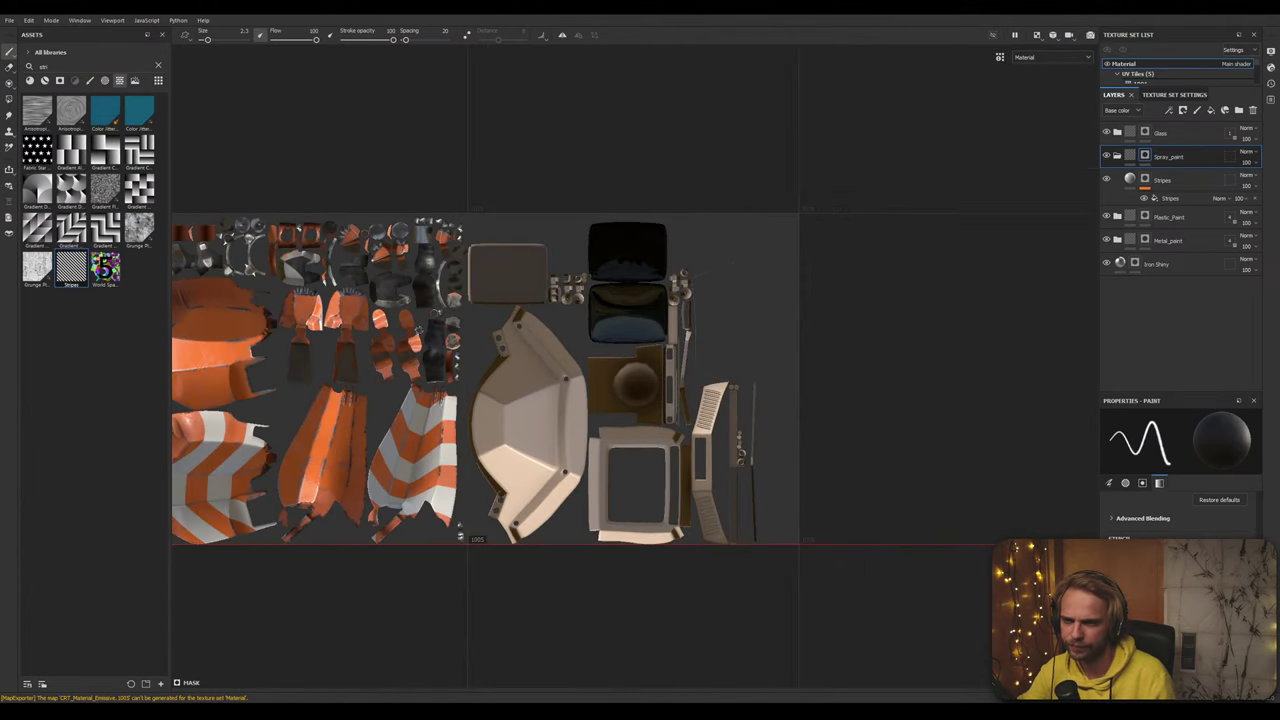
pyautogui.scroll(-2, 466, 516)
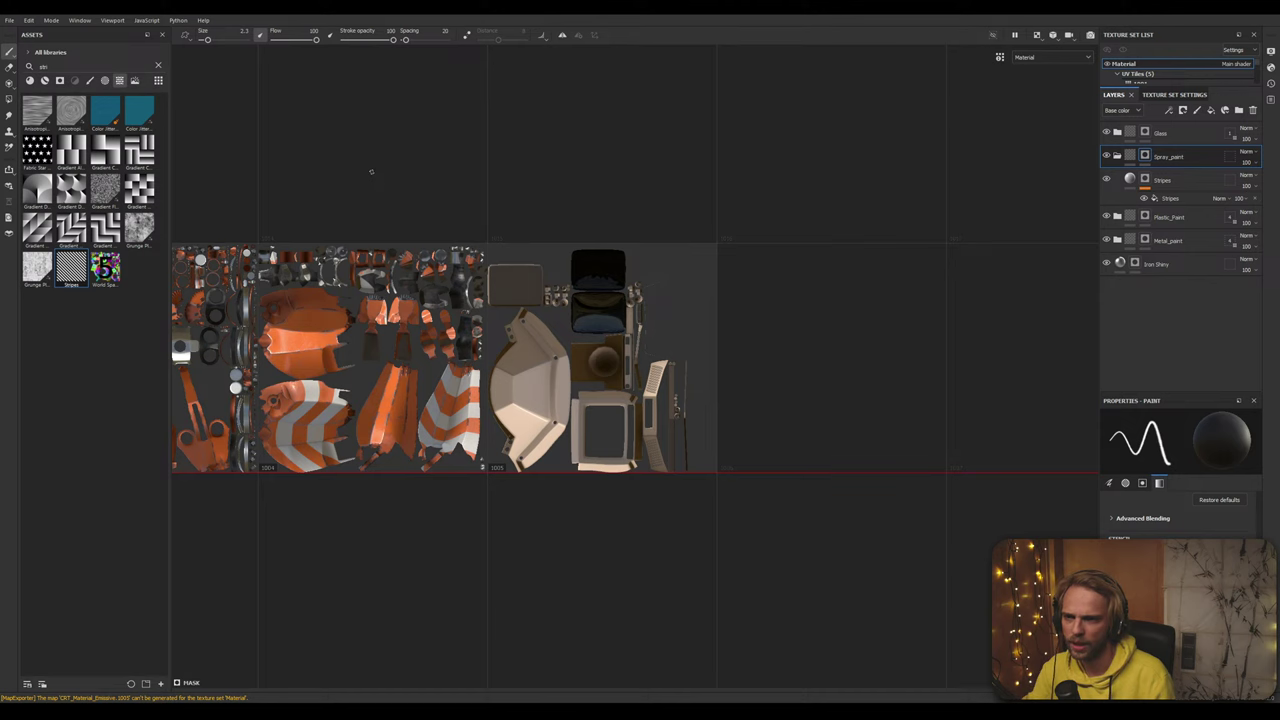
pyautogui.moveTo(371, 172); pyautogui.dragTo(740, 232, button='middle')
pyautogui.moveTo(377, 226); pyautogui.dragTo(595, 251, button='middle')
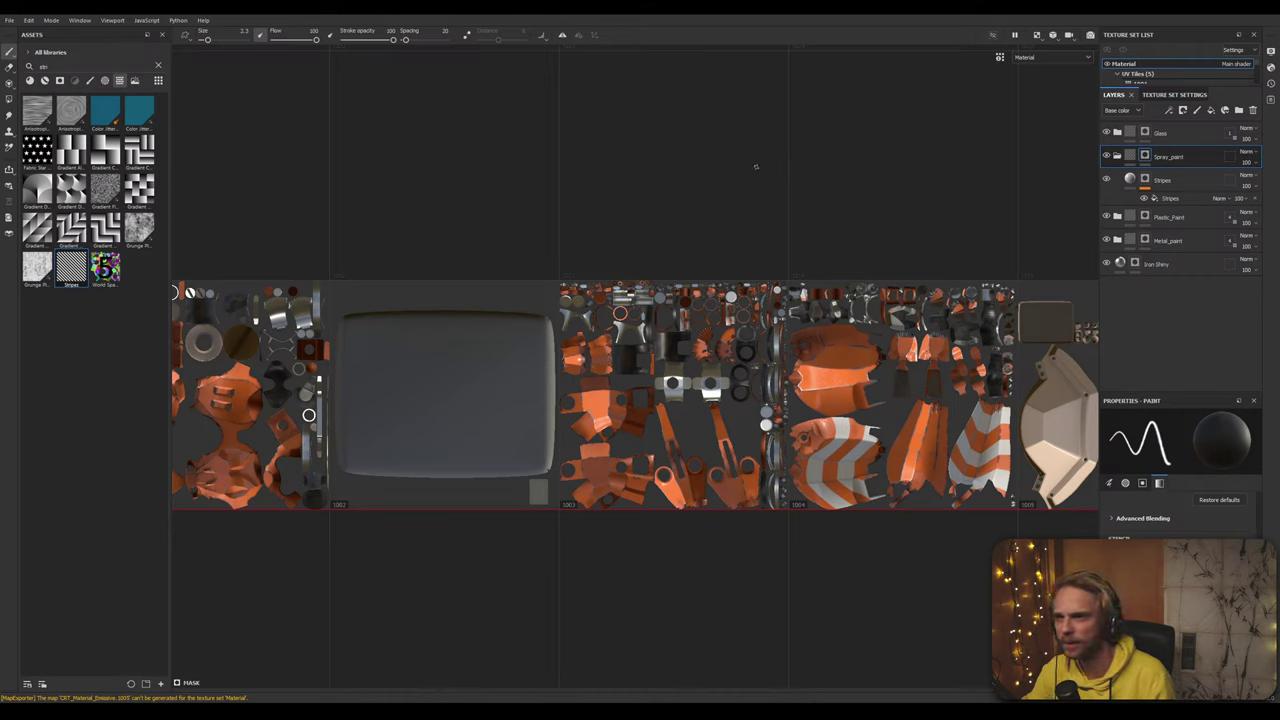
pyautogui.hotkey('ctrl', 'w')
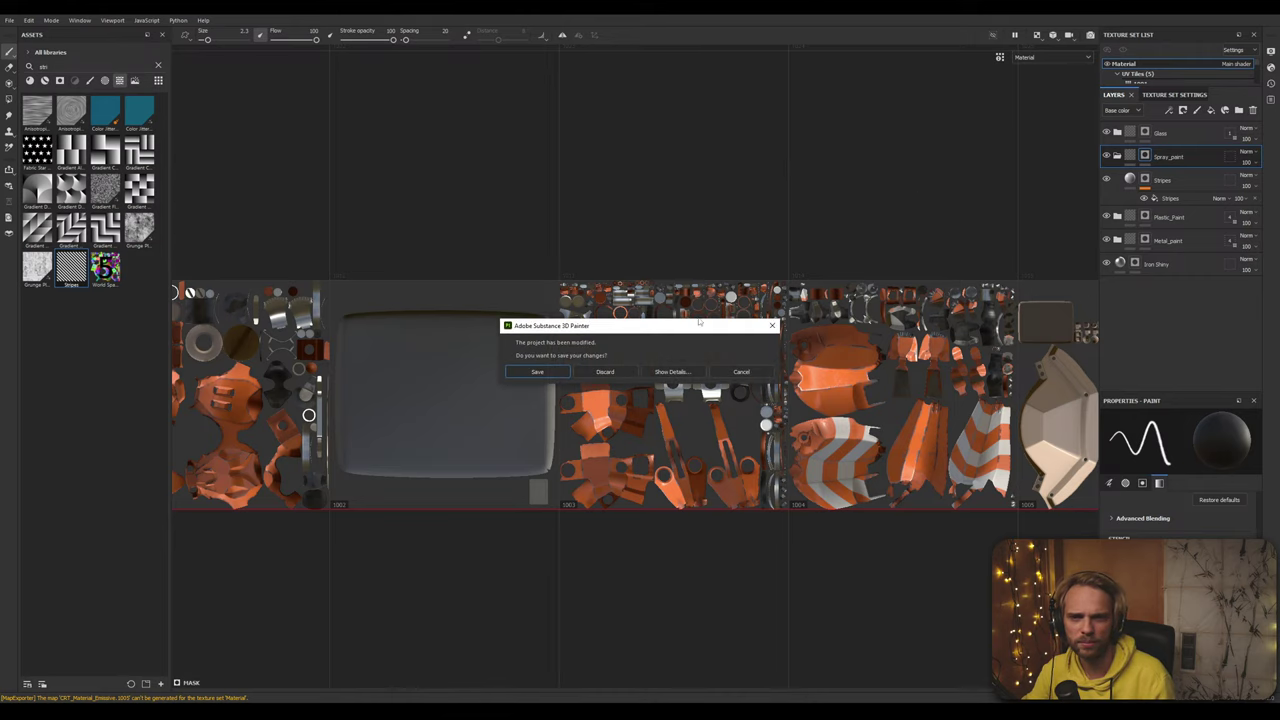
pyautogui.click(538, 372)
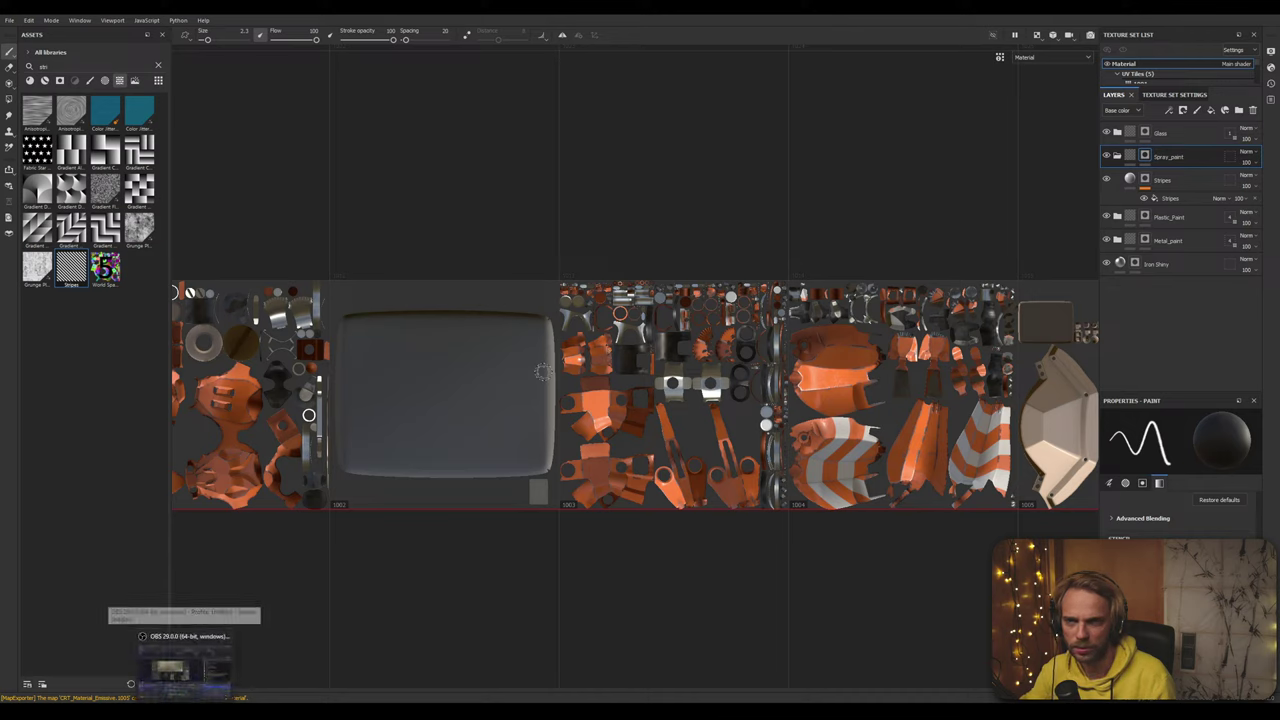
# Step: Back in Blender, turn the lower area into a Timeline, enlarge the 3D view, and use Solid shading
pyautogui.click(152, 703)
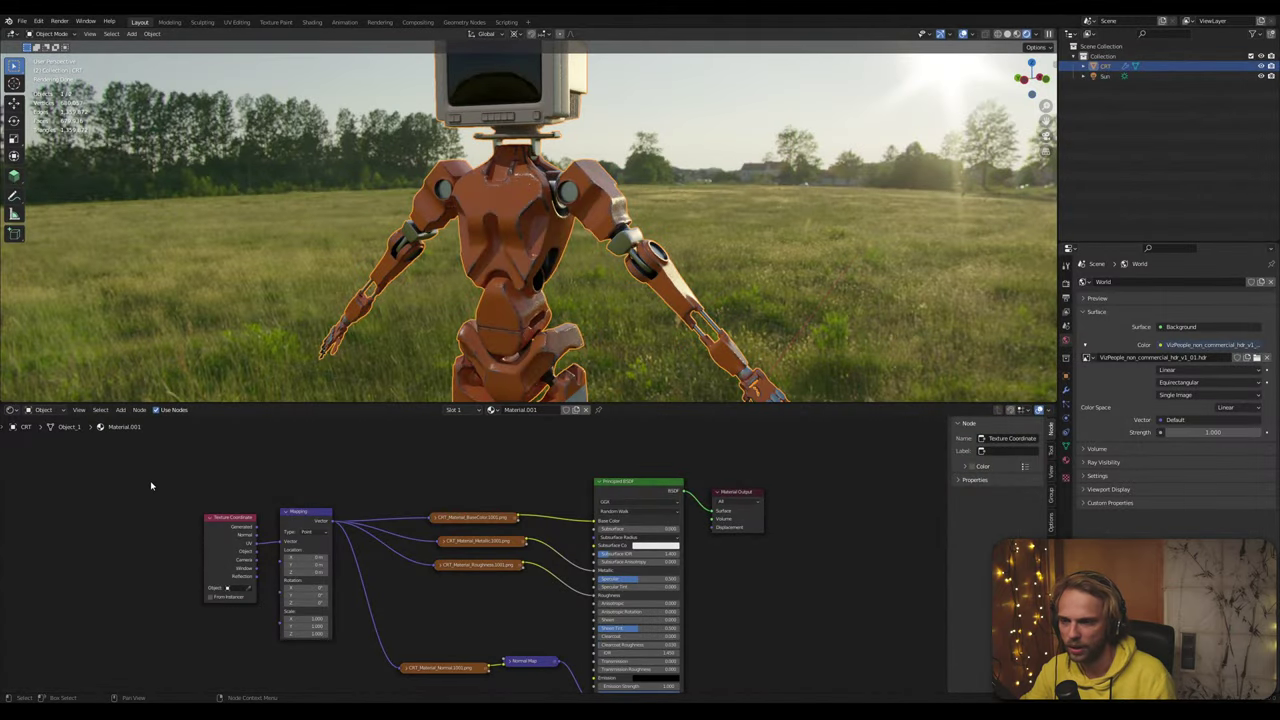
pyautogui.click(12, 409)
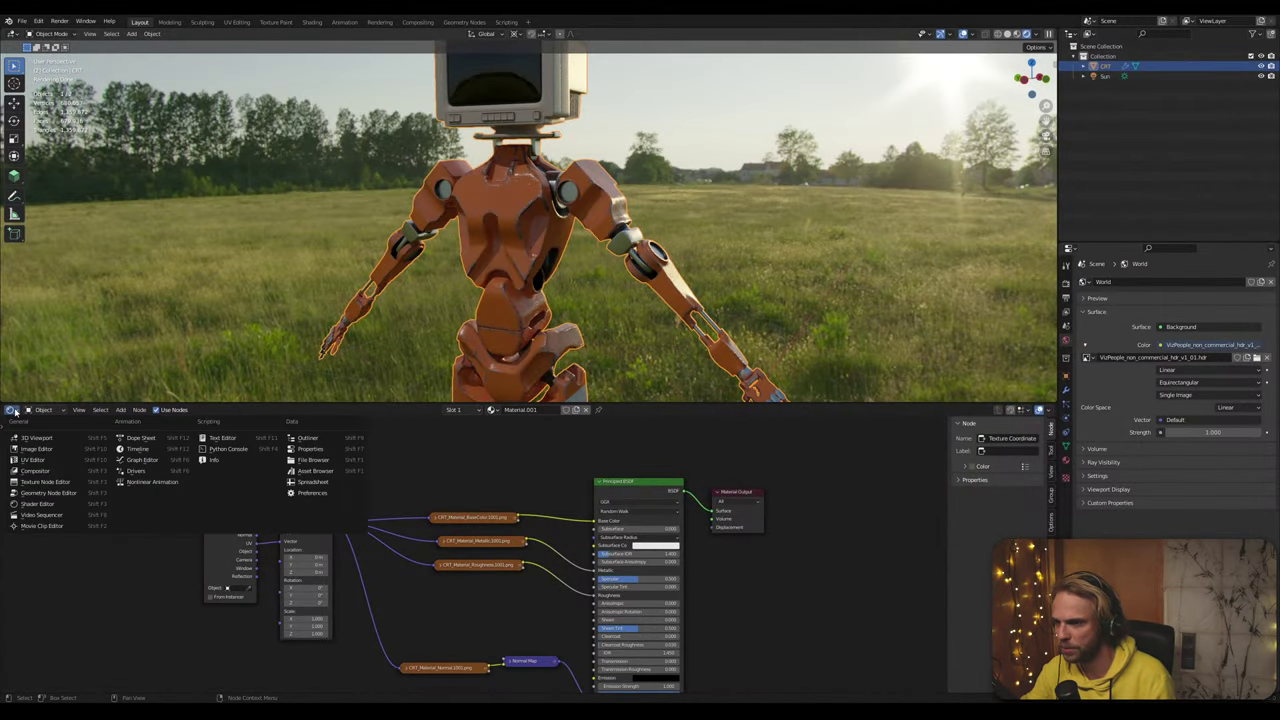
pyautogui.click(44, 409)
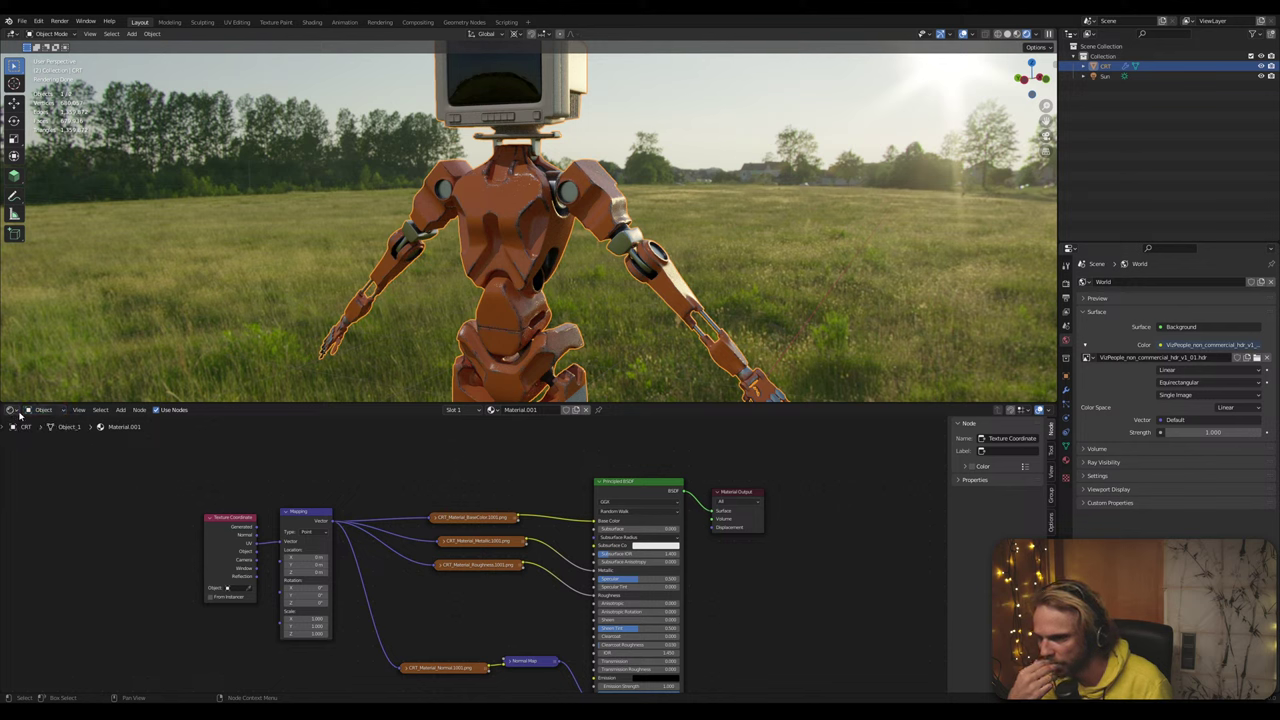
pyautogui.click(12, 410)
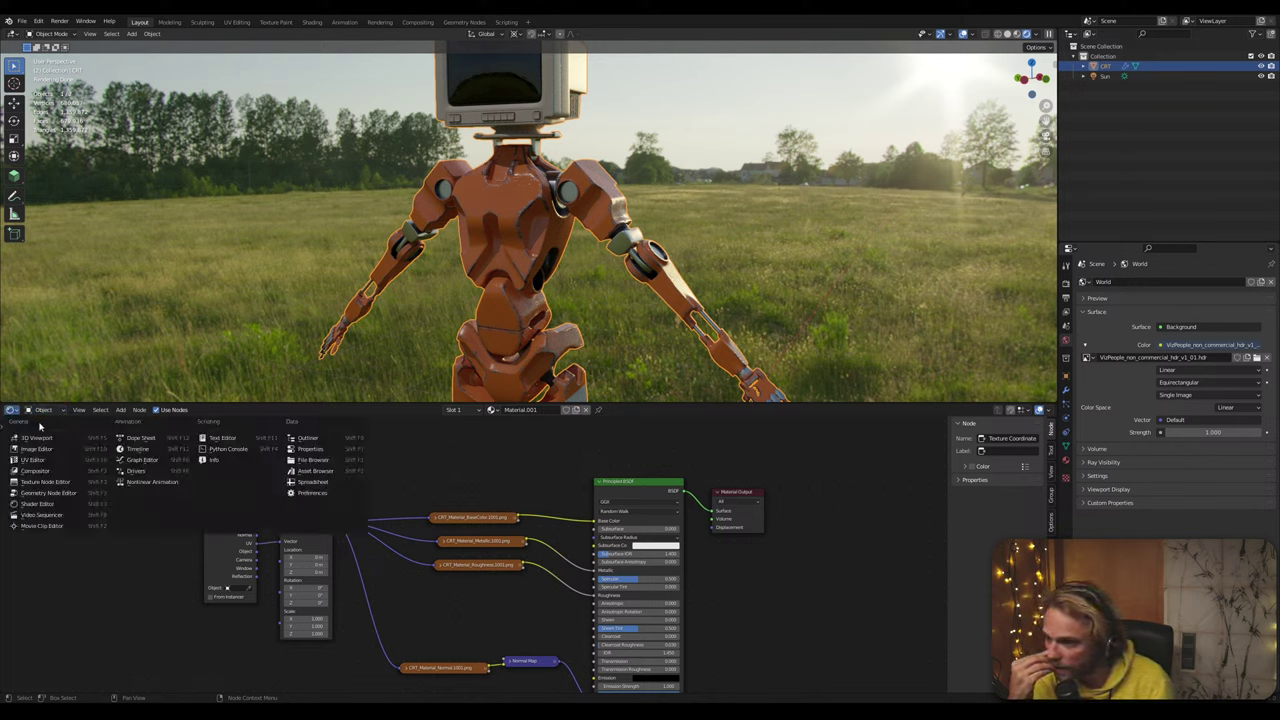
pyautogui.click(137, 449)
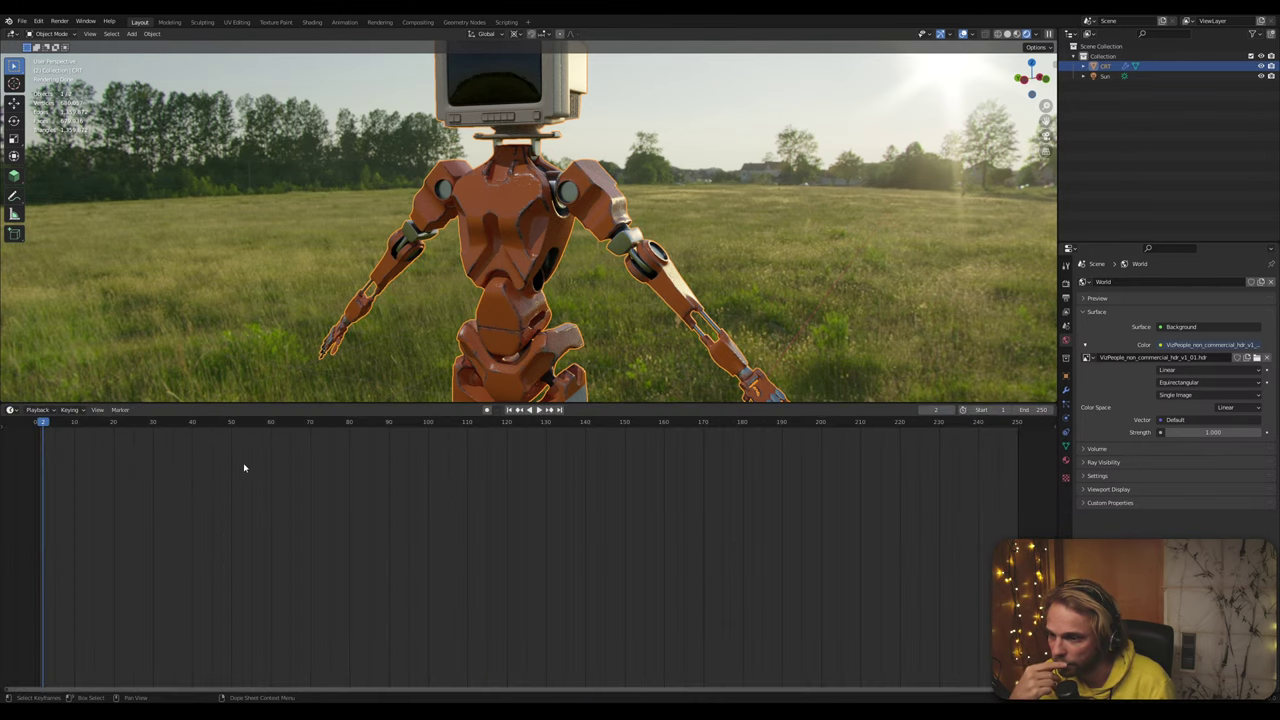
pyautogui.moveTo(350, 404); pyautogui.dragTo(350, 613)
pyautogui.click(1007, 33)
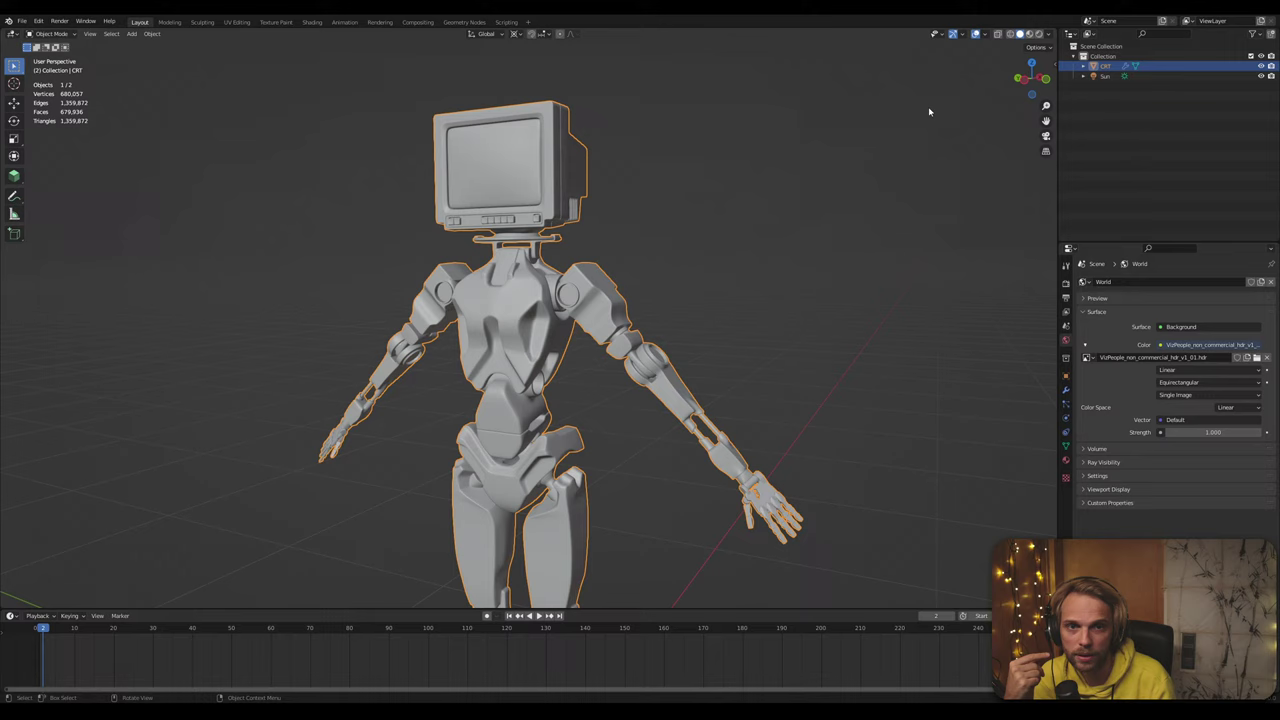
# Step: Select and delete the Sun light near the robot's feet
pyautogui.click(849, 303)
pyautogui.moveTo(700, 343); pyautogui.dragTo(709, 363, button='middle')
pyautogui.scroll(-5, 686, 346)
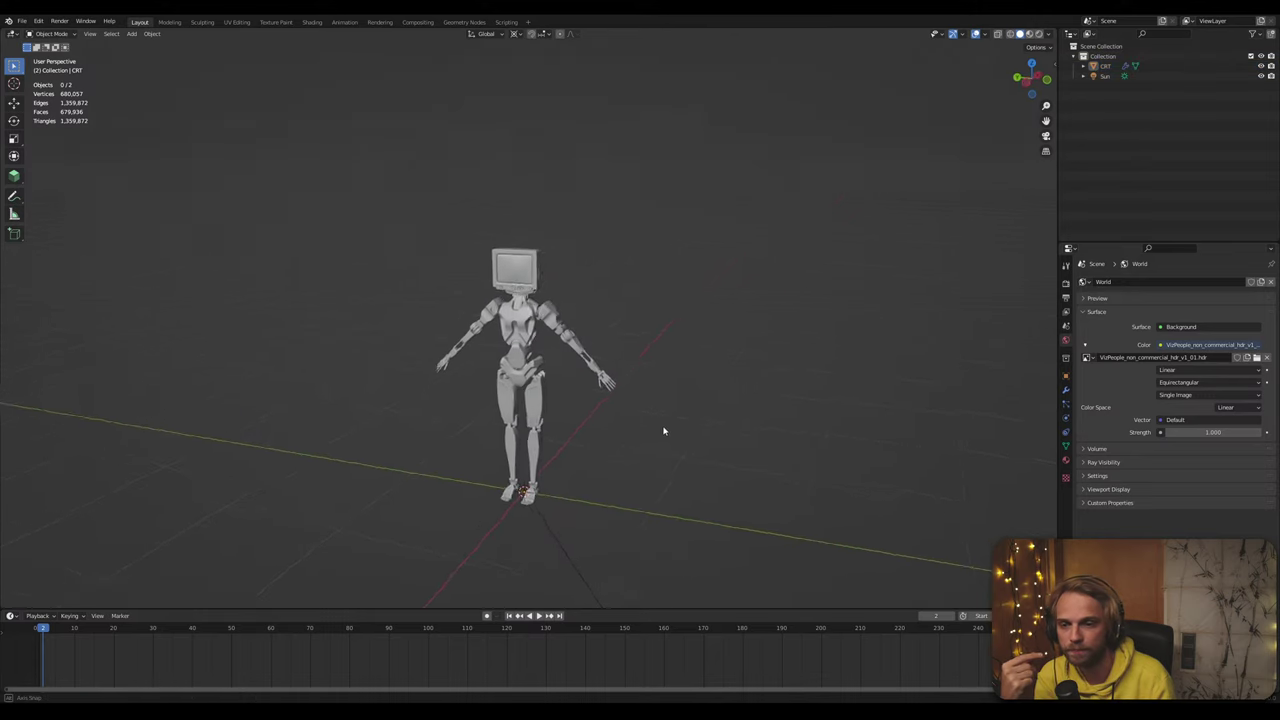
pyautogui.moveTo(663, 431); pyautogui.dragTo(571, 523, button='middle')
pyautogui.moveTo(575, 516); pyautogui.dragTo(529, 520)
pyautogui.press('x')
pyautogui.click(531, 516)
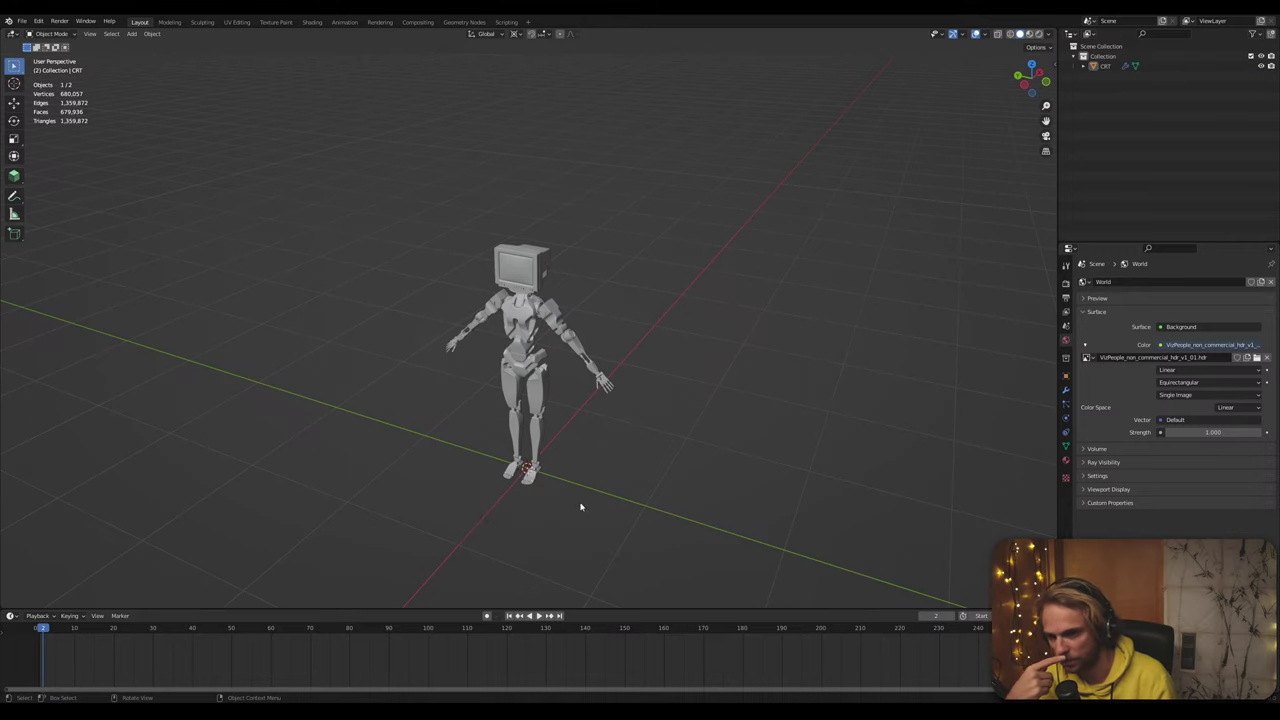
pyautogui.moveTo(580, 507); pyautogui.dragTo(654, 449, button='middle')
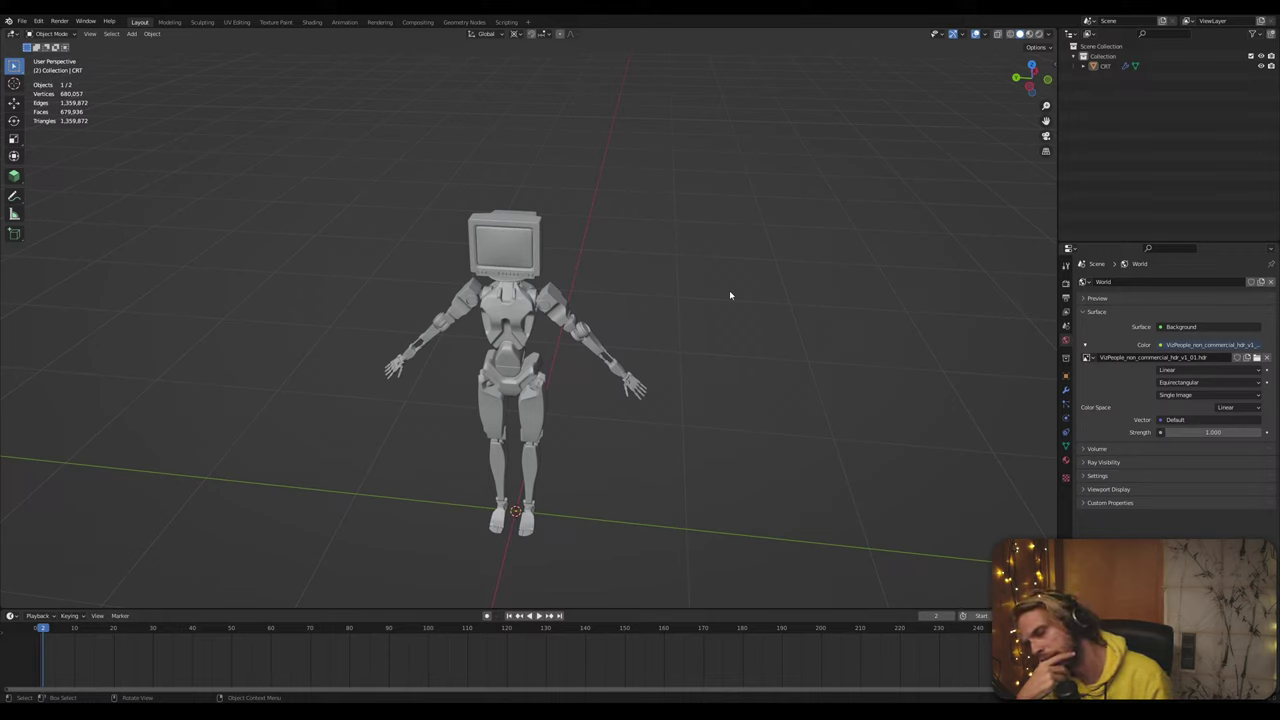
# Step: Remove the robot's Subdivision modifier, bringing the mesh to 170,105 vertices
pyautogui.click(557, 323)
pyautogui.click(1065, 390)
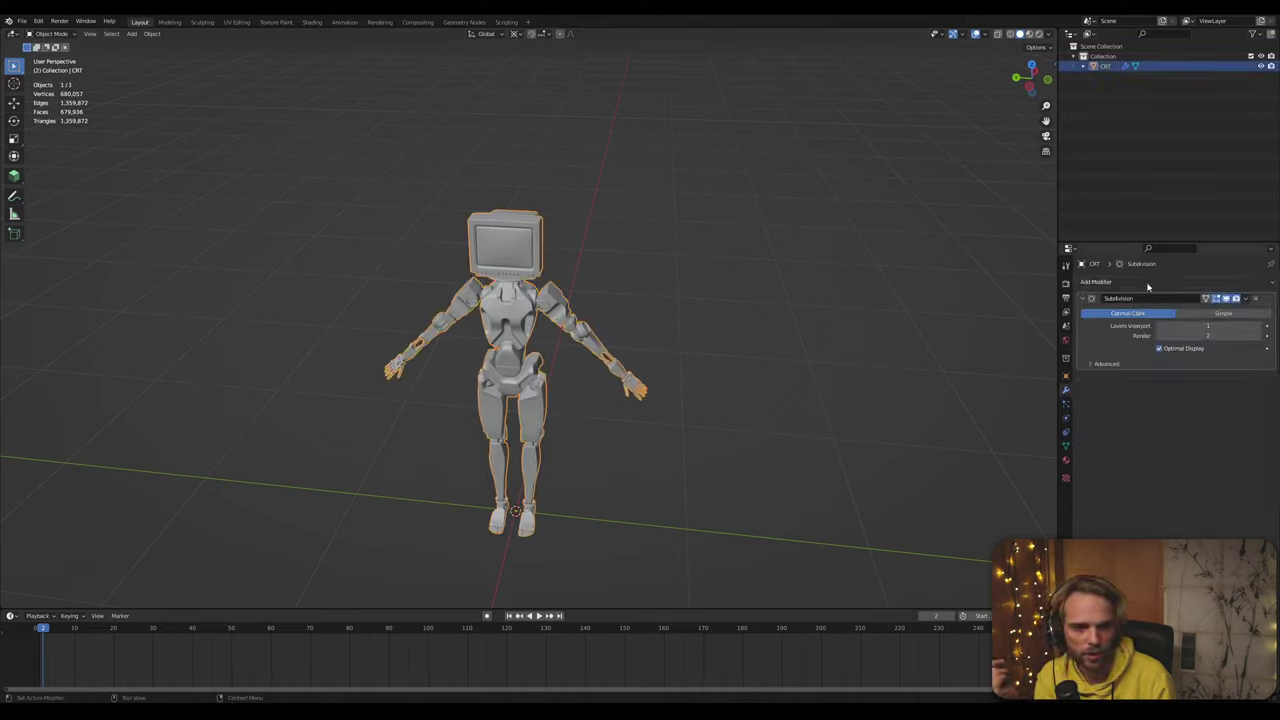
pyautogui.click(1258, 300)
pyautogui.click(880, 366)
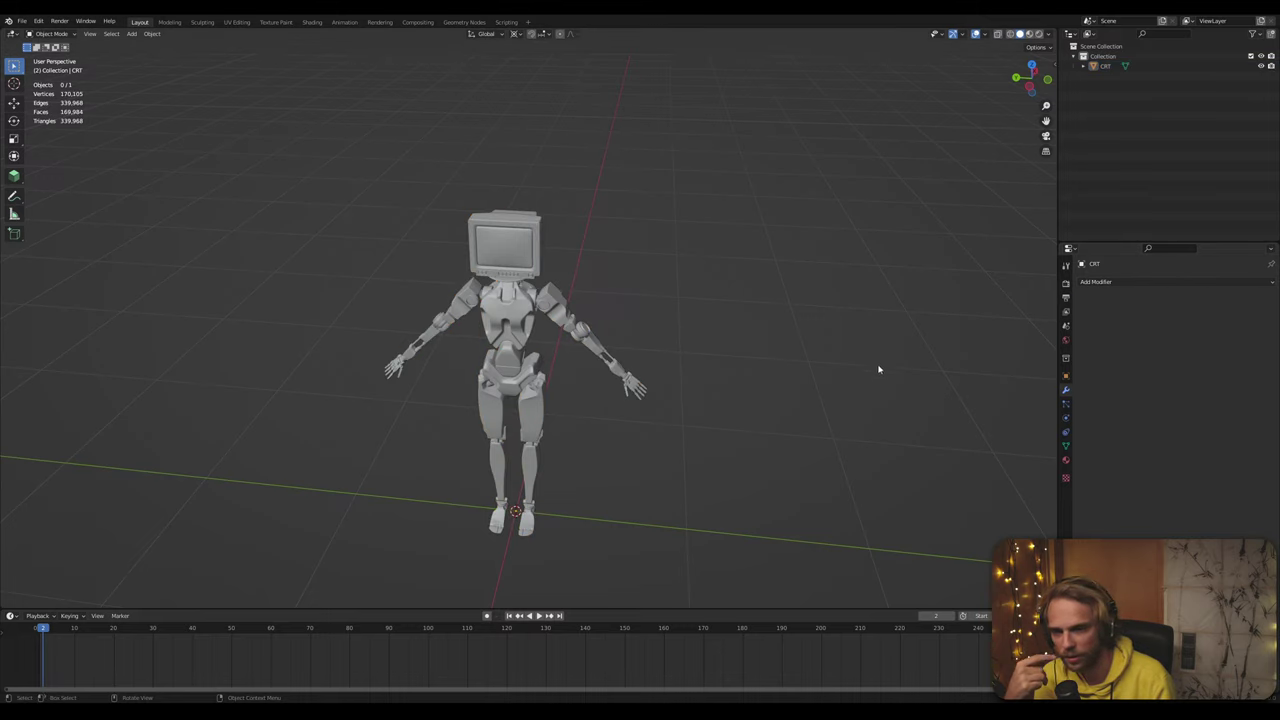
pyautogui.moveTo(880, 366); pyautogui.dragTo(620, 310, button='middle')
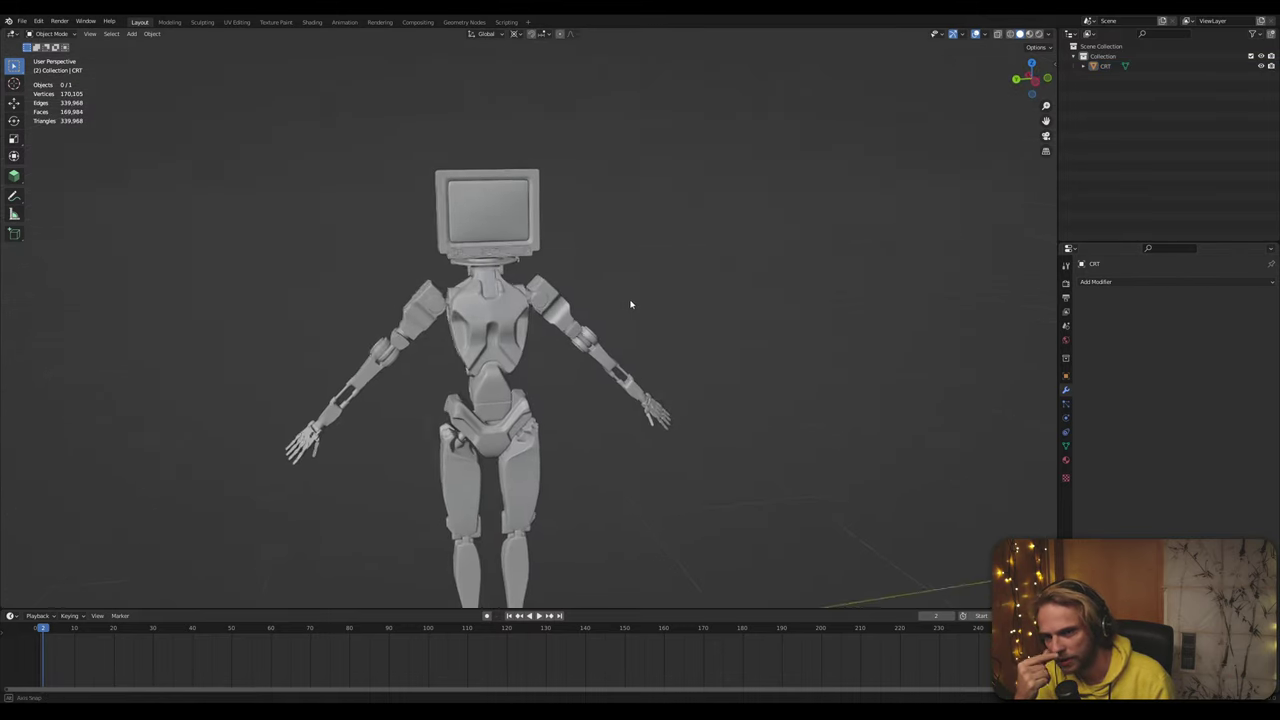
pyautogui.scroll(2, 603, 295)
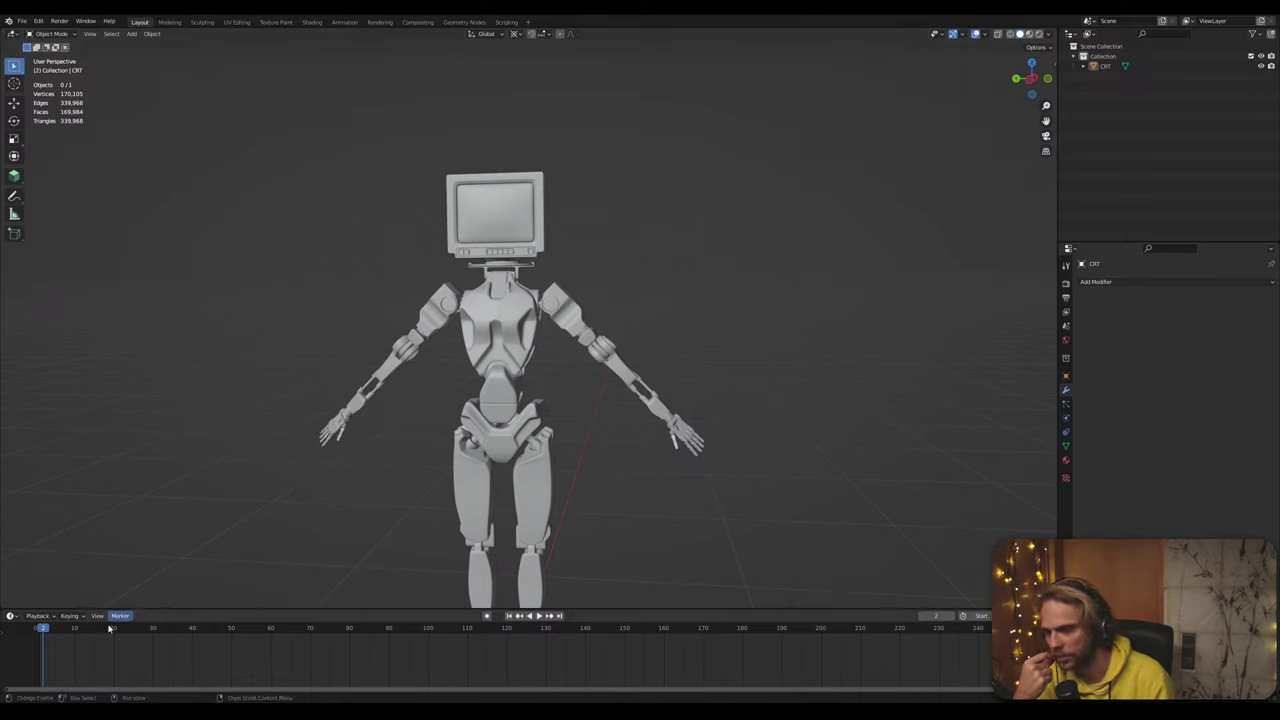
pyautogui.moveTo(104, 712)
pyautogui.click(123, 677)
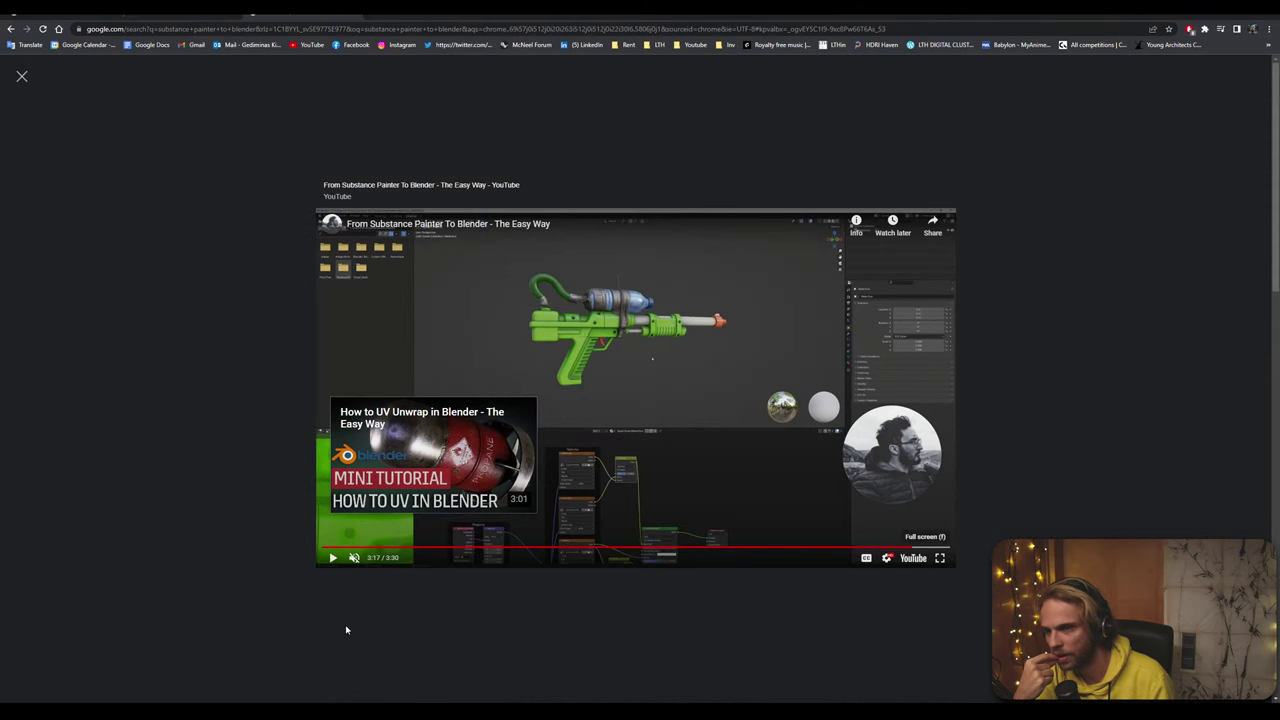
pyautogui.press('super+Down')
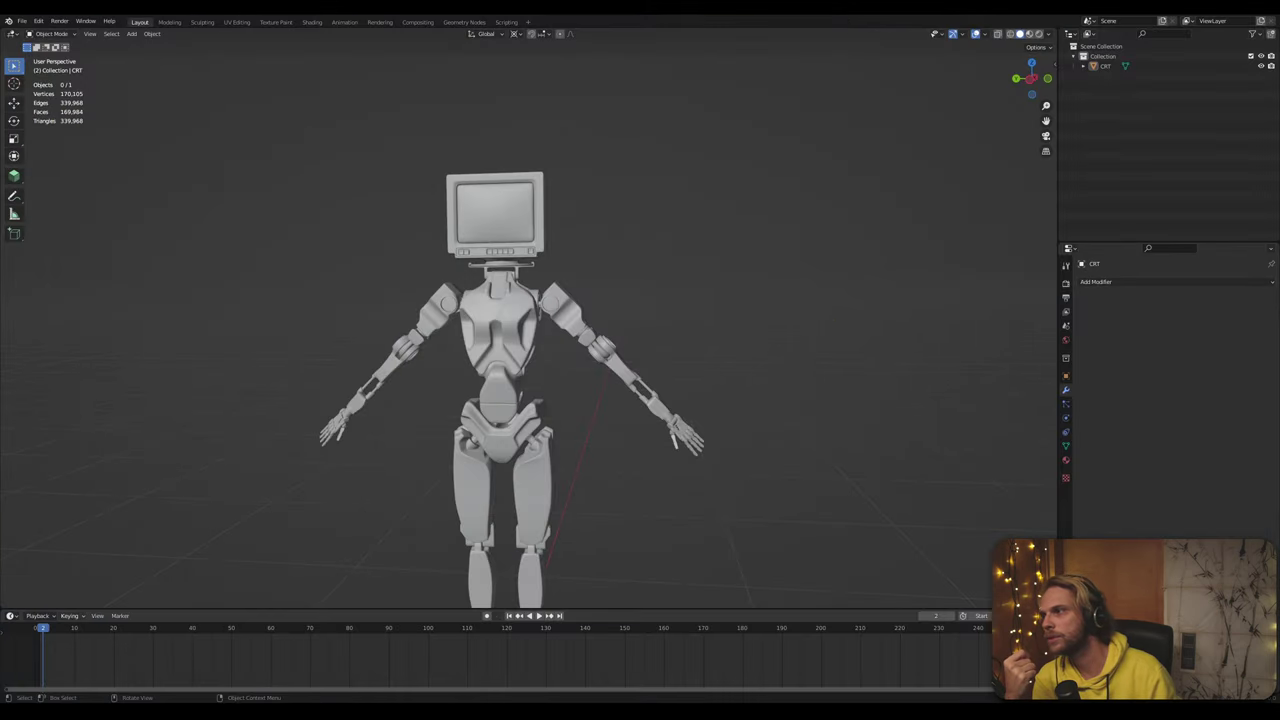
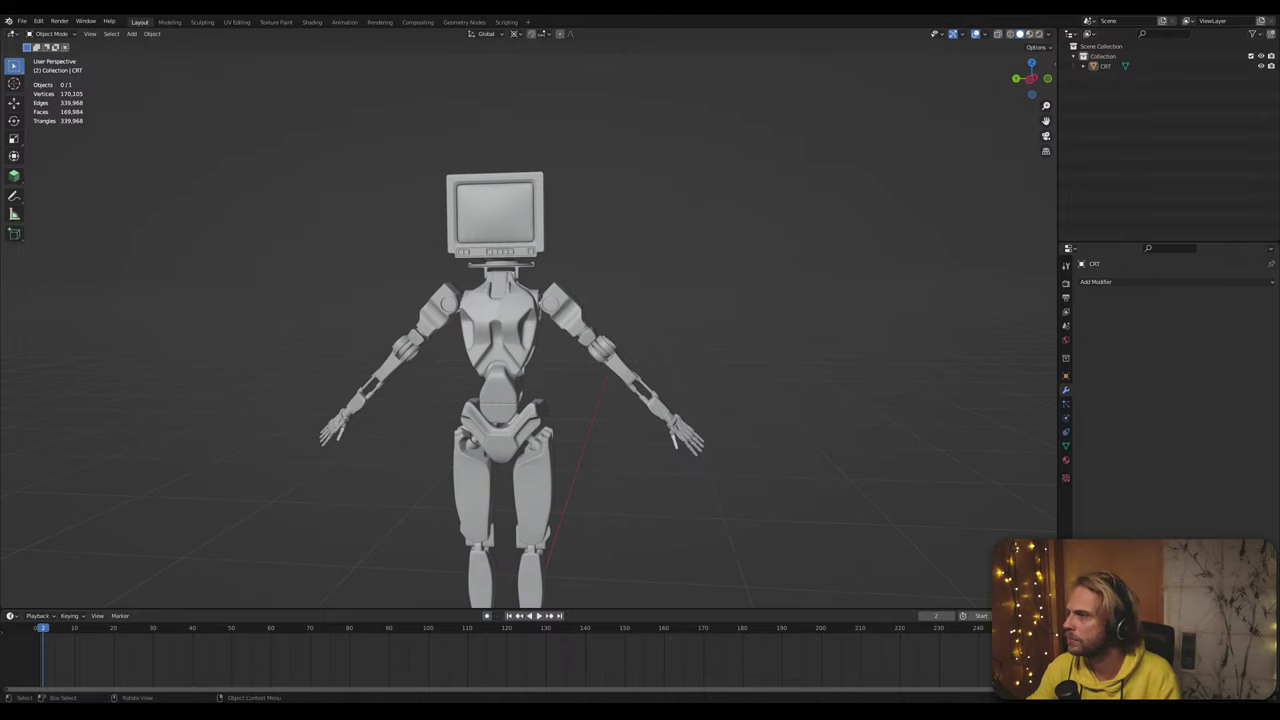
# Step: Search YouTube for 'blender armature robot' and skim the Robo Rigging Part 1 result
pyautogui.hotkey('alt', 'Tab')
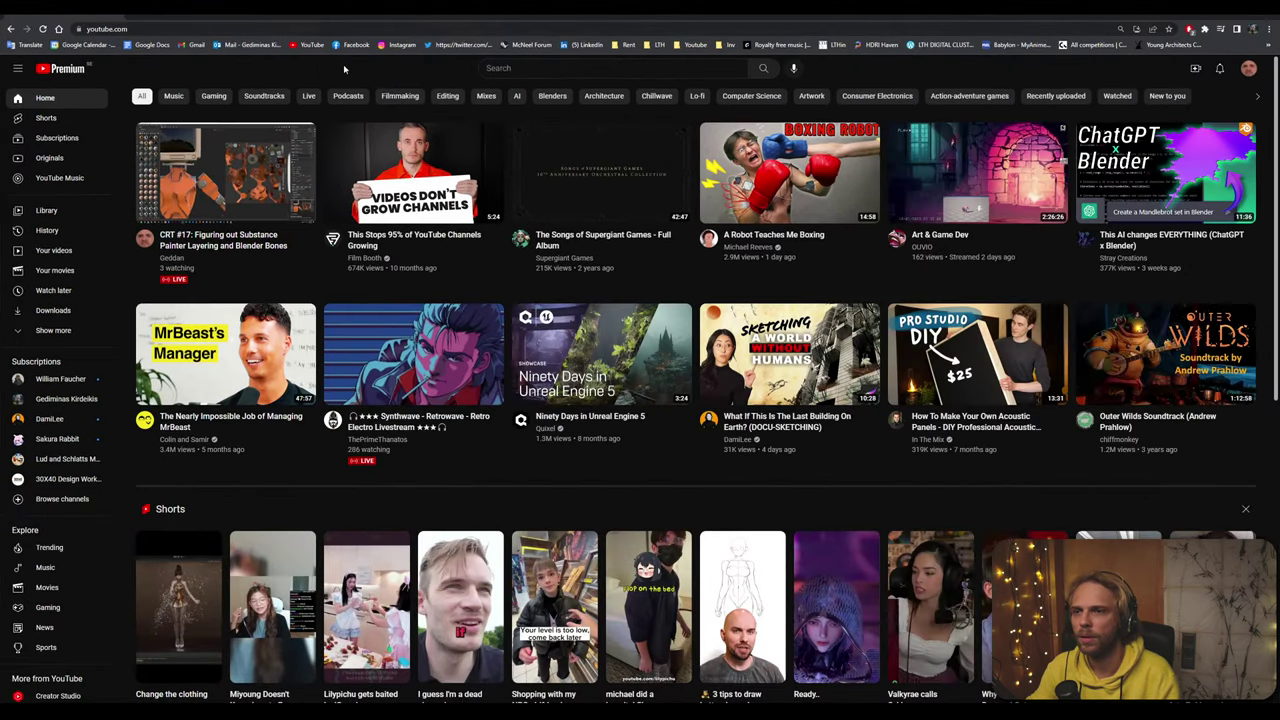
pyautogui.click(527, 67)
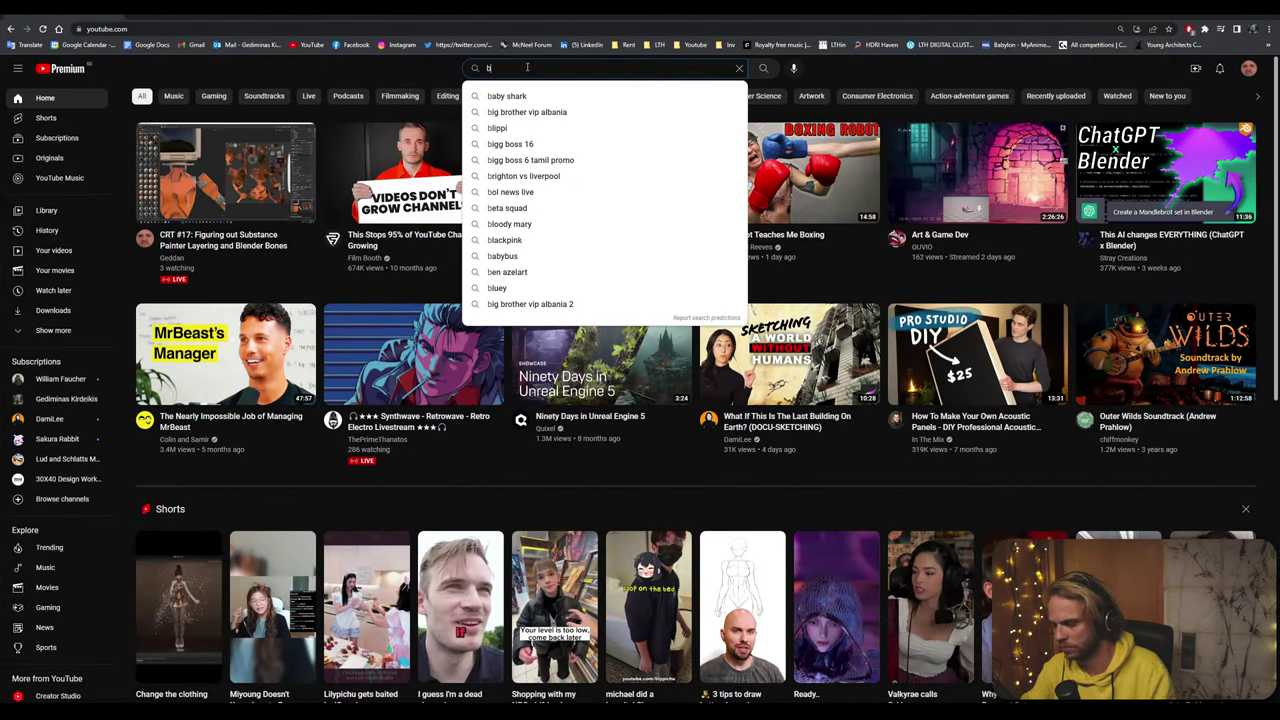
pyautogui.write('blender ar')
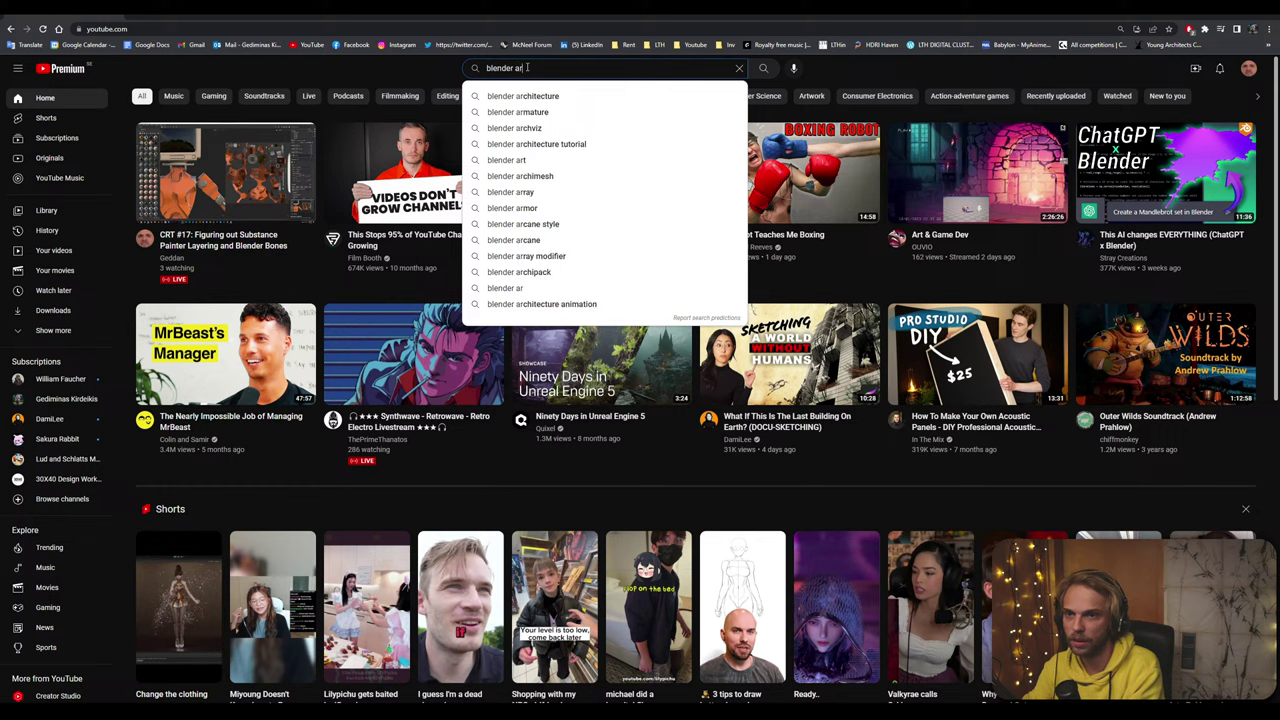
pyautogui.write('mature')
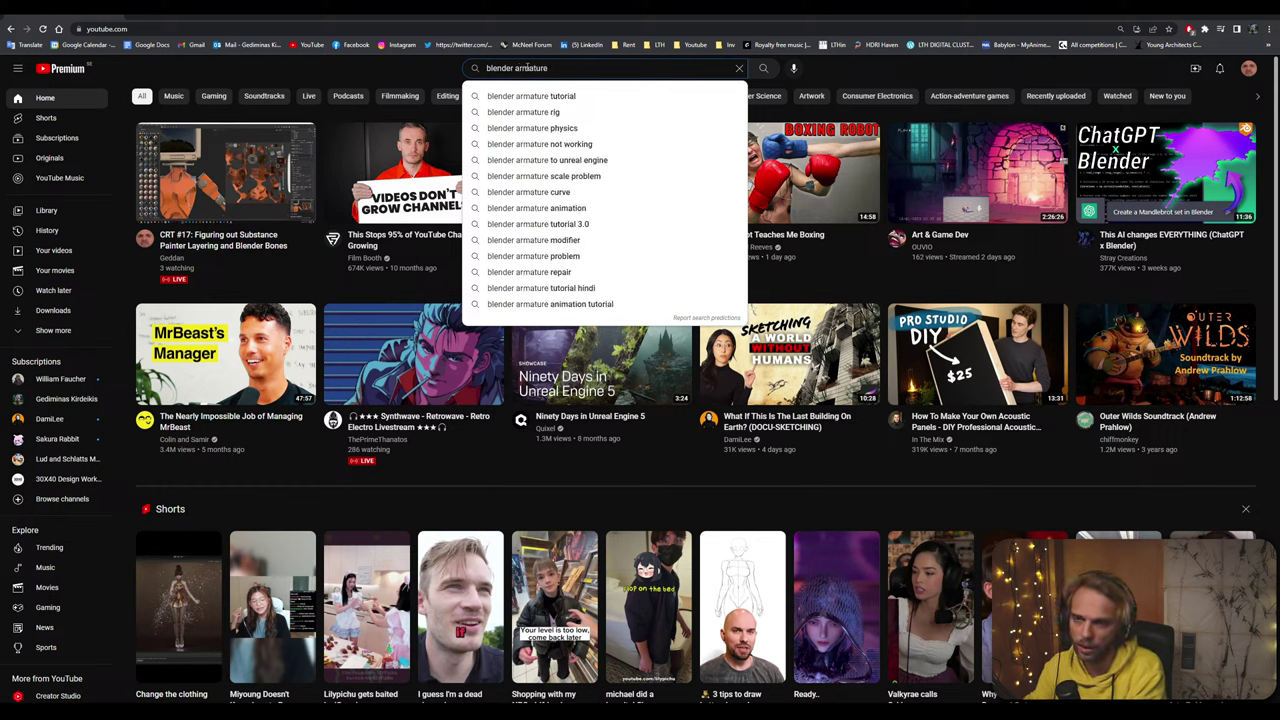
pyautogui.write(' robot')
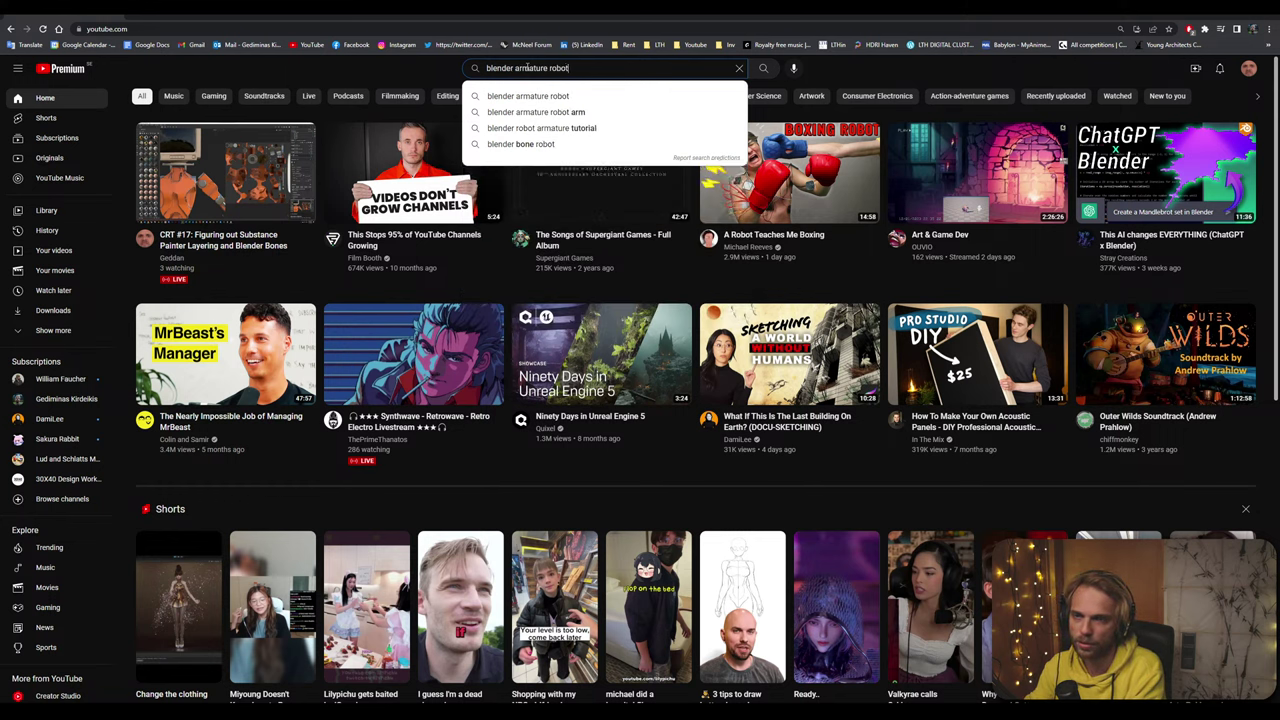
pyautogui.press('Return')
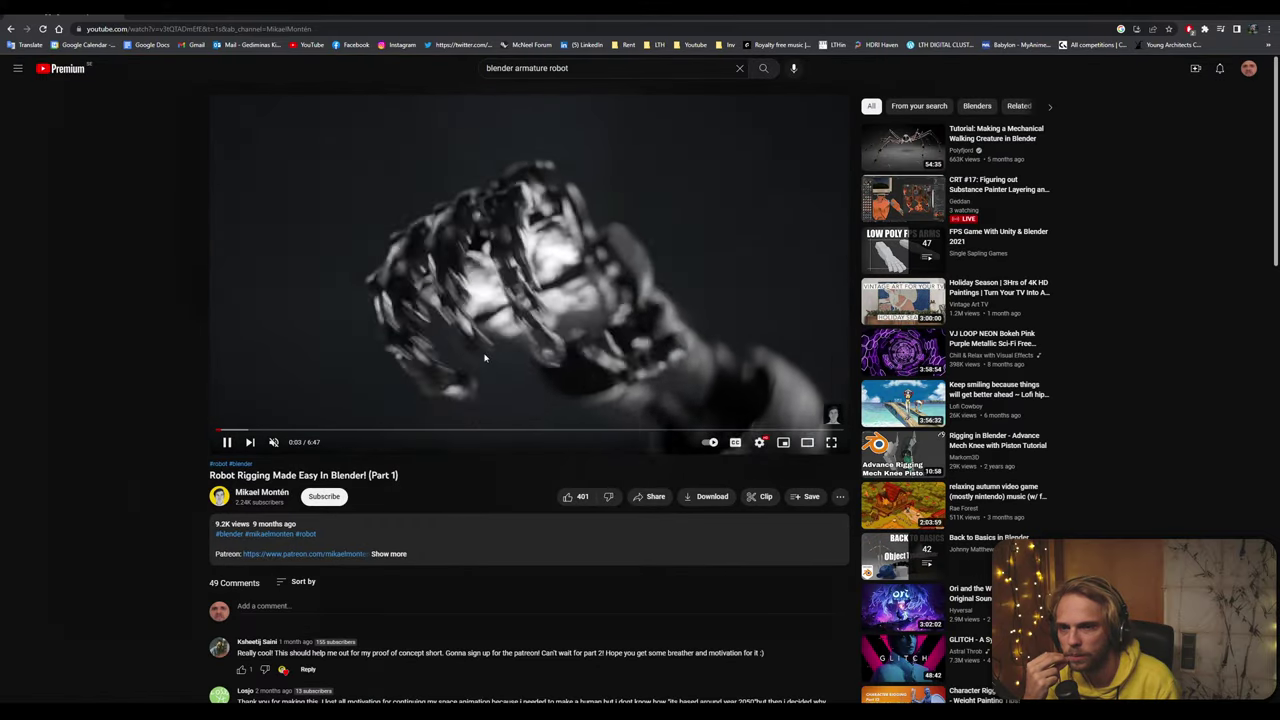
pyautogui.moveTo(285, 434); pyautogui.dragTo(452, 431)
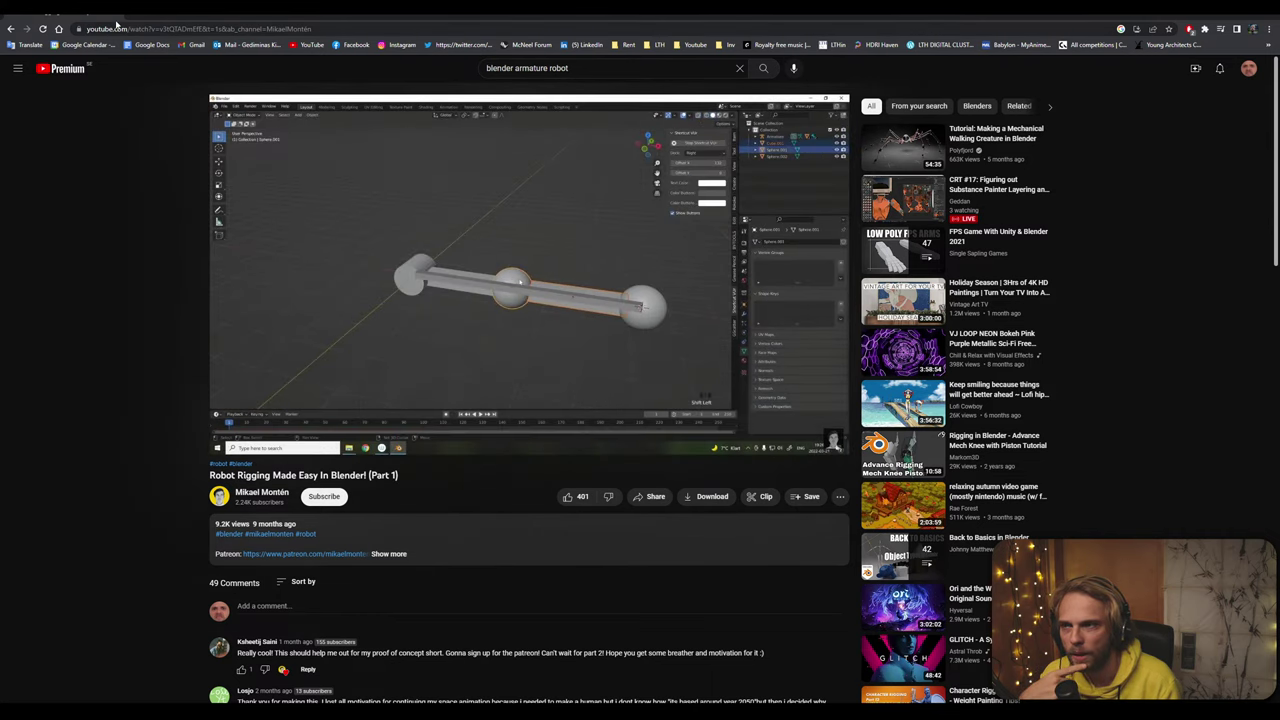
pyautogui.click(11, 30)
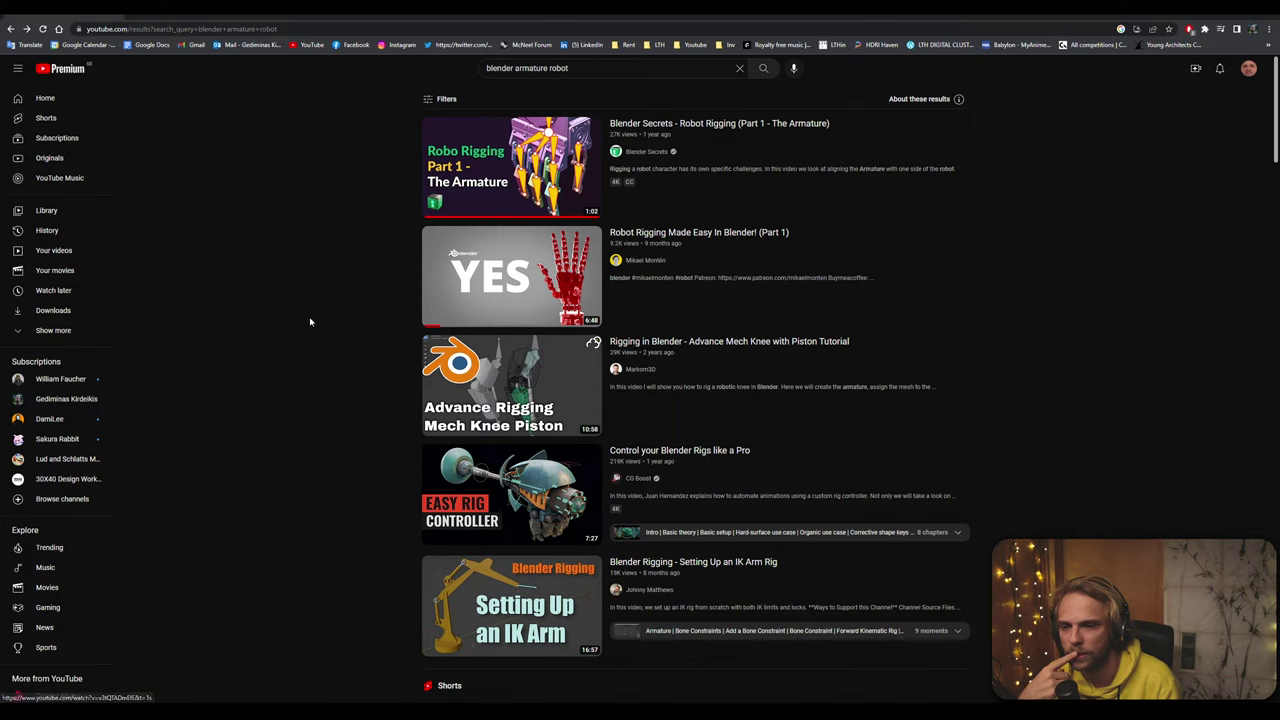
# Step: Open the Blender Secrets Robot Rigging Part 2 video from the search results
pyautogui.scroll(-5, 310, 321)
pyautogui.scroll(-4, 310, 321)
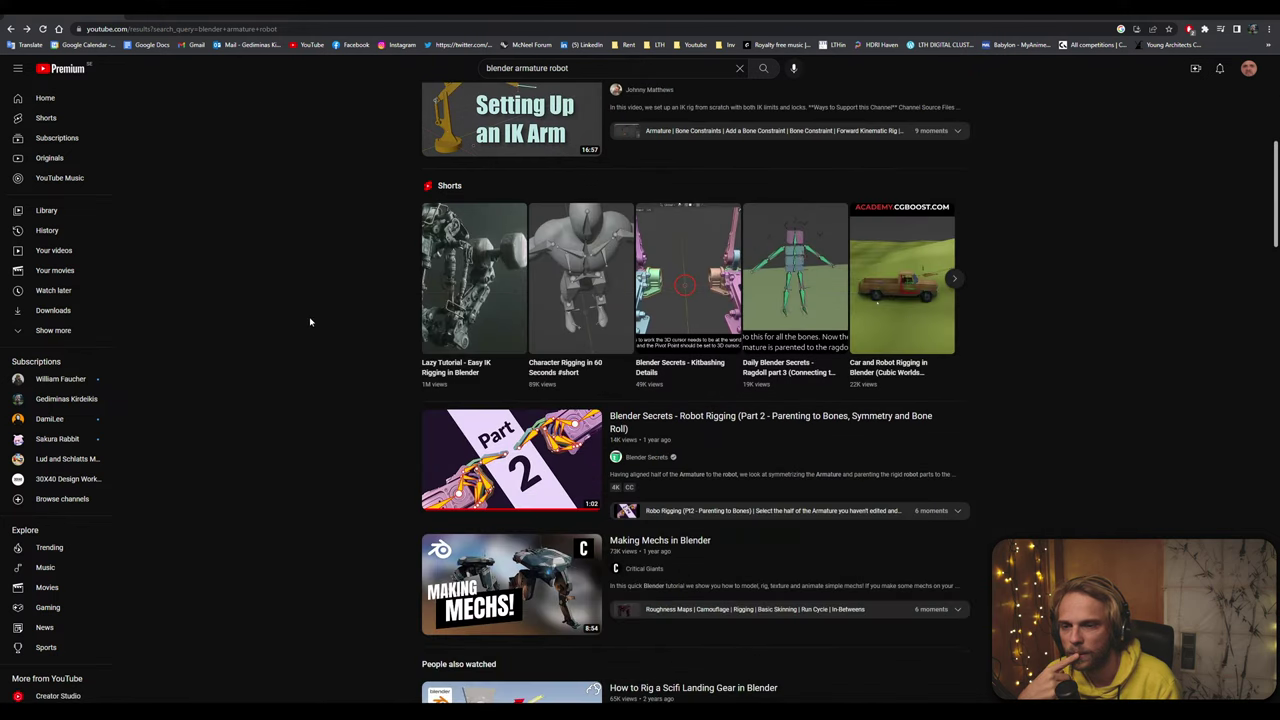
pyautogui.moveTo(505, 150)
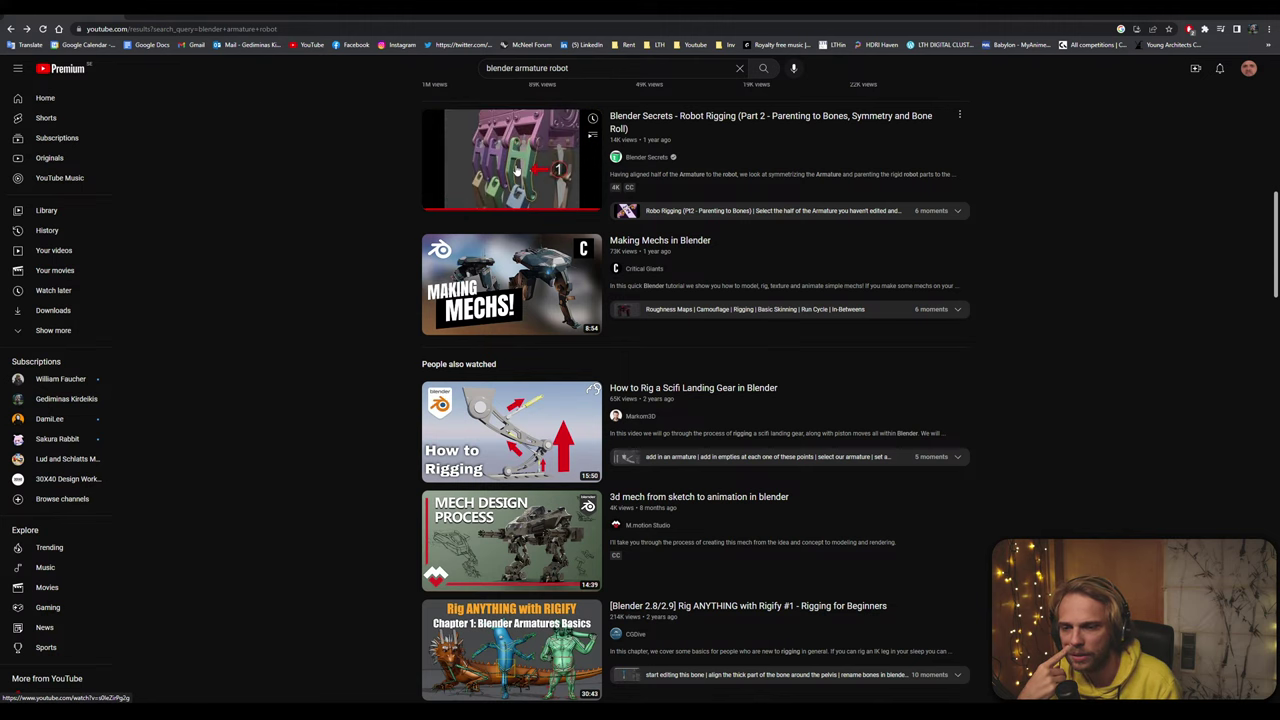
pyautogui.click(507, 151)
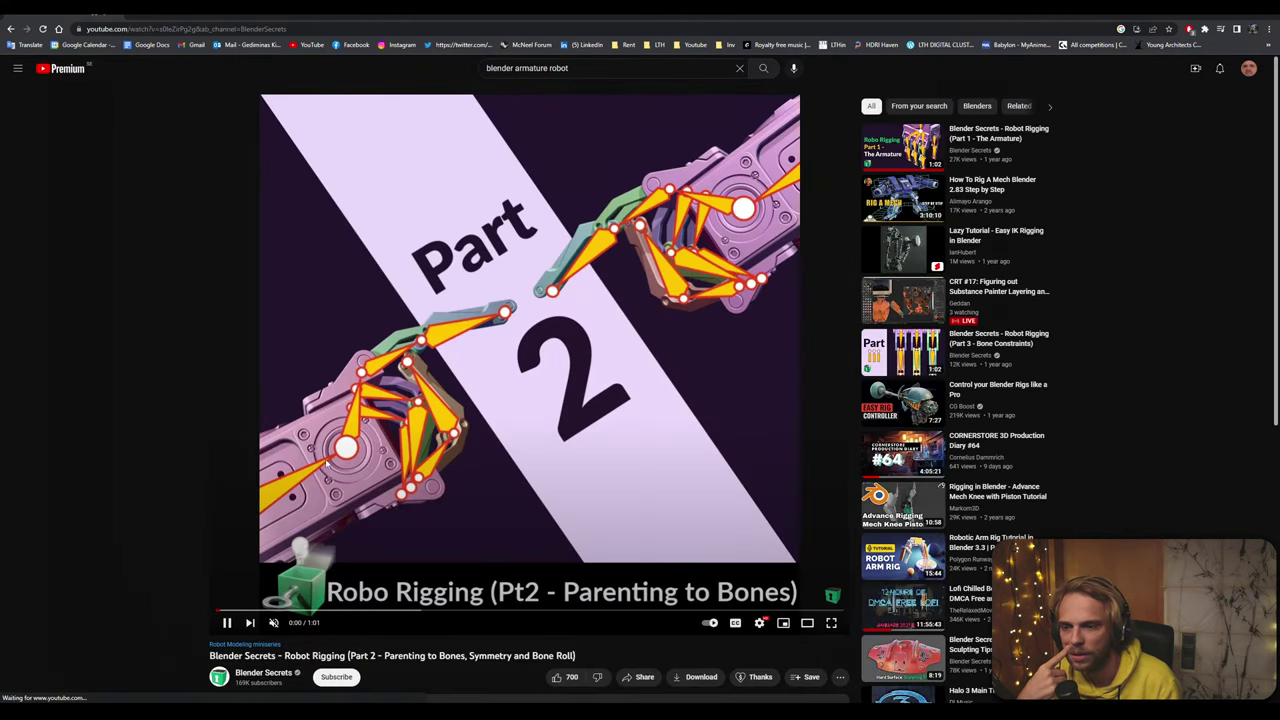
# Step: Skim the pivot, bone mirroring, Pose Mode and parenting-to-bone steps, then pause and return to Blender
pyautogui.click(309, 611)
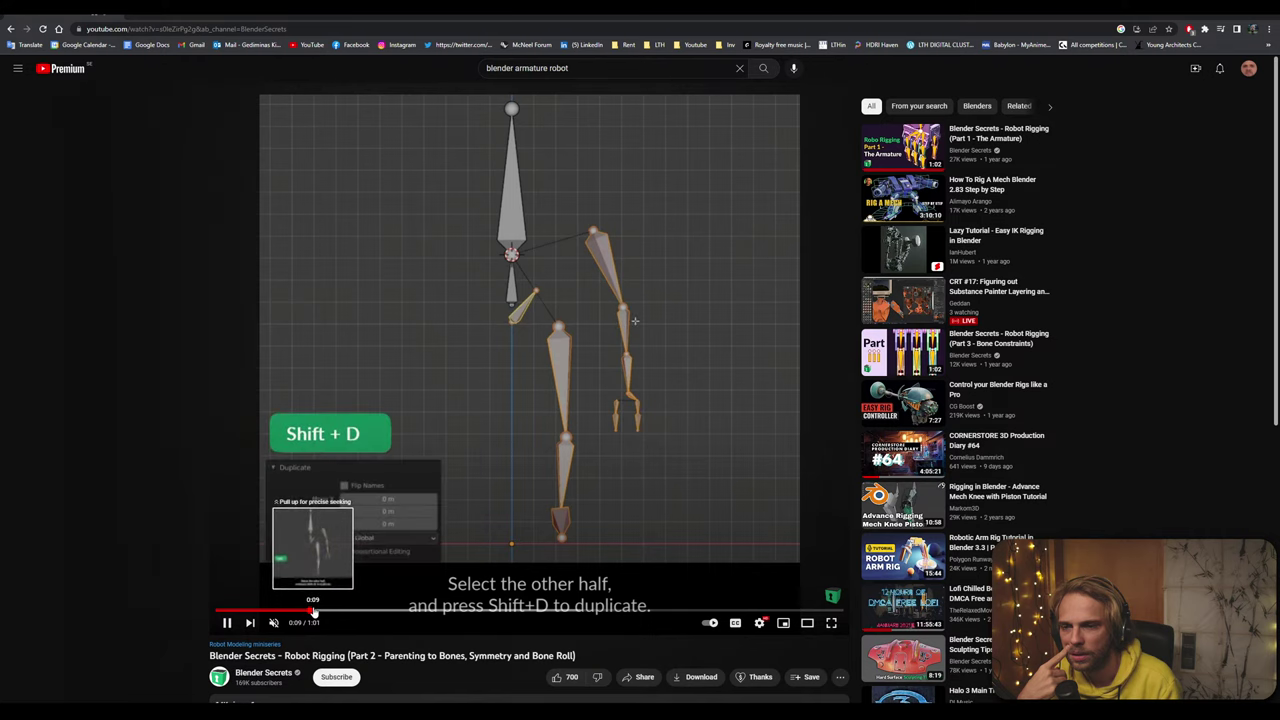
pyautogui.click(337, 610)
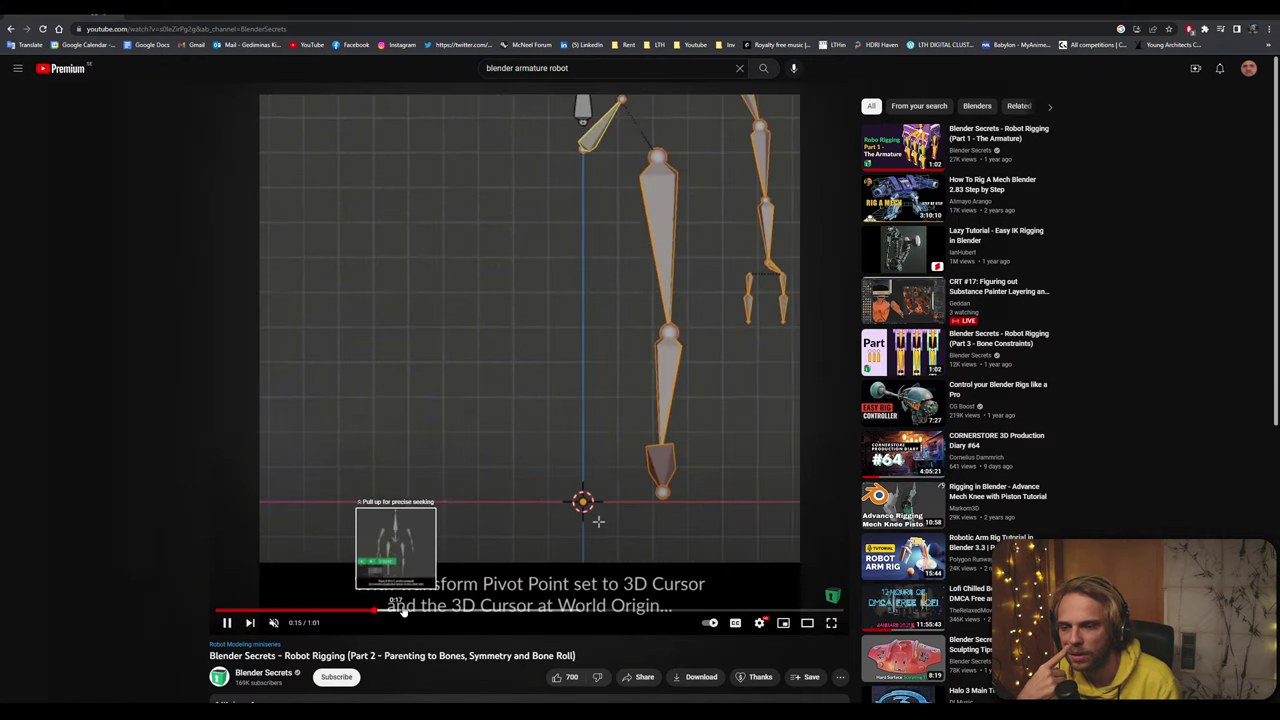
pyautogui.click(418, 611)
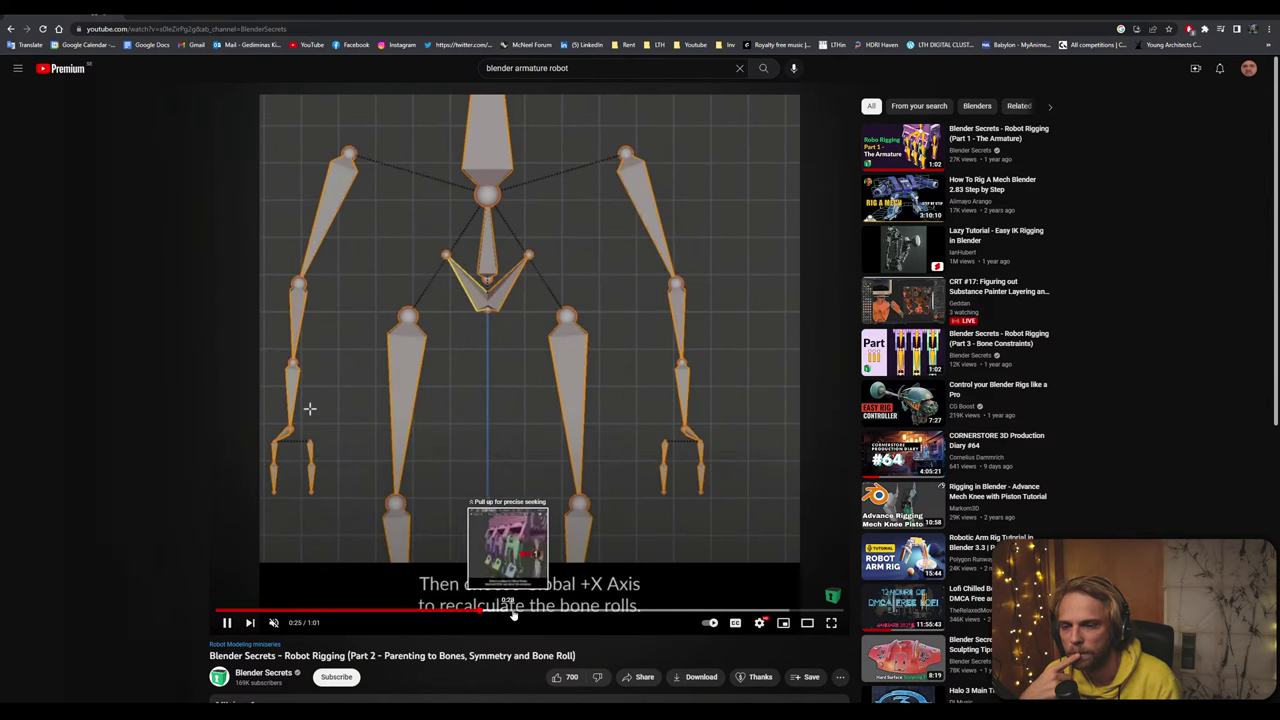
pyautogui.click(516, 611)
pyautogui.click(555, 612)
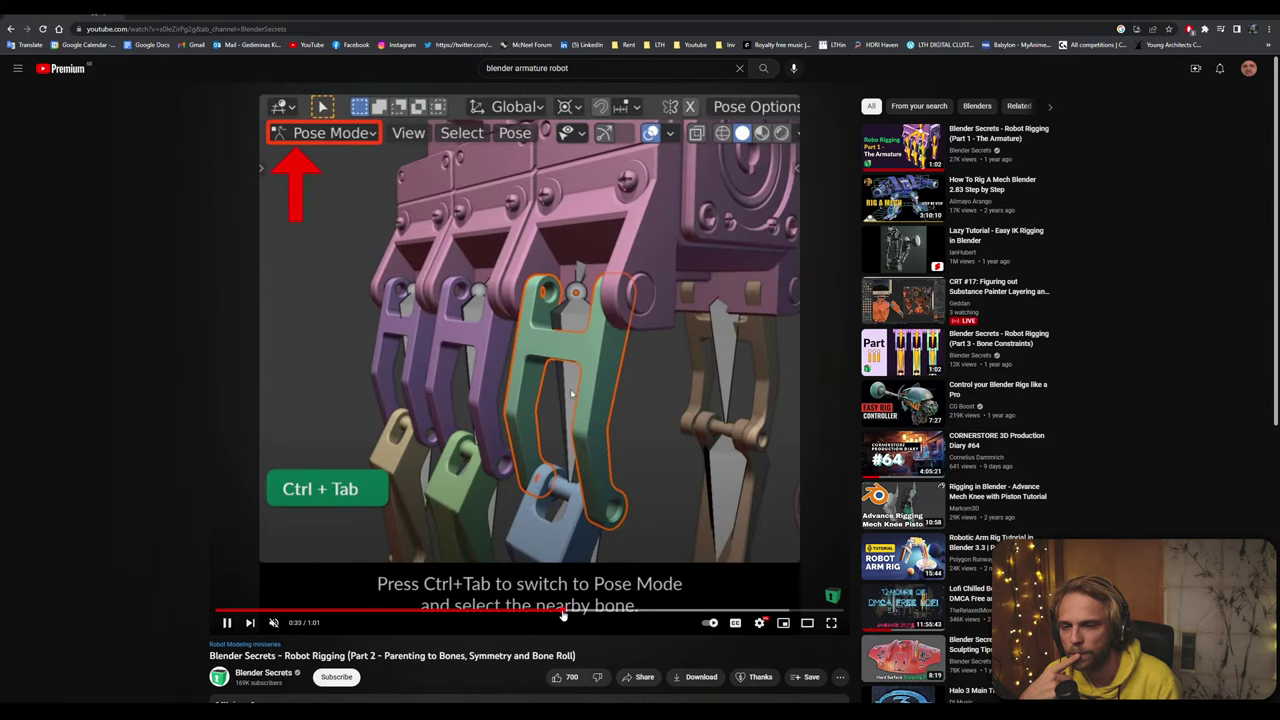
pyautogui.click(600, 611)
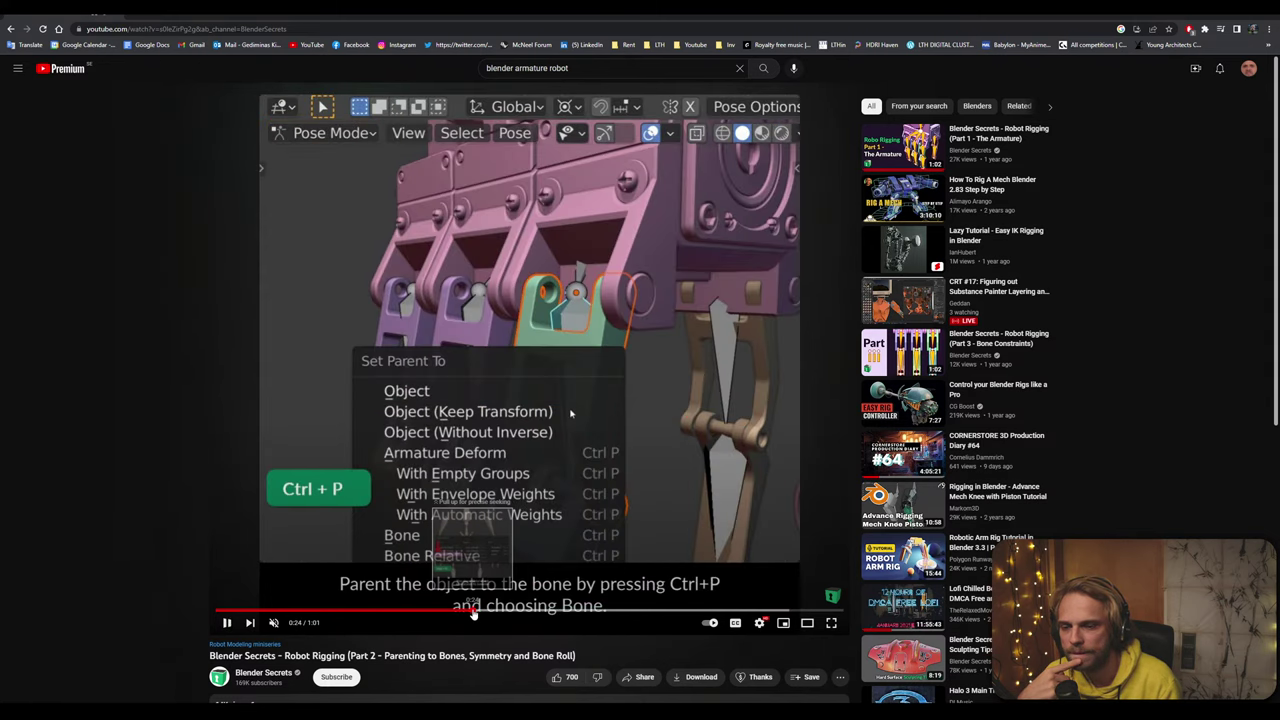
pyautogui.click(484, 611)
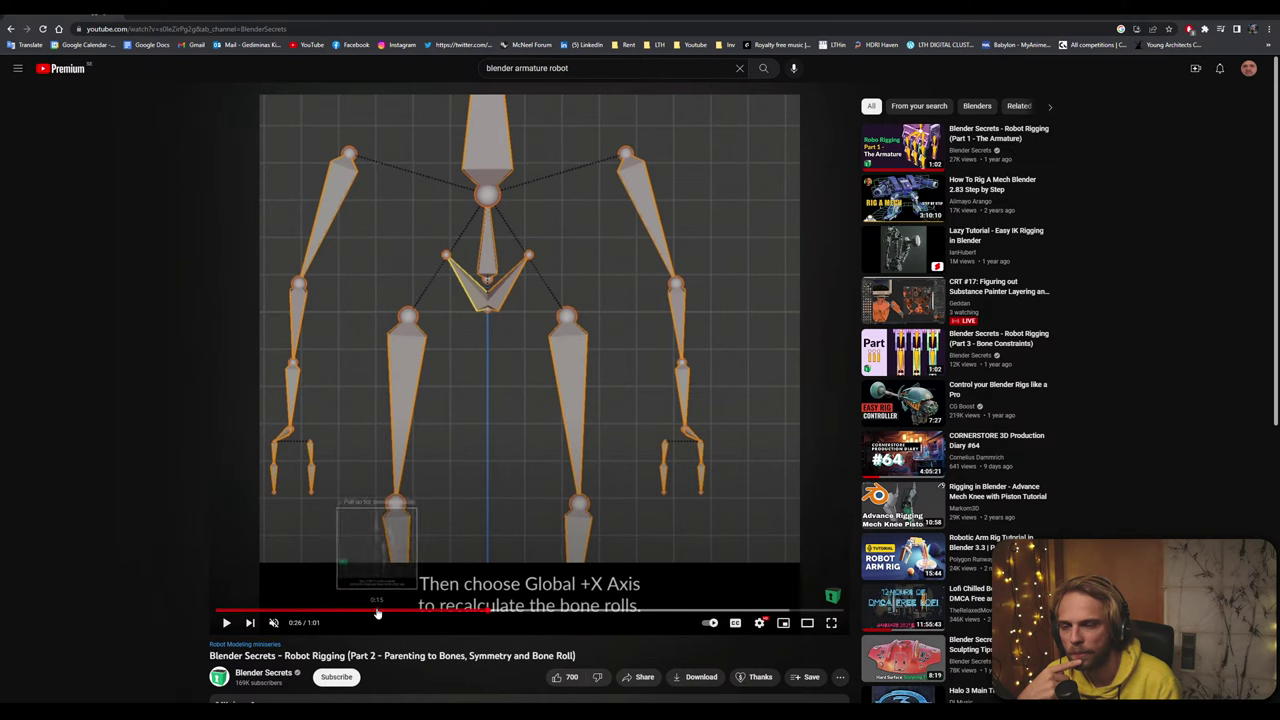
pyautogui.click(370, 611)
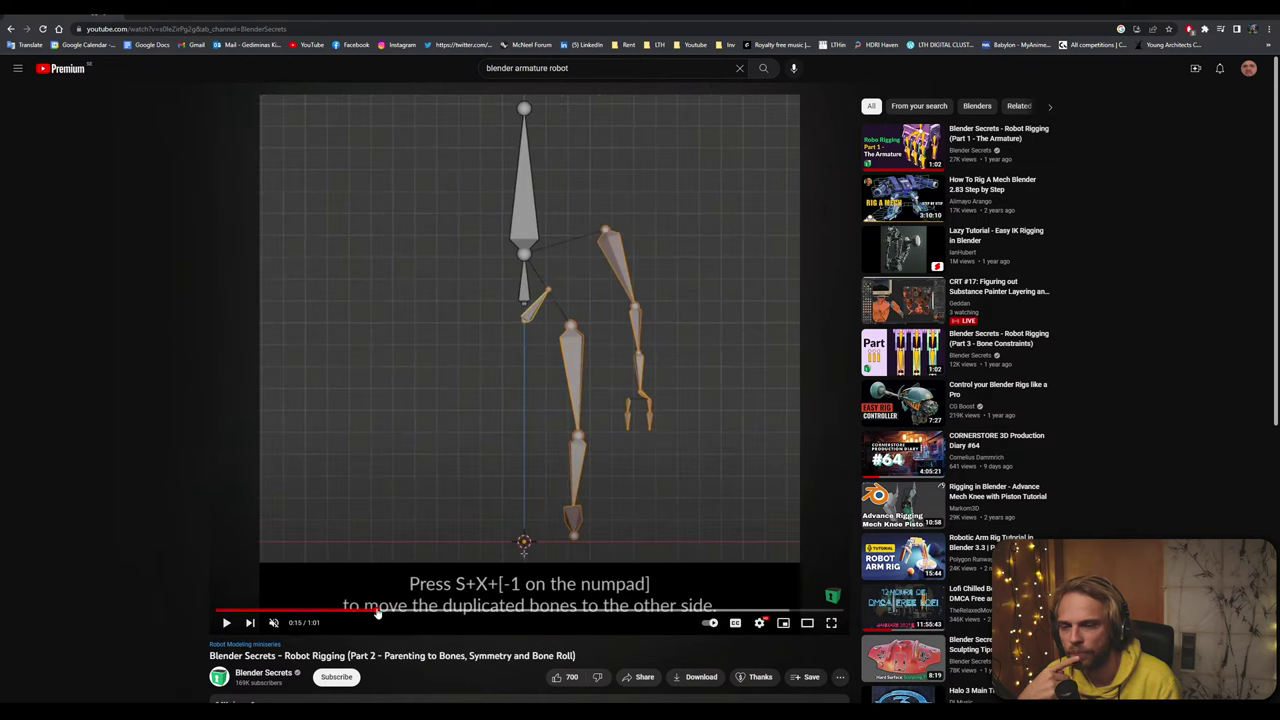
pyautogui.click(440, 470)
pyautogui.hotkey('alt', 'Tab')
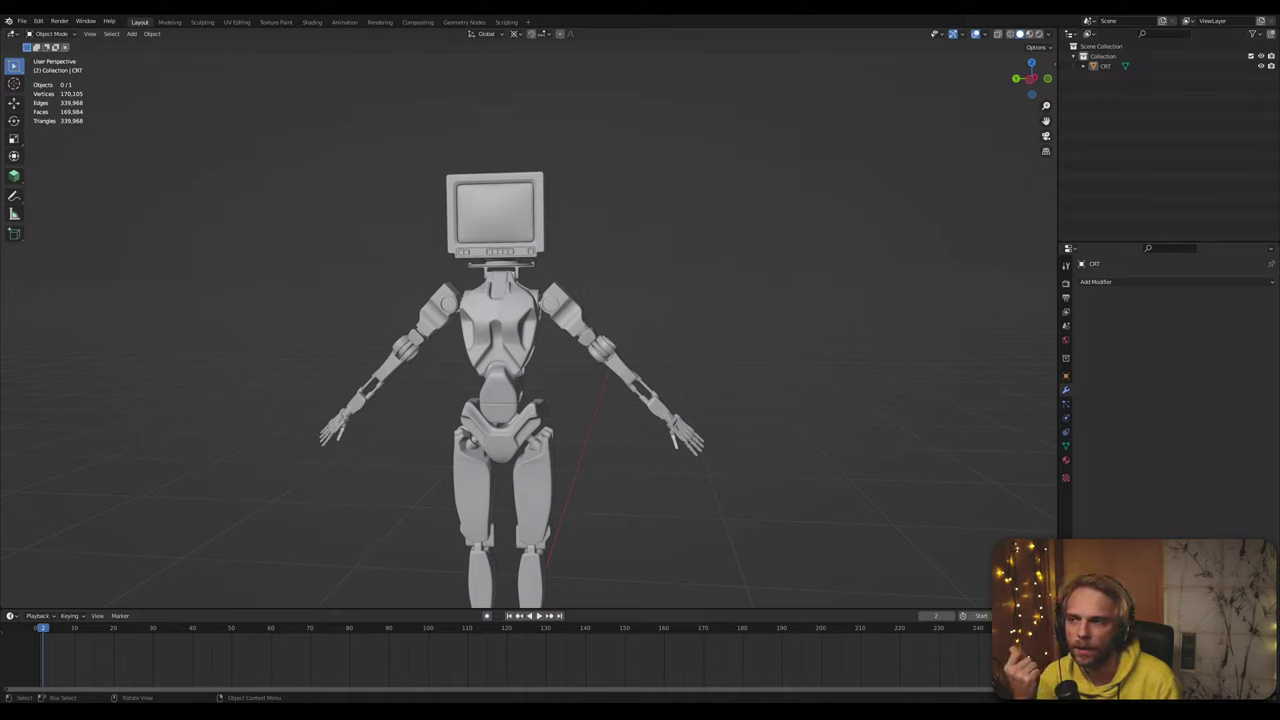
# Step: Confirm Rigging: Rigify is checked under Preferences > Add-ons, then bring up the Shift+A add menu
pyautogui.click(39, 22)
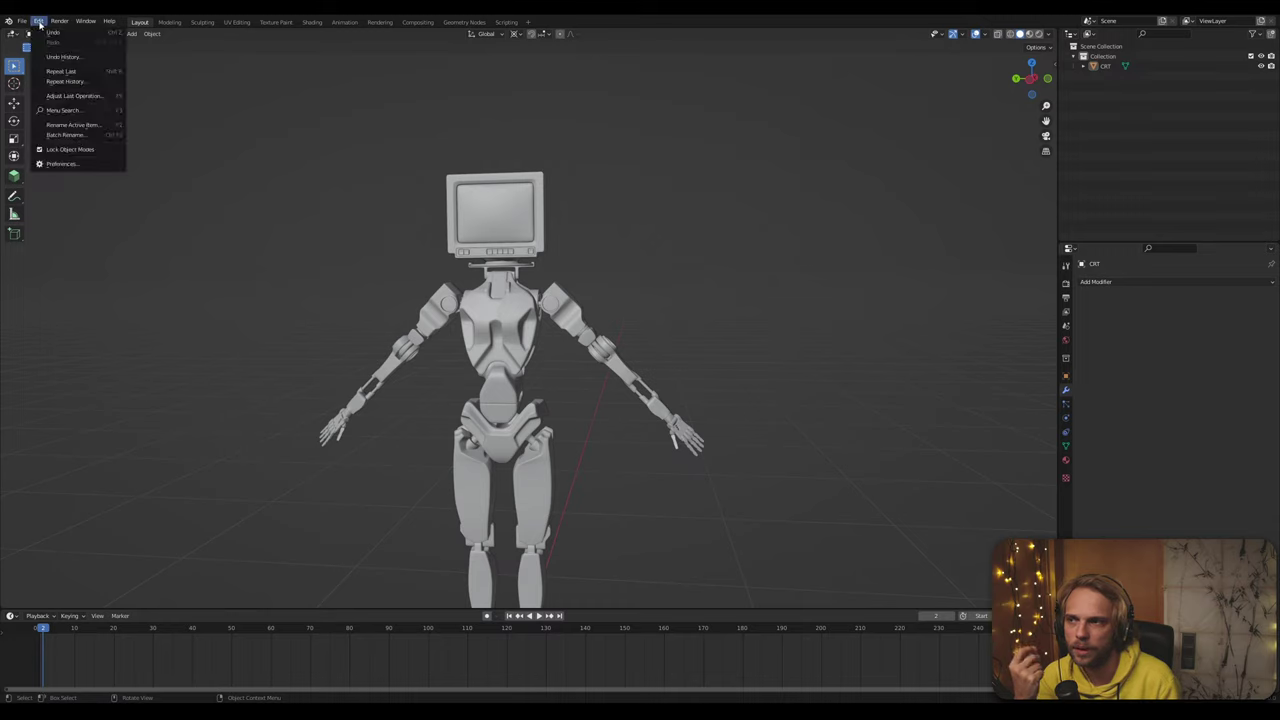
pyautogui.click(60, 163)
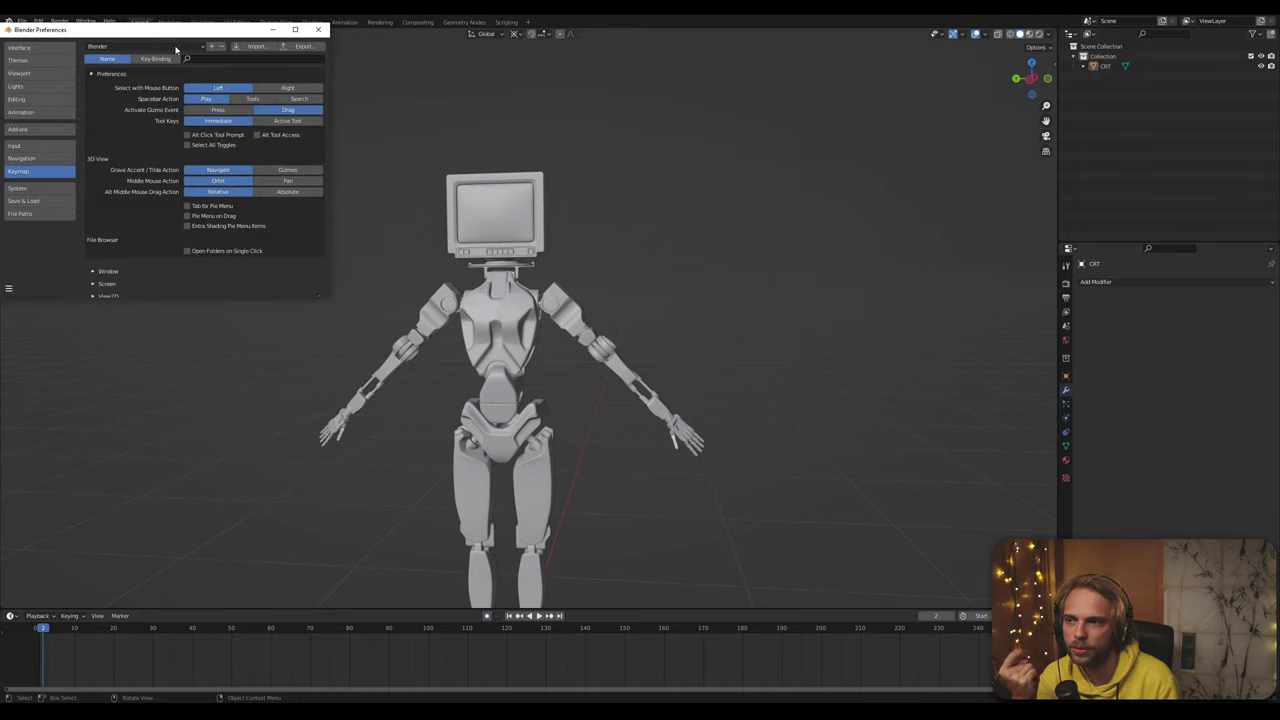
pyautogui.moveTo(175, 48); pyautogui.dragTo(267, 179)
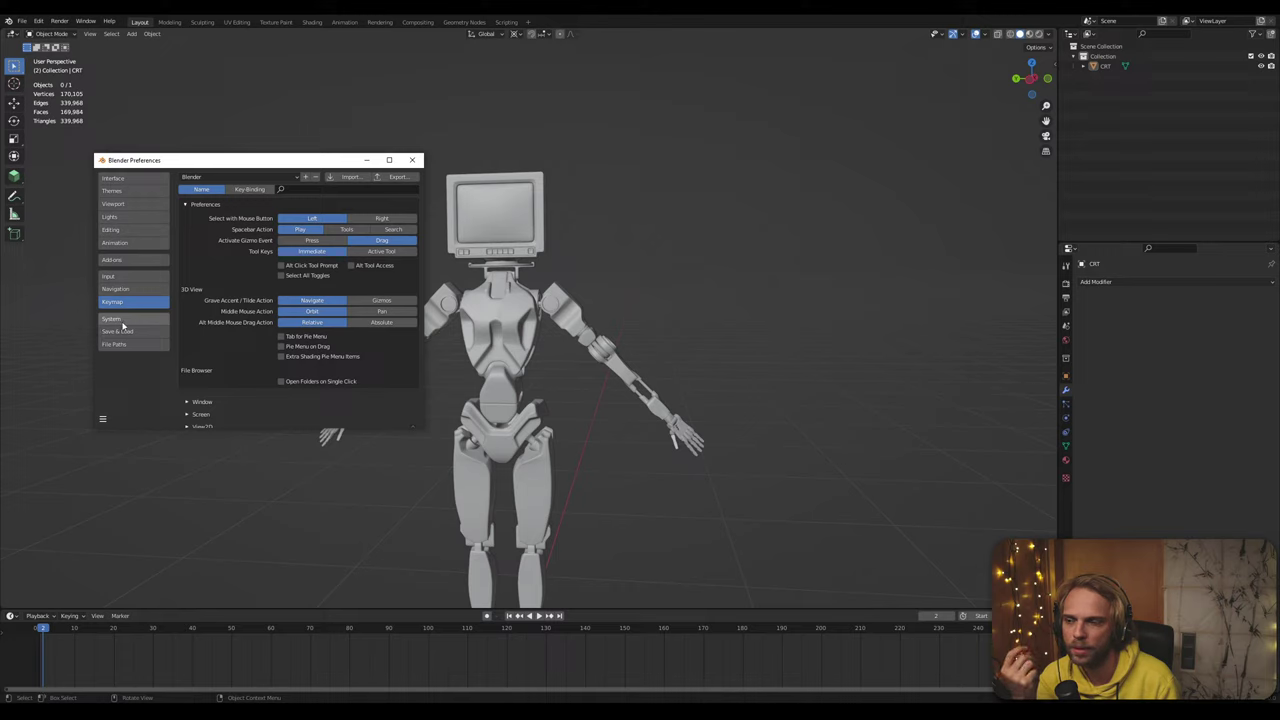
pyautogui.click(137, 260)
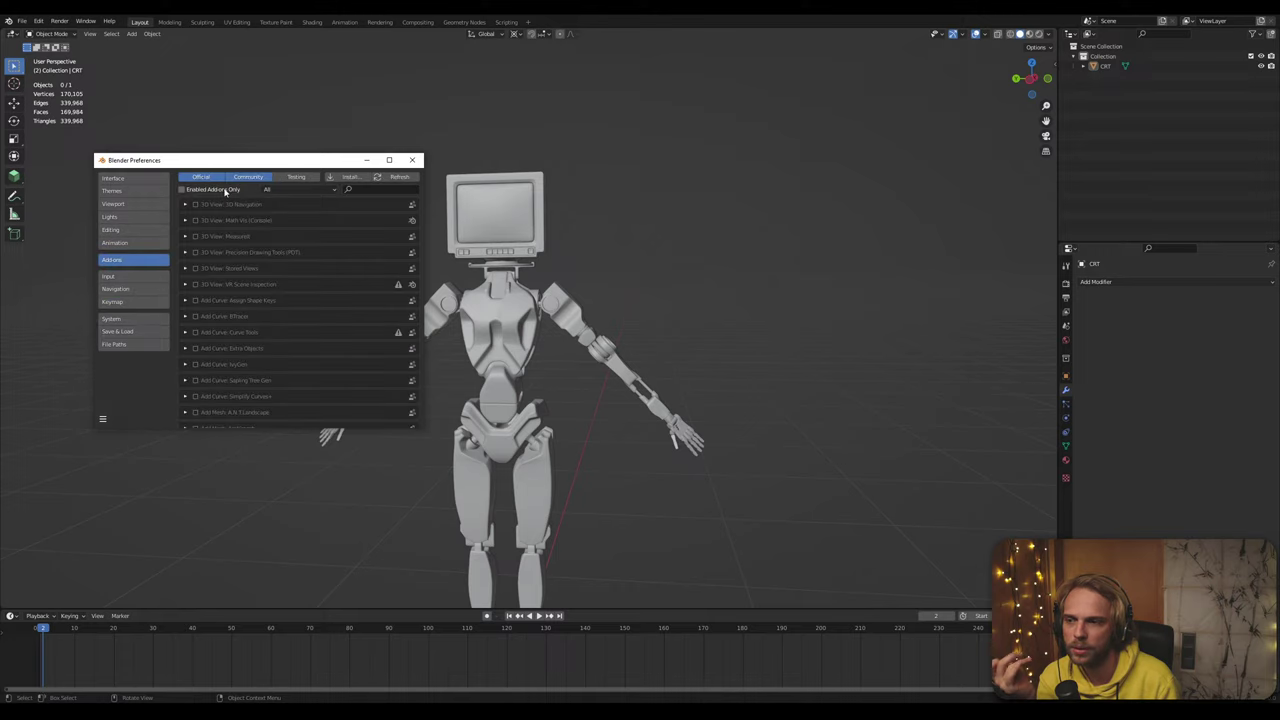
pyautogui.write('rig')
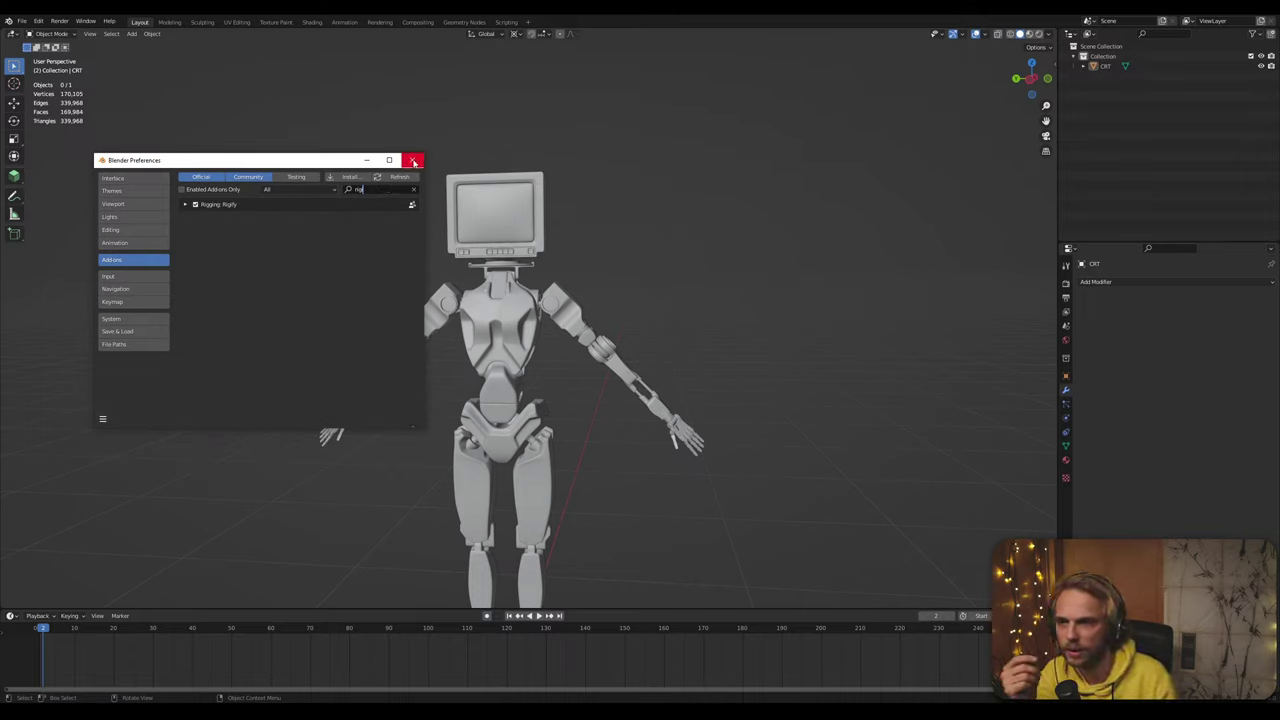
pyautogui.click(412, 160)
pyautogui.hotkey('shift', 'a')
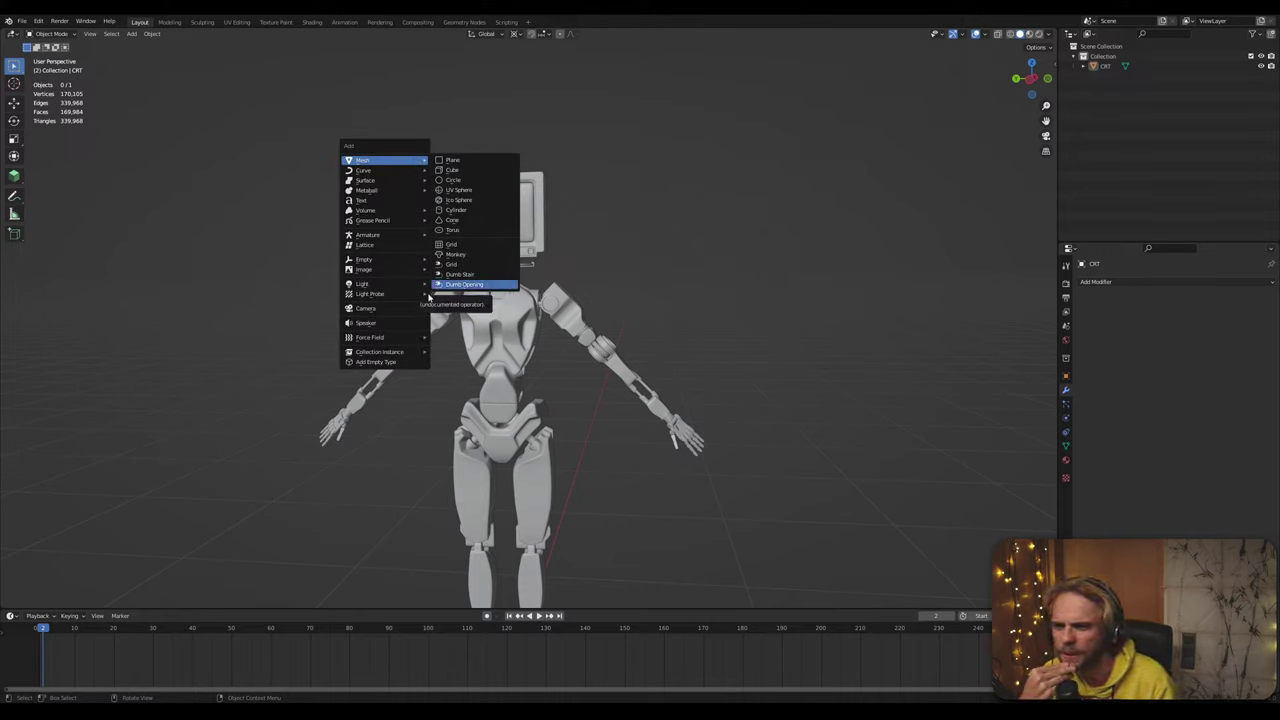
# Step: Add a Rigify human metarig armature to the robot scene
pyautogui.moveTo(403, 271)
pyautogui.moveTo(400, 236)
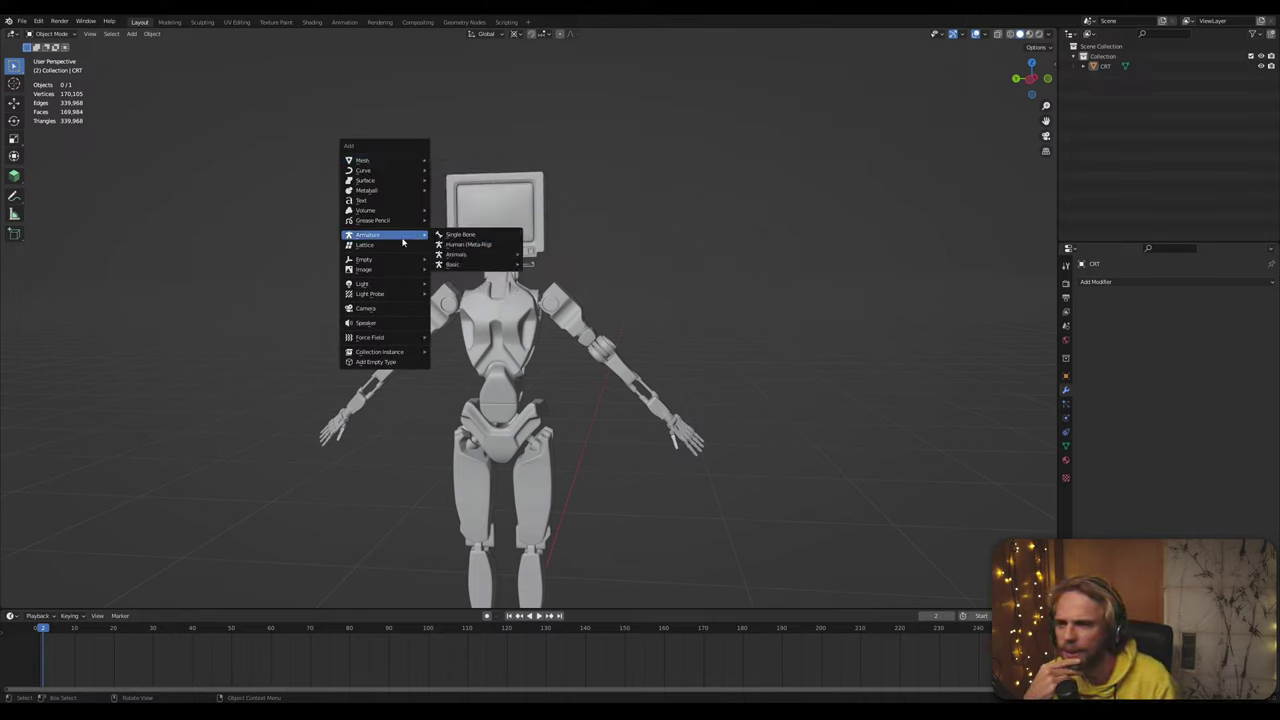
pyautogui.click(479, 250)
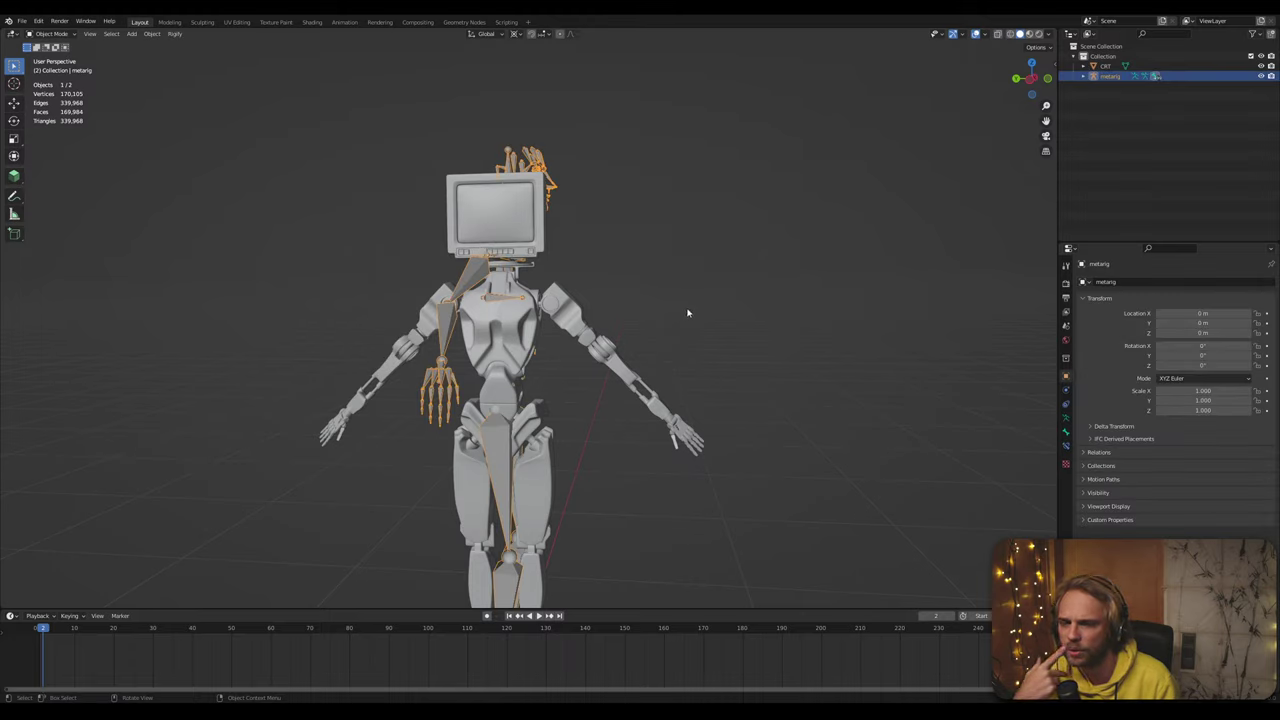
pyautogui.moveTo(692, 313); pyautogui.dragTo(709, 363, button='middle')
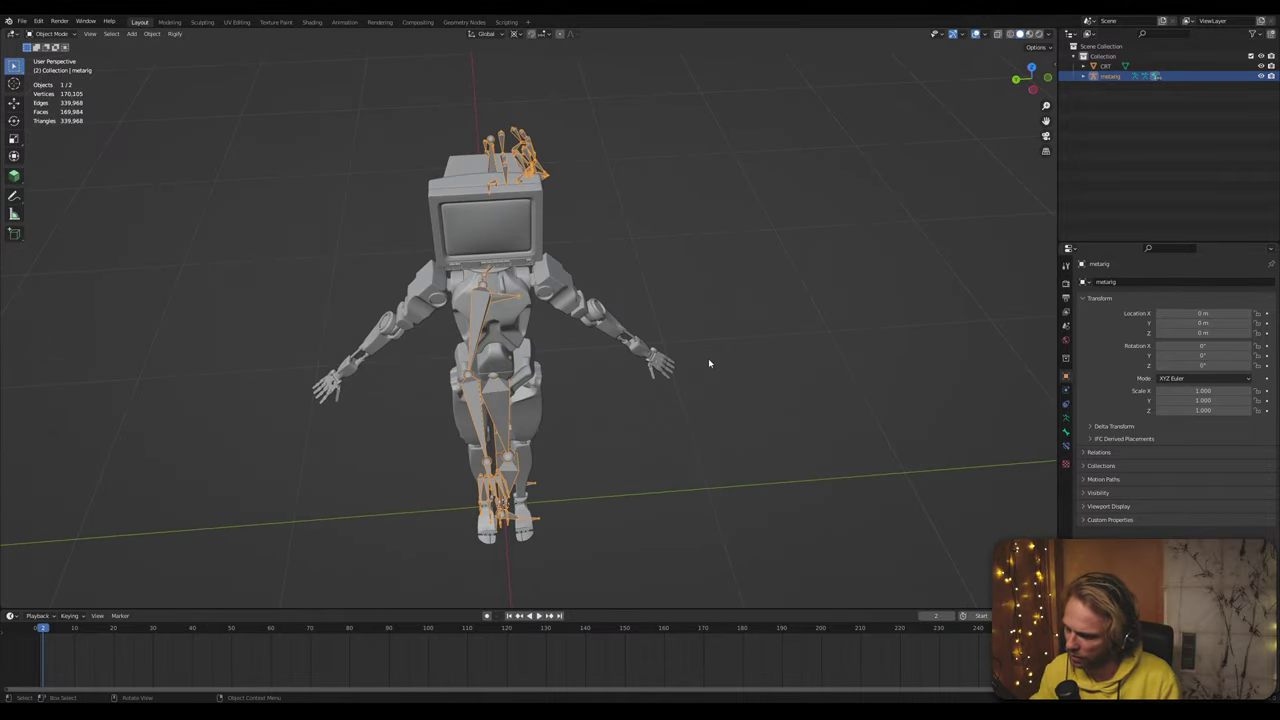
# Step: Rotate the metarig 90° about Z (R Z90) to face the same way as the robot
pyautogui.press('r')
pyautogui.write('z')
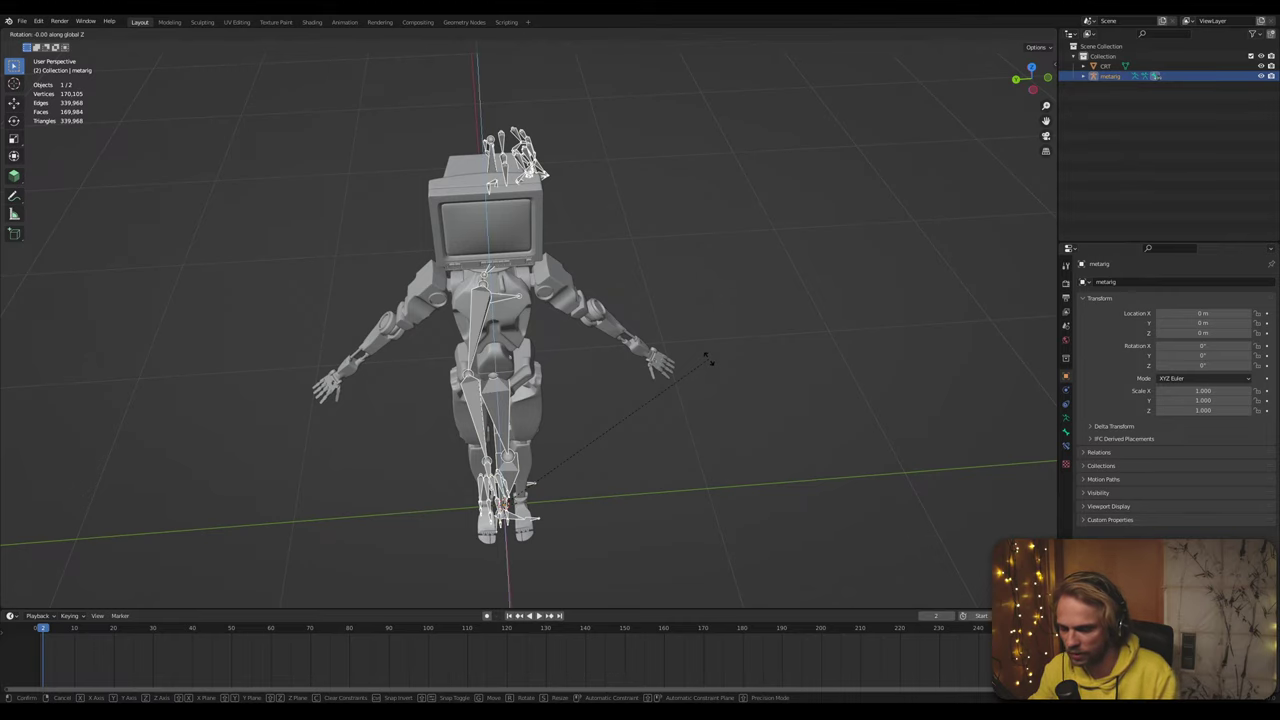
pyautogui.write('90')
pyautogui.press('Return')
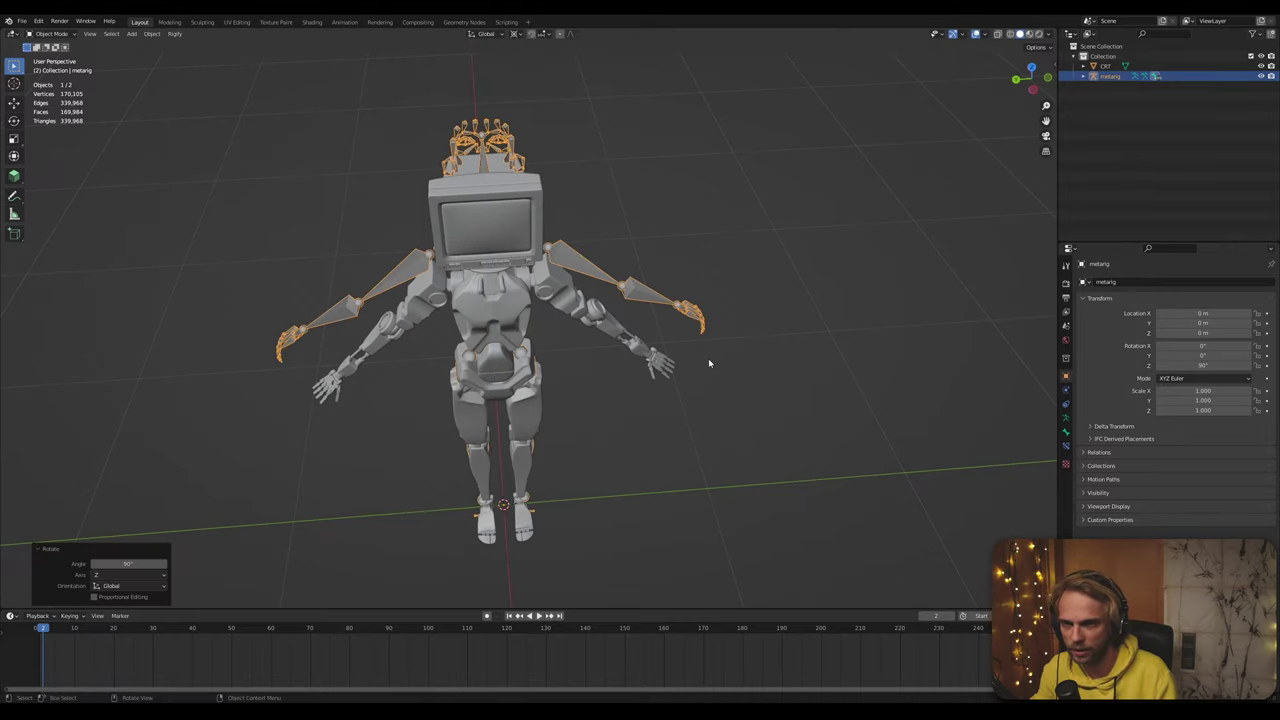
pyautogui.moveTo(708, 358); pyautogui.dragTo(636, 359, button='middle')
pyautogui.hotkey('ctrl', 'z')
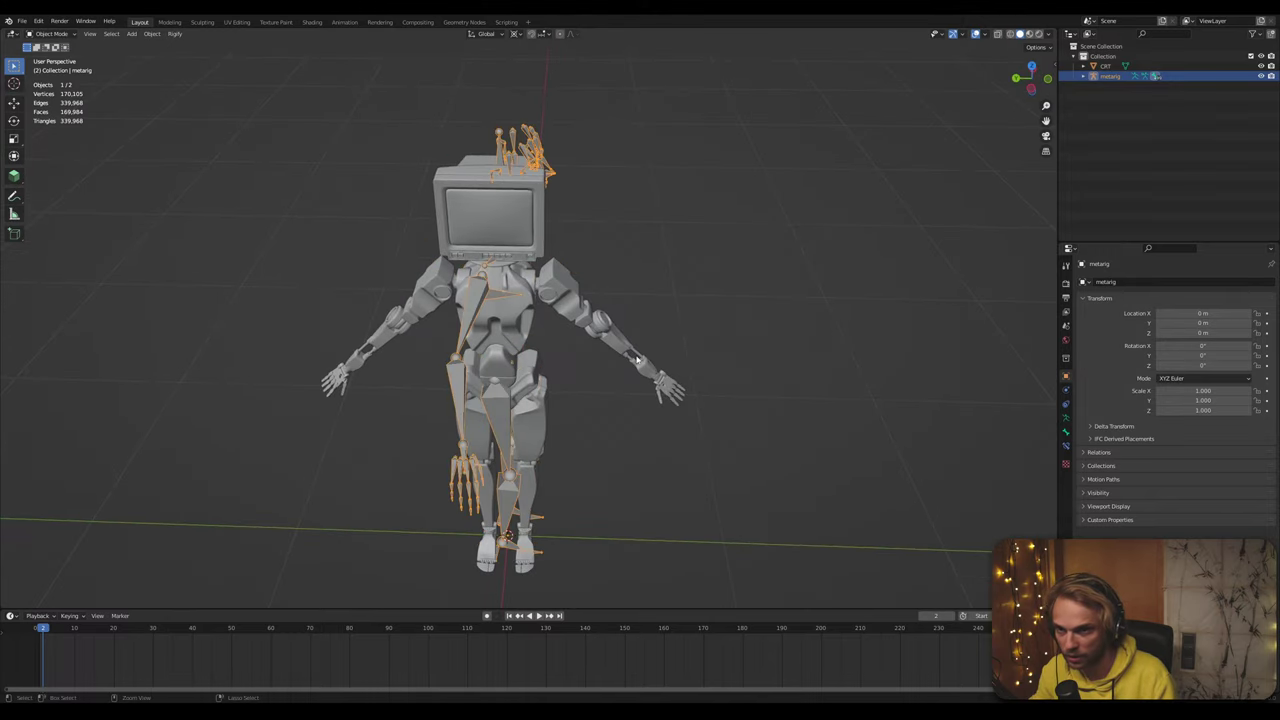
pyautogui.press('r')
pyautogui.write('z')
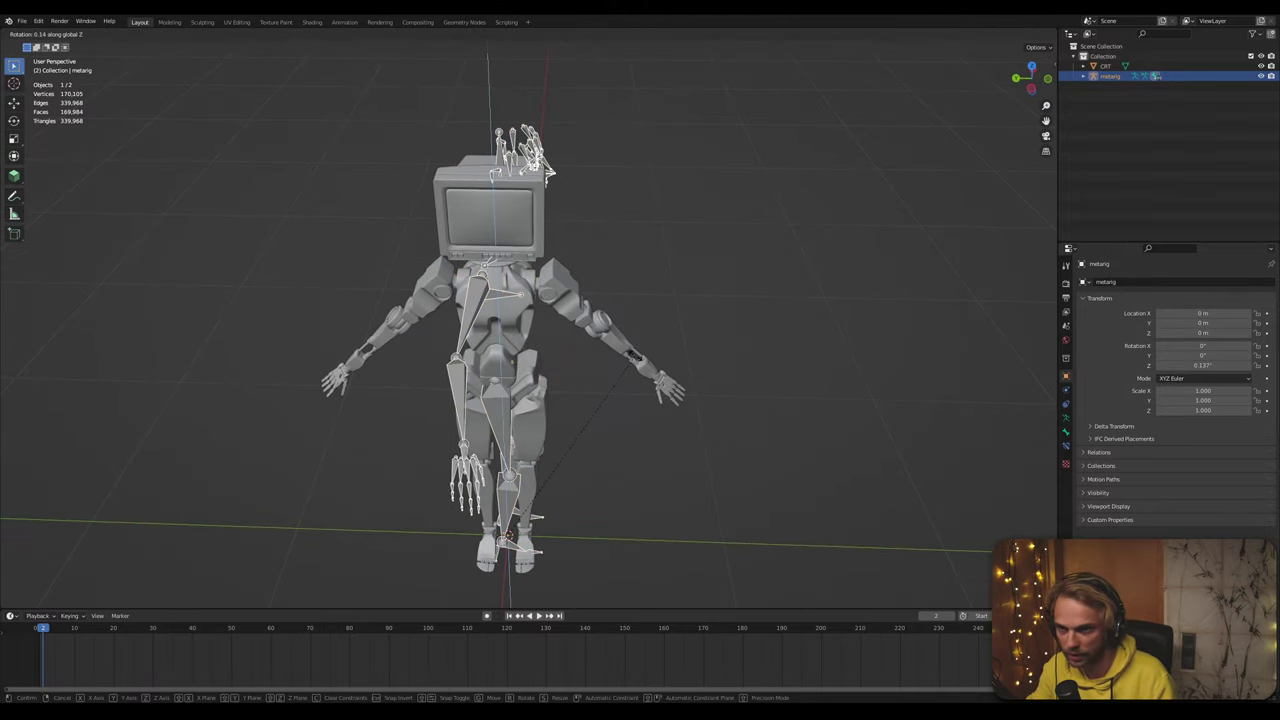
pyautogui.write('90')
pyautogui.press('Return')
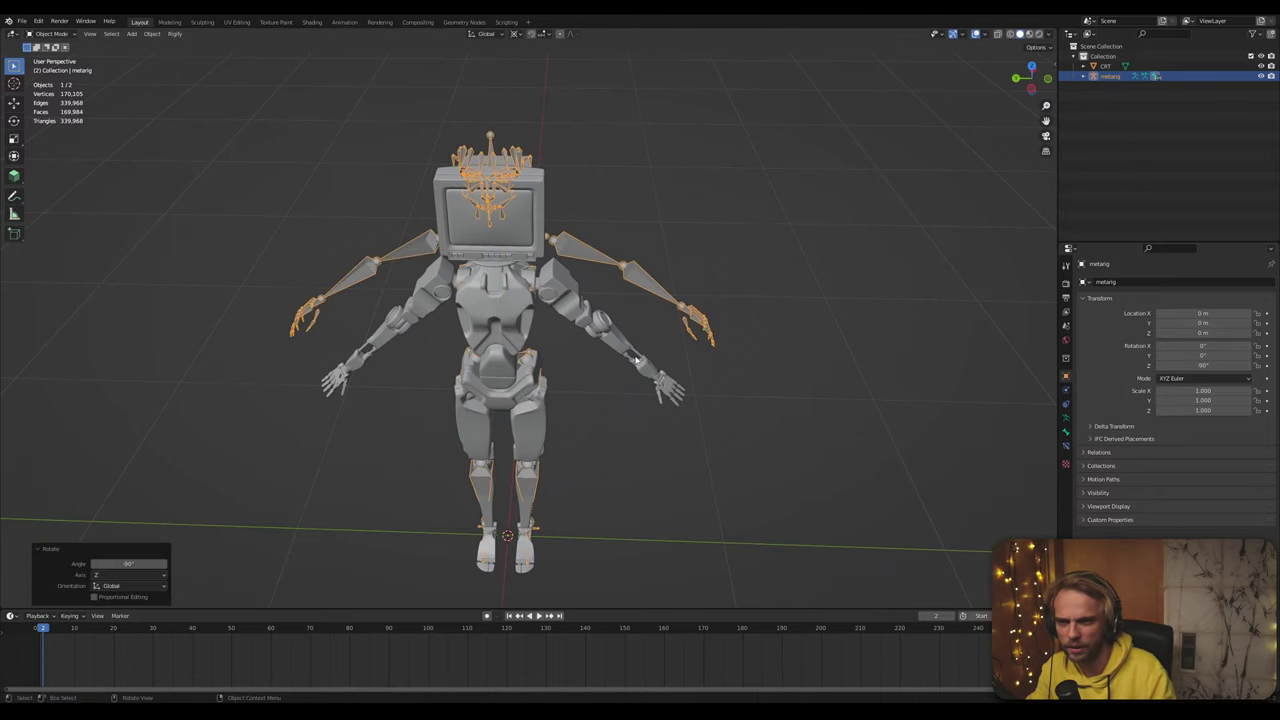
pyautogui.moveTo(635, 360); pyautogui.dragTo(796, 238, button='middle')
# Step: In left orthographic wireframe view, scale the metarig down to 0.908
pyautogui.click(1034, 87)
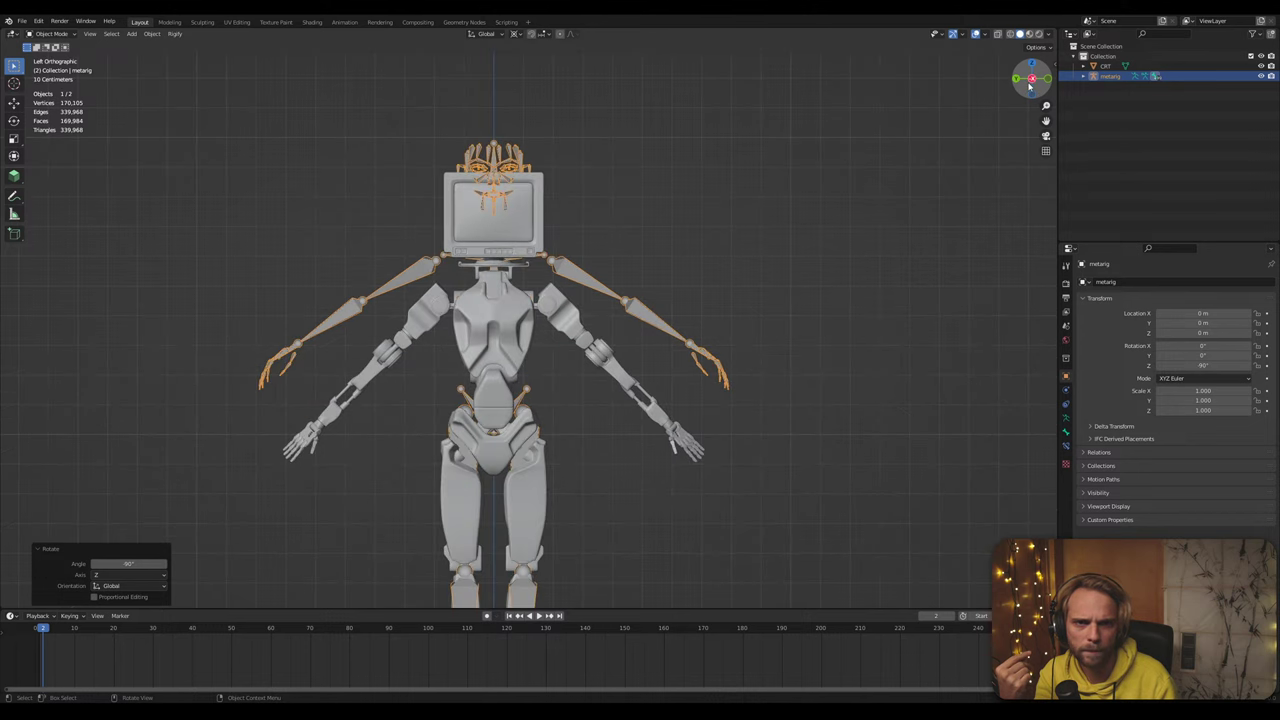
pyautogui.click(1008, 38)
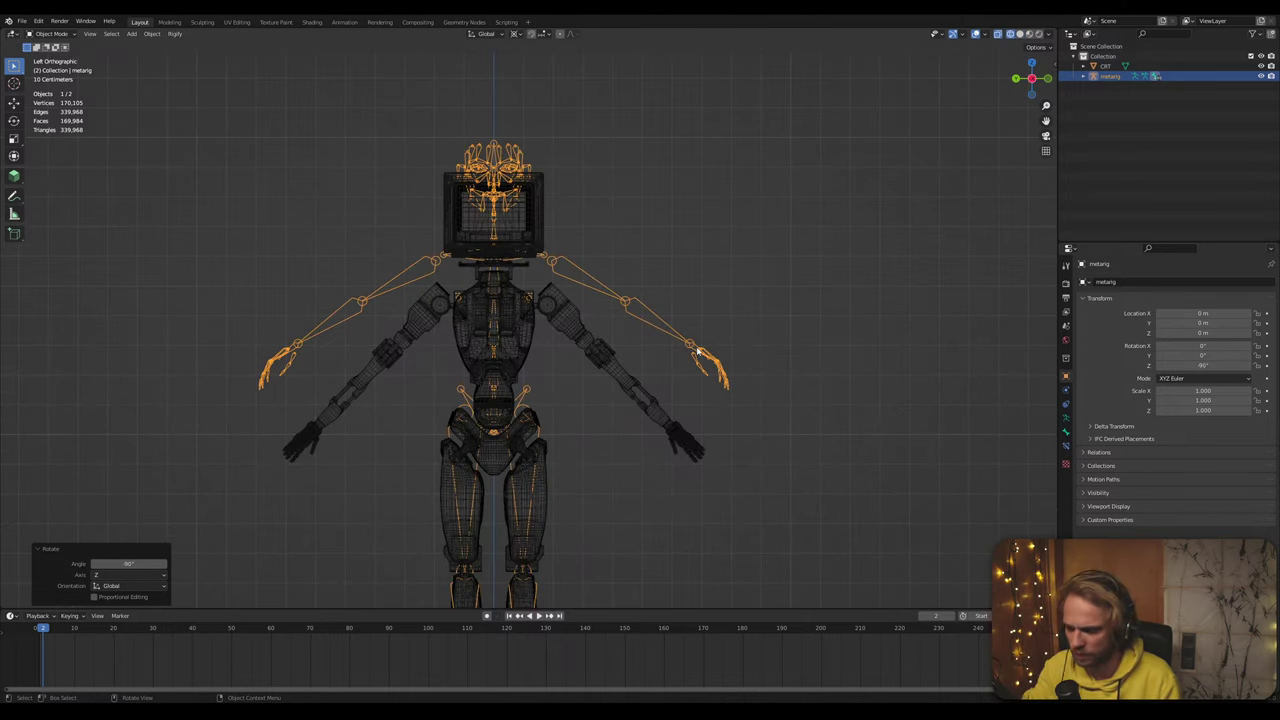
pyautogui.keyDown('shift'); pyautogui.moveTo(697, 375); pyautogui.dragTo(699, 280, button='middle'); pyautogui.keyUp('shift')
pyautogui.scroll(-2, 699, 274)
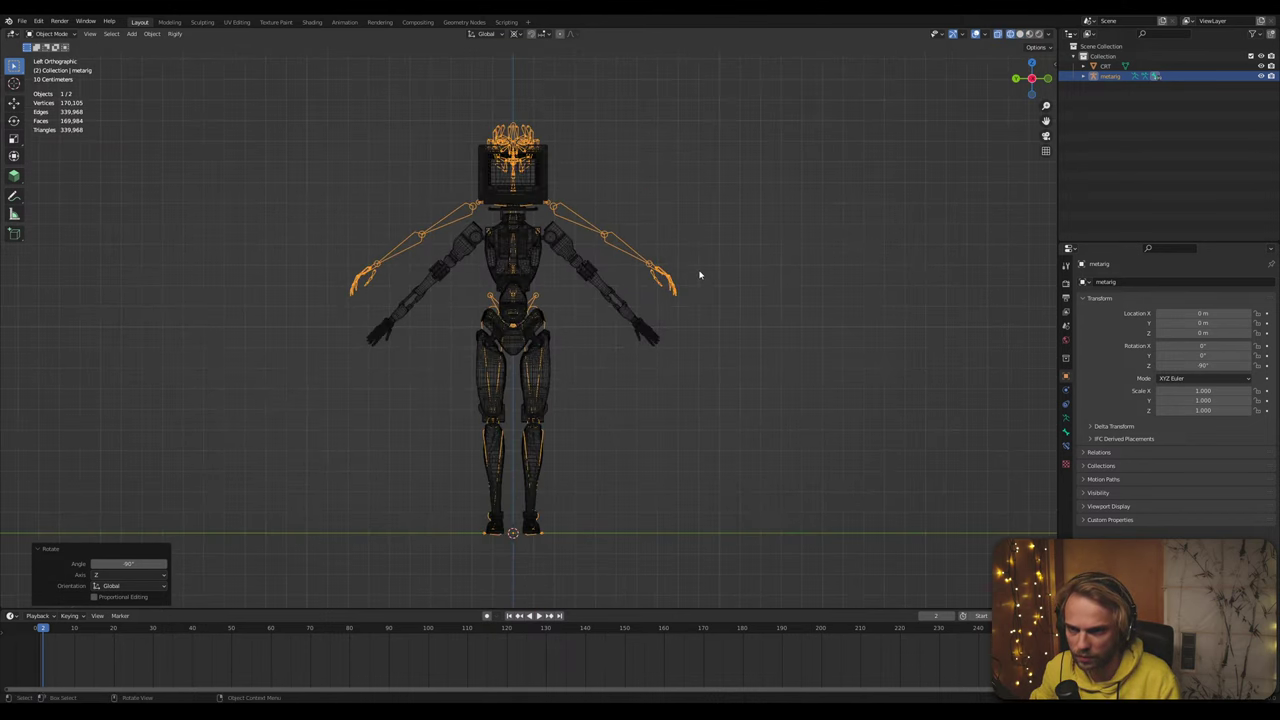
pyautogui.scroll(2, 683, 357)
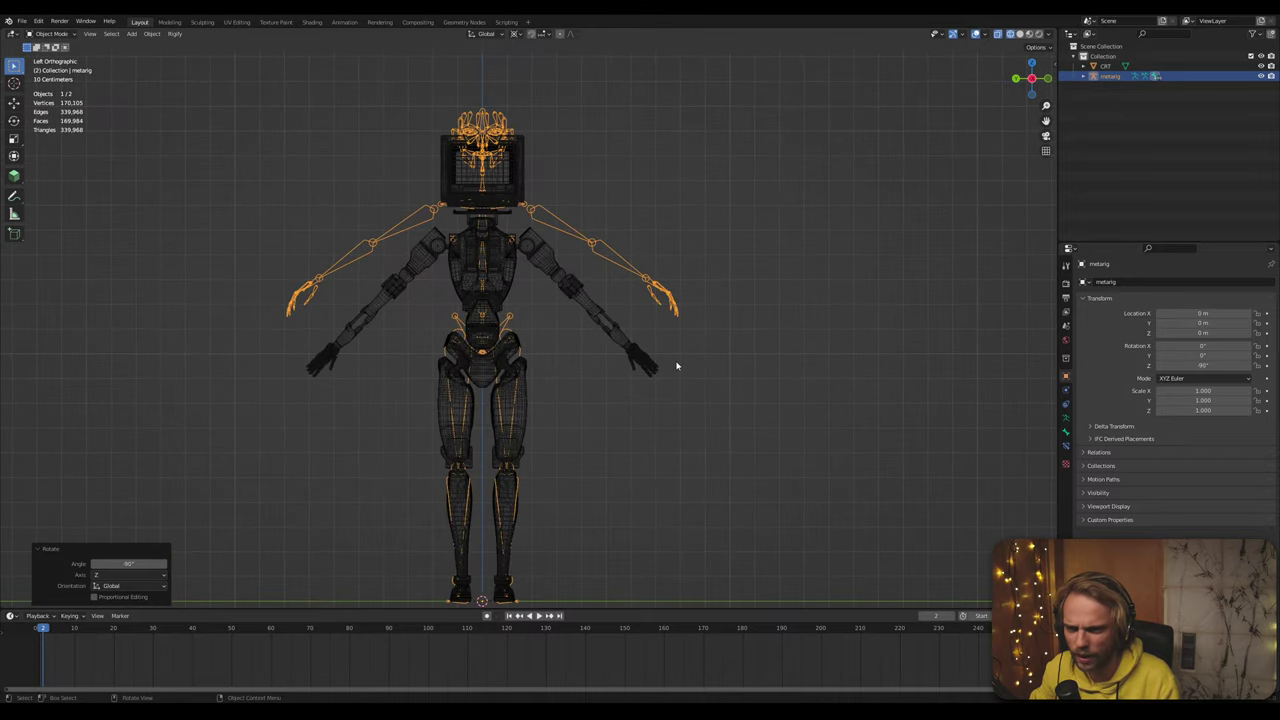
pyautogui.press('s')
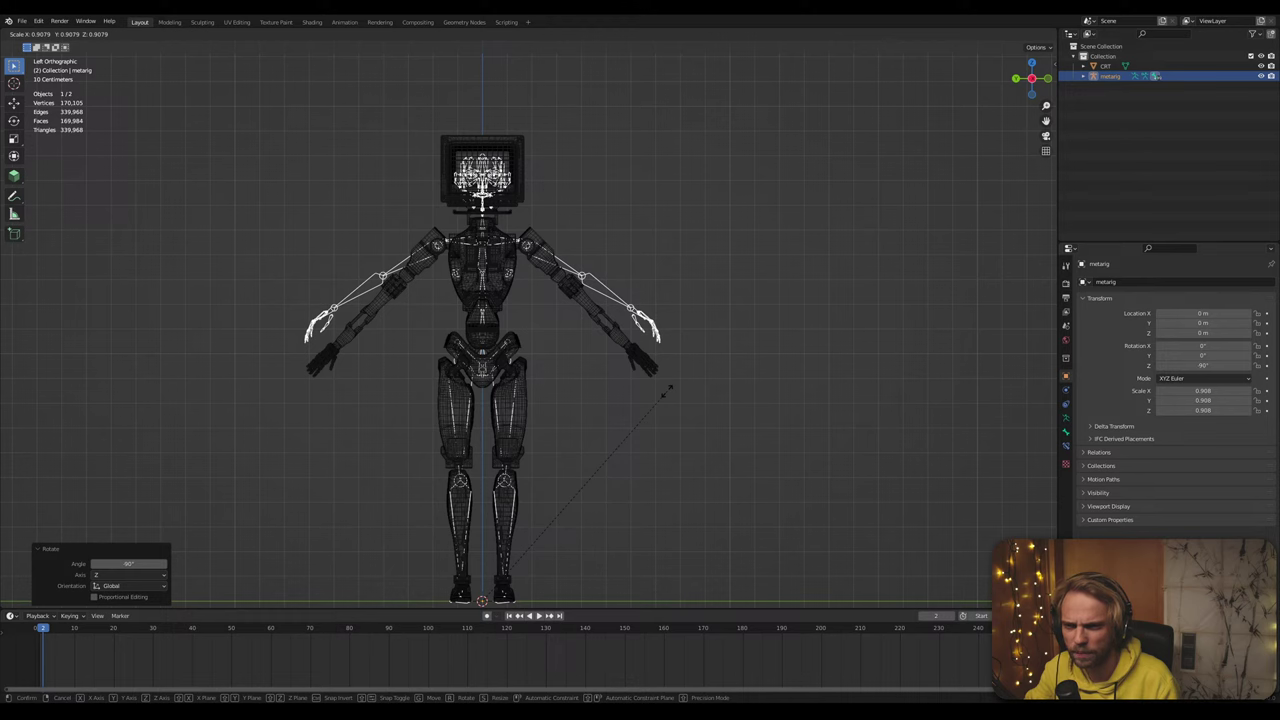
pyautogui.click(667, 394)
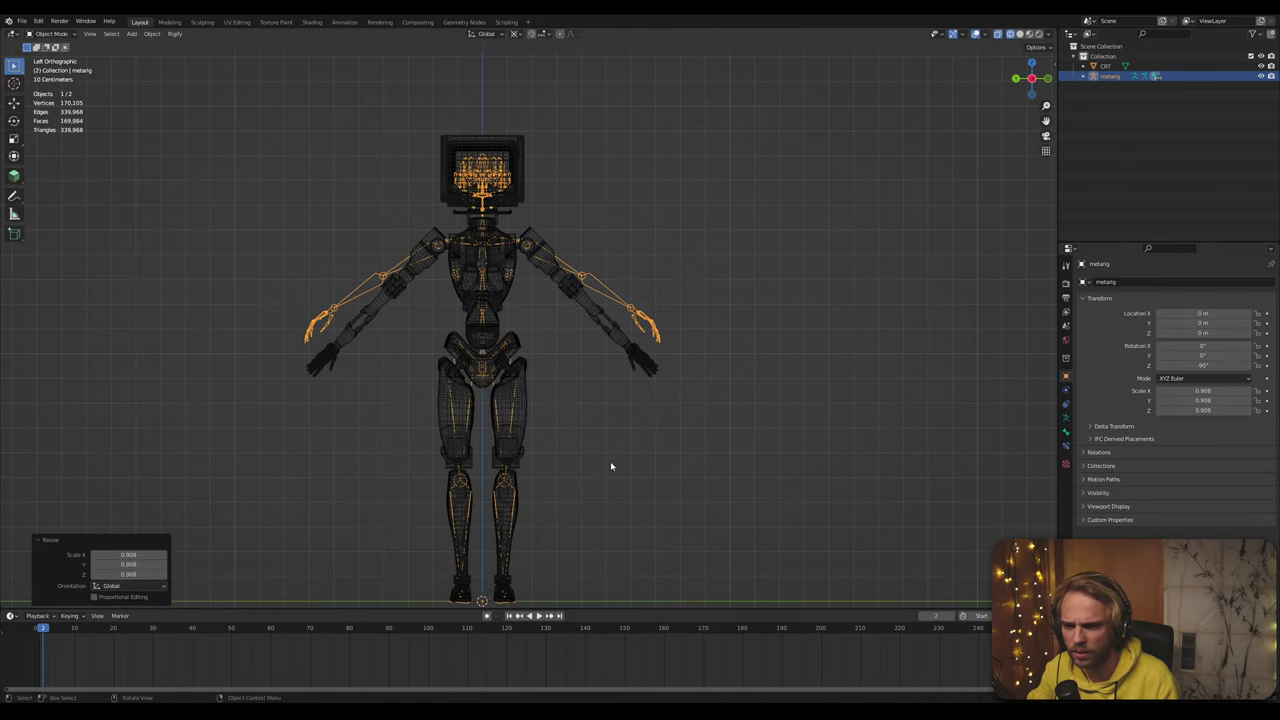
# Step: Hide the CRT robot mesh, return to solid shading and reselect the metarig
pyautogui.scroll(3, 448, 277)
pyautogui.keyDown('shift'); pyautogui.moveTo(537, 251); pyautogui.dragTo(527, 307, button='middle'); pyautogui.keyUp('shift')
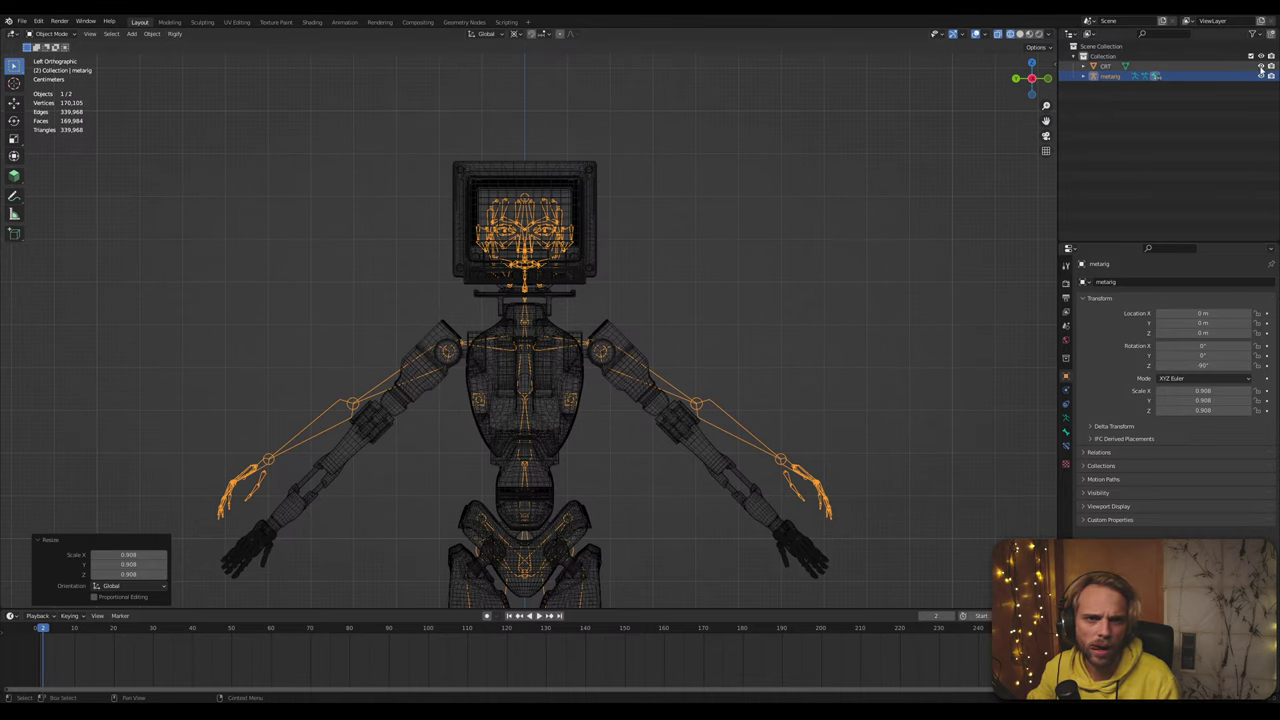
pyautogui.click(1260, 66)
pyautogui.click(643, 234)
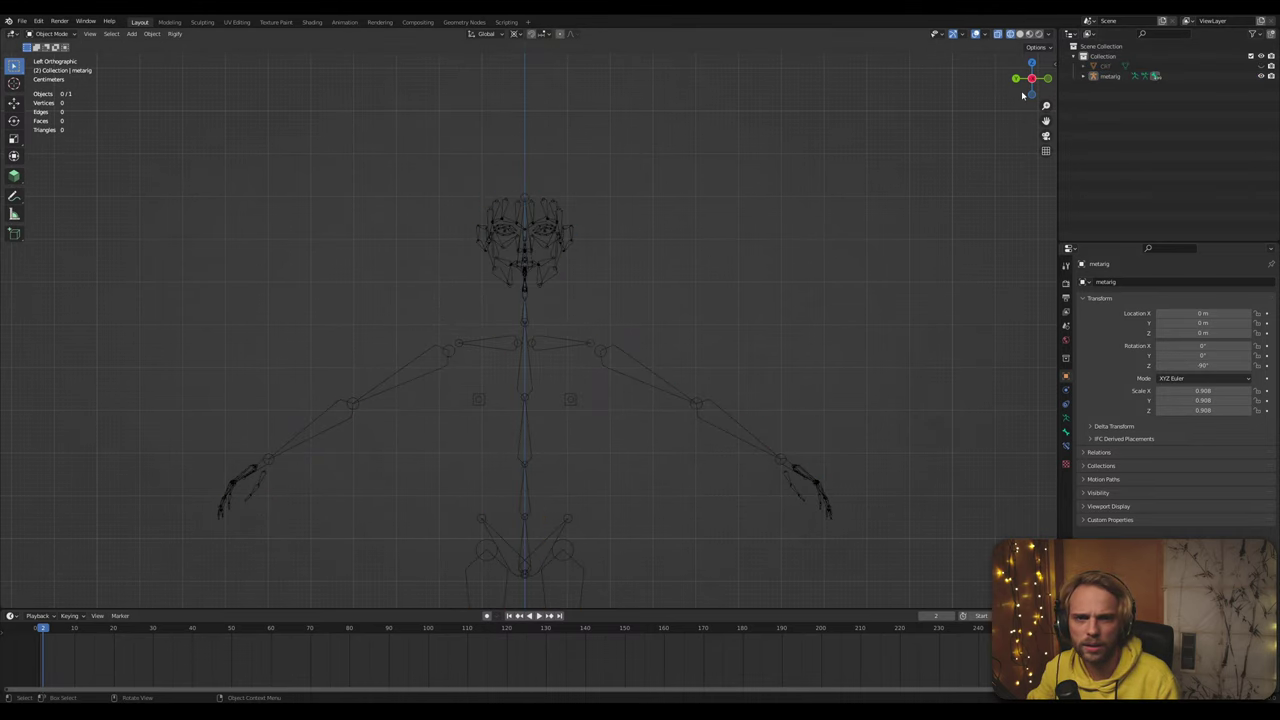
pyautogui.moveTo(780, 160); pyautogui.dragTo(915, 60, button='middle')
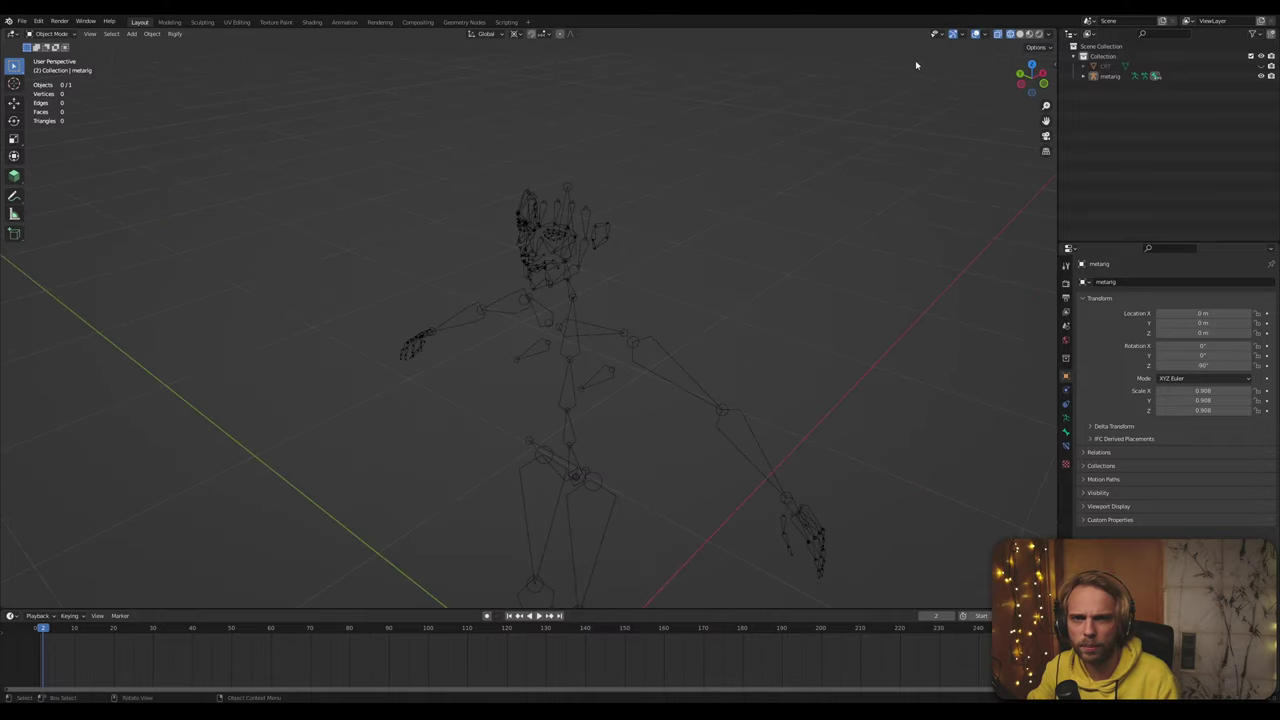
pyautogui.click(1019, 34)
pyautogui.scroll(3, 590, 242)
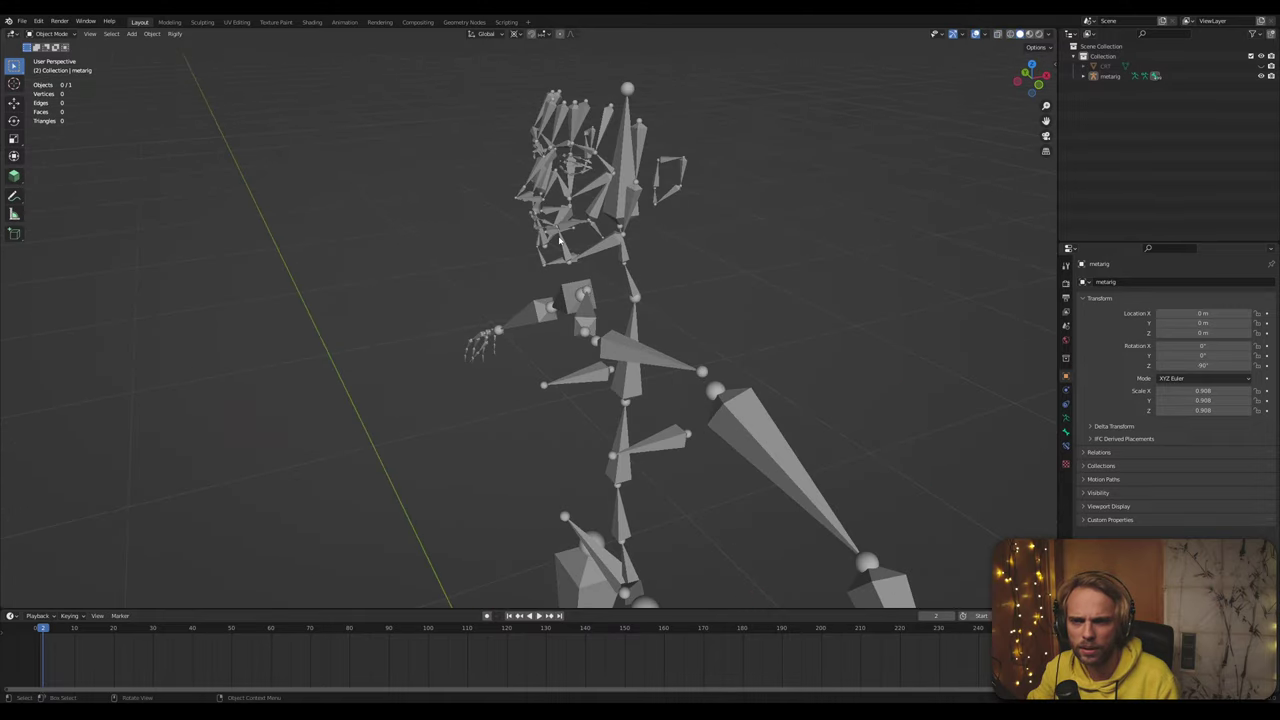
pyautogui.click(560, 215)
pyautogui.moveTo(560, 215); pyautogui.dragTo(420, 263, button='middle')
# Step: In the metarig's Edit Mode, delete the jaw bone
pyautogui.scroll(2, 460, 230)
pyautogui.press('Tab')
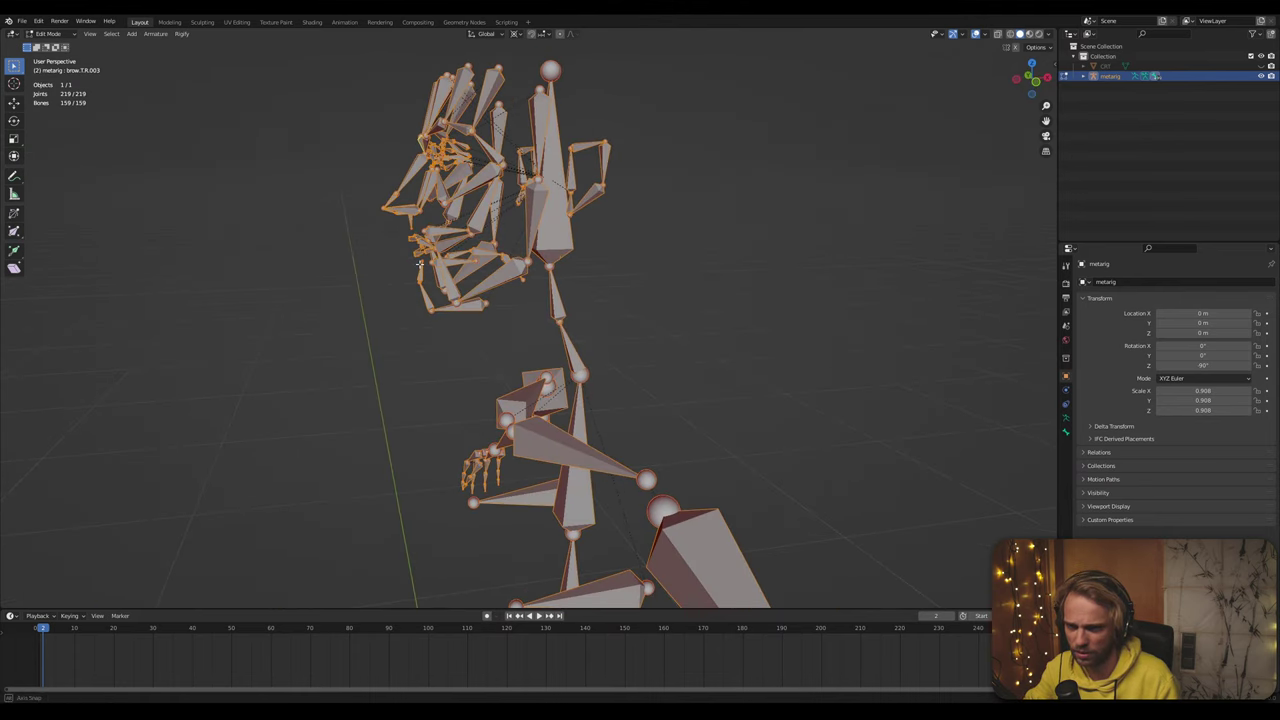
pyautogui.click(461, 310)
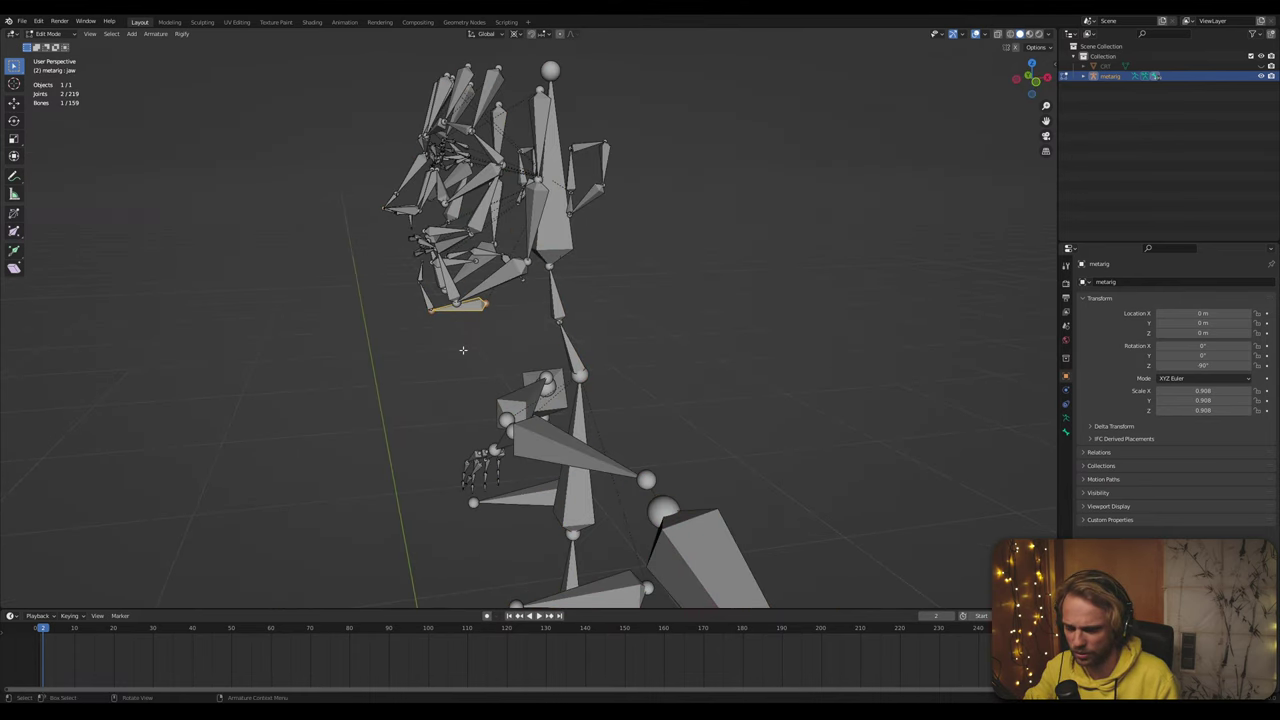
pyautogui.press('x')
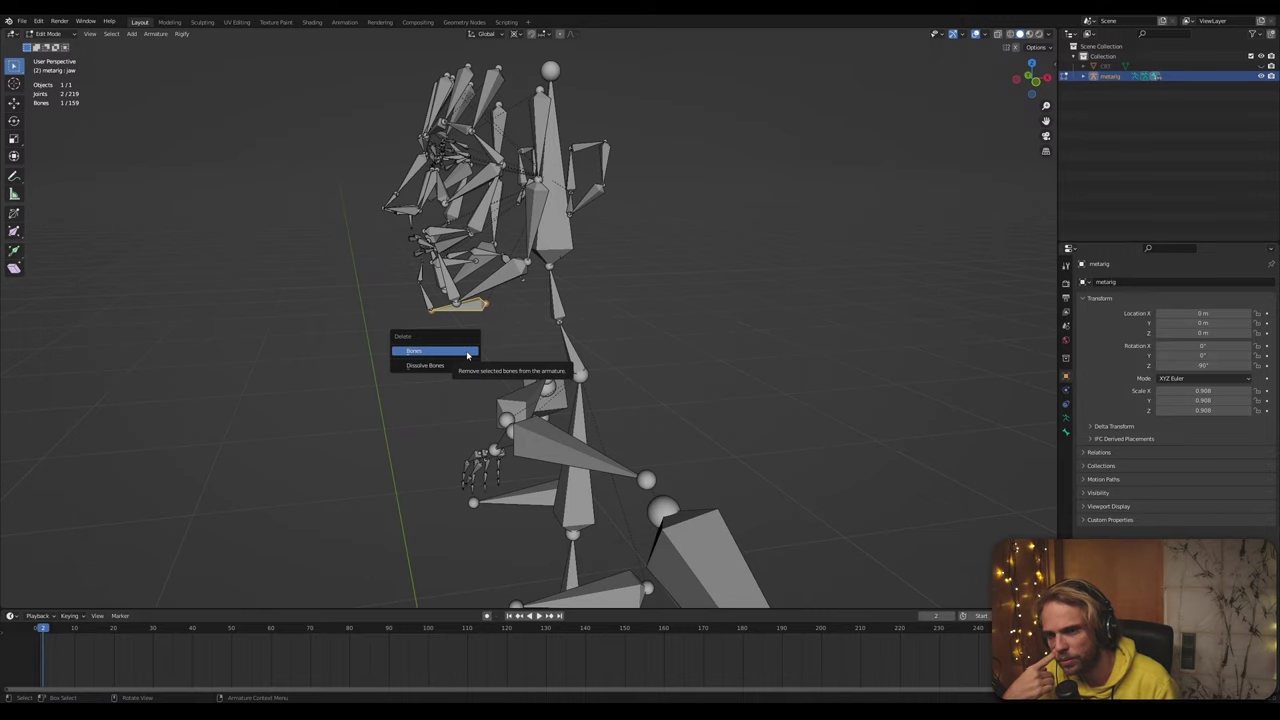
pyautogui.click(467, 353)
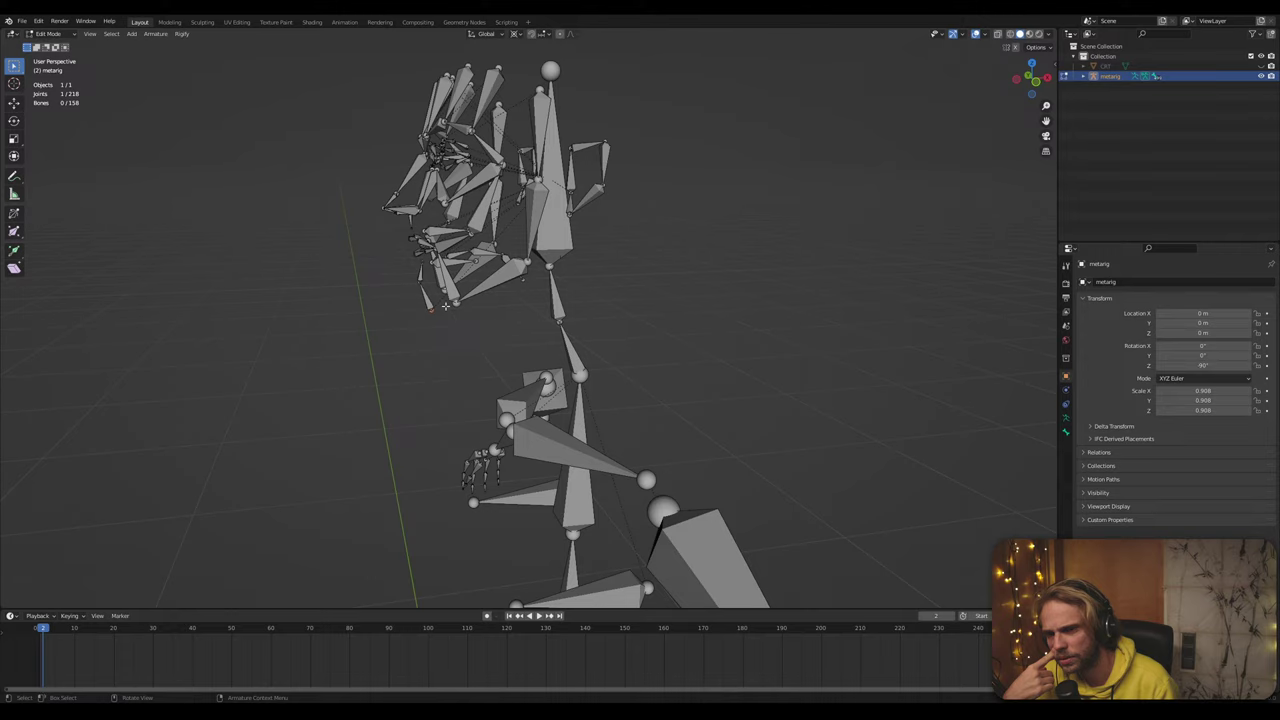
# Step: Box-select and delete the face bone cluster and the facial bones on one side of the head
pyautogui.moveTo(482, 339); pyautogui.dragTo(358, 68)
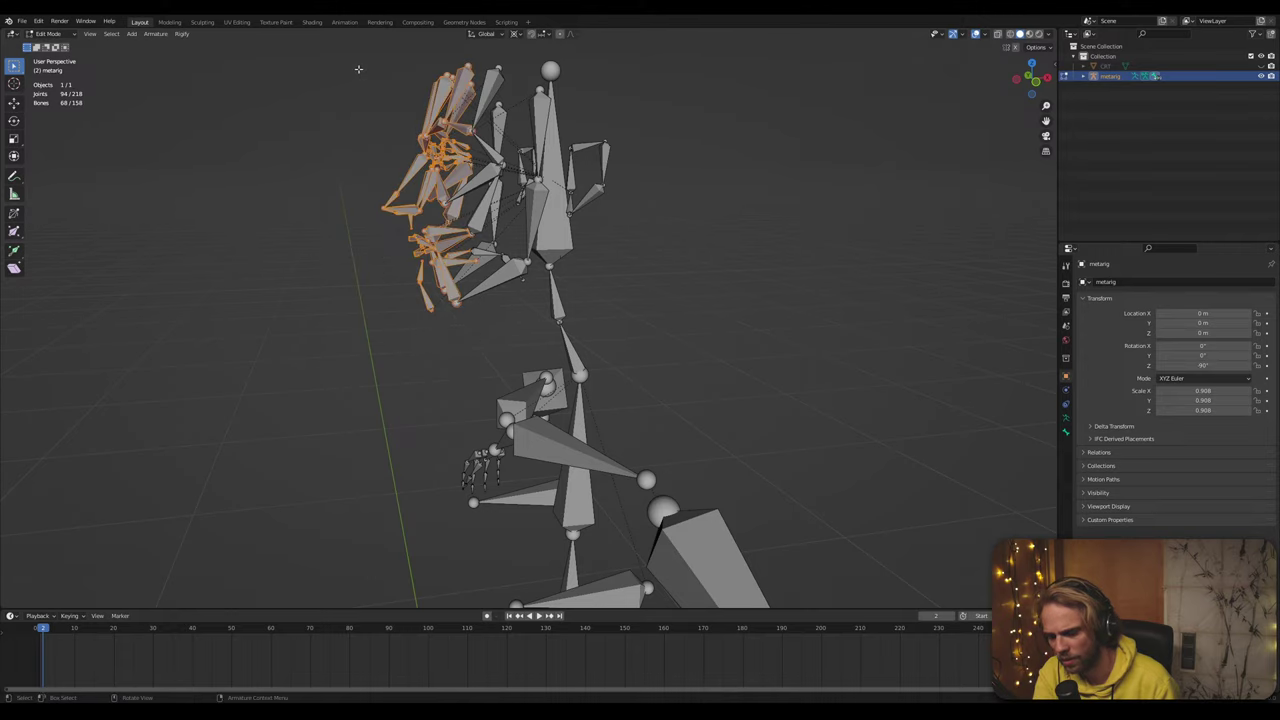
pyautogui.press('x')
pyautogui.click(356, 68)
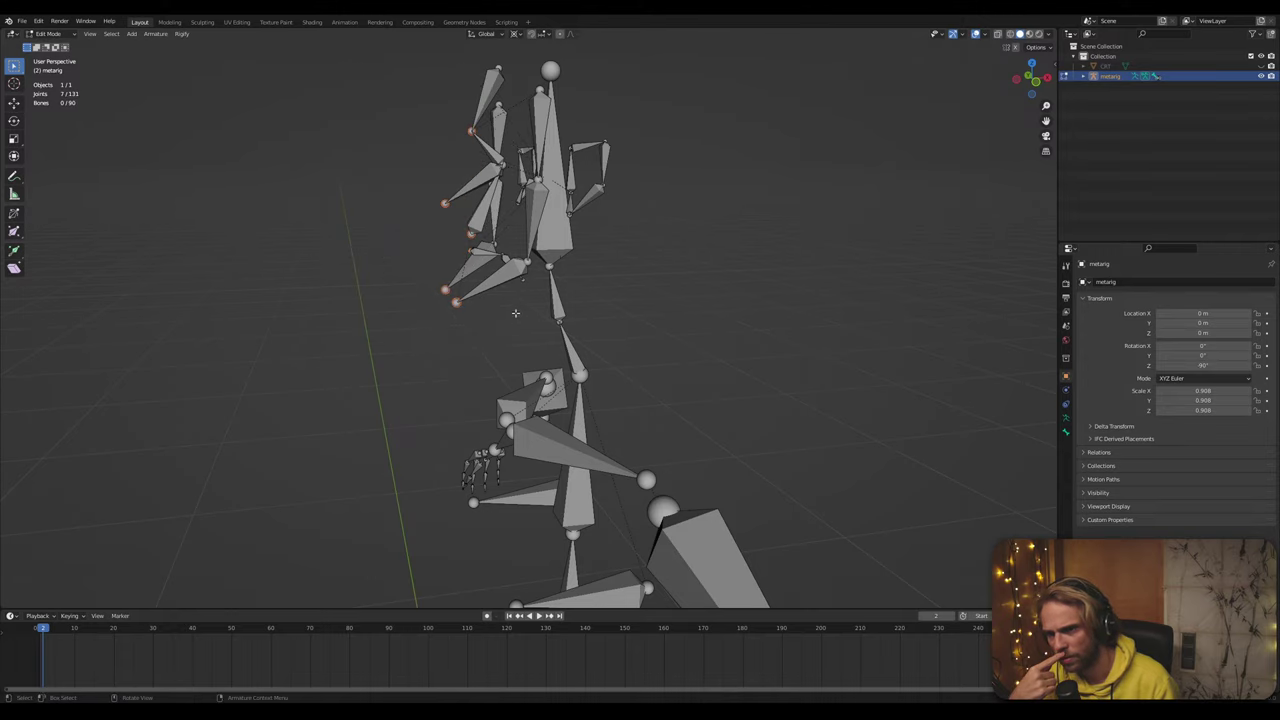
pyautogui.moveTo(515, 313); pyautogui.dragTo(514, 300, button='middle')
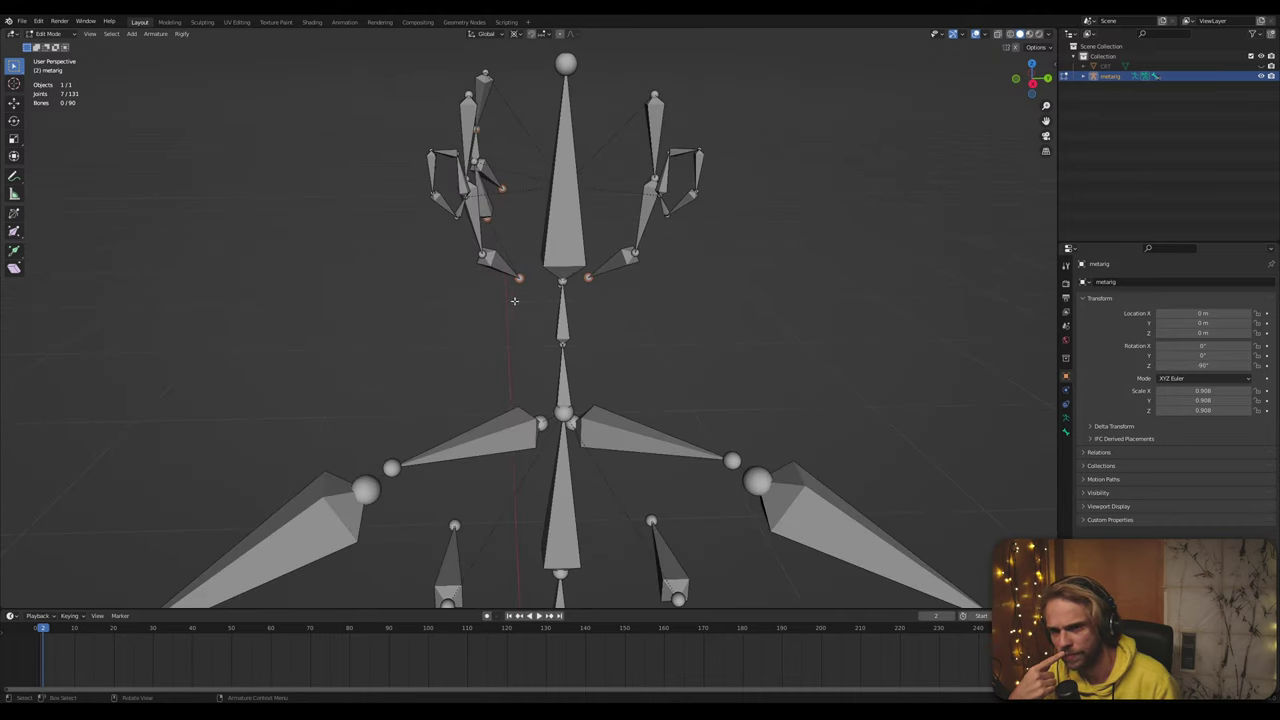
pyautogui.moveTo(514, 300); pyautogui.dragTo(397, 66)
pyautogui.press('x')
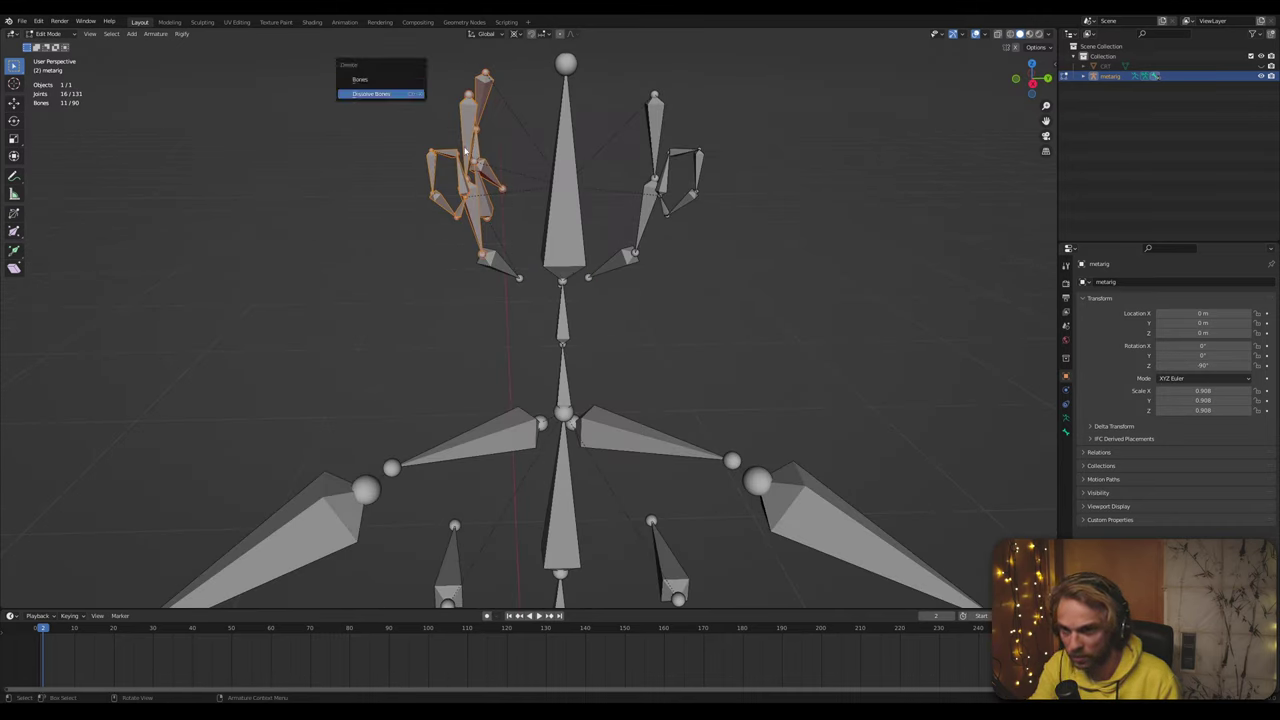
pyautogui.press('Escape')
pyautogui.moveTo(516, 312); pyautogui.dragTo(393, 68)
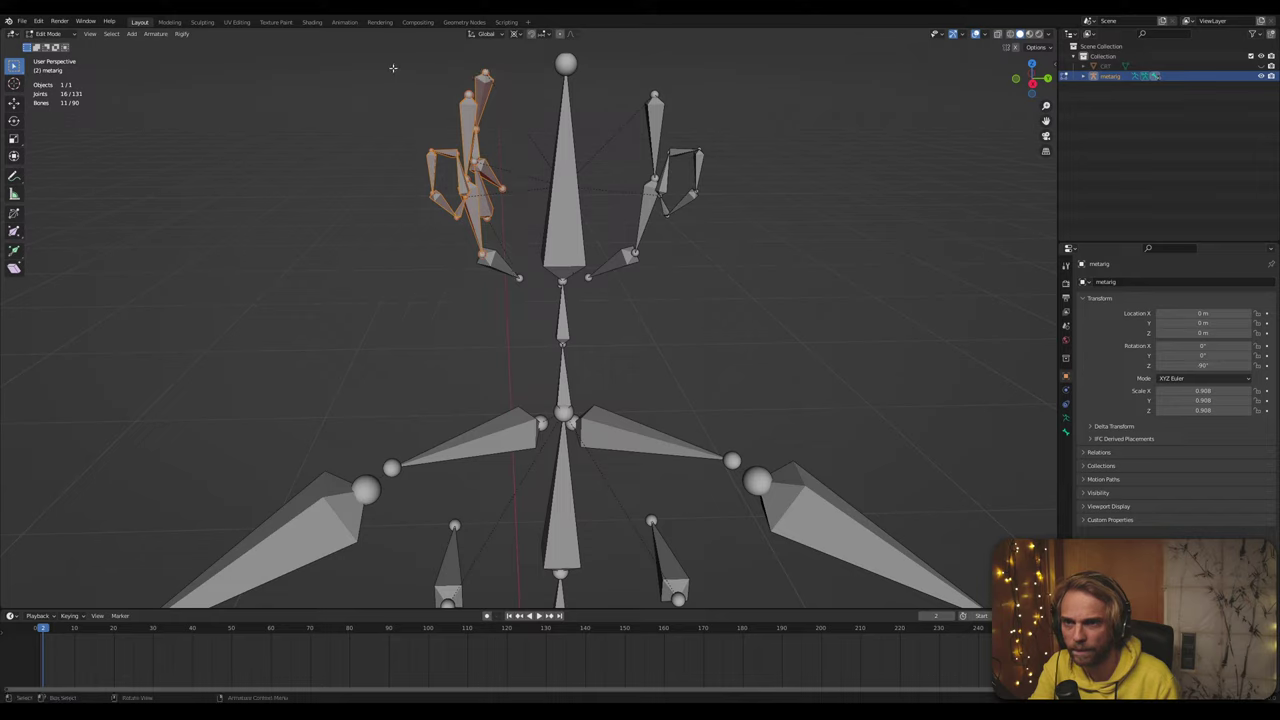
pyautogui.press('x')
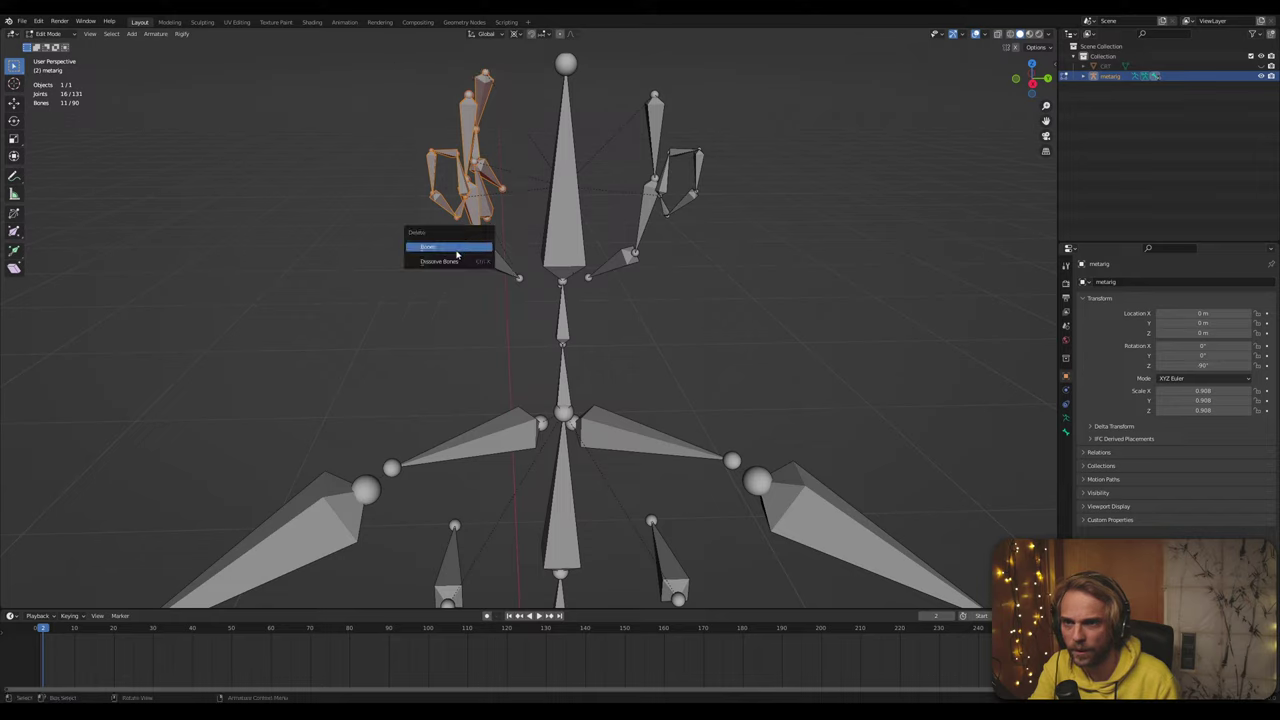
pyautogui.click(456, 254)
# Step: Delete a leftover facial bone, the other side's facial bones and a stray bone beside the head
pyautogui.moveTo(517, 314); pyautogui.dragTo(430, 225)
pyautogui.press('x')
pyautogui.click(429, 225)
pyautogui.moveTo(724, 316); pyautogui.dragTo(616, 79)
pyautogui.press('x')
pyautogui.click(615, 86)
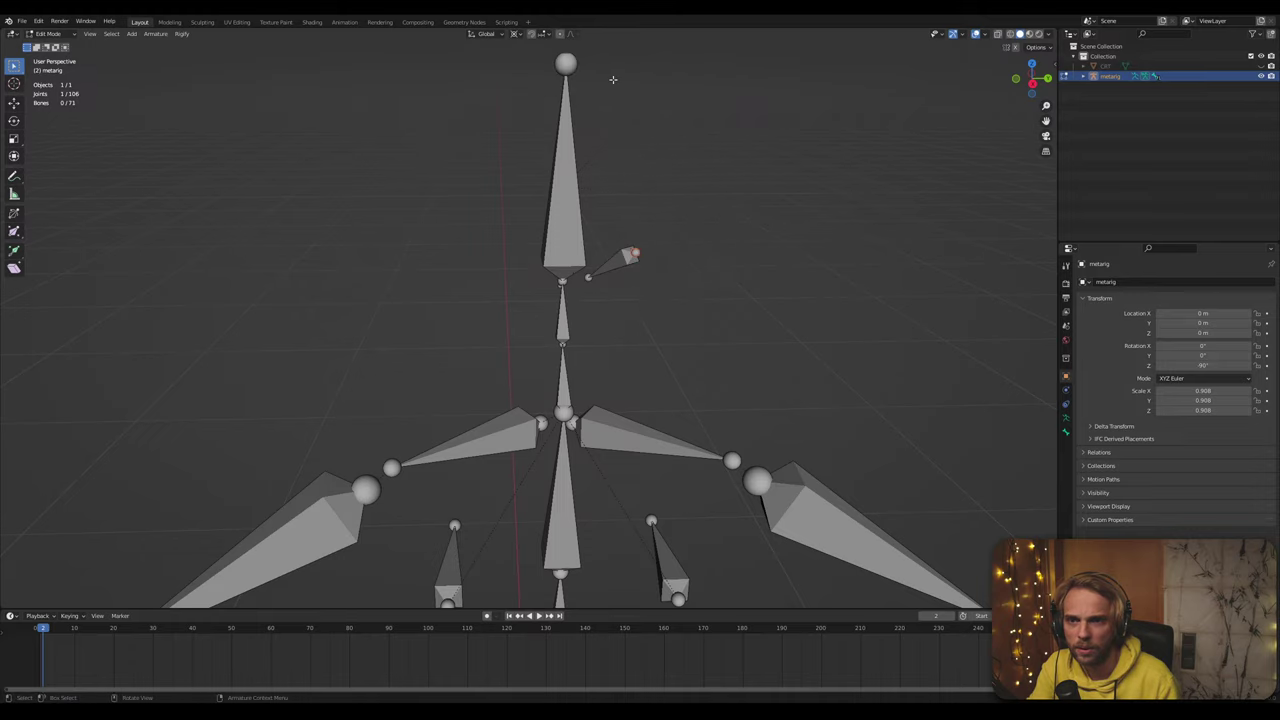
pyautogui.moveTo(673, 287); pyautogui.dragTo(603, 217)
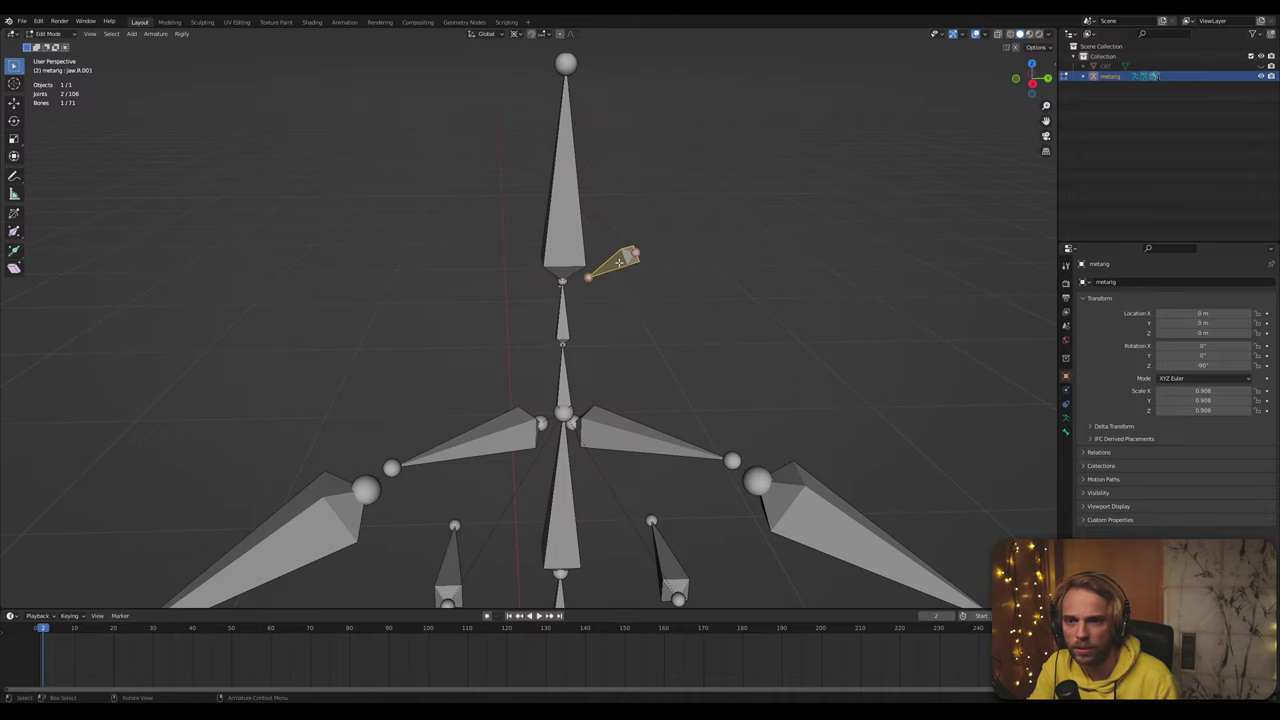
pyautogui.press('x')
pyautogui.click(610, 263)
# Step: Delete the tongue bone and the last stray facial bone, leaving a plain head
pyautogui.moveTo(520, 314); pyautogui.dragTo(514, 286, button='middle')
pyautogui.click(466, 194)
pyautogui.press('x')
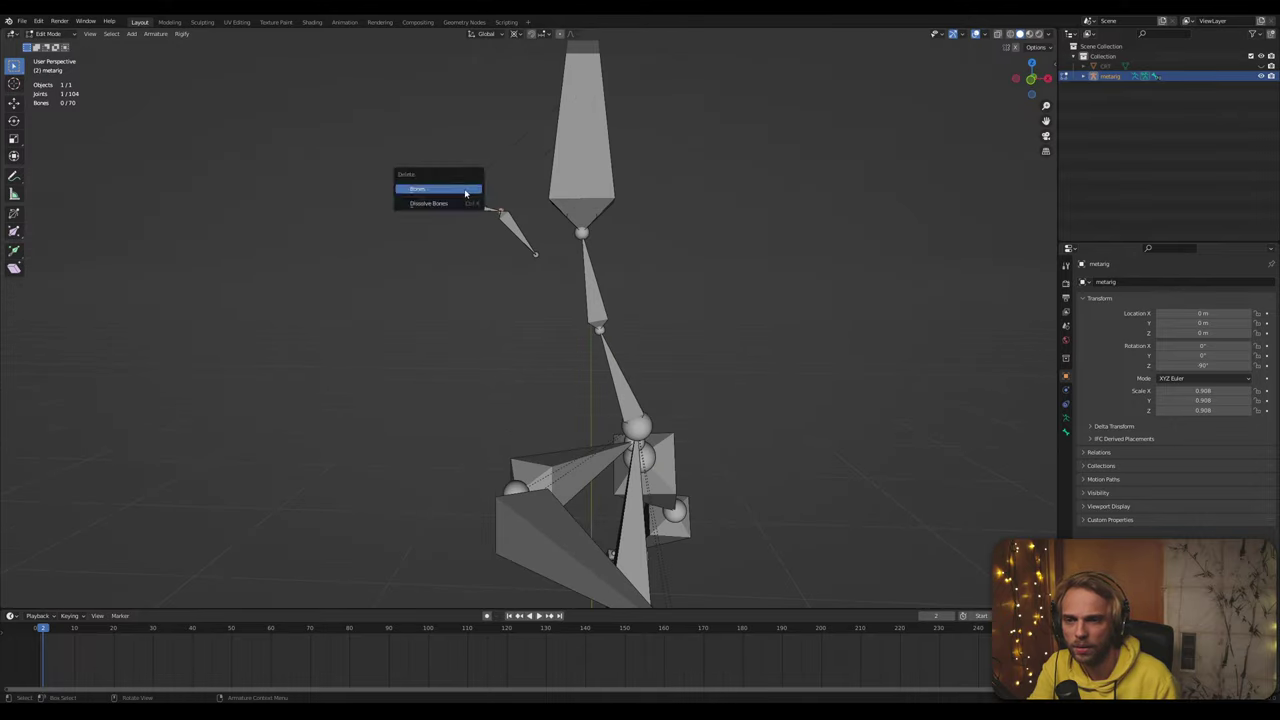
pyautogui.click(465, 193)
pyautogui.press('x')
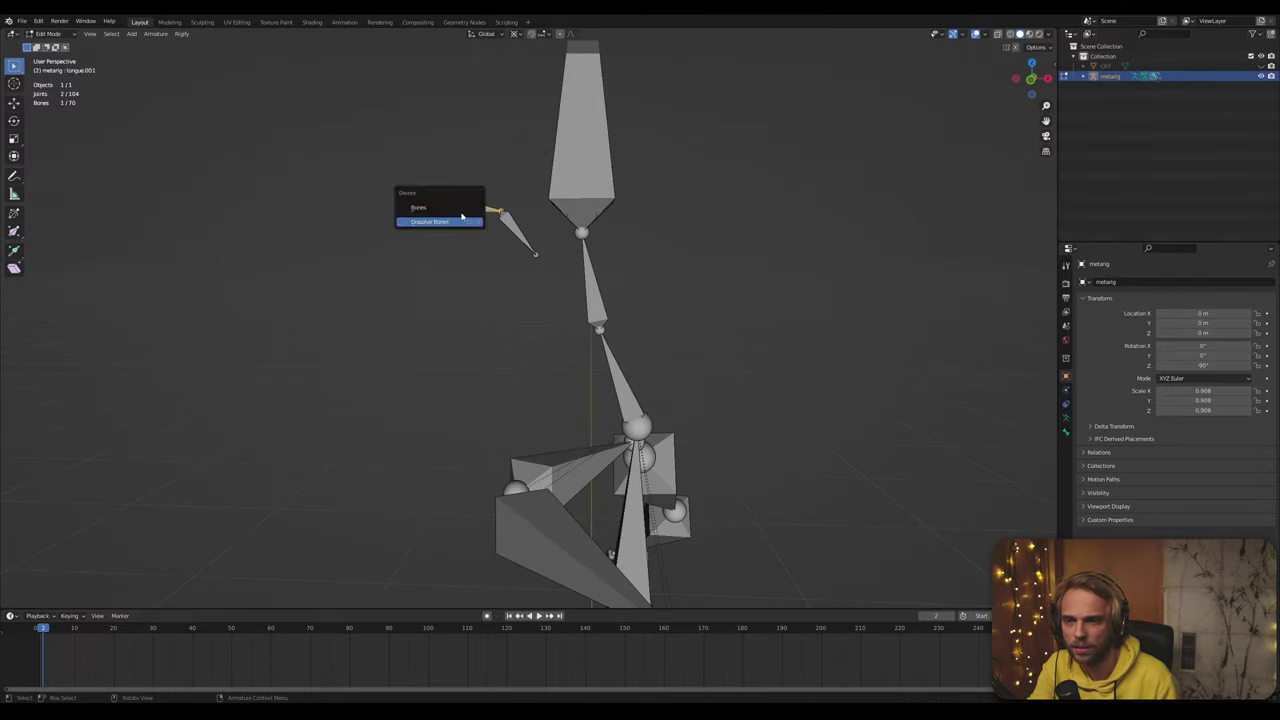
pyautogui.click(468, 221)
pyautogui.press('x')
pyautogui.click(505, 223)
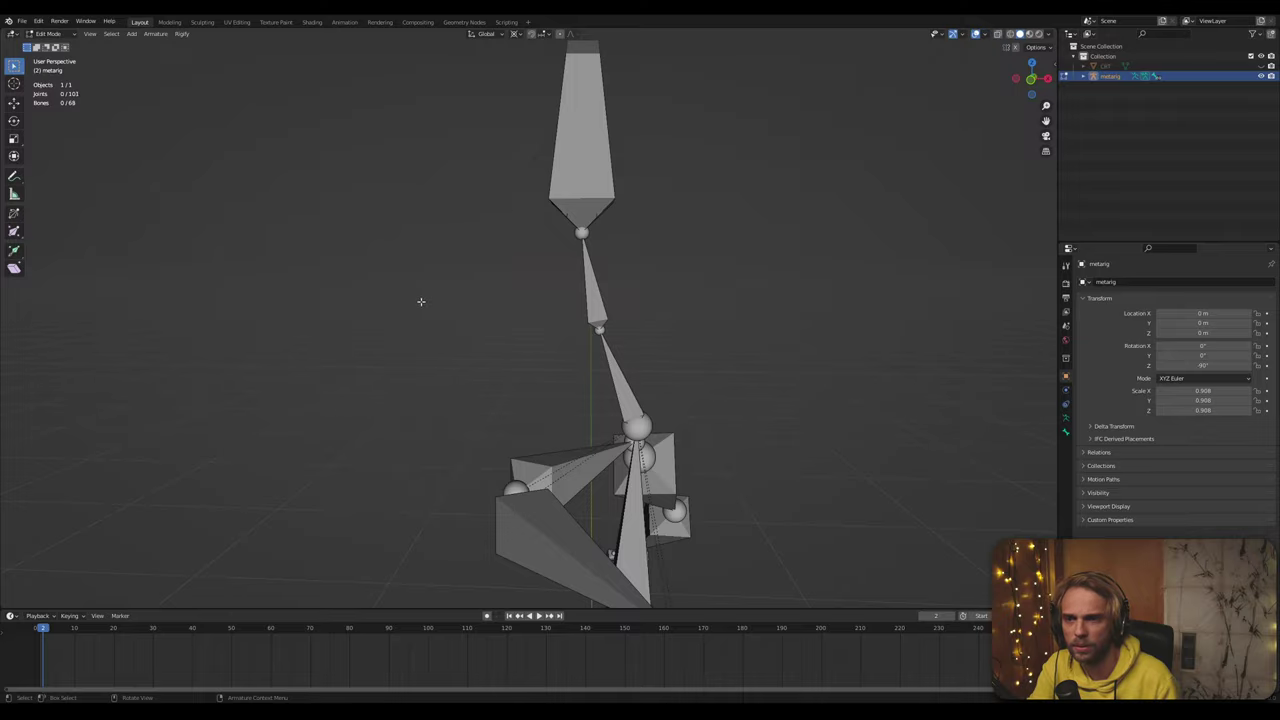
pyautogui.moveTo(423, 300); pyautogui.dragTo(646, 523, button='middle')
# Step: Delete the left and right breast bones from the metarig
pyautogui.scroll(5, 634, 457)
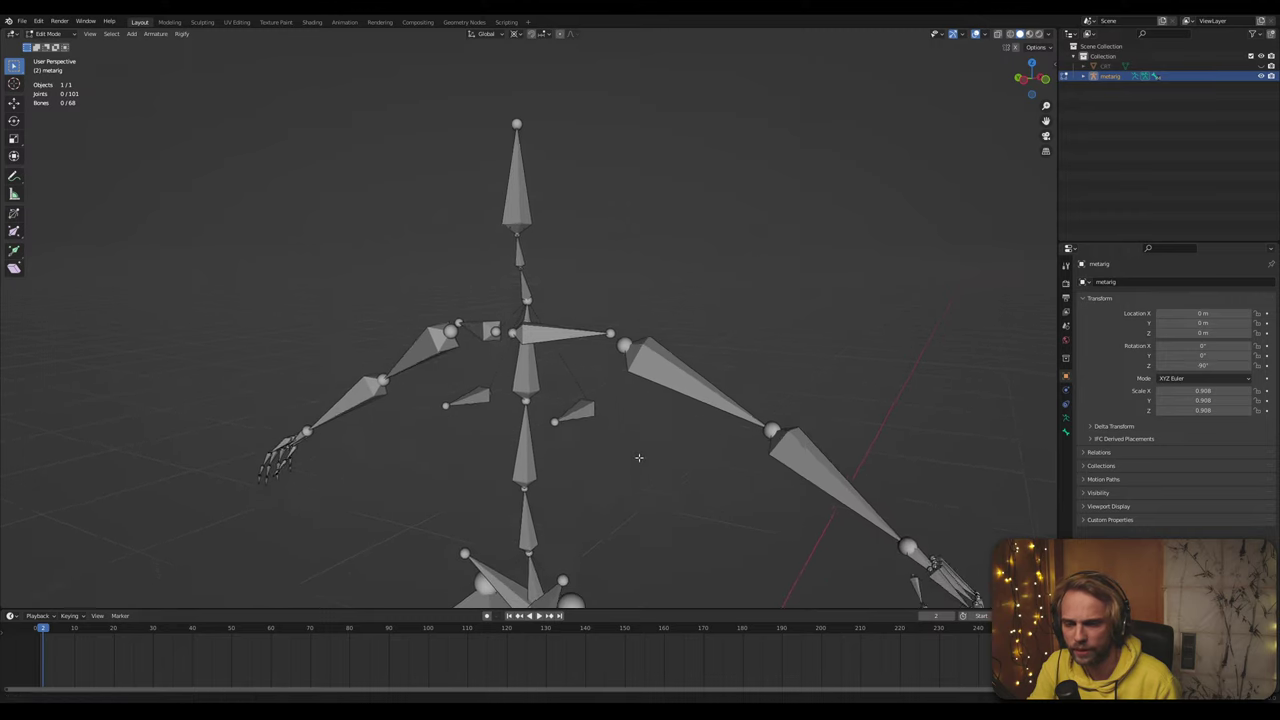
pyautogui.click(624, 363)
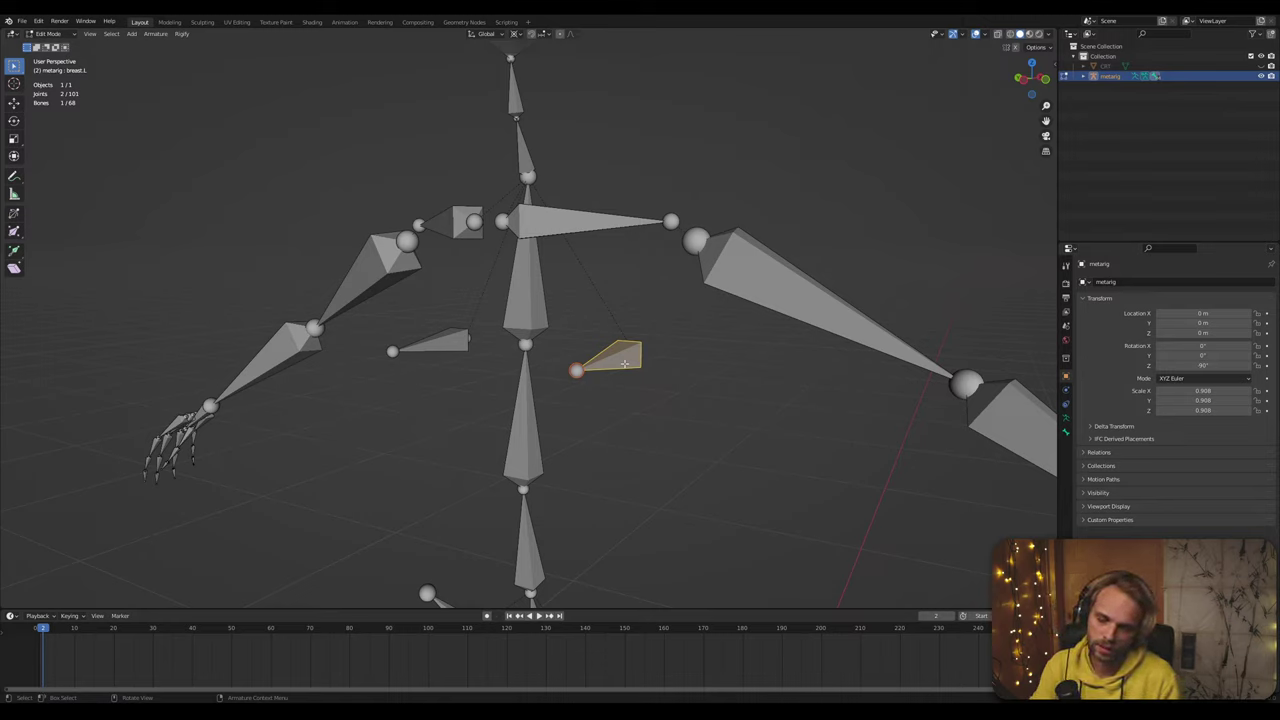
pyautogui.press('x')
pyautogui.click(620, 366)
pyautogui.click(451, 336)
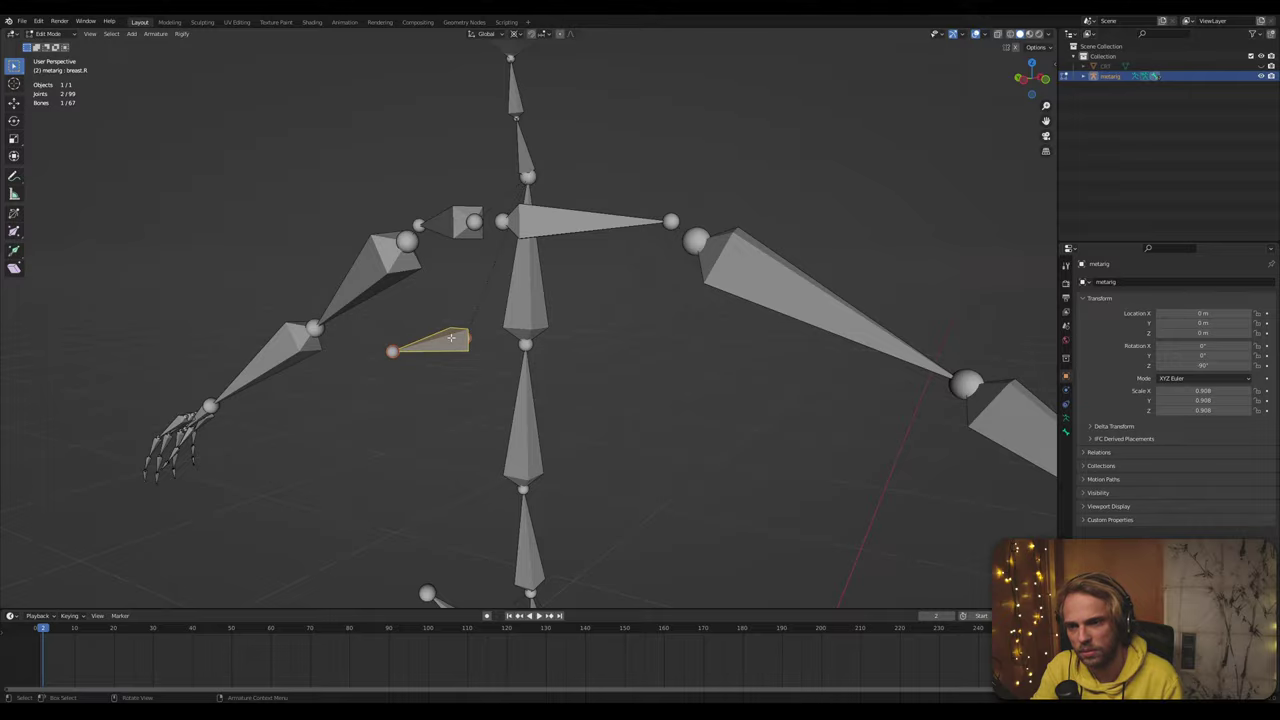
pyautogui.press('x')
pyautogui.click(448, 338)
# Step: Check the 66-bone armature from the front and side, then return to Object Mode
pyautogui.moveTo(444, 398); pyautogui.dragTo(566, 452, button='middle')
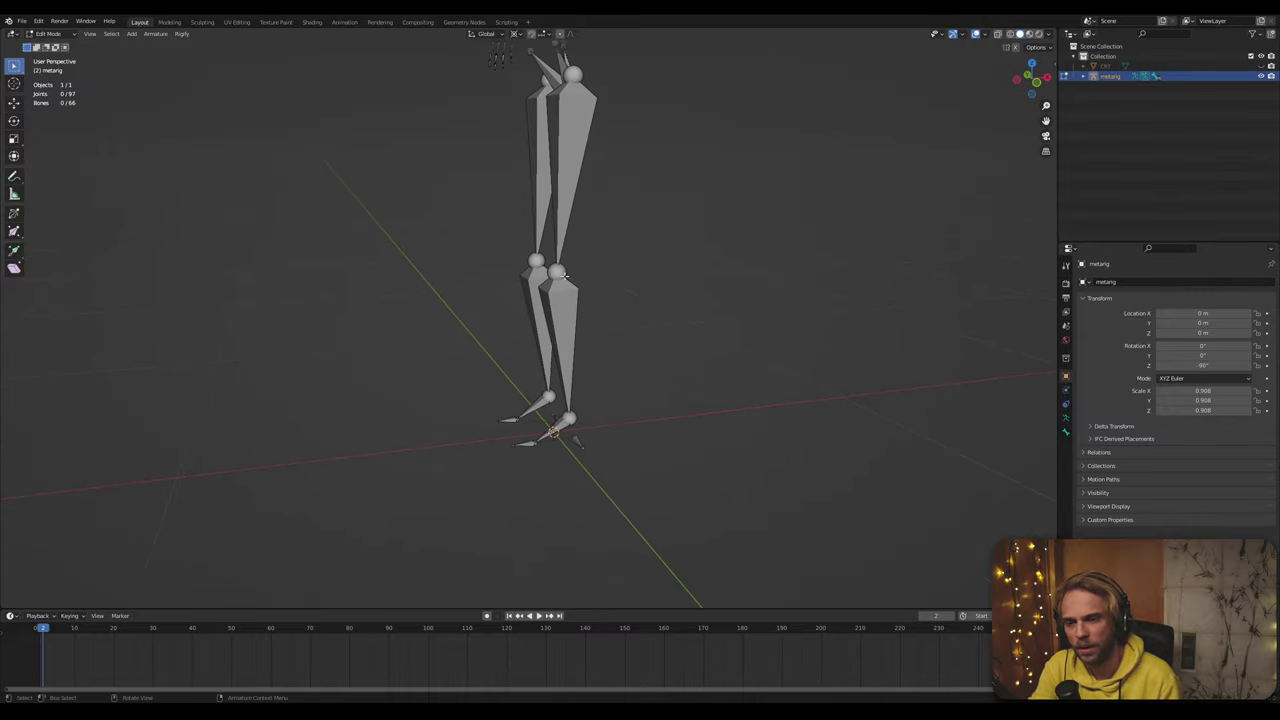
pyautogui.scroll(3, 568, 475)
pyautogui.moveTo(625, 541); pyautogui.dragTo(433, 294, button='middle')
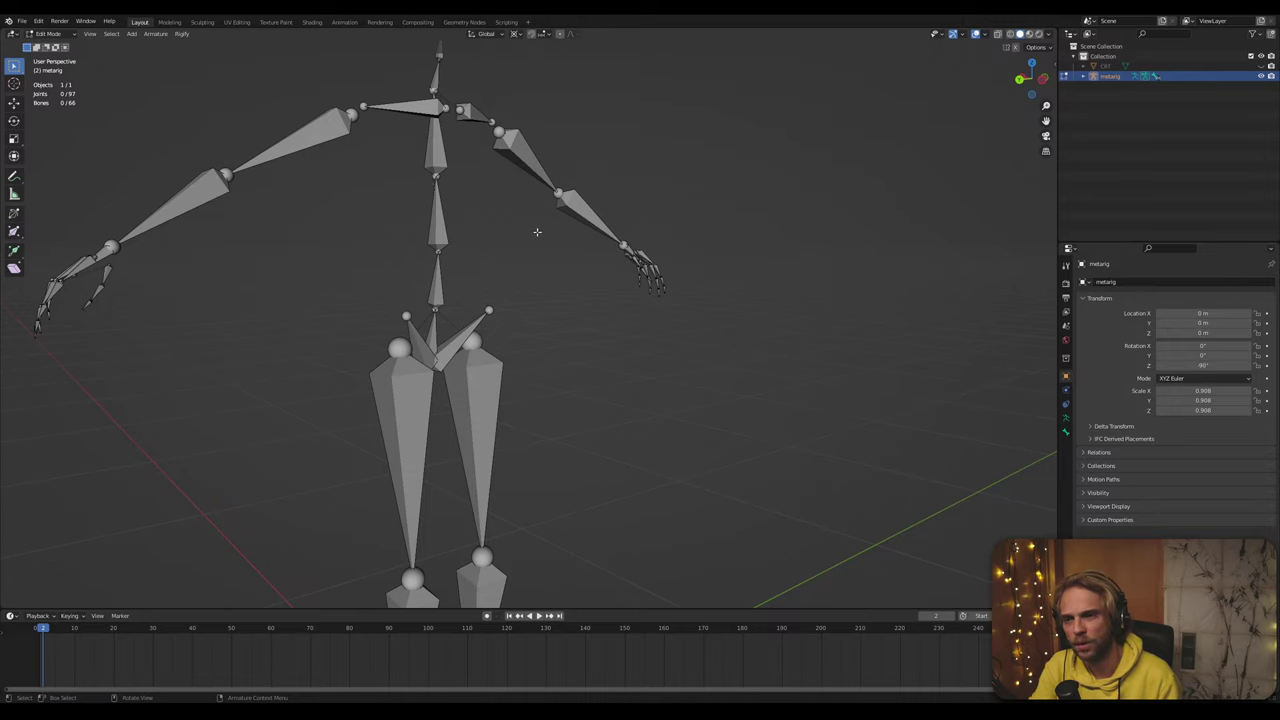
pyautogui.moveTo(634, 271); pyautogui.dragTo(590, 270, button='middle')
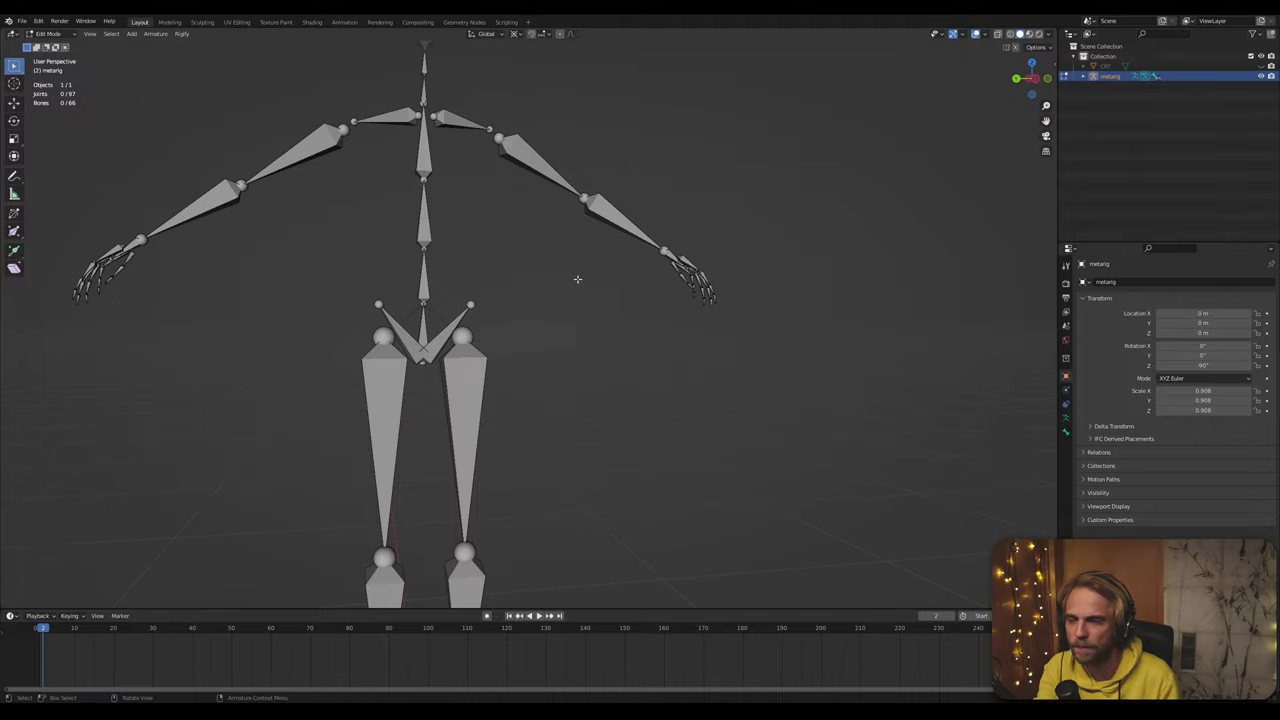
pyautogui.moveTo(616, 260)
pyautogui.mouseDown(button='middle')
pyautogui.moveTo(586, 277)
pyautogui.moveTo(423, 277)
pyautogui.moveTo(611, 267)
pyautogui.mouseUp(button='middle')
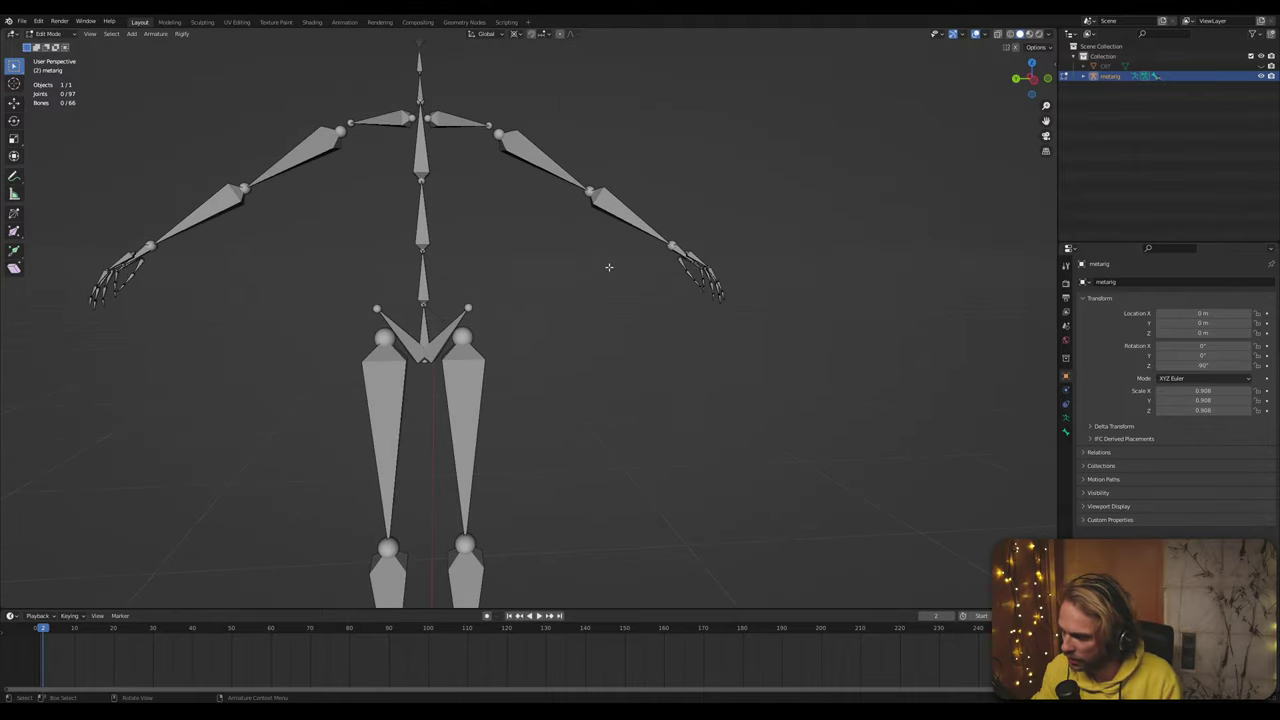
pyautogui.press('Tab')
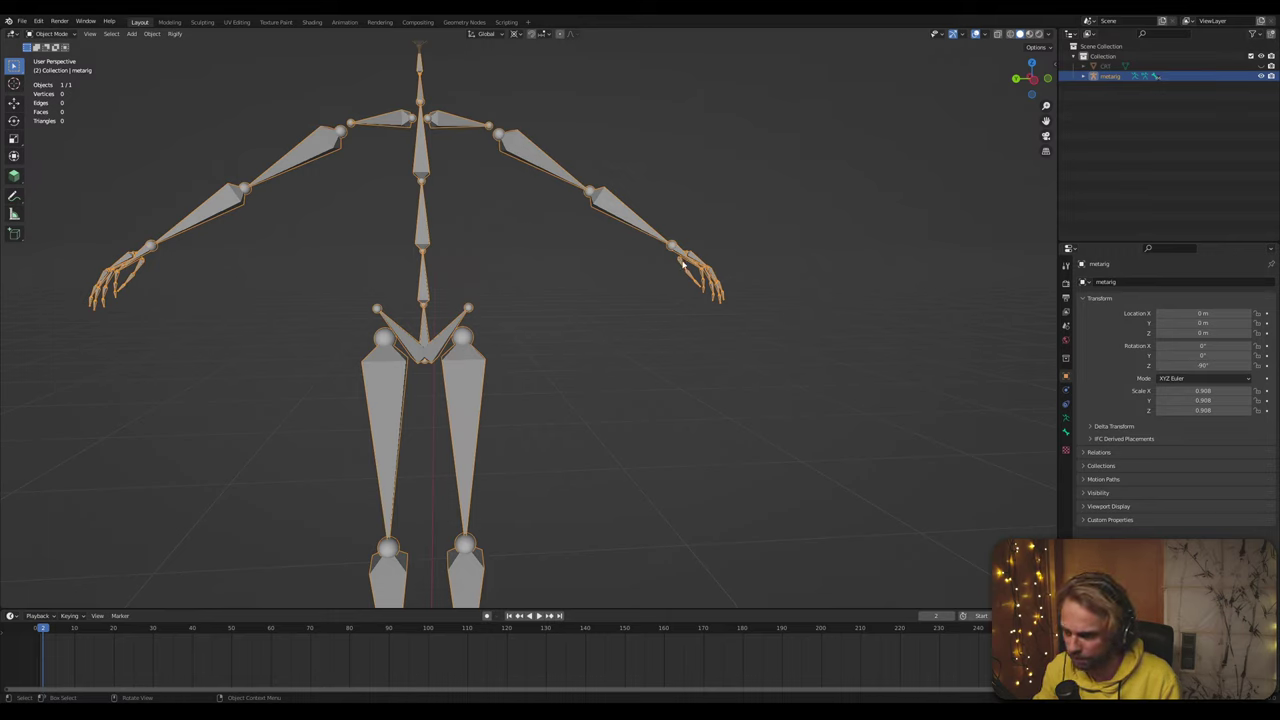
# Step: Apply All Transforms to the metarig (scale 1.000, rotation 0°) and unhide the CRT robot mesh
pyautogui.press('n')
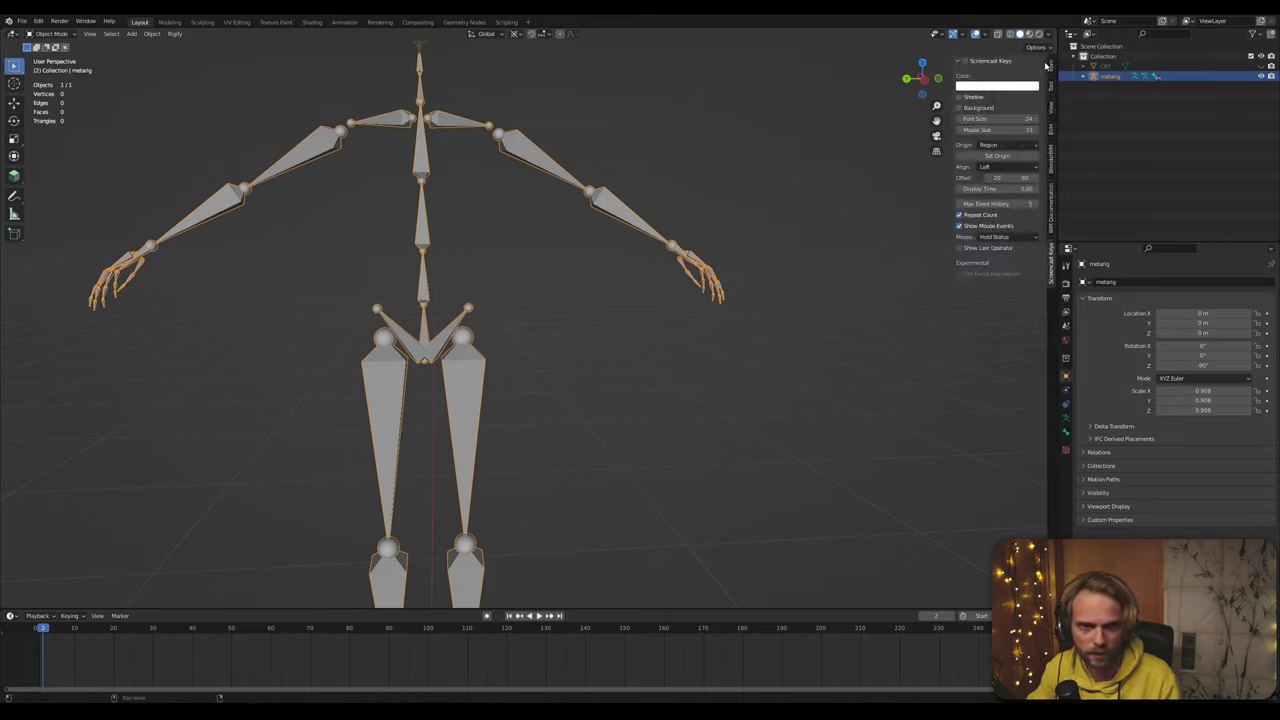
pyautogui.click(1051, 67)
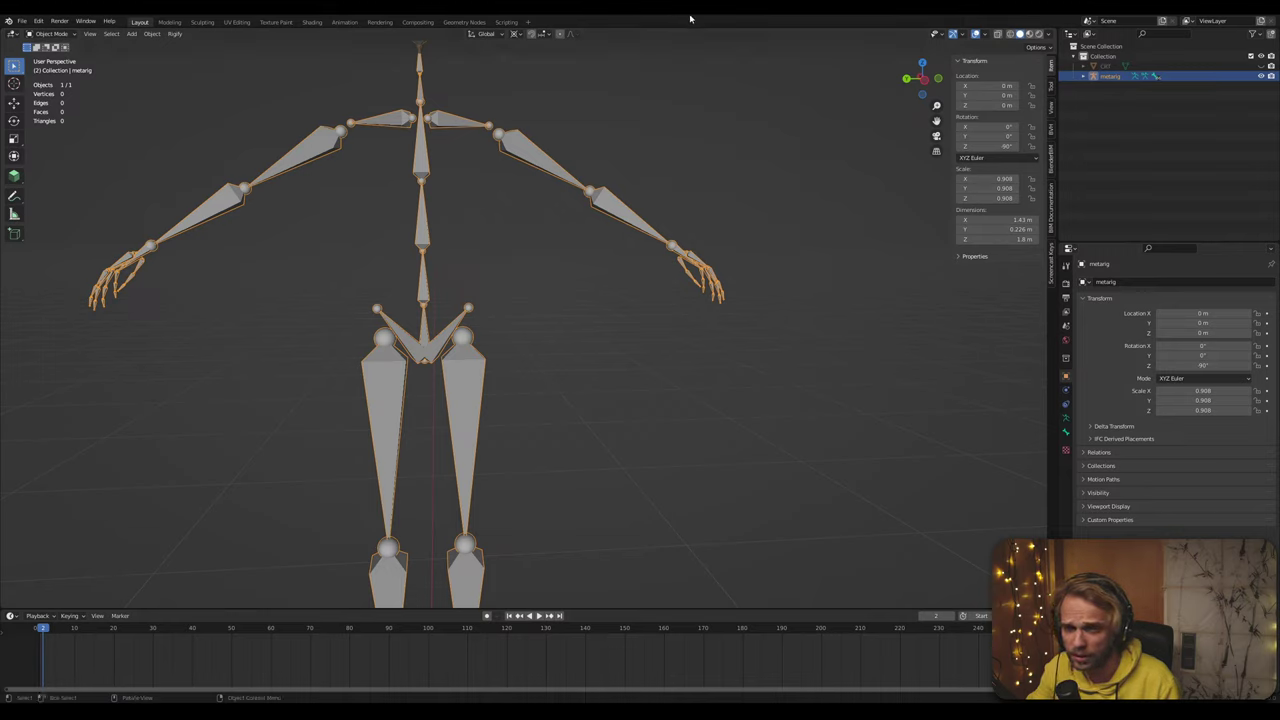
pyautogui.press('n')
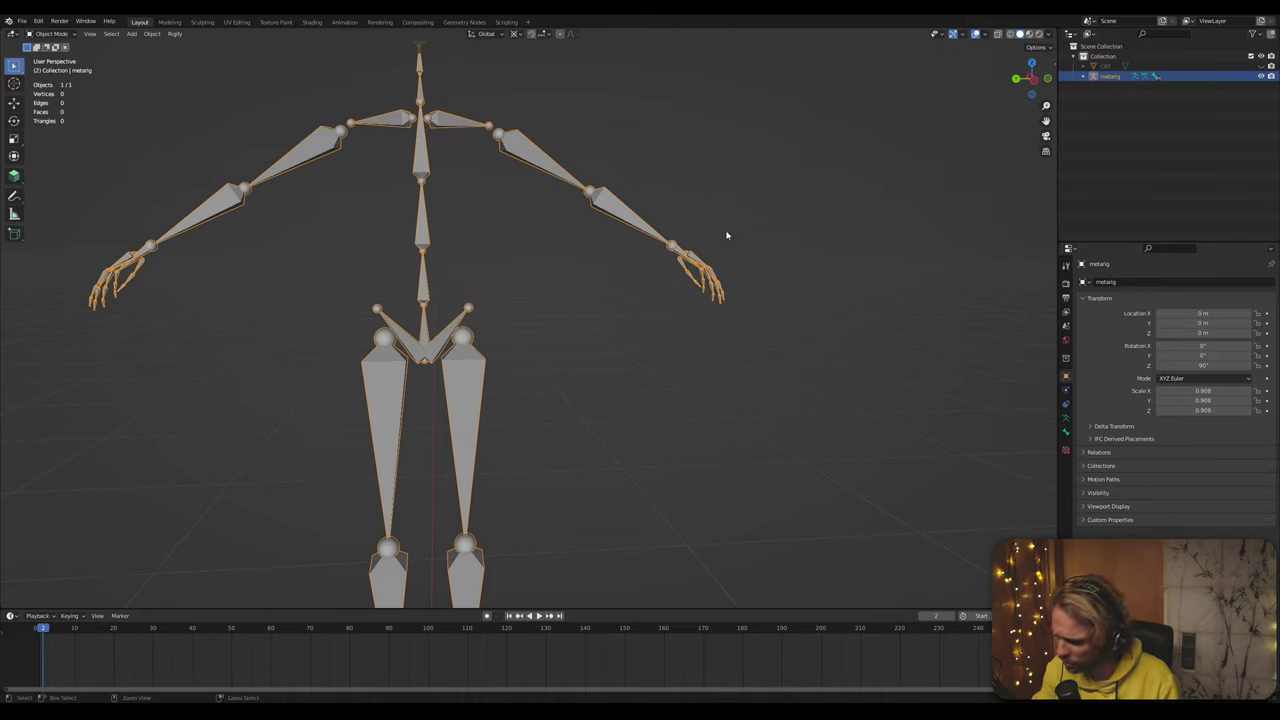
pyautogui.hotkey('ctrl', 'a')
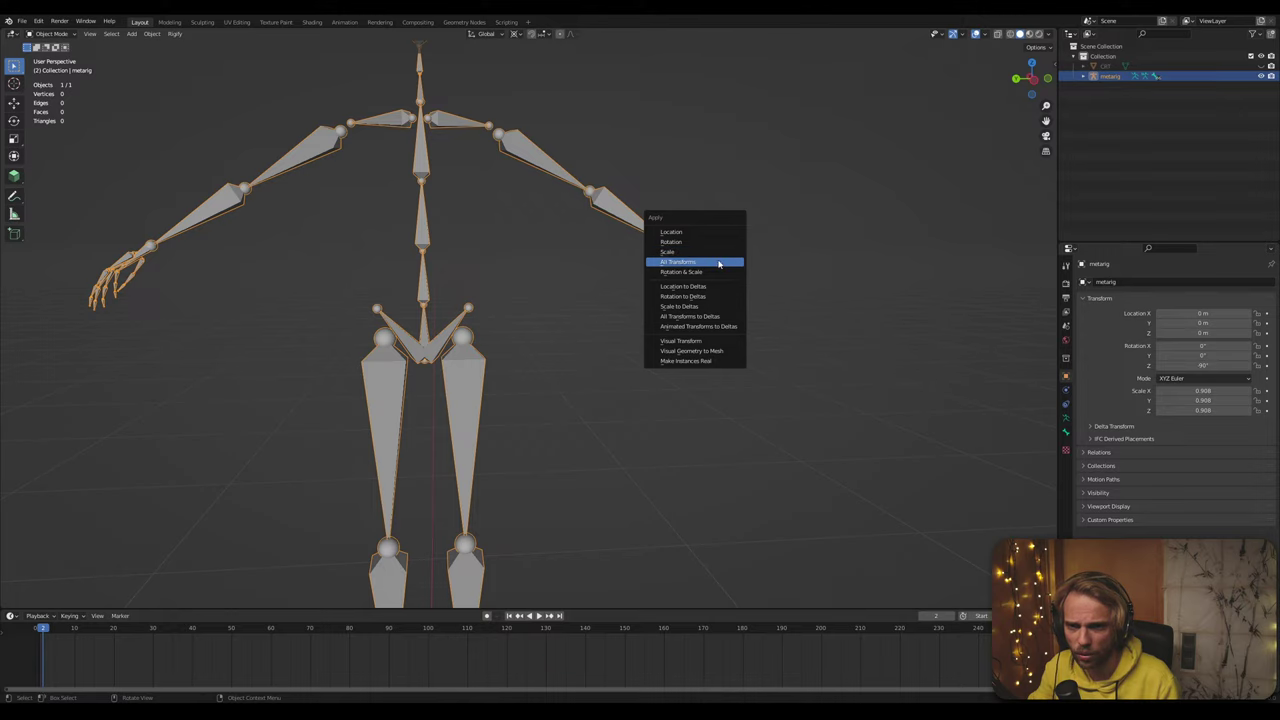
pyautogui.click(720, 261)
pyautogui.press('n')
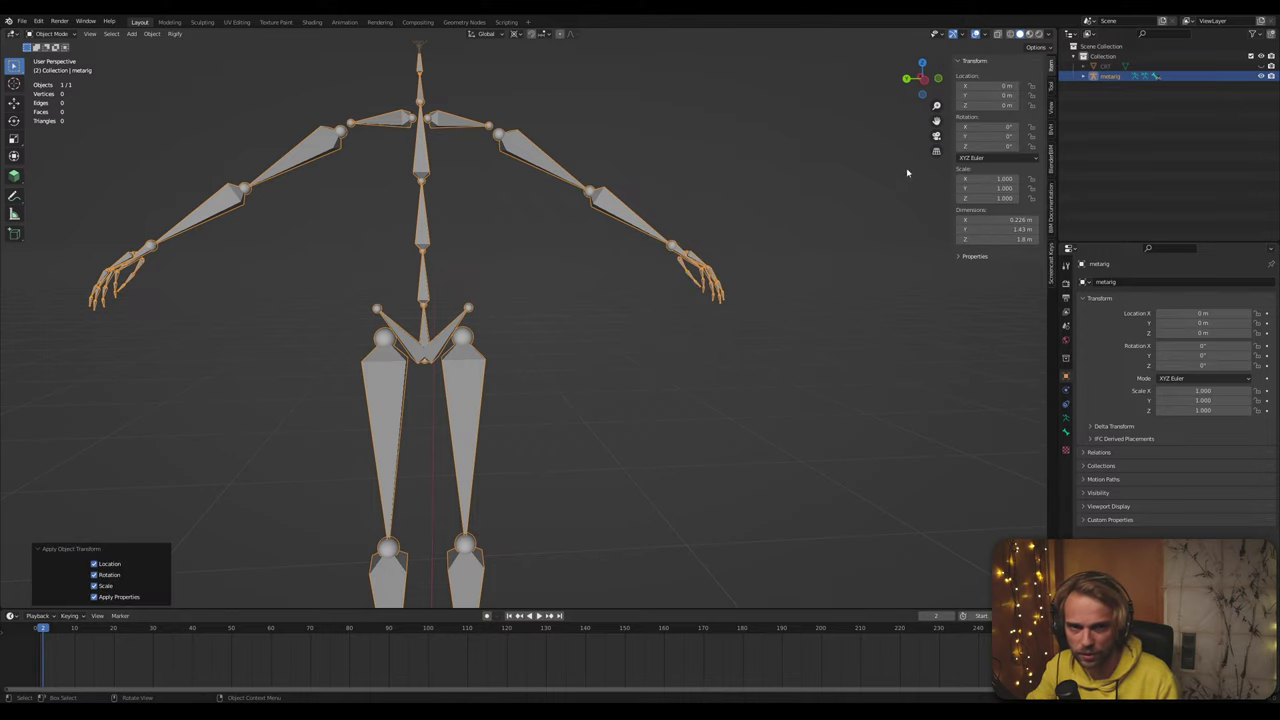
pyautogui.press('n')
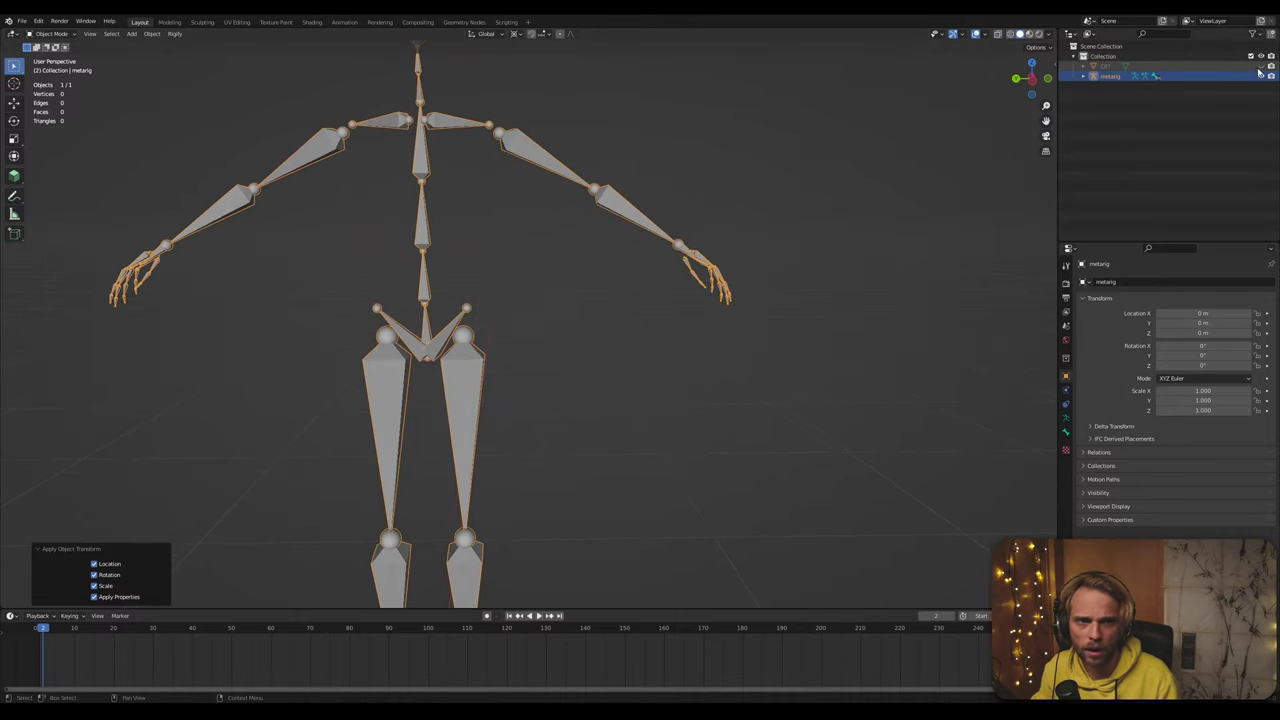
pyautogui.click(1261, 66)
pyautogui.keyDown('shift'); pyautogui.moveTo(766, 189); pyautogui.dragTo(891, 314, button='middle'); pyautogui.keyUp('shift')
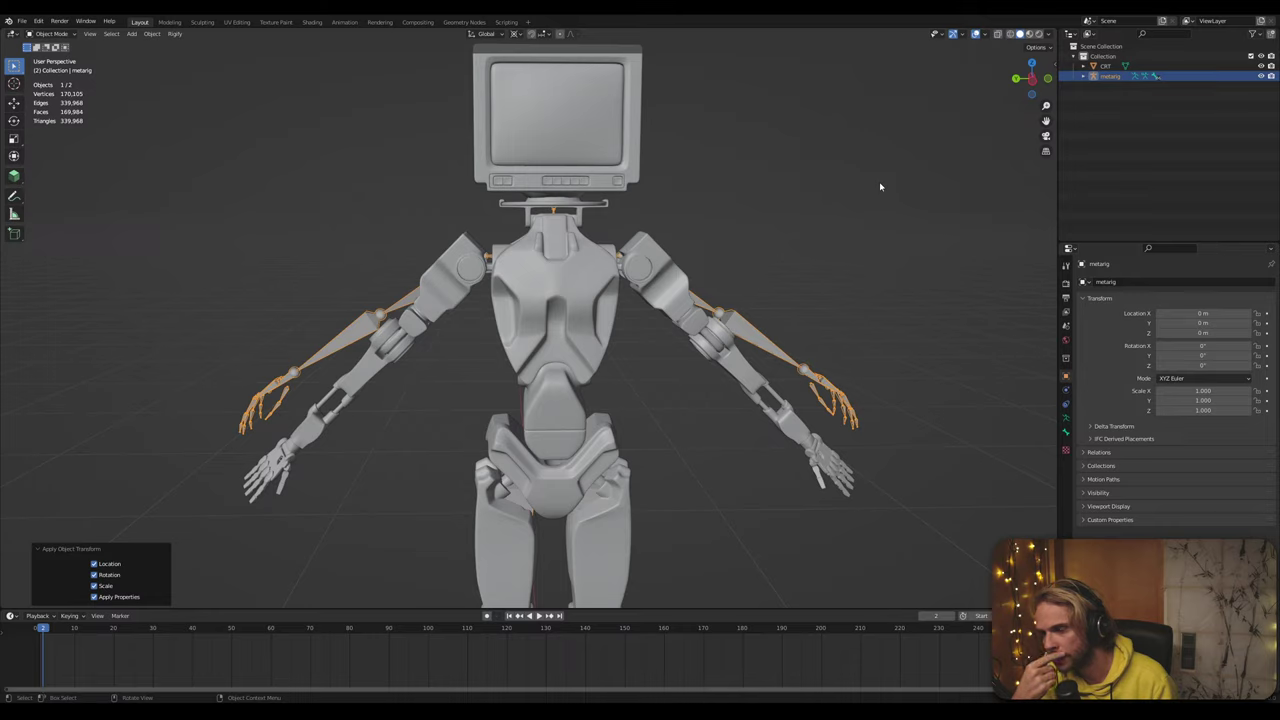
pyautogui.hotkey('alt', 'a')
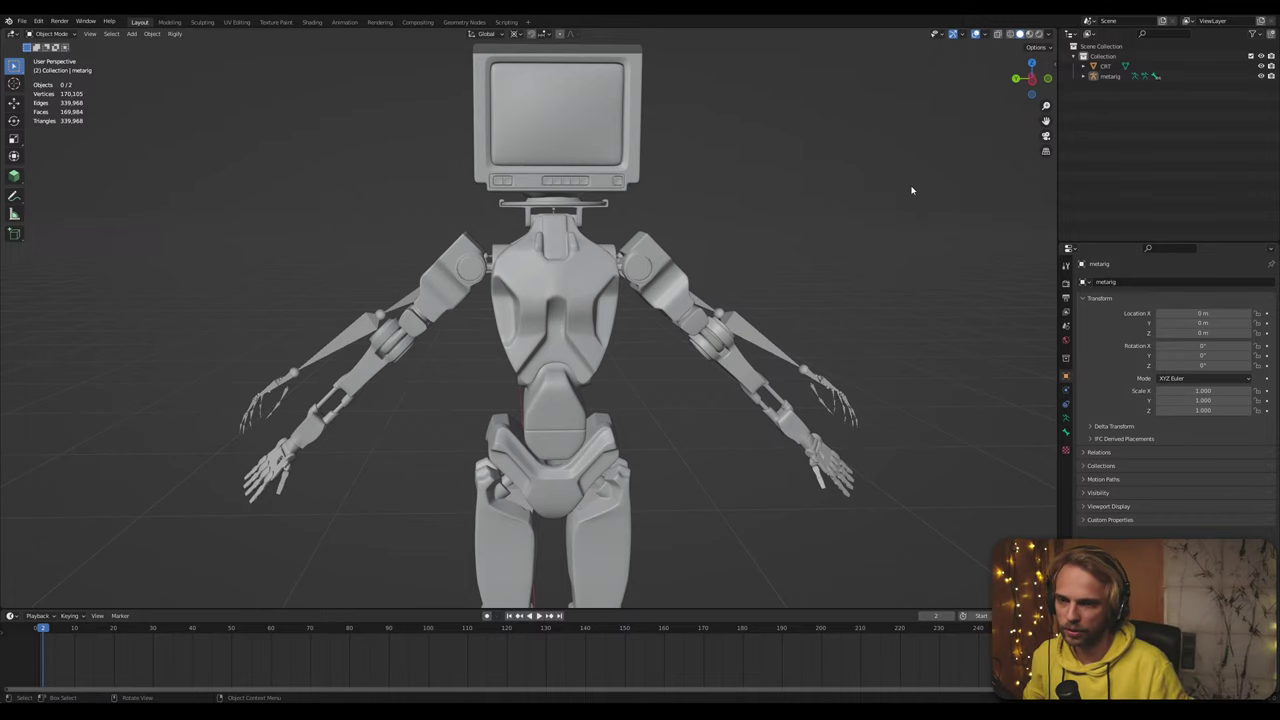
pyautogui.moveTo(728, 302); pyautogui.dragTo(623, 381, button='middle')
pyautogui.moveTo(553, 411); pyautogui.dragTo(529, 380, button='middle')
pyautogui.click(546, 393)
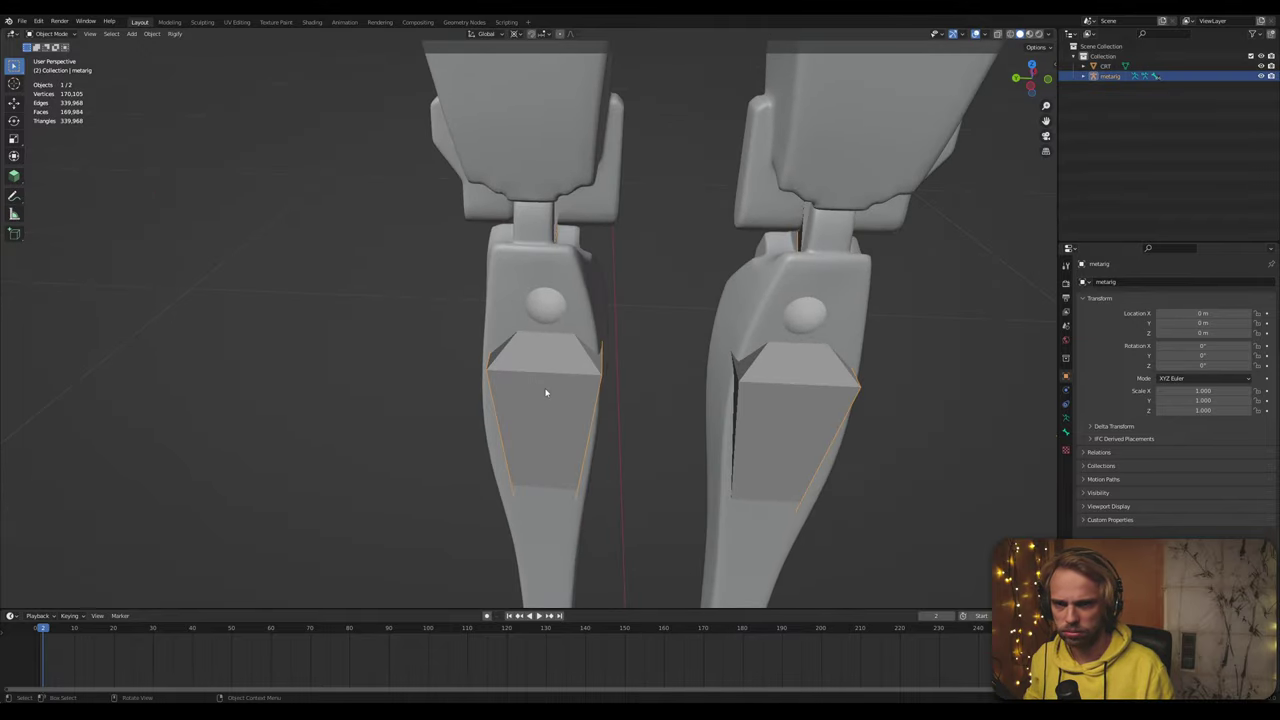
pyautogui.click(352, 349)
pyautogui.moveTo(352, 349); pyautogui.dragTo(544, 296, button='middle')
pyautogui.scroll(3, 596, 187)
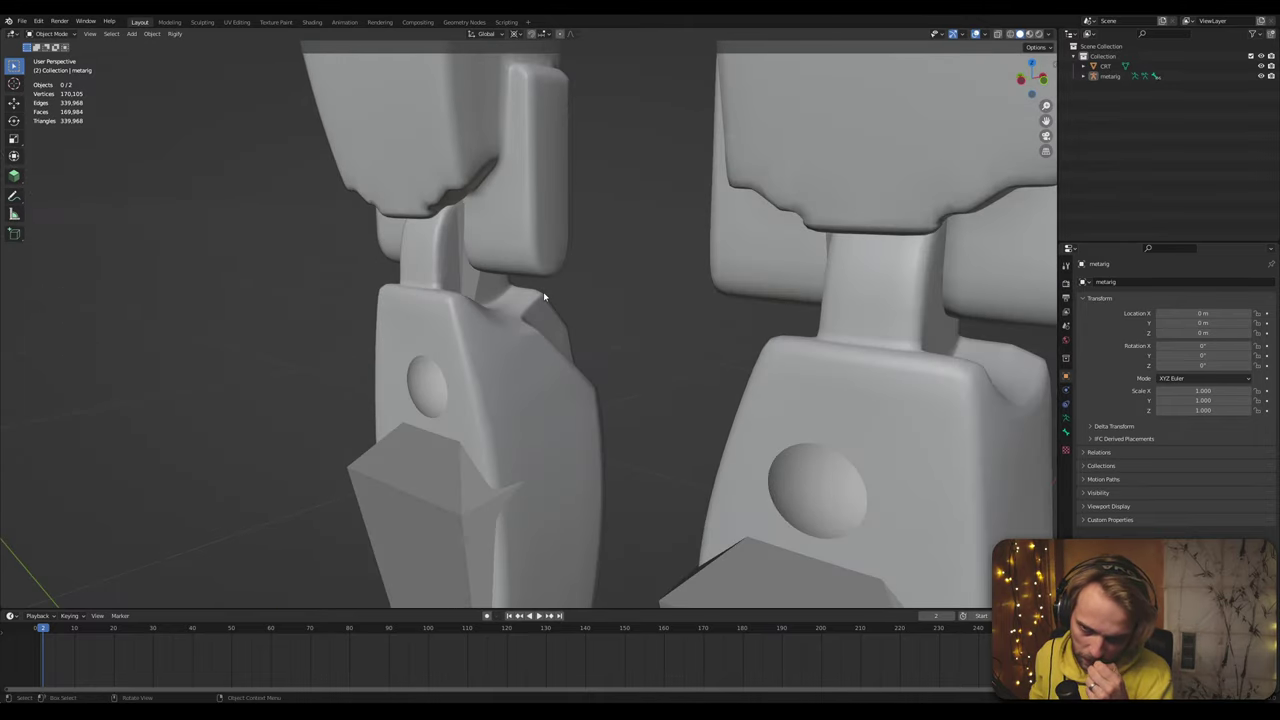
pyautogui.press('Tab')
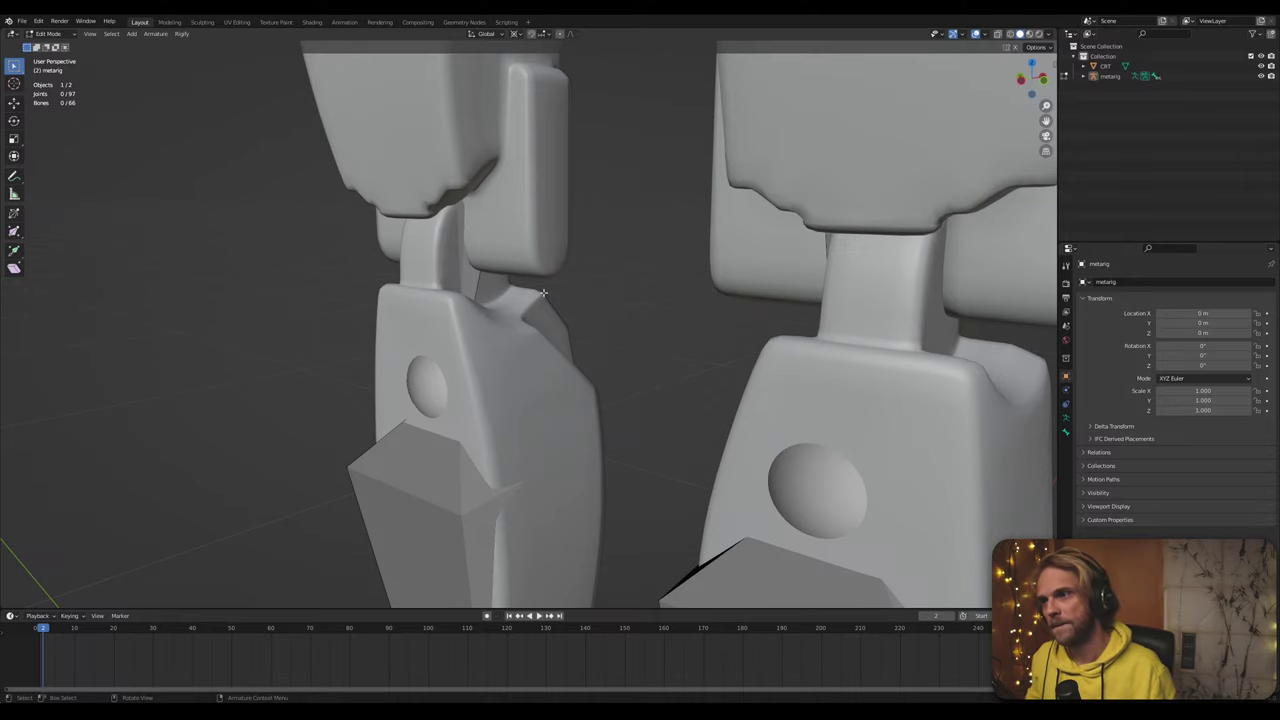
pyautogui.moveTo(703, 237); pyautogui.dragTo(645, 283, button='middle')
# Step: Open the CRT robot mesh in Edit Mode and inspect the topology and seams at its knees
pyautogui.press('Tab')
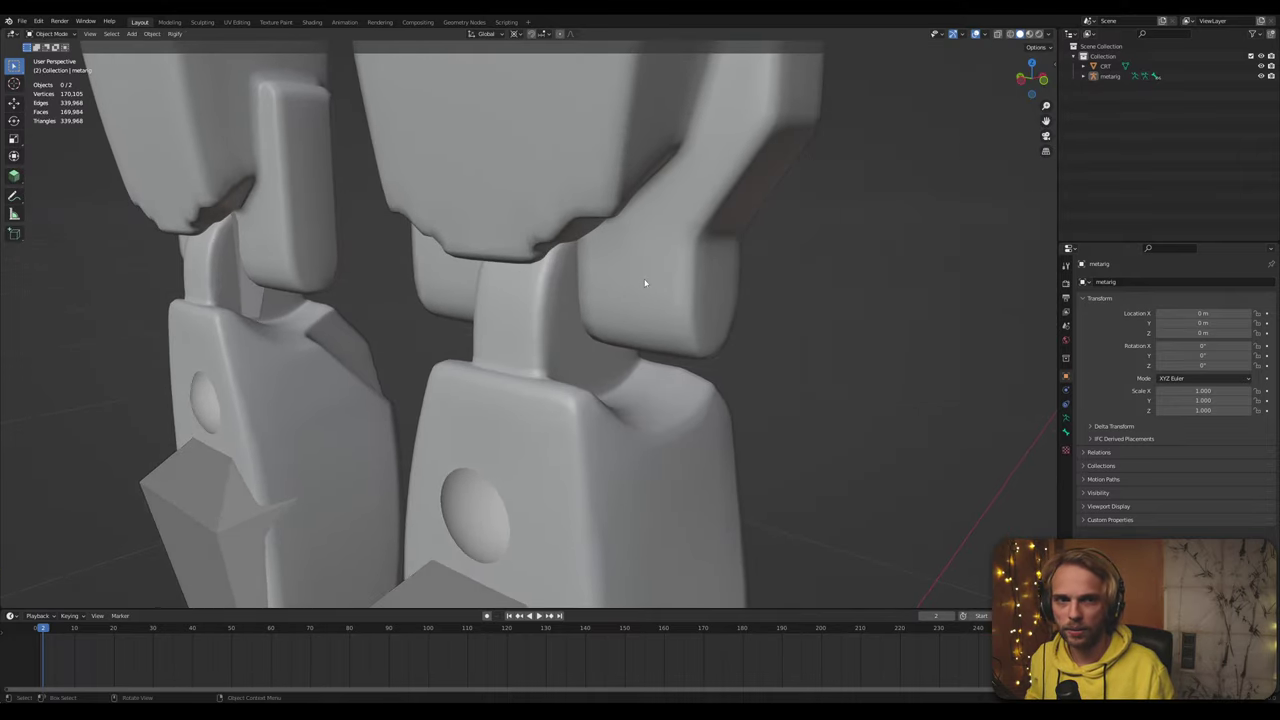
pyautogui.click(615, 231)
pyautogui.press('Tab')
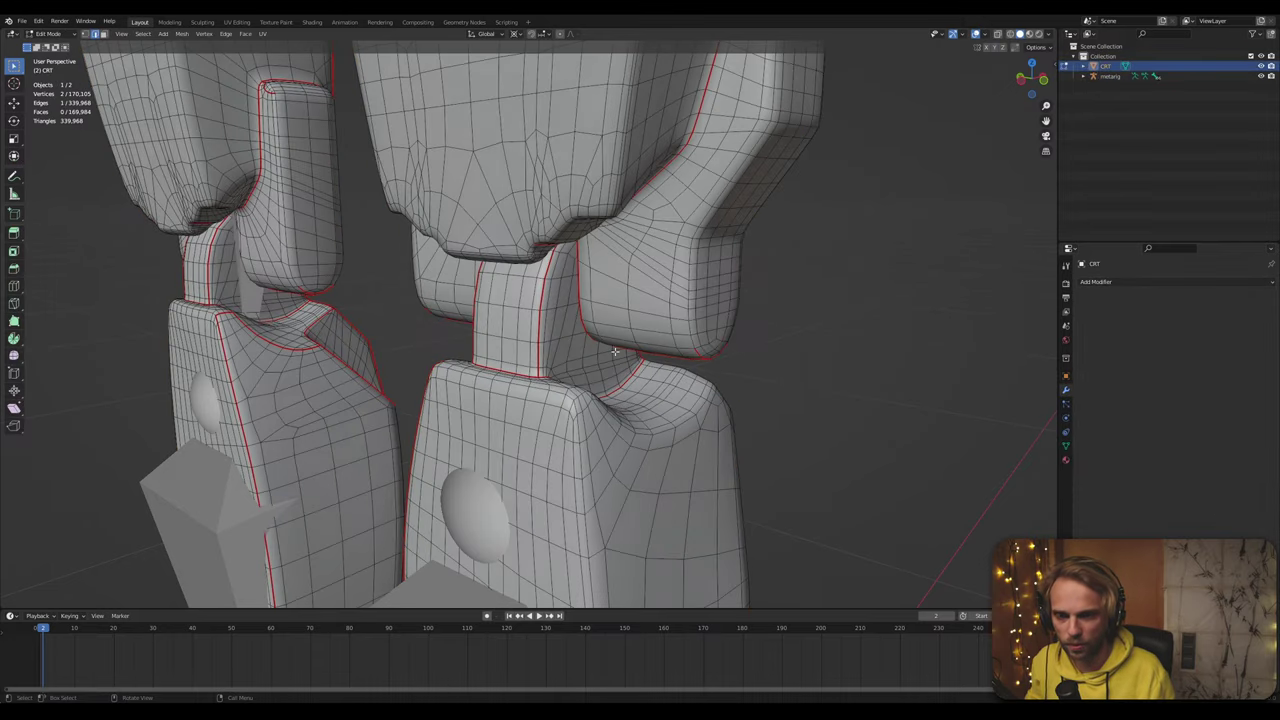
pyautogui.moveTo(615, 351); pyautogui.dragTo(645, 293, button='middle')
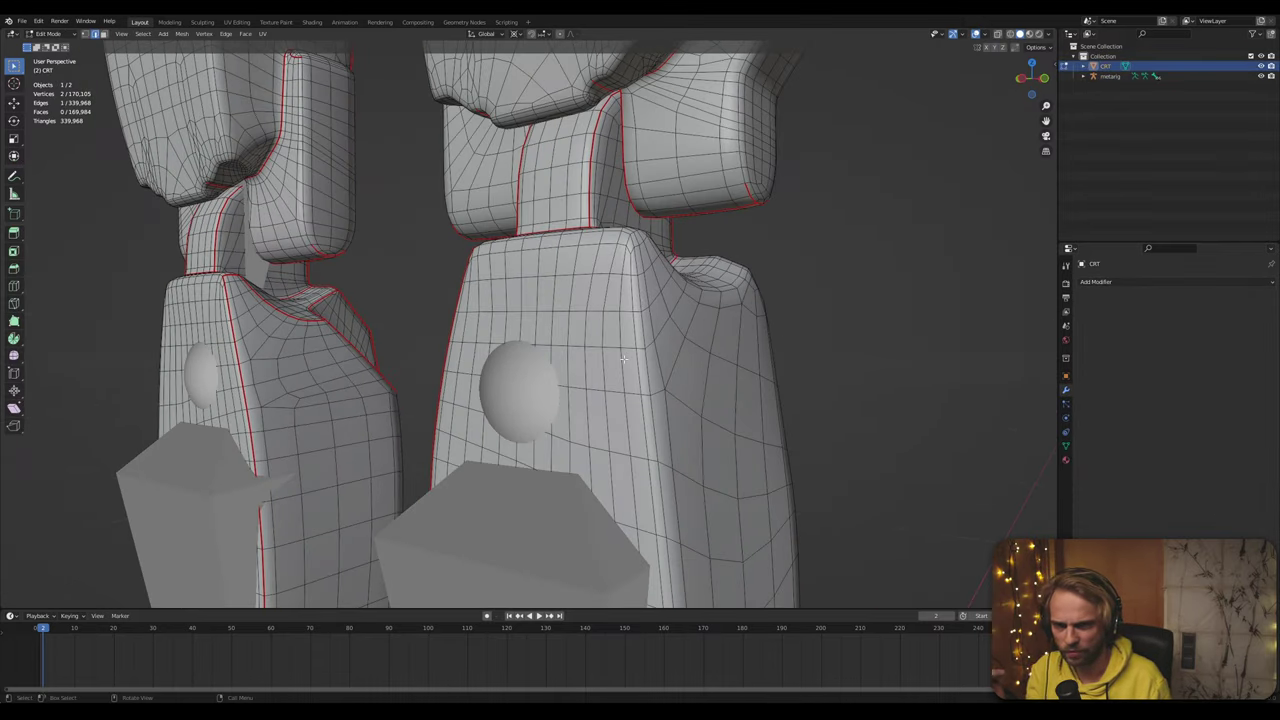
pyautogui.moveTo(768, 279); pyautogui.dragTo(636, 288, button='middle')
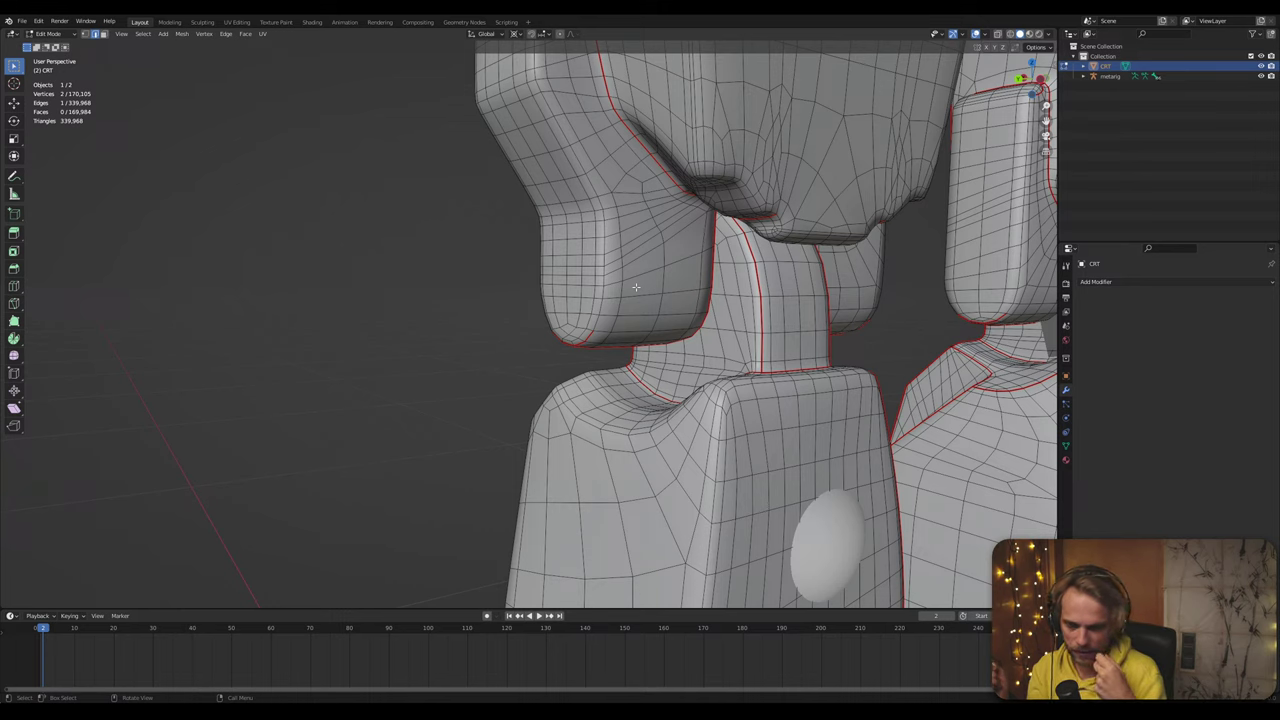
pyautogui.scroll(-10, 635, 288)
# Step: Review the knee joints from side and front, then exit Edit Mode and select the metarig armature
pyautogui.scroll(2, 600, 220)
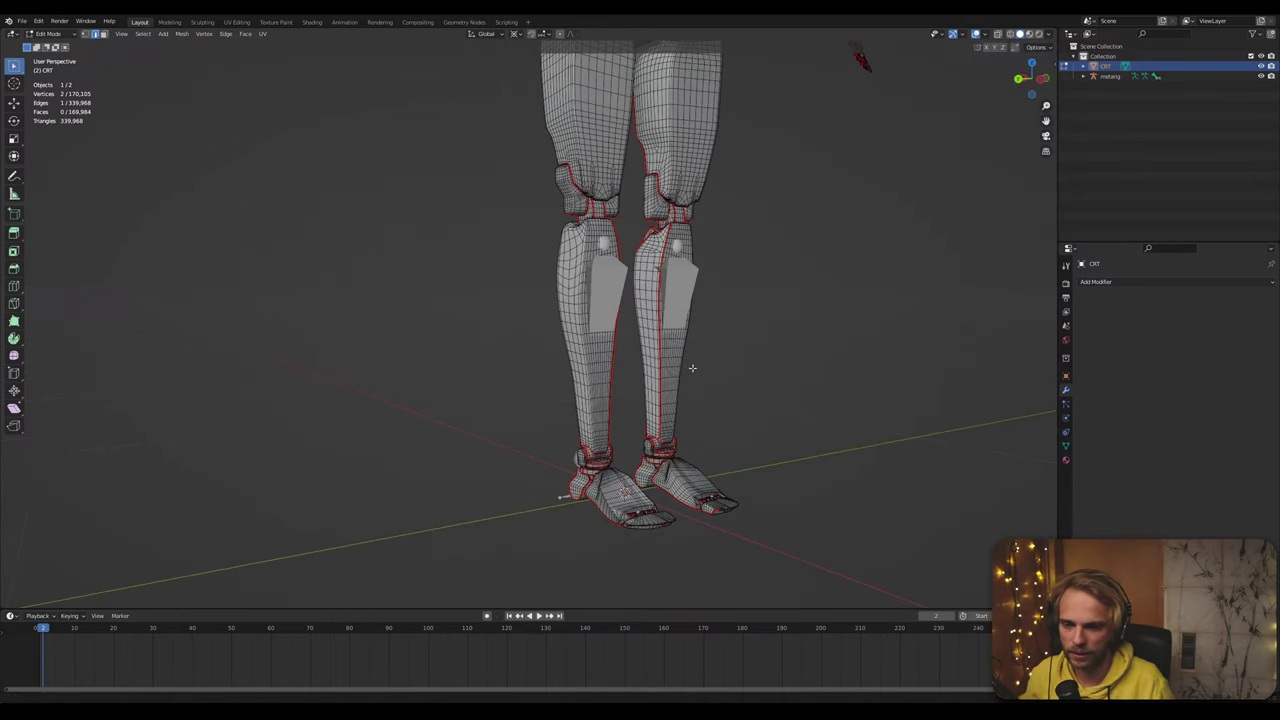
pyautogui.scroll(4, 596, 213)
pyautogui.keyDown('shift'); pyautogui.moveTo(603, 160); pyautogui.dragTo(603, 321, button='middle'); pyautogui.keyUp('shift')
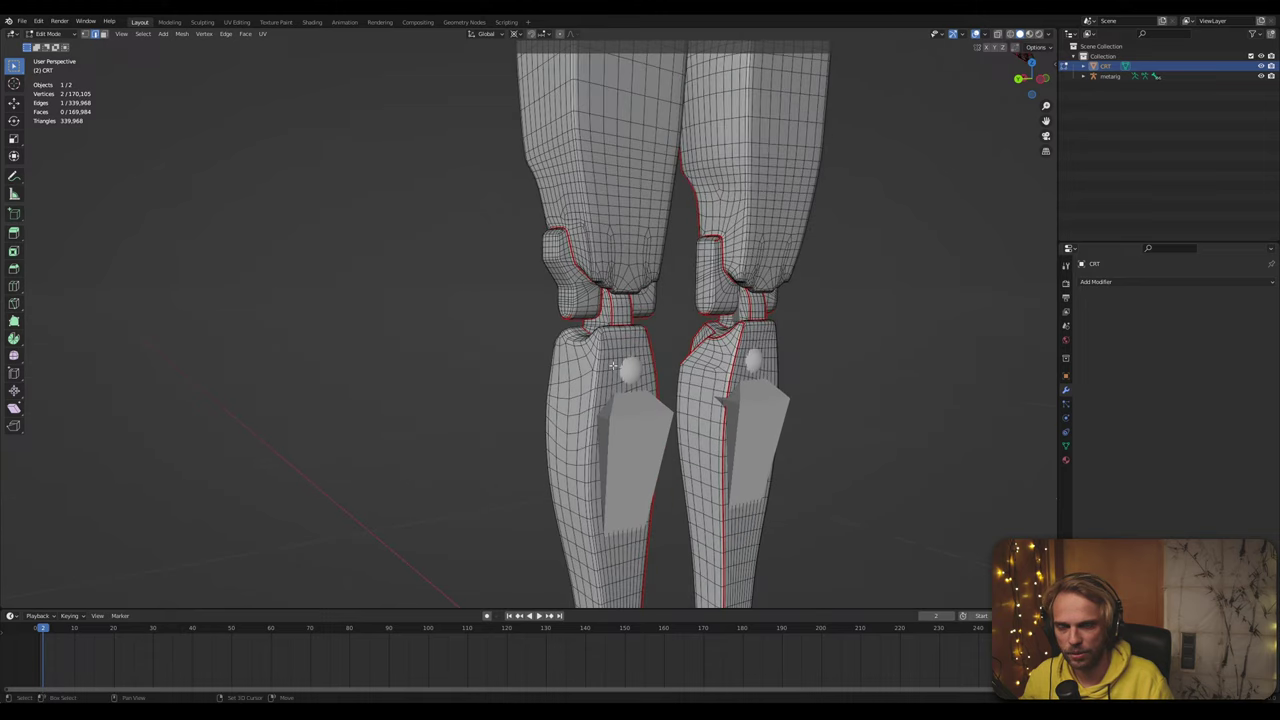
pyautogui.scroll(3, 603, 321)
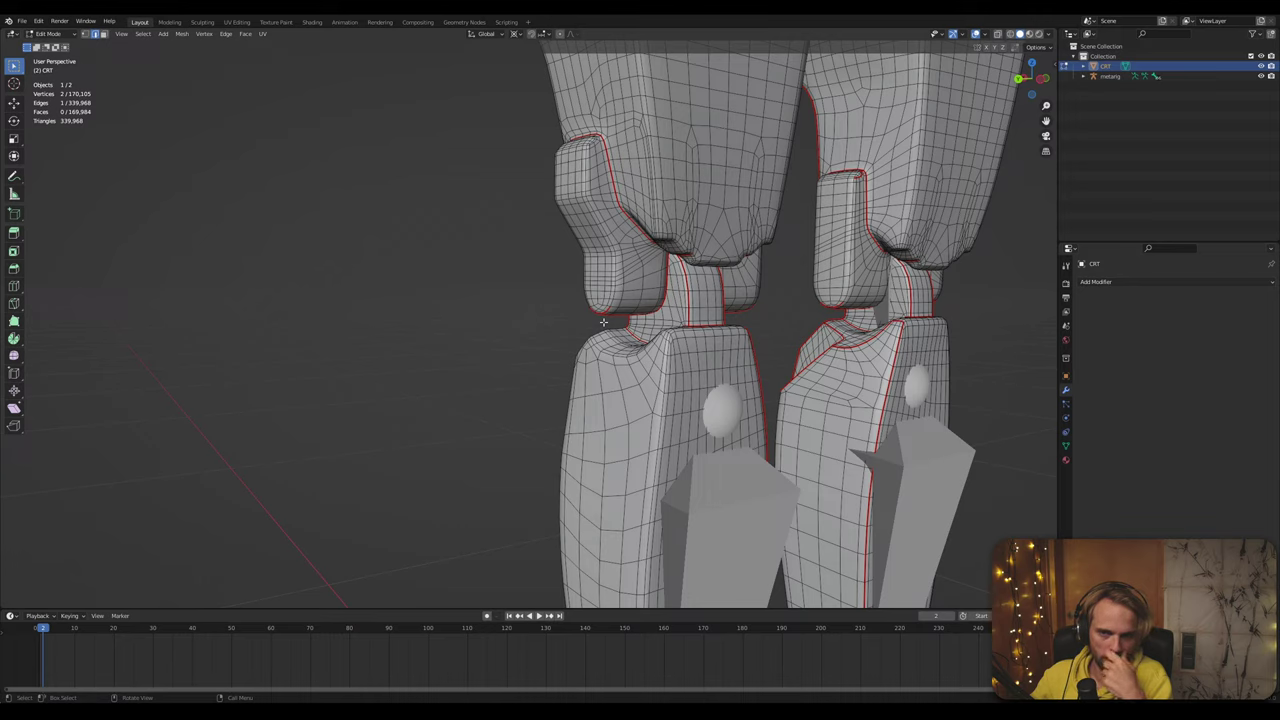
pyautogui.moveTo(765, 313); pyautogui.dragTo(692, 349, button='middle')
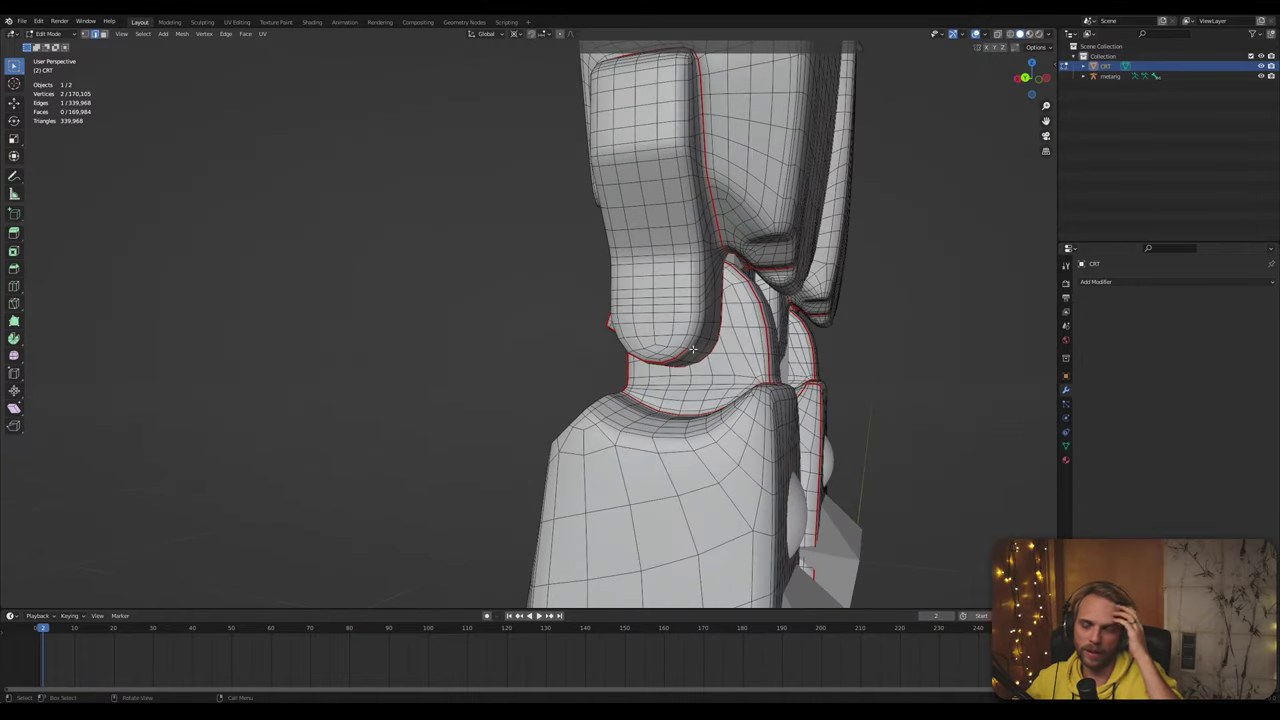
pyautogui.moveTo(692, 349); pyautogui.dragTo(697, 387, button='middle')
pyautogui.scroll(-5, 592, 402)
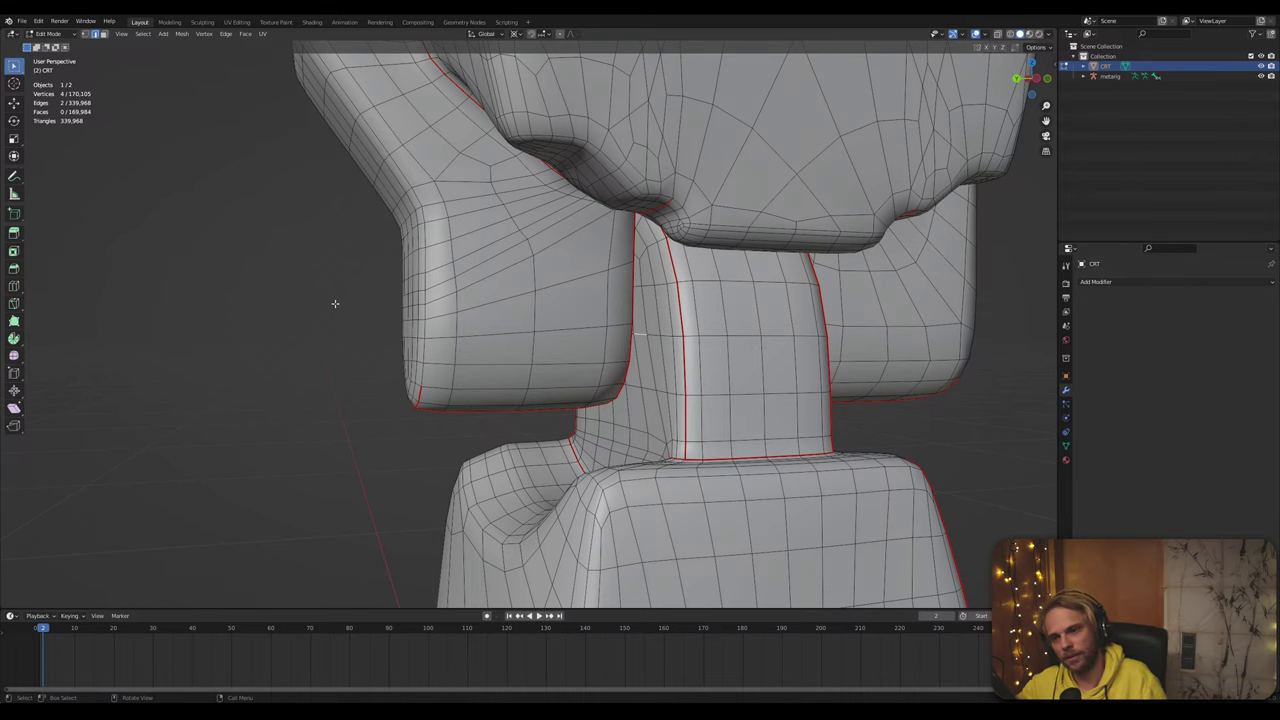
pyautogui.scroll(-10, 349, 334)
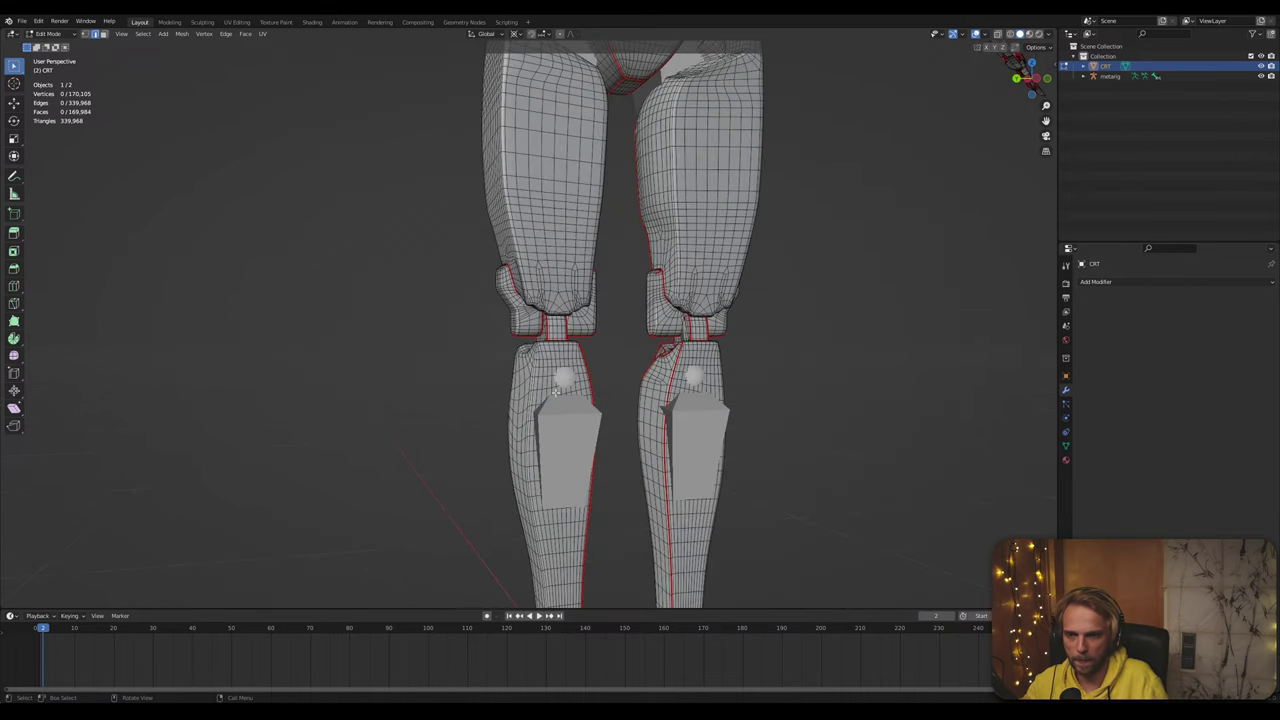
pyautogui.scroll(3, 556, 391)
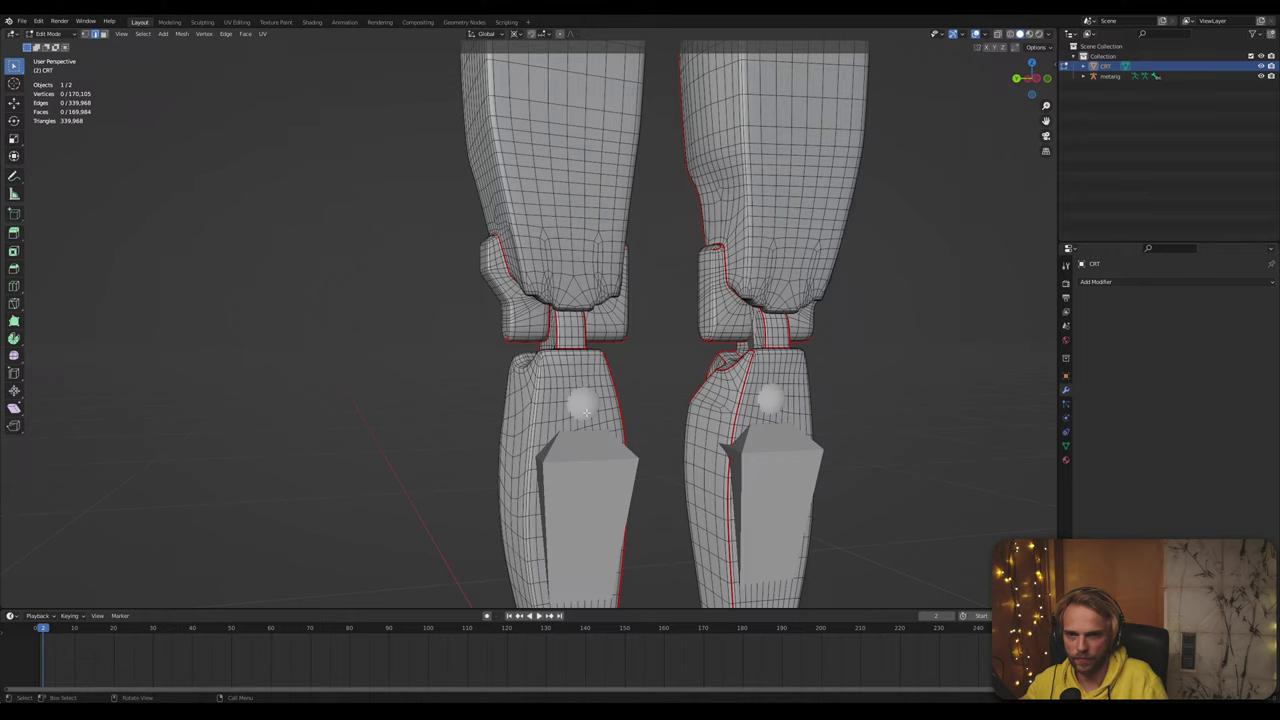
pyautogui.press('Tab')
pyautogui.click(587, 411)
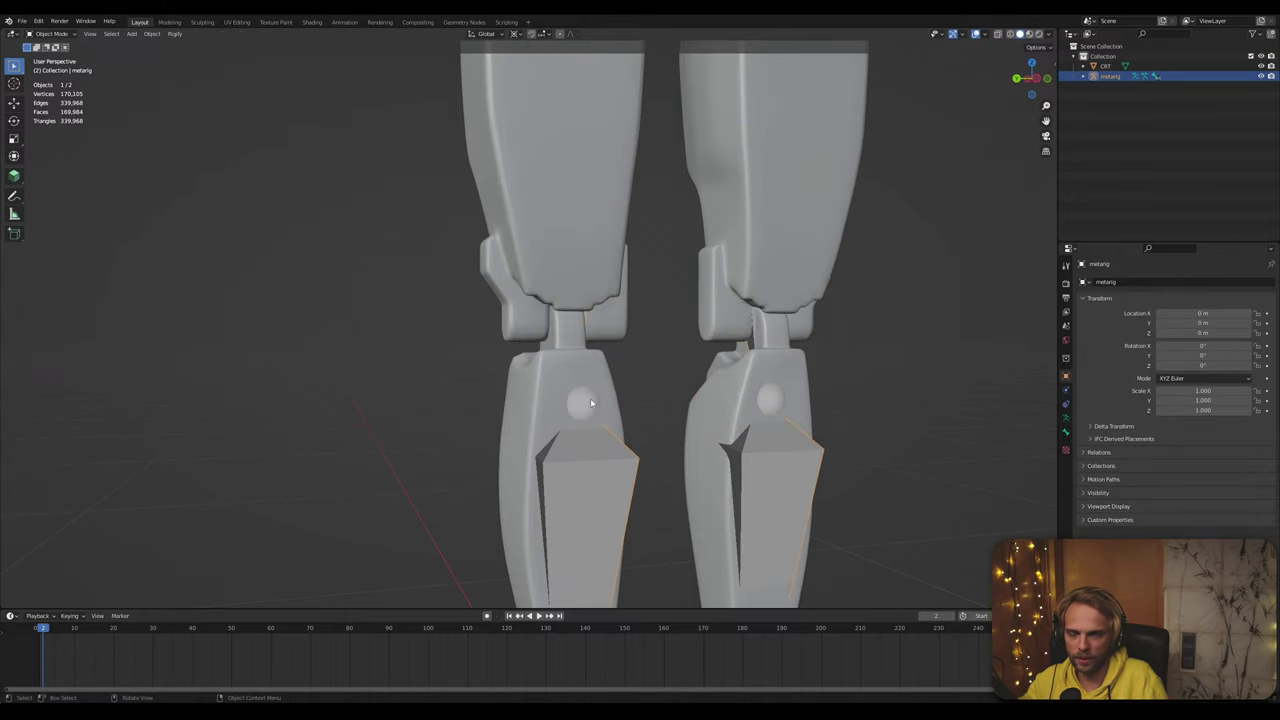
# Step: Select the metarig's right knee joint in Edit Mode and check it from side and back views
pyautogui.press('Tab')
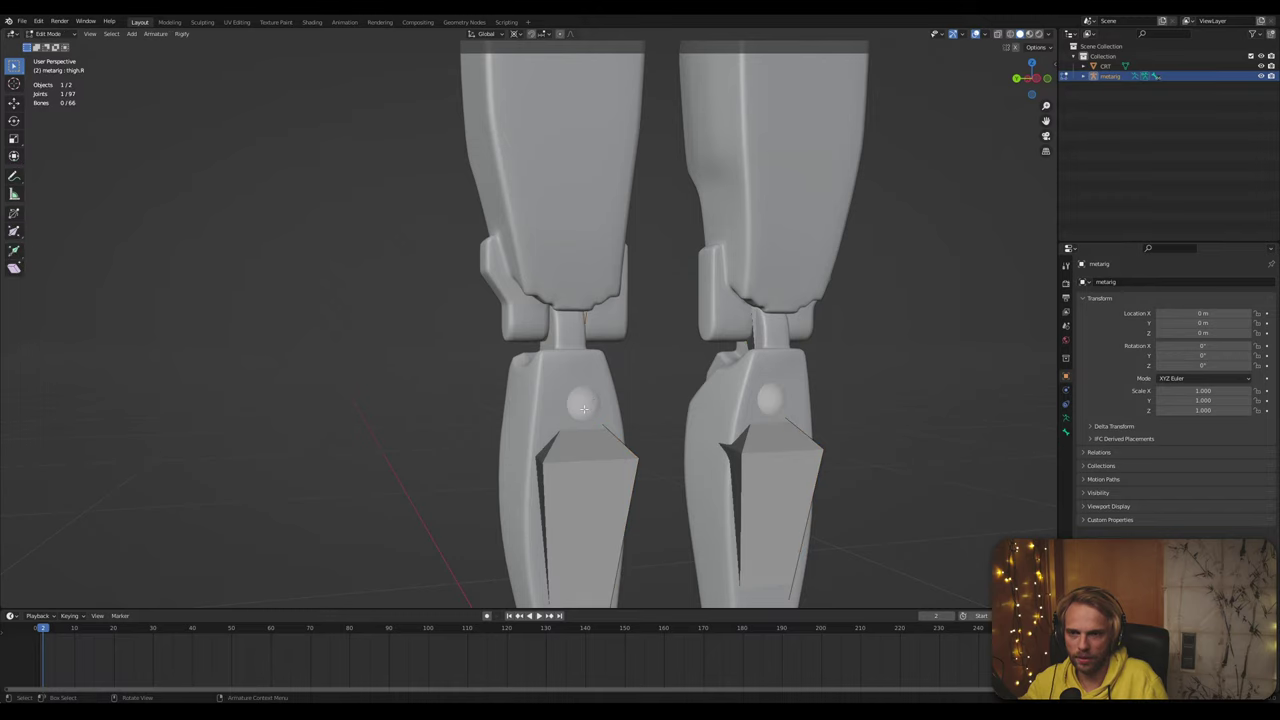
pyautogui.click(584, 408)
pyautogui.moveTo(584, 408); pyautogui.dragTo(640, 400, button='middle')
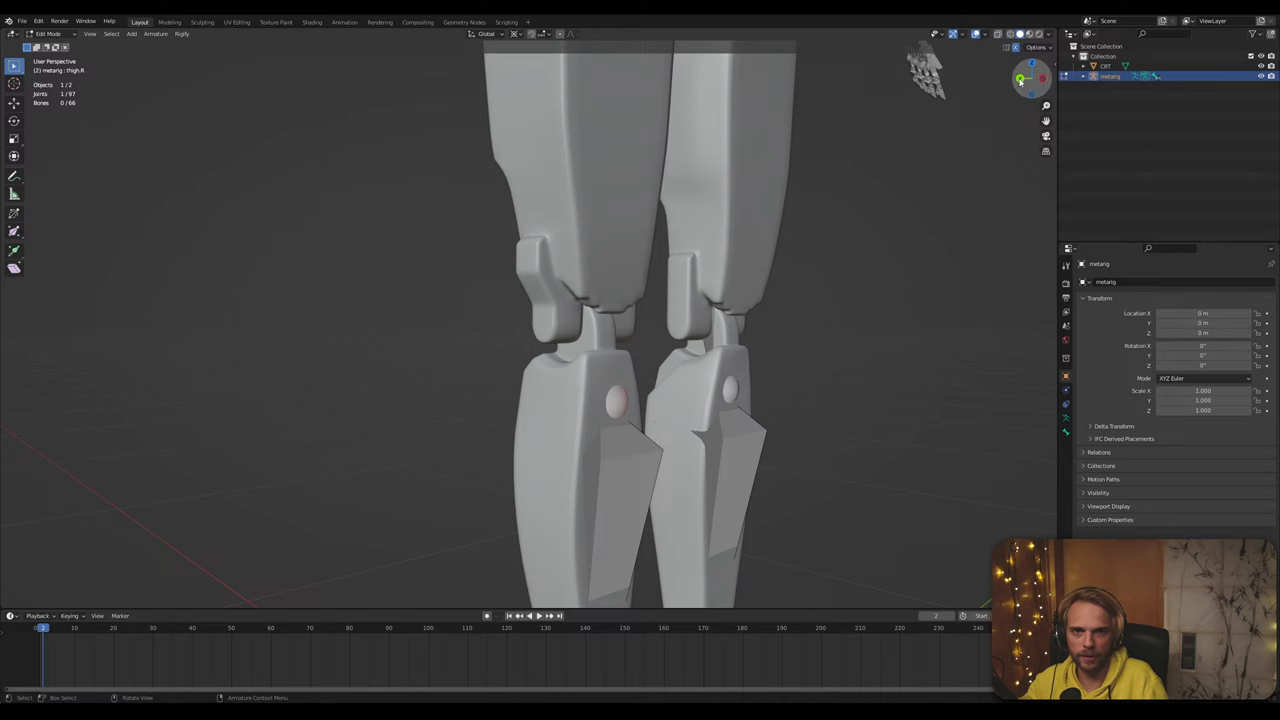
pyautogui.click(1043, 78)
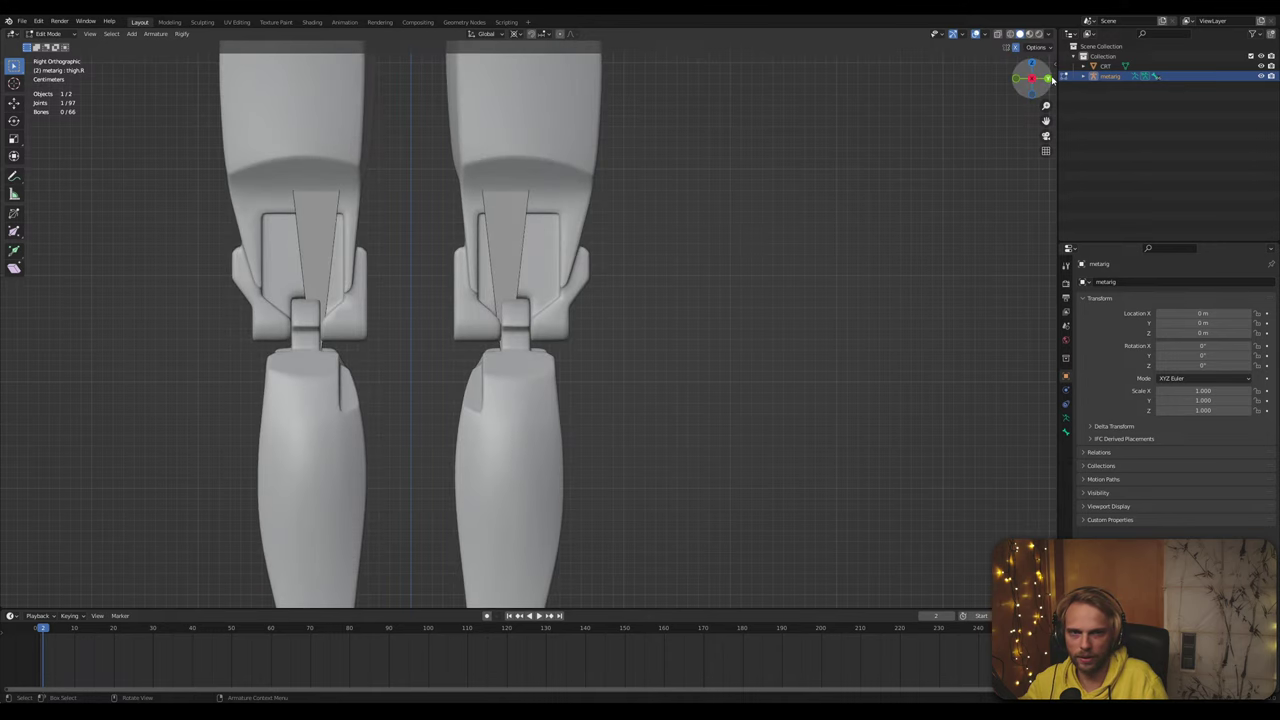
pyautogui.click(1017, 79)
pyautogui.moveTo(746, 263); pyautogui.dragTo(658, 296, button='middle')
# Step: Trial-move the knee joint but cancel, and confirm X-Axis Mirror is enabled in Options
pyautogui.press('g')
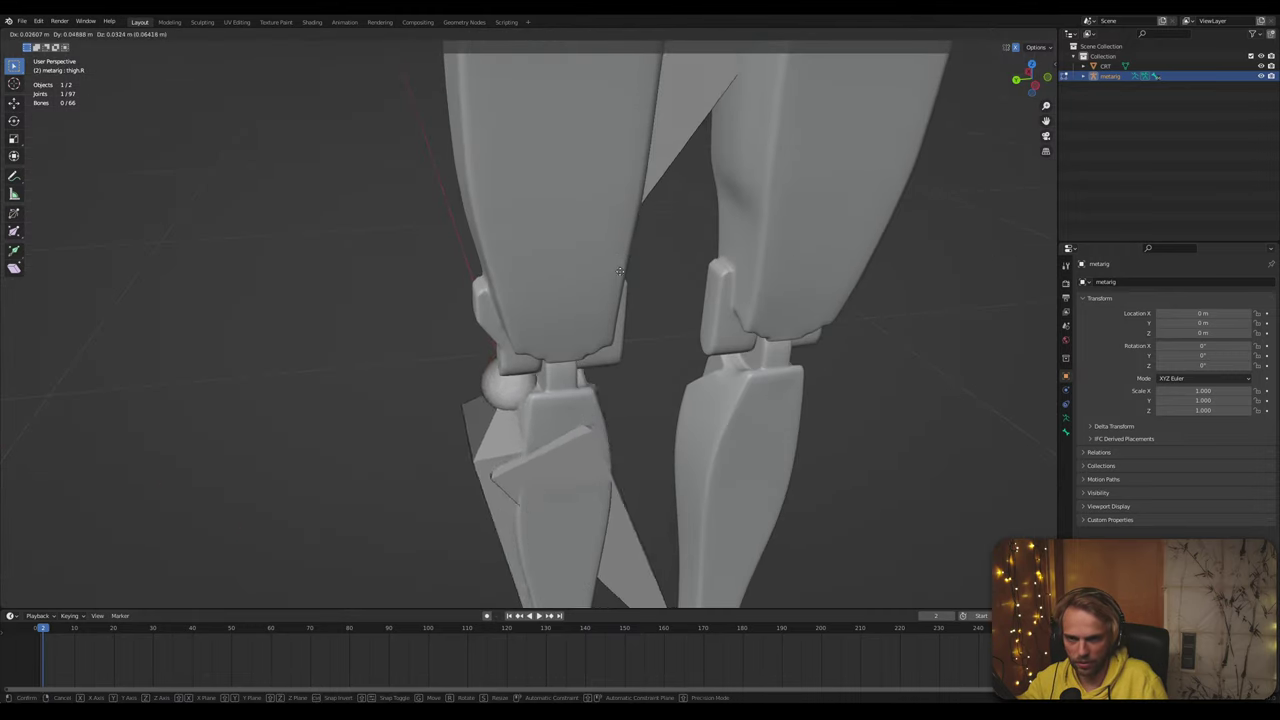
pyautogui.press('Escape')
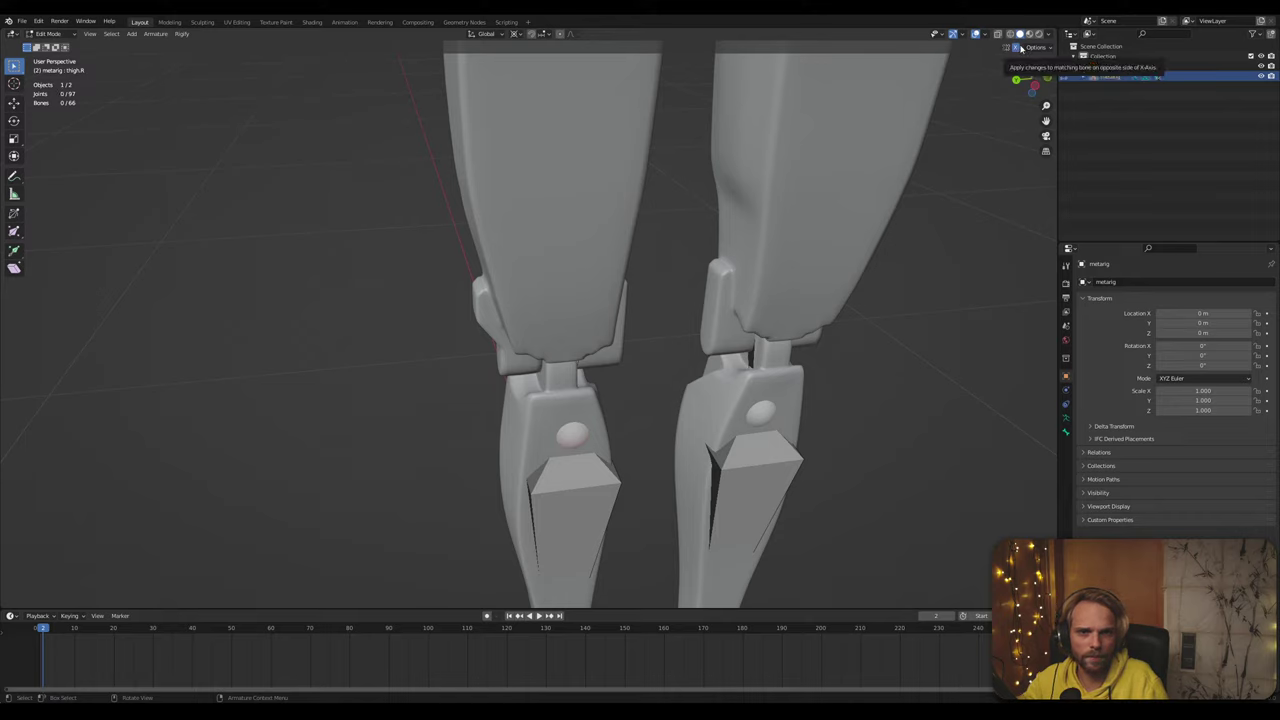
pyautogui.click(1042, 49)
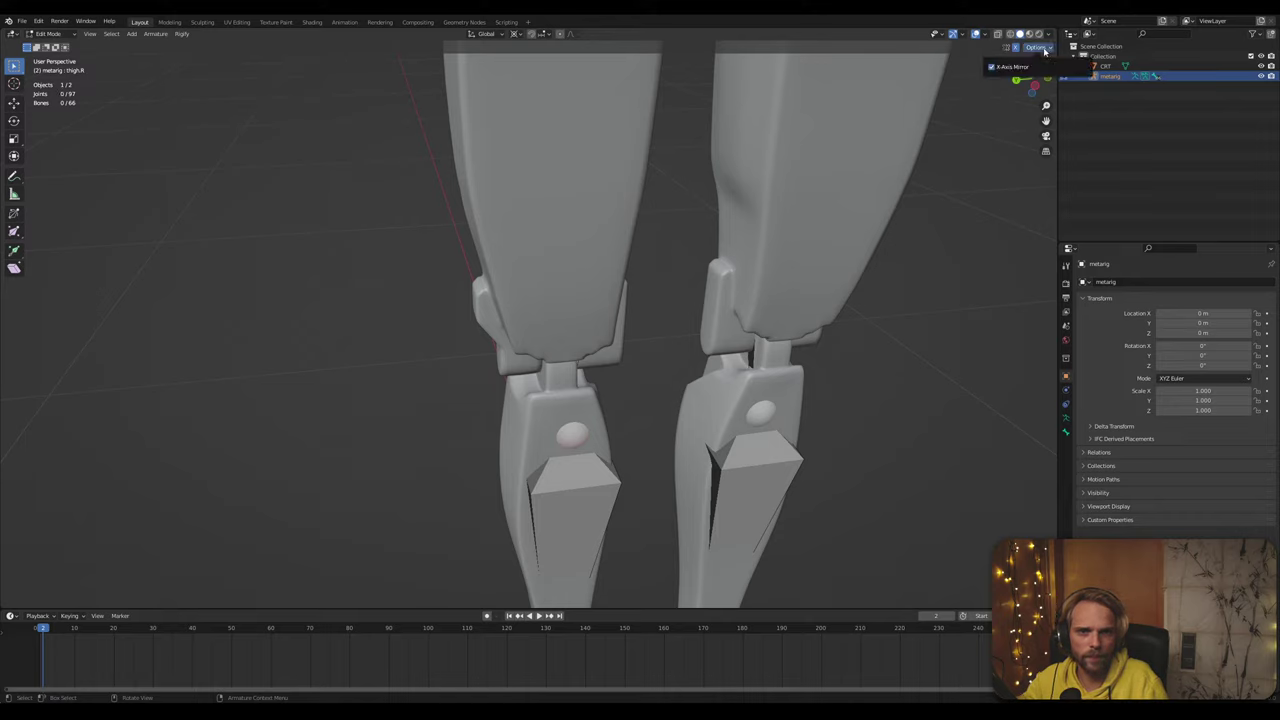
pyautogui.click(1044, 50)
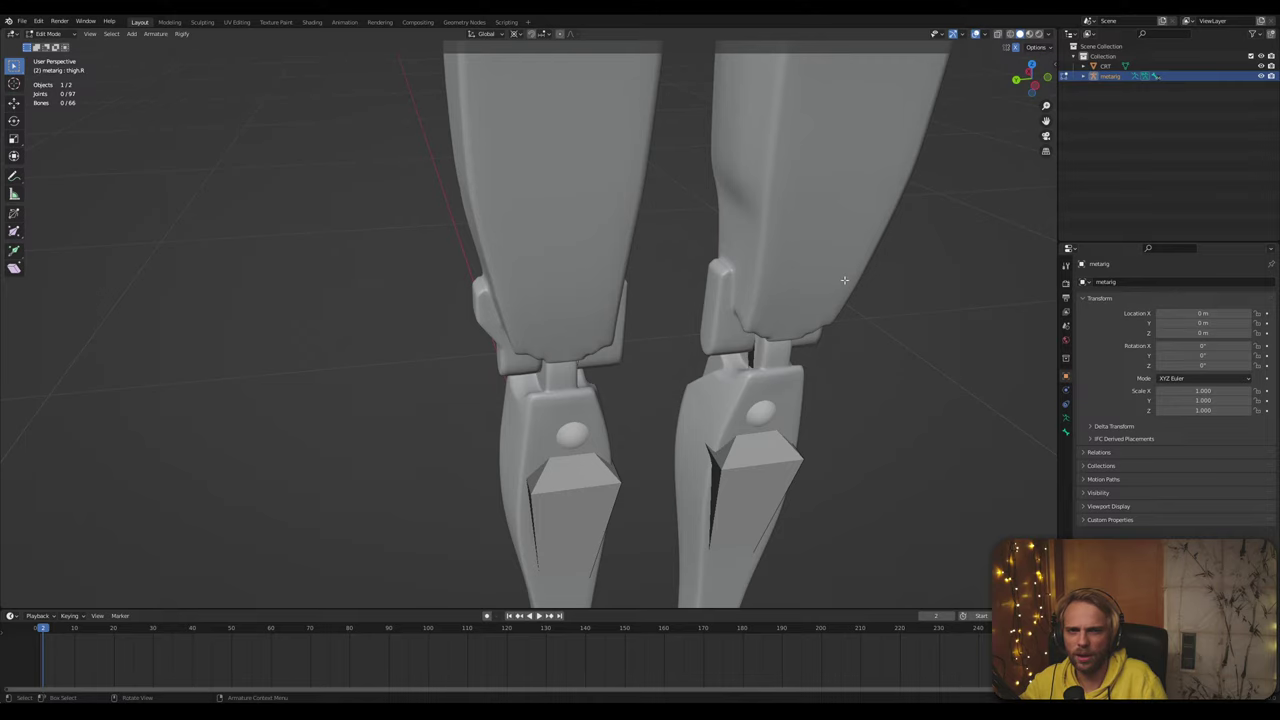
pyautogui.scroll(-5, 658, 410)
pyautogui.moveTo(640, 400); pyautogui.dragTo(658, 410, button='middle')
pyautogui.scroll(4, 631, 413)
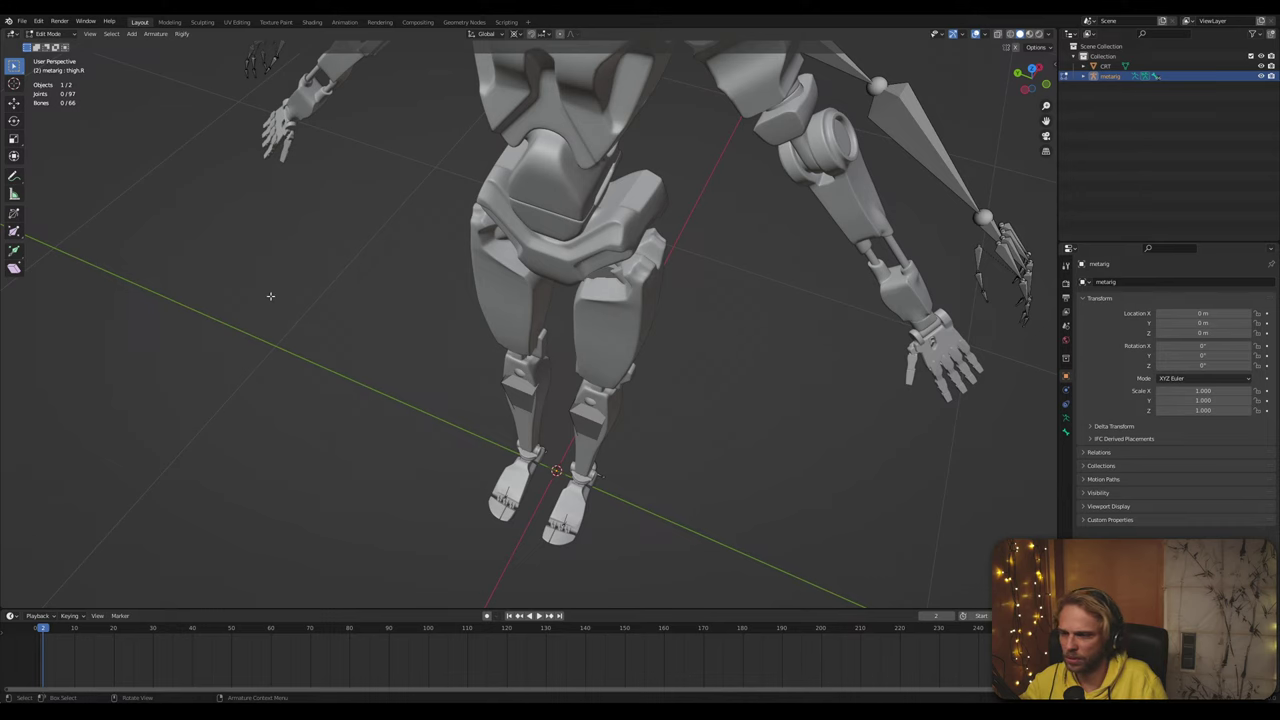
# Step: In Object Mode, rotate both the robot mesh and metarig 90° about the Z axis
pyautogui.press('Tab')
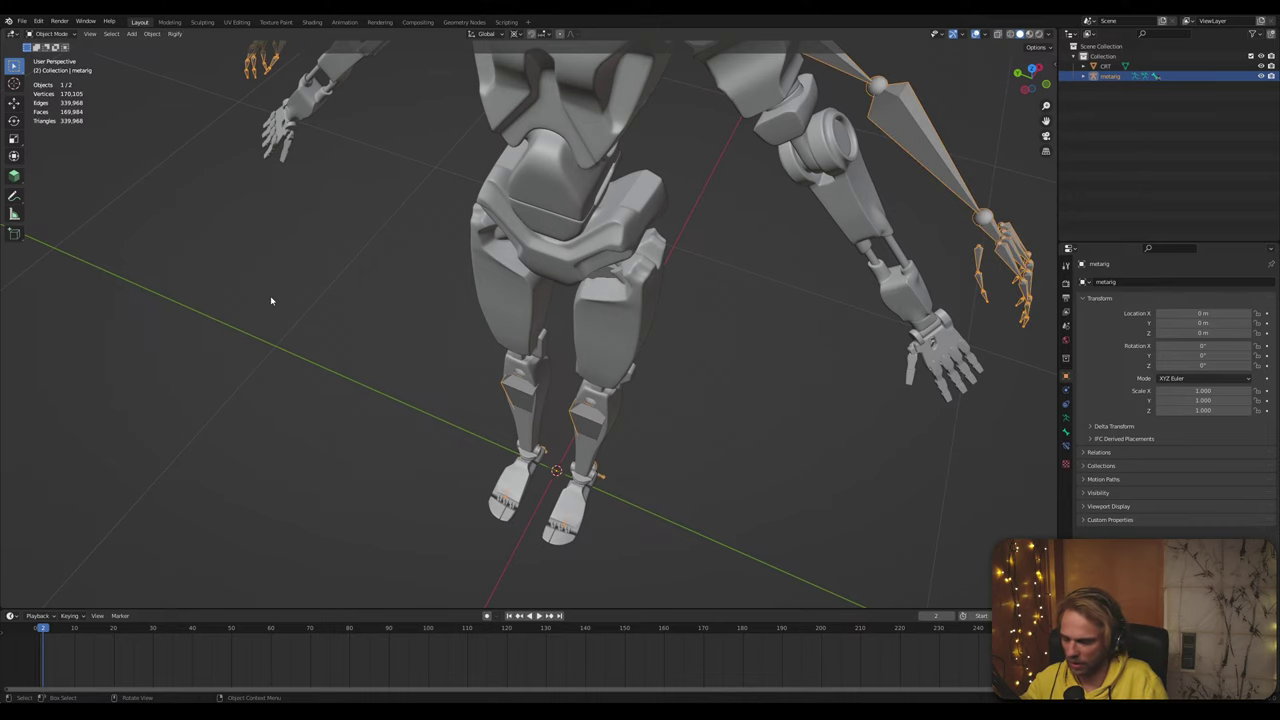
pyautogui.press('a')
pyautogui.press('r')
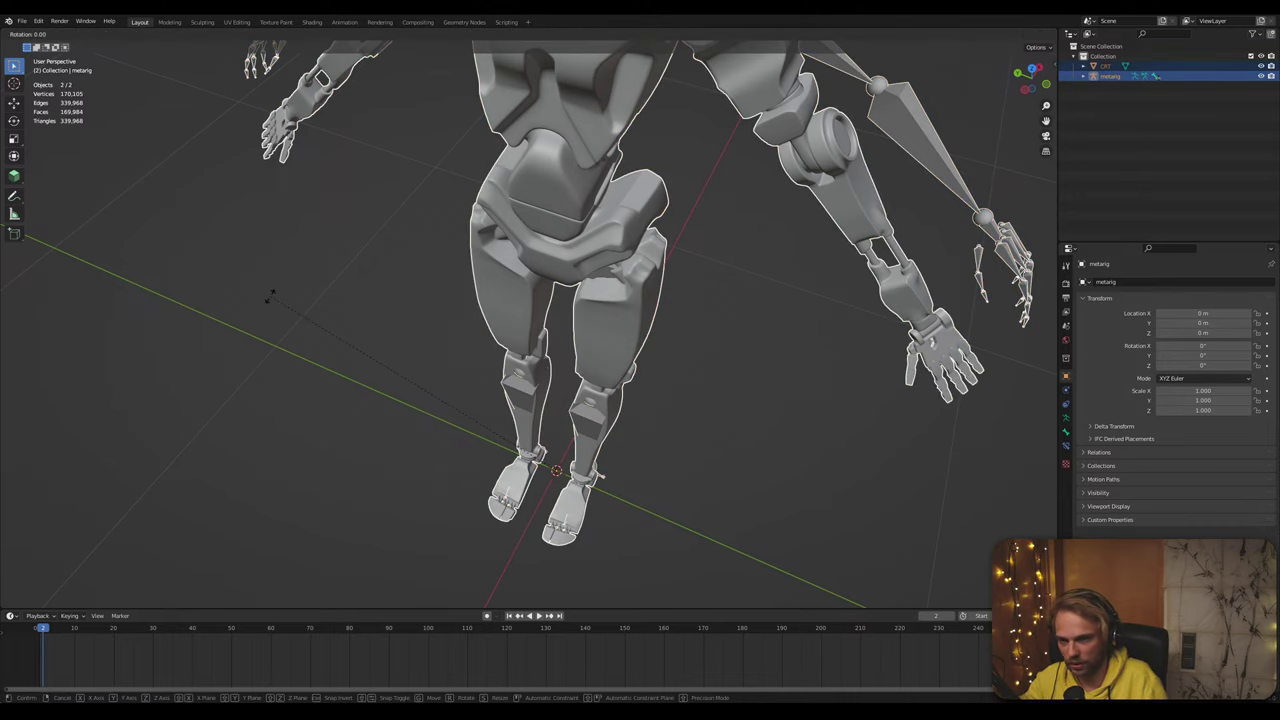
pyautogui.press('z')
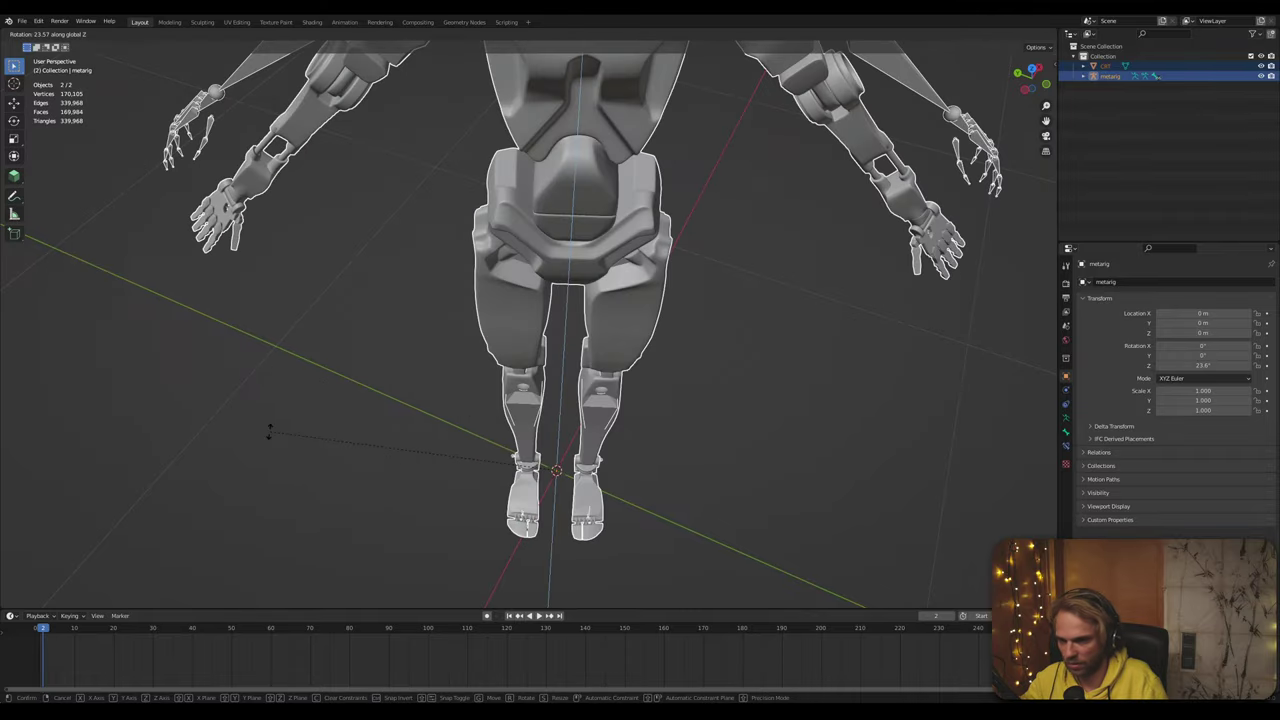
pyautogui.write('90')
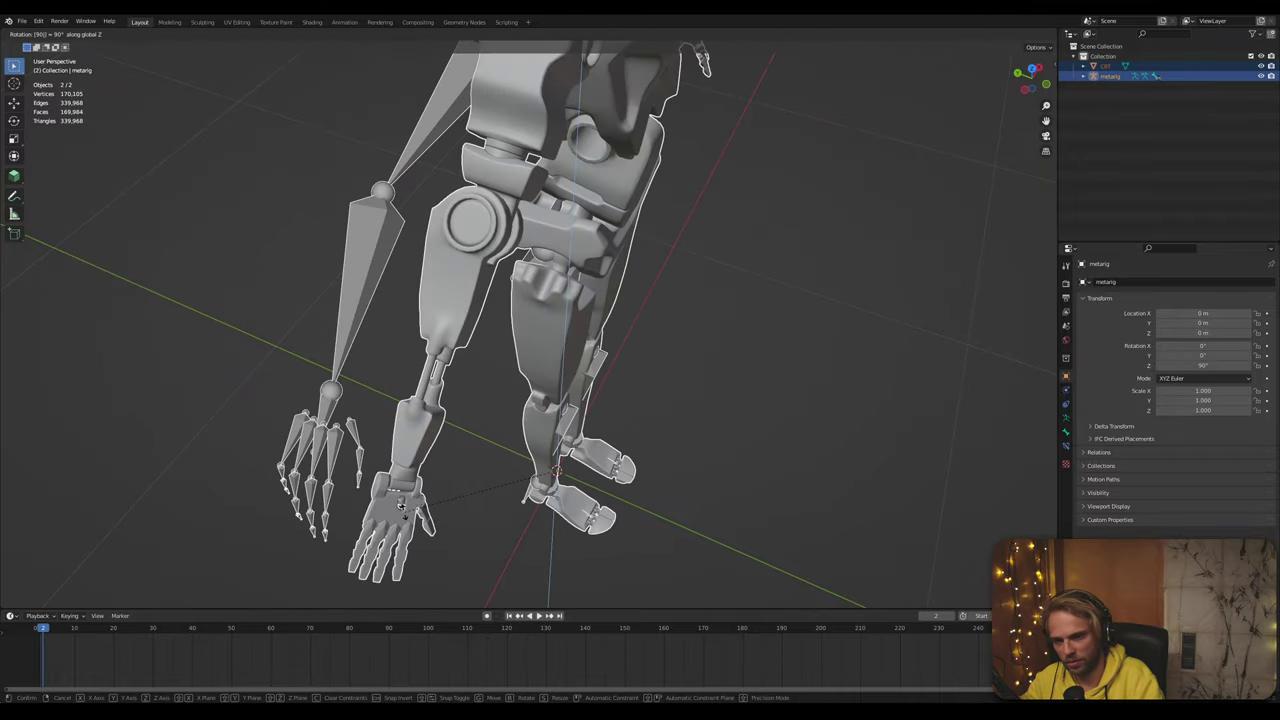
pyautogui.press('Return')
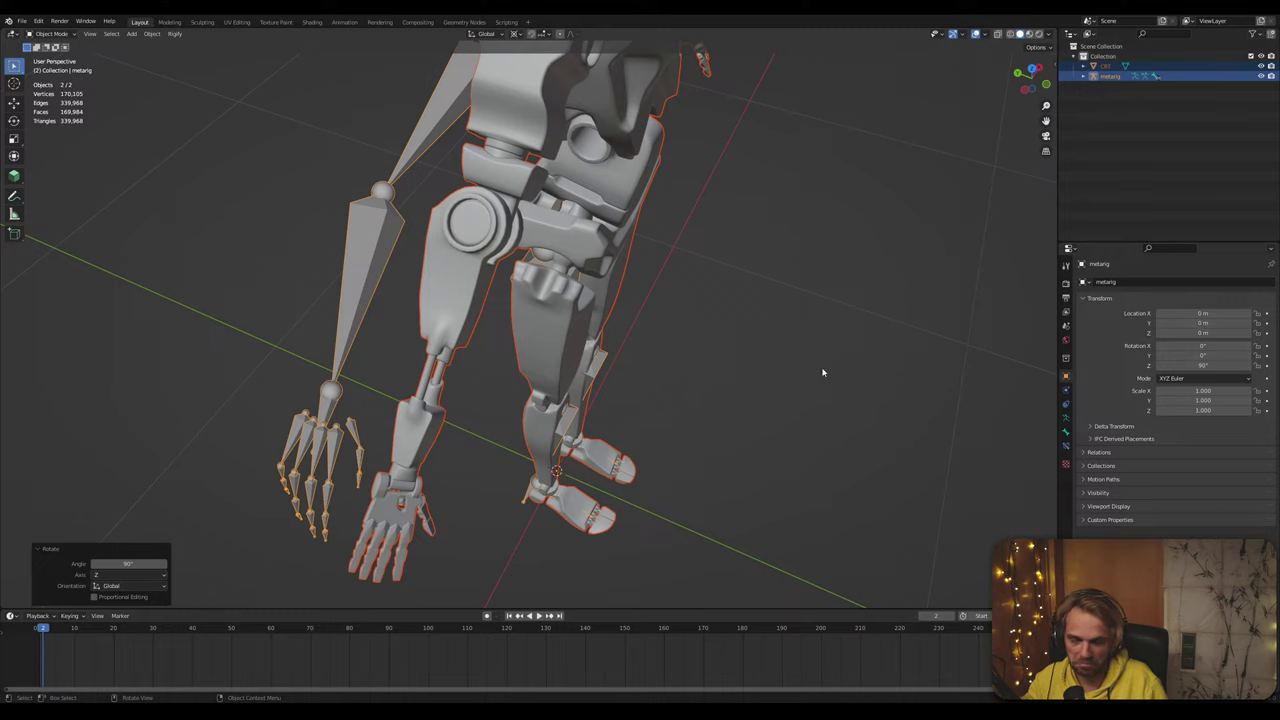
# Step: Apply All Transforms to the CRT mesh and then to the metarig, one at a time
pyautogui.hotkey('alt', 'a')
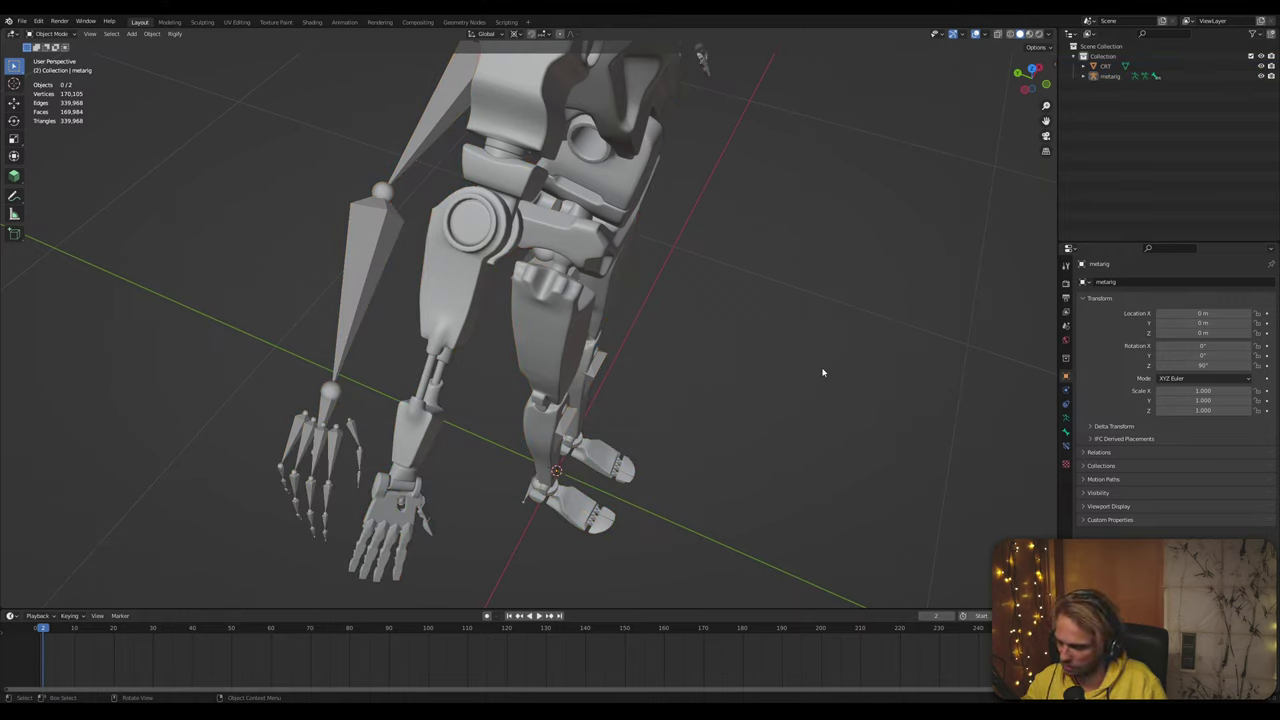
pyautogui.click(541, 308)
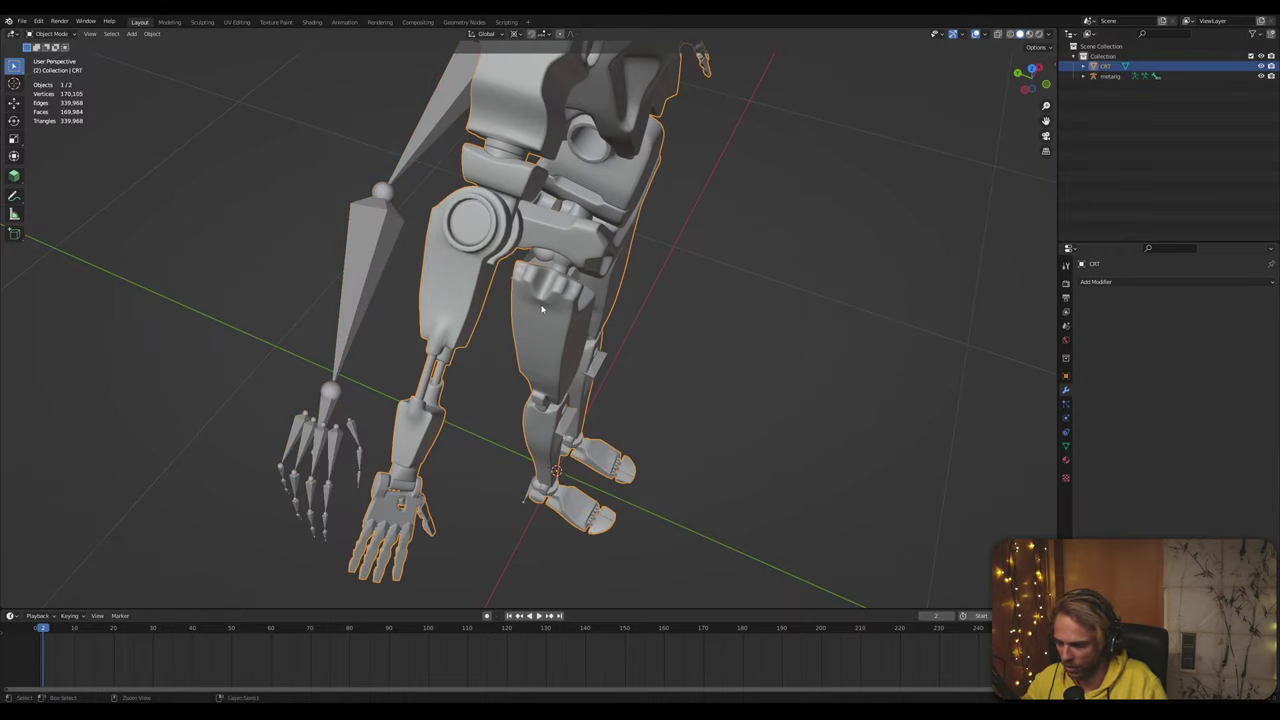
pyautogui.hotkey('ctrl', 'a')
pyautogui.click(541, 308)
pyautogui.click(359, 267)
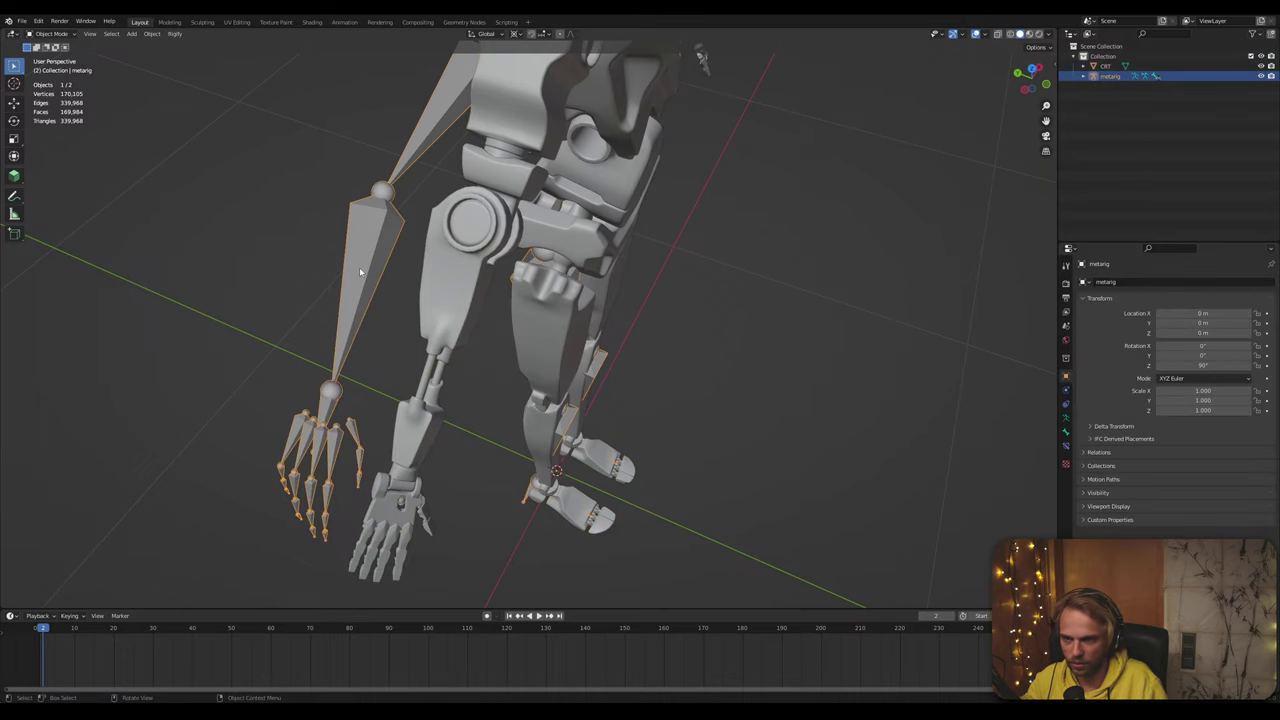
pyautogui.hotkey('ctrl', 'a')
pyautogui.click(300, 263)
pyautogui.hotkey('alt', 'a')
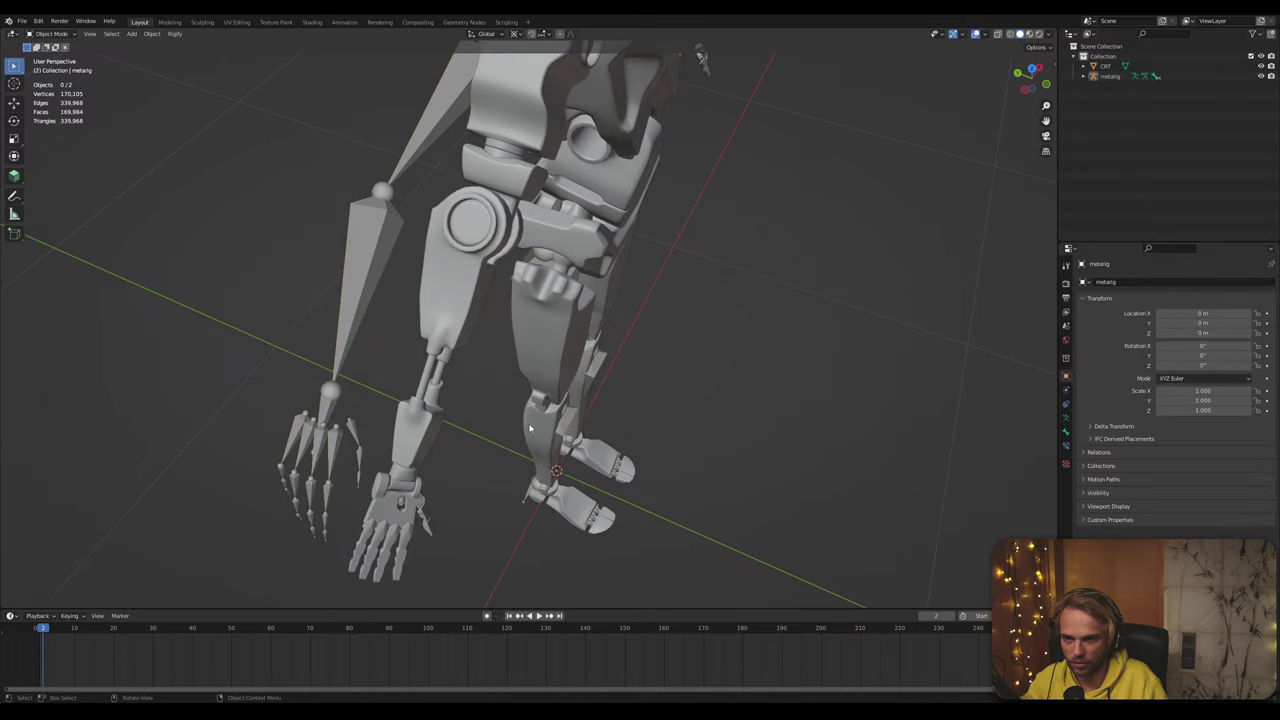
pyautogui.moveTo(690, 454); pyautogui.dragTo(782, 345, button='middle')
pyautogui.scroll(3, 674, 471)
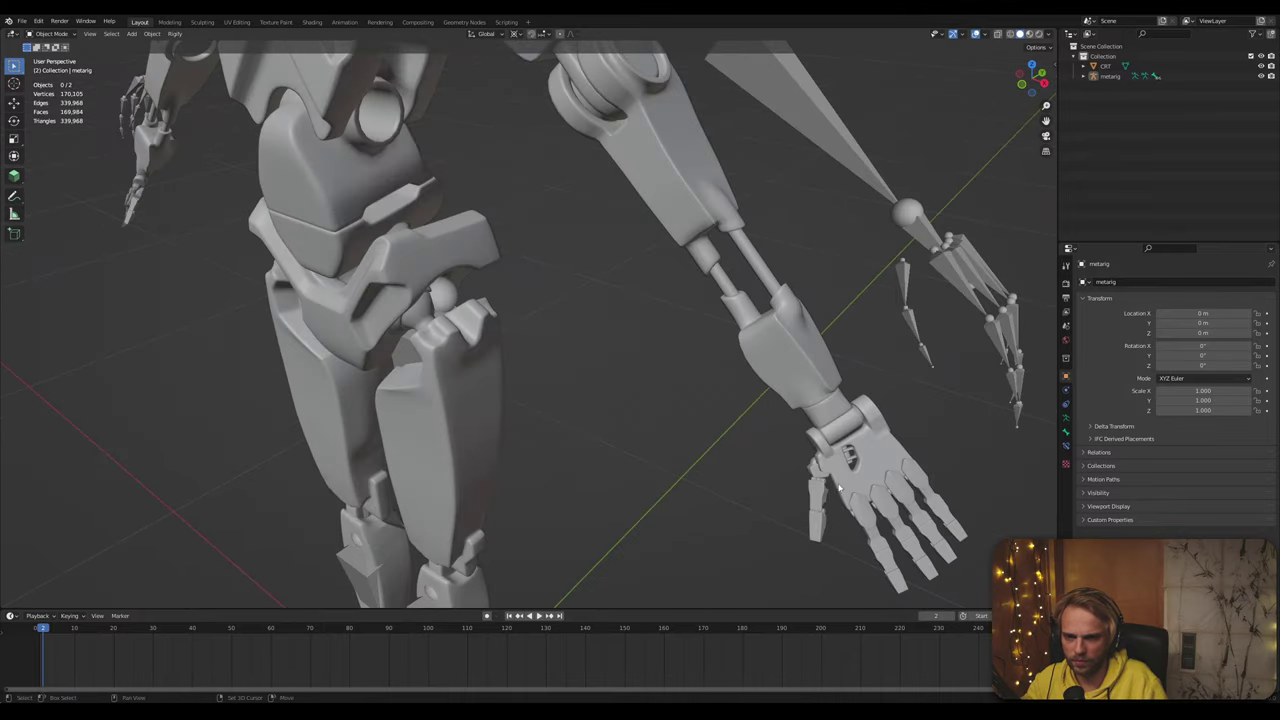
pyautogui.keyDown('shift'); pyautogui.moveTo(674, 471); pyautogui.dragTo(464, 341, button='middle'); pyautogui.keyUp('shift')
pyautogui.moveTo(727, 420); pyautogui.dragTo(542, 489, button='middle')
pyautogui.scroll(2, 543, 466)
pyautogui.press('Tab')
pyautogui.press('Tab')
pyautogui.click(510, 451)
pyautogui.press('Tab')
pyautogui.scroll(-3, 510, 451)
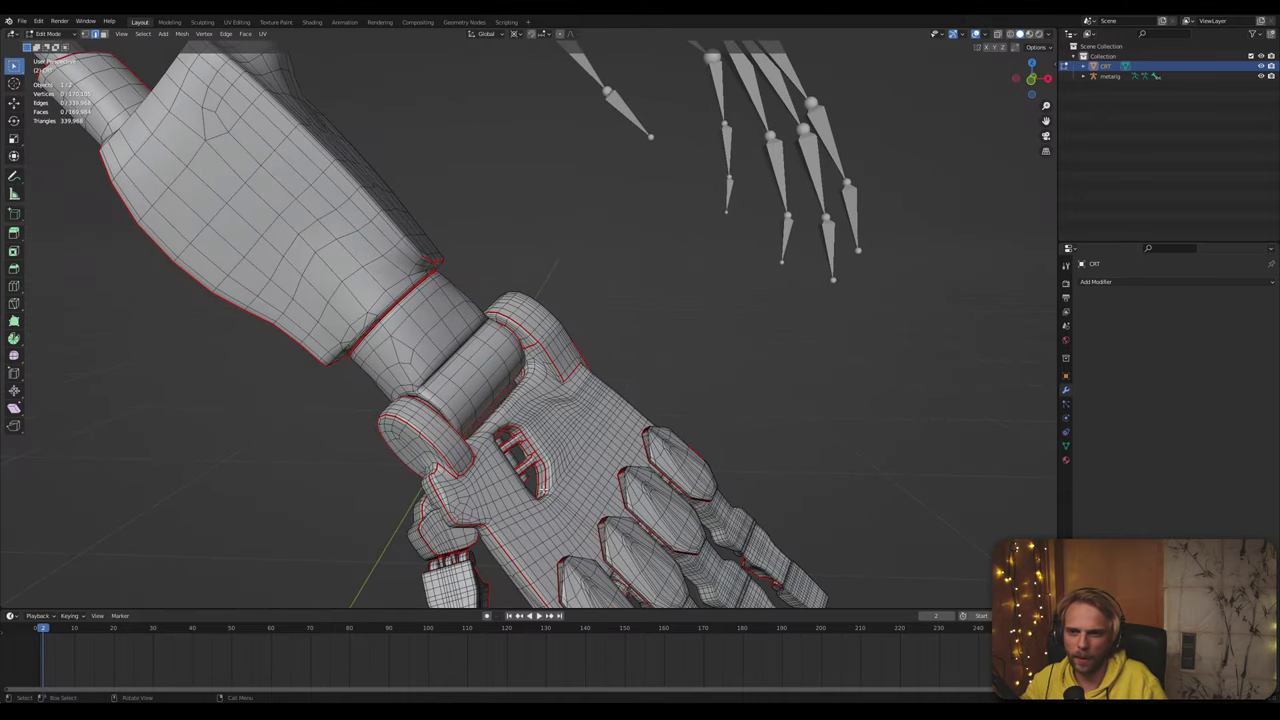
pyautogui.scroll(-4, 488, 461)
pyautogui.scroll(4, 488, 461)
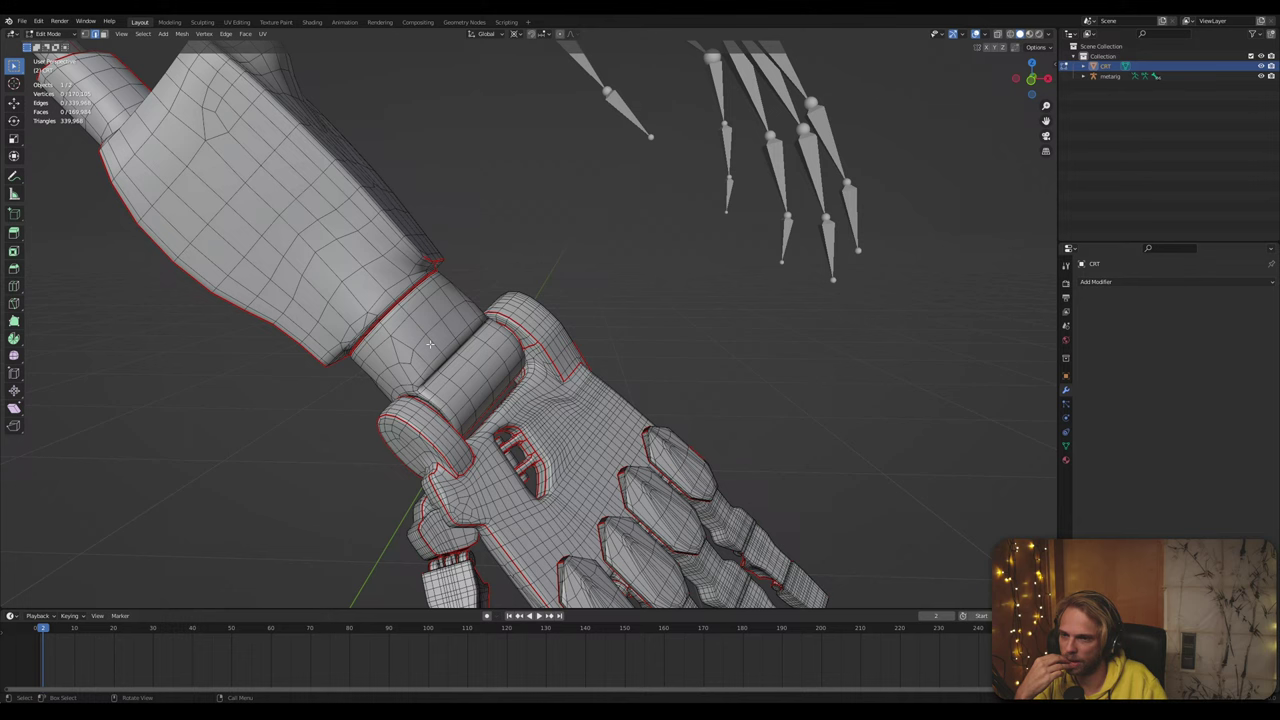
pyautogui.scroll(-5, 429, 344)
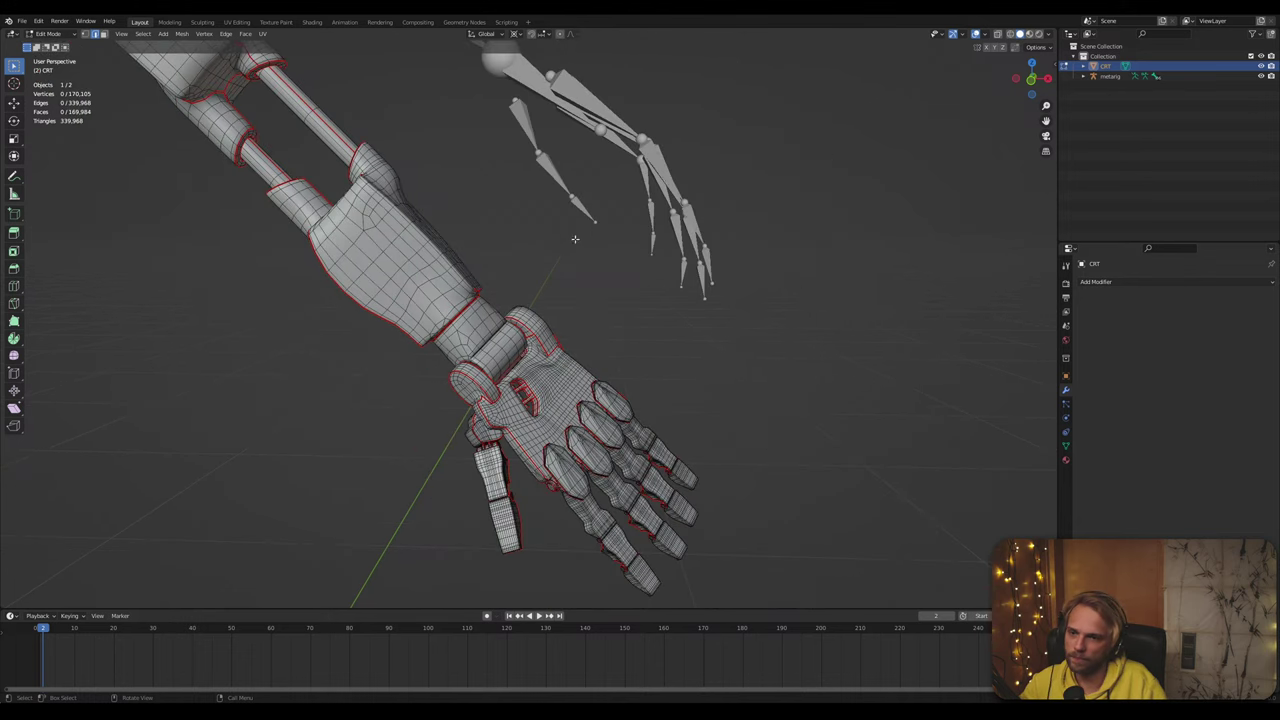
pyautogui.keyDown('shift'); pyautogui.scroll(4, 570, 280); pyautogui.keyUp('shift')
pyautogui.keyDown('shift'); pyautogui.scroll(-2, 566, 310); pyautogui.keyUp('shift')
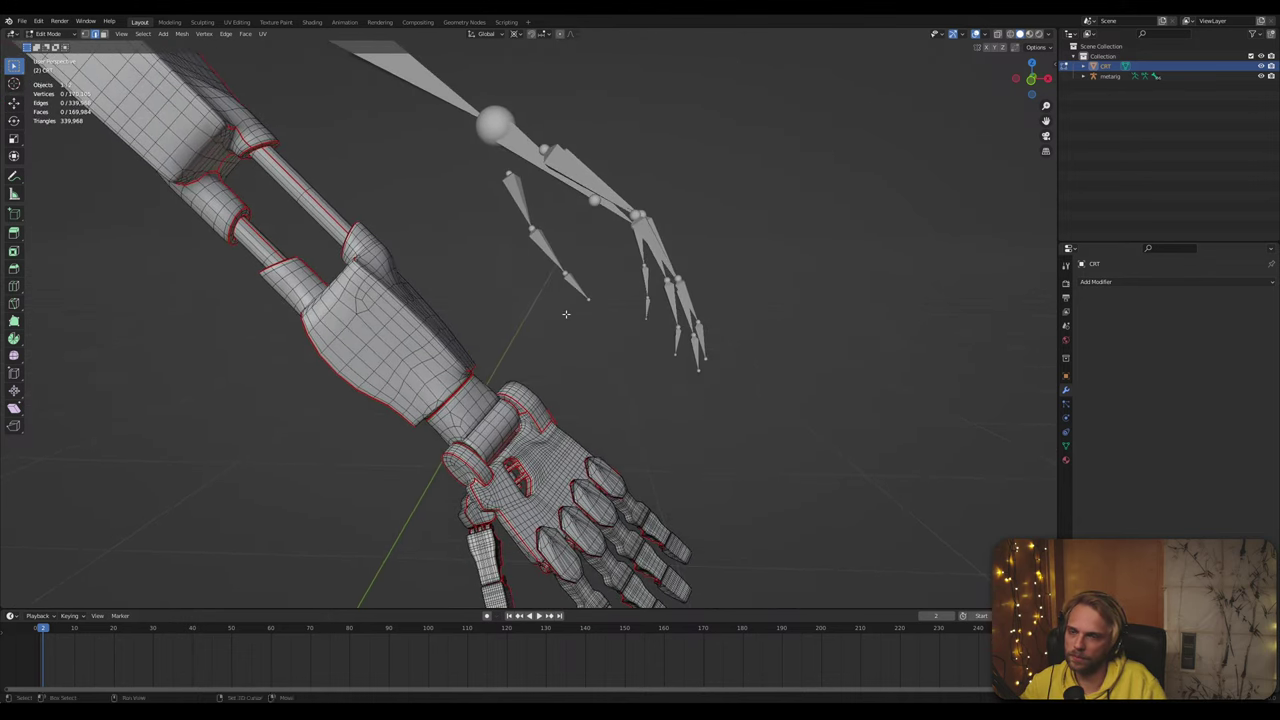
# Step: Switch from the robot mesh to editing the metarig and trial-move the shoulder joint, cancelling it
pyautogui.press('Tab')
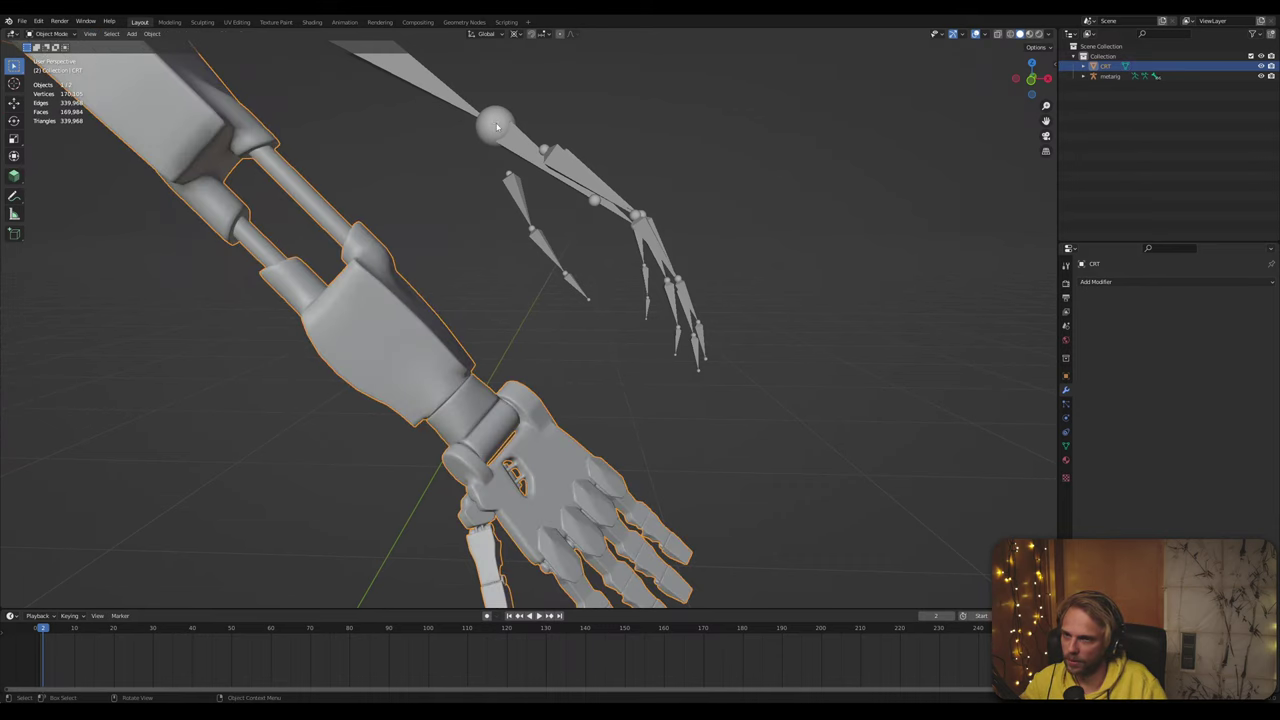
pyautogui.click(496, 126)
pyautogui.press('Tab')
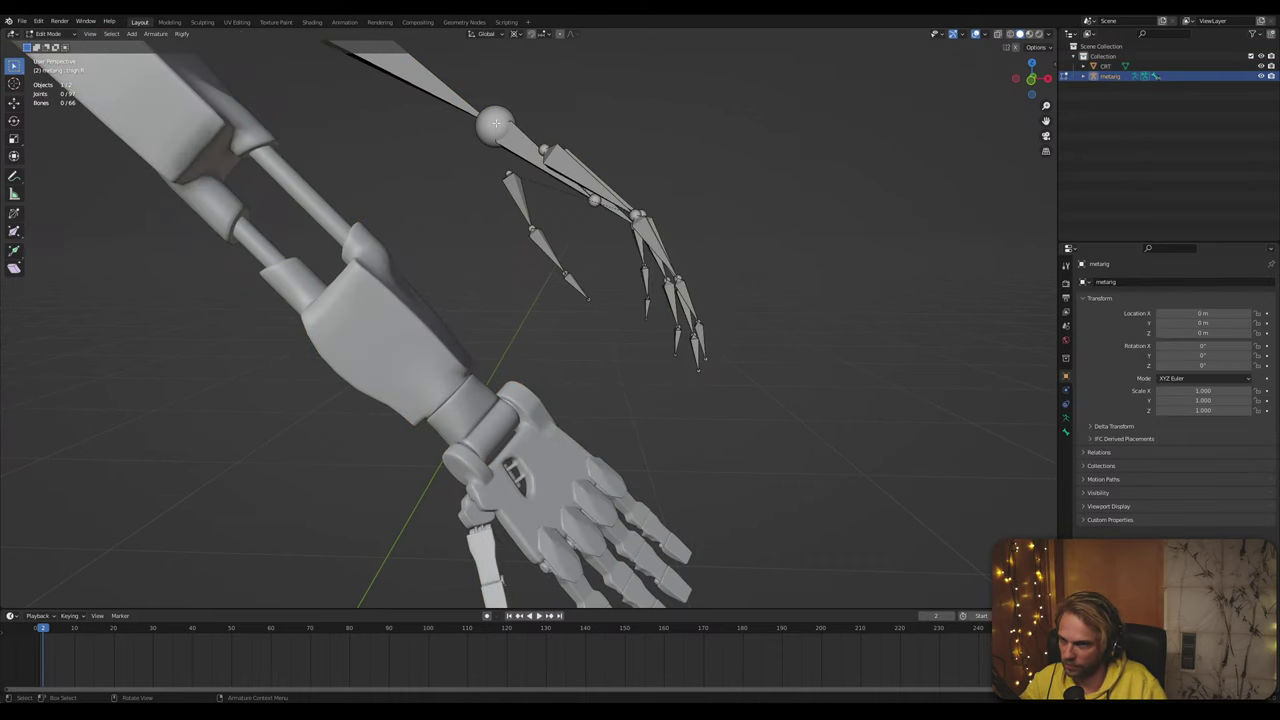
pyautogui.click(496, 122)
pyautogui.press('g')
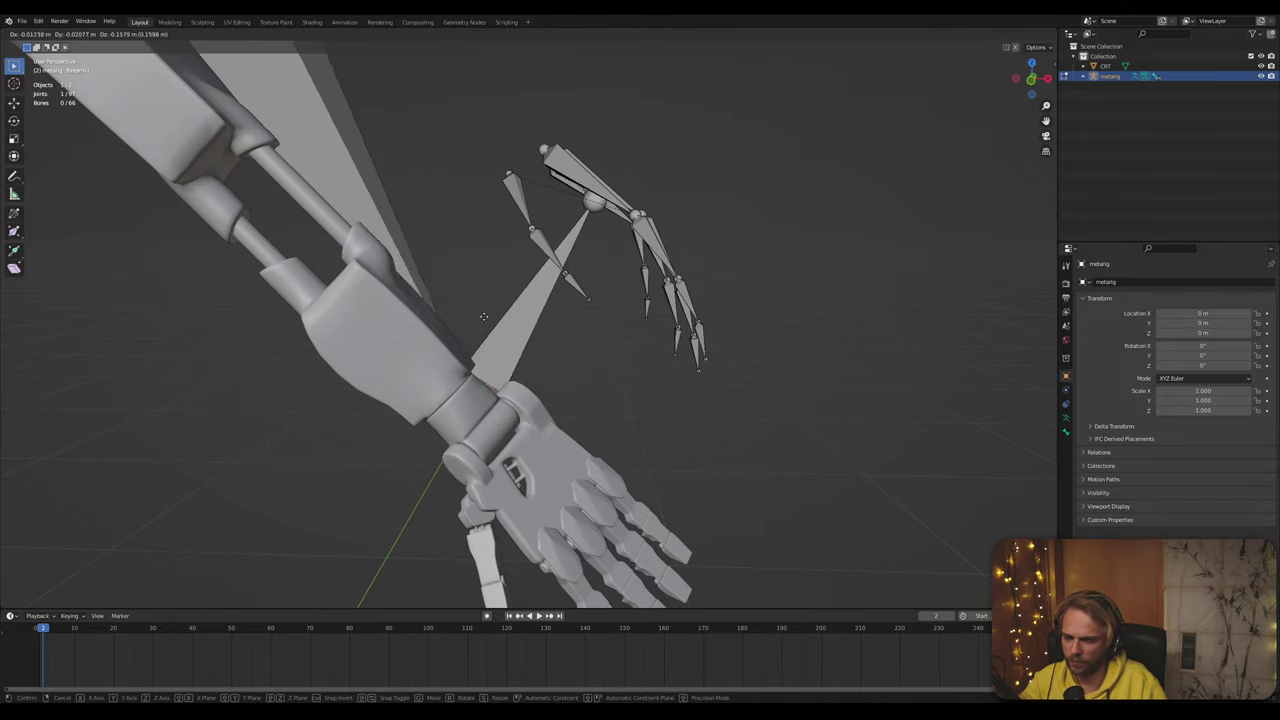
pyautogui.press('Escape')
pyautogui.hotkey('alt', 'a')
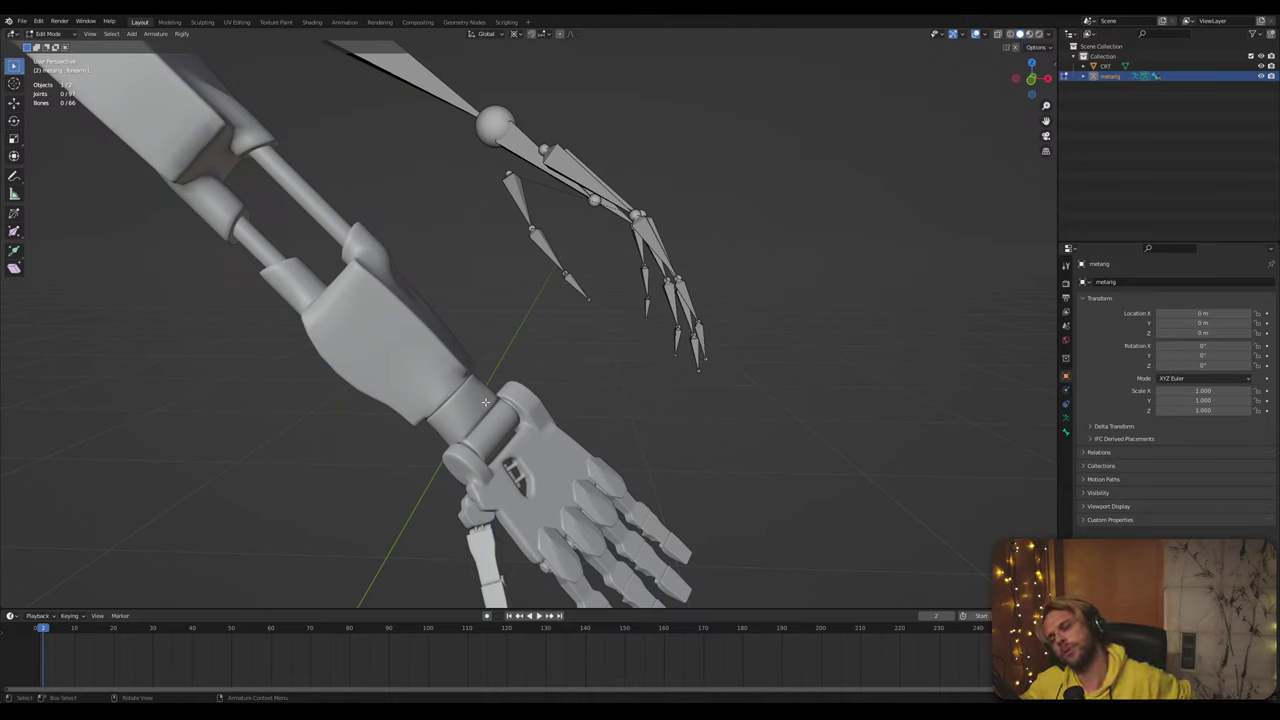
# Step: Try adding new bones near the shoulder and at the wrist joint, undoing the wrist bone
pyautogui.hotkey('shift', 'a')
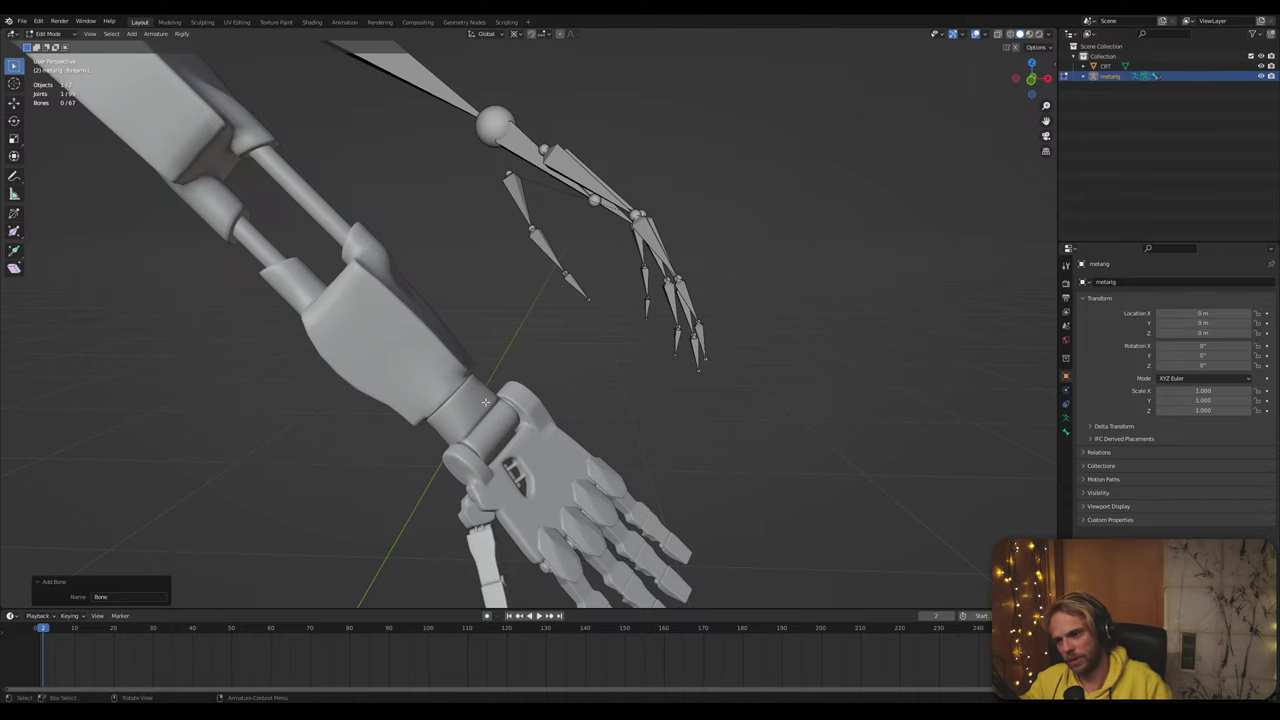
pyautogui.click(491, 125)
pyautogui.scroll(-10, 456, 309)
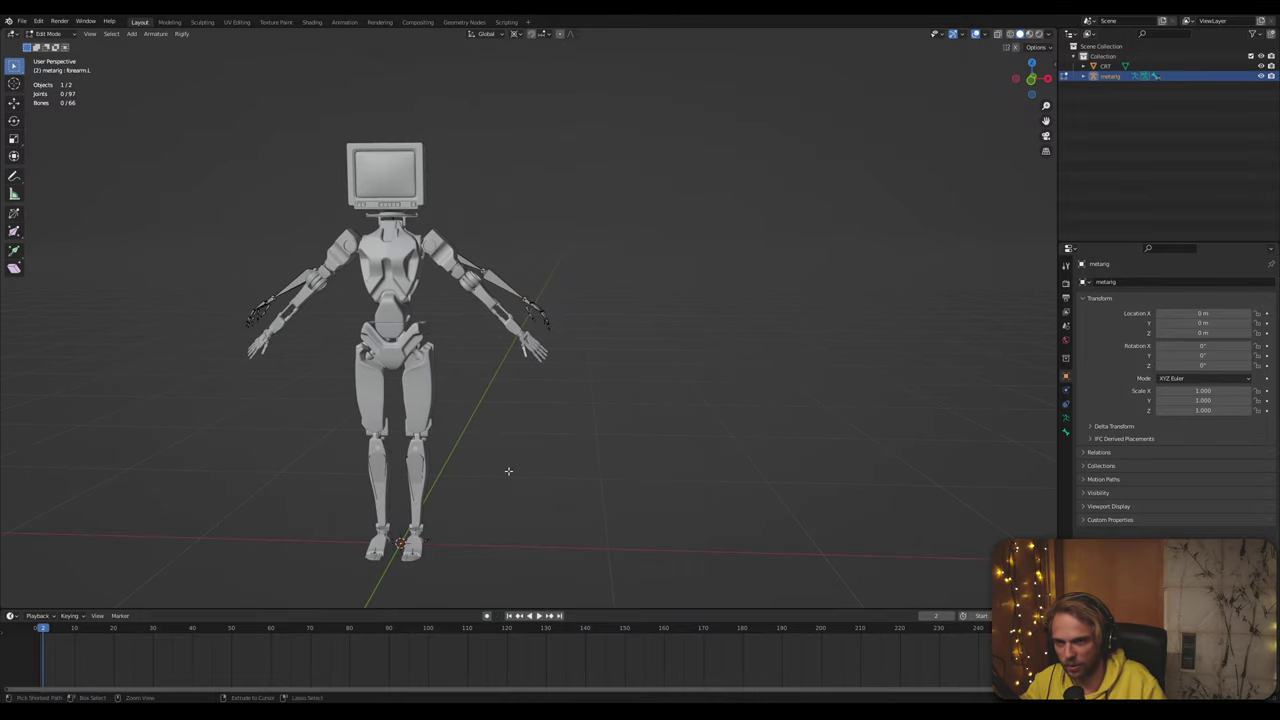
pyautogui.scroll(6, 528, 320)
pyautogui.scroll(2, 544, 264)
pyautogui.click(514, 243)
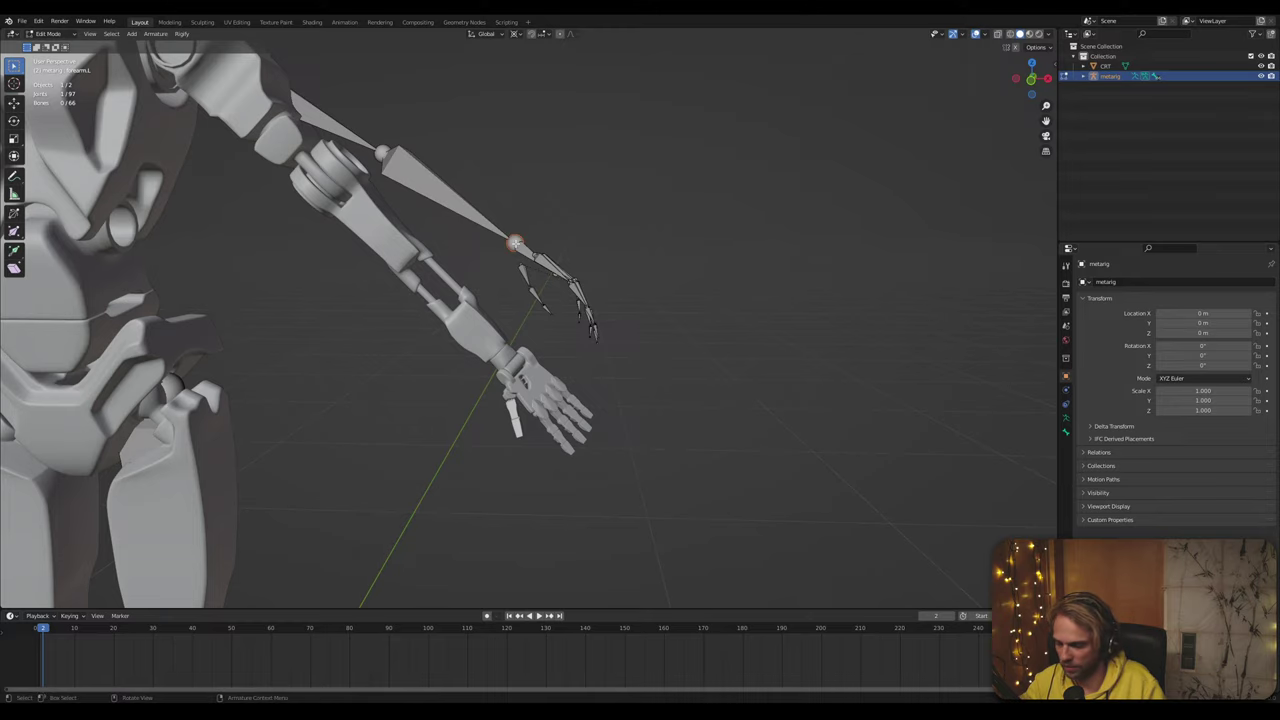
pyautogui.hotkey('shift', 'a')
pyautogui.scroll(-5, 536, 287)
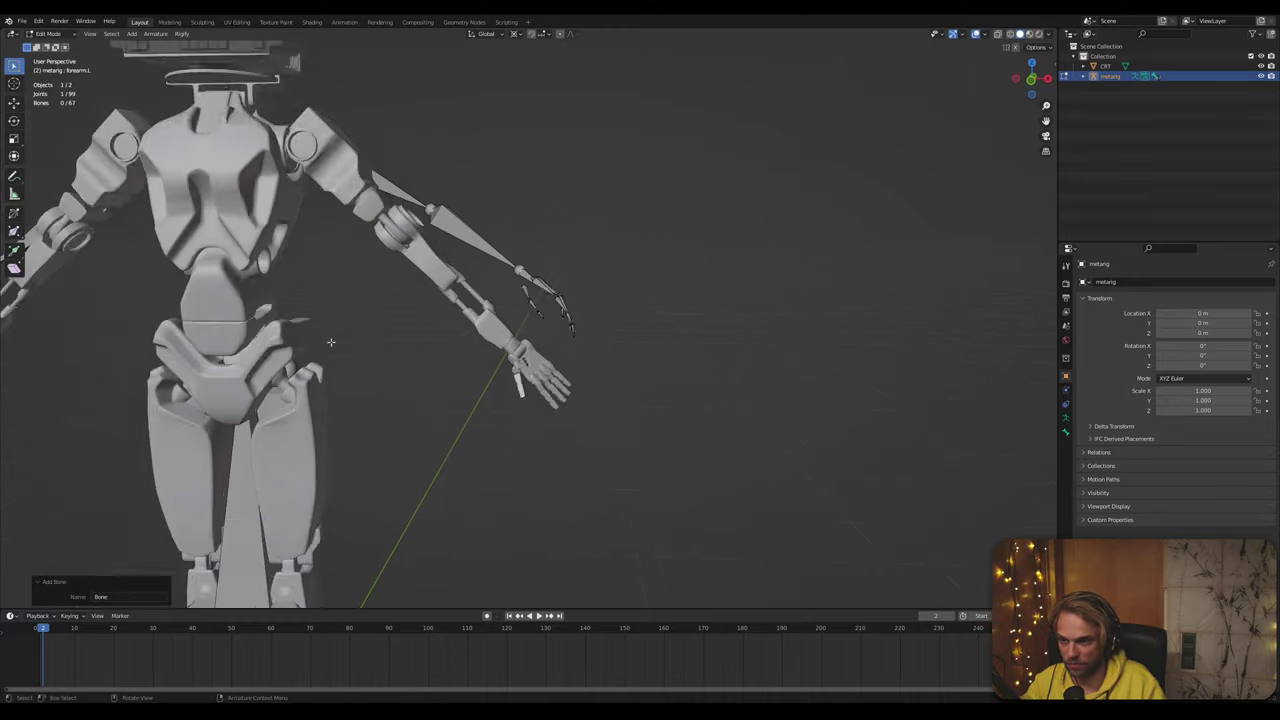
pyautogui.hotkey('ctrl', 'z')
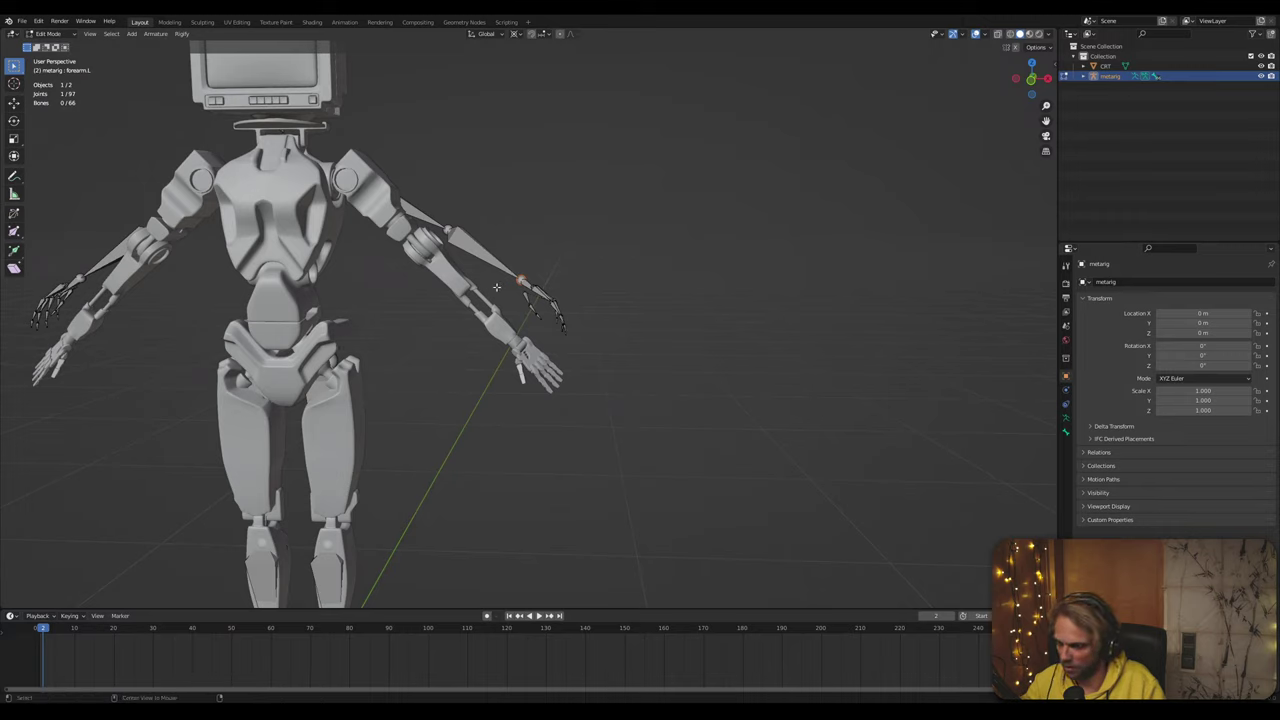
pyautogui.hotkey('alt', 'a')
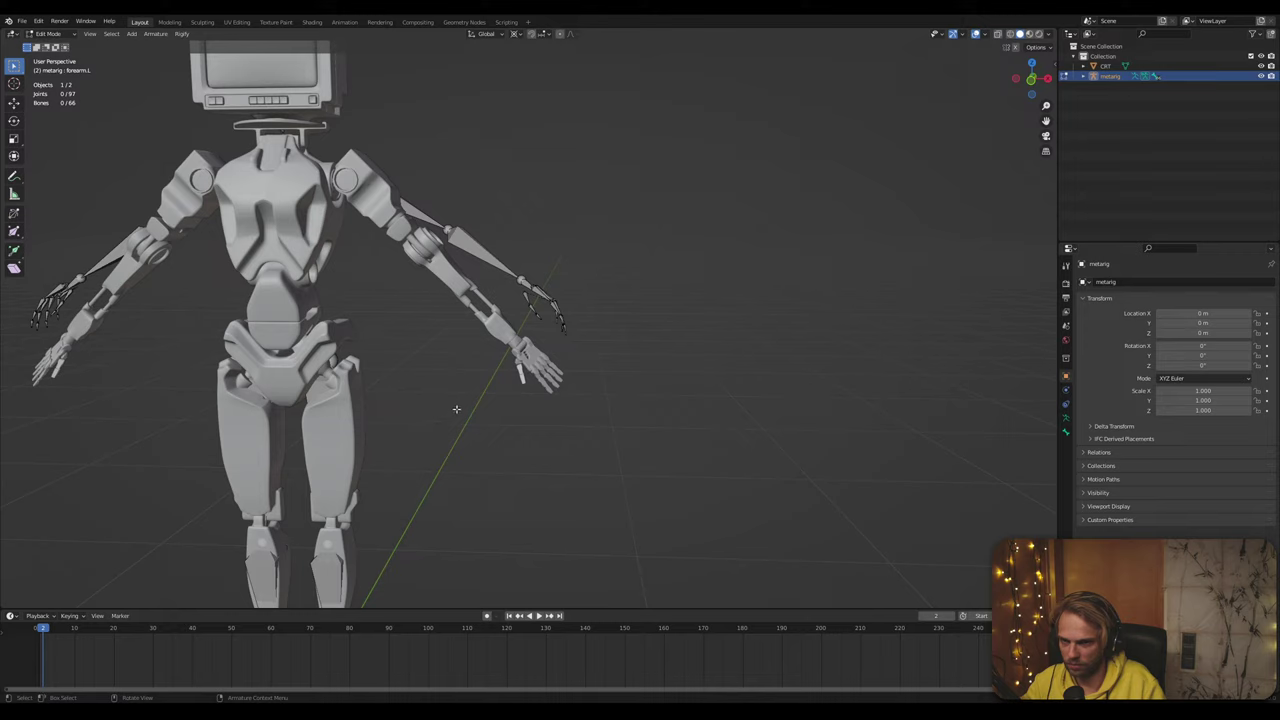
# Step: Add a bone at the 3D cursor, undo it, and save CRT.blend
pyautogui.hotkey('shift', 'a')
pyautogui.hotkey('ctrl', 'z')
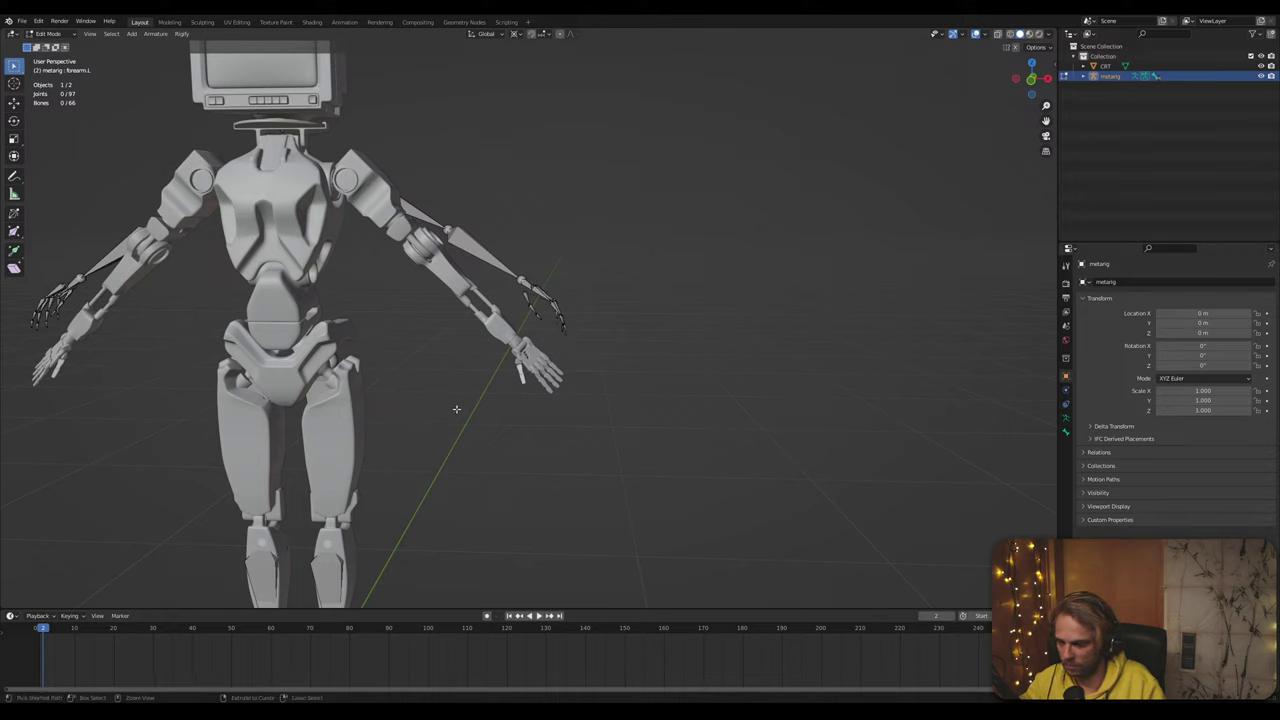
pyautogui.hotkey('ctrl', 's')
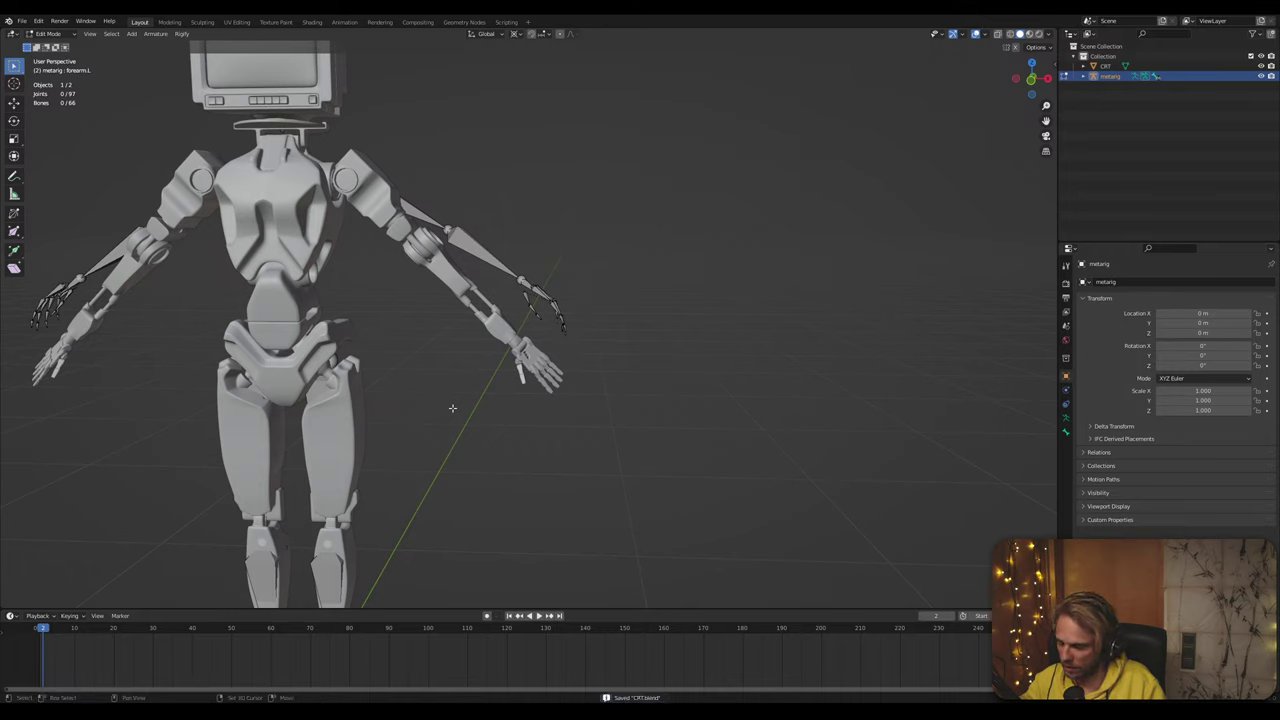
pyautogui.hotkey('shift', 's')
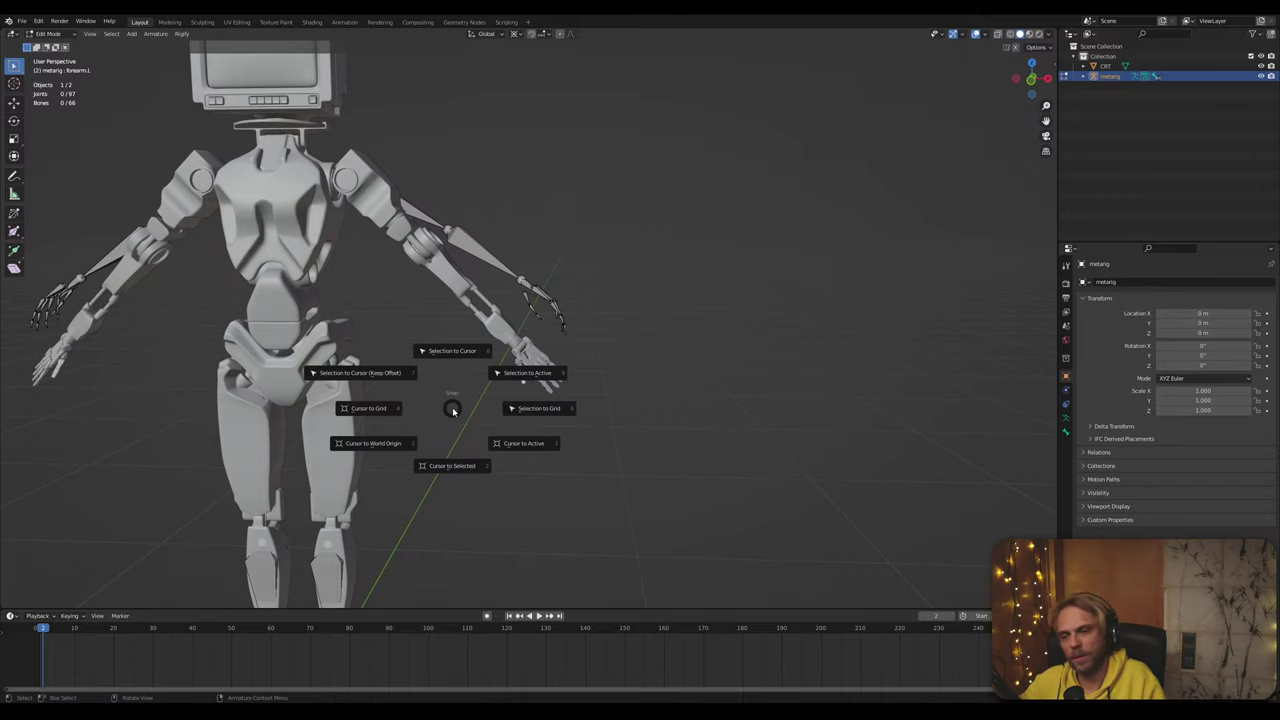
pyautogui.click(780, 409)
pyautogui.moveTo(766, 409); pyautogui.dragTo(514, 466, button='middle')
pyautogui.scroll(6, 514, 466)
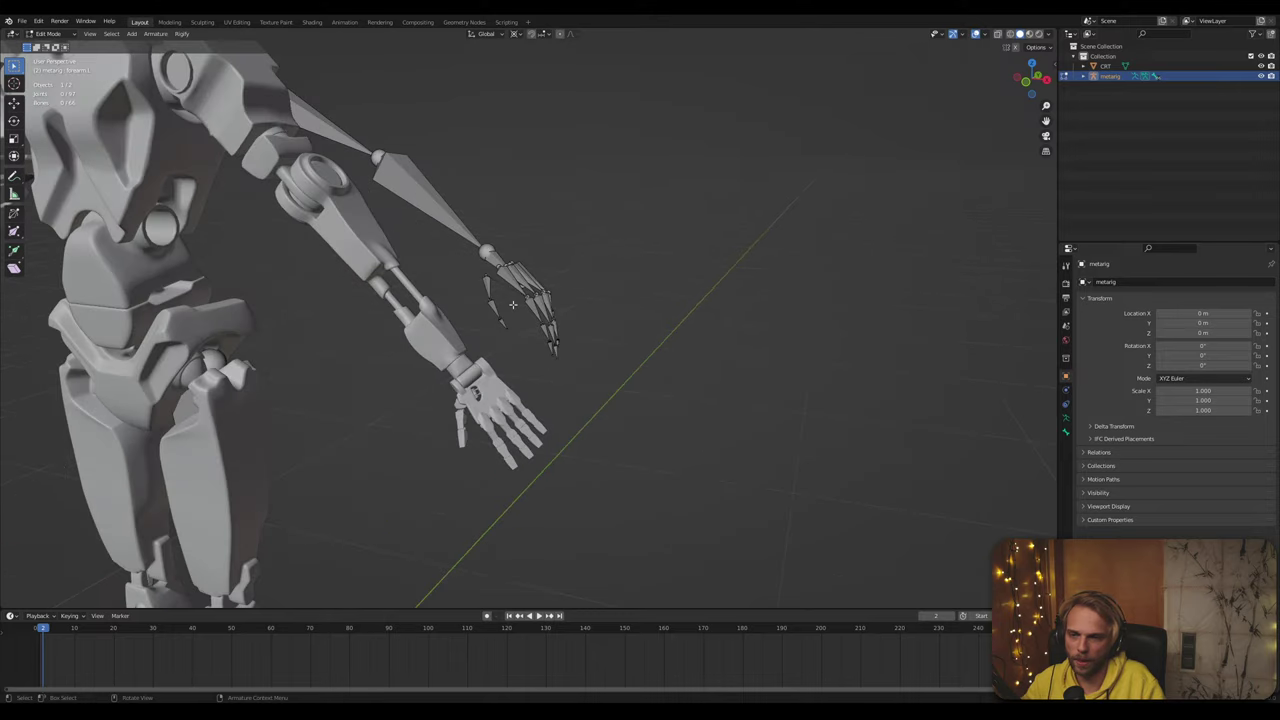
pyautogui.moveTo(376, 378); pyautogui.dragTo(500, 314, button='middle')
pyautogui.scroll(4, 500, 314)
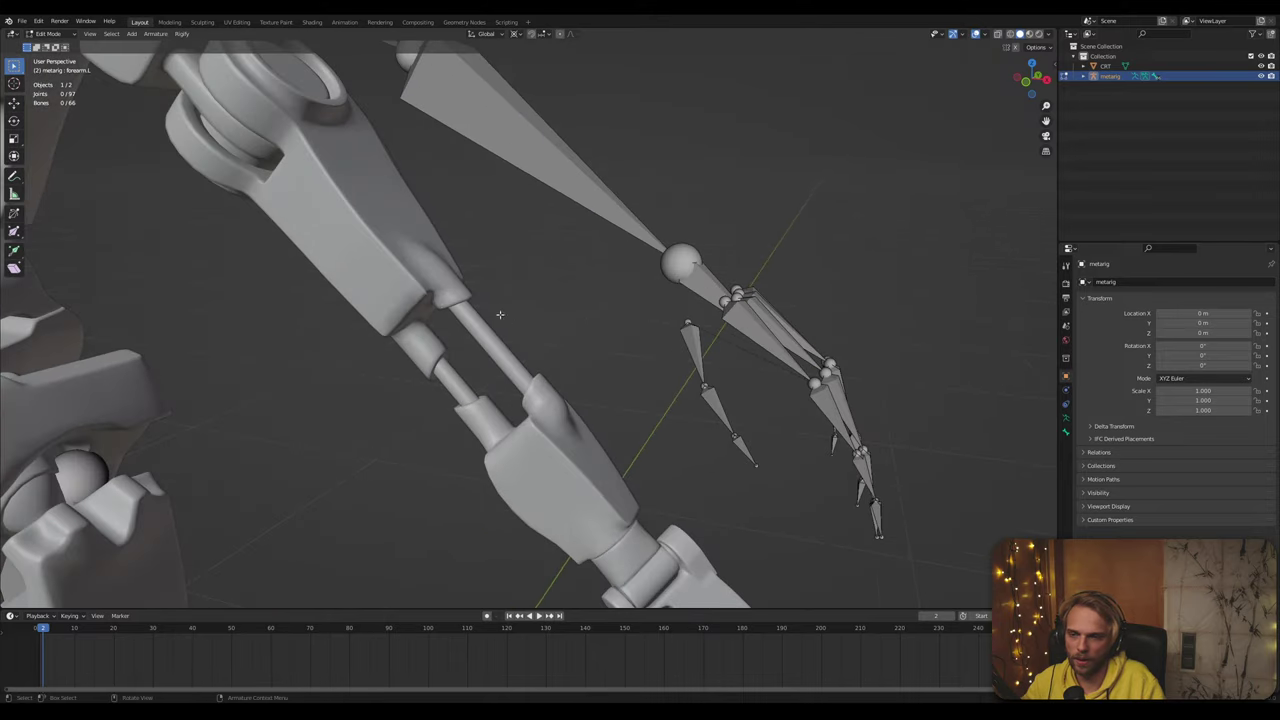
pyautogui.moveTo(350, 293); pyautogui.dragTo(400, 384, button='middle')
pyautogui.scroll(3, 400, 384)
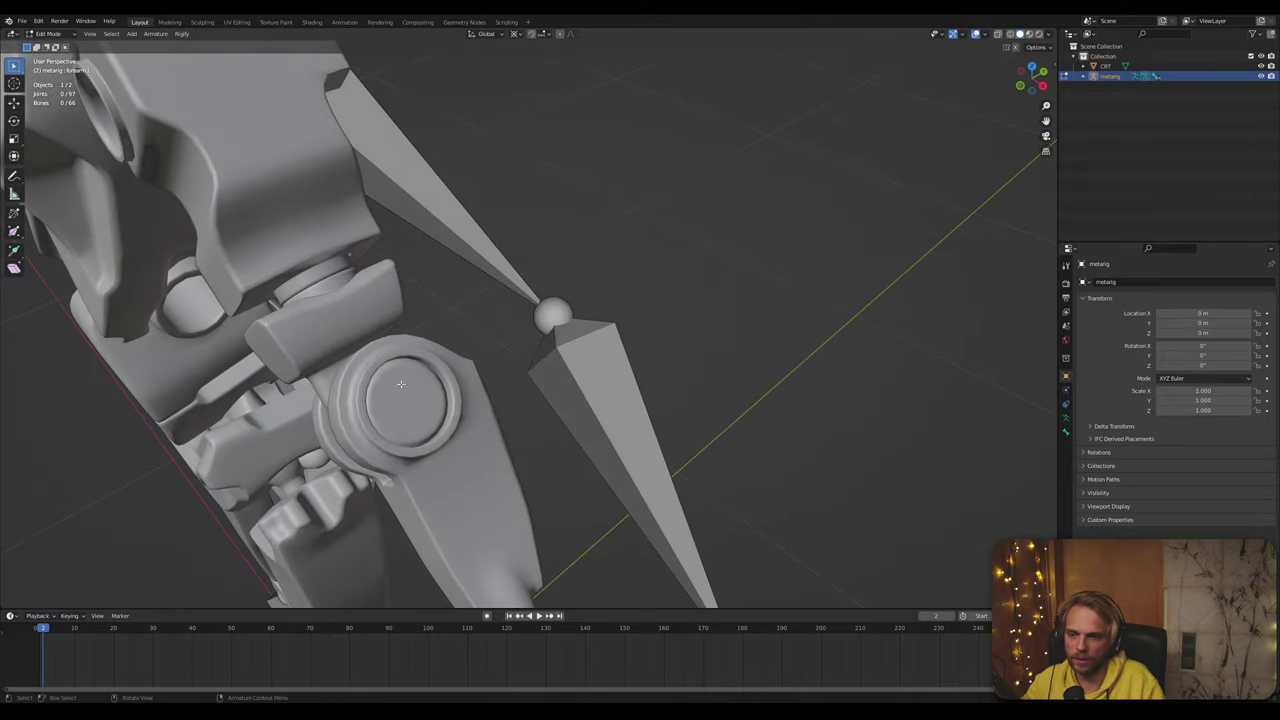
pyautogui.scroll(-5, 384, 413)
pyautogui.scroll(2, 477, 366)
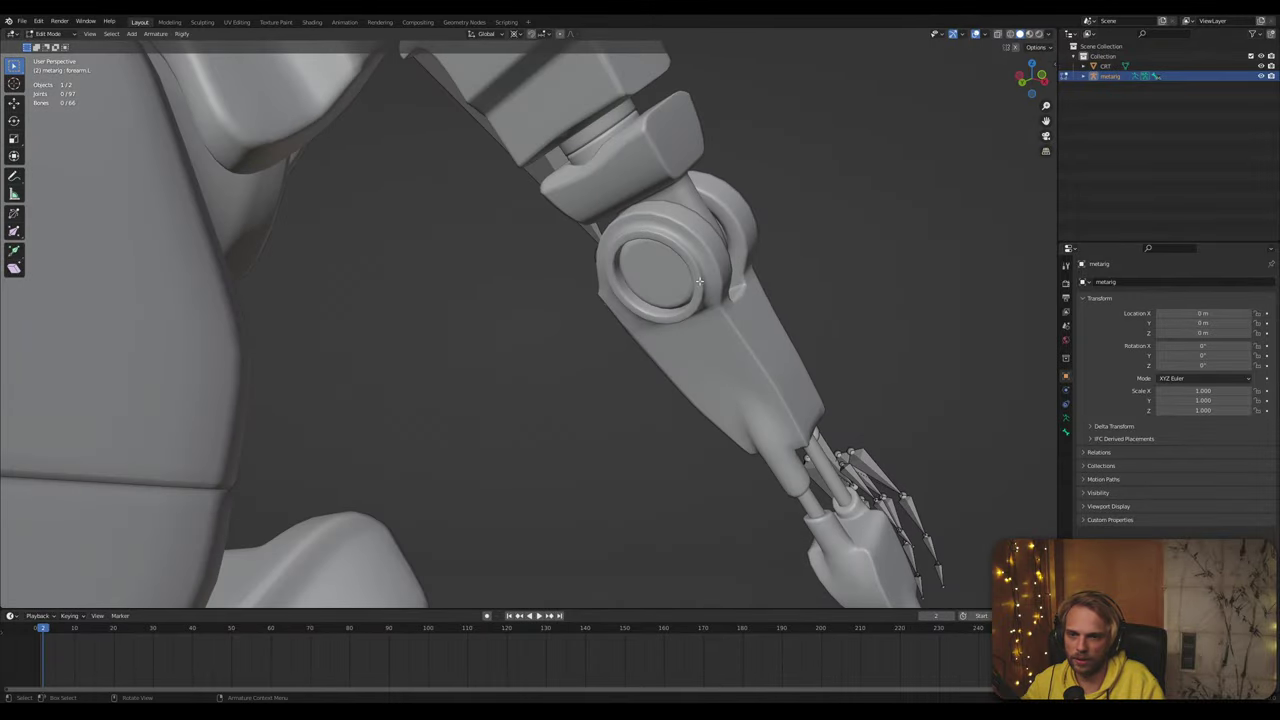
pyautogui.moveTo(699, 281); pyautogui.dragTo(604, 357, button='middle')
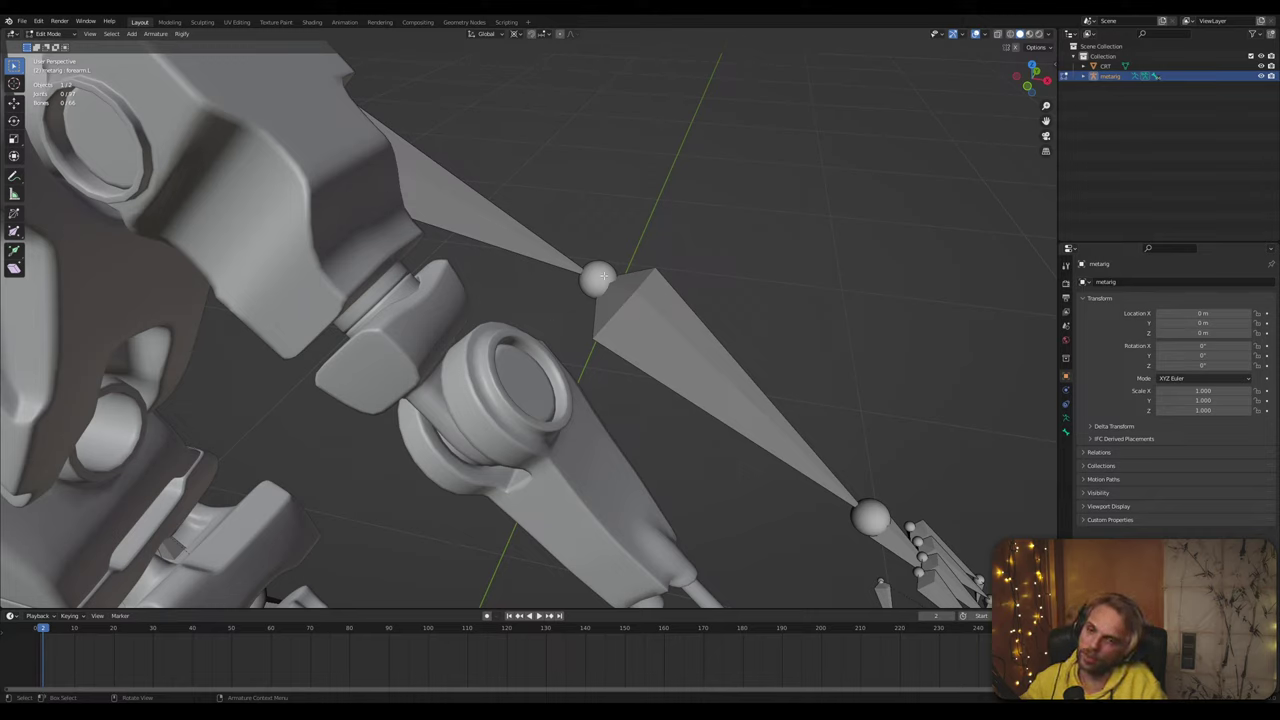
pyautogui.scroll(-10, 548, 247)
pyautogui.scroll(2, 562, 310)
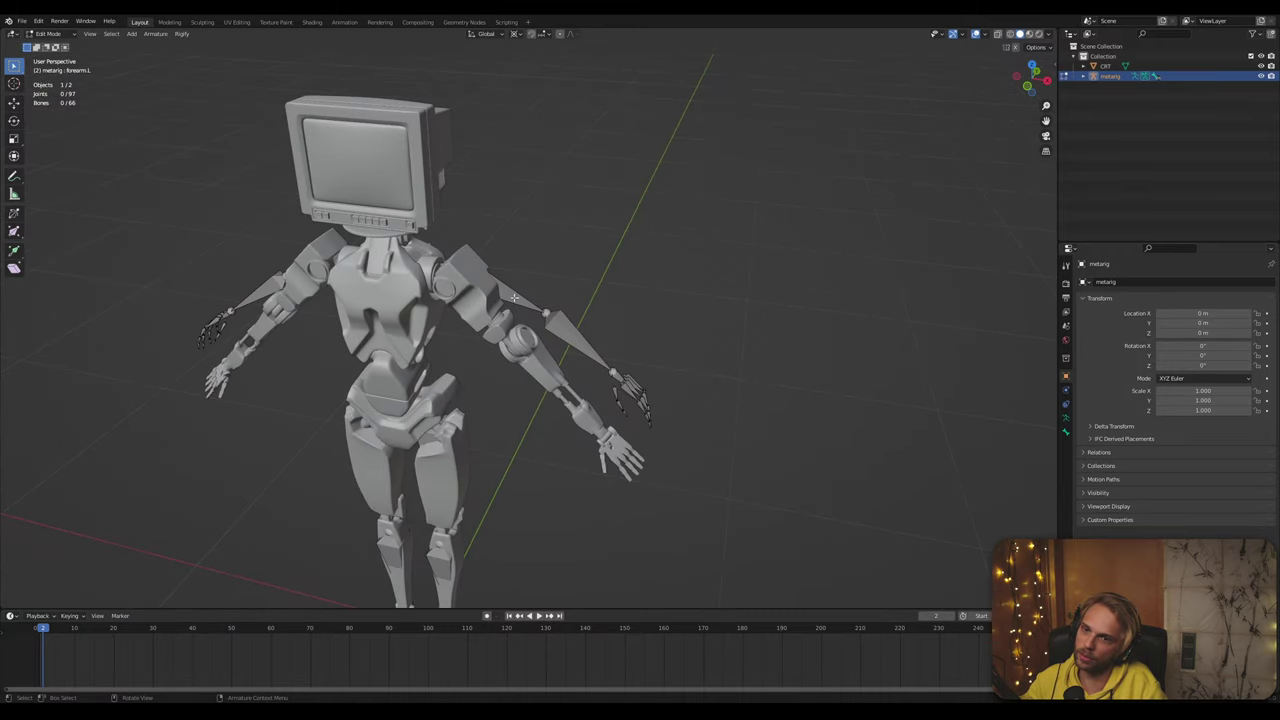
# Step: Delete the metarig object in Object Mode and view the remaining robot from the front
pyautogui.press('Tab')
pyautogui.press('x')
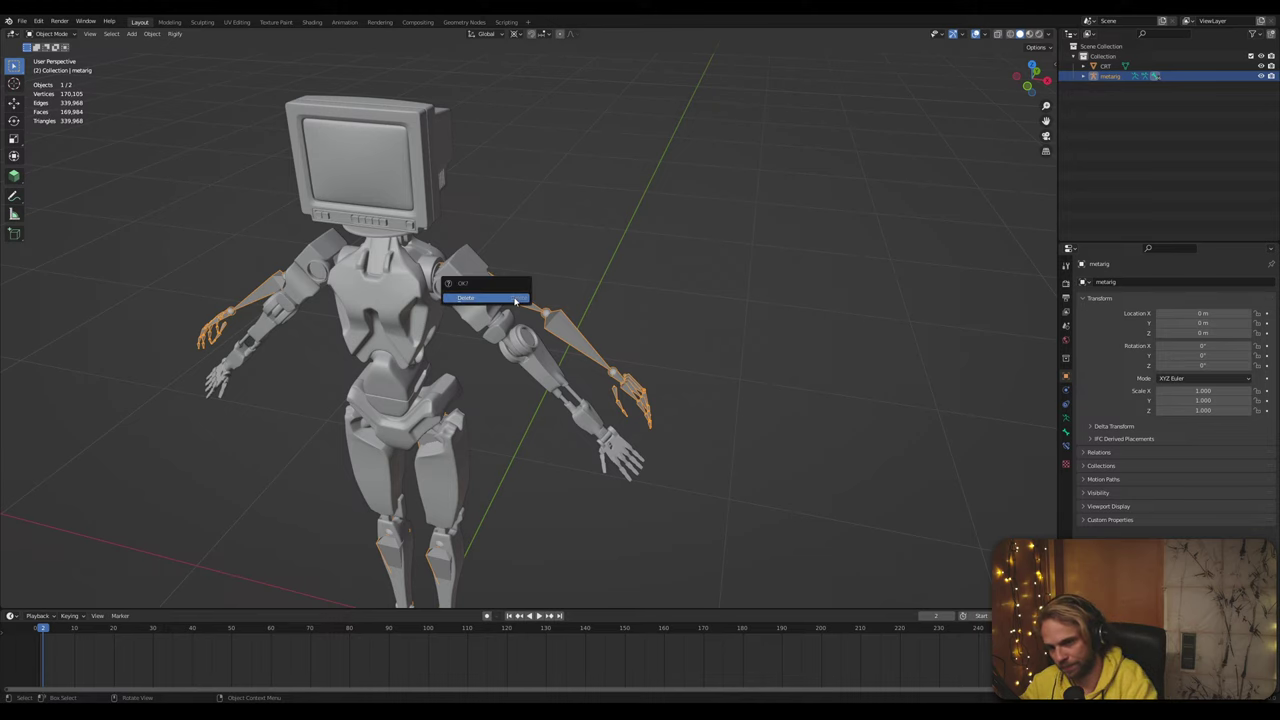
pyautogui.click(500, 298)
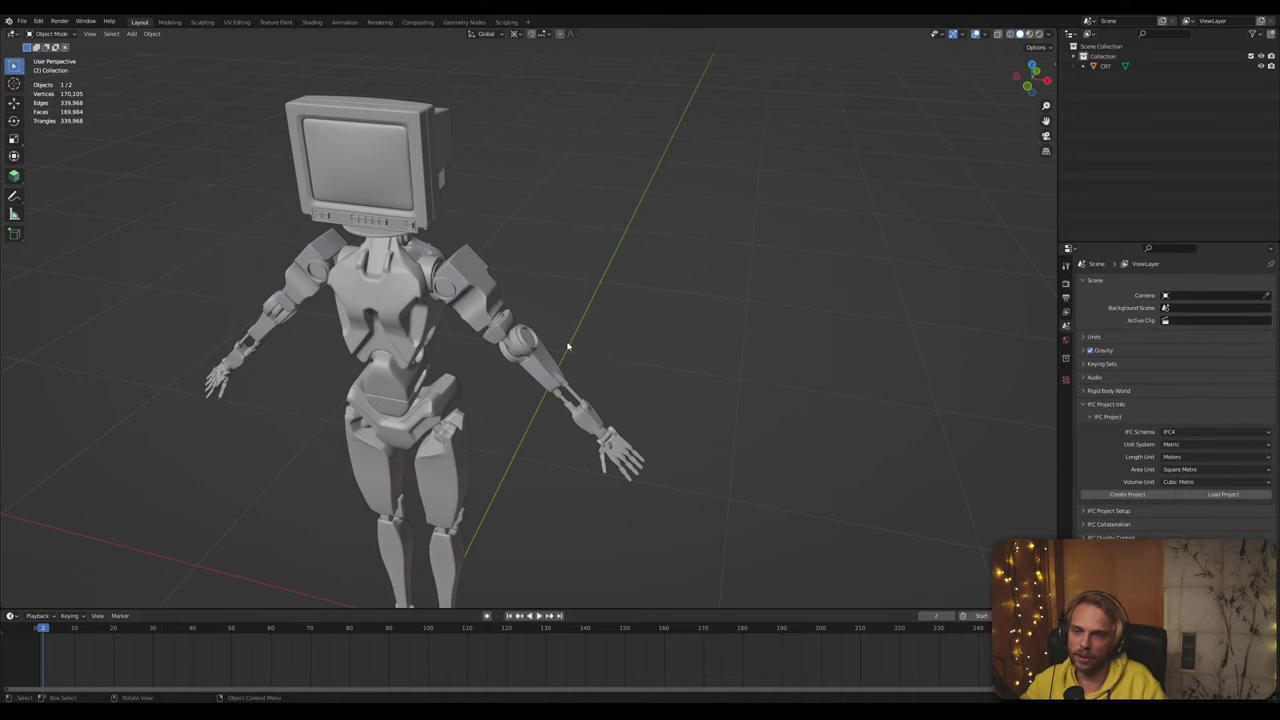
pyautogui.scroll(5, 490, 325)
pyautogui.moveTo(490, 325); pyautogui.dragTo(531, 503, button='middle')
pyautogui.scroll(-3, 575, 320)
pyautogui.scroll(5, 566, 402)
pyautogui.scroll(-5, 566, 402)
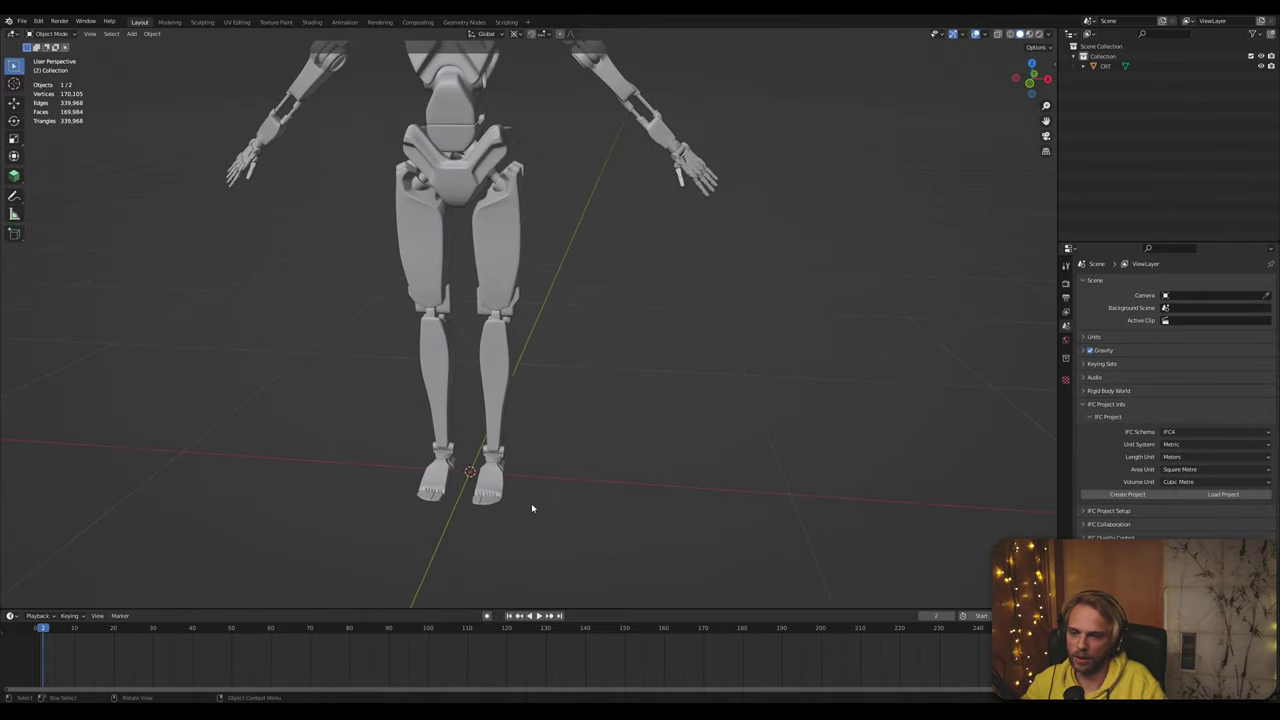
pyautogui.scroll(2, 579, 410)
pyautogui.moveTo(579, 410); pyautogui.dragTo(500, 376, button='middle')
pyautogui.scroll(-4, 560, 355)
pyautogui.scroll(5, 556, 352)
pyautogui.scroll(3, 546, 348)
pyautogui.scroll(2, 567, 318)
pyautogui.scroll(-3, 567, 318)
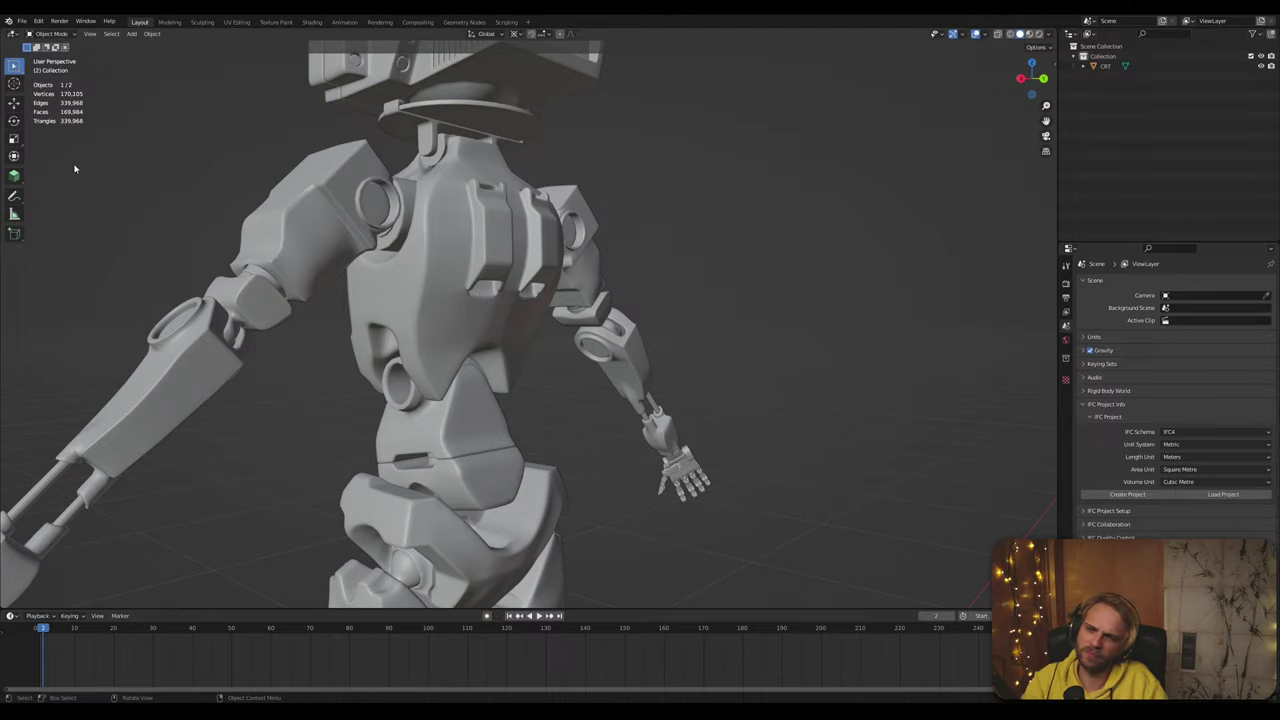
# Step: Orbit the viewport through several frontal angles around the robot's torso
pyautogui.moveTo(723, 237); pyautogui.dragTo(446, 239, button='middle')
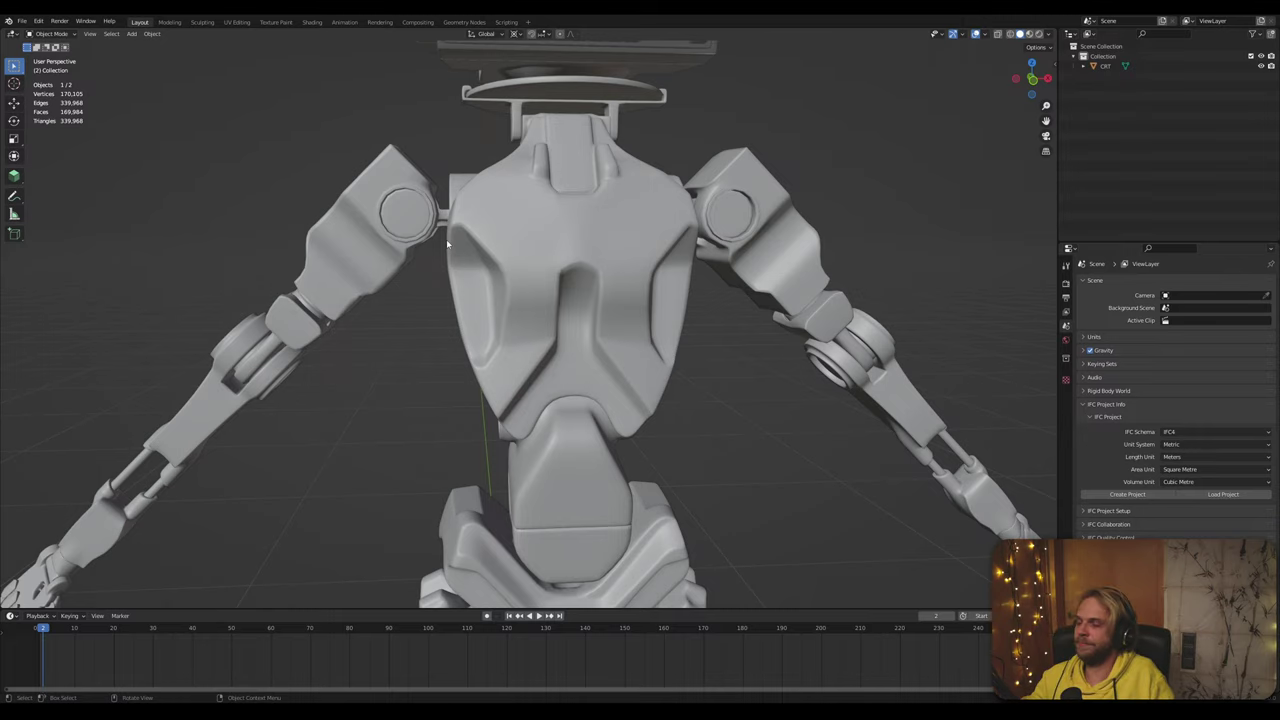
pyautogui.moveTo(605, 197); pyautogui.dragTo(439, 243, button='middle')
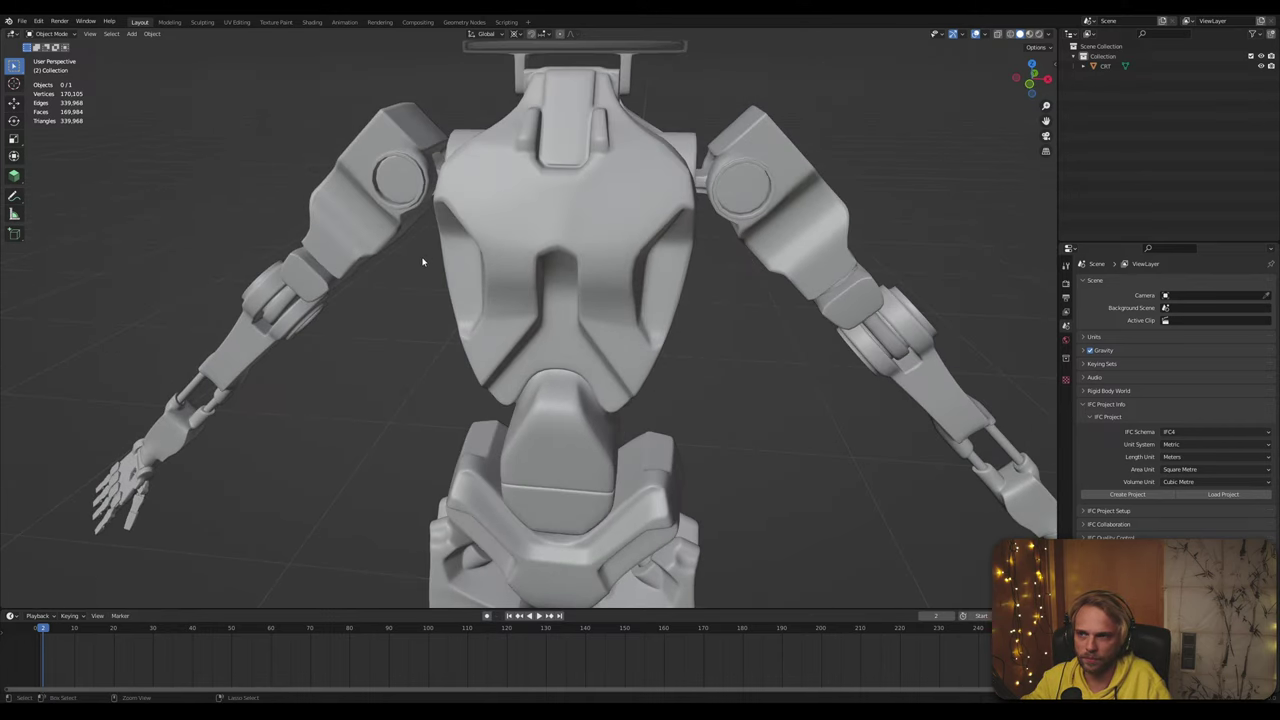
pyautogui.moveTo(425, 262); pyautogui.dragTo(447, 256, button='middle')
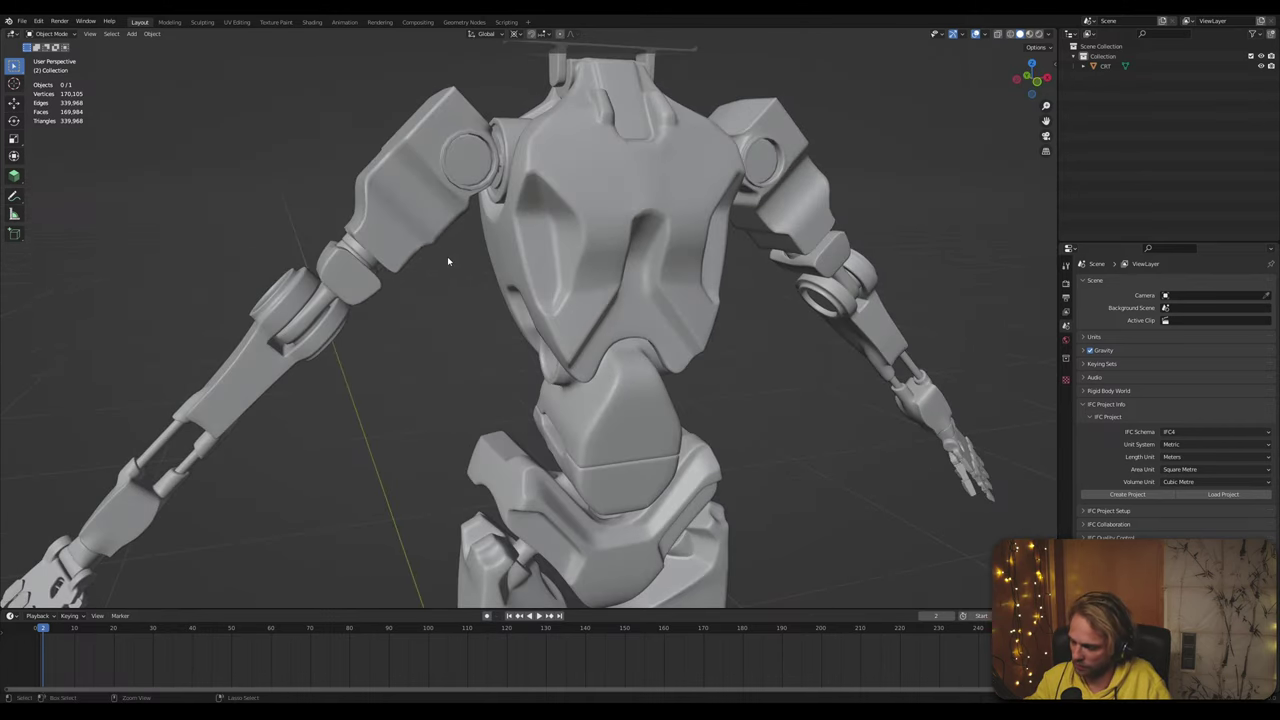
# Step: Undo seven steps in a row using Edit > Undo
pyautogui.click(38, 21)
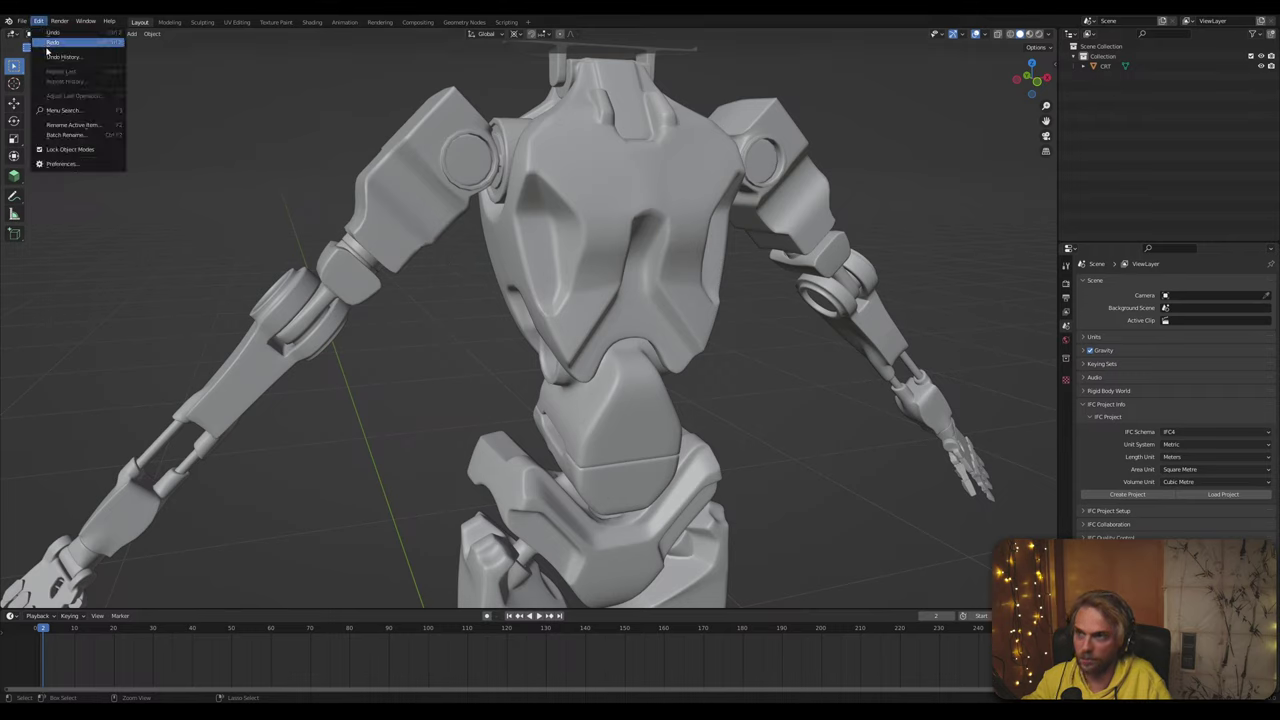
pyautogui.click(52, 33)
pyautogui.click(38, 21)
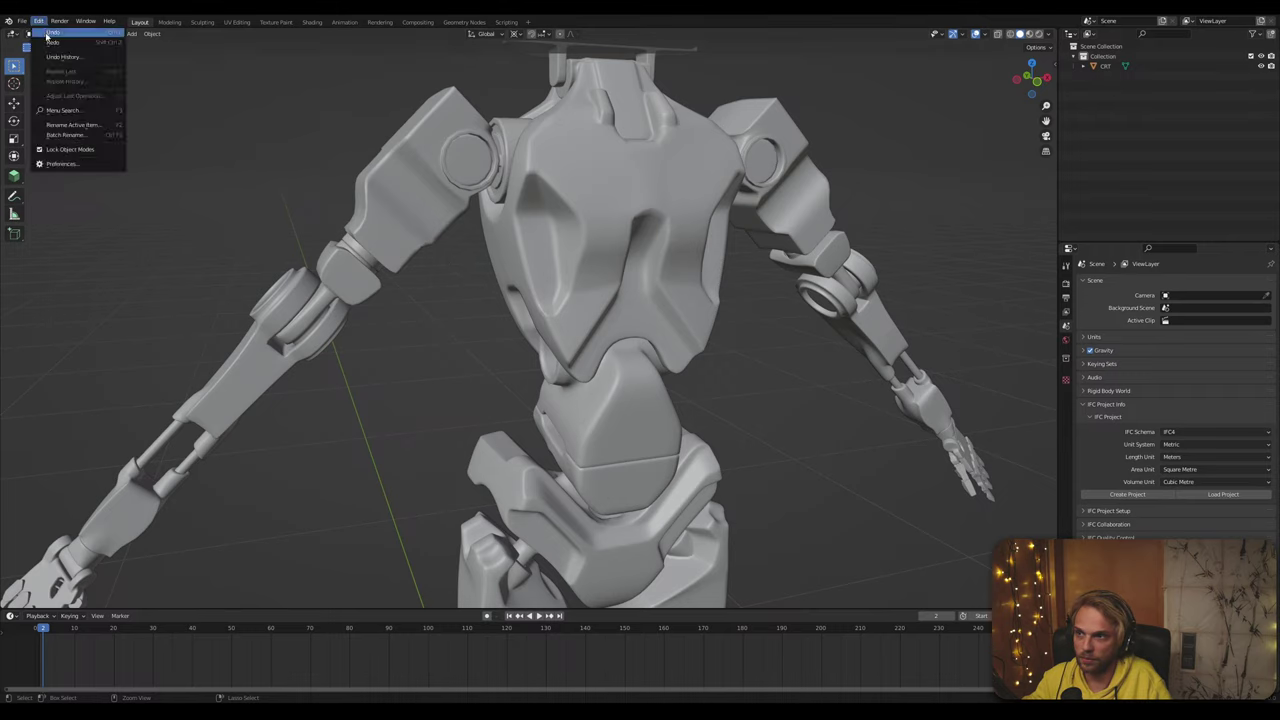
pyautogui.click(52, 33)
pyautogui.click(38, 21)
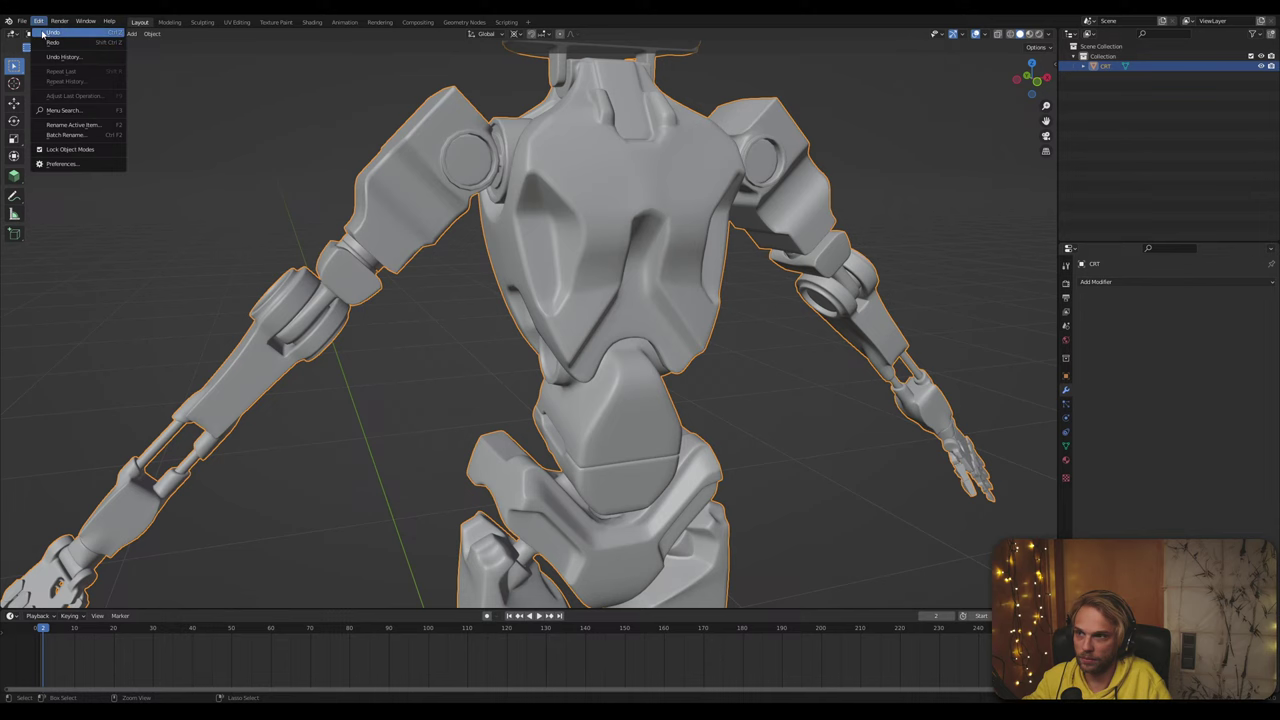
pyautogui.click(48, 33)
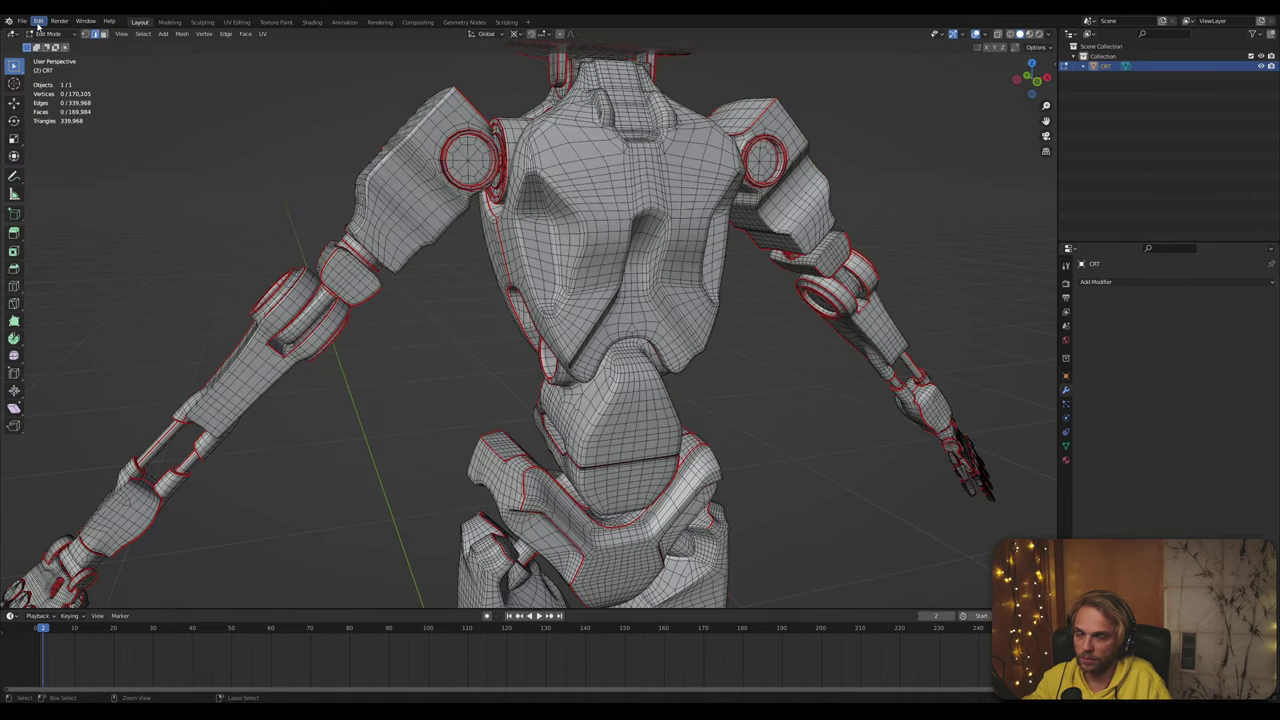
pyautogui.click(38, 21)
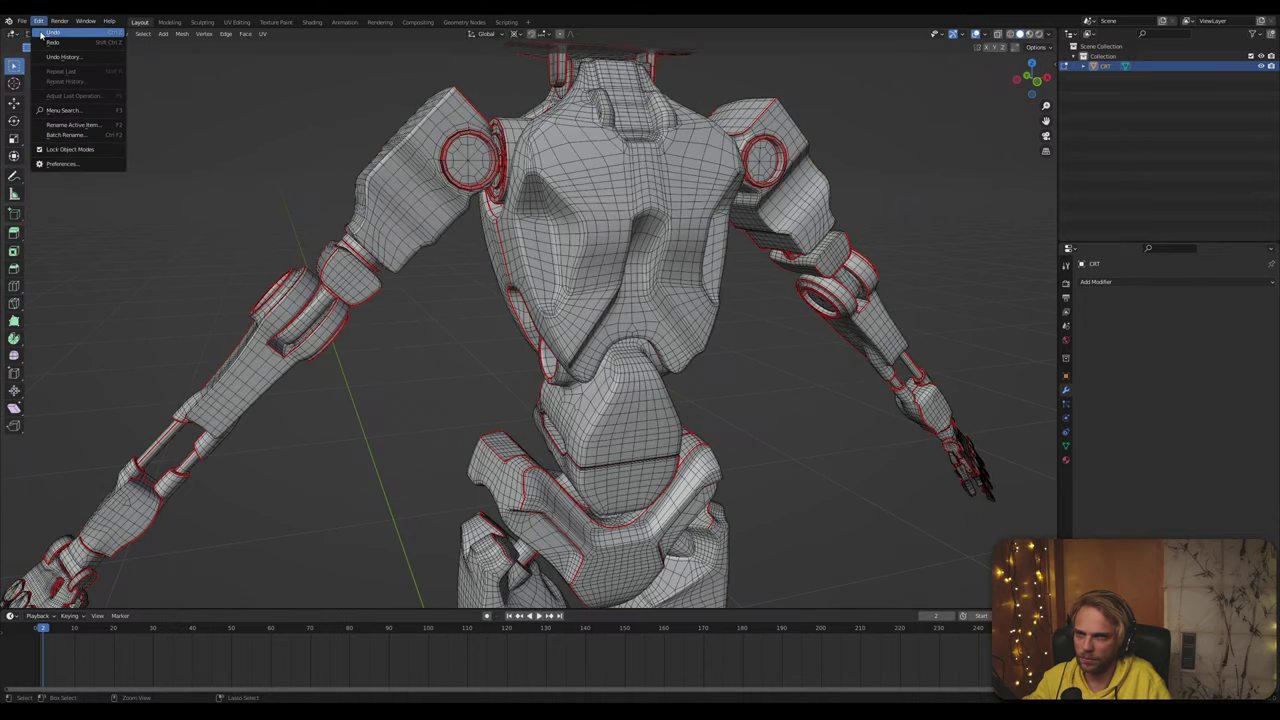
pyautogui.click(45, 33)
pyautogui.click(38, 21)
pyautogui.click(52, 33)
pyautogui.click(38, 21)
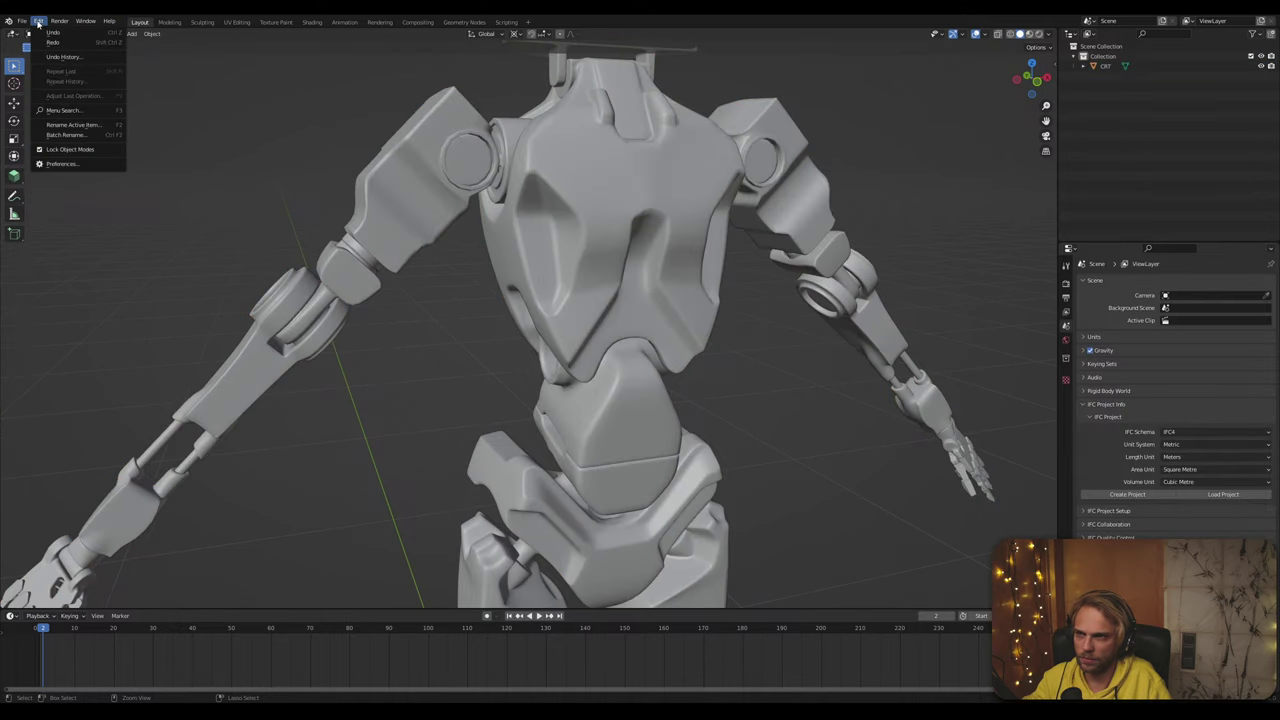
pyautogui.click(45, 33)
pyautogui.click(38, 21)
pyautogui.click(41, 34)
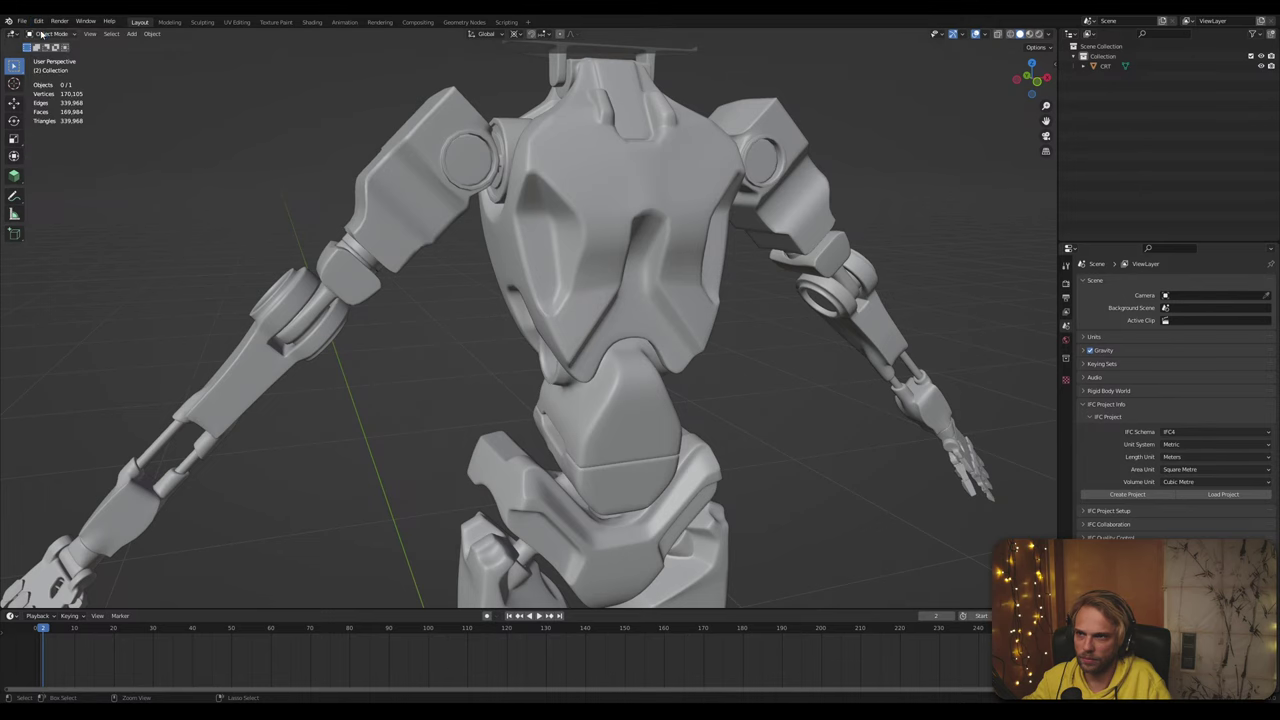
# Step: Undo three more steps with Ctrl+Z and orbit to a level front view of the robot
pyautogui.hotkey('ctrl', 'z')
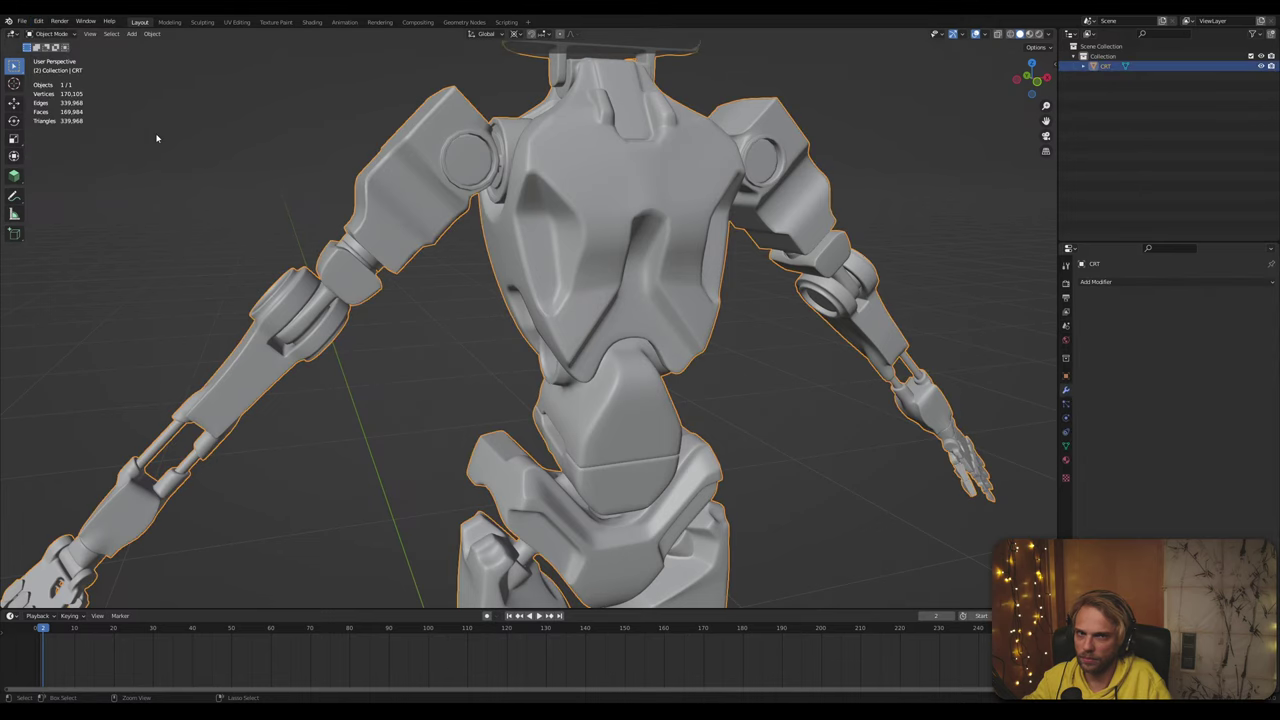
pyautogui.hotkey('ctrl', 'z')
pyautogui.moveTo(156, 138)
pyautogui.mouseDown(button='middle')
pyautogui.moveTo(250, 142)
pyautogui.moveTo(156, 138)
pyautogui.mouseUp(button='middle')
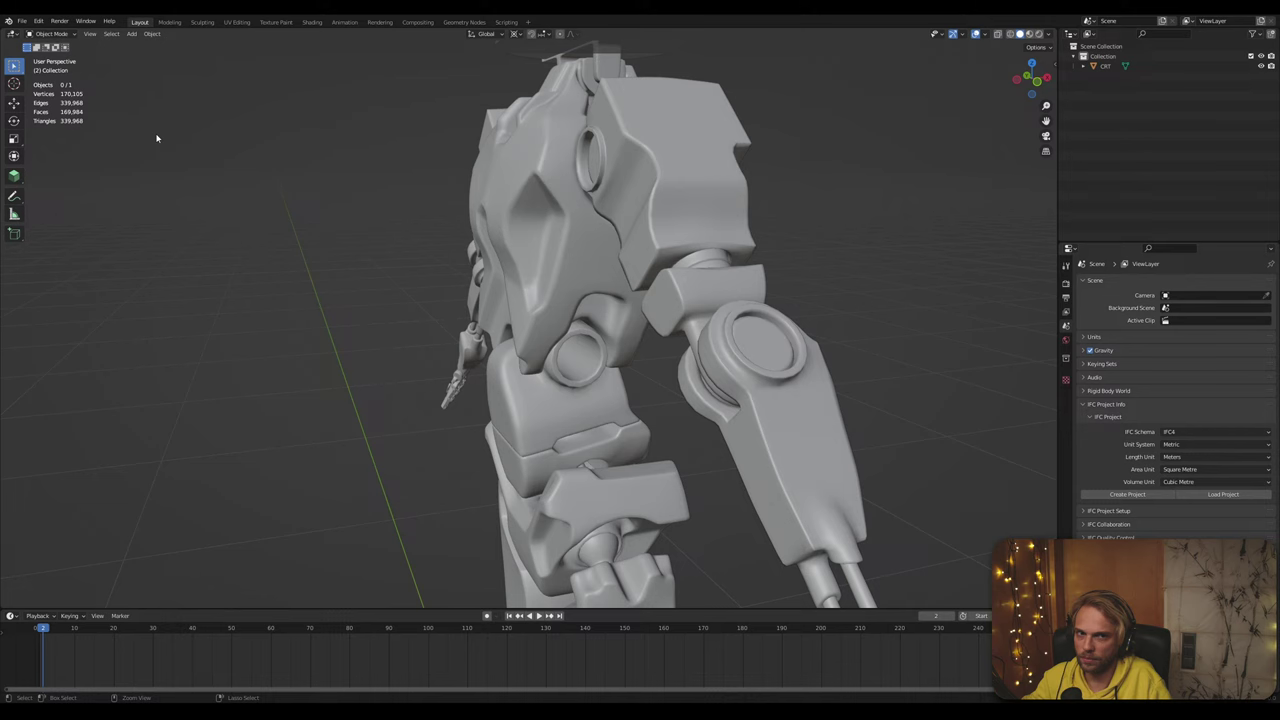
pyautogui.hotkey('ctrl', 'z')
pyautogui.hotkey('ctrl', 'z')
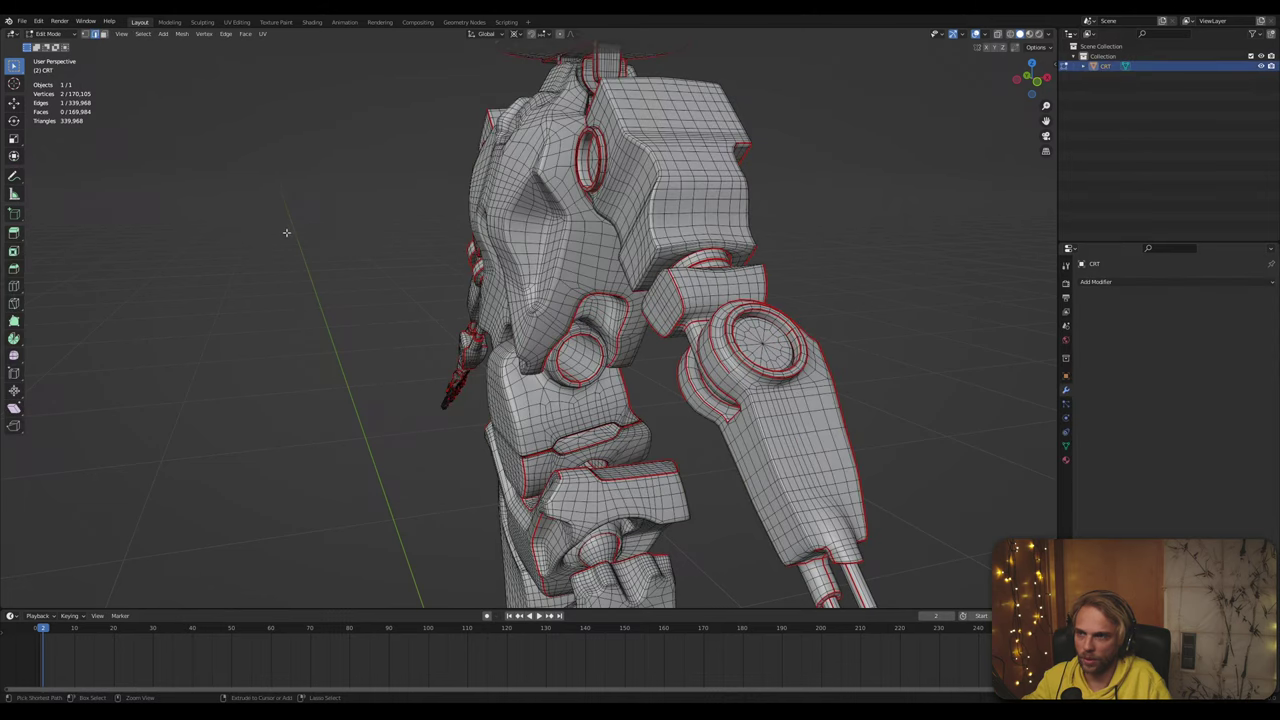
pyautogui.moveTo(286, 234); pyautogui.dragTo(337, 280, button='middle')
pyautogui.scroll(-8, 352, 236)
pyautogui.moveTo(672, 489); pyautogui.dragTo(600, 517, button='middle')
pyautogui.scroll(3, 600, 517)
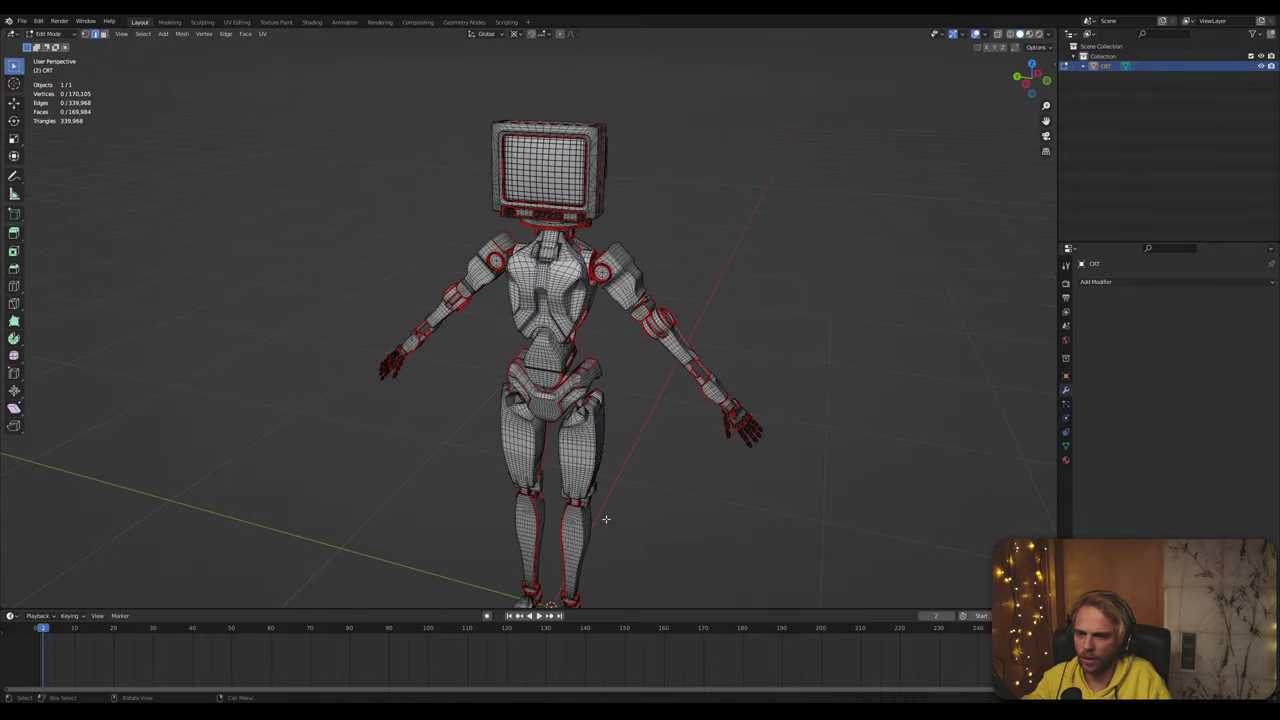
# Step: Revert the file to its saved state twice via File > Revert, restoring the 66-bone metarig
pyautogui.click(39, 21)
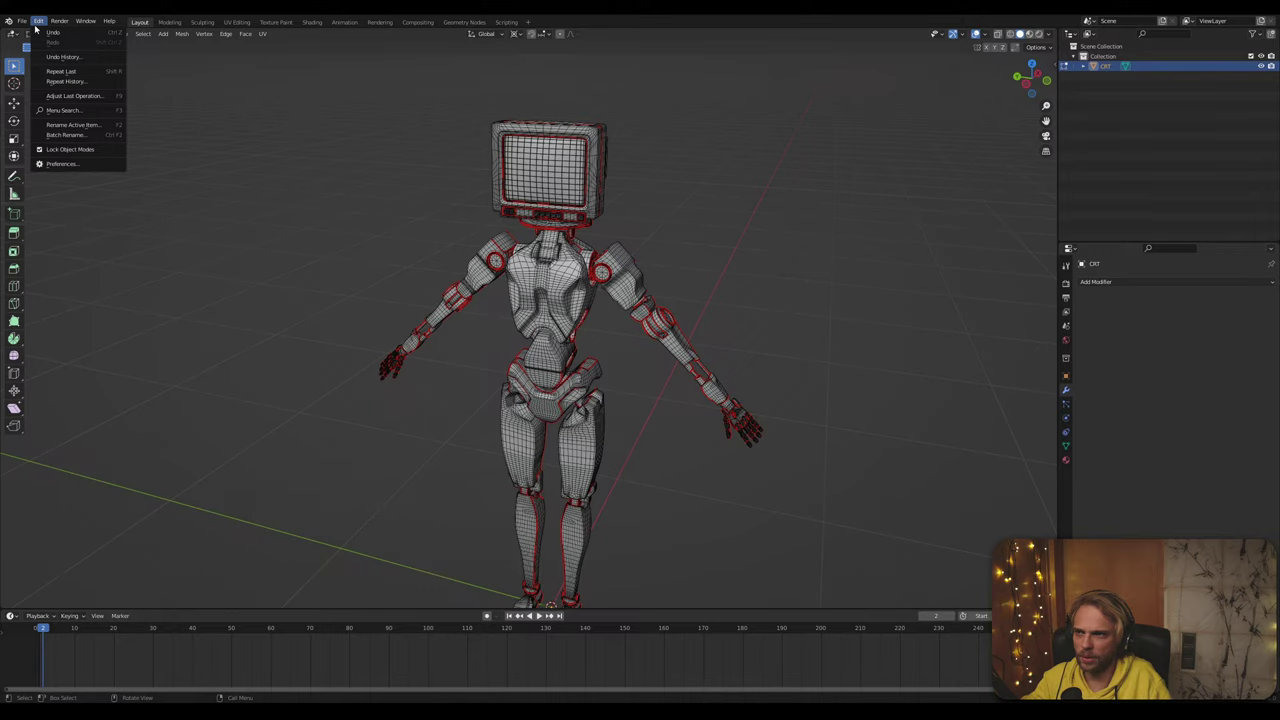
pyautogui.moveTo(21, 21)
pyautogui.click(49, 66)
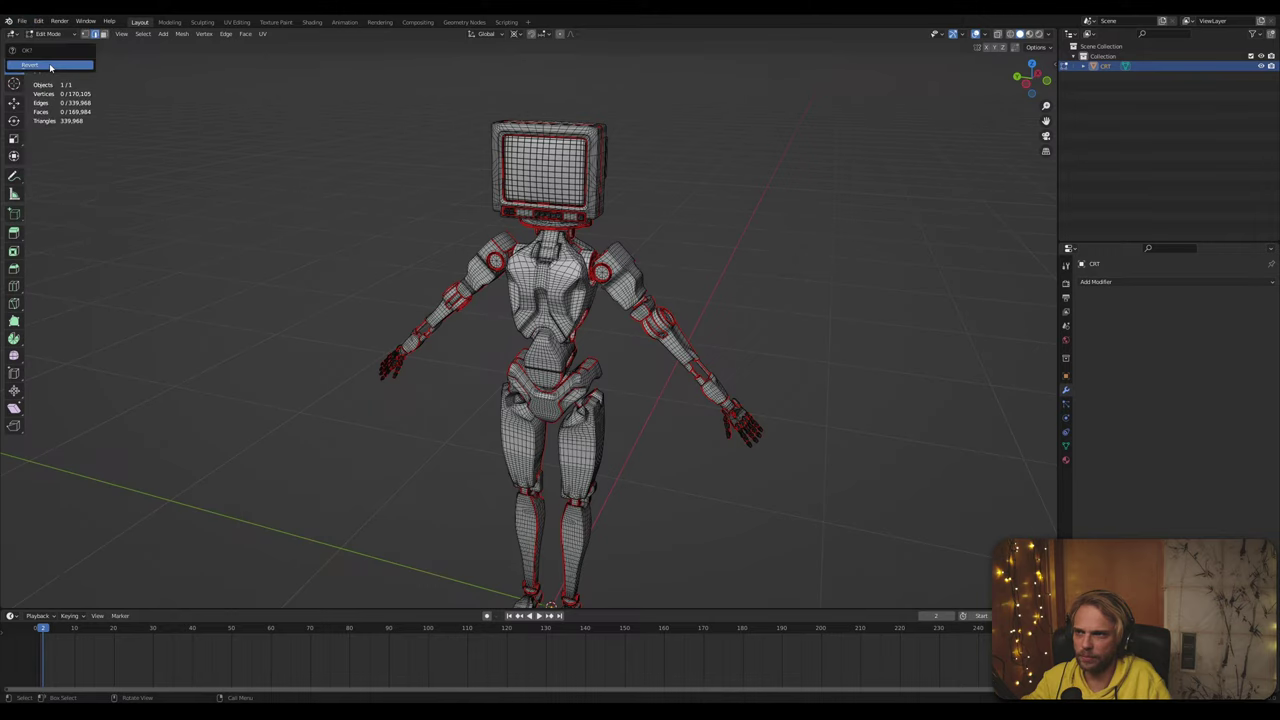
pyautogui.click(49, 65)
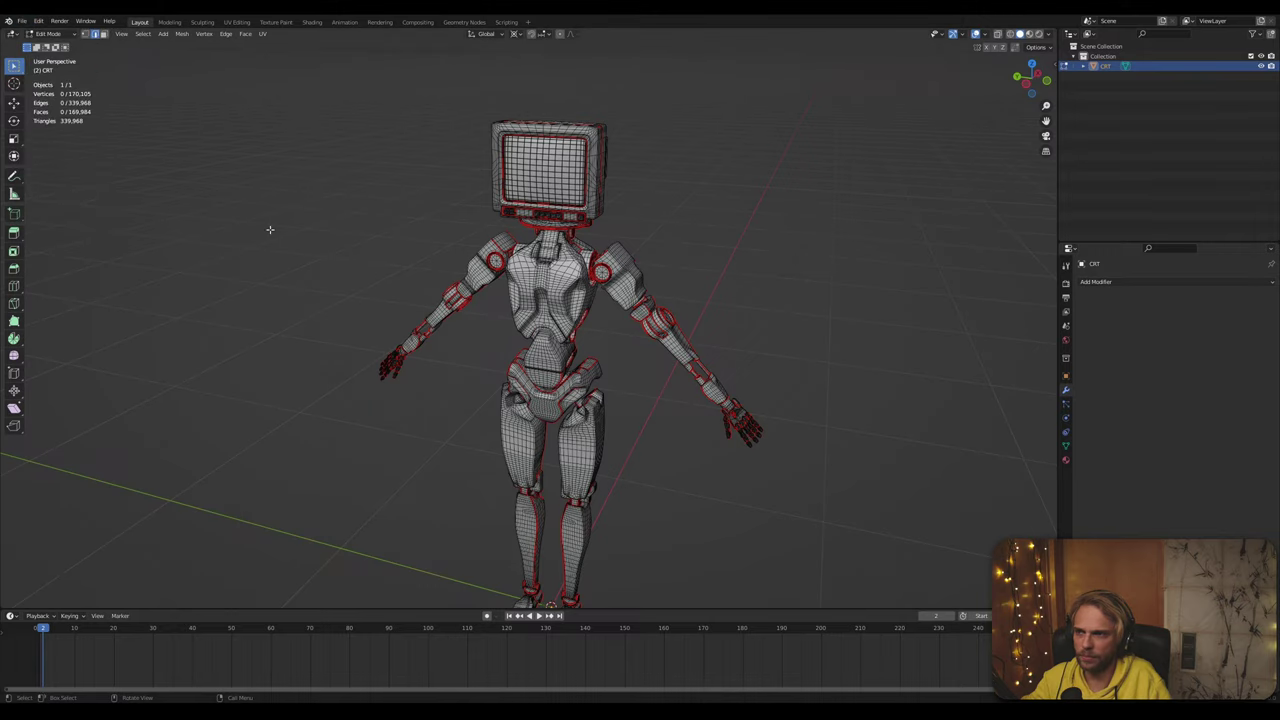
pyautogui.moveTo(269, 229); pyautogui.dragTo(150, 120, button='middle')
pyautogui.click(21, 21)
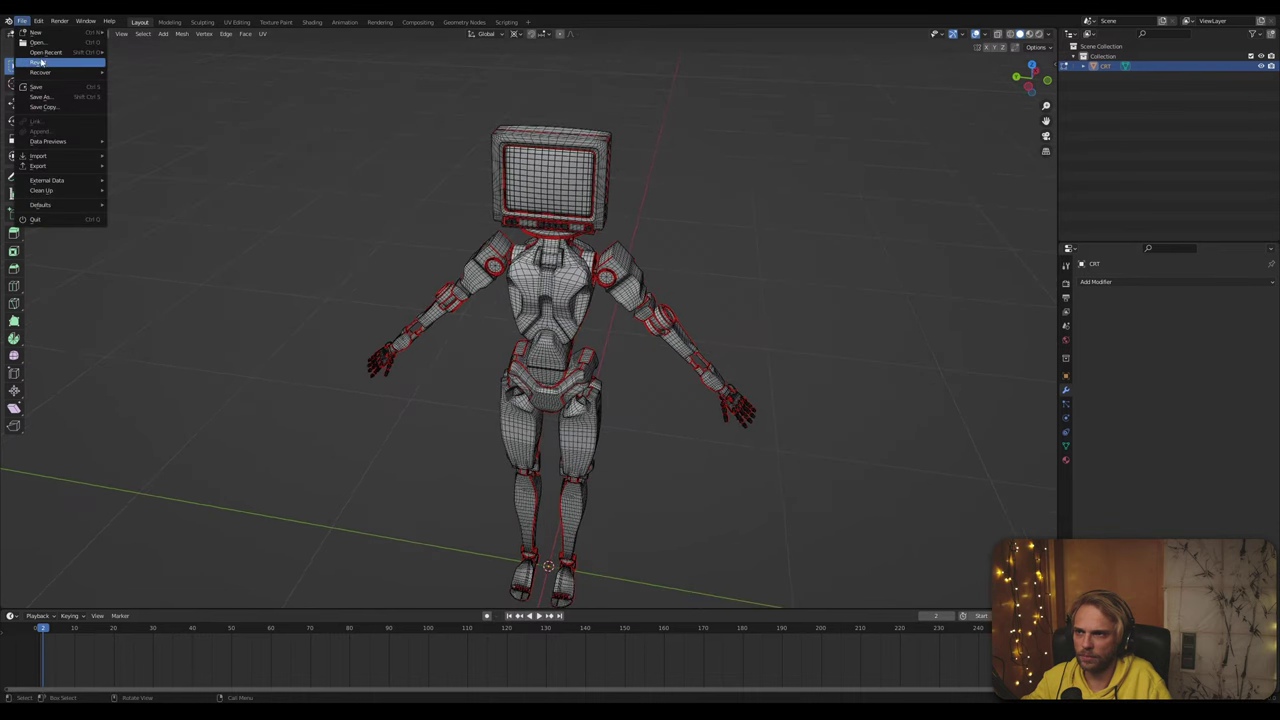
pyautogui.click(41, 62)
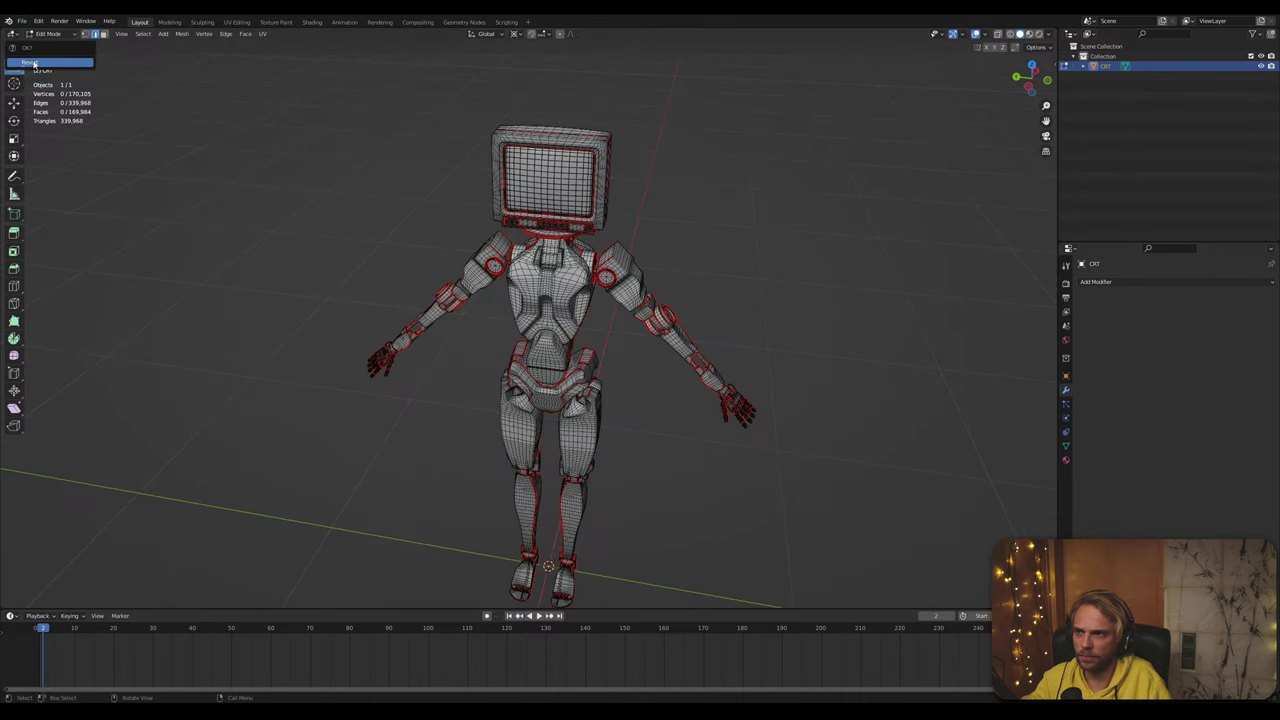
pyautogui.click(34, 63)
pyautogui.scroll(-5, 380, 274)
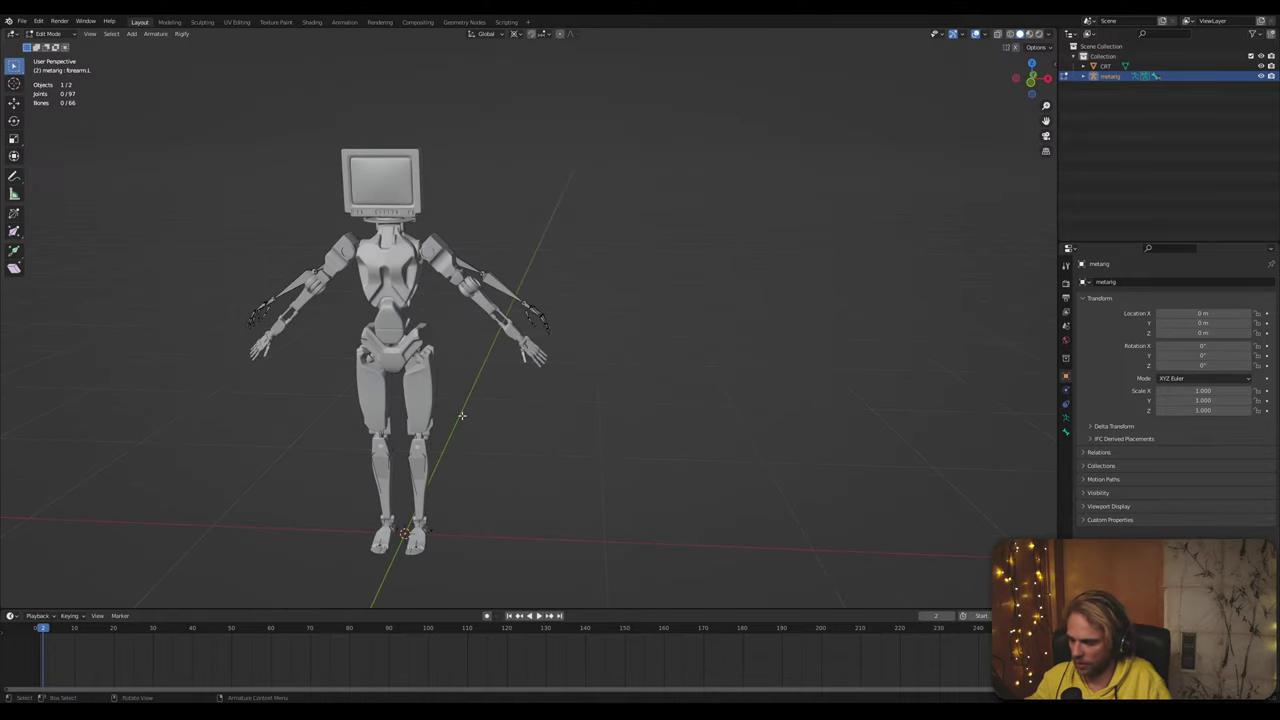
# Step: Select all bones, return to Object Mode, and rotate robot and metarig together 90° about Z
pyautogui.press('a')
pyautogui.hotkey('shift', 's')
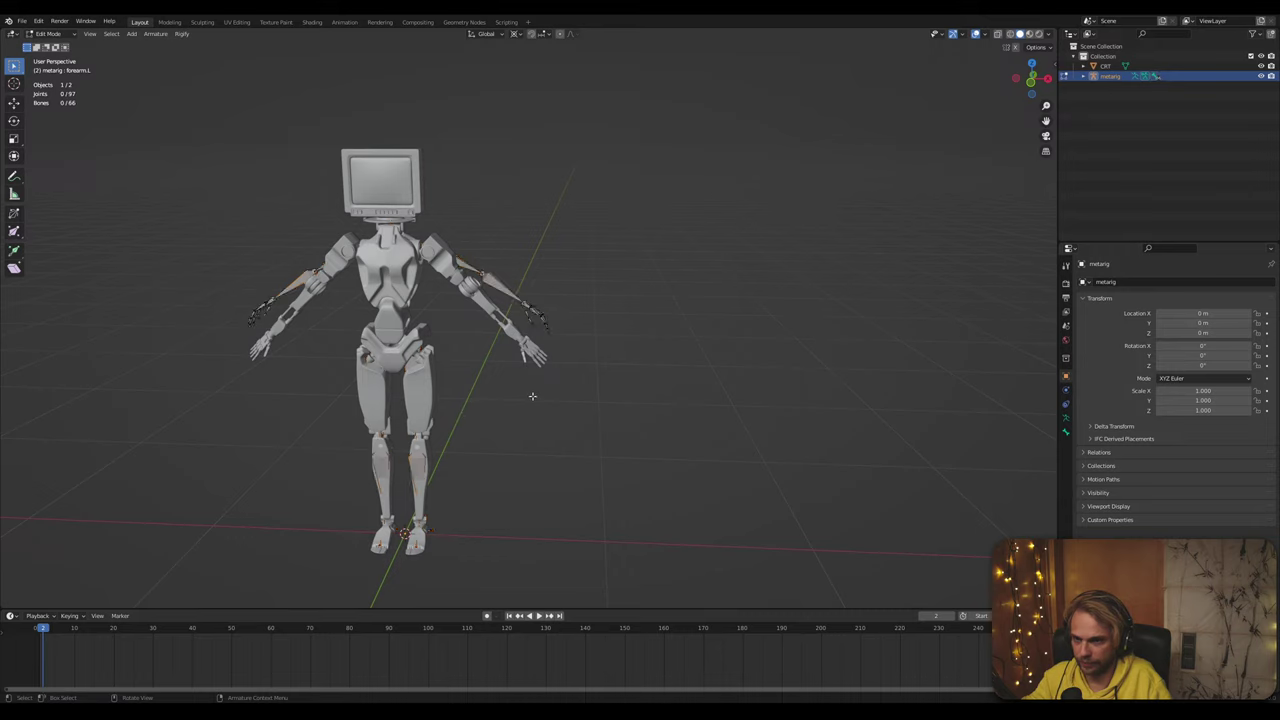
pyautogui.press('Tab')
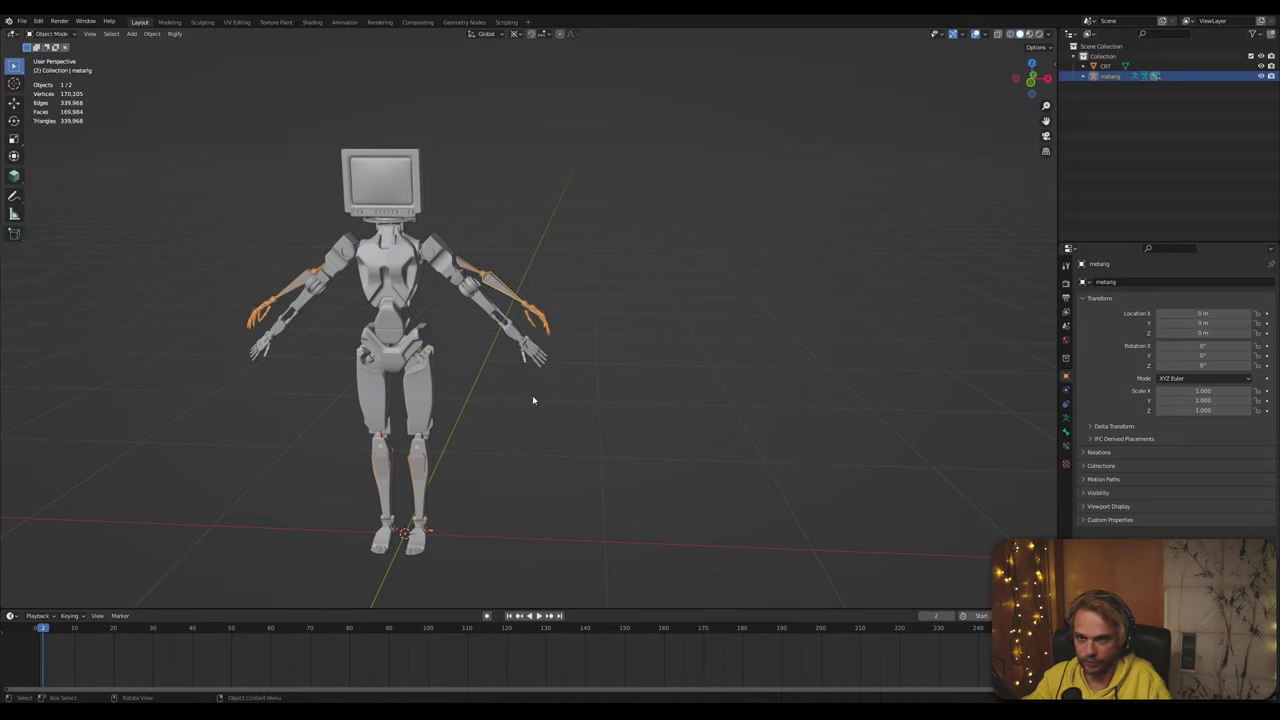
pyautogui.press('a')
pyautogui.press('r')
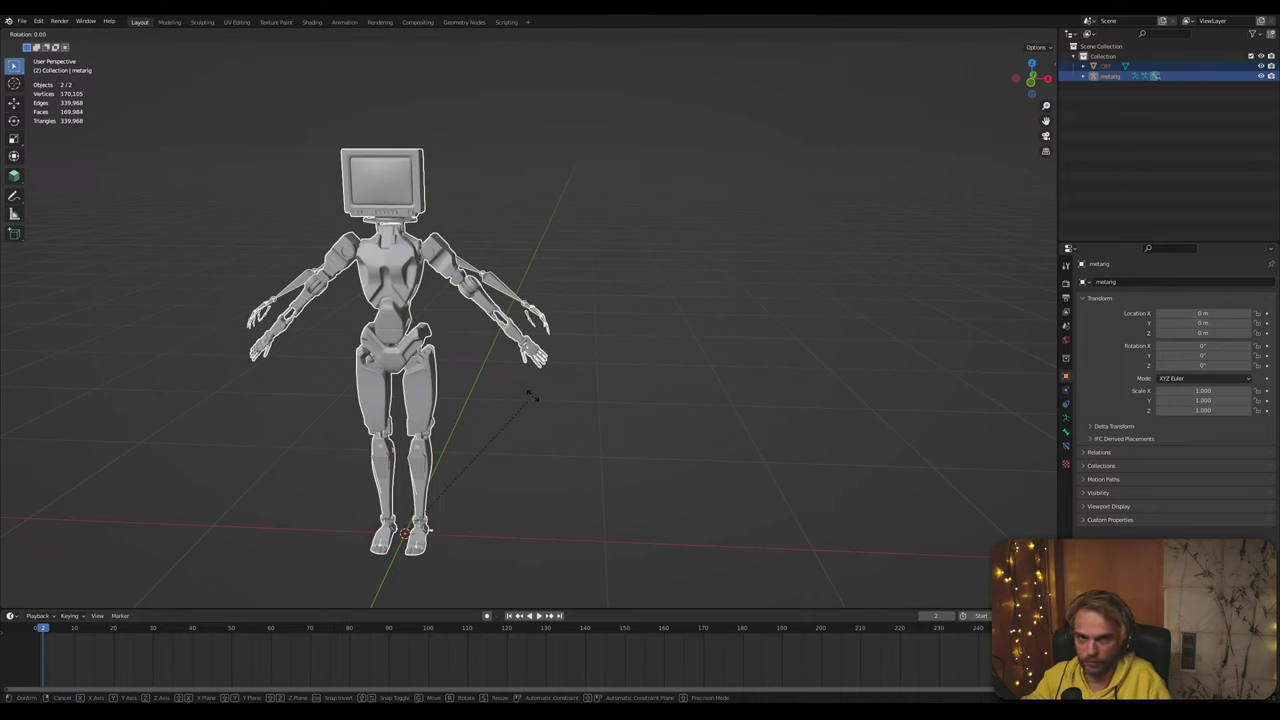
pyautogui.press('z')
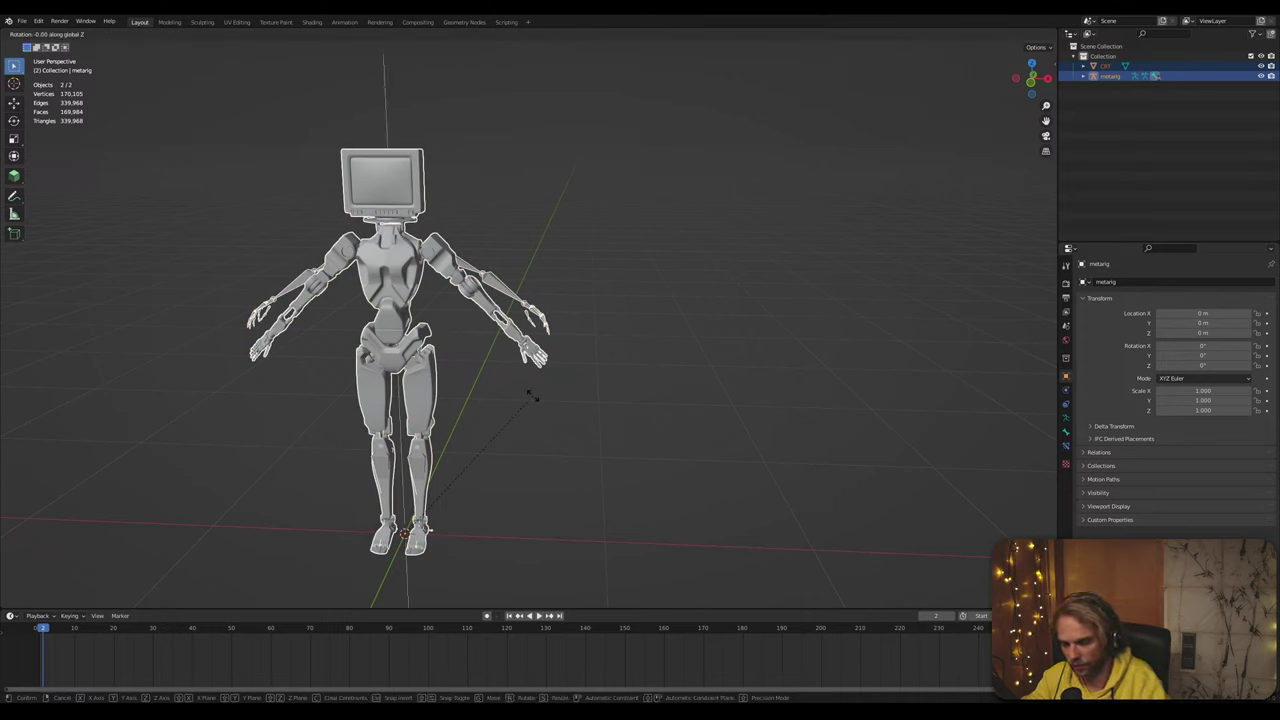
pyautogui.write('90')
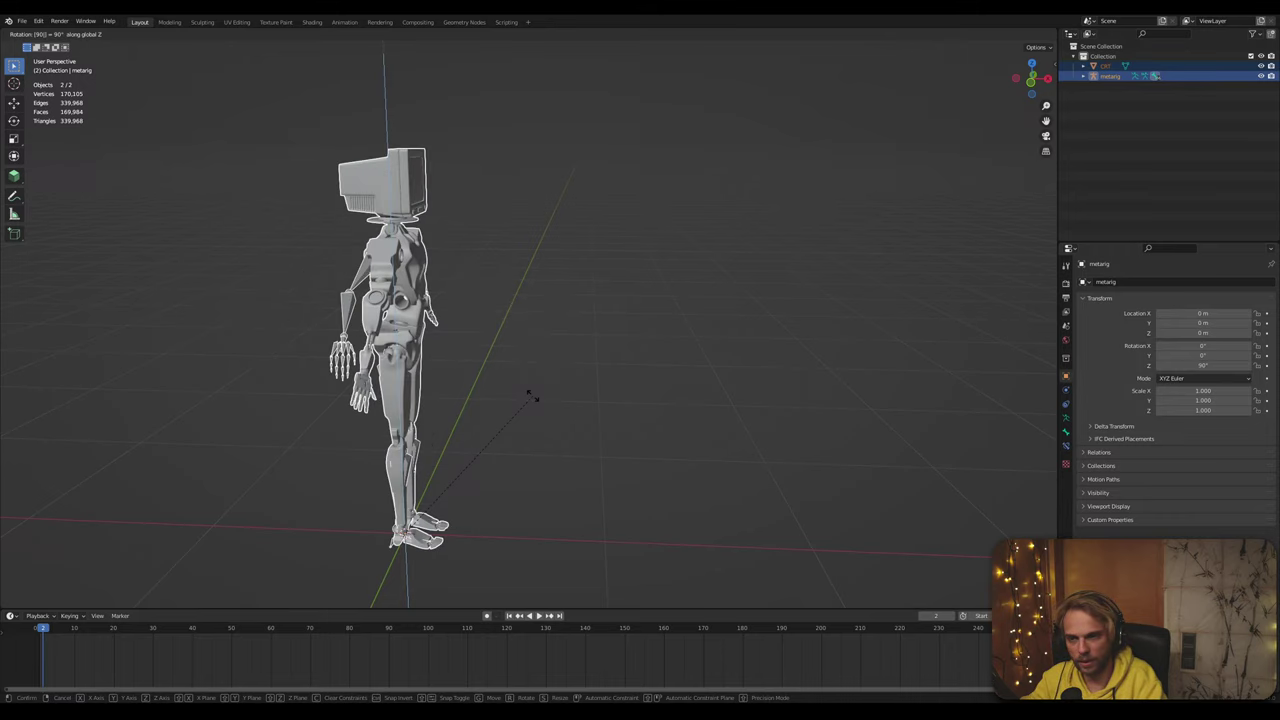
pyautogui.press('Return')
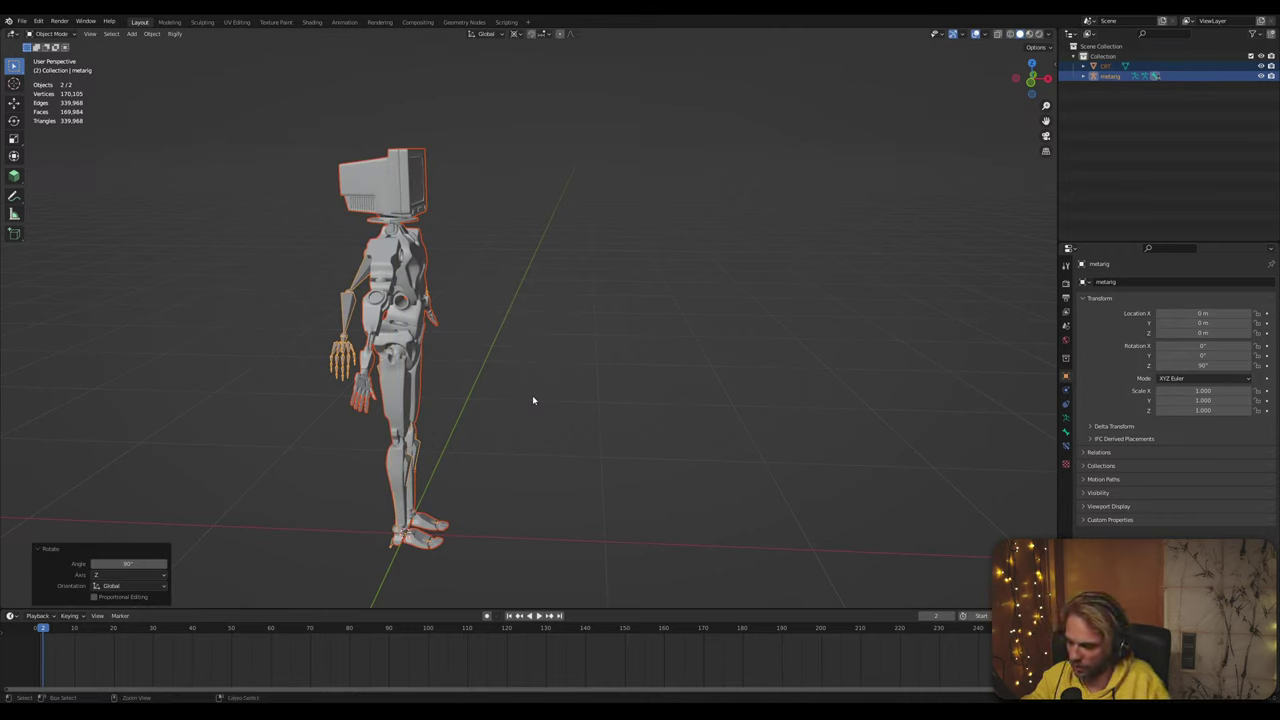
# Step: Apply All Transforms to both rotated objects and view them from three-quarter front
pyautogui.hotkey('ctrl', 'a')
pyautogui.click(533, 399)
pyautogui.click(617, 412)
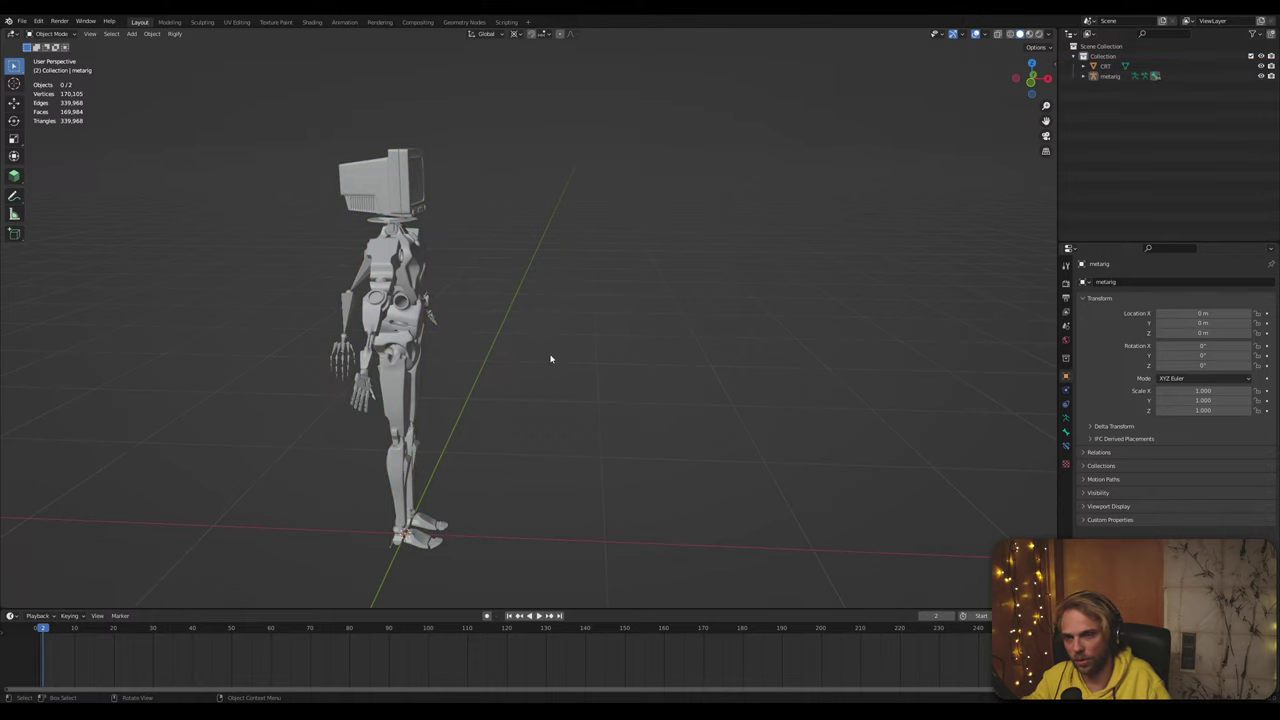
pyautogui.moveTo(548, 314); pyautogui.dragTo(430, 349, button='middle')
pyautogui.scroll(5, 380, 310)
pyautogui.scroll(3, 430, 349)
pyautogui.scroll(4, 430, 349)
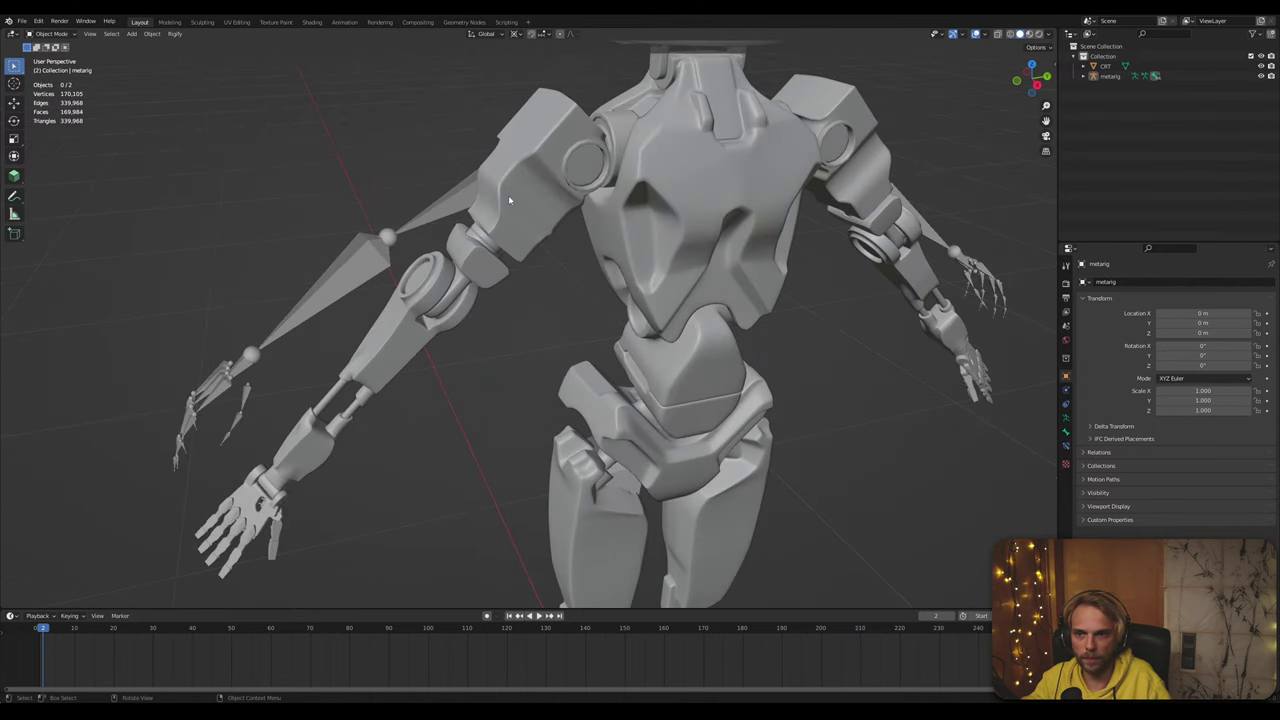
# Step: Edit the CRT mesh in vertex mode with the selection cleared, zoomed onto the elbow ring
pyautogui.click(420, 220)
pyautogui.click(496, 380)
pyautogui.moveTo(496, 380); pyautogui.dragTo(455, 300, button='middle')
pyautogui.press('Tab')
pyautogui.scroll(3, 527, 325)
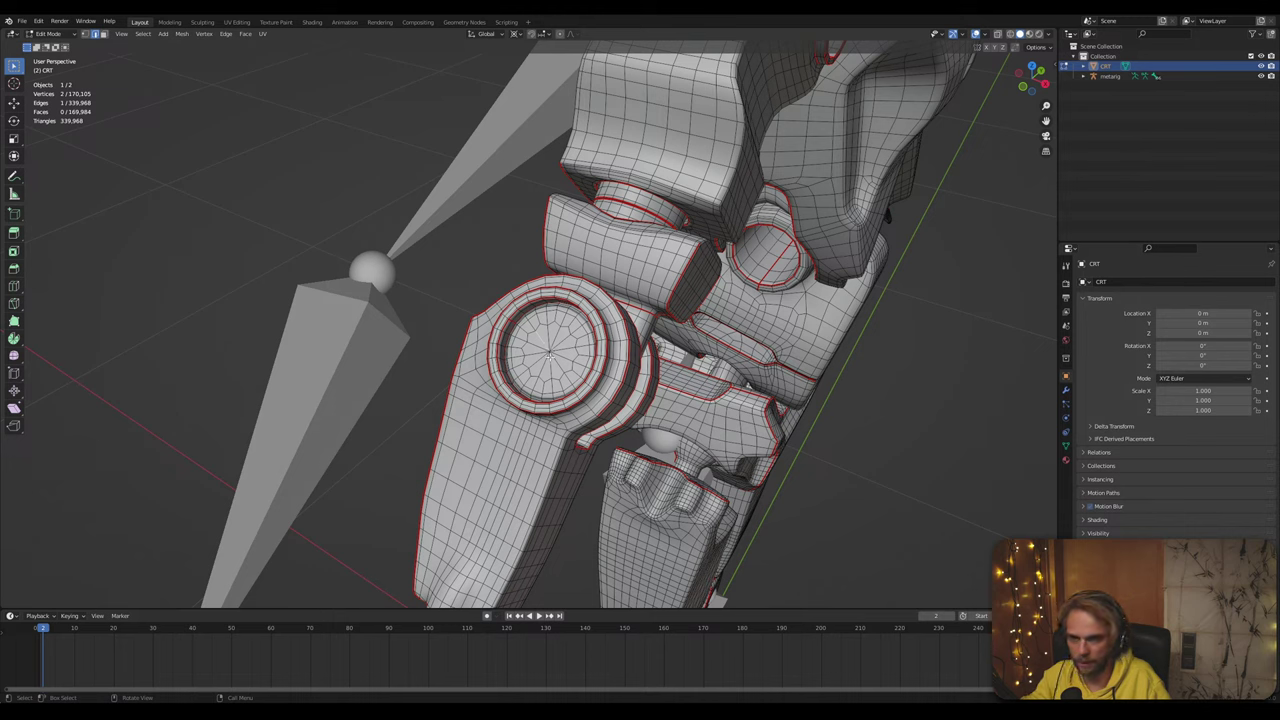
pyautogui.press('1')
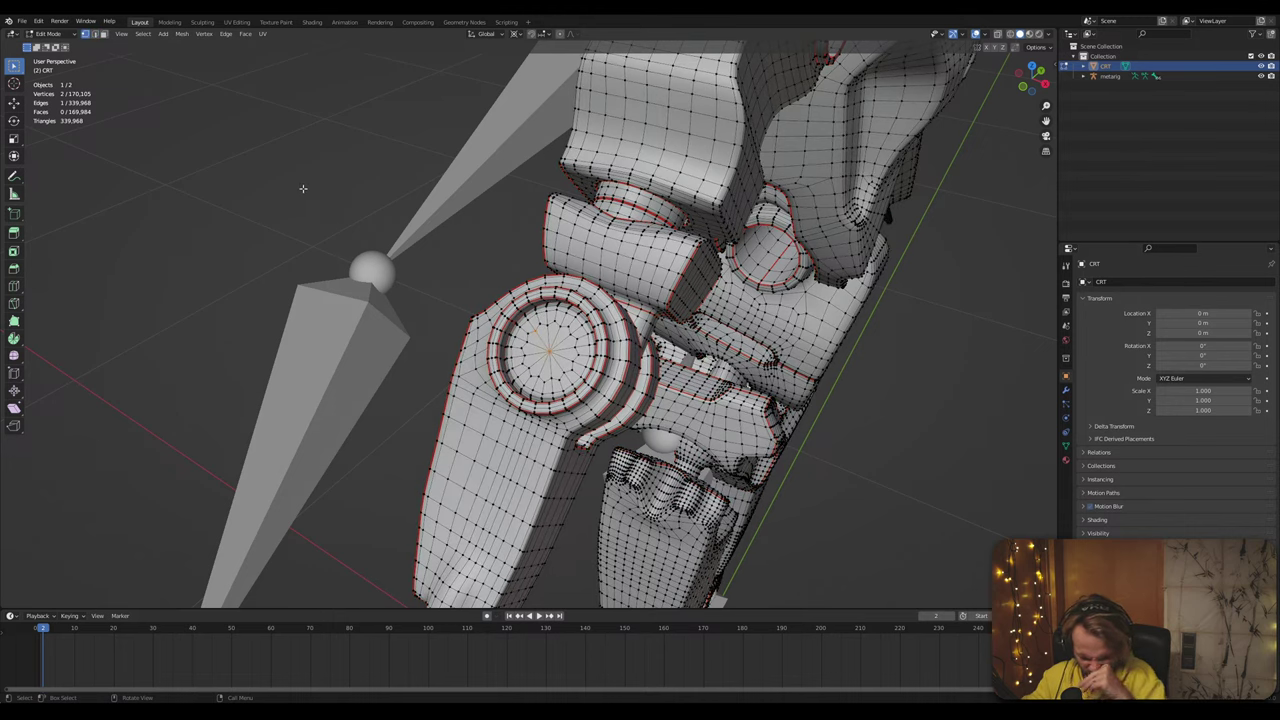
pyautogui.hotkey('alt', 'a')
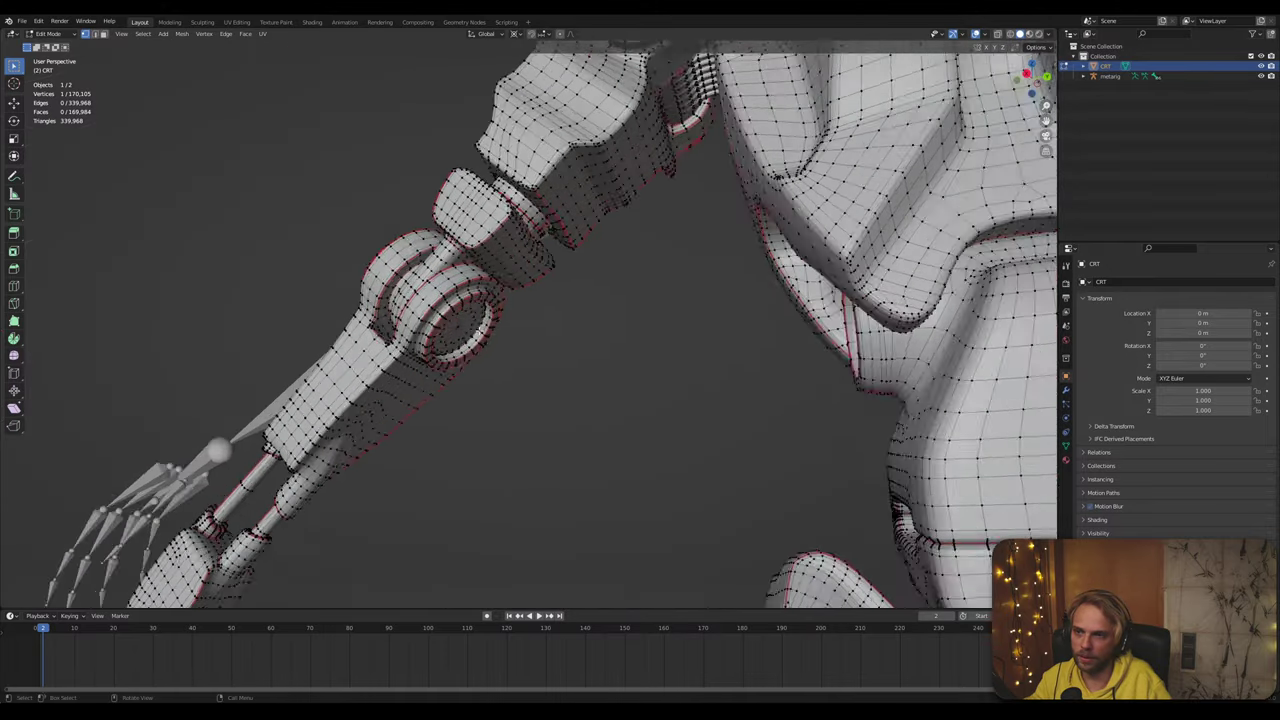
pyautogui.scroll(3, 389, 326)
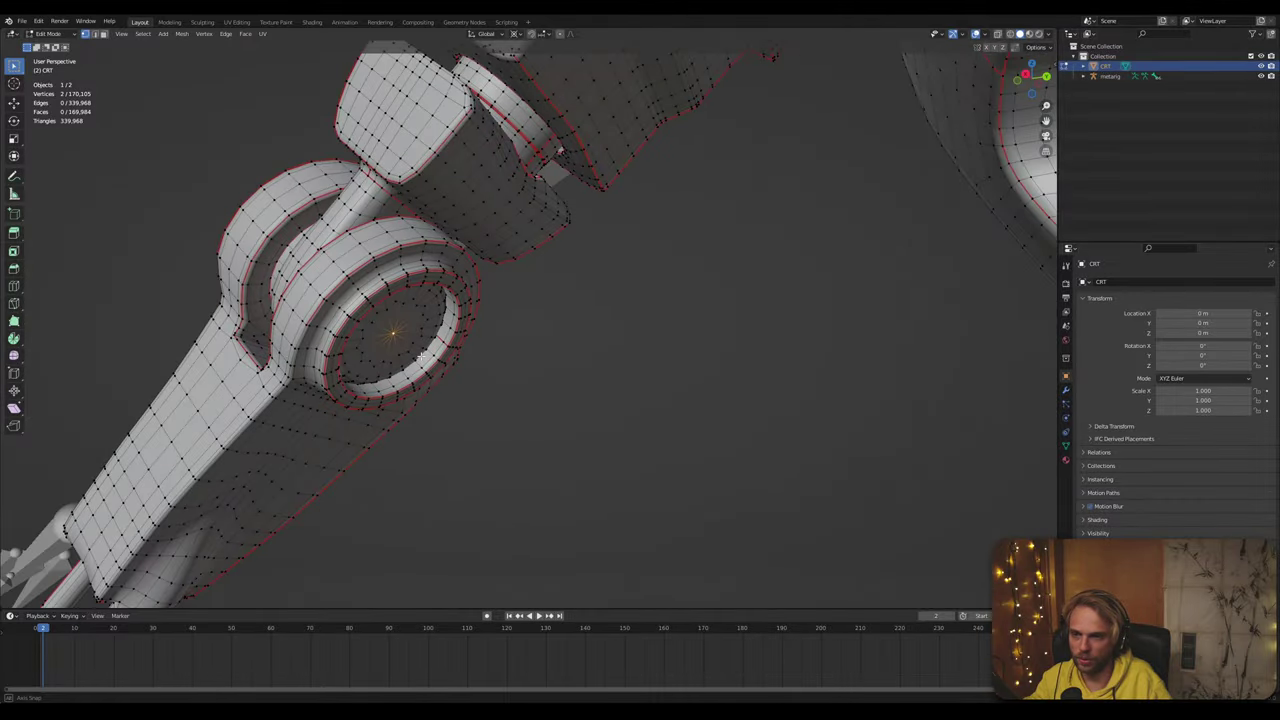
pyautogui.moveTo(420, 357); pyautogui.dragTo(443, 369, button='middle')
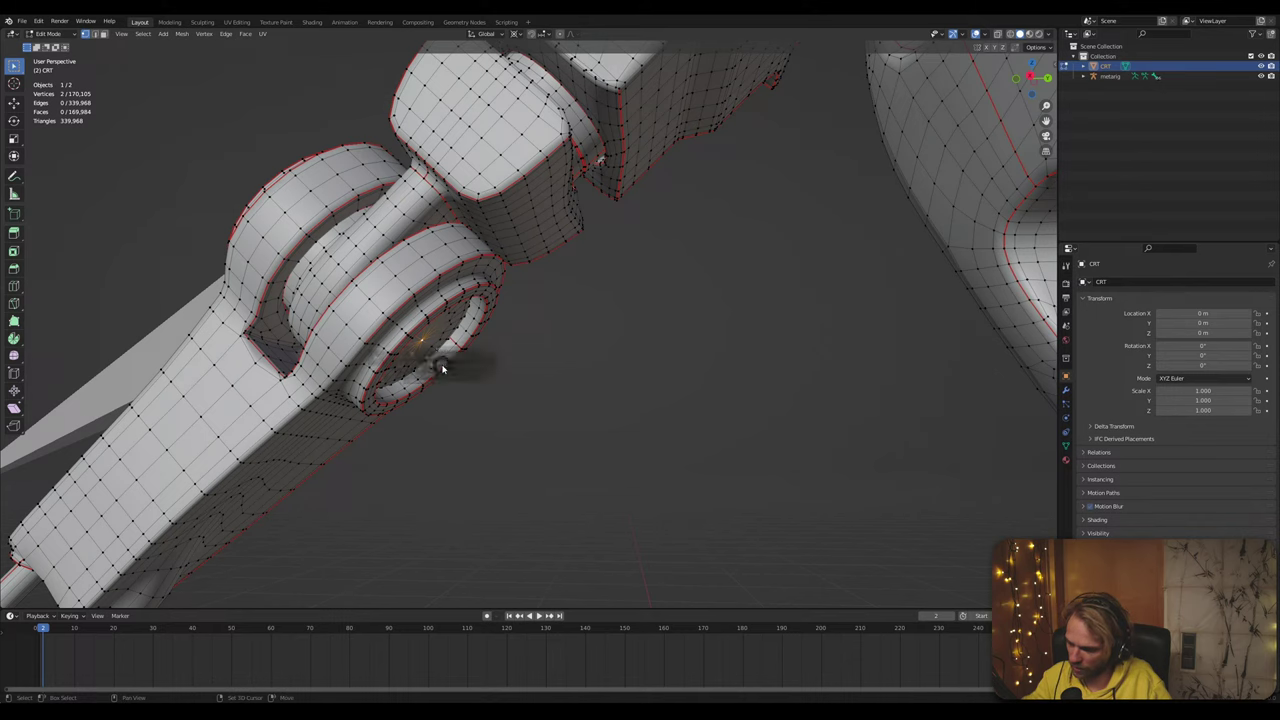
# Step: Snap the 3D cursor to the ring's centre vertex and return to Object Mode
pyautogui.hotkey('shift', 's')
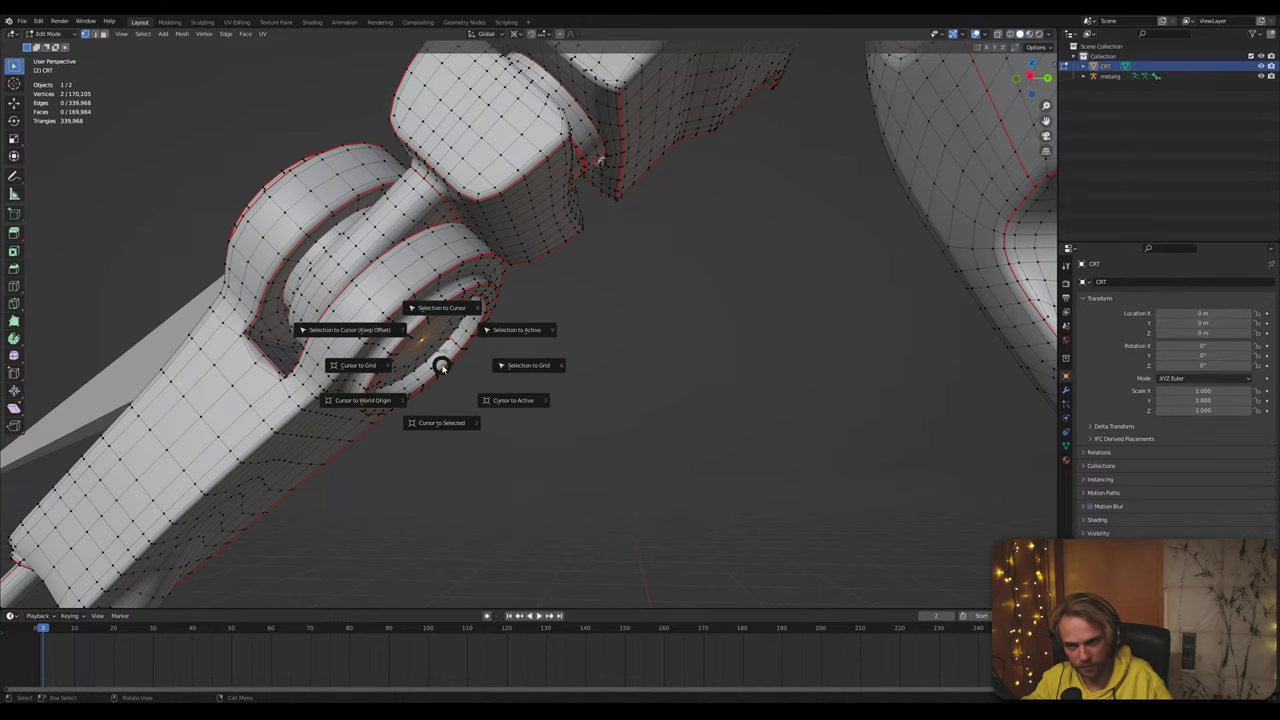
pyautogui.click(453, 428)
pyautogui.moveTo(453, 428); pyautogui.dragTo(450, 360, button='middle')
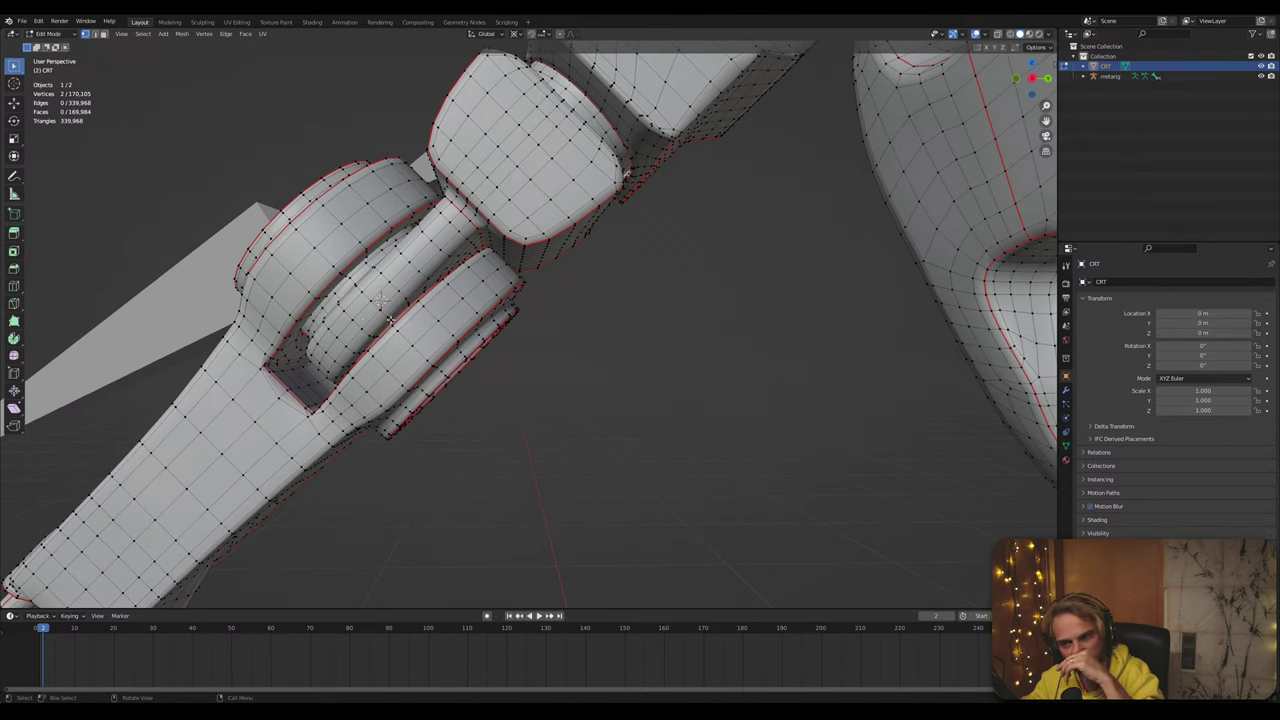
pyautogui.moveTo(533, 367); pyautogui.dragTo(629, 334, button='middle')
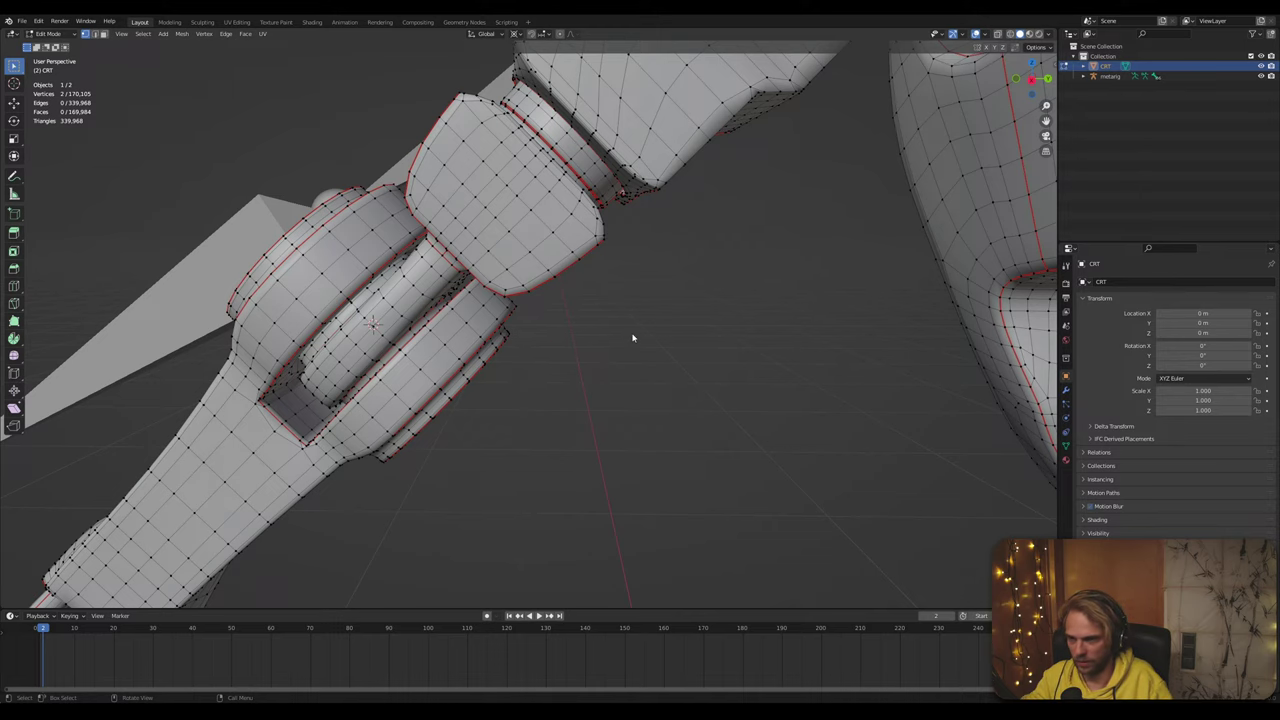
pyautogui.press('Tab')
pyautogui.moveTo(632, 337); pyautogui.dragTo(320, 190, button='middle')
# Step: In the metarig's Edit Mode, snap the upper arm's elbow joint onto the 3D cursor
pyautogui.click(306, 176)
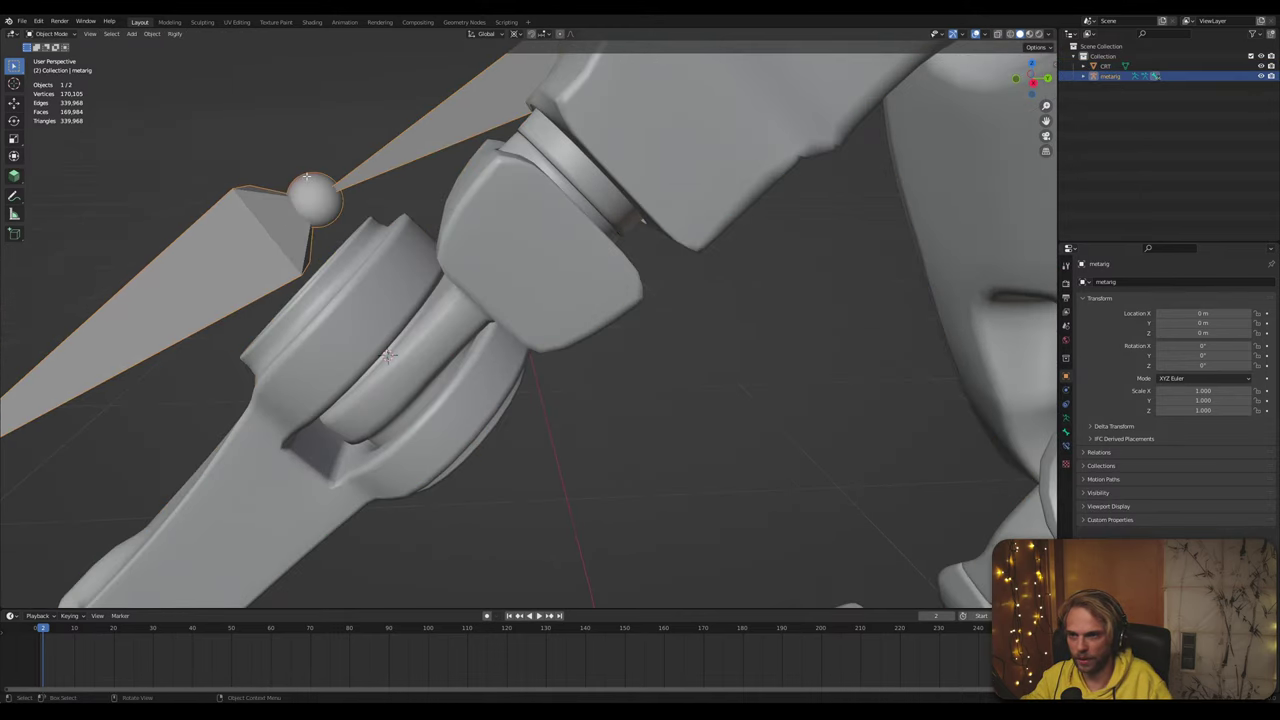
pyautogui.press('Tab')
pyautogui.click(312, 191)
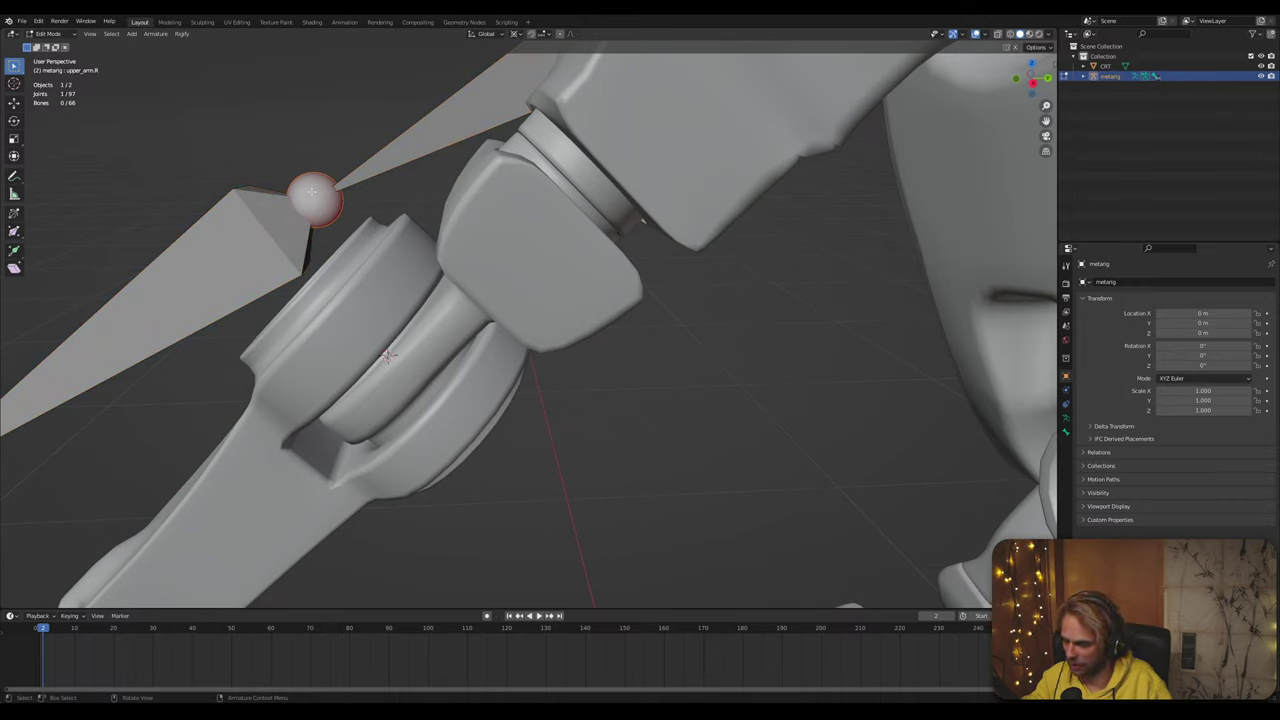
pyautogui.hotkey('shift', 's')
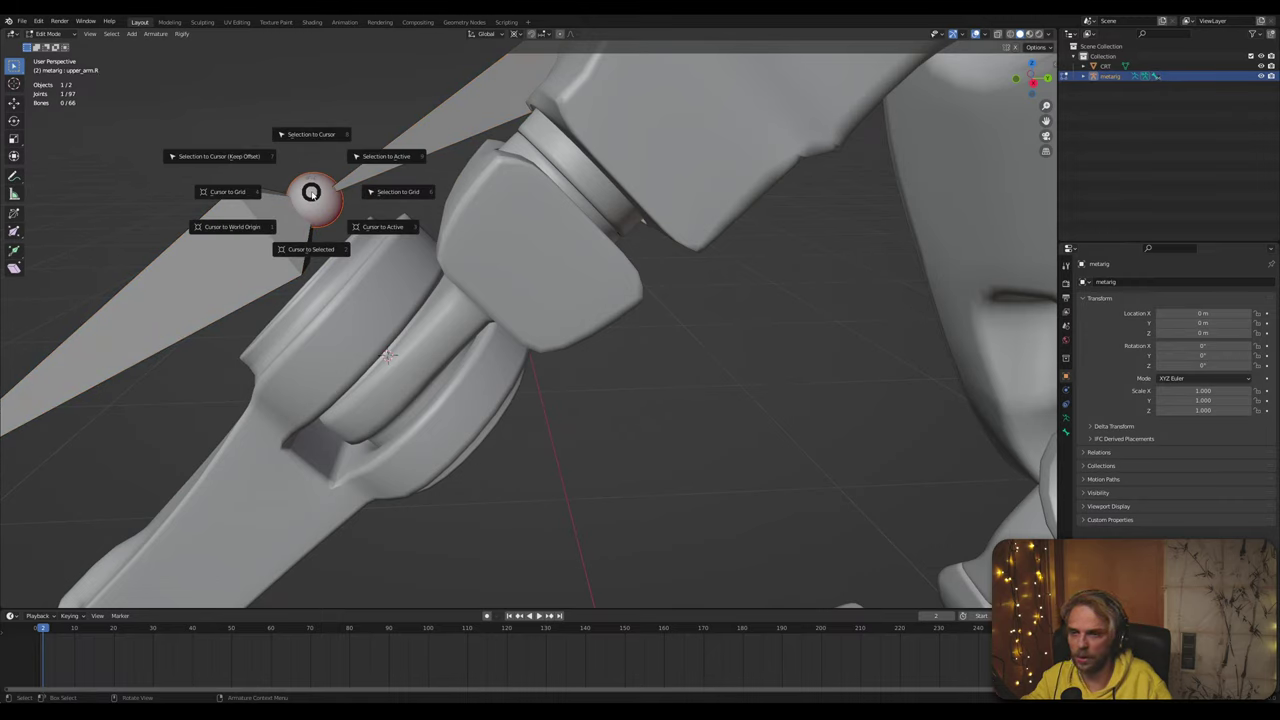
pyautogui.click(297, 134)
# Step: Zoom out to the body and shoulder and select the joint between upper_arm.R and forearm.R
pyautogui.moveTo(489, 431); pyautogui.dragTo(501, 361, button='middle')
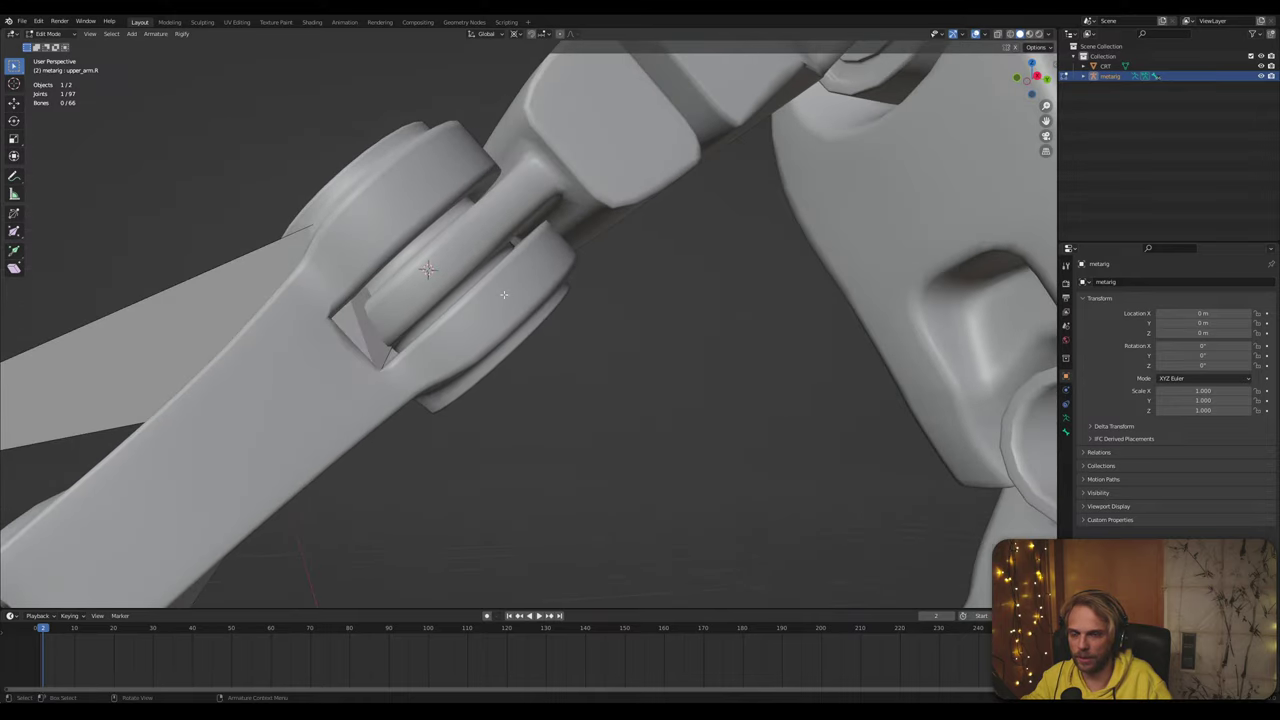
pyautogui.scroll(-4, 560, 400)
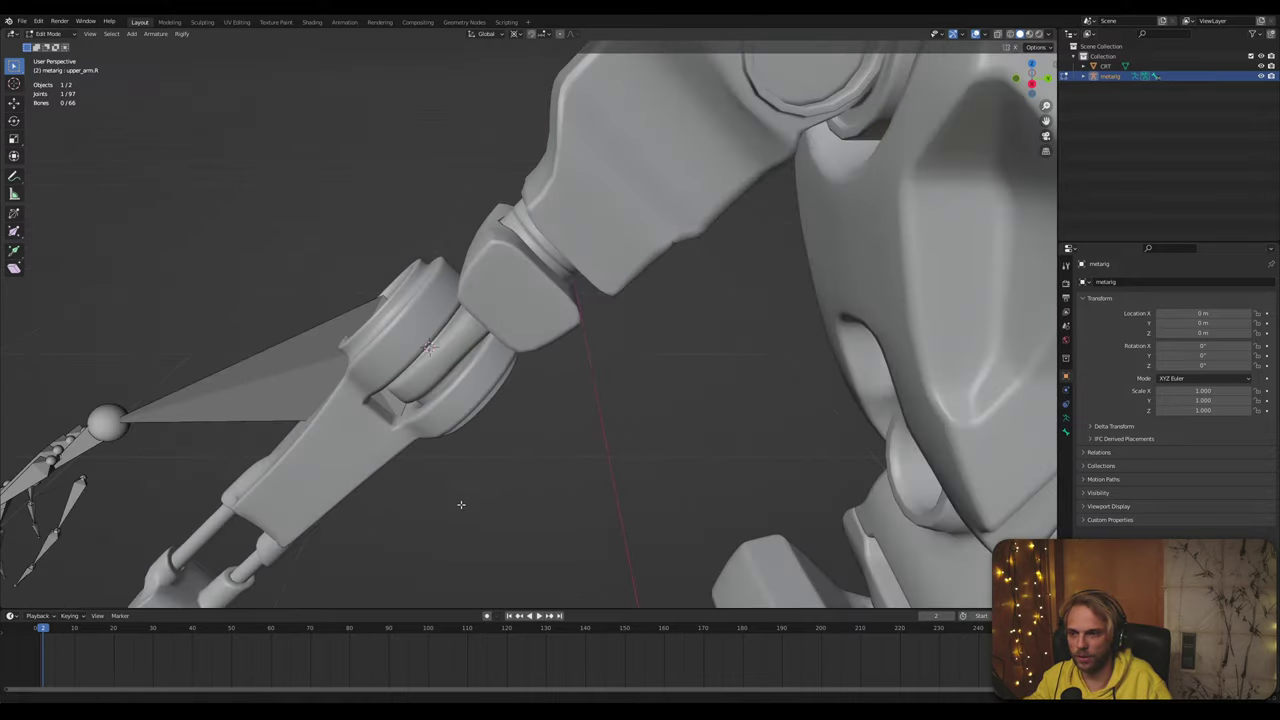
pyautogui.scroll(-3, 457, 509)
pyautogui.moveTo(435, 347); pyautogui.dragTo(572, 312, button='middle')
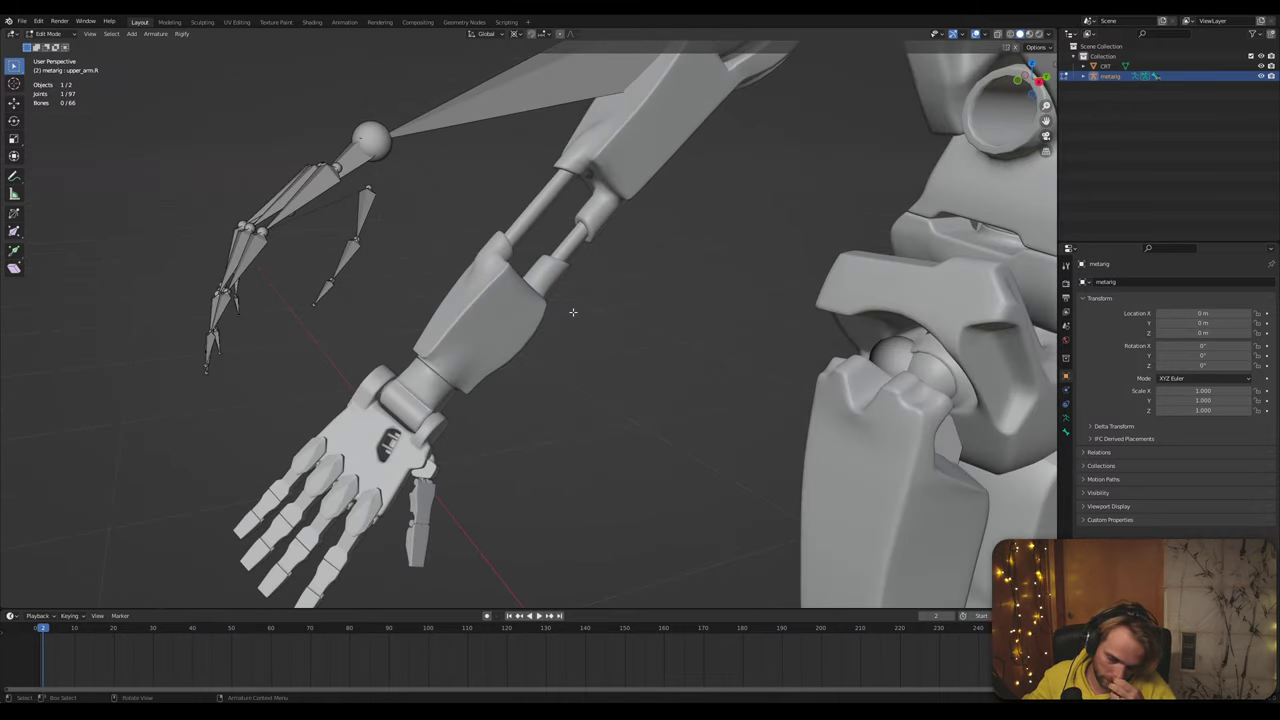
pyautogui.click(375, 143)
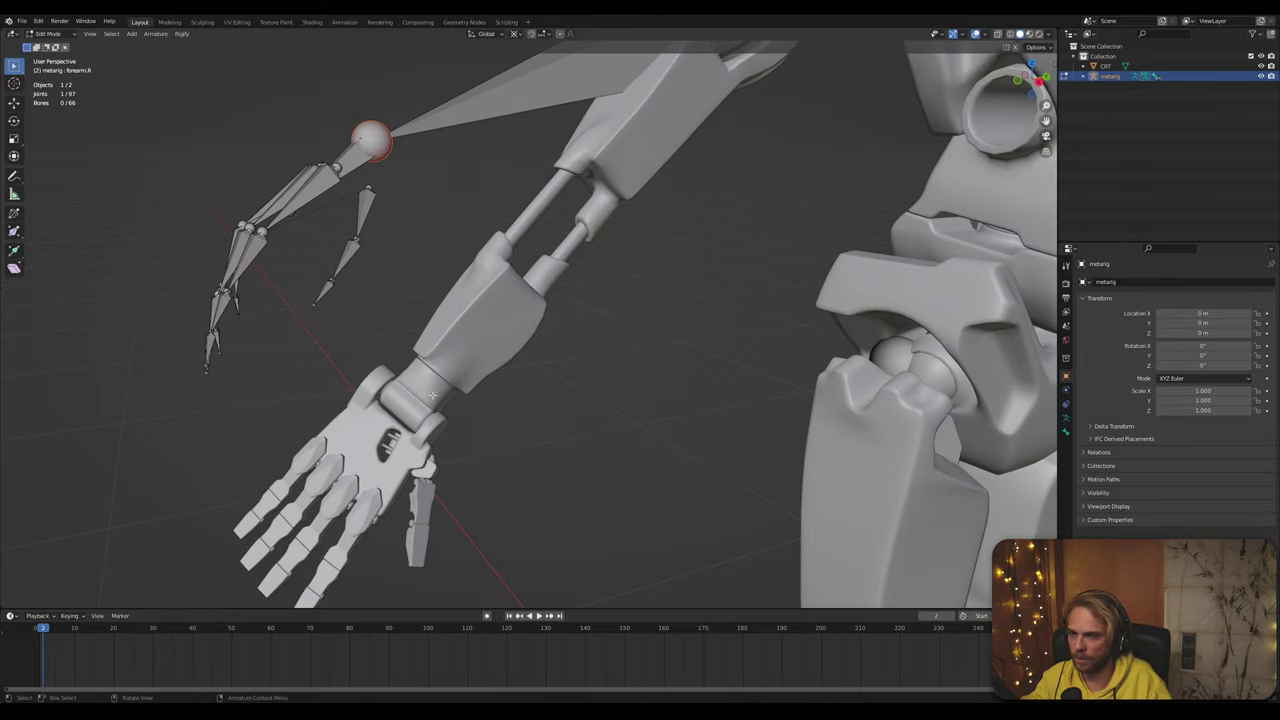
pyautogui.moveTo(432, 395); pyautogui.dragTo(448, 332, button='middle')
# Step: Leave the metarig's Edit Mode, select the CRT robot mesh, and put it into Edit Mode
pyautogui.scroll(4, 350, 320)
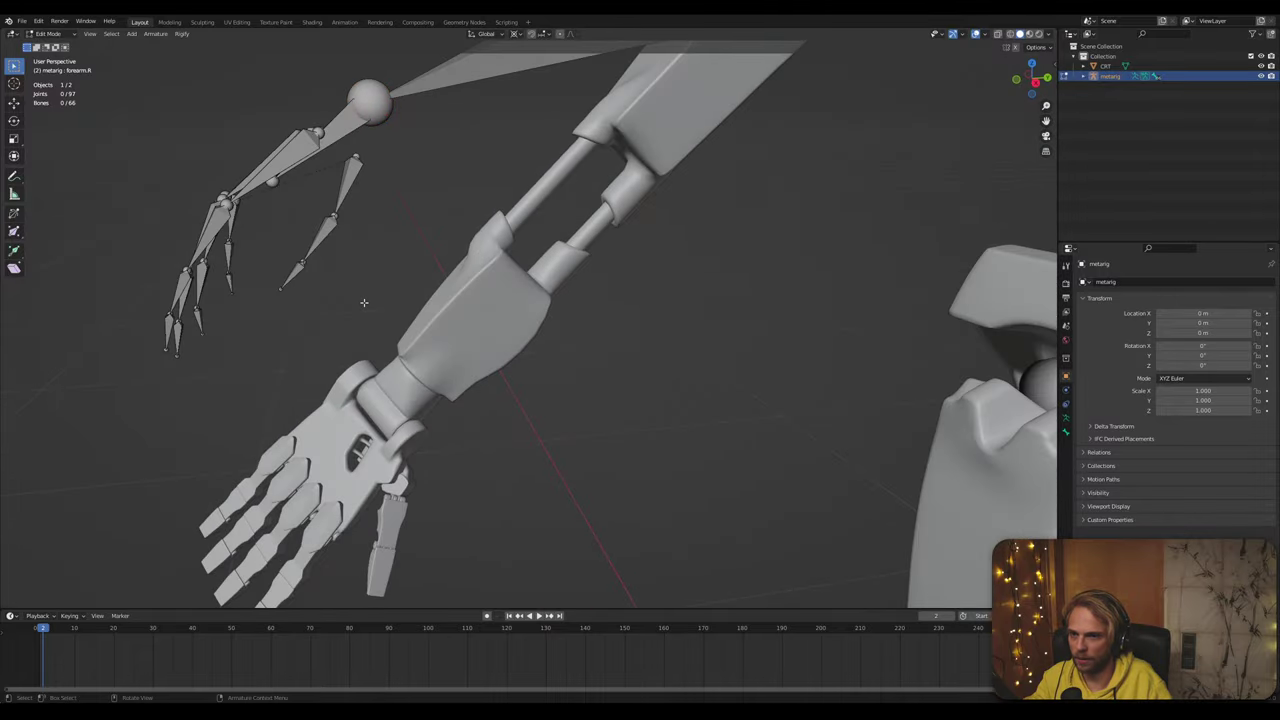
pyautogui.press('Tab')
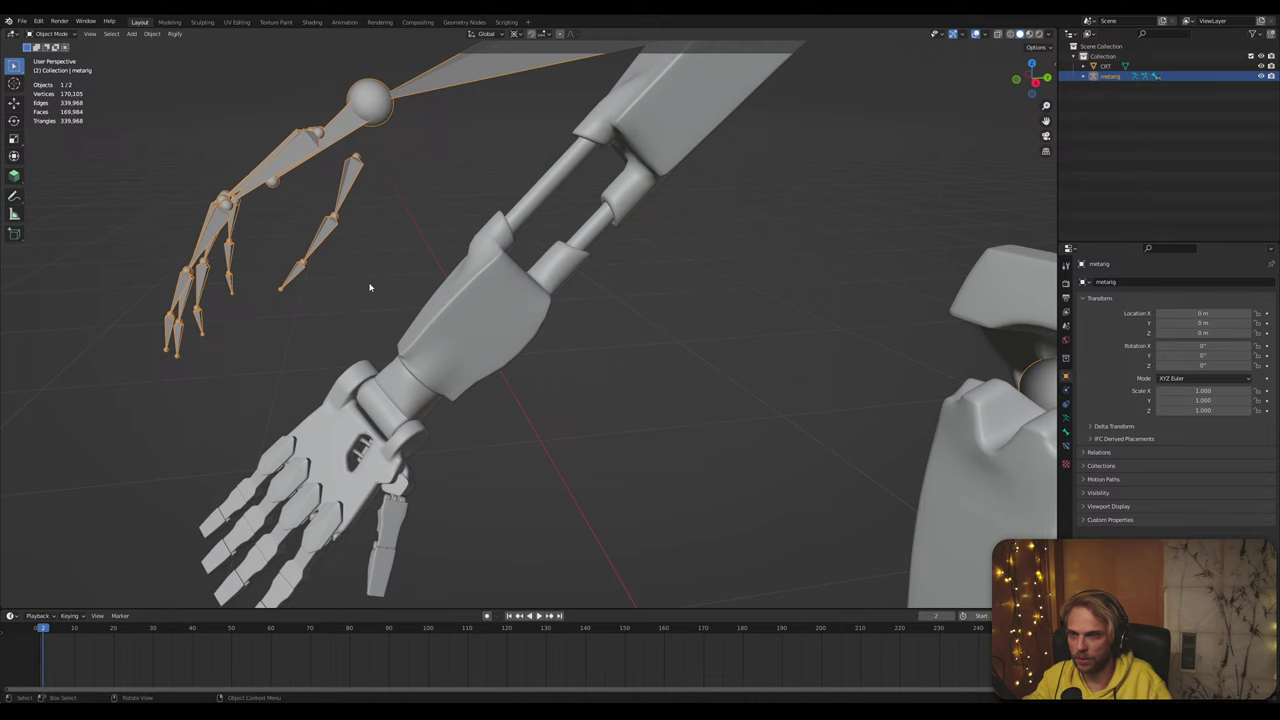
pyautogui.press('Tab')
pyautogui.moveTo(369, 287); pyautogui.dragTo(510, 400, button='middle')
pyautogui.press('Tab')
pyautogui.click(606, 429)
pyautogui.press('Tab')
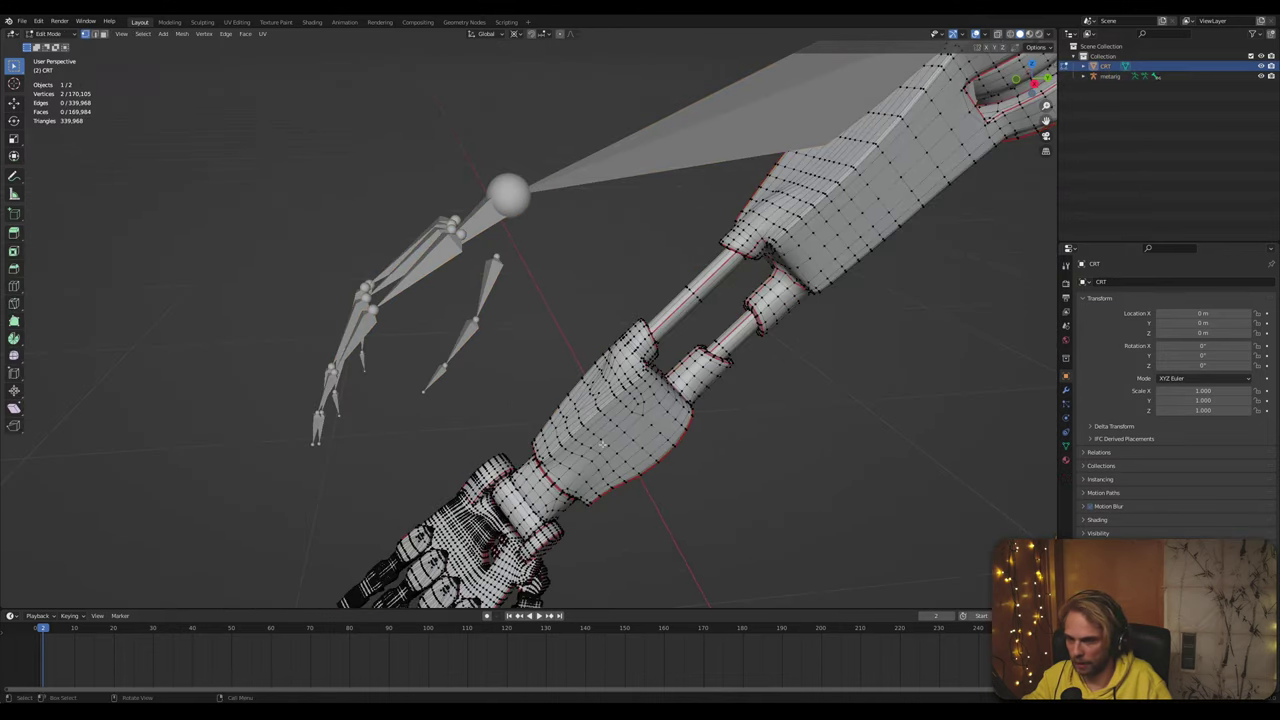
# Step: Zoom in on the robot's elbow and Alt+click the edge loop around its crease
pyautogui.moveTo(606, 429); pyautogui.dragTo(572, 395, button='middle')
pyautogui.scroll(5, 572, 395)
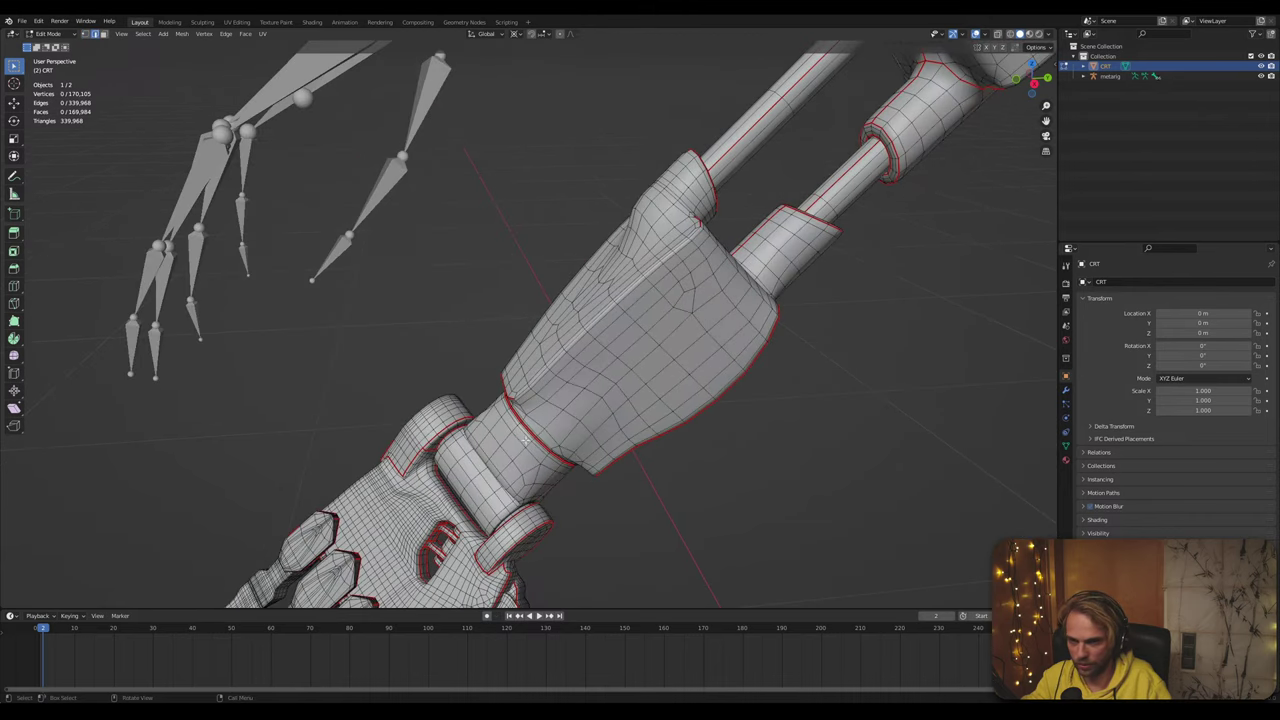
pyautogui.scroll(4, 532, 506)
pyautogui.keyDown('shift'); pyautogui.moveTo(532, 506); pyautogui.dragTo(493, 421, button='middle'); pyautogui.keyUp('shift')
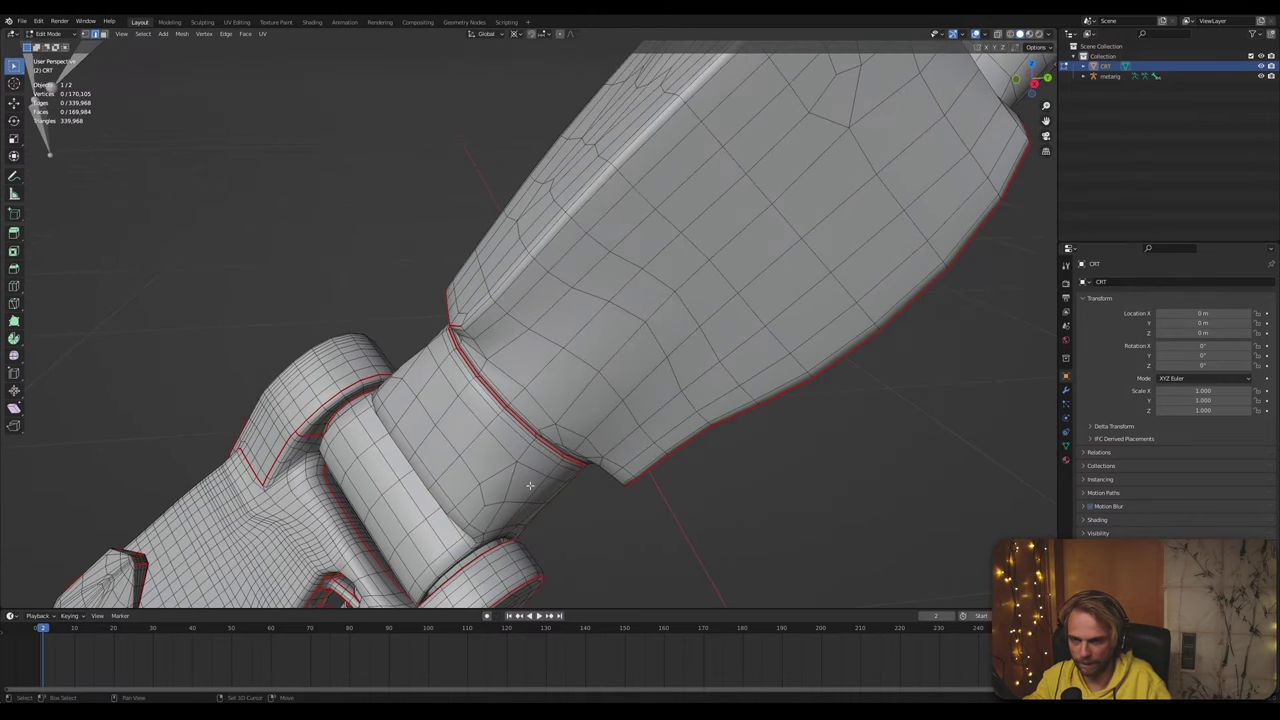
pyautogui.keyDown('shift'); pyautogui.moveTo(530, 486); pyautogui.dragTo(466, 422, button='middle'); pyautogui.keyUp('shift')
pyautogui.scroll(3, 497, 385)
pyautogui.scroll(-8, 466, 422)
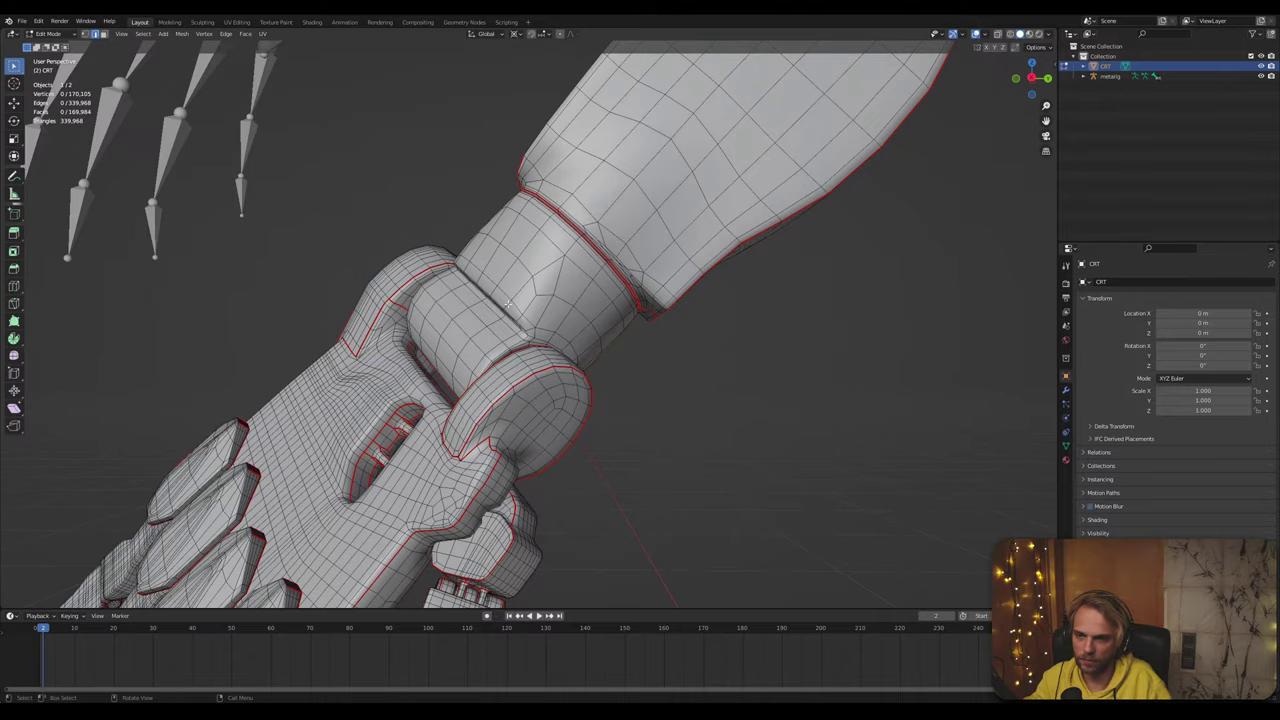
pyautogui.moveTo(553, 388); pyautogui.dragTo(585, 432, button='middle')
pyautogui.scroll(8, 585, 432)
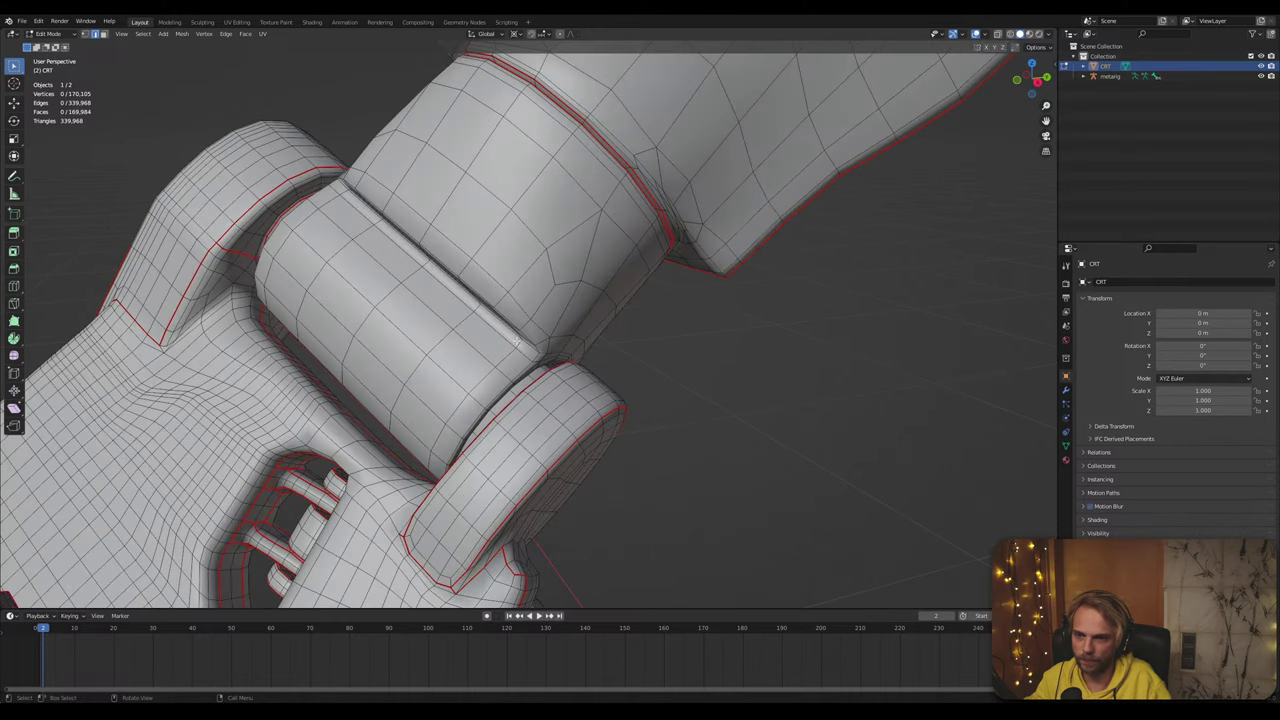
pyautogui.scroll(6, 527, 453)
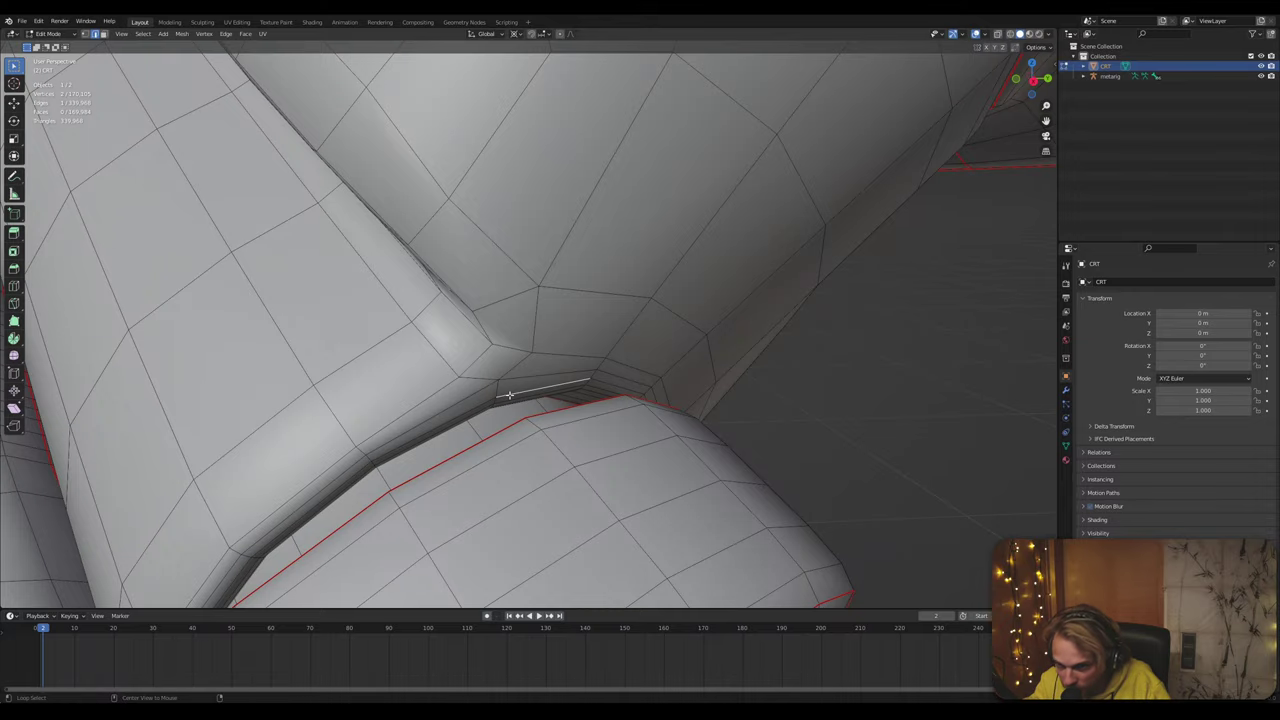
pyautogui.keyDown('alt'); pyautogui.click(509, 395); pyautogui.keyUp('alt')
# Step: Re-inspect the elbow from a new angle and reselect the crease edge loop
pyautogui.scroll(-2, 353, 371)
pyautogui.moveTo(353, 371); pyautogui.dragTo(282, 352, button='middle')
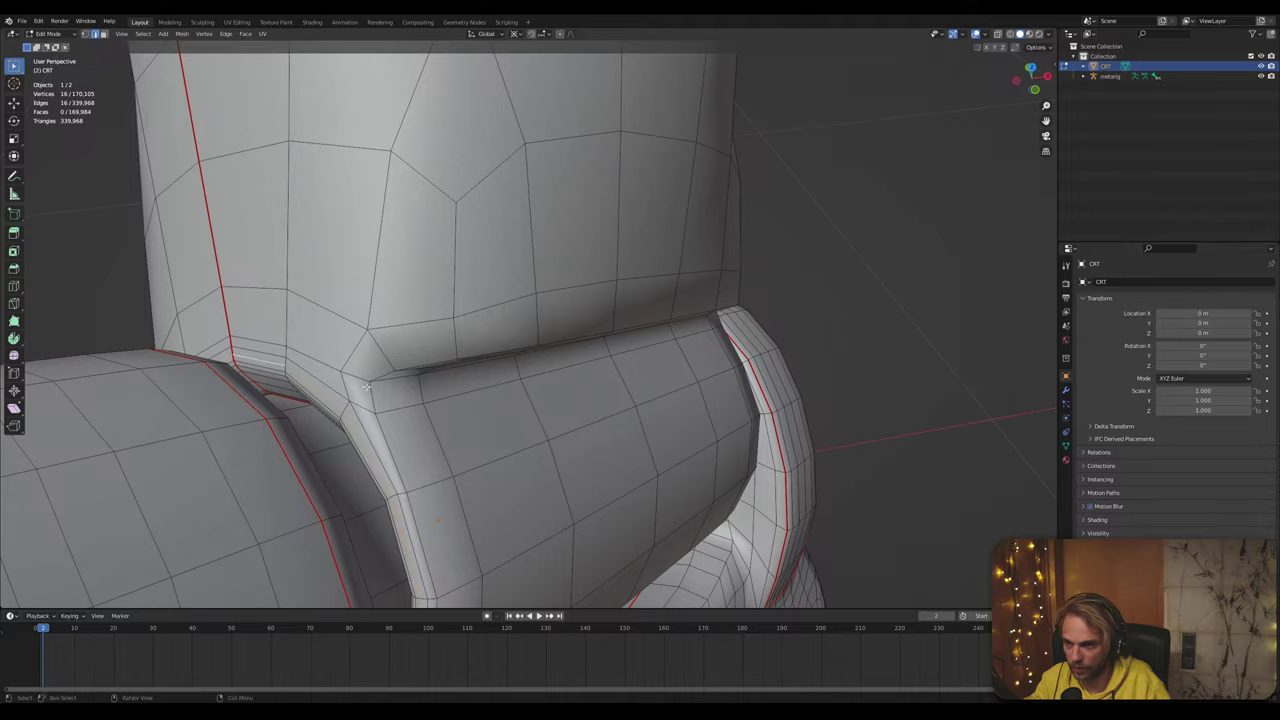
pyautogui.moveTo(252, 358); pyautogui.dragTo(334, 306, button='middle')
pyautogui.scroll(-3, 505, 402)
pyautogui.scroll(3, 470, 368)
pyautogui.keyDown('alt'); pyautogui.keyDown('shift'); pyautogui.click(488, 364); pyautogui.keyUp('shift'); pyautogui.keyUp('alt')
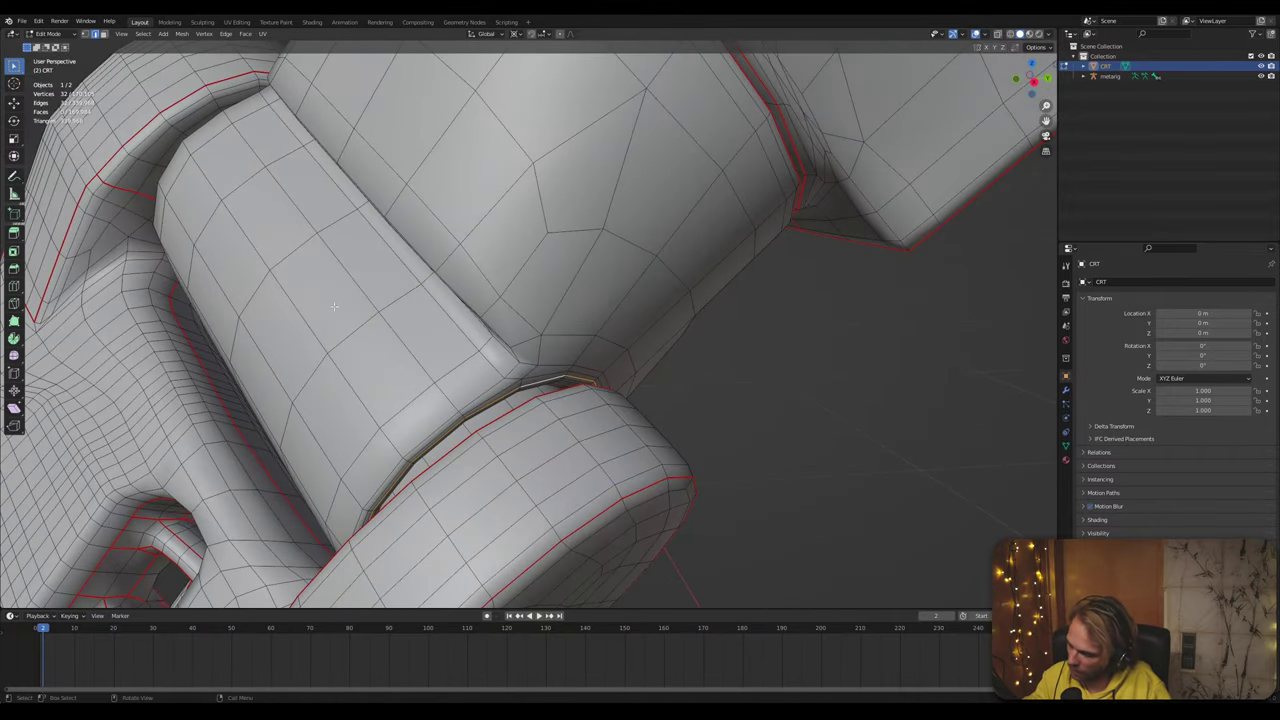
# Step: Snap the 3D cursor to the centre of the selected elbow edge loop (Cursor to Selected)
pyautogui.hotkey('shift', 's')
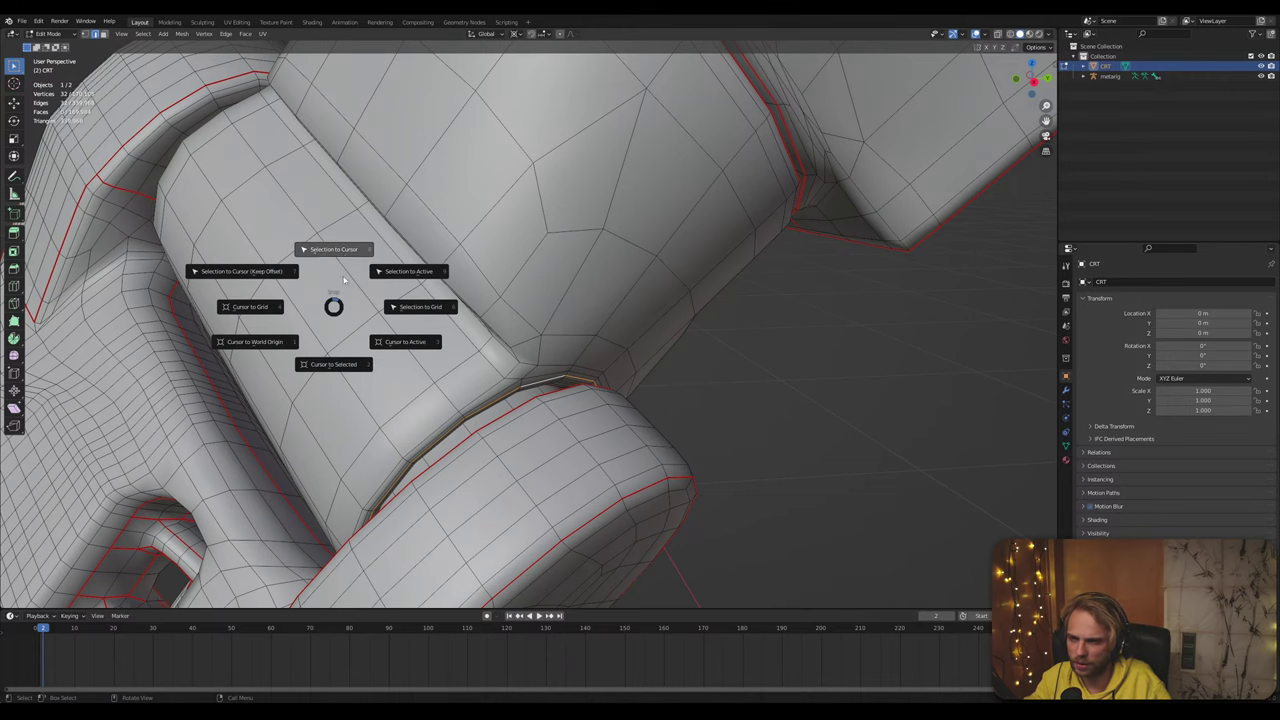
pyautogui.click(340, 364)
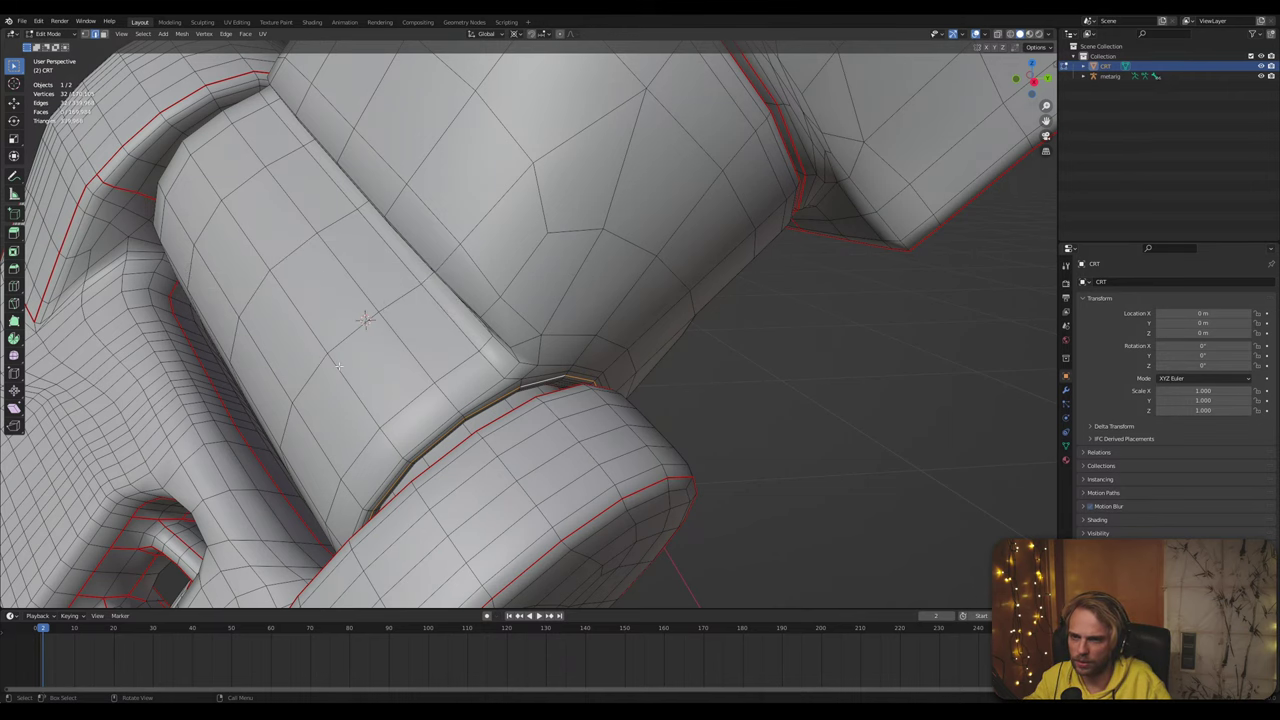
pyautogui.scroll(-10, 375, 285)
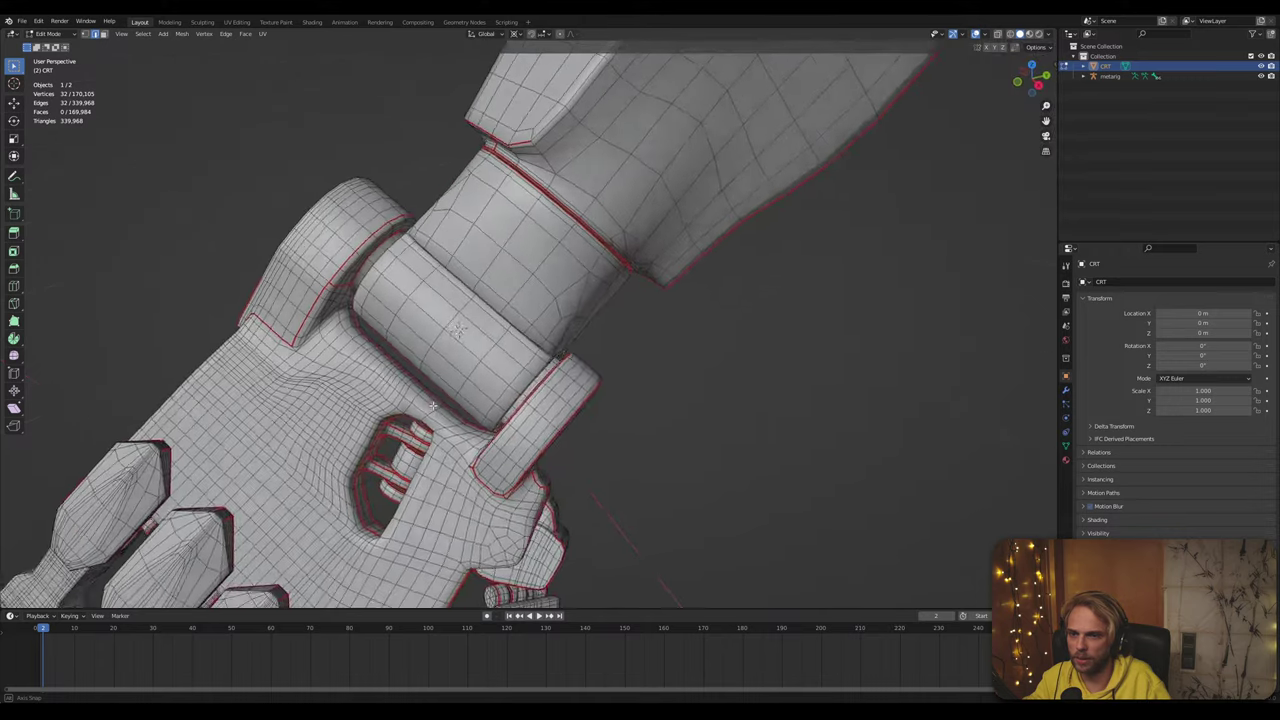
# Step: Leave the CRT mesh's edit session and switch back to editing the metarig bones
pyautogui.press('Tab')
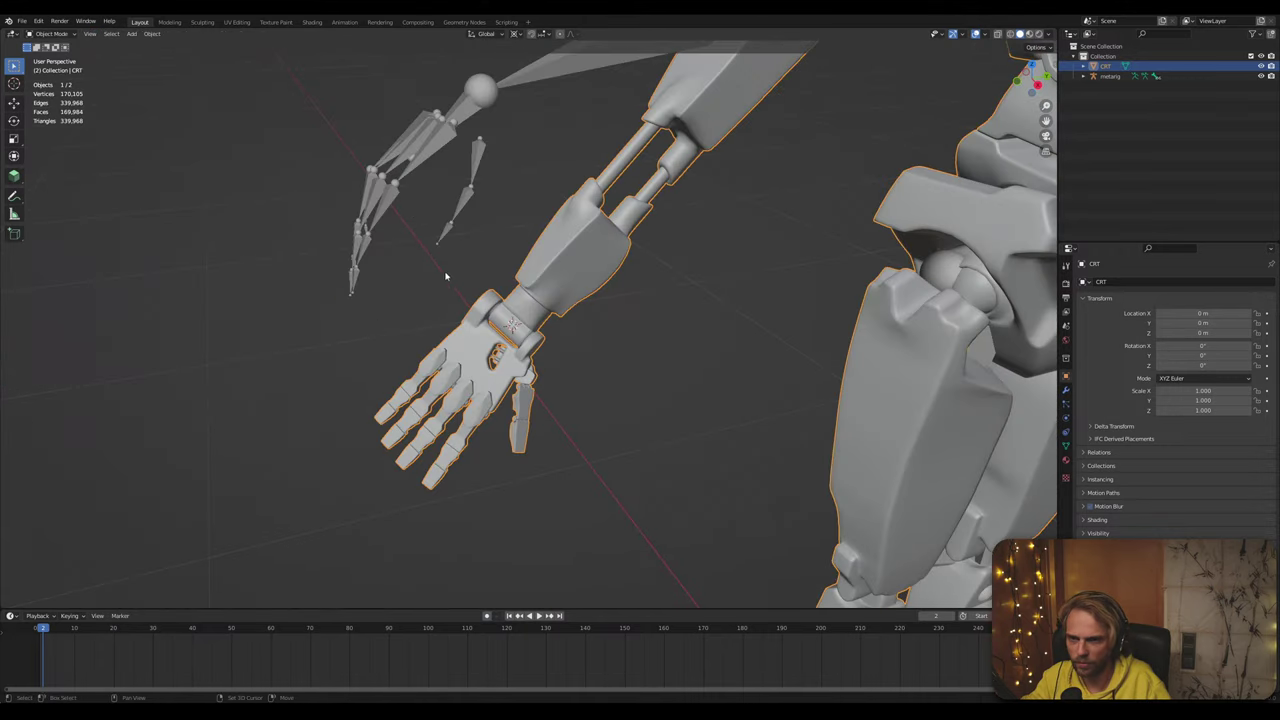
pyautogui.moveTo(443, 277); pyautogui.dragTo(492, 396, button='middle')
pyautogui.scroll(-3, 488, 387)
pyautogui.click(465, 280)
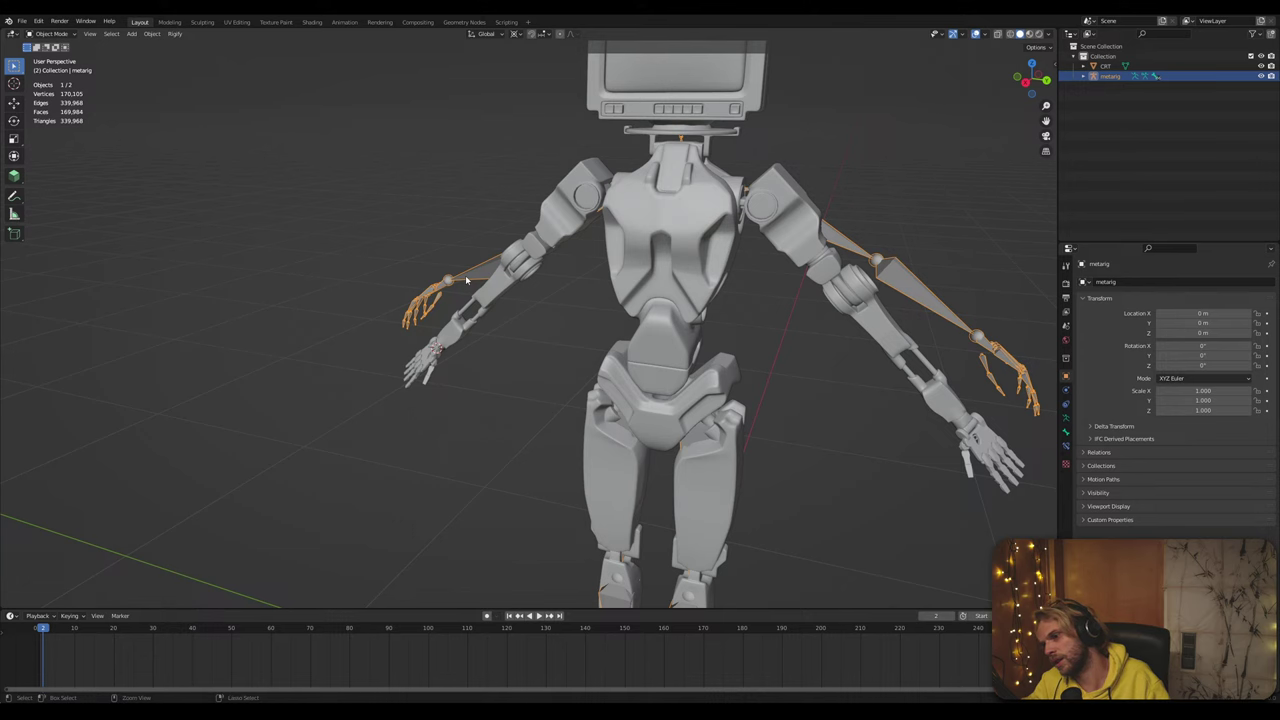
pyautogui.click(465, 280)
pyautogui.press('Tab')
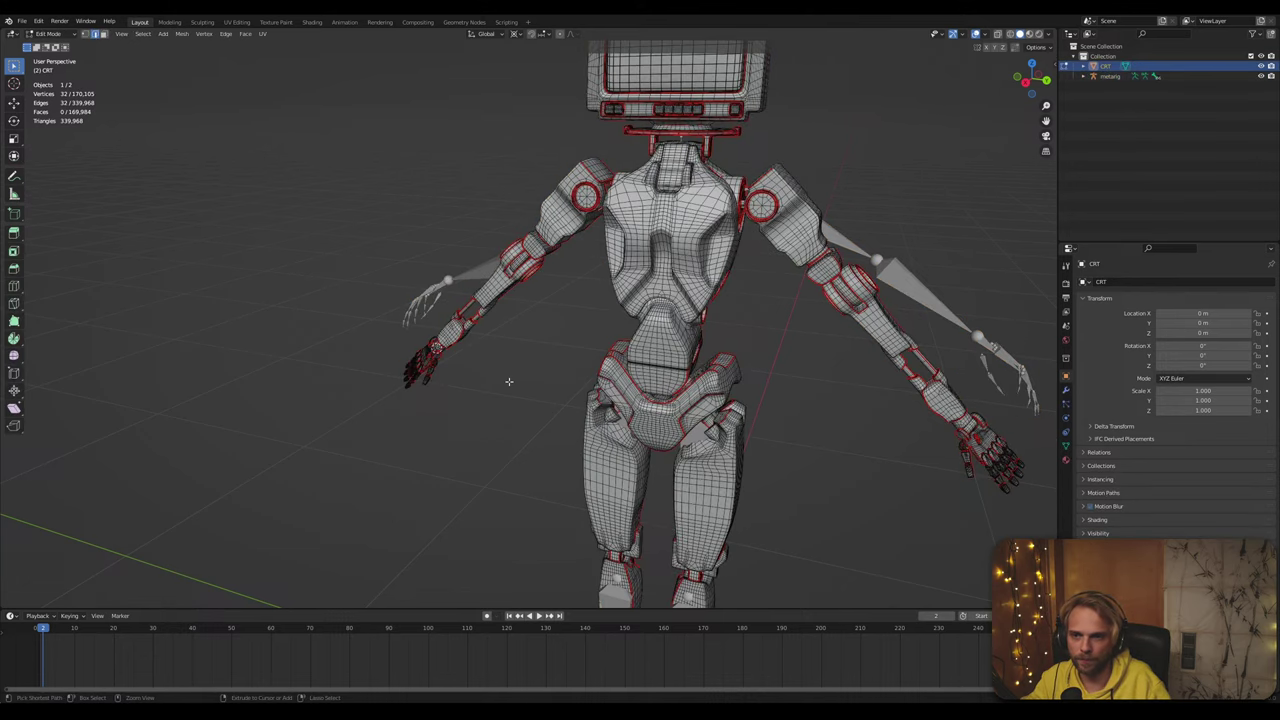
pyautogui.press('Tab')
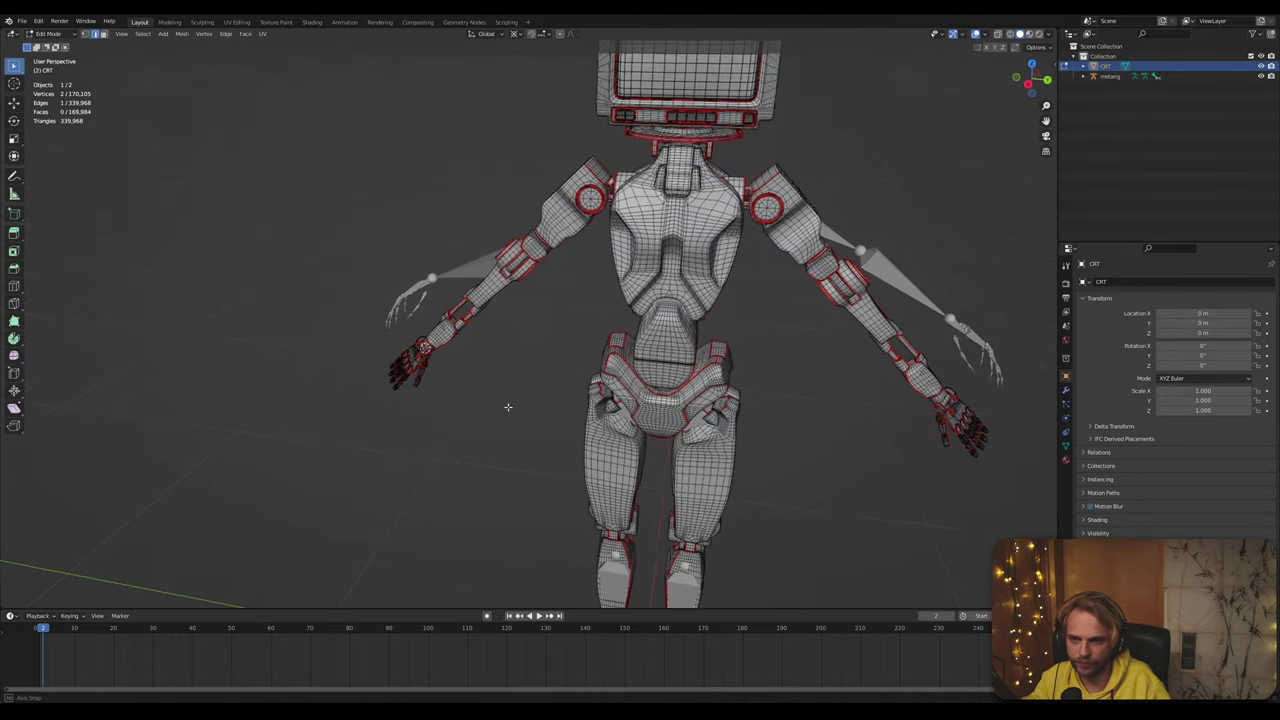
pyautogui.hotkey('ctrl', 'z')
pyautogui.hotkey('ctrl', 'z')
pyautogui.hotkey('ctrl', 'z')
pyautogui.hotkey('ctrl', 'z')
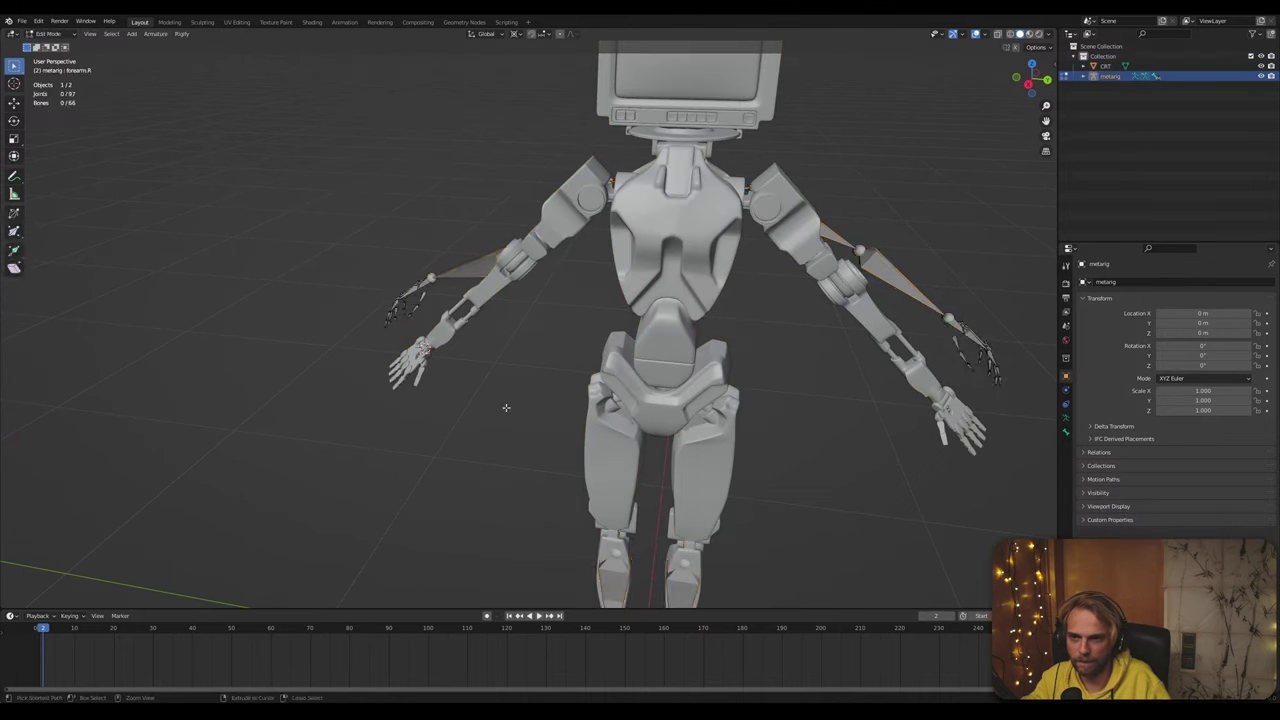
# Step: Restore the upper_arm.R bone, then snap the selected right elbow joint to the 3D cursor
pyautogui.hotkey('ctrl', 'z')
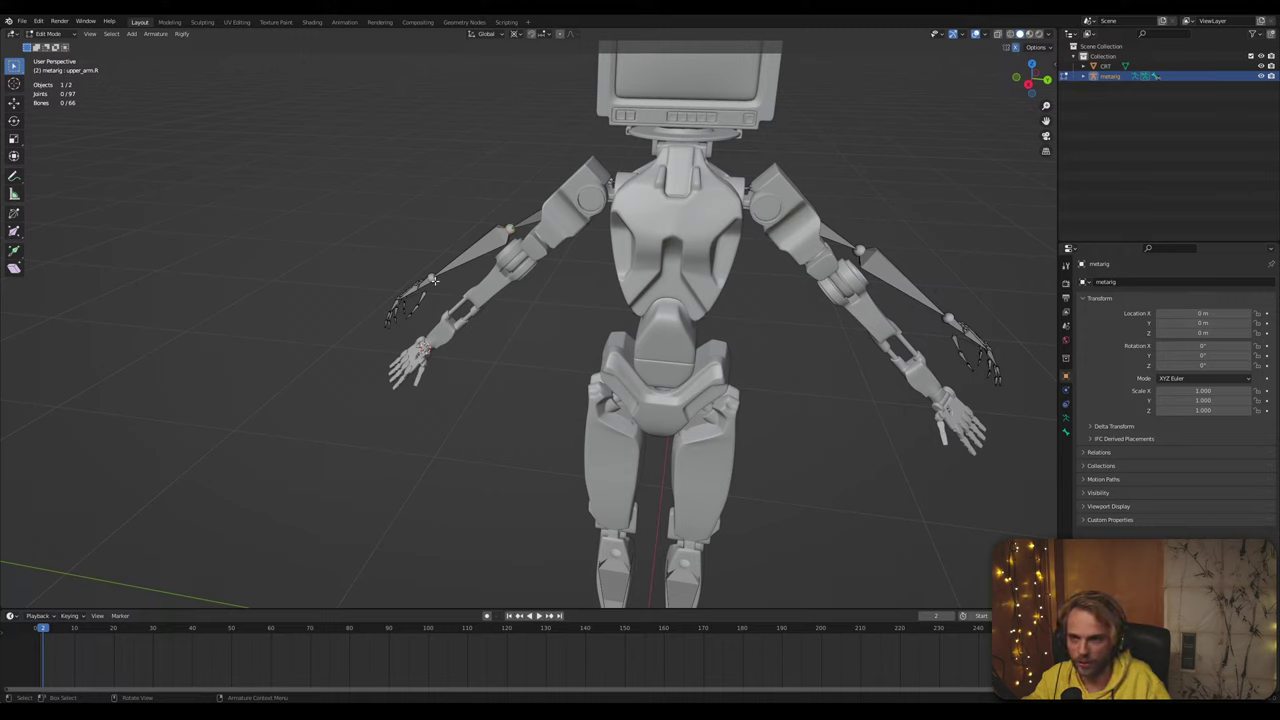
pyautogui.scroll(4, 390, 354)
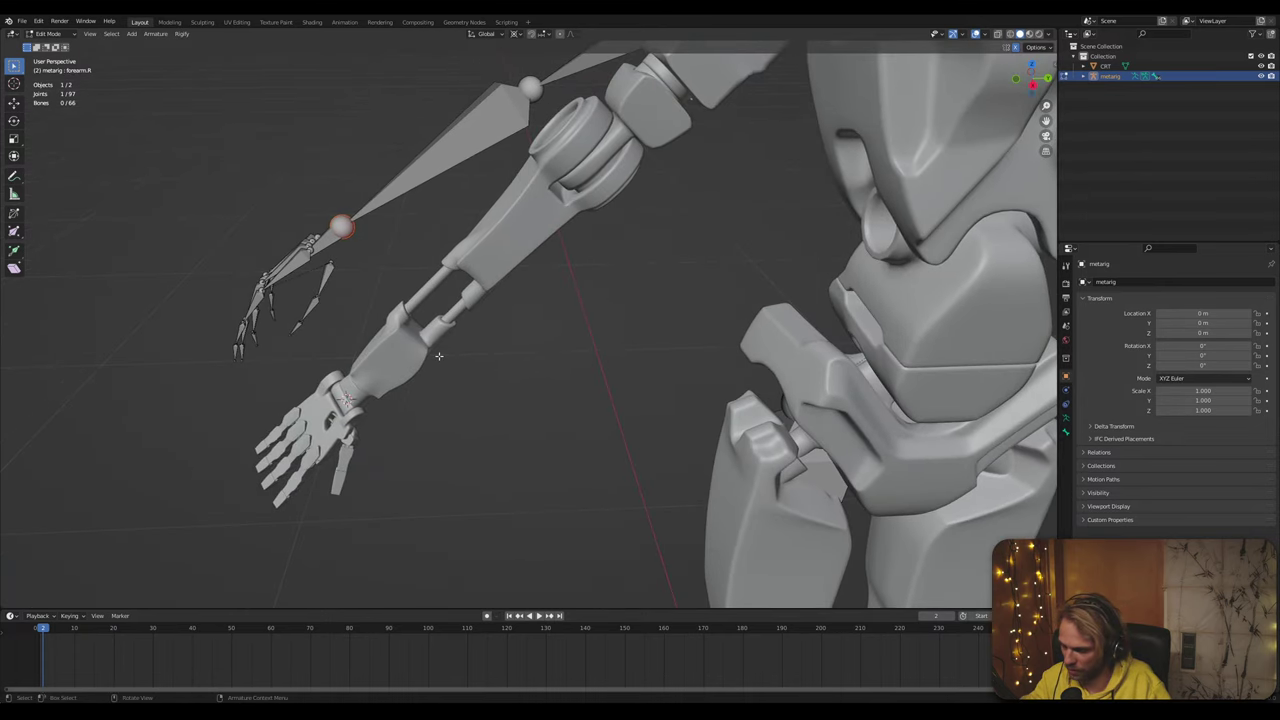
pyautogui.hotkey('shift', 's')
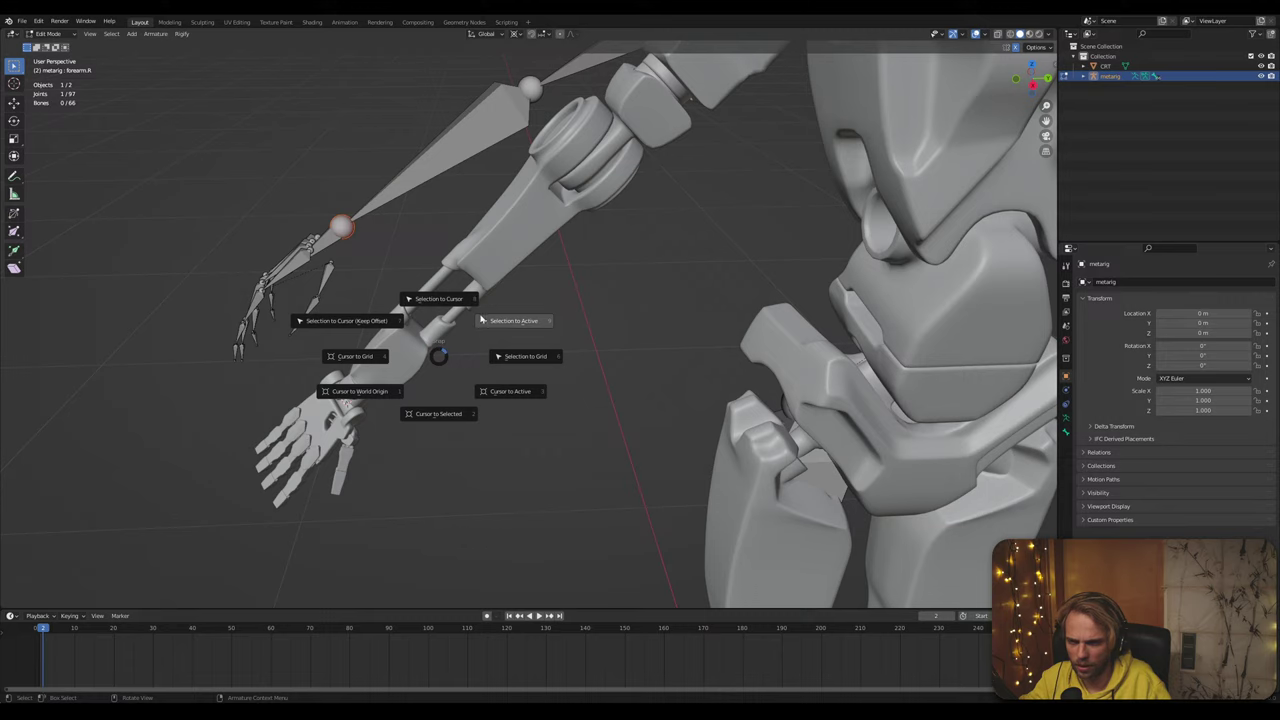
pyautogui.click(447, 306)
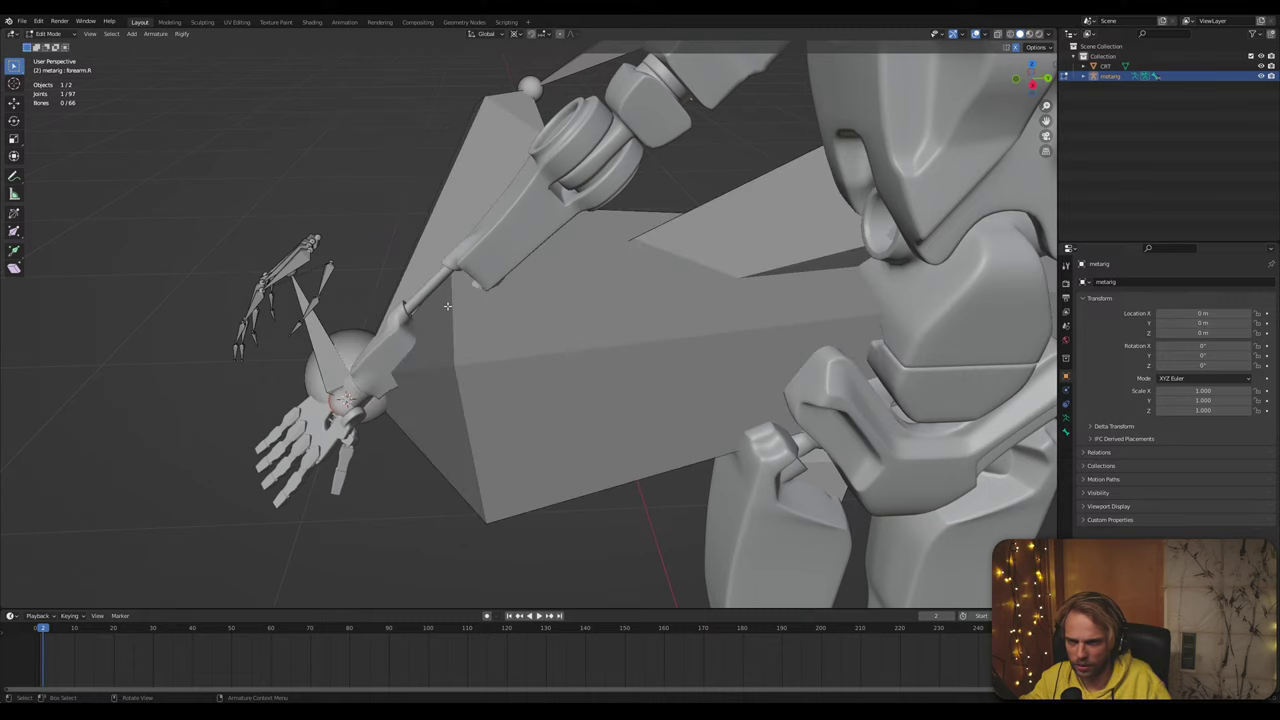
pyautogui.scroll(-8, 471, 443)
pyautogui.scroll(3, 537, 446)
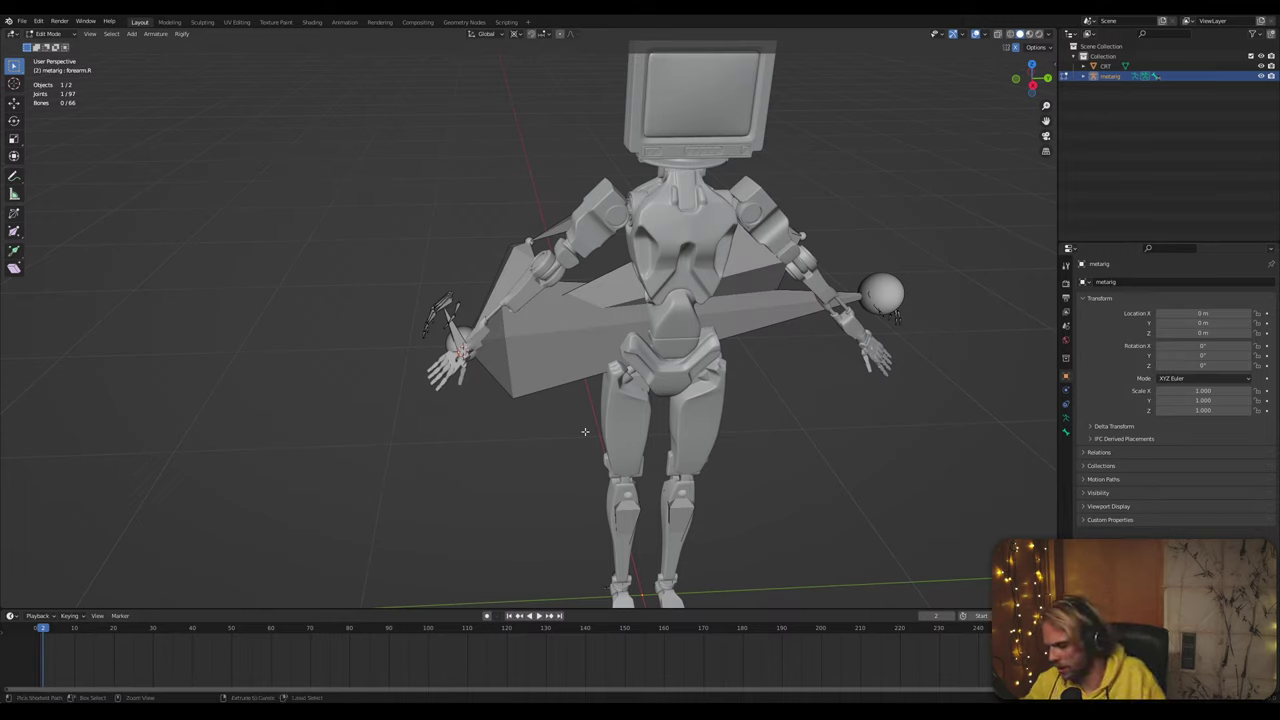
# Step: Undo the elbow snap, enable X-Axis Mirror, and return the metarig to Object Mode
pyautogui.hotkey('ctrl', 'z')
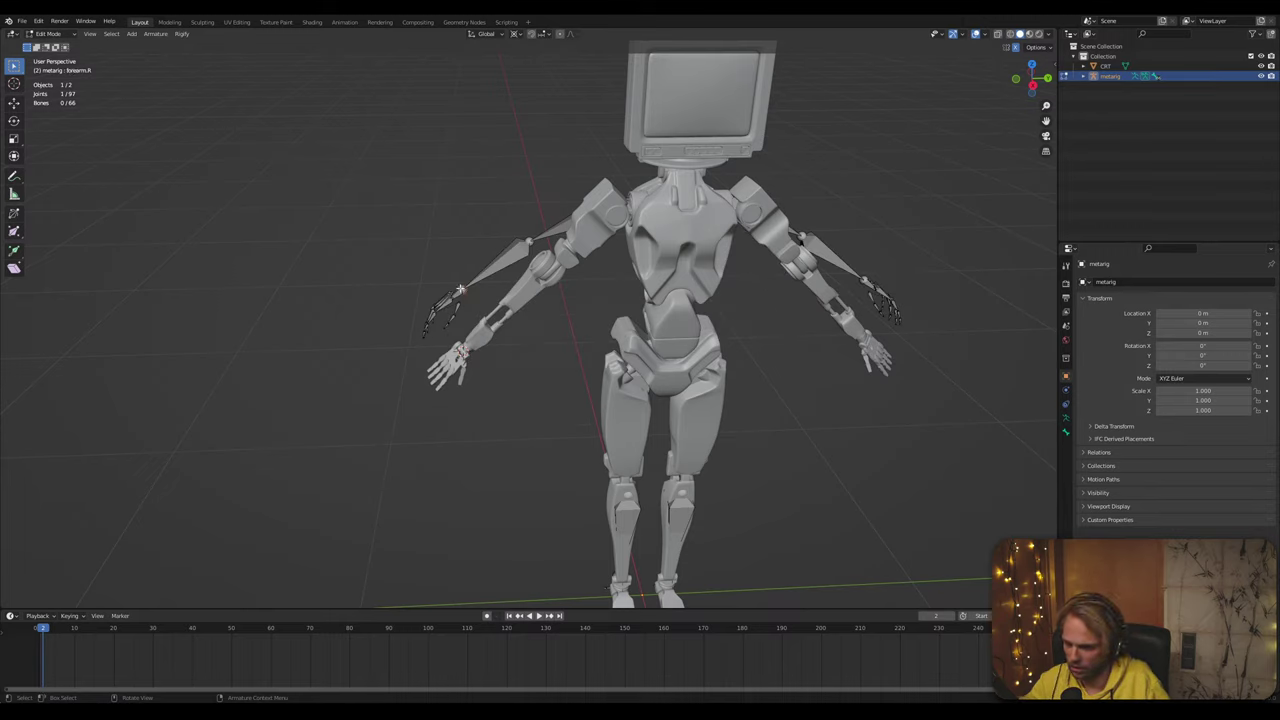
pyautogui.press('g')
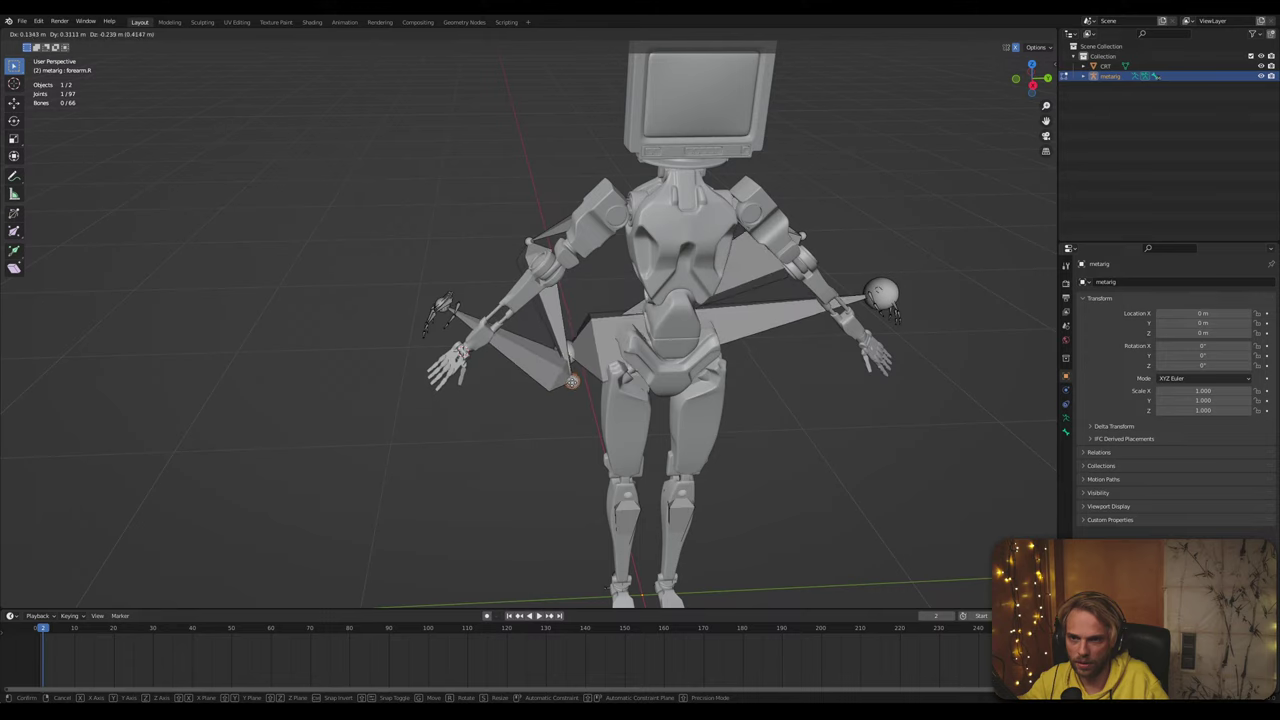
pyautogui.rightClick(512, 398)
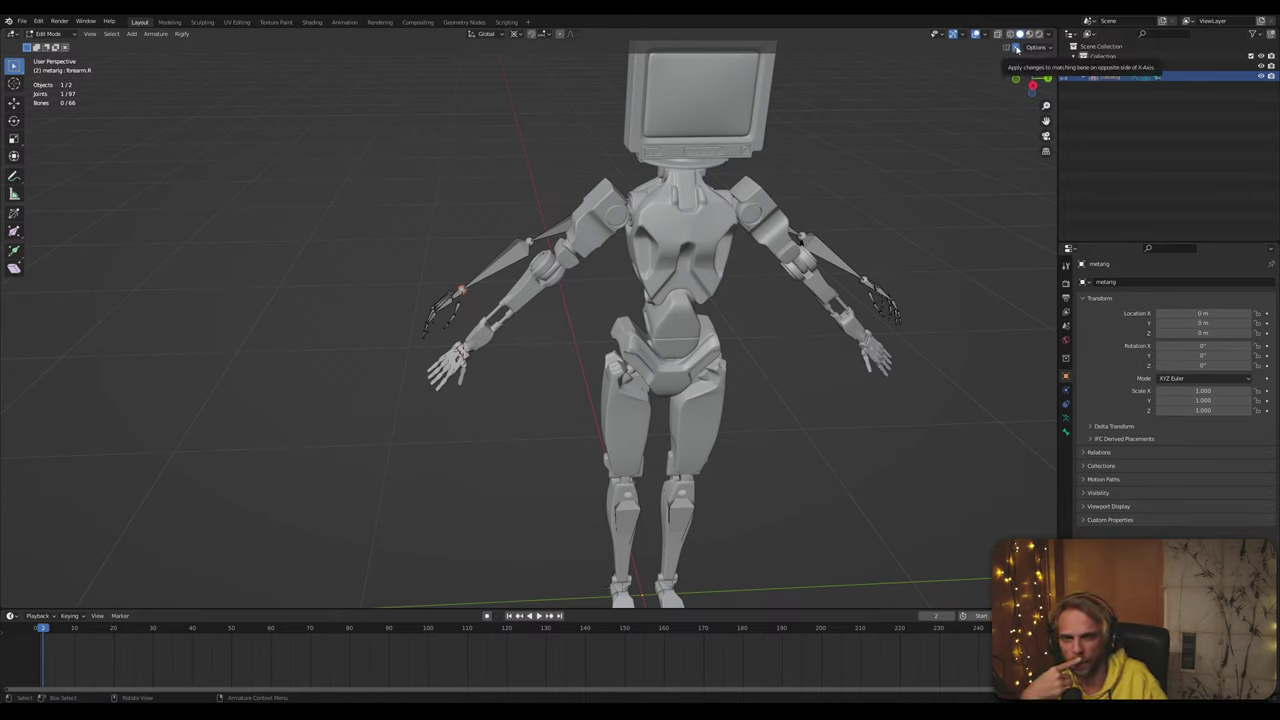
pyautogui.click(1016, 49)
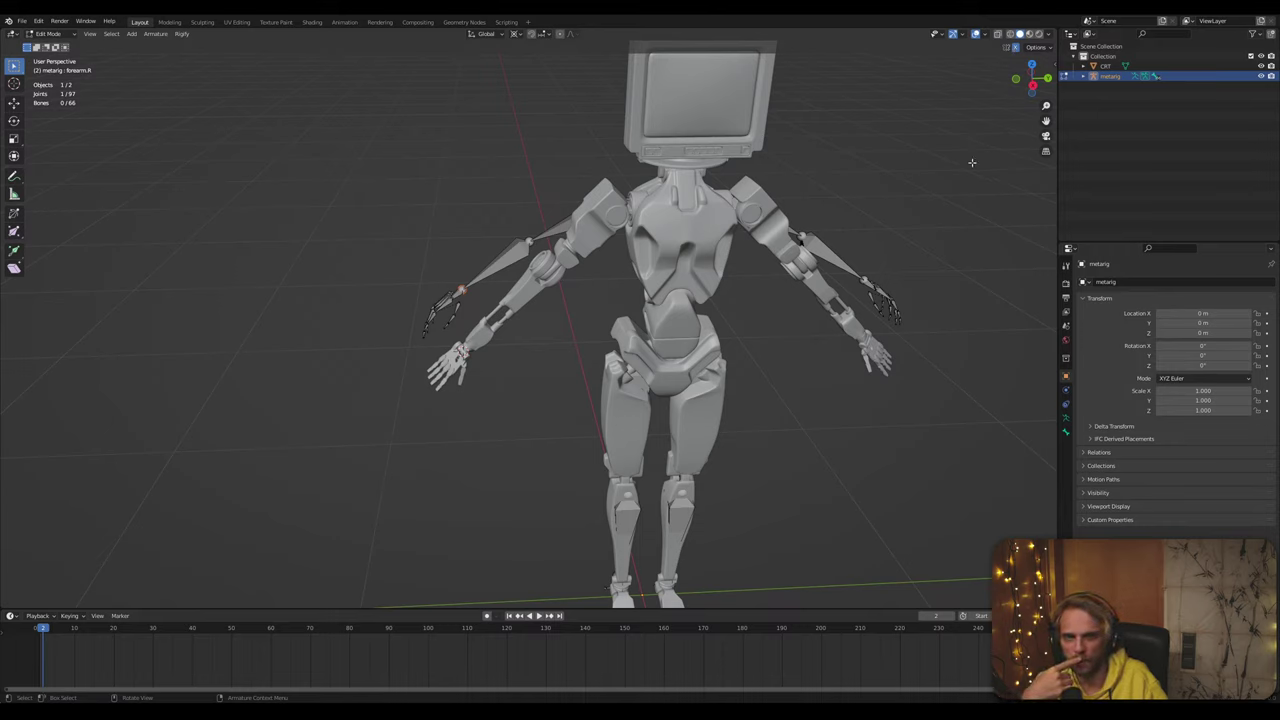
pyautogui.press('Tab')
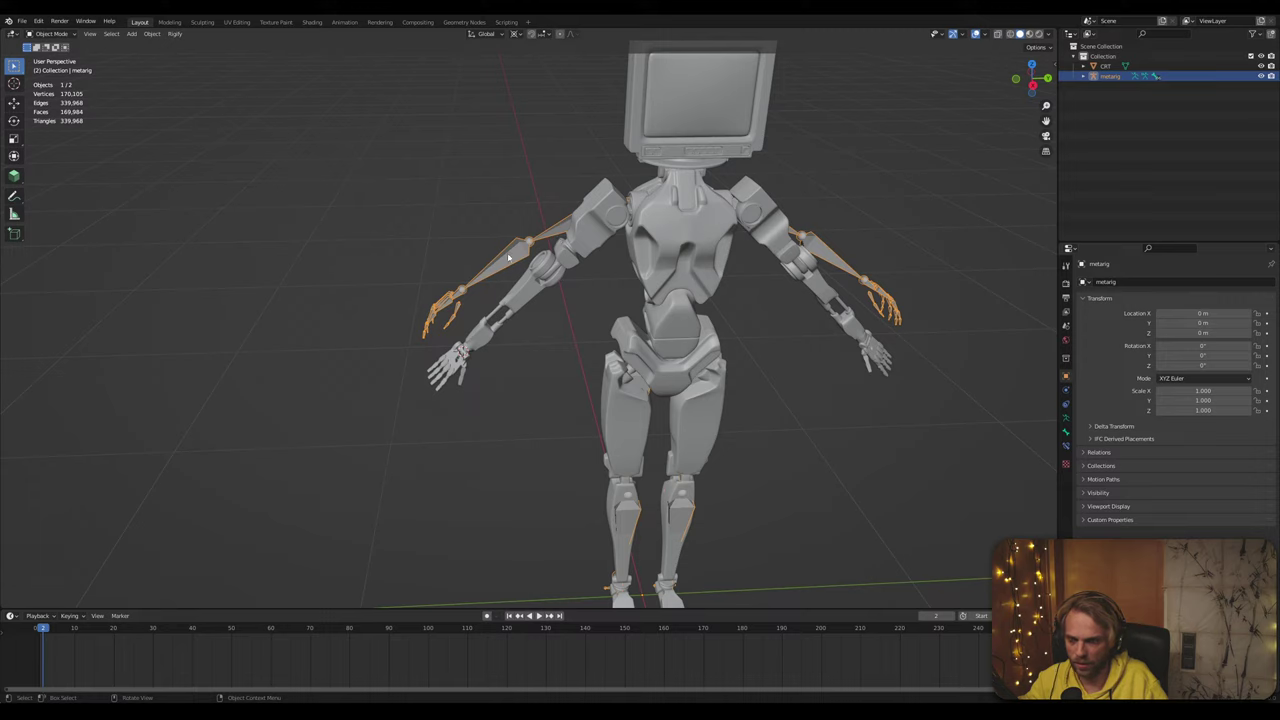
pyautogui.press('n')
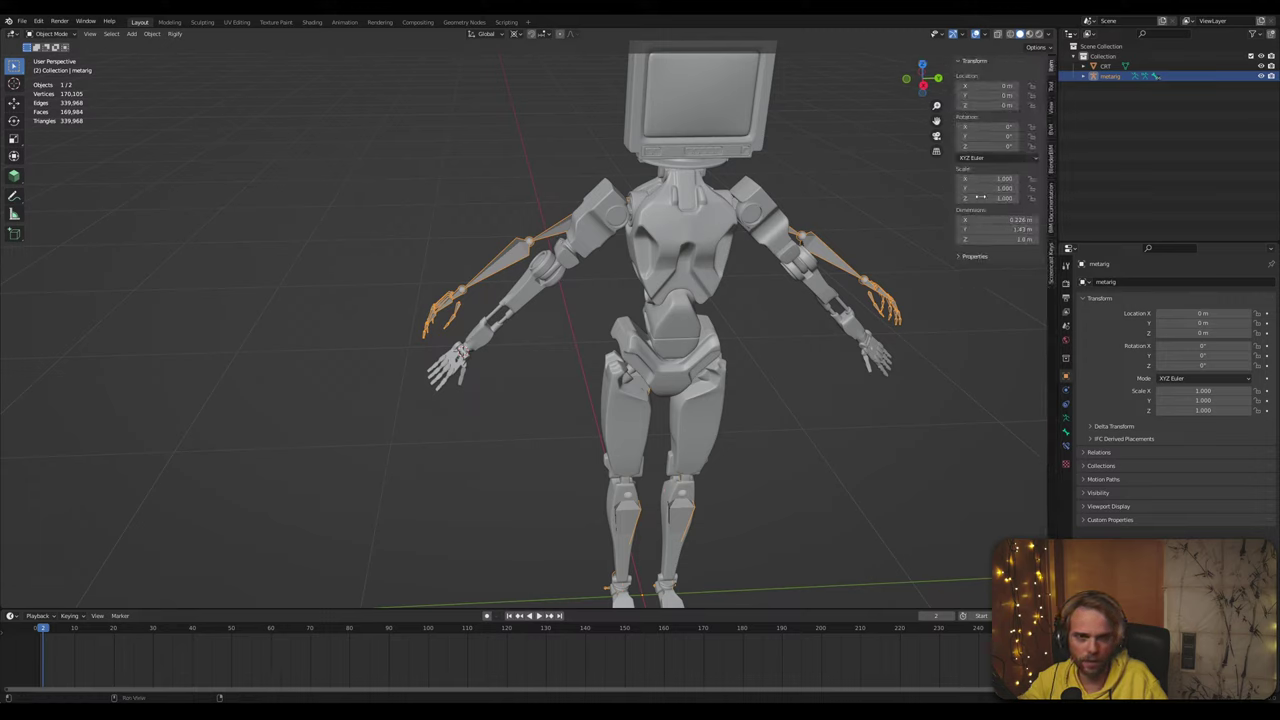
pyautogui.hotkey('alt', 'a')
pyautogui.click(700, 240)
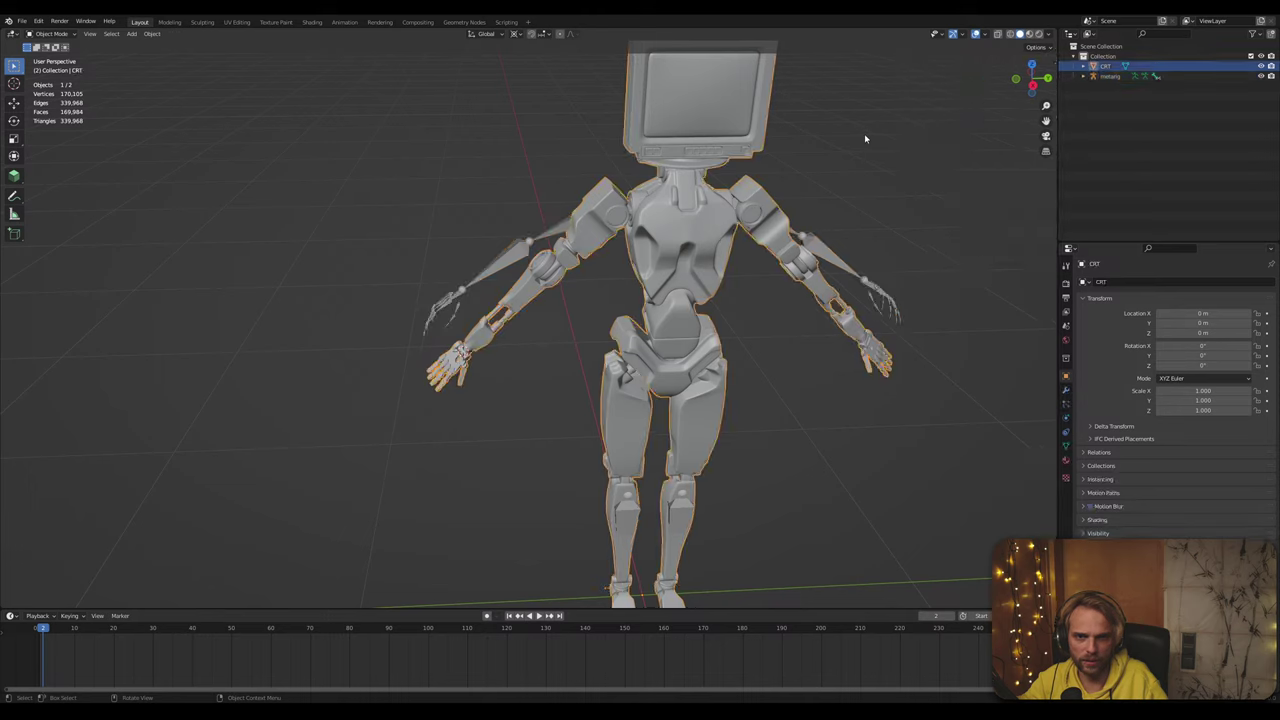
pyautogui.press('n')
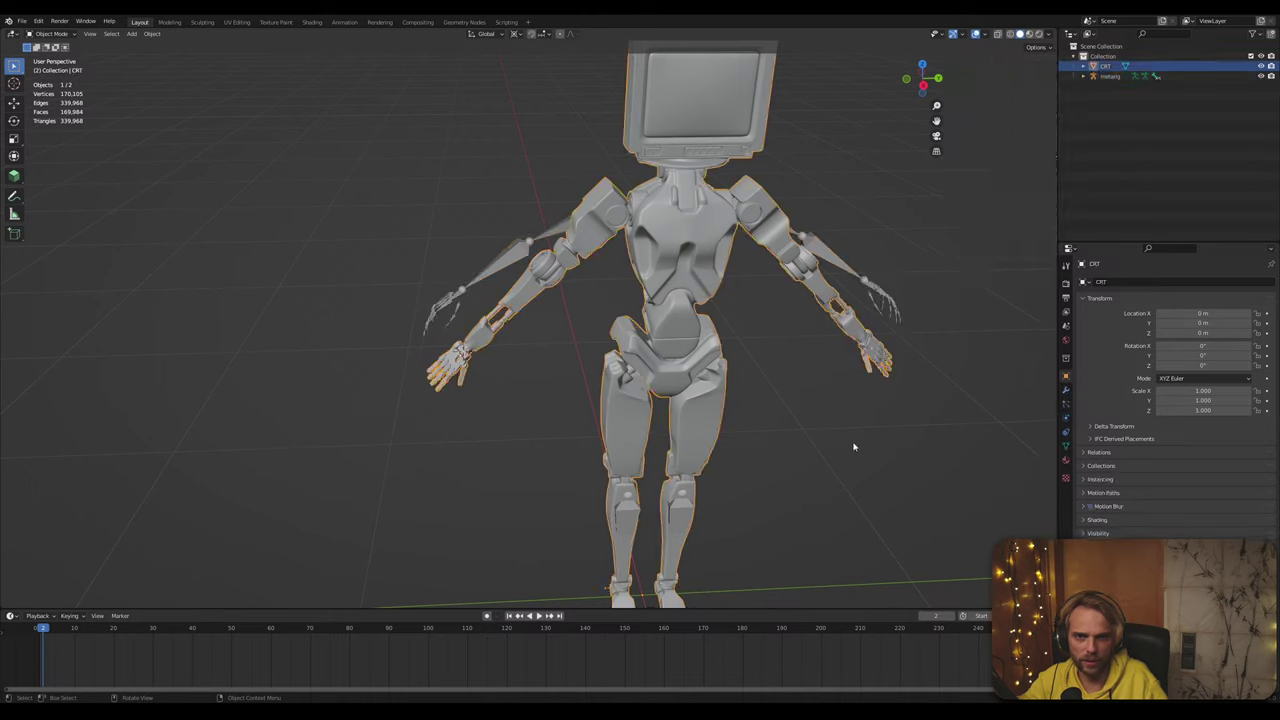
pyautogui.hotkey('alt', 'a')
pyautogui.click(458, 292)
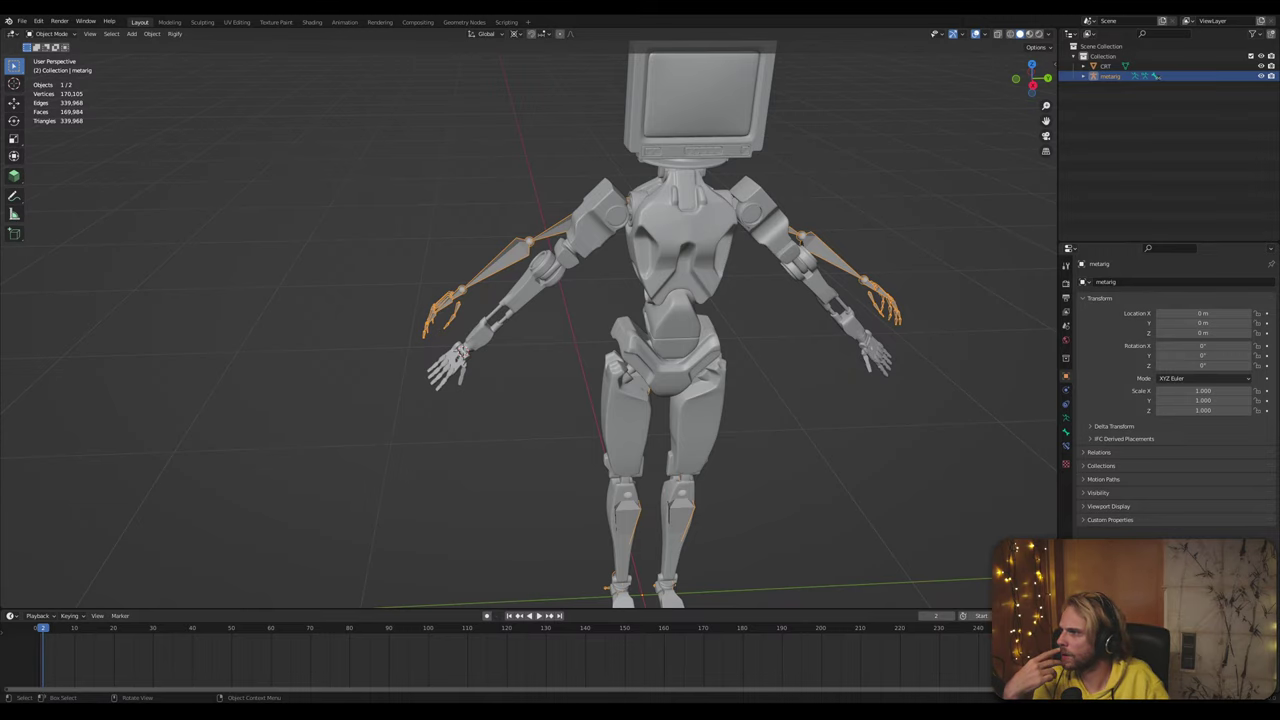
pyautogui.hotkey('alt', 'Tab')
pyautogui.scroll(-3, 611, 419)
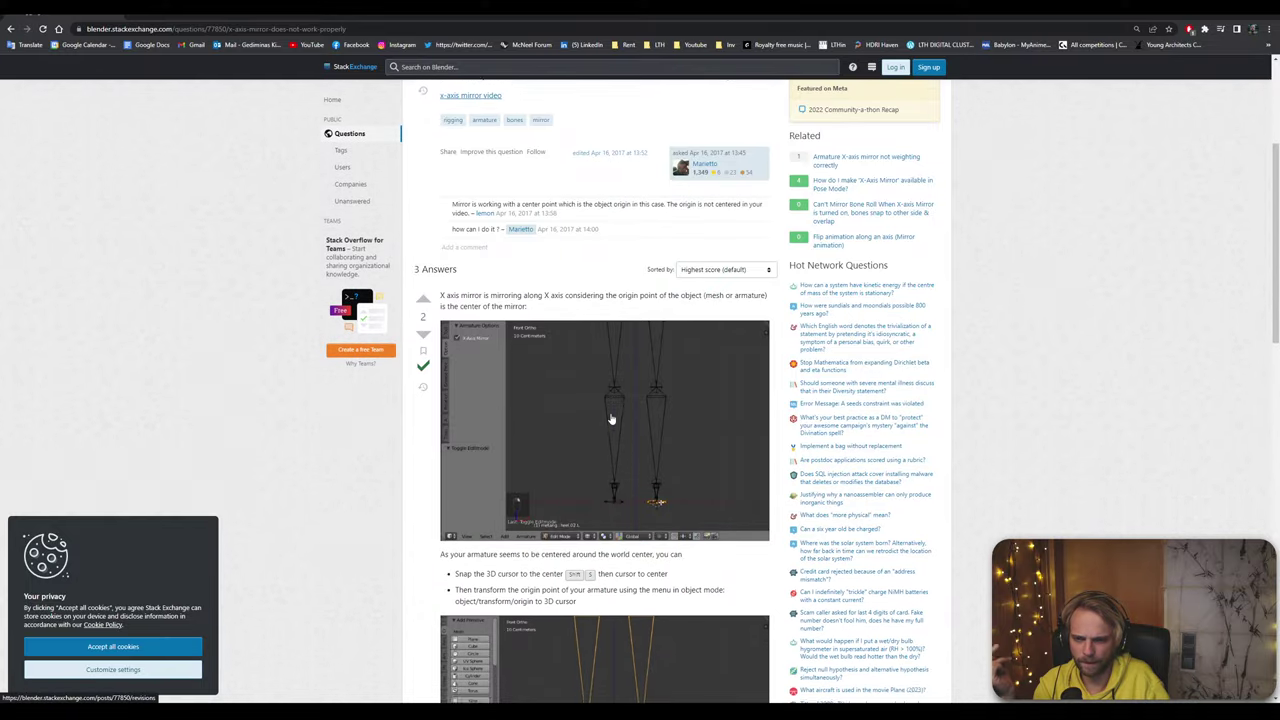
# Step: Scroll the x-axis mirror question to the answer about applying the armature's rotation and highlight it
pyautogui.scroll(-7, 611, 419)
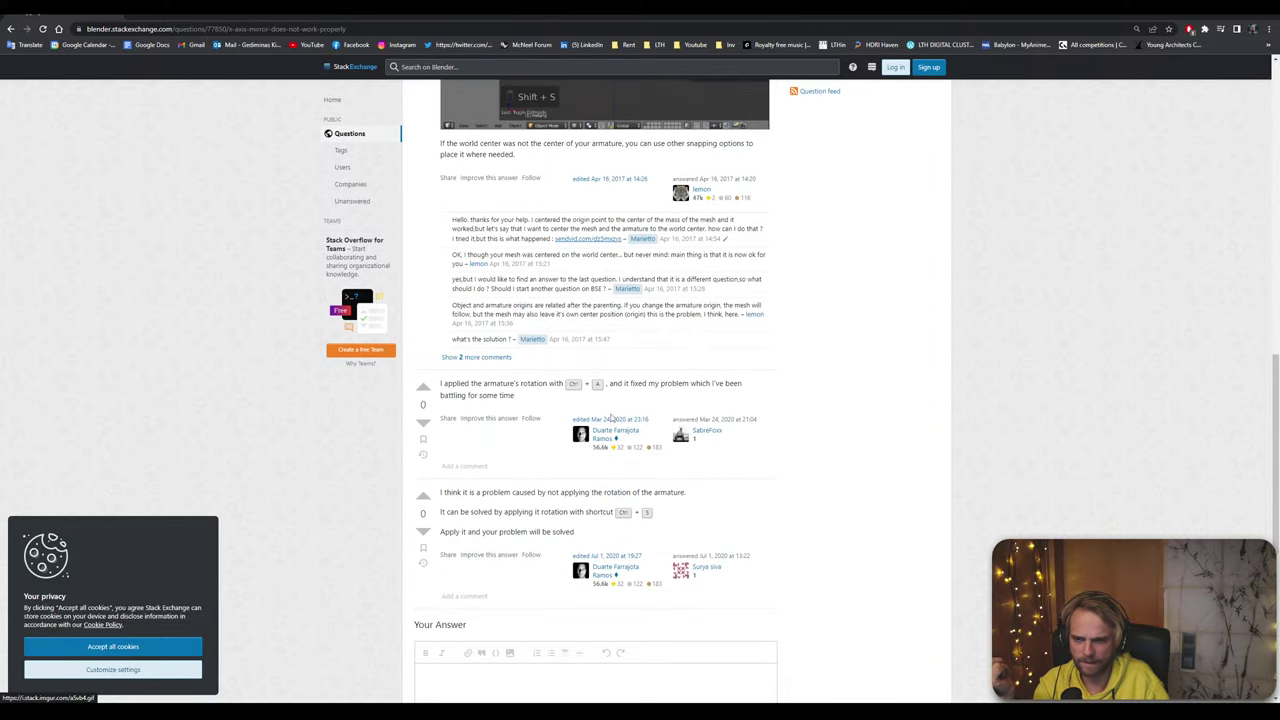
pyautogui.moveTo(515, 492); pyautogui.dragTo(578, 512)
pyautogui.click(509, 527)
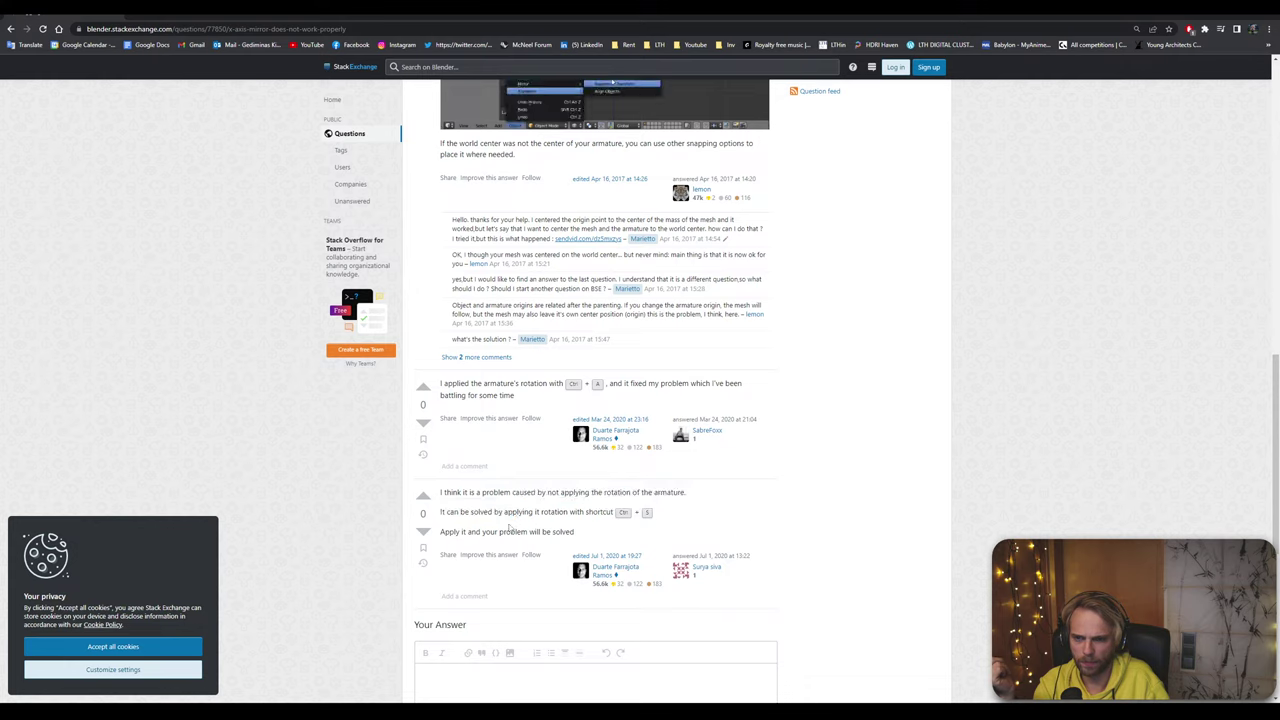
pyautogui.moveTo(500, 531); pyautogui.dragTo(560, 532)
pyautogui.click(596, 543)
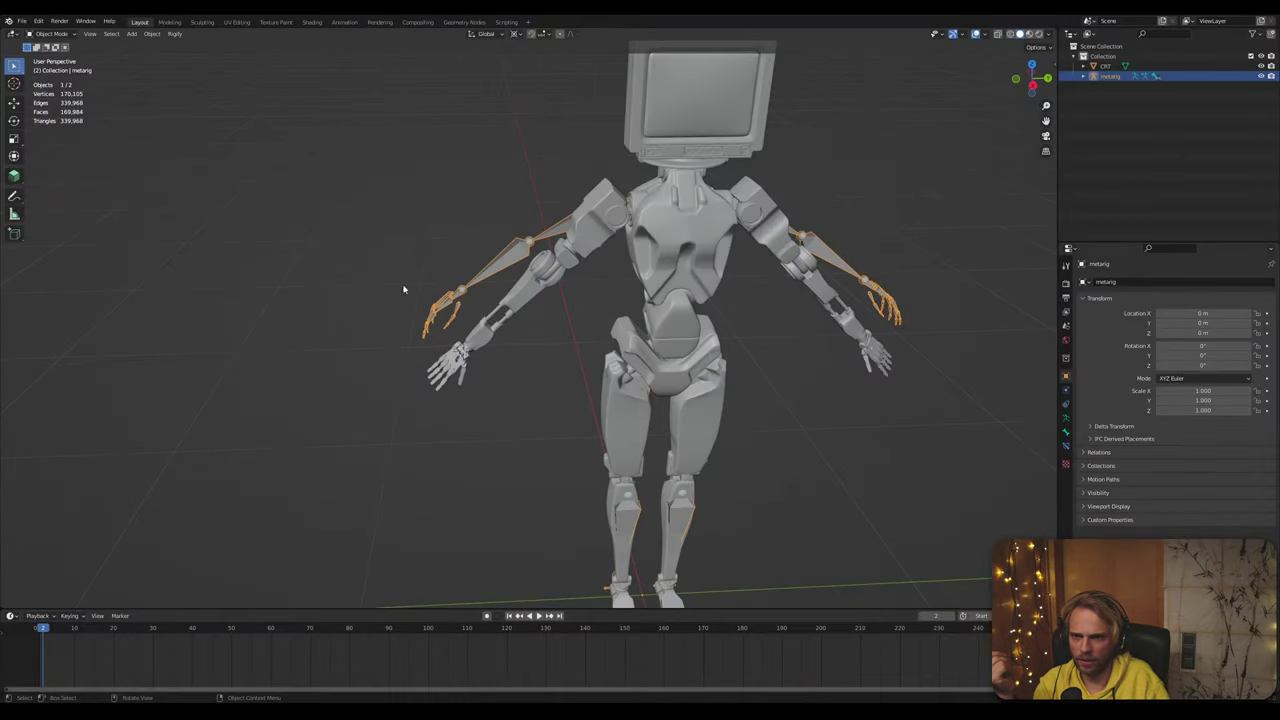
# Step: Select the metarig, save CRT.blend, apply its Rotation & Scale, and enter Edit Mode
pyautogui.click(486, 263)
pyautogui.click(492, 270)
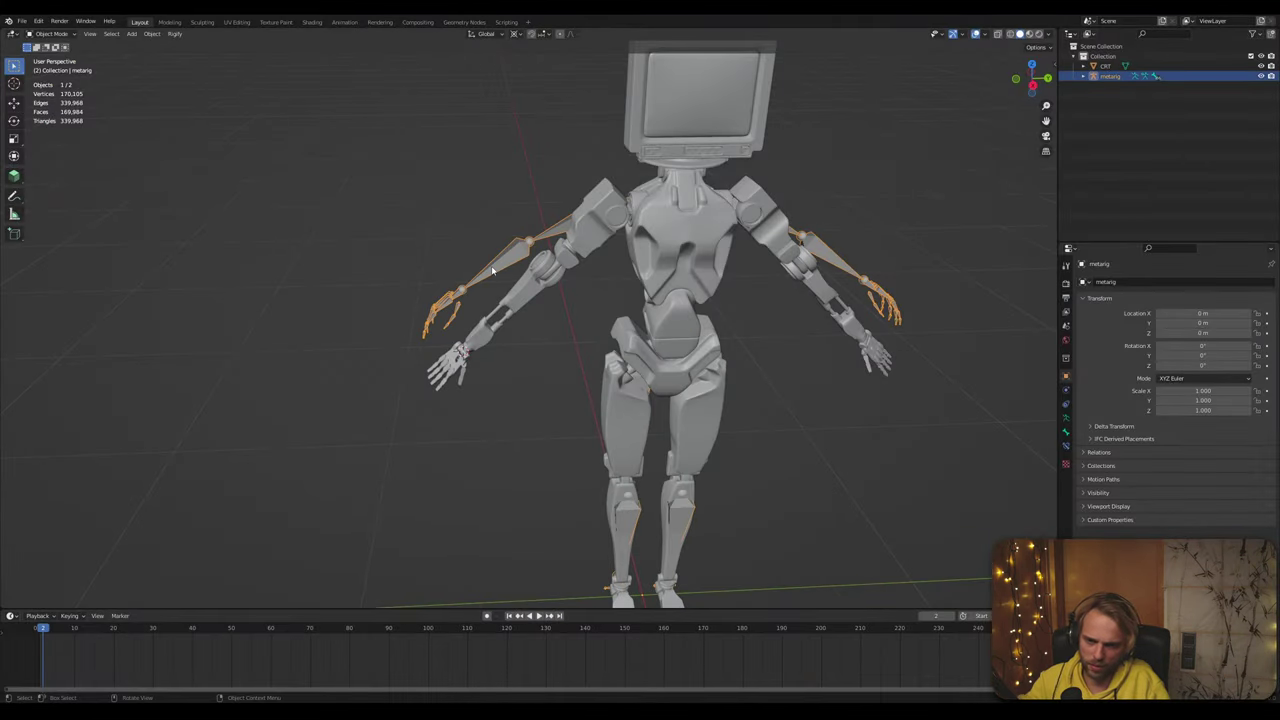
pyautogui.hotkey('ctrl', 's')
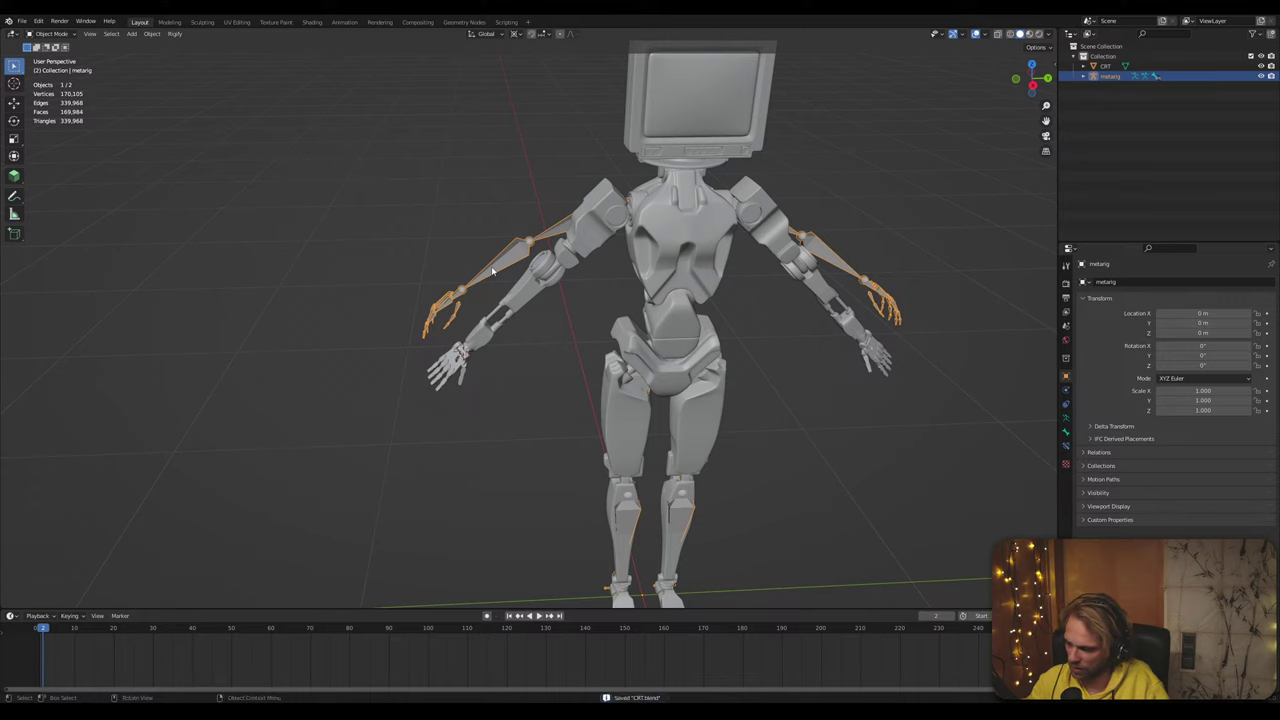
pyautogui.hotkey('ctrl', 'a')
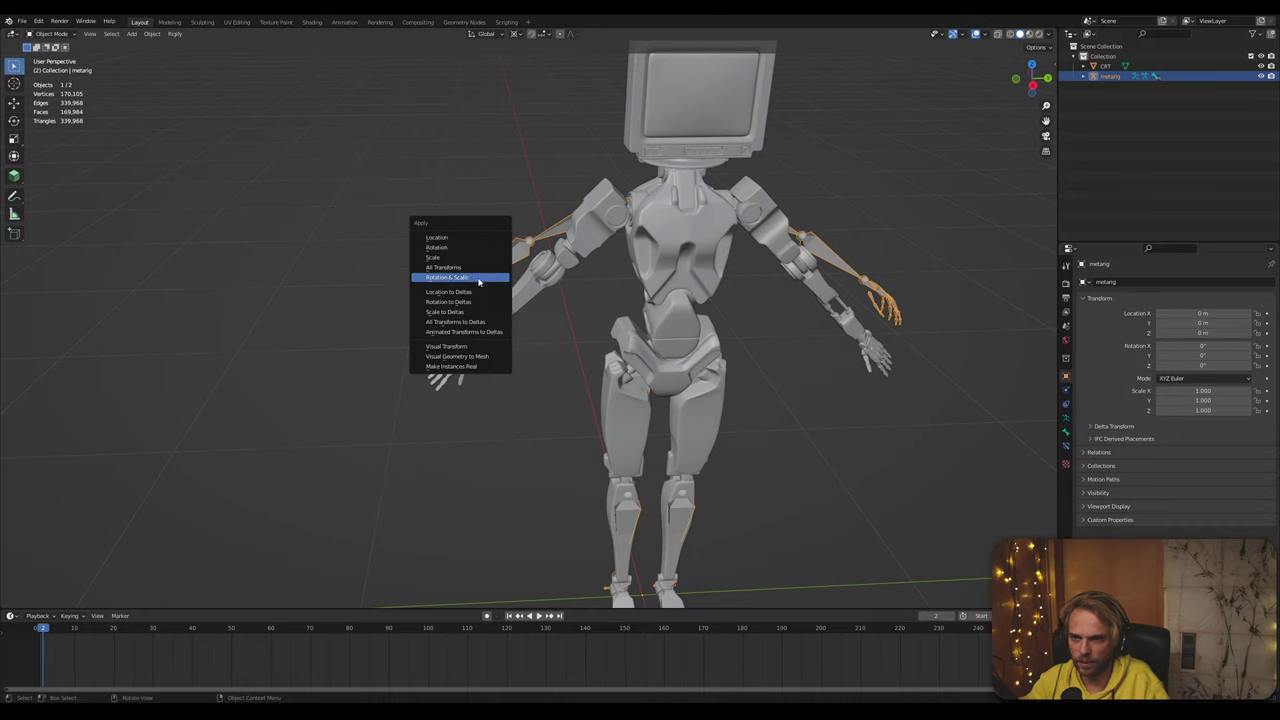
pyautogui.click(478, 283)
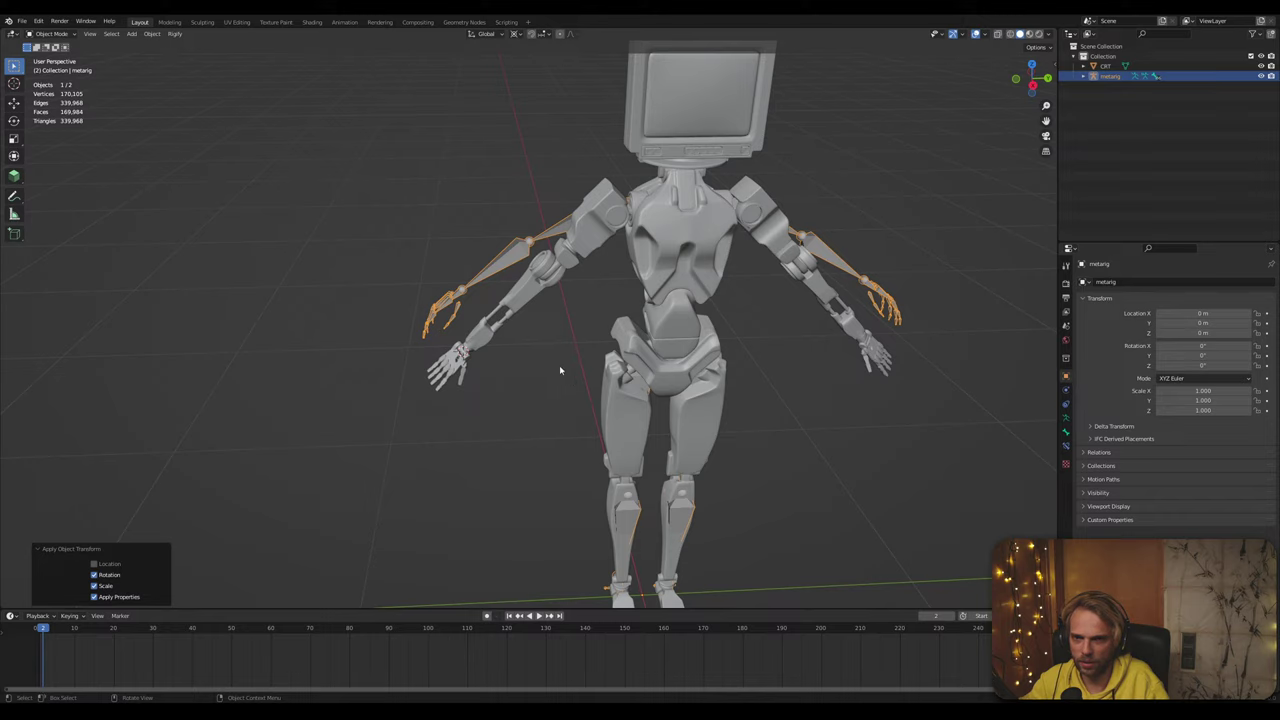
pyautogui.press('Tab')
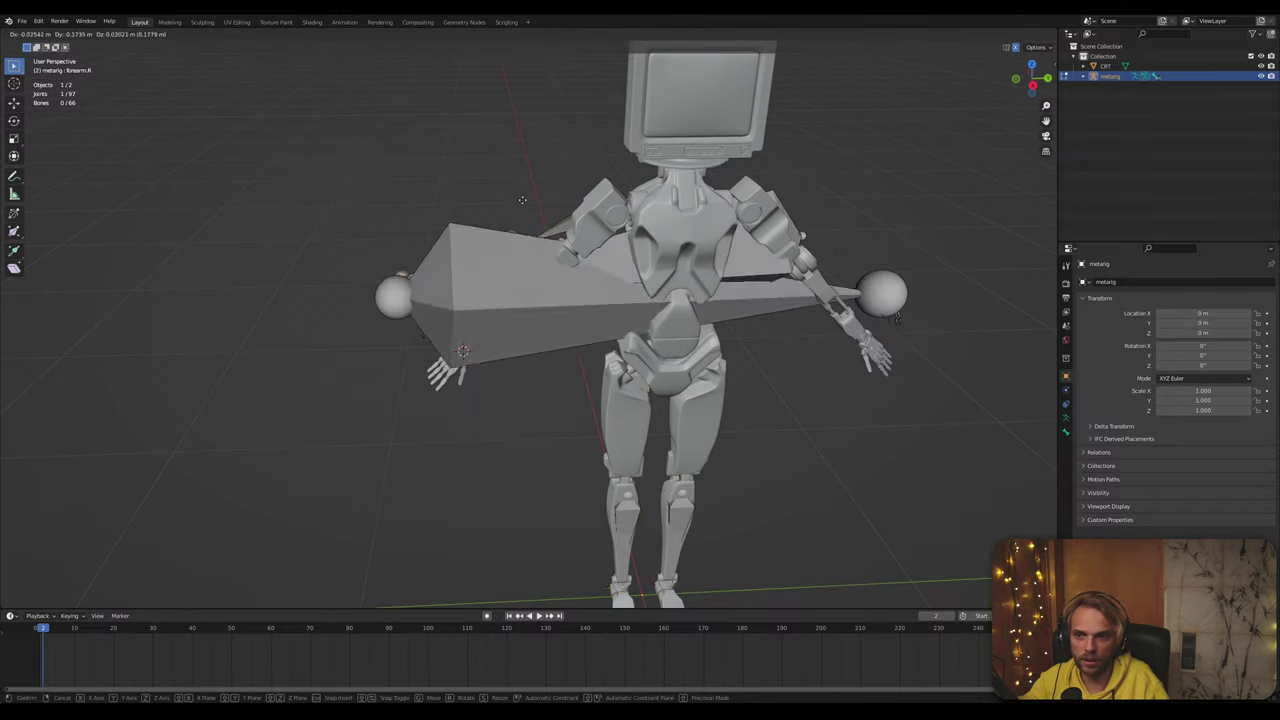
# Step: Cancel the pending bone move so nothing shifts, and return the metarig to Object Mode
pyautogui.press('g')
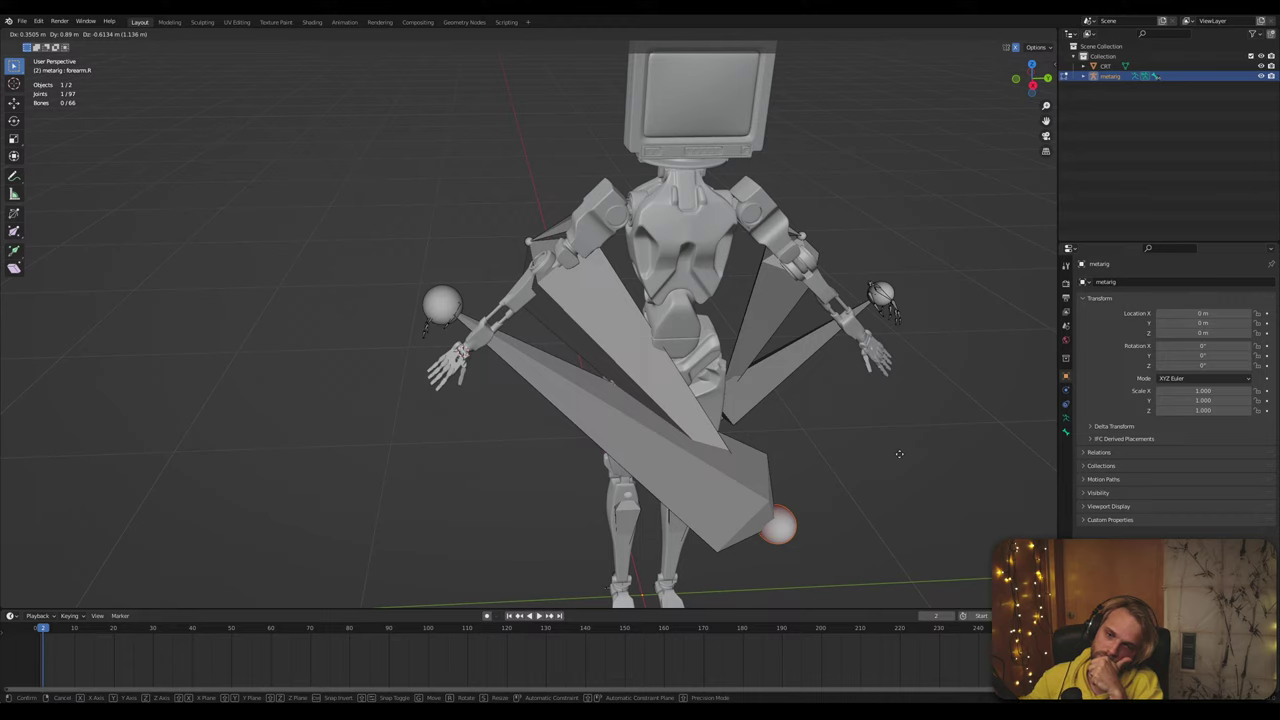
pyautogui.press('Escape')
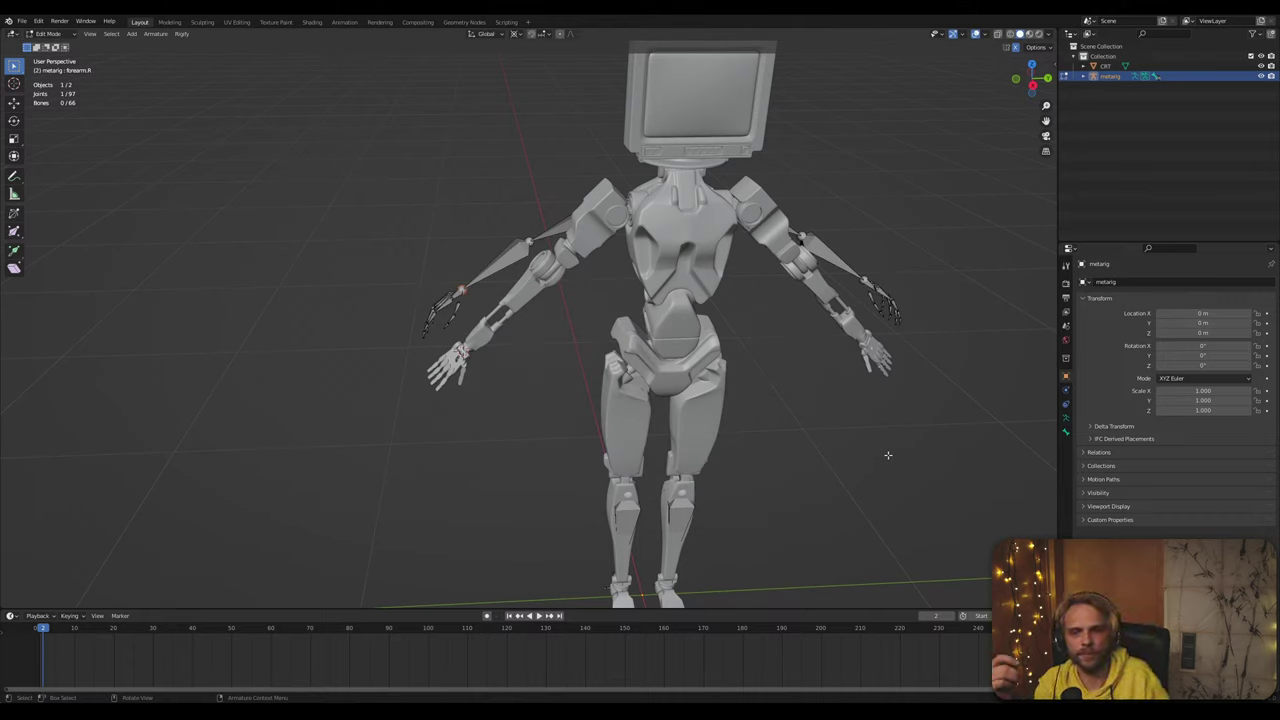
pyautogui.press('Tab')
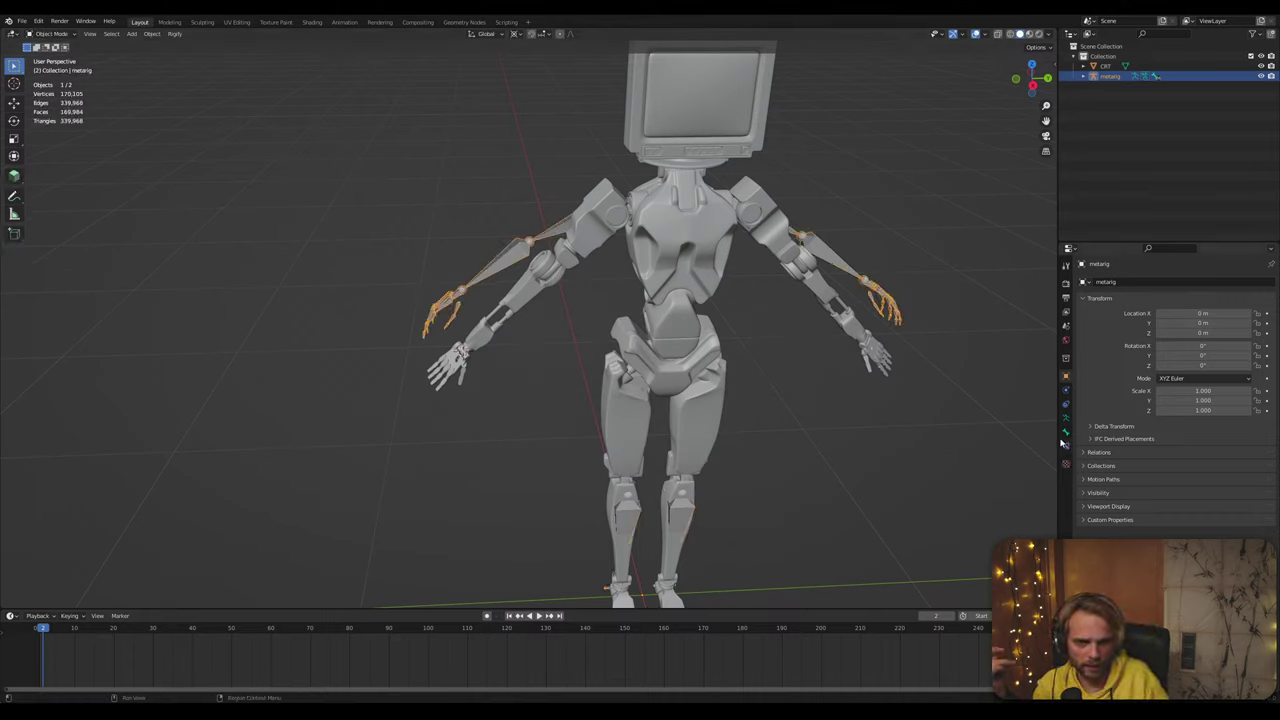
pyautogui.click(1066, 400)
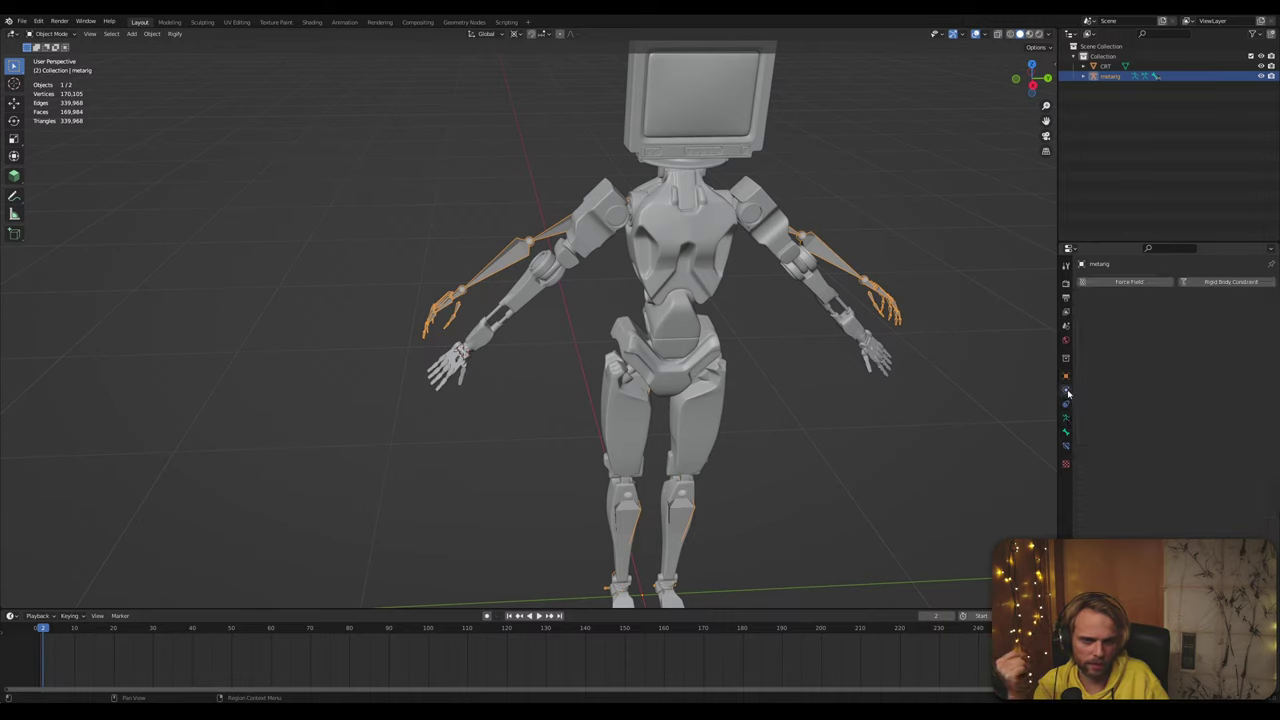
# Step: Enable Axes and In Front in the armature's Viewport Display settings
pyautogui.click(1066, 417)
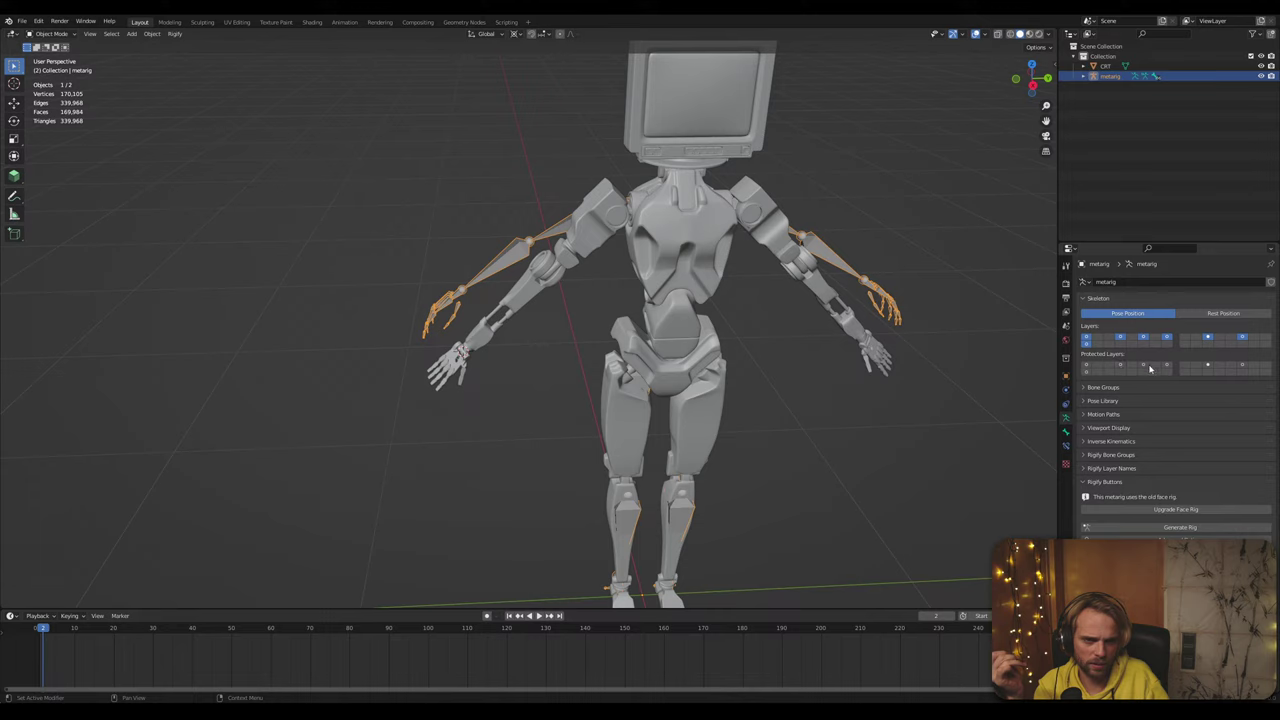
pyautogui.click(1094, 401)
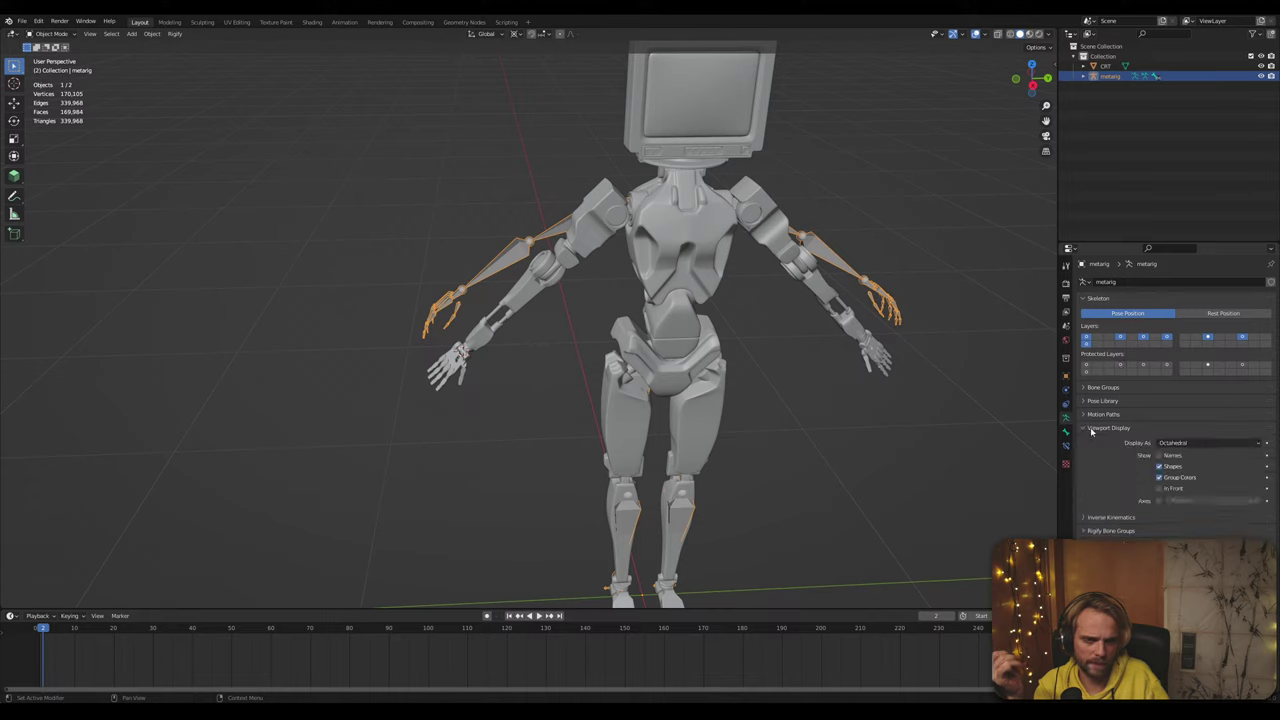
pyautogui.click(1088, 402)
pyautogui.click(1091, 443)
pyautogui.click(1091, 445)
pyautogui.click(1092, 457)
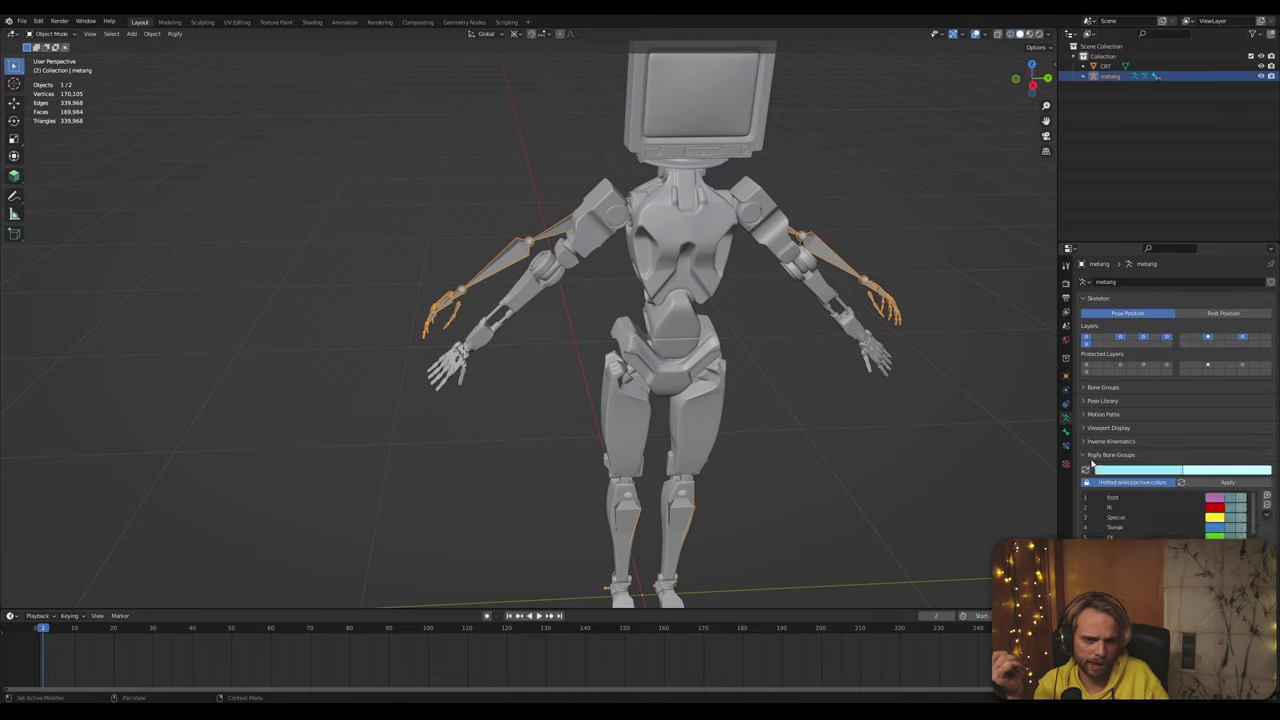
pyautogui.click(1091, 457)
pyautogui.click(1092, 428)
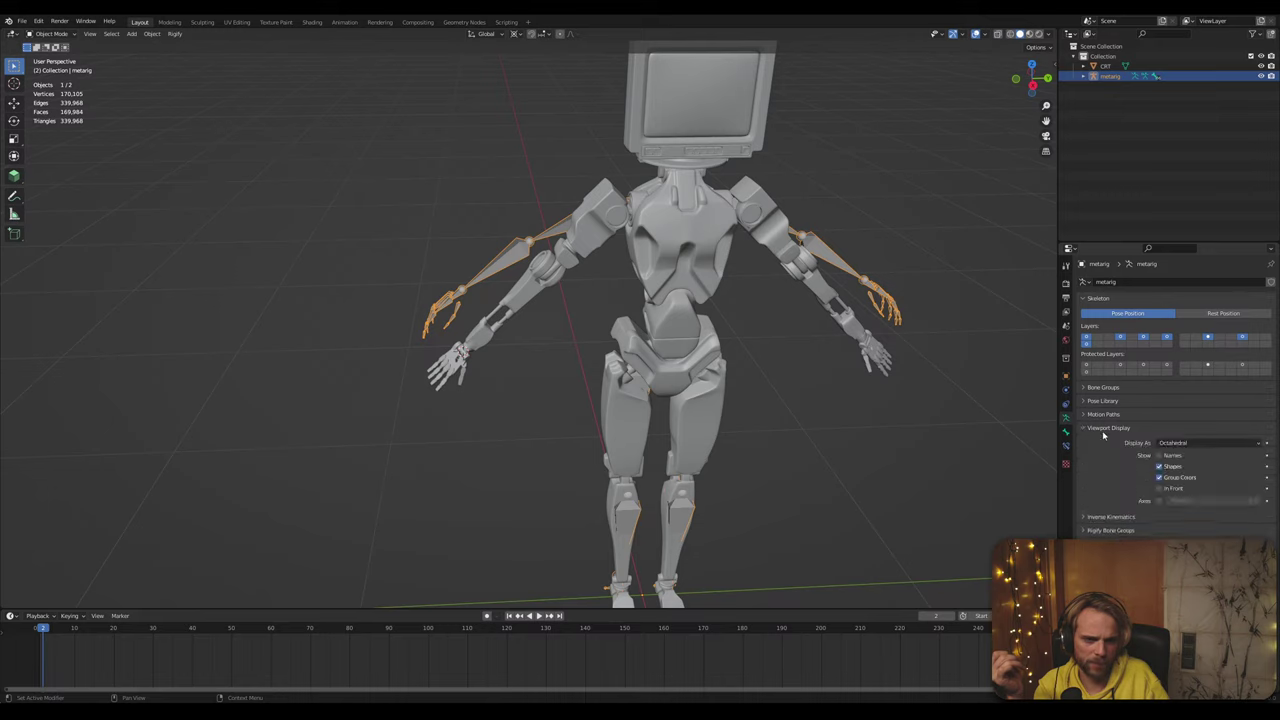
pyautogui.click(1159, 501)
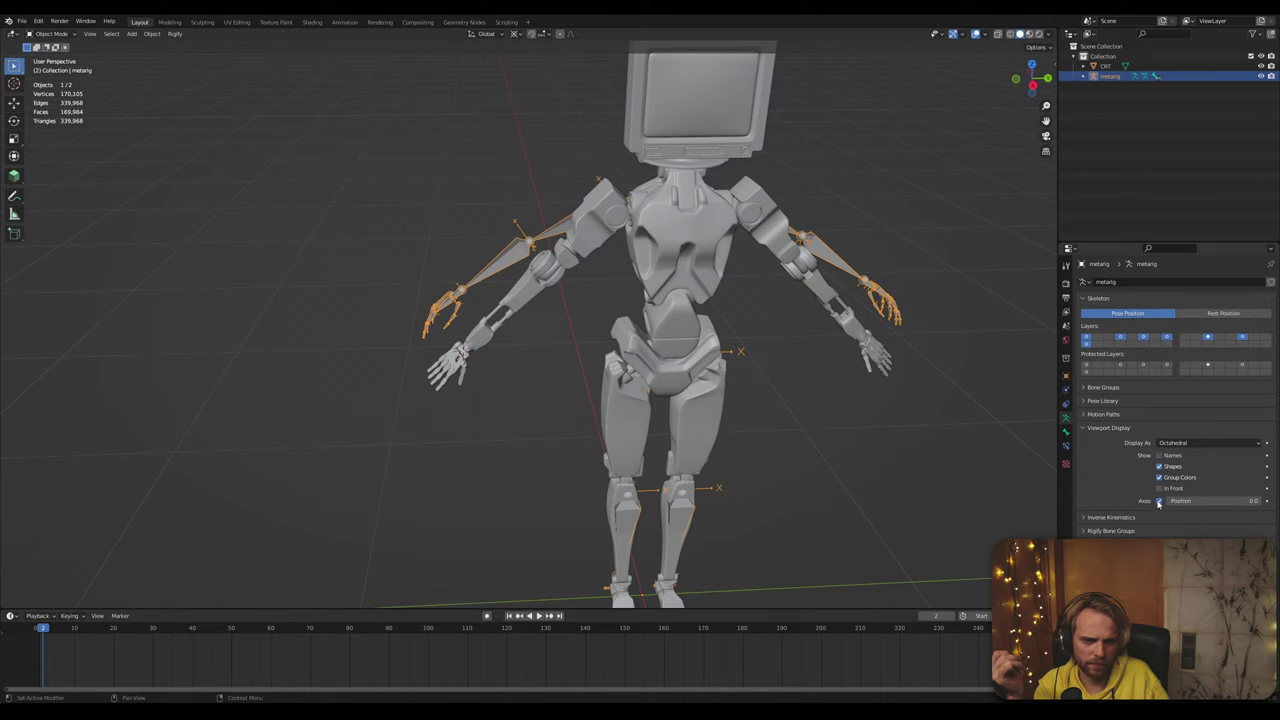
pyautogui.click(1159, 488)
pyautogui.click(1160, 502)
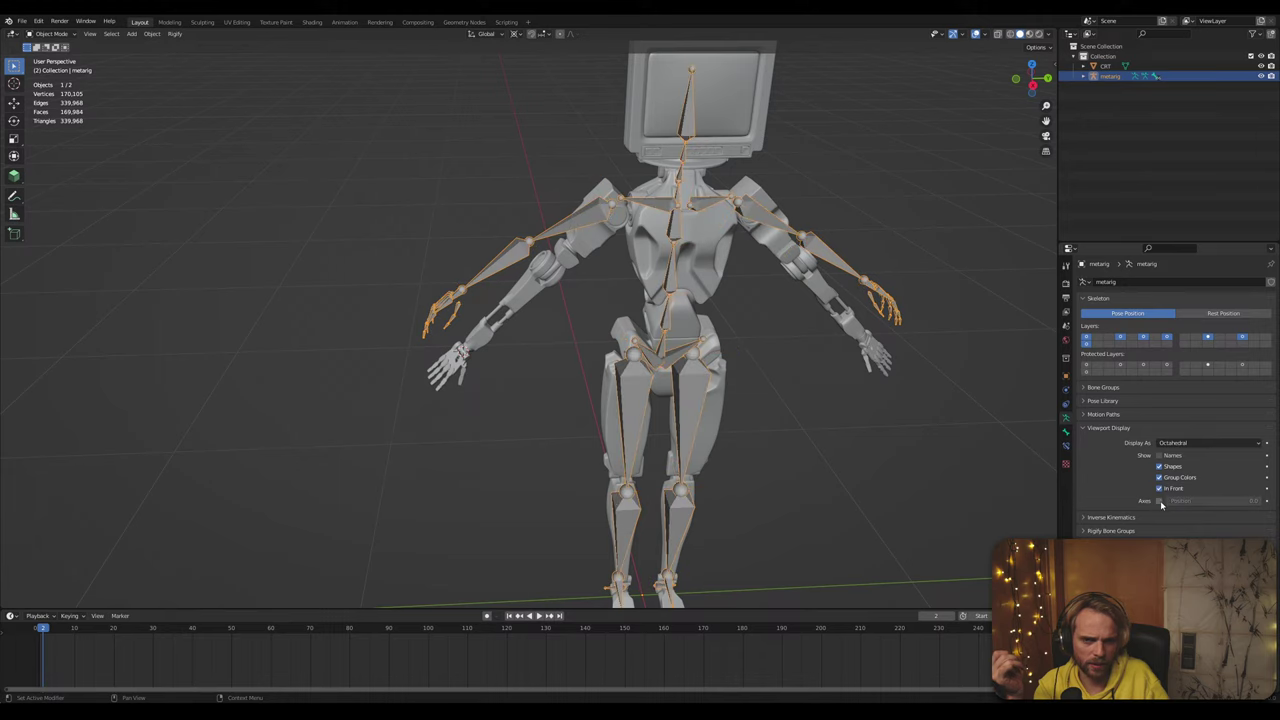
pyautogui.click(1160, 502)
# Step: Orbit around the robot to check the bones and their axes showing through the mesh
pyautogui.moveTo(850, 431); pyautogui.dragTo(989, 434, button='middle')
pyautogui.scroll(3, 989, 434)
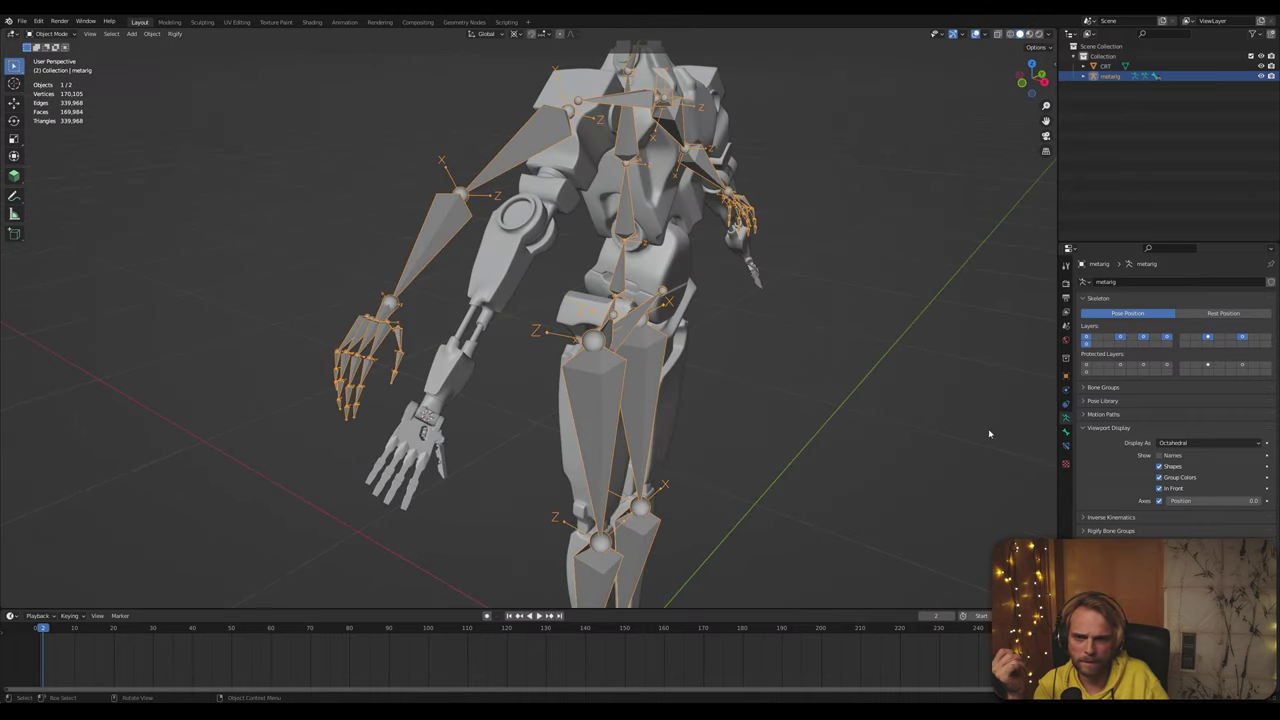
pyautogui.click(1200, 500)
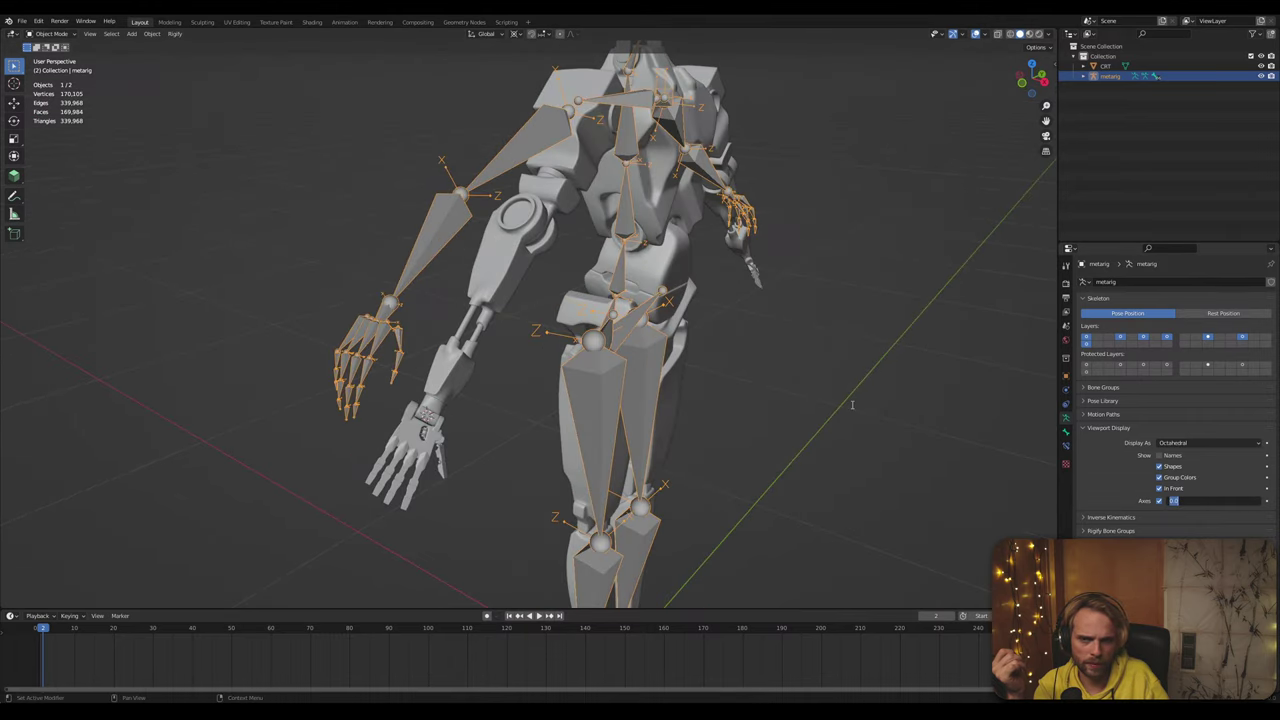
pyautogui.press('Escape')
pyautogui.moveTo(851, 408); pyautogui.dragTo(816, 388, button='middle')
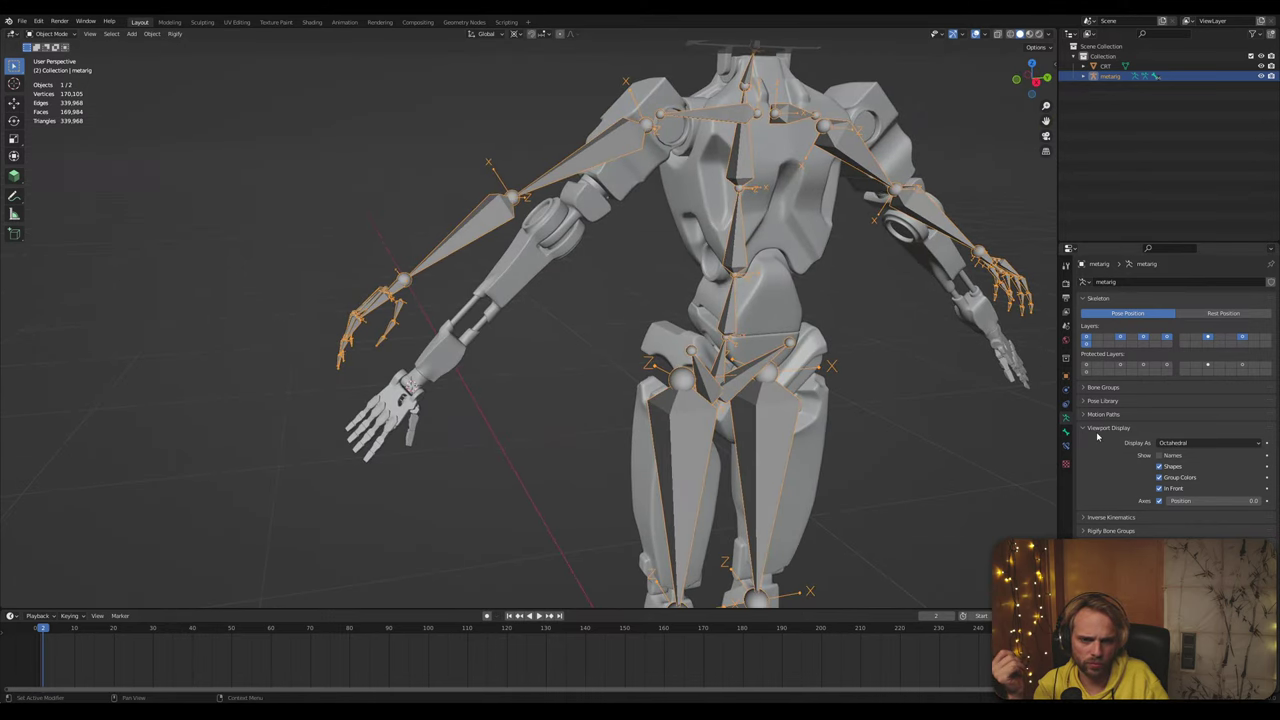
# Step: Expand Rigify Layer Names and turn on the Face layer, collapsing Viewport Display and Skeleton
pyautogui.click(1100, 428)
pyautogui.click(1088, 456)
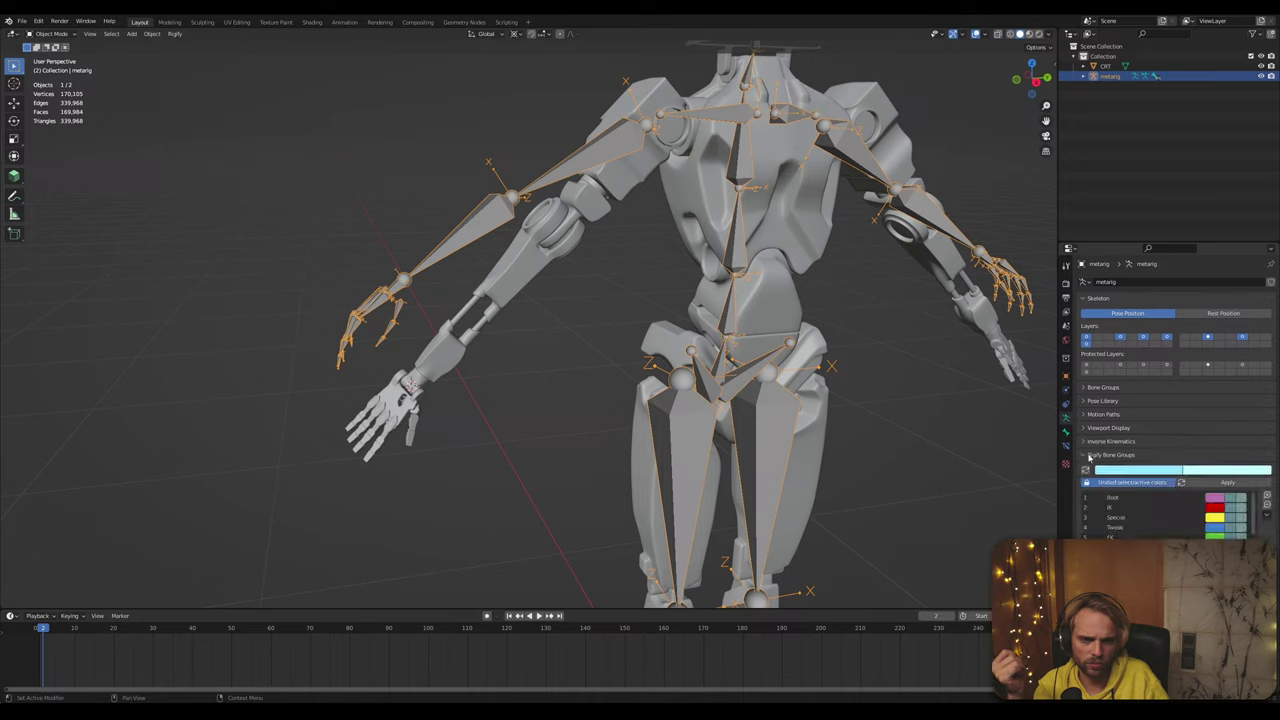
pyautogui.scroll(-1, 1154, 518)
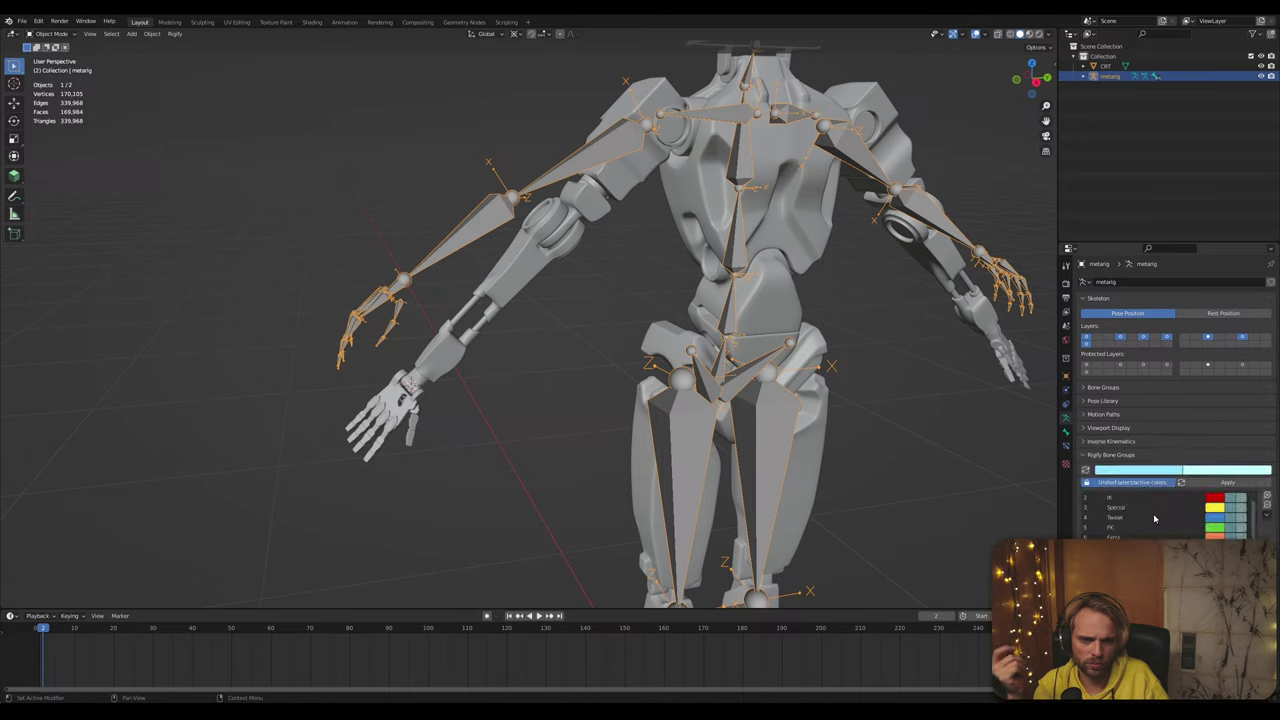
pyautogui.scroll(1, 1154, 518)
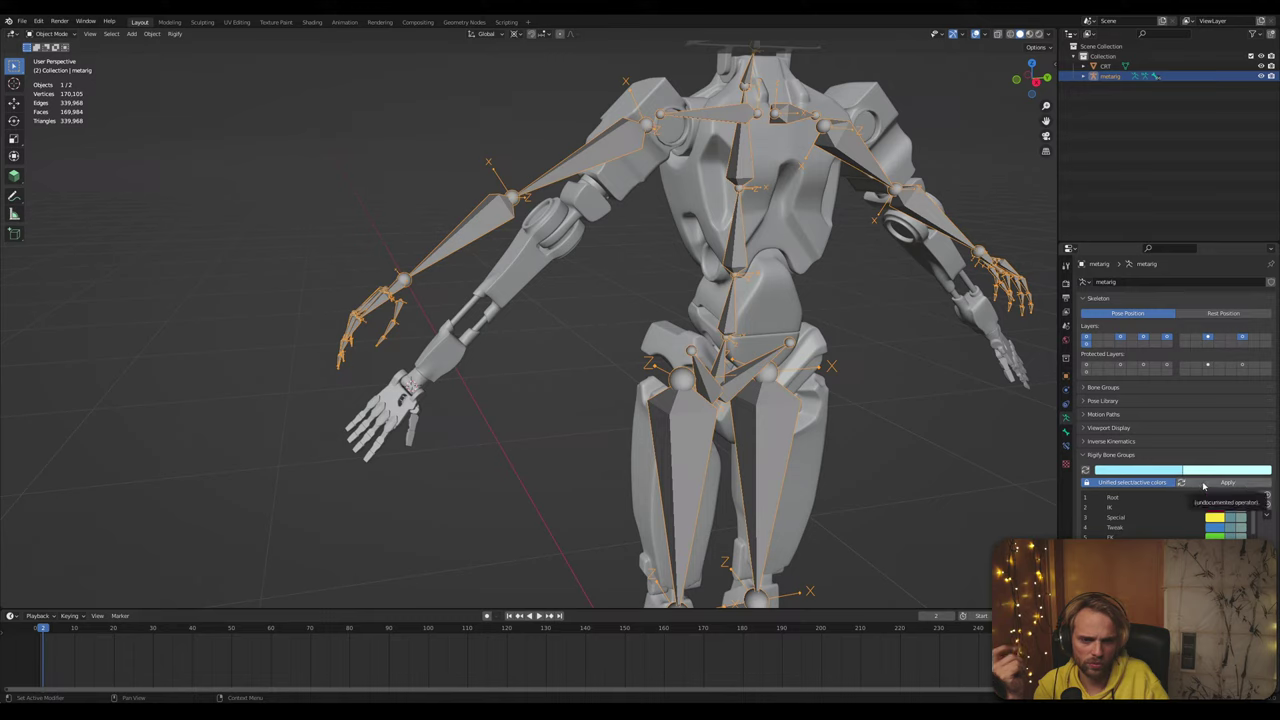
pyautogui.click(1087, 458)
pyautogui.click(1088, 469)
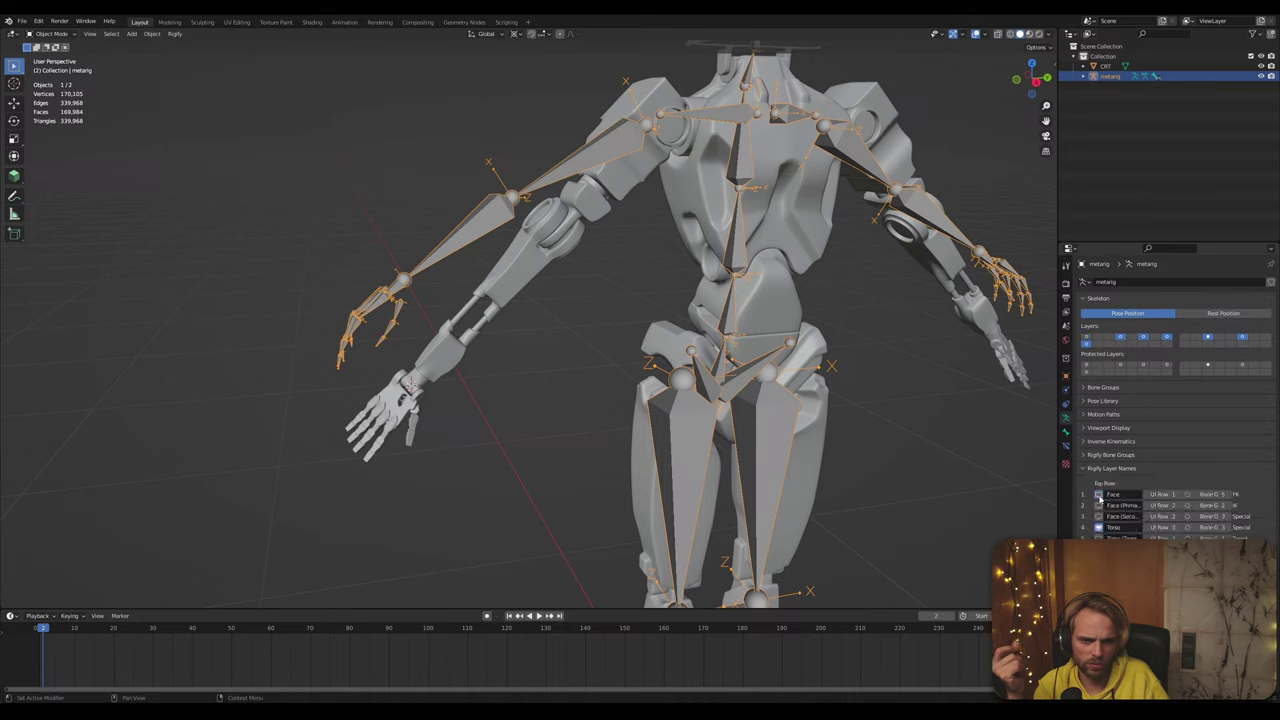
pyautogui.click(1099, 495)
pyautogui.scroll(-8, 1099, 497)
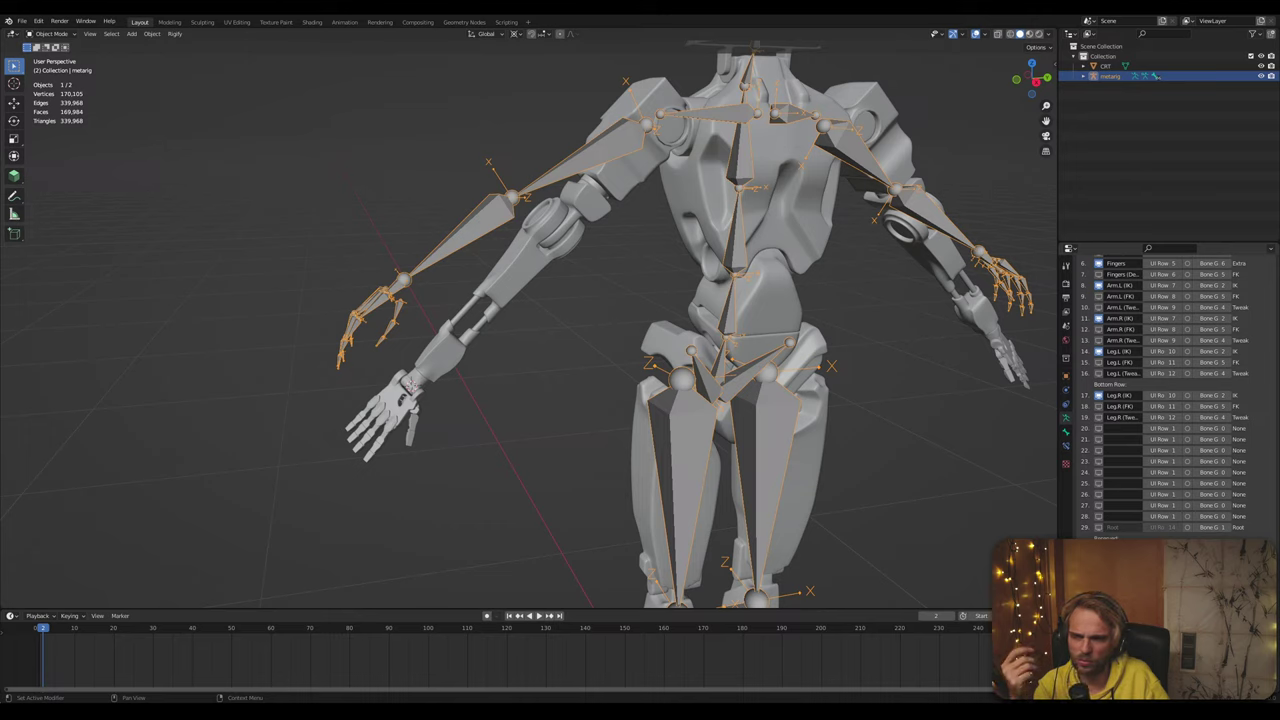
pyautogui.scroll(10, 1092, 304)
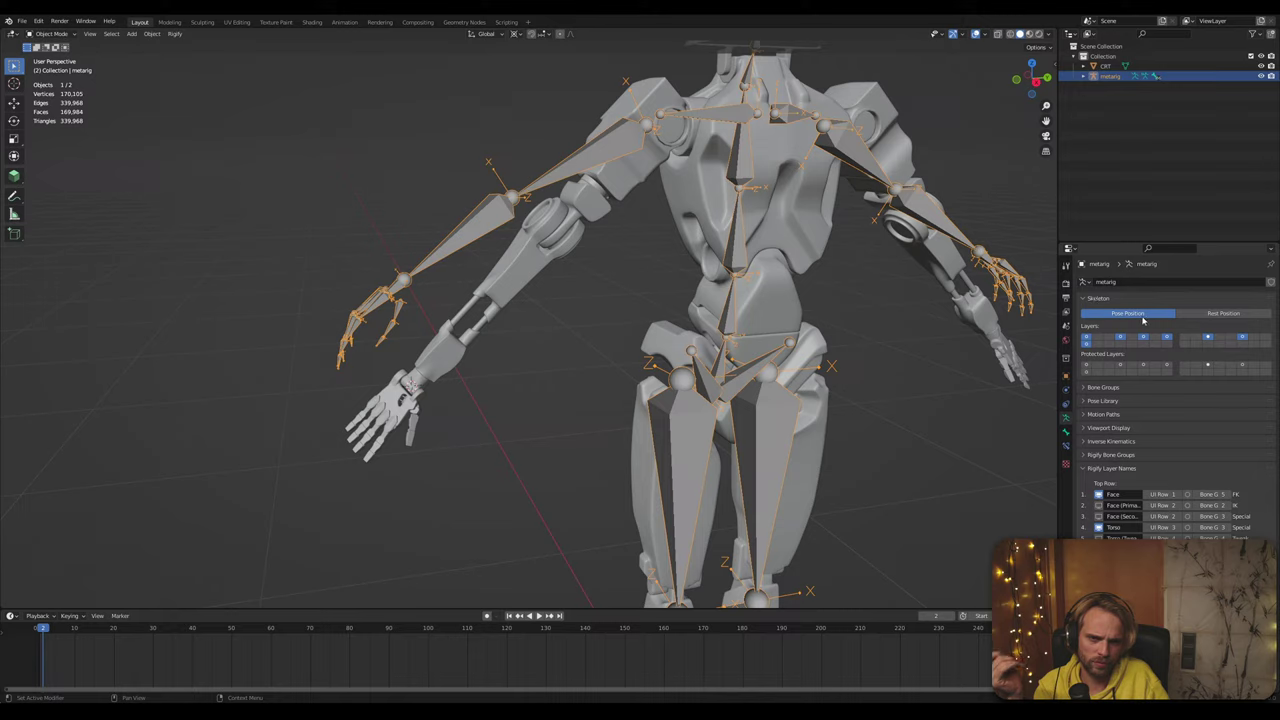
pyautogui.click(1085, 299)
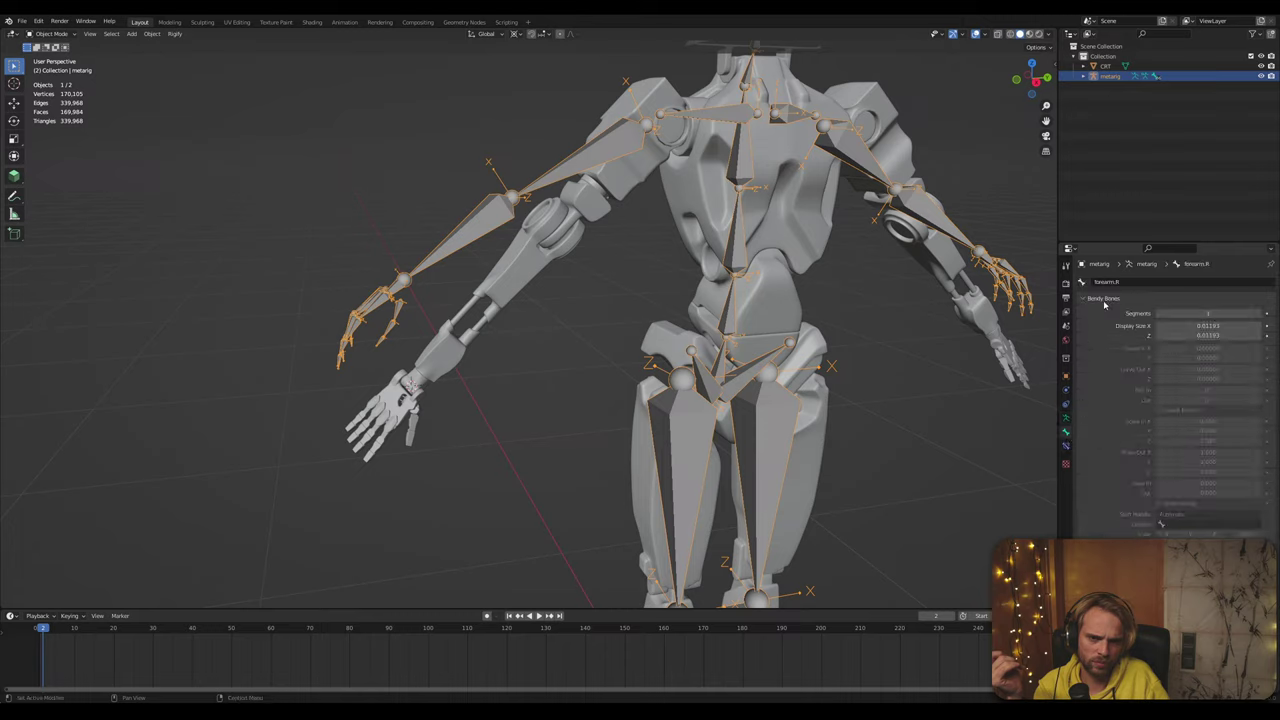
# Step: Review forearm.R's Bendy Bones, Deform and Custom Properties panels
pyautogui.click(1104, 299)
pyautogui.click(1104, 326)
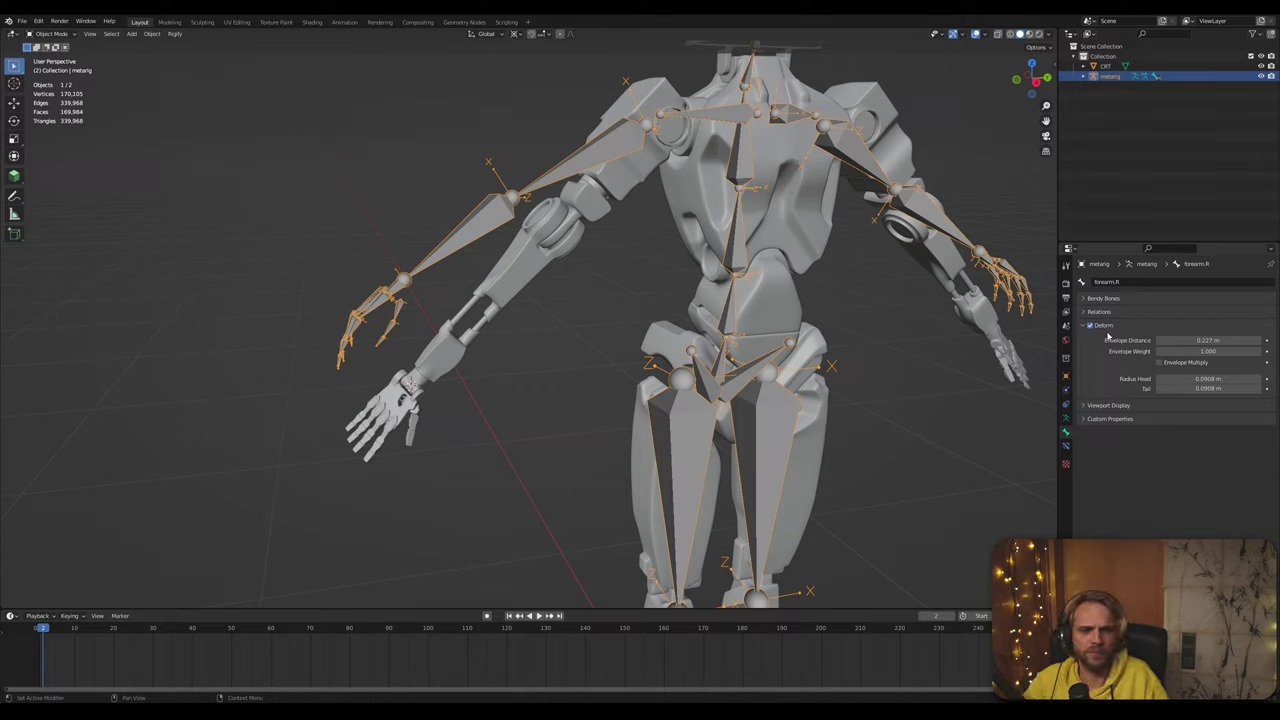
pyautogui.click(1104, 325)
pyautogui.click(1112, 352)
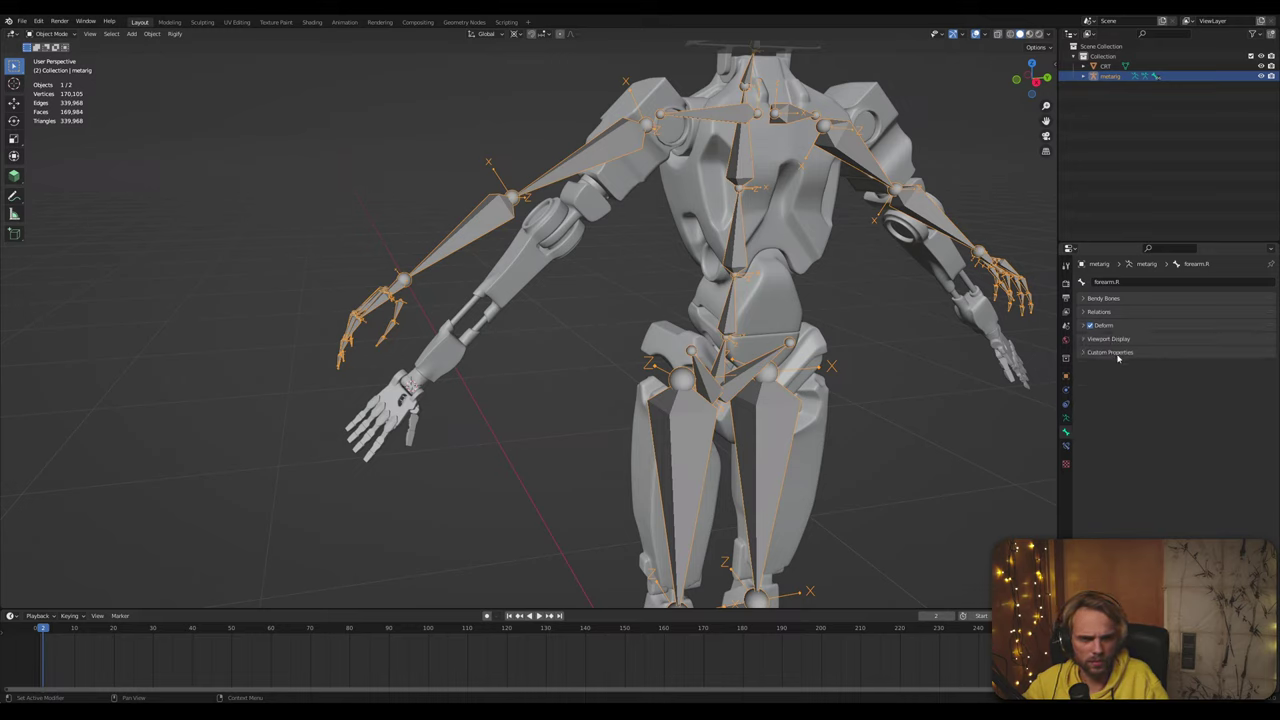
# Step: Check forearm.R's empty Bone Constraints tab and Add list, then deselect the metarig
pyautogui.click(1066, 446)
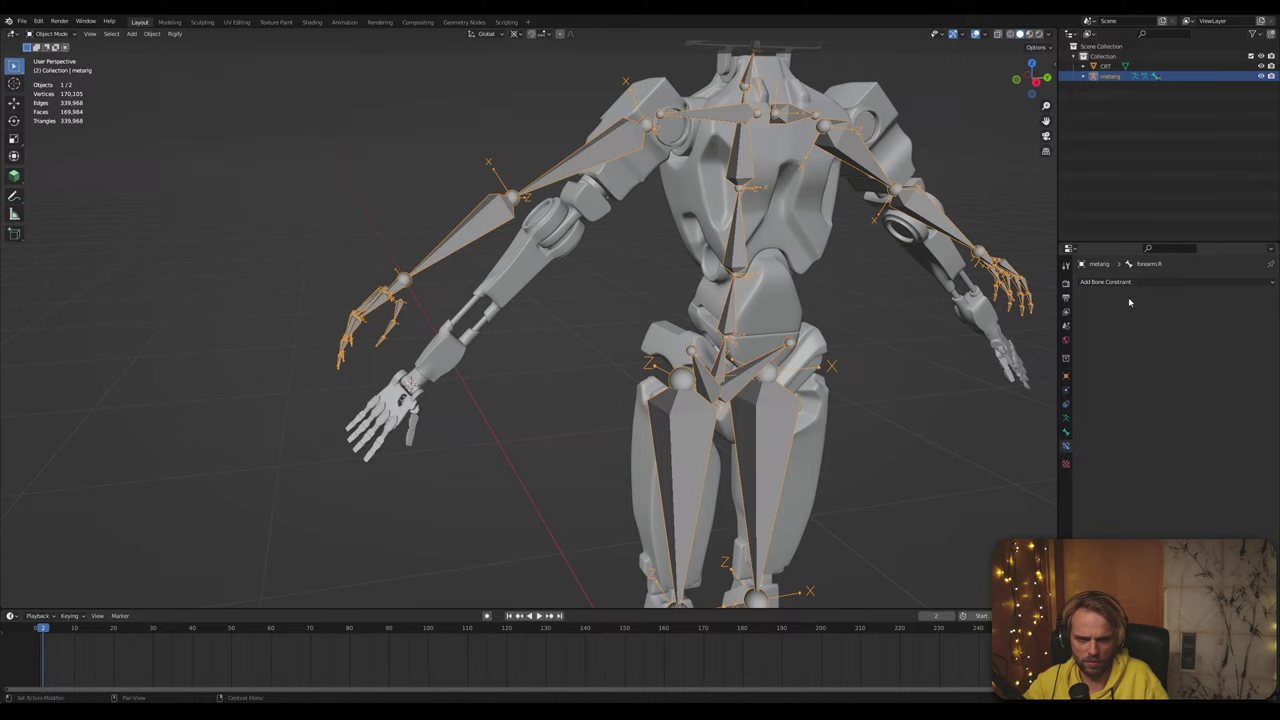
pyautogui.click(1137, 283)
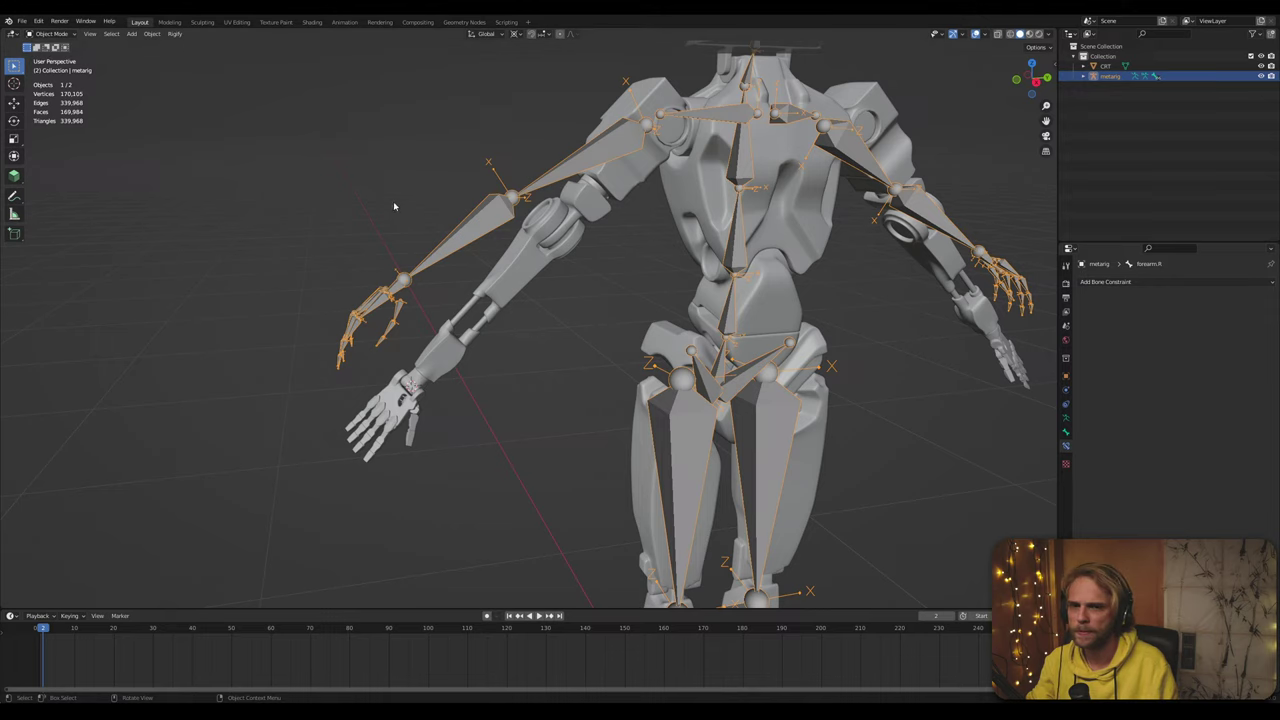
pyautogui.click(393, 201)
pyautogui.scroll(3, 393, 201)
pyautogui.moveTo(604, 252); pyautogui.dragTo(523, 378, button='middle')
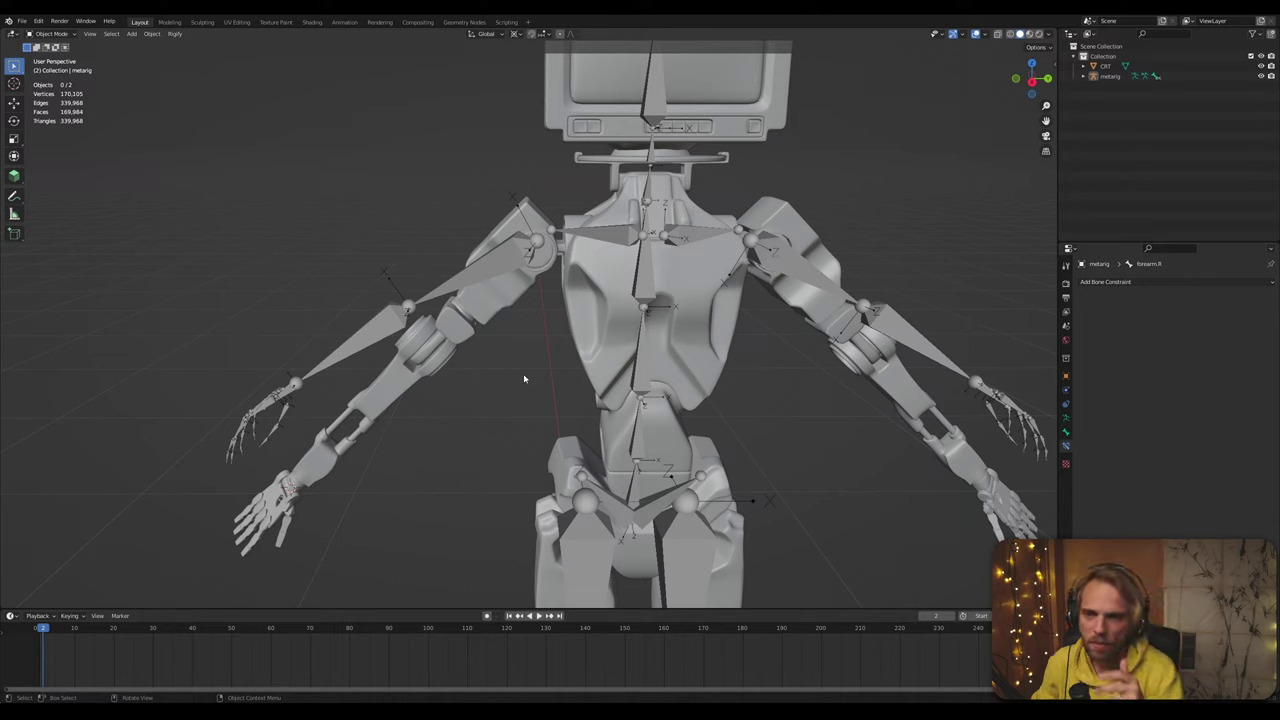
pyautogui.press('Tab')
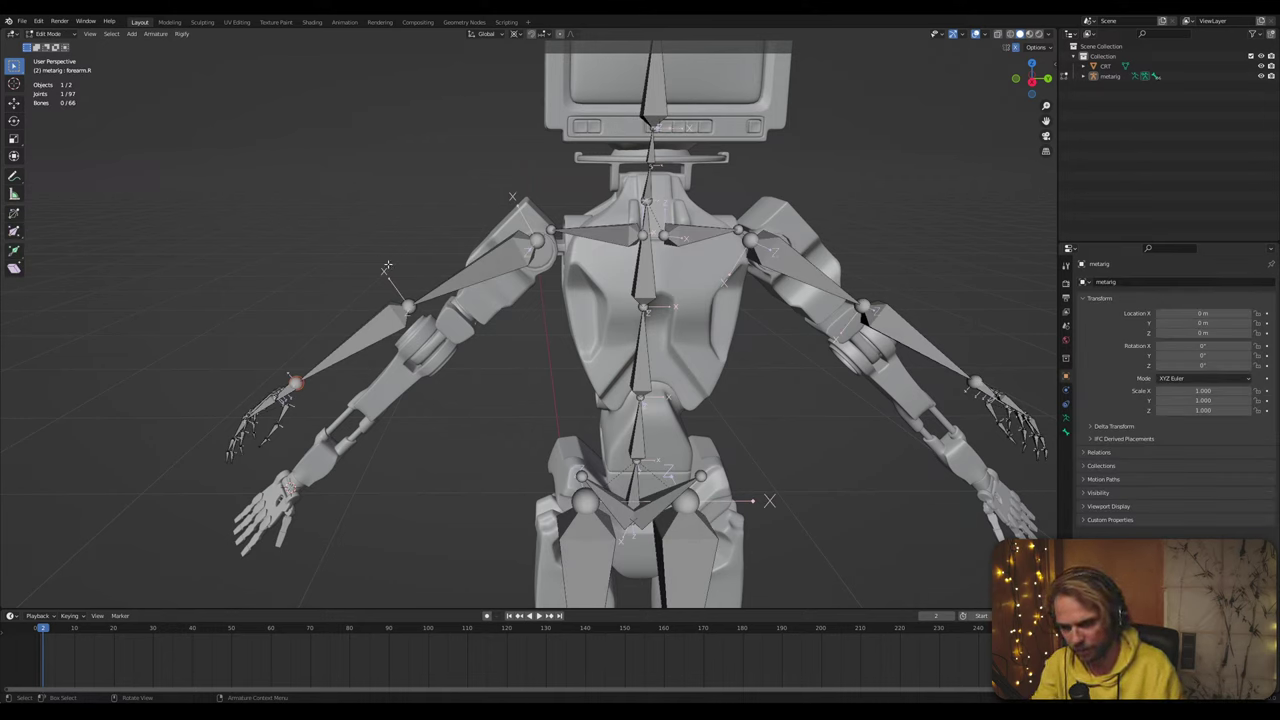
pyautogui.click(388, 327)
pyautogui.press('Tab')
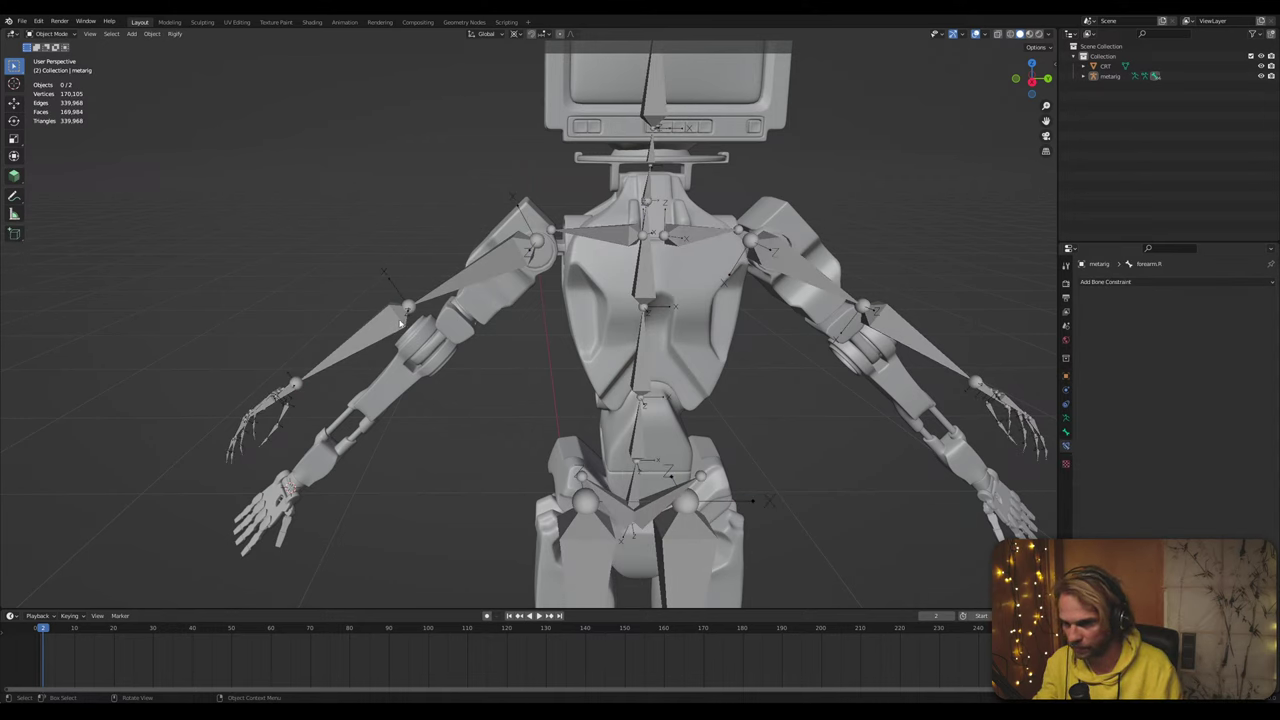
pyautogui.click(381, 318)
pyautogui.press('x')
pyautogui.click(384, 321)
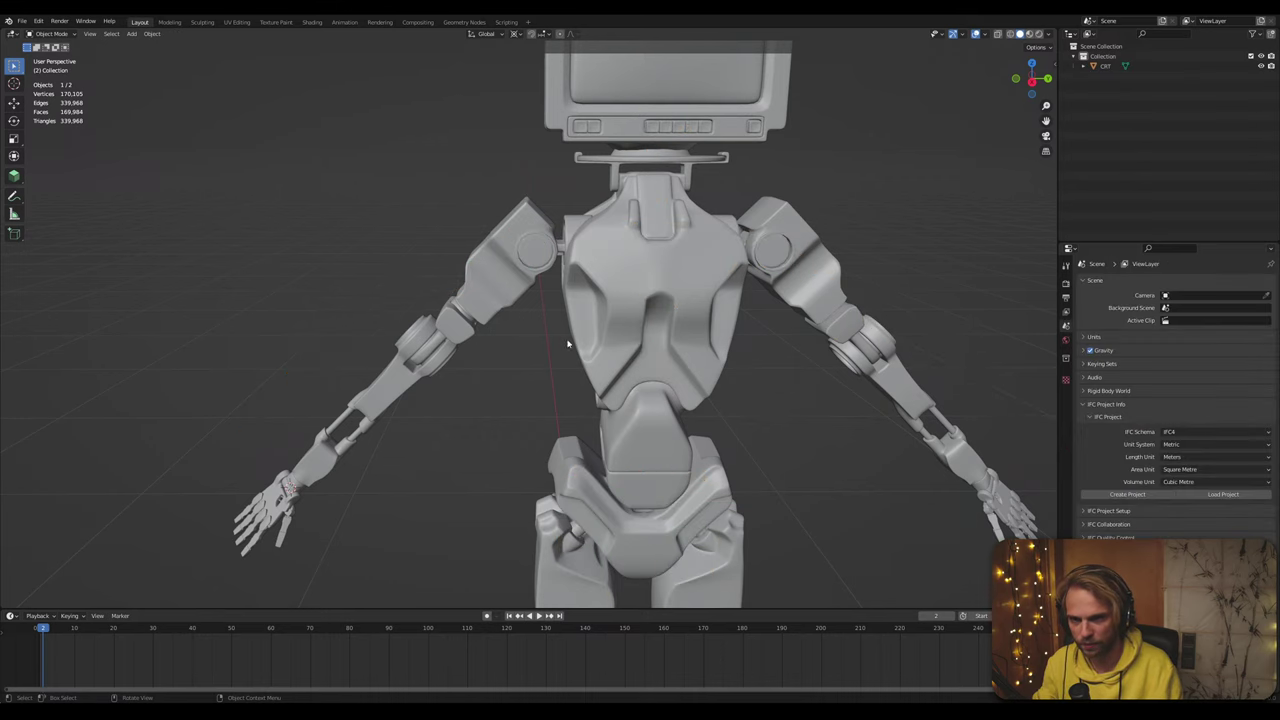
pyautogui.moveTo(560, 340)
pyautogui.mouseDown(button='middle')
pyautogui.moveTo(618, 329)
pyautogui.moveTo(555, 351)
pyautogui.mouseUp(button='middle')
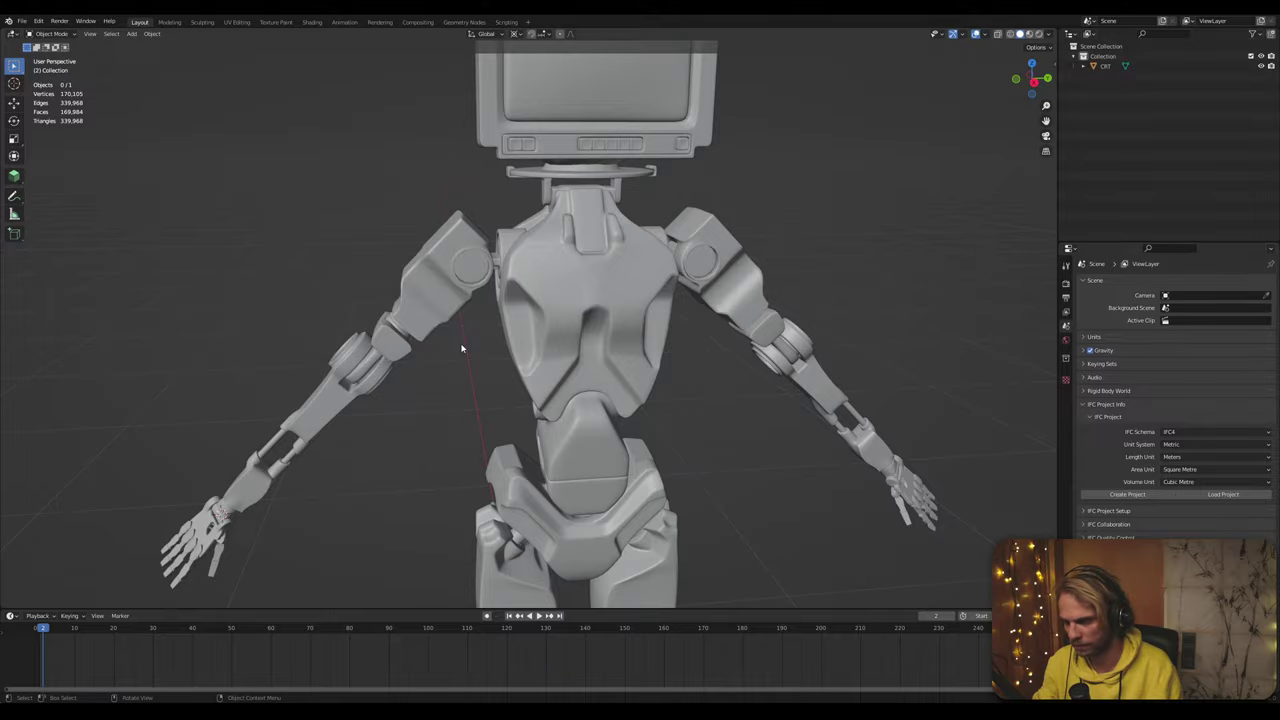
pyautogui.press('ctrl')
pyautogui.moveTo(461, 348); pyautogui.dragTo(517, 277, button='middle')
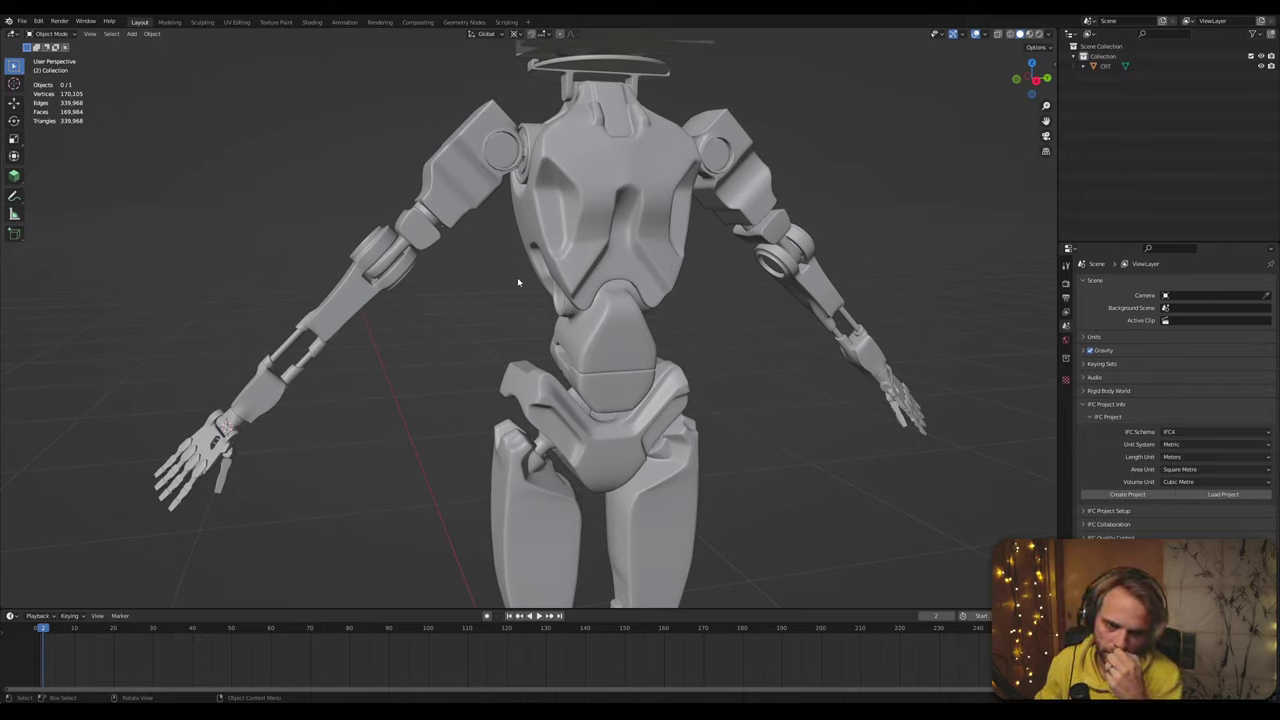
pyautogui.hotkey('shift', 'a')
pyautogui.moveTo(521, 280)
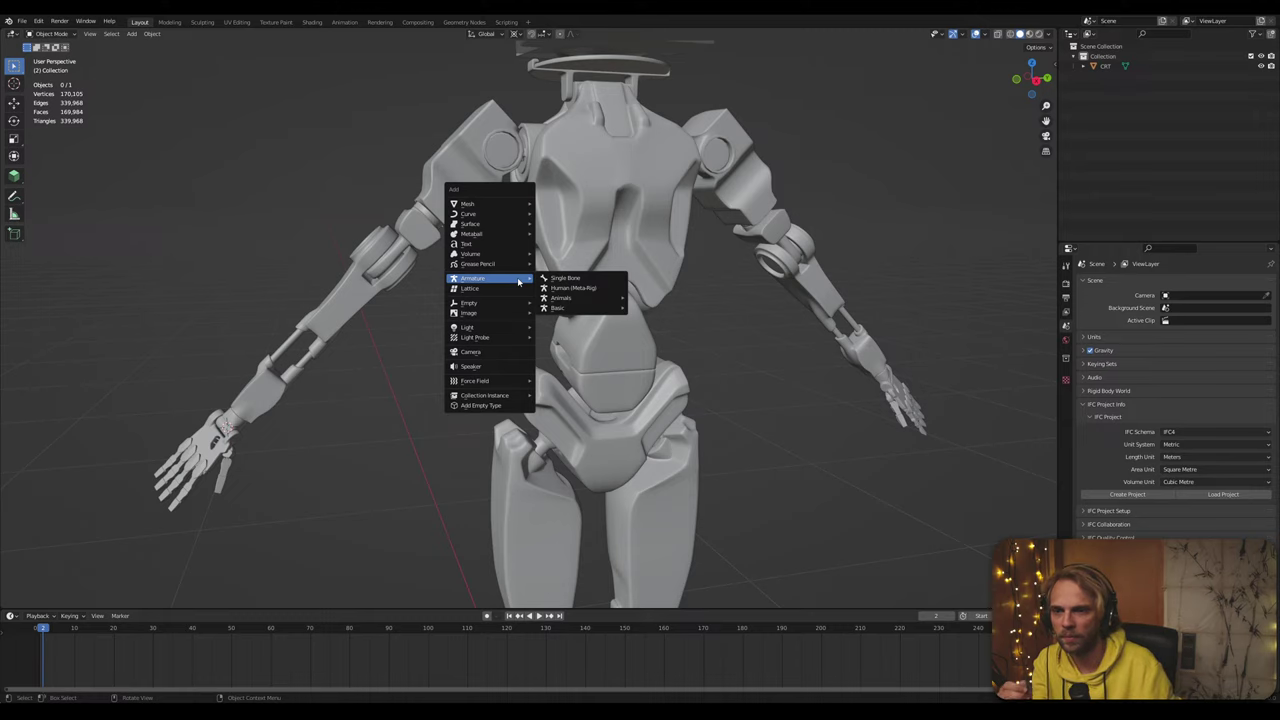
pyautogui.click(573, 288)
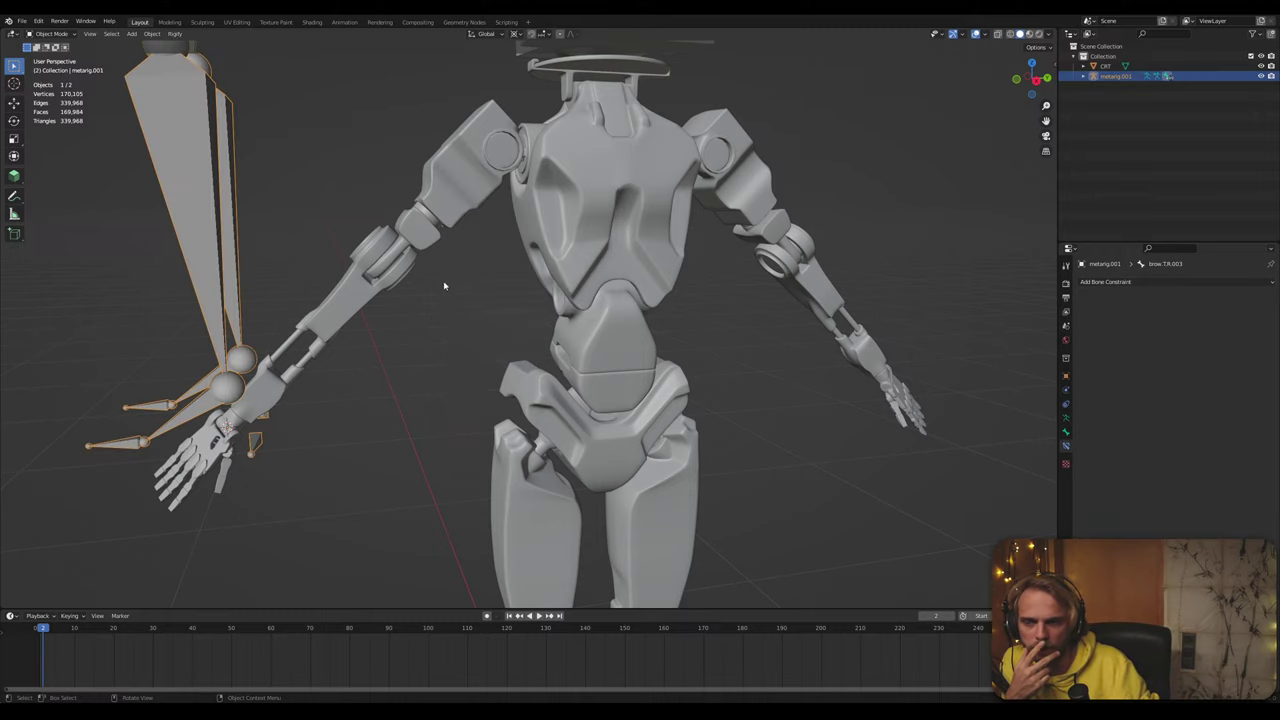
pyautogui.scroll(-5, 408, 290)
pyautogui.scroll(-3, 408, 286)
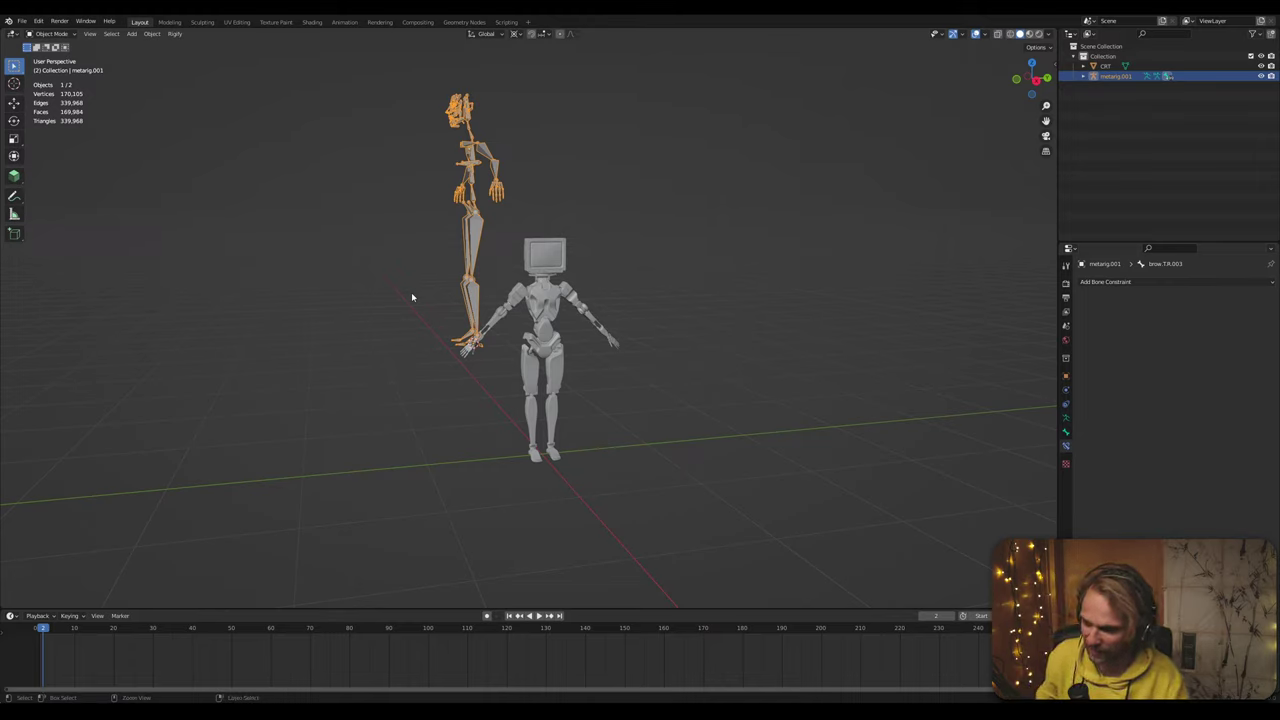
pyautogui.hotkey('ctrl', 'z')
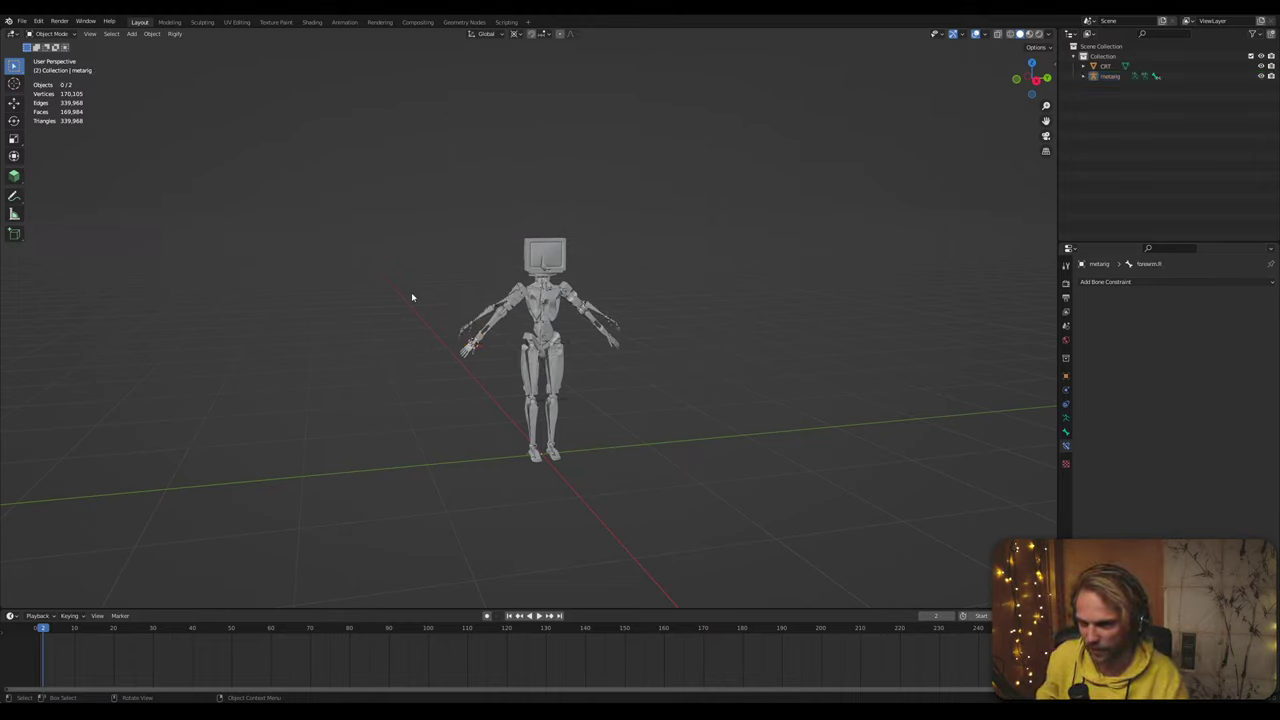
pyautogui.scroll(3, 411, 297)
pyautogui.moveTo(411, 297); pyautogui.dragTo(572, 196, button='middle')
pyautogui.scroll(3, 572, 196)
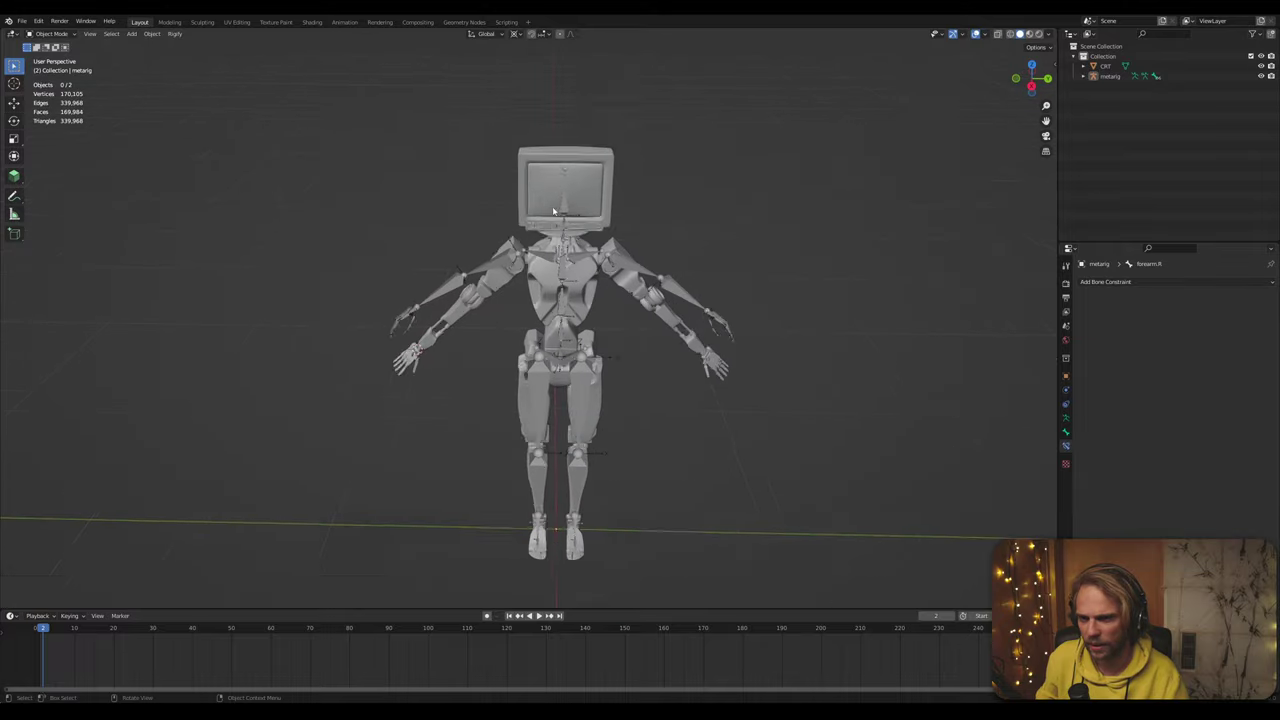
pyautogui.moveTo(507, 232); pyautogui.dragTo(452, 243, button='middle')
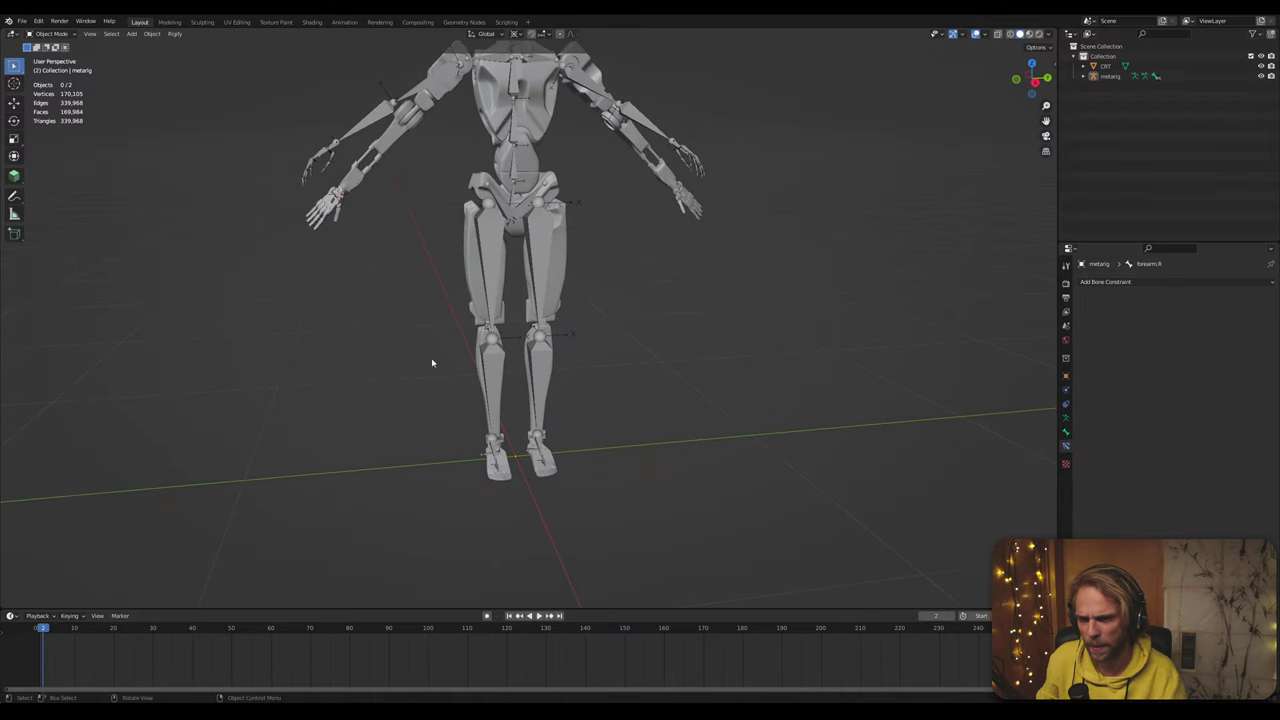
pyautogui.moveTo(434, 360); pyautogui.dragTo(400, 320, button='middle')
pyautogui.scroll(2, 455, 268)
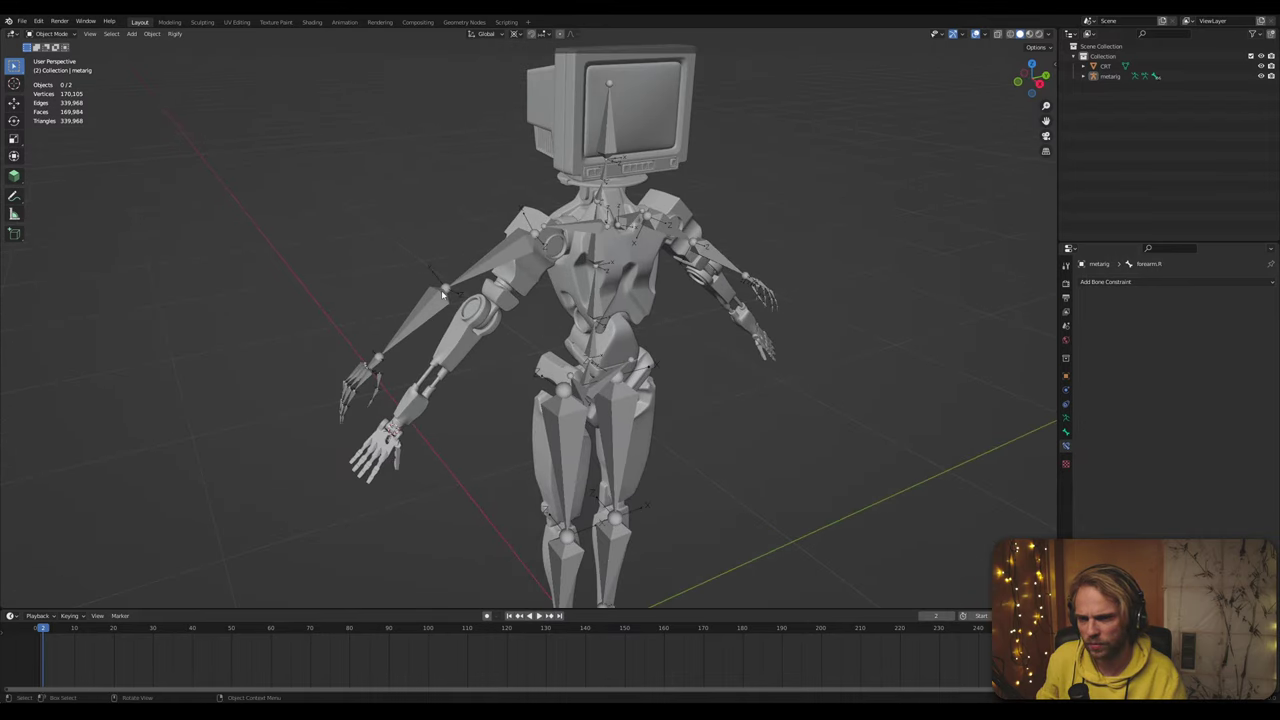
# Step: Generate a Rigify rig from the selected metarig, creating the rig object and WGTS_rig collection despite the ORG-nose error
pyautogui.click(445, 290)
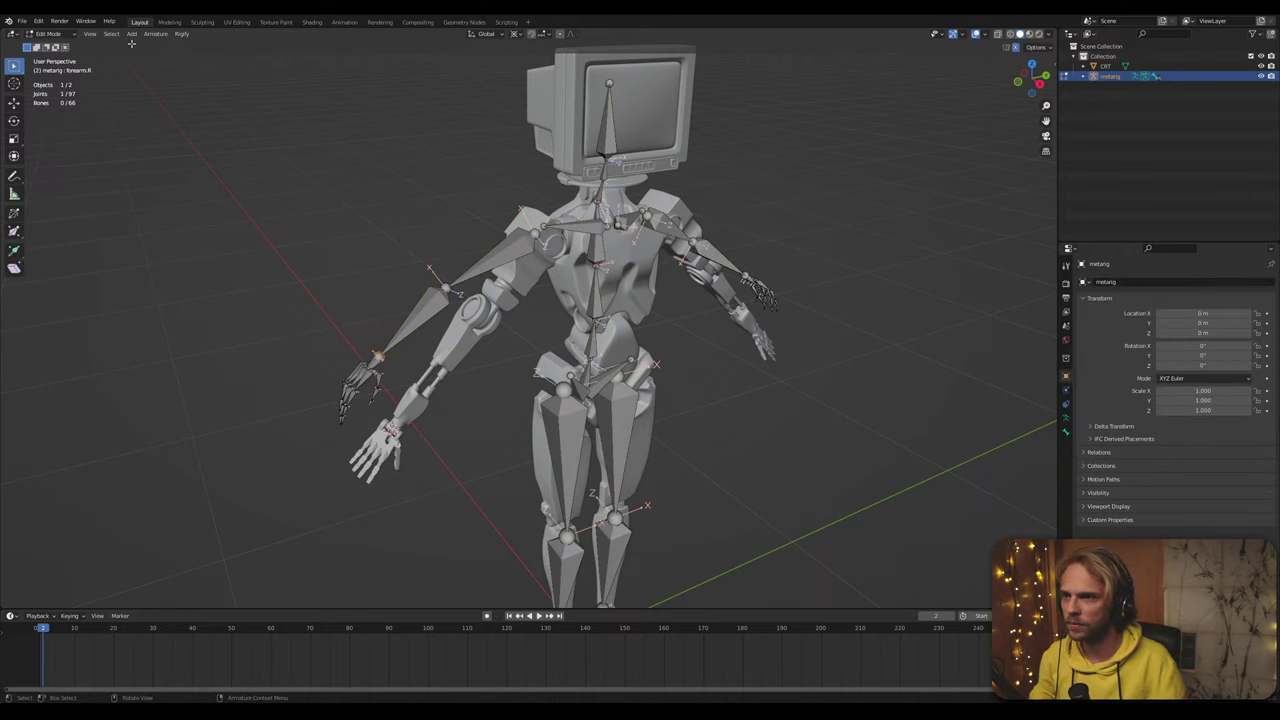
pyautogui.click(151, 34)
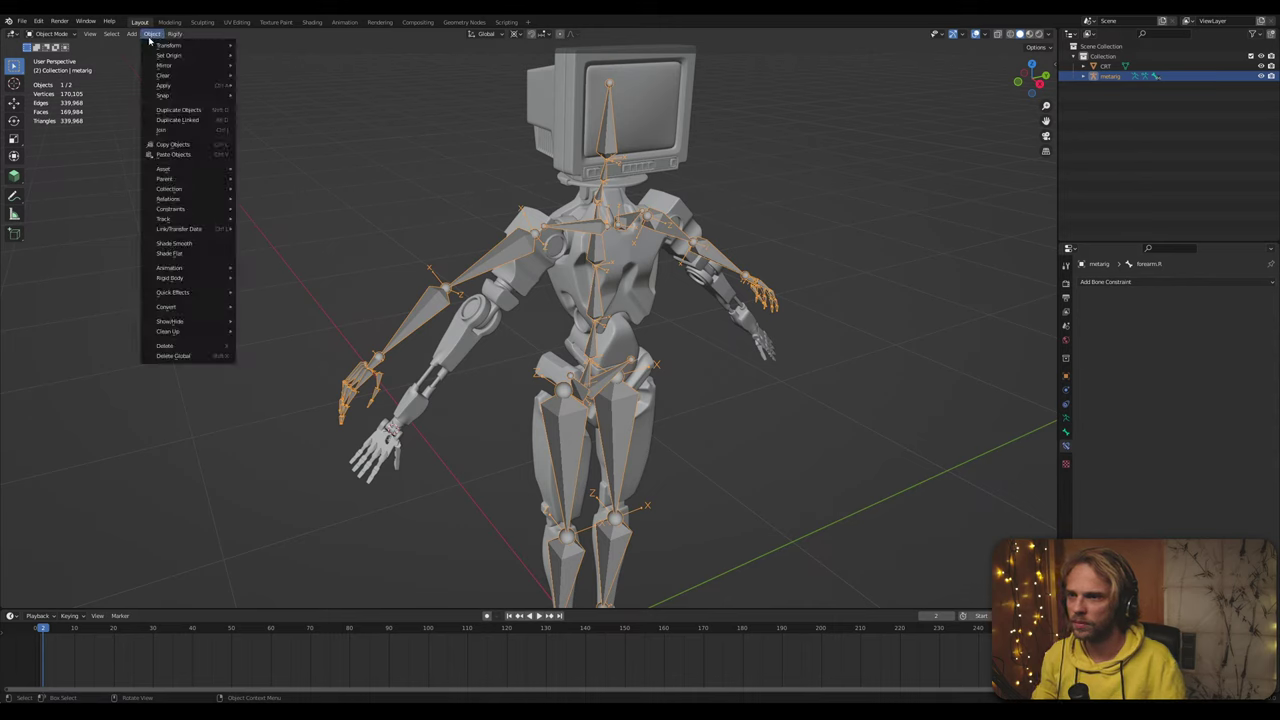
pyautogui.click(174, 34)
pyautogui.click(185, 47)
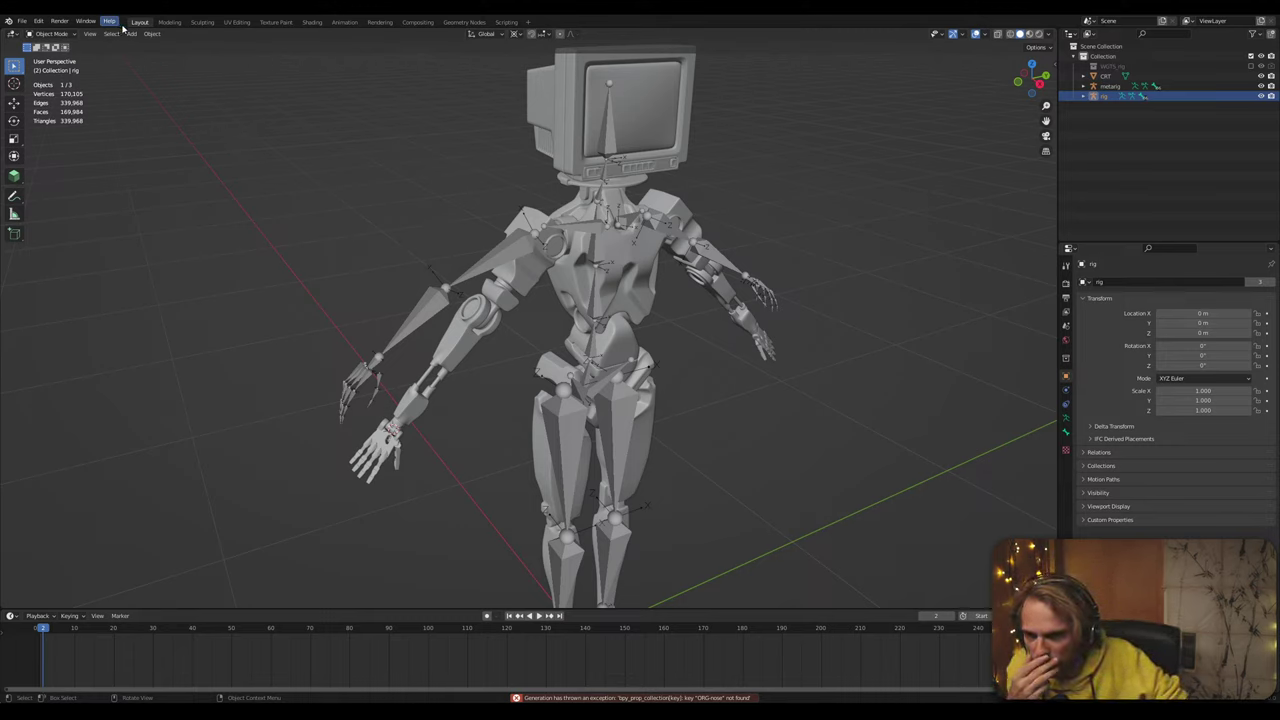
pyautogui.click(154, 34)
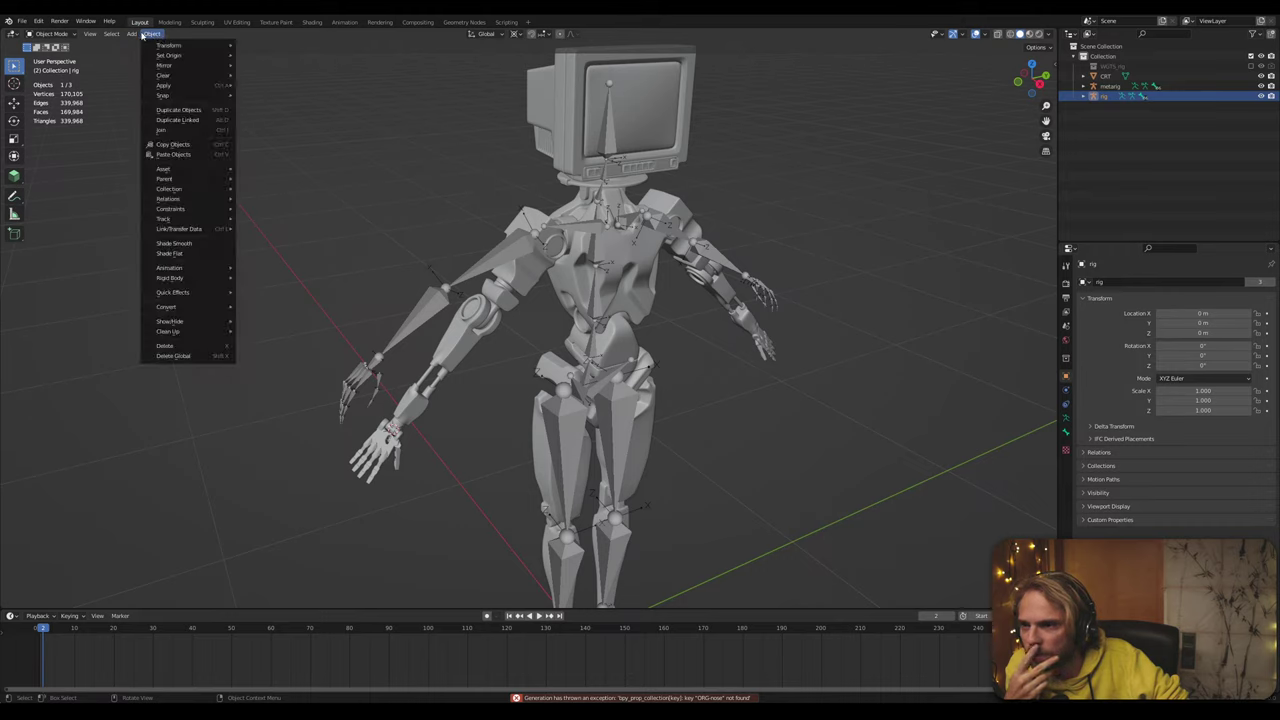
pyautogui.moveTo(131, 35)
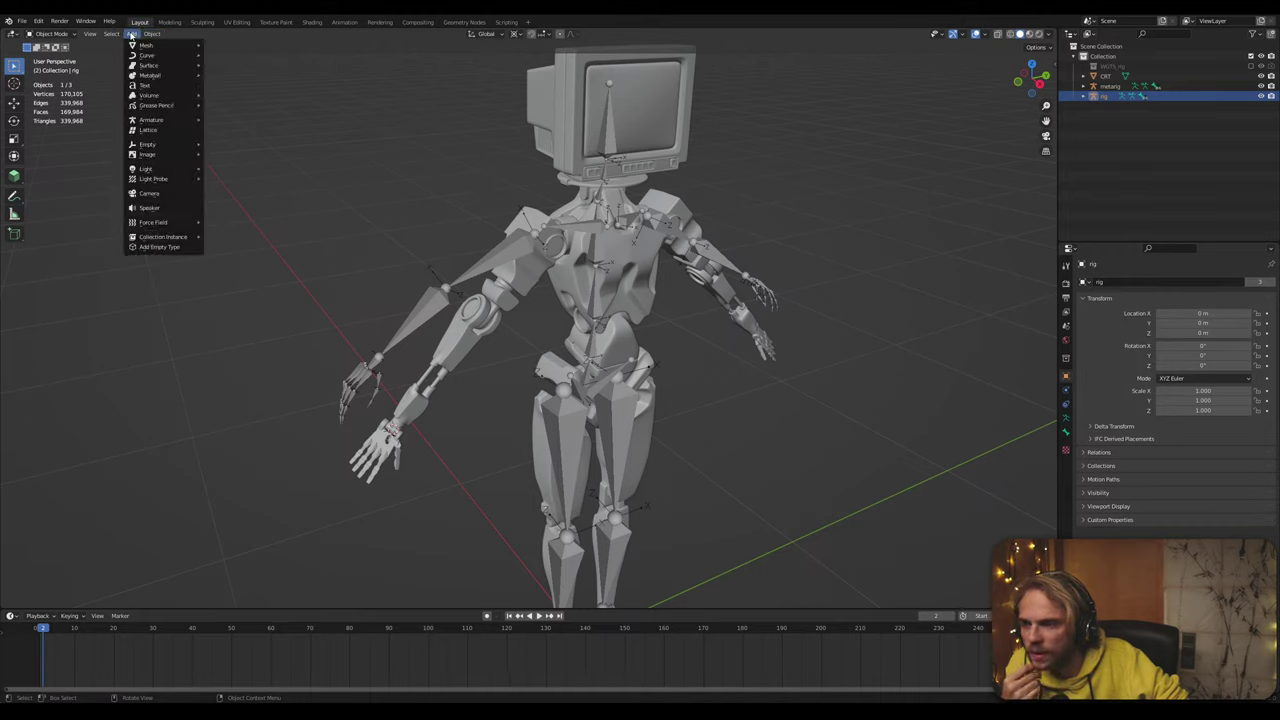
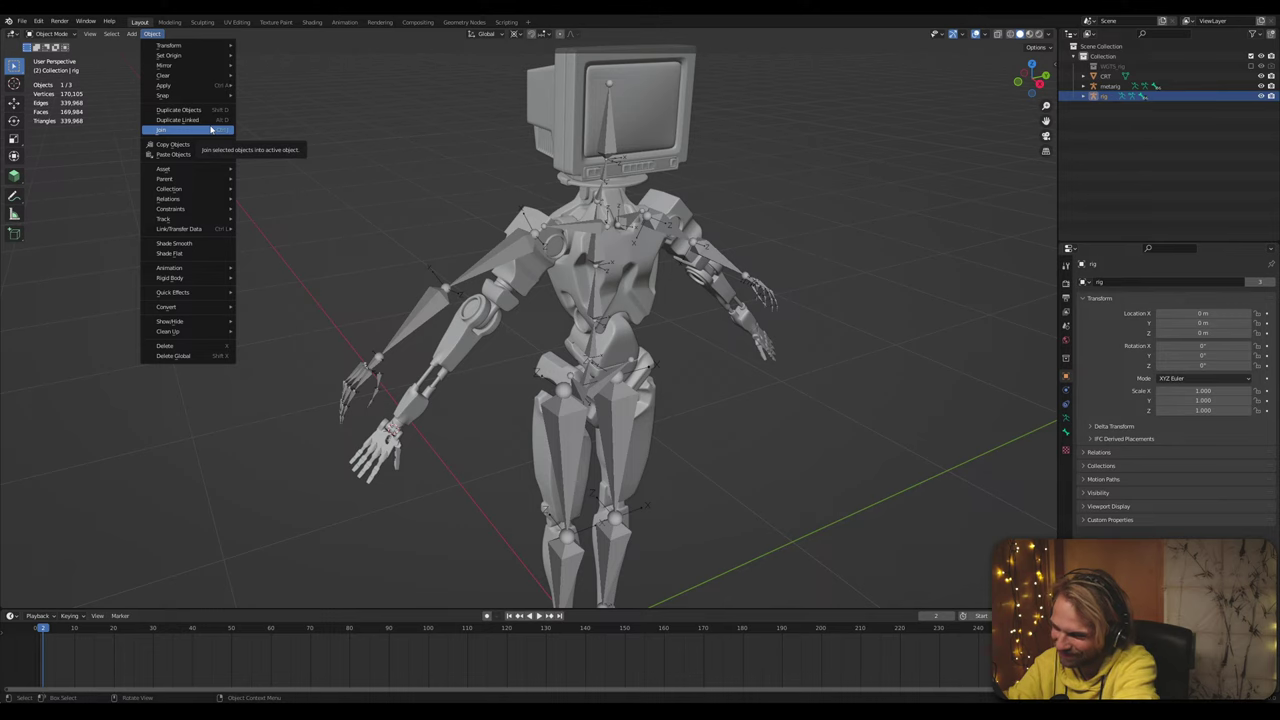
# Step: Select and then deselect the metarig without joining anything, and bring up the Snap menu
pyautogui.moveTo(378, 127); pyautogui.dragTo(410, 137, button='middle')
pyautogui.click(474, 283)
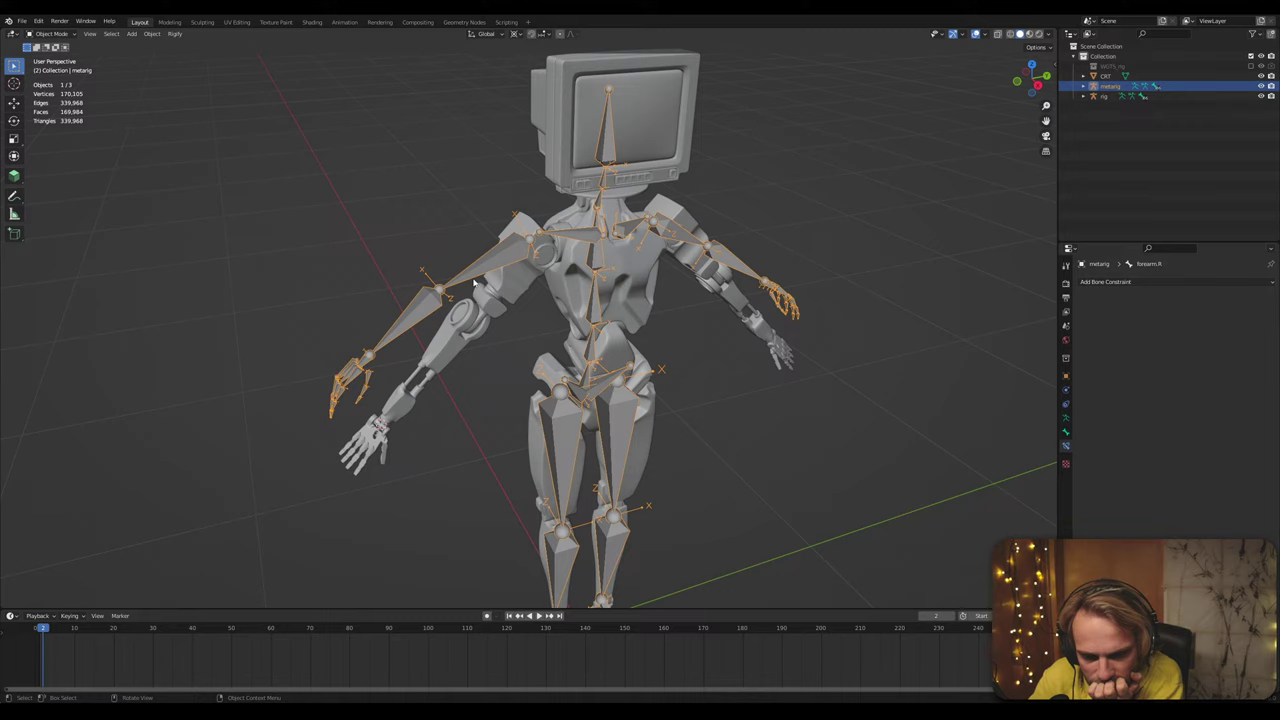
pyautogui.click(331, 197)
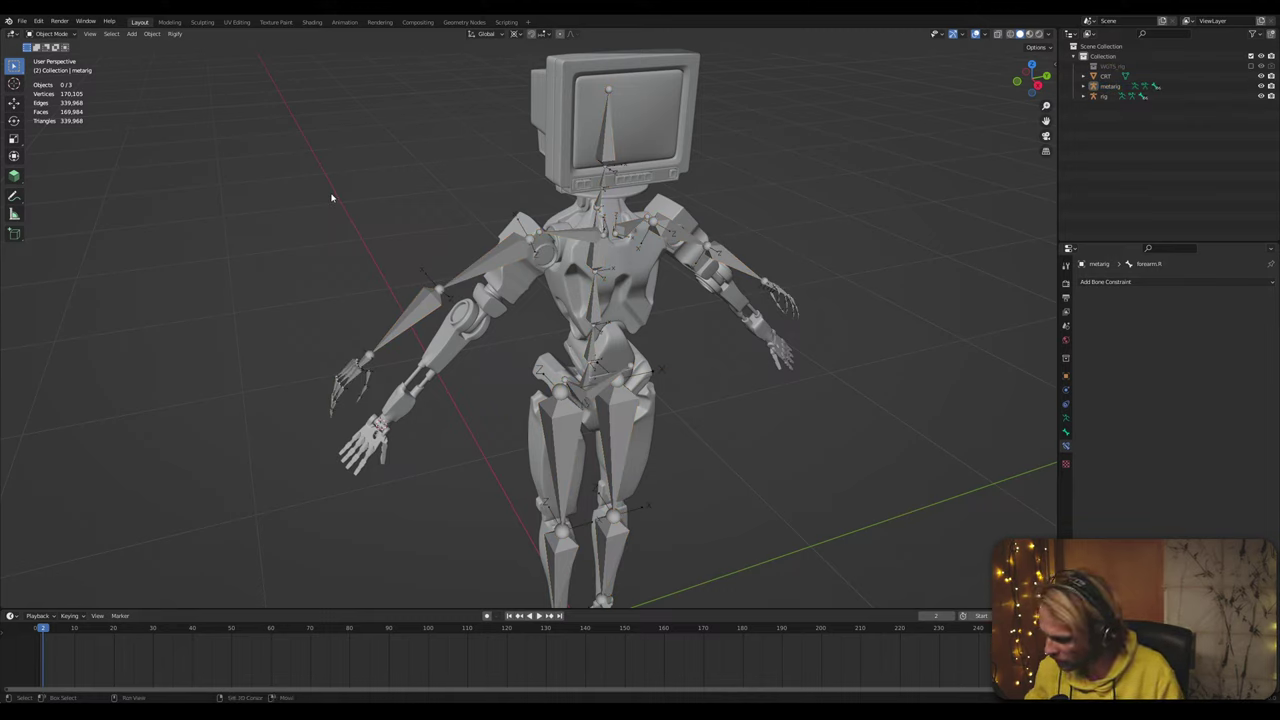
pyautogui.hotkey('shift', 's')
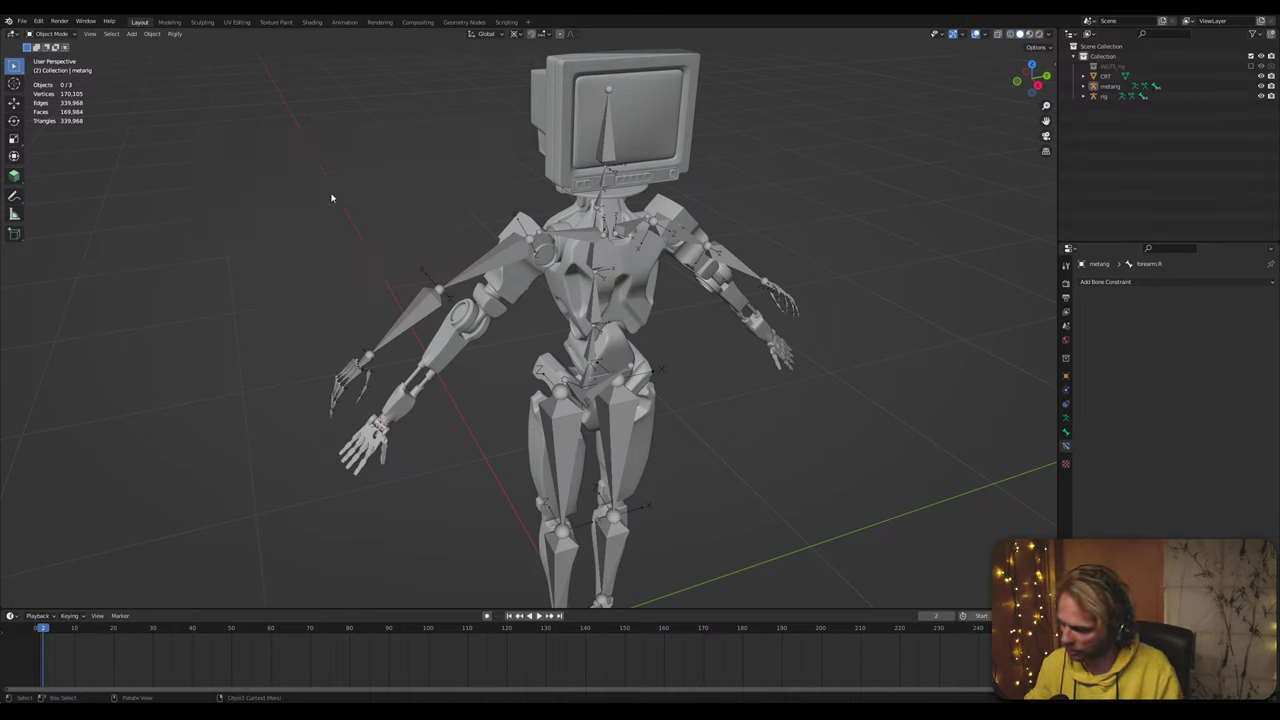
# Step: Dismiss the Apply menu and add a Basic Human meta-rig to the scene
pyautogui.hotkey('ctrl', 'a')
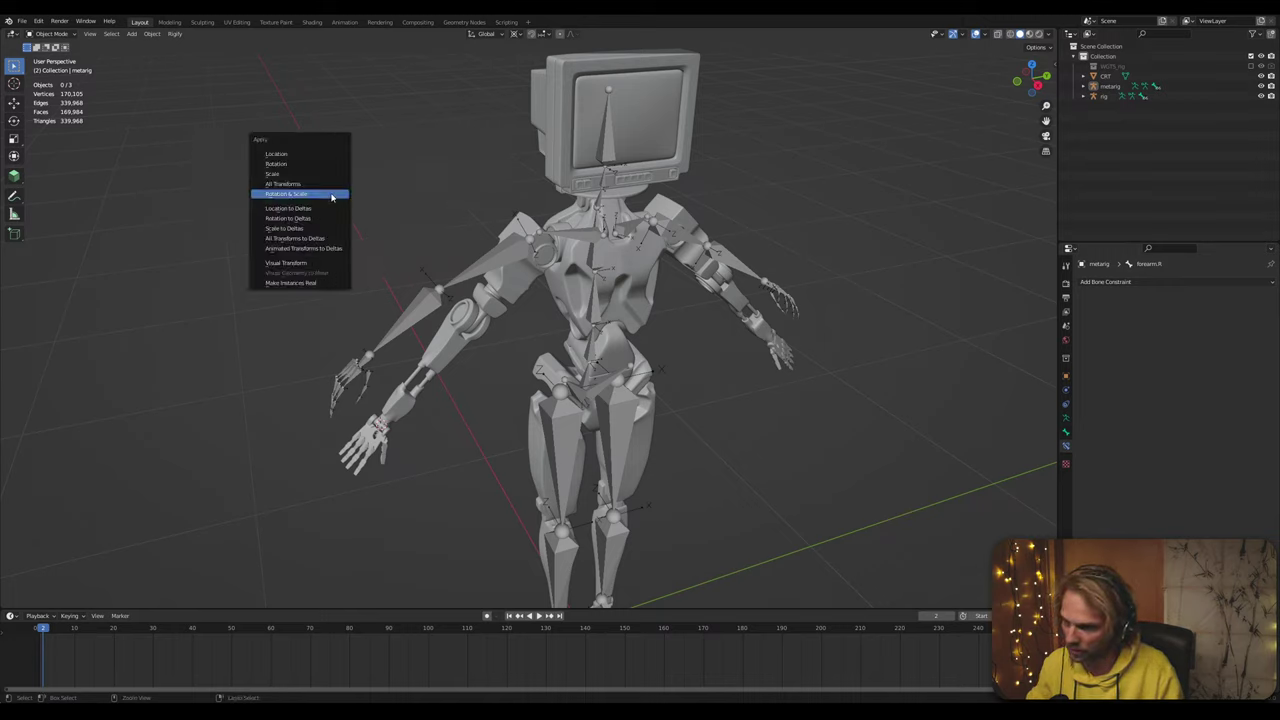
pyautogui.press('Escape')
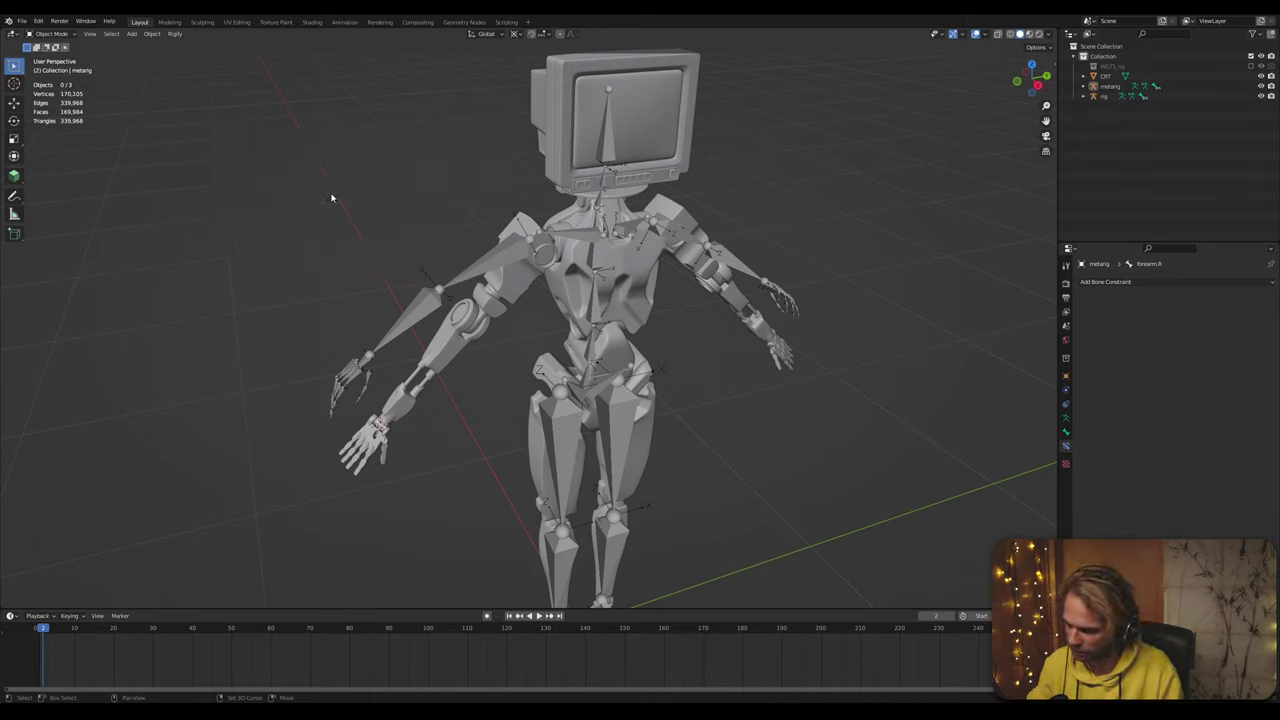
pyautogui.hotkey('shift', 'a')
pyautogui.moveTo(317, 192)
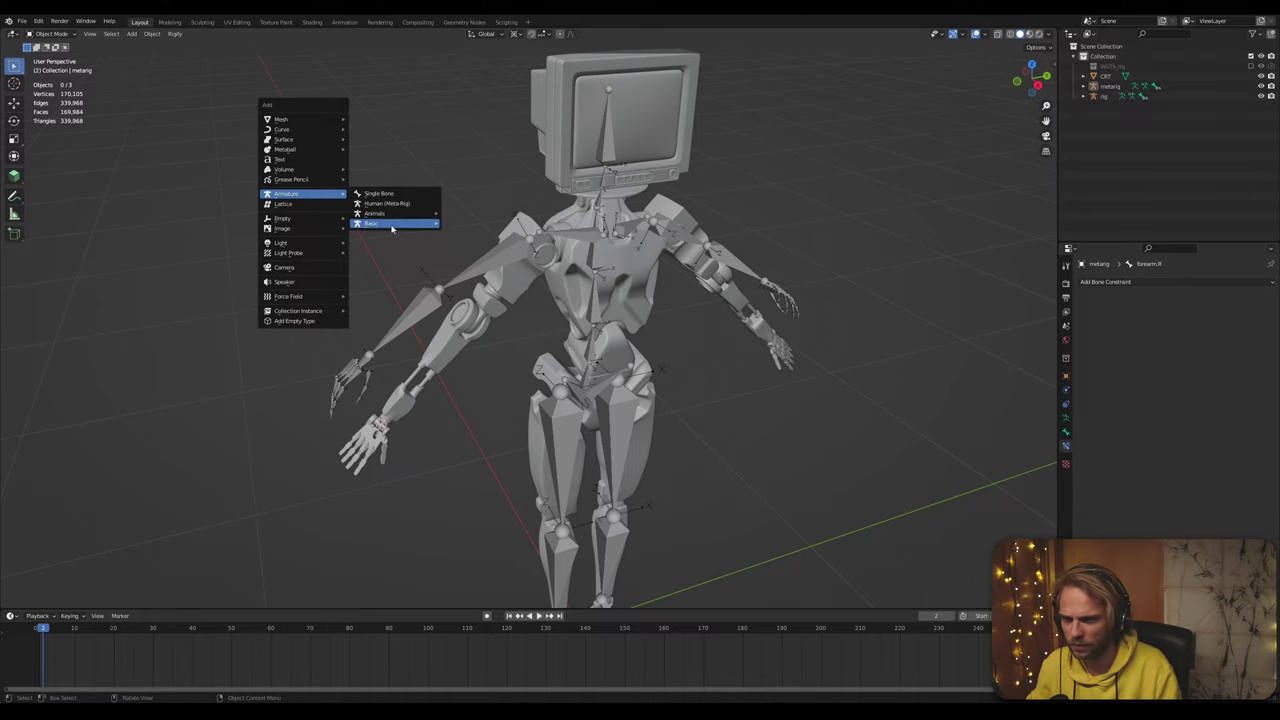
pyautogui.moveTo(395, 223)
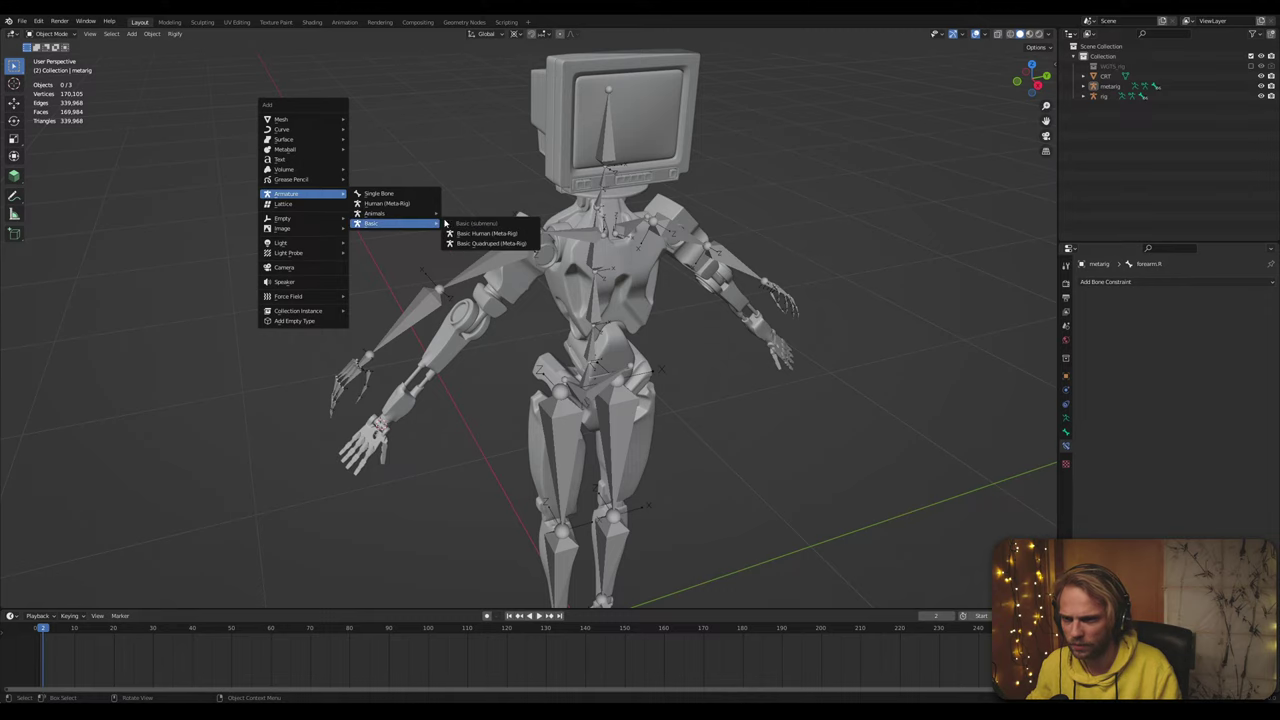
pyautogui.click(526, 236)
pyautogui.scroll(-6, 526, 230)
pyautogui.moveTo(526, 230); pyautogui.dragTo(600, 260, button='middle')
# Step: Move the new meta-rig beside the robot and browse its bone property panels
pyautogui.press('g')
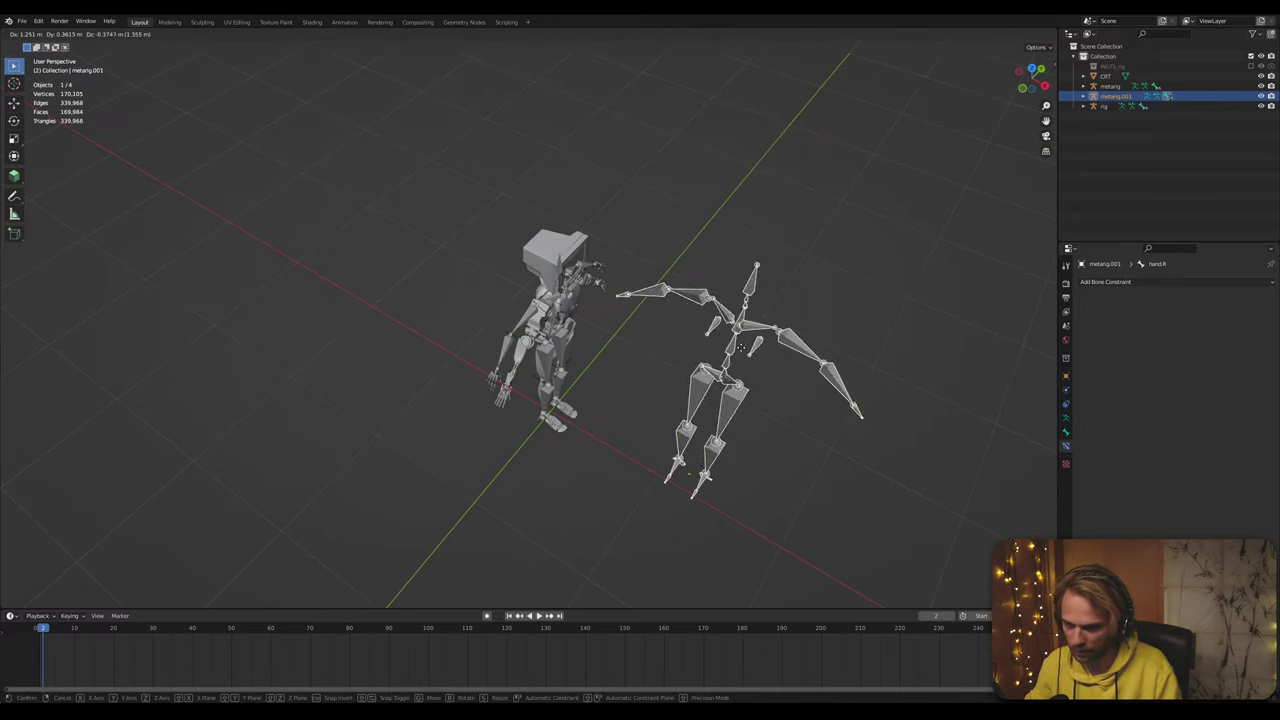
pyautogui.click(743, 360)
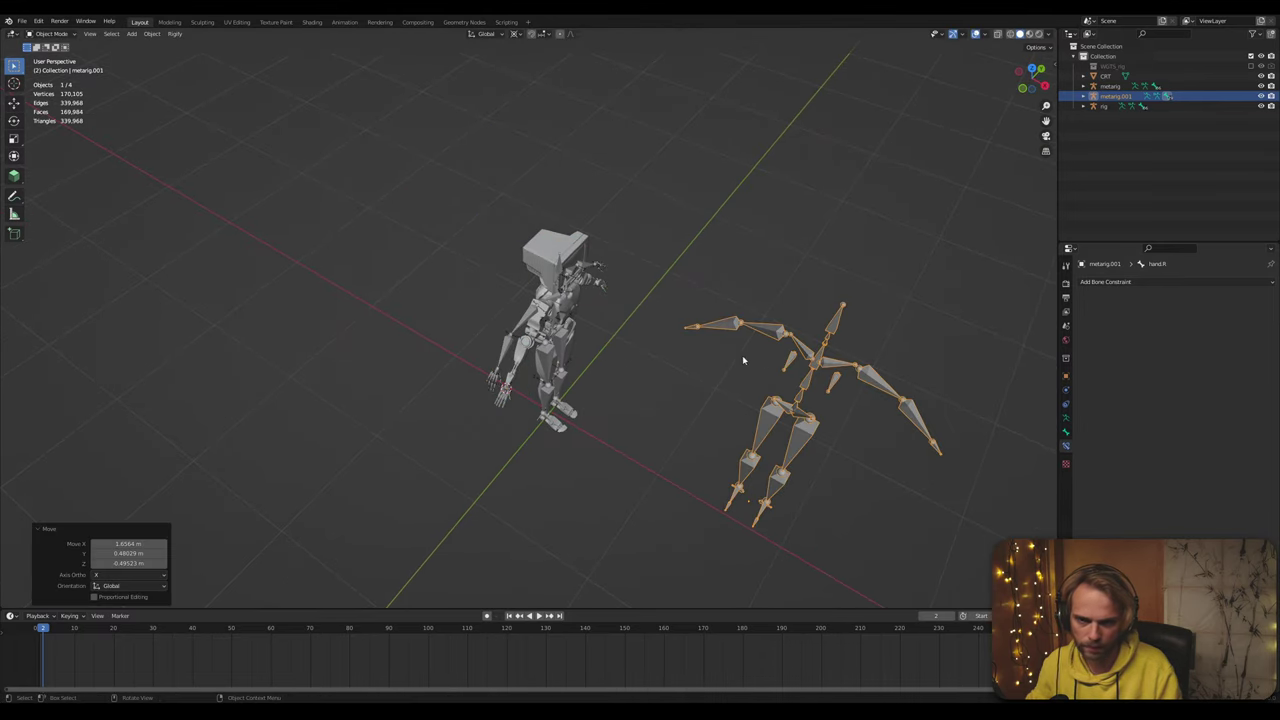
pyautogui.click(1065, 432)
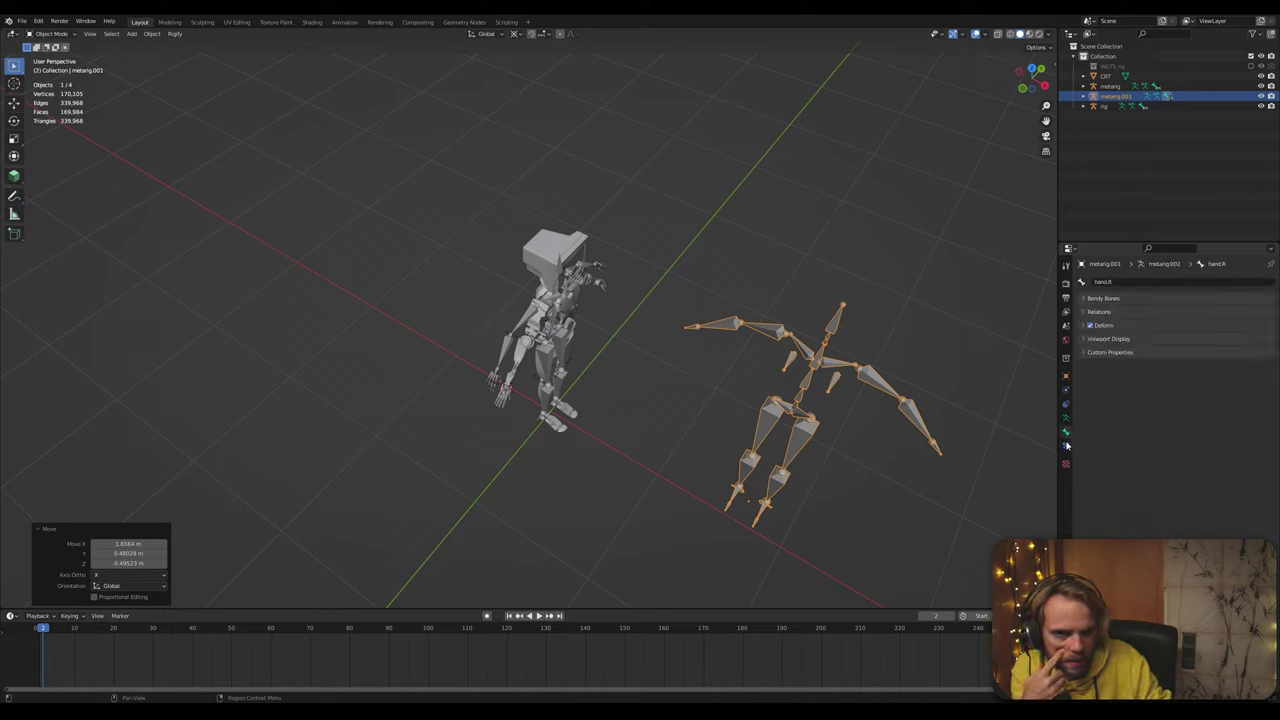
pyautogui.click(1084, 326)
pyautogui.click(1085, 326)
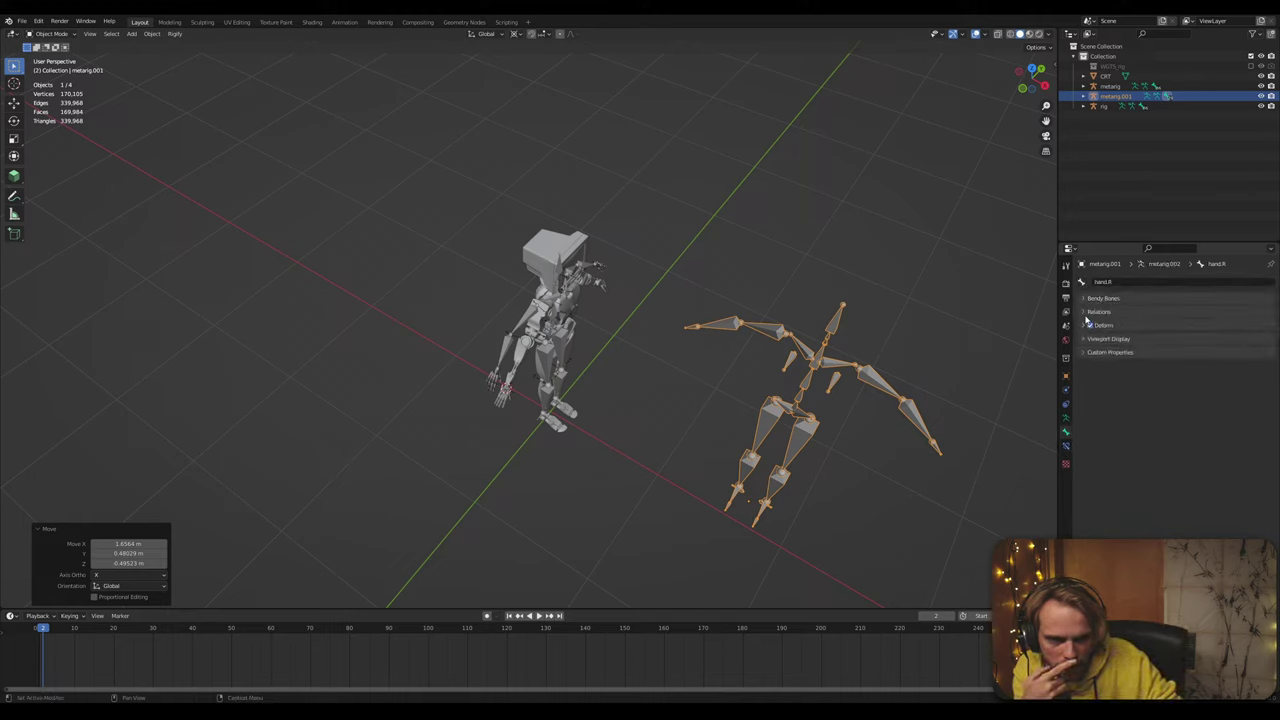
pyautogui.click(1083, 312)
pyautogui.click(1083, 312)
pyautogui.click(1092, 299)
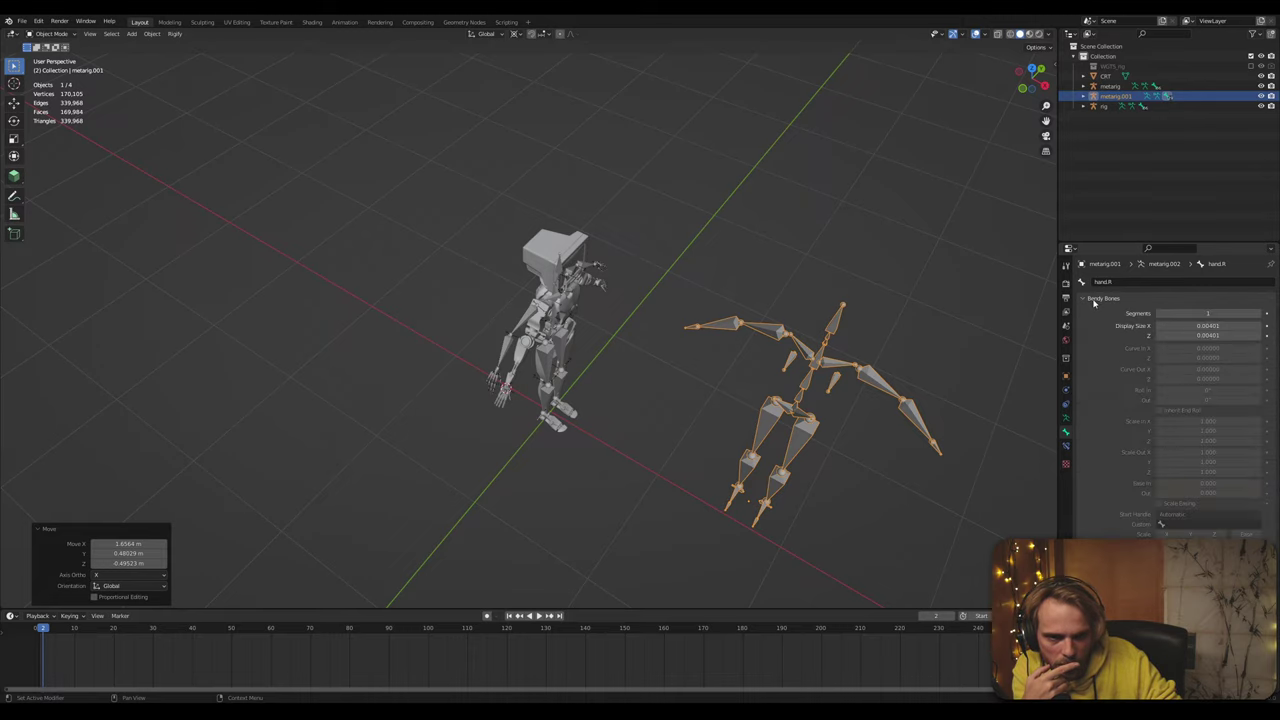
pyautogui.click(1093, 299)
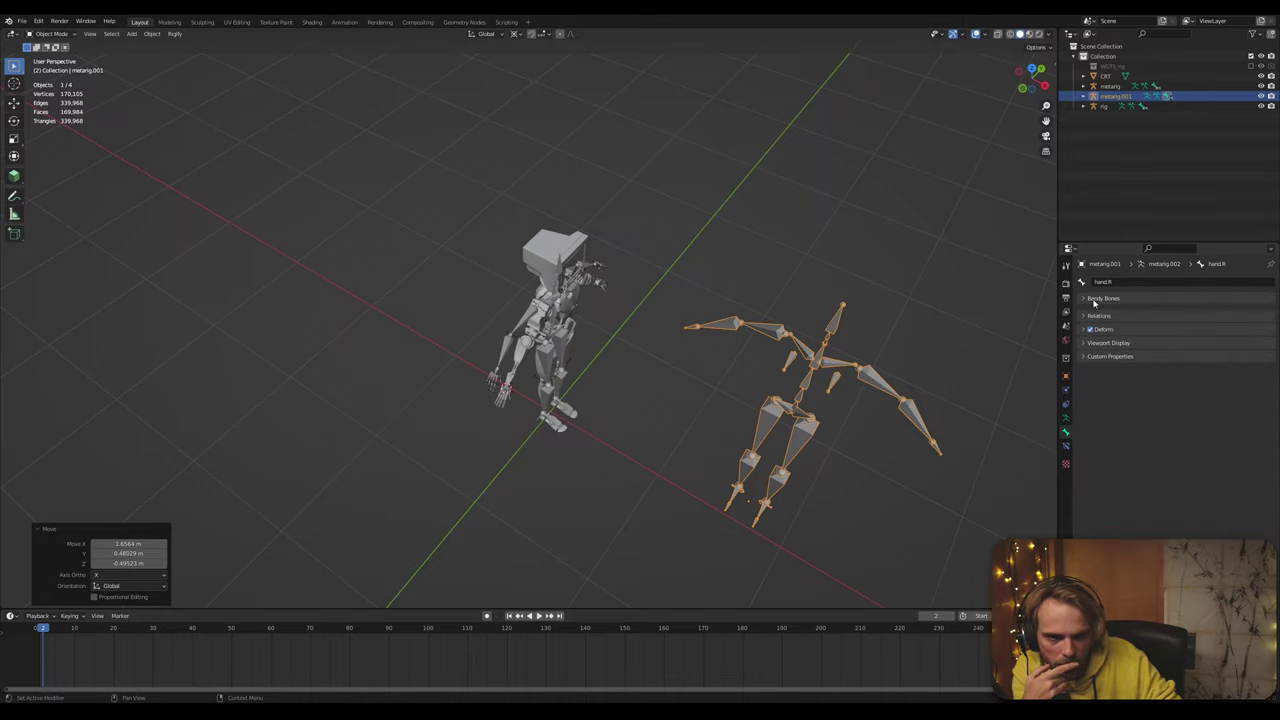
# Step: In Edit Mode, reposition the new meta-rig's upper_arm.R joint and box-select its bones
pyautogui.click(777, 251)
pyautogui.moveTo(777, 251); pyautogui.dragTo(902, 377, button='middle')
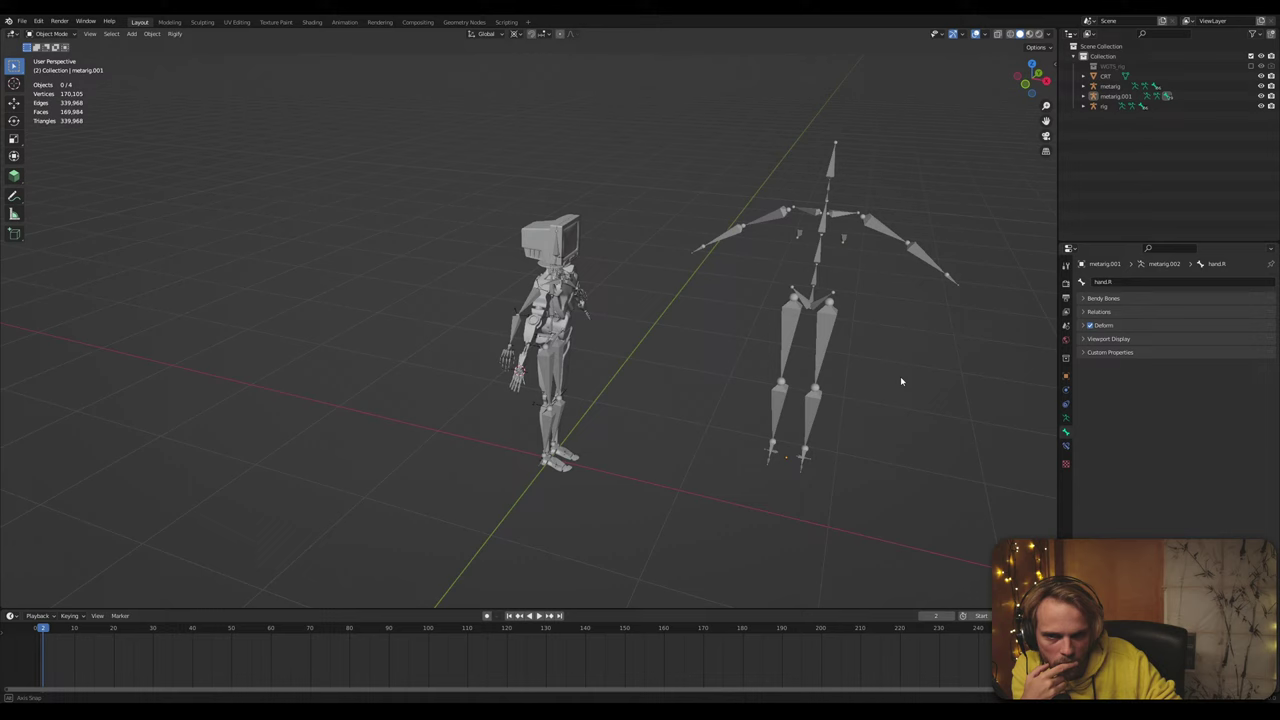
pyautogui.click(750, 224)
pyautogui.press('Tab')
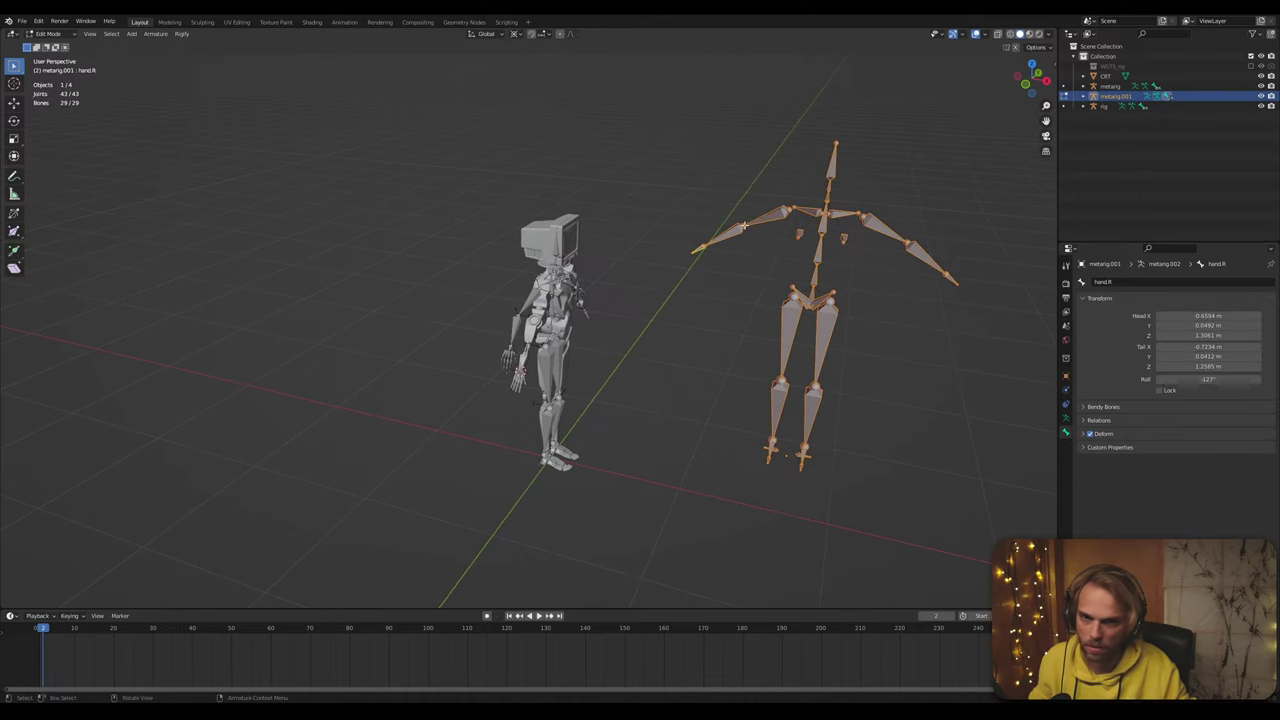
pyautogui.click(743, 227)
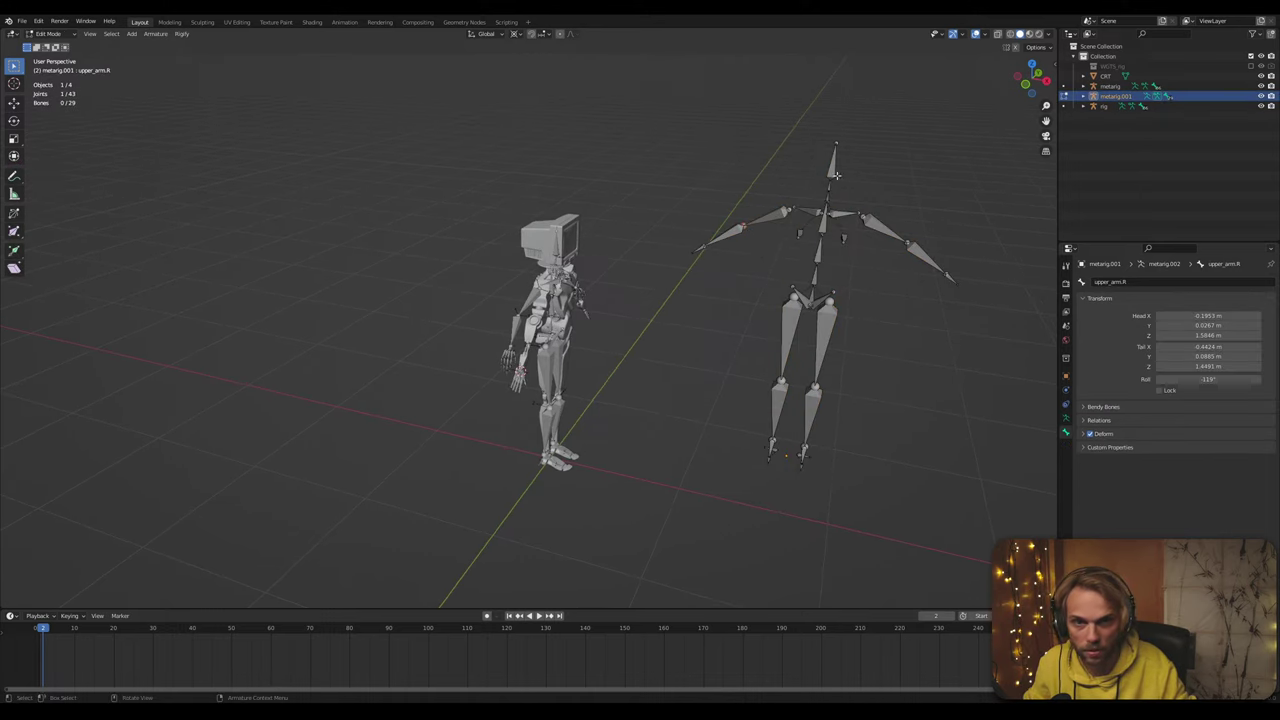
pyautogui.press('g')
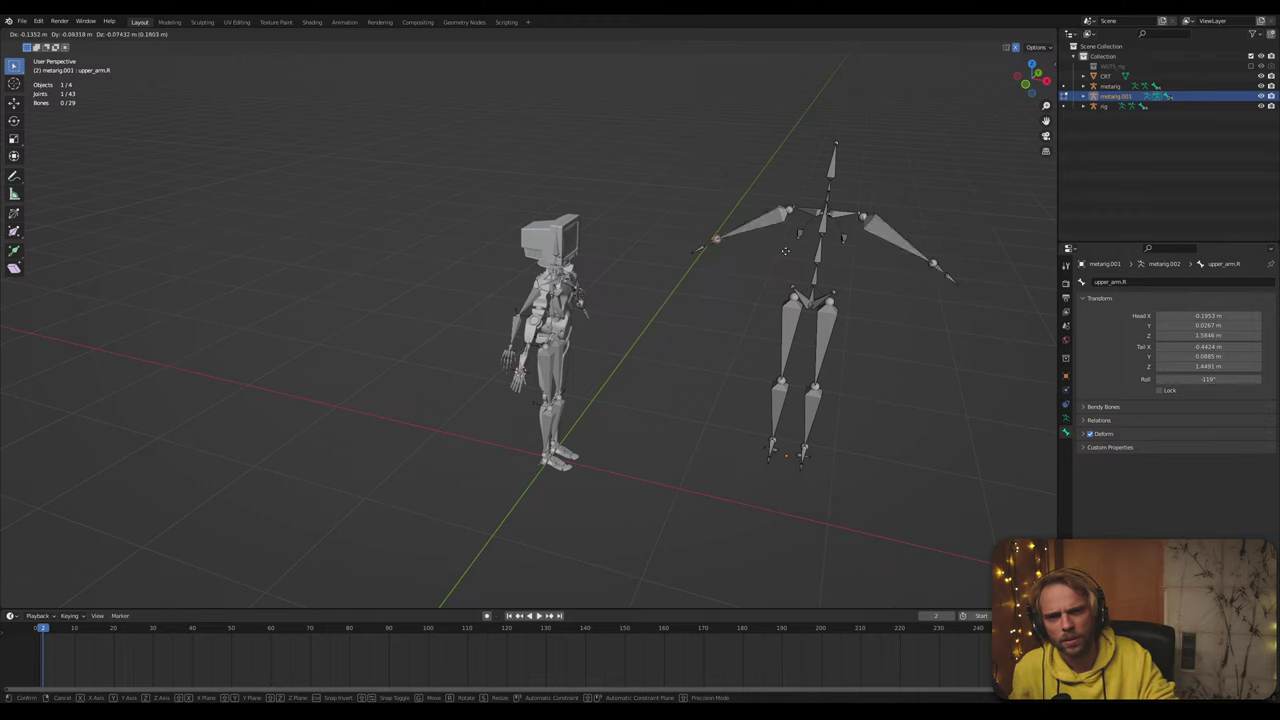
pyautogui.click(710, 130)
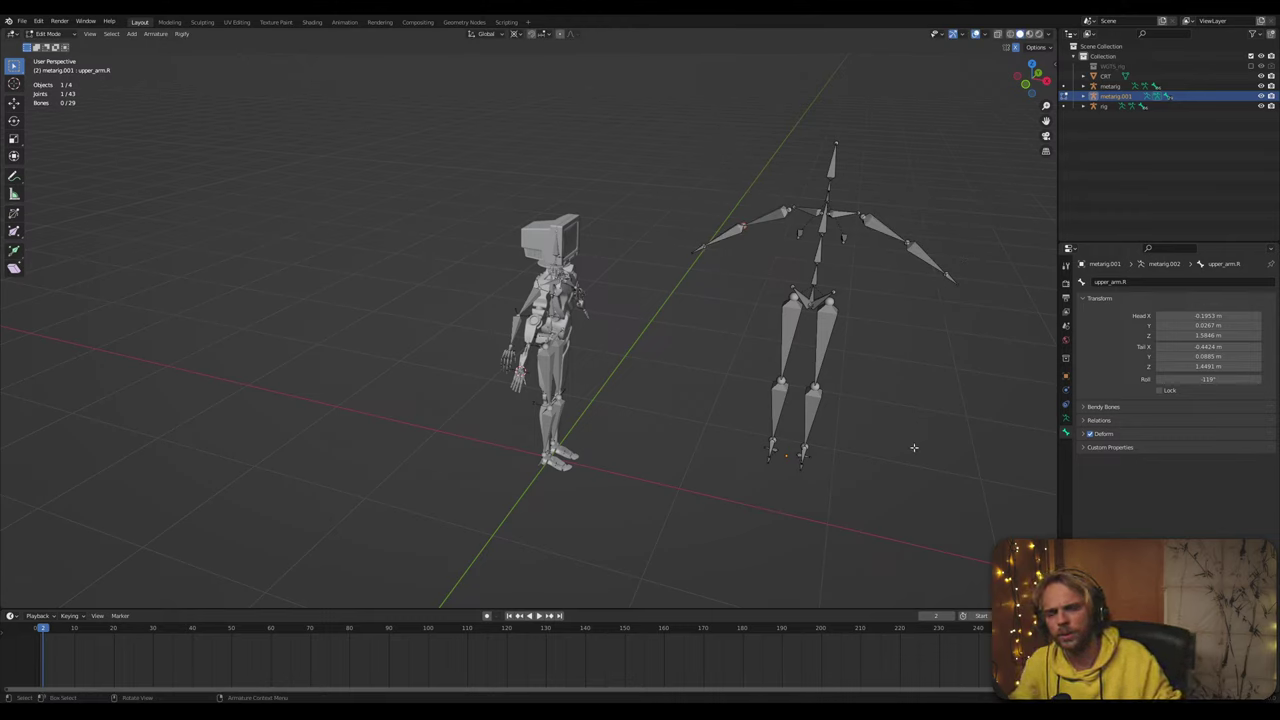
pyautogui.moveTo(942, 504); pyautogui.dragTo(845, 290)
# Step: Clear the bone selection, return to Object Mode and prompt deletion of the extra meta-rig
pyautogui.press('Tab')
pyautogui.press('x')
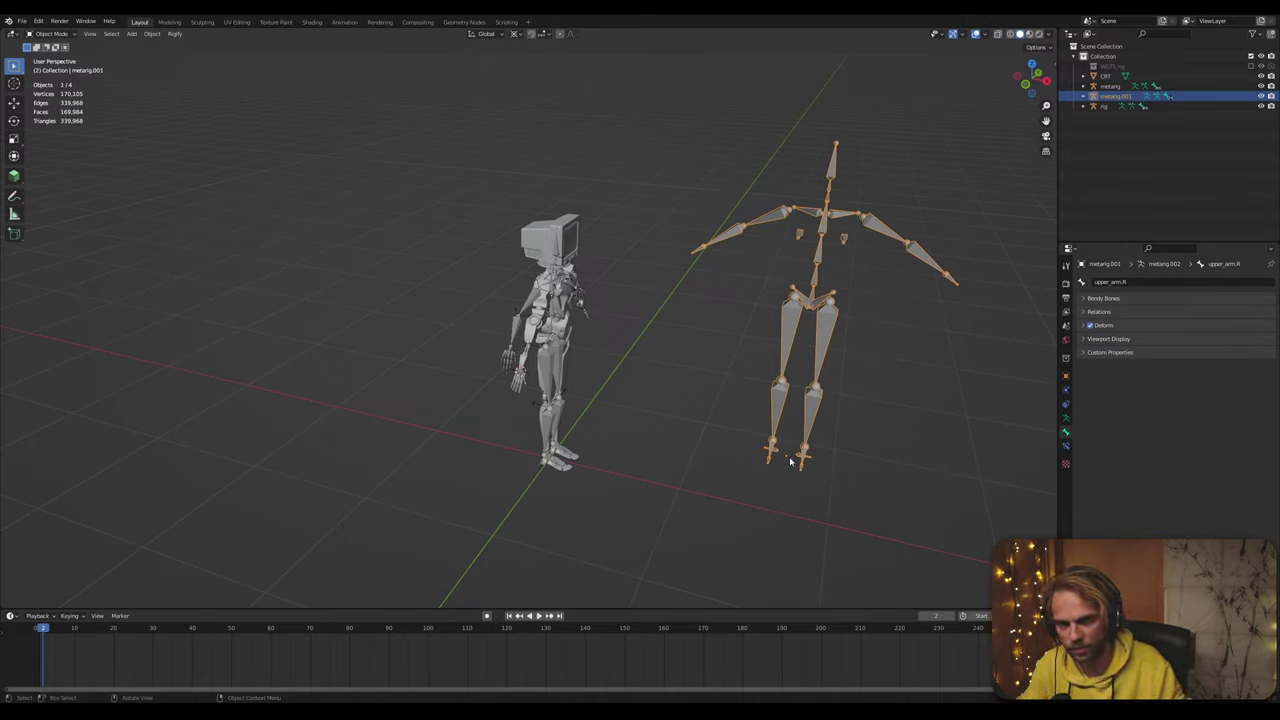
pyautogui.press('Tab')
pyautogui.hotkey('alt', 'a')
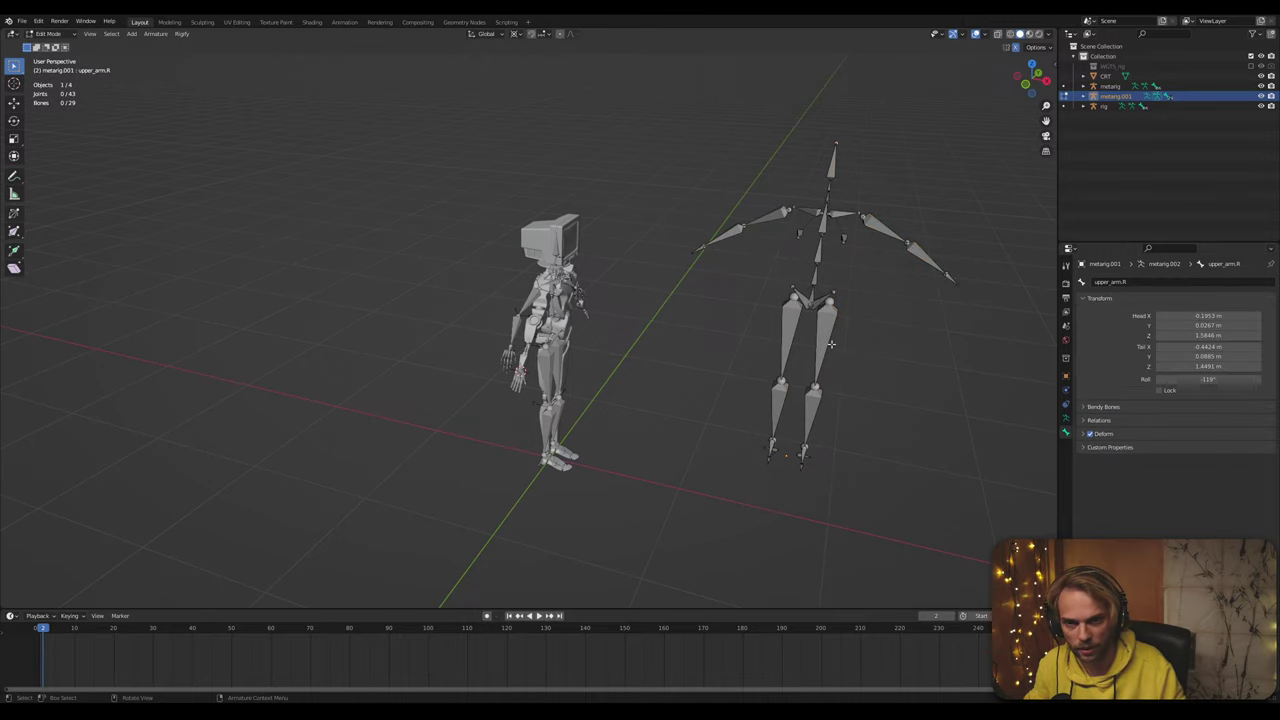
pyautogui.press('Tab')
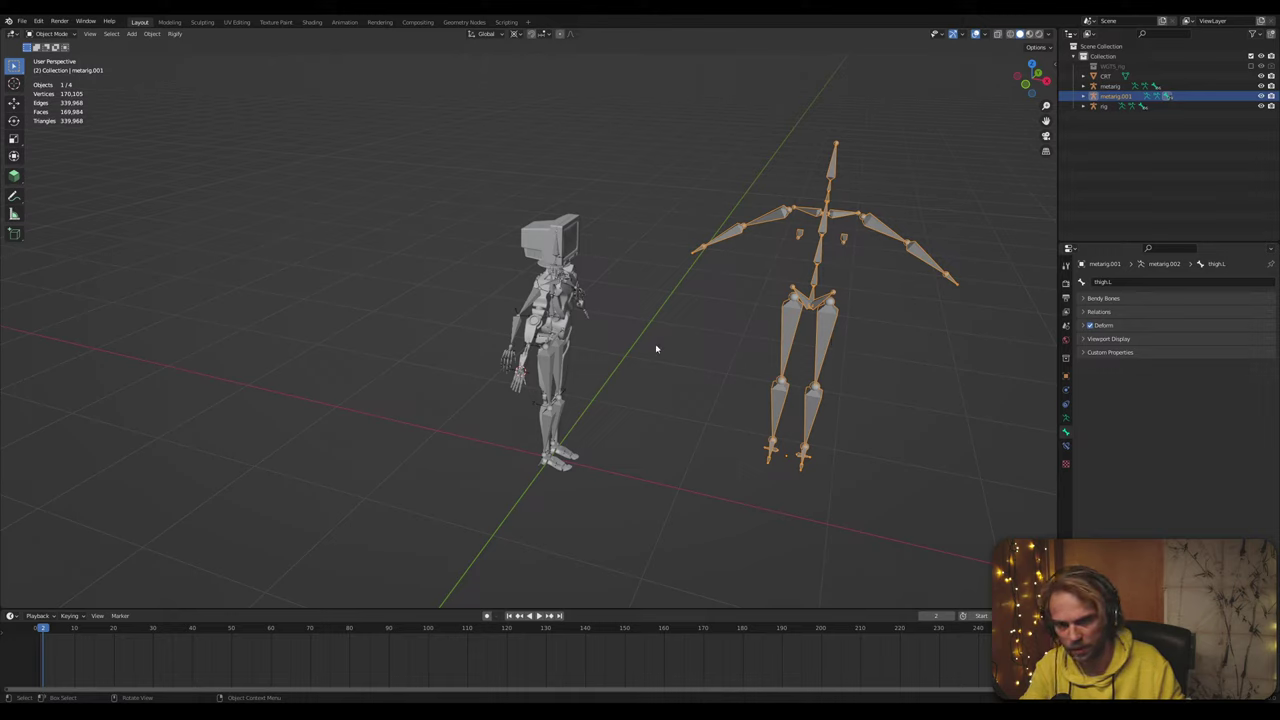
# Step: Delete the extra meta-rig metarig.001 and the generated rig armature
pyautogui.press('x')
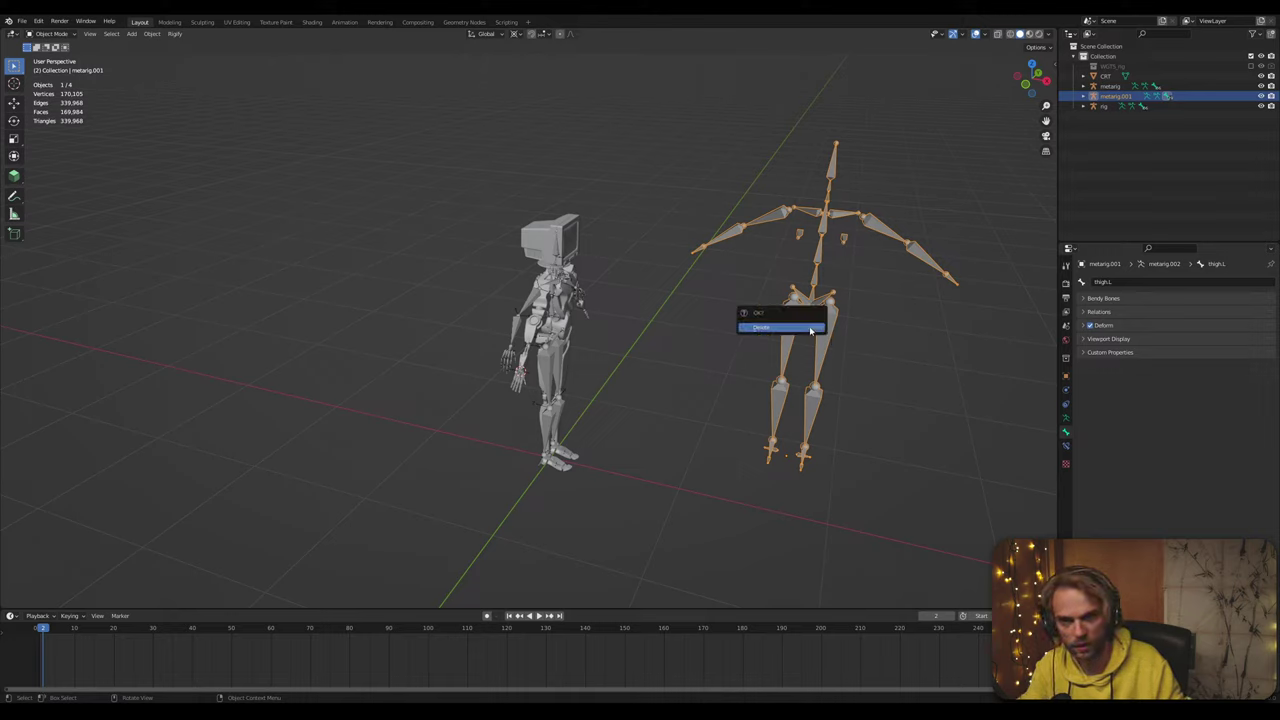
pyautogui.click(811, 329)
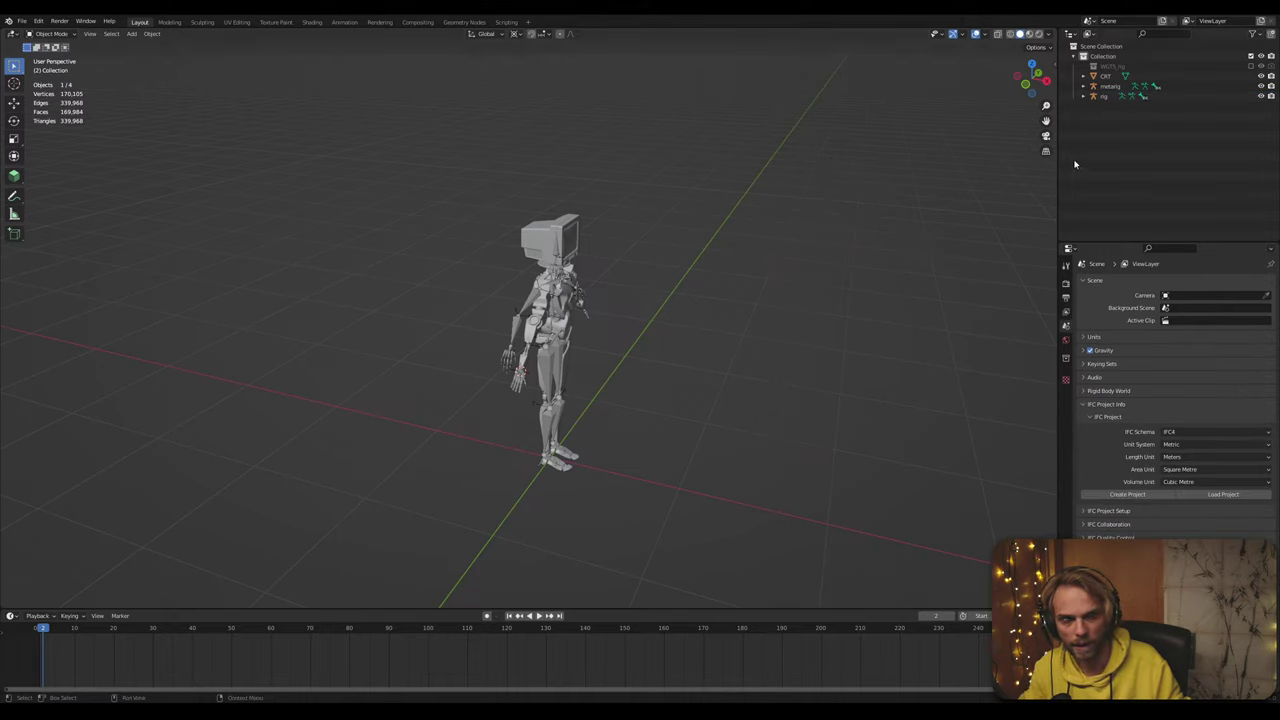
pyautogui.click(1108, 96)
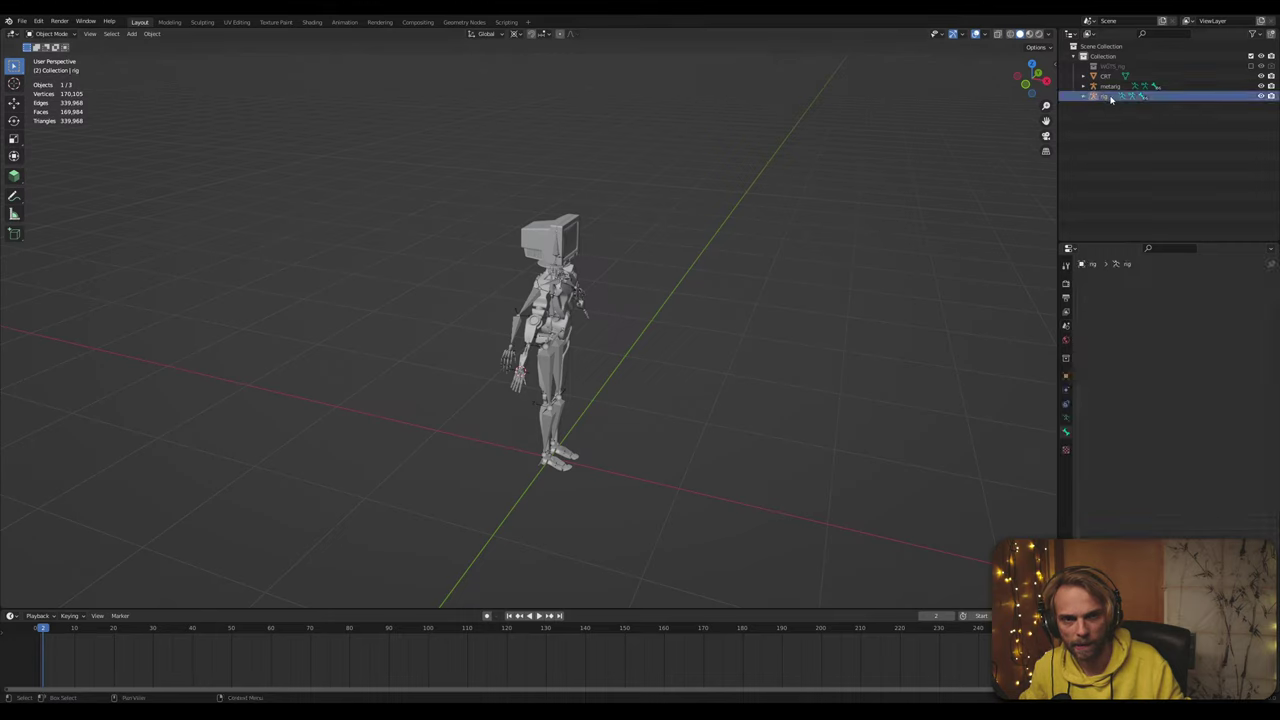
pyautogui.press('x')
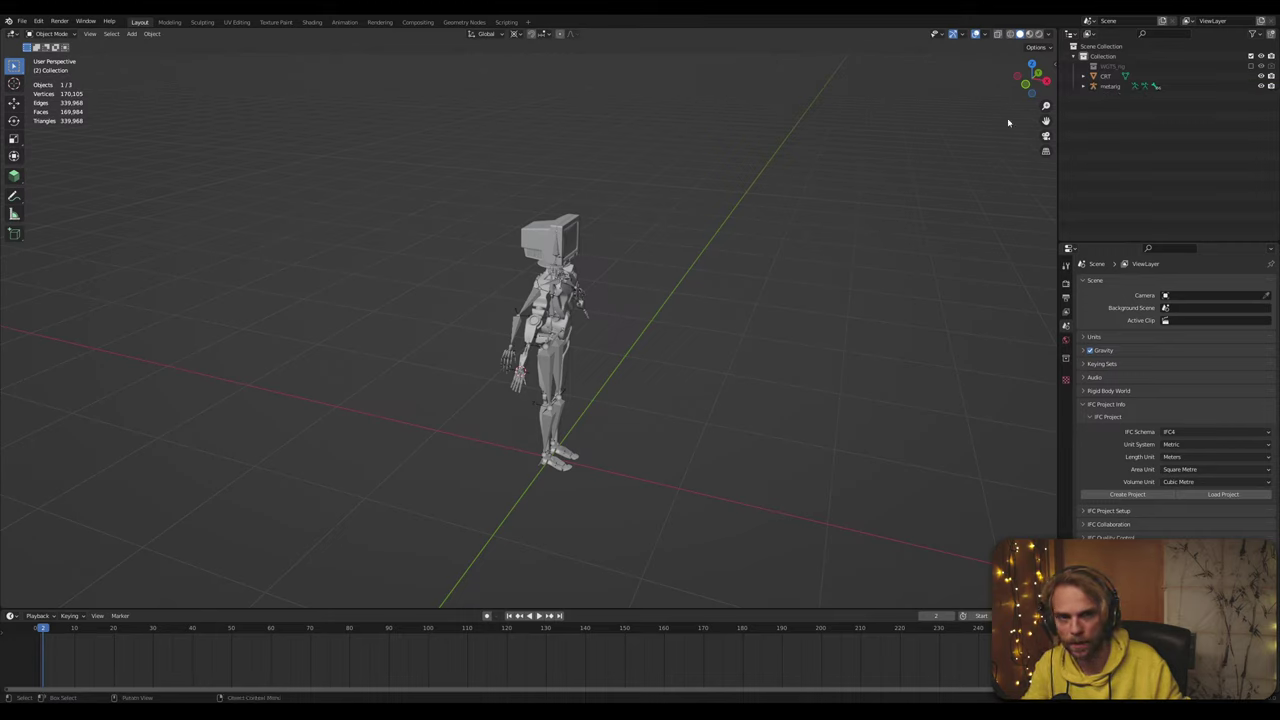
# Step: Select the whole robot and metarig and save the file, dismissing stray rotate, add and snap menus
pyautogui.moveTo(950, 180); pyautogui.dragTo(928, 150, button='middle')
pyautogui.press('a')
pyautogui.press('r')
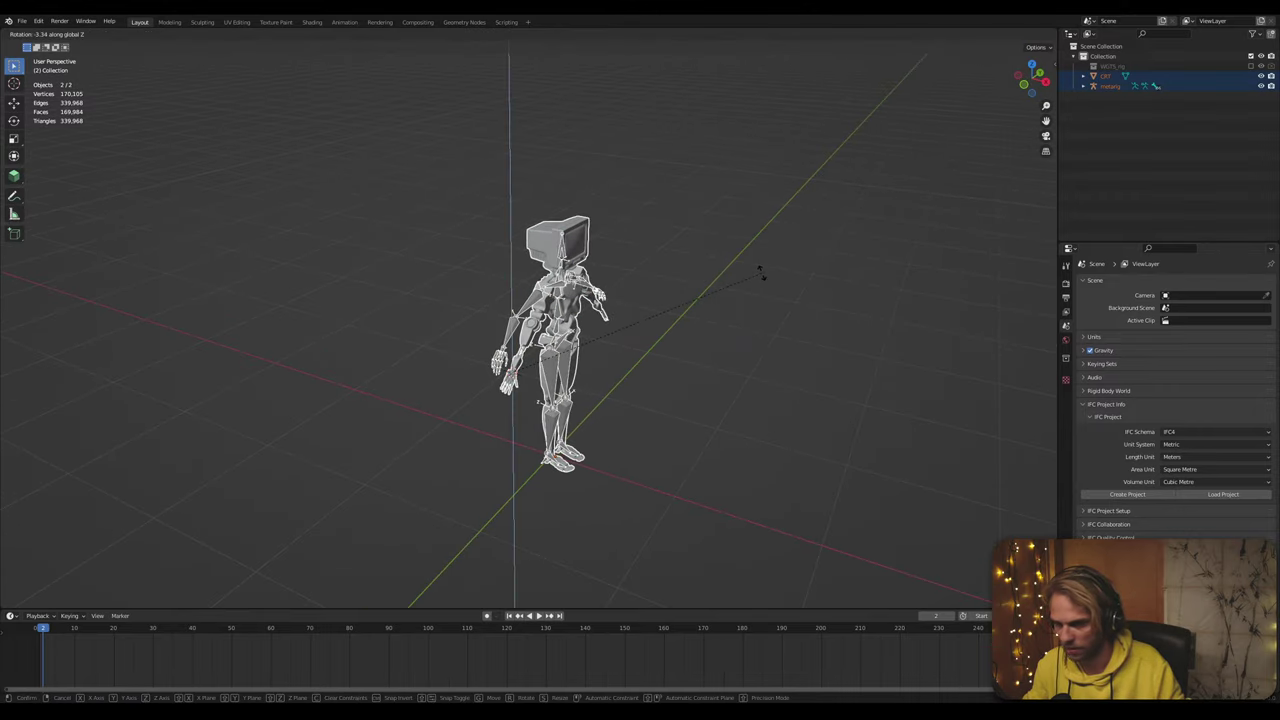
pyautogui.press('Escape')
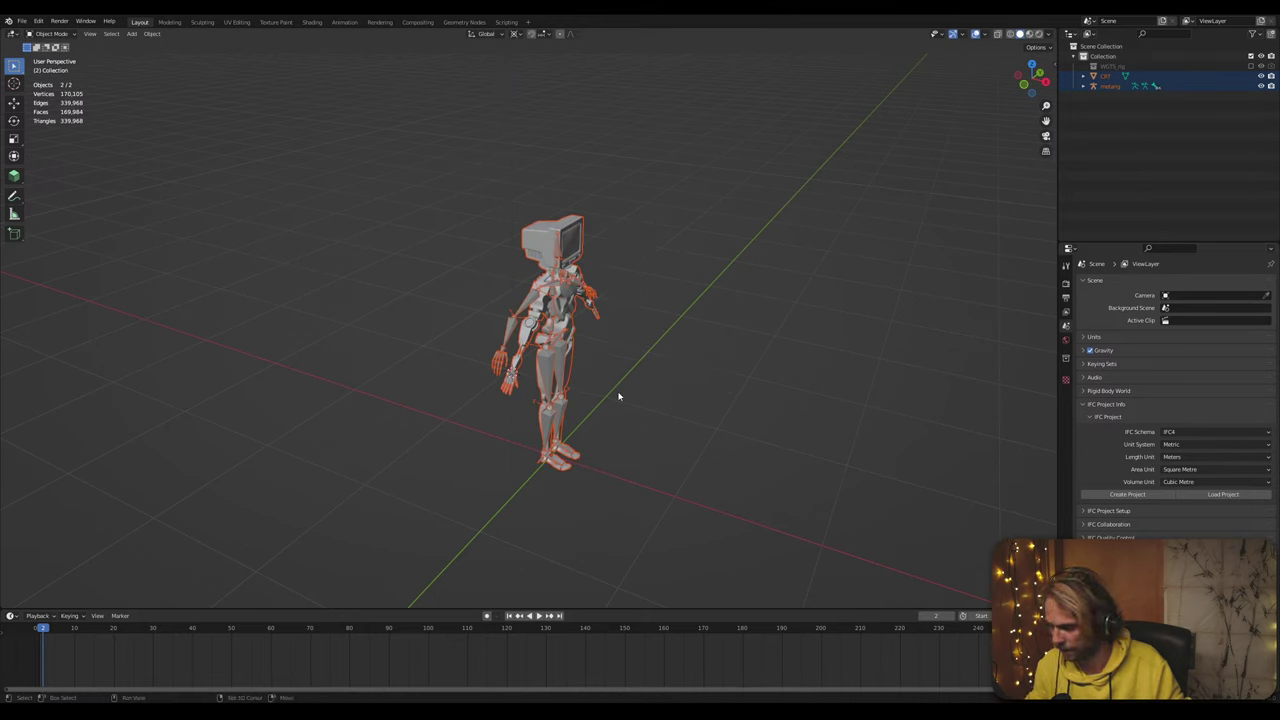
pyautogui.hotkey('shift', 'a')
pyautogui.moveTo(618, 397)
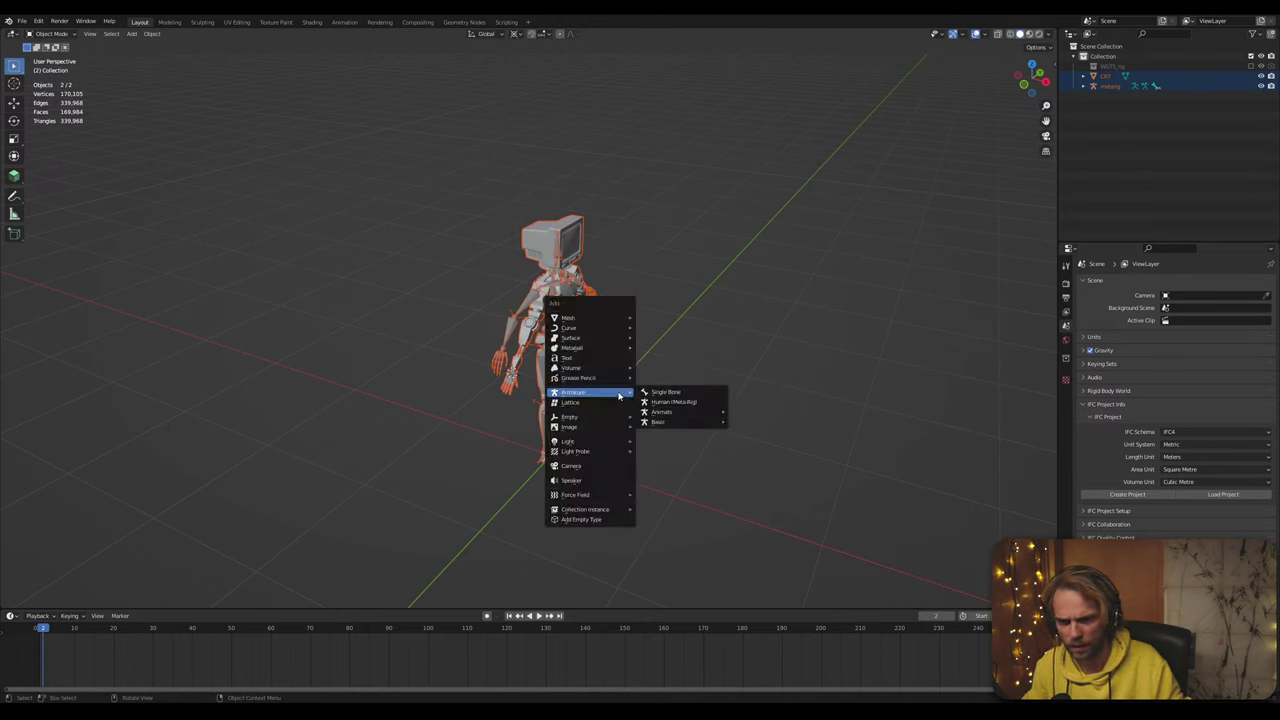
pyautogui.press('Escape')
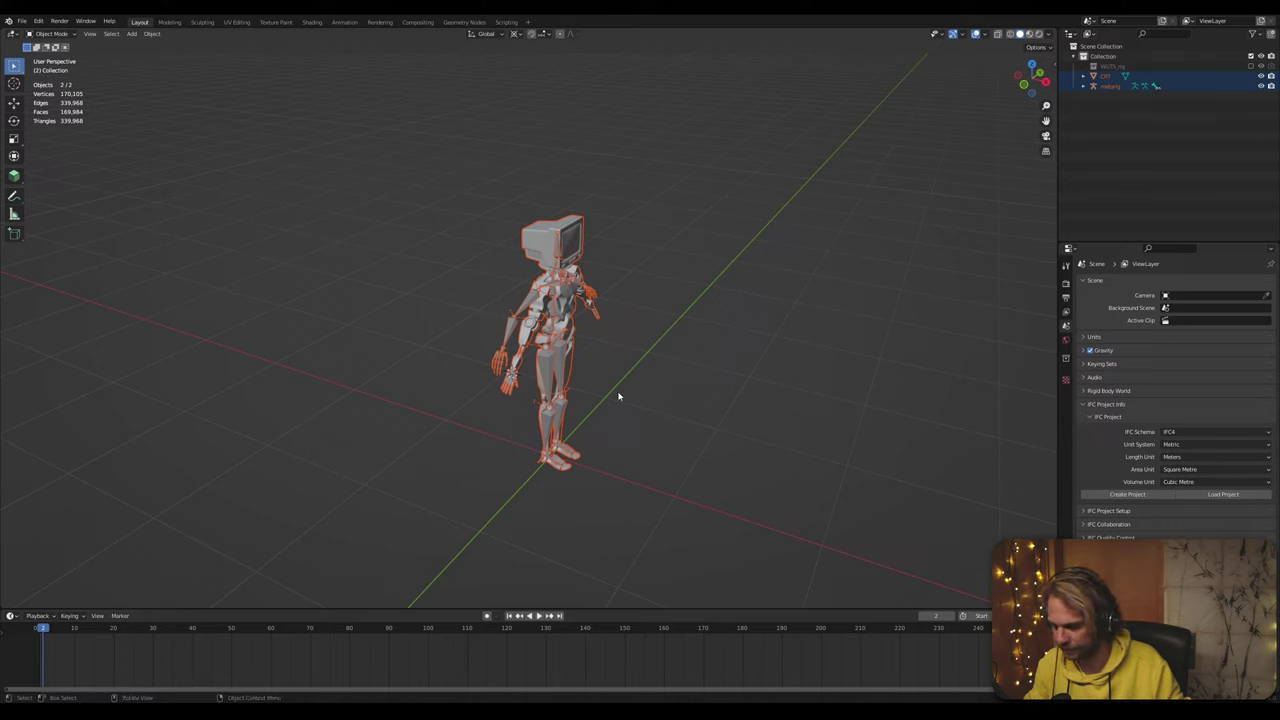
pyautogui.hotkey('ctrl', 's')
pyautogui.hotkey('shift', 's')
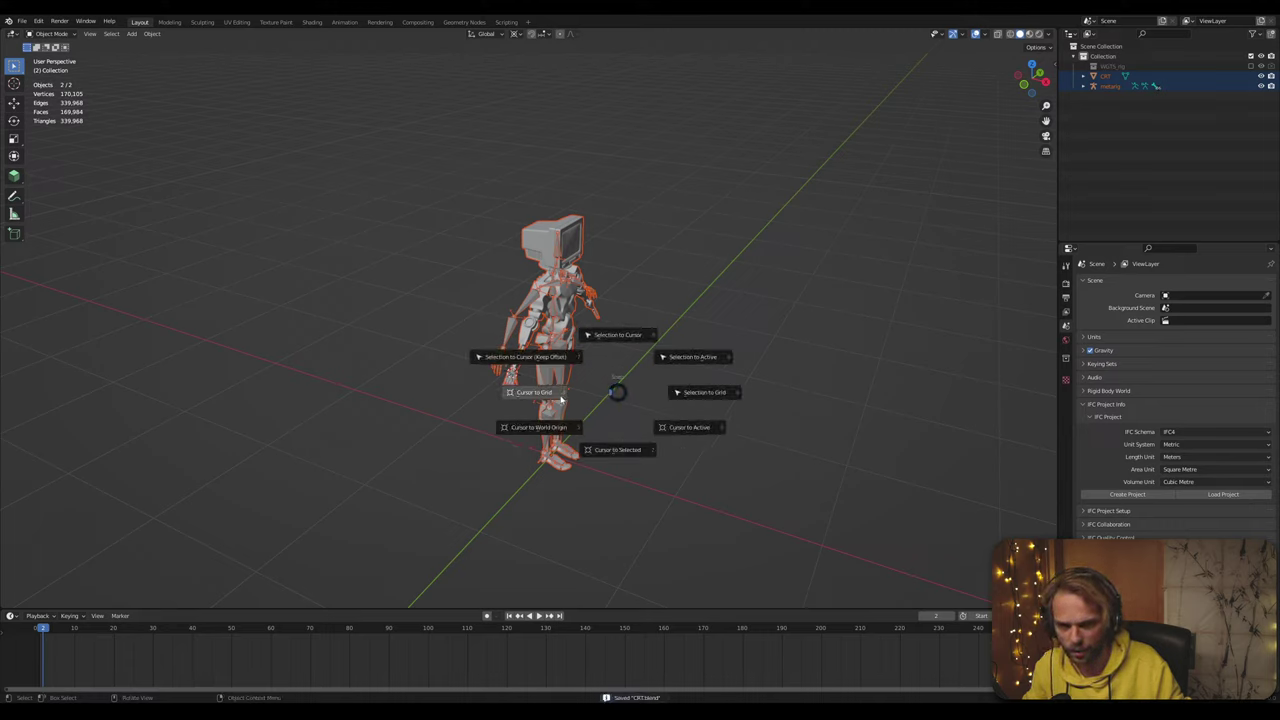
pyautogui.click(686, 416)
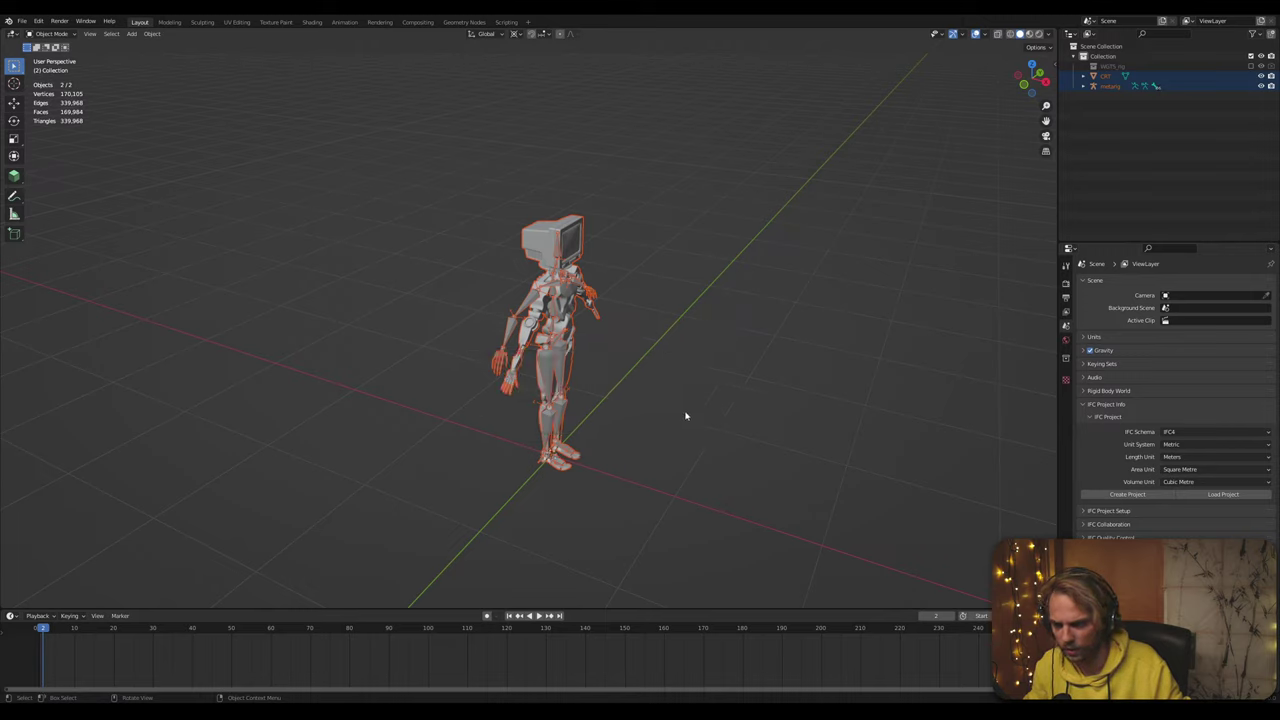
# Step: Rotate the robot and metarig -90° around the Z axis
pyautogui.press('r')
pyautogui.press('z')
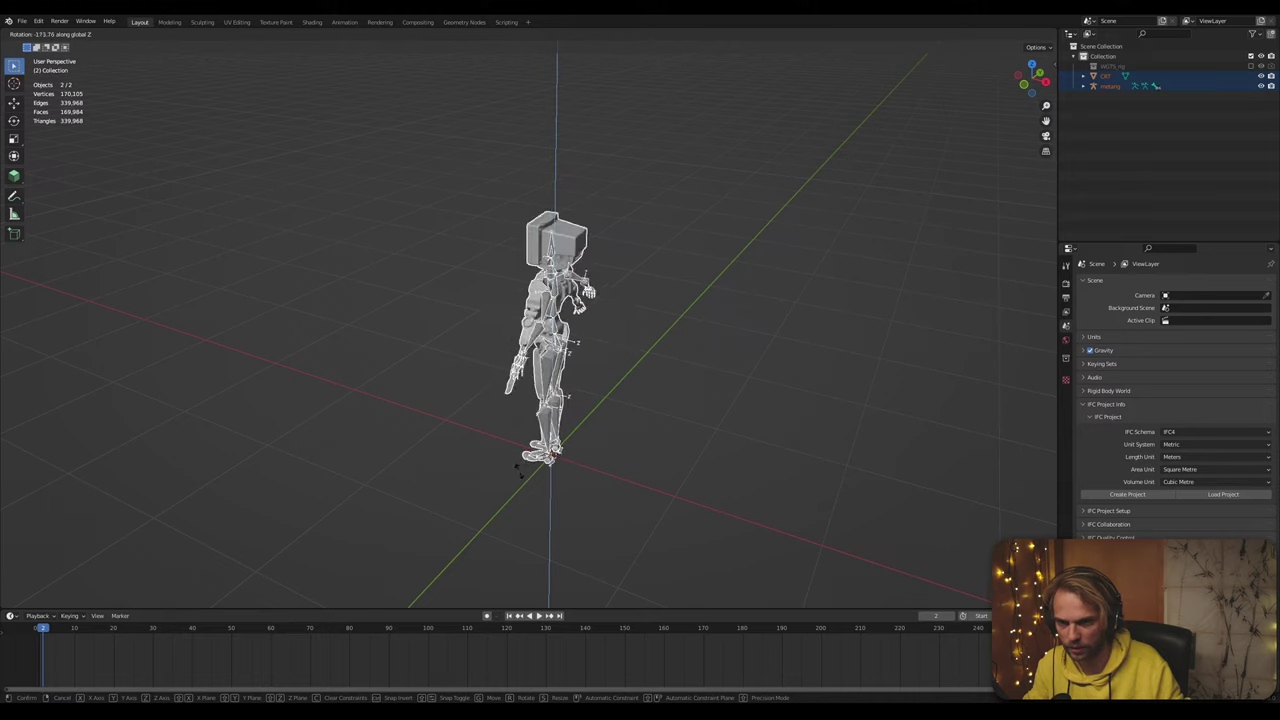
pyautogui.write('90')
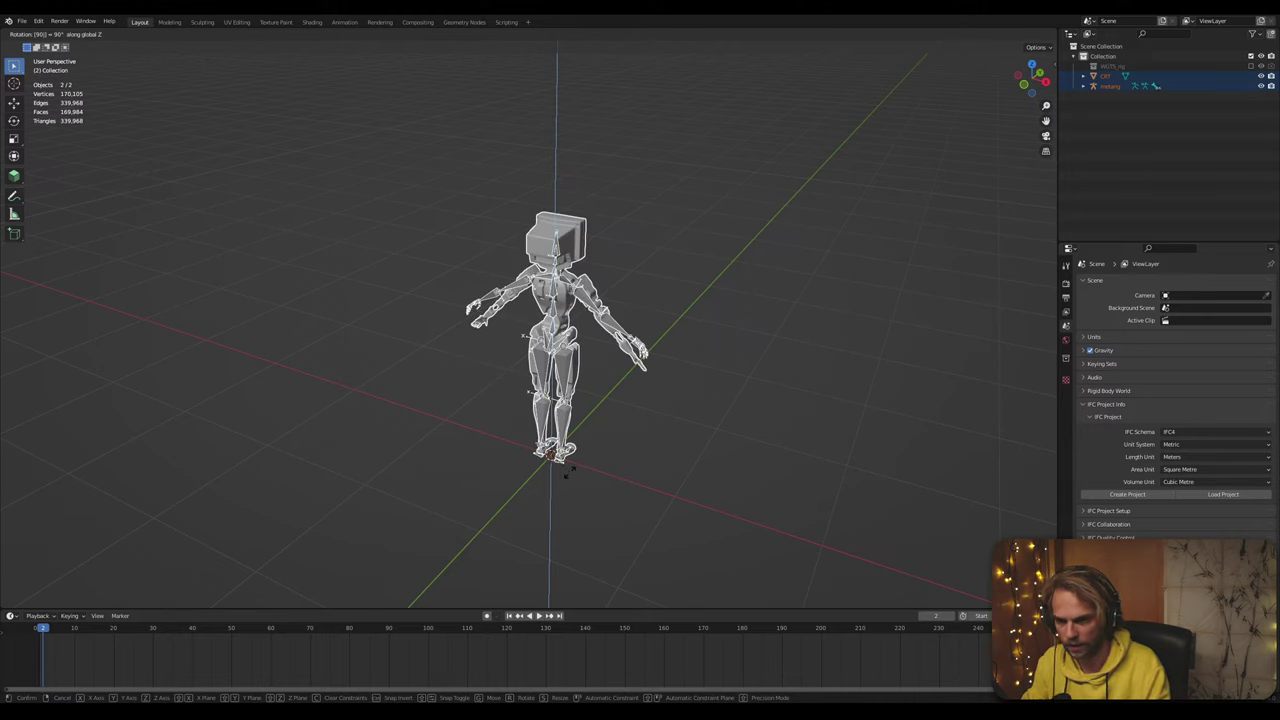
pyautogui.press('BackSpace')
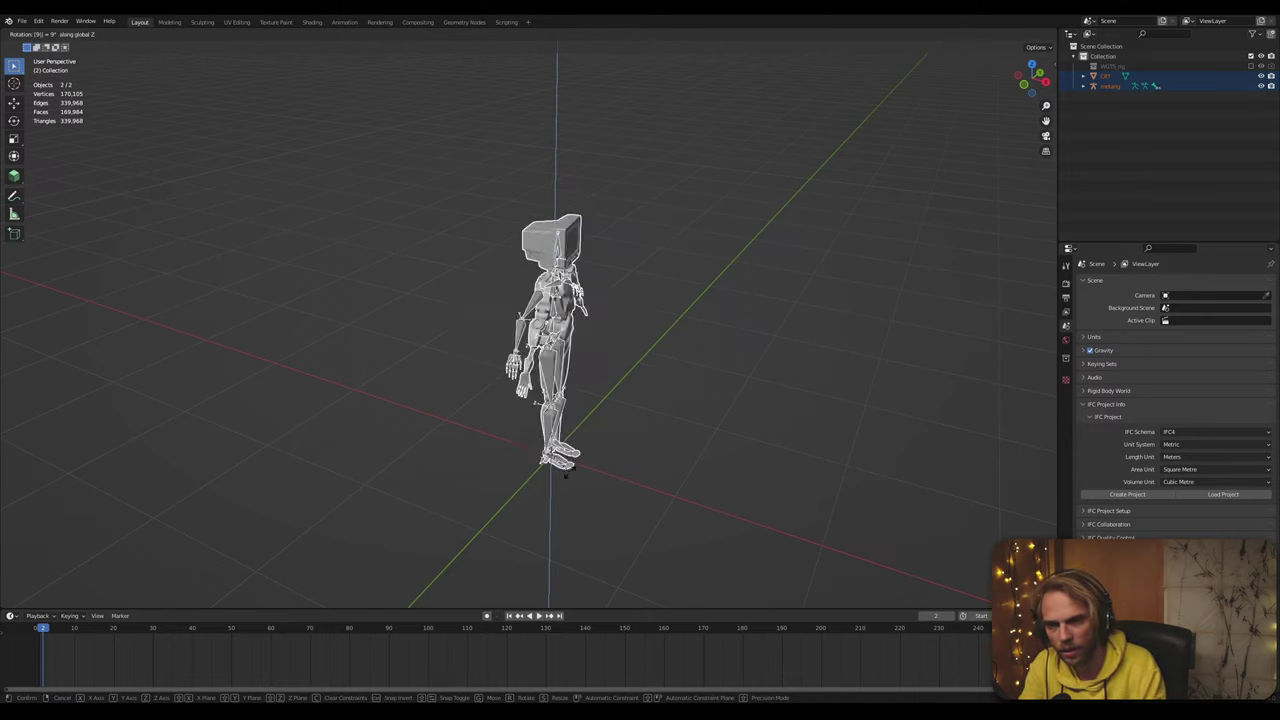
pyautogui.write('0')
pyautogui.press('-')
pyautogui.press('Return')
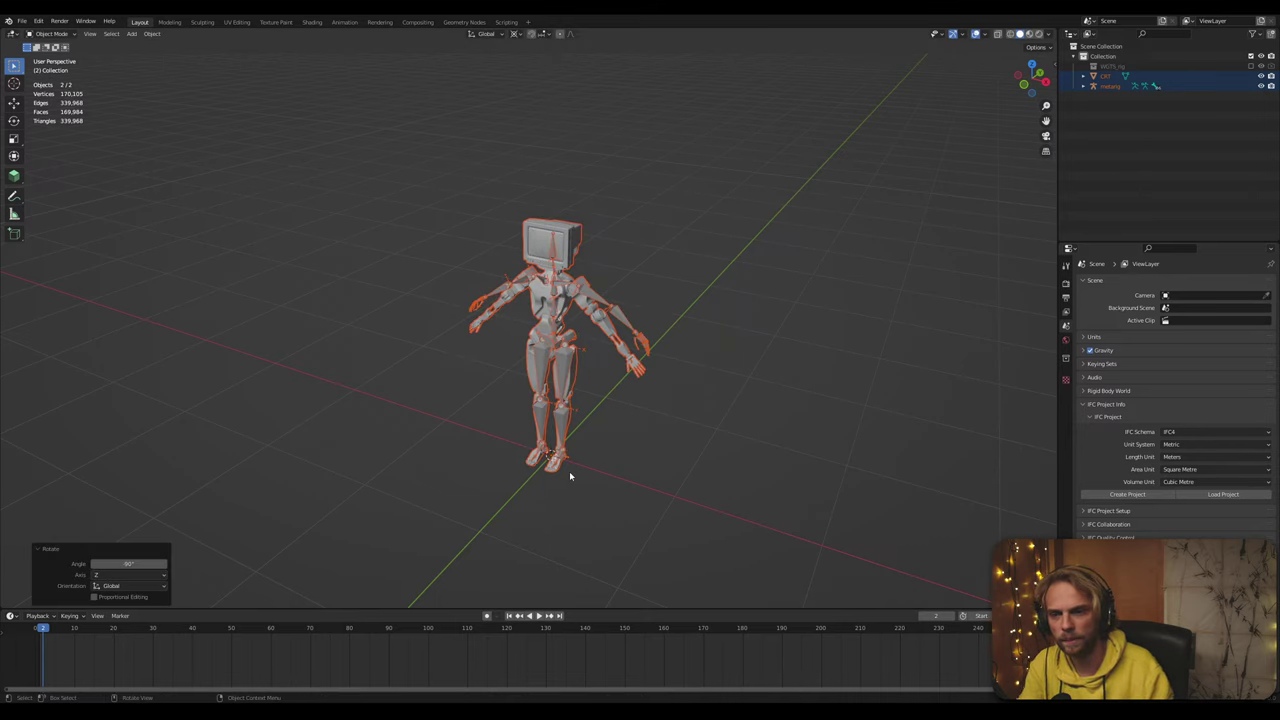
# Step: Apply rotation and scale to the robot and metarig, then deselect everything
pyautogui.hotkey('ctrl', 'a')
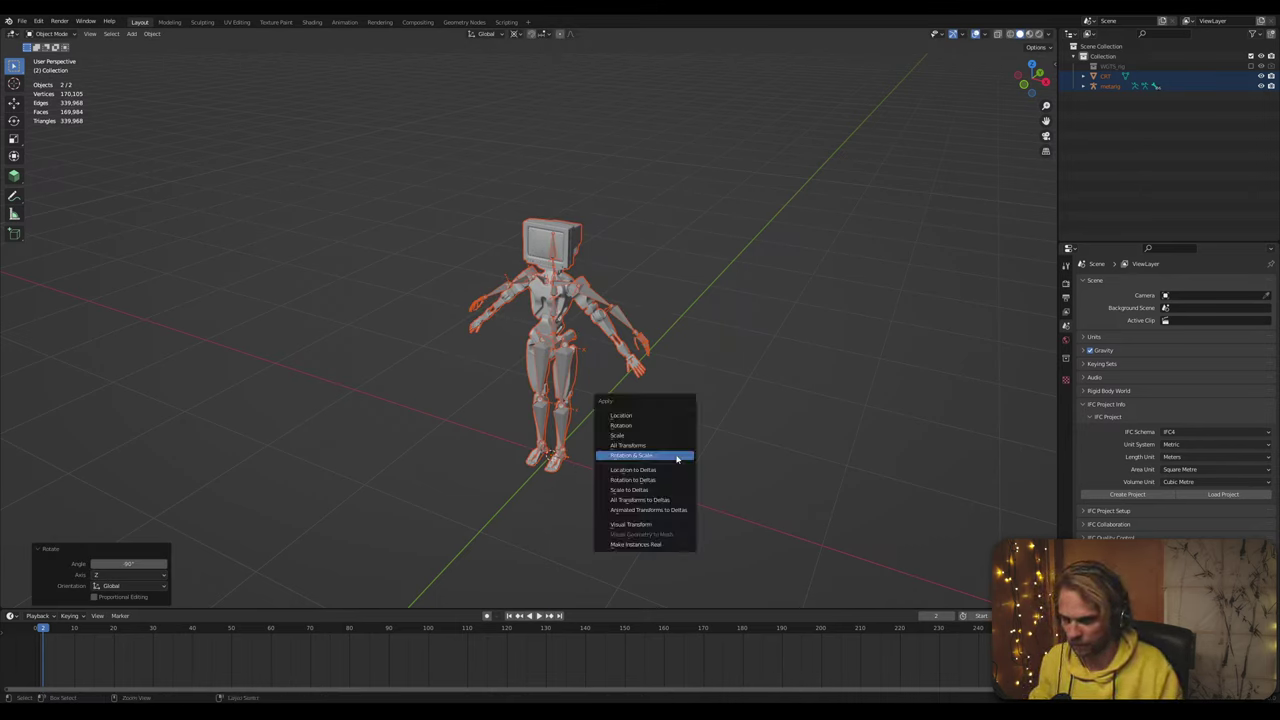
pyautogui.click(672, 456)
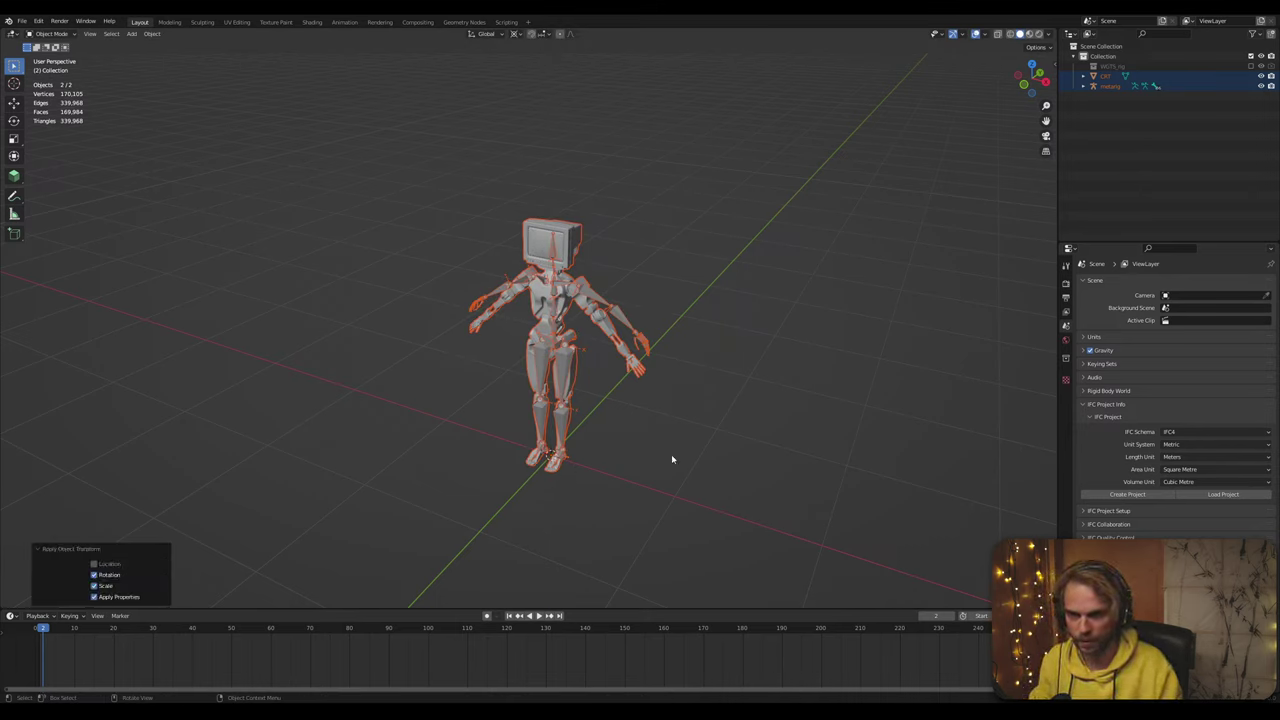
pyautogui.click(724, 461)
pyautogui.moveTo(586, 449); pyautogui.dragTo(600, 409, button='middle')
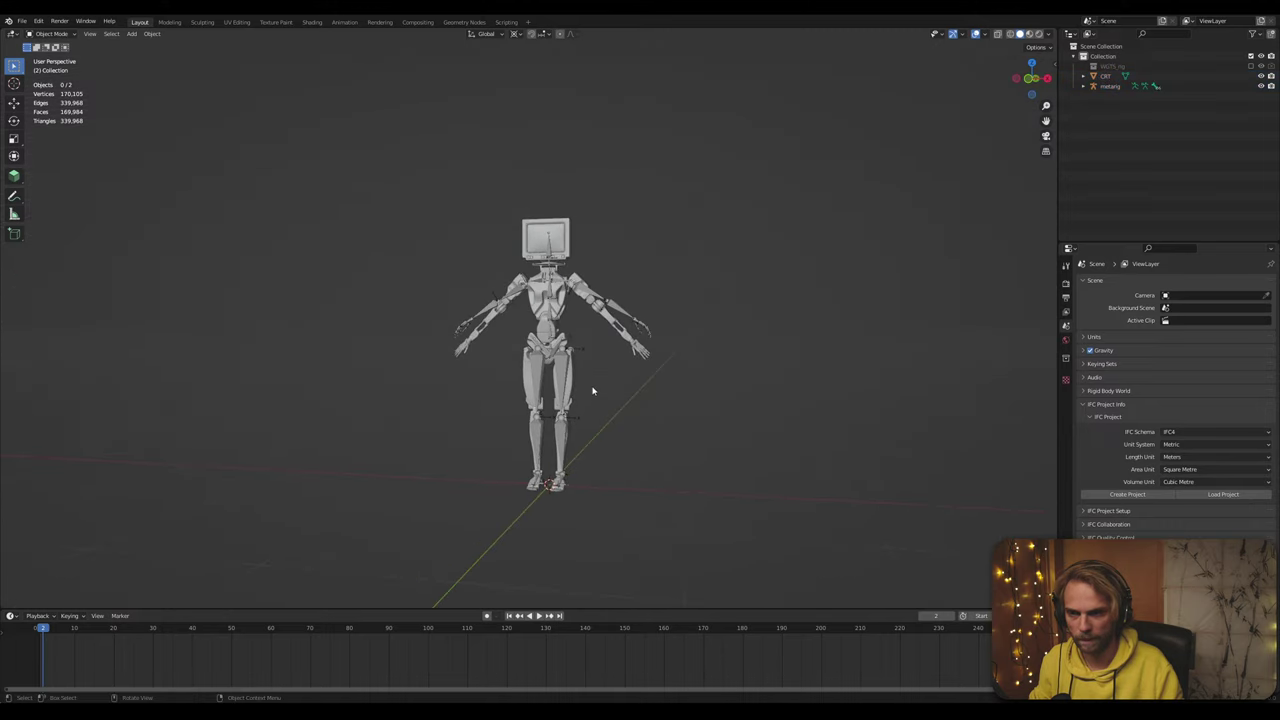
pyautogui.scroll(2, 590, 370)
pyautogui.press('n')
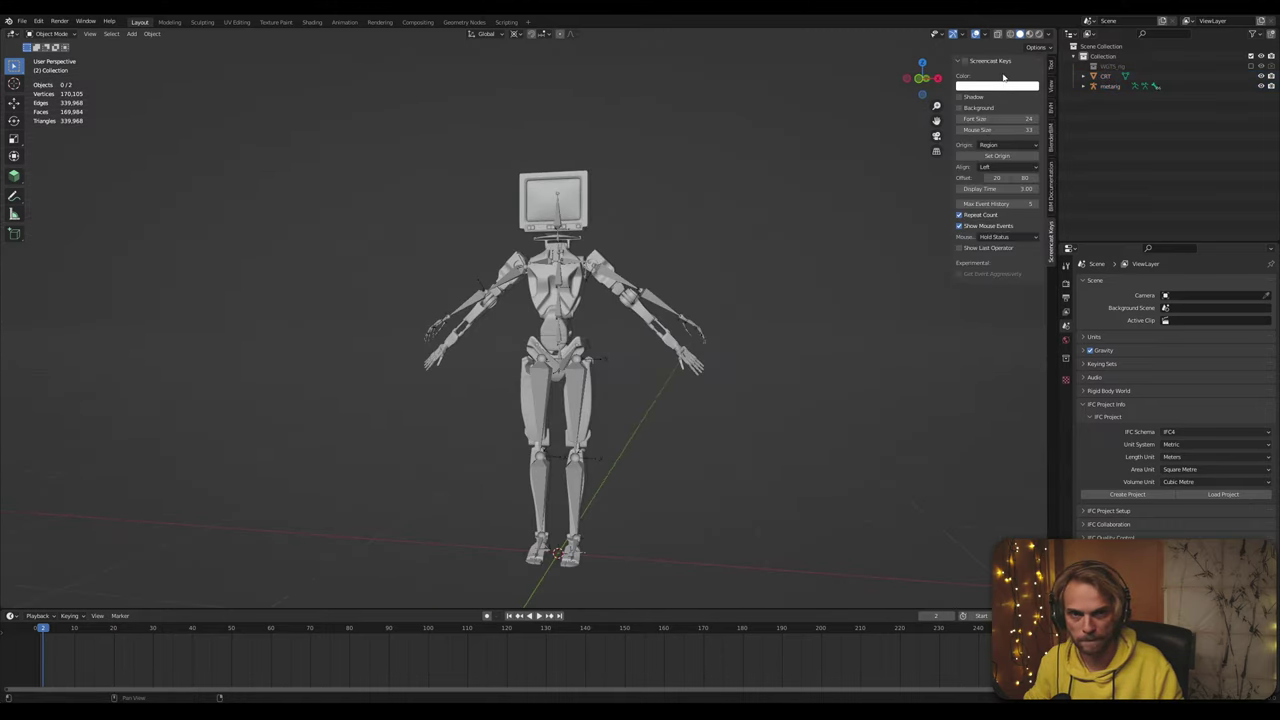
pyautogui.press('n')
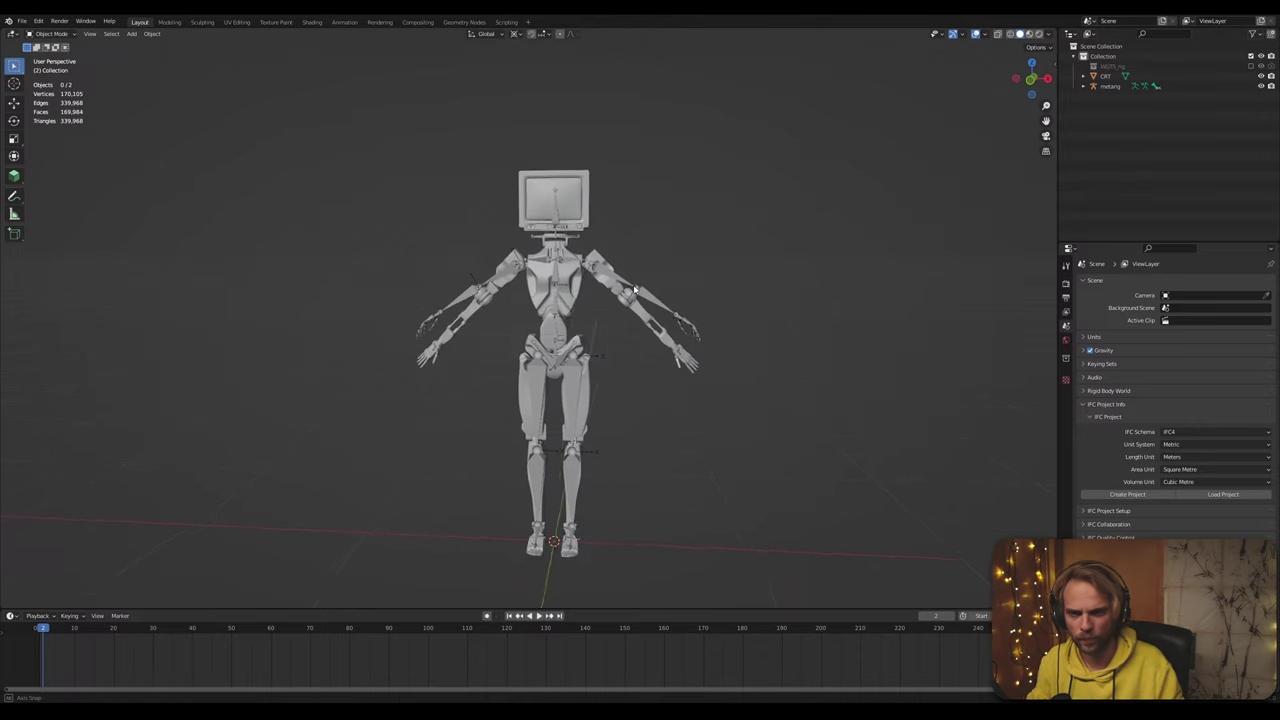
pyautogui.scroll(2, 562, 350)
# Step: Enter Edit Mode on the metarig, pick the right upper-arm joint, and zoom toward the right arm
pyautogui.click(441, 271)
pyautogui.press('Tab')
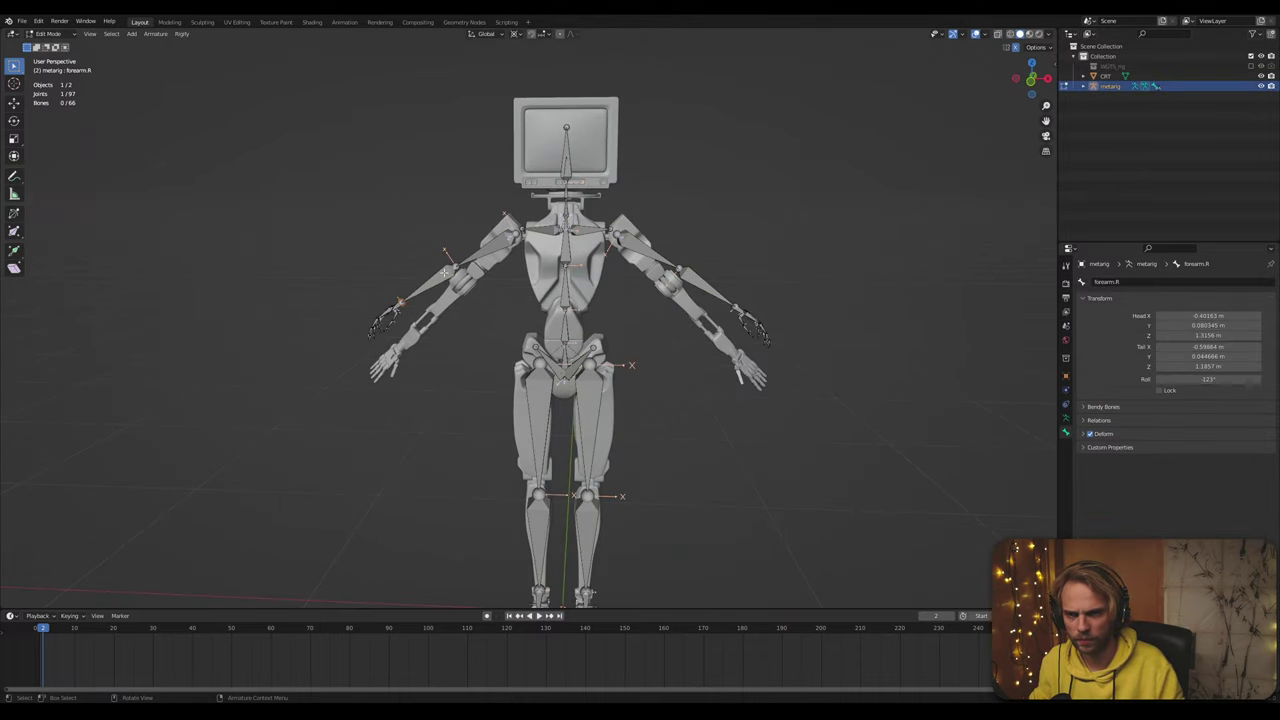
pyautogui.click(456, 264)
pyautogui.press('g')
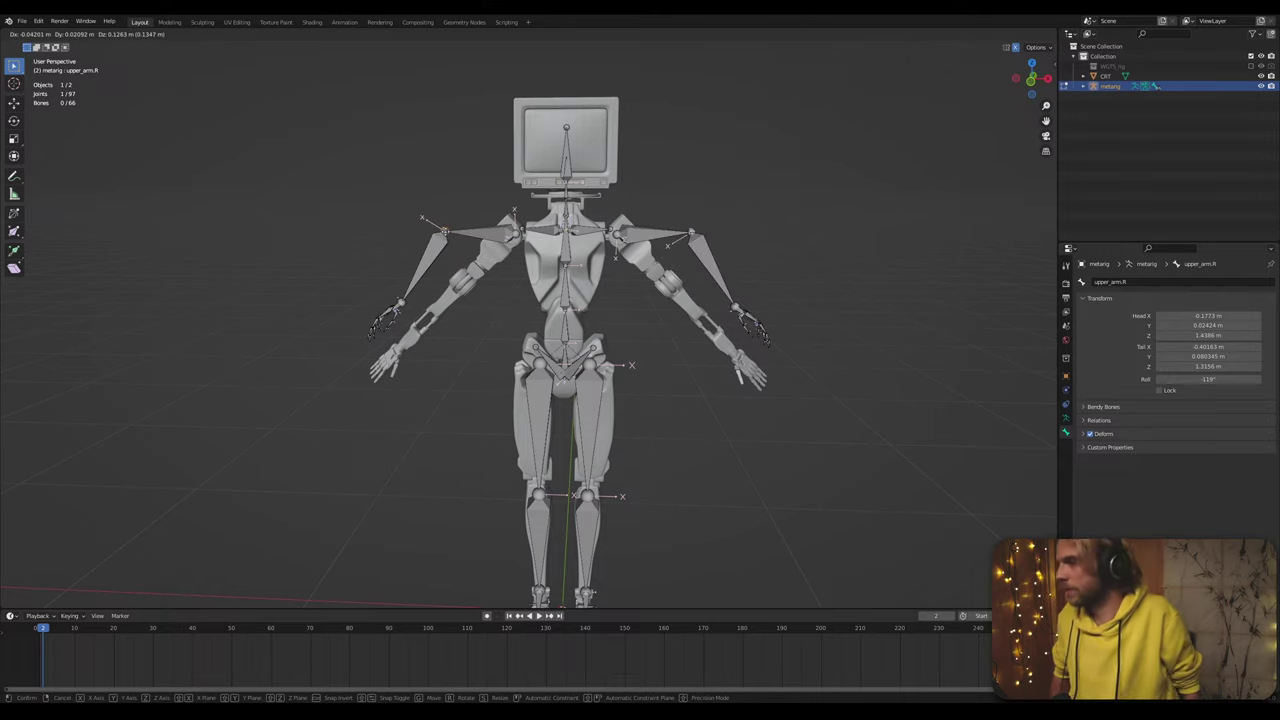
pyautogui.press('Escape')
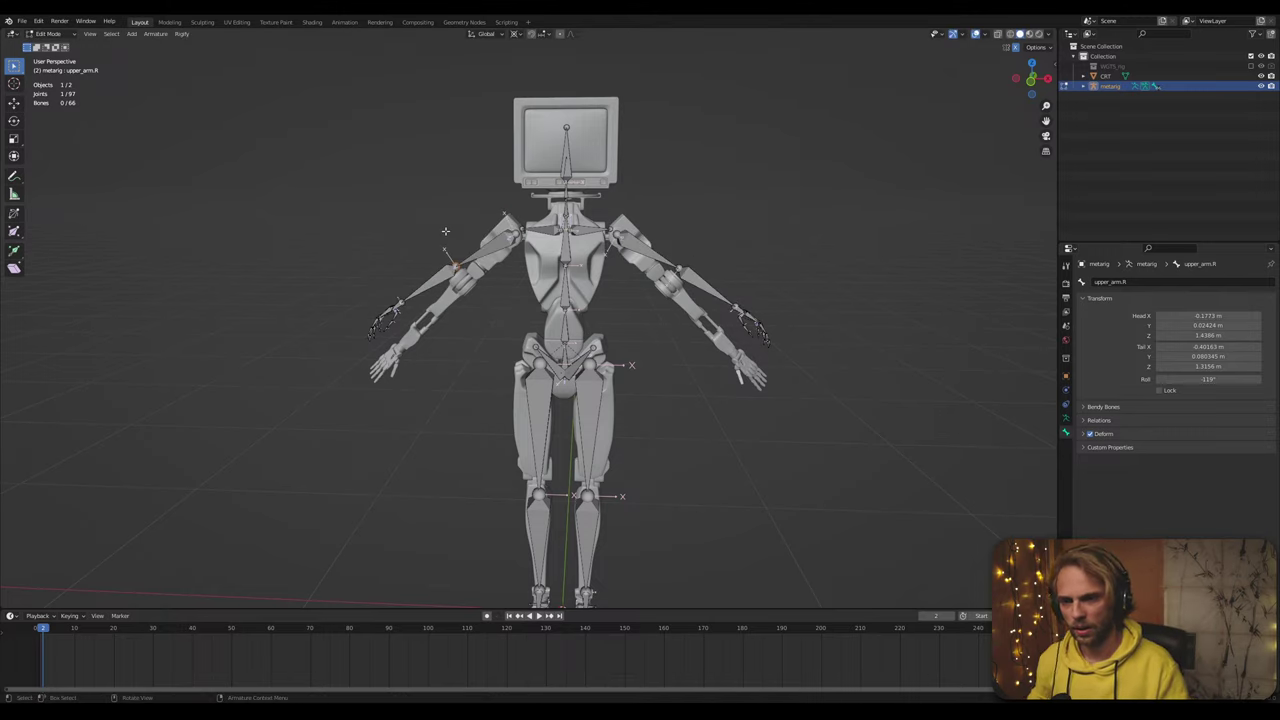
pyautogui.moveTo(430, 340); pyautogui.dragTo(580, 280, button='middle')
pyautogui.scroll(3, 471, 346)
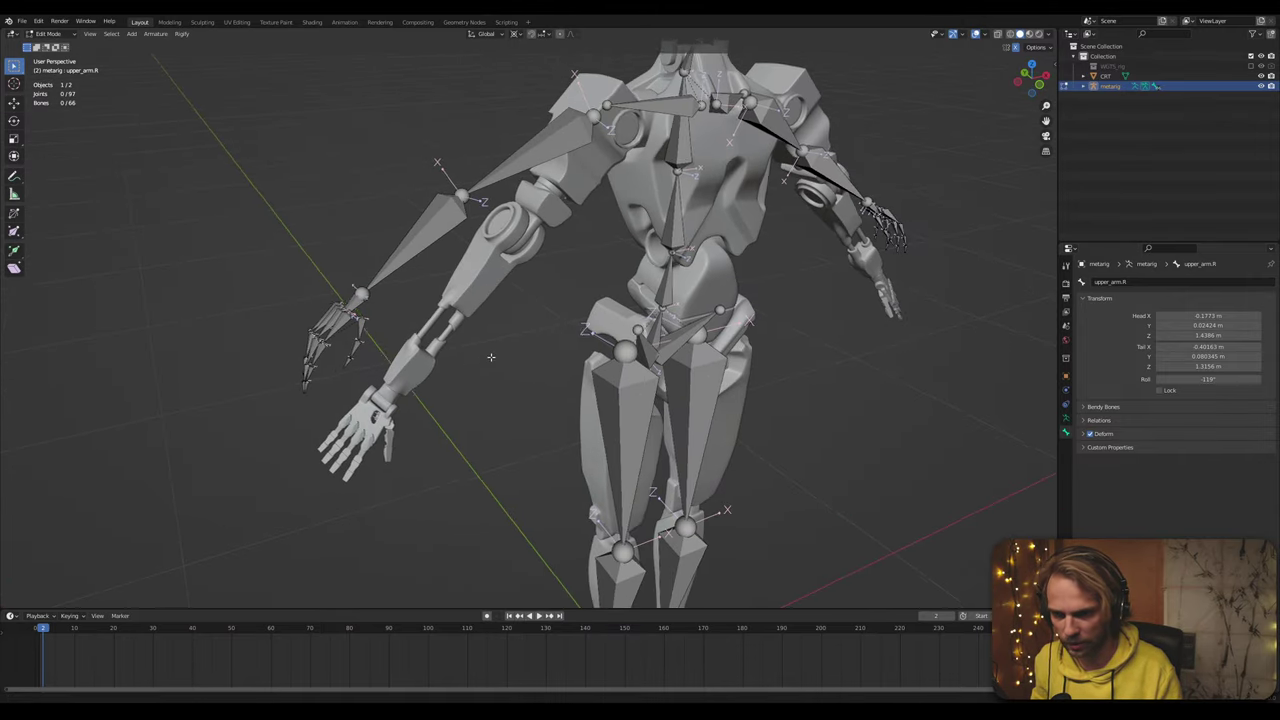
pyautogui.scroll(5, 598, 265)
pyautogui.moveTo(605, 199); pyautogui.dragTo(532, 297, button='middle')
# Step: Snap the 3D cursor to the robot mesh's selected right-shoulder vertices
pyautogui.click(518, 266)
pyautogui.press('Tab')
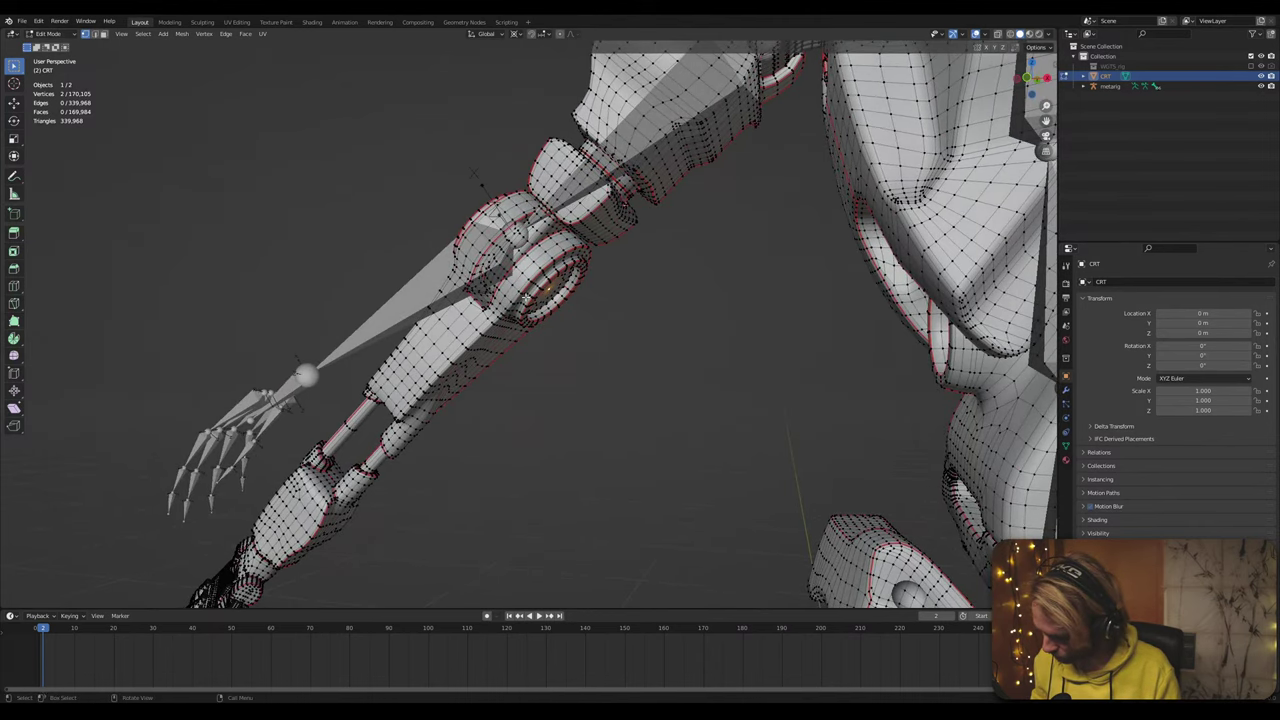
pyautogui.hotkey('shift', 's')
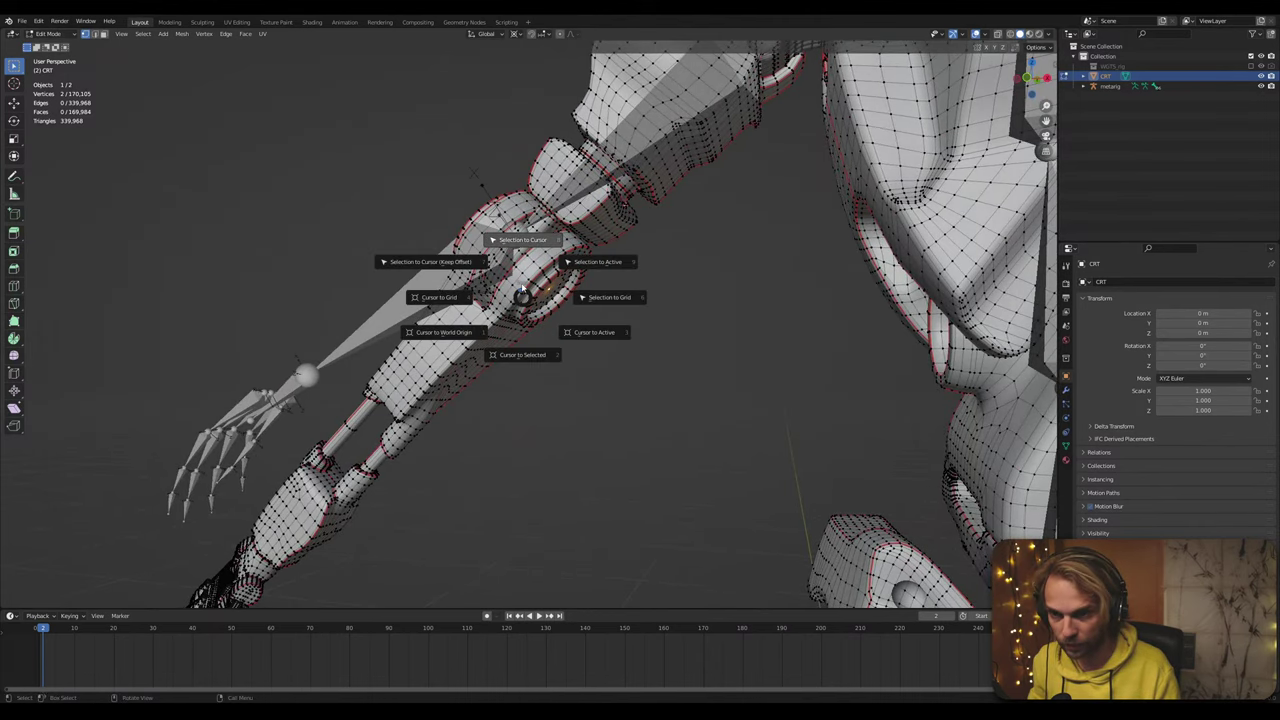
pyautogui.click(543, 352)
pyautogui.moveTo(677, 406); pyautogui.dragTo(586, 374, button='middle')
pyautogui.press('Tab')
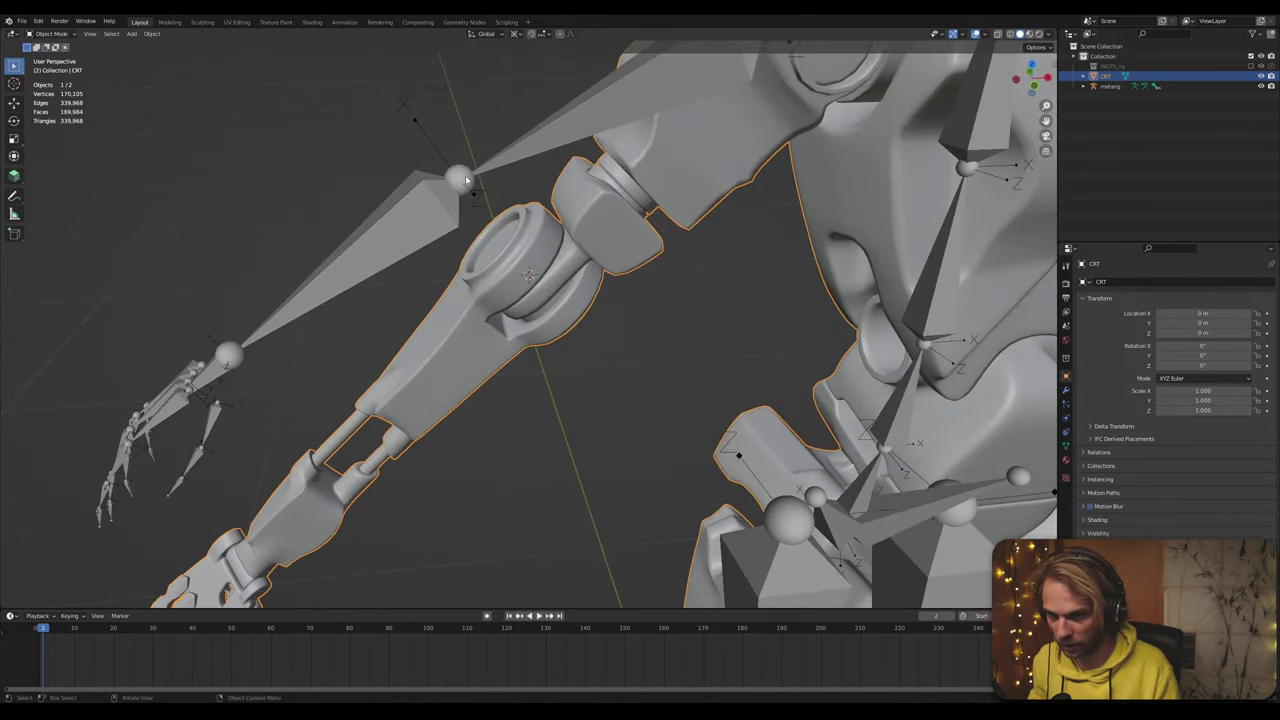
# Step: Snap the metarig's upper-arm shoulder joint onto the 3D cursor
pyautogui.click(463, 176)
pyautogui.press('Tab')
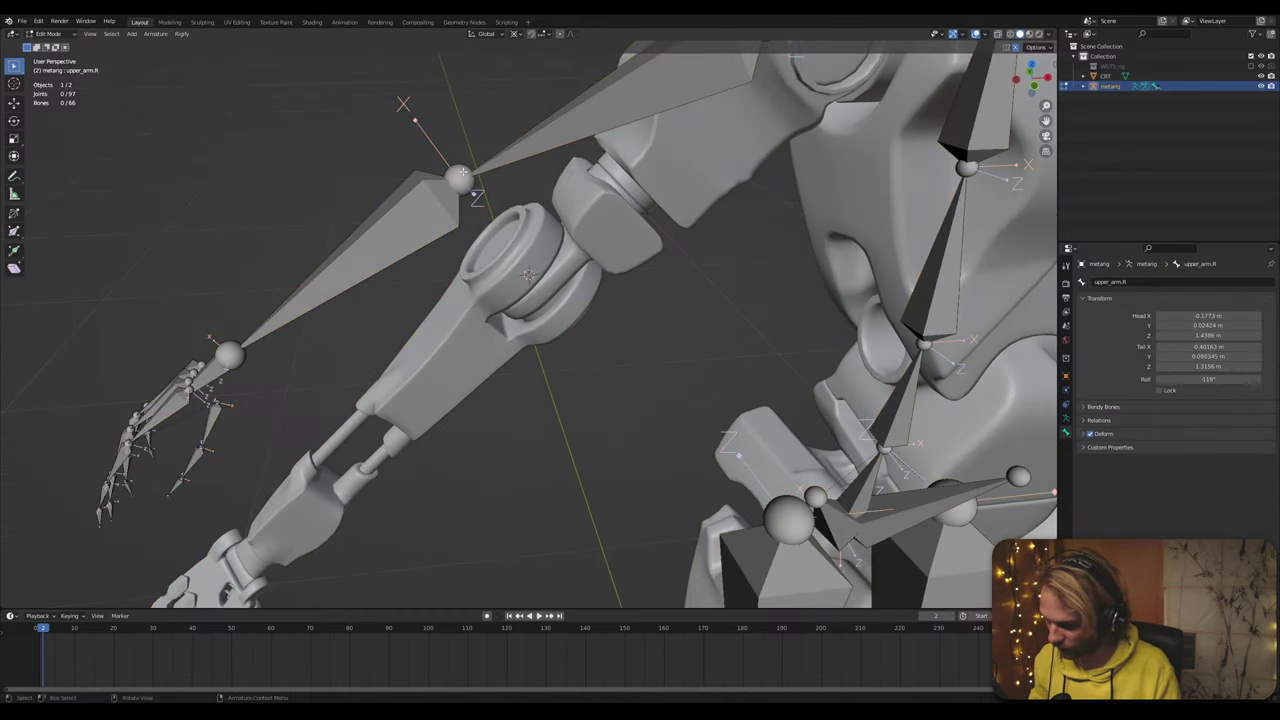
pyautogui.click(460, 174)
pyautogui.hotkey('shift', 's')
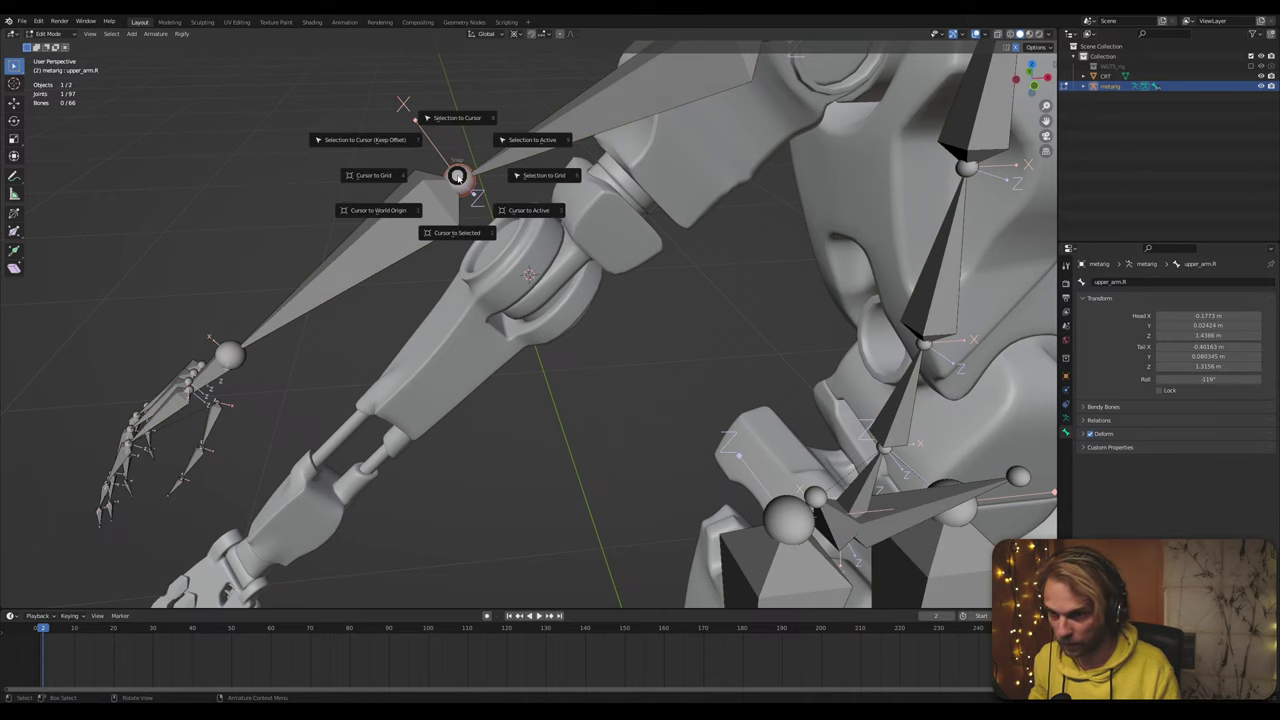
pyautogui.click(457, 118)
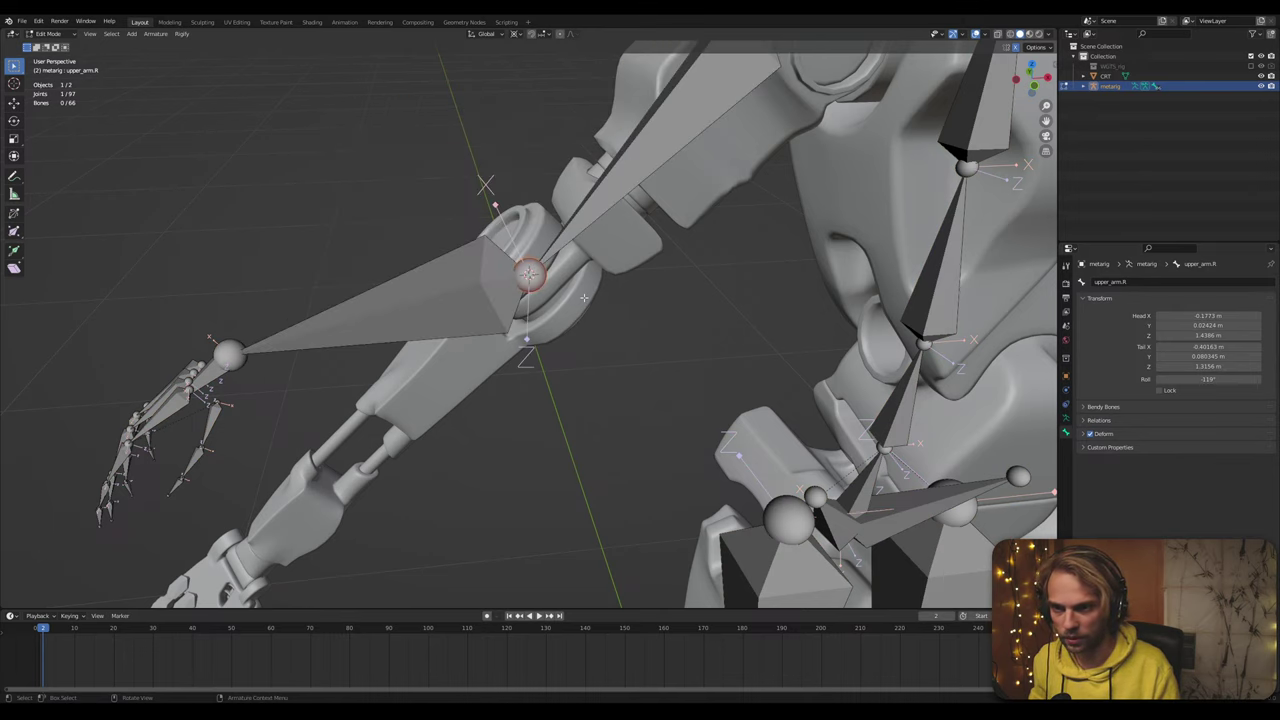
# Step: Frame the robot's torso from the front and select the upper_arm.R bone
pyautogui.scroll(-6, 573, 349)
pyautogui.moveTo(590, 355); pyautogui.dragTo(580, 237, button='middle')
pyautogui.scroll(4, 563, 340)
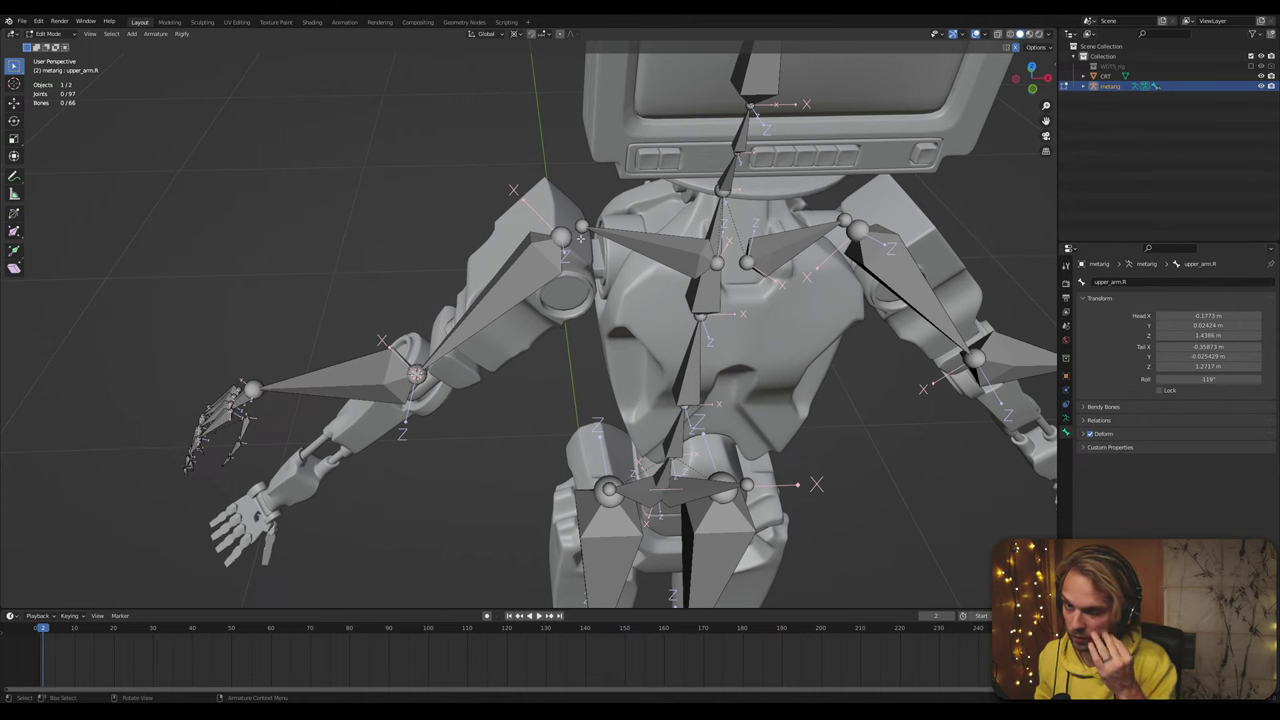
pyautogui.moveTo(580, 237); pyautogui.dragTo(573, 297, button='middle')
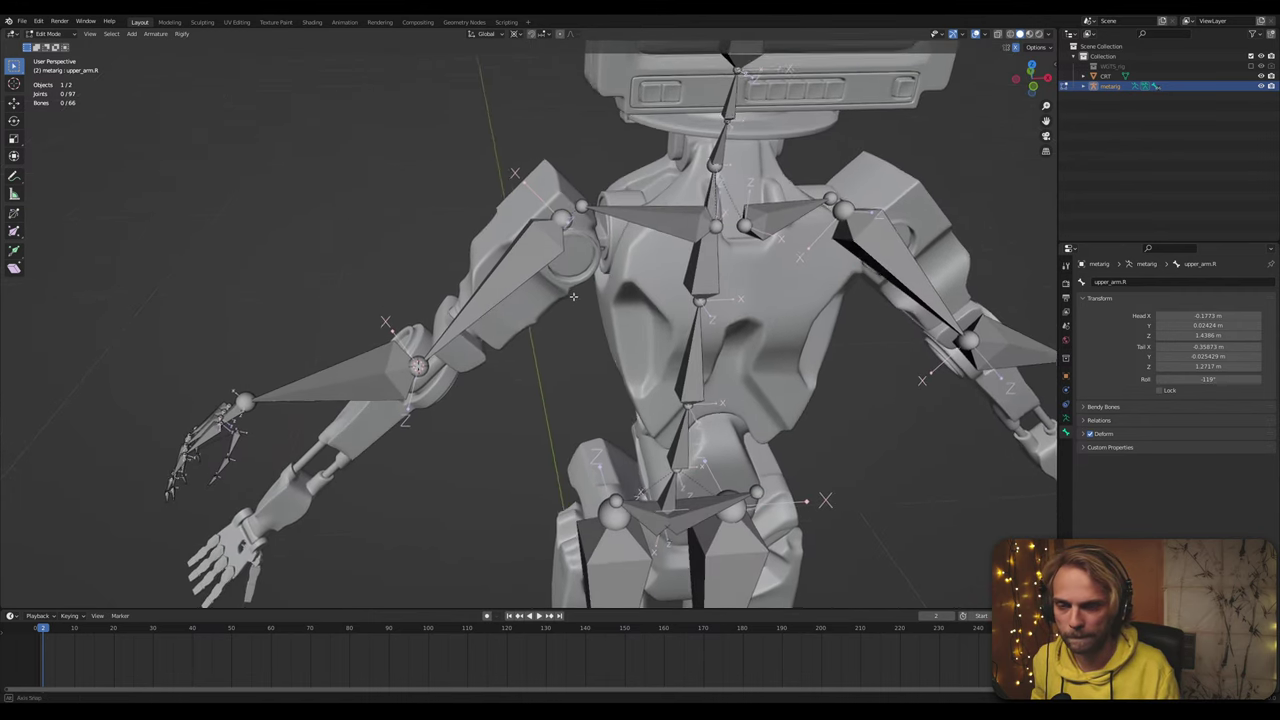
pyautogui.scroll(5, 573, 297)
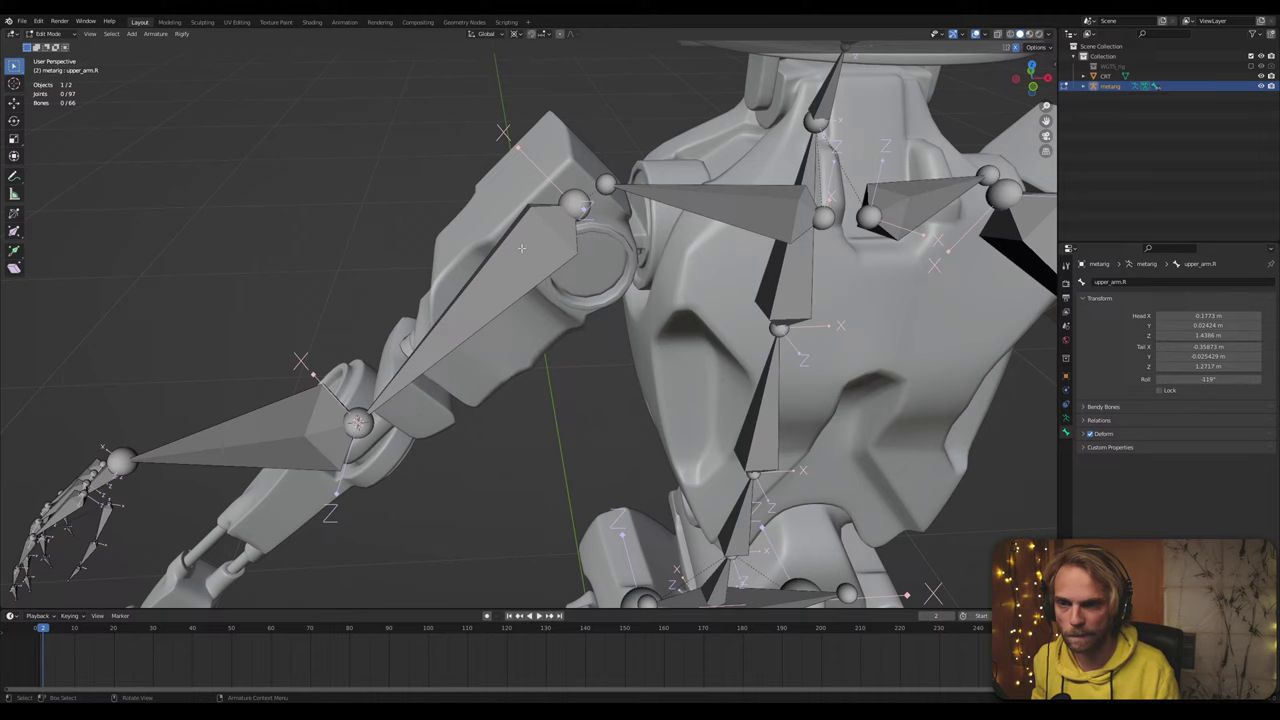
pyautogui.click(518, 245)
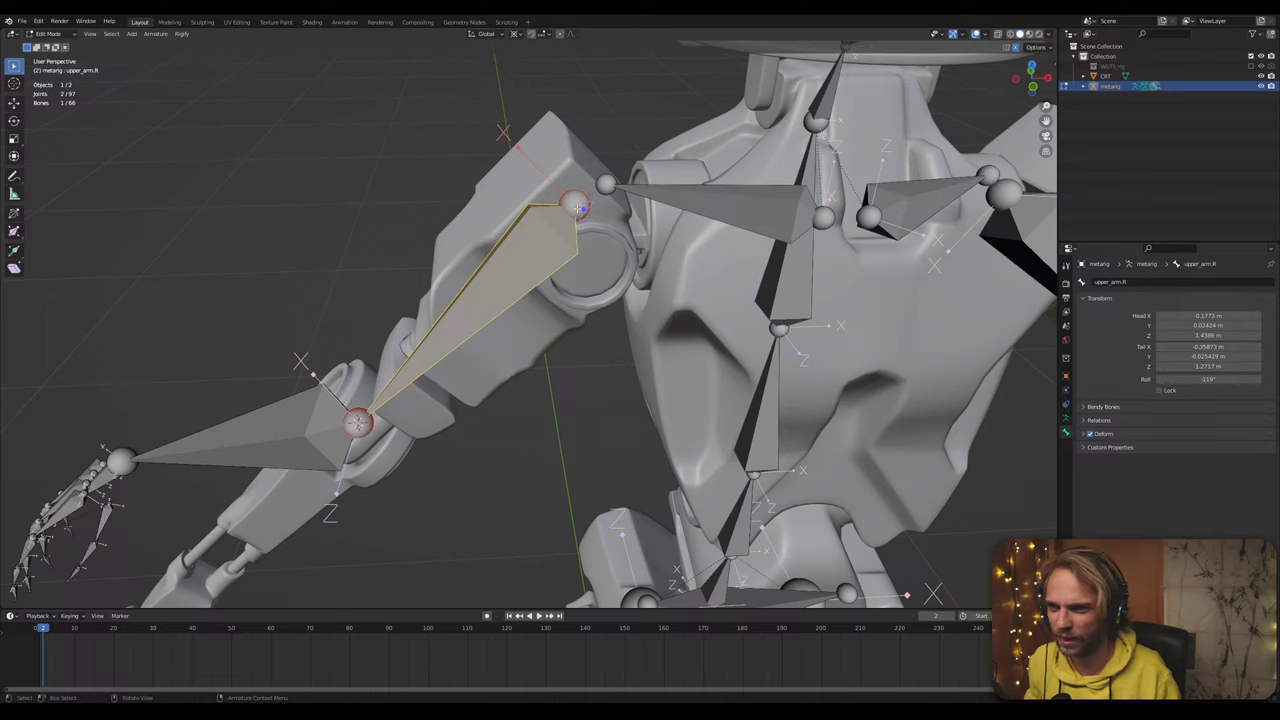
# Step: Try Armature > Split on the upper-arm bone, move it, then undo
pyautogui.click(152, 34)
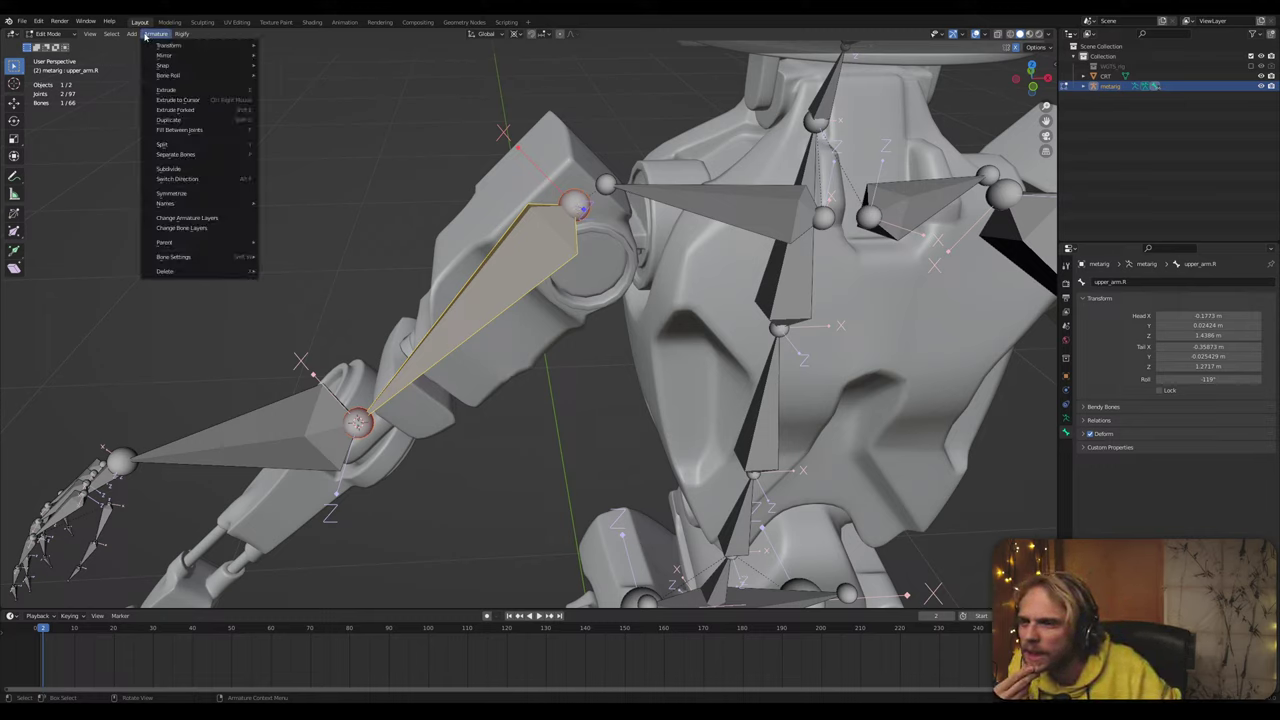
pyautogui.click(187, 146)
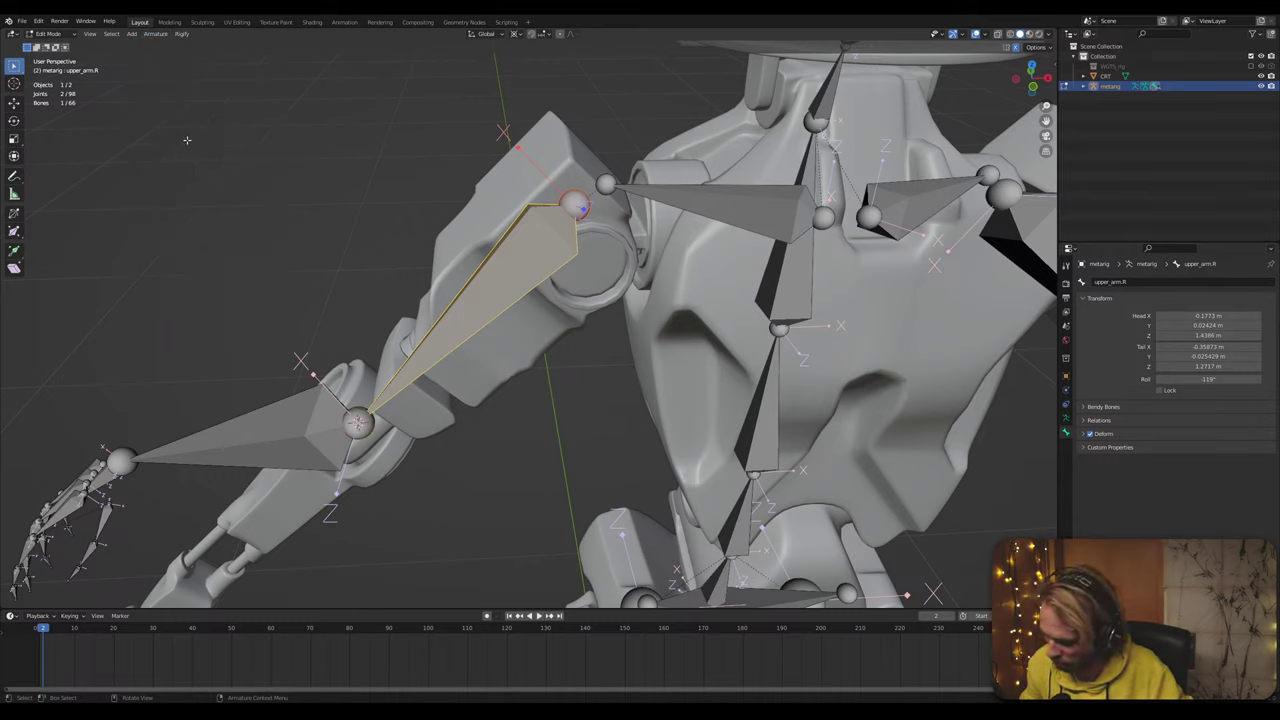
pyautogui.press('g')
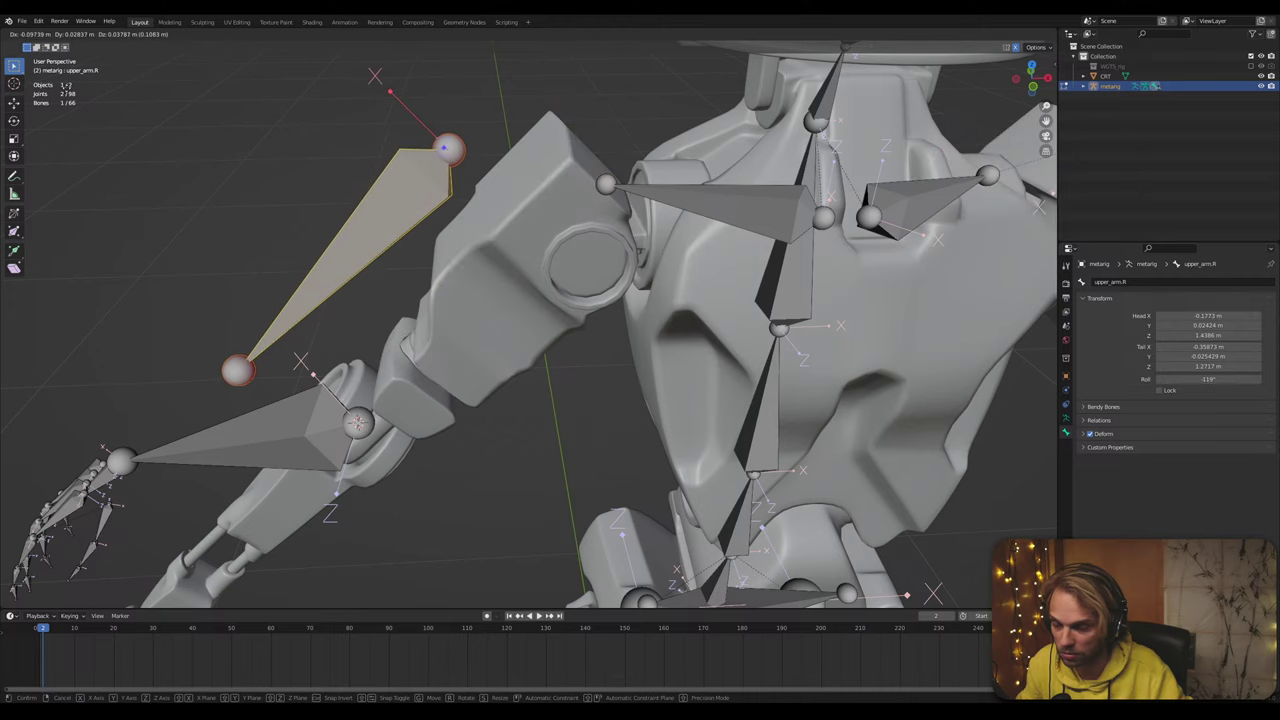
pyautogui.click(66, 87)
pyautogui.hotkey('ctrl', 'z')
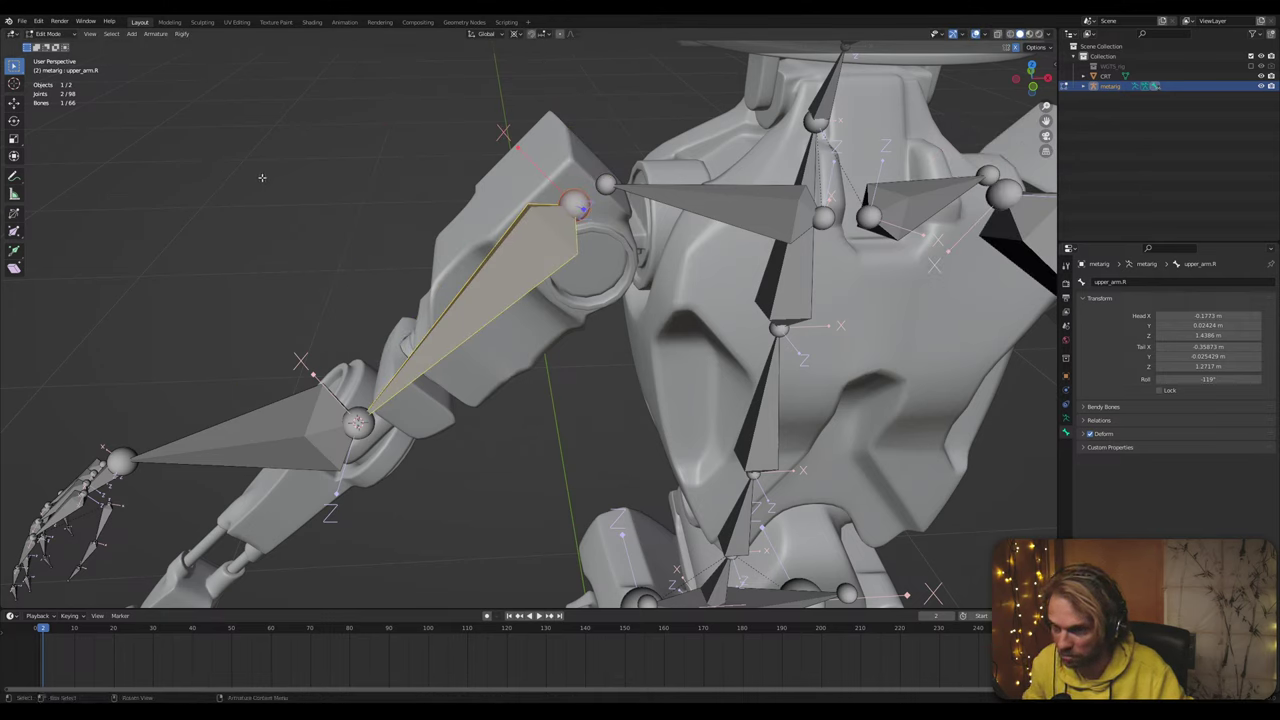
# Step: Reselect the whole upper_arm.R bone, cancelling an accidental move
pyautogui.click(411, 249)
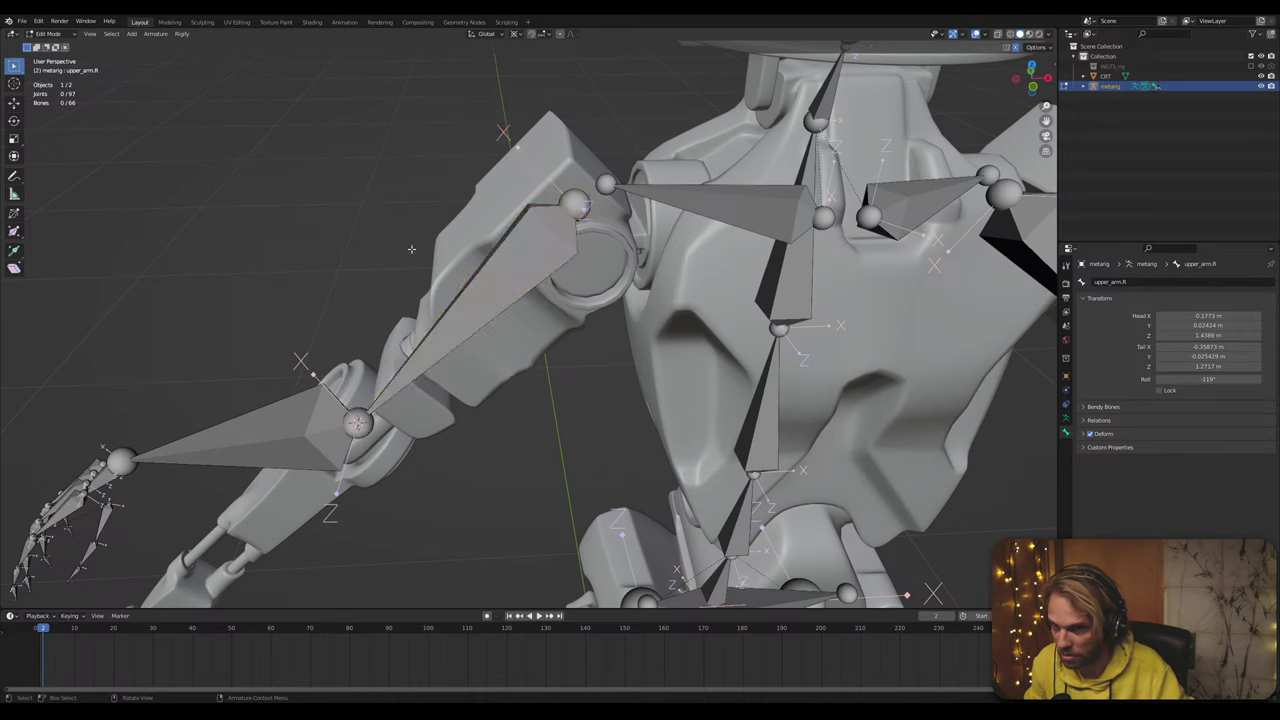
pyautogui.click(505, 265)
pyautogui.press('g')
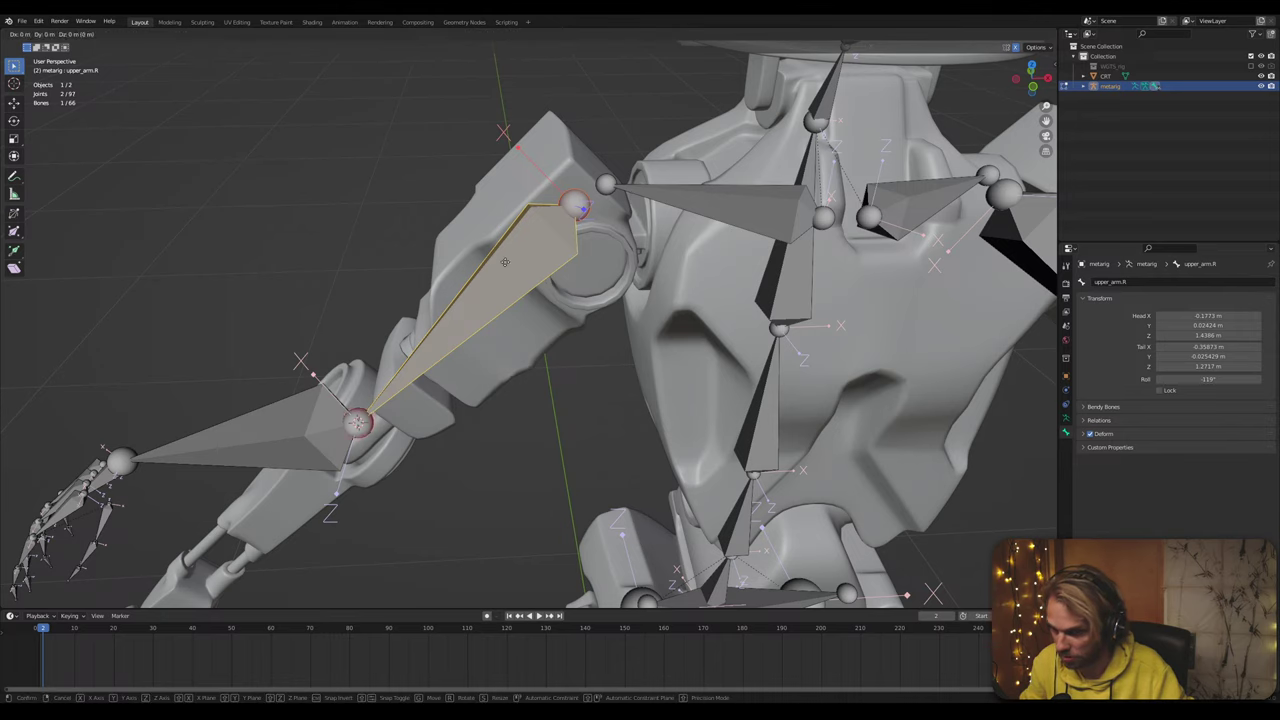
pyautogui.rightClick(418, 252)
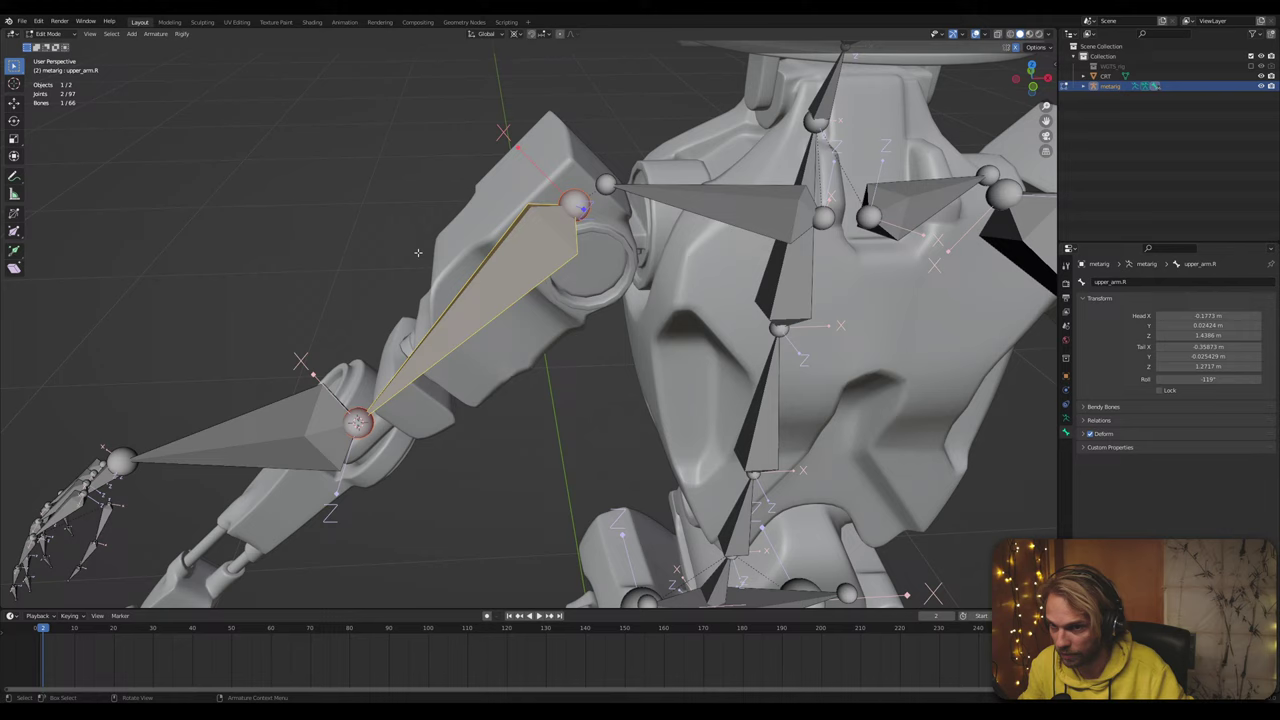
pyautogui.click(338, 212)
pyautogui.click(551, 238)
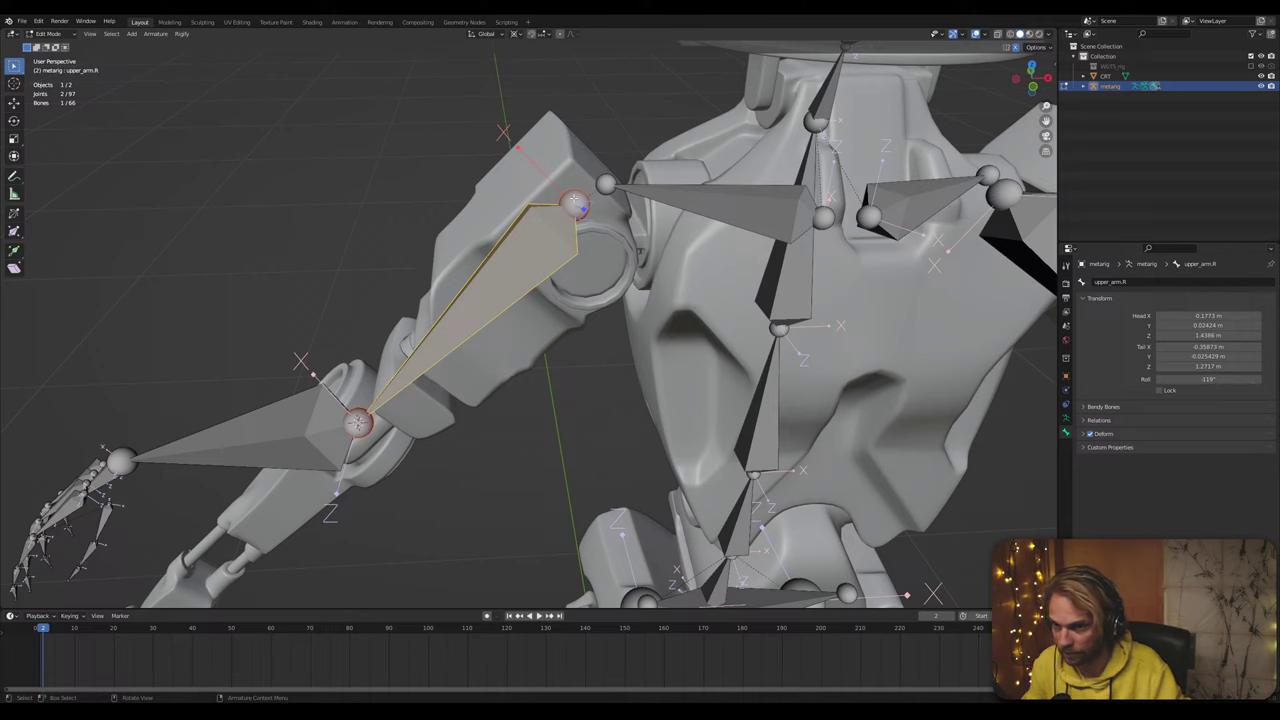
pyautogui.click(575, 201)
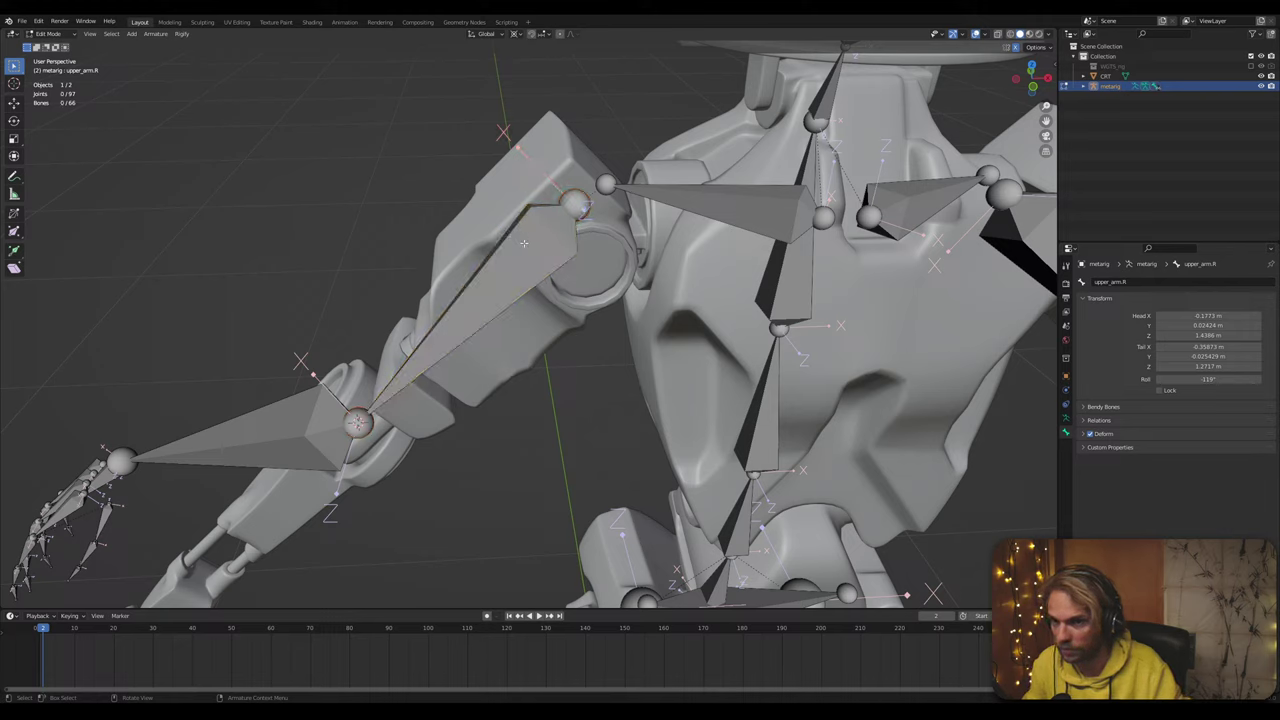
pyautogui.click(575, 203)
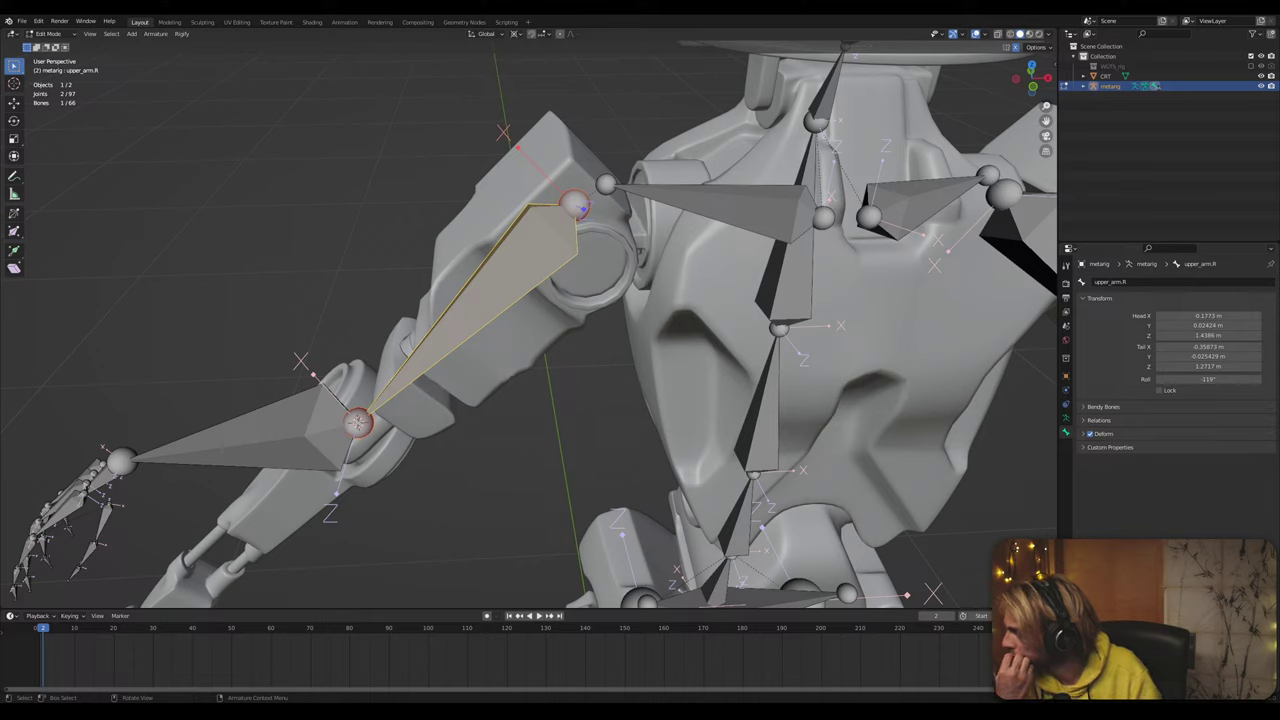
# Step: Subdivide upper_arm.R into two bones with Armature > Subdivide
pyautogui.click(156, 34)
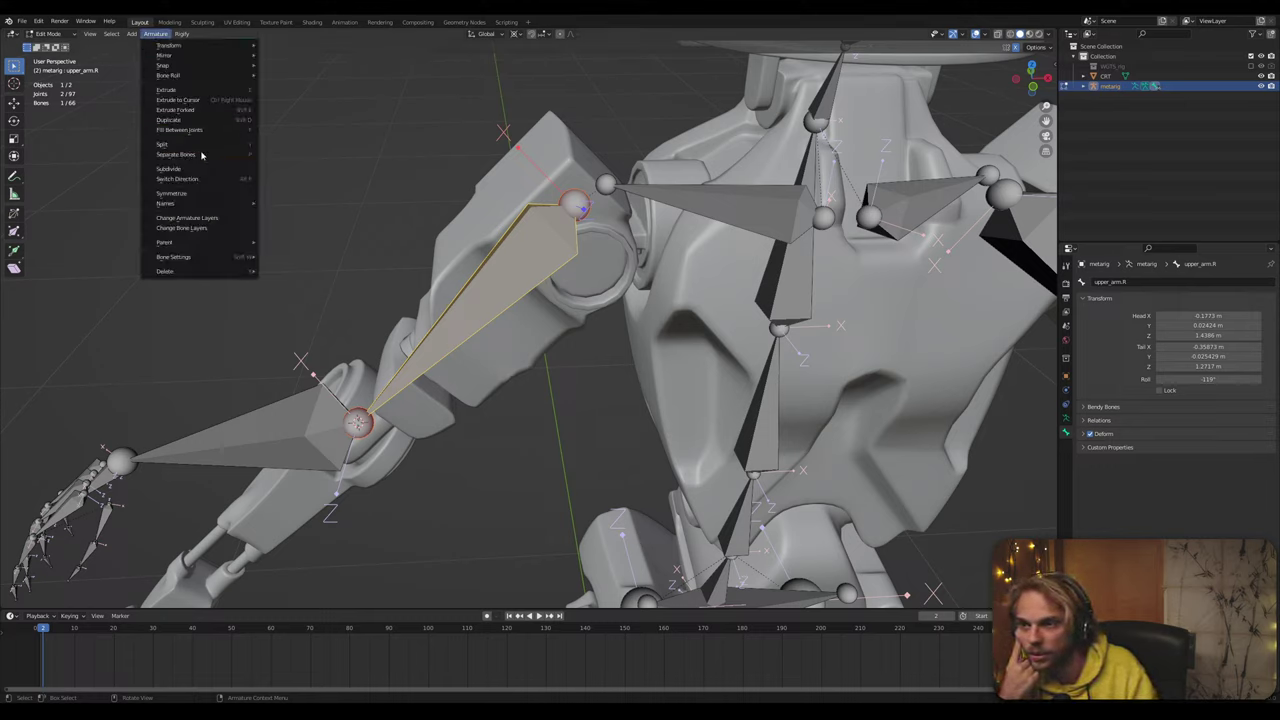
pyautogui.click(201, 169)
pyautogui.scroll(-6, 291, 210)
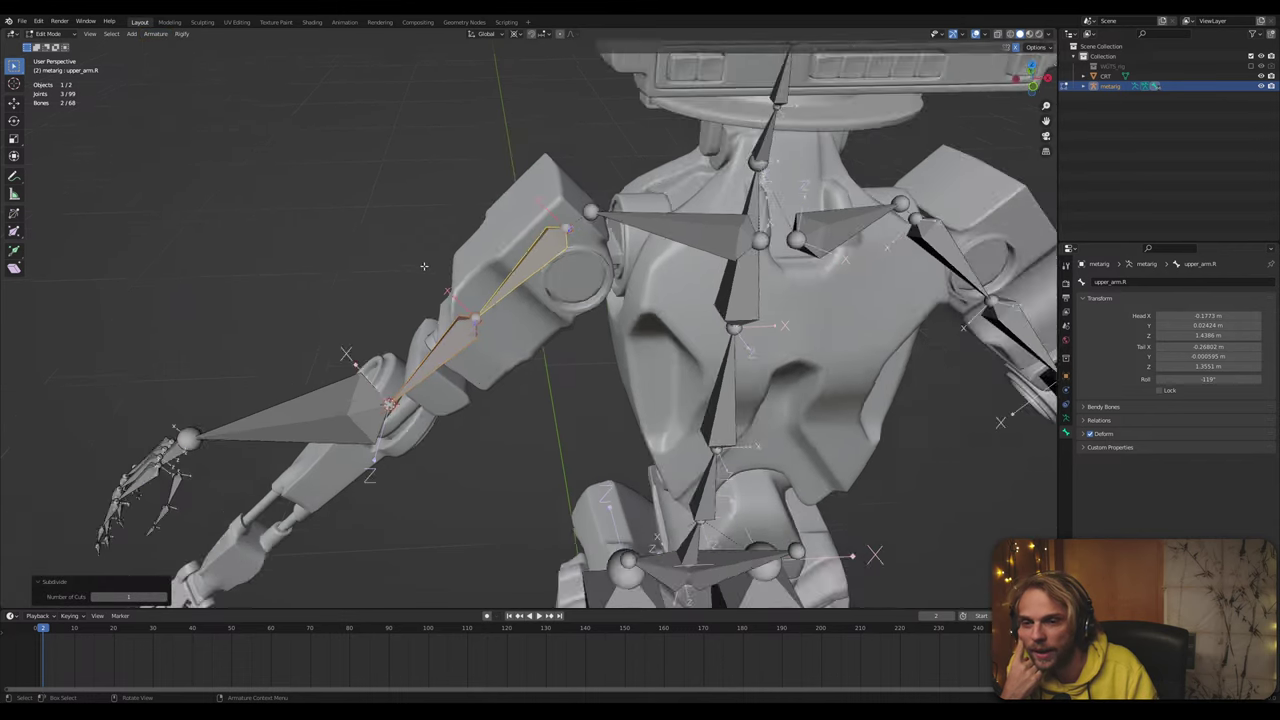
pyautogui.scroll(3, 517, 320)
# Step: Zoom toward the torso and select the shoulder.R bone's outer joint
pyautogui.click(551, 295)
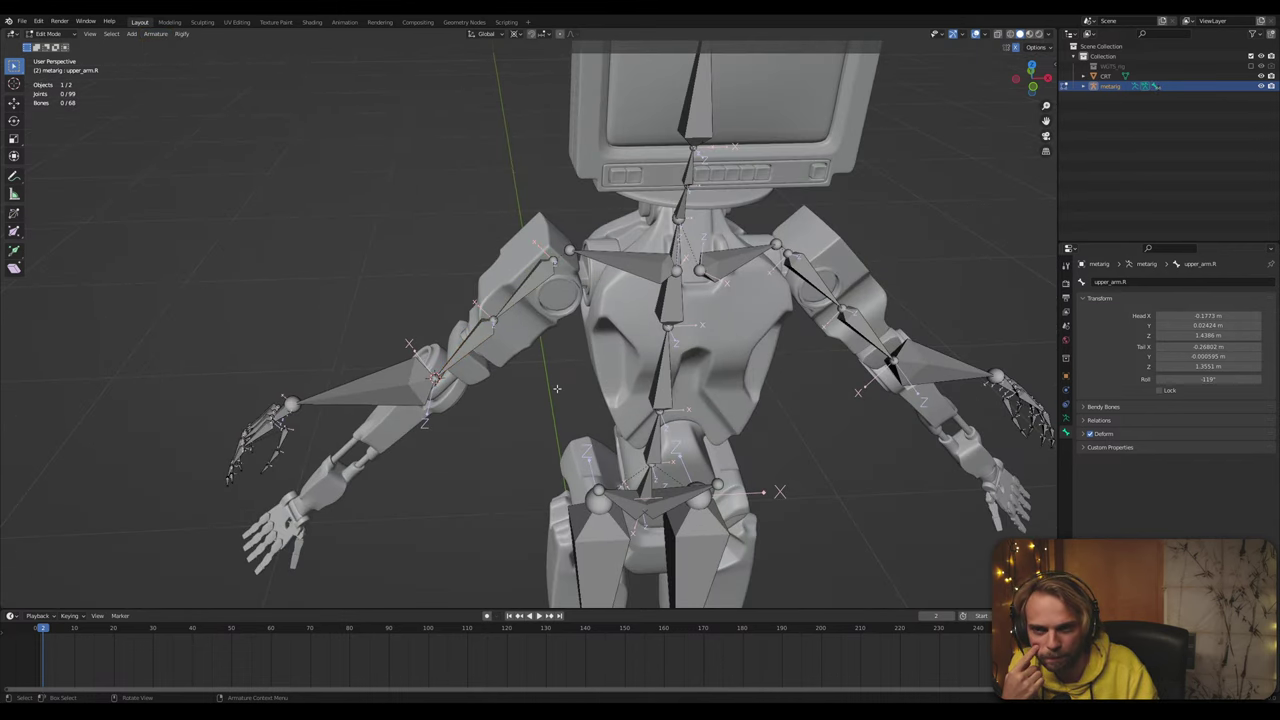
pyautogui.moveTo(551, 295); pyautogui.dragTo(316, 189, button='middle')
pyautogui.scroll(3, 692, 248)
pyautogui.scroll(5, 610, 270)
pyautogui.scroll(4, 567, 288)
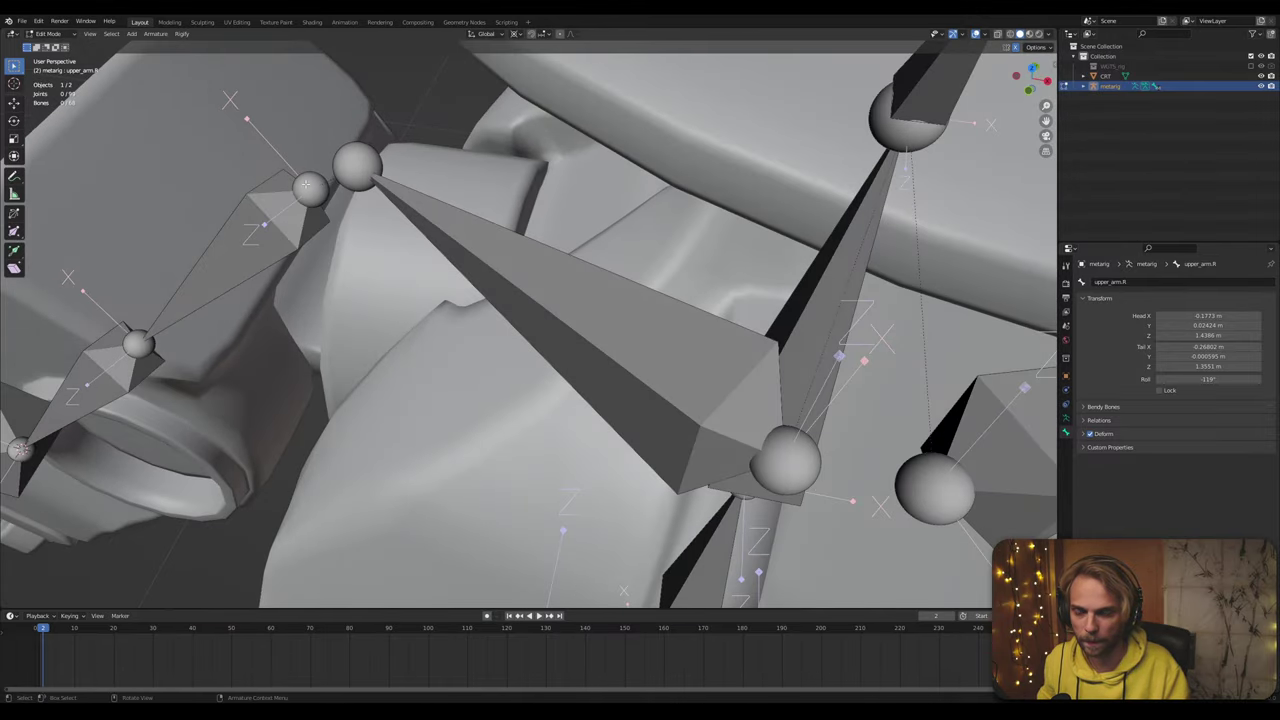
pyautogui.click(352, 163)
pyautogui.moveTo(352, 163); pyautogui.dragTo(496, 193, button='middle')
pyautogui.scroll(-8, 402, 158)
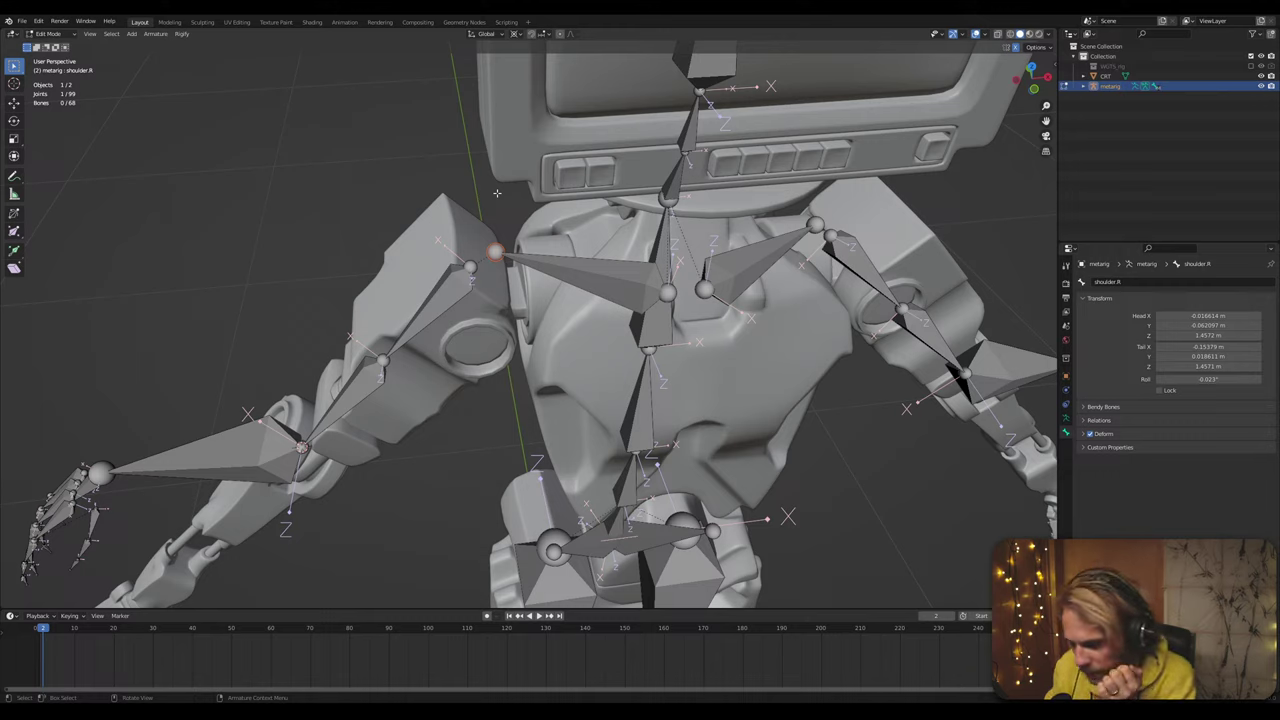
# Step: Pull the shoulder.R tail inward along X in two moves, then return to Object Mode
pyautogui.moveTo(497, 193); pyautogui.dragTo(640, 272, button='middle')
pyautogui.scroll(4, 640, 272)
pyautogui.press('g')
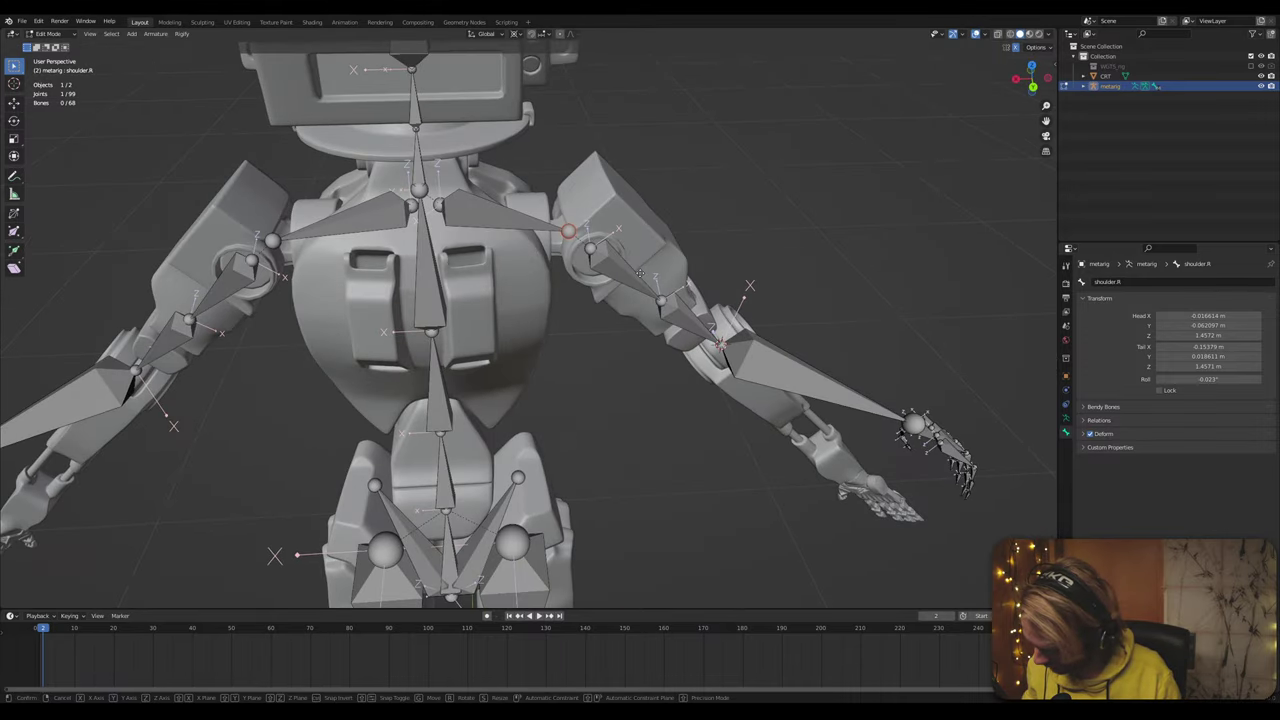
pyautogui.press('x')
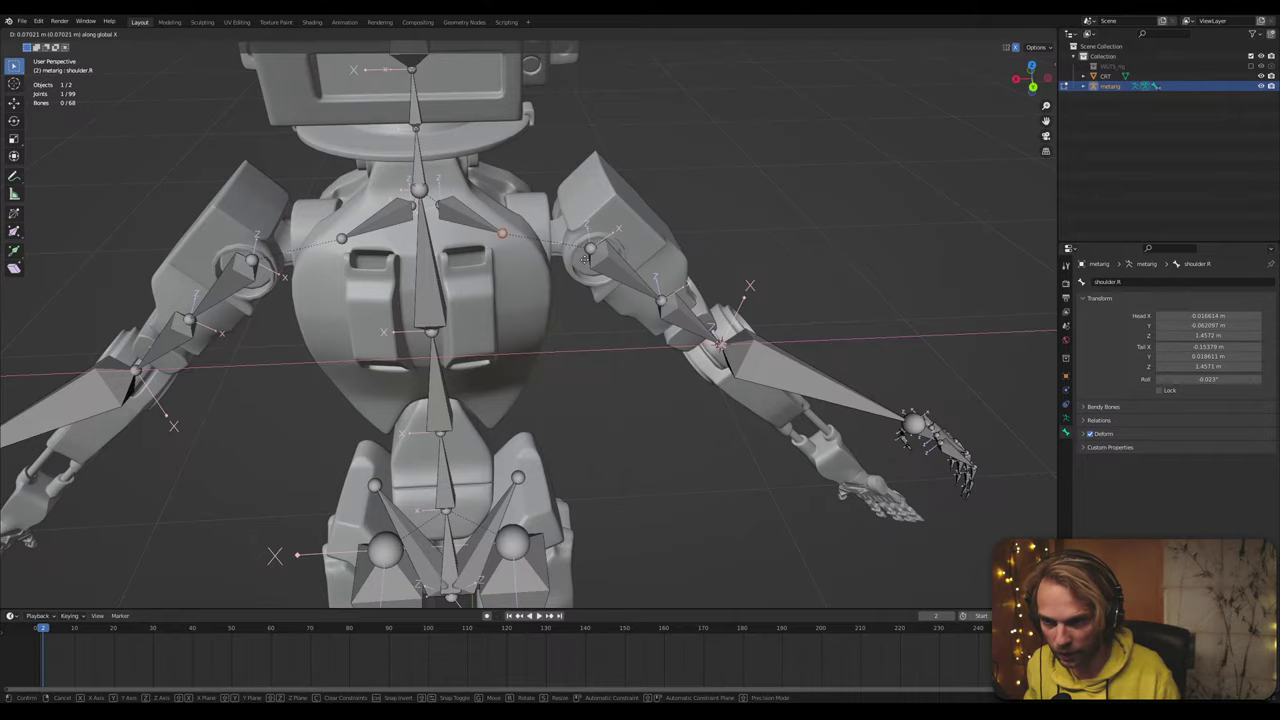
pyautogui.click(590, 260)
pyautogui.moveTo(590, 260); pyautogui.dragTo(386, 233, button='middle')
pyautogui.press('g')
pyautogui.press('x')
pyautogui.click(609, 233)
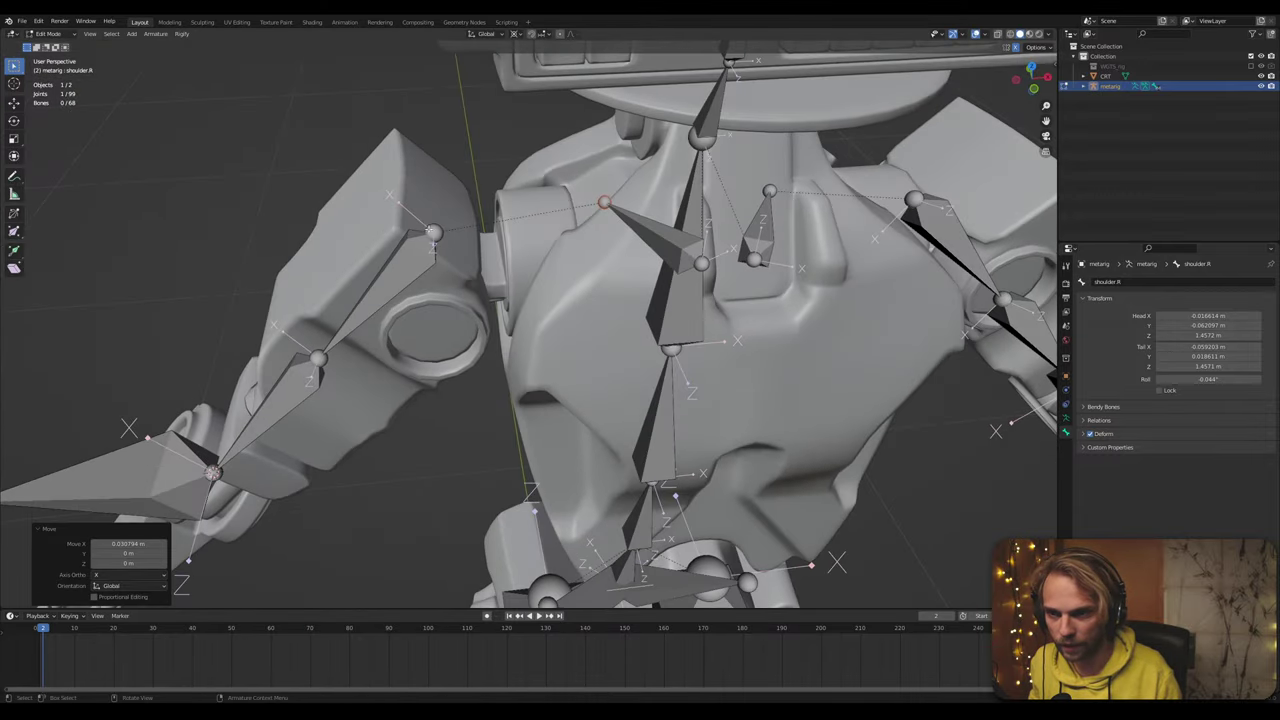
pyautogui.press('Tab')
# Step: Place the 3D cursor at the centre of the CRT mesh's shoulder ring edge loop
pyautogui.click(577, 215)
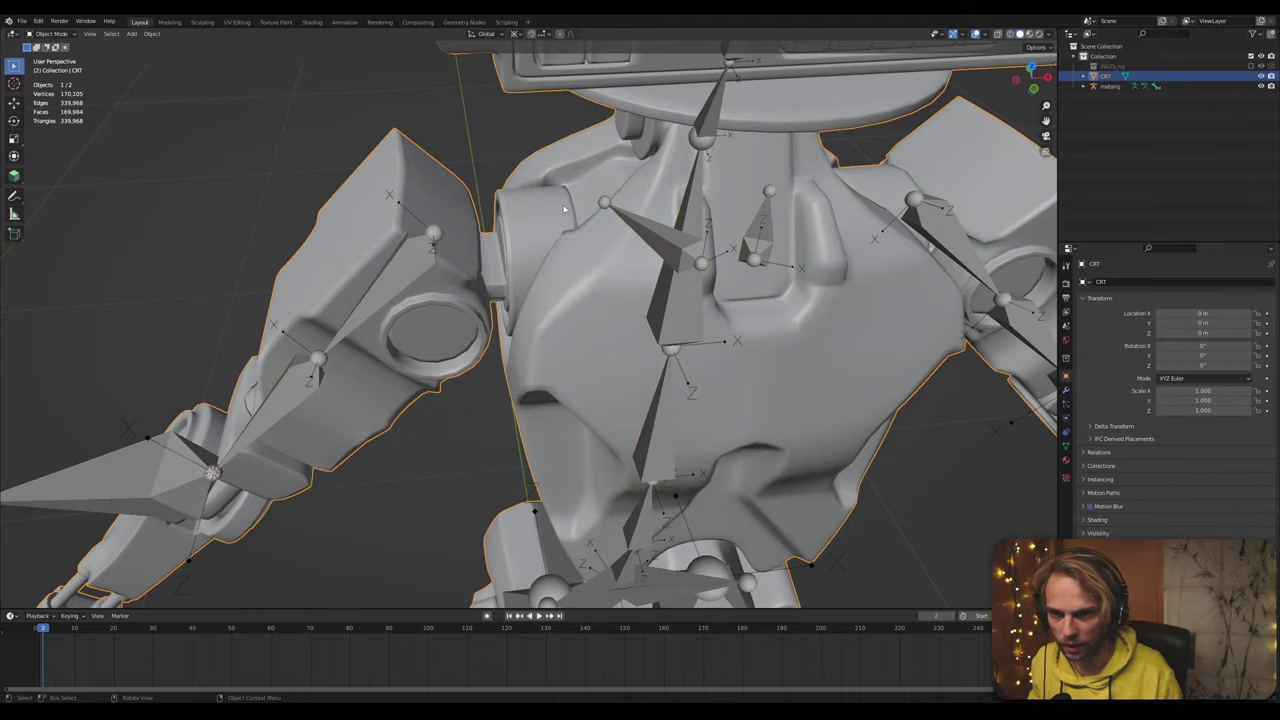
pyautogui.press('Tab')
pyautogui.scroll(8, 583, 207)
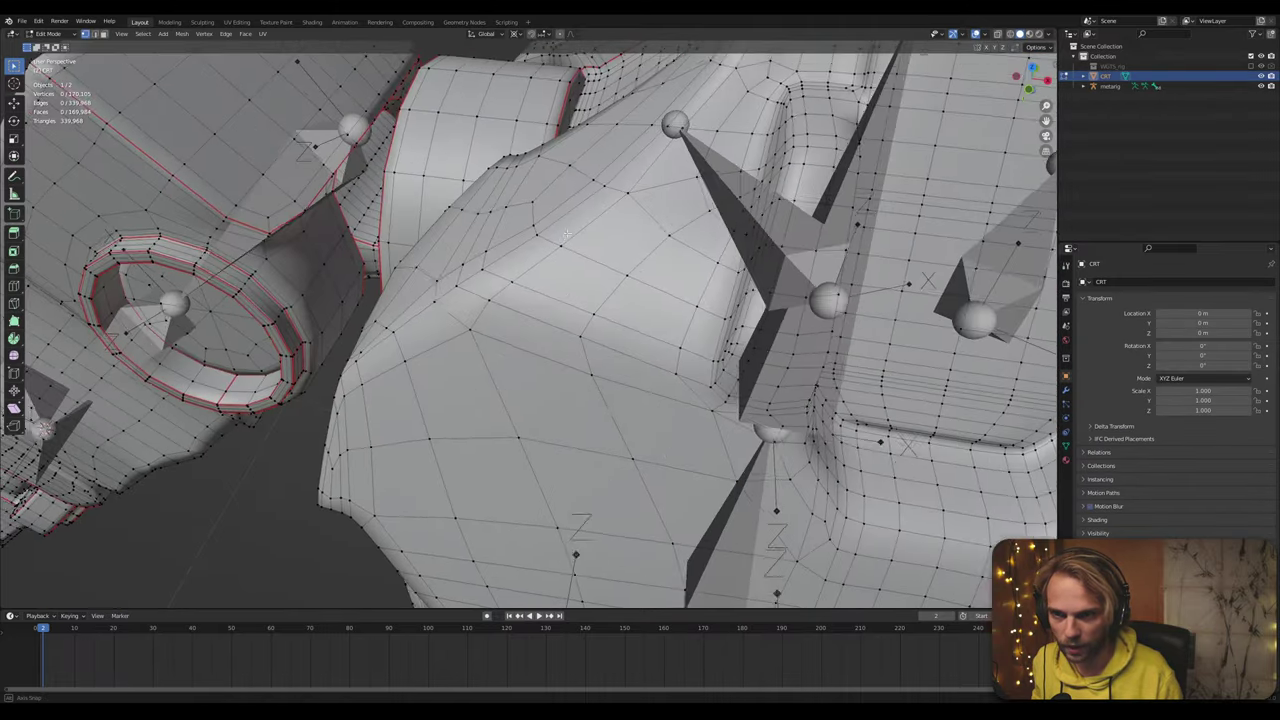
pyautogui.scroll(5, 543, 182)
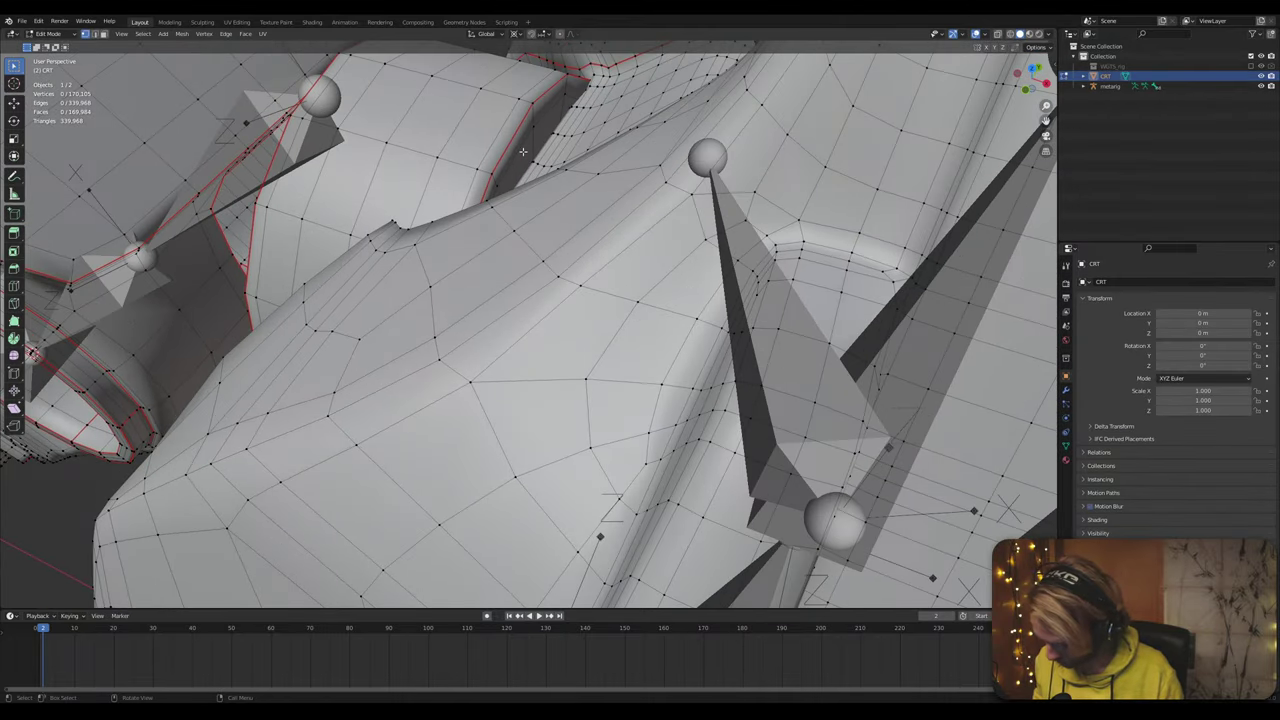
pyautogui.keyDown('alt'); pyautogui.click(516, 150); pyautogui.keyUp('alt')
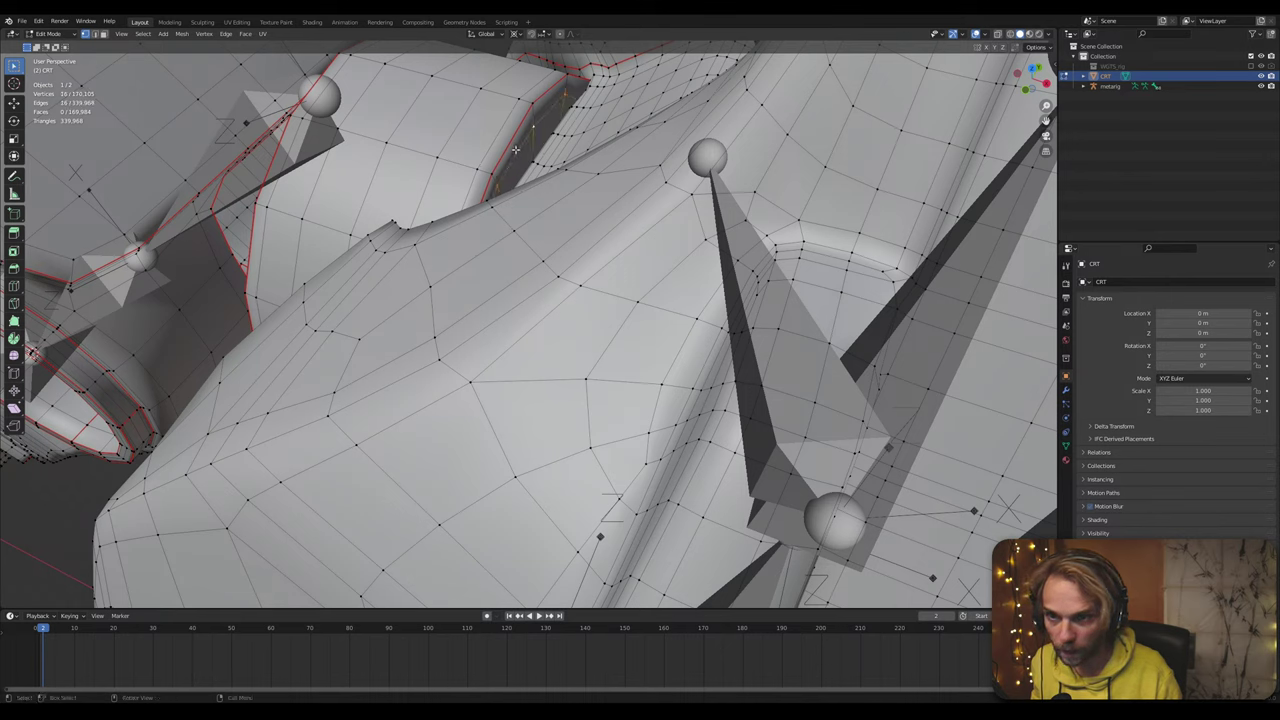
pyautogui.hotkey('ctrl', 'z')
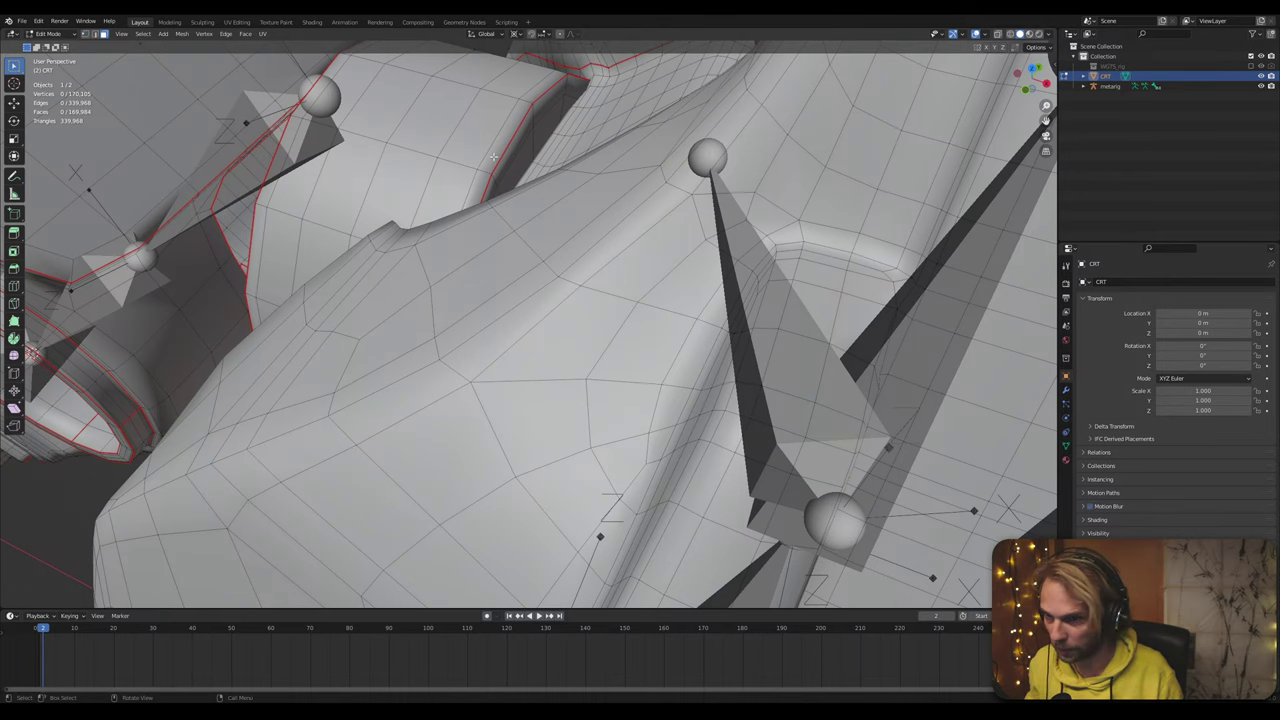
pyautogui.press('2')
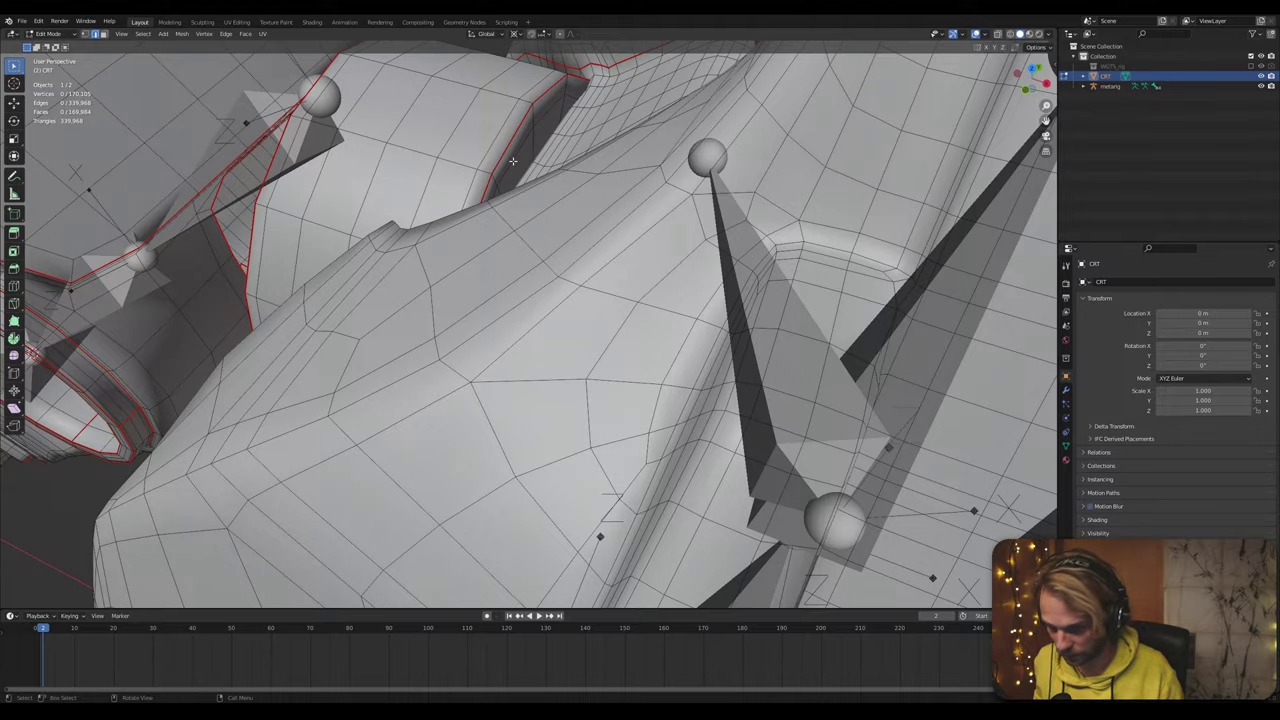
pyautogui.keyDown('alt'); pyautogui.click(512, 160); pyautogui.keyUp('alt')
pyautogui.moveTo(512, 160); pyautogui.dragTo(610, 229, button='middle')
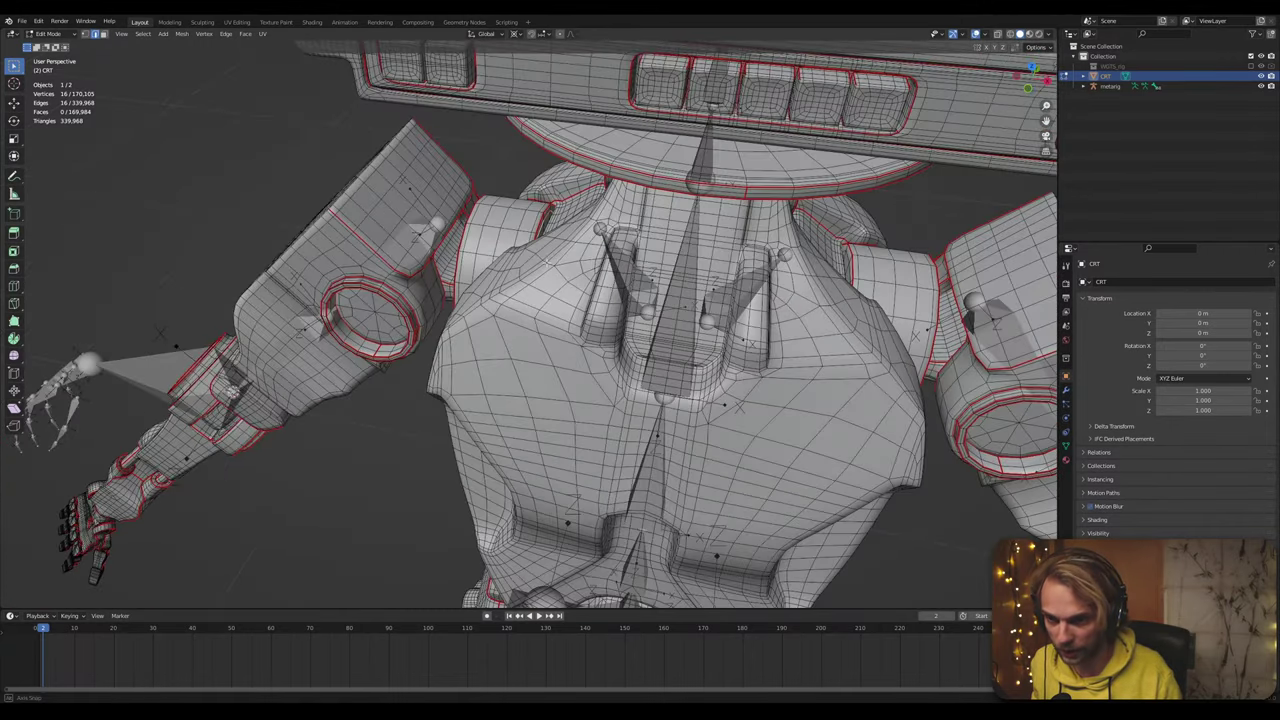
pyautogui.press('z')
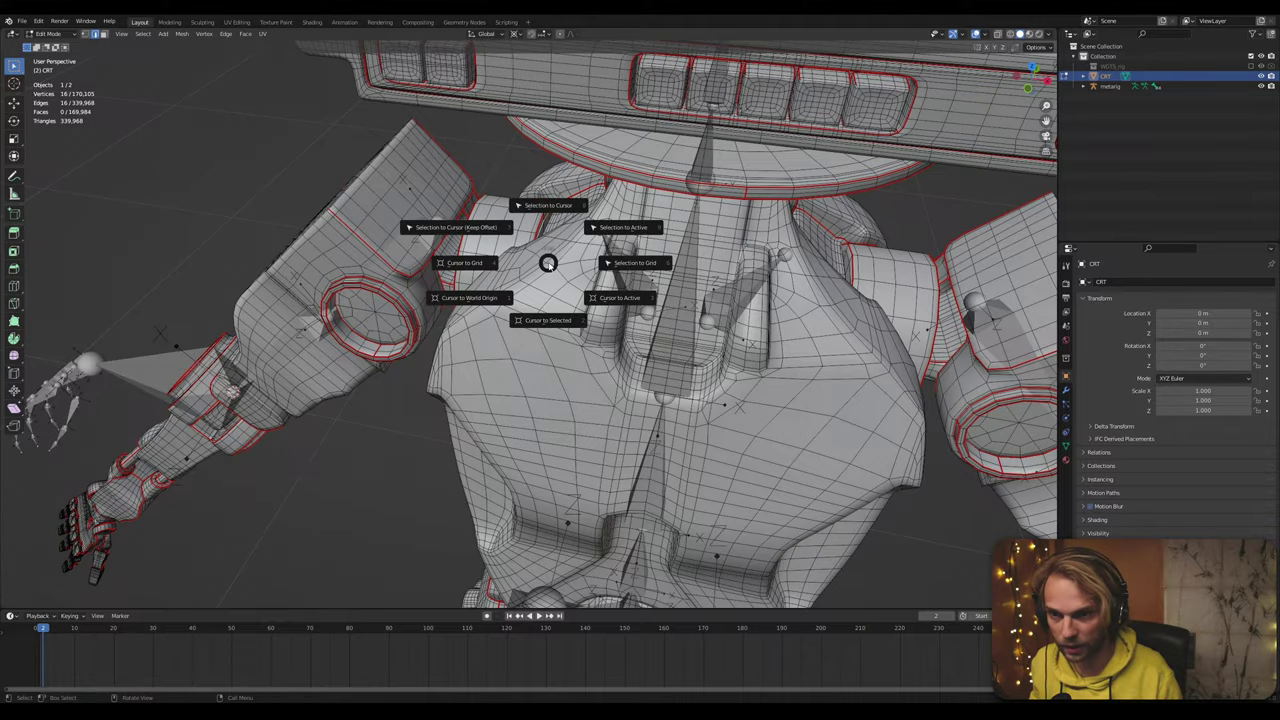
pyautogui.click(548, 320)
# Step: Snap the metarig's upper_arm.R bone head to the cursor, at X -0.093786 m, Z 1.4359 m
pyautogui.moveTo(548, 326); pyautogui.dragTo(469, 315, button='middle')
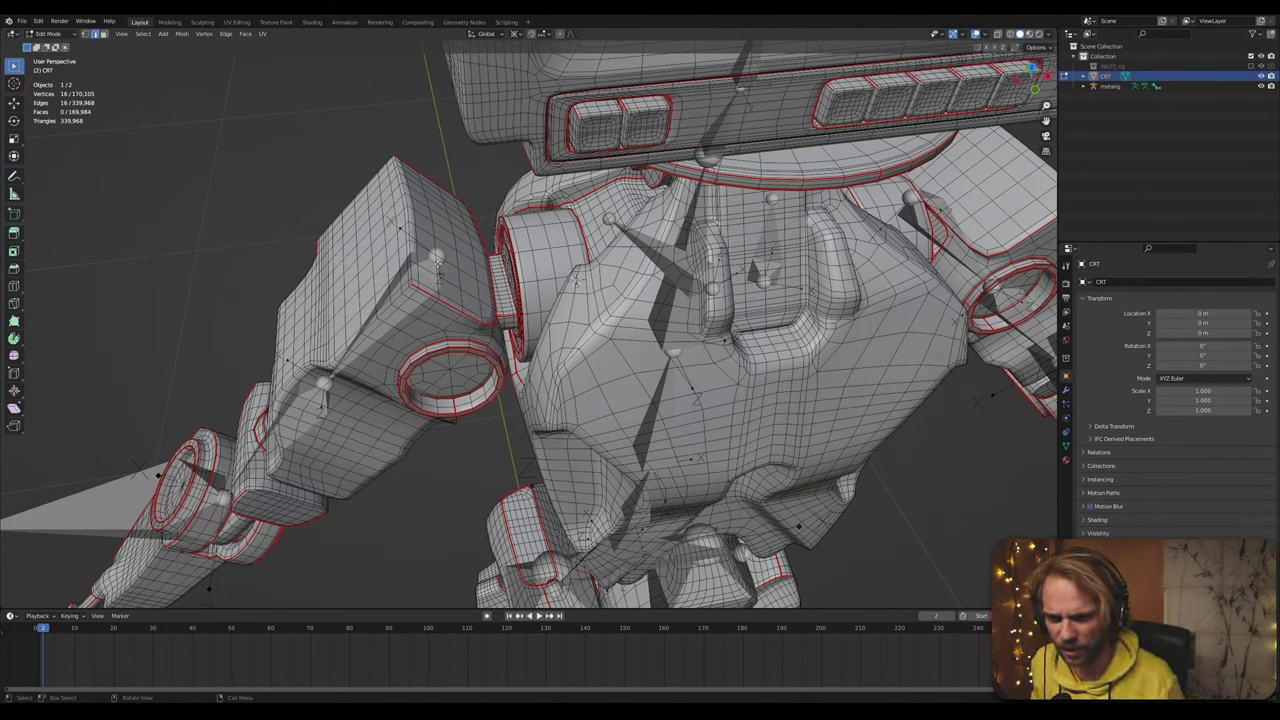
pyautogui.hotkey('alt', 'q')
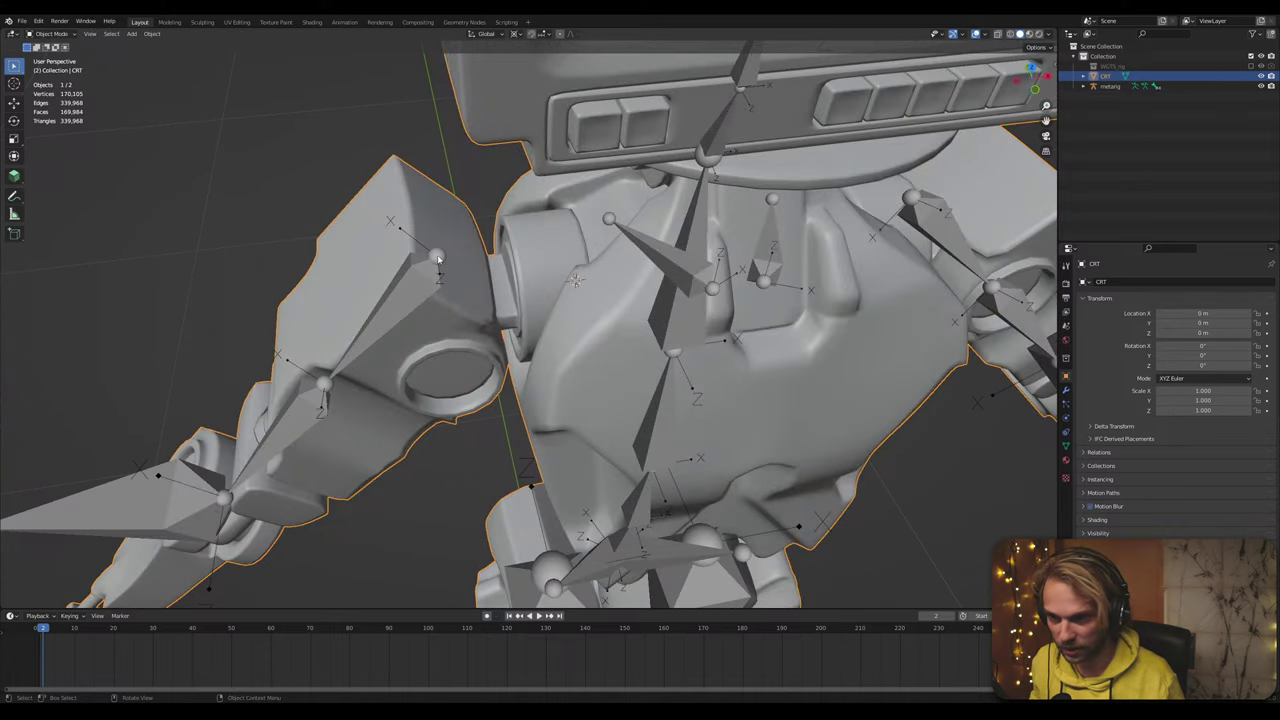
pyautogui.click(437, 256)
pyautogui.click(437, 256)
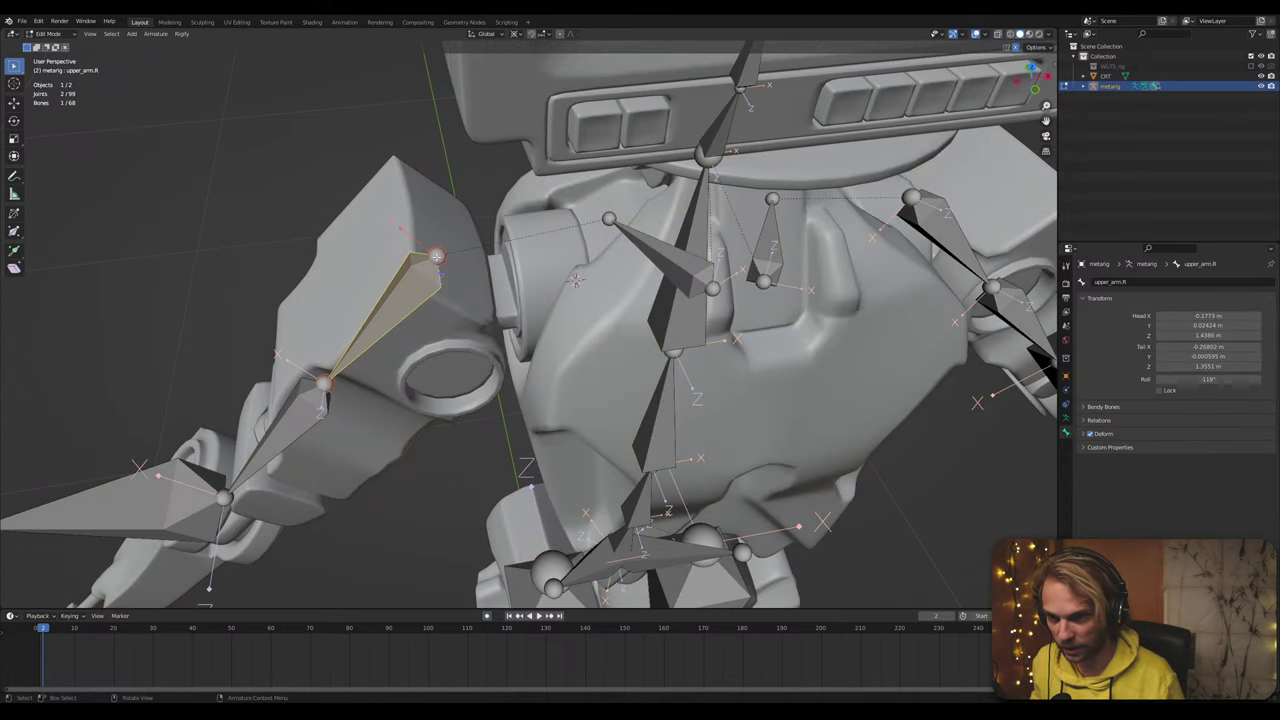
pyautogui.hotkey('shift', 's')
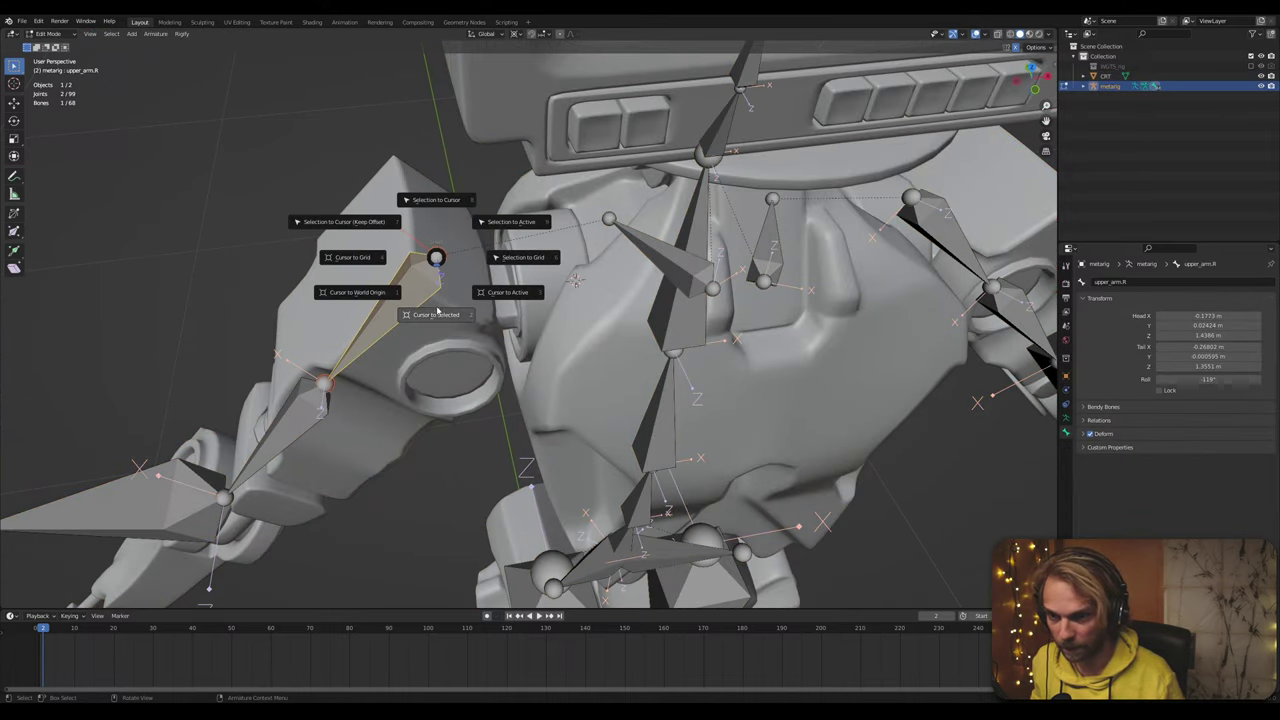
pyautogui.click(438, 202)
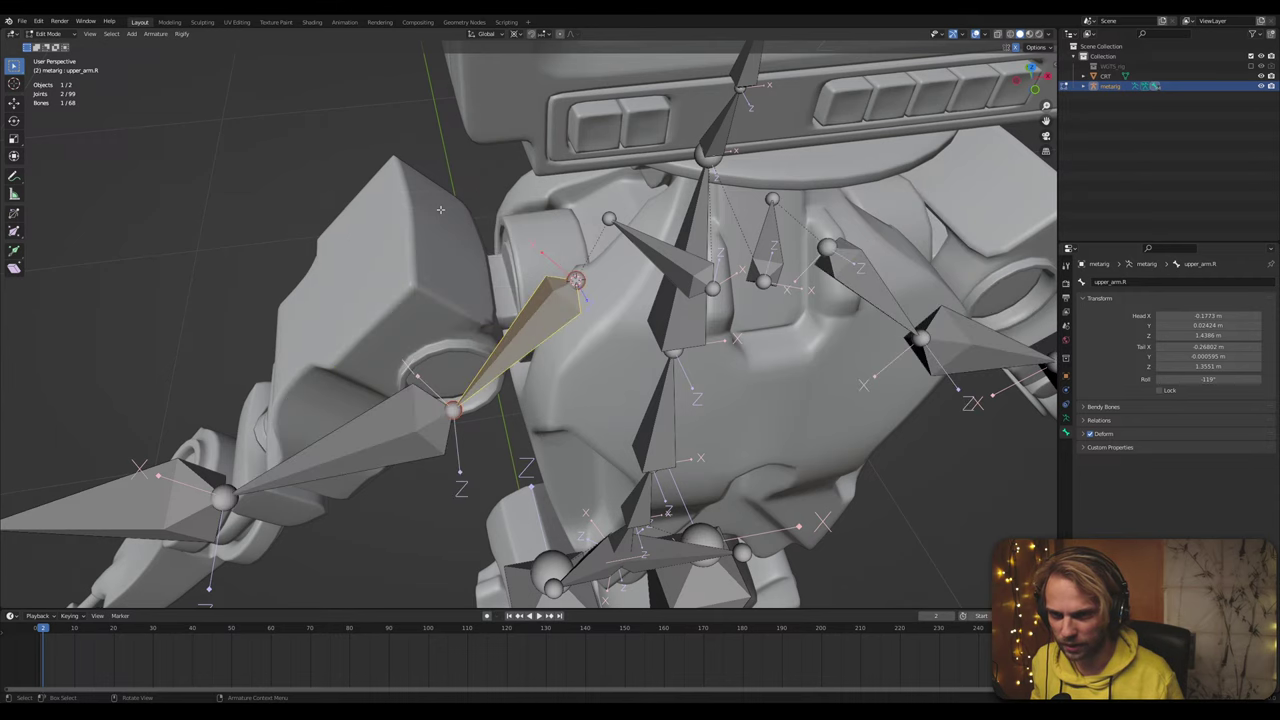
pyautogui.moveTo(426, 298); pyautogui.dragTo(462, 367, button='middle')
pyautogui.click(422, 302)
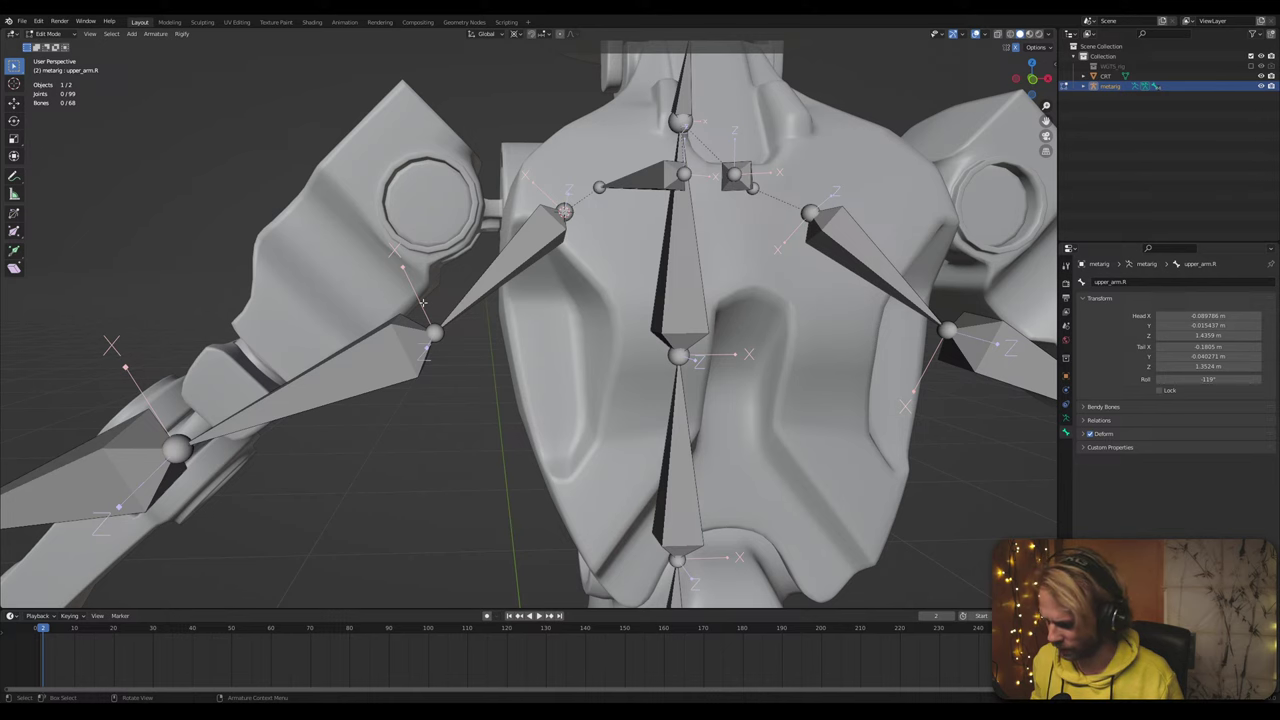
# Step: Place the 3D cursor at the centre of the ring vertices on the robot's arm
pyautogui.press('Tab')
pyautogui.click(428, 210)
pyautogui.press('Tab')
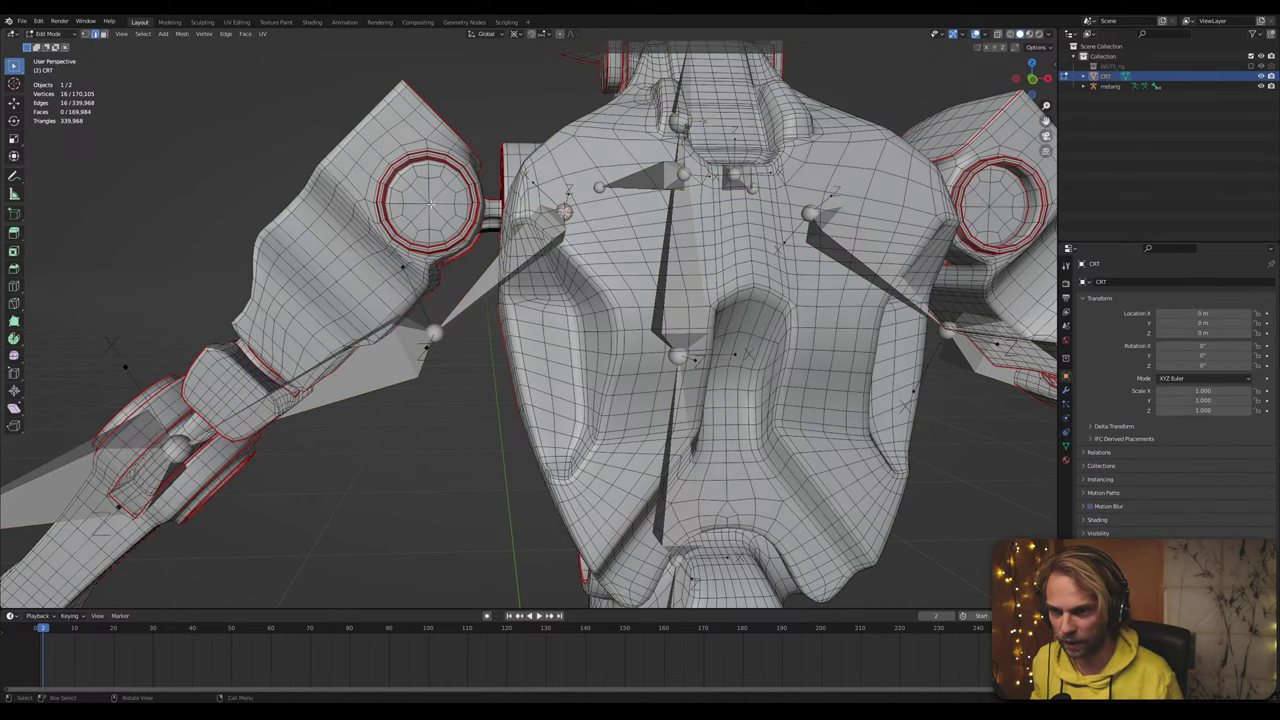
pyautogui.click(431, 204)
pyautogui.press('Tab')
pyautogui.press('Tab')
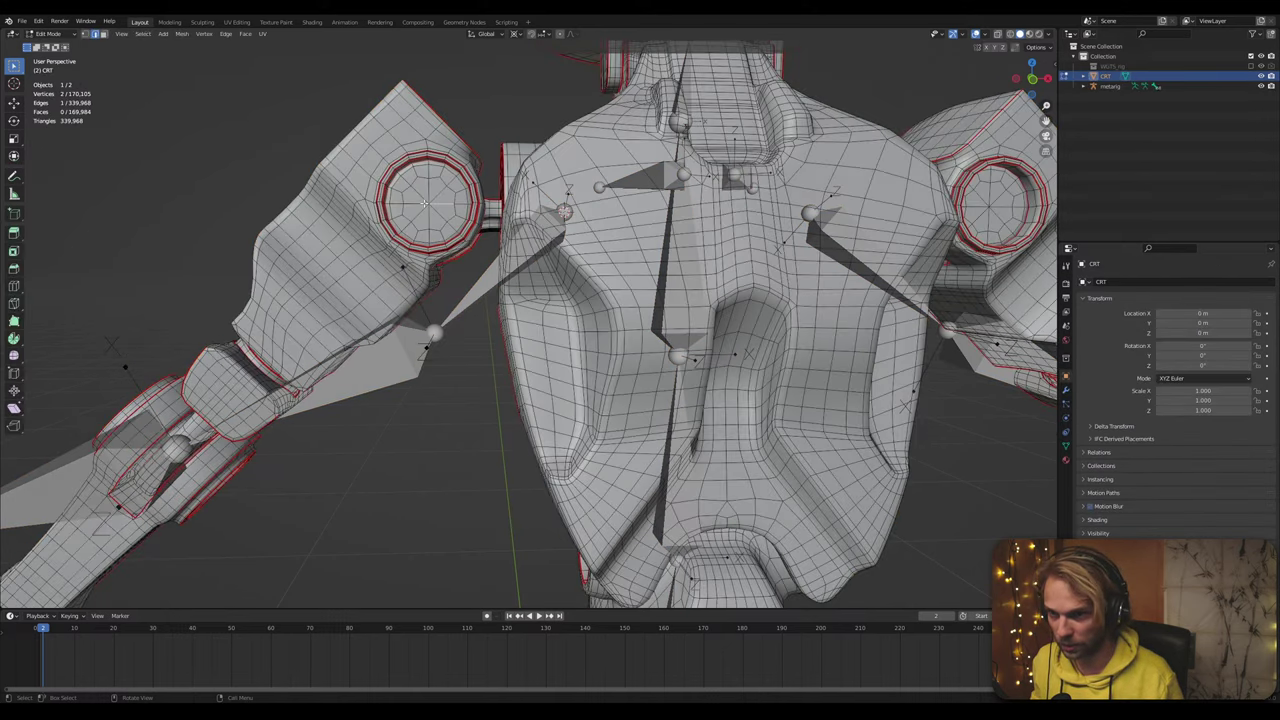
pyautogui.press('1')
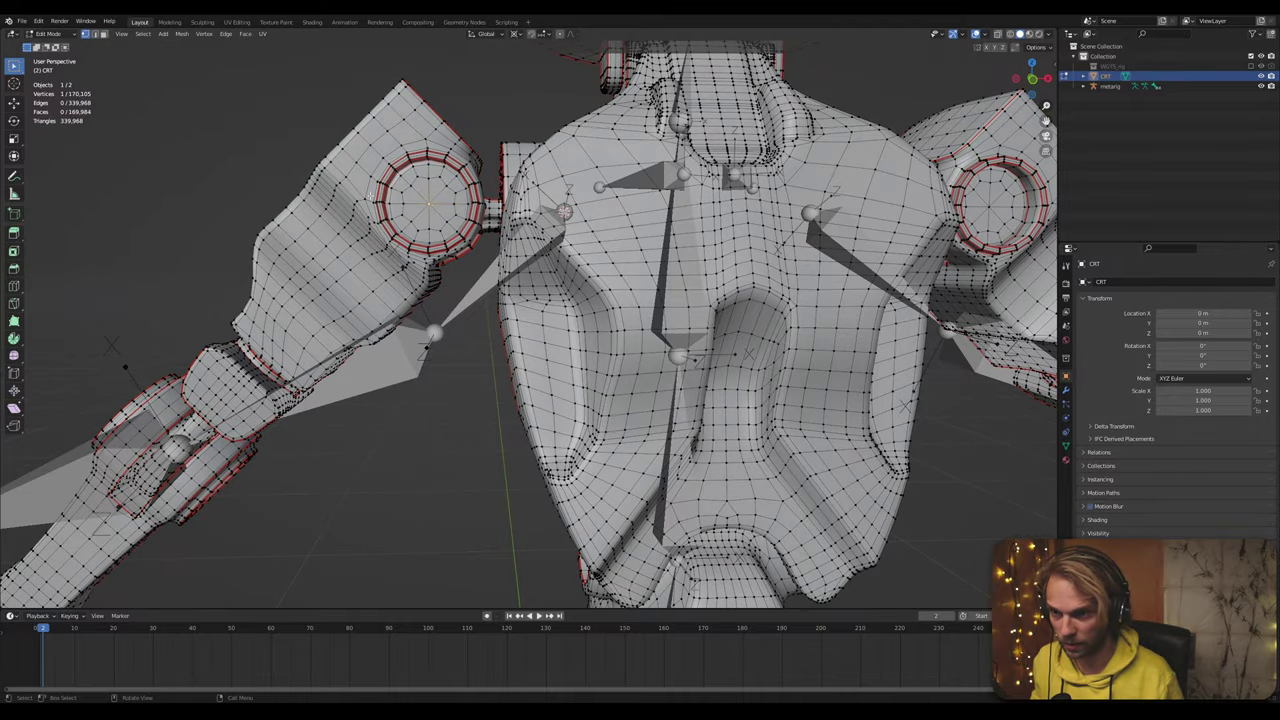
pyautogui.moveTo(431, 204); pyautogui.dragTo(479, 266, button='middle')
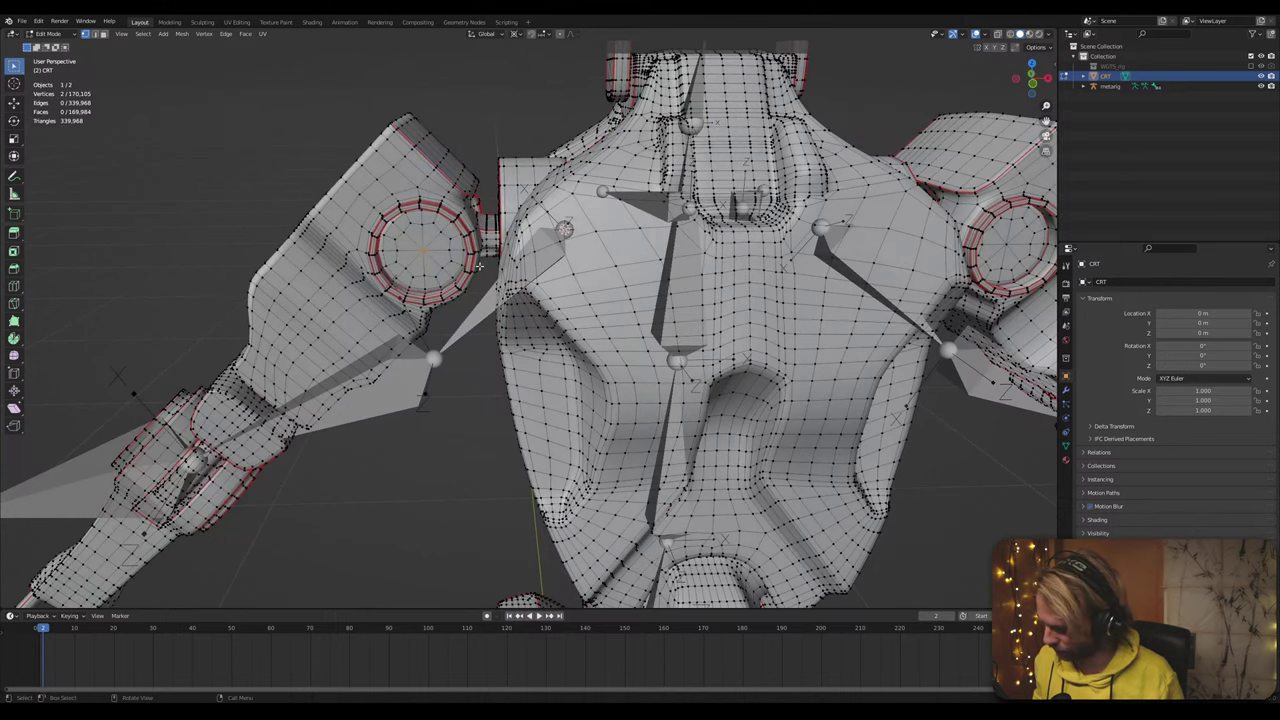
pyautogui.hotkey('shift', 's')
pyautogui.click(485, 323)
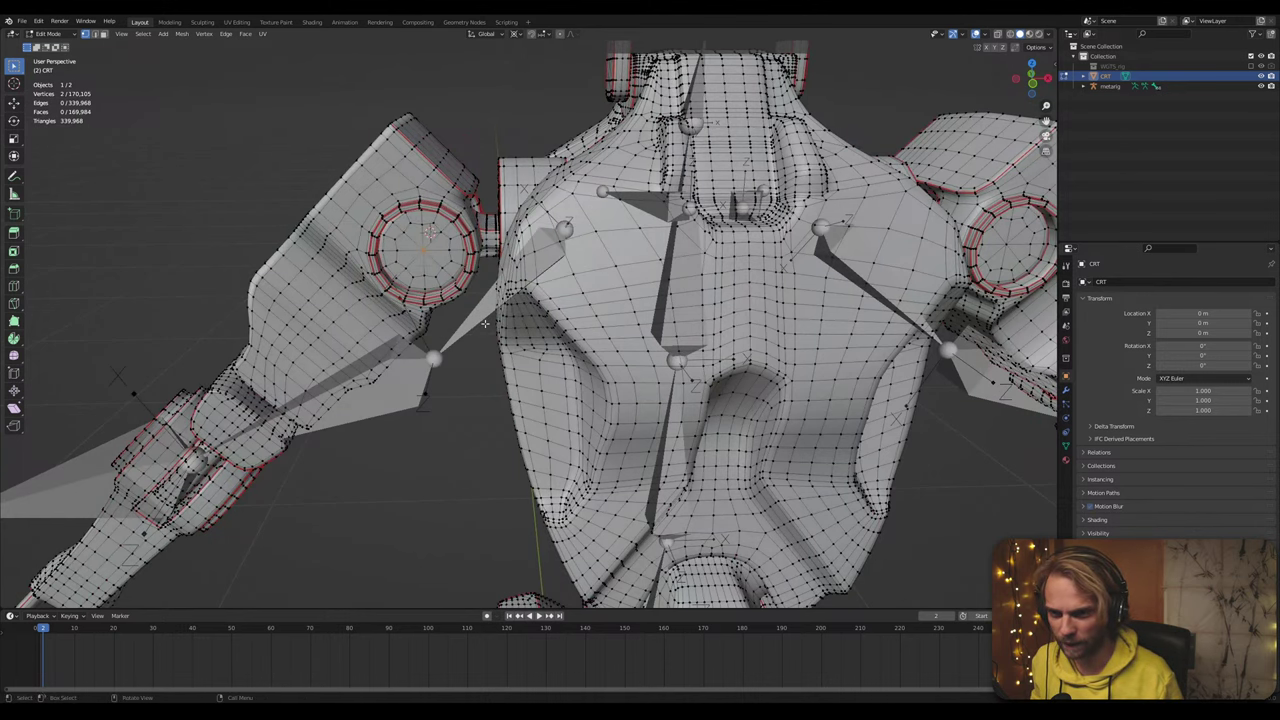
# Step: Snap the upper_arm.R tail joint to the cursor, at X -0.18088 m, Y 0.022259 m, Z 1.4359 m
pyautogui.press('Tab')
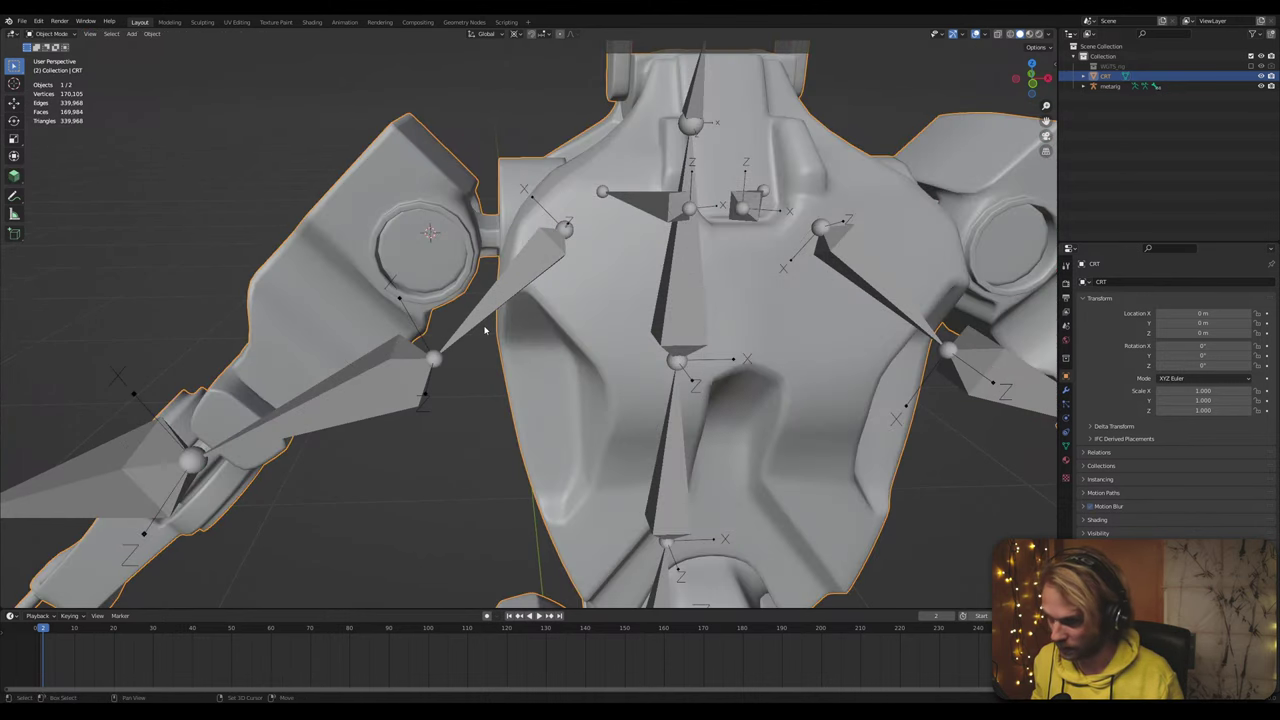
pyautogui.hotkey('shift', 's')
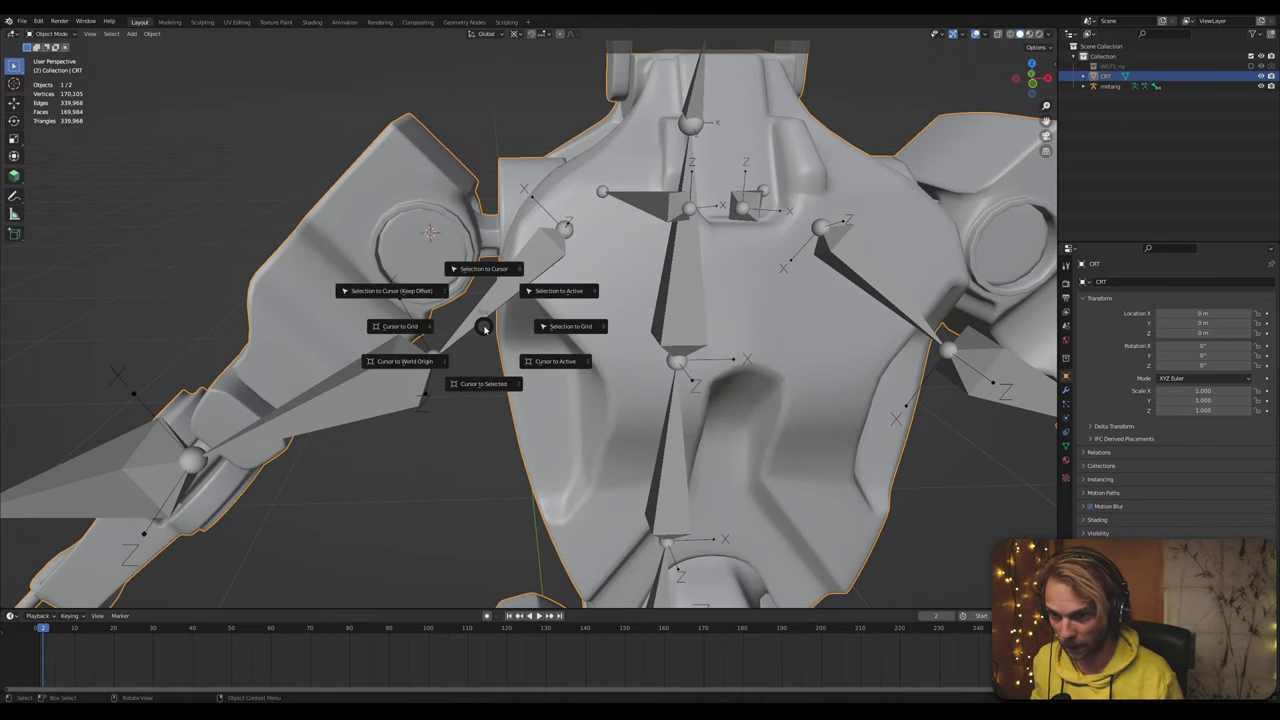
pyautogui.press('Escape')
pyautogui.click(463, 320)
pyautogui.press('Tab')
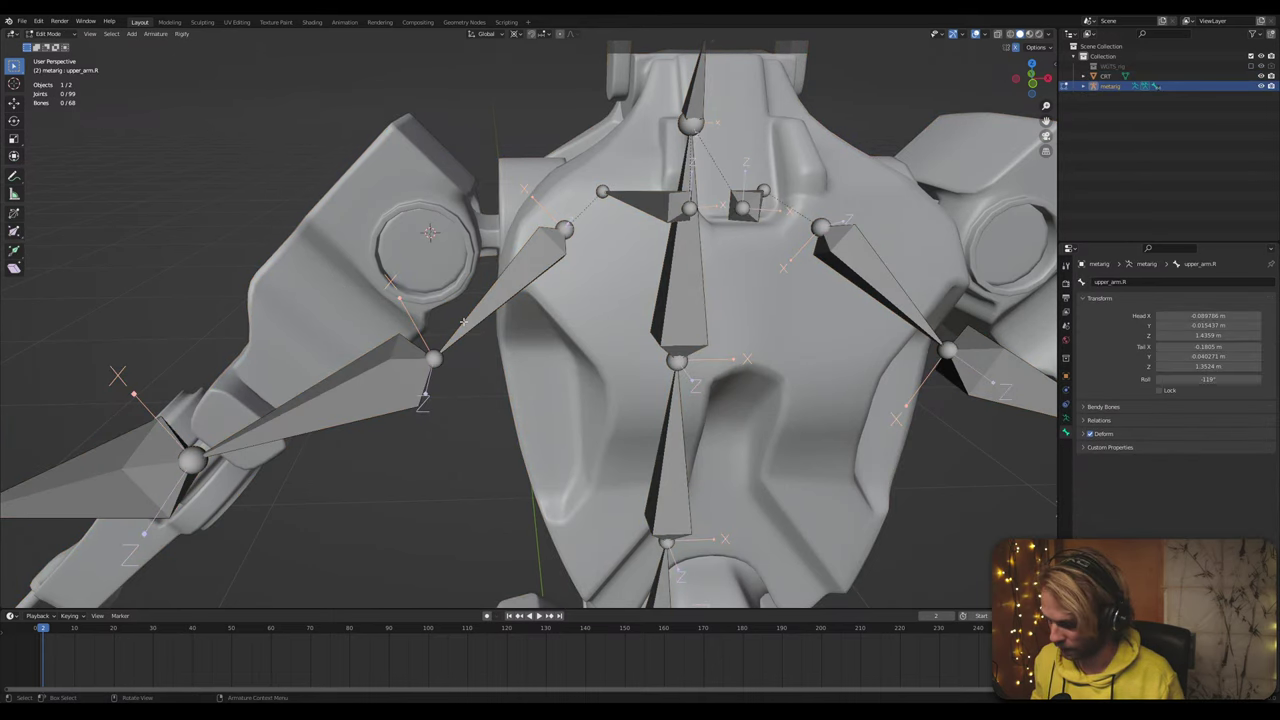
pyautogui.click(437, 358)
pyautogui.hotkey('shift', 's')
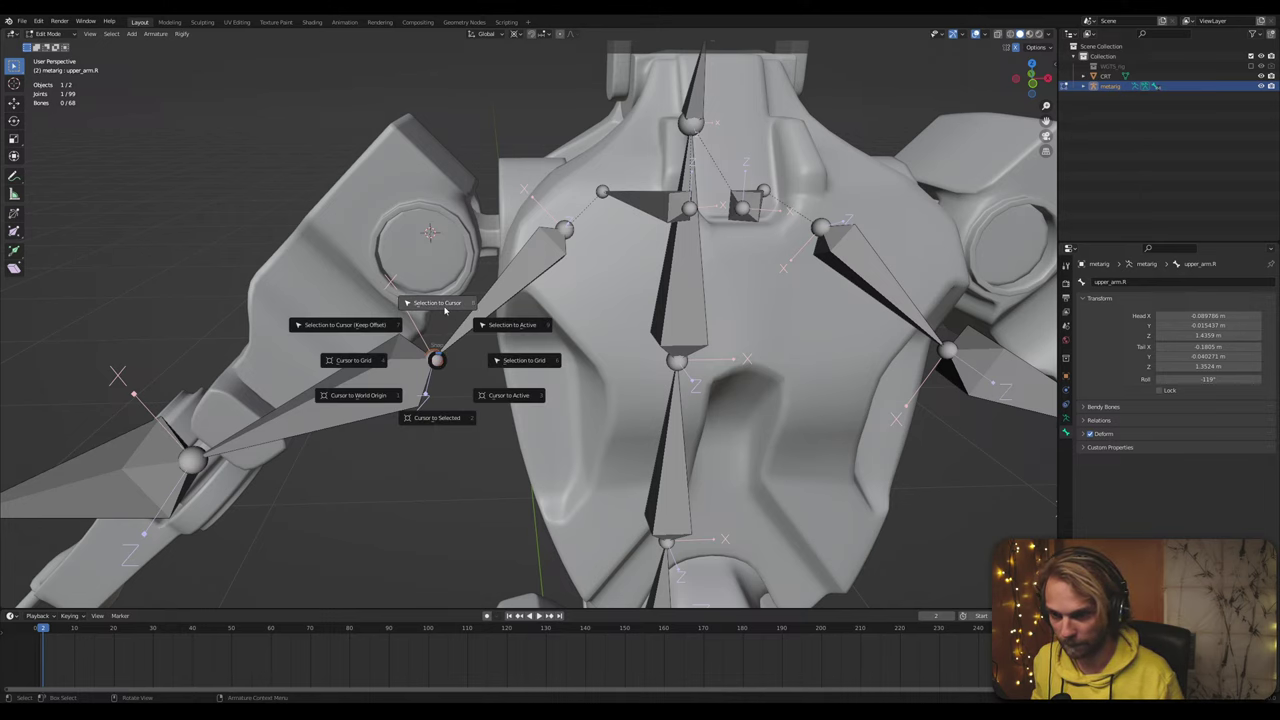
pyautogui.click(445, 311)
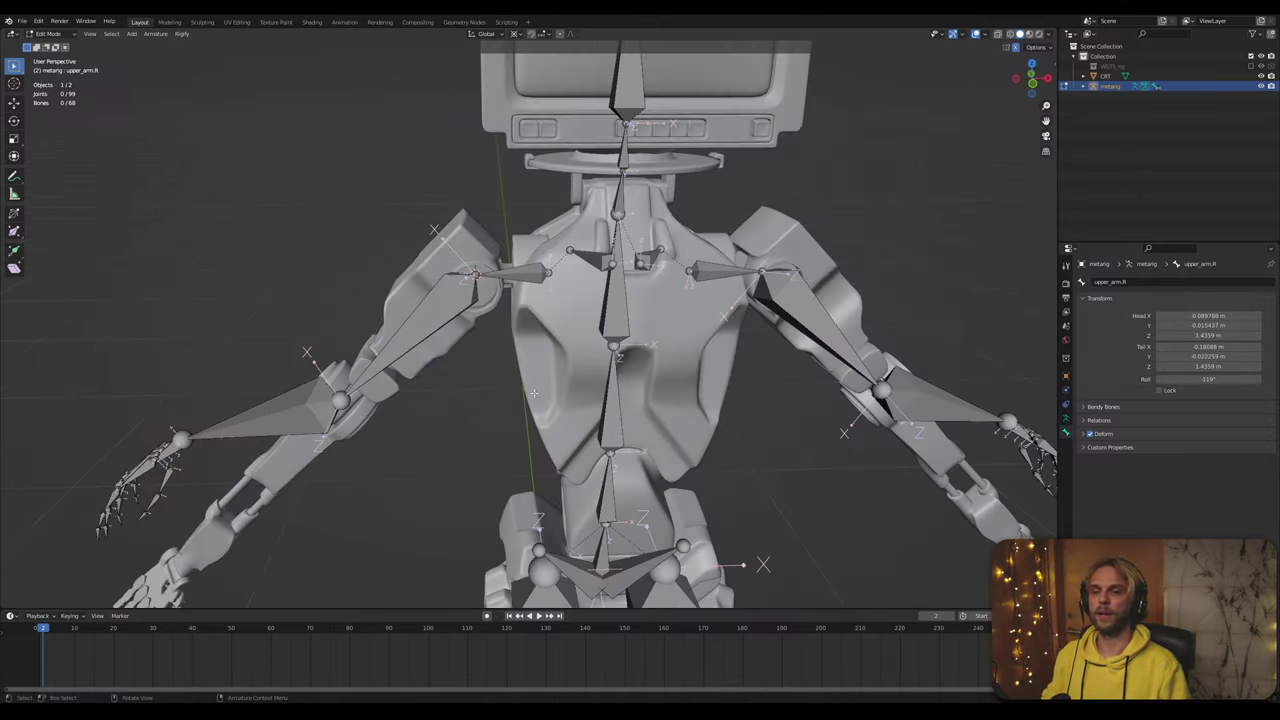
pyautogui.moveTo(534, 393); pyautogui.dragTo(556, 396, button='middle')
pyautogui.moveTo(536, 447); pyautogui.dragTo(612, 375, button='middle')
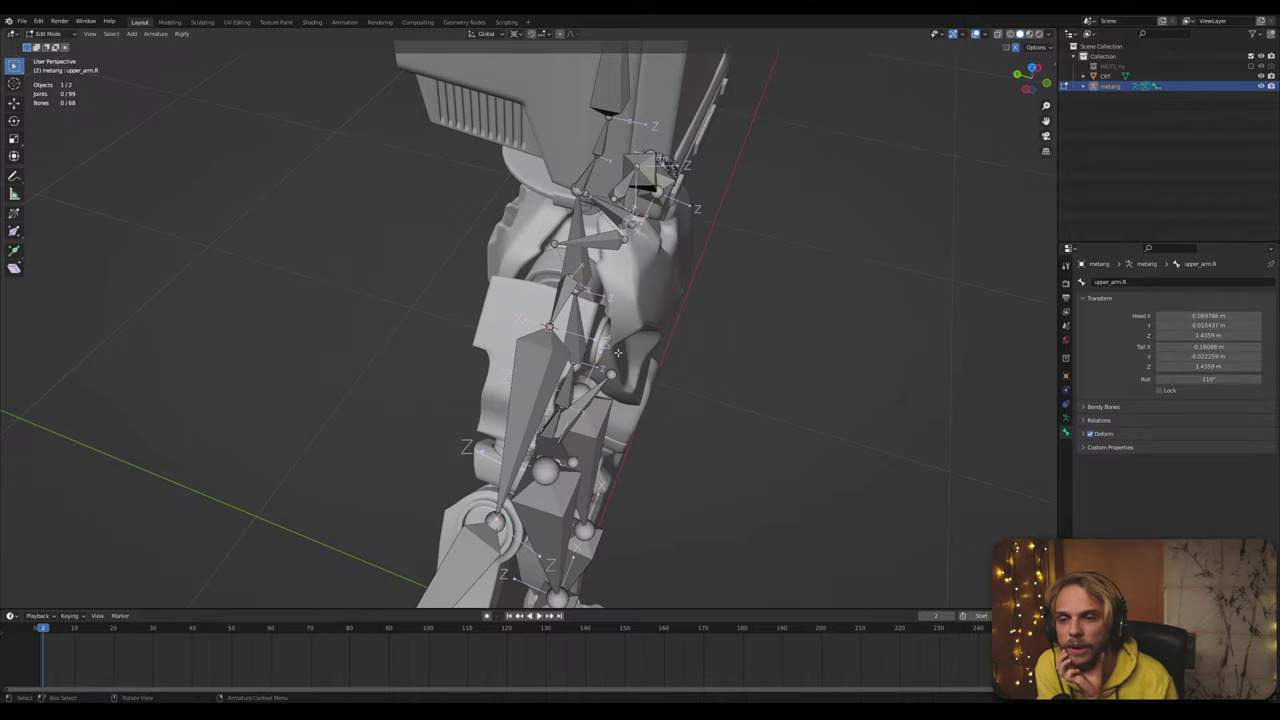
pyautogui.moveTo(530, 330); pyautogui.dragTo(730, 306, button='middle')
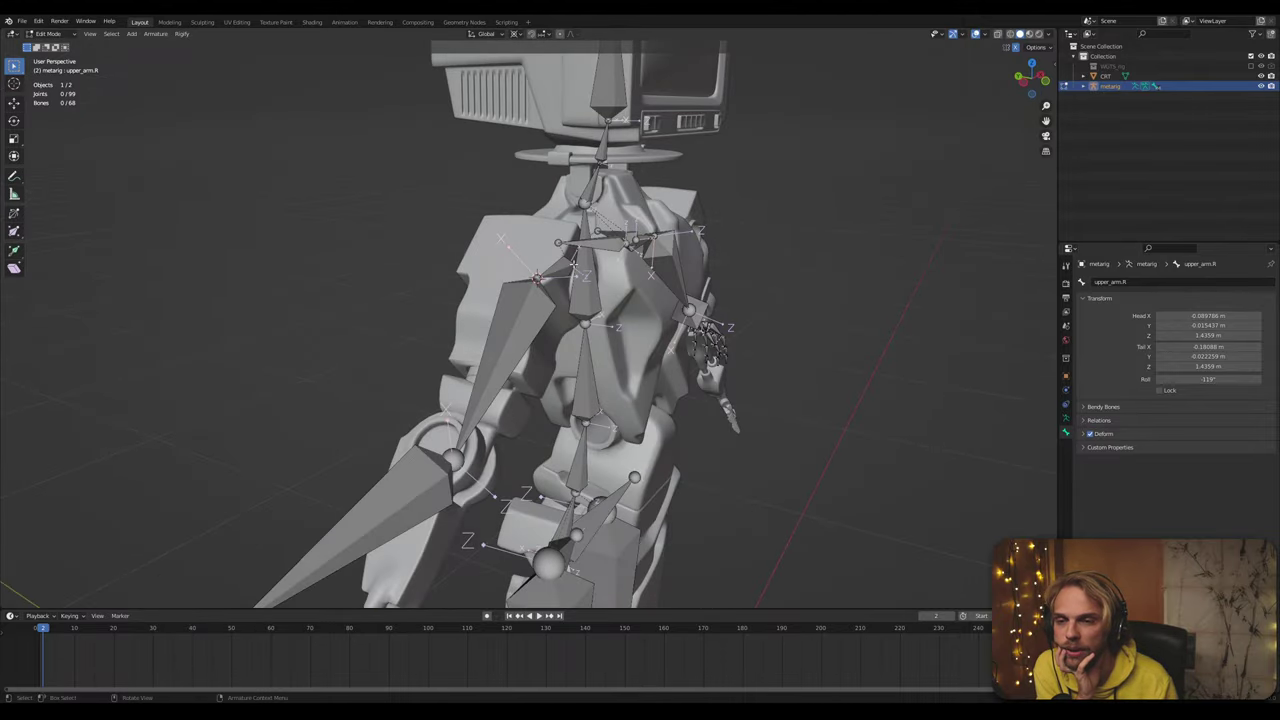
pyautogui.moveTo(530, 300); pyautogui.dragTo(618, 318, button='middle')
pyautogui.moveTo(520, 313); pyautogui.dragTo(465, 260, button='middle')
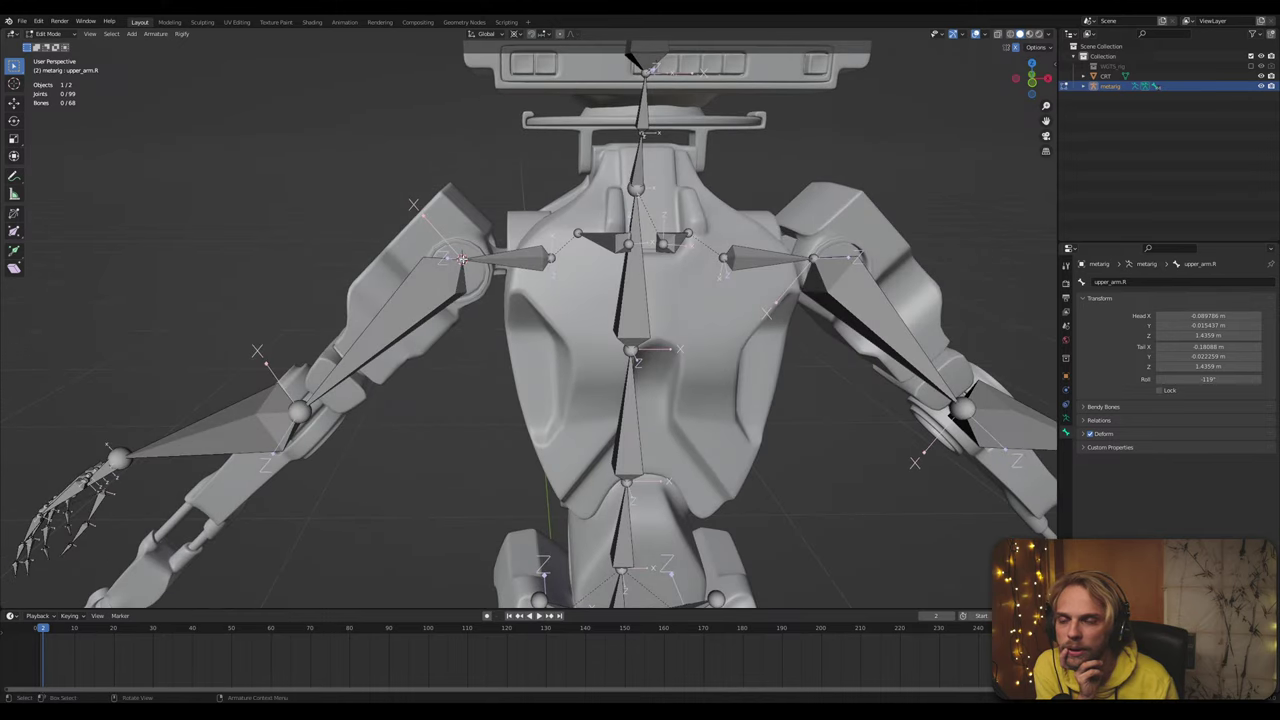
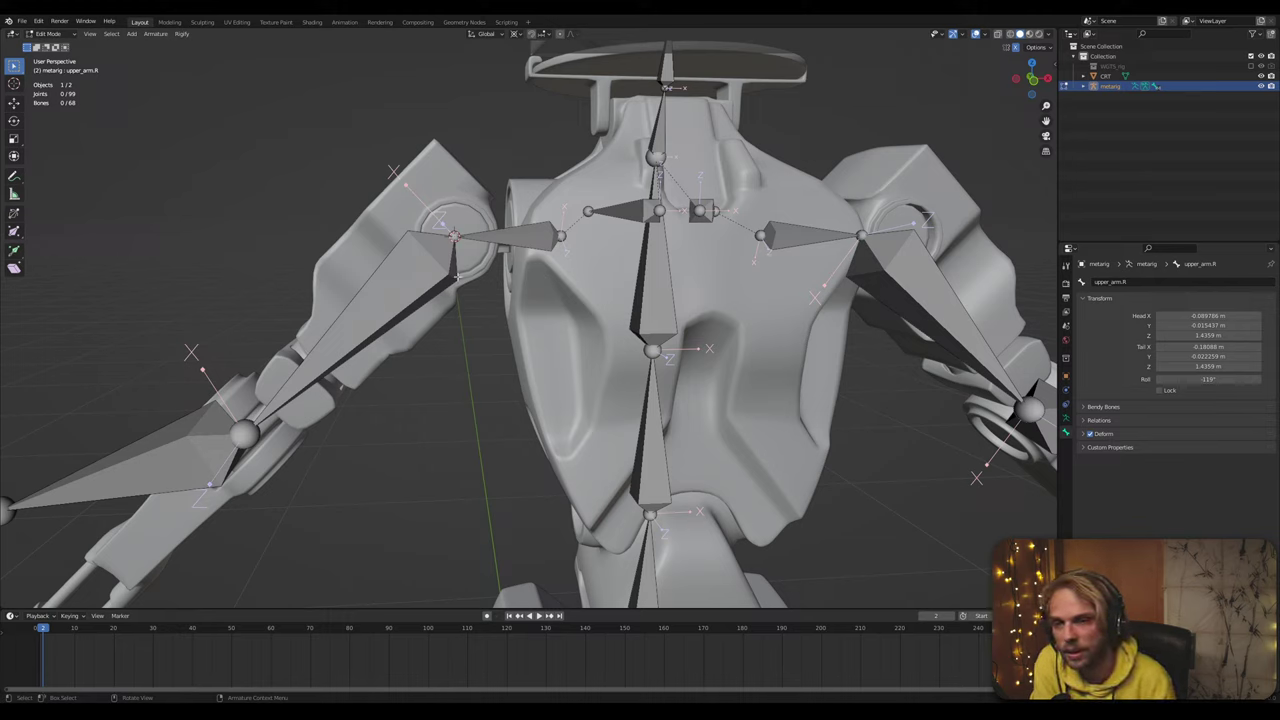
# Step: Nudge the upper-arm bone's roll, then reset the shoulder bone upper_arm.R roll to 0°
pyautogui.click(448, 277)
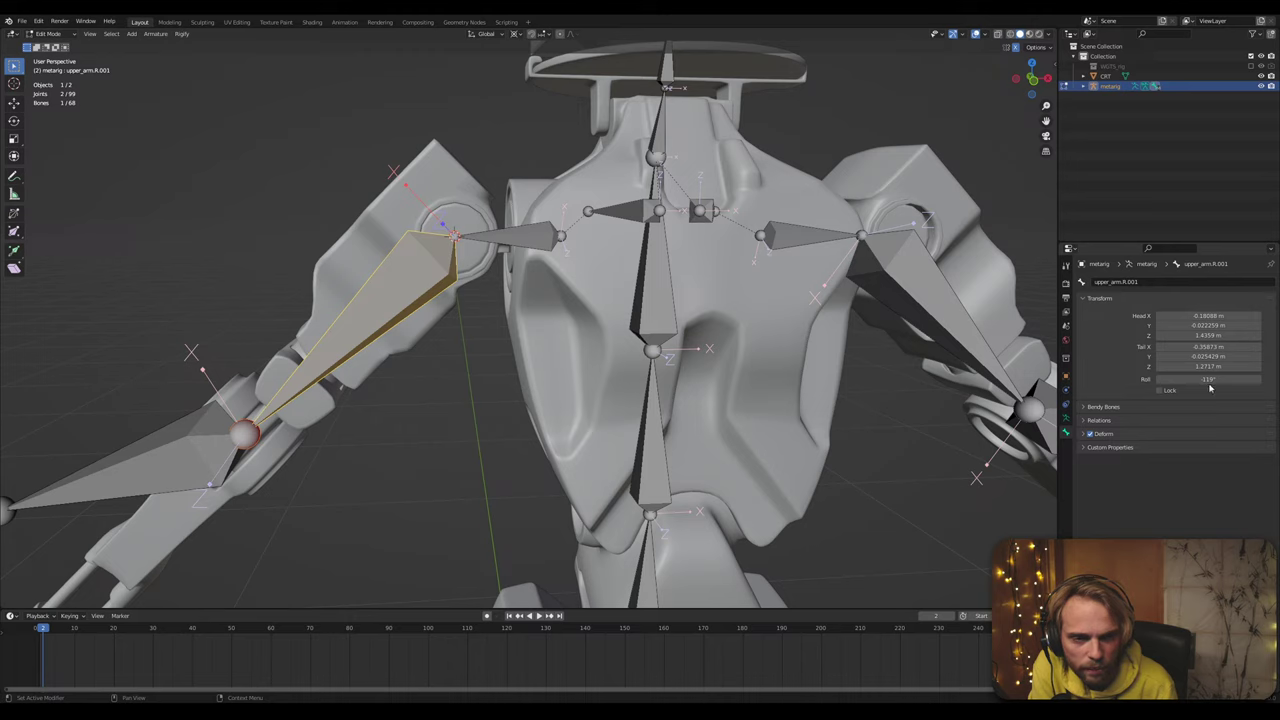
pyautogui.moveTo(1209, 381); pyautogui.dragTo(1148, 381)
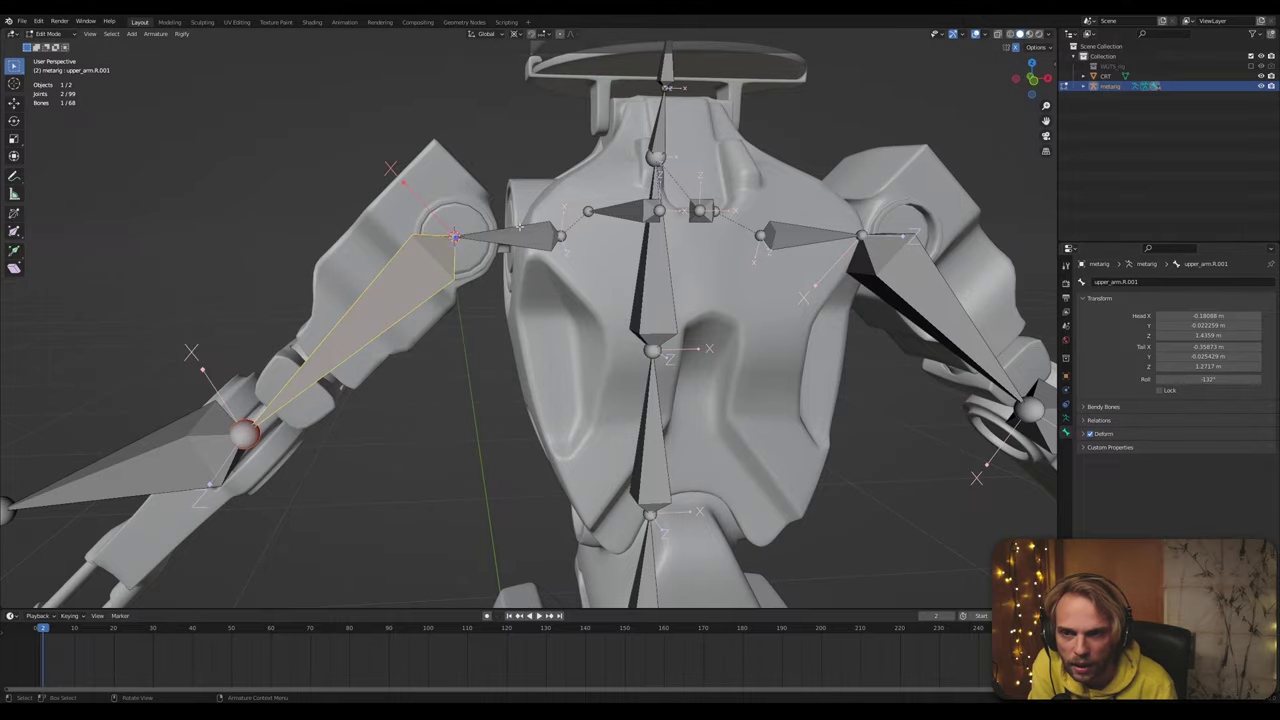
pyautogui.click(519, 228)
pyautogui.moveTo(592, 349)
pyautogui.mouseDown(button='middle')
pyautogui.moveTo(640, 300)
pyautogui.moveTo(560, 330)
pyautogui.moveTo(600, 340)
pyautogui.mouseUp(button='middle')
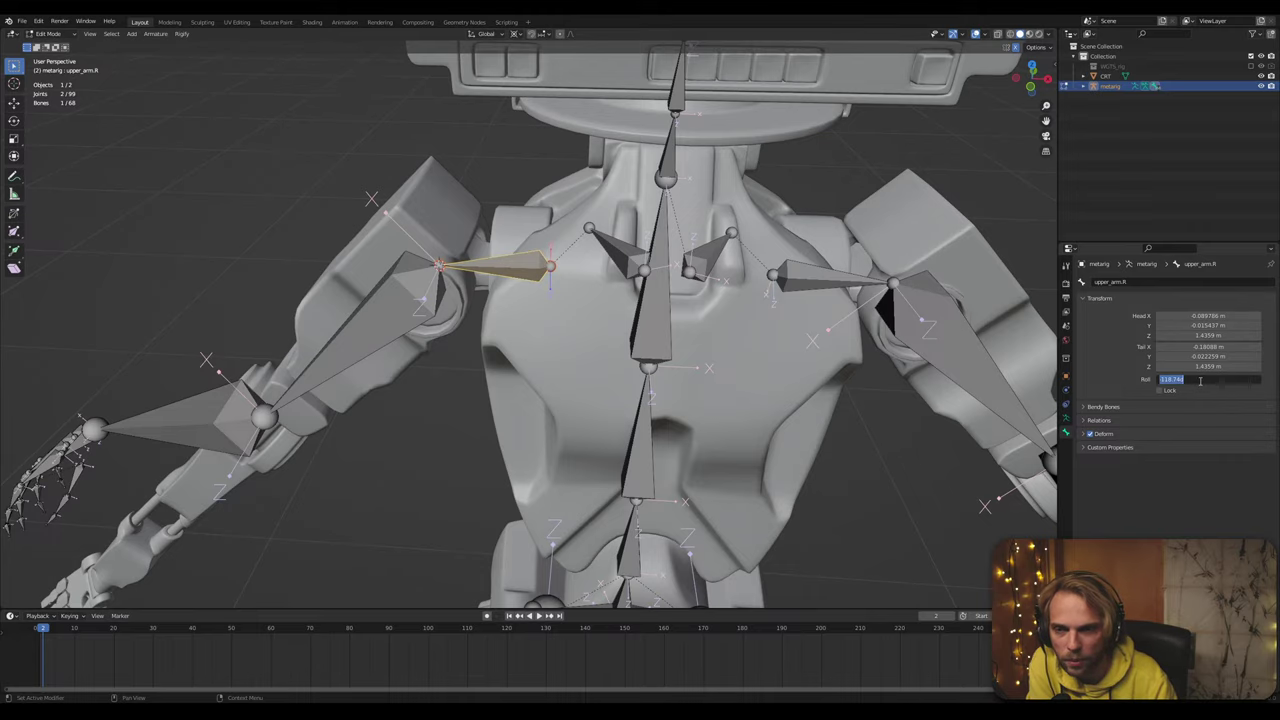
pyautogui.moveTo(1160, 380); pyautogui.dragTo(1142, 380)
pyautogui.moveTo(620, 330); pyautogui.dragTo(504, 316, button='middle')
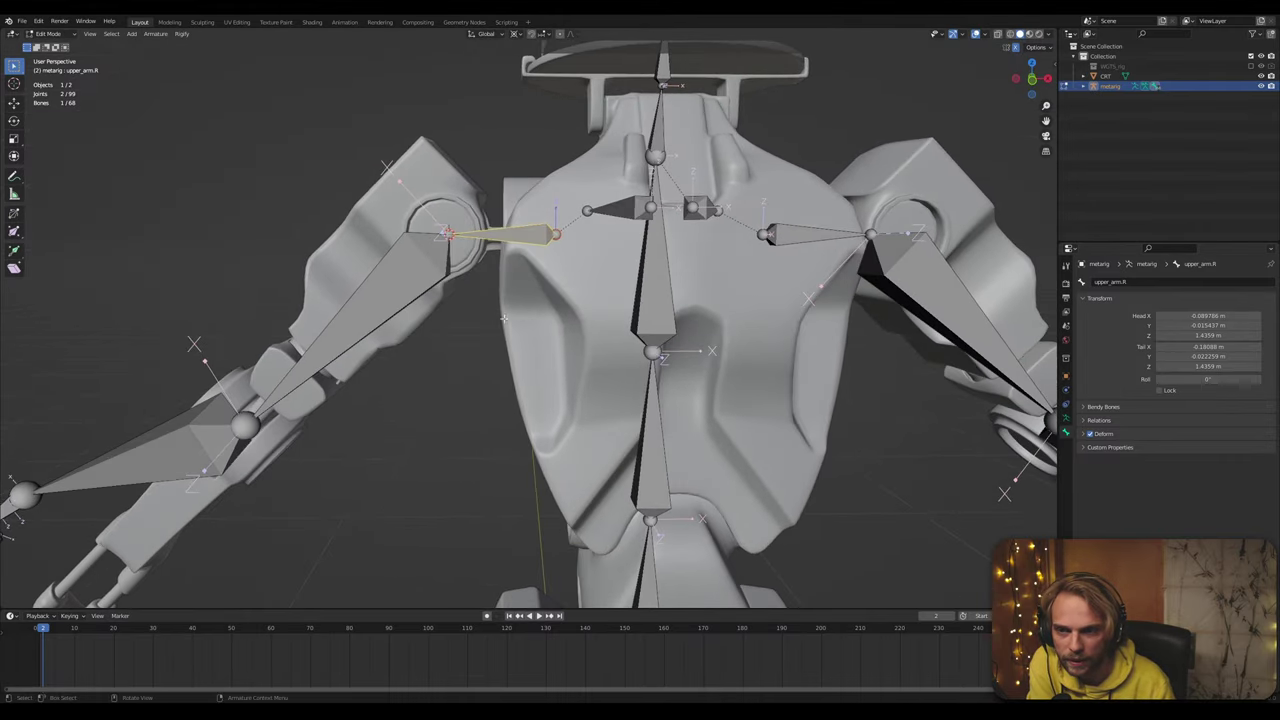
# Step: Roll the long upper-arm bone upper_arm.R.001 to exactly -45°, then deselect it
pyautogui.click(412, 265)
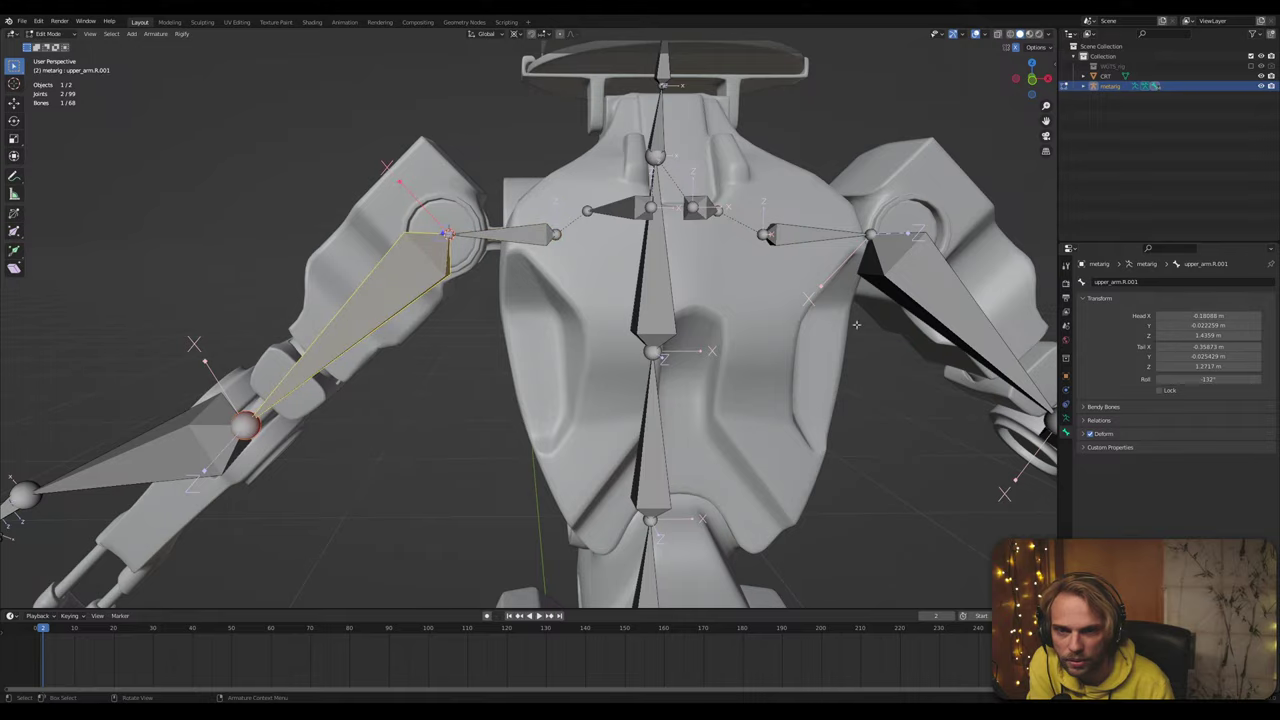
pyautogui.click(1201, 380)
pyautogui.press('Return')
pyautogui.moveTo(480, 360); pyautogui.dragTo(535, 349, button='middle')
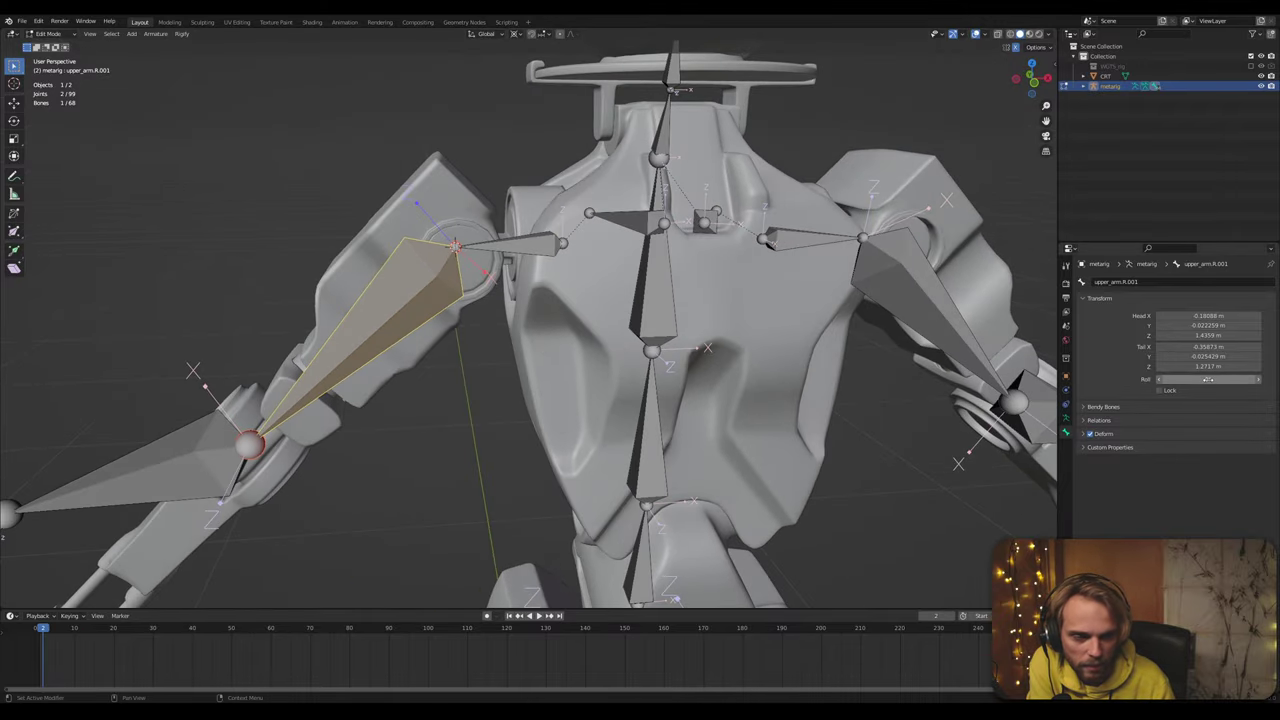
pyautogui.moveTo(1204, 380); pyautogui.dragTo(1150, 380)
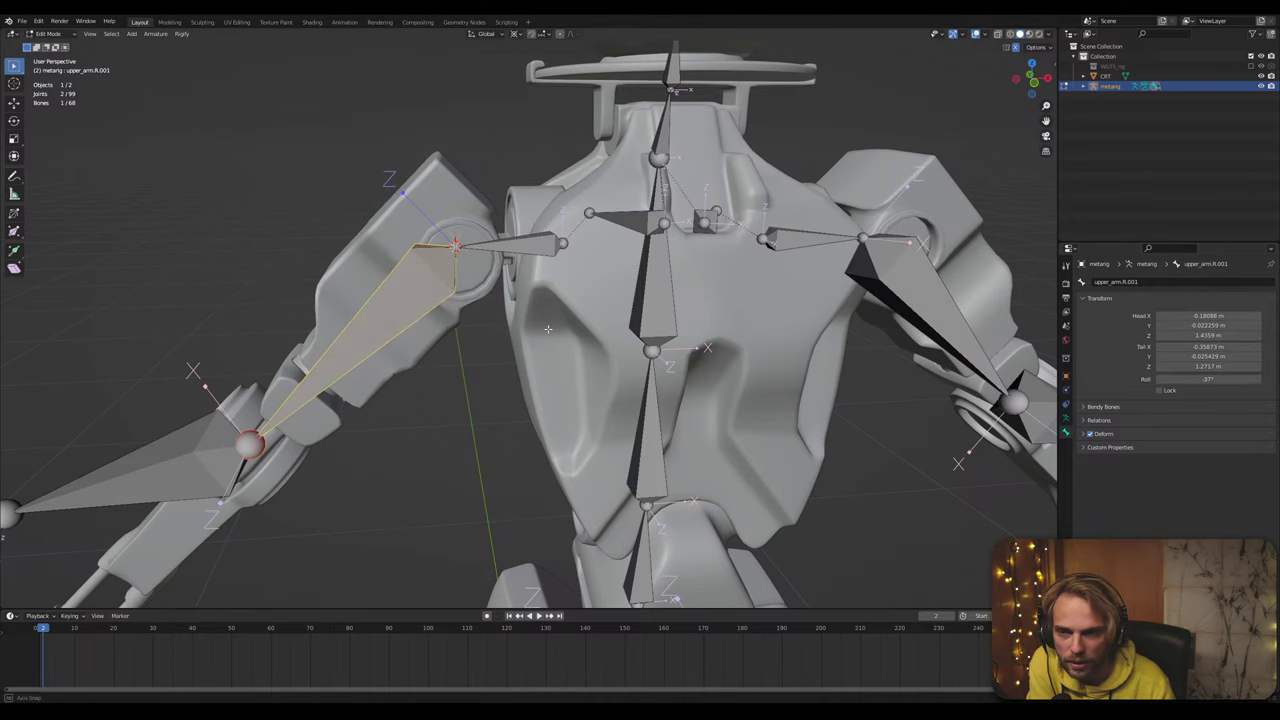
pyautogui.moveTo(560, 330); pyautogui.dragTo(701, 328, button='middle')
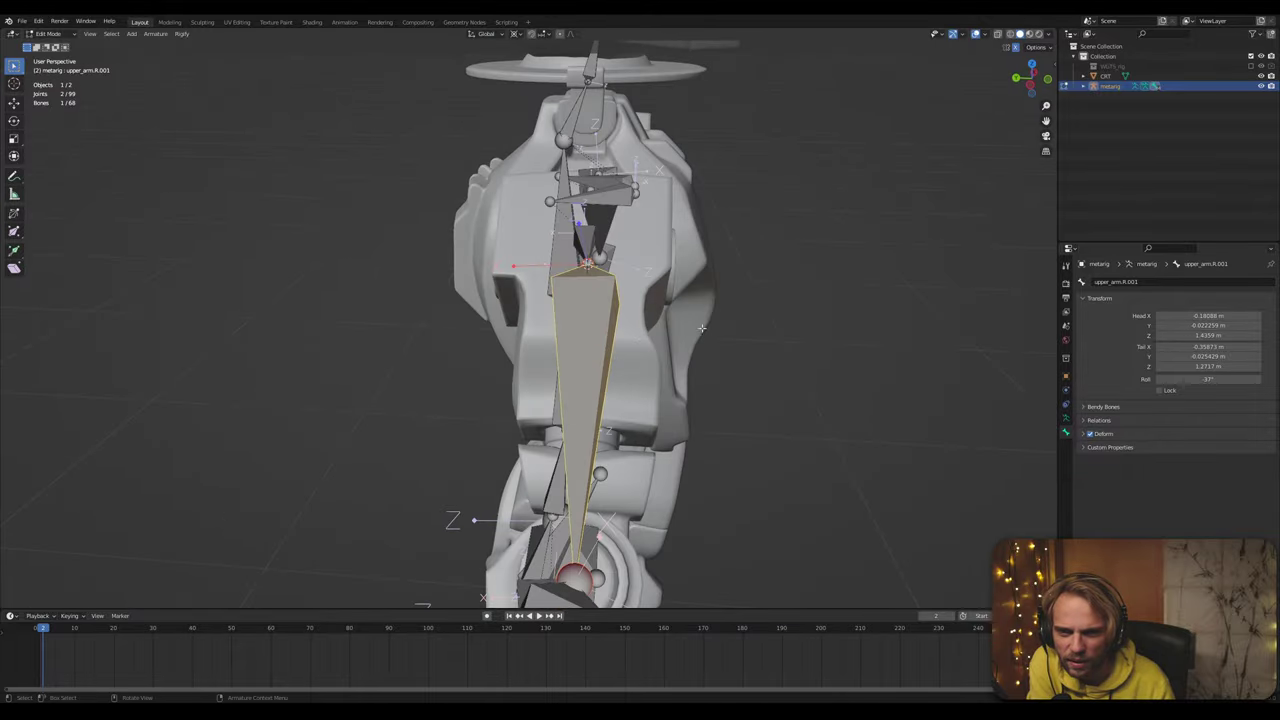
pyautogui.moveTo(1214, 380)
pyautogui.mouseDown()
pyautogui.moveTo(1198, 380)
pyautogui.moveTo(1218, 381)
pyautogui.mouseUp()
pyautogui.click(1220, 381)
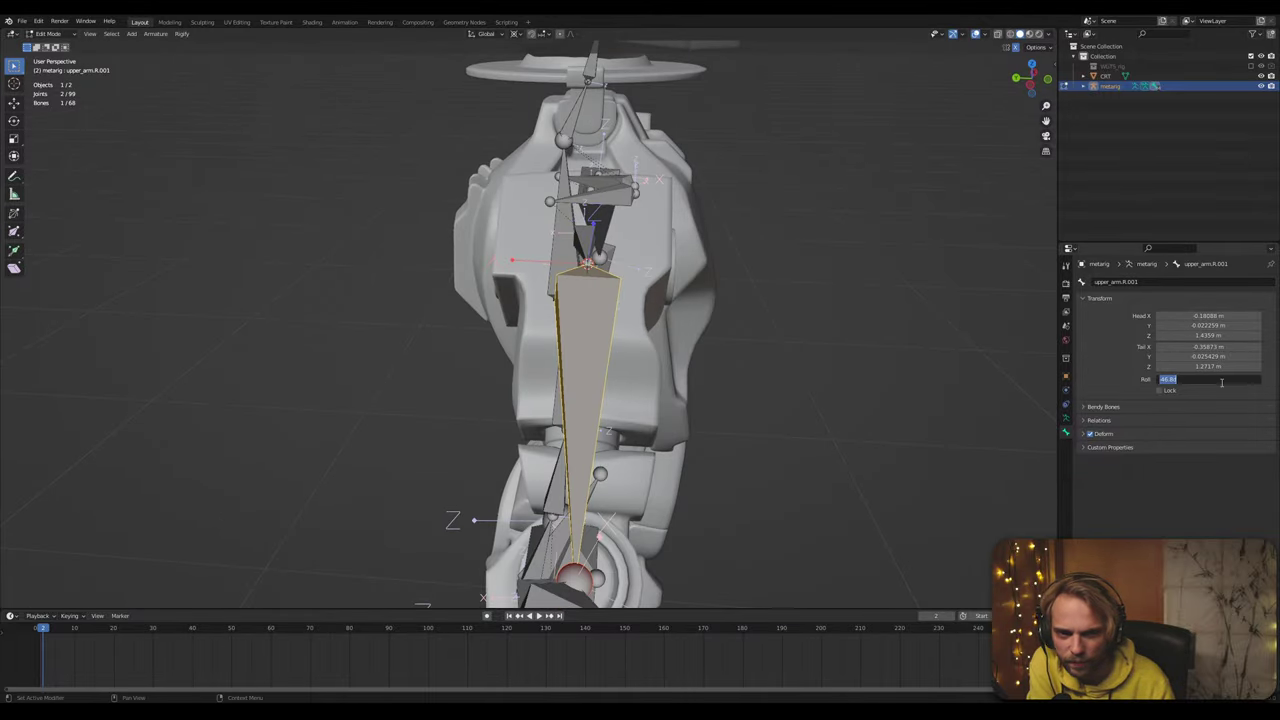
pyautogui.write('-45')
pyautogui.press('Return')
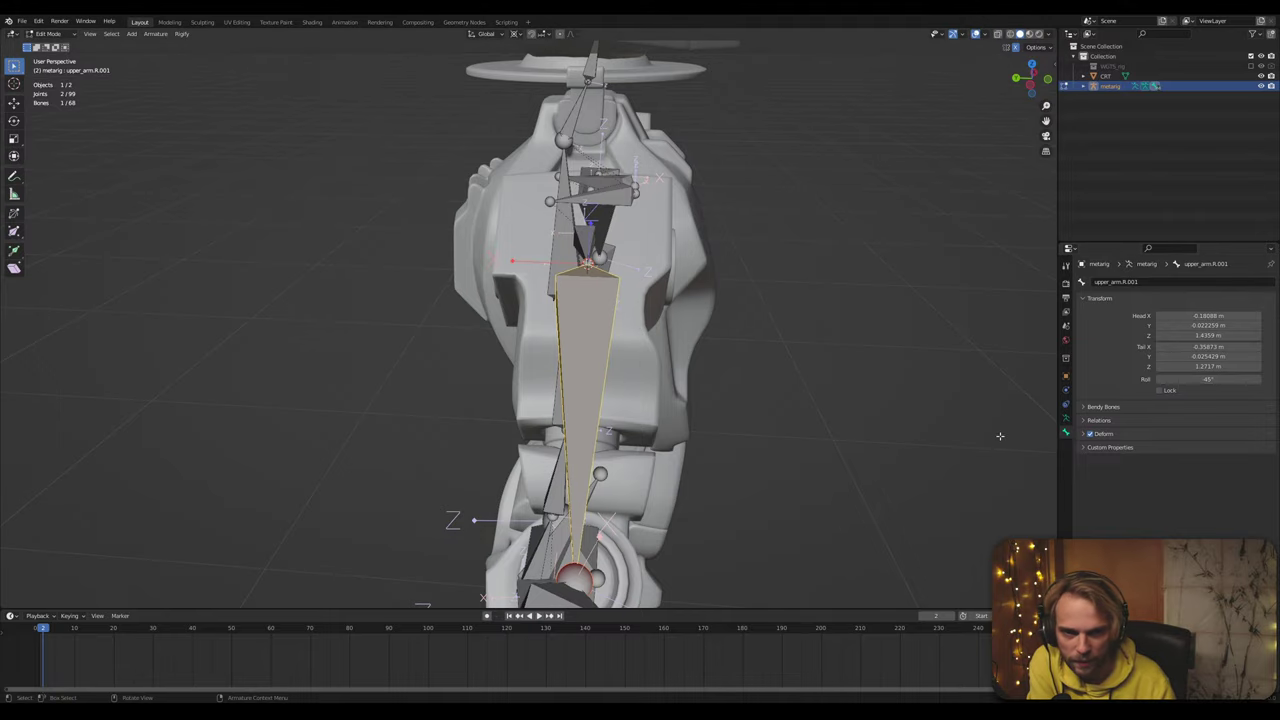
pyautogui.moveTo(400, 460); pyautogui.dragTo(505, 255, button='middle')
pyautogui.click(452, 471)
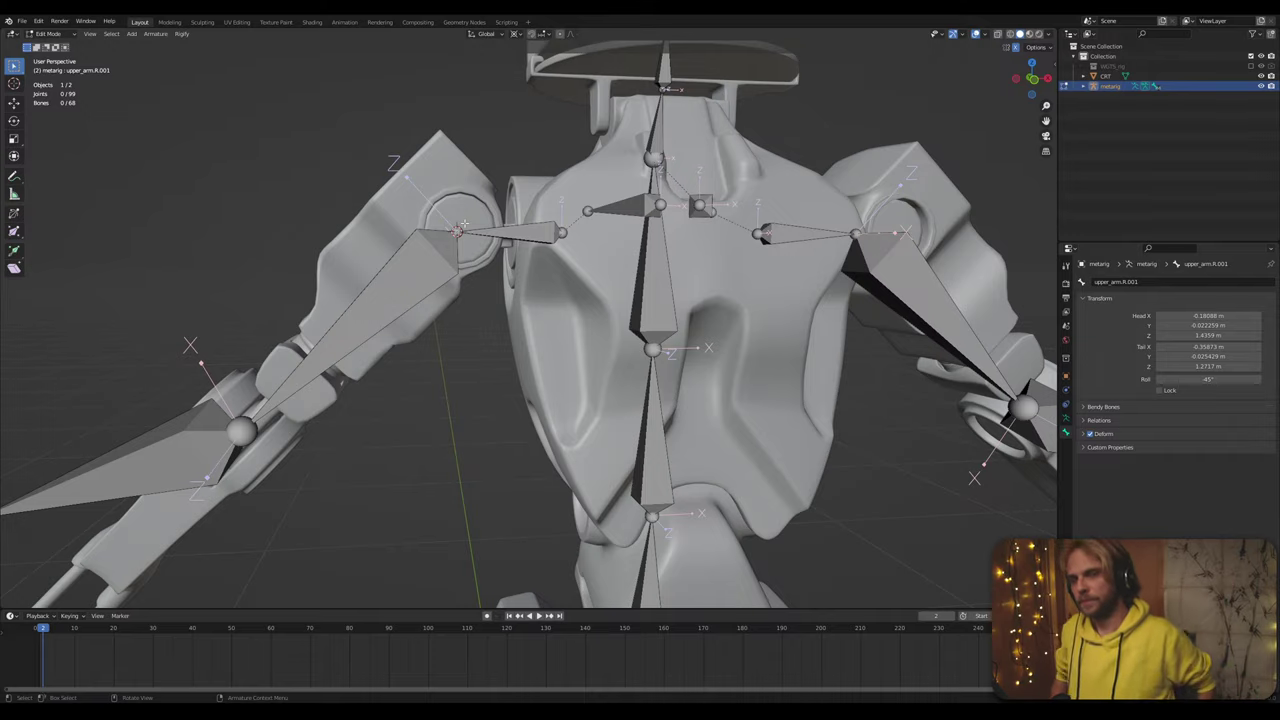
# Step: Orbit and zoom around the rig, including a straight front view, to check the bones
pyautogui.moveTo(446, 214); pyautogui.dragTo(717, 263, button='middle')
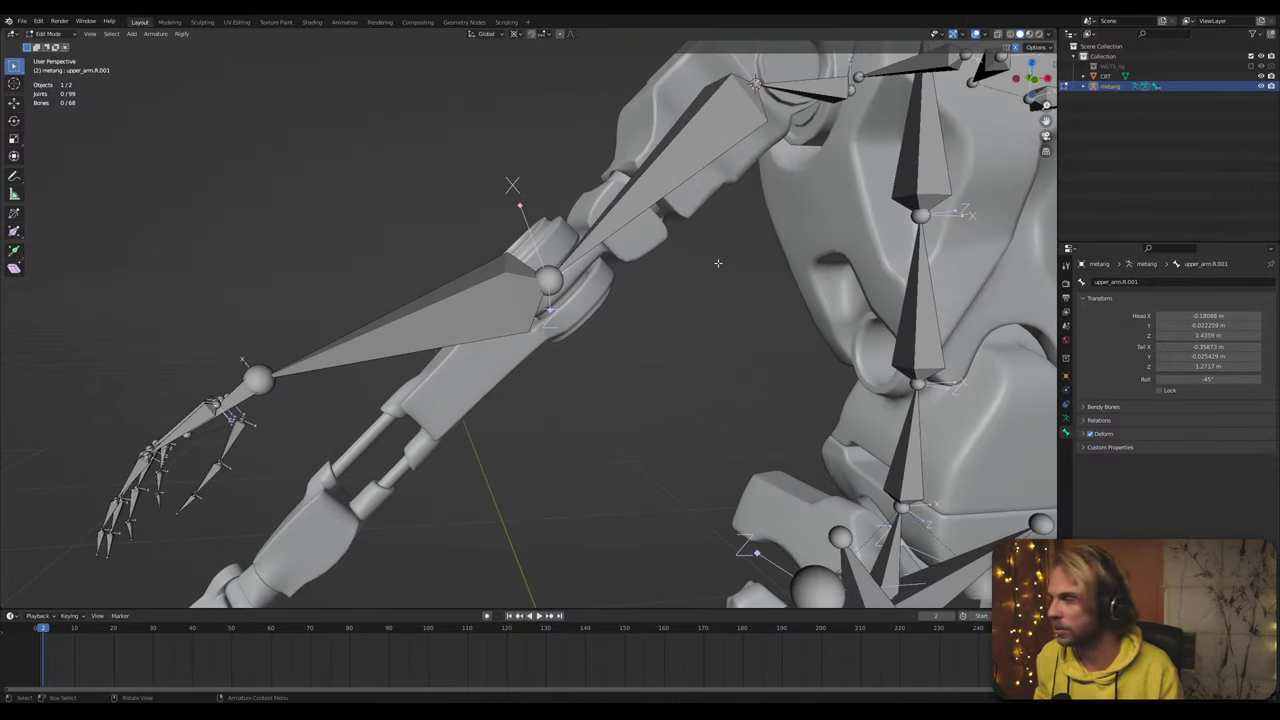
pyautogui.press('KP_1')
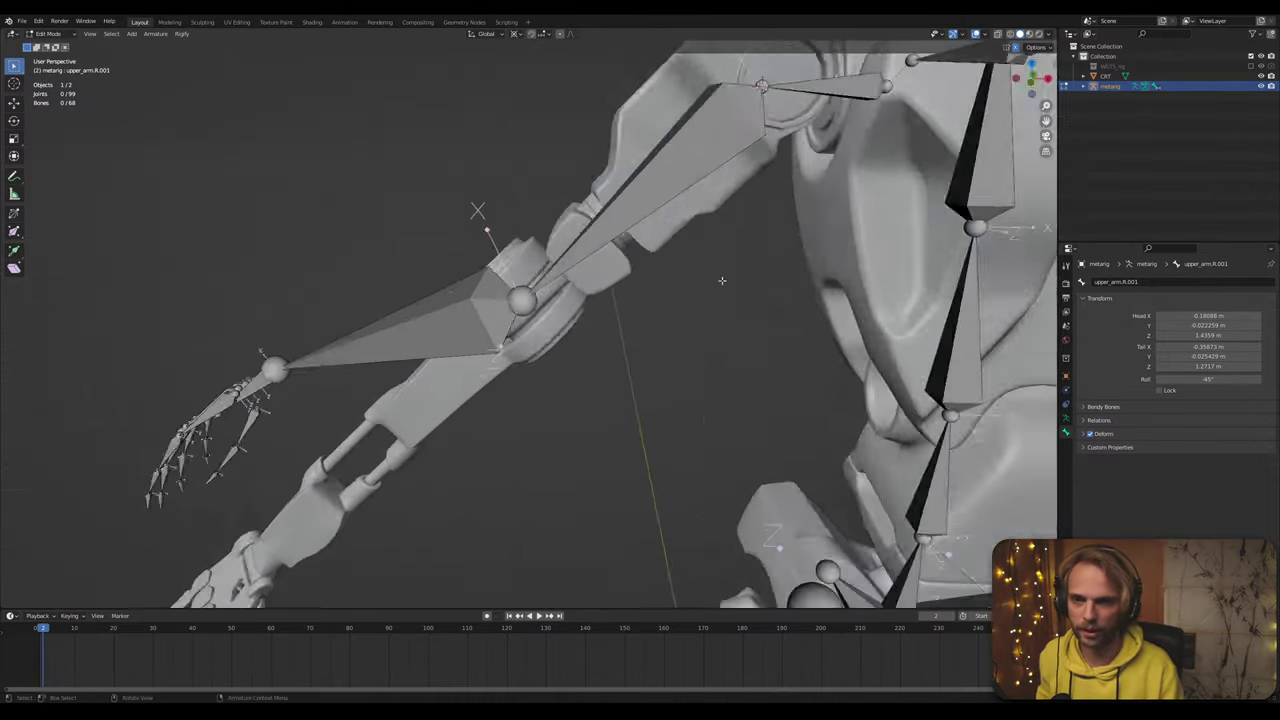
pyautogui.scroll(-4, 720, 265)
pyautogui.scroll(3, 714, 259)
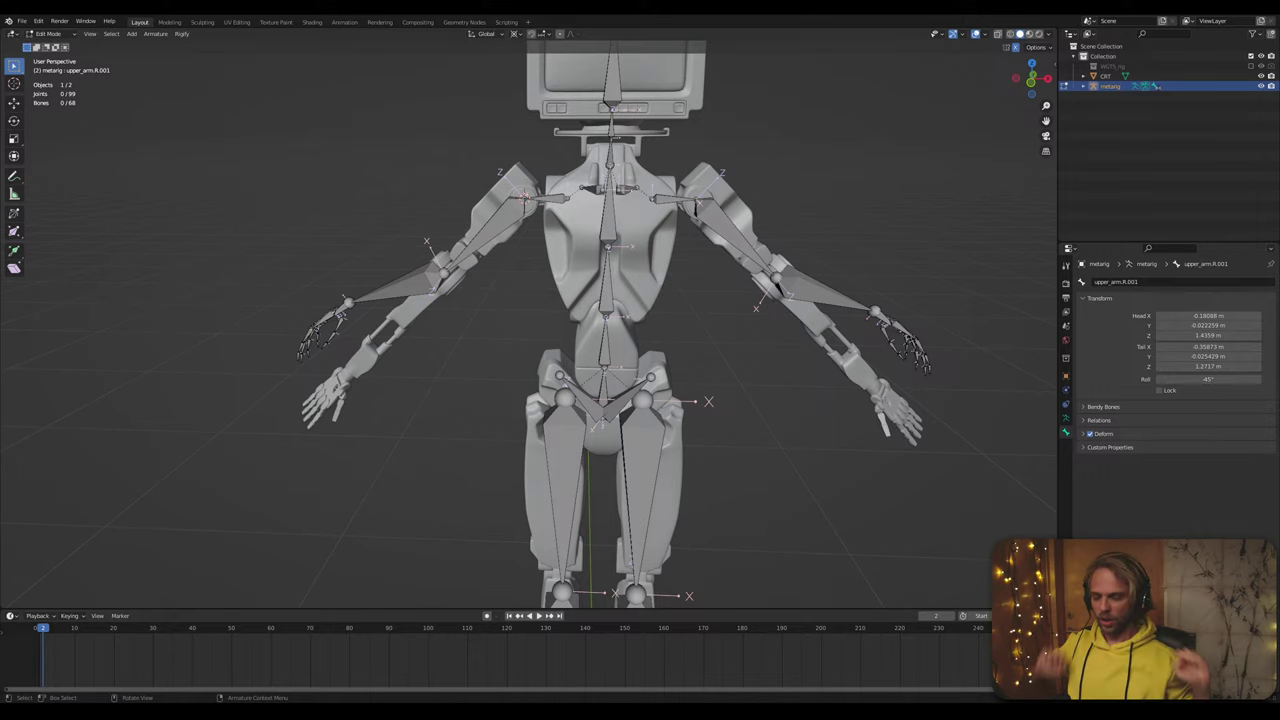
pyautogui.moveTo(367, 322); pyautogui.dragTo(350, 325, button='middle')
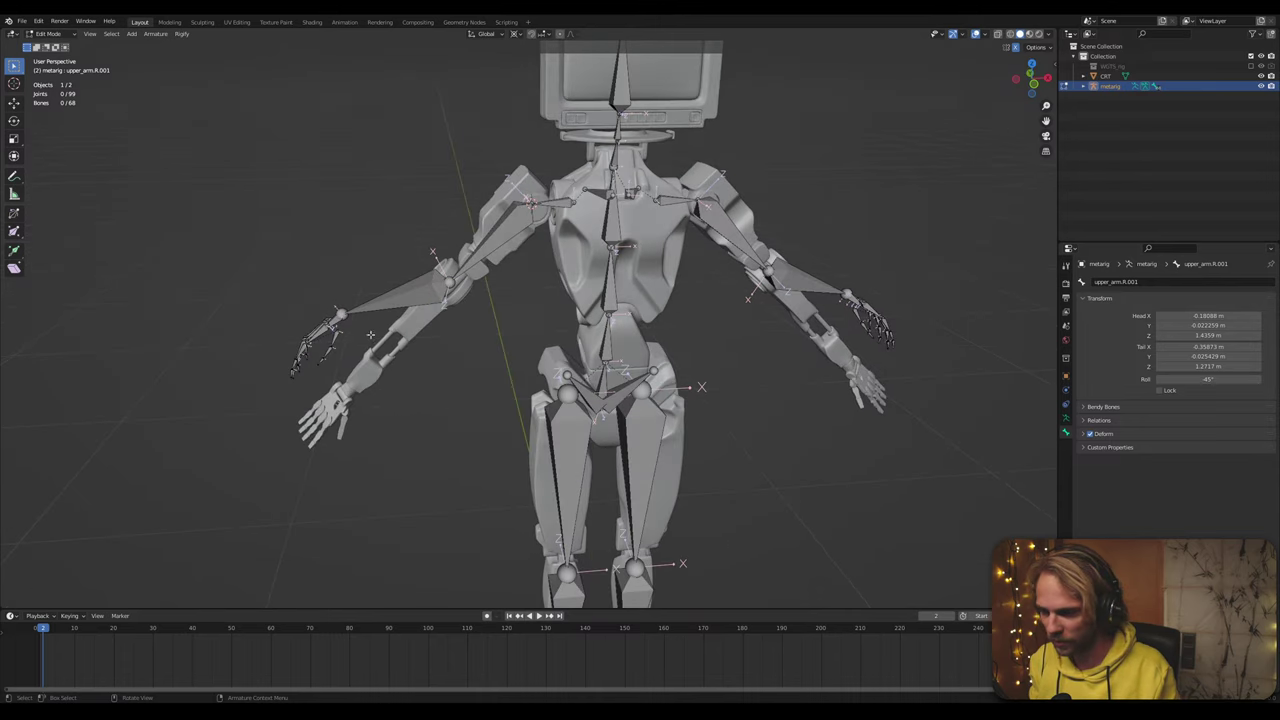
pyautogui.scroll(3, 333, 327)
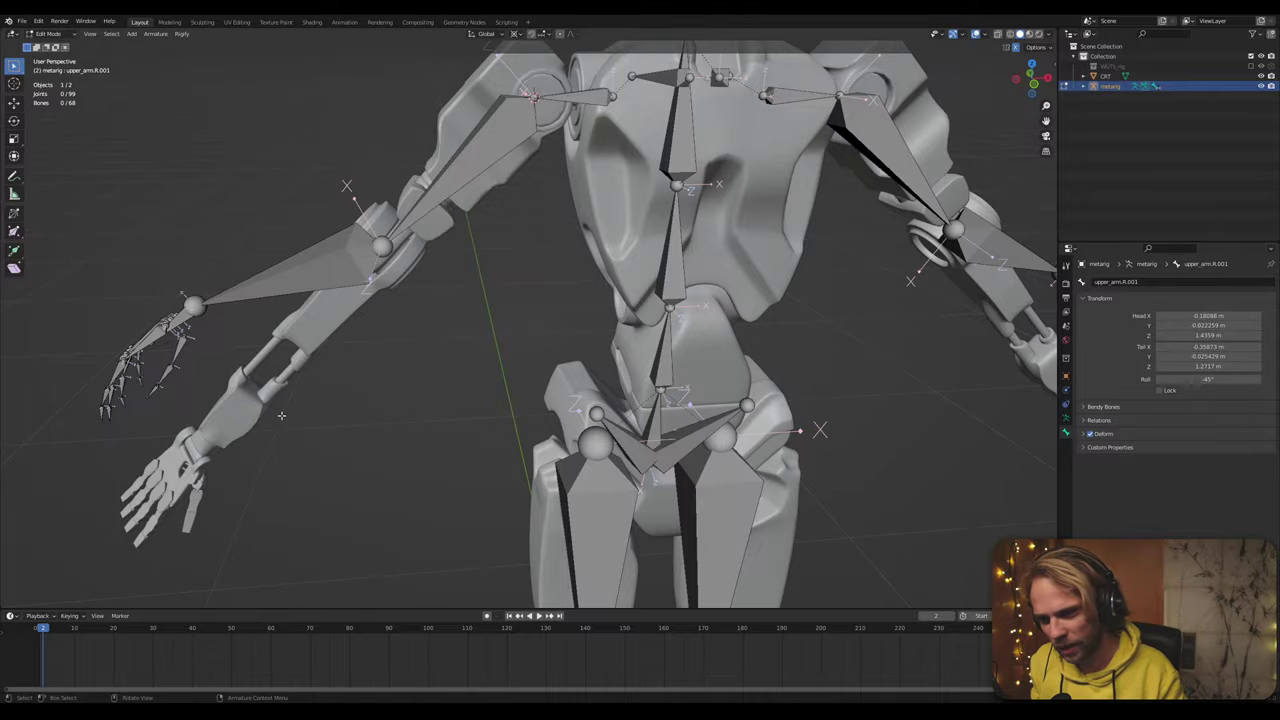
pyautogui.moveTo(281, 415); pyautogui.dragTo(339, 414, button='middle')
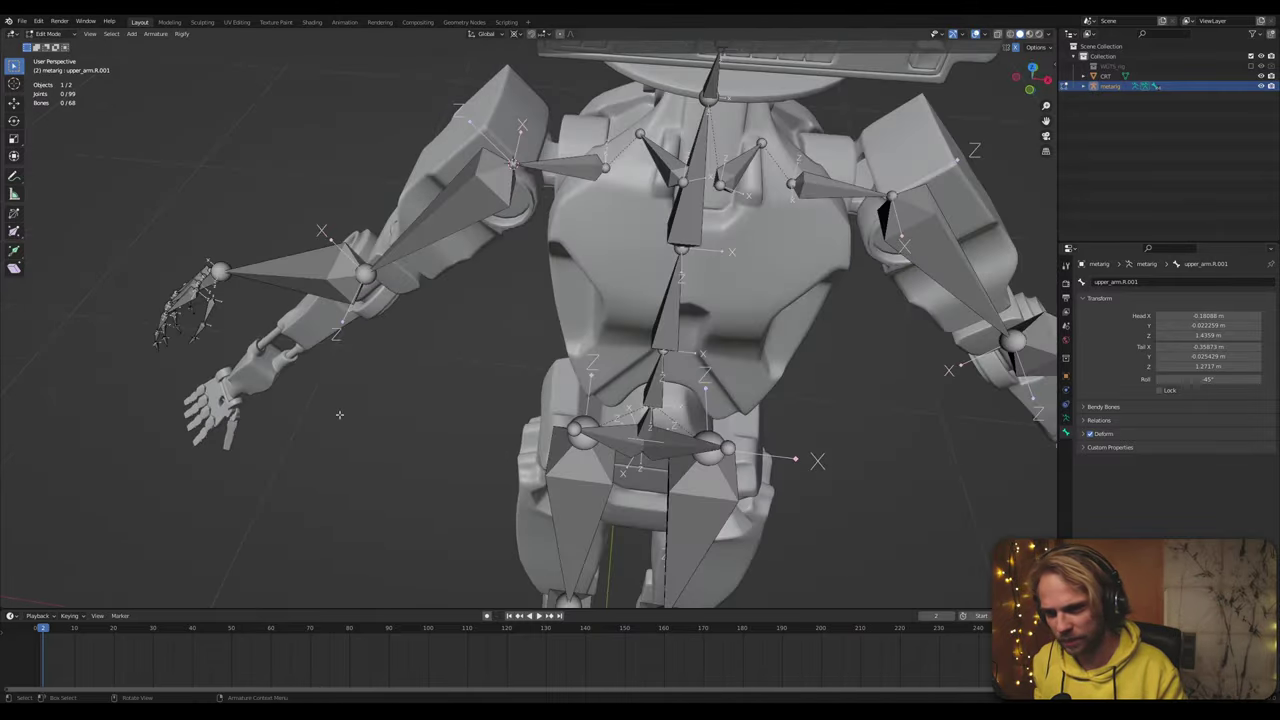
pyautogui.scroll(-6, 339, 414)
pyautogui.scroll(4, 391, 367)
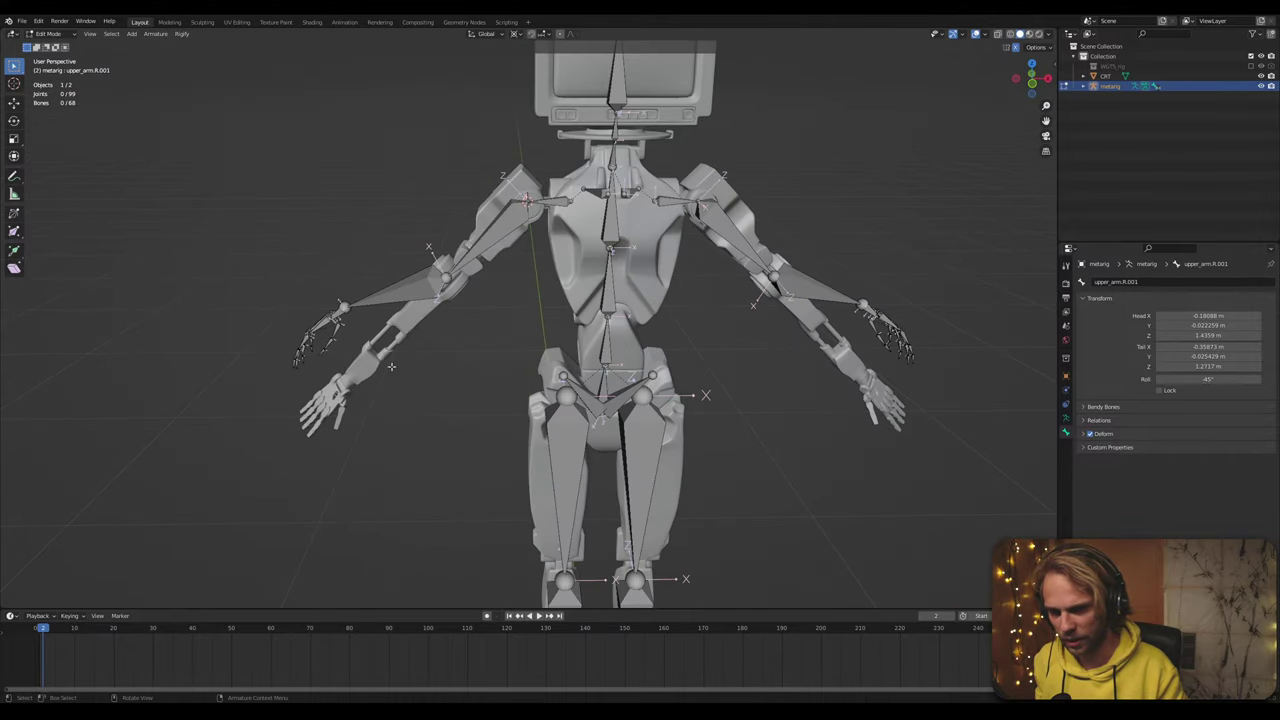
# Step: Leave Edit Mode, deselect everything, inspect the left arm, and reselect the metarig armature
pyautogui.press('Tab')
pyautogui.click(392, 420)
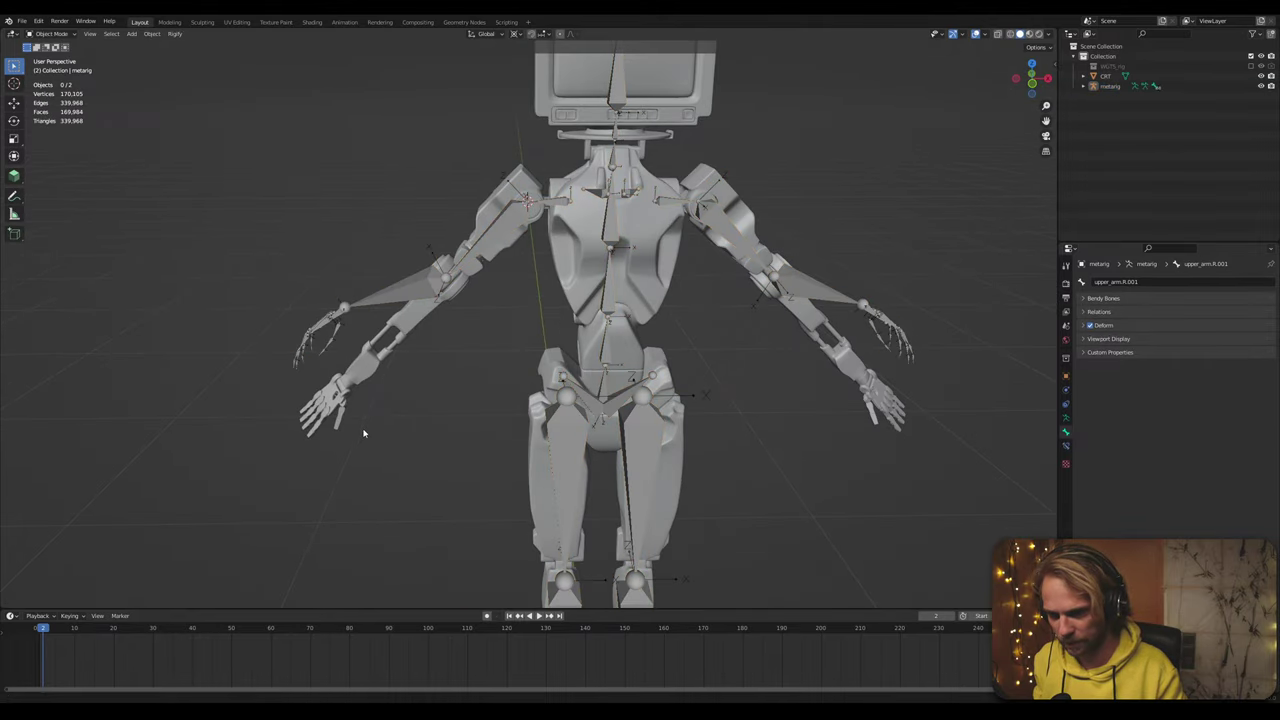
pyautogui.moveTo(363, 431); pyautogui.dragTo(489, 374, button='middle')
pyautogui.scroll(5, 467, 304)
pyautogui.scroll(-5, 467, 304)
pyautogui.moveTo(462, 320)
pyautogui.mouseDown(button='middle')
pyautogui.moveTo(440, 360)
pyautogui.moveTo(466, 299)
pyautogui.mouseUp(button='middle')
pyautogui.scroll(5, 433, 348)
pyautogui.scroll(-5, 433, 348)
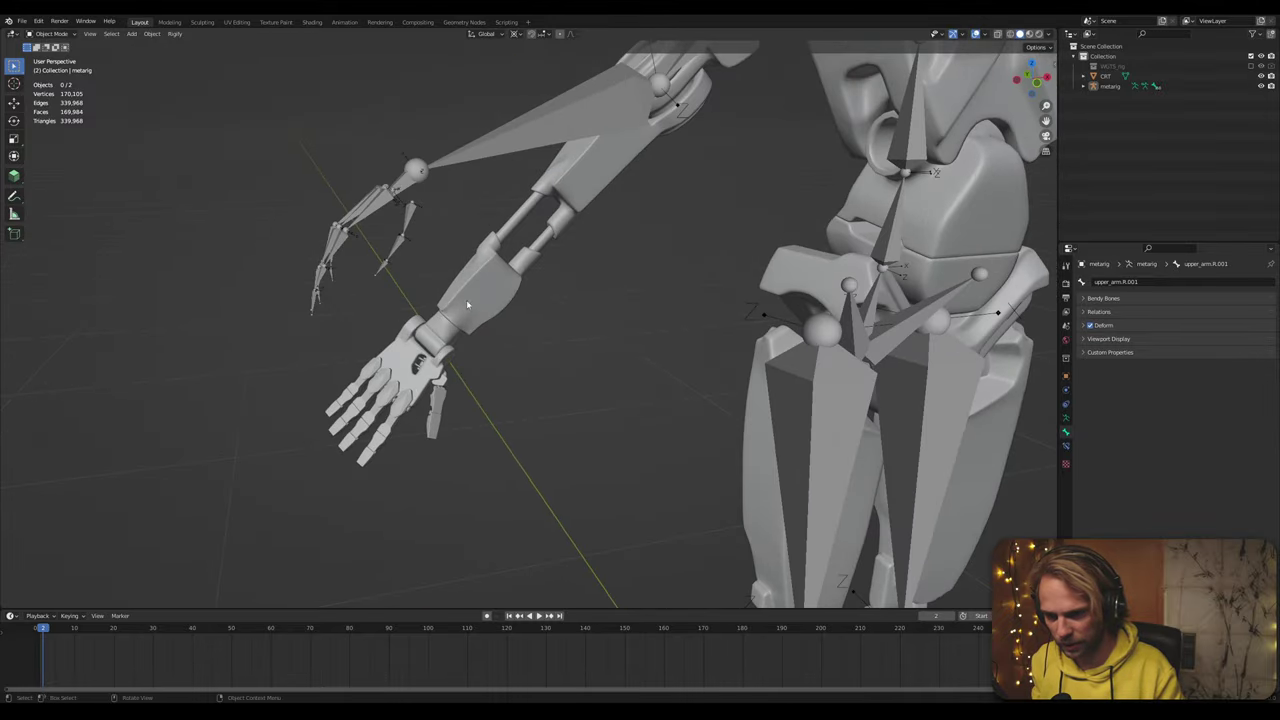
pyautogui.scroll(5, 466, 303)
pyautogui.scroll(-5, 407, 352)
pyautogui.moveTo(407, 352); pyautogui.dragTo(408, 335, button='middle')
pyautogui.scroll(5, 408, 333)
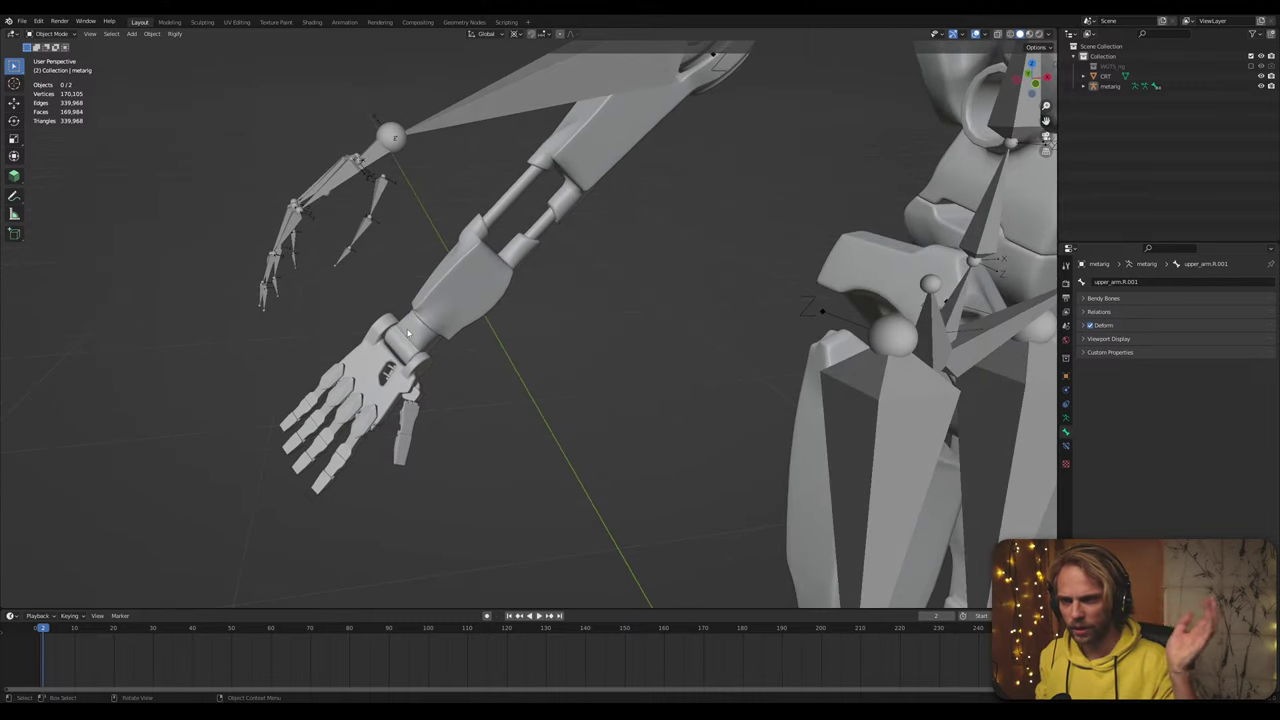
pyautogui.moveTo(426, 291); pyautogui.dragTo(514, 249, button='middle')
pyautogui.click(466, 183)
# Step: Subdivide the metarig's forearm bone into two bones and return to Object Mode
pyautogui.press('Tab')
pyautogui.click(511, 245)
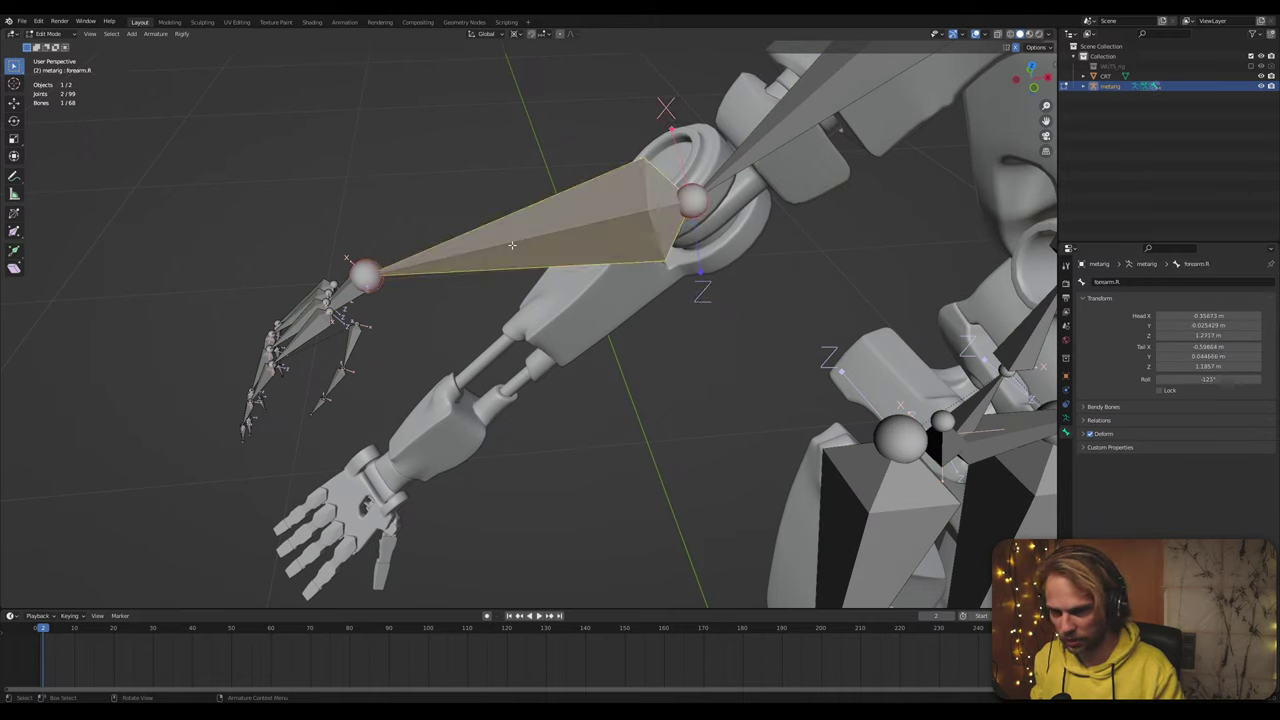
pyautogui.click(155, 33)
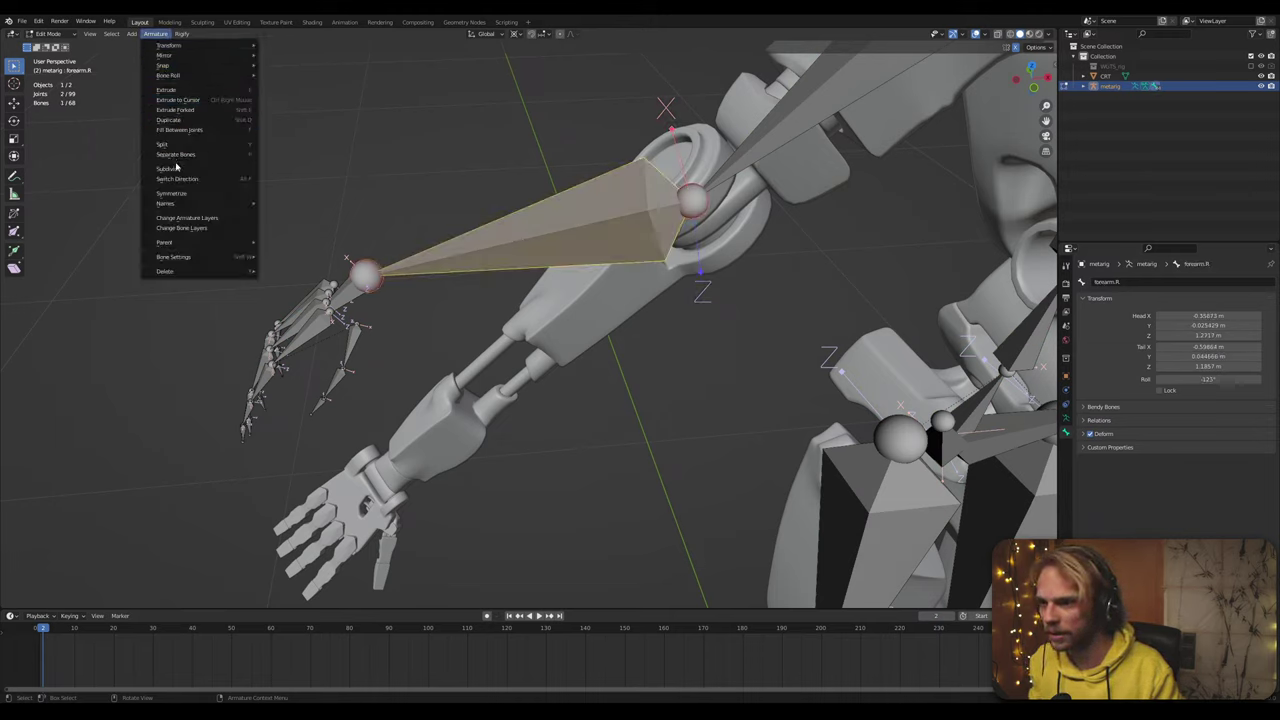
pyautogui.click(192, 167)
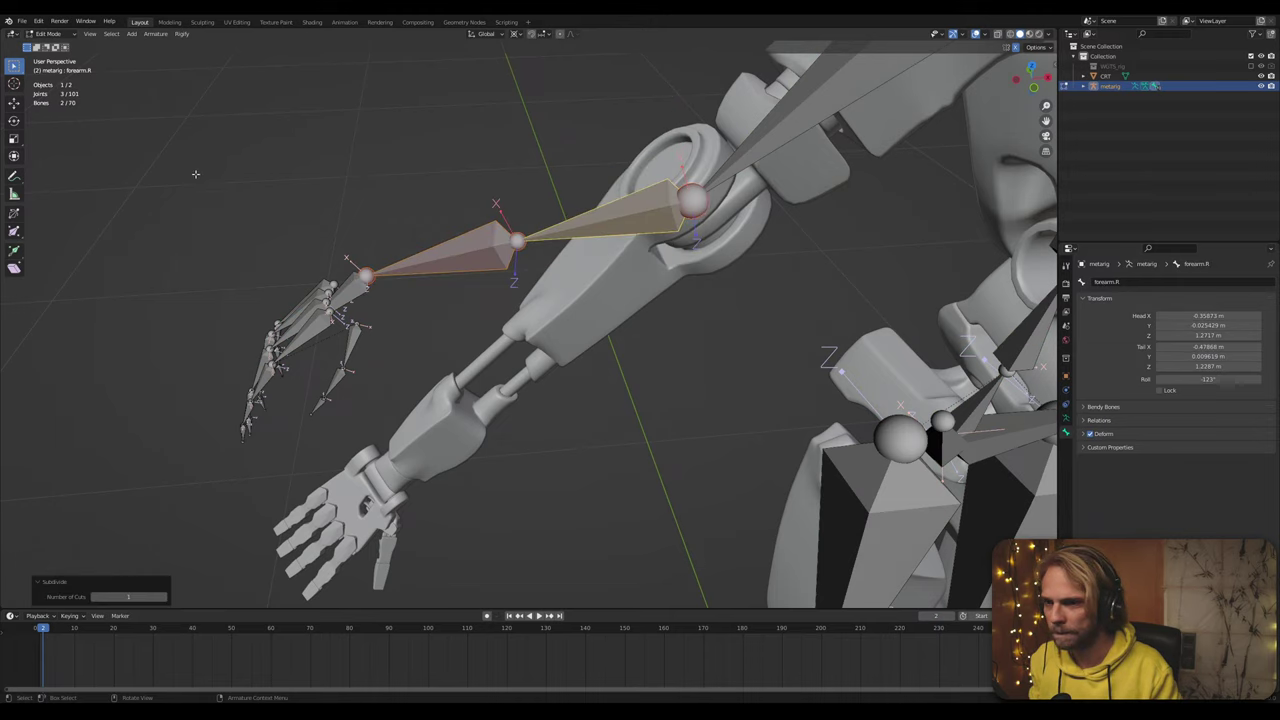
pyautogui.click(560, 460)
pyautogui.moveTo(560, 460); pyautogui.dragTo(565, 422, button='middle')
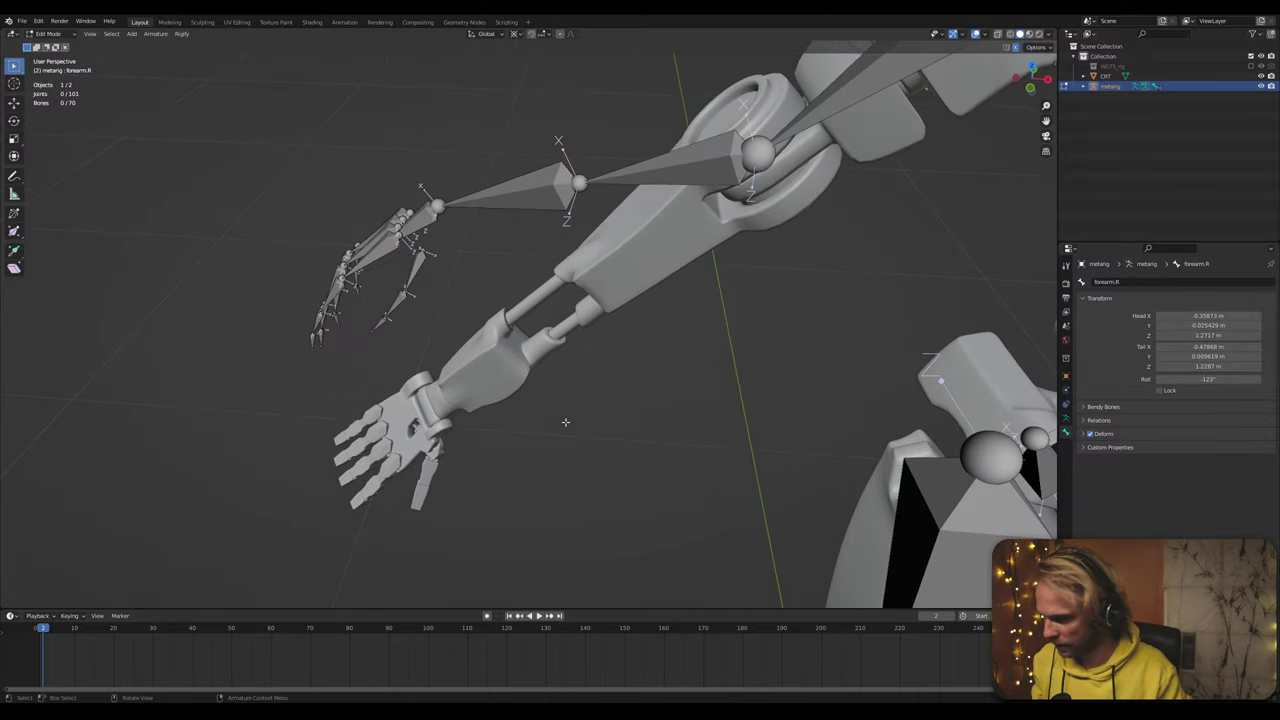
pyautogui.press('a')
pyautogui.click(454, 396)
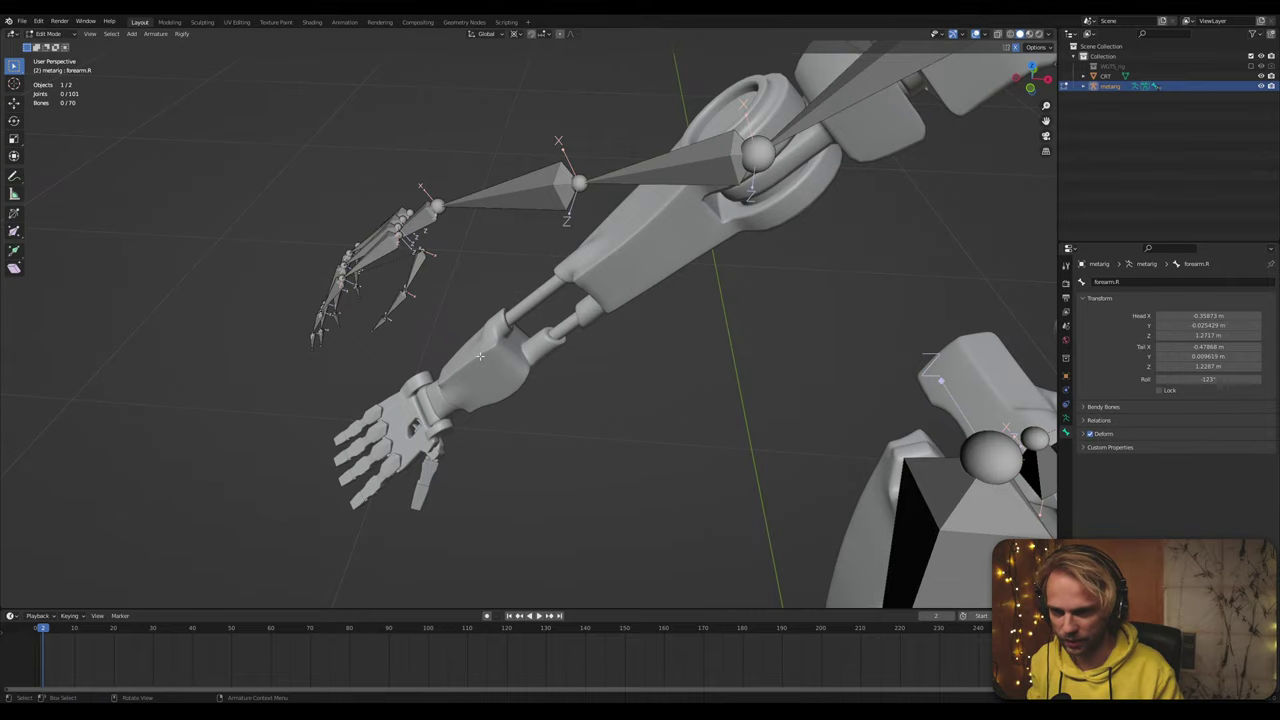
pyautogui.press('Tab')
# Step: Select the edge loop around the robot mesh's forearm joint in mesh Edit Mode
pyautogui.moveTo(480, 356); pyautogui.dragTo(532, 477, button='middle')
pyautogui.click(452, 432)
pyautogui.press('Tab')
pyautogui.scroll(5, 467, 308)
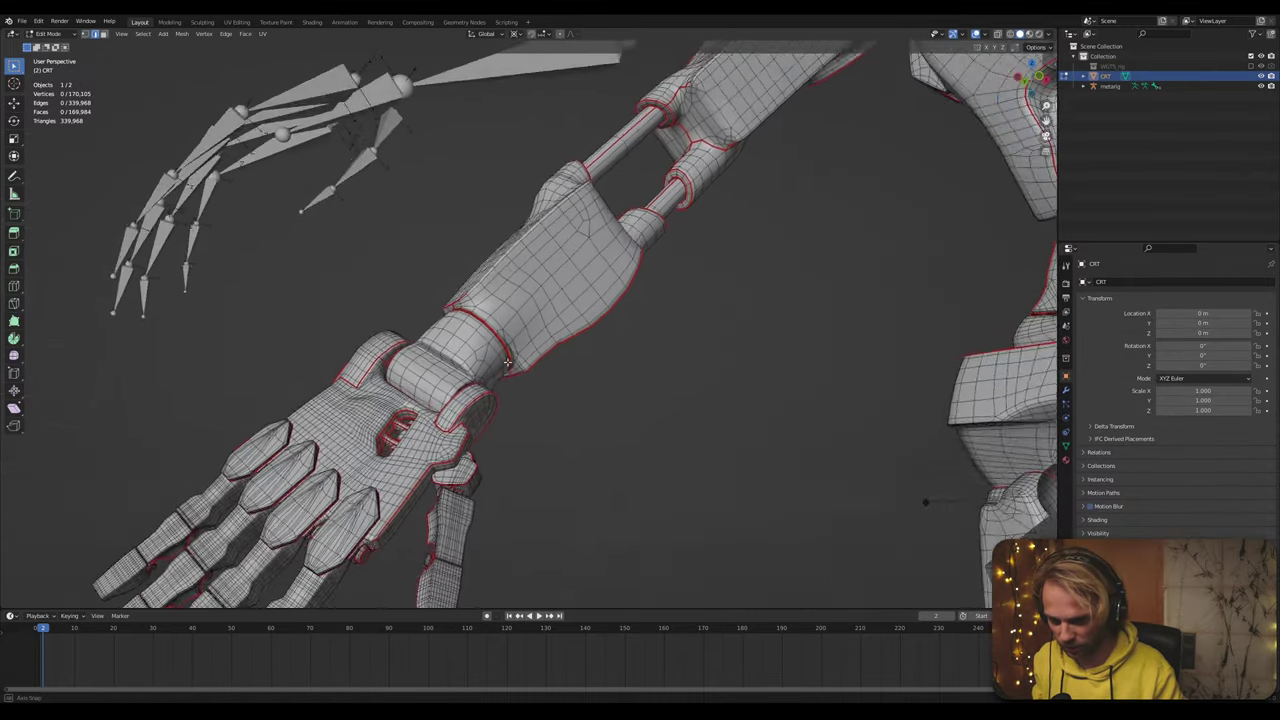
pyautogui.scroll(6, 467, 308)
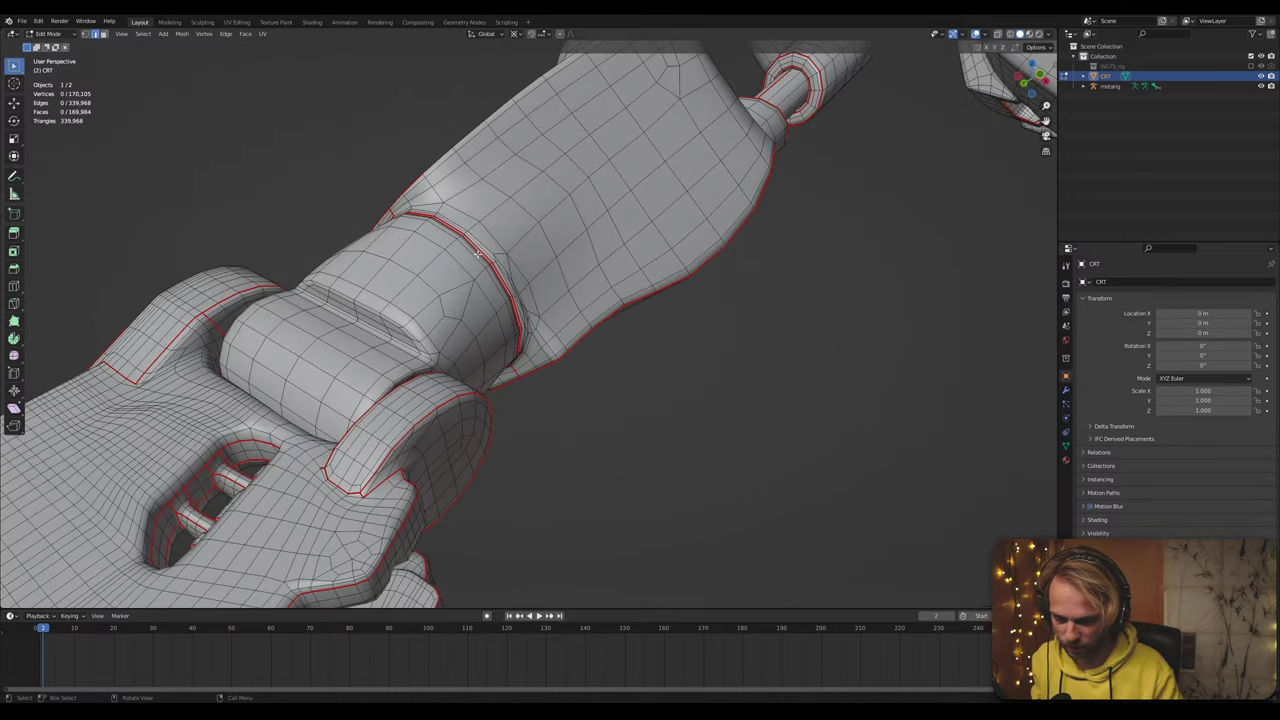
pyautogui.scroll(3, 493, 283)
pyautogui.moveTo(471, 330); pyautogui.dragTo(369, 389, button='middle')
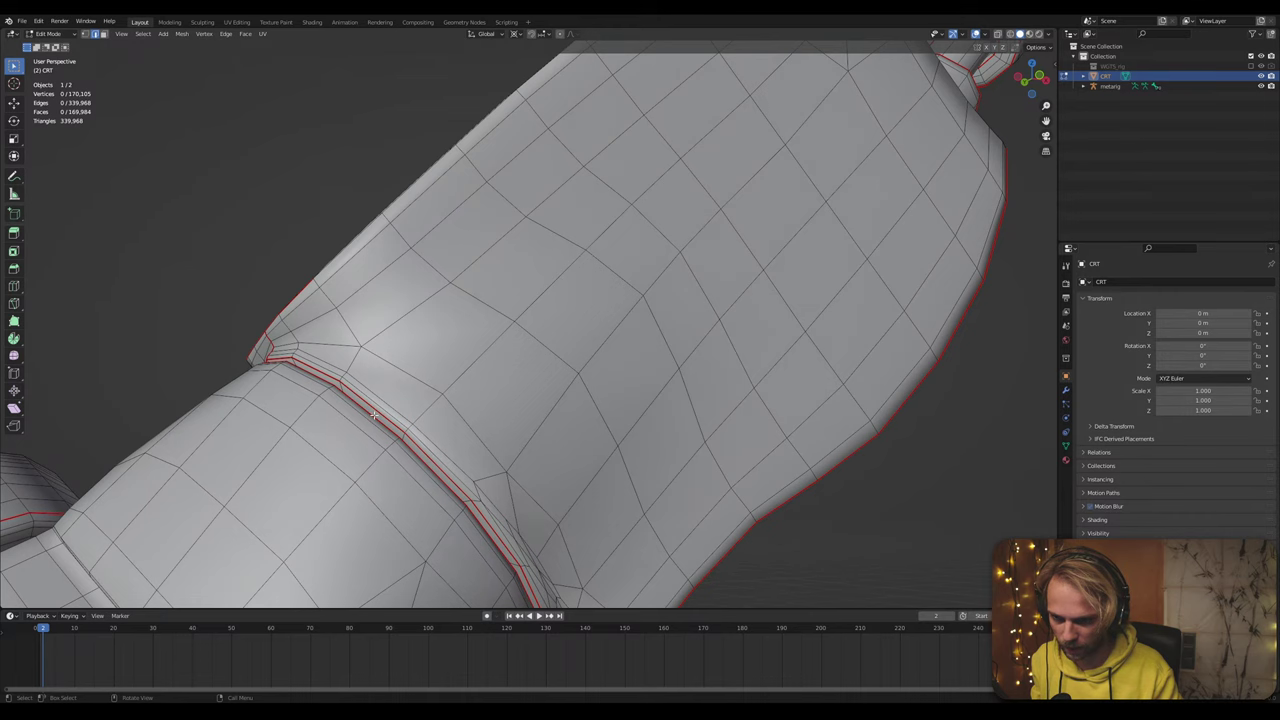
pyautogui.keyDown('alt'); pyautogui.click(374, 414); pyautogui.keyUp('alt')
pyautogui.scroll(-5, 374, 414)
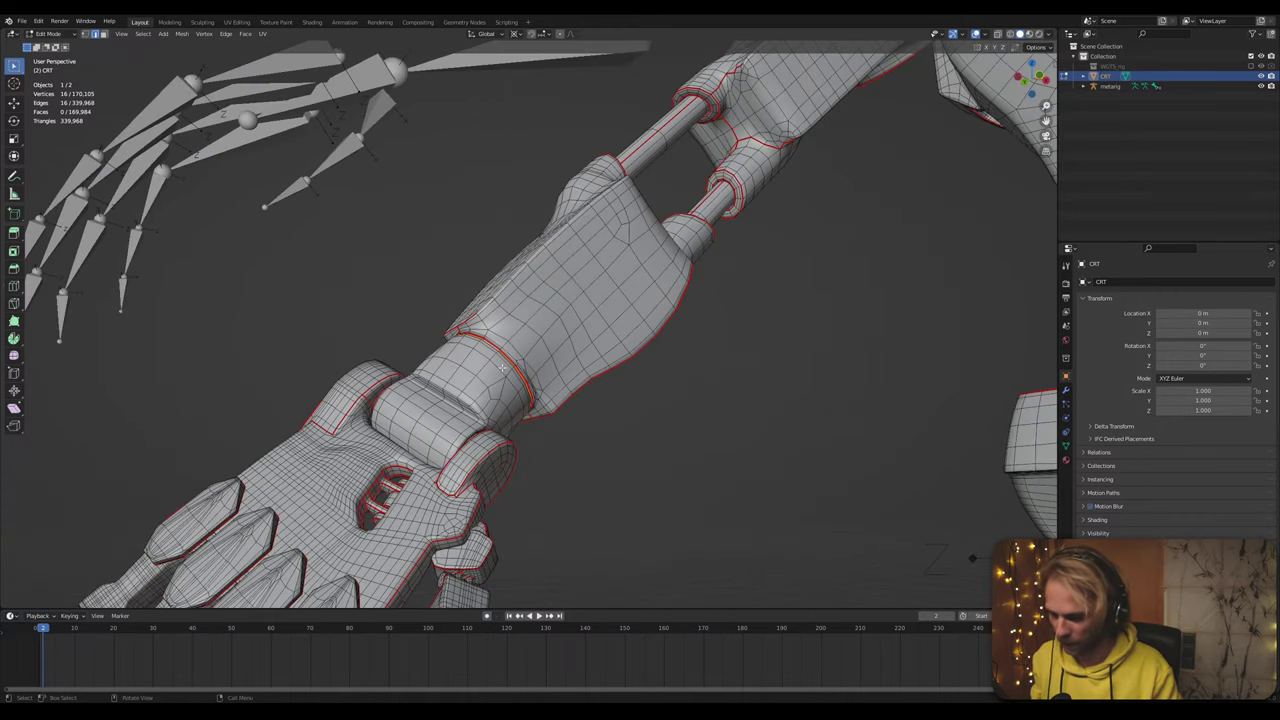
# Step: Move the 3D cursor to the forearm joint loop, exit mesh editing and reselect the metarig
pyautogui.hotkey('shift', 's')
pyautogui.click(497, 426)
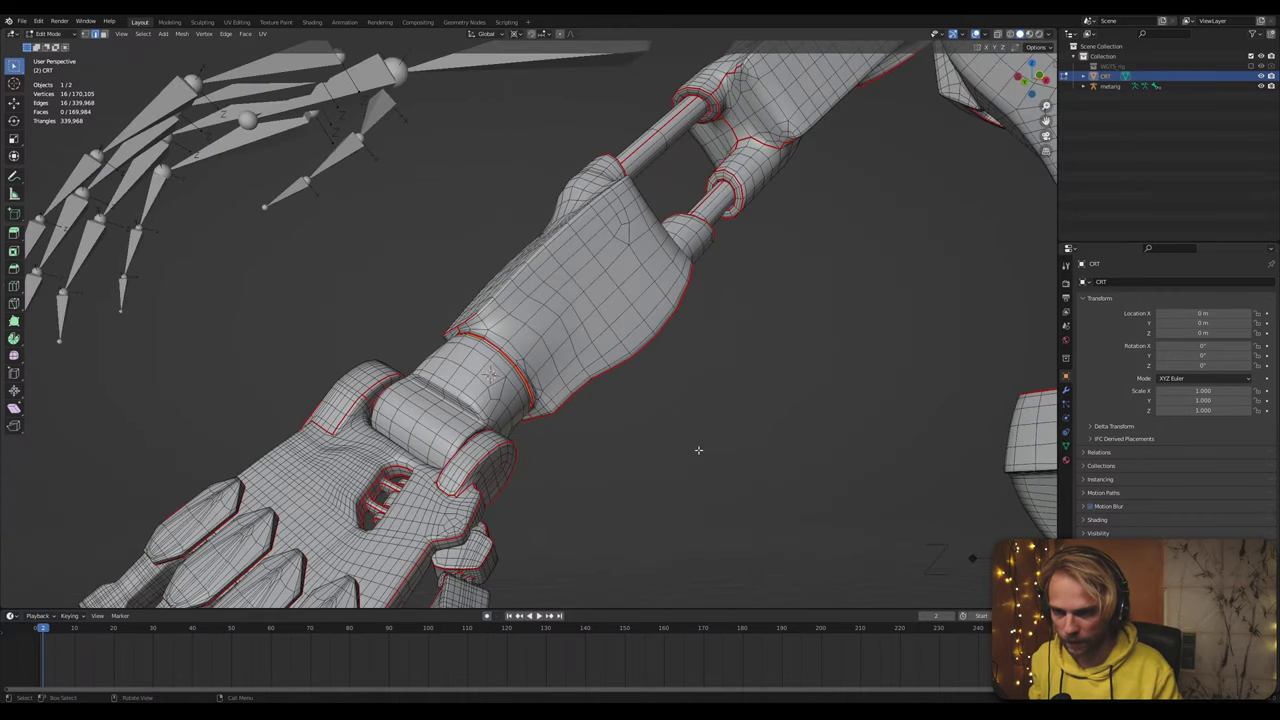
pyautogui.hotkey('alt', 'a')
pyautogui.moveTo(694, 449); pyautogui.dragTo(600, 300, button='middle')
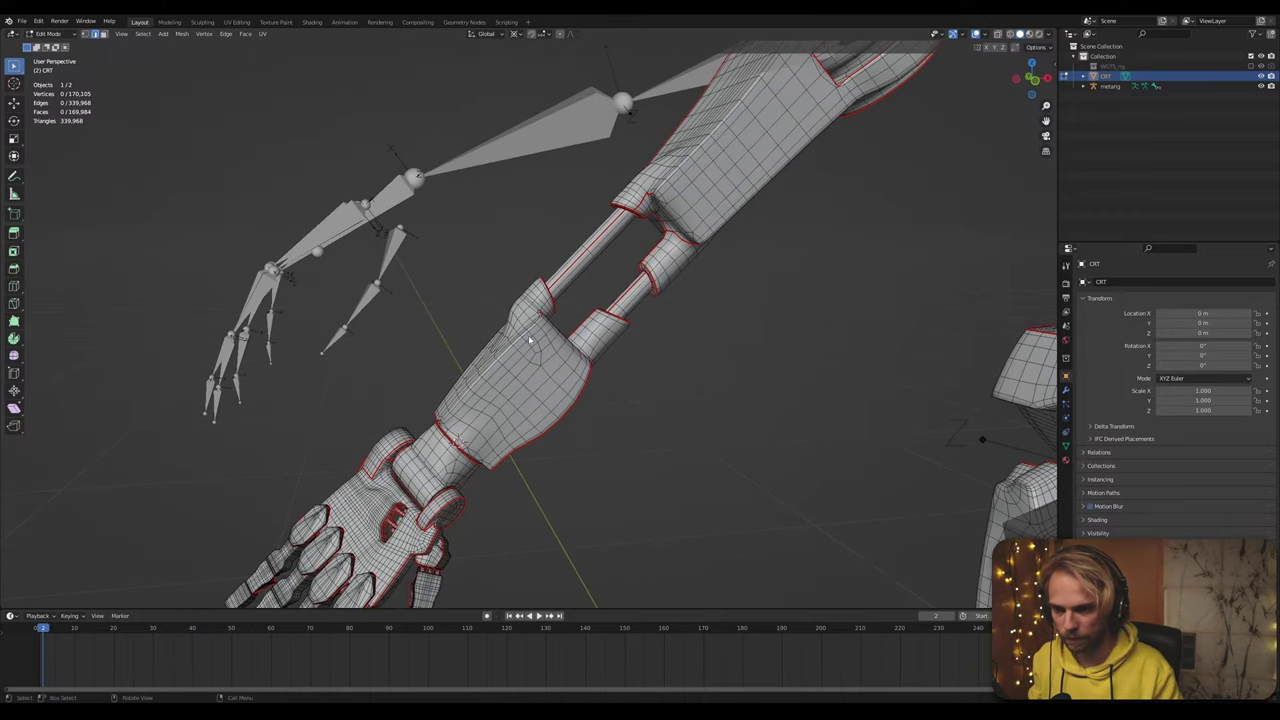
pyautogui.press('Tab')
pyautogui.click(568, 169)
# Step: Snap the selected metarig bone to the 3D cursor in Edit Mode, then undo the snap
pyautogui.moveTo(568, 169); pyautogui.dragTo(643, 113, button='middle')
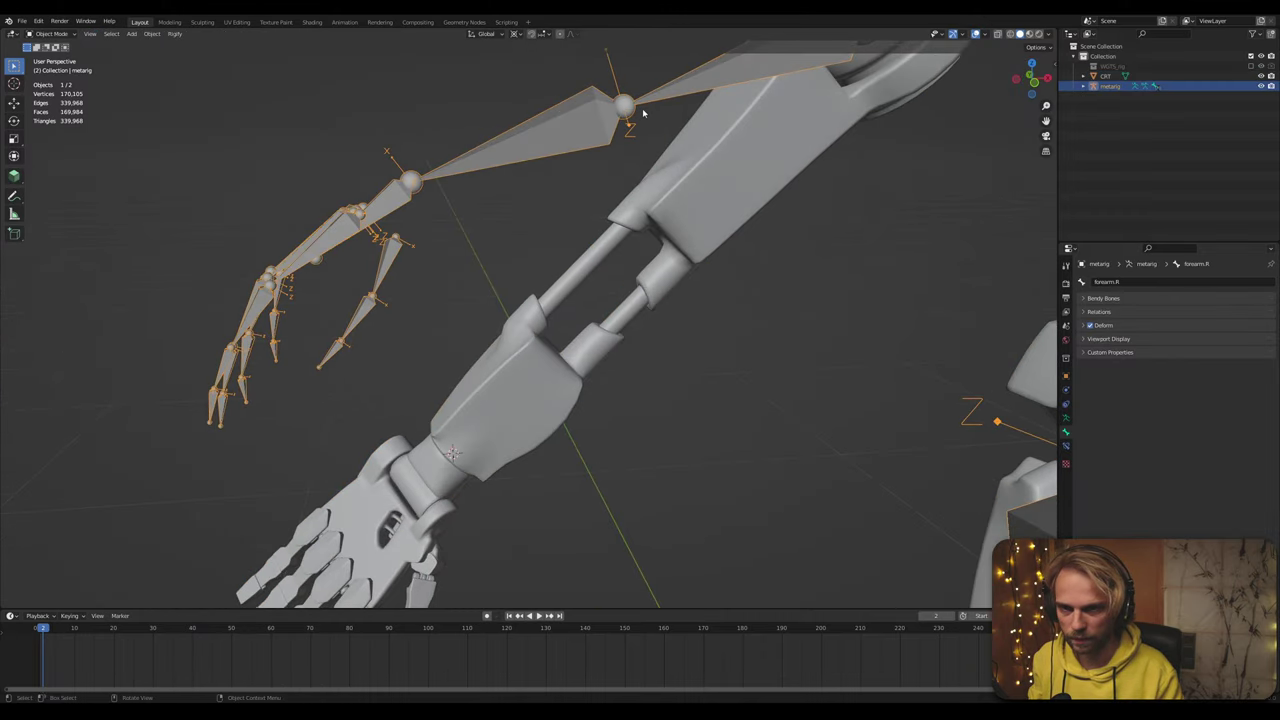
pyautogui.press('Tab')
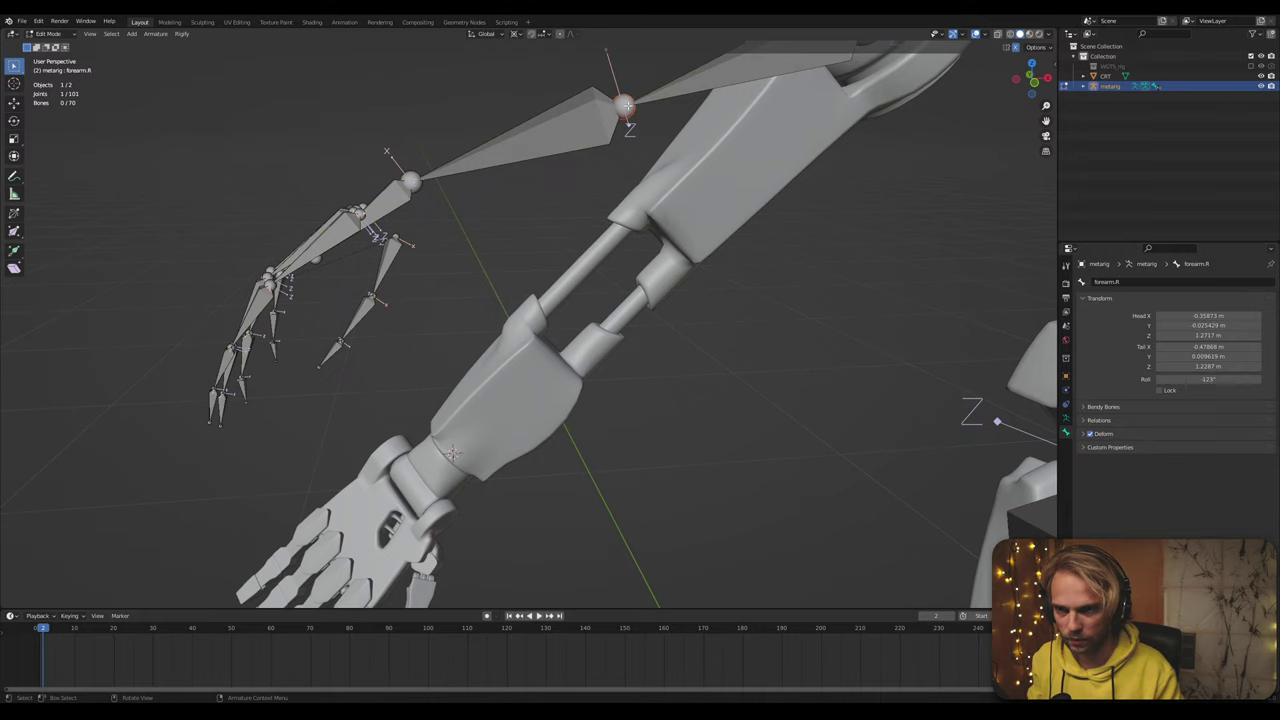
pyautogui.hotkey('shift', 's')
pyautogui.click(625, 43)
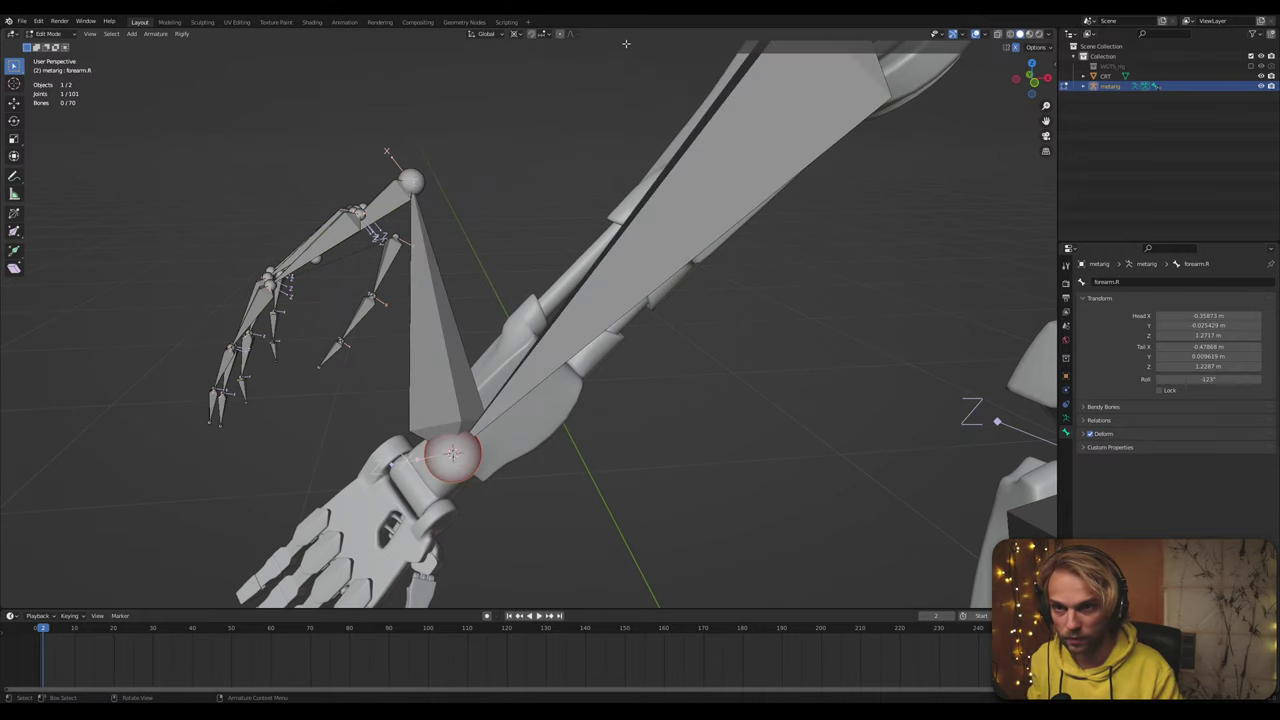
pyautogui.hotkey('ctrl', 'z')
# Step: Switch from the armature to editing the CRT robot mesh in Edit Mode
pyautogui.moveTo(545, 456); pyautogui.dragTo(605, 357, button='middle')
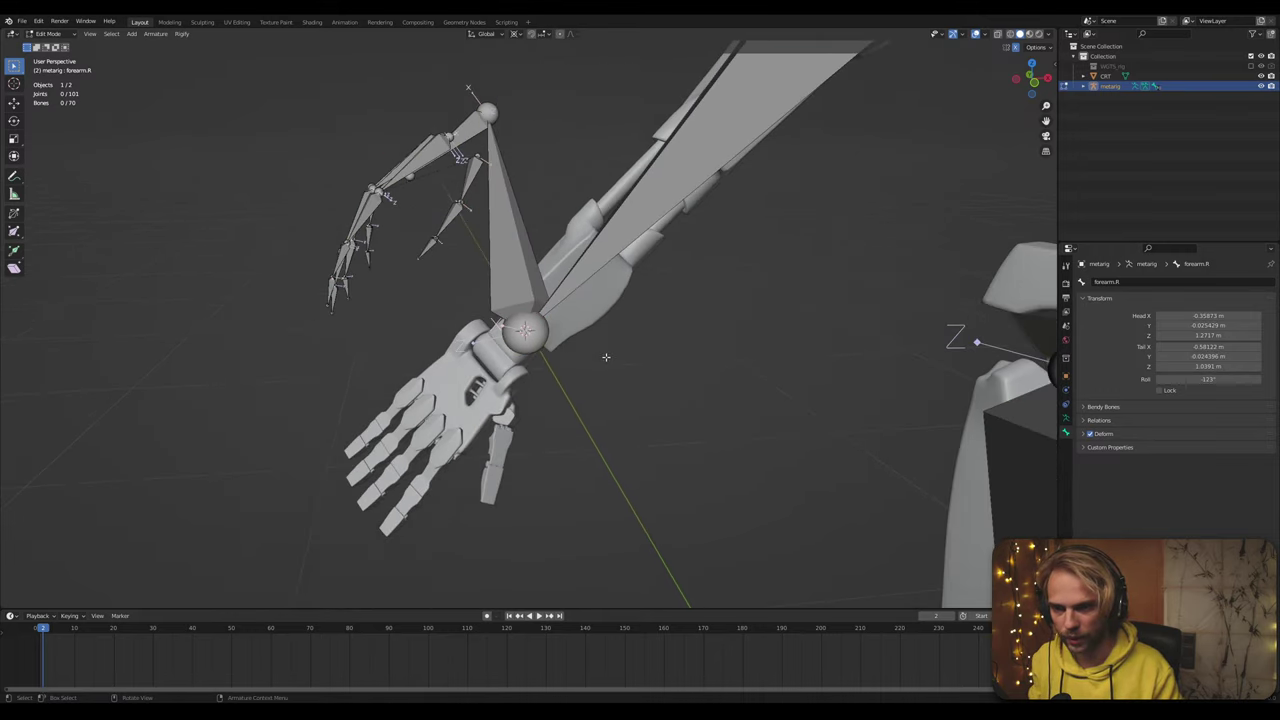
pyautogui.press('Tab')
pyautogui.click(482, 391)
pyautogui.press('Tab')
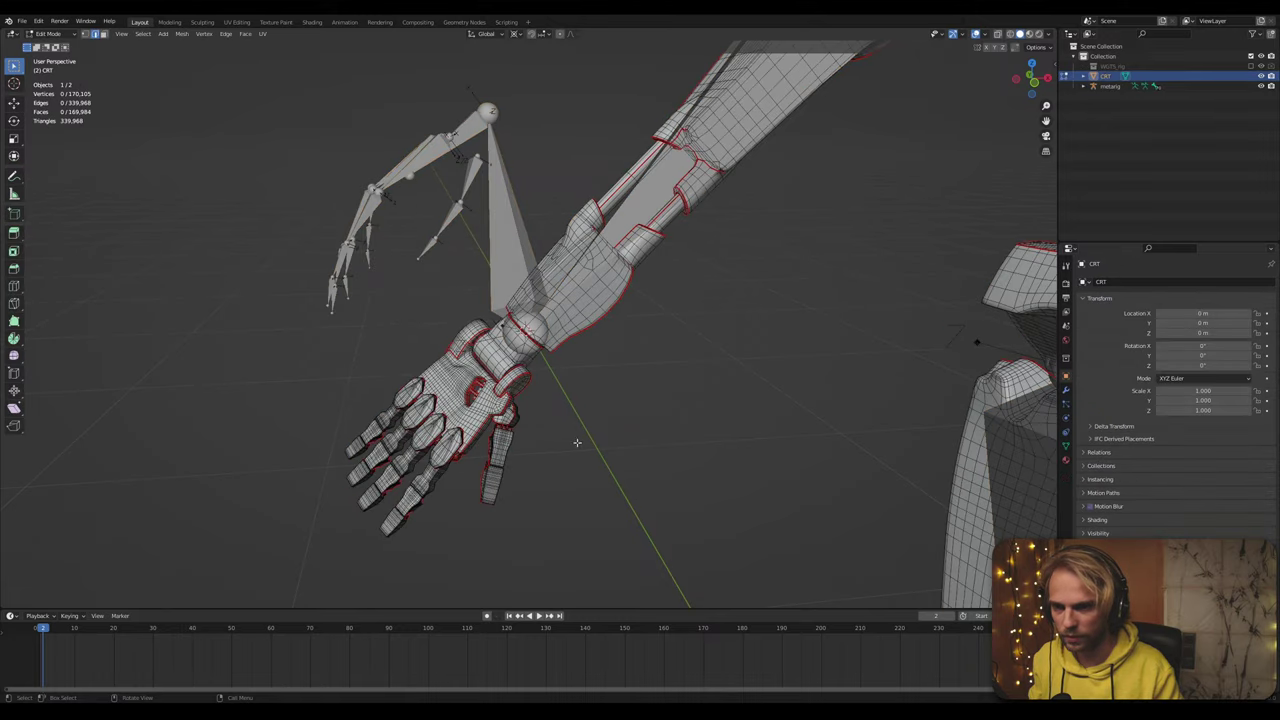
# Step: Zoom and orbit in close around the robot's wrist ball joint
pyautogui.moveTo(482, 391); pyautogui.dragTo(556, 410, button='middle')
pyautogui.scroll(8, 348, 306)
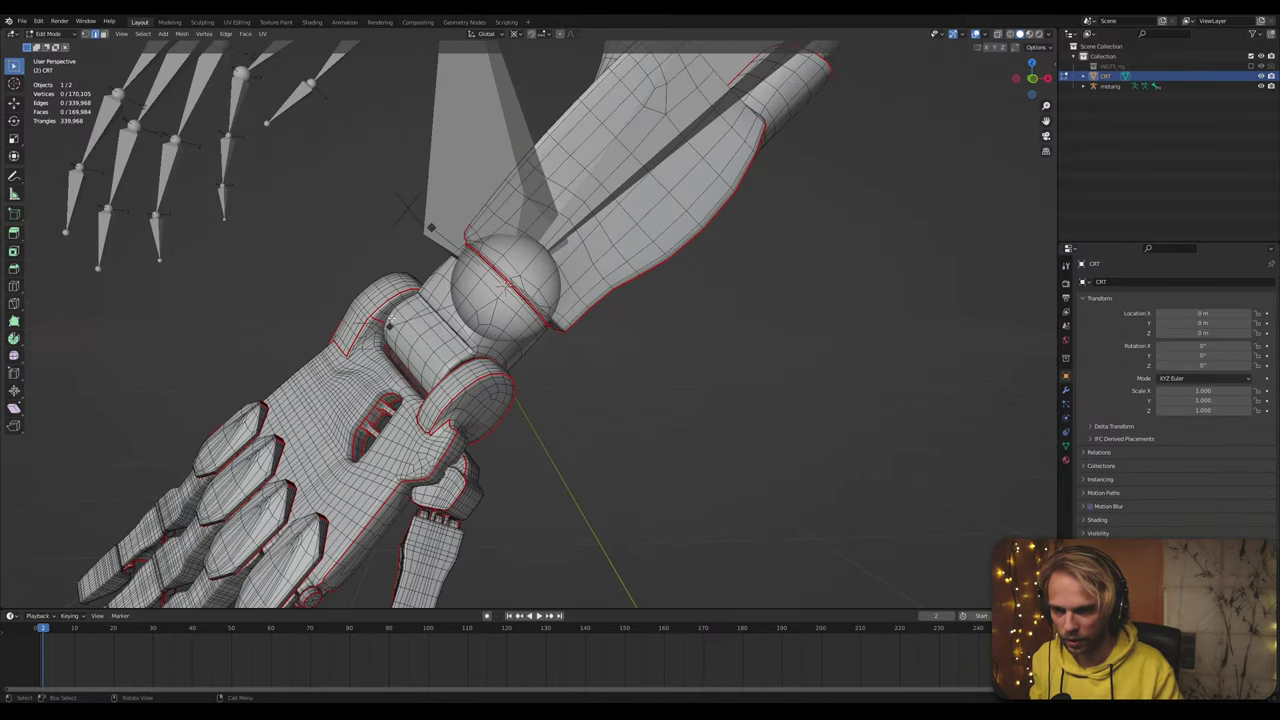
pyautogui.moveTo(348, 306); pyautogui.dragTo(522, 466, button='middle')
pyautogui.scroll(3, 522, 466)
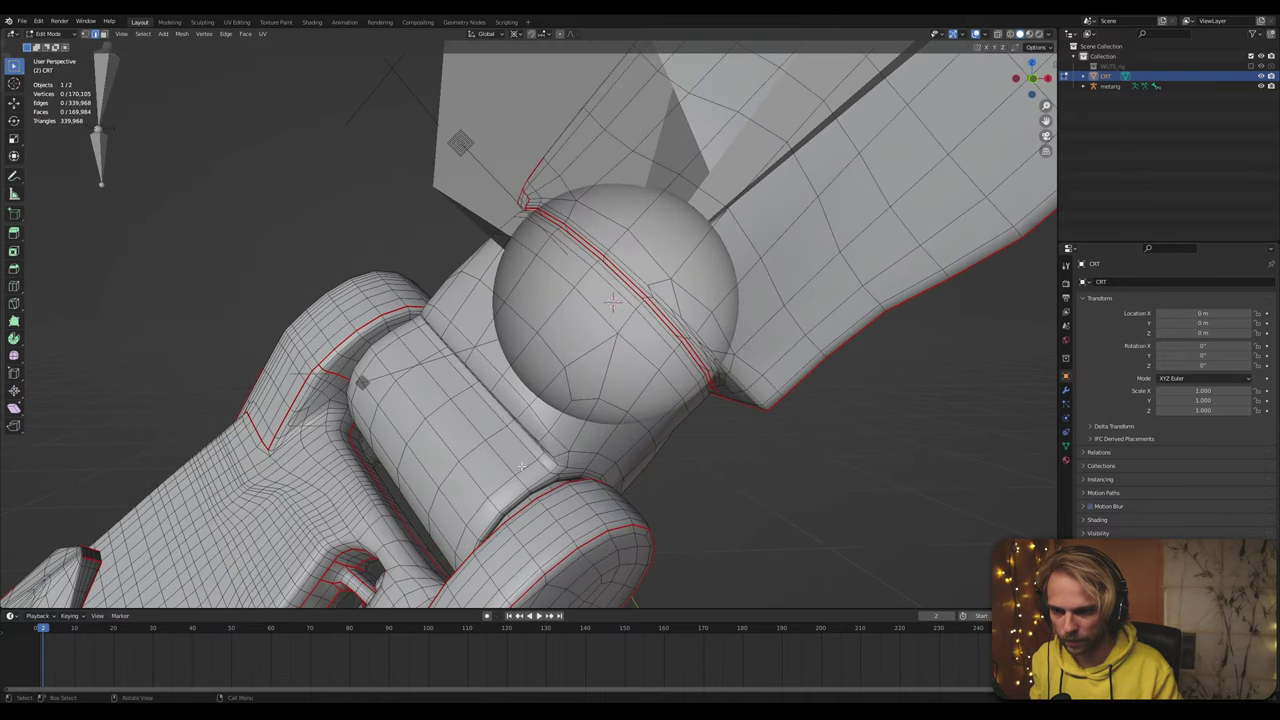
pyautogui.moveTo(566, 506); pyautogui.dragTo(603, 331, button='middle')
pyautogui.scroll(5, 603, 331)
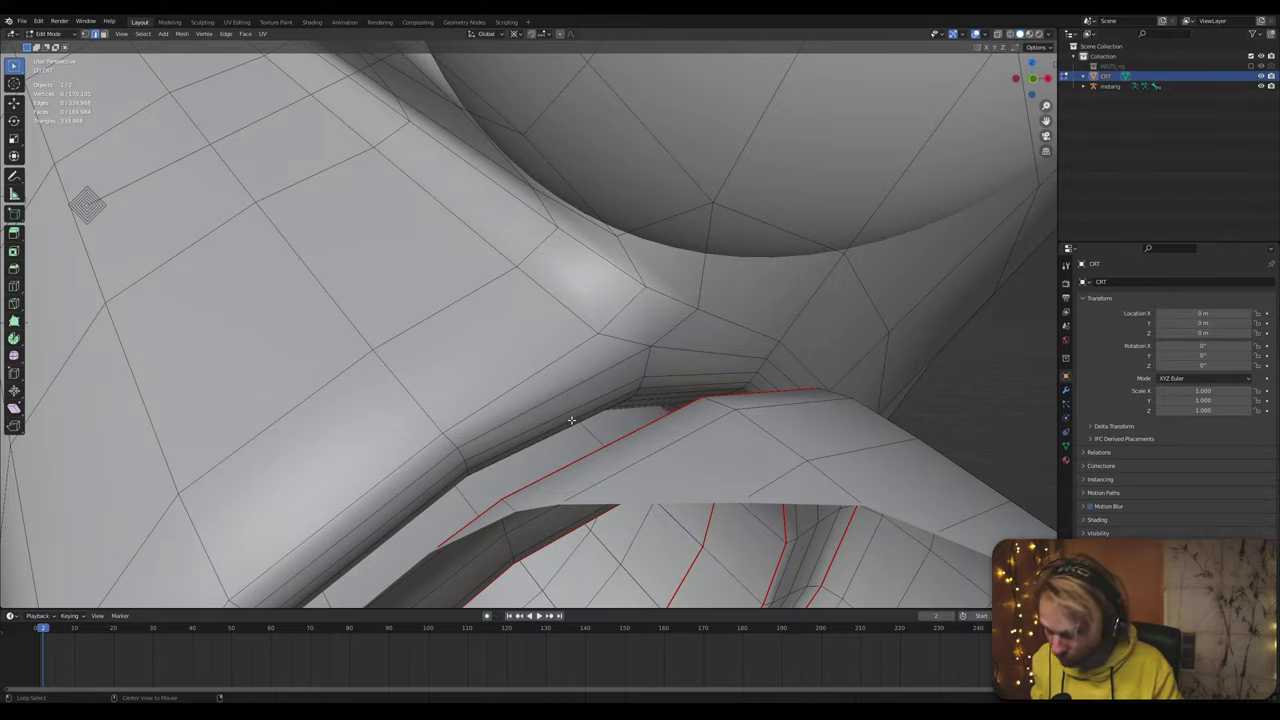
pyautogui.scroll(-8, 571, 420)
pyautogui.moveTo(571, 420); pyautogui.dragTo(635, 370, button='middle')
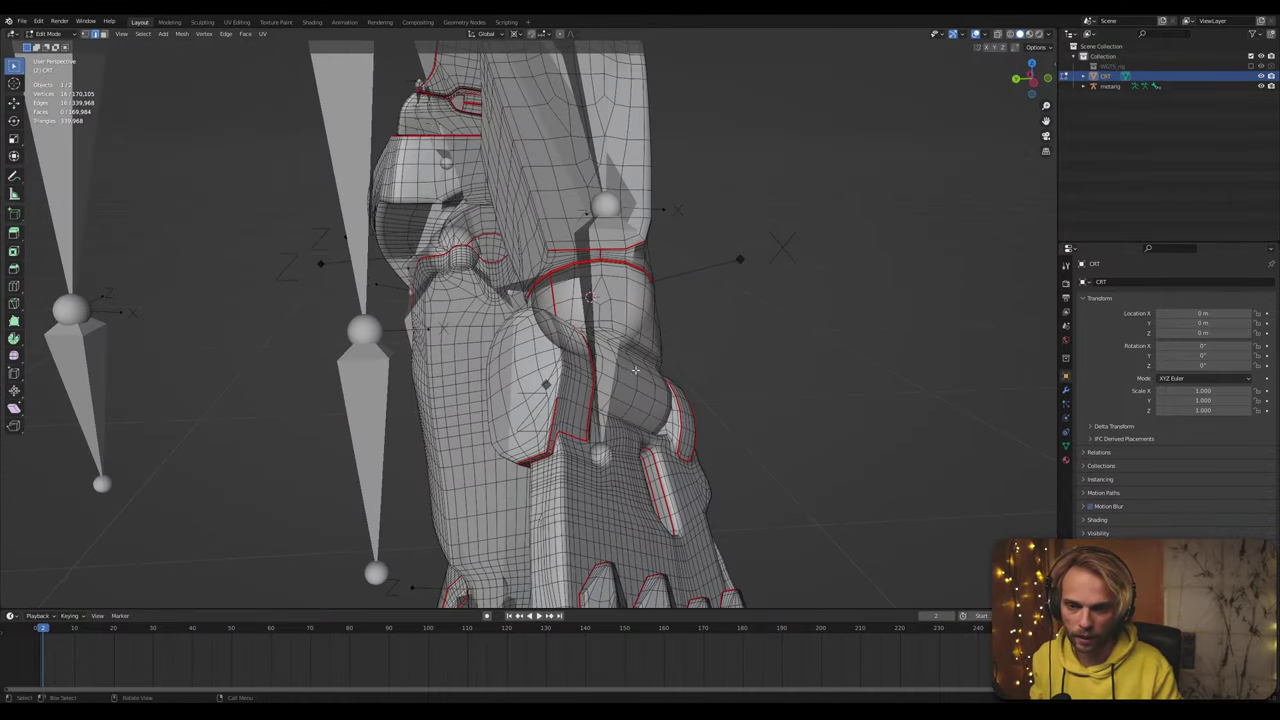
pyautogui.scroll(8, 635, 370)
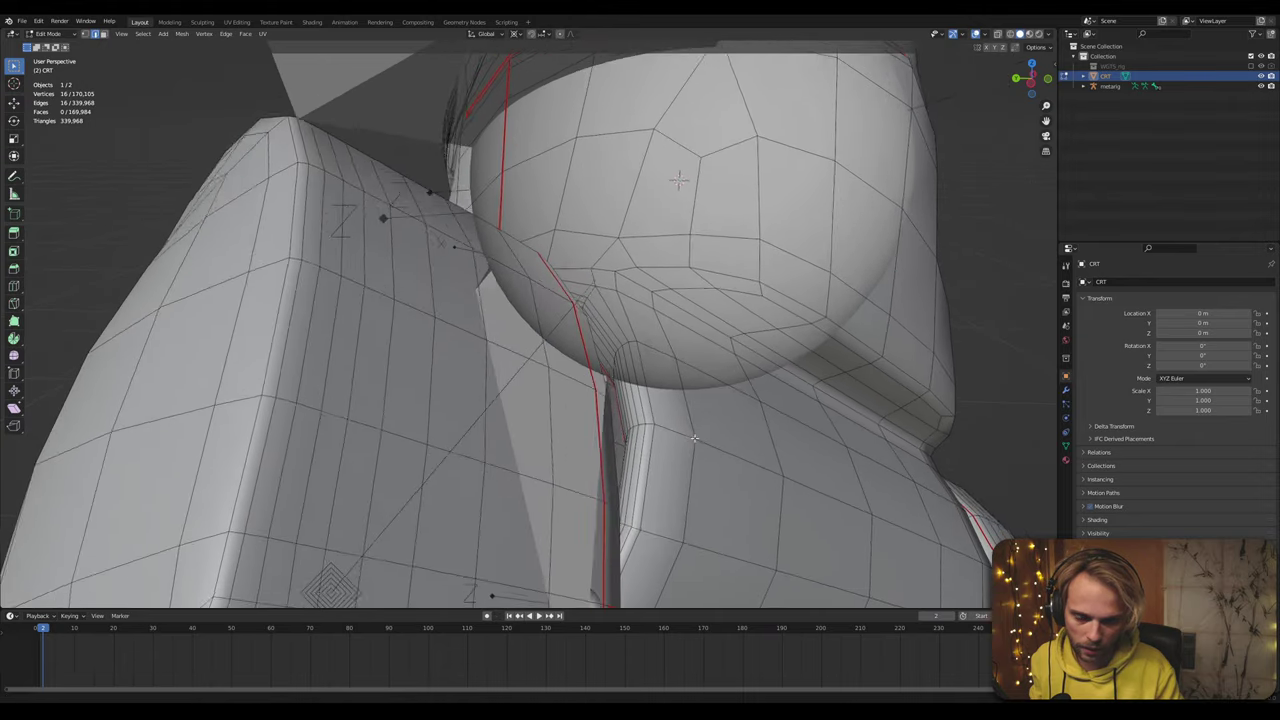
pyautogui.moveTo(694, 438); pyautogui.dragTo(644, 424, button='middle')
# Step: Add a second wrist edge loop, snap the 3D cursor to both loops' centre, and exit Edit Mode
pyautogui.keyDown('alt'); pyautogui.keyDown('shift'); pyautogui.click(630, 426); pyautogui.keyUp('shift'); pyautogui.keyUp('alt')
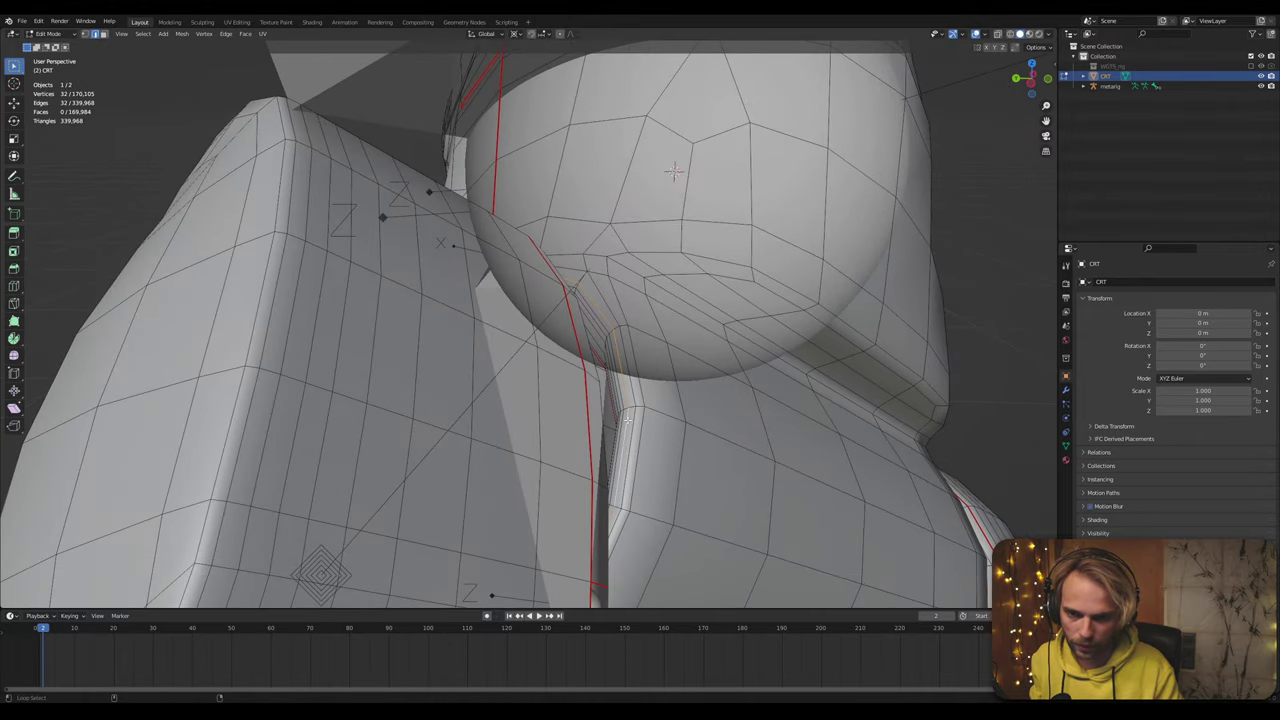
pyautogui.press('KP_Decimal')
pyautogui.moveTo(618, 427); pyautogui.dragTo(620, 413, button='middle')
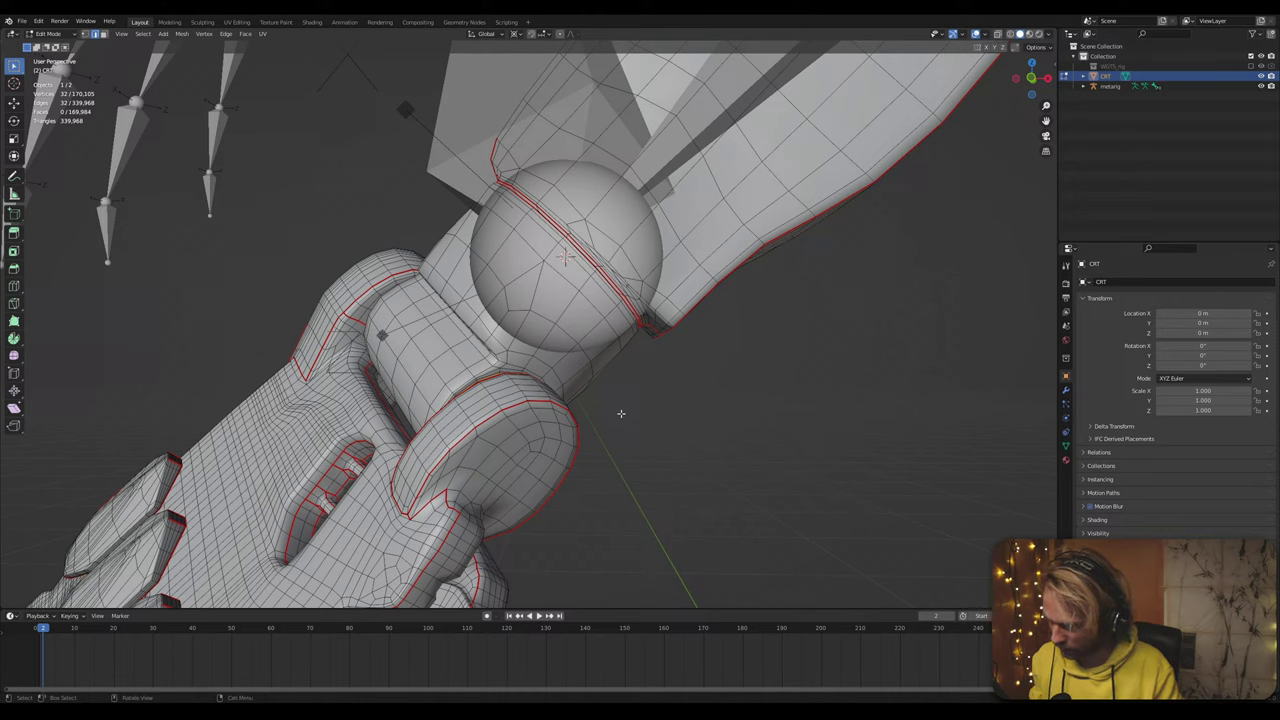
pyautogui.hotkey('shift', 's')
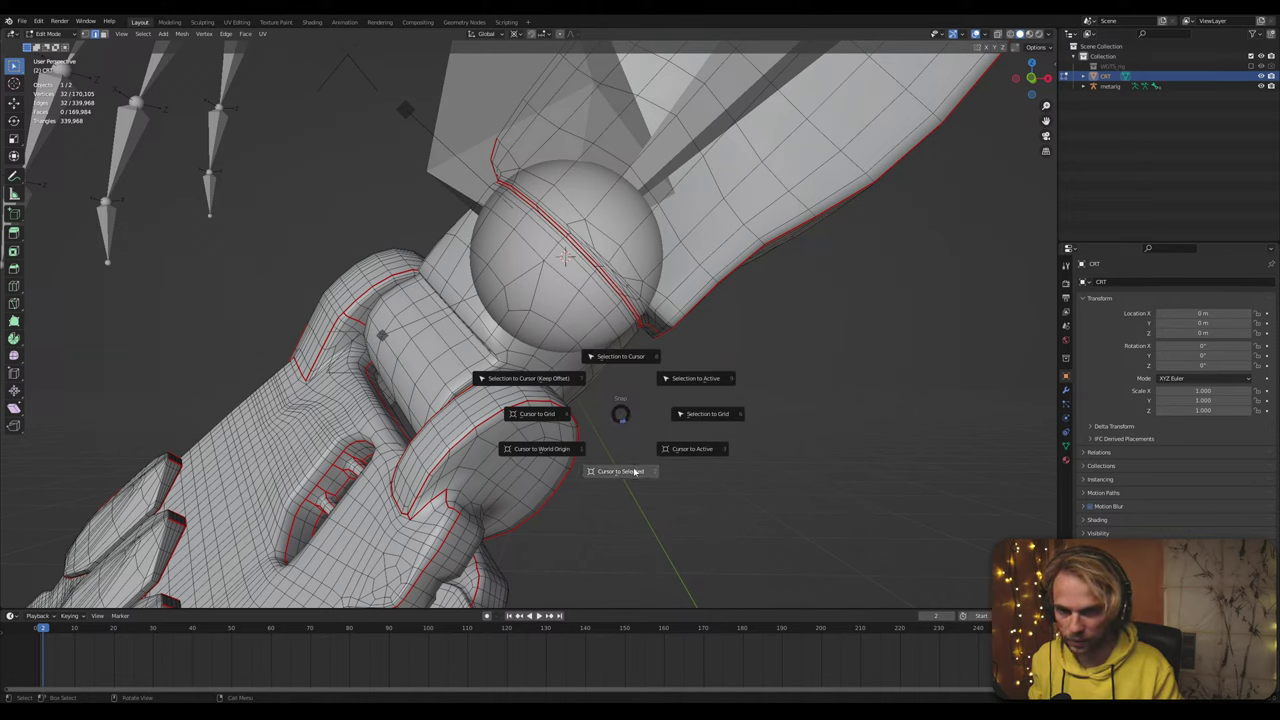
pyautogui.click(634, 471)
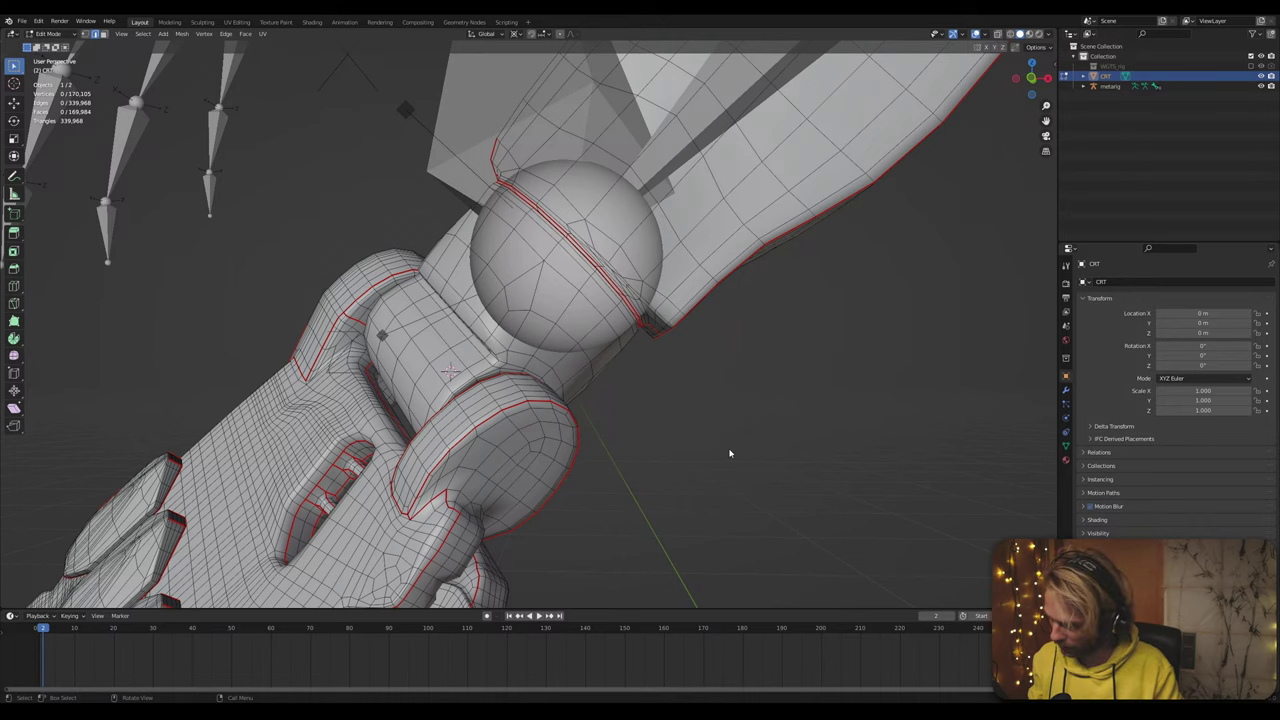
pyautogui.press('Tab')
pyautogui.scroll(-5, 729, 449)
# Step: In the metarig's Edit Mode, select only the hand and finger bones, excluding the forearm
pyautogui.moveTo(437, 234); pyautogui.dragTo(459, 395, button='middle')
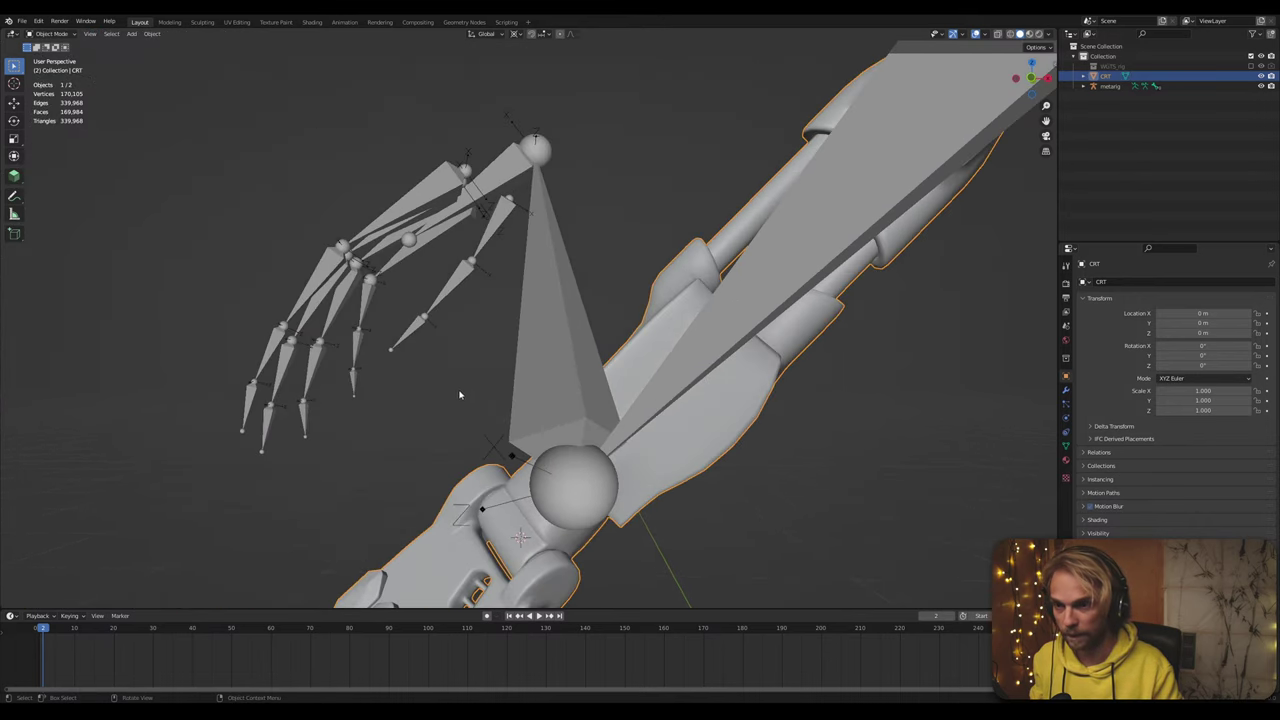
pyautogui.scroll(-3, 459, 395)
pyautogui.moveTo(519, 293); pyautogui.dragTo(526, 296, button='middle')
pyautogui.click(526, 296)
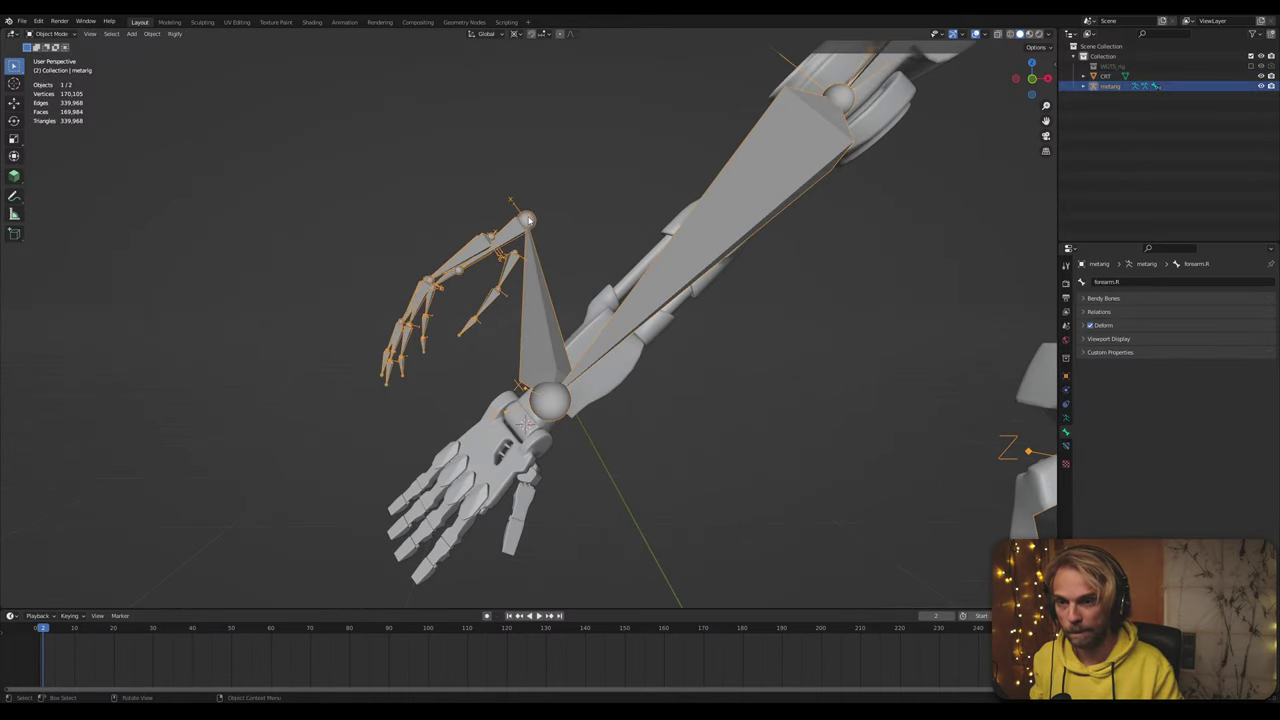
pyautogui.press('Tab')
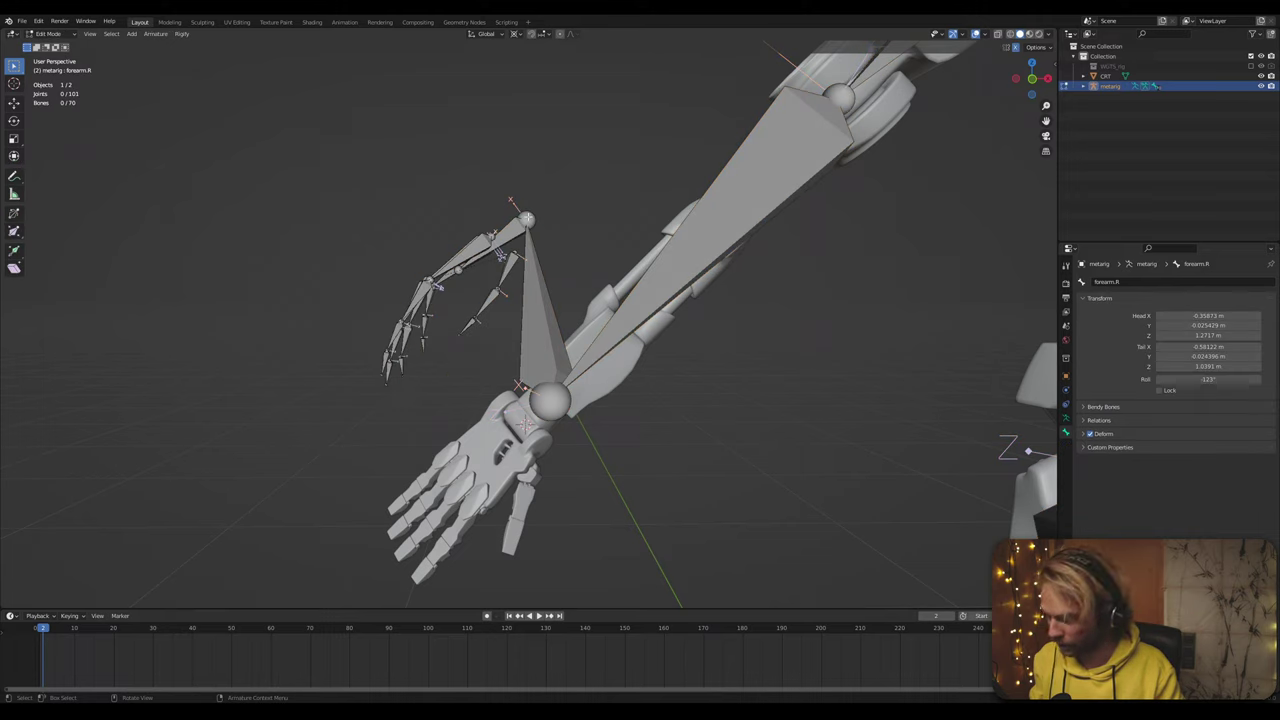
pyautogui.moveTo(280, 162); pyautogui.dragTo(547, 390)
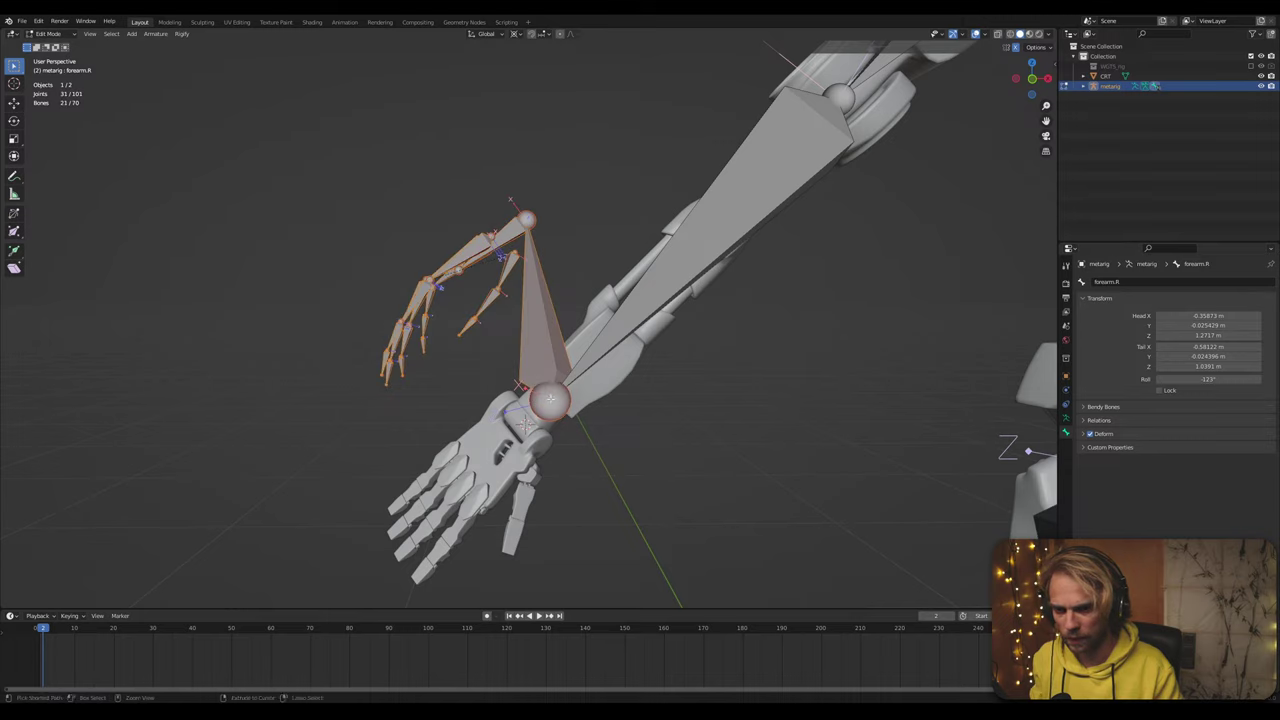
pyautogui.keyDown('ctrl'); pyautogui.click(550, 398); pyautogui.keyUp('ctrl')
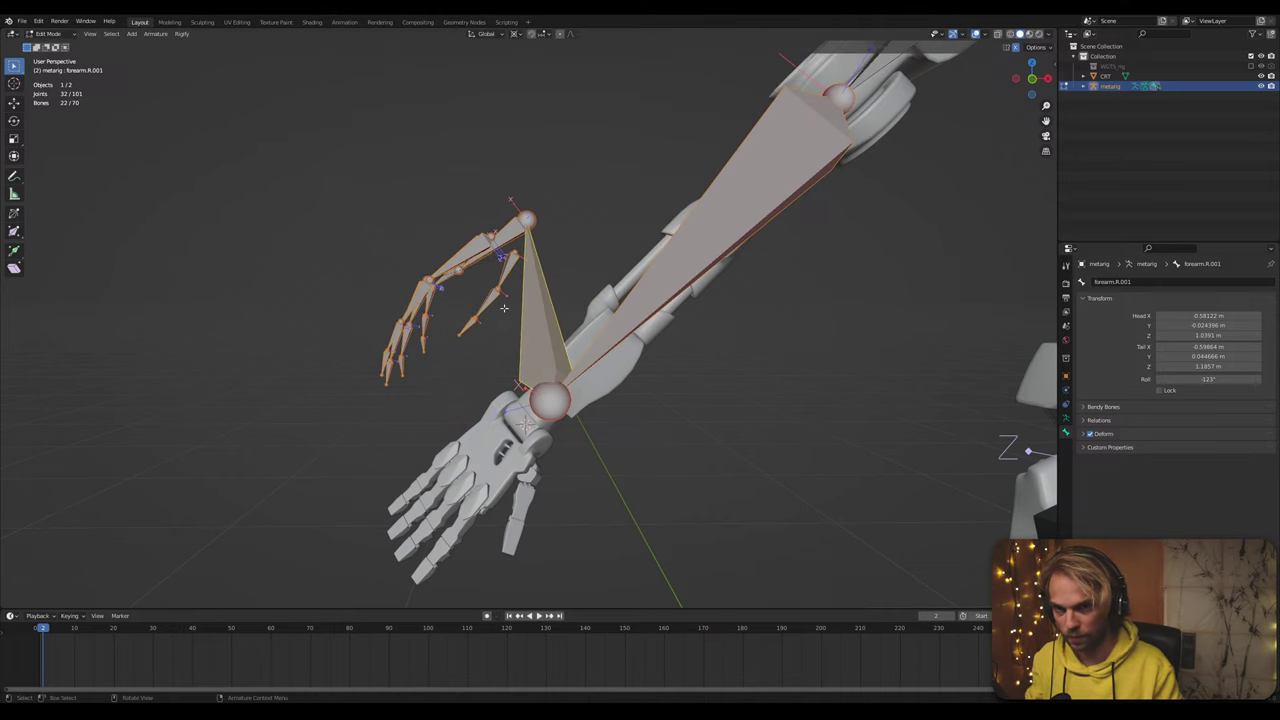
pyautogui.keyDown('shift'); pyautogui.click(719, 246); pyautogui.keyUp('shift')
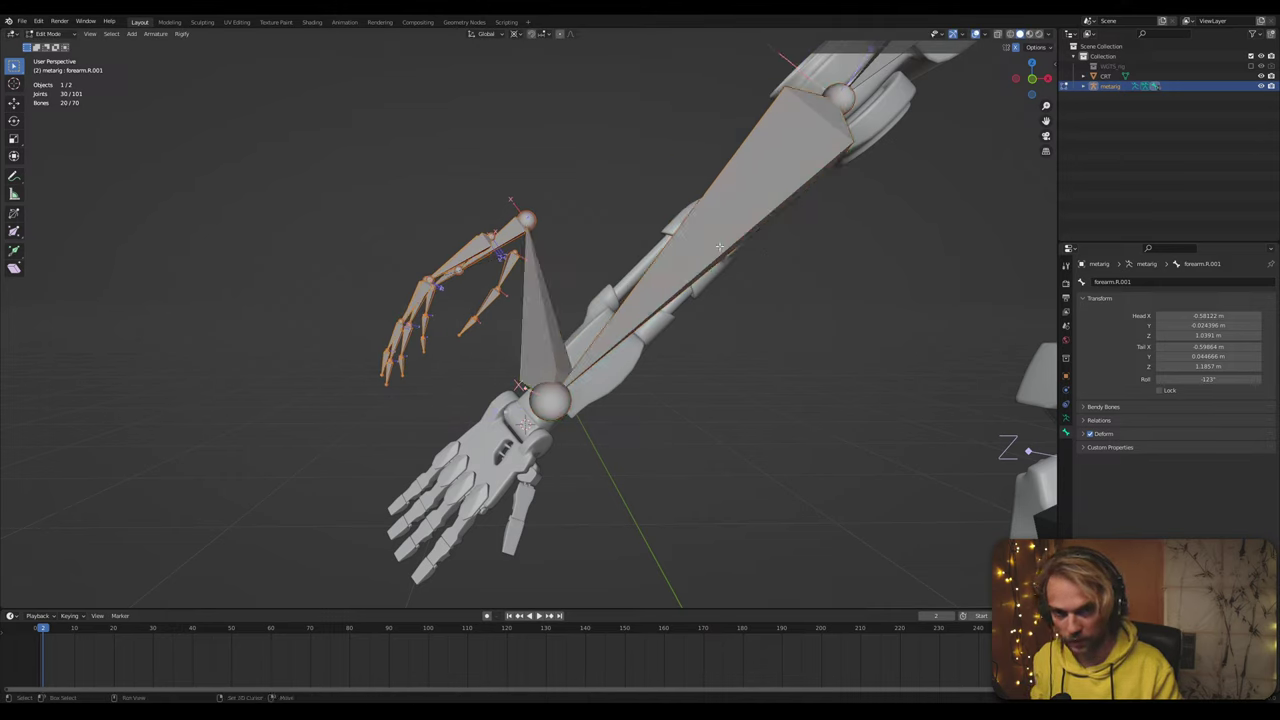
# Step: Move the hand bones along X, Z and Y toward the robot's mesh hand, then select the wrist joint
pyautogui.press('g')
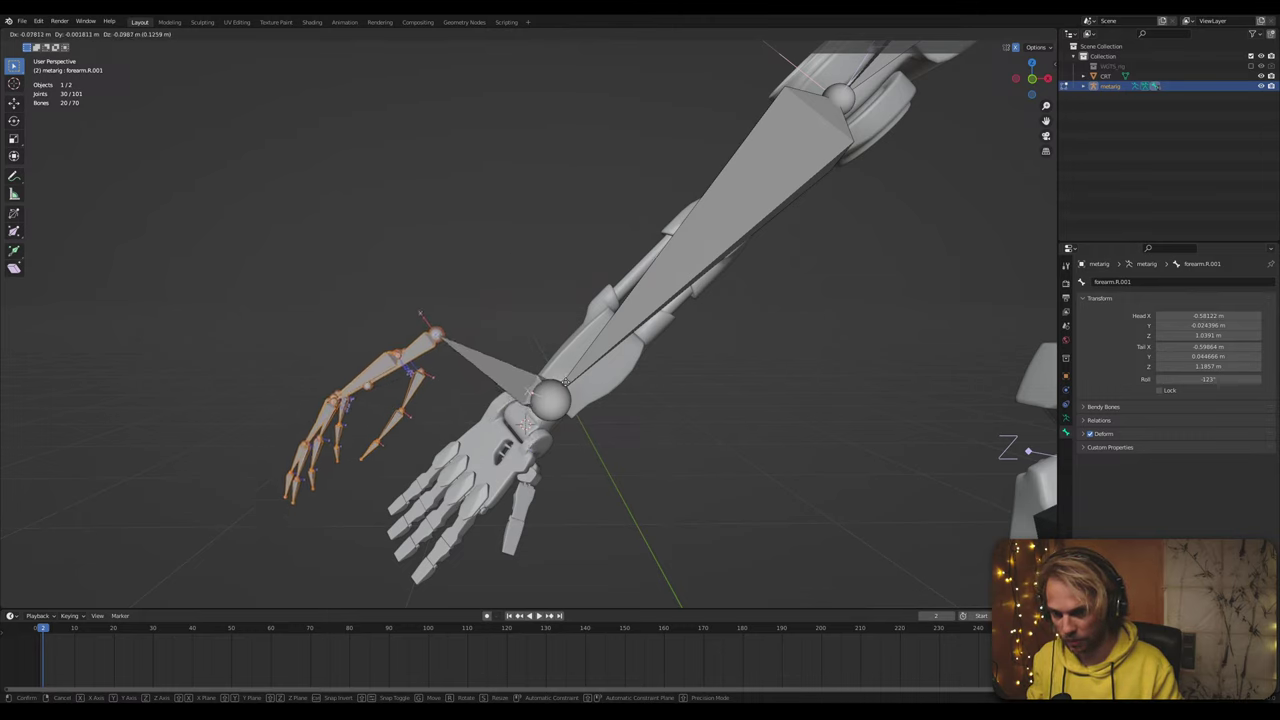
pyautogui.press('x')
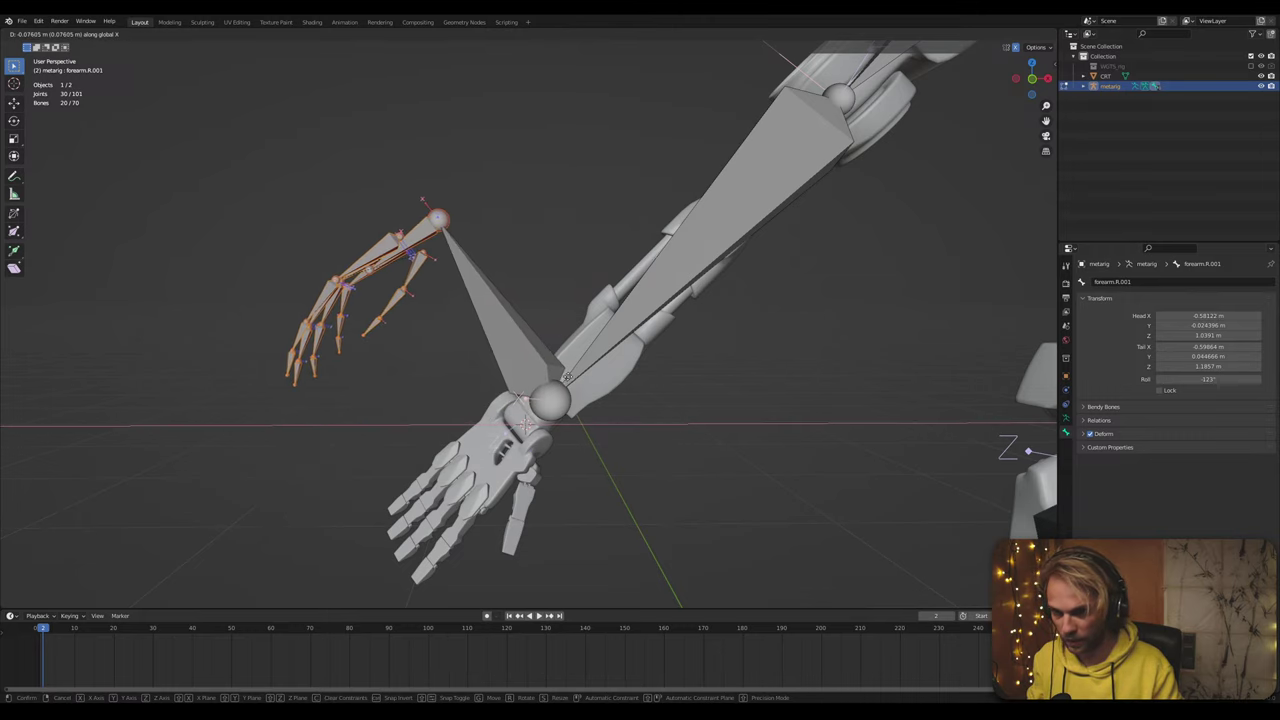
pyautogui.click(569, 377)
pyautogui.press('g')
pyautogui.press('z')
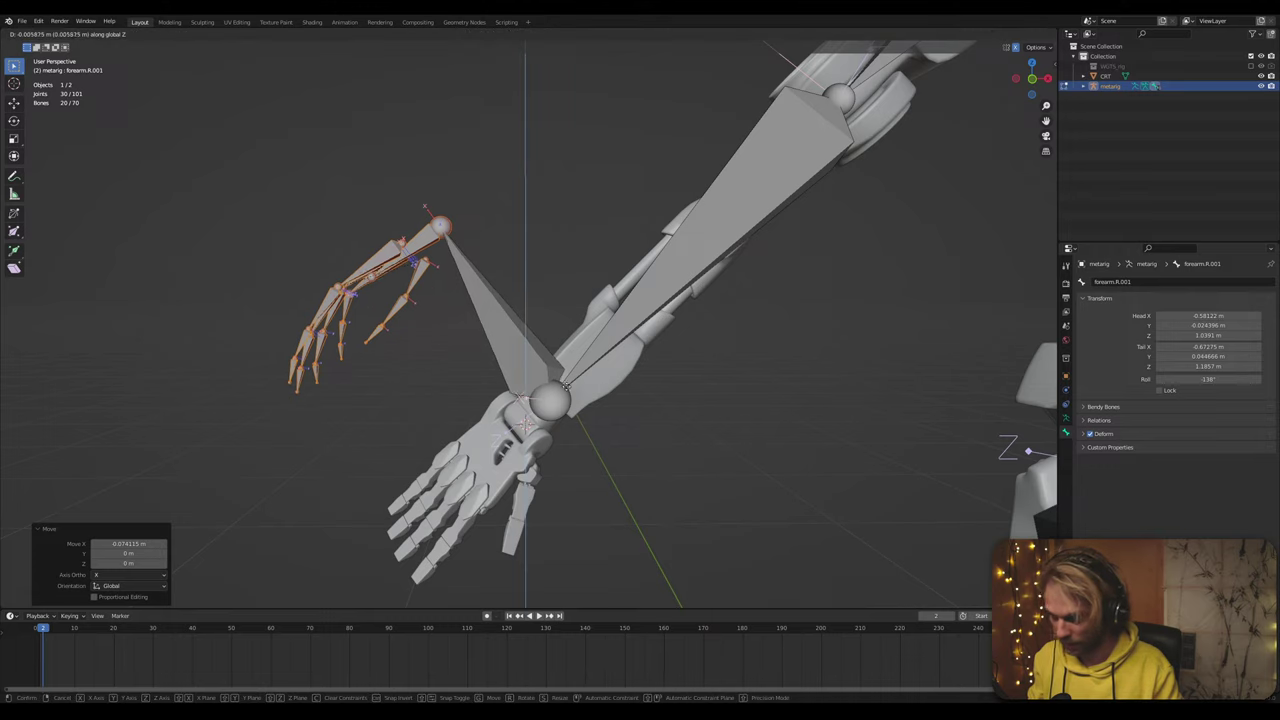
pyautogui.click(597, 540)
pyautogui.moveTo(660, 465); pyautogui.dragTo(544, 317, button='middle')
pyautogui.press('g')
pyautogui.press('y')
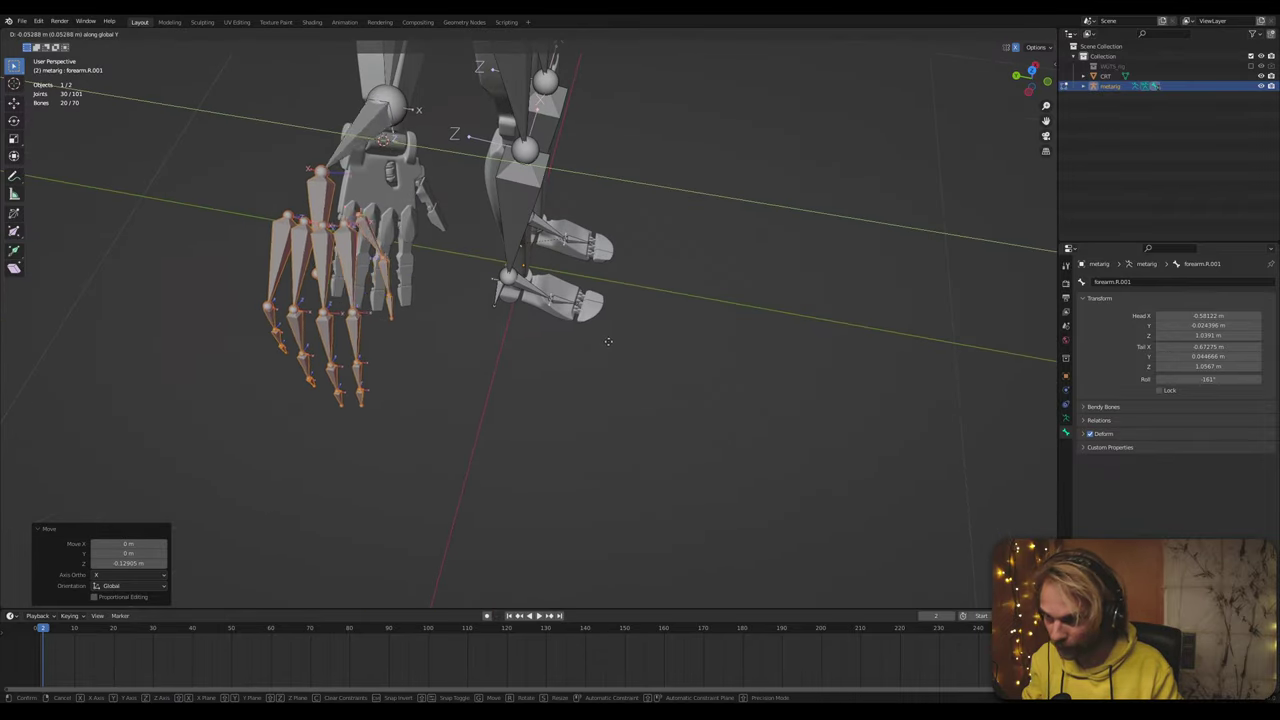
pyautogui.click(666, 349)
pyautogui.moveTo(666, 349); pyautogui.dragTo(703, 366, button='middle')
pyautogui.click(679, 416)
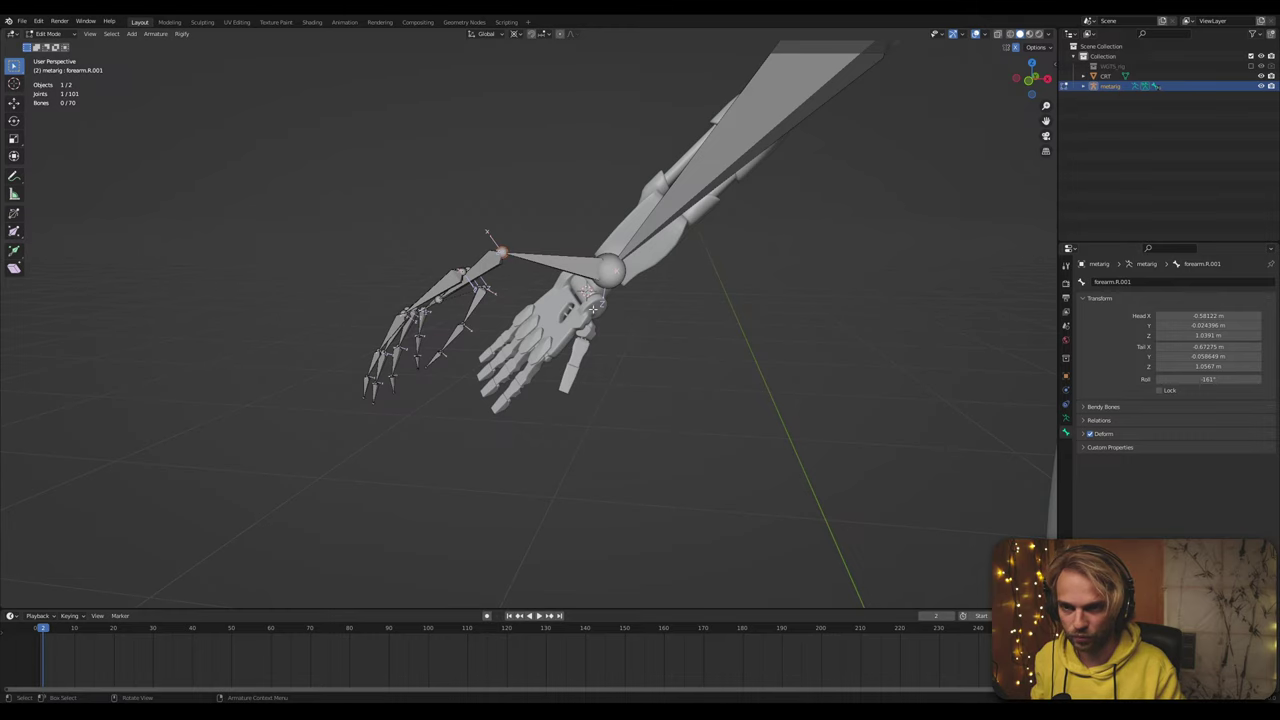
# Step: Snap the forearm-to-hand joint onto the 3D cursor at the mesh wrist, then head to Pose Mode
pyautogui.scroll(2, 593, 309)
pyautogui.hotkey('shift', 's')
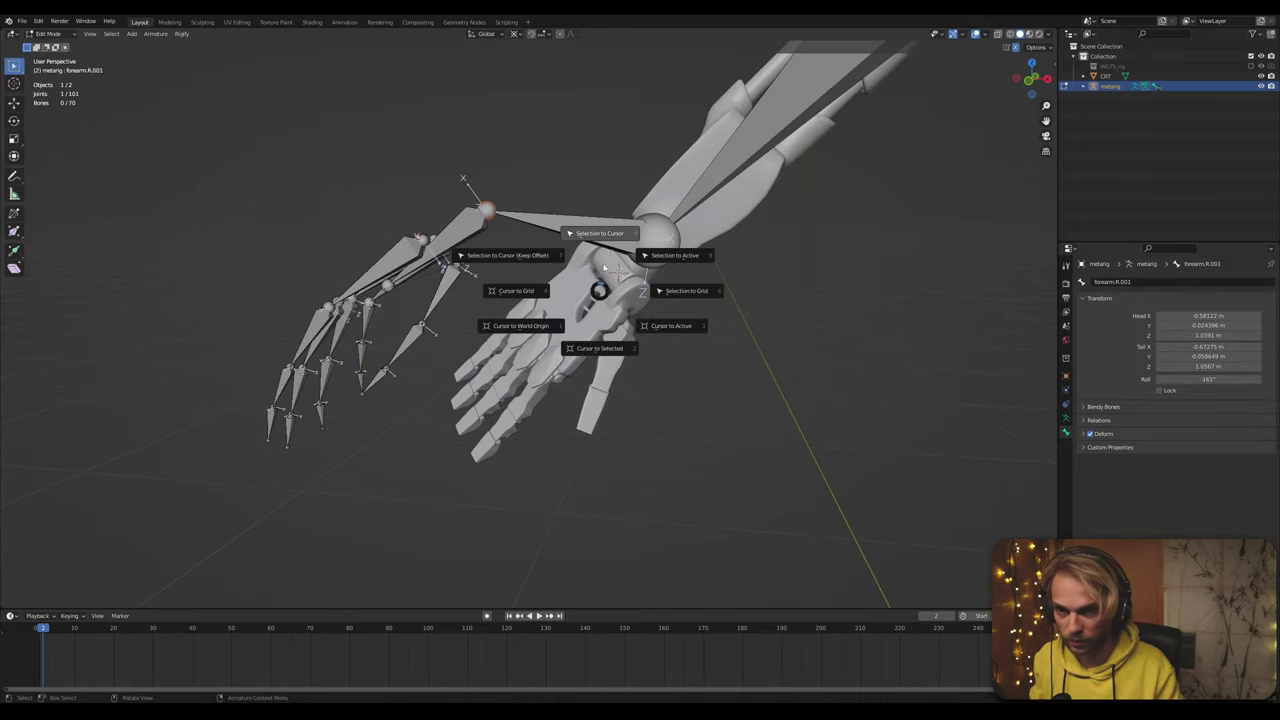
pyautogui.click(607, 240)
pyautogui.moveTo(680, 363); pyautogui.dragTo(700, 337, button='middle')
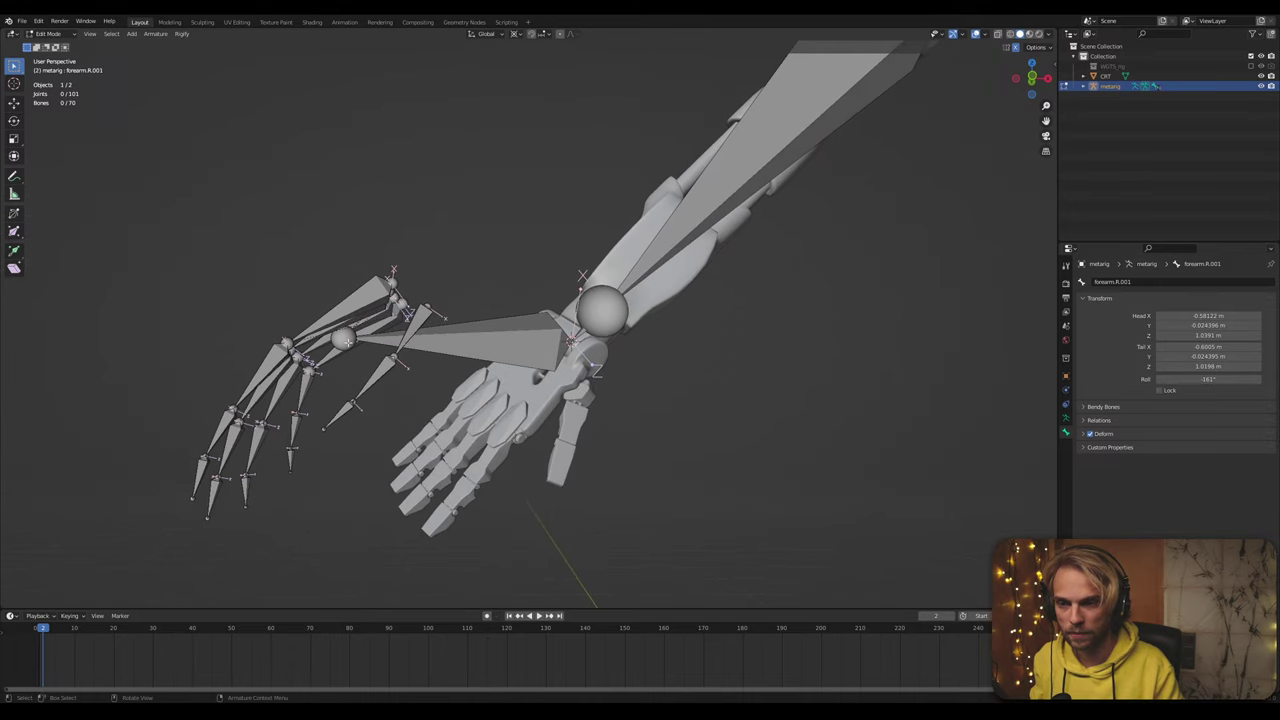
pyautogui.click(395, 318)
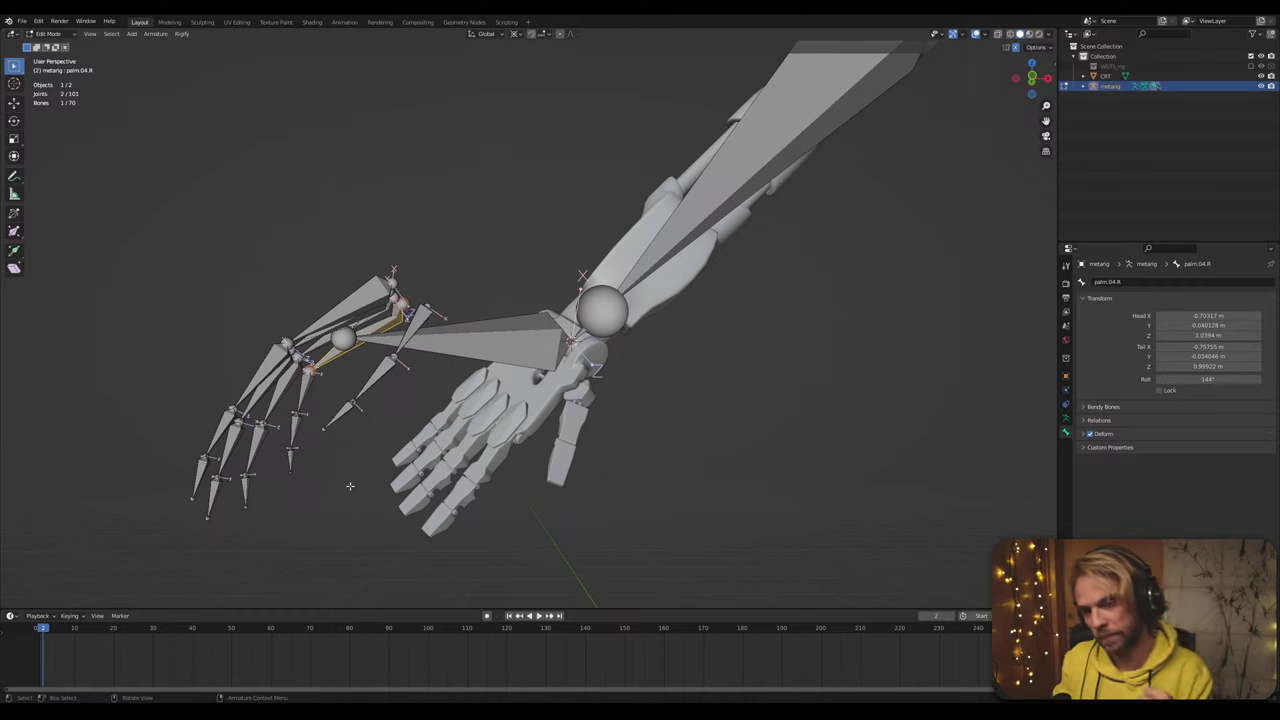
pyautogui.moveTo(434, 230); pyautogui.dragTo(480, 245, button='middle')
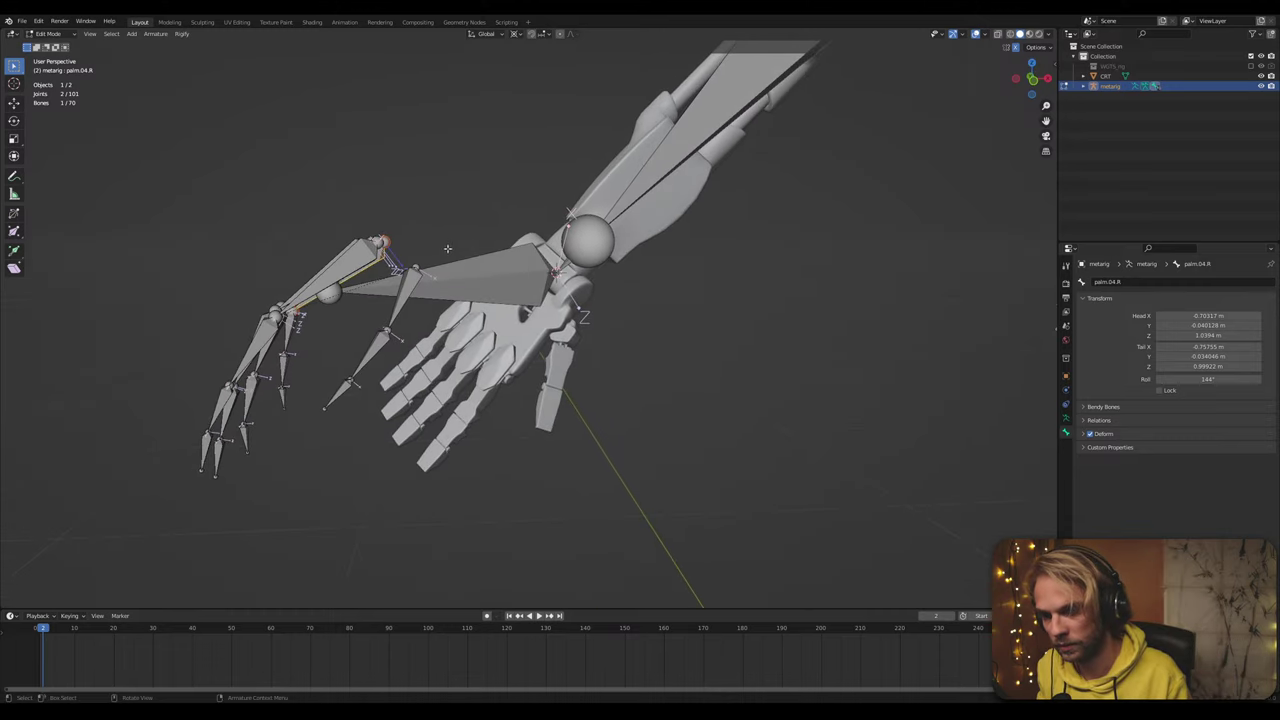
pyautogui.click(260, 140)
pyautogui.click(50, 34)
pyautogui.click(52, 67)
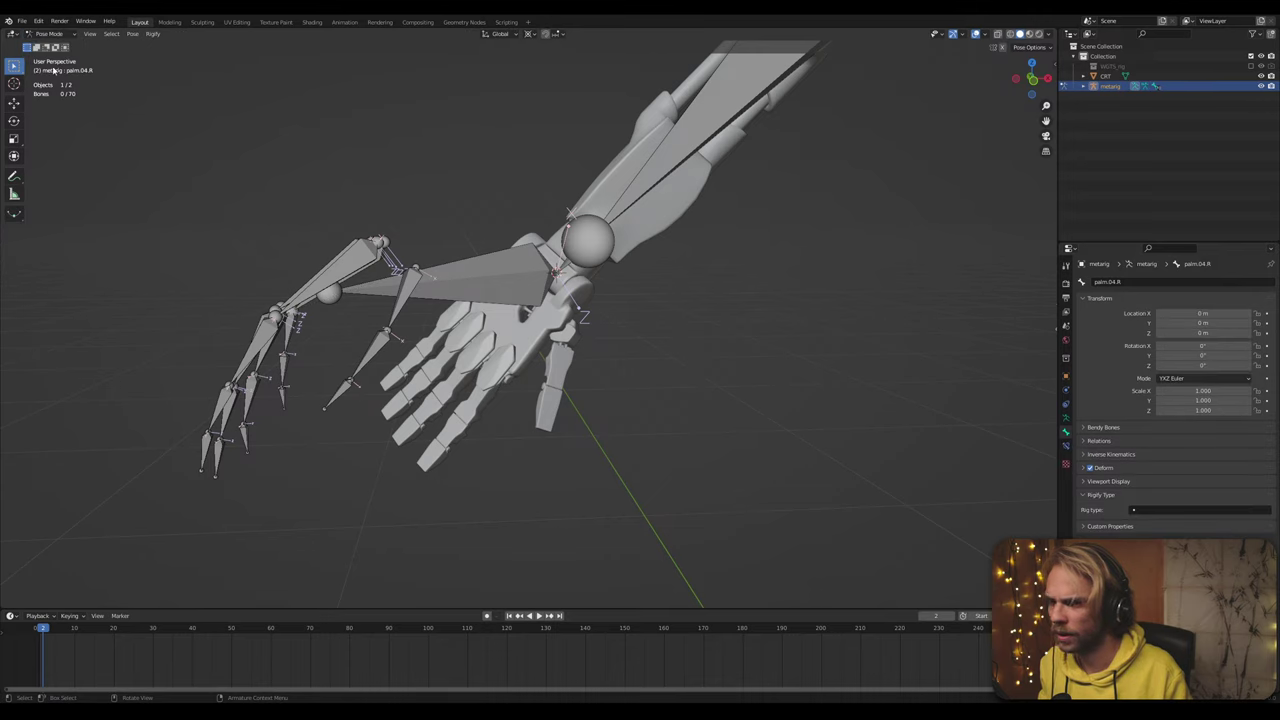
pyautogui.click(472, 277)
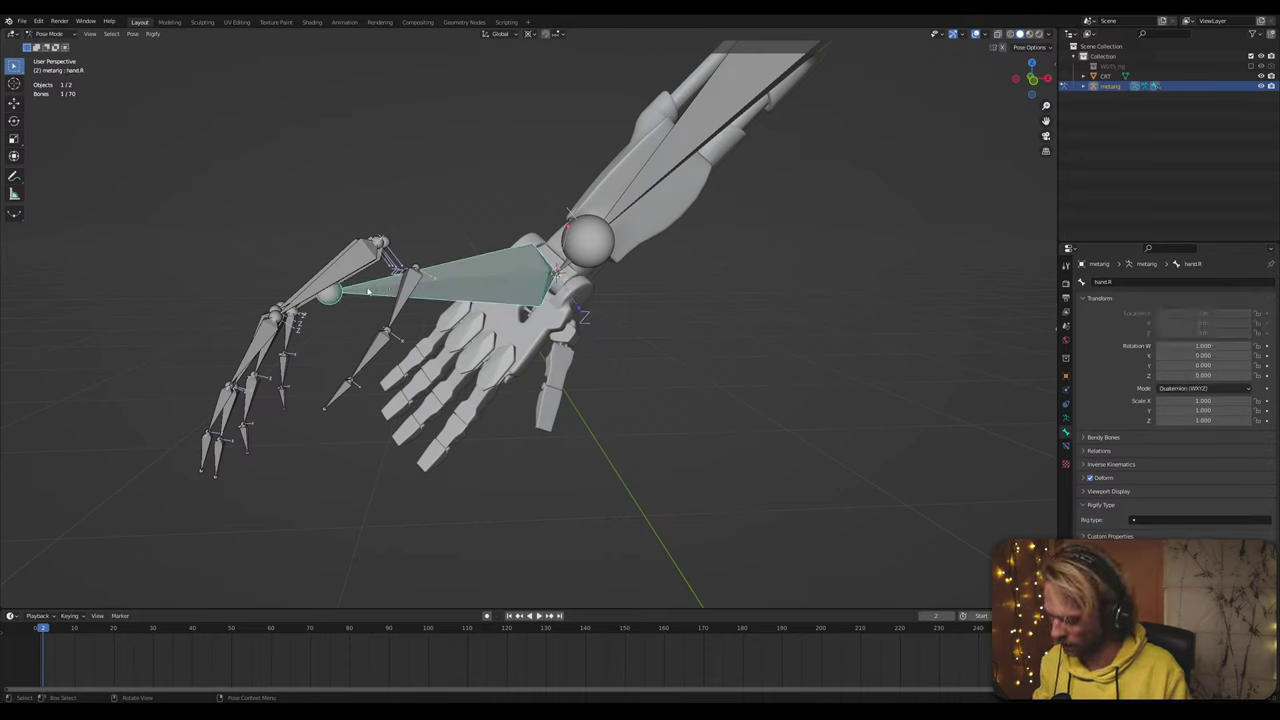
pyautogui.press('r')
pyautogui.press('Escape')
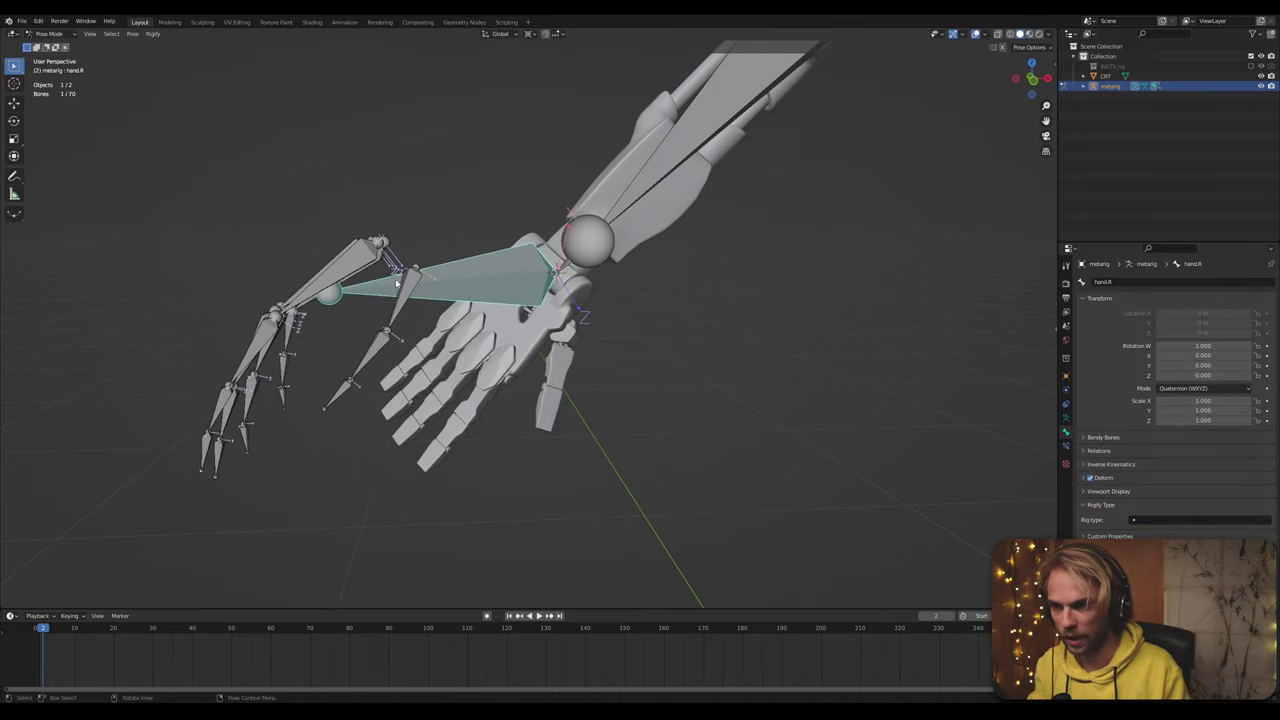
pyautogui.click(345, 263)
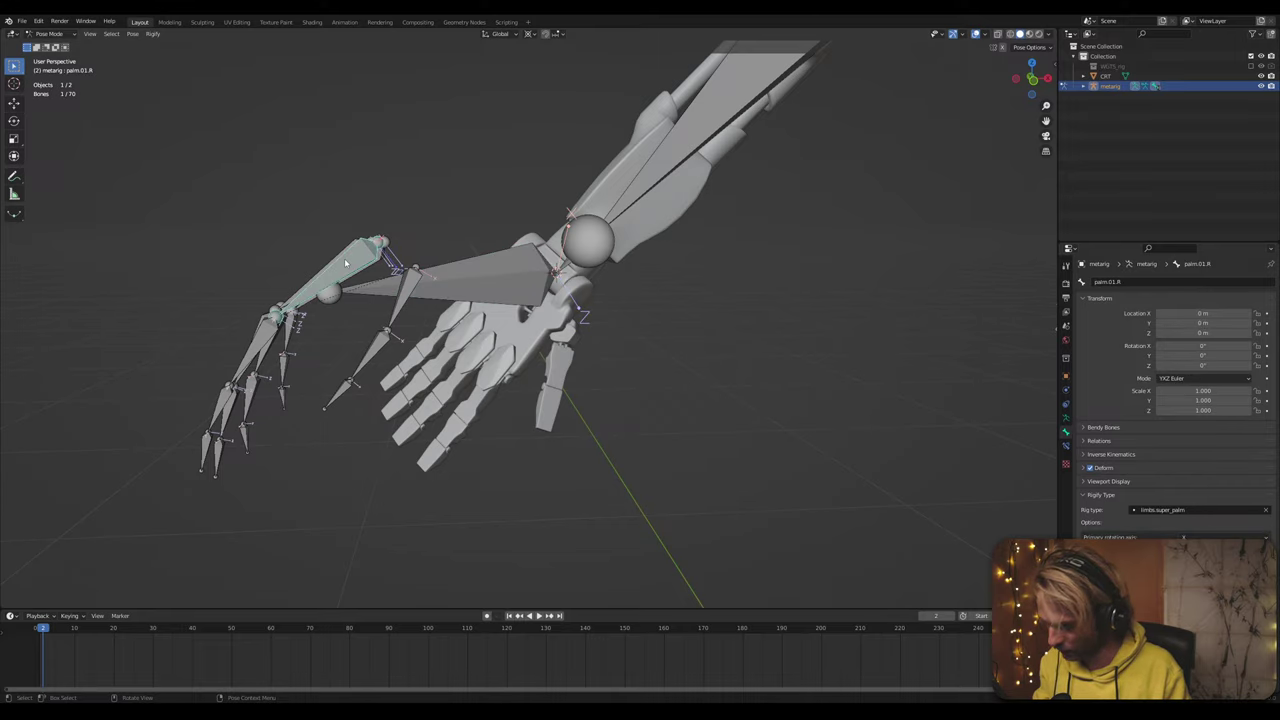
pyautogui.press('r')
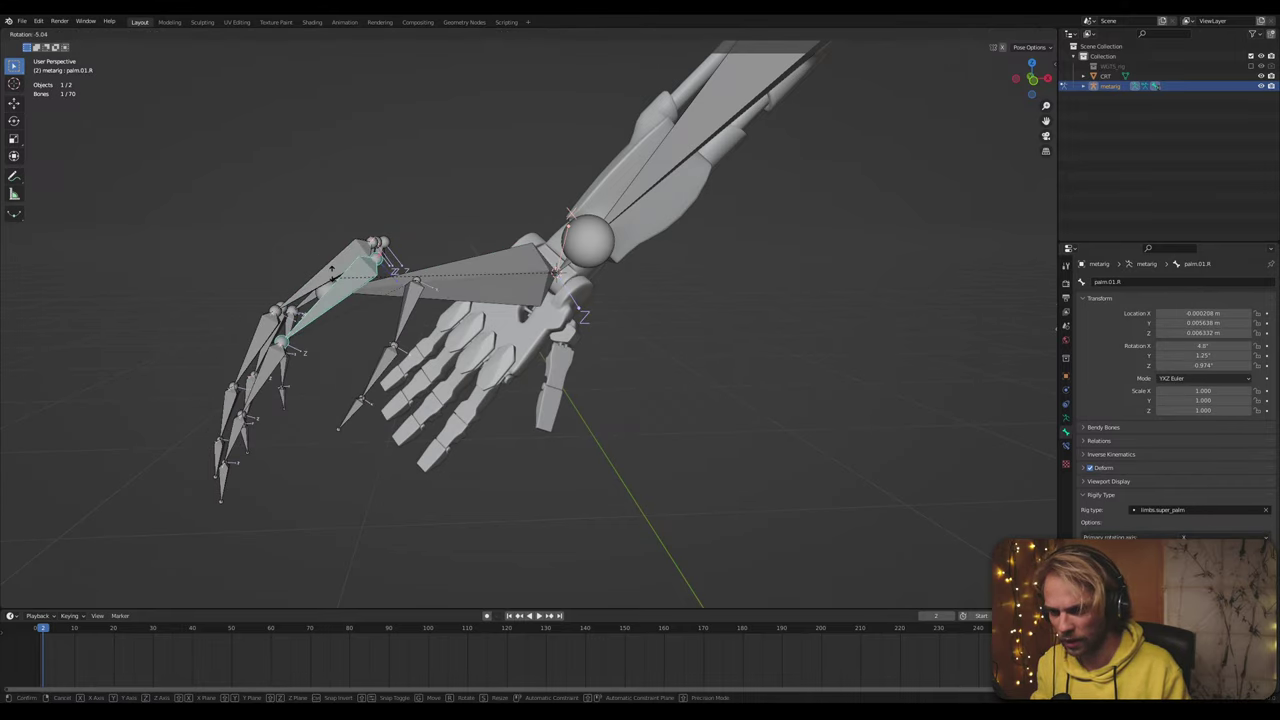
pyautogui.press('Escape')
pyautogui.moveTo(405, 301); pyautogui.dragTo(504, 421, button='middle')
pyautogui.press('r')
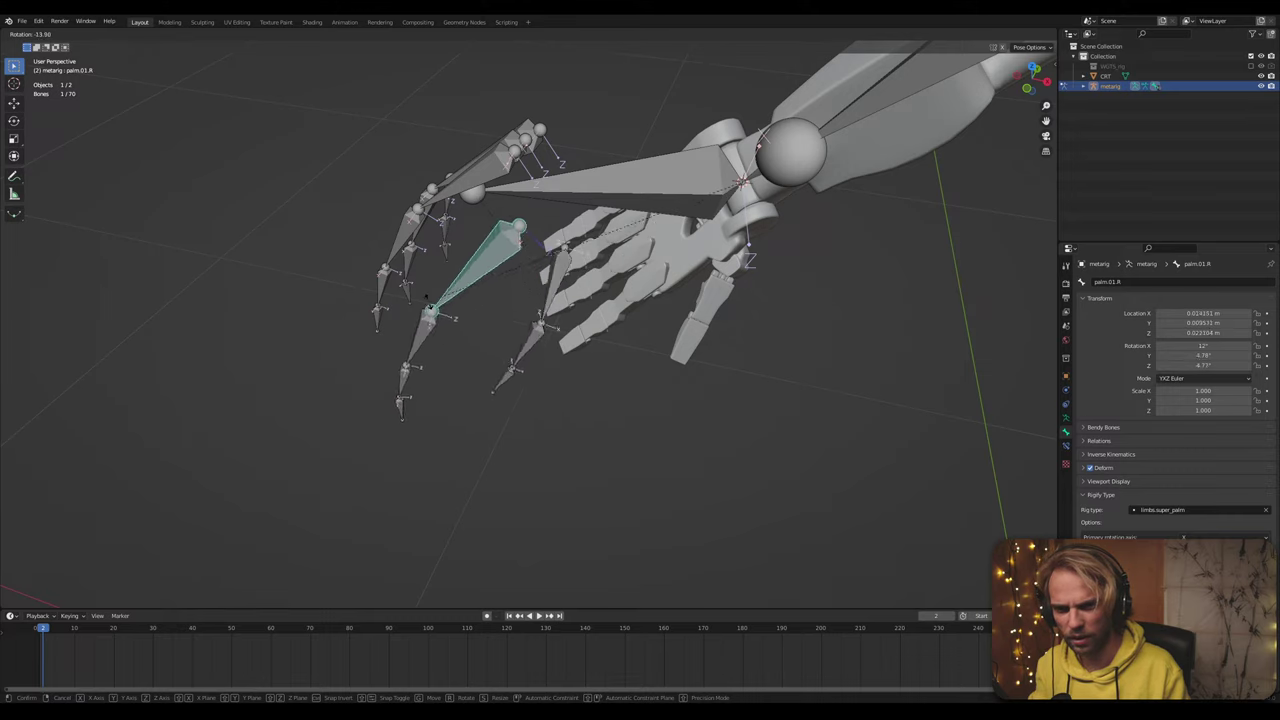
pyautogui.press('Escape')
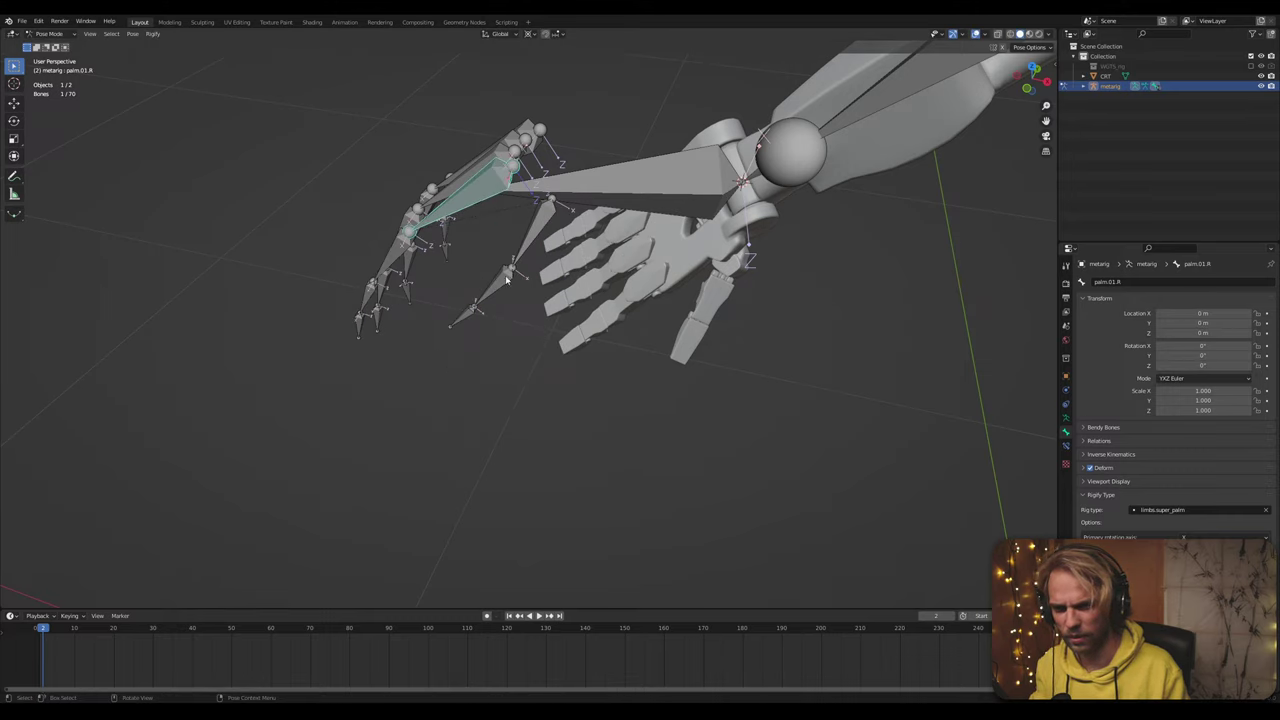
pyautogui.click(387, 264)
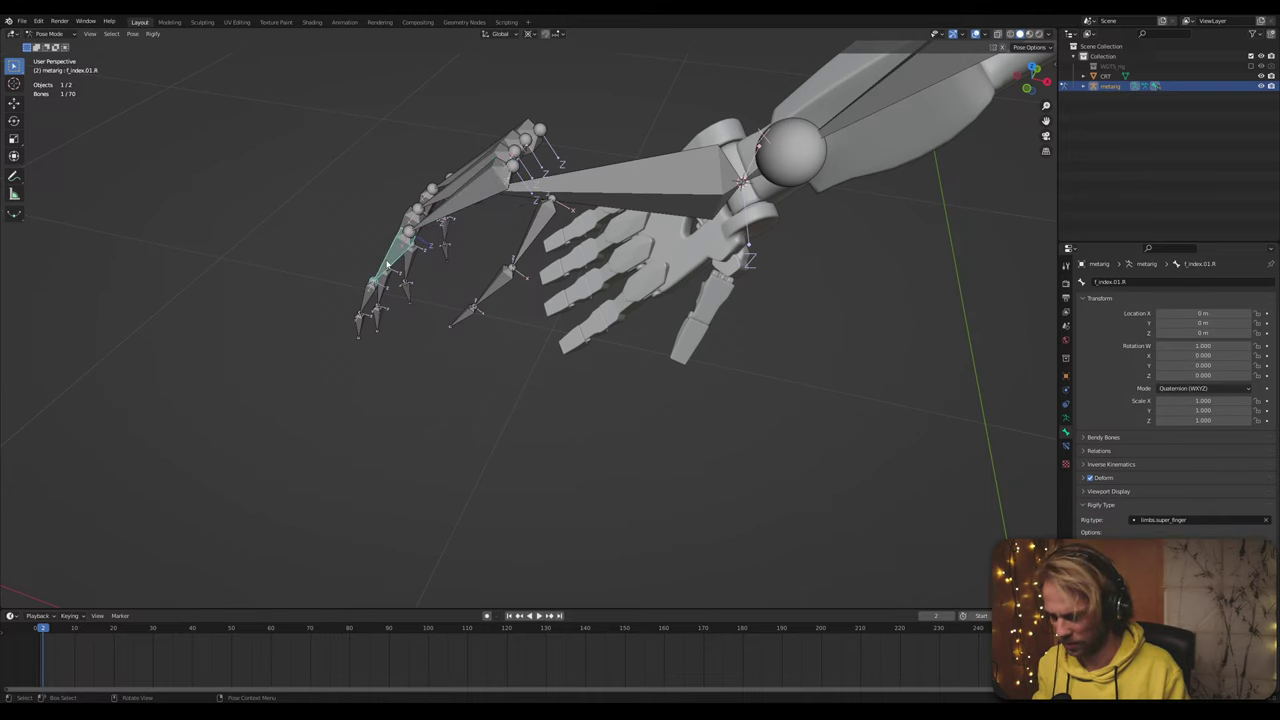
pyautogui.press('r')
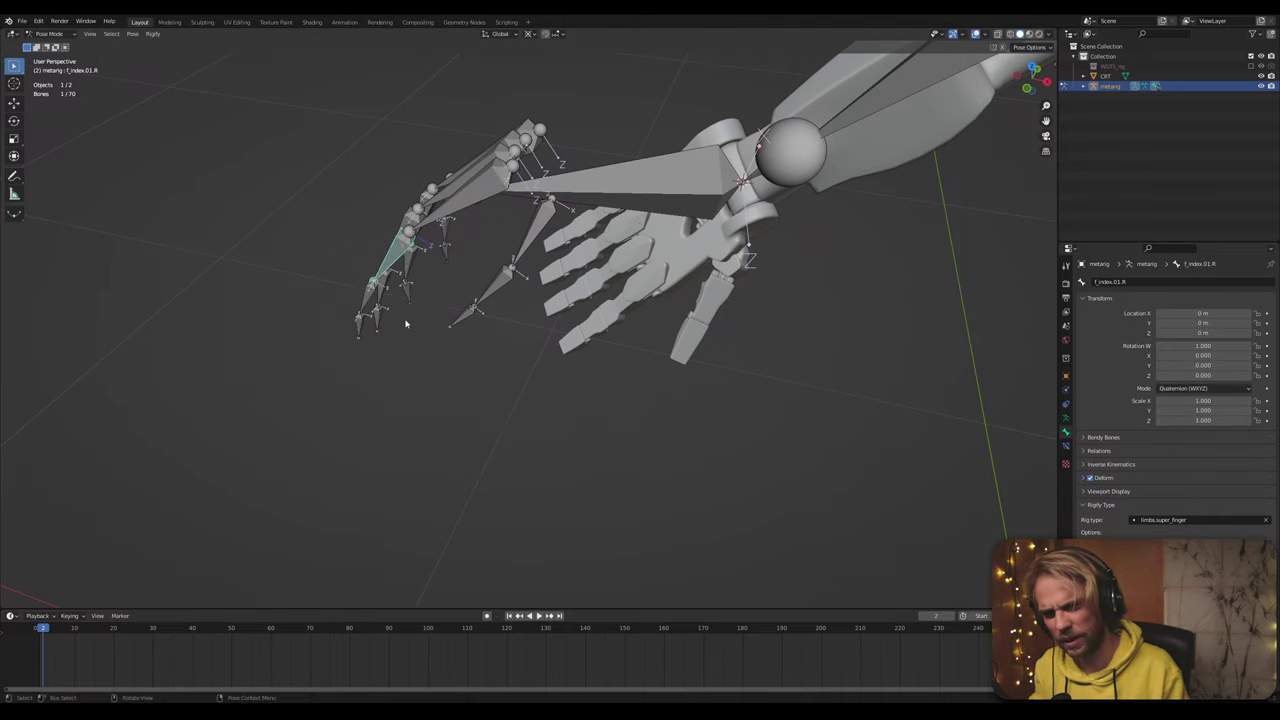
pyautogui.press('Escape')
pyautogui.moveTo(430, 290); pyautogui.dragTo(453, 232, button='middle')
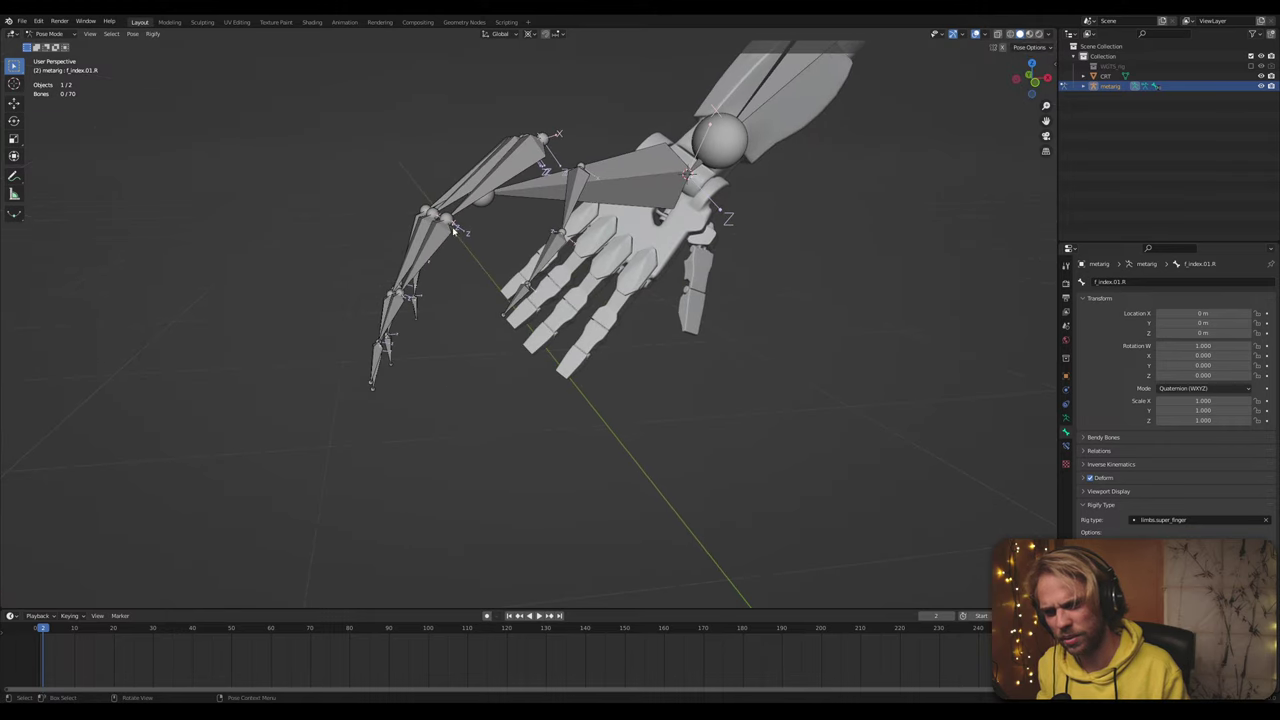
pyautogui.click(438, 240)
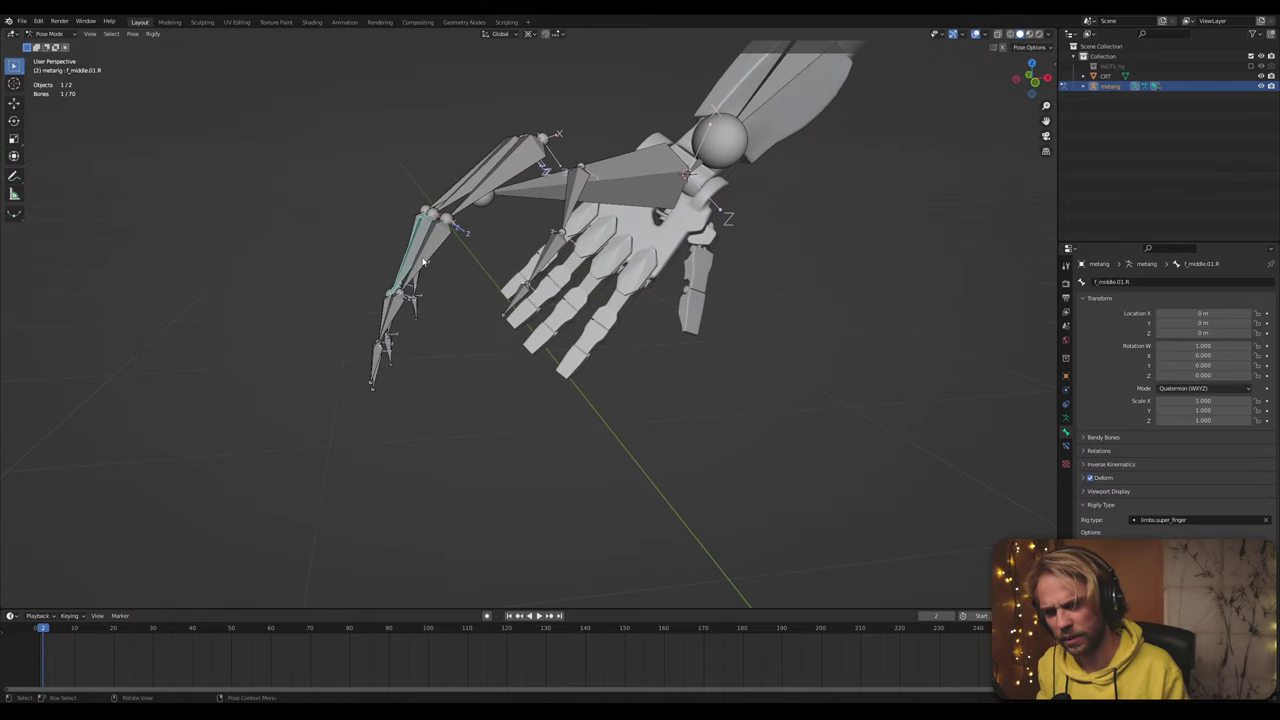
pyautogui.press('r')
pyautogui.press('Escape')
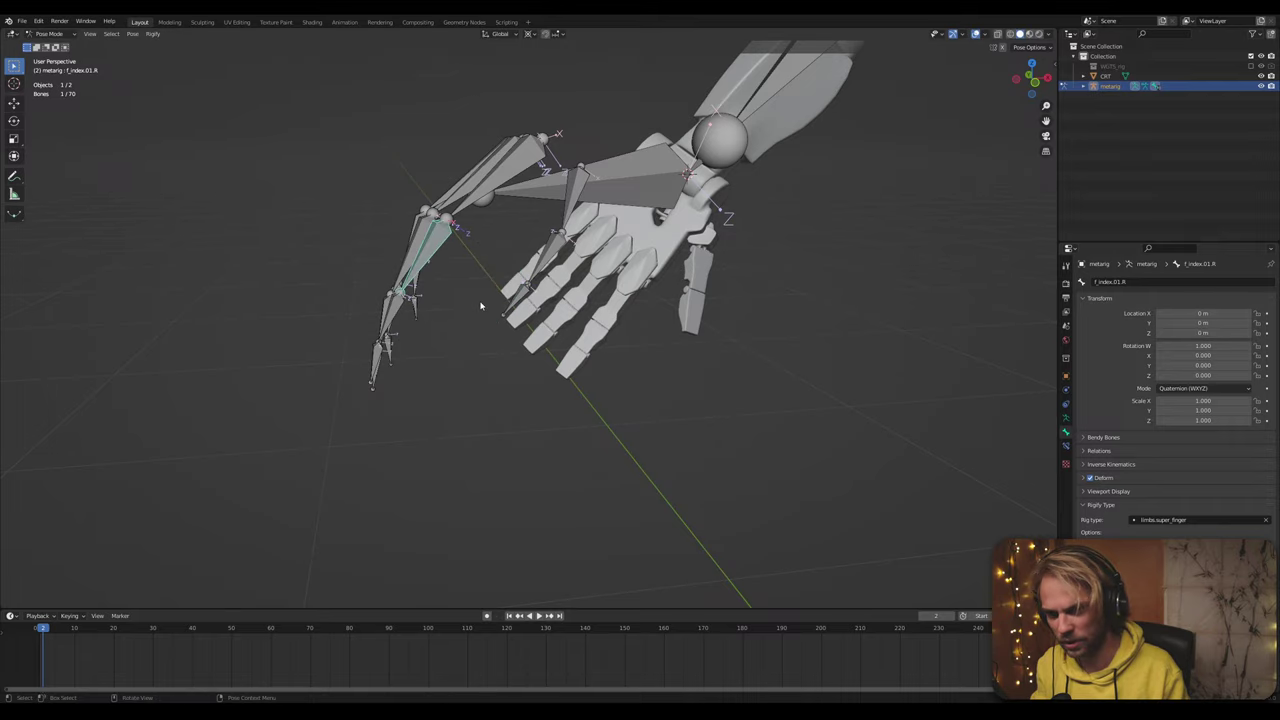
pyautogui.click(463, 322)
pyautogui.moveTo(463, 322); pyautogui.dragTo(502, 407, button='middle')
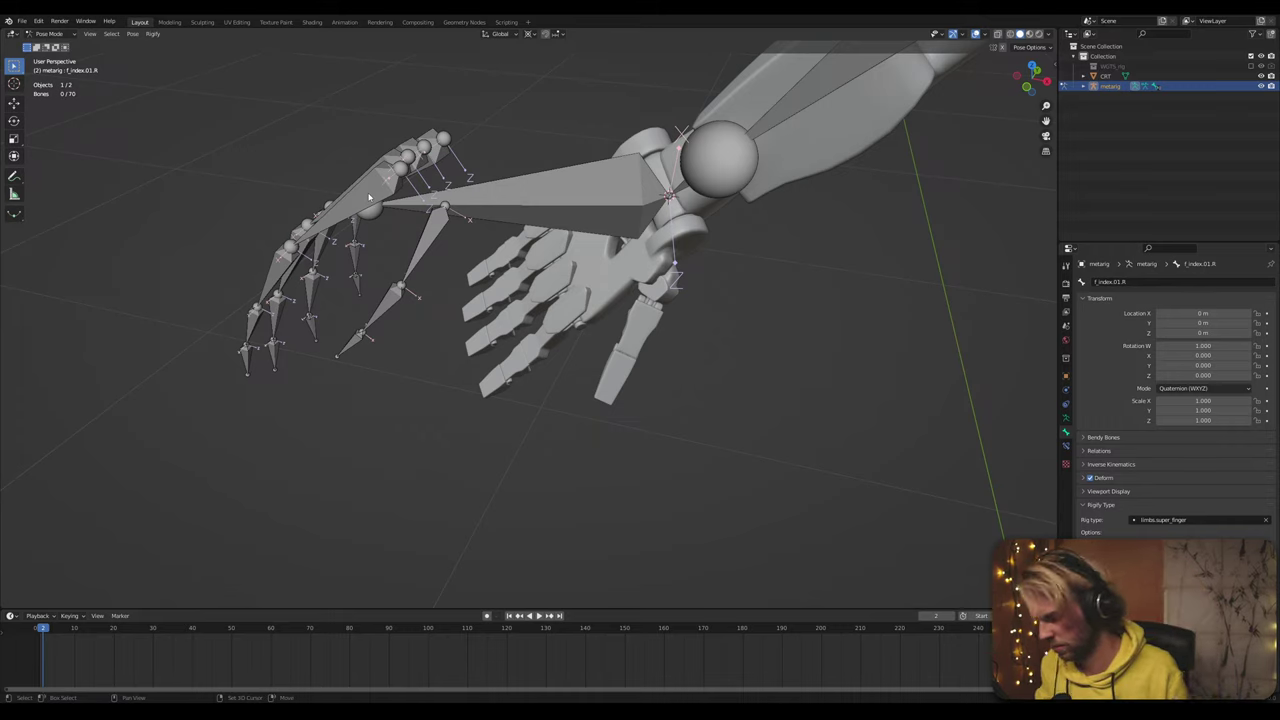
# Step: Reset the 3D cursor to the world origin and test-move palm.01.R, cancelling the move
pyautogui.hotkey('shift', 's')
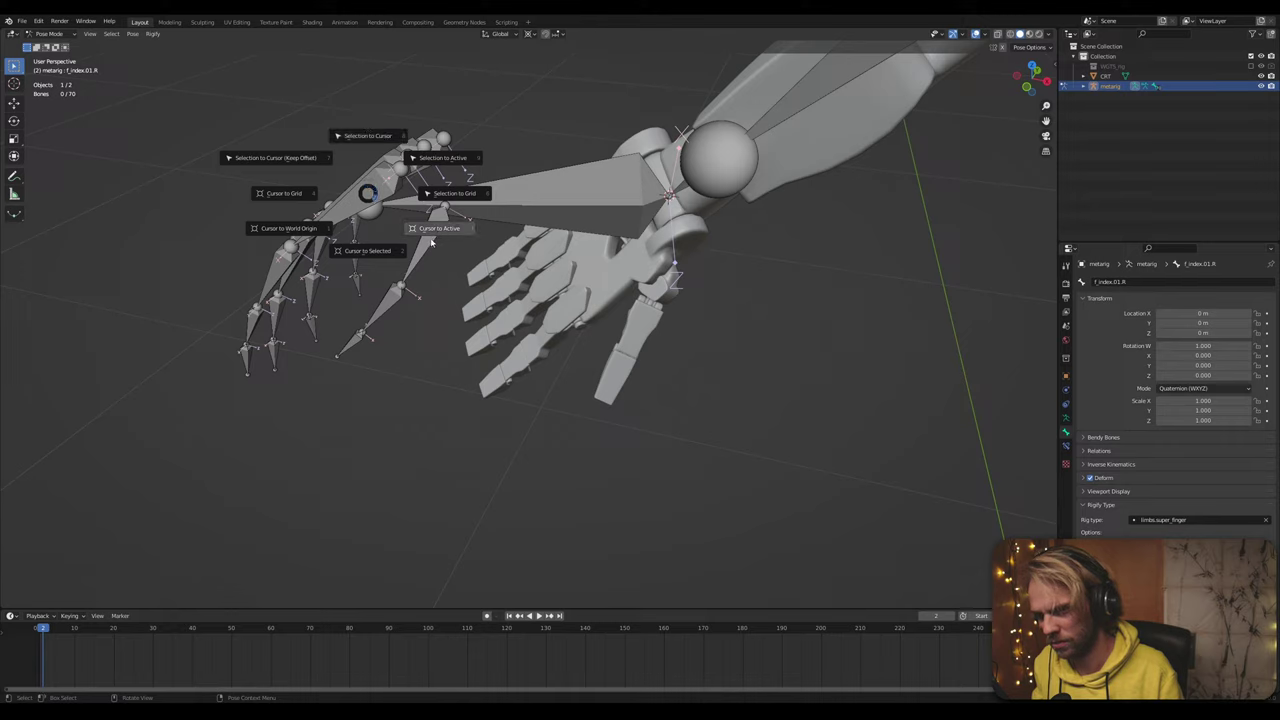
pyautogui.click(285, 236)
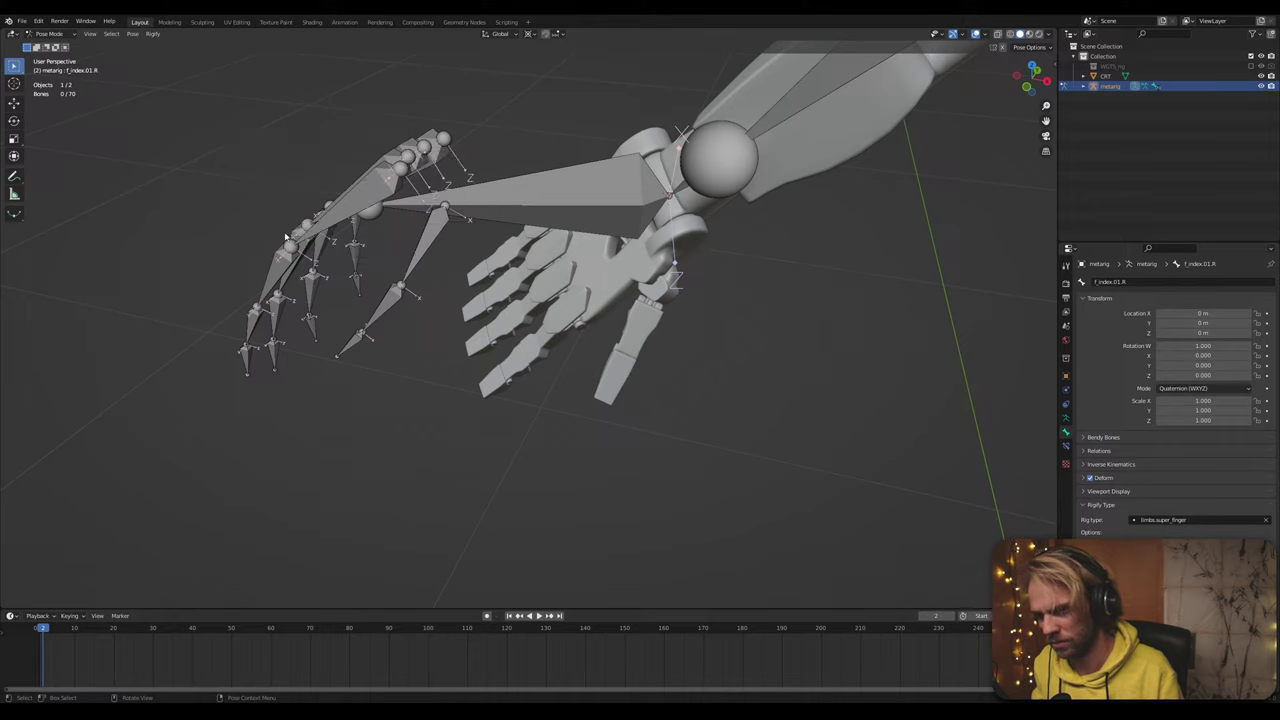
pyautogui.click(363, 198)
pyautogui.press('g')
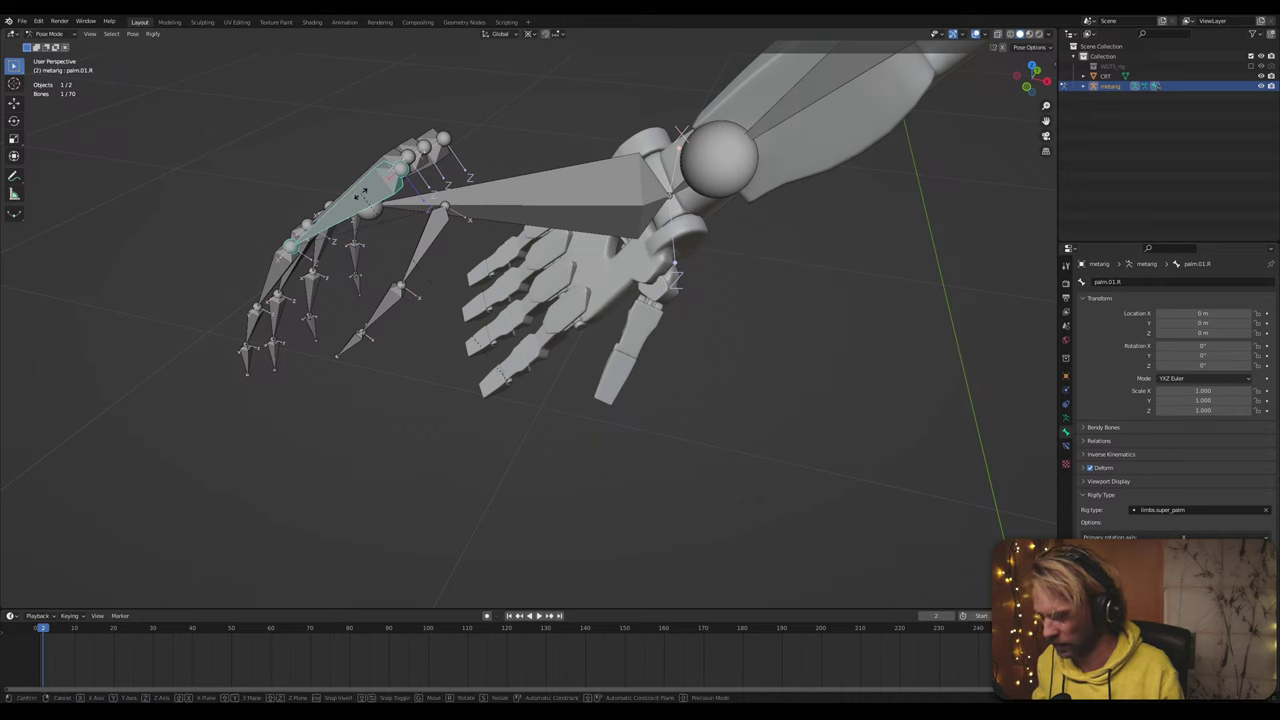
pyautogui.press('Escape')
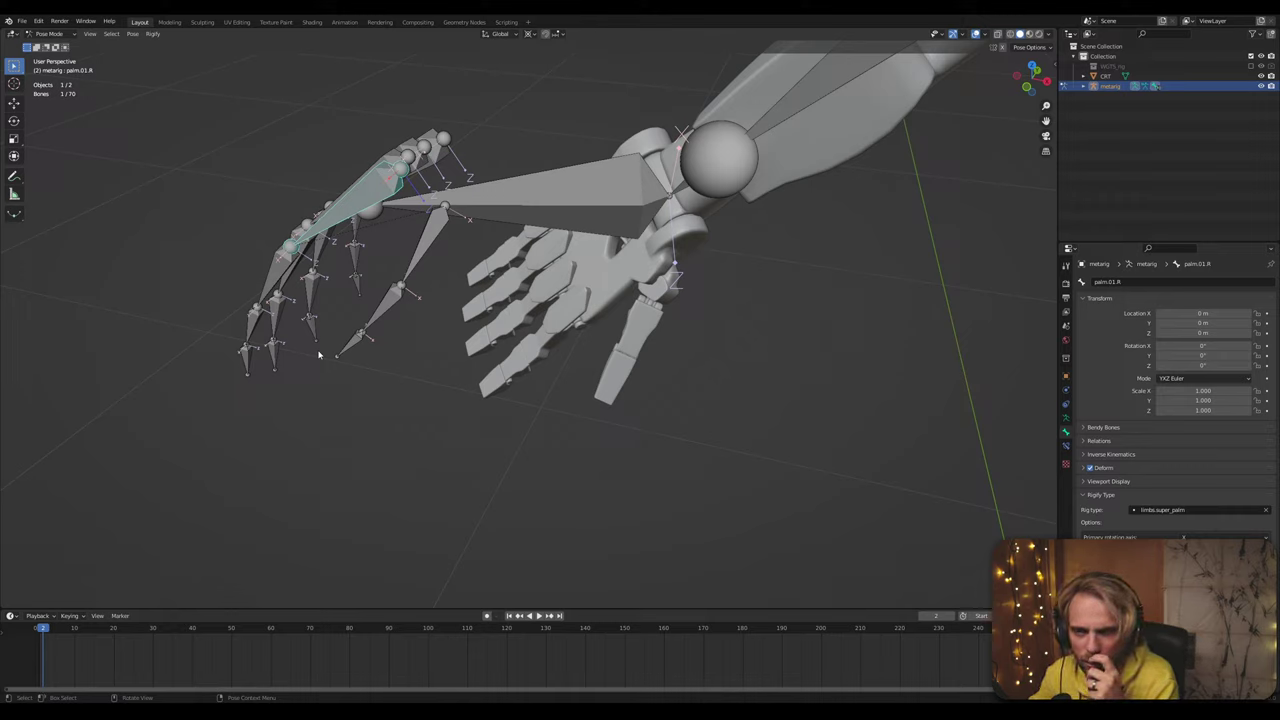
pyautogui.click(321, 148)
pyautogui.click(379, 188)
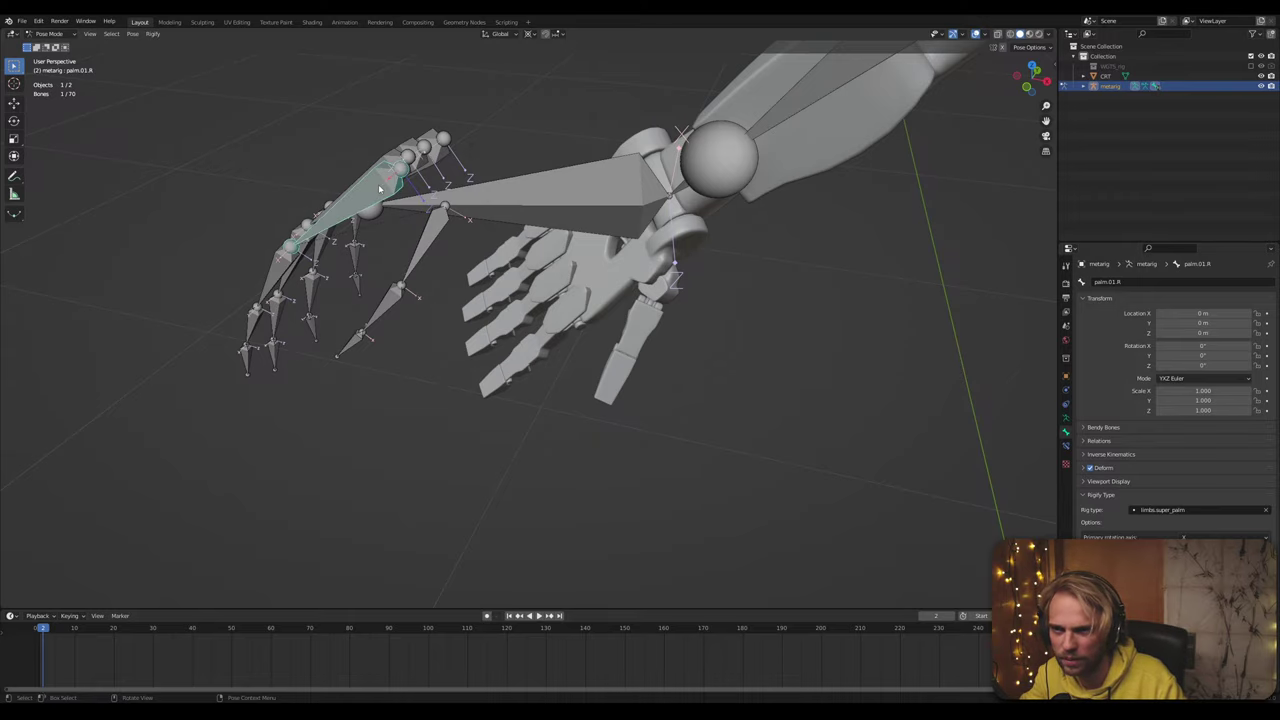
pyautogui.moveTo(377, 185); pyautogui.dragTo(389, 272, button='middle')
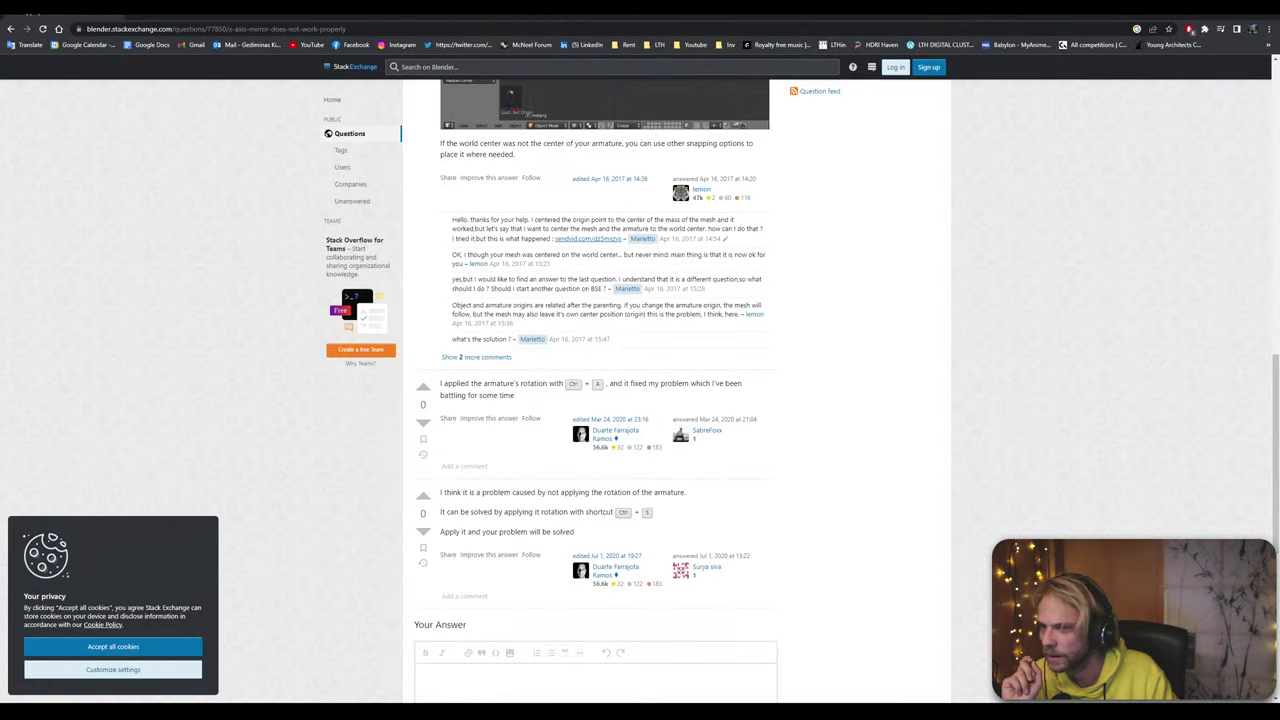
pyautogui.scroll(2, 291, 349)
pyautogui.scroll(5, 290, 341)
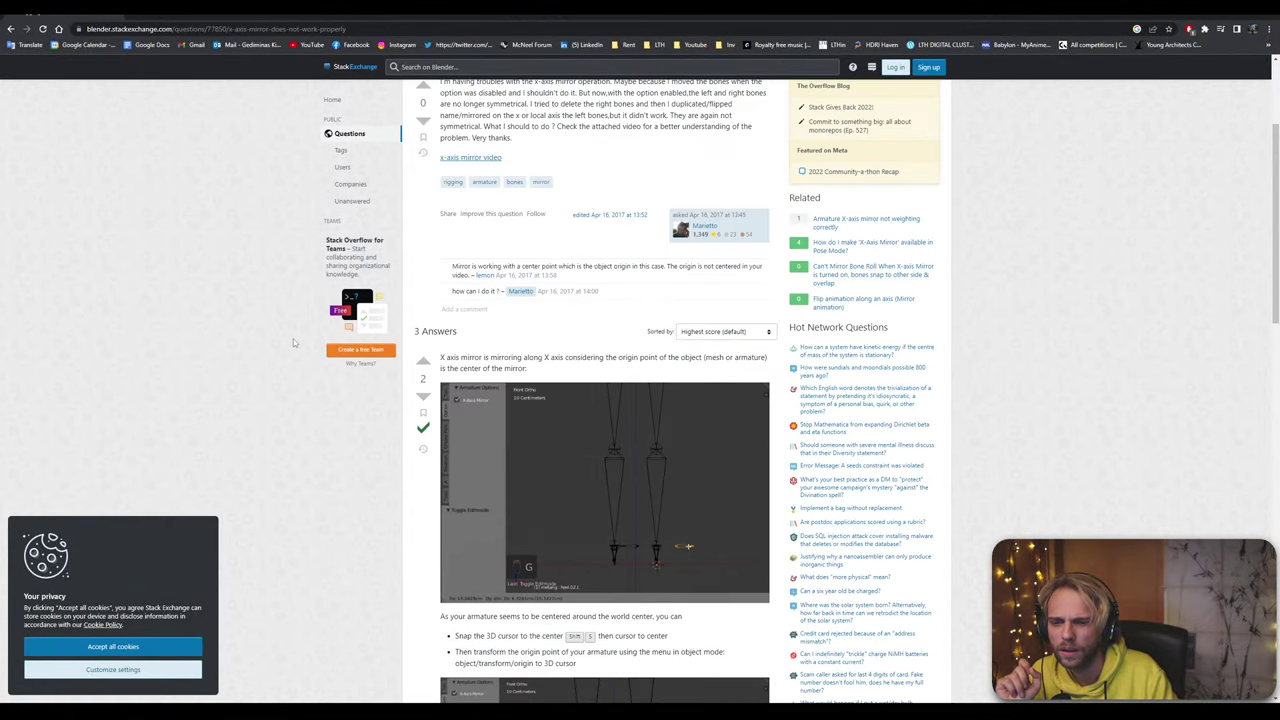
pyautogui.hotkey('alt', 'Tab')
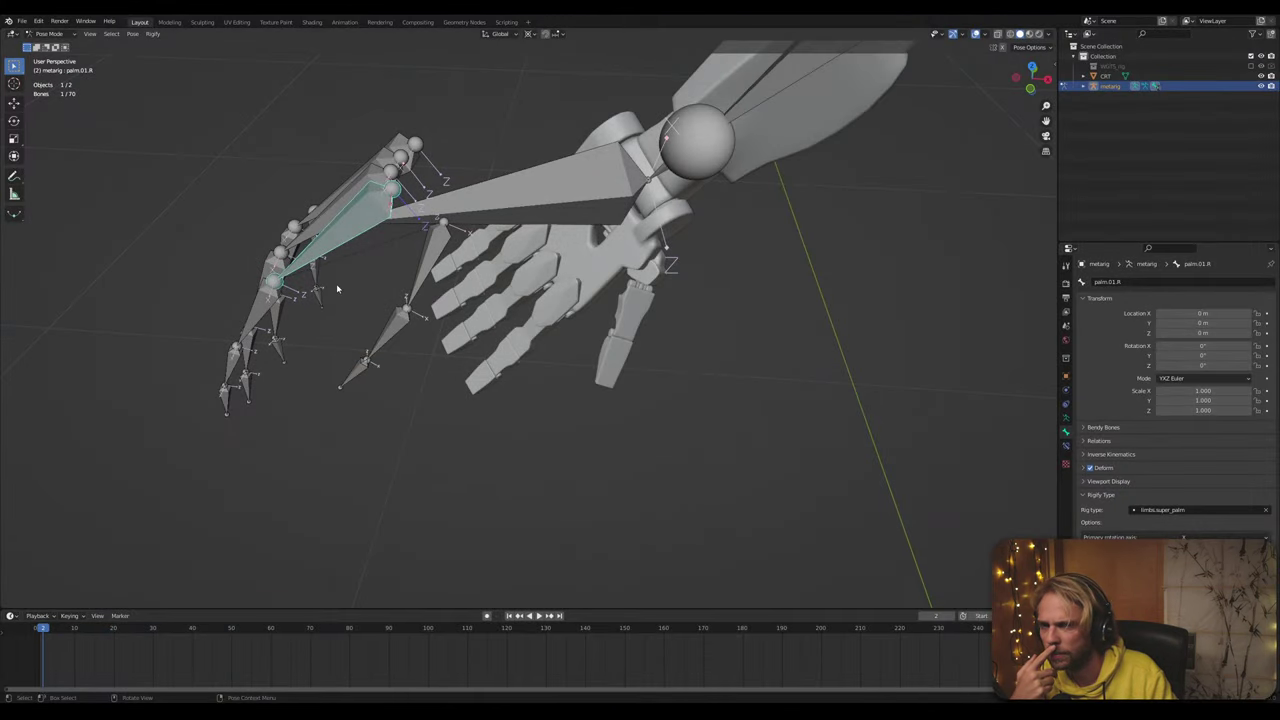
# Step: Orbit around the hand rig and torso from several angles to inspect the bone placement
pyautogui.moveTo(337, 289); pyautogui.dragTo(447, 368, button='middle')
pyautogui.moveTo(566, 475); pyautogui.dragTo(557, 423, button='middle')
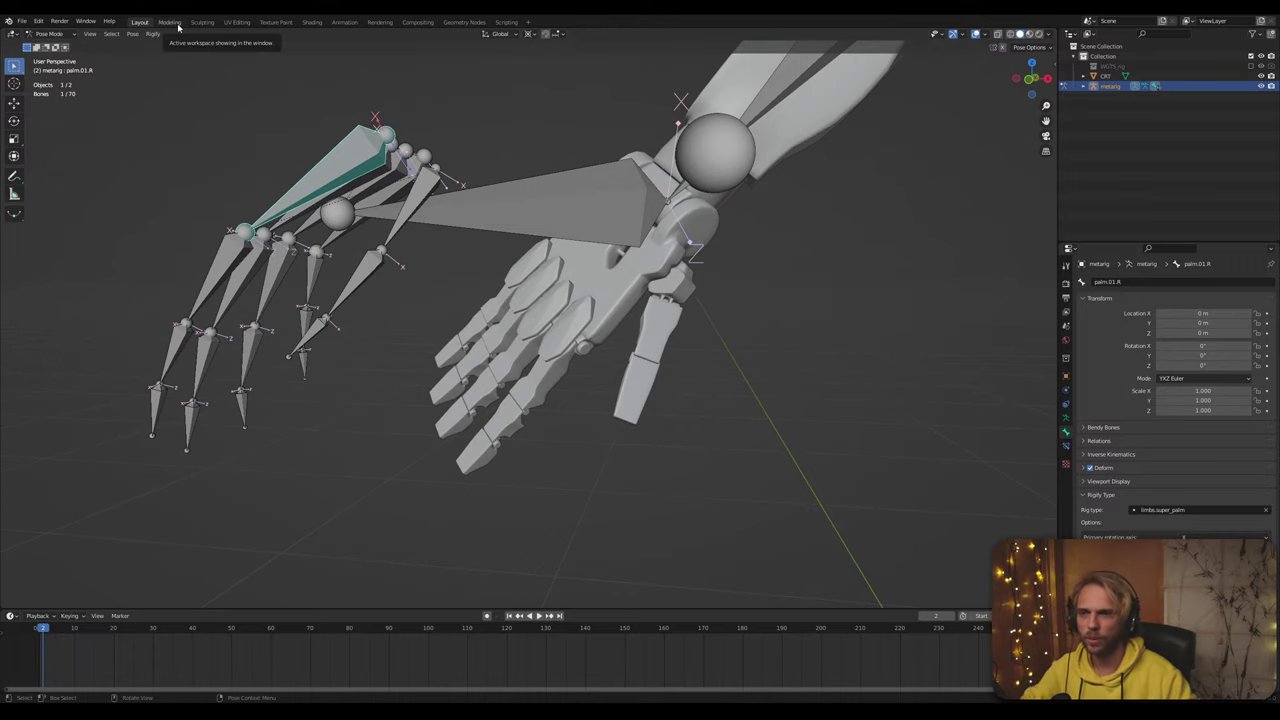
pyautogui.moveTo(450, 265); pyautogui.dragTo(443, 289, button='middle')
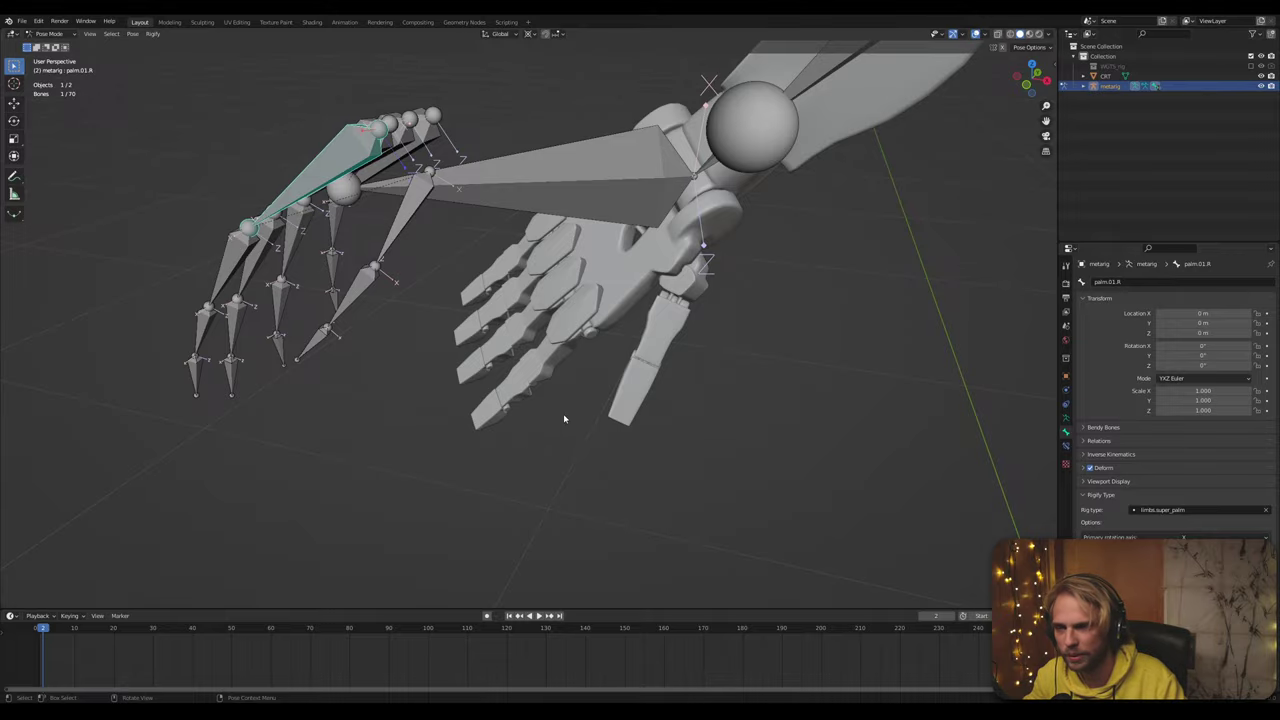
pyautogui.moveTo(563, 420); pyautogui.dragTo(622, 374, button='middle')
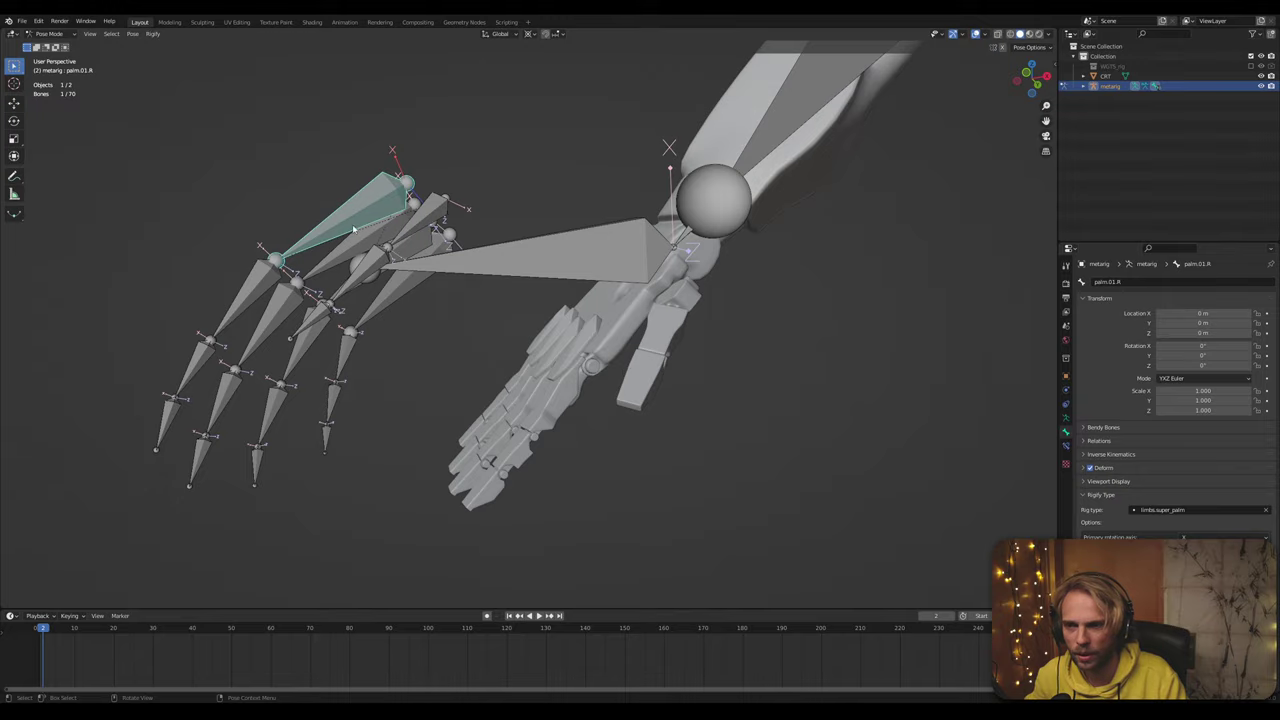
pyautogui.moveTo(408, 183); pyautogui.dragTo(349, 341, button='middle')
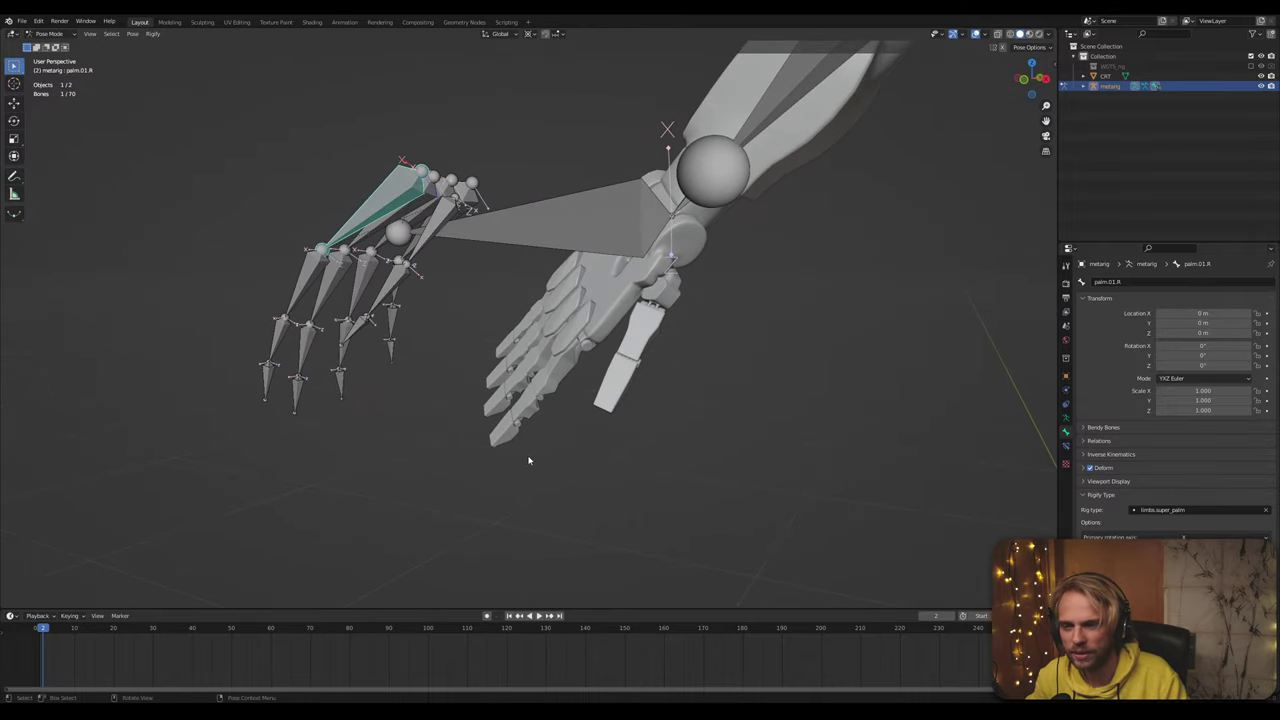
pyautogui.moveTo(405, 430); pyautogui.dragTo(453, 394, button='middle')
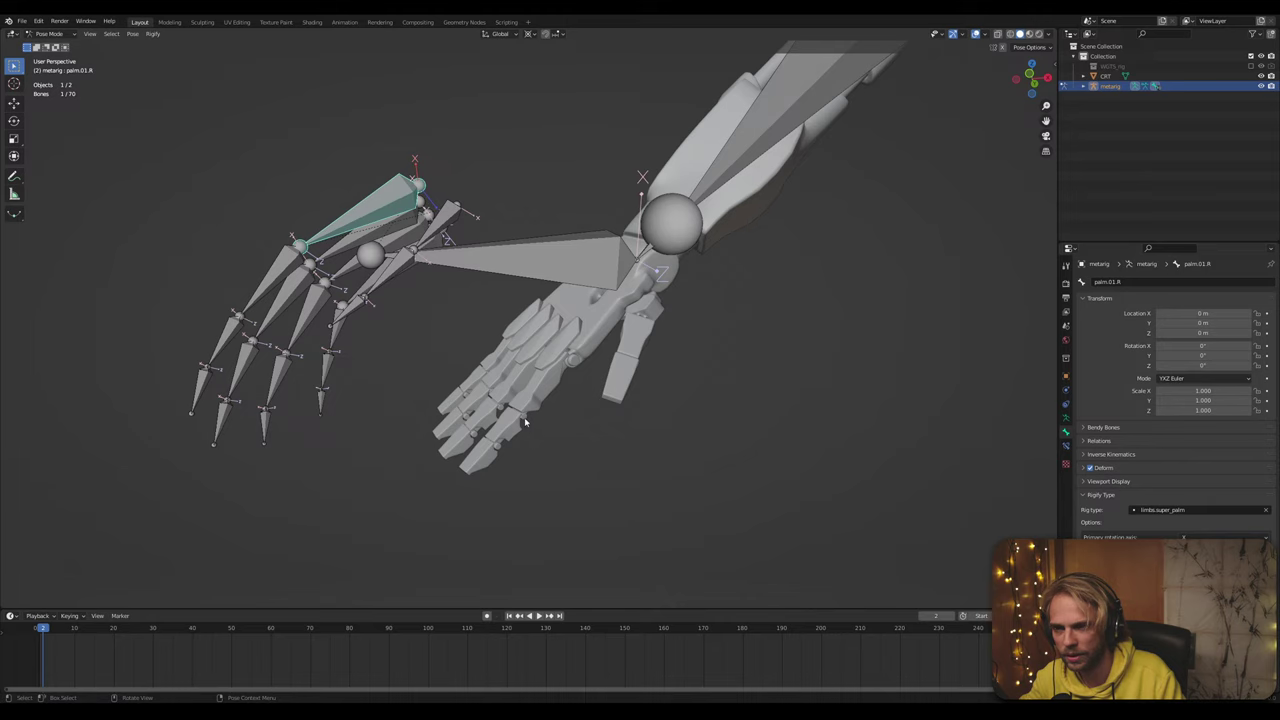
pyautogui.moveTo(526, 417); pyautogui.dragTo(370, 356, button='middle')
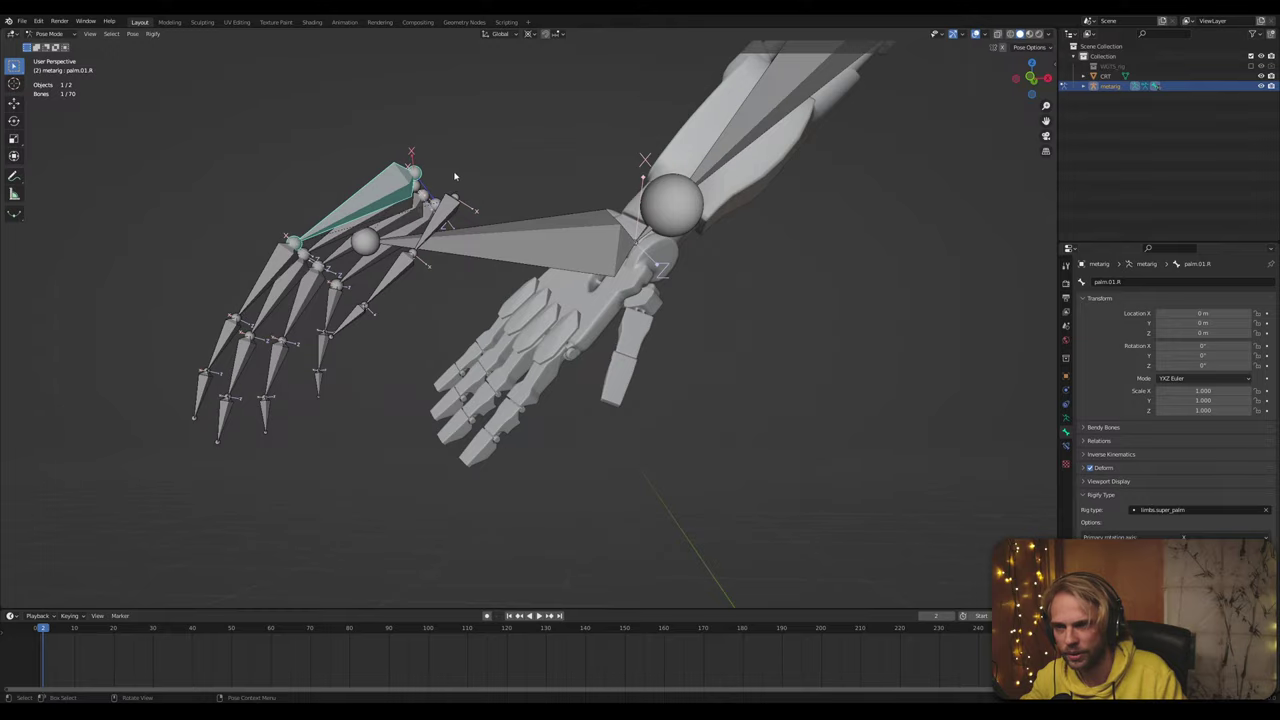
pyautogui.moveTo(505, 303); pyautogui.dragTo(521, 377, button='middle')
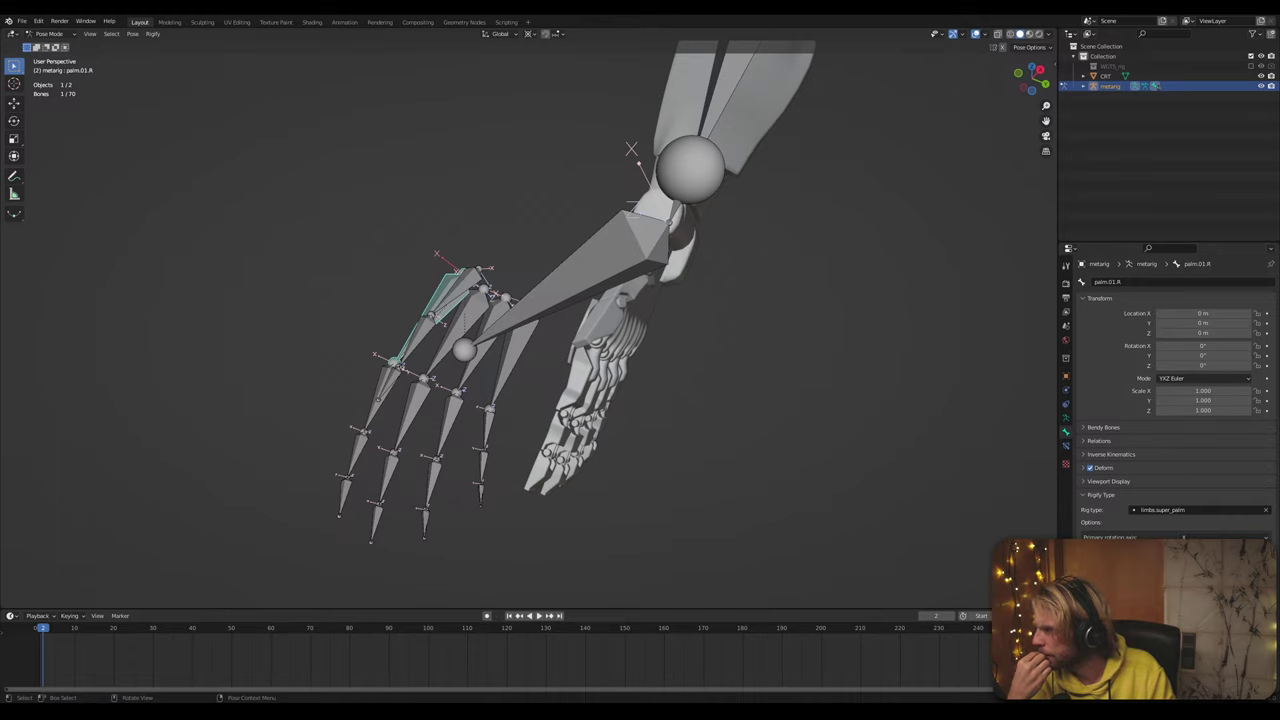
pyautogui.rightClick(434, 210)
pyautogui.moveTo(514, 194); pyautogui.dragTo(628, 292, button='middle')
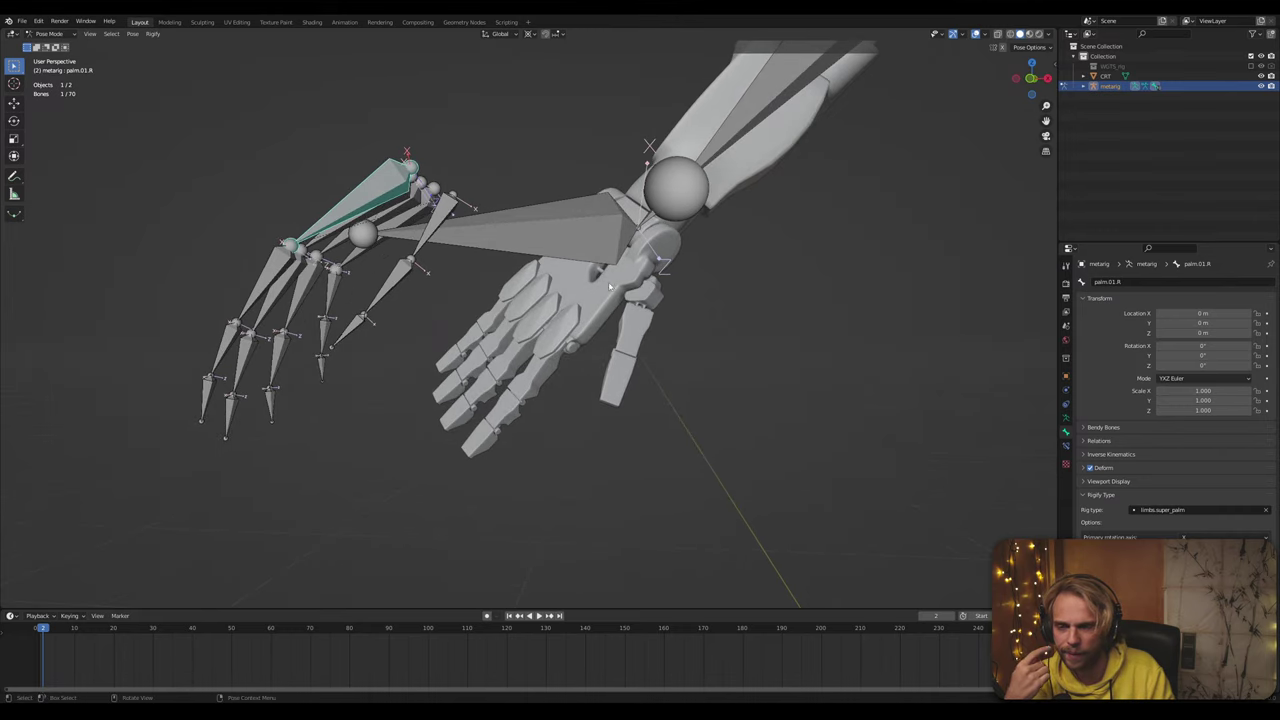
pyautogui.moveTo(590, 290); pyautogui.dragTo(723, 366, button='middle')
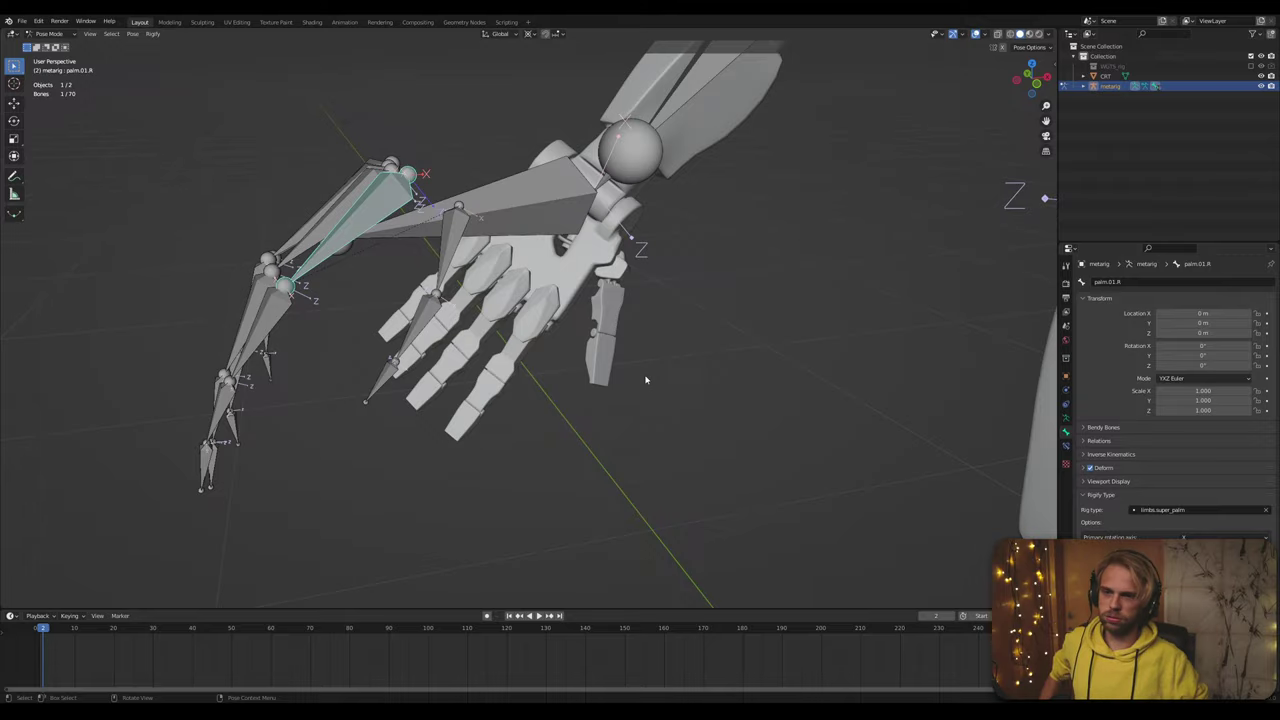
pyautogui.moveTo(645, 380); pyautogui.dragTo(306, 234, button='middle')
# Step: Switch the metarig between Edit and Pose Mode while framing the hand bones
pyautogui.press('Tab')
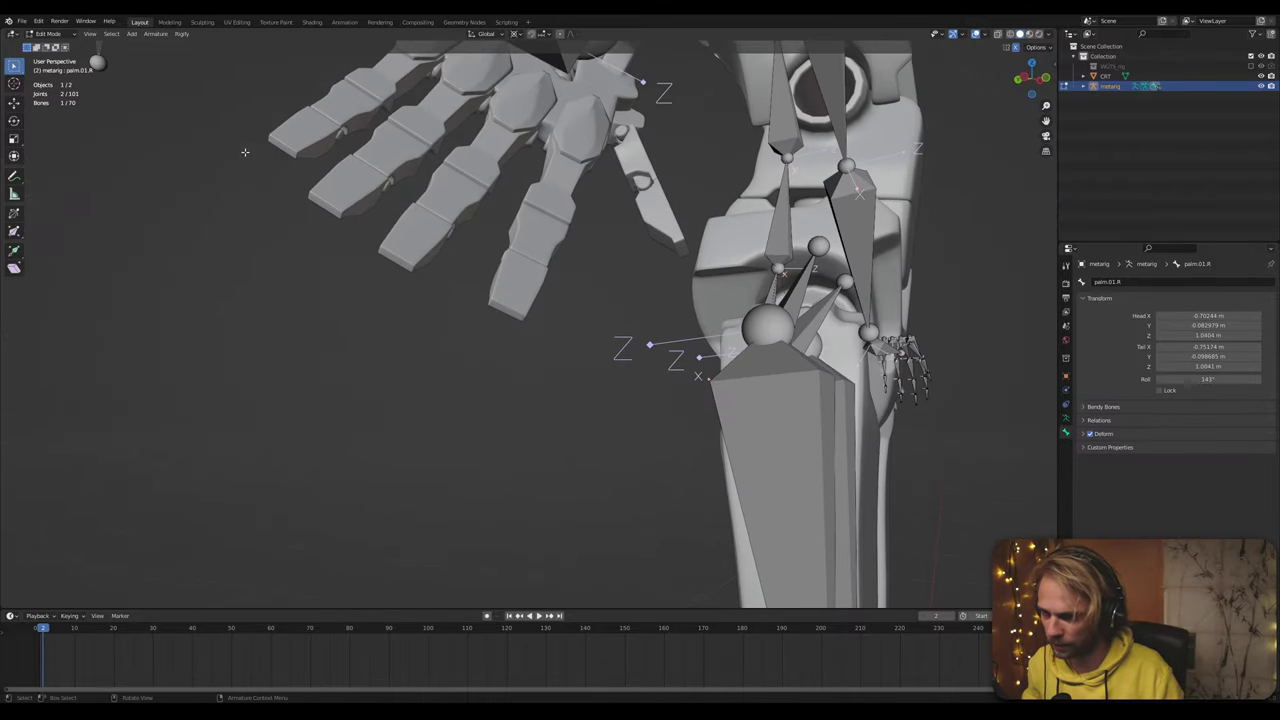
pyautogui.click(277, 183)
pyautogui.moveTo(277, 183); pyautogui.dragTo(300, 270, button='middle')
pyautogui.scroll(-2, 442, 373)
pyautogui.press('Tab')
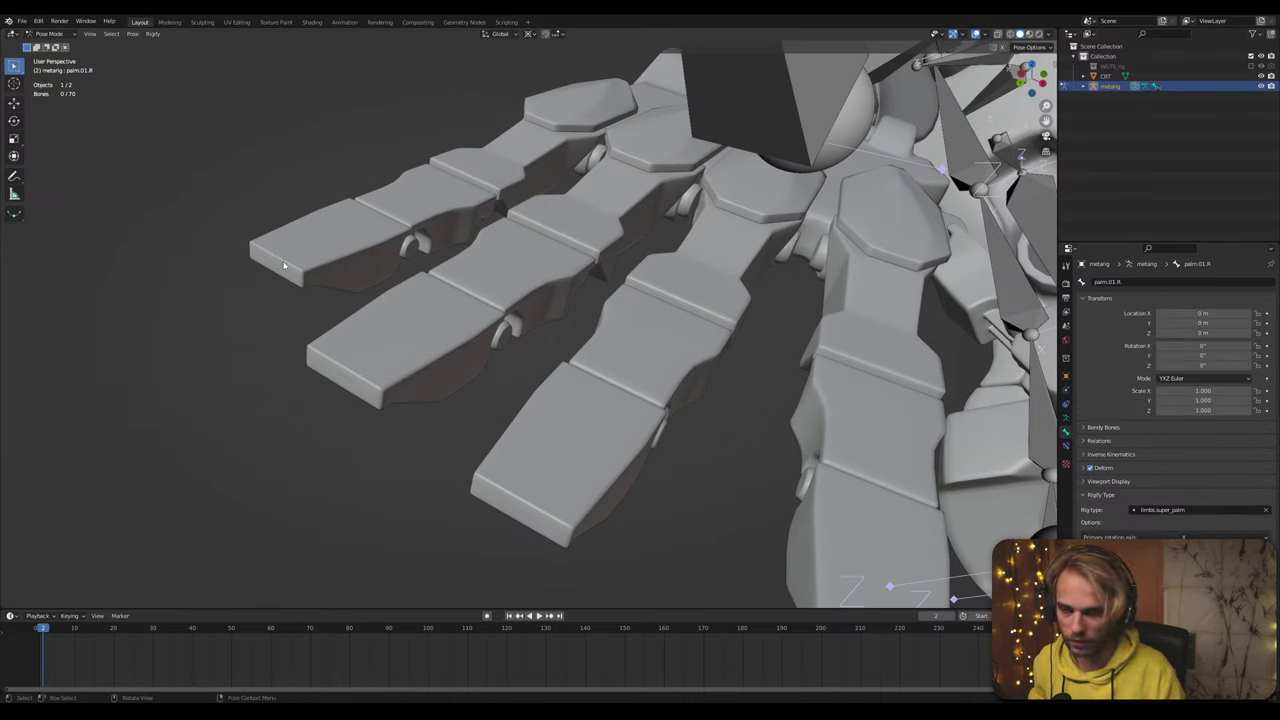
pyautogui.press('Tab')
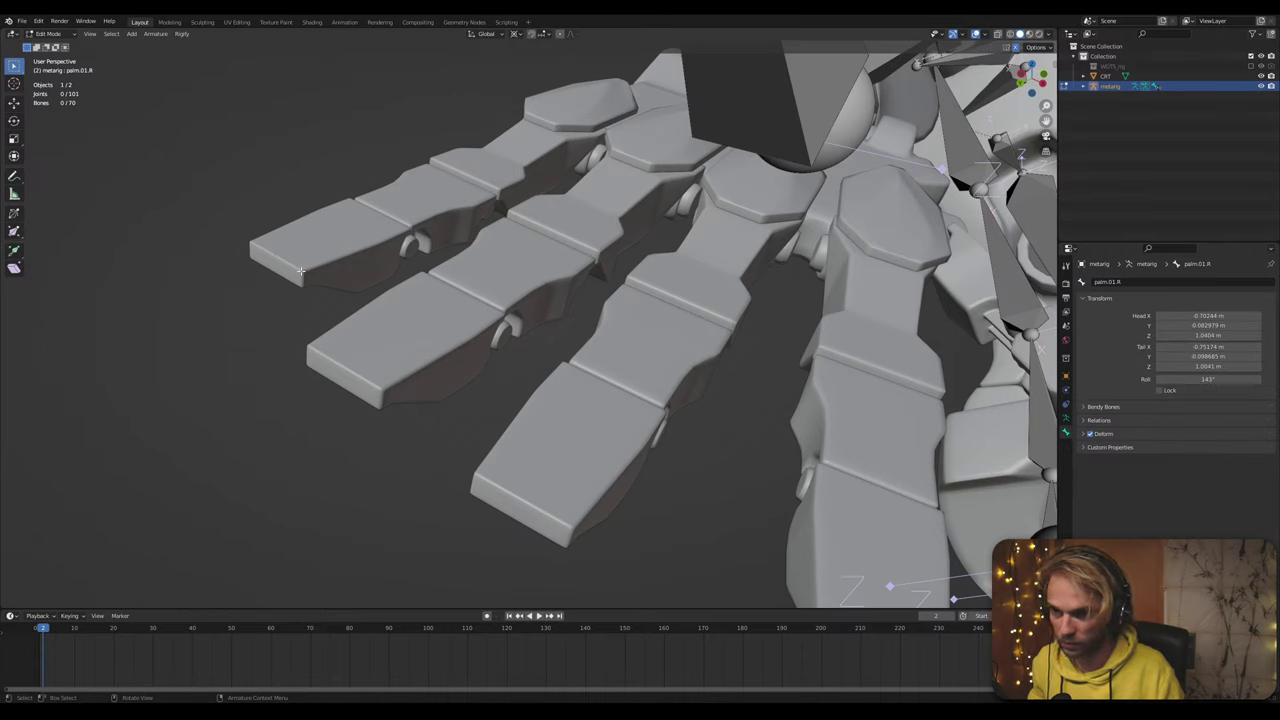
pyautogui.moveTo(300, 270); pyautogui.dragTo(360, 440, button='middle')
pyautogui.scroll(-5, 563, 400)
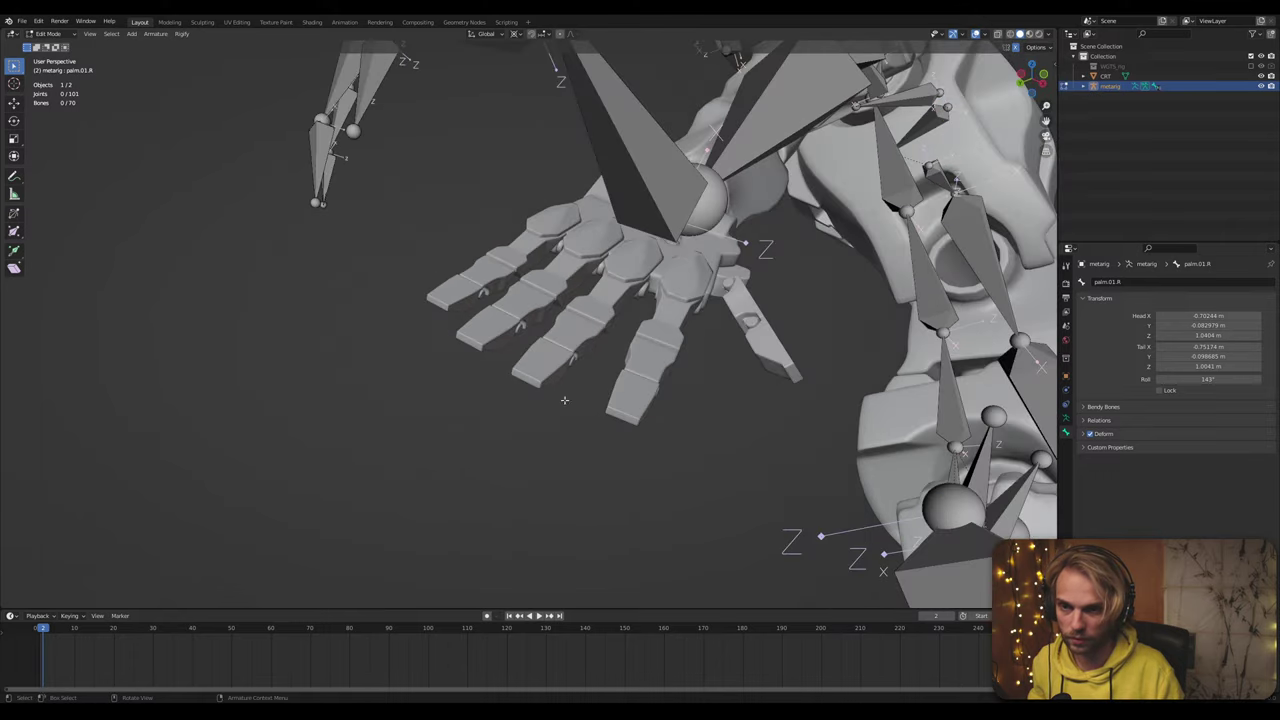
pyautogui.moveTo(563, 400); pyautogui.dragTo(558, 372, button='middle')
pyautogui.scroll(-4, 535, 413)
pyautogui.press('Tab')
# Step: Return the metarig to Object Mode and put the CRT robot mesh into Edit Mode
pyautogui.press('Tab')
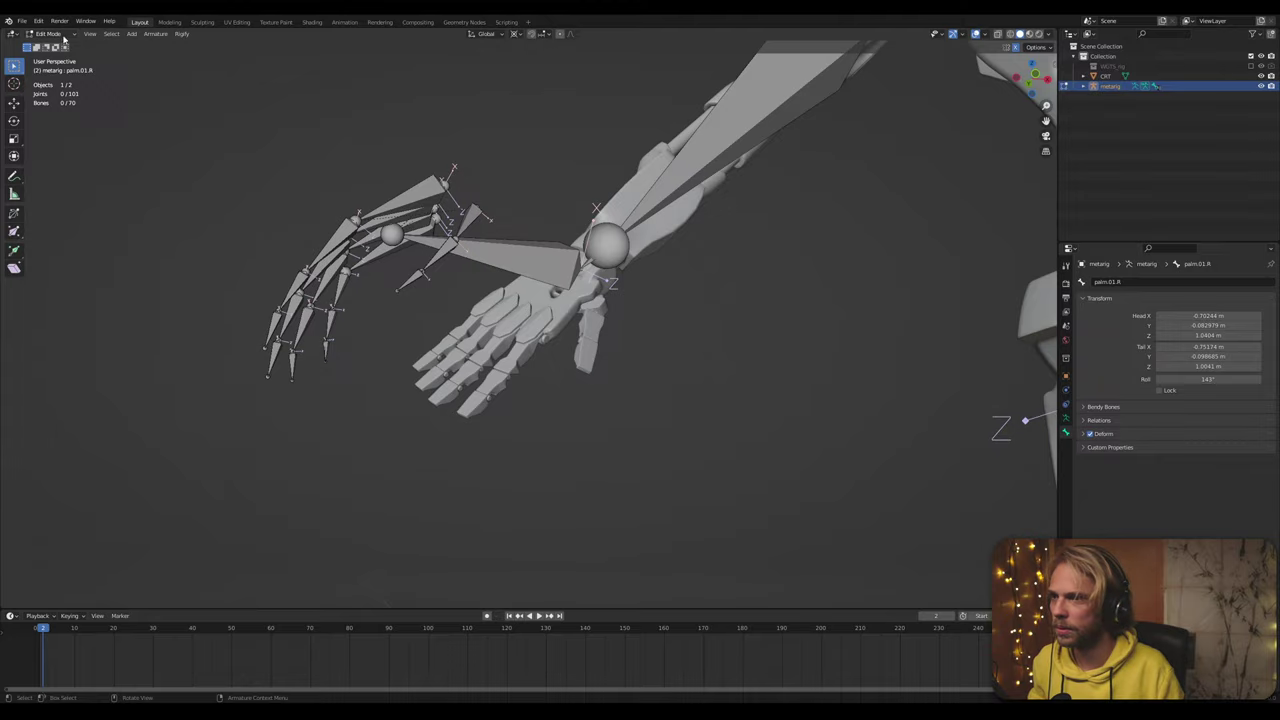
pyautogui.click(48, 34)
pyautogui.click(50, 45)
pyautogui.click(462, 368)
pyautogui.press('Tab')
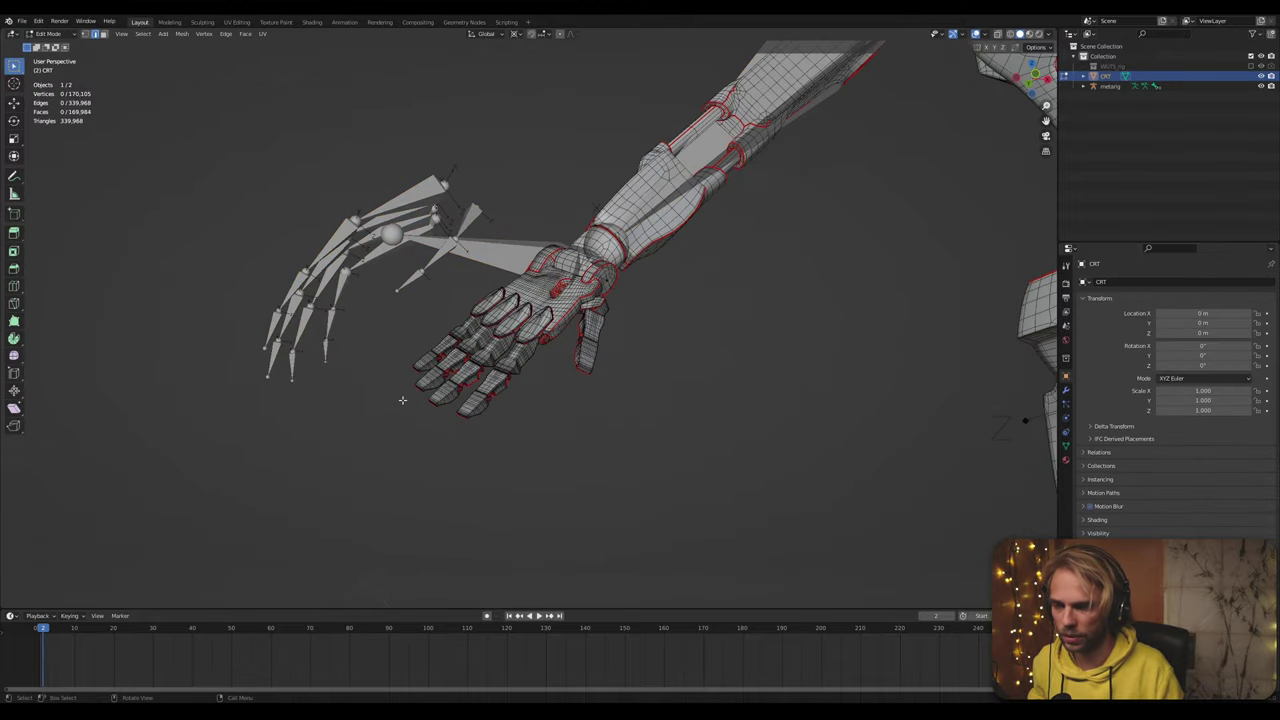
pyautogui.scroll(4, 436, 391)
pyautogui.moveTo(436, 391); pyautogui.dragTo(370, 432, button='middle')
# Step: Snap the 3D cursor to the little-finger tip edge, then go back to Object Mode
pyautogui.click(410, 459)
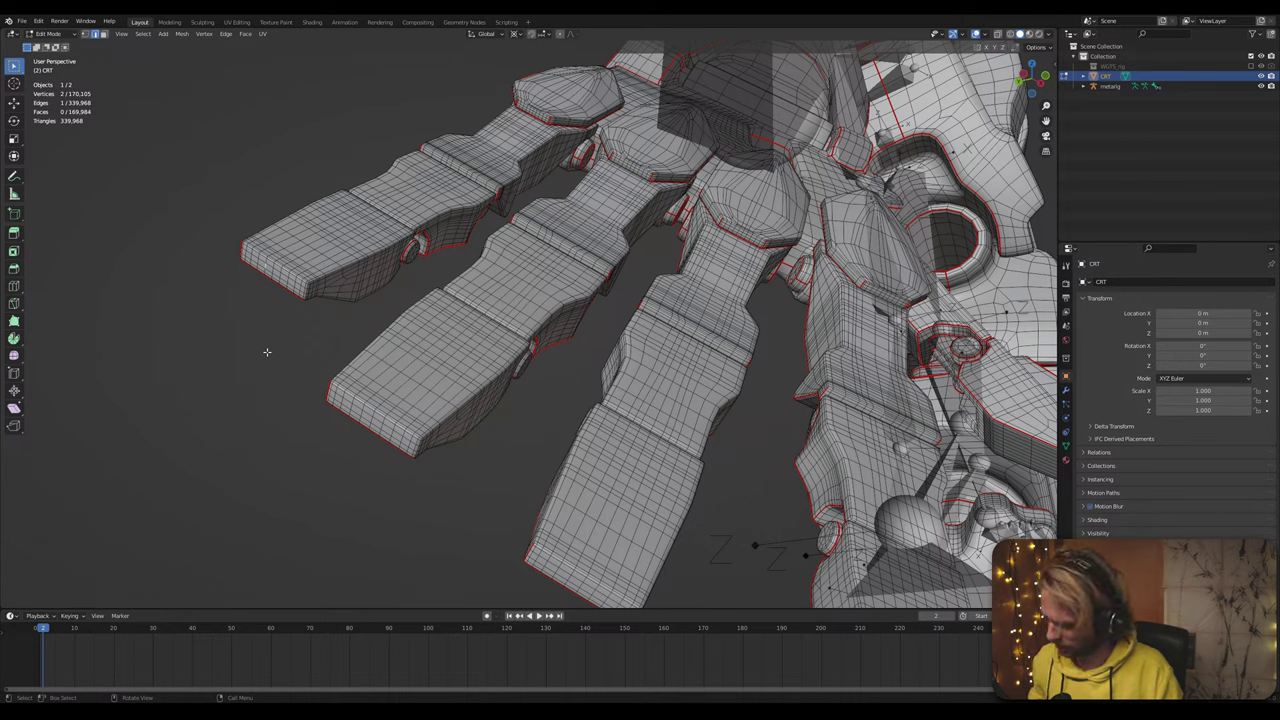
pyautogui.hotkey('shift', 's')
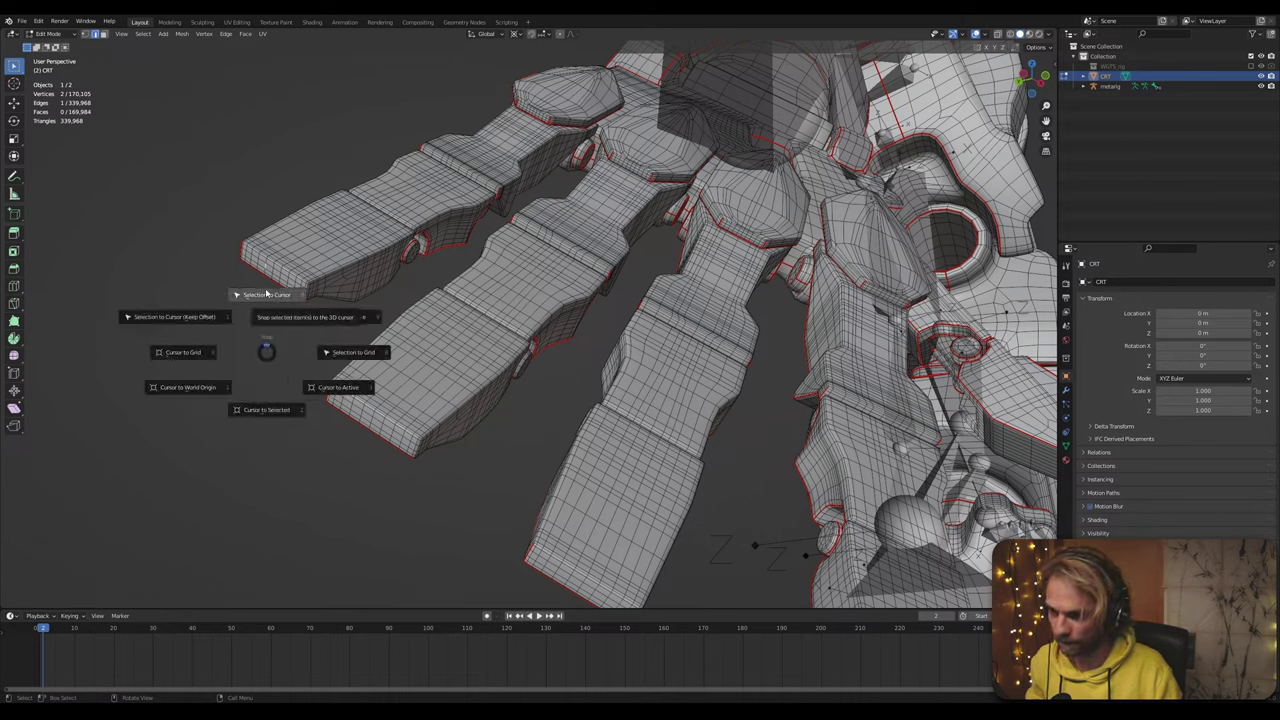
pyautogui.click(268, 409)
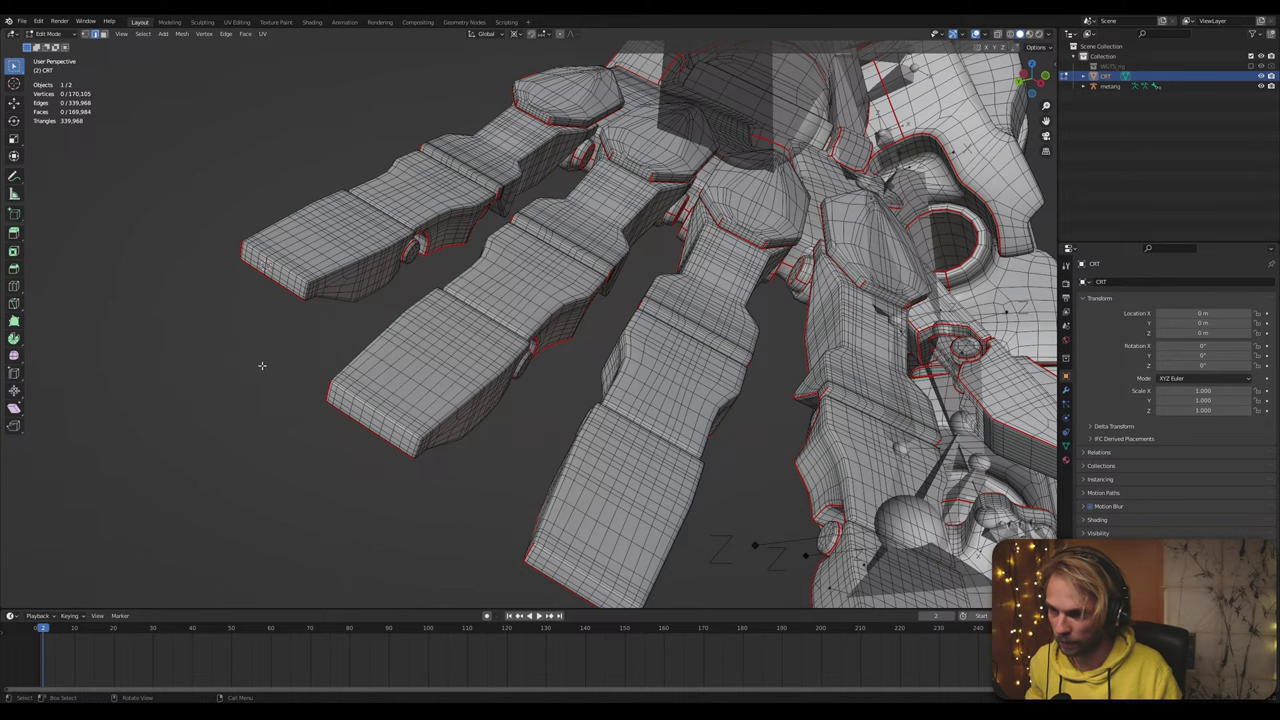
pyautogui.moveTo(270, 358); pyautogui.dragTo(396, 345, button='middle')
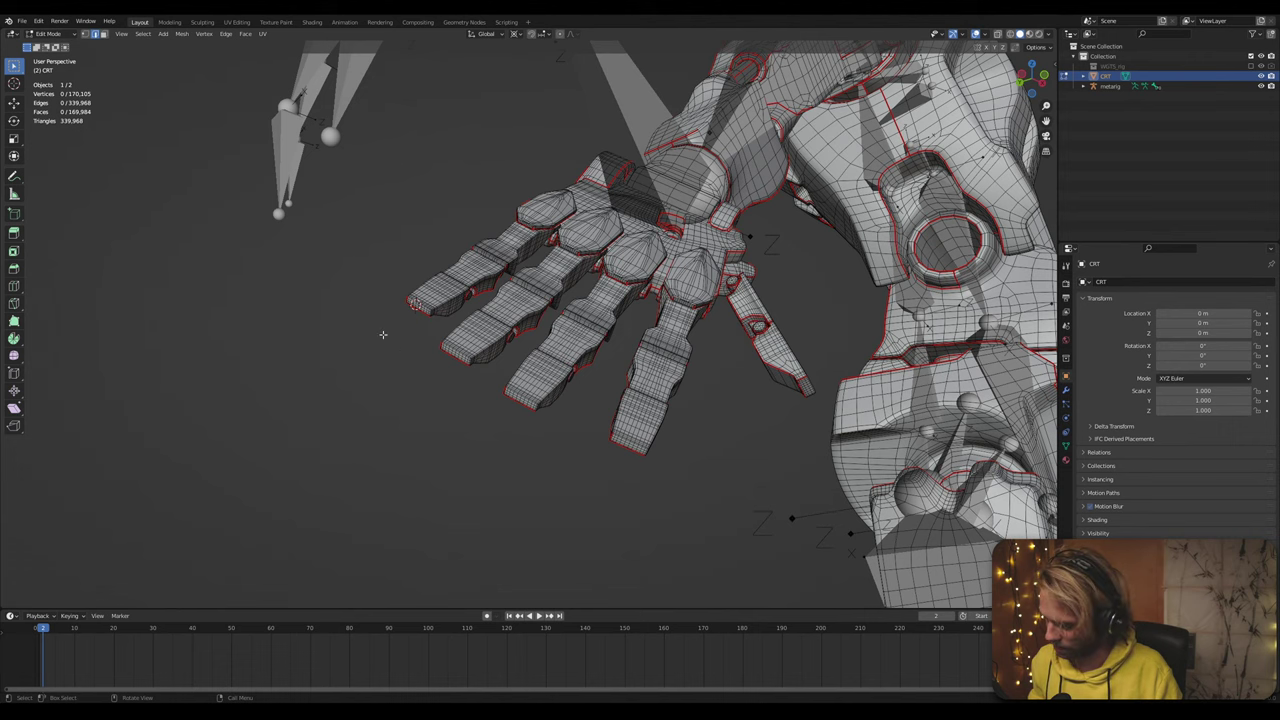
pyautogui.press('Tab')
pyautogui.moveTo(287, 217); pyautogui.dragTo(455, 390, button='middle')
# Step: Snap the metarig's f_pinky.03.R bone tip to the 3D cursor at the little fingertip
pyautogui.click(408, 325)
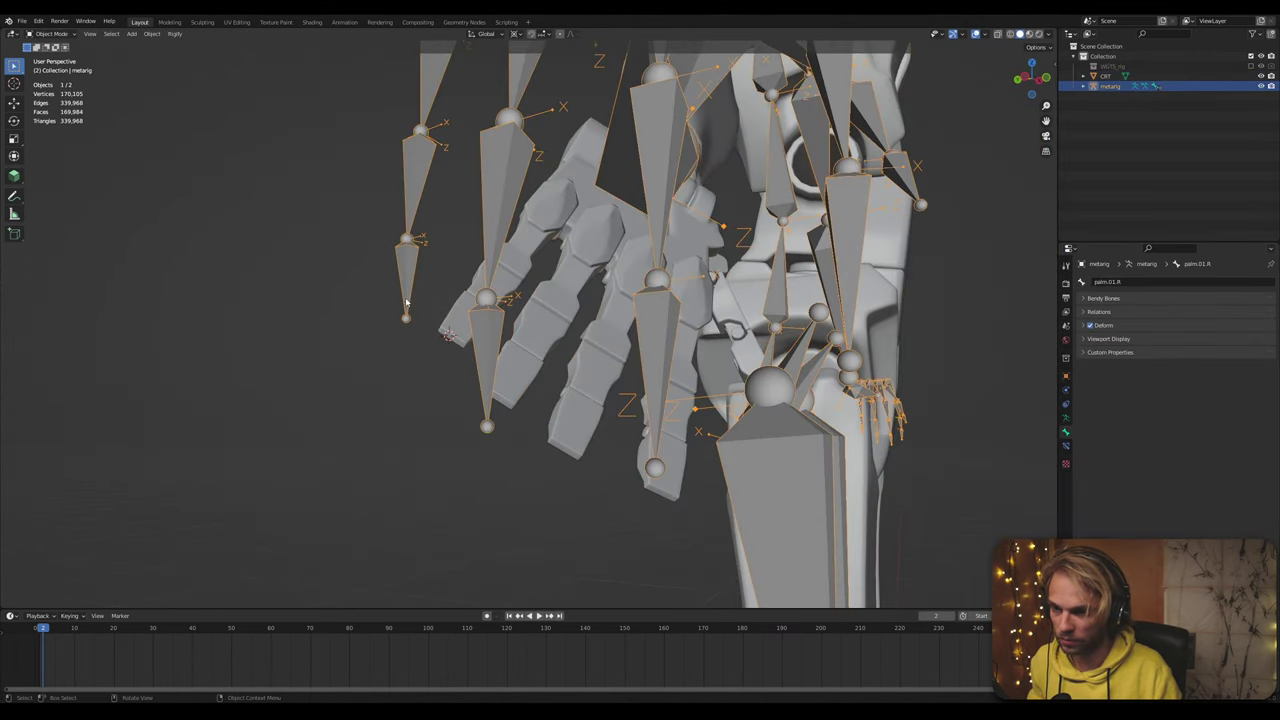
pyautogui.press('Tab')
pyautogui.click(405, 318)
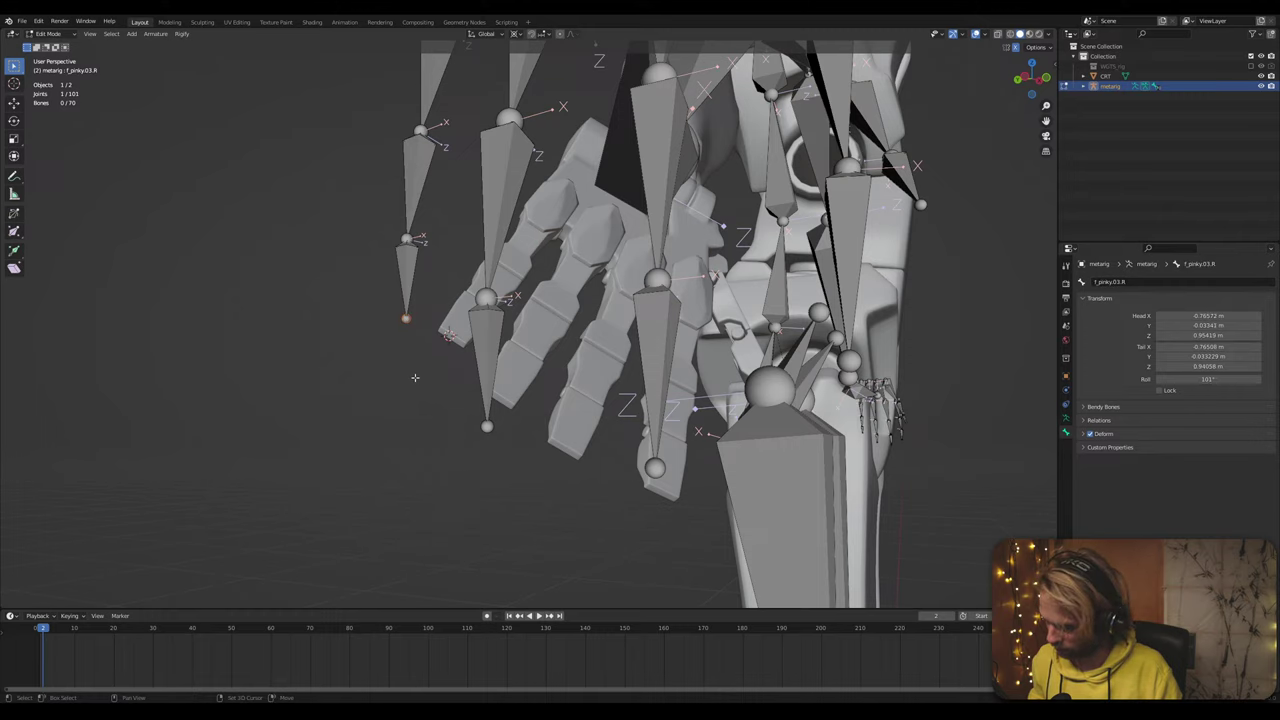
pyautogui.hotkey('shift', 's')
pyautogui.click(414, 320)
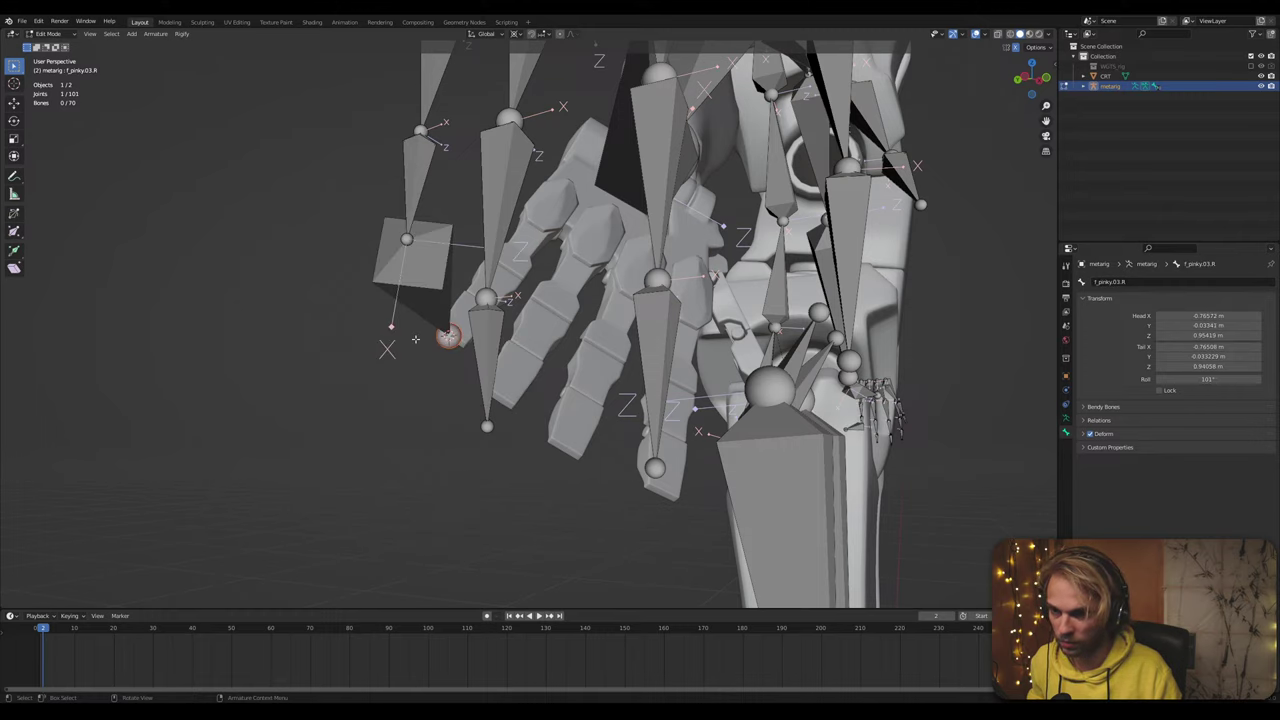
pyautogui.moveTo(420, 463); pyautogui.dragTo(521, 322, button='middle')
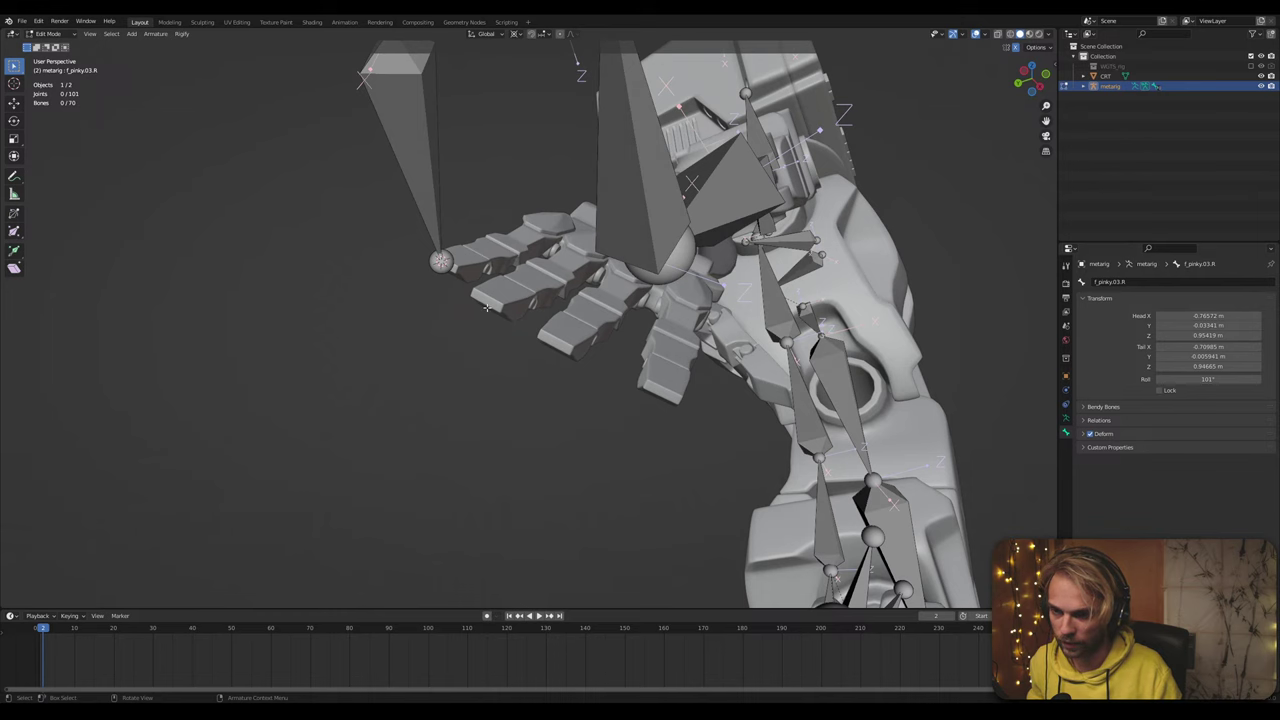
pyautogui.press('Tab')
# Step: Move the 3D cursor to the ring-finger tip edge of the CRT mesh
pyautogui.click(498, 305)
pyautogui.press('Tab')
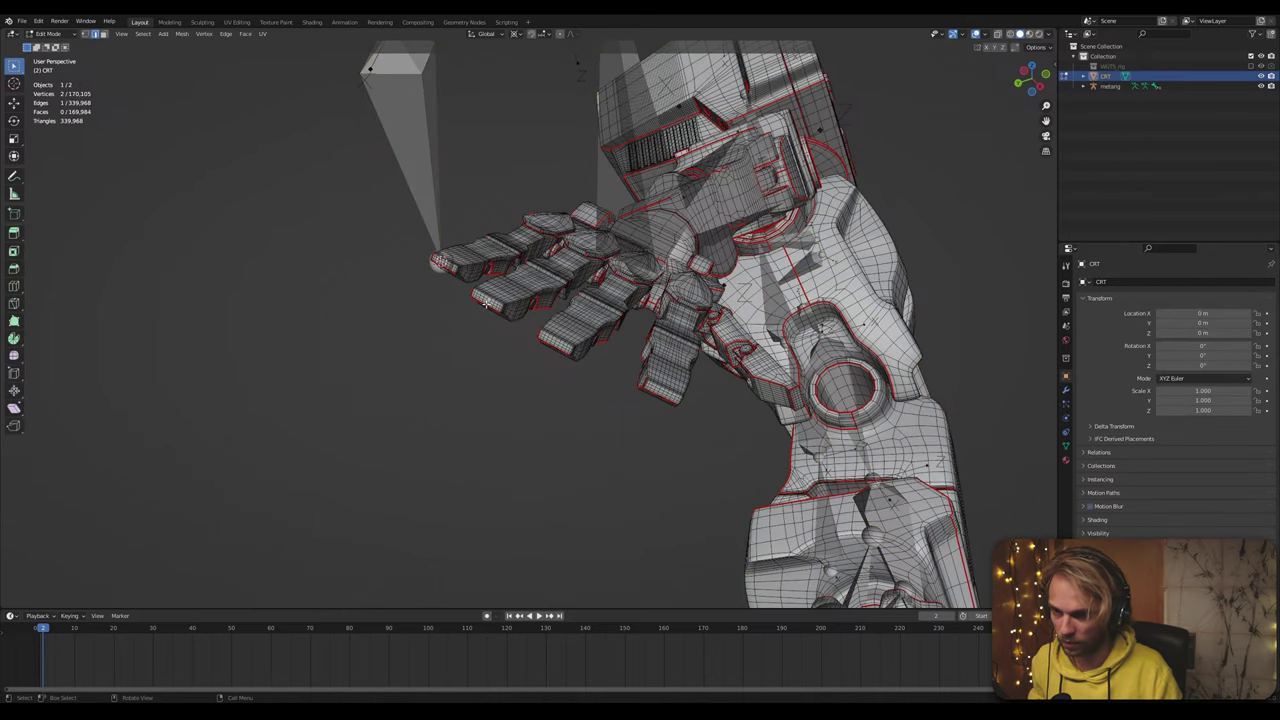
pyautogui.scroll(2, 487, 302)
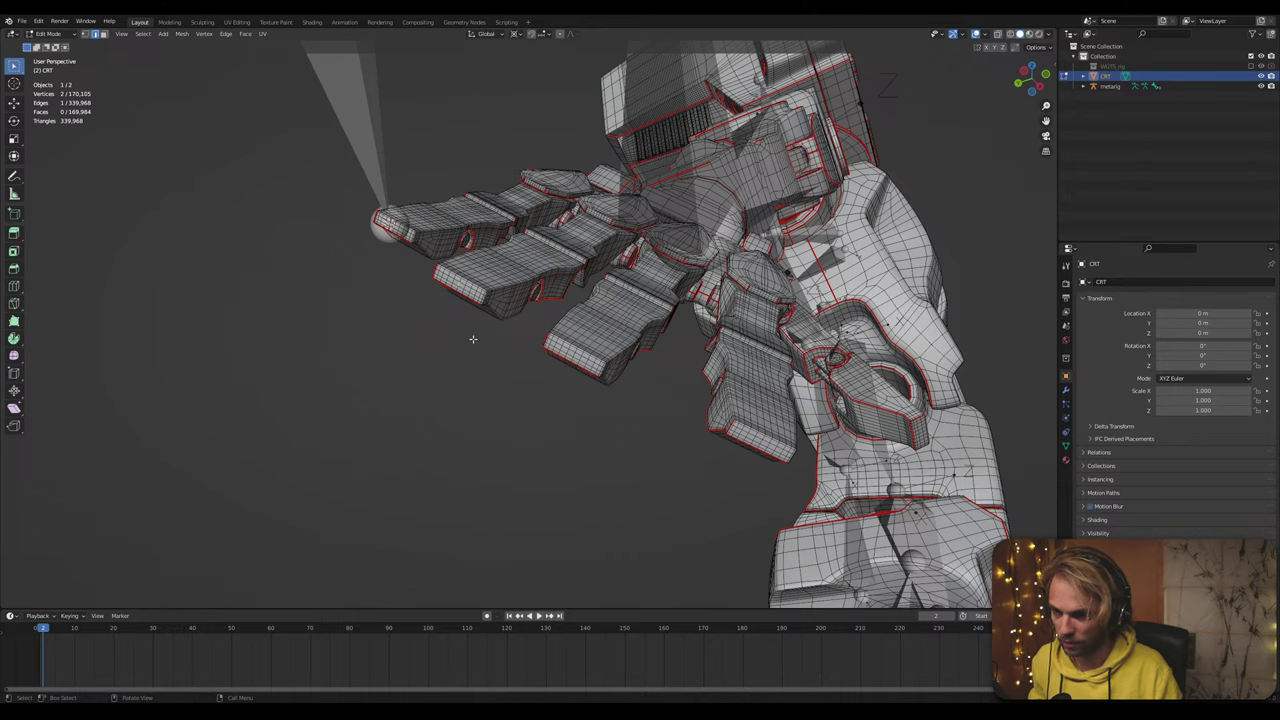
pyautogui.hotkey('shift', 's')
pyautogui.click(469, 393)
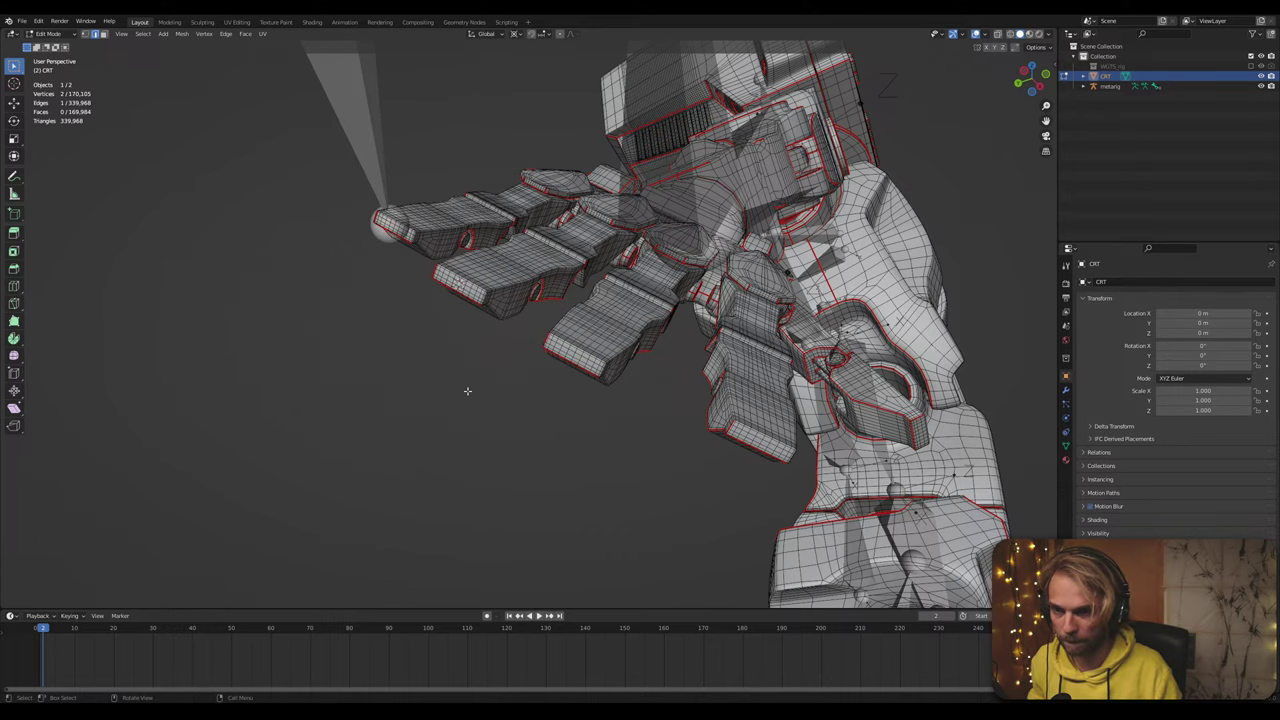
pyautogui.press('Tab')
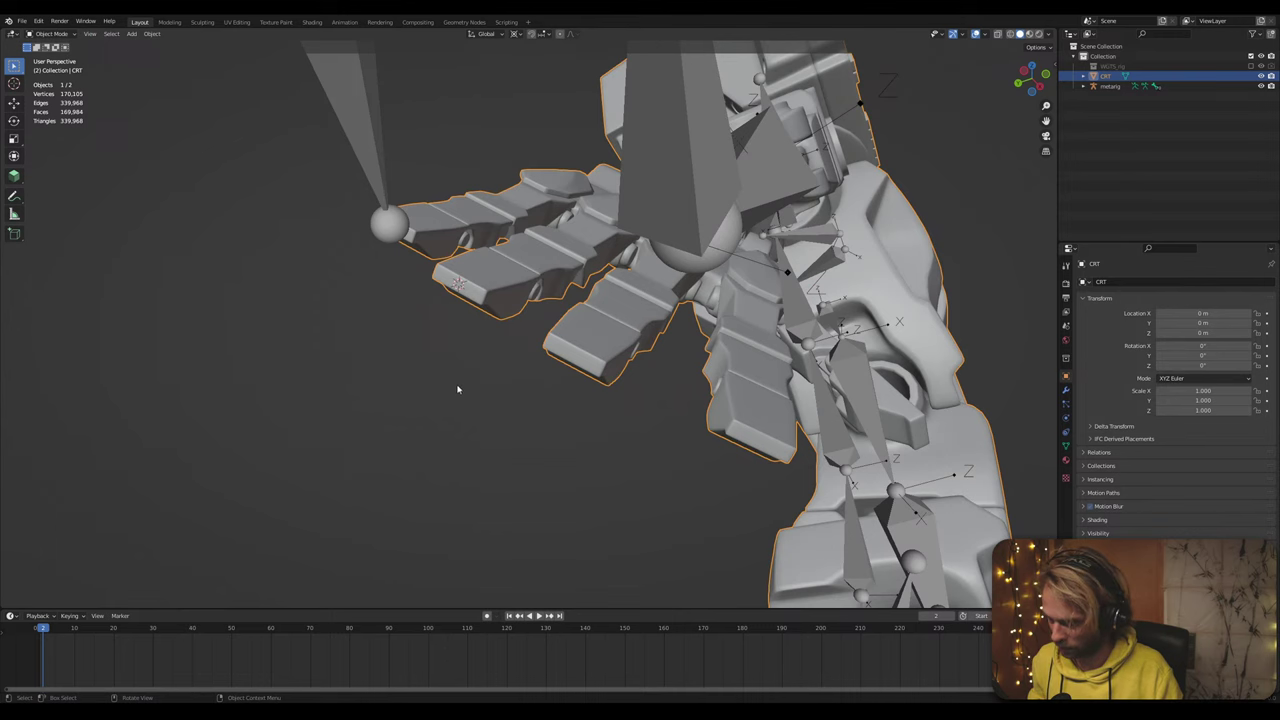
pyautogui.moveTo(457, 389); pyautogui.dragTo(449, 385, button='middle')
# Step: Snap the f_ring.03.R bone tip to the 3D cursor at the ring fingertip
pyautogui.click(475, 133)
pyautogui.press('Tab')
pyautogui.moveTo(480, 140); pyautogui.dragTo(412, 291, button='middle')
pyautogui.scroll(3, 412, 291)
pyautogui.click(412, 318)
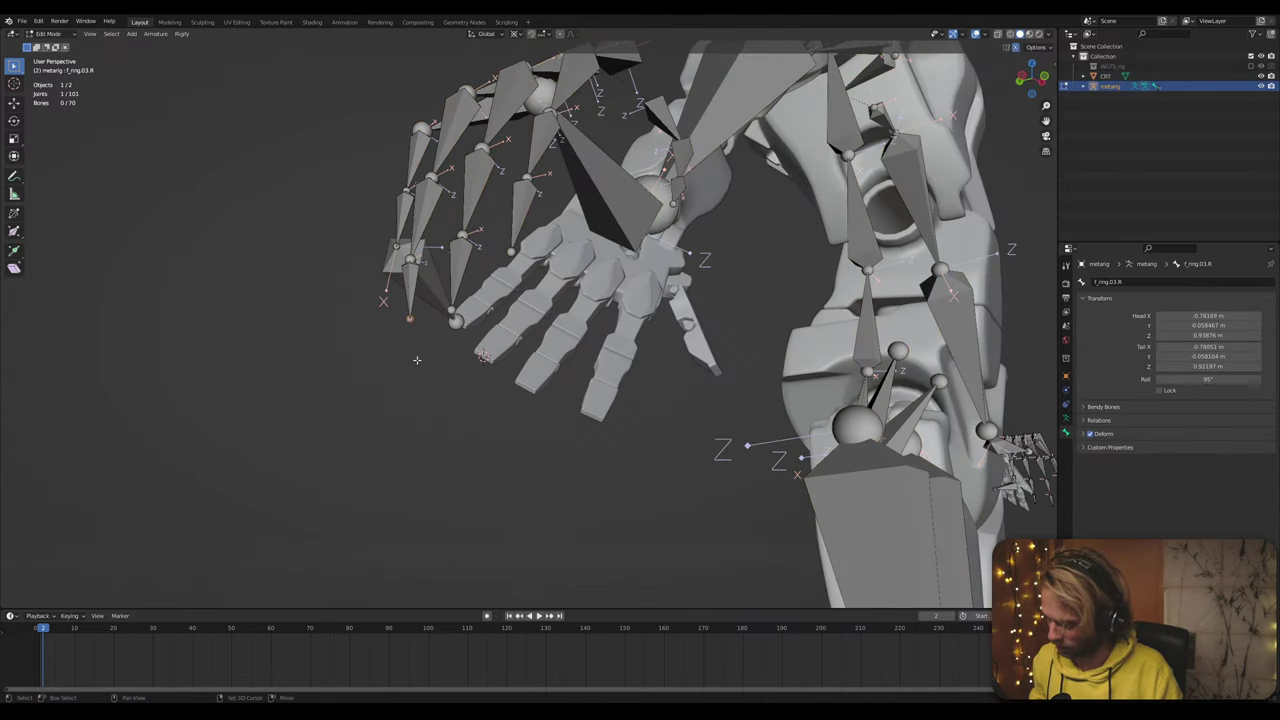
pyautogui.hotkey('shift', 's')
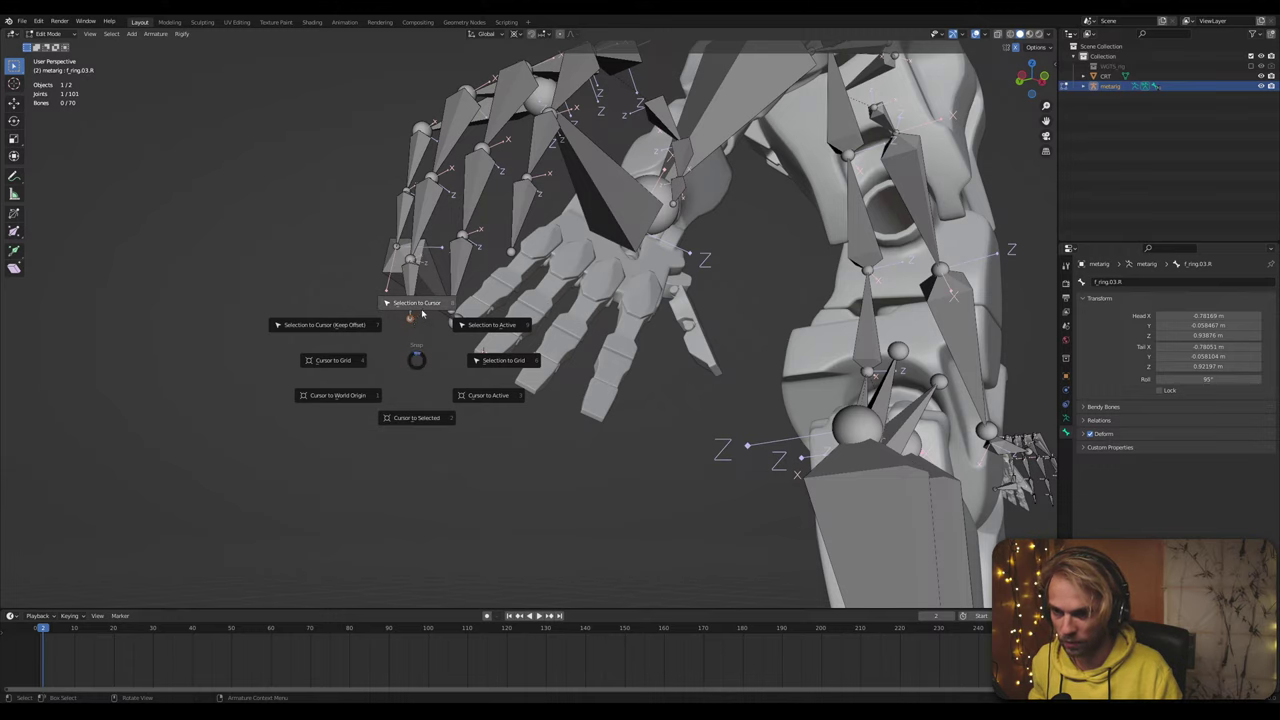
pyautogui.click(416, 302)
pyautogui.click(439, 464)
pyautogui.moveTo(454, 448); pyautogui.dragTo(462, 289, button='middle')
pyautogui.scroll(-3, 437, 336)
pyautogui.scroll(3, 457, 345)
# Step: Place the 3D cursor on the middle-finger tip edge of the CRT mesh
pyautogui.press('Tab')
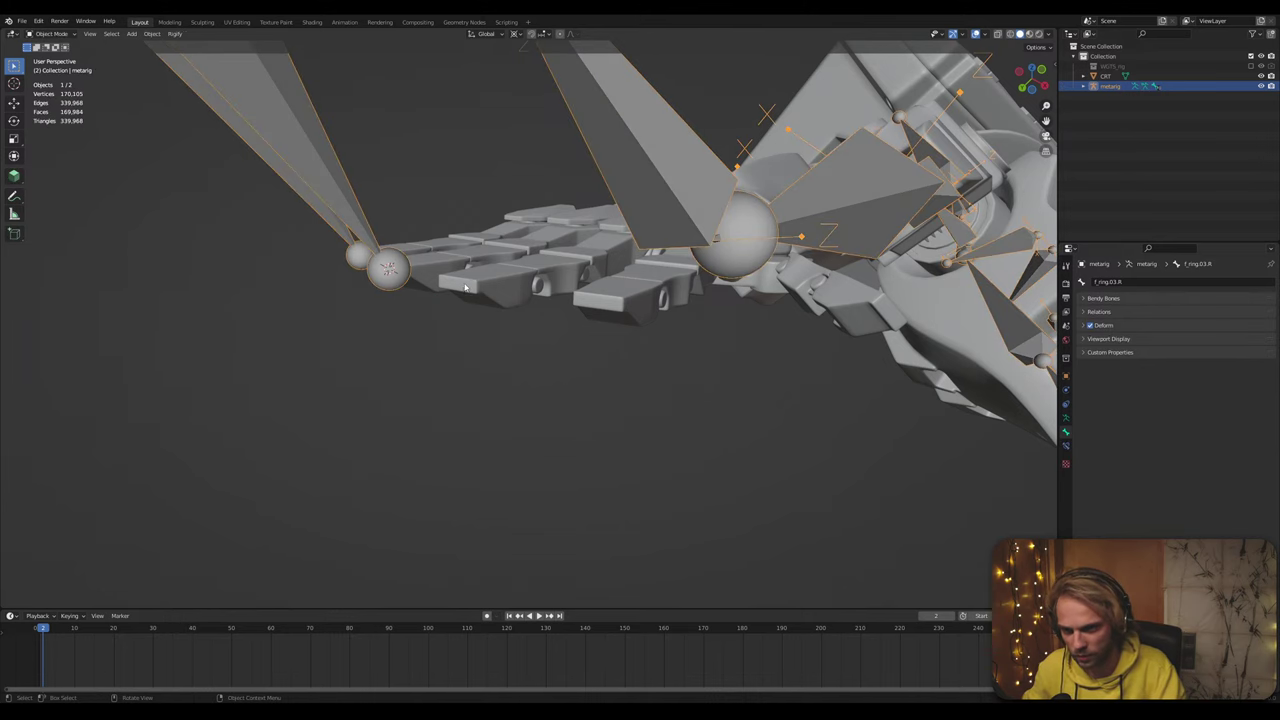
pyautogui.click(462, 291)
pyautogui.press('Tab')
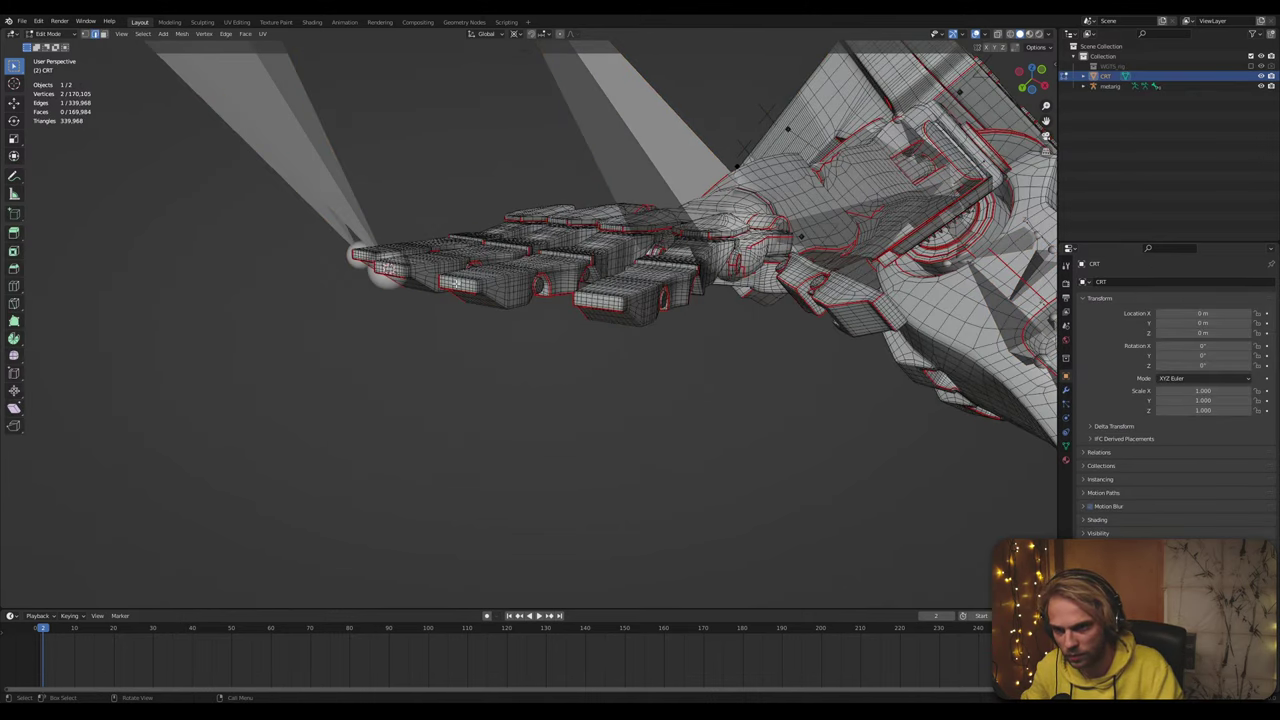
pyautogui.hotkey('shift', 's')
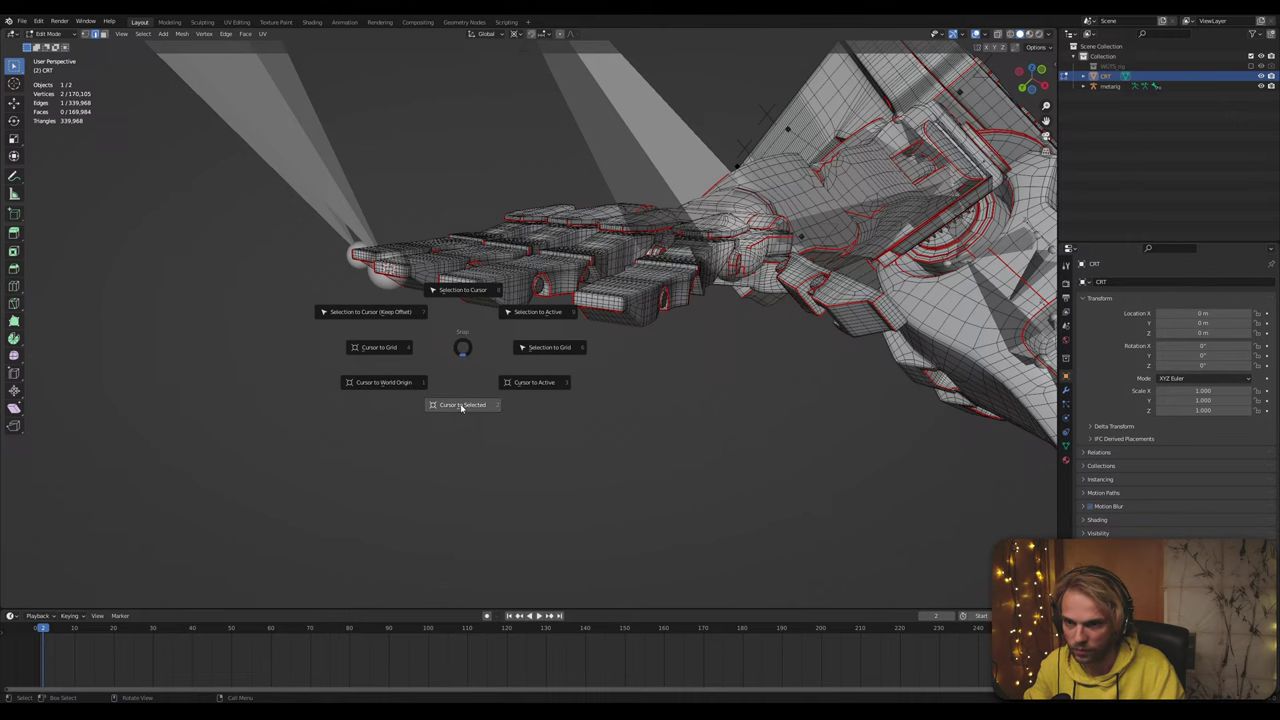
pyautogui.click(461, 405)
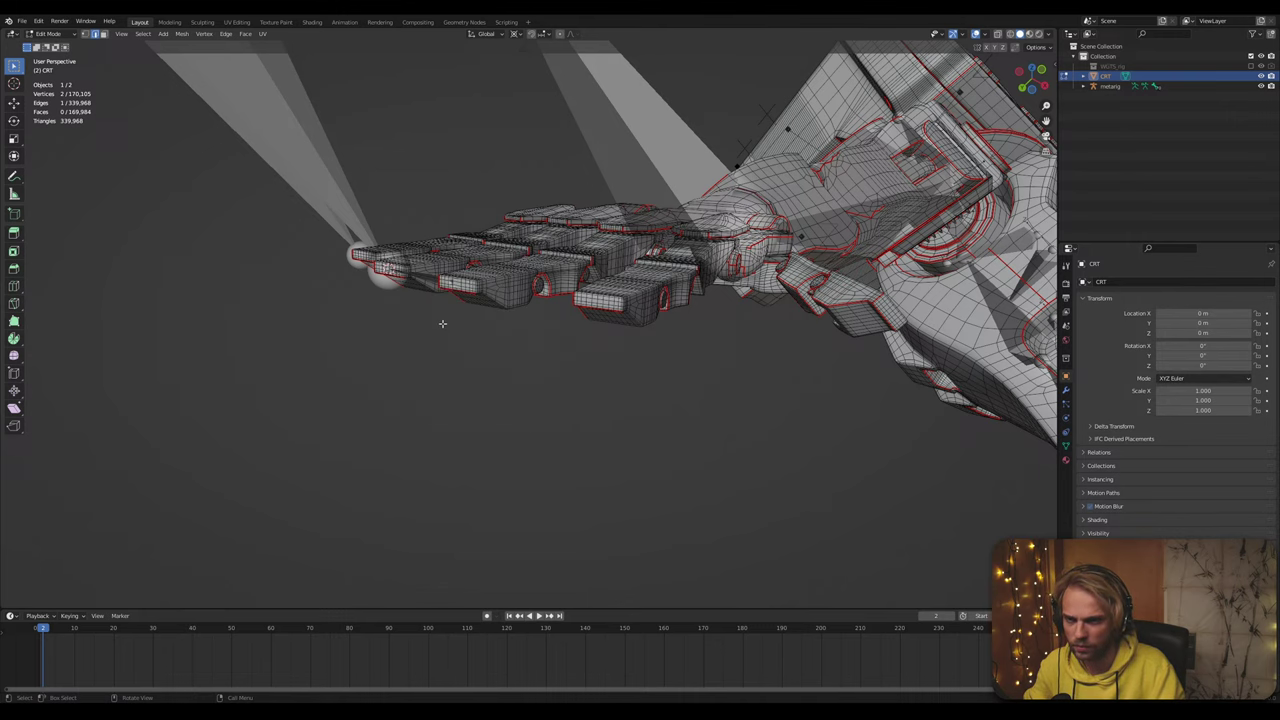
pyautogui.moveTo(443, 322); pyautogui.dragTo(575, 305, button='middle')
pyautogui.hotkey('shift', 's')
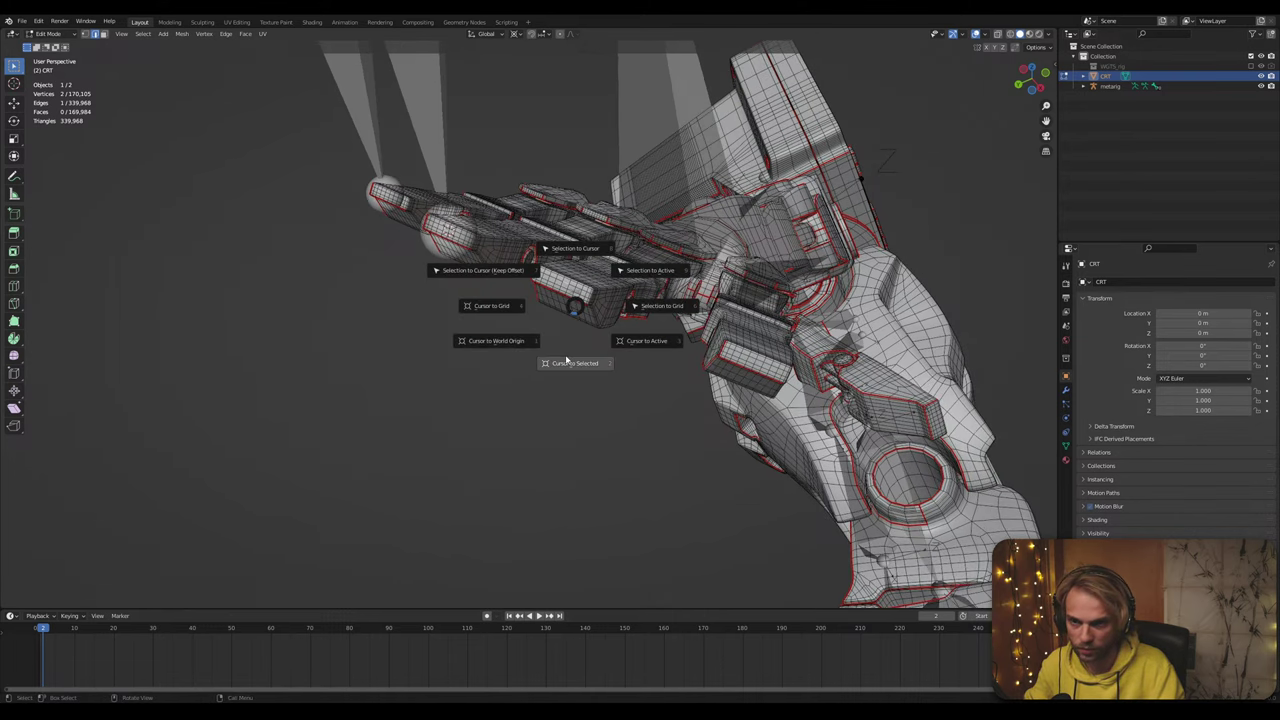
pyautogui.click(566, 360)
pyautogui.moveTo(546, 360); pyautogui.dragTo(400, 305, button='middle')
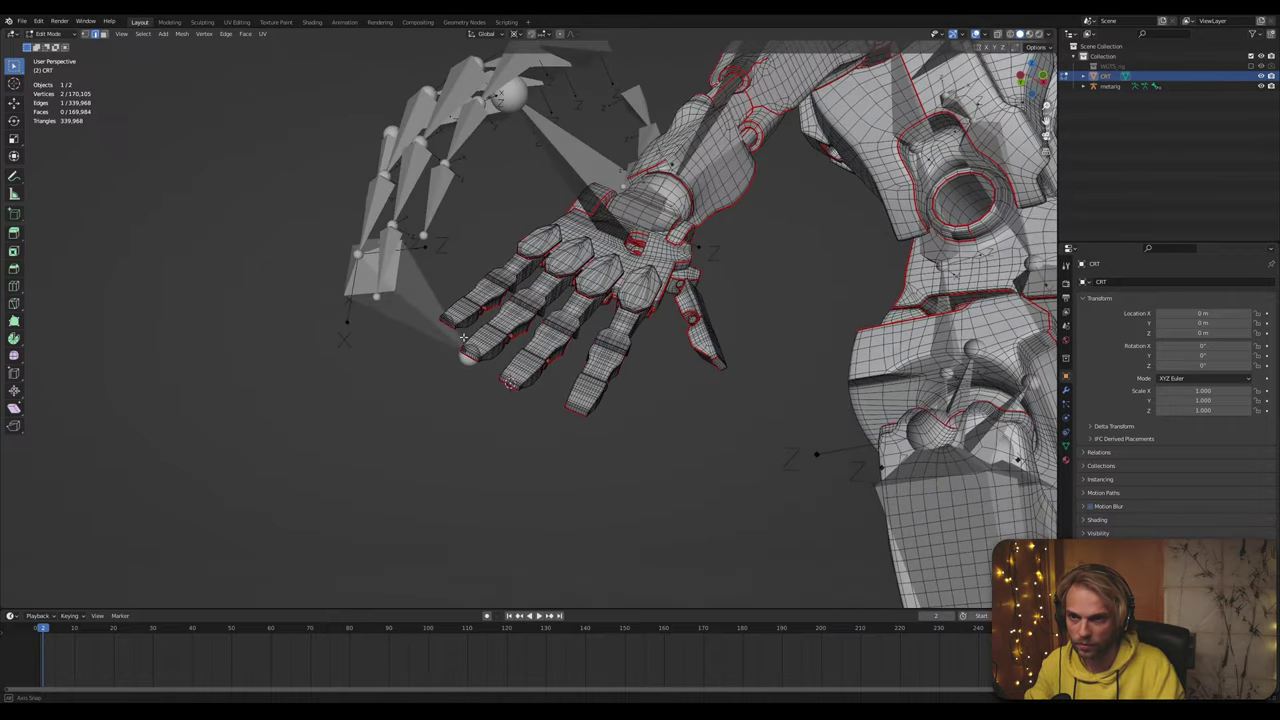
pyautogui.press('Tab')
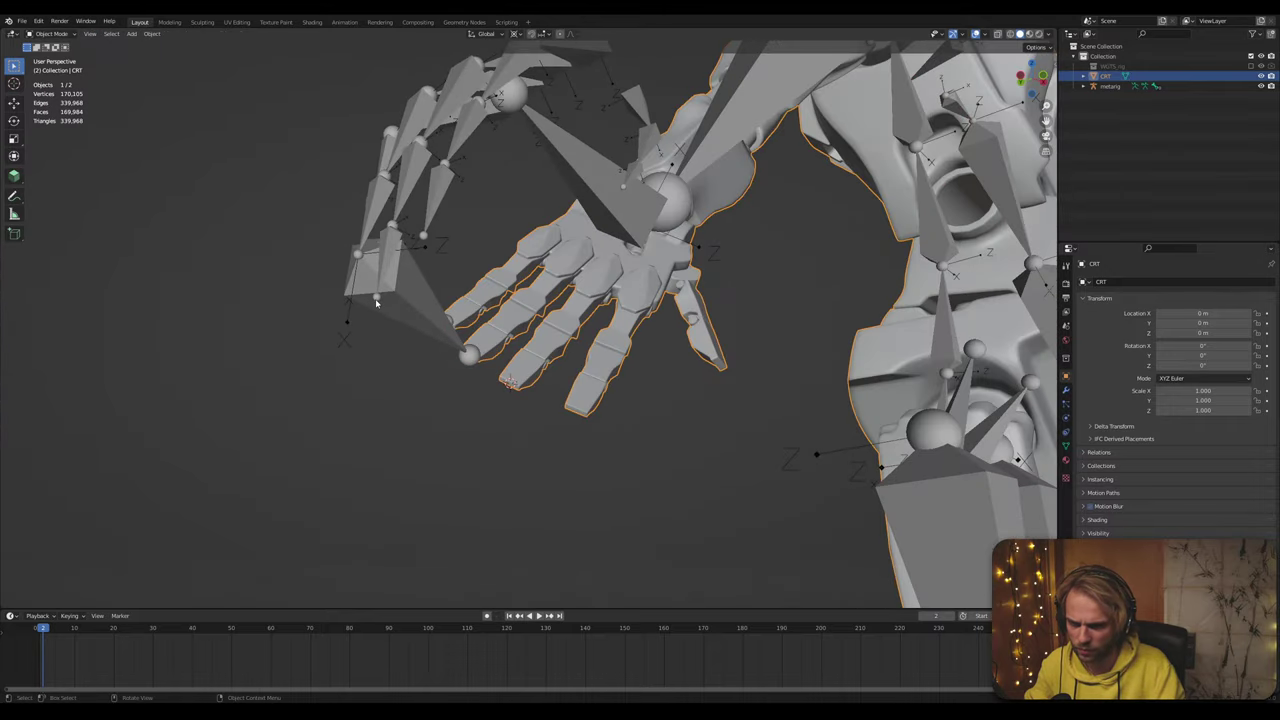
# Step: Snap the metarig's f_middle.03.R bone tip to the 3D cursor
pyautogui.click(376, 298)
pyautogui.press('Tab')
pyautogui.click(376, 298)
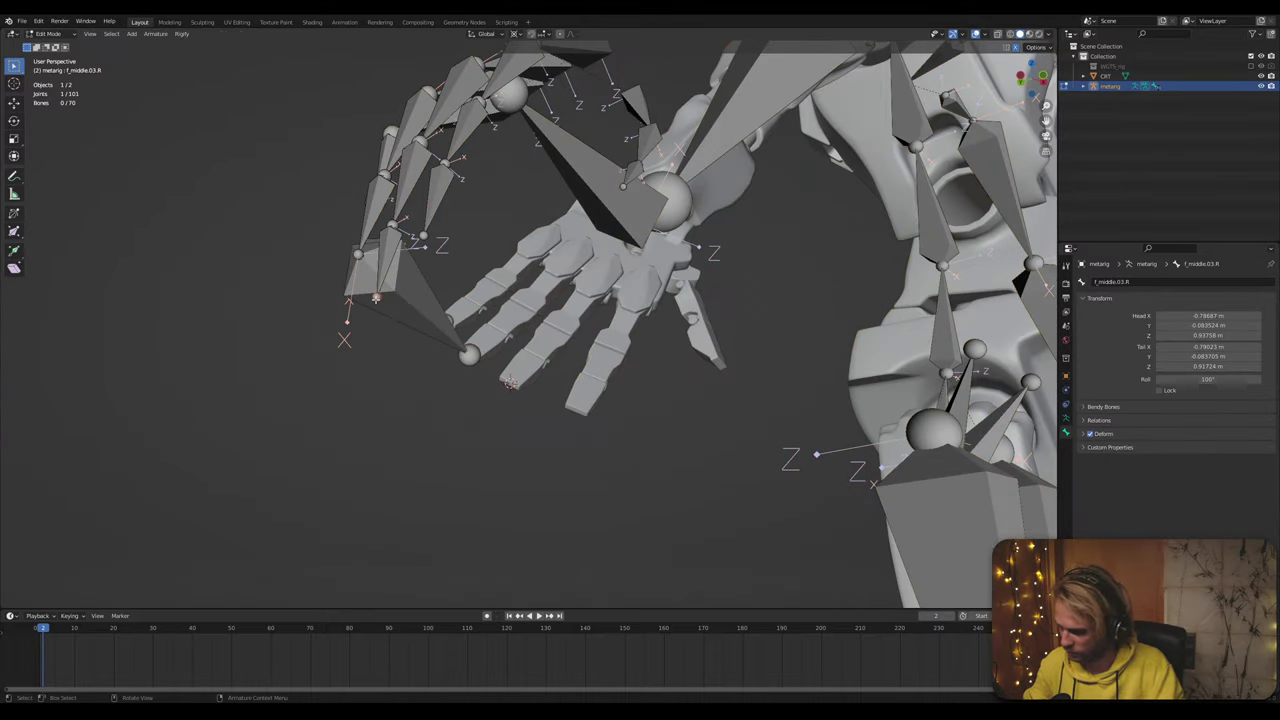
pyautogui.hotkey('shift', 's')
pyautogui.click(385, 255)
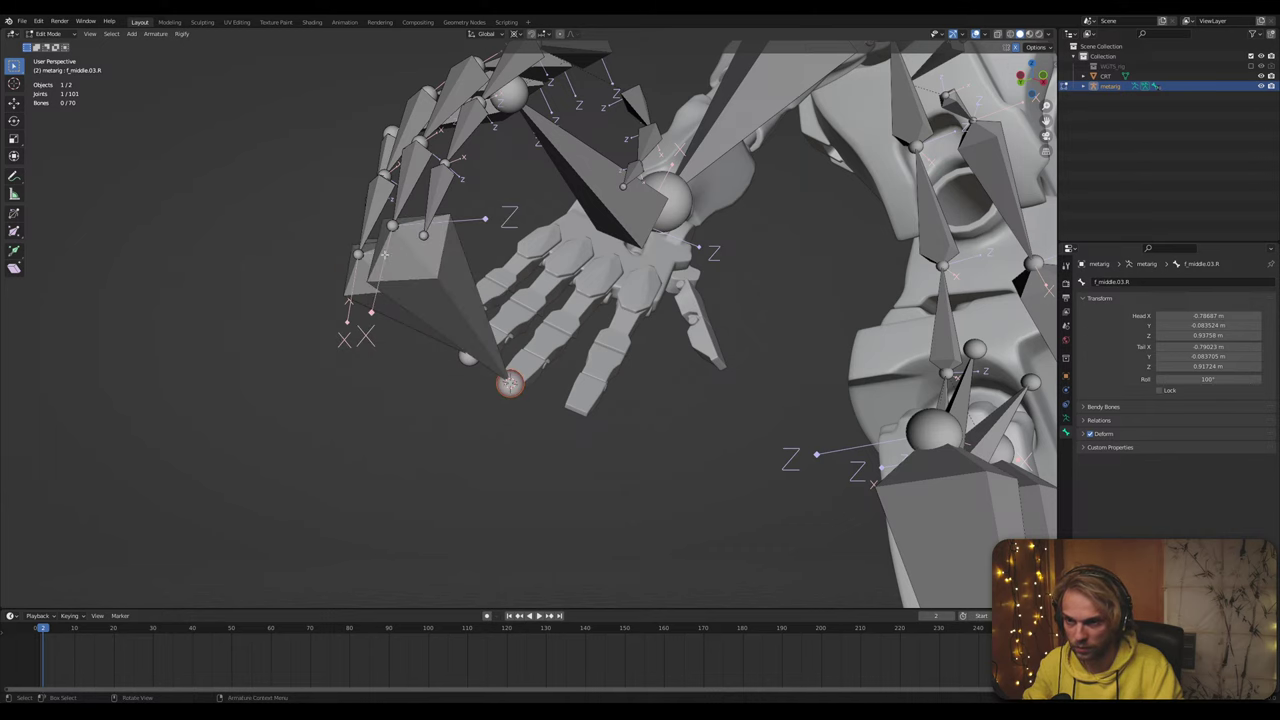
pyautogui.moveTo(543, 414); pyautogui.dragTo(607, 410, button='middle')
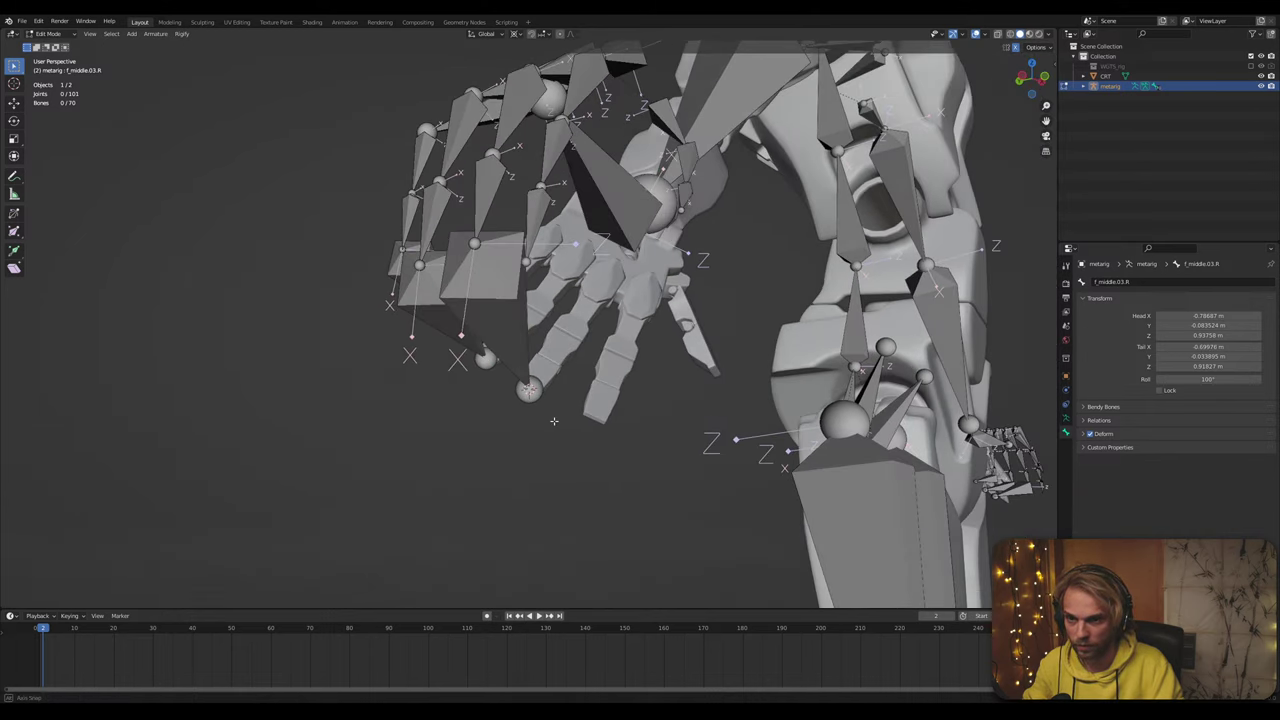
# Step: Move the 3D cursor to another fingertip edge on the robot hand mesh
pyautogui.press('Tab')
pyautogui.click(603, 418)
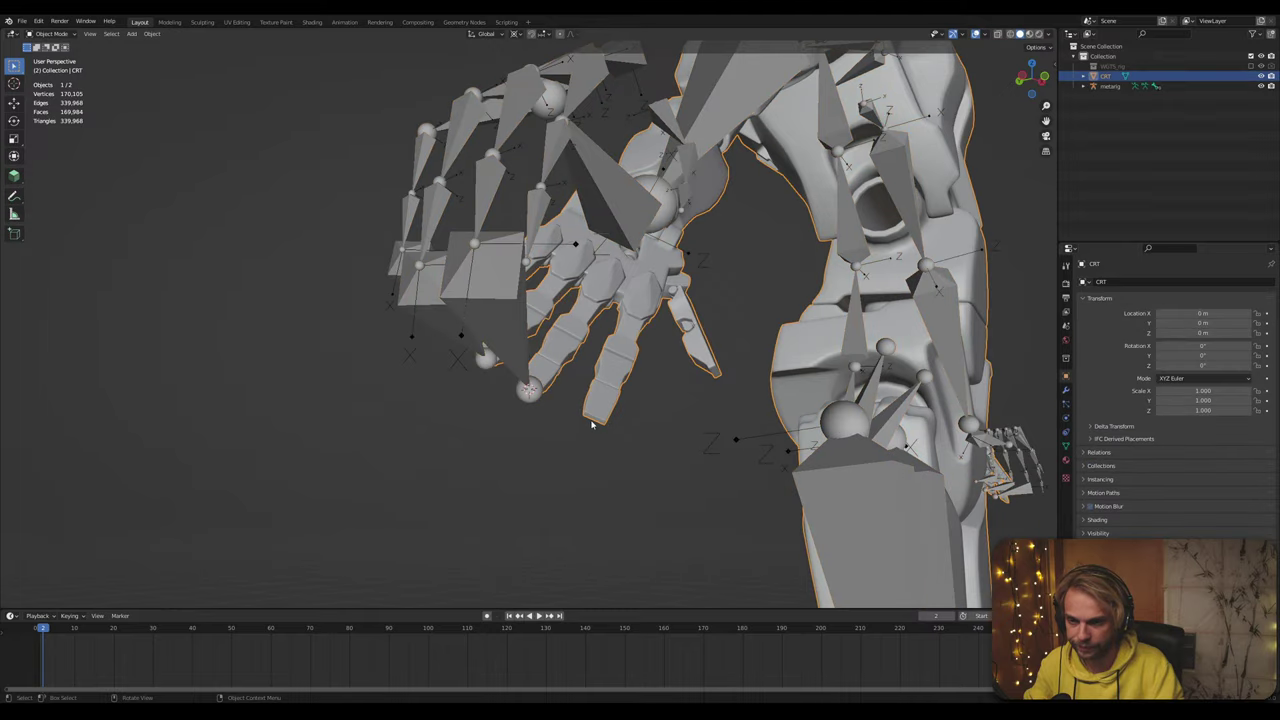
pyautogui.press('Tab')
pyautogui.scroll(3, 600, 419)
pyautogui.moveTo(598, 420); pyautogui.dragTo(655, 430, button='middle')
pyautogui.click(652, 422)
pyautogui.scroll(-5, 551, 423)
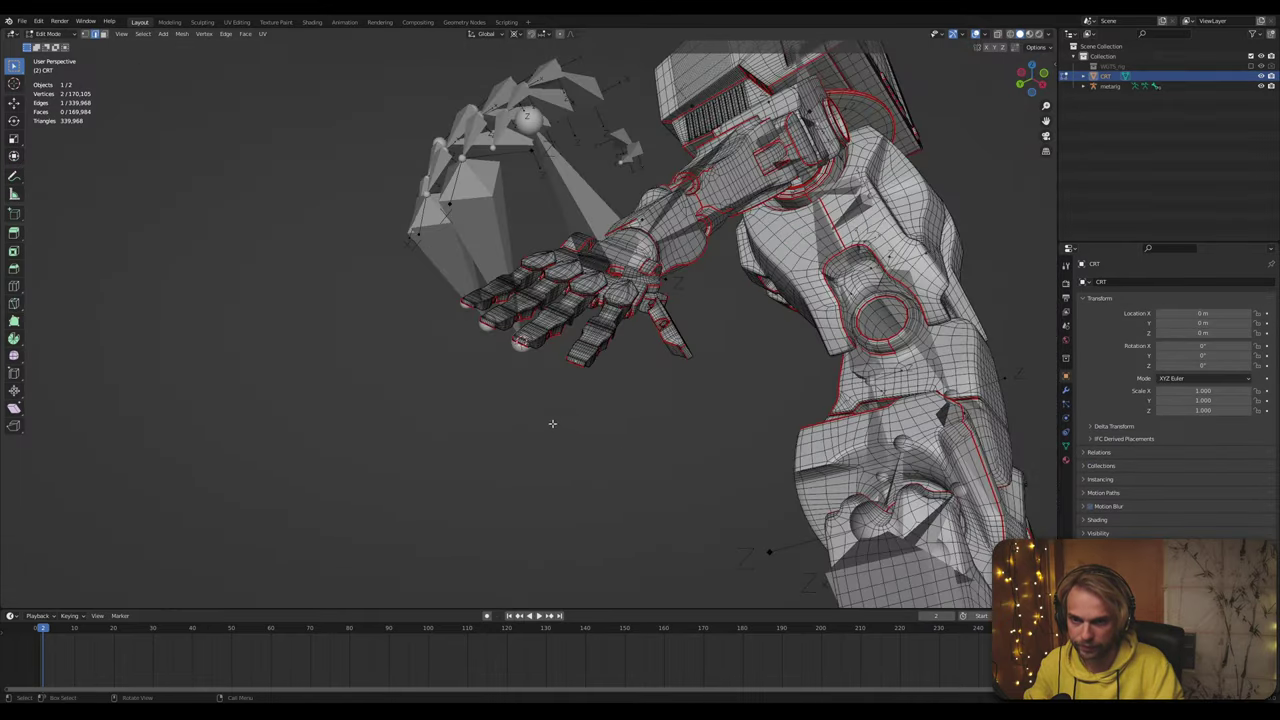
pyautogui.moveTo(551, 423); pyautogui.dragTo(516, 373, button='middle')
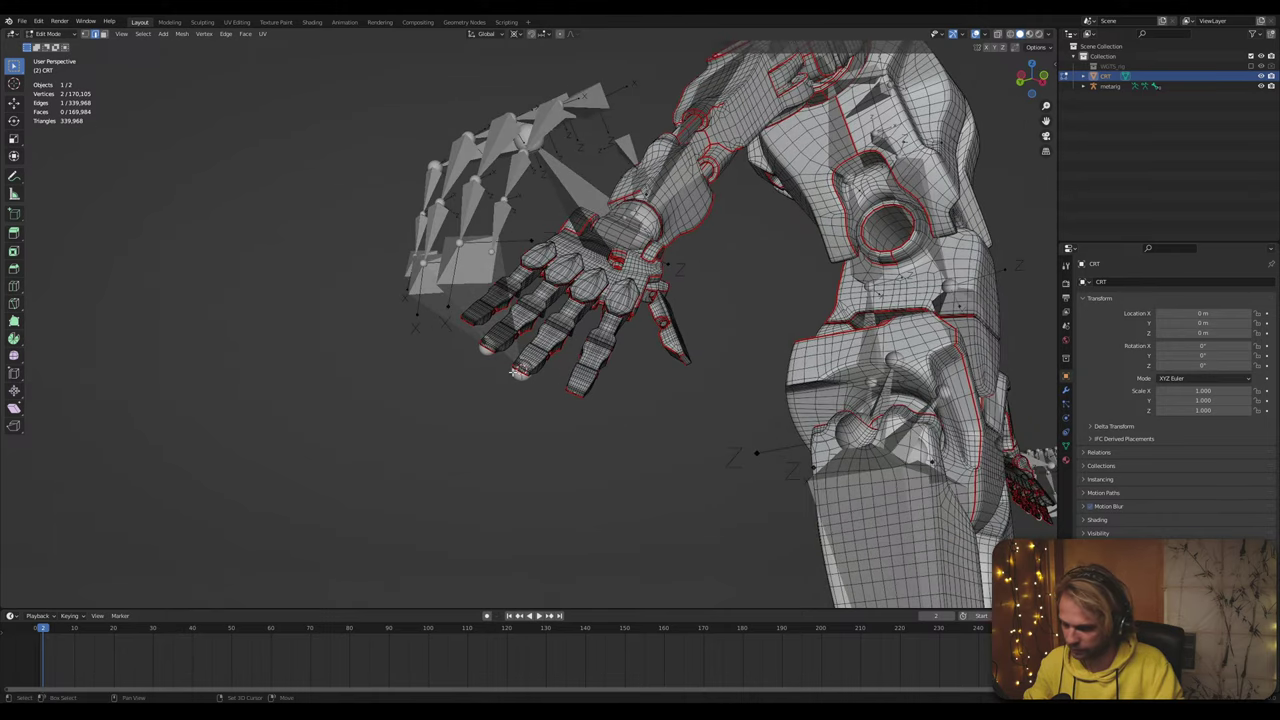
pyautogui.hotkey('shift', 's')
pyautogui.click(512, 430)
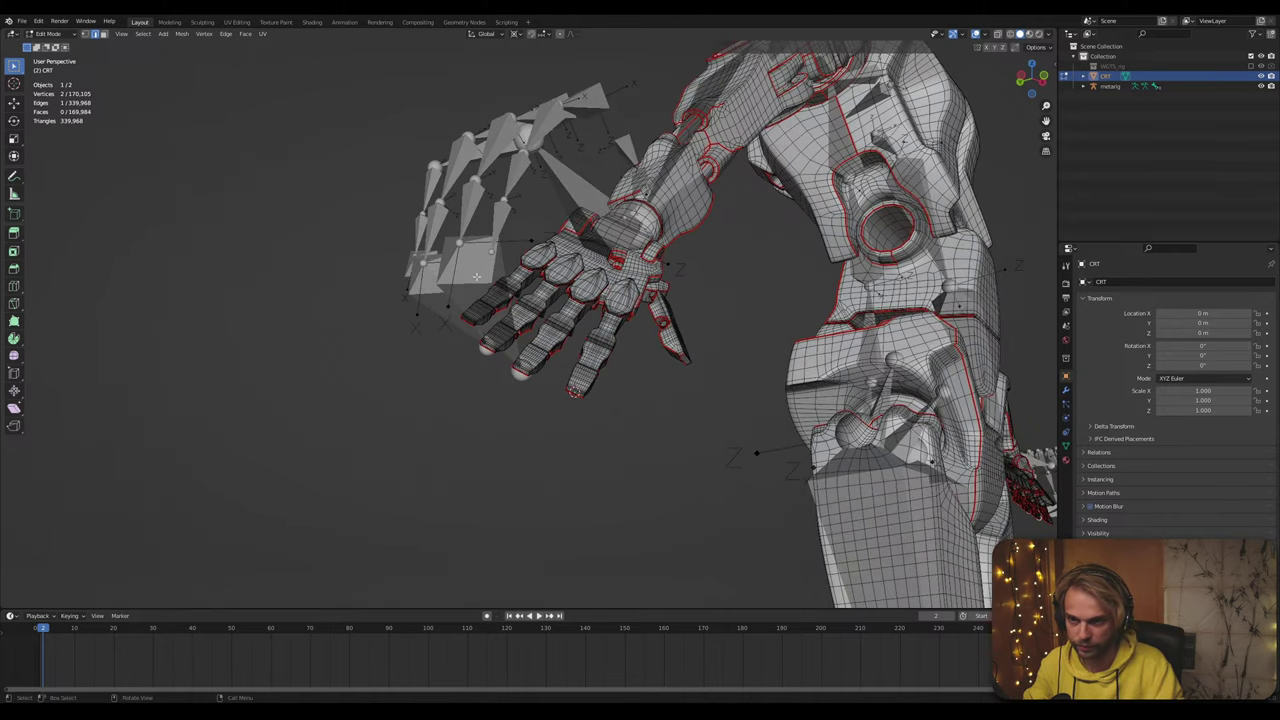
pyautogui.press('Tab')
# Step: Select the metarig, re-enter Edit Mode, and pick the index finger's tip joint
pyautogui.click(502, 211)
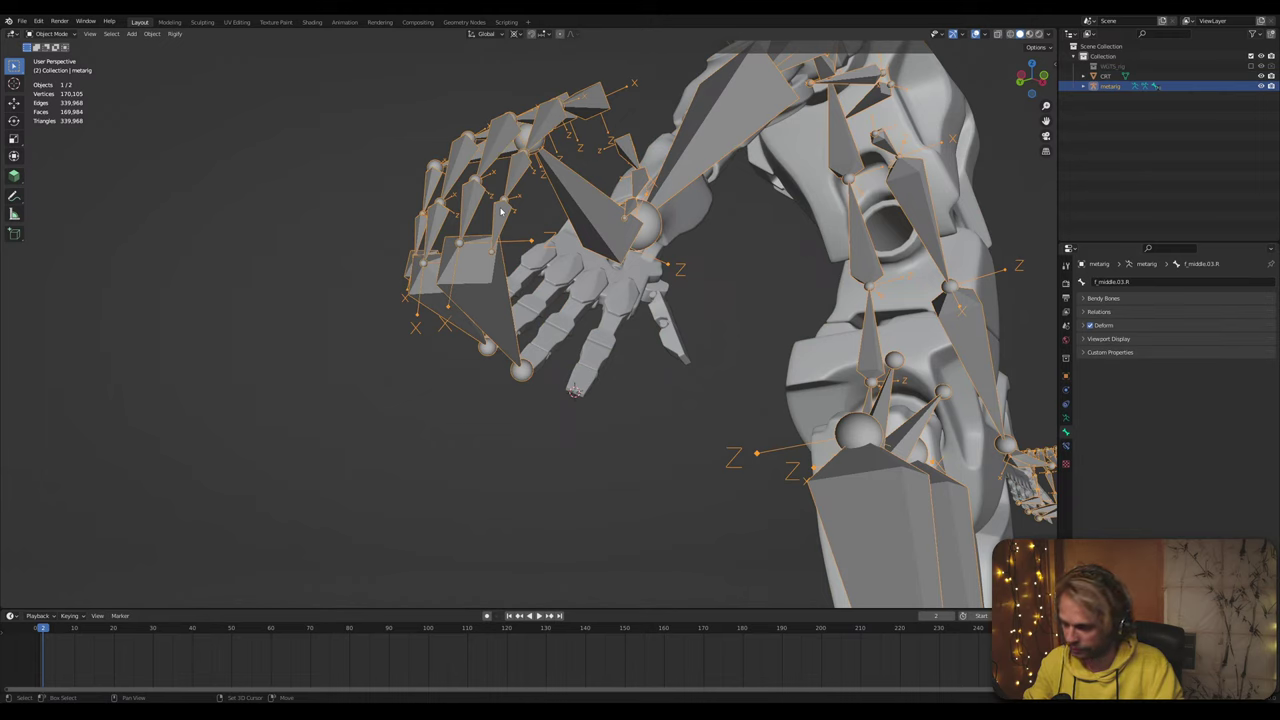
pyautogui.hotkey('shift', 's')
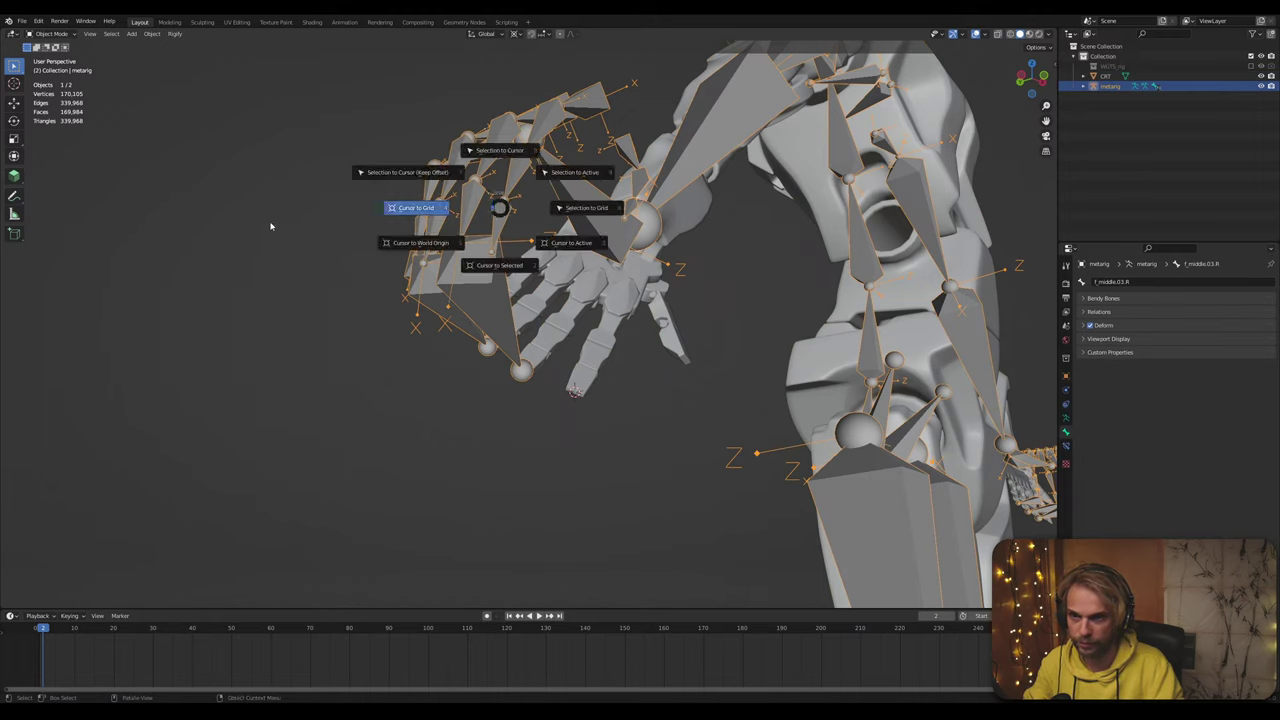
pyautogui.click(415, 207)
pyautogui.press('Tab')
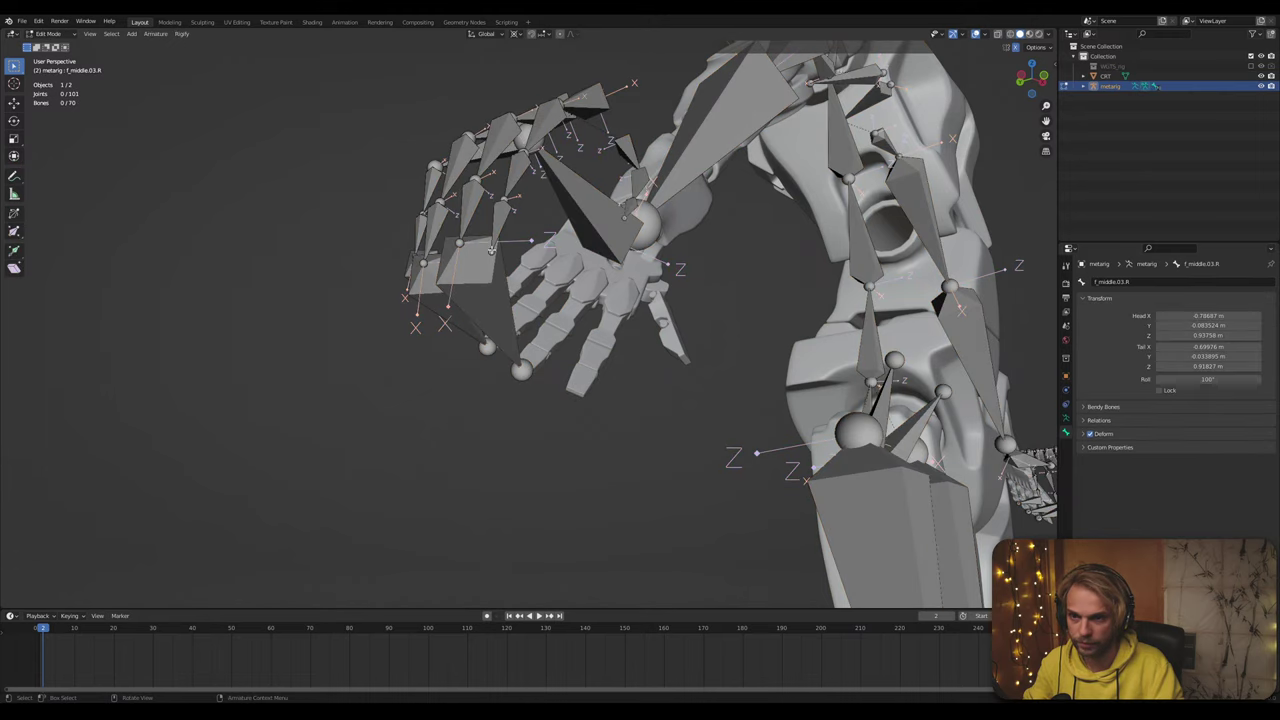
pyautogui.click(492, 258)
# Step: Snap the selected joint to the cursor, then undo the misplaced snap
pyautogui.hotkey('shift', 's')
pyautogui.click(495, 202)
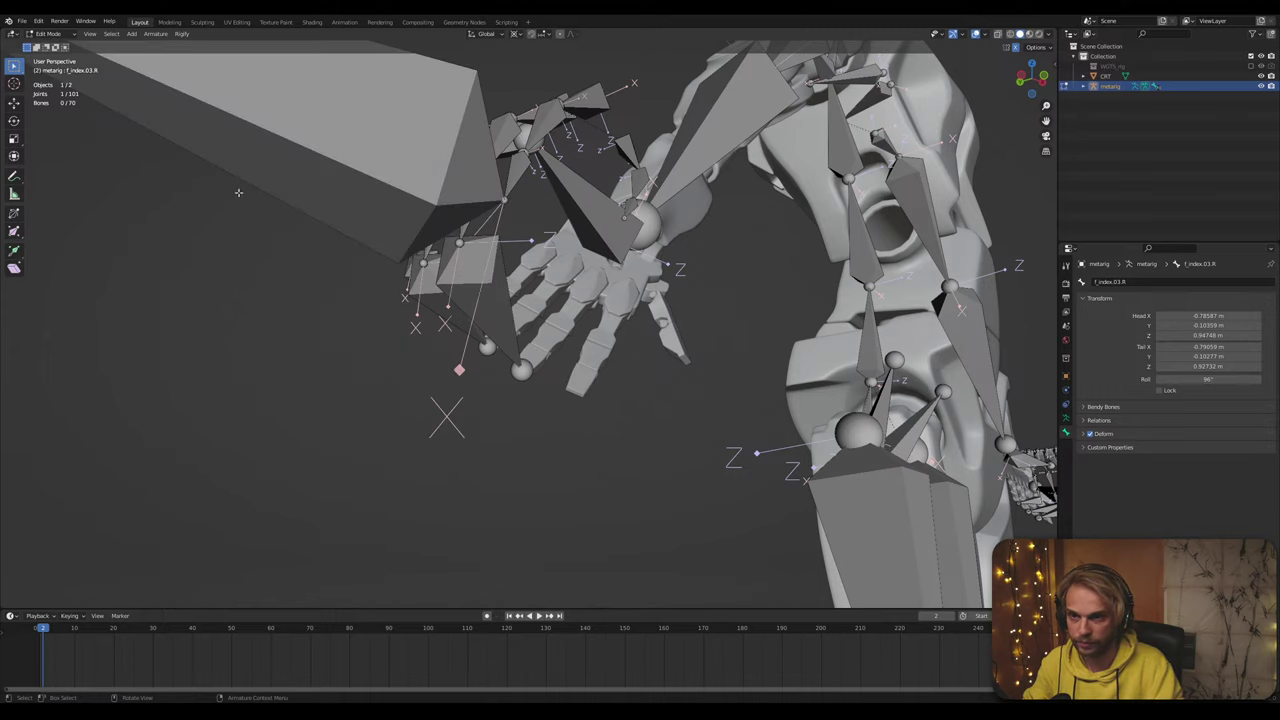
pyautogui.hotkey('ctrl', 'z')
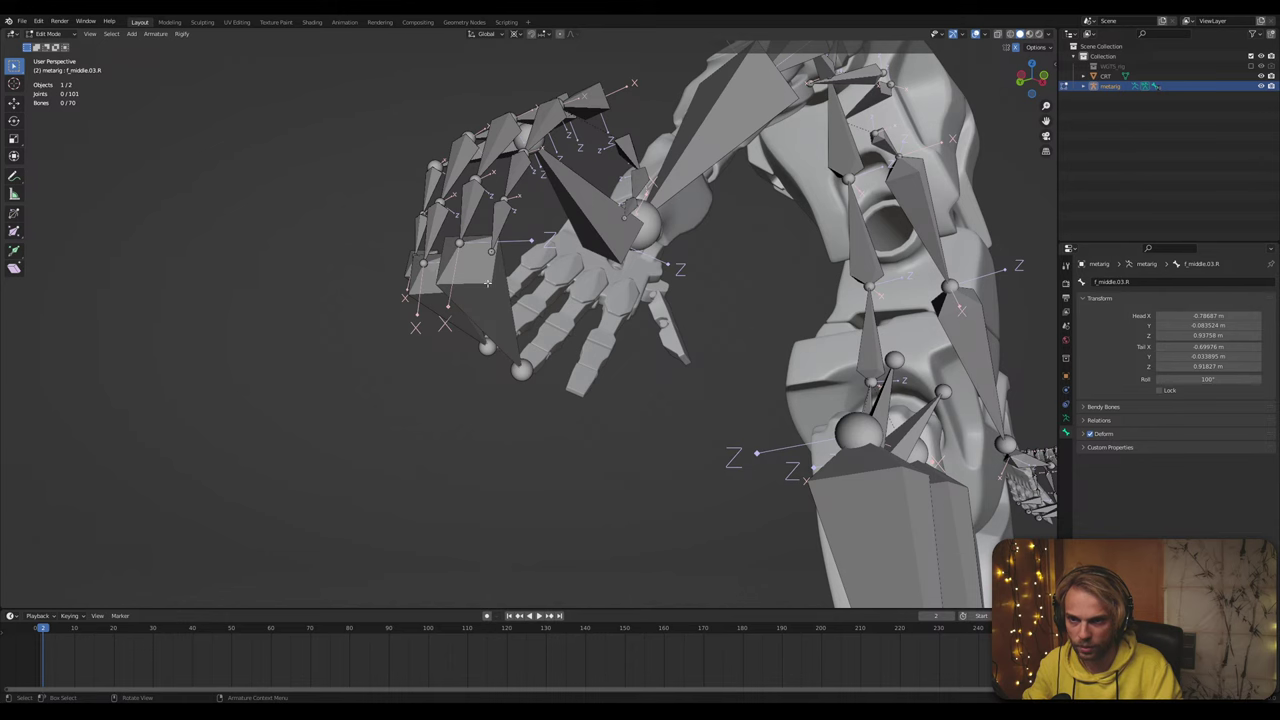
pyautogui.scroll(3, 487, 283)
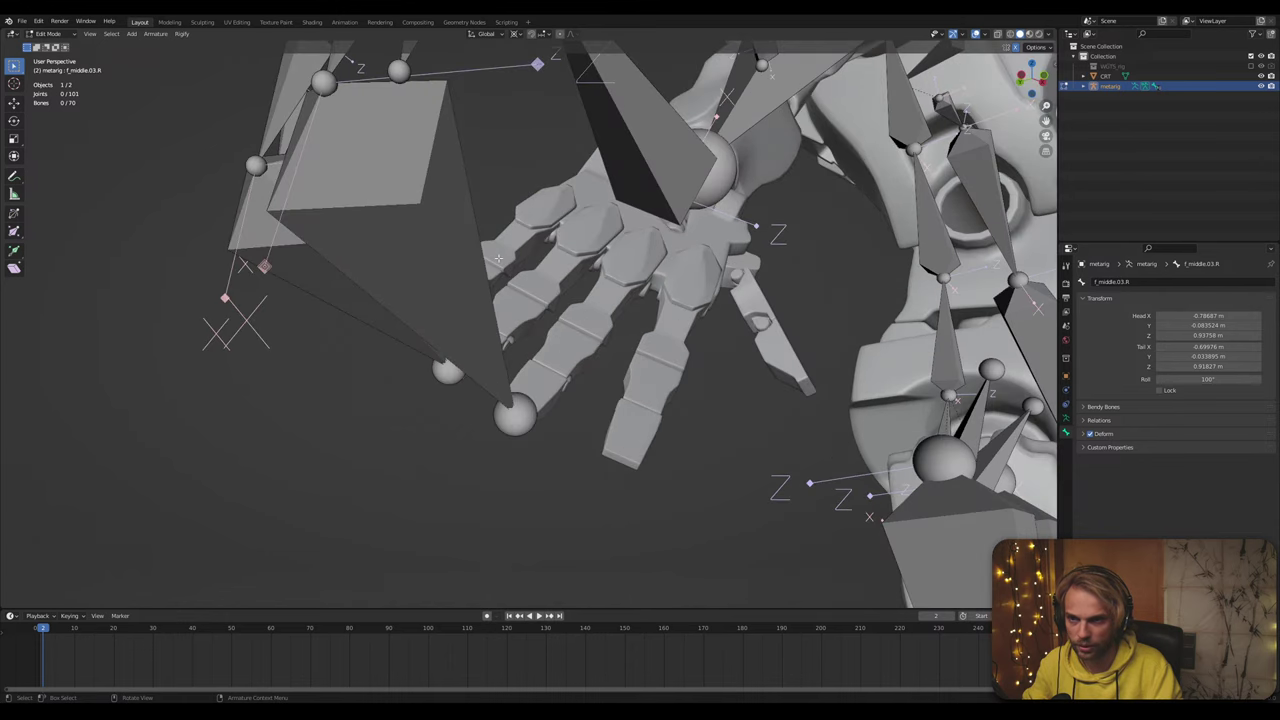
# Step: Select the robot hand mesh and switch it between Edit and Object Mode
pyautogui.press('Tab')
pyautogui.click(624, 462)
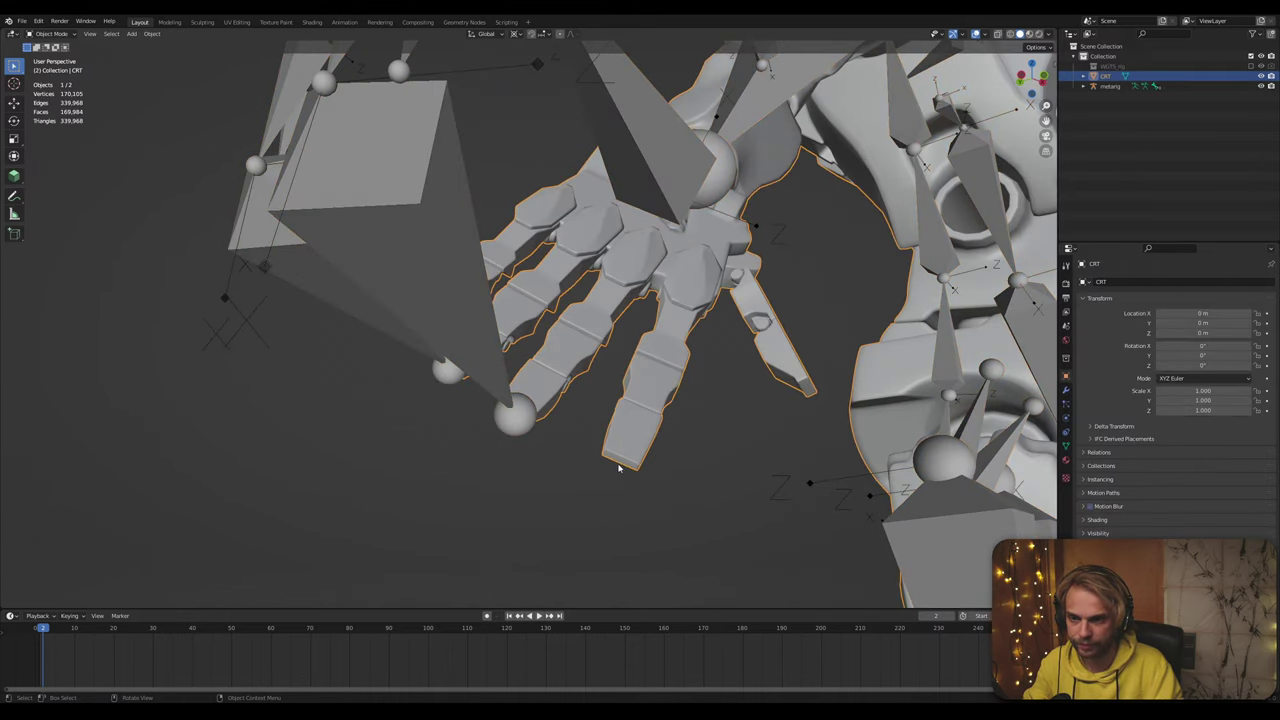
pyautogui.press('Tab')
pyautogui.press('Tab')
pyautogui.press('Tab')
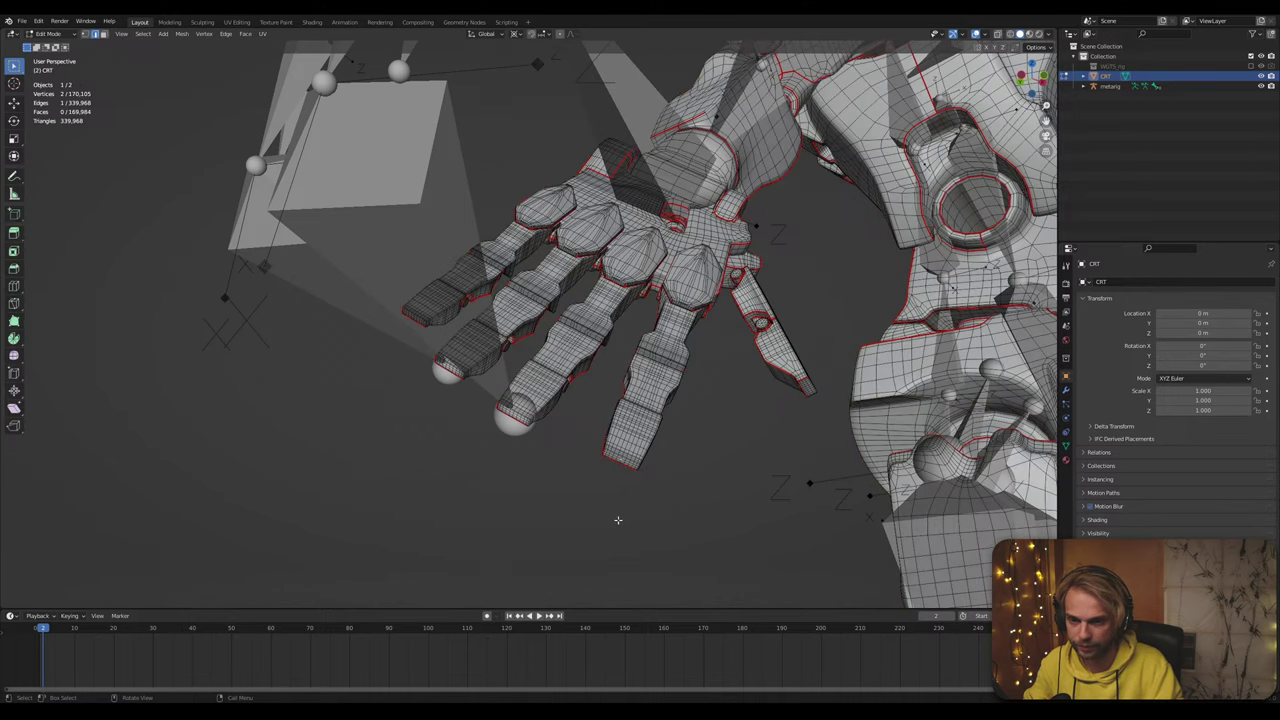
pyautogui.press('Tab')
pyautogui.hotkey('ctrl', 'Tab')
pyautogui.click(616, 561)
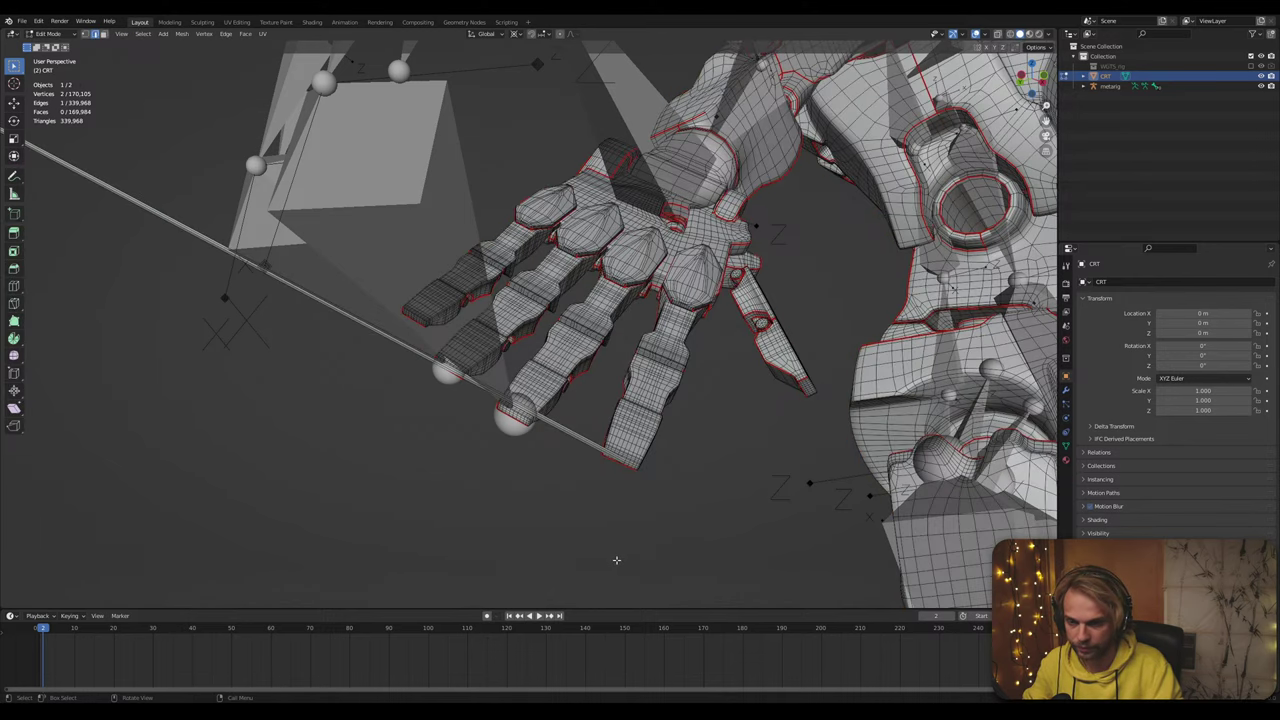
pyautogui.press('Tab')
pyautogui.hotkey('ctrl', 'Tab')
pyautogui.click(620, 594)
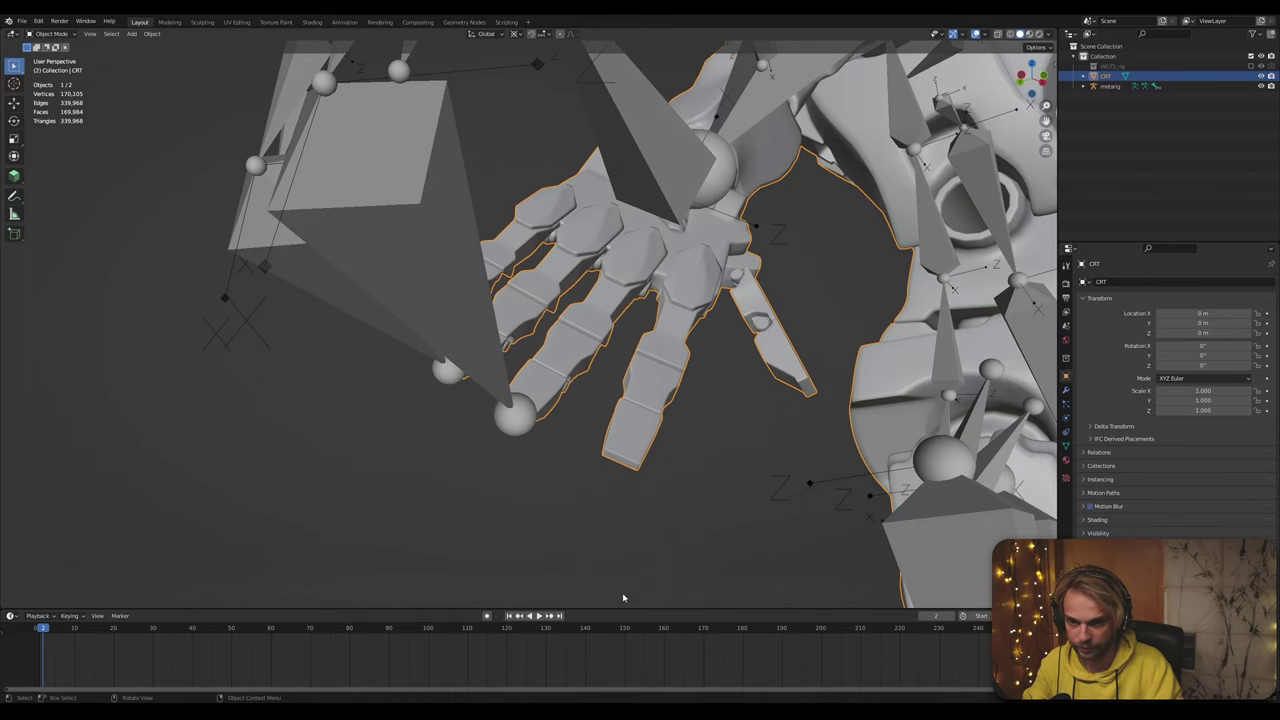
# Step: Change the mesh's selection mode in Edit Mode, then leave Edit Mode
pyautogui.press('Tab')
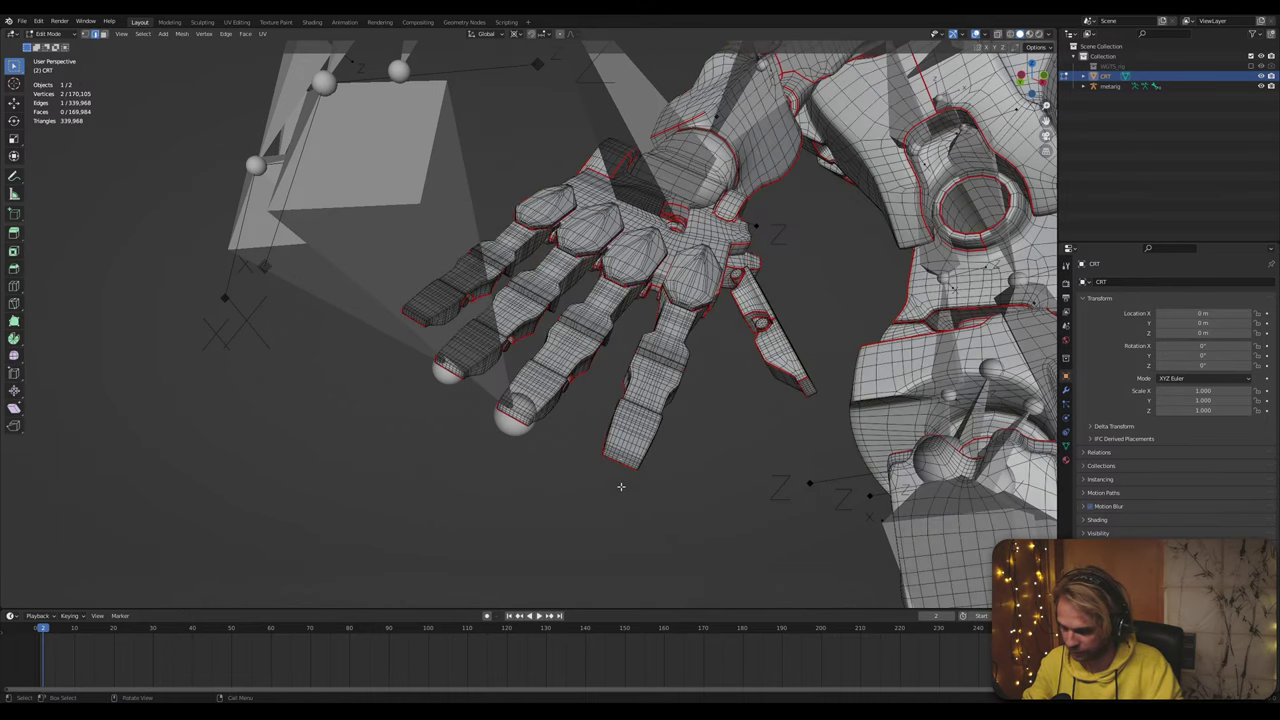
pyautogui.hotkey('ctrl', 'Tab')
pyautogui.click(620, 548)
pyautogui.moveTo(620, 548); pyautogui.dragTo(492, 433, button='middle')
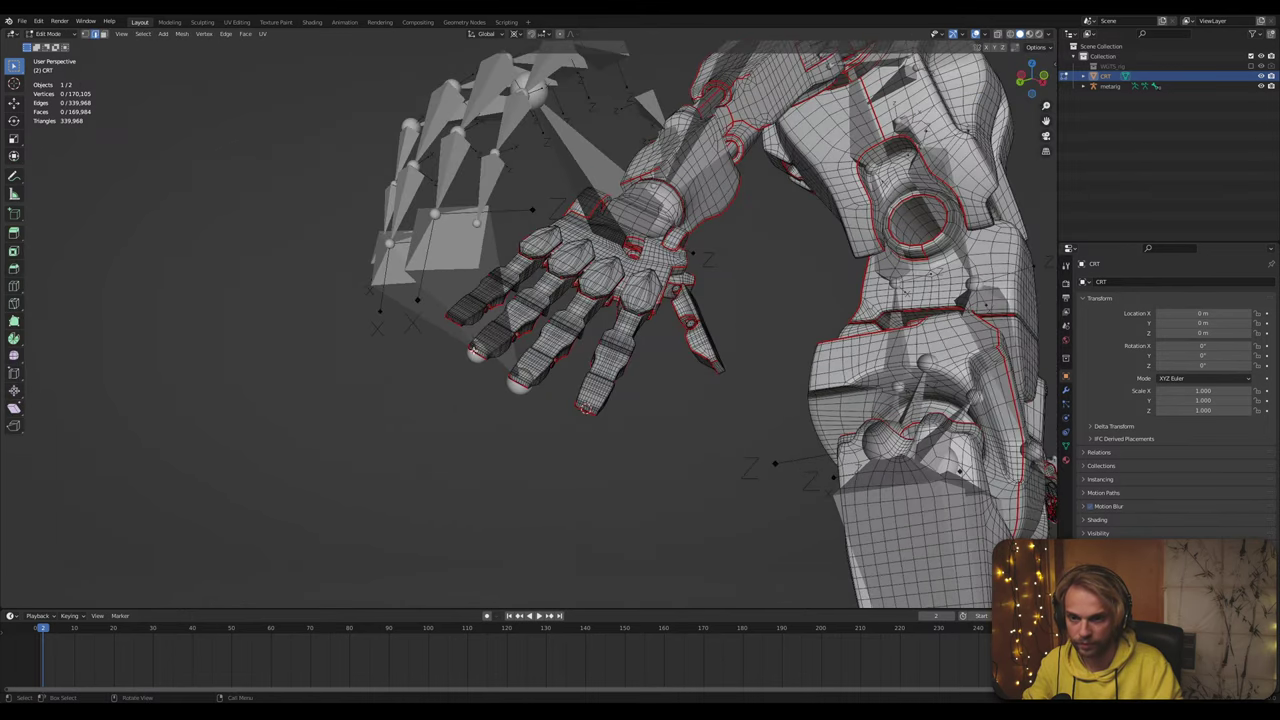
pyautogui.moveTo(493, 274); pyautogui.dragTo(443, 190, button='middle')
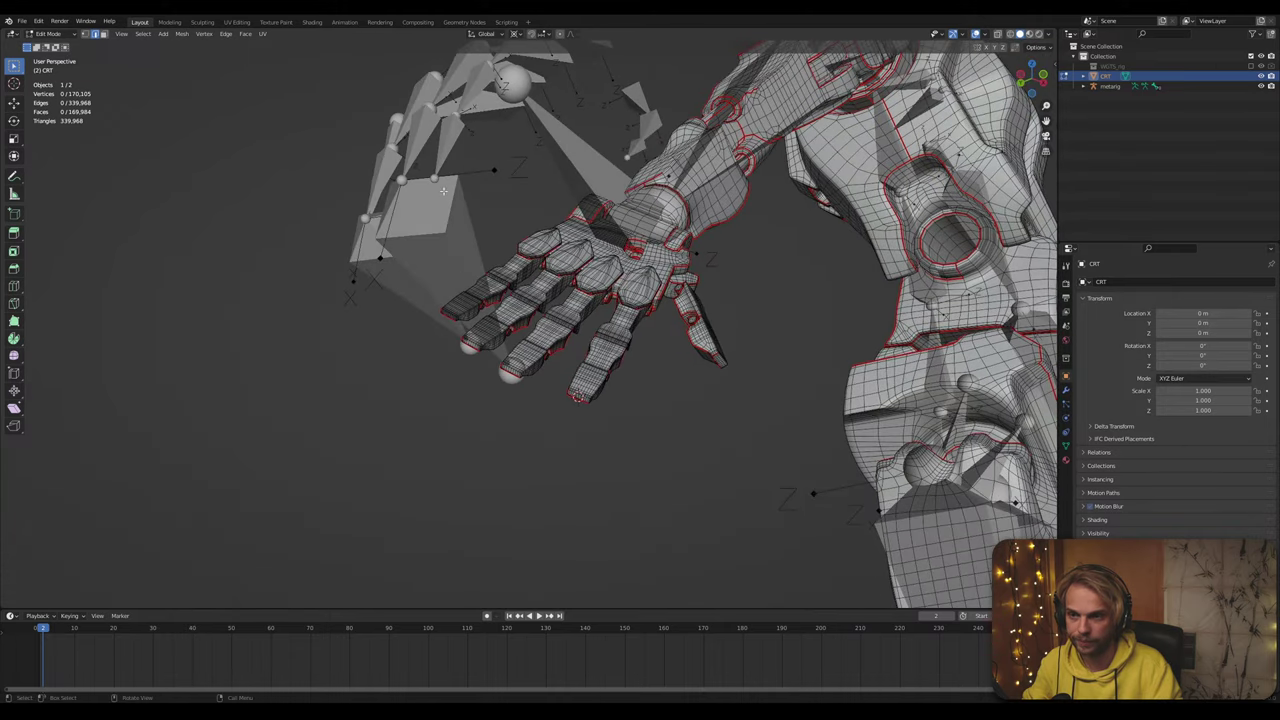
pyautogui.press('Tab')
# Step: Snap the f_index.03.R bone tip to the 3D cursor at the index fingertip
pyautogui.click(434, 179)
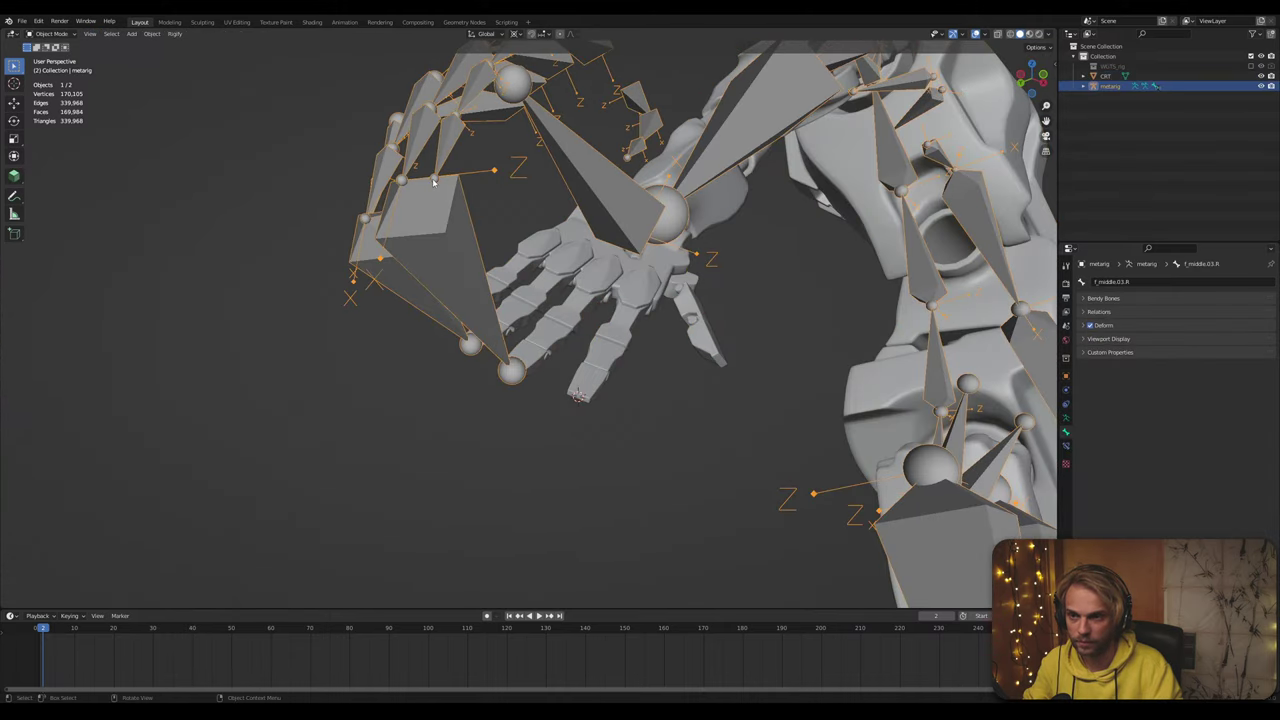
pyautogui.press('Tab')
pyautogui.click(434, 179)
pyautogui.hotkey('shift', 's')
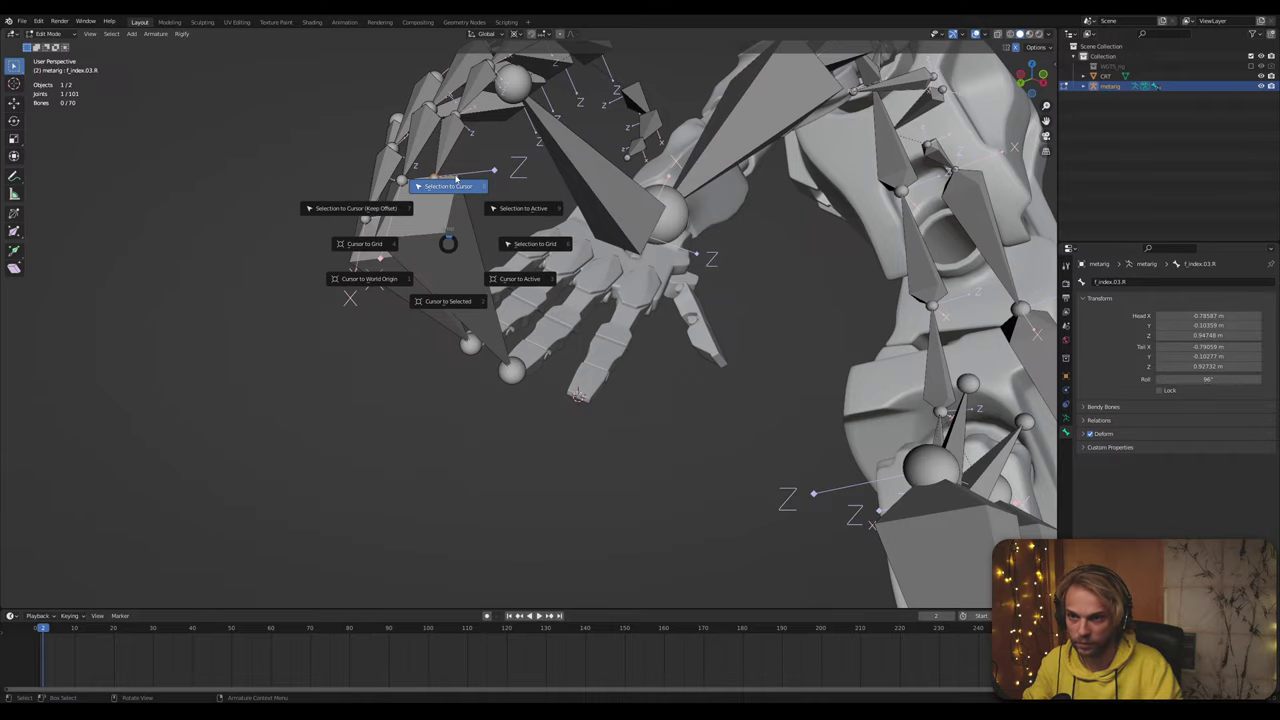
pyautogui.click(448, 200)
pyautogui.scroll(-3, 562, 411)
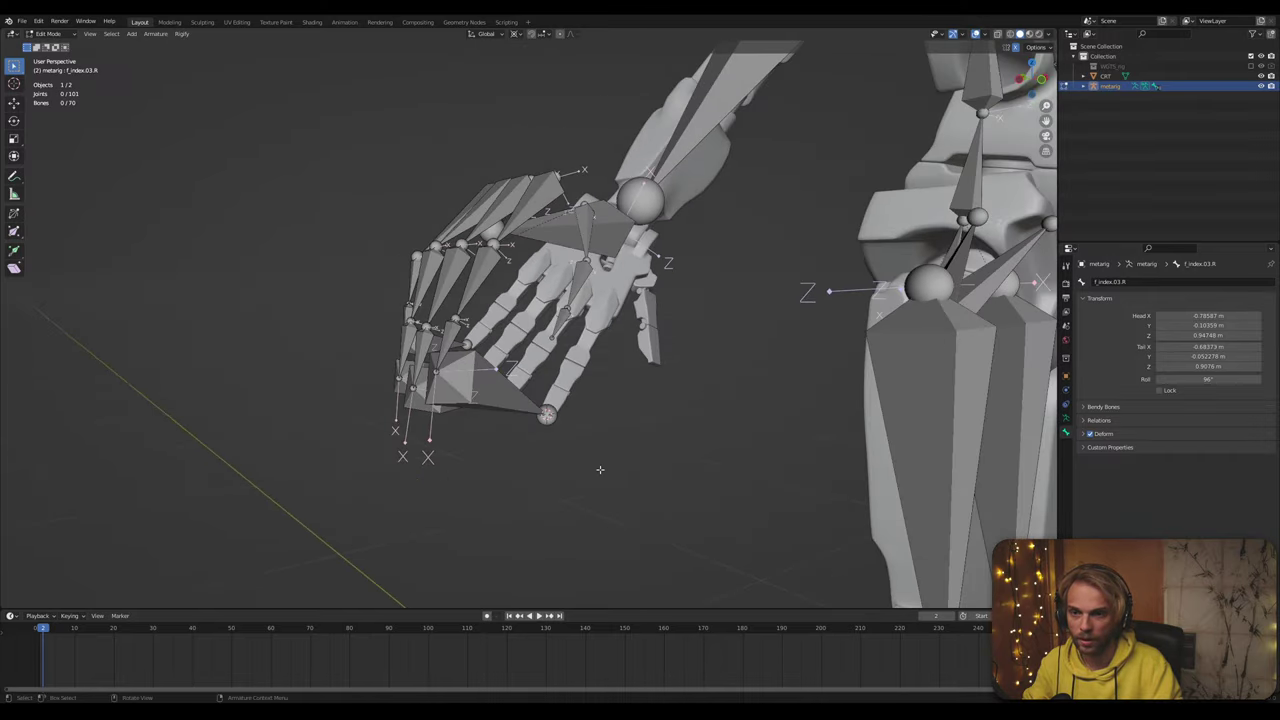
pyautogui.moveTo(600, 466); pyautogui.dragTo(563, 429, button='middle')
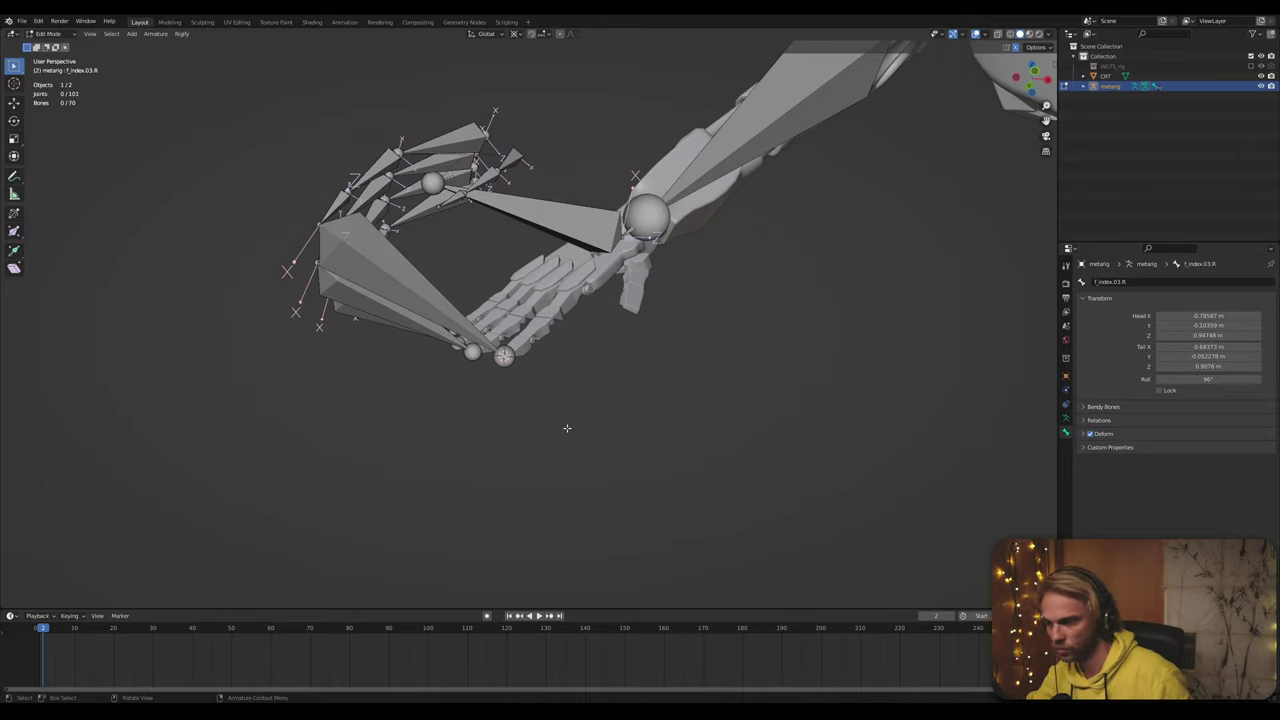
pyautogui.moveTo(425, 203); pyautogui.dragTo(523, 302, button='middle')
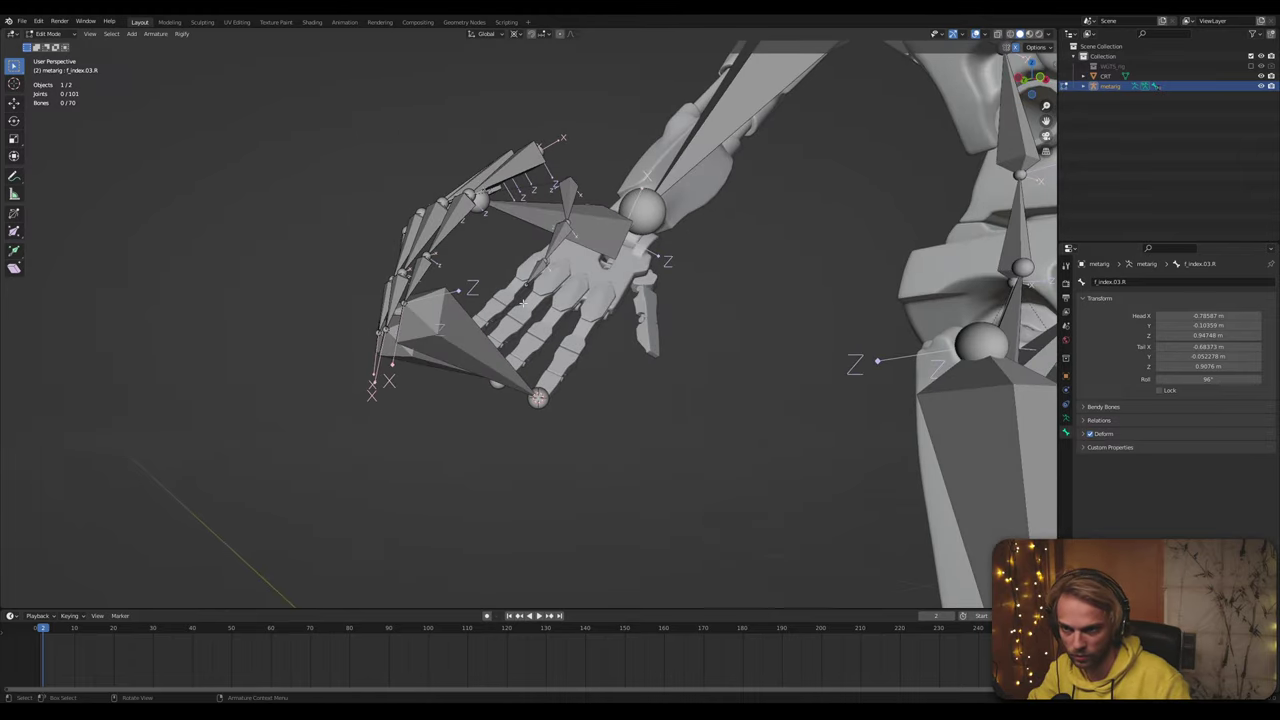
pyautogui.moveTo(634, 365); pyautogui.dragTo(581, 340, button='middle')
# Step: Place the 3D cursor at the thumb-tip vertex of the robot arm mesh
pyautogui.scroll(2, 591, 286)
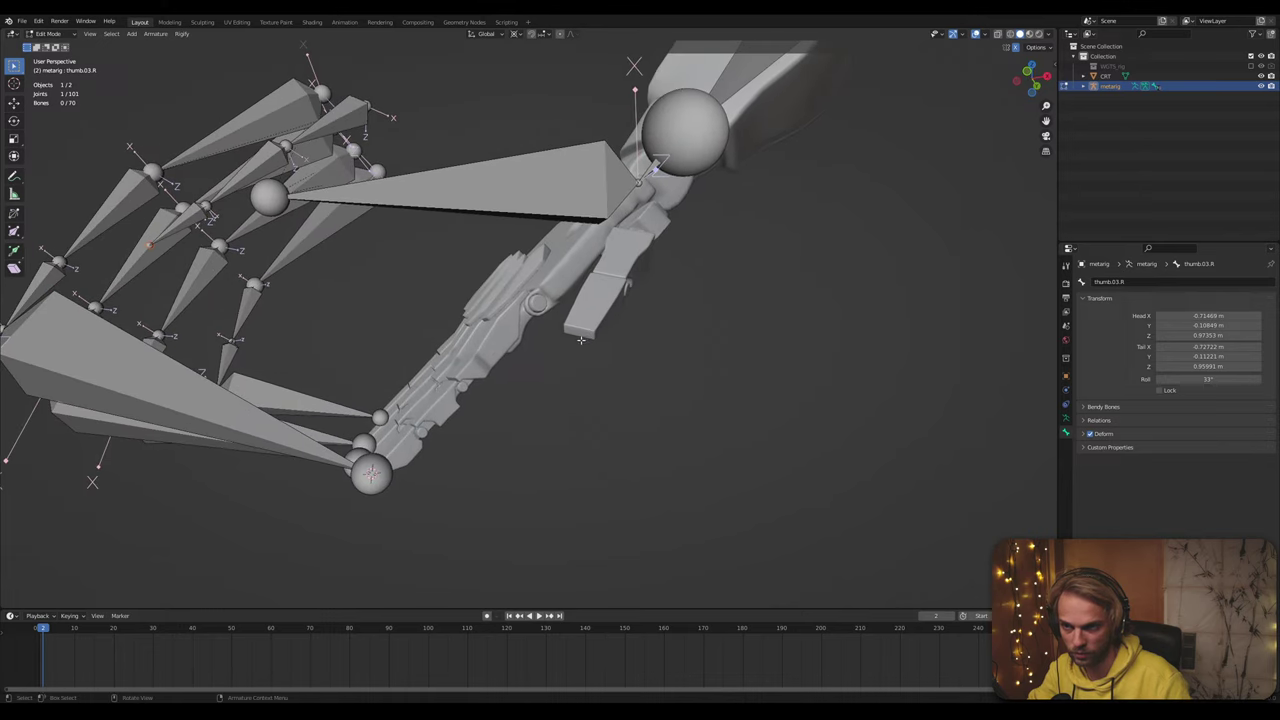
pyautogui.scroll(2, 601, 336)
pyautogui.press('Tab')
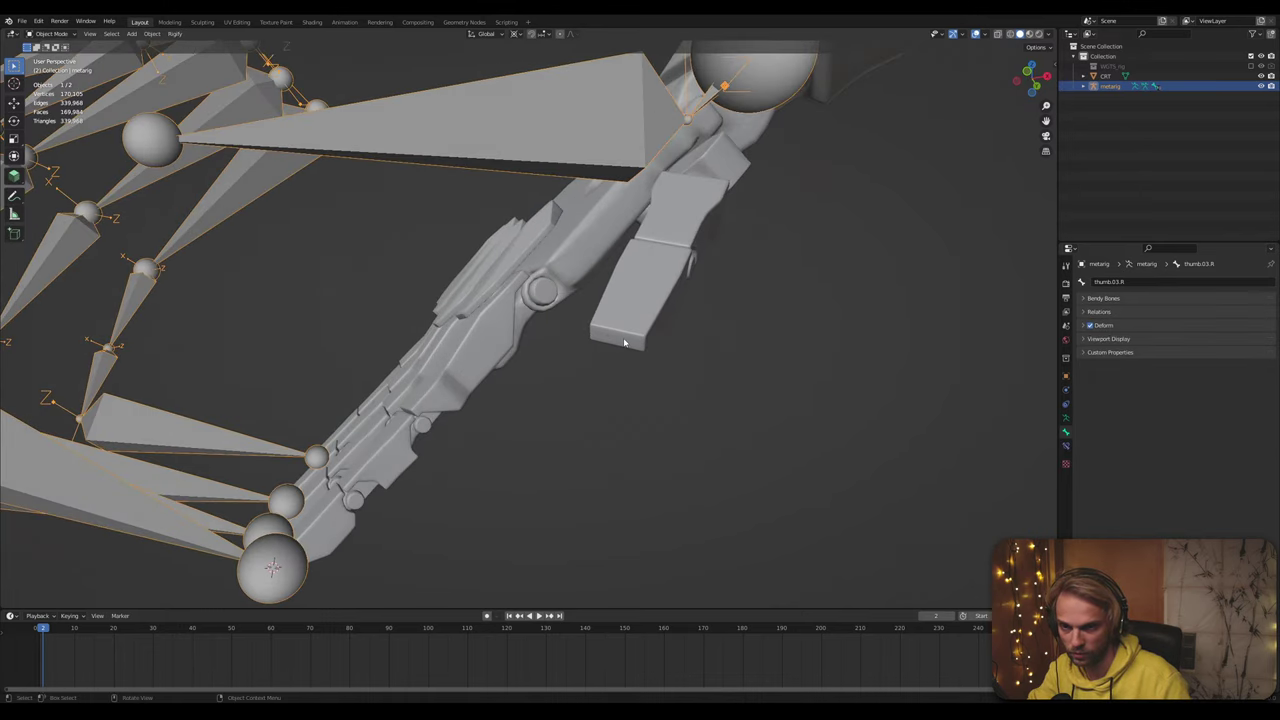
pyautogui.click(624, 343)
pyautogui.press('Tab')
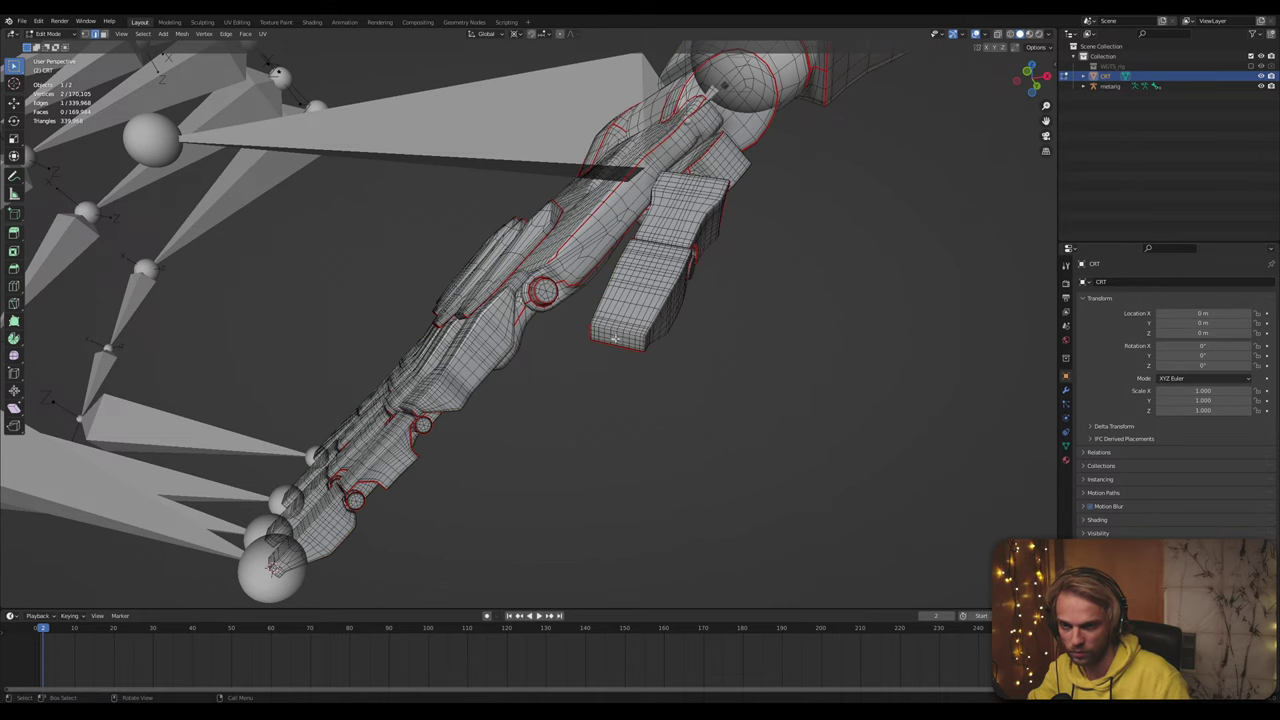
pyautogui.moveTo(460, 340); pyautogui.dragTo(523, 374, button='middle')
pyautogui.scroll(-2, 522, 377)
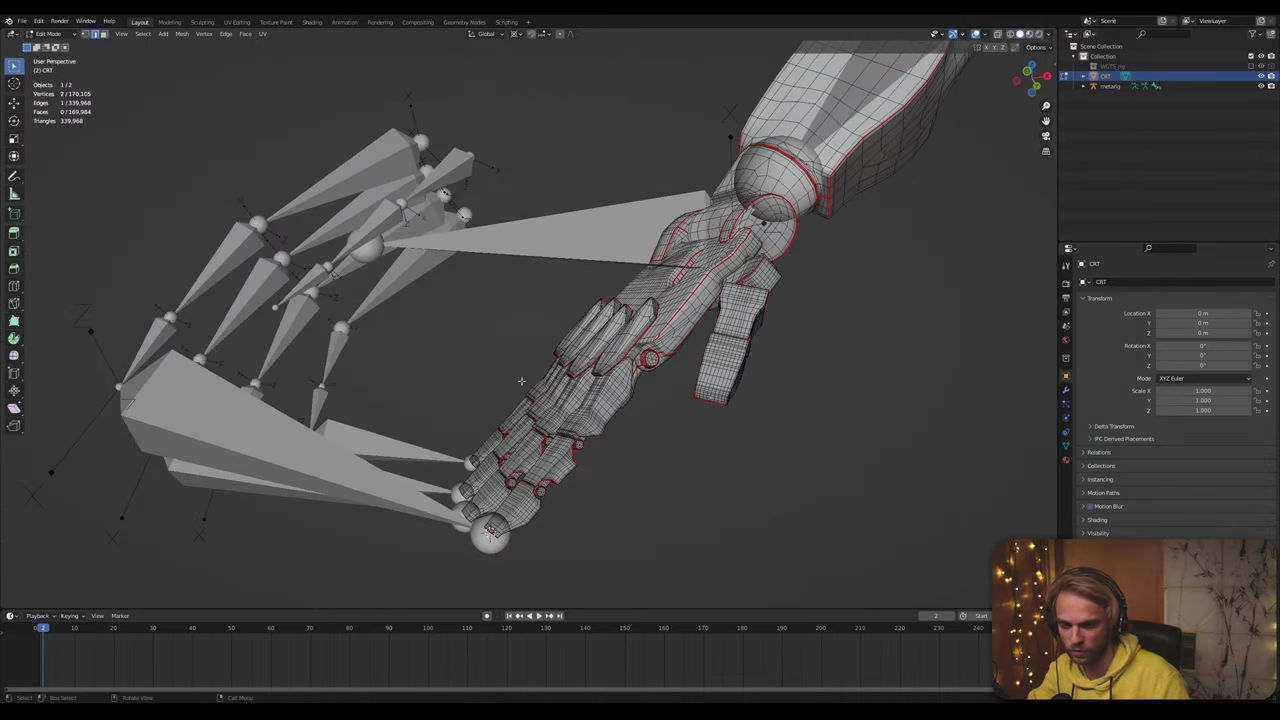
pyautogui.press('z')
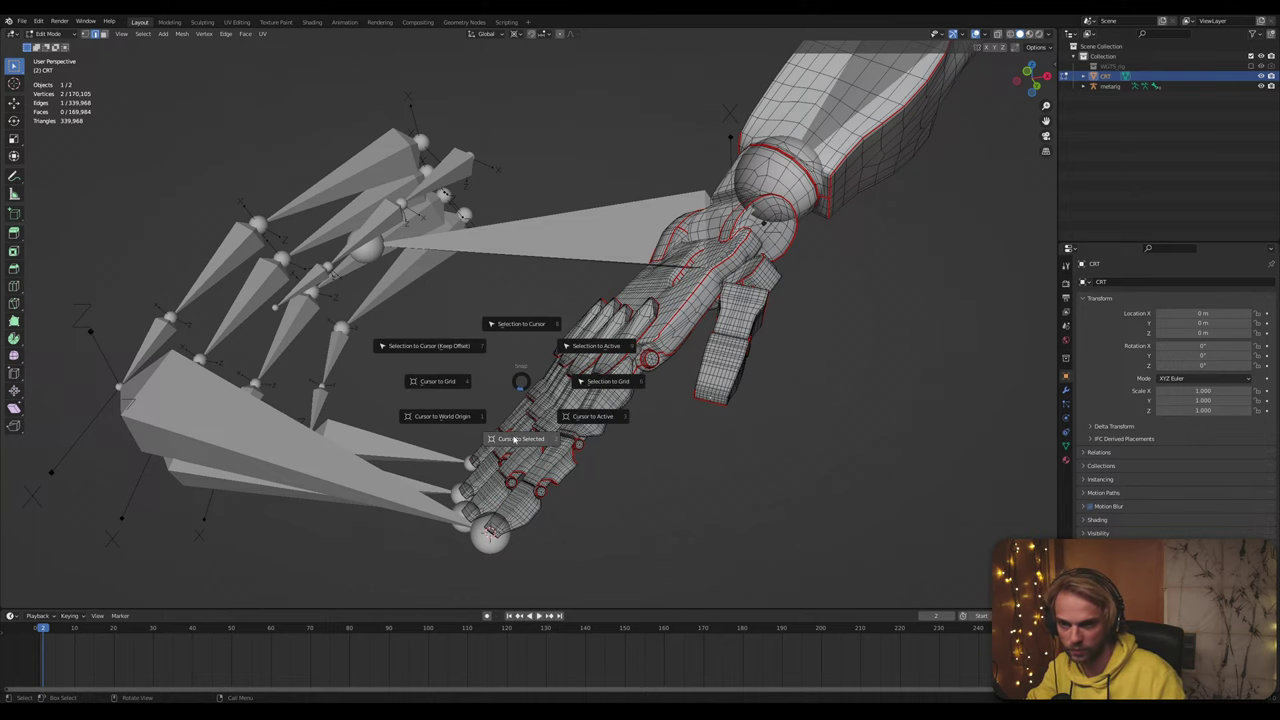
pyautogui.moveTo(435, 362); pyautogui.dragTo(514, 394, button='middle')
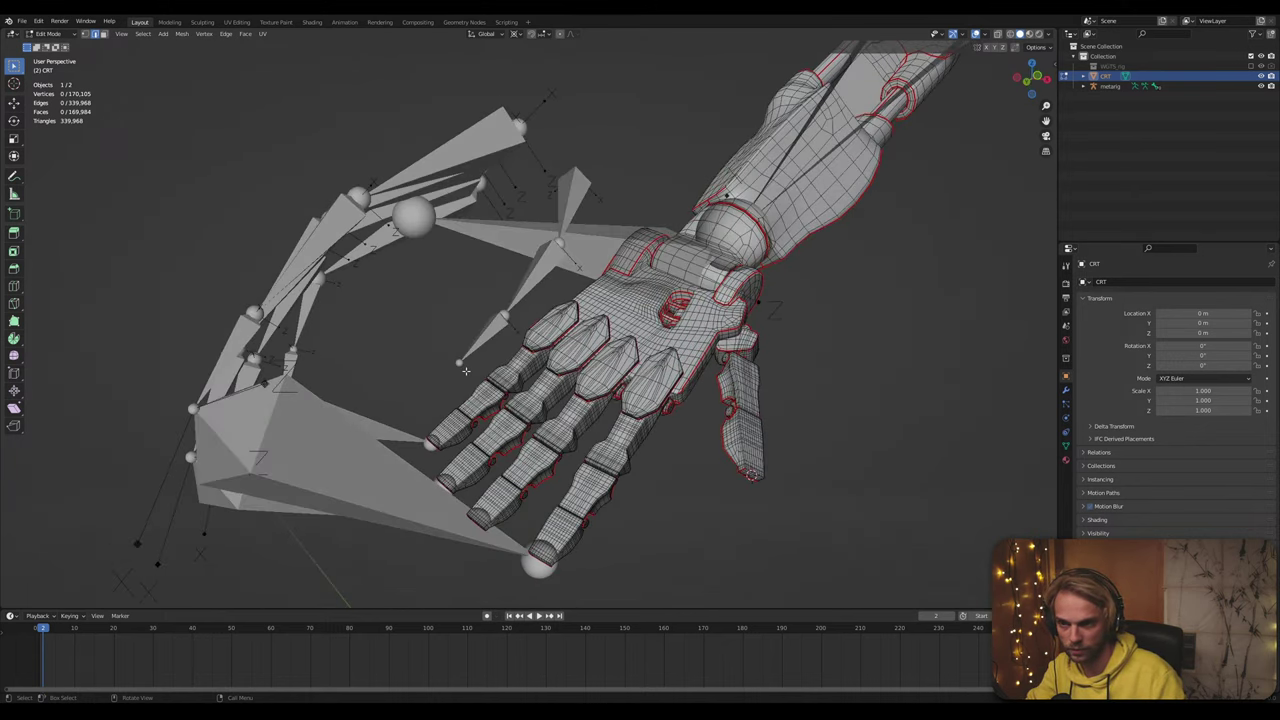
pyautogui.press('Tab')
# Step: Snap the metarig's thumb.03.R bone tip to the 3D cursor and check it
pyautogui.click(458, 365)
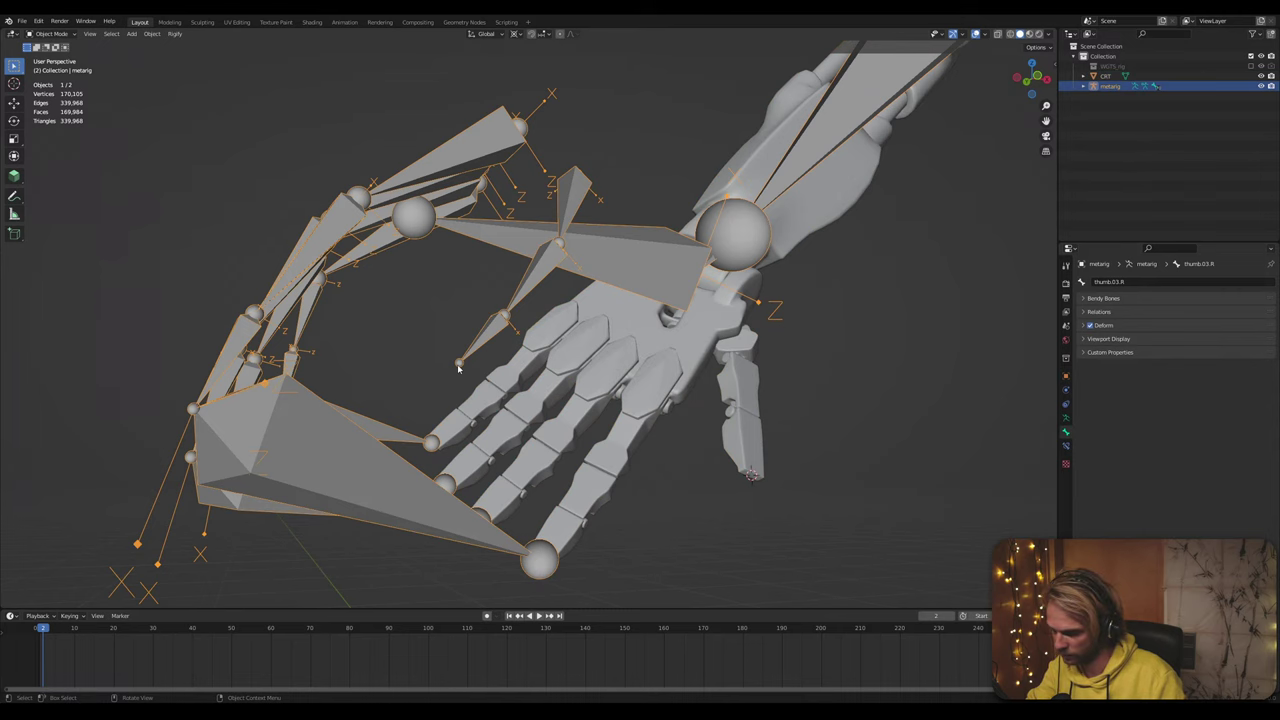
pyautogui.press('Tab')
pyautogui.hotkey('shift', 's')
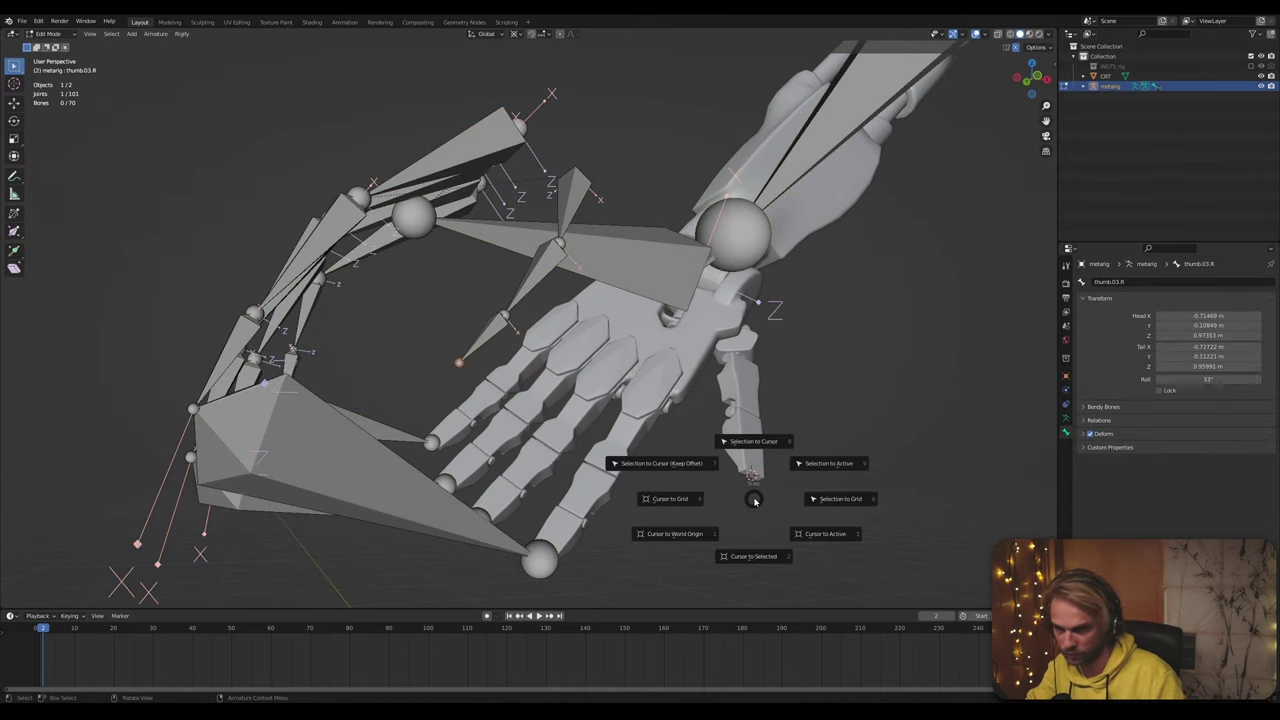
pyautogui.click(759, 452)
pyautogui.moveTo(824, 481); pyautogui.dragTo(552, 437, button='middle')
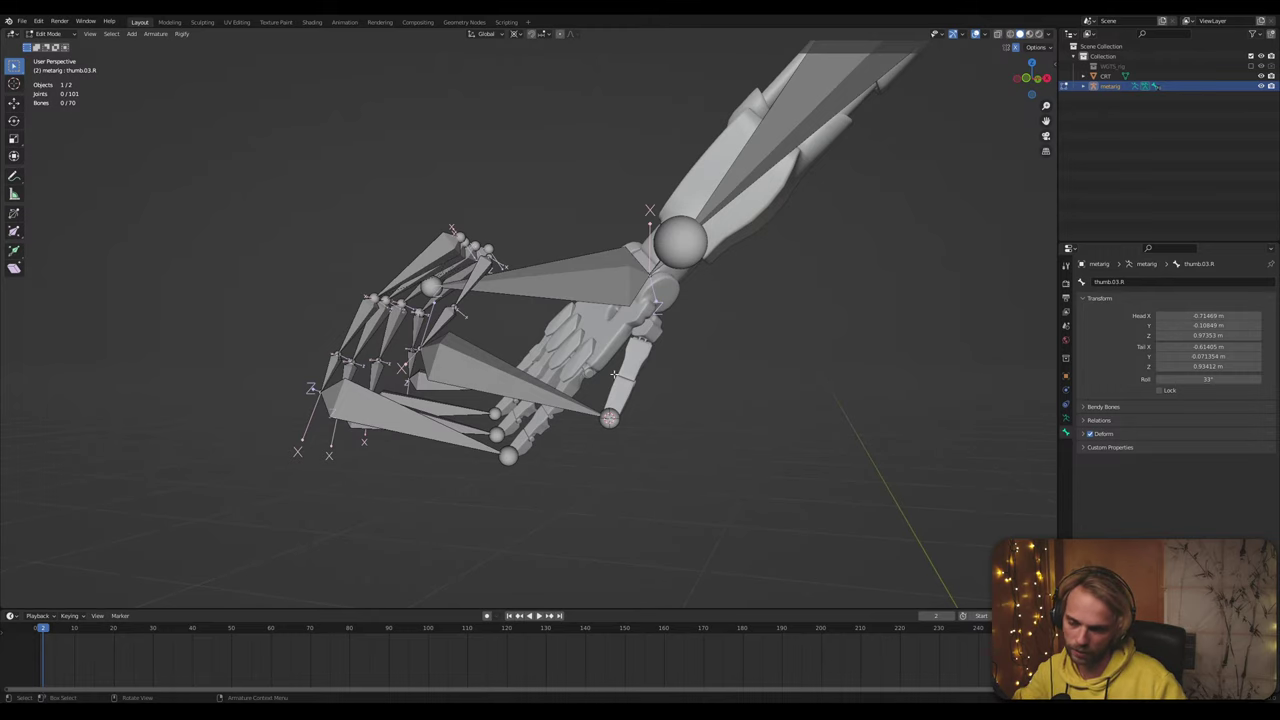
pyautogui.moveTo(427, 372); pyautogui.dragTo(431, 402, button='middle')
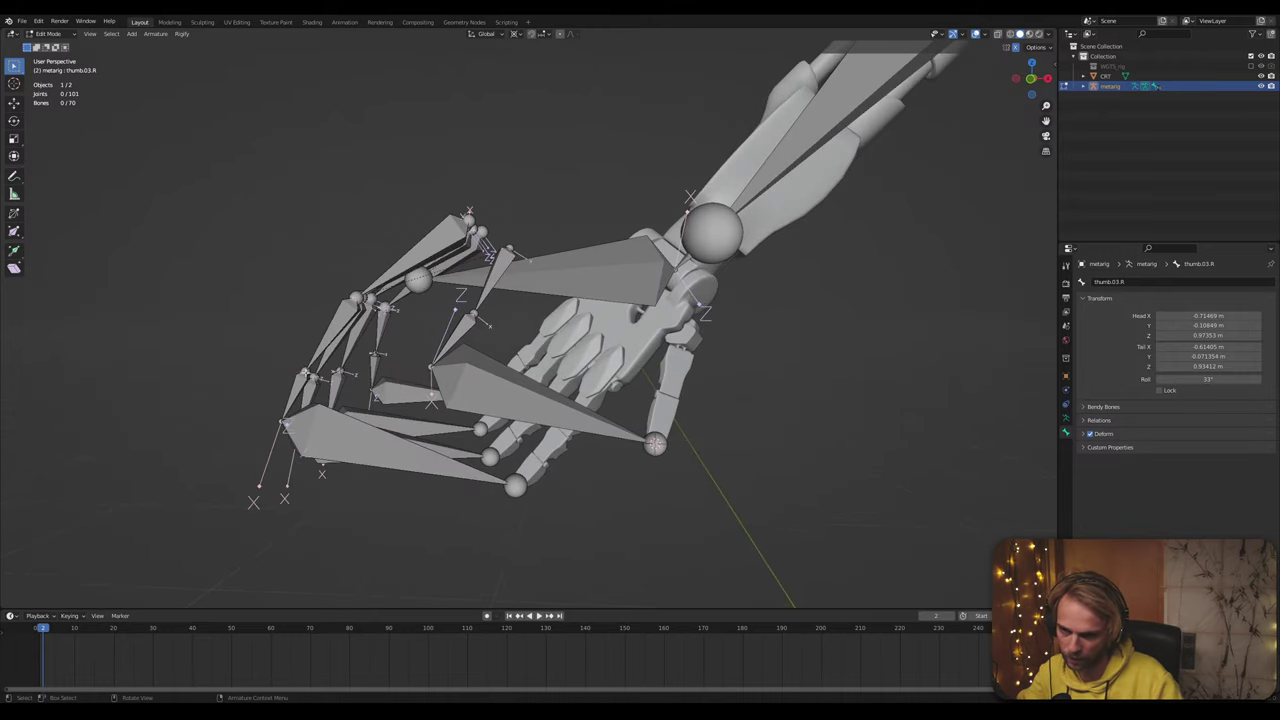
pyautogui.moveTo(478, 447); pyautogui.dragTo(623, 434, button='middle')
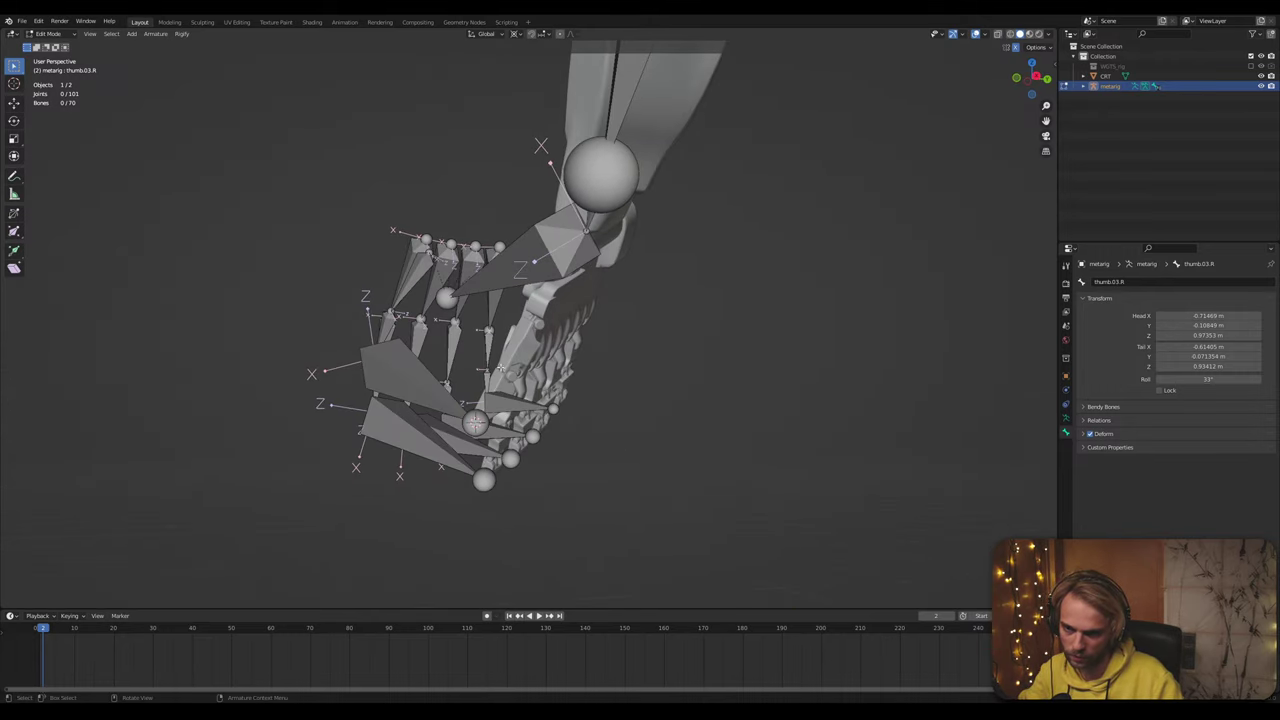
# Step: Inspect the thumb joint fit in the mesh's Edit Mode, then return to Object Mode
pyautogui.press('Tab')
pyautogui.click(513, 380)
pyautogui.press('Tab')
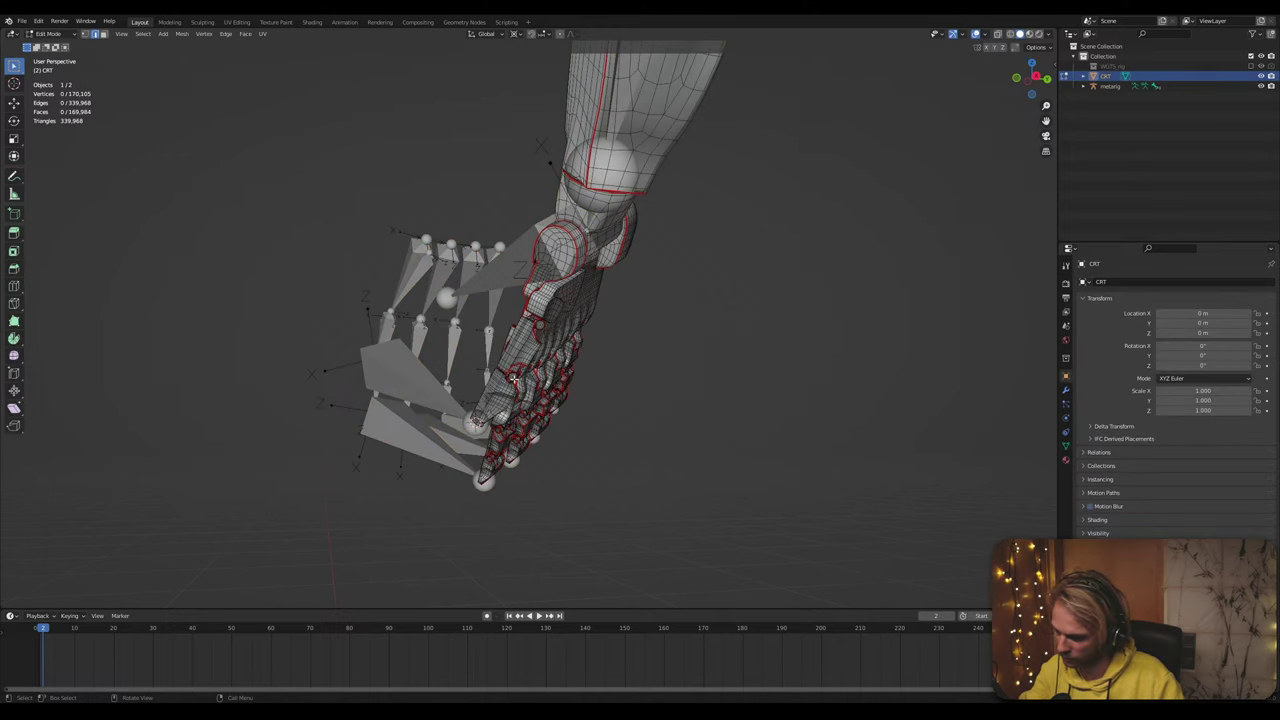
pyautogui.moveTo(513, 380); pyautogui.dragTo(506, 435, button='middle')
pyautogui.scroll(4, 506, 435)
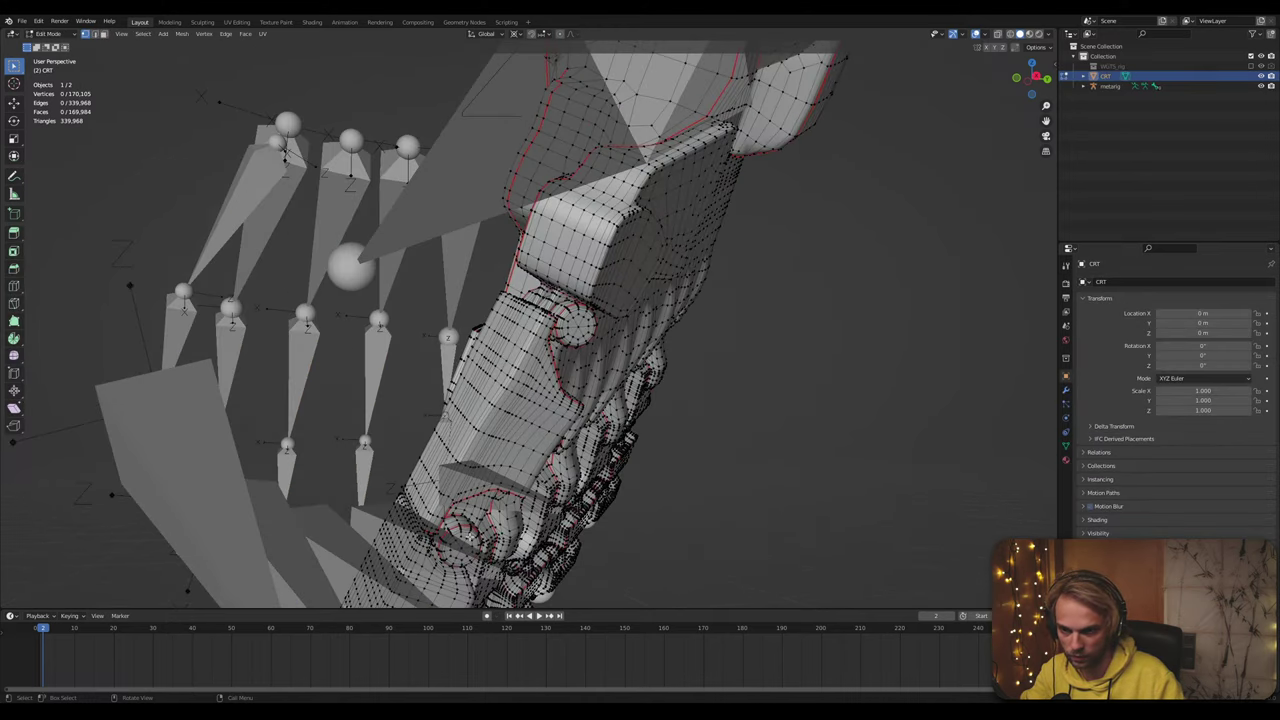
pyautogui.scroll(6, 461, 547)
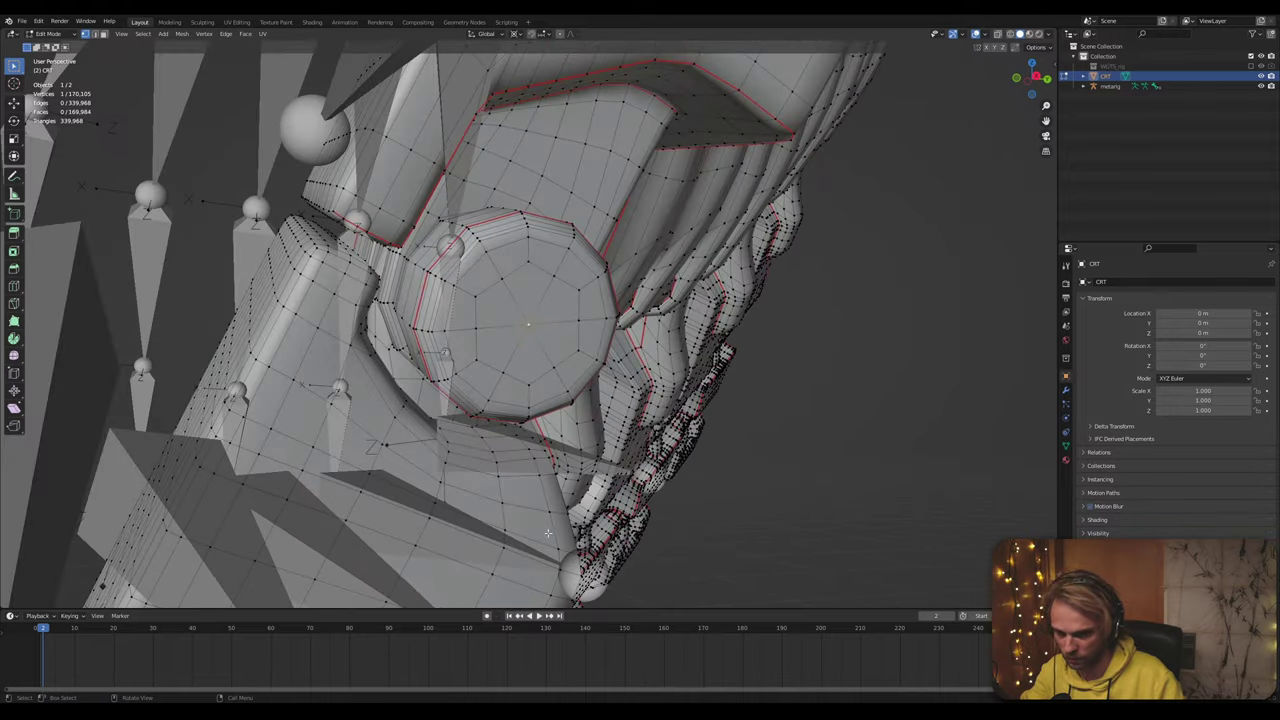
pyautogui.moveTo(526, 489); pyautogui.dragTo(607, 467, button='middle')
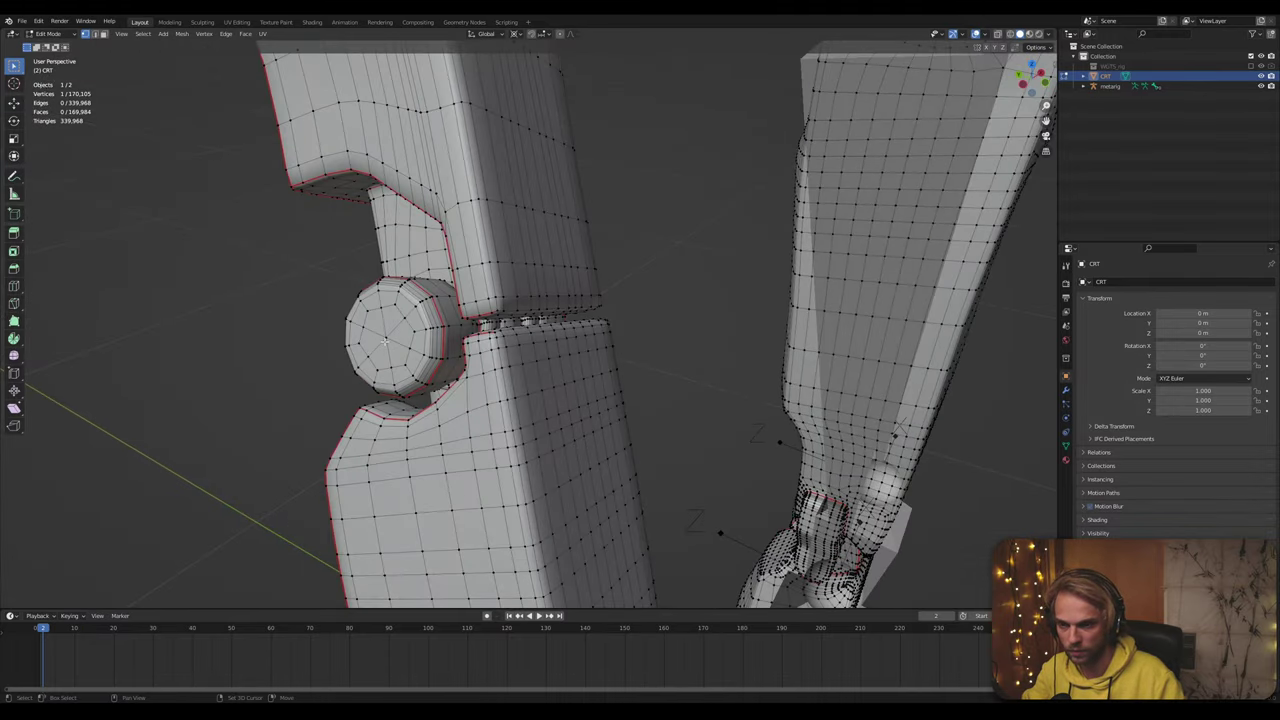
pyautogui.scroll(-4, 387, 340)
pyautogui.moveTo(387, 340); pyautogui.dragTo(544, 379, button='middle')
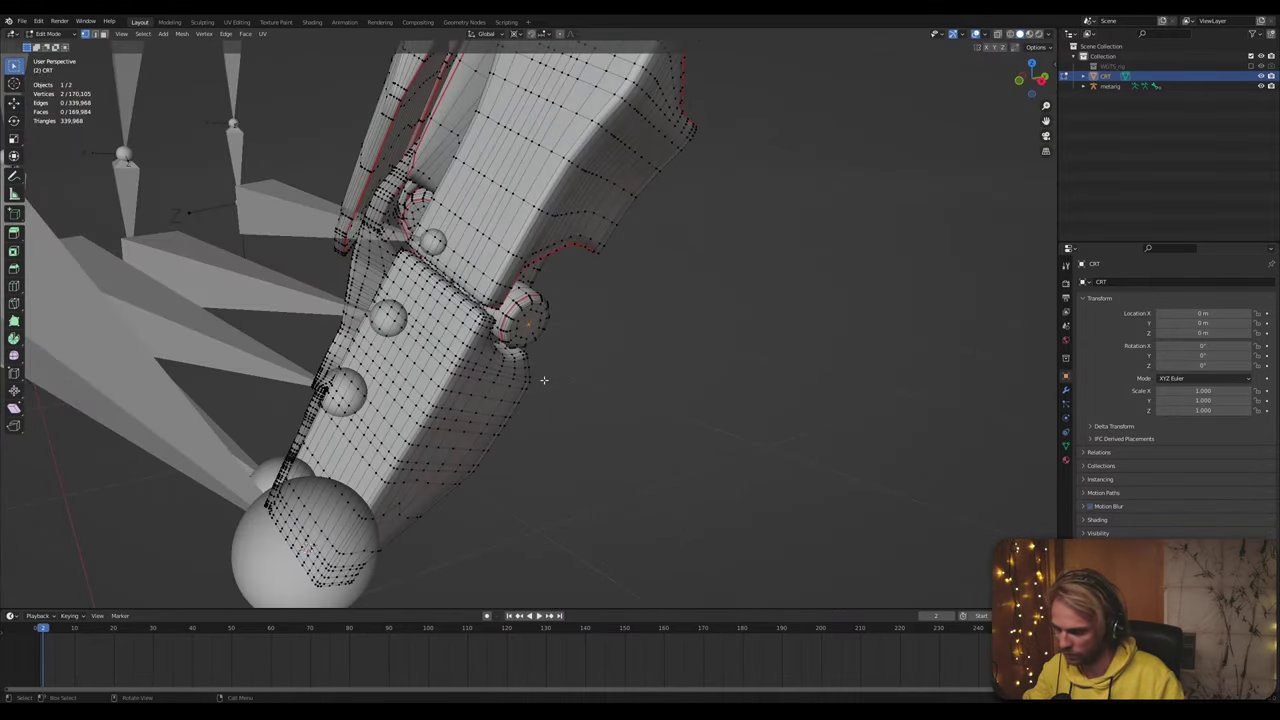
pyautogui.press('Tab')
pyautogui.click(540, 437)
pyautogui.moveTo(540, 437)
pyautogui.mouseDown(button='middle')
pyautogui.moveTo(507, 450)
pyautogui.moveTo(470, 410)
pyautogui.moveTo(480, 400)
pyautogui.moveTo(521, 433)
pyautogui.mouseUp(button='middle')
# Step: Snap the selected metarig thumb joint onto the 3D cursor
pyautogui.click(292, 408)
pyautogui.press('Tab')
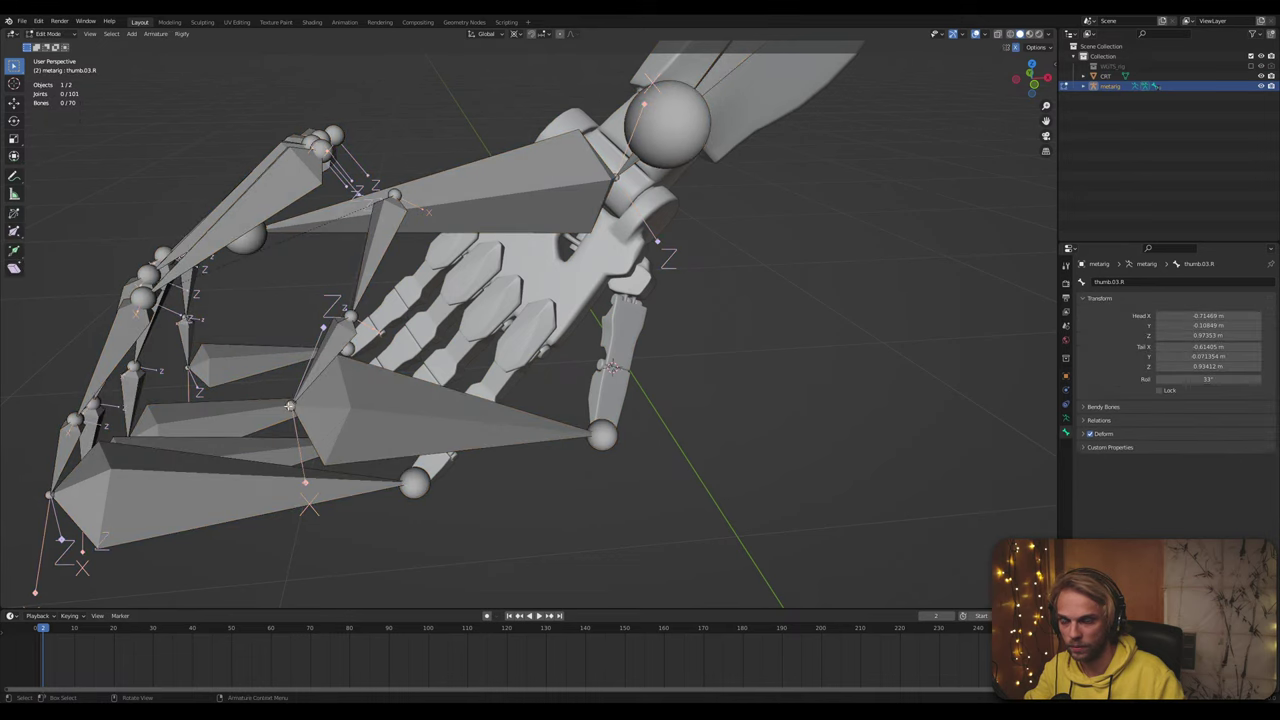
pyautogui.hotkey('shift', 's')
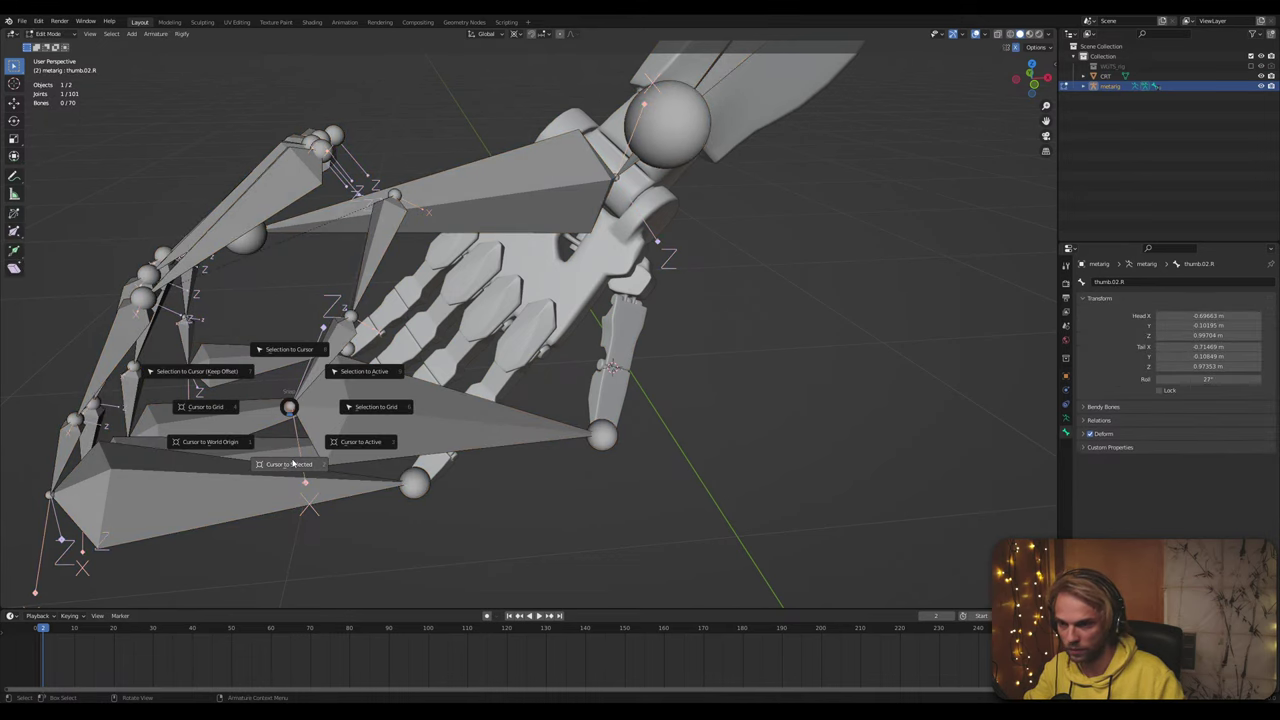
pyautogui.click(286, 367)
pyautogui.click(698, 454)
pyautogui.moveTo(698, 454); pyautogui.dragTo(630, 437, button='middle')
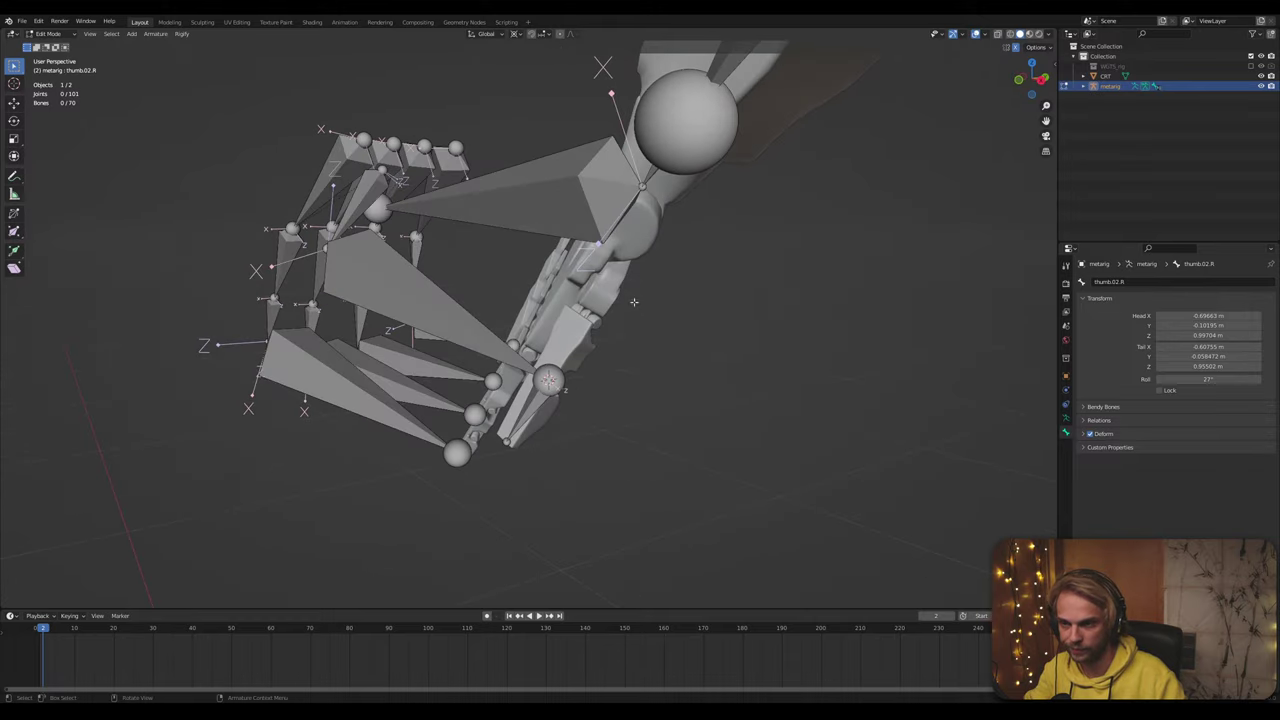
pyautogui.moveTo(633, 301); pyautogui.dragTo(601, 327, button='middle')
# Step: Place the 3D cursor at the selected knuckle vertices on the robot thumb mesh
pyautogui.press('Tab')
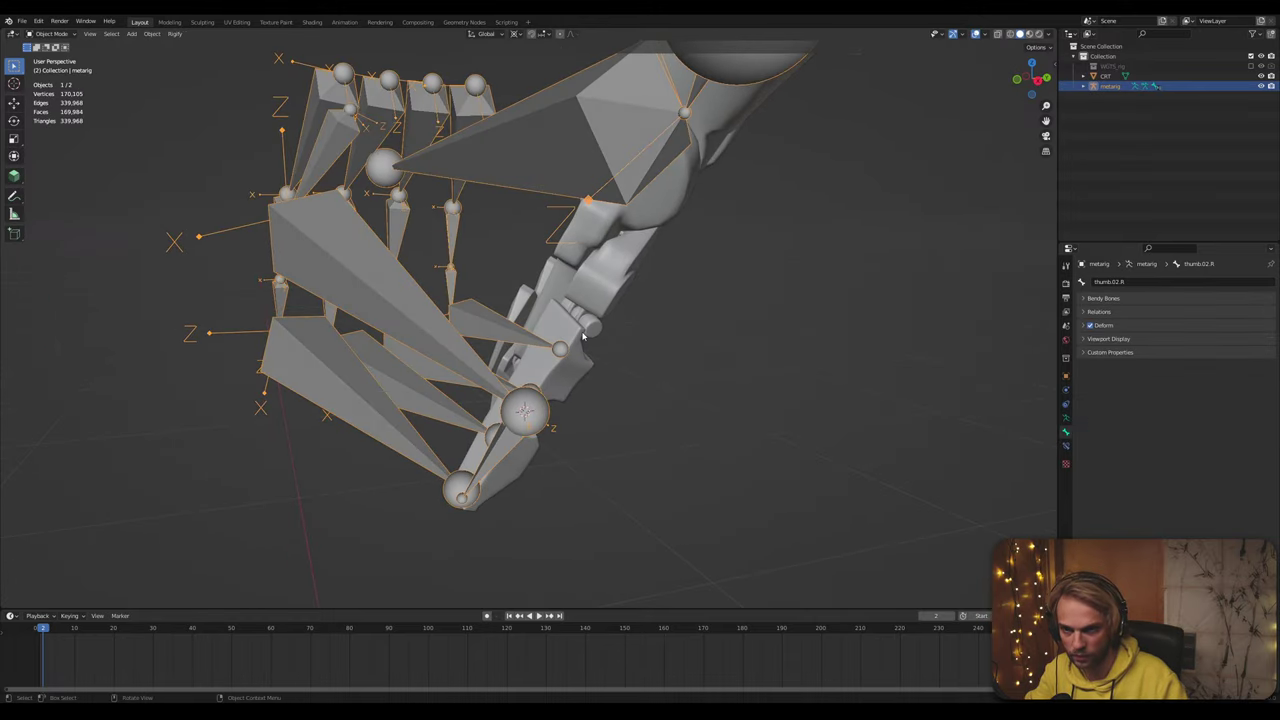
pyautogui.click(591, 331)
pyautogui.press('Tab')
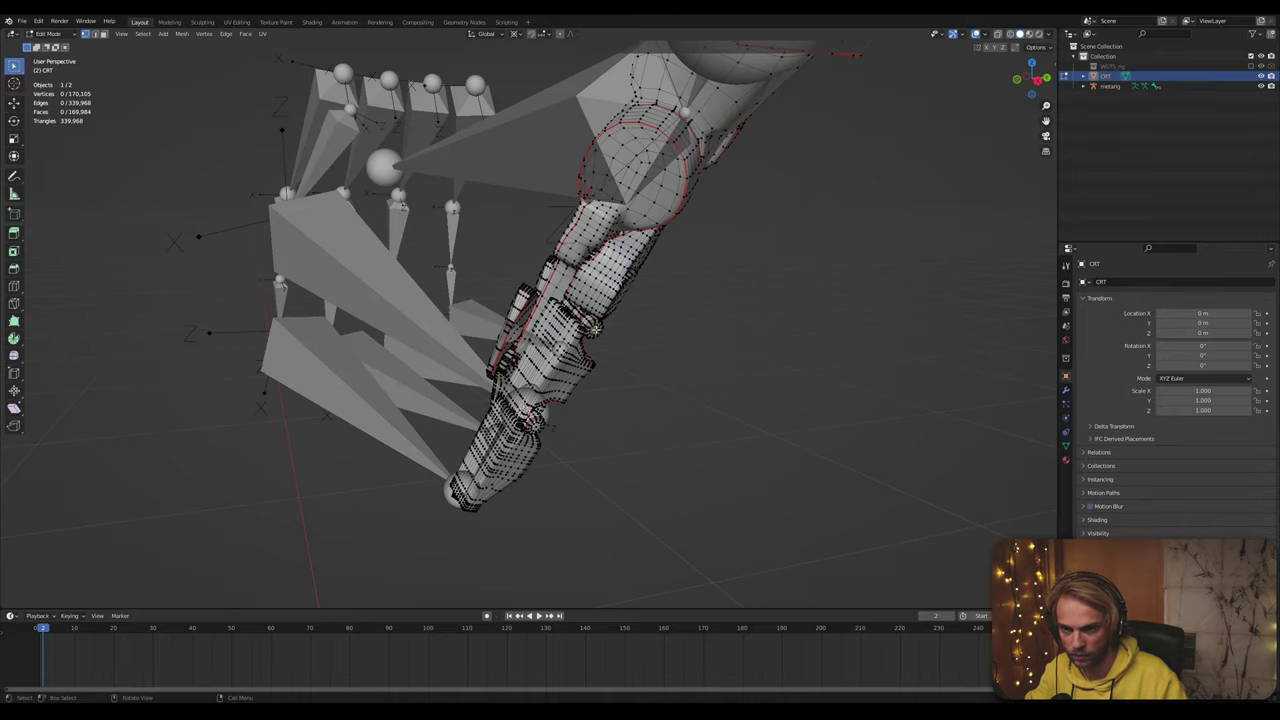
pyautogui.moveTo(641, 369)
pyautogui.mouseDown(button='middle')
pyautogui.moveTo(507, 328)
pyautogui.moveTo(634, 352)
pyautogui.mouseUp(button='middle')
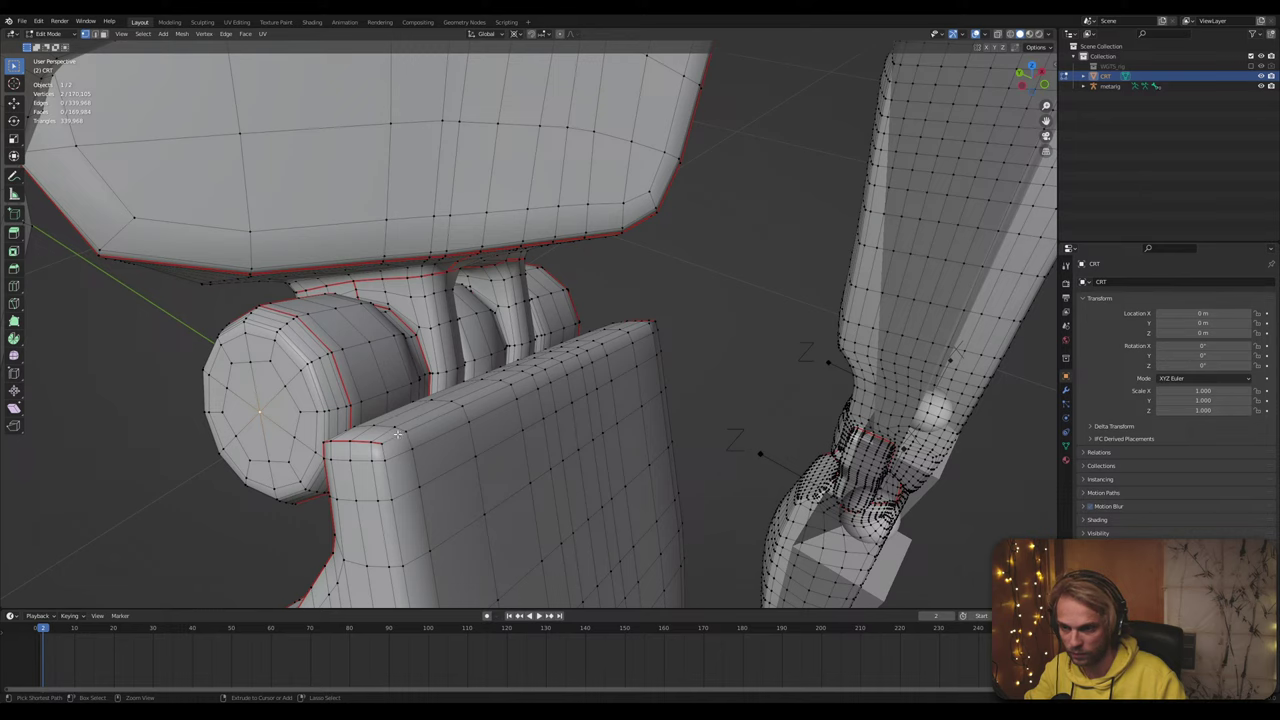
pyautogui.hotkey('shift', 's')
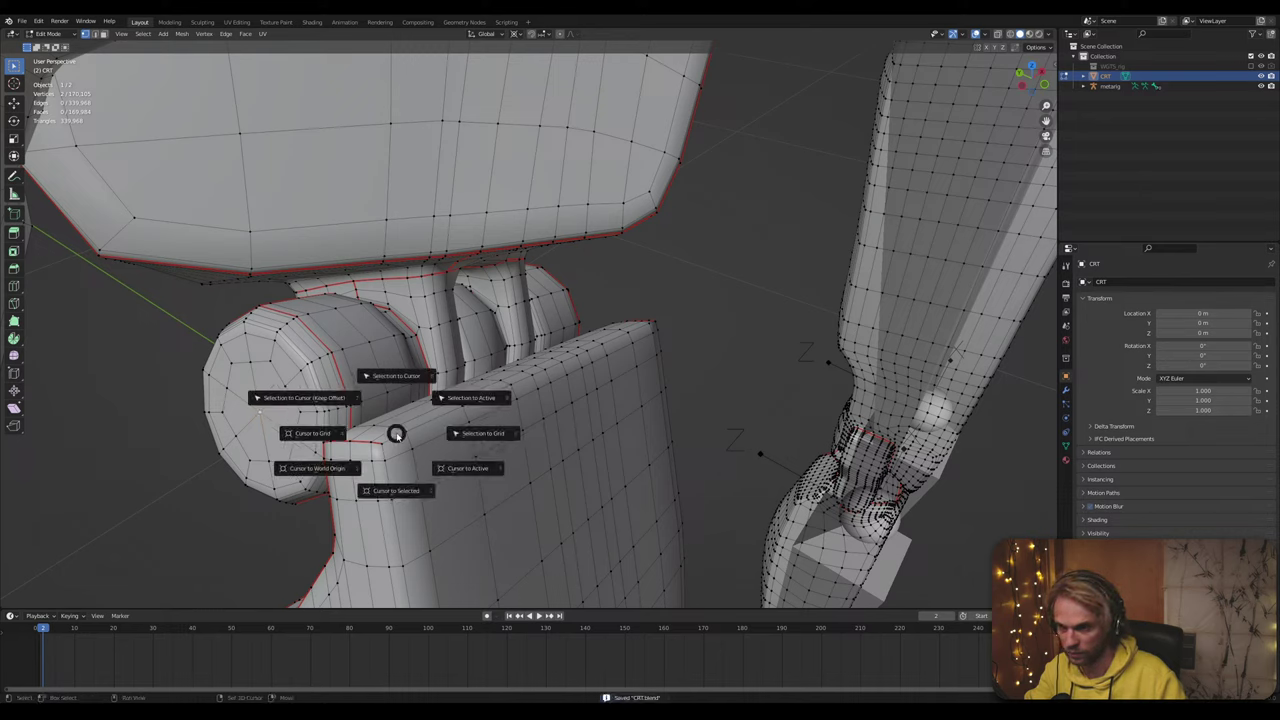
pyautogui.click(399, 485)
pyautogui.moveTo(398, 481); pyautogui.dragTo(425, 335, button='middle')
# Step: Snap the selected metarig joint onto the thumb knuckle marked by the cursor
pyautogui.press('Tab')
pyautogui.moveTo(317, 265); pyautogui.dragTo(281, 357, button='middle')
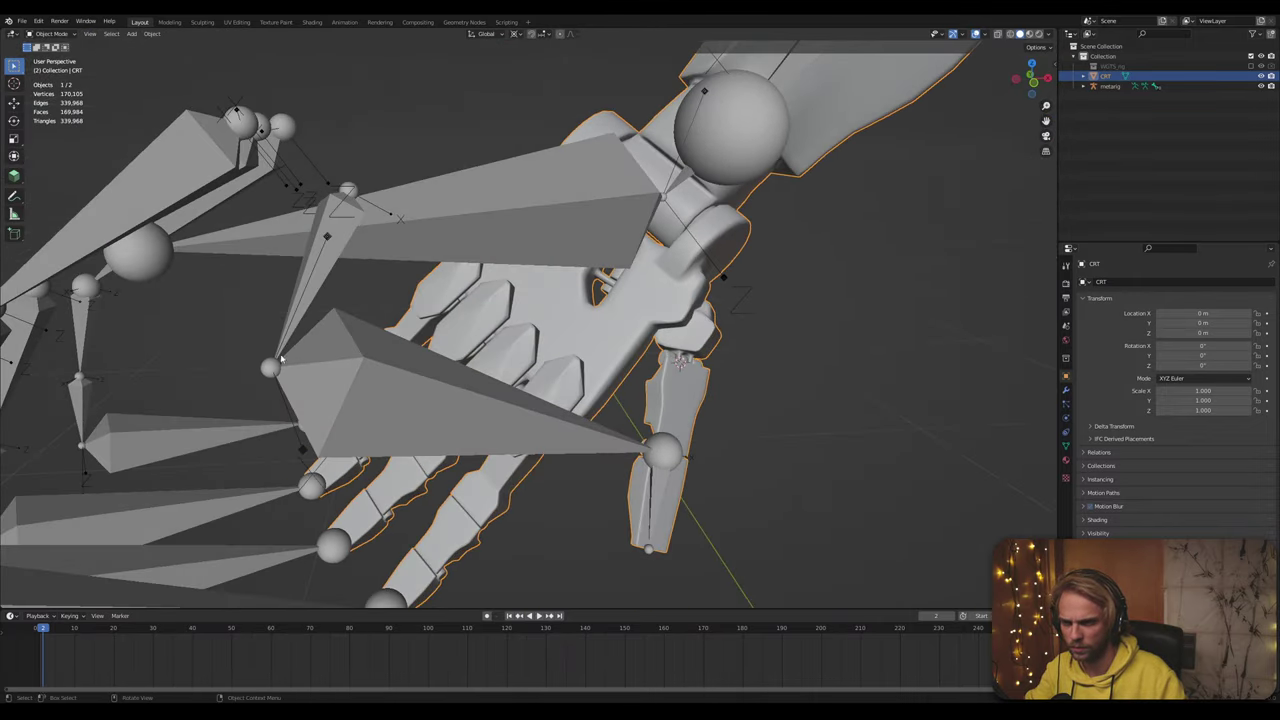
pyautogui.click(276, 371)
pyautogui.press('Tab')
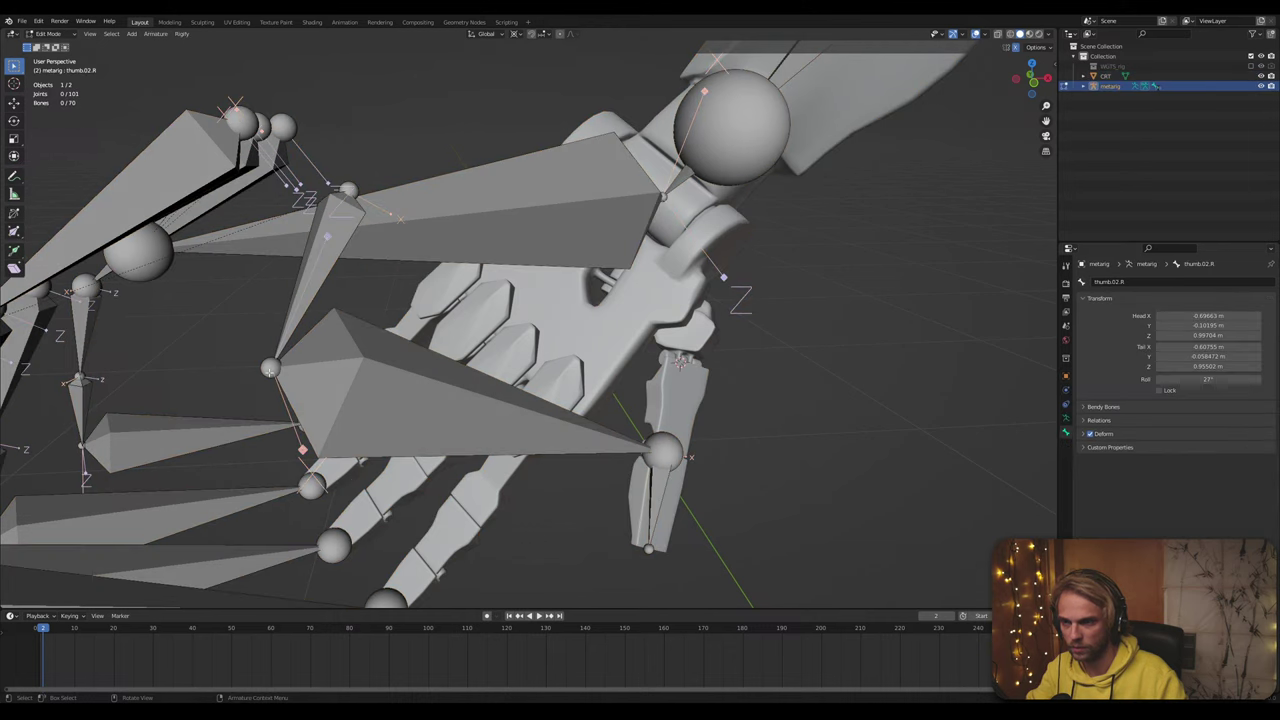
pyautogui.hotkey('shift', 's')
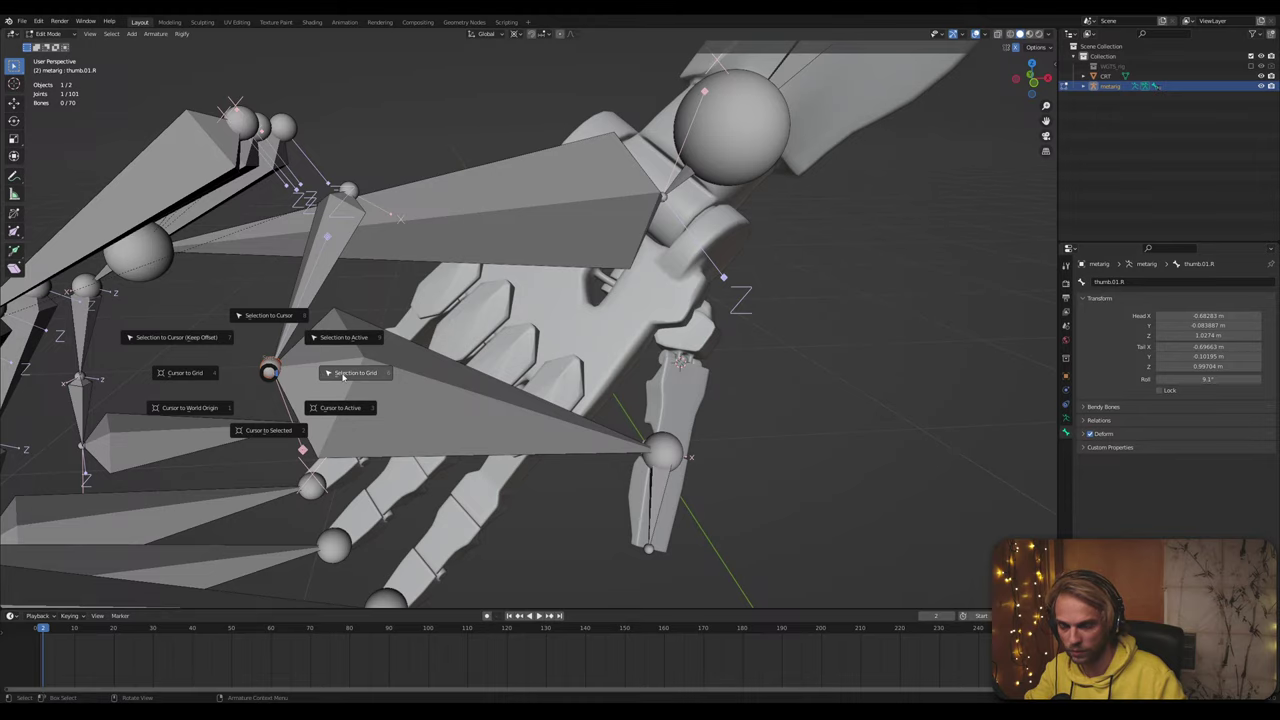
pyautogui.click(190, 337)
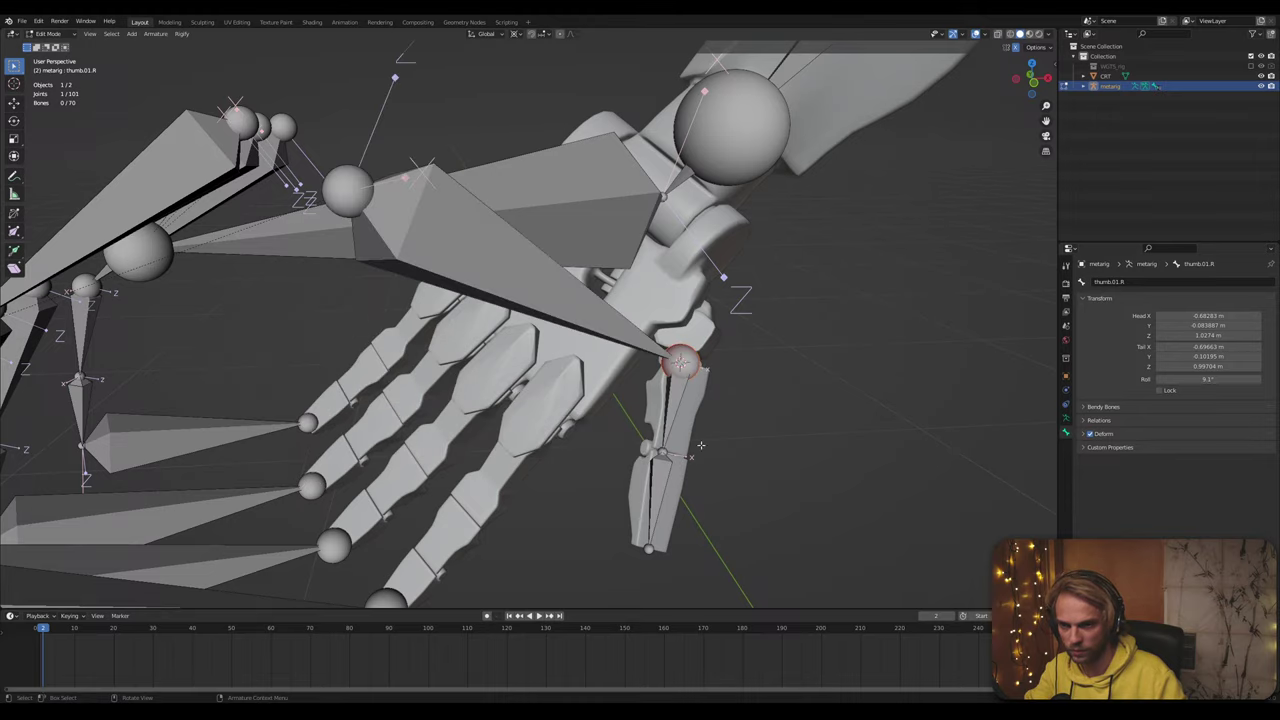
pyautogui.moveTo(420, 216); pyautogui.dragTo(417, 327, button='middle')
pyautogui.scroll(2, 494, 364)
pyautogui.scroll(3, 488, 326)
# Step: Move the 3D cursor to the thumb's base knuckle vertices in the robot mesh
pyautogui.press('Tab')
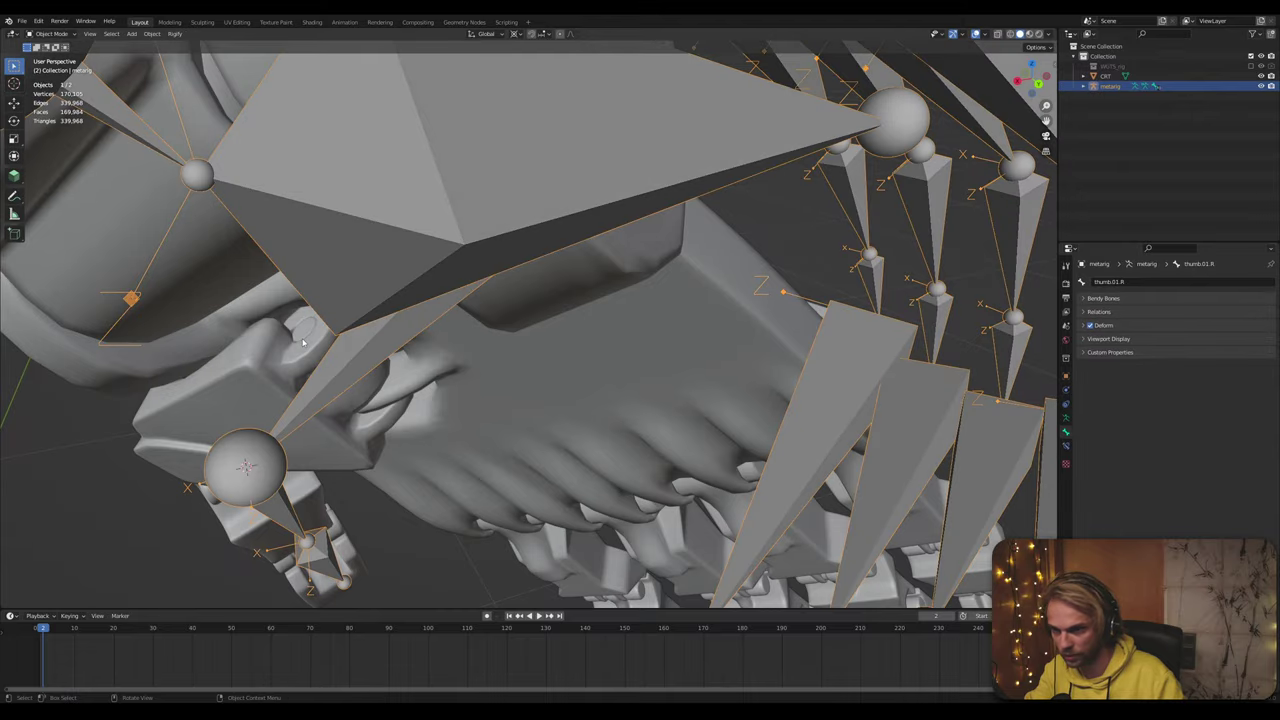
pyautogui.click(307, 337)
pyautogui.press('Tab')
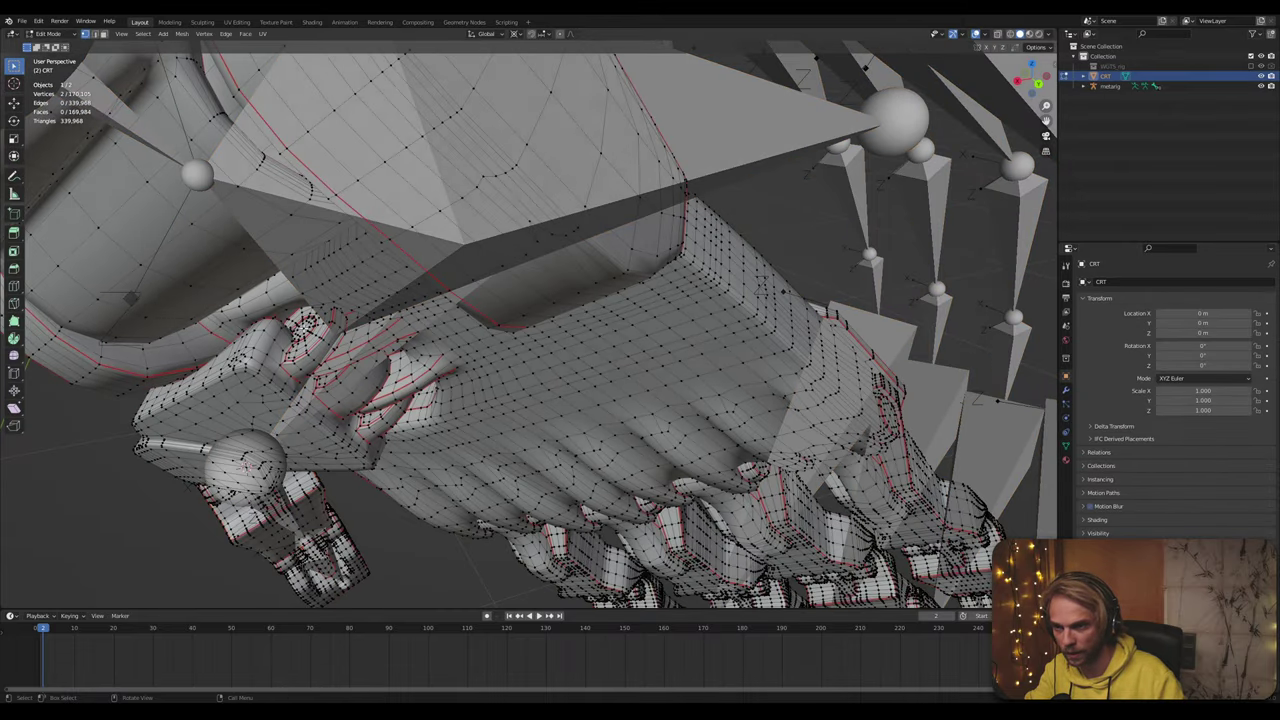
pyautogui.moveTo(420, 260); pyautogui.dragTo(330, 198, button='middle')
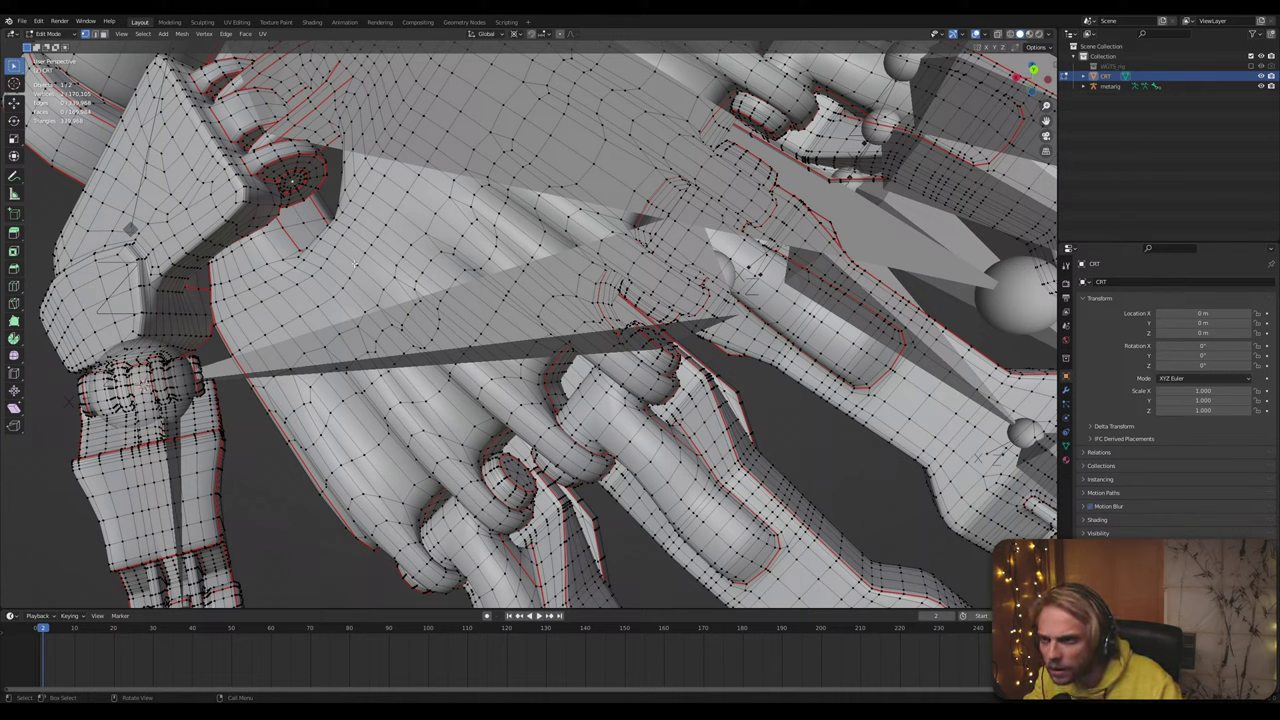
pyautogui.hotkey('shift', 's')
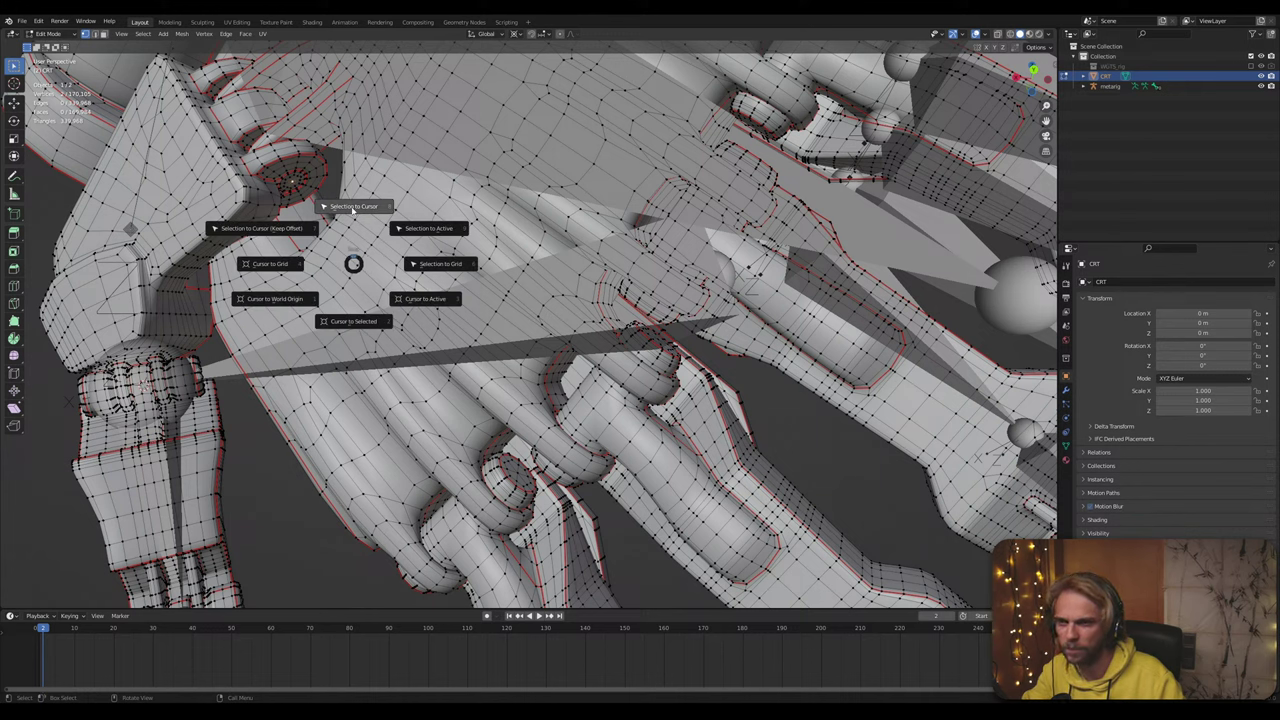
pyautogui.click(350, 322)
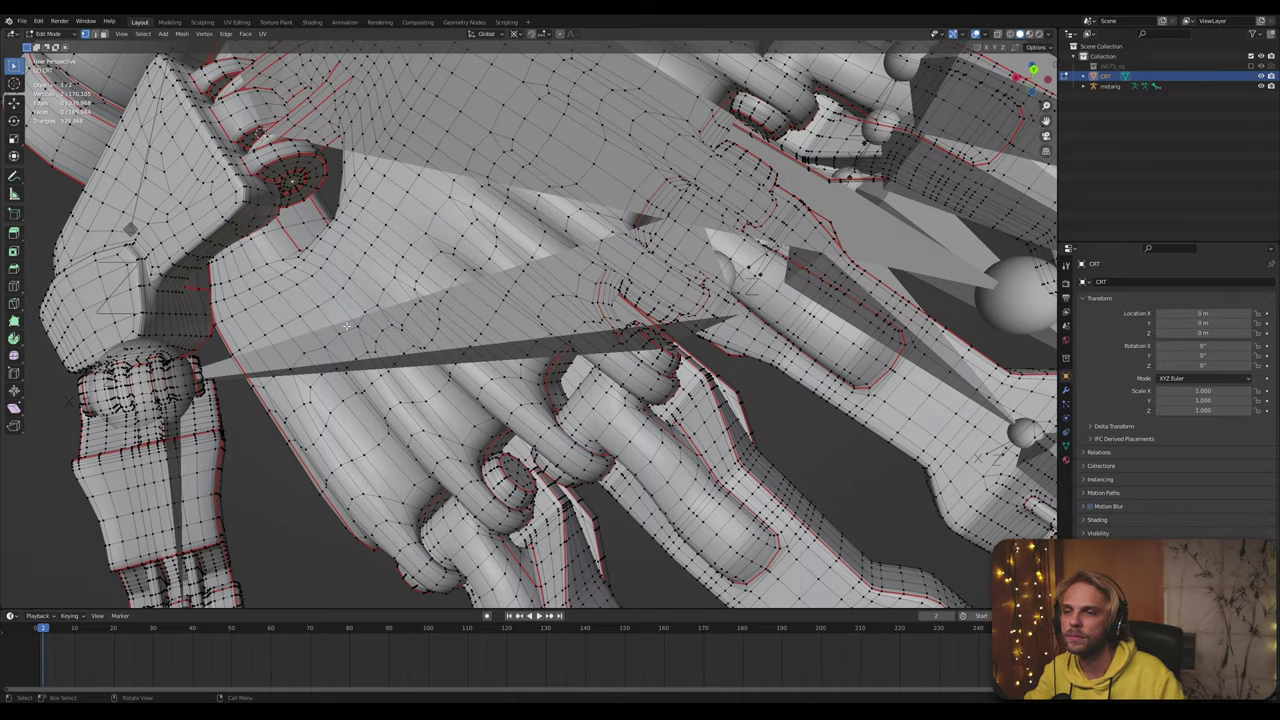
pyautogui.scroll(-5, 347, 326)
pyautogui.moveTo(347, 326); pyautogui.dragTo(306, 260, button='middle')
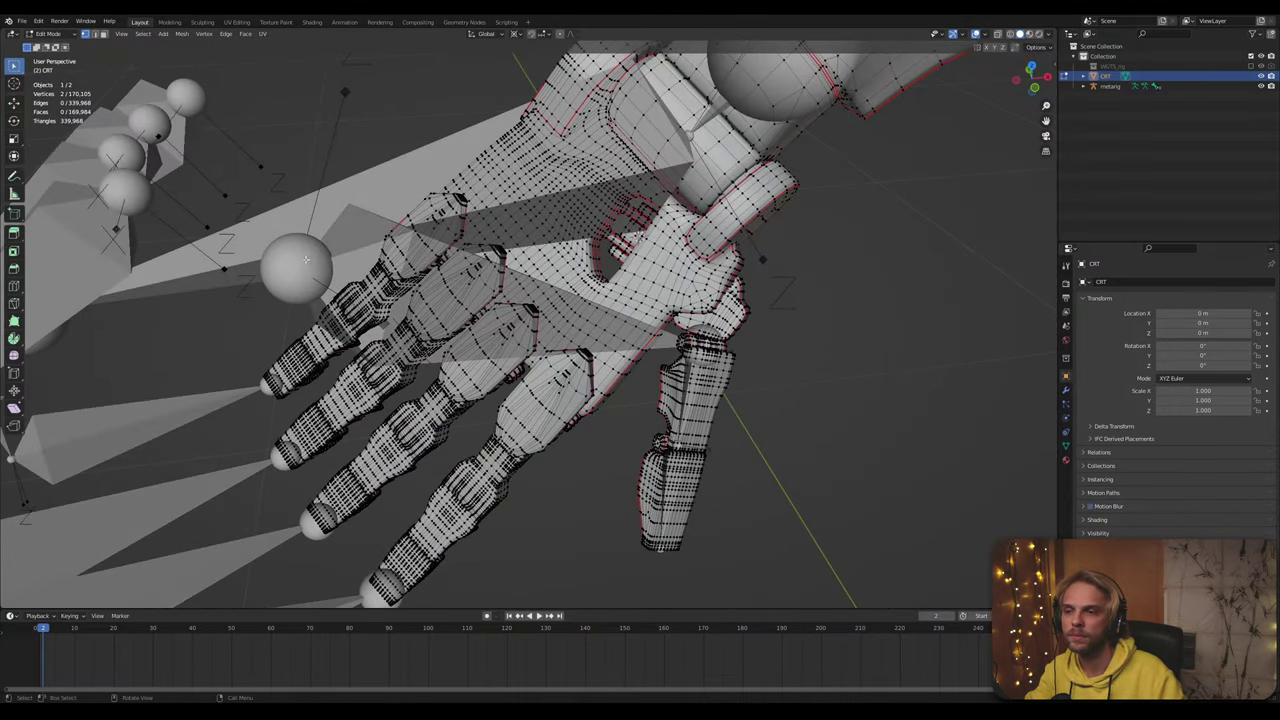
# Step: Snap the thumb.01.R base joint to the cursor at -0.61186, -0.0298, 0.99741 m
pyautogui.press('Tab')
pyautogui.click(296, 267)
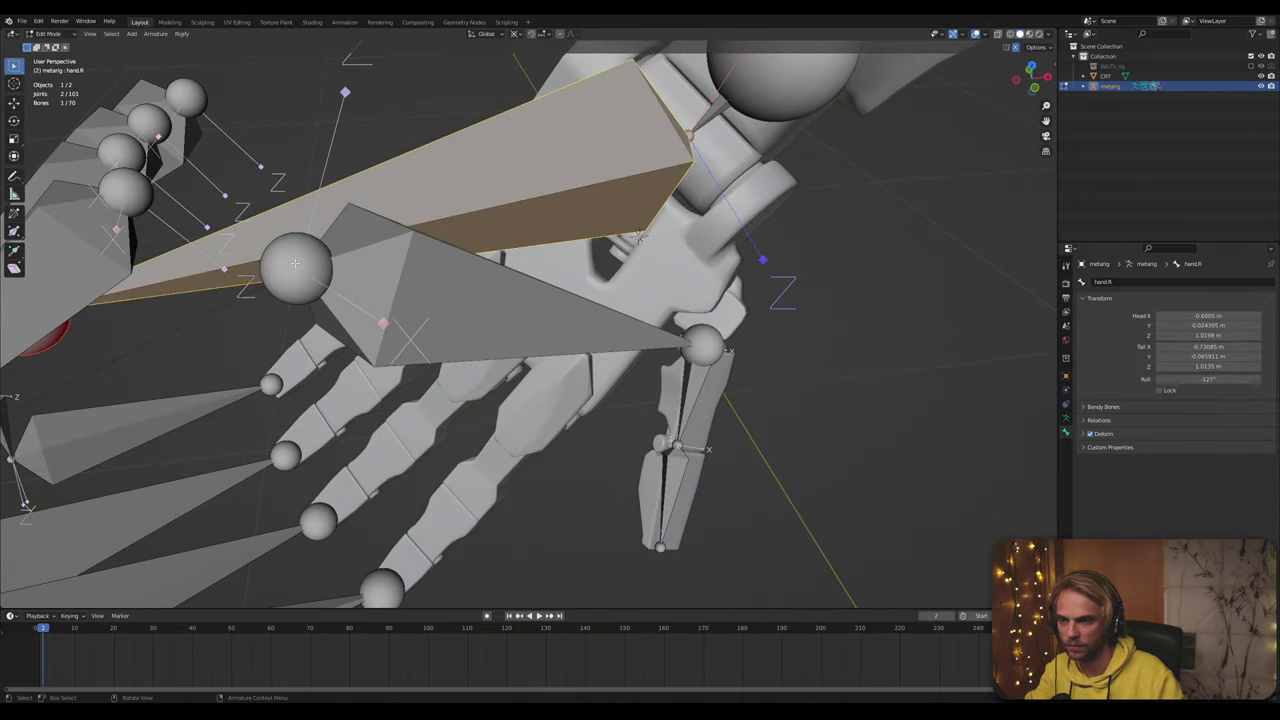
pyautogui.press('Tab')
pyautogui.click(291, 282)
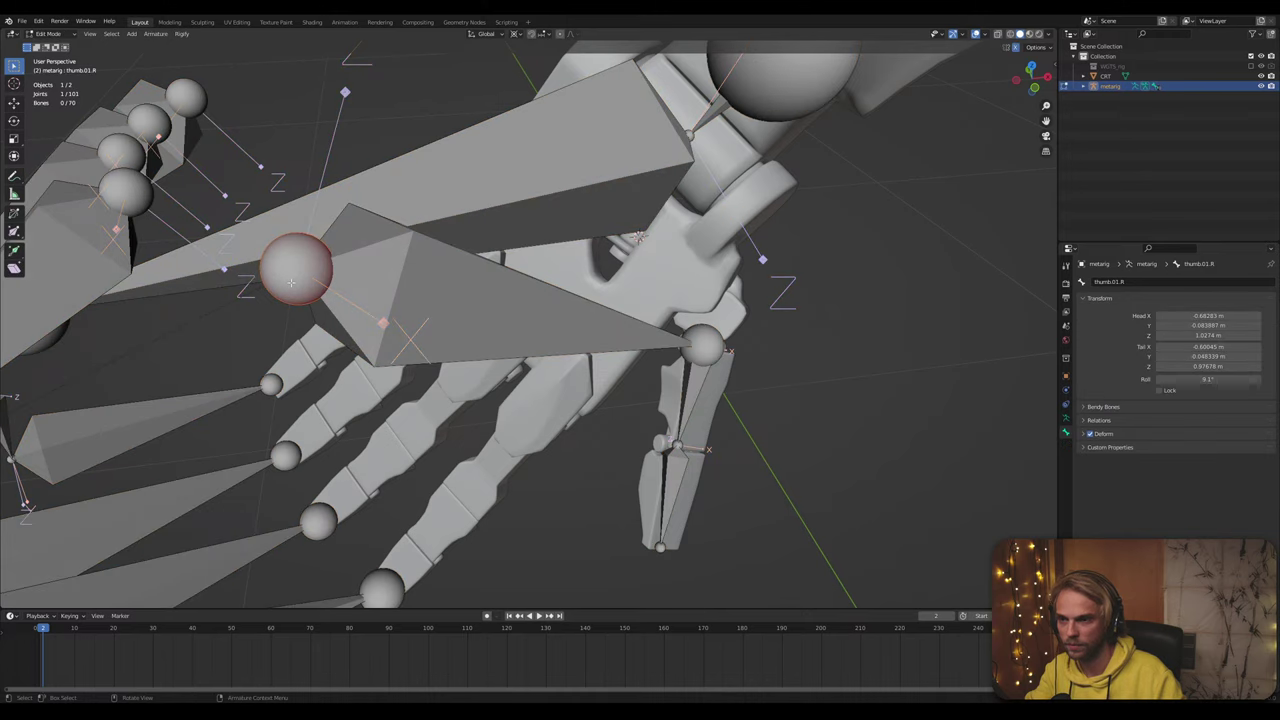
pyautogui.hotkey('shift', 's')
pyautogui.click(288, 220)
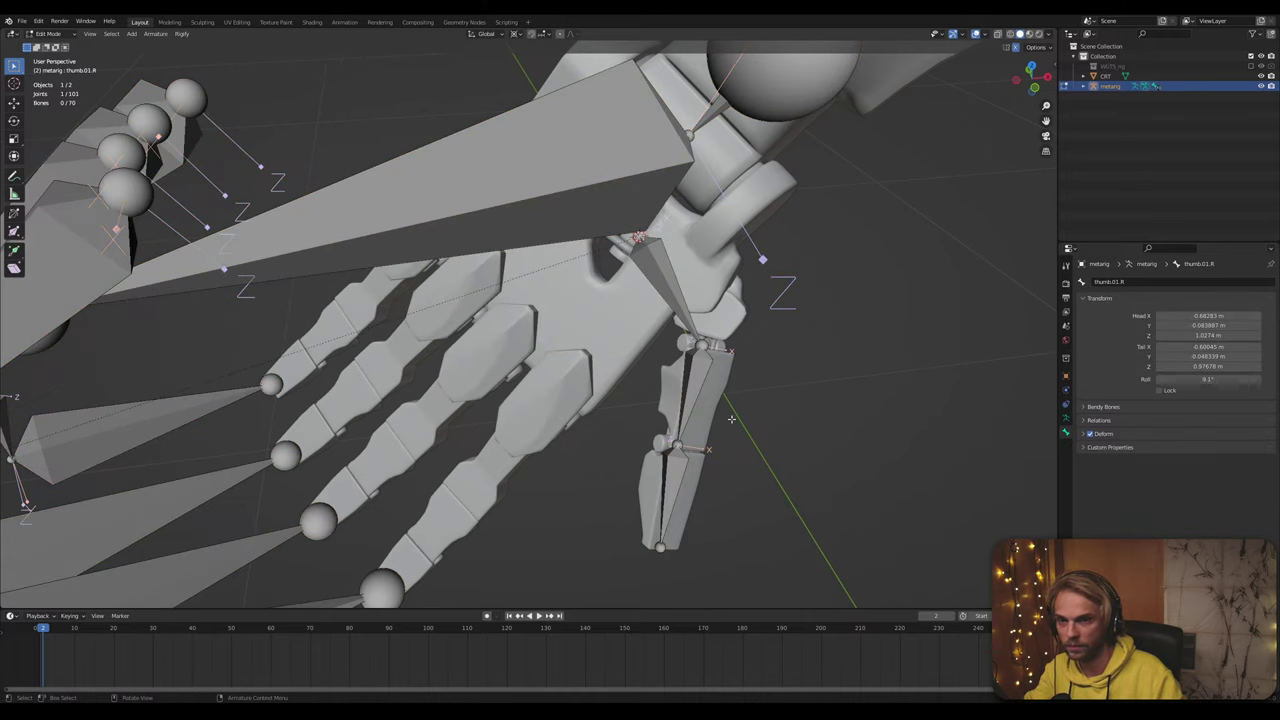
pyautogui.moveTo(799, 407)
pyautogui.mouseDown(button='middle')
pyautogui.moveTo(737, 429)
pyautogui.moveTo(608, 386)
pyautogui.moveTo(771, 409)
pyautogui.moveTo(817, 401)
pyautogui.mouseUp(button='middle')
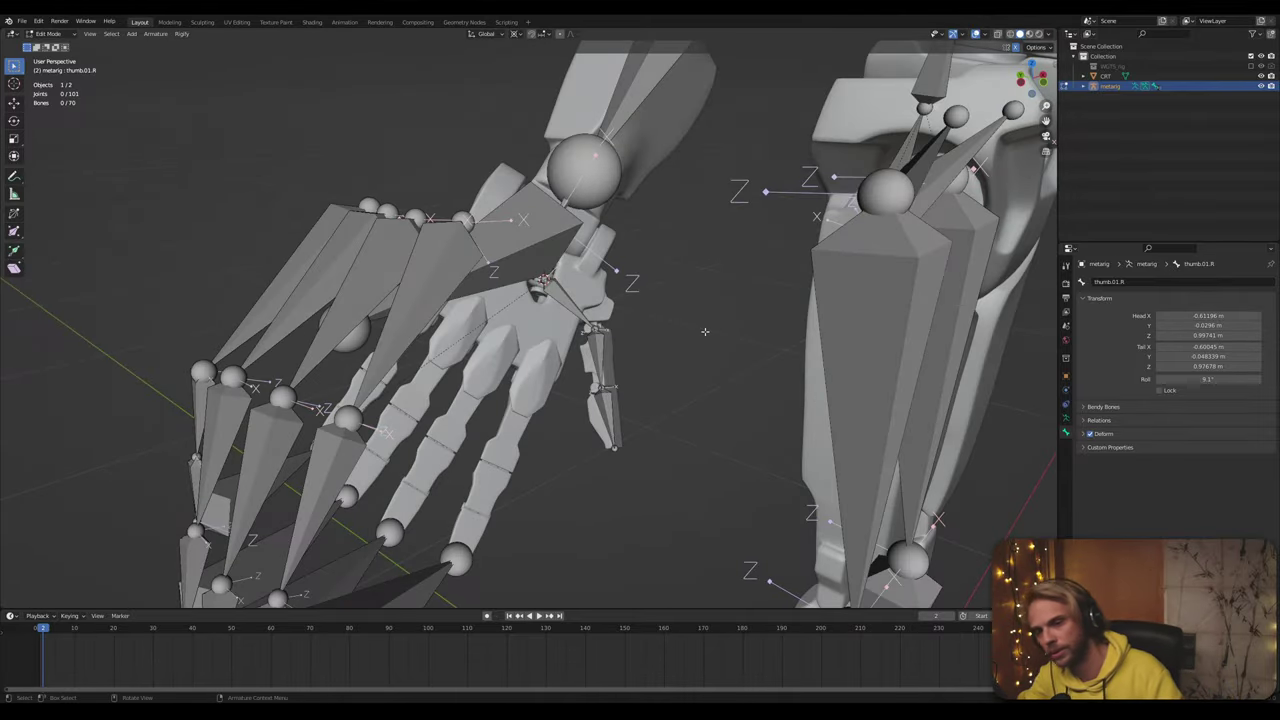
# Step: Place the 3D cursor at the selected index-finger knuckle vertices on the CRT mesh
pyautogui.moveTo(705, 331); pyautogui.dragTo(636, 391, button='middle')
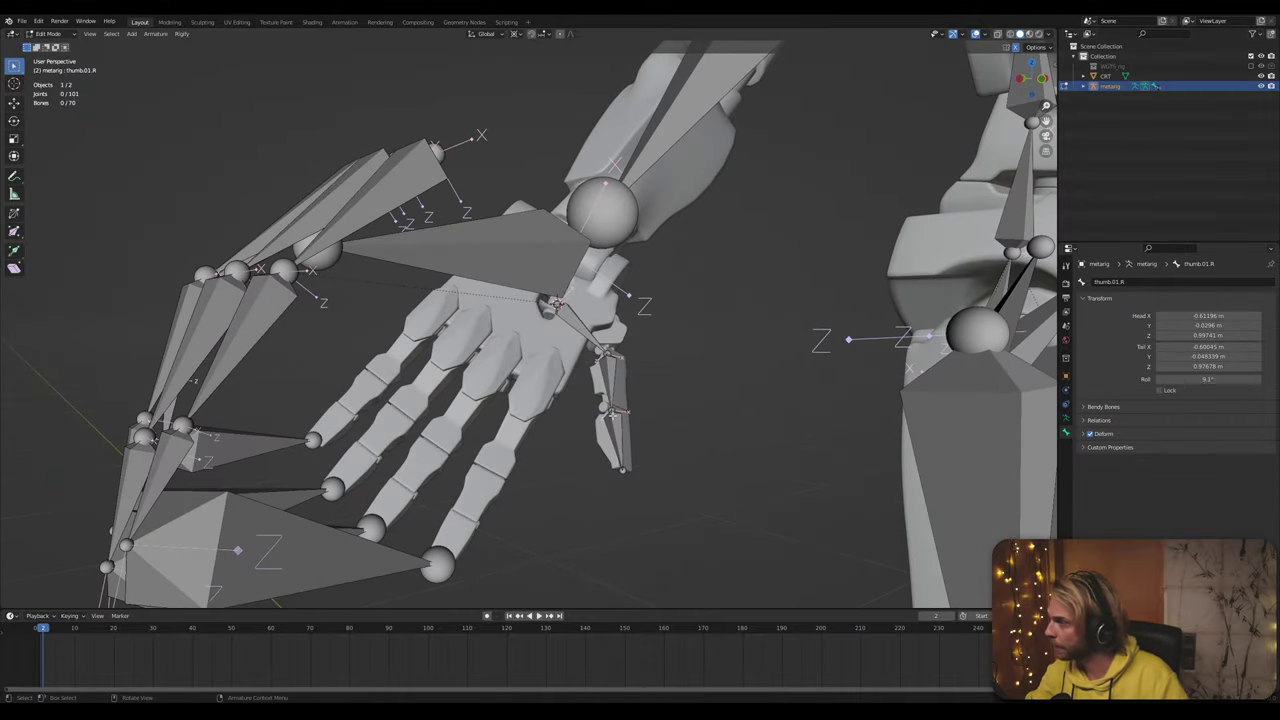
pyautogui.moveTo(448, 455); pyautogui.dragTo(345, 354, button='middle')
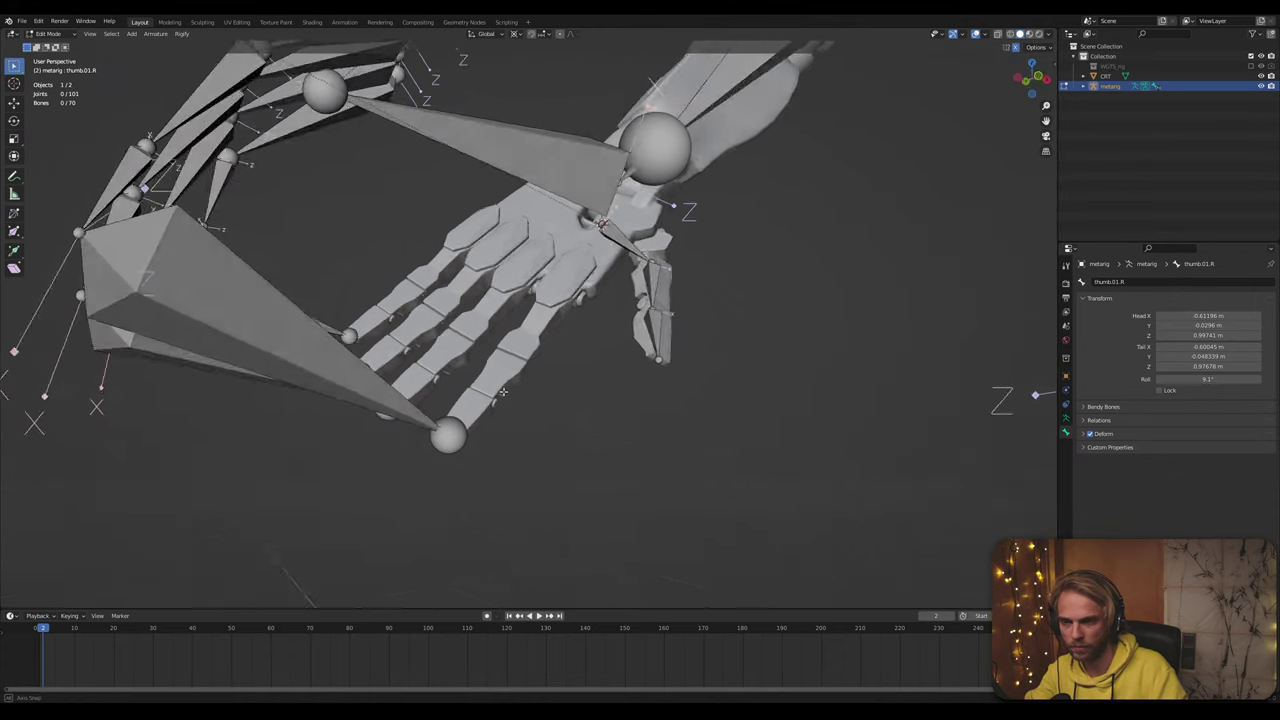
pyautogui.scroll(4, 468, 400)
pyautogui.scroll(3, 425, 460)
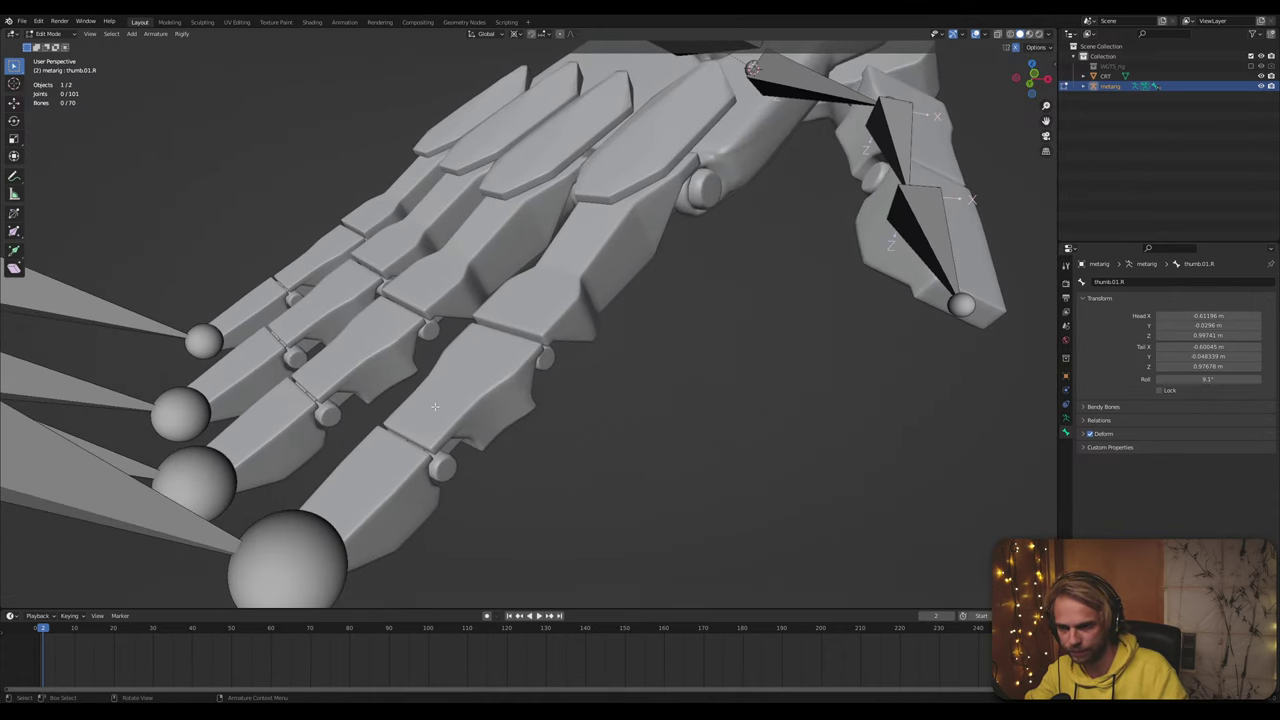
pyautogui.press('Tab')
pyautogui.click(446, 474)
pyautogui.press('Tab')
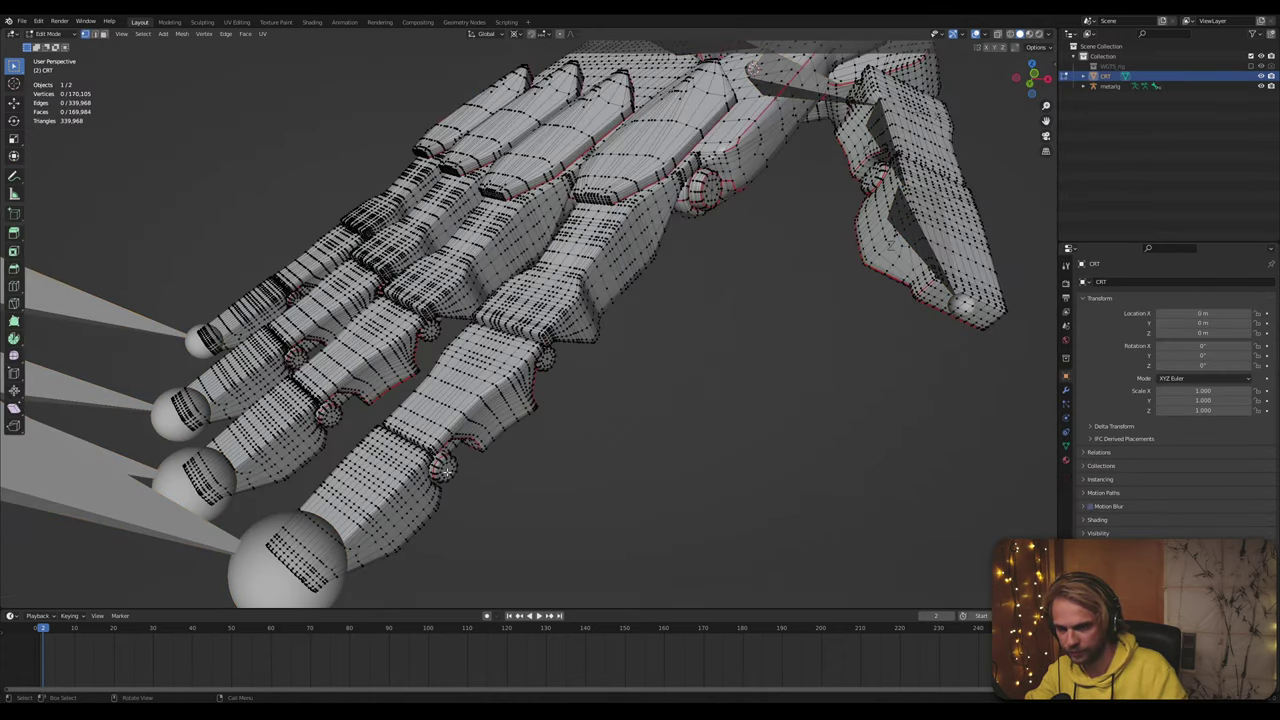
pyautogui.scroll(6, 414, 425)
pyautogui.moveTo(414, 425)
pyautogui.mouseDown(button='middle')
pyautogui.moveTo(390, 440)
pyautogui.moveTo(414, 425)
pyautogui.mouseUp(button='middle')
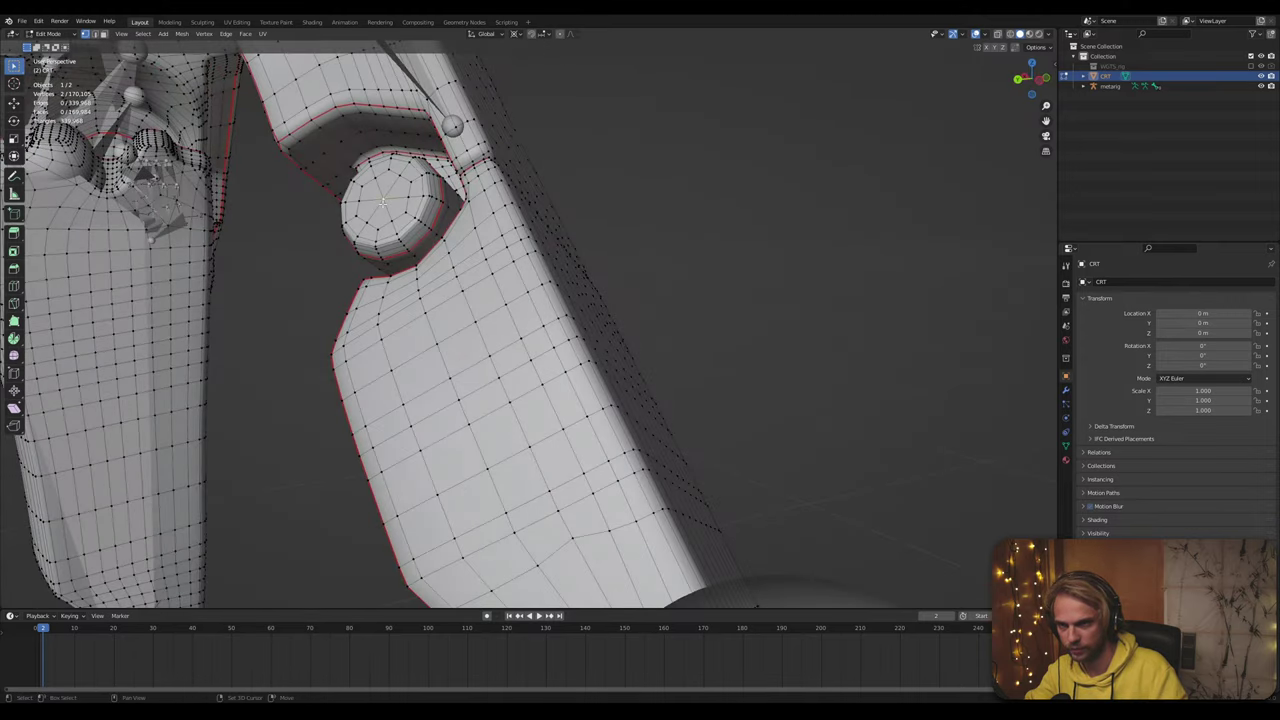
pyautogui.moveTo(383, 202); pyautogui.dragTo(384, 306, button='middle')
pyautogui.scroll(-3, 384, 306)
pyautogui.hotkey('shift', 's')
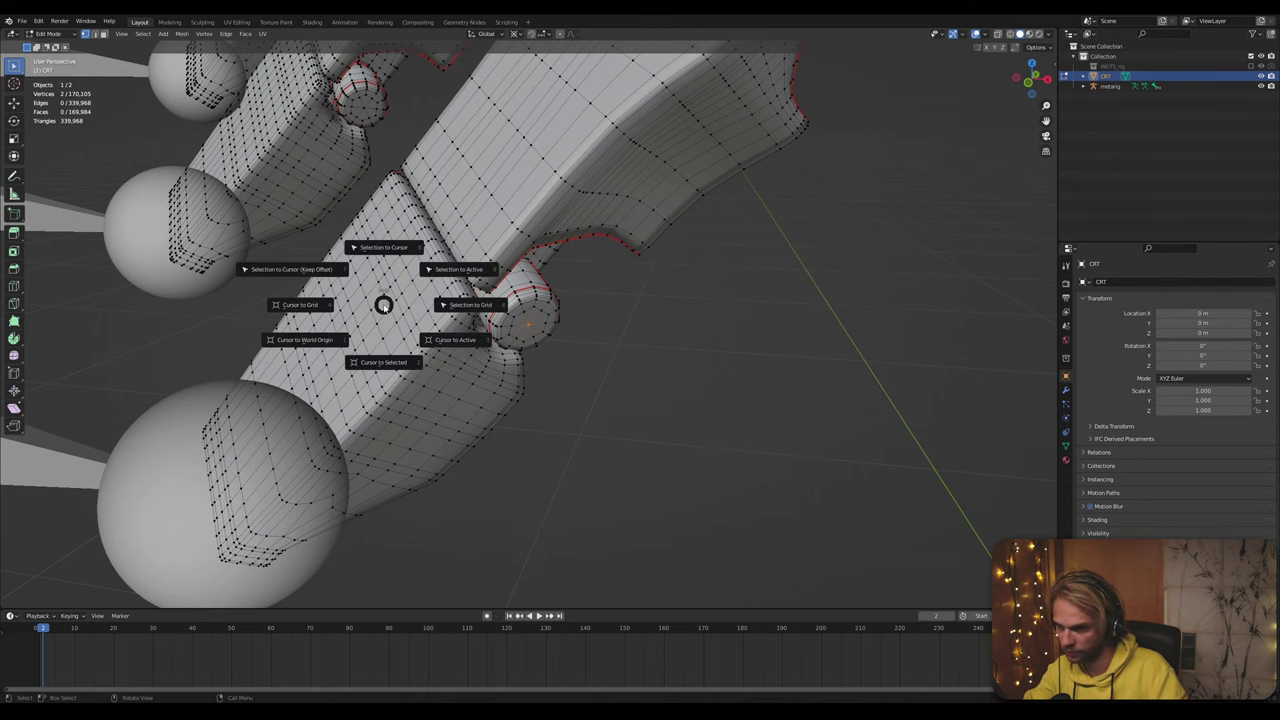
pyautogui.click(383, 360)
# Step: Snap the f_index.02.R joint to the cursor at -0.87974, -0.04923, 0.9206 m
pyautogui.moveTo(383, 360); pyautogui.dragTo(271, 296, button='middle')
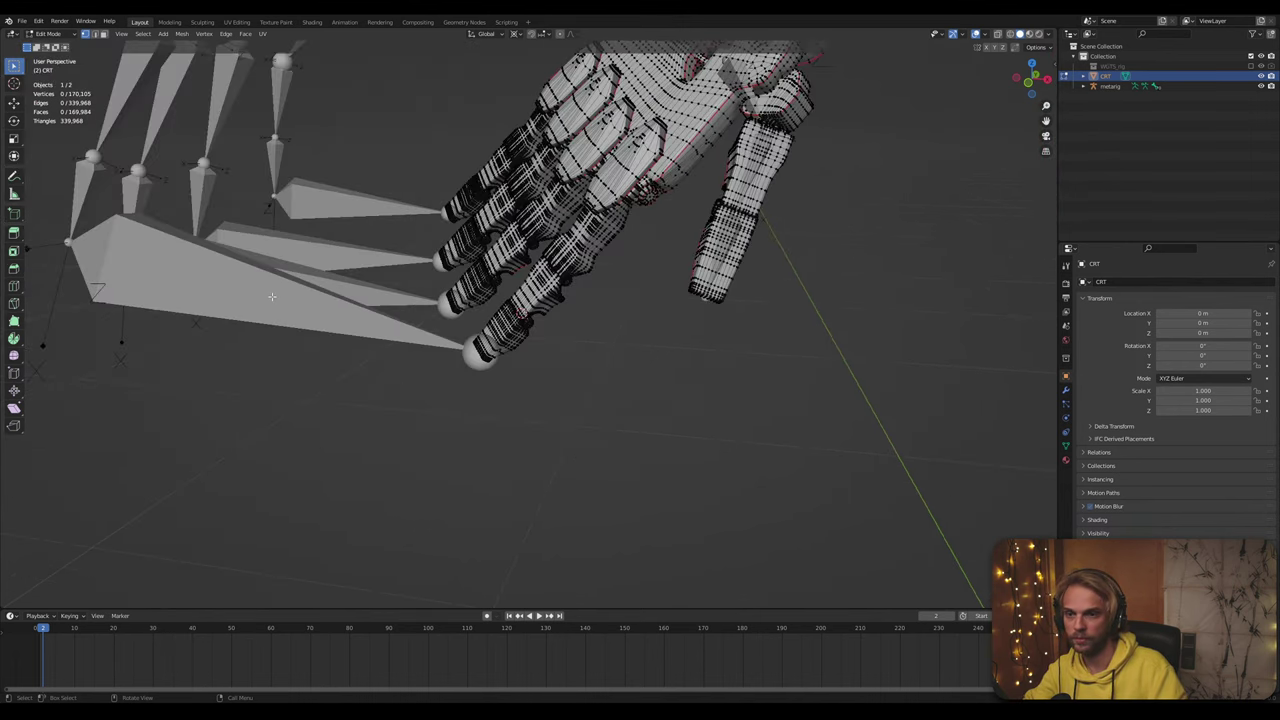
pyautogui.press('Tab')
pyautogui.click(66, 245)
pyautogui.press('Tab')
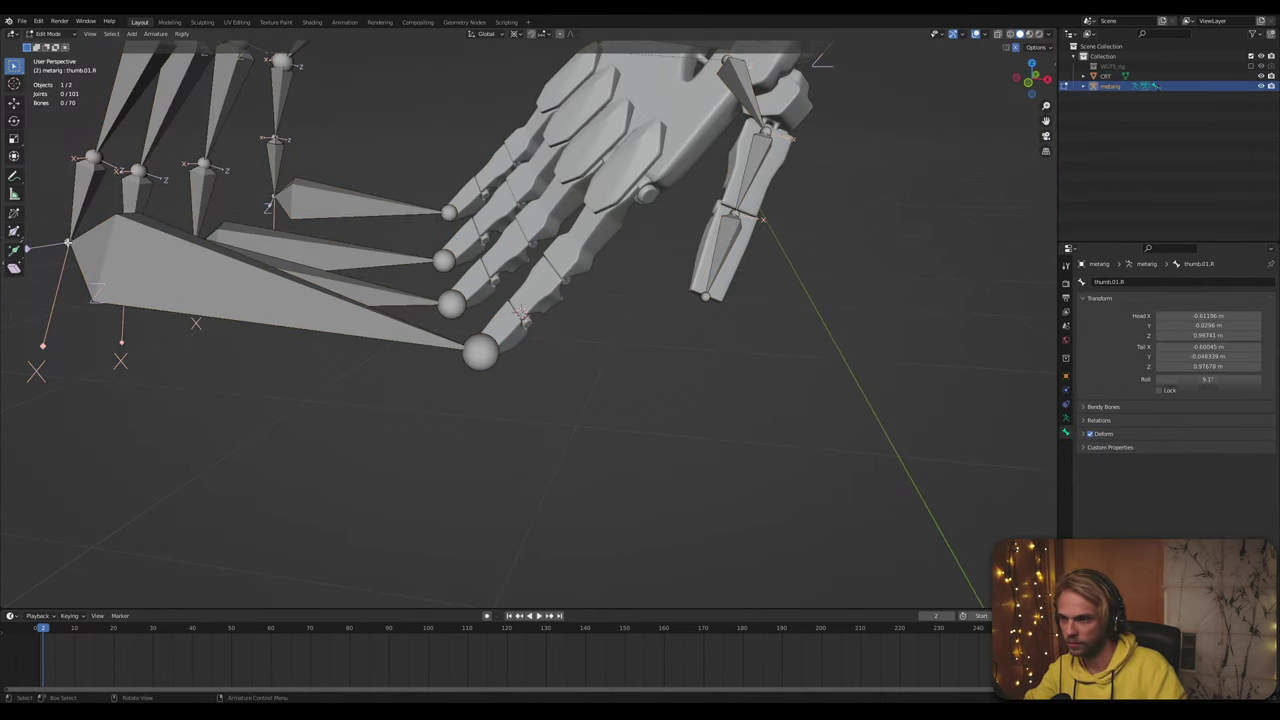
pyautogui.click(66, 244)
pyautogui.hotkey('shift', 's')
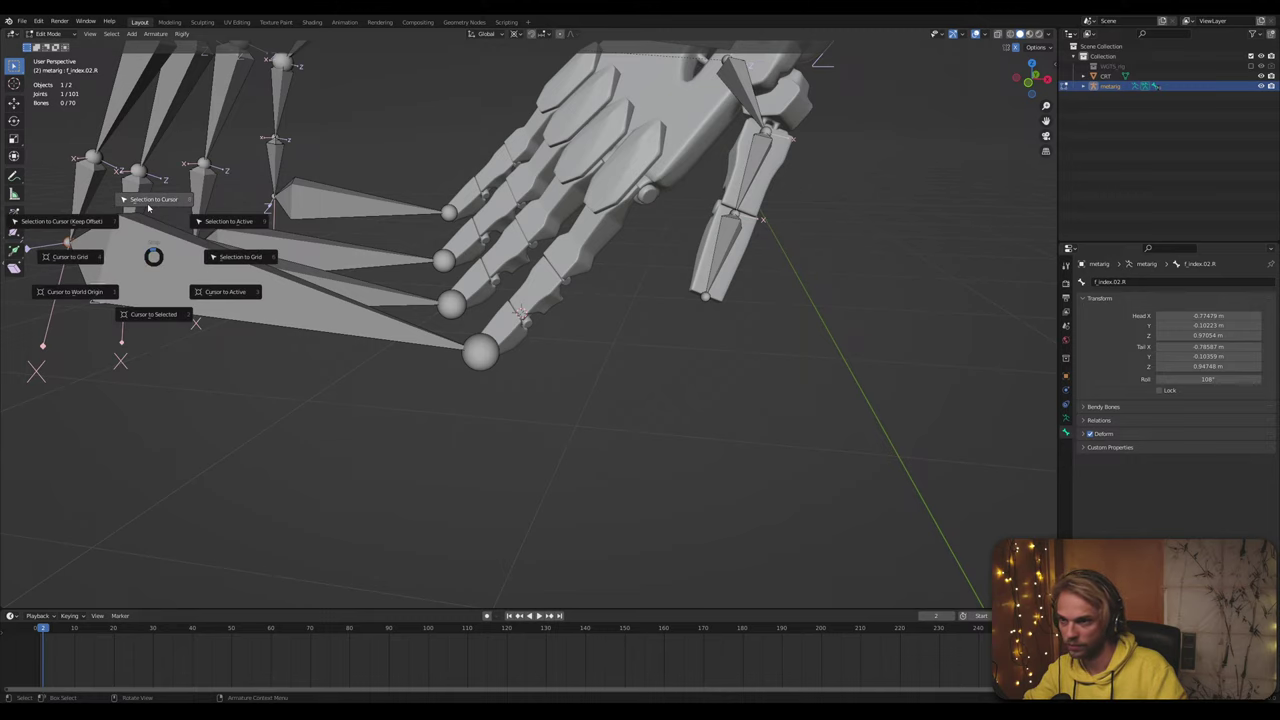
pyautogui.click(148, 201)
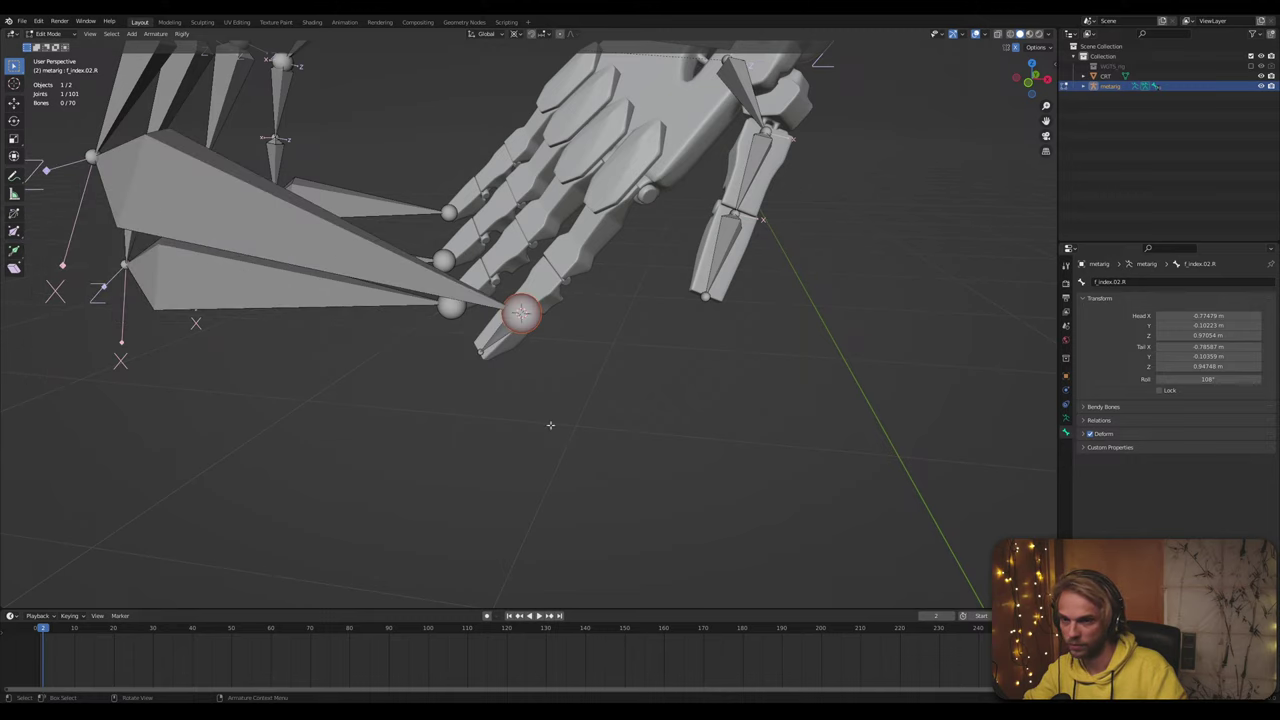
pyautogui.scroll(2, 581, 265)
# Step: Frame the next selected knuckle vertex and move the 3D cursor onto it
pyautogui.press('Tab')
pyautogui.click(586, 264)
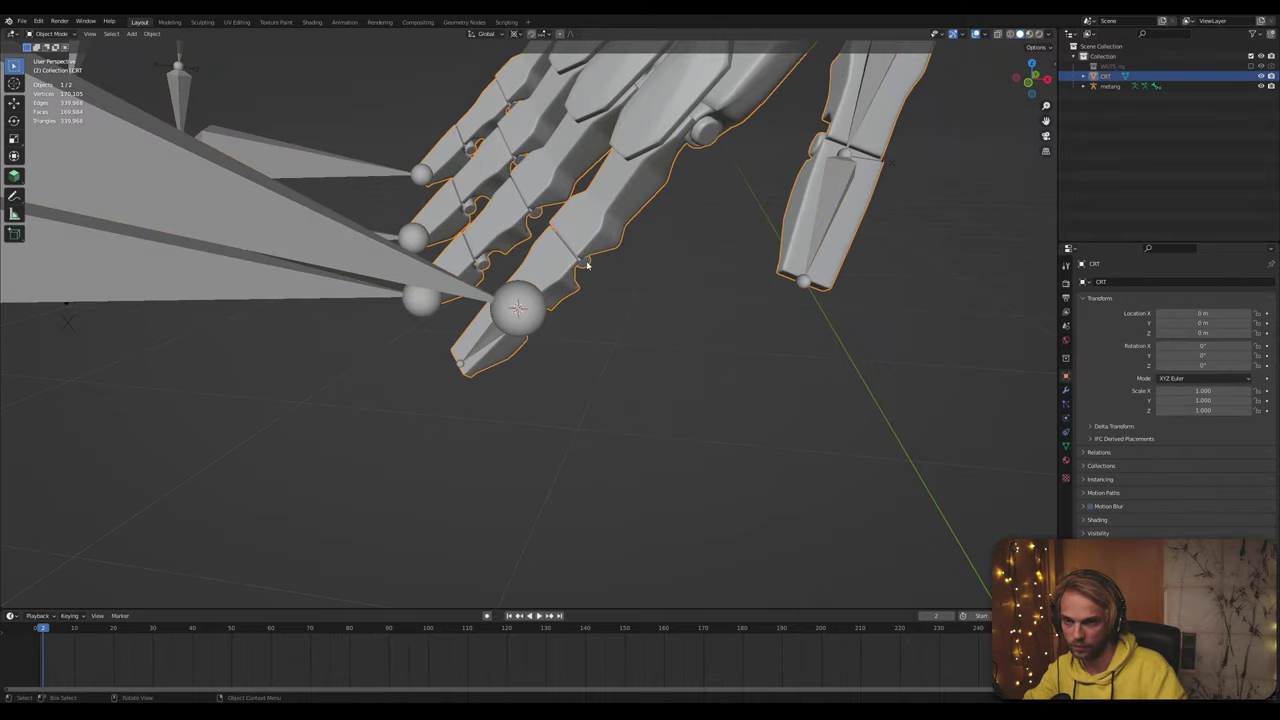
pyautogui.press('Tab')
pyautogui.press('KP_Decimal')
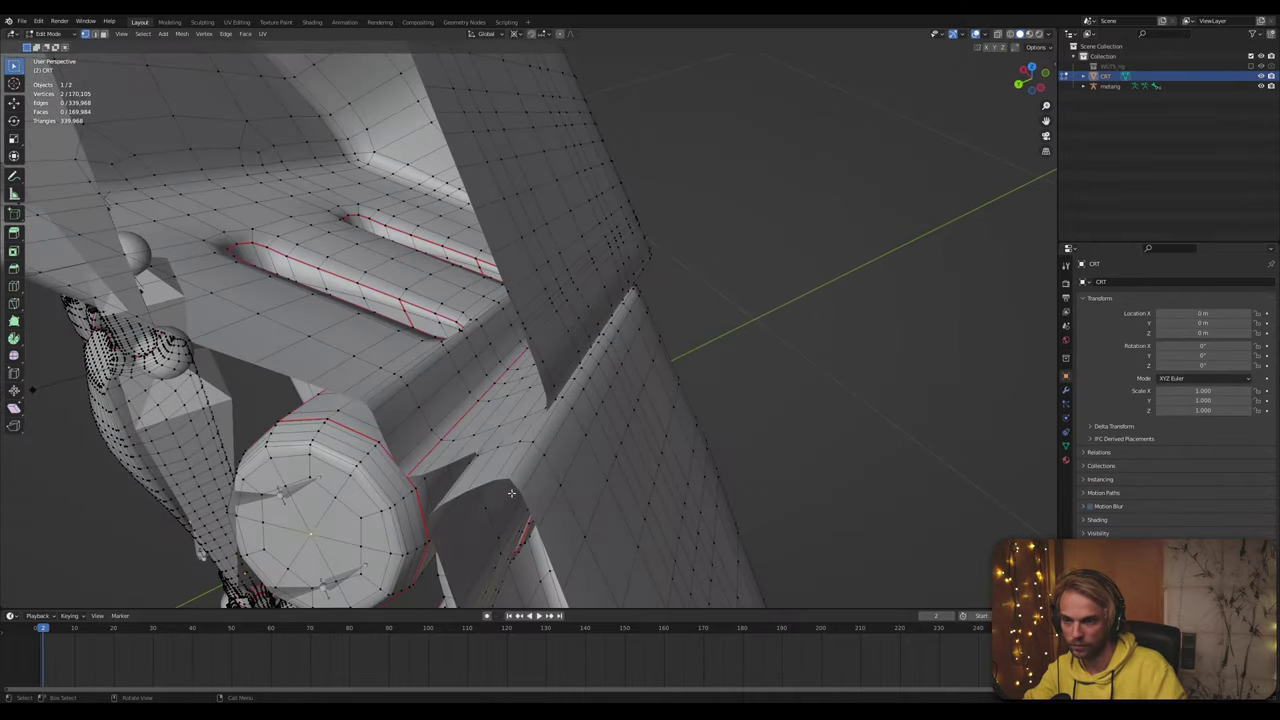
pyautogui.moveTo(511, 493); pyautogui.dragTo(456, 425, button='middle')
pyautogui.hotkey('shift', 's')
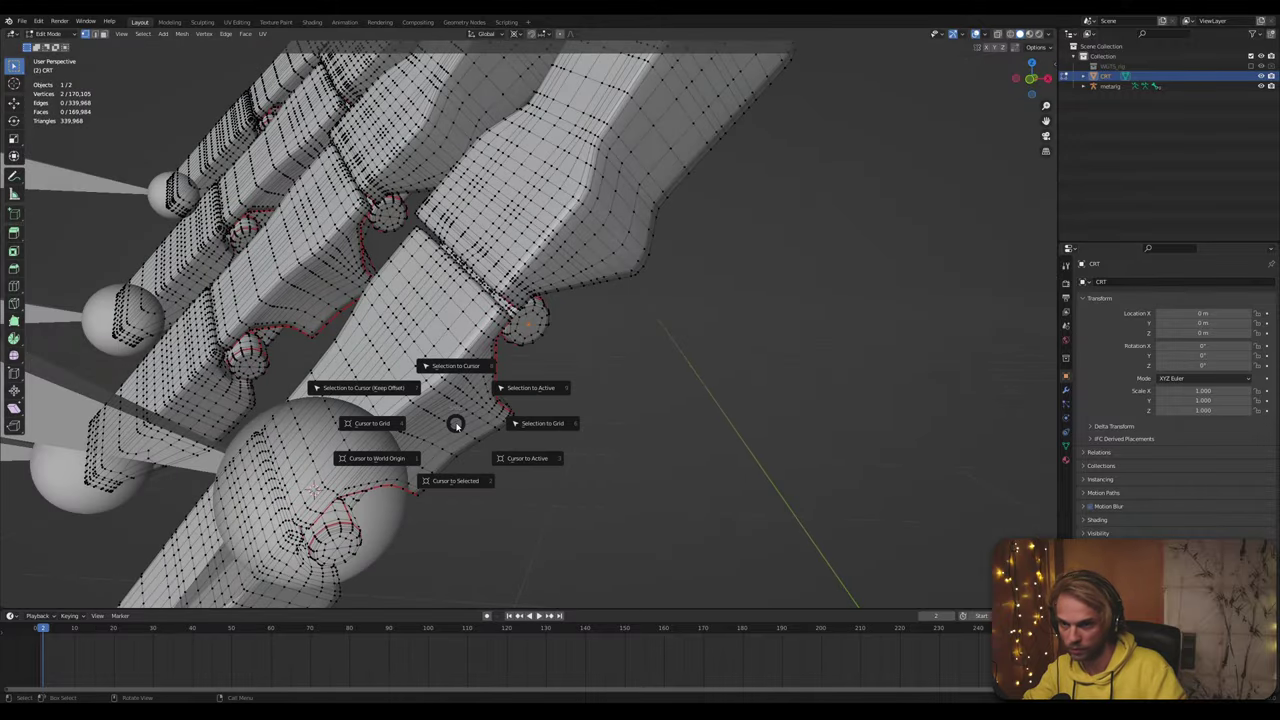
pyautogui.click(457, 481)
pyautogui.press('Tab')
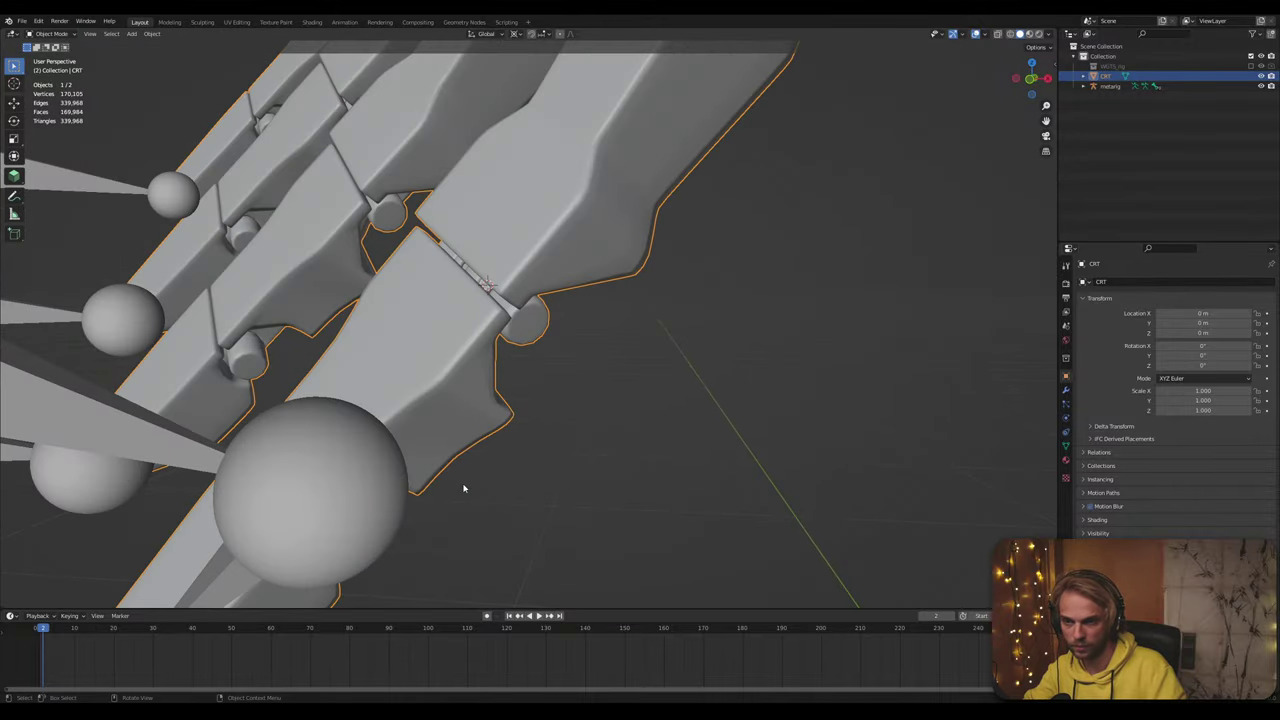
pyautogui.scroll(-4, 423, 434)
# Step: Snap the selected index-finger bone joint onto the 3D cursor
pyautogui.click(60, 191)
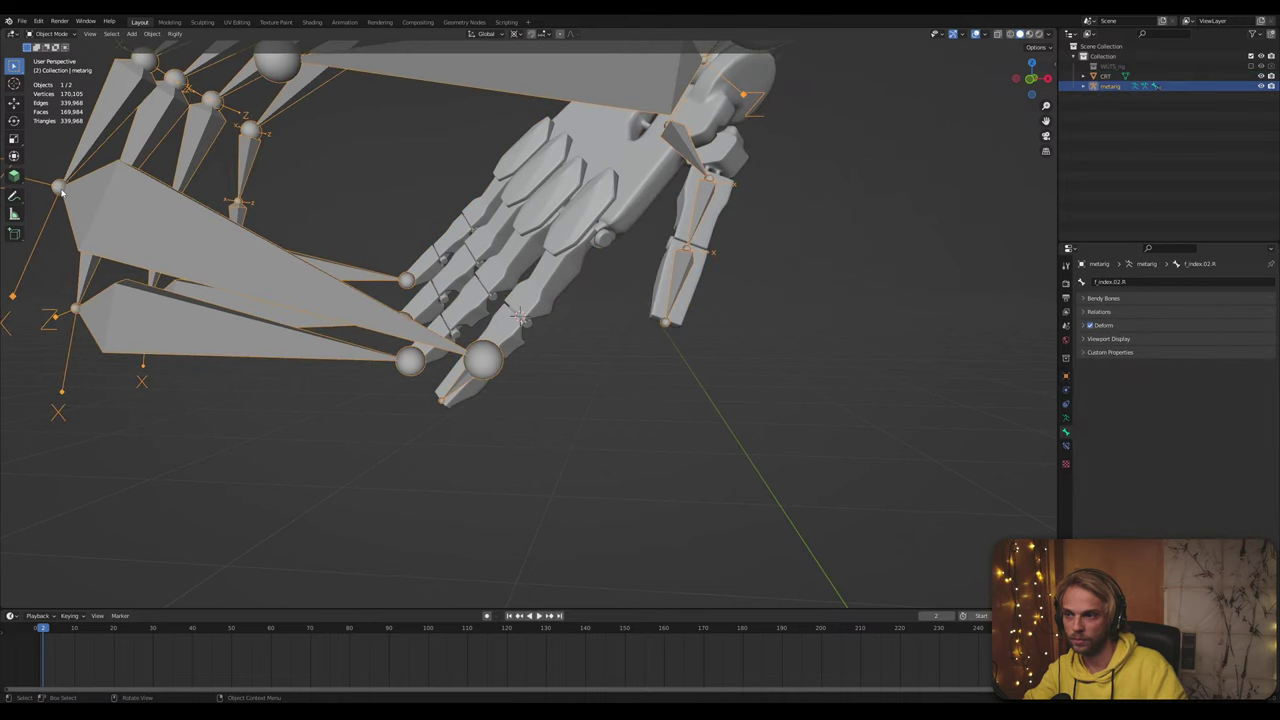
pyautogui.press('Tab')
pyautogui.hotkey('shift', 's')
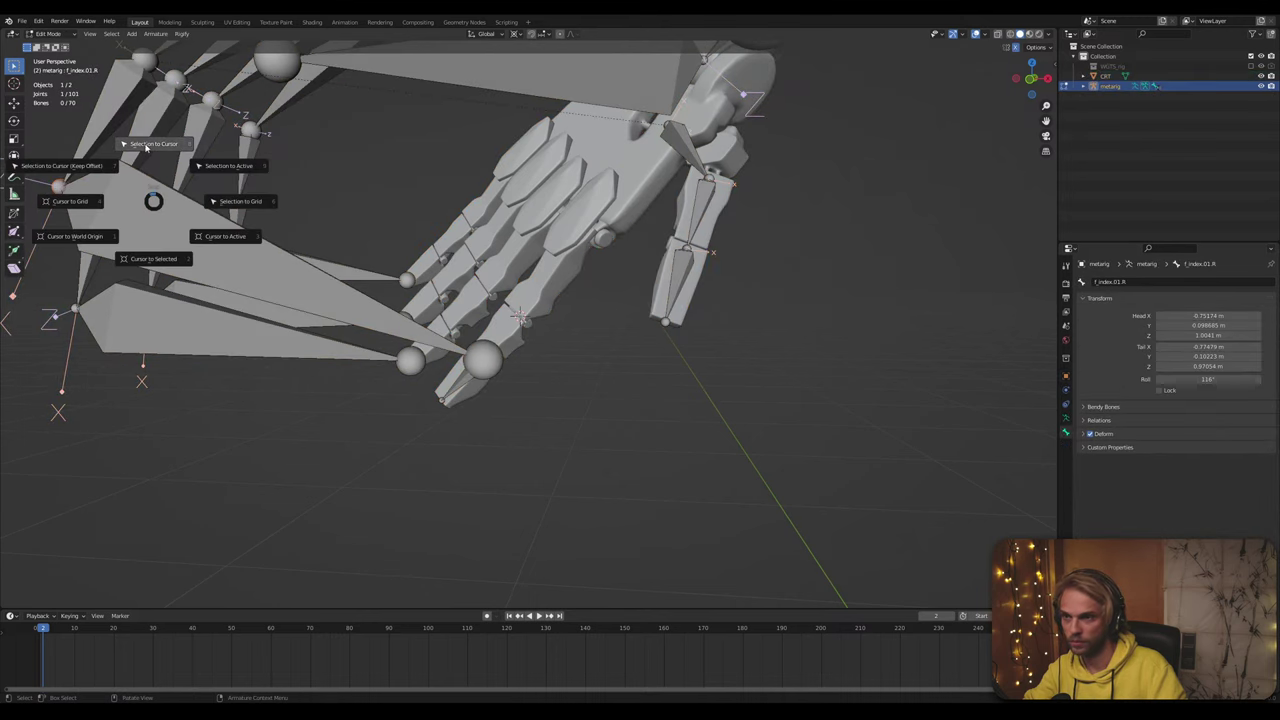
pyautogui.click(154, 145)
pyautogui.scroll(5, 529, 346)
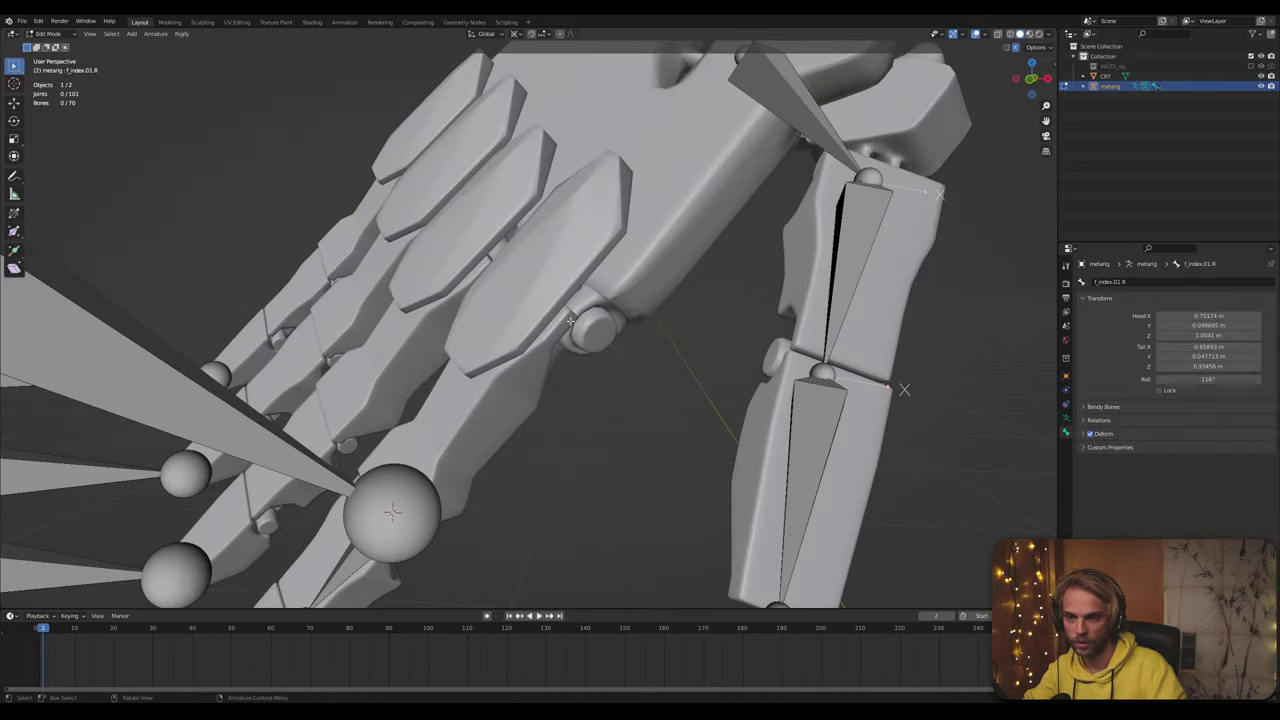
# Step: Move the 3D cursor onto the next selected knuckle of the CRT hand mesh
pyautogui.press('Tab')
pyautogui.click(601, 345)
pyautogui.press('Tab')
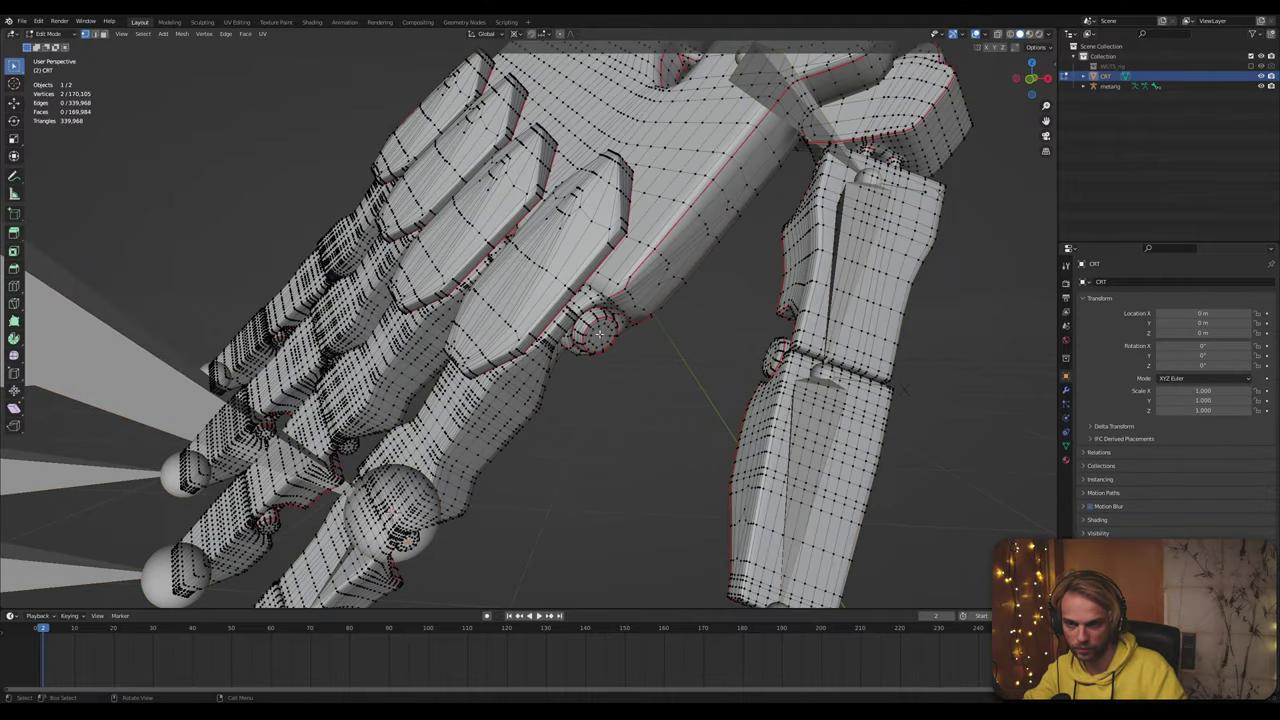
pyautogui.moveTo(410, 374); pyautogui.dragTo(447, 311, button='middle')
pyautogui.scroll(5, 438, 298)
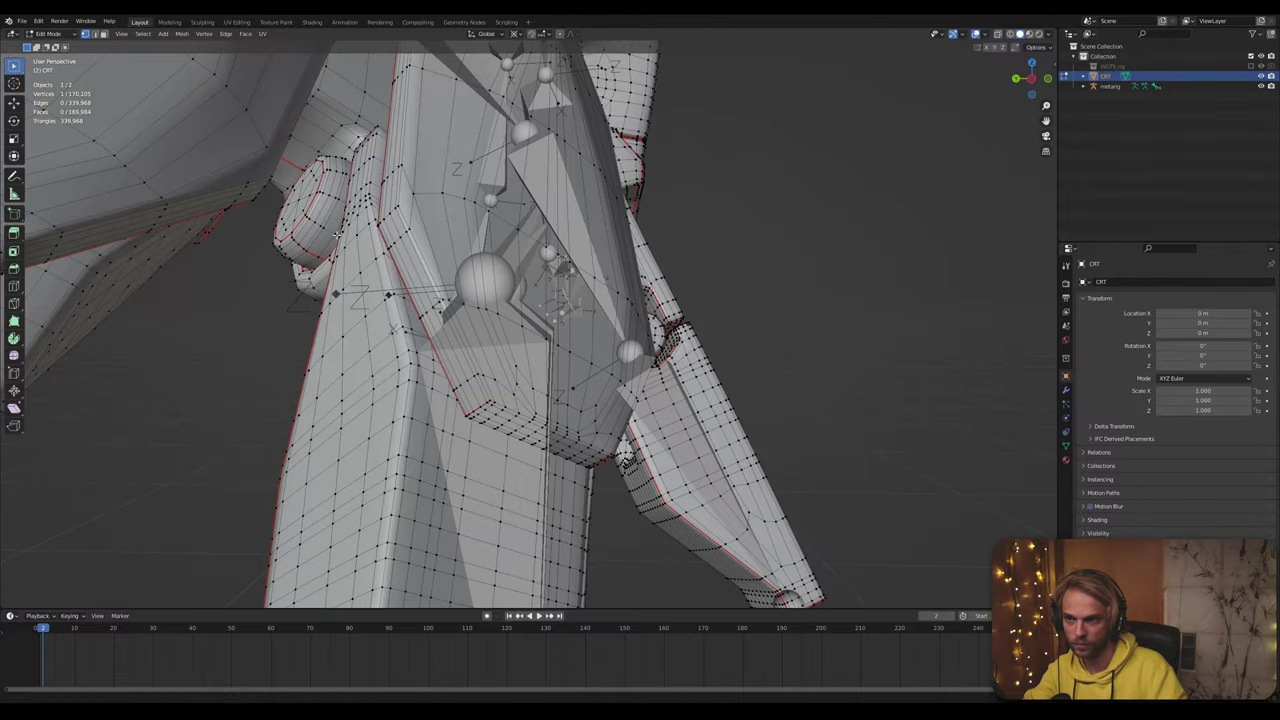
pyautogui.moveTo(338, 233); pyautogui.dragTo(527, 428, button='middle')
pyautogui.scroll(-5, 338, 259)
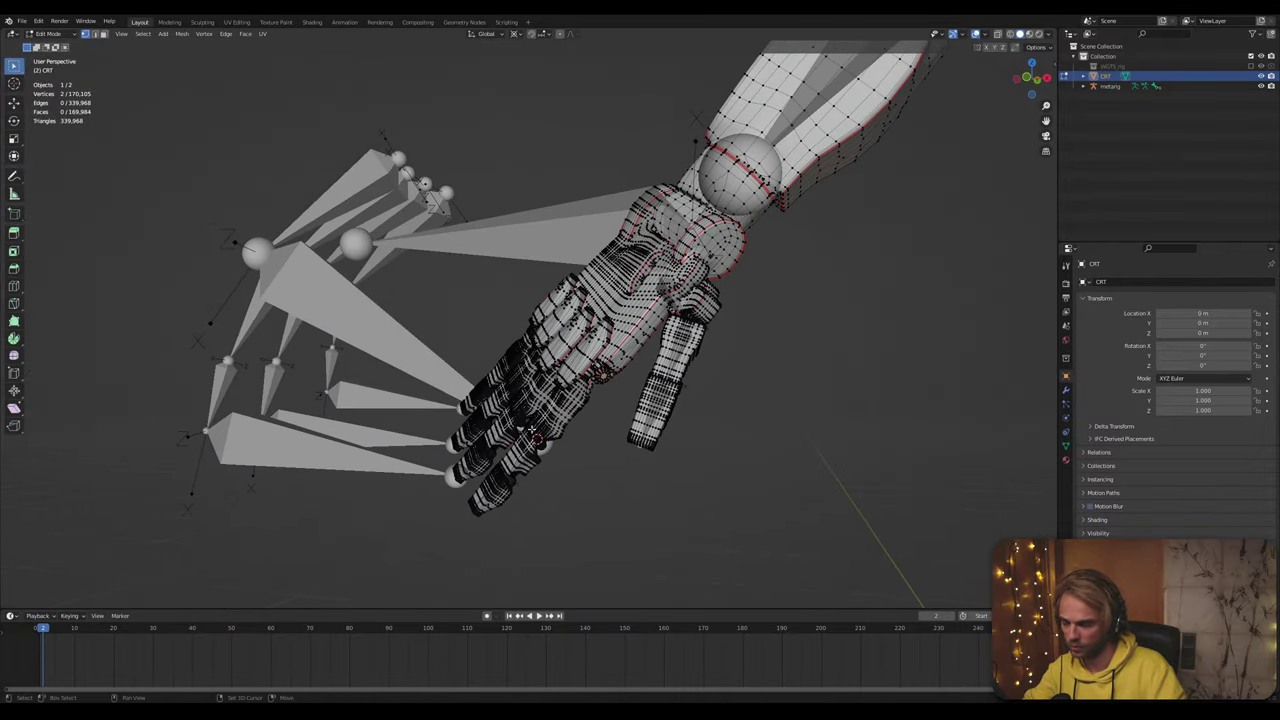
pyautogui.hotkey('shift', 's')
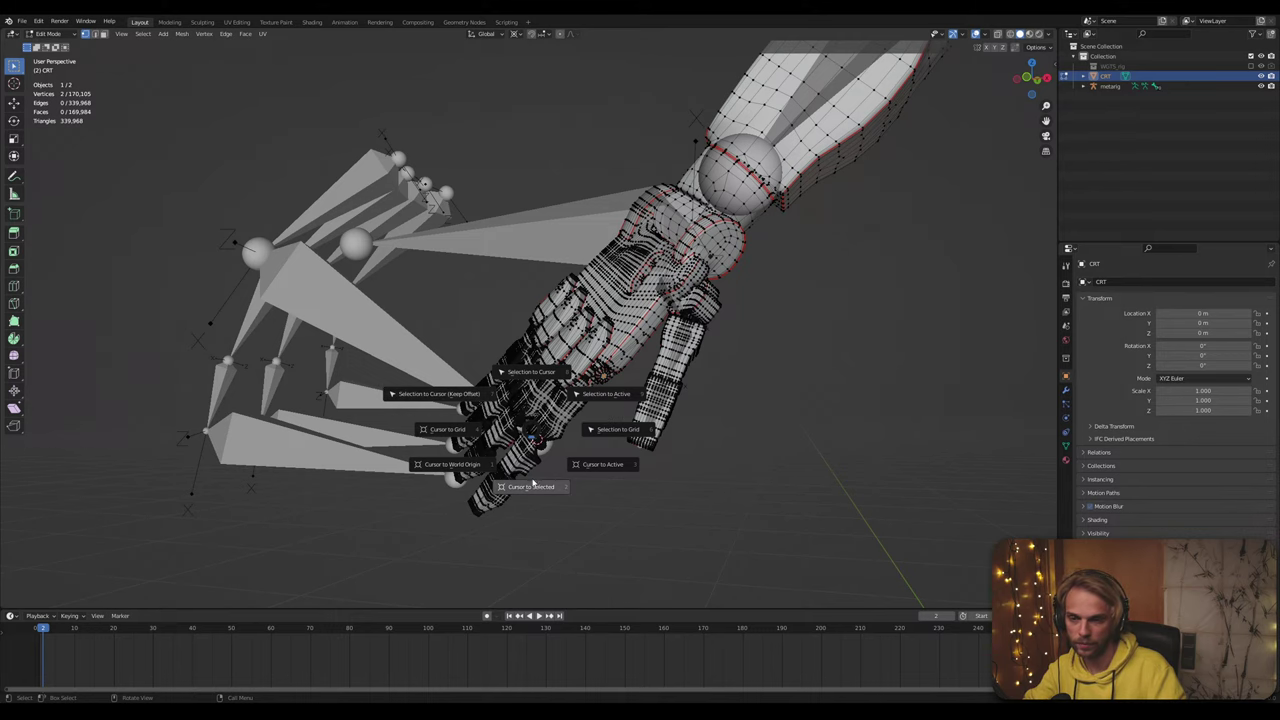
pyautogui.click(531, 484)
# Step: In the metarig's Edit Mode, move the 3D cursor onto the selected f_index.01.R joint
pyautogui.press('Tab')
pyautogui.click(247, 245)
pyautogui.press('Tab')
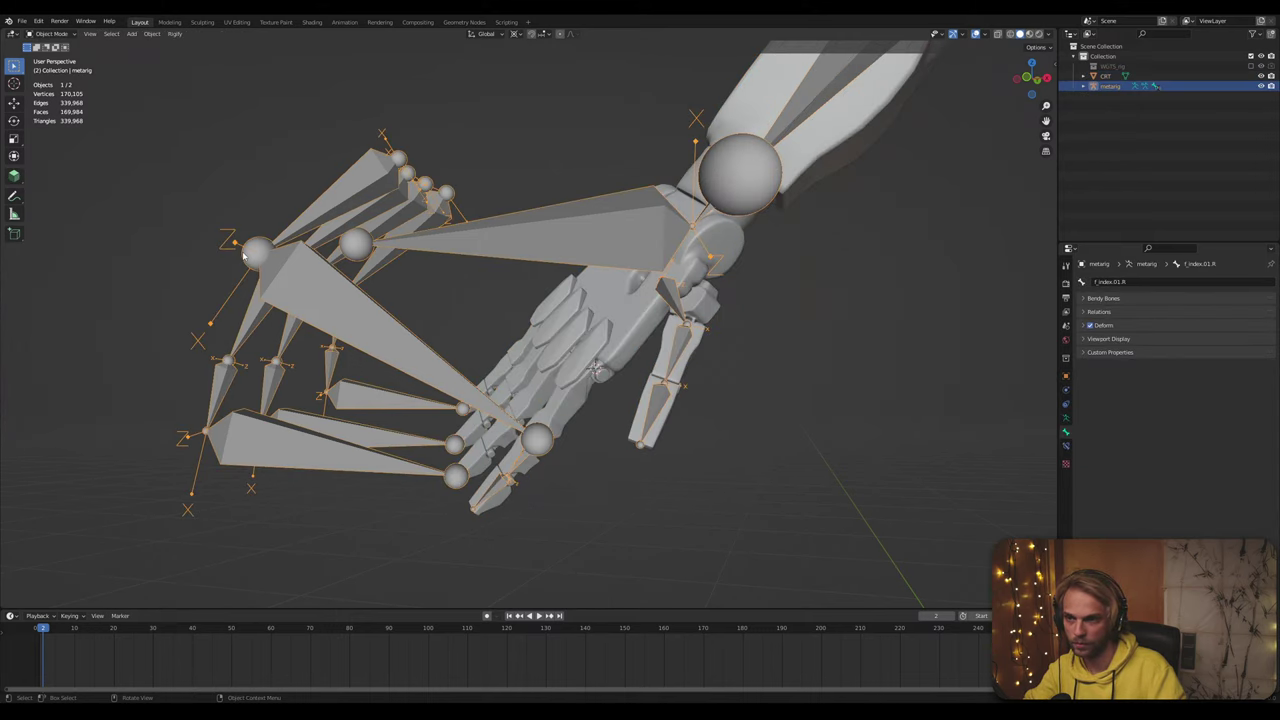
pyautogui.hotkey('shift', 's')
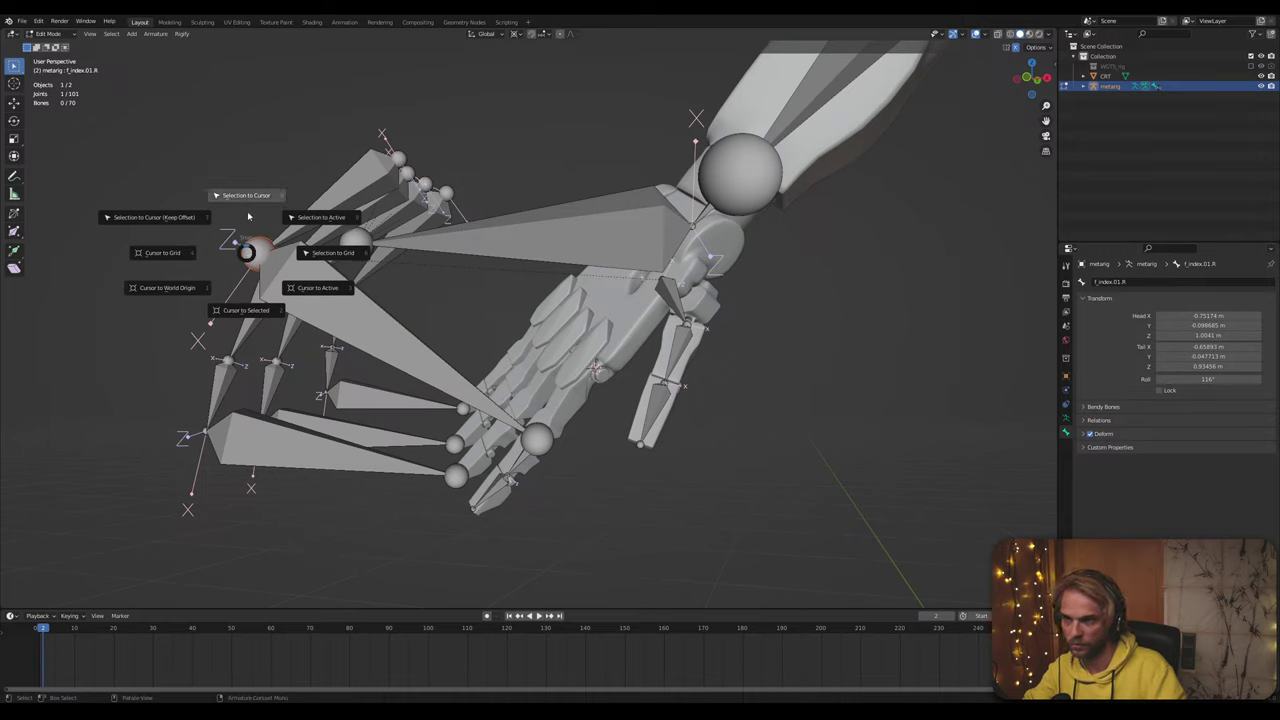
pyautogui.click(253, 315)
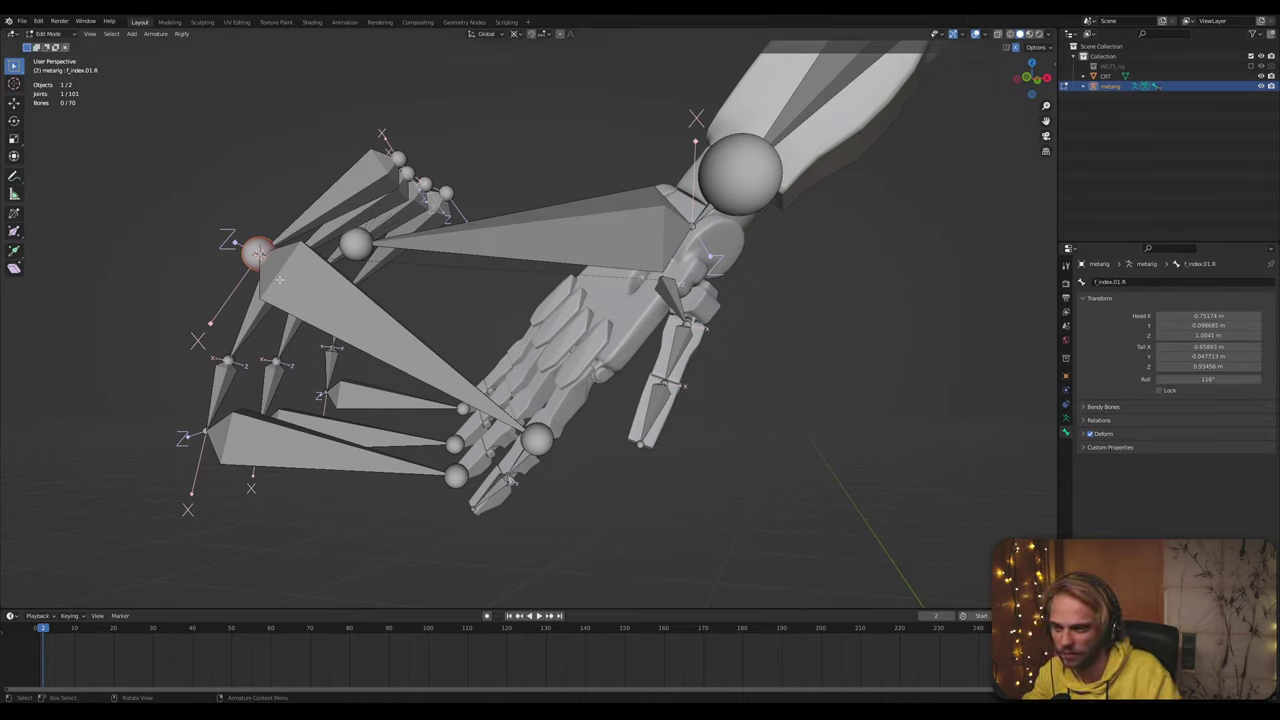
# Step: Place the 3D cursor at the selected knuckle vertices on the CRT hand mesh
pyautogui.scroll(5, 603, 430)
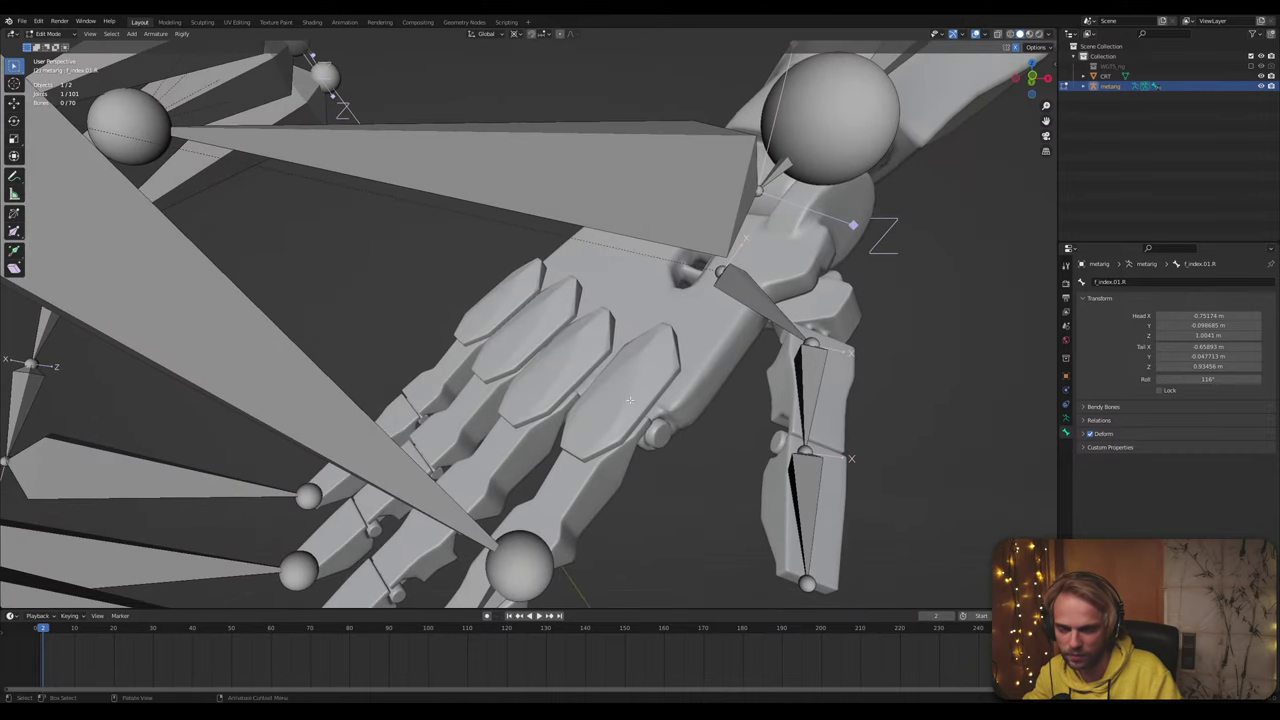
pyautogui.moveTo(630, 400); pyautogui.dragTo(590, 400, button='middle')
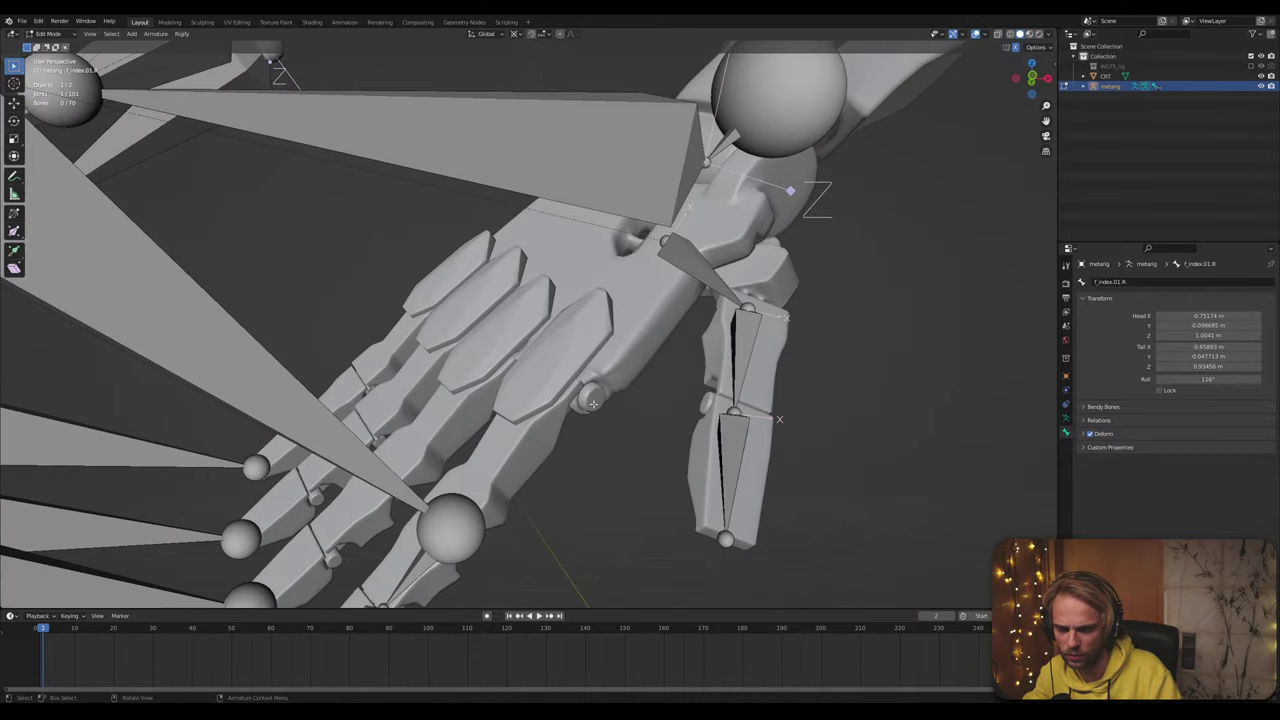
pyautogui.press('Tab')
pyautogui.click(594, 403)
pyautogui.press('Tab')
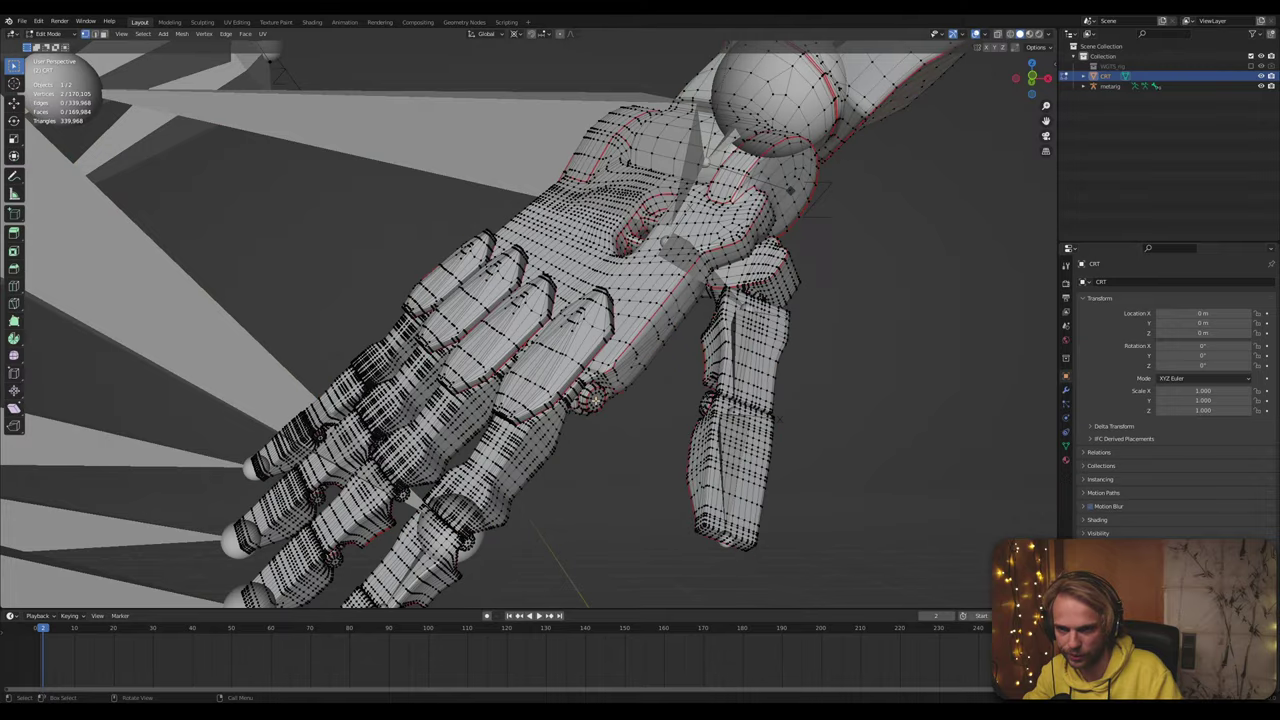
pyautogui.scroll(5, 503, 408)
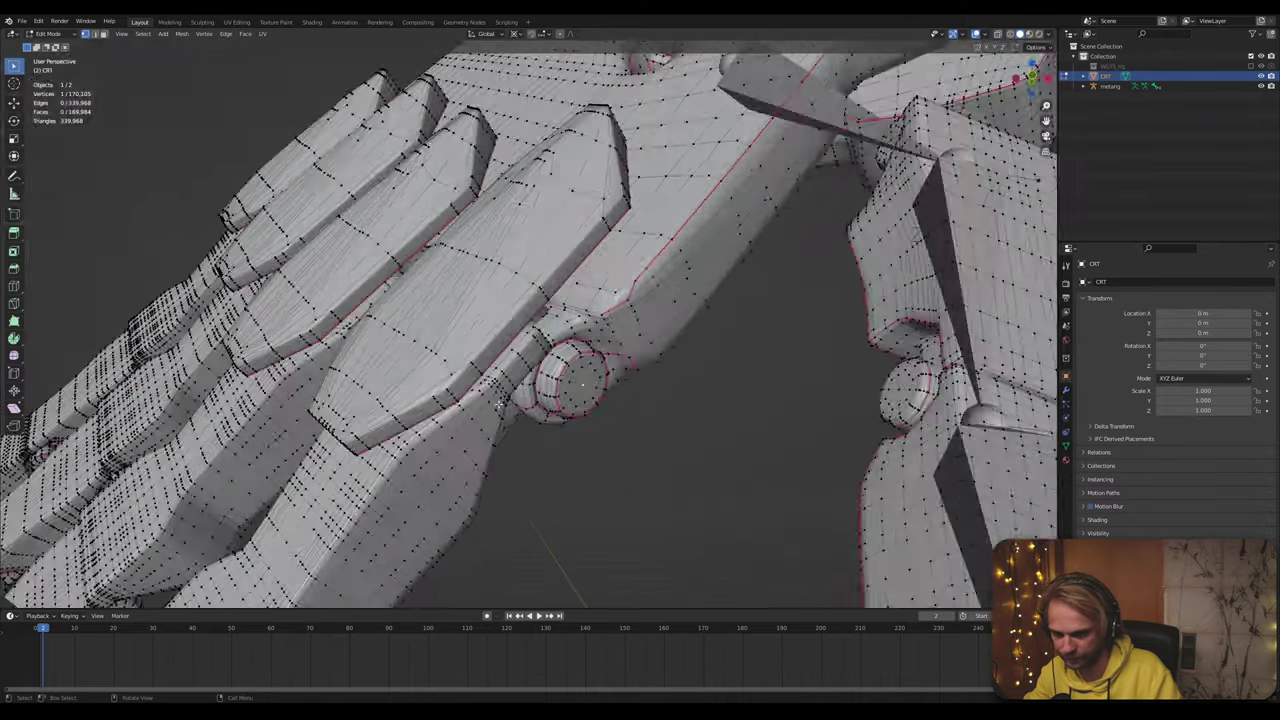
pyautogui.moveTo(503, 408); pyautogui.dragTo(353, 312, button='middle')
pyautogui.moveTo(330, 248); pyautogui.dragTo(419, 368, button='middle')
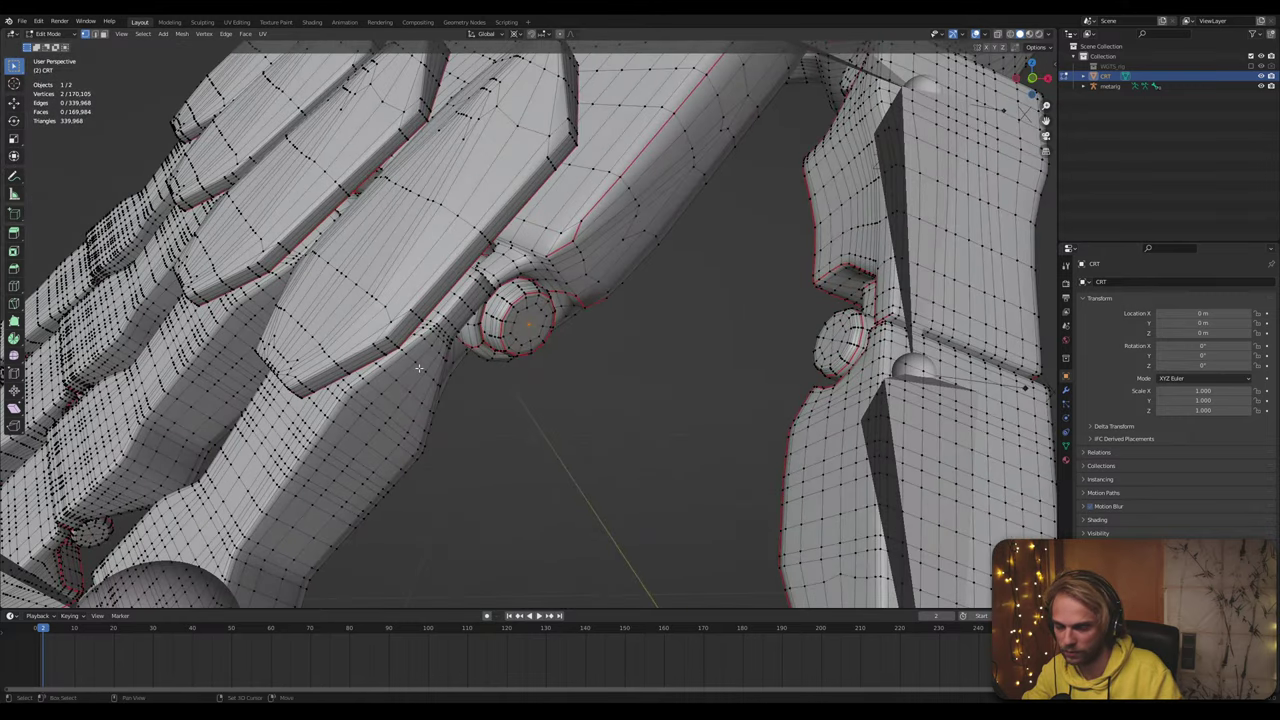
pyautogui.hotkey('shift', 's')
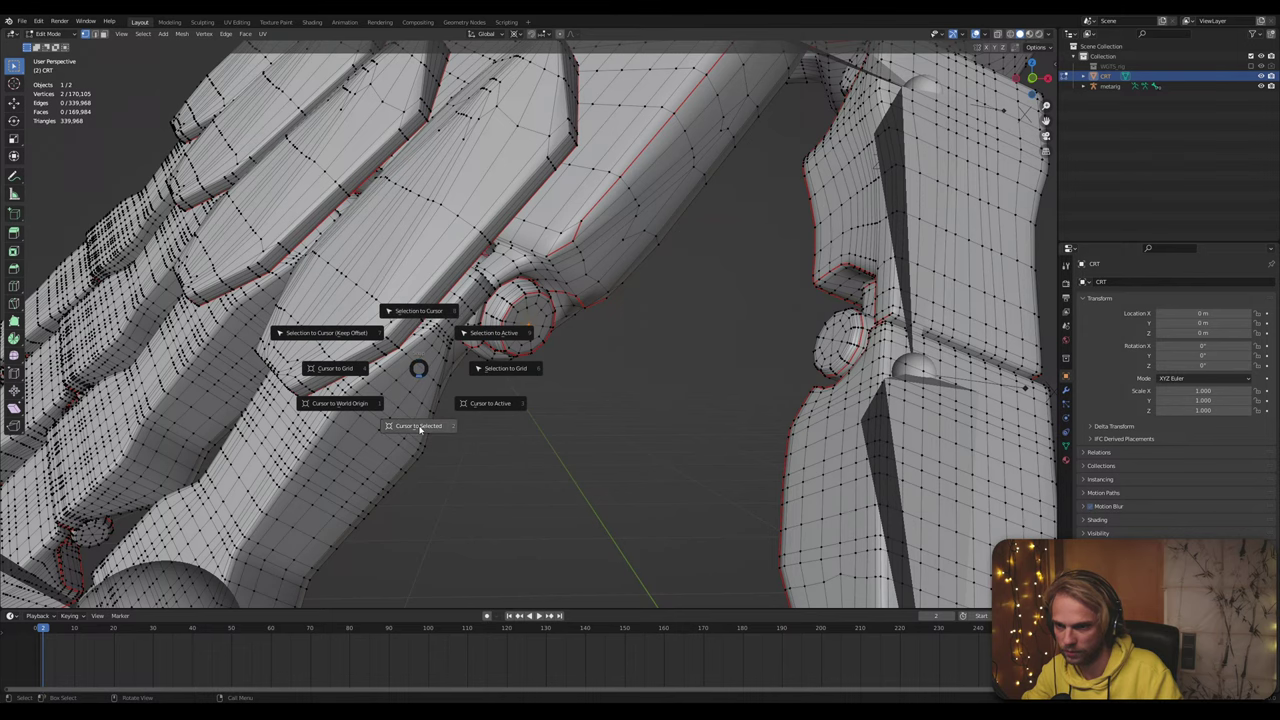
pyautogui.click(419, 425)
# Step: Move the 3D cursor onto the selected metarig joint
pyautogui.press('Tab')
pyautogui.scroll(-6, 419, 428)
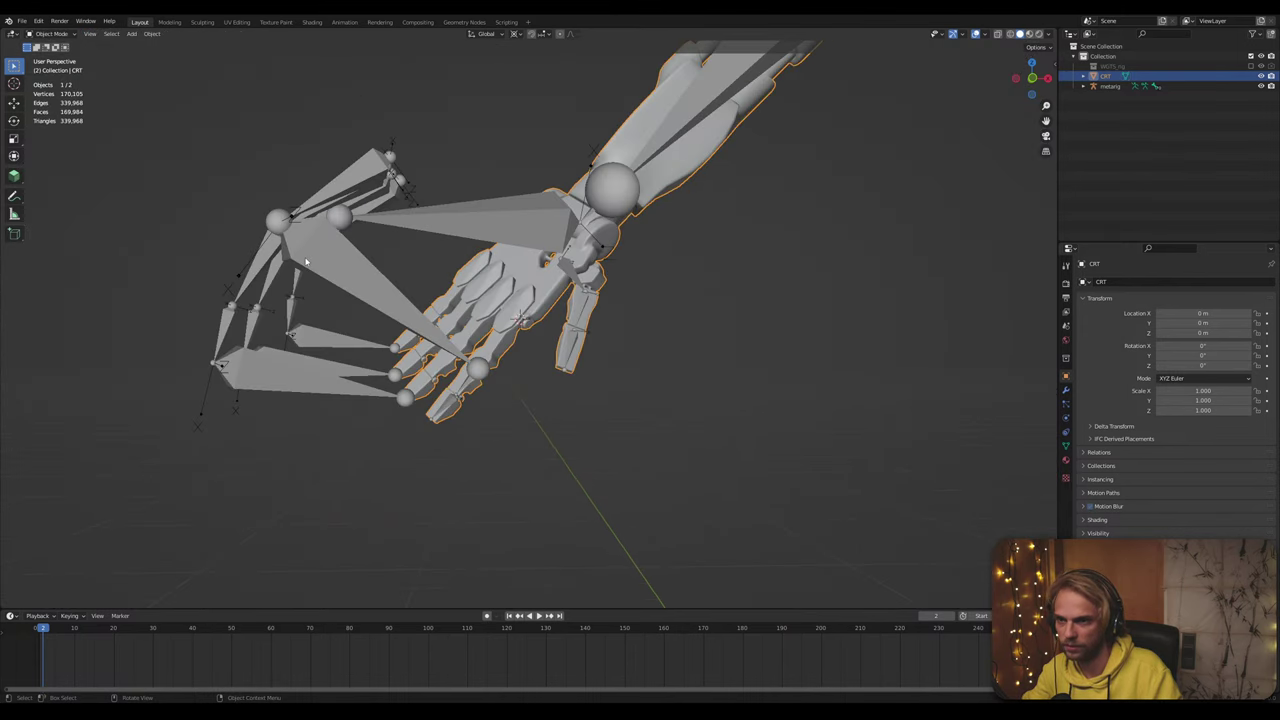
pyautogui.press('Tab')
pyautogui.moveTo(419, 428); pyautogui.dragTo(392, 352, button='middle')
pyautogui.press('Tab')
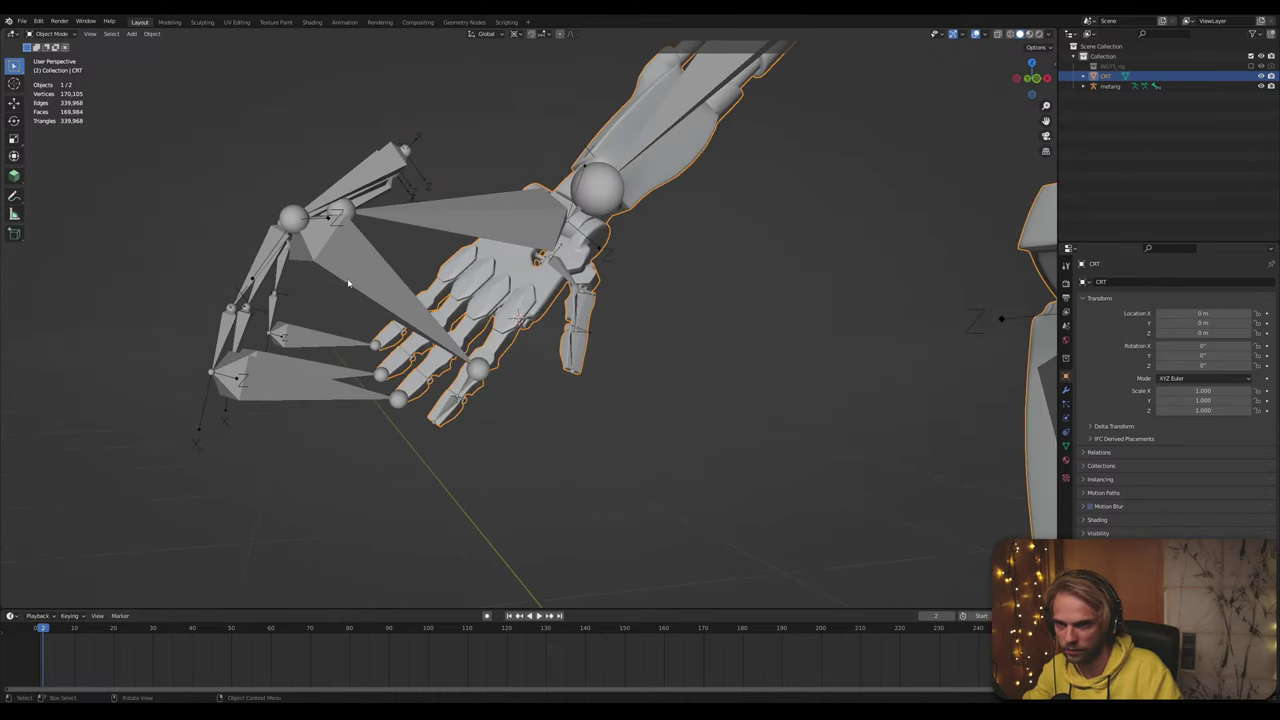
pyautogui.click(348, 284)
pyautogui.press('Tab')
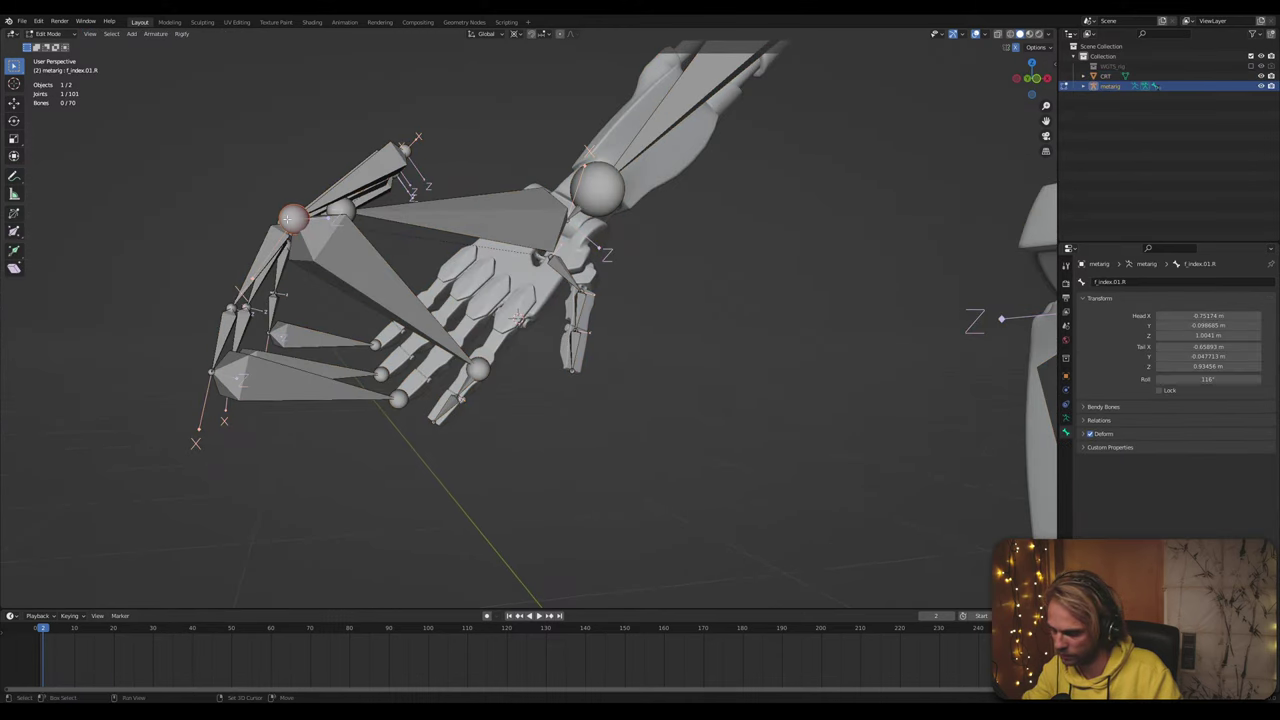
pyautogui.hotkey('shift', 's')
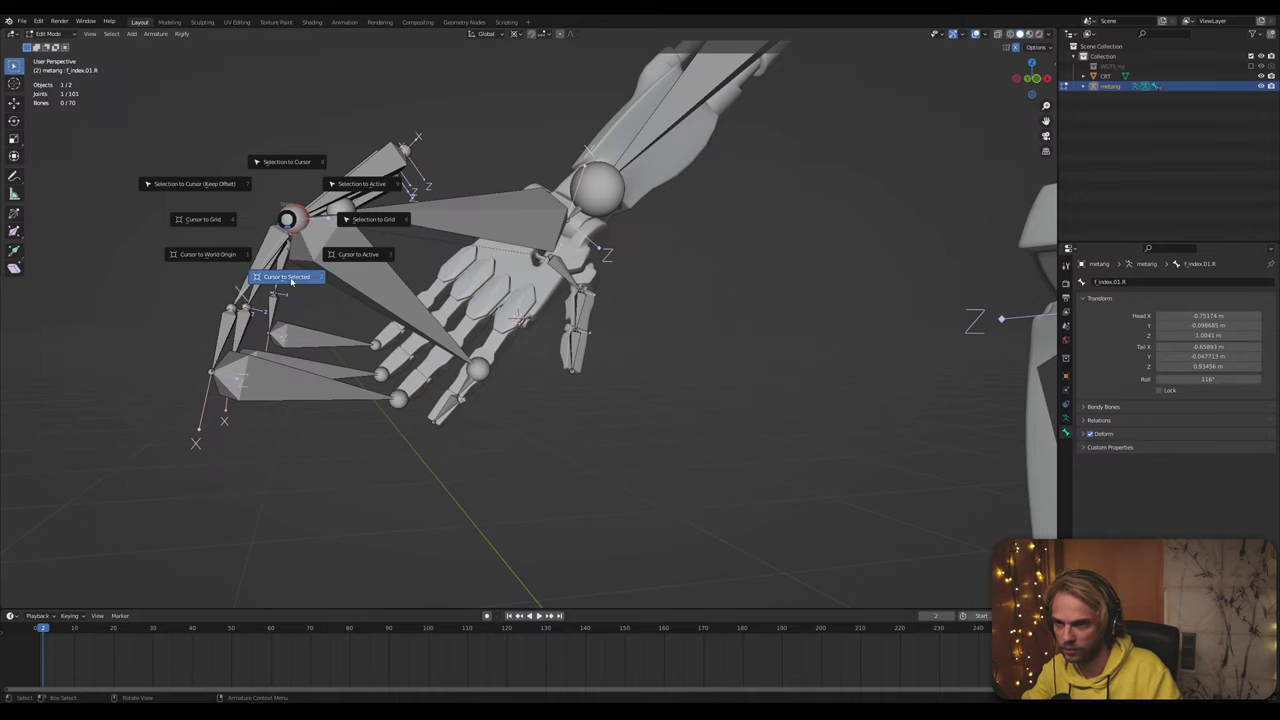
pyautogui.click(288, 277)
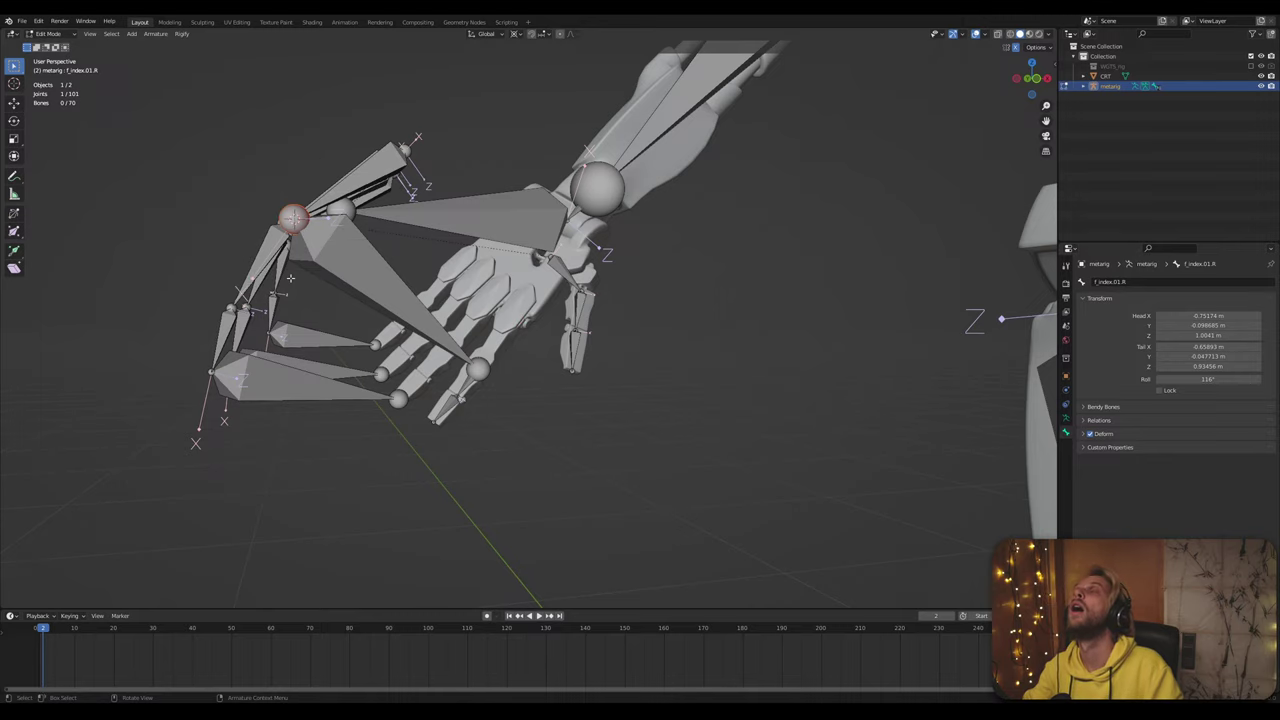
# Step: Deselect everything and briefly re-enter the CRT mesh's Edit Mode
pyautogui.press('Tab')
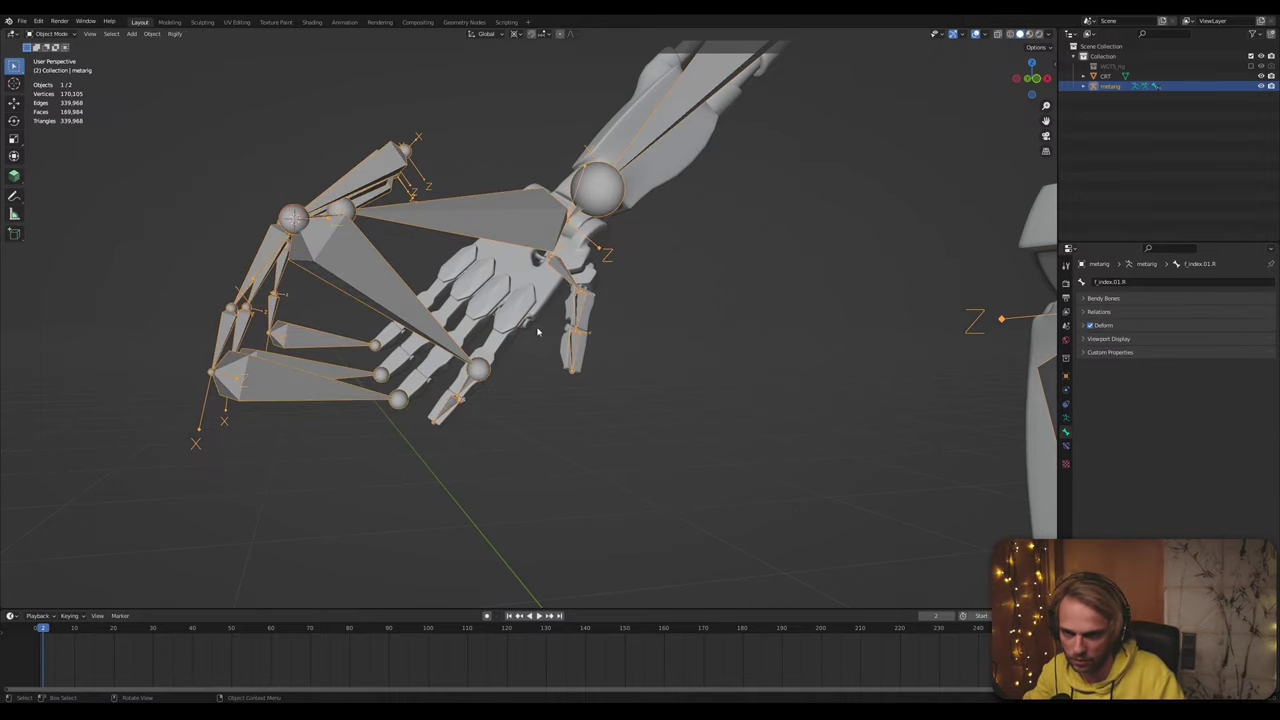
pyautogui.hotkey('alt', 'a')
pyautogui.scroll(6, 519, 323)
pyautogui.click(519, 323)
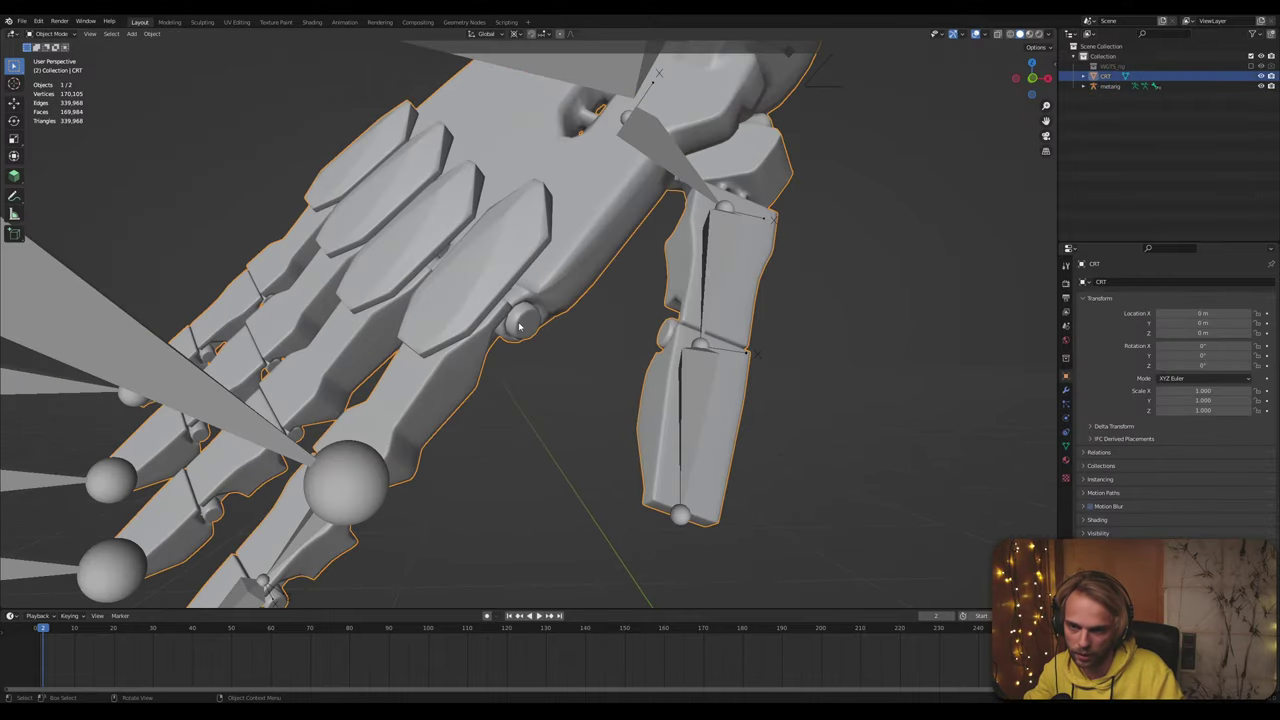
pyautogui.press('Tab')
pyautogui.hotkey('ctrl', 'Tab')
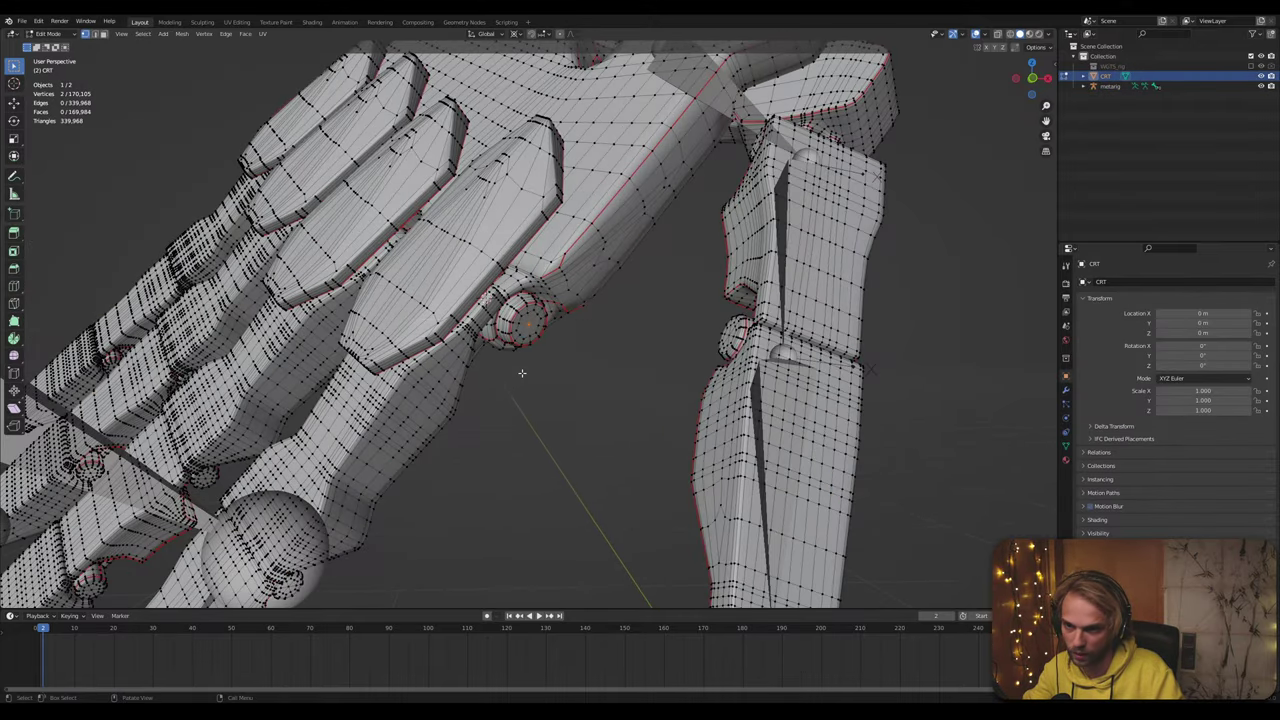
pyautogui.scroll(-8, 549, 436)
pyautogui.press('Tab')
# Step: Snap the f_index.01.R base joint onto the knuckle at -0.636, -0.044766, 0.96166 m
pyautogui.click(325, 241)
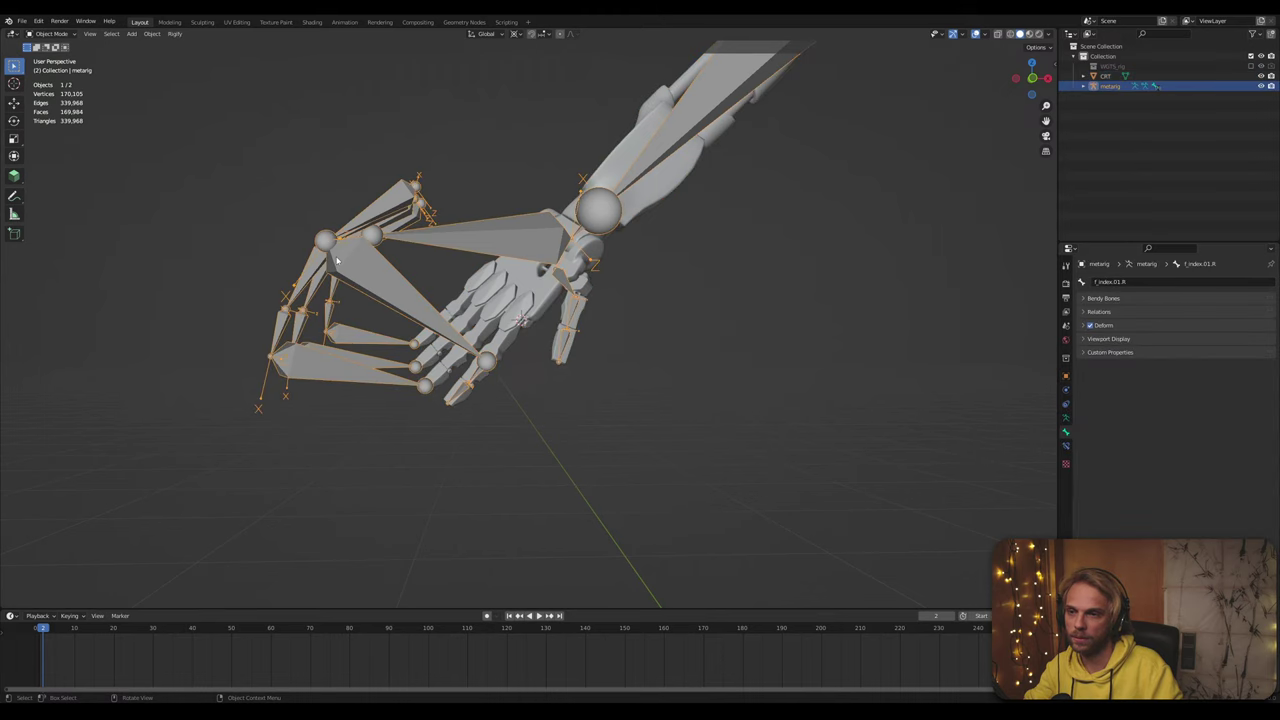
pyautogui.press('Tab')
pyautogui.hotkey('shift', 's')
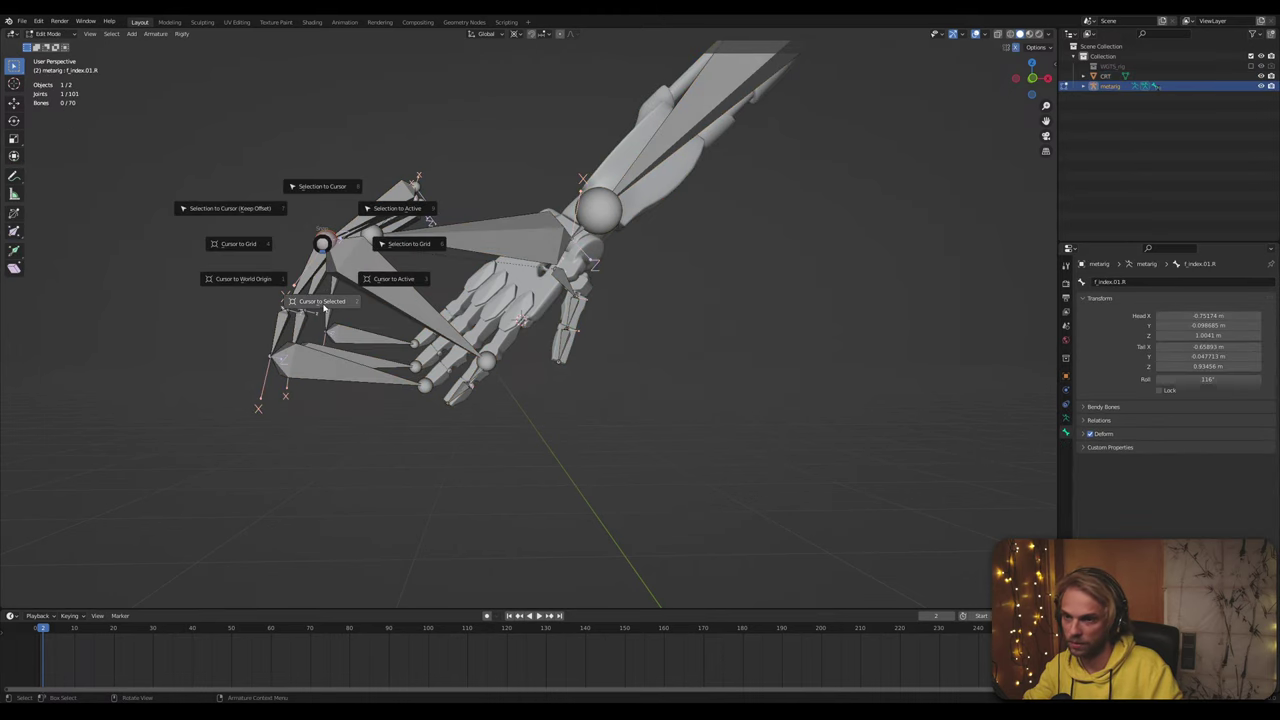
pyautogui.click(324, 311)
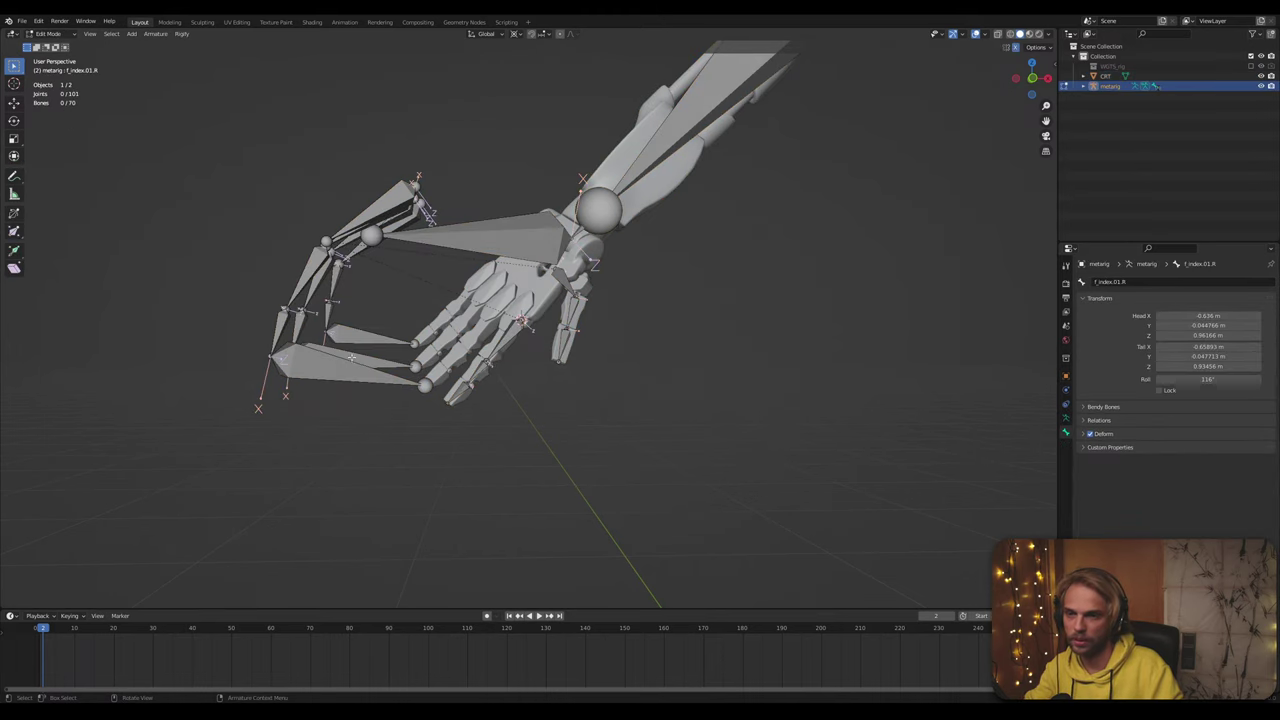
pyautogui.scroll(3, 340, 368)
pyautogui.moveTo(352, 358); pyautogui.dragTo(395, 398, button='middle')
# Step: Switch to editing the CRT hand mesh and frame the whole hand and rig
pyautogui.press('Tab')
pyautogui.click(395, 398)
pyautogui.press('Tab')
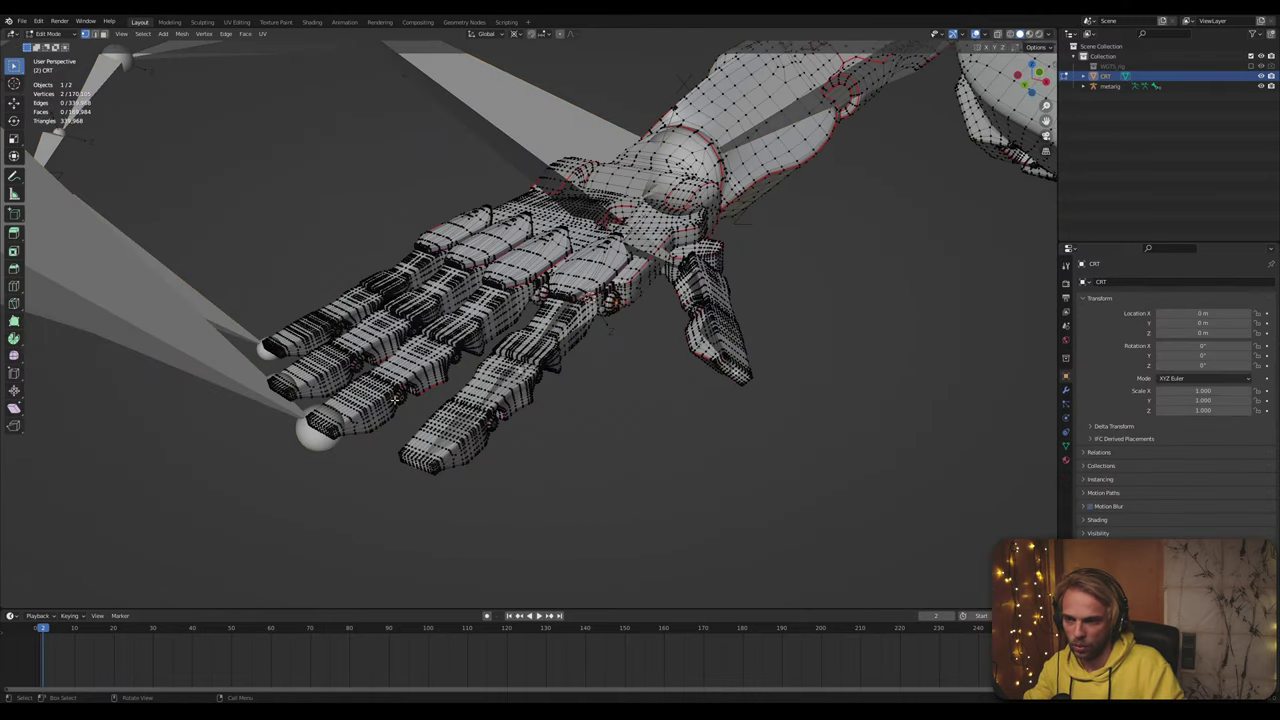
pyautogui.scroll(3, 395, 398)
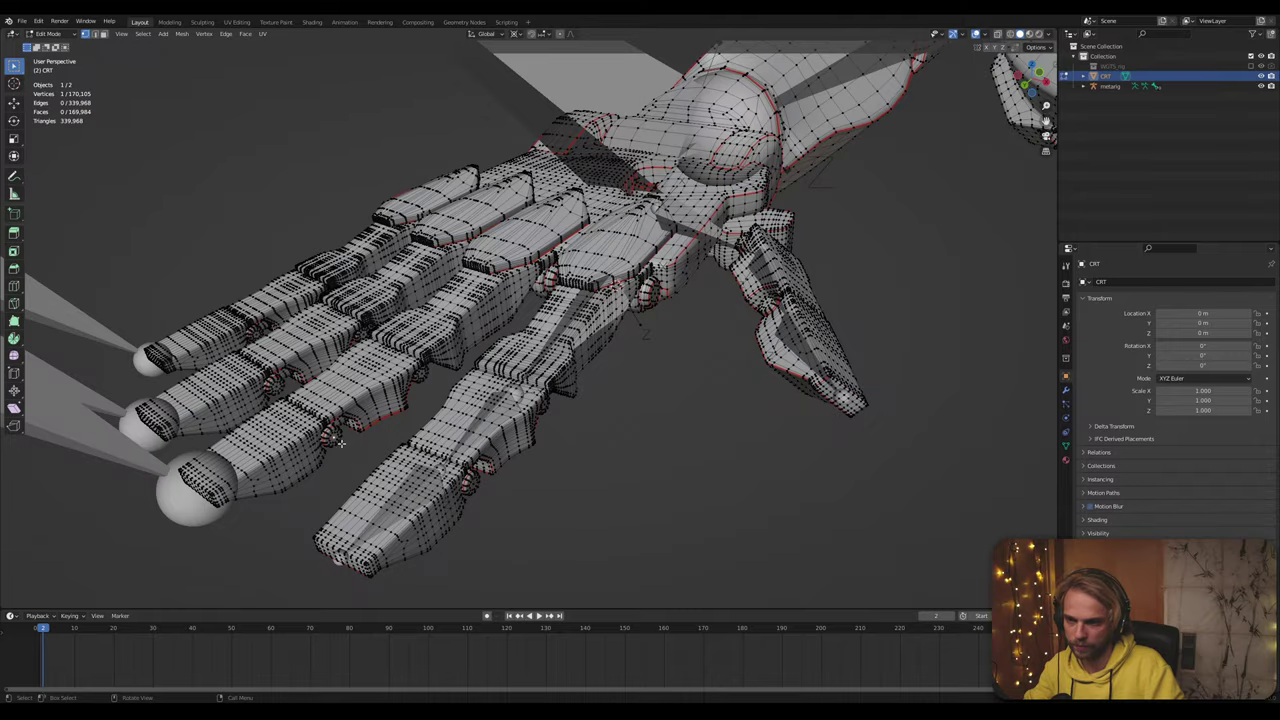
pyautogui.scroll(5, 340, 443)
pyautogui.moveTo(306, 437); pyautogui.dragTo(480, 380, button='middle')
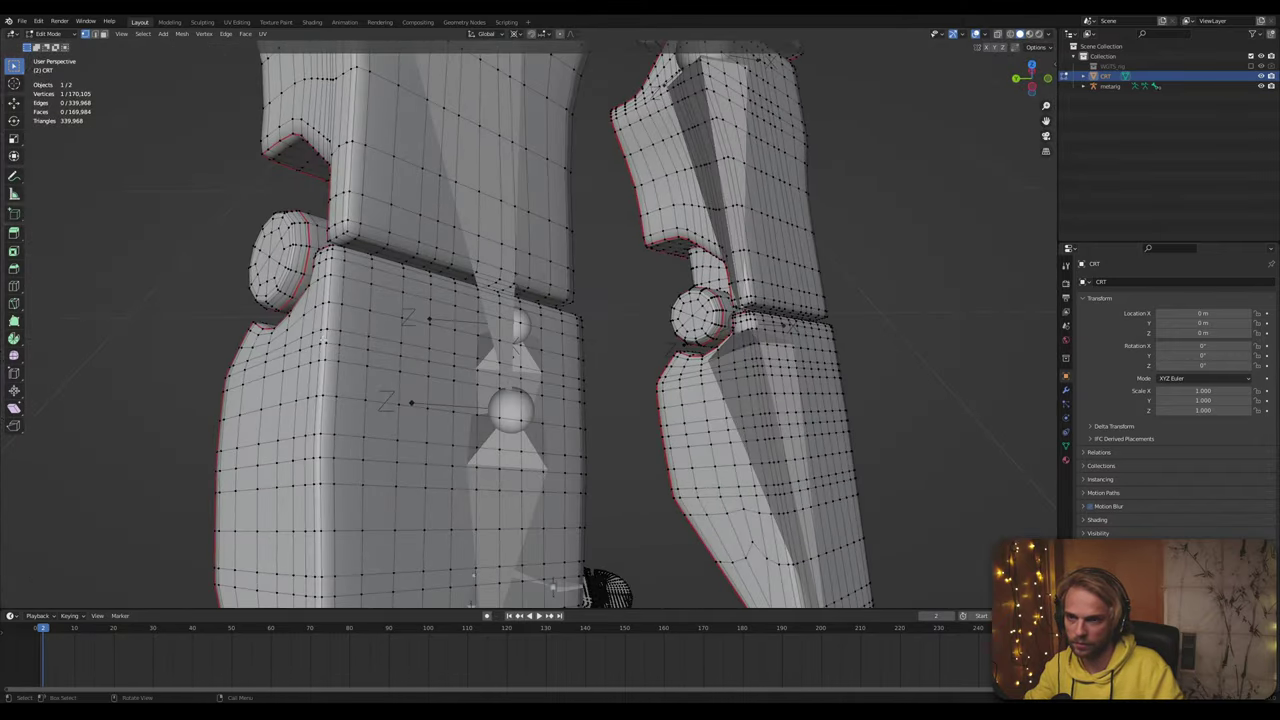
pyautogui.press('`')
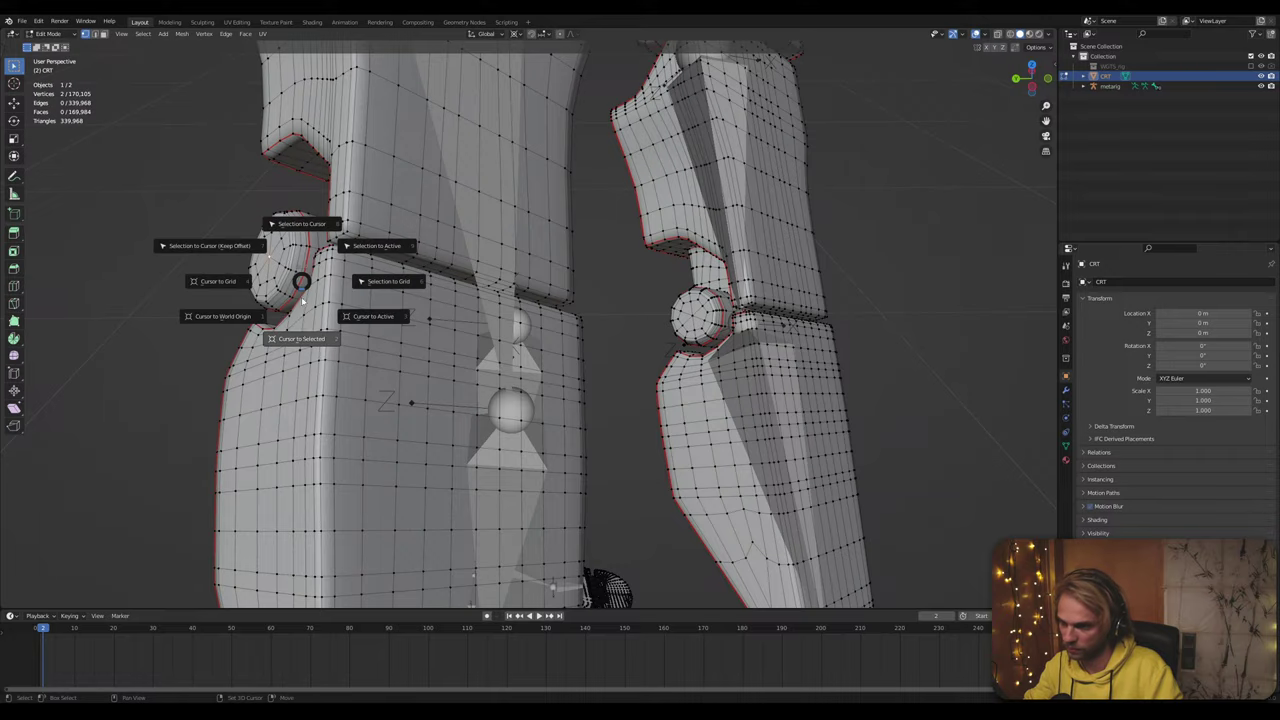
pyautogui.scroll(-5, 310, 411)
pyautogui.moveTo(310, 411); pyautogui.dragTo(411, 479, button='middle')
# Step: Snap the f_middle.02.R bone joint of the metarig onto the 3D cursor
pyautogui.hotkey('alt', 'q')
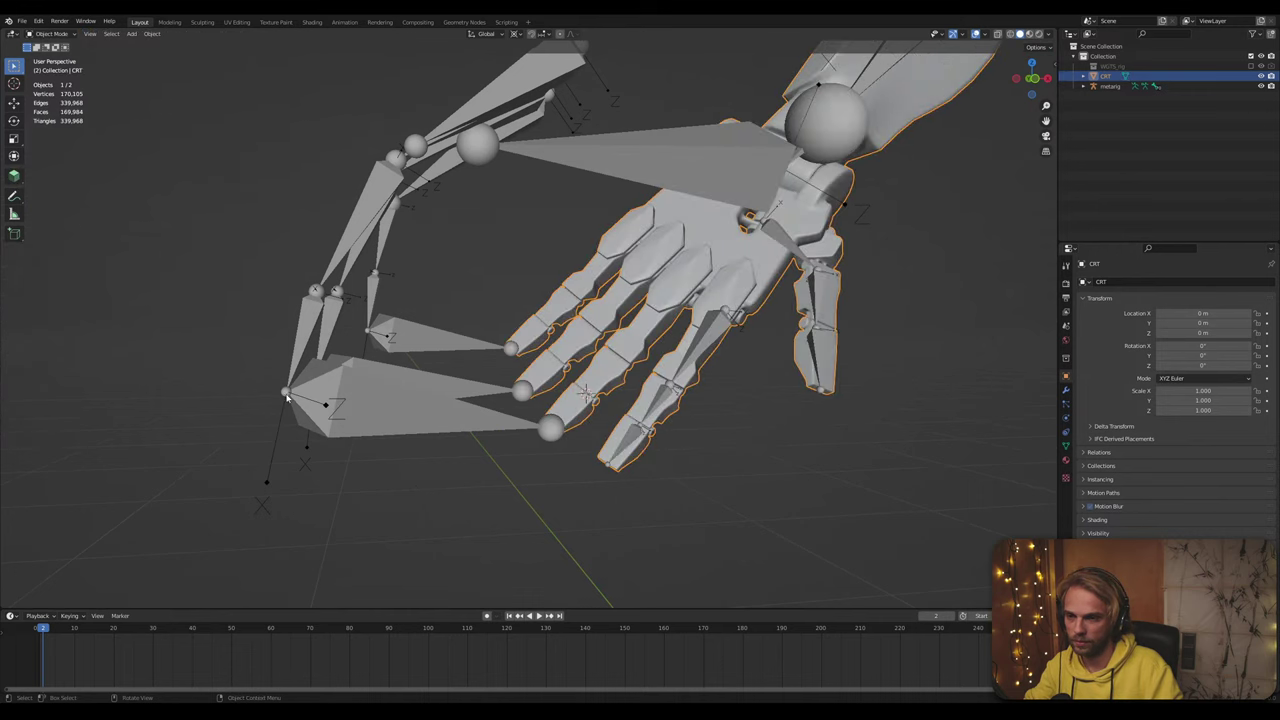
pyautogui.click(294, 403)
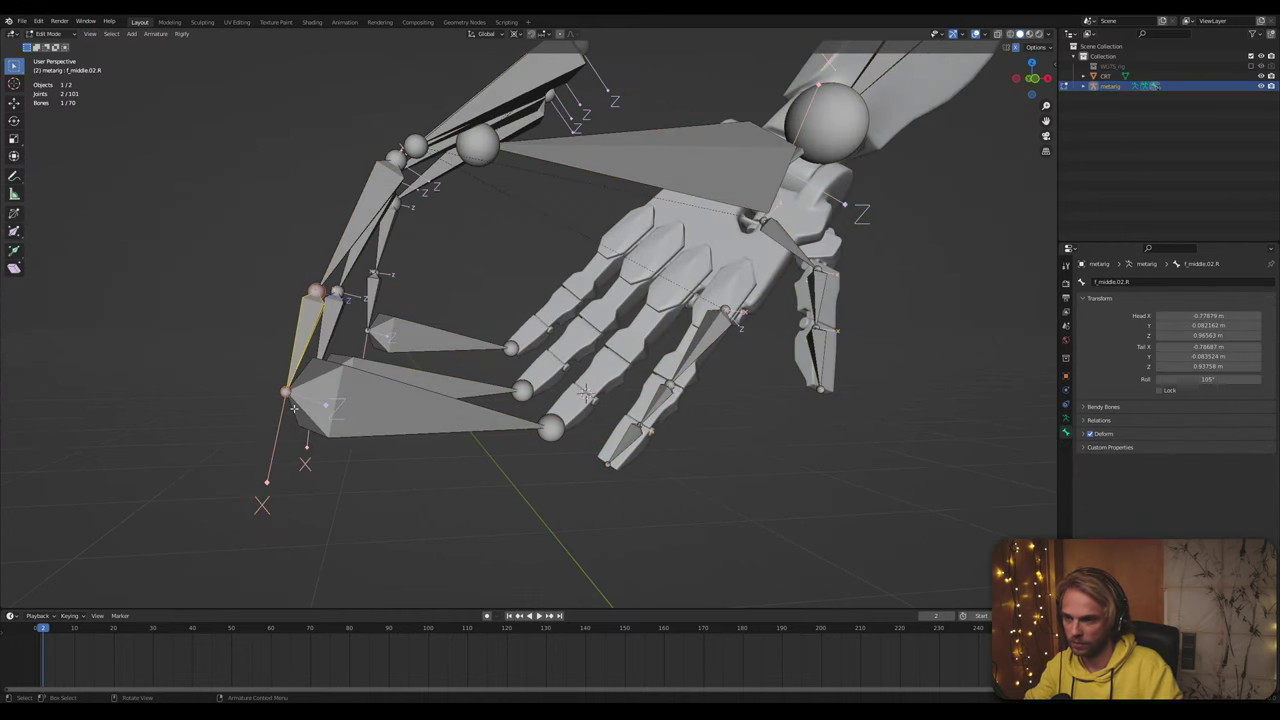
pyautogui.click(285, 393)
pyautogui.hotkey('shift', 's')
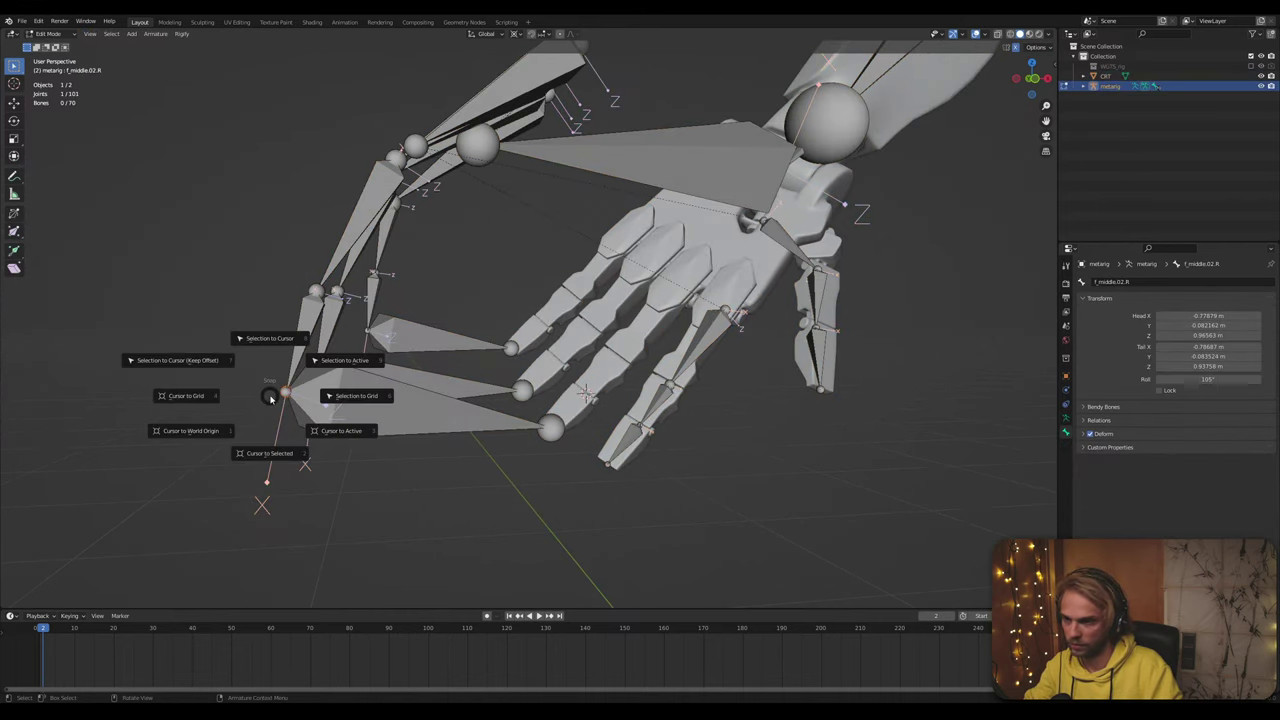
pyautogui.click(269, 339)
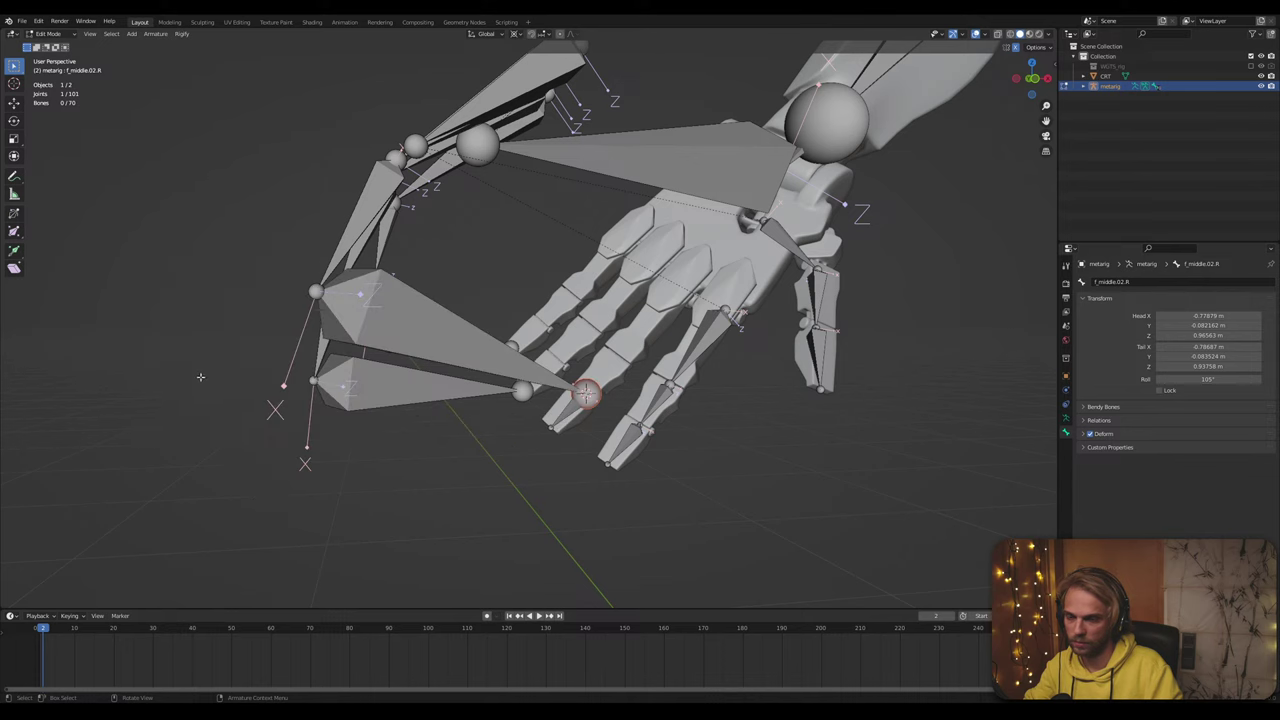
# Step: In the CRT hand mesh's Edit Mode, move the 3D cursor to the selected knuckle
pyautogui.scroll(2, 586, 392)
pyautogui.press('Tab')
pyautogui.click(575, 392)
pyautogui.scroll(4, 572, 391)
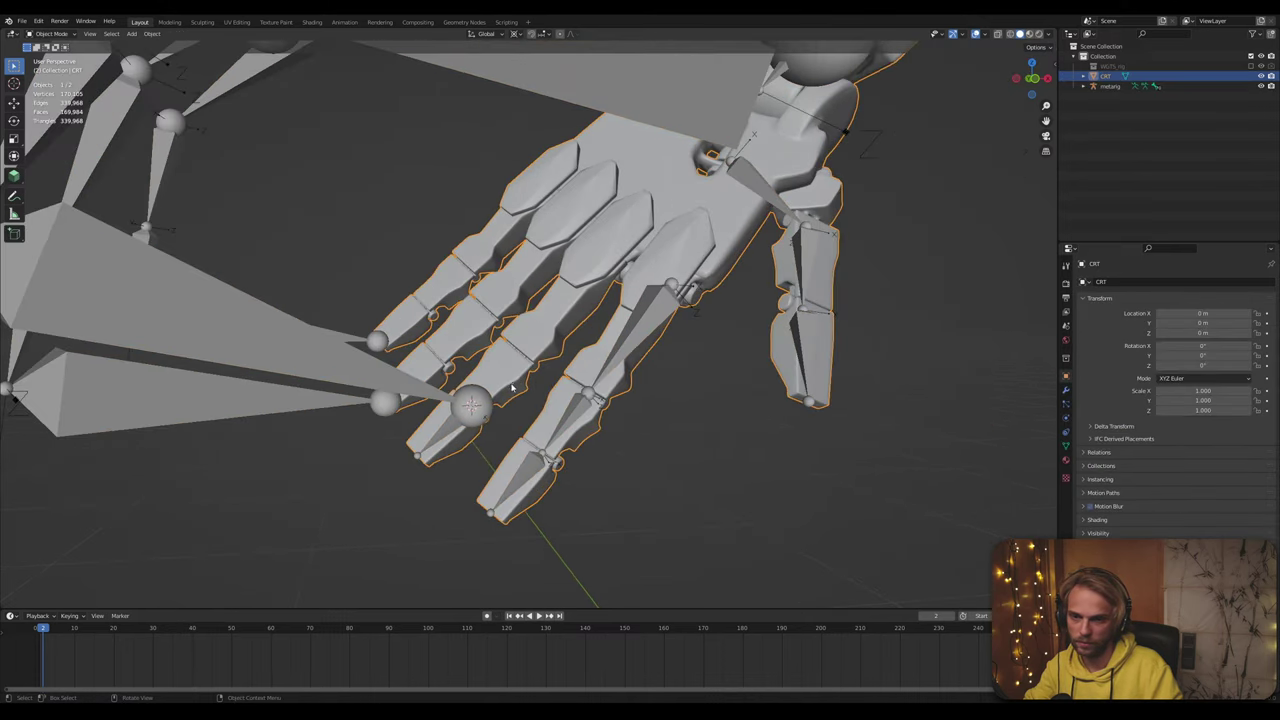
pyautogui.moveTo(541, 443); pyautogui.dragTo(461, 387, button='middle')
pyautogui.press('Tab')
pyautogui.scroll(5, 541, 424)
pyautogui.moveTo(476, 340); pyautogui.dragTo(468, 372, button='middle')
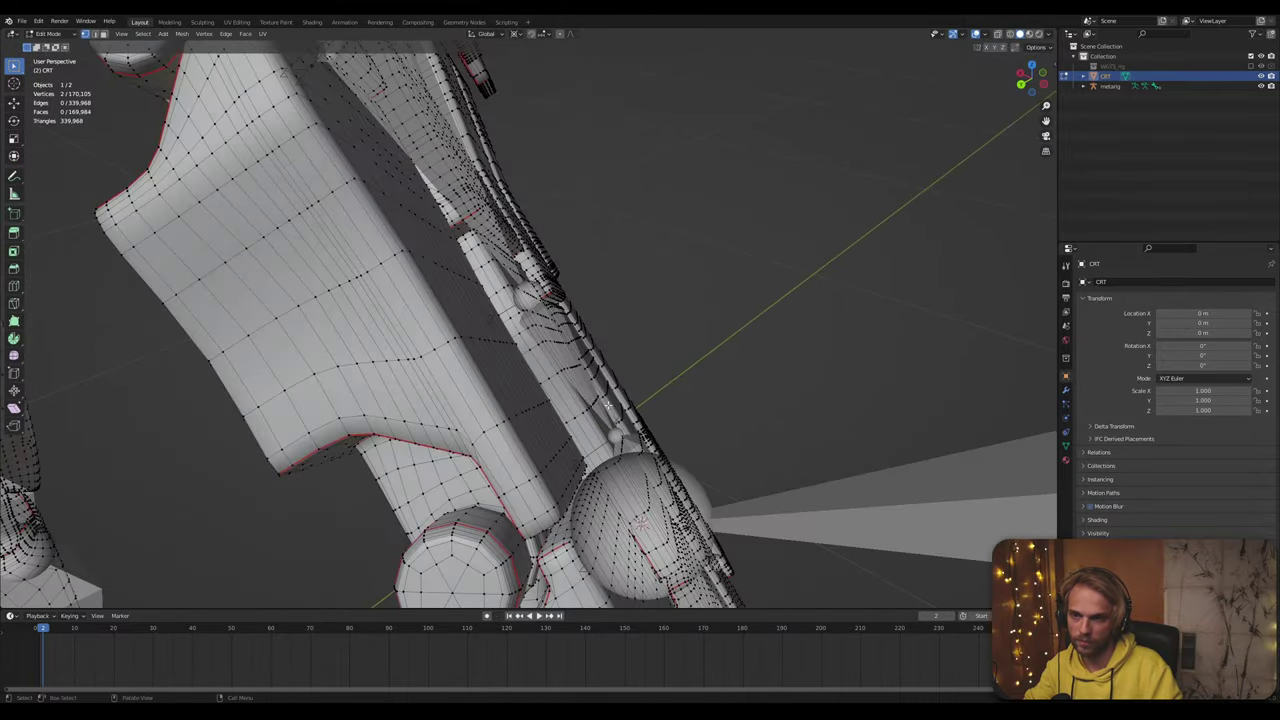
pyautogui.scroll(-4, 468, 372)
pyautogui.hotkey('shift', 's')
pyautogui.click(478, 440)
pyautogui.scroll(-6, 478, 440)
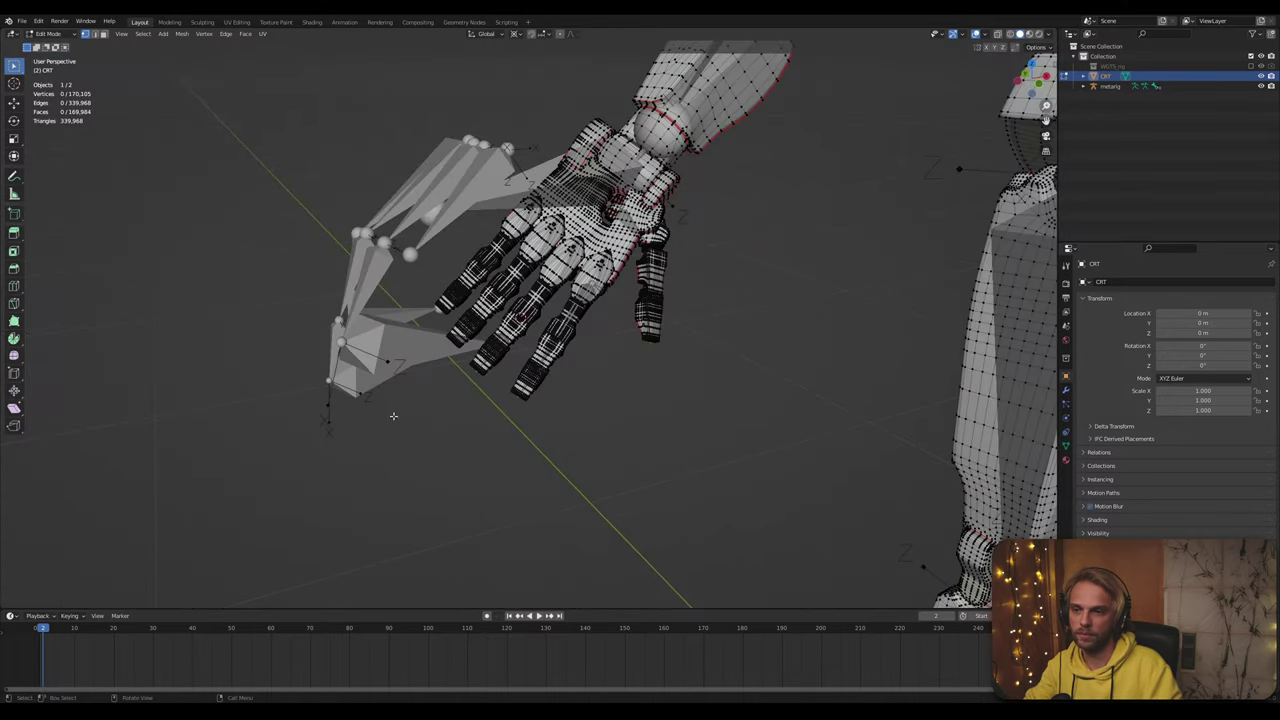
# Step: Leave mesh editing and select the metarig armature
pyautogui.moveTo(393, 415); pyautogui.dragTo(311, 195, button='middle')
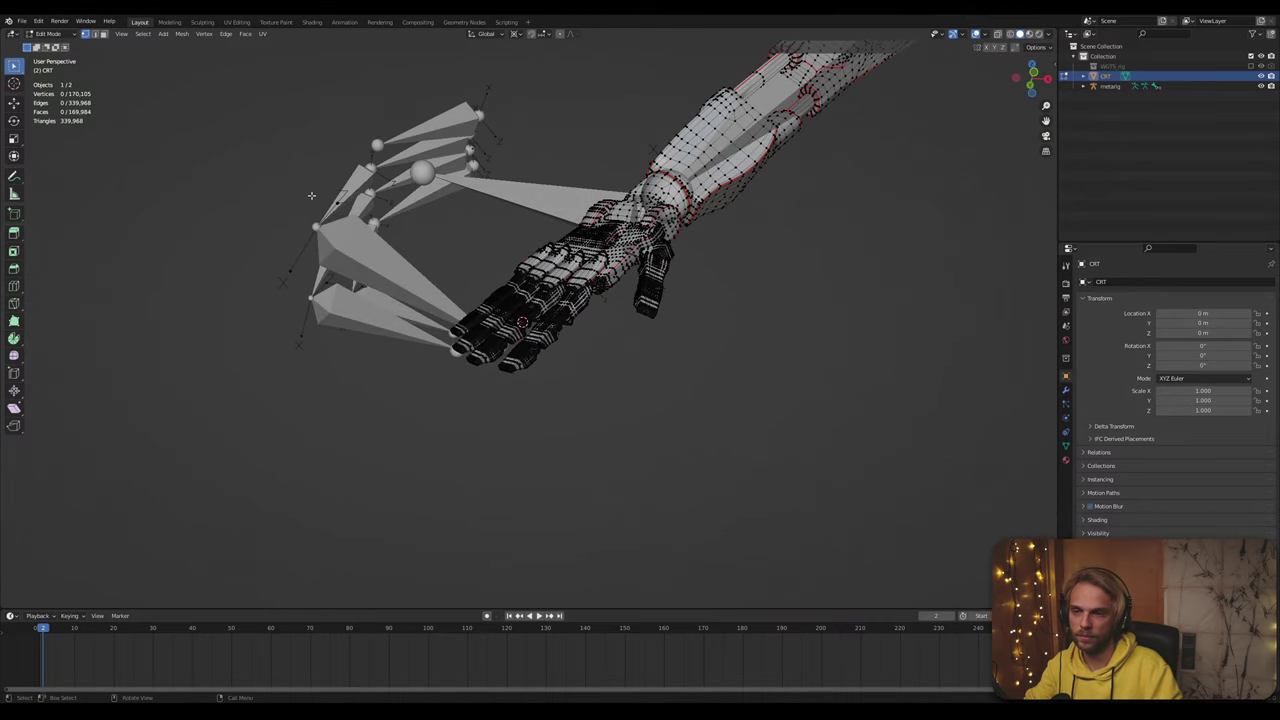
pyautogui.press('Tab')
pyautogui.click(311, 217)
# Step: Snap the selected middle-finger joint of the metarig onto the 3D cursor
pyautogui.press('Tab')
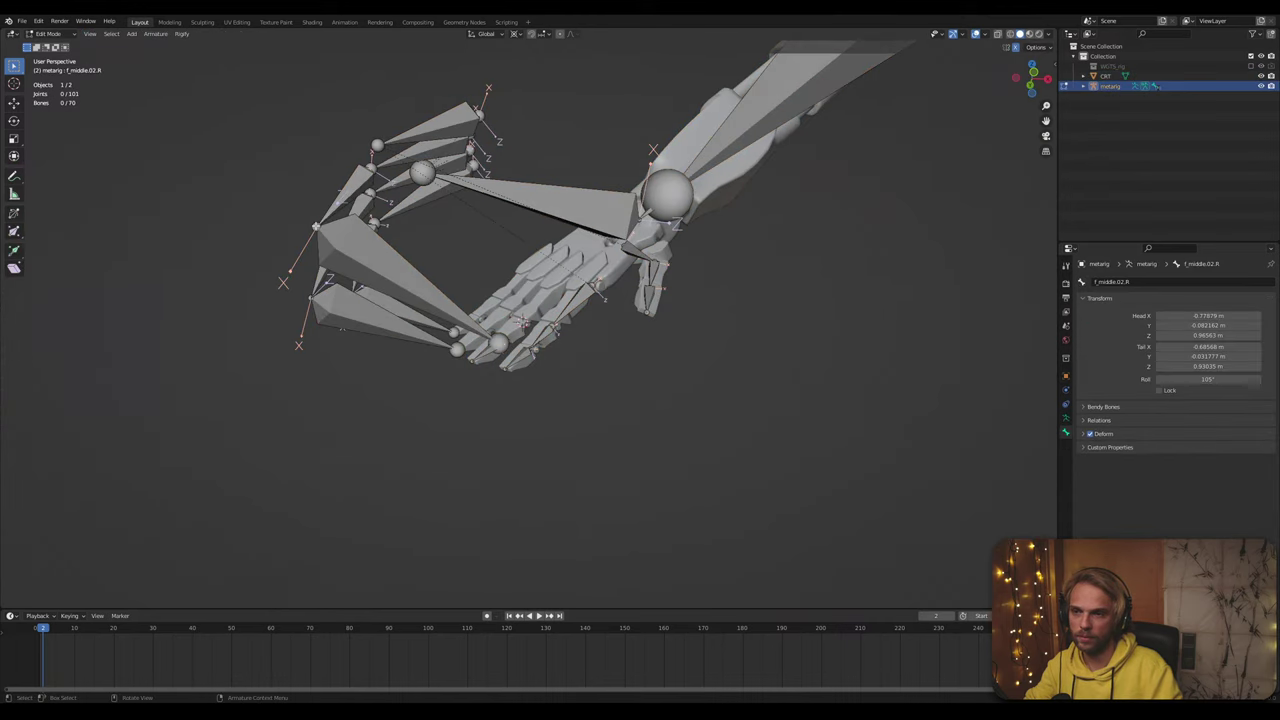
pyautogui.hotkey('shift', 's')
pyautogui.click(352, 214)
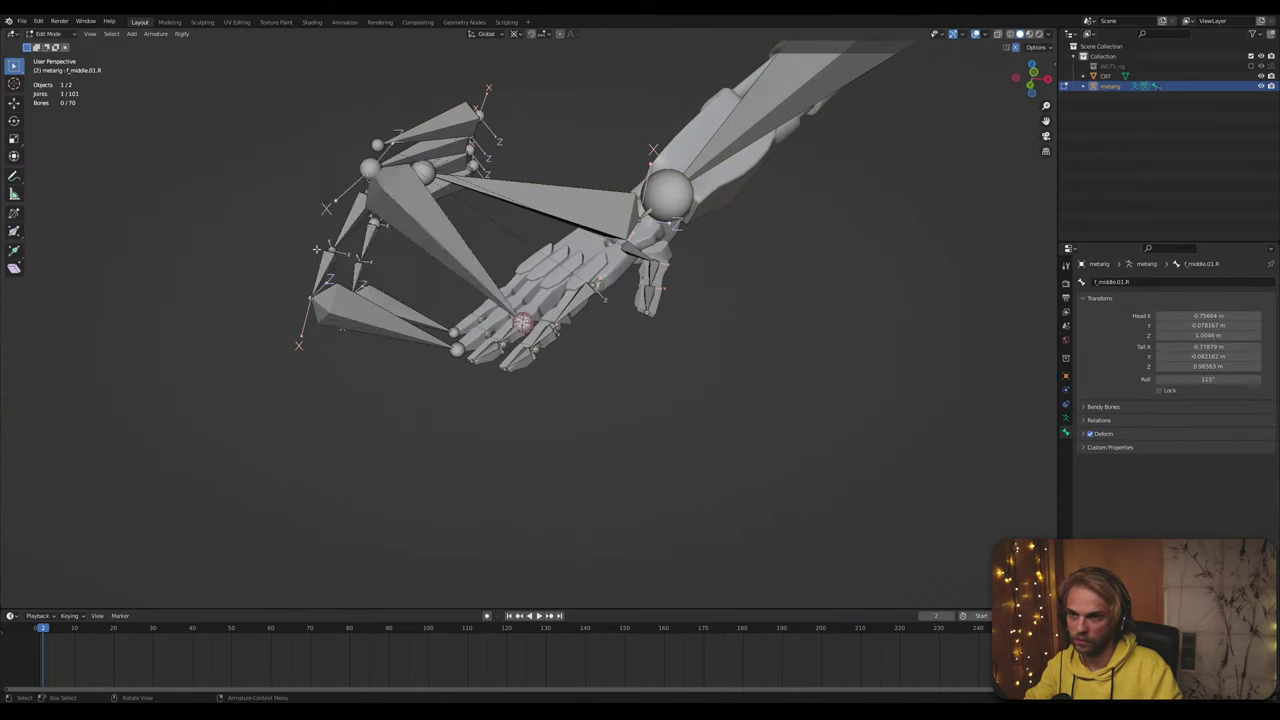
pyautogui.moveTo(595, 352); pyautogui.dragTo(589, 318, button='middle')
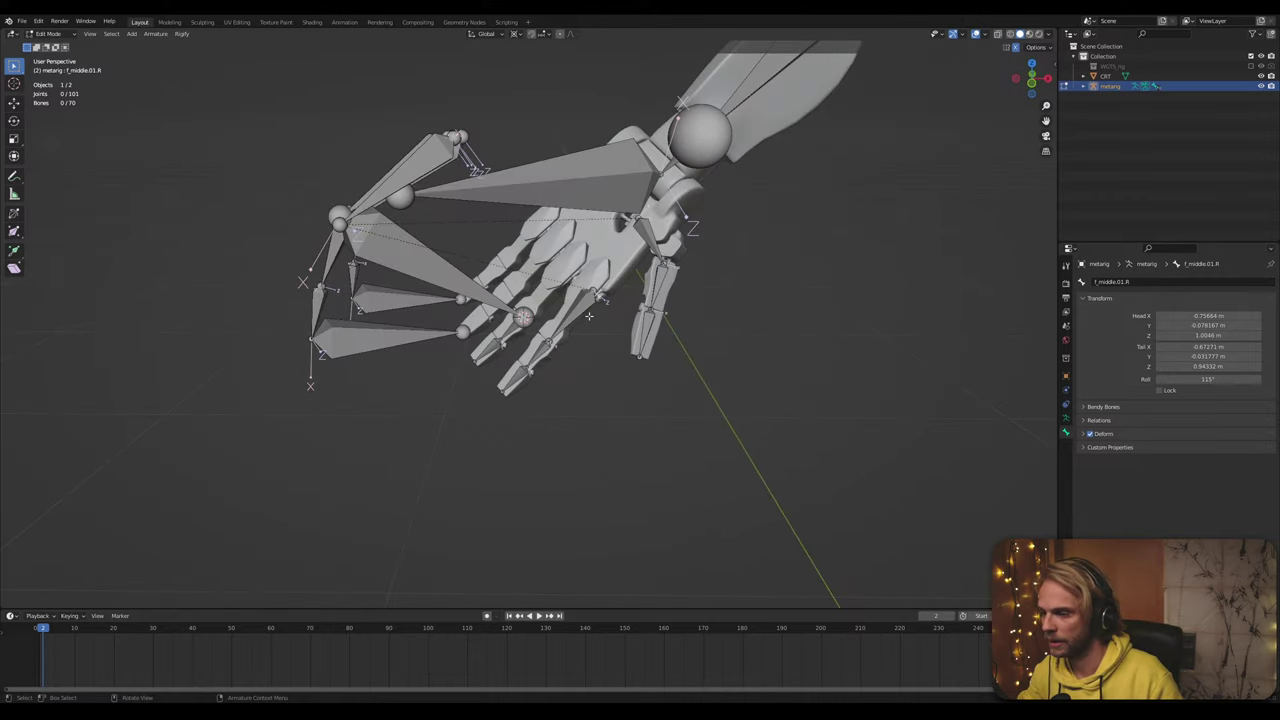
pyautogui.moveTo(590, 330); pyautogui.dragTo(604, 296, button='middle')
pyautogui.scroll(5, 604, 296)
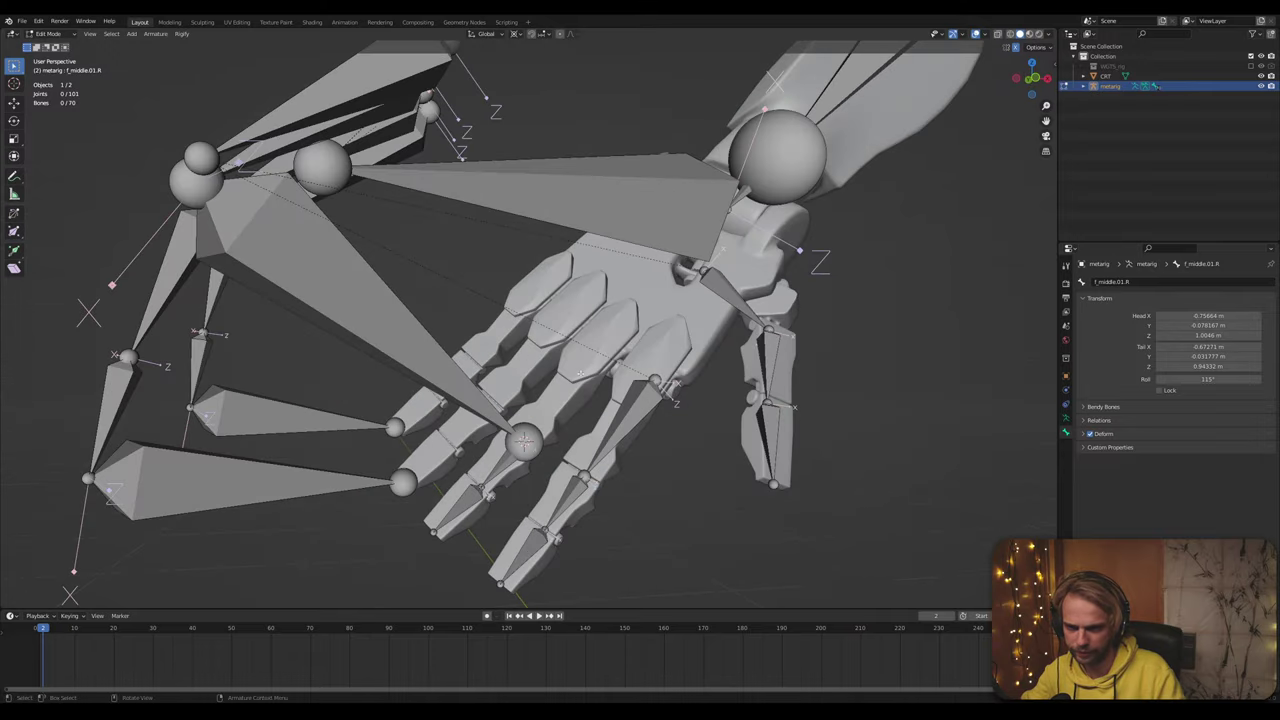
pyautogui.scroll(6, 673, 378)
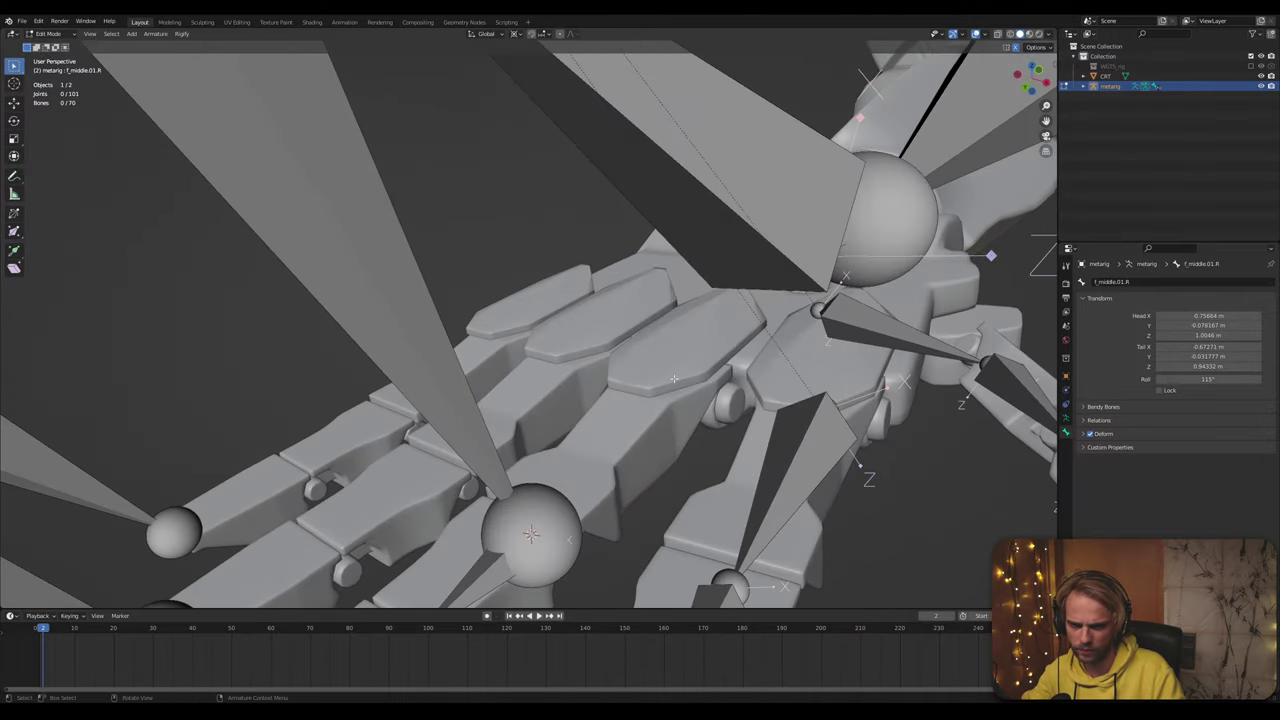
# Step: In the CRT hand mesh's Edit Mode, place the 3D cursor on the next knuckle
pyautogui.press('Tab')
pyautogui.click(670, 398)
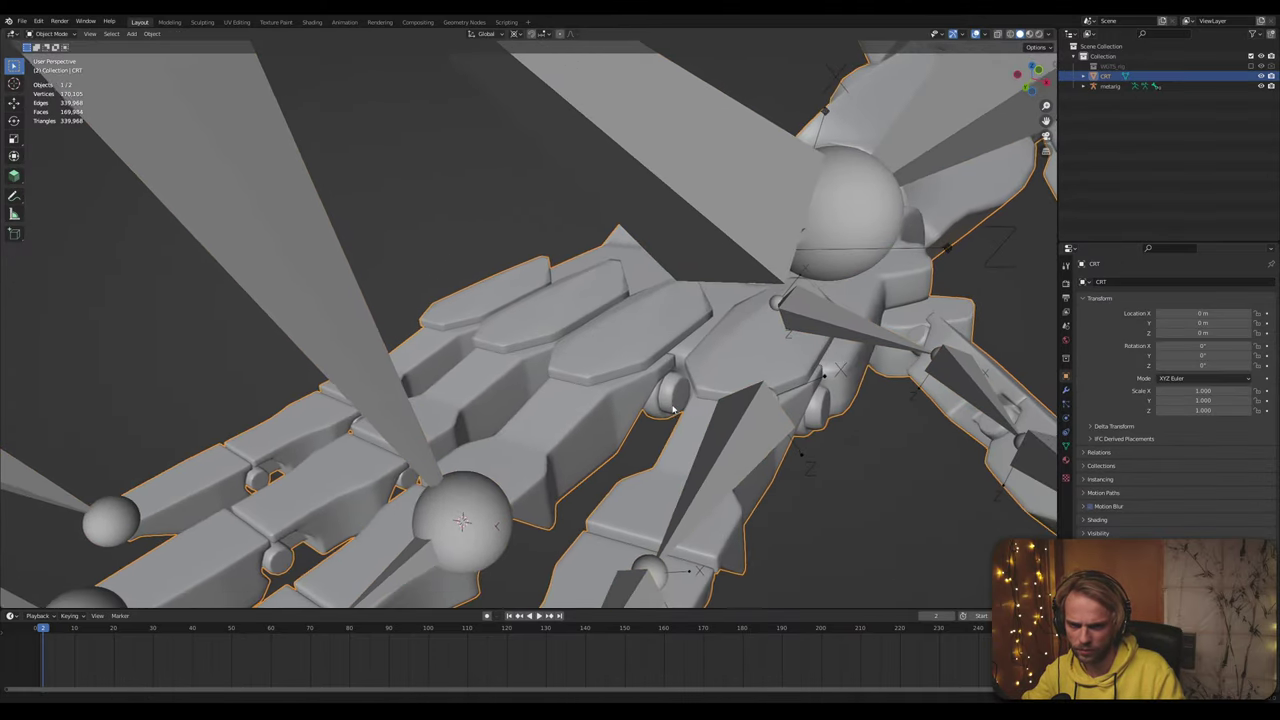
pyautogui.press('Tab')
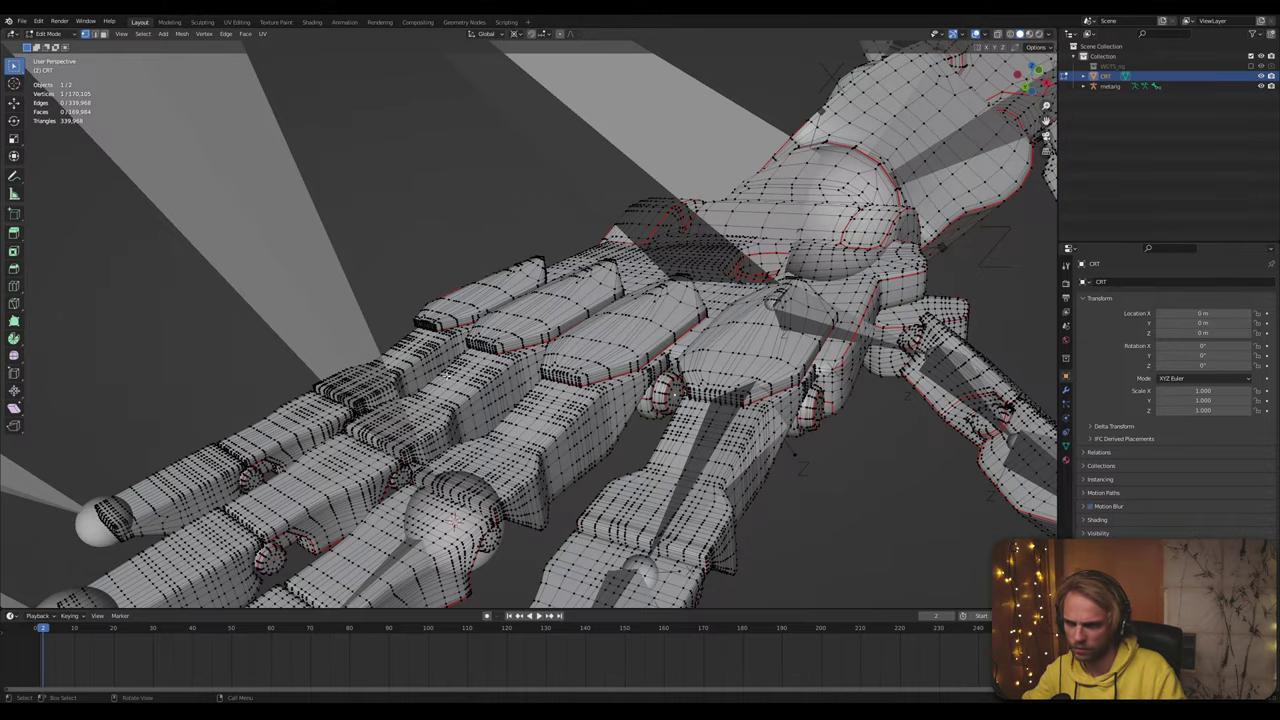
pyautogui.moveTo(500, 420)
pyautogui.mouseDown(button='middle')
pyautogui.moveTo(510, 380)
pyautogui.moveTo(493, 300)
pyautogui.moveTo(477, 418)
pyautogui.moveTo(489, 401)
pyautogui.mouseUp(button='middle')
pyautogui.moveTo(364, 292); pyautogui.dragTo(352, 280, button='middle')
pyautogui.moveTo(410, 316); pyautogui.dragTo(543, 444, button='middle')
pyautogui.hotkey('shift', 's')
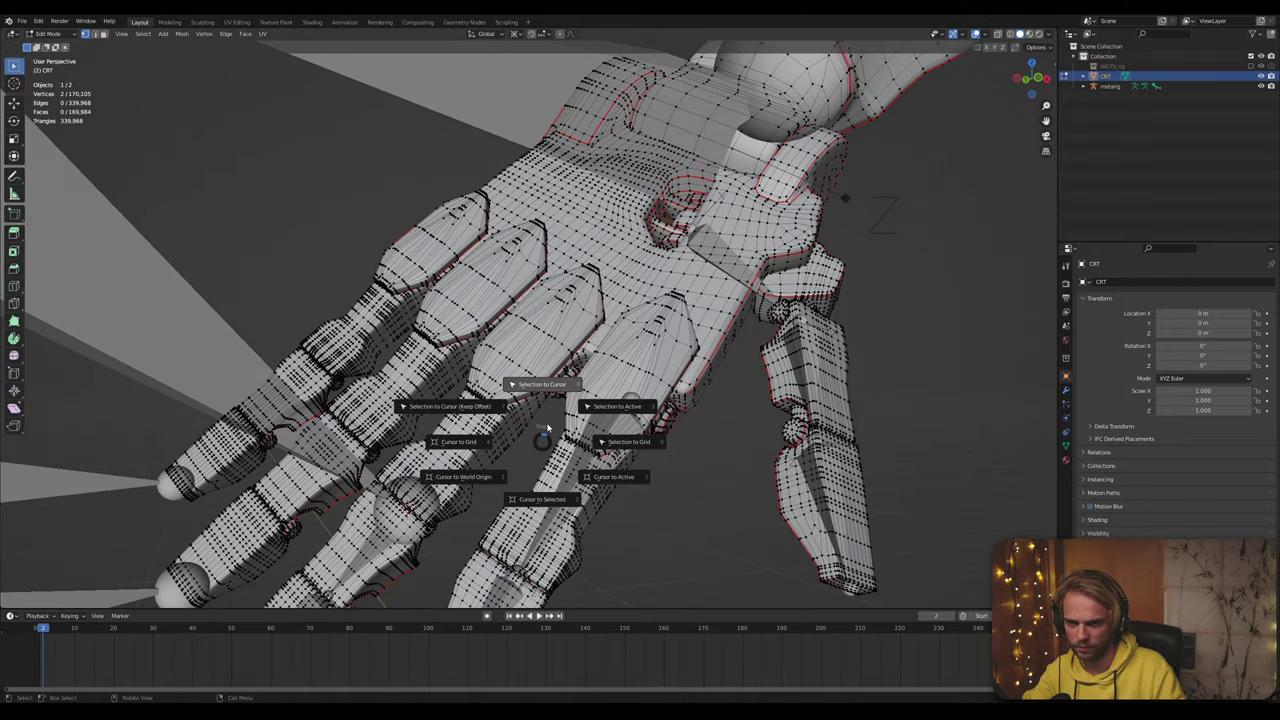
pyautogui.click(541, 499)
pyautogui.press('Tab')
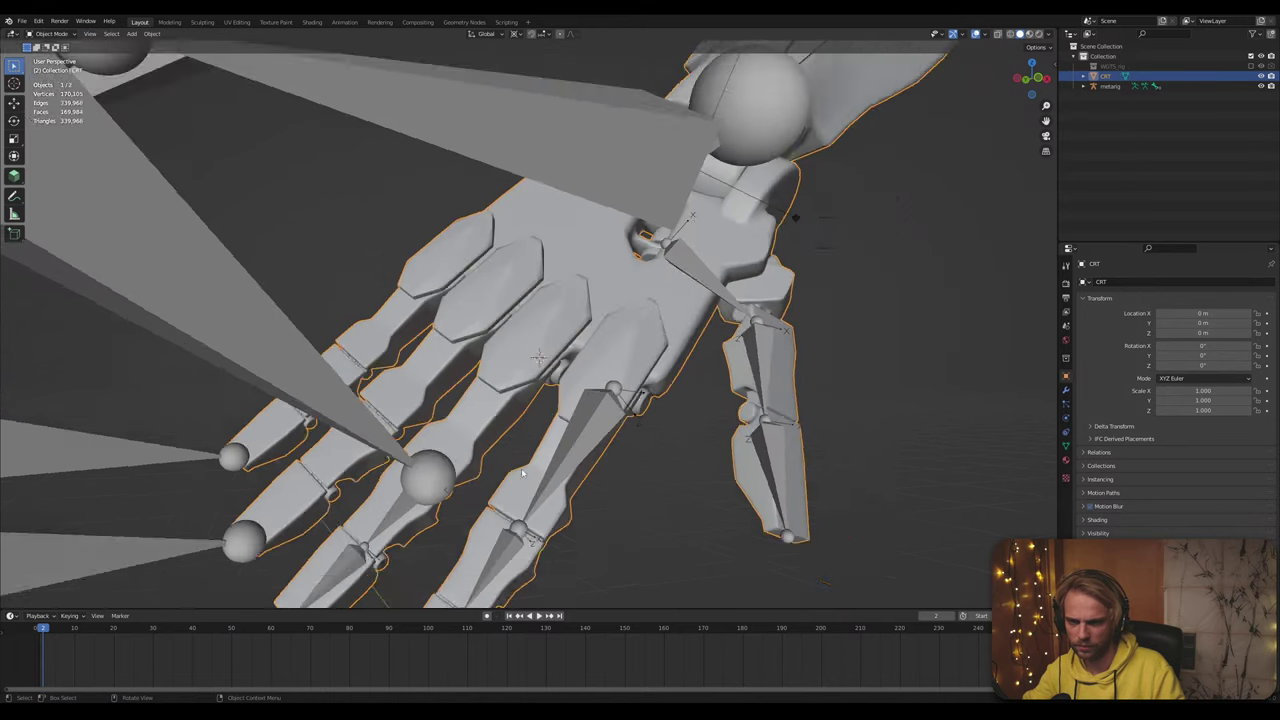
pyautogui.scroll(-3, 378, 270)
pyautogui.press('Tab')
pyautogui.moveTo(413, 314); pyautogui.dragTo(439, 325, button='middle')
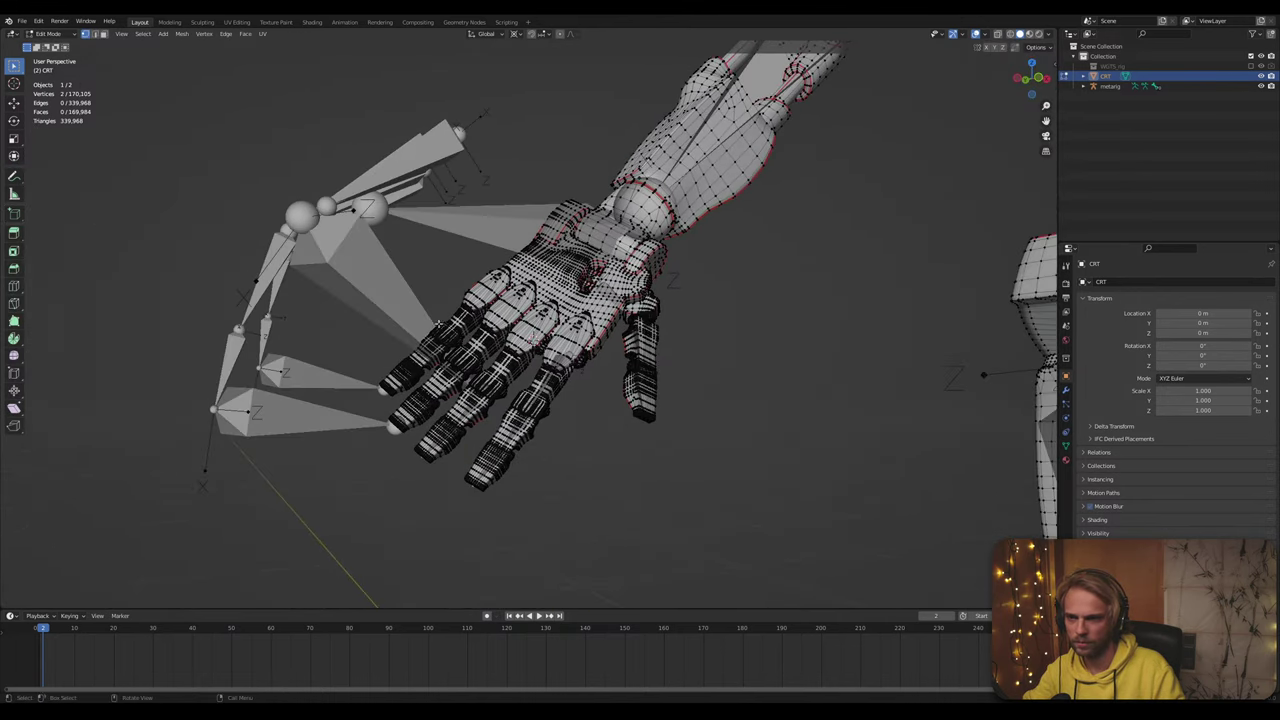
# Step: Snap the f_middle.01.R joint onto the 3D cursor at the knuckle
pyautogui.press('Tab')
pyautogui.click(300, 220)
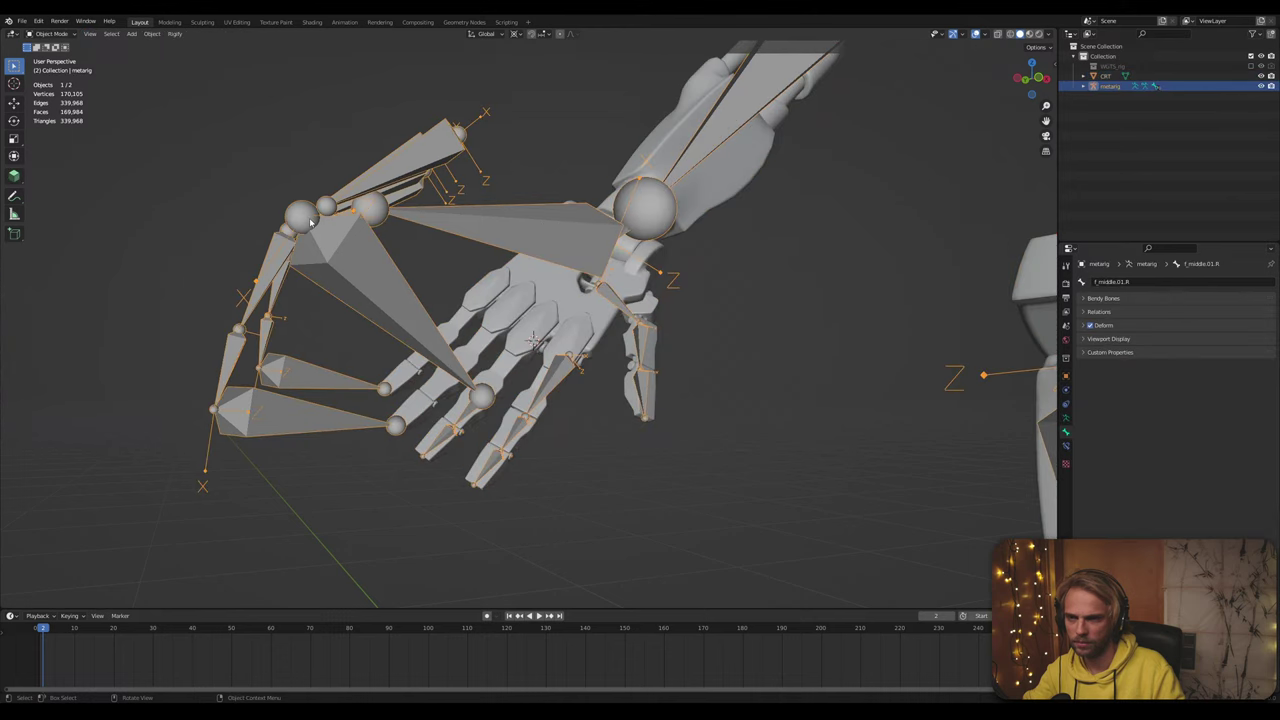
pyautogui.press('Tab')
pyautogui.hotkey('shift', 's')
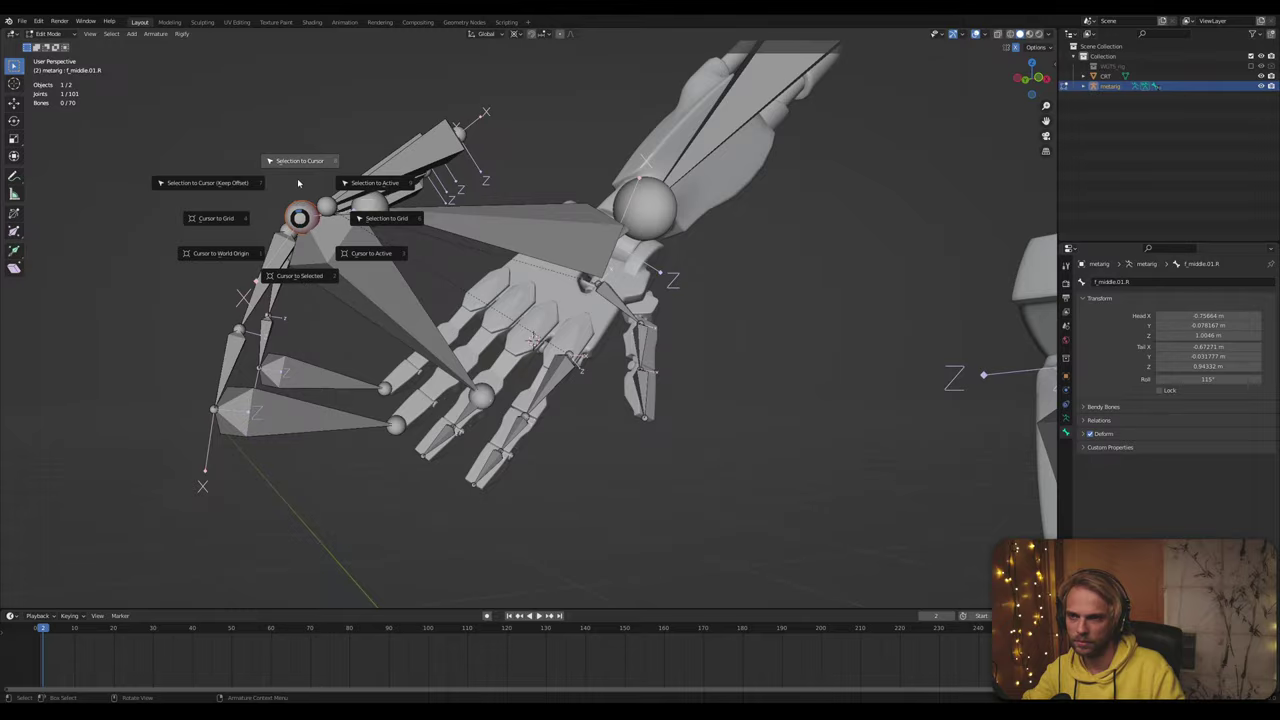
pyautogui.click(307, 175)
pyautogui.moveTo(638, 455); pyautogui.dragTo(584, 414, button='middle')
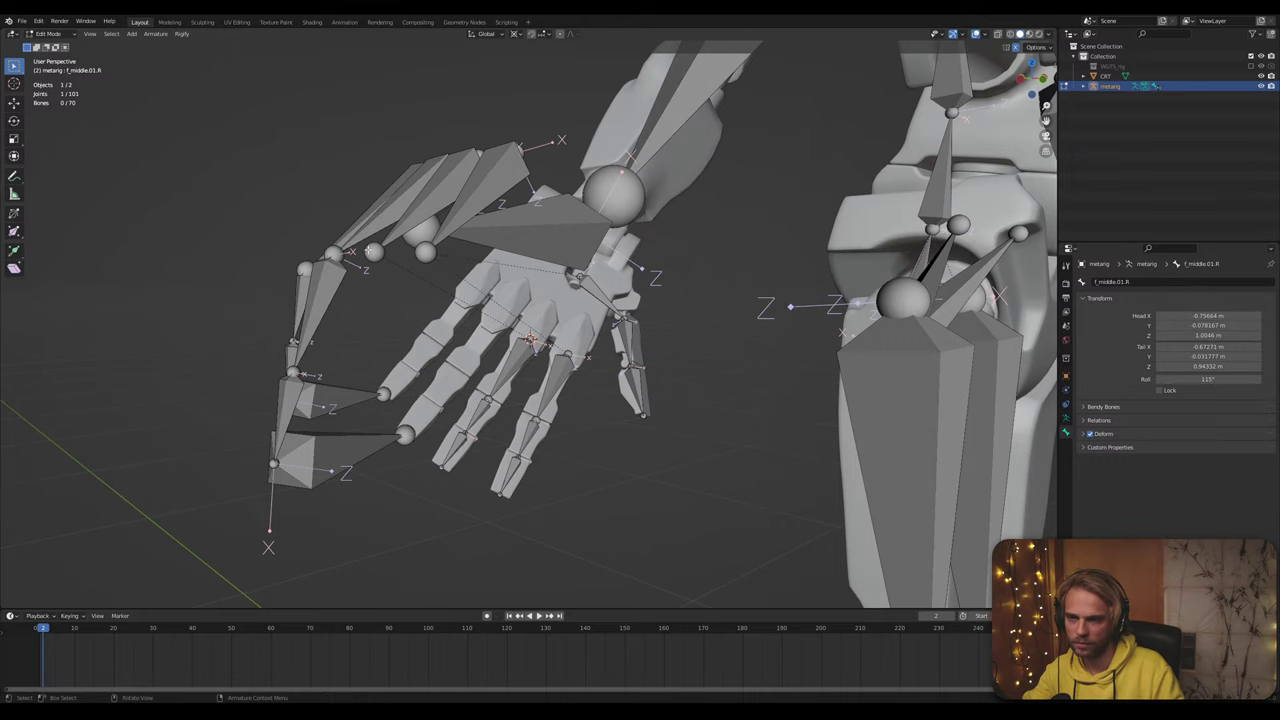
# Step: Snap the palm.02.R joint onto the 3D cursor at the middle finger's base
pyautogui.click(371, 251)
pyautogui.hotkey('shift', 's')
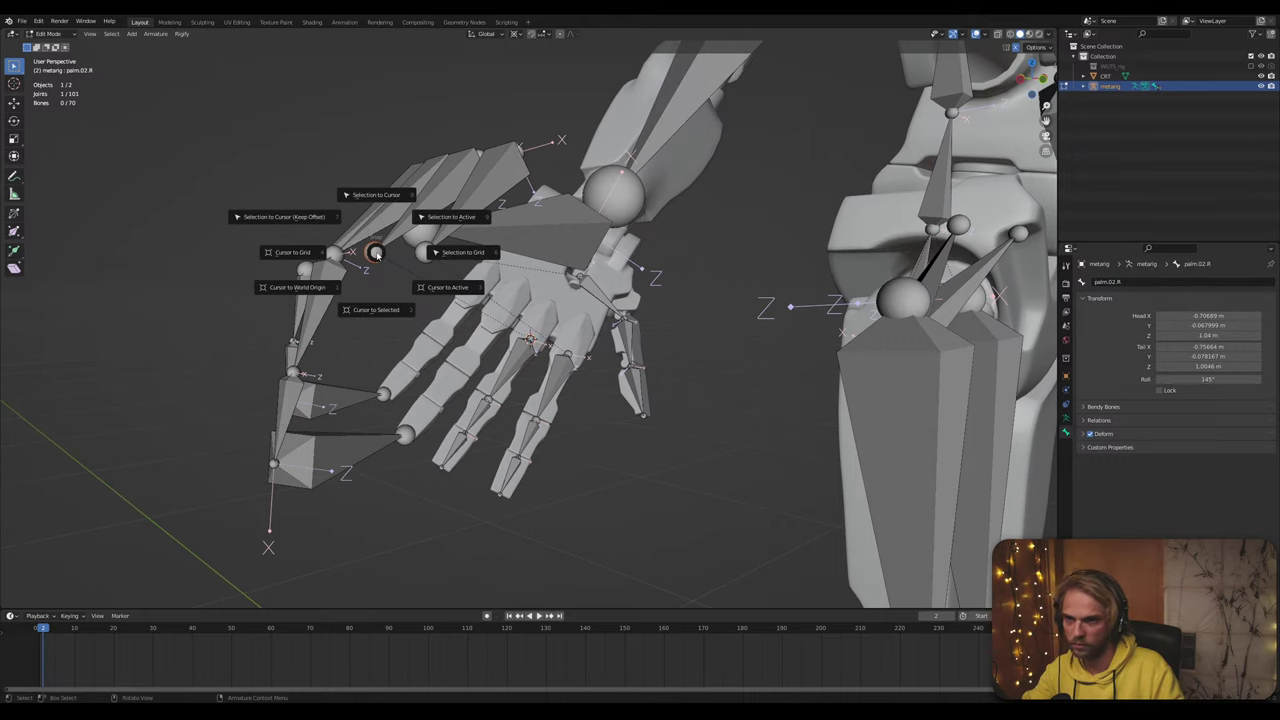
pyautogui.click(389, 195)
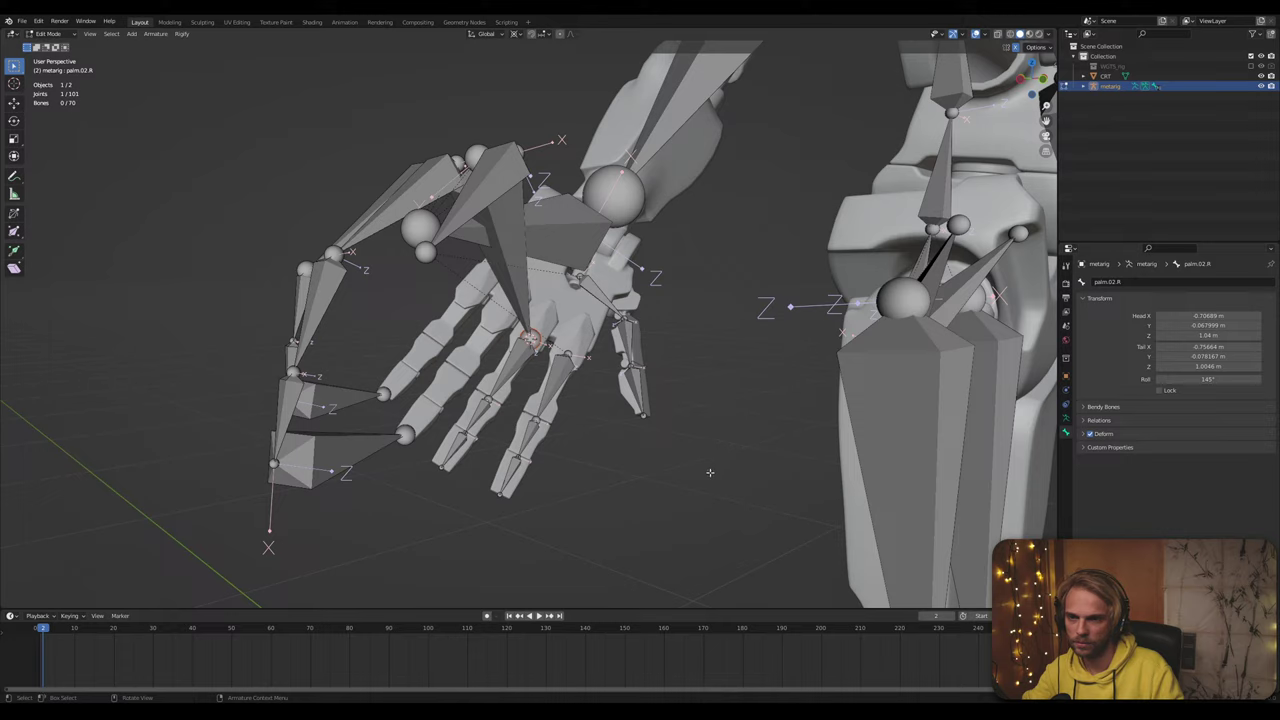
# Step: Move the 3D cursor to the f_index.01.R head joint, then select the palm.01.R joint
pyautogui.click(566, 375)
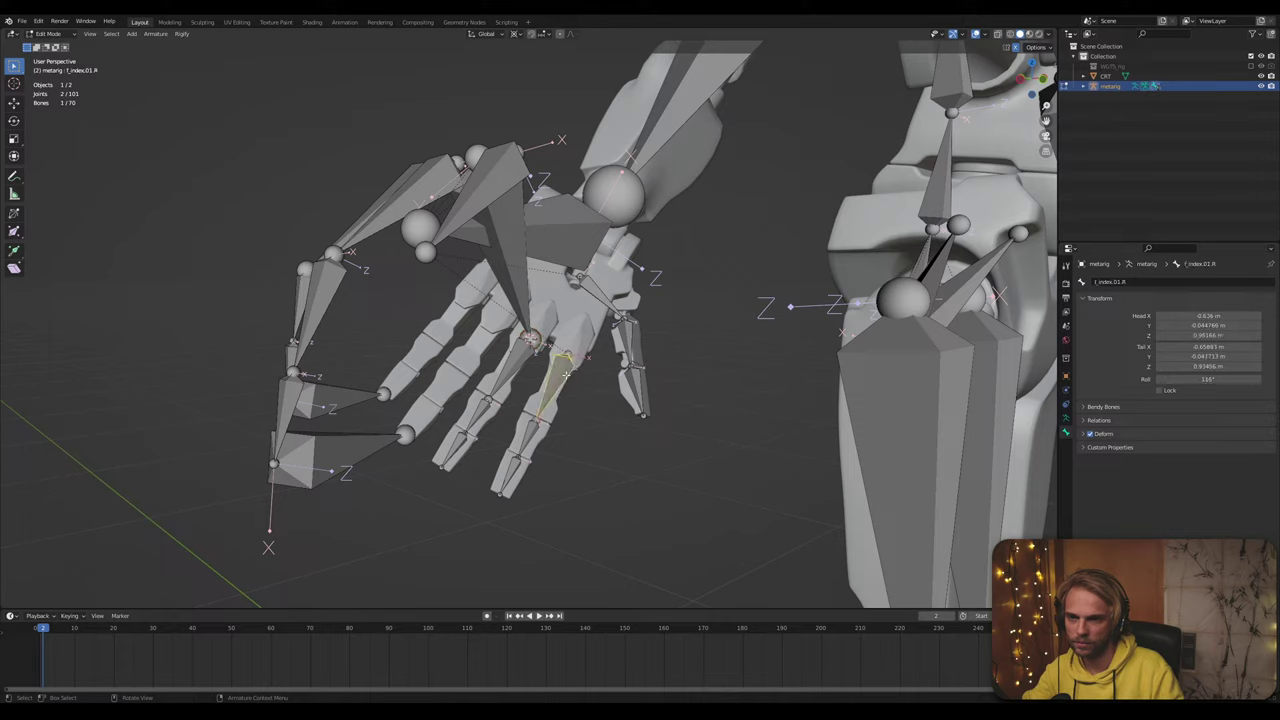
pyautogui.click(567, 357)
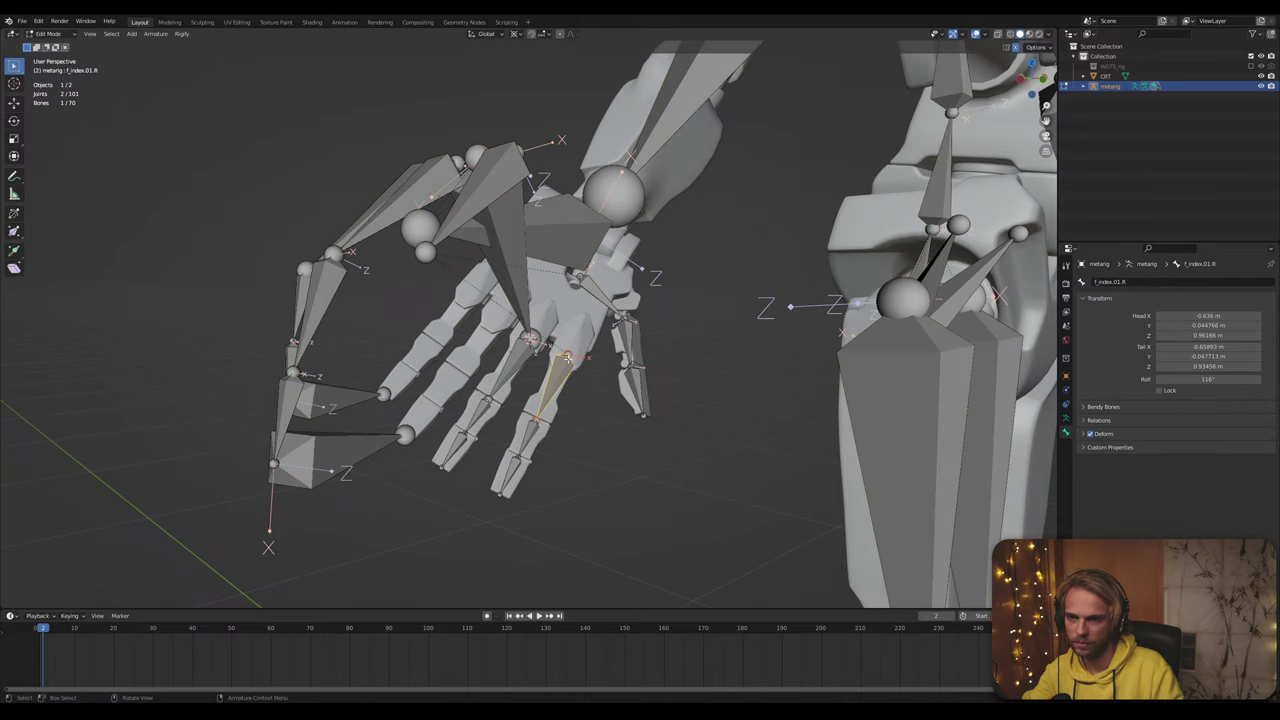
pyautogui.click(568, 350)
pyautogui.hotkey('shift', 's')
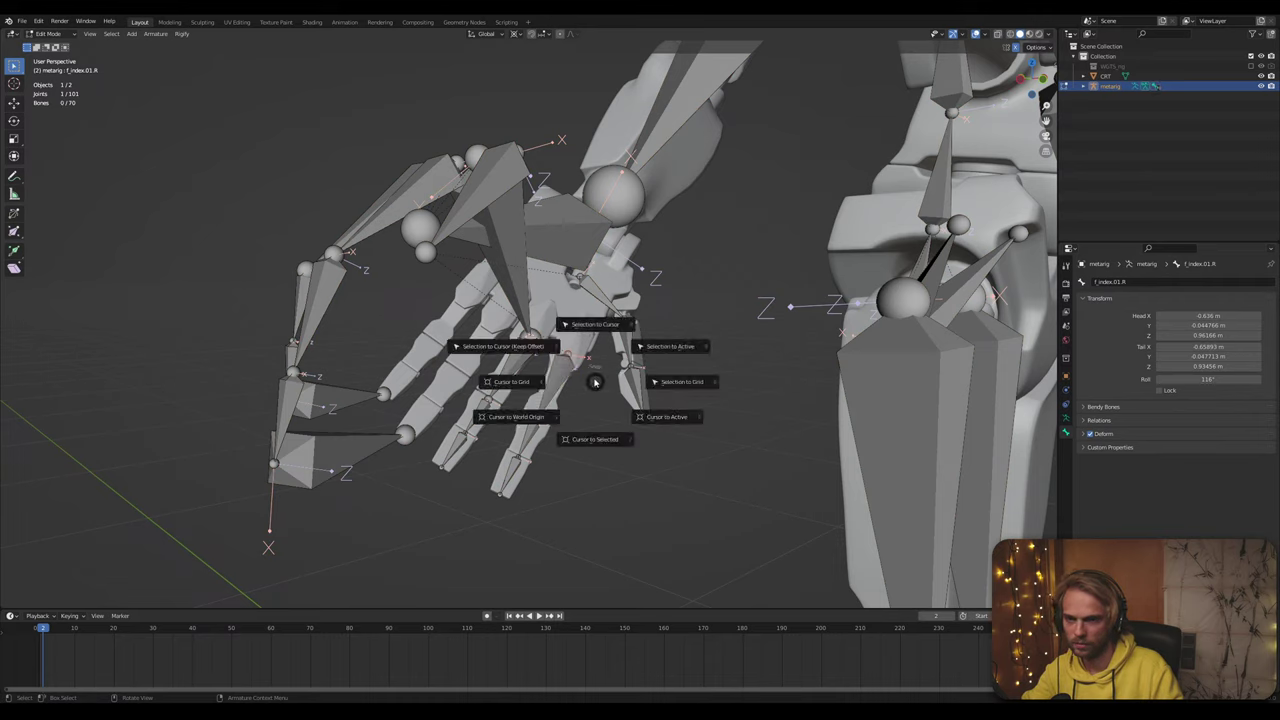
pyautogui.click(598, 438)
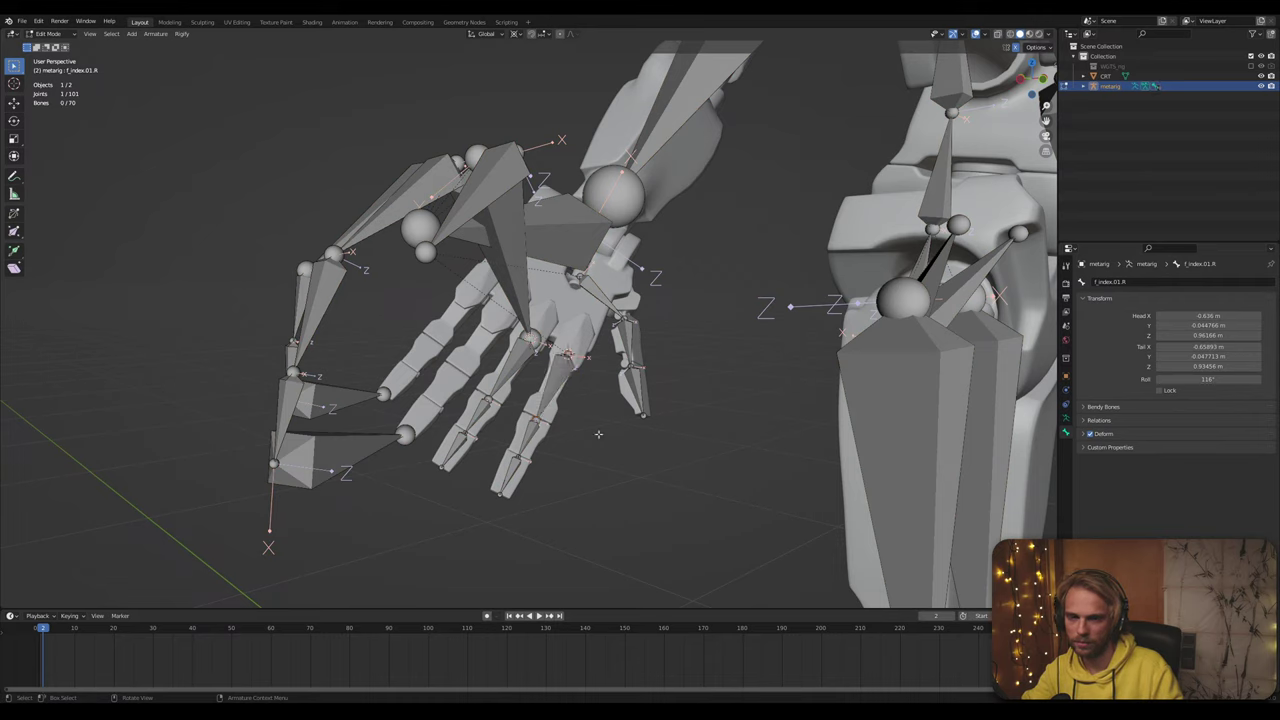
pyautogui.click(425, 252)
pyautogui.hotkey('shift', 's')
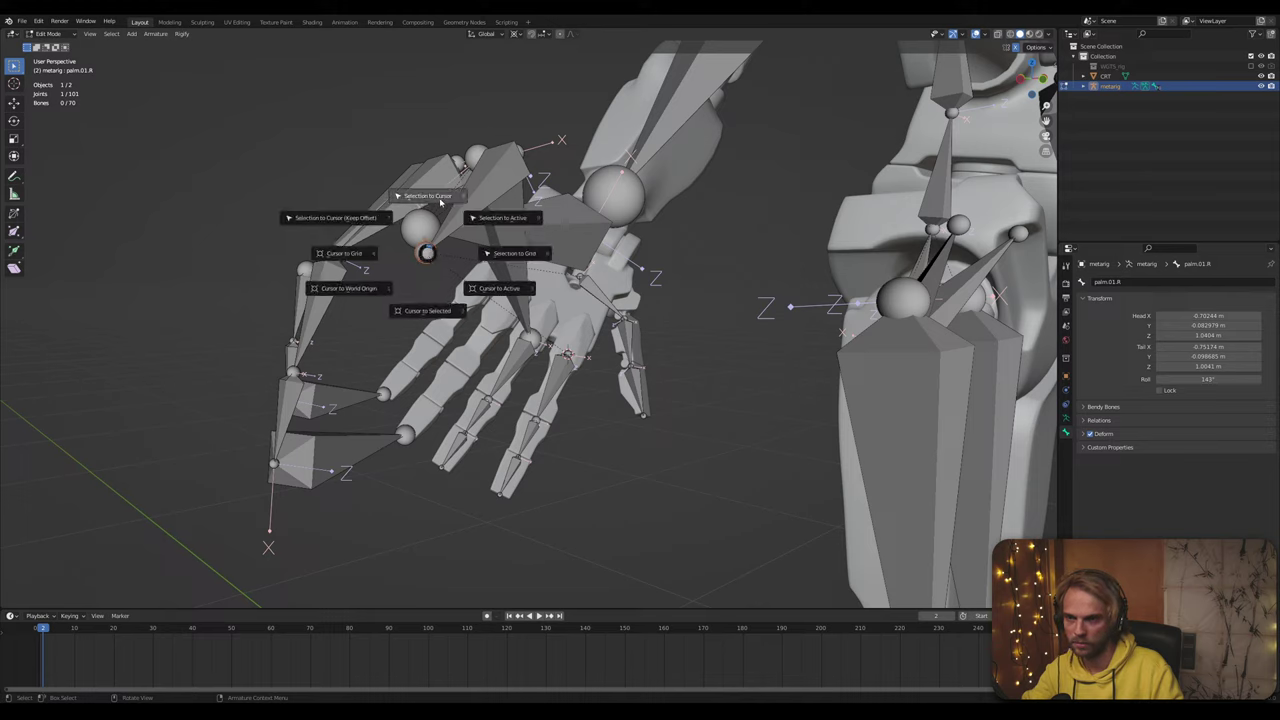
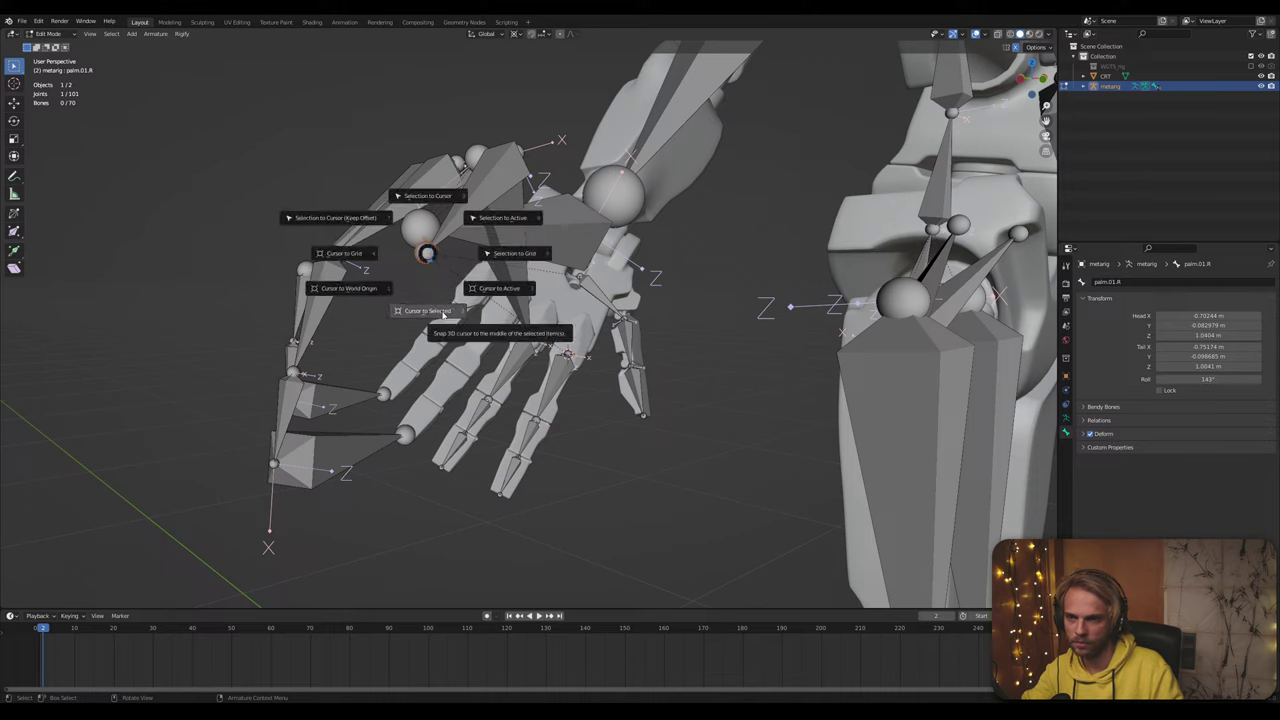
# Step: Snap the palm bone's end onto the 3D cursor and orbit around the hand rig
pyautogui.click(428, 196)
pyautogui.moveTo(600, 429); pyautogui.dragTo(643, 446, button='middle')
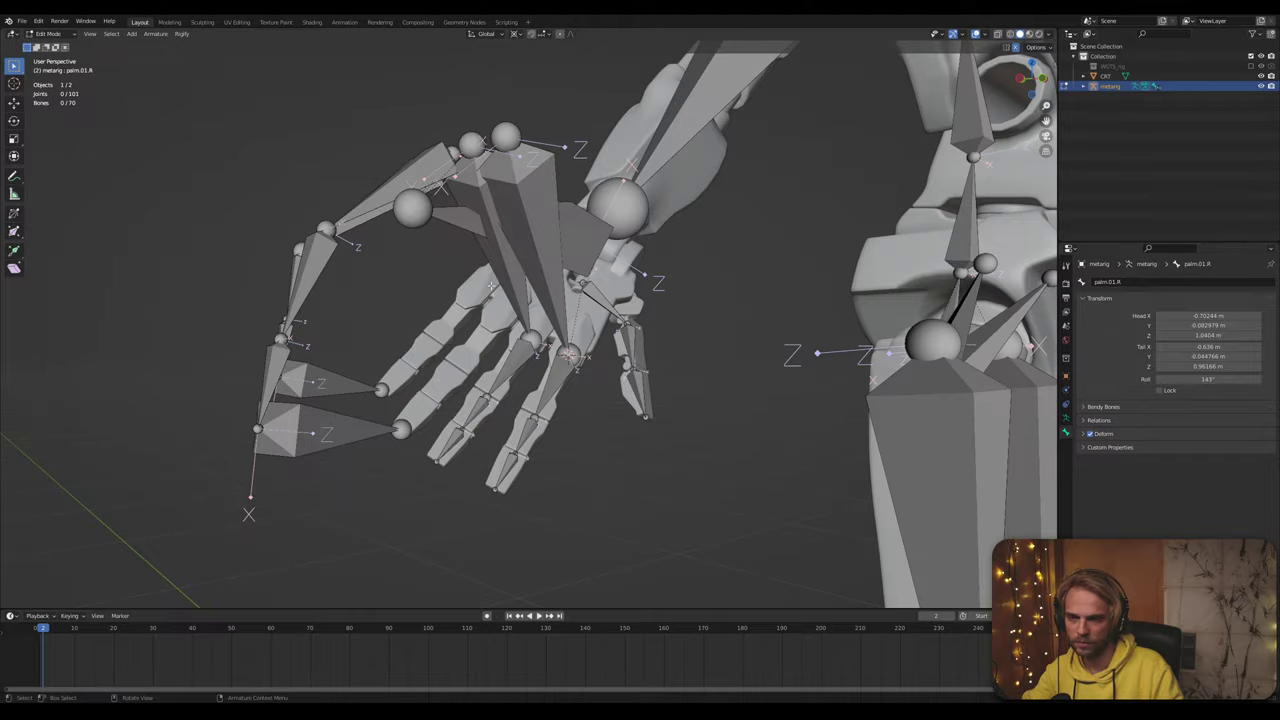
pyautogui.moveTo(489, 295); pyautogui.dragTo(602, 421, button='middle')
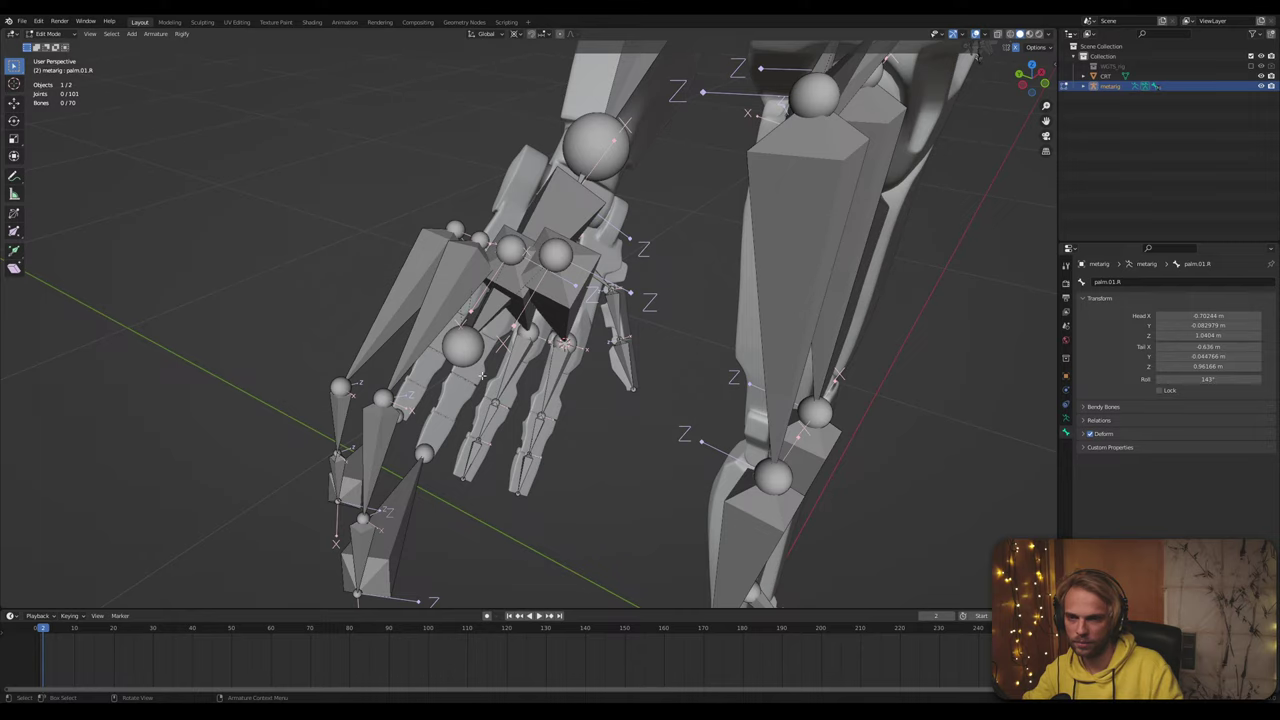
pyautogui.moveTo(495, 402); pyautogui.dragTo(520, 358, button='middle')
pyautogui.moveTo(488, 410); pyautogui.dragTo(395, 420, button='middle')
pyautogui.scroll(3, 407, 408)
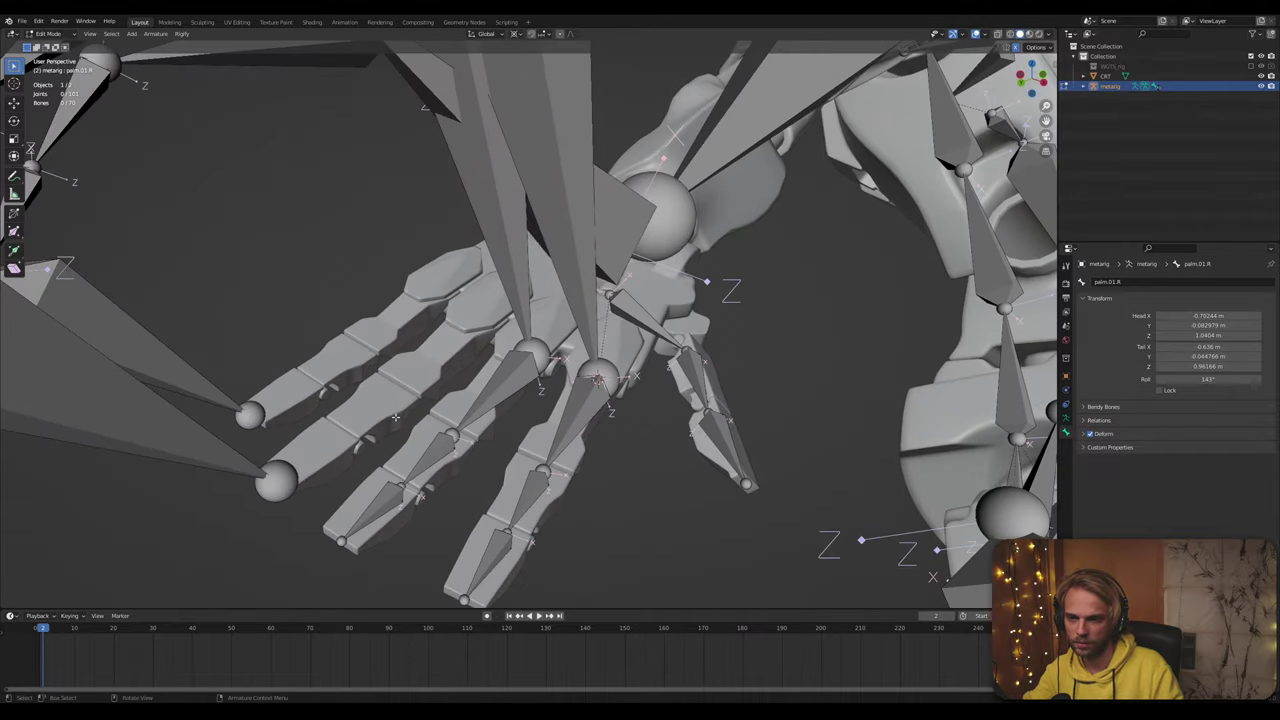
# Step: Move the 3D cursor to the selected finger-joint vertices of the CRT mesh
pyautogui.press('Tab')
pyautogui.click(390, 425)
pyautogui.press('Tab')
pyautogui.scroll(3, 352, 458)
pyautogui.moveTo(352, 458); pyautogui.dragTo(454, 373, button='middle')
pyautogui.scroll(3, 281, 385)
pyautogui.scroll(5, 310, 360)
pyautogui.hotkey('shift', 's')
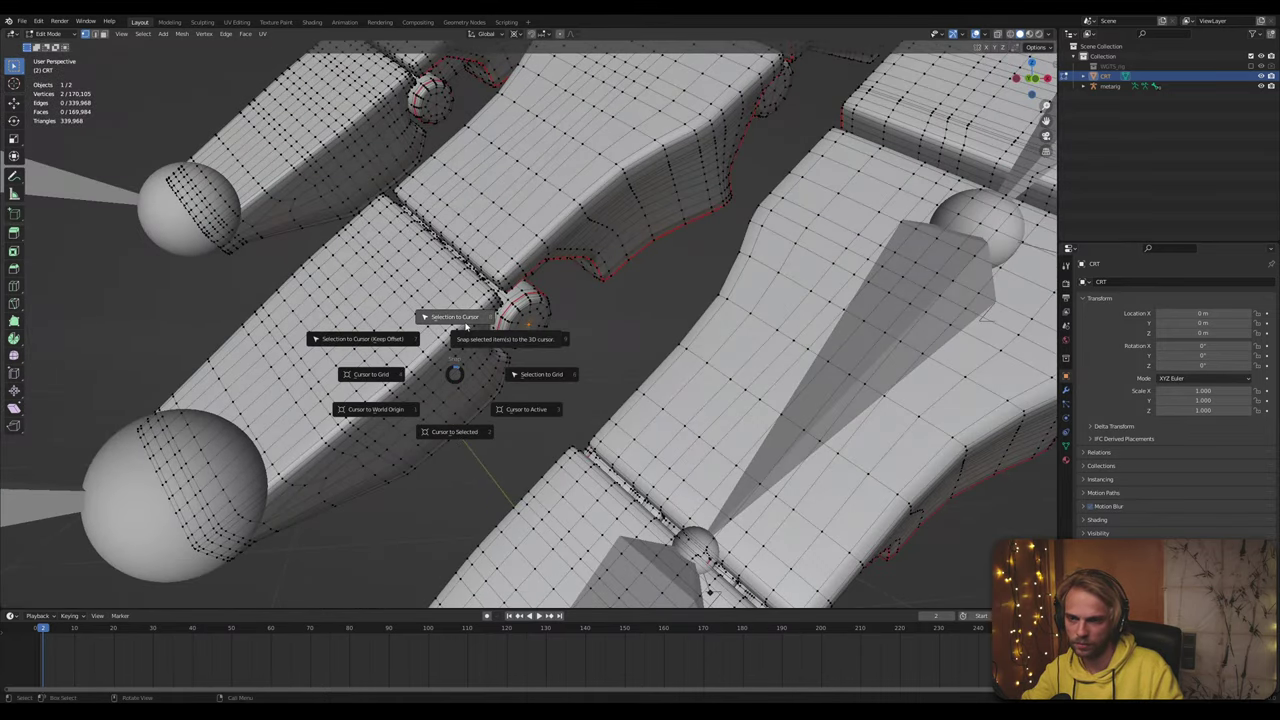
pyautogui.click(462, 428)
pyautogui.scroll(-8, 462, 428)
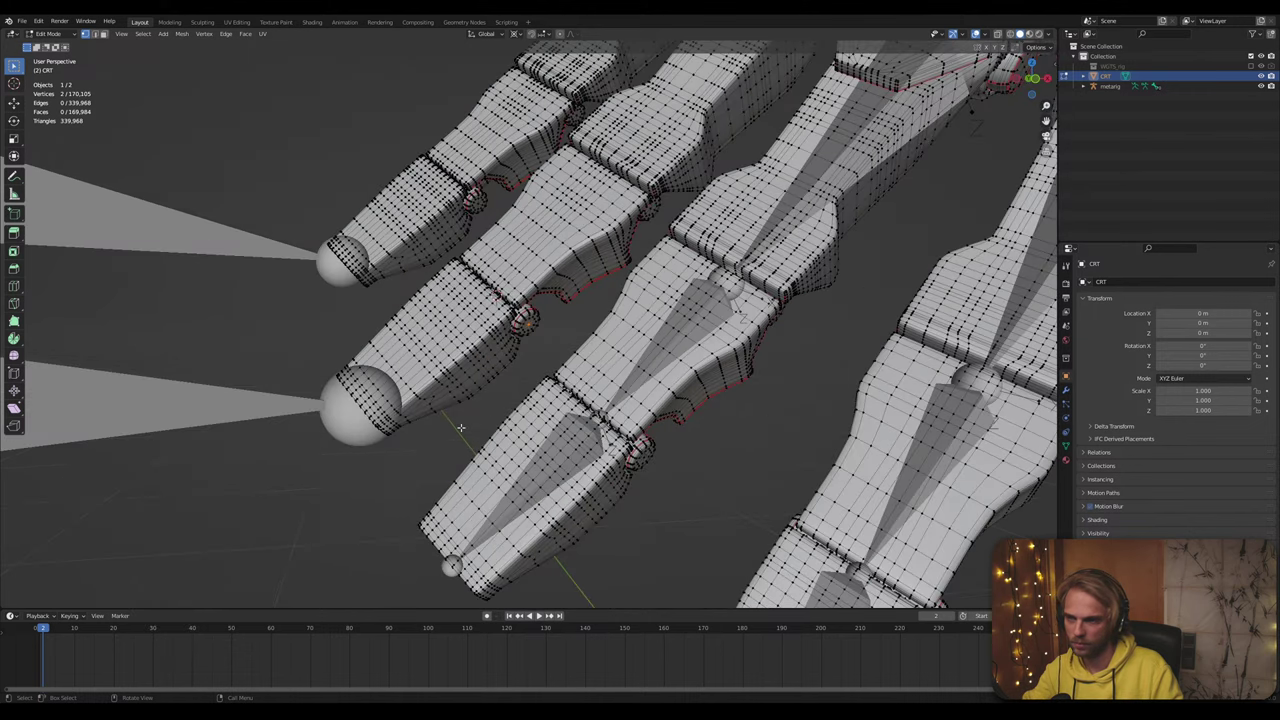
# Step: Return the mesh to Object Mode and select the metarig via a hand bone
pyautogui.press('Tab')
pyautogui.moveTo(462, 428); pyautogui.dragTo(257, 409, button='middle')
pyautogui.click(260, 410)
# Step: Snap the selected ring-finger bone joint onto the 3D cursor
pyautogui.press('Tab')
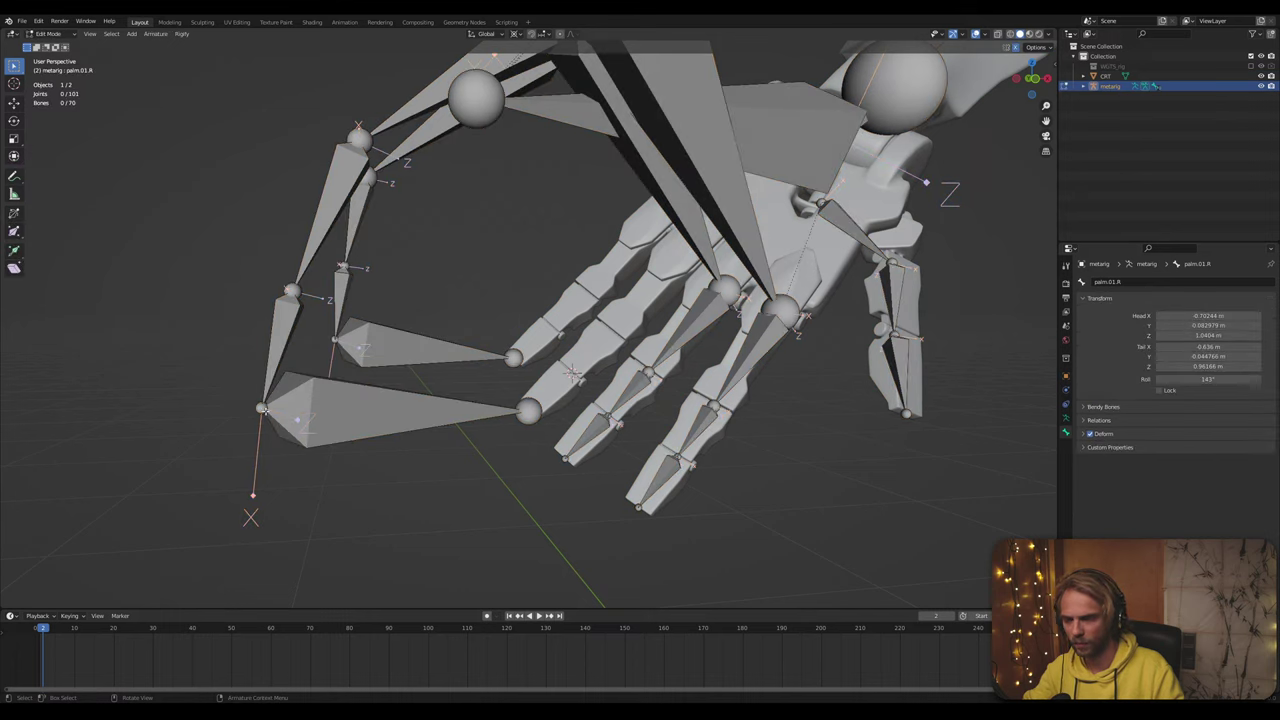
pyautogui.hotkey('shift', 's')
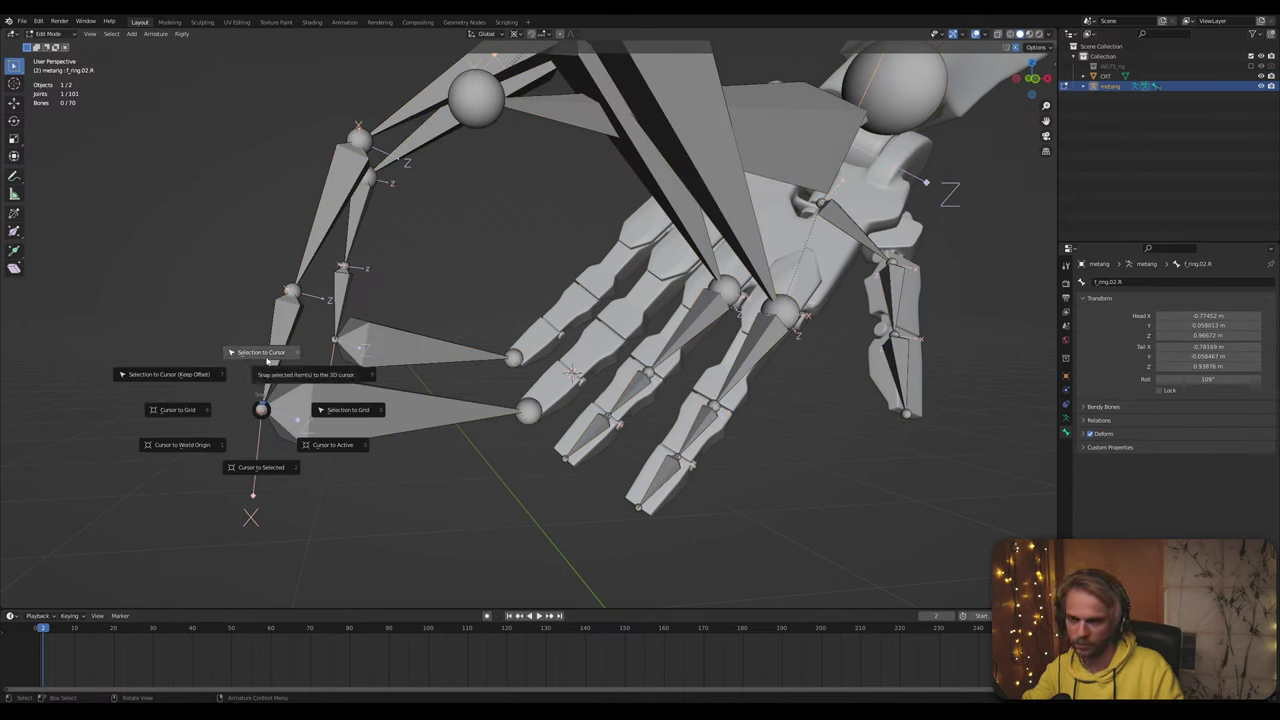
pyautogui.click(264, 356)
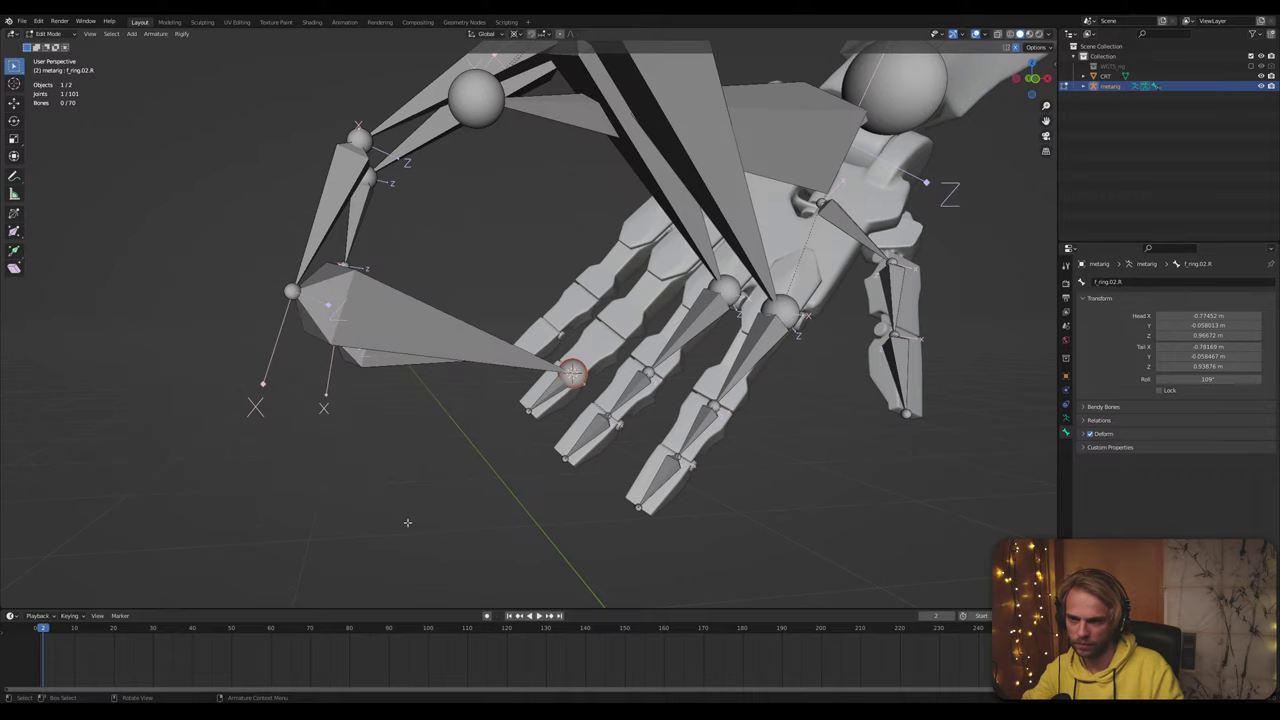
# Step: Place the 3D cursor at the selected knuckle vertices of the CRT hand mesh
pyautogui.press('Tab')
pyautogui.click(625, 350)
pyautogui.scroll(3, 676, 379)
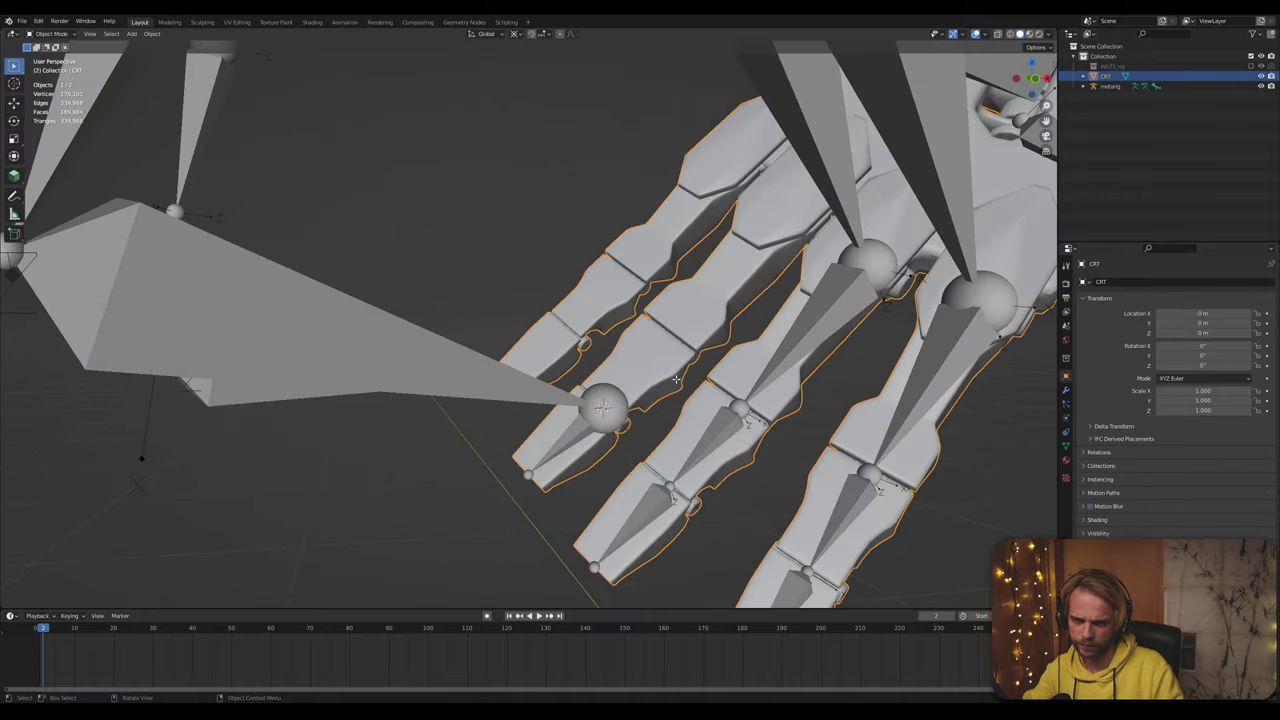
pyautogui.press('Tab')
pyautogui.scroll(5, 700, 375)
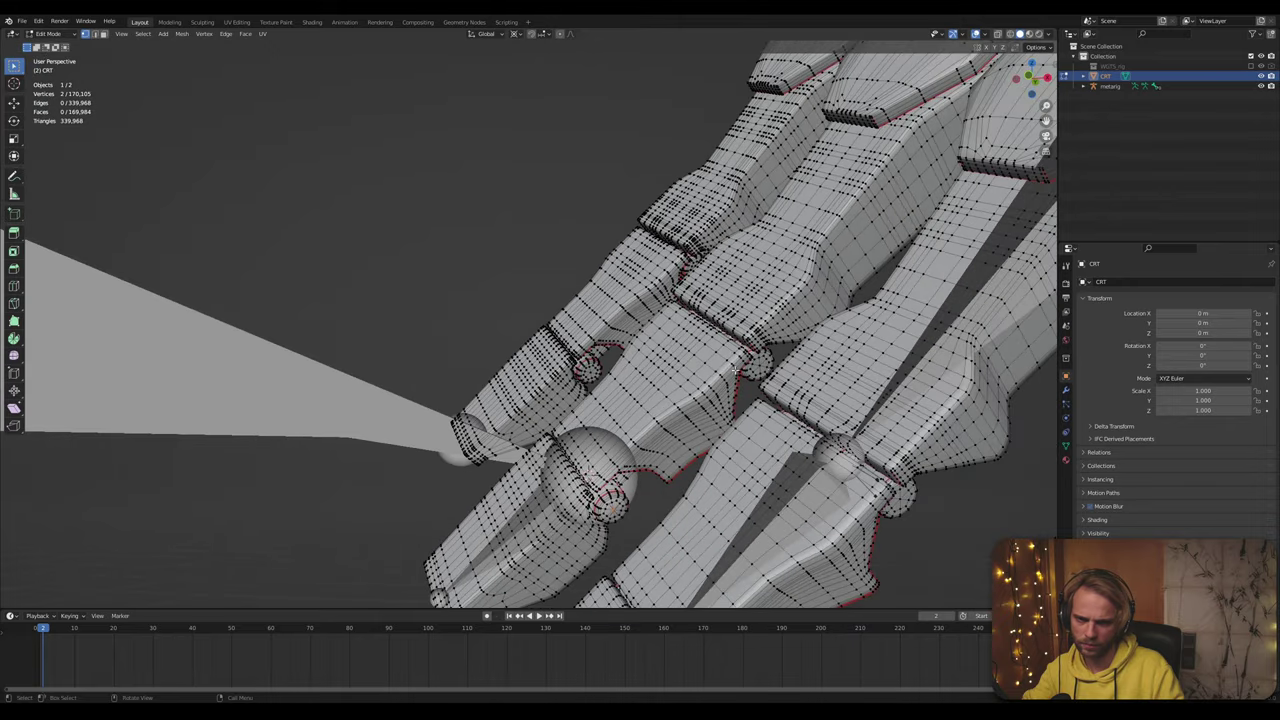
pyautogui.moveTo(549, 384); pyautogui.dragTo(565, 425, button='middle')
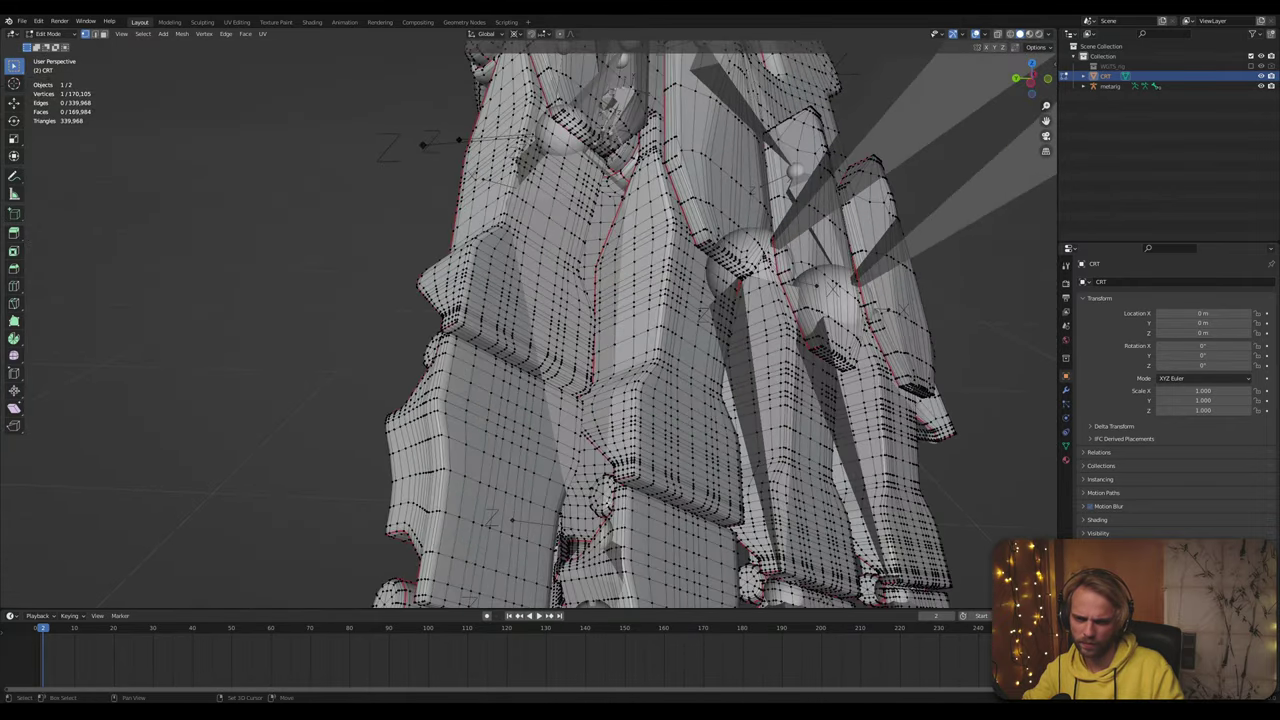
pyautogui.moveTo(601, 493); pyautogui.dragTo(520, 413, button='middle')
pyautogui.hotkey('shift', 's')
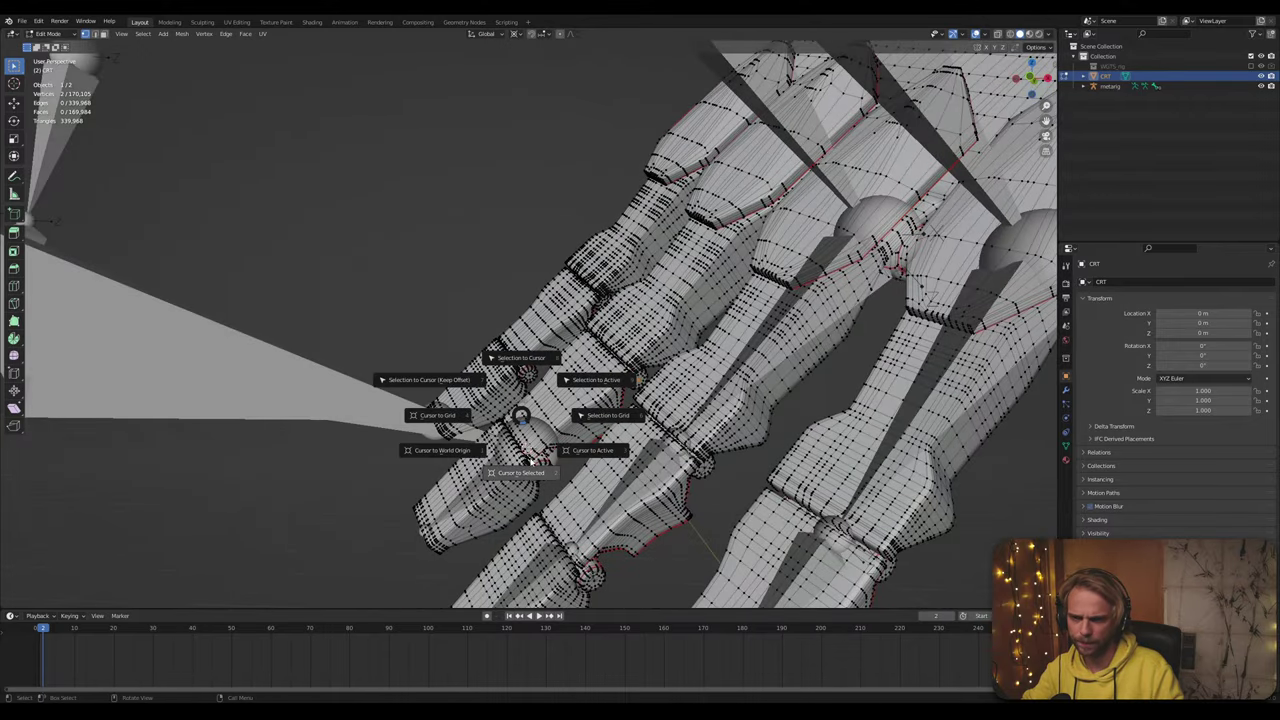
pyautogui.click(531, 474)
pyautogui.moveTo(531, 474); pyautogui.dragTo(405, 470, button='middle')
# Step: Snap the metarig's f_ring.01.R joint to the 3D cursor at the knuckle
pyautogui.press('Tab')
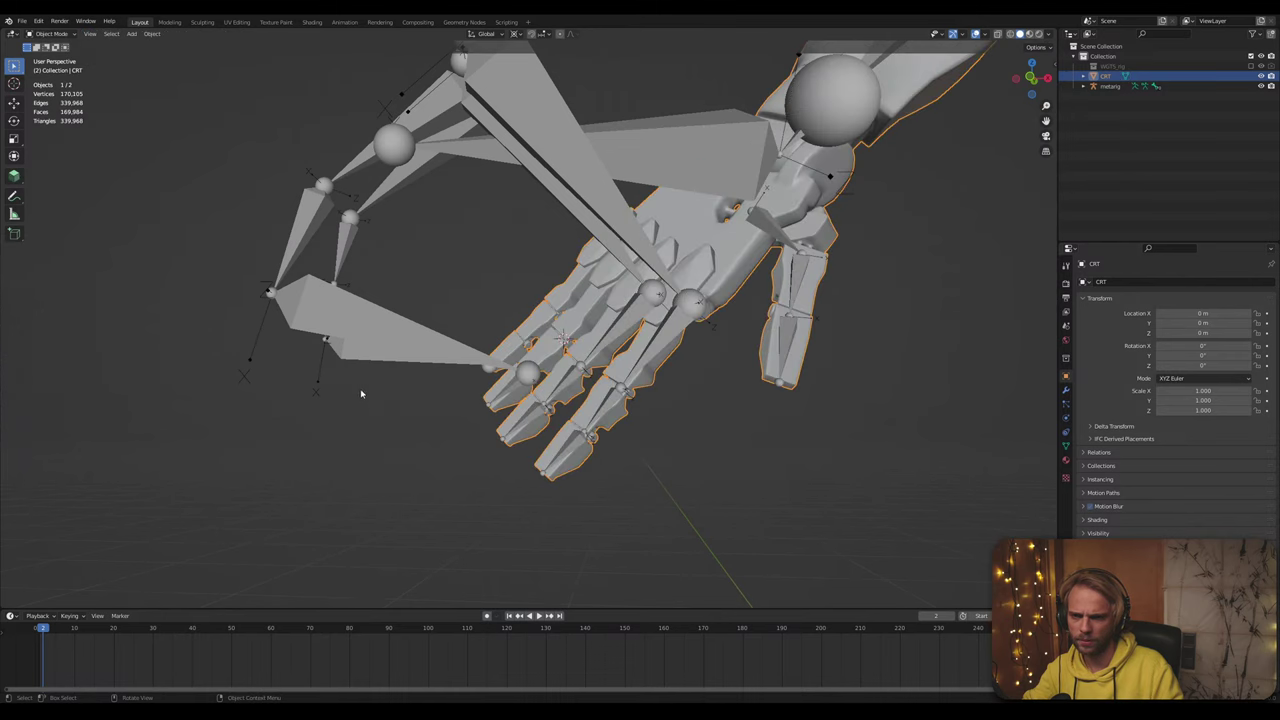
pyautogui.moveTo(362, 392); pyautogui.dragTo(371, 408, button='middle')
pyautogui.click(275, 312)
pyautogui.press('Tab')
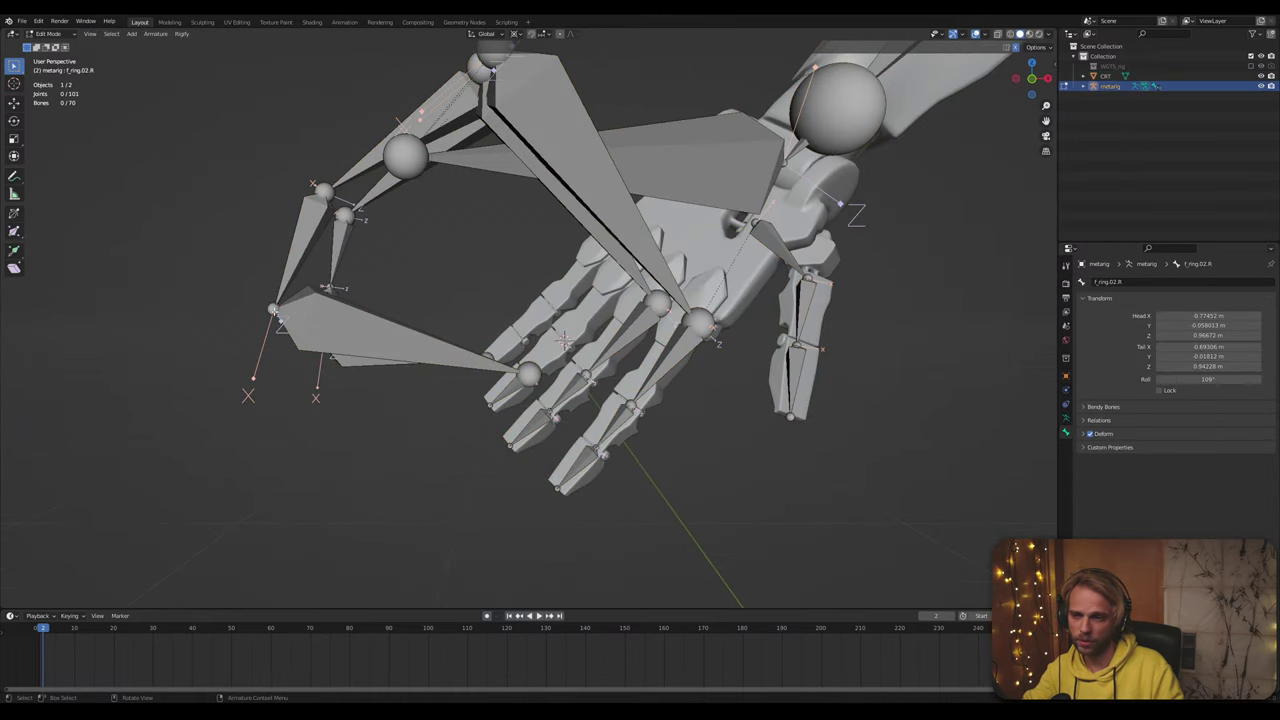
pyautogui.moveTo(319, 347); pyautogui.dragTo(425, 392, button='middle')
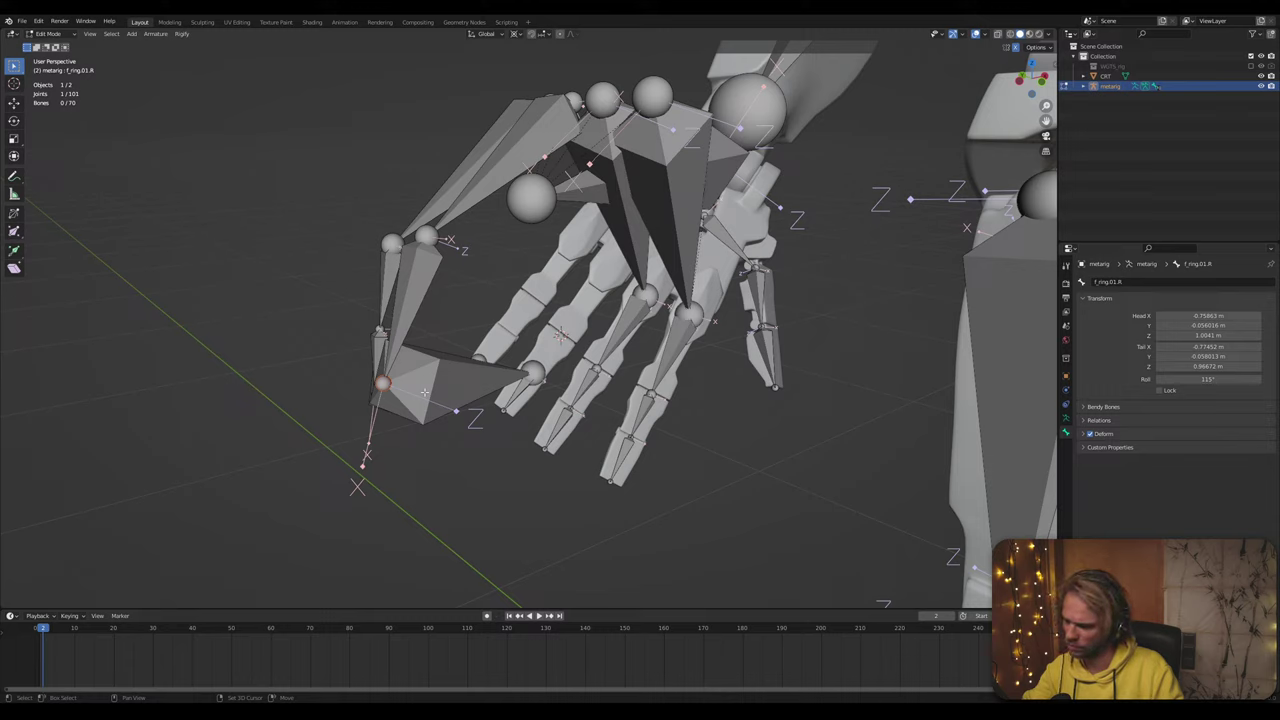
pyautogui.hotkey('shift', 's')
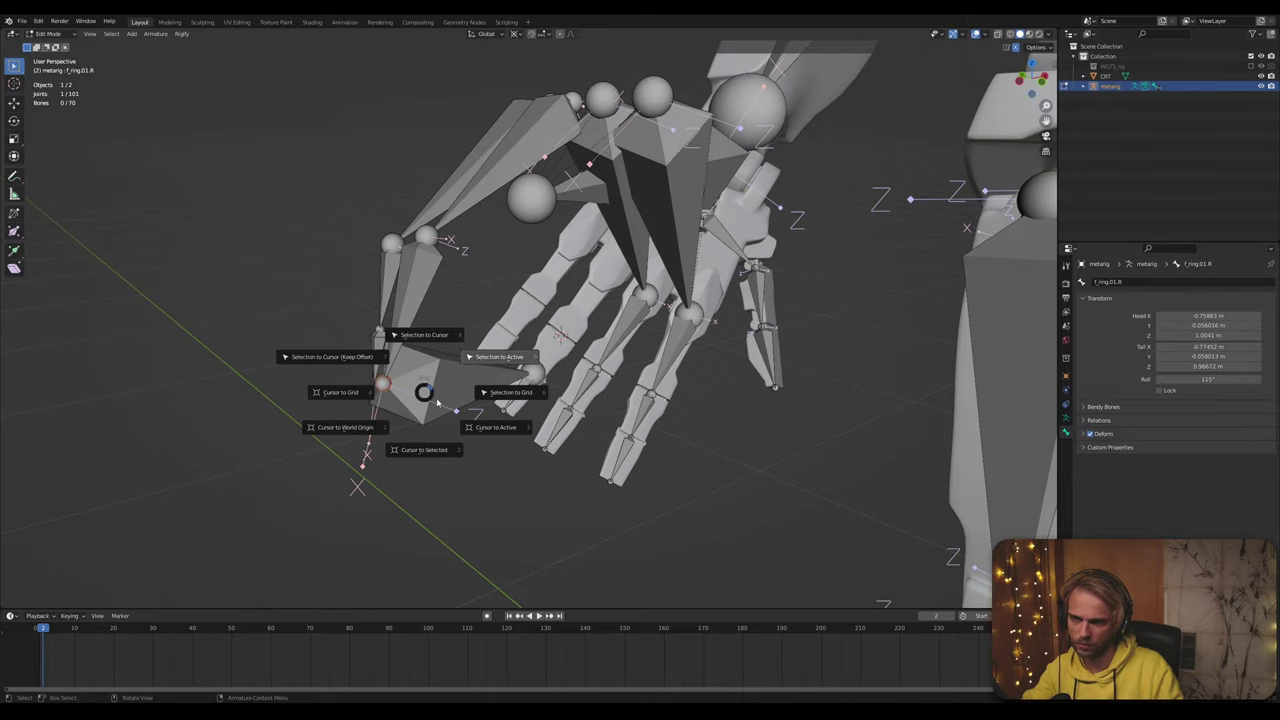
pyautogui.press('8')
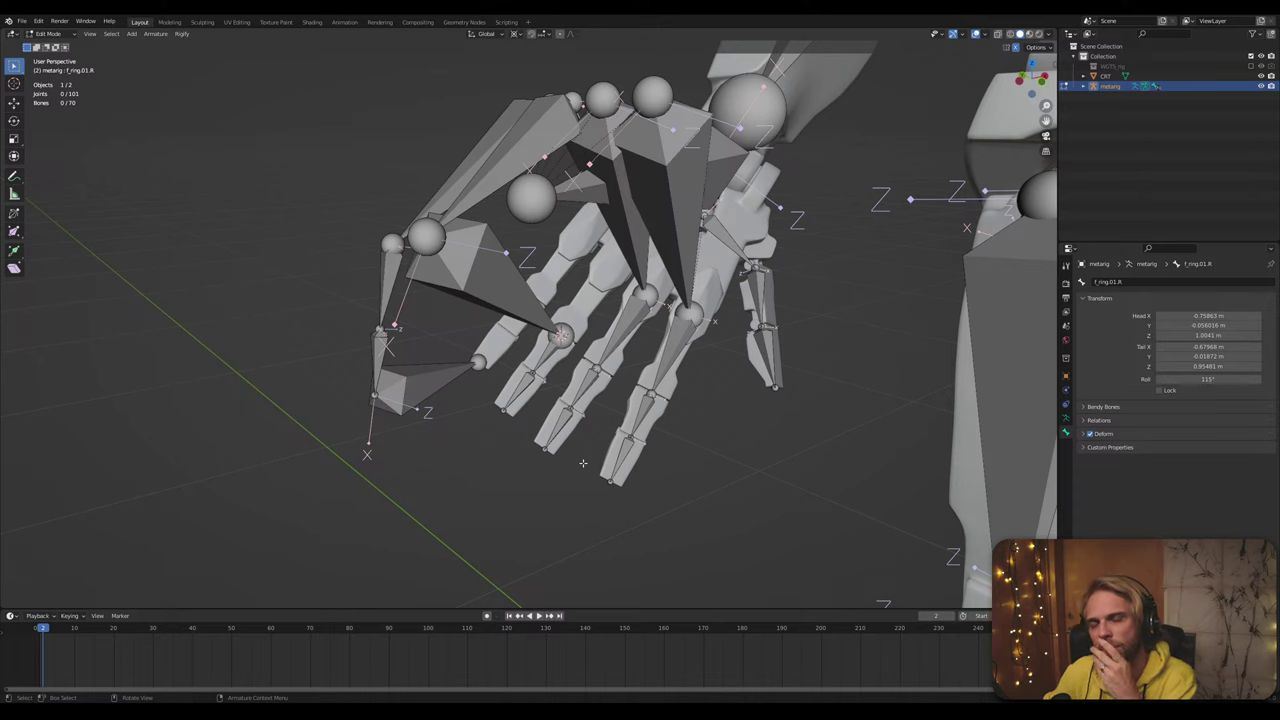
# Step: Place the 3D cursor at selected joint vertices of the CRT hand mesh, viewed from below
pyautogui.moveTo(578, 325); pyautogui.dragTo(543, 222, button='middle')
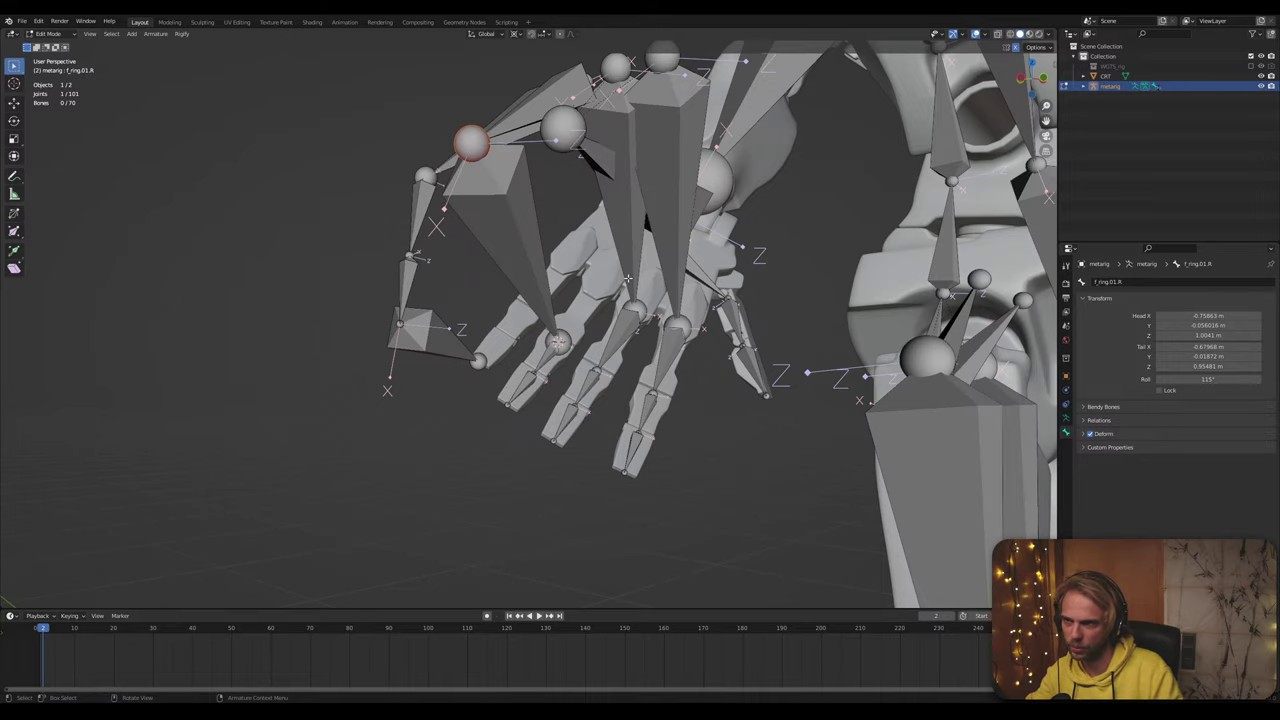
pyautogui.moveTo(628, 278); pyautogui.dragTo(619, 302, button='middle')
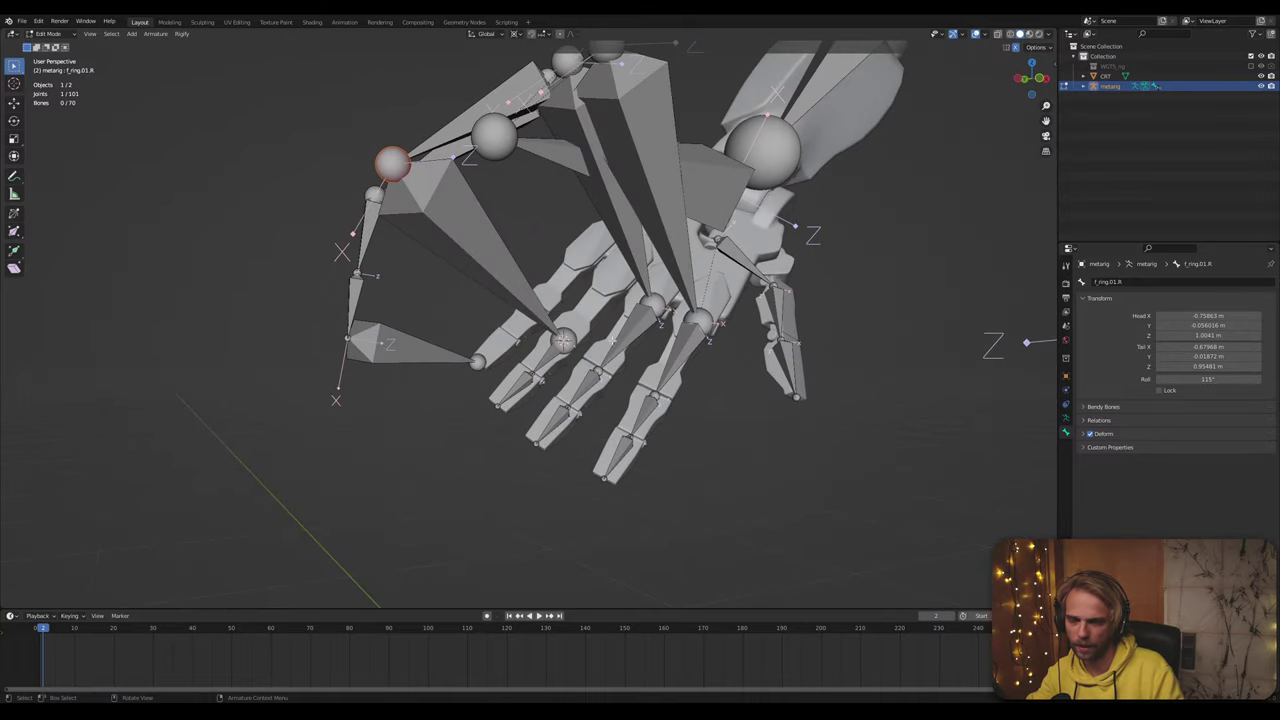
pyautogui.moveTo(430, 217); pyautogui.dragTo(556, 363, button='middle')
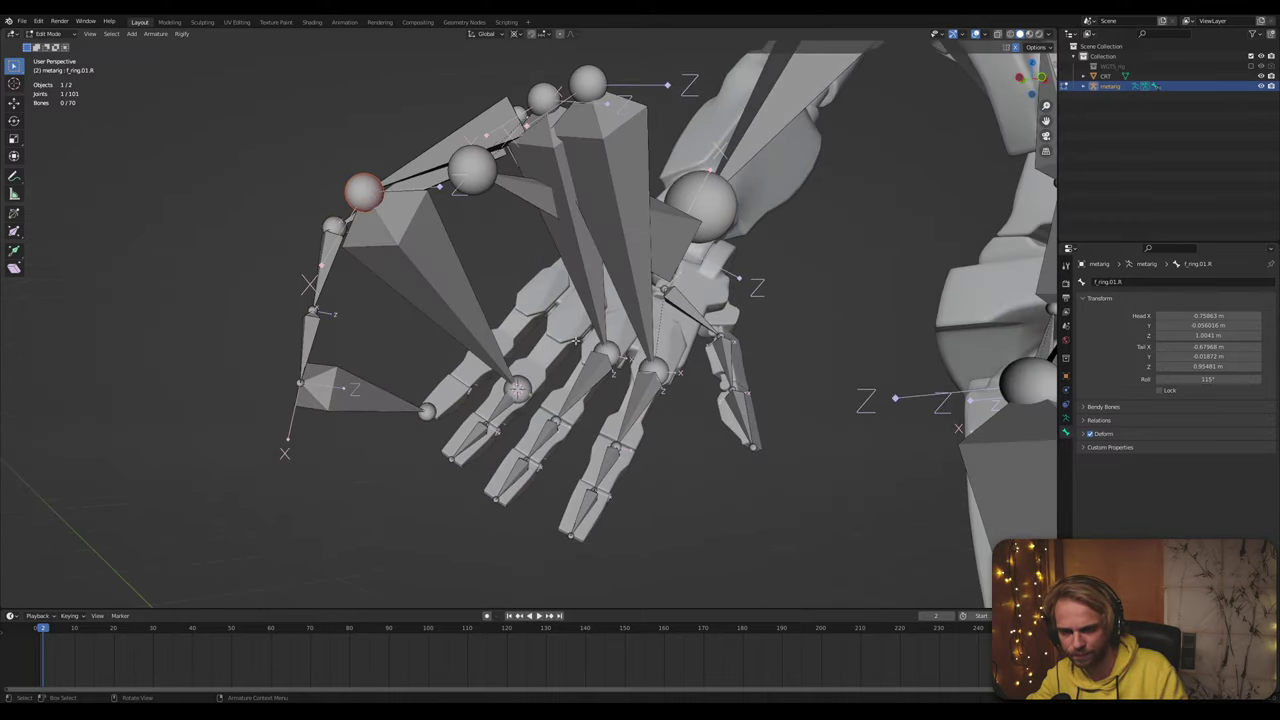
pyautogui.scroll(5, 577, 340)
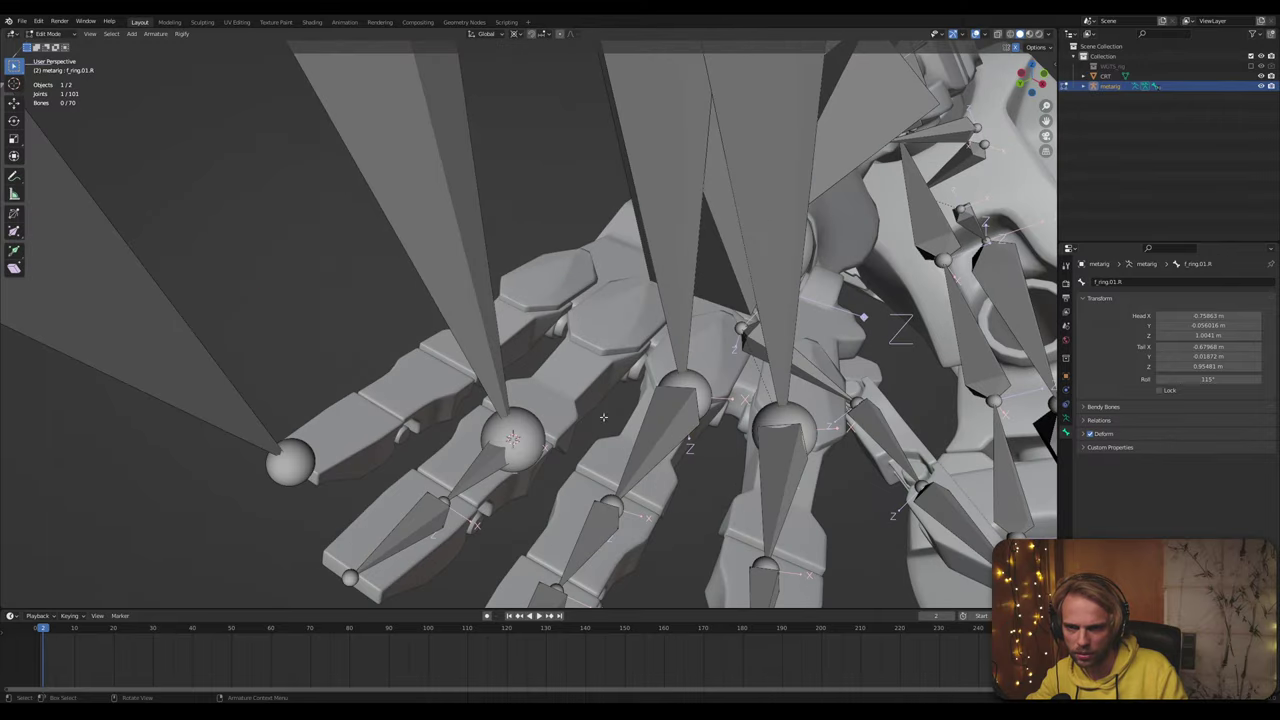
pyautogui.scroll(-3, 609, 420)
pyautogui.press('Tab')
pyautogui.click(650, 425)
pyautogui.press('Tab')
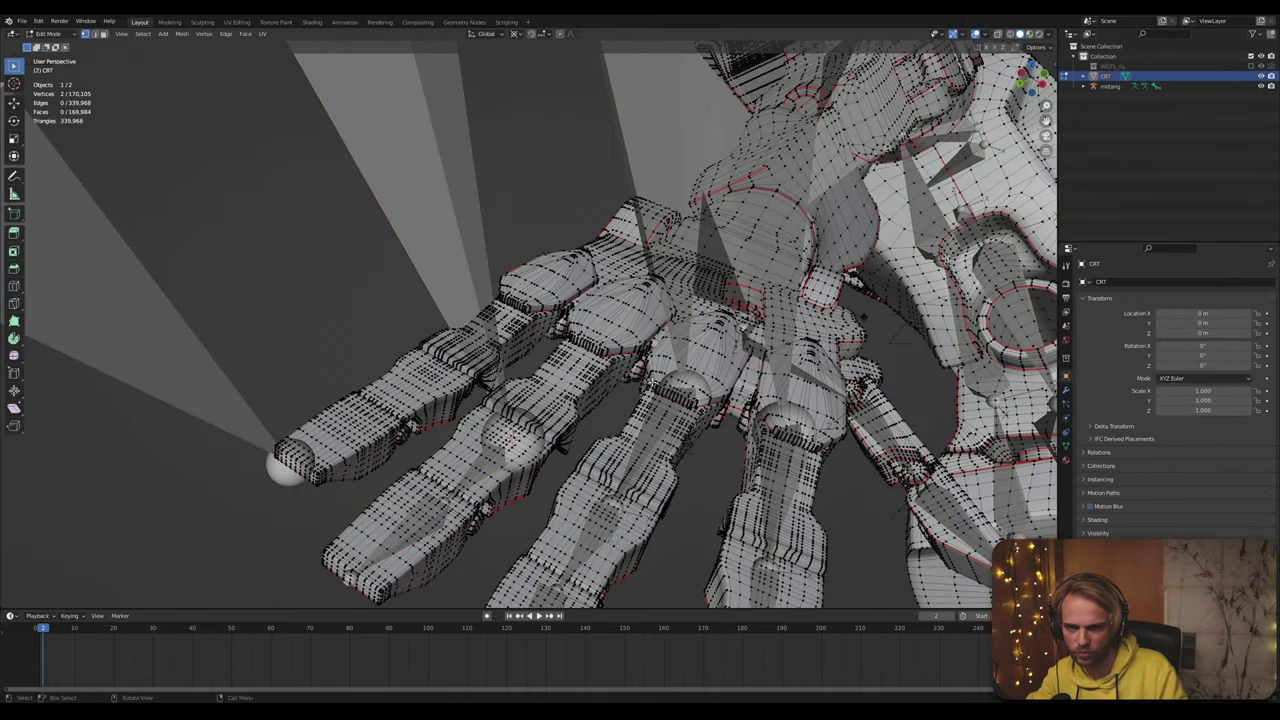
pyautogui.scroll(4, 713, 430)
pyautogui.moveTo(714, 432); pyautogui.dragTo(730, 358, button='middle')
pyautogui.scroll(8, 656, 422)
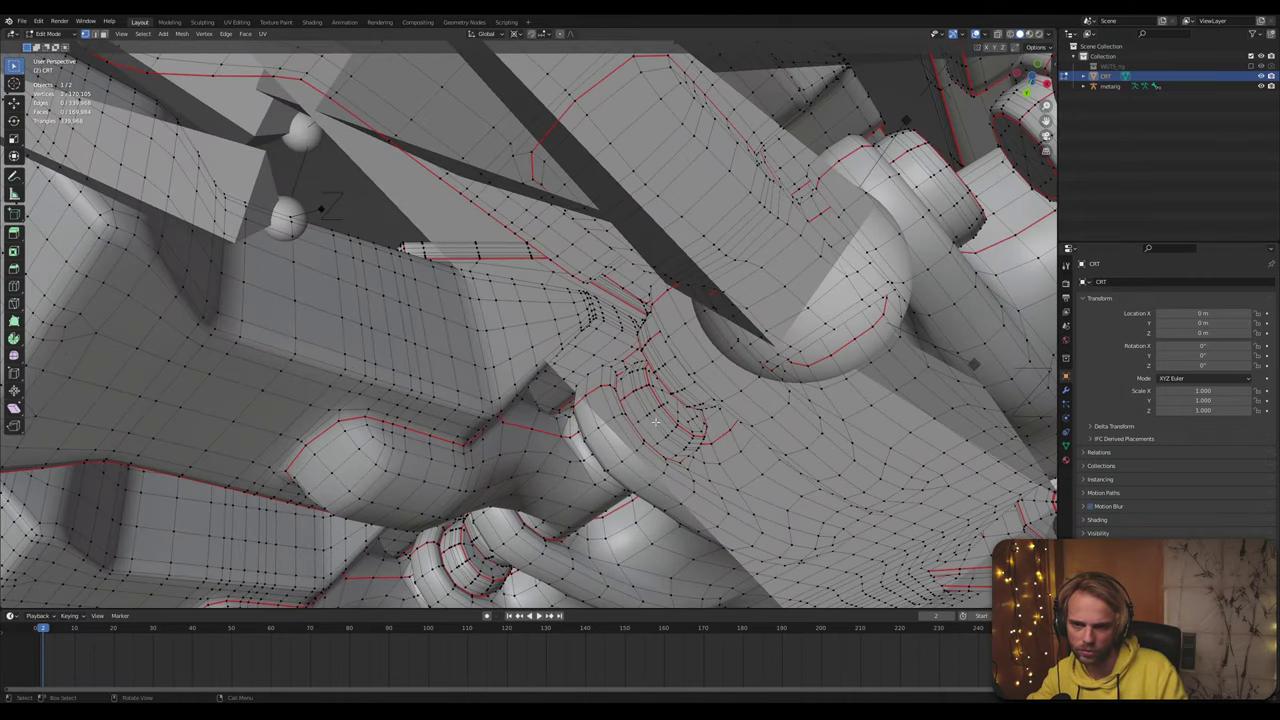
pyautogui.moveTo(656, 422); pyautogui.dragTo(676, 395, button='middle')
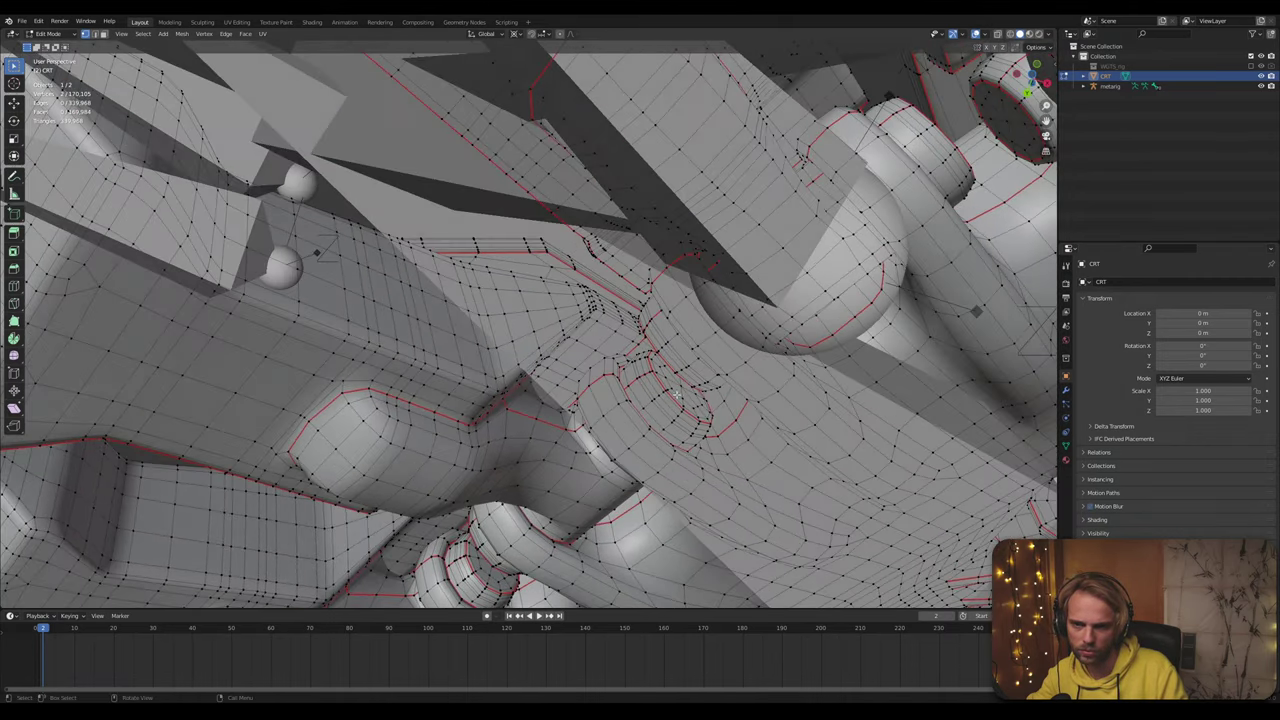
pyautogui.moveTo(525, 429); pyautogui.dragTo(608, 443, button='middle')
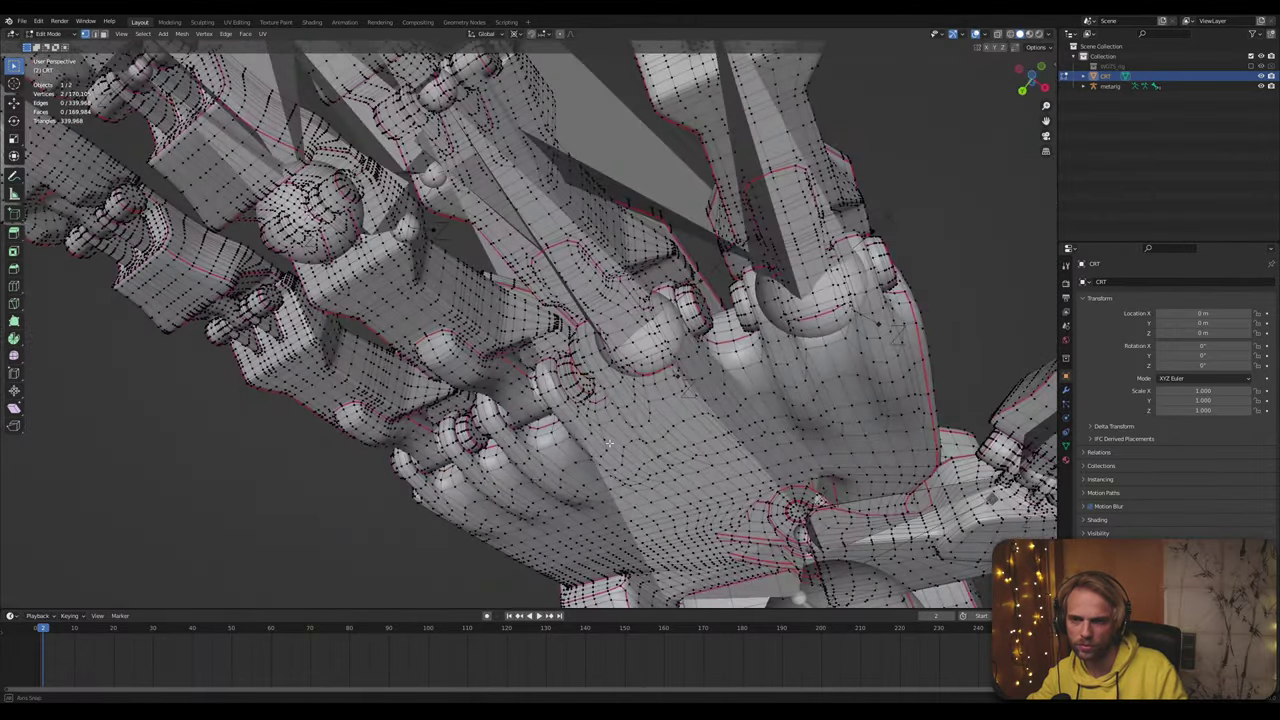
pyautogui.hotkey('shift', 's')
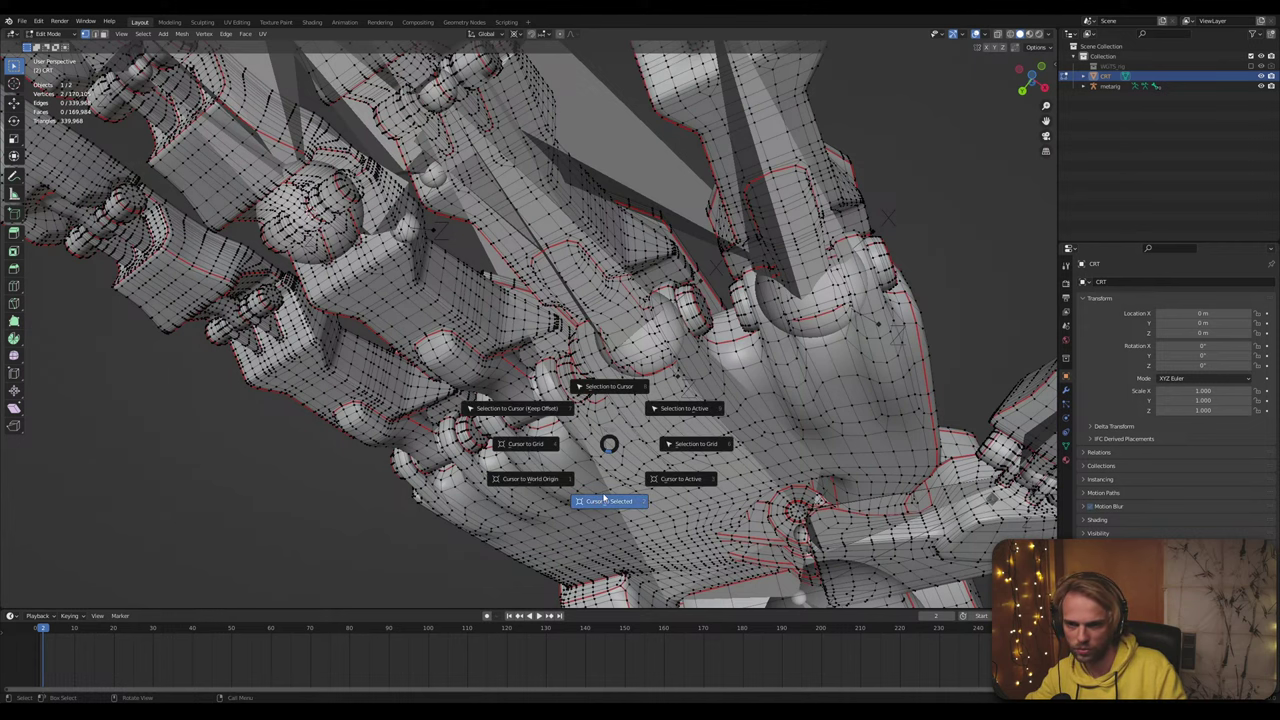
pyautogui.click(604, 497)
# Step: Snap the metarig's f_ring.01.R joint onto the 3D cursor
pyautogui.press('Tab')
pyautogui.moveTo(604, 497); pyautogui.dragTo(489, 259, button='middle')
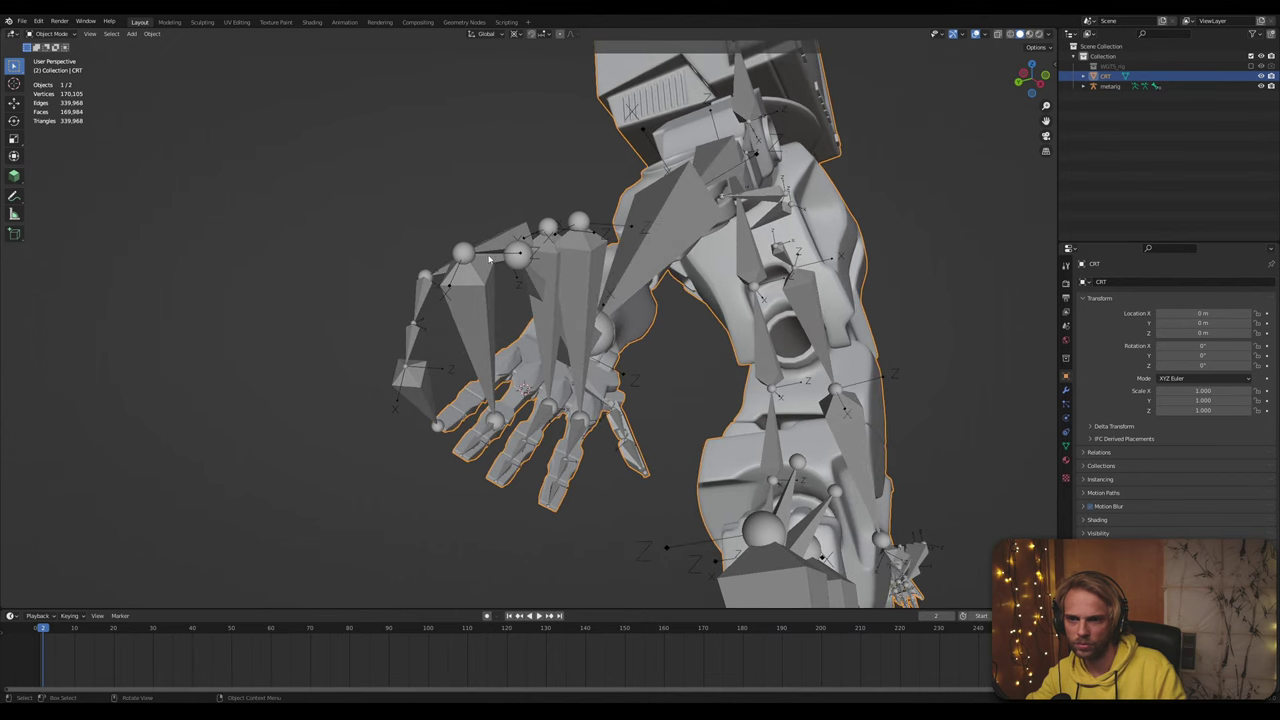
pyautogui.click(462, 256)
pyautogui.press('Tab')
pyautogui.click(462, 256)
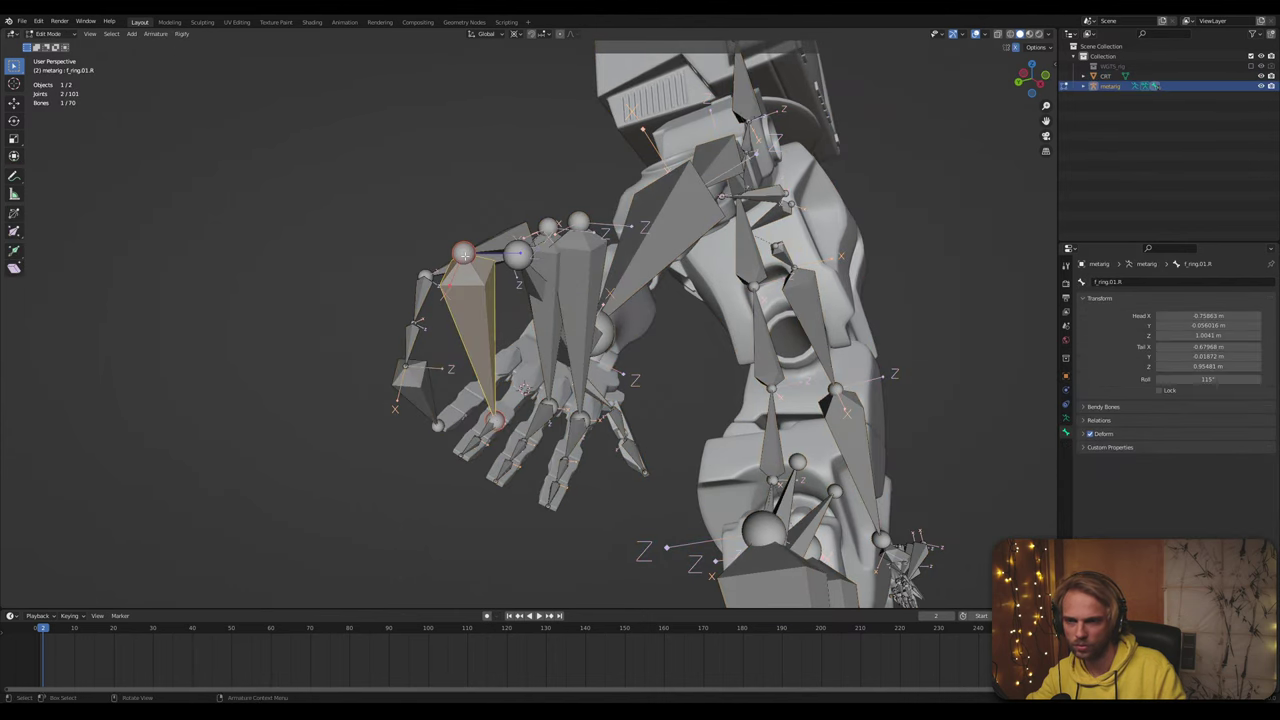
pyautogui.hotkey('shift', 's')
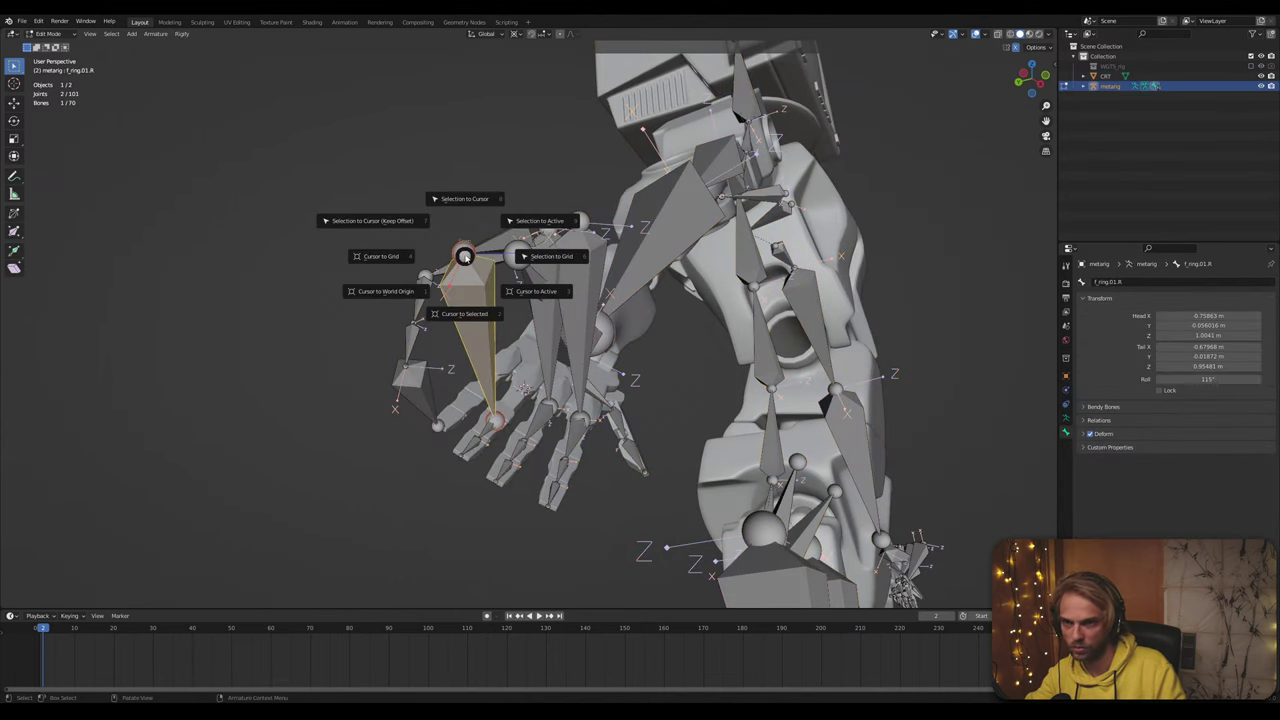
pyautogui.click(467, 198)
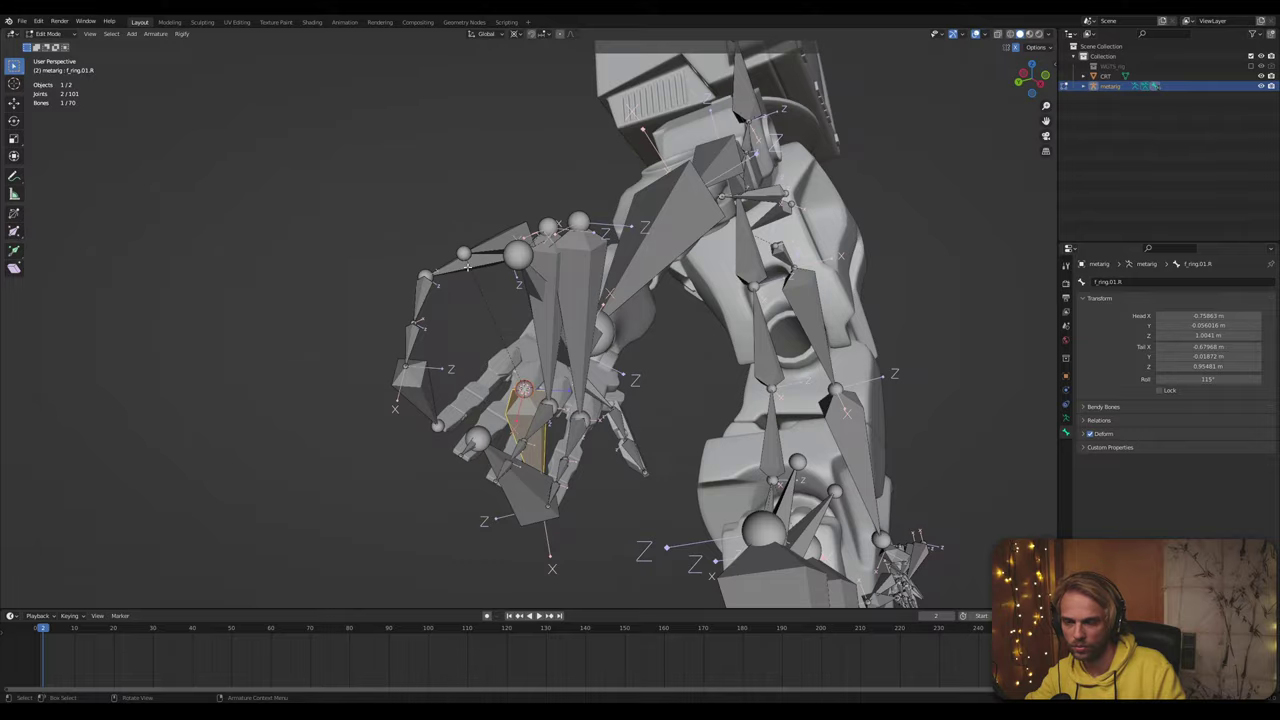
# Step: Try snapping the stray finger joint near the palm to the cursor, then undo it
pyautogui.moveTo(467, 266); pyautogui.dragTo(417, 443, button='middle')
pyautogui.click(417, 443)
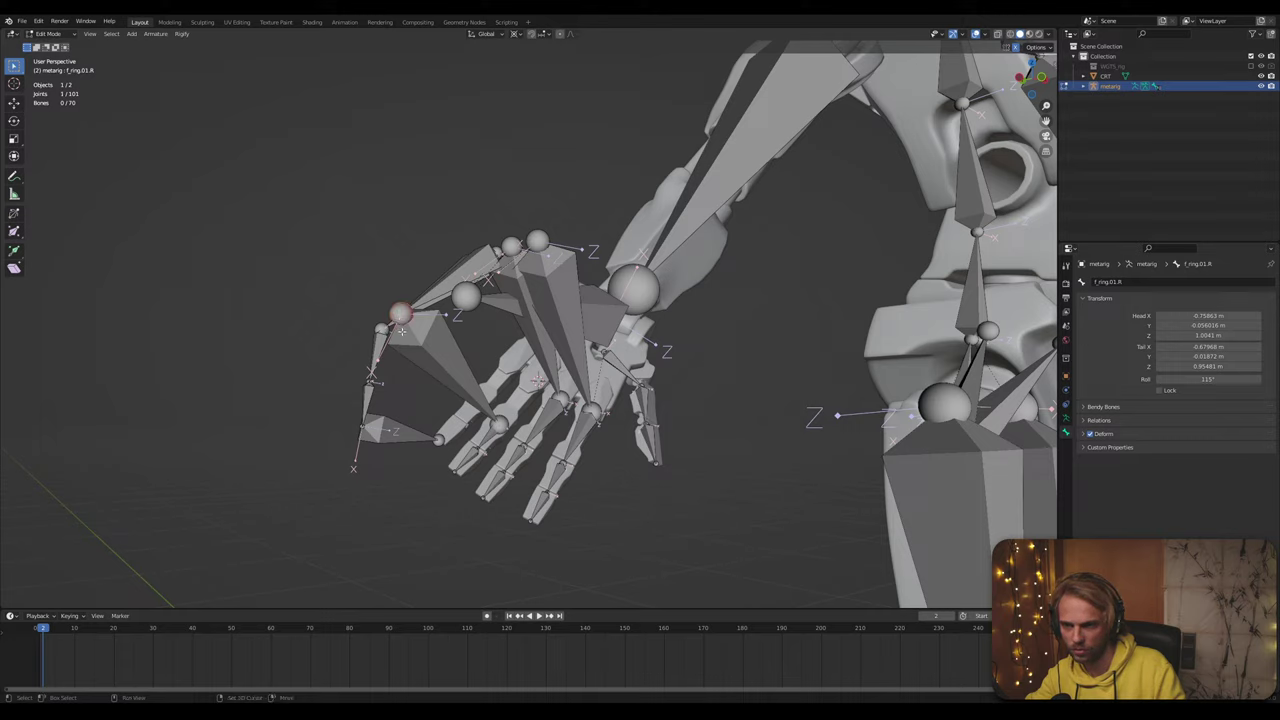
pyautogui.hotkey('shift', 's')
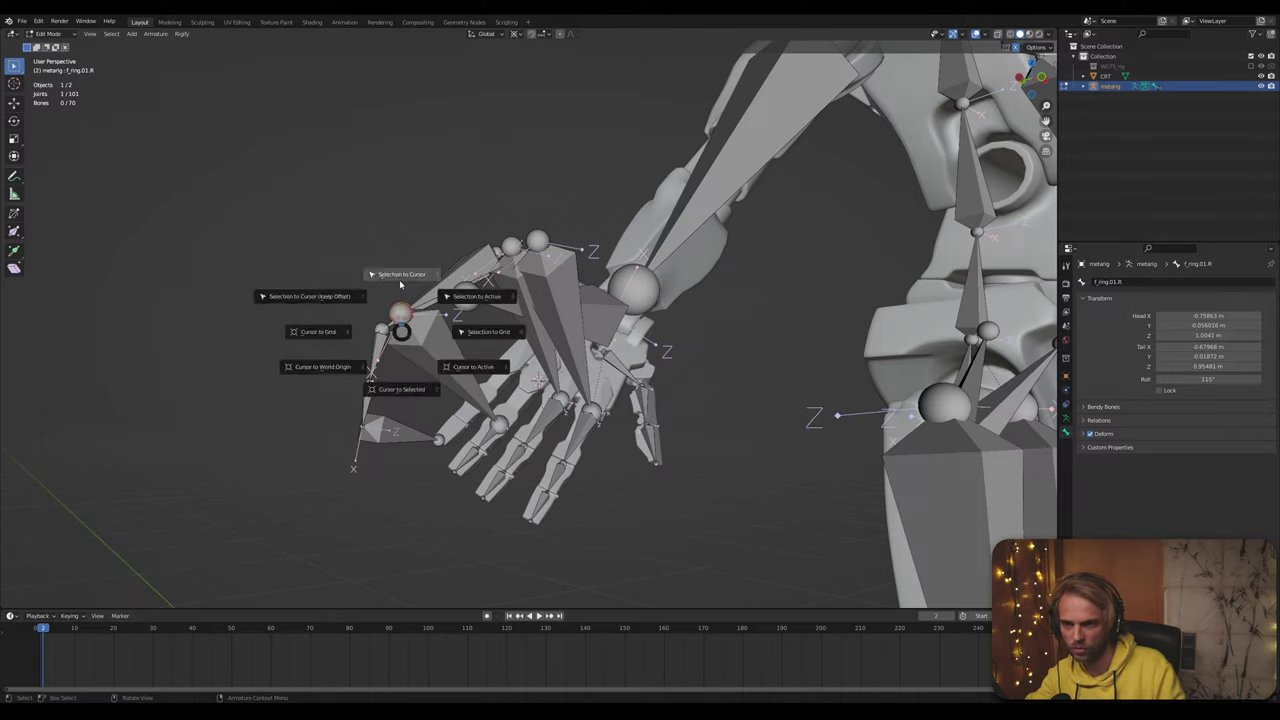
pyautogui.click(400, 281)
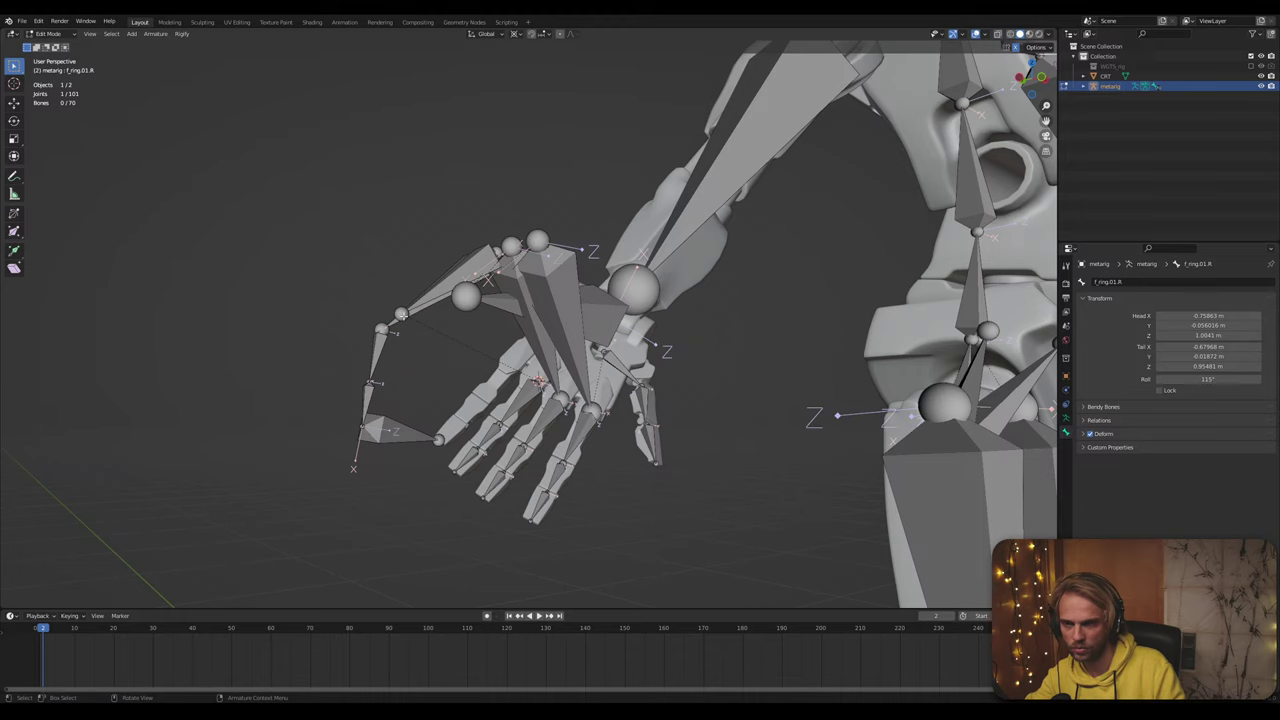
pyautogui.hotkey('ctrl', 'z')
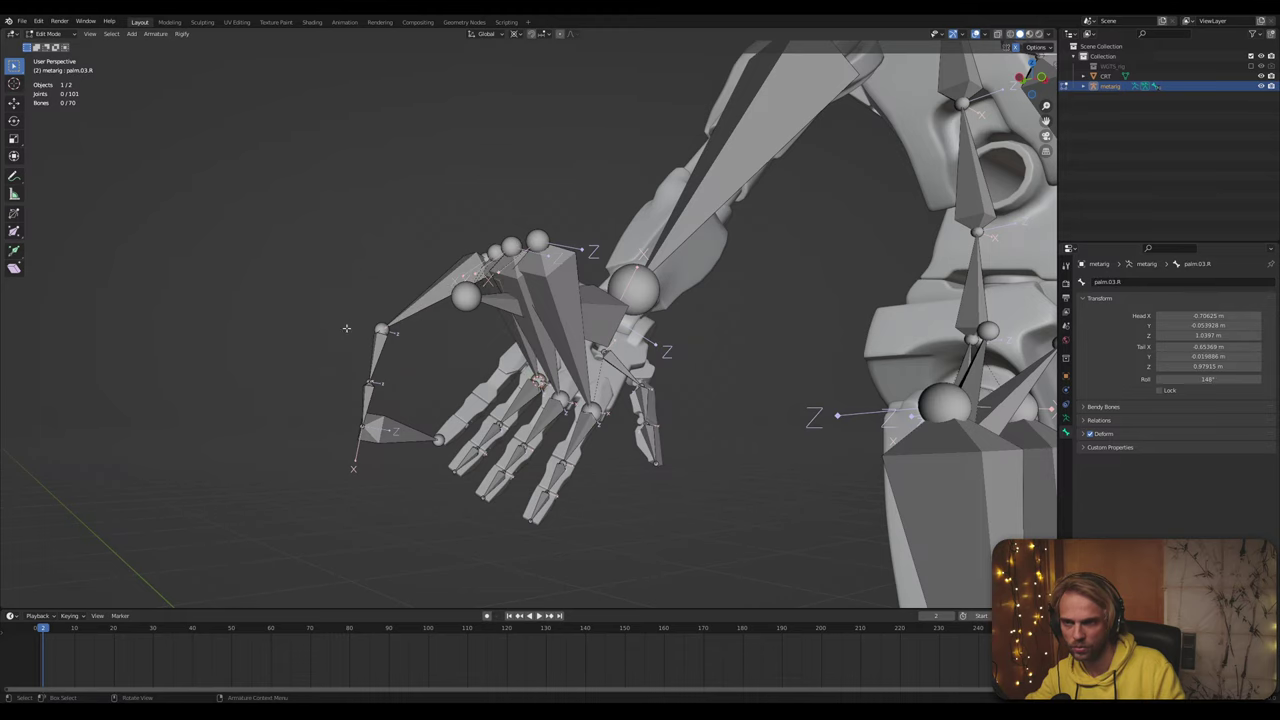
# Step: Place the 3D cursor at the selected knuckle vertices of the CRT hand mesh
pyautogui.moveTo(346, 328); pyautogui.dragTo(551, 354, button='middle')
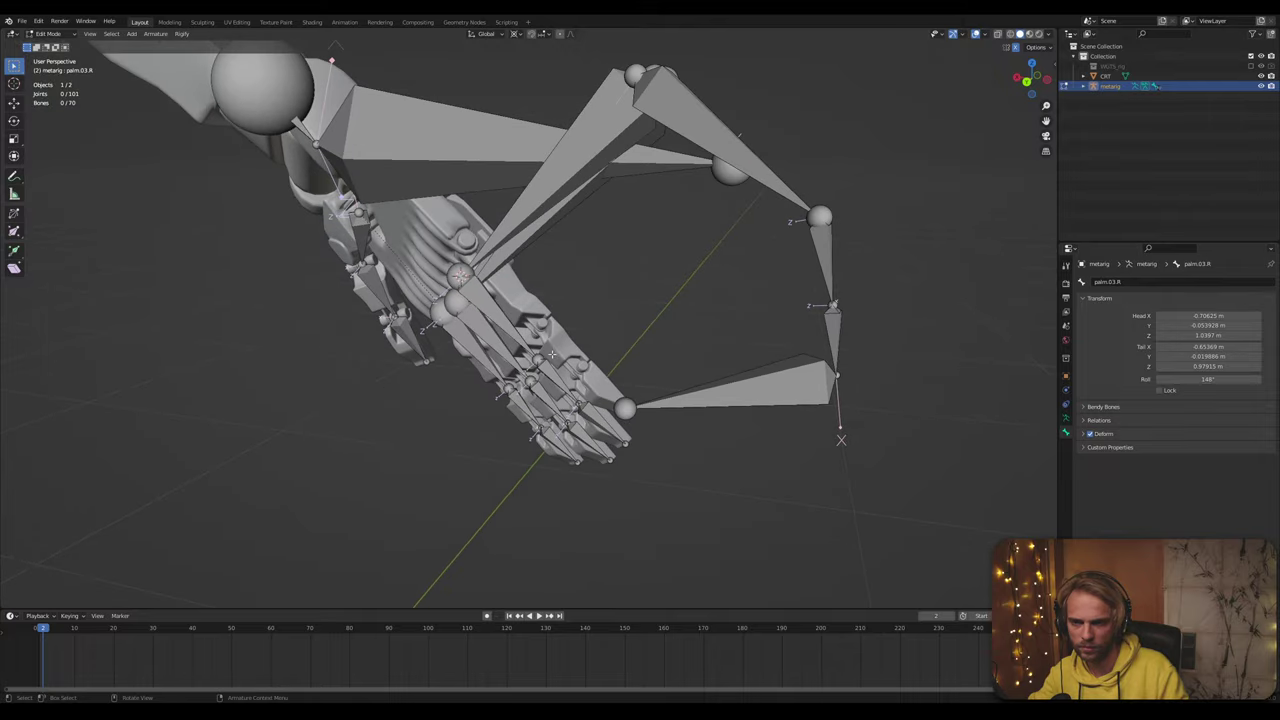
pyautogui.scroll(2, 551, 354)
pyautogui.press('Tab')
pyautogui.click(612, 392)
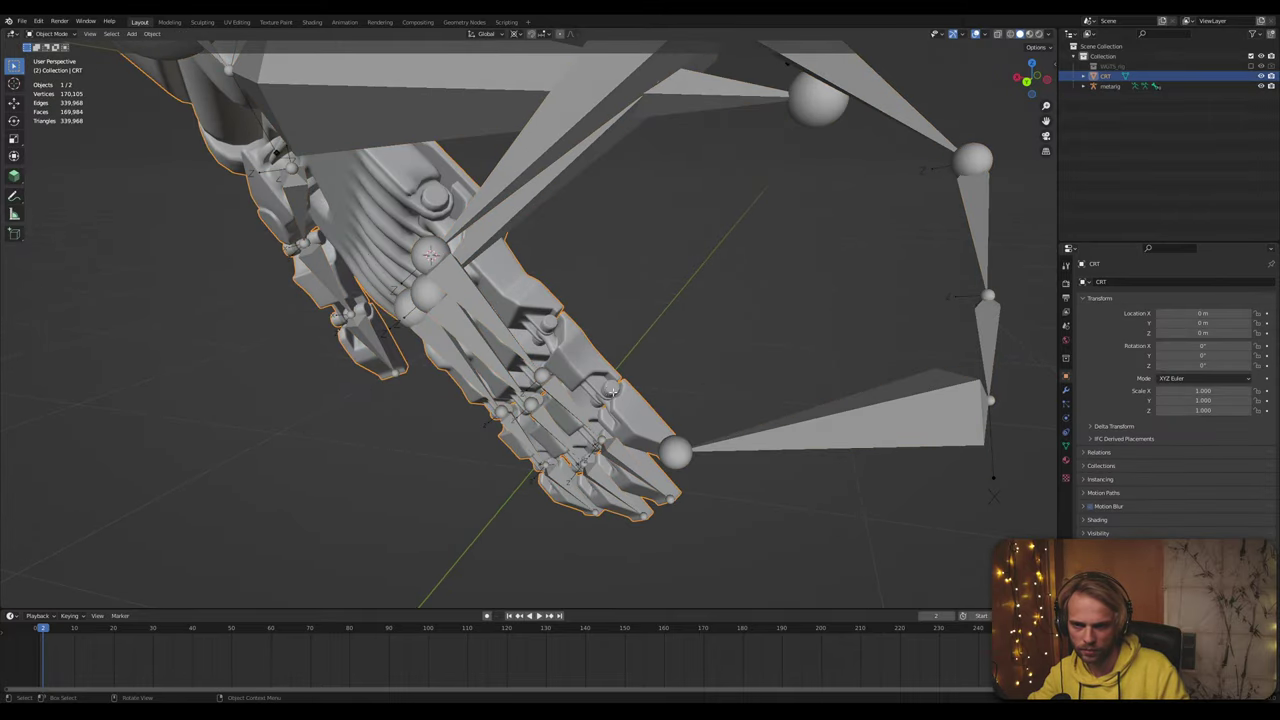
pyautogui.press('Tab')
pyautogui.scroll(2, 612, 392)
pyautogui.scroll(4, 612, 392)
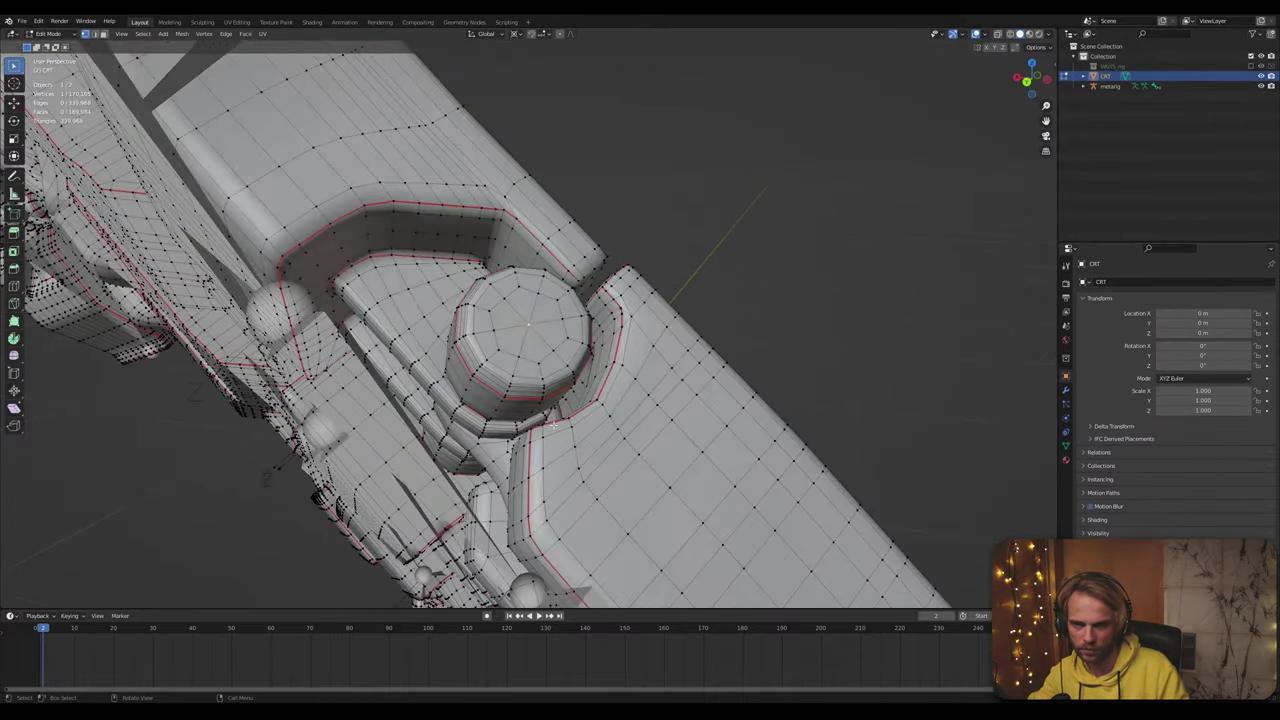
pyautogui.moveTo(612, 392); pyautogui.dragTo(490, 354, button='middle')
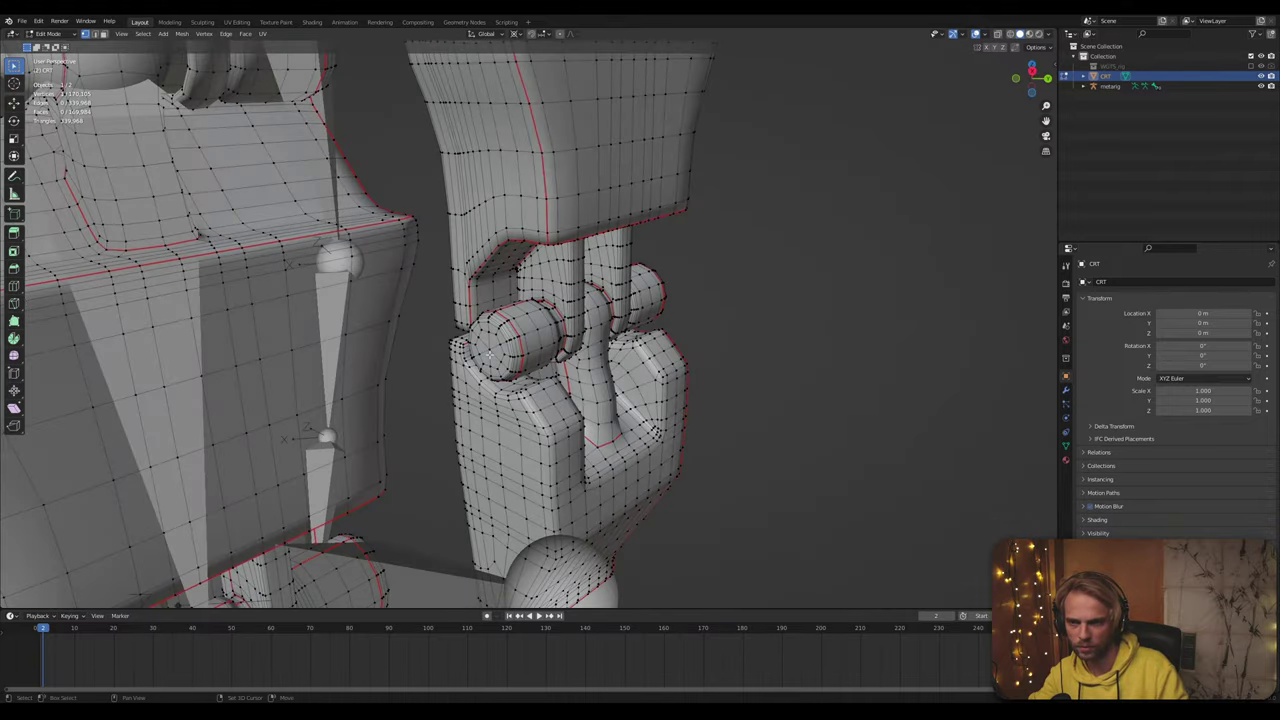
pyautogui.hotkey('shift', 's')
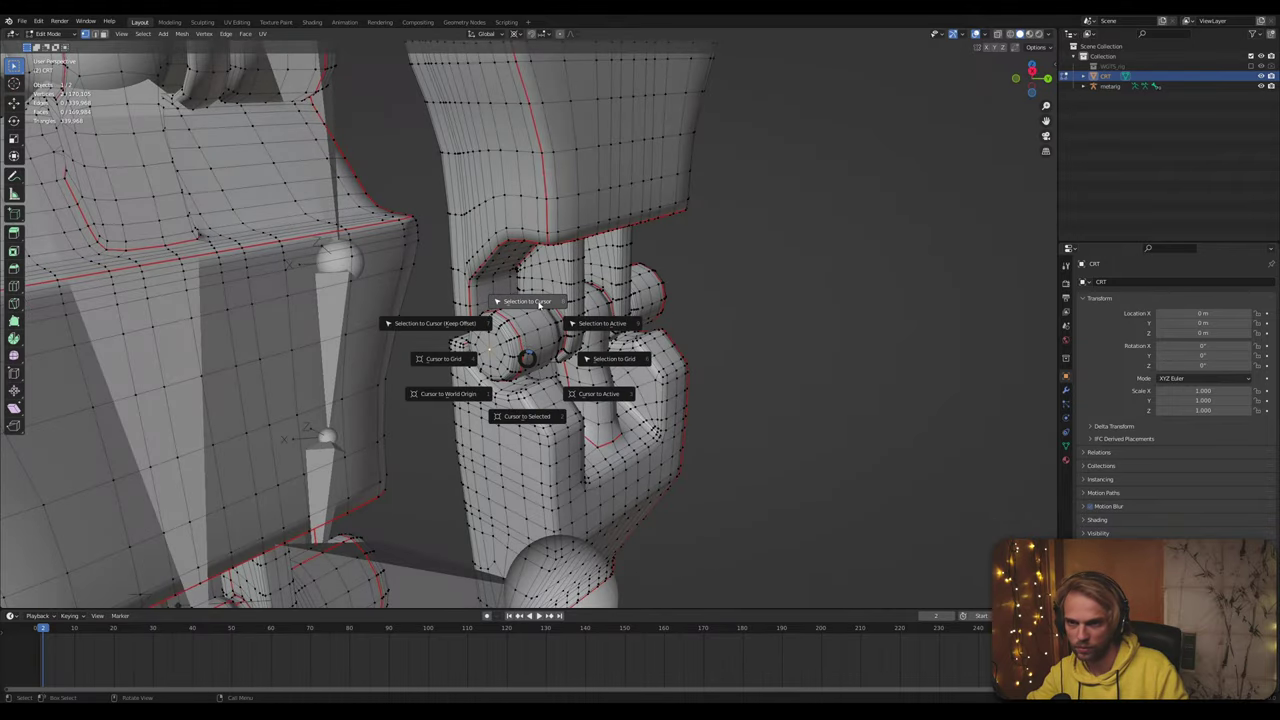
pyautogui.click(527, 417)
# Step: Snap the selected metarig bone joint onto the 3D cursor
pyautogui.press('Tab')
pyautogui.scroll(-8, 714, 400)
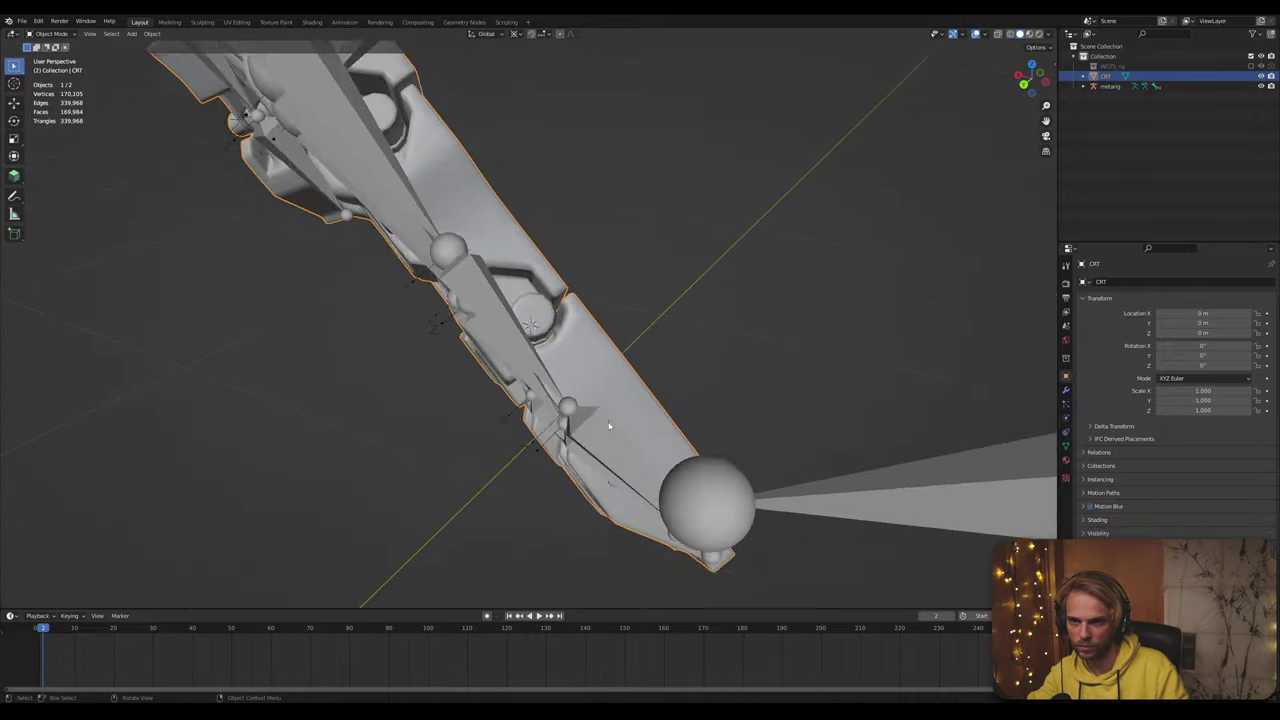
pyautogui.moveTo(631, 390); pyautogui.dragTo(750, 393, button='middle')
pyautogui.click(766, 399)
pyautogui.press('Tab')
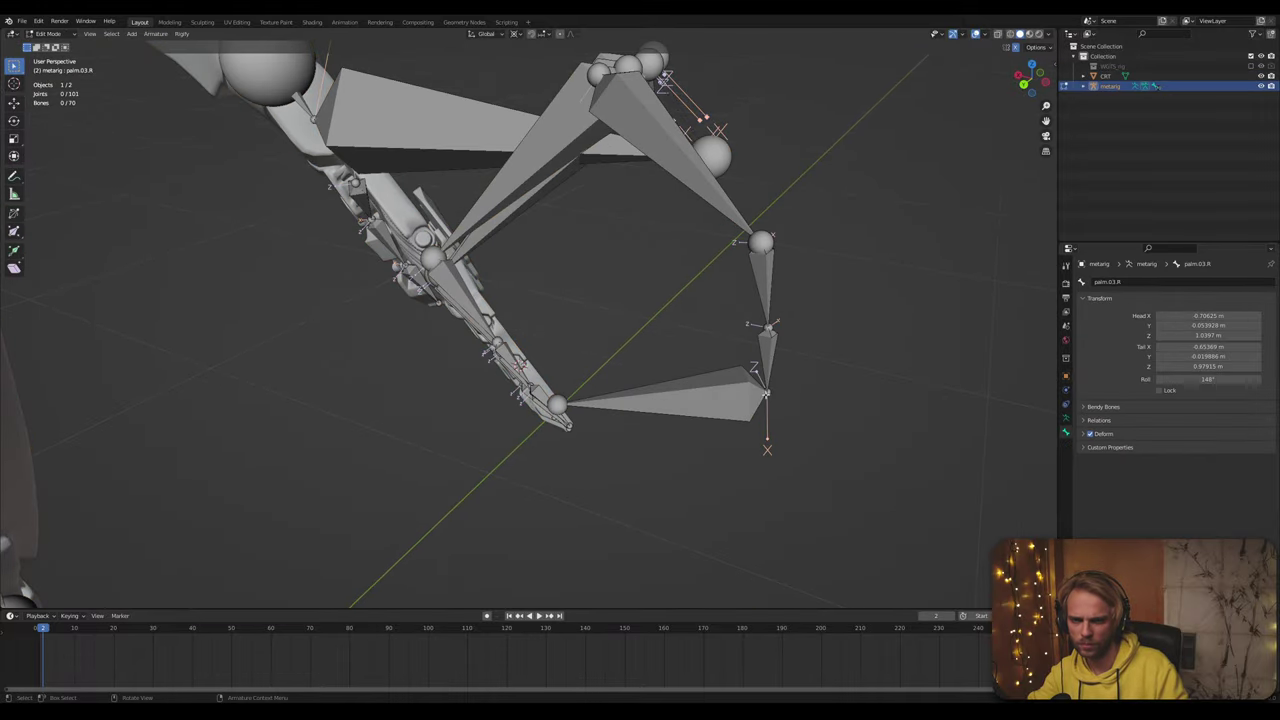
pyautogui.hotkey('shift', 's')
pyautogui.click(870, 318)
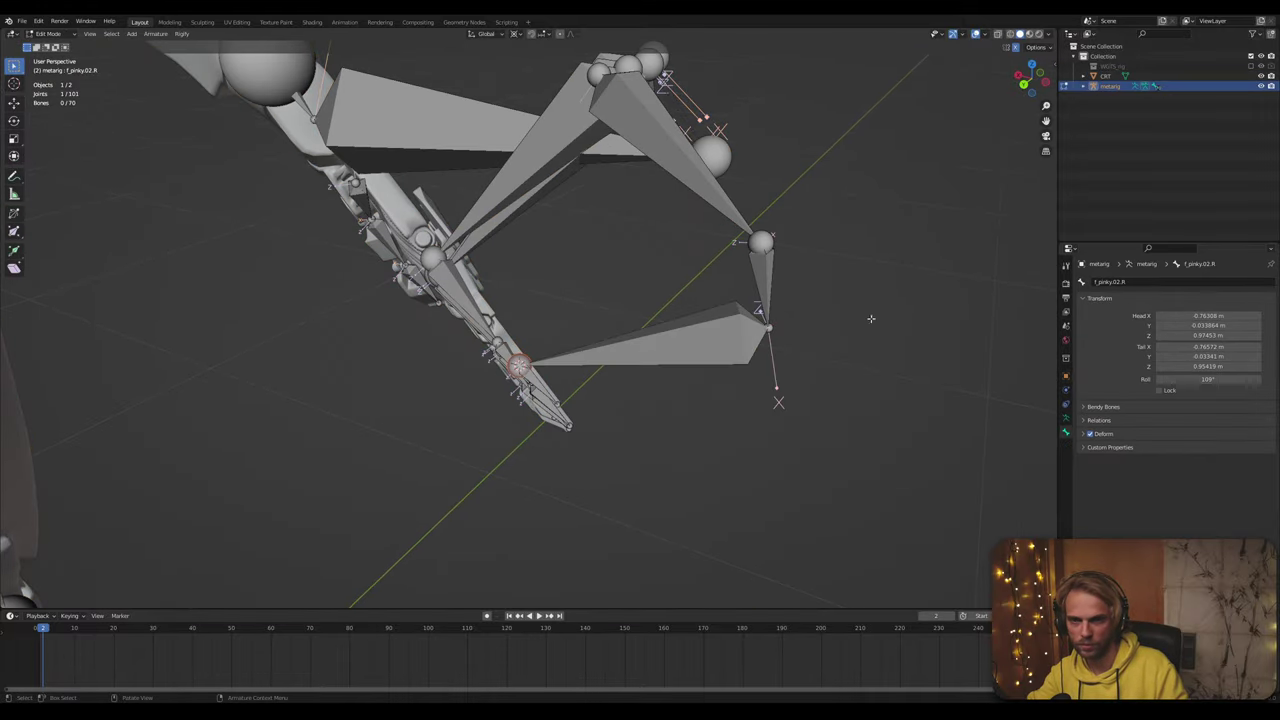
# Step: Centre the 3D cursor on the next set of knuckle vertices, viewed from below
pyautogui.moveTo(500, 325); pyautogui.dragTo(503, 318, button='middle')
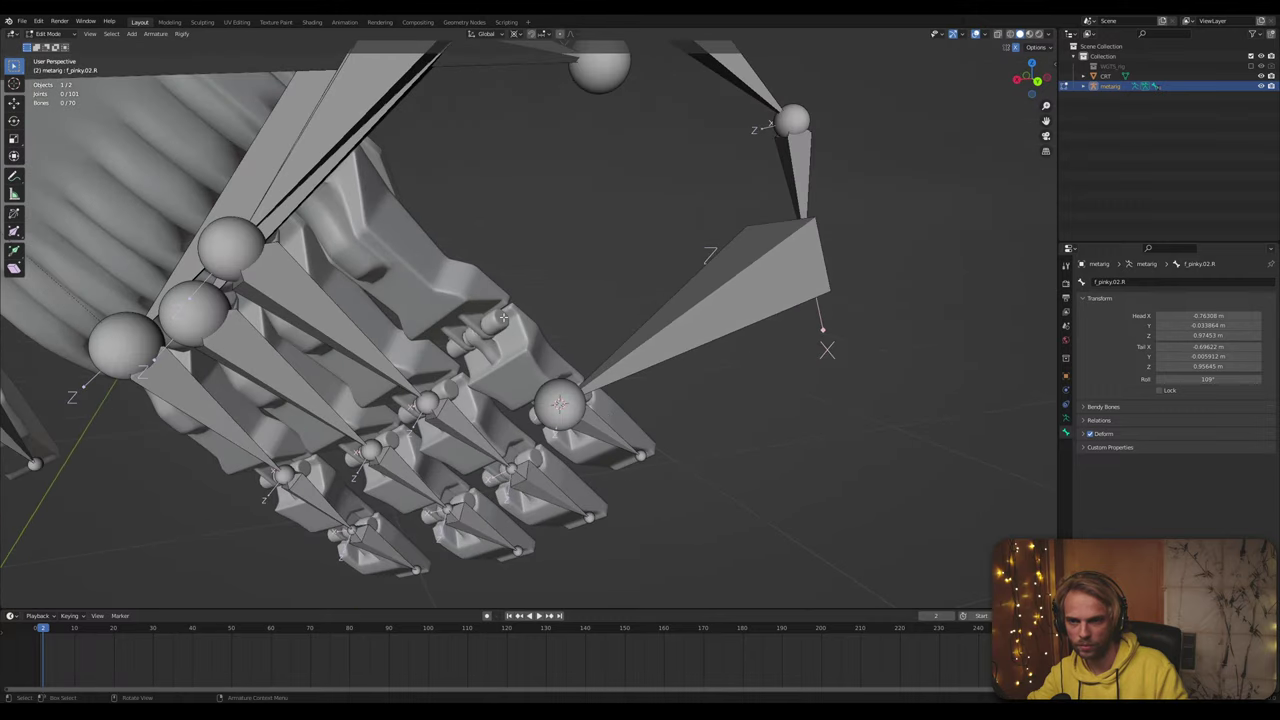
pyautogui.press('Tab')
pyautogui.click(498, 331)
pyautogui.press('Tab')
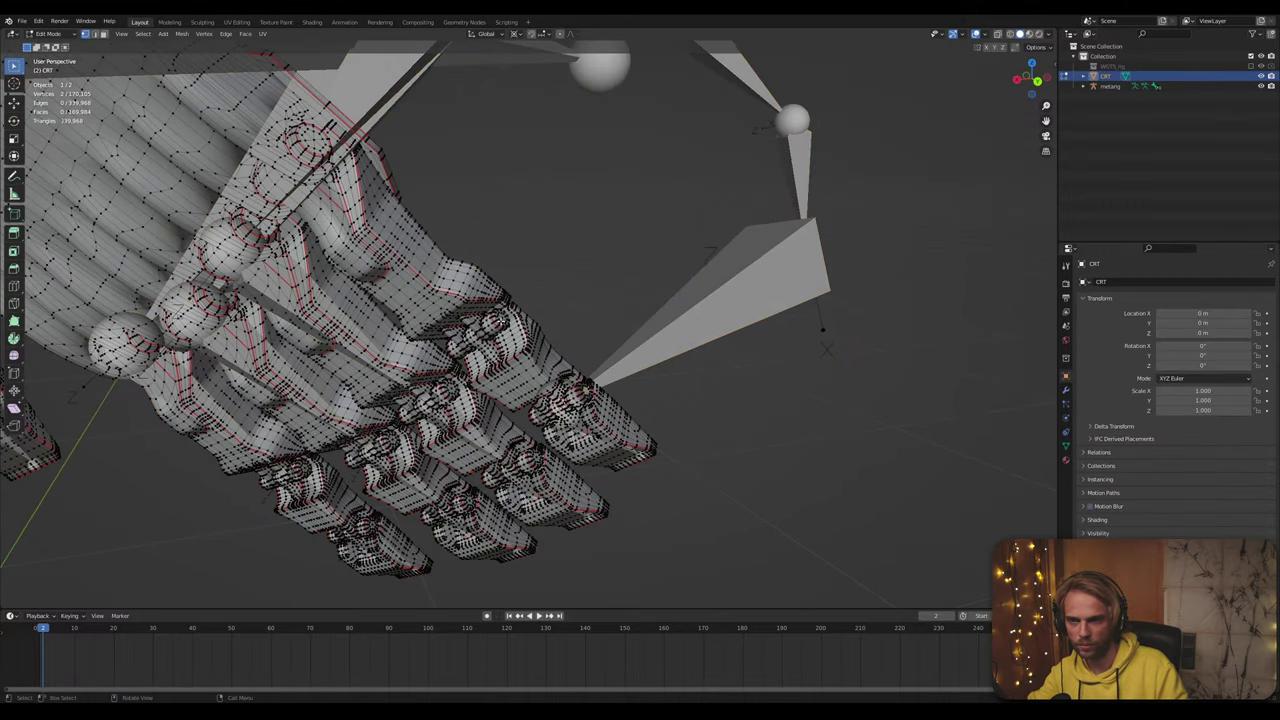
pyautogui.moveTo(490, 340); pyautogui.dragTo(535, 309, button='middle')
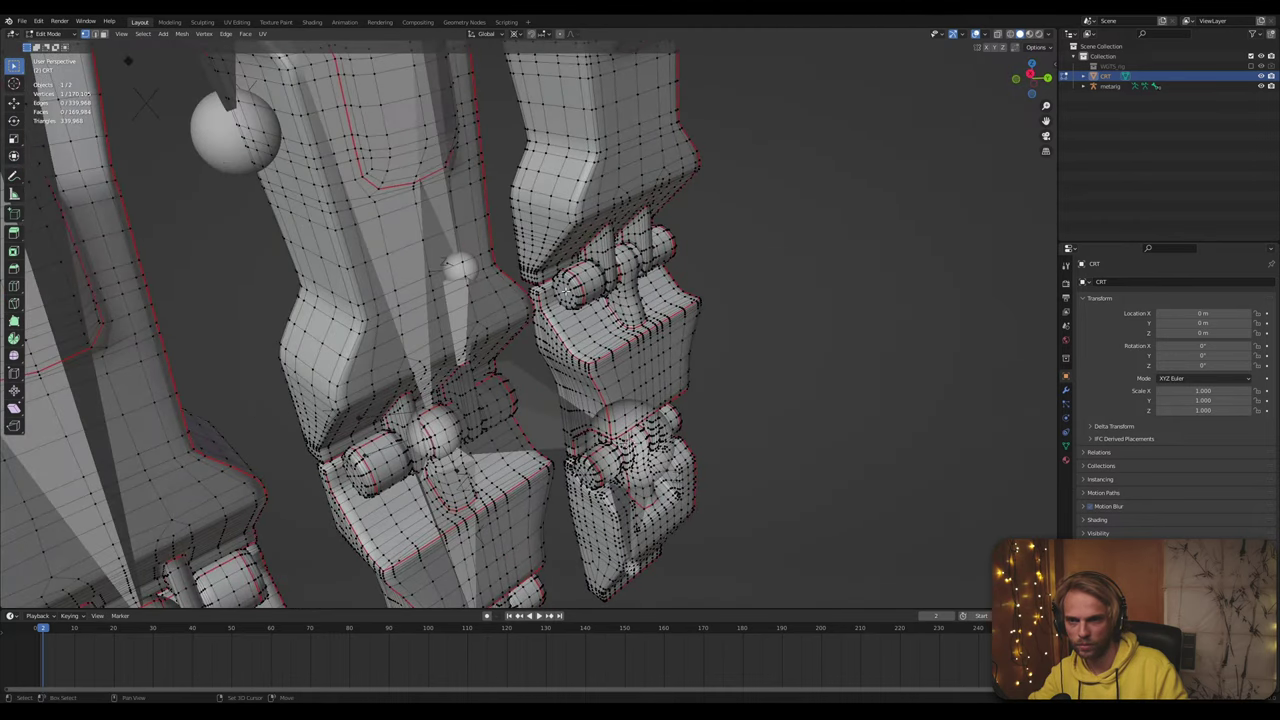
pyautogui.hotkey('shift', 's')
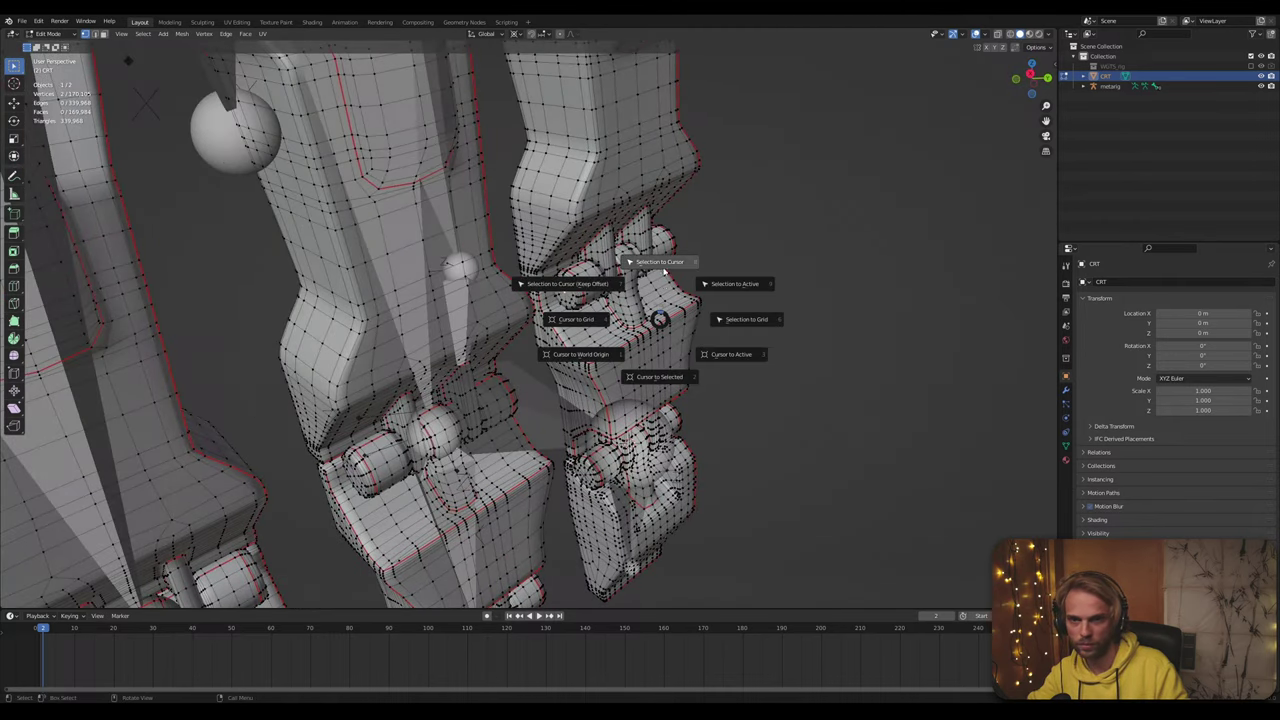
pyautogui.click(655, 376)
# Step: Snap the f_pinky.01.R joint onto the 3D cursor
pyautogui.moveTo(655, 376); pyautogui.dragTo(815, 351, button='middle')
pyautogui.press('Tab')
pyautogui.click(768, 265)
pyautogui.press('Tab')
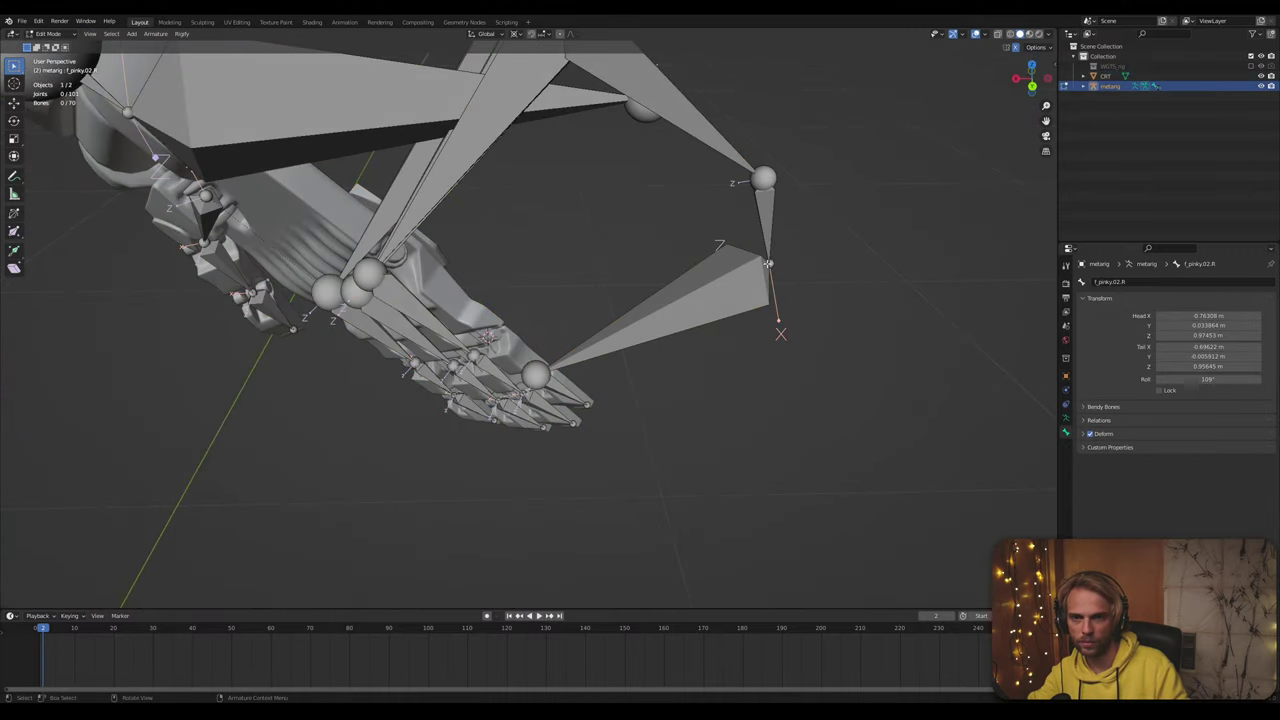
pyautogui.click(770, 265)
pyautogui.hotkey('shift', 's')
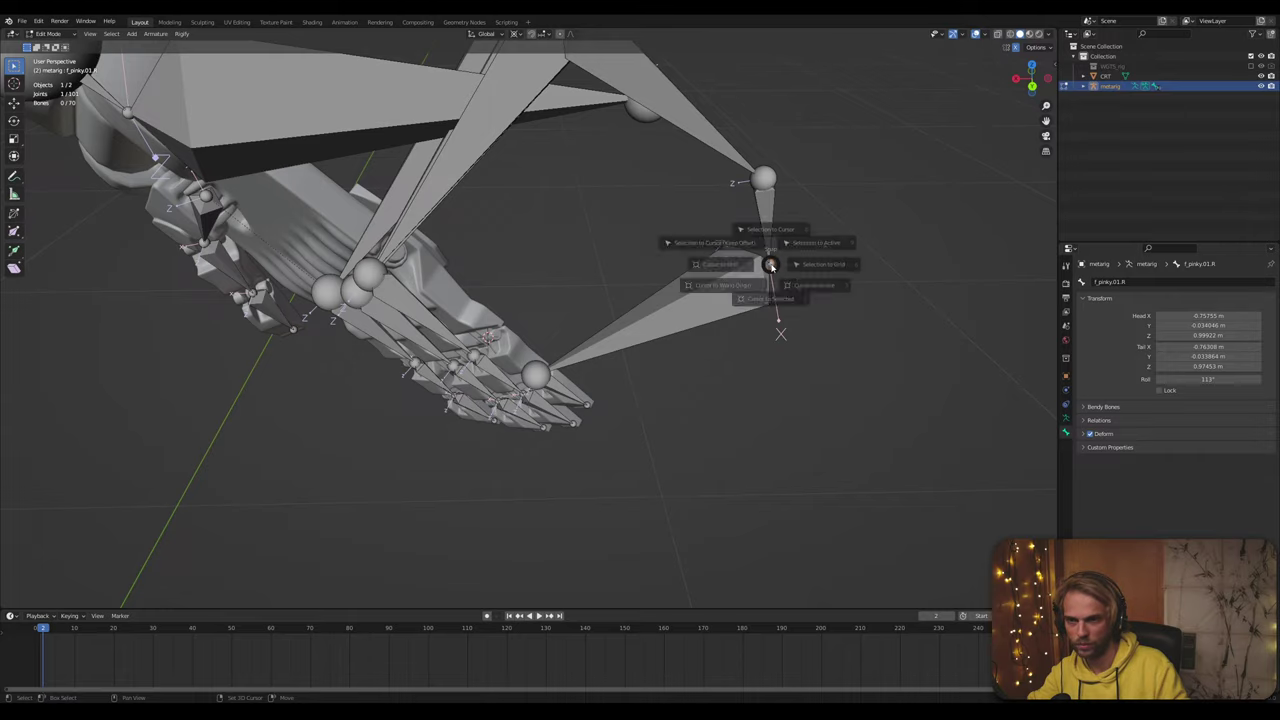
pyautogui.click(780, 215)
# Step: Centre the 3D cursor on another group of selected finger vertices on the hand mesh
pyautogui.moveTo(475, 284); pyautogui.dragTo(546, 455, button='middle')
pyautogui.press('Tab')
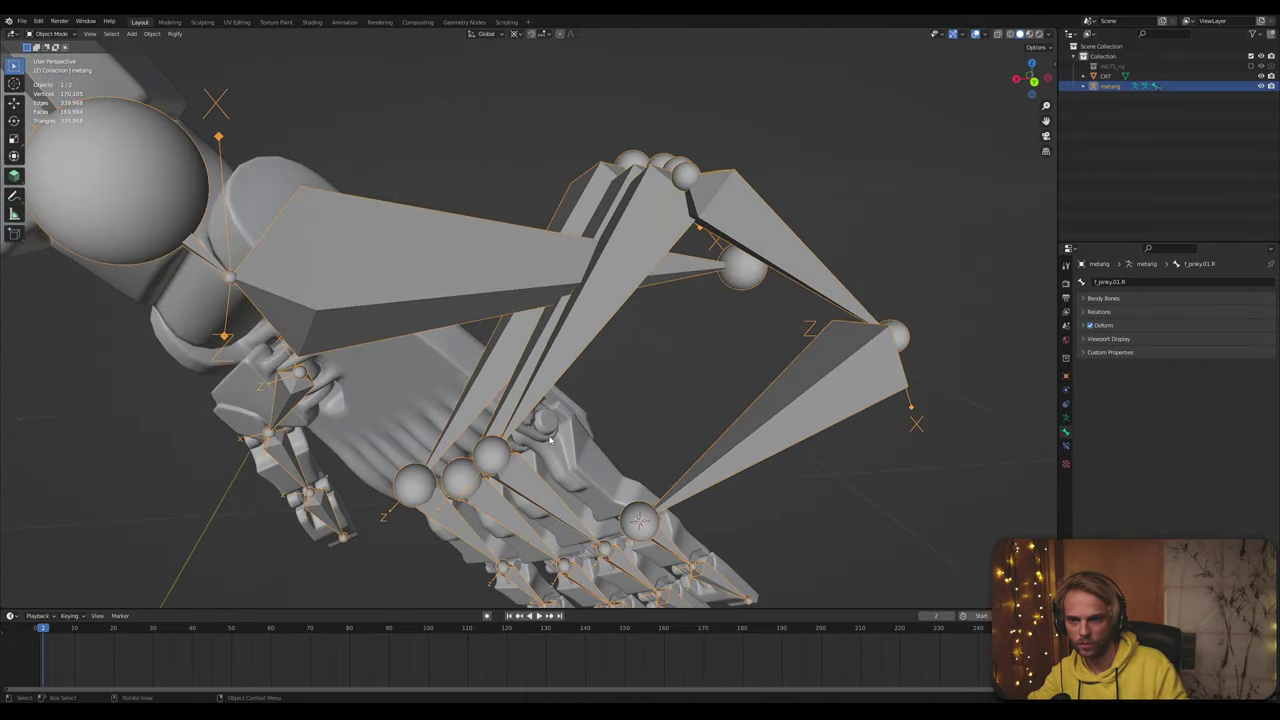
pyautogui.click(550, 445)
pyautogui.press('Tab')
pyautogui.scroll(3, 550, 455)
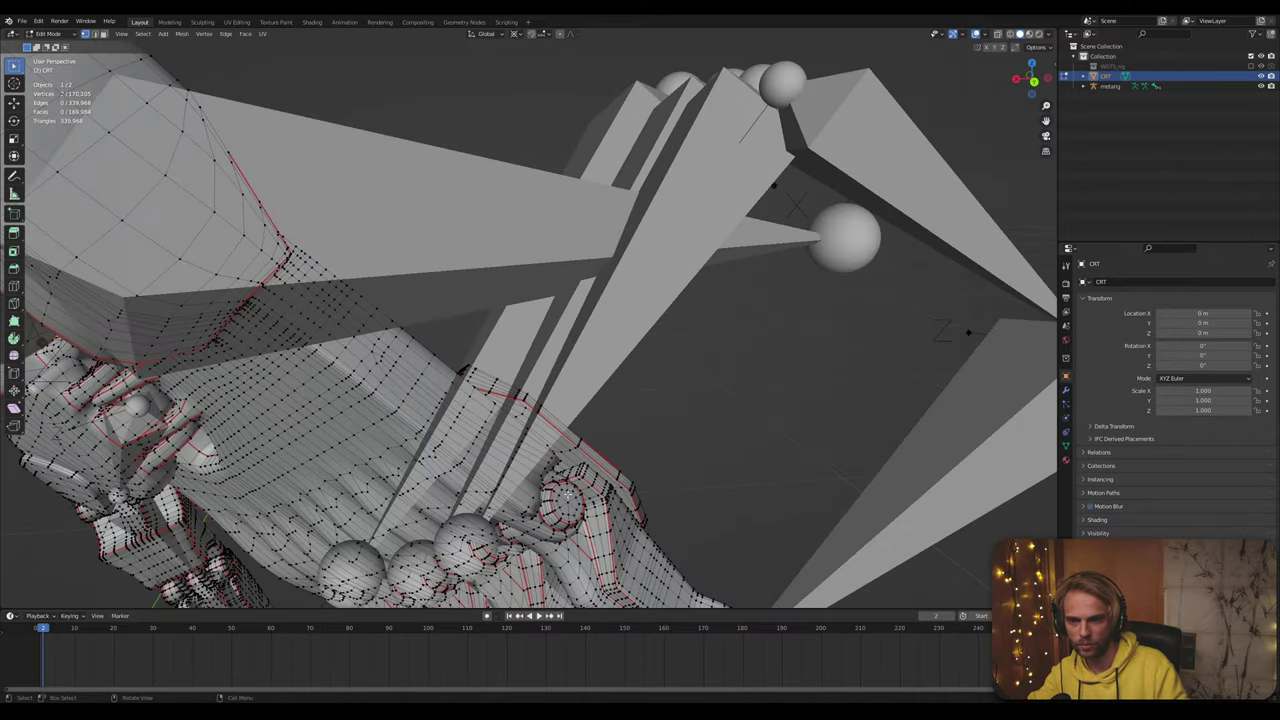
pyautogui.moveTo(570, 505); pyautogui.dragTo(610, 492, button='middle')
pyautogui.scroll(3, 610, 492)
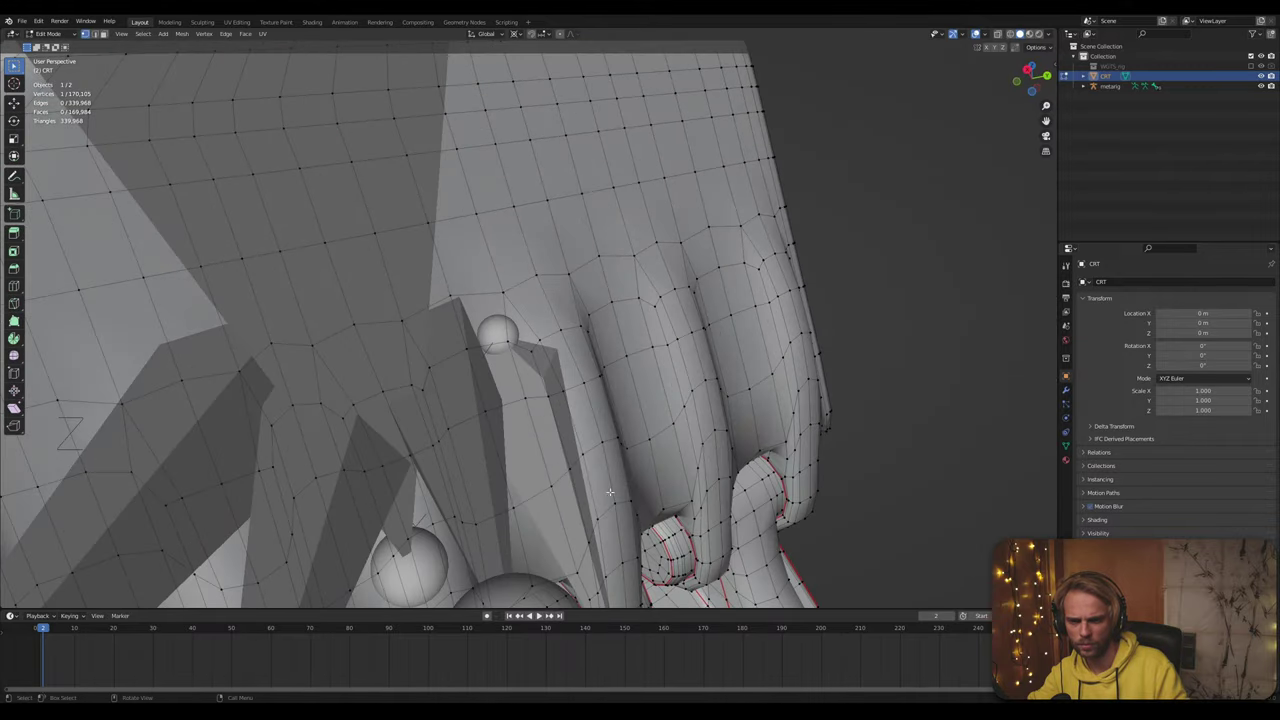
pyautogui.moveTo(645, 551); pyautogui.dragTo(657, 523, button='middle')
pyautogui.hotkey('shift', 's')
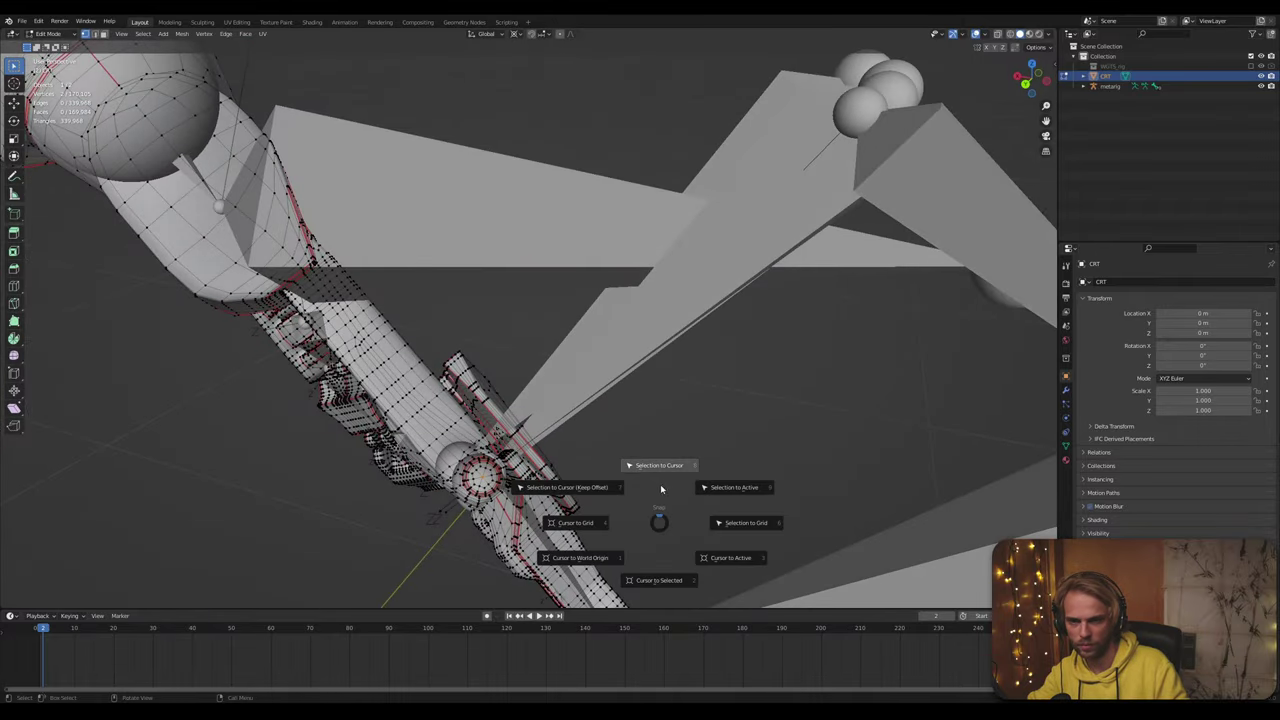
pyautogui.click(656, 588)
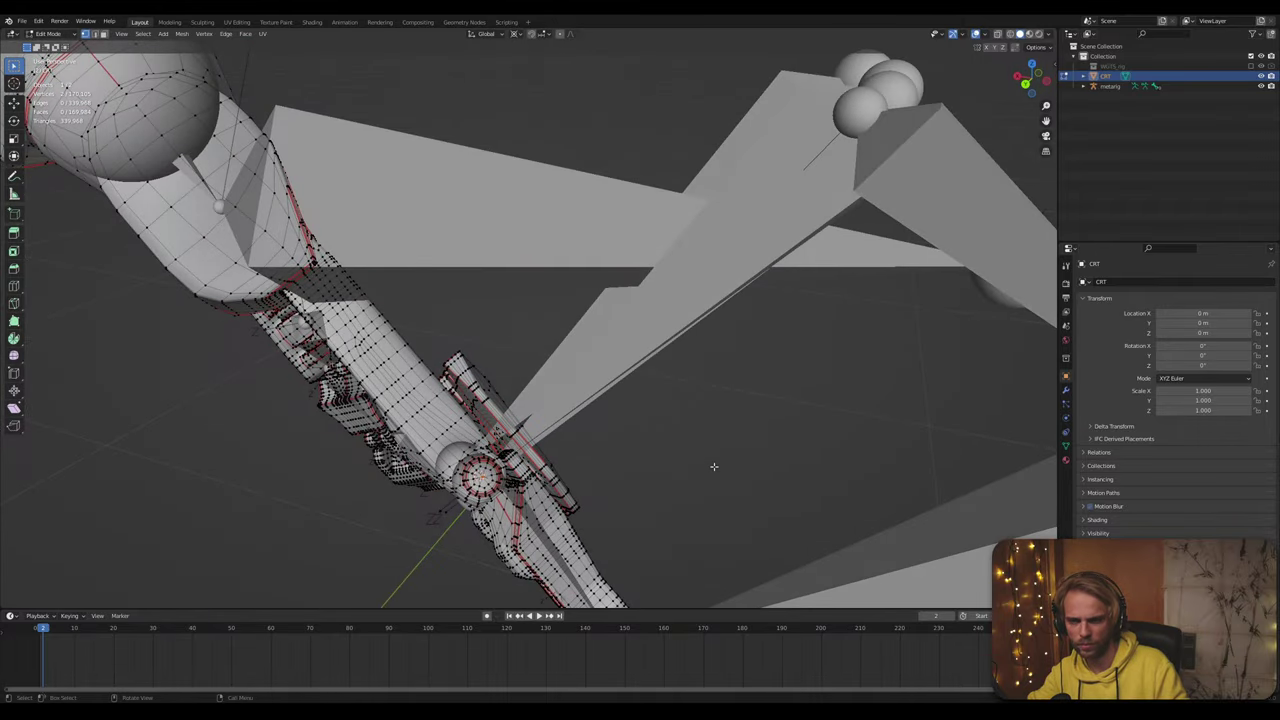
# Step: Reselect the f_pinky.01.R joint and snap it to the new cursor position
pyautogui.moveTo(711, 466); pyautogui.dragTo(799, 371, button='middle')
pyautogui.press('Tab')
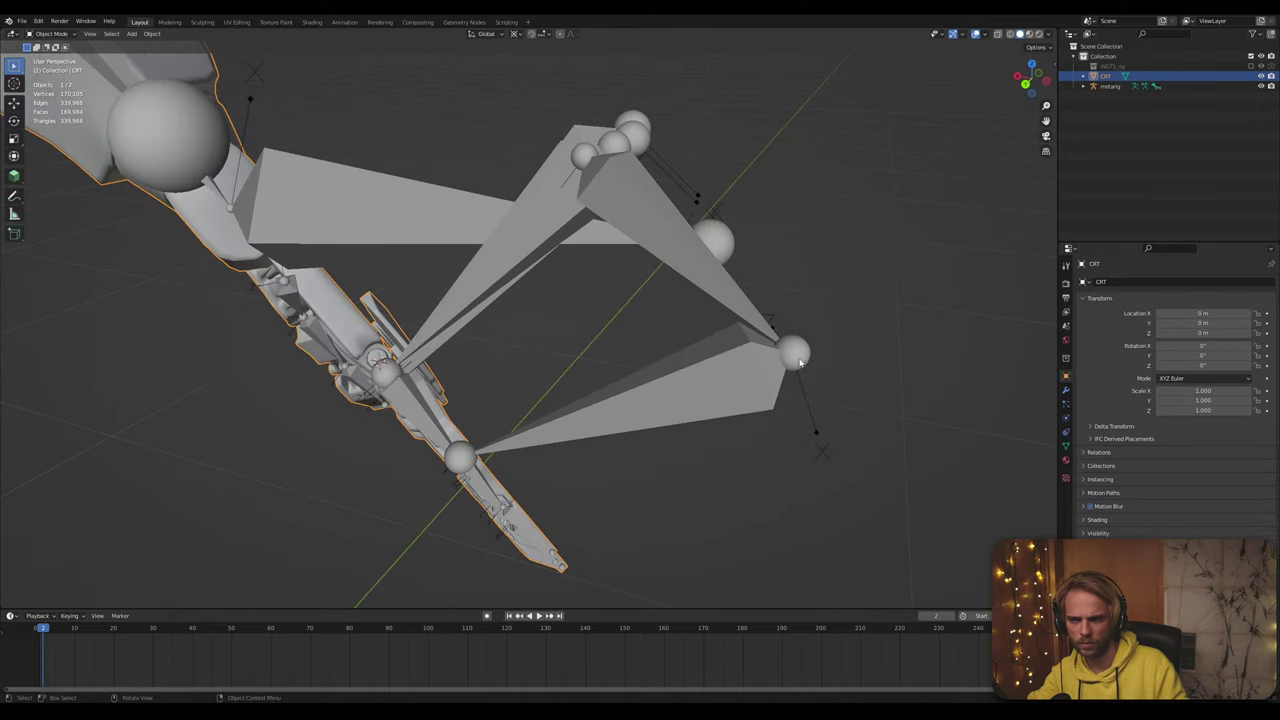
pyautogui.click(800, 357)
pyautogui.press('Tab')
pyautogui.click(800, 357)
pyautogui.hotkey('shift', 's')
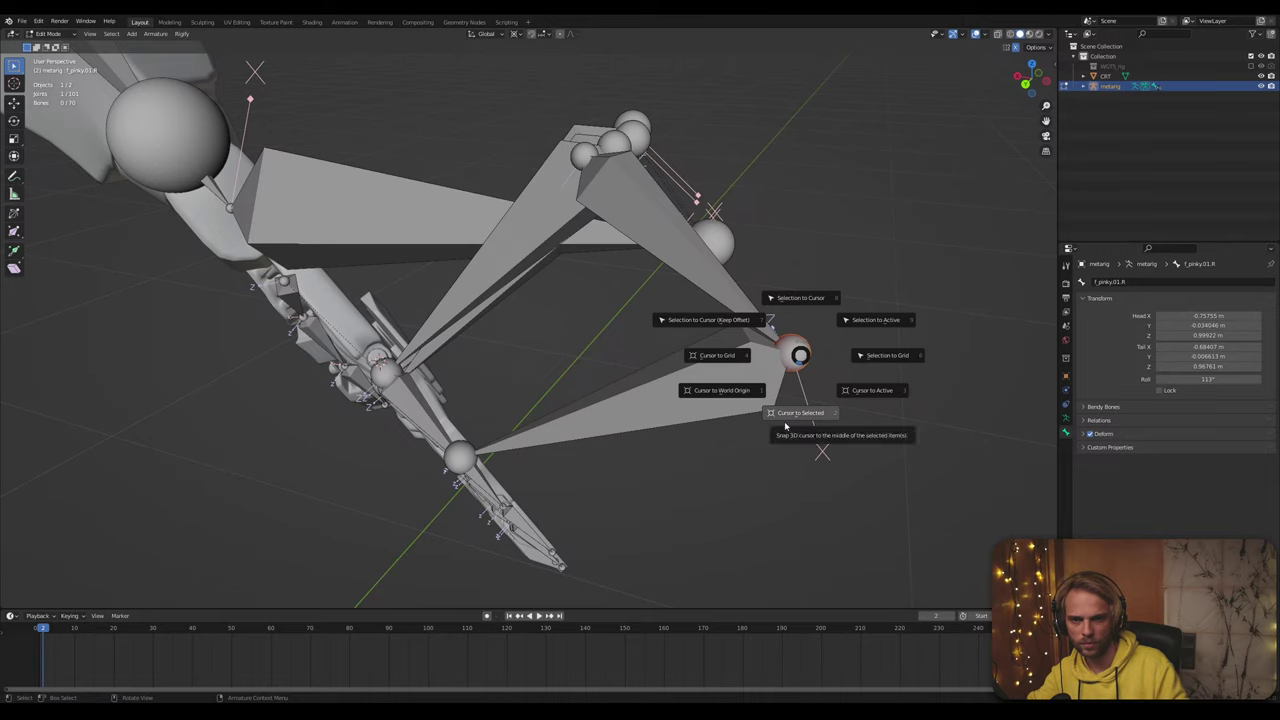
pyautogui.click(797, 327)
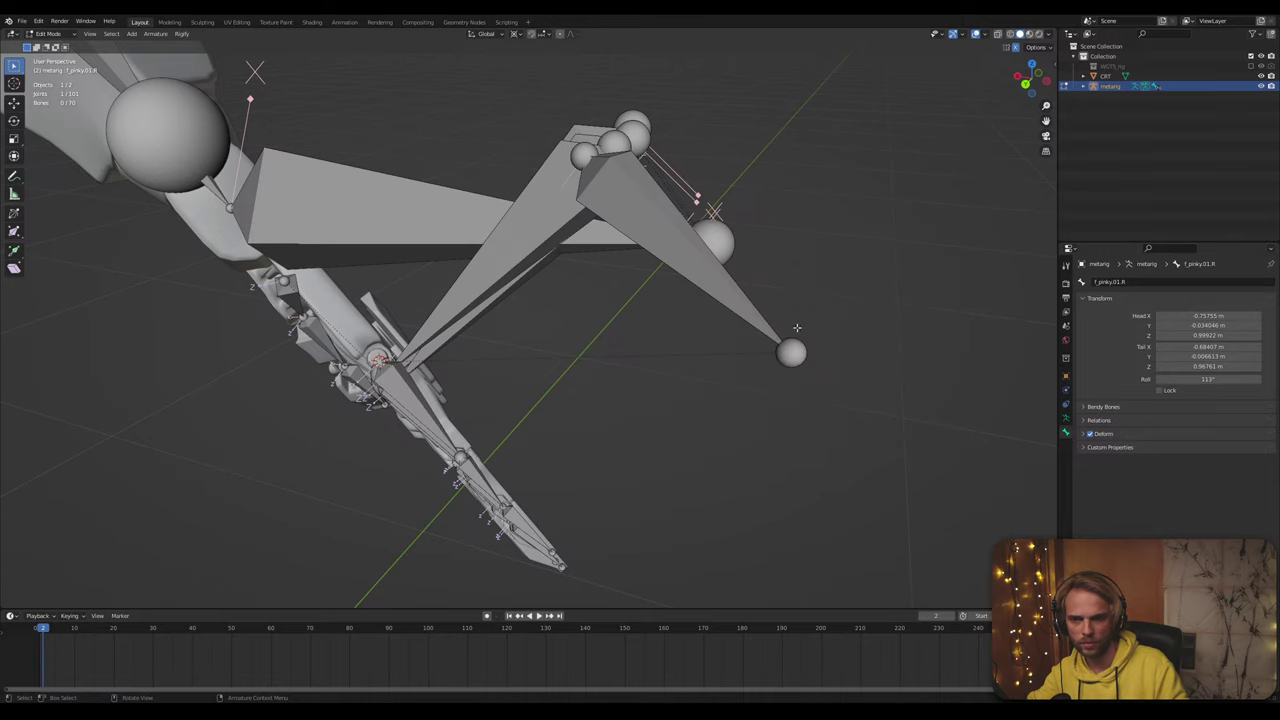
# Step: Snap the palm.04.R bone end onto the 3D cursor and leave armature editing
pyautogui.hotkey('shift', 's')
pyautogui.click(808, 296)
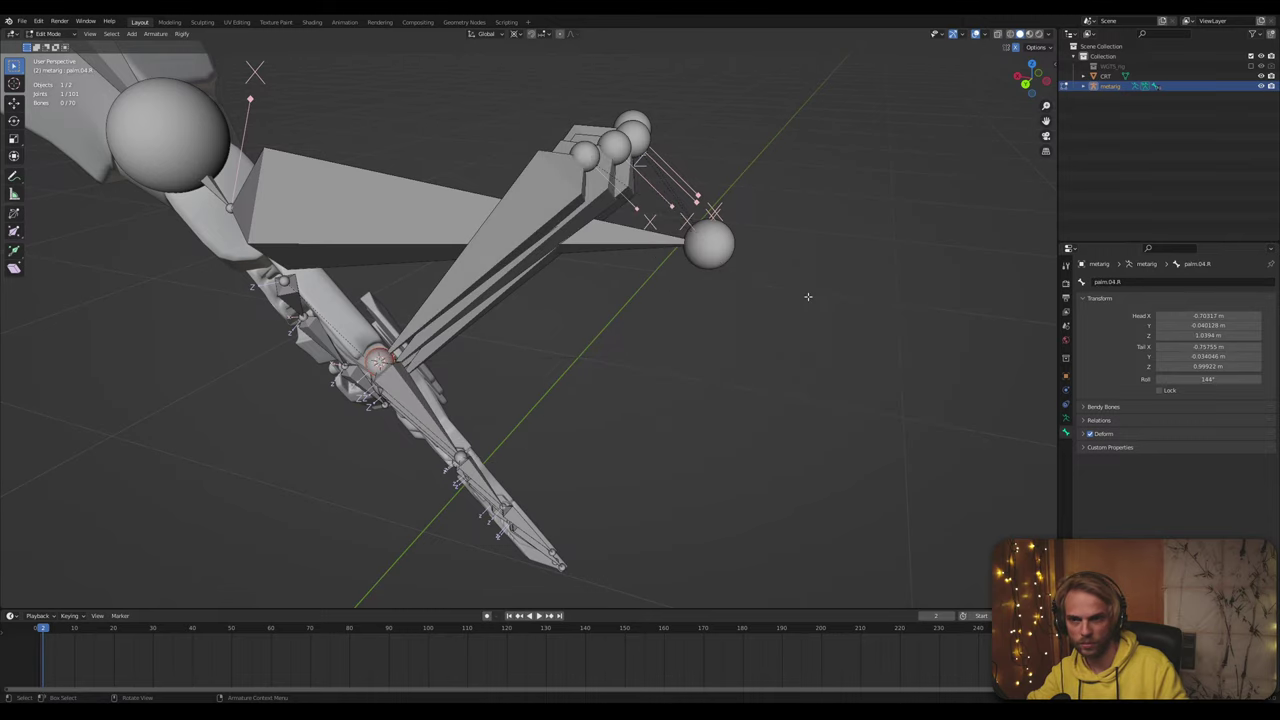
pyautogui.moveTo(548, 348); pyautogui.dragTo(600, 380, button='middle')
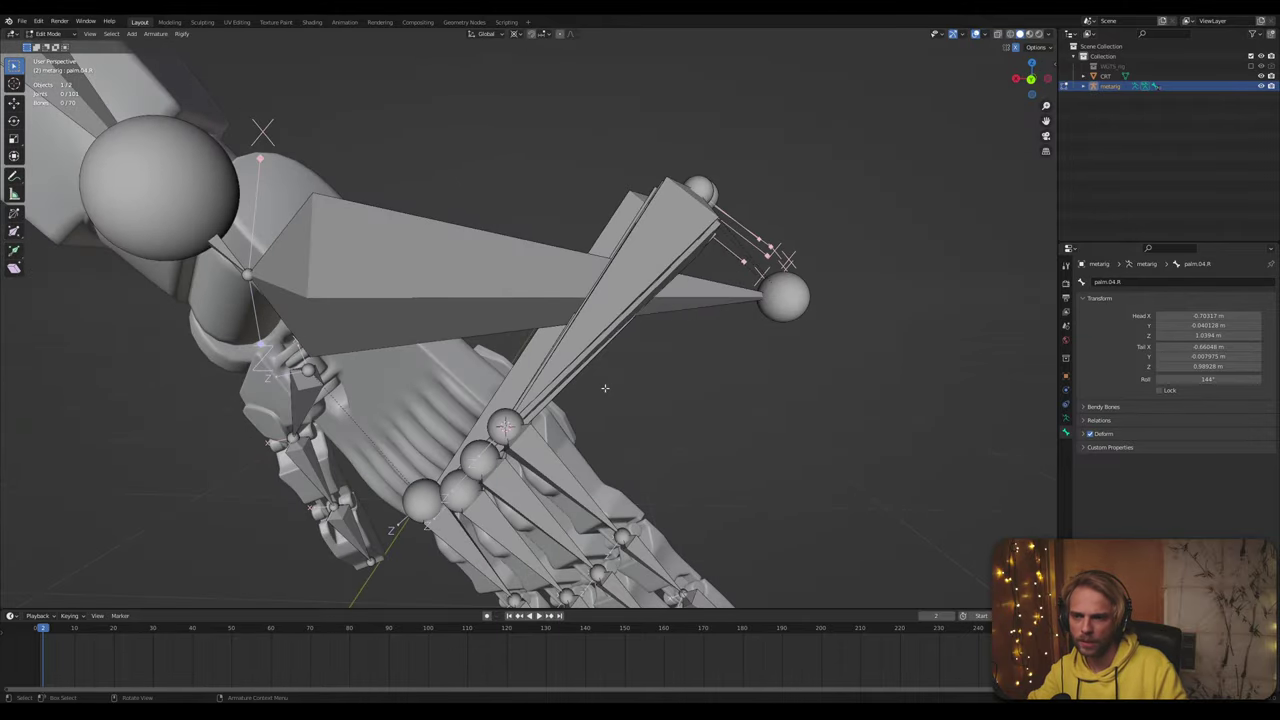
pyautogui.press('Tab')
# Step: Move the 3D cursor to the selected vertices on the CRT hand mesh
pyautogui.click(425, 393)
pyautogui.moveTo(425, 393); pyautogui.dragTo(741, 338, button='middle')
pyautogui.press('Tab')
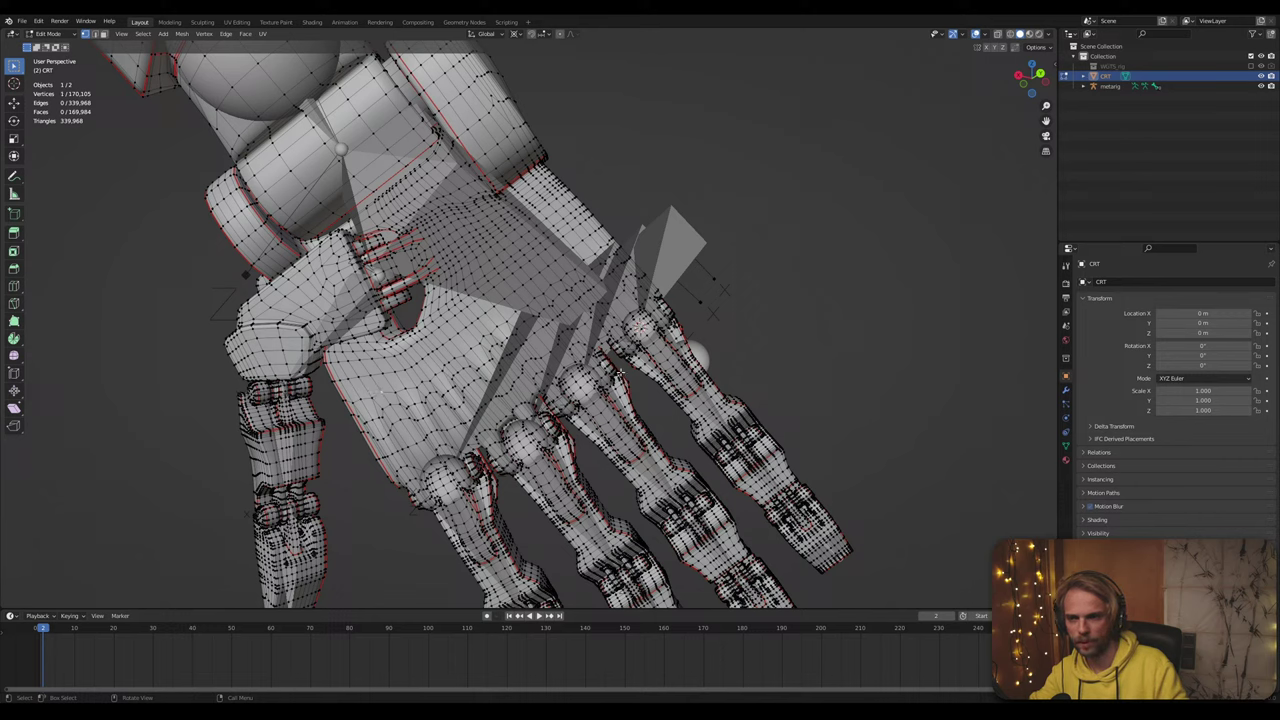
pyautogui.hotkey('shift', 's')
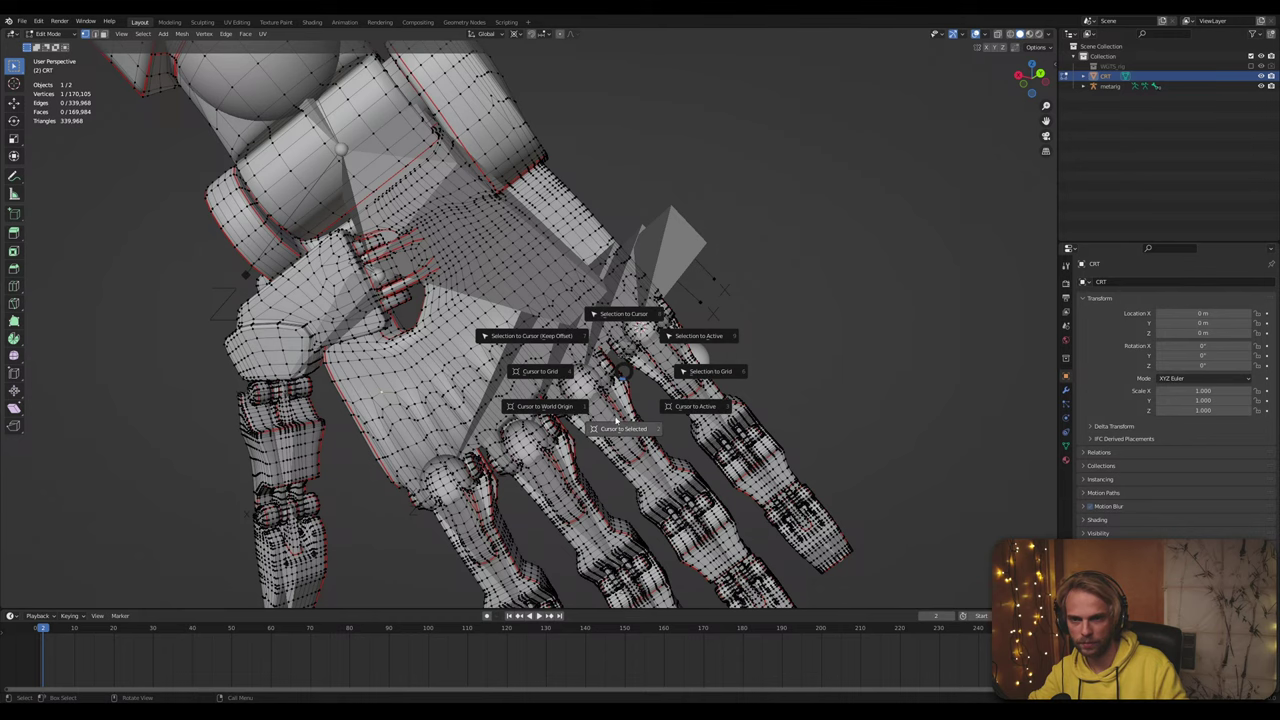
pyautogui.click(616, 425)
# Step: Select only the palm.01.R bone head and snap it onto the 3D cursor
pyautogui.press('Tab')
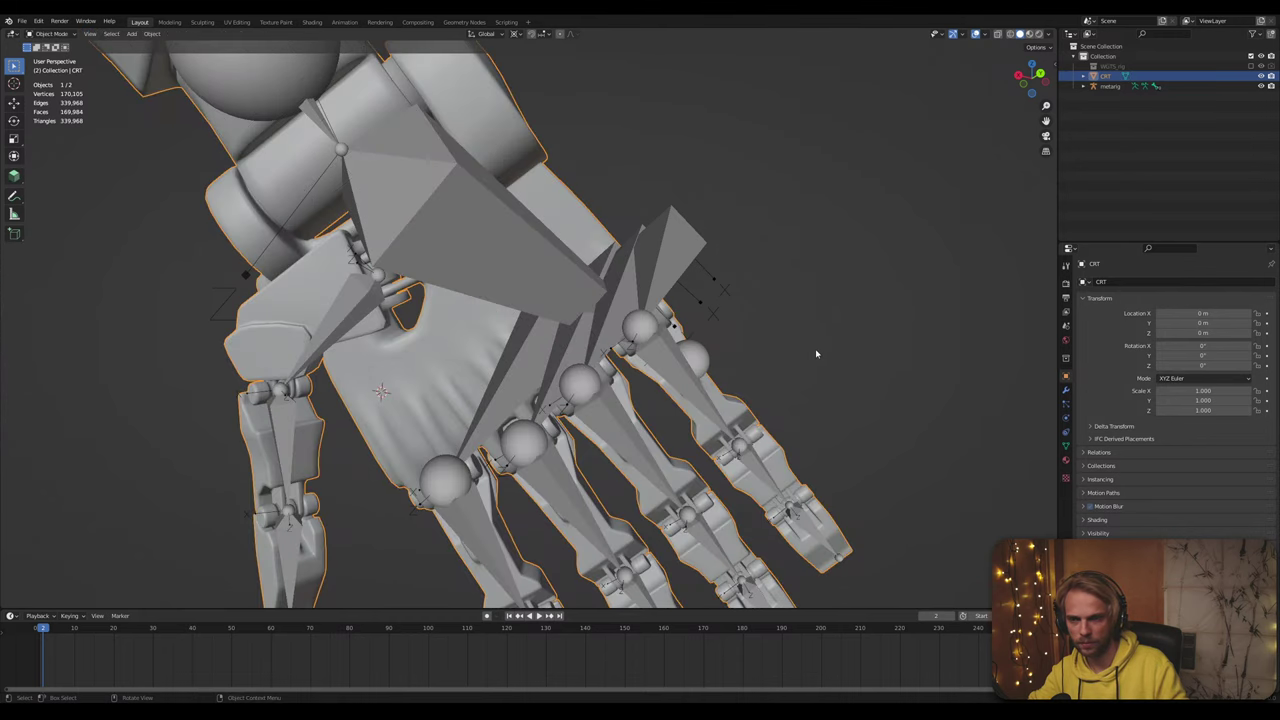
pyautogui.moveTo(814, 354)
pyautogui.mouseDown(button='middle')
pyautogui.moveTo(763, 343)
pyautogui.moveTo(593, 468)
pyautogui.moveTo(538, 428)
pyautogui.mouseUp(button='middle')
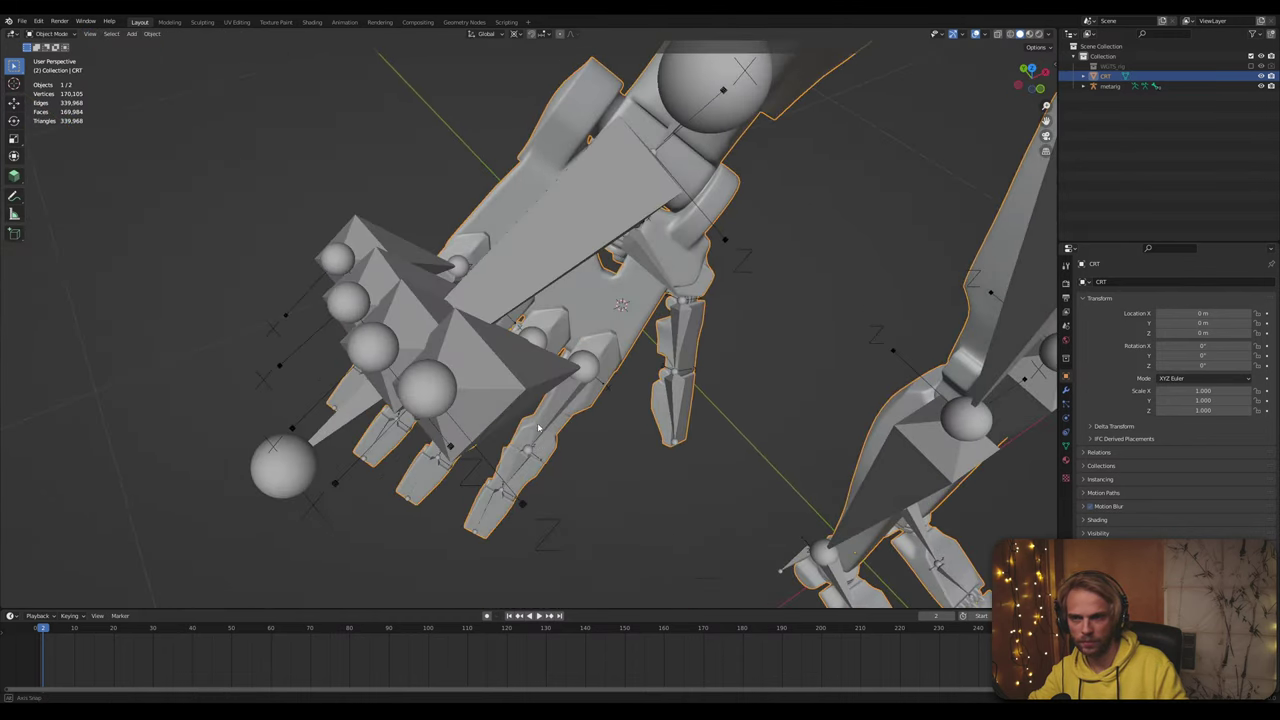
pyautogui.click(422, 391)
pyautogui.press('Tab')
pyautogui.click(425, 391)
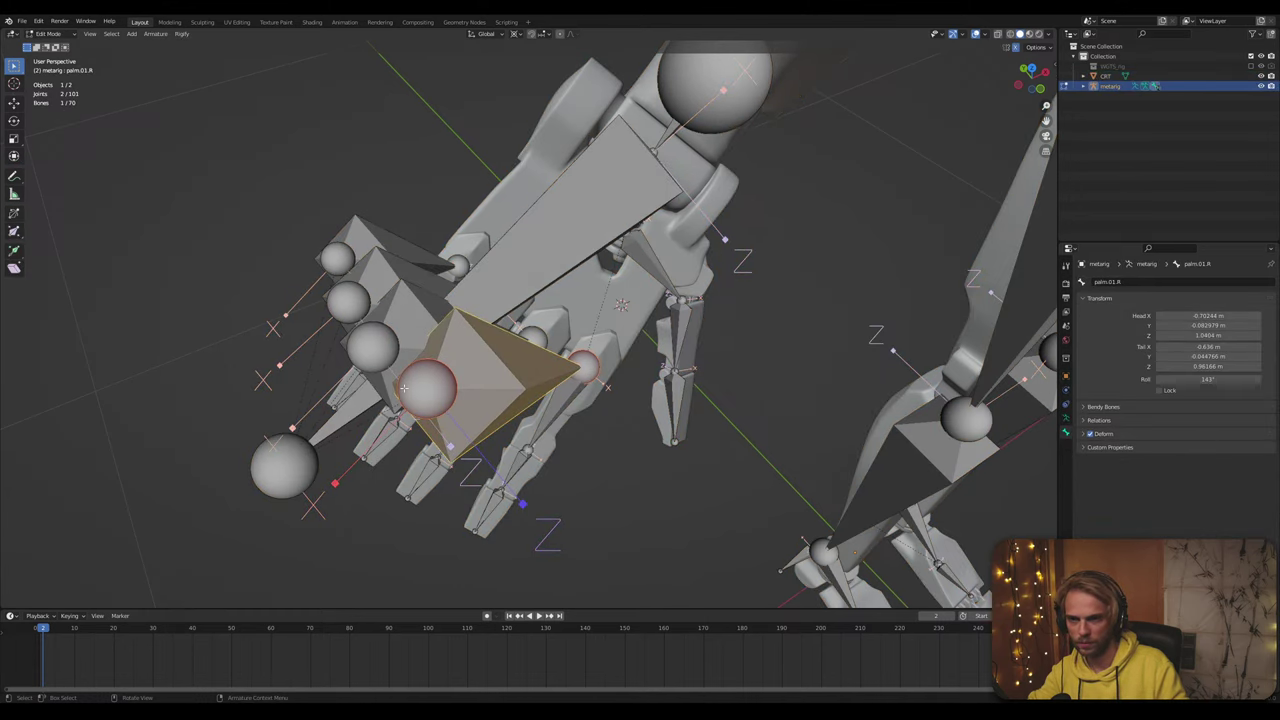
pyautogui.moveTo(404, 388); pyautogui.dragTo(480, 120, button='middle')
pyautogui.click(486, 105)
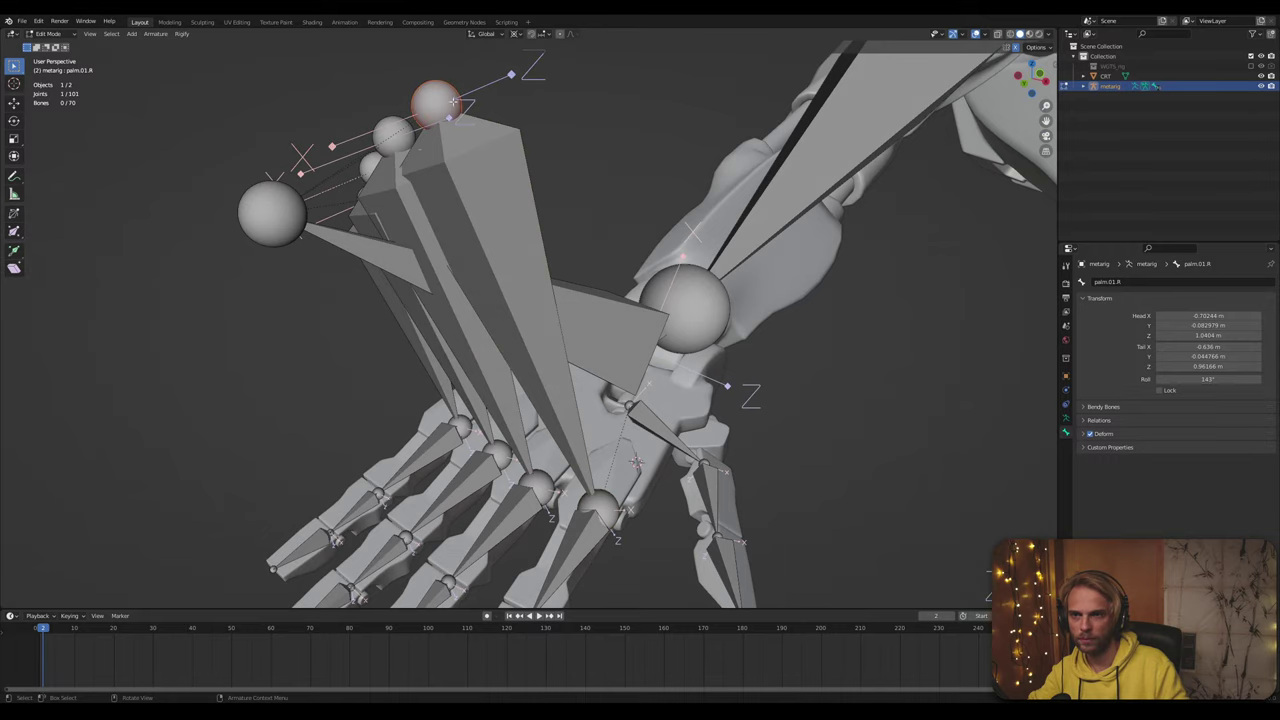
pyautogui.hotkey('shift', 's')
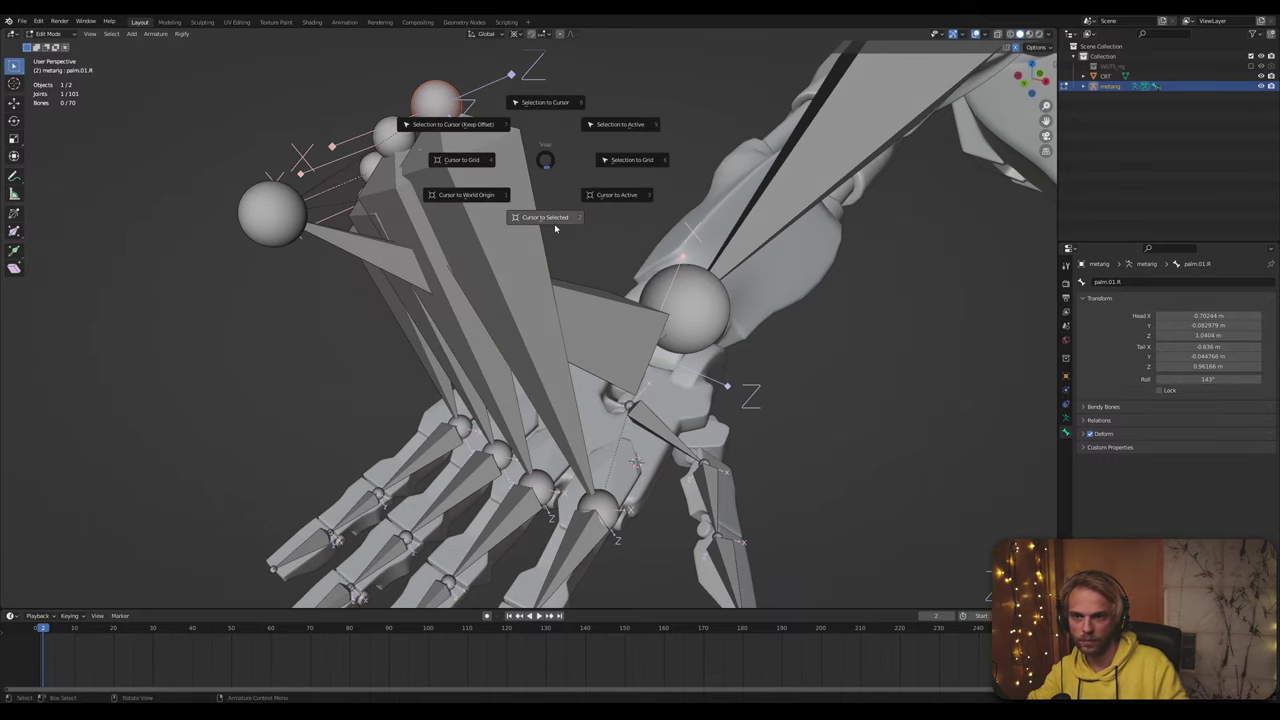
pyautogui.click(550, 112)
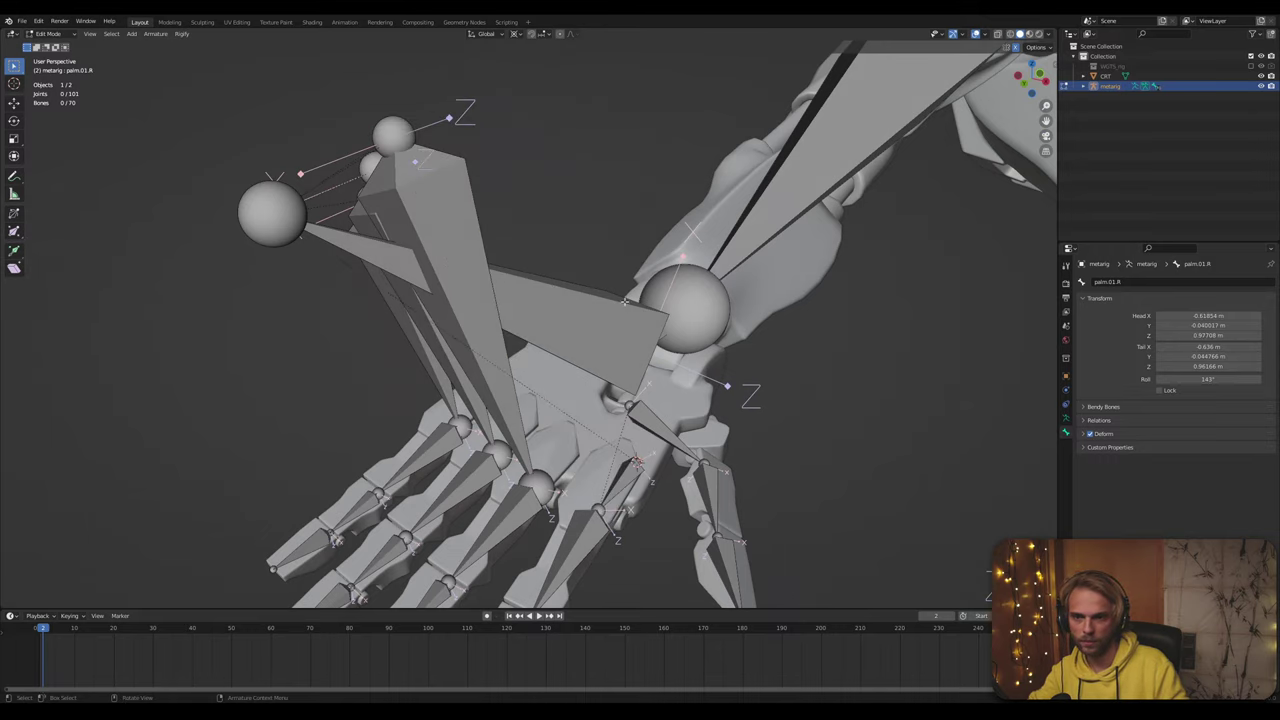
pyautogui.moveTo(548, 116); pyautogui.dragTo(521, 292, button='middle')
# Step: Move the 3D cursor to the selected vertices of the CRT hand mesh
pyautogui.press('Tab')
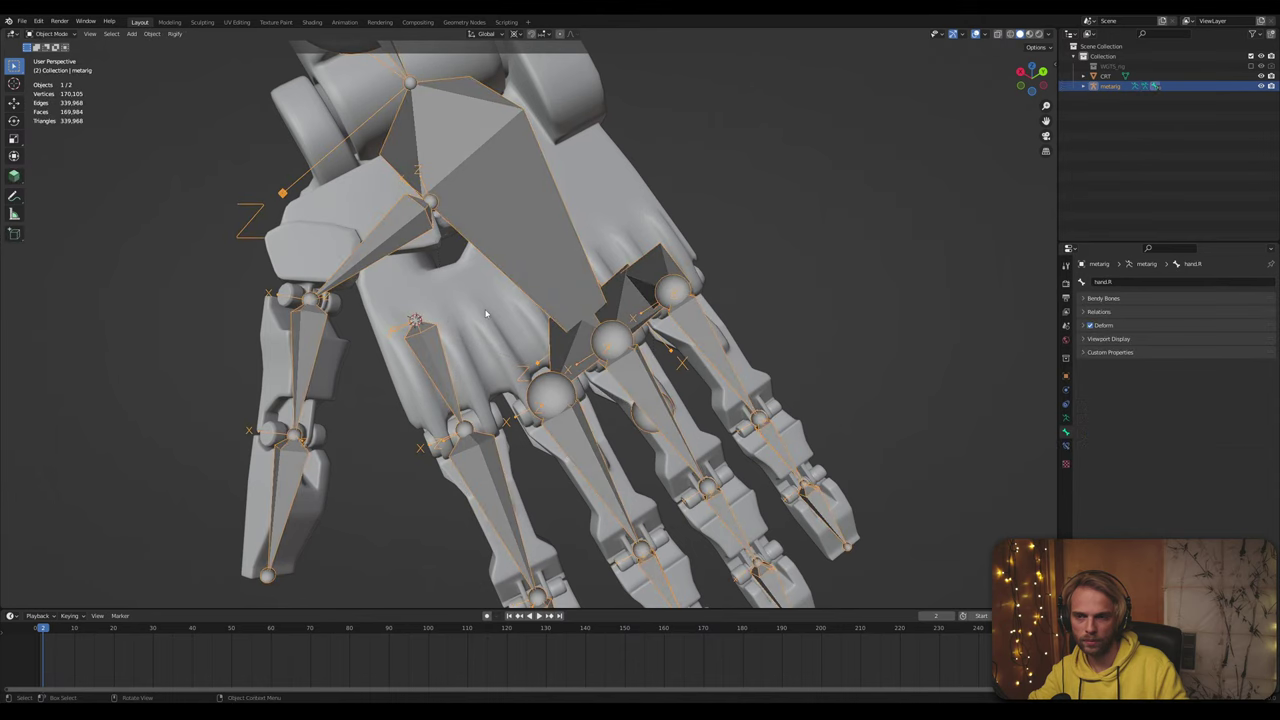
pyautogui.click(466, 310)
pyautogui.press('Tab')
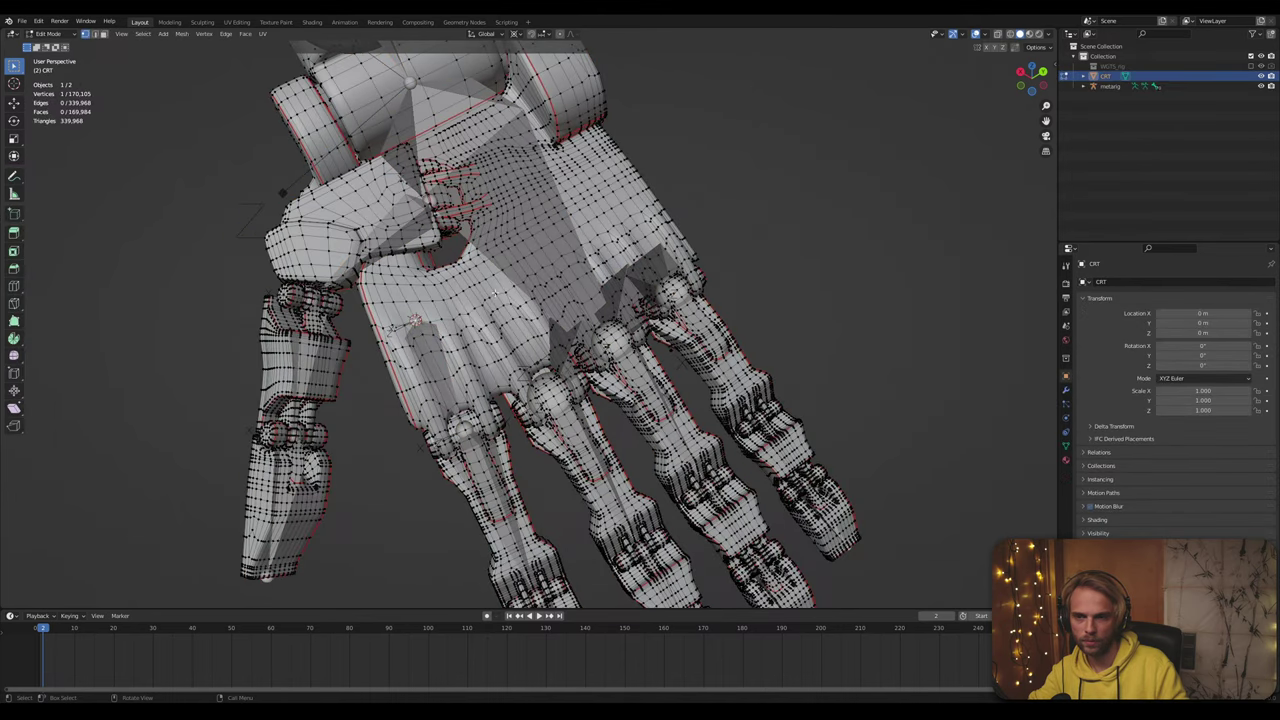
pyautogui.hotkey('shift', 's')
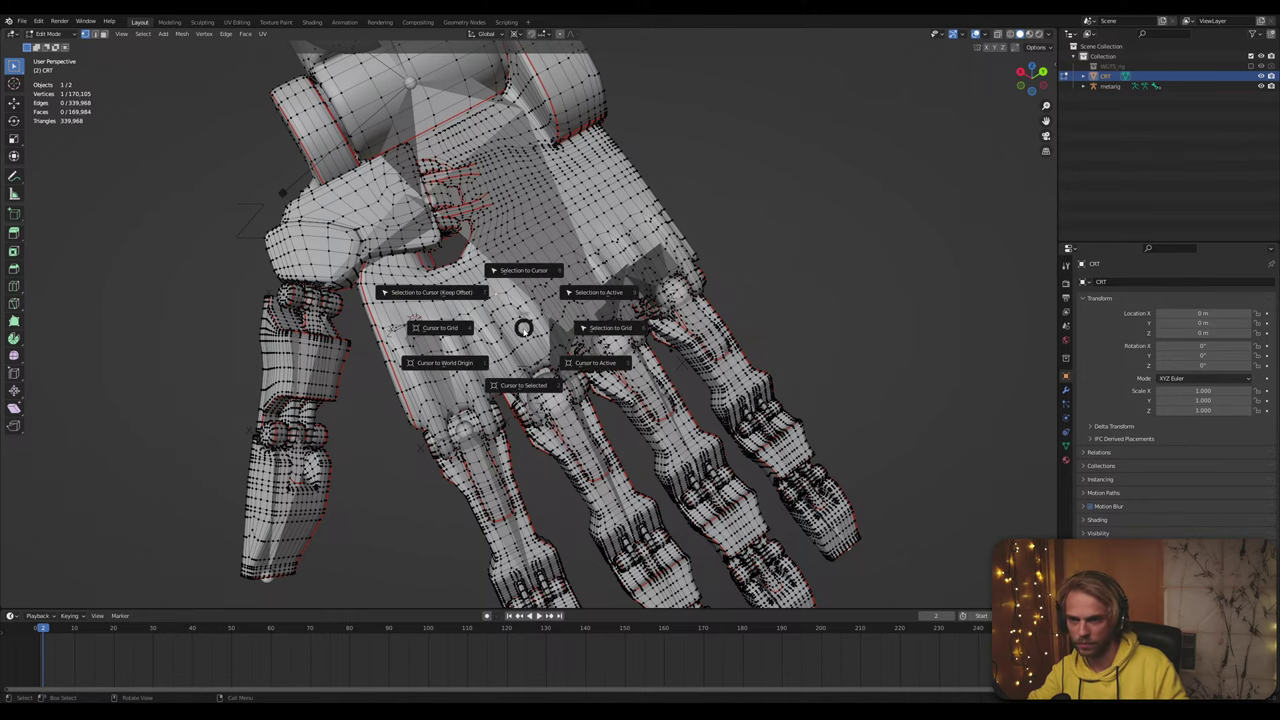
pyautogui.click(523, 385)
pyautogui.press('Tab')
# Step: Select the palm.02.R head joint in the metarig and snap it to the cursor
pyautogui.moveTo(493, 365); pyautogui.dragTo(614, 410, button='middle')
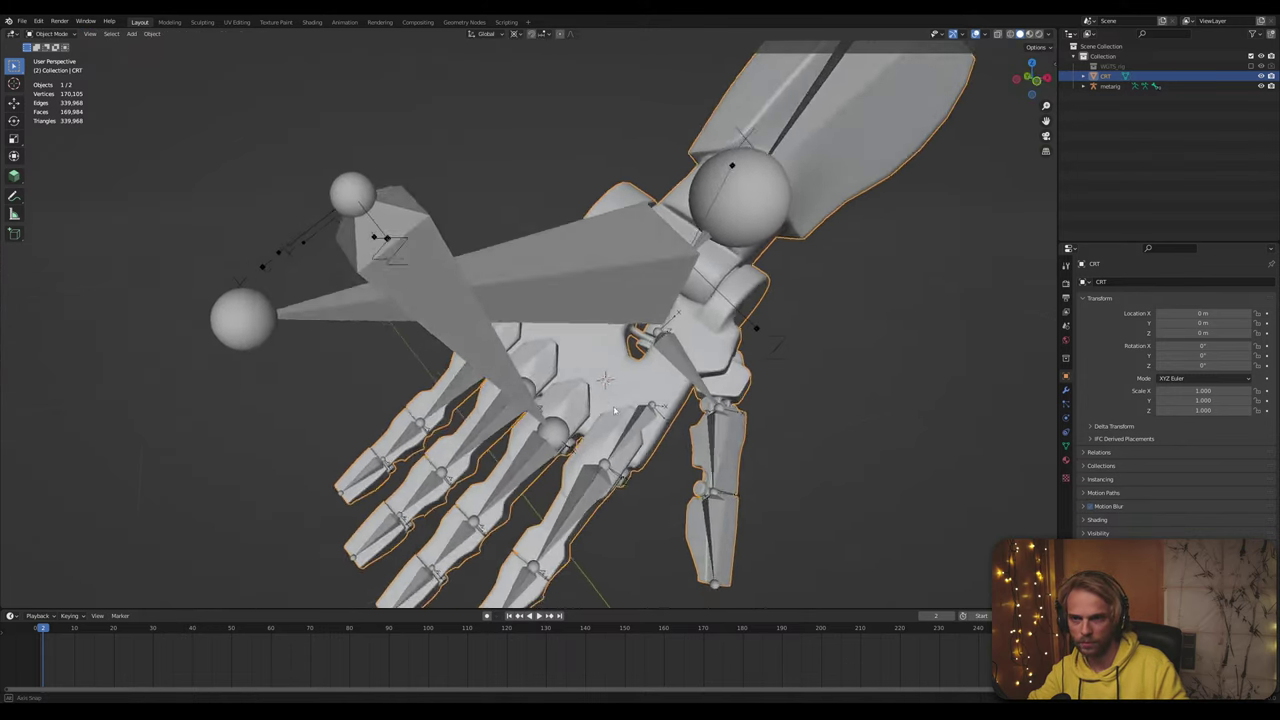
pyautogui.click(614, 410)
pyautogui.press('Tab')
pyautogui.click(470, 290)
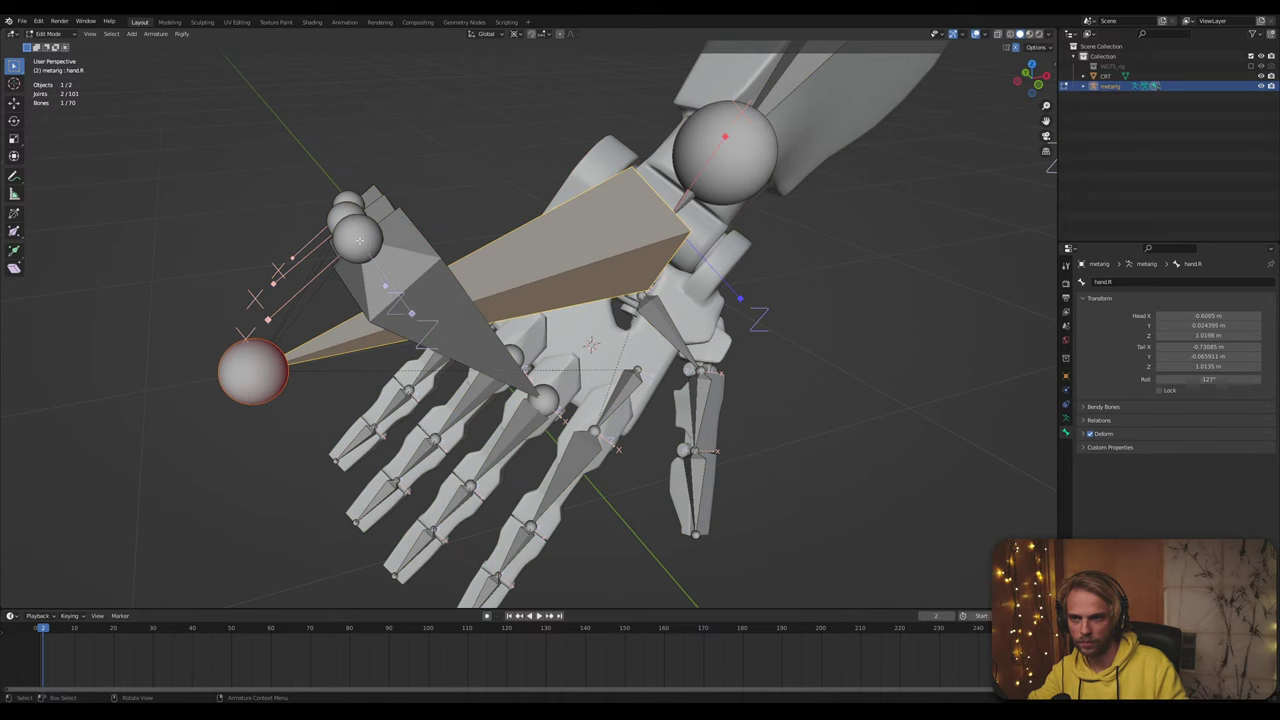
pyautogui.click(359, 240)
pyautogui.click(365, 256)
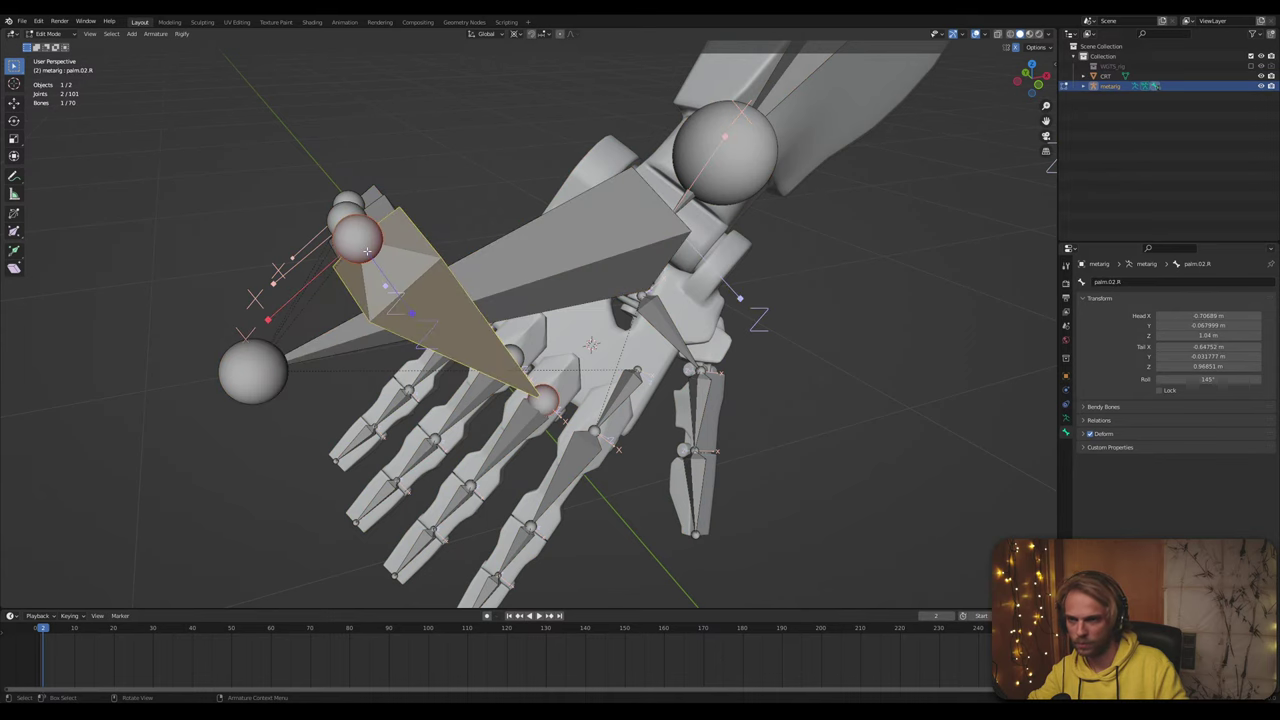
pyautogui.moveTo(367, 251); pyautogui.dragTo(500, 110, button='middle')
pyautogui.click(504, 102)
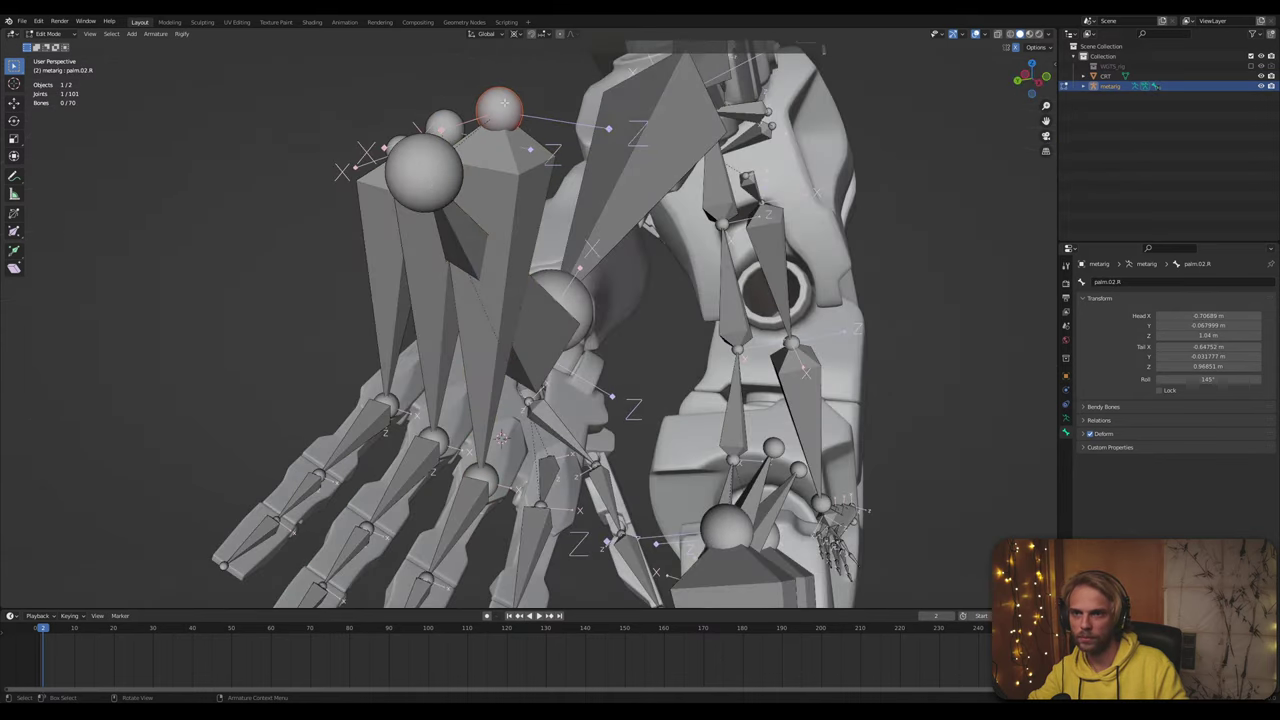
pyautogui.hotkey('shift', 's')
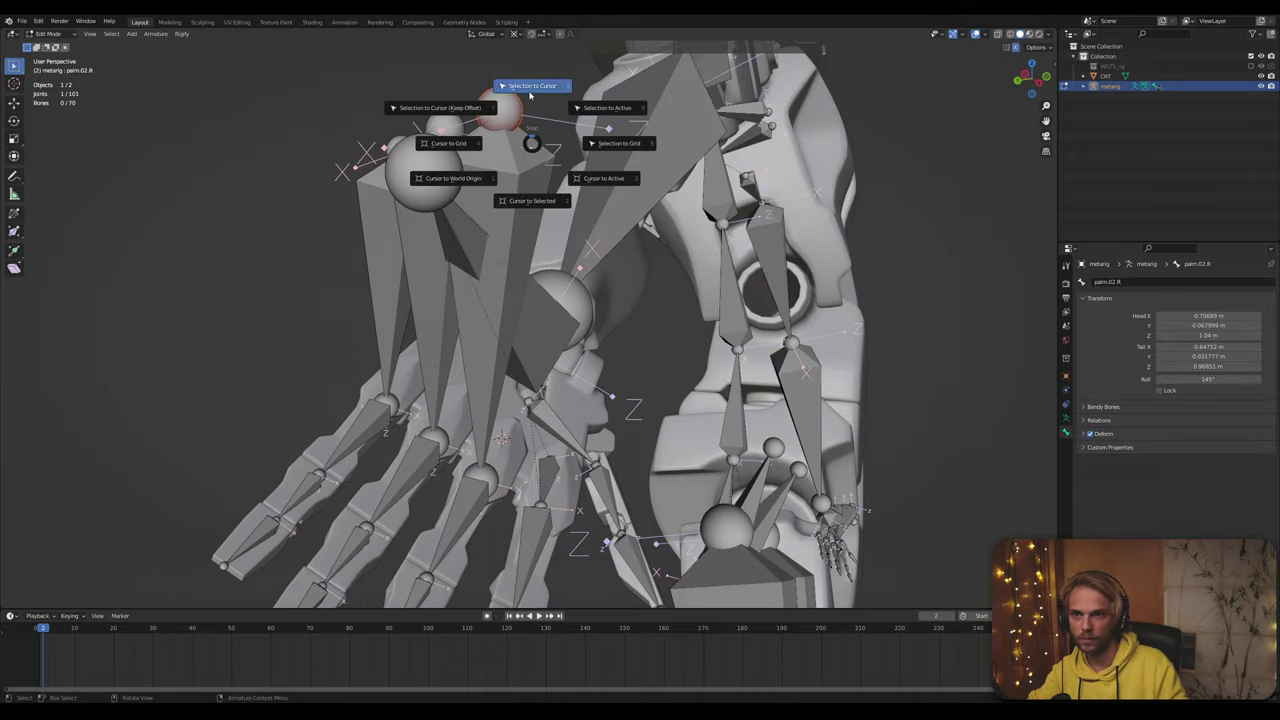
pyautogui.click(530, 88)
pyautogui.moveTo(530, 94); pyautogui.dragTo(453, 258, button='middle')
# Step: Place the 3D cursor on the selected vertices of the CRT hand mesh
pyautogui.press('Tab')
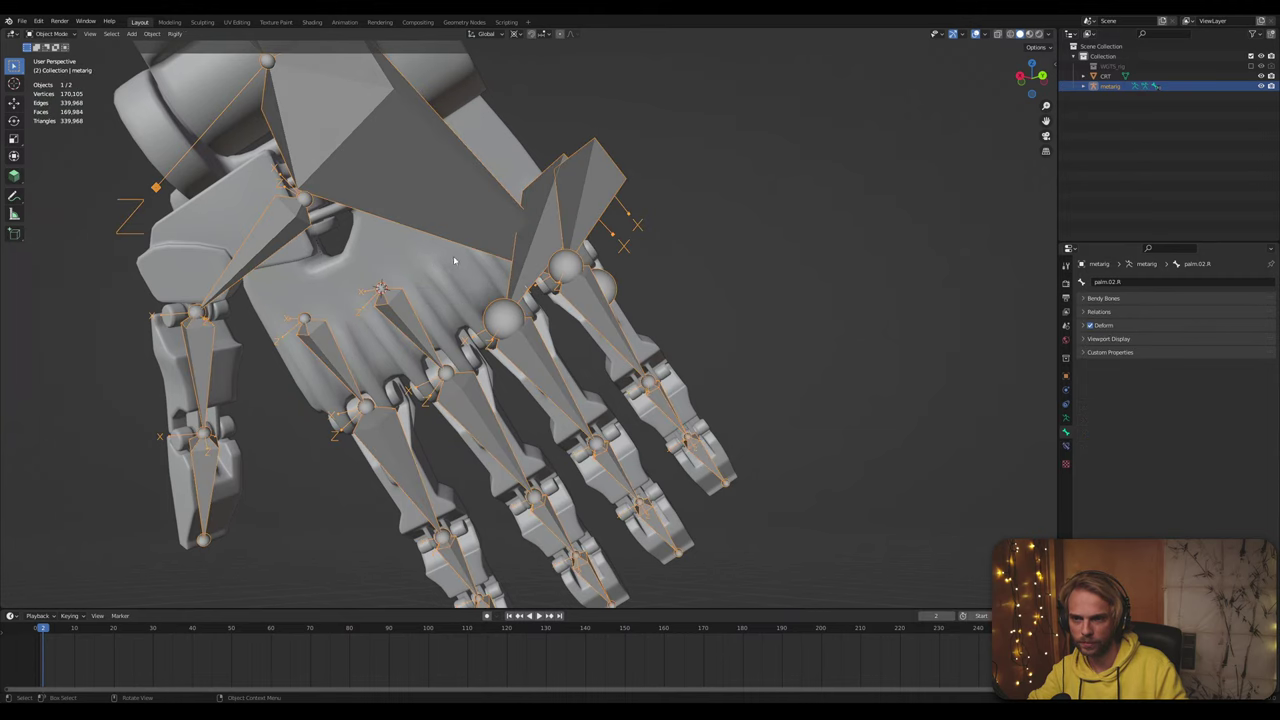
pyautogui.click(450, 254)
pyautogui.press('Tab')
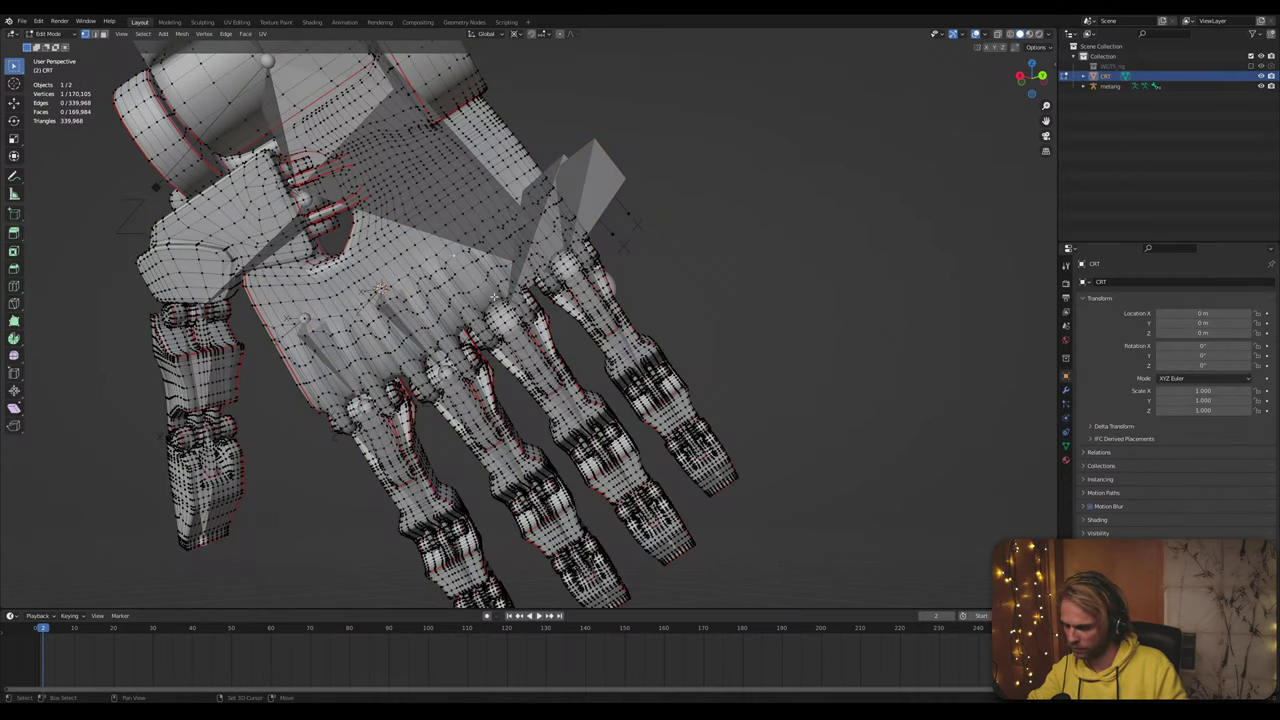
pyautogui.press('z')
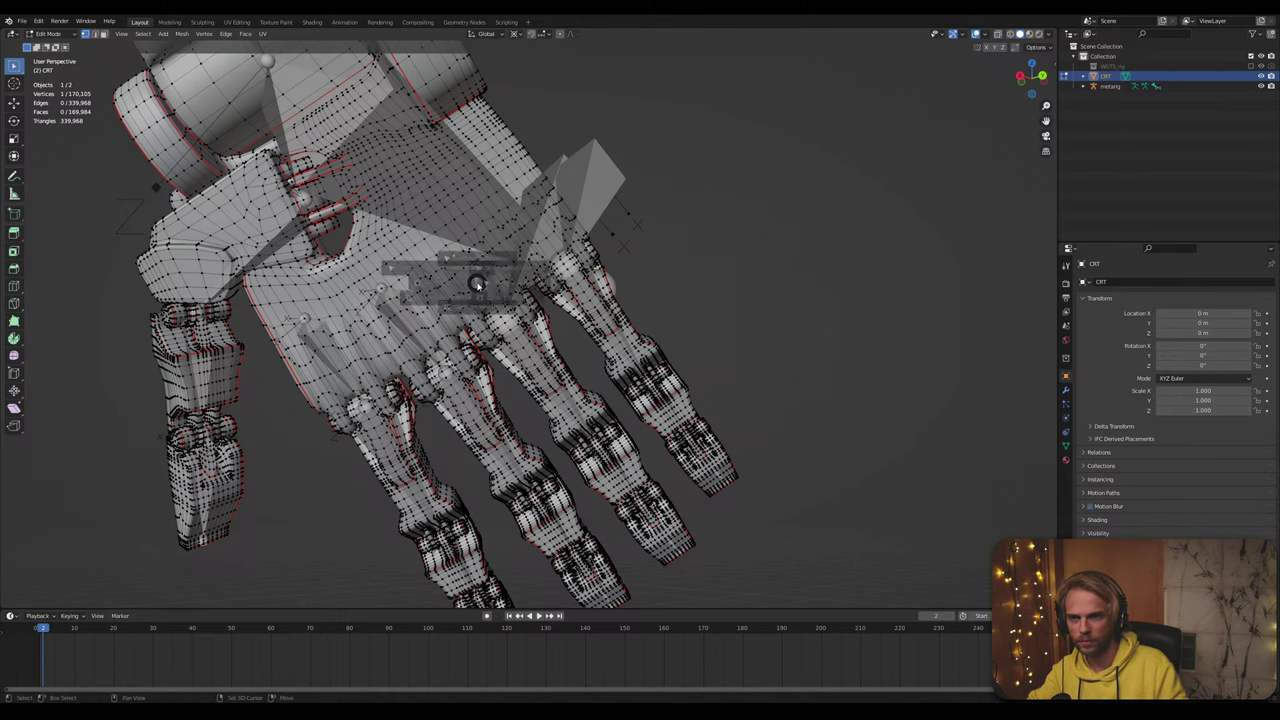
pyautogui.press('Escape')
pyautogui.moveTo(478, 336); pyautogui.dragTo(430, 370, button='middle')
pyautogui.press('Tab')
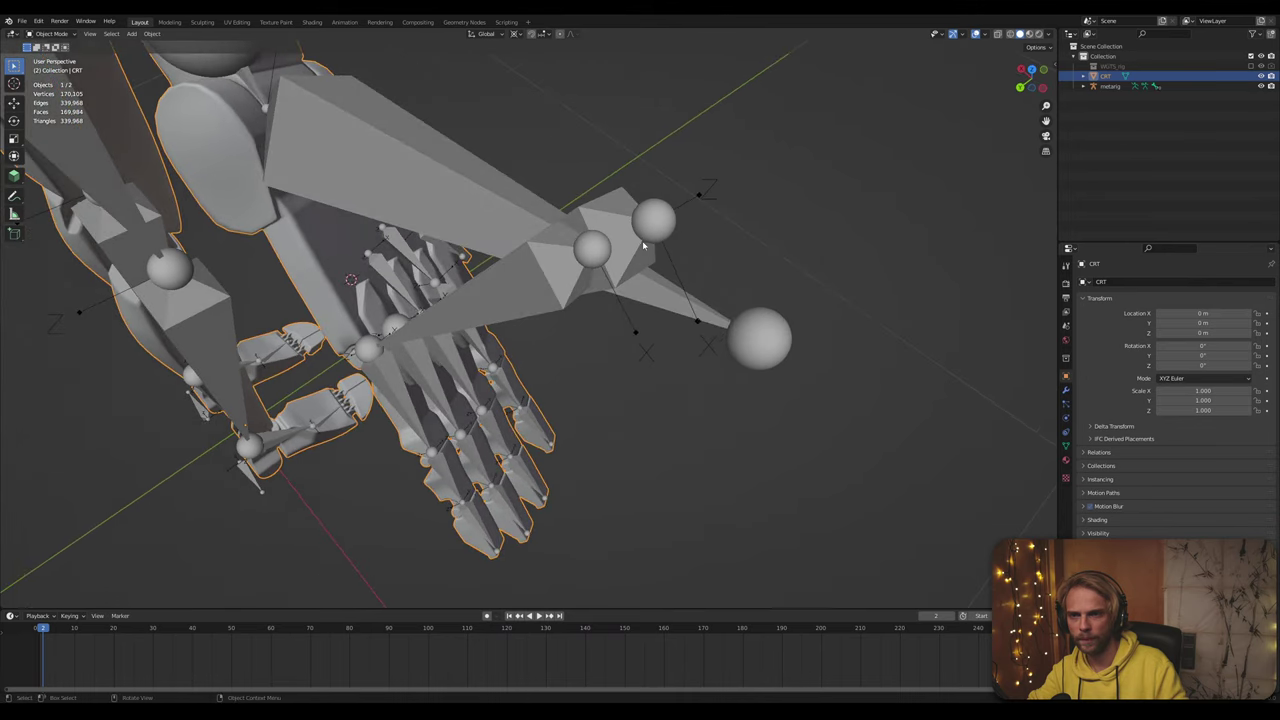
pyautogui.press('Tab')
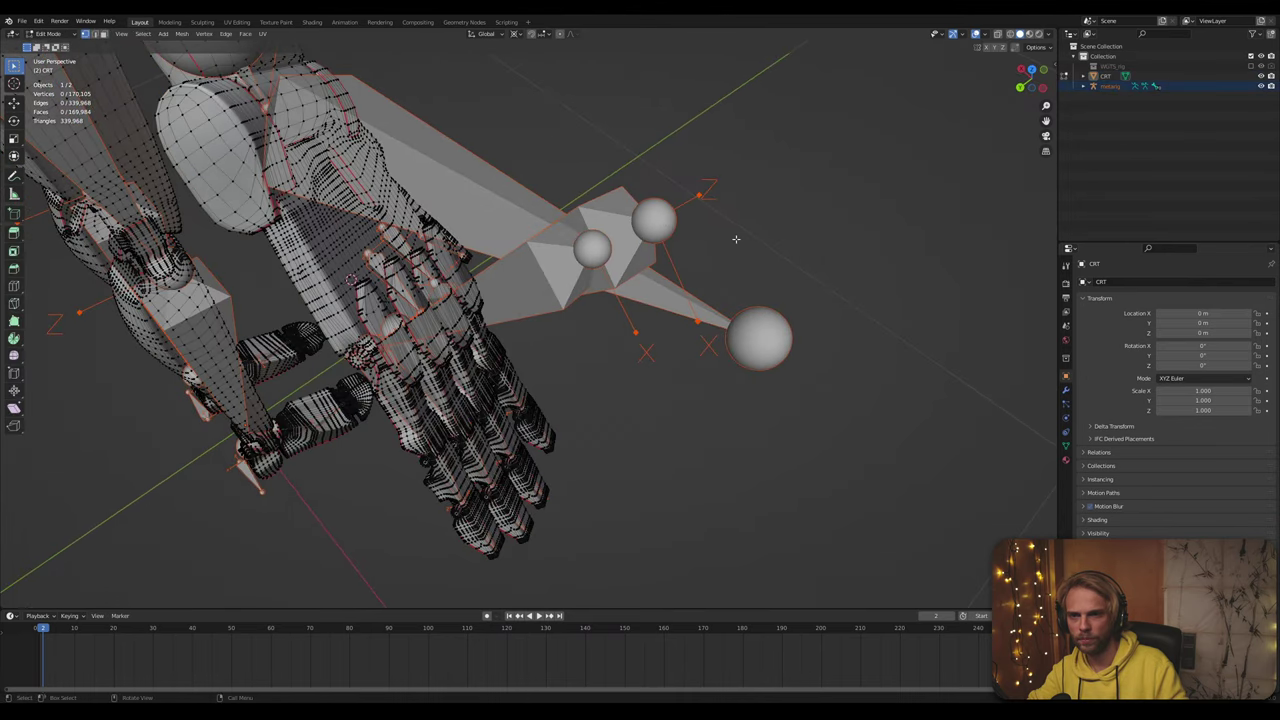
pyautogui.press('Tab')
# Step: Snap the palm.03.R head joint to the 3D cursor, then reselect the CRT mesh
pyautogui.click(655, 229)
pyautogui.press('Tab')
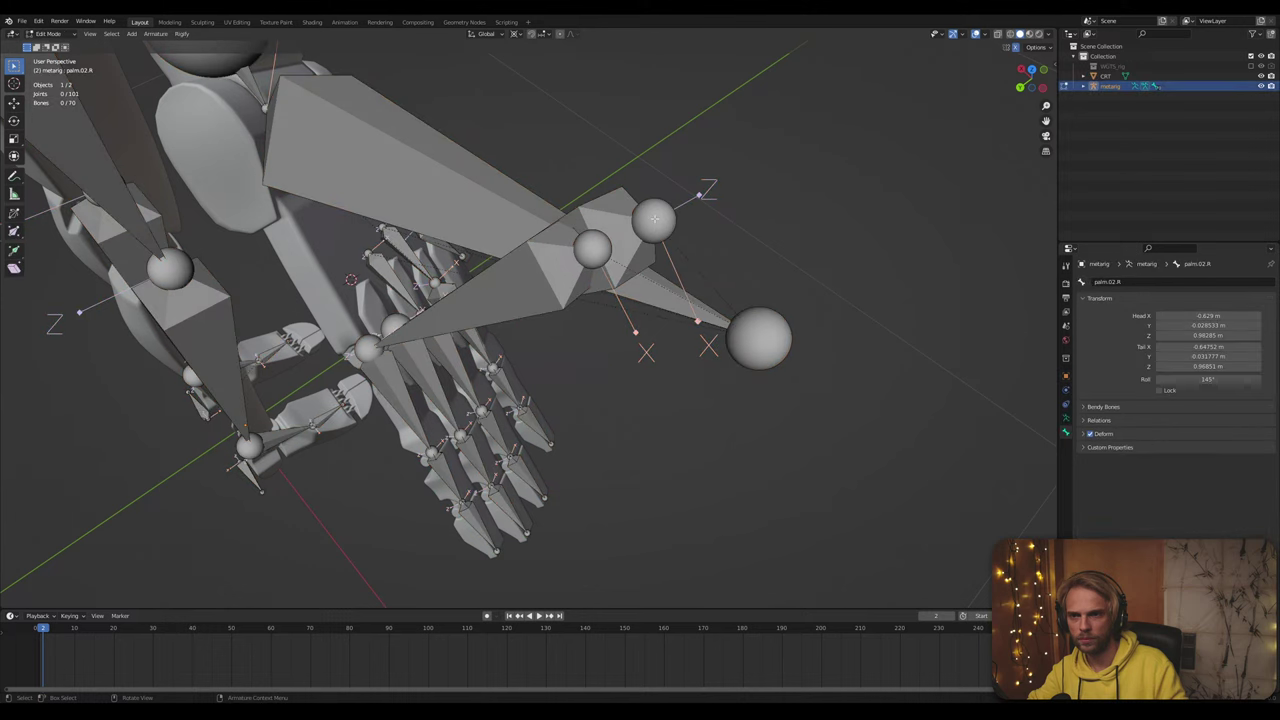
pyautogui.click(656, 224)
pyautogui.hotkey('shift', 's')
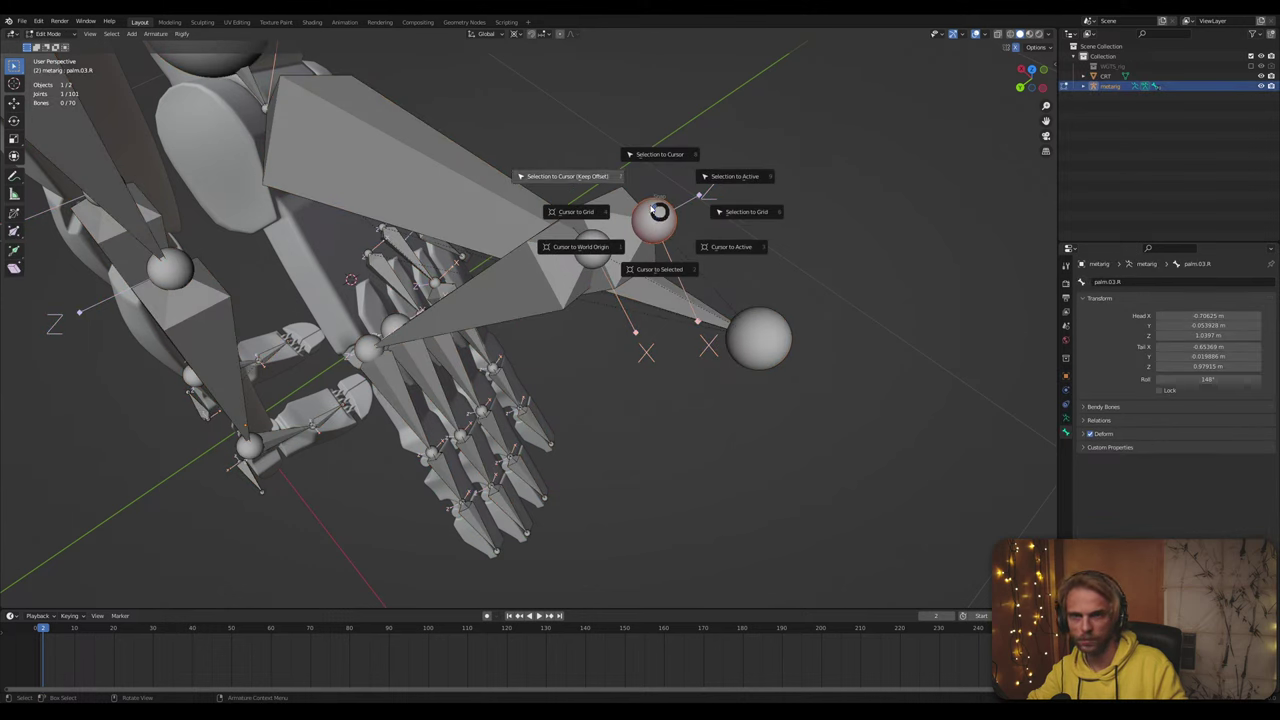
pyautogui.click(658, 200)
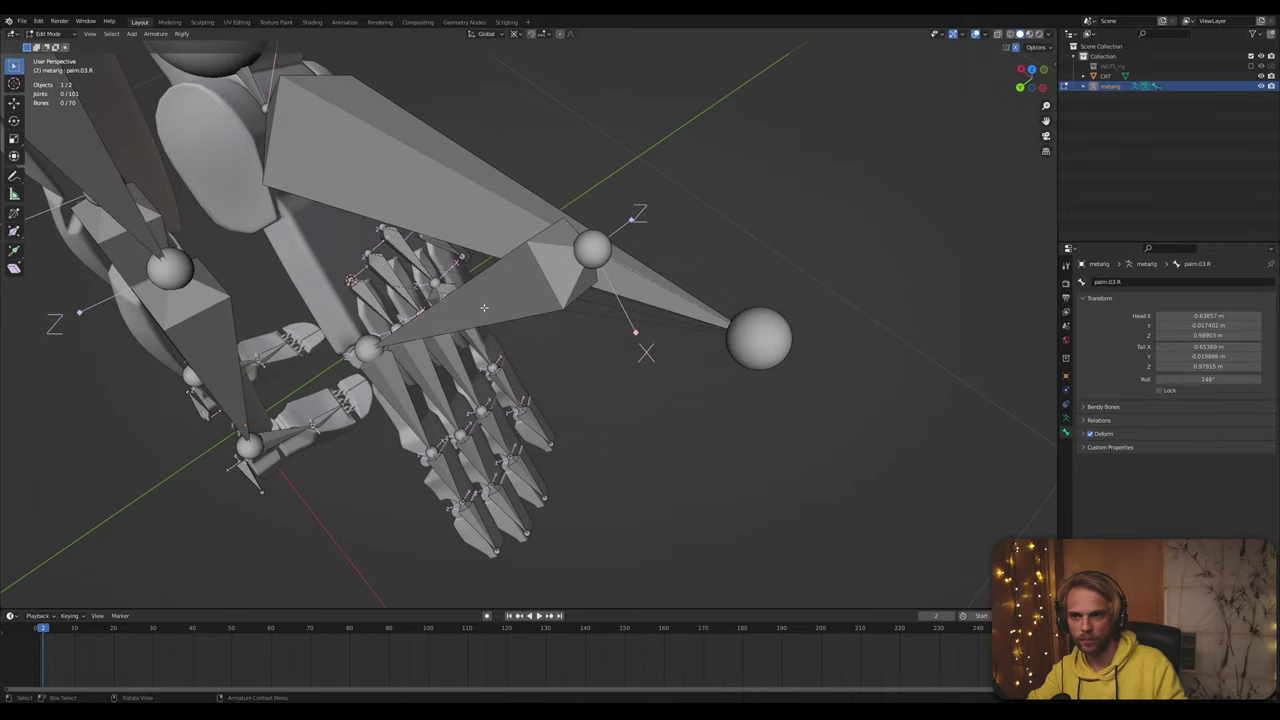
pyautogui.moveTo(484, 307); pyautogui.dragTo(390, 312, button='middle')
pyautogui.press('Tab')
pyautogui.click(420, 340)
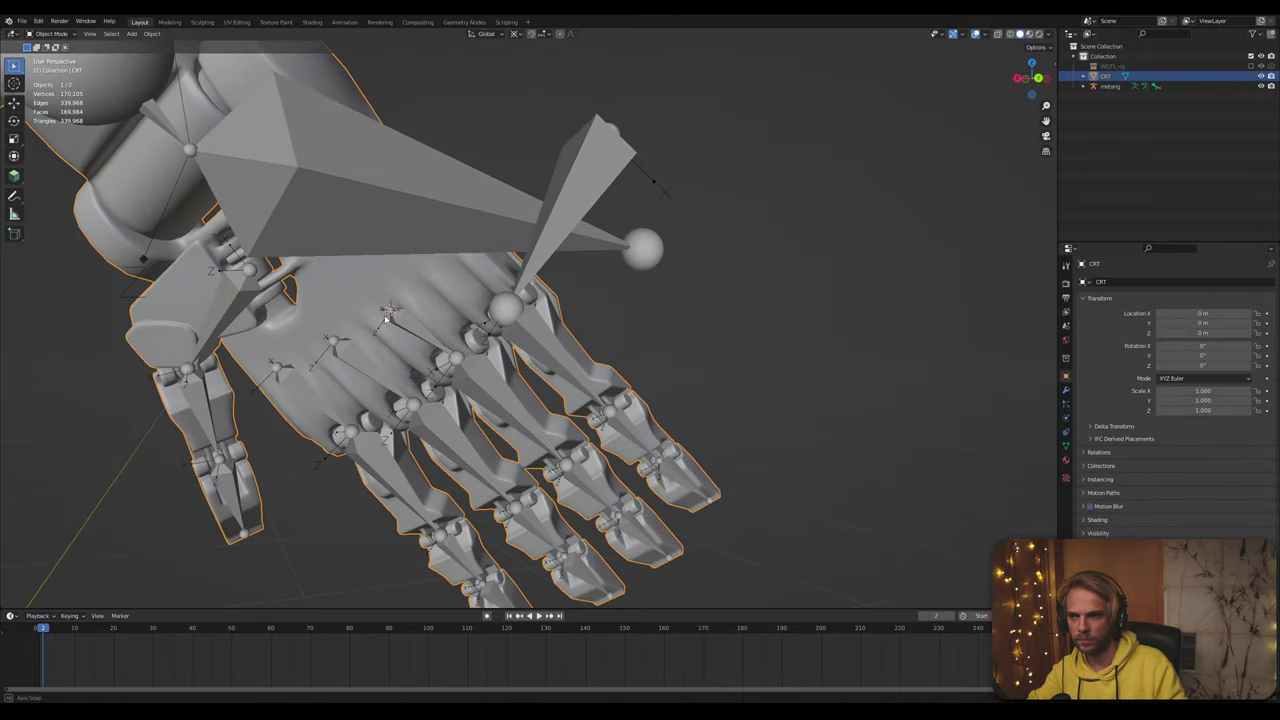
# Step: Reposition the 3D cursor from the hand mesh's selected vertices and the metarig selection
pyautogui.press('Tab')
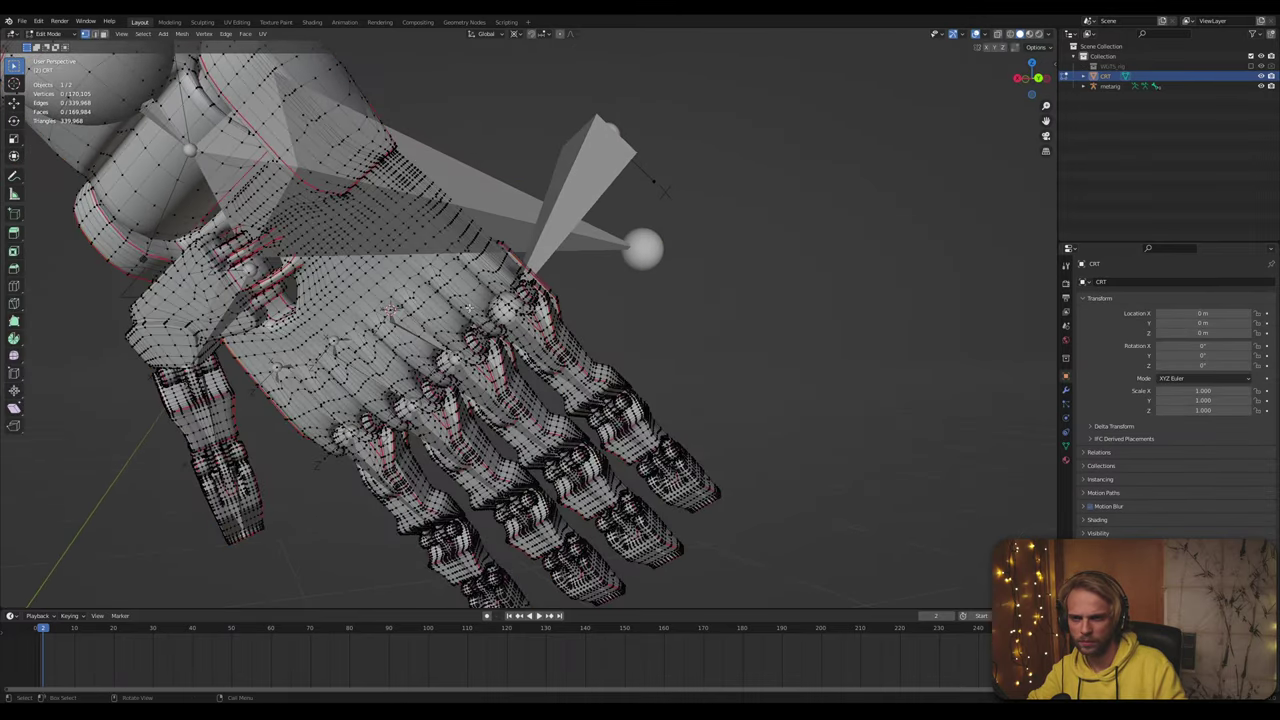
pyautogui.moveTo(468, 308); pyautogui.dragTo(490, 212, button='middle')
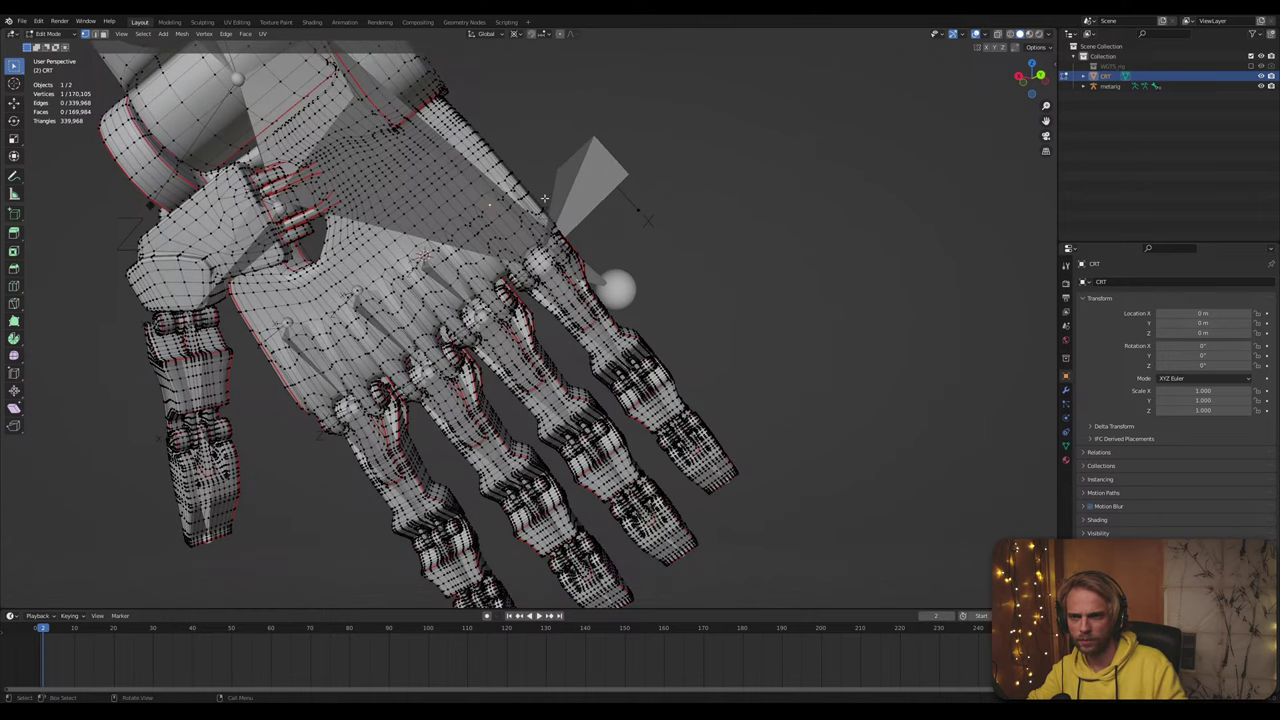
pyautogui.moveTo(679, 231); pyautogui.dragTo(651, 294, button='middle')
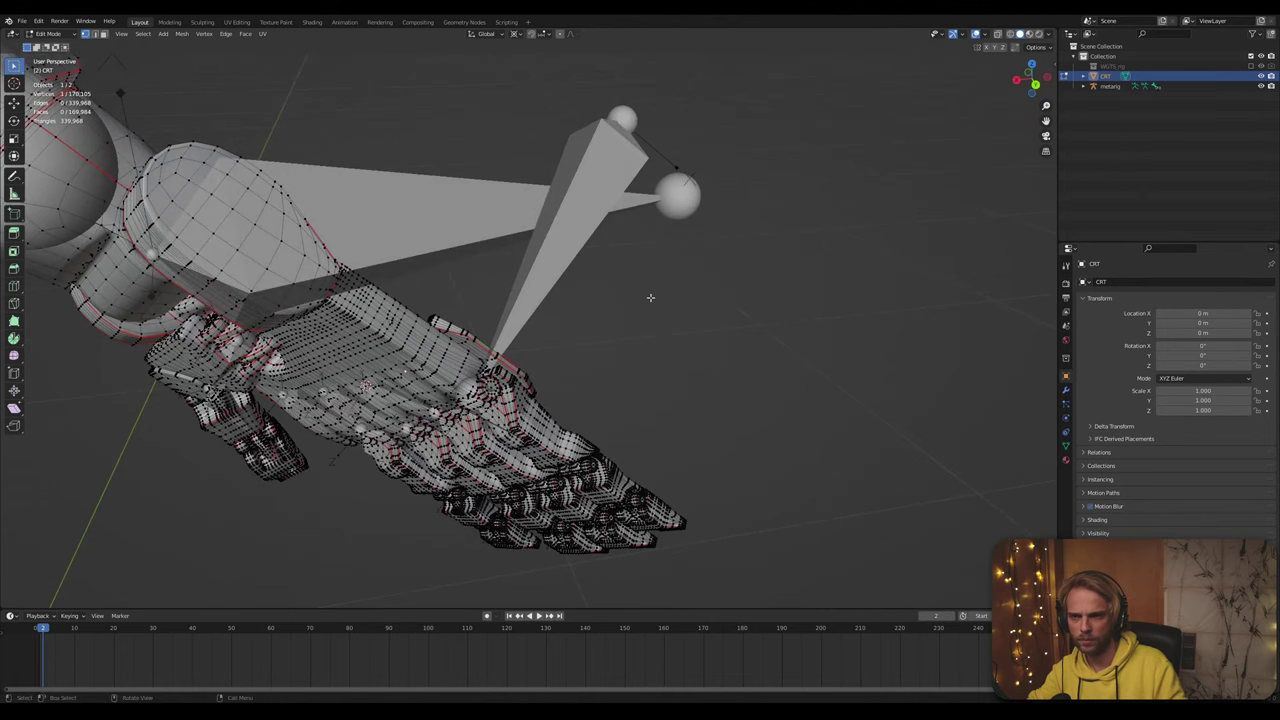
pyautogui.press('z')
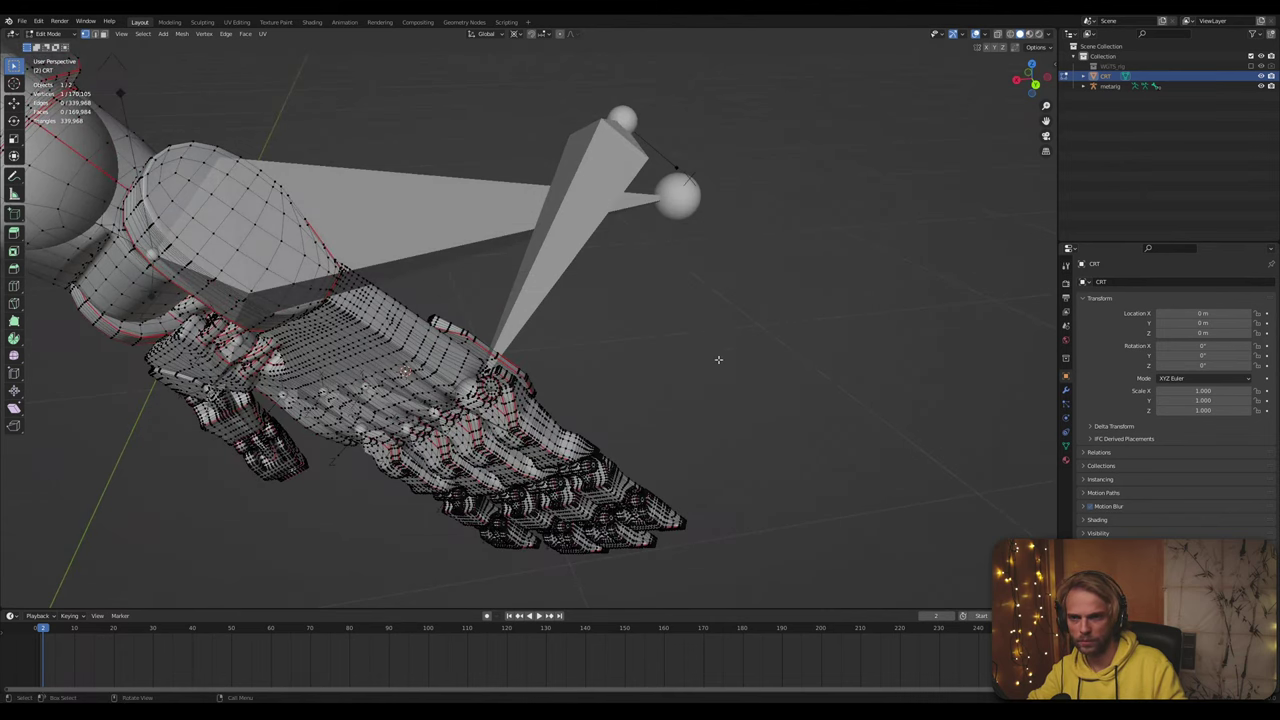
pyautogui.press('Tab')
pyautogui.click(622, 120)
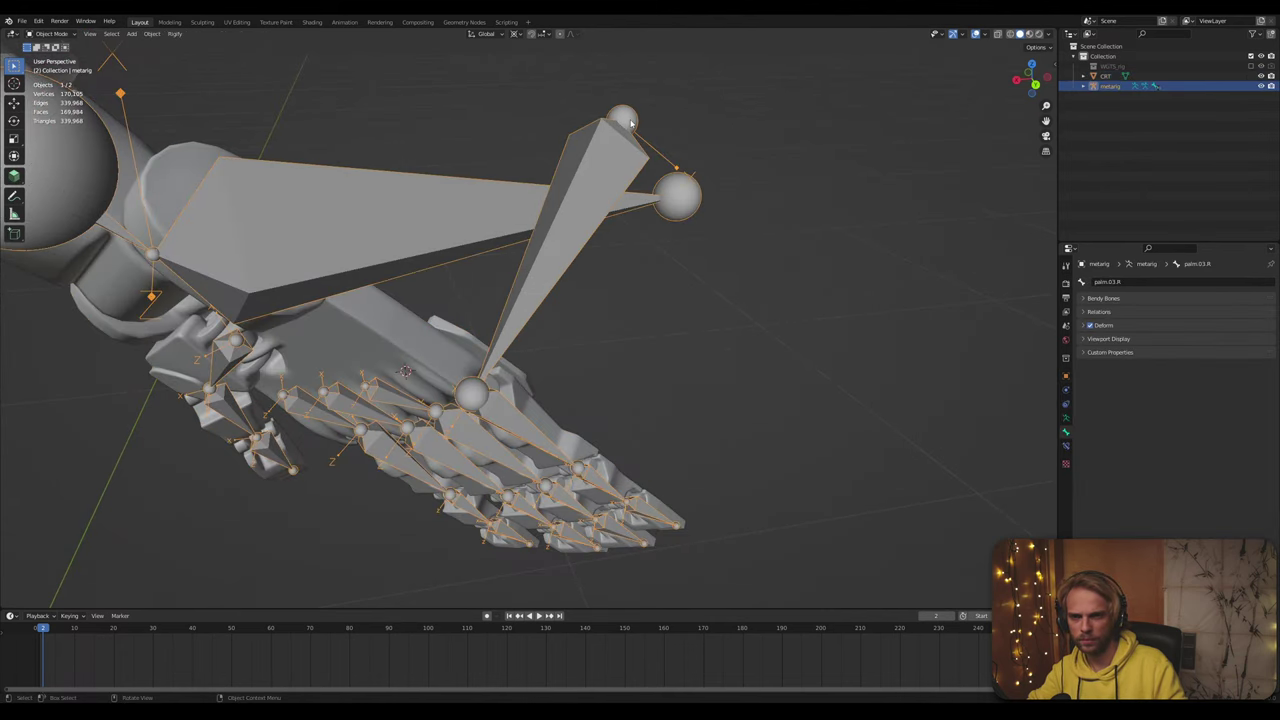
pyautogui.hotkey('shift', 's')
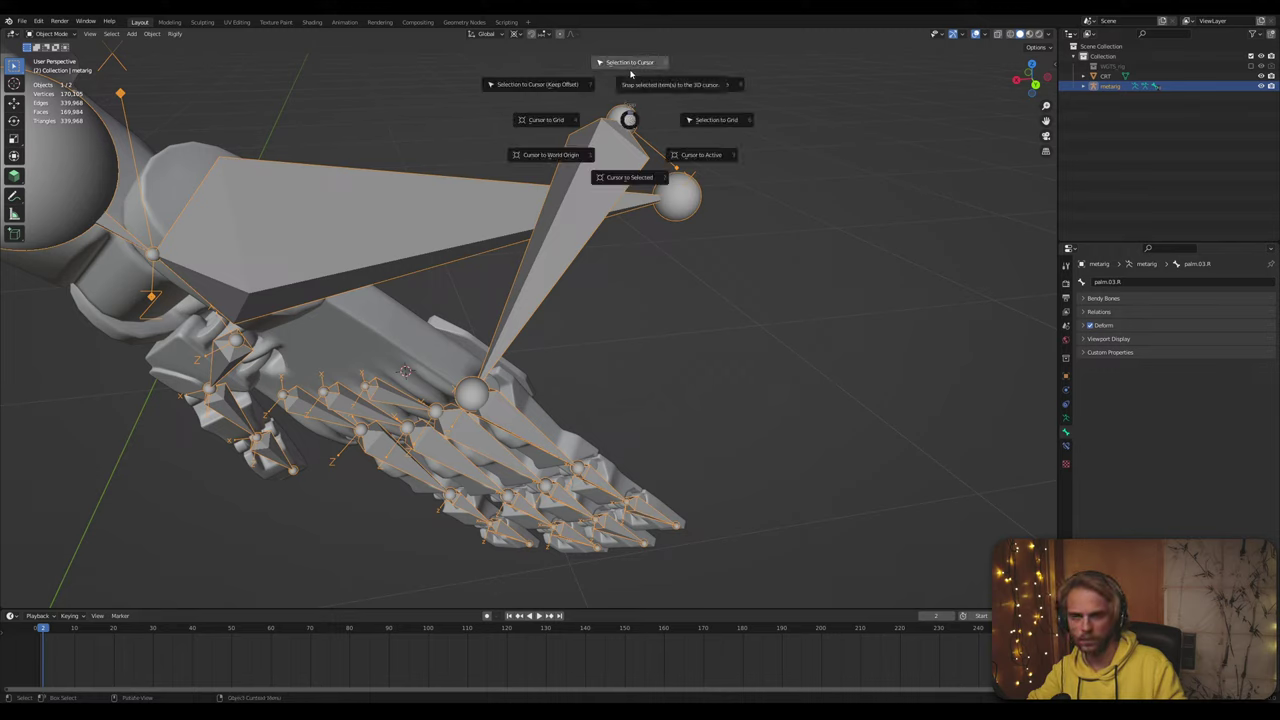
pyautogui.click(636, 177)
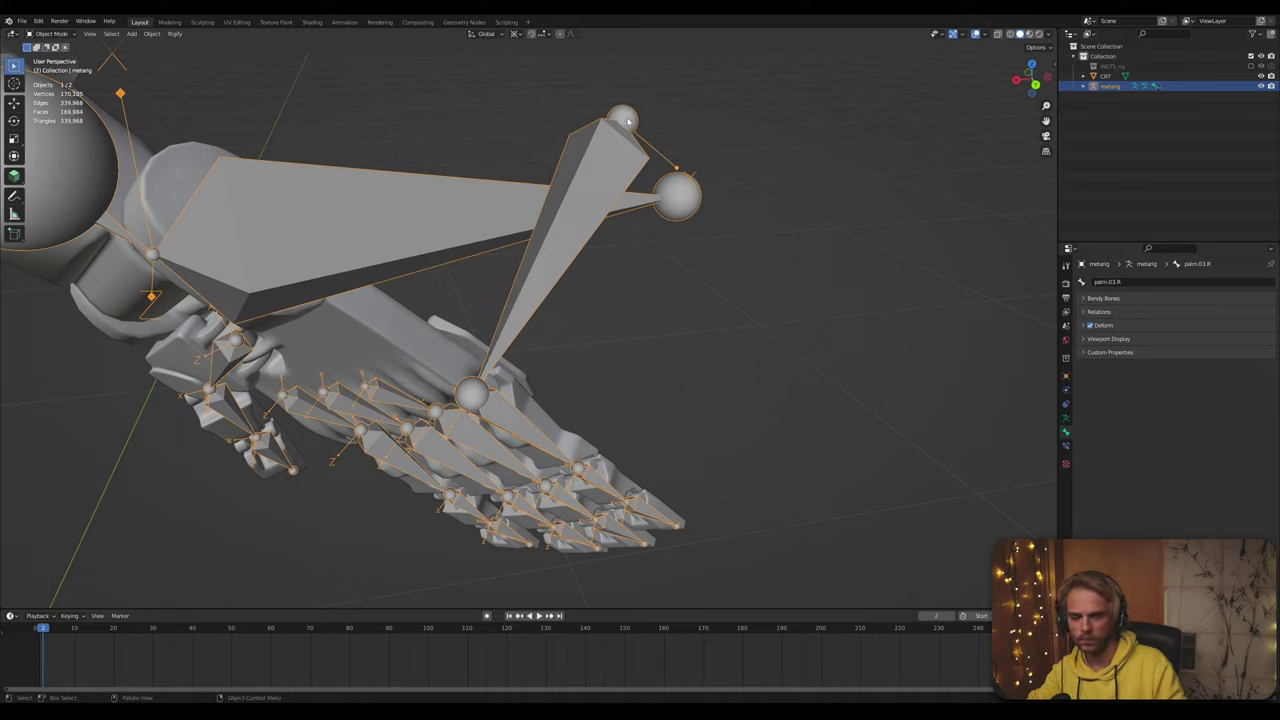
pyautogui.press('Tab')
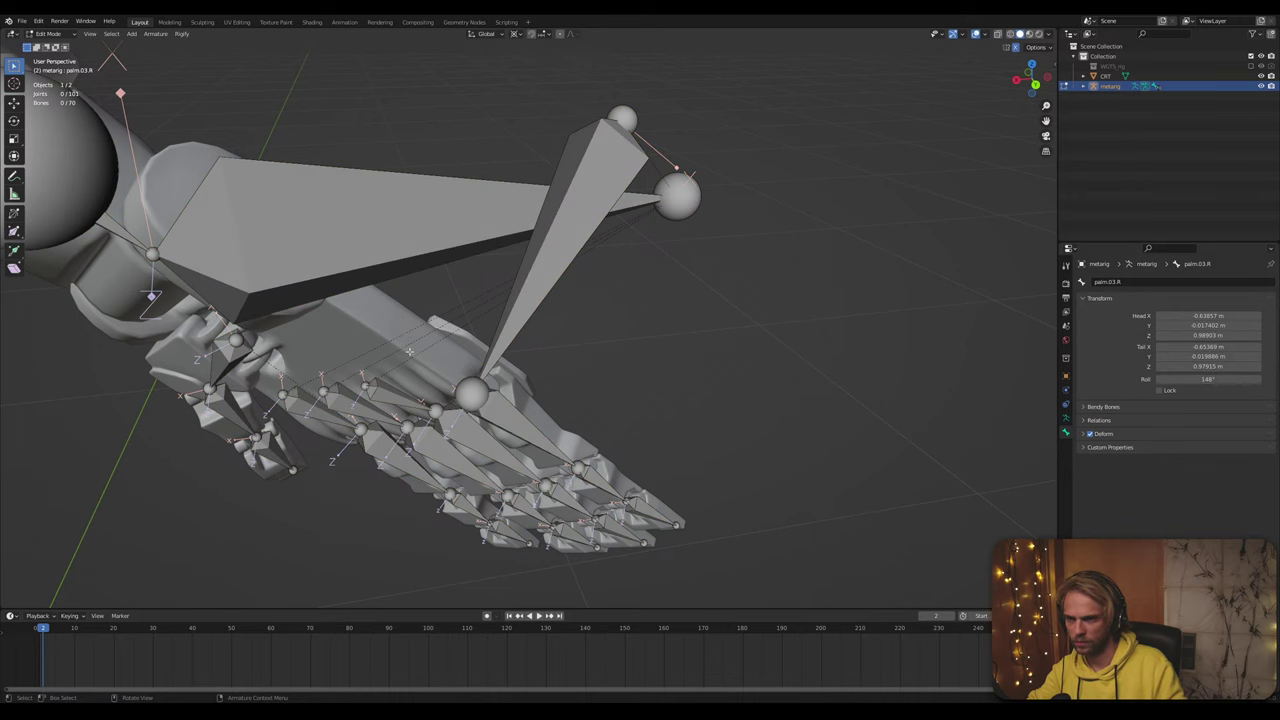
pyautogui.press('Tab')
# Step: Snap the 3D cursor onto a picked vertex of the CRT hand mesh
pyautogui.press('Tab')
pyautogui.press('Tab')
pyautogui.click(432, 368)
pyautogui.moveTo(432, 368); pyautogui.dragTo(500, 330, button='middle')
pyautogui.press('Tab')
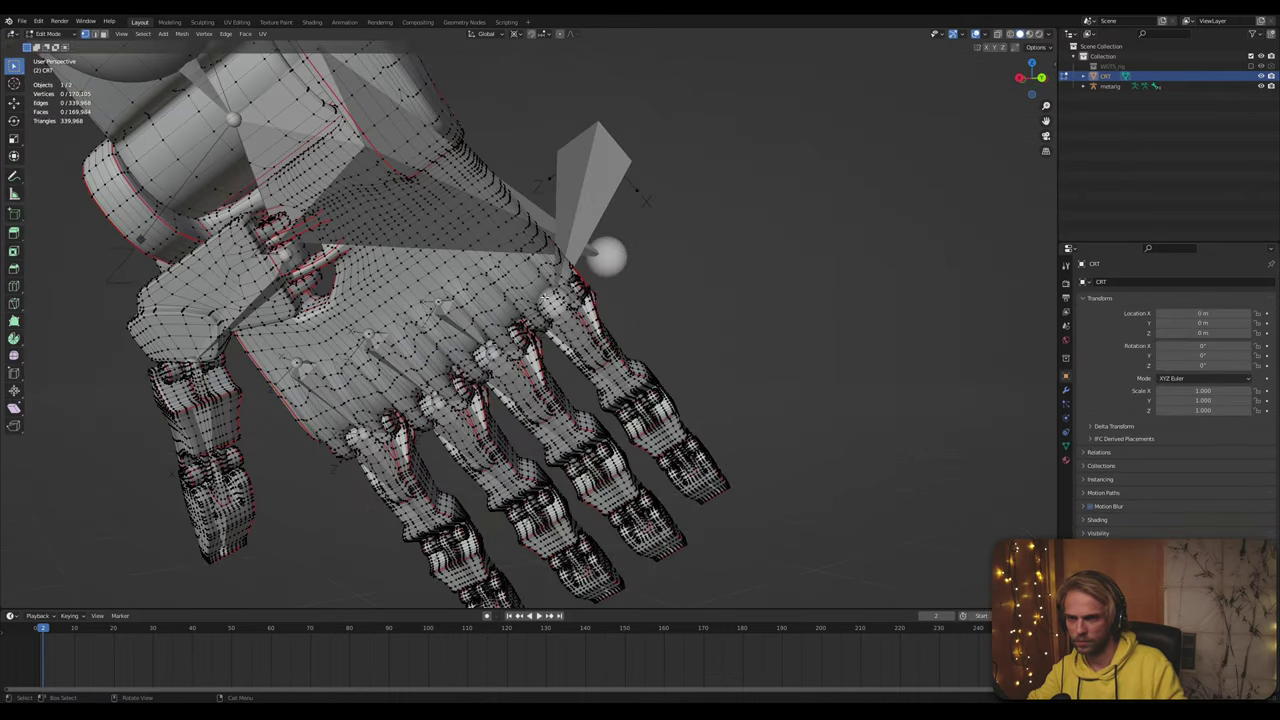
pyautogui.click(510, 257)
pyautogui.hotkey('shift', 's')
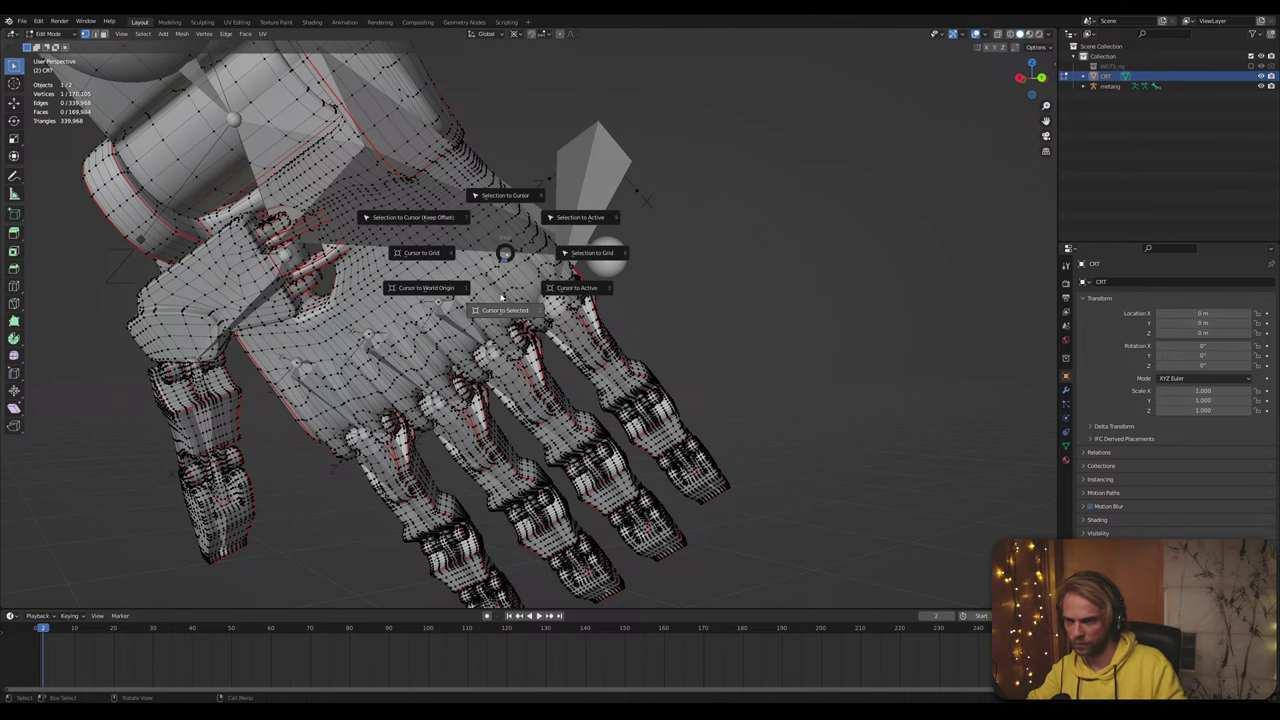
pyautogui.click(698, 290)
pyautogui.moveTo(698, 290); pyautogui.dragTo(608, 157, button='middle')
pyautogui.press('Tab')
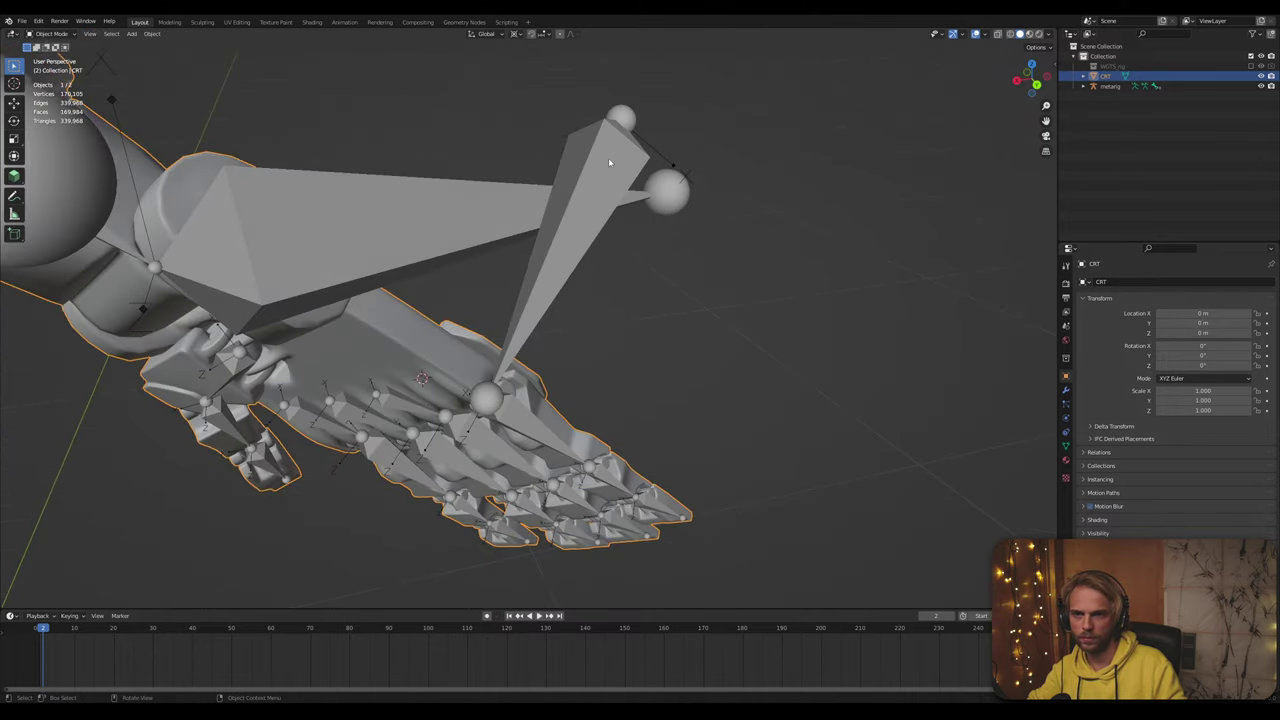
# Step: Snap the palm.04.R bone joint in the metarig onto the 3D cursor
pyautogui.click(608, 157)
pyautogui.press('Tab')
pyautogui.click(624, 116)
pyautogui.hotkey('shift', 's')
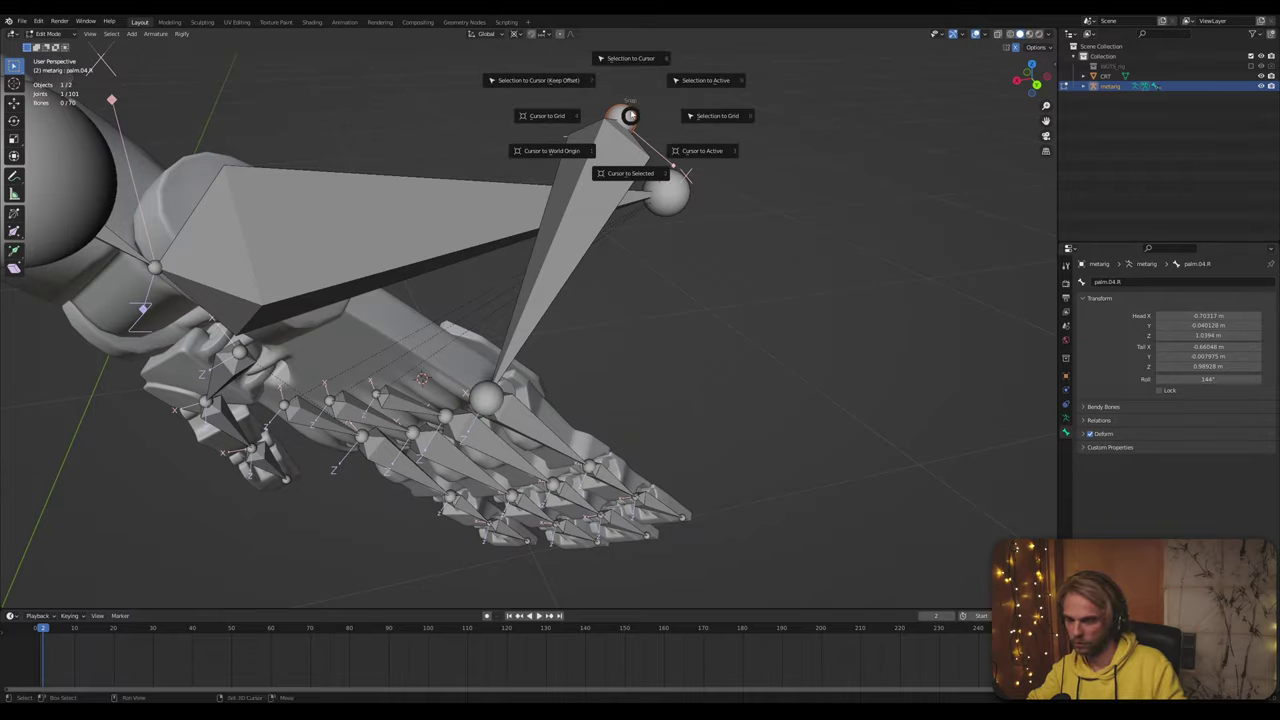
pyautogui.click(634, 79)
pyautogui.moveTo(700, 250); pyautogui.dragTo(545, 372, button='middle')
pyautogui.scroll(3, 634, 190)
pyautogui.scroll(2, 482, 387)
# Step: Move the 3D cursor onto the palm of the CRT hand mesh
pyautogui.press('Tab')
pyautogui.click(473, 378)
pyautogui.press('Tab')
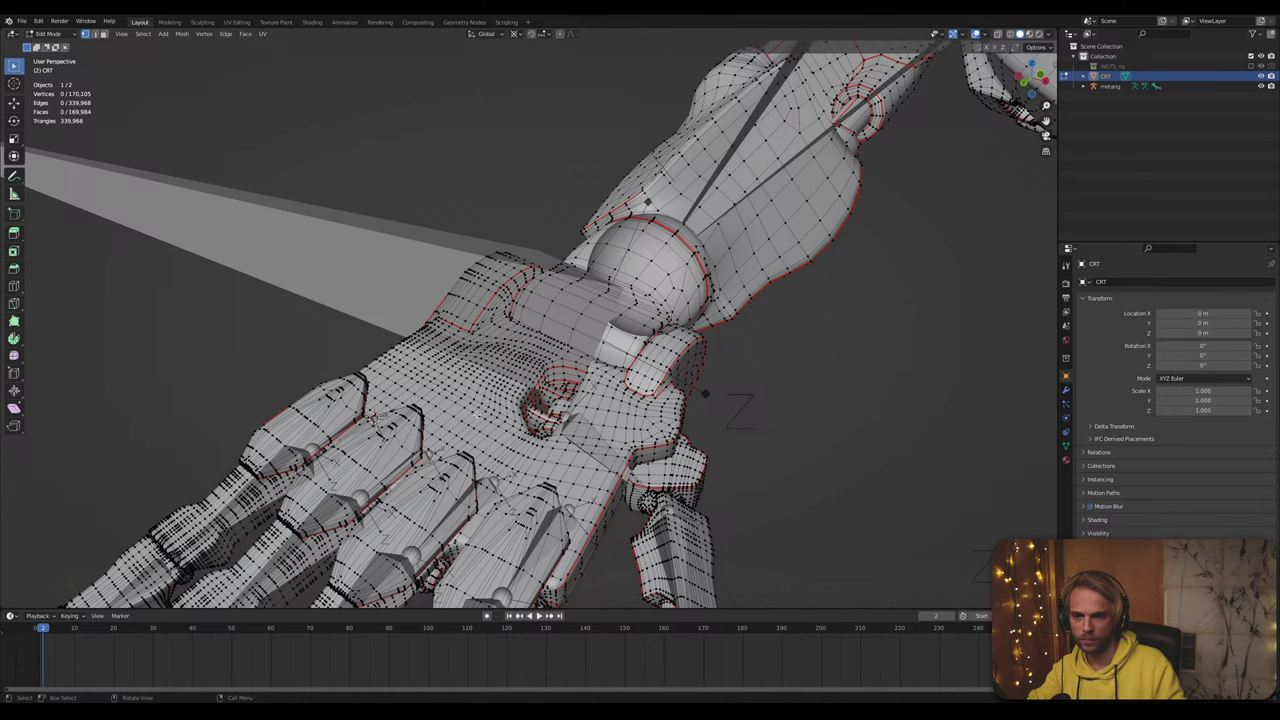
pyautogui.scroll(-5, 480, 418)
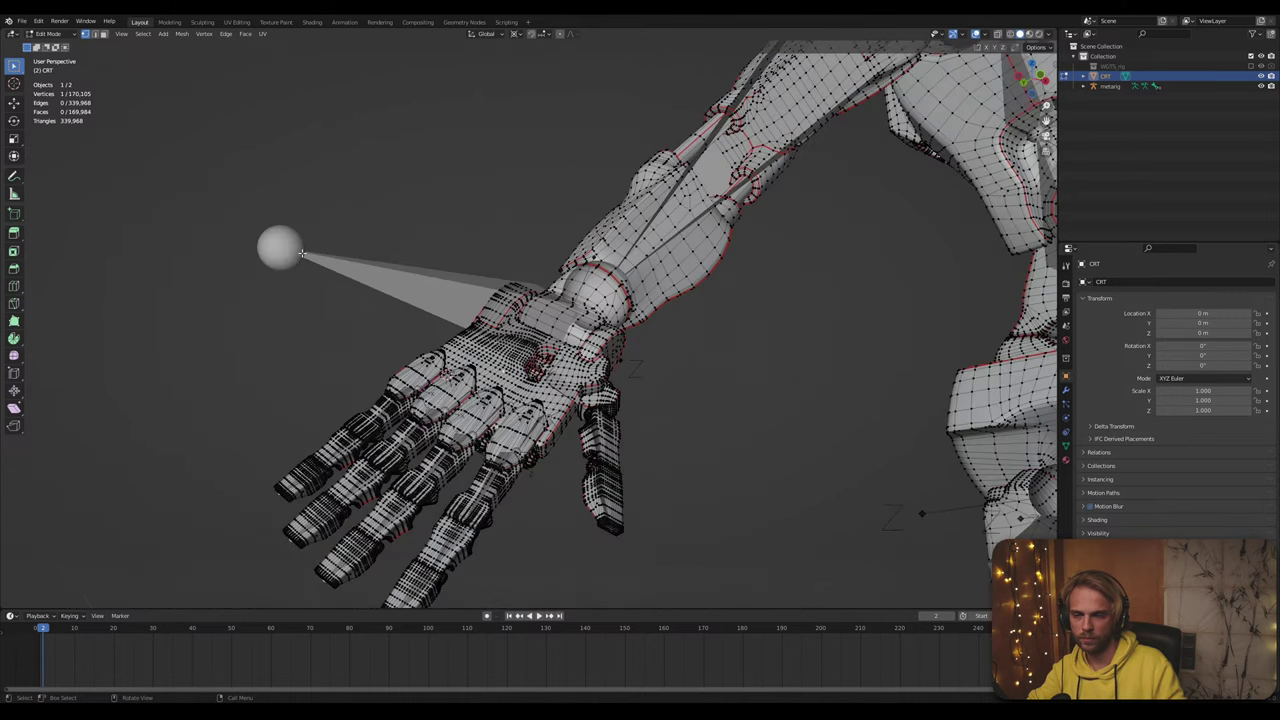
pyautogui.hotkey('shift', 's')
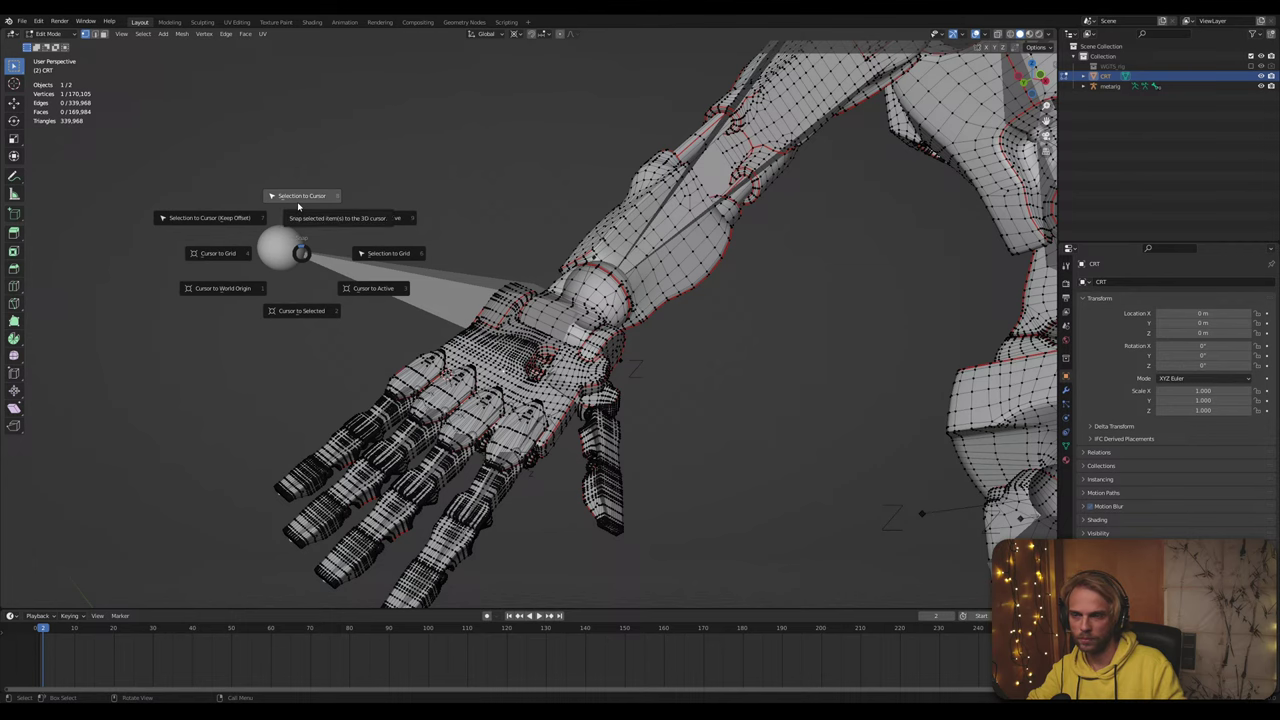
pyautogui.click(302, 311)
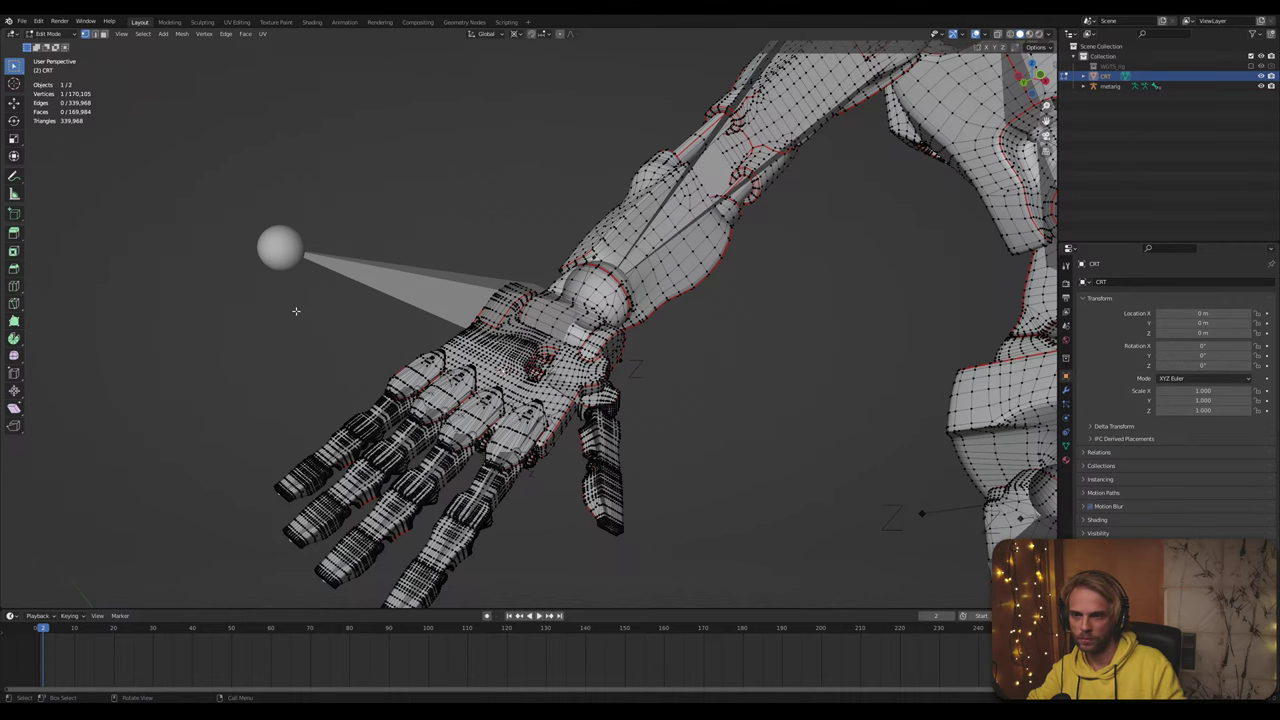
# Step: Select the end joint of the hand.R bone in the metarig's Edit Mode
pyautogui.press('Tab')
pyautogui.click(278, 257)
pyautogui.press('Tab')
pyautogui.click(278, 250)
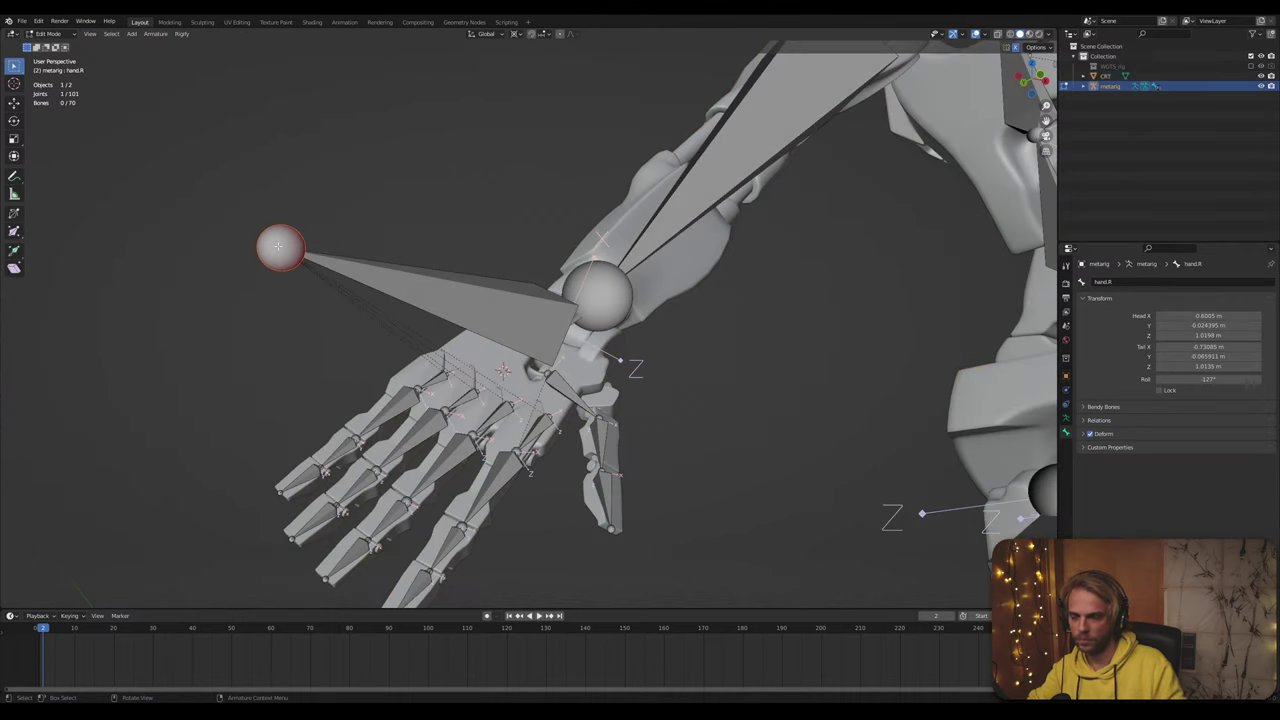
pyautogui.hotkey('shift', 's')
# Step: Snap the hand.R bone's tail to the 3D cursor and inspect the rig from front and back
pyautogui.click(280, 192)
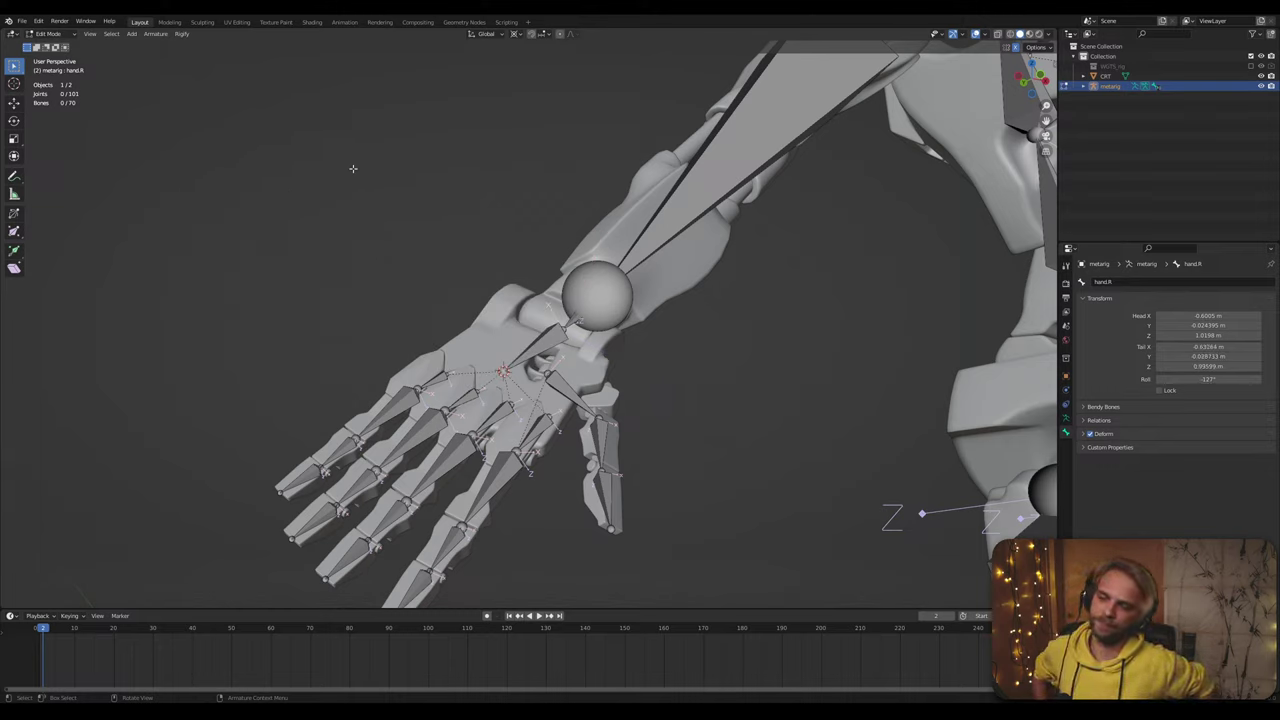
pyautogui.scroll(-3, 352, 168)
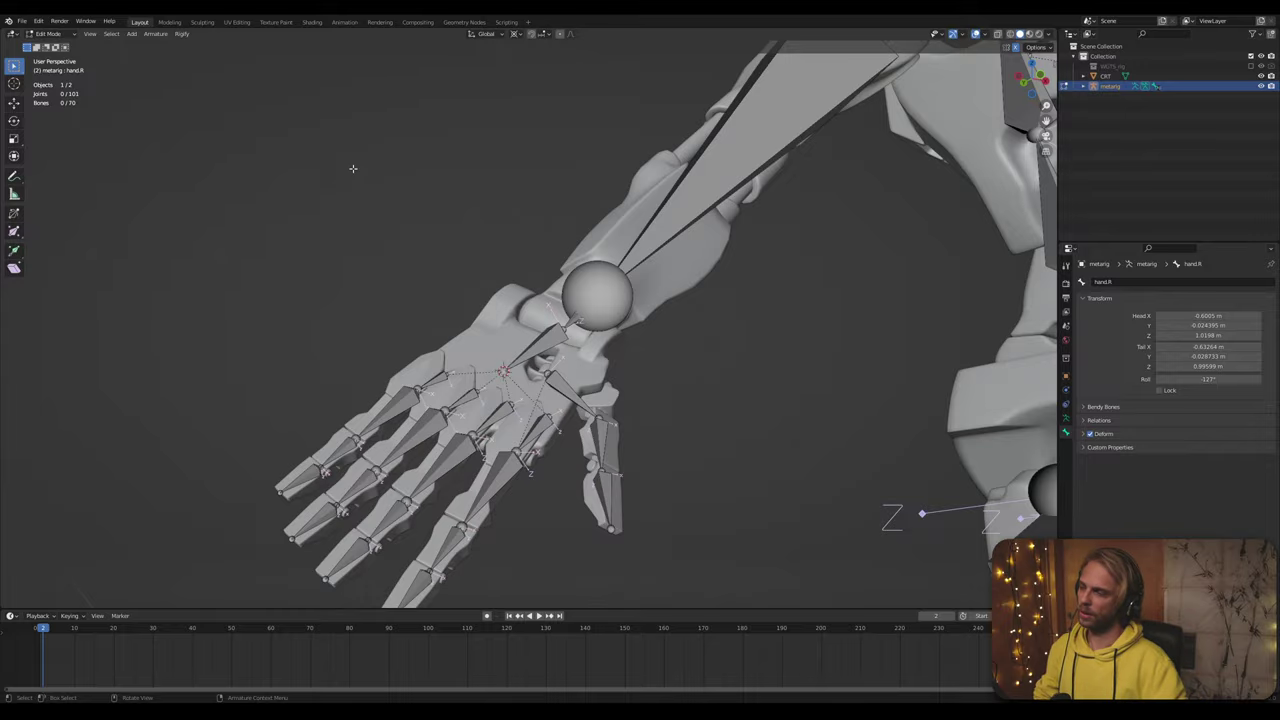
pyautogui.scroll(-4, 697, 366)
pyautogui.moveTo(697, 366); pyautogui.dragTo(466, 369, button='middle')
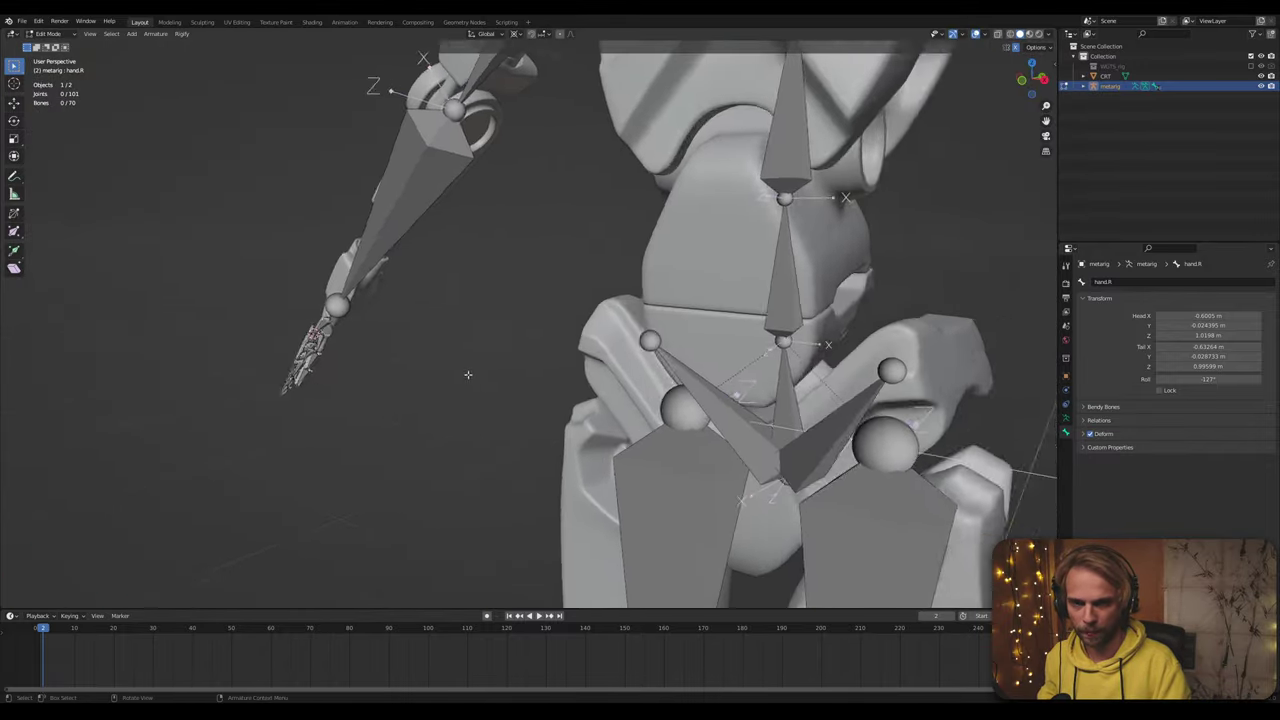
pyautogui.scroll(-4, 773, 392)
pyautogui.scroll(3, 773, 392)
pyautogui.moveTo(752, 389); pyautogui.dragTo(684, 330, button='middle')
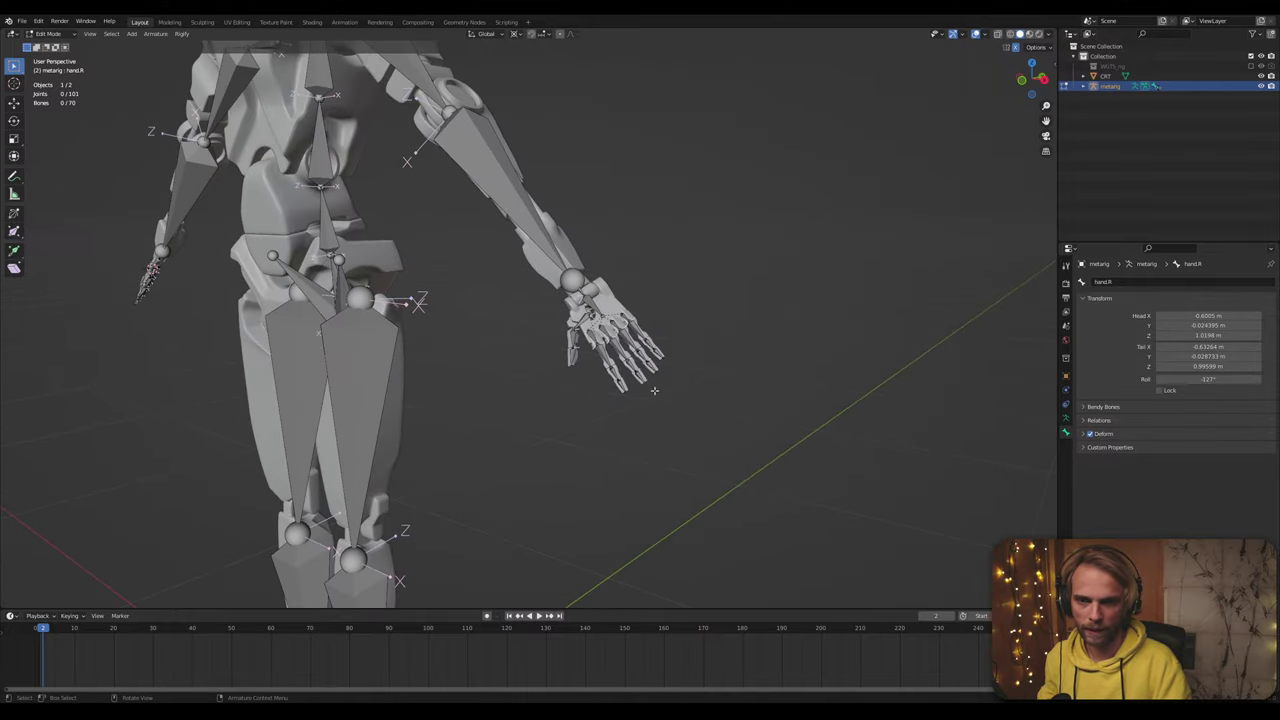
pyautogui.scroll(6, 686, 320)
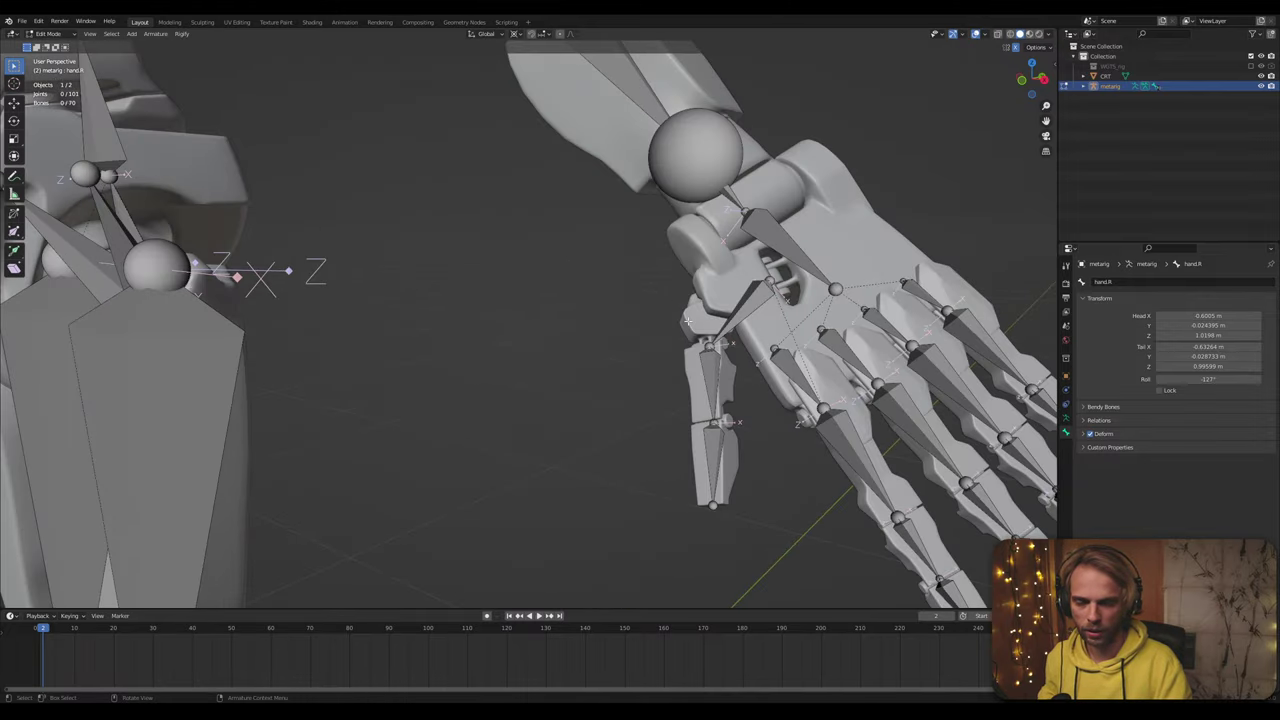
pyautogui.scroll(-6, 688, 320)
pyautogui.moveTo(686, 320); pyautogui.dragTo(585, 368, button='middle')
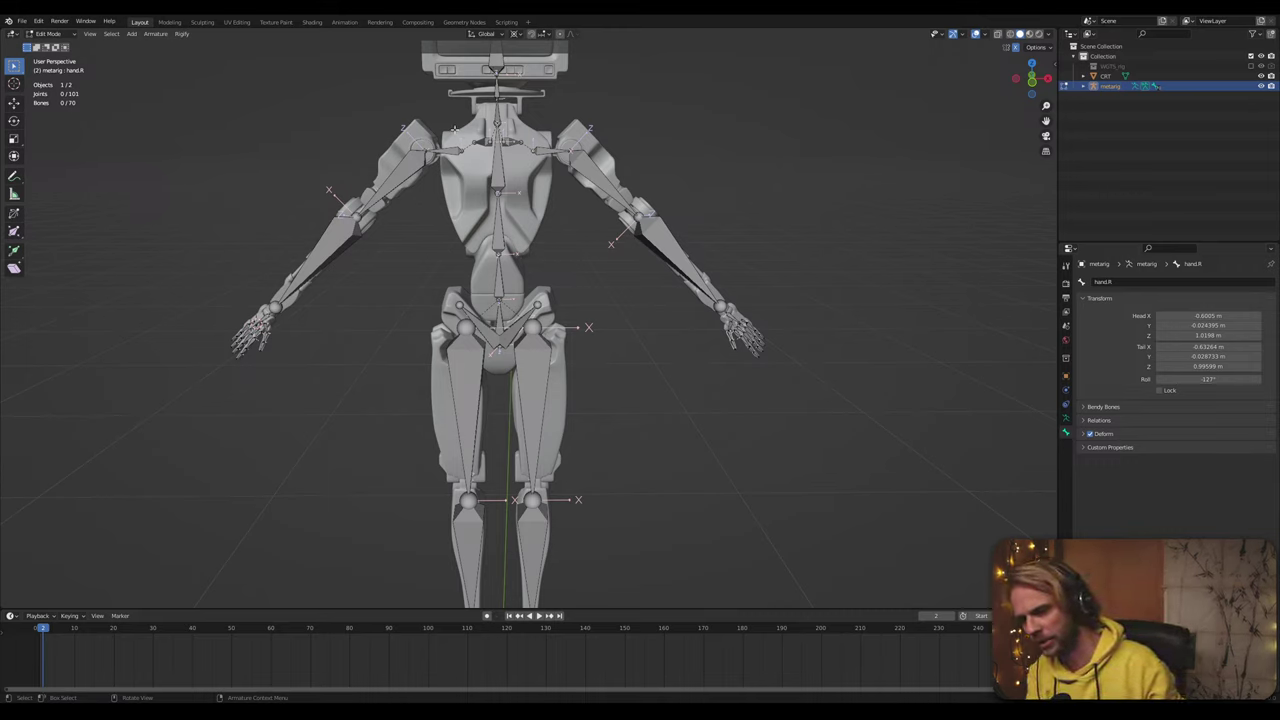
# Step: Look around the rig's pelvis, then return to Object Mode and select the CRT mesh
pyautogui.scroll(5, 497, 192)
pyautogui.moveTo(497, 192); pyautogui.dragTo(318, 288, button='middle')
pyautogui.scroll(-4, 220, 300)
pyautogui.scroll(3, 211, 301)
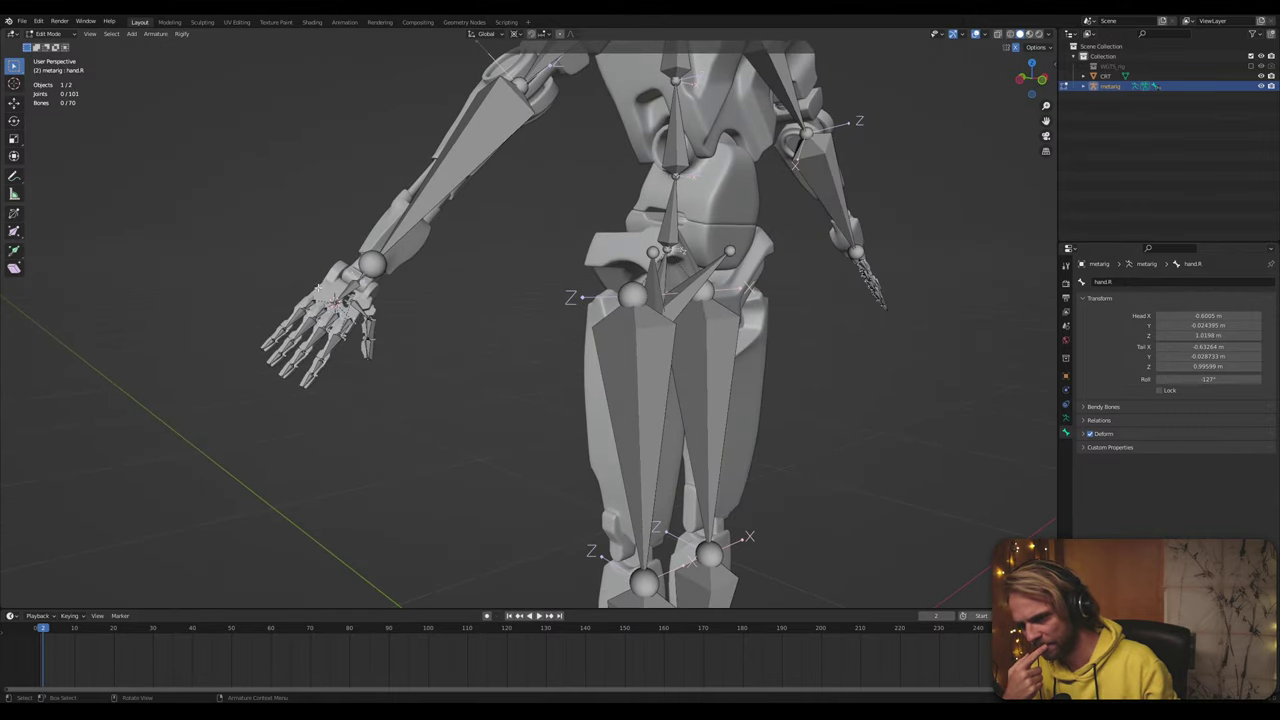
pyautogui.press('Tab')
pyautogui.click(330, 280)
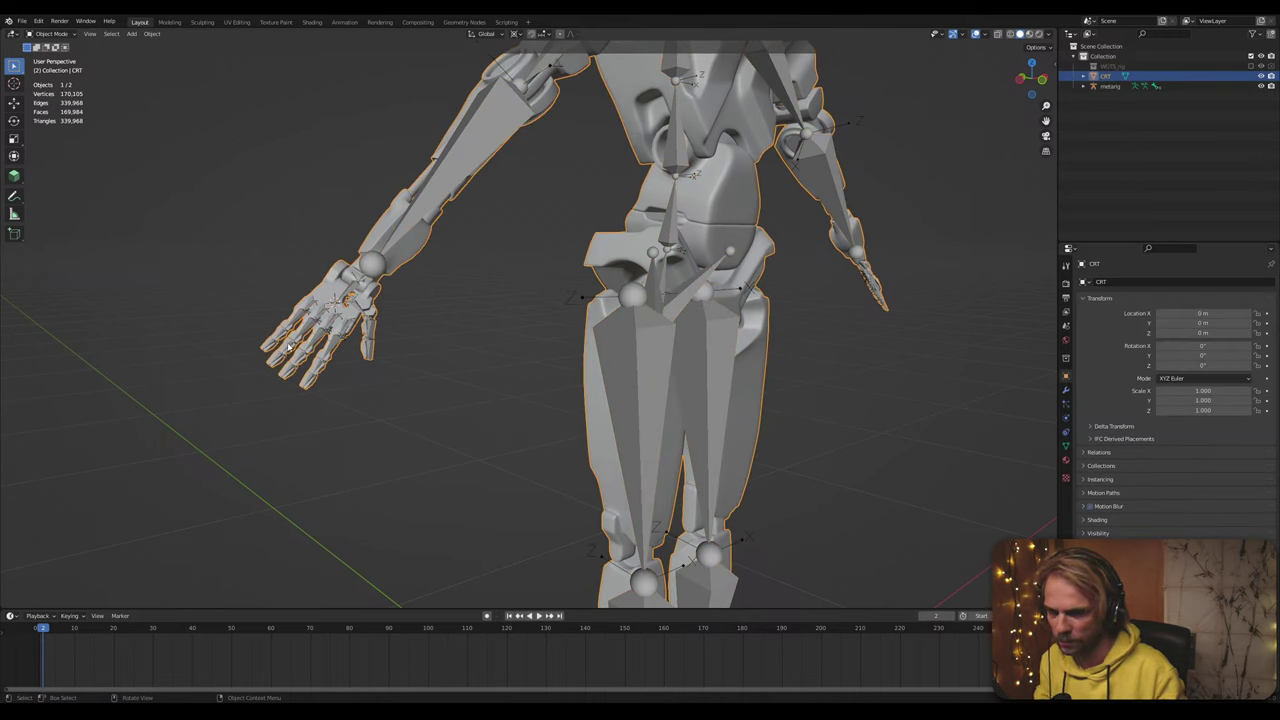
pyautogui.click(442, 414)
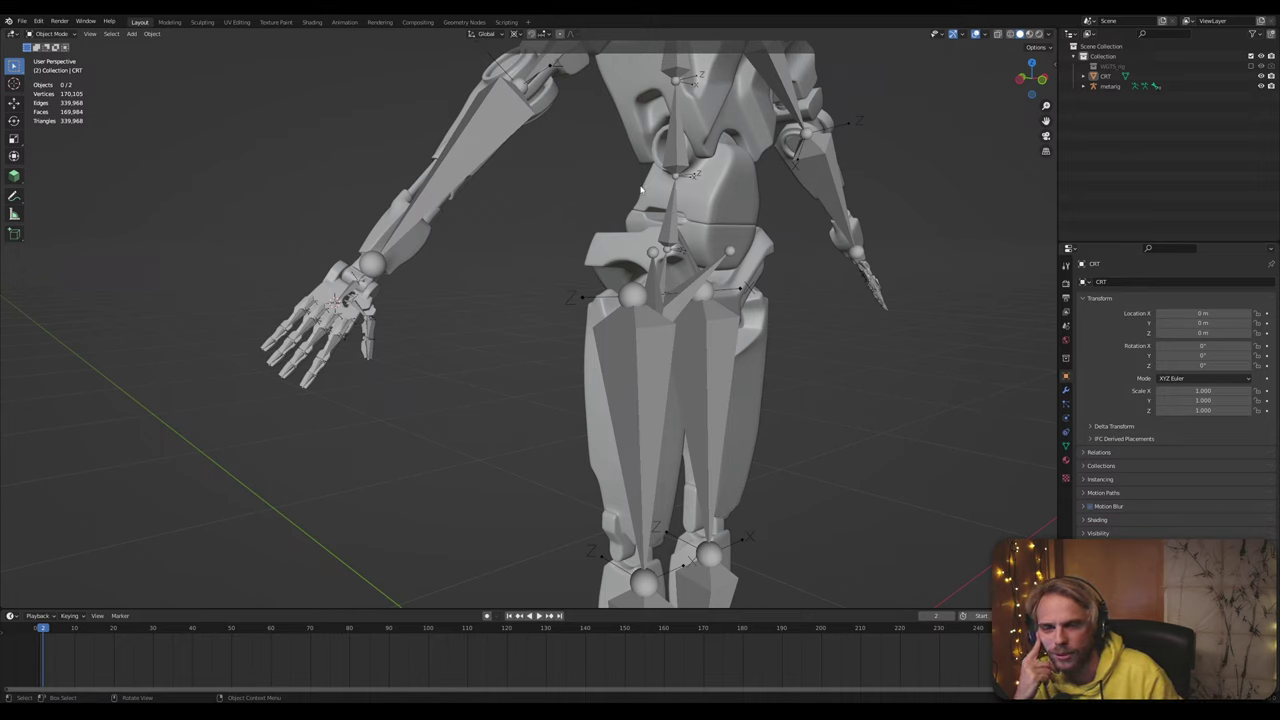
# Step: Select the CRT mesh and metarig, parent with Ctrl+P > Bone Relative, then deselect all
pyautogui.moveTo(648, 188); pyautogui.dragTo(466, 180)
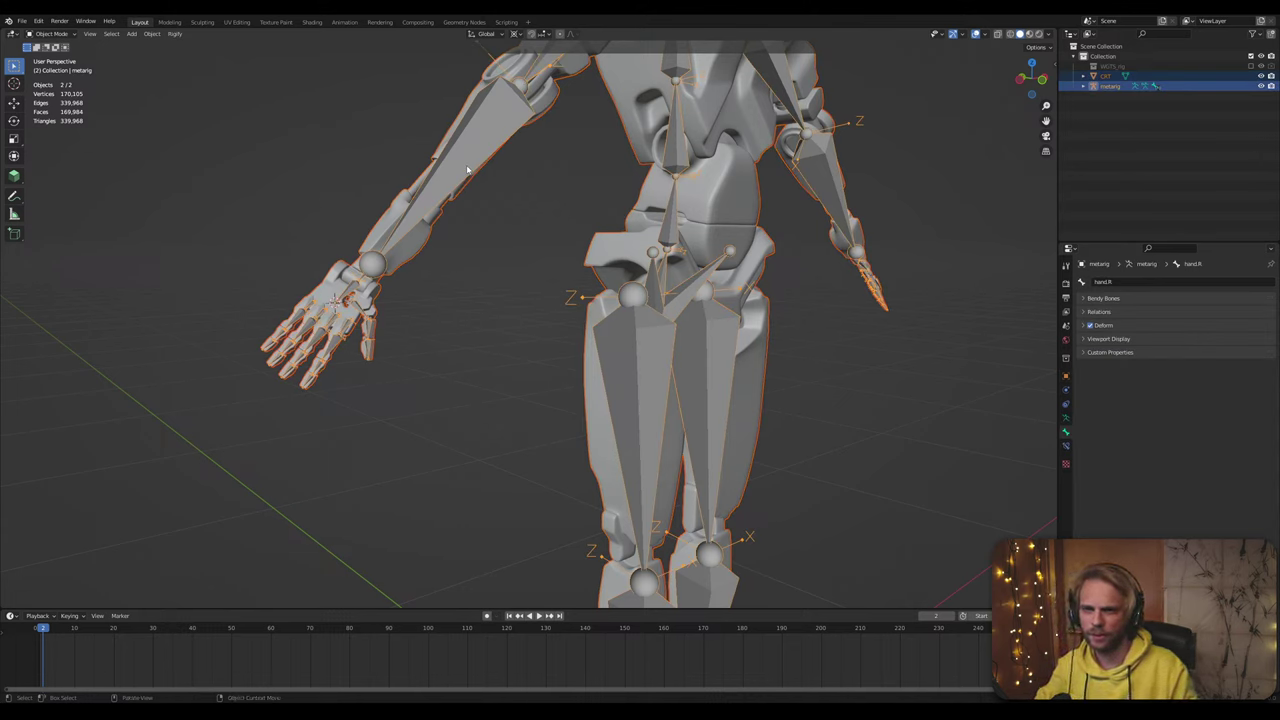
pyautogui.hotkey('ctrl', 'p')
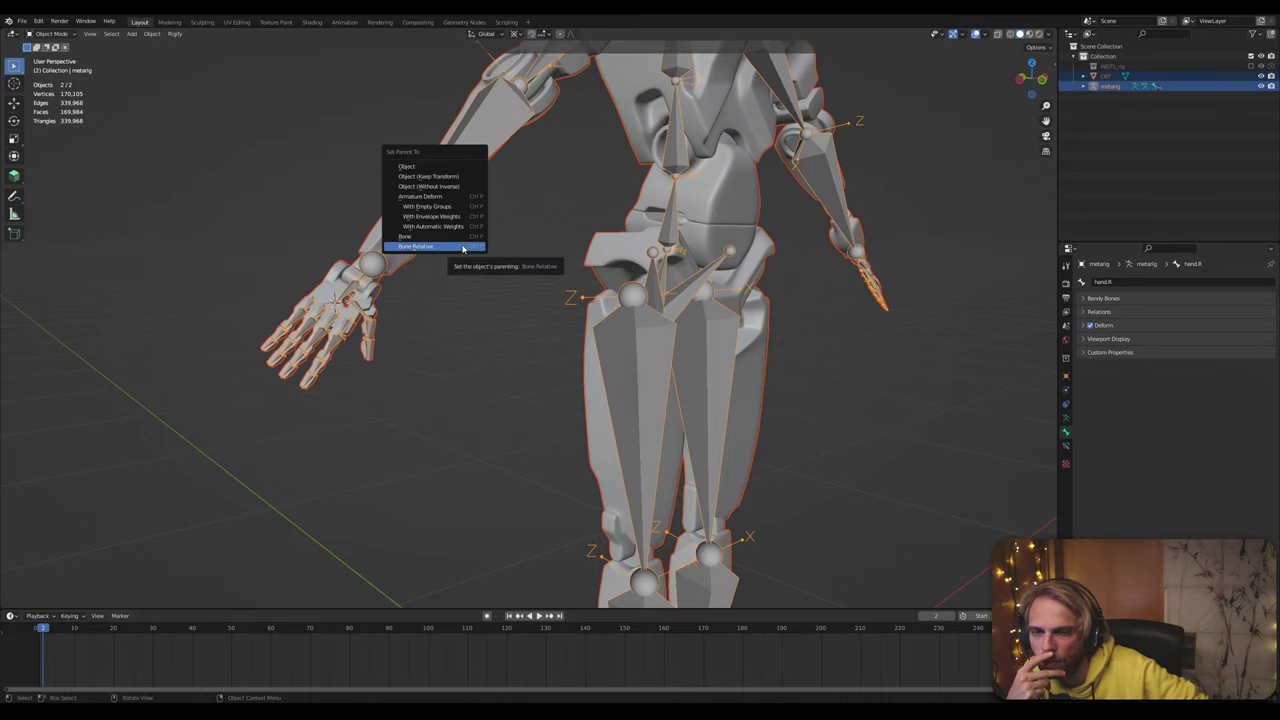
pyautogui.click(463, 247)
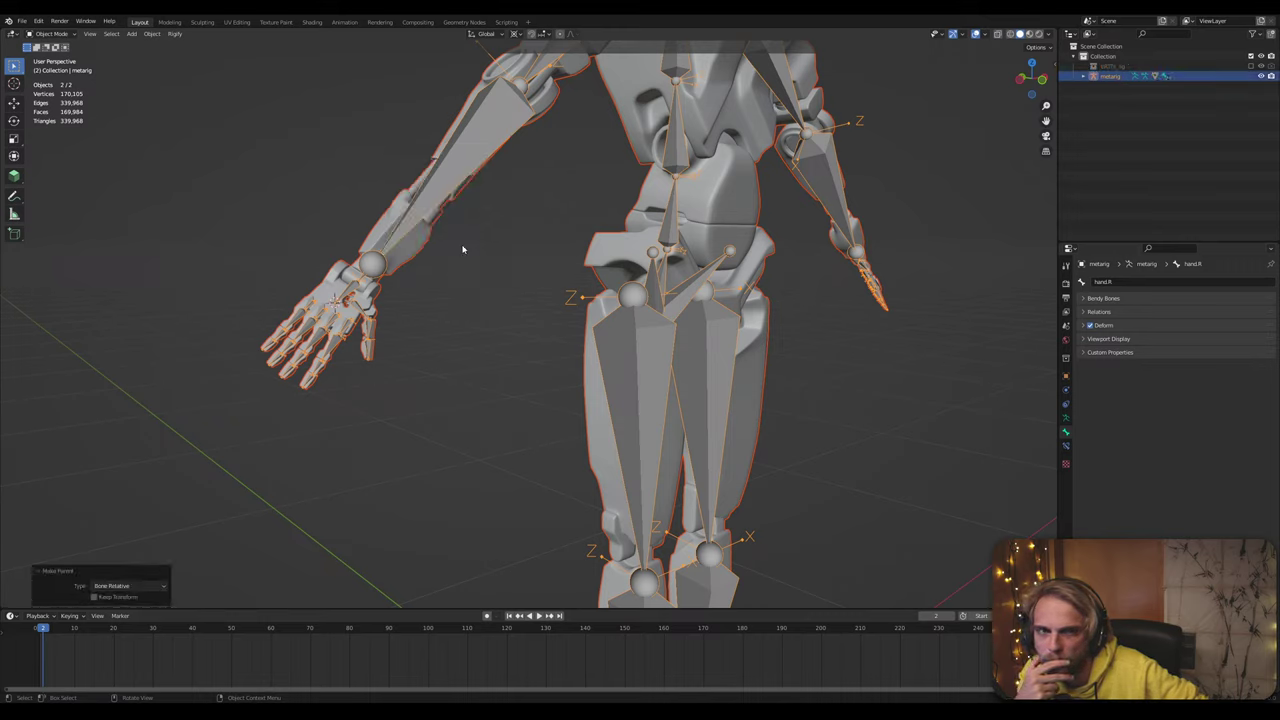
pyautogui.click(472, 283)
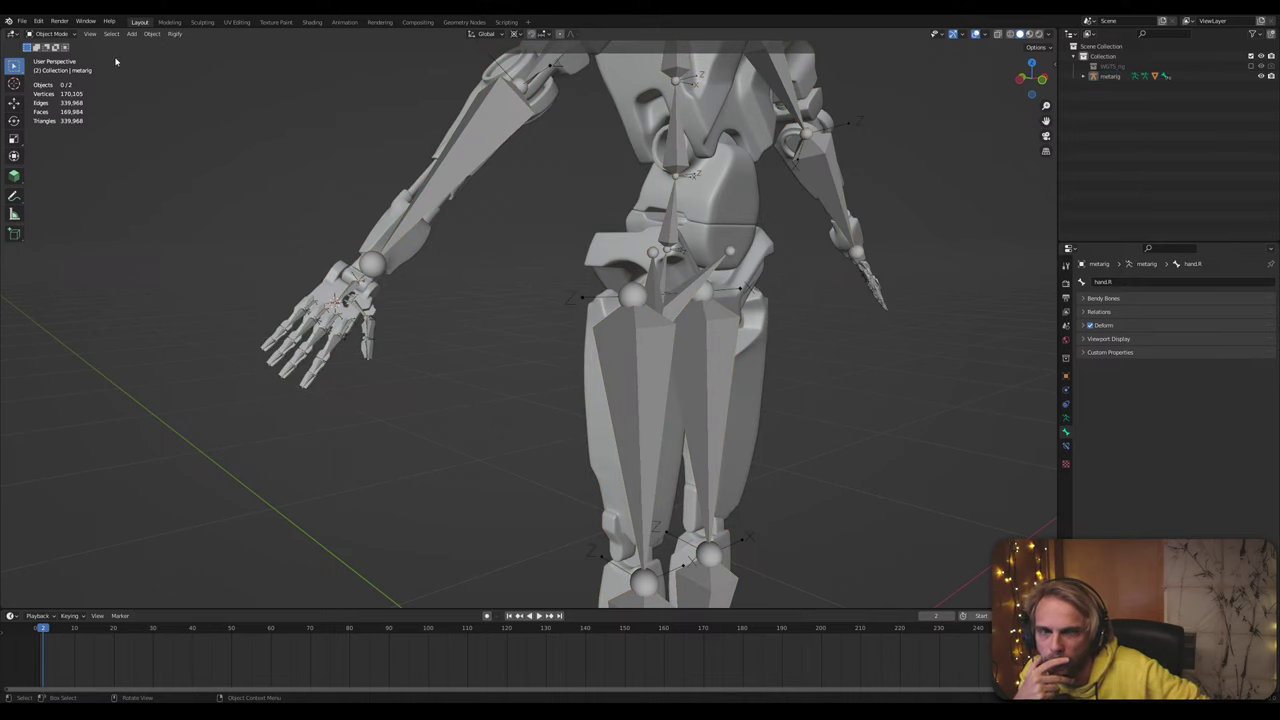
# Step: Select the metarig and press Generate Rig in its Armature data properties
pyautogui.click(1083, 76)
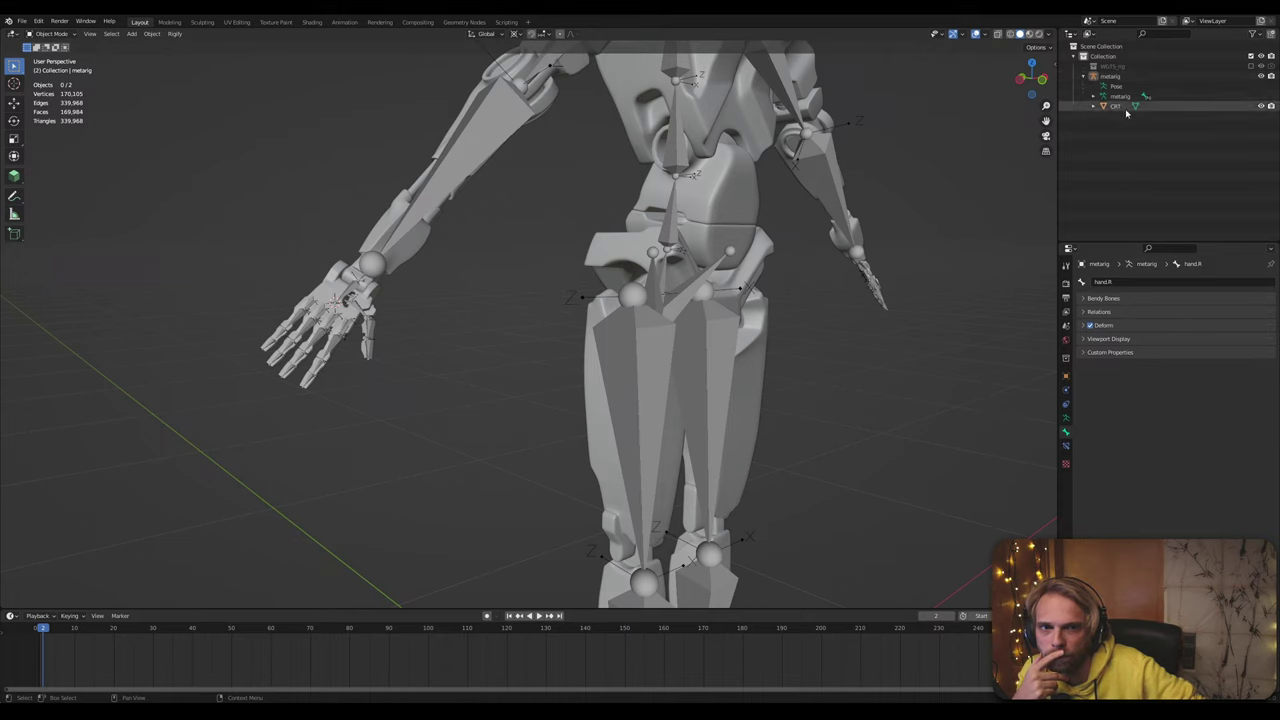
pyautogui.click(495, 137)
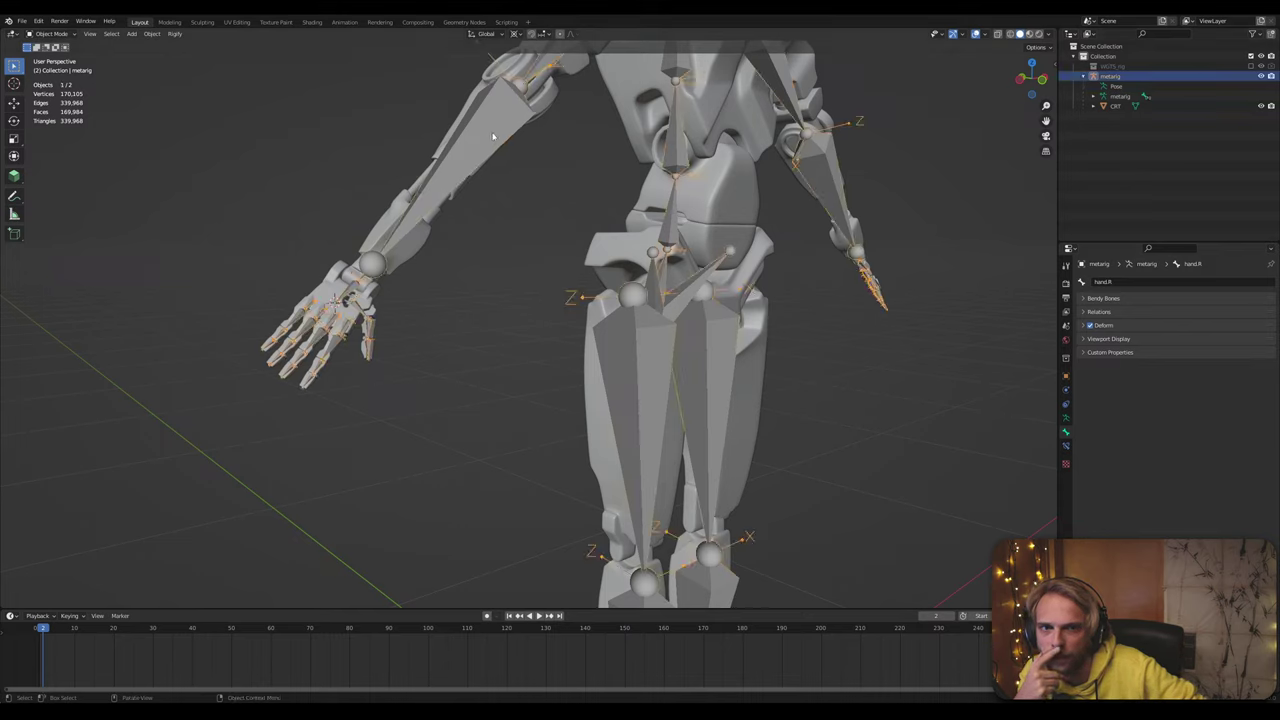
pyautogui.click(1066, 432)
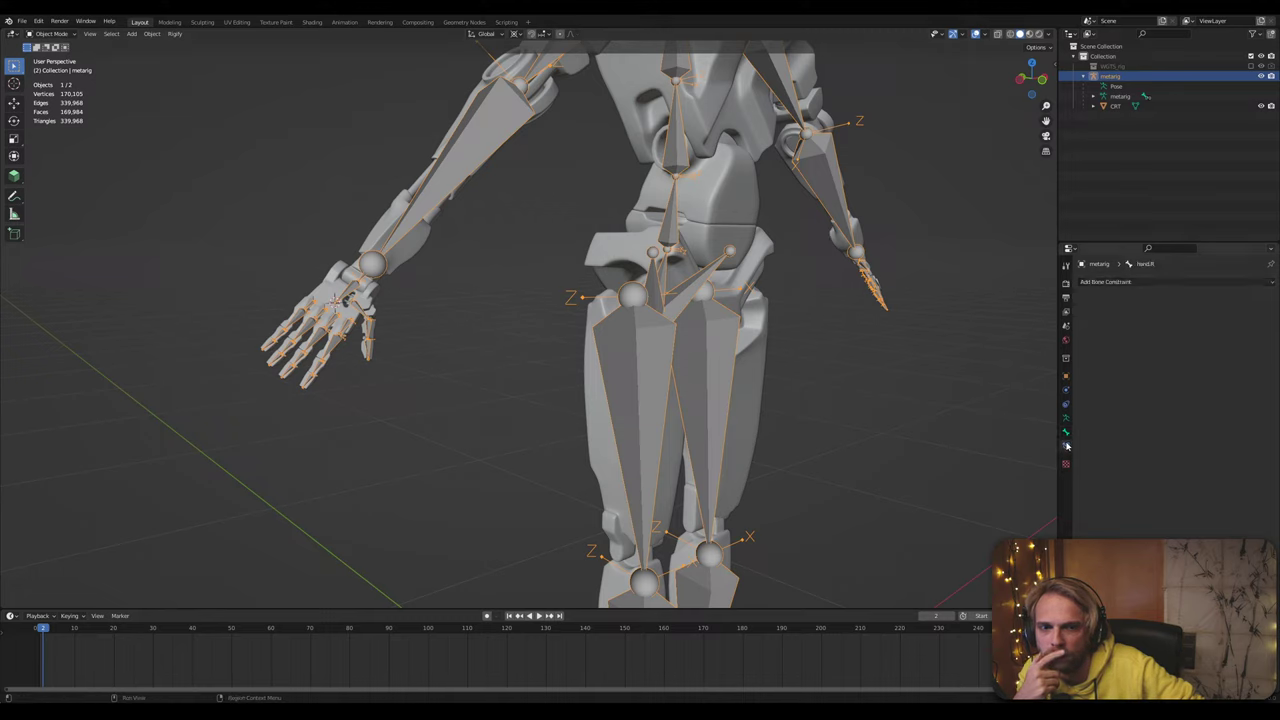
pyautogui.click(1066, 418)
pyautogui.click(1137, 451)
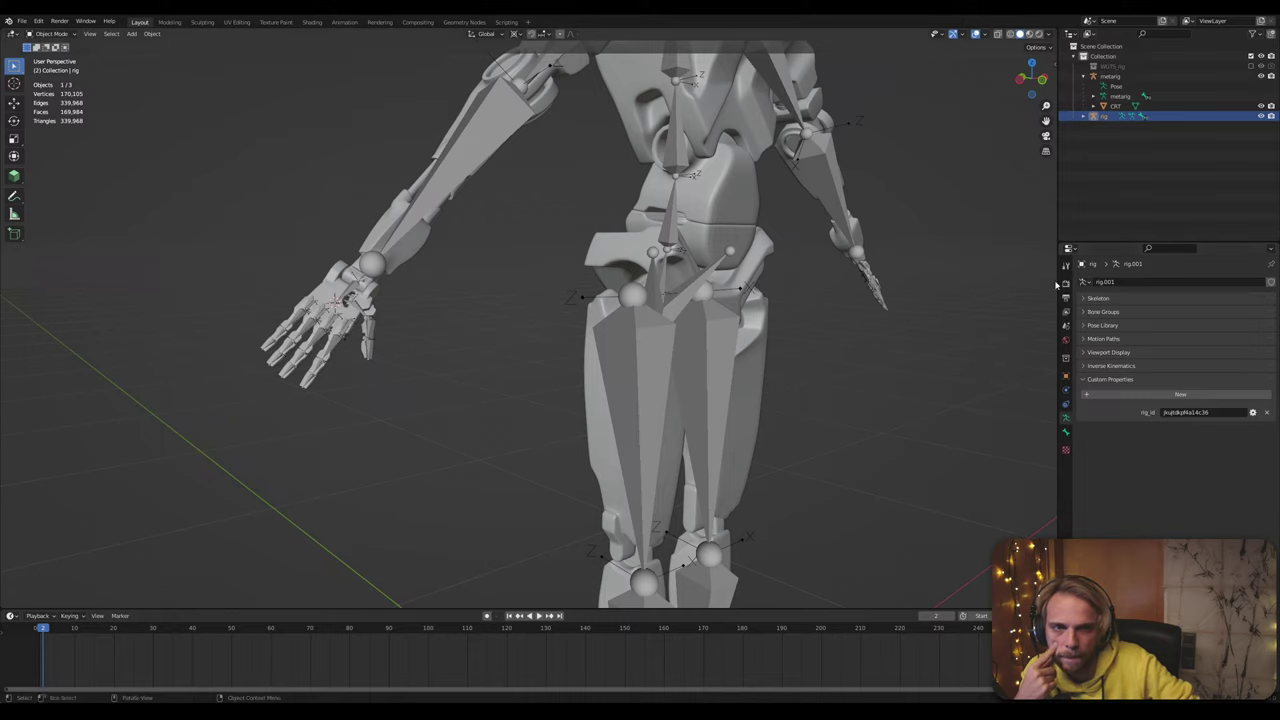
# Step: Expand the generated rig.001 in the Outliner and hide the metarig from the viewport
pyautogui.rightClick(830, 334)
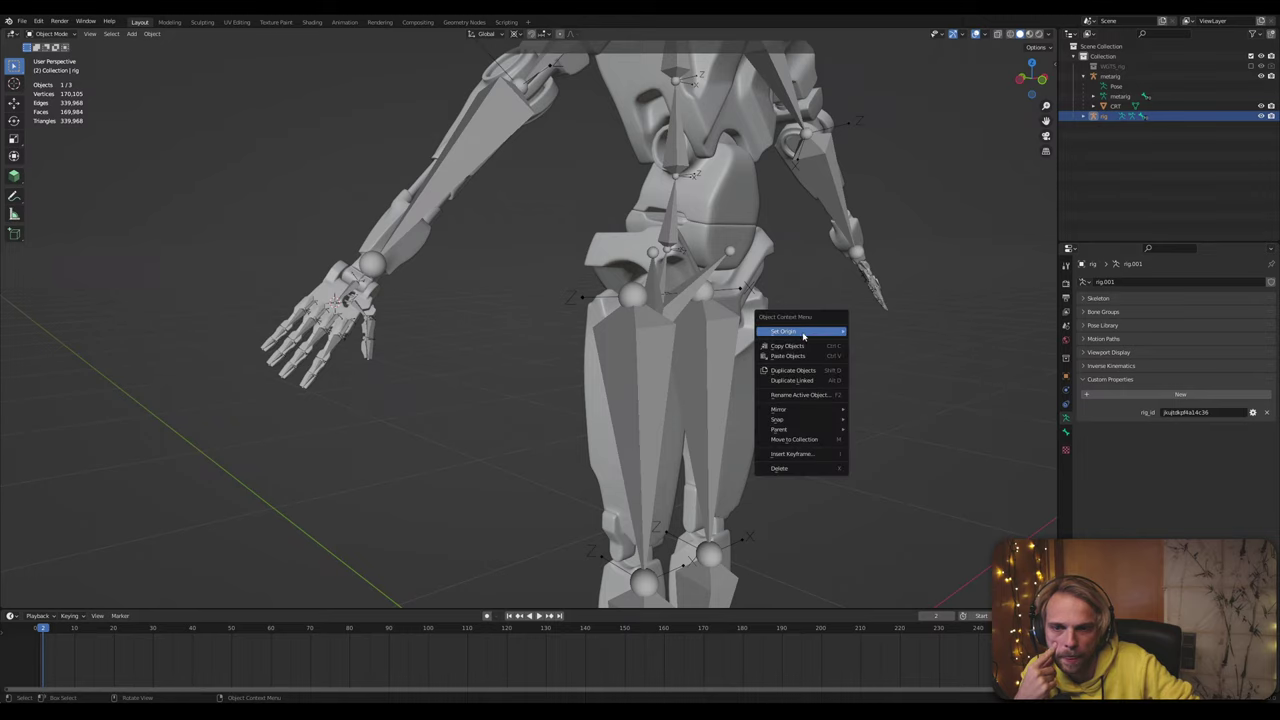
pyautogui.moveTo(1000, 286); pyautogui.dragTo(972, 298, button='middle')
pyautogui.scroll(-8, 972, 298)
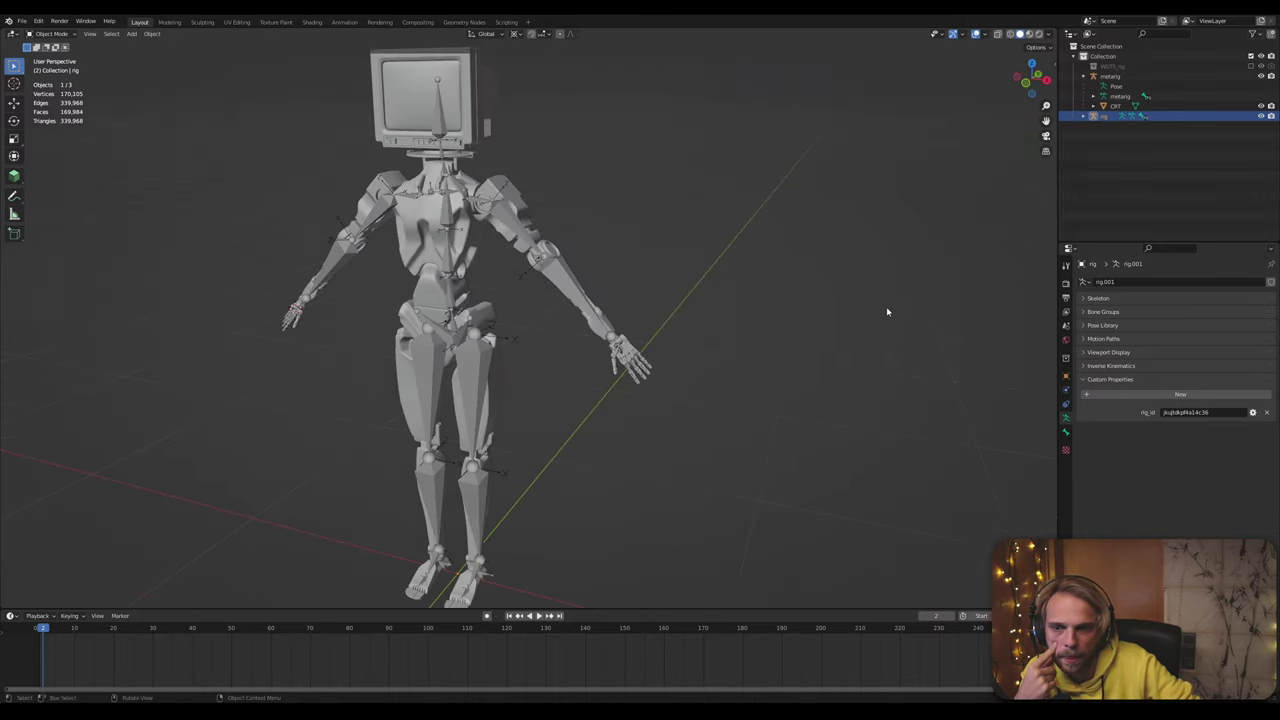
pyautogui.click(1085, 116)
pyautogui.click(1119, 126)
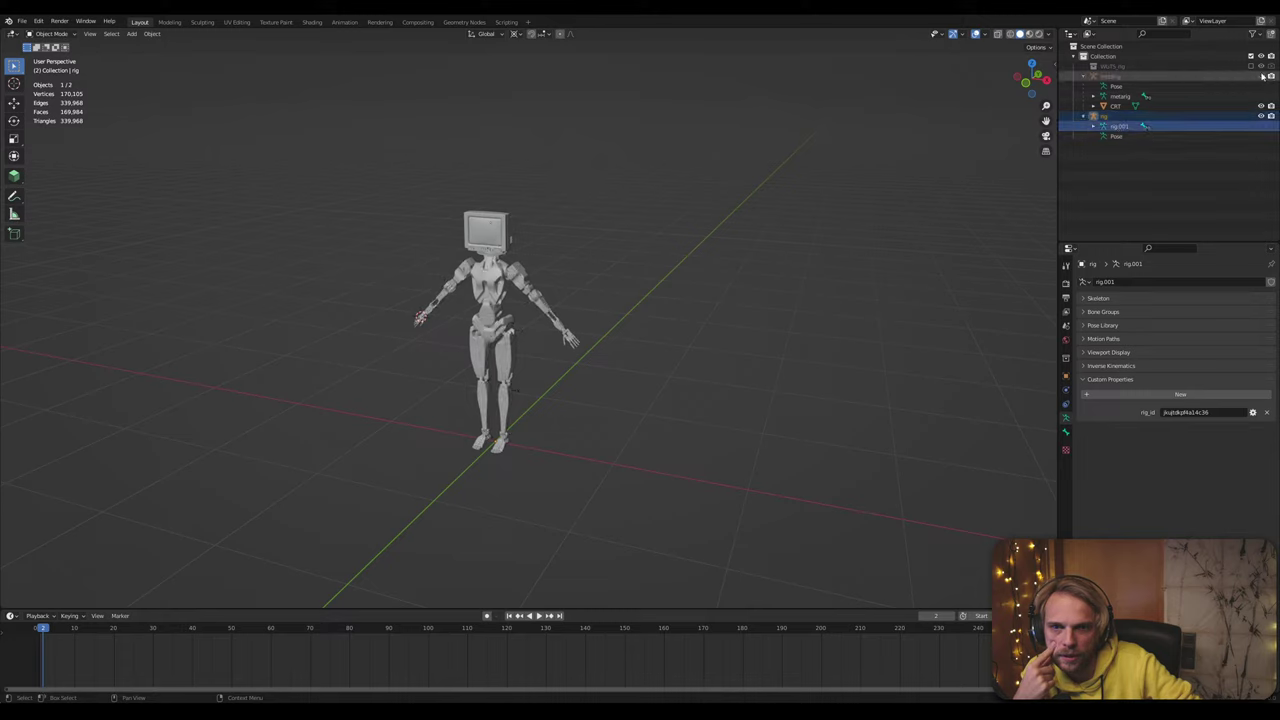
pyautogui.click(1261, 77)
# Step: Inspect the generated rig's bones and Pose Mode, then delete the rig object
pyautogui.click(1119, 118)
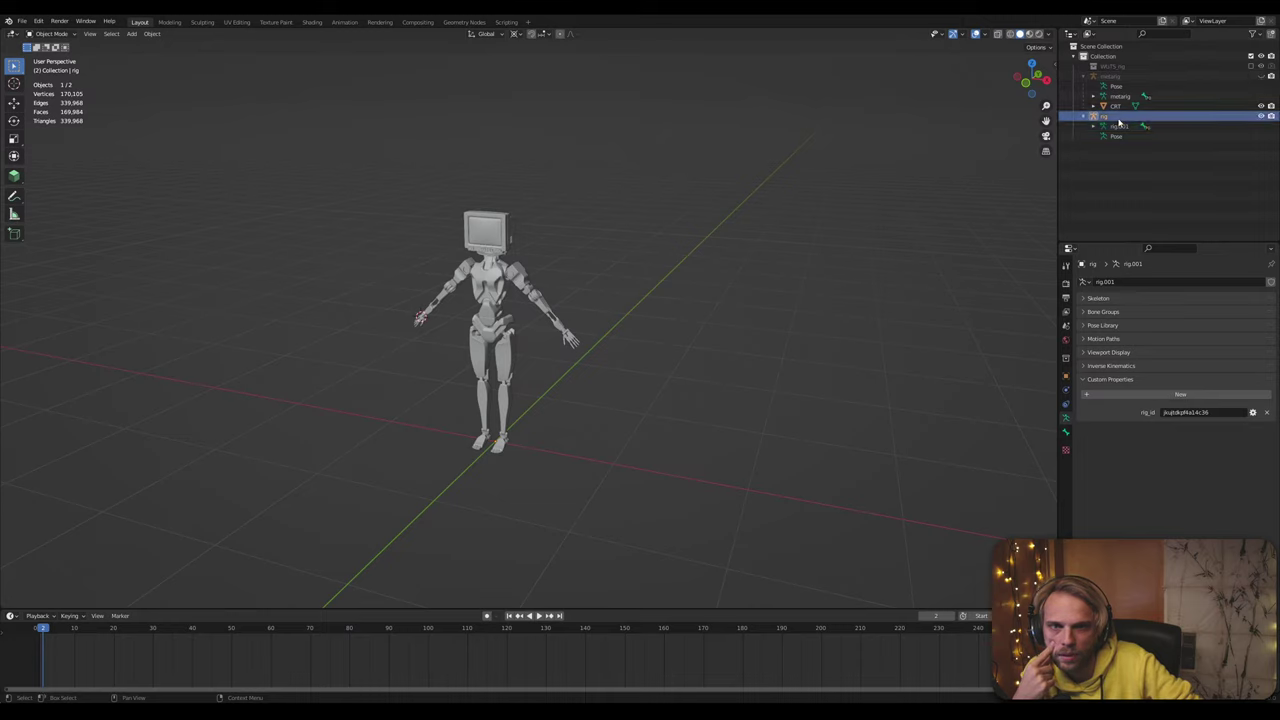
pyautogui.click(1119, 127)
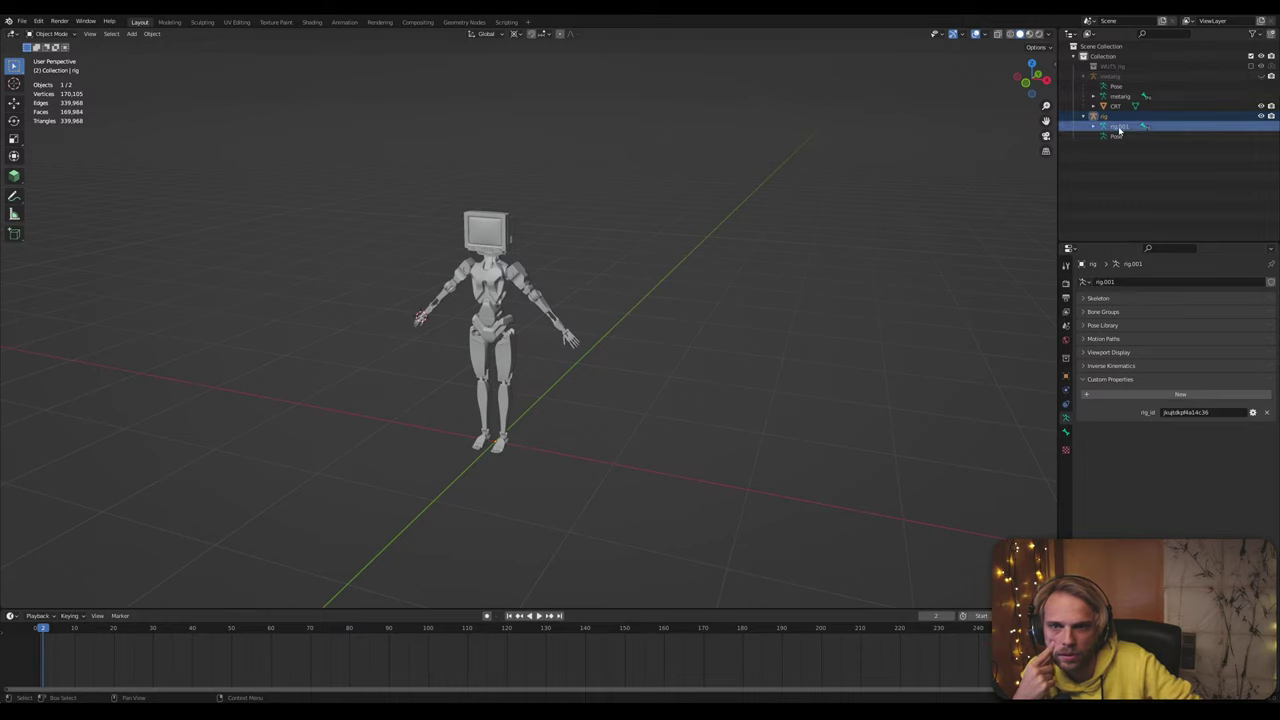
pyautogui.click(1119, 137)
pyautogui.click(1108, 127)
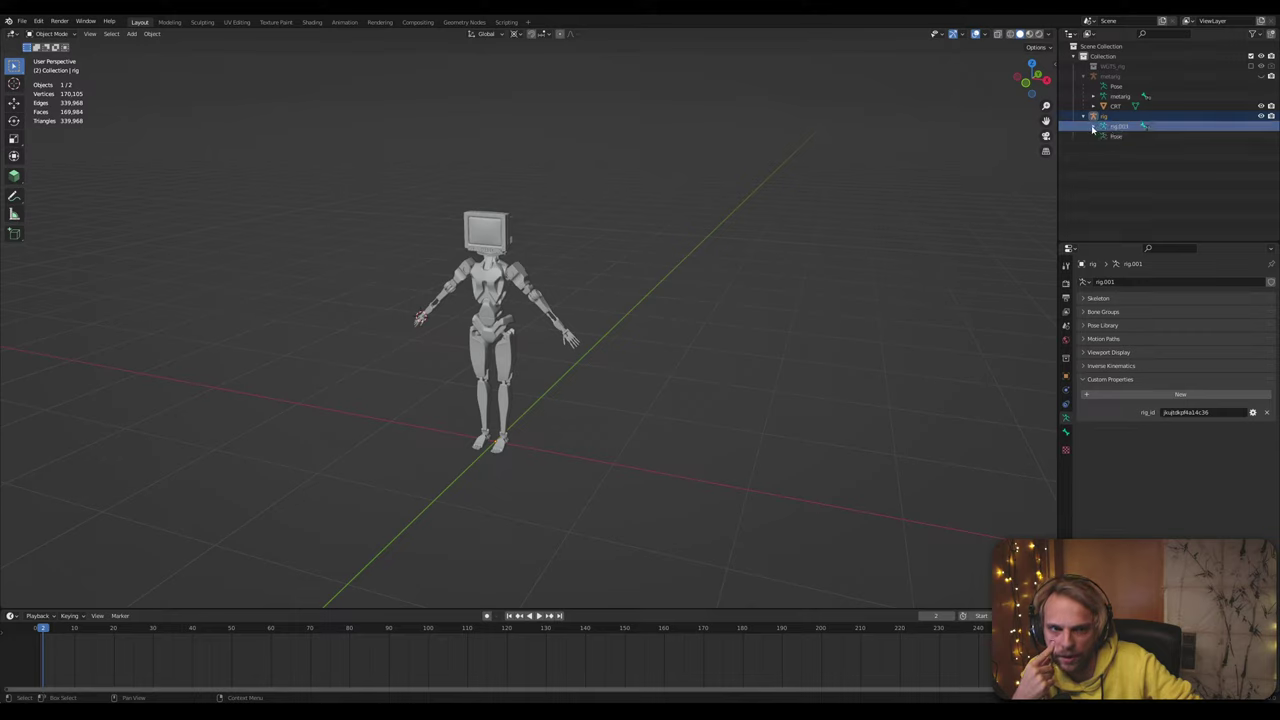
pyautogui.click(1094, 127)
pyautogui.click(1121, 137)
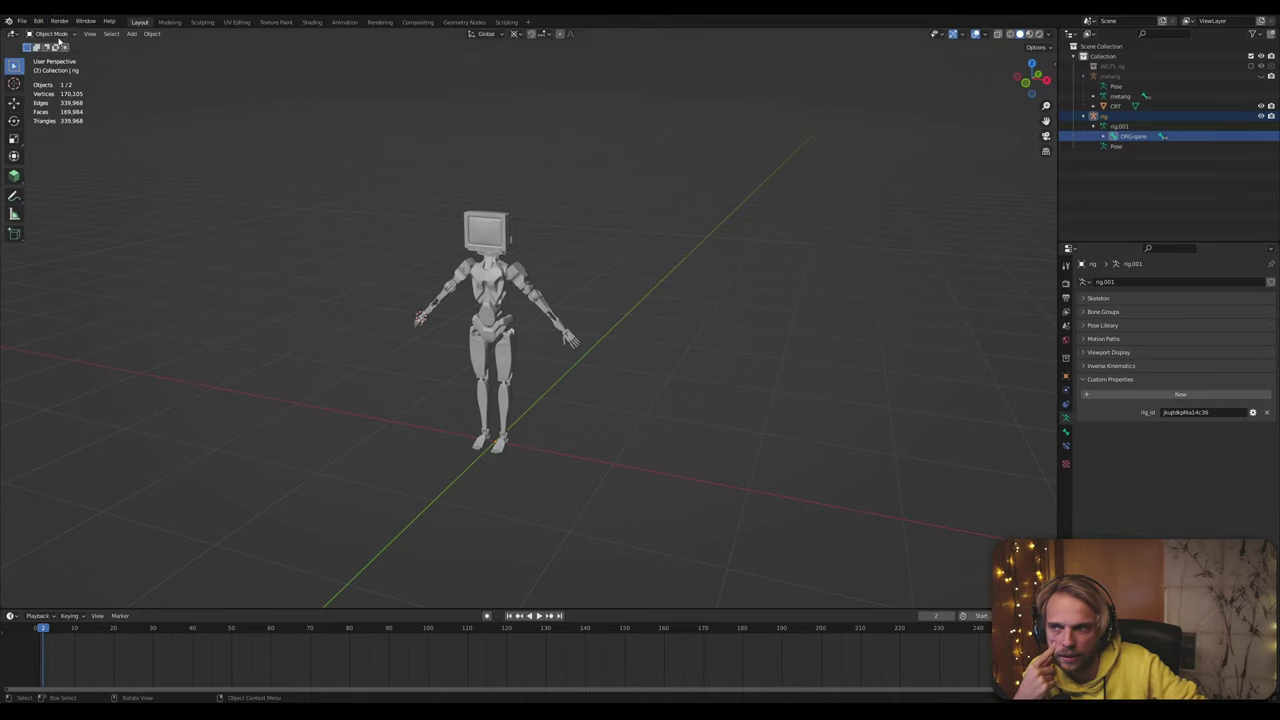
pyautogui.click(51, 33)
pyautogui.click(50, 69)
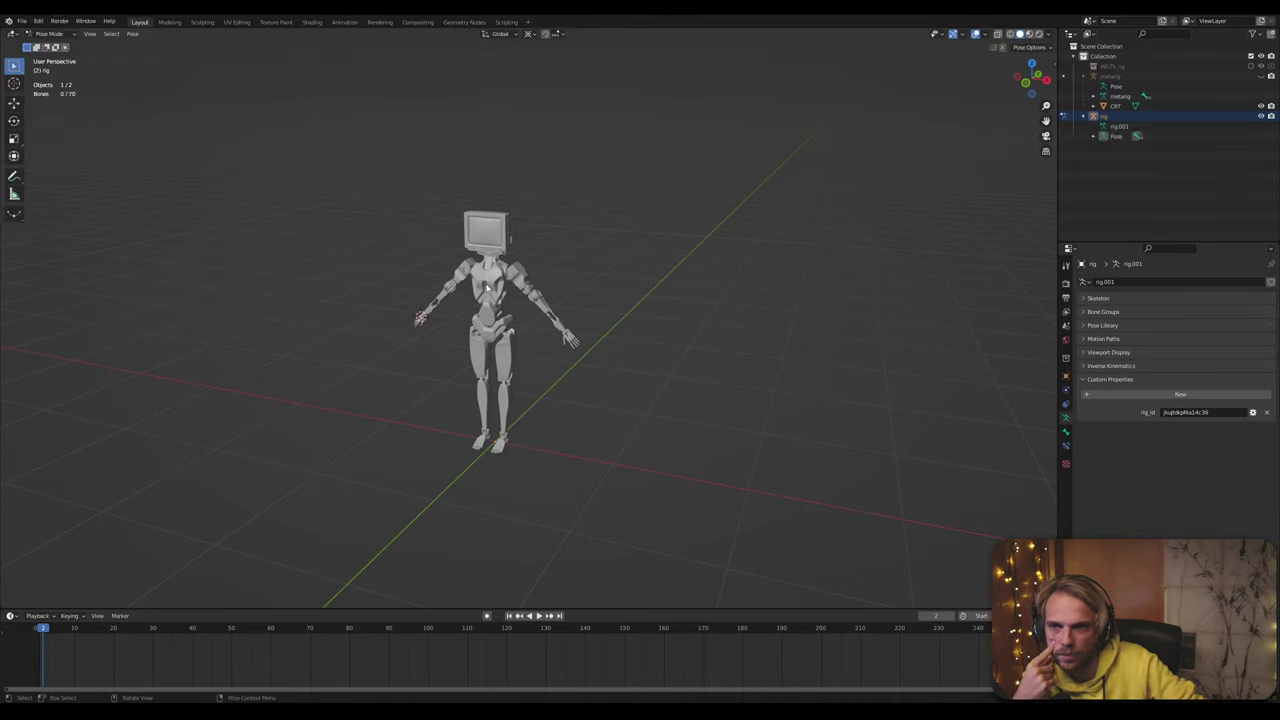
pyautogui.click(545, 341)
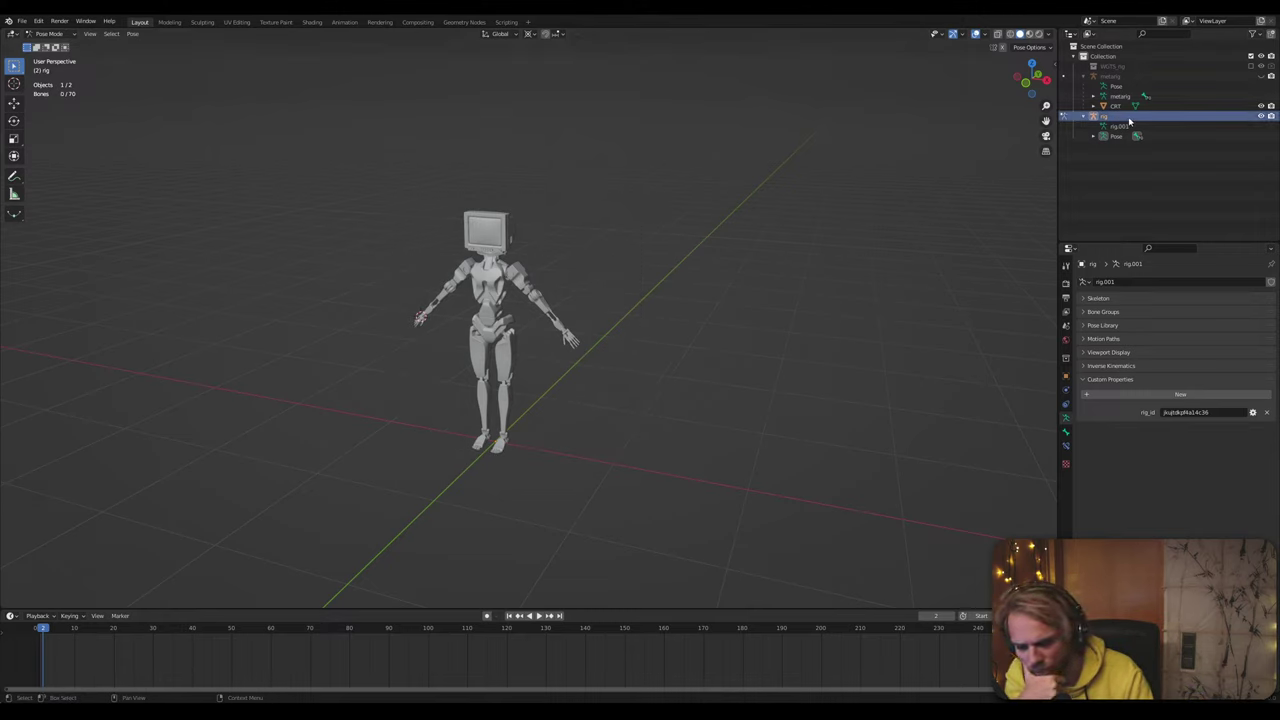
pyautogui.press('Delete')
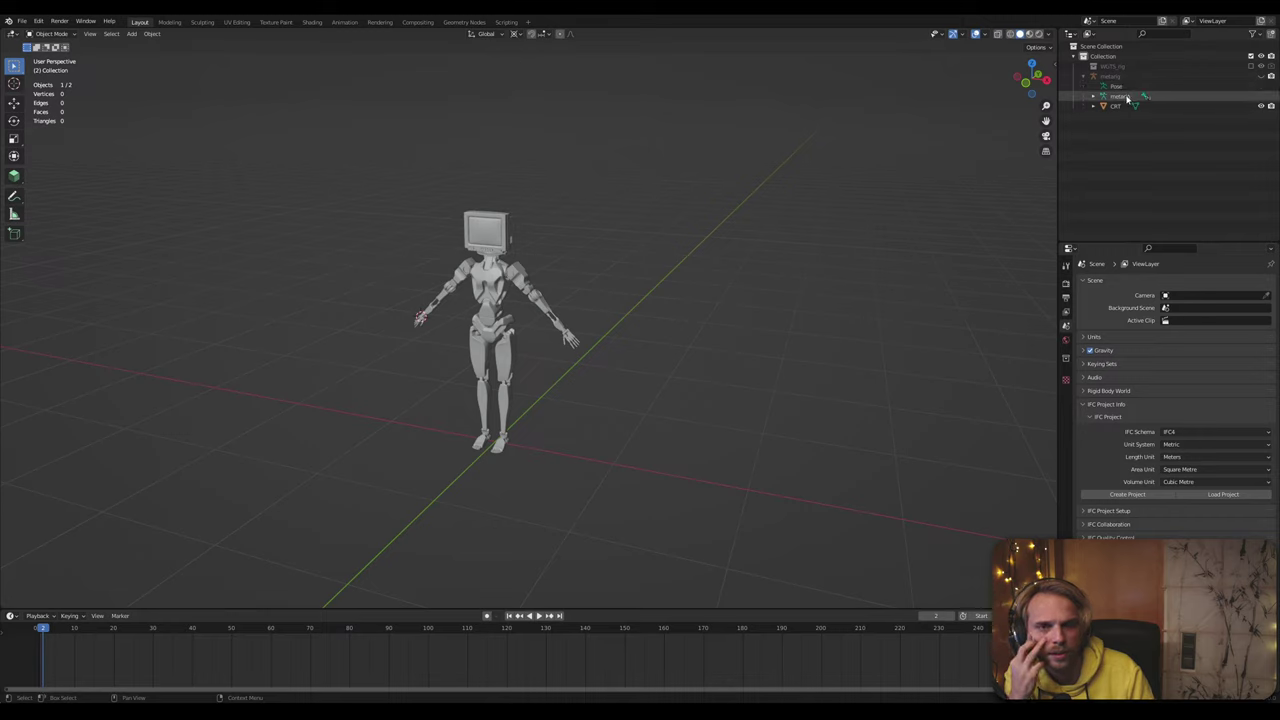
# Step: Expand the metarig's Rigify Layer Names, then select the metarig and CRT mesh in the Outliner
pyautogui.click(1144, 96)
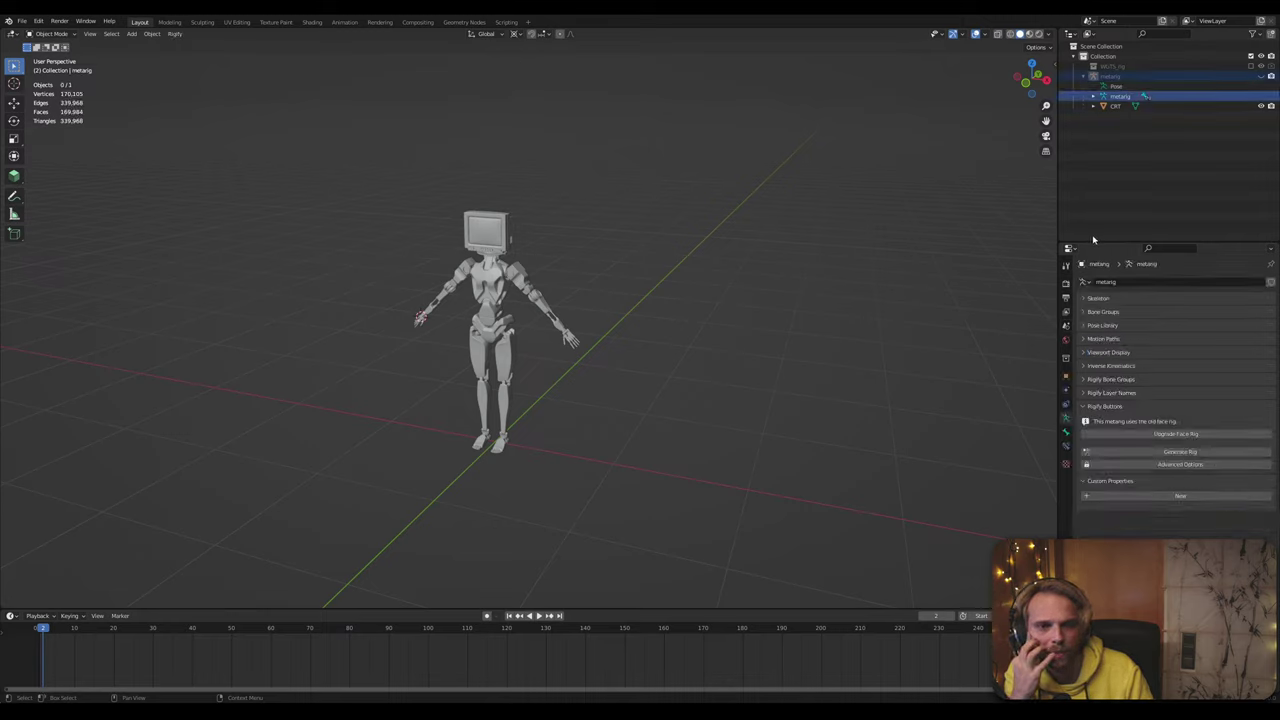
pyautogui.click(1126, 393)
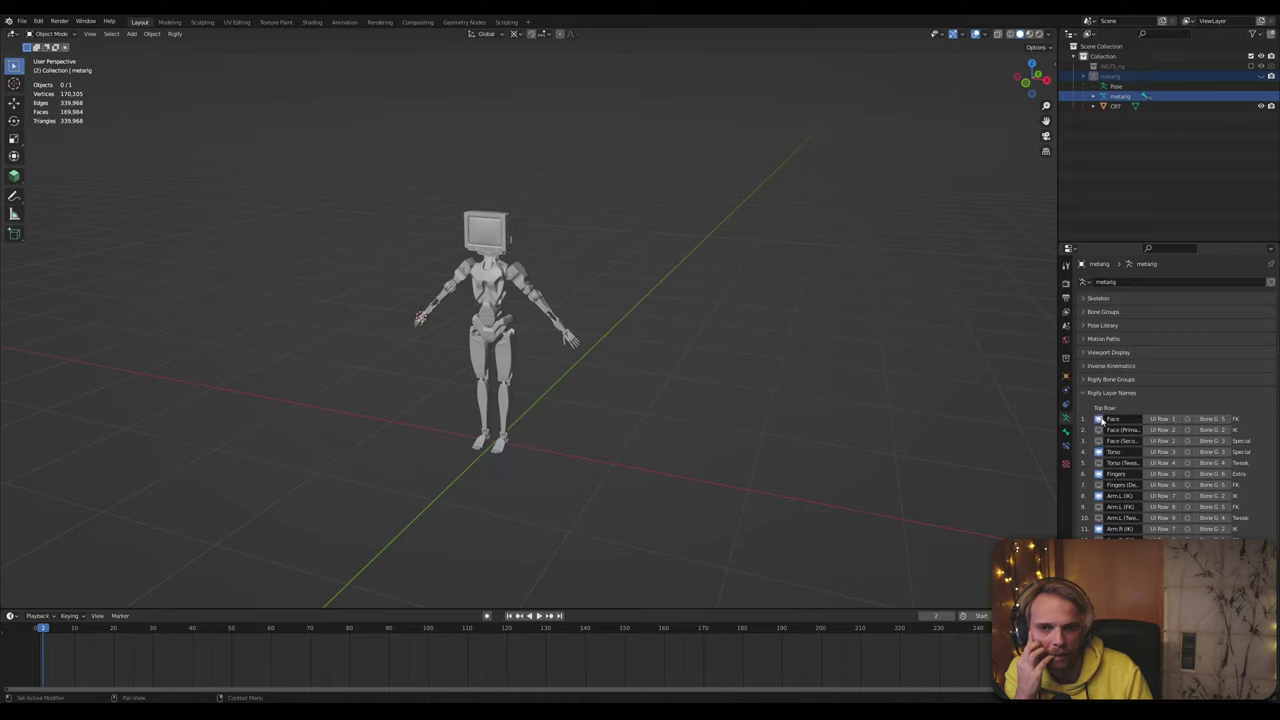
pyautogui.click(1096, 77)
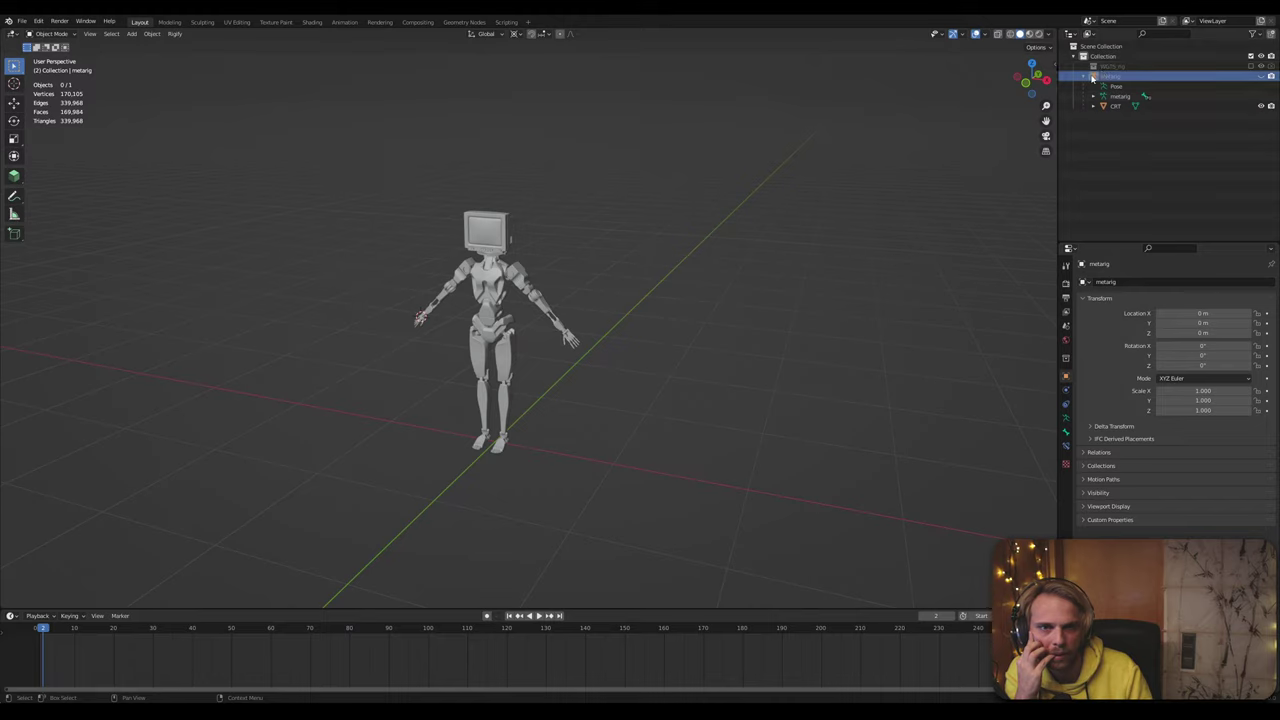
pyautogui.click(1116, 105)
# Step: Unhide the metarig and look through the CRT mesh's modifier and material settings
pyautogui.click(1099, 77)
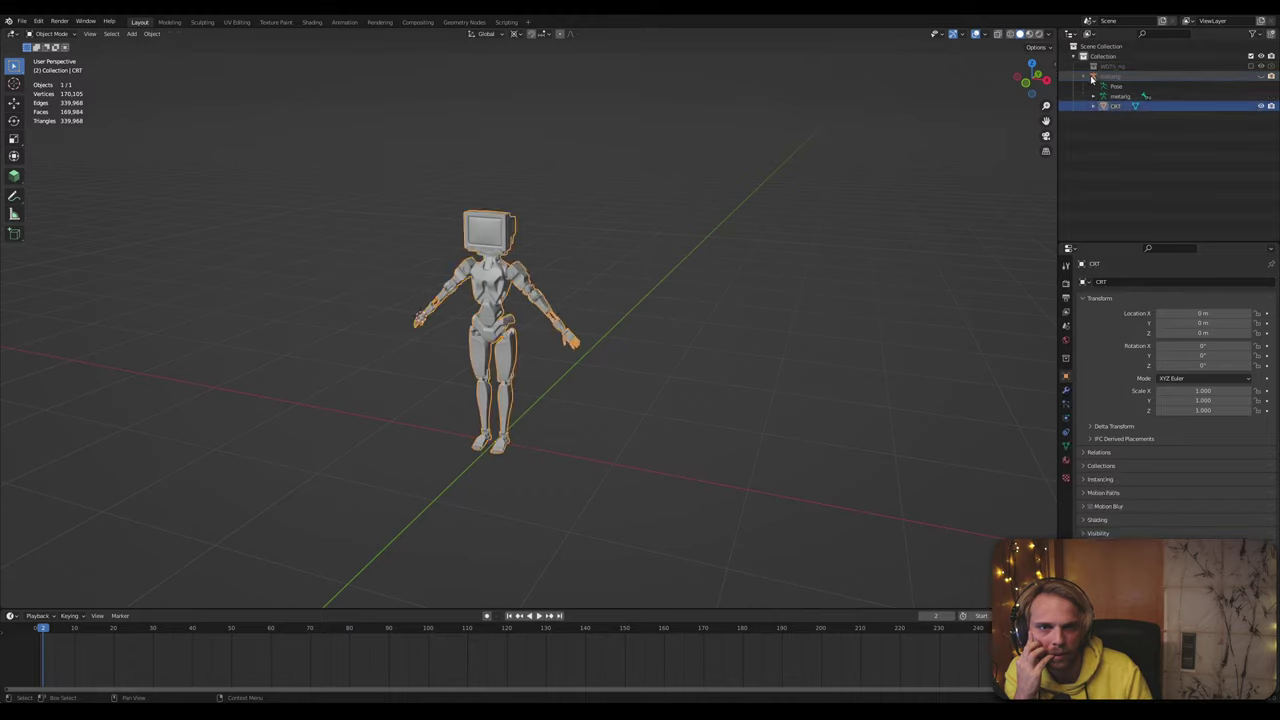
pyautogui.click(1273, 78)
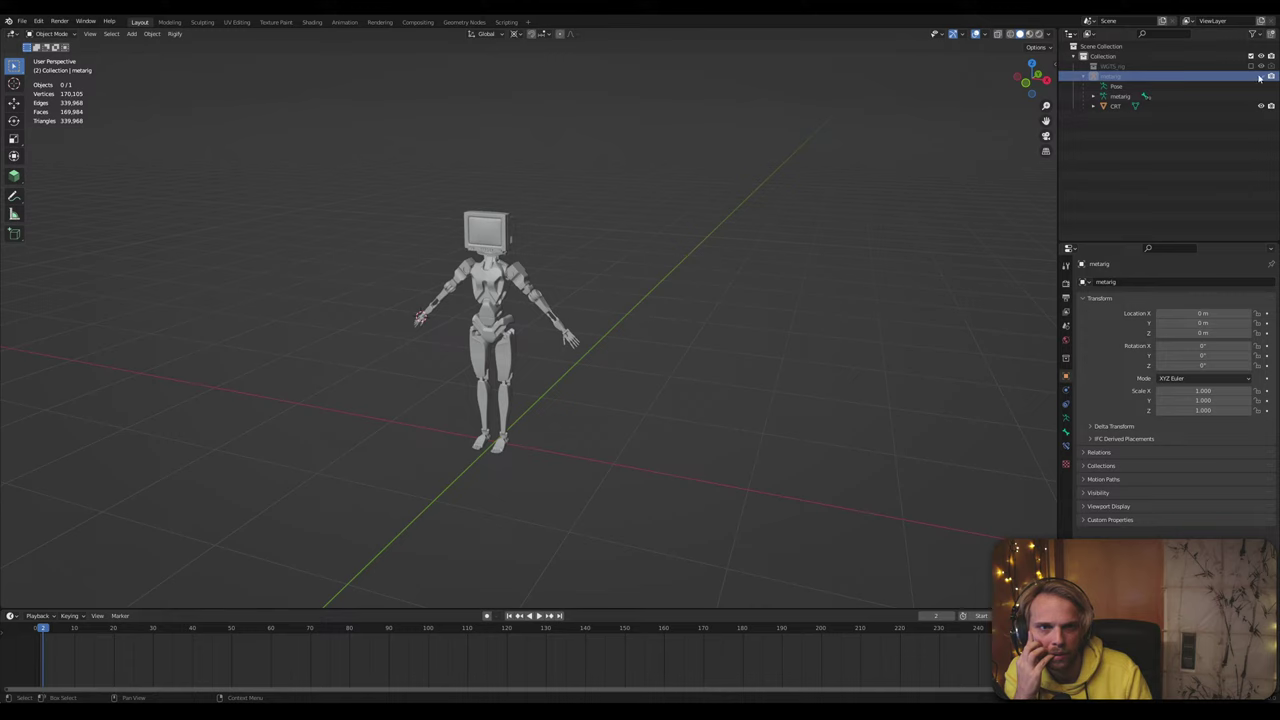
pyautogui.click(1117, 106)
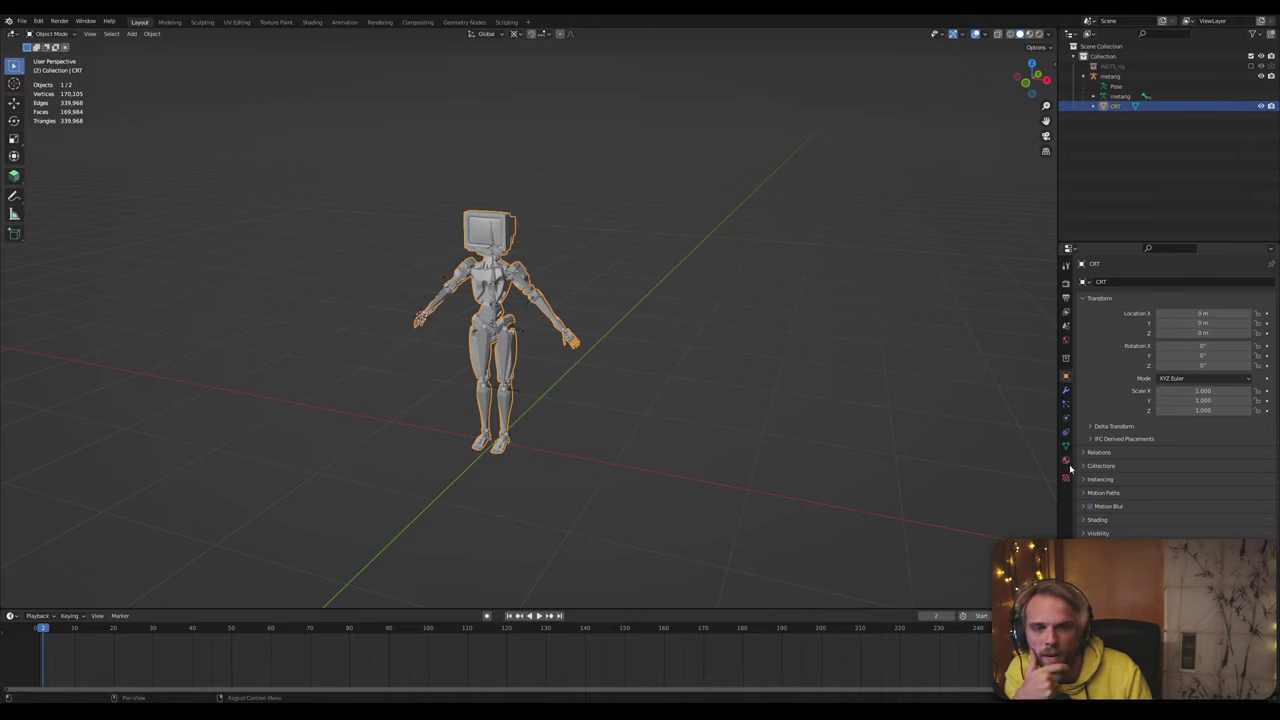
pyautogui.click(1066, 391)
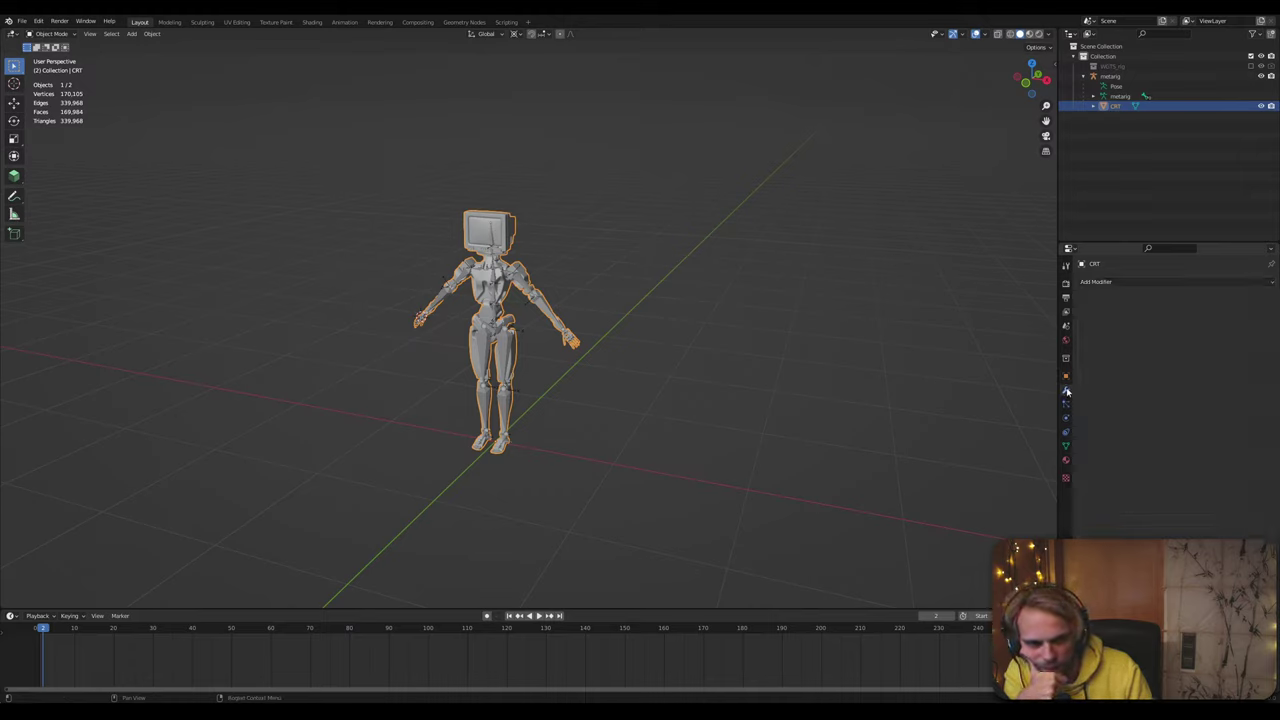
pyautogui.click(1066, 460)
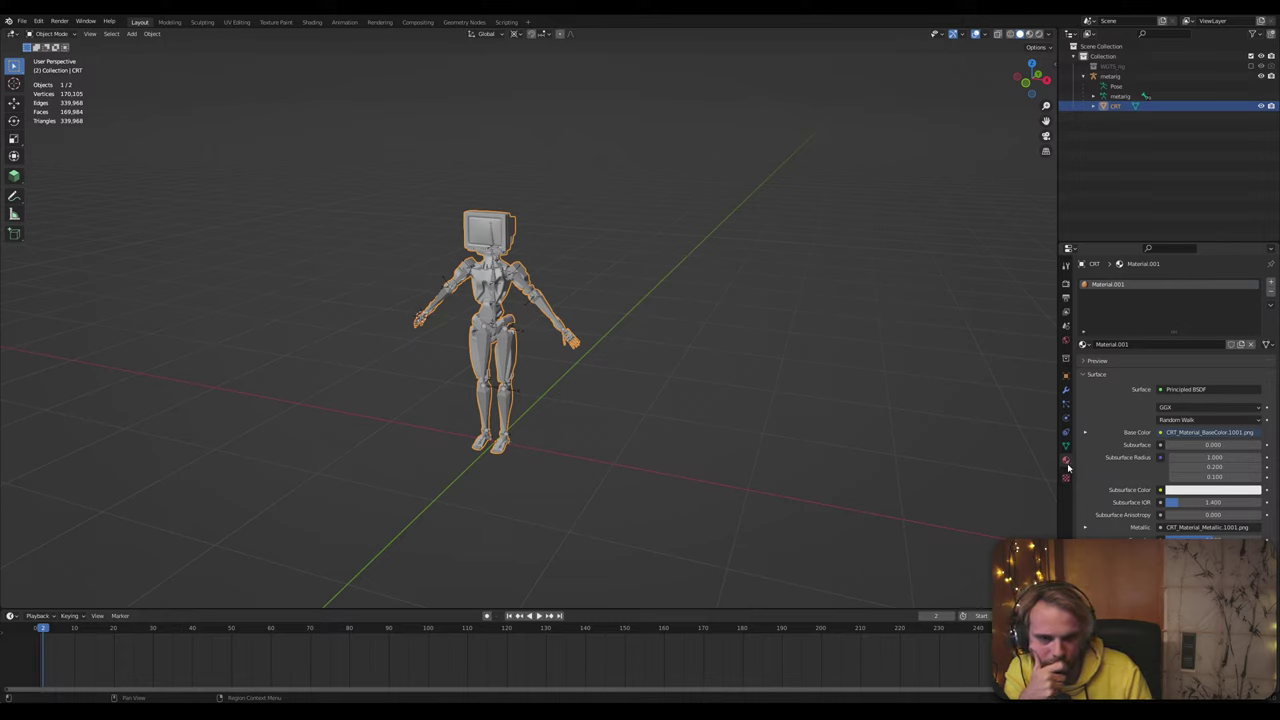
pyautogui.click(1066, 479)
pyautogui.click(1066, 462)
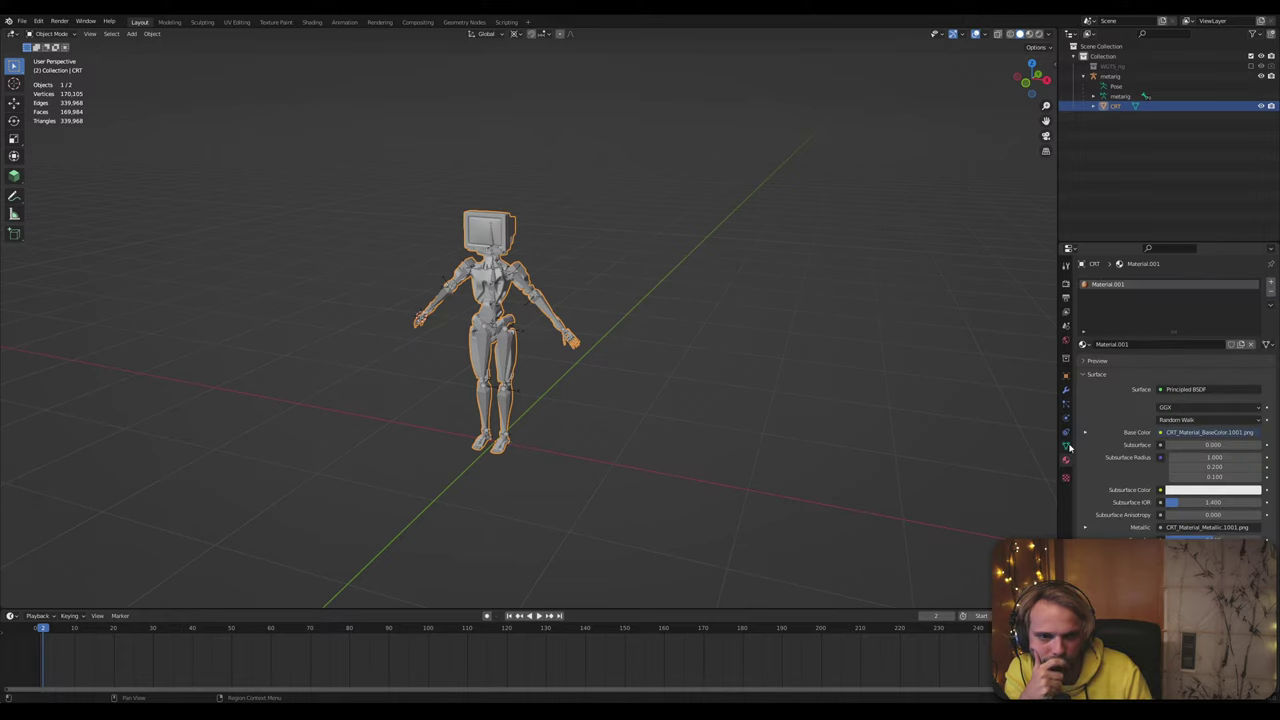
# Step: Open the metarig's Rigify Layer Names, zoom in on the robot, and disable the Face layer
pyautogui.click(1115, 77)
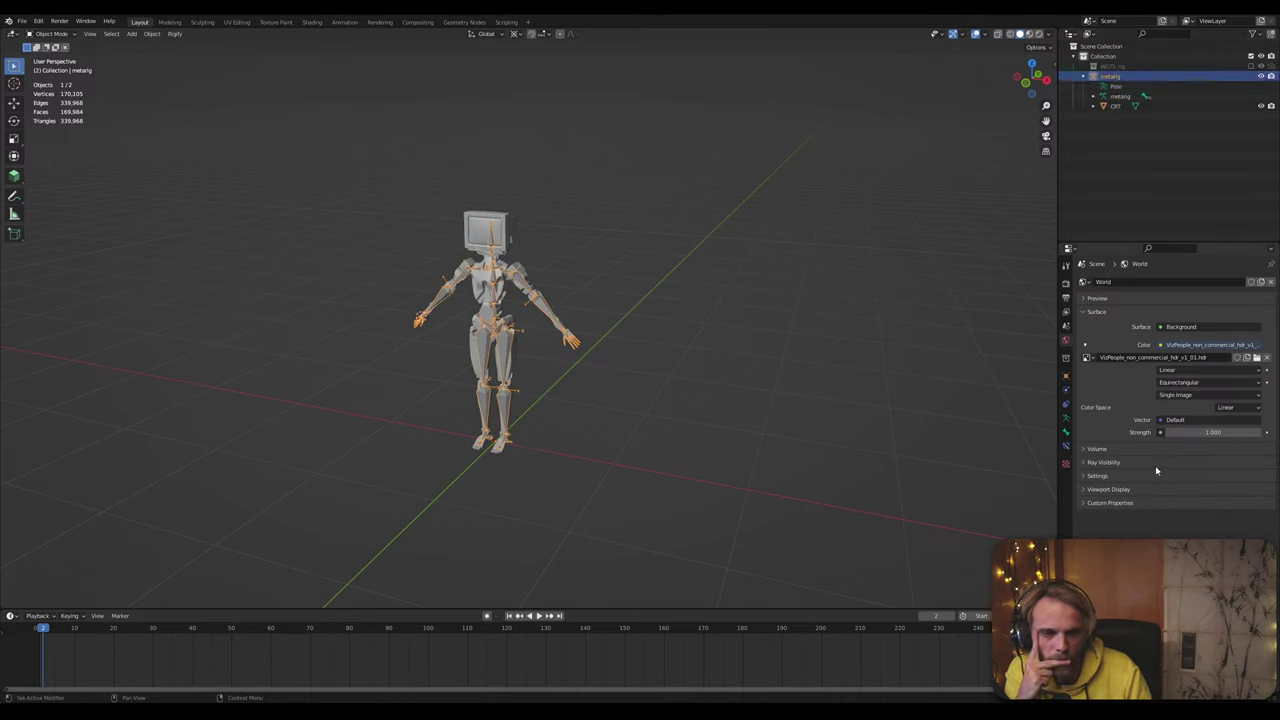
pyautogui.click(1065, 430)
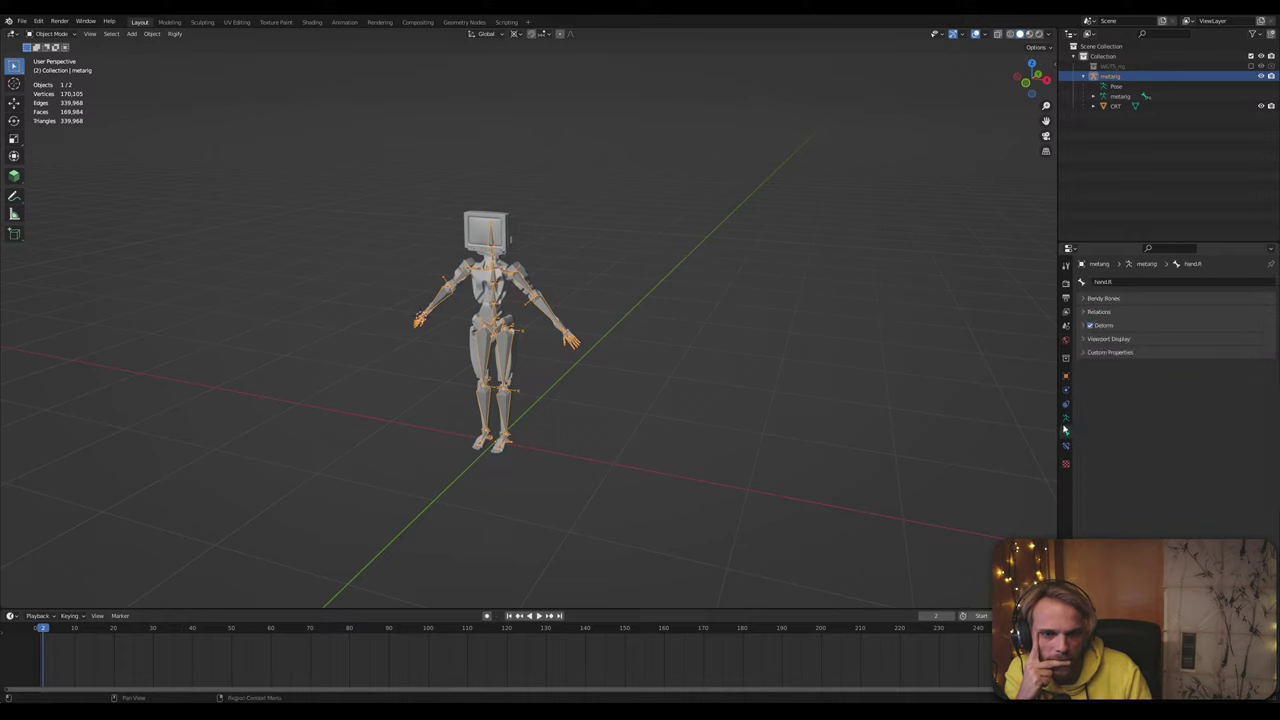
pyautogui.click(1065, 418)
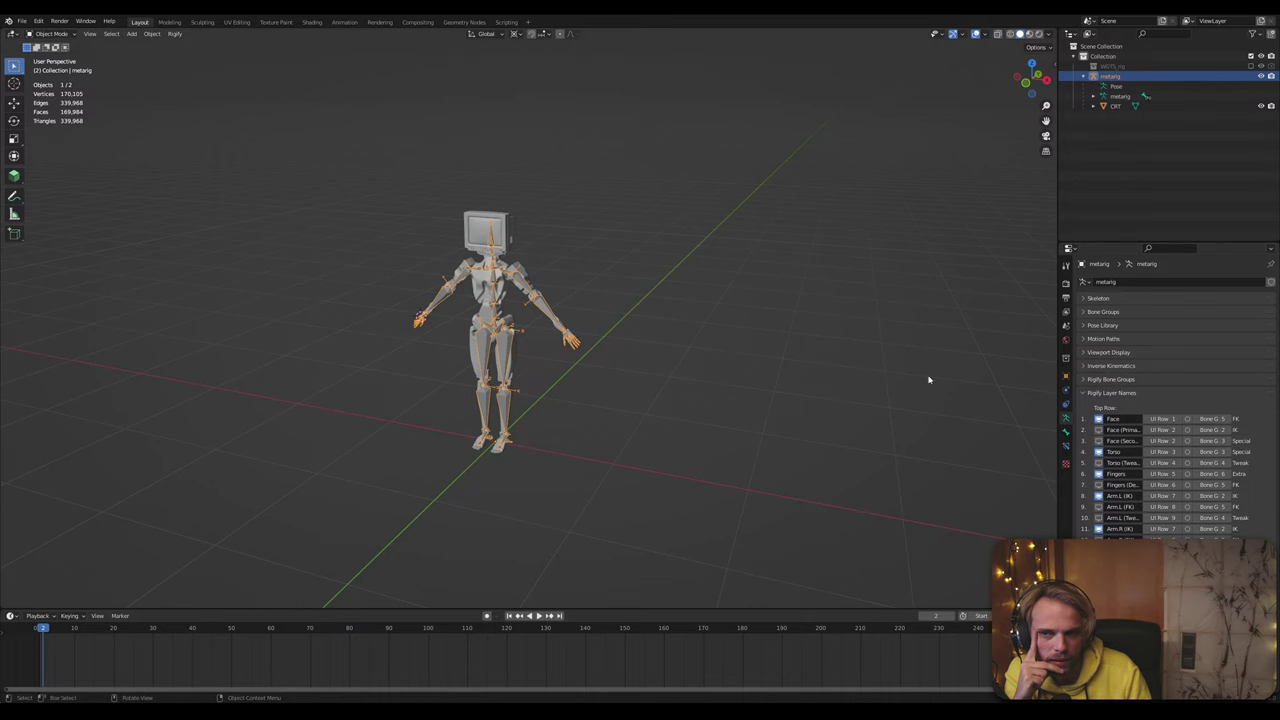
pyautogui.scroll(5, 464, 244)
pyautogui.moveTo(540, 160); pyautogui.dragTo(510, 148, button='middle')
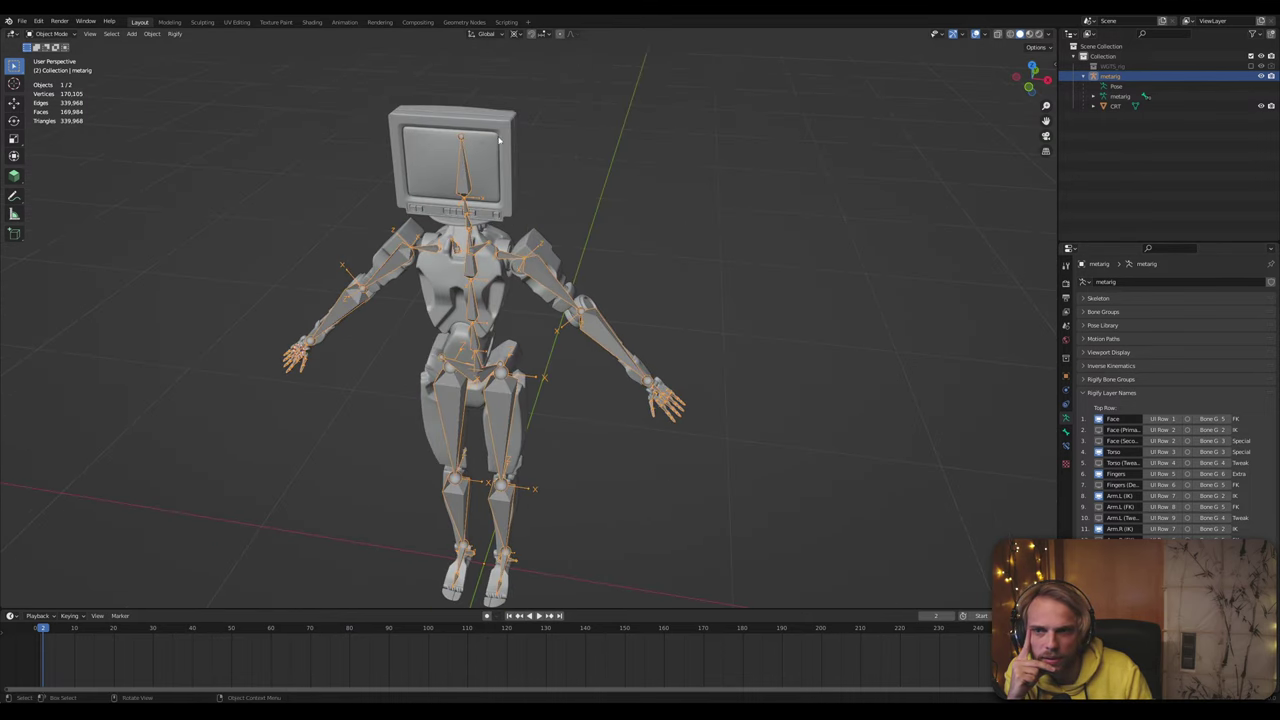
pyautogui.scroll(2, 506, 148)
pyautogui.click(1099, 419)
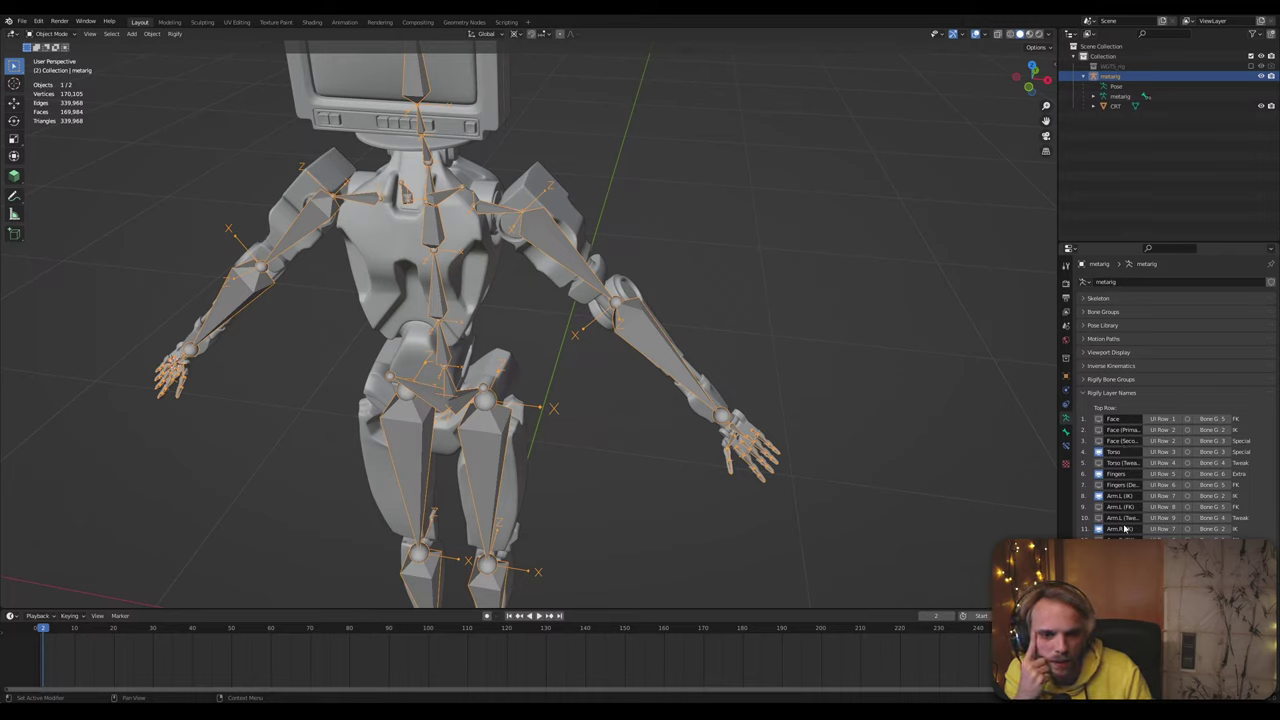
# Step: Collapse Rigify Layer Names and press Generate Rig again, which reports the missing ORG-nose error
pyautogui.click(1105, 393)
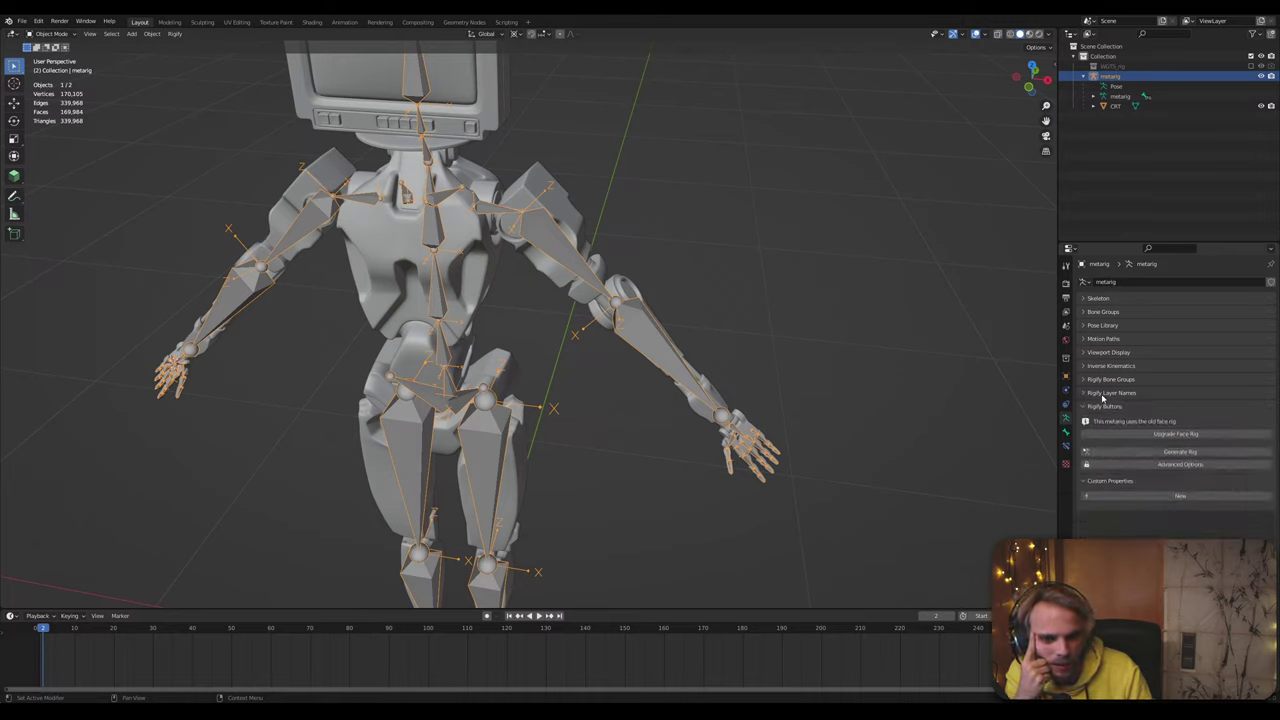
pyautogui.click(1148, 452)
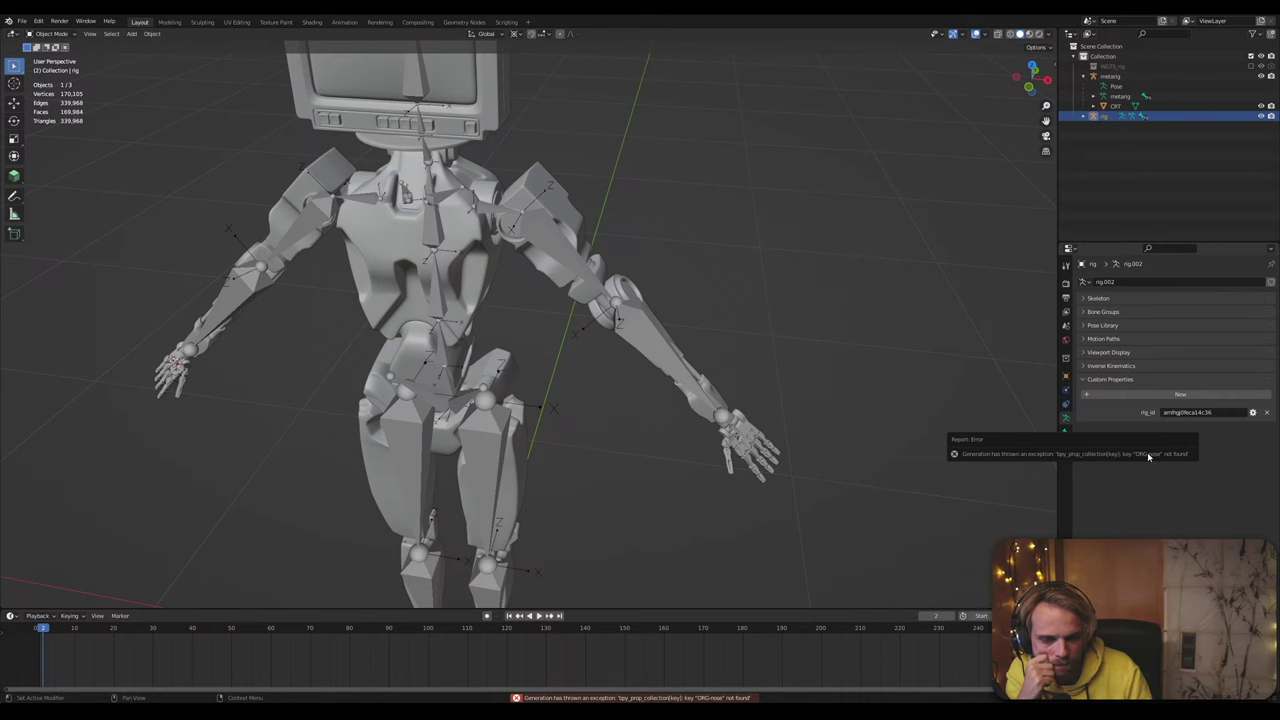
pyautogui.click(575, 698)
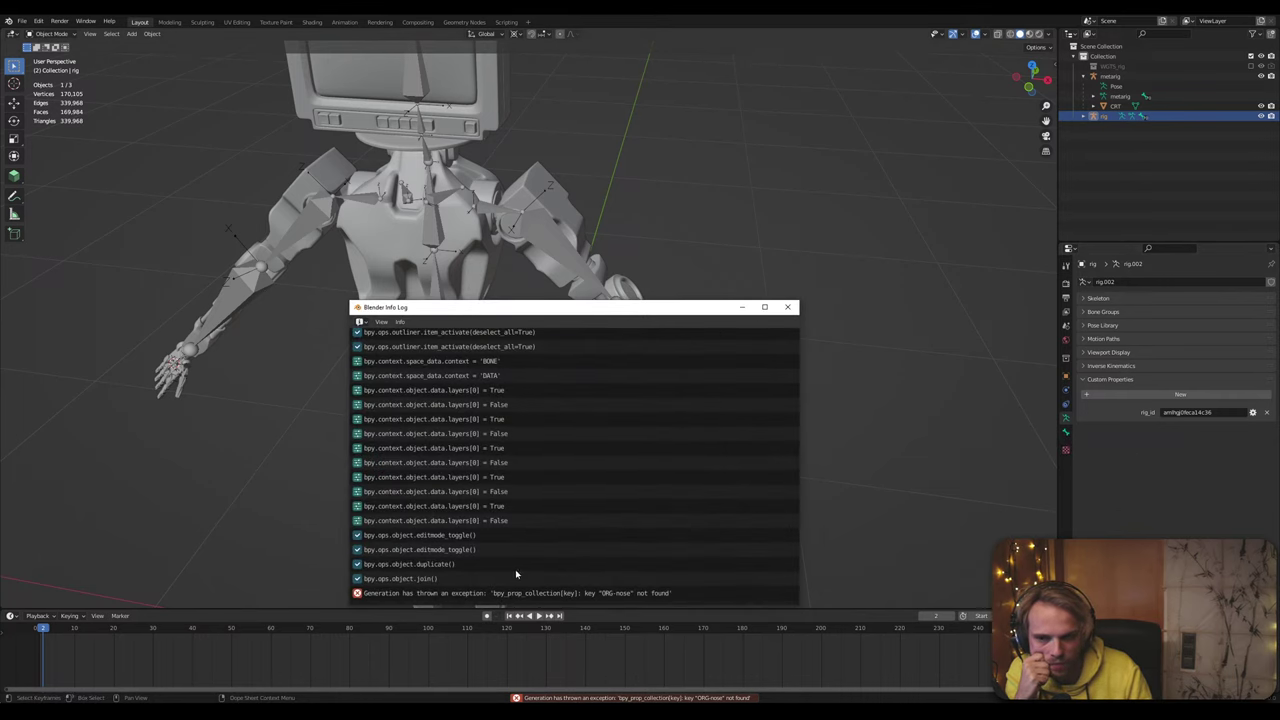
pyautogui.scroll(2, 663, 409)
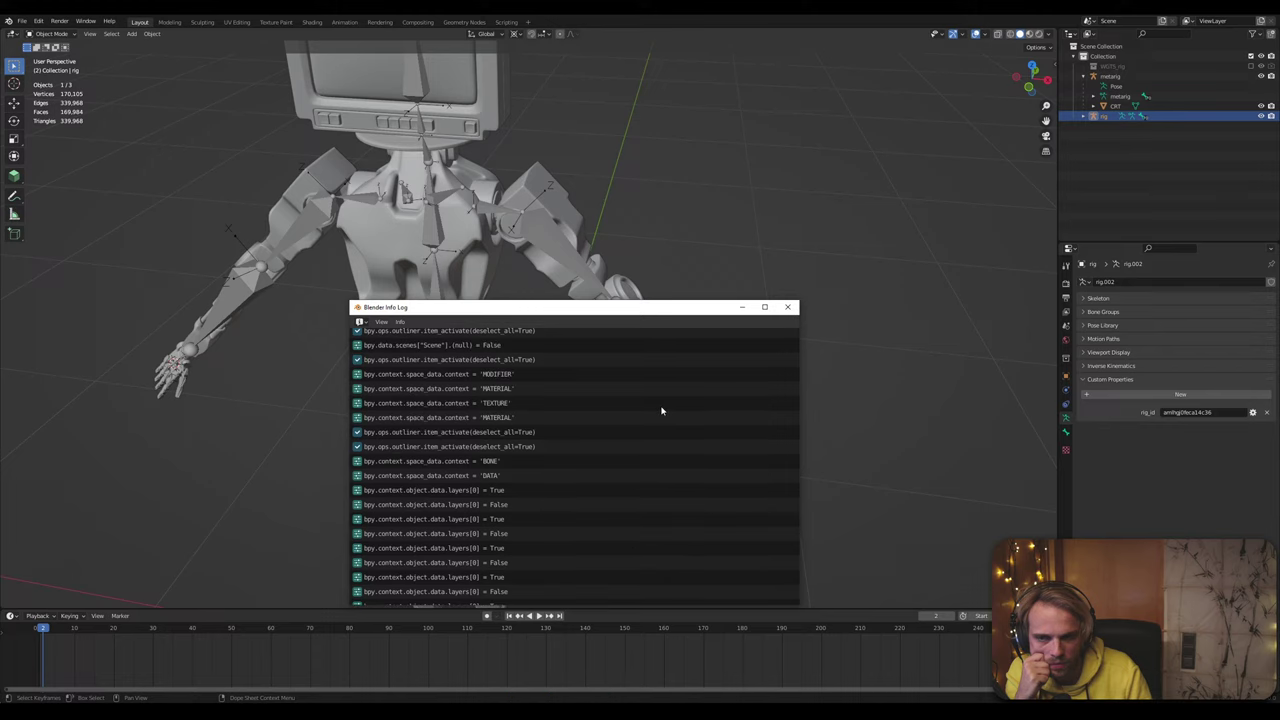
pyautogui.scroll(-2, 680, 404)
pyautogui.moveTo(367, 590); pyautogui.dragTo(706, 604)
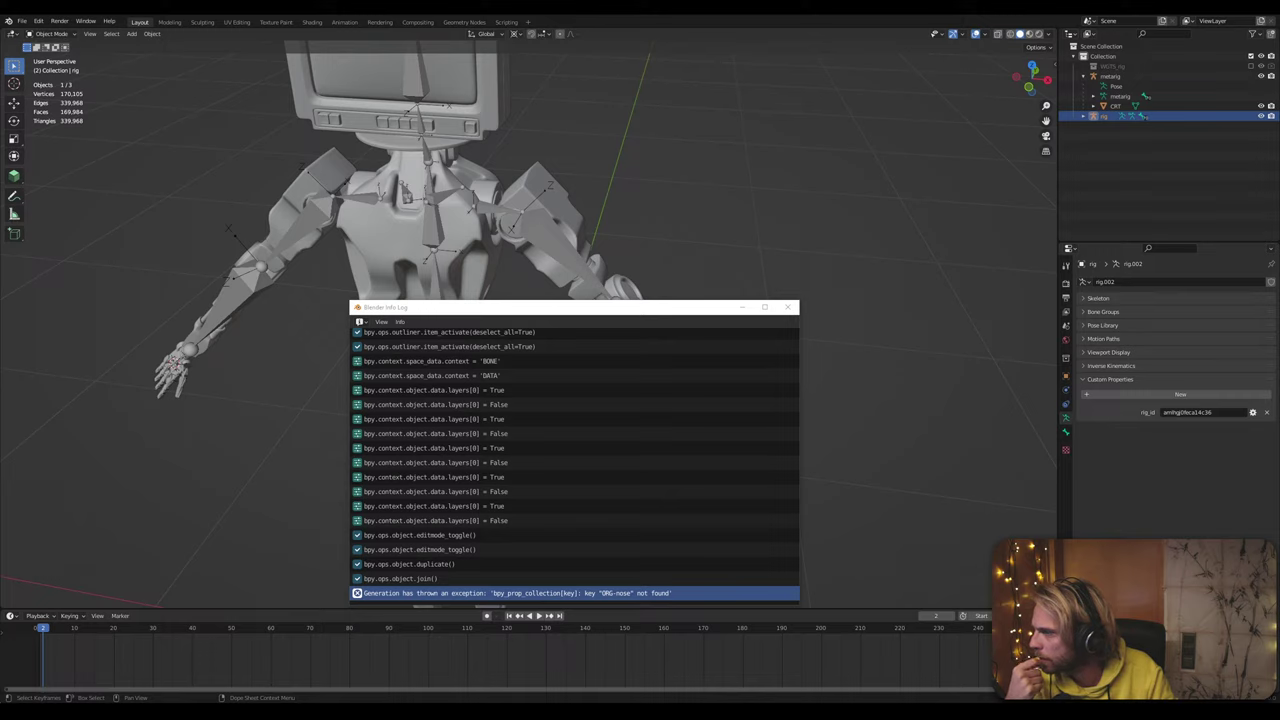
pyautogui.click(789, 308)
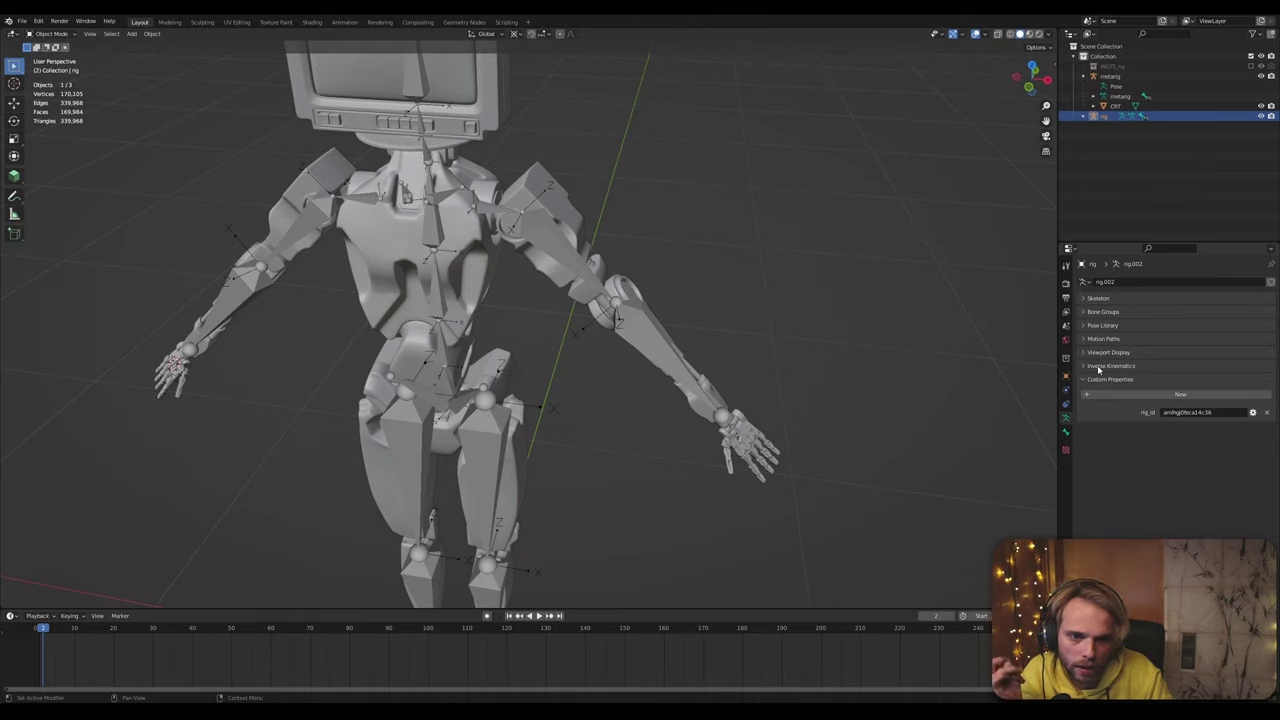
# Step: Check the failed generated rig's bone and armature properties, then delete the rig
pyautogui.click(1065, 432)
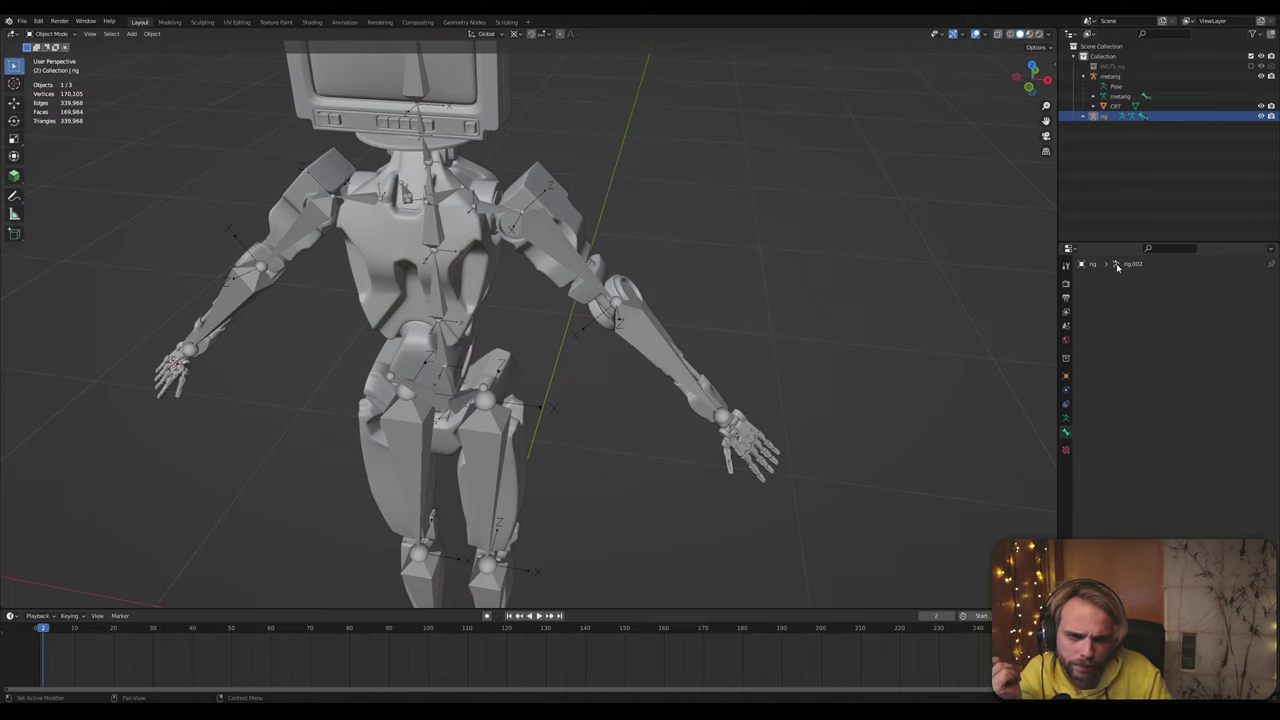
pyautogui.click(1065, 418)
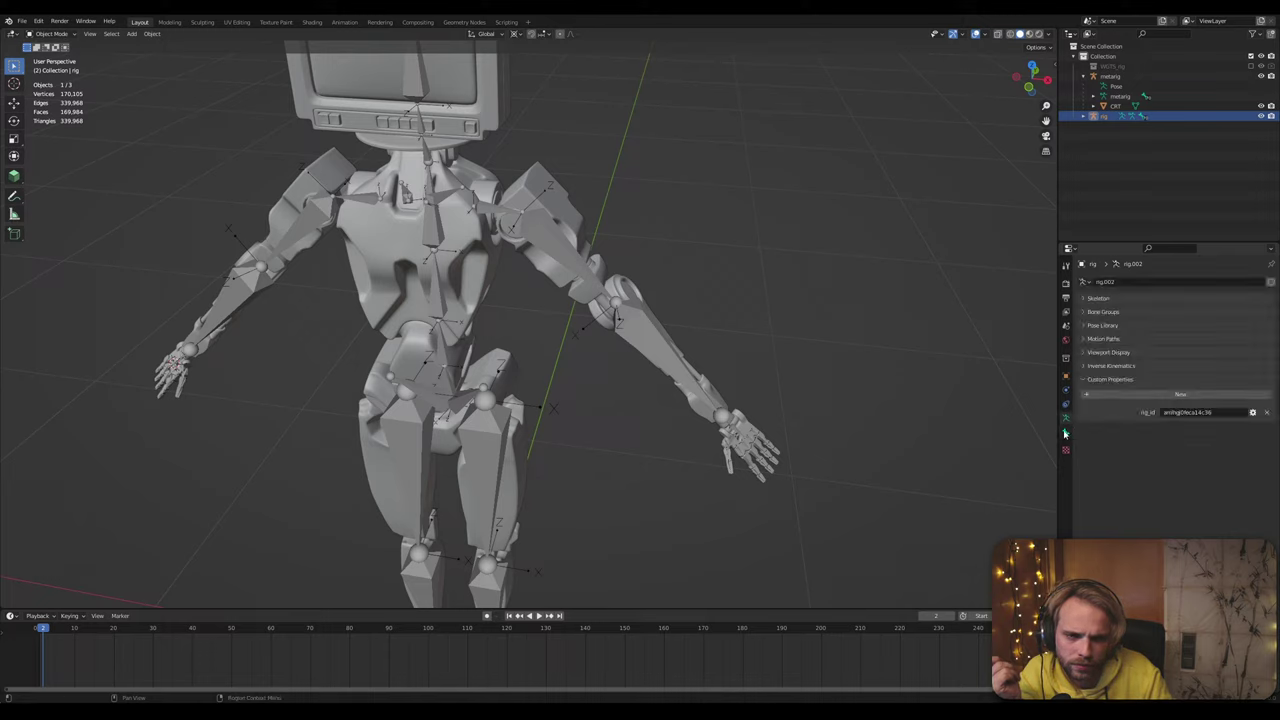
pyautogui.press('x')
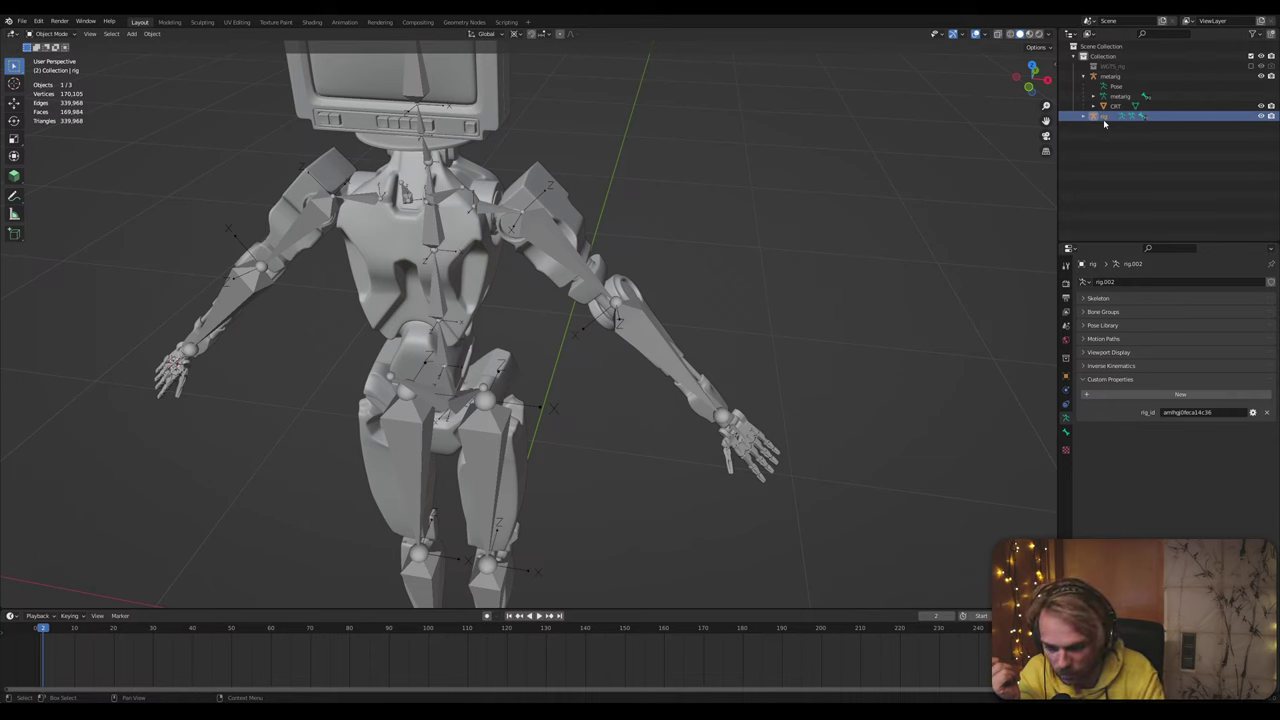
# Step: Select the metarig, list its Rigify Layer Names, zoom onto the head, and enter Edit Mode
pyautogui.click(1110, 76)
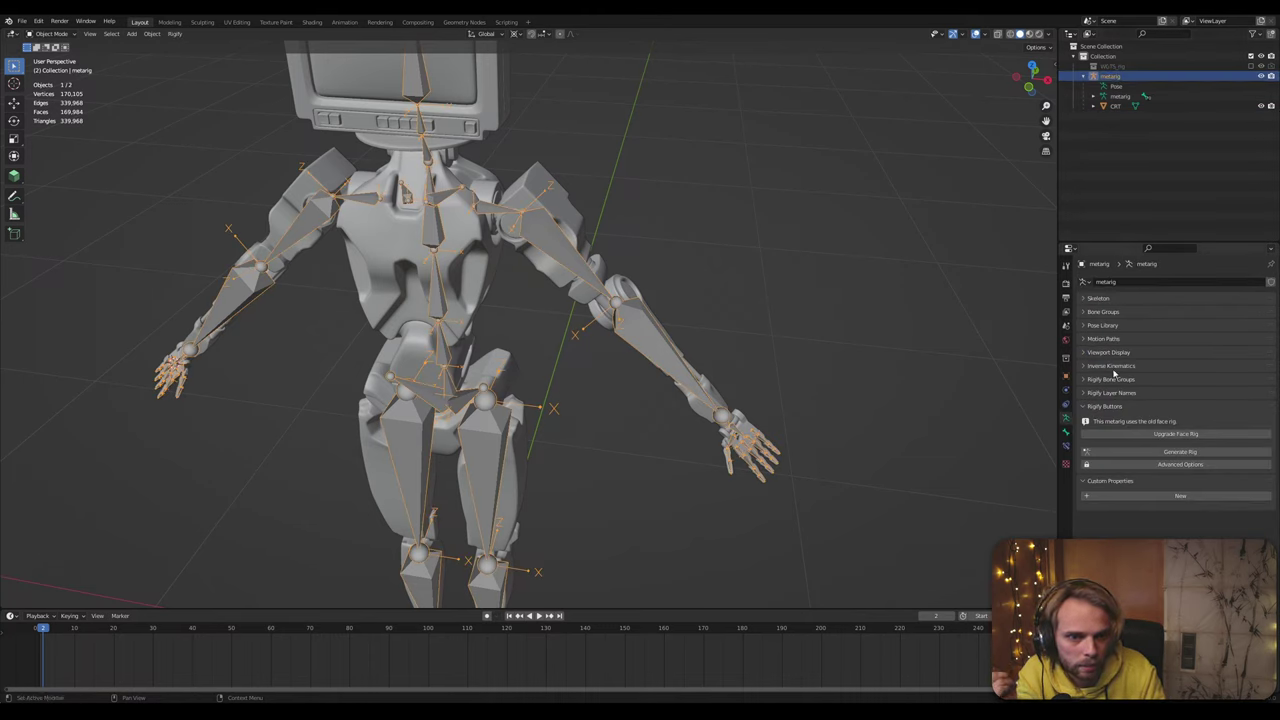
pyautogui.click(1099, 394)
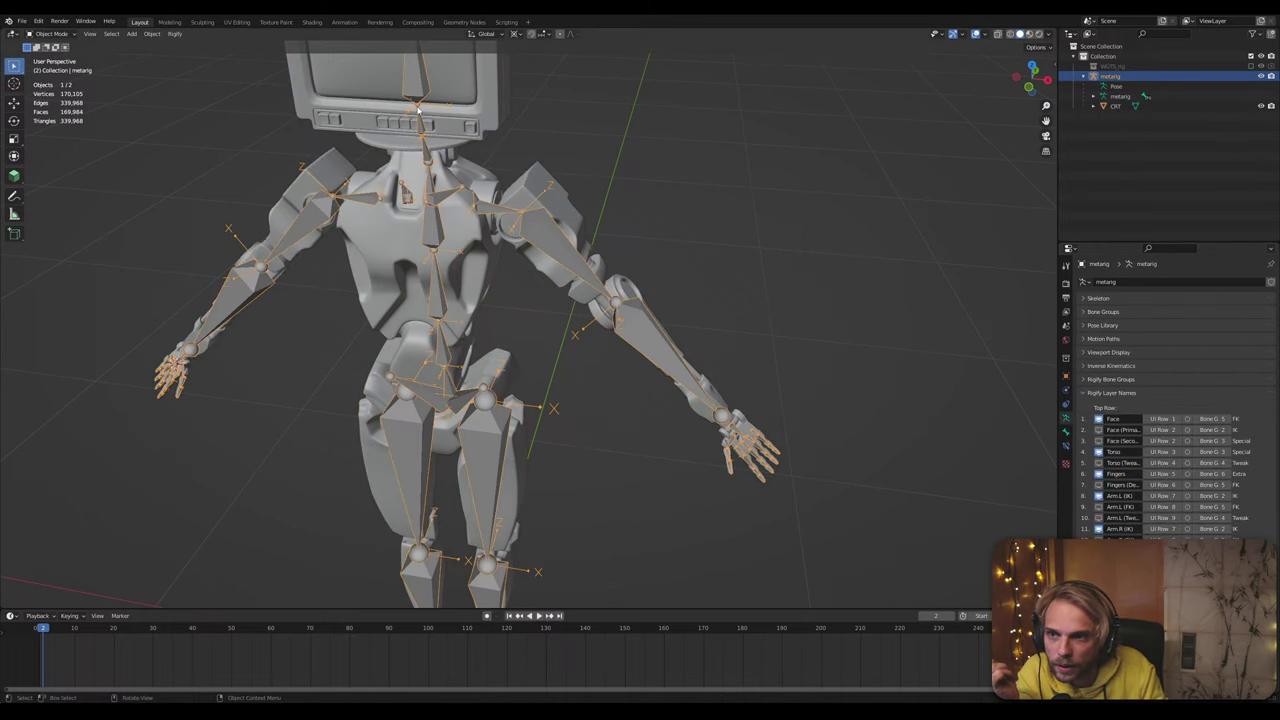
pyautogui.moveTo(445, 89); pyautogui.dragTo(629, 327, button='middle')
pyautogui.press('Tab')
# Step: Hide the Face and Torso bone layers and delete the leftover face bone
pyautogui.click(516, 159)
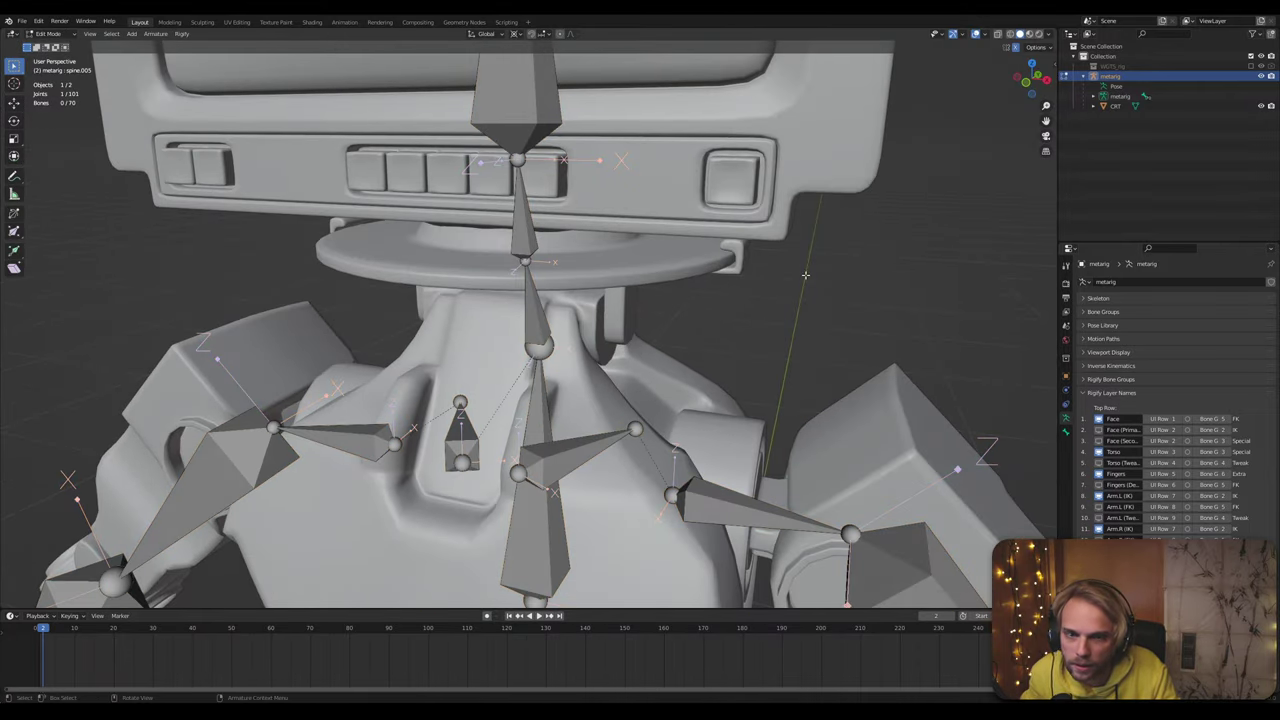
pyautogui.click(1102, 419)
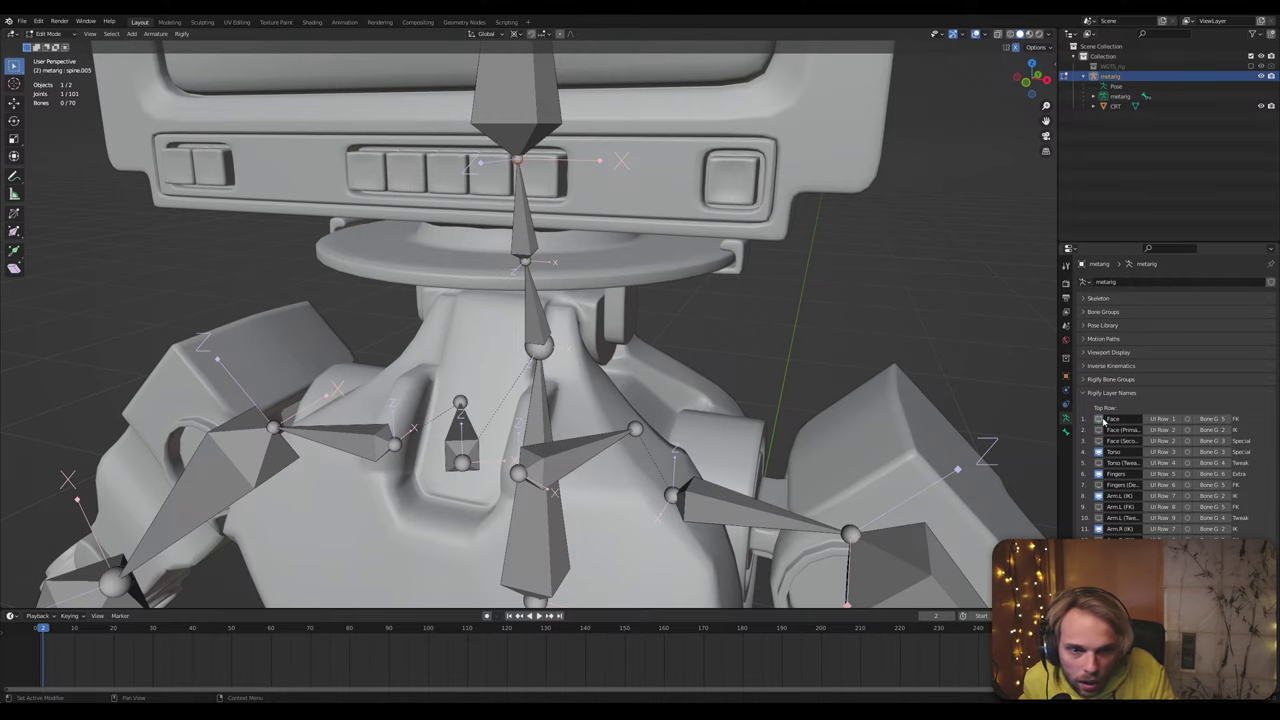
pyautogui.click(1099, 453)
pyautogui.click(1099, 453)
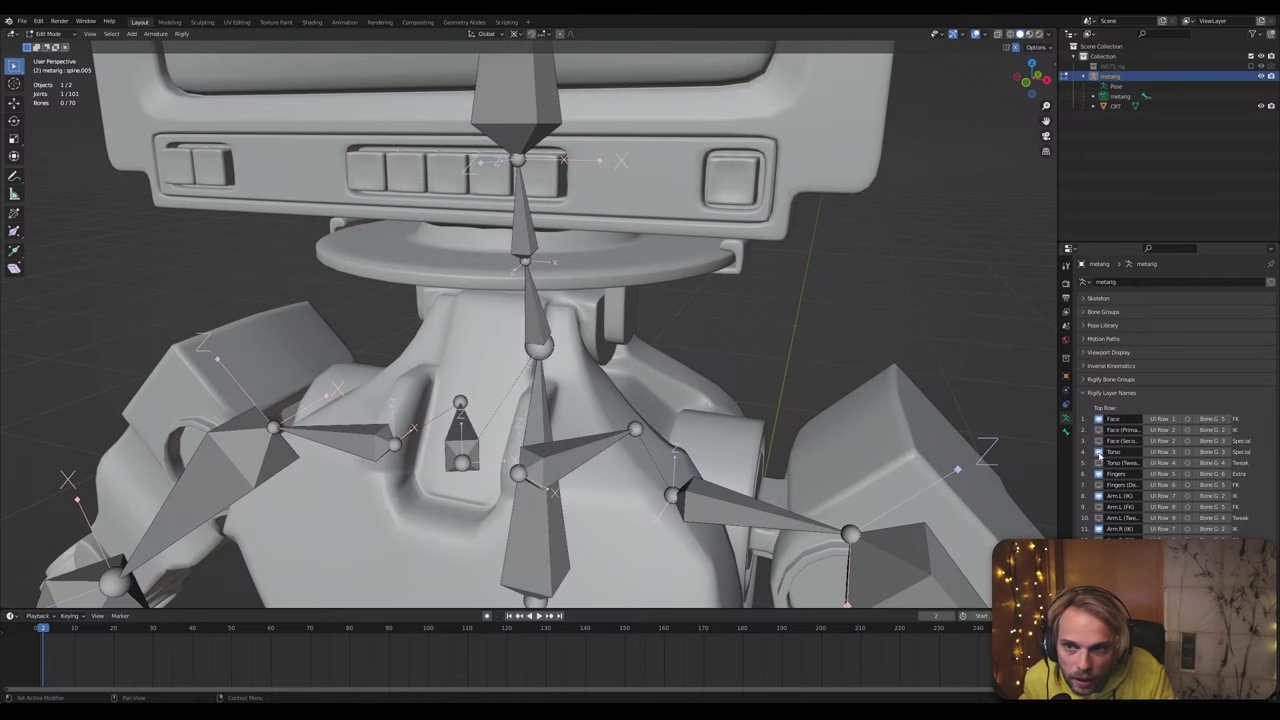
pyautogui.click(1099, 453)
pyautogui.scroll(-5, 594, 278)
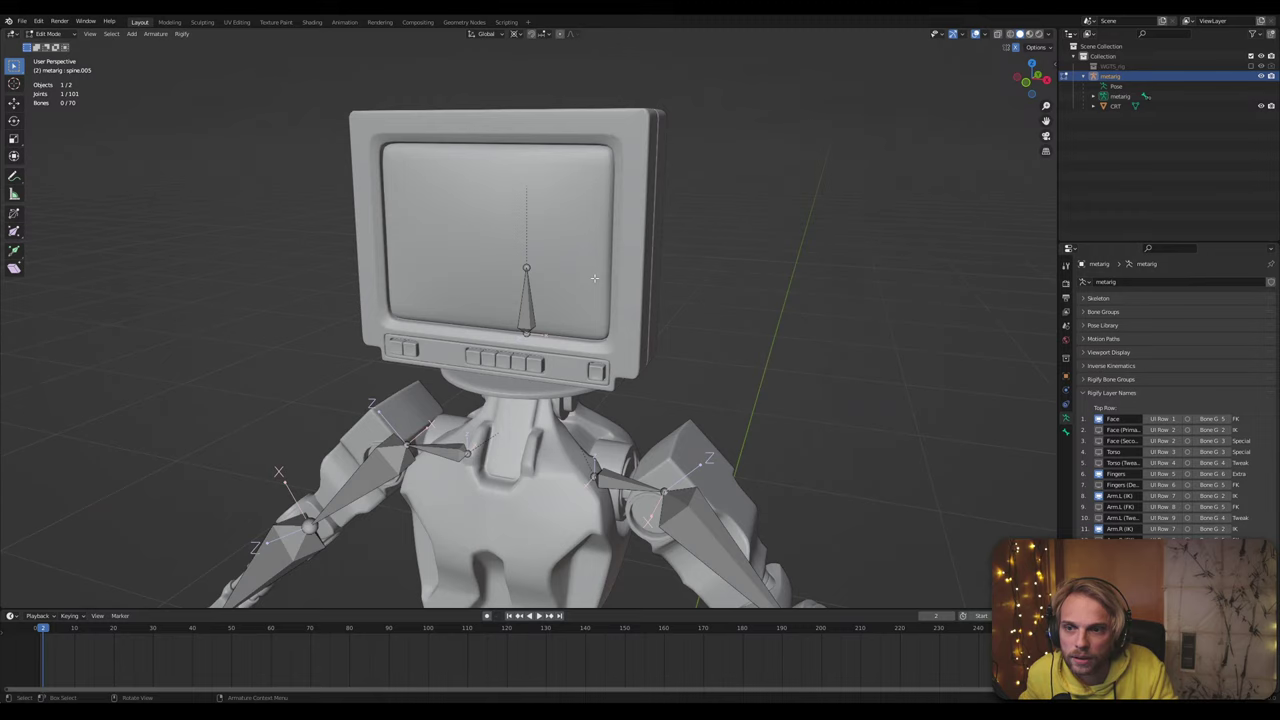
pyautogui.click(529, 321)
pyautogui.press('x')
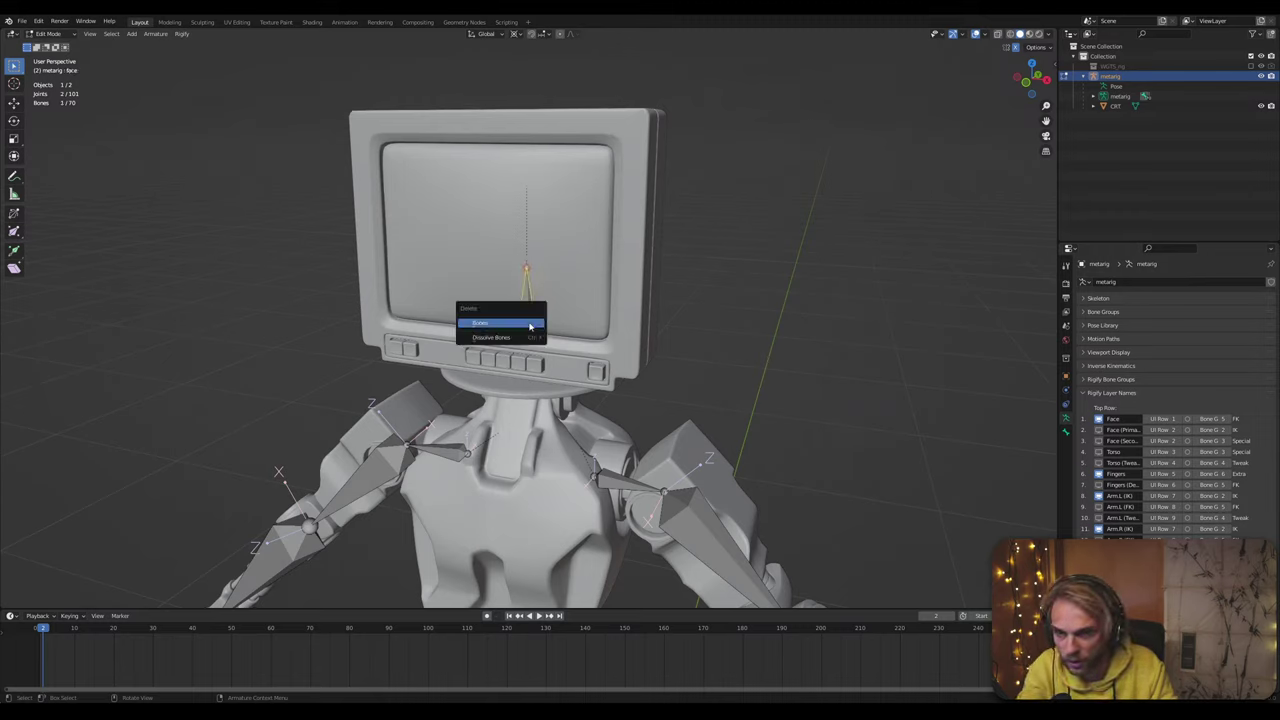
pyautogui.click(530, 328)
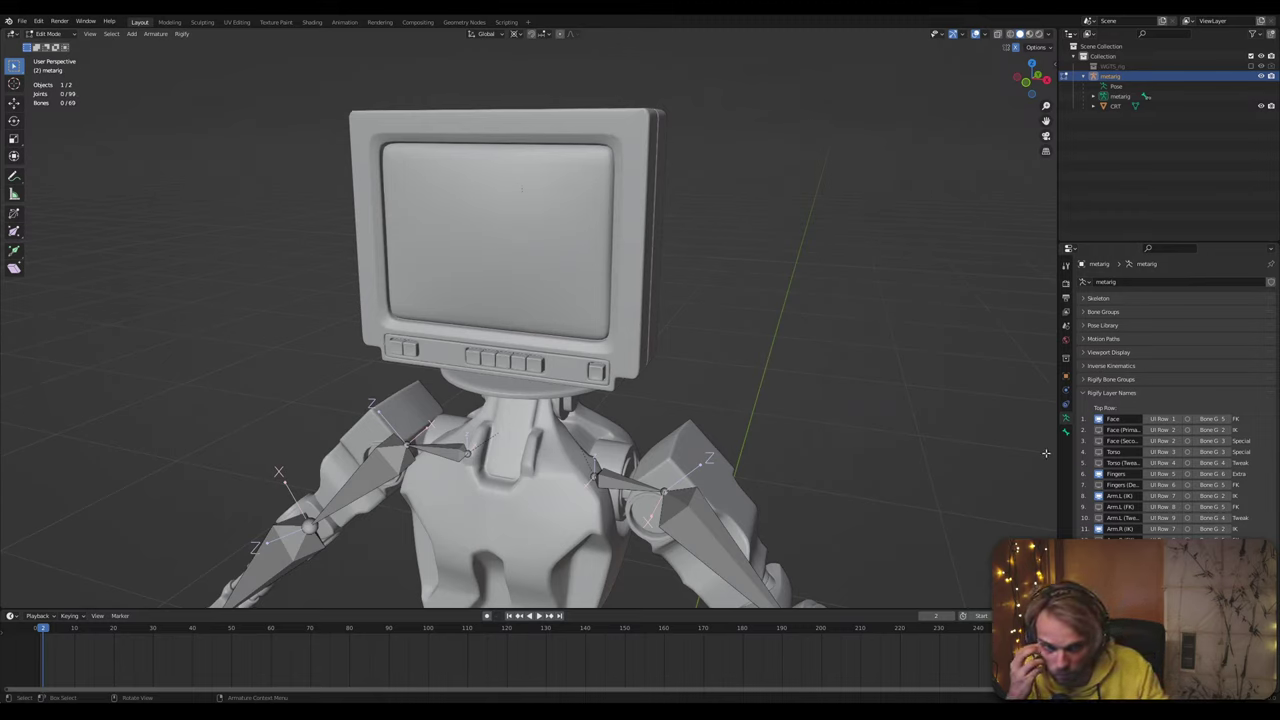
# Step: Show the Torso layer again, return to Object Mode, reselect the metarig, and collapse Rigify Layer Names
pyautogui.click(1099, 453)
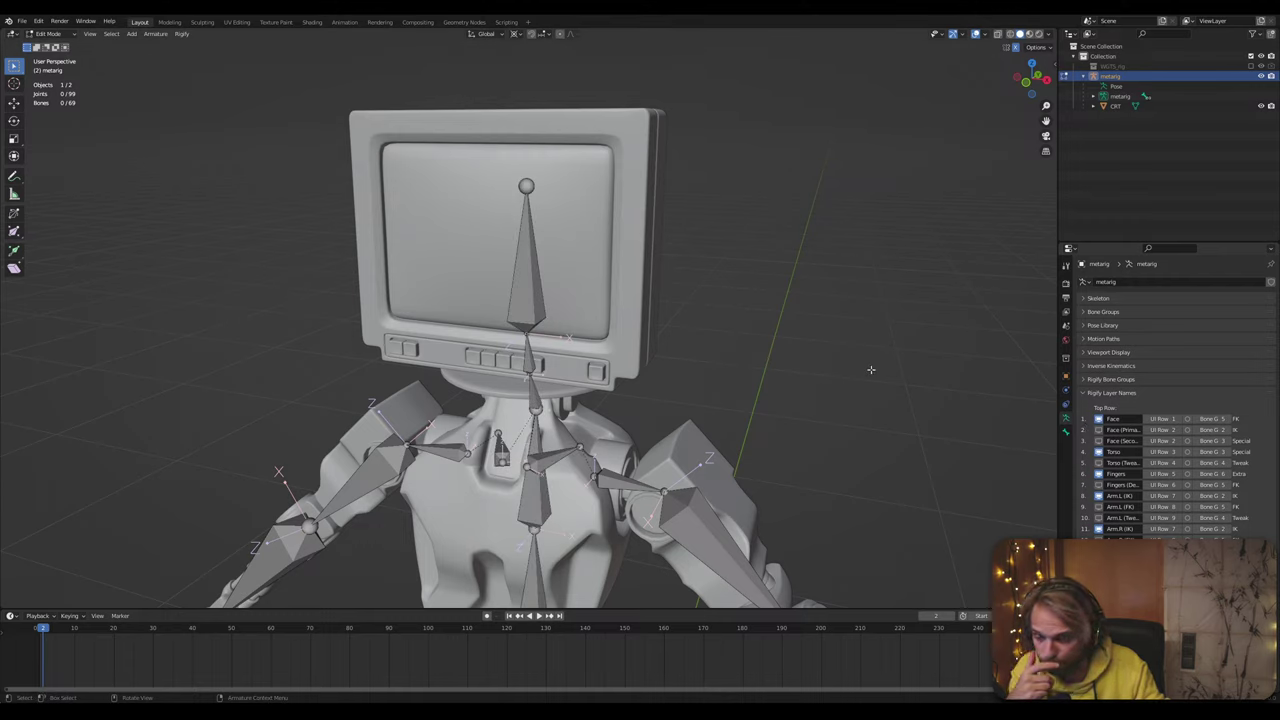
pyautogui.press('Tab')
pyautogui.click(888, 288)
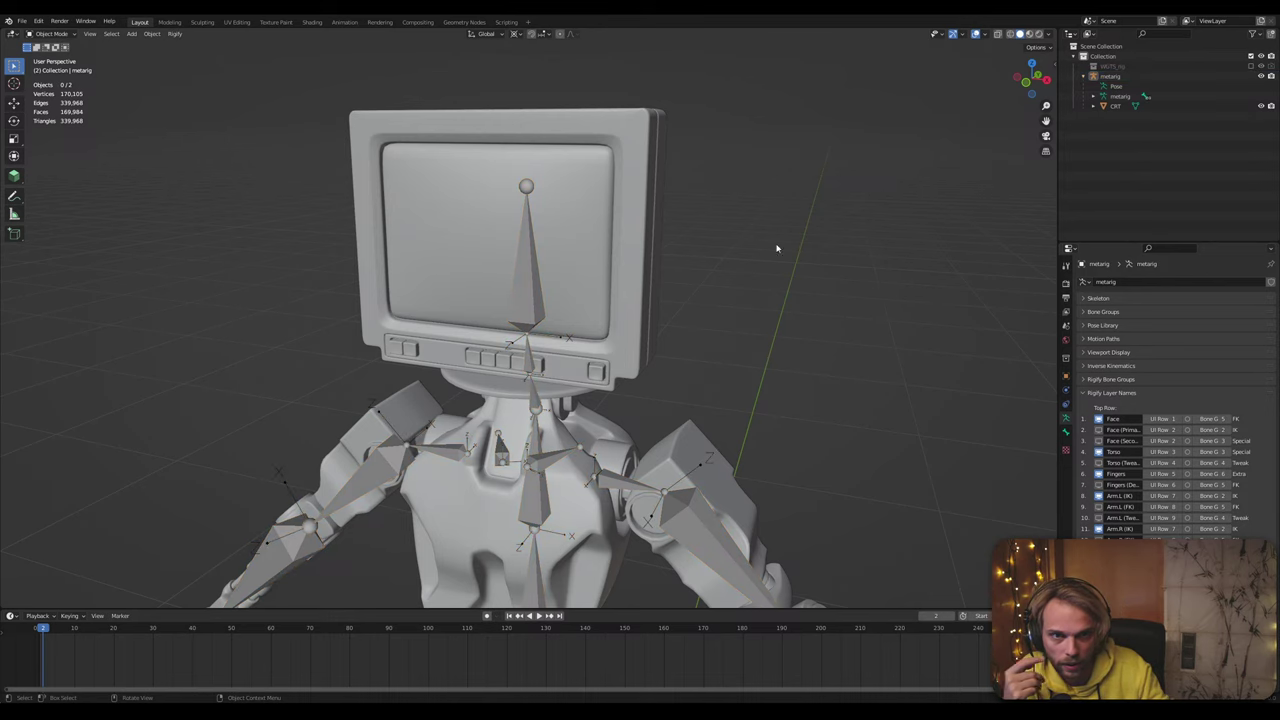
pyautogui.click(646, 213)
pyautogui.click(1110, 76)
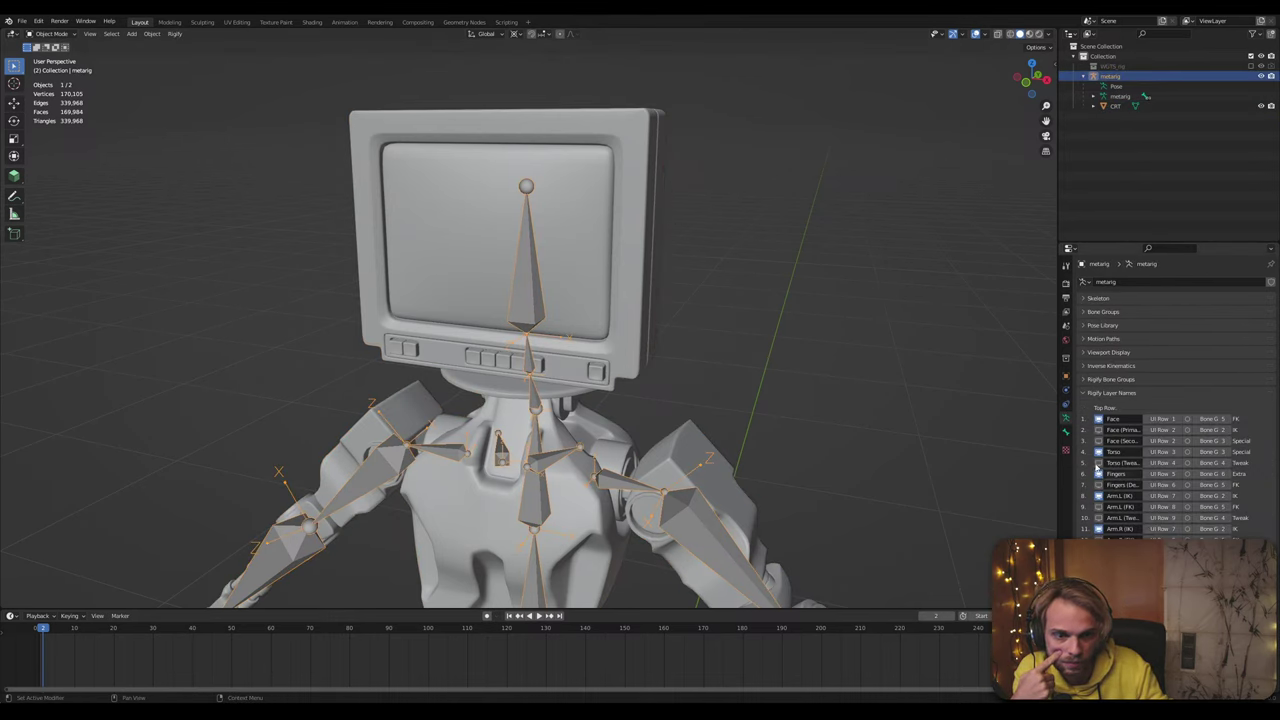
pyautogui.click(1087, 393)
# Step: Generate a rig from the metarig with Generate Rig in the Rigify Buttons panel
pyautogui.click(1180, 442)
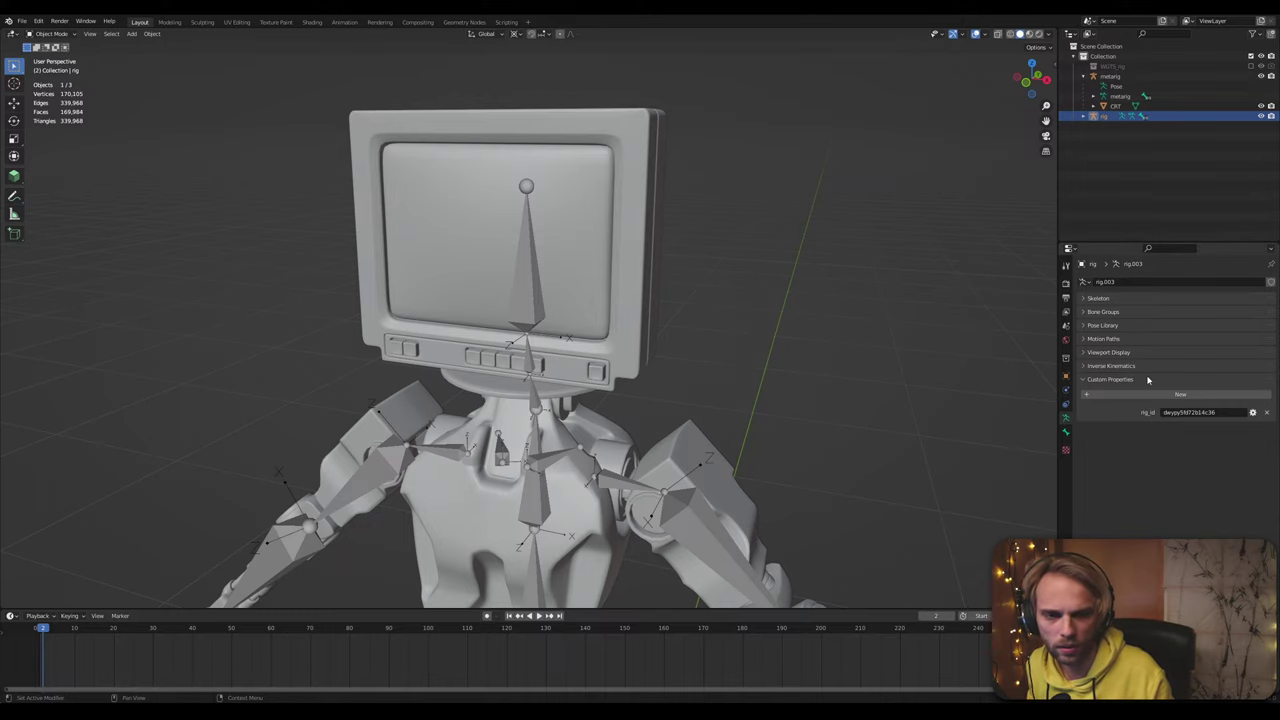
# Step: Hide the metarig and select the CRT mesh, trying a rotation and cancelling it
pyautogui.scroll(-8, 651, 363)
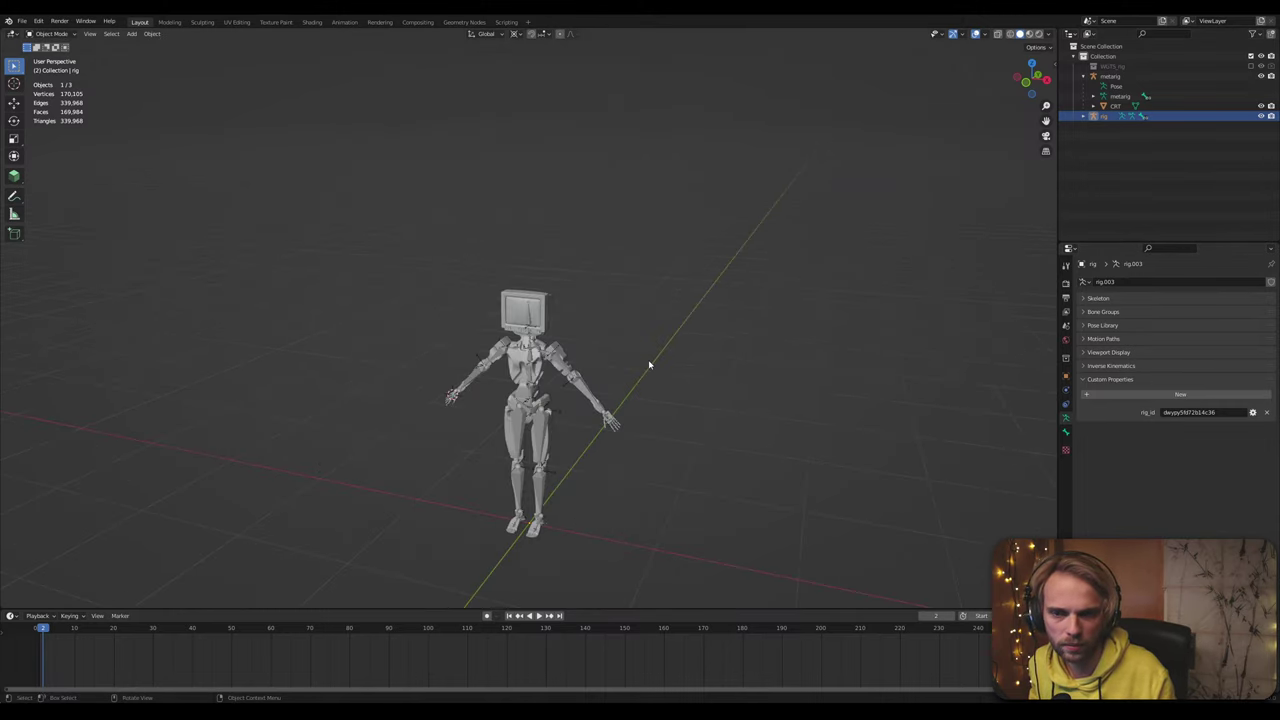
pyautogui.click(1260, 76)
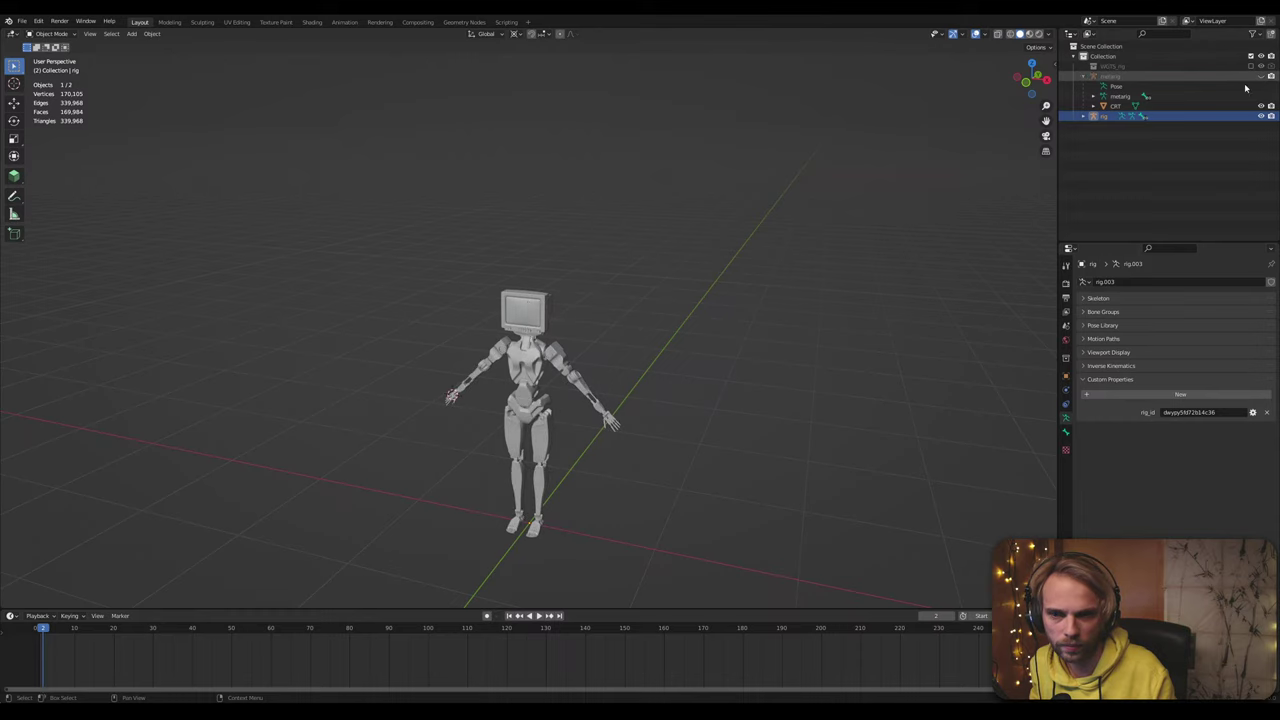
pyautogui.scroll(4, 480, 403)
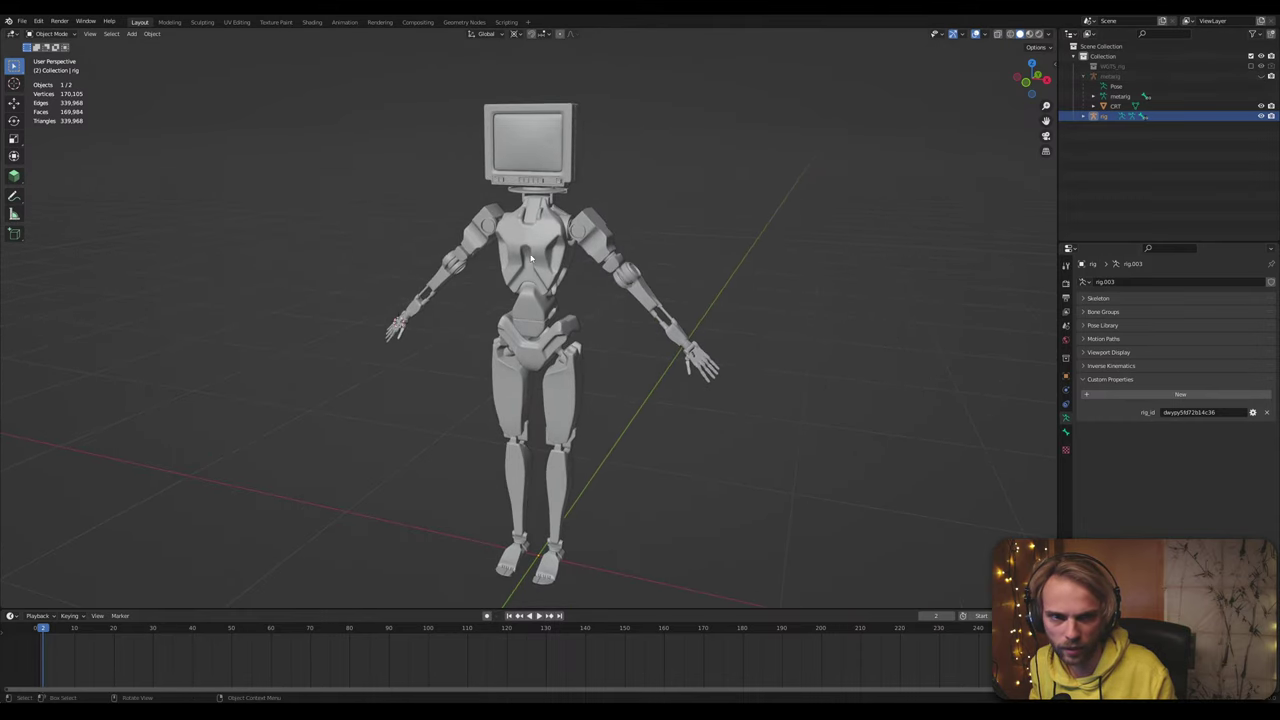
pyautogui.click(531, 258)
pyautogui.press('r')
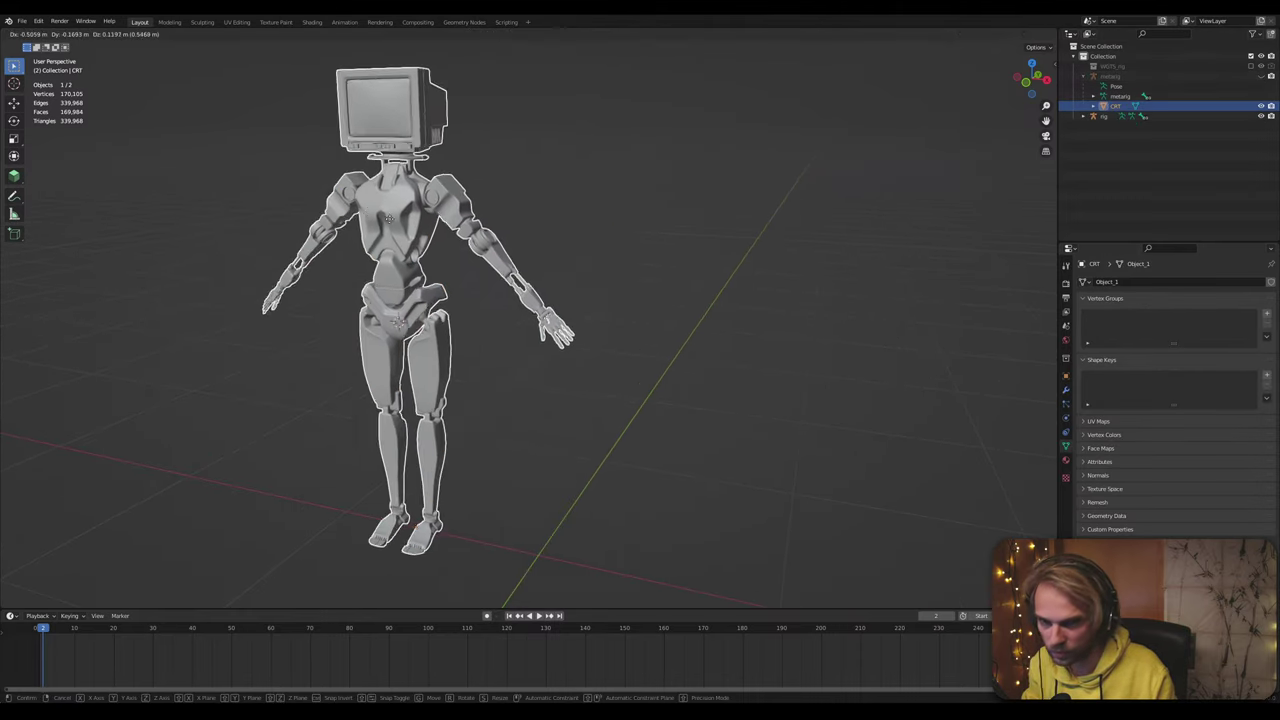
pyautogui.press('Escape')
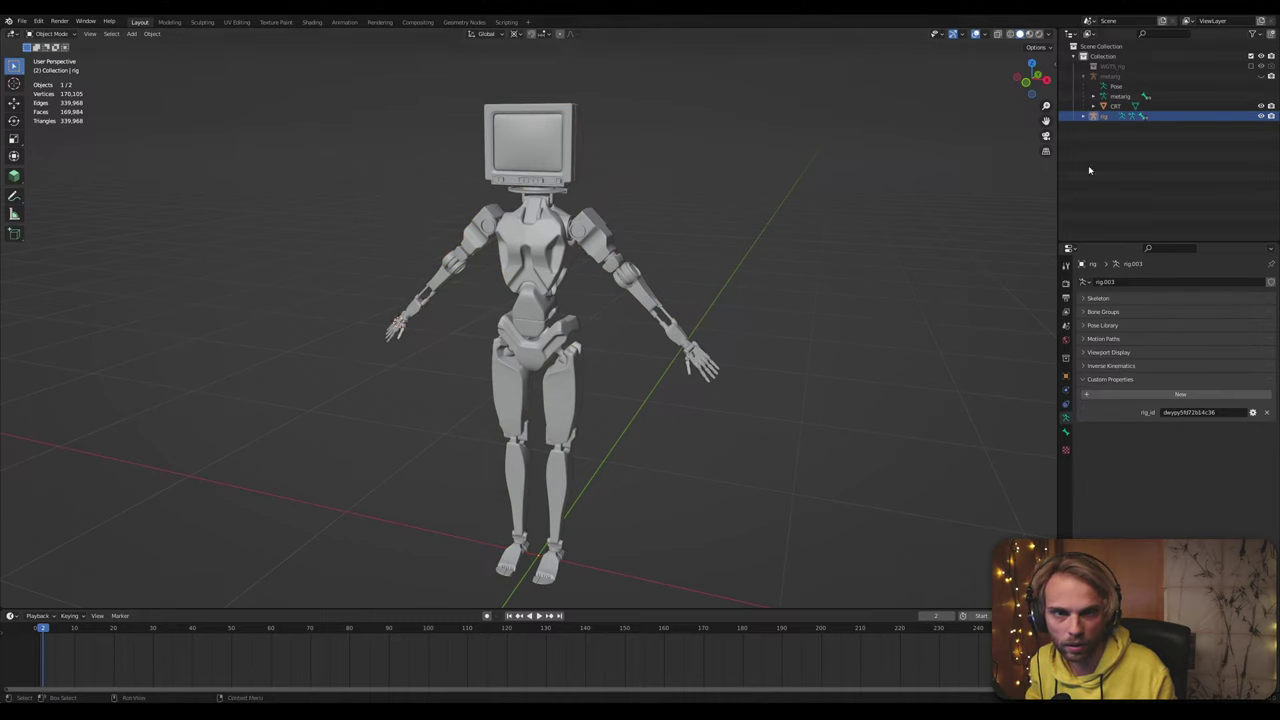
# Step: Browse rig.003's ORG-spine hierarchy (spine.001, pelvis.L/R, thigh.R), then reselect the rig object
pyautogui.click(1083, 117)
pyautogui.click(1083, 117)
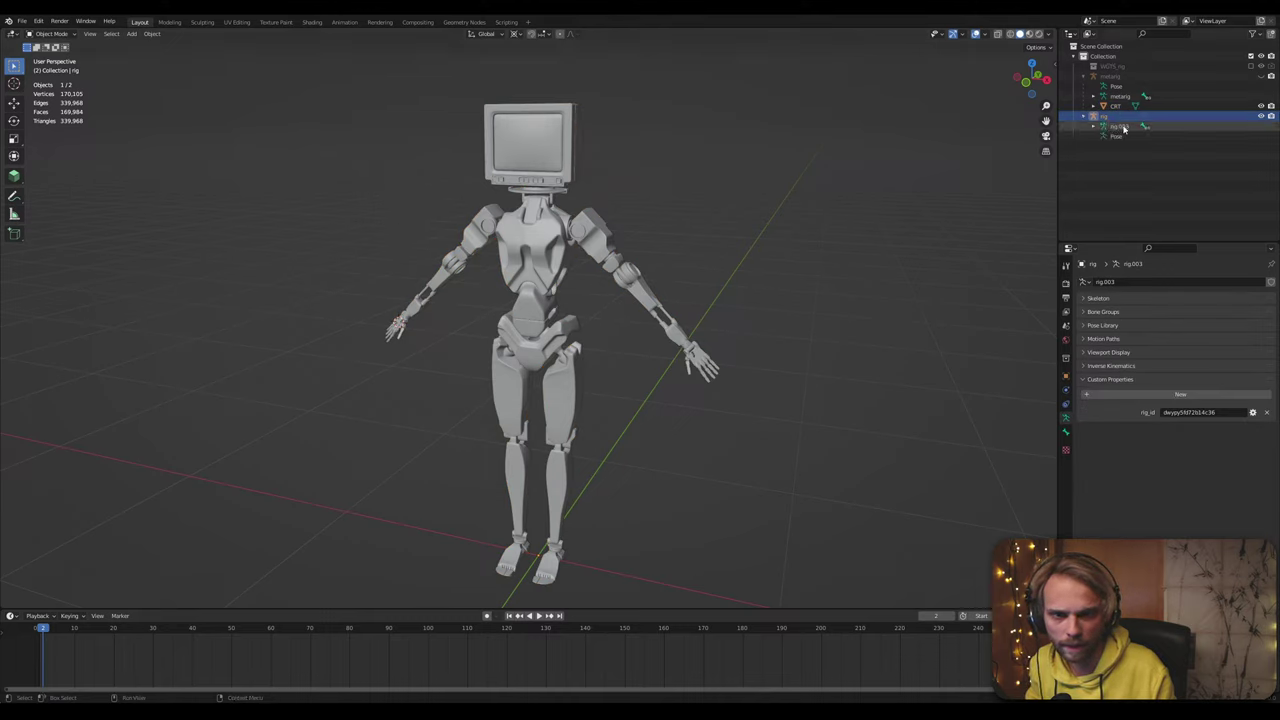
pyautogui.click(1124, 127)
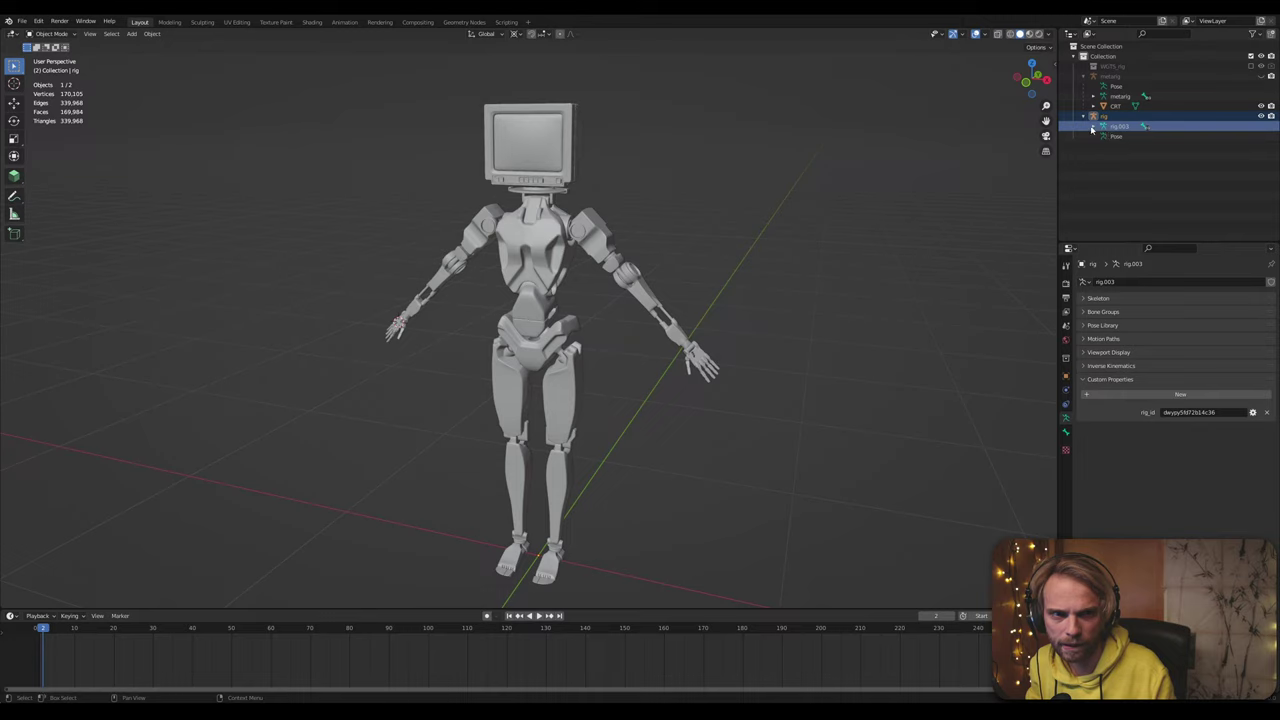
pyautogui.click(1092, 127)
pyautogui.click(1120, 136)
pyautogui.click(1104, 137)
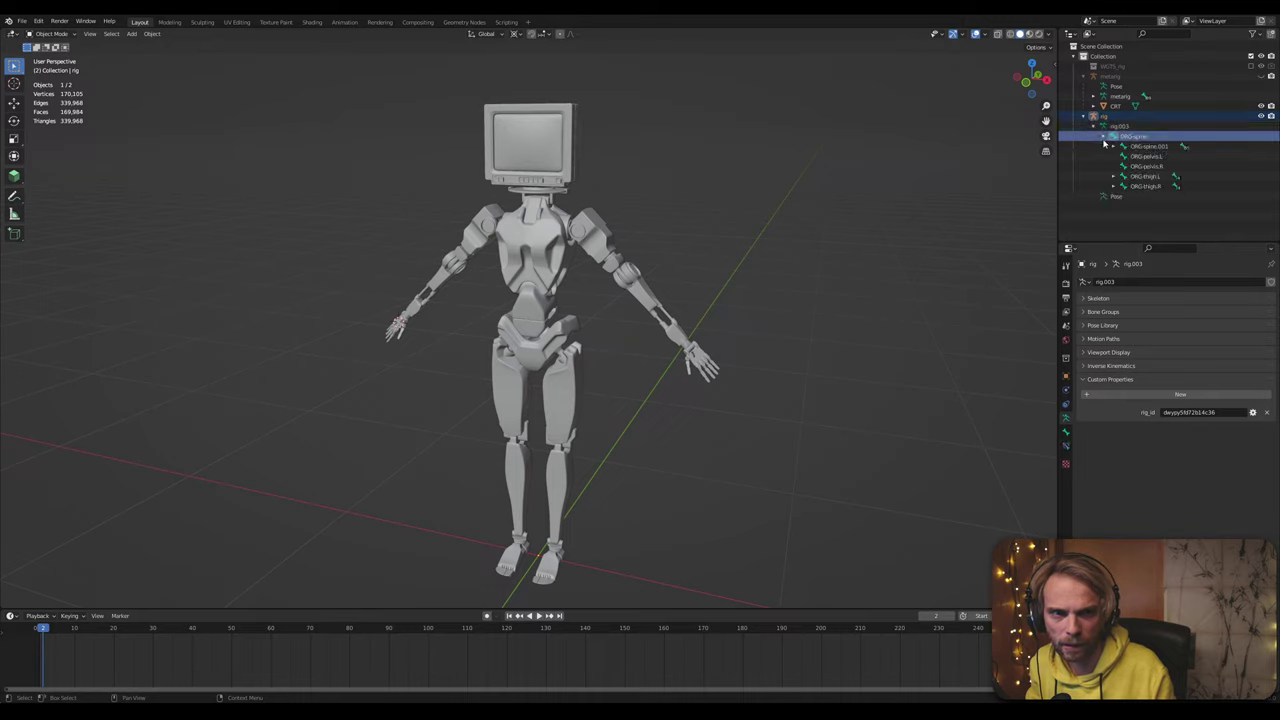
pyautogui.click(1146, 146)
pyautogui.click(1146, 156)
pyautogui.click(1146, 166)
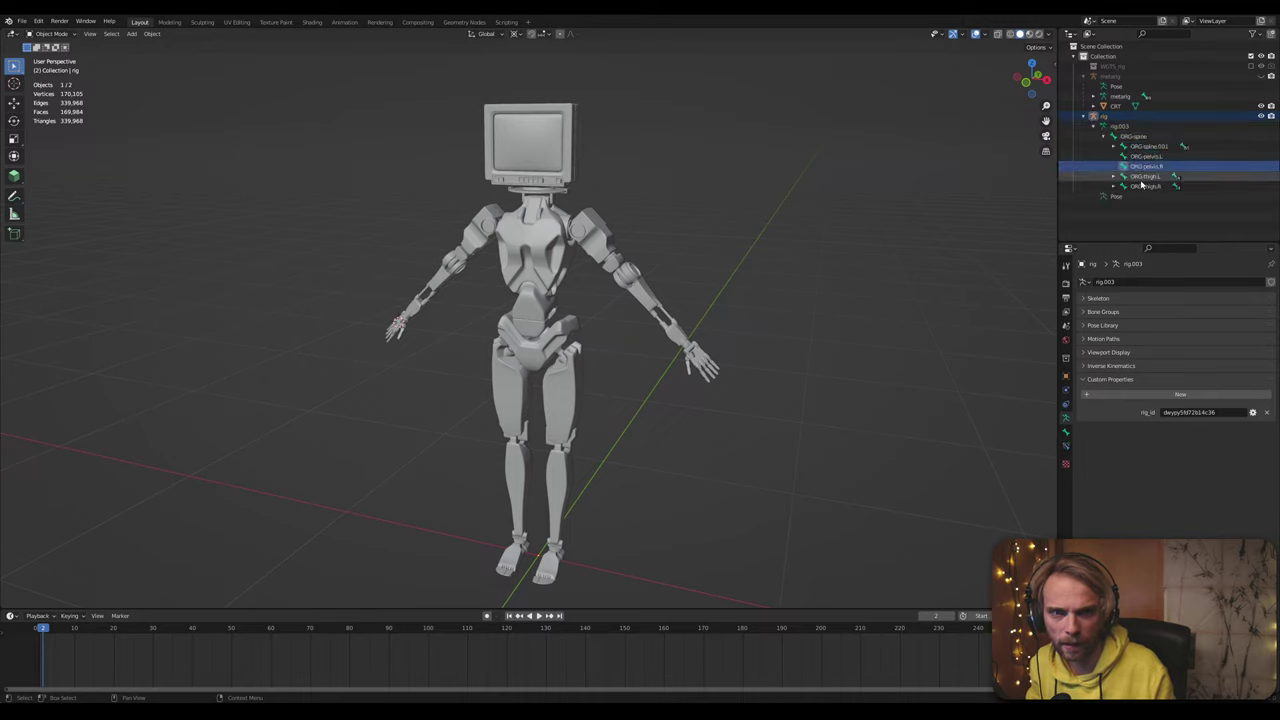
pyautogui.press('Down')
pyautogui.press('Down')
pyautogui.press('Down')
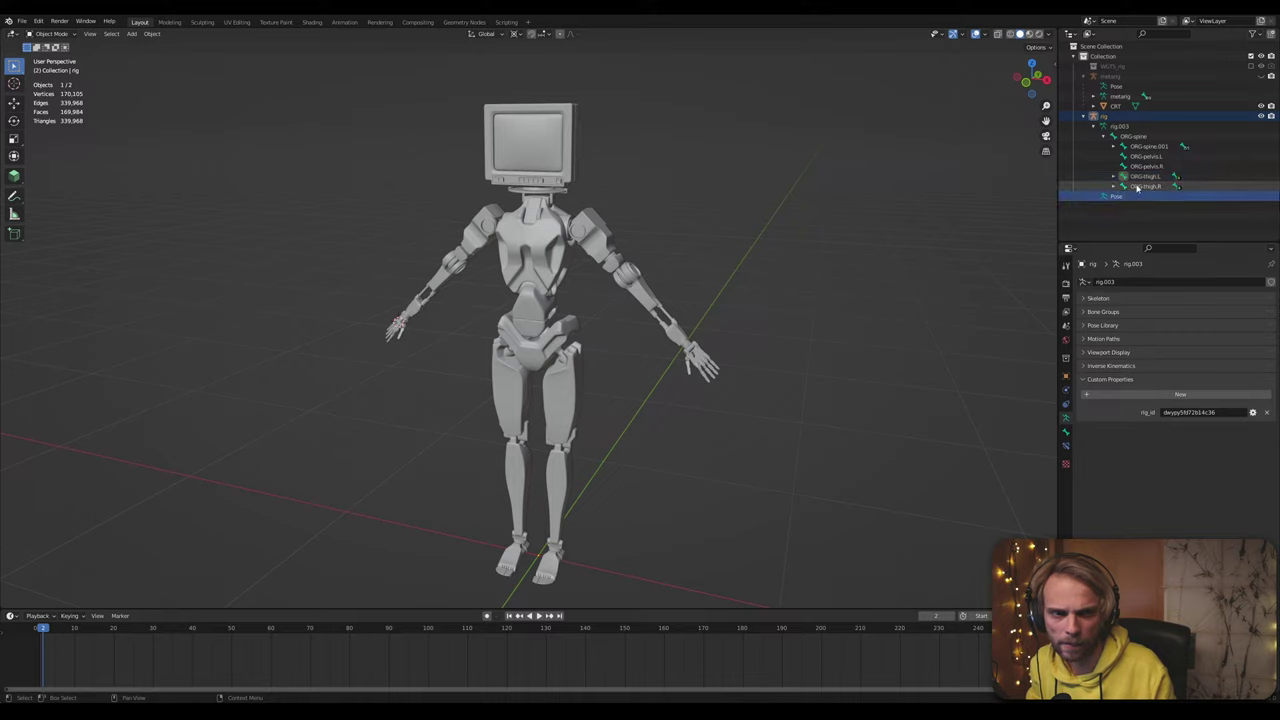
pyautogui.click(1137, 188)
pyautogui.click(52, 34)
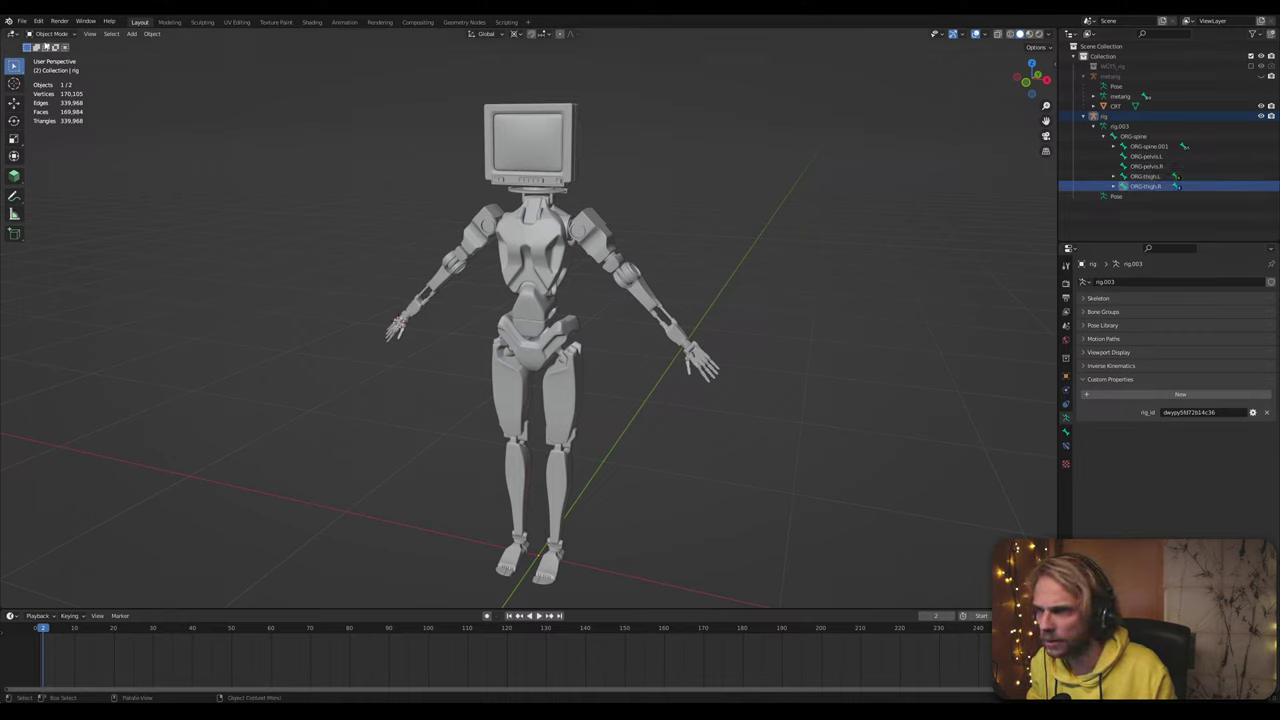
pyautogui.click(1117, 118)
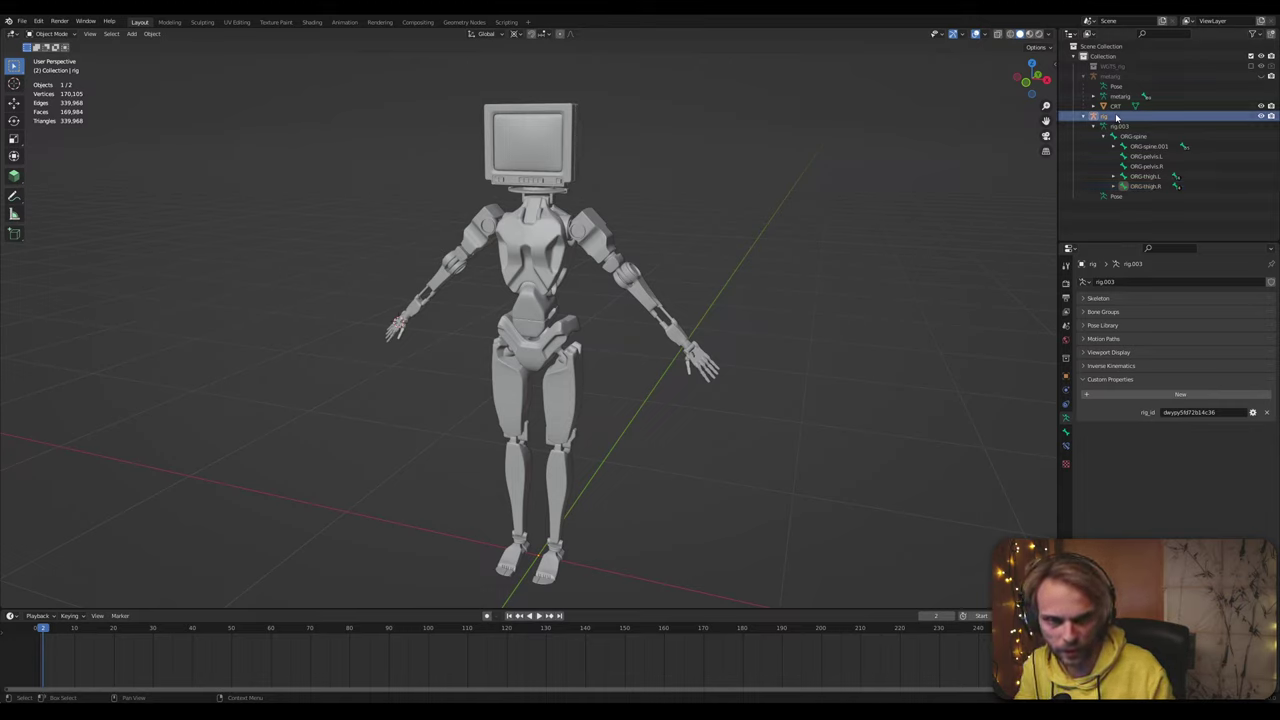
# Step: Delete the generated rig again and select the metarig, showing its object properties
pyautogui.press('x')
pyautogui.click(1121, 77)
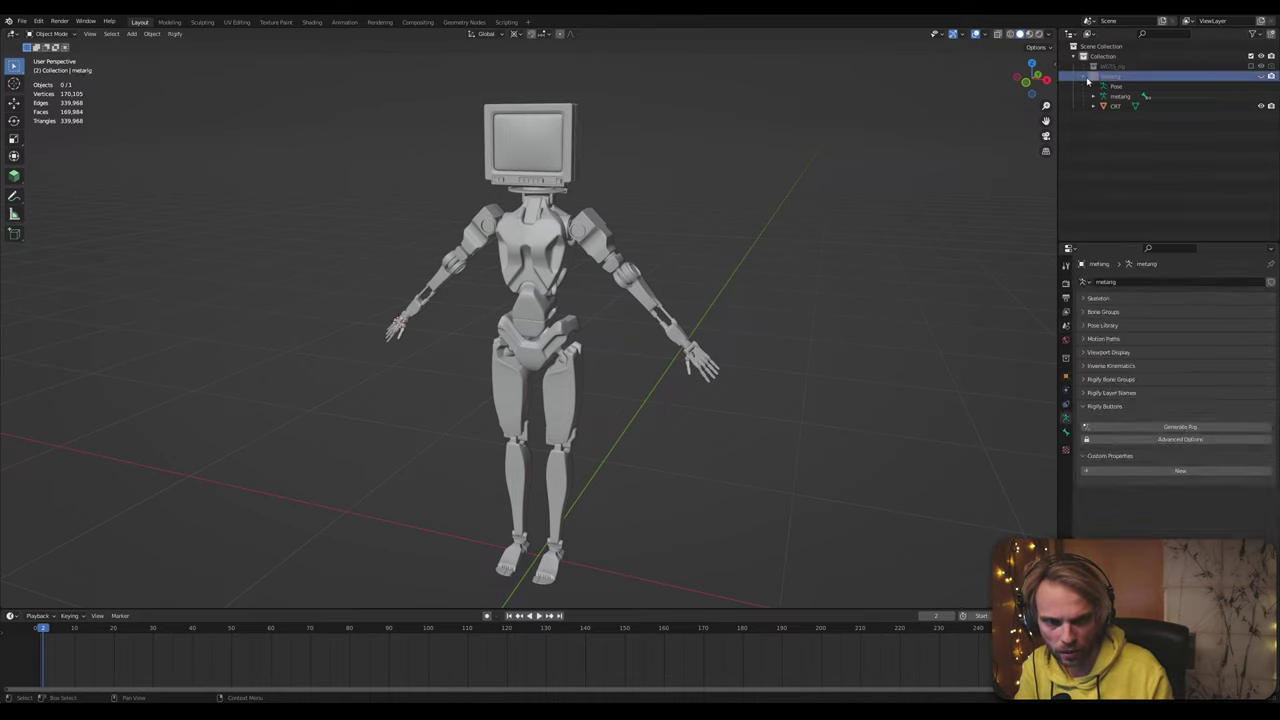
pyautogui.click(1093, 77)
# Step: Orbit and zoom around the metarig to check how the bones sit in the robot's hand
pyautogui.moveTo(820, 220); pyautogui.dragTo(769, 200, button='middle')
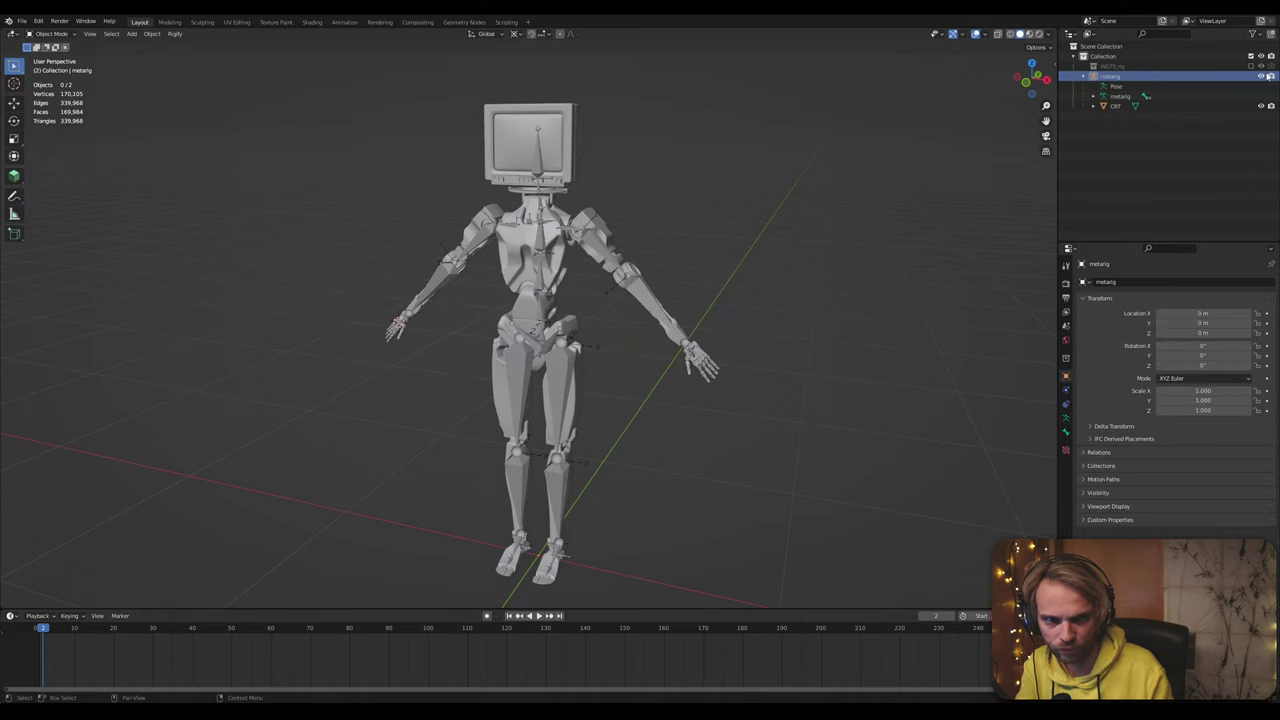
pyautogui.scroll(3, 655, 205)
pyautogui.scroll(3, 655, 205)
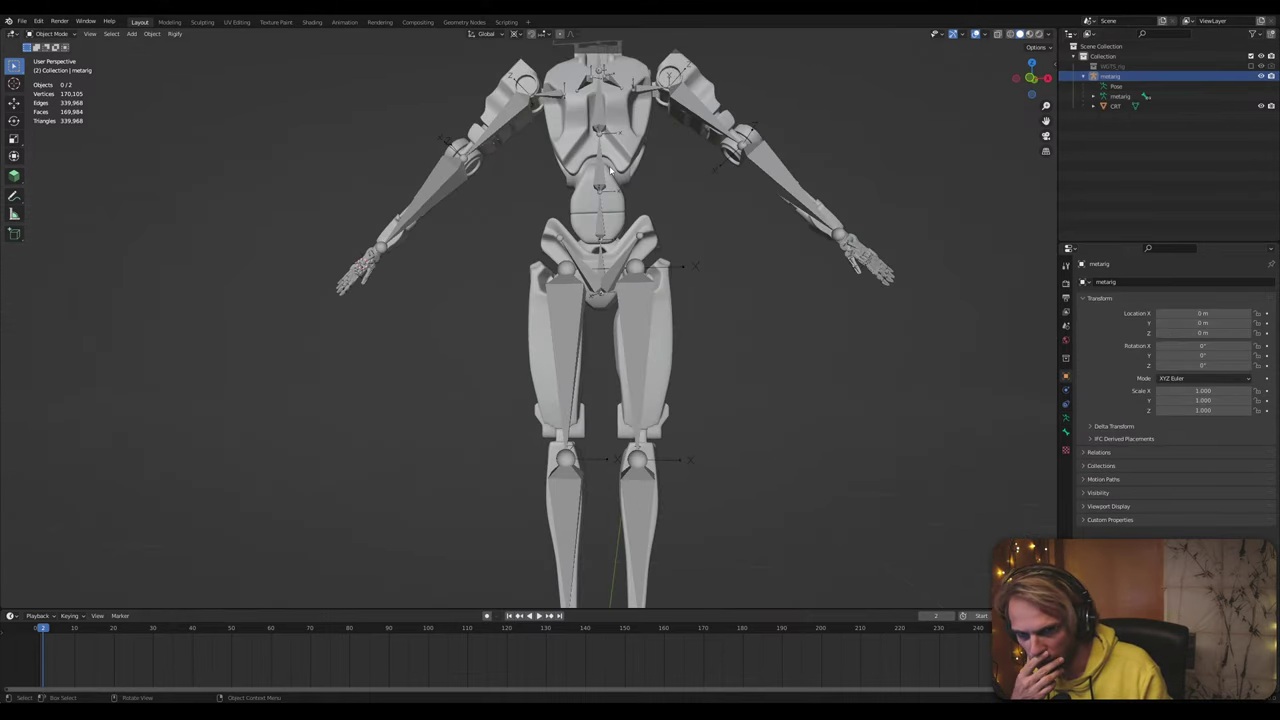
pyautogui.moveTo(655, 205); pyautogui.dragTo(503, 235, button='middle')
pyautogui.scroll(3, 452, 237)
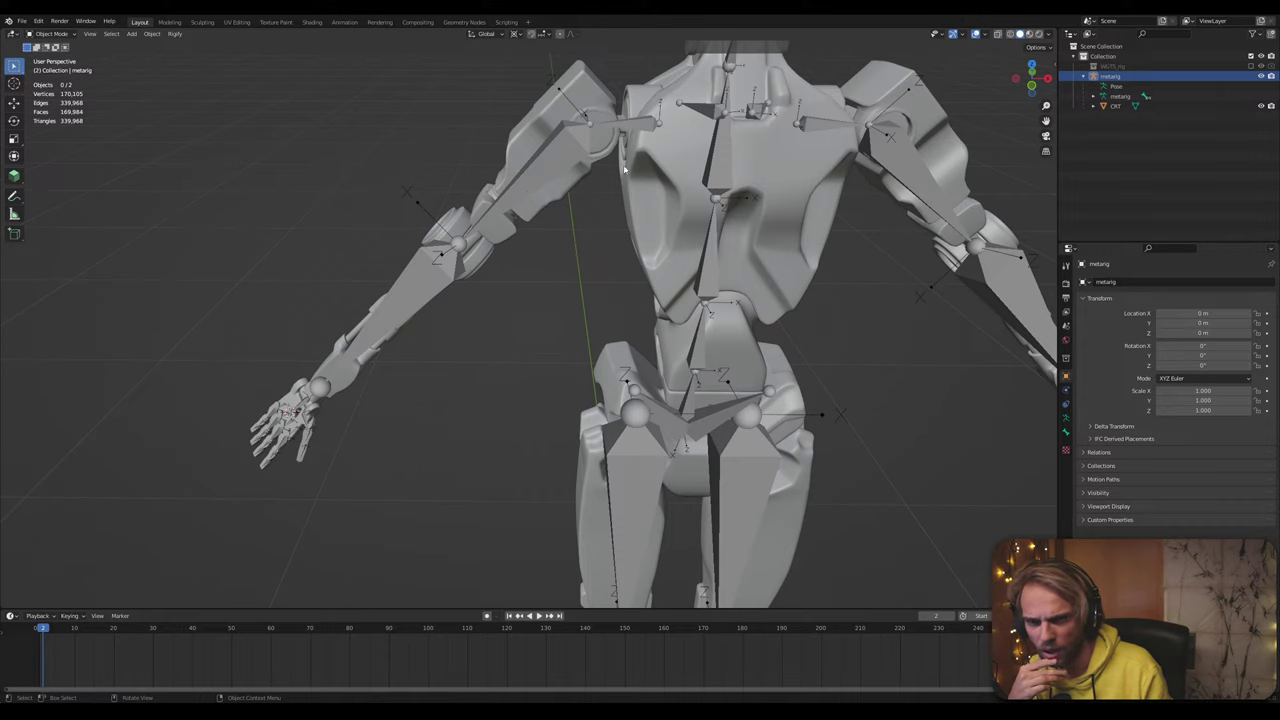
pyautogui.click(566, 153)
pyautogui.moveTo(495, 344)
pyautogui.mouseDown(button='middle')
pyautogui.moveTo(526, 331)
pyautogui.moveTo(520, 340)
pyautogui.mouseUp(button='middle')
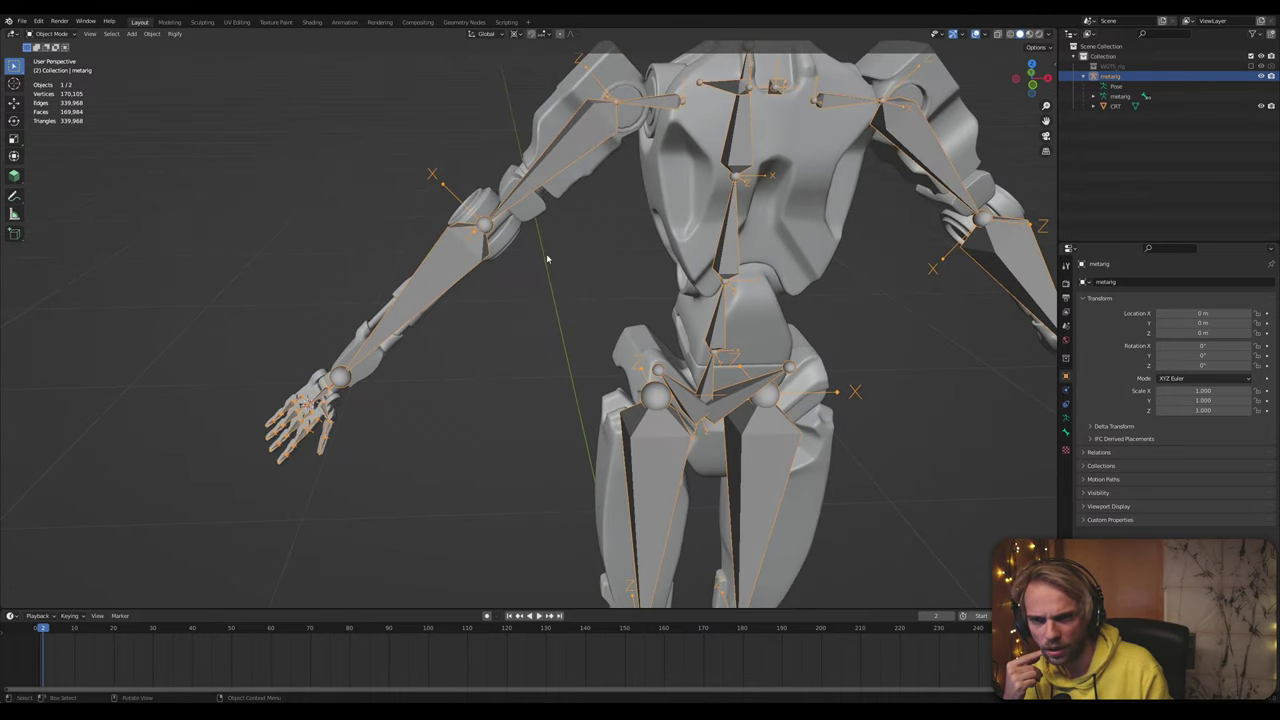
pyautogui.moveTo(621, 180); pyautogui.dragTo(615, 191, button='middle')
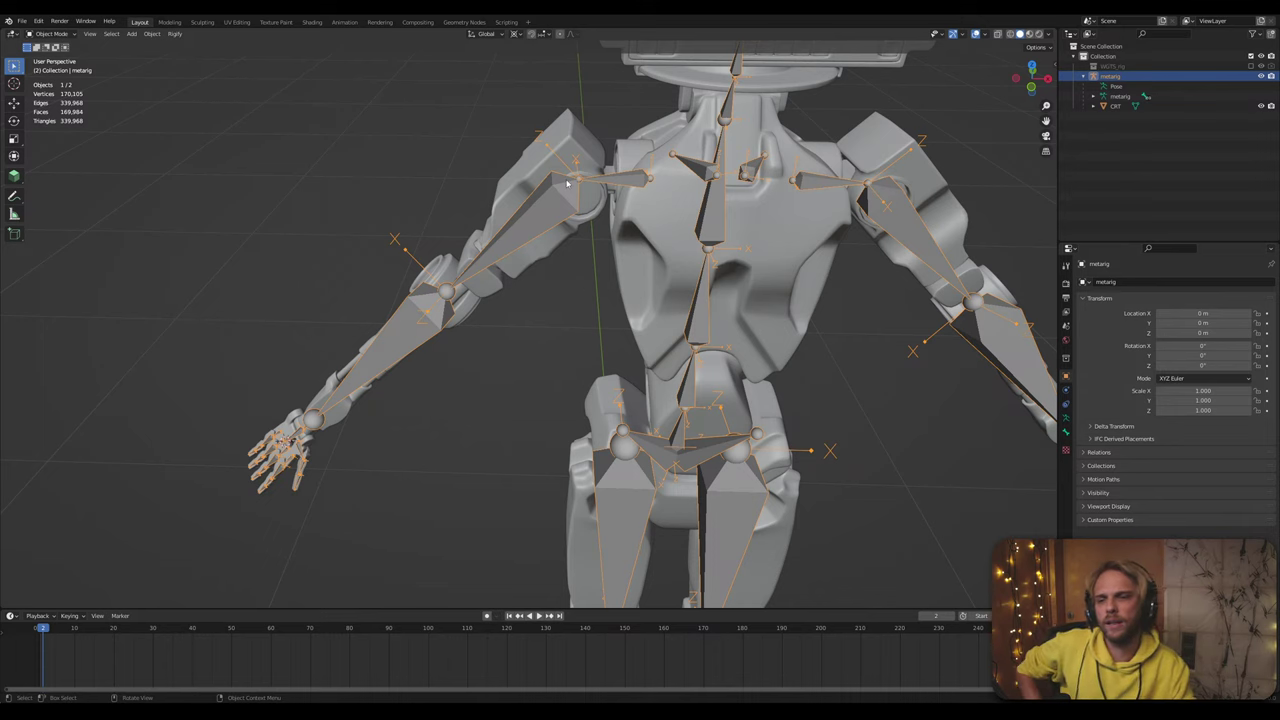
pyautogui.moveTo(455, 330); pyautogui.dragTo(538, 297, button='middle')
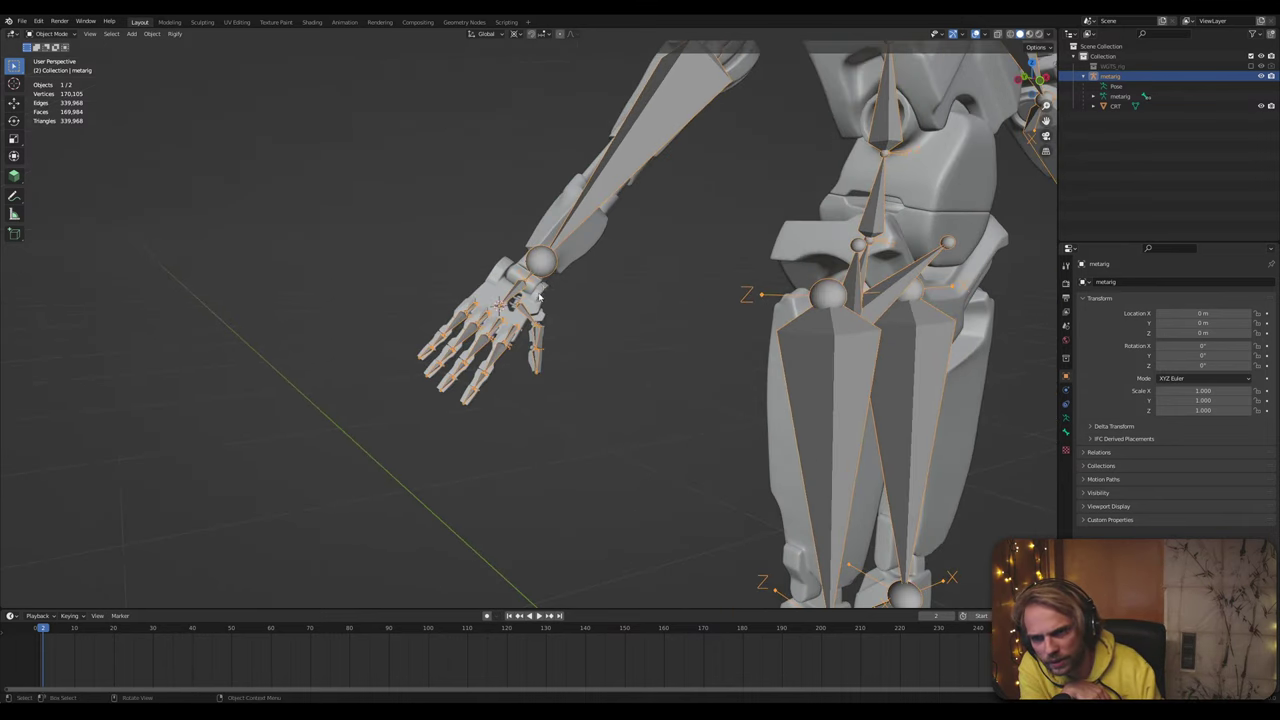
pyautogui.scroll(2, 540, 260)
# Step: Deselect the metarig and return to a front view of the whole robot
pyautogui.click(714, 297)
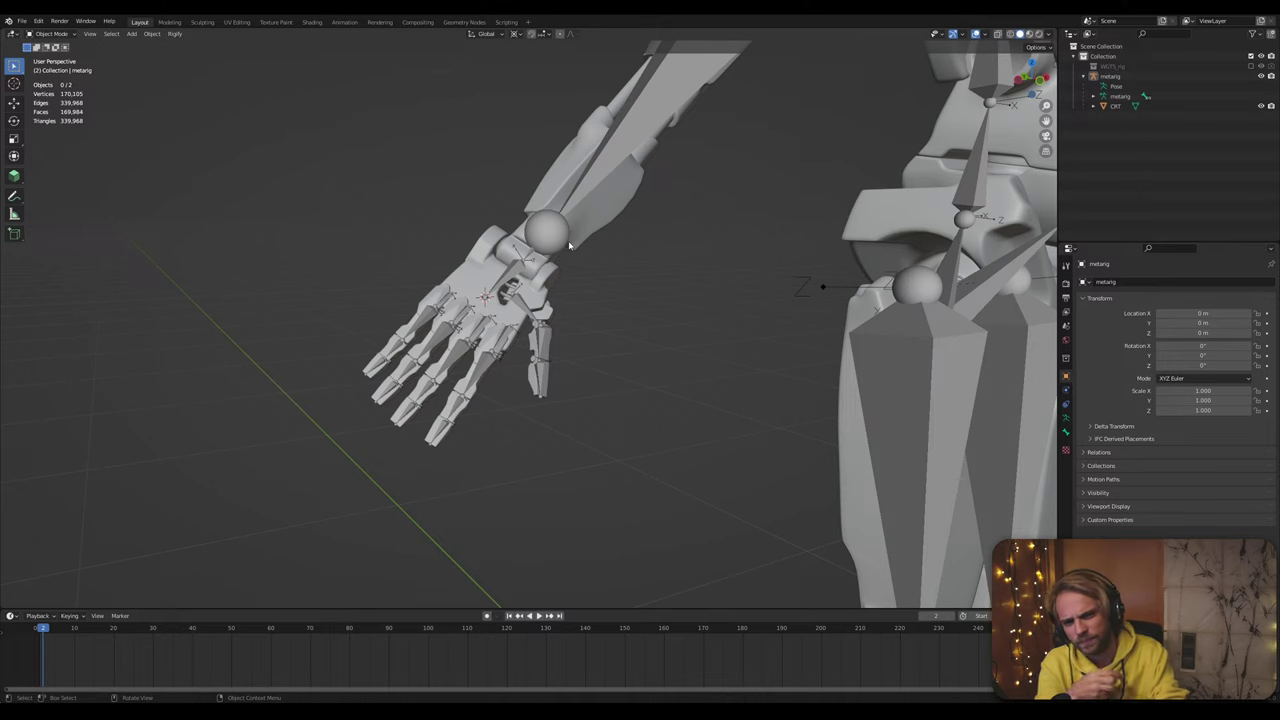
pyautogui.press('KP_1')
pyautogui.scroll(2, 577, 268)
pyautogui.moveTo(577, 268); pyautogui.dragTo(660, 290, button='middle')
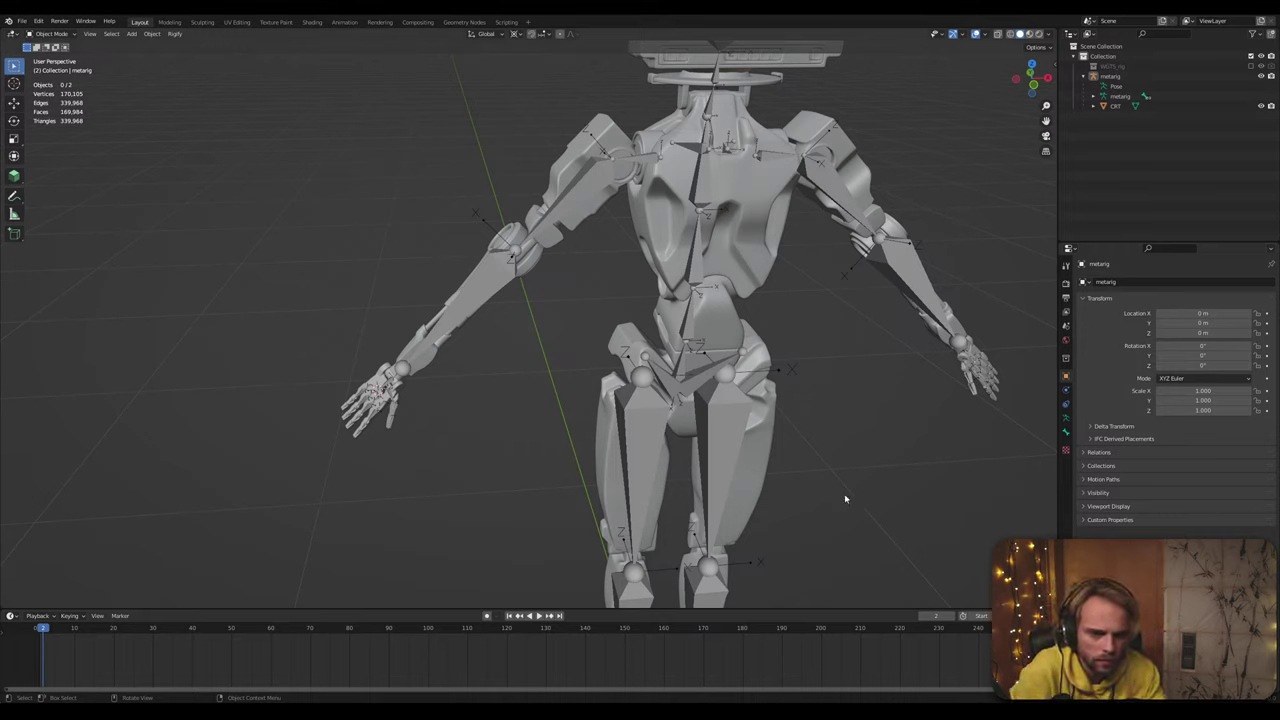
# Step: Show the metarig's Object Data properties with its Rigify panels
pyautogui.click(1067, 436)
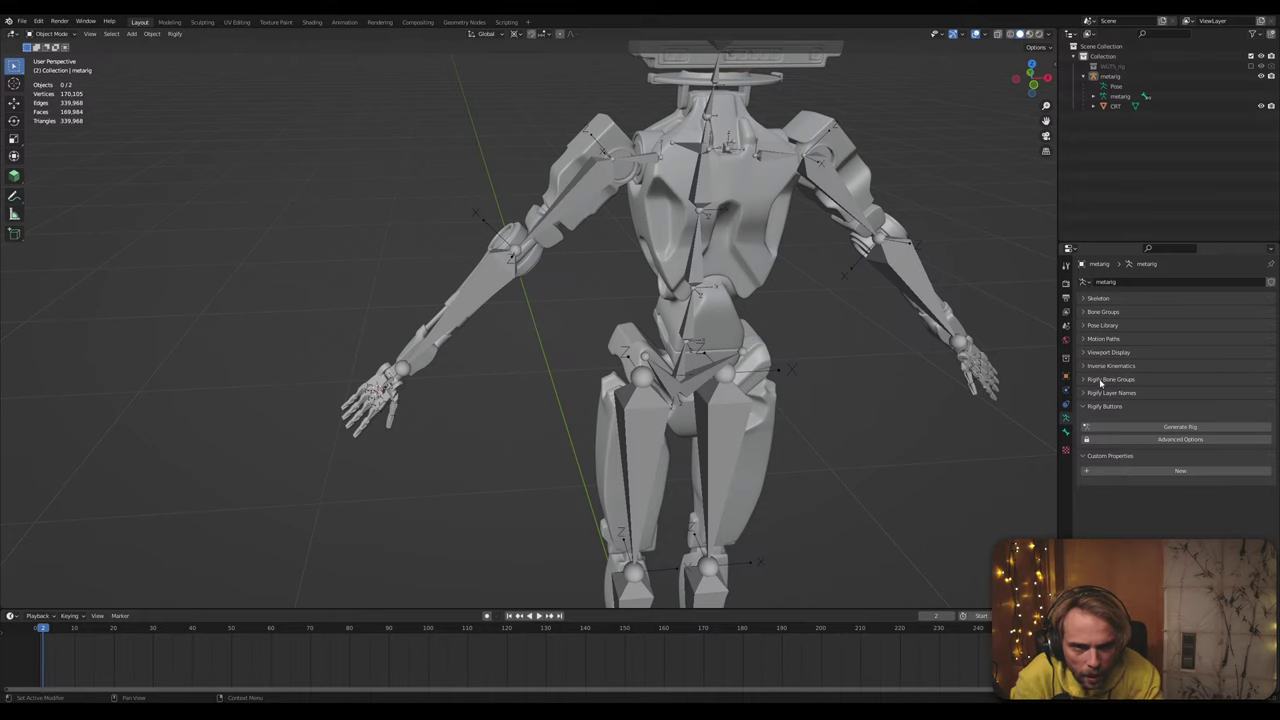
pyautogui.click(1100, 379)
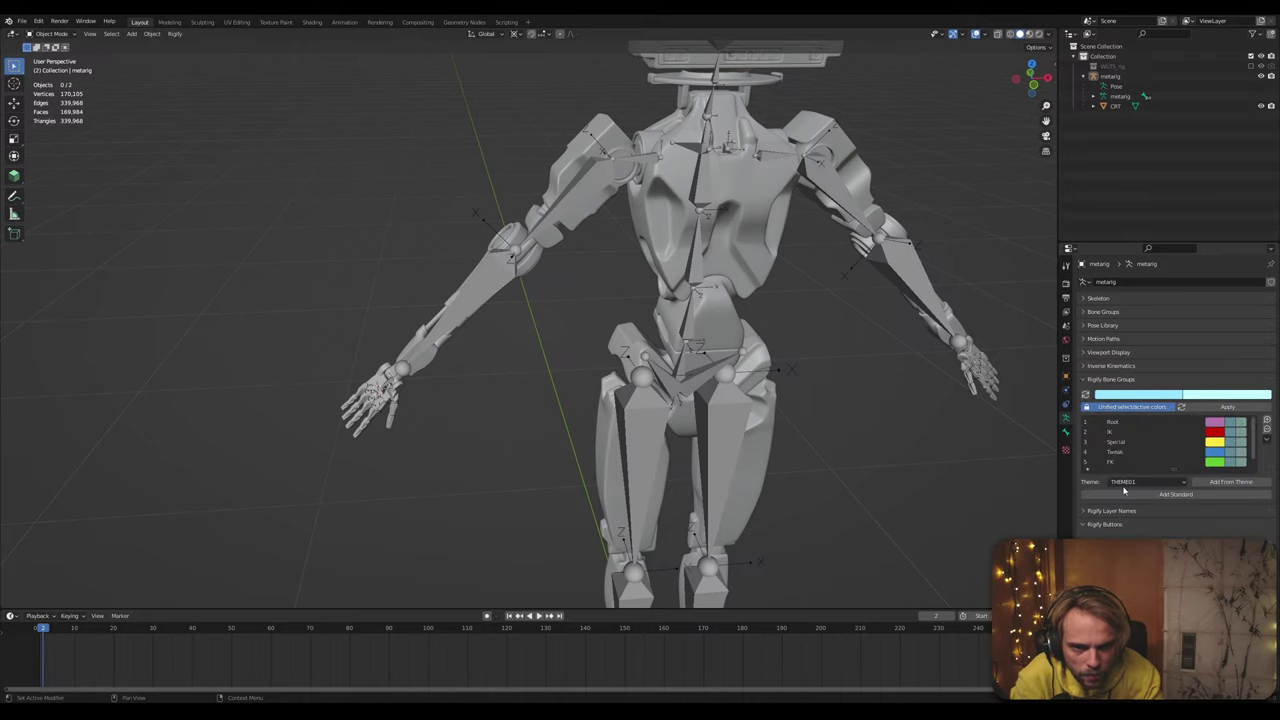
pyautogui.moveTo(1171, 467); pyautogui.dragTo(1167, 497)
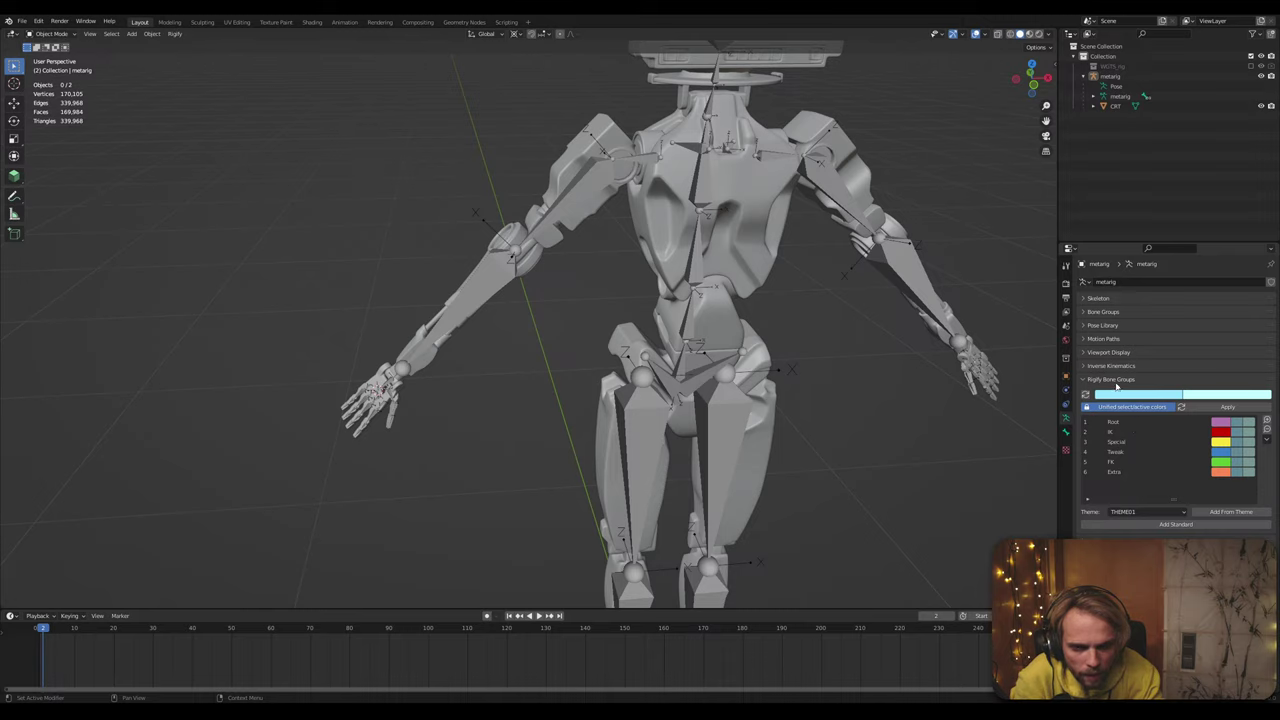
pyautogui.click(1115, 381)
pyautogui.click(1108, 393)
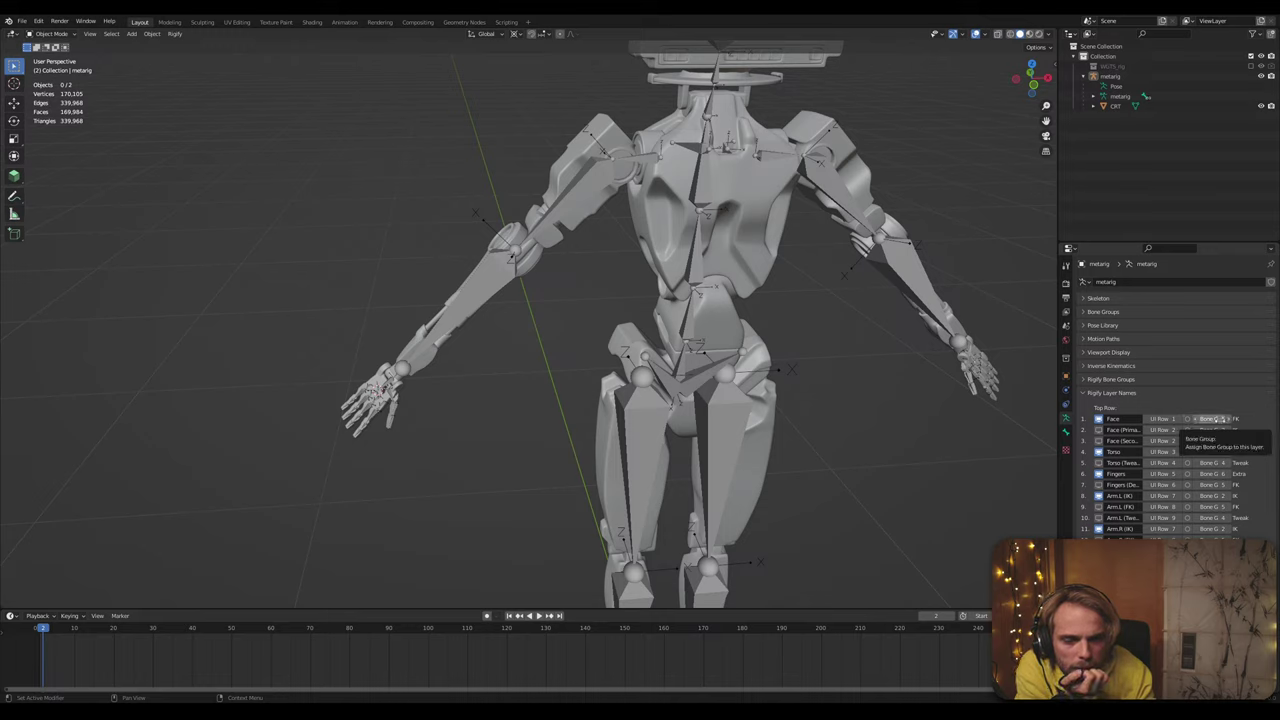
pyautogui.click(1127, 380)
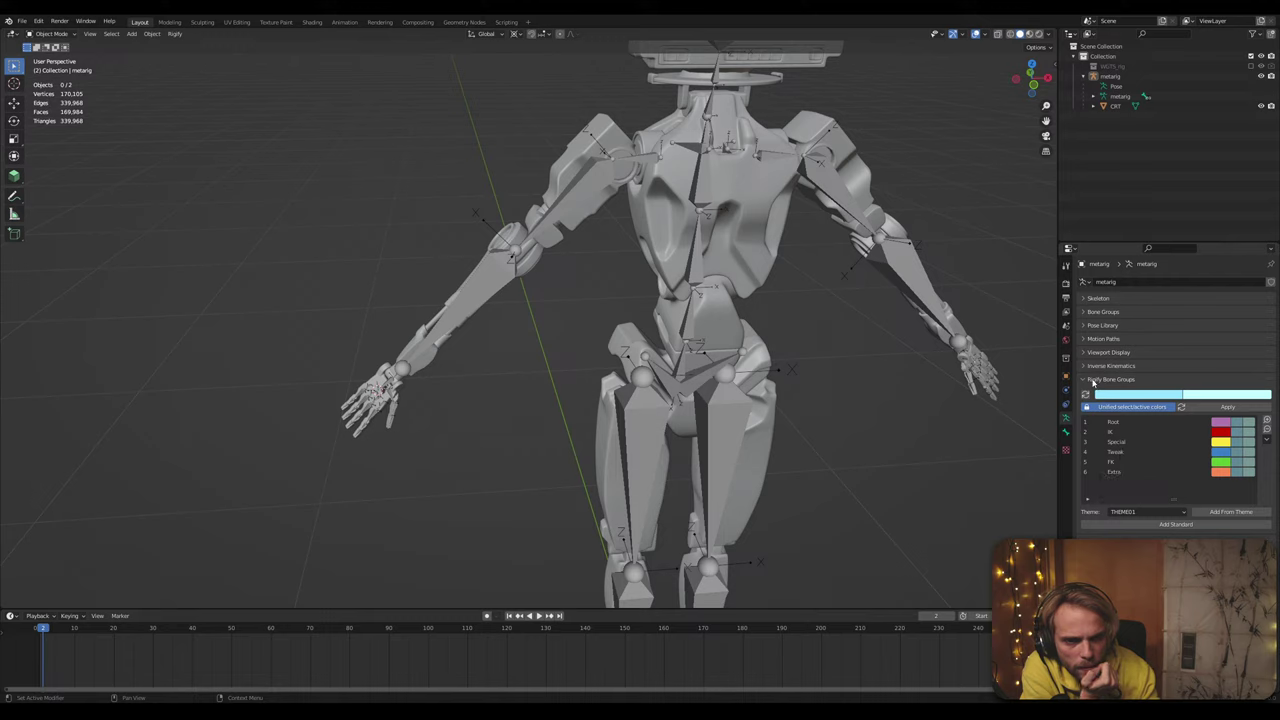
pyautogui.click(1086, 381)
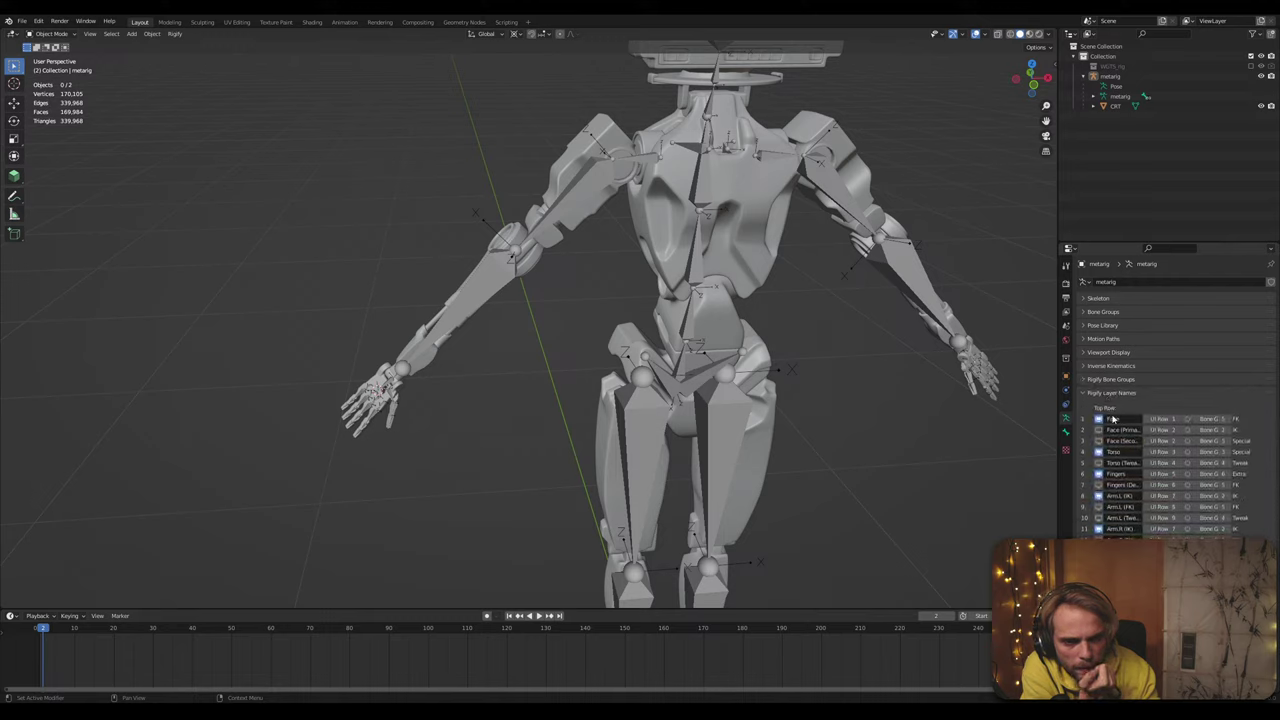
pyautogui.scroll(-1, 1114, 496)
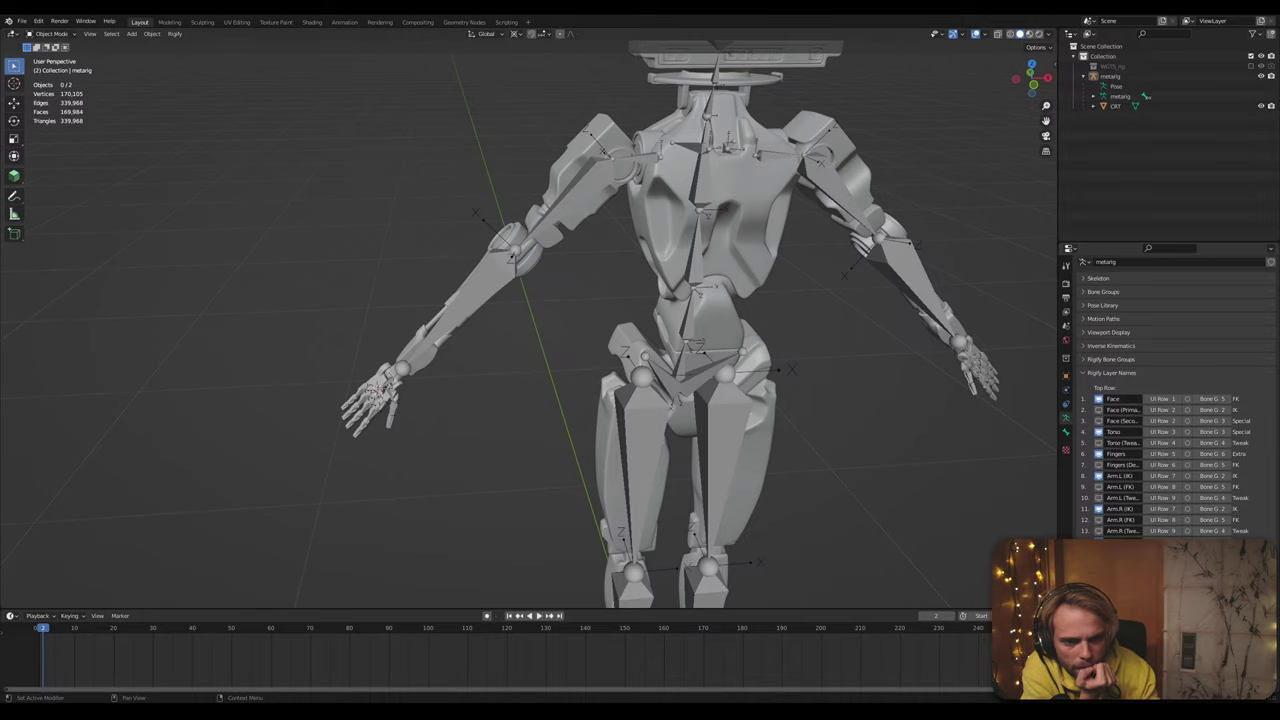
pyautogui.click(1106, 376)
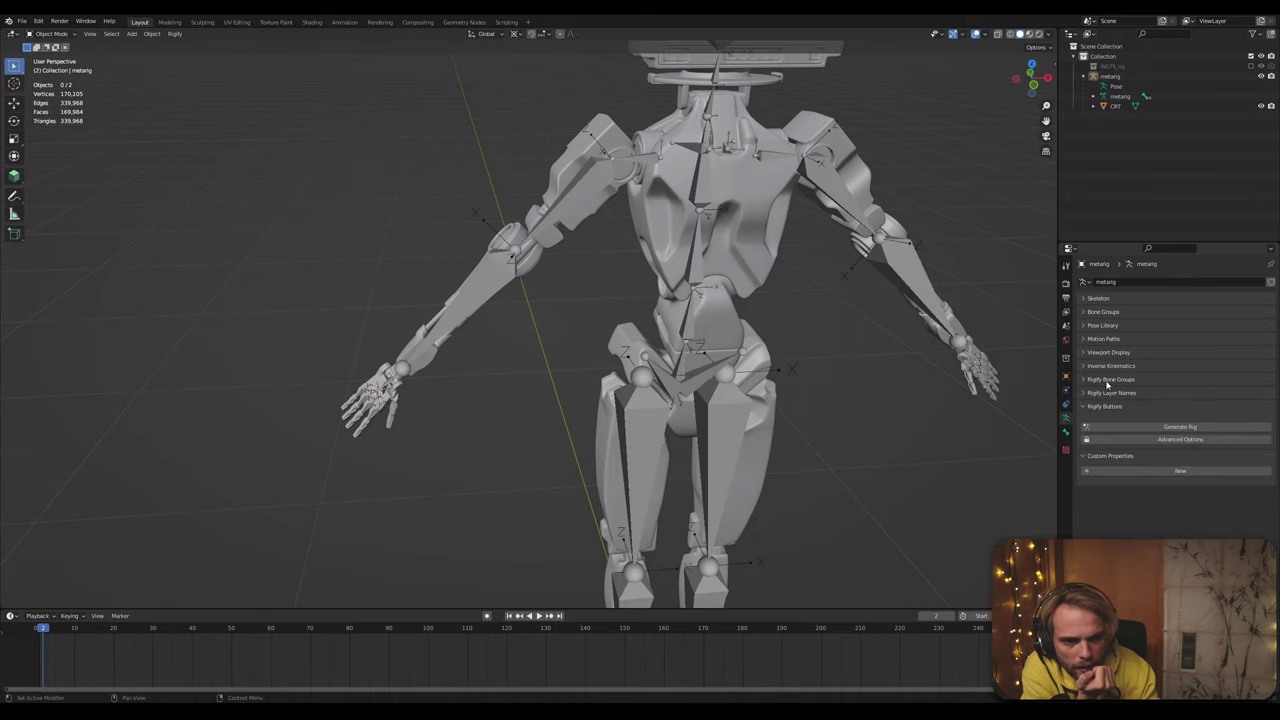
pyautogui.click(1130, 439)
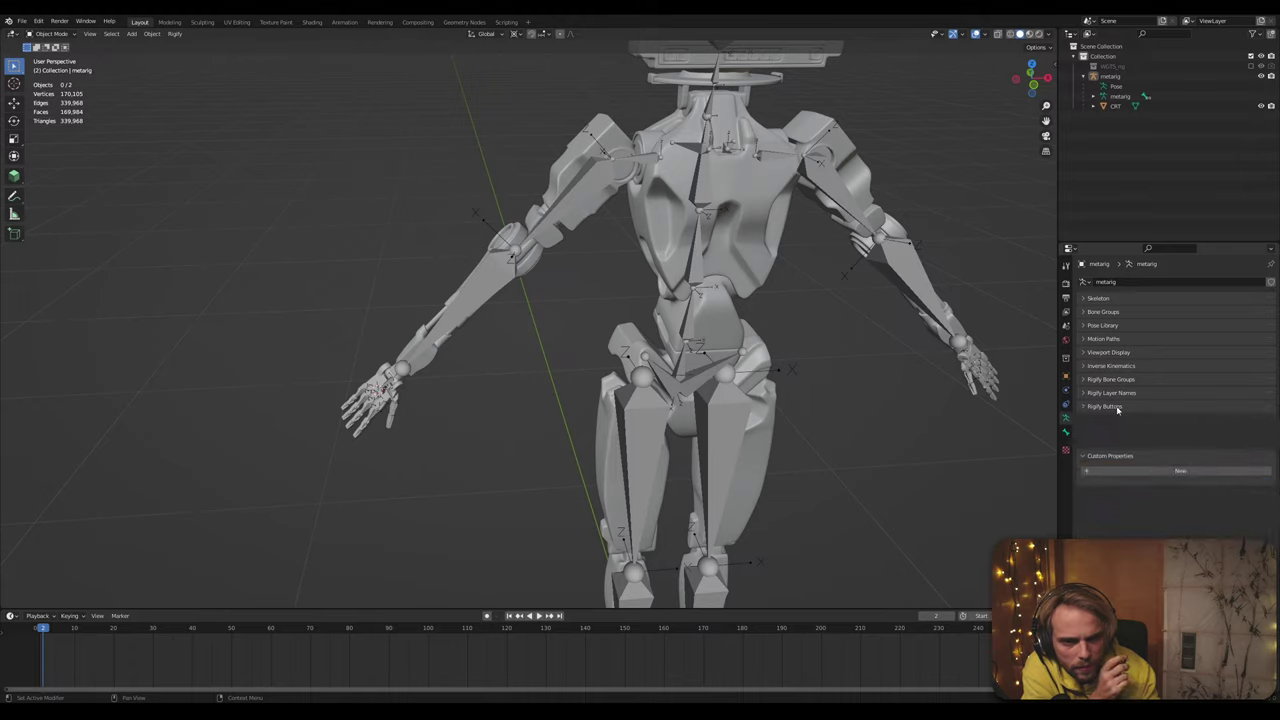
pyautogui.click(1115, 406)
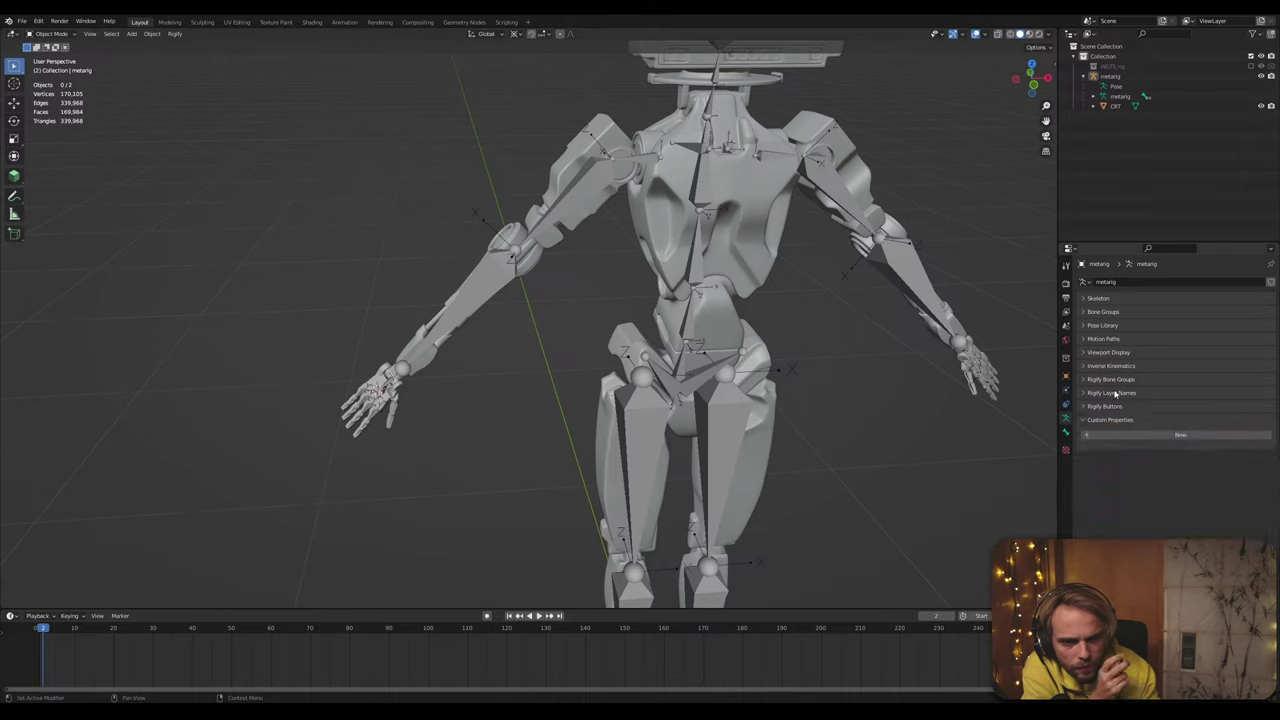
pyautogui.click(1116, 313)
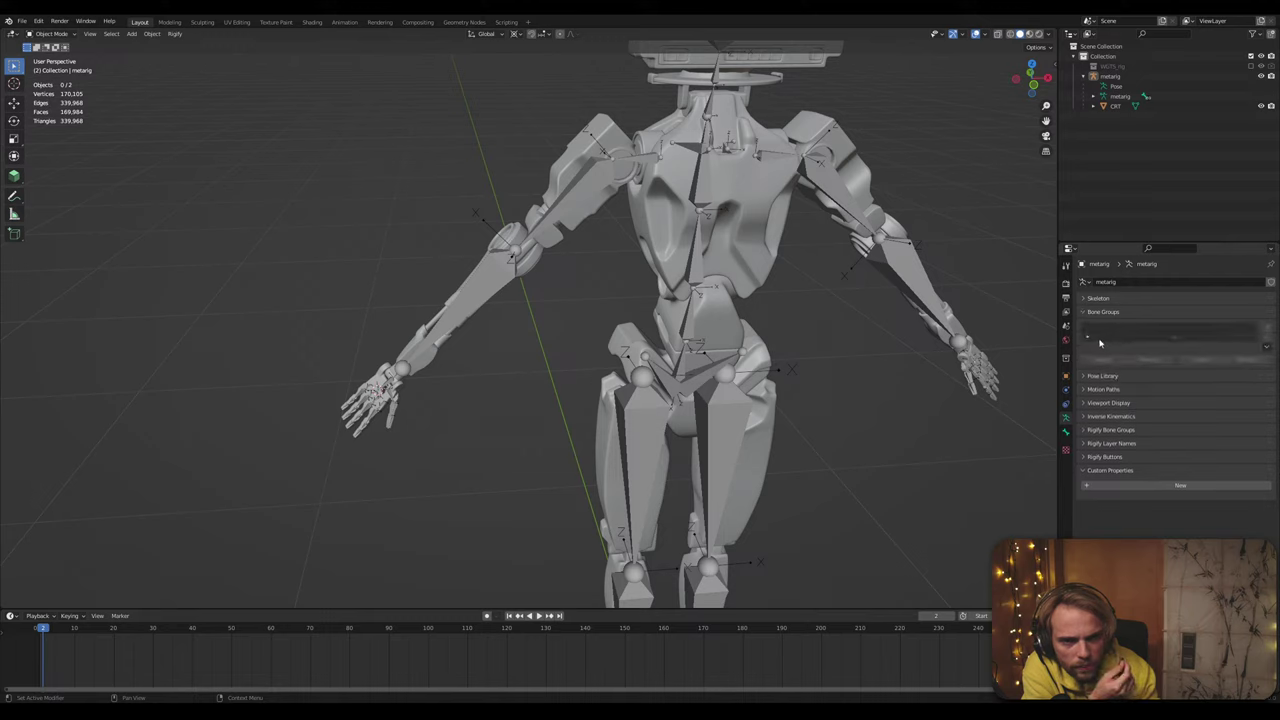
pyautogui.click(1118, 431)
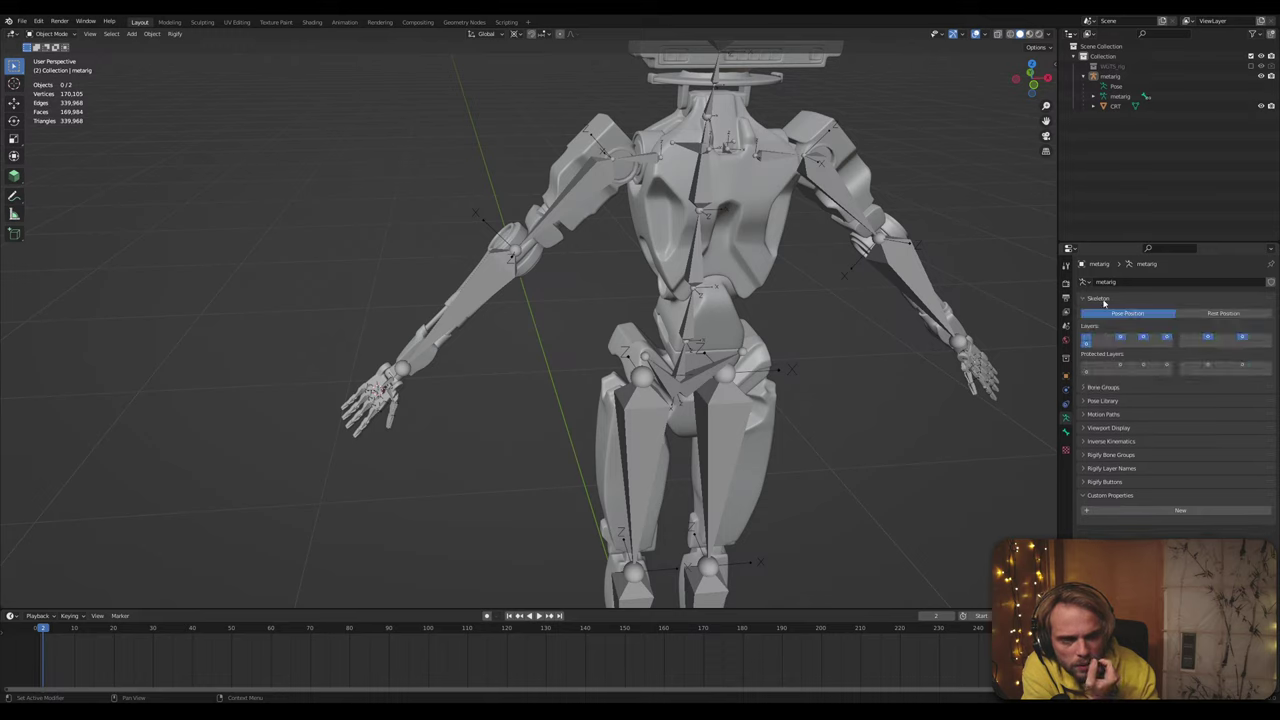
pyautogui.moveTo(1118, 431); pyautogui.dragTo(1104, 301)
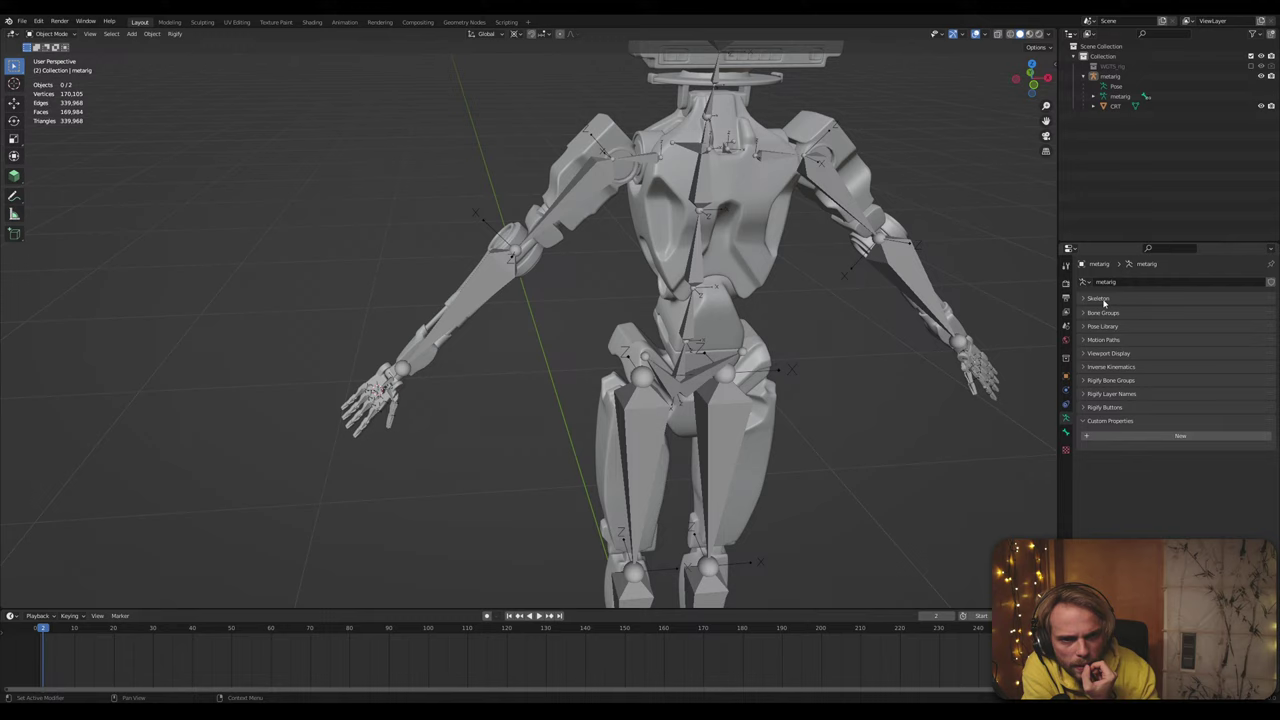
pyautogui.click(1124, 410)
pyautogui.click(1124, 410)
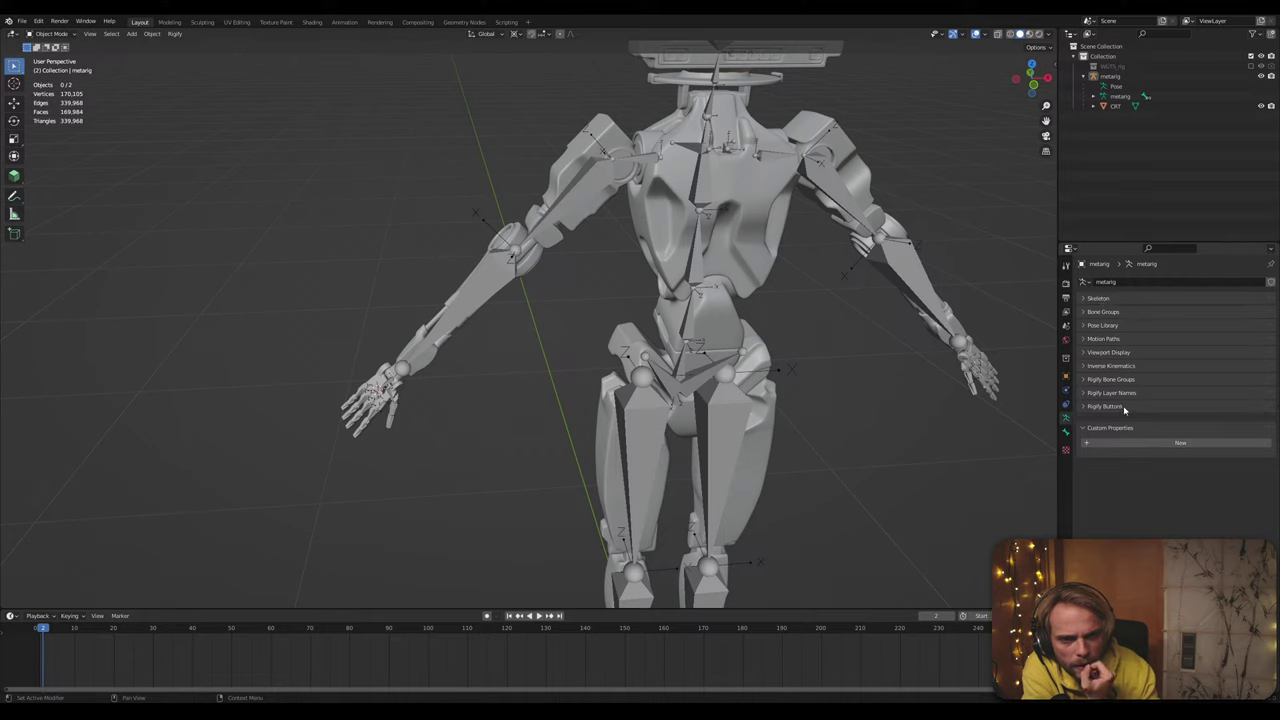
pyautogui.click(1124, 410)
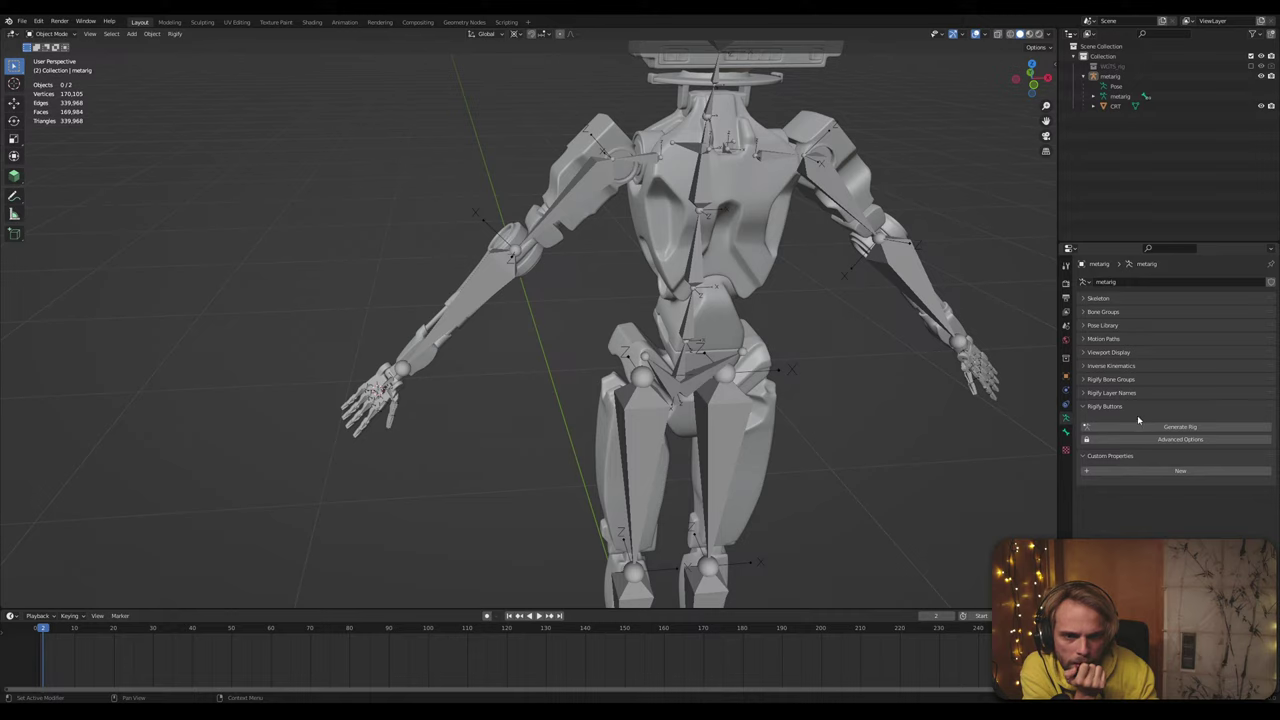
# Step: Generate the rig, delete the one that failed with the upper_arm.L error, and reselect the metarig
pyautogui.click(1149, 426)
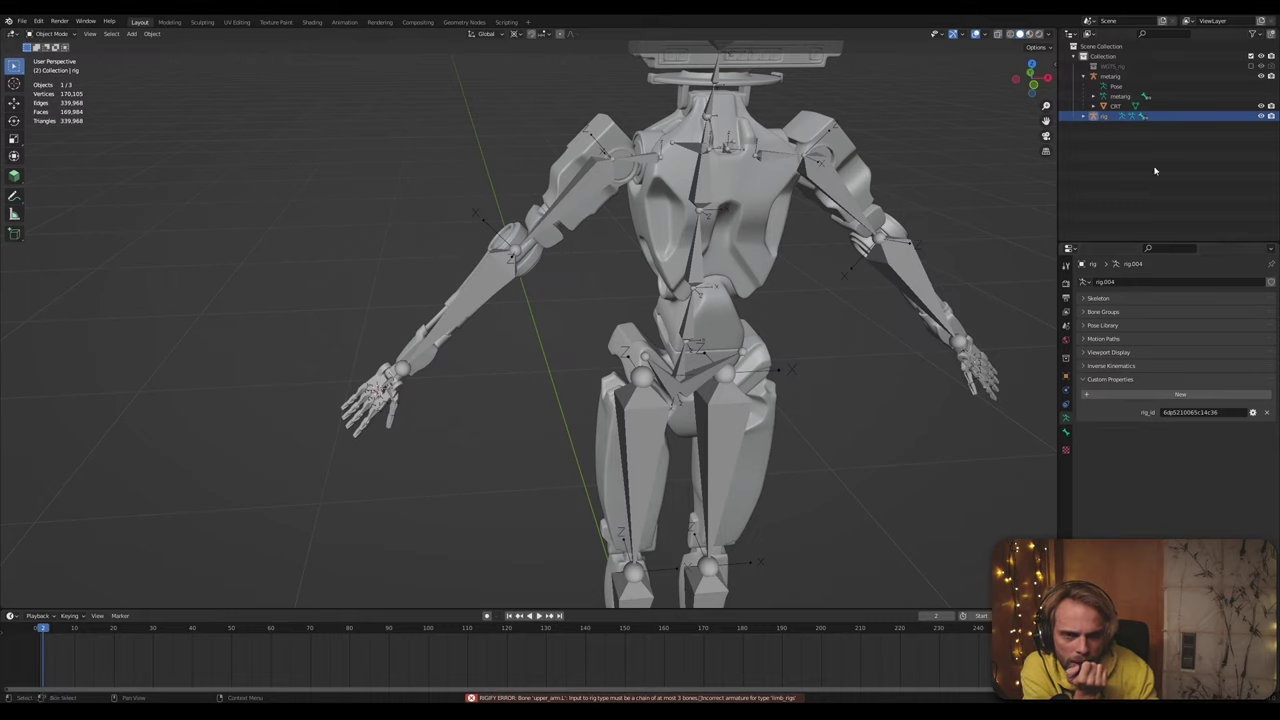
pyautogui.rightClick(1103, 120)
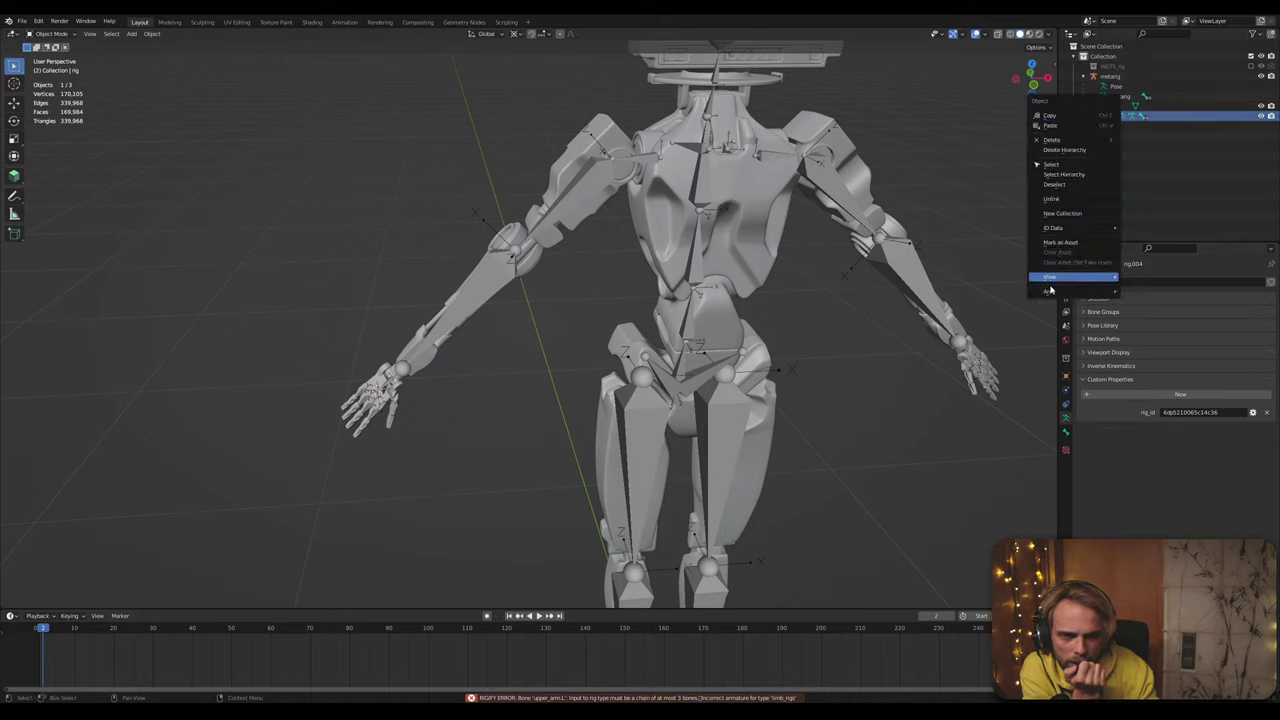
pyautogui.click(1089, 141)
pyautogui.click(703, 163)
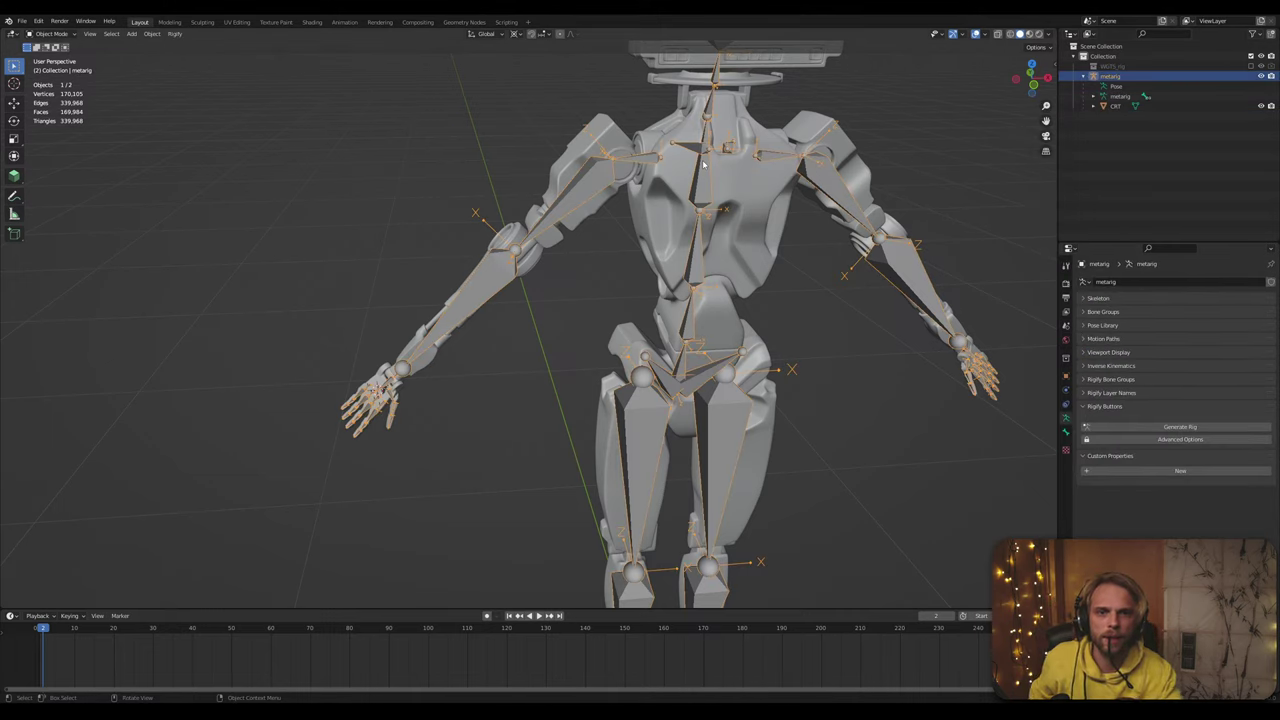
# Step: Put the metarig in Edit Mode and enlarge the Rigify sample-type list
pyautogui.press('Tab')
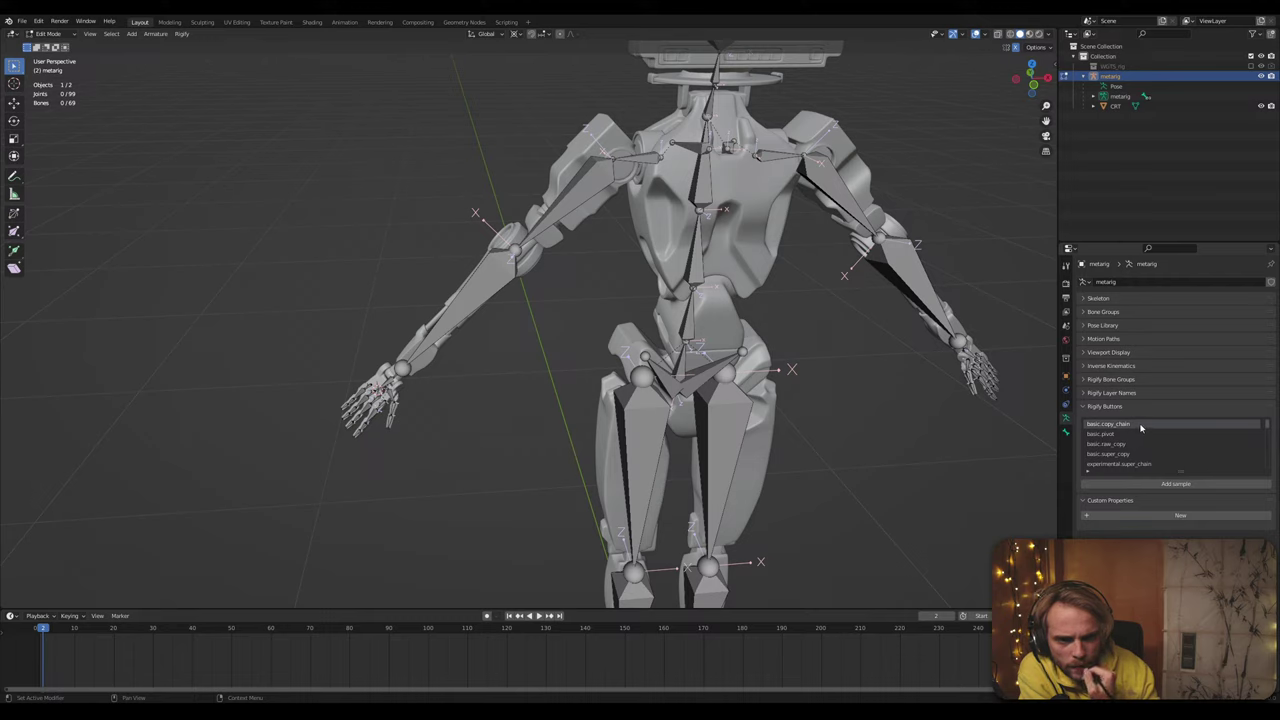
pyautogui.click(571, 200)
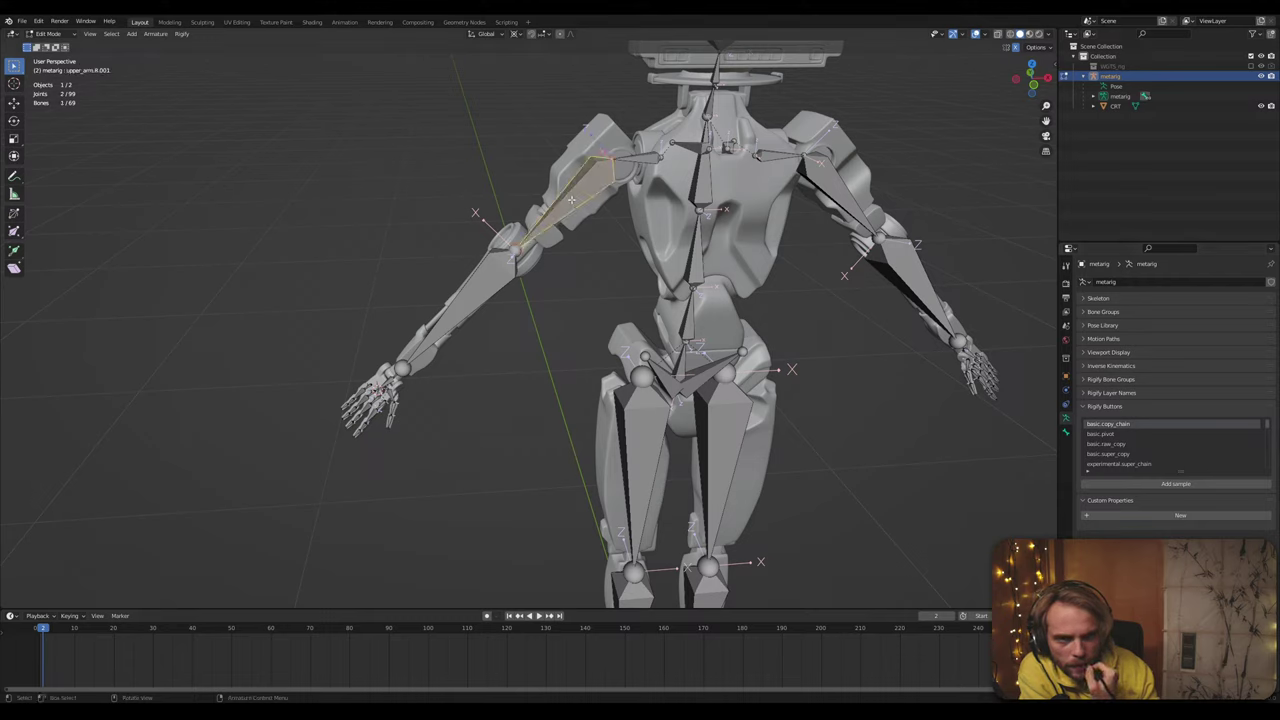
pyautogui.click(459, 268)
pyautogui.scroll(-1, 1178, 459)
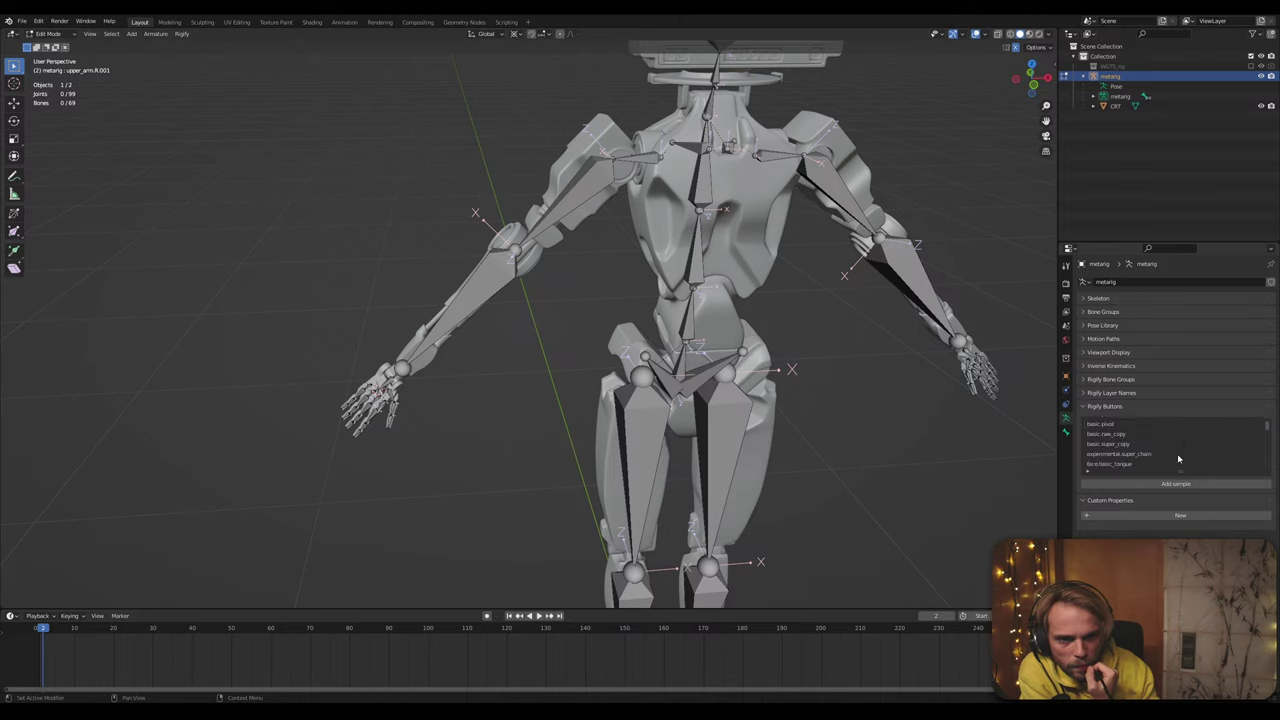
pyautogui.scroll(-2, 1177, 462)
pyautogui.moveTo(1173, 468); pyautogui.dragTo(1174, 560)
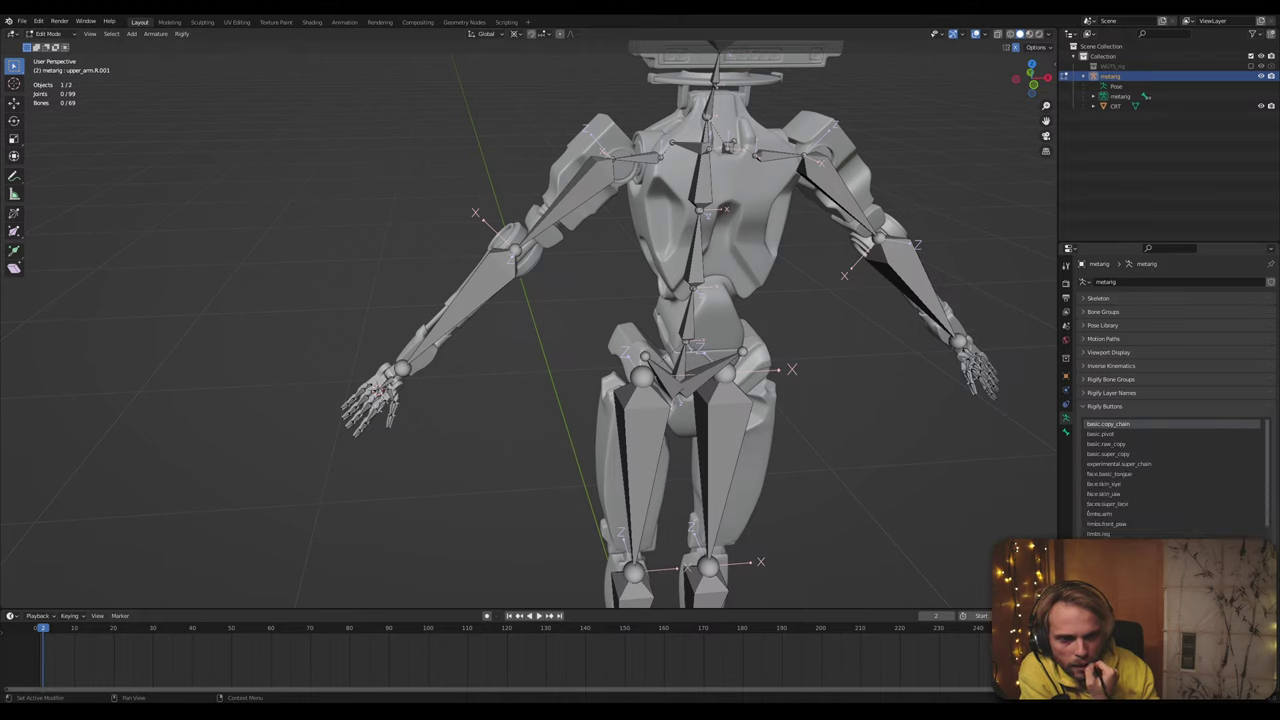
pyautogui.moveTo(1268, 518); pyautogui.dragTo(1263, 450)
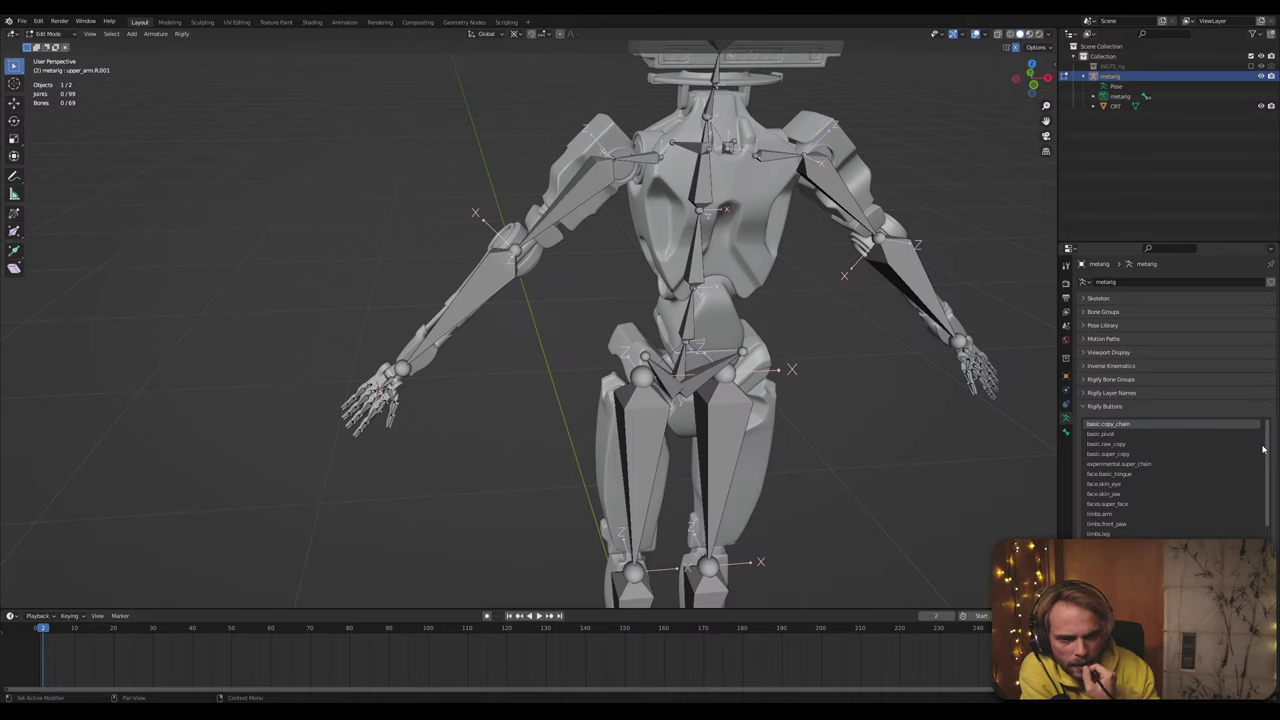
# Step: Review the Rigify Layer Names and Bone Groups panels, then select the upper_arm.R bone
pyautogui.click(1117, 394)
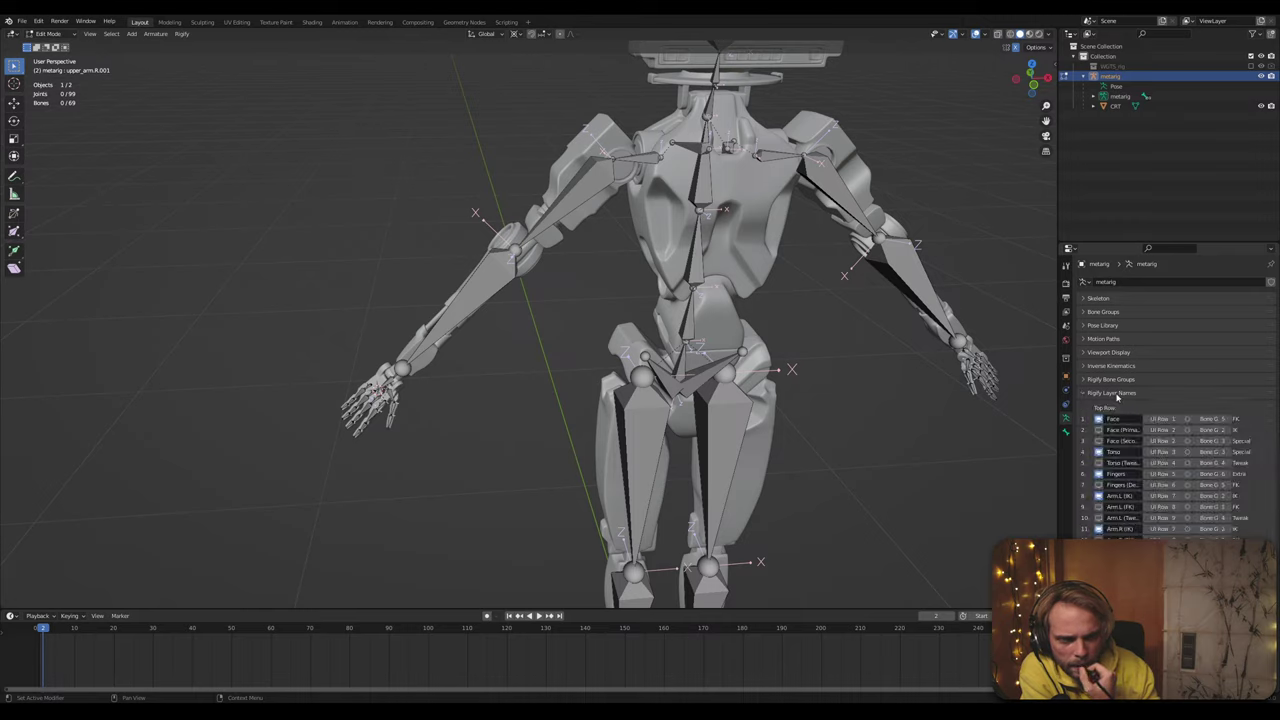
pyautogui.click(1117, 393)
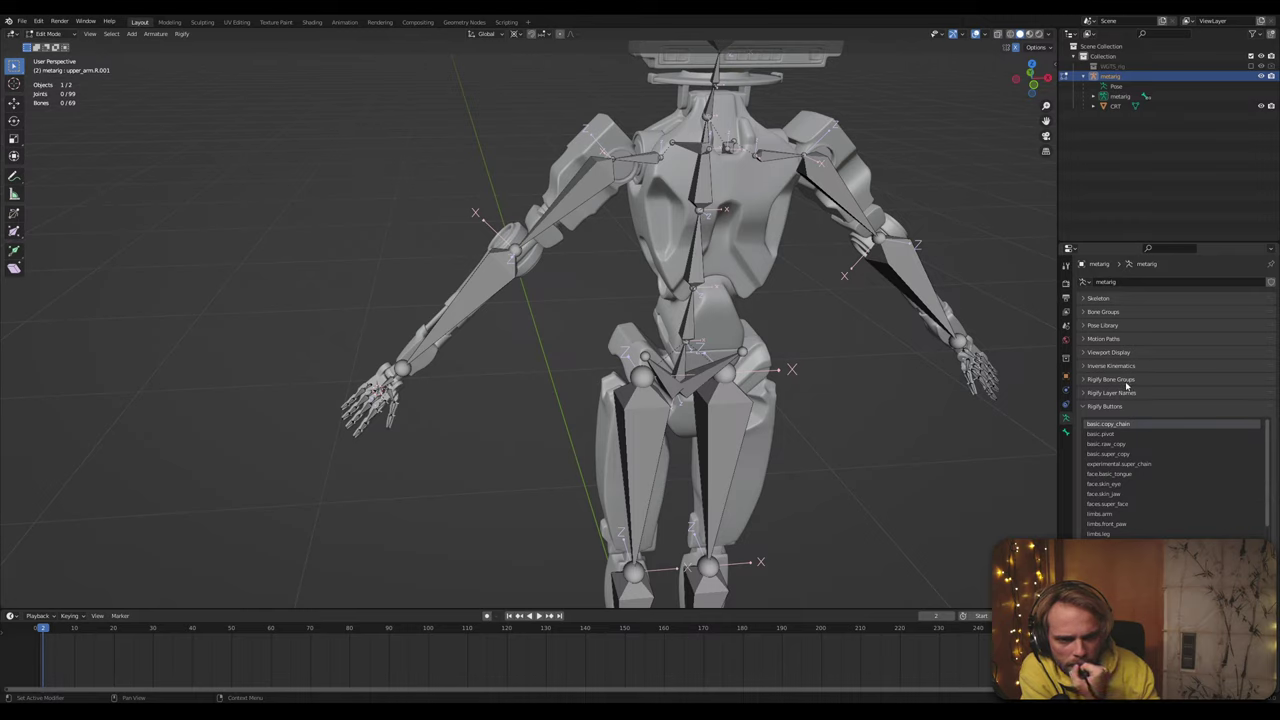
pyautogui.click(1128, 380)
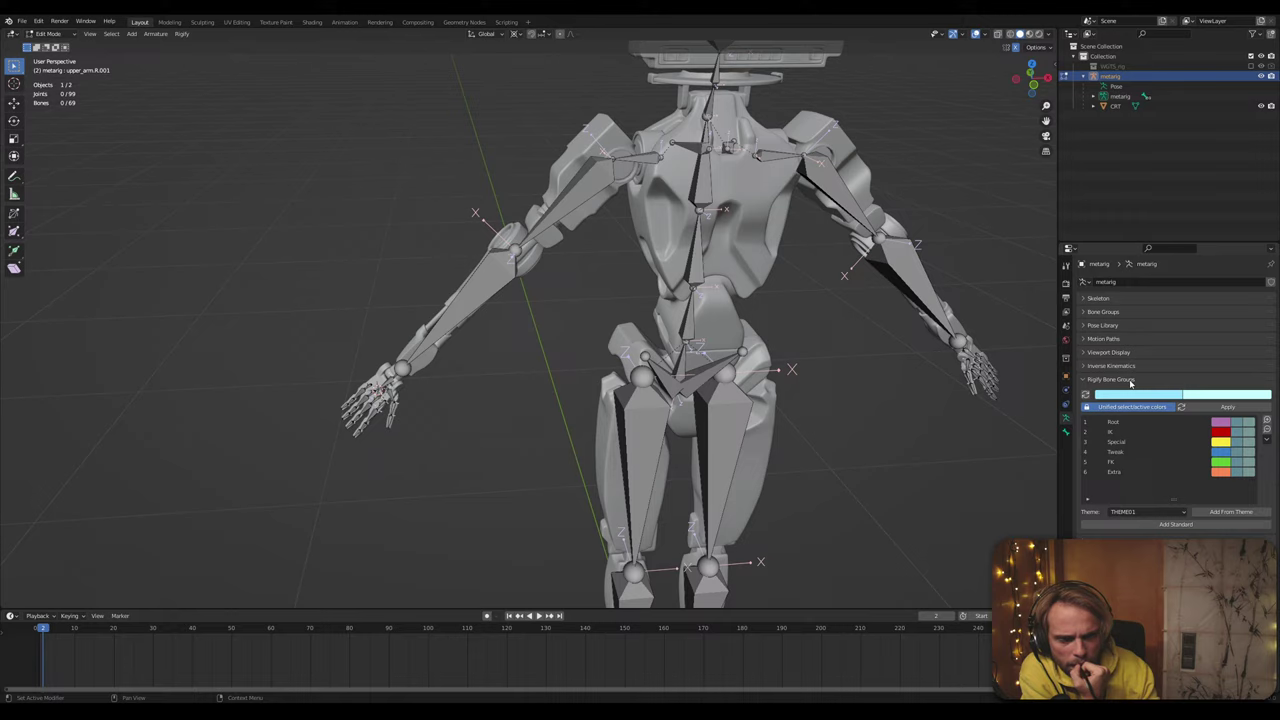
pyautogui.click(1129, 380)
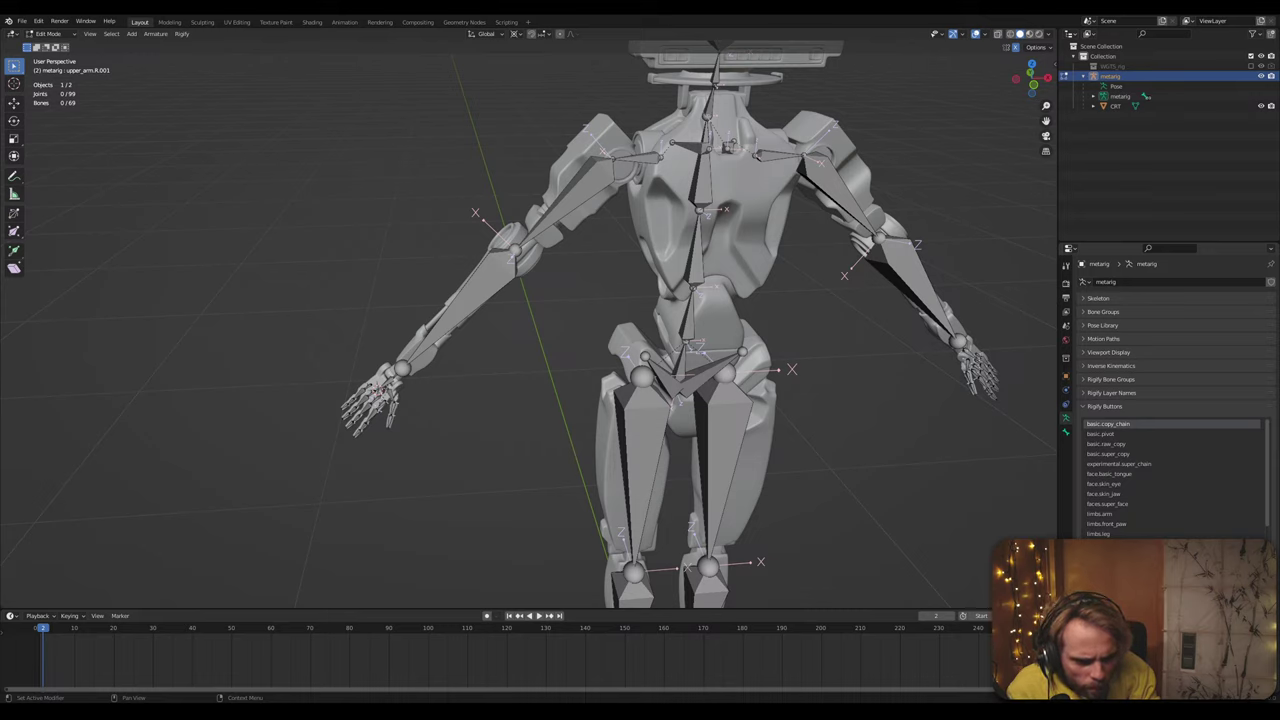
pyautogui.scroll(-10, 1135, 470)
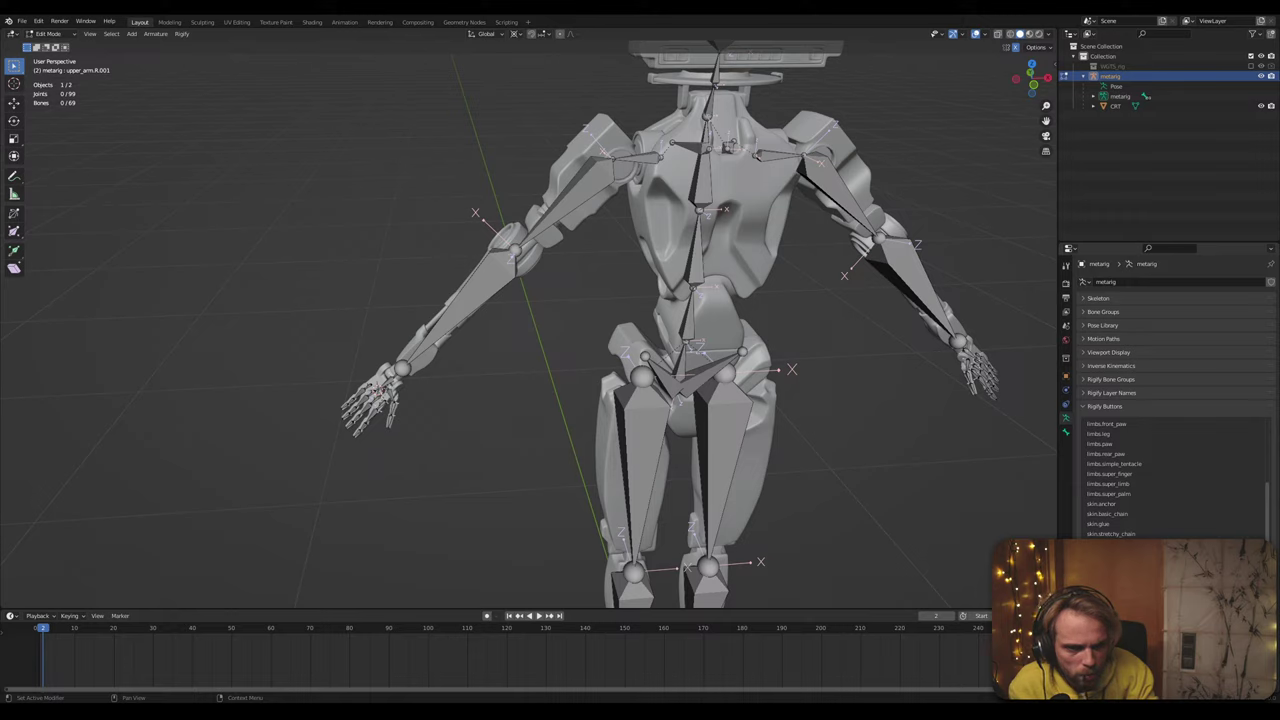
pyautogui.click(1108, 393)
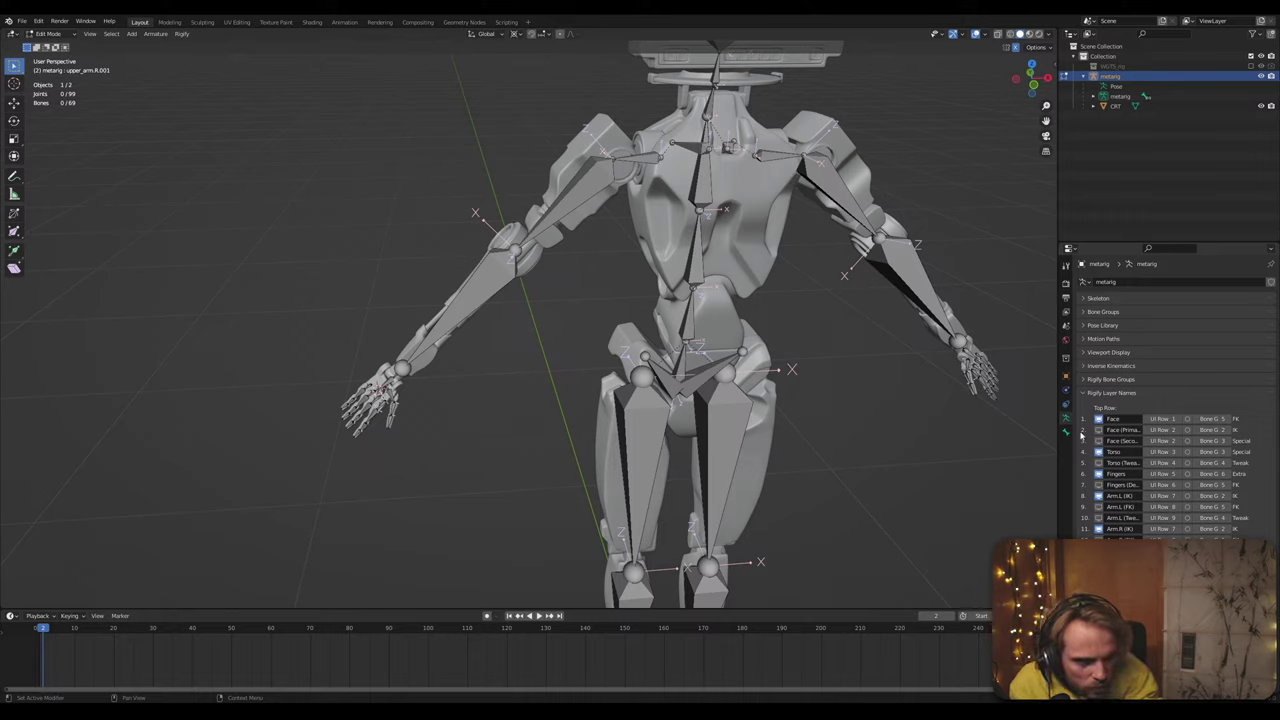
pyautogui.click(1110, 380)
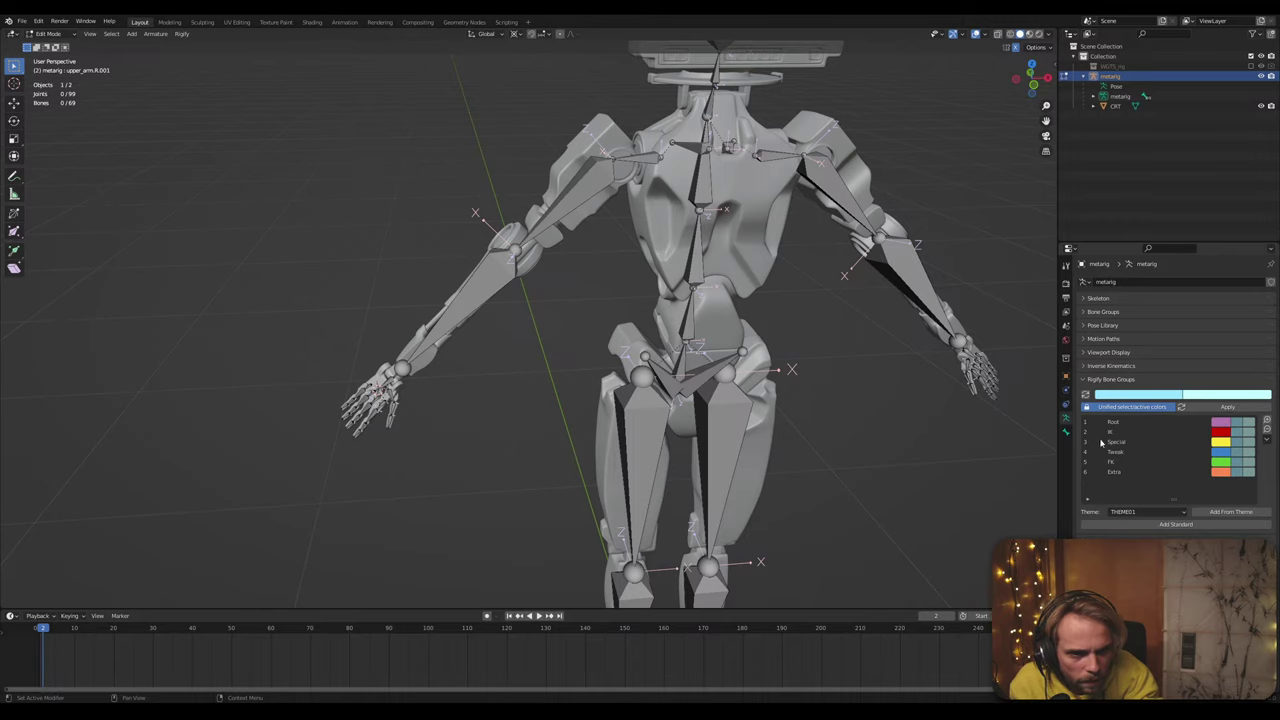
pyautogui.click(1110, 380)
pyautogui.click(1105, 406)
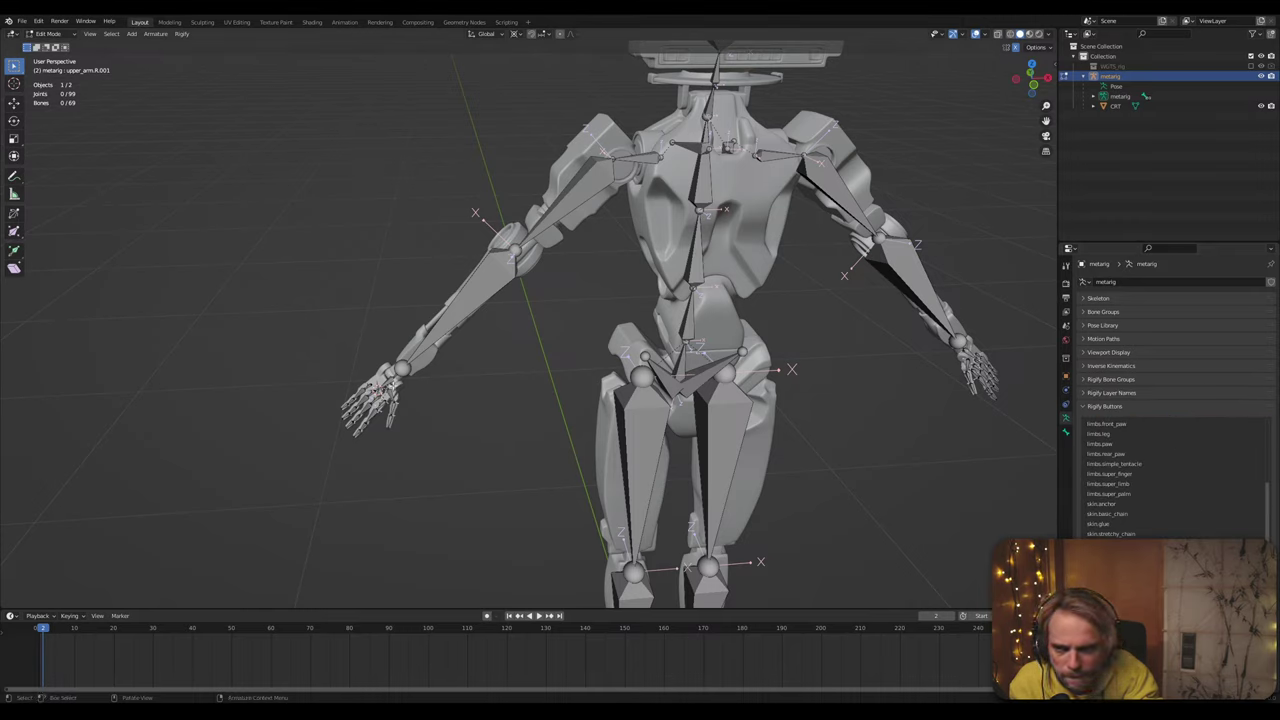
pyautogui.click(400, 368)
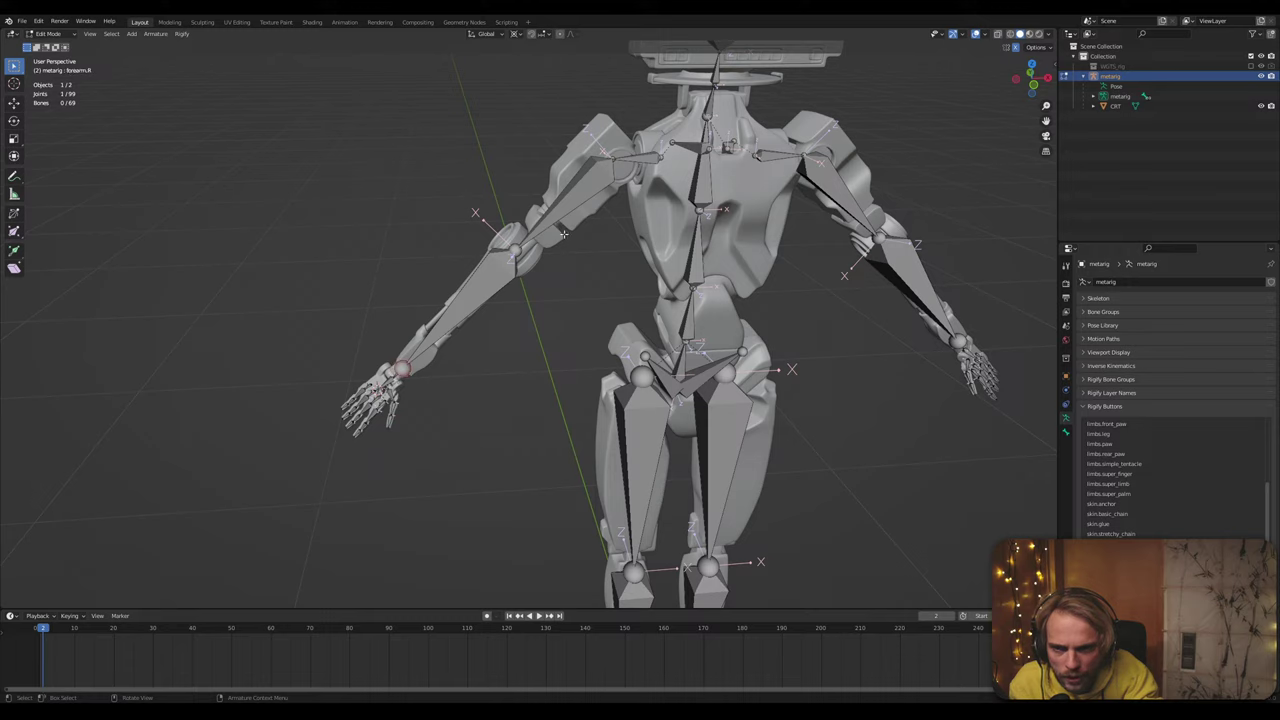
pyautogui.click(634, 160)
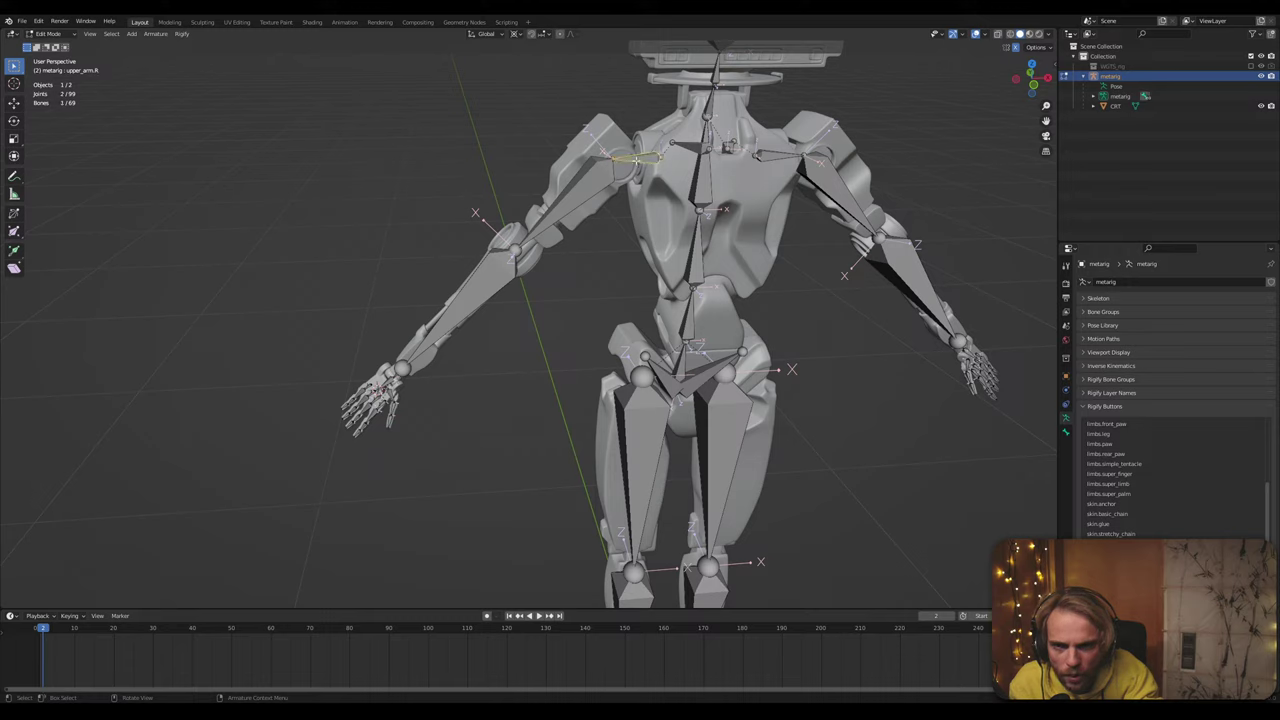
pyautogui.rightClick(635, 161)
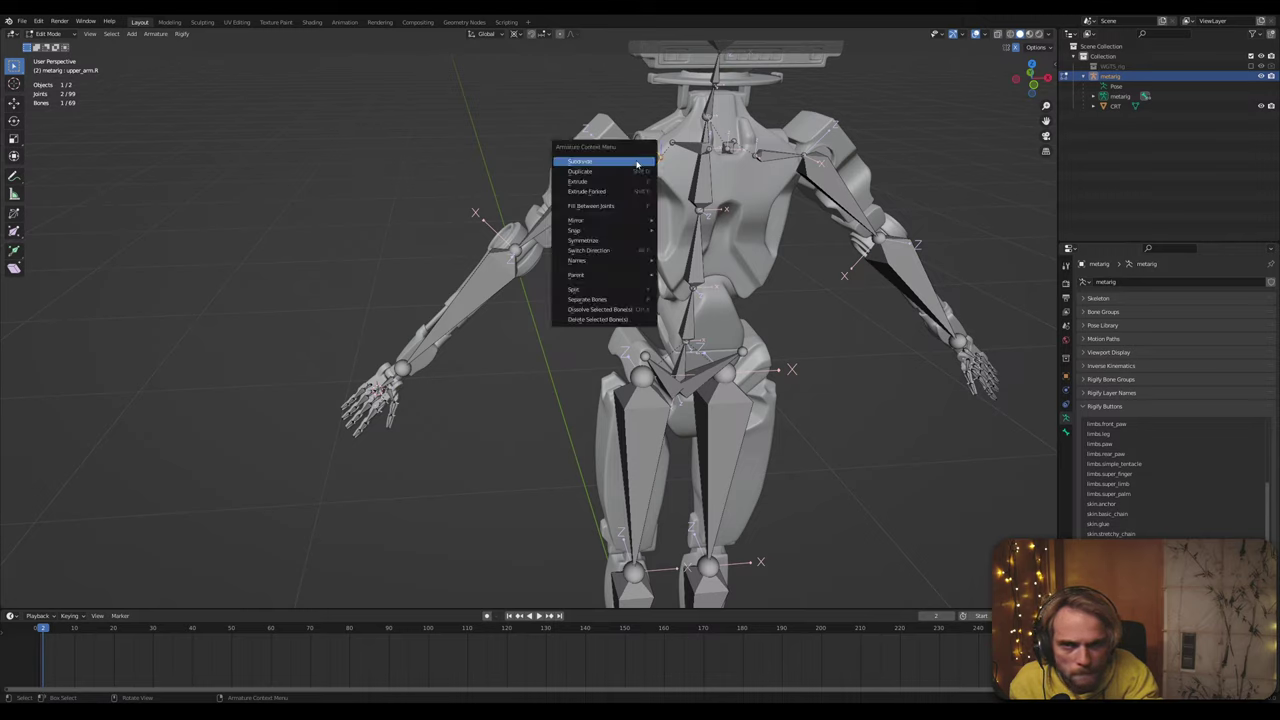
pyautogui.press('Escape')
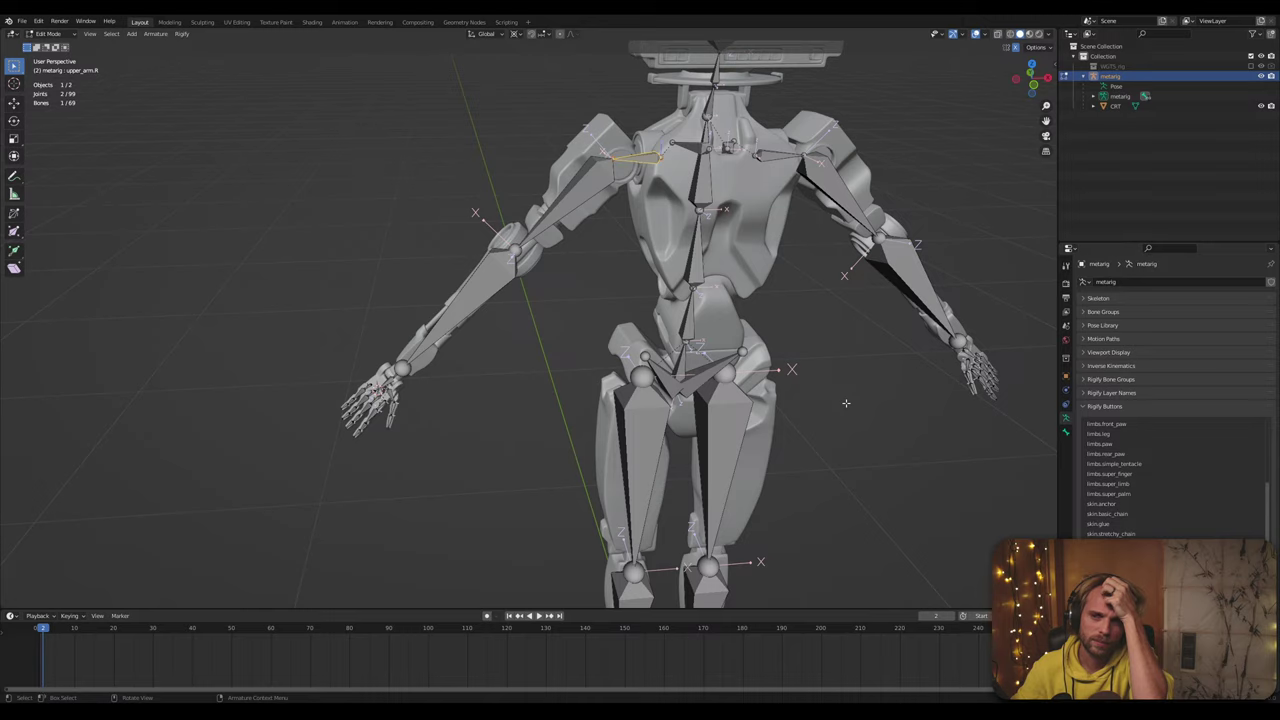
# Step: Switch the metarig to Pose Mode and test-rotate forearm.R, cancelling back to rest pose
pyautogui.hotkey('alt', 'a')
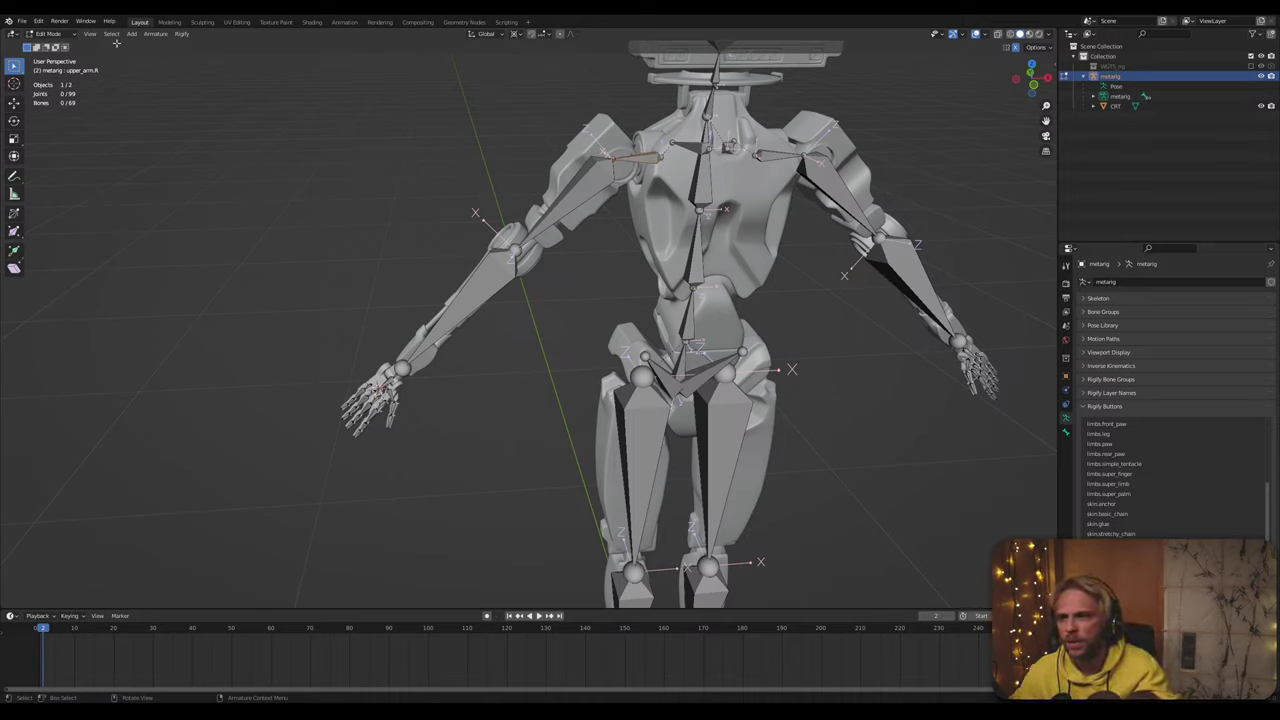
pyautogui.click(48, 33)
pyautogui.click(52, 67)
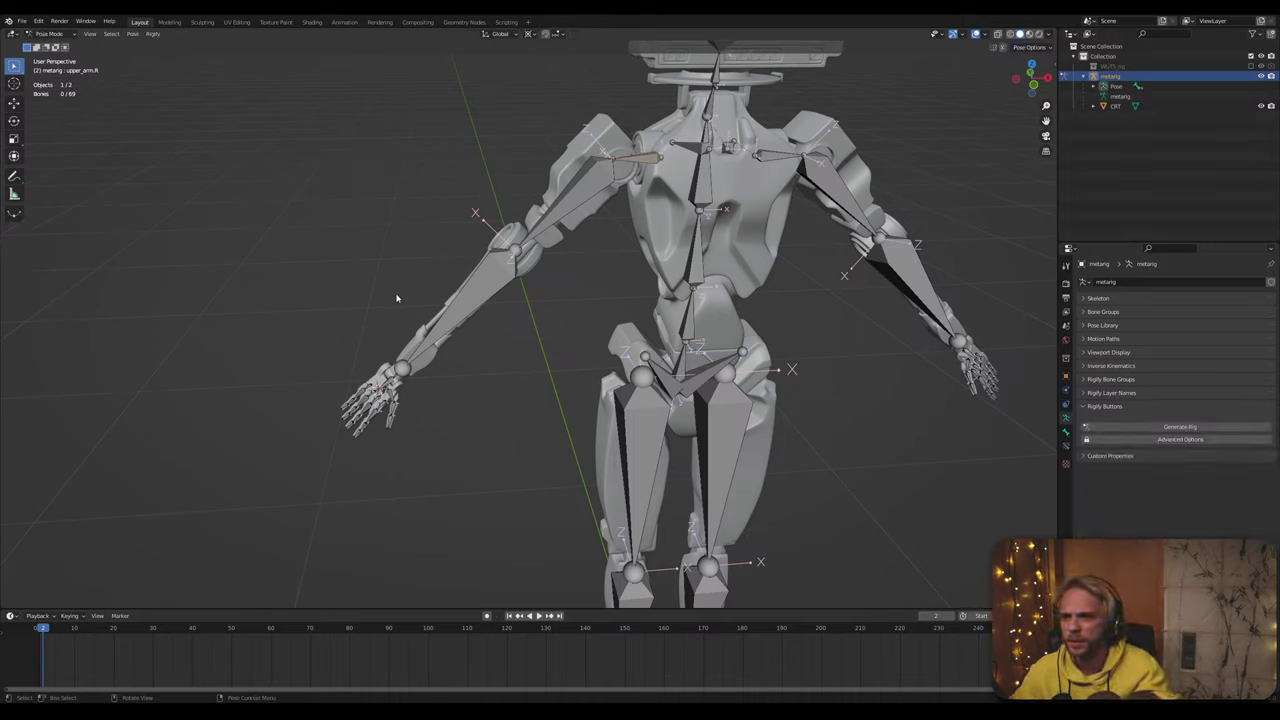
pyautogui.click(505, 285)
pyautogui.press('r')
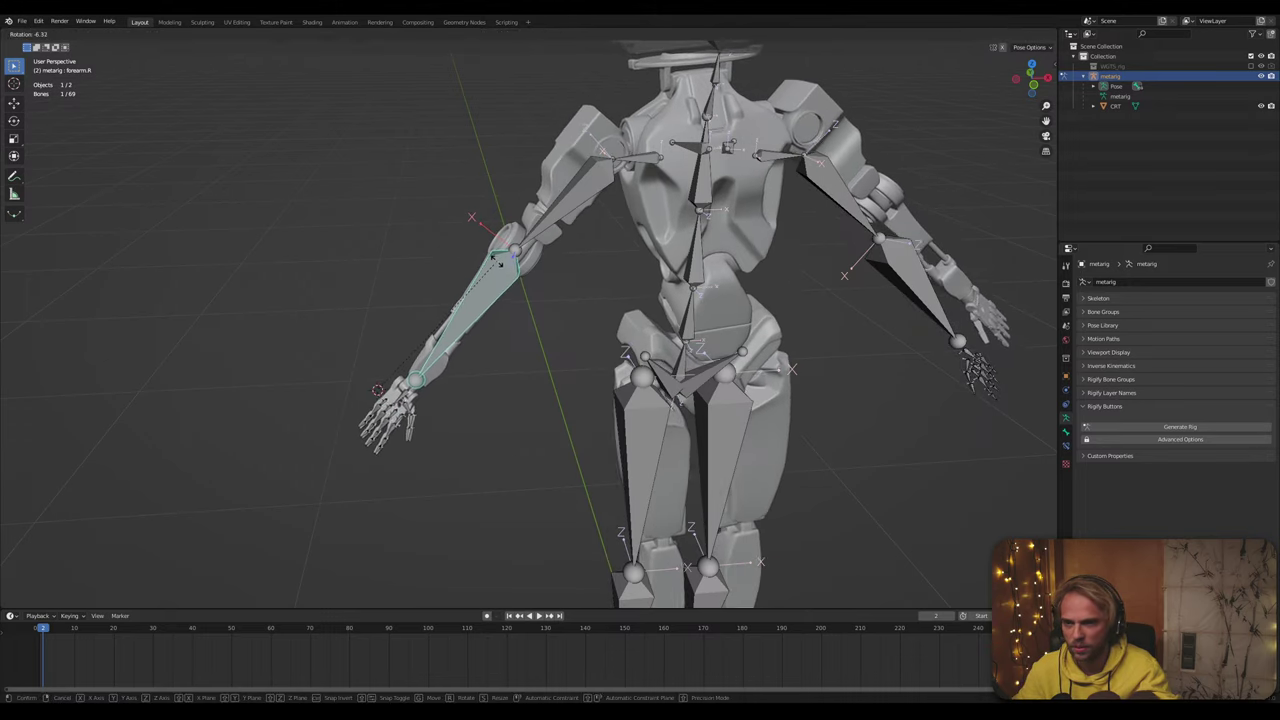
pyautogui.press('Escape')
pyautogui.hotkey('alt', 'a')
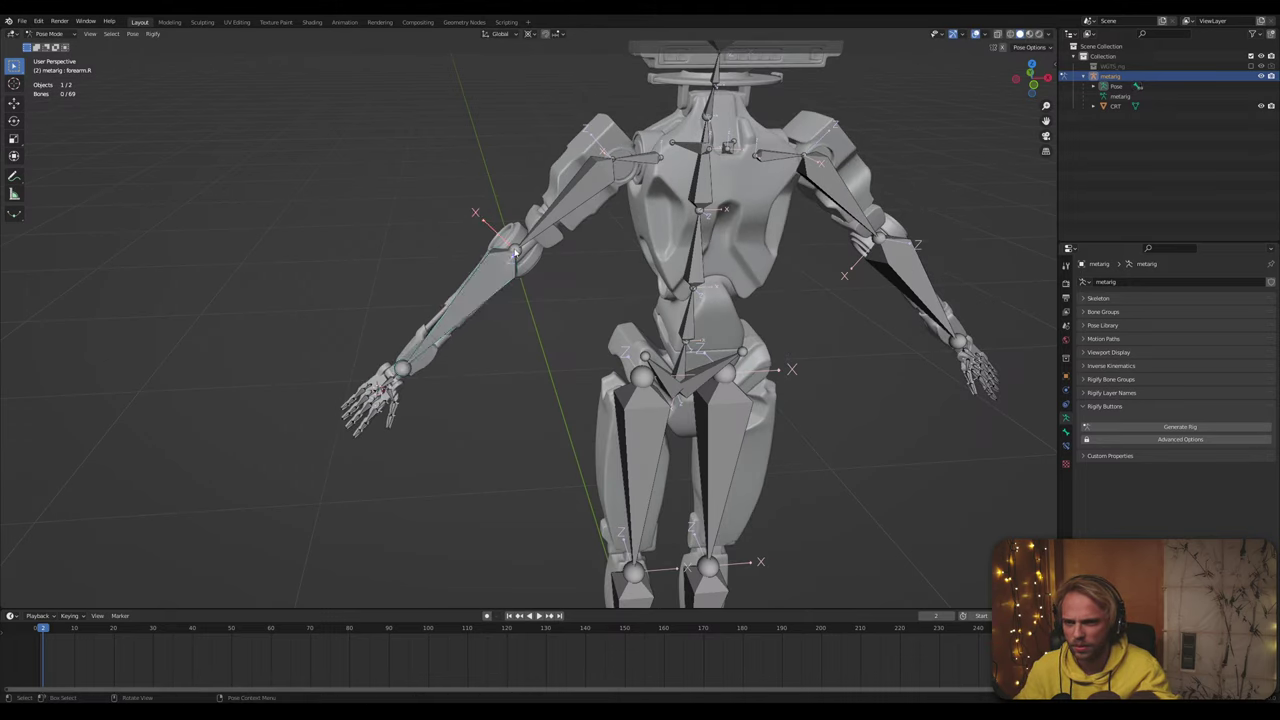
pyautogui.click(402, 378)
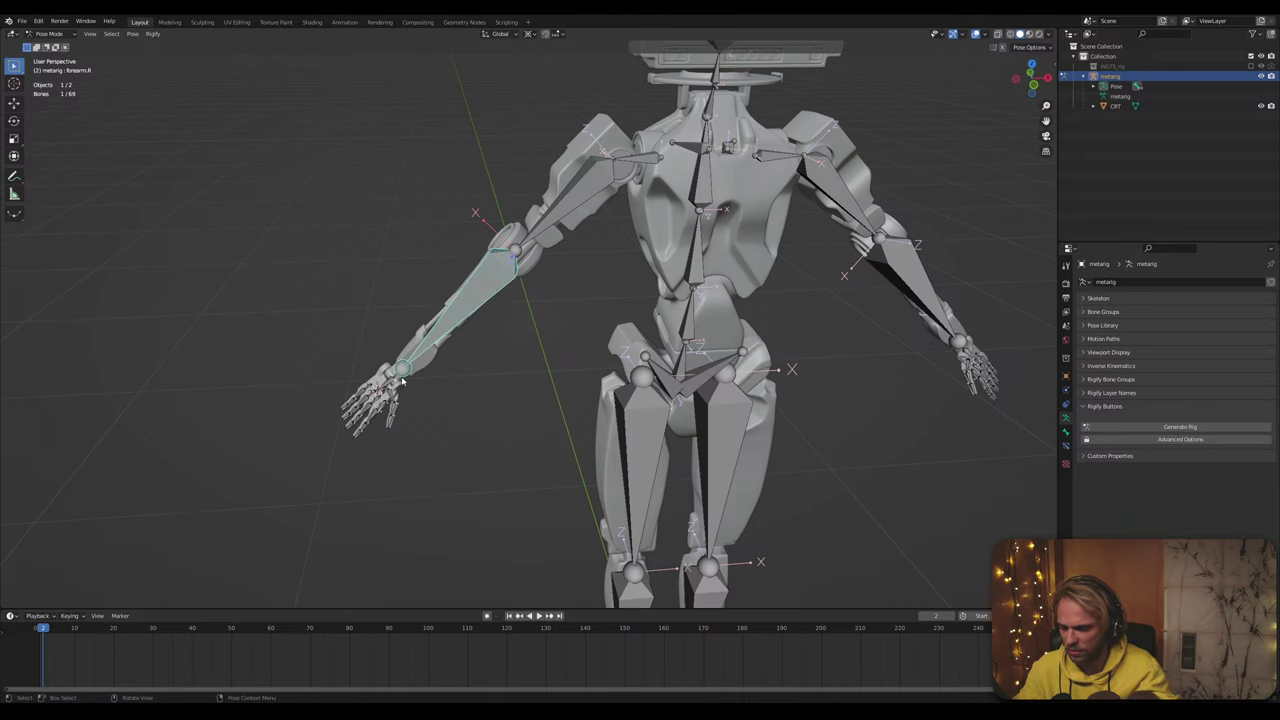
pyautogui.press('r')
pyautogui.press('Escape')
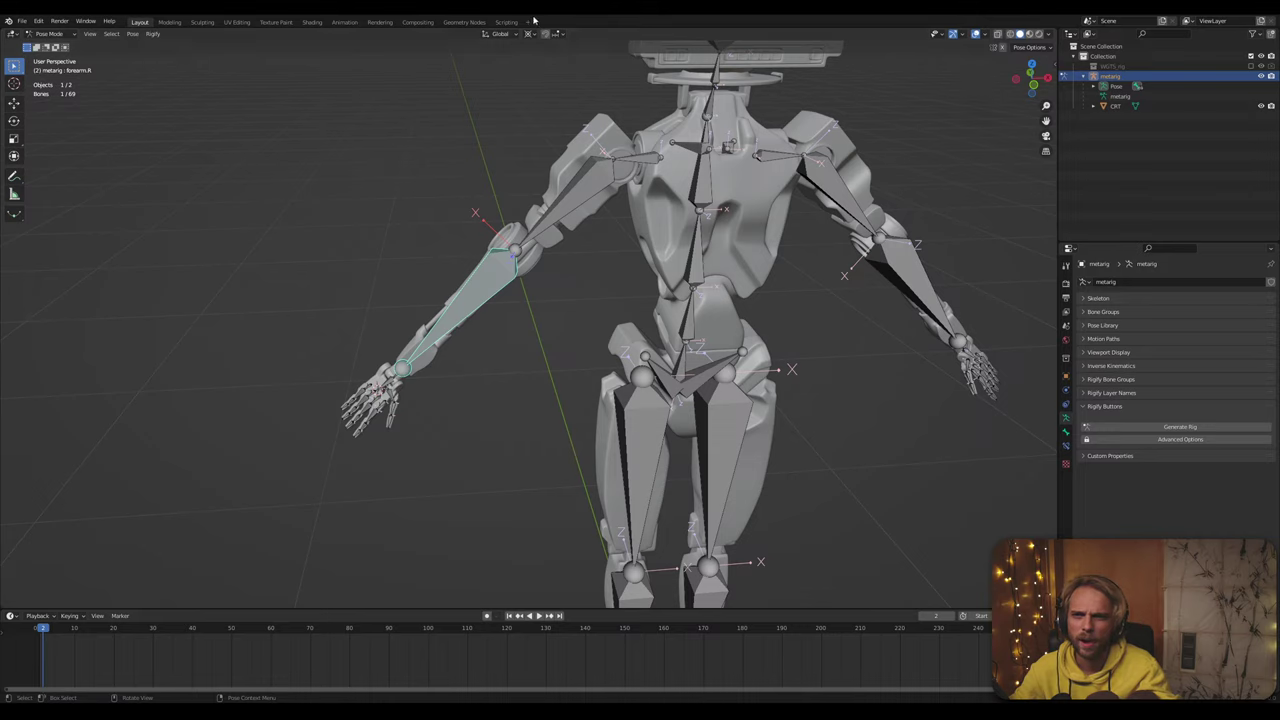
# Step: Toggle transform orientation between Local and Global, then apply Pose > Propagate > Propagate Pose
pyautogui.click(503, 34)
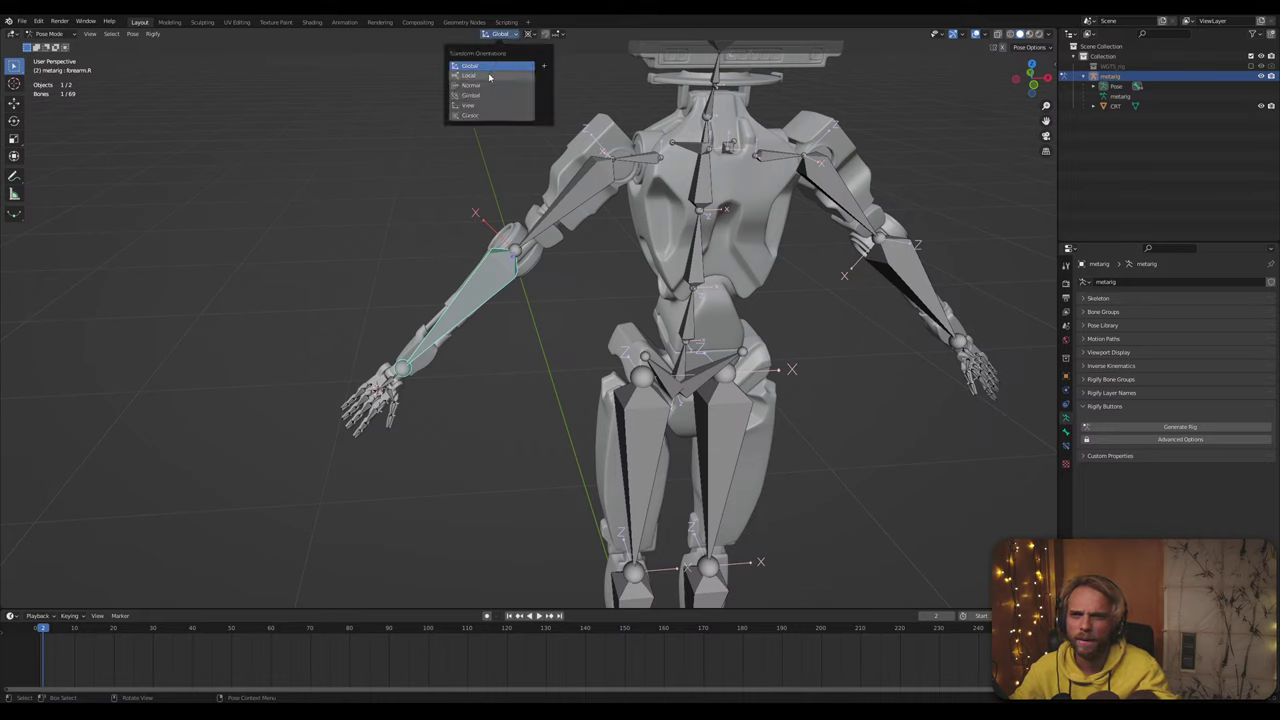
pyautogui.click(486, 77)
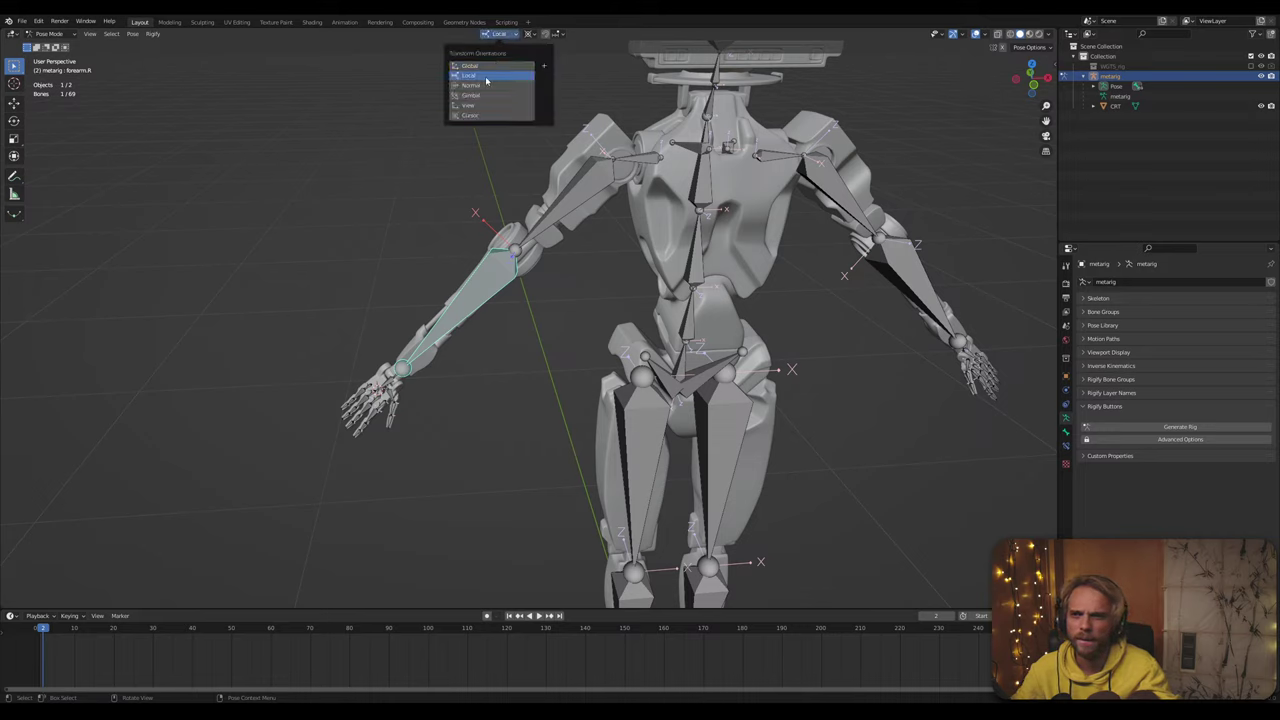
pyautogui.click(505, 66)
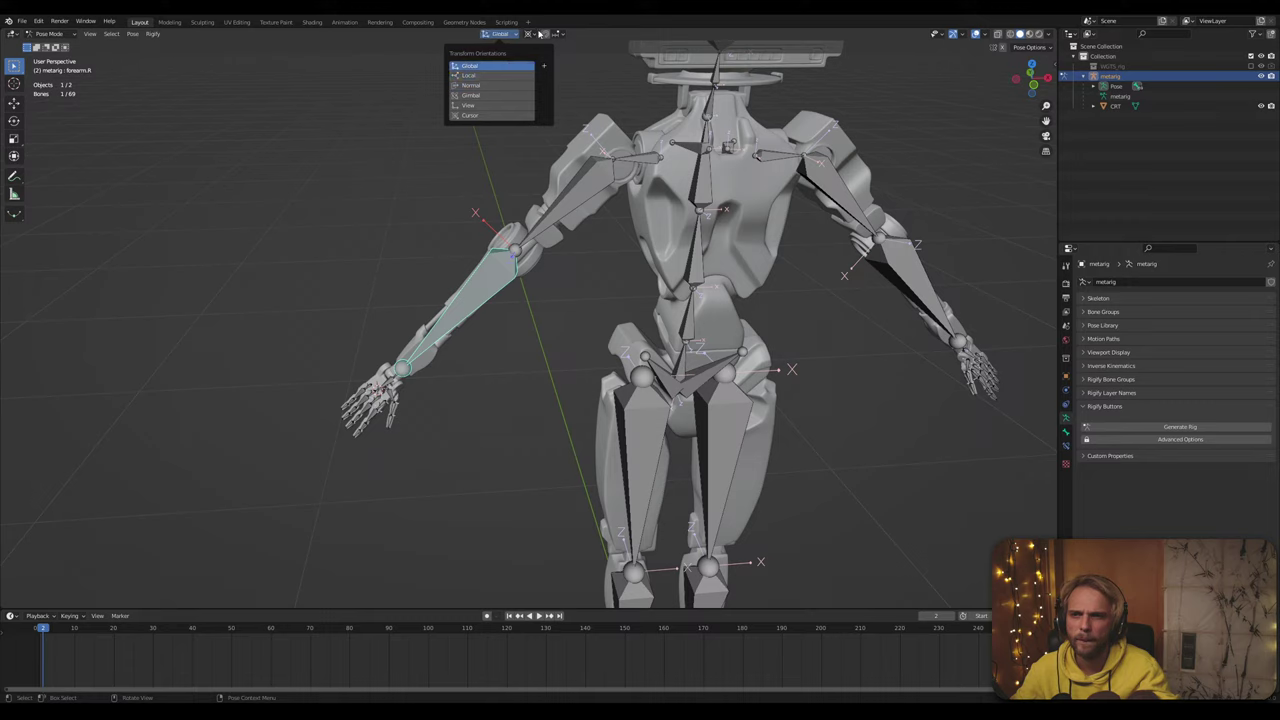
pyautogui.click(537, 34)
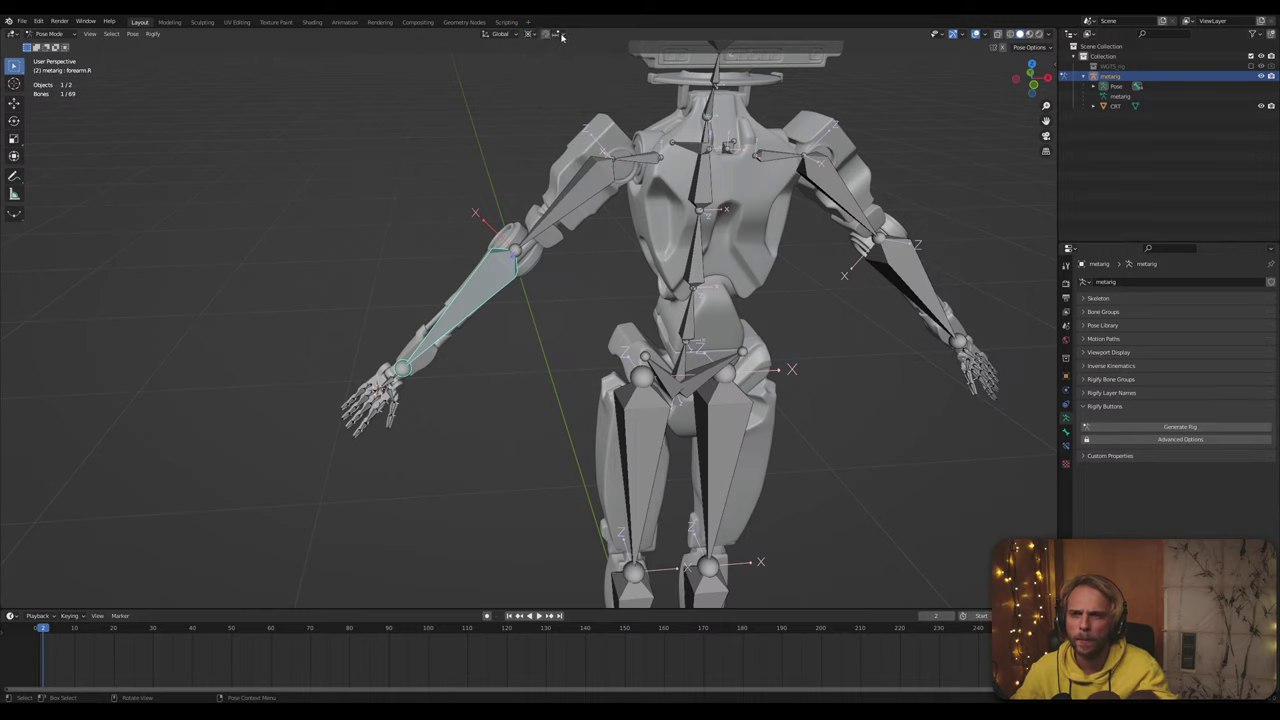
pyautogui.click(133, 34)
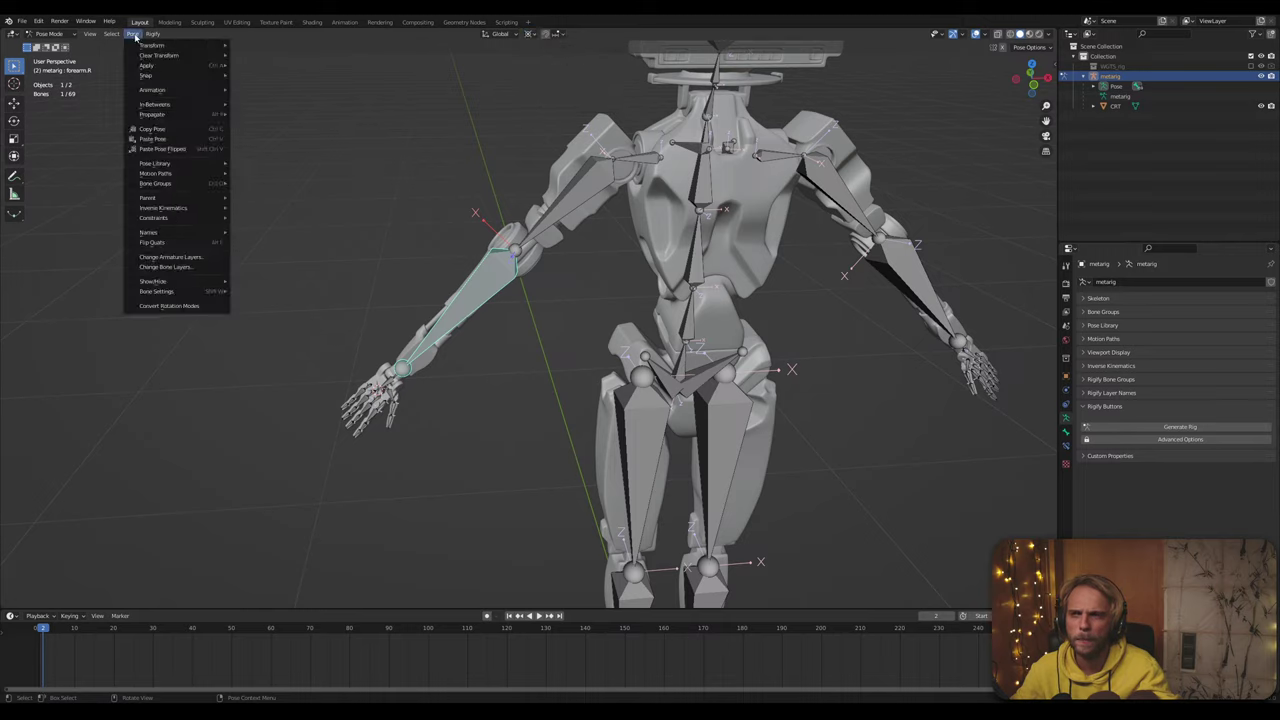
pyautogui.moveTo(145, 49)
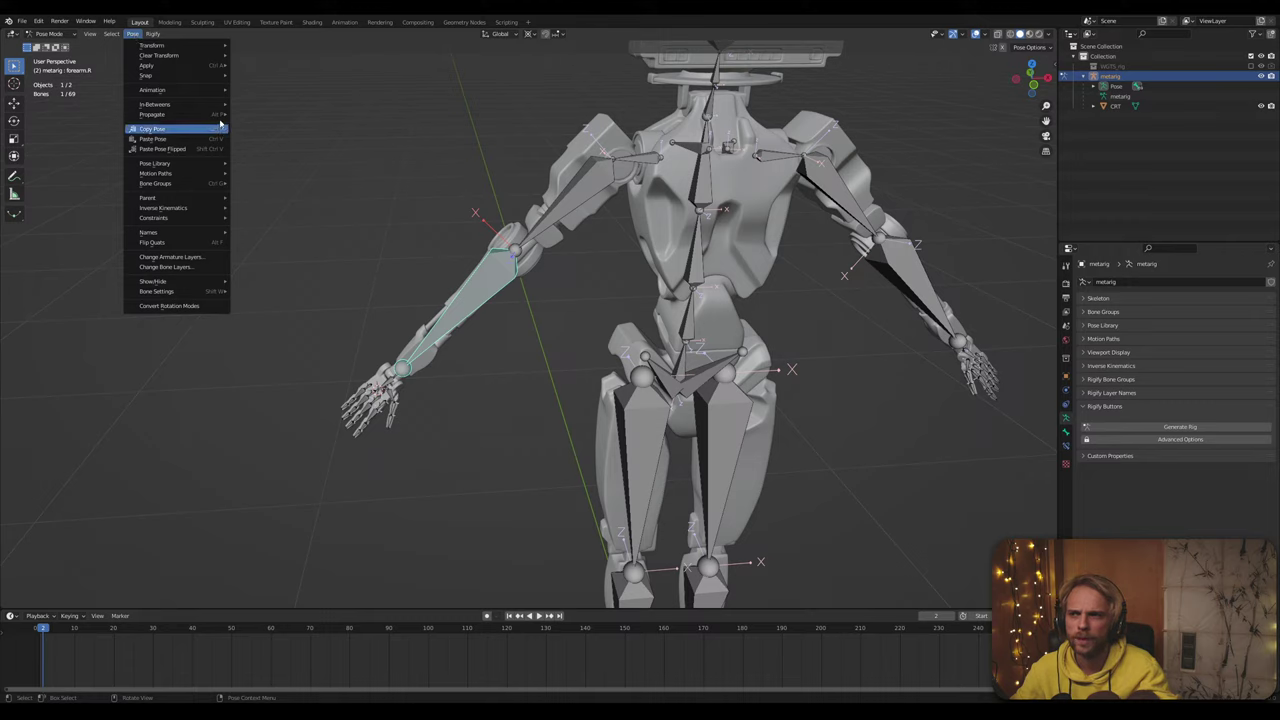
pyautogui.moveTo(220, 122)
pyautogui.click(265, 114)
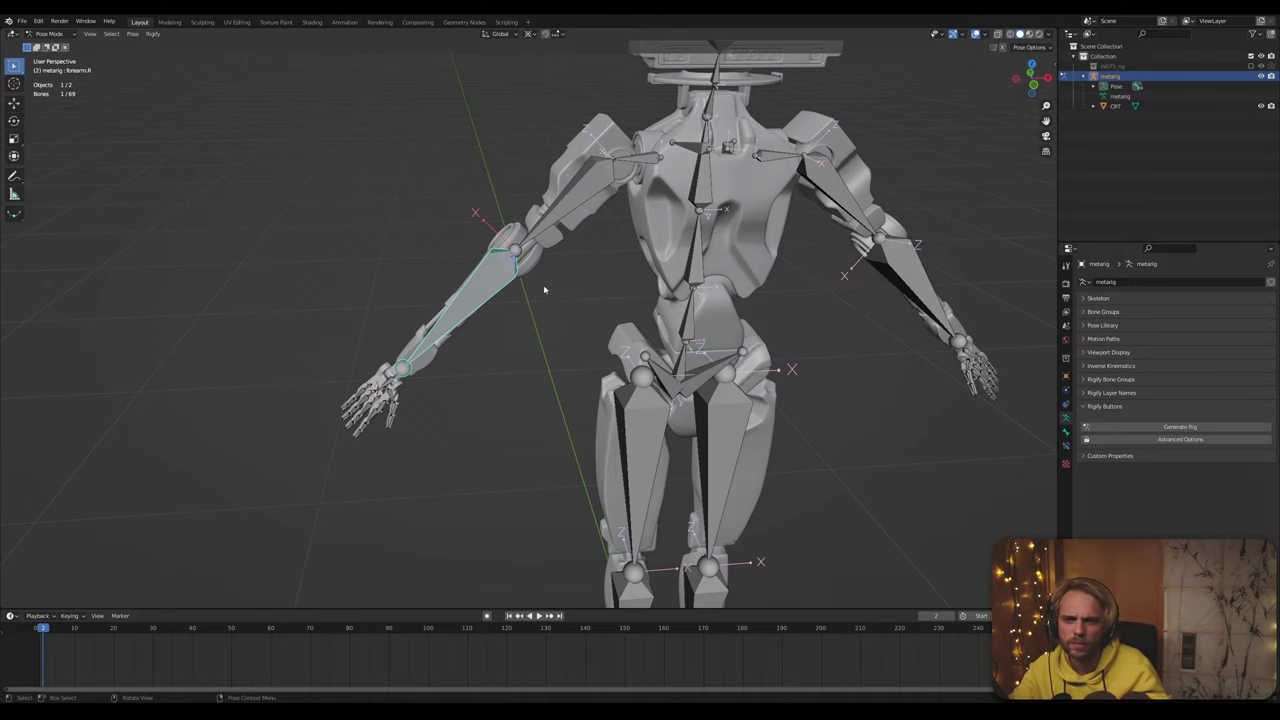
# Step: Zoom out to the whole robot, deselect the forearm bone, and save as CRT.blend
pyautogui.moveTo(544, 289)
pyautogui.mouseDown(button='middle')
pyautogui.moveTo(606, 286)
pyautogui.moveTo(548, 284)
pyautogui.mouseUp(button='middle')
pyautogui.scroll(-3, 657, 307)
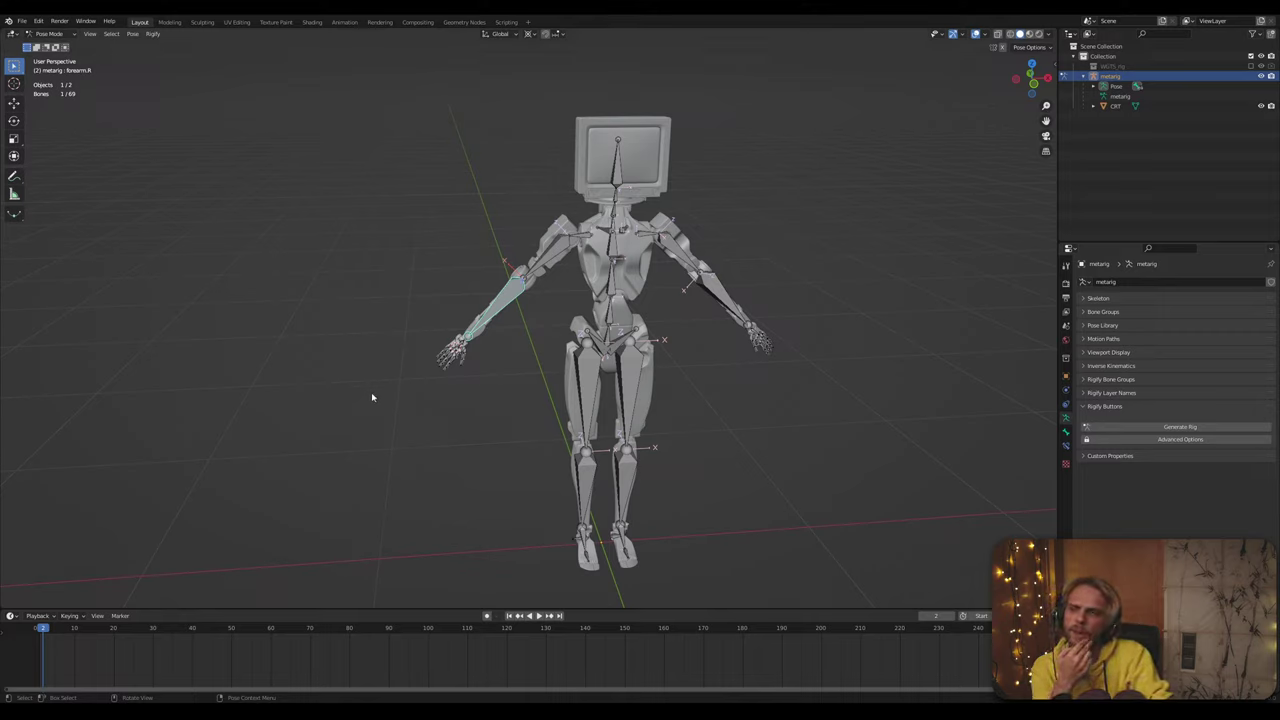
pyautogui.click(423, 281)
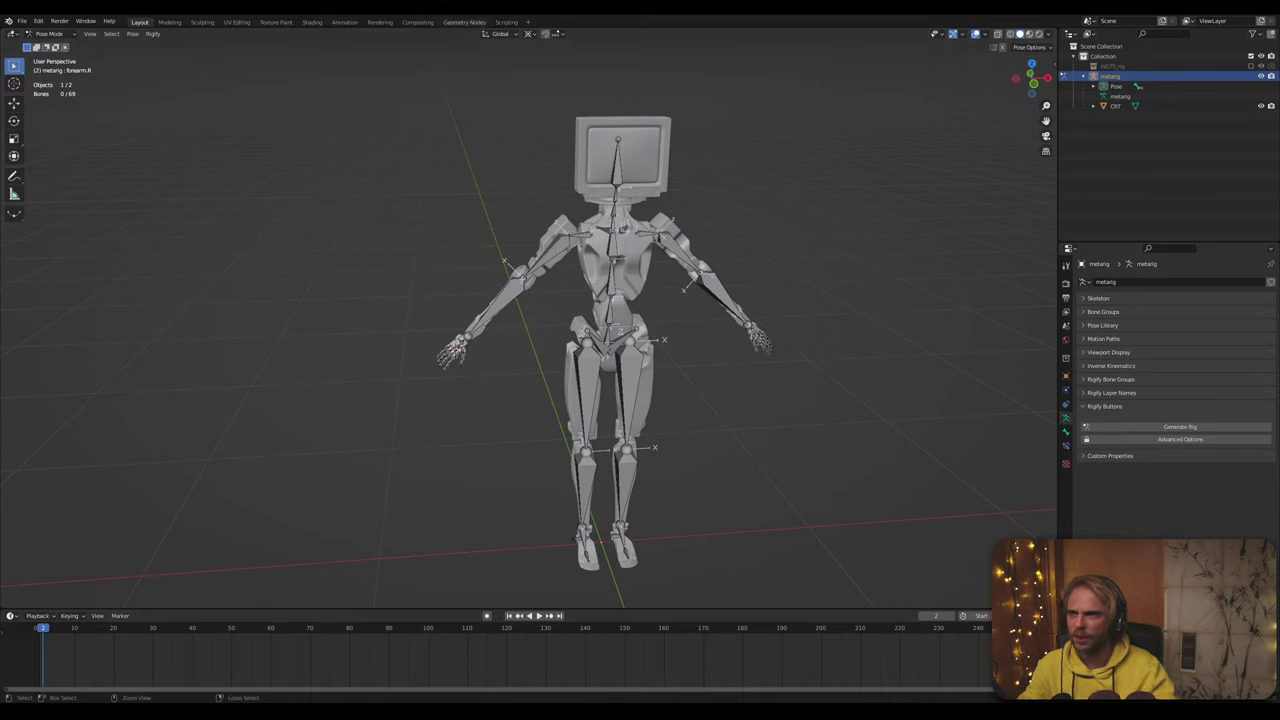
pyautogui.hotkey('ctrl', 's')
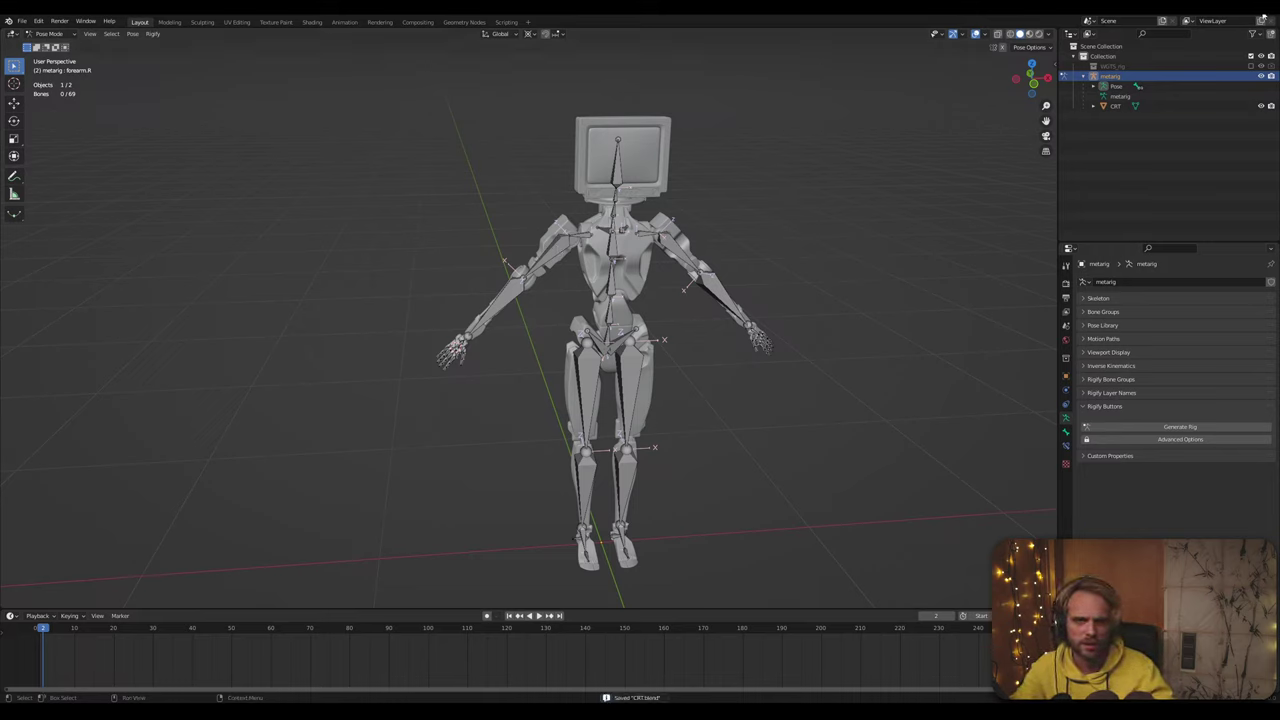
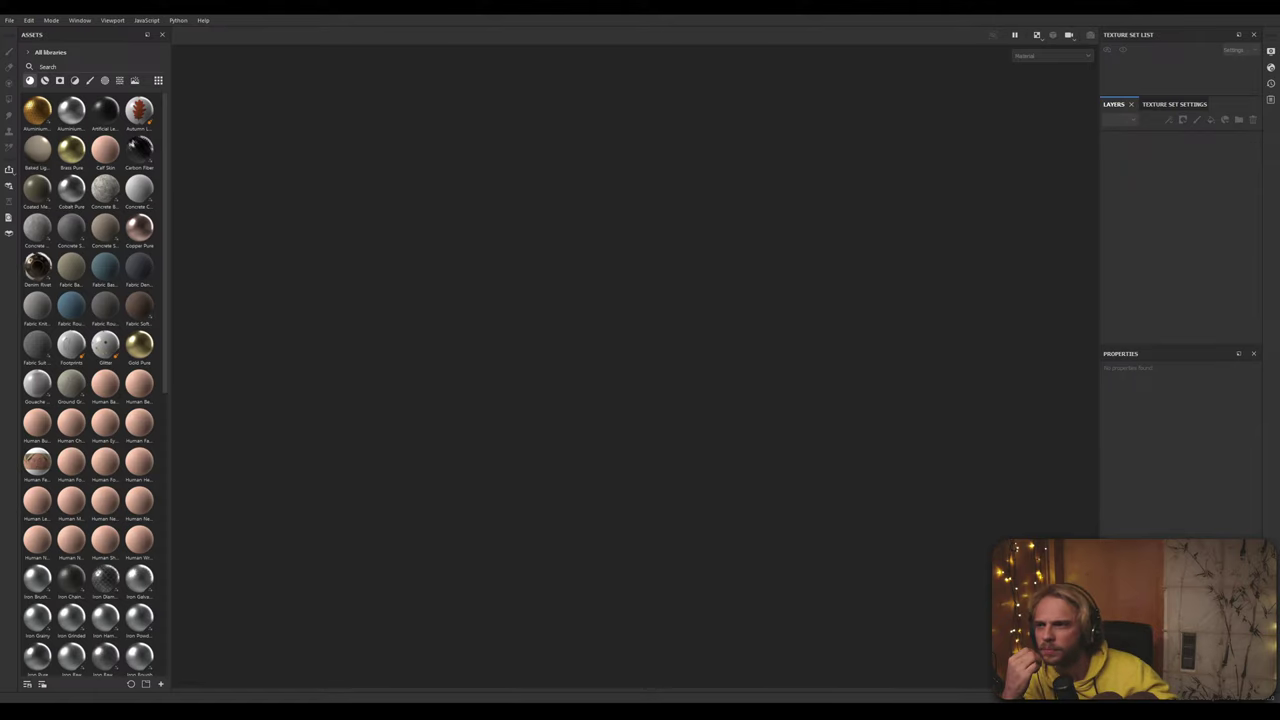
# Step: Reopen the robot project from the File menu's recent files list
pyautogui.click(10, 20)
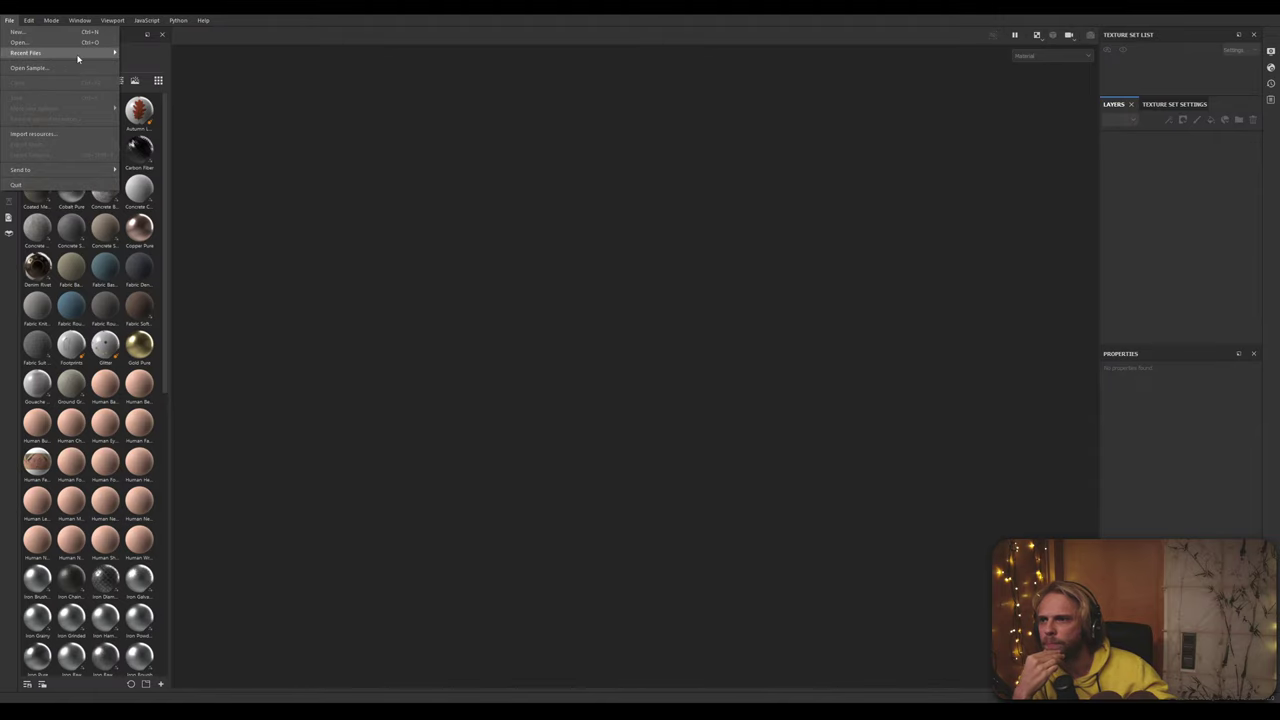
pyautogui.moveTo(78, 58)
pyautogui.click(165, 60)
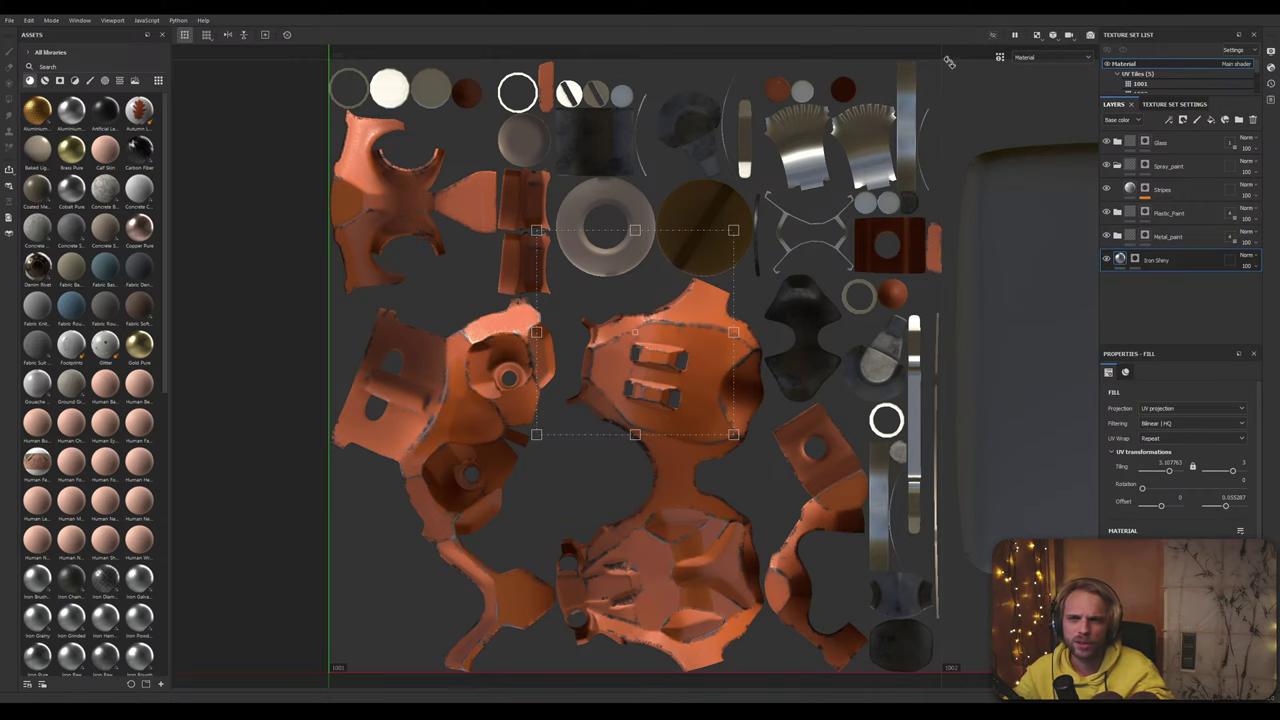
# Step: Switch to the 3D view, then orbit and zoom in on the robot's hip joint gaps
pyautogui.press('F2')
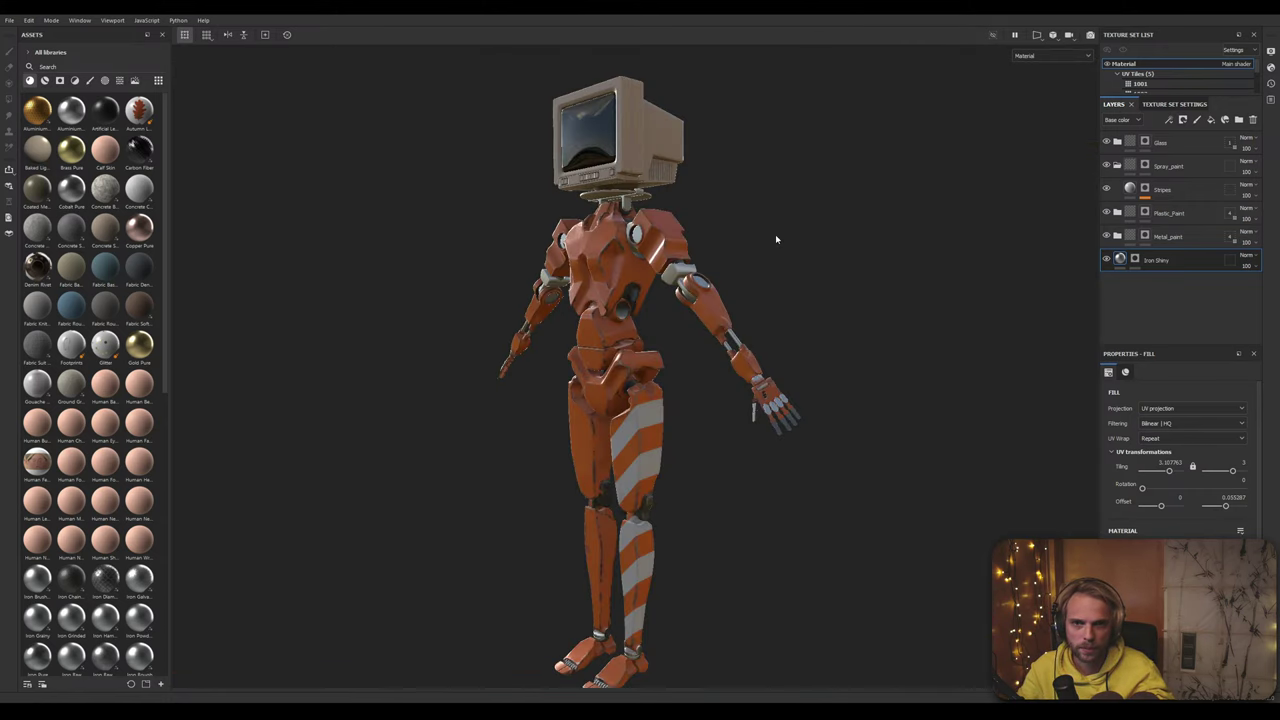
pyautogui.keyDown('alt'); pyautogui.moveTo(631, 270); pyautogui.dragTo(640, 200); pyautogui.keyUp('alt')
pyautogui.scroll(6, 629, 127)
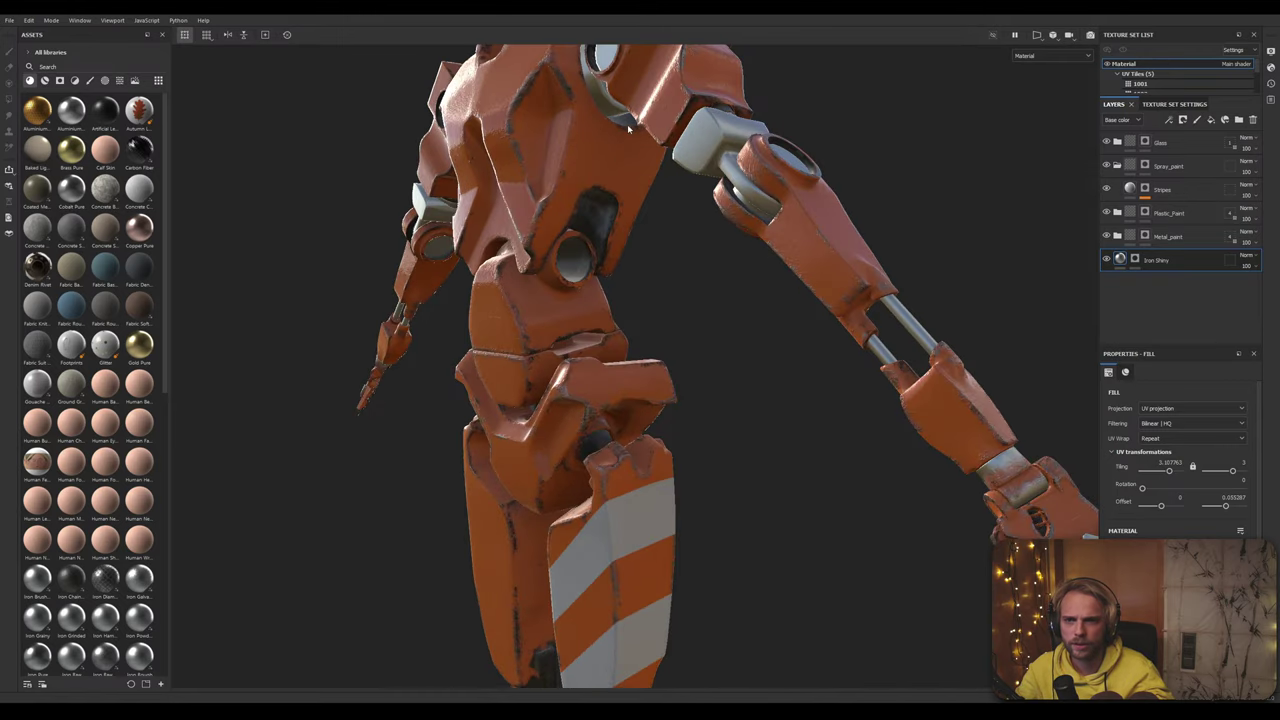
pyautogui.scroll(3, 629, 127)
pyautogui.scroll(-6, 609, 191)
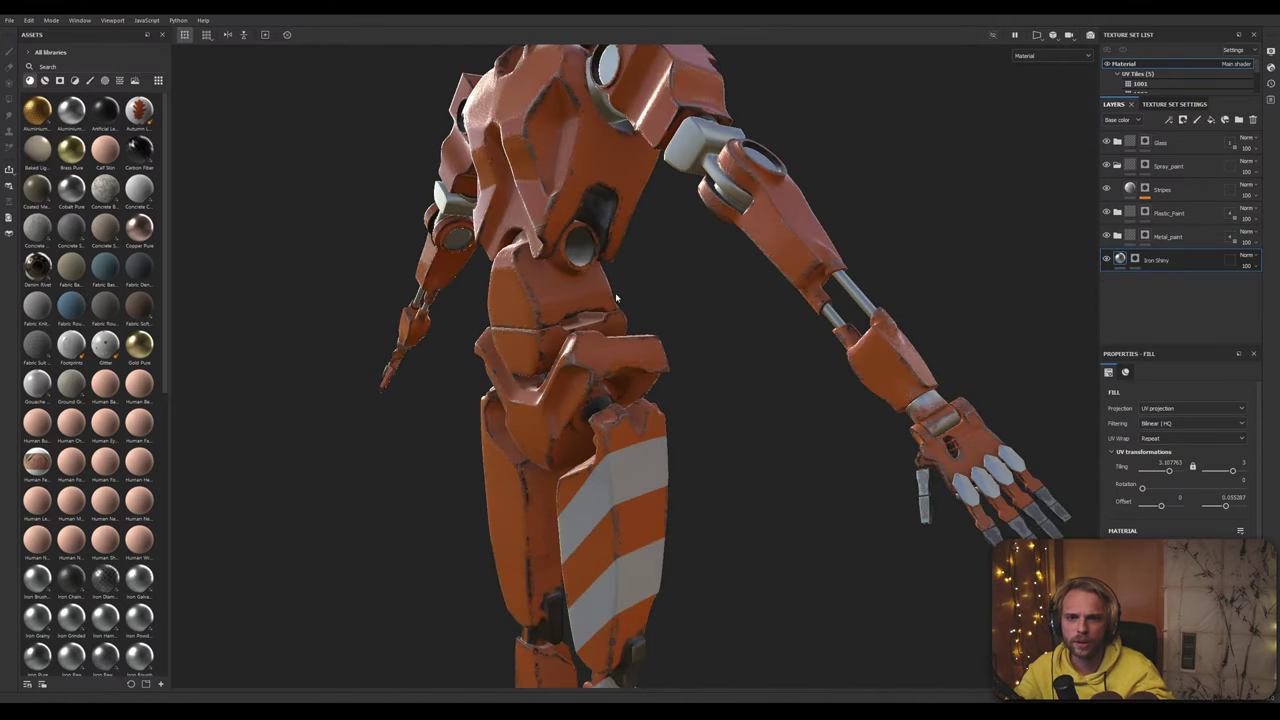
pyautogui.keyDown('alt'); pyautogui.moveTo(719, 329); pyautogui.dragTo(807, 364); pyautogui.keyUp('alt')
pyautogui.scroll(10, 807, 364)
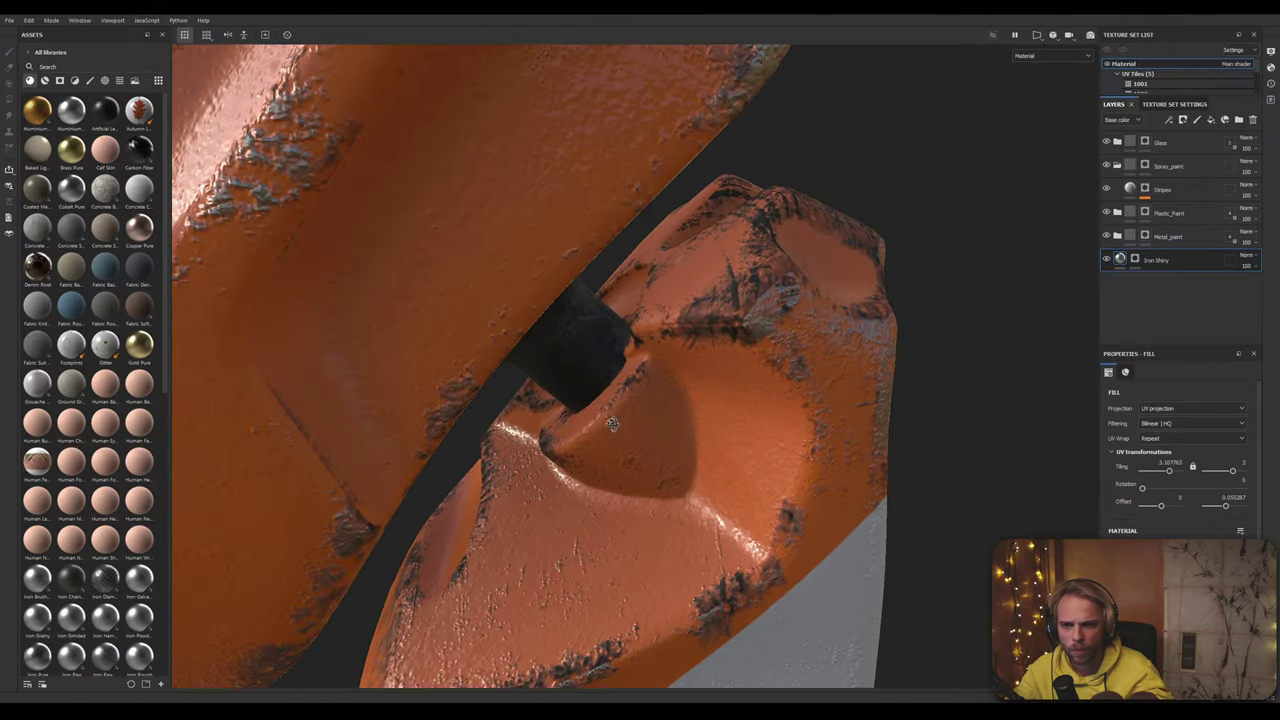
pyautogui.keyDown('alt'); pyautogui.moveTo(613, 424); pyautogui.dragTo(510, 355); pyautogui.keyUp('alt')
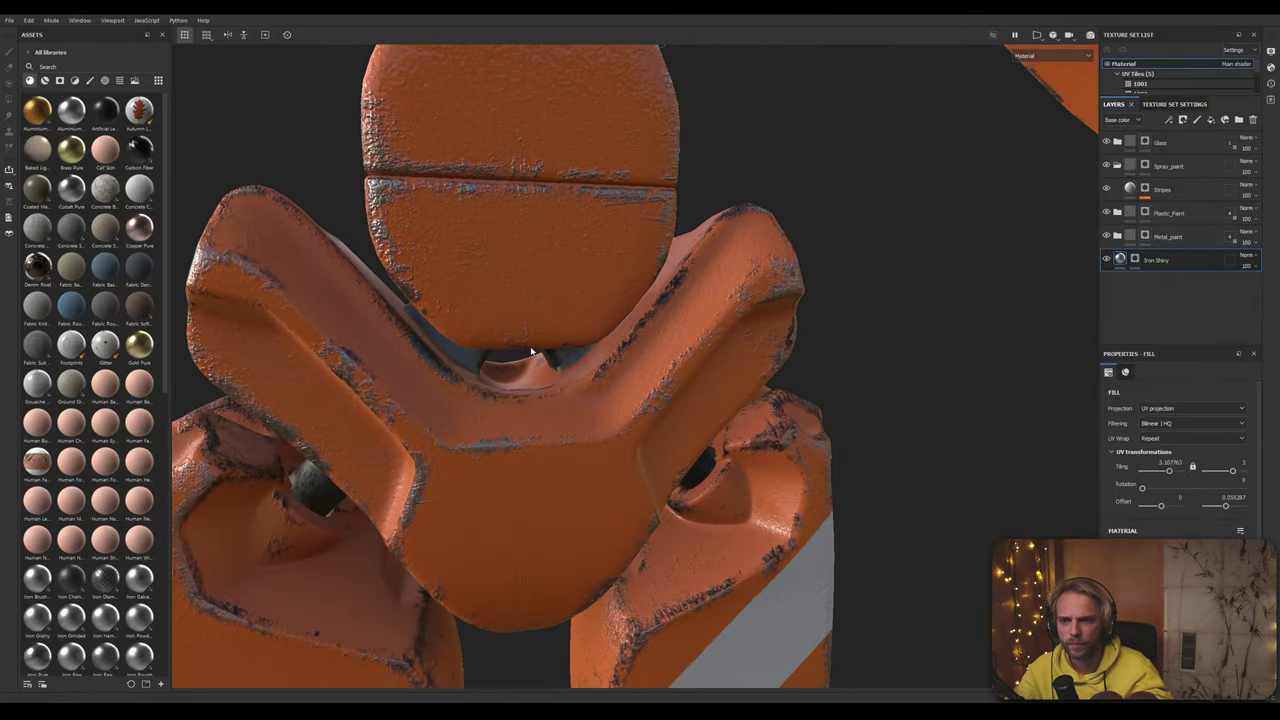
pyautogui.scroll(5, 532, 357)
pyautogui.scroll(6, 532, 357)
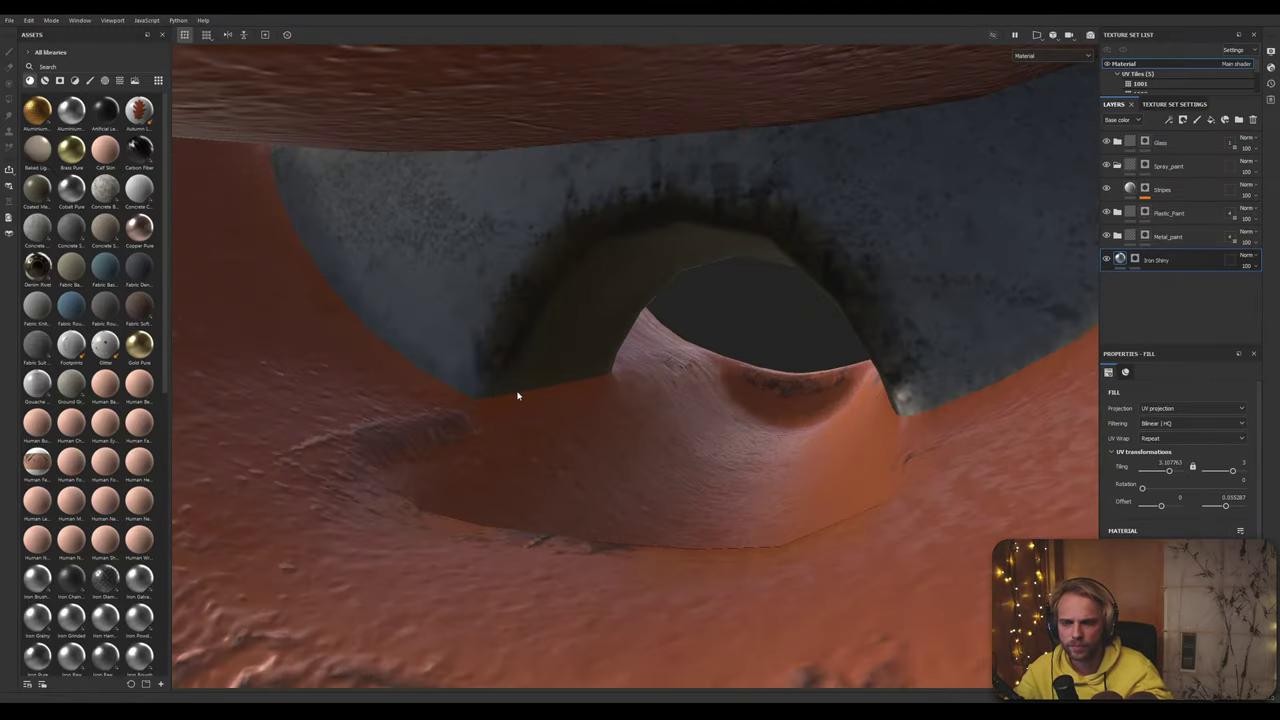
pyautogui.scroll(-2, 520, 391)
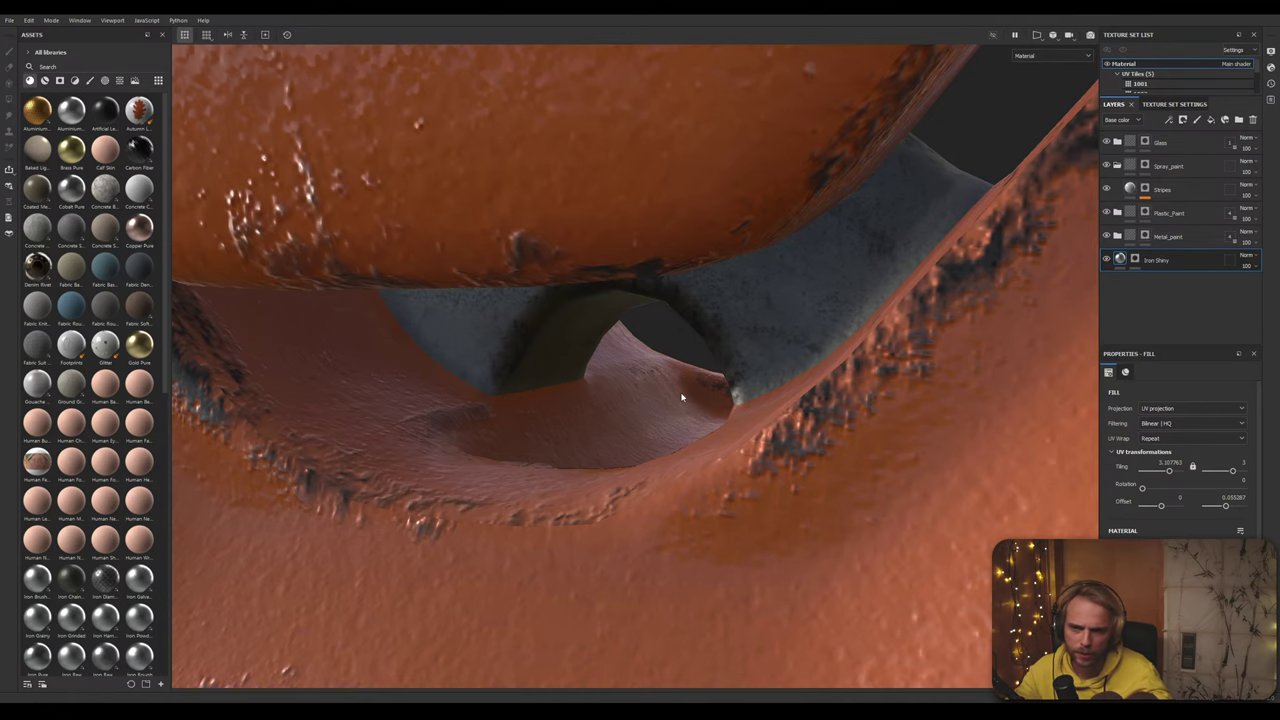
pyautogui.keyDown('alt'); pyautogui.moveTo(682, 398); pyautogui.dragTo(674, 451); pyautogui.keyUp('alt')
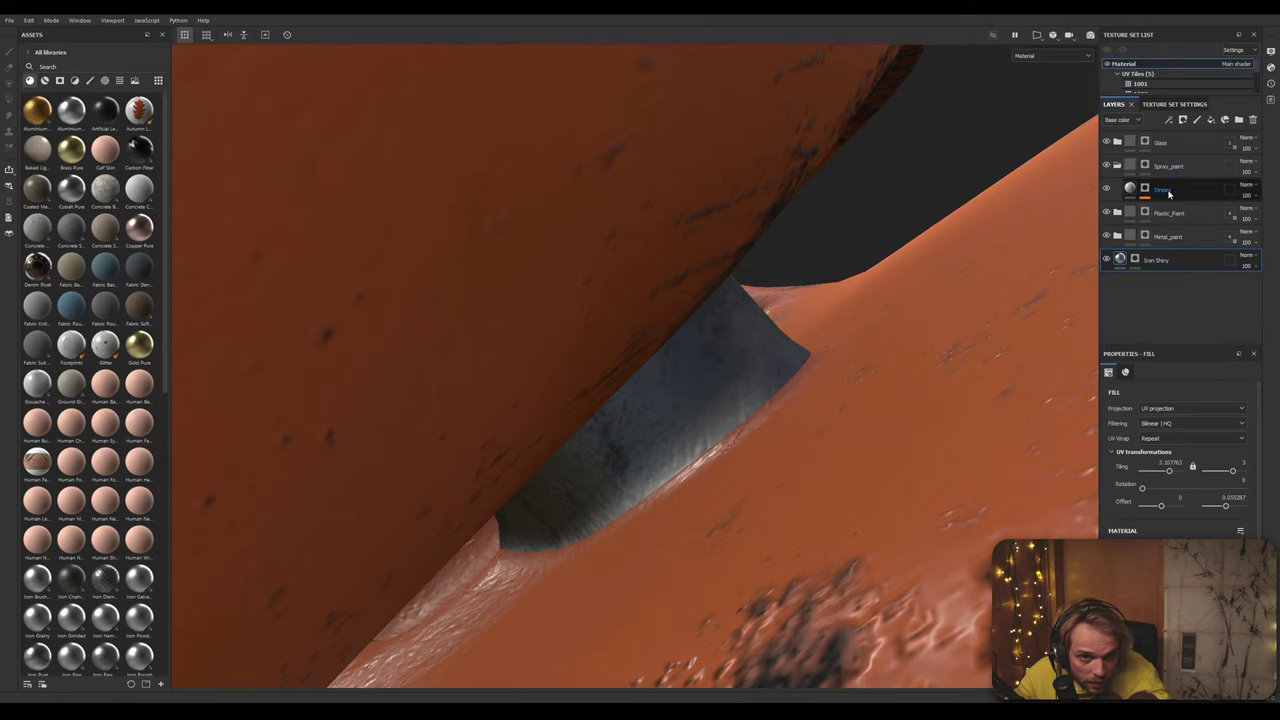
# Step: Expand the Metal_paint folder to show Plastic Glossy and Iron Forged Old, and select its mask
pyautogui.click(1106, 236)
pyautogui.click(1117, 236)
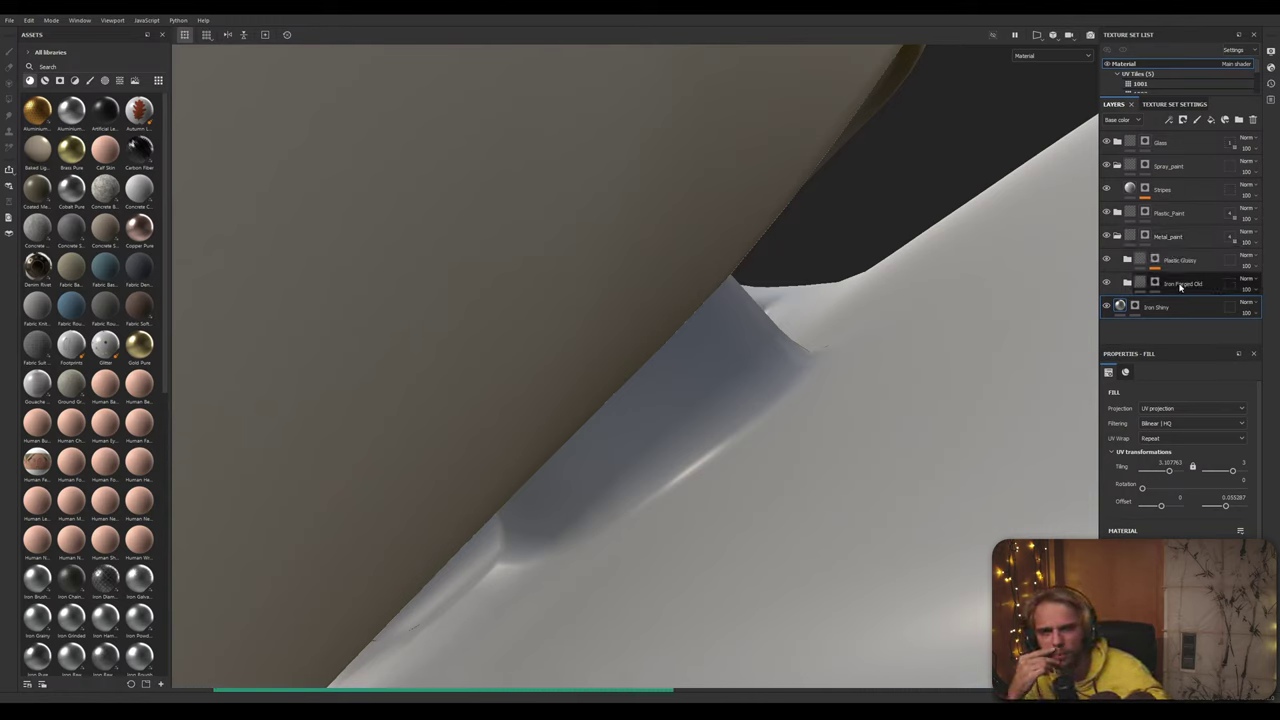
pyautogui.click(1146, 236)
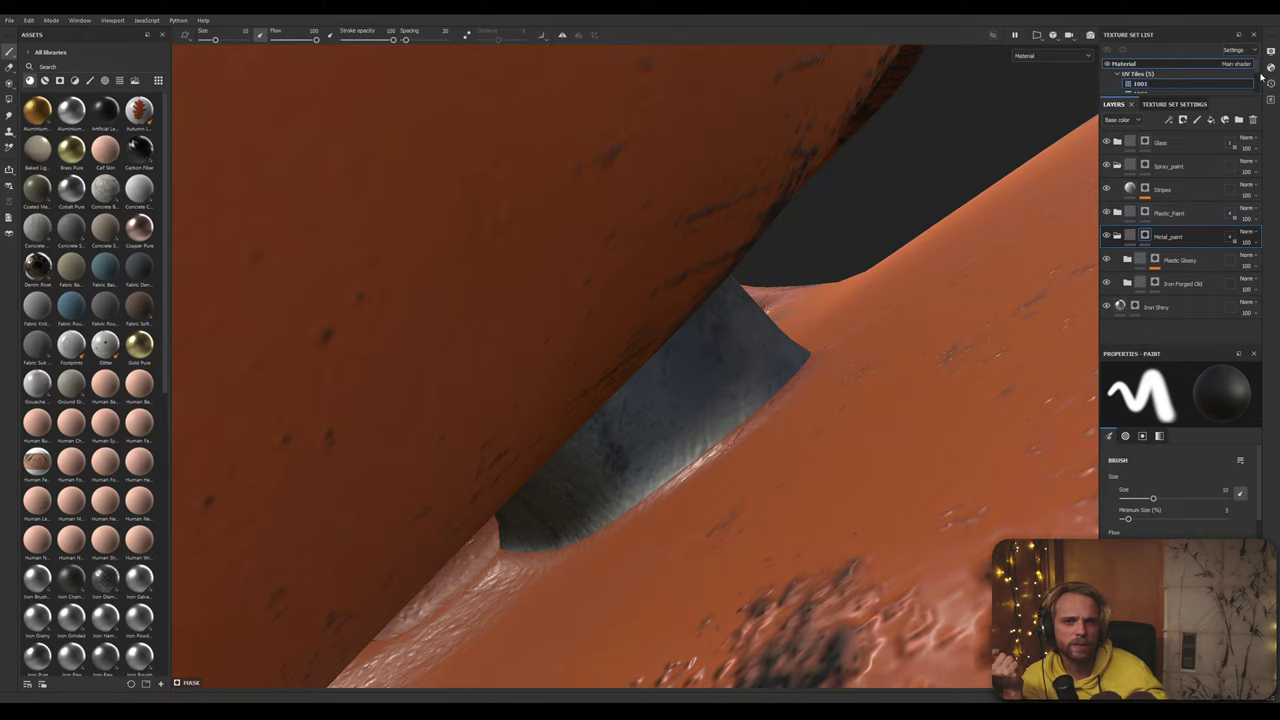
# Step: Check the texture set size in Texture Set Settings, leaving it at 4096
pyautogui.click(1163, 104)
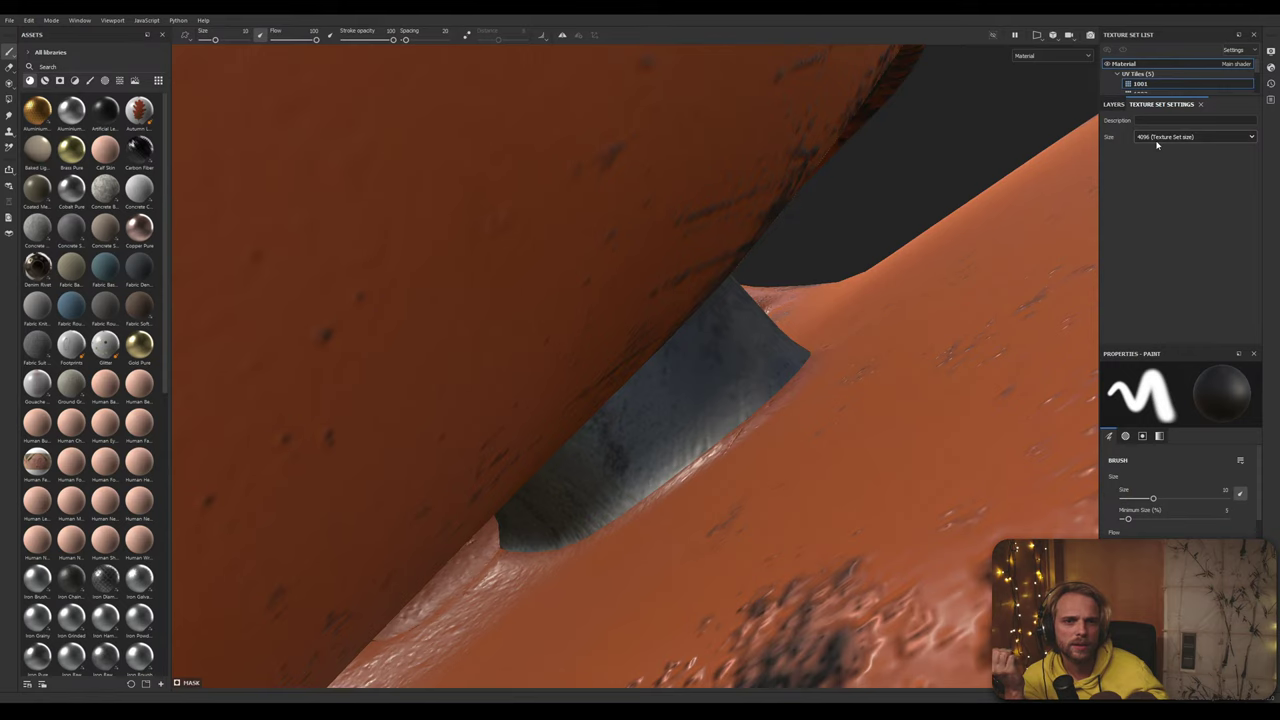
pyautogui.click(1157, 140)
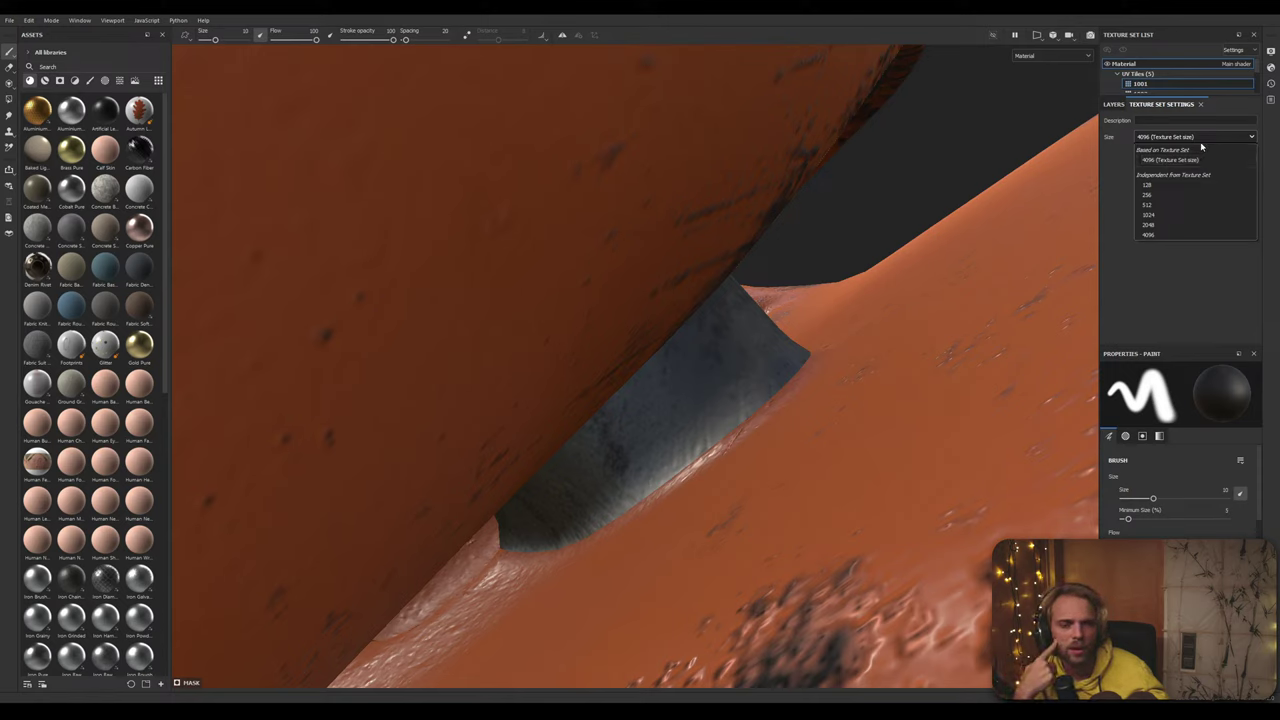
pyautogui.click(1160, 254)
# Step: Back in Layers, enlarge the texture set list to show UV tiles 1001–1005 and switch to tile 1002
pyautogui.click(1113, 105)
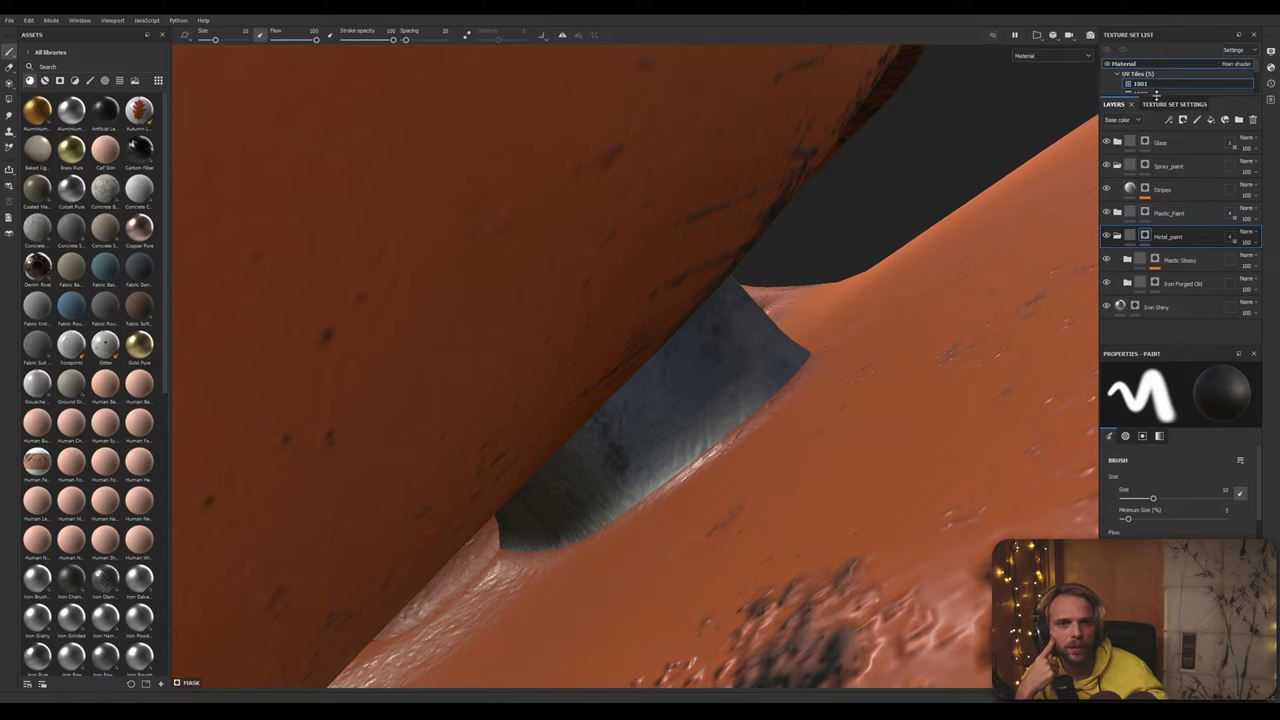
pyautogui.moveTo(1175, 94); pyautogui.dragTo(1179, 154)
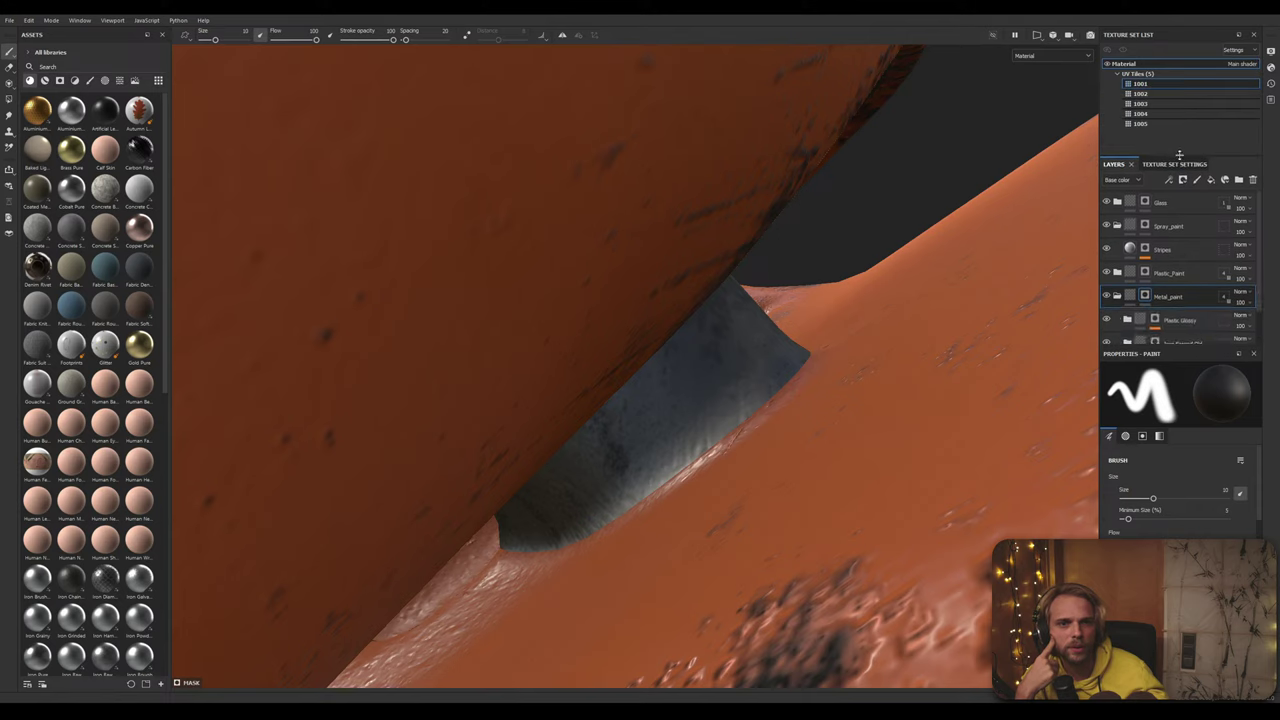
pyautogui.click(1154, 95)
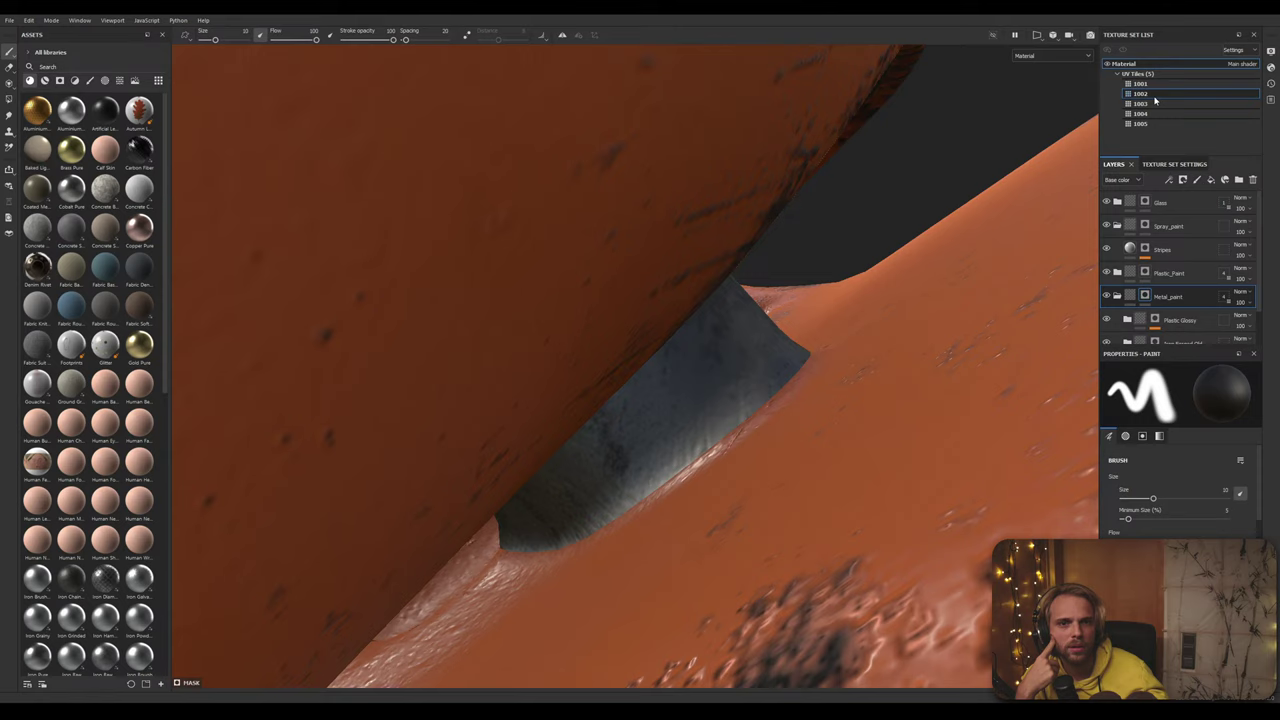
pyautogui.click(1234, 51)
pyautogui.click(1237, 52)
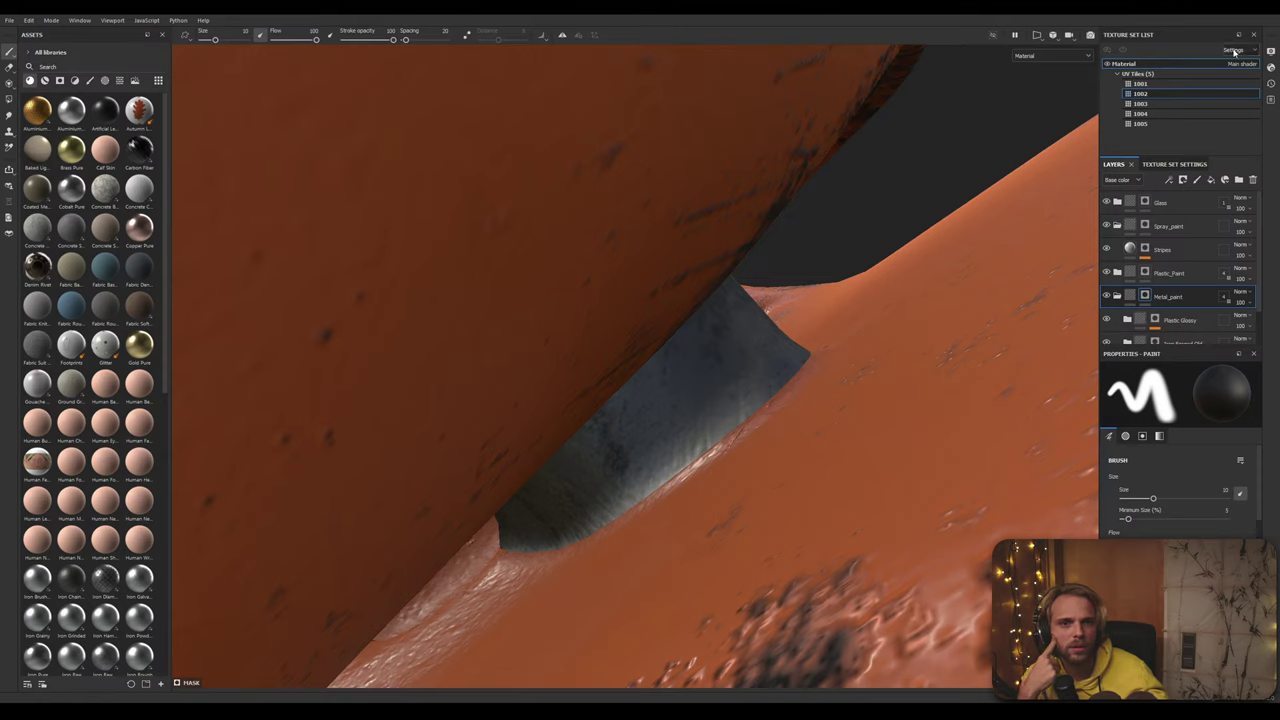
pyautogui.click(1242, 54)
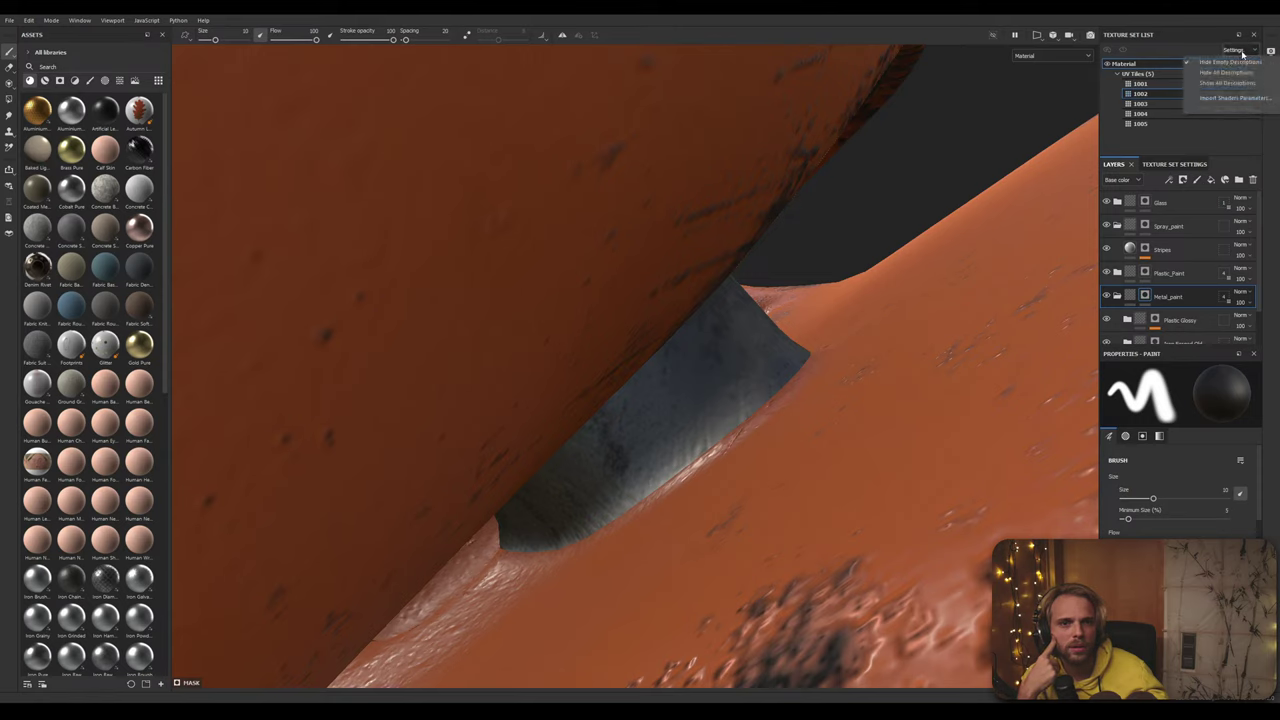
pyautogui.click(1167, 135)
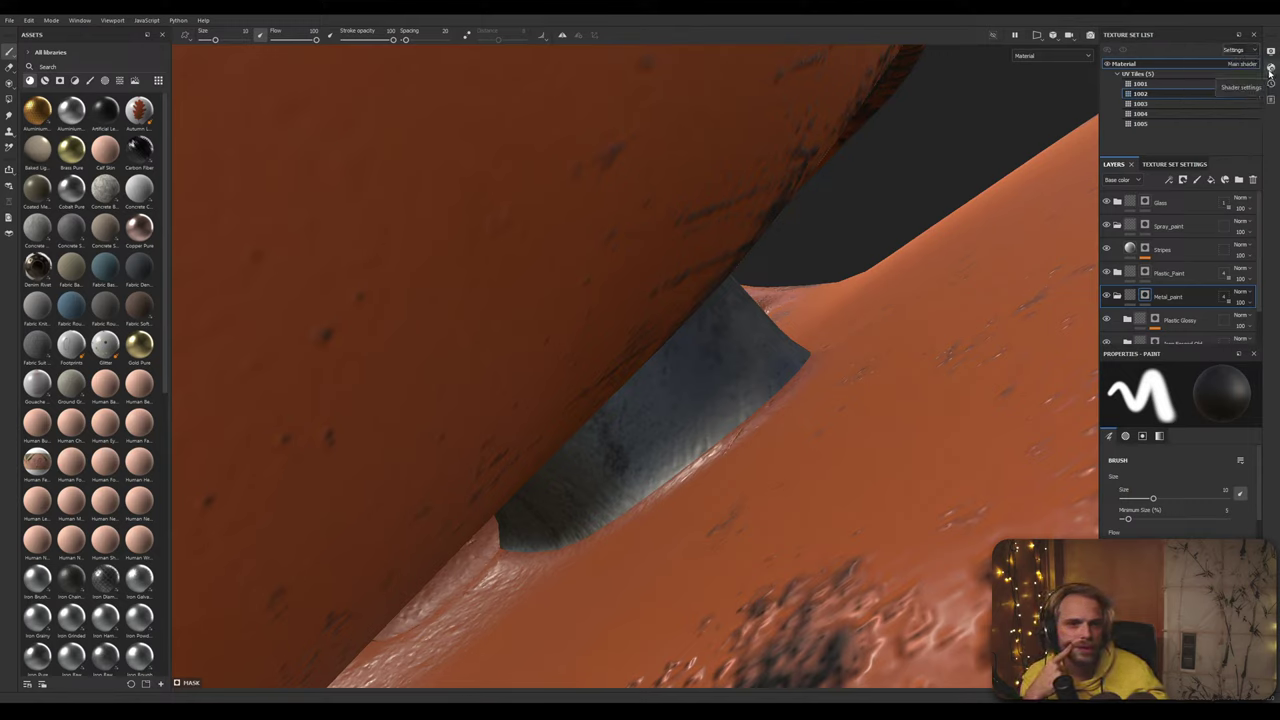
# Step: Look through the shader and display settings without changing anything
pyautogui.click(1270, 68)
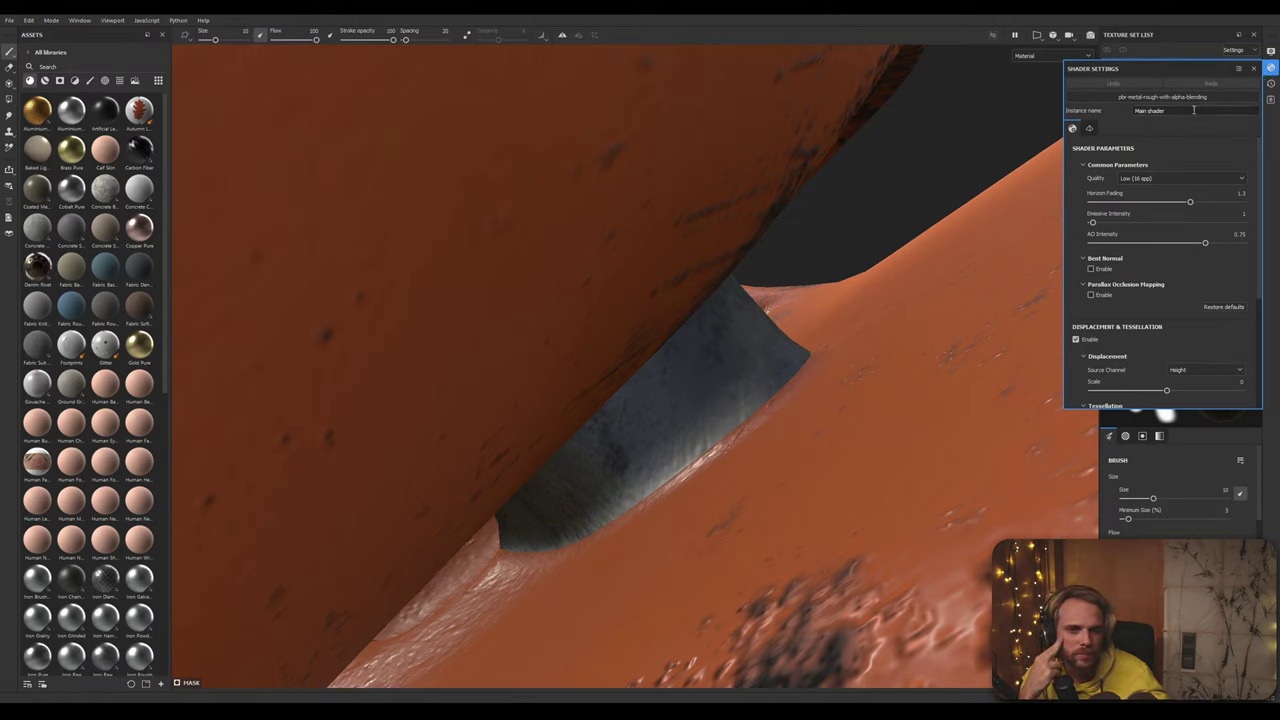
pyautogui.scroll(-3, 1213, 345)
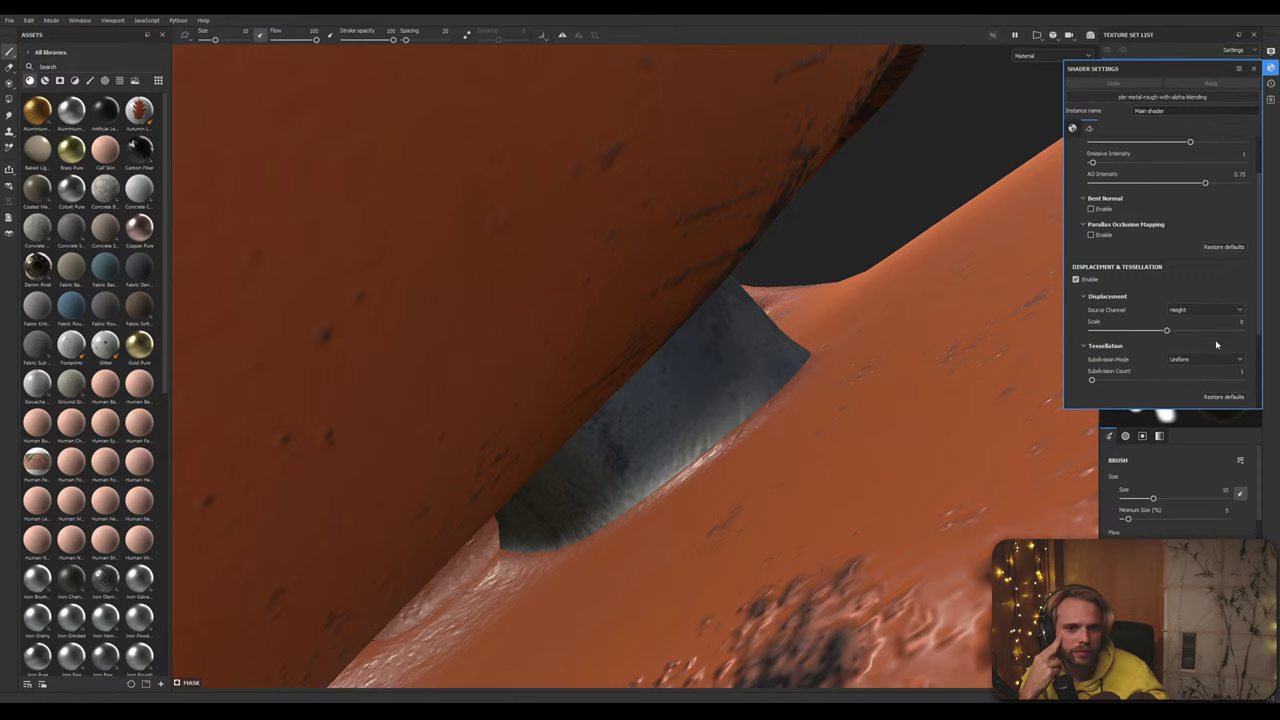
pyautogui.click(1270, 68)
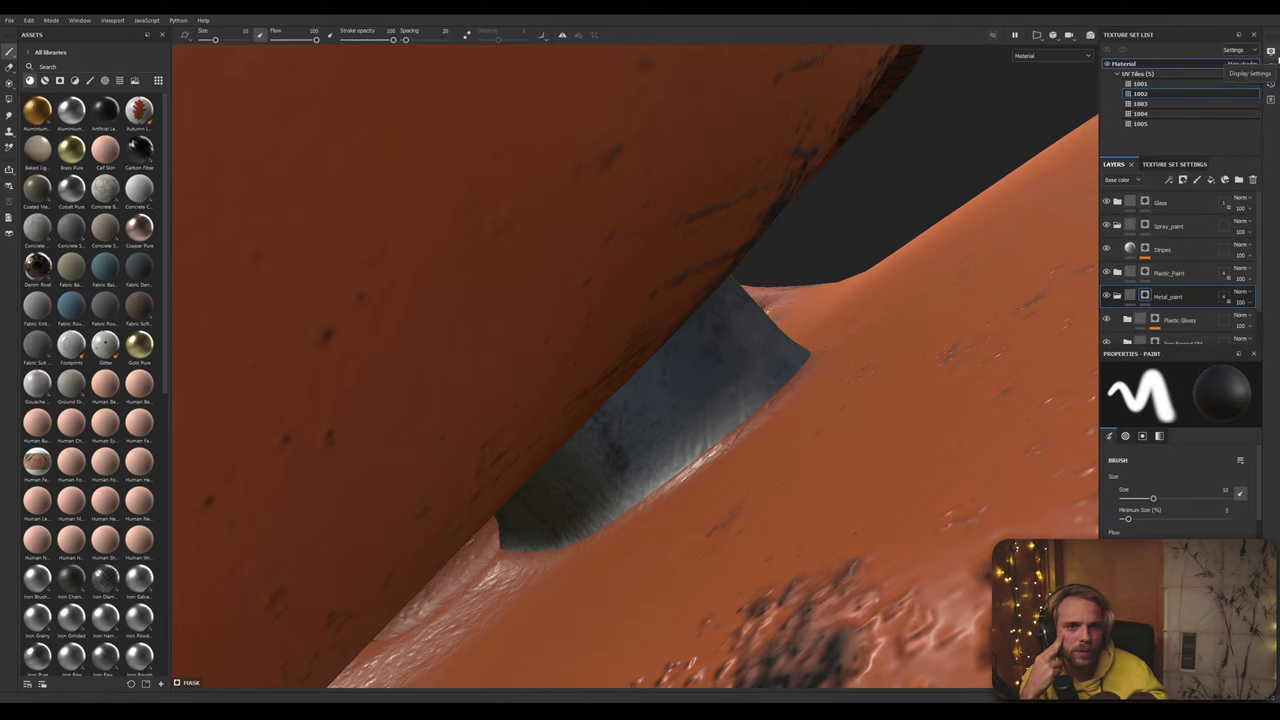
pyautogui.click(1274, 54)
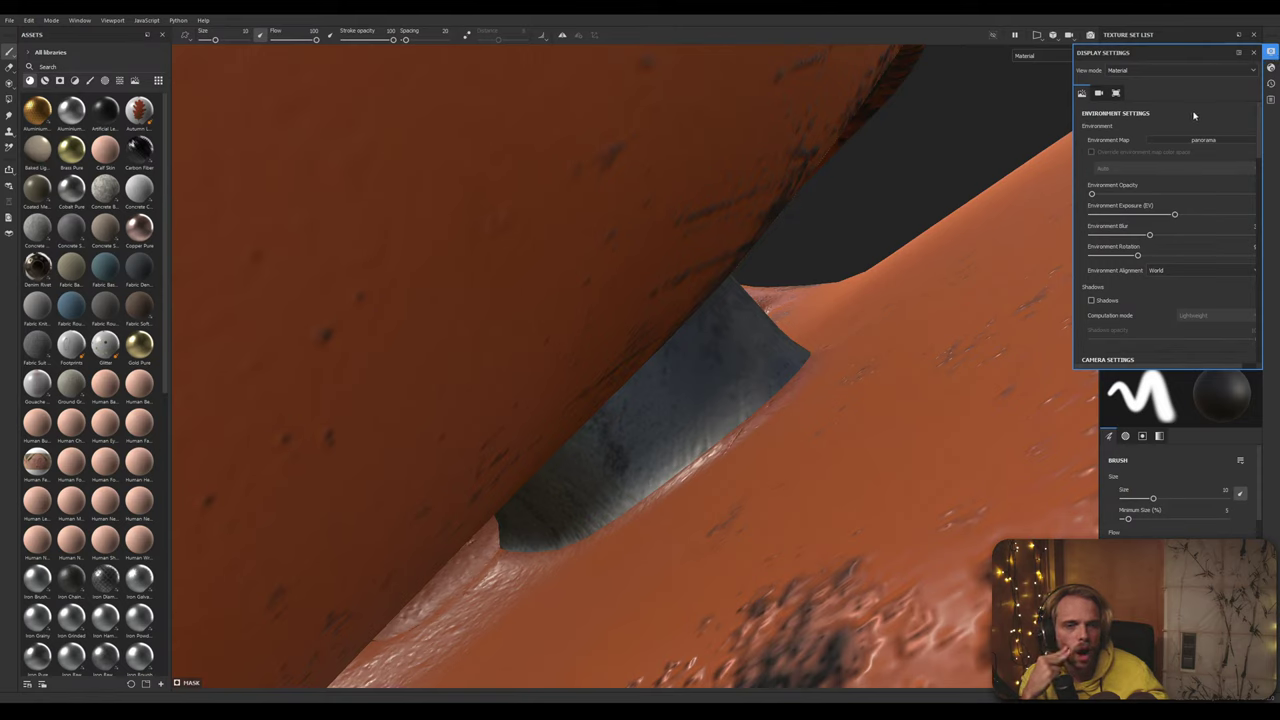
pyautogui.scroll(-10, 1221, 230)
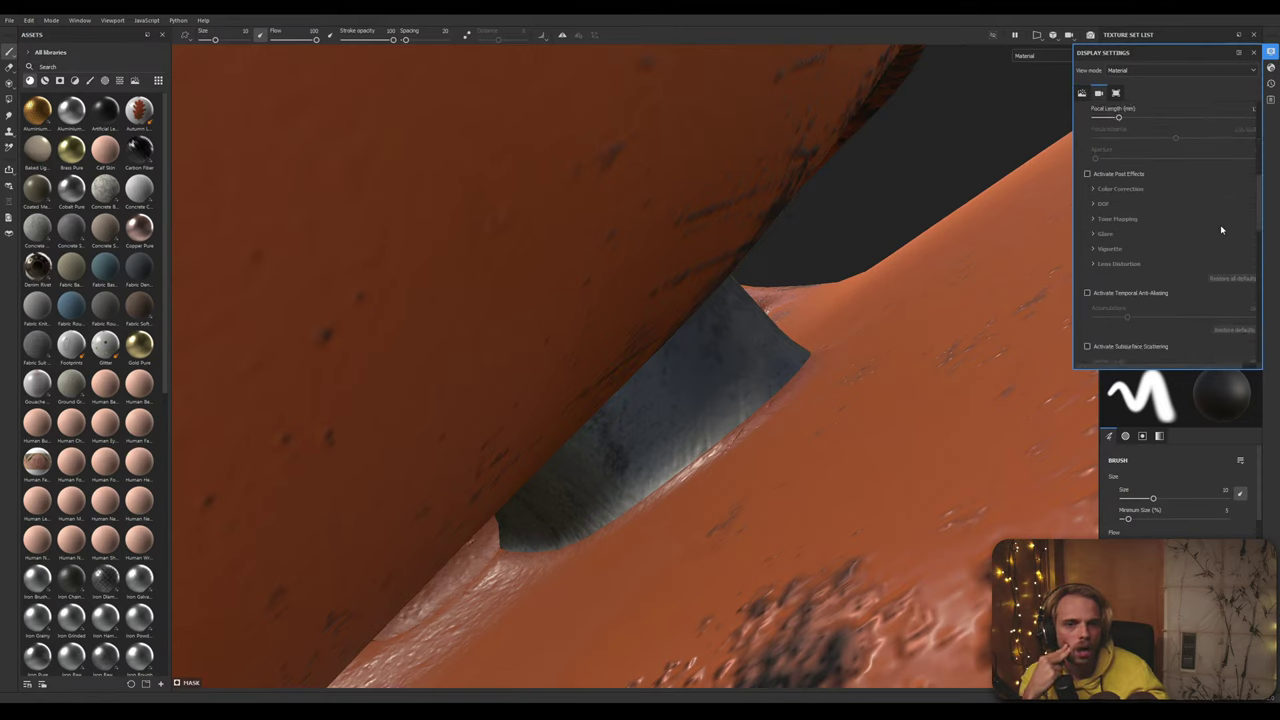
pyautogui.scroll(-6, 1221, 230)
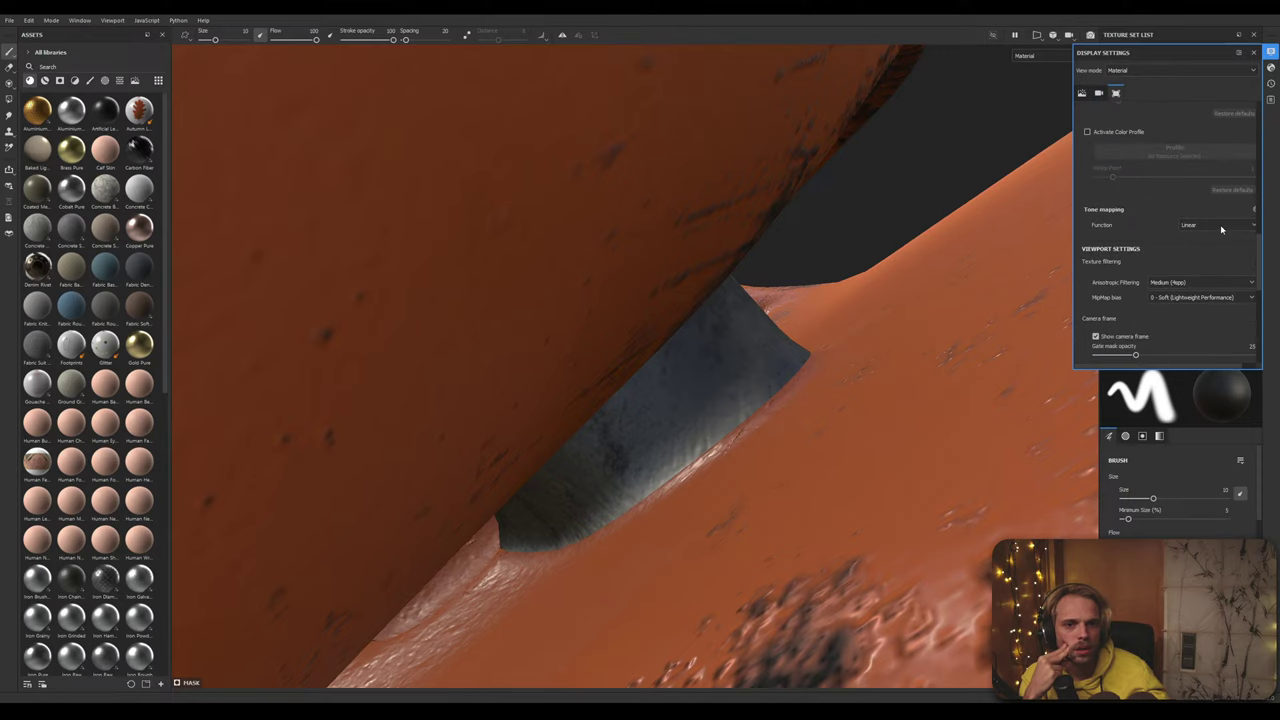
pyautogui.scroll(-6, 1221, 229)
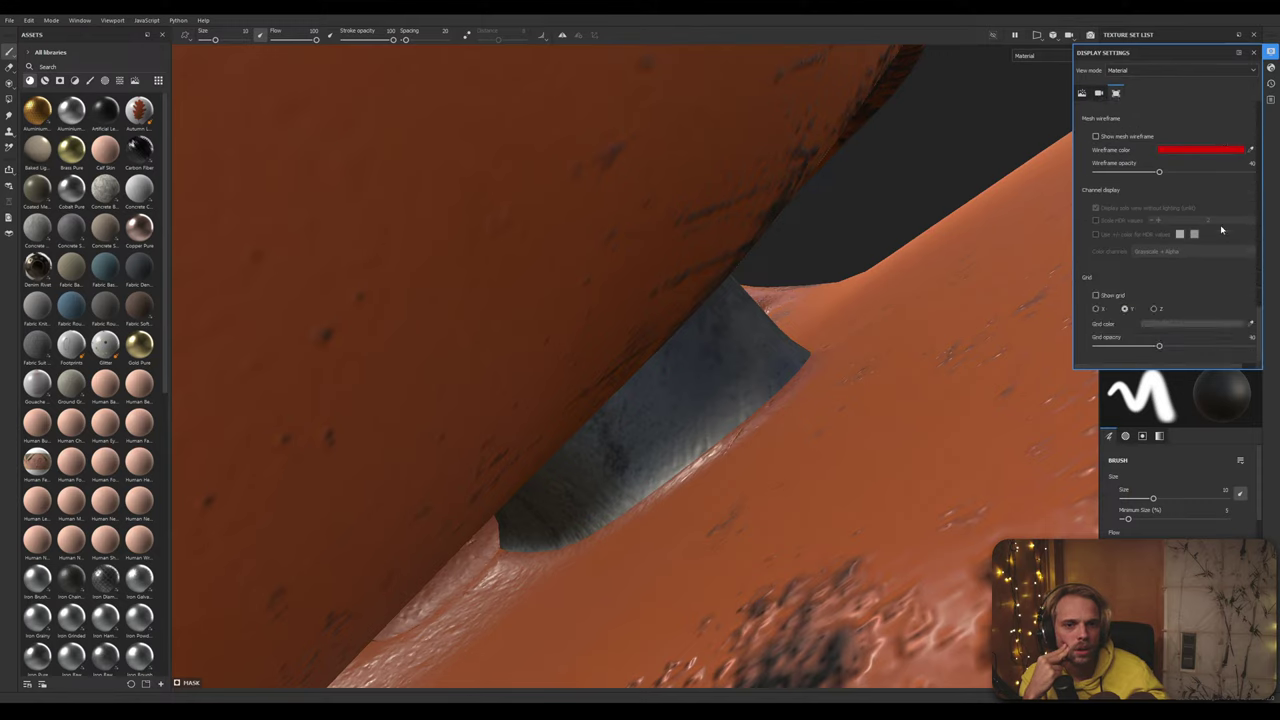
pyautogui.click(1254, 52)
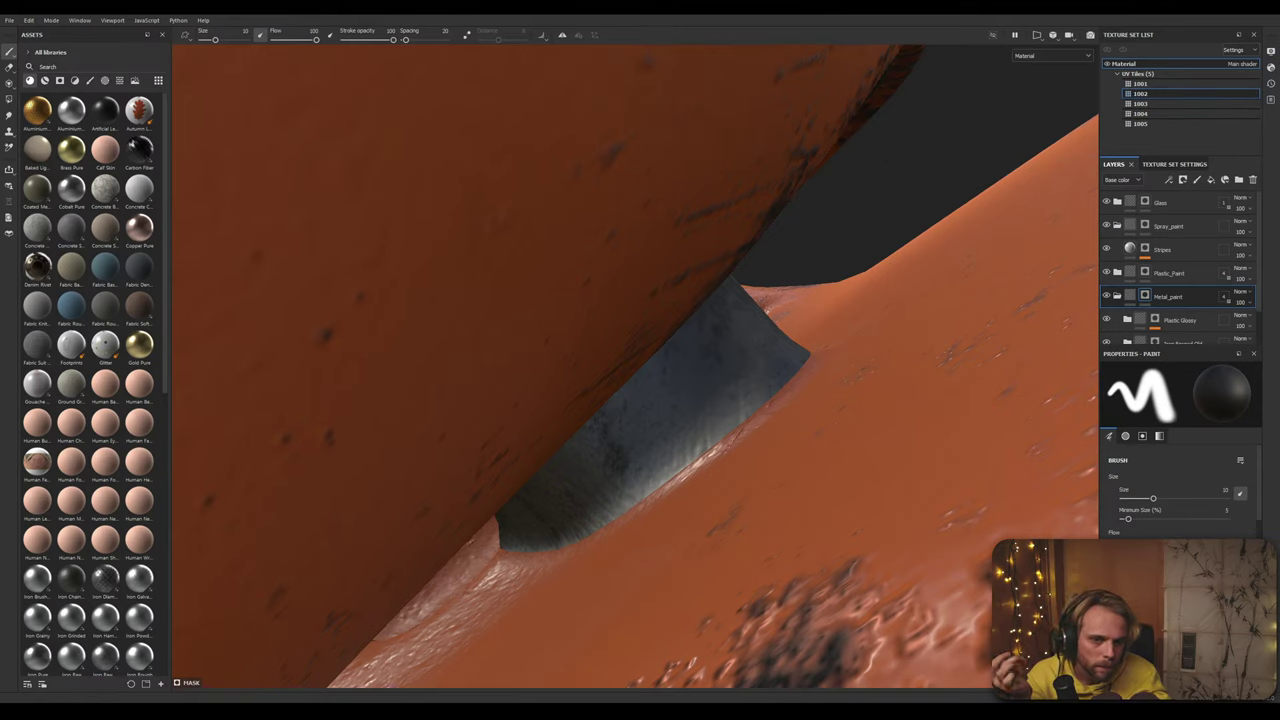
# Step: Select the Metal_paint layer in the layer stack
pyautogui.click(1180, 179)
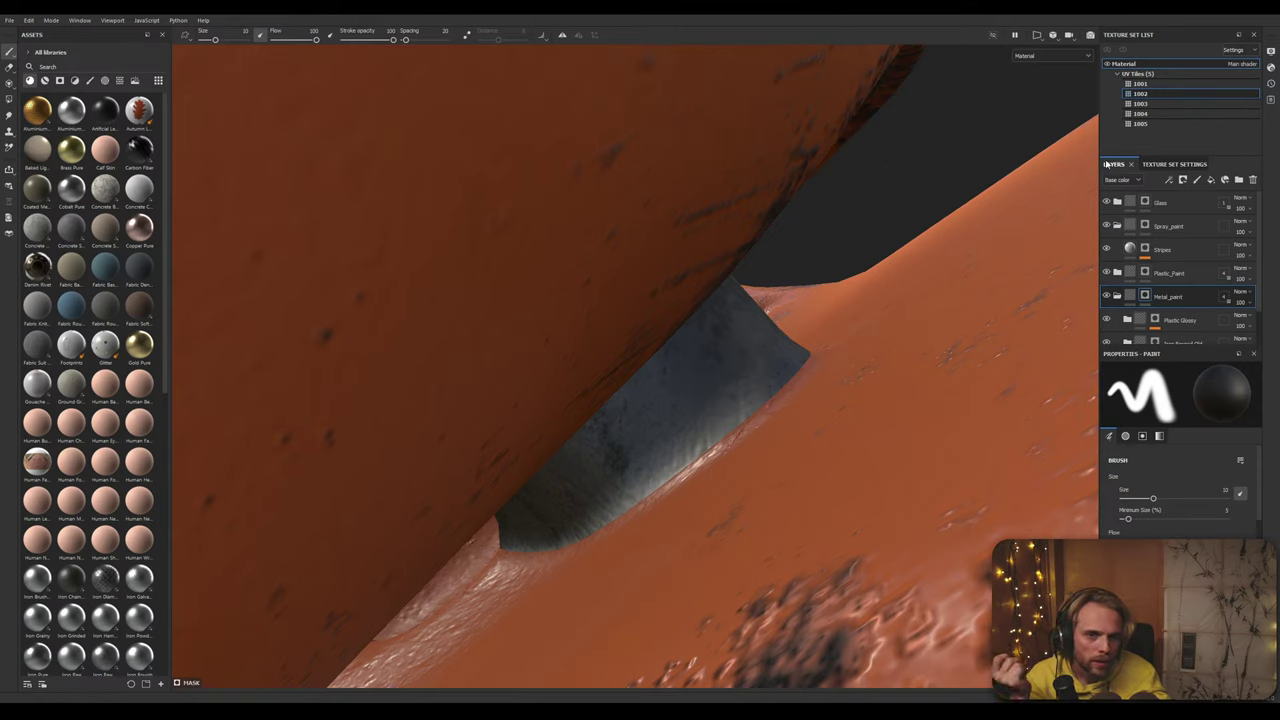
pyautogui.click(1153, 181)
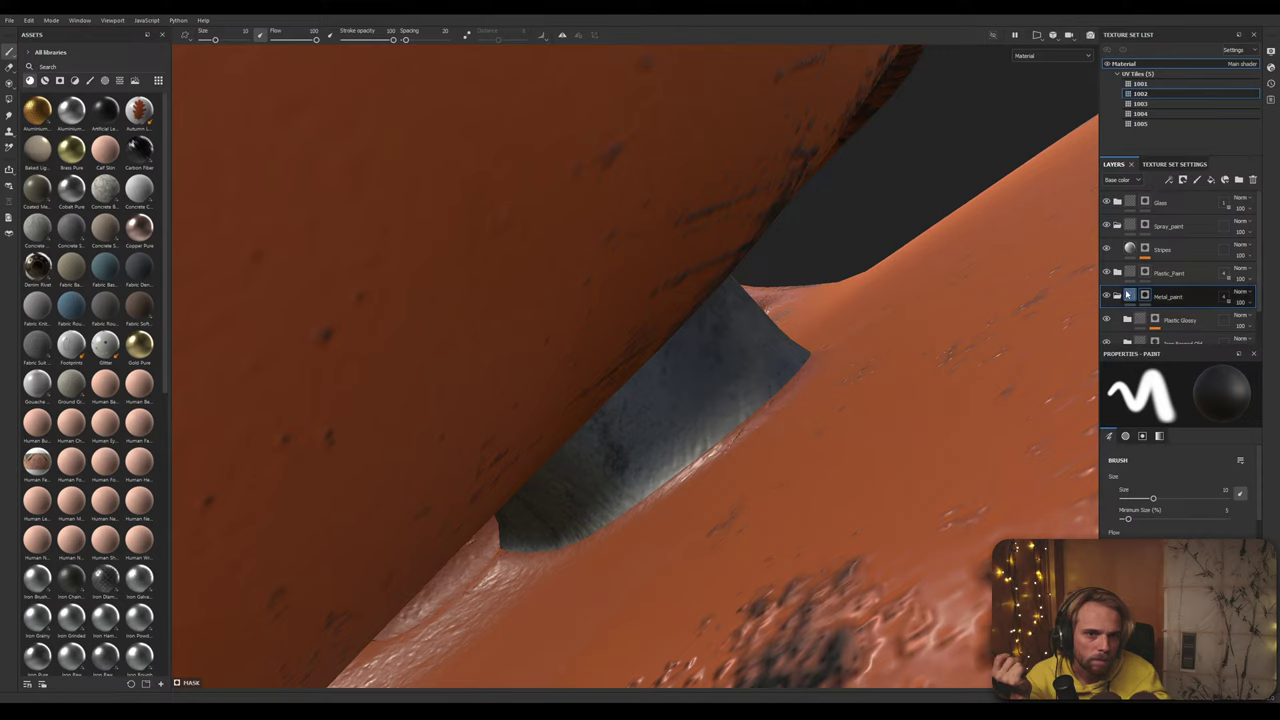
pyautogui.click(1131, 297)
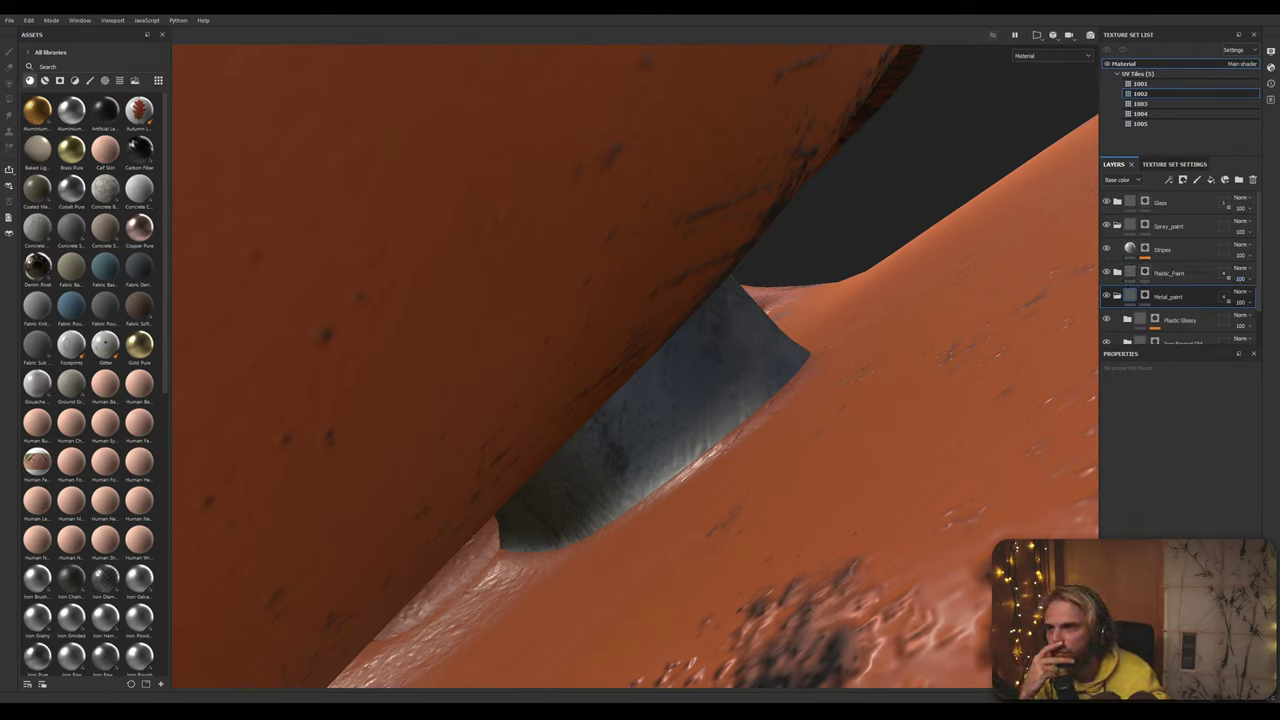
pyautogui.click(10, 20)
pyautogui.moveTo(27, 22)
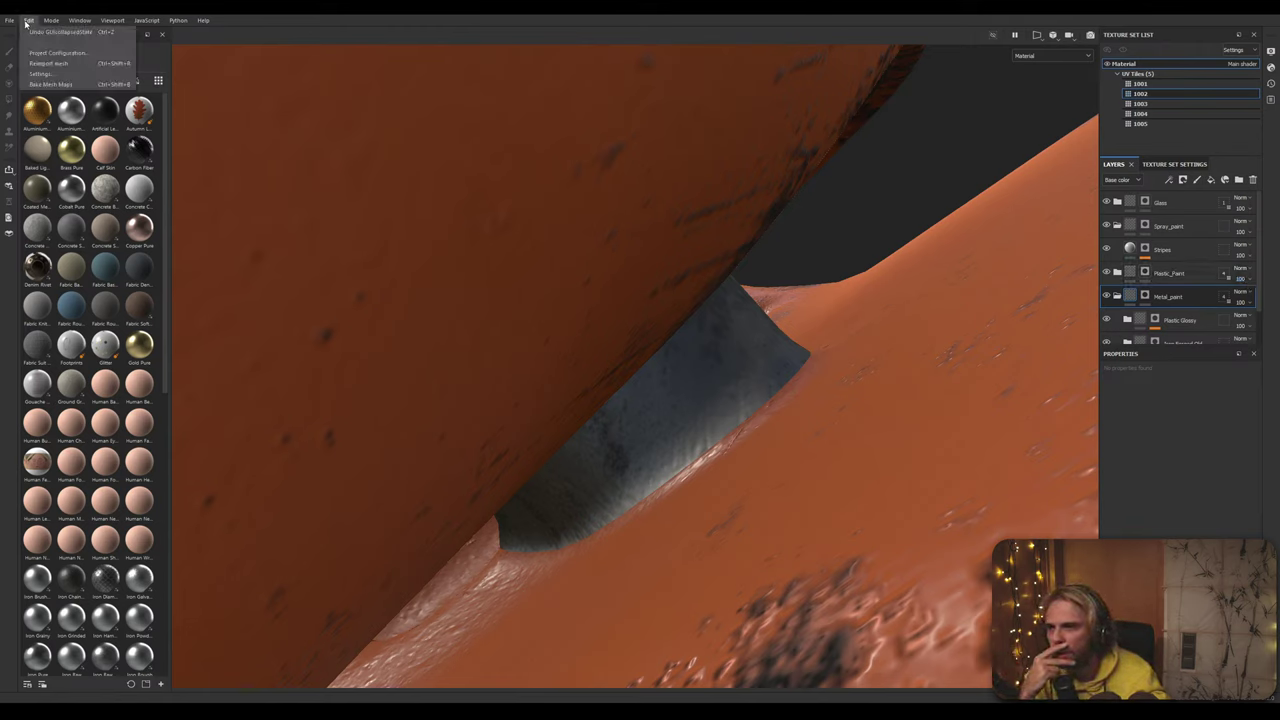
pyautogui.click(42, 73)
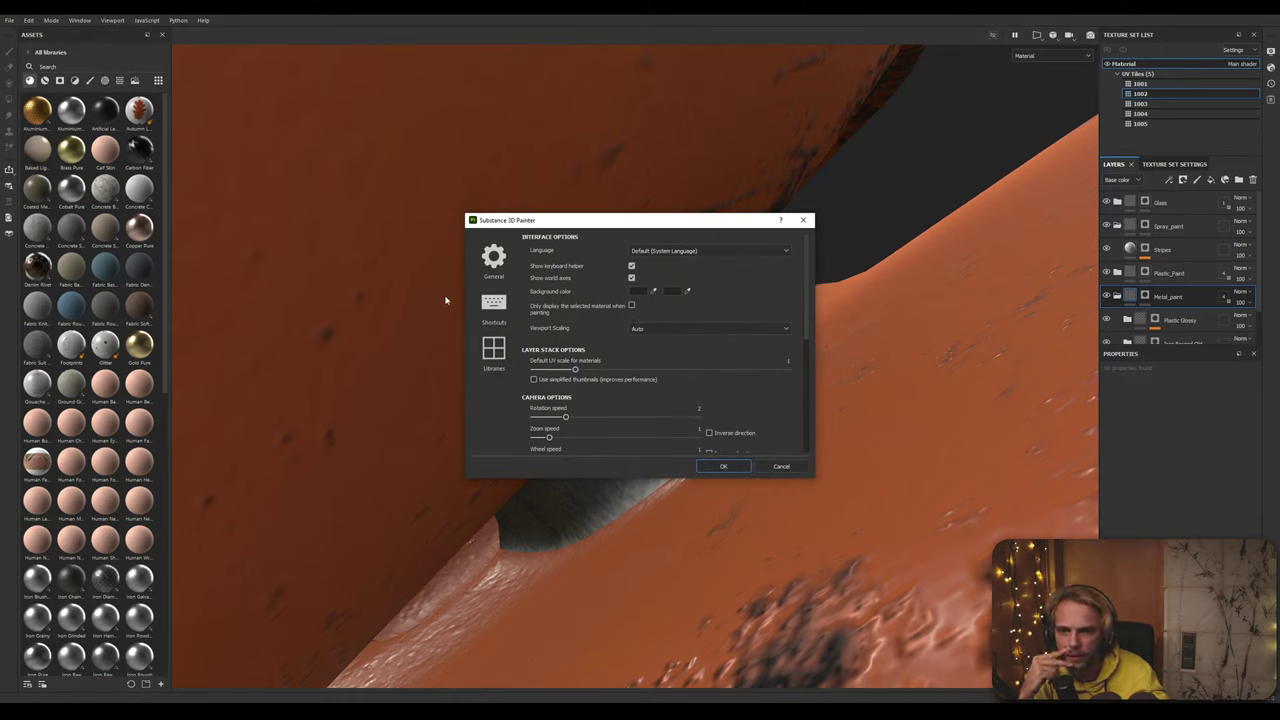
pyautogui.click(494, 257)
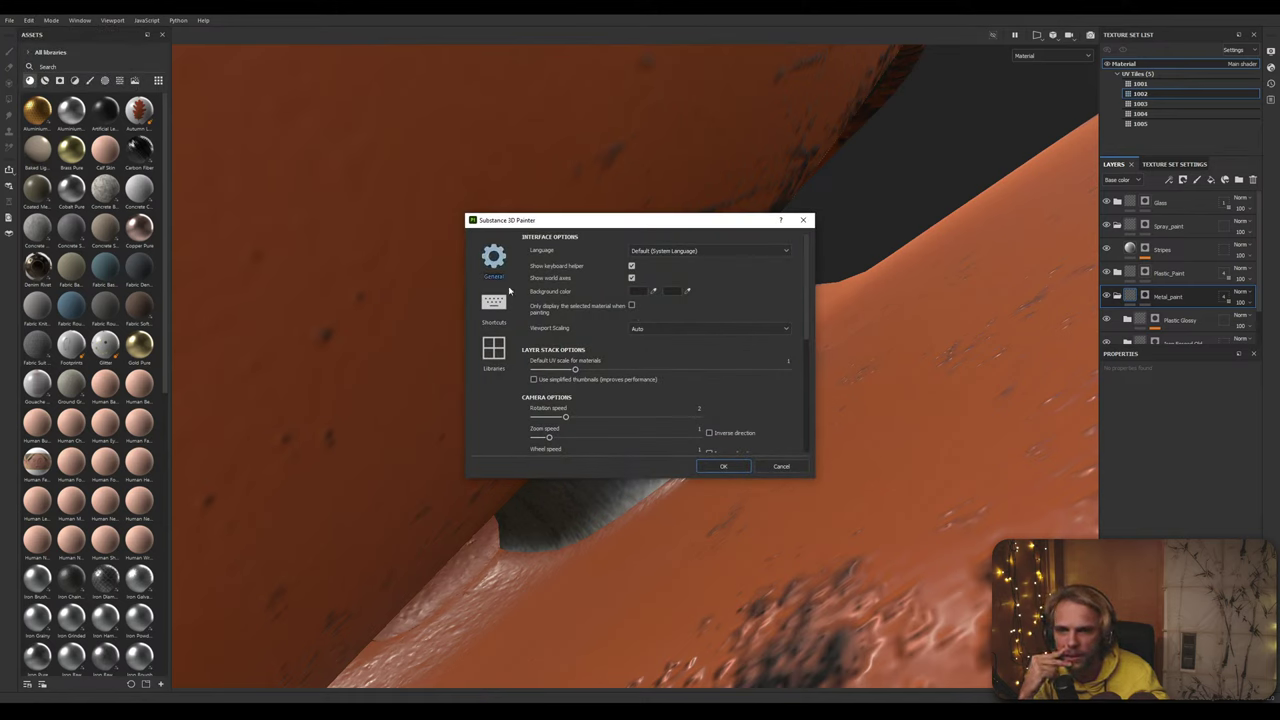
pyautogui.scroll(-5, 638, 370)
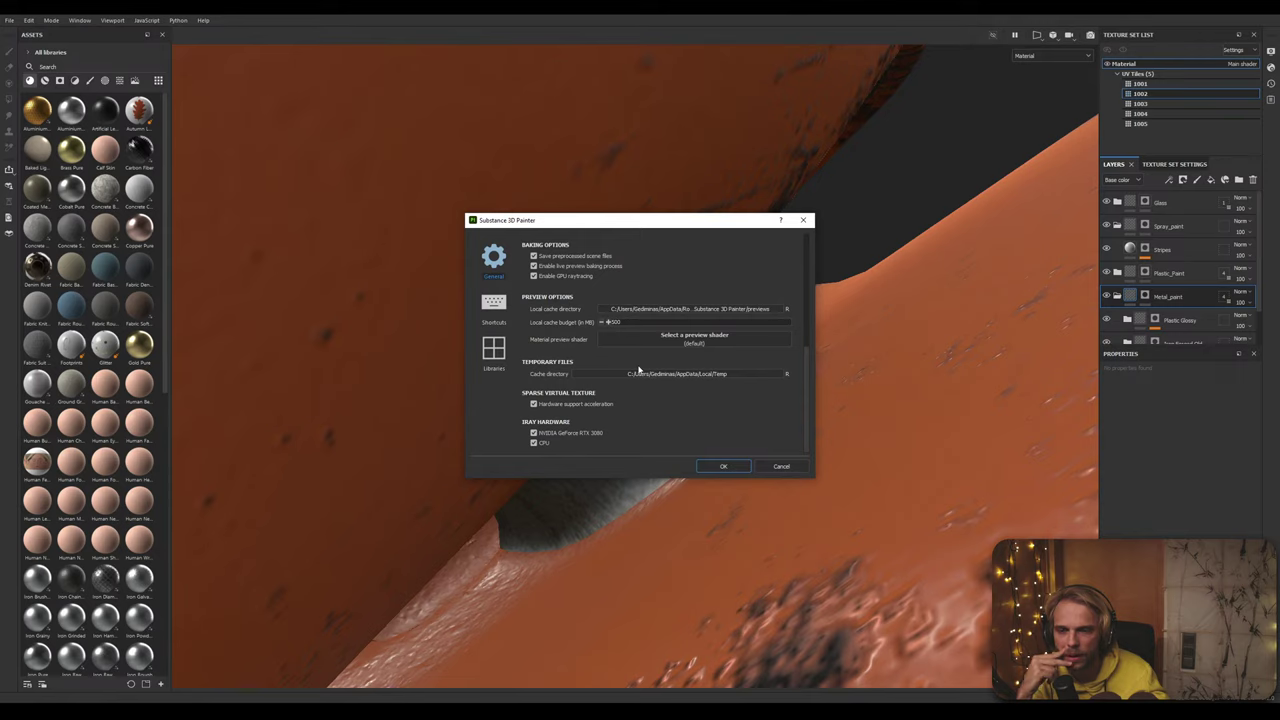
pyautogui.scroll(5, 638, 370)
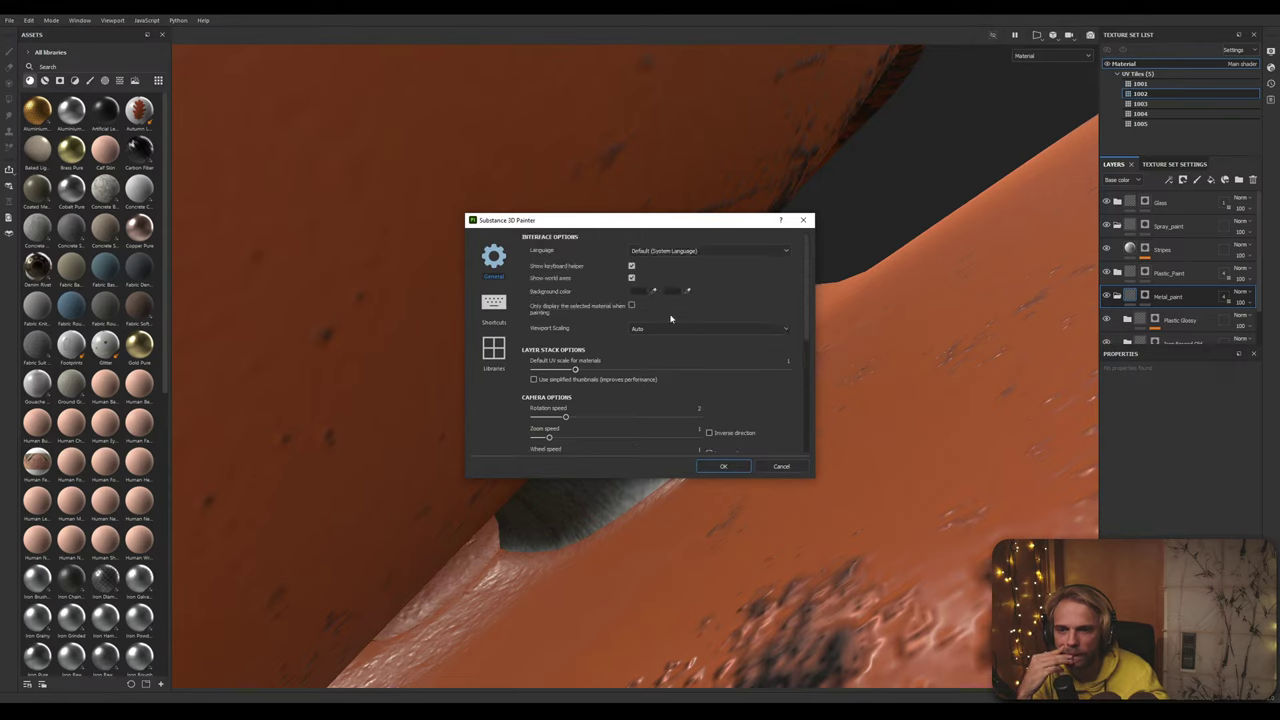
pyautogui.click(803, 219)
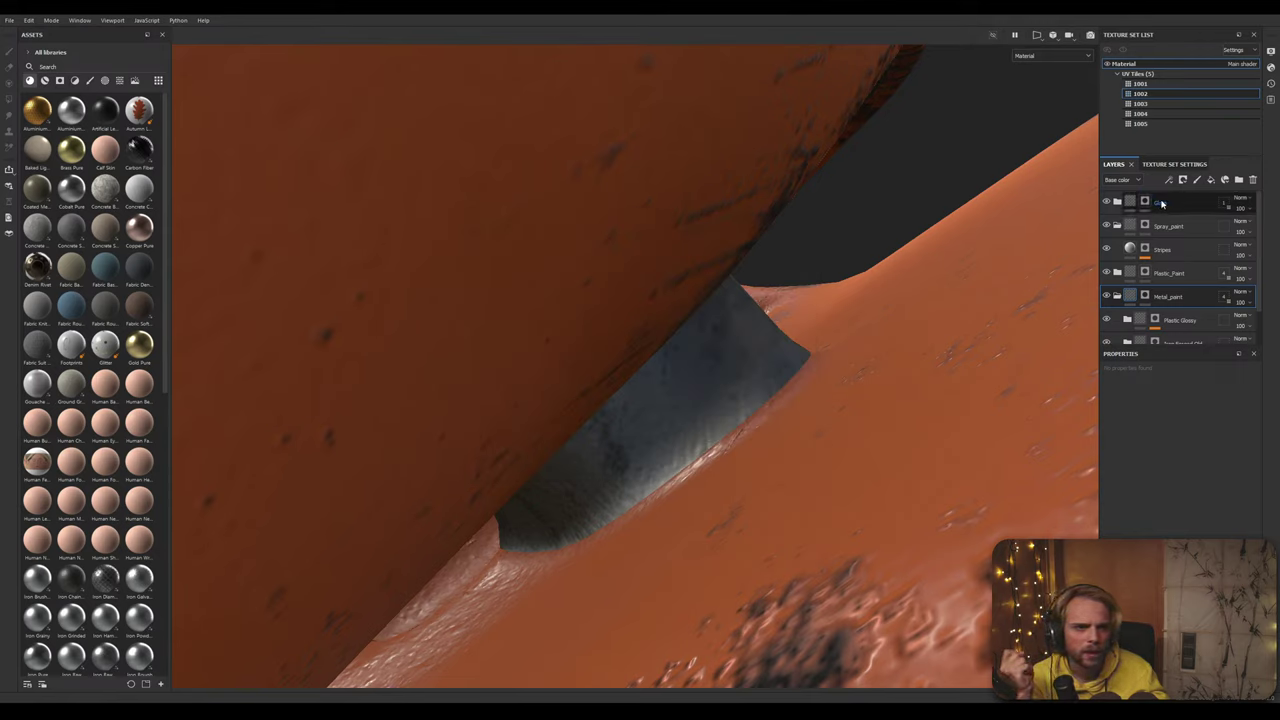
# Step: Keep Base color displayed, collapse the UV tiles, and show the Material texture set's settings
pyautogui.click(1137, 180)
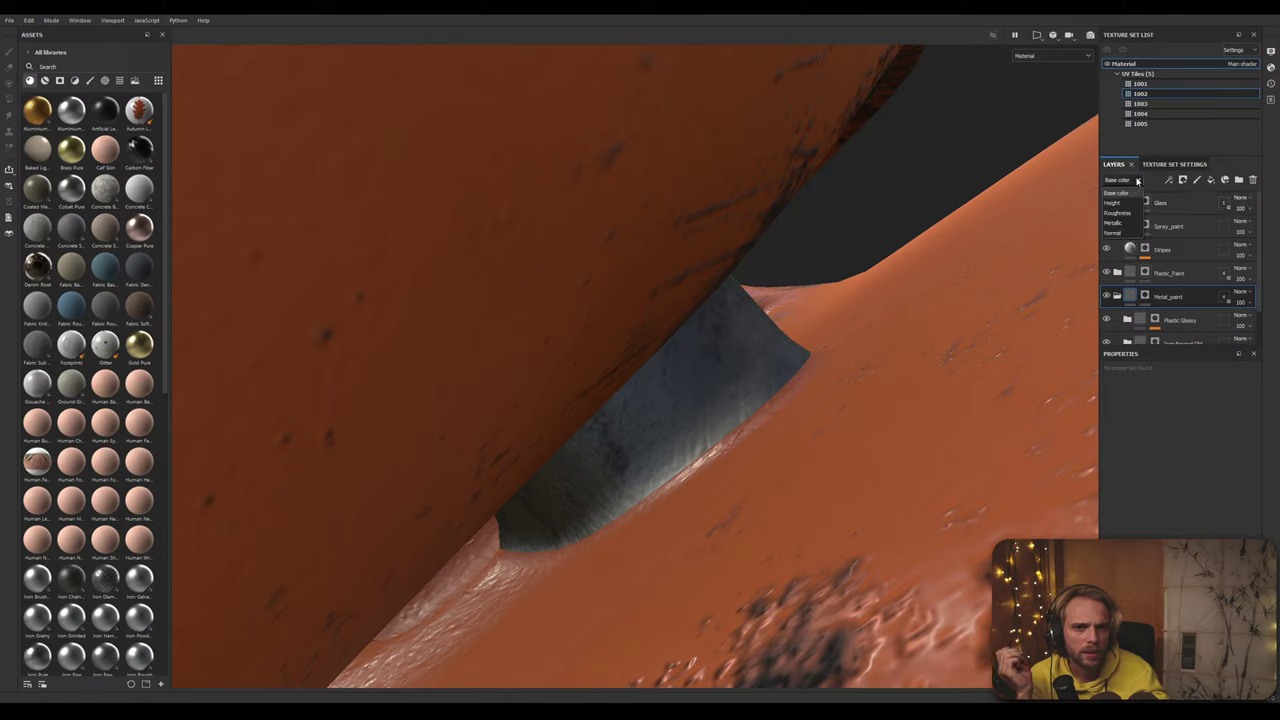
pyautogui.click(1137, 180)
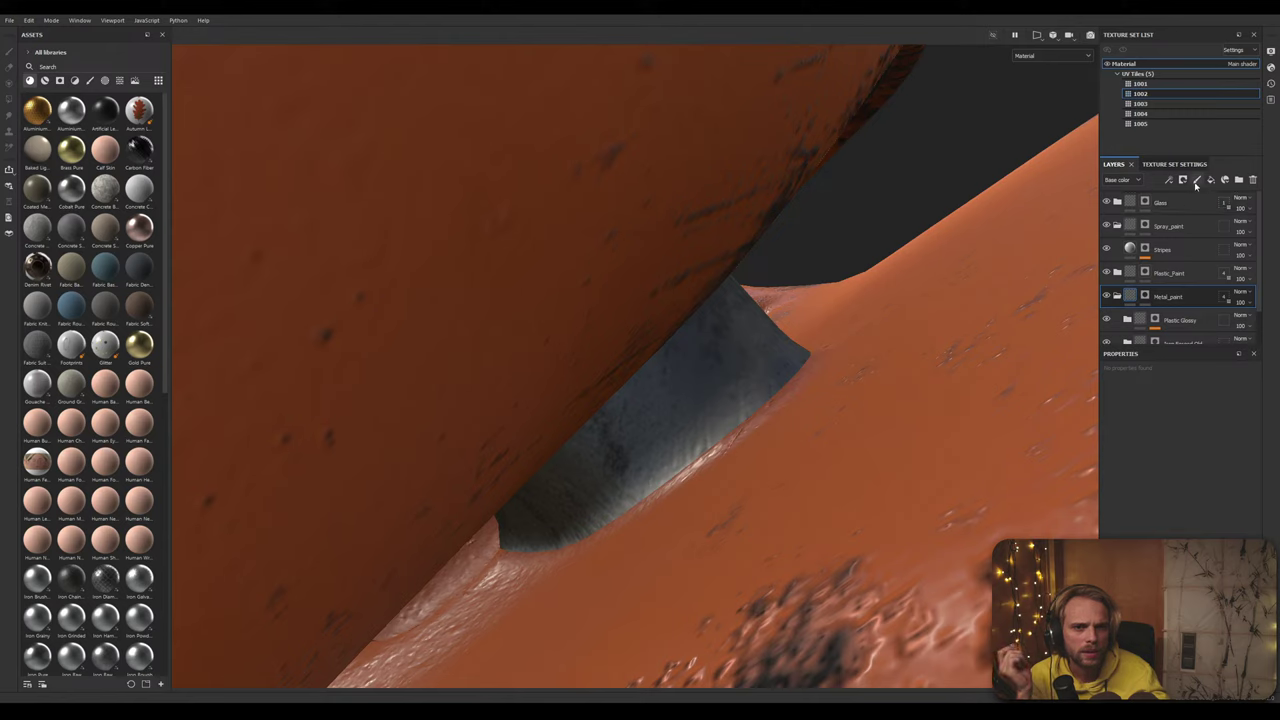
pyautogui.click(1174, 164)
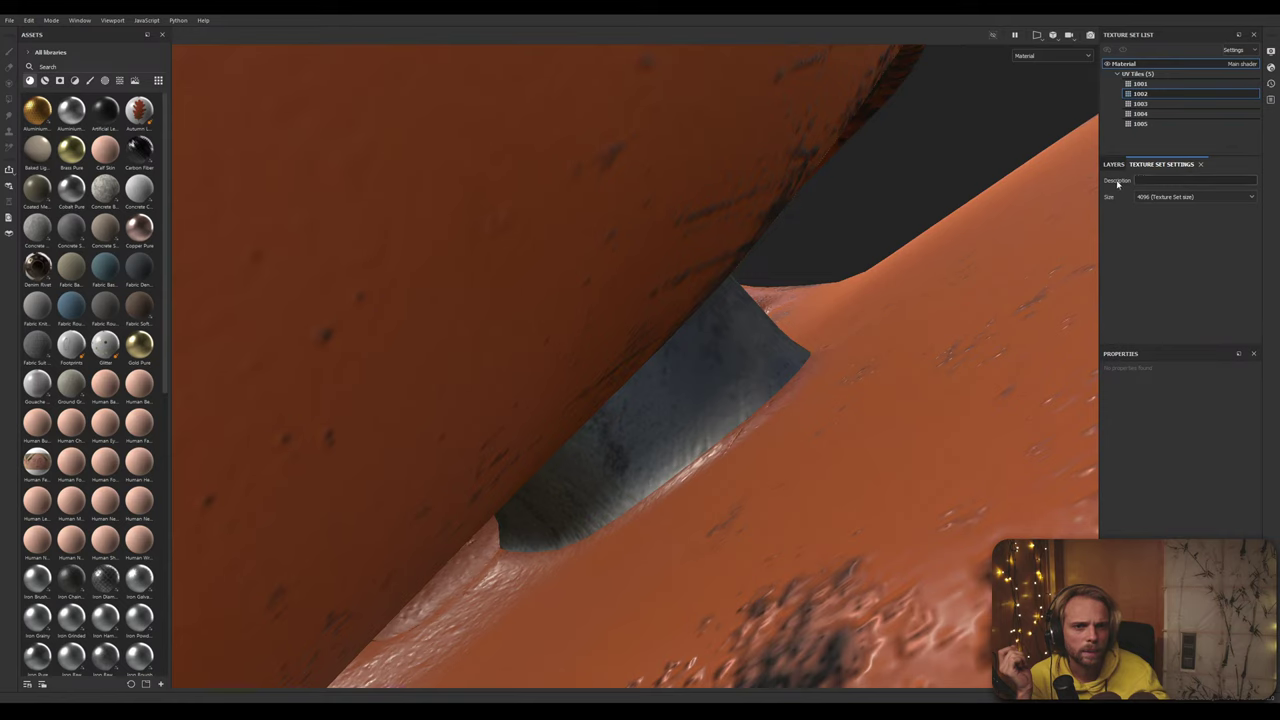
pyautogui.click(1146, 73)
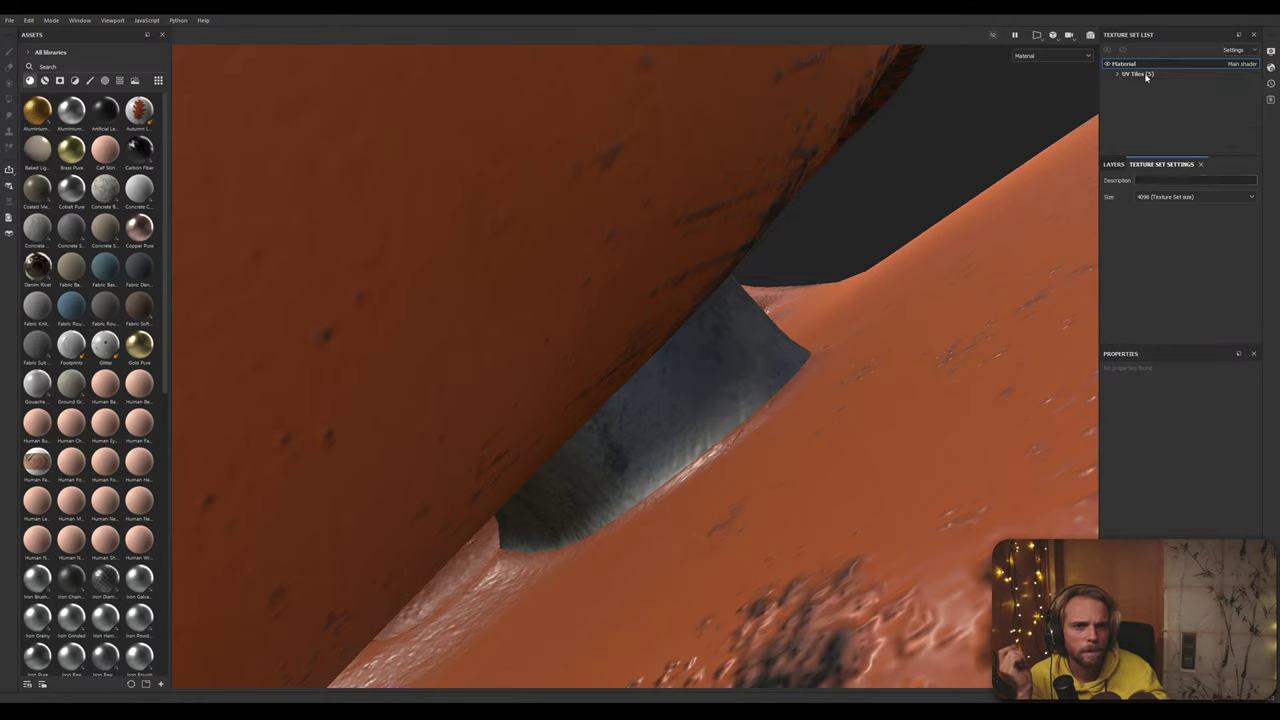
pyautogui.click(1128, 64)
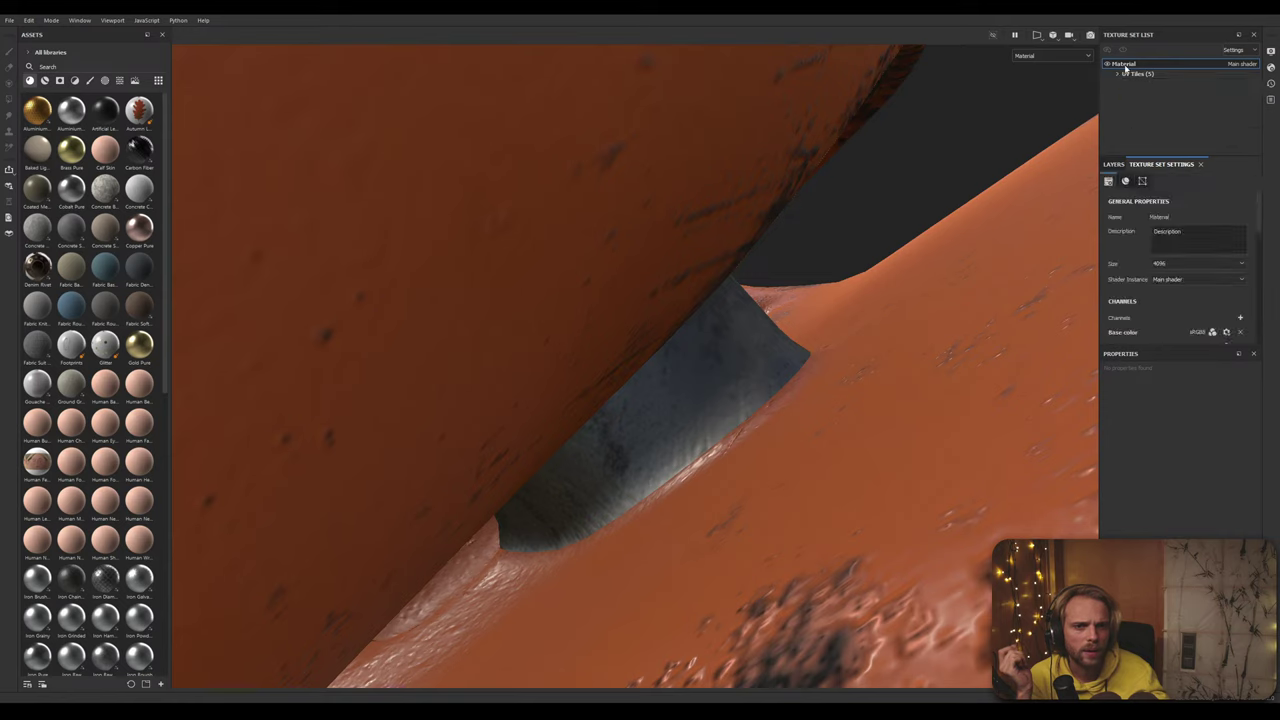
# Step: Review the Material's channels and mesh maps, then open Bake Mesh Maps (ten maps, 4096)
pyautogui.click(1127, 181)
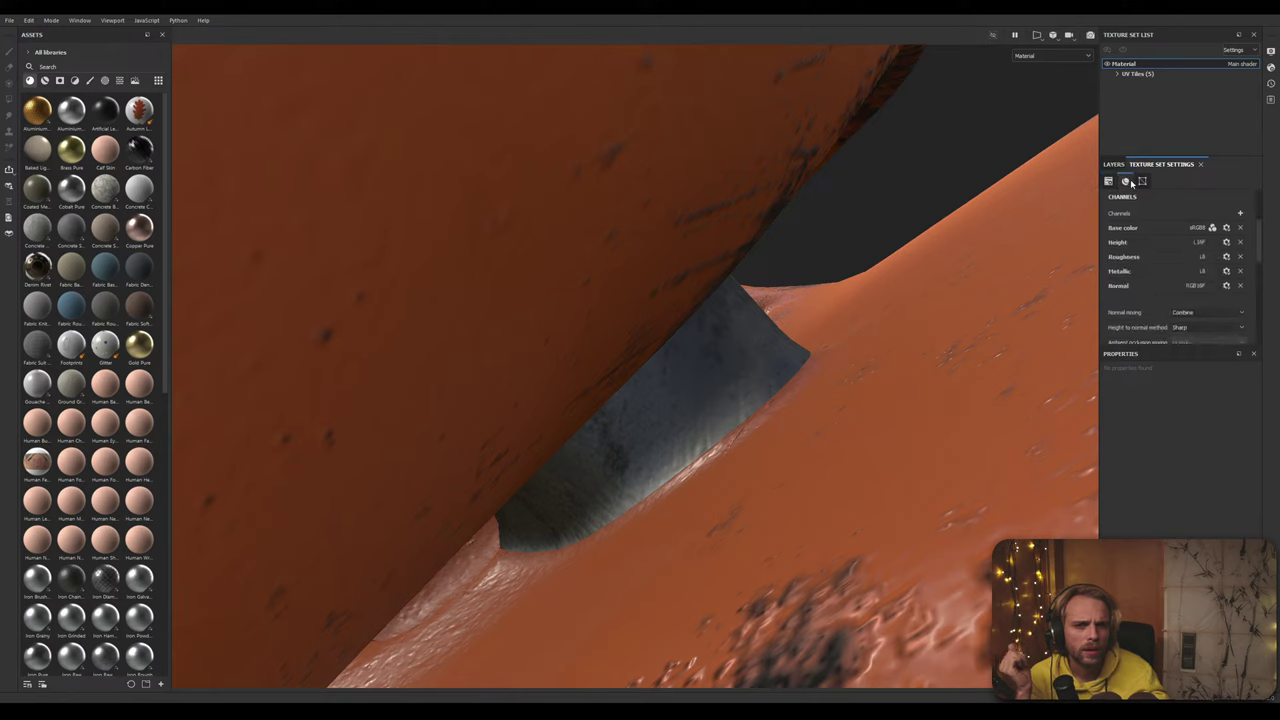
pyautogui.scroll(-3, 1138, 310)
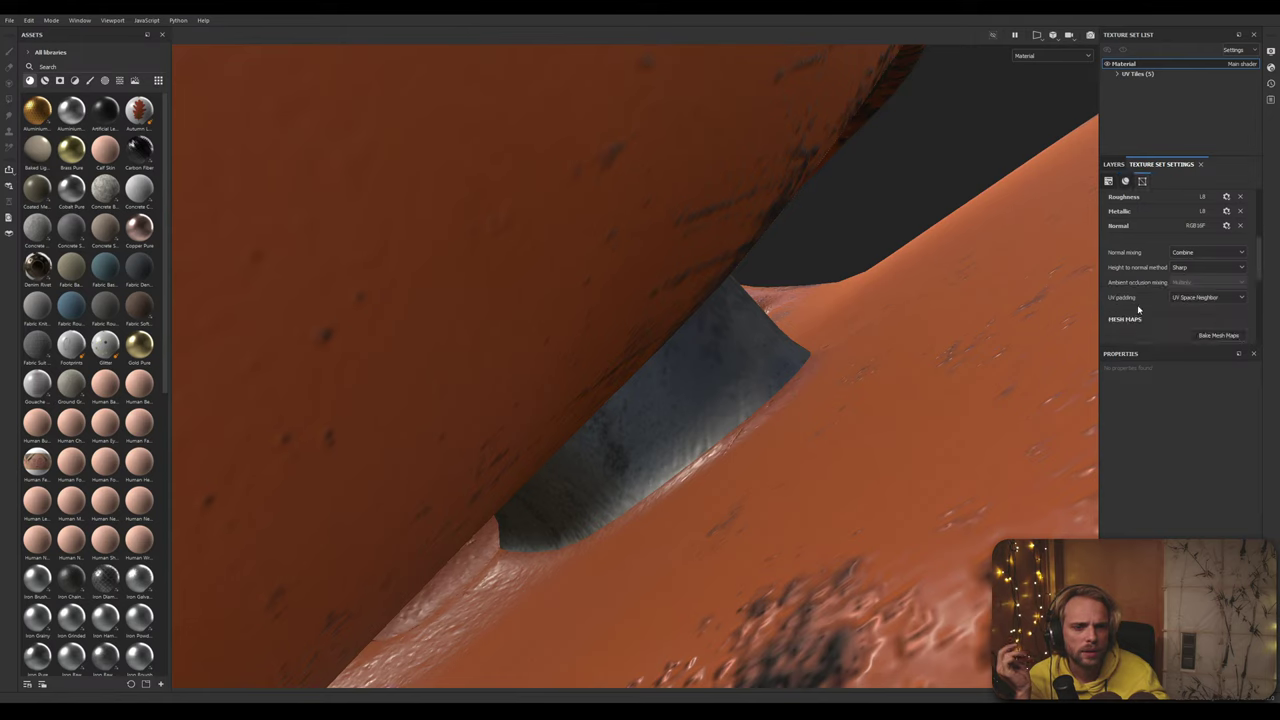
pyautogui.scroll(-1, 1138, 310)
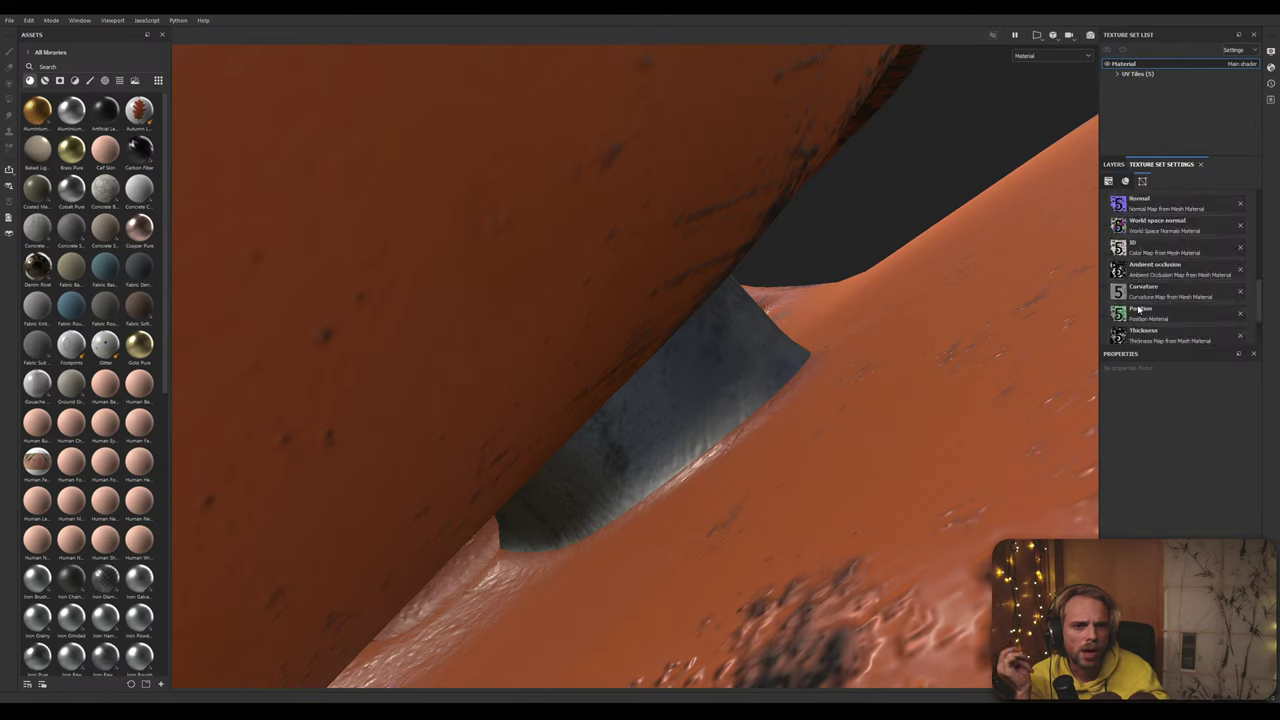
pyautogui.scroll(-1, 1138, 310)
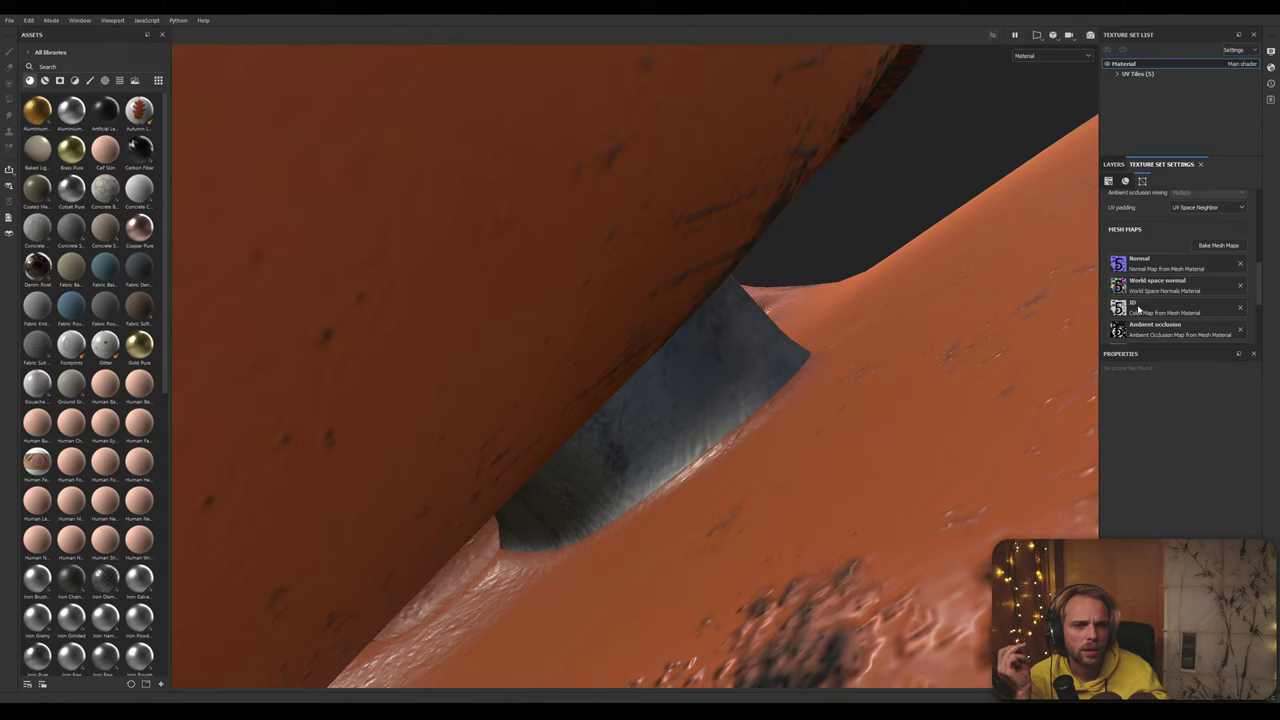
pyautogui.scroll(1, 1138, 310)
pyautogui.scroll(1, 1138, 310)
pyautogui.scroll(2, 1138, 310)
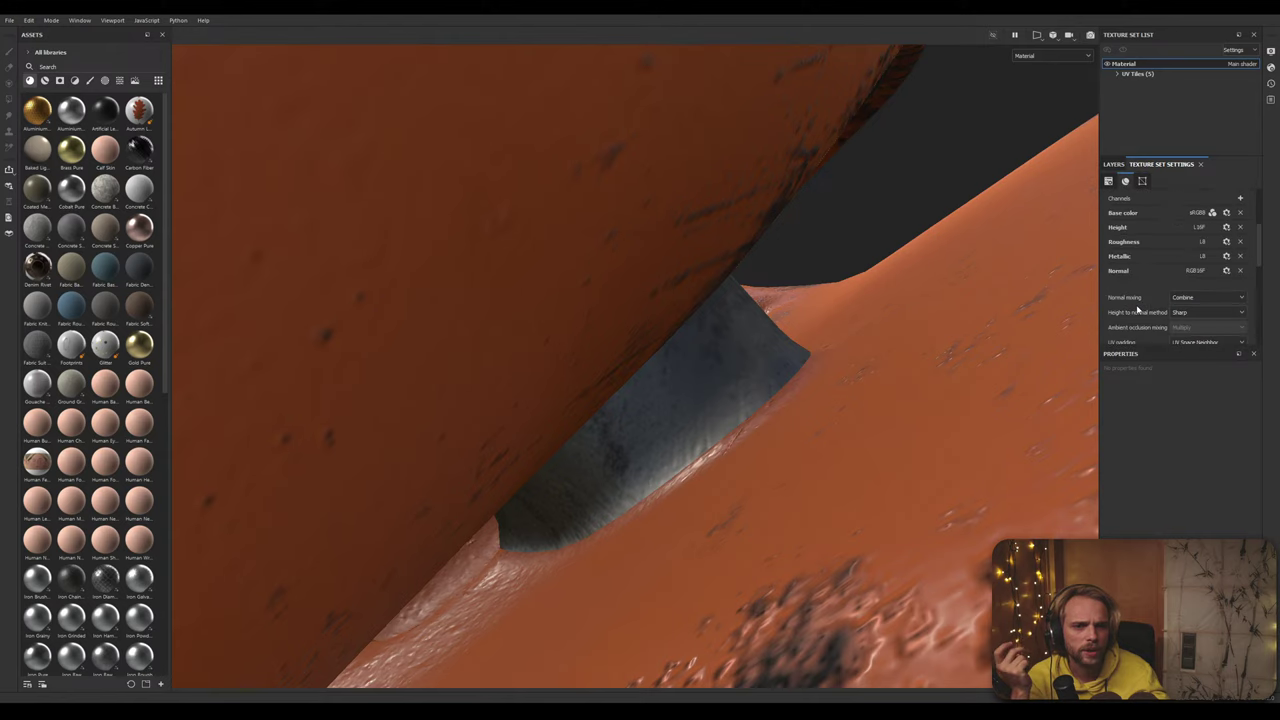
pyautogui.scroll(-4, 1138, 310)
pyautogui.click(1215, 261)
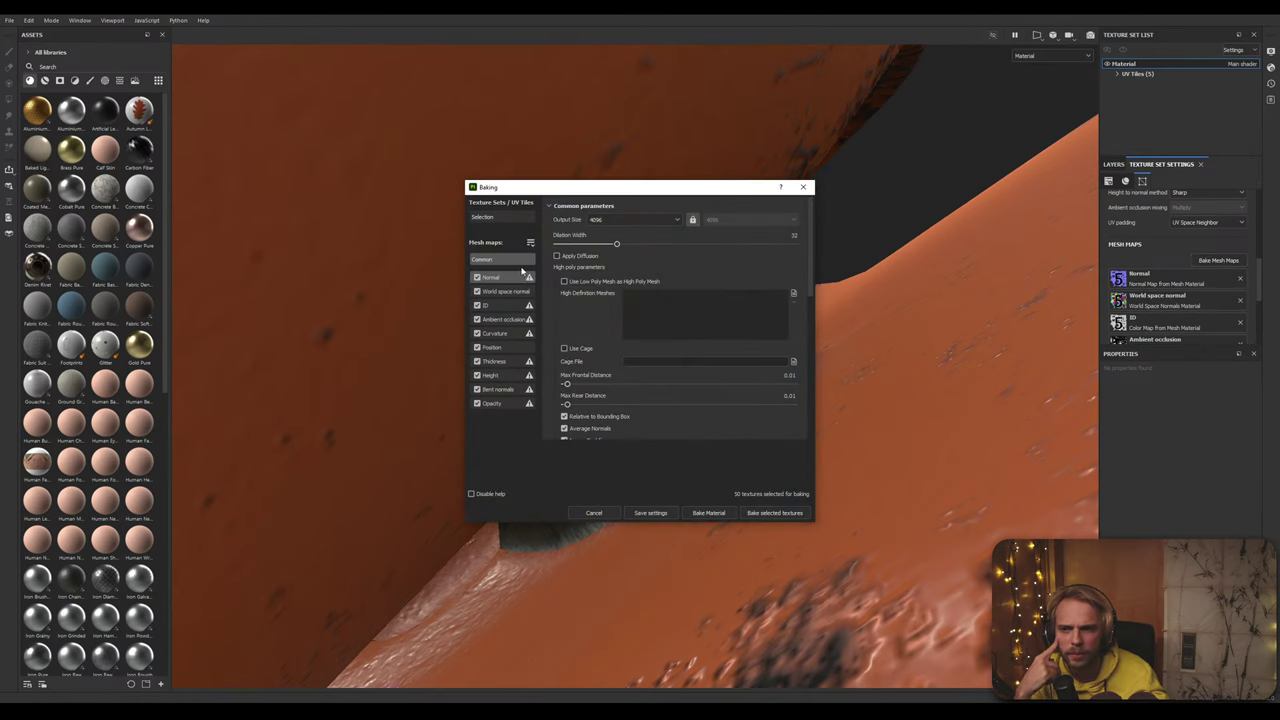
pyautogui.moveTo(529, 281)
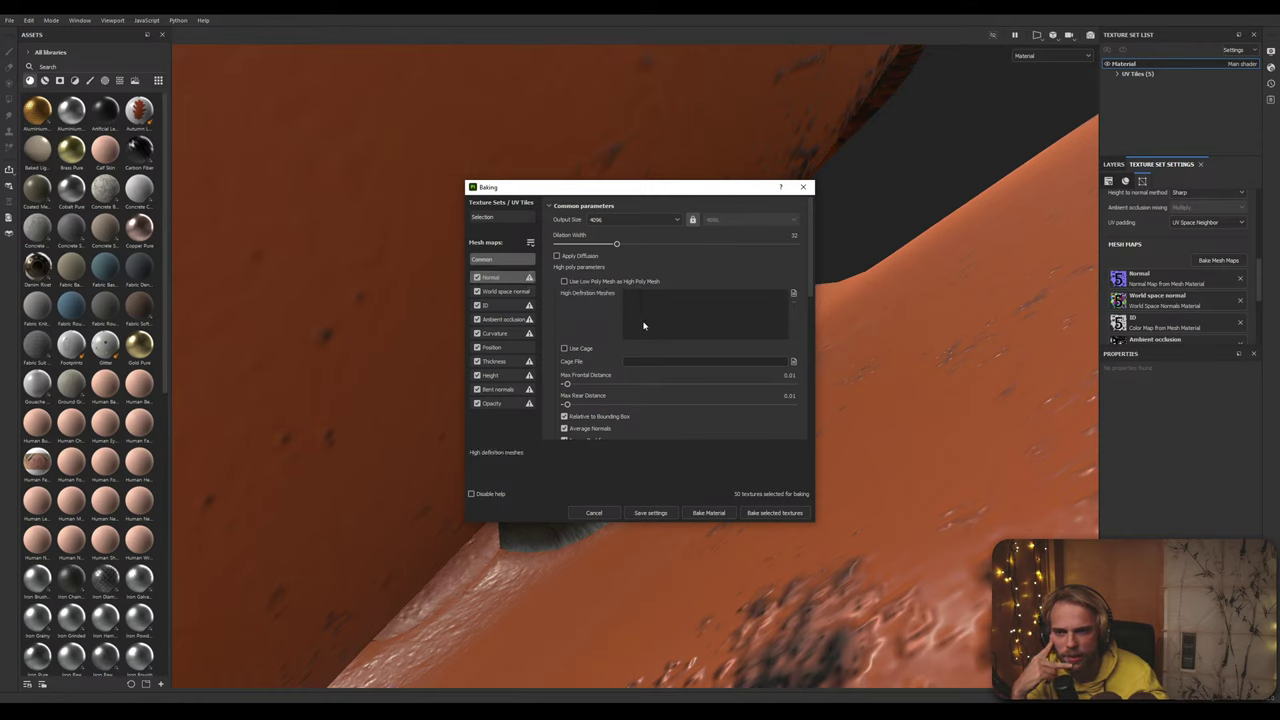
pyautogui.click(638, 220)
pyautogui.click(602, 313)
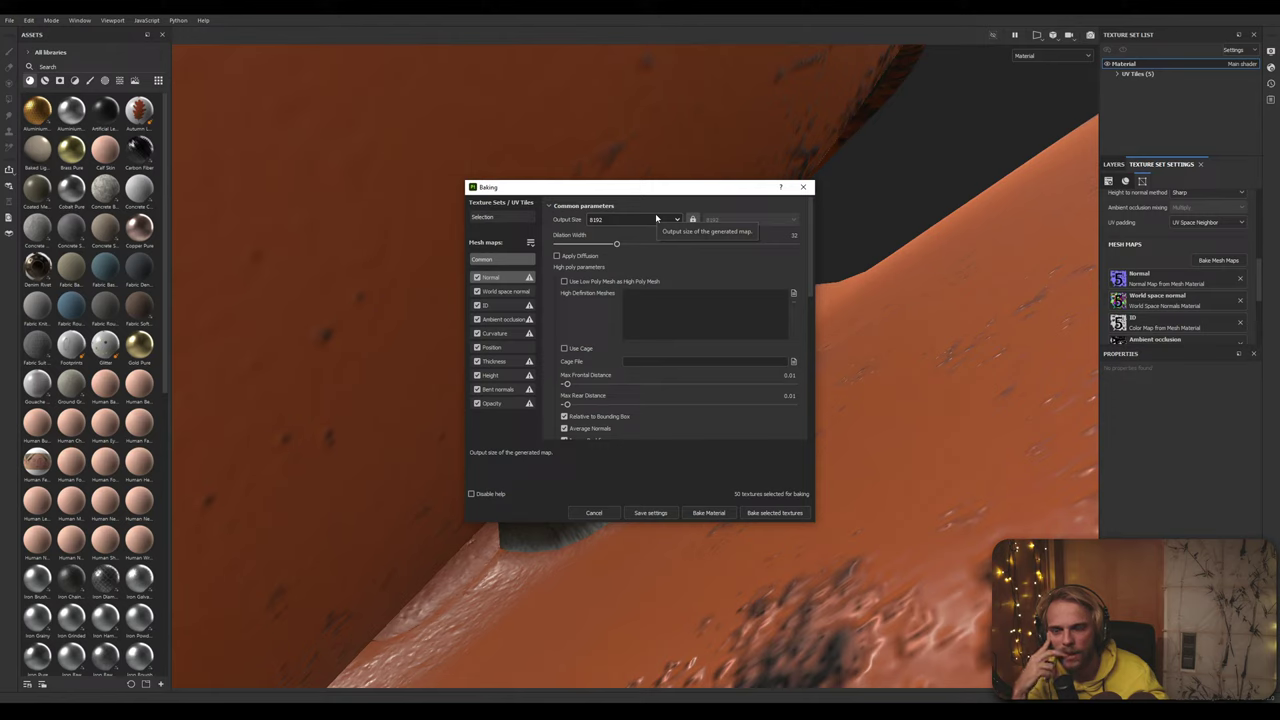
pyautogui.click(656, 218)
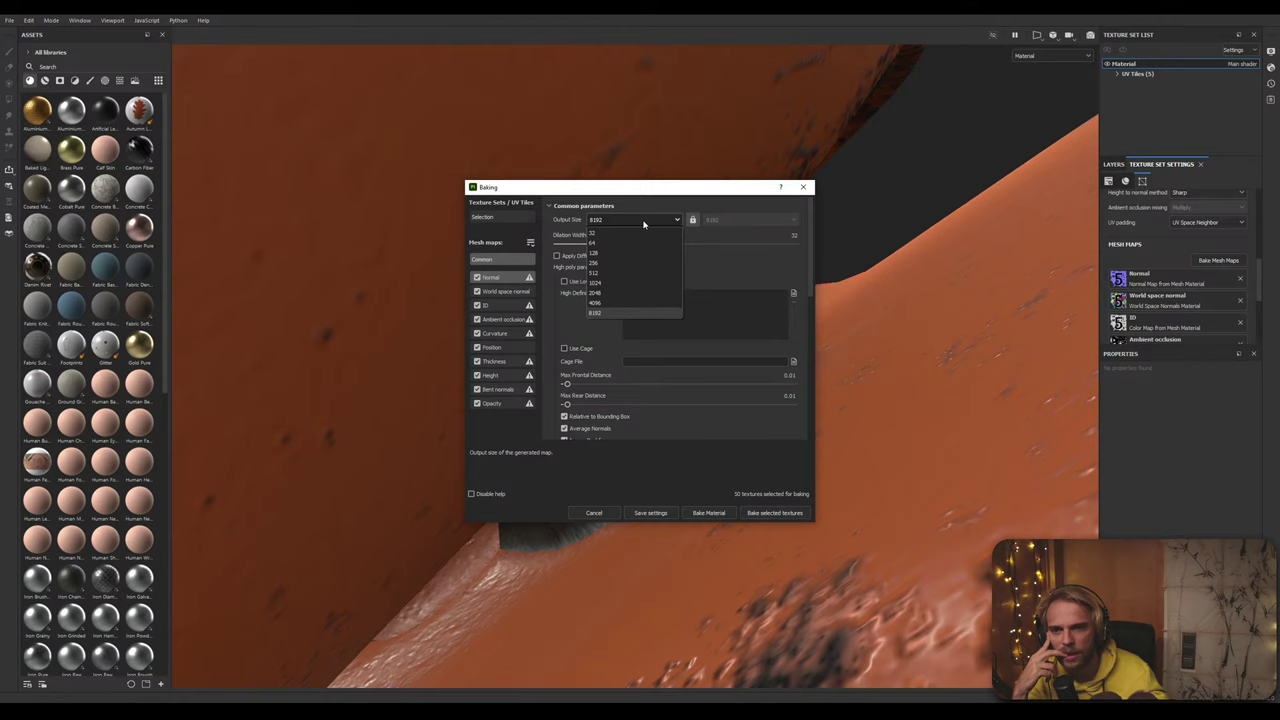
pyautogui.click(610, 295)
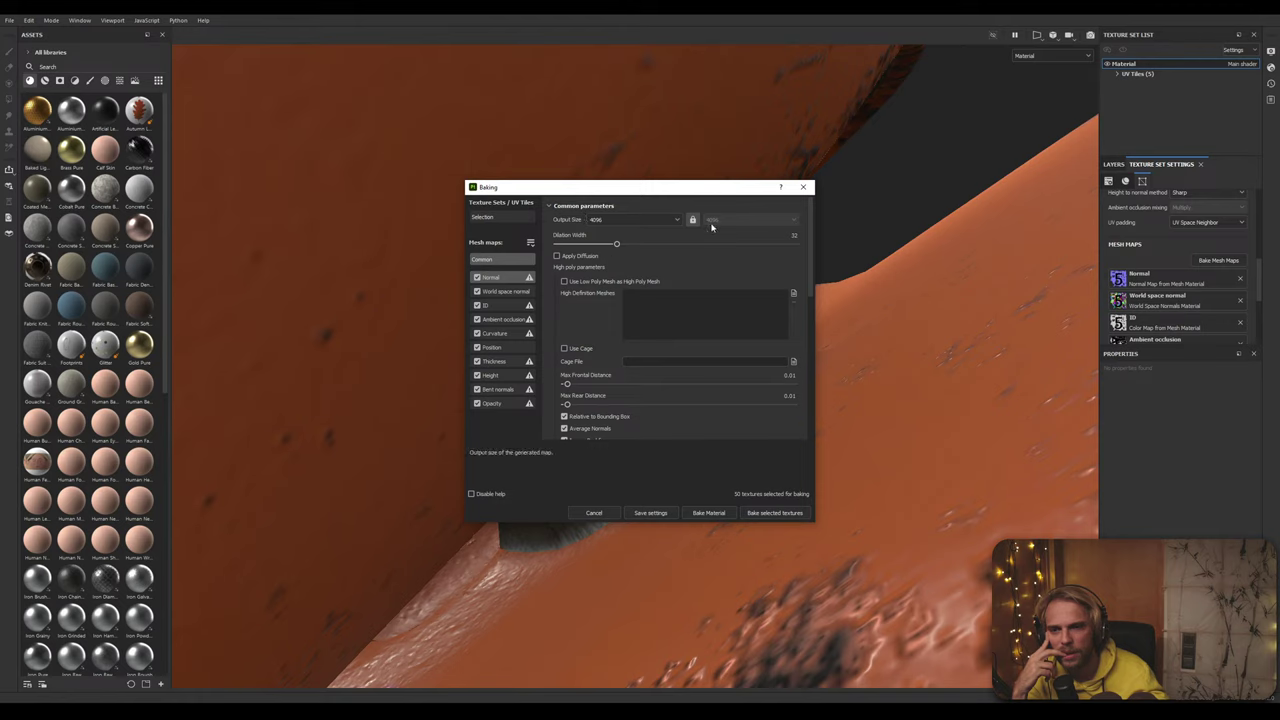
# Step: Close the Baking dialog unbaked and keep Normal Map from Mesh Material in the Normal slot
pyautogui.click(805, 189)
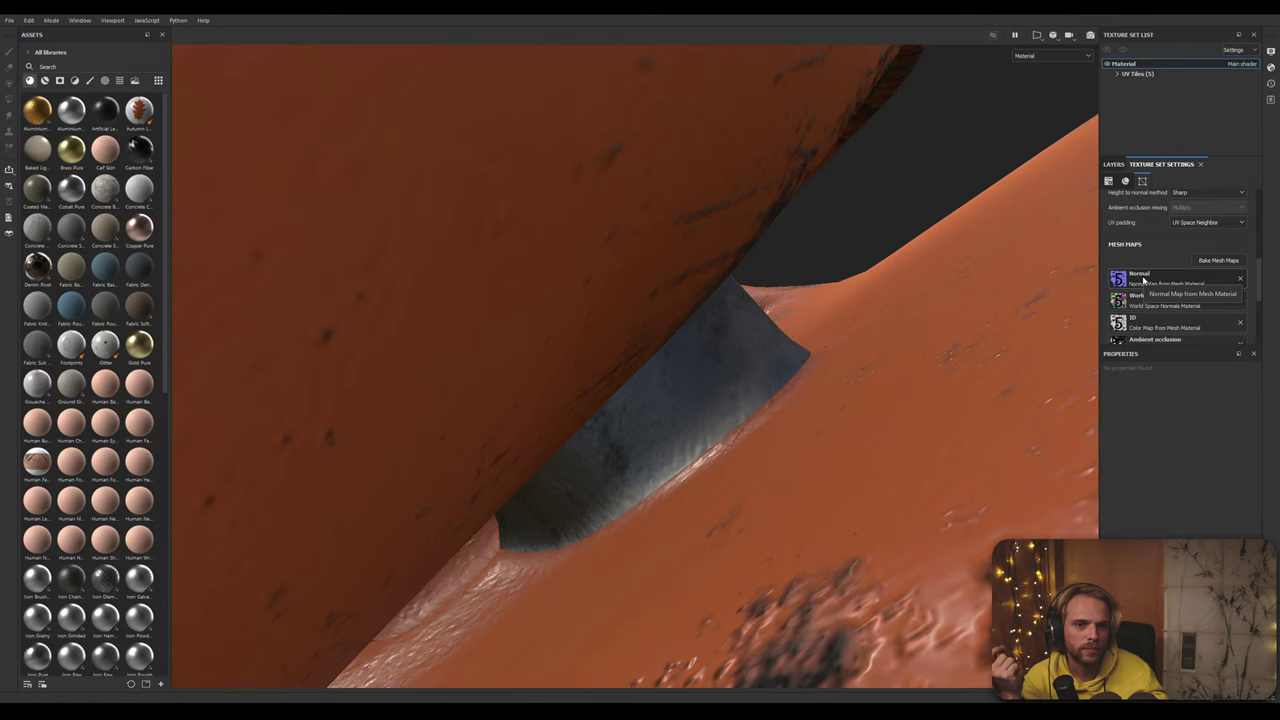
pyautogui.click(1143, 280)
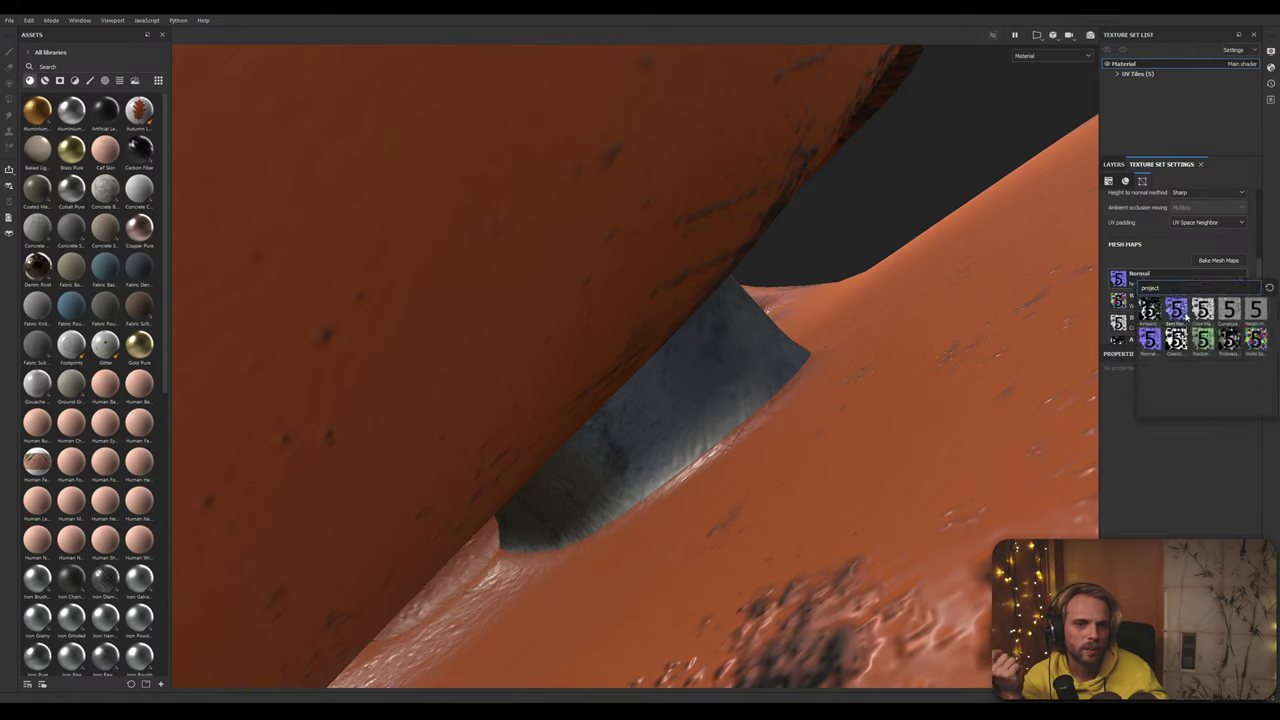
pyautogui.moveTo(1186, 317)
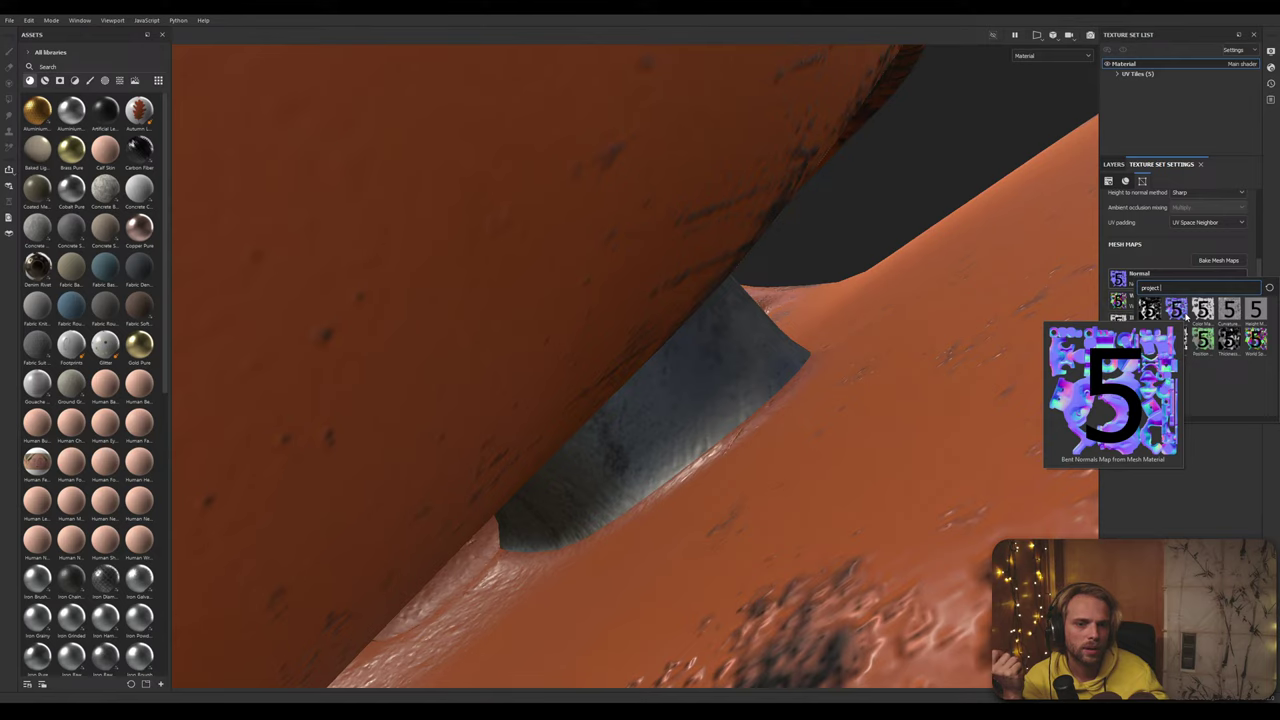
pyautogui.click(1175, 340)
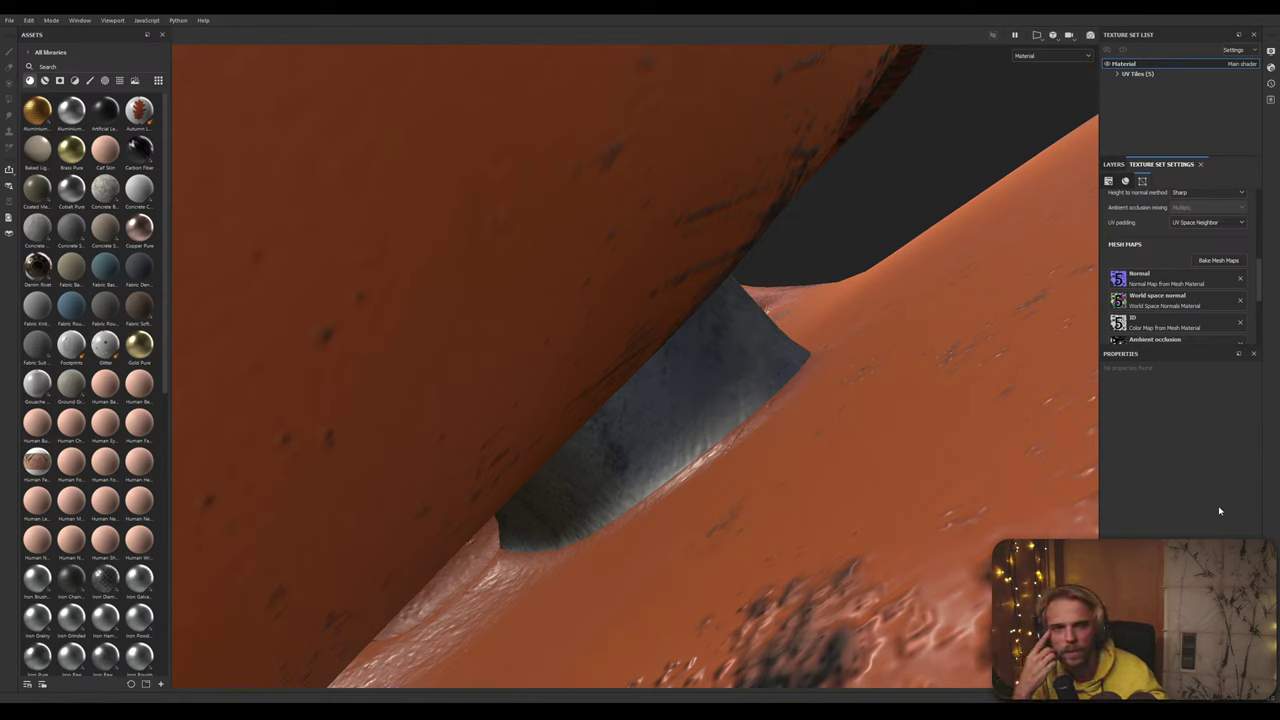
# Step: Confirm the 4096 texture size and expand the UV tiles to list 1001–1005
pyautogui.scroll(1, 1157, 241)
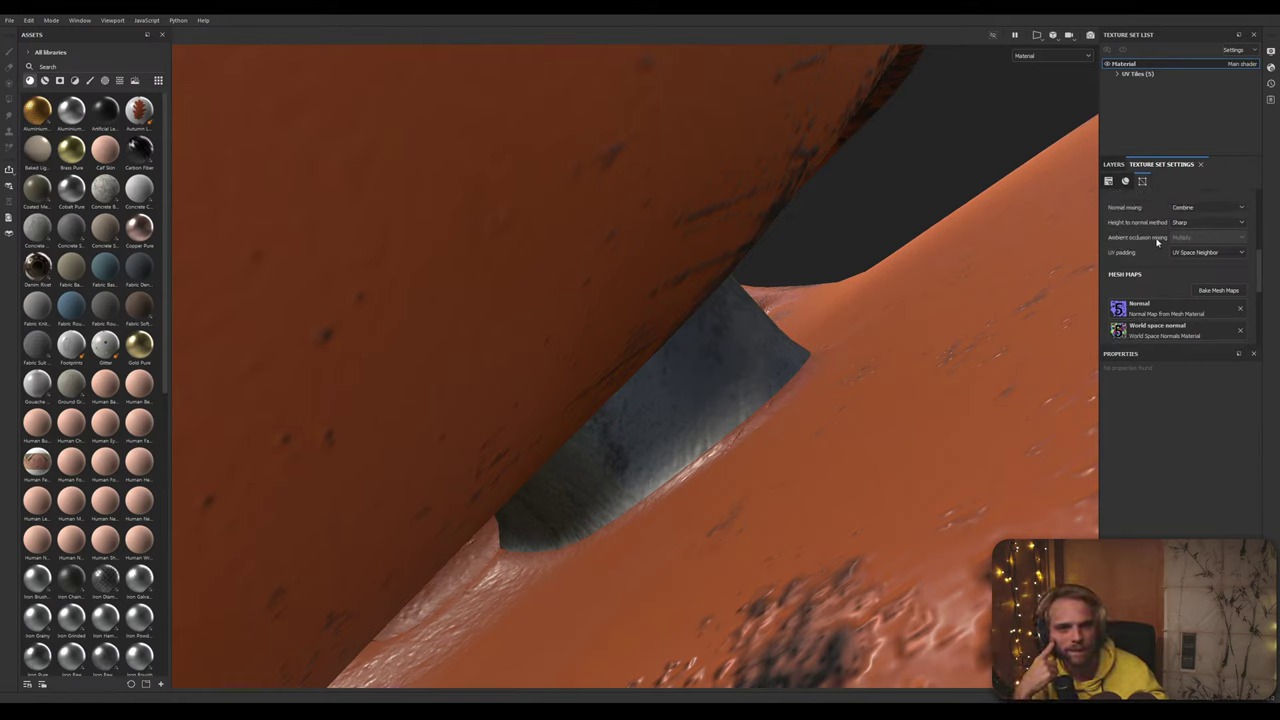
pyautogui.scroll(3, 1157, 241)
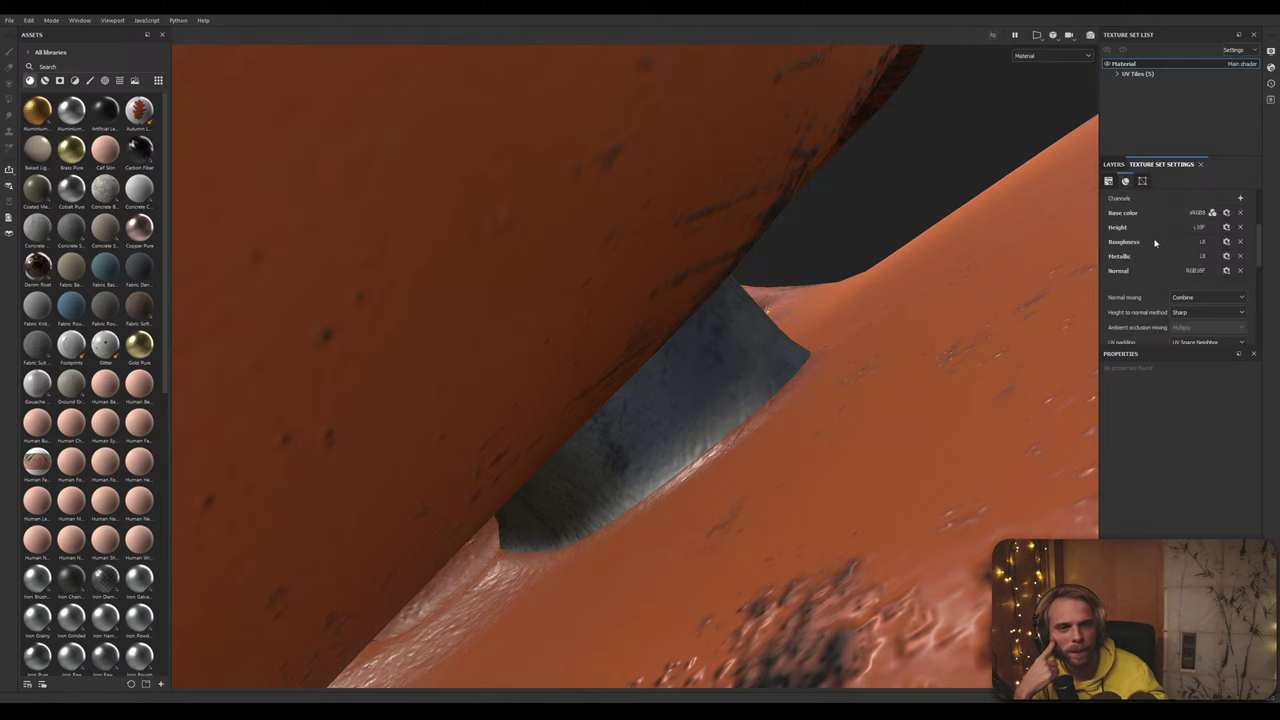
pyautogui.scroll(2, 1155, 244)
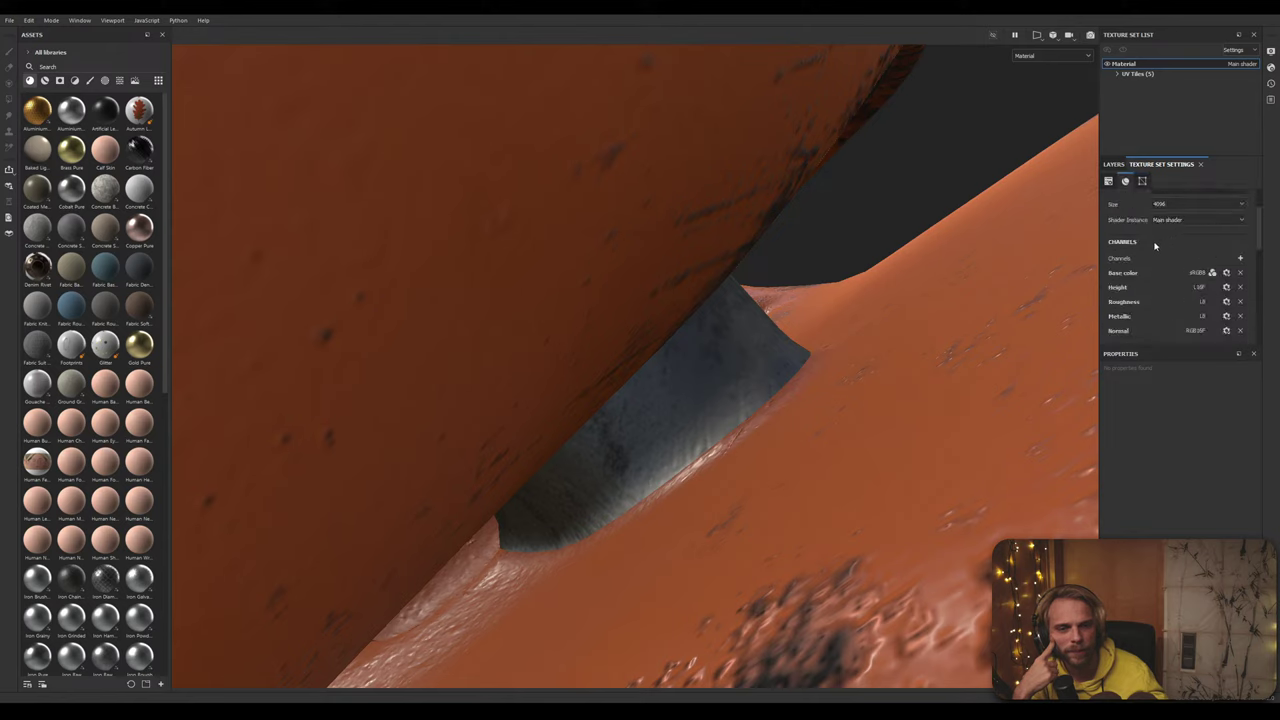
pyautogui.scroll(2, 1155, 244)
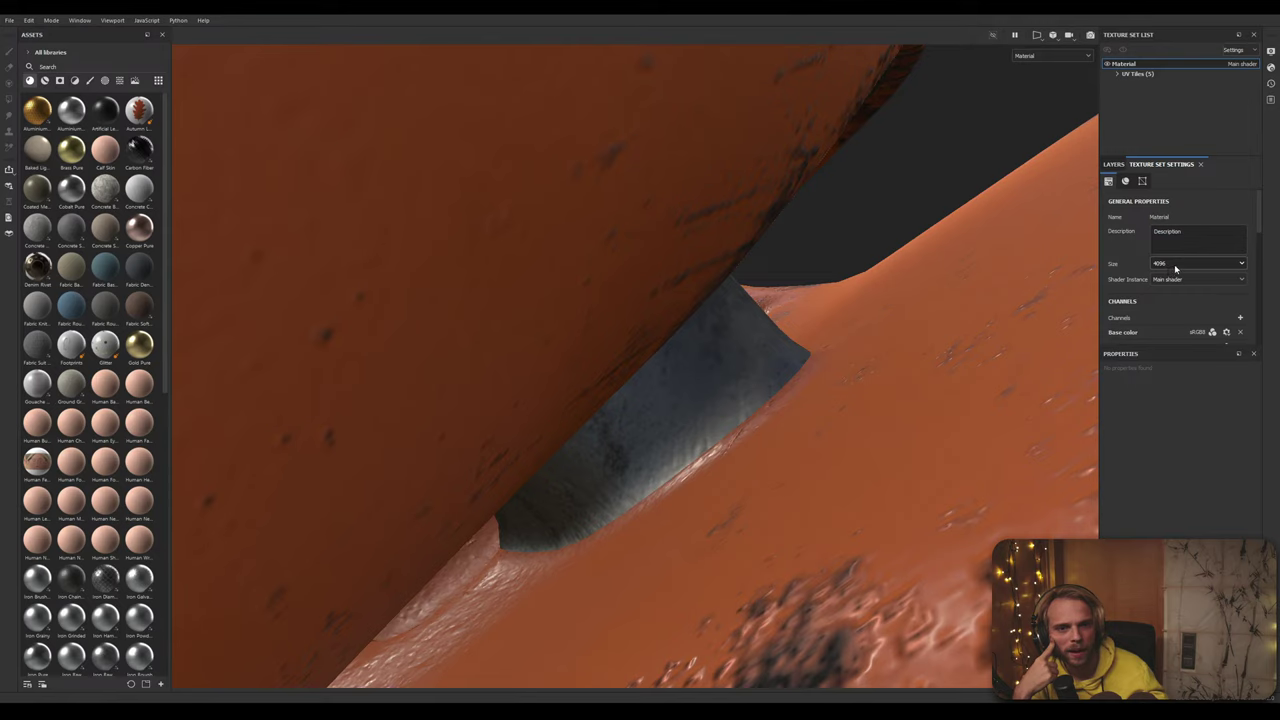
pyautogui.click(1174, 264)
pyautogui.click(1174, 264)
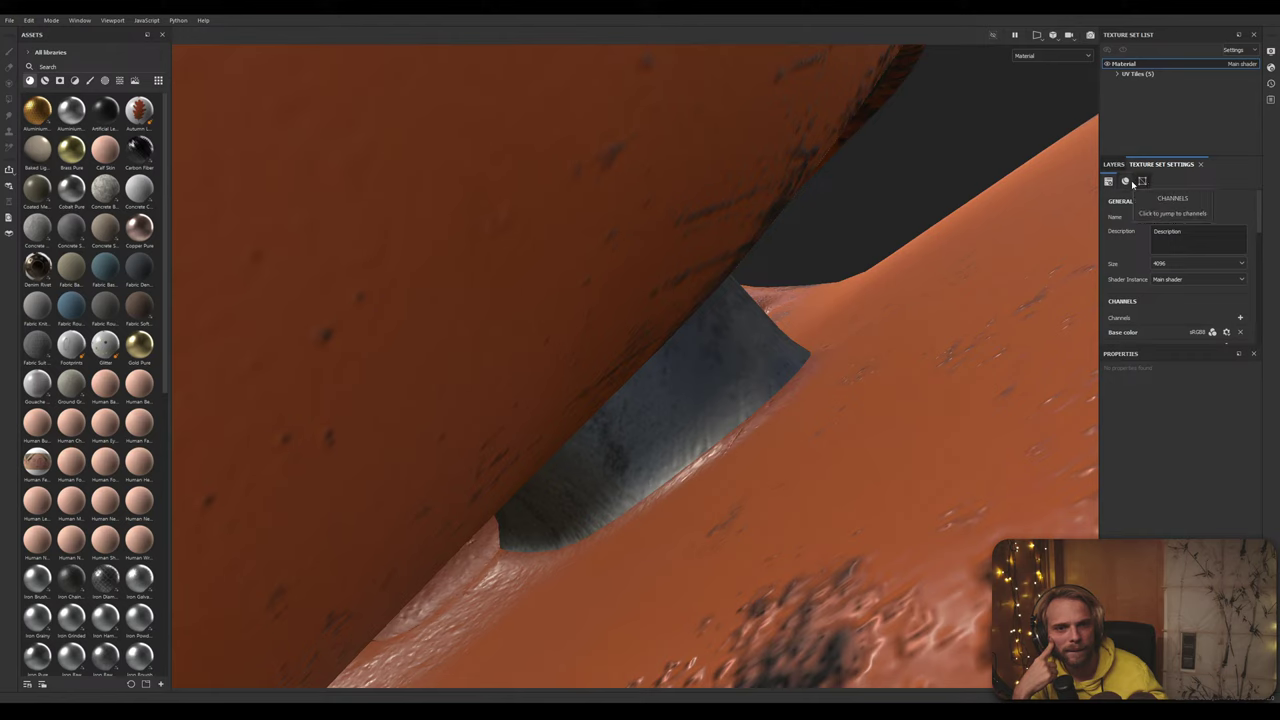
pyautogui.click(1143, 181)
pyautogui.click(1126, 182)
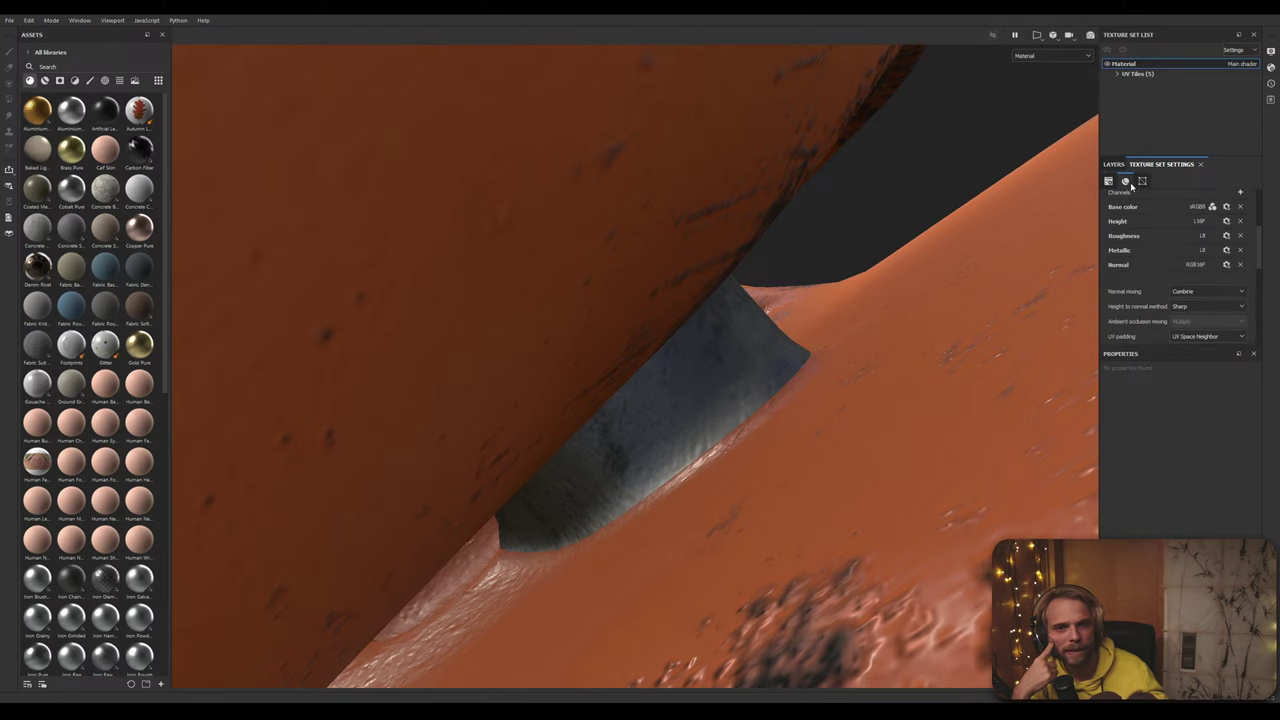
pyautogui.click(1108, 182)
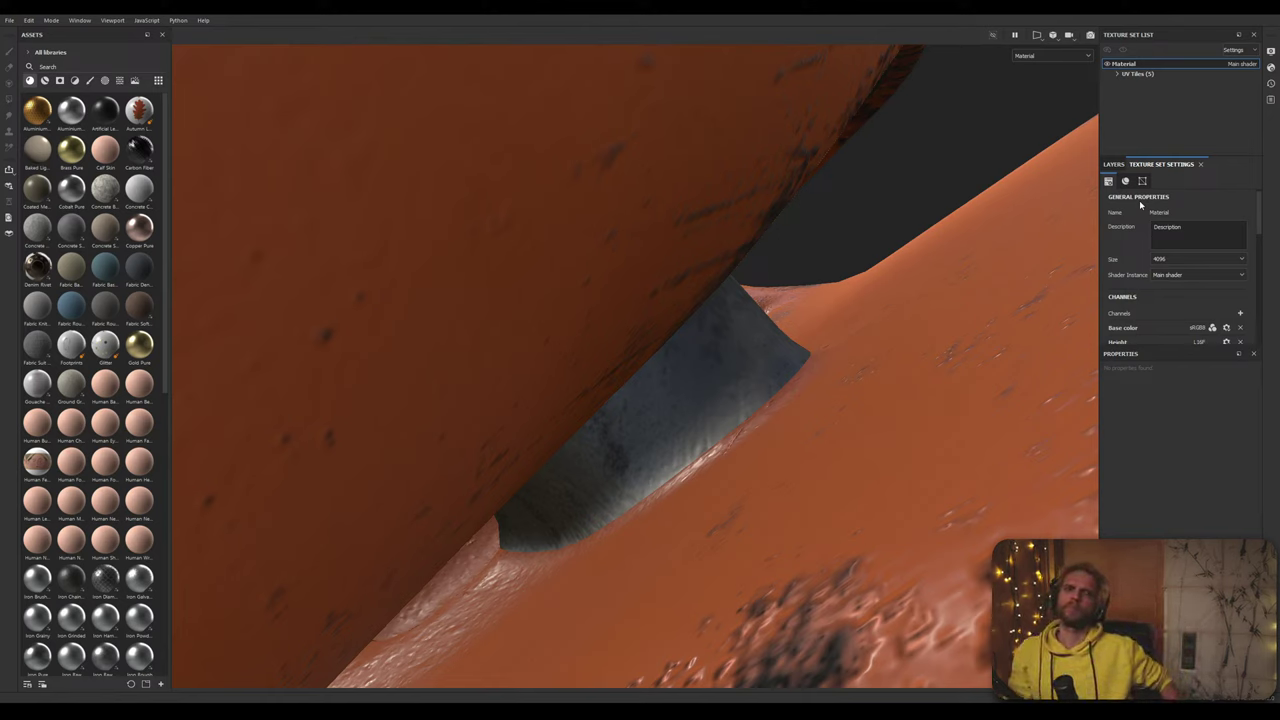
pyautogui.click(1117, 74)
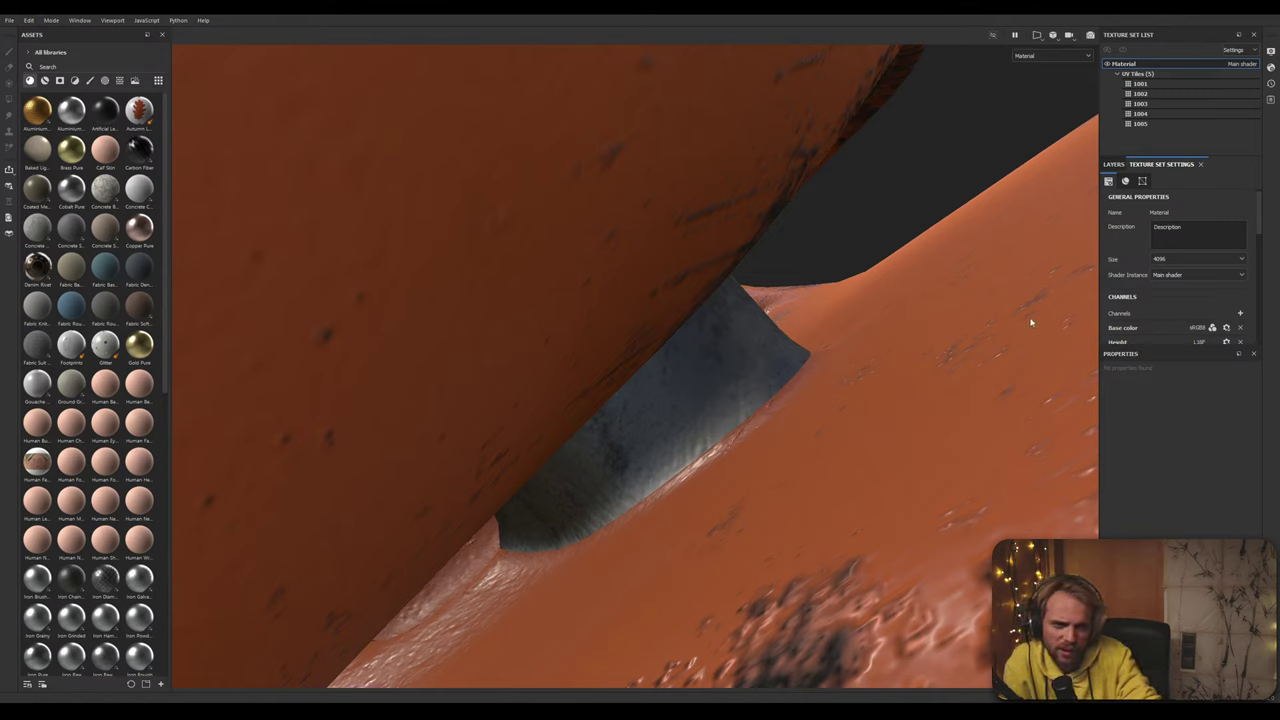
pyautogui.click(1202, 262)
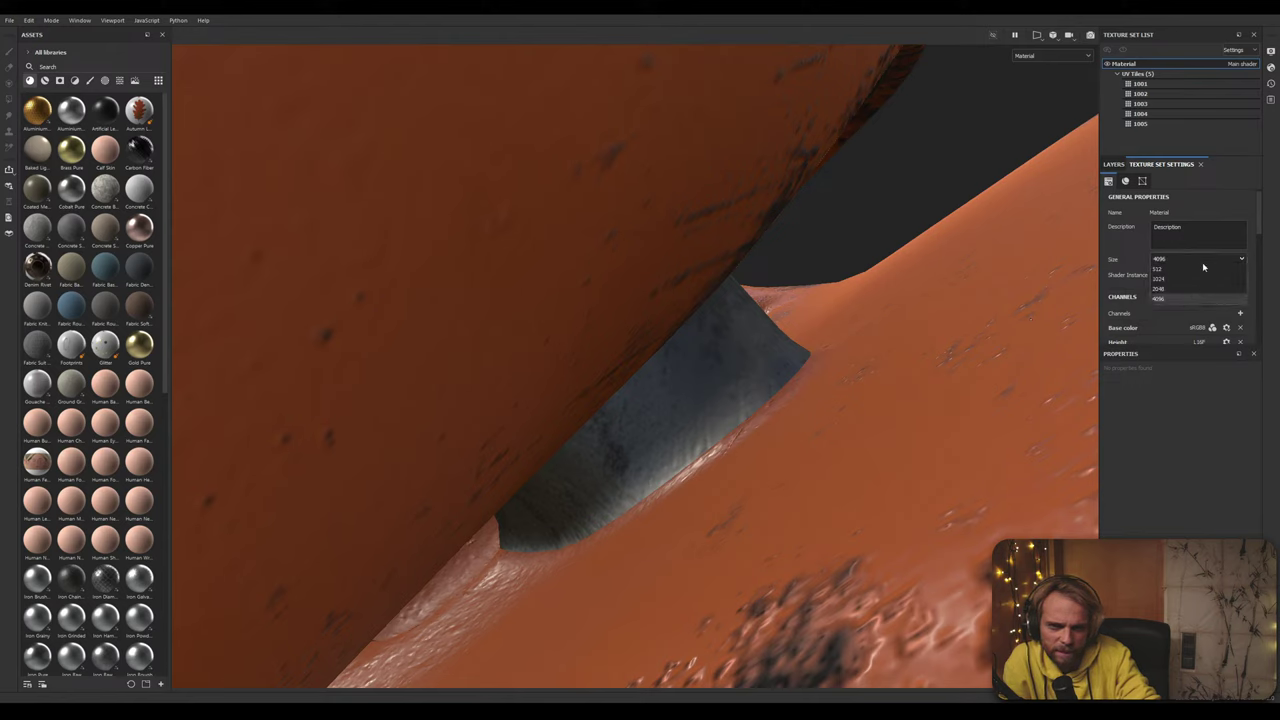
pyautogui.click(1203, 265)
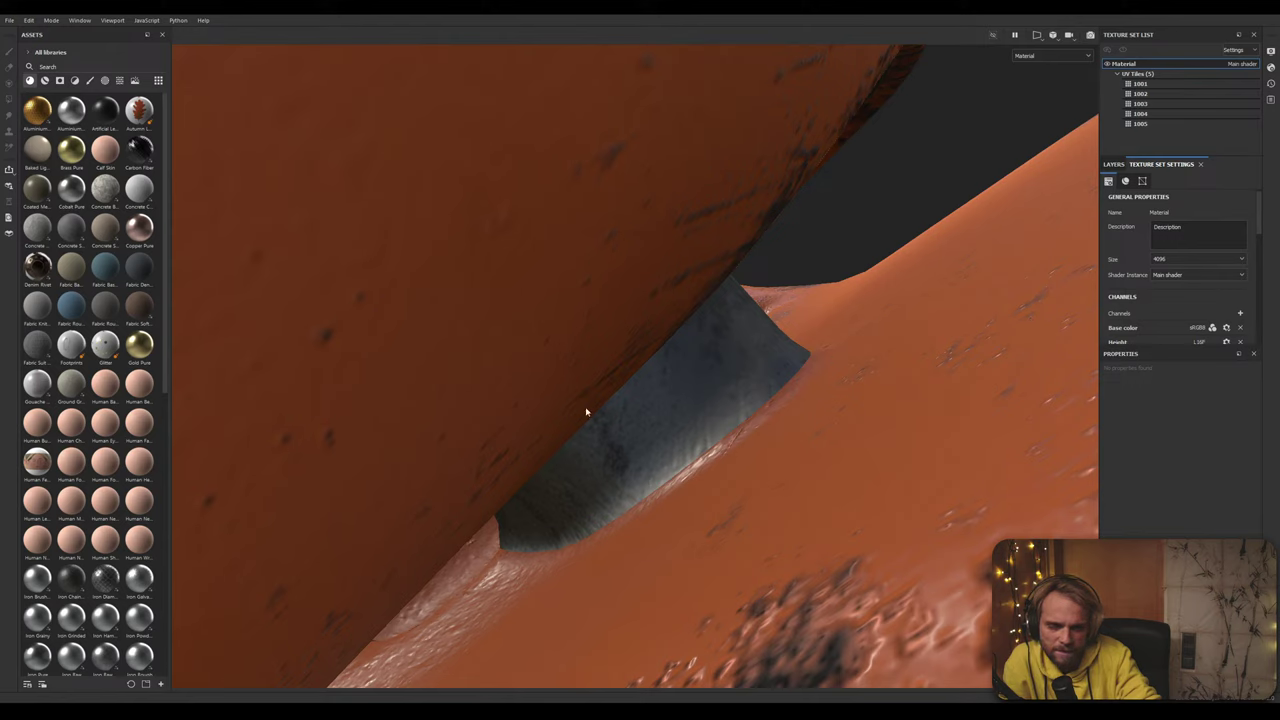
# Step: View the Desktop test folder's properties (105 MB, 25 files), then switch back to Painter
pyautogui.moveTo(122, 712)
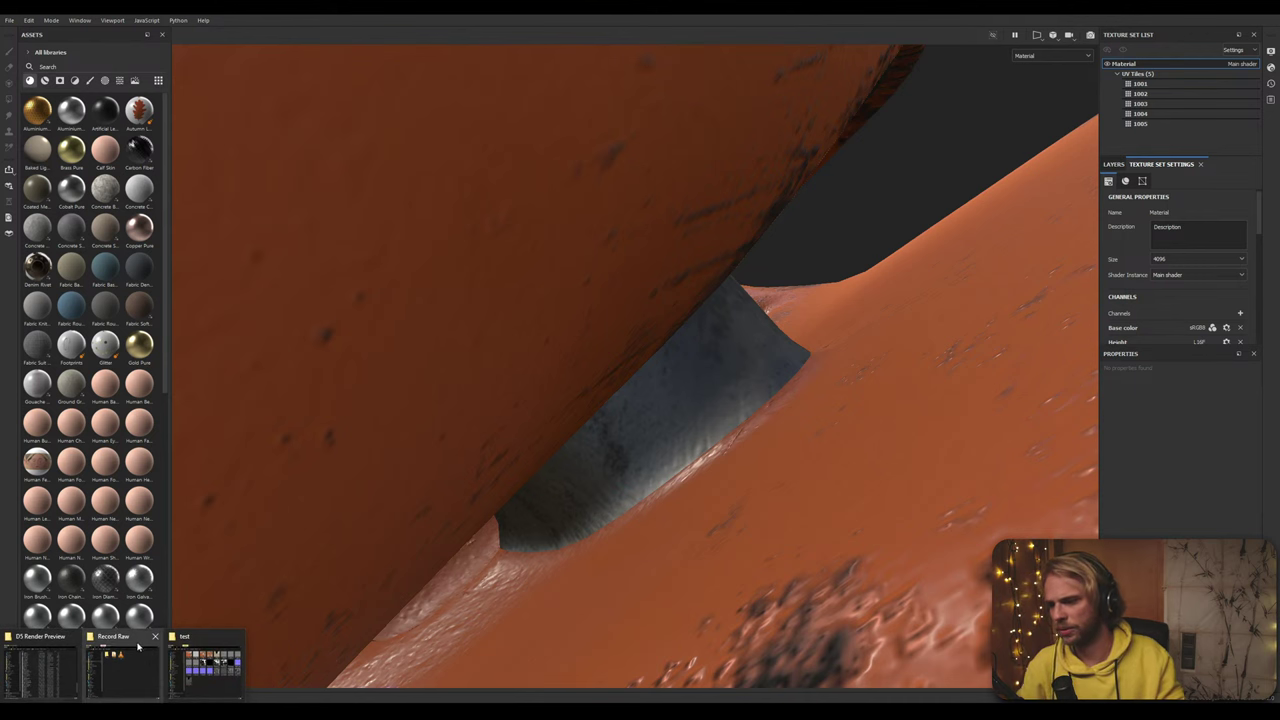
pyautogui.click(205, 662)
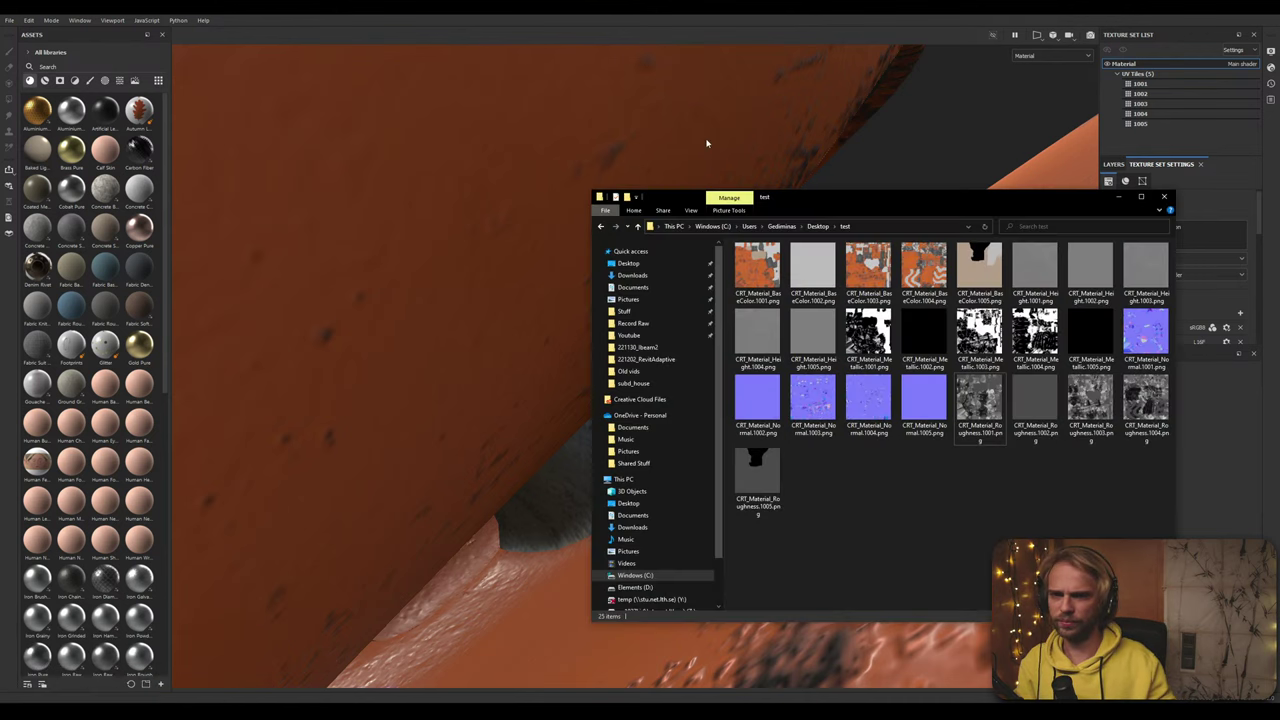
pyautogui.click(824, 227)
pyautogui.rightClick(1040, 274)
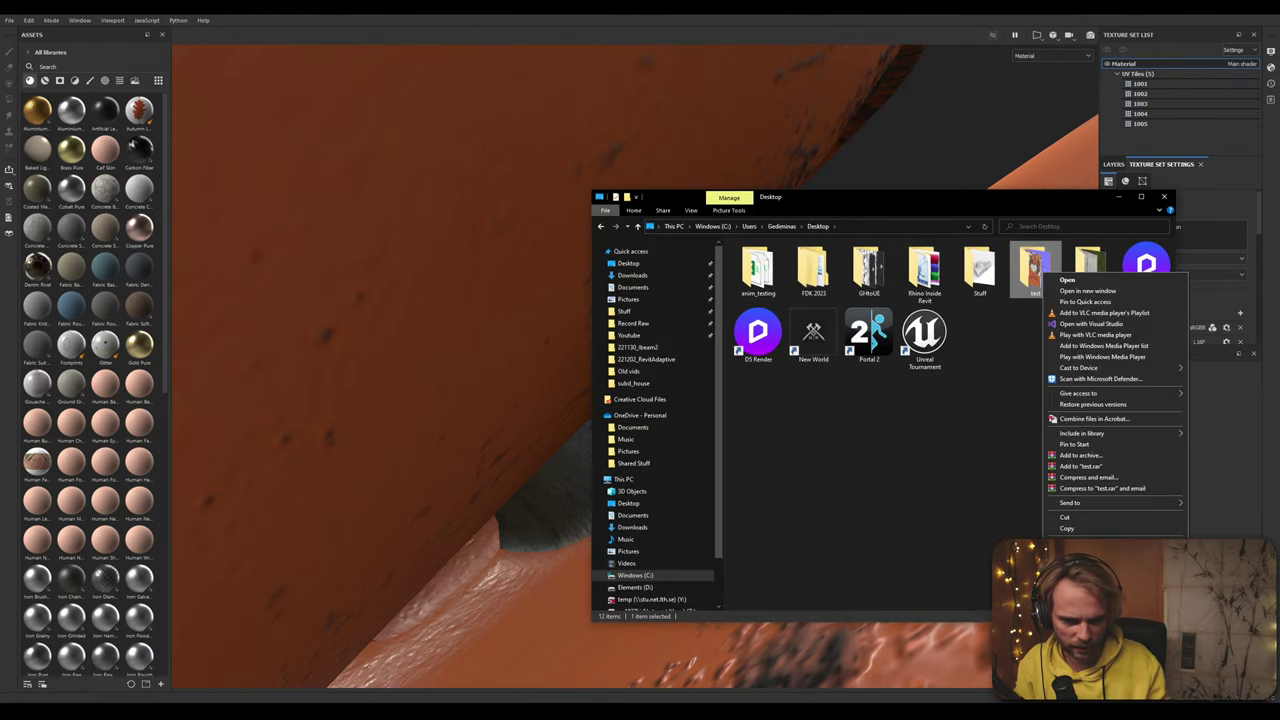
pyautogui.press('r')
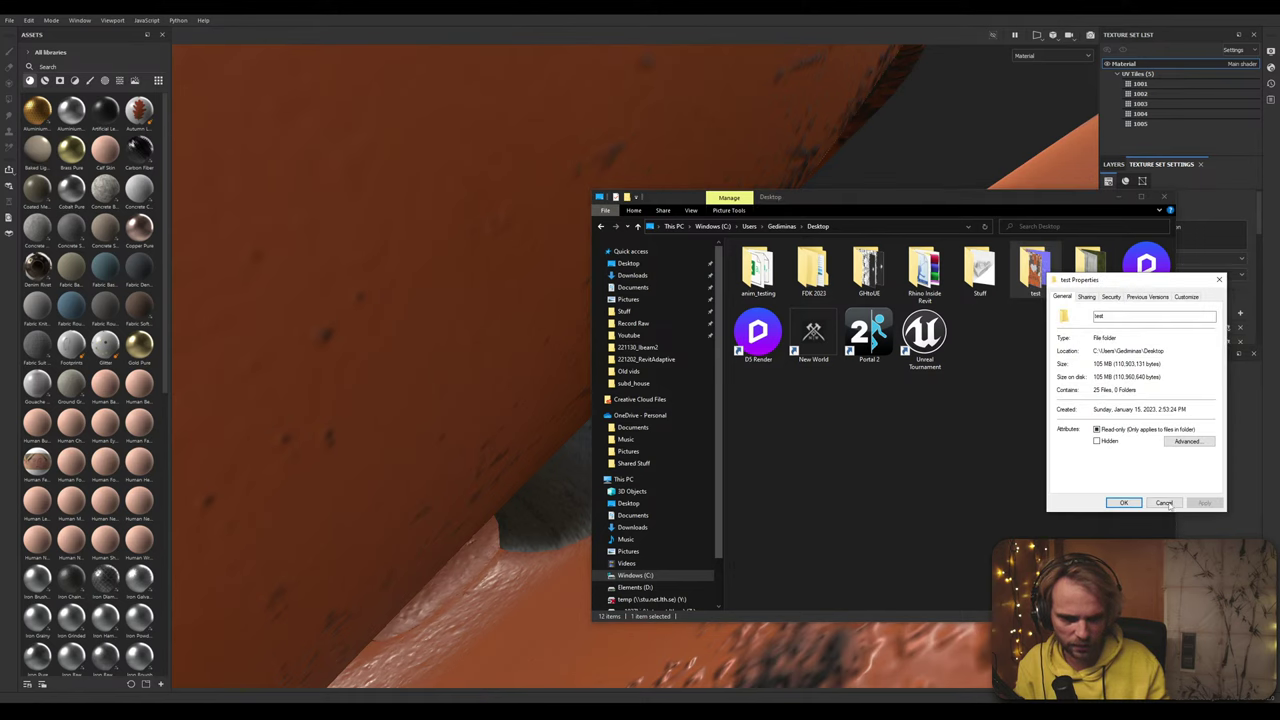
pyautogui.click(1164, 503)
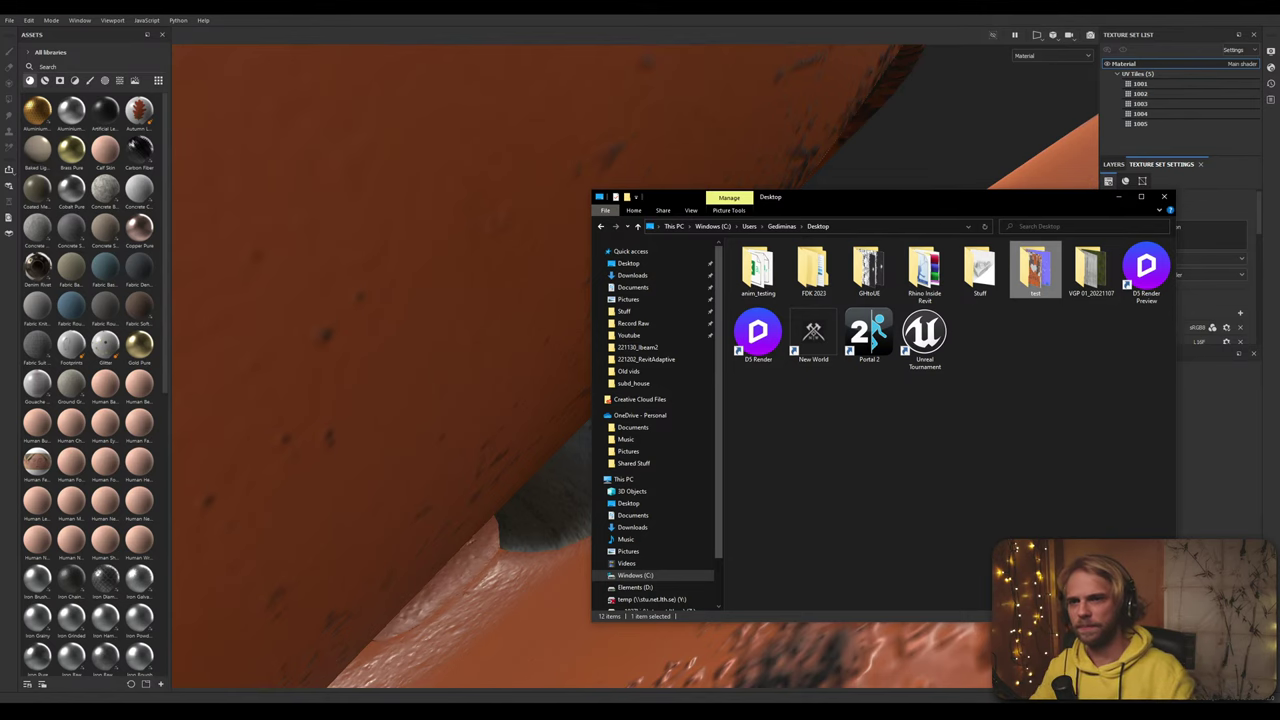
pyautogui.hotkey('alt', 'Tab')
# Step: Zoom out and orbit to frame the robot's leg joint, keeping the Material display
pyautogui.scroll(-5, 710, 236)
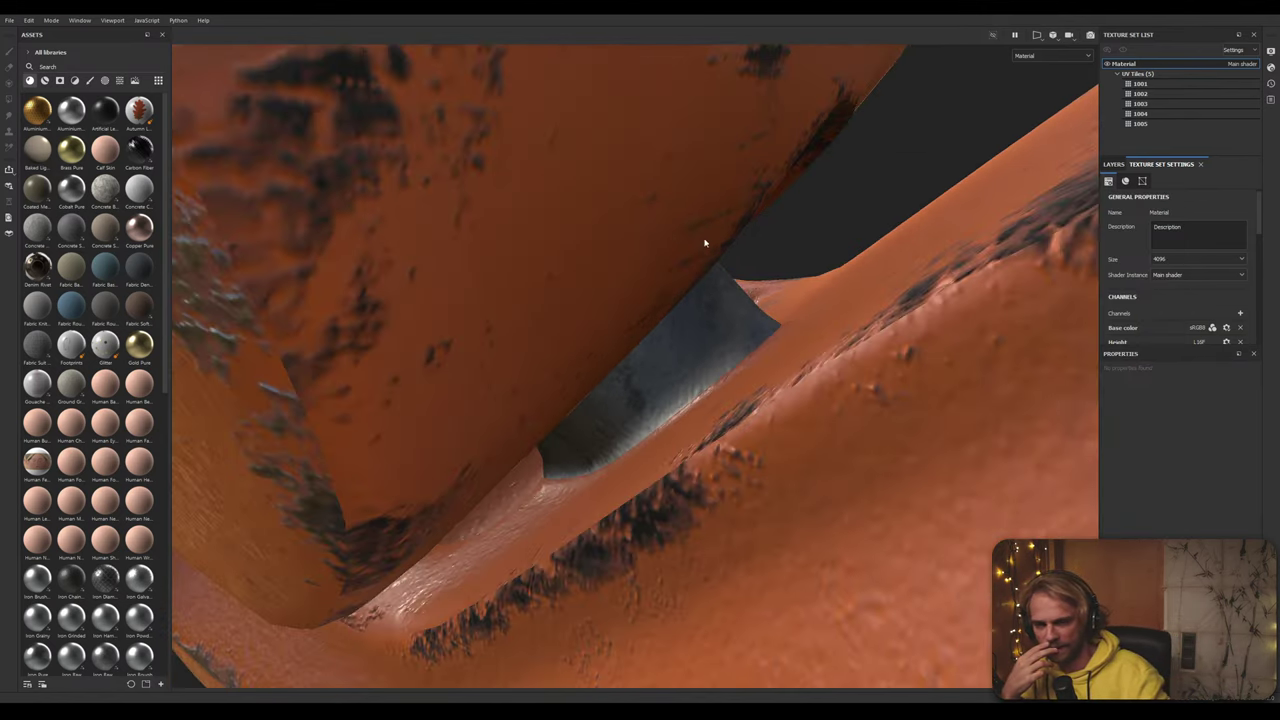
pyautogui.scroll(-6, 730, 236)
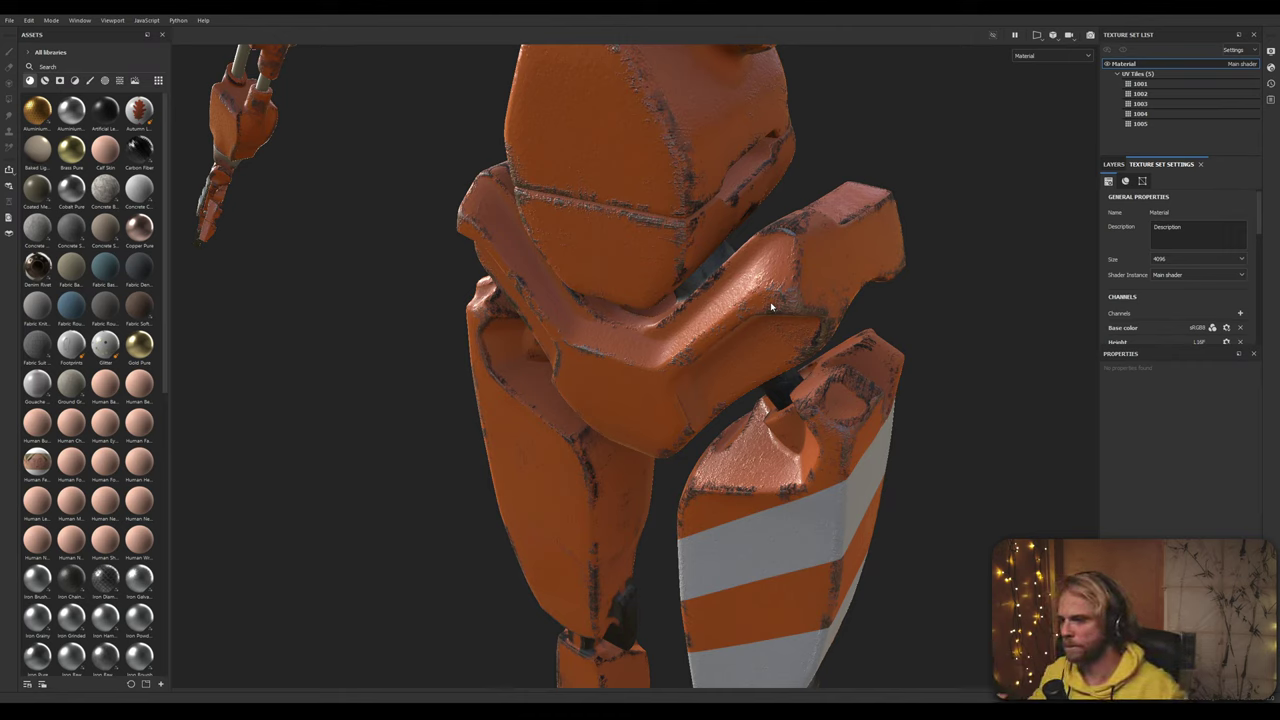
pyautogui.keyDown('alt'); pyautogui.moveTo(918, 338); pyautogui.dragTo(867, 325); pyautogui.keyUp('alt')
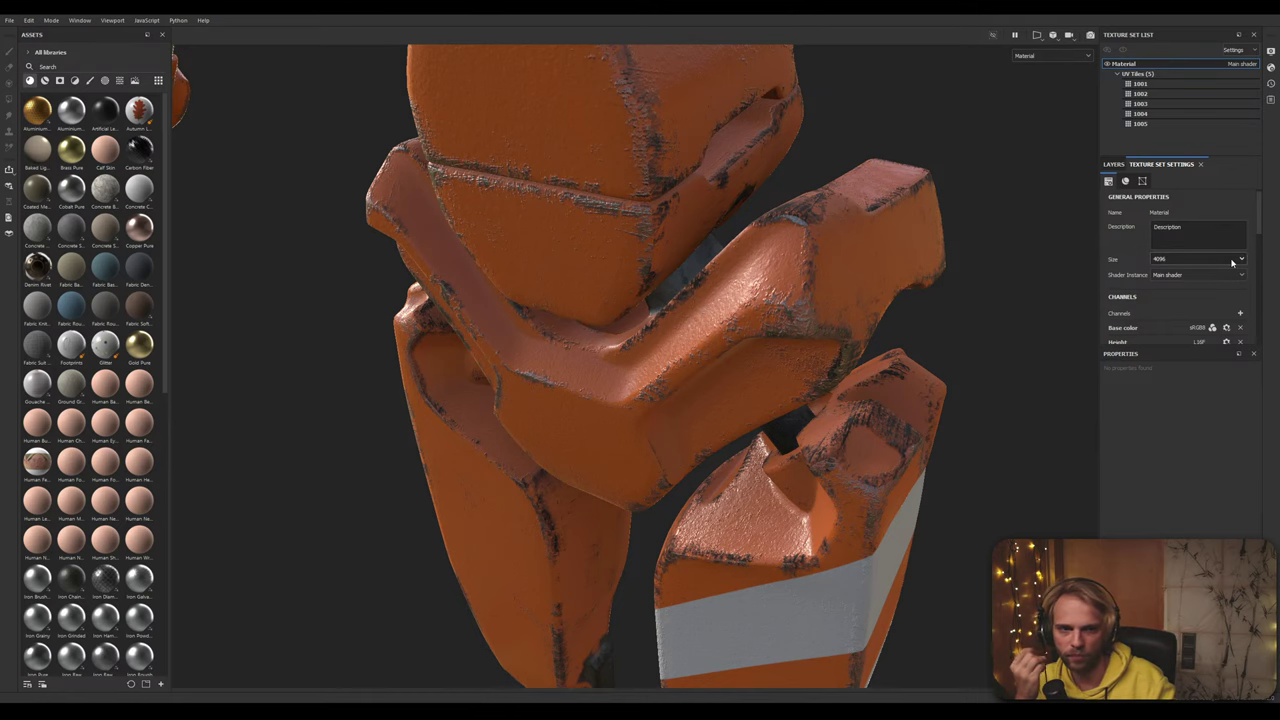
pyautogui.keyDown('alt'); pyautogui.moveTo(960, 223); pyautogui.dragTo(763, 263); pyautogui.keyUp('alt')
pyautogui.scroll(4, 763, 263)
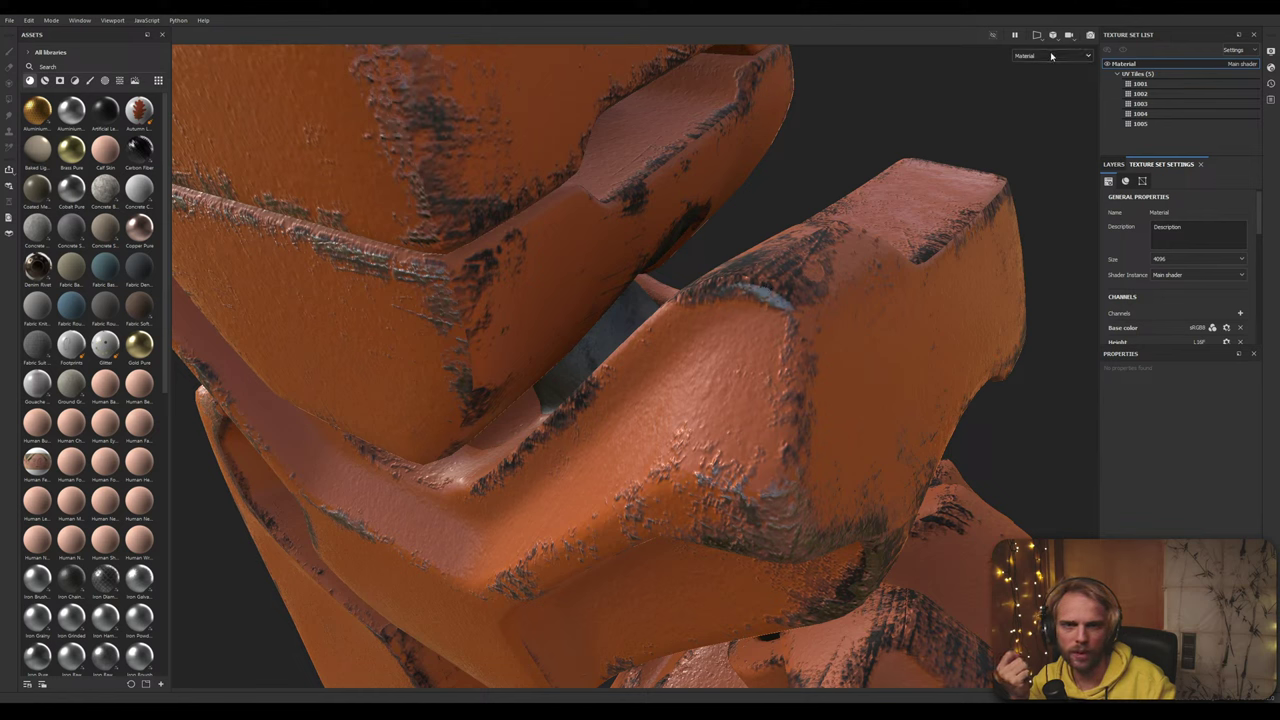
pyautogui.click(1051, 56)
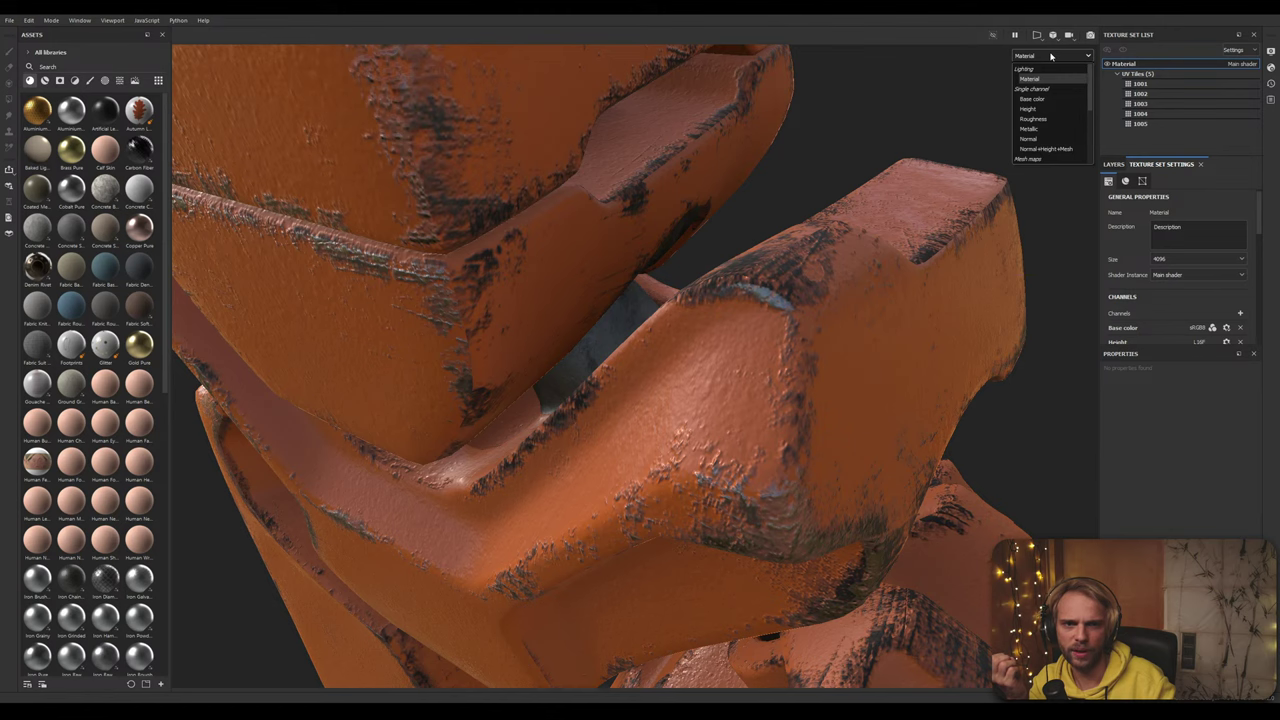
pyautogui.click(1051, 56)
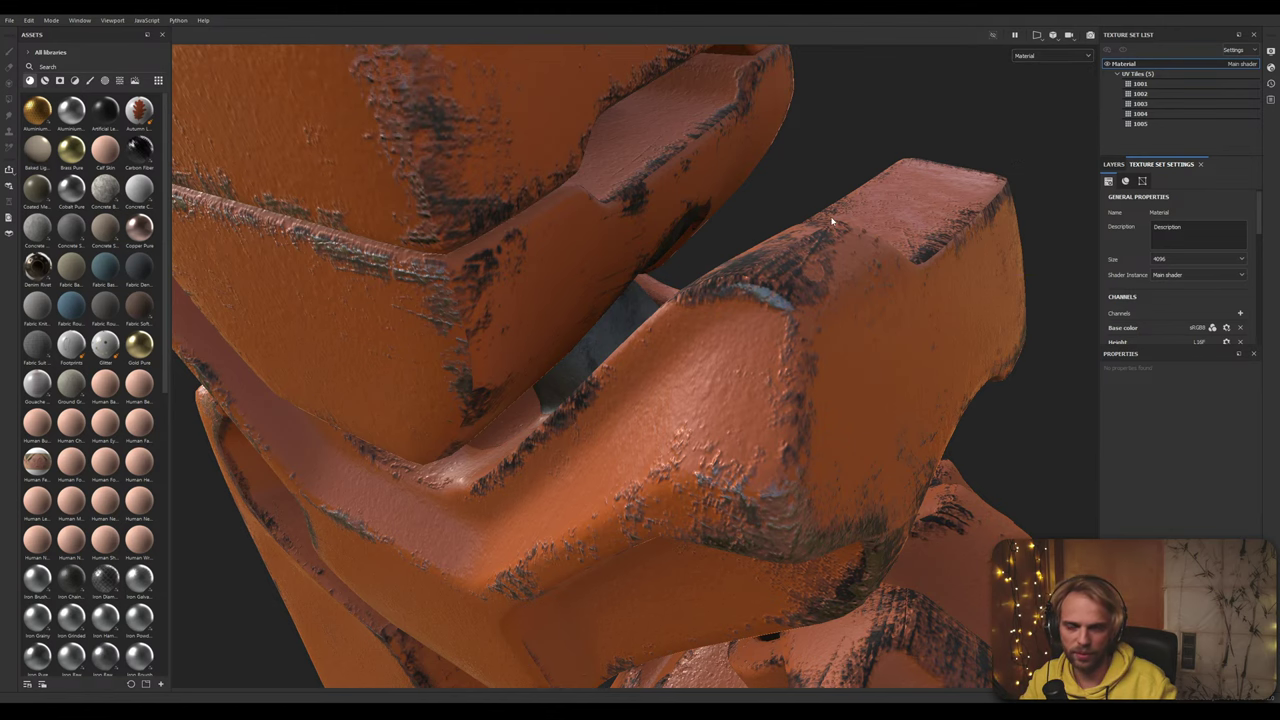
# Step: Switch to the side-by-side 3D and 2D UV view and zoom the texture pane
pyautogui.press('F3')
pyautogui.press('F1')
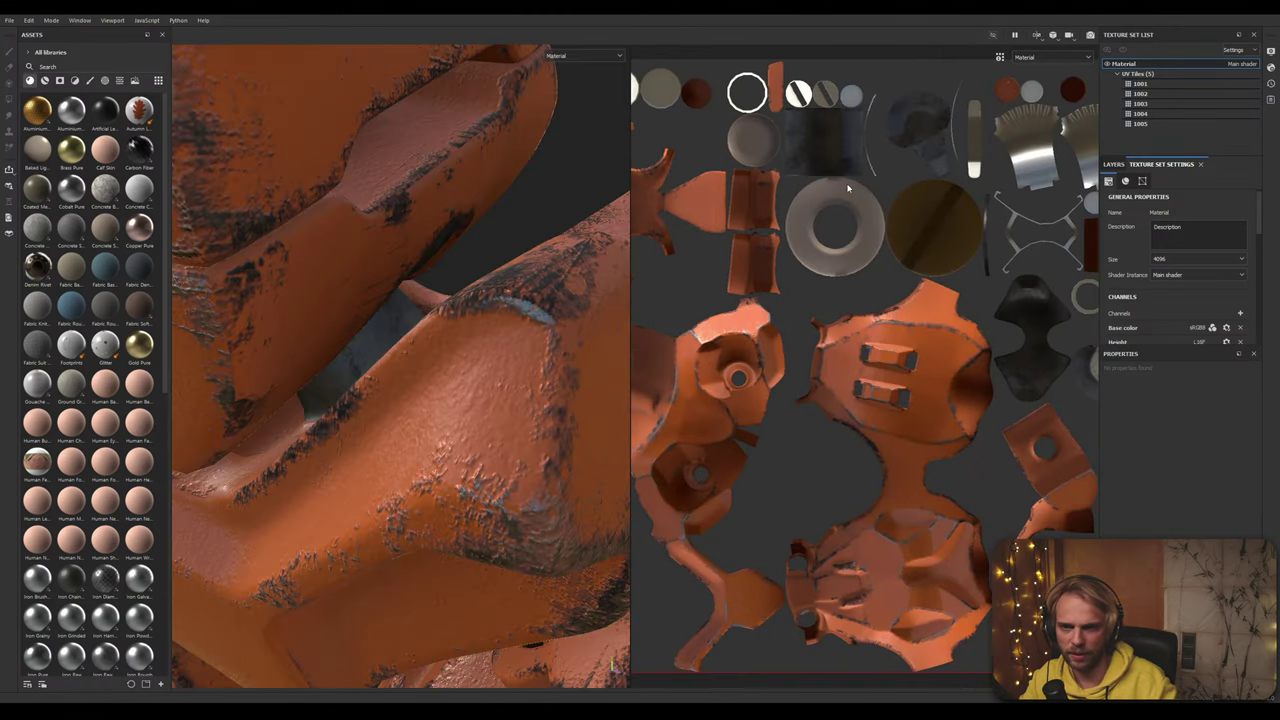
pyautogui.scroll(3, 806, 311)
pyautogui.scroll(10, 878, 233)
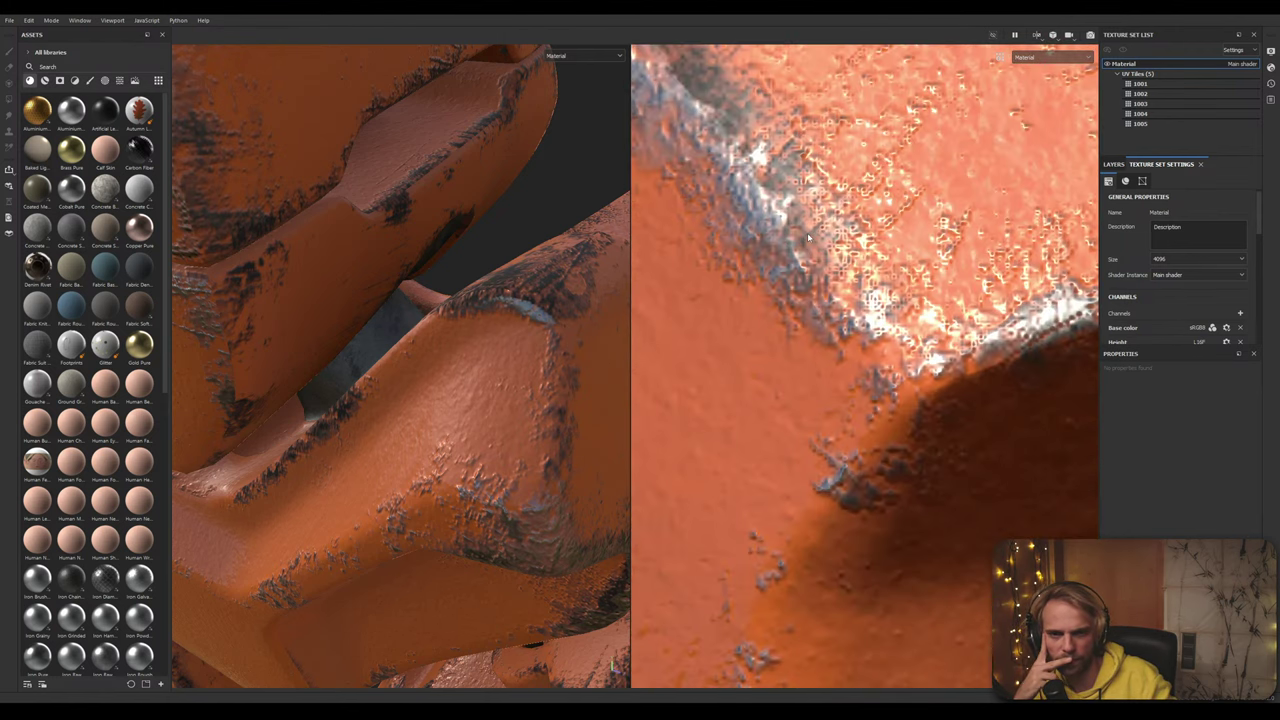
pyautogui.scroll(-5, 807, 232)
pyautogui.scroll(-6, 804, 255)
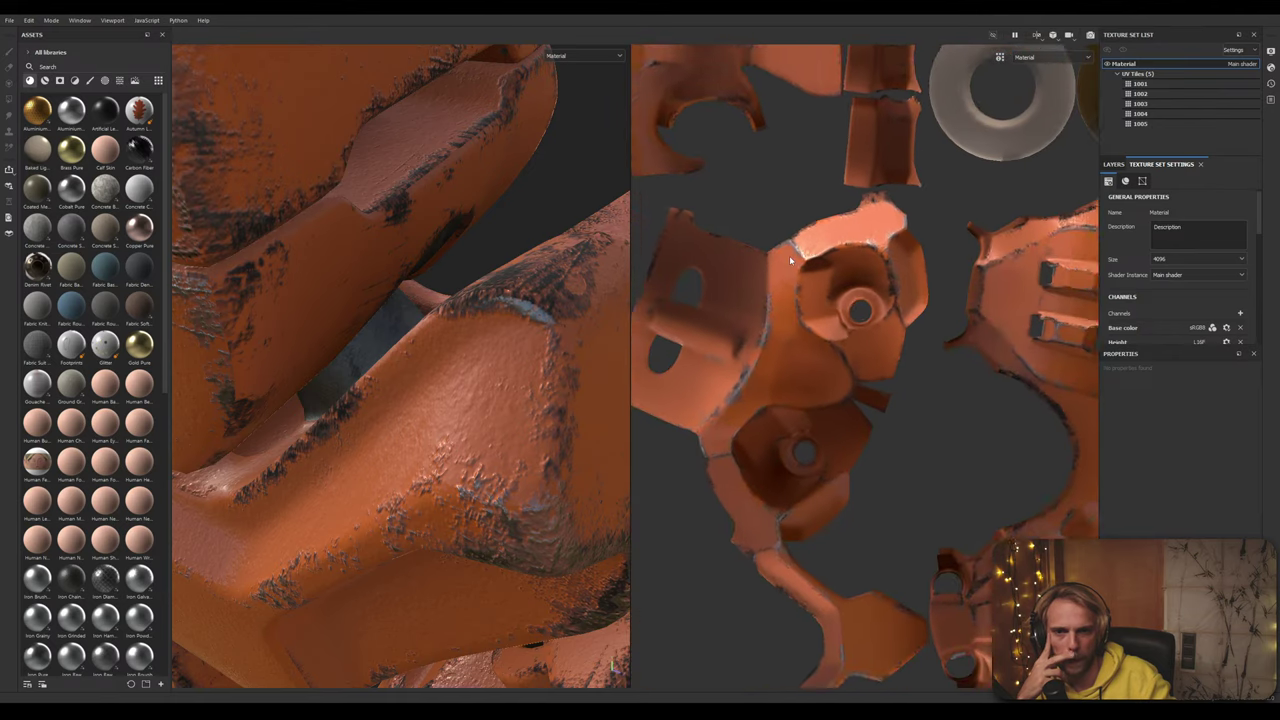
pyautogui.scroll(2, 784, 243)
pyautogui.scroll(10, 784, 243)
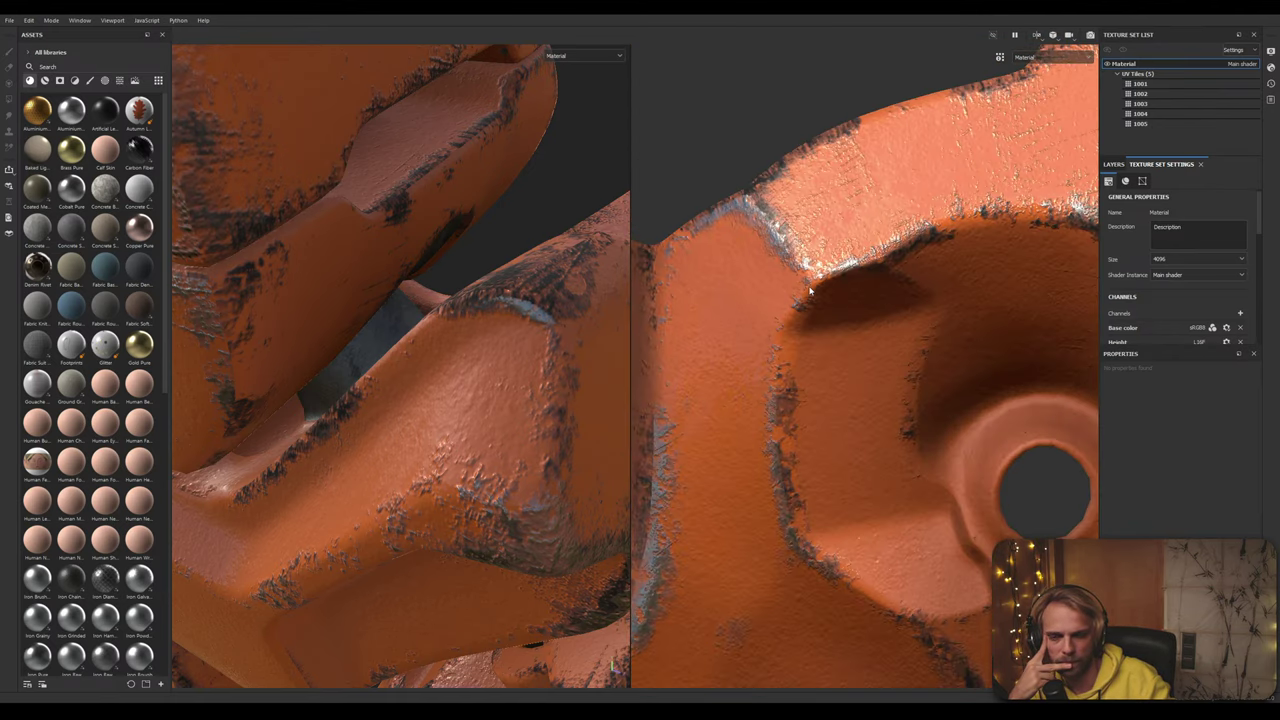
pyautogui.scroll(4, 800, 244)
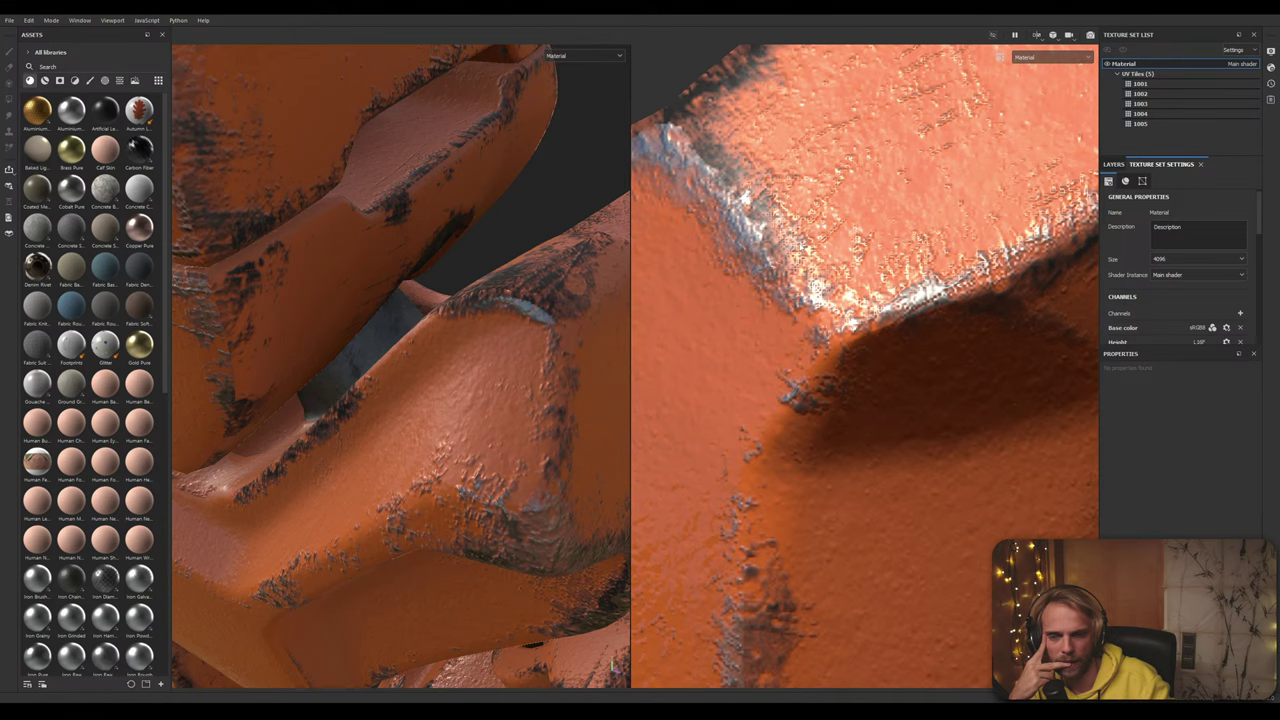
# Step: Preview the Normal+Height+Mesh display, return to Material, and bring back the Layers panel
pyautogui.click(1040, 57)
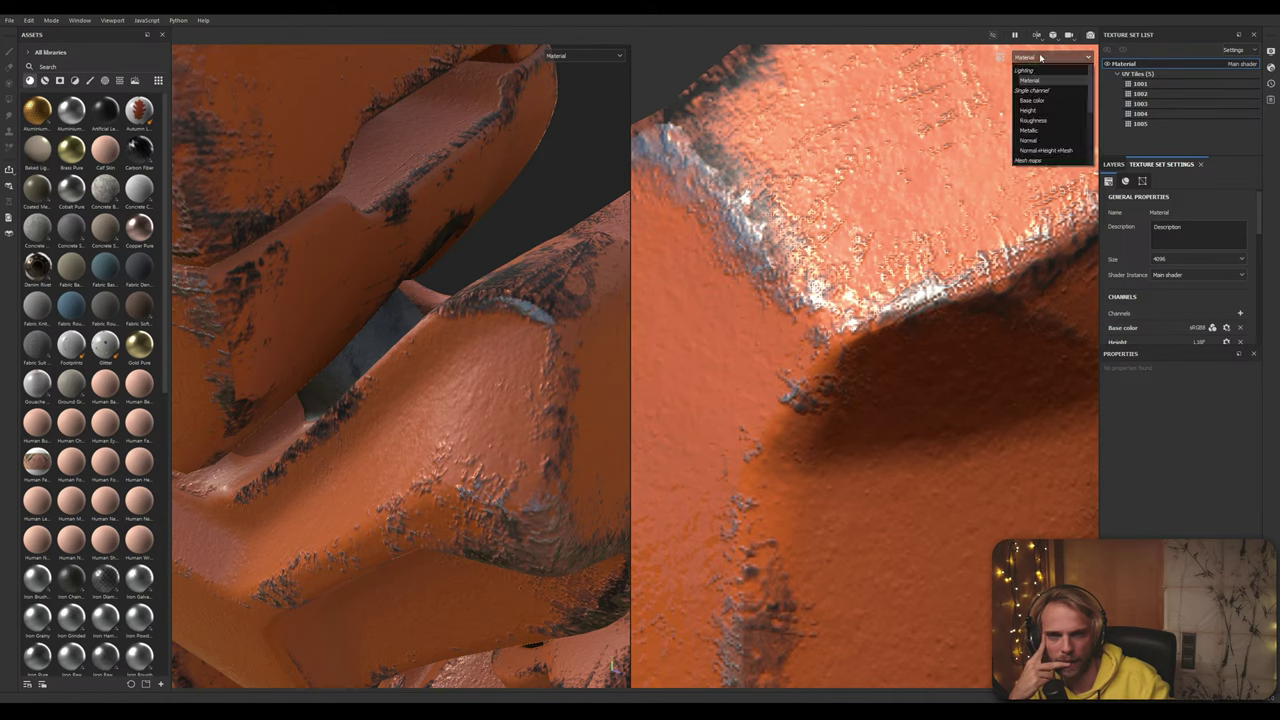
pyautogui.click(1022, 160)
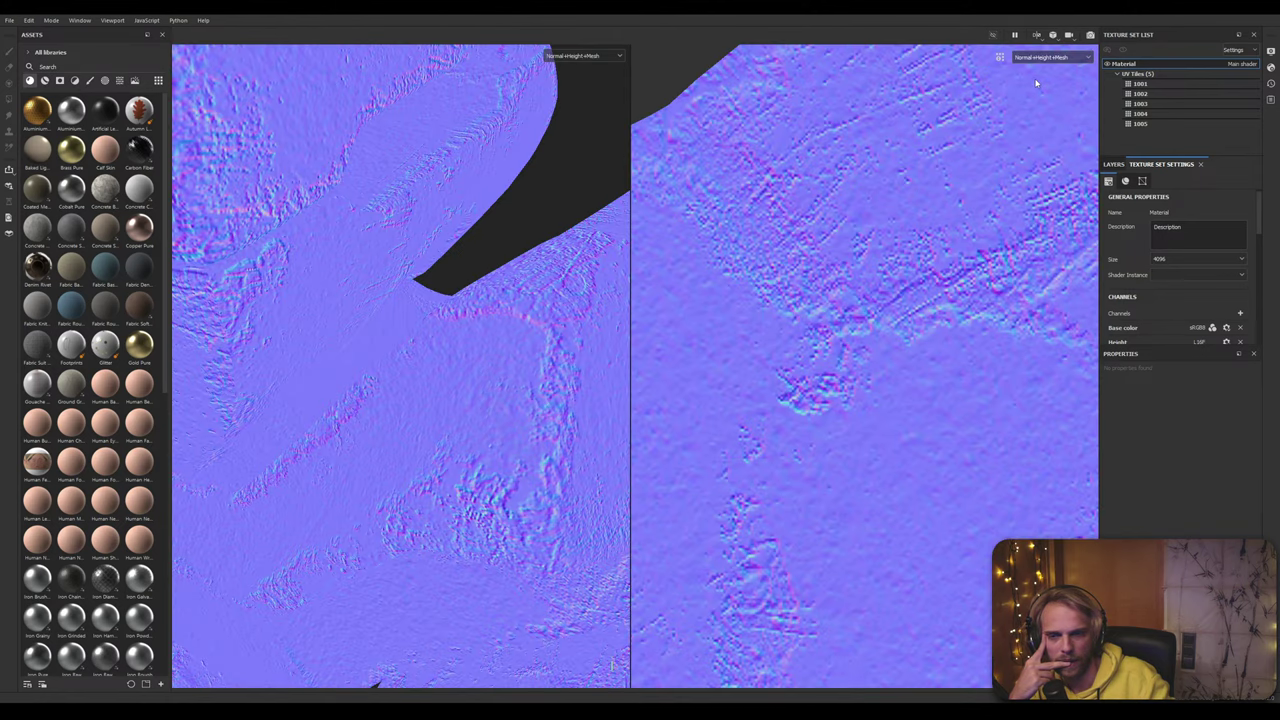
pyautogui.scroll(-2, 840, 185)
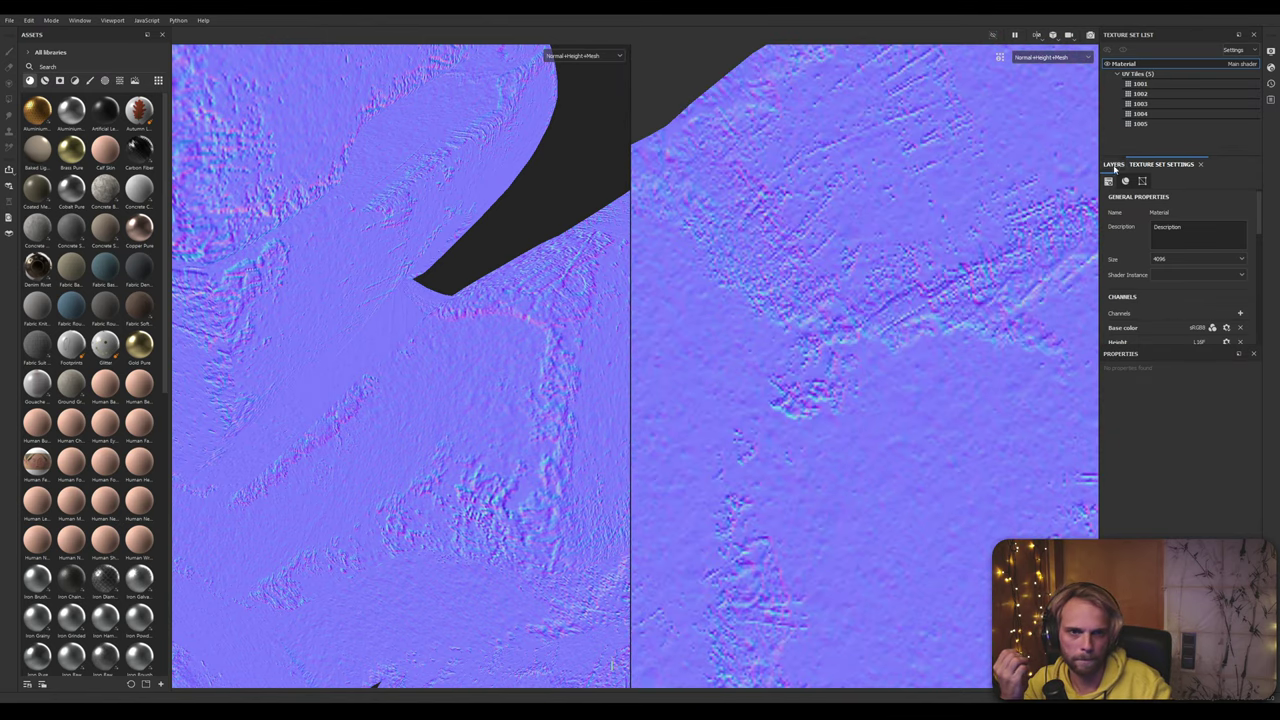
pyautogui.click(1055, 59)
pyautogui.click(1045, 76)
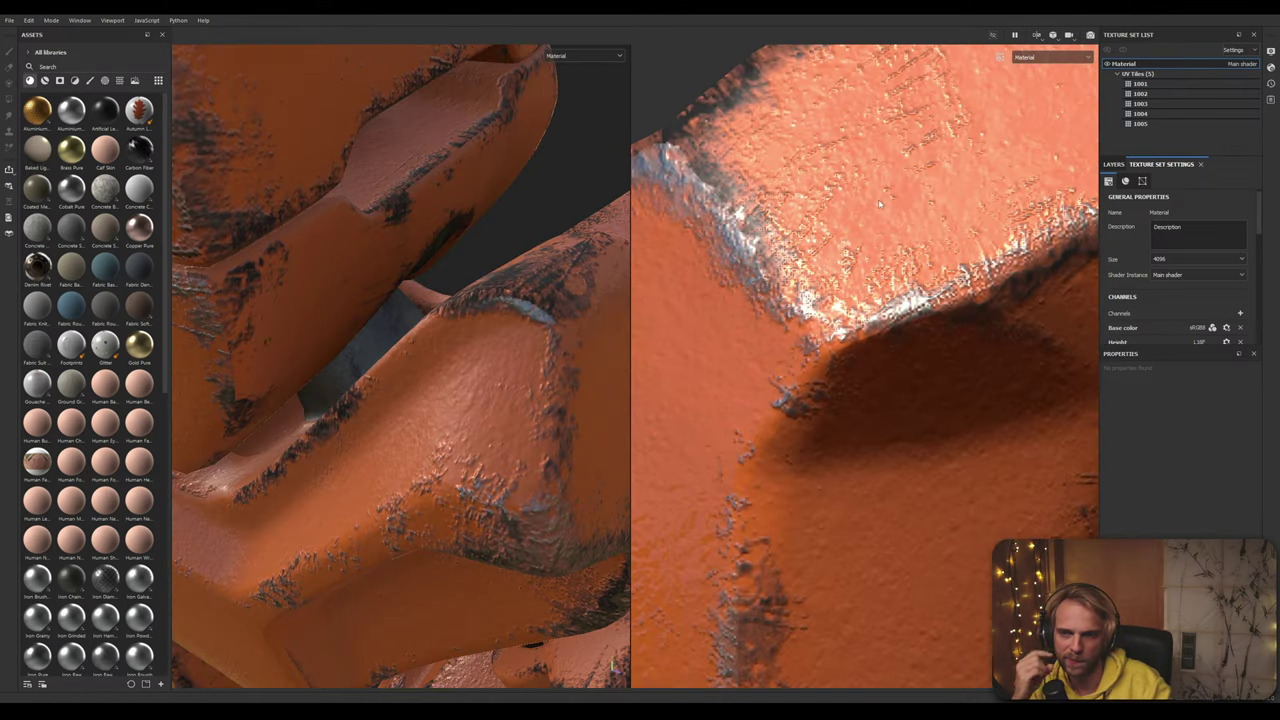
pyautogui.click(1113, 164)
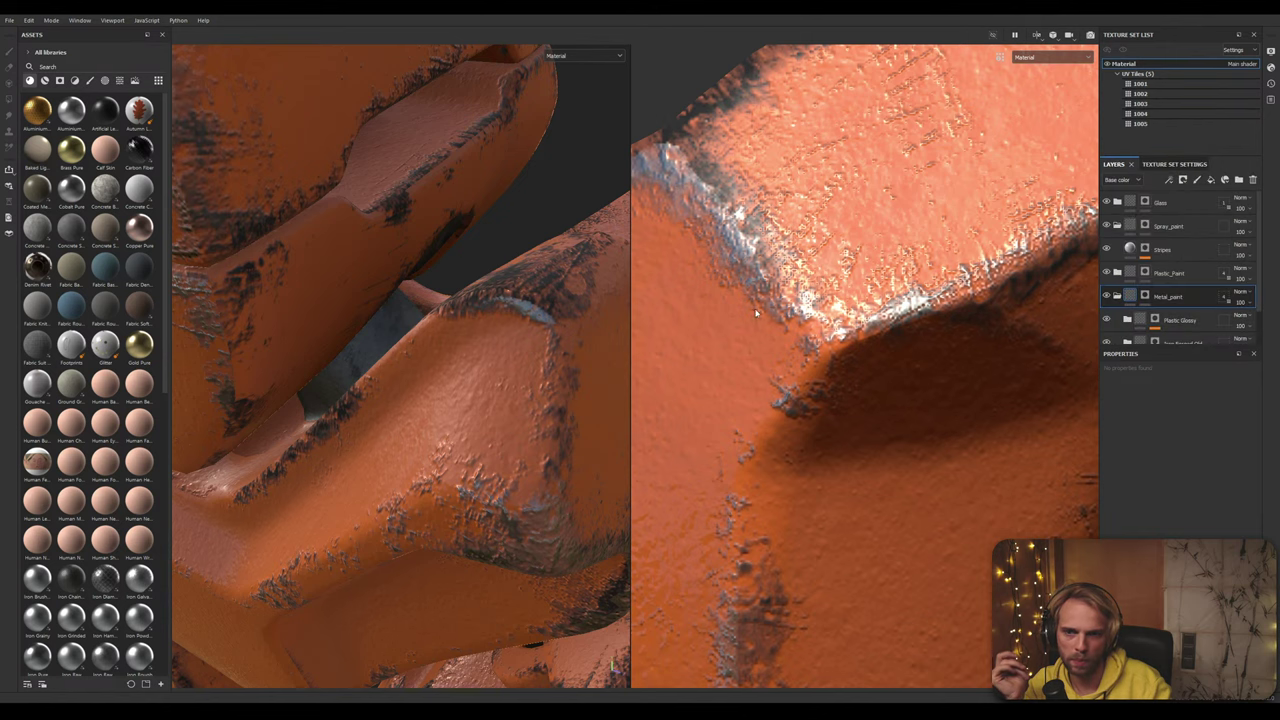
# Step: Activate the paint brush on the Plastic Glossy layer's mask and show its alpha settings
pyautogui.moveTo(430, 290)
pyautogui.keyDown('alt'); pyautogui.mouseDown()
pyautogui.moveTo(451, 294)
pyautogui.moveTo(445, 275)
pyautogui.moveTo(497, 294)
pyautogui.moveTo(486, 306)
pyautogui.moveTo(516, 330)
pyautogui.moveTo(577, 357)
pyautogui.mouseUp(); pyautogui.keyUp('alt')
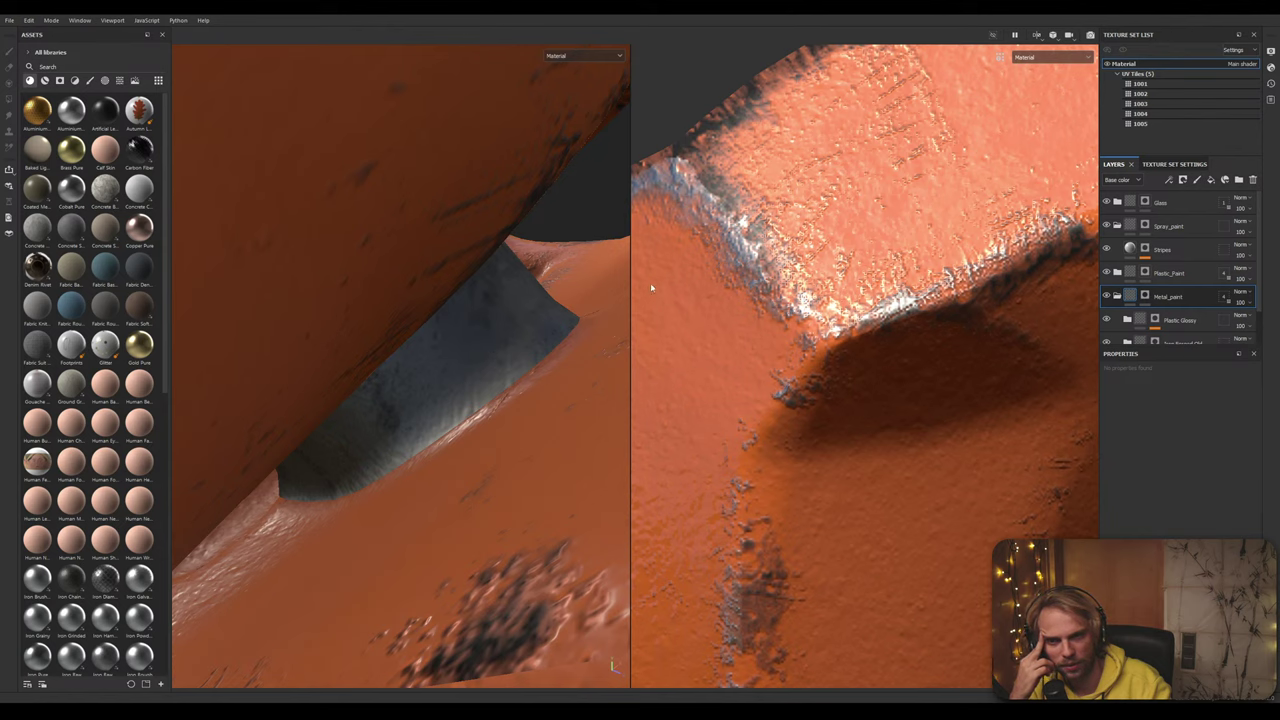
pyautogui.scroll(-2, 1115, 313)
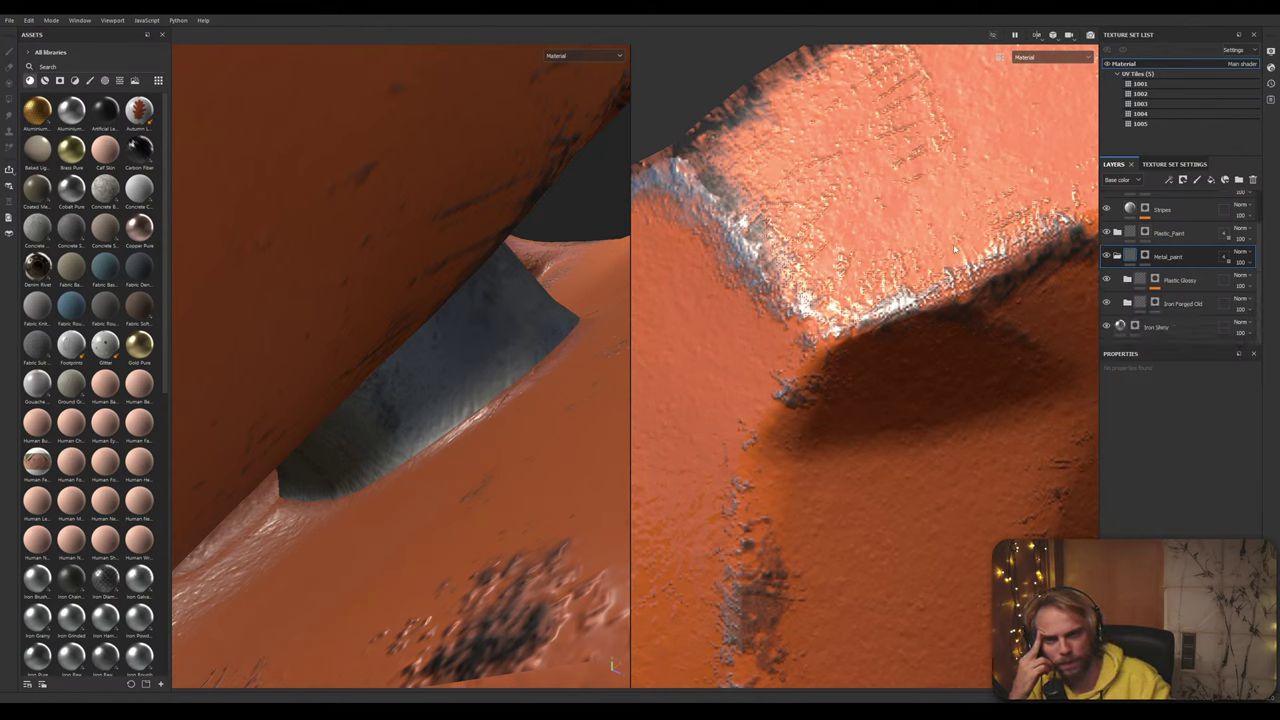
pyautogui.press('1')
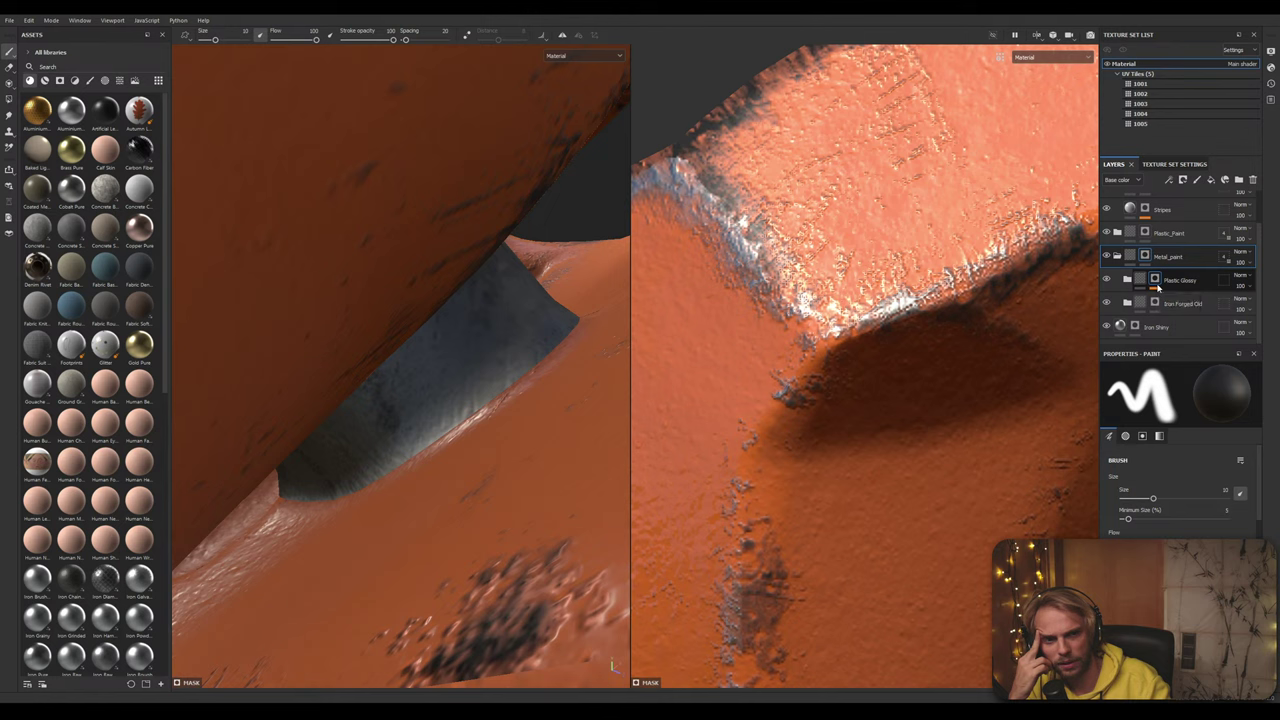
pyautogui.click(1156, 287)
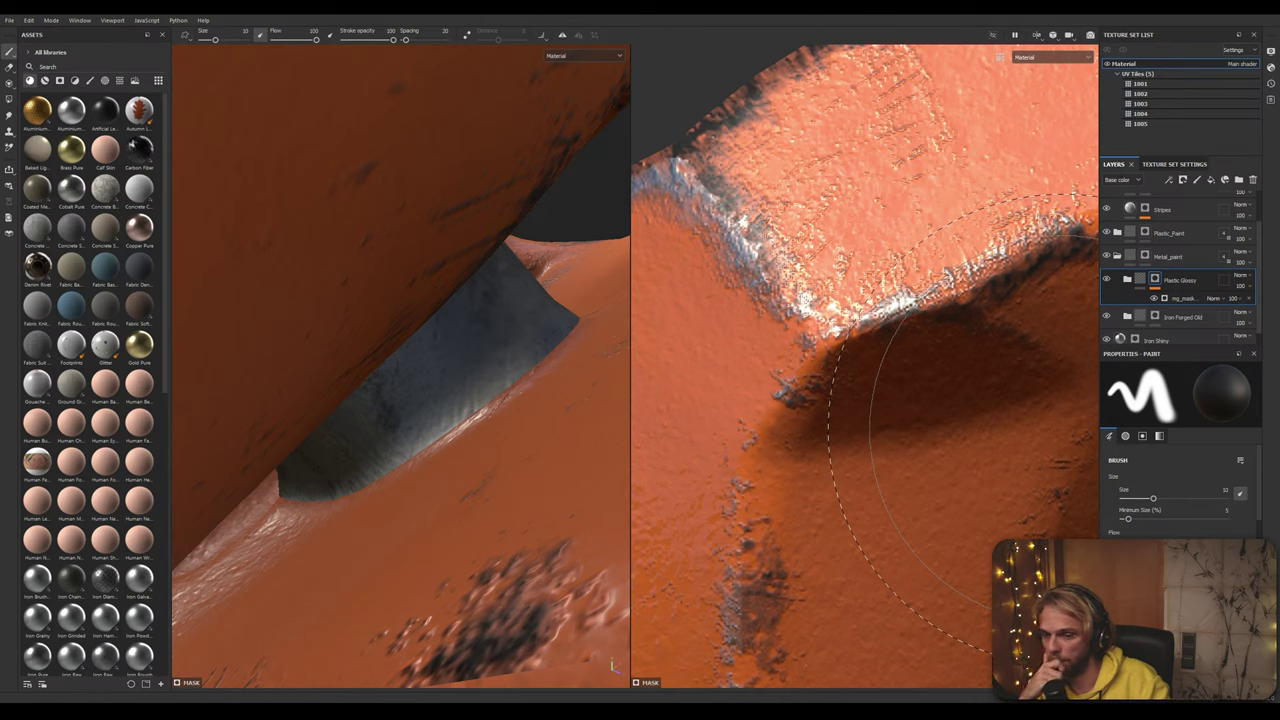
pyautogui.click(1142, 435)
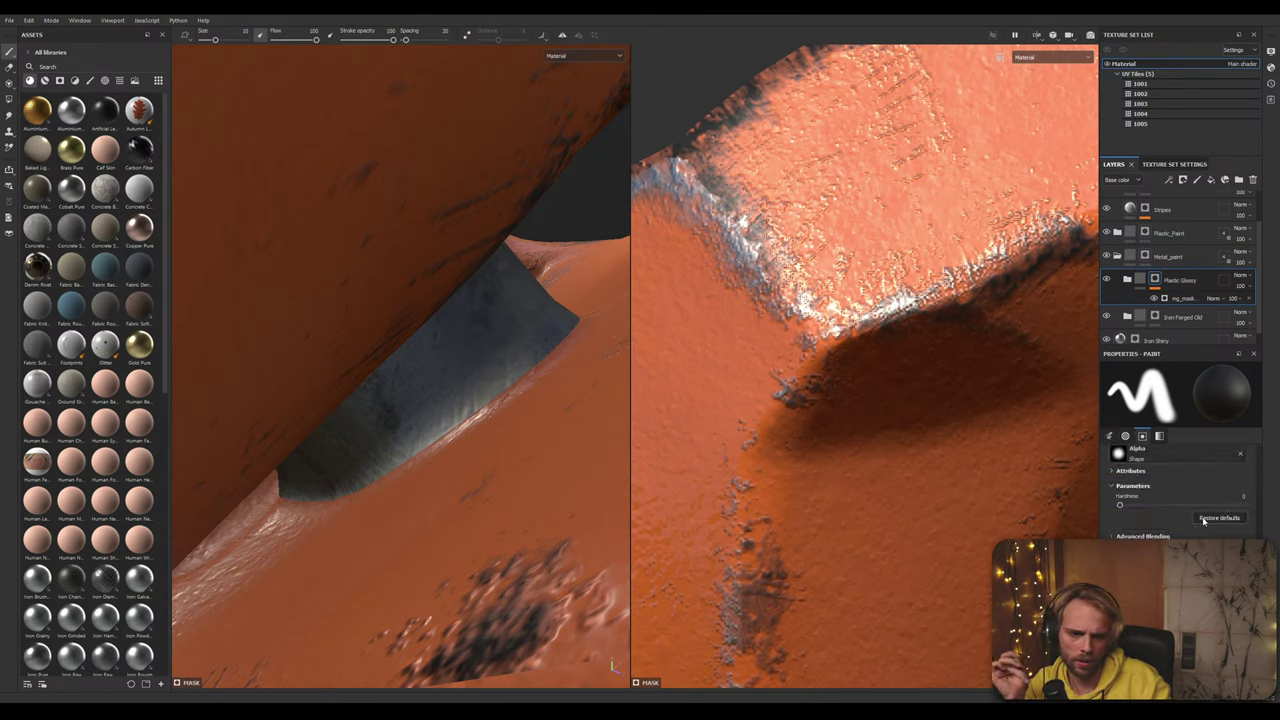
# Step: Hide and re-show the Plastic Glossy layer to check the metal underneath
pyautogui.scroll(2, 1203, 523)
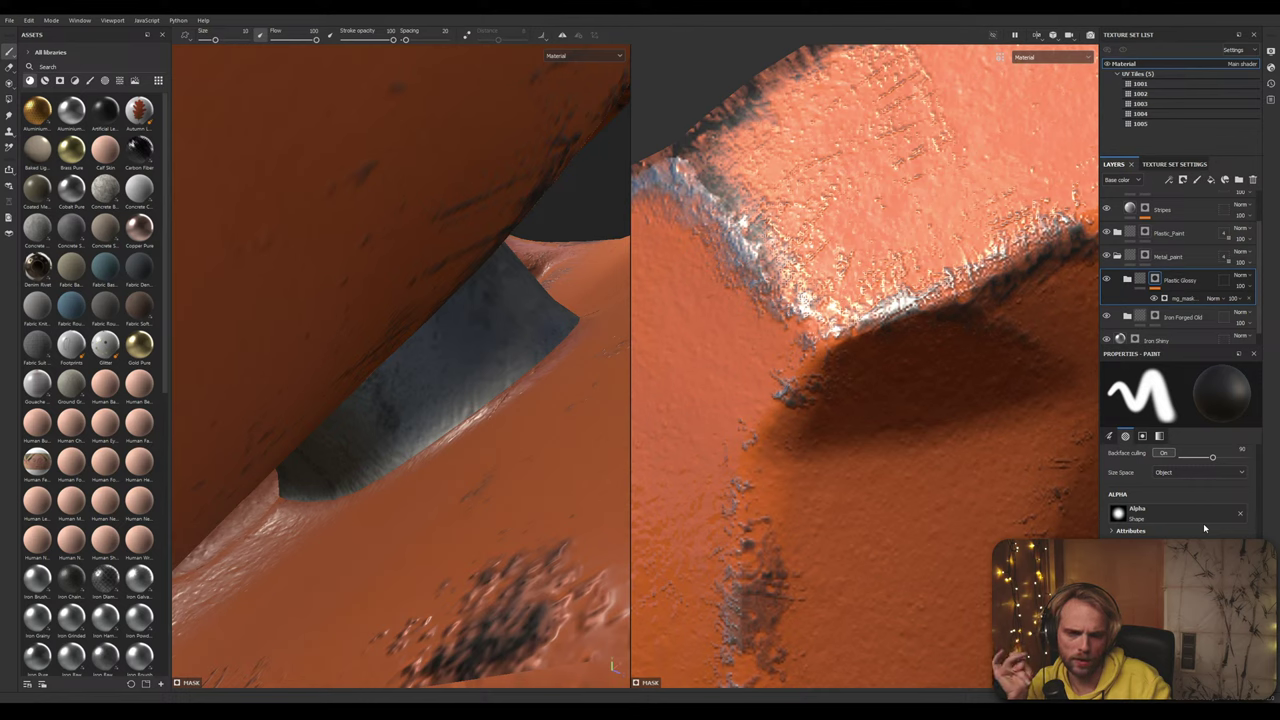
pyautogui.scroll(-1, 1203, 523)
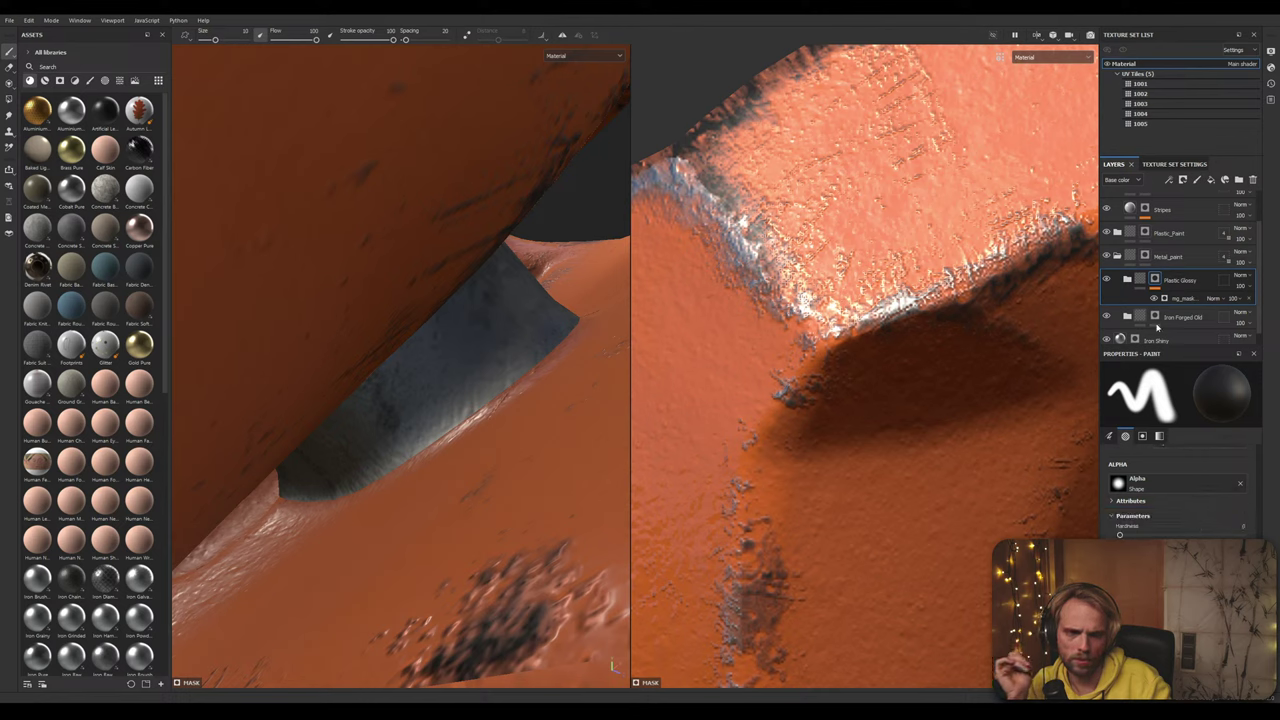
pyautogui.click(1106, 279)
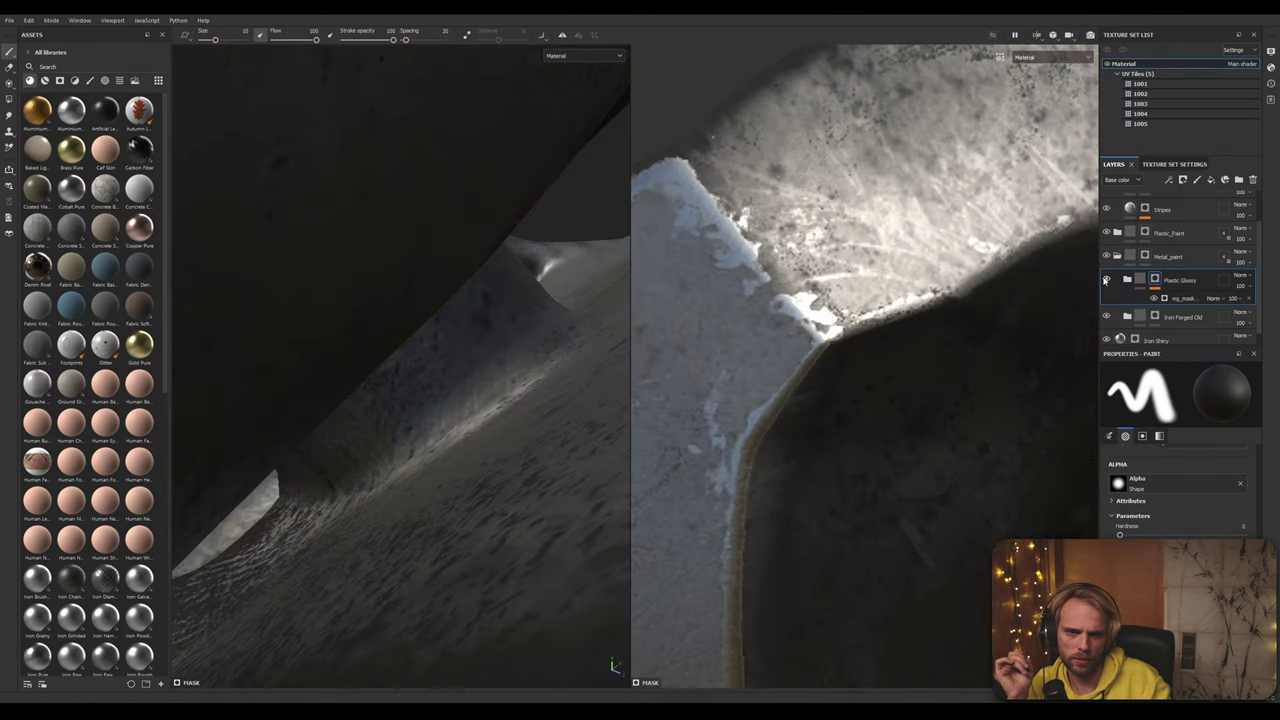
pyautogui.click(1106, 279)
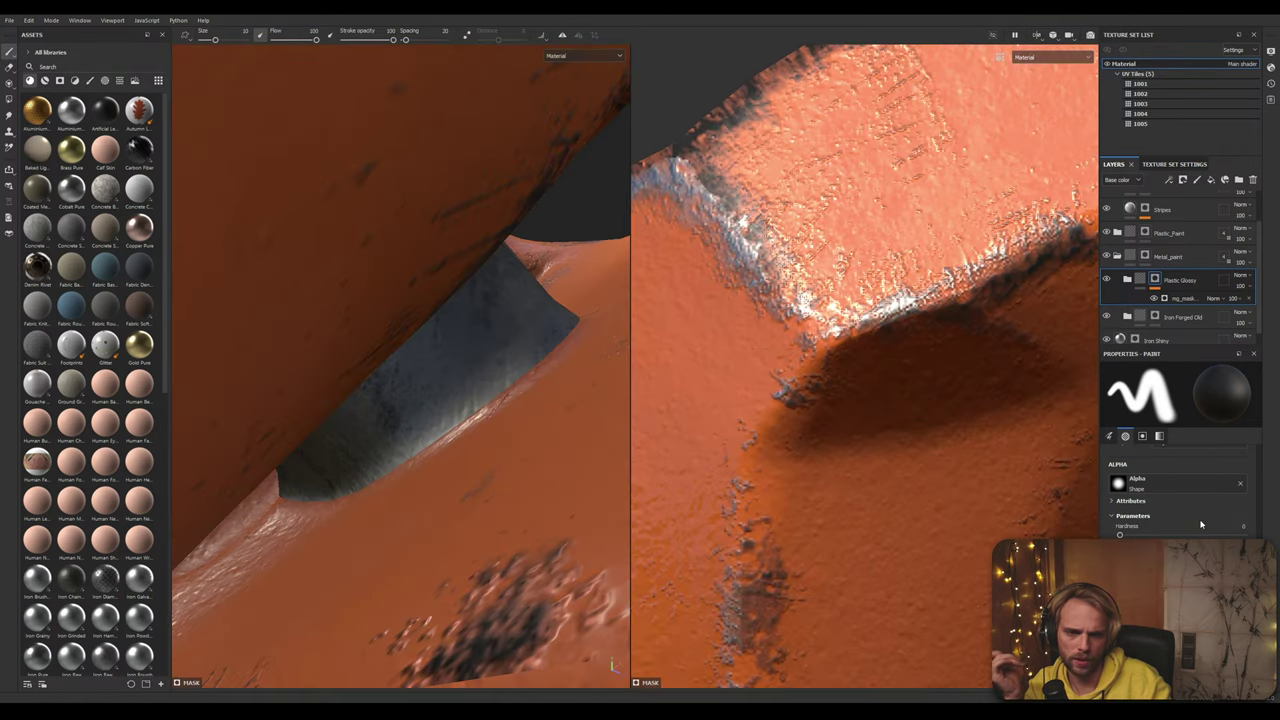
pyautogui.click(1199, 485)
pyautogui.scroll(-3, 1199, 515)
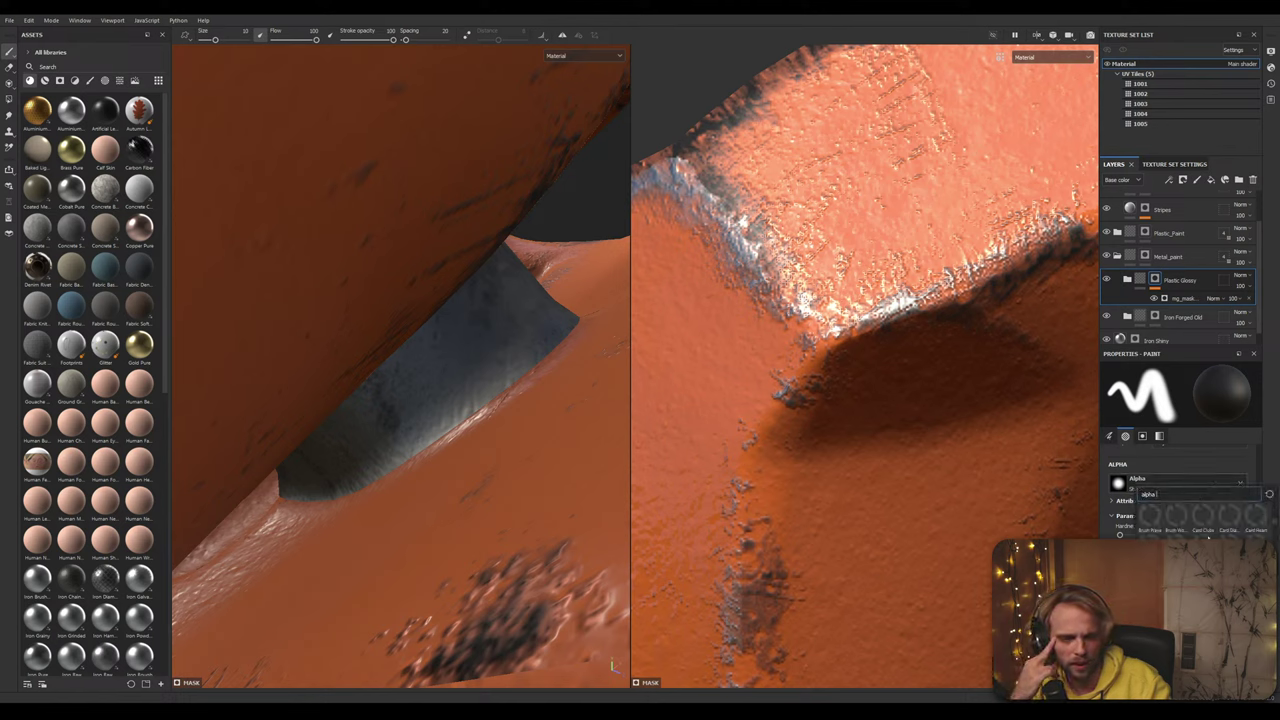
pyautogui.scroll(-3, 1199, 515)
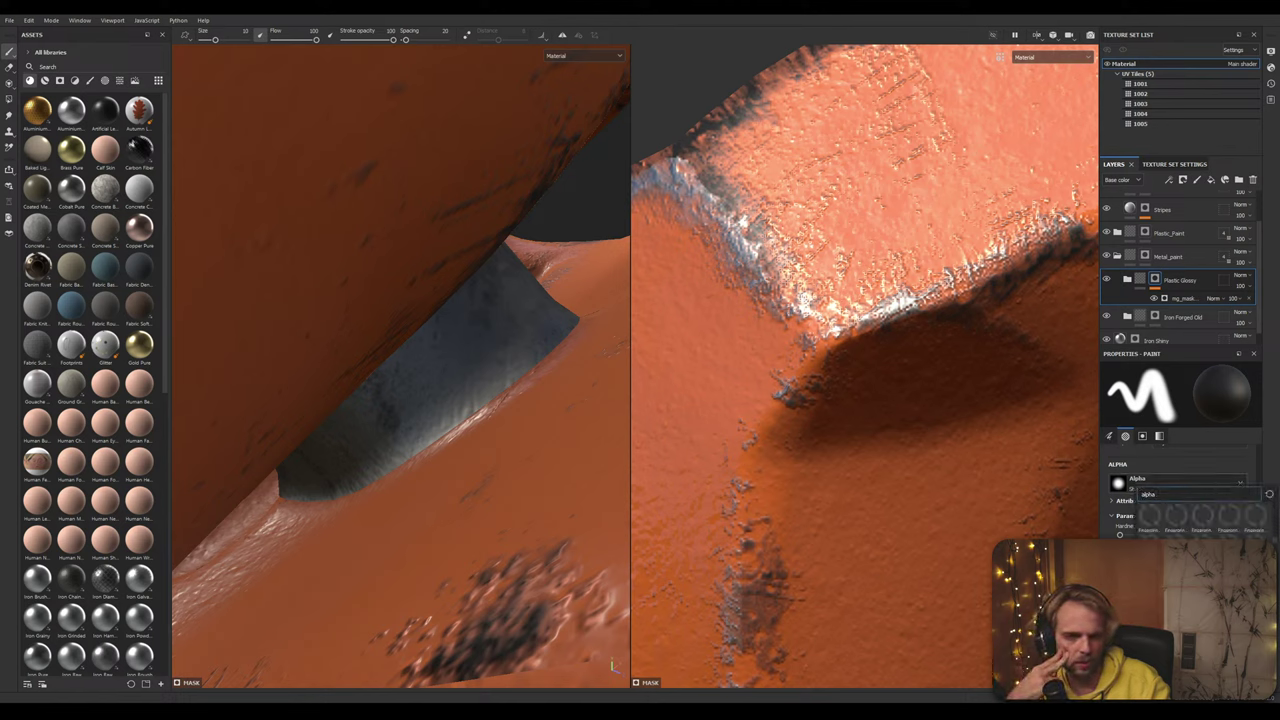
pyautogui.moveTo(1199, 515)
pyautogui.scroll(-3, 1199, 515)
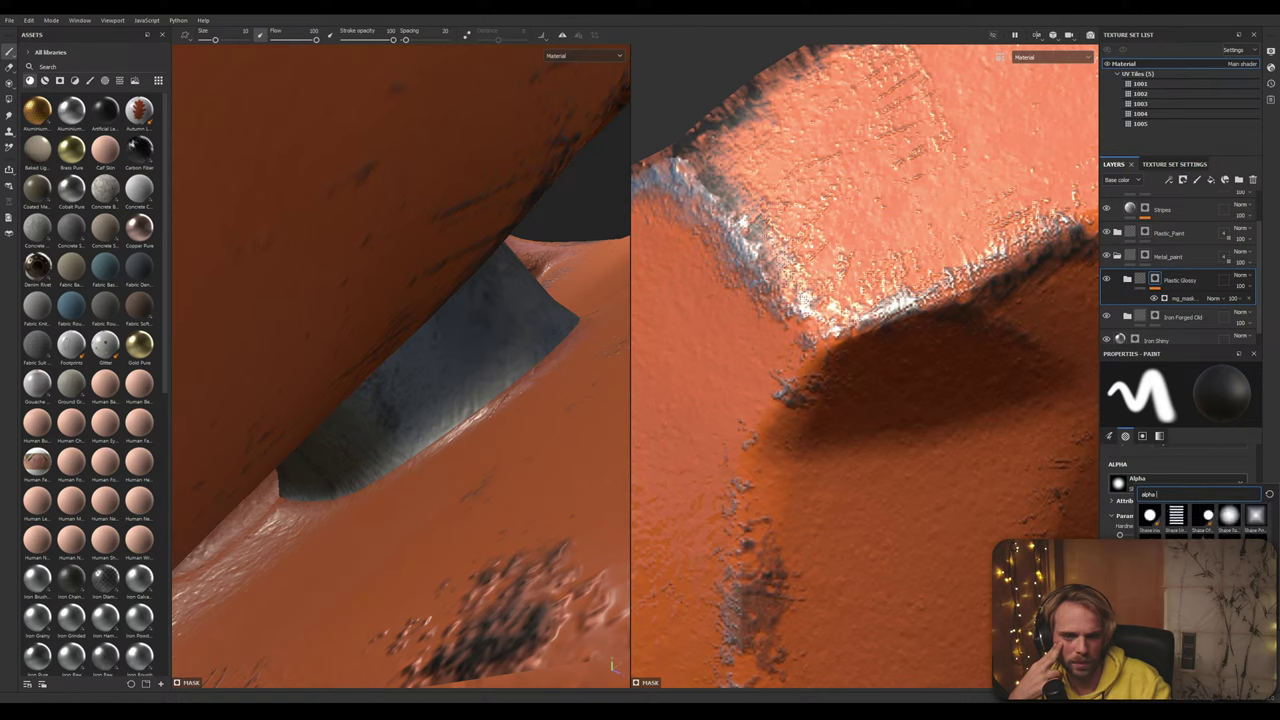
pyautogui.click(104, 82)
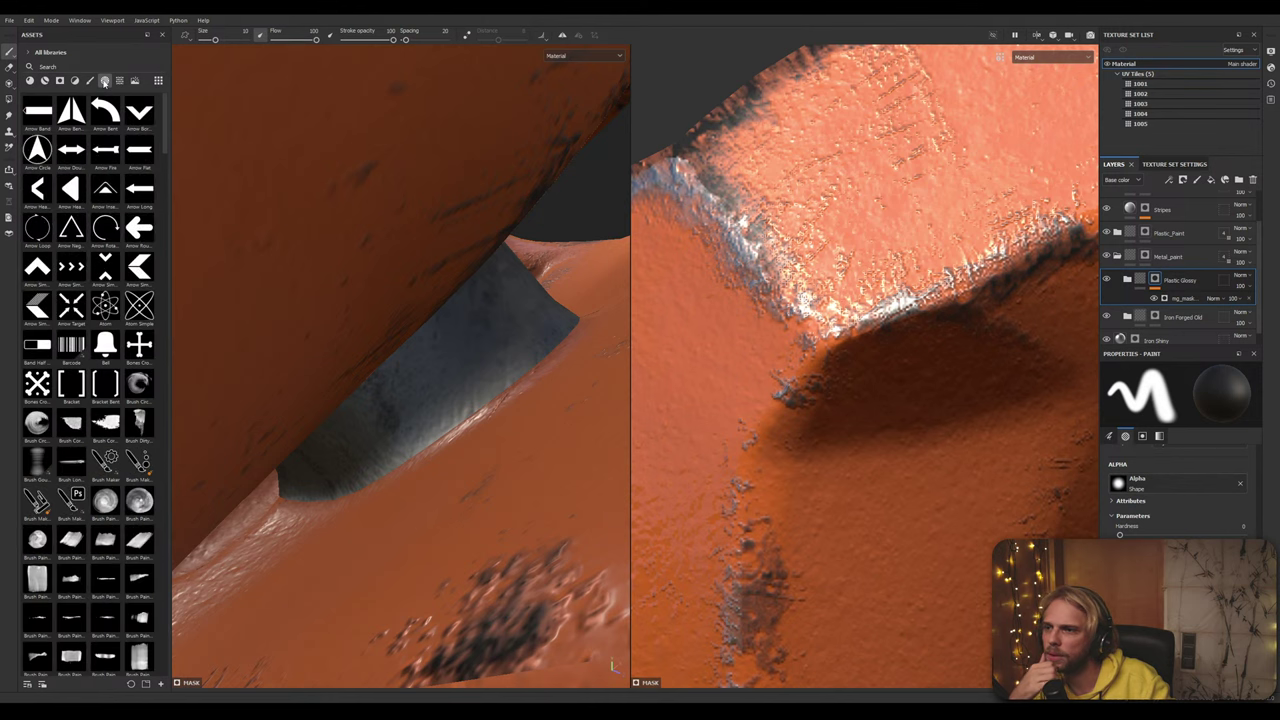
pyautogui.scroll(-10, 77, 306)
pyautogui.scroll(-10, 122, 308)
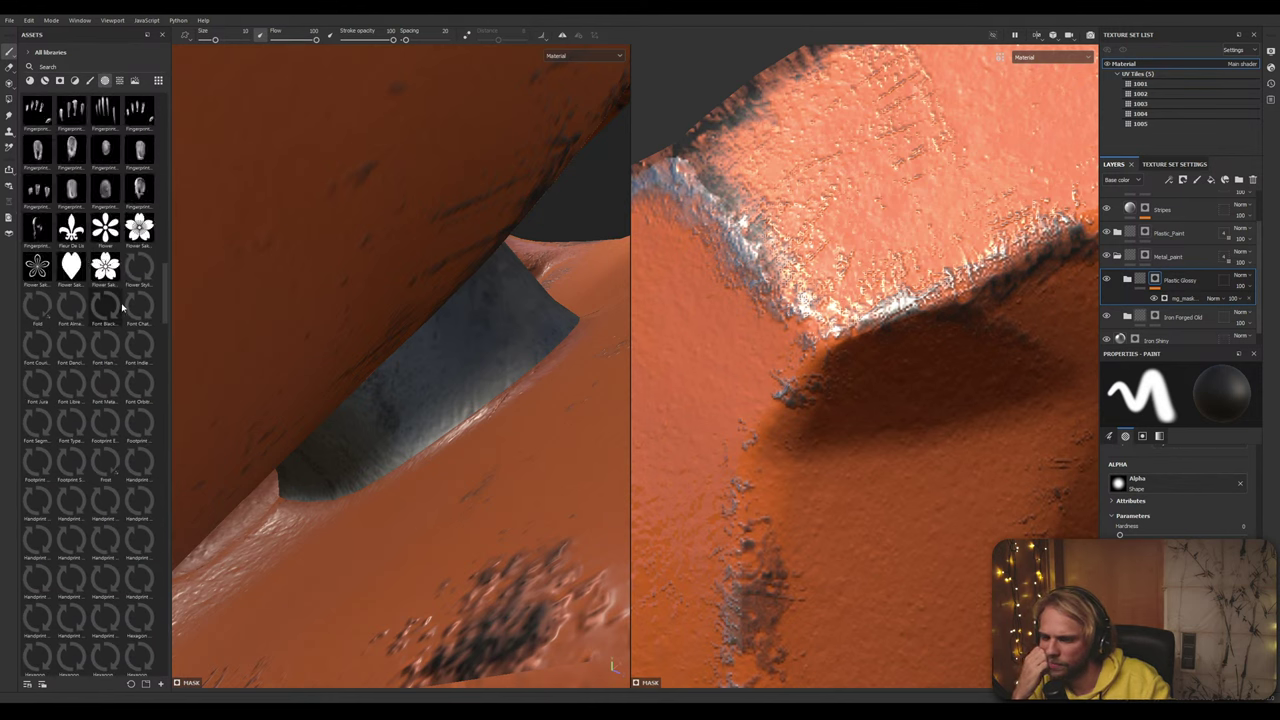
pyautogui.scroll(5, 122, 308)
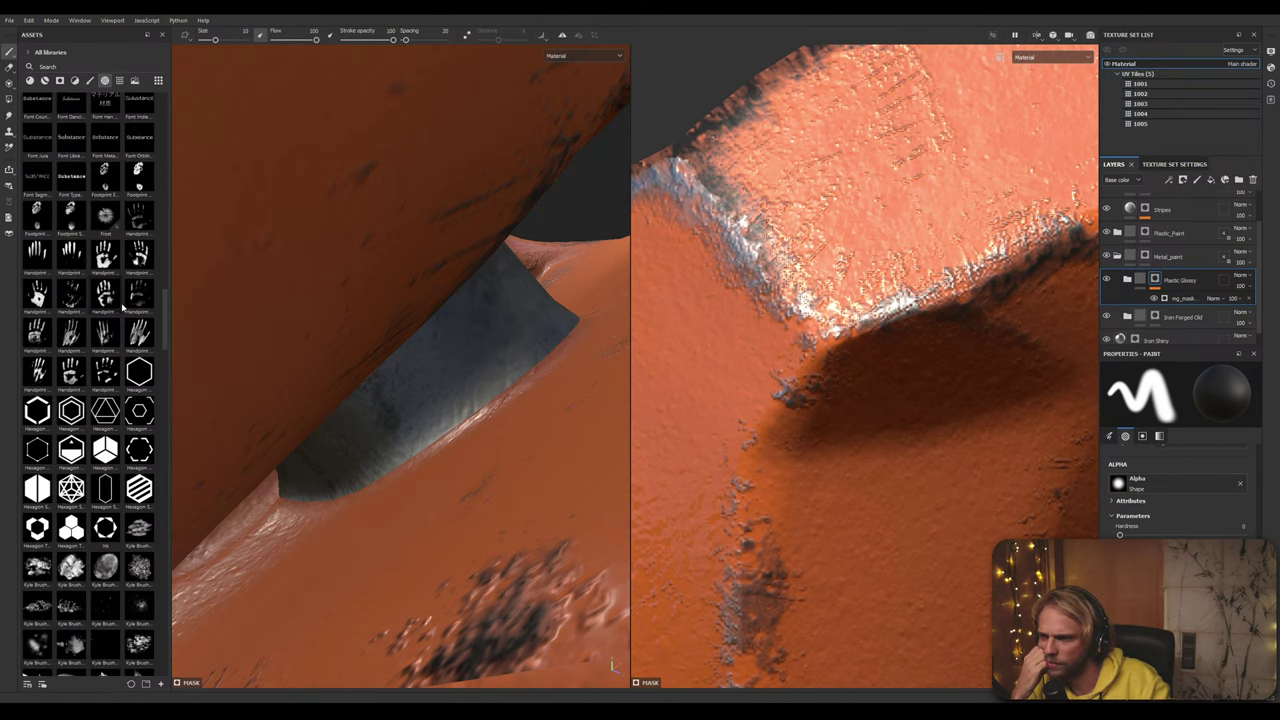
pyautogui.moveTo(67, 183)
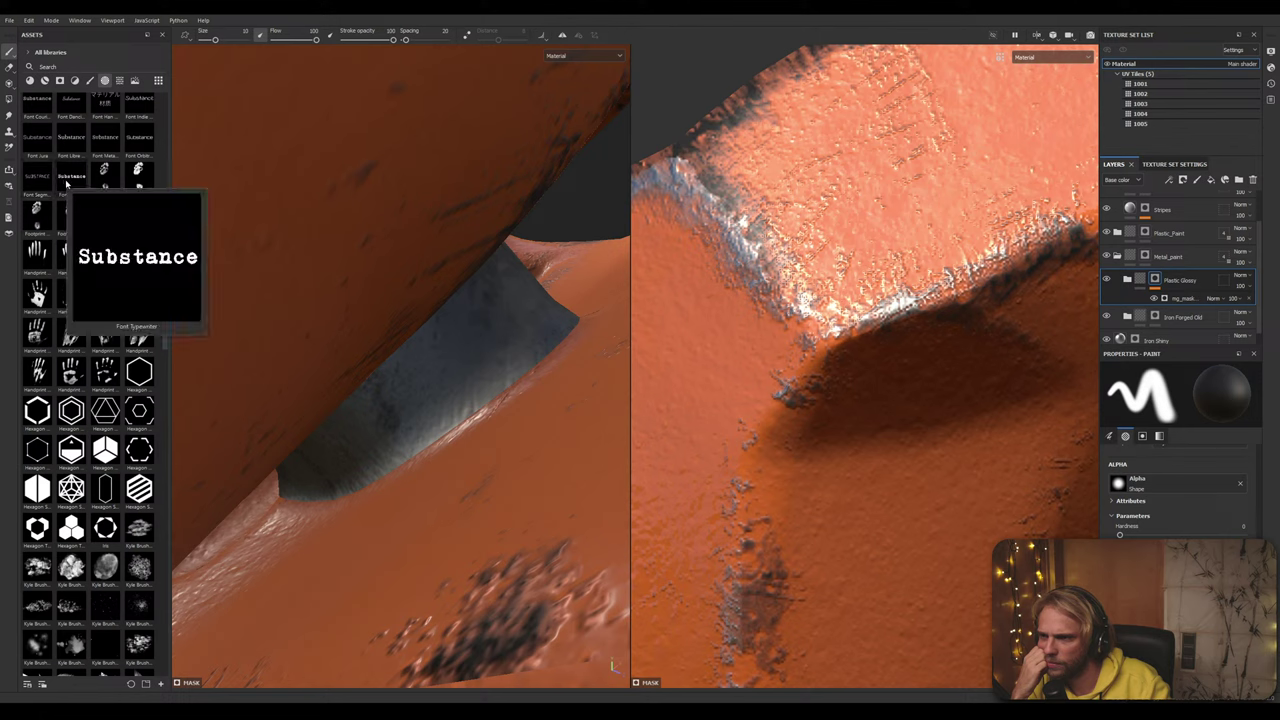
pyautogui.scroll(-5, 125, 372)
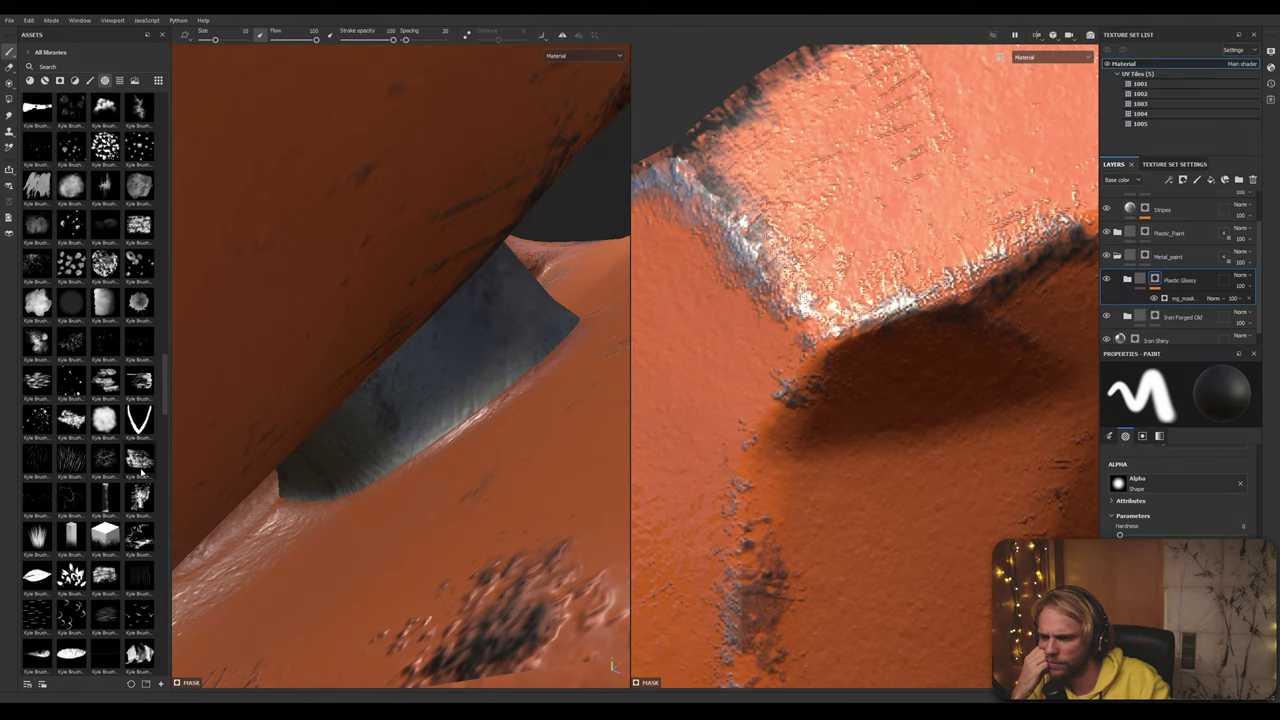
pyautogui.moveTo(141, 466)
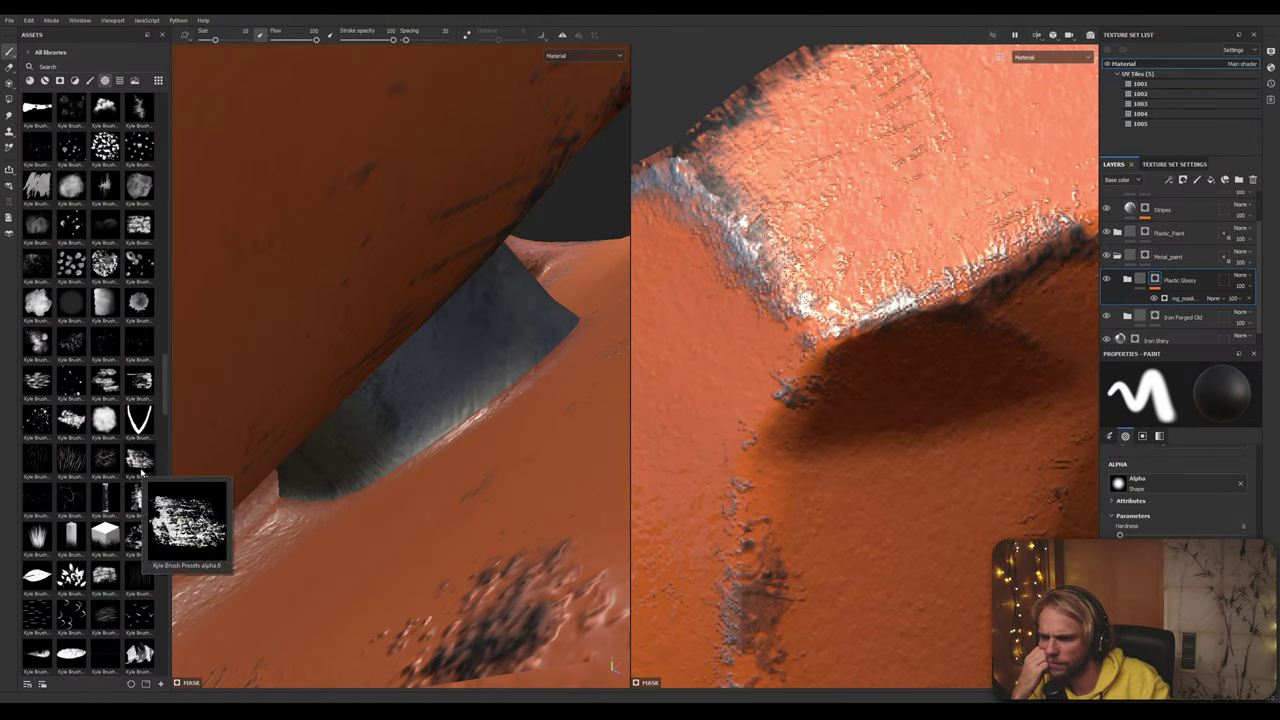
pyautogui.scroll(-5, 141, 466)
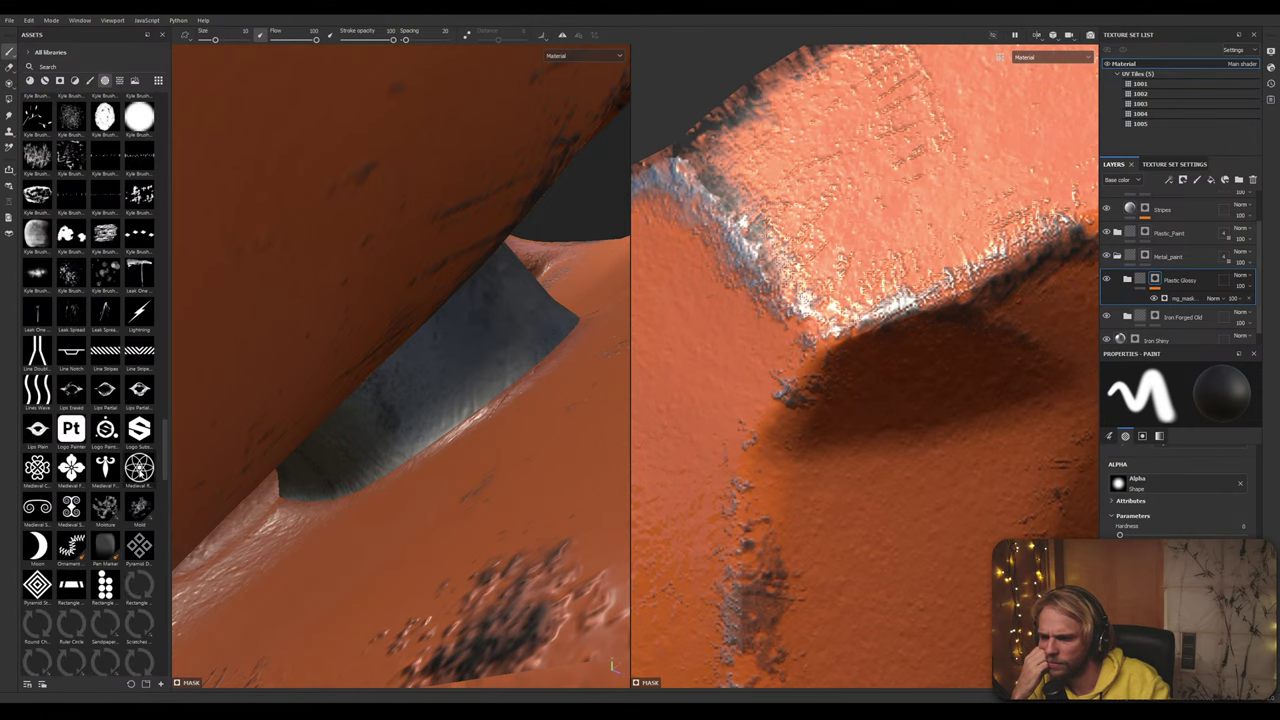
pyautogui.moveTo(108, 272)
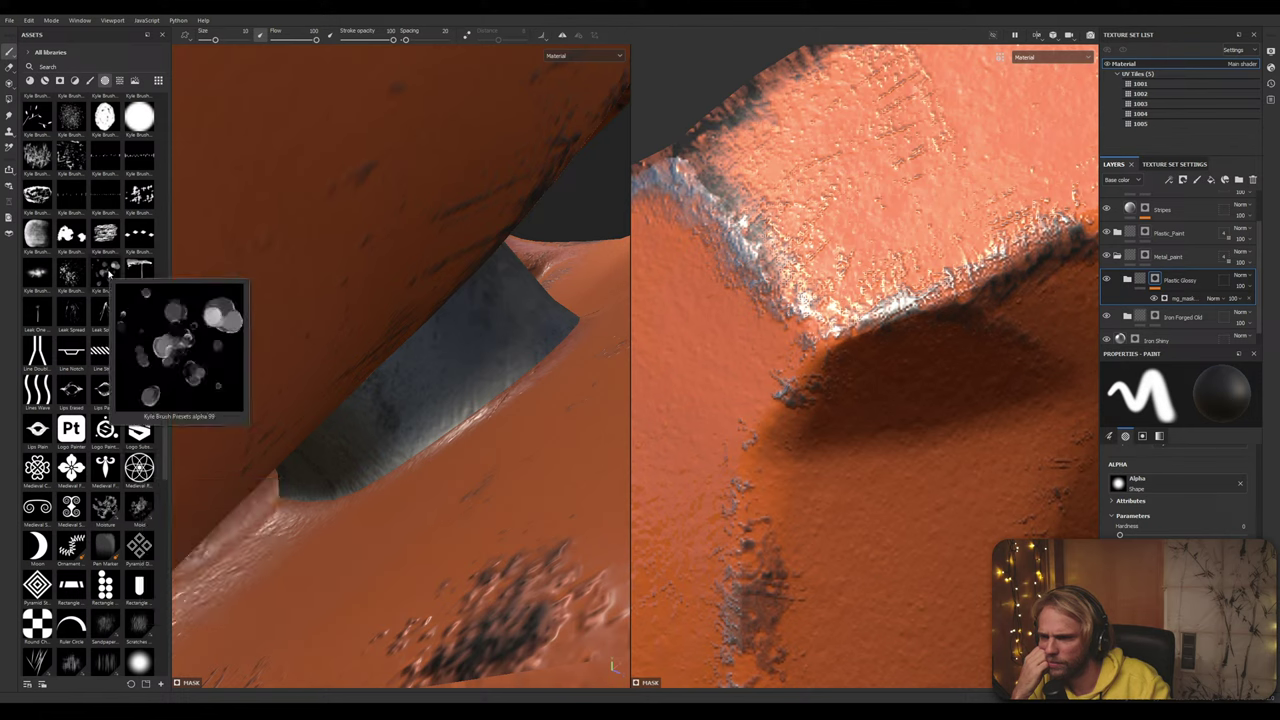
pyautogui.moveTo(97, 545)
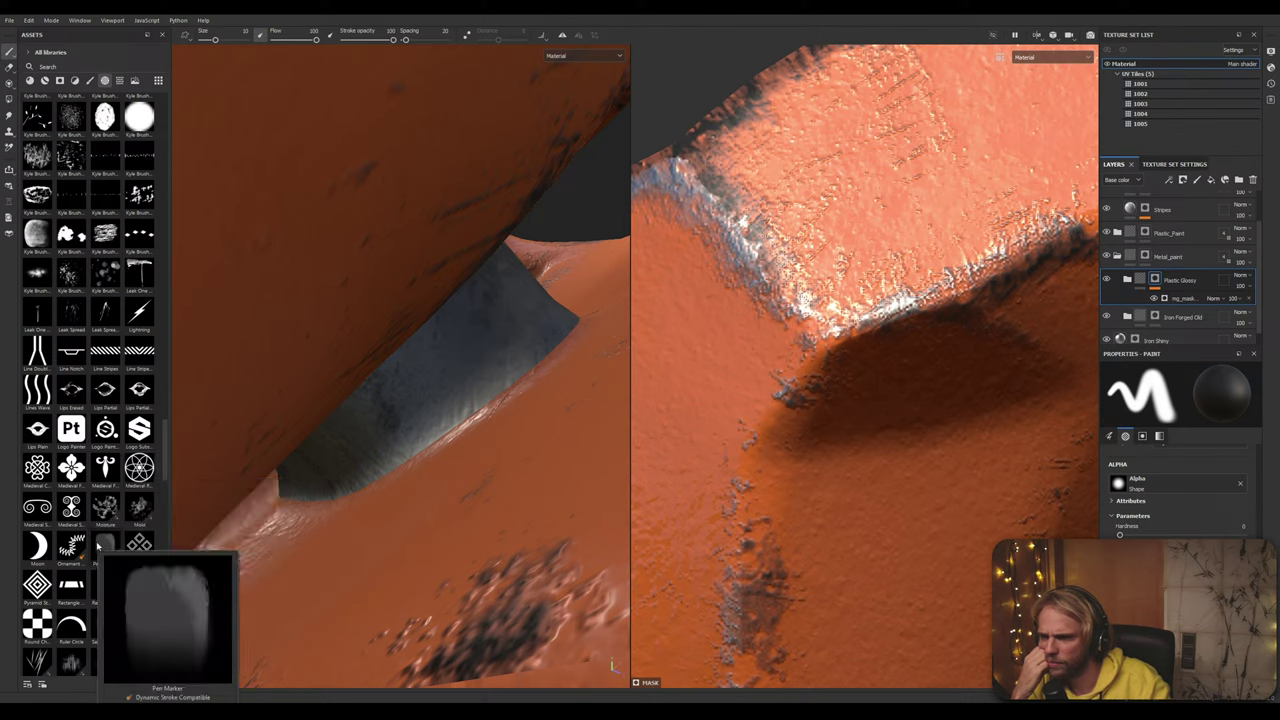
pyautogui.scroll(-10, 97, 545)
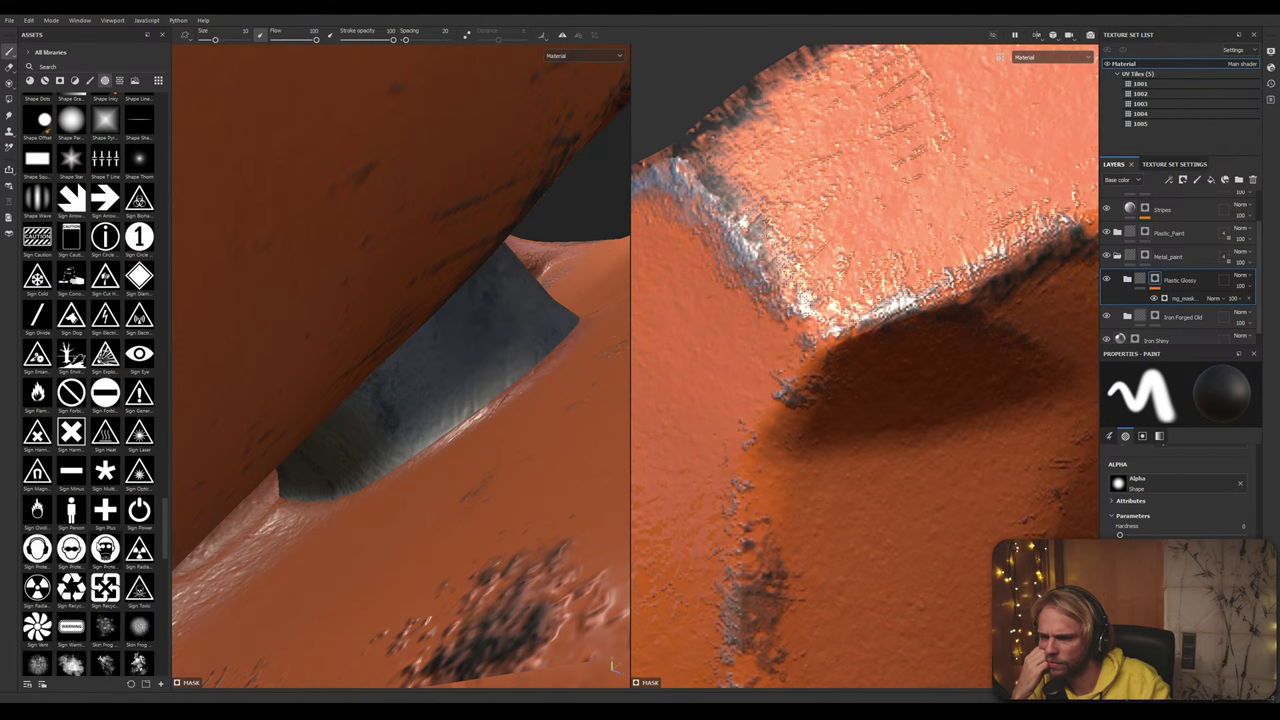
pyautogui.scroll(-5, 97, 545)
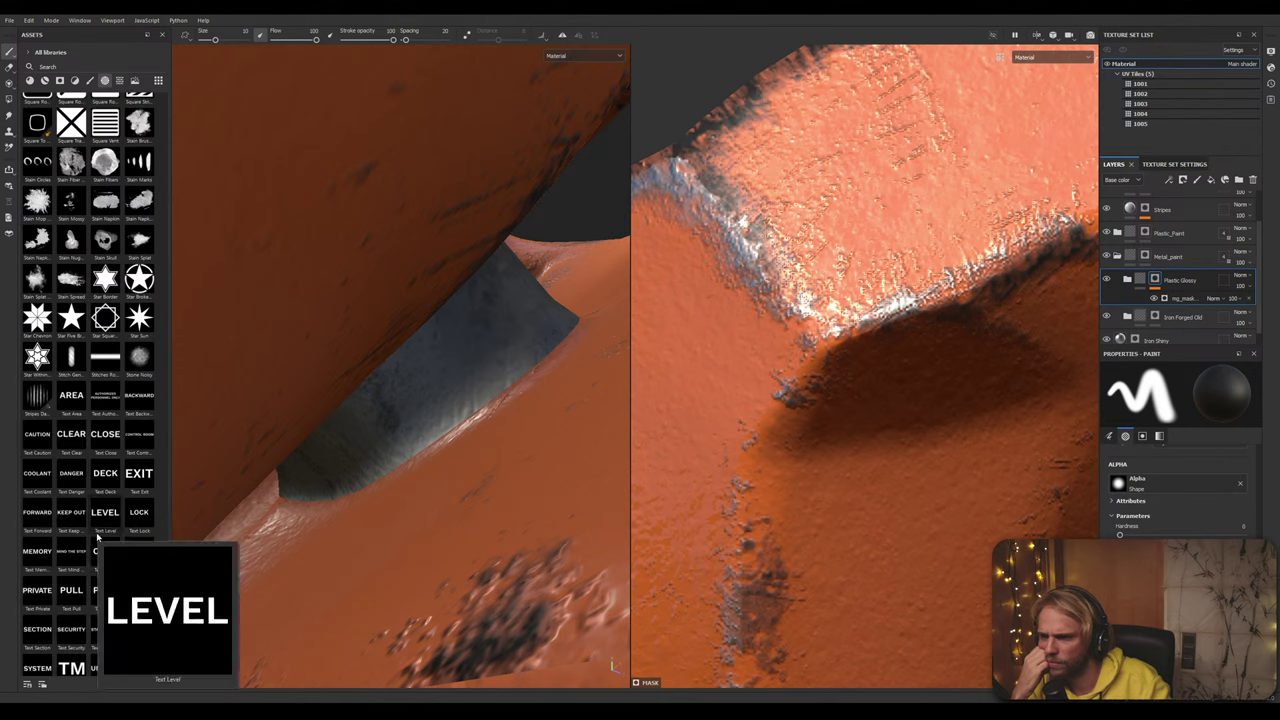
pyautogui.moveTo(143, 357)
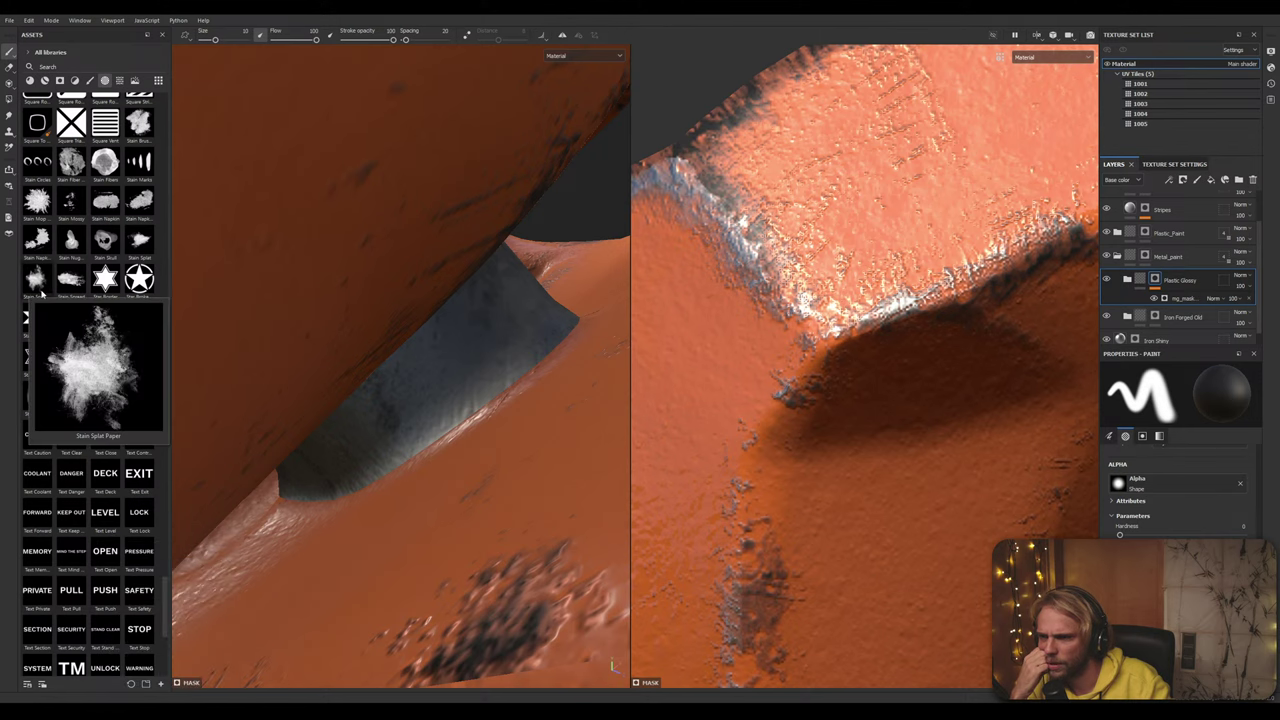
pyautogui.scroll(-5, 75, 457)
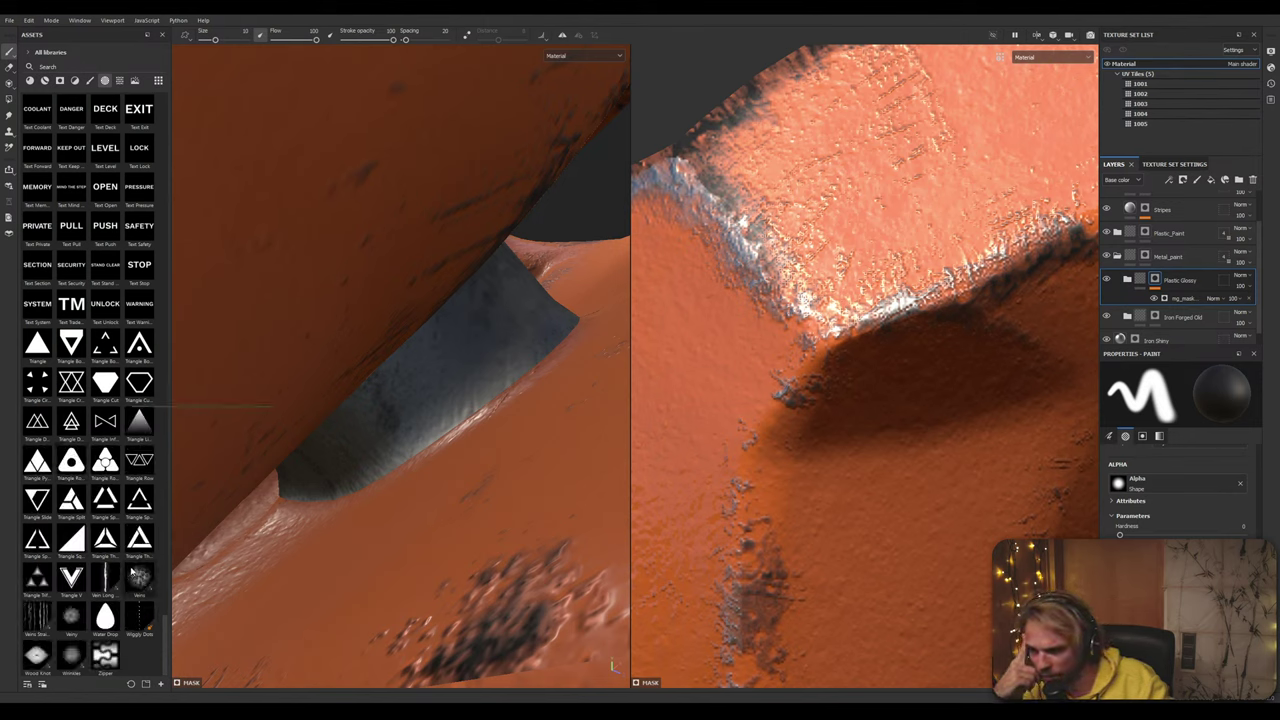
pyautogui.moveTo(105, 385)
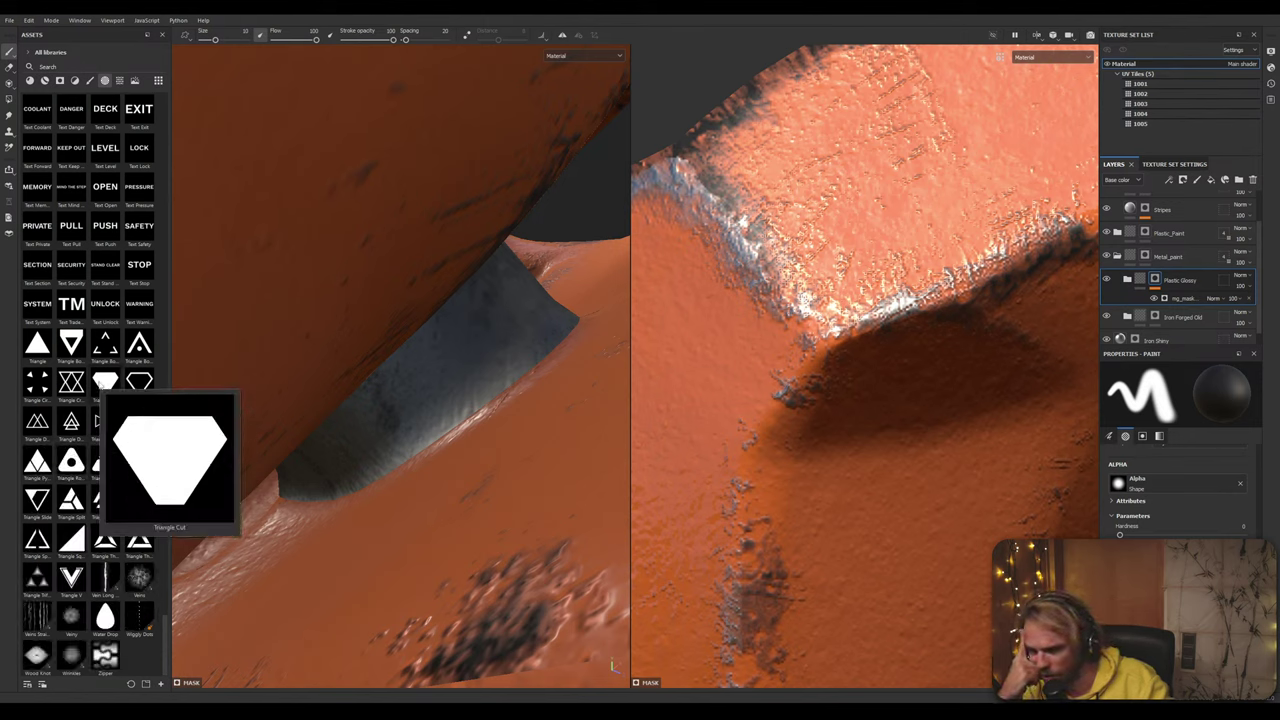
pyautogui.scroll(7, 100, 385)
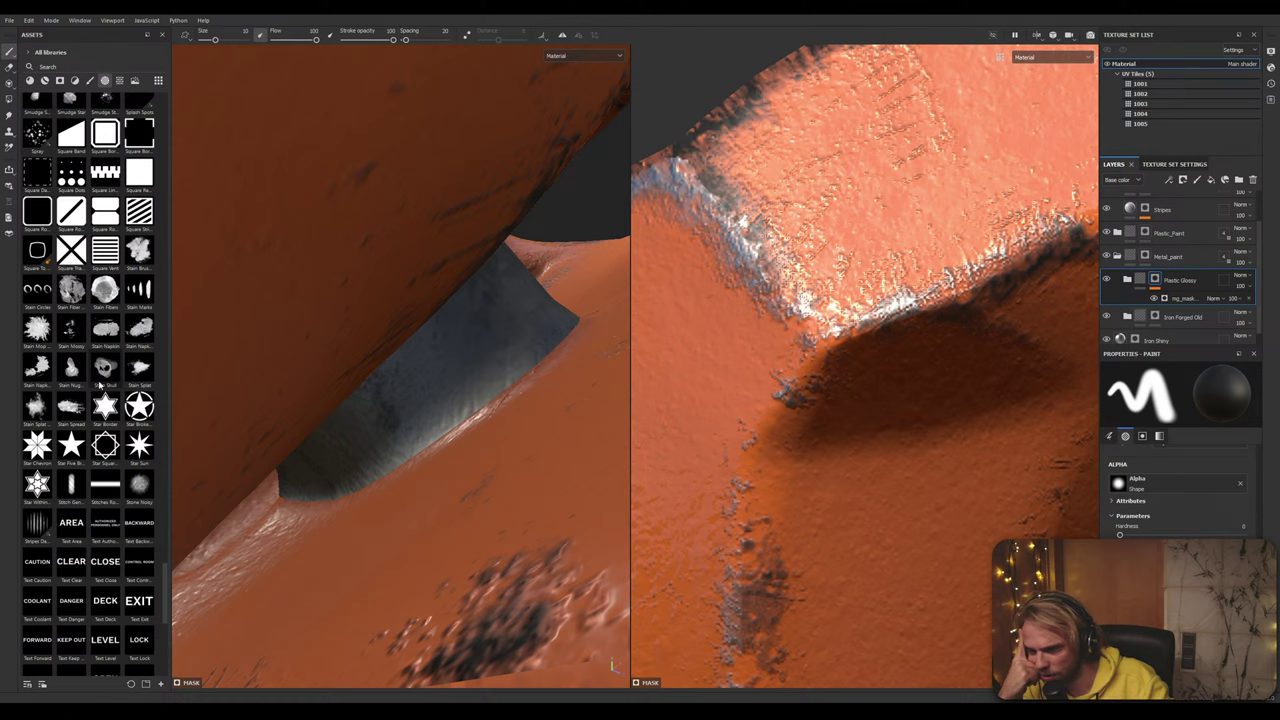
pyautogui.scroll(4, 100, 385)
pyautogui.scroll(10, 100, 385)
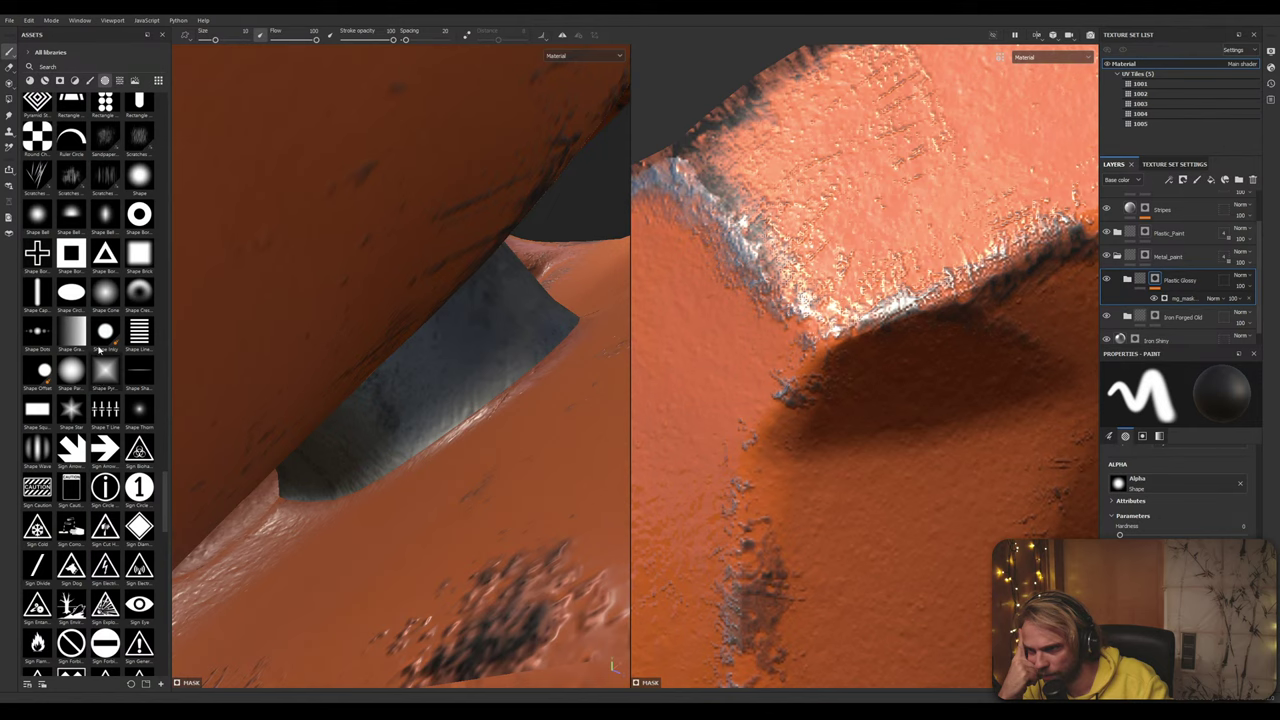
pyautogui.moveTo(112, 176)
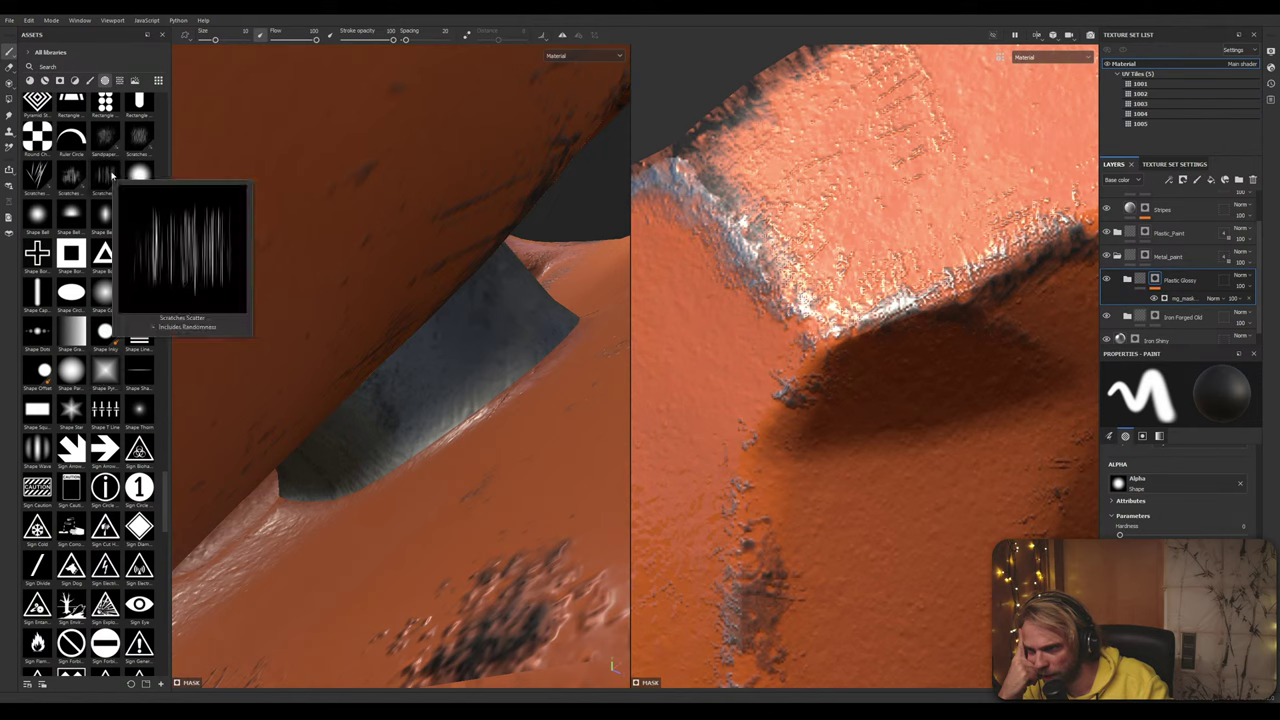
pyautogui.moveTo(133, 145)
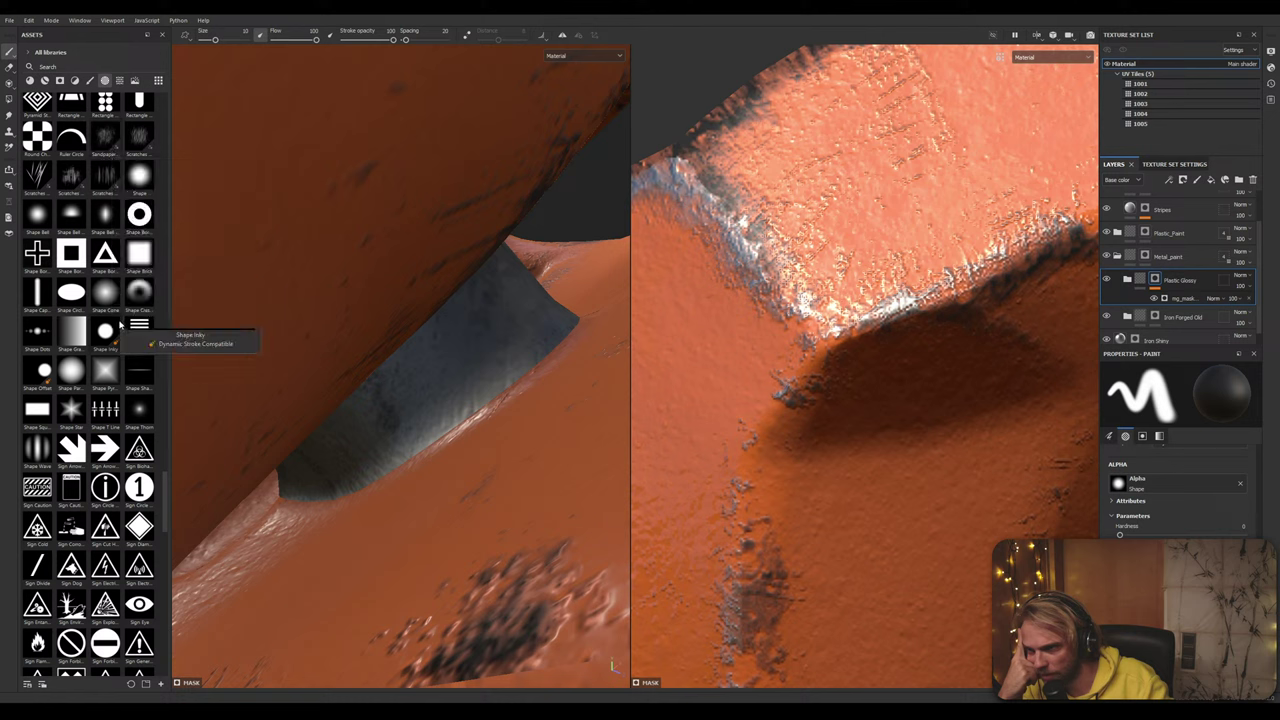
pyautogui.scroll(5, 120, 322)
pyautogui.scroll(5, 120, 322)
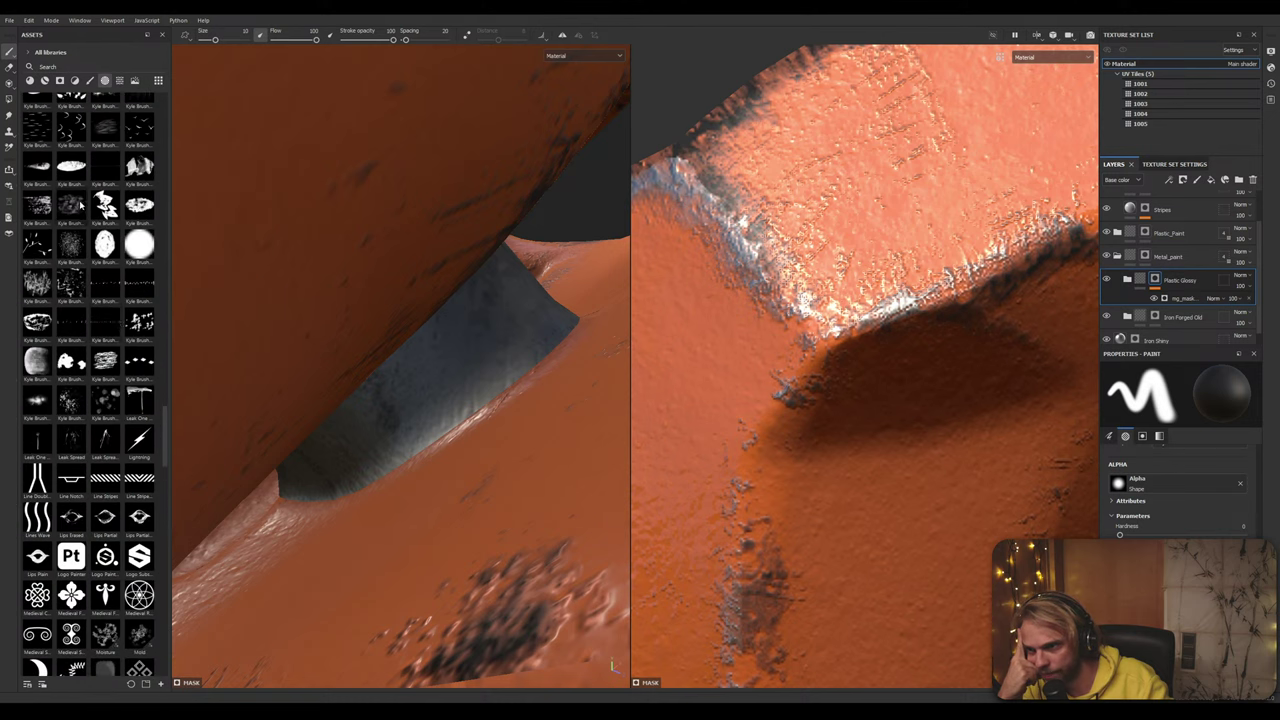
pyautogui.moveTo(72, 209)
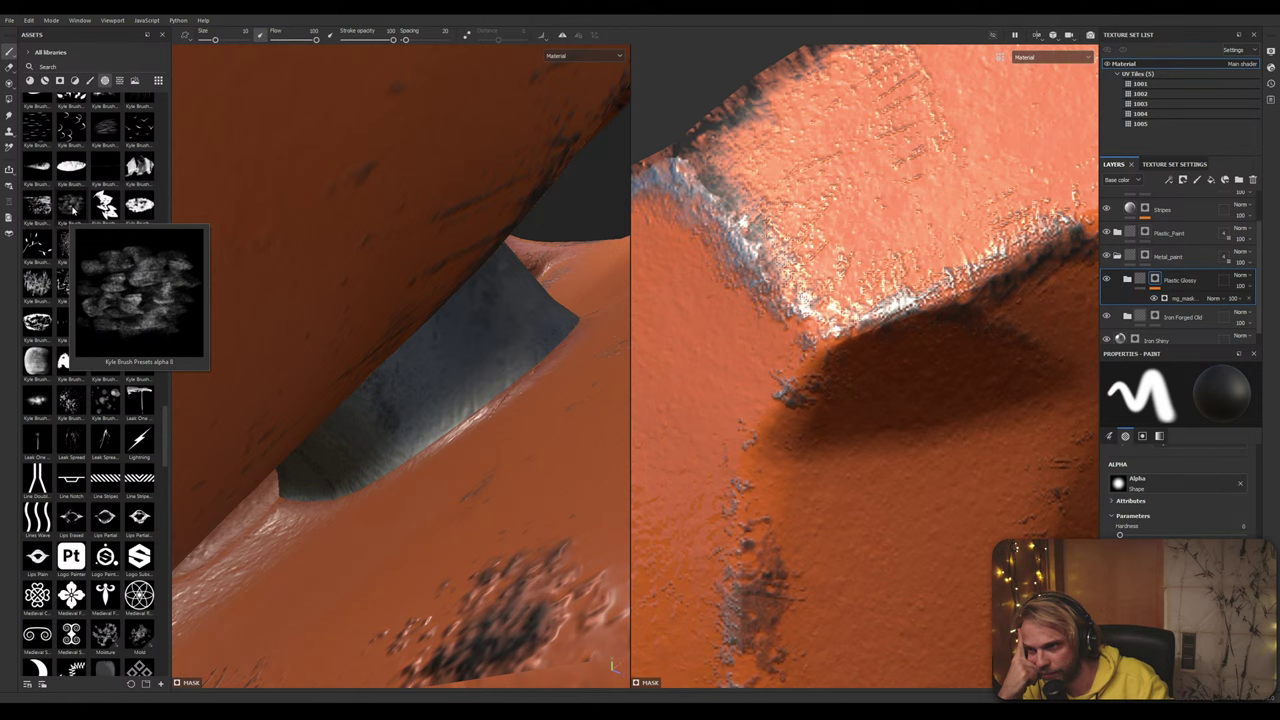
pyautogui.scroll(5, 90, 330)
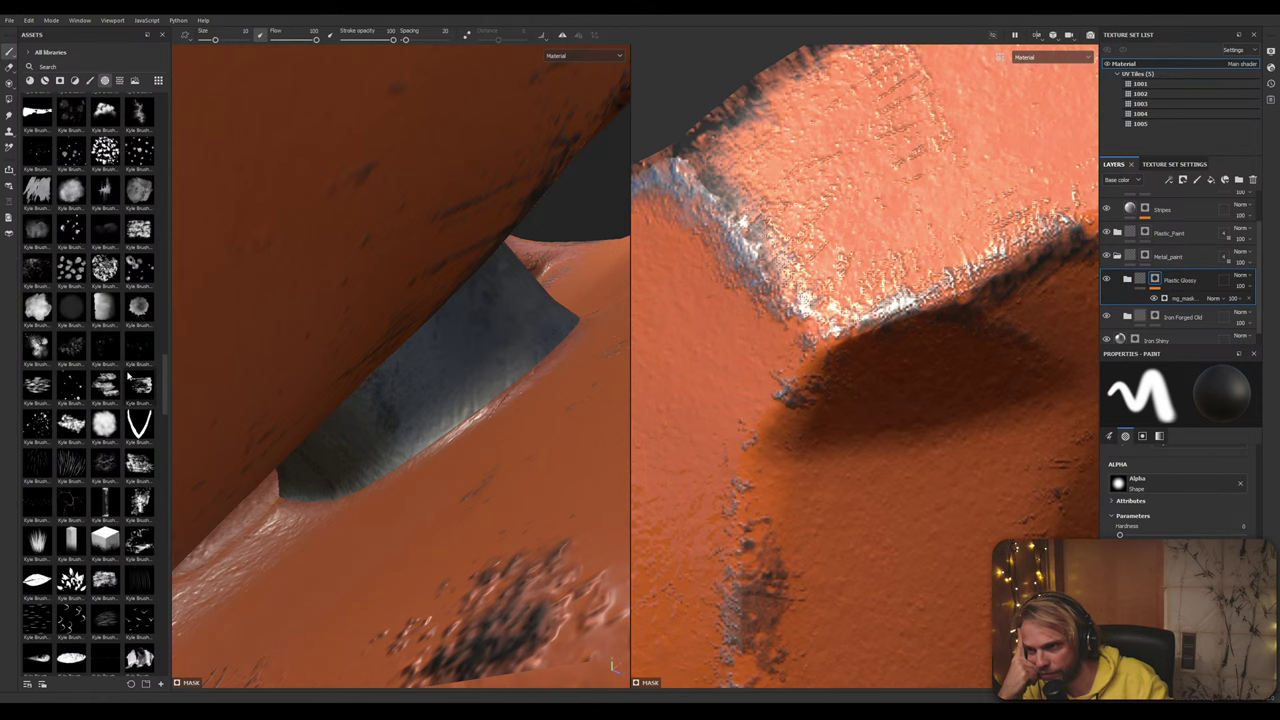
pyautogui.scroll(5, 128, 375)
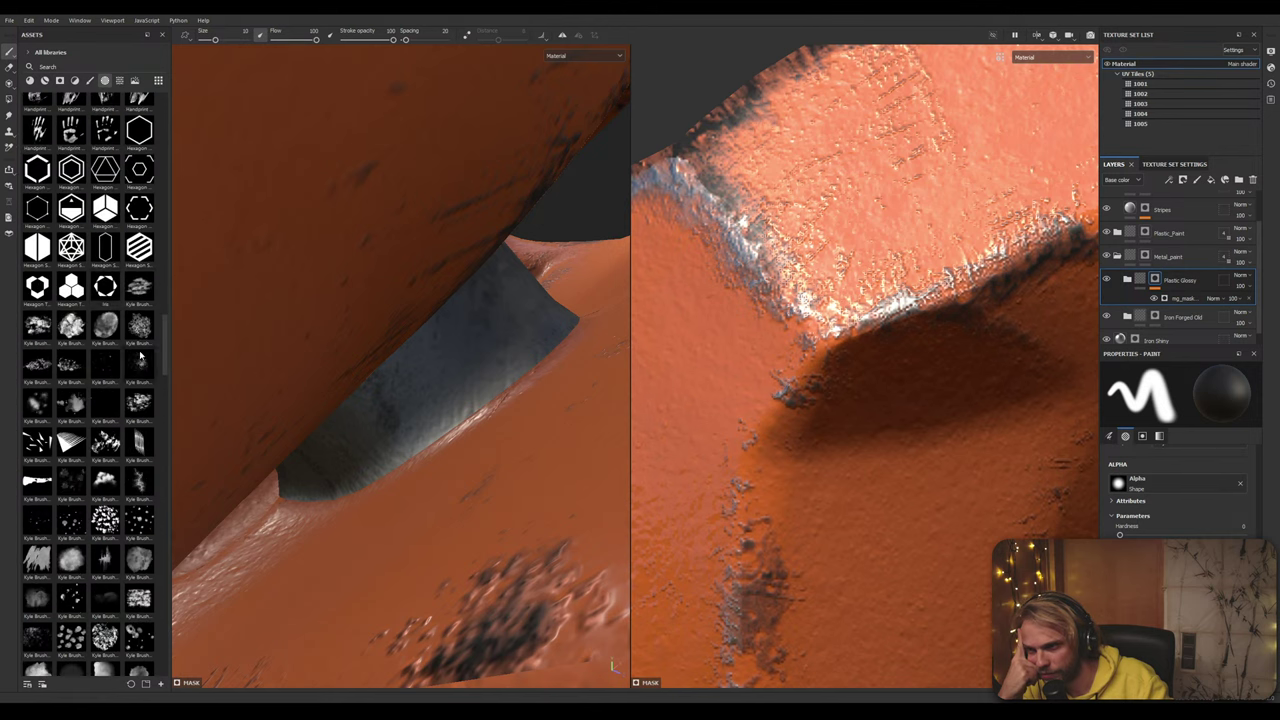
pyautogui.scroll(5, 140, 355)
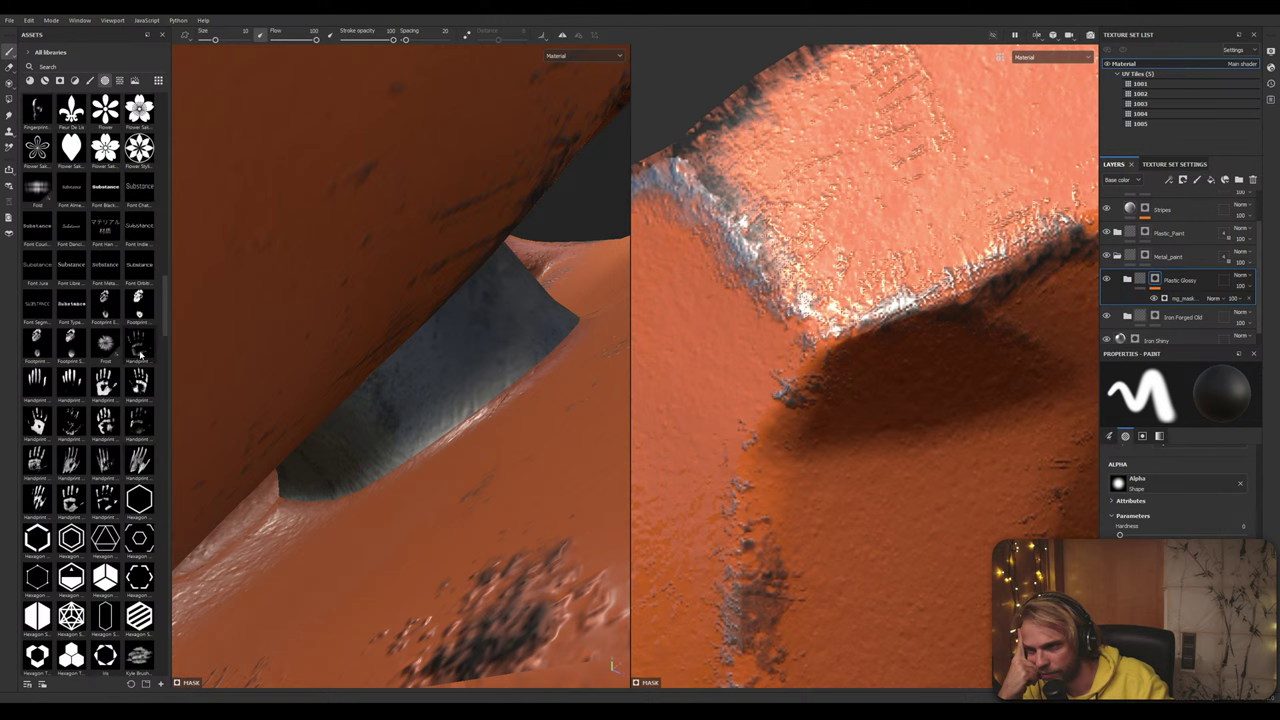
pyautogui.scroll(10, 140, 355)
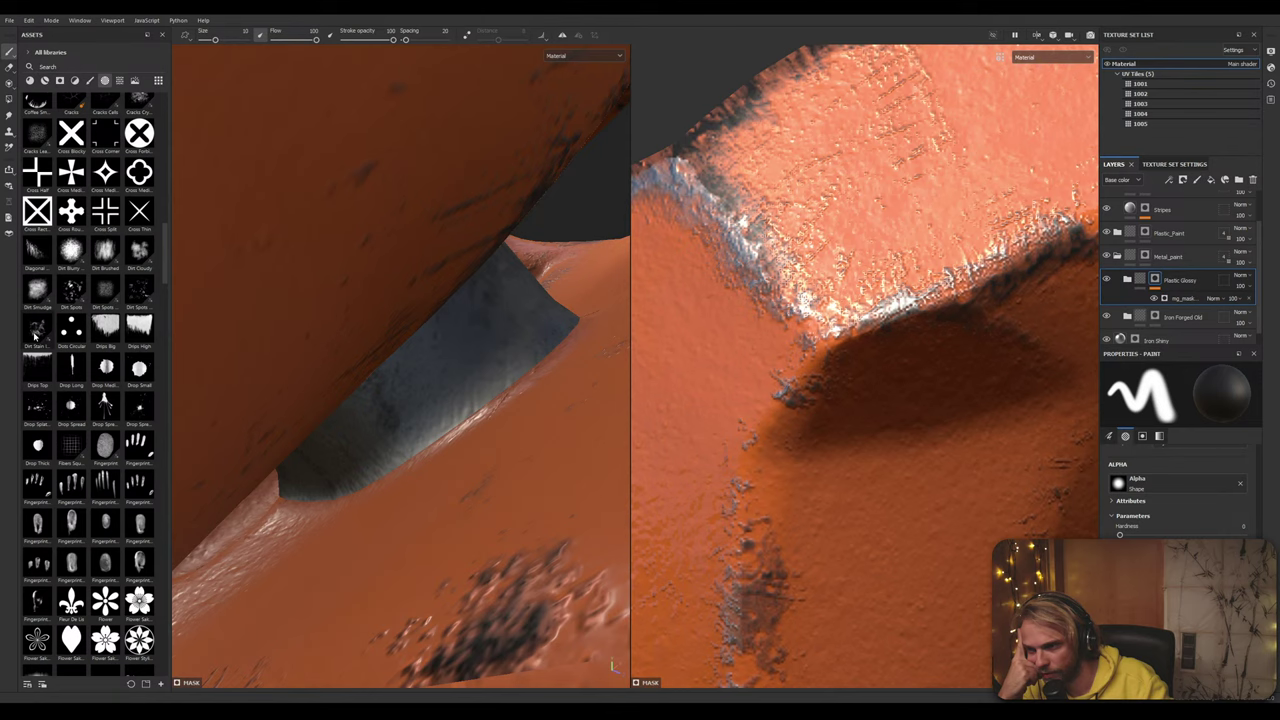
pyautogui.moveTo(34, 336)
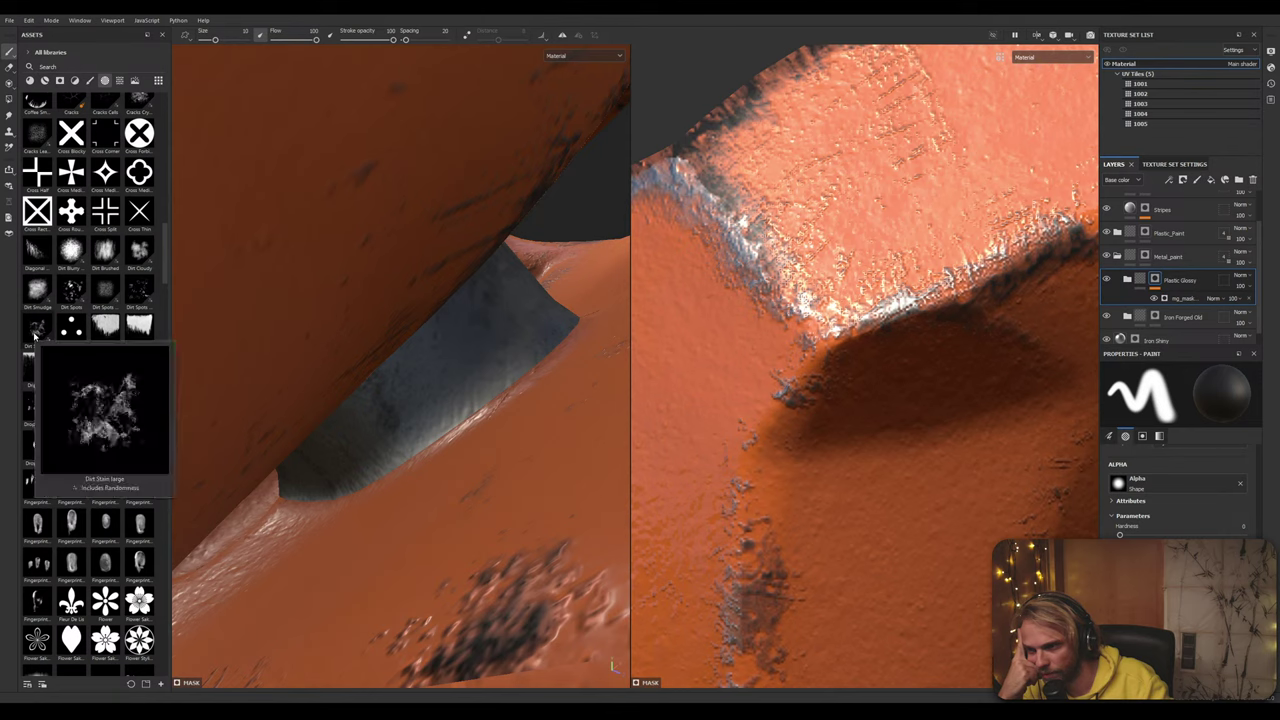
pyautogui.moveTo(64, 260)
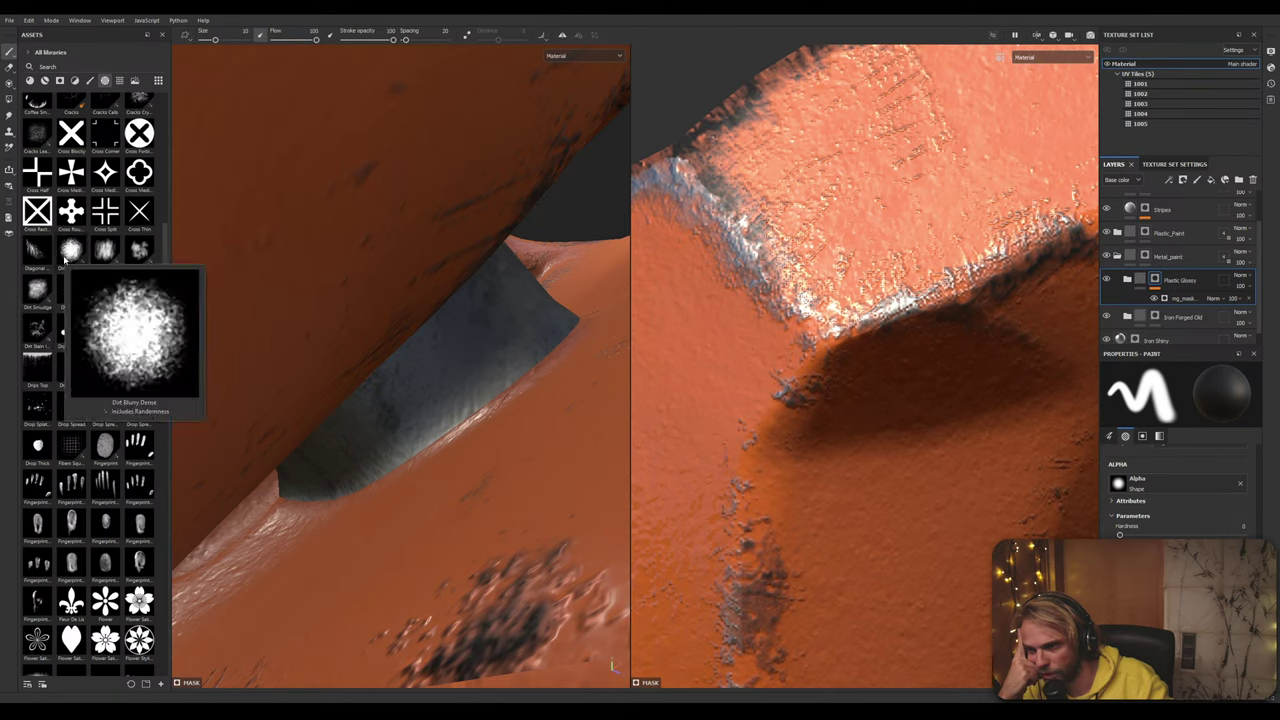
pyautogui.moveTo(140, 256)
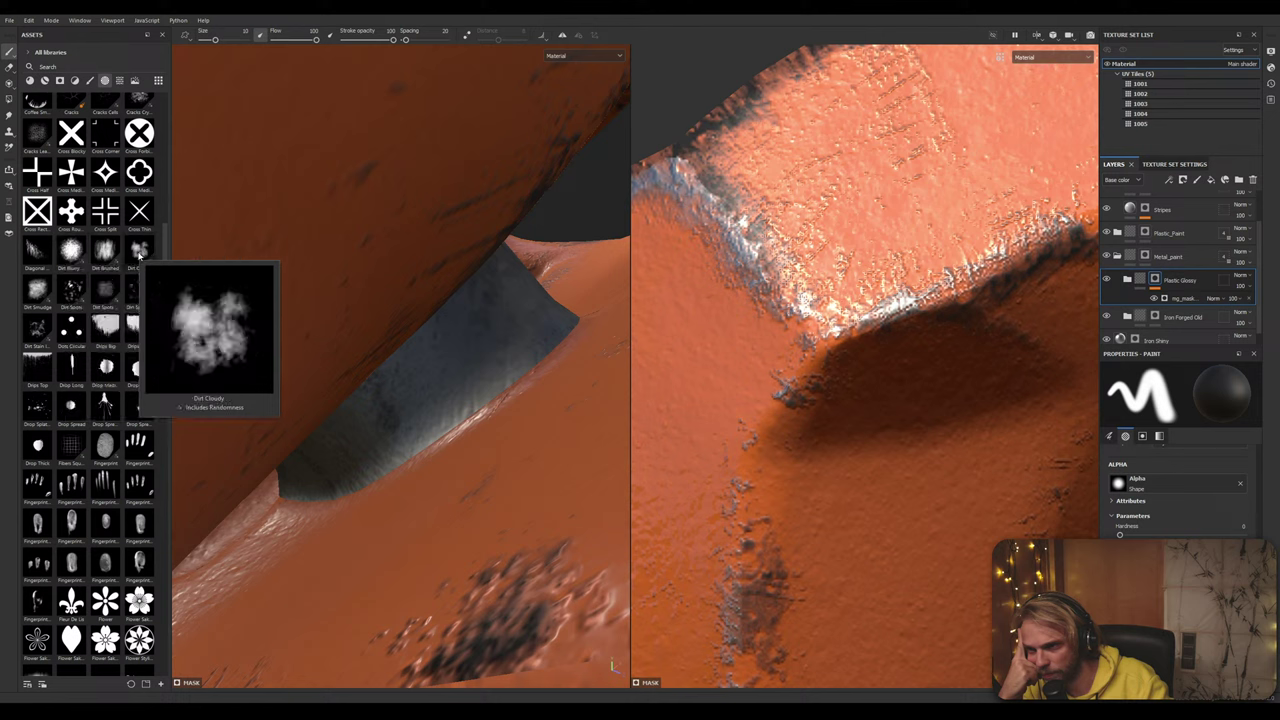
# Step: Switch the brush to the Dirt Brushed alpha and adjust its size
pyautogui.click(109, 259)
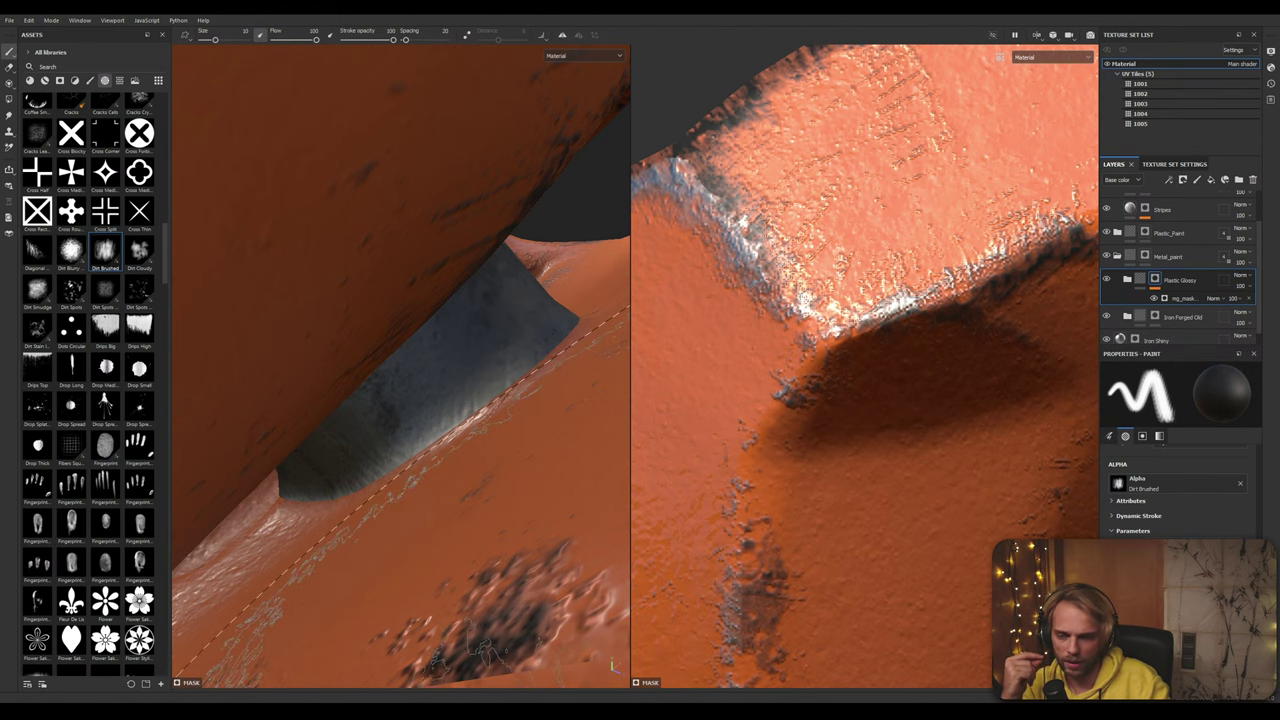
pyautogui.press(']')
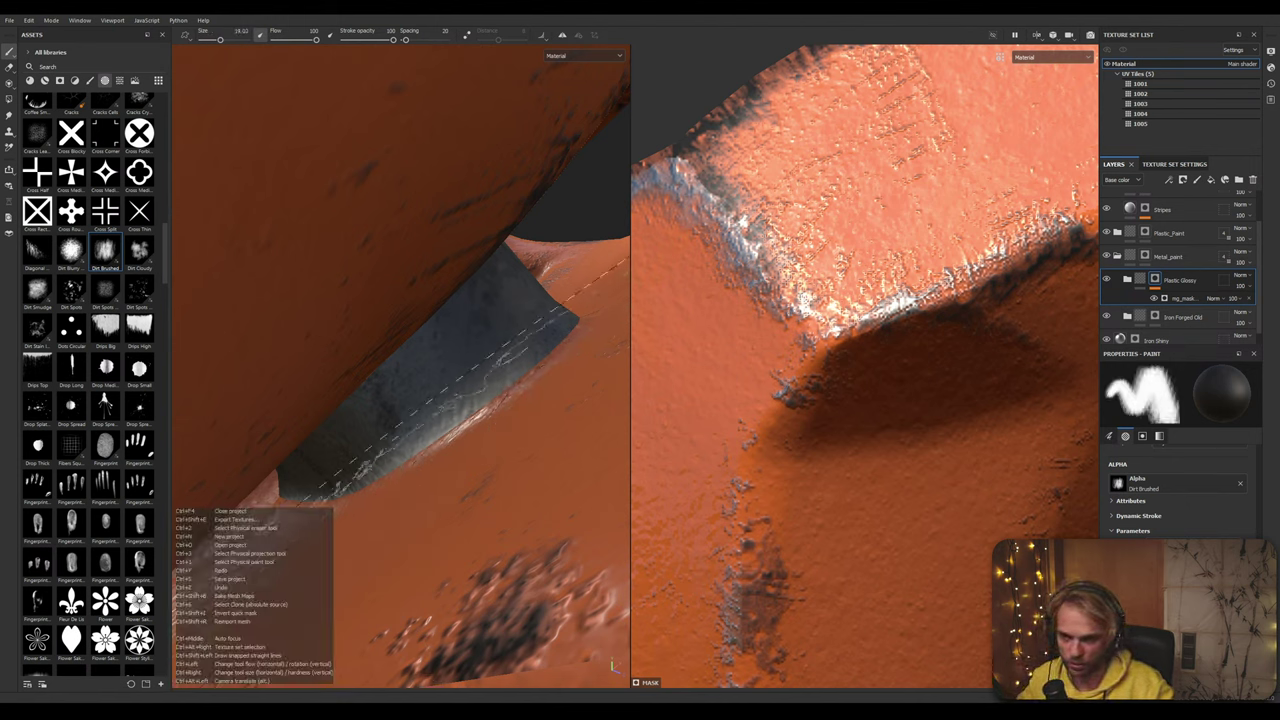
pyautogui.keyDown('ctrl'); pyautogui.keyDown('shift'); pyautogui.click(520, 285); pyautogui.keyUp('shift'); pyautogui.keyUp('ctrl')
pyautogui.hotkey('ctrl', 'z')
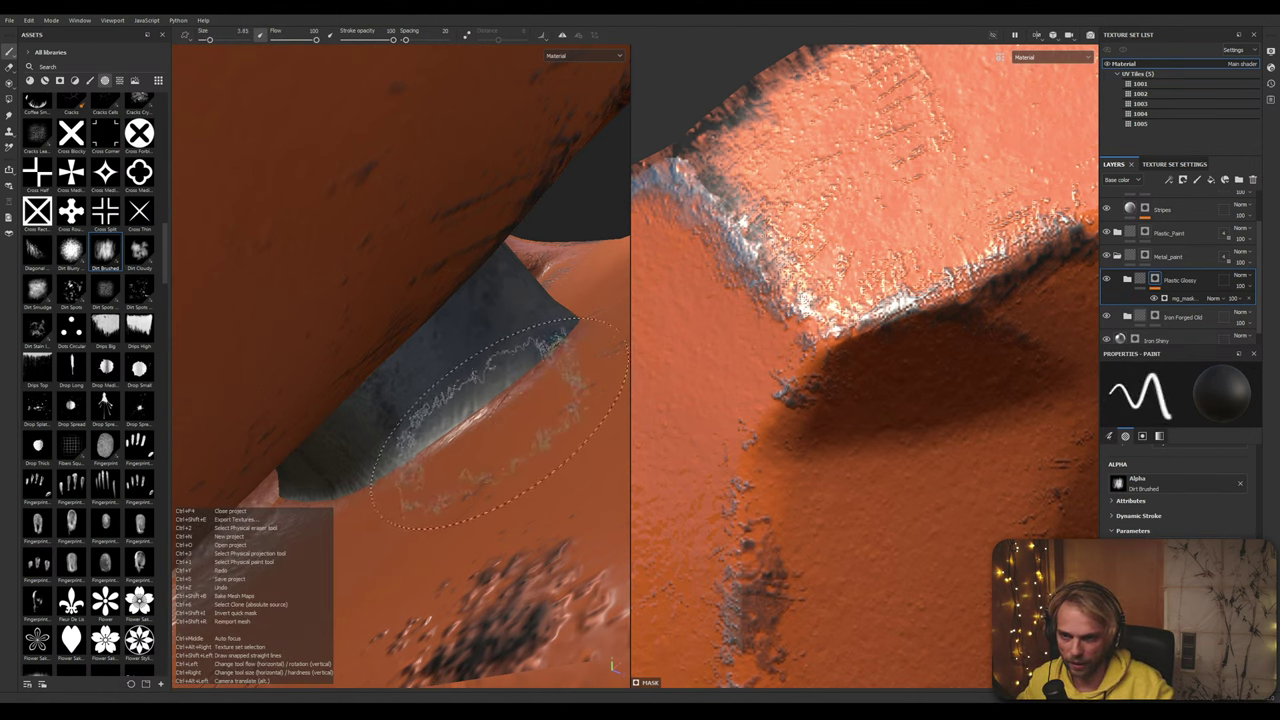
pyautogui.press('[')
pyautogui.press('[')
pyautogui.press('[')
pyautogui.press('[')
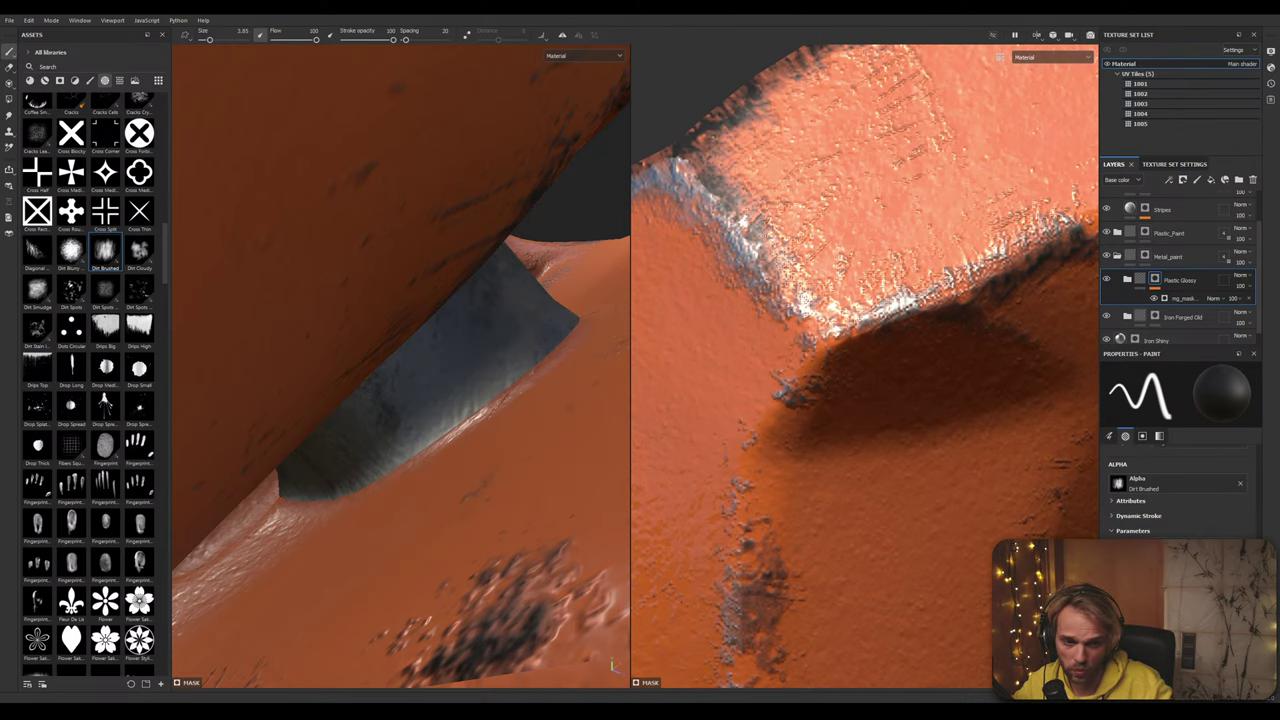
# Step: Paint light grey wear streaks along the blade on the Metal_paint layer
pyautogui.click(1142, 436)
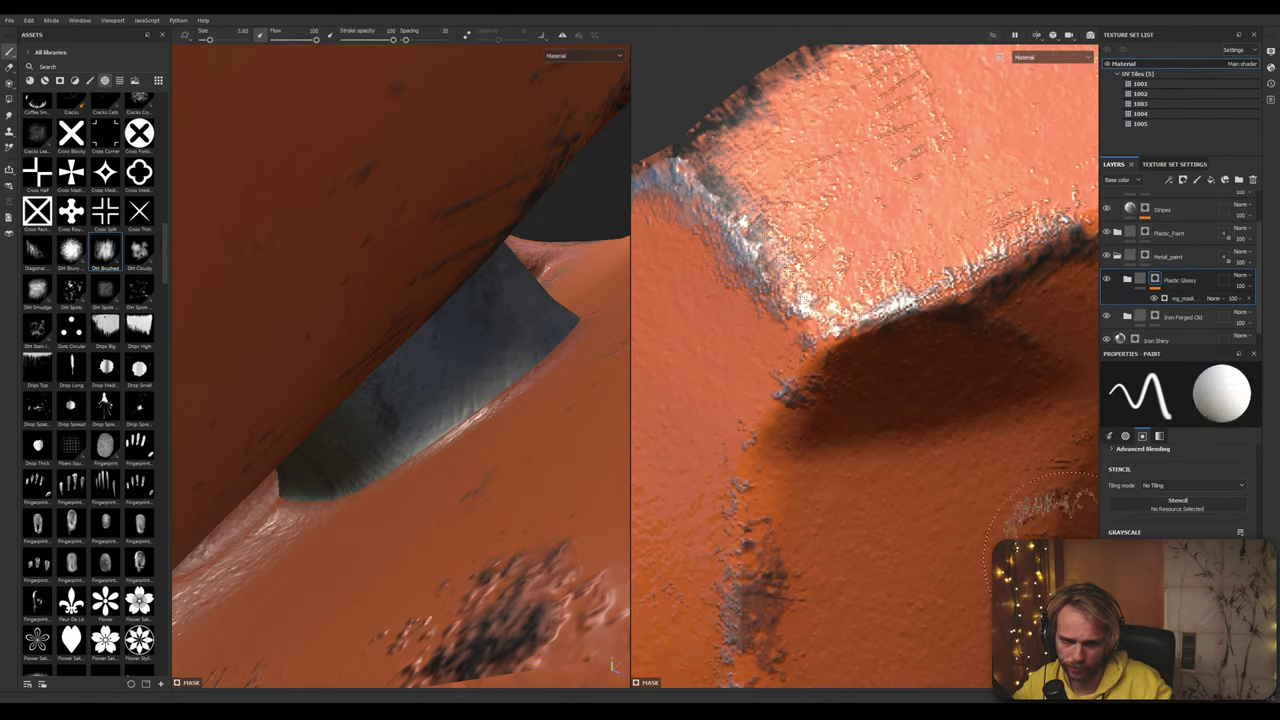
pyautogui.moveTo(503, 420)
pyautogui.mouseDown()
pyautogui.moveTo(477, 472)
pyautogui.moveTo(467, 455)
pyautogui.mouseUp()
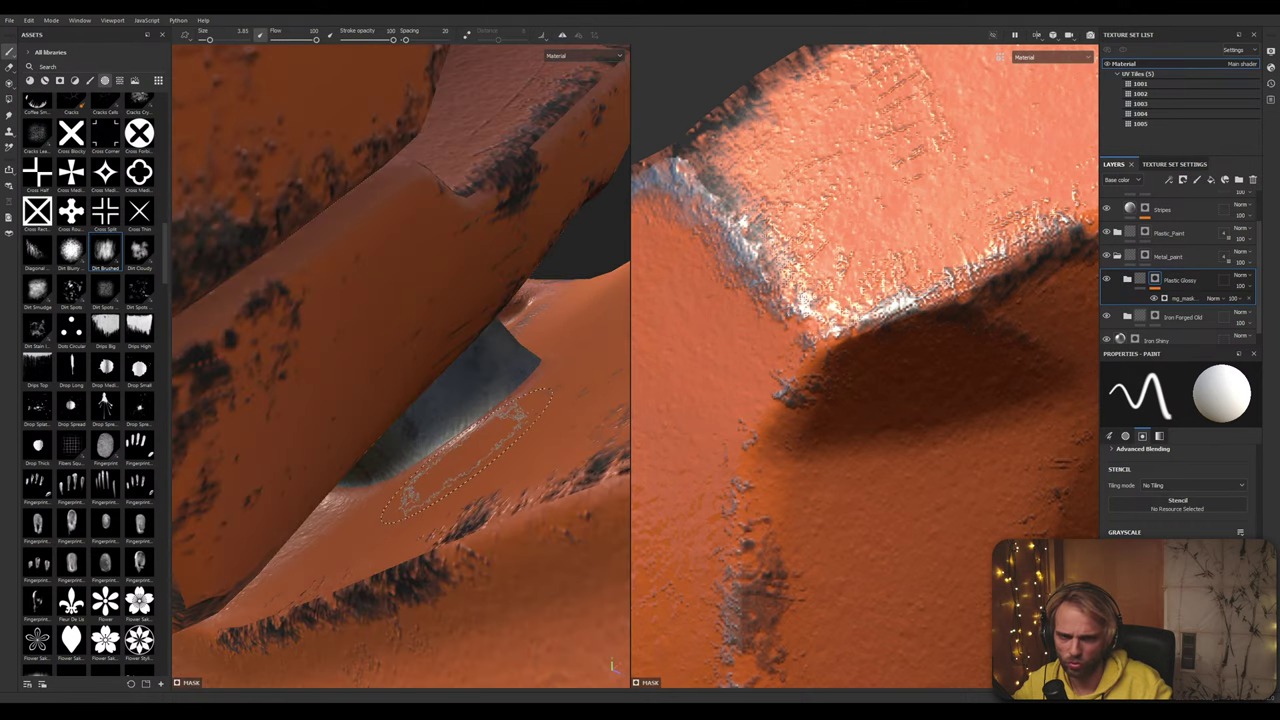
pyautogui.click(1152, 258)
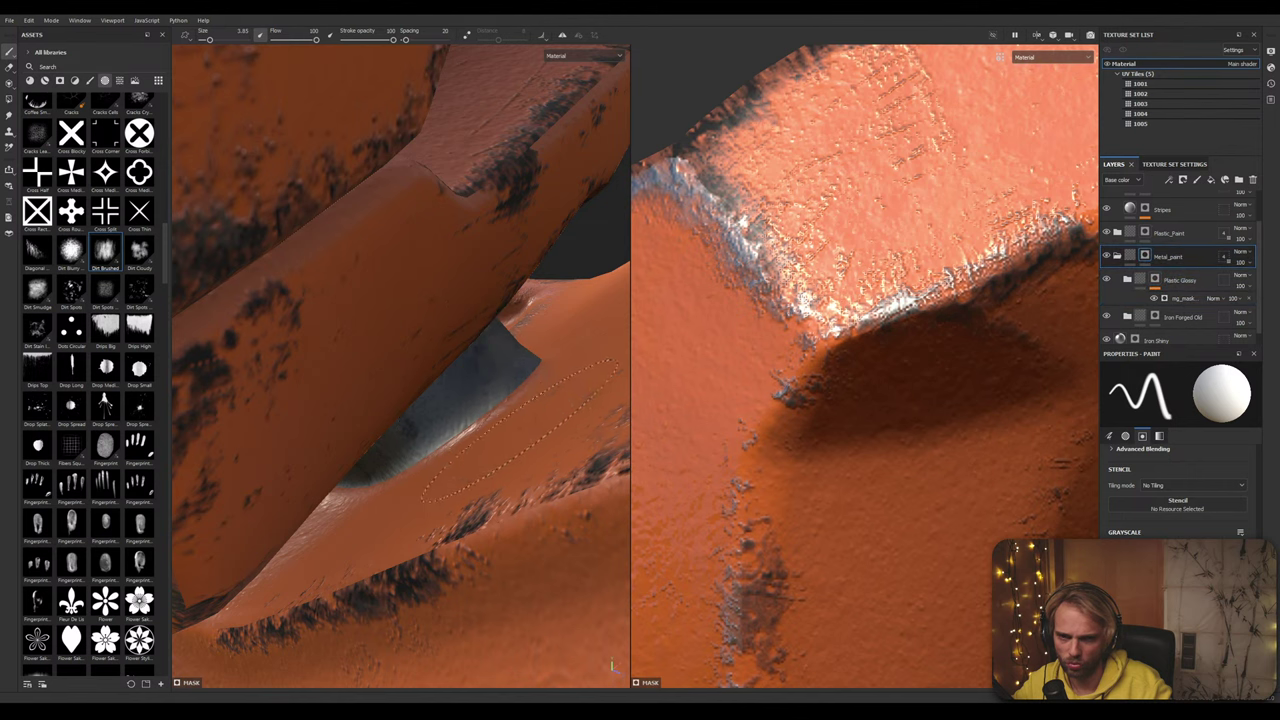
pyautogui.moveTo(520, 431); pyautogui.dragTo(513, 410)
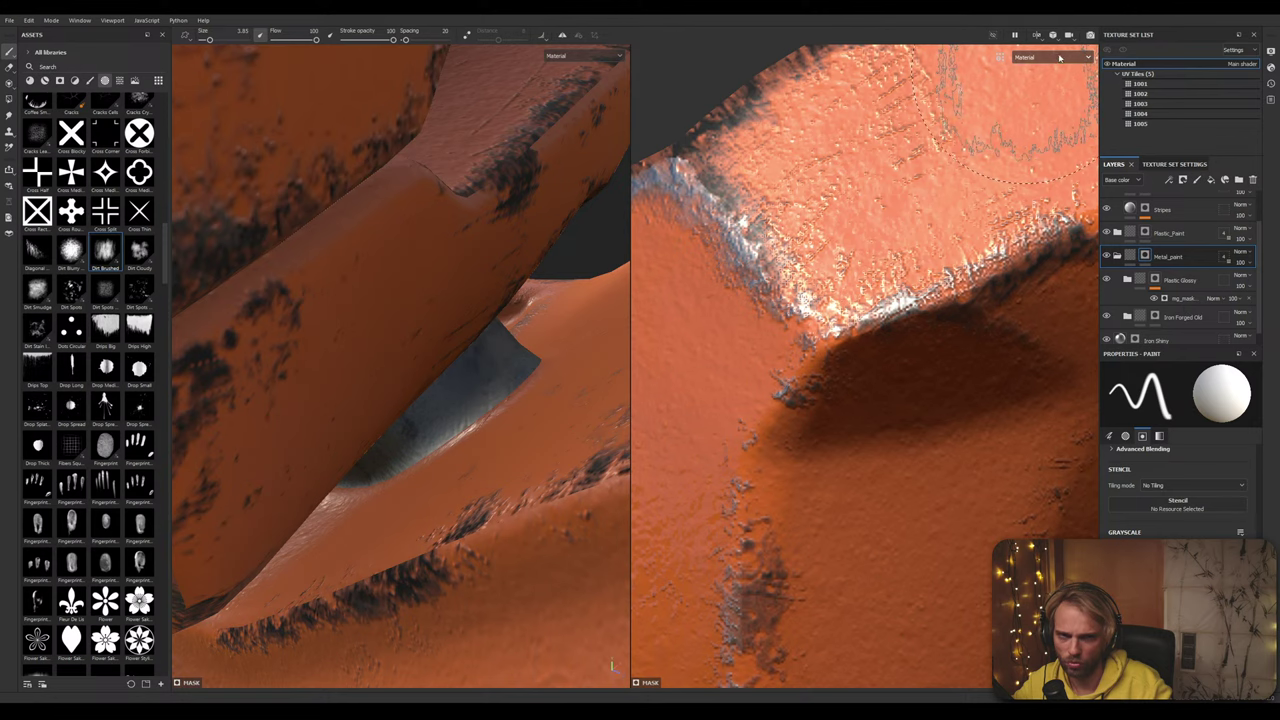
pyautogui.click(575, 56)
# Step: Switch the viewports to the Mask channel and view the Plastic Glossy mask on the joint gaps
pyautogui.click(557, 143)
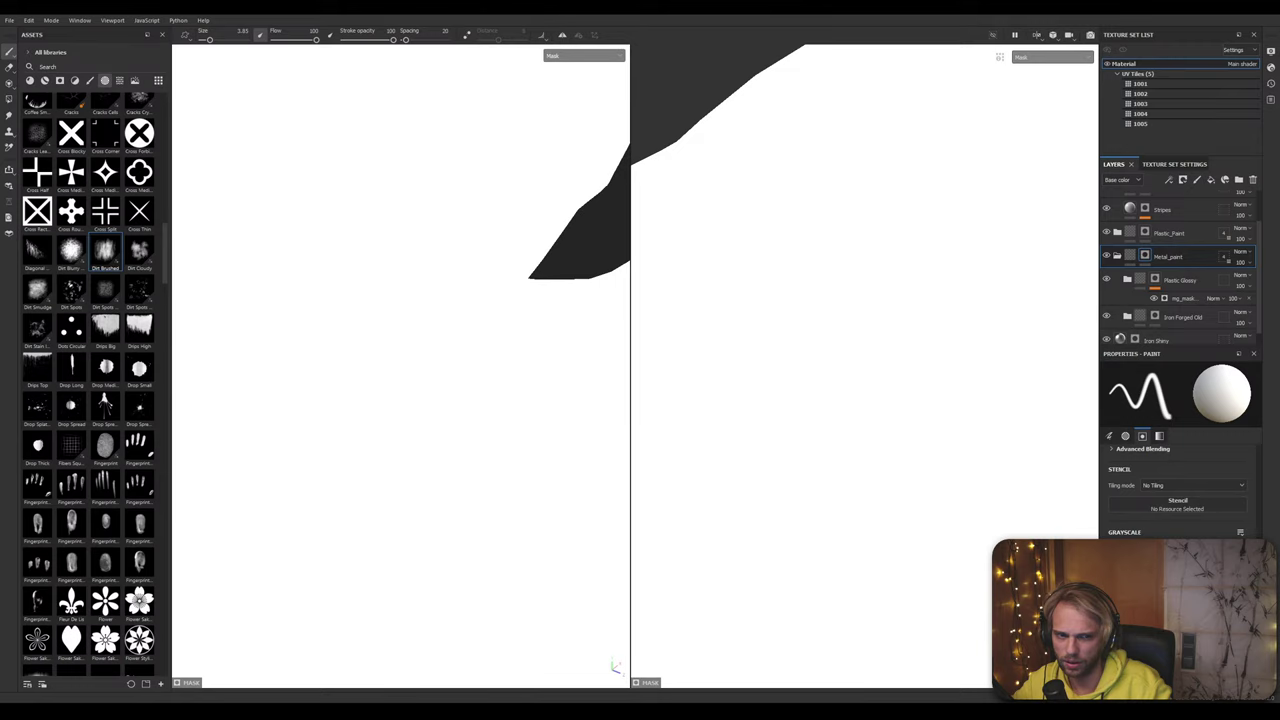
pyautogui.moveTo(478, 508)
pyautogui.mouseDown()
pyautogui.moveTo(545, 465)
pyautogui.moveTo(620, 385)
pyautogui.mouseUp()
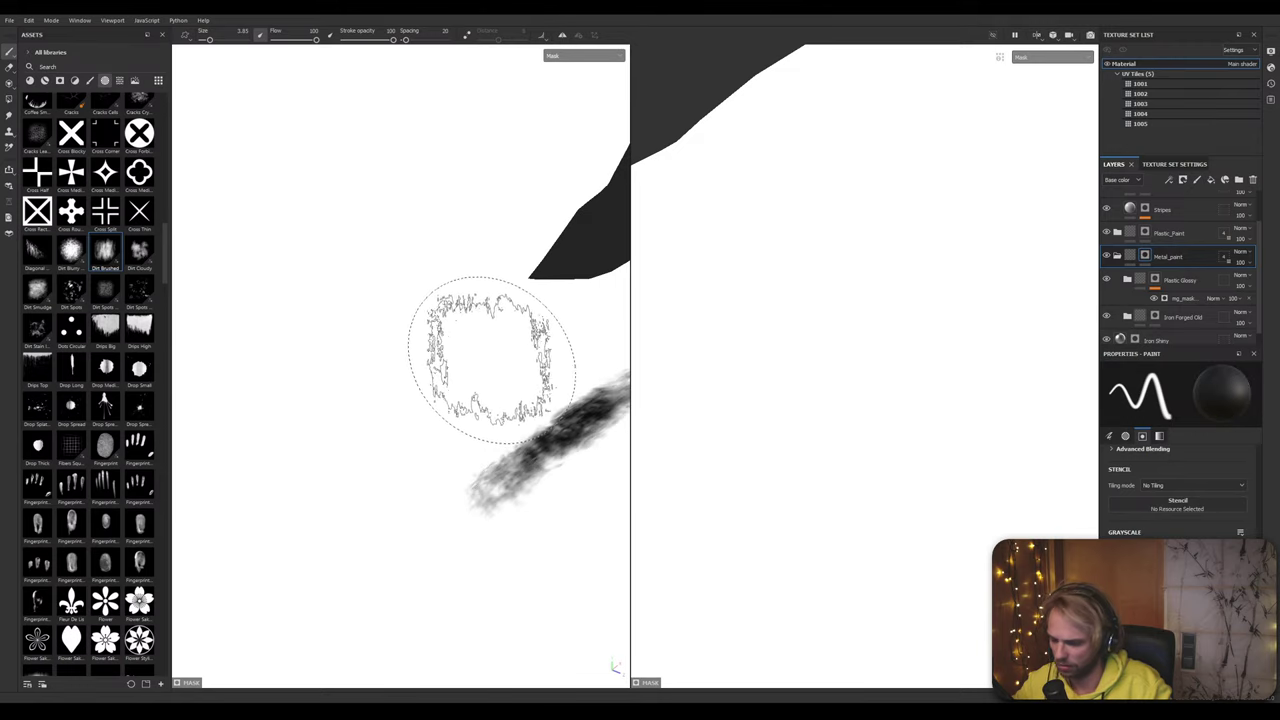
pyautogui.hotkey('ctrl', 'z')
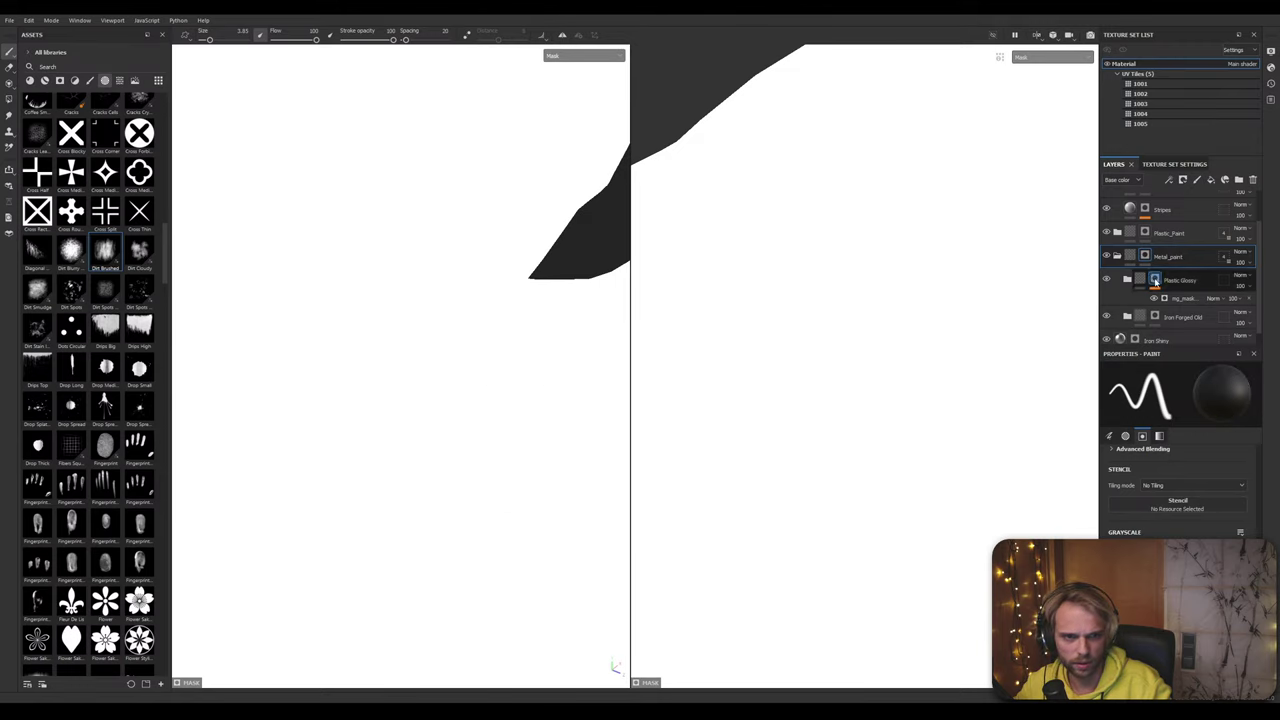
pyautogui.keyDown('alt'); pyautogui.click(1155, 281); pyautogui.keyUp('alt')
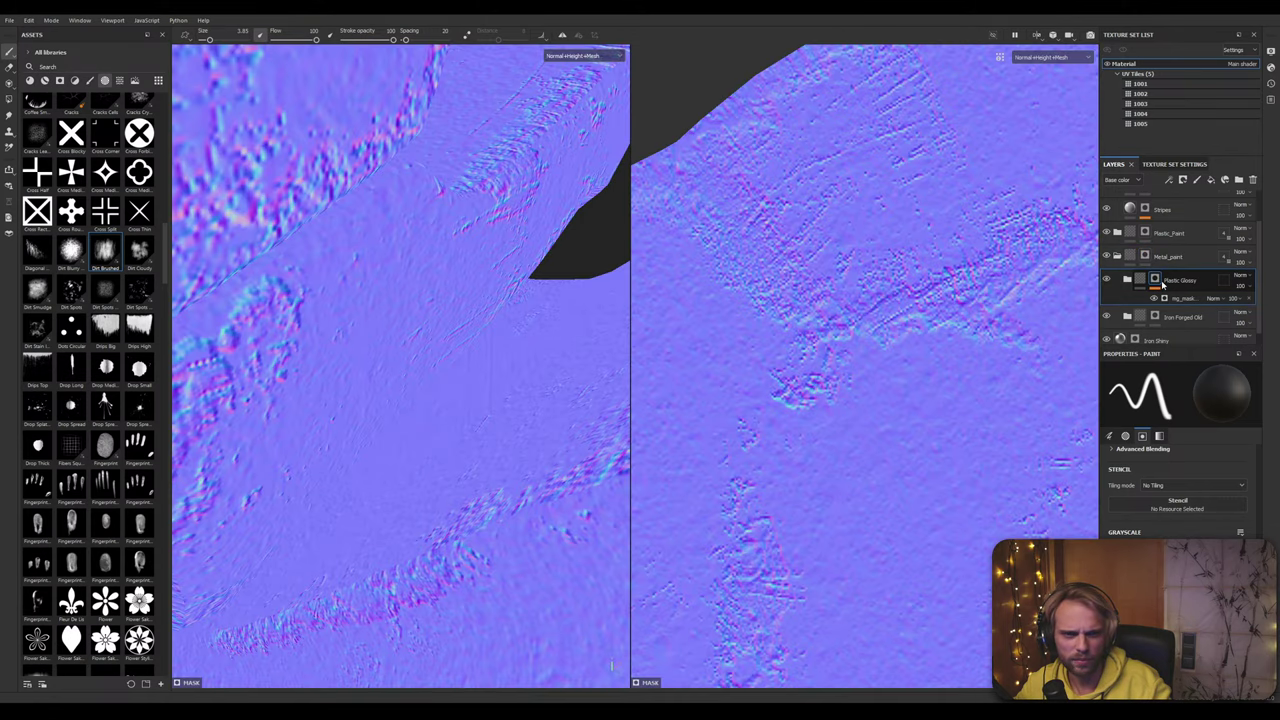
pyautogui.click(583, 56)
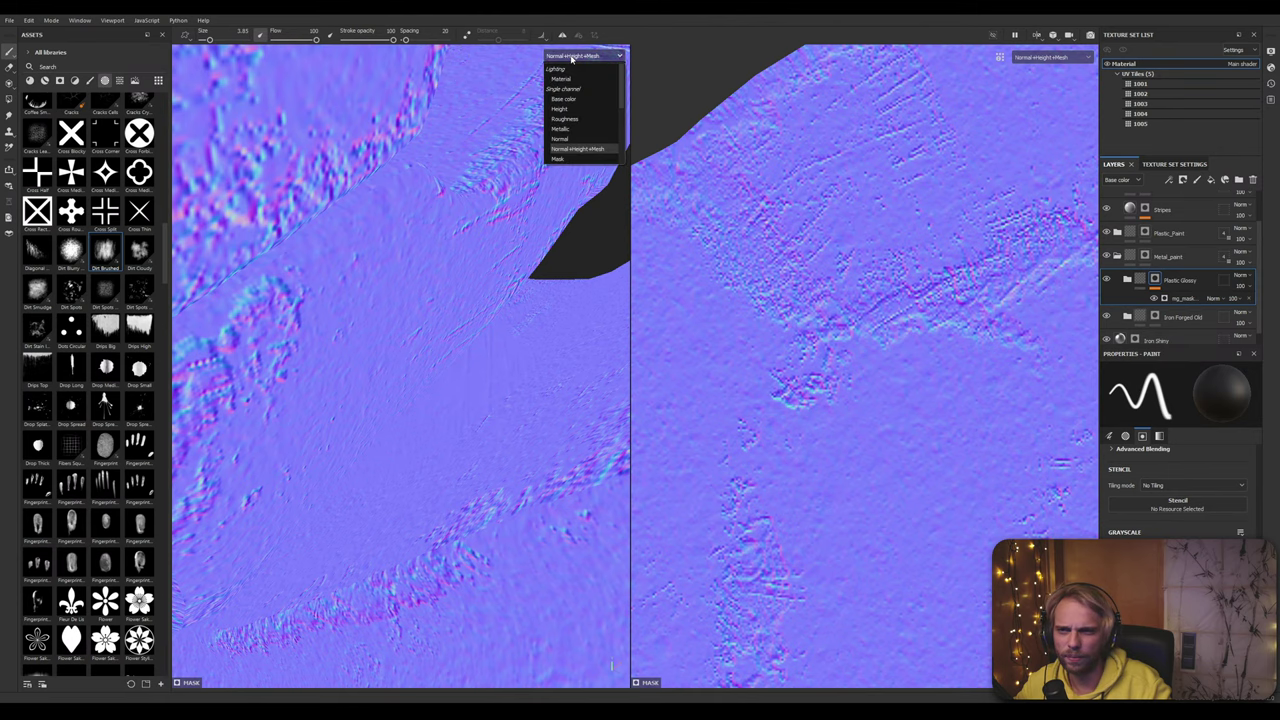
pyautogui.click(557, 158)
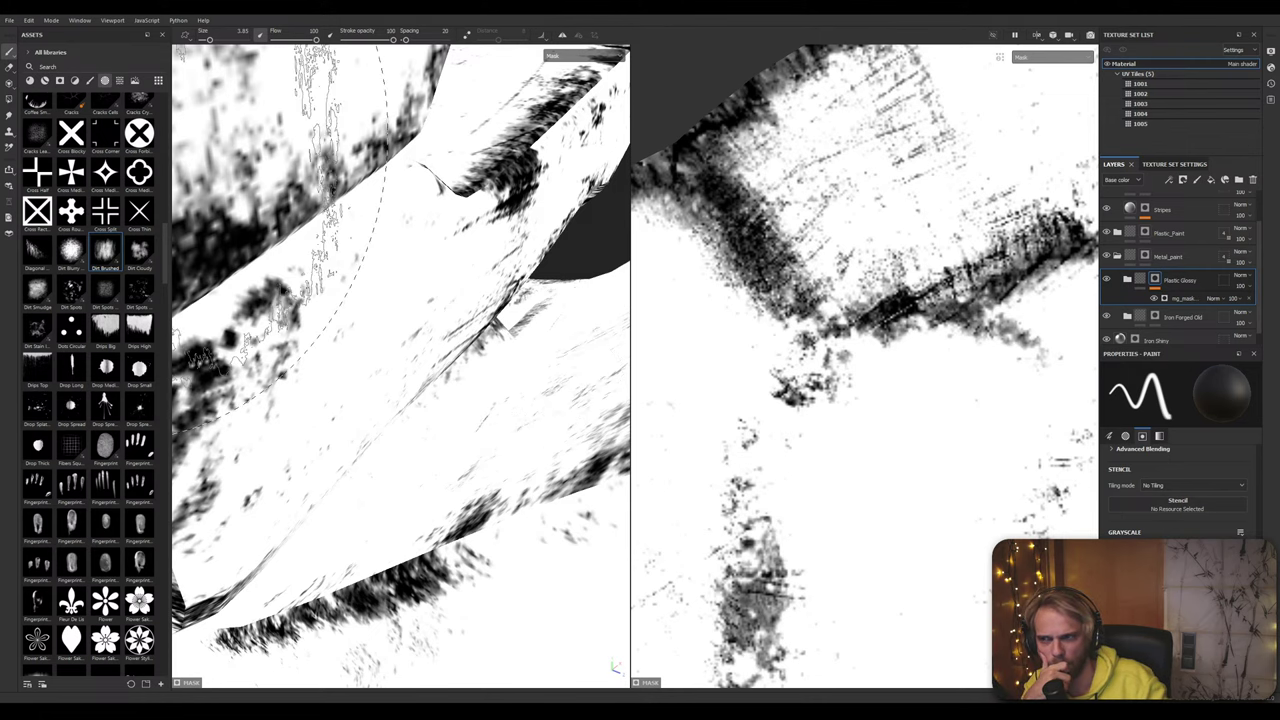
pyautogui.keyDown('alt'); pyautogui.moveTo(450, 255); pyautogui.dragTo(528, 414); pyautogui.keyUp('alt')
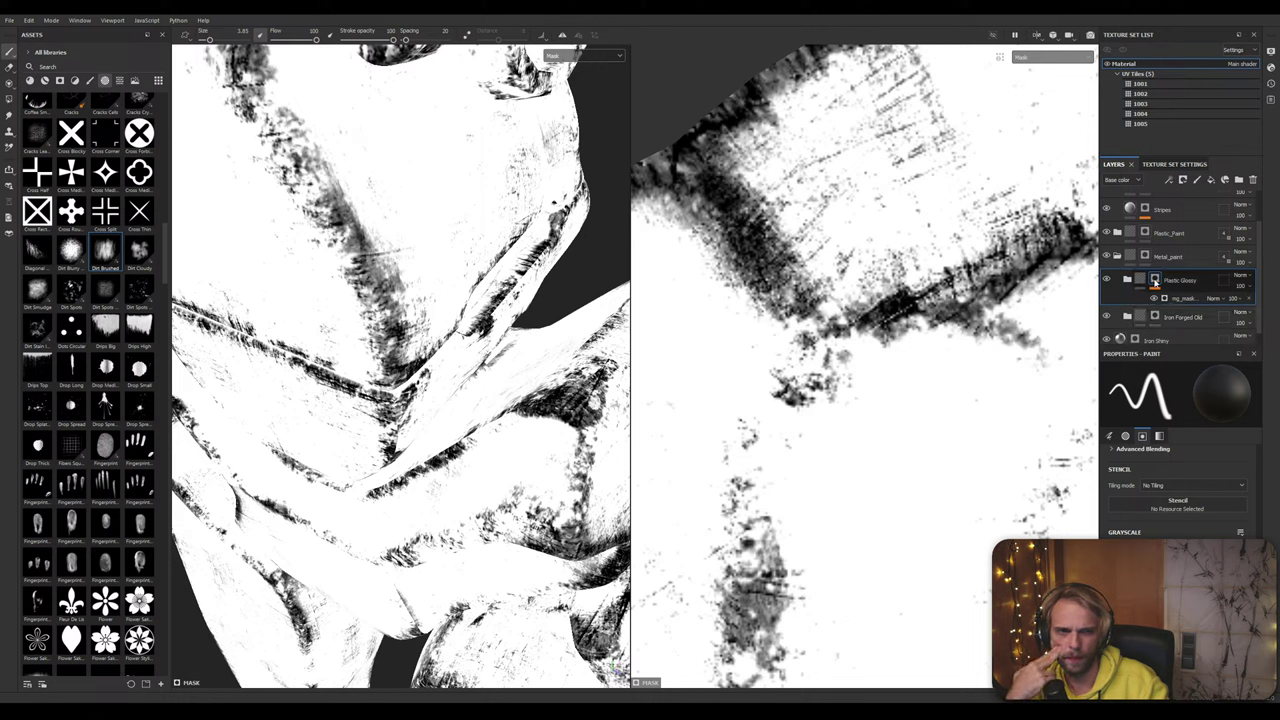
# Step: Expand the Plastic Glossy folder and select its Plastic Base layer
pyautogui.click(1155, 282)
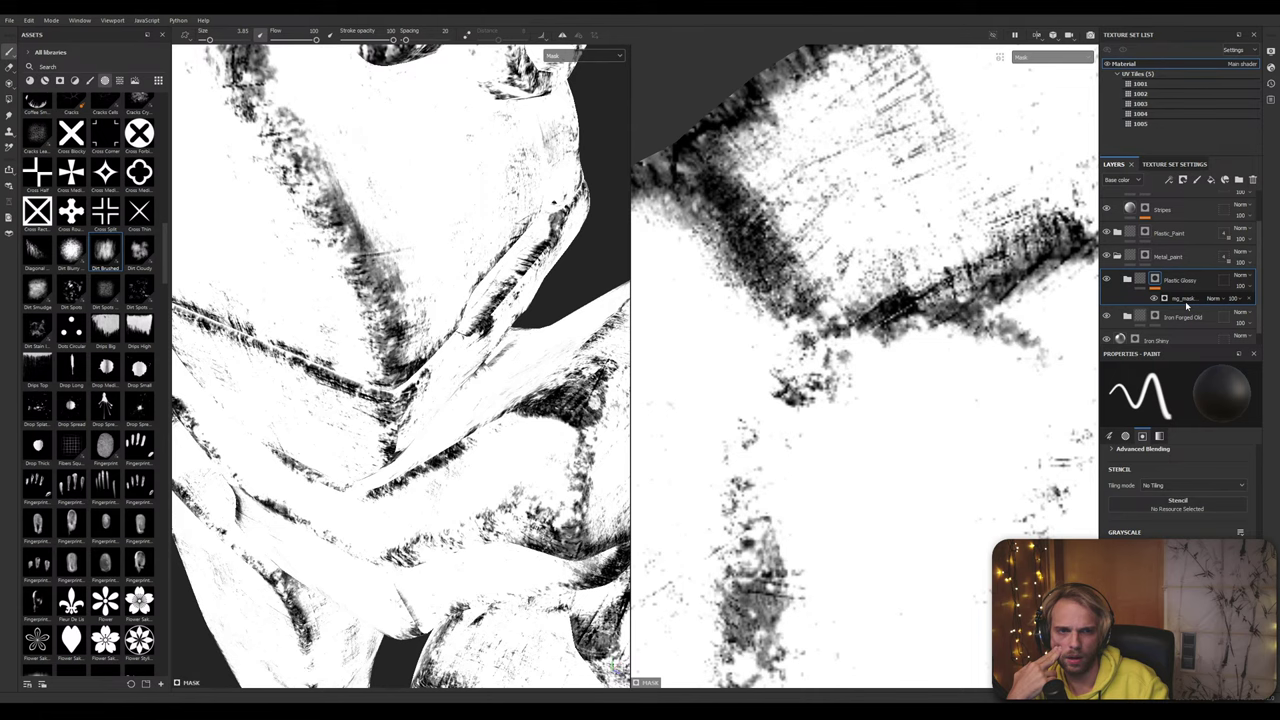
pyautogui.scroll(-1, 1190, 290)
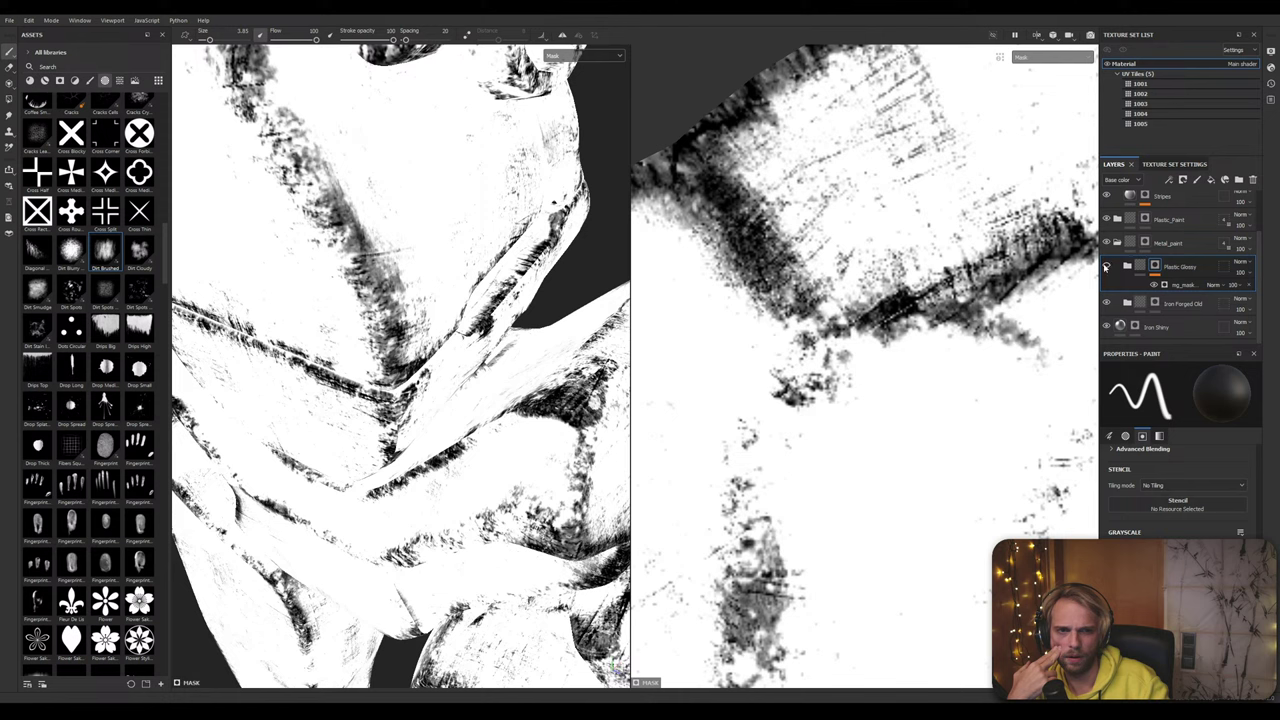
pyautogui.click(1127, 266)
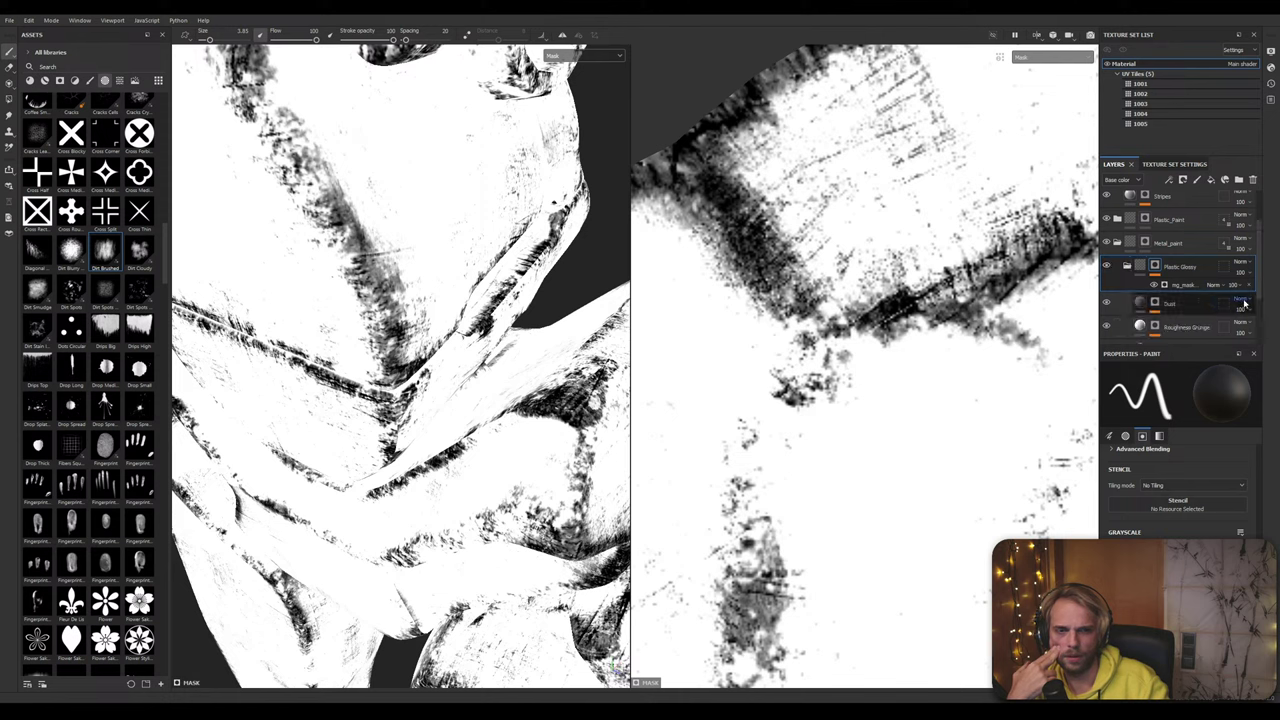
pyautogui.scroll(-4, 1166, 300)
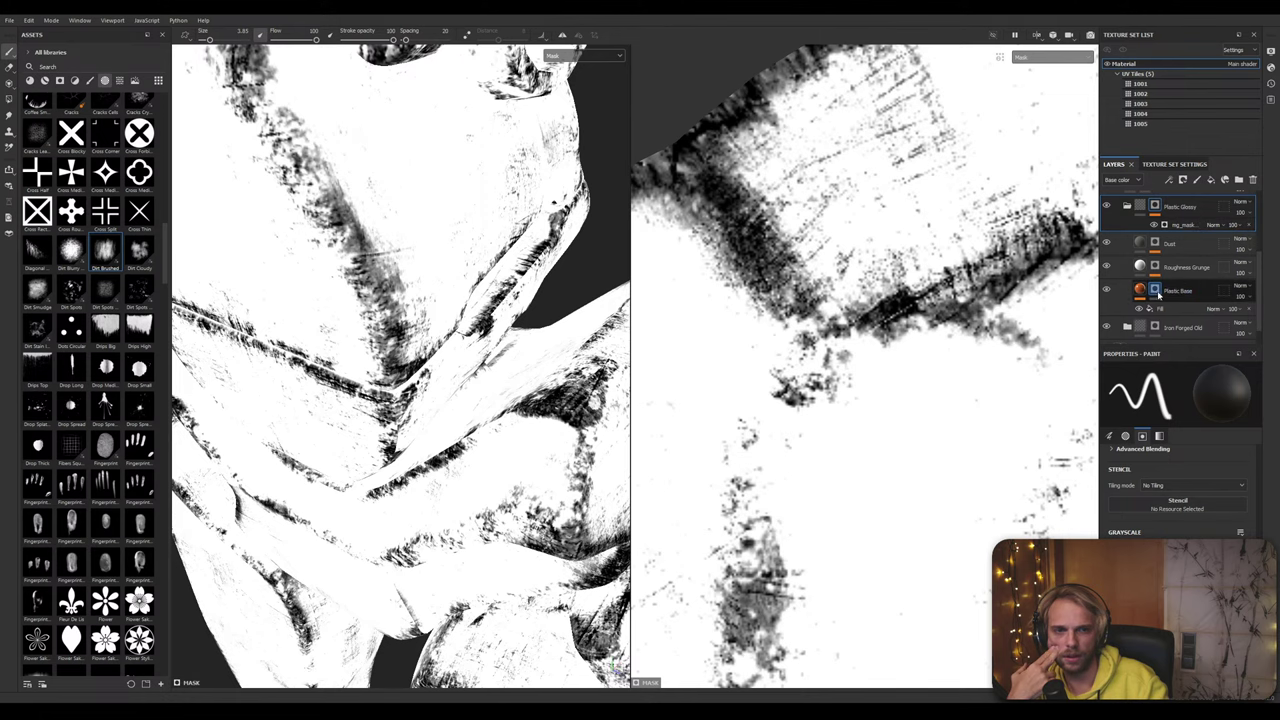
pyautogui.click(1170, 224)
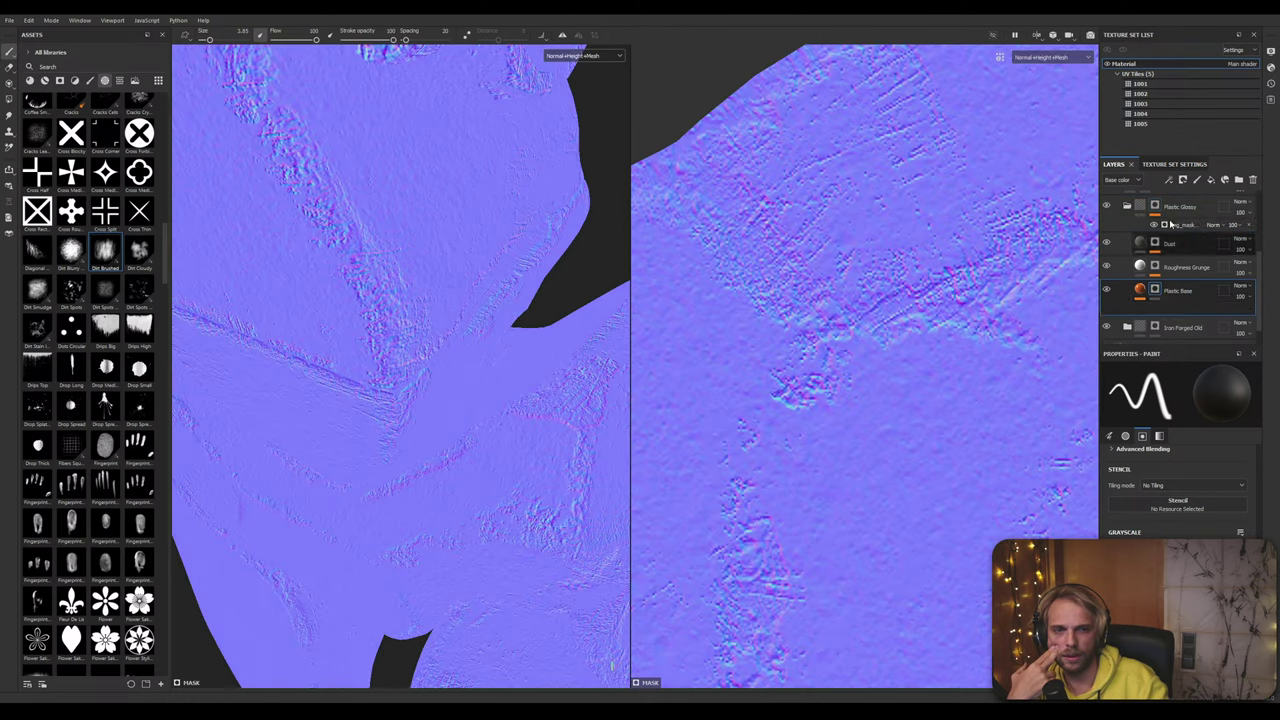
# Step: Check the Plastic Base mask, then return the viewports to the Material view
pyautogui.click(583, 55)
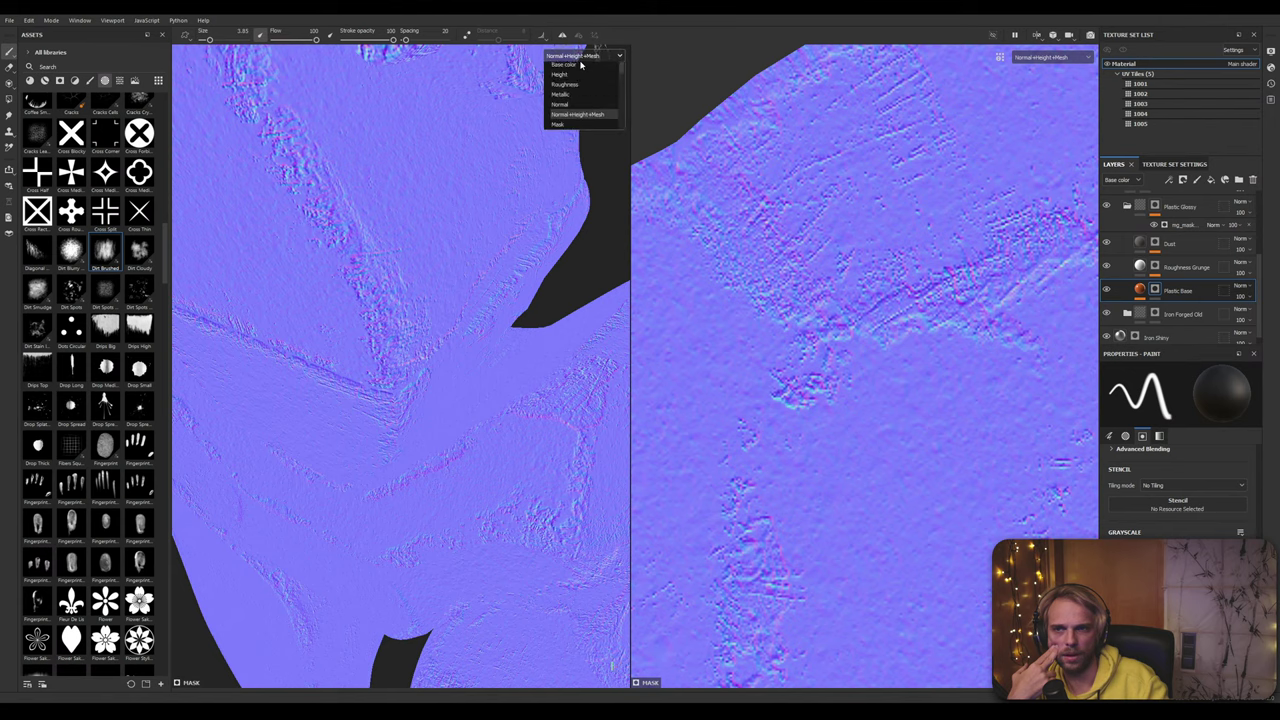
pyautogui.click(556, 159)
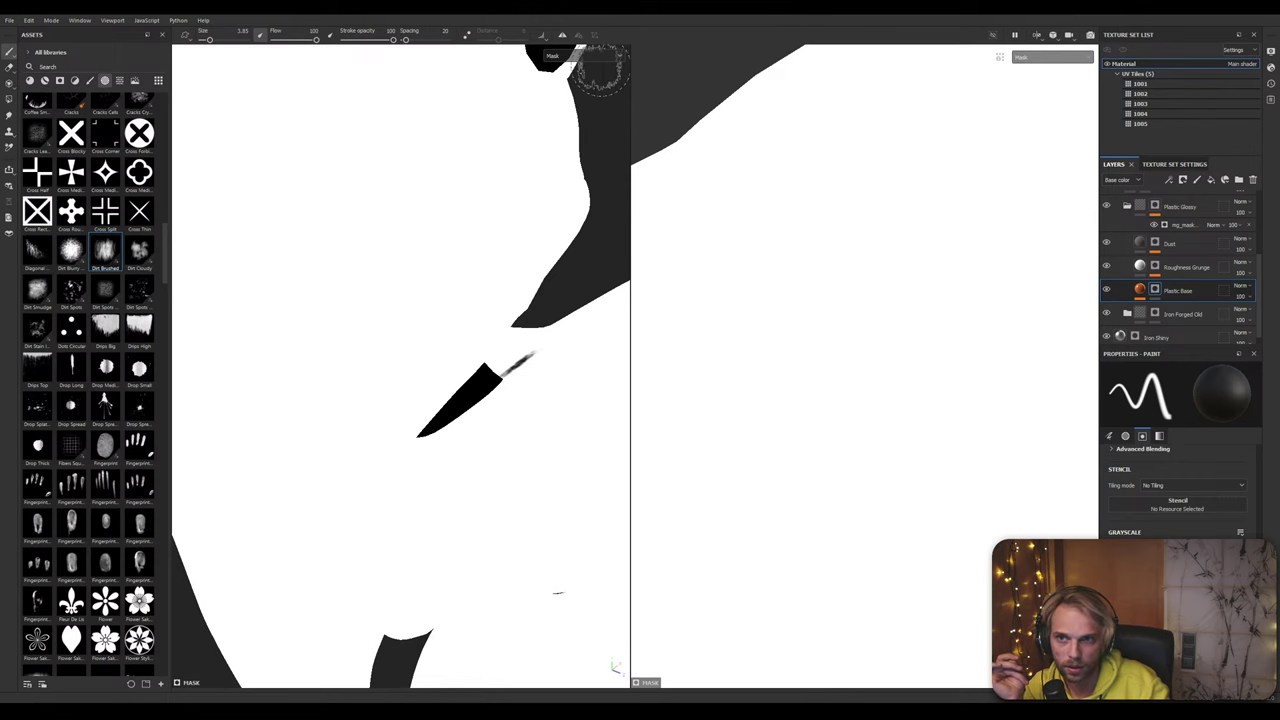
pyautogui.click(580, 56)
pyautogui.click(561, 78)
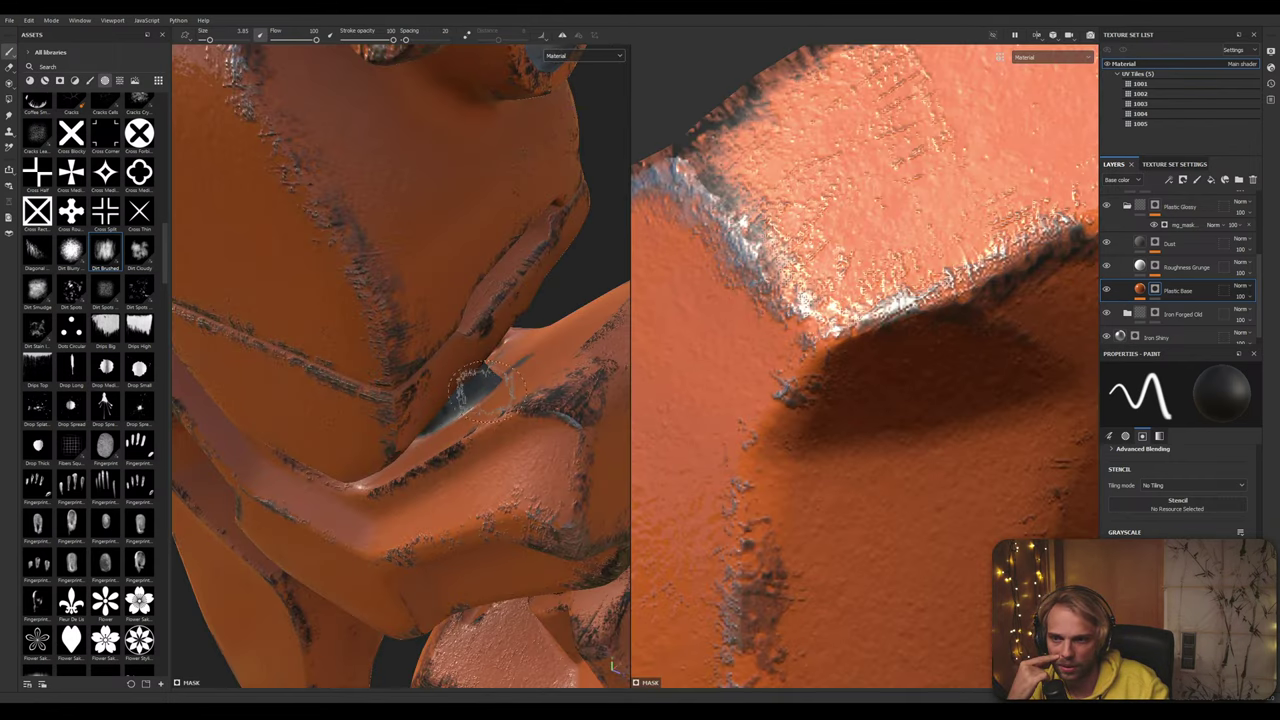
# Step: Paint black on the Plastic Base mask along the slot's lower face, then frame the tube's hole
pyautogui.scroll(3, 497, 385)
pyautogui.scroll(2, 497, 385)
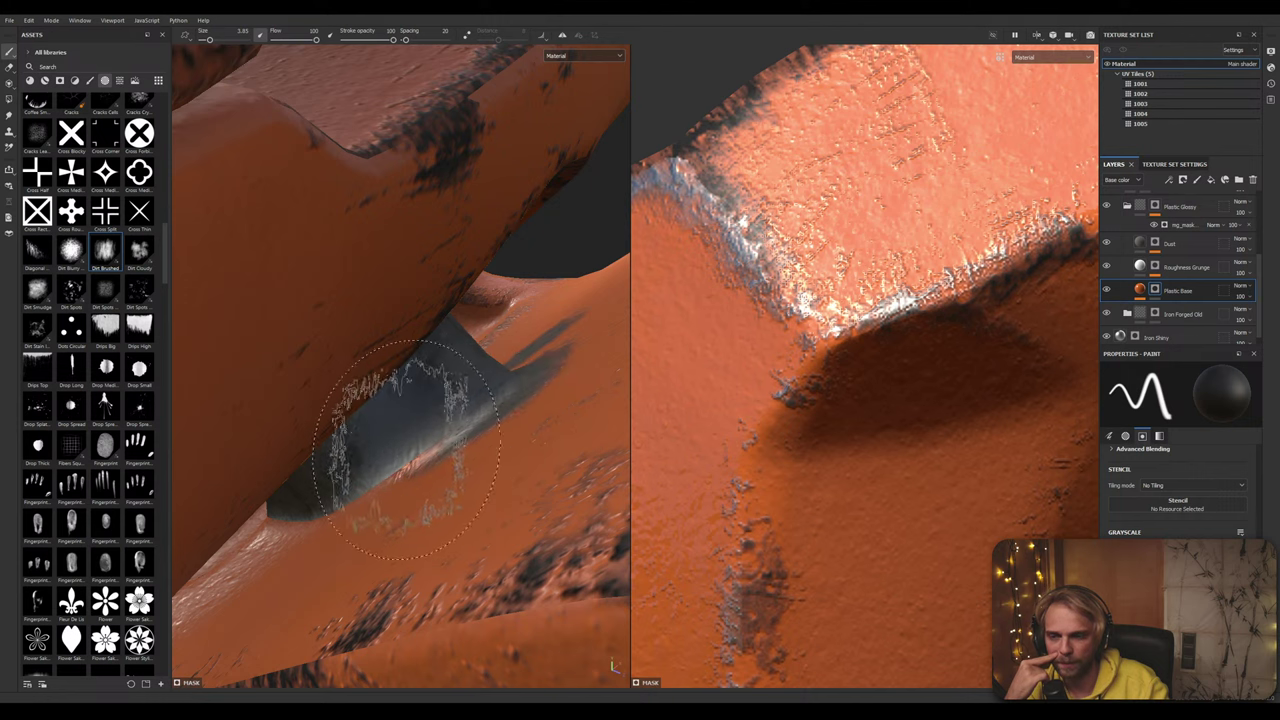
pyautogui.keyDown('alt'); pyautogui.moveTo(400, 443); pyautogui.dragTo(471, 357); pyautogui.keyUp('alt')
pyautogui.moveTo(505, 405)
pyautogui.mouseDown()
pyautogui.moveTo(400, 470)
pyautogui.moveTo(495, 432)
pyautogui.moveTo(504, 388)
pyautogui.moveTo(538, 344)
pyautogui.moveTo(371, 428)
pyautogui.moveTo(400, 470)
pyautogui.moveTo(443, 490)
pyautogui.moveTo(470, 420)
pyautogui.moveTo(386, 528)
pyautogui.moveTo(430, 470)
pyautogui.mouseUp()
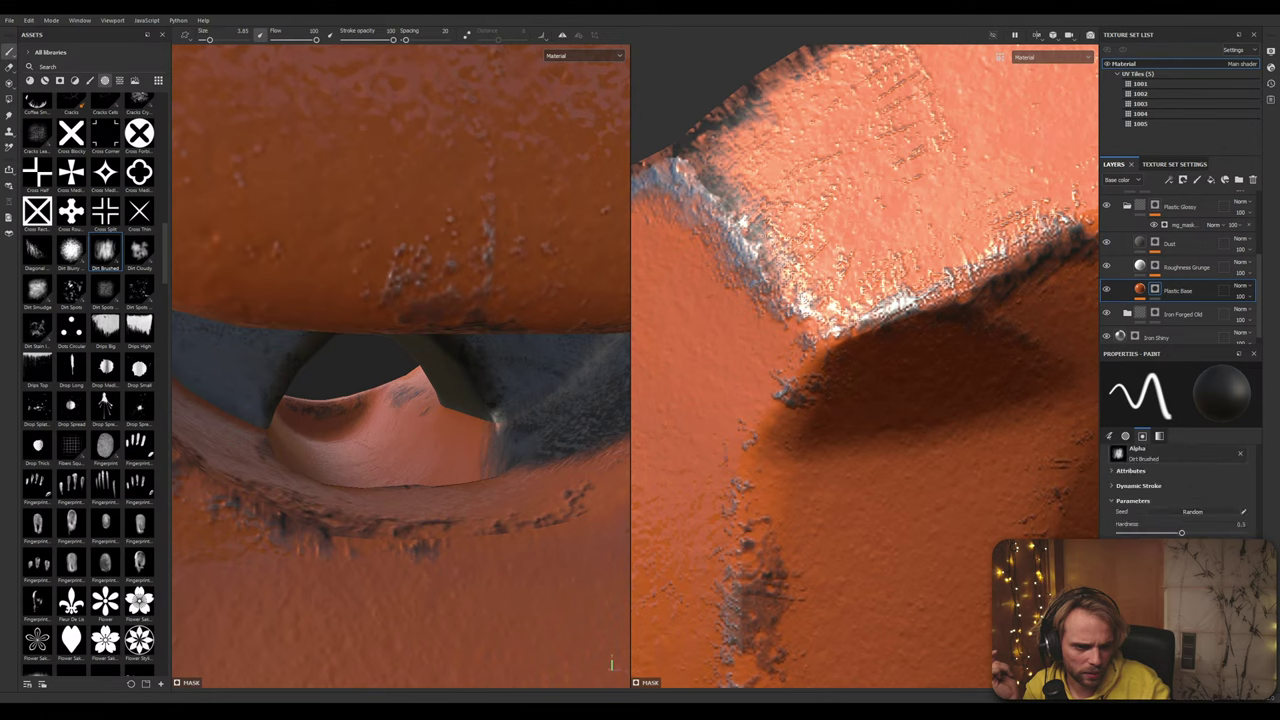
pyautogui.scroll(-3, 1180, 480)
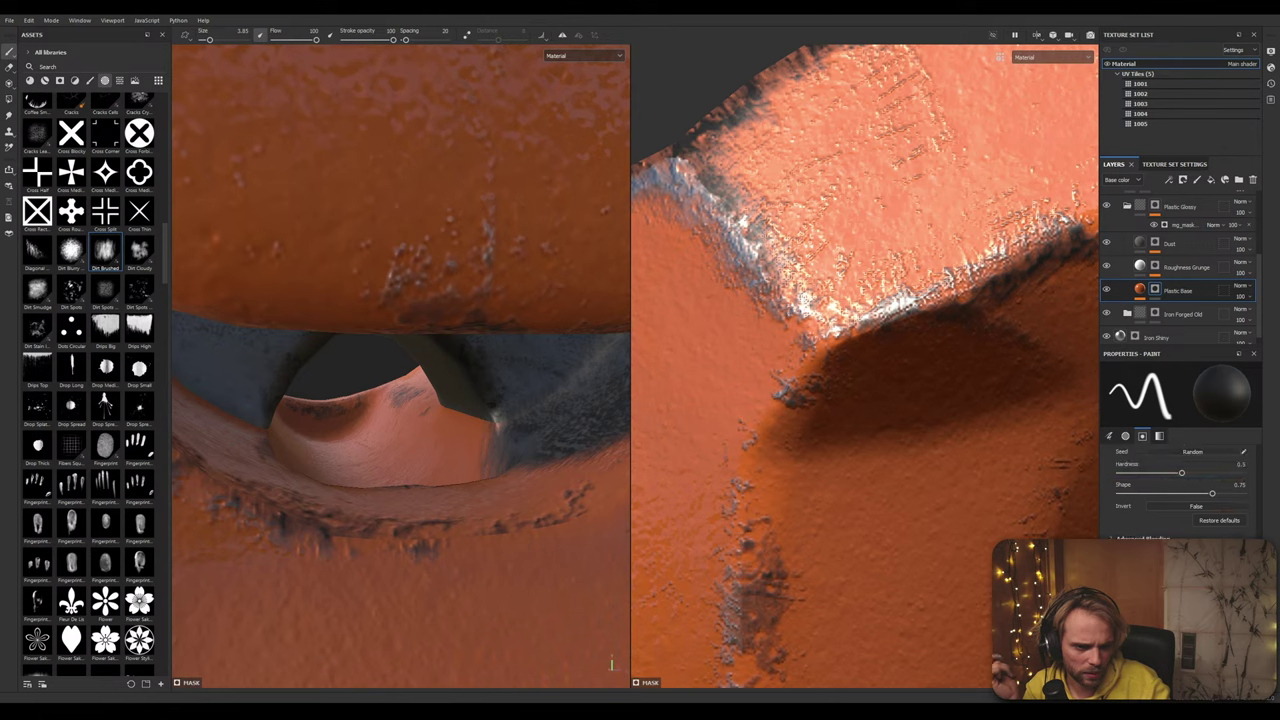
pyautogui.scroll(1, 1180, 490)
pyautogui.scroll(2, 1180, 490)
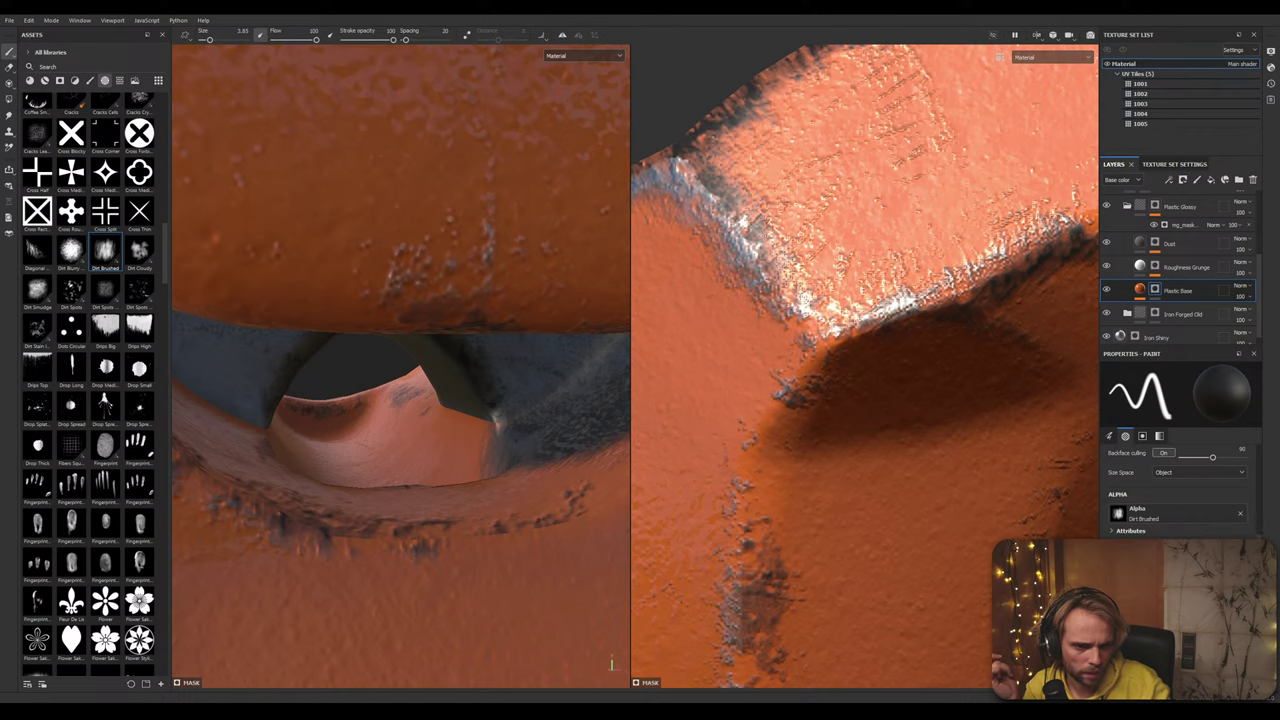
pyautogui.scroll(-3, 1180, 490)
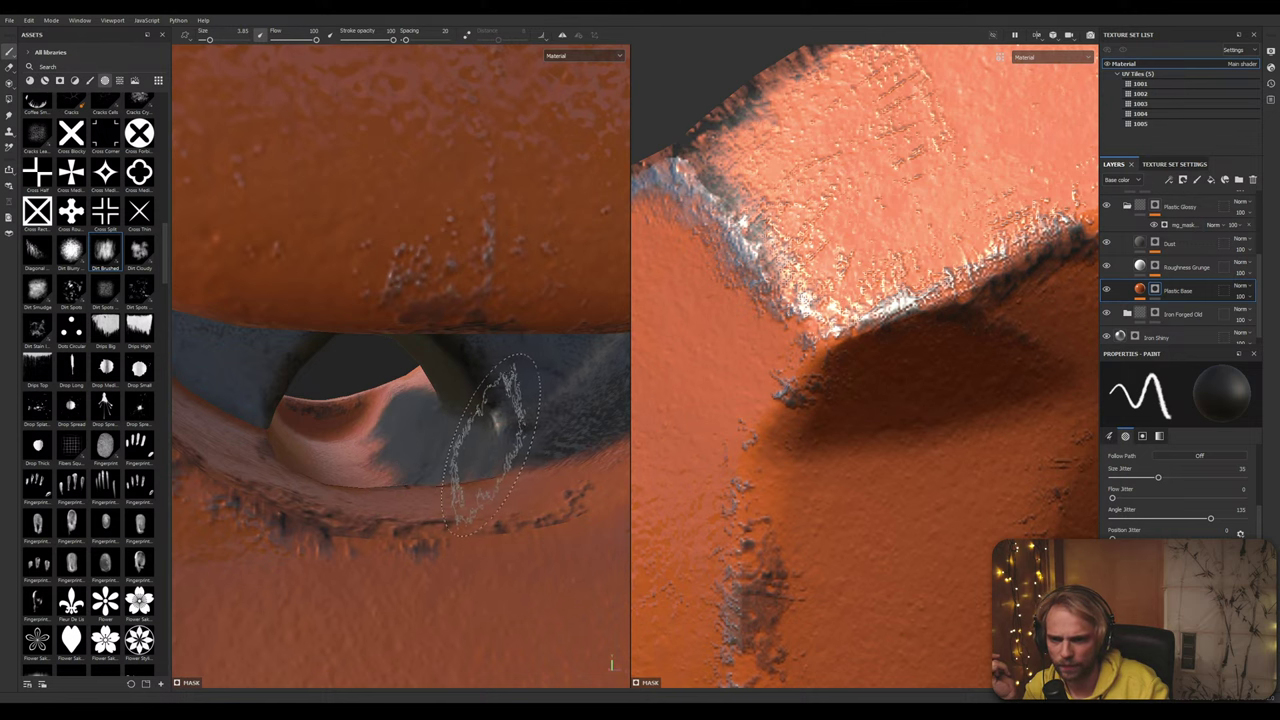
pyautogui.moveTo(440, 450)
pyautogui.keyDown('alt'); pyautogui.mouseDown()
pyautogui.moveTo(514, 457)
pyautogui.moveTo(555, 500)
pyautogui.moveTo(530, 530)
pyautogui.moveTo(420, 522)
pyautogui.moveTo(466, 531)
pyautogui.moveTo(432, 517)
pyautogui.moveTo(468, 470)
pyautogui.moveTo(460, 440)
pyautogui.moveTo(470, 450)
pyautogui.moveTo(443, 488)
pyautogui.moveTo(430, 460)
pyautogui.moveTo(440, 450)
pyautogui.moveTo(394, 449)
pyautogui.moveTo(471, 329)
pyautogui.moveTo(371, 320)
pyautogui.moveTo(414, 409)
pyautogui.moveTo(360, 460)
pyautogui.moveTo(389, 429)
pyautogui.mouseUp(); pyautogui.keyUp('alt')
# Step: Switch to the single full-width 3D view and orbit to the cap edge
pyautogui.press('F2')
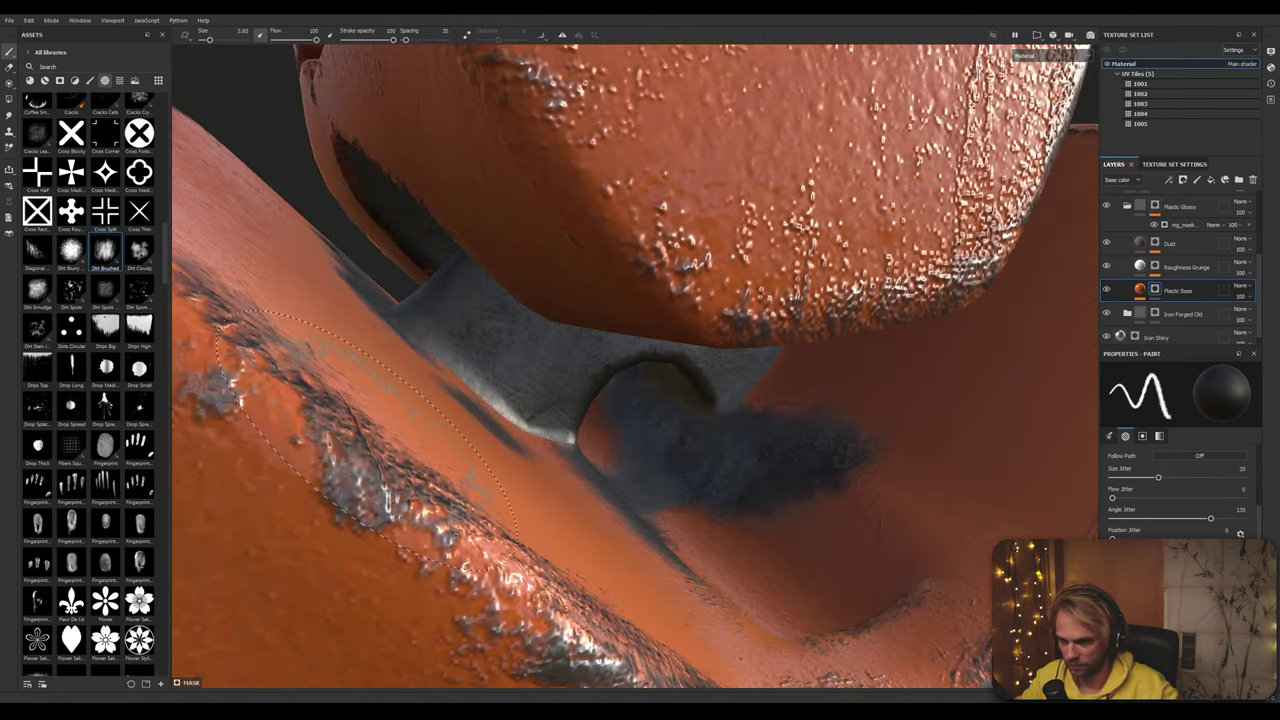
pyautogui.keyDown('alt'); pyautogui.moveTo(578, 428); pyautogui.dragTo(684, 427); pyautogui.keyUp('alt')
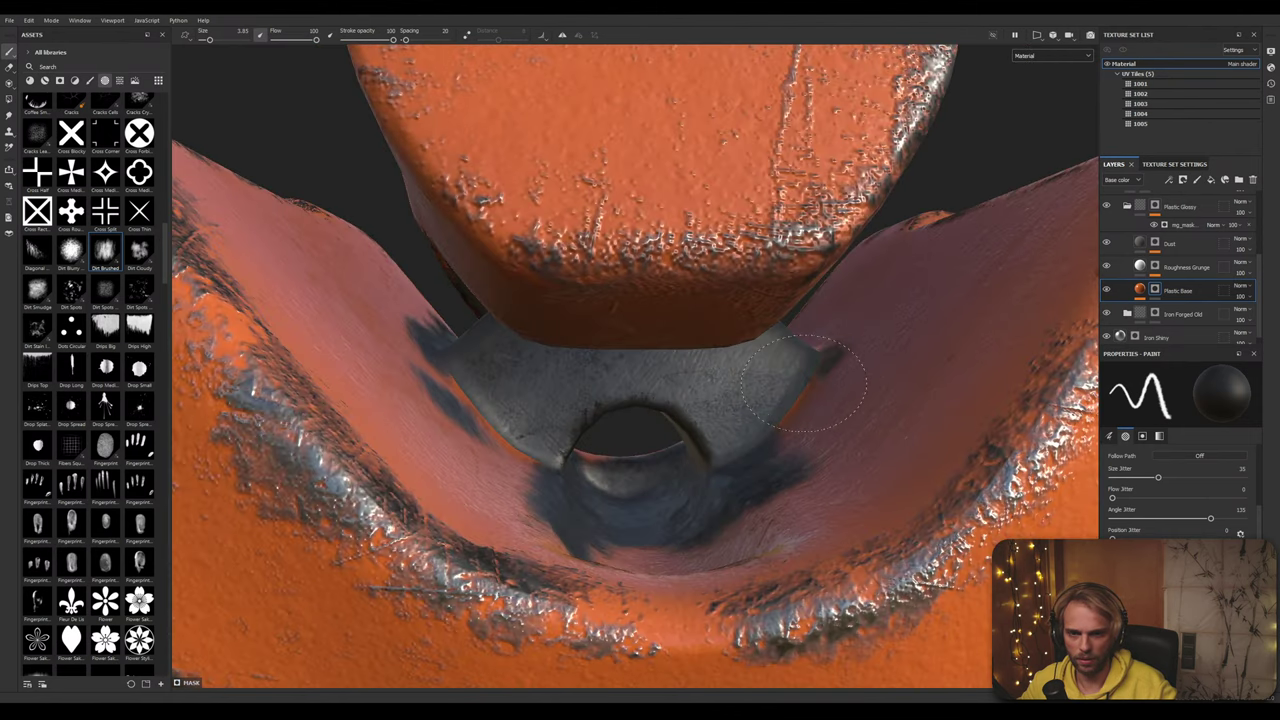
pyautogui.moveTo(785, 435)
pyautogui.keyDown('alt'); pyautogui.mouseDown()
pyautogui.moveTo(882, 290)
pyautogui.moveTo(860, 312)
pyautogui.moveTo(714, 334)
pyautogui.moveTo(725, 355)
pyautogui.moveTo(710, 347)
pyautogui.mouseUp(); pyautogui.keyUp('alt')
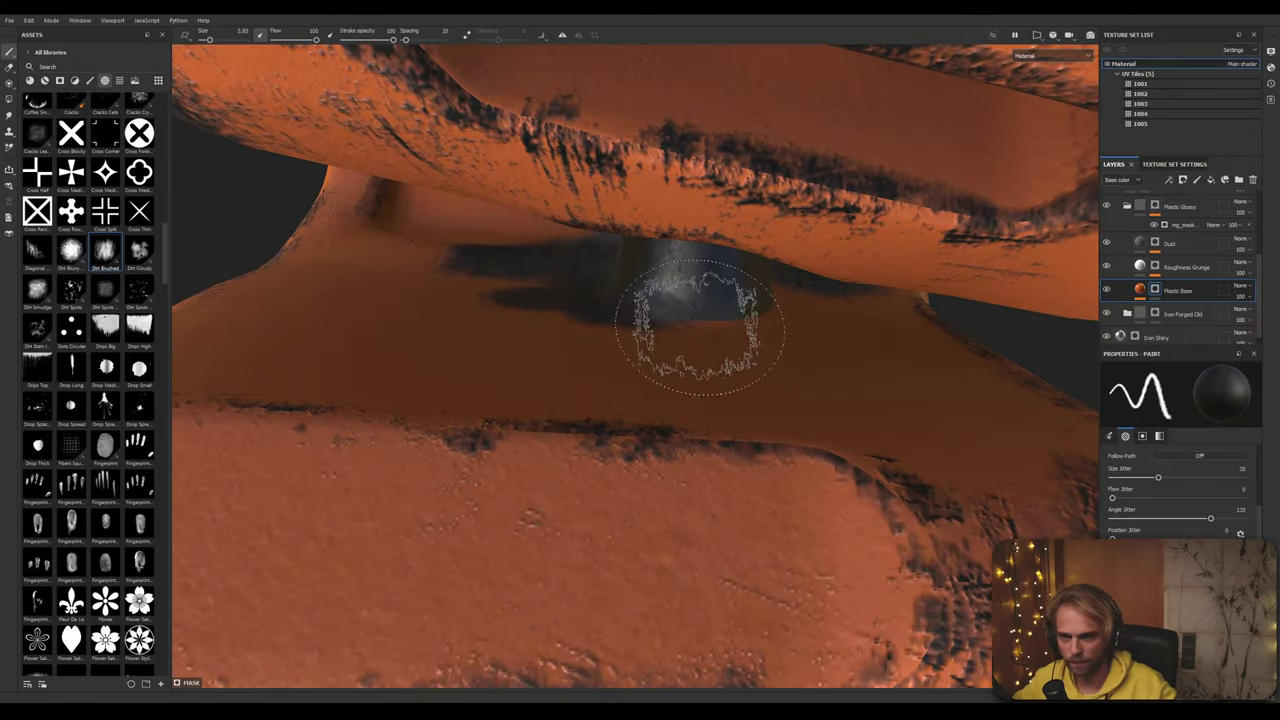
# Step: Enlarge the brush to about 6.55 and paint dark metal into the gaps around the nut
pyautogui.keyDown('ctrl'); pyautogui.moveTo(700, 327); pyautogui.dragTo(723, 338, button='right'); pyautogui.keyUp('ctrl')
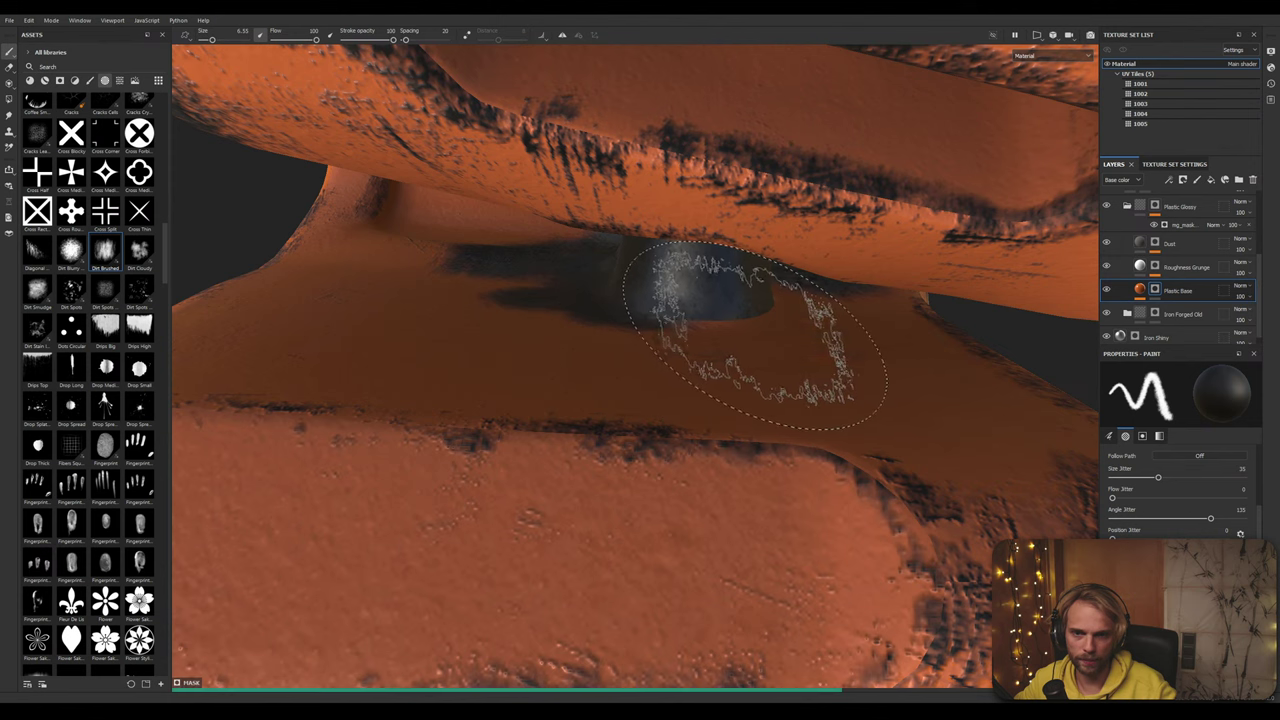
pyautogui.moveTo(777, 371)
pyautogui.keyDown('alt'); pyautogui.mouseDown()
pyautogui.moveTo(734, 343)
pyautogui.moveTo(822, 345)
pyautogui.moveTo(843, 314)
pyautogui.mouseUp(); pyautogui.keyUp('alt')
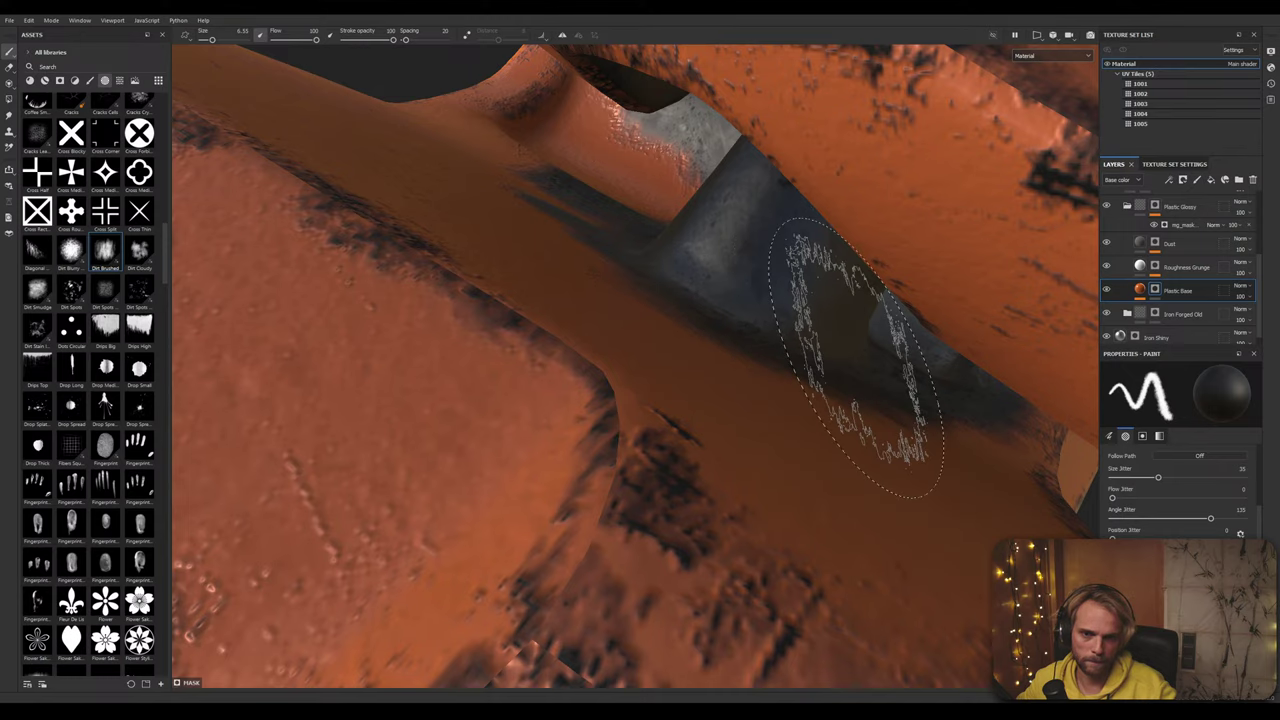
pyautogui.moveTo(855, 355)
pyautogui.keyDown('alt'); pyautogui.mouseDown()
pyautogui.moveTo(651, 349)
pyautogui.moveTo(700, 329)
pyautogui.moveTo(635, 315)
pyautogui.moveTo(557, 363)
pyautogui.moveTo(795, 305)
pyautogui.moveTo(625, 280)
pyautogui.moveTo(545, 241)
pyautogui.mouseUp(); pyautogui.keyUp('alt')
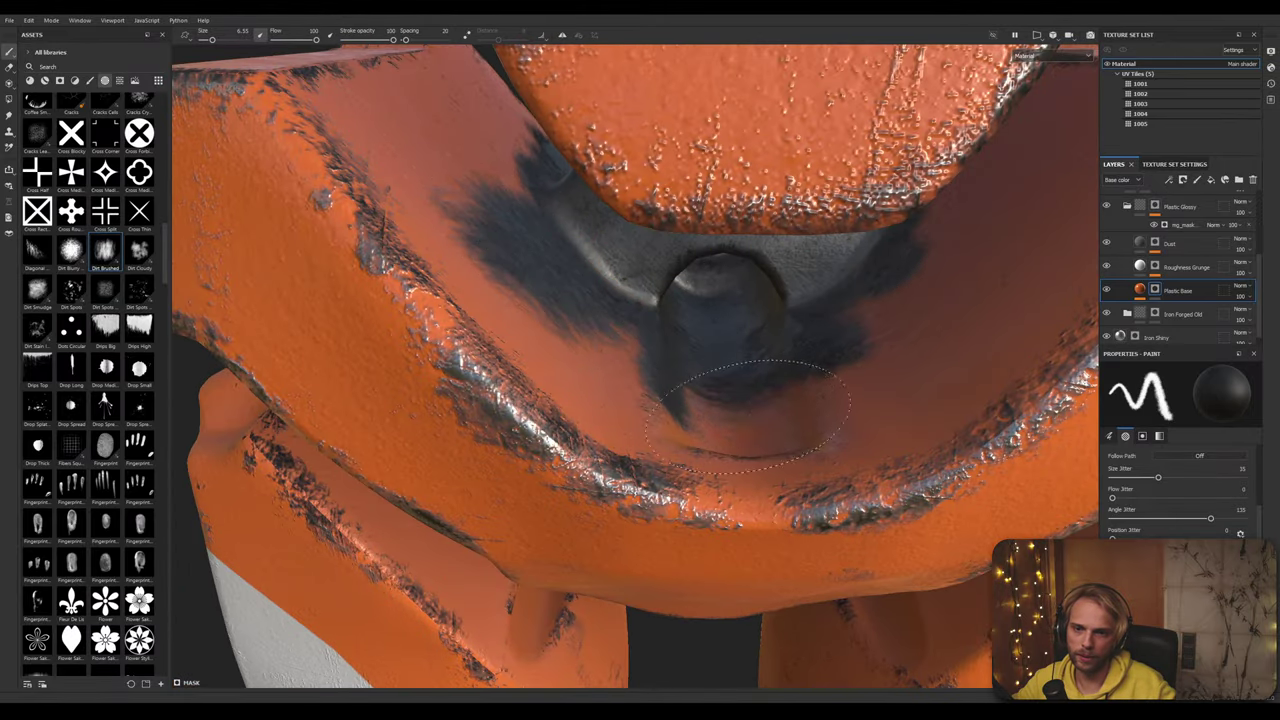
pyautogui.moveTo(780, 395)
pyautogui.keyDown('alt'); pyautogui.mouseDown()
pyautogui.moveTo(686, 429)
pyautogui.moveTo(705, 450)
pyautogui.mouseUp(); pyautogui.keyUp('alt')
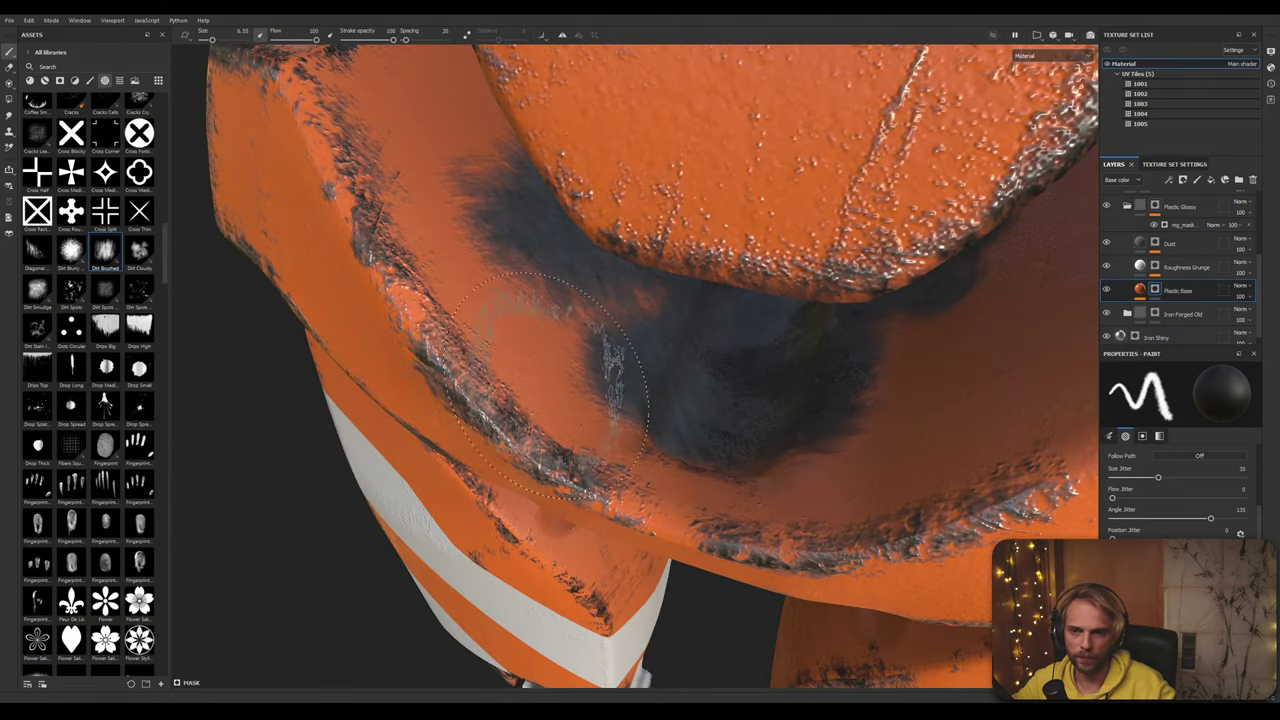
pyautogui.scroll(-5, 709, 363)
pyautogui.moveTo(709, 363)
pyautogui.keyDown('alt'); pyautogui.mouseDown()
pyautogui.moveTo(923, 434)
pyautogui.moveTo(650, 375)
pyautogui.moveTo(680, 405)
pyautogui.moveTo(975, 480)
pyautogui.mouseUp(); pyautogui.keyUp('alt')
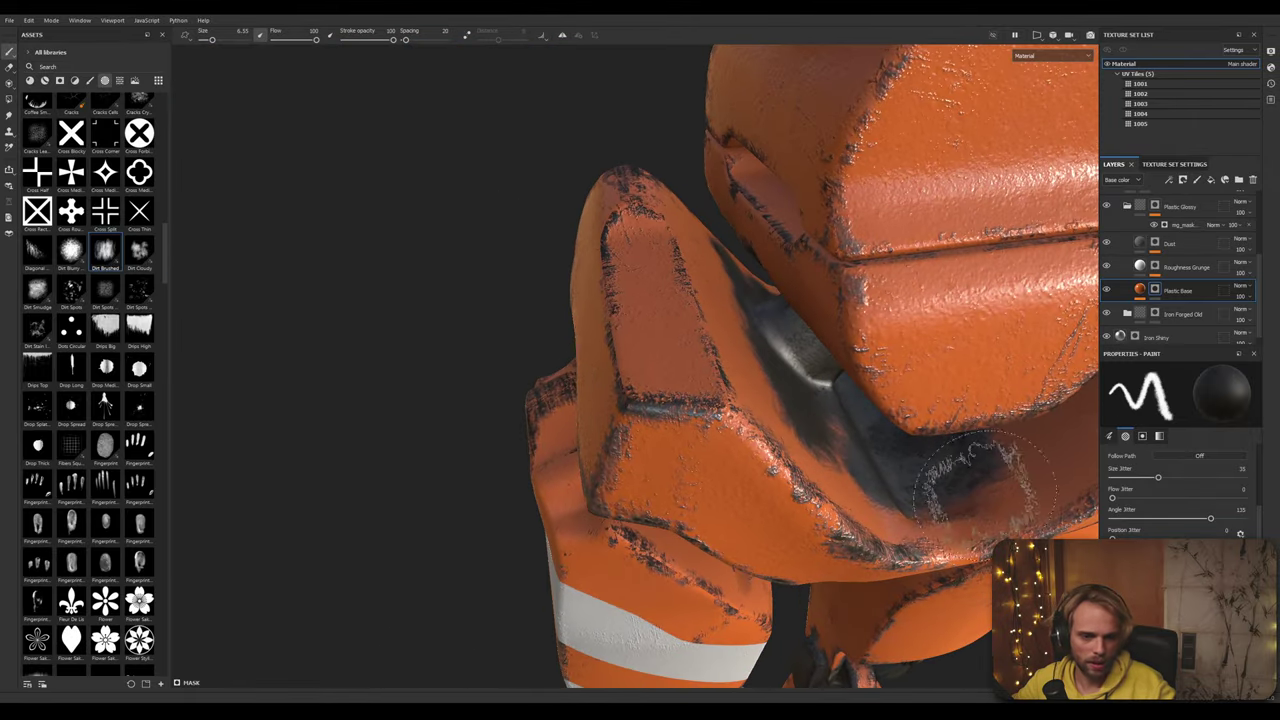
# Step: Trim the dark patches around the lower joint with white mask paint, then swap back to black
pyautogui.click(1142, 436)
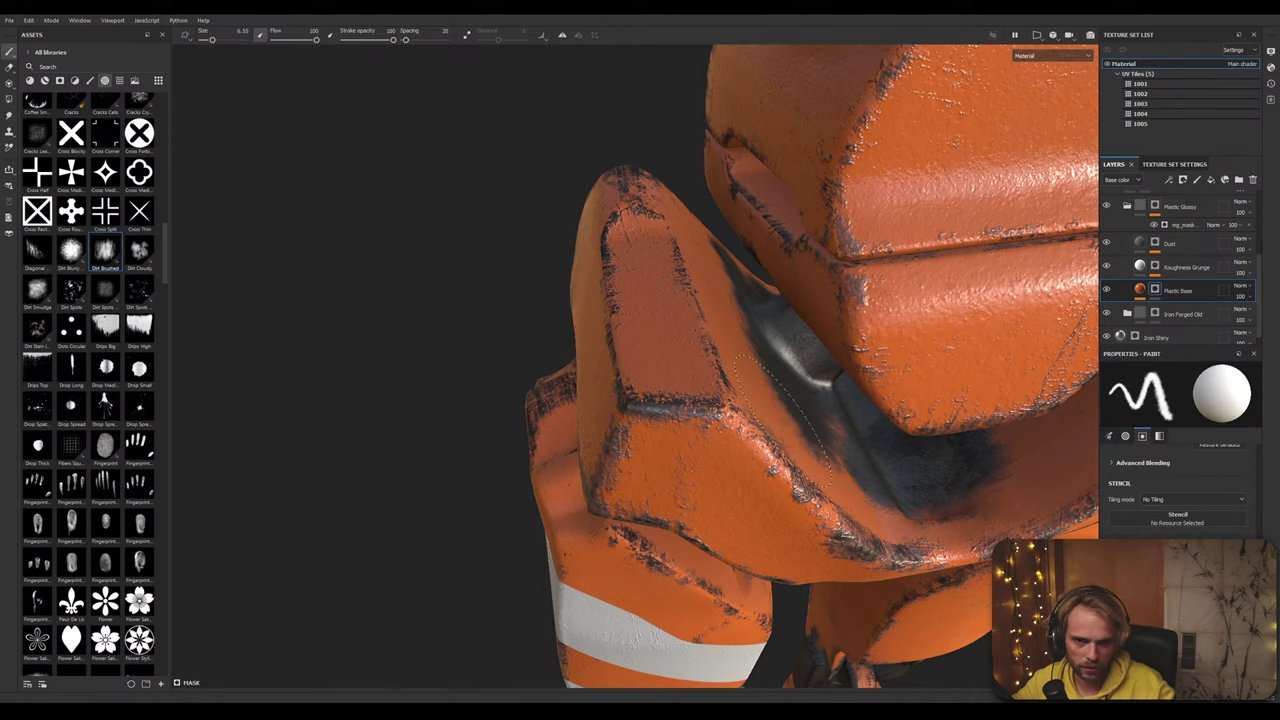
pyautogui.moveTo(752, 350)
pyautogui.keyDown('alt'); pyautogui.mouseDown()
pyautogui.moveTo(681, 322)
pyautogui.moveTo(650, 240)
pyautogui.moveTo(600, 251)
pyautogui.moveTo(735, 245)
pyautogui.mouseUp(); pyautogui.keyUp('alt')
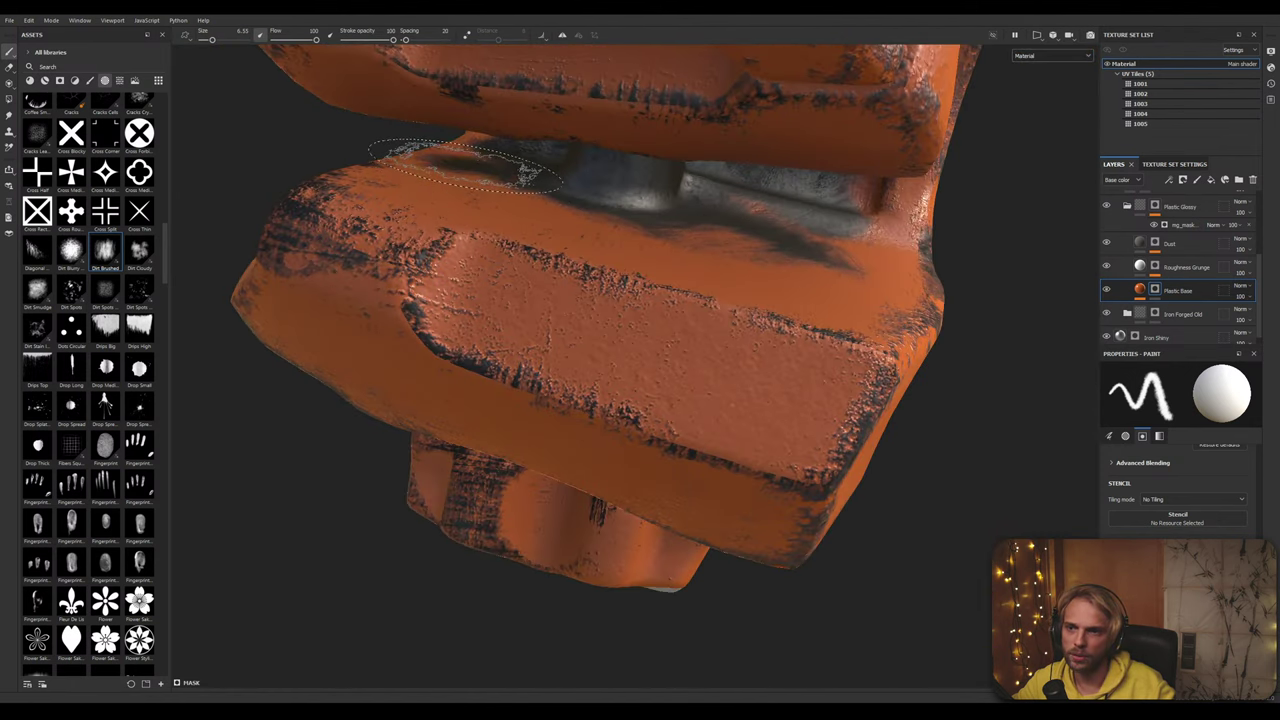
pyautogui.keyDown('alt'); pyautogui.moveTo(790, 275); pyautogui.dragTo(460, 175); pyautogui.keyUp('alt')
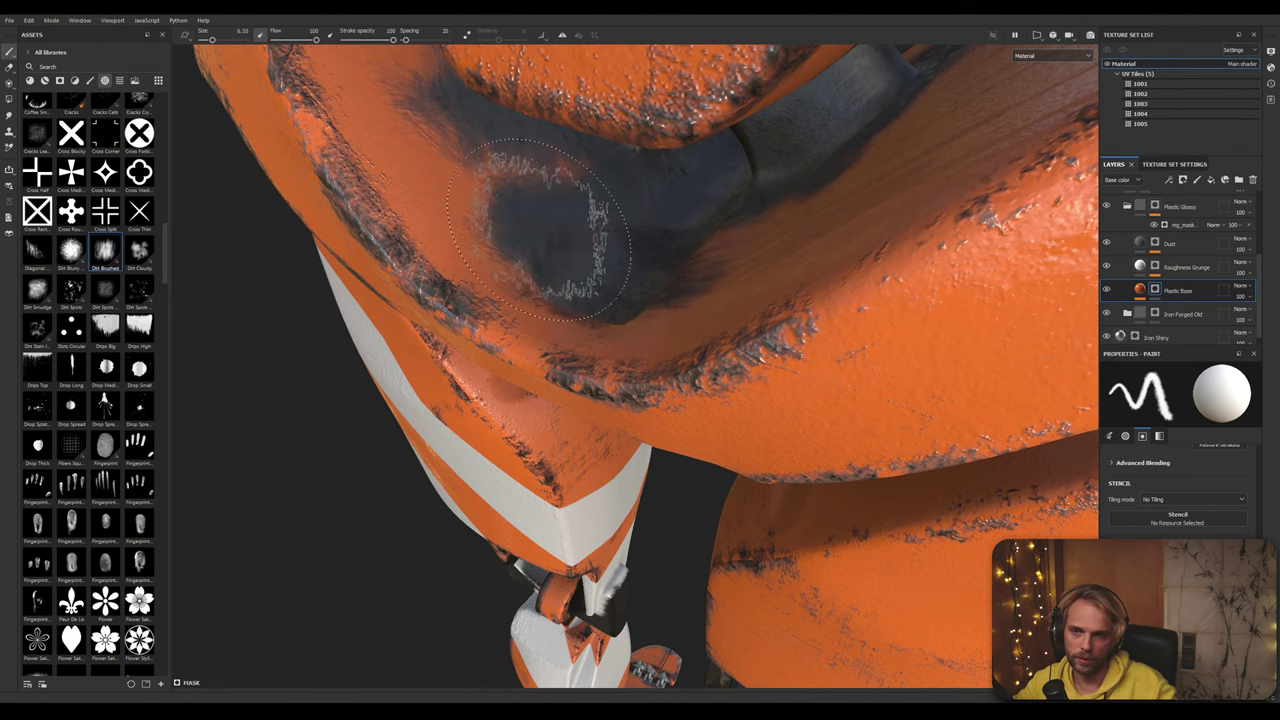
pyautogui.moveTo(490, 230)
pyautogui.keyDown('alt'); pyautogui.mouseDown()
pyautogui.moveTo(640, 300)
pyautogui.moveTo(760, 336)
pyautogui.moveTo(675, 333)
pyautogui.moveTo(640, 400)
pyautogui.moveTo(710, 343)
pyautogui.moveTo(727, 282)
pyautogui.mouseUp(); pyautogui.keyUp('alt')
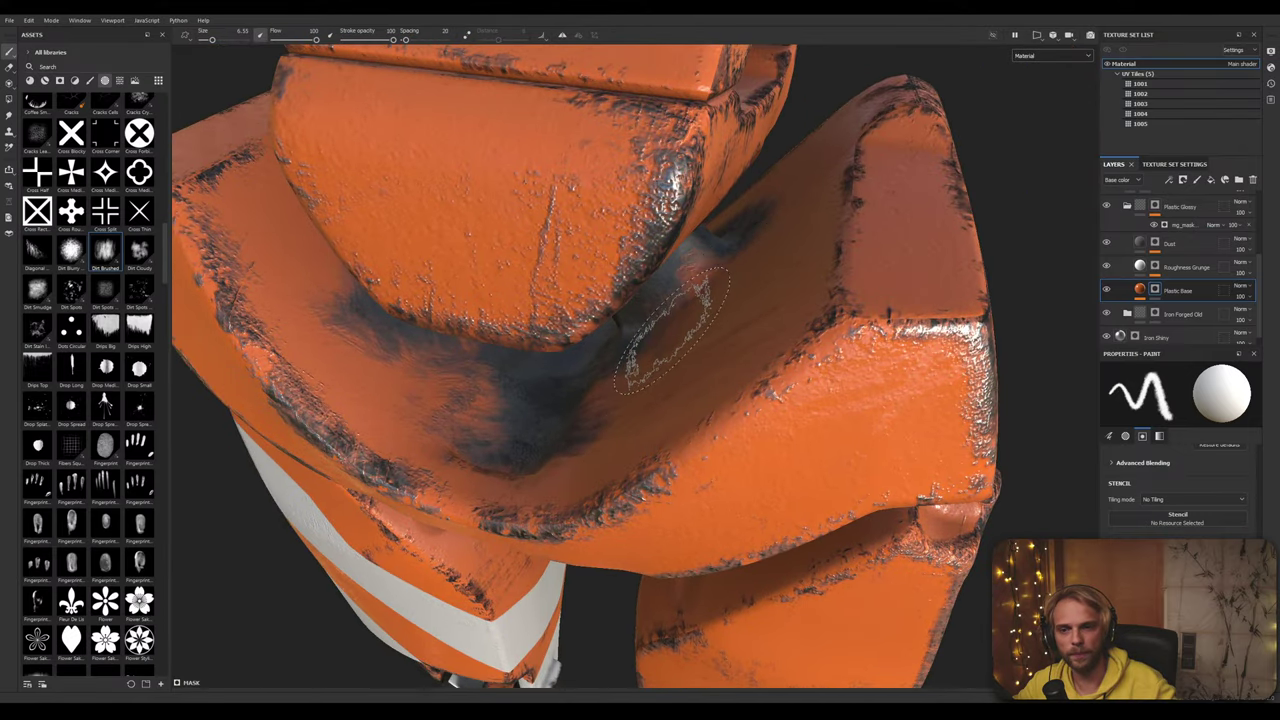
pyautogui.moveTo(655, 362)
pyautogui.keyDown('alt'); pyautogui.mouseDown()
pyautogui.moveTo(600, 420)
pyautogui.moveTo(323, 457)
pyautogui.moveTo(735, 472)
pyautogui.moveTo(477, 391)
pyautogui.moveTo(586, 443)
pyautogui.moveTo(820, 510)
pyautogui.moveTo(908, 500)
pyautogui.moveTo(857, 386)
pyautogui.moveTo(897, 474)
pyautogui.moveTo(937, 327)
pyautogui.moveTo(642, 470)
pyautogui.moveTo(685, 420)
pyautogui.moveTo(570, 425)
pyautogui.mouseUp(); pyautogui.keyUp('alt')
pyautogui.keyDown('alt'); pyautogui.moveTo(683, 370); pyautogui.dragTo(795, 310); pyautogui.keyUp('alt')
pyautogui.press('x')
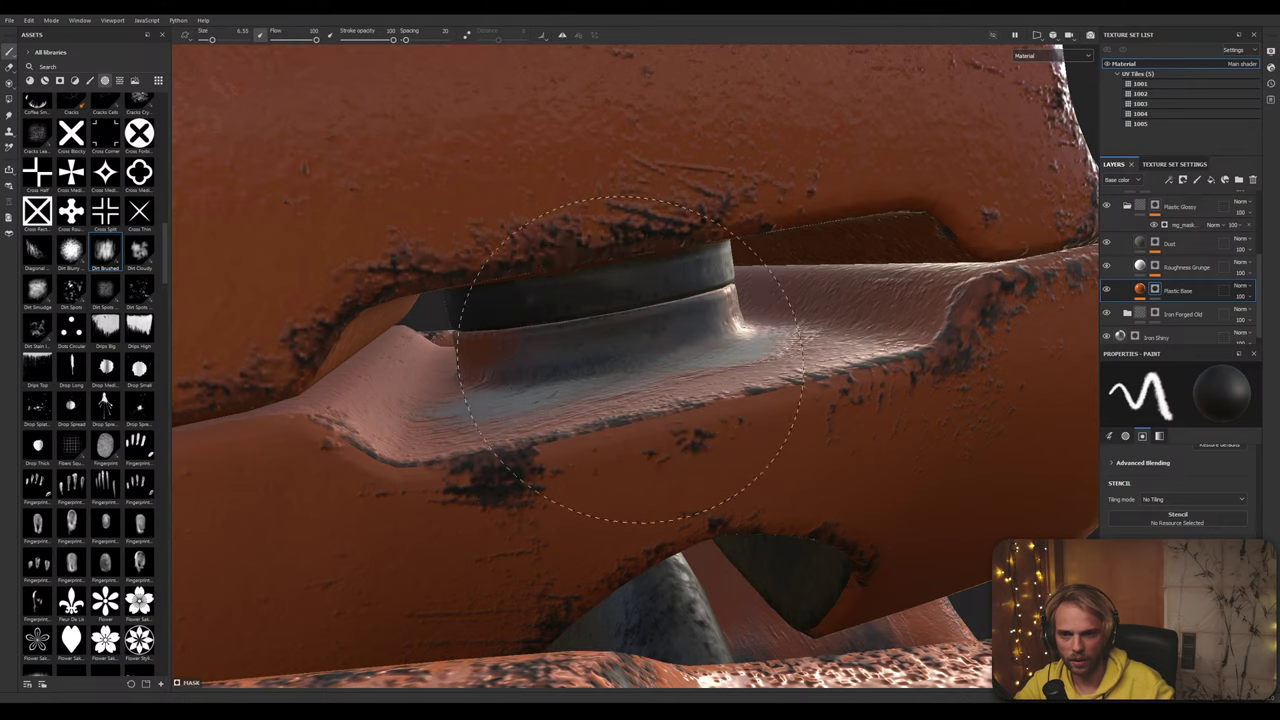
# Step: Close in on the slot's raised end and rotate the environment light to inspect its worn edges
pyautogui.moveTo(525, 372)
pyautogui.keyDown('alt'); pyautogui.mouseDown()
pyautogui.moveTo(480, 470)
pyautogui.moveTo(745, 408)
pyautogui.mouseUp(); pyautogui.keyUp('alt')
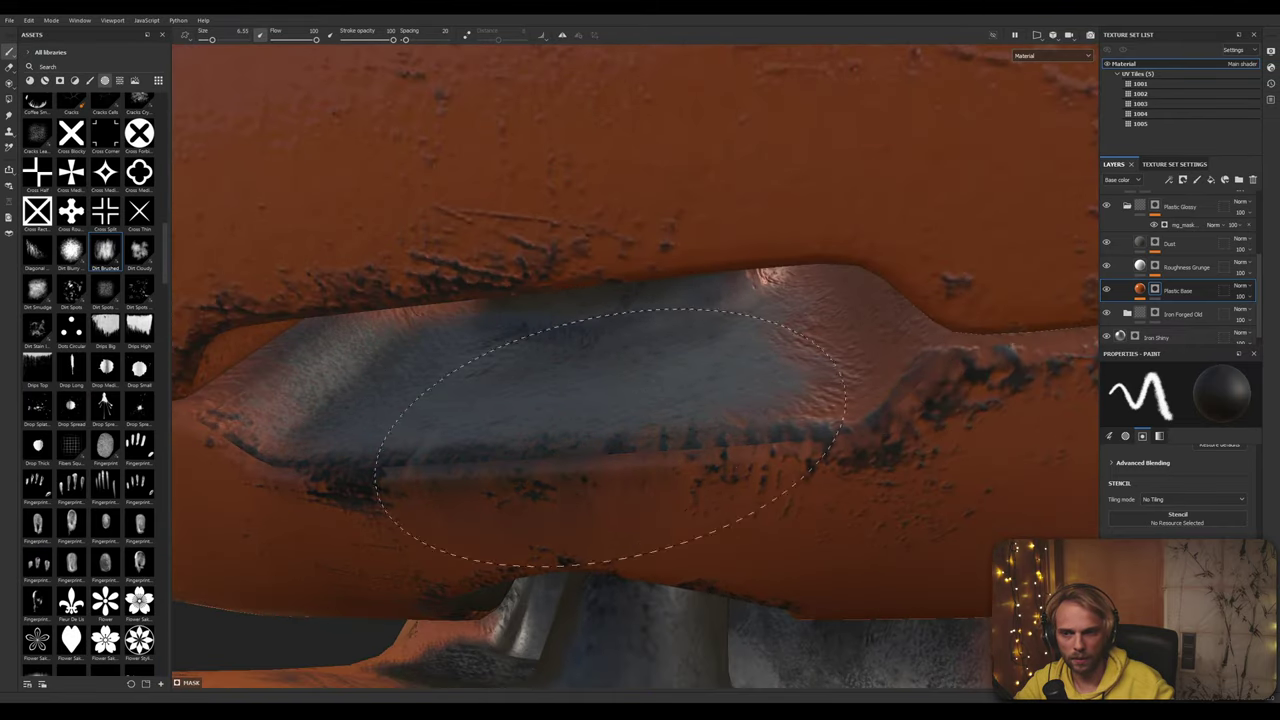
pyautogui.moveTo(673, 415)
pyautogui.keyDown('alt'); pyautogui.mouseDown()
pyautogui.moveTo(630, 470)
pyautogui.moveTo(700, 440)
pyautogui.moveTo(830, 430)
pyautogui.moveTo(755, 357)
pyautogui.moveTo(614, 500)
pyautogui.moveTo(800, 280)
pyautogui.mouseUp(); pyautogui.keyUp('alt')
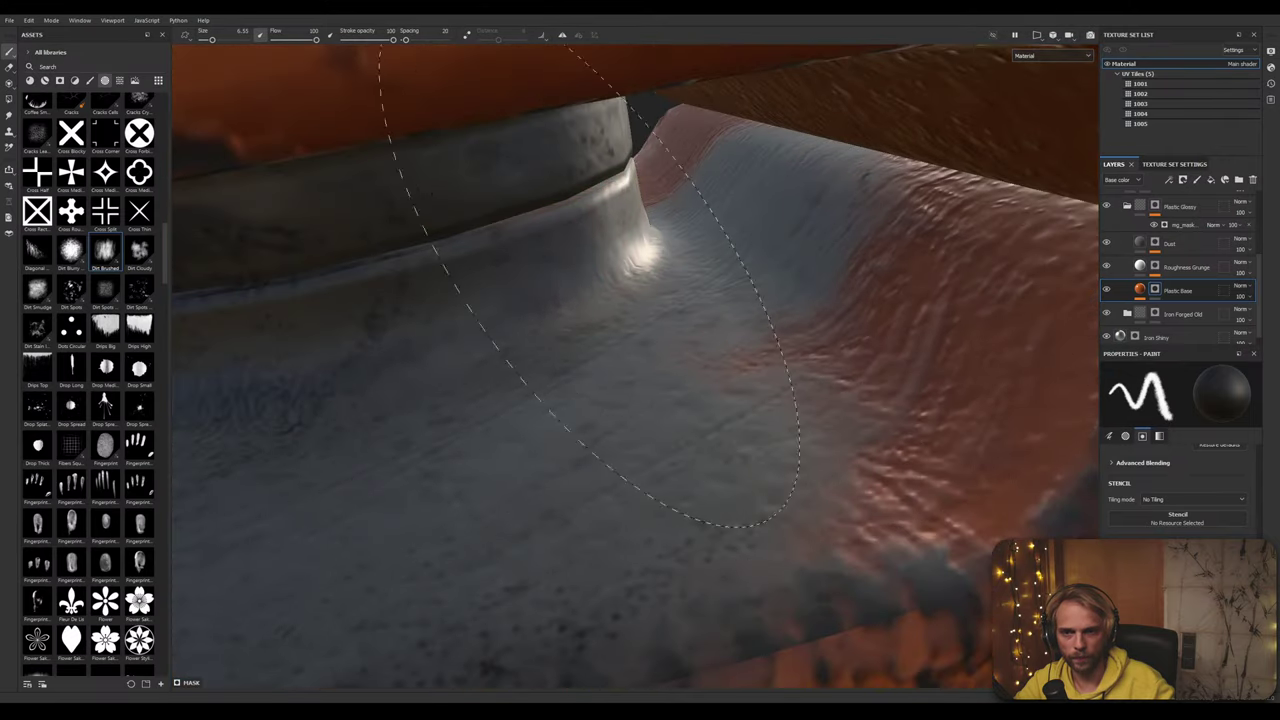
pyautogui.moveTo(745, 380)
pyautogui.keyDown('shift'); pyautogui.mouseDown(button='right')
pyautogui.moveTo(630, 390)
pyautogui.moveTo(645, 232)
pyautogui.mouseUp(button='right'); pyautogui.keyUp('shift')
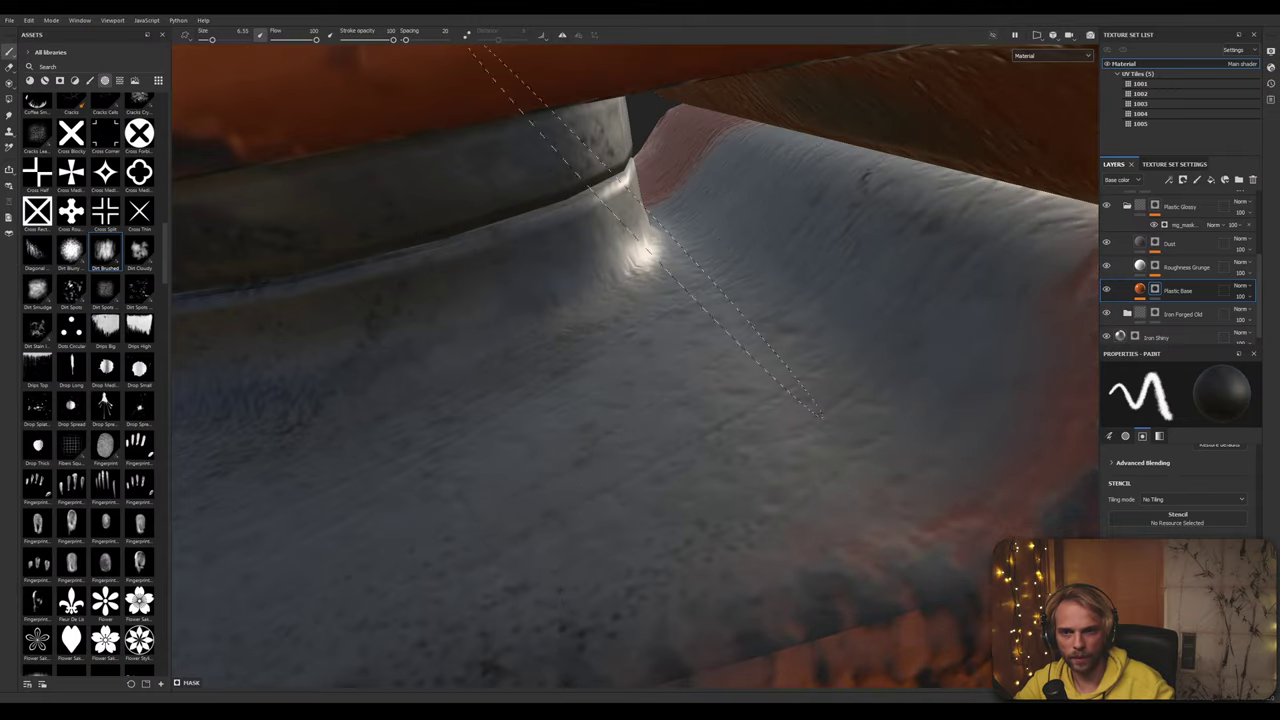
pyautogui.moveTo(657, 443)
pyautogui.keyDown('alt'); pyautogui.mouseDown()
pyautogui.moveTo(640, 400)
pyautogui.moveTo(700, 355)
pyautogui.moveTo(755, 376)
pyautogui.moveTo(742, 380)
pyautogui.mouseUp(); pyautogui.keyUp('alt')
pyautogui.keyDown('alt'); pyautogui.moveTo(742, 380); pyautogui.dragTo(495, 365, button='right'); pyautogui.keyUp('alt')
pyautogui.keyDown('alt'); pyautogui.moveTo(517, 410); pyautogui.dragTo(585, 410, button='right'); pyautogui.keyUp('alt')
pyautogui.keyDown('alt'); pyautogui.moveTo(585, 410); pyautogui.dragTo(678, 372); pyautogui.keyUp('alt')
# Step: Paint black over the torso plate's recessed ledge and rod, checking from several angles
pyautogui.keyDown('alt'); pyautogui.moveTo(694, 423); pyautogui.dragTo(367, 512, button='right'); pyautogui.keyUp('alt')
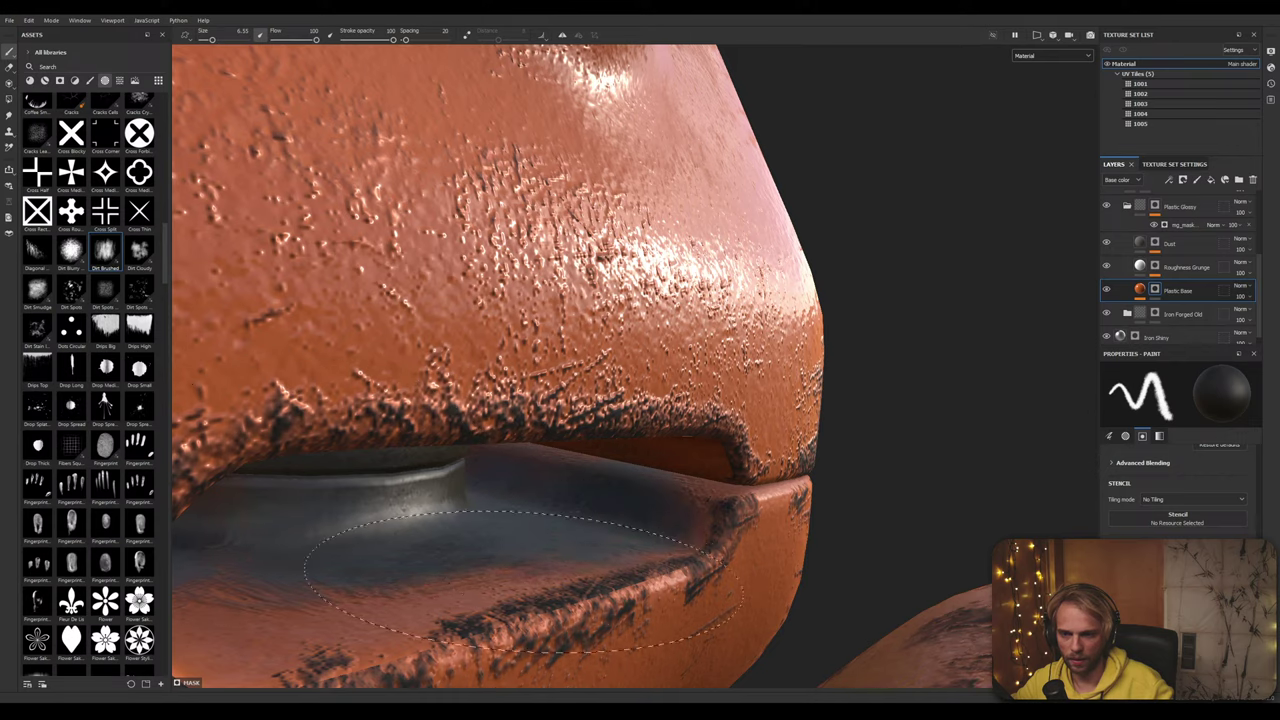
pyautogui.keyDown('alt'); pyautogui.moveTo(600, 550); pyautogui.dragTo(587, 343); pyautogui.keyUp('alt')
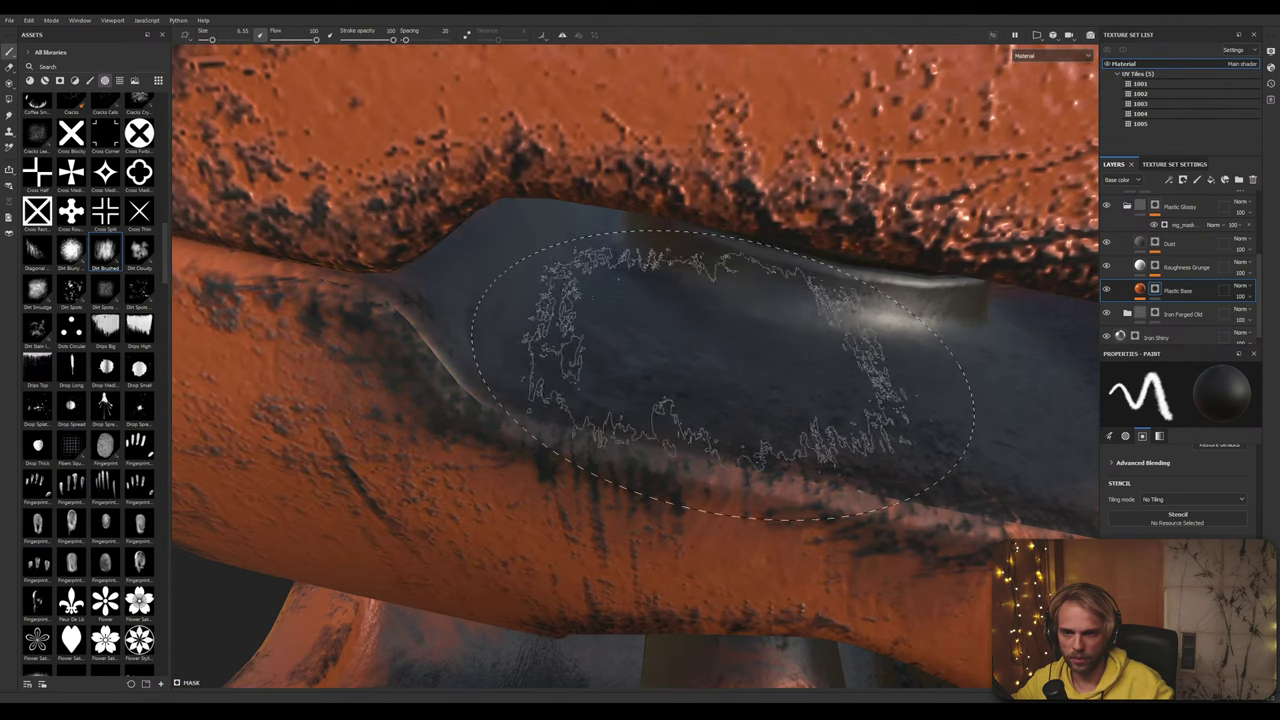
pyautogui.moveTo(722, 375)
pyautogui.keyDown('alt'); pyautogui.mouseDown()
pyautogui.moveTo(677, 314)
pyautogui.moveTo(727, 312)
pyautogui.mouseUp(); pyautogui.keyUp('alt')
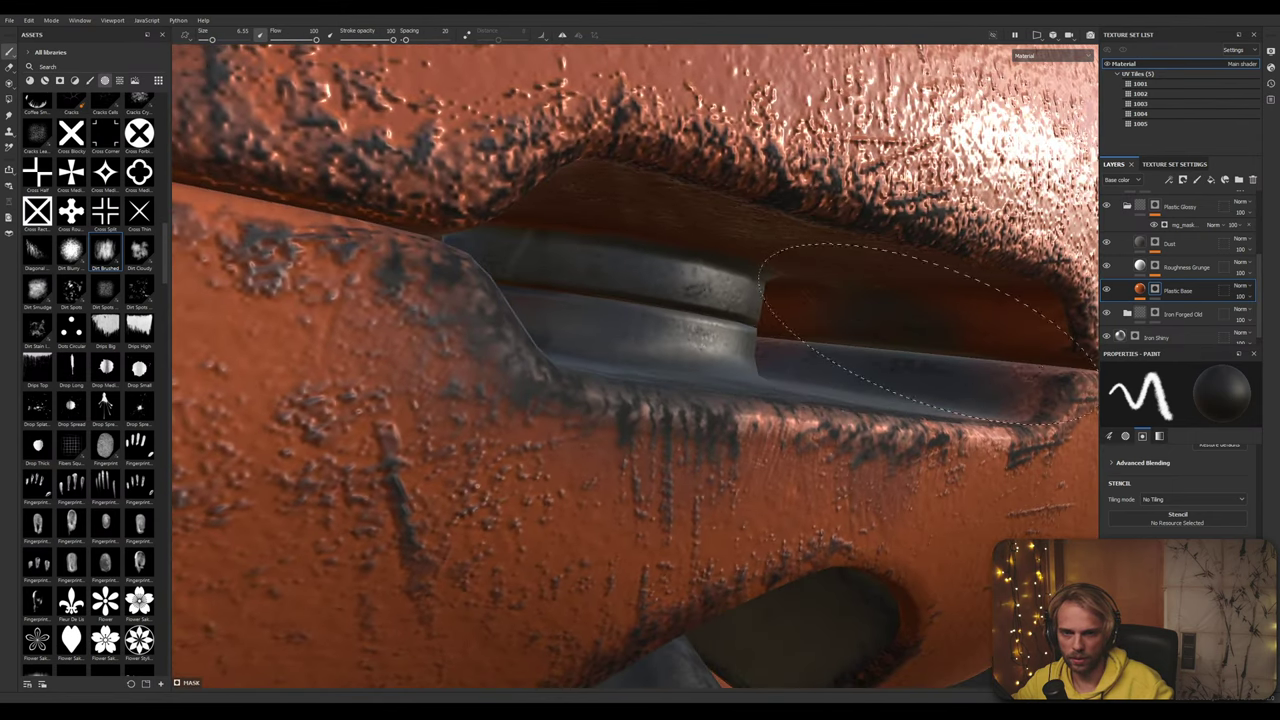
pyautogui.keyDown('alt'); pyautogui.moveTo(665, 283); pyautogui.dragTo(535, 225); pyautogui.keyUp('alt')
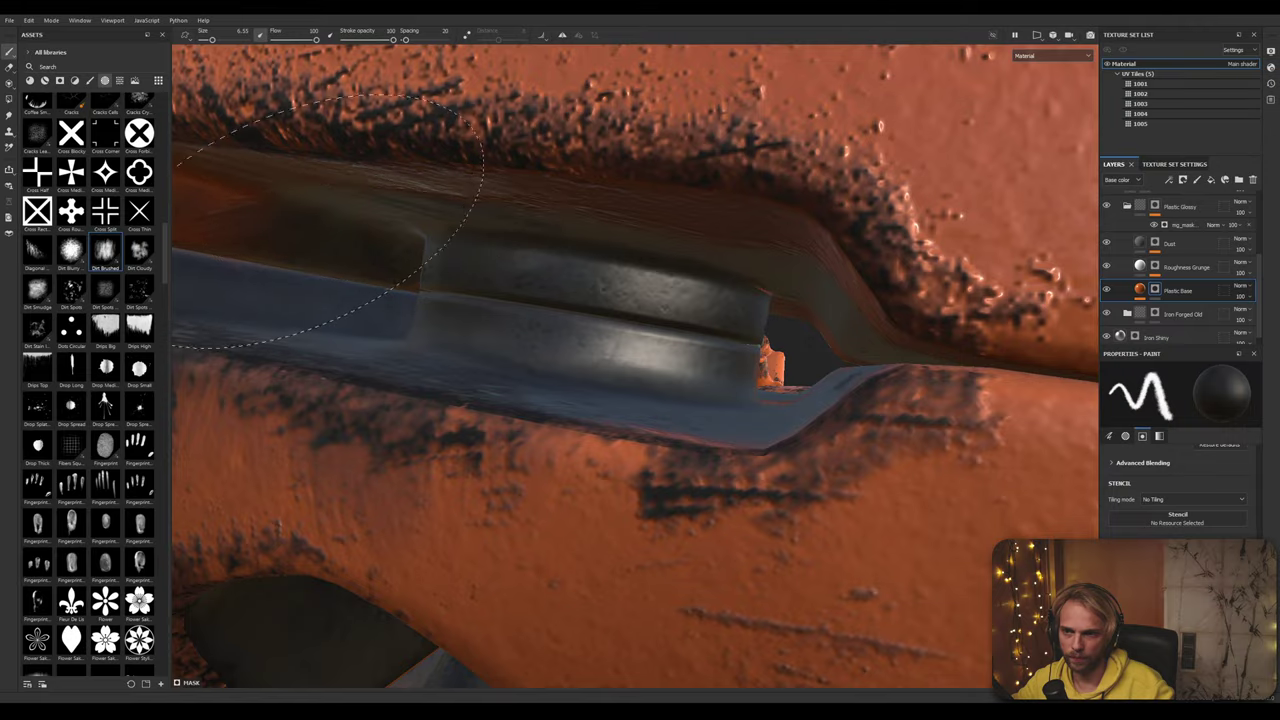
pyautogui.moveTo(627, 275)
pyautogui.keyDown('alt'); pyautogui.mouseDown()
pyautogui.moveTo(698, 308)
pyautogui.moveTo(757, 268)
pyautogui.moveTo(709, 277)
pyautogui.moveTo(638, 246)
pyautogui.mouseUp(); pyautogui.keyUp('alt')
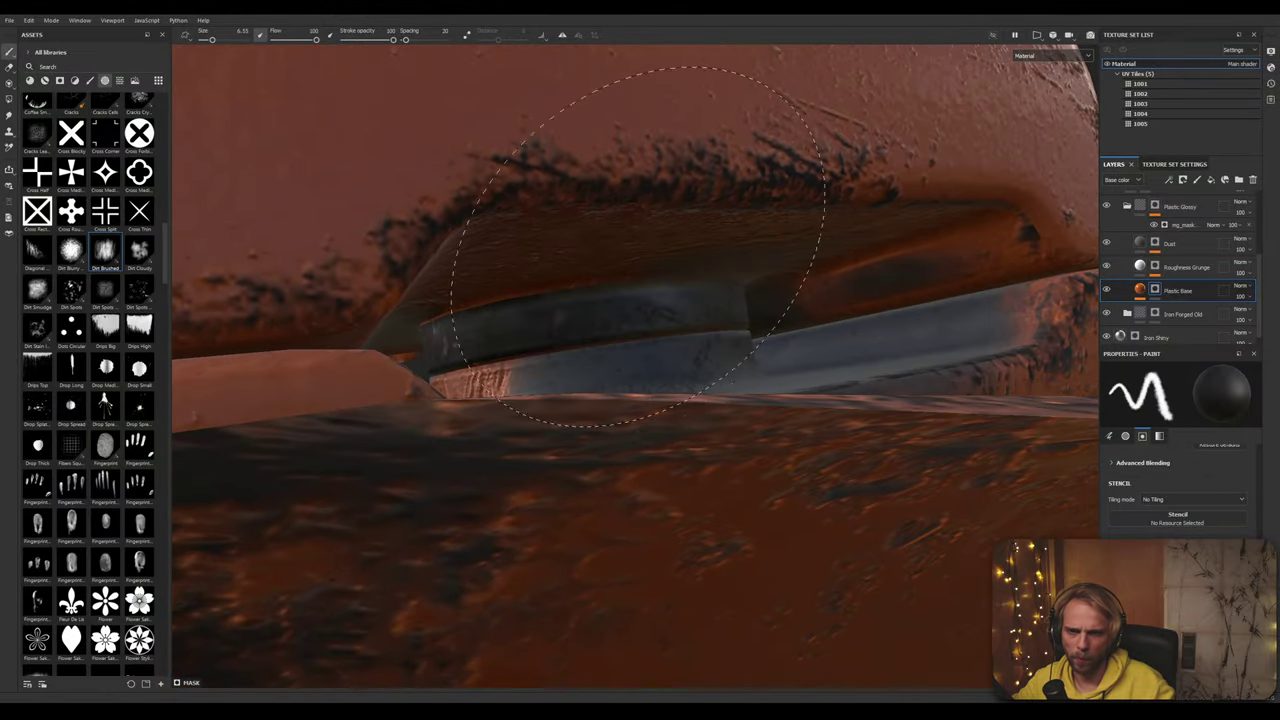
pyautogui.moveTo(655, 300)
pyautogui.keyDown('alt'); pyautogui.mouseDown()
pyautogui.moveTo(557, 343)
pyautogui.moveTo(515, 330)
pyautogui.mouseUp(); pyautogui.keyUp('alt')
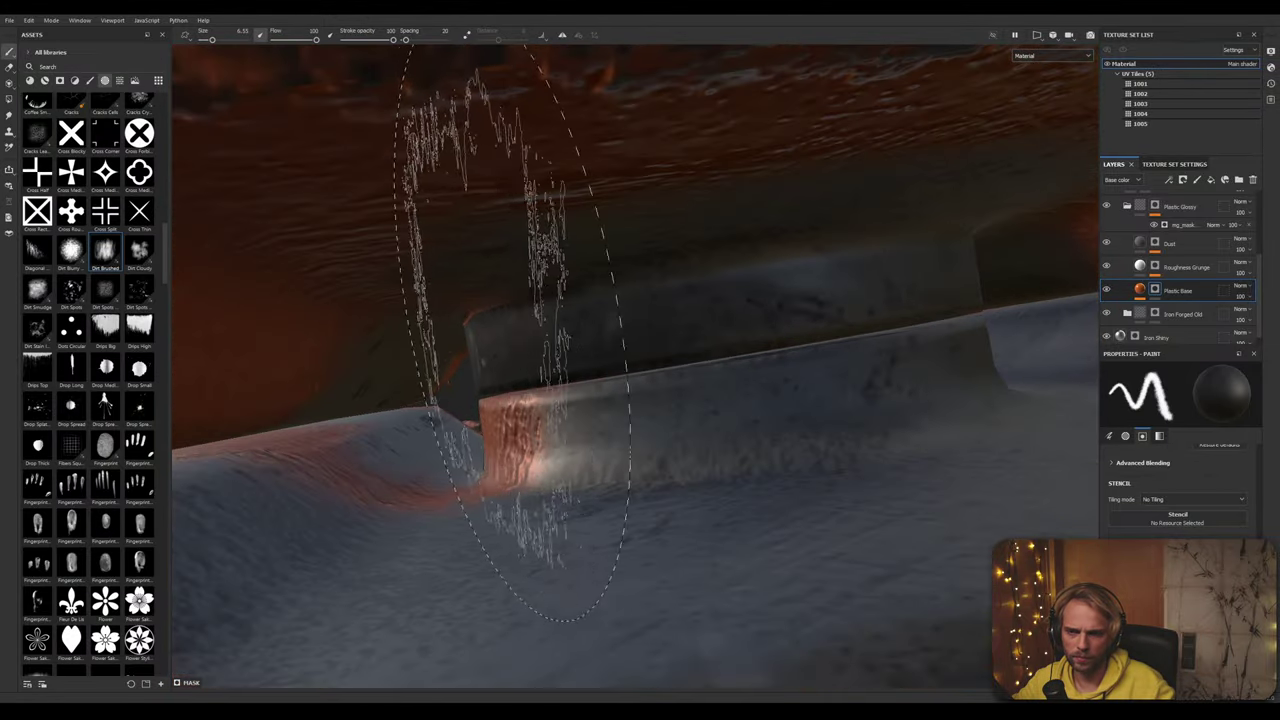
pyautogui.moveTo(592, 340)
pyautogui.keyDown('alt'); pyautogui.mouseDown()
pyautogui.moveTo(672, 245)
pyautogui.moveTo(863, 288)
pyautogui.mouseUp(); pyautogui.keyUp('alt')
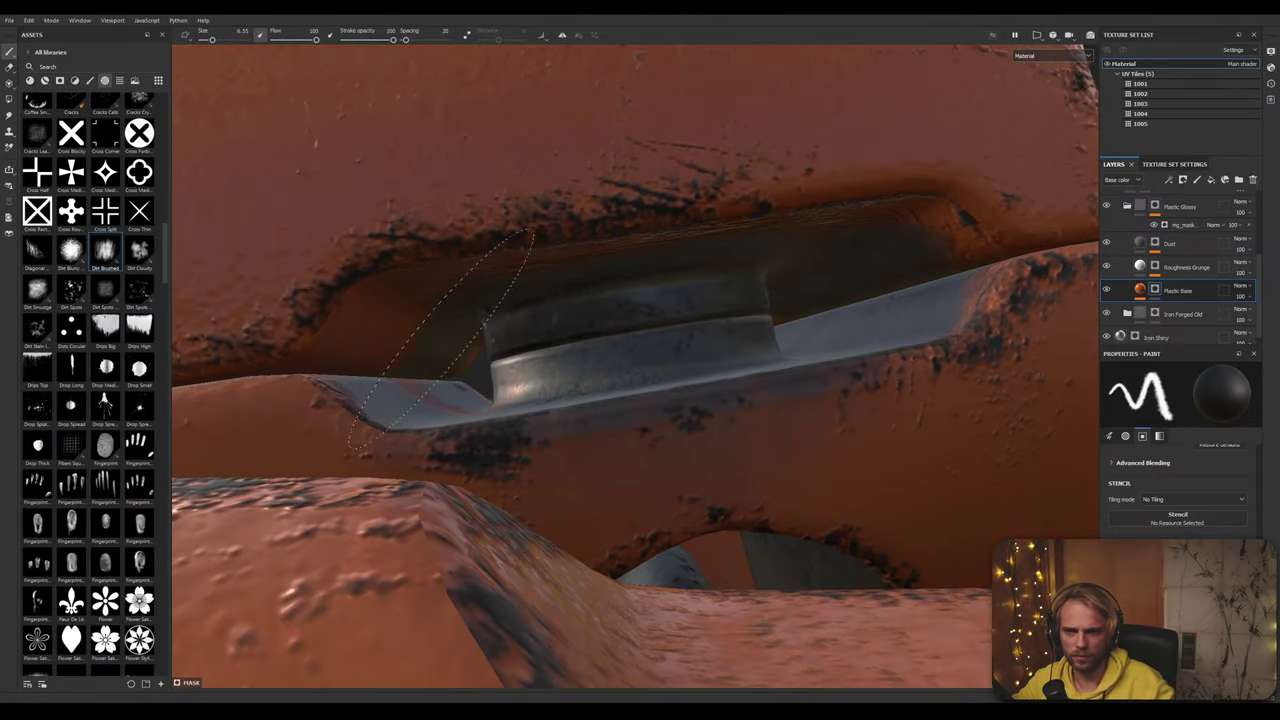
pyautogui.moveTo(400, 280)
pyautogui.keyDown('alt'); pyautogui.mouseDown()
pyautogui.moveTo(614, 329)
pyautogui.moveTo(372, 338)
pyautogui.moveTo(705, 327)
pyautogui.moveTo(748, 418)
pyautogui.moveTo(657, 229)
pyautogui.mouseUp(); pyautogui.keyUp('alt')
# Step: Reduce the brush size to 3.84 and frame the joint ring's hole
pyautogui.scroll(5, 657, 229)
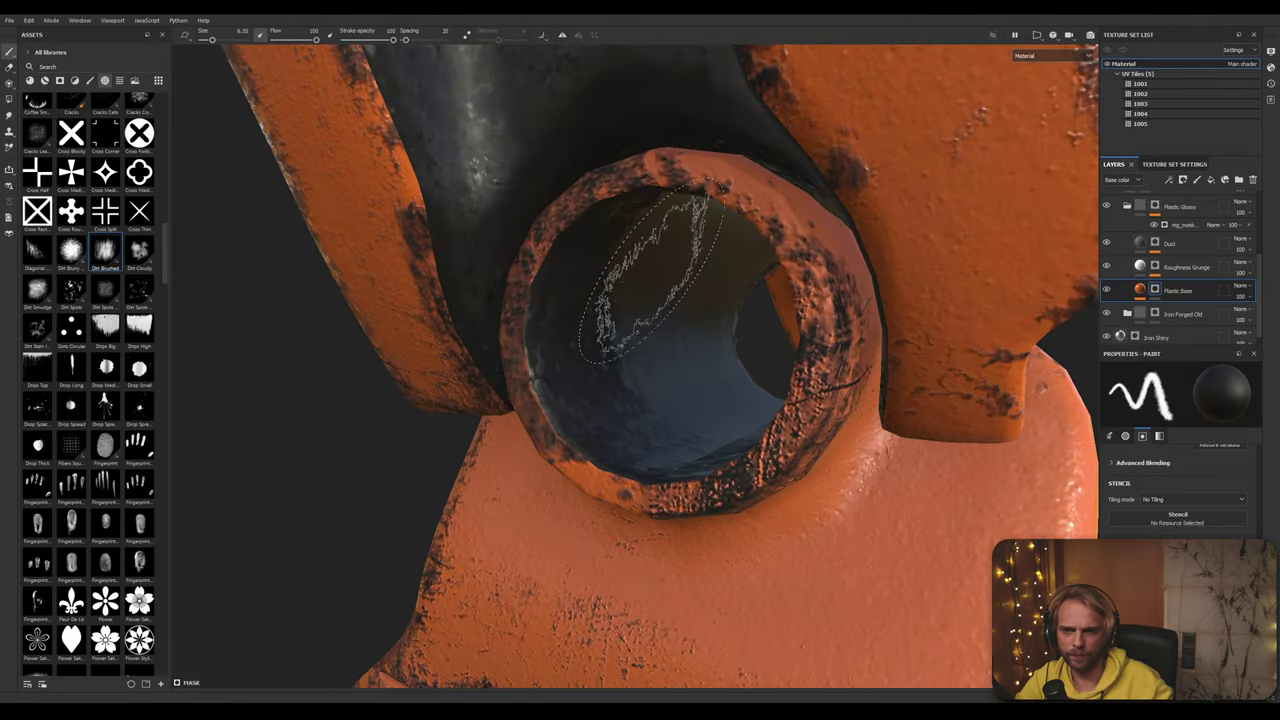
pyautogui.keyDown('alt'); pyautogui.moveTo(757, 367); pyautogui.dragTo(697, 370); pyautogui.keyUp('alt')
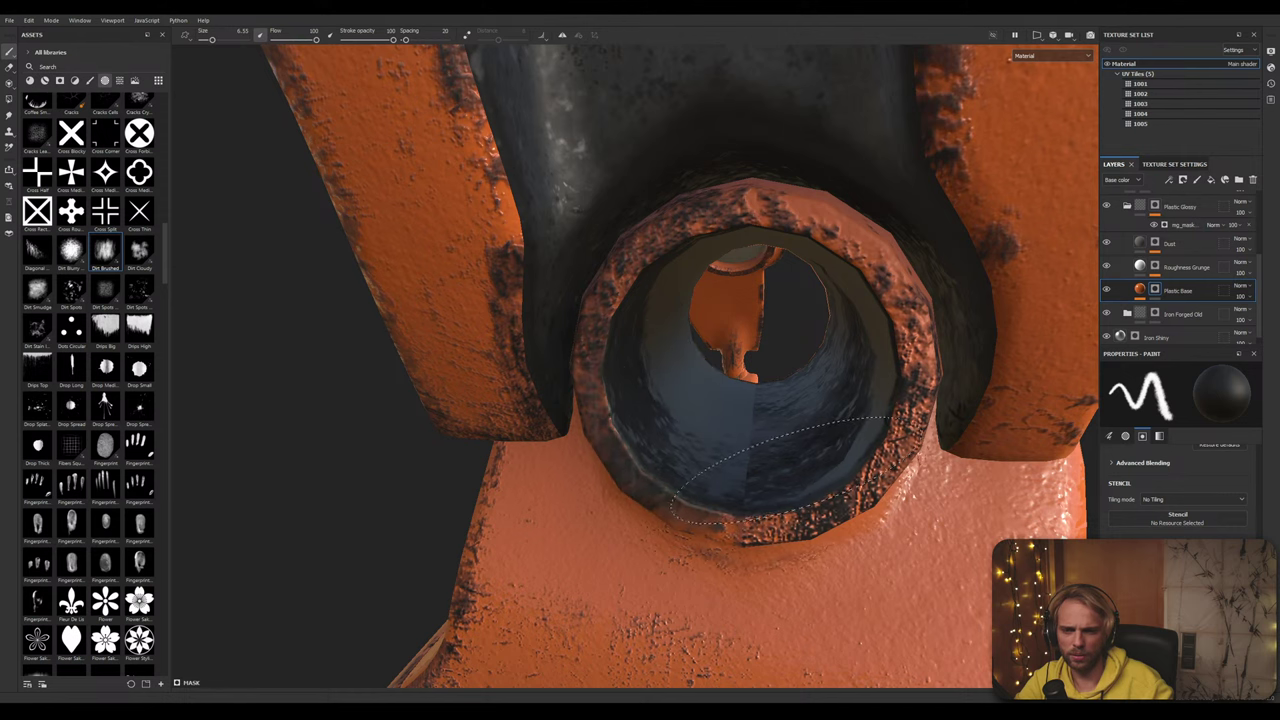
pyautogui.keyDown('alt'); pyautogui.moveTo(890, 430); pyautogui.dragTo(760, 300); pyautogui.keyUp('alt')
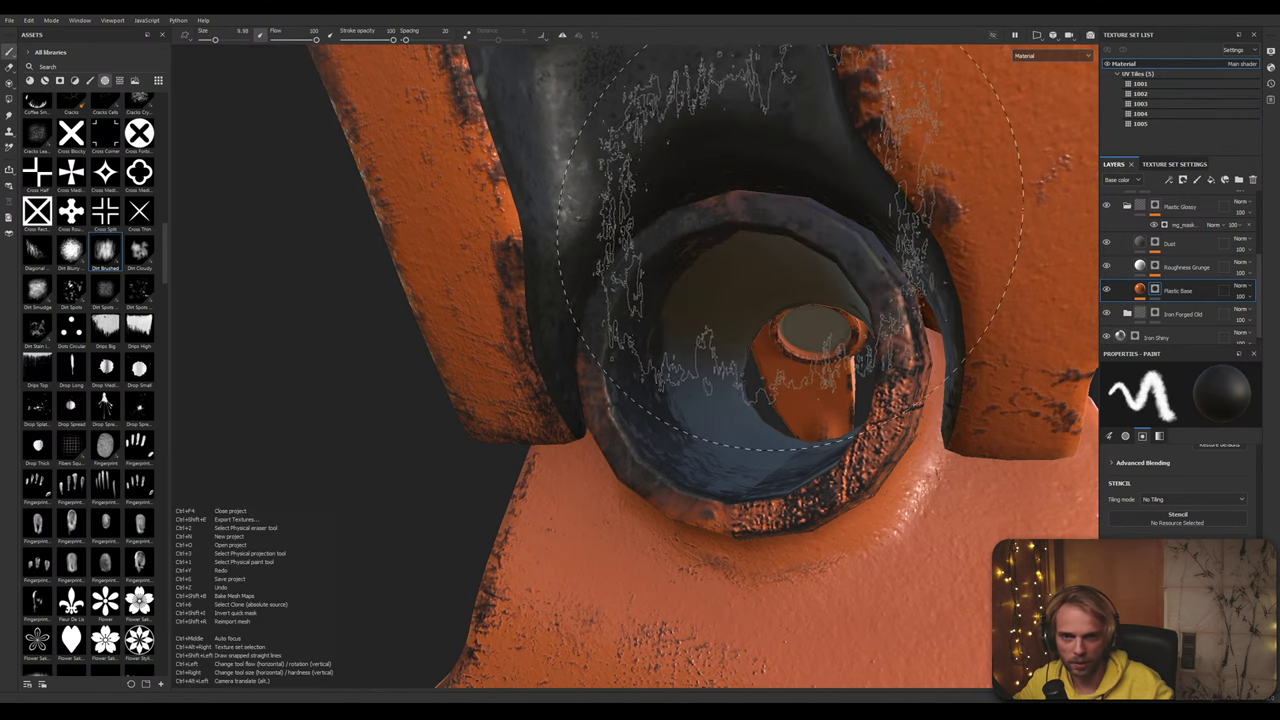
pyautogui.keyDown('ctrl'); pyautogui.moveTo(775, 218); pyautogui.dragTo(714, 200, button='right'); pyautogui.keyUp('ctrl')
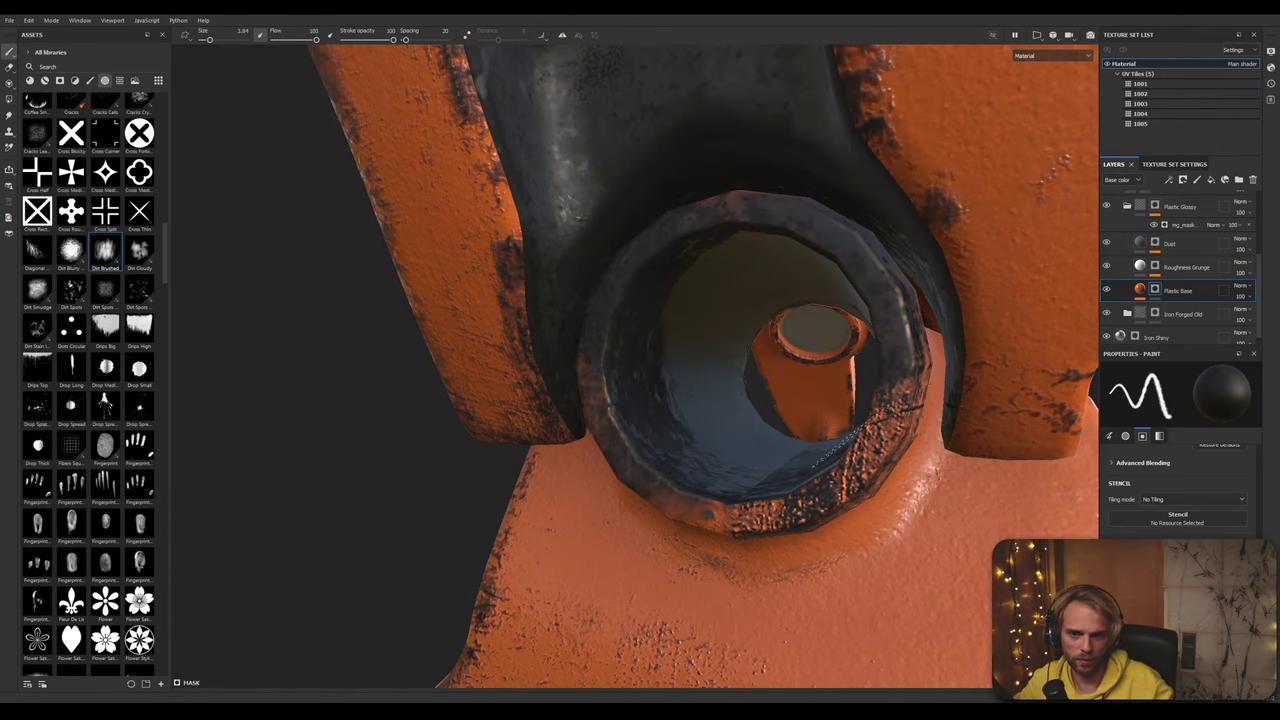
pyautogui.moveTo(850, 428)
pyautogui.keyDown('alt'); pyautogui.mouseDown()
pyautogui.moveTo(820, 420)
pyautogui.moveTo(900, 510)
pyautogui.moveTo(874, 466)
pyautogui.moveTo(843, 463)
pyautogui.moveTo(851, 529)
pyautogui.moveTo(843, 414)
pyautogui.mouseUp(); pyautogui.keyUp('alt')
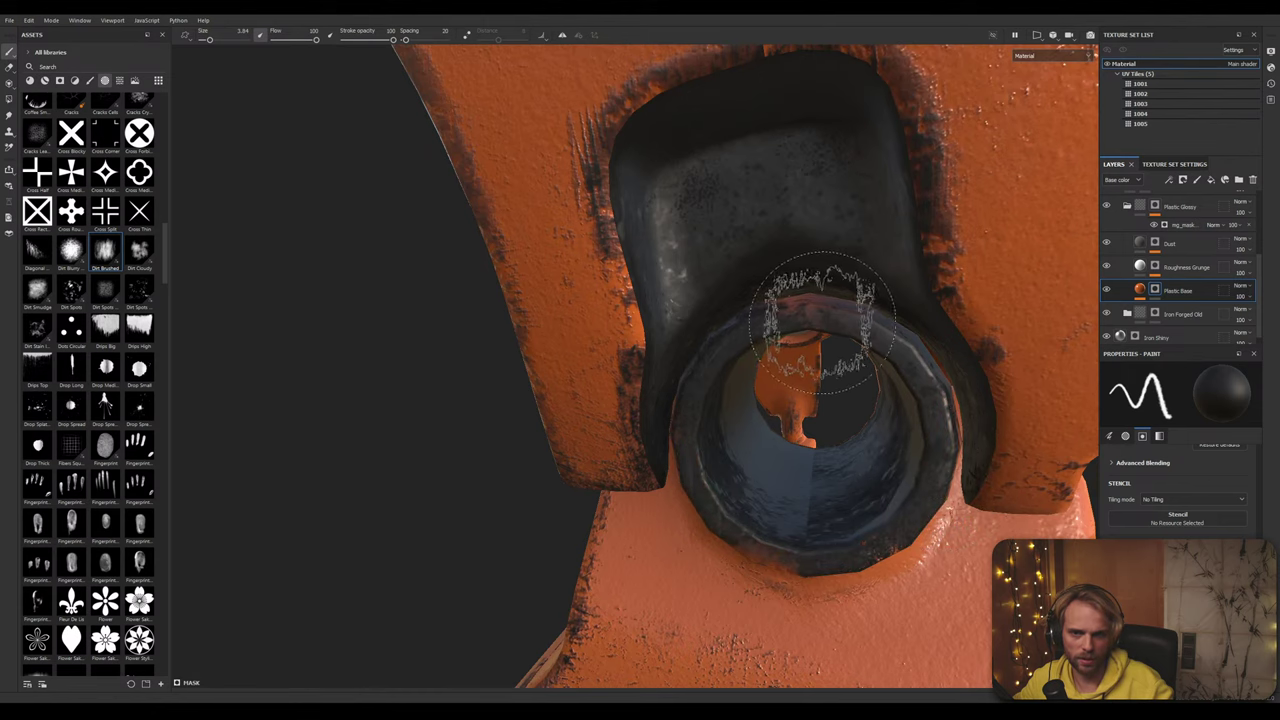
pyautogui.moveTo(760, 330)
pyautogui.keyDown('alt'); pyautogui.mouseDown()
pyautogui.moveTo(571, 421)
pyautogui.moveTo(414, 434)
pyautogui.moveTo(660, 385)
pyautogui.moveTo(640, 378)
pyautogui.moveTo(737, 337)
pyautogui.moveTo(692, 296)
pyautogui.mouseUp(); pyautogui.keyUp('alt')
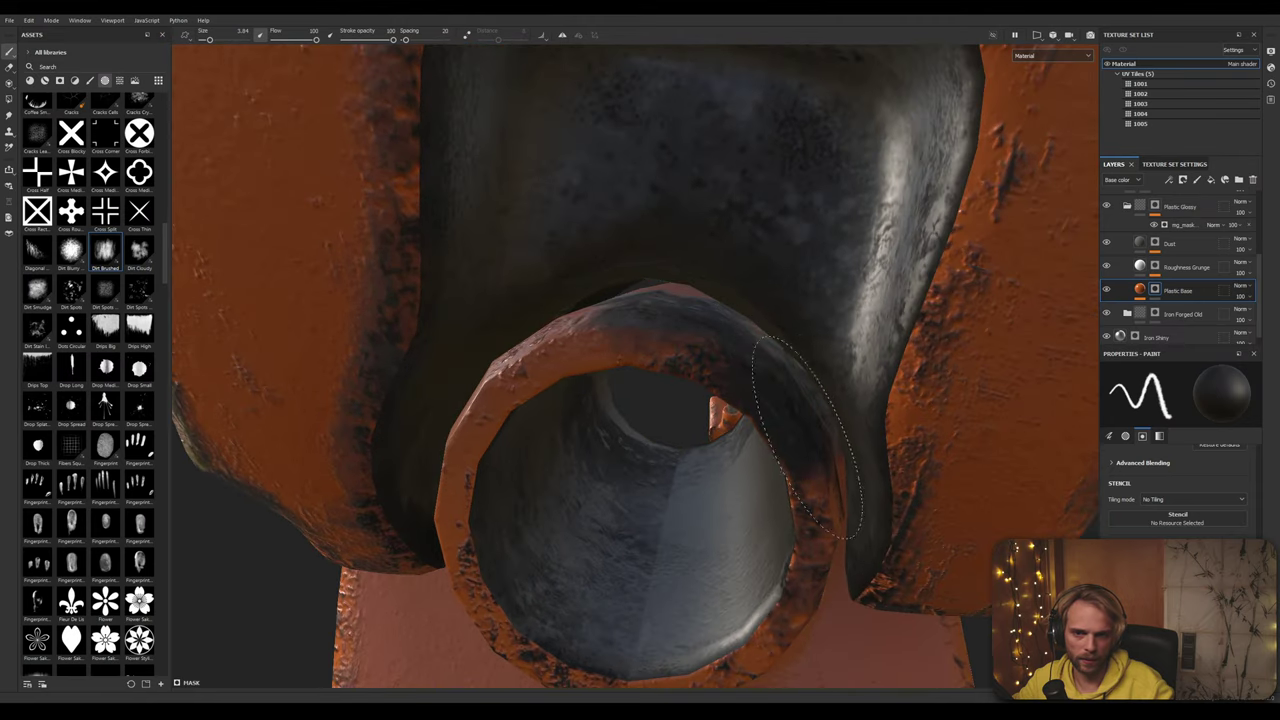
# Step: Paint dark metal along the top and bottom of the ring rim
pyautogui.moveTo(730, 385)
pyautogui.mouseDown()
pyautogui.moveTo(686, 334)
pyautogui.moveTo(570, 360)
pyautogui.moveTo(663, 371)
pyautogui.moveTo(573, 368)
pyautogui.mouseUp()
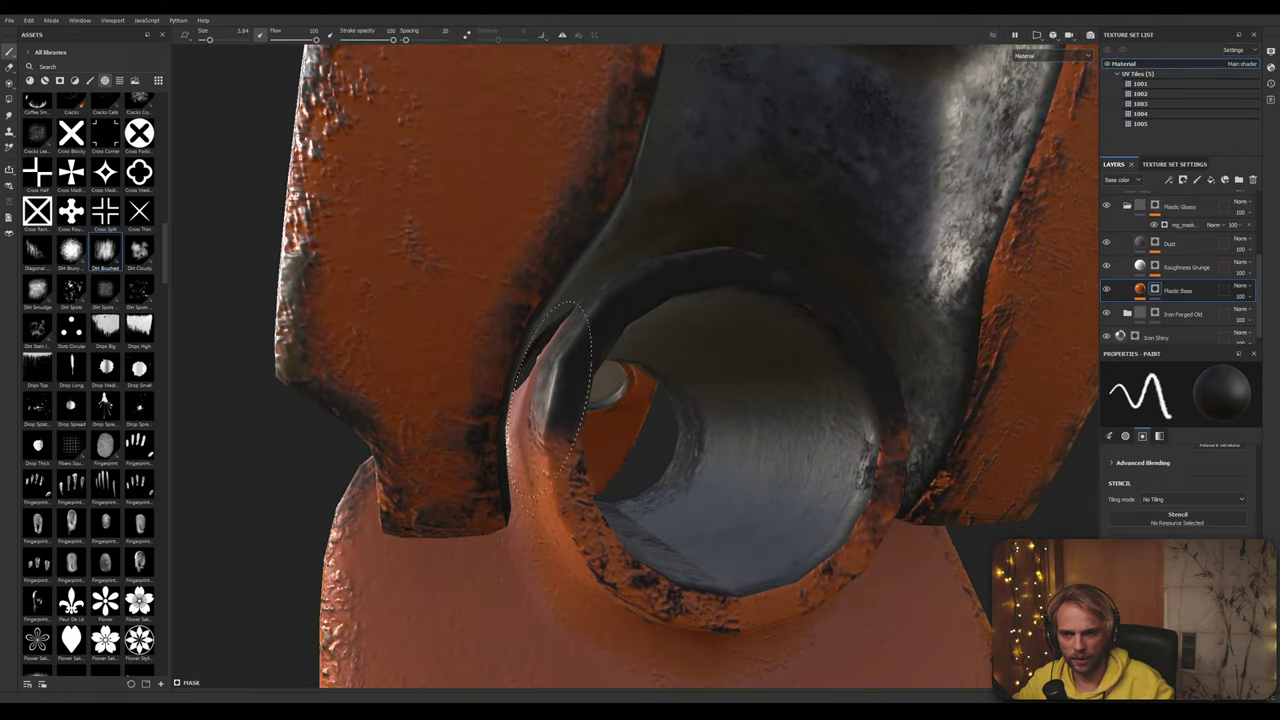
pyautogui.keyDown('alt'); pyautogui.moveTo(713, 358); pyautogui.dragTo(541, 460); pyautogui.keyUp('alt')
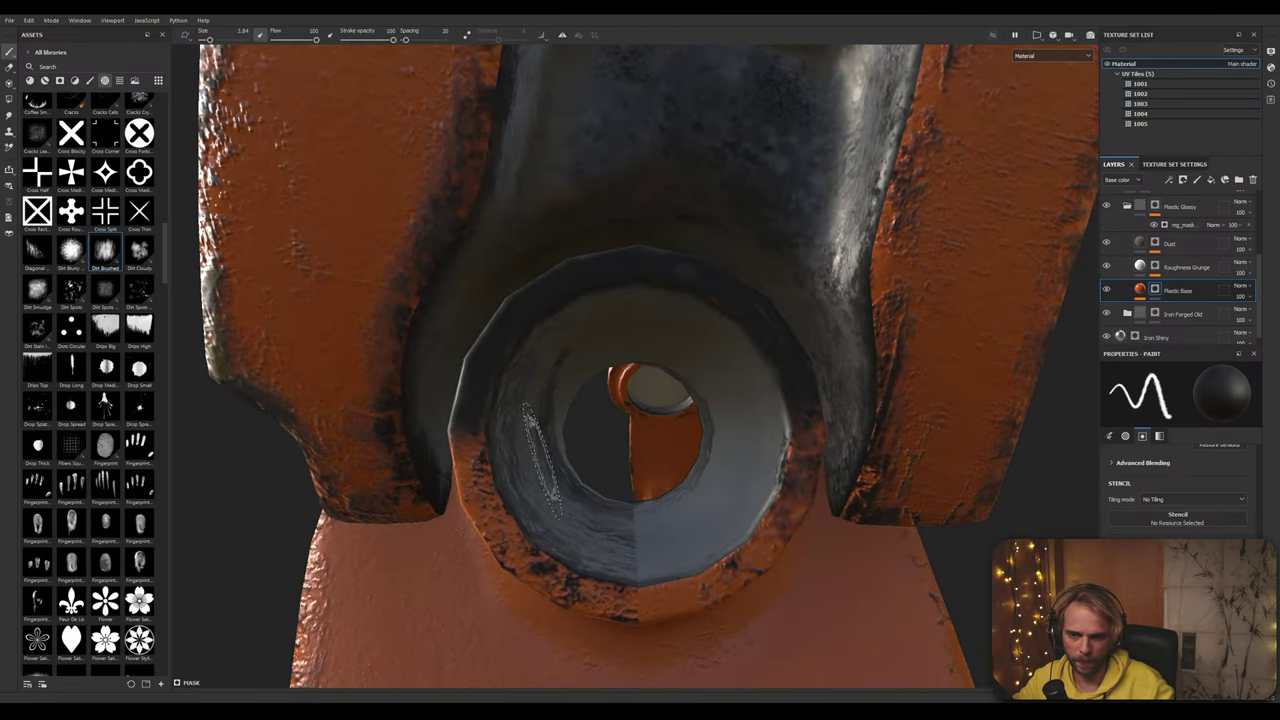
pyautogui.moveTo(527, 517)
pyautogui.mouseDown()
pyautogui.moveTo(526, 558)
pyautogui.moveTo(637, 592)
pyautogui.moveTo(724, 574)
pyautogui.moveTo(767, 525)
pyautogui.mouseUp()
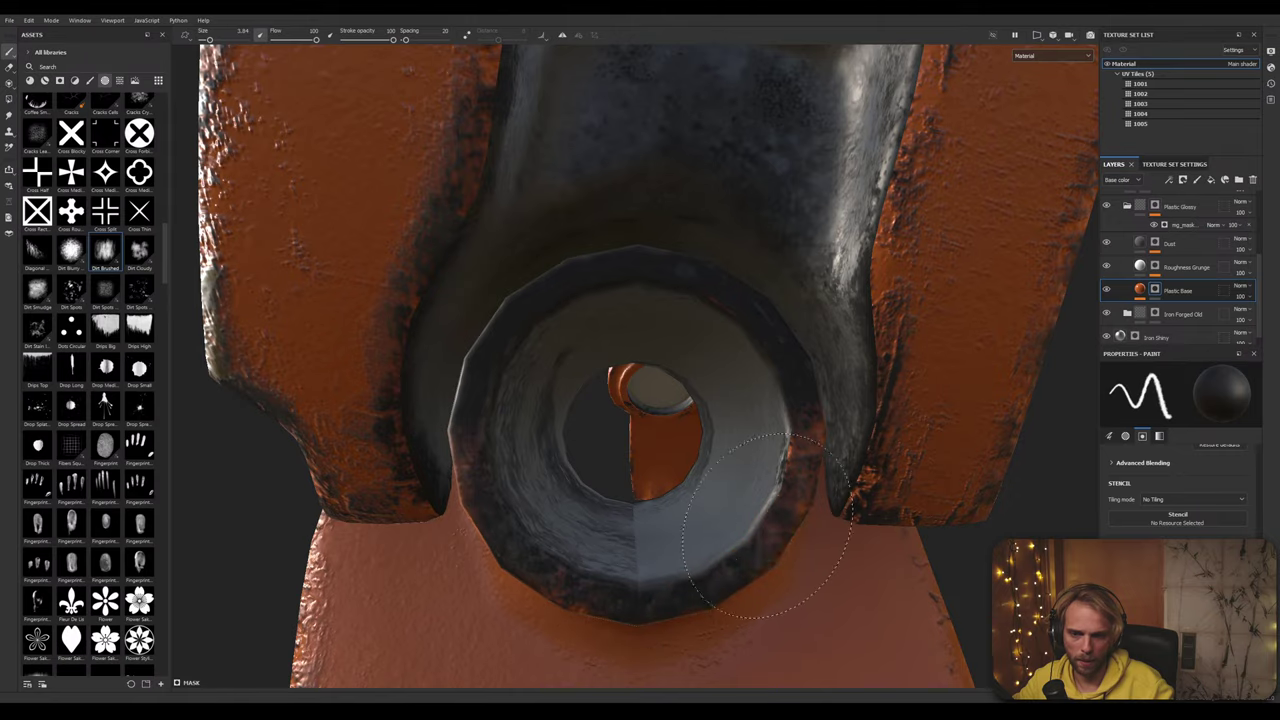
pyautogui.moveTo(643, 540)
pyautogui.keyDown('alt'); pyautogui.mouseDown()
pyautogui.moveTo(600, 420)
pyautogui.moveTo(655, 363)
pyautogui.moveTo(600, 300)
pyautogui.mouseUp(); pyautogui.keyUp('alt')
# Step: Paint dark metal across the inner surfaces of the arch joint below the torso
pyautogui.moveTo(710, 300)
pyautogui.mouseDown()
pyautogui.moveTo(585, 300)
pyautogui.moveTo(540, 325)
pyautogui.moveTo(531, 348)
pyautogui.mouseUp()
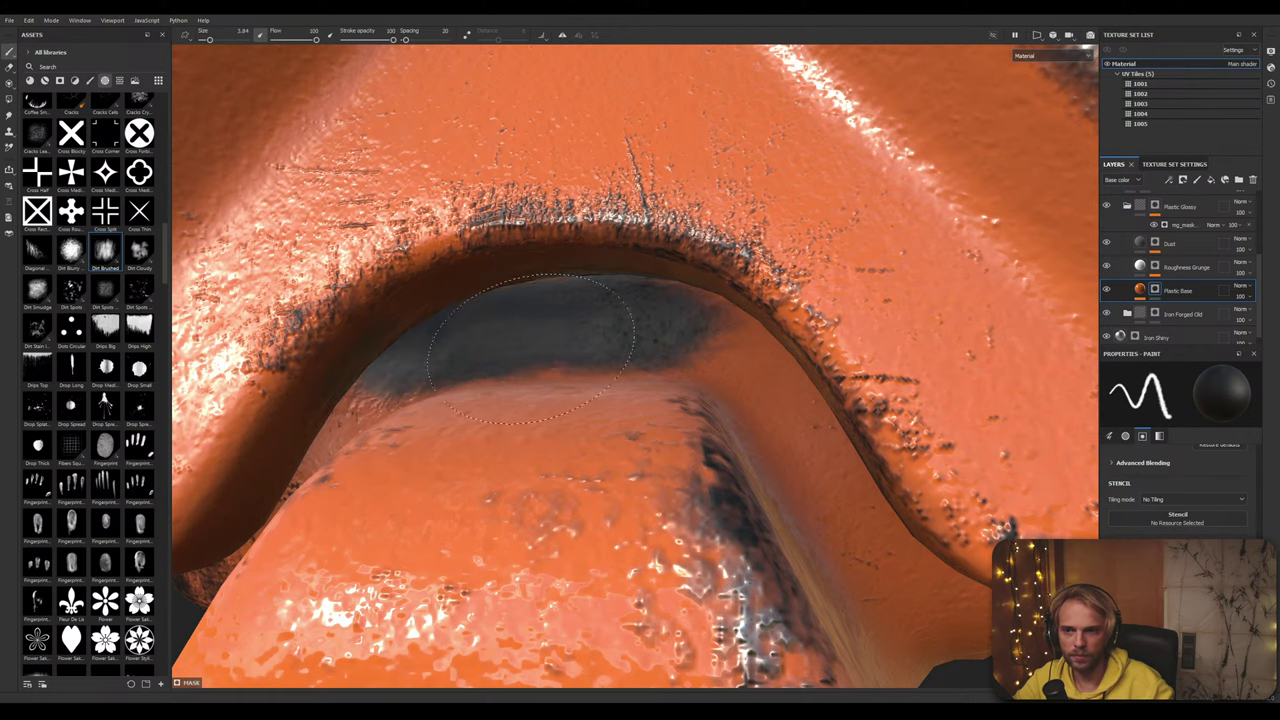
pyautogui.moveTo(648, 311)
pyautogui.keyDown('alt'); pyautogui.mouseDown()
pyautogui.moveTo(596, 355)
pyautogui.moveTo(605, 396)
pyautogui.moveTo(625, 375)
pyautogui.moveTo(505, 377)
pyautogui.moveTo(422, 418)
pyautogui.moveTo(280, 445)
pyautogui.moveTo(668, 430)
pyautogui.mouseUp(); pyautogui.keyUp('alt')
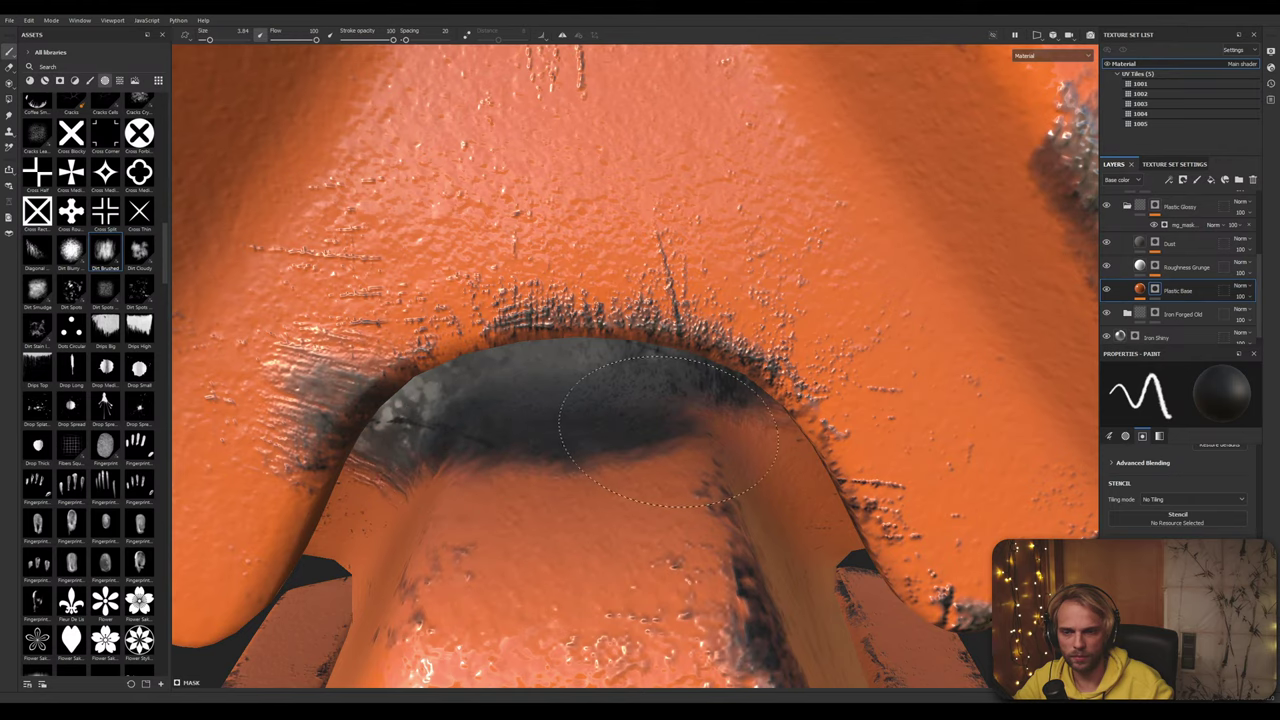
pyautogui.moveTo(745, 450)
pyautogui.mouseDown()
pyautogui.moveTo(736, 412)
pyautogui.moveTo(772, 452)
pyautogui.moveTo(555, 475)
pyautogui.moveTo(426, 464)
pyautogui.moveTo(644, 446)
pyautogui.moveTo(468, 440)
pyautogui.moveTo(714, 447)
pyautogui.moveTo(662, 452)
pyautogui.moveTo(702, 419)
pyautogui.moveTo(519, 428)
pyautogui.moveTo(687, 424)
pyautogui.moveTo(628, 398)
pyautogui.mouseUp()
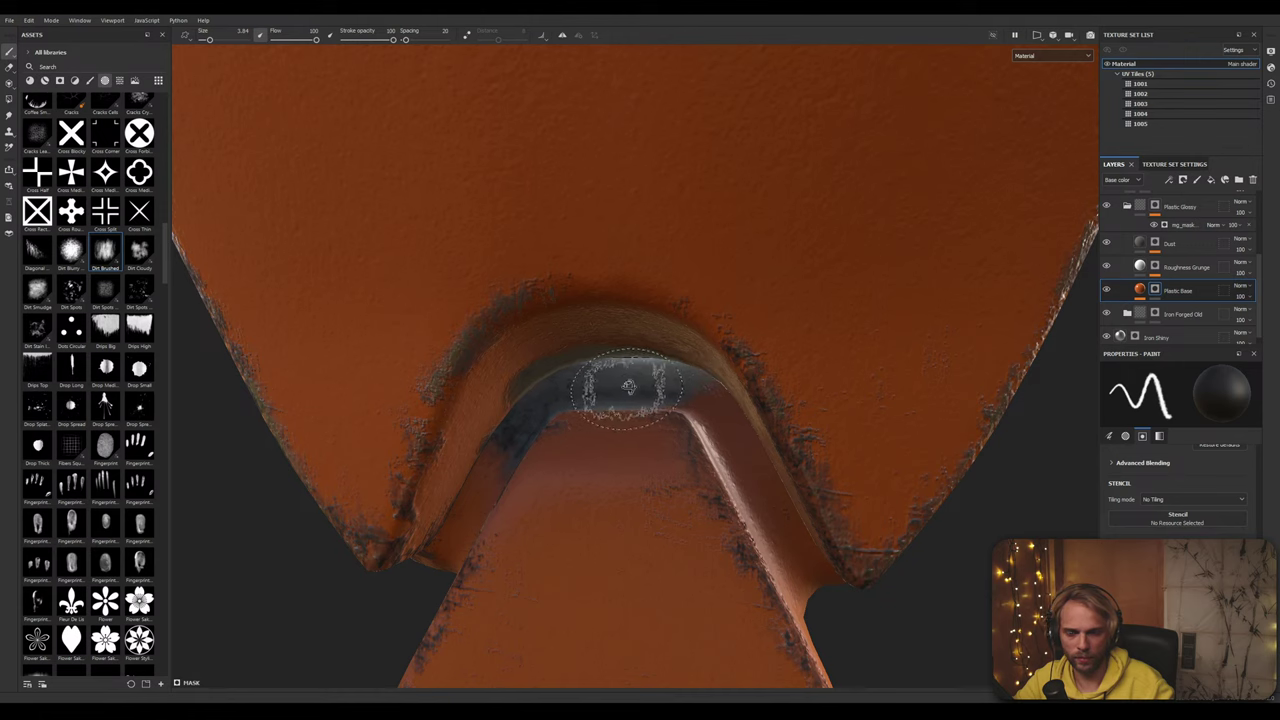
pyautogui.keyDown('alt'); pyautogui.moveTo(628, 386); pyautogui.dragTo(570, 395); pyautogui.keyUp('alt')
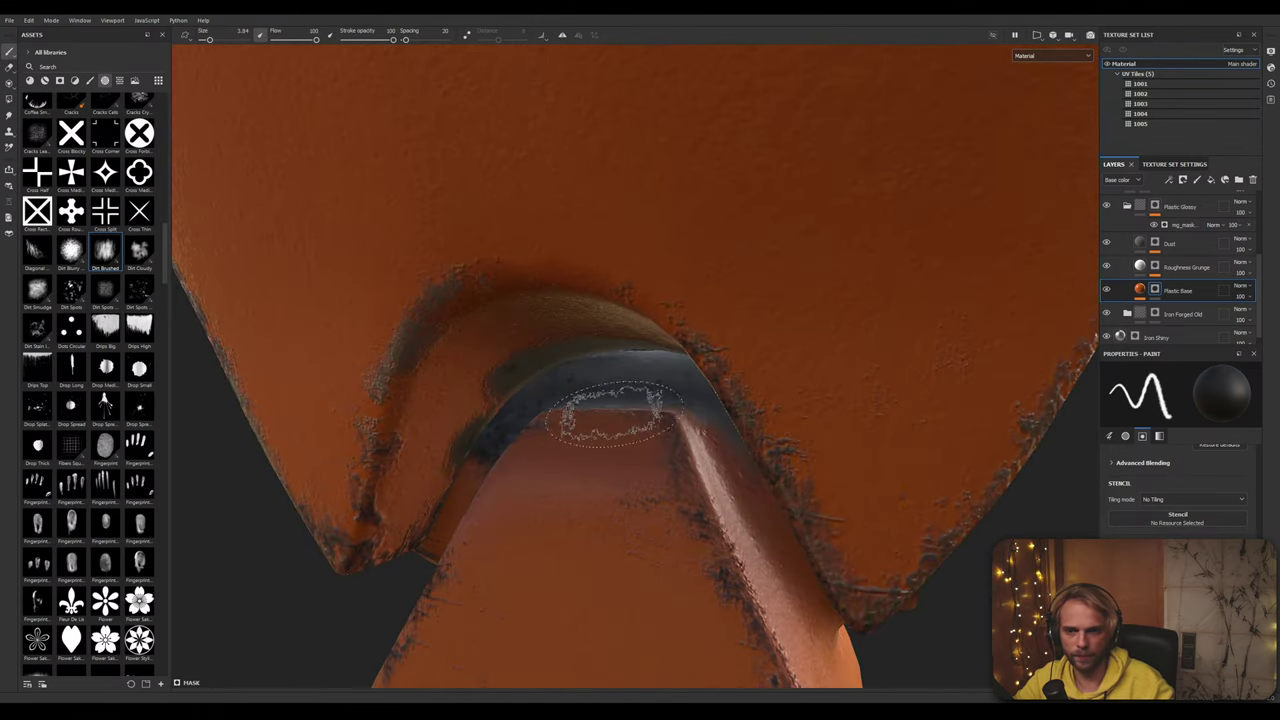
pyautogui.scroll(-5, 605, 508)
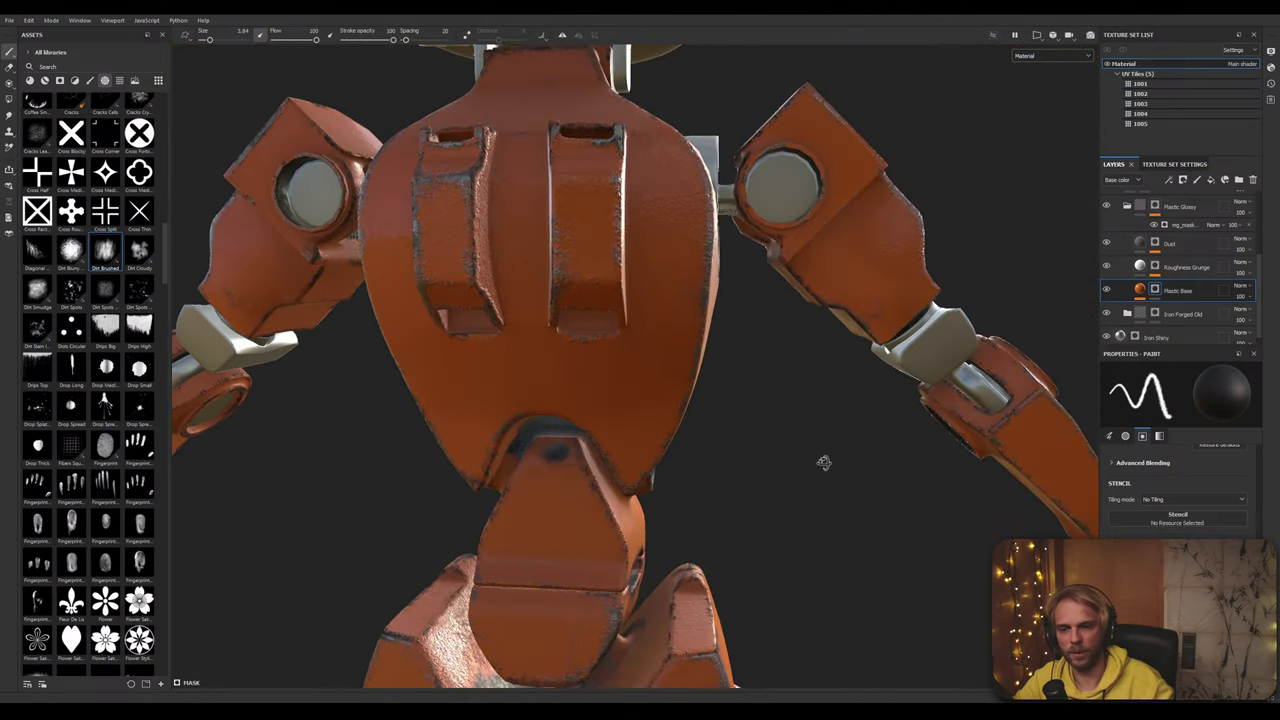
pyautogui.scroll(5, 570, 430)
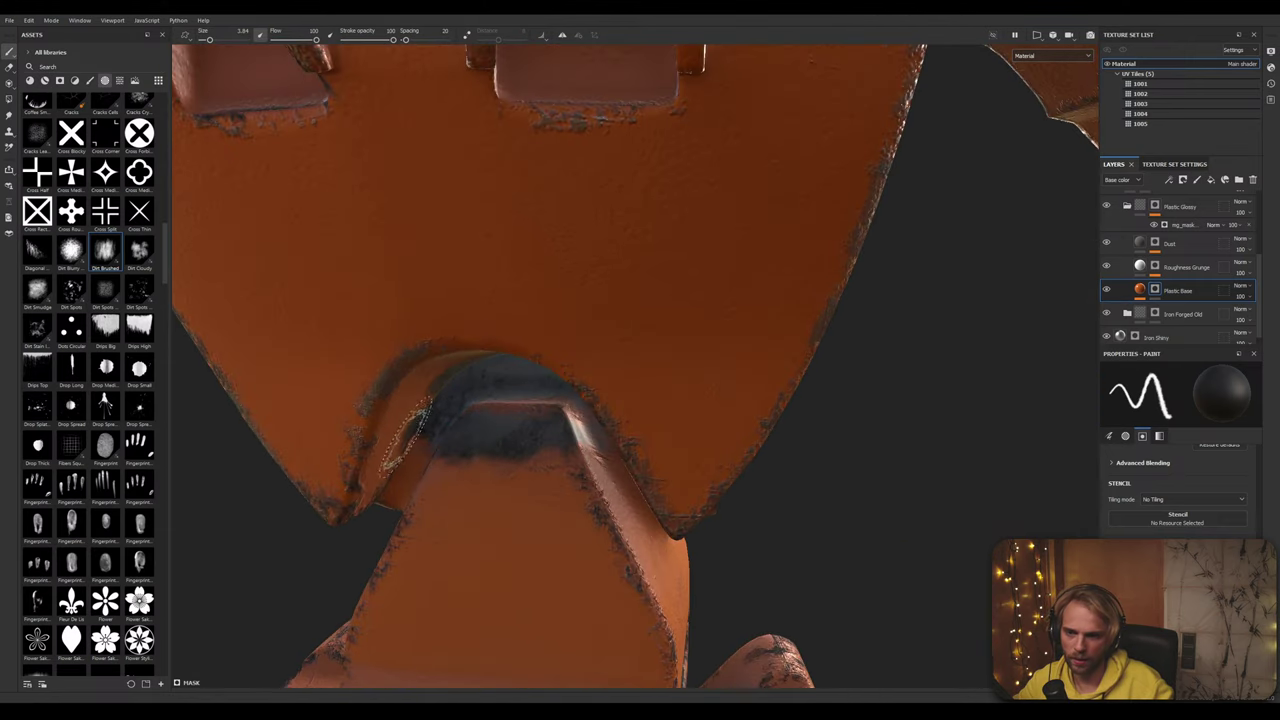
pyautogui.scroll(-6, 690, 460)
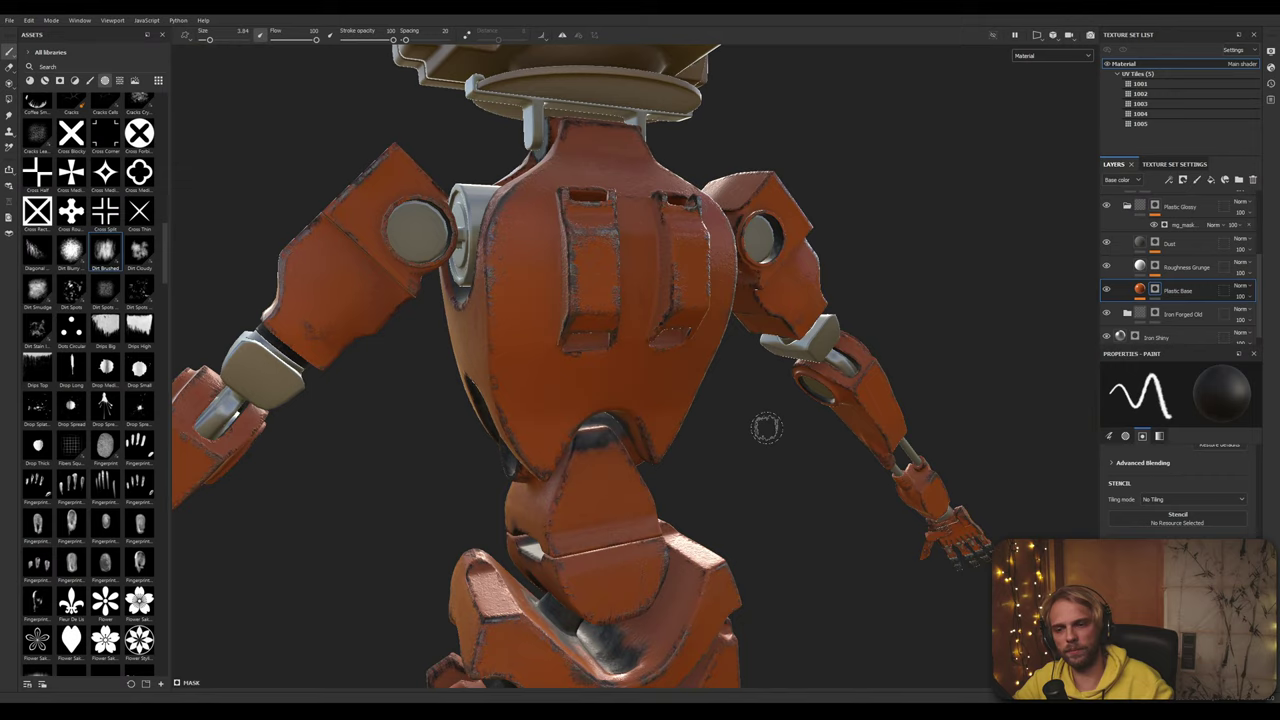
pyautogui.keyDown('alt'); pyautogui.moveTo(766, 428); pyautogui.dragTo(617, 413); pyautogui.keyUp('alt')
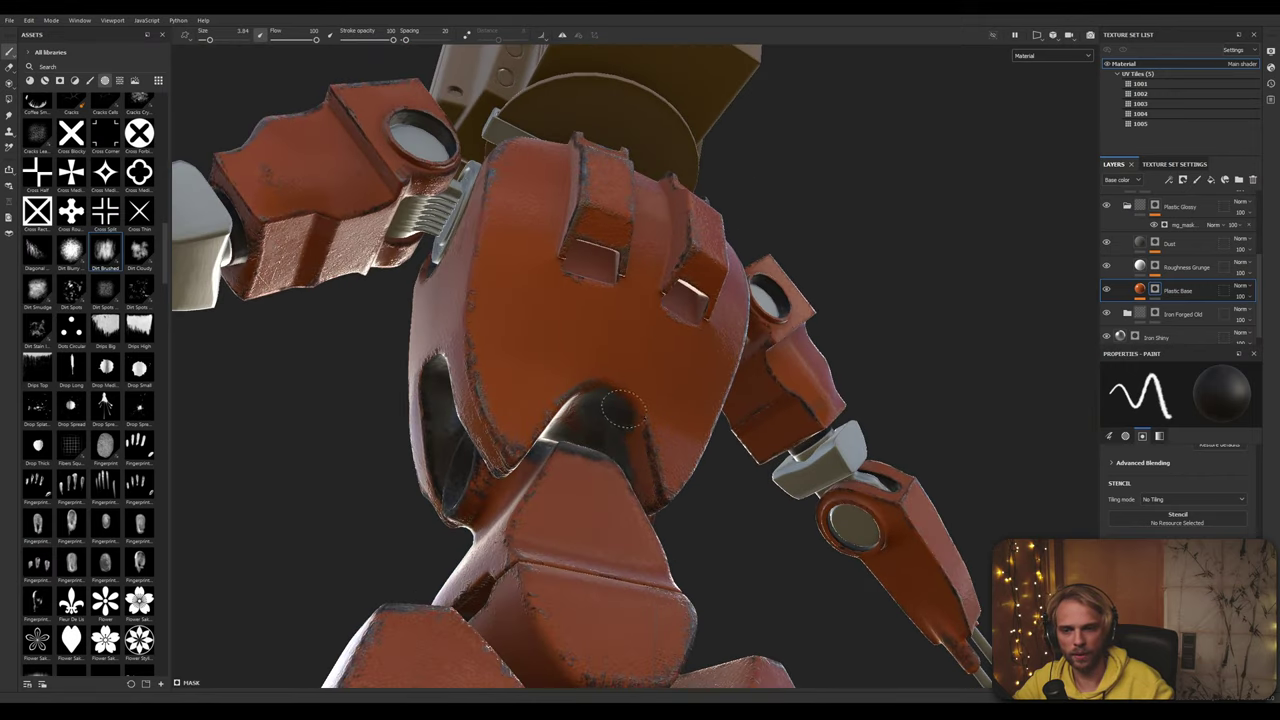
pyautogui.keyDown('alt'); pyautogui.moveTo(830, 434); pyautogui.dragTo(690, 430); pyautogui.keyUp('alt')
pyautogui.scroll(3, 690, 430)
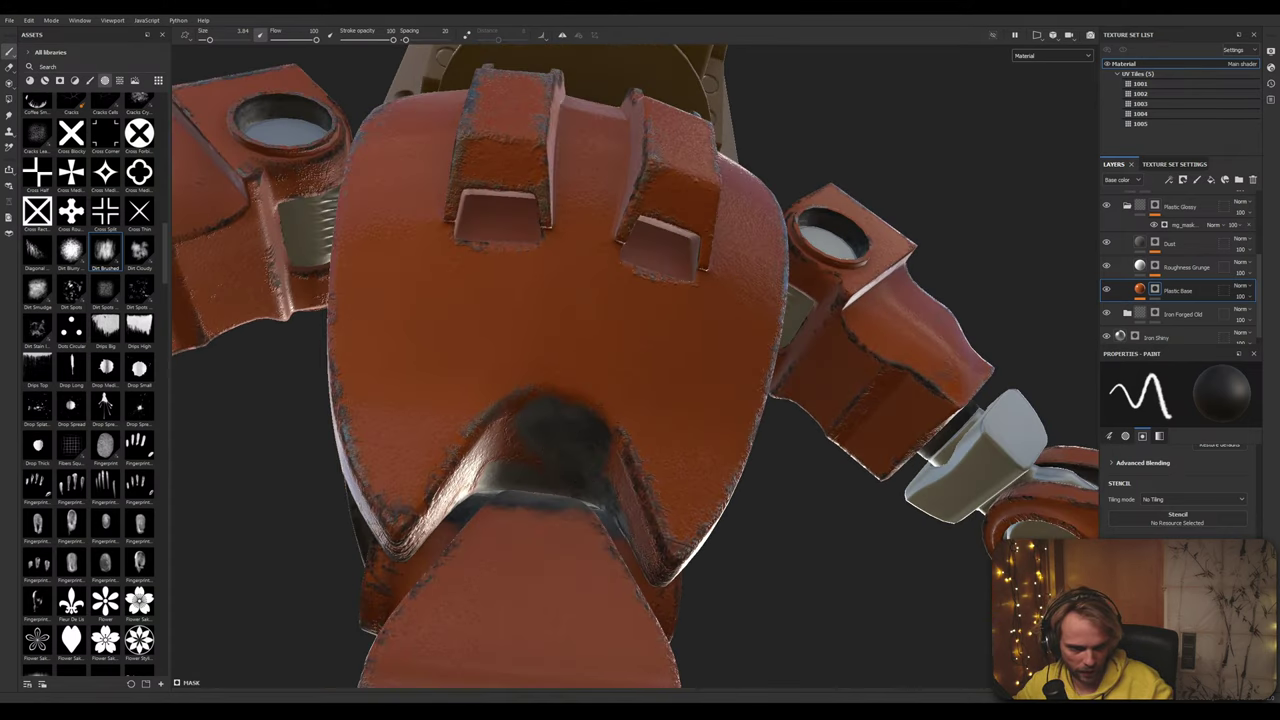
pyautogui.scroll(2, 612, 475)
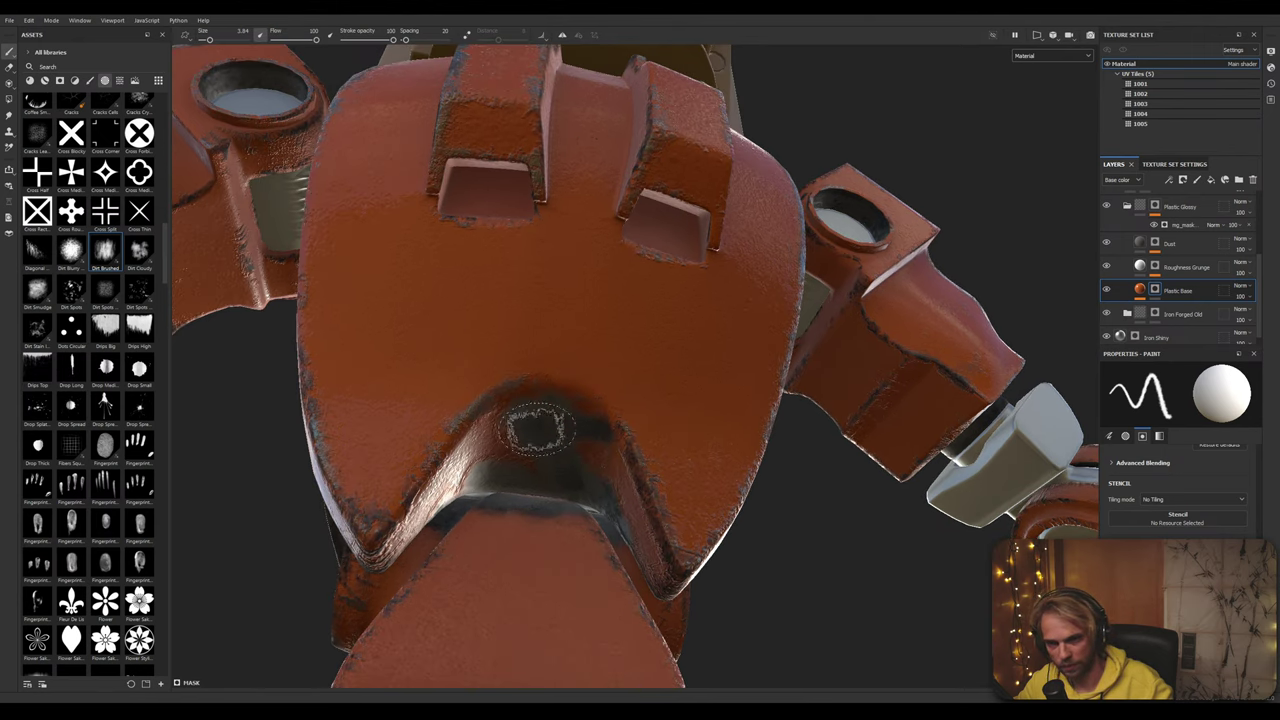
pyautogui.keyDown('alt'); pyautogui.moveTo(537, 428); pyautogui.dragTo(836, 428); pyautogui.keyUp('alt')
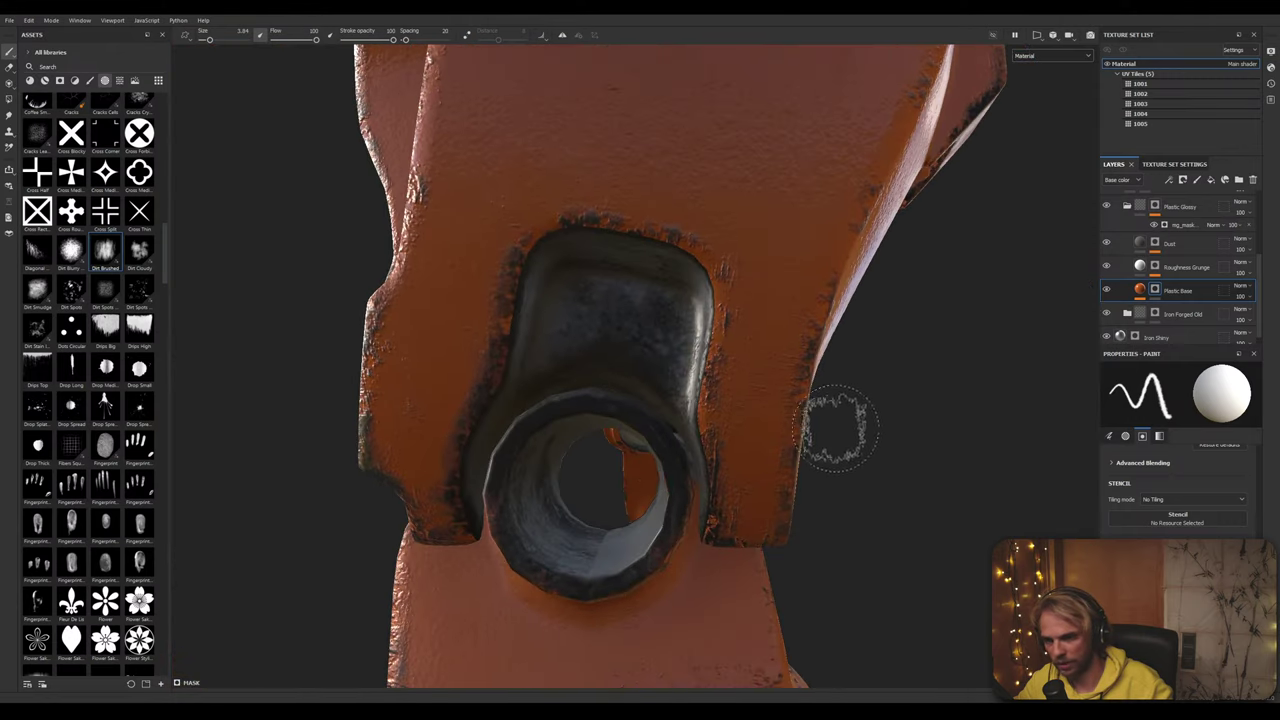
pyautogui.keyDown('alt'); pyautogui.moveTo(457, 594); pyautogui.dragTo(772, 575); pyautogui.keyUp('alt')
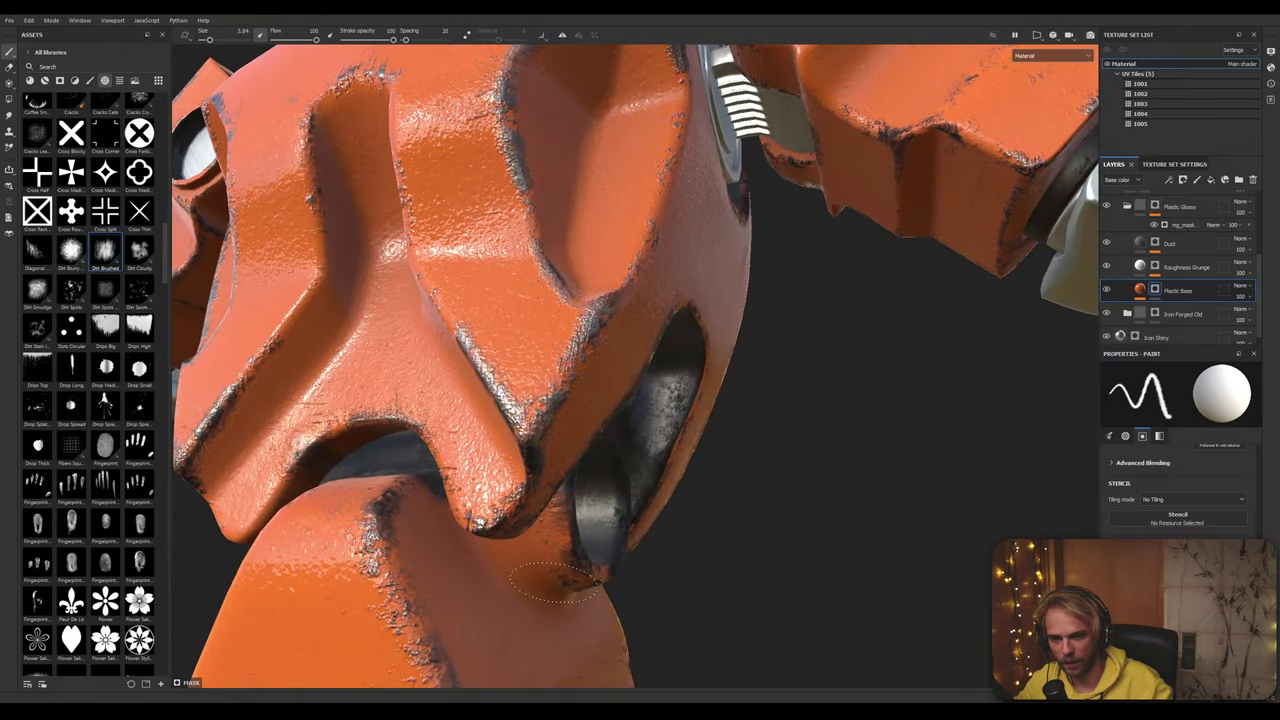
pyautogui.keyDown('alt'); pyautogui.moveTo(581, 550); pyautogui.dragTo(570, 555); pyautogui.keyUp('alt')
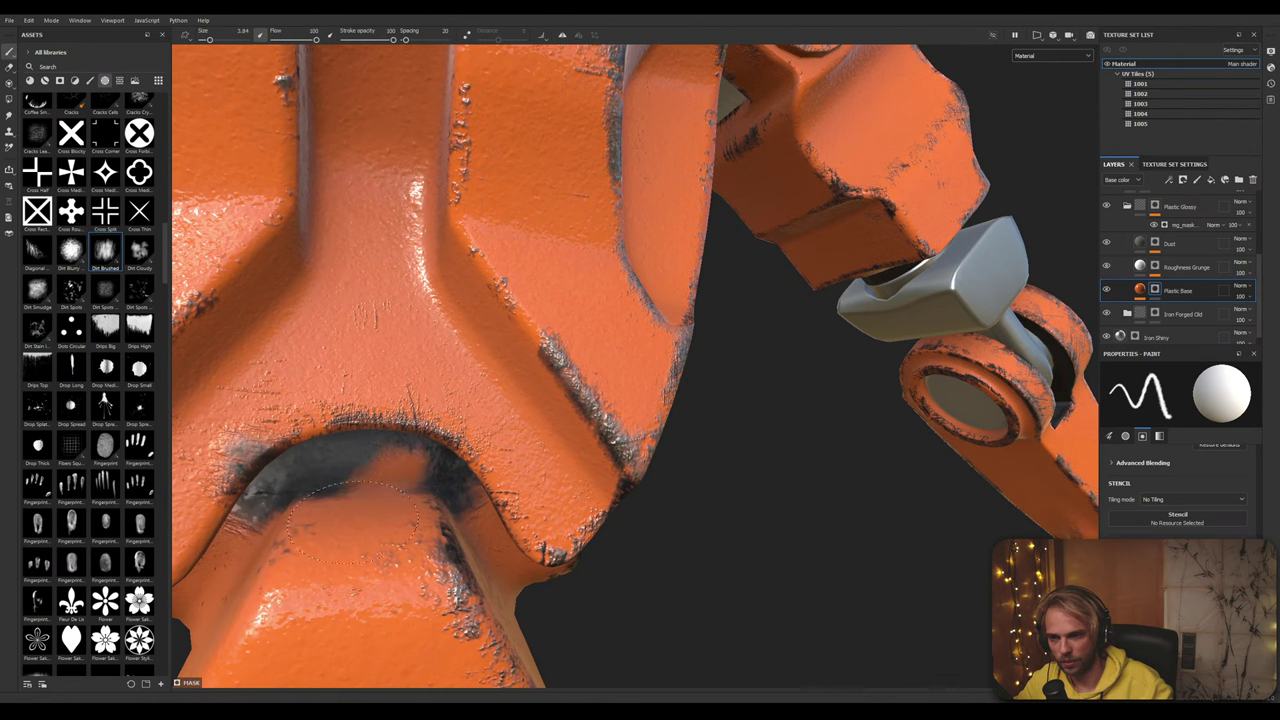
pyautogui.keyDown('alt'); pyautogui.moveTo(318, 497); pyautogui.dragTo(615, 455); pyautogui.keyUp('alt')
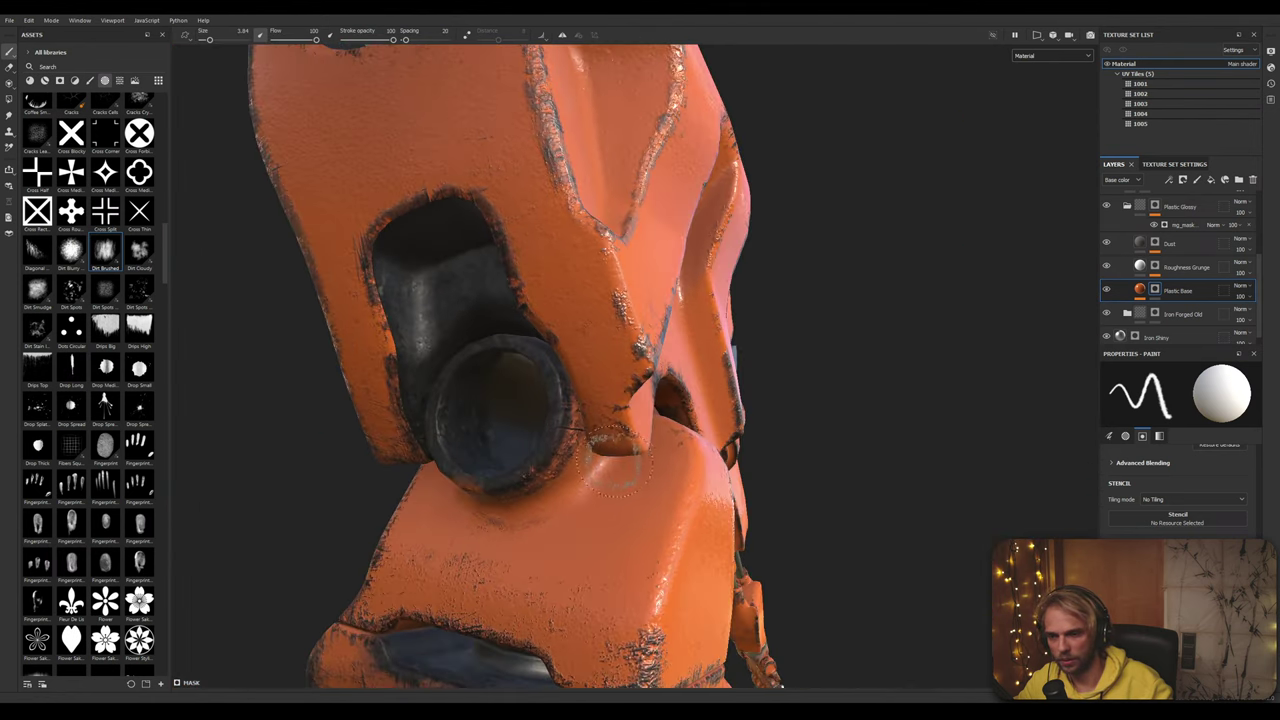
pyautogui.keyDown('alt'); pyautogui.moveTo(437, 536); pyautogui.dragTo(502, 516); pyautogui.keyUp('alt')
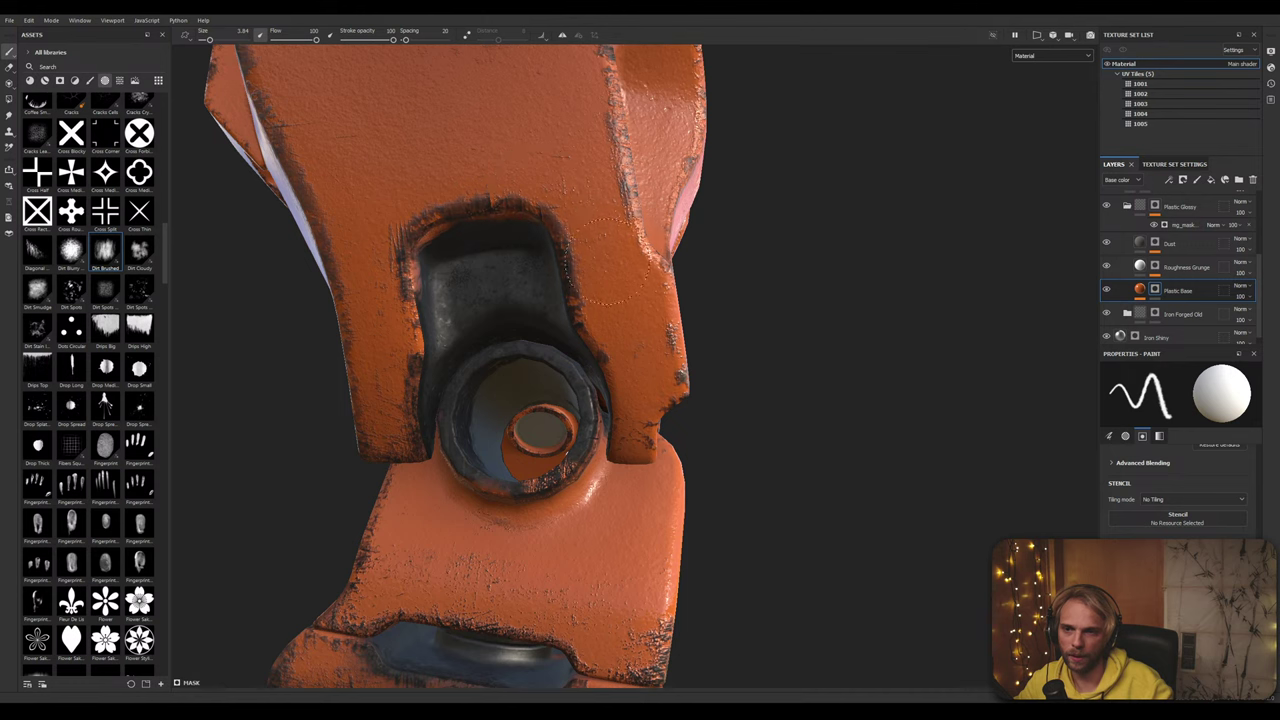
pyautogui.keyDown('alt'); pyautogui.moveTo(460, 222); pyautogui.dragTo(346, 272); pyautogui.keyUp('alt')
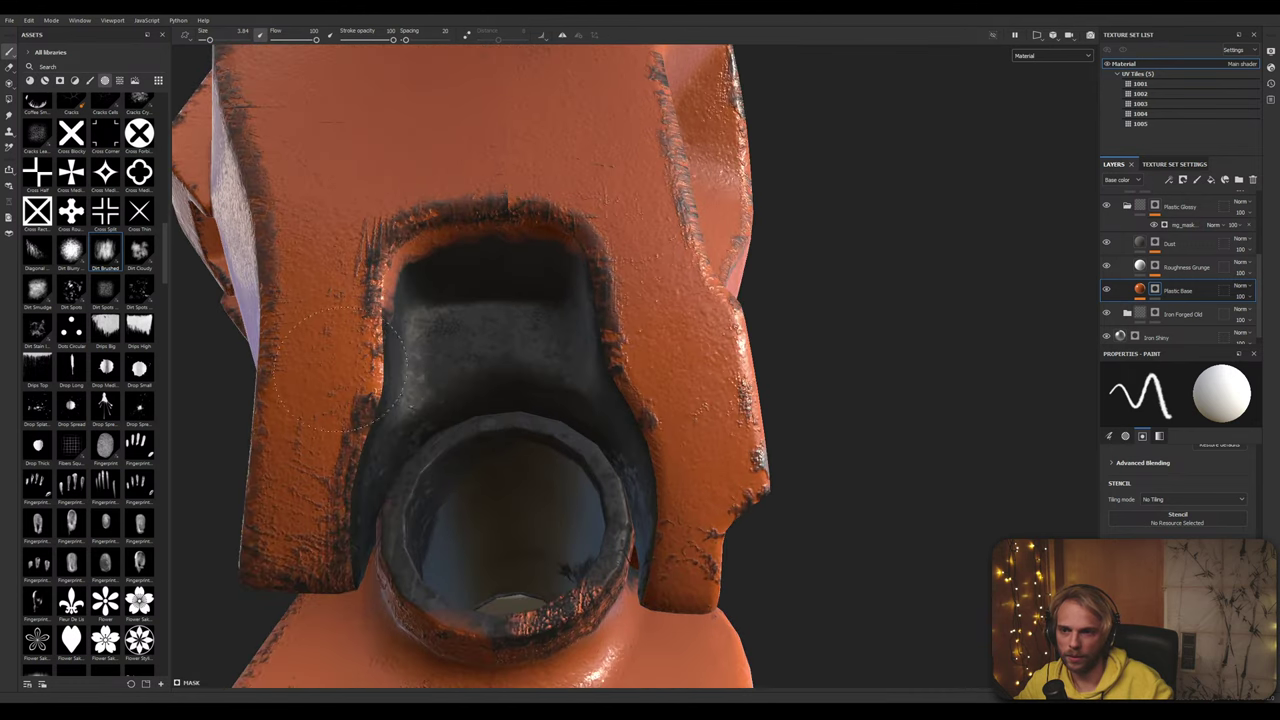
pyautogui.keyDown('alt'); pyautogui.moveTo(362, 367); pyautogui.dragTo(271, 443); pyautogui.keyUp('alt')
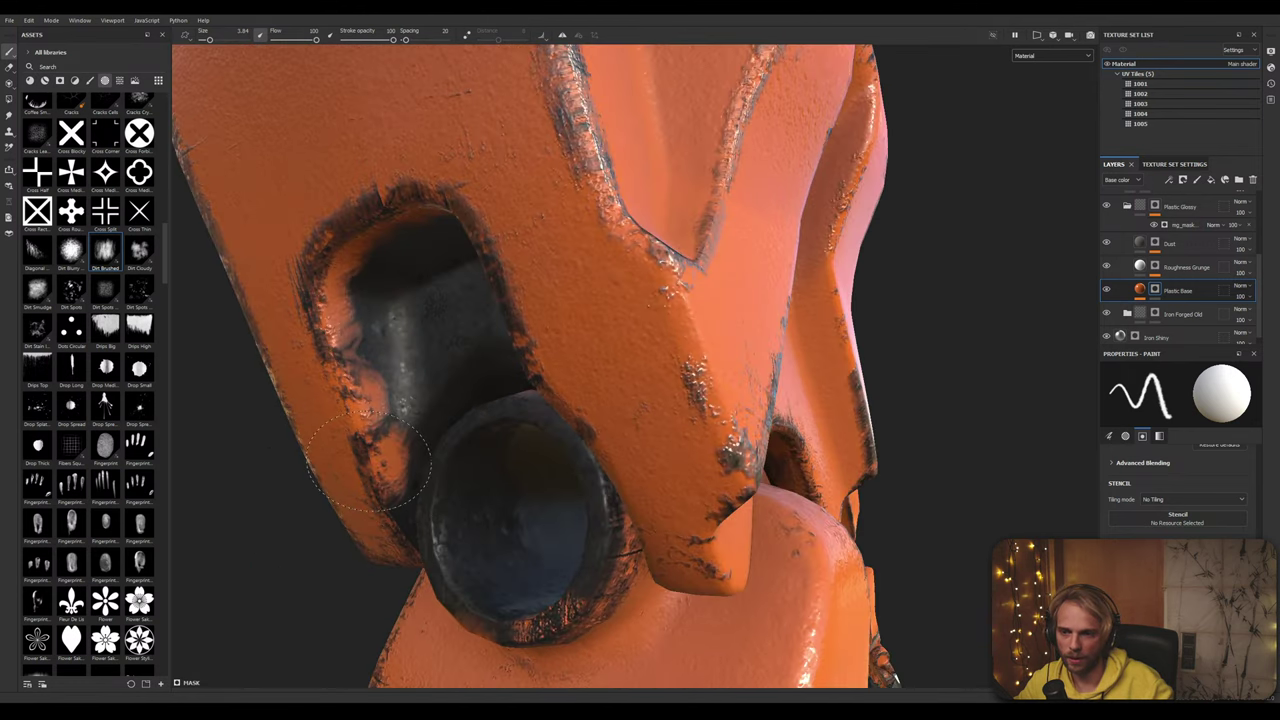
pyautogui.keyDown('alt'); pyautogui.moveTo(378, 525); pyautogui.dragTo(640, 320); pyautogui.keyUp('alt')
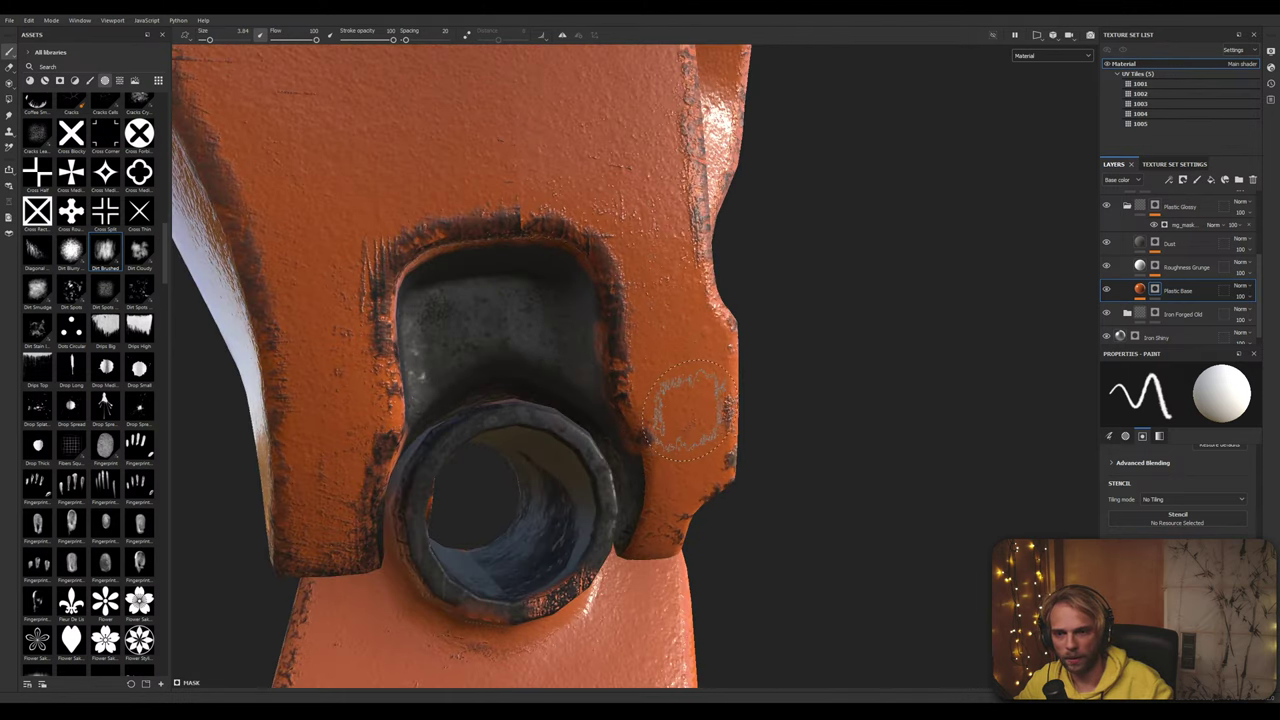
pyautogui.moveTo(690, 410)
pyautogui.keyDown('alt'); pyautogui.mouseDown()
pyautogui.moveTo(723, 420)
pyautogui.moveTo(700, 400)
pyautogui.moveTo(571, 429)
pyautogui.moveTo(640, 400)
pyautogui.mouseUp(); pyautogui.keyUp('alt')
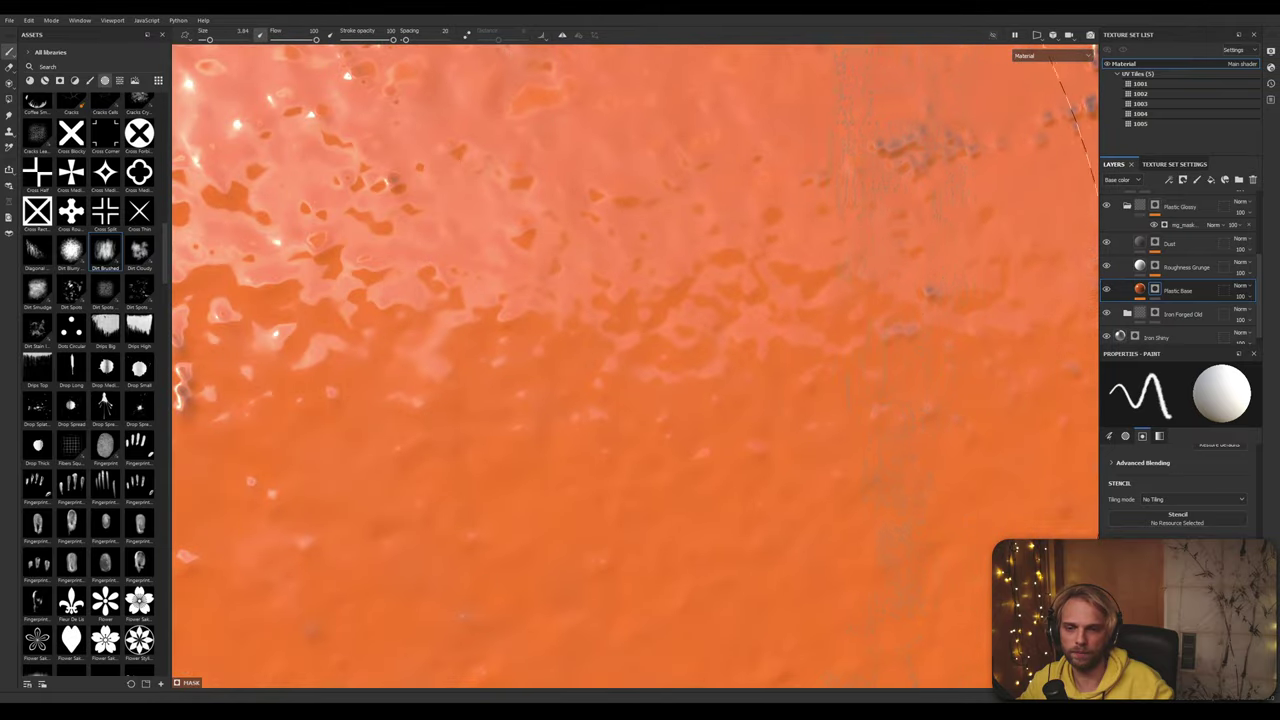
pyautogui.scroll(-10, 380, 371)
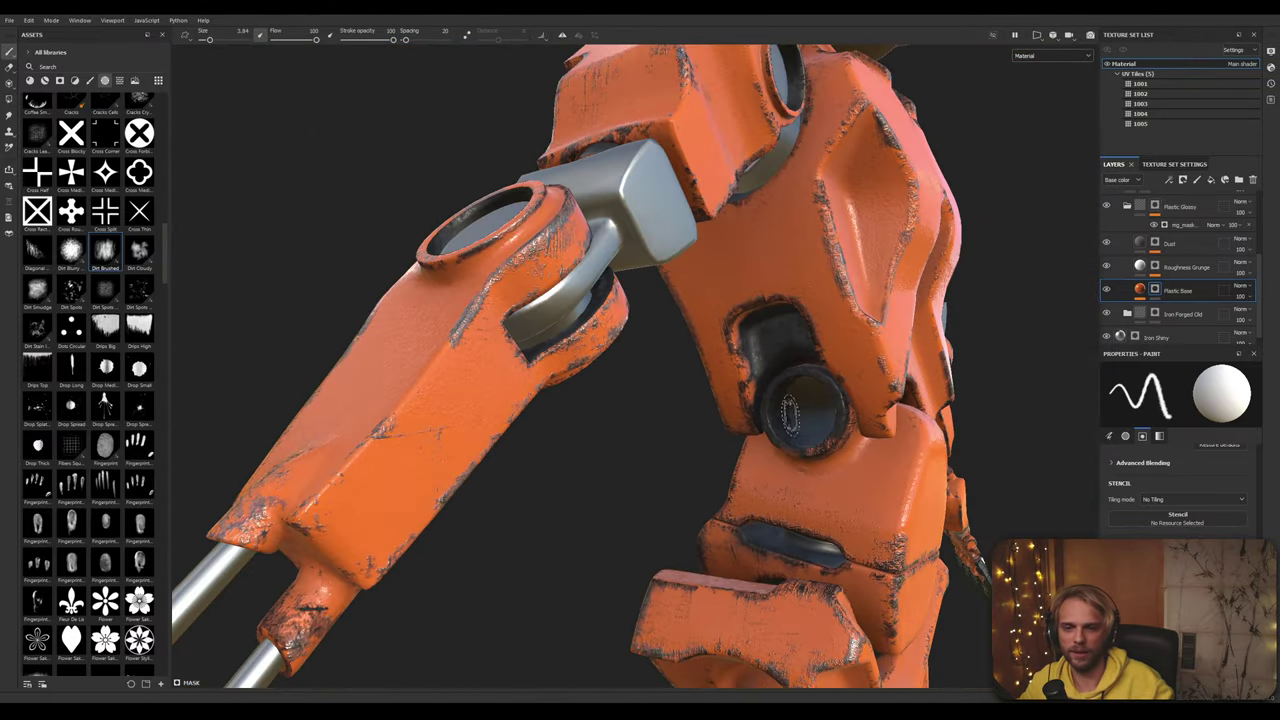
# Step: Swap the mask colour to black and darken the plastic edge right of the torso socket
pyautogui.moveTo(790, 415)
pyautogui.keyDown('alt'); pyautogui.mouseDown()
pyautogui.moveTo(463, 428)
pyautogui.moveTo(559, 423)
pyautogui.moveTo(563, 380)
pyautogui.moveTo(608, 411)
pyautogui.moveTo(489, 363)
pyautogui.mouseUp(); pyautogui.keyUp('alt')
pyautogui.scroll(6, 489, 363)
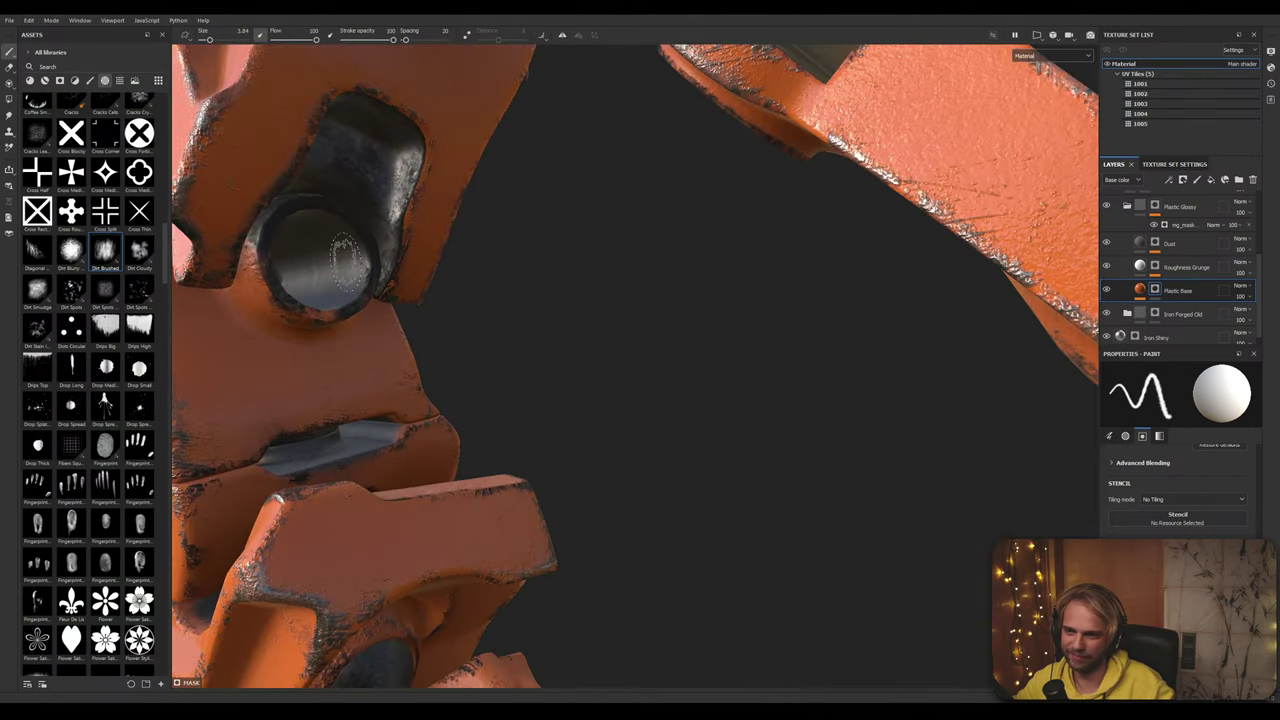
pyautogui.keyDown('alt'); pyautogui.moveTo(343, 262); pyautogui.dragTo(435, 192); pyautogui.keyUp('alt')
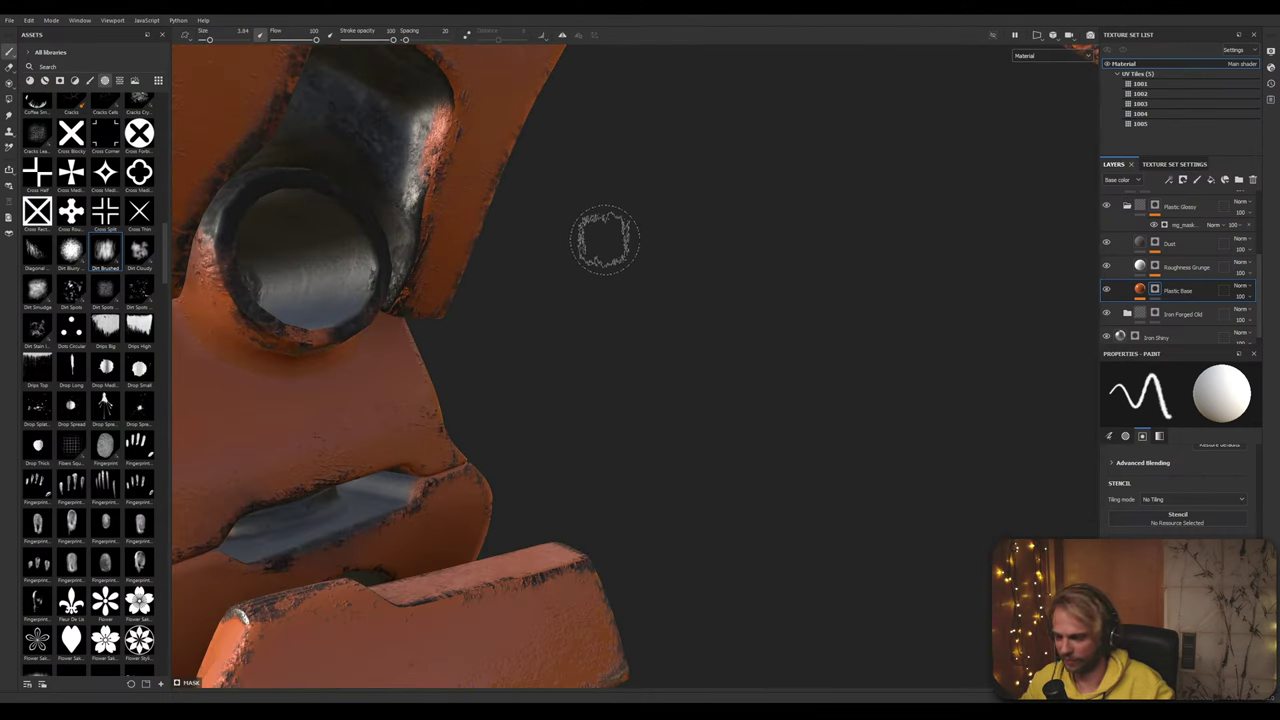
pyautogui.moveTo(605, 240)
pyautogui.keyDown('alt'); pyautogui.mouseDown()
pyautogui.moveTo(711, 309)
pyautogui.moveTo(635, 232)
pyautogui.mouseUp(); pyautogui.keyUp('alt')
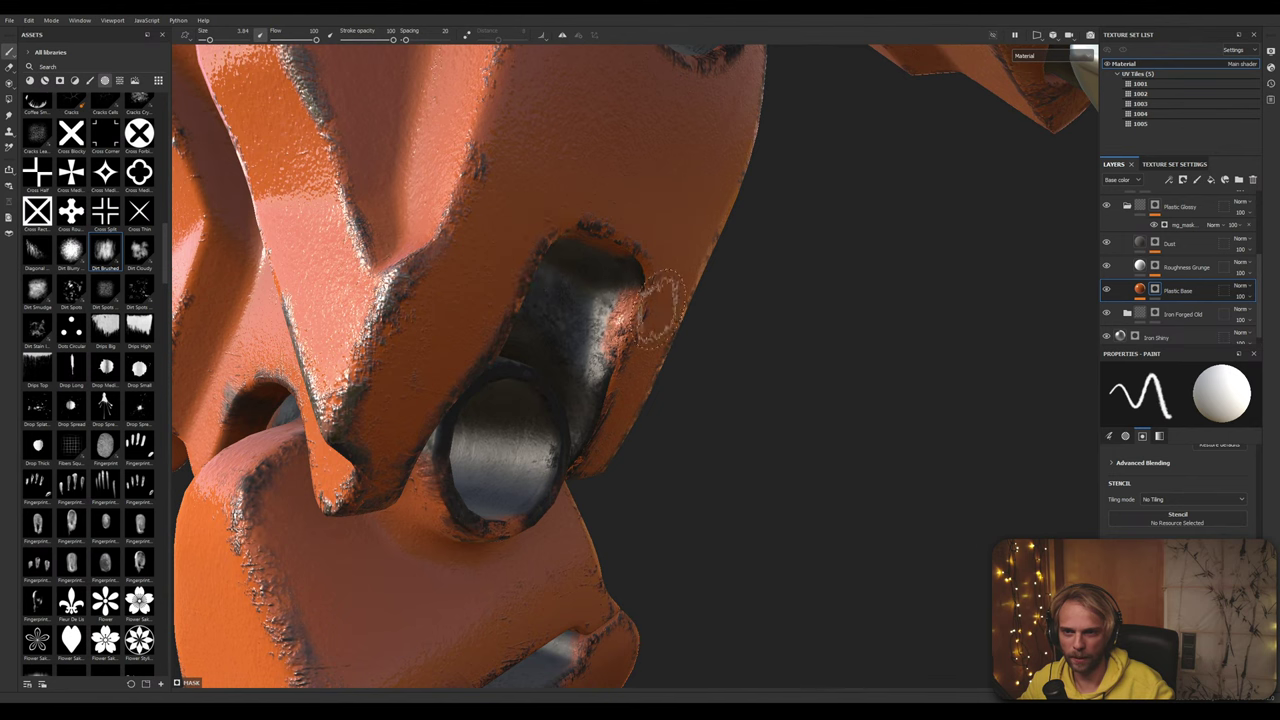
pyautogui.moveTo(655, 305)
pyautogui.keyDown('alt'); pyautogui.mouseDown()
pyautogui.moveTo(457, 229)
pyautogui.moveTo(466, 309)
pyautogui.mouseUp(); pyautogui.keyUp('alt')
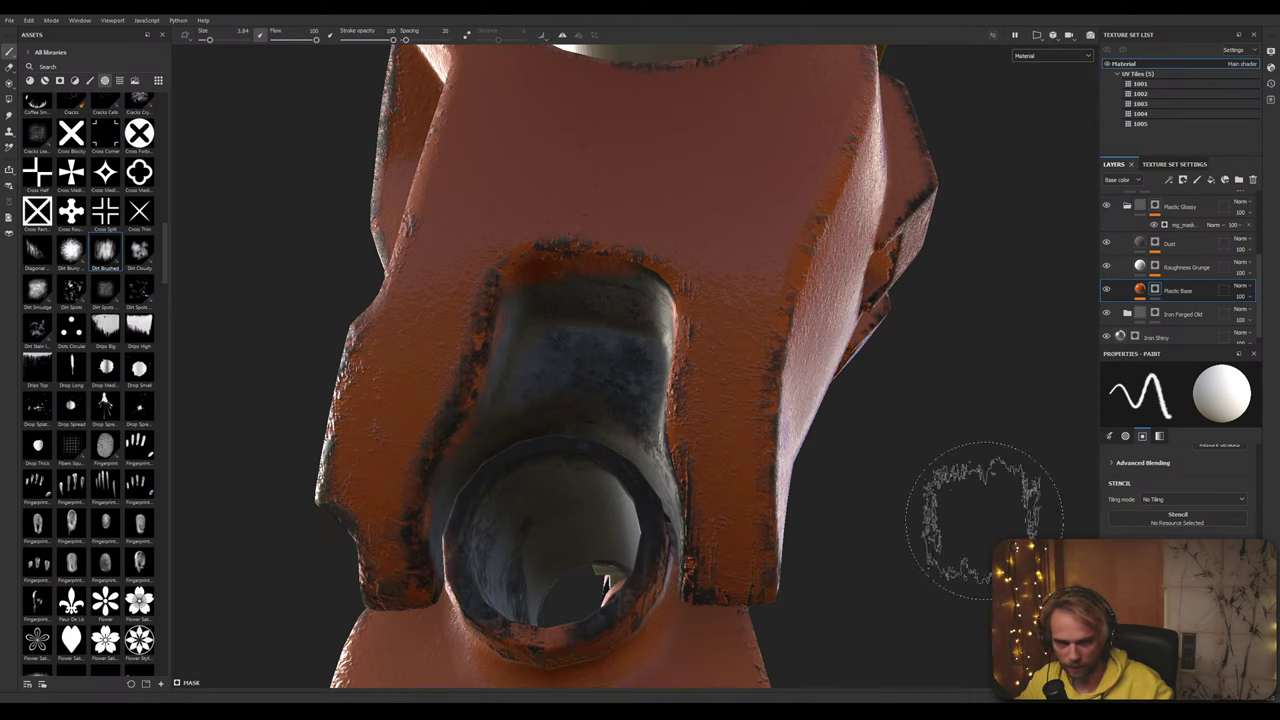
pyautogui.press('x')
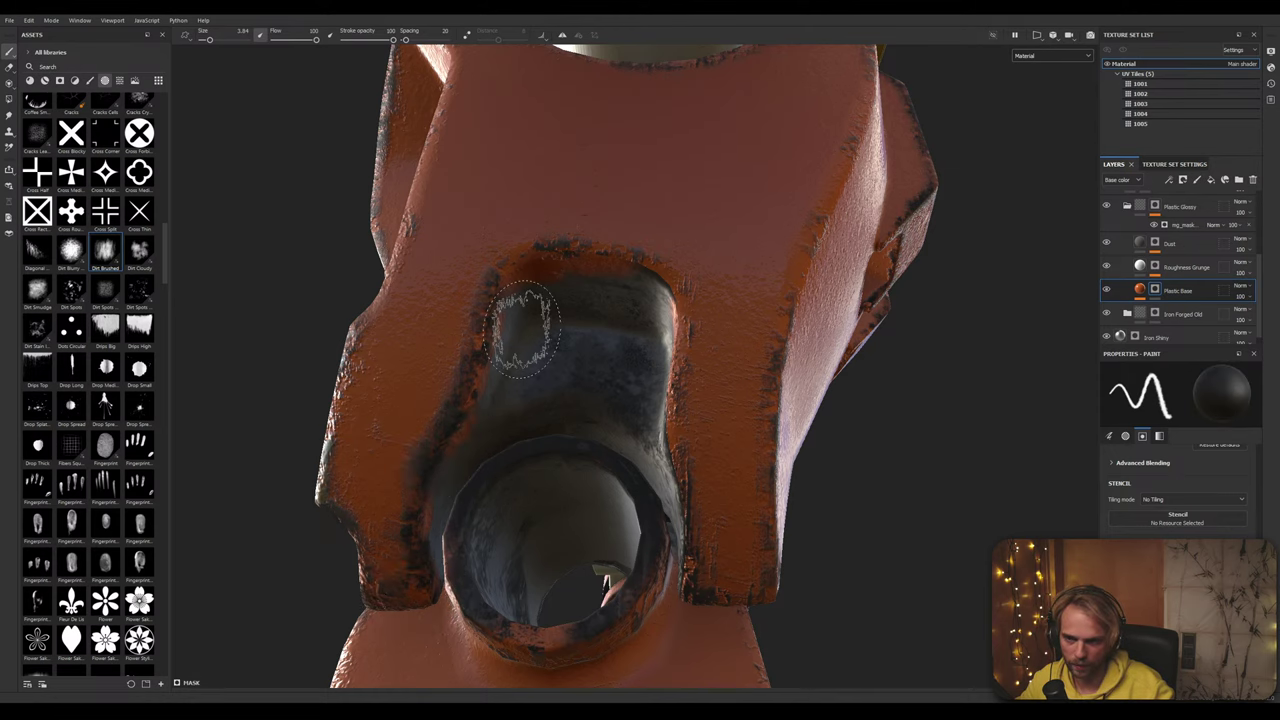
pyautogui.moveTo(737, 368)
pyautogui.keyDown('alt'); pyautogui.mouseDown()
pyautogui.moveTo(703, 393)
pyautogui.moveTo(734, 371)
pyautogui.mouseUp(); pyautogui.keyUp('alt')
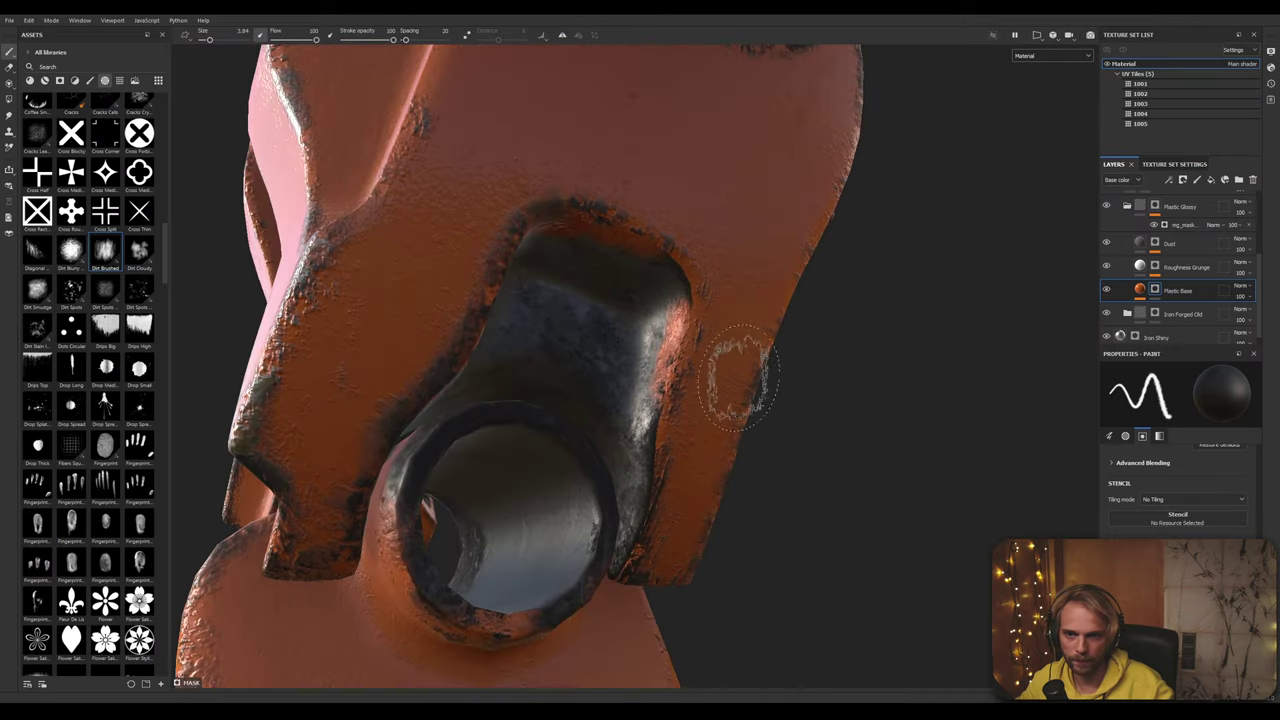
pyautogui.moveTo(661, 505)
pyautogui.mouseDown()
pyautogui.moveTo(672, 445)
pyautogui.moveTo(661, 435)
pyautogui.mouseUp()
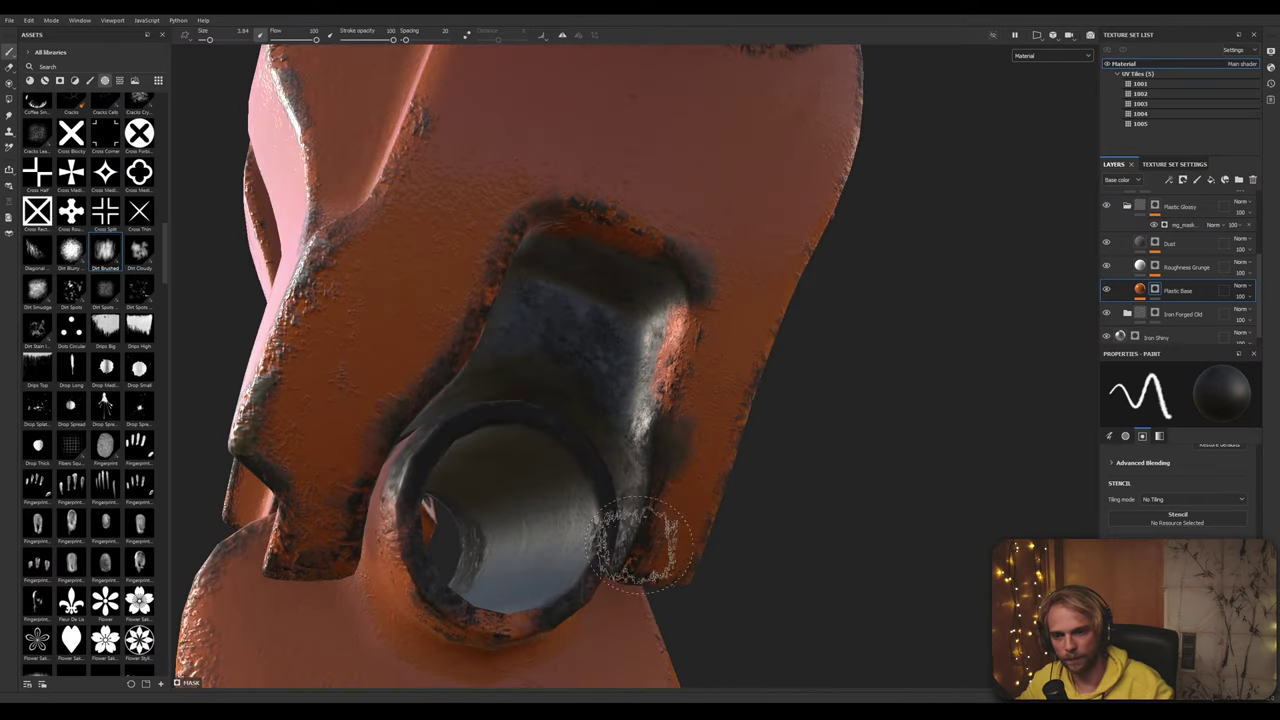
# Step: Inspect the hip socket, arm and leg joints up close, then pull back to the torso front
pyautogui.moveTo(612, 503)
pyautogui.keyDown('alt'); pyautogui.mouseDown()
pyautogui.moveTo(608, 458)
pyautogui.moveTo(491, 457)
pyautogui.moveTo(337, 429)
pyautogui.moveTo(592, 414)
pyautogui.moveTo(700, 466)
pyautogui.moveTo(386, 366)
pyautogui.moveTo(870, 424)
pyautogui.mouseUp(); pyautogui.keyUp('alt')
pyautogui.moveTo(585, 449)
pyautogui.keyDown('alt'); pyautogui.mouseDown()
pyautogui.moveTo(686, 383)
pyautogui.moveTo(713, 258)
pyautogui.mouseUp(); pyautogui.keyUp('alt')
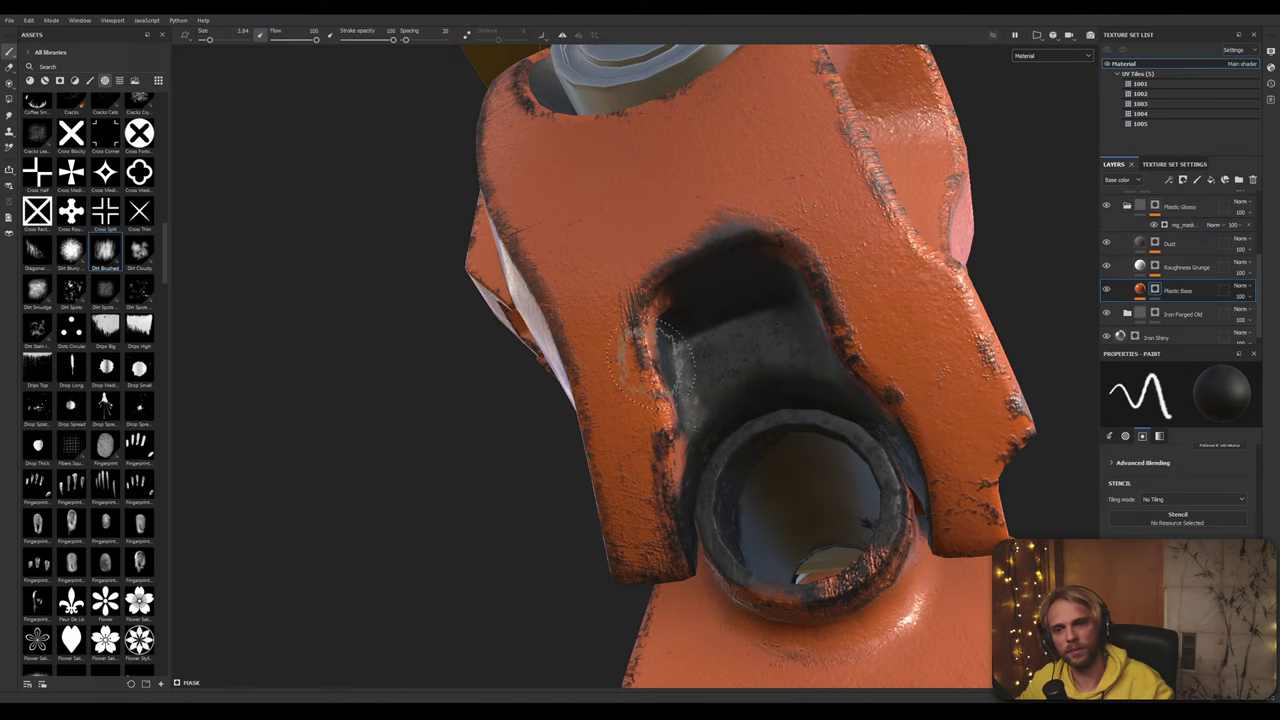
pyautogui.keyDown('alt'); pyautogui.moveTo(655, 360); pyautogui.dragTo(670, 243); pyautogui.keyUp('alt')
pyautogui.keyDown('alt'); pyautogui.moveTo(712, 405); pyautogui.dragTo(579, 427); pyautogui.keyUp('alt')
pyautogui.scroll(6, 579, 427)
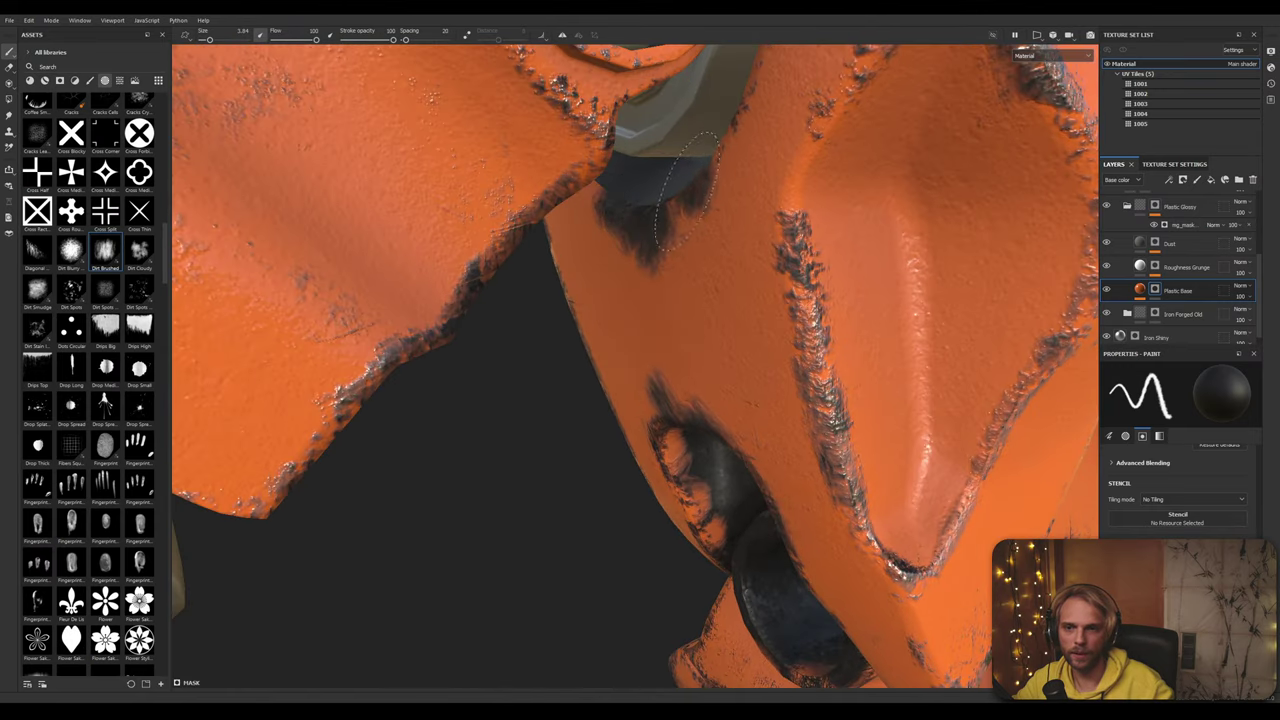
pyautogui.keyDown('alt'); pyautogui.moveTo(712, 300); pyautogui.dragTo(832, 522); pyautogui.keyUp('alt')
pyautogui.keyDown('alt'); pyautogui.moveTo(806, 585); pyautogui.dragTo(582, 340); pyautogui.keyUp('alt')
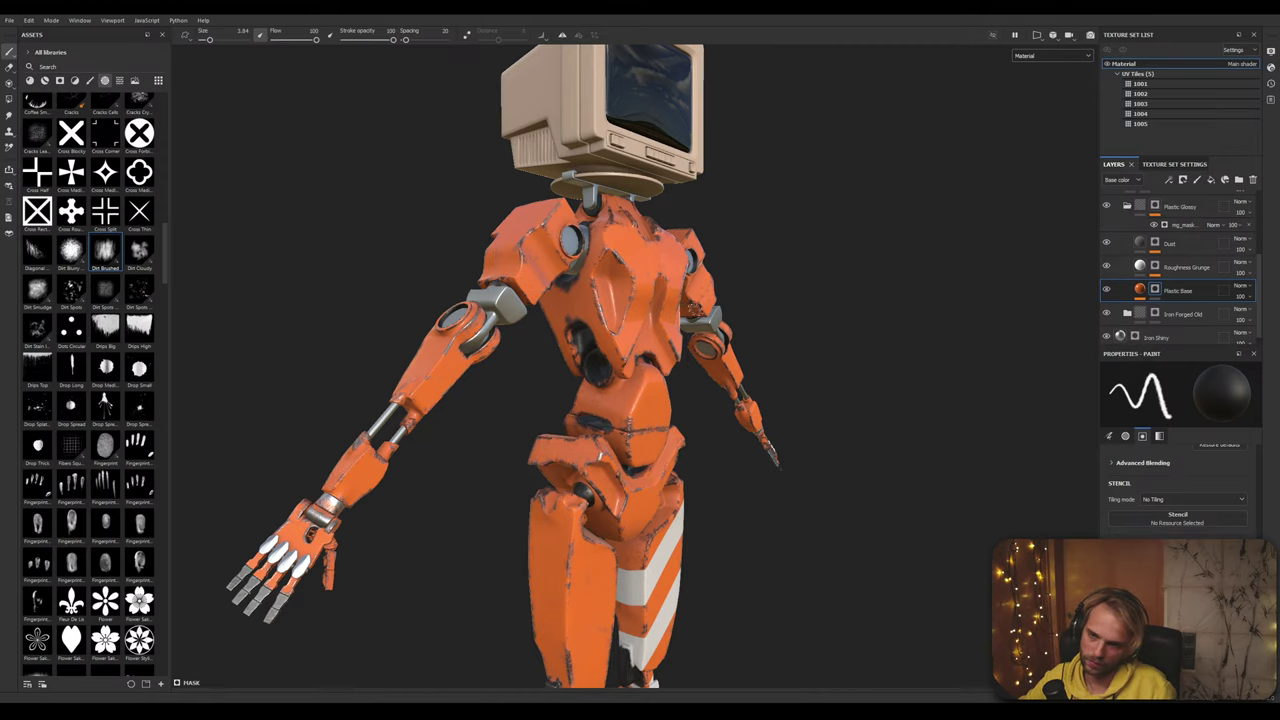
# Step: Shrink the brush and paint dark wear along the shoulder joint's orange/grey edge
pyautogui.keyDown('alt'); pyautogui.moveTo(582, 340); pyautogui.dragTo(545, 325); pyautogui.keyUp('alt')
pyautogui.scroll(10, 597, 273)
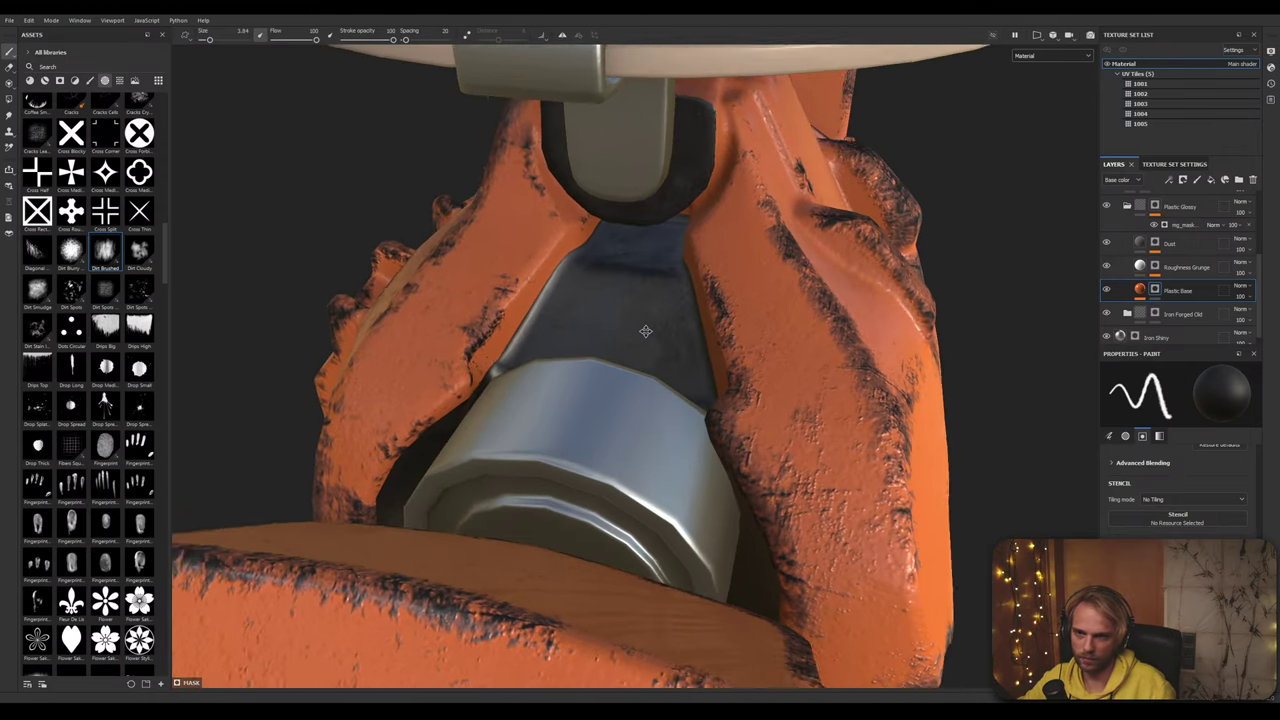
pyautogui.keyDown('alt'); pyautogui.moveTo(646, 331); pyautogui.dragTo(777, 413); pyautogui.keyUp('alt')
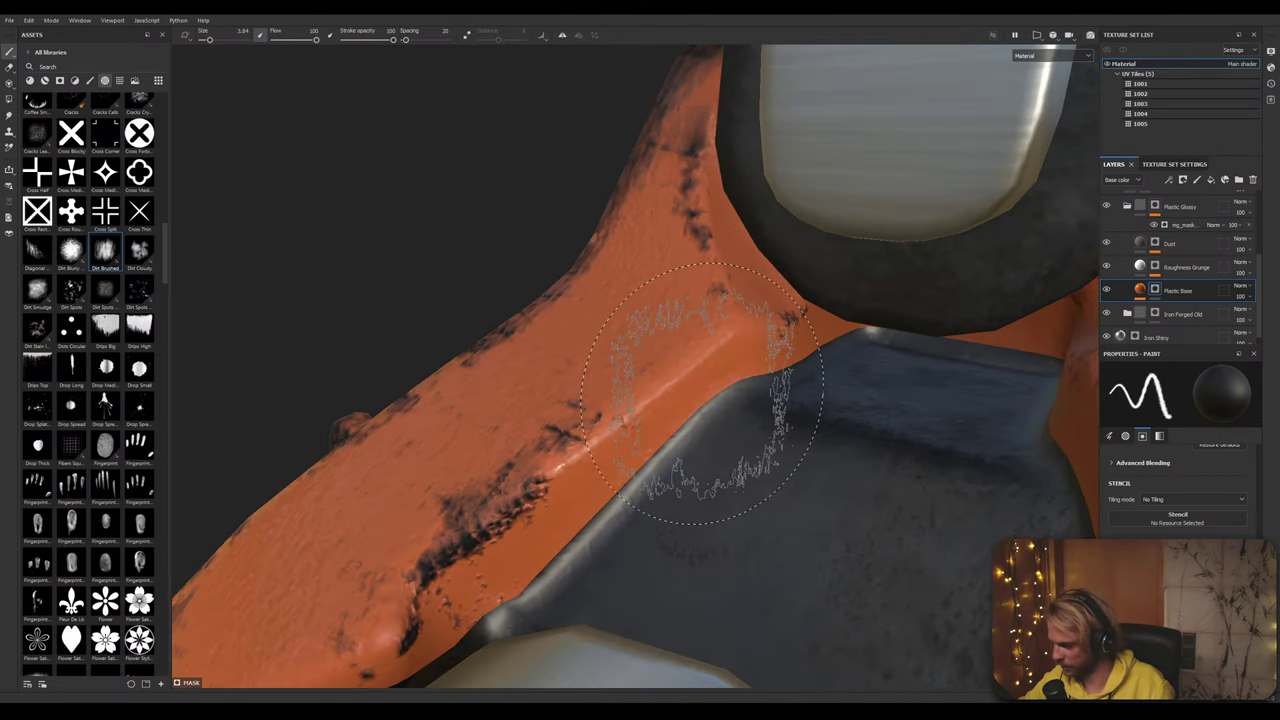
pyautogui.press('[')
pyautogui.press('[')
pyautogui.press('[')
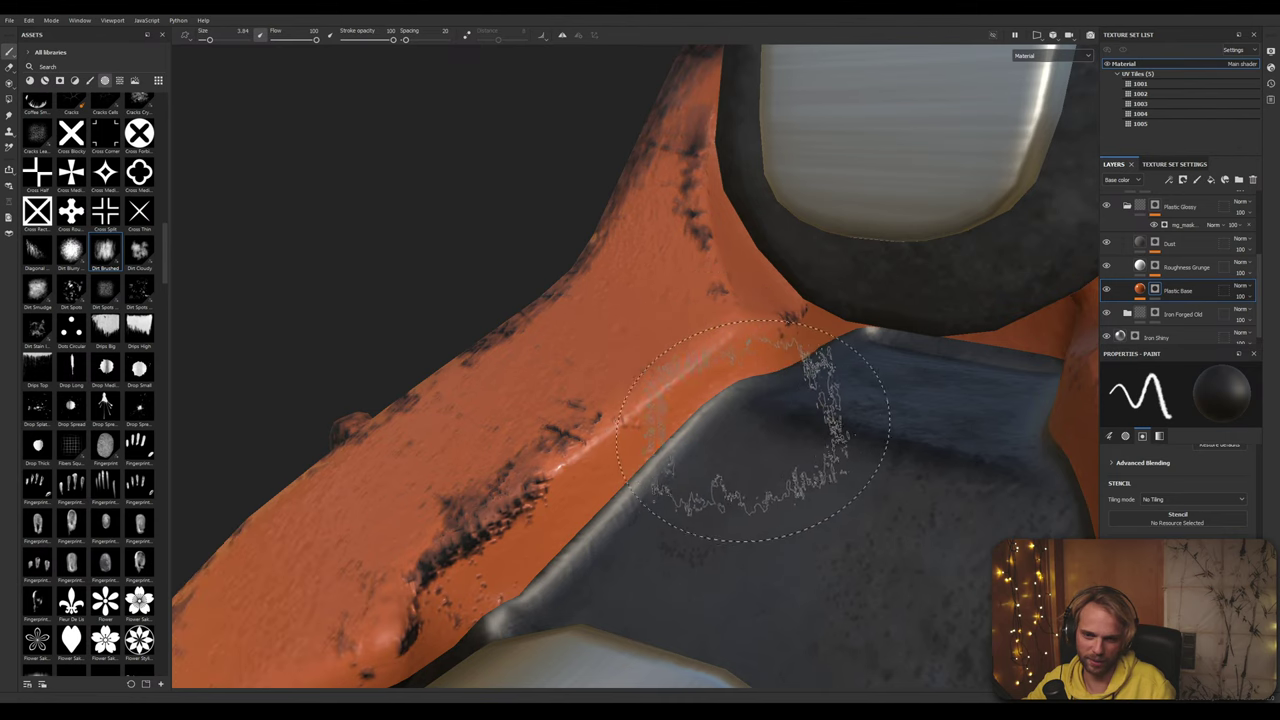
pyautogui.moveTo(692, 478)
pyautogui.mouseDown()
pyautogui.moveTo(609, 564)
pyautogui.moveTo(647, 541)
pyautogui.moveTo(740, 428)
pyautogui.mouseUp()
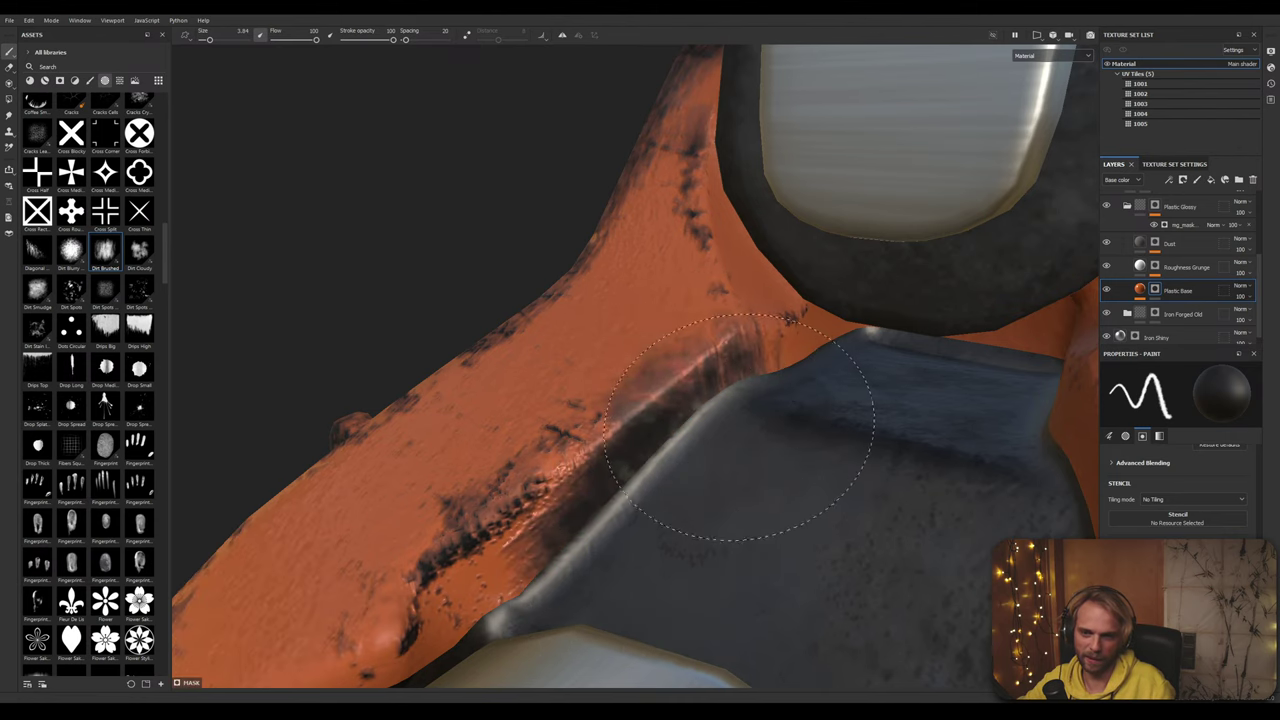
# Step: Inspect the joint from several angles and extend the dark wear down the orange edge
pyautogui.moveTo(940, 335)
pyautogui.keyDown('alt'); pyautogui.mouseDown()
pyautogui.moveTo(889, 374)
pyautogui.moveTo(965, 360)
pyautogui.mouseUp(); pyautogui.keyUp('alt')
pyautogui.moveTo(860, 360)
pyautogui.keyDown('alt'); pyautogui.mouseDown()
pyautogui.moveTo(794, 406)
pyautogui.moveTo(660, 376)
pyautogui.moveTo(677, 457)
pyautogui.moveTo(538, 311)
pyautogui.moveTo(755, 370)
pyautogui.mouseUp(); pyautogui.keyUp('alt')
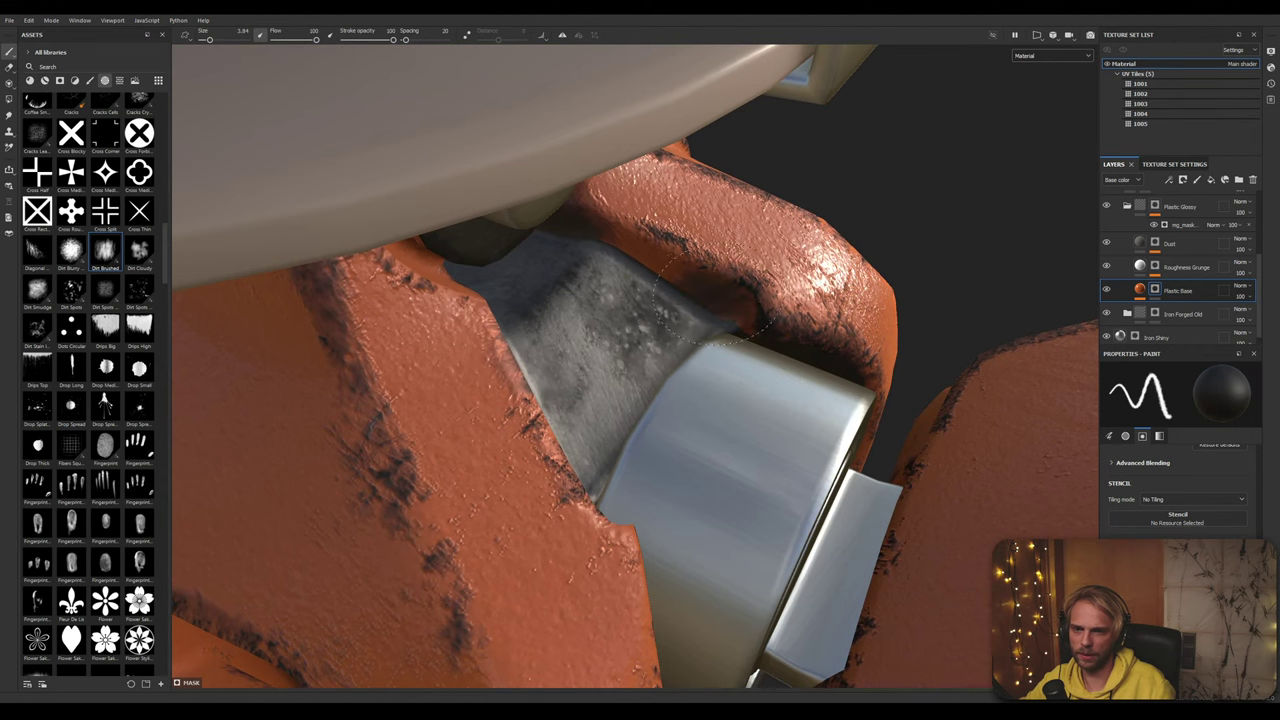
pyautogui.moveTo(710, 320)
pyautogui.keyDown('alt'); pyautogui.mouseDown()
pyautogui.moveTo(800, 355)
pyautogui.moveTo(812, 376)
pyautogui.mouseUp(); pyautogui.keyUp('alt')
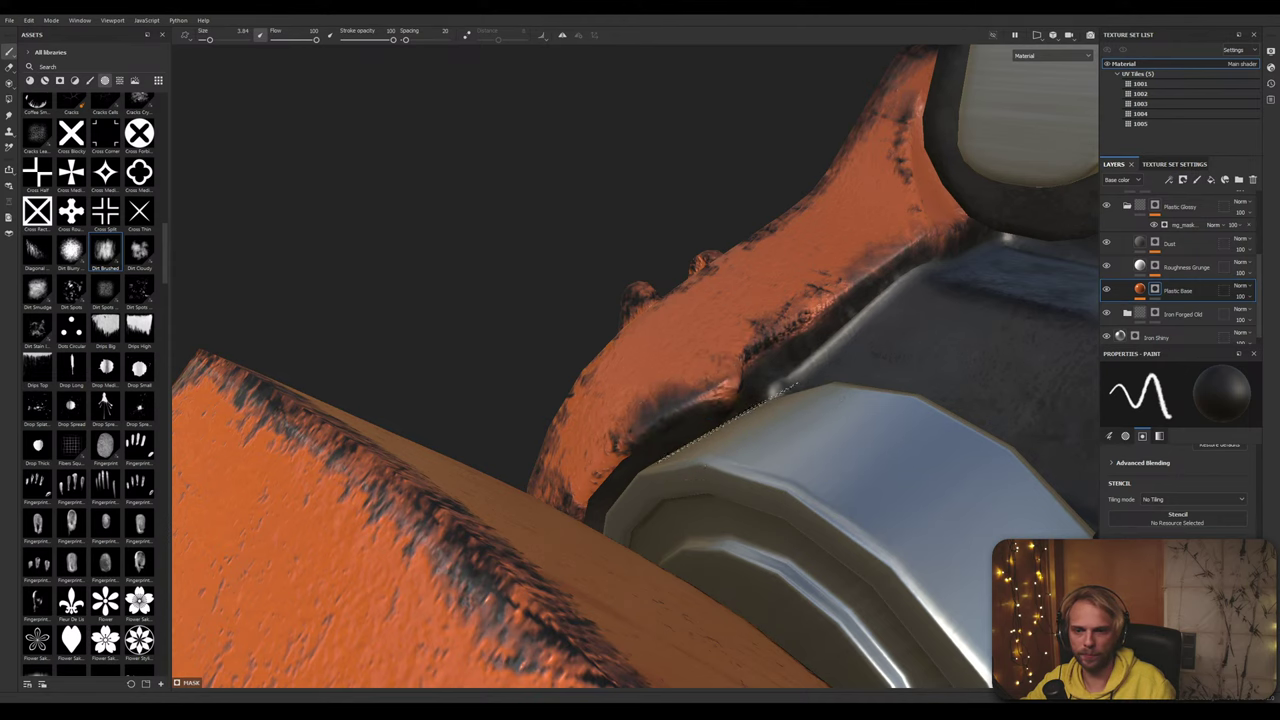
pyautogui.moveTo(770, 428)
pyautogui.keyDown('alt'); pyautogui.mouseDown()
pyautogui.moveTo(860, 450)
pyautogui.moveTo(915, 483)
pyautogui.mouseUp(); pyautogui.keyUp('alt')
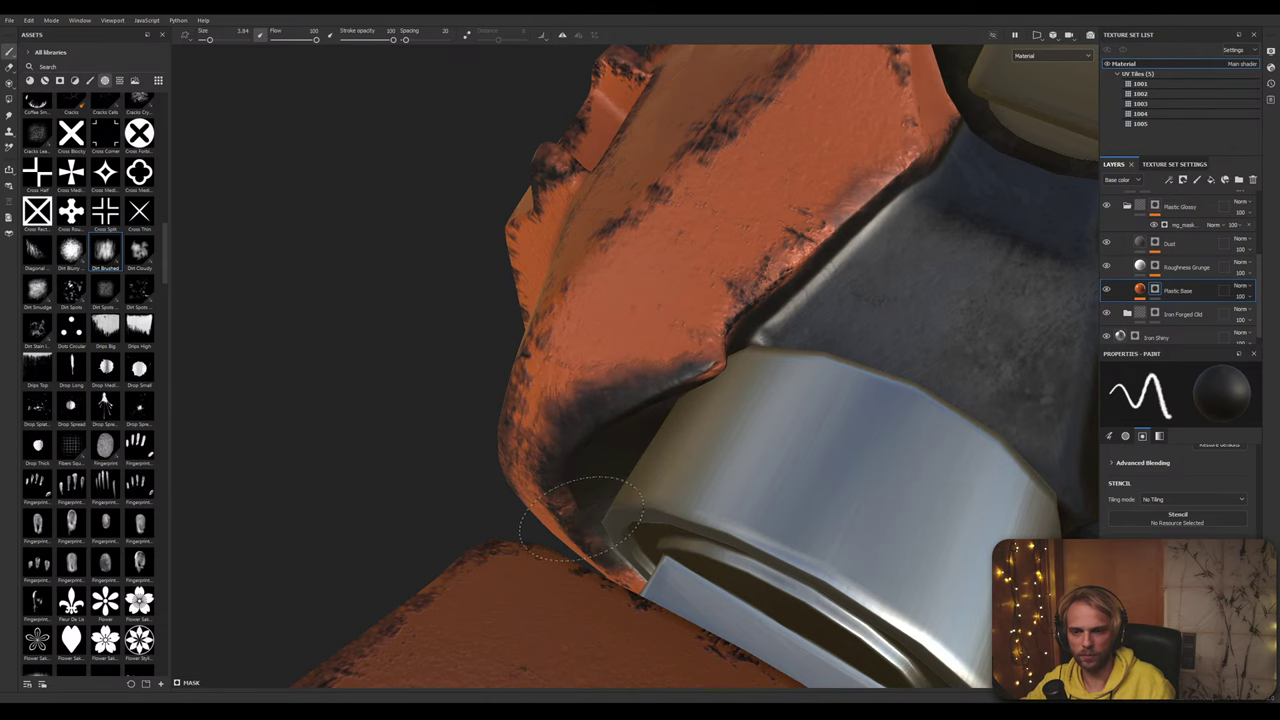
pyautogui.moveTo(600, 525)
pyautogui.keyDown('alt'); pyautogui.mouseDown()
pyautogui.moveTo(760, 503)
pyautogui.moveTo(586, 509)
pyautogui.moveTo(780, 470)
pyautogui.moveTo(680, 400)
pyautogui.mouseUp(); pyautogui.keyUp('alt')
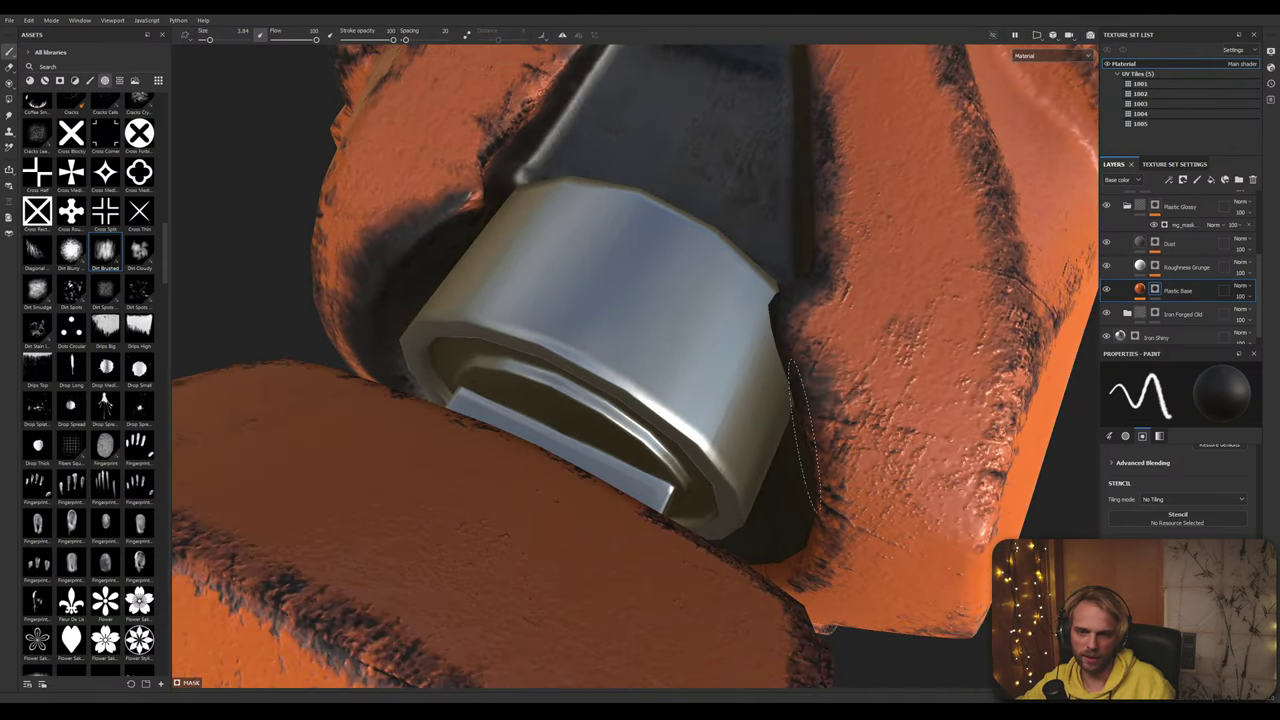
pyautogui.moveTo(830, 490)
pyautogui.mouseDown()
pyautogui.moveTo(784, 559)
pyautogui.moveTo(740, 437)
pyautogui.moveTo(747, 554)
pyautogui.moveTo(755, 315)
pyautogui.moveTo(730, 465)
pyautogui.moveTo(684, 543)
pyautogui.moveTo(672, 497)
pyautogui.moveTo(630, 545)
pyautogui.moveTo(833, 477)
pyautogui.moveTo(722, 546)
pyautogui.moveTo(808, 487)
pyautogui.moveTo(906, 466)
pyautogui.moveTo(790, 438)
pyautogui.moveTo(741, 475)
pyautogui.moveTo(685, 395)
pyautogui.mouseUp()
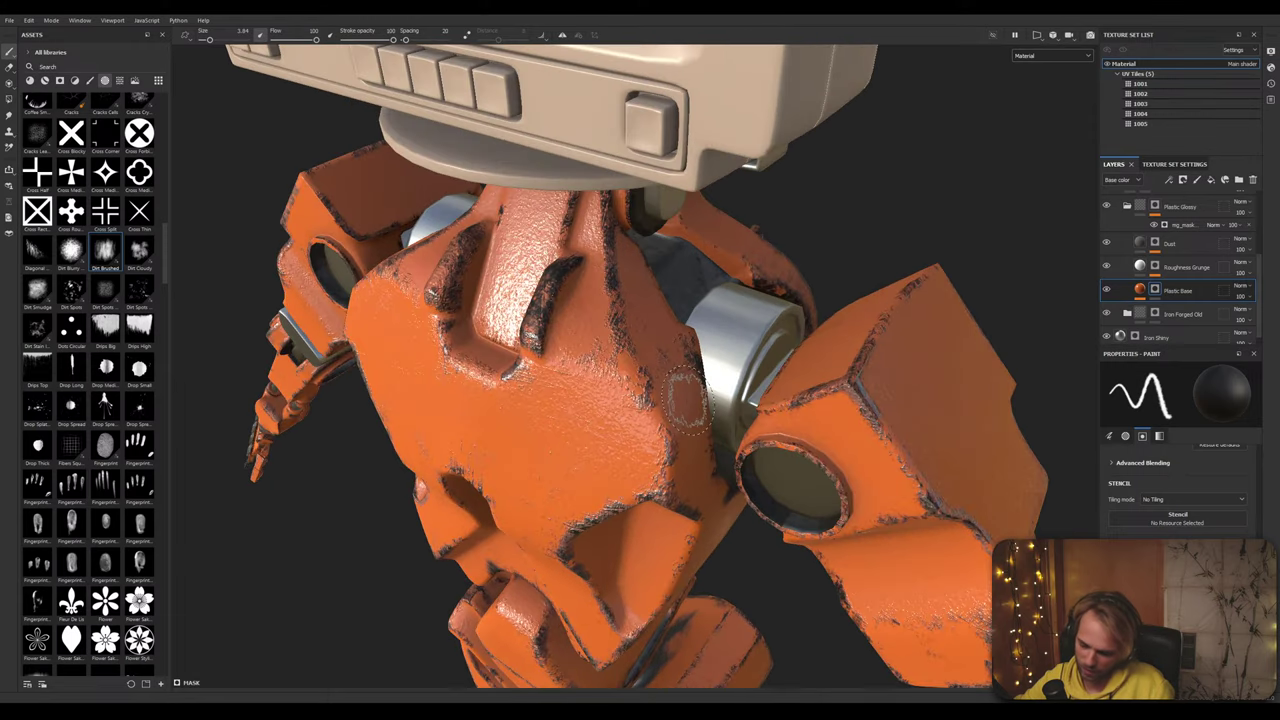
# Step: Shrink the brush and paint black on the mask beside the joint nut near the neck
pyautogui.keyDown('ctrl'); pyautogui.moveTo(728, 385); pyautogui.dragTo(712, 385, button='right'); pyautogui.keyUp('ctrl')
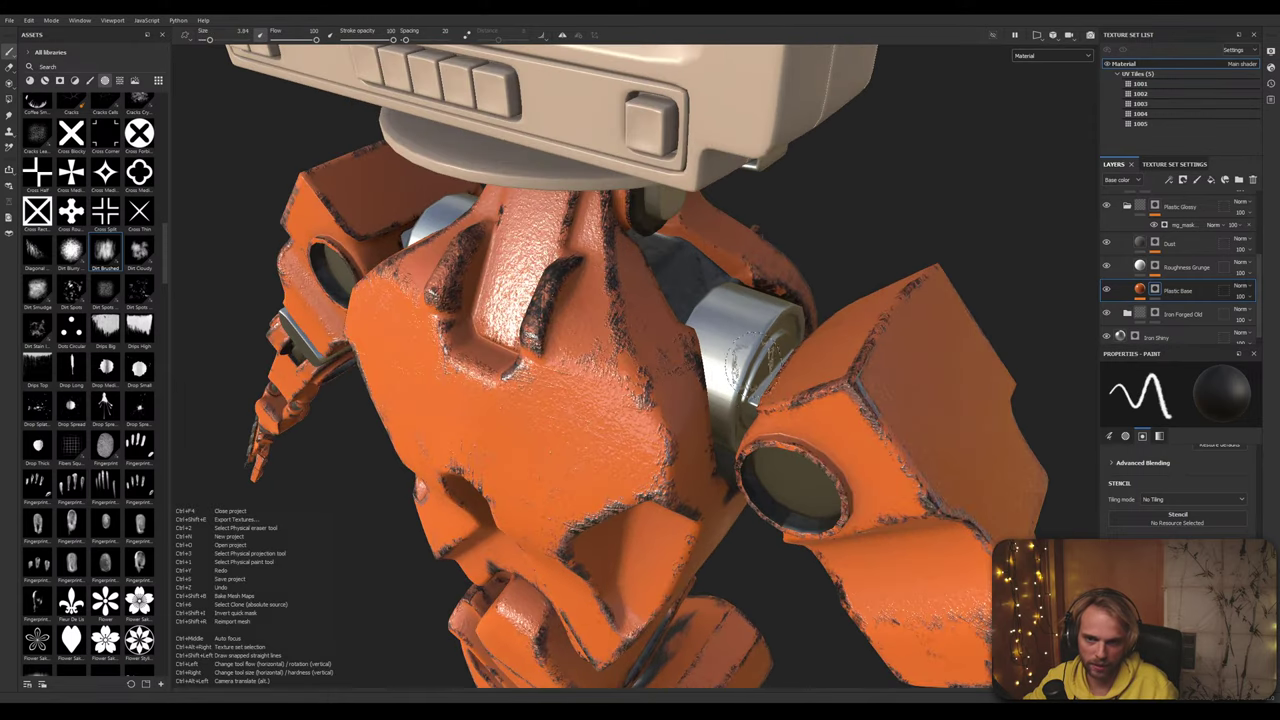
pyautogui.keyDown('alt'); pyautogui.moveTo(795, 320); pyautogui.dragTo(820, 272); pyautogui.keyUp('alt')
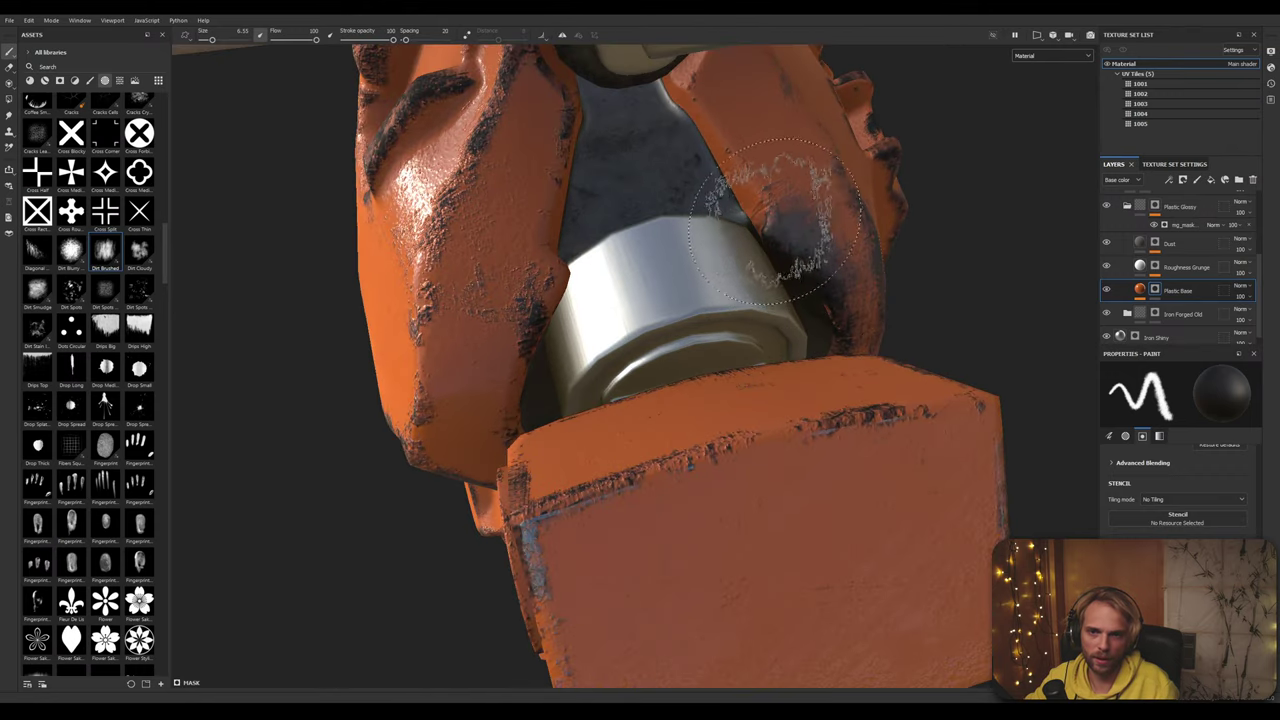
pyautogui.keyDown('alt'); pyautogui.moveTo(722, 160); pyautogui.dragTo(722, 148); pyautogui.keyUp('alt')
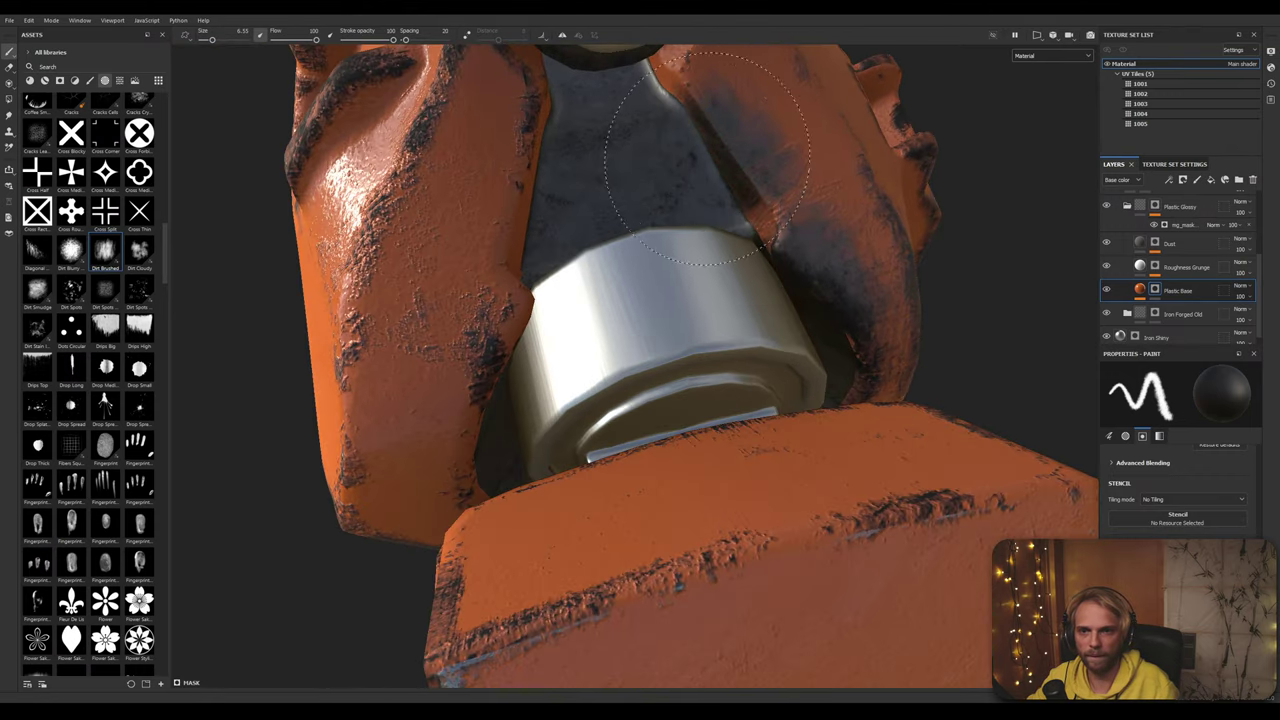
pyautogui.moveTo(612, 175)
pyautogui.keyDown('alt'); pyautogui.mouseDown()
pyautogui.moveTo(690, 278)
pyautogui.moveTo(657, 265)
pyautogui.mouseUp(); pyautogui.keyUp('alt')
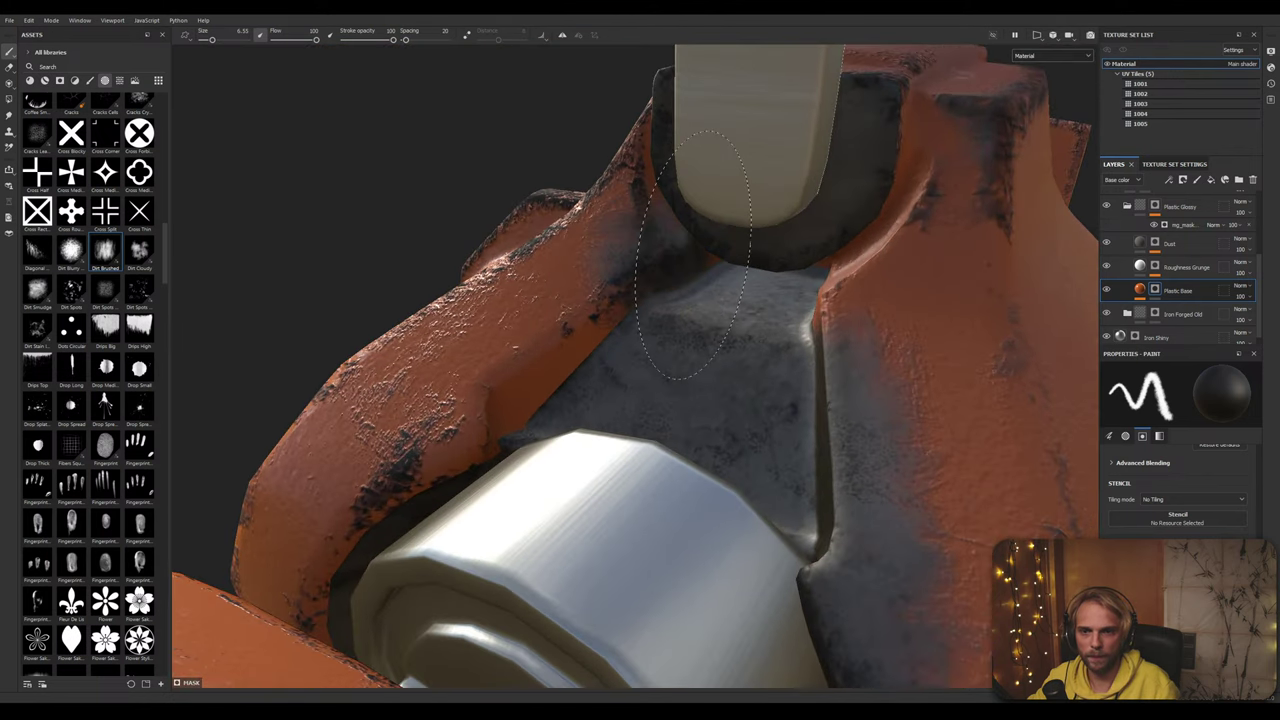
pyautogui.moveTo(565, 355)
pyautogui.mouseDown()
pyautogui.moveTo(532, 373)
pyautogui.moveTo(570, 355)
pyautogui.mouseUp()
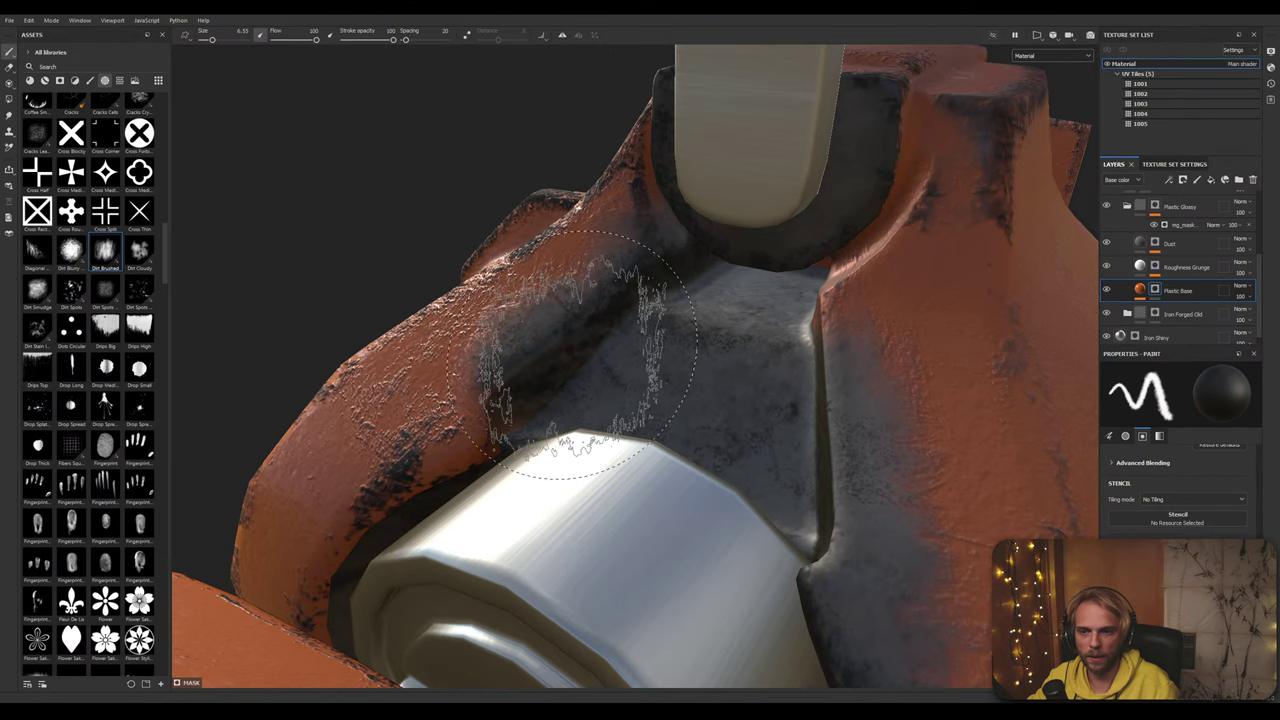
# Step: Orbit around the shoulder joint from below and the side to inspect the dark worn metal edging
pyautogui.moveTo(836, 325)
pyautogui.keyDown('alt'); pyautogui.mouseDown()
pyautogui.moveTo(720, 290)
pyautogui.moveTo(614, 300)
pyautogui.moveTo(600, 390)
pyautogui.moveTo(680, 400)
pyautogui.moveTo(658, 364)
pyautogui.moveTo(471, 316)
pyautogui.moveTo(909, 378)
pyautogui.moveTo(679, 364)
pyautogui.moveTo(880, 357)
pyautogui.moveTo(848, 320)
pyautogui.moveTo(951, 331)
pyautogui.mouseUp(); pyautogui.keyUp('alt')
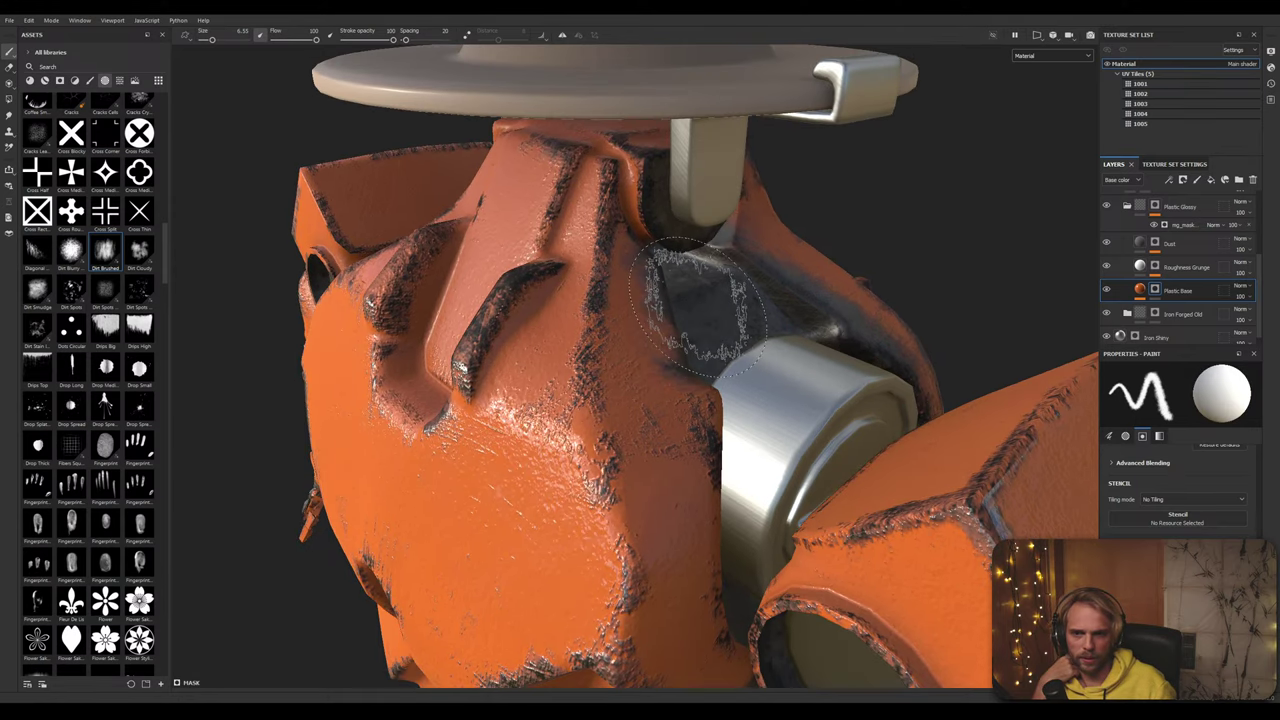
pyautogui.keyDown('alt'); pyautogui.moveTo(700, 305); pyautogui.dragTo(825, 272); pyautogui.keyUp('alt')
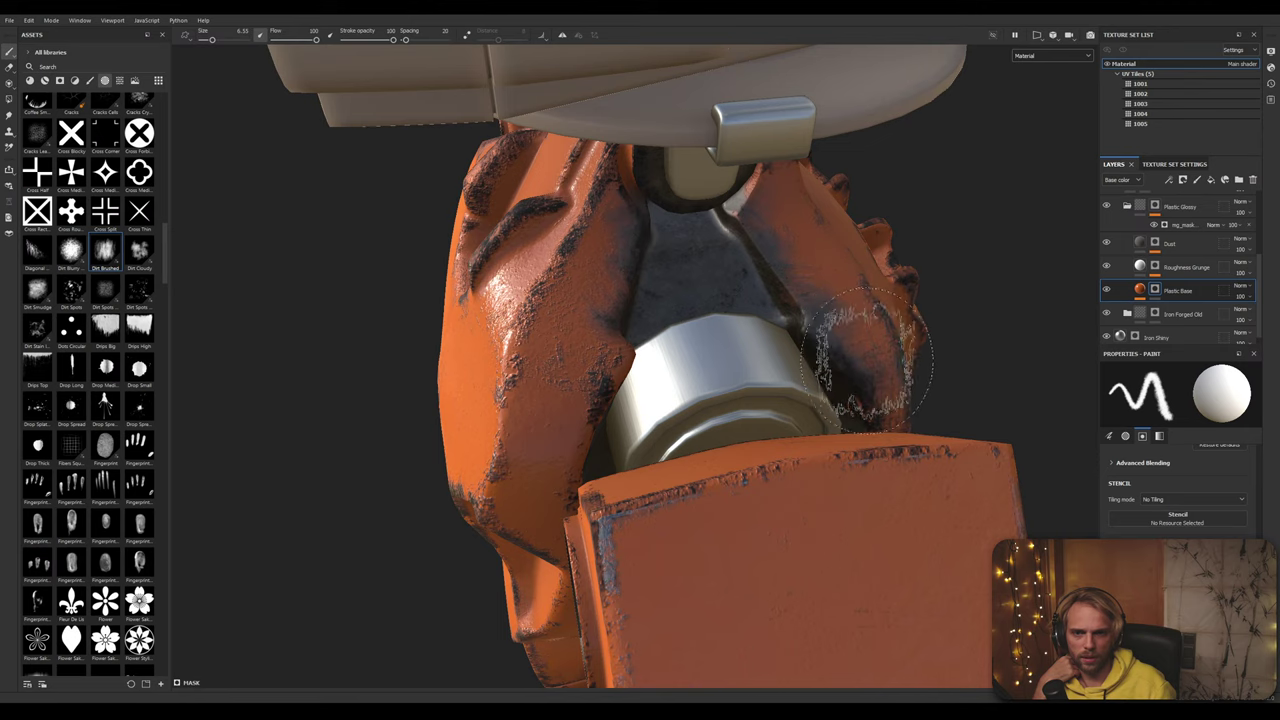
pyautogui.keyDown('alt'); pyautogui.moveTo(563, 267); pyautogui.dragTo(760, 280); pyautogui.keyUp('alt')
pyautogui.scroll(3, 680, 245)
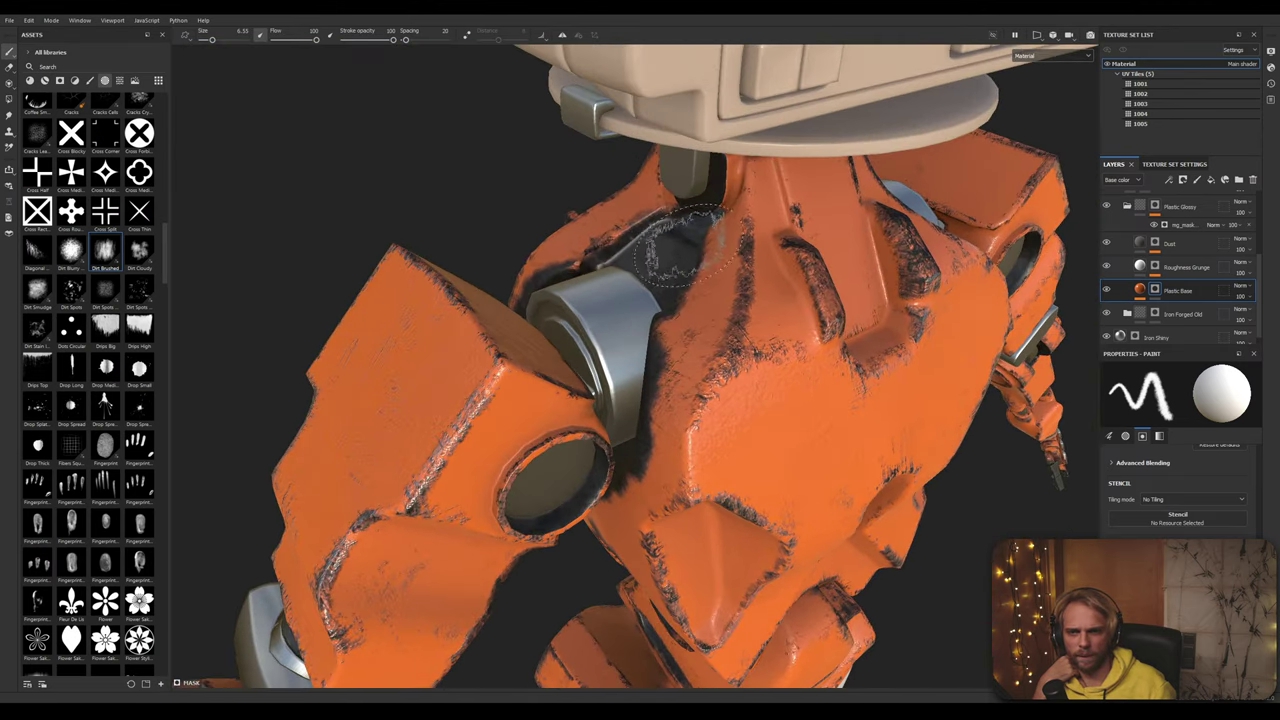
pyautogui.keyDown('alt'); pyautogui.moveTo(600, 275); pyautogui.dragTo(610, 380); pyautogui.keyUp('alt')
pyautogui.scroll(-5, 502, 258)
pyautogui.scroll(4, 630, 390)
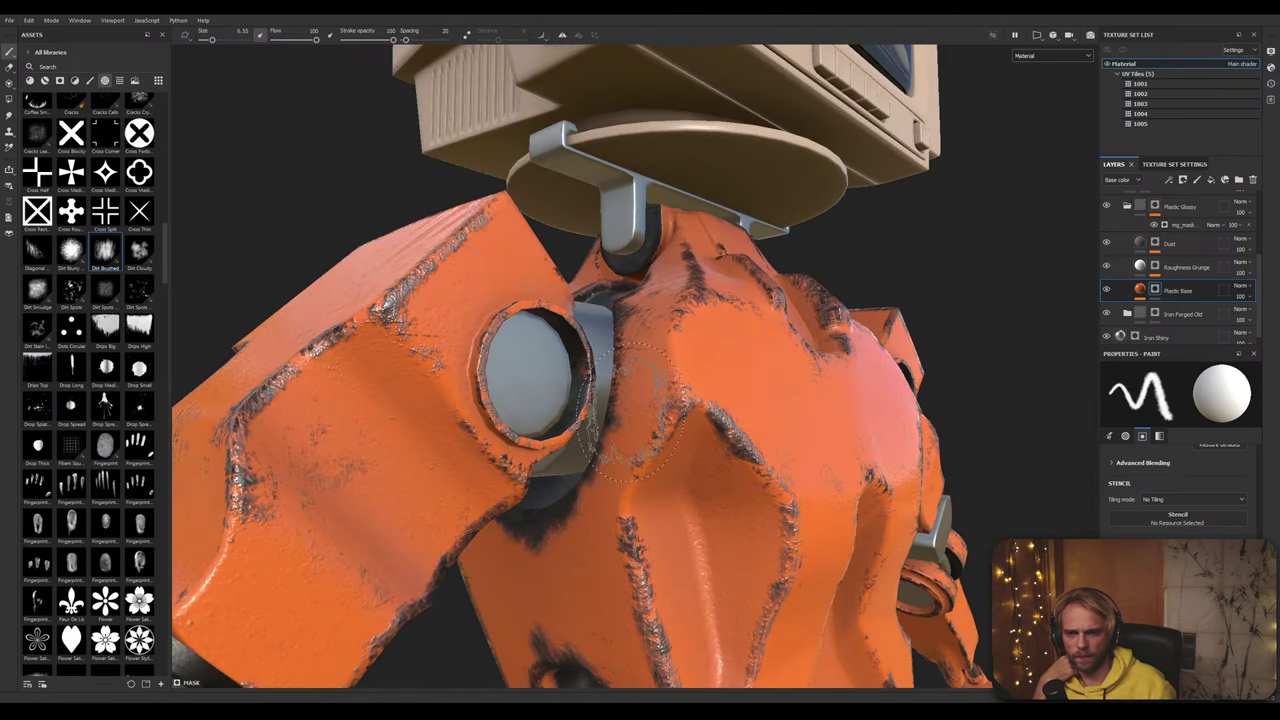
pyautogui.moveTo(540, 560)
pyautogui.keyDown('alt'); pyautogui.mouseDown()
pyautogui.moveTo(894, 540)
pyautogui.moveTo(500, 435)
pyautogui.mouseUp(); pyautogui.keyUp('alt')
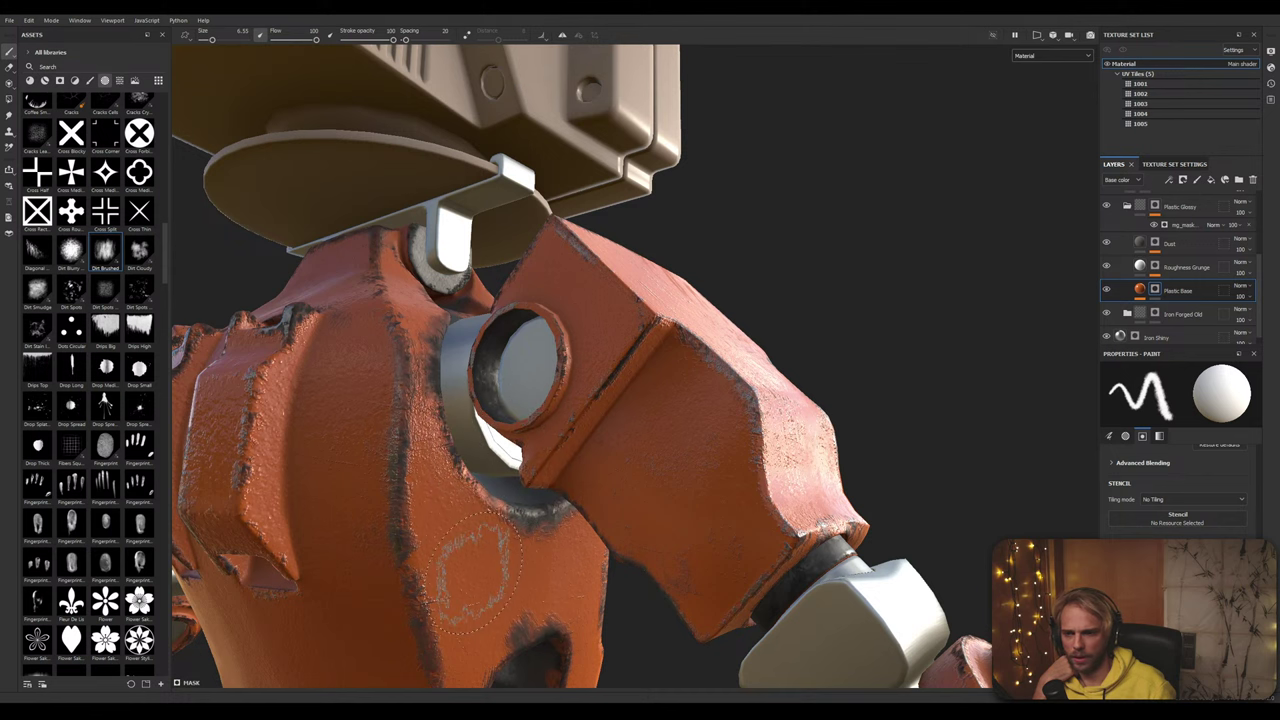
pyautogui.scroll(-4, 475, 565)
pyautogui.moveTo(480, 562)
pyautogui.keyDown('alt'); pyautogui.mouseDown()
pyautogui.moveTo(577, 560)
pyautogui.moveTo(522, 485)
pyautogui.mouseUp(); pyautogui.keyUp('alt')
pyautogui.scroll(4, 557, 520)
pyautogui.scroll(-4, 509, 428)
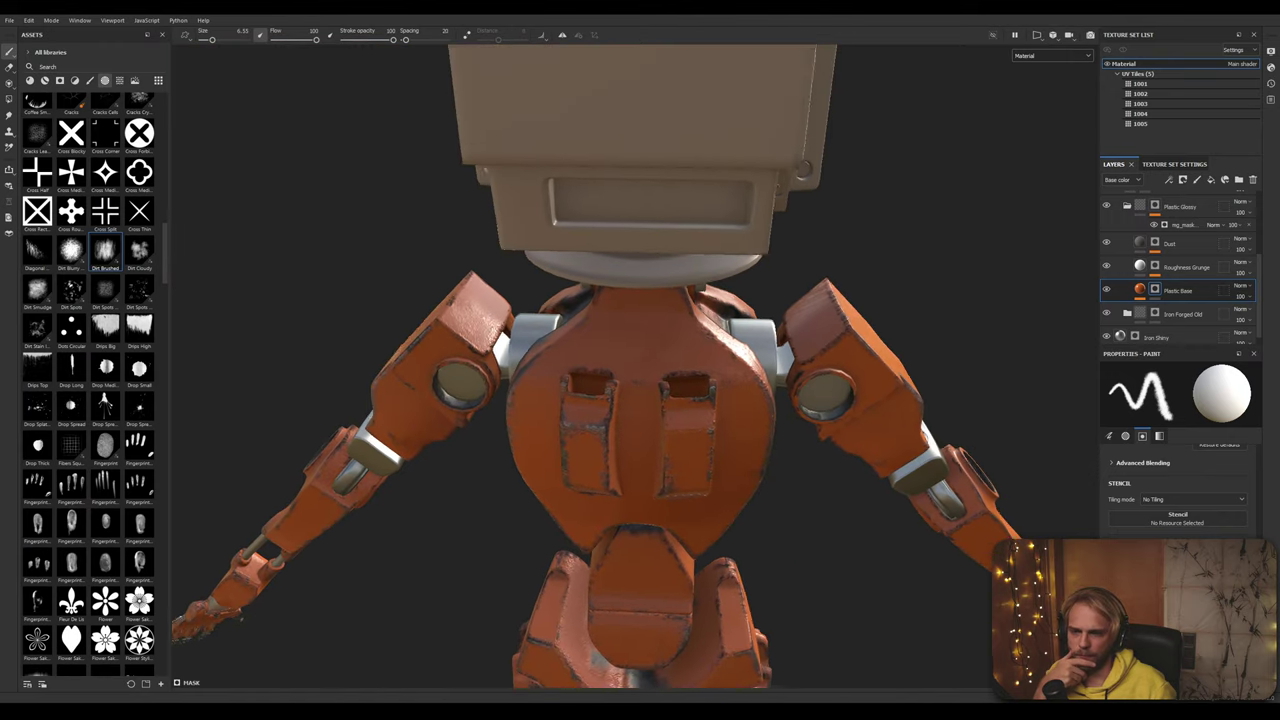
pyautogui.keyDown('alt'); pyautogui.moveTo(509, 428); pyautogui.dragTo(655, 395); pyautogui.keyUp('alt')
pyautogui.scroll(3, 950, 345)
pyautogui.scroll(-3, 977, 345)
pyautogui.scroll(3, 655, 395)
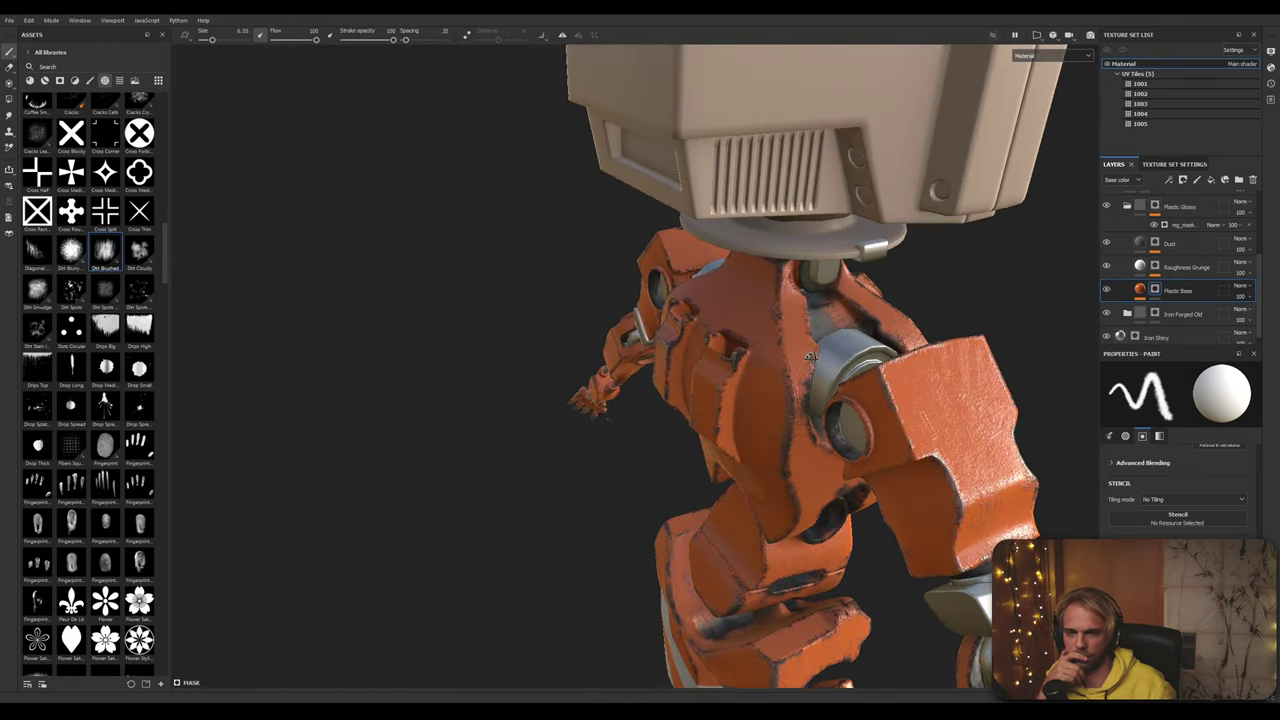
pyautogui.keyDown('alt'); pyautogui.moveTo(811, 356); pyautogui.dragTo(580, 349); pyautogui.keyUp('alt')
pyautogui.scroll(3, 580, 349)
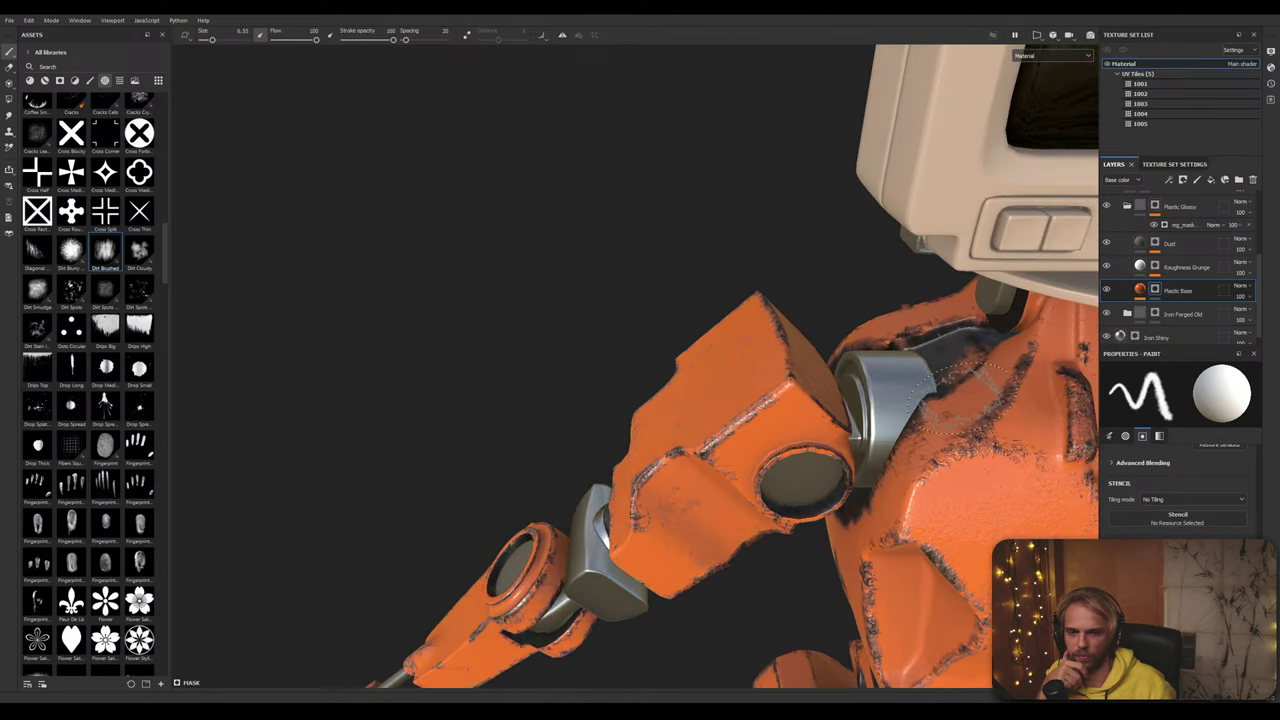
pyautogui.keyDown('alt'); pyautogui.moveTo(940, 400); pyautogui.dragTo(648, 286); pyautogui.keyUp('alt')
pyautogui.keyDown('alt'); pyautogui.moveTo(806, 330); pyautogui.dragTo(868, 285); pyautogui.keyUp('alt')
pyautogui.moveTo(634, 276)
pyautogui.keyDown('alt'); pyautogui.mouseDown()
pyautogui.moveTo(838, 300)
pyautogui.moveTo(812, 213)
pyautogui.moveTo(805, 290)
pyautogui.moveTo(840, 200)
pyautogui.moveTo(730, 272)
pyautogui.mouseUp(); pyautogui.keyUp('alt')
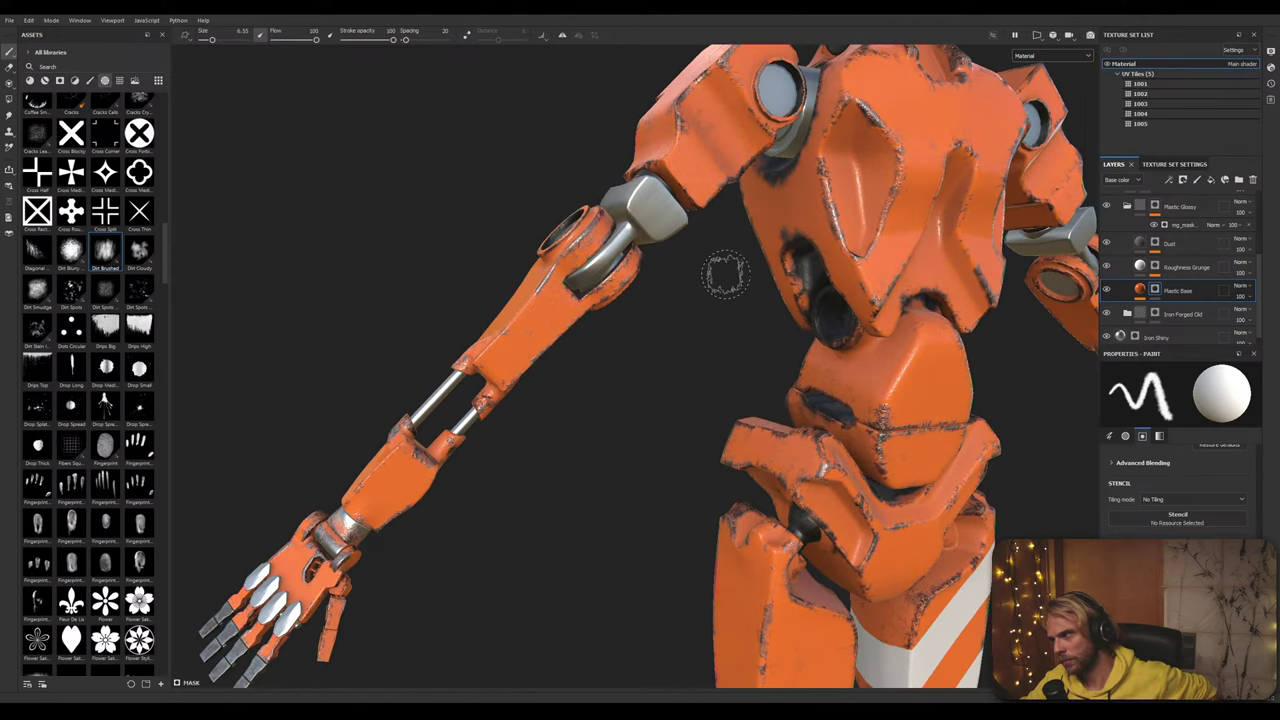
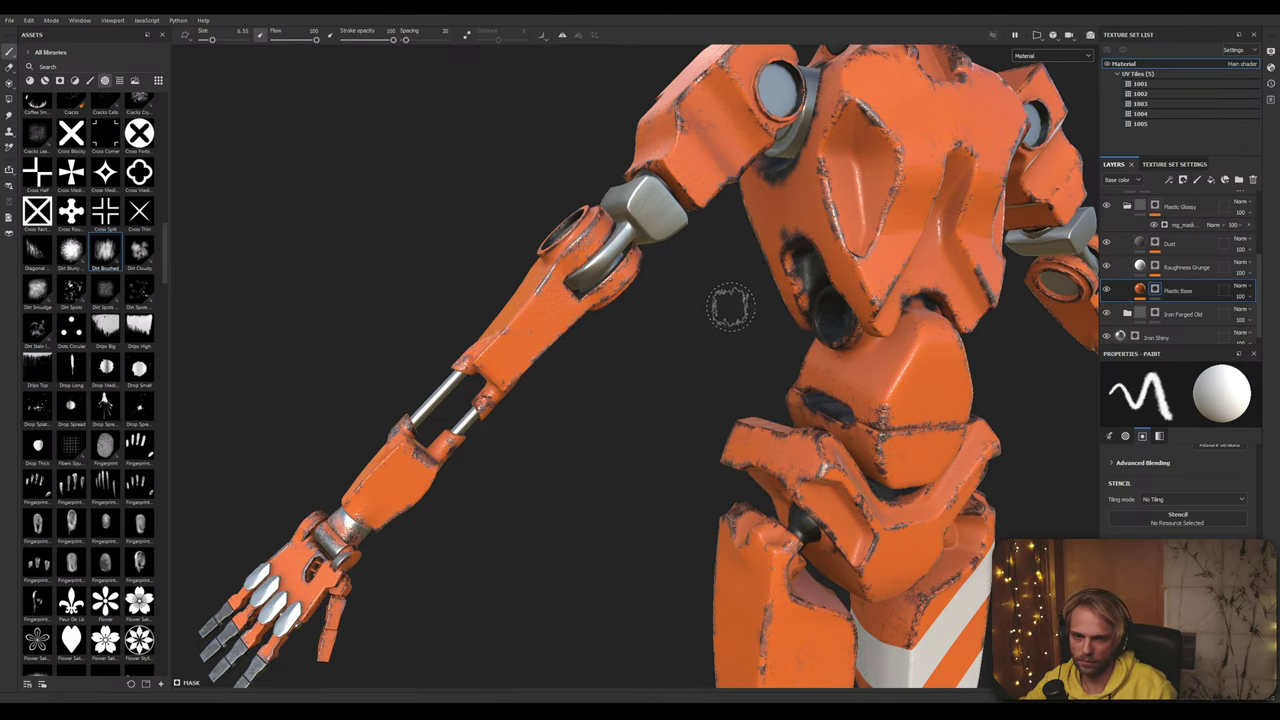
# Step: On the Plastic Base layer, paint worn orange over the elbow ring's inner rim with Dirt Brushed
pyautogui.scroll(-5, 730, 307)
pyautogui.scroll(4, 694, 320)
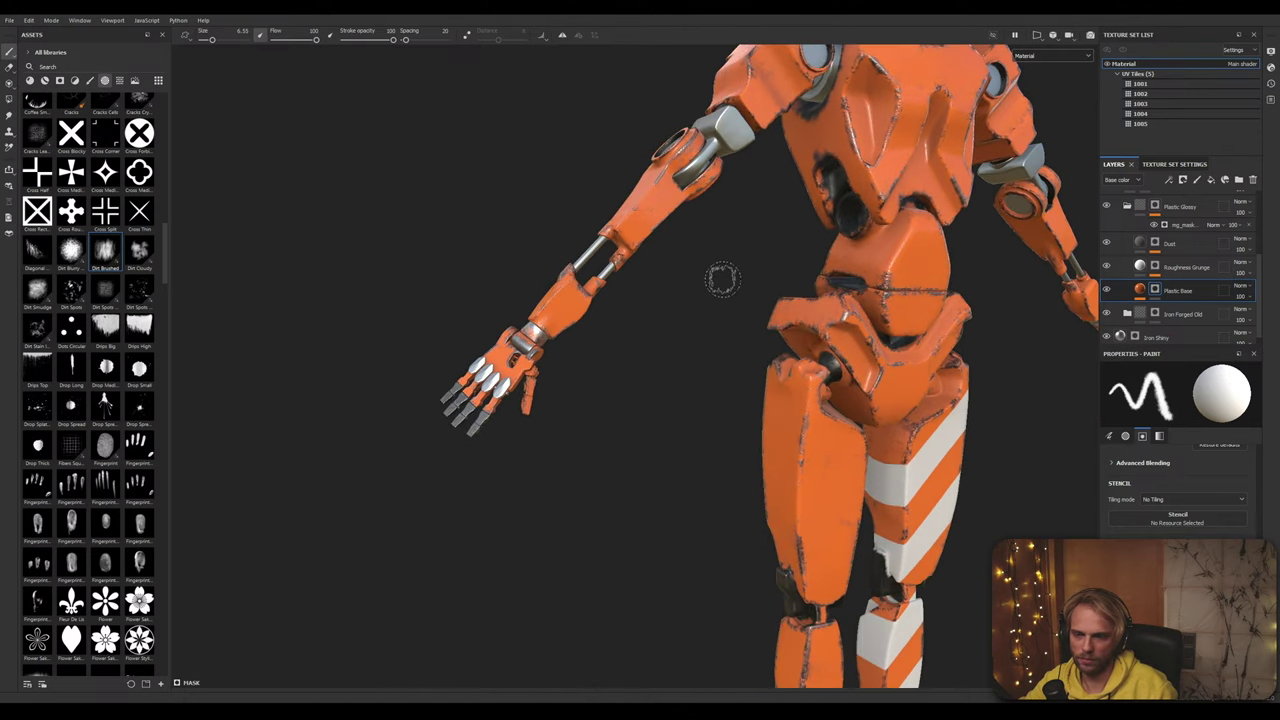
pyautogui.scroll(5, 505, 320)
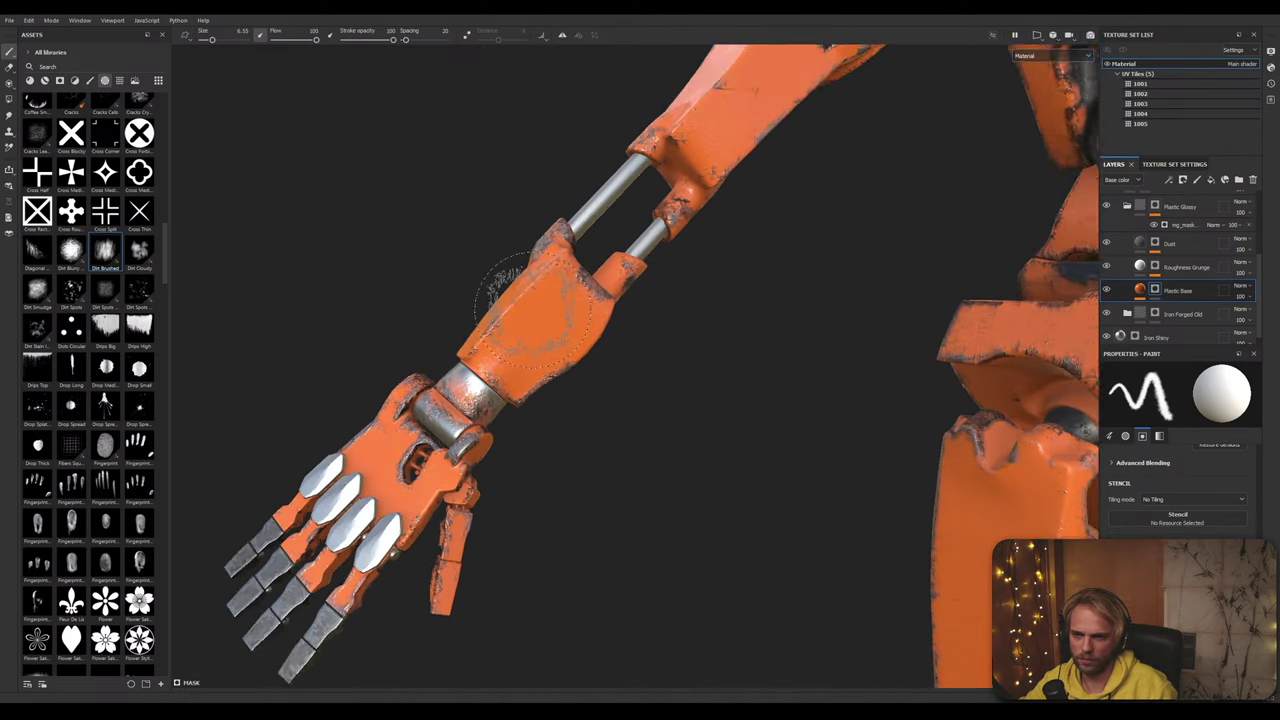
pyautogui.scroll(-3, 683, 383)
pyautogui.scroll(5, 690, 305)
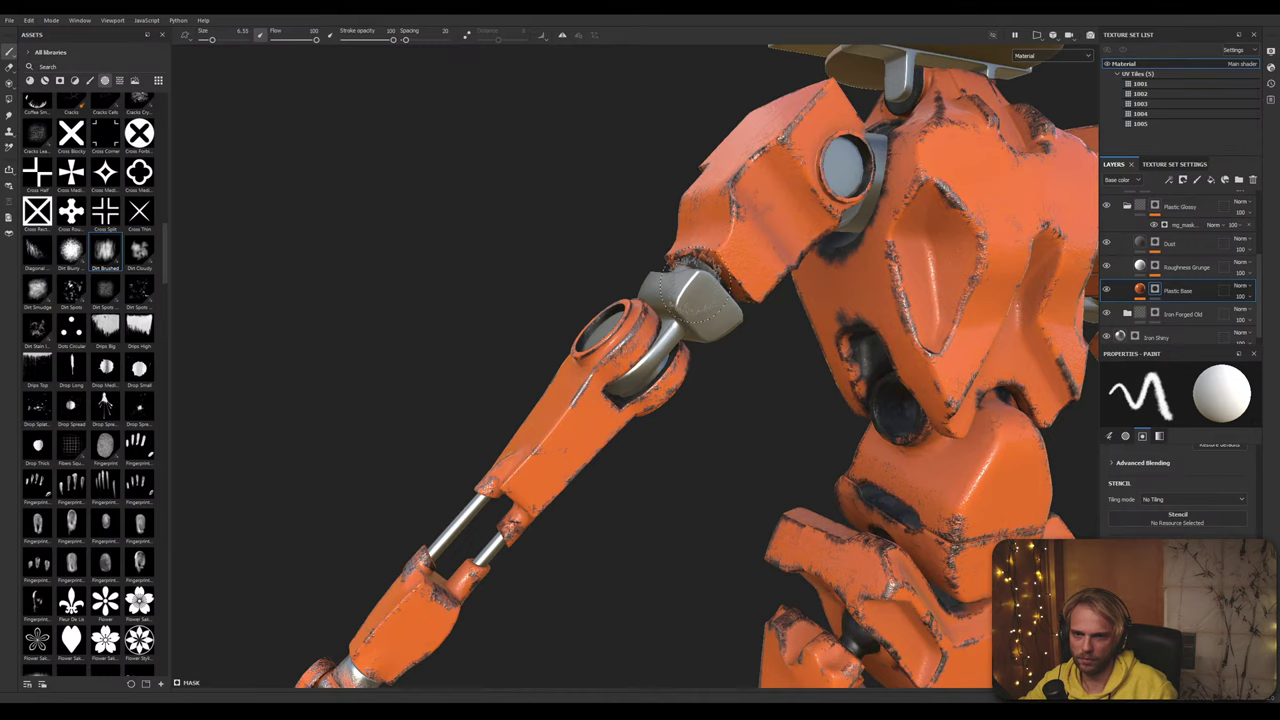
pyautogui.scroll(3, 690, 305)
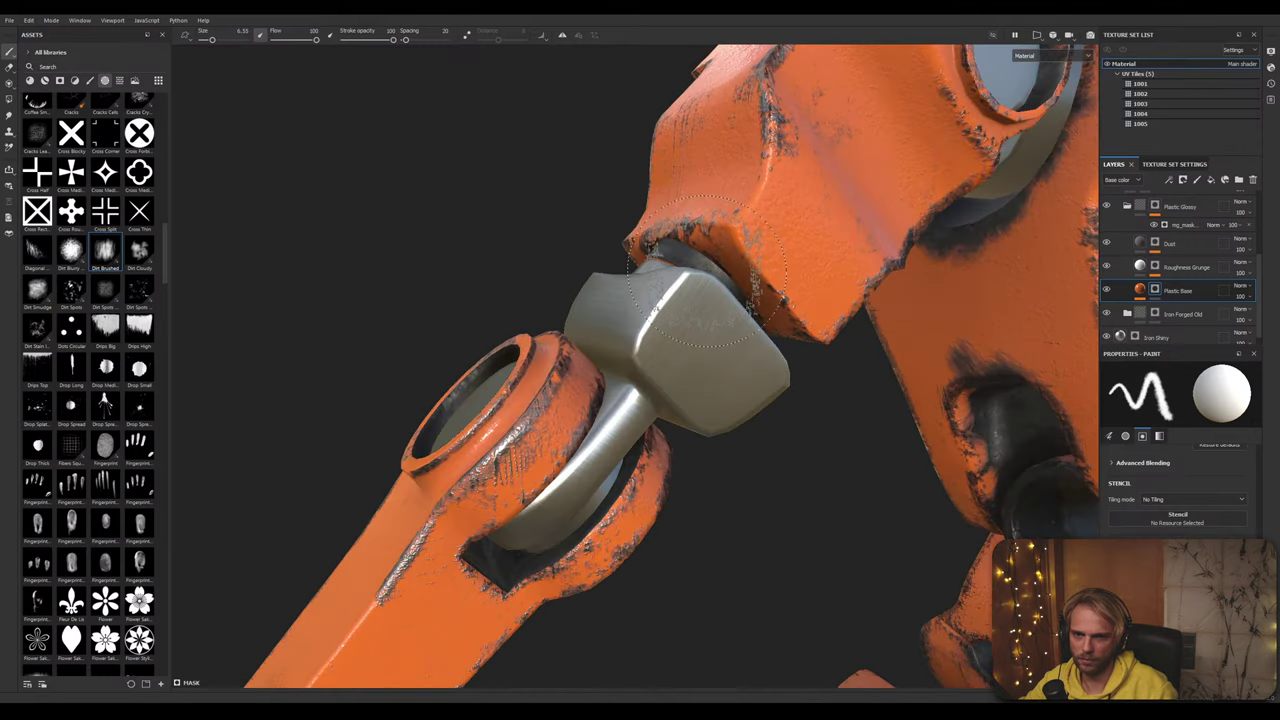
pyautogui.moveTo(690, 305)
pyautogui.keyDown('alt'); pyautogui.mouseDown()
pyautogui.moveTo(586, 386)
pyautogui.moveTo(540, 300)
pyautogui.moveTo(607, 335)
pyautogui.moveTo(704, 424)
pyautogui.moveTo(560, 420)
pyautogui.mouseUp(); pyautogui.keyUp('alt')
pyautogui.scroll(-2, 580, 310)
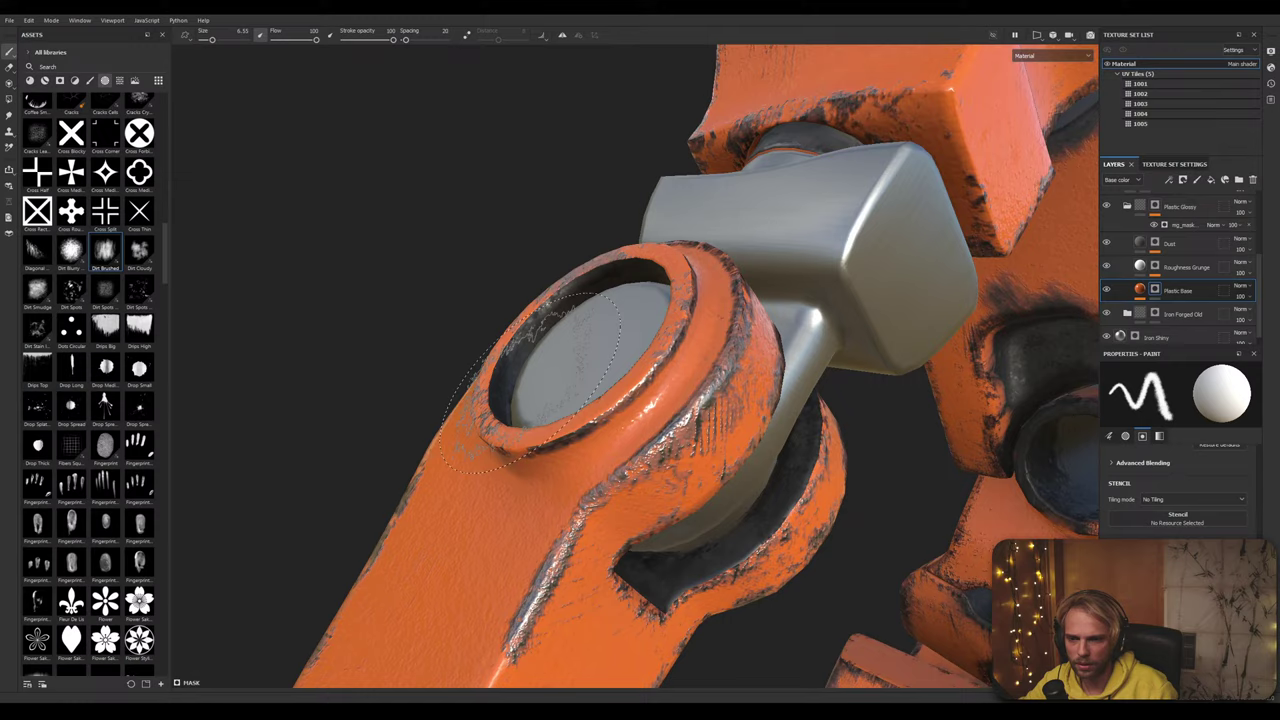
pyautogui.scroll(5, 475, 420)
pyautogui.moveTo(475, 422)
pyautogui.mouseDown()
pyautogui.moveTo(503, 295)
pyautogui.moveTo(541, 254)
pyautogui.mouseUp()
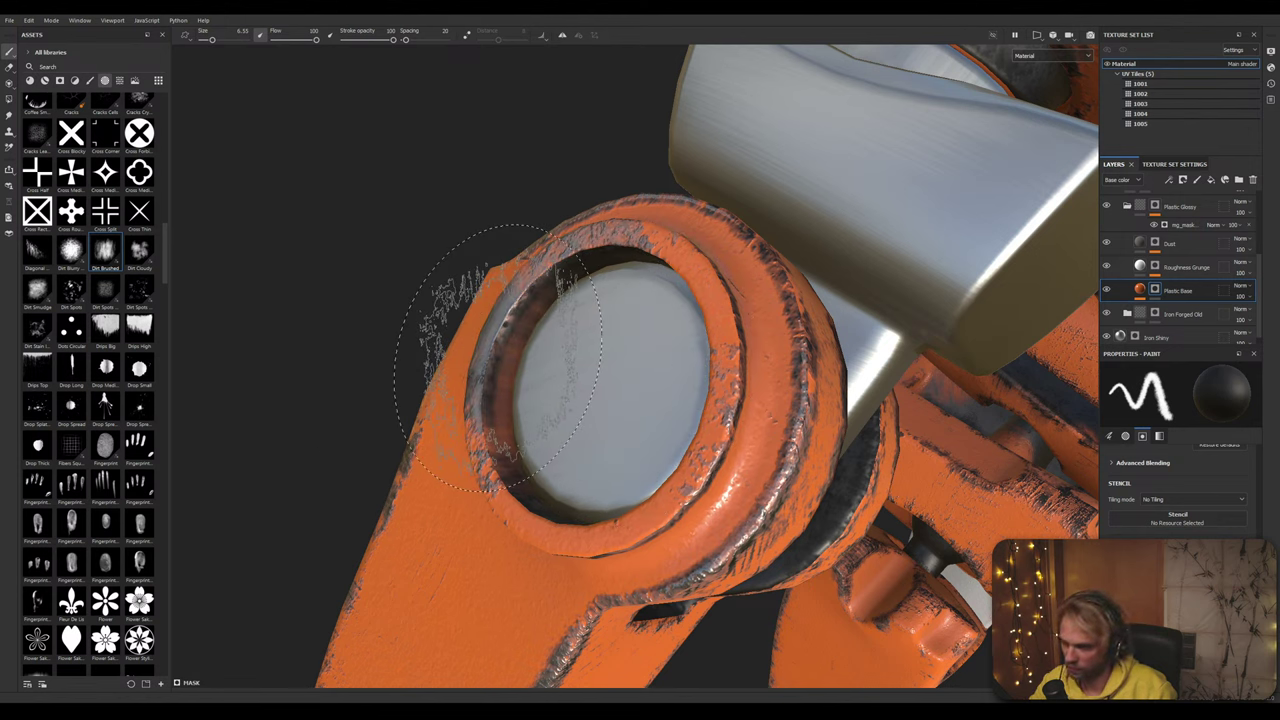
# Step: Shrink the brush to 3.84 and inspect the elbow bushing from the side, at an angle and head-on
pyautogui.moveTo(497, 357)
pyautogui.keyDown('ctrl'); pyautogui.mouseDown(button='right')
pyautogui.moveTo(461, 314)
pyautogui.moveTo(535, 357)
pyautogui.moveTo(566, 352)
pyautogui.mouseUp(button='right'); pyautogui.keyUp('ctrl')
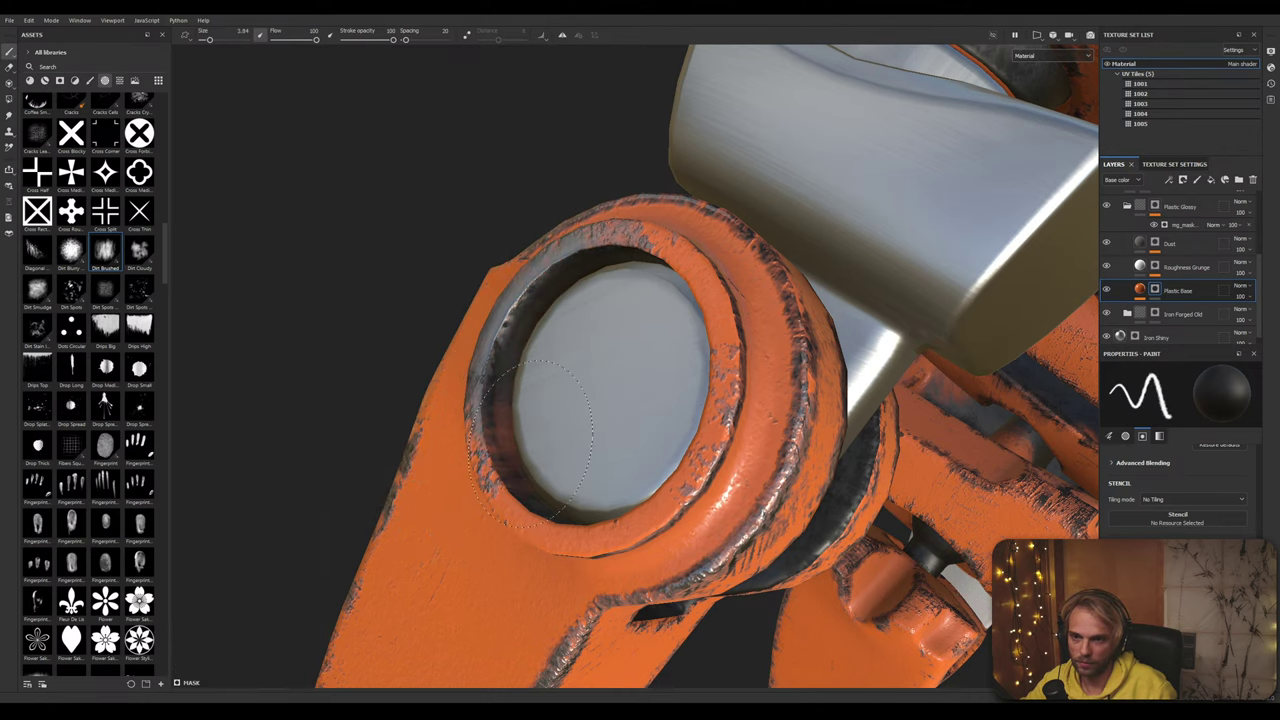
pyautogui.keyDown('alt'); pyautogui.moveTo(567, 371); pyautogui.dragTo(727, 325); pyautogui.keyUp('alt')
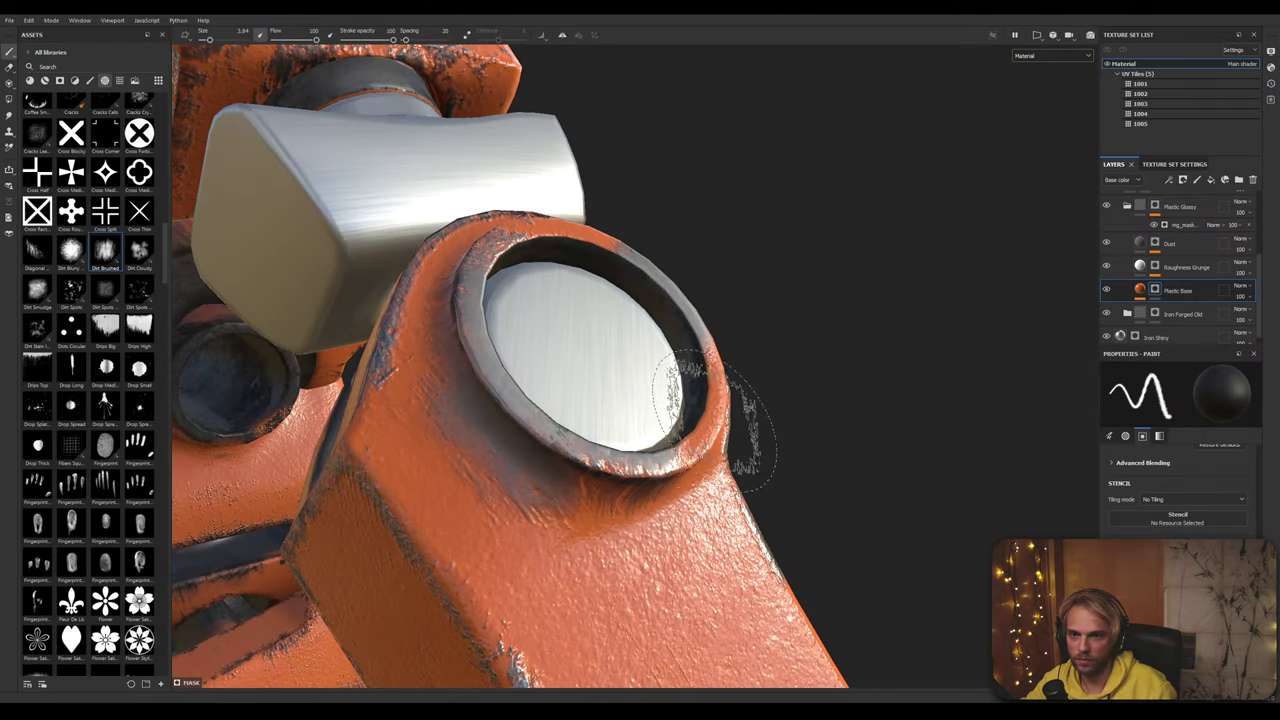
pyautogui.moveTo(729, 429)
pyautogui.keyDown('alt'); pyautogui.mouseDown()
pyautogui.moveTo(620, 403)
pyautogui.moveTo(460, 393)
pyautogui.moveTo(623, 411)
pyautogui.moveTo(795, 402)
pyautogui.moveTo(720, 395)
pyautogui.mouseUp(); pyautogui.keyUp('alt')
pyautogui.scroll(2, 800, 402)
pyautogui.scroll(6, 770, 400)
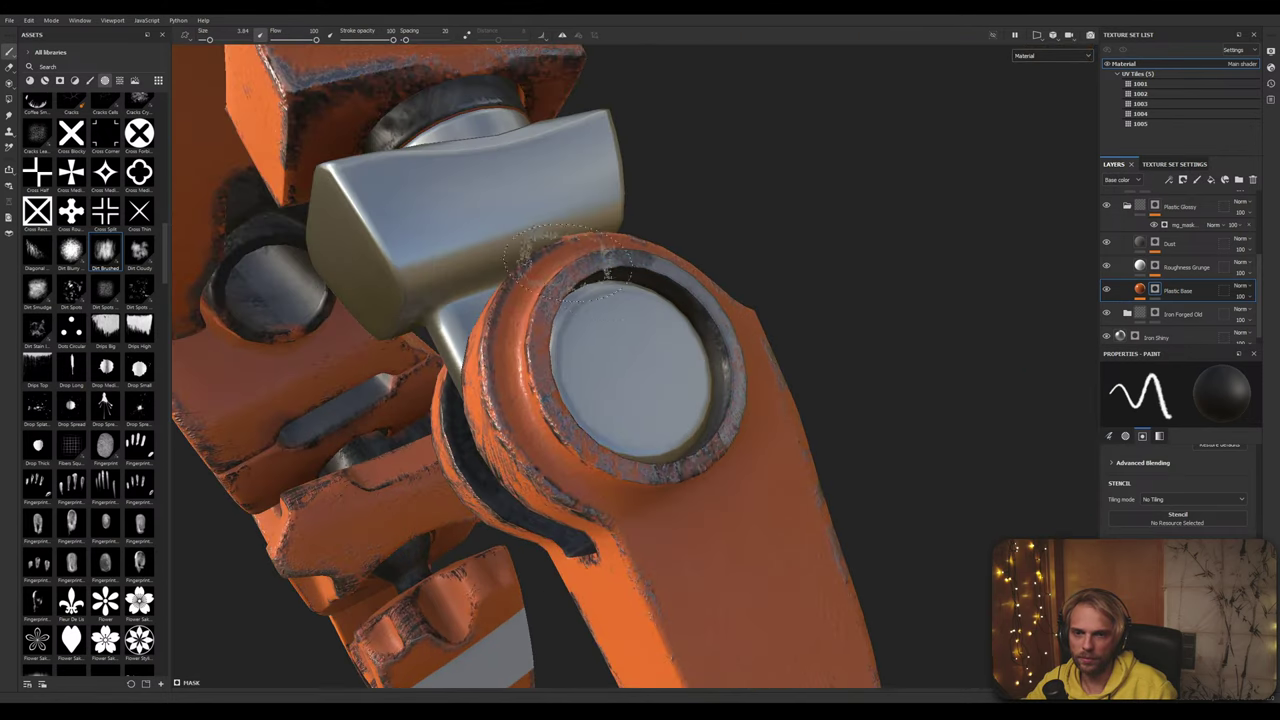
pyautogui.moveTo(663, 430)
pyautogui.keyDown('alt'); pyautogui.mouseDown()
pyautogui.moveTo(371, 420)
pyautogui.moveTo(578, 400)
pyautogui.mouseUp(); pyautogui.keyUp('alt')
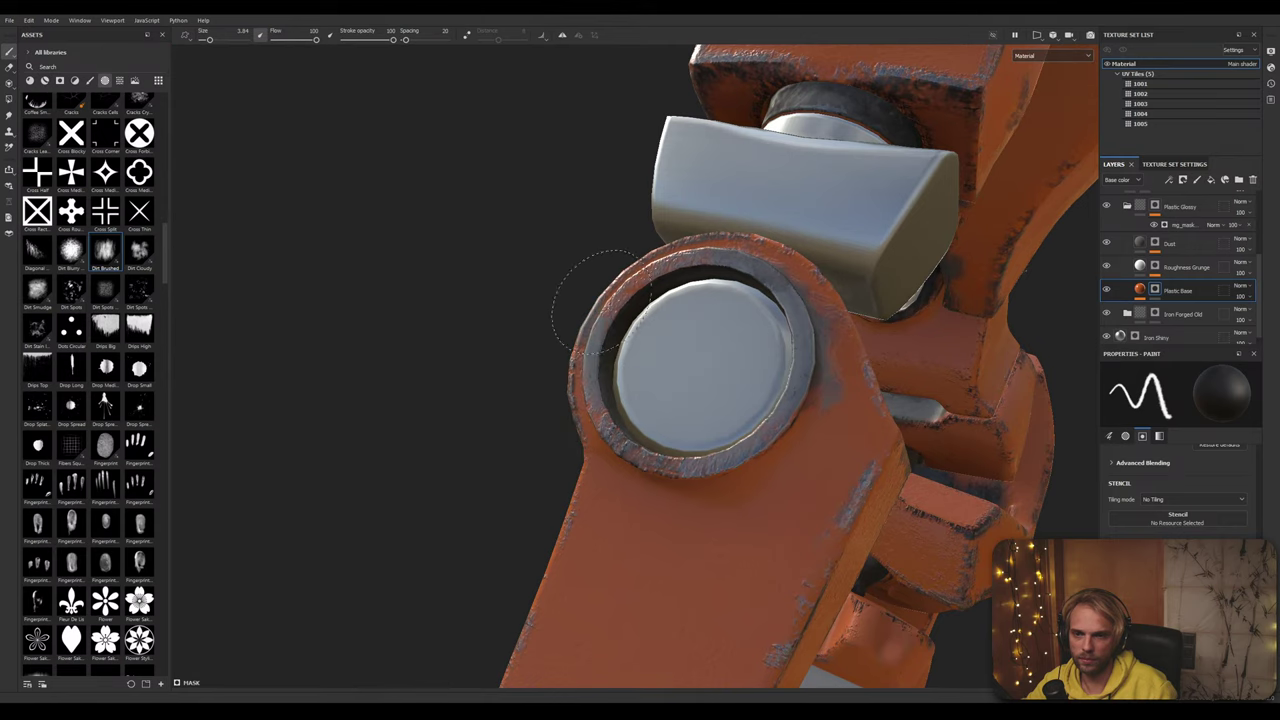
pyautogui.scroll(-5, 590, 350)
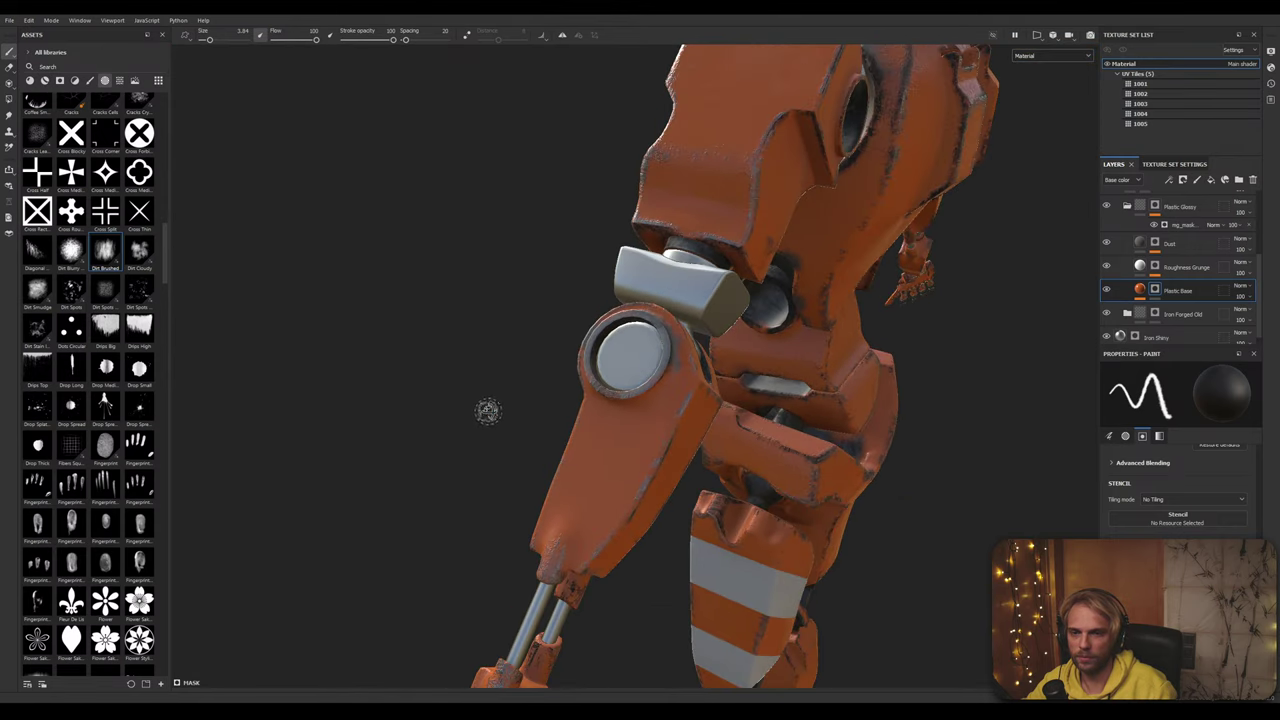
pyautogui.moveTo(486, 409)
pyautogui.keyDown('alt'); pyautogui.mouseDown()
pyautogui.moveTo(906, 354)
pyautogui.moveTo(810, 290)
pyautogui.mouseUp(); pyautogui.keyUp('alt')
pyautogui.scroll(4, 804, 281)
pyautogui.scroll(6, 400, 386)
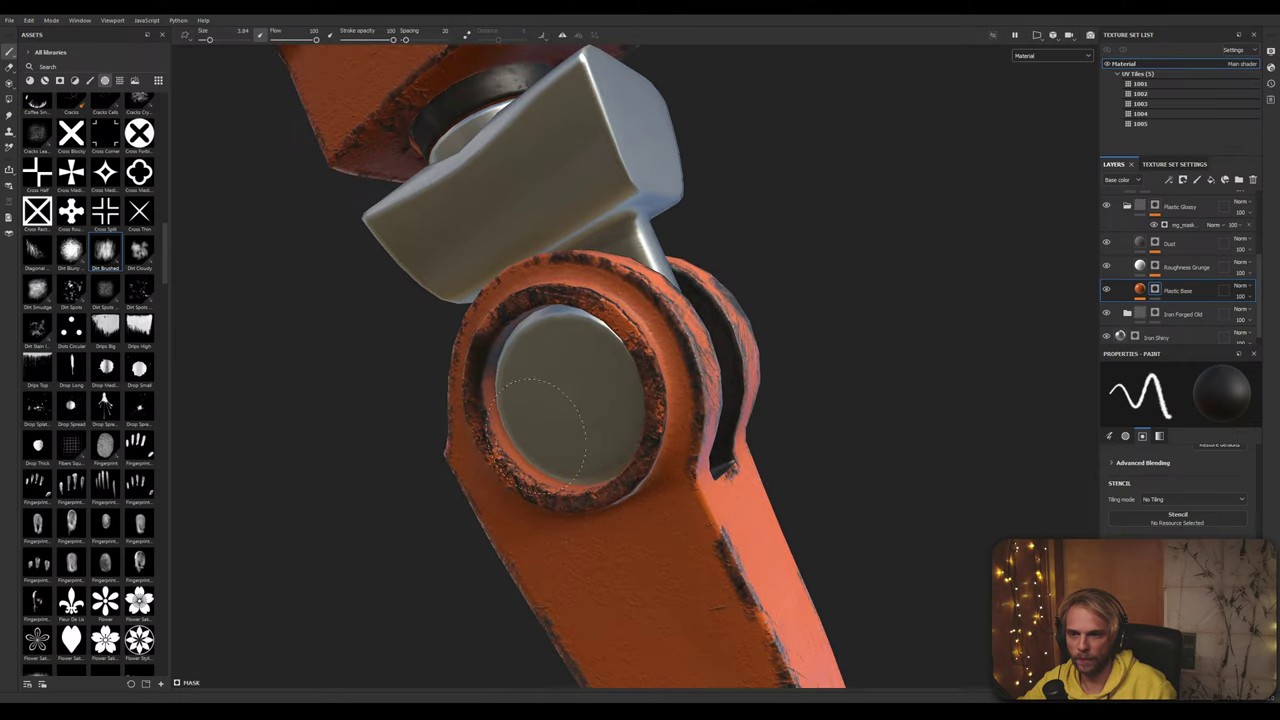
pyautogui.keyDown('alt'); pyautogui.moveTo(510, 410); pyautogui.dragTo(600, 450); pyautogui.keyUp('alt')
pyautogui.scroll(5, 620, 455)
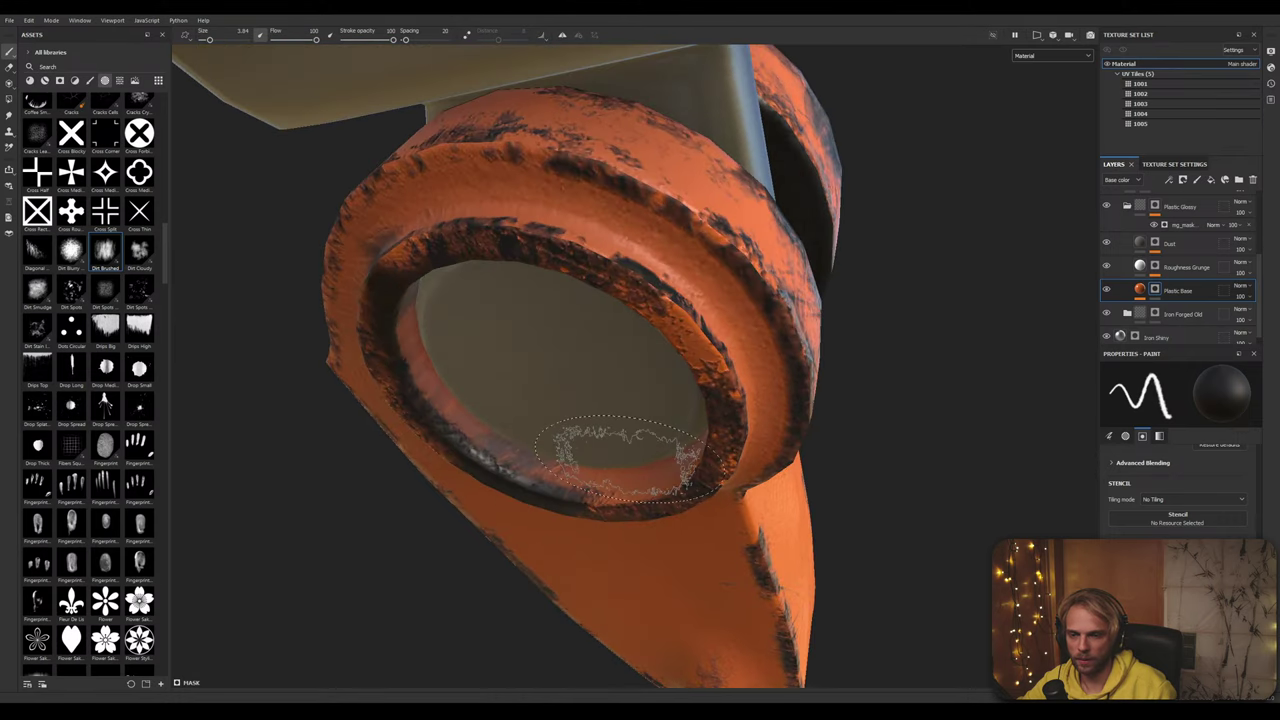
pyautogui.keyDown('alt'); pyautogui.moveTo(490, 378); pyautogui.dragTo(780, 375); pyautogui.keyUp('alt')
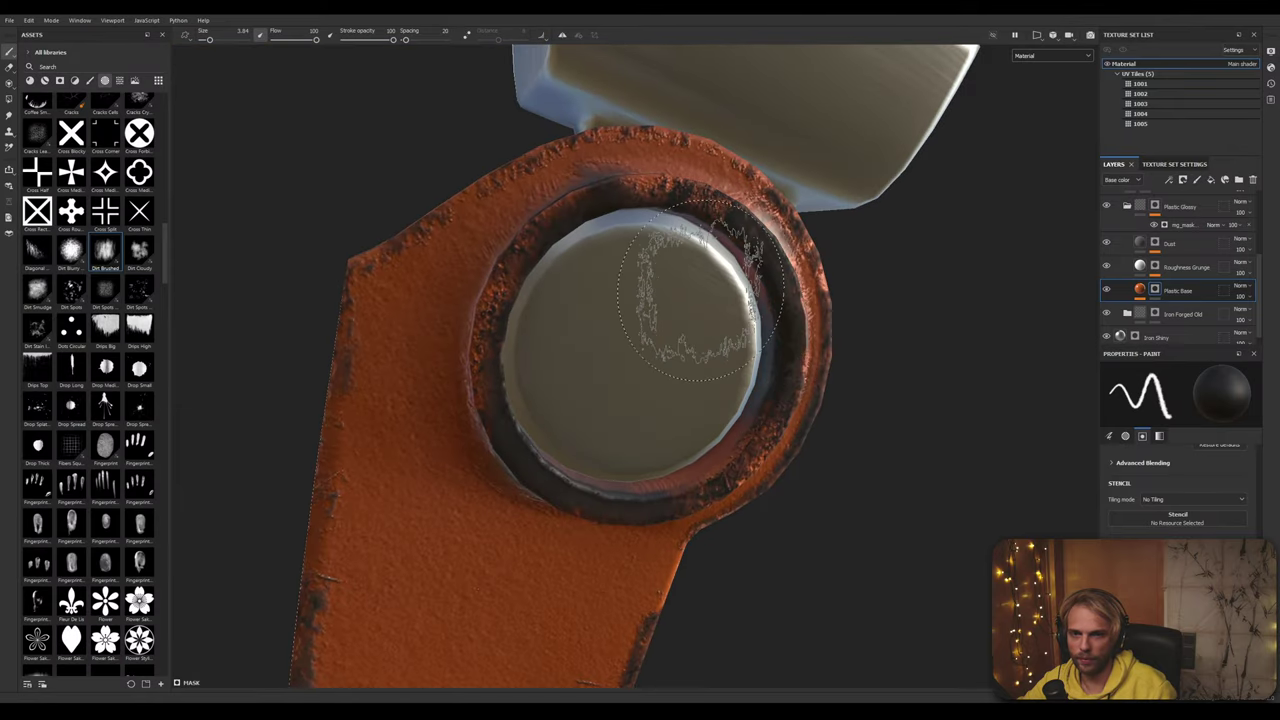
pyautogui.moveTo(700, 290)
pyautogui.keyDown('alt'); pyautogui.mouseDown()
pyautogui.moveTo(785, 452)
pyautogui.moveTo(914, 523)
pyautogui.moveTo(536, 310)
pyautogui.mouseUp(); pyautogui.keyUp('alt')
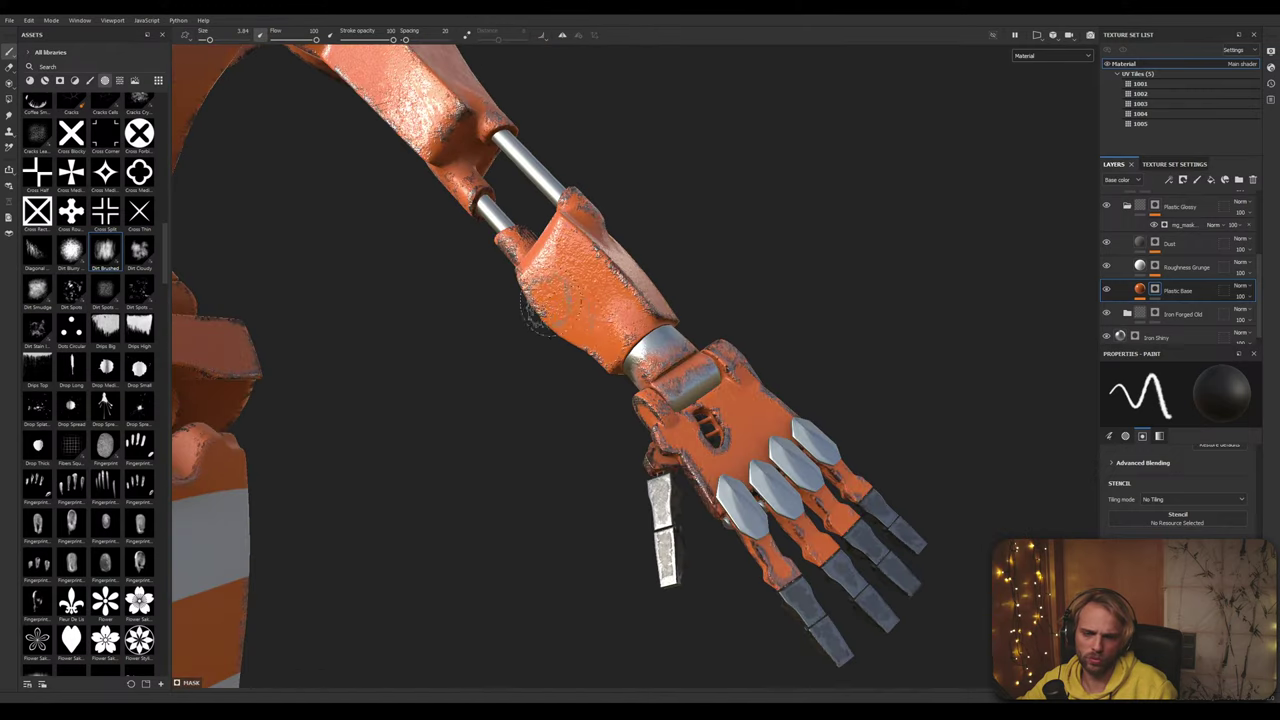
pyautogui.scroll(5, 524, 310)
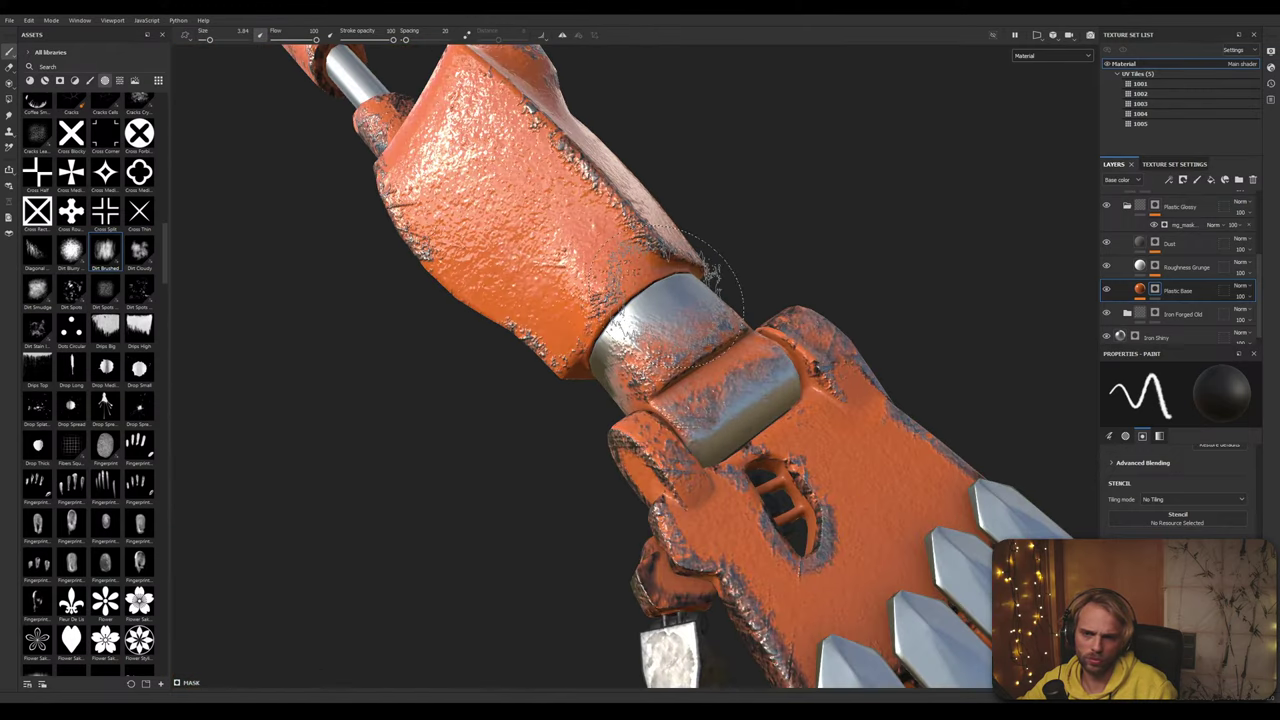
pyautogui.moveTo(705, 285)
pyautogui.keyDown('alt'); pyautogui.mouseDown()
pyautogui.moveTo(615, 380)
pyautogui.moveTo(500, 390)
pyautogui.moveTo(790, 340)
pyautogui.moveTo(543, 414)
pyautogui.moveTo(575, 350)
pyautogui.moveTo(757, 317)
pyautogui.moveTo(846, 309)
pyautogui.moveTo(860, 320)
pyautogui.moveTo(651, 279)
pyautogui.moveTo(685, 298)
pyautogui.mouseUp(); pyautogui.keyUp('alt')
pyautogui.scroll(10, 685, 298)
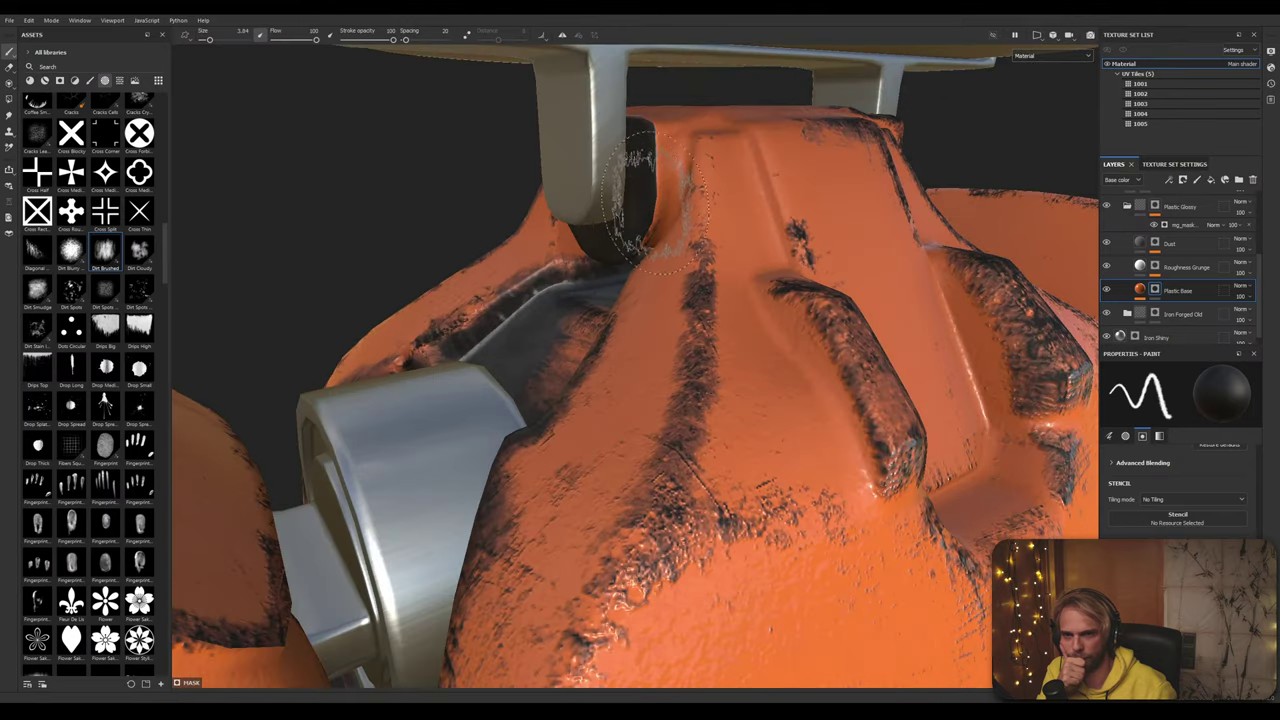
pyautogui.keyDown('alt'); pyautogui.moveTo(590, 255); pyautogui.dragTo(640, 210); pyautogui.keyUp('alt')
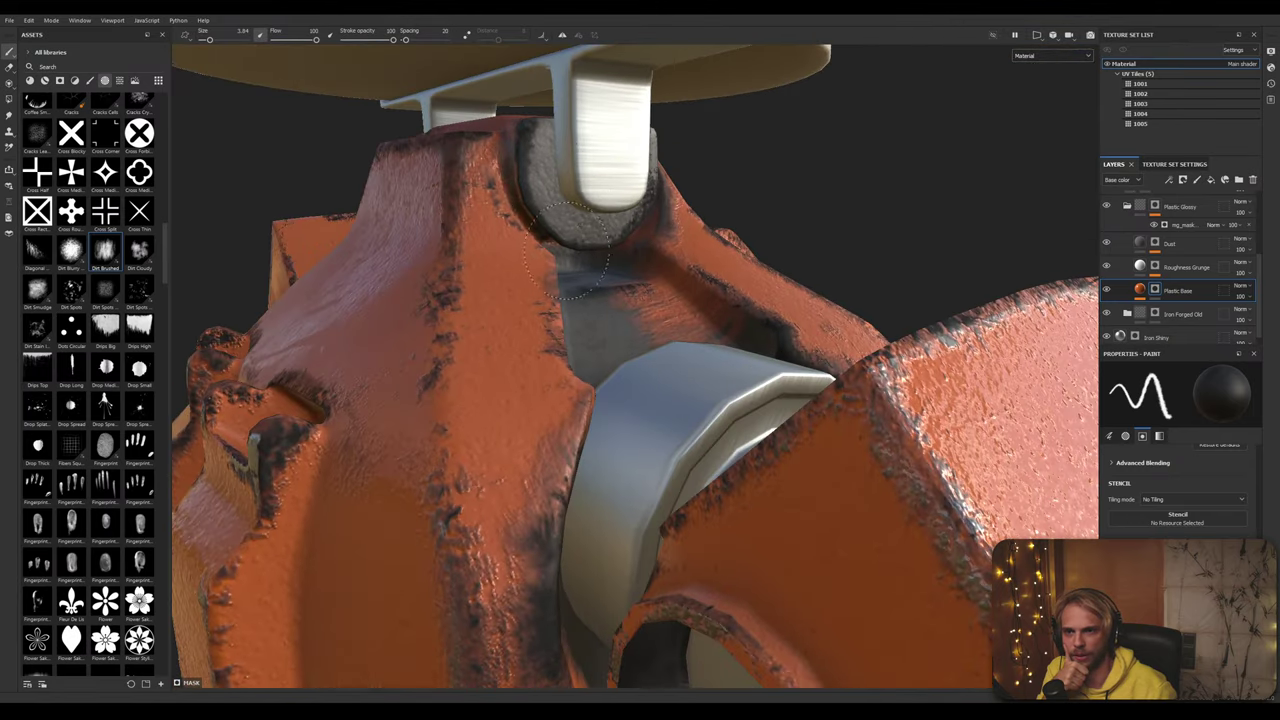
pyautogui.moveTo(565, 250)
pyautogui.keyDown('alt'); pyautogui.mouseDown()
pyautogui.moveTo(636, 233)
pyautogui.moveTo(737, 271)
pyautogui.moveTo(686, 214)
pyautogui.moveTo(600, 286)
pyautogui.moveTo(635, 210)
pyautogui.moveTo(590, 97)
pyautogui.mouseUp(); pyautogui.keyUp('alt')
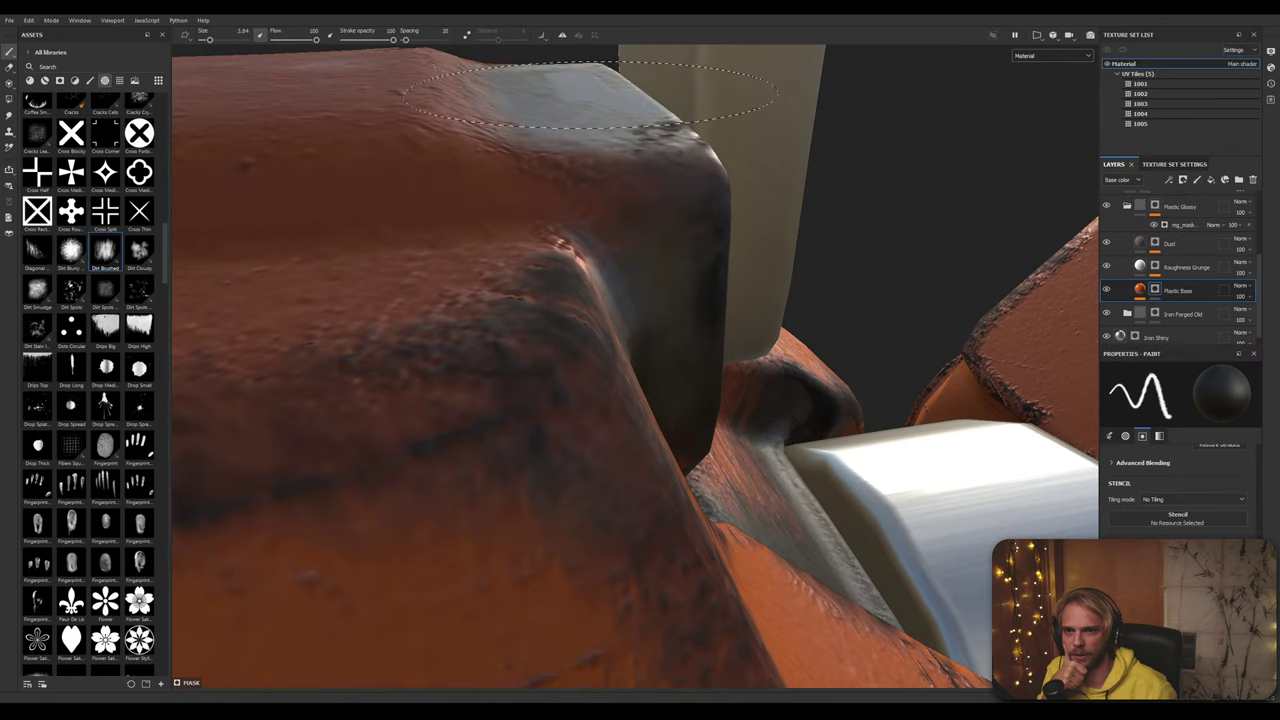
pyautogui.moveTo(648, 180)
pyautogui.keyDown('alt'); pyautogui.mouseDown()
pyautogui.moveTo(657, 171)
pyautogui.moveTo(629, 200)
pyautogui.moveTo(640, 215)
pyautogui.moveTo(514, 329)
pyautogui.moveTo(329, 358)
pyautogui.moveTo(672, 287)
pyautogui.moveTo(680, 350)
pyautogui.mouseUp(); pyautogui.keyUp('alt')
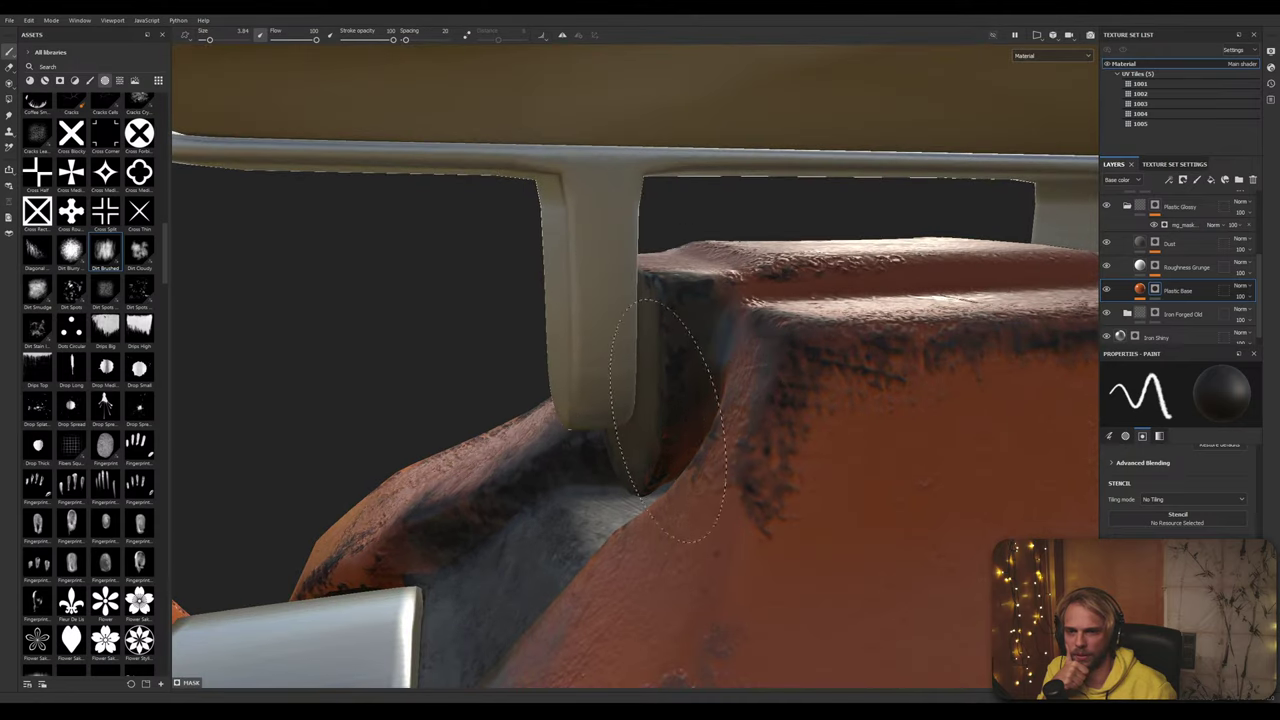
pyautogui.keyDown('alt'); pyautogui.moveTo(623, 238); pyautogui.dragTo(834, 334); pyautogui.keyUp('alt')
pyautogui.keyDown('alt'); pyautogui.moveTo(378, 322); pyautogui.dragTo(695, 360); pyautogui.keyUp('alt')
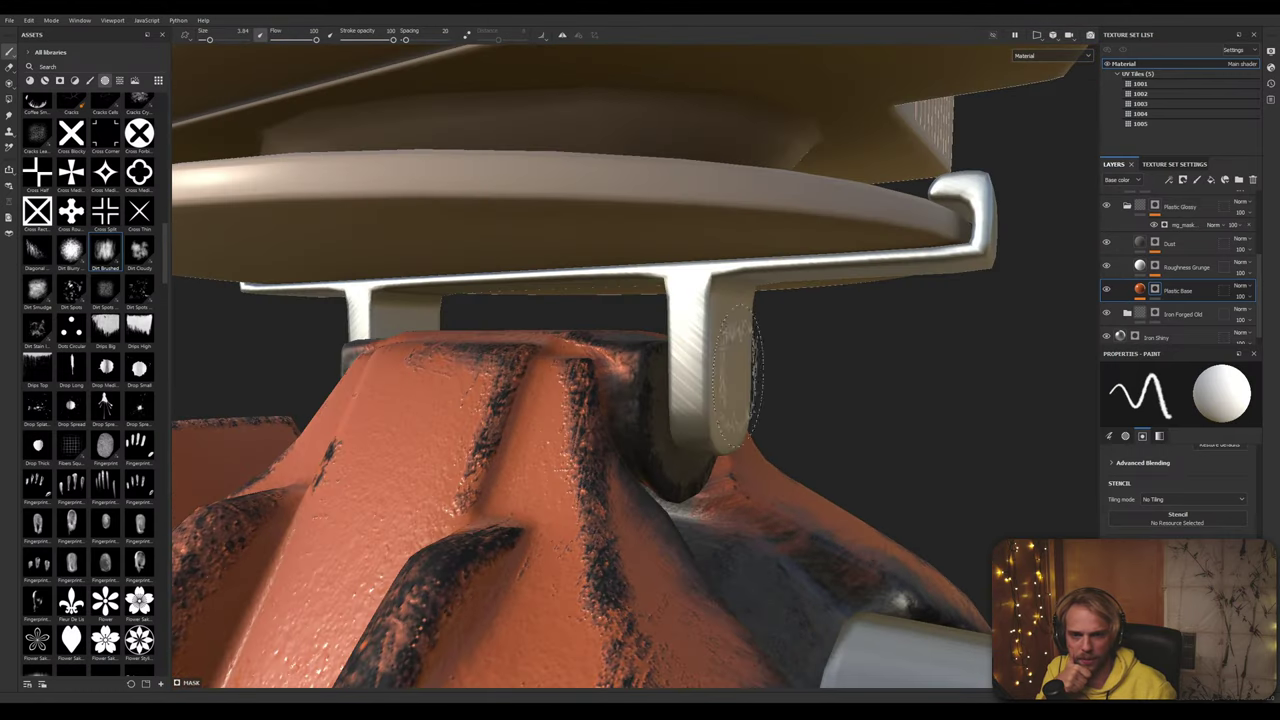
pyautogui.keyDown('alt'); pyautogui.moveTo(630, 499); pyautogui.dragTo(745, 449); pyautogui.keyUp('alt')
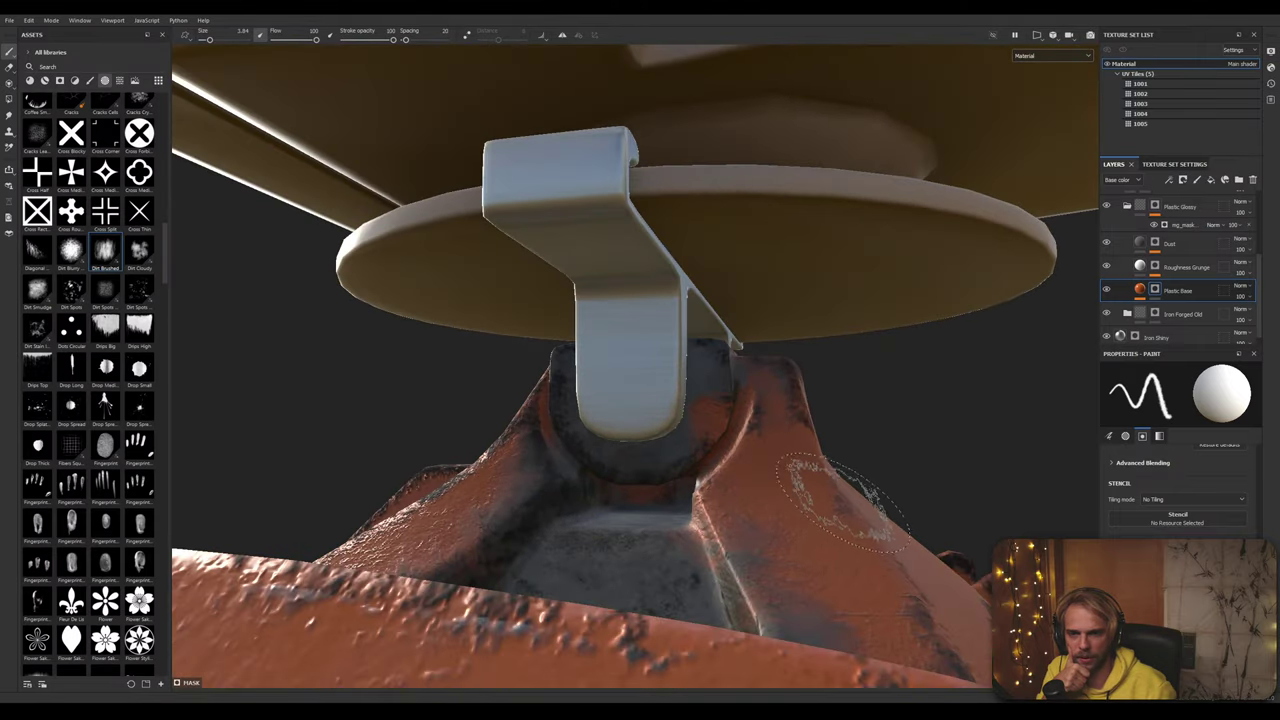
pyautogui.keyDown('alt'); pyautogui.moveTo(810, 490); pyautogui.dragTo(670, 525); pyautogui.keyUp('alt')
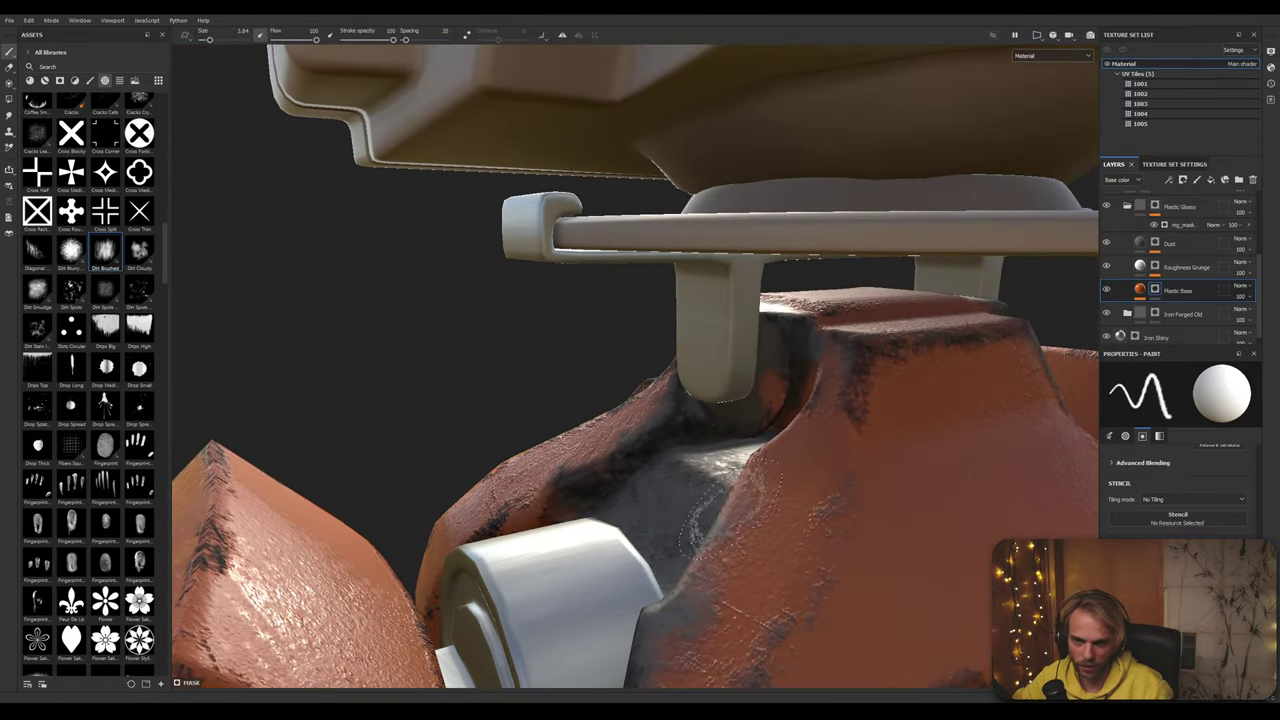
pyautogui.keyDown('alt'); pyautogui.moveTo(886, 414); pyautogui.dragTo(800, 425); pyautogui.keyUp('alt')
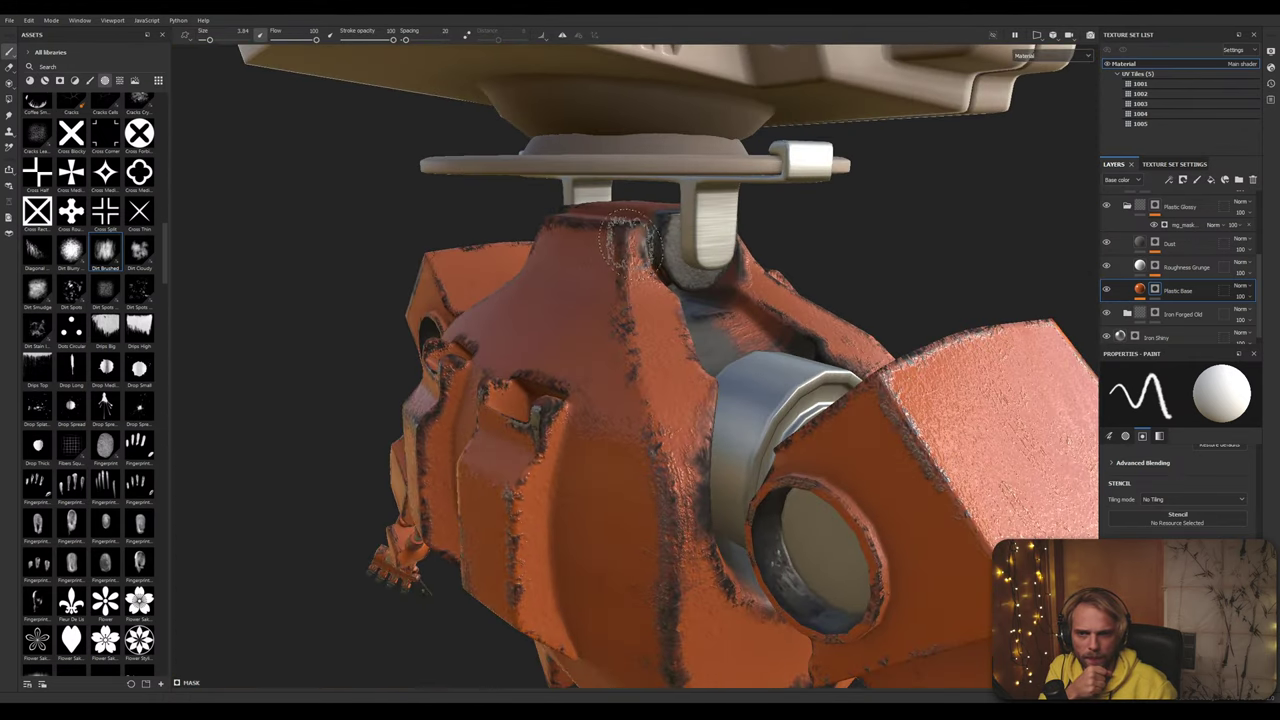
pyautogui.keyDown('alt'); pyautogui.moveTo(654, 365); pyautogui.dragTo(829, 215); pyautogui.keyUp('alt')
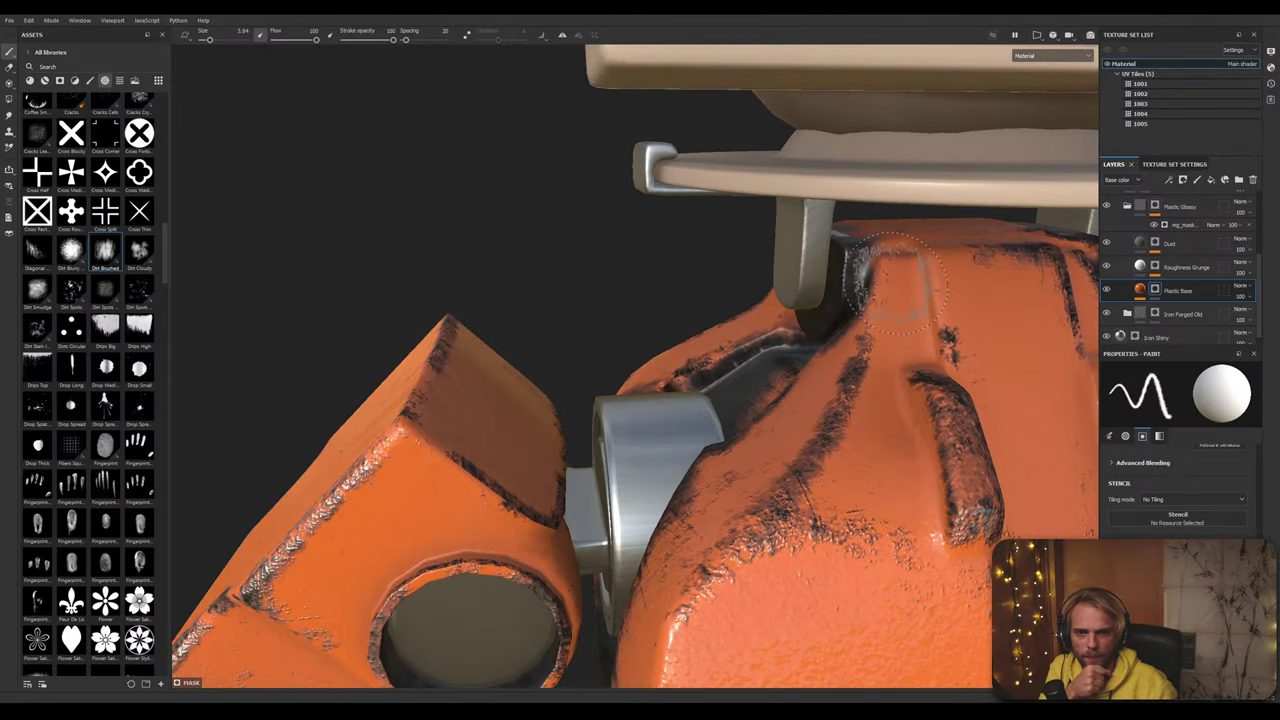
pyautogui.scroll(-5, 935, 380)
pyautogui.scroll(5, 985, 420)
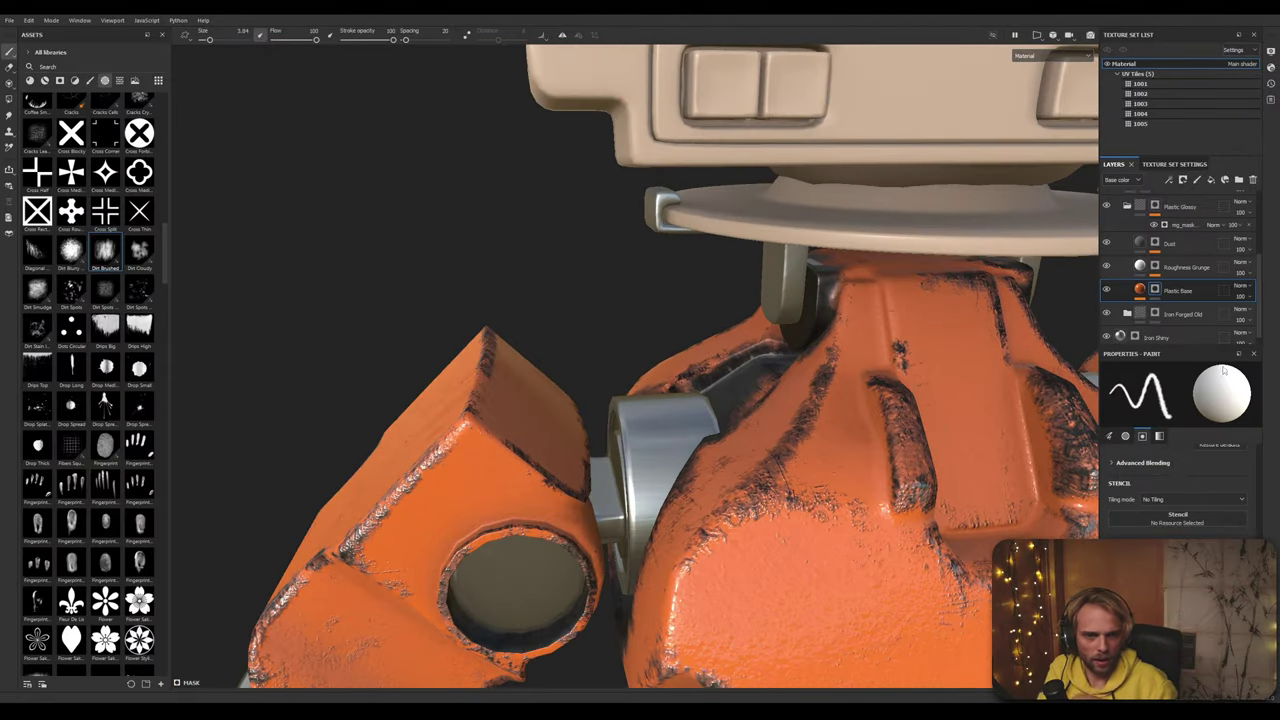
# Step: On the Iron Forged Old layer, paint dark iron all around the neck pin's ring
pyautogui.click(1149, 320)
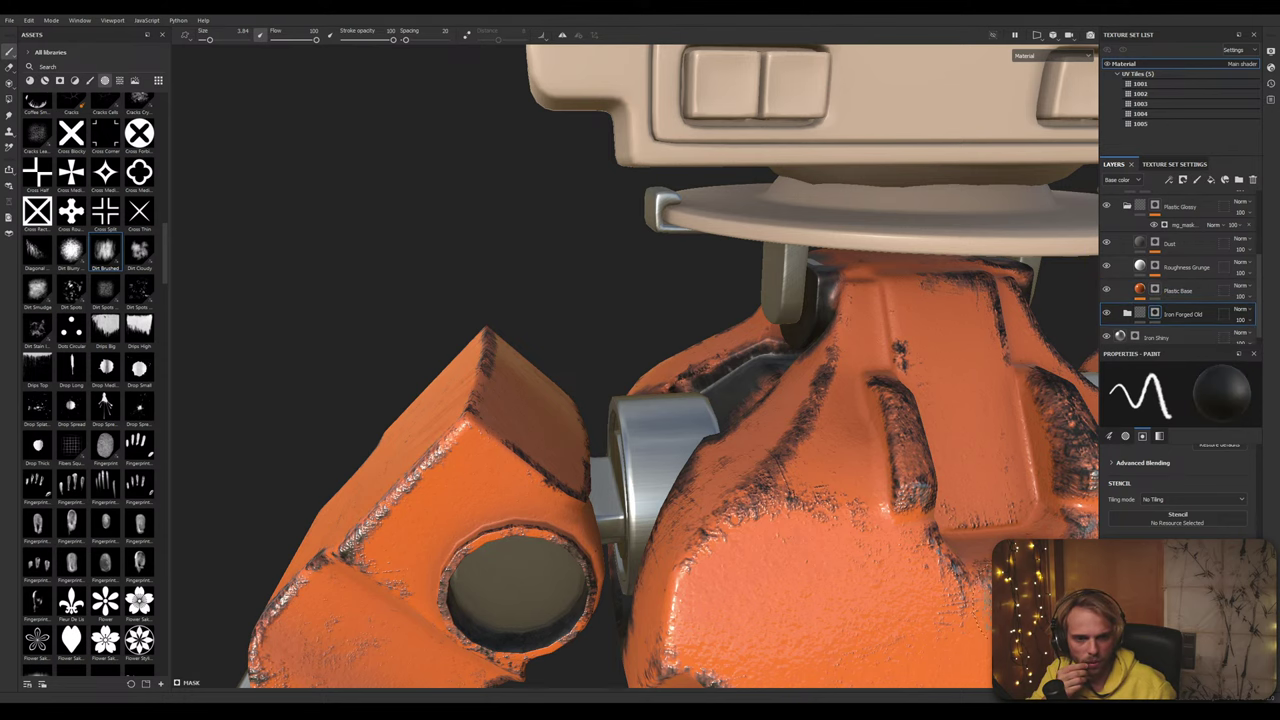
pyautogui.moveTo(760, 330)
pyautogui.keyDown('alt'); pyautogui.mouseDown()
pyautogui.moveTo(795, 320)
pyautogui.moveTo(765, 305)
pyautogui.mouseUp(); pyautogui.keyUp('alt')
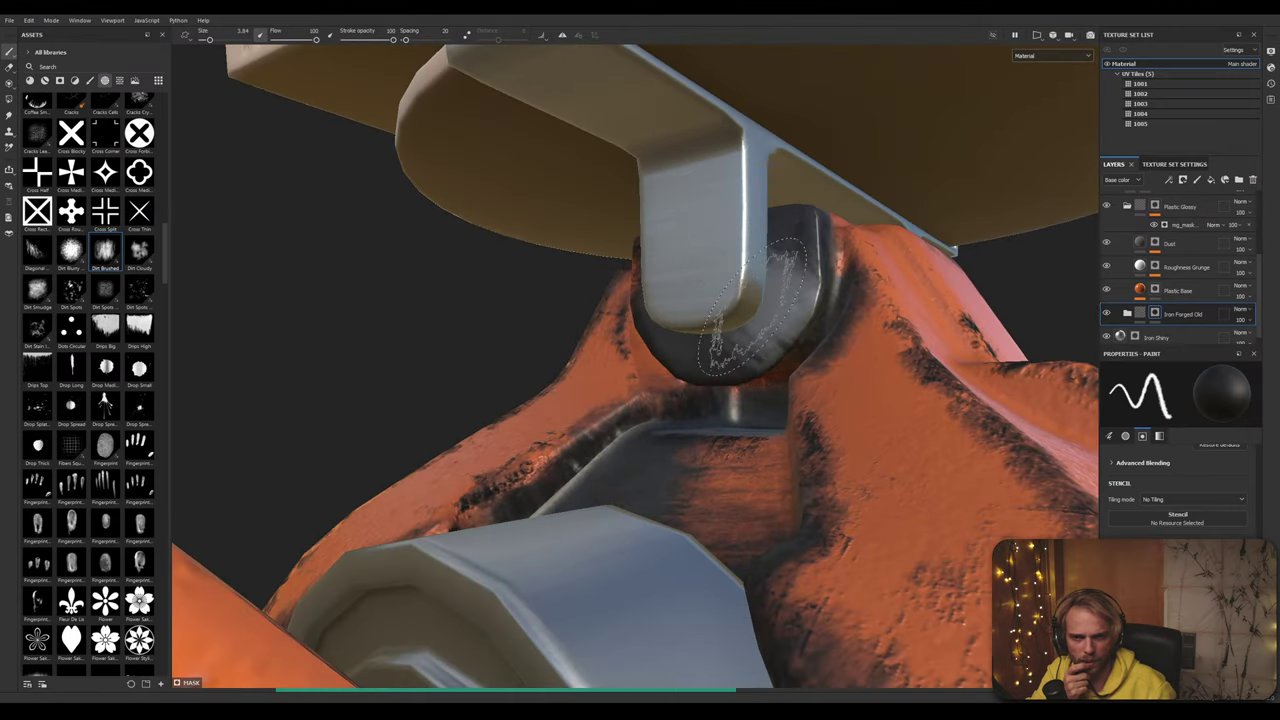
pyautogui.moveTo(640, 320)
pyautogui.mouseDown()
pyautogui.moveTo(615, 345)
pyautogui.moveTo(715, 295)
pyautogui.moveTo(700, 305)
pyautogui.moveTo(710, 320)
pyautogui.moveTo(675, 290)
pyautogui.mouseUp()
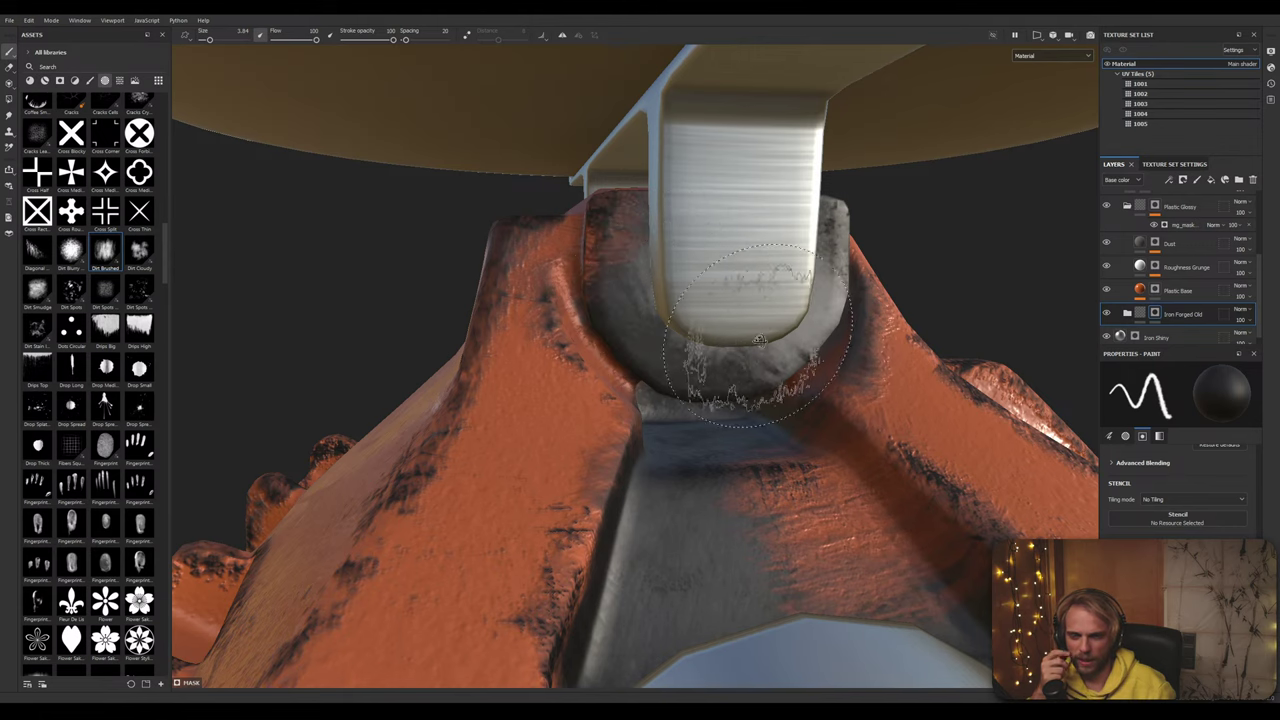
pyautogui.moveTo(673, 292)
pyautogui.keyDown('alt'); pyautogui.mouseDown()
pyautogui.moveTo(725, 330)
pyautogui.moveTo(700, 370)
pyautogui.moveTo(625, 300)
pyautogui.moveTo(665, 380)
pyautogui.moveTo(705, 308)
pyautogui.mouseUp(); pyautogui.keyUp('alt')
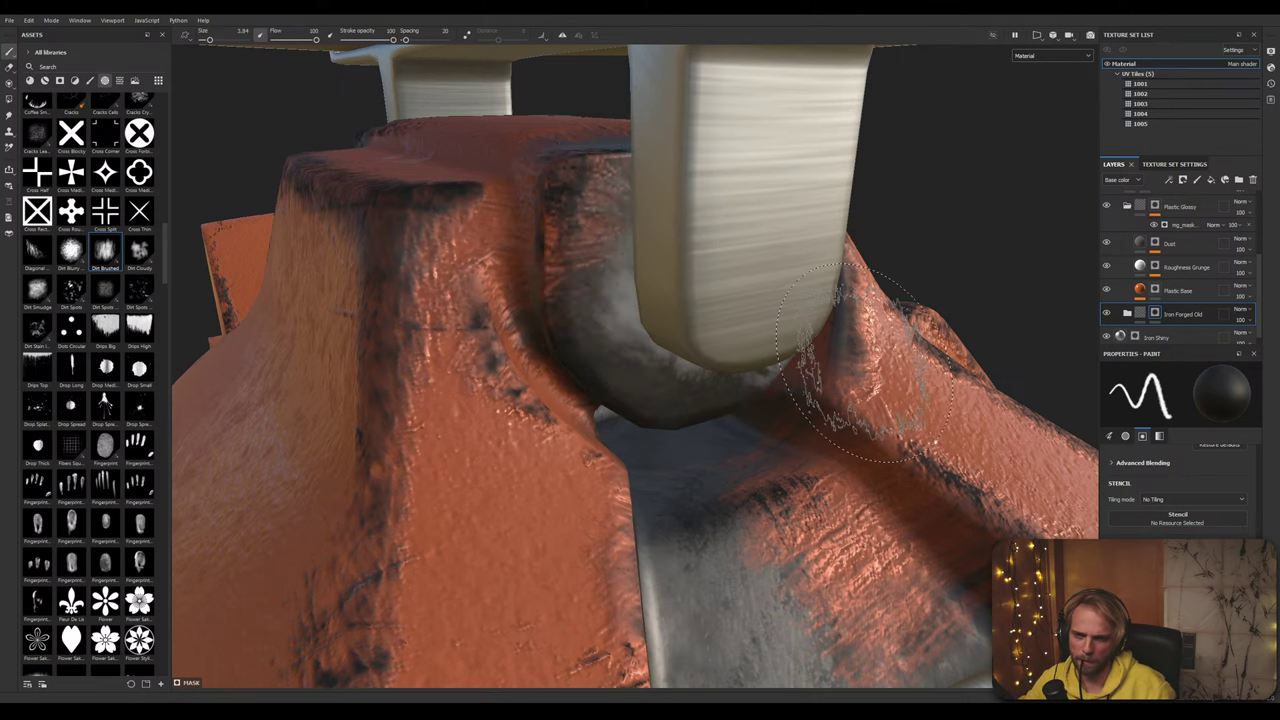
pyautogui.keyDown('alt'); pyautogui.moveTo(705, 308); pyautogui.dragTo(692, 330); pyautogui.keyUp('alt')
# Step: Try a light grunge stroke over the ring with a smaller brush, then undo it
pyautogui.moveTo(692, 330)
pyautogui.mouseDown()
pyautogui.moveTo(690, 350)
pyautogui.moveTo(730, 320)
pyautogui.moveTo(748, 273)
pyautogui.mouseUp()
pyautogui.keyDown('ctrl'); pyautogui.moveTo(748, 273); pyautogui.dragTo(700, 273, button='right'); pyautogui.keyUp('ctrl')
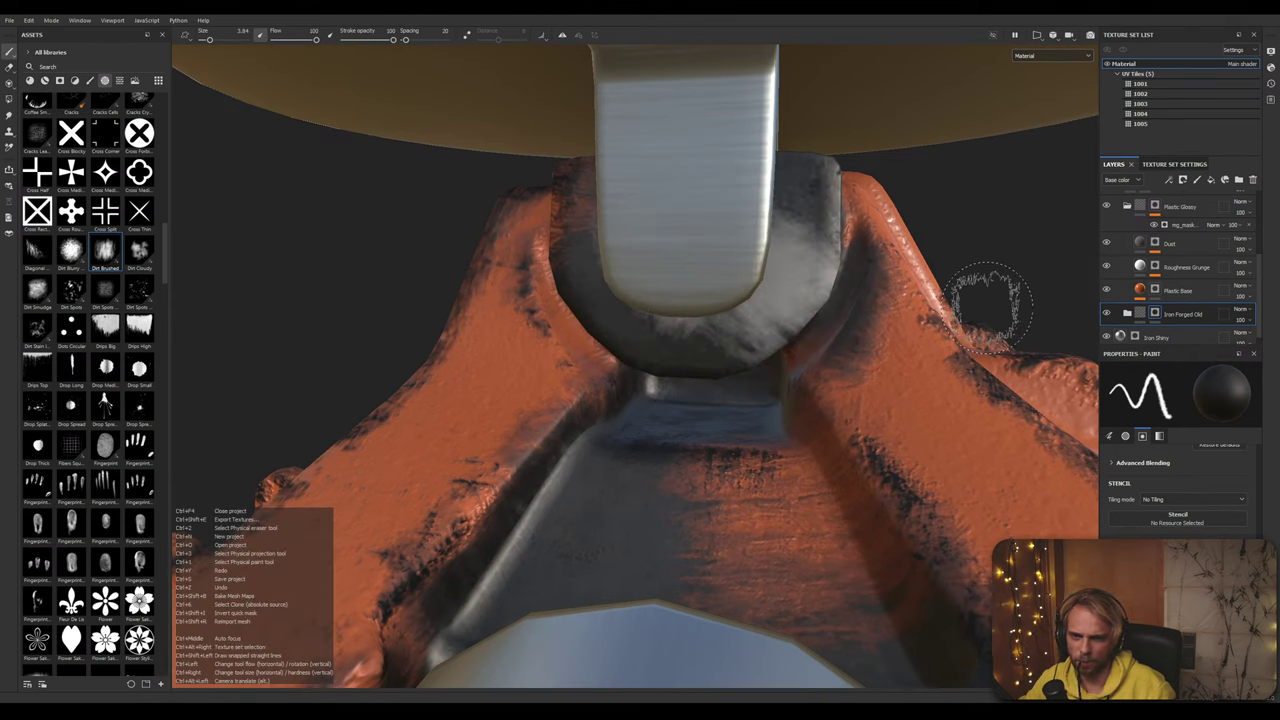
pyautogui.hotkey('ctrl', 'z')
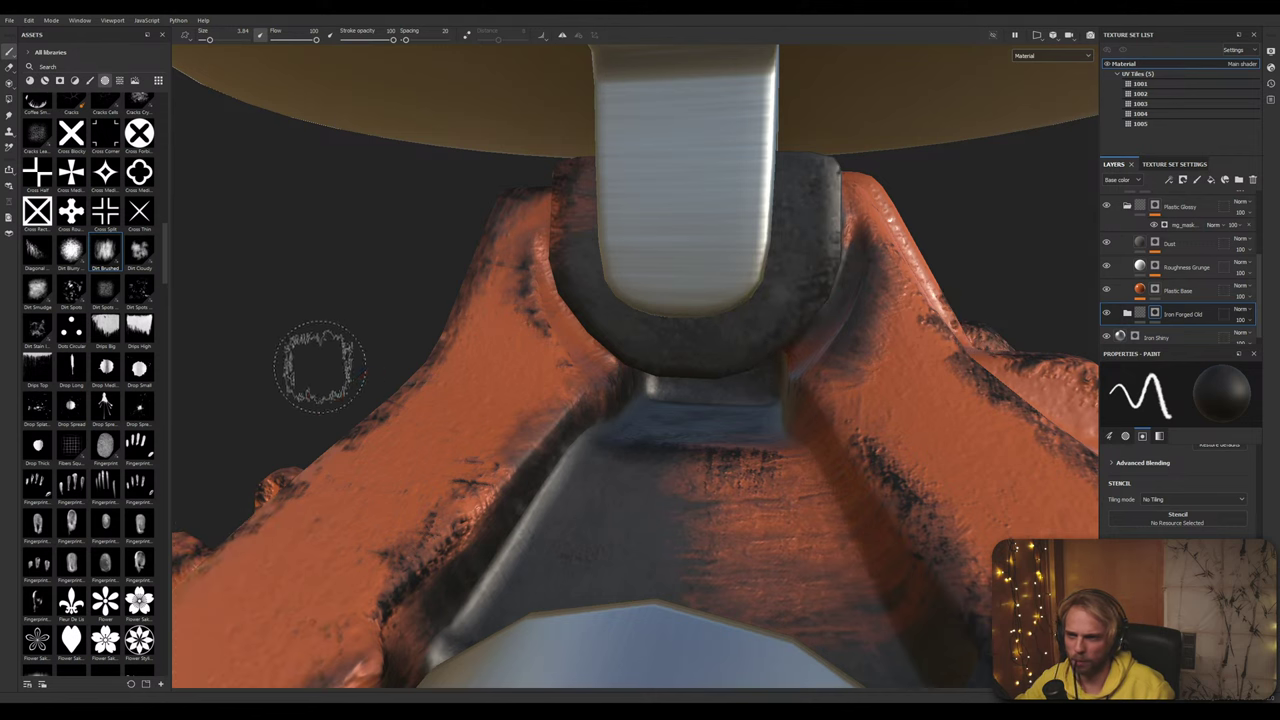
# Step: Search the assets for 'scrat' and load the Sandpaper Vertical alpha onto the brush
pyautogui.scroll(-5, 90, 380)
pyautogui.scroll(-8, 101, 480)
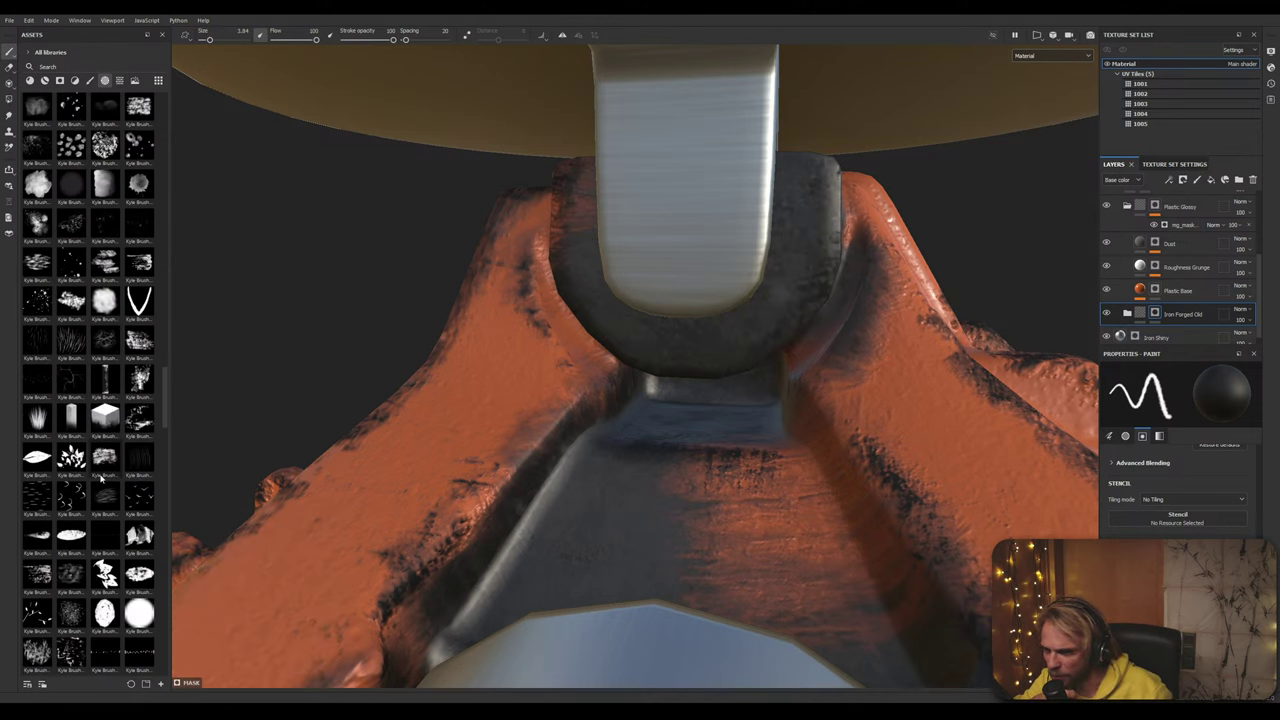
pyautogui.scroll(-8, 149, 458)
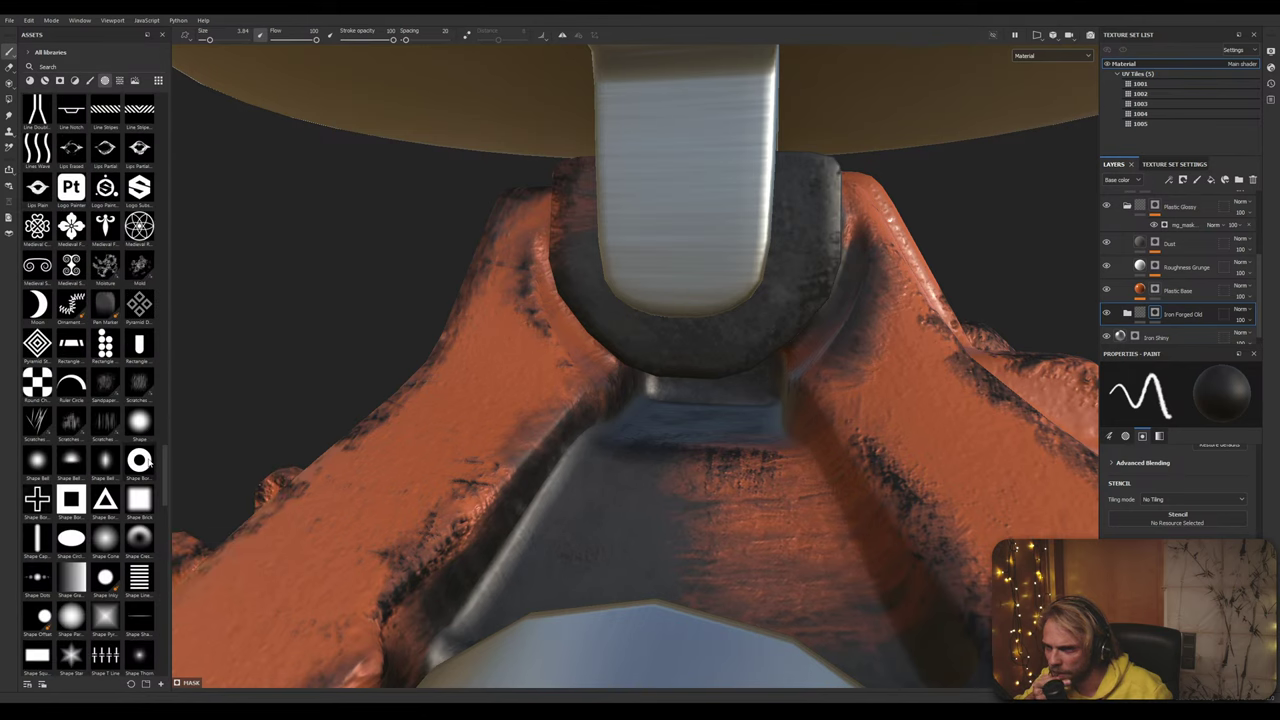
pyautogui.scroll(8, 90, 380)
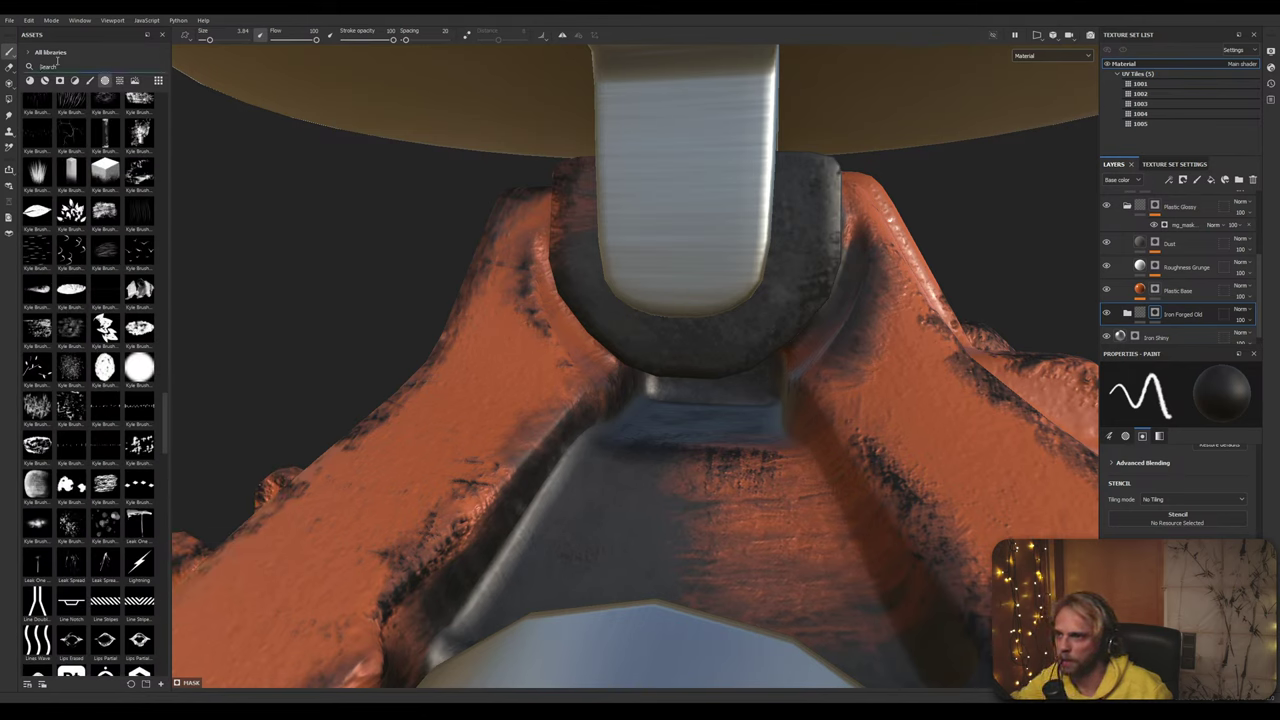
pyautogui.click(43, 62)
pyautogui.write('scra')
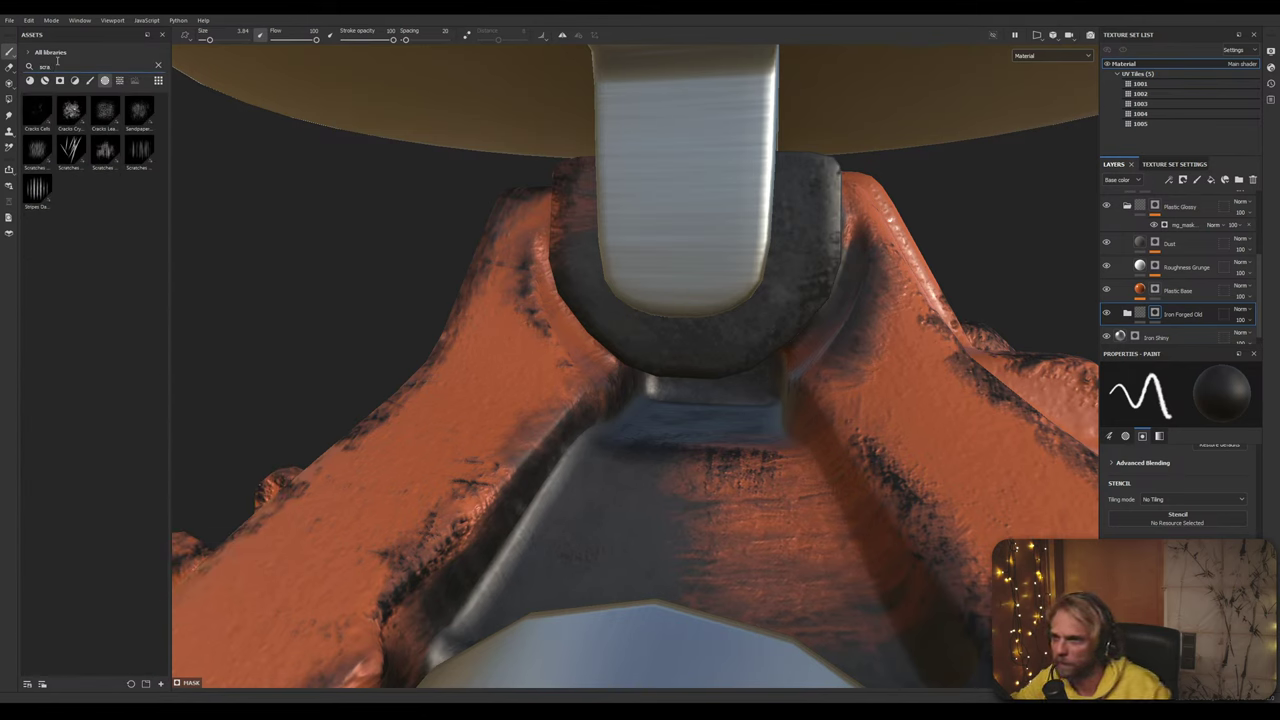
pyautogui.moveTo(102, 157)
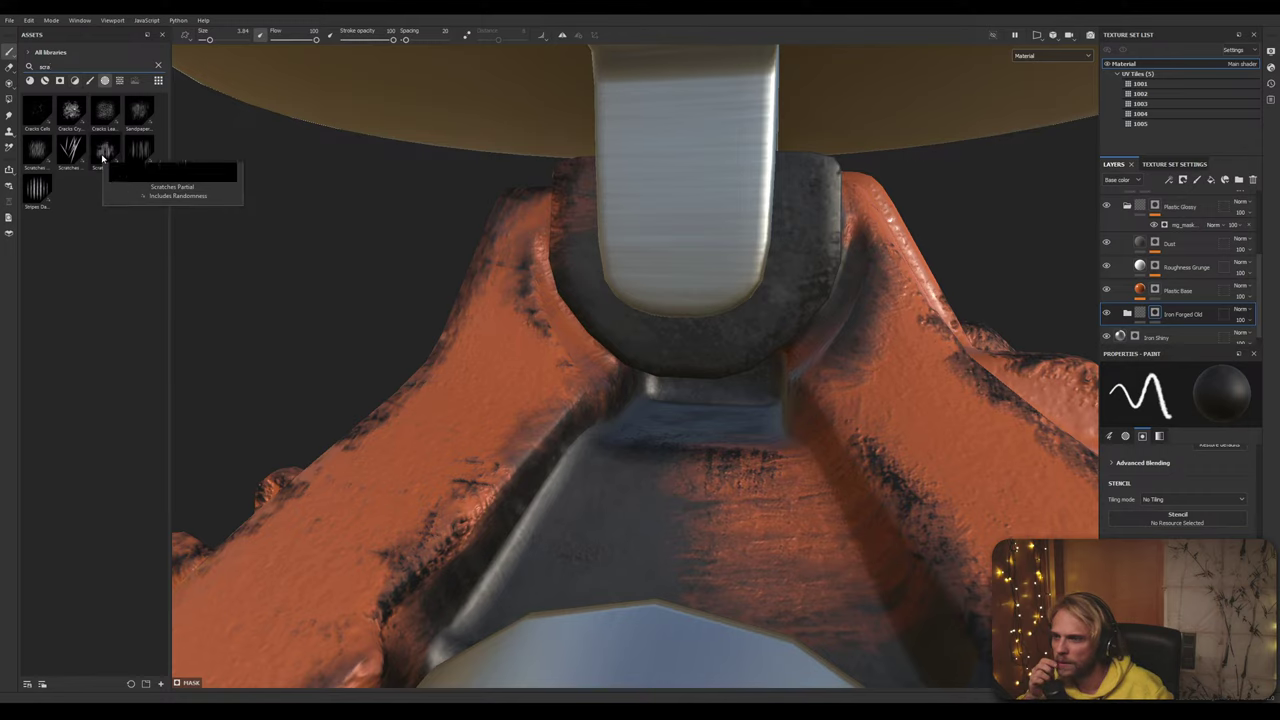
pyautogui.moveTo(136, 117)
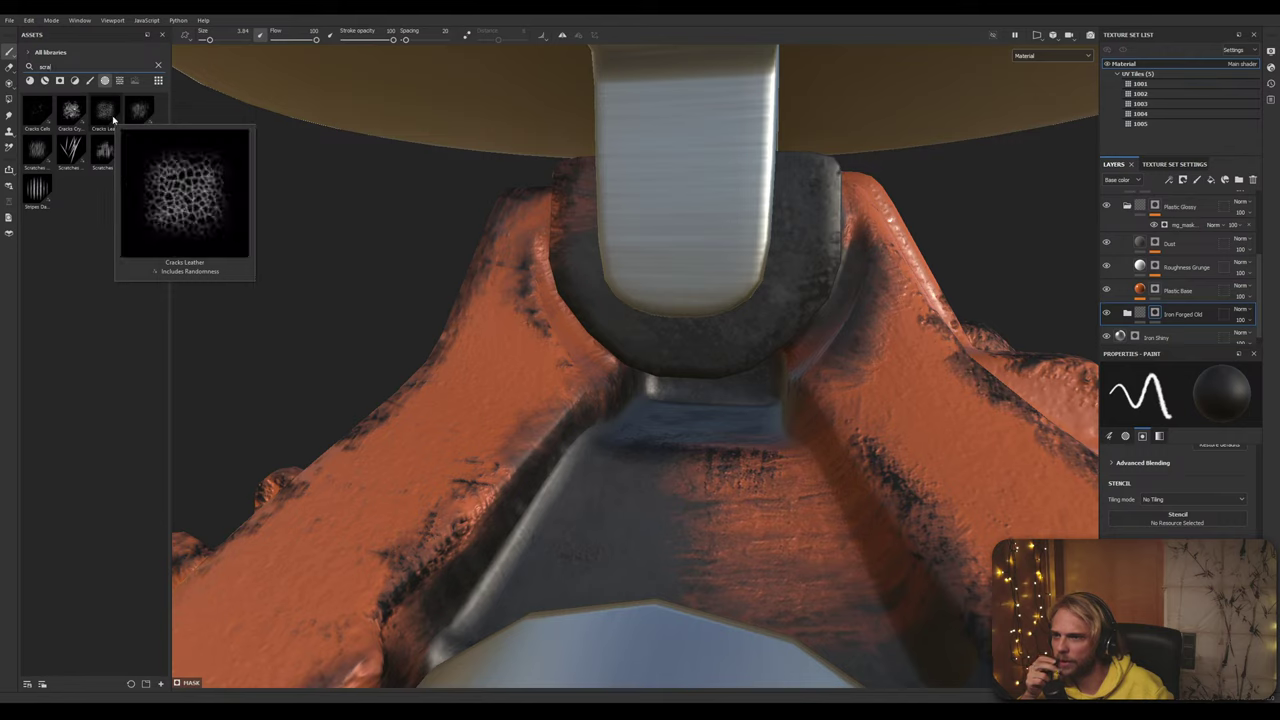
pyautogui.moveTo(26, 115)
pyautogui.write('t')
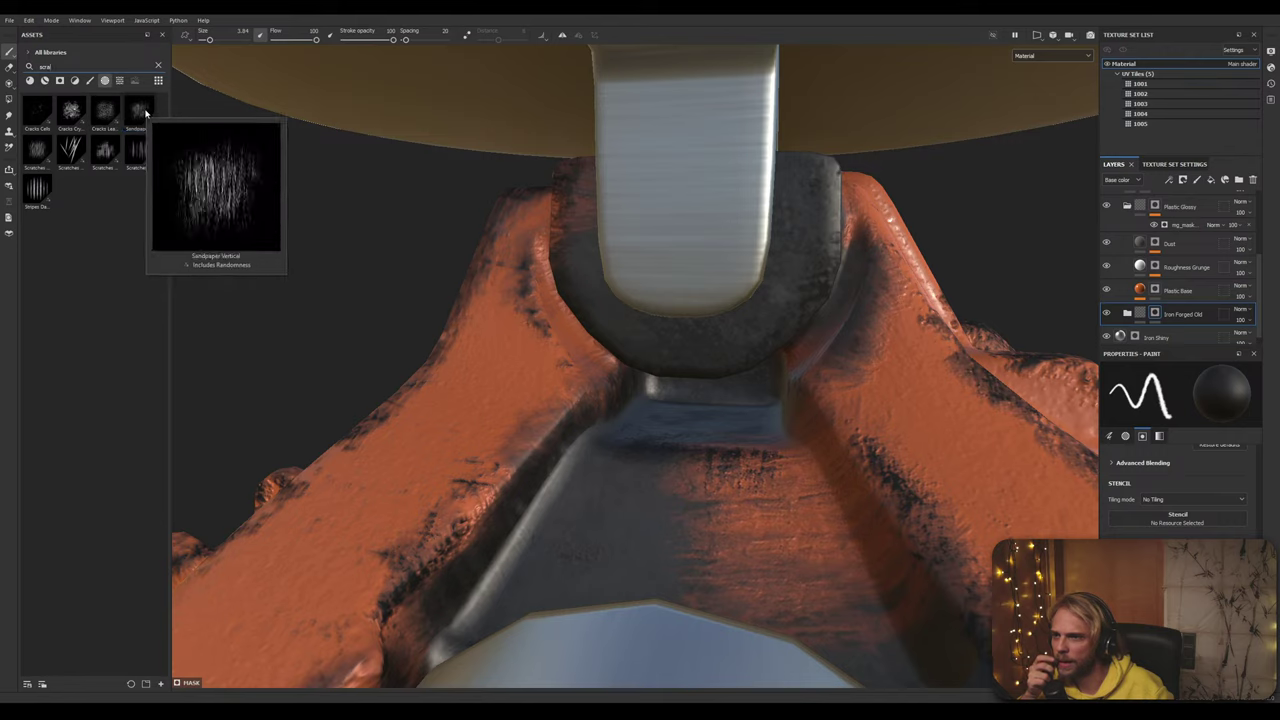
pyautogui.click(138, 110)
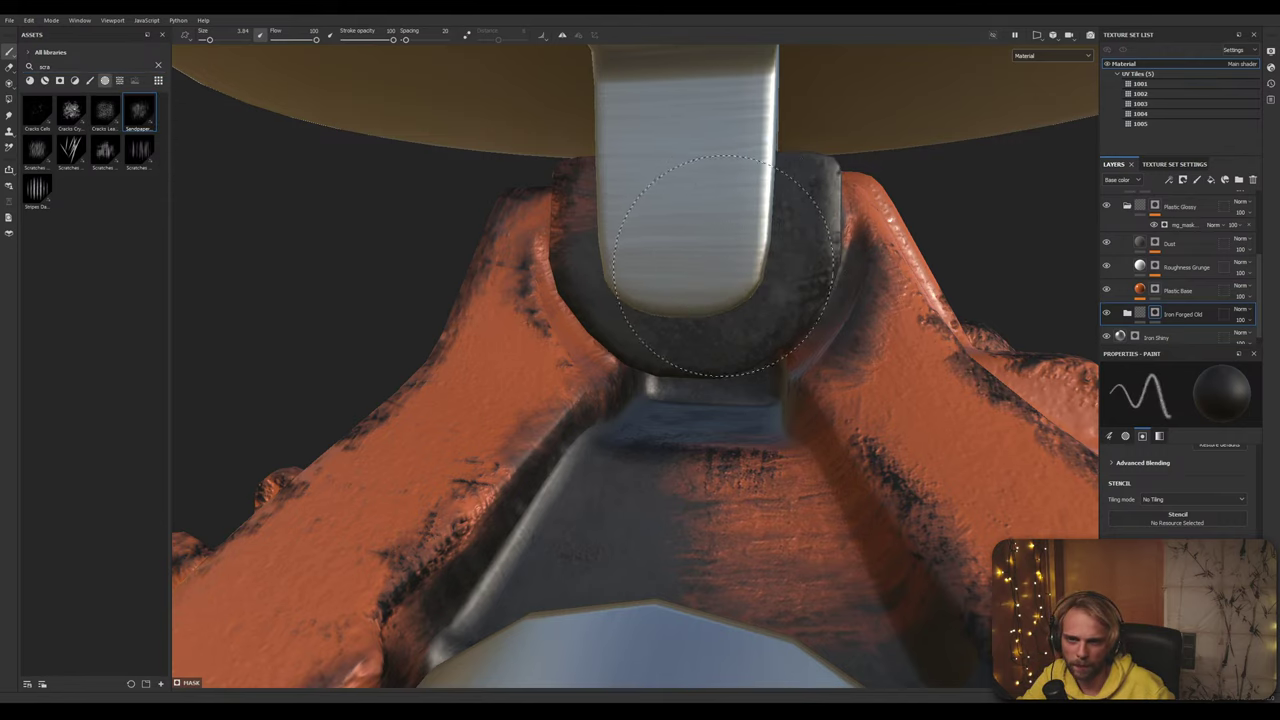
# Step: Brush grainy sandpaper scratches across the dark neck-hinge nut and orbit around to check the hinge
pyautogui.moveTo(612, 287); pyautogui.dragTo(752, 255)
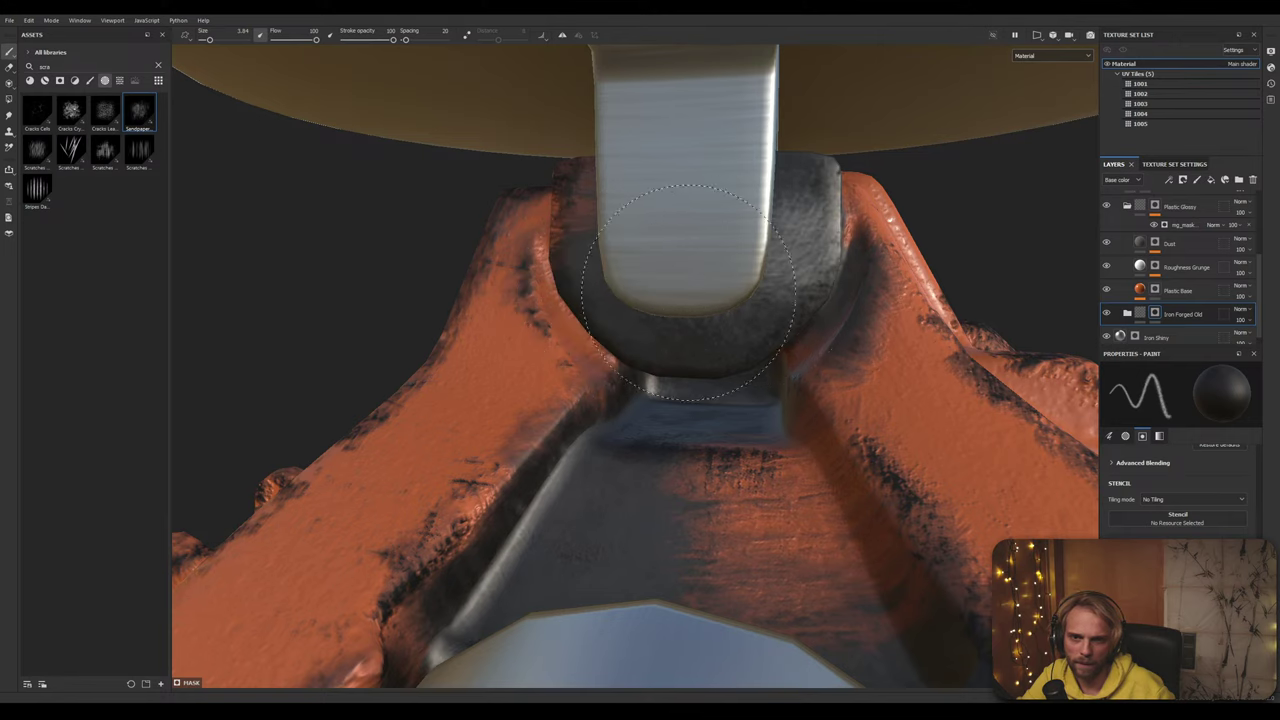
pyautogui.moveTo(688, 292)
pyautogui.mouseDown()
pyautogui.moveTo(751, 308)
pyautogui.moveTo(690, 299)
pyautogui.moveTo(648, 232)
pyautogui.mouseUp()
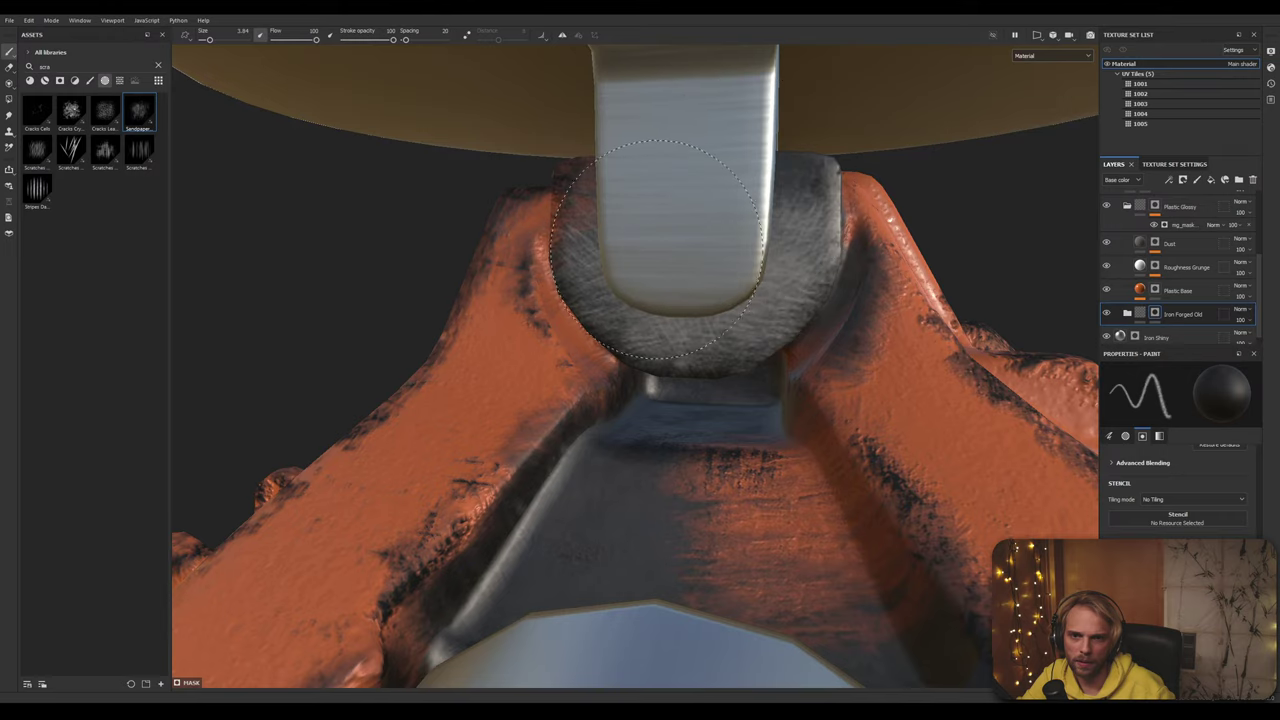
pyautogui.moveTo(677, 396)
pyautogui.keyDown('alt'); pyautogui.mouseDown()
pyautogui.moveTo(690, 425)
pyautogui.moveTo(675, 407)
pyautogui.moveTo(782, 372)
pyautogui.moveTo(587, 370)
pyautogui.moveTo(500, 290)
pyautogui.mouseUp(); pyautogui.keyUp('alt')
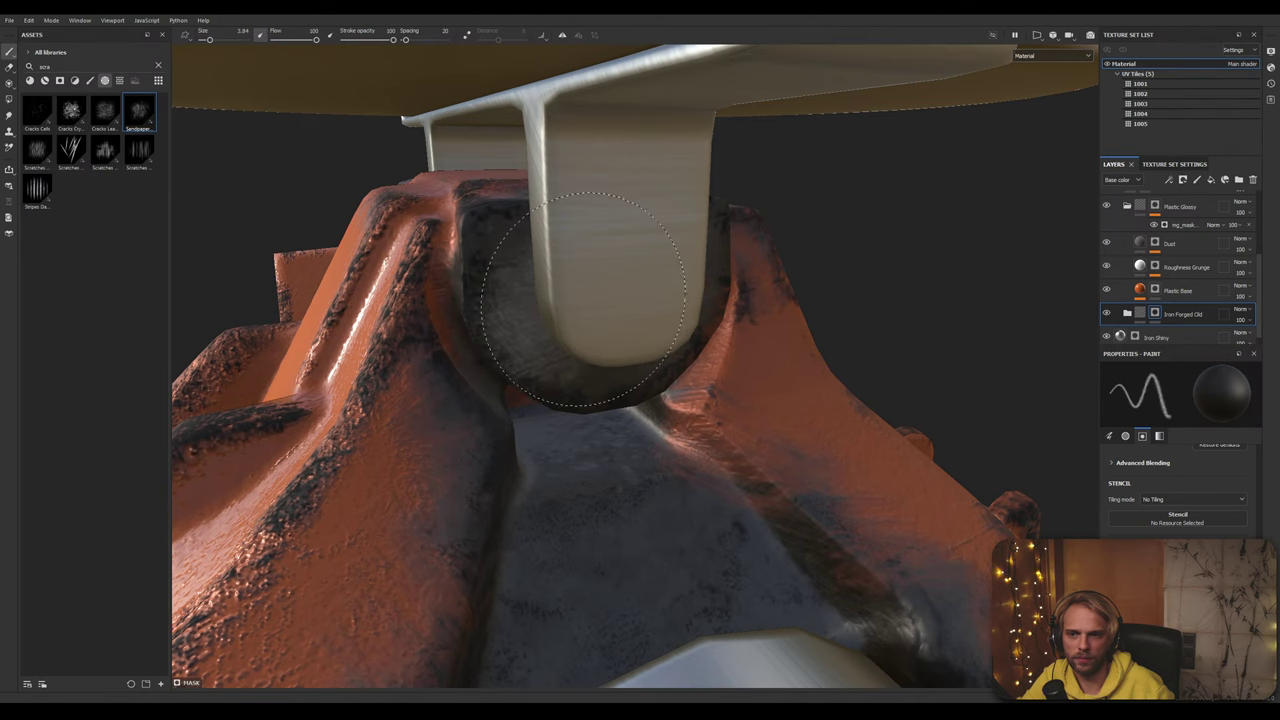
pyautogui.keyDown('alt'); pyautogui.moveTo(643, 335); pyautogui.dragTo(621, 265); pyautogui.keyUp('alt')
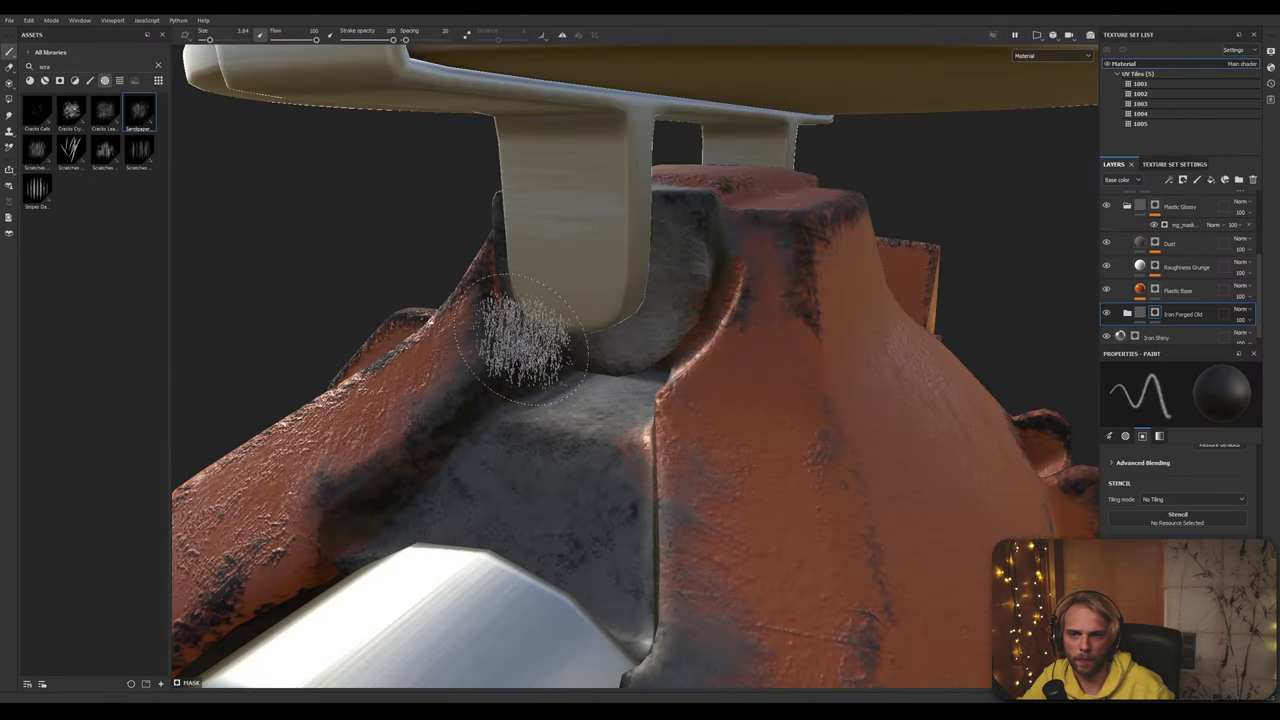
pyautogui.scroll(-3, 505, 345)
# Step: Step through the Brush, Alpha and shape settings to reach the Size, Flow and Angle Jitter options
pyautogui.keyDown('alt'); pyautogui.moveTo(505, 345); pyautogui.dragTo(800, 360); pyautogui.keyUp('alt')
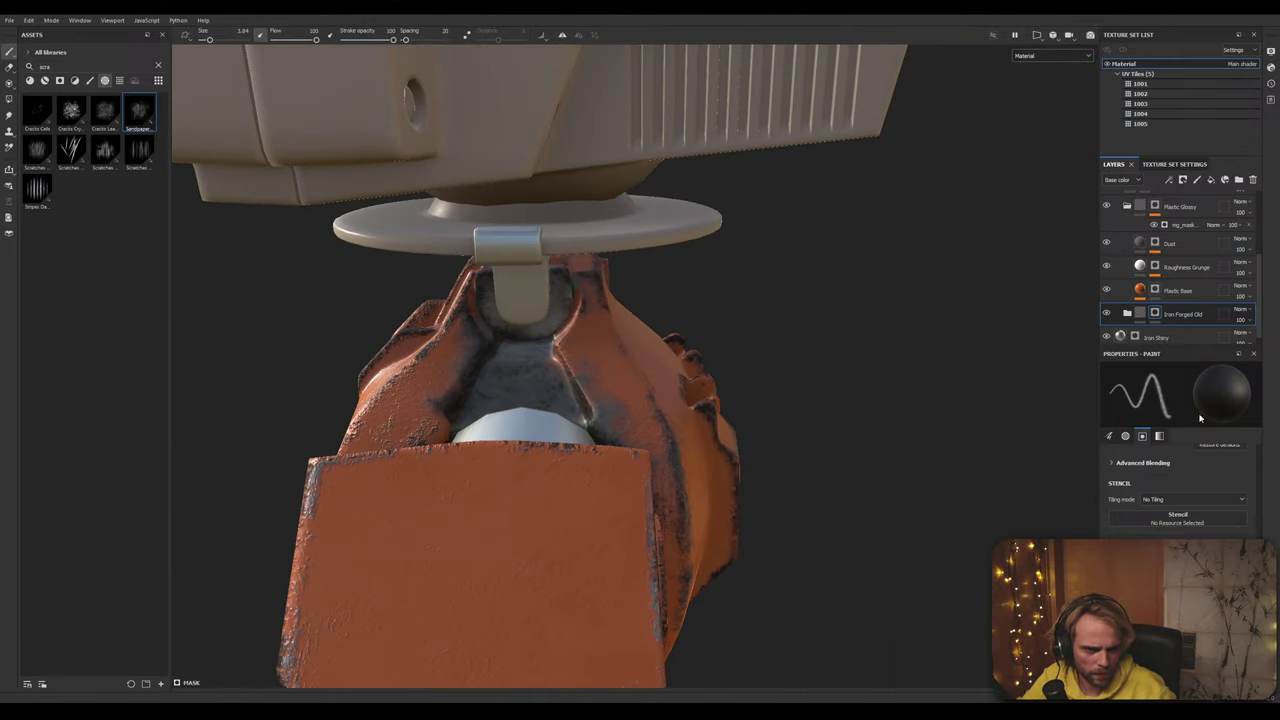
pyautogui.click(1107, 437)
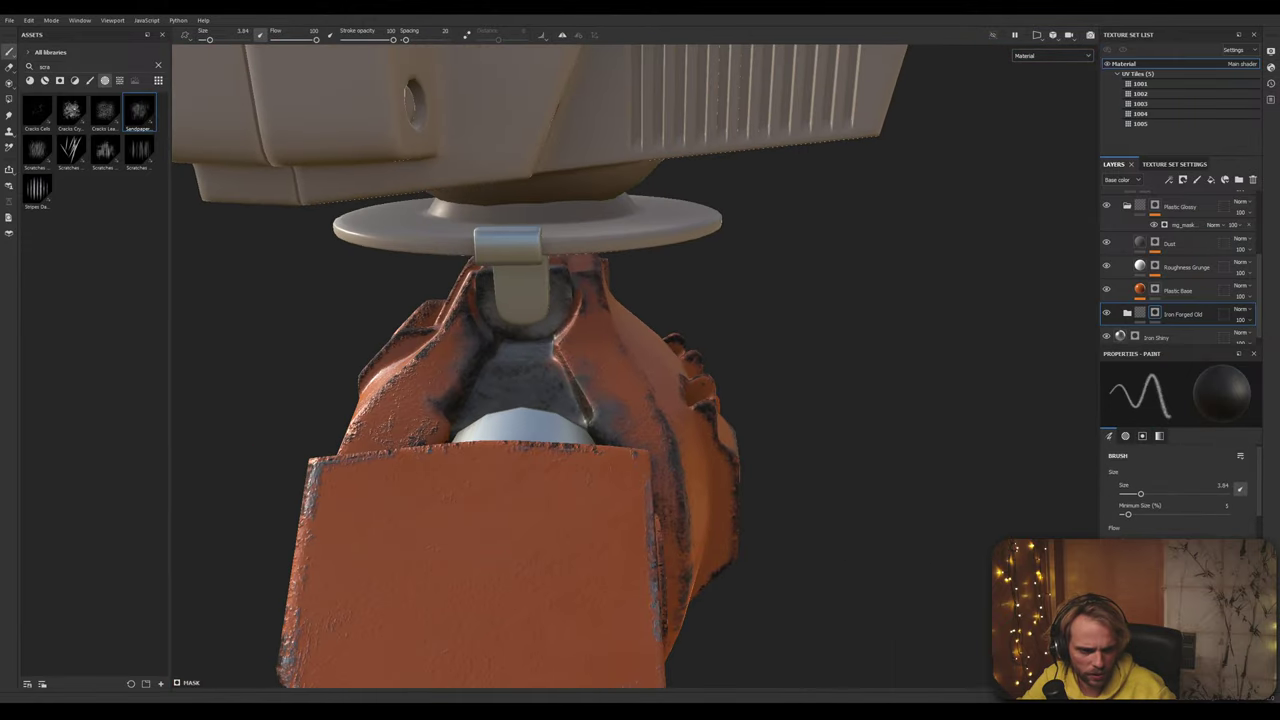
pyautogui.click(1125, 436)
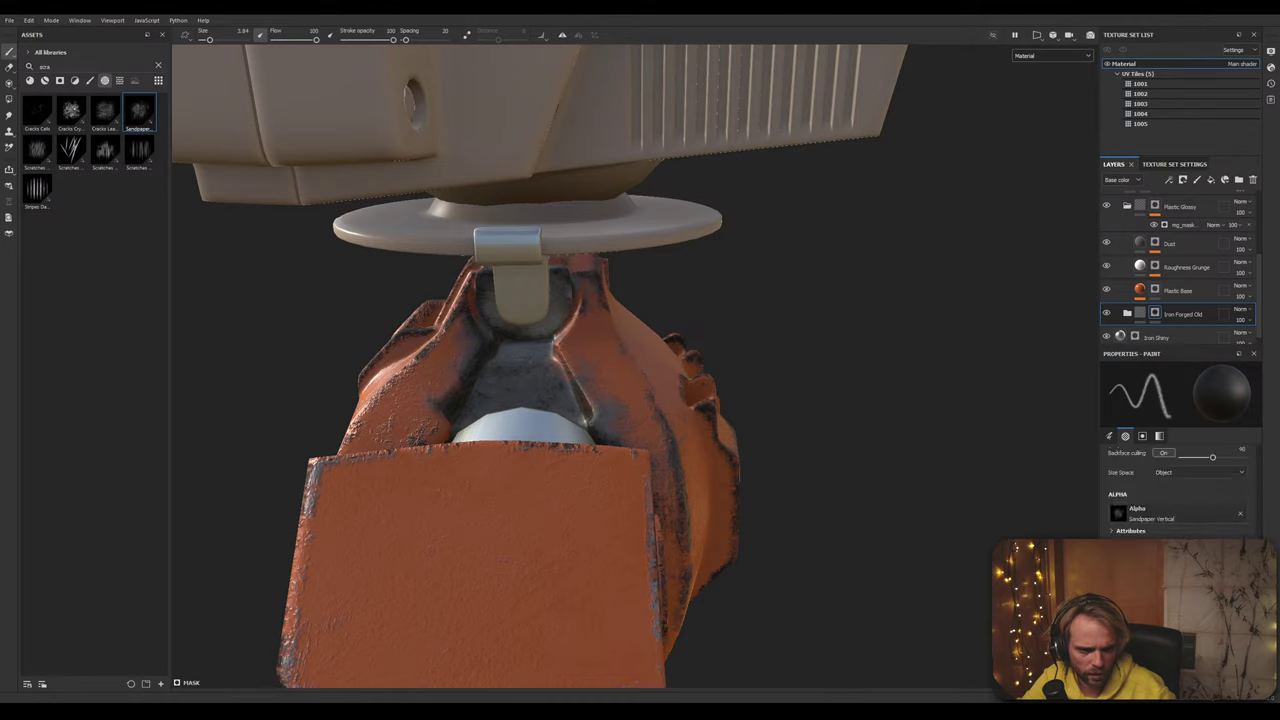
pyautogui.click(1142, 436)
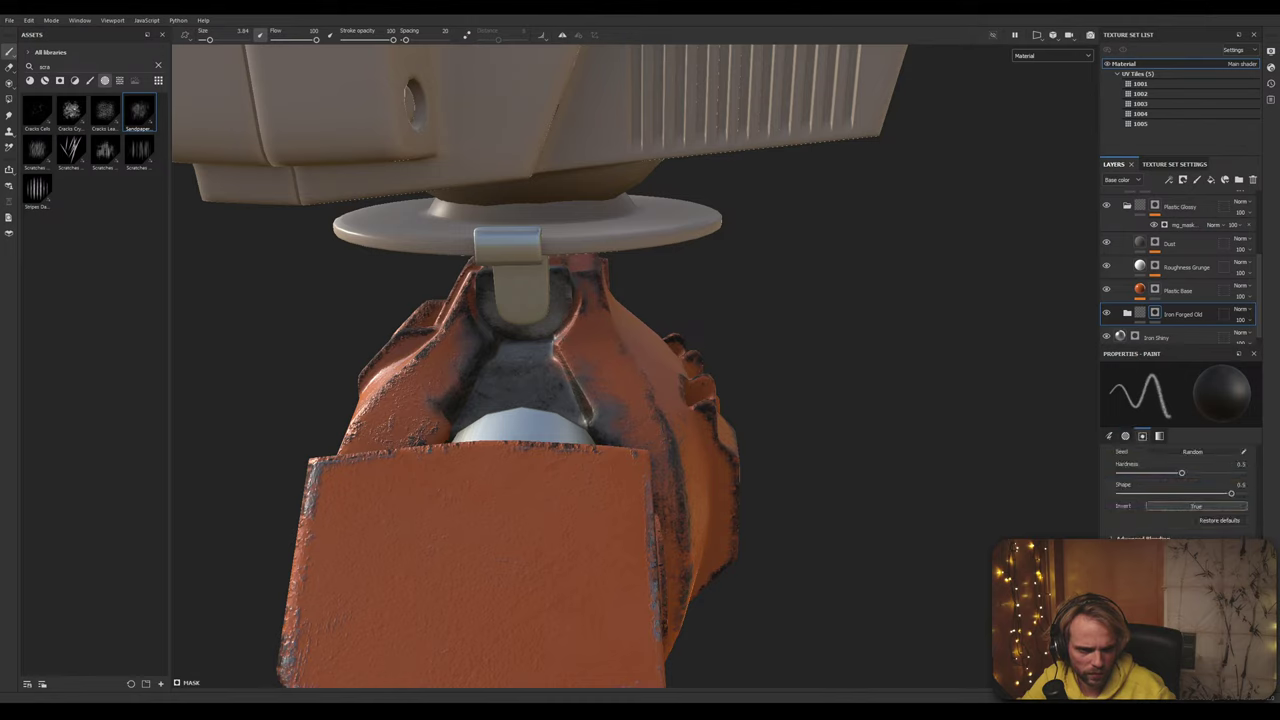
pyautogui.click(1125, 436)
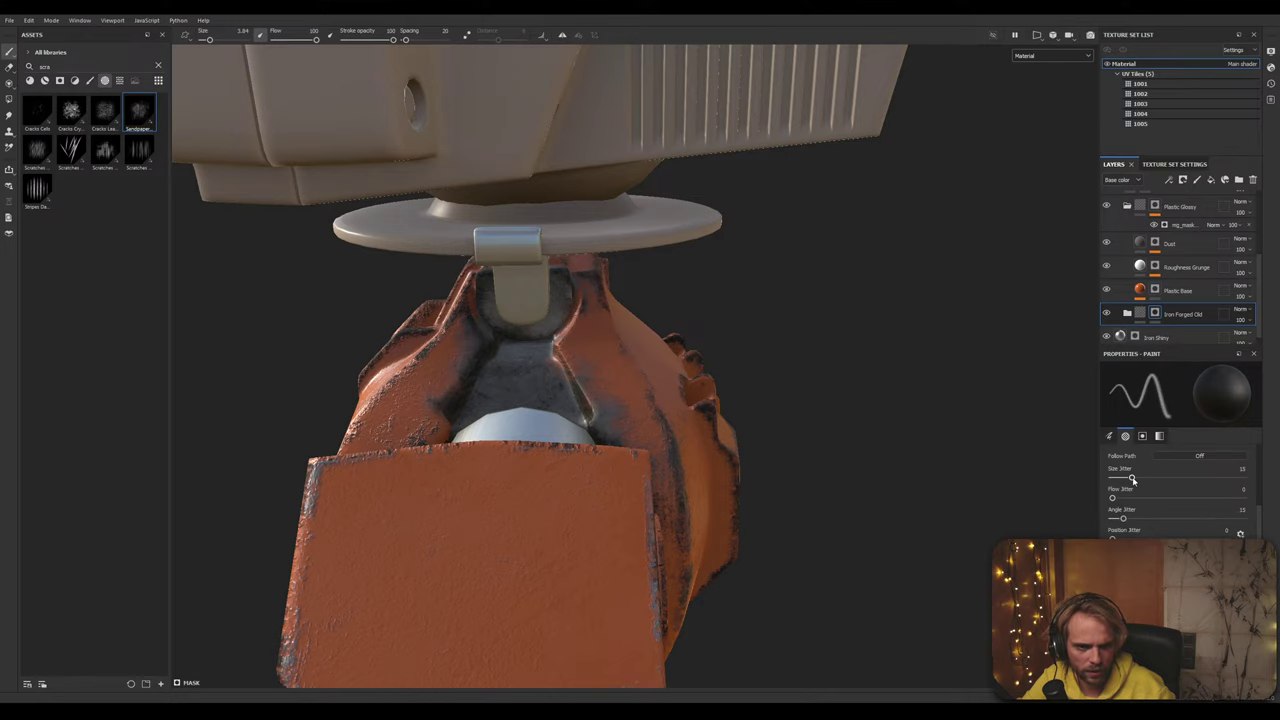
# Step: Scratch the inner wall of the shoulder socket with the sandpaper brush
pyautogui.keyDown('alt'); pyautogui.moveTo(685, 390); pyautogui.dragTo(600, 320); pyautogui.keyUp('alt')
pyautogui.scroll(2, 575, 298)
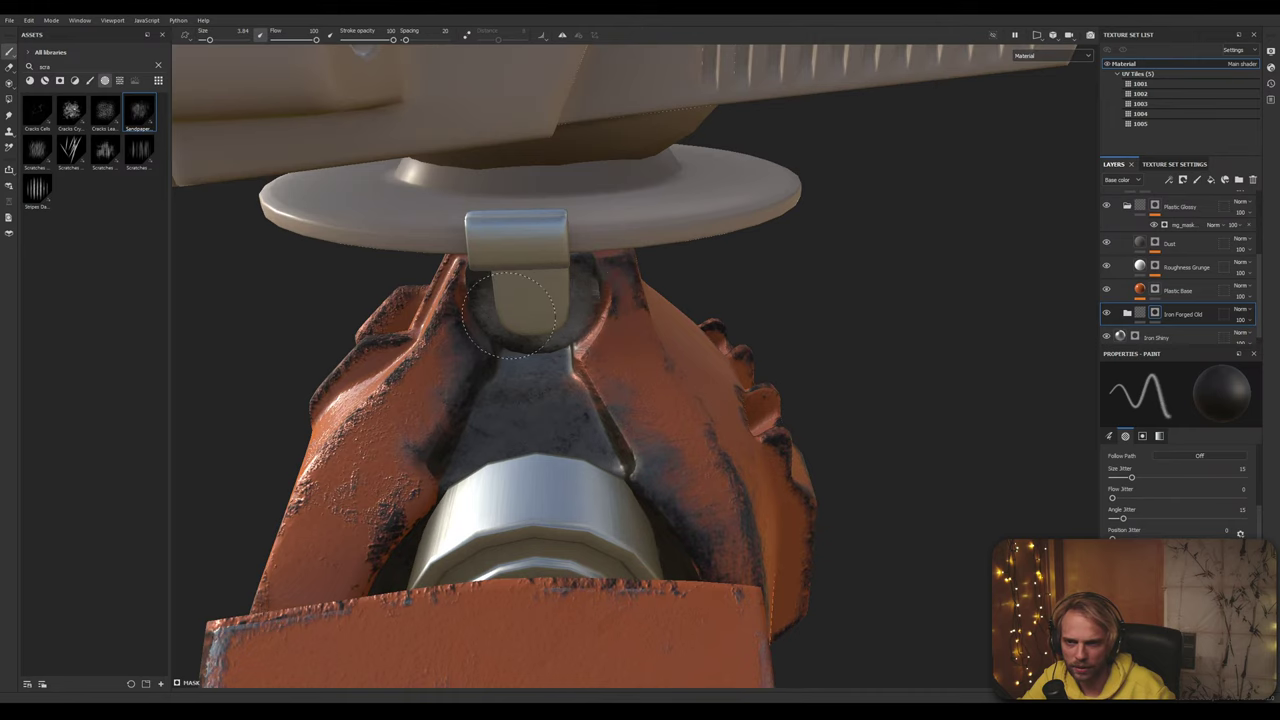
pyautogui.keyDown('alt'); pyautogui.moveTo(525, 340); pyautogui.dragTo(645, 400); pyautogui.keyUp('alt')
pyautogui.scroll(-3, 680, 442)
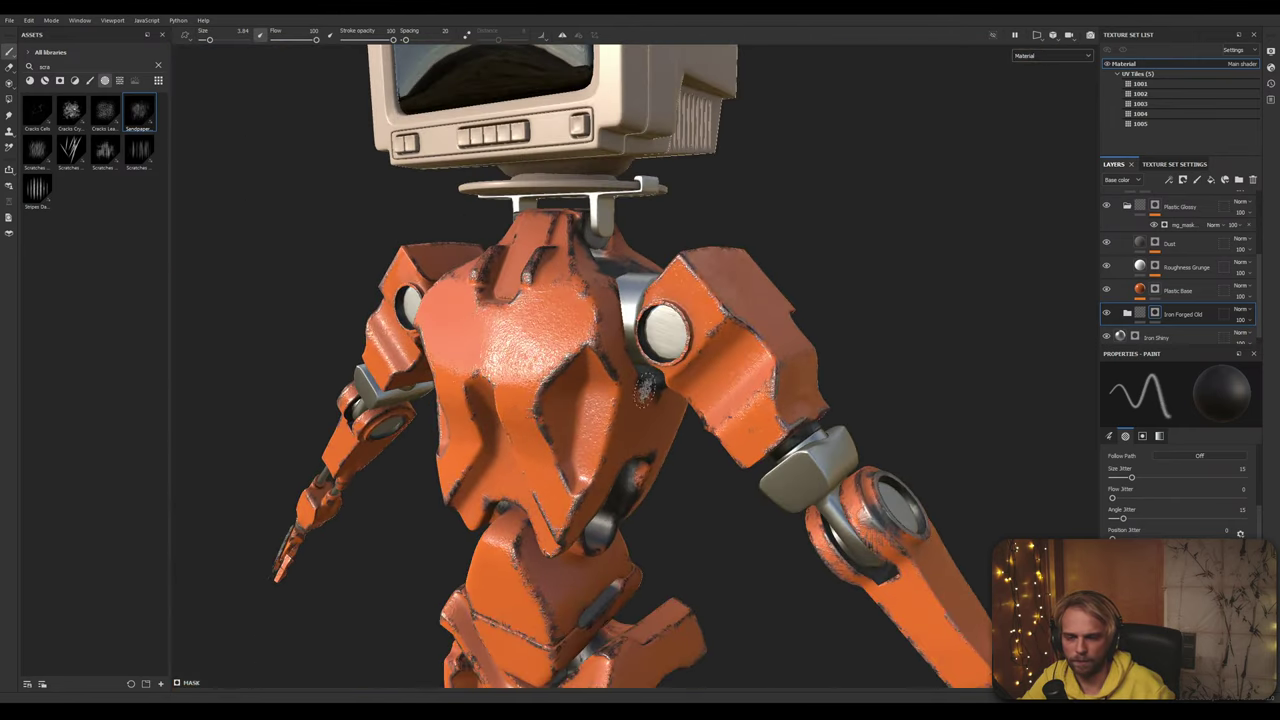
pyautogui.scroll(5, 659, 314)
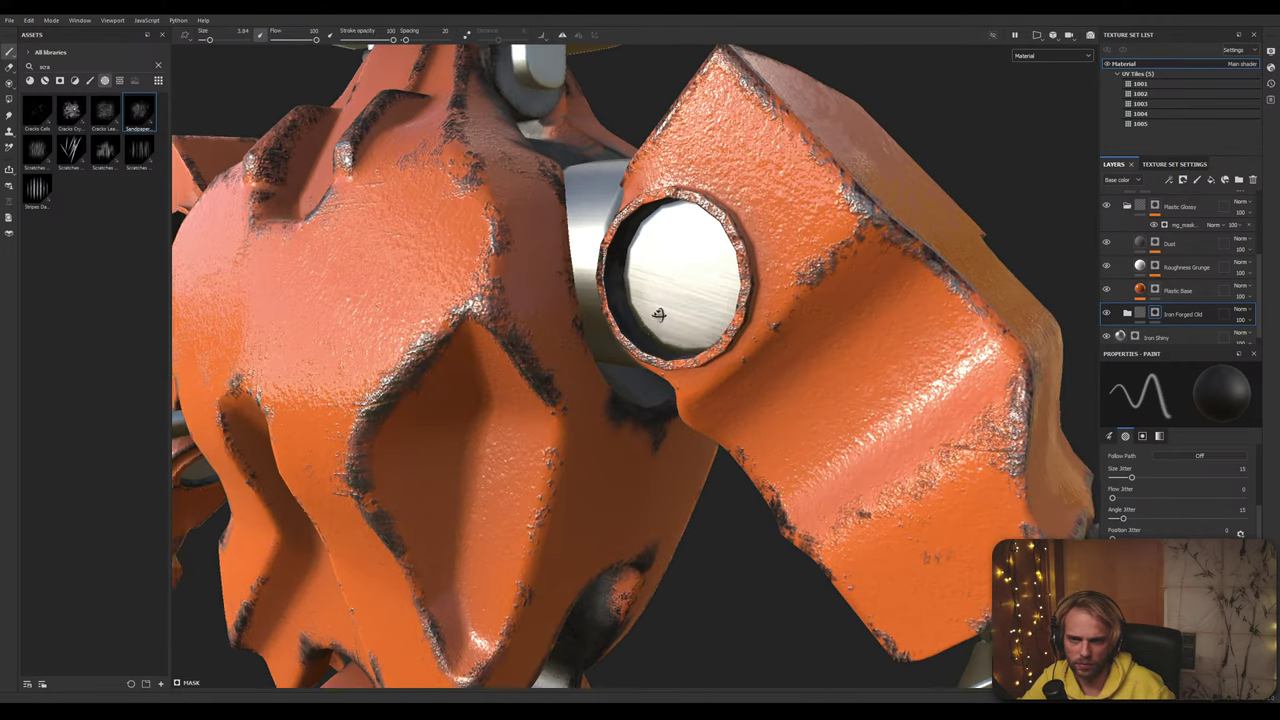
pyautogui.keyDown('alt'); pyautogui.moveTo(659, 314); pyautogui.dragTo(616, 286); pyautogui.keyUp('alt')
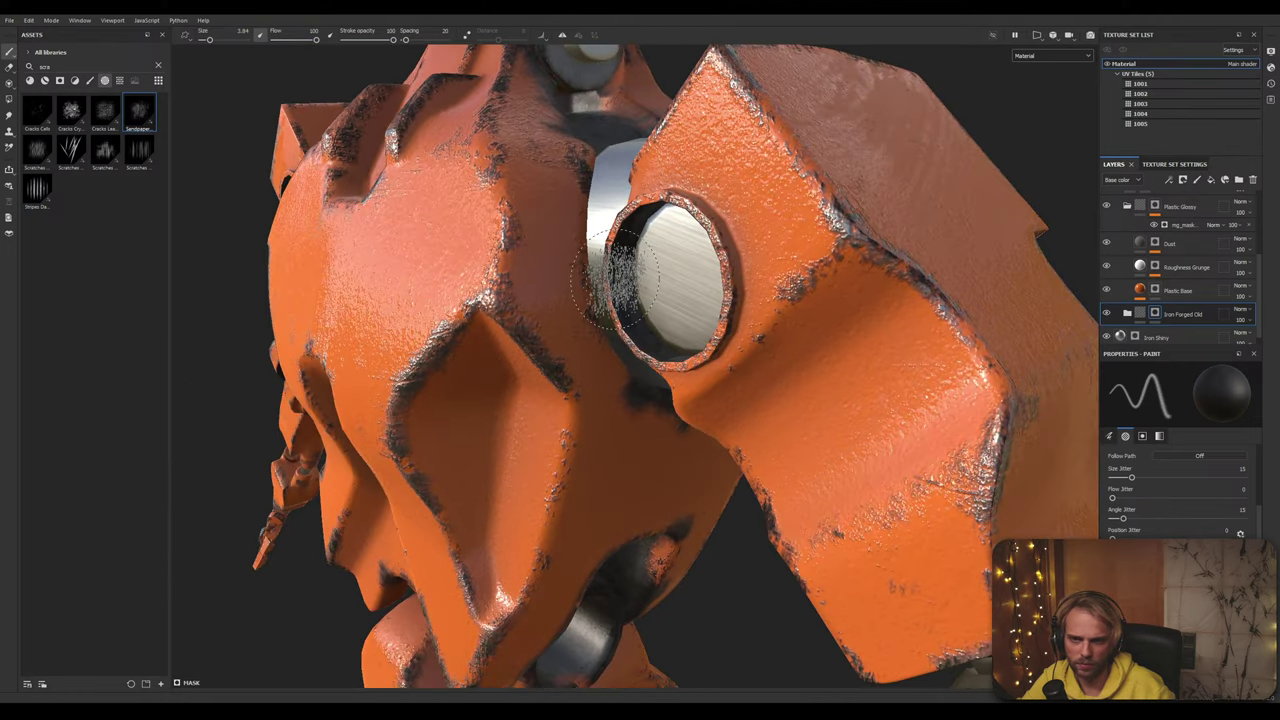
pyautogui.keyDown('alt'); pyautogui.moveTo(697, 398); pyautogui.dragTo(680, 380); pyautogui.keyUp('alt')
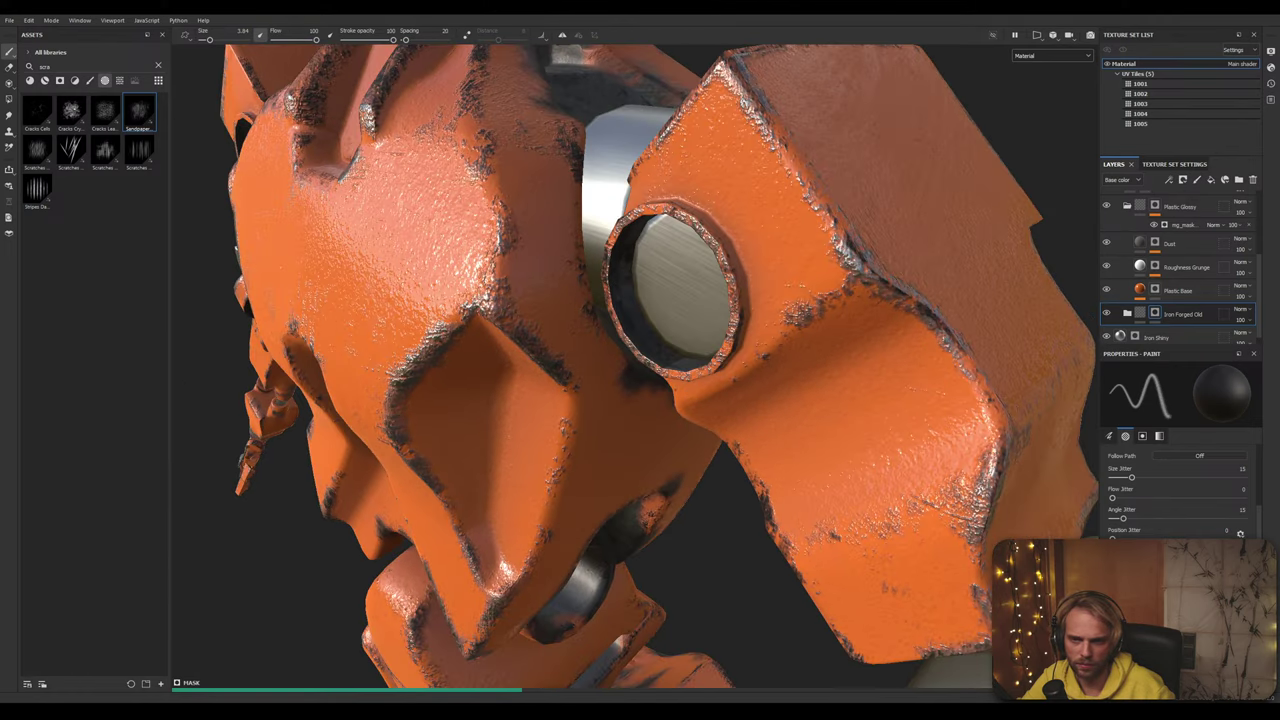
pyautogui.scroll(3, 680, 380)
pyautogui.moveTo(778, 398); pyautogui.dragTo(600, 340)
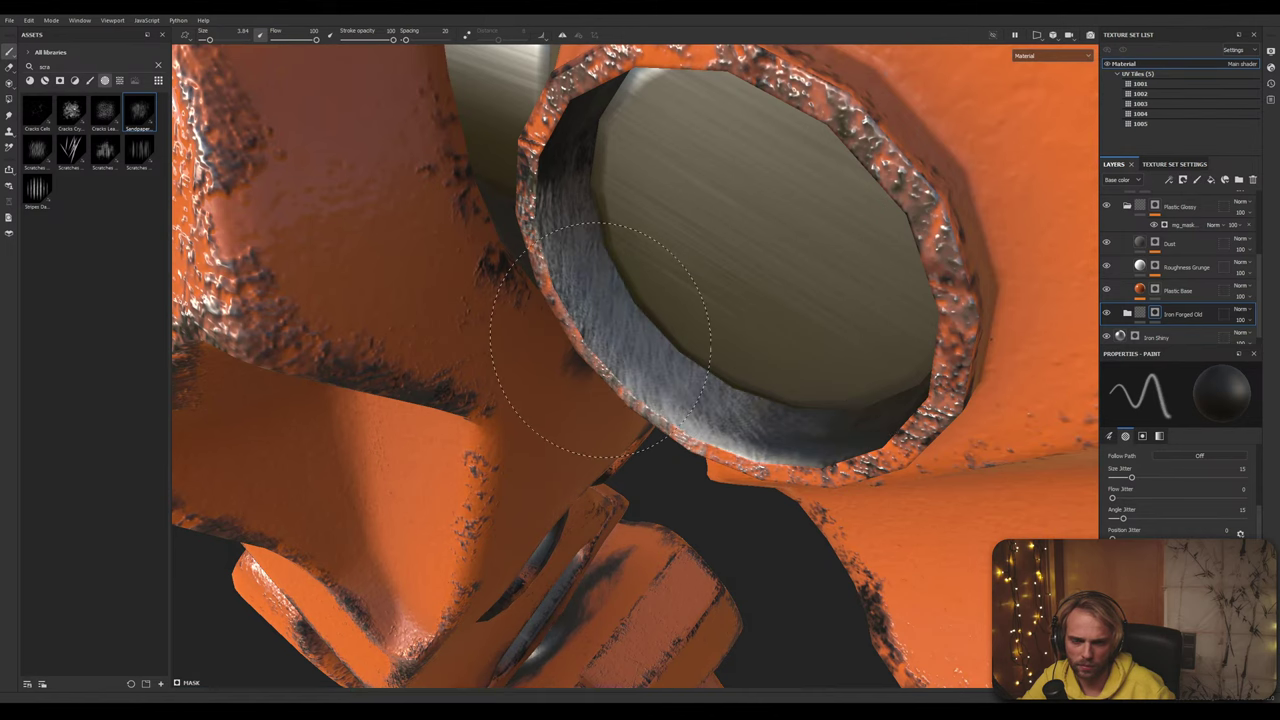
pyautogui.scroll(-5, 738, 410)
# Step: Work around the arm's elbow nut and lower joint with the sandpaper brush
pyautogui.keyDown('alt'); pyautogui.moveTo(738, 410); pyautogui.dragTo(665, 320); pyautogui.keyUp('alt')
pyautogui.scroll(3, 665, 315)
pyautogui.scroll(2, 665, 315)
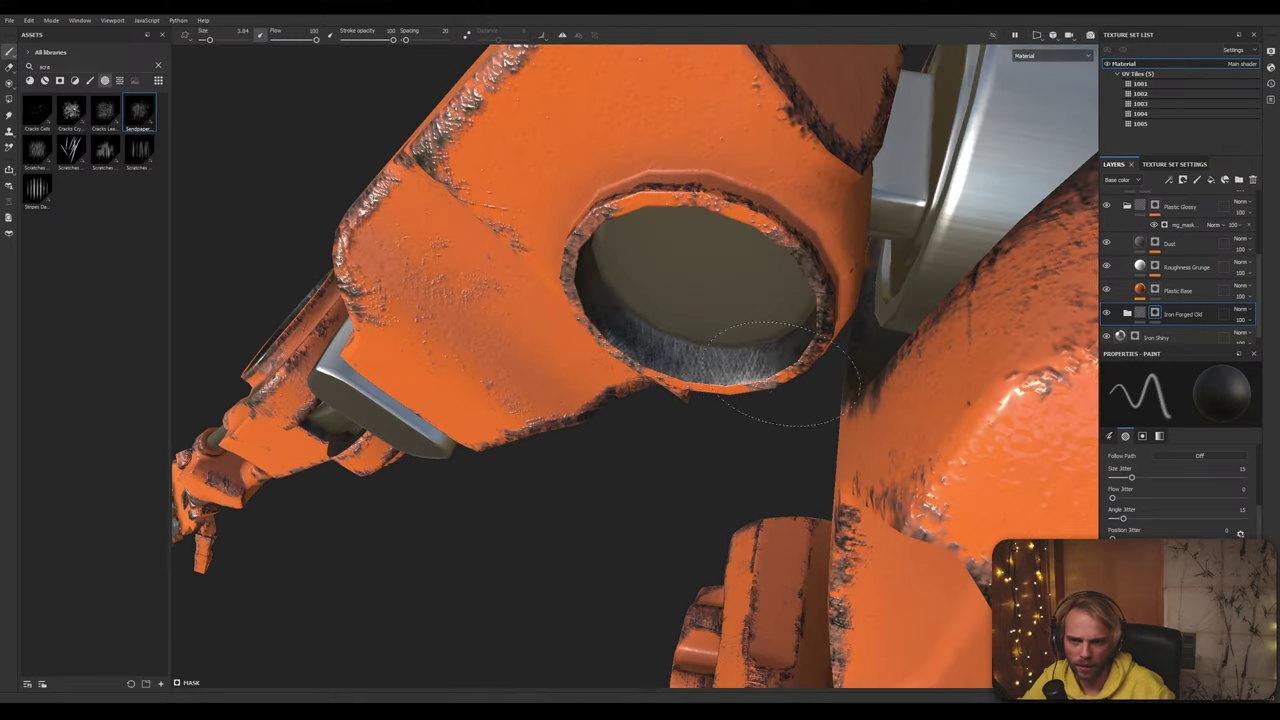
pyautogui.keyDown('alt'); pyautogui.moveTo(690, 320); pyautogui.dragTo(849, 361); pyautogui.keyUp('alt')
pyautogui.scroll(5, 849, 361)
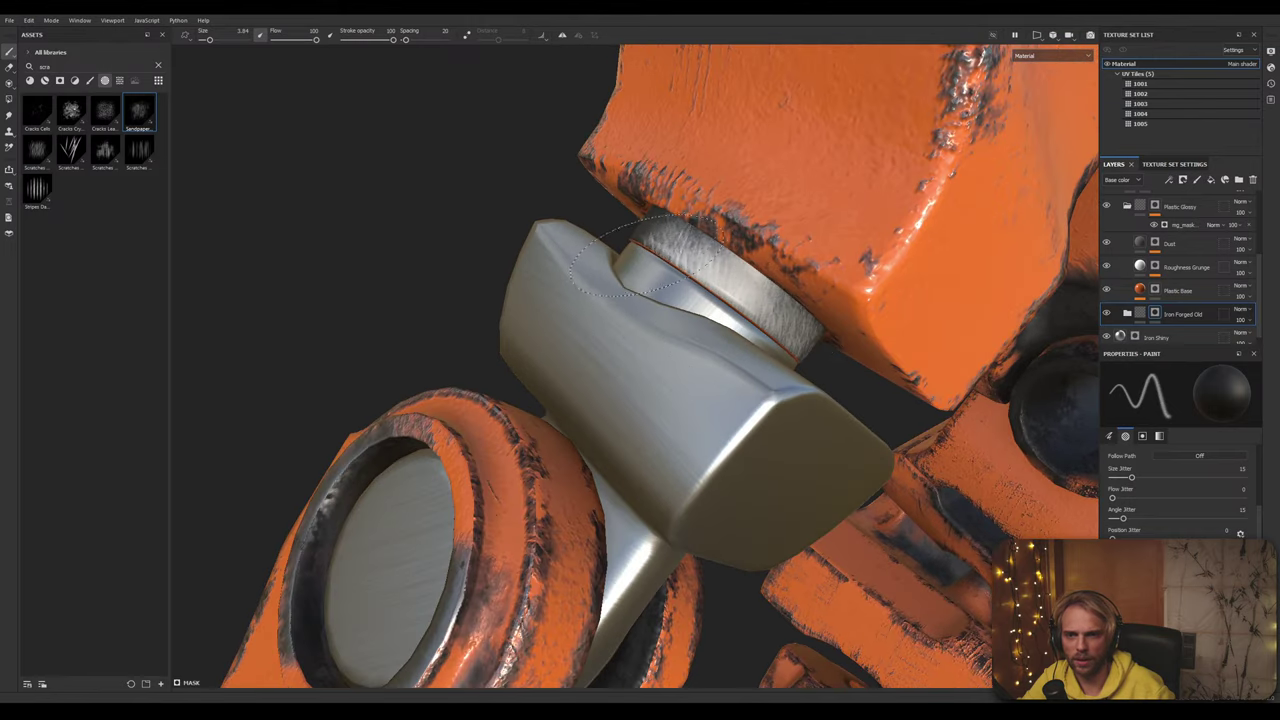
pyautogui.keyDown('alt'); pyautogui.moveTo(644, 260); pyautogui.dragTo(415, 455); pyautogui.keyUp('alt')
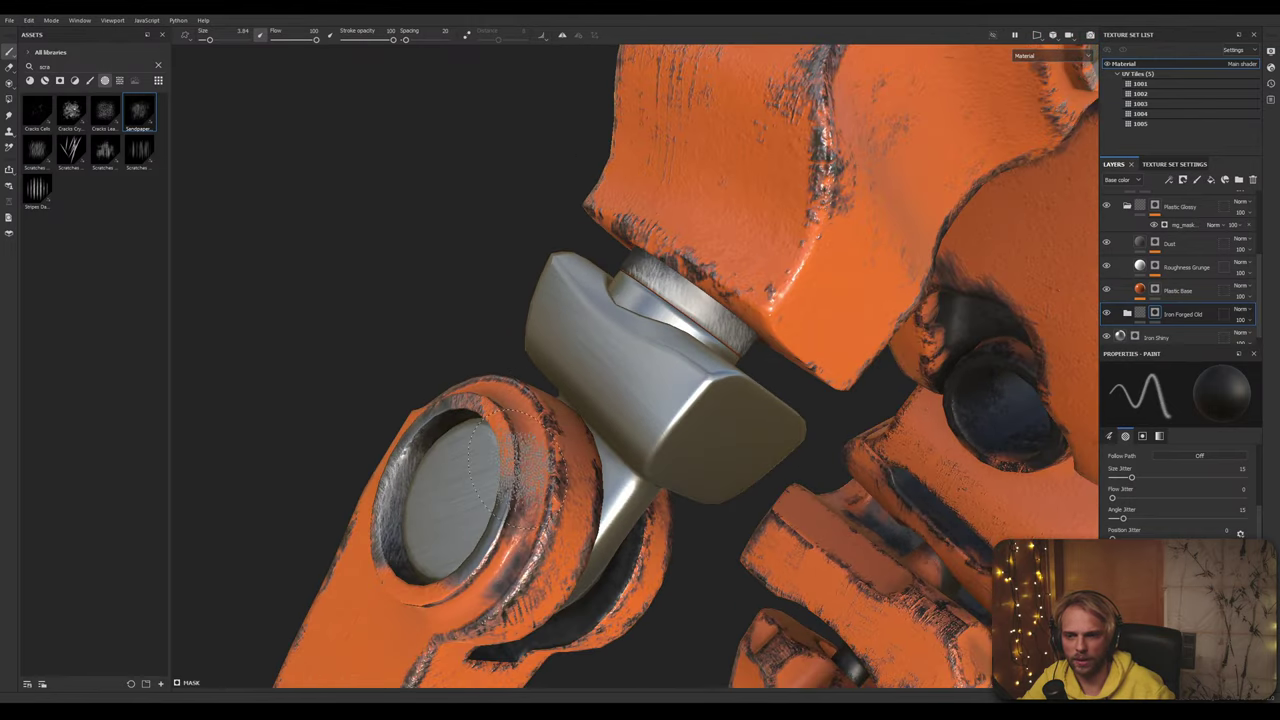
pyautogui.moveTo(558, 455)
pyautogui.keyDown('alt'); pyautogui.mouseDown()
pyautogui.moveTo(845, 510)
pyautogui.moveTo(694, 486)
pyautogui.moveTo(610, 430)
pyautogui.moveTo(620, 440)
pyautogui.mouseUp(); pyautogui.keyUp('alt')
pyautogui.scroll(-3, 845, 510)
pyautogui.scroll(4, 694, 486)
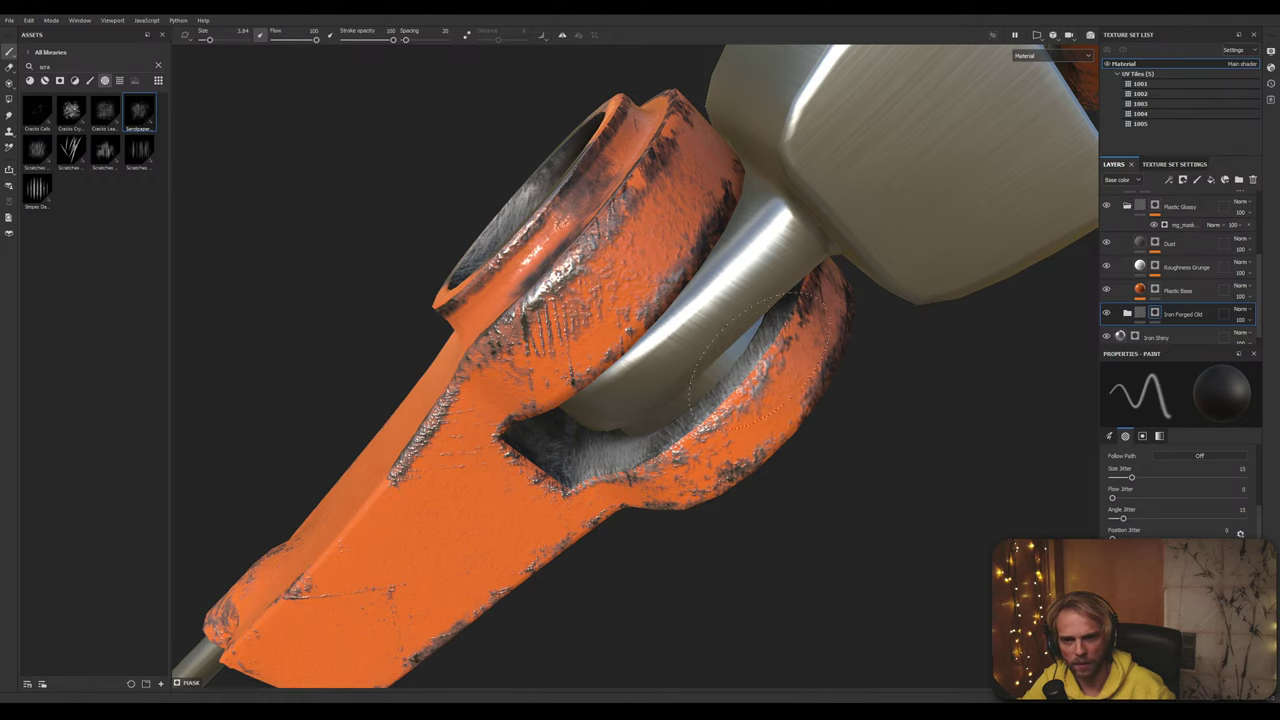
pyautogui.scroll(-4, 760, 355)
pyautogui.keyDown('alt'); pyautogui.moveTo(760, 355); pyautogui.dragTo(650, 315); pyautogui.keyUp('alt')
pyautogui.scroll(5, 635, 312)
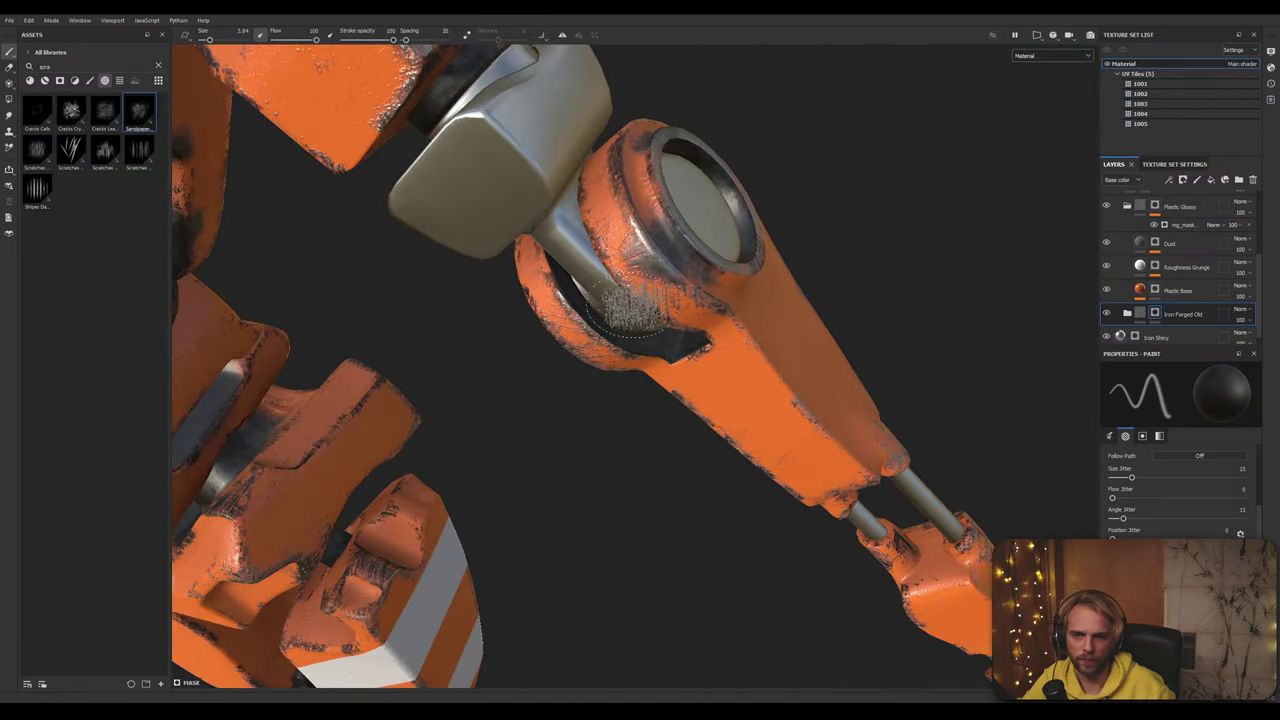
pyautogui.scroll(2, 630, 320)
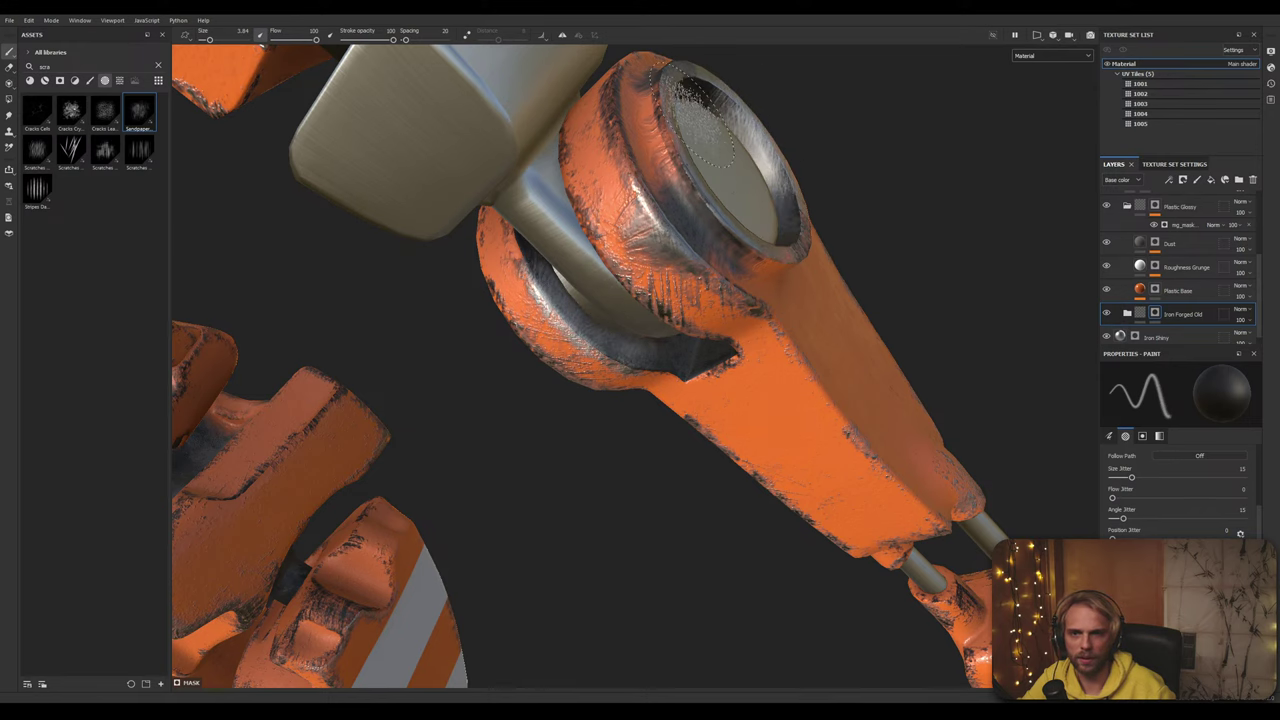
pyautogui.moveTo(700, 120)
pyautogui.keyDown('alt'); pyautogui.mouseDown()
pyautogui.moveTo(555, 297)
pyautogui.moveTo(711, 313)
pyautogui.moveTo(830, 300)
pyautogui.moveTo(871, 319)
pyautogui.moveTo(804, 390)
pyautogui.moveTo(816, 267)
pyautogui.moveTo(638, 335)
pyautogui.mouseUp(); pyautogui.keyUp('alt')
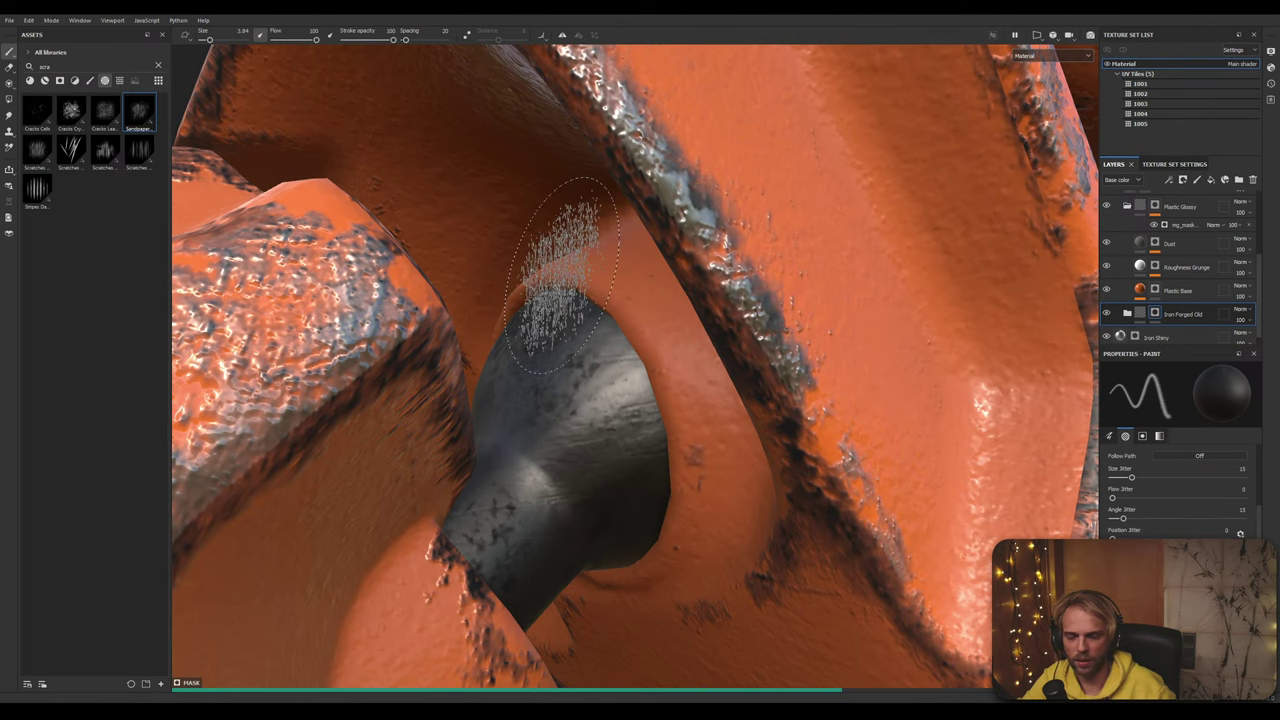
# Step: Scratch the dark pin's lower surface, then orbit around the joint out to the striped leg
pyautogui.moveTo(565, 275); pyautogui.dragTo(555, 292)
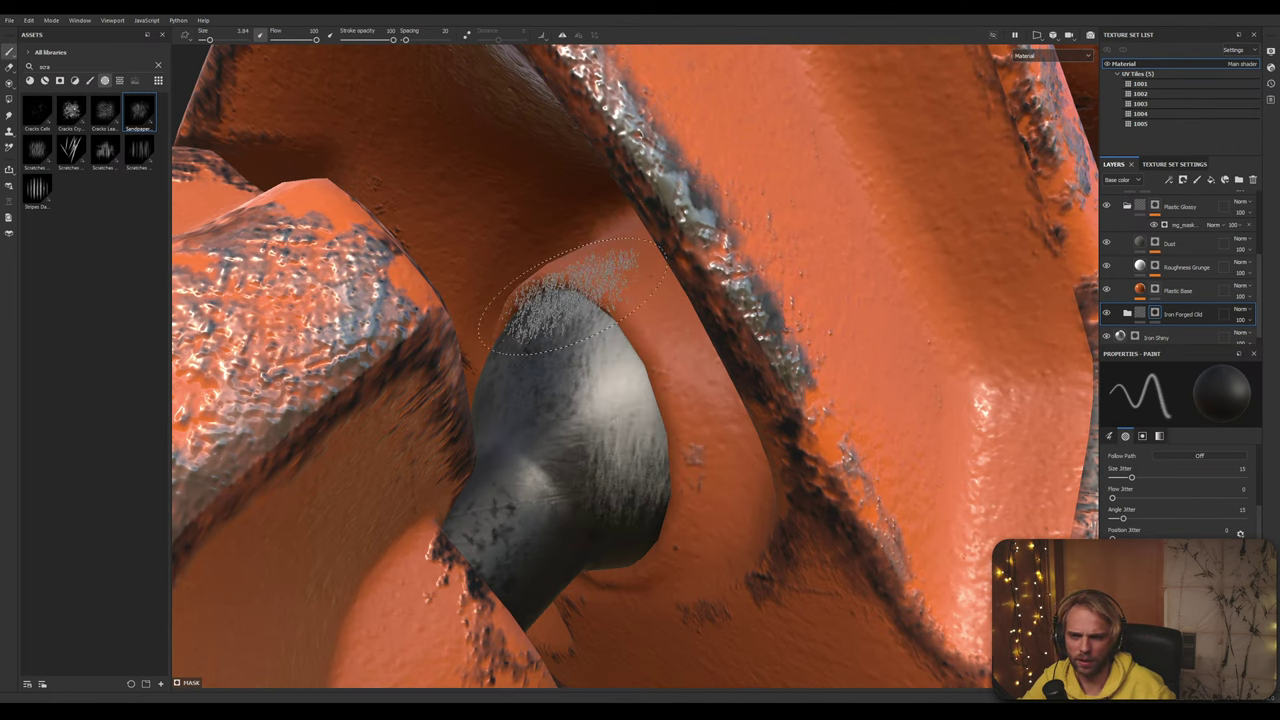
pyautogui.keyDown('alt'); pyautogui.moveTo(500, 305); pyautogui.dragTo(597, 397); pyautogui.keyUp('alt')
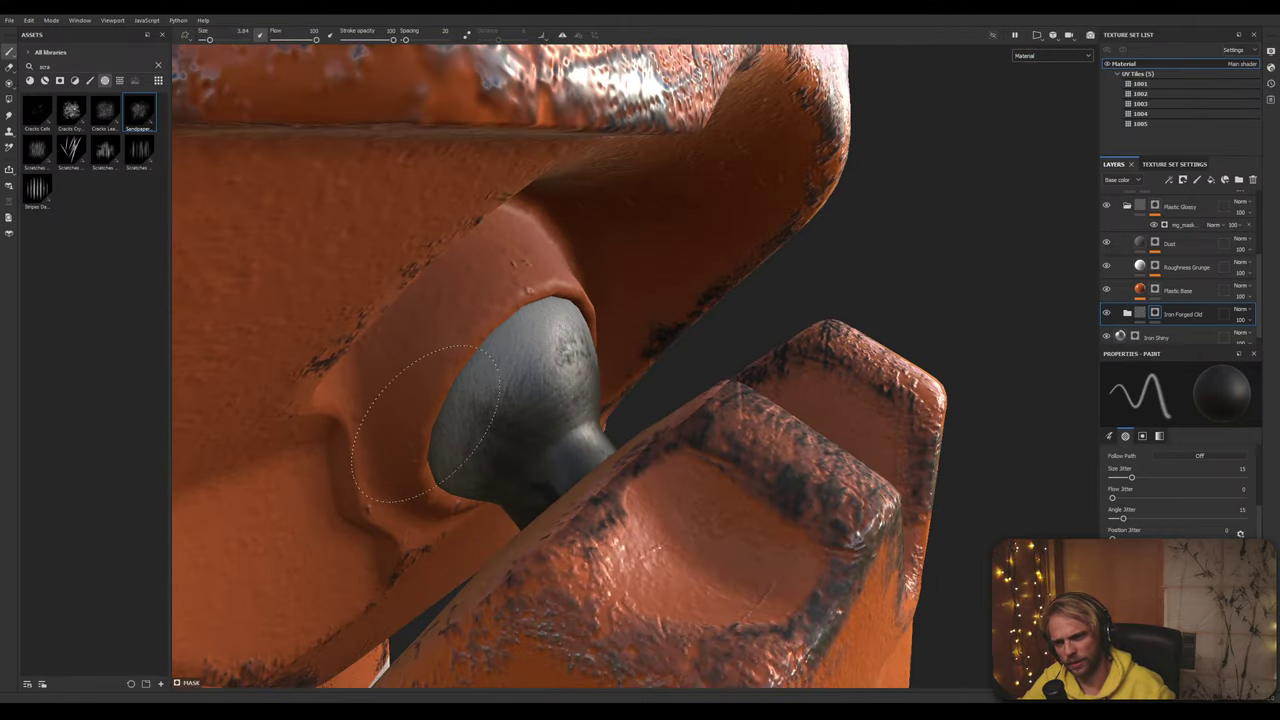
pyautogui.keyDown('alt'); pyautogui.moveTo(680, 350); pyautogui.dragTo(505, 175); pyautogui.keyUp('alt')
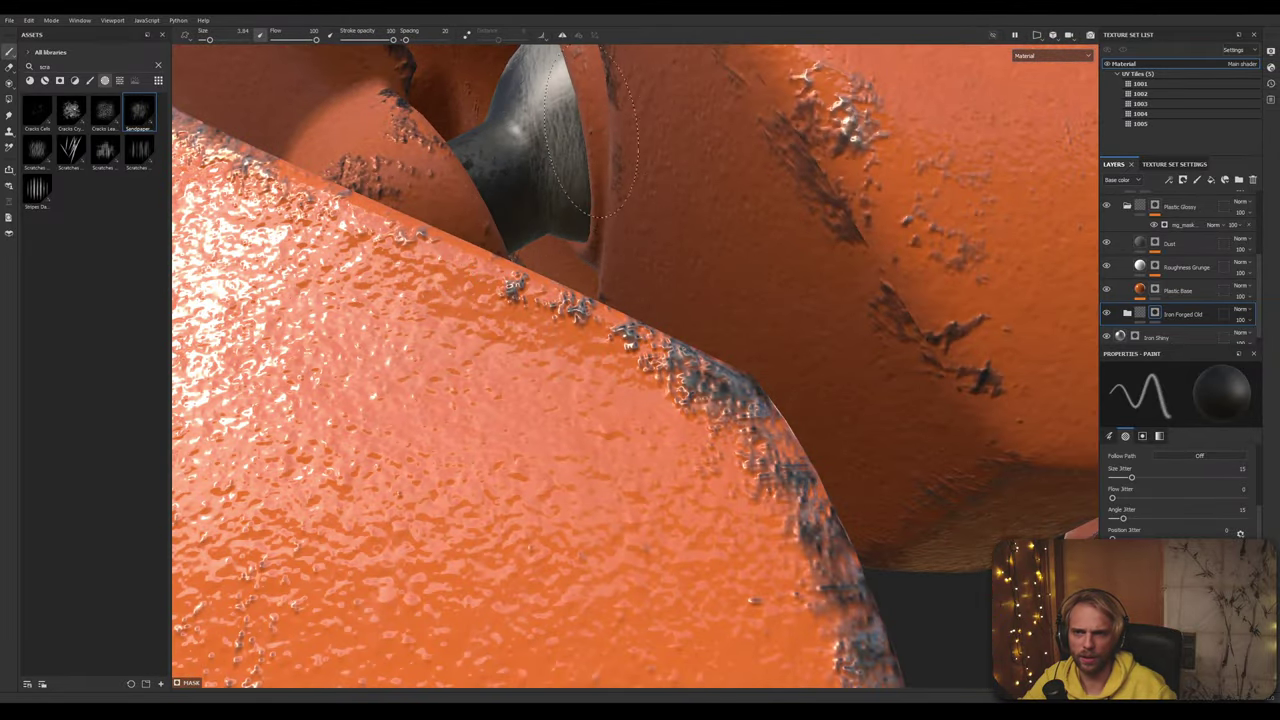
pyautogui.keyDown('alt'); pyautogui.moveTo(605, 135); pyautogui.dragTo(343, 434); pyautogui.keyUp('alt')
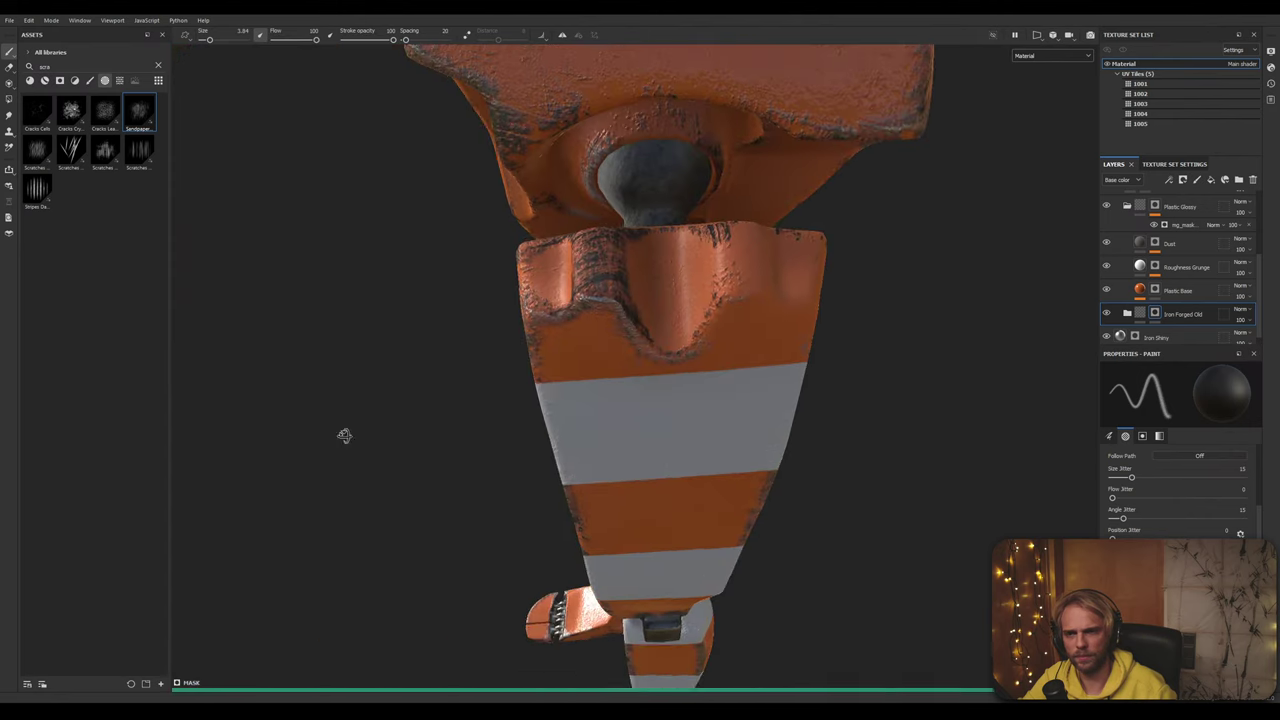
# Step: Scuff the metal blade beside the orange joint plate with sandpaper scratch streaks
pyautogui.scroll(2, 640, 178)
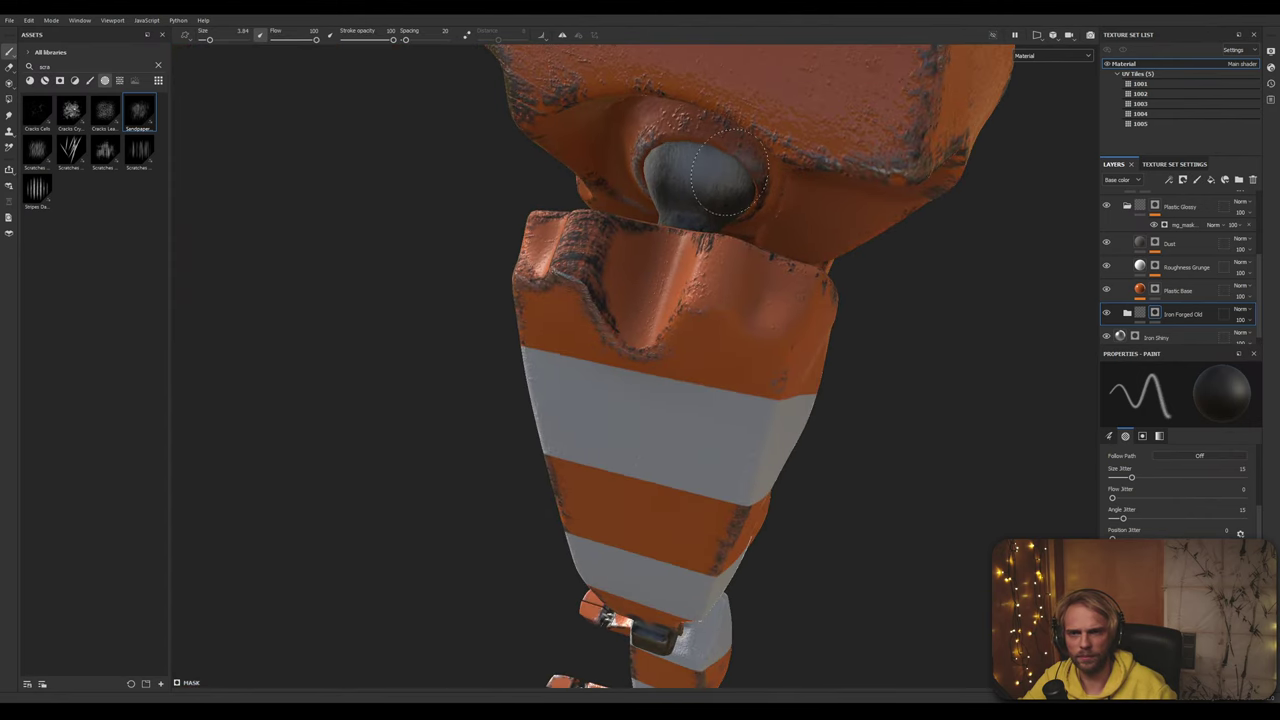
pyautogui.moveTo(775, 215)
pyautogui.keyDown('alt'); pyautogui.mouseDown()
pyautogui.moveTo(917, 243)
pyautogui.moveTo(771, 280)
pyautogui.moveTo(588, 268)
pyautogui.moveTo(700, 230)
pyautogui.moveTo(680, 300)
pyautogui.moveTo(620, 378)
pyautogui.mouseUp(); pyautogui.keyUp('alt')
pyautogui.scroll(6, 720, 220)
pyautogui.scroll(-5, 722, 220)
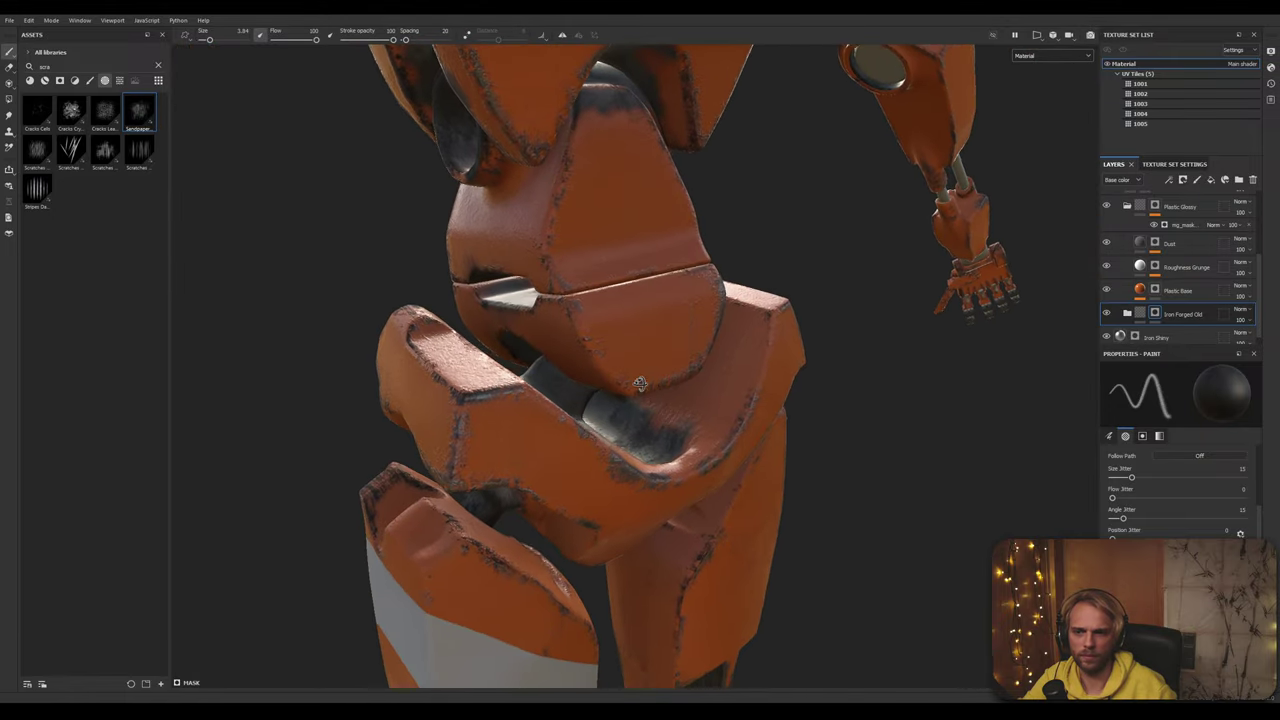
pyautogui.scroll(4, 620, 378)
pyautogui.scroll(10, 620, 378)
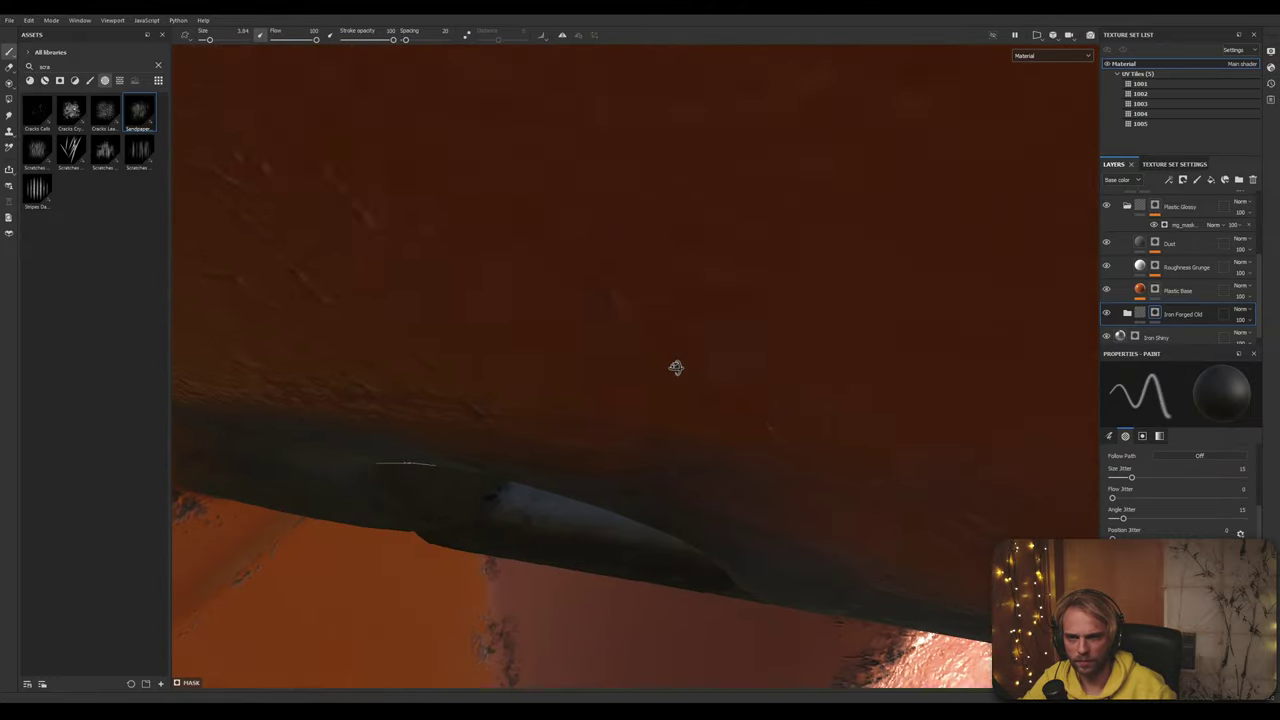
pyautogui.scroll(-10, 714, 428)
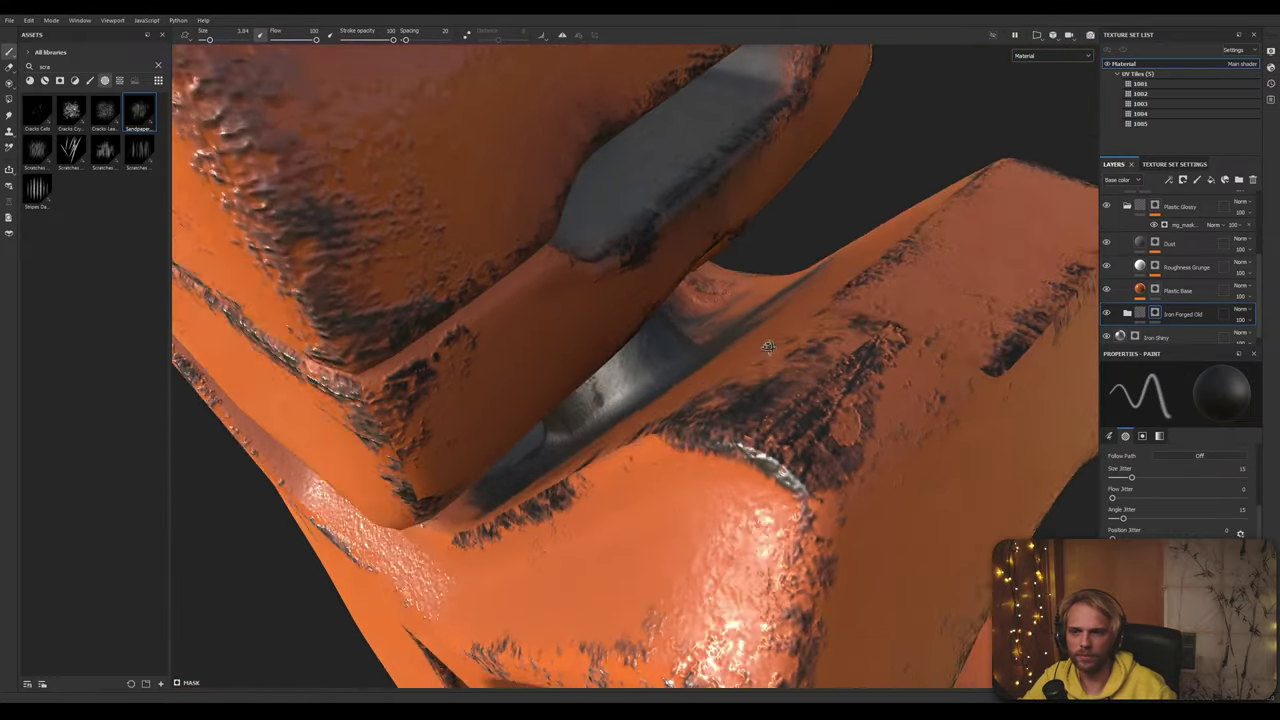
pyautogui.moveTo(768, 347)
pyautogui.keyDown('alt'); pyautogui.mouseDown()
pyautogui.moveTo(791, 306)
pyautogui.moveTo(680, 385)
pyautogui.mouseUp(); pyautogui.keyUp('alt')
pyautogui.scroll(5, 680, 385)
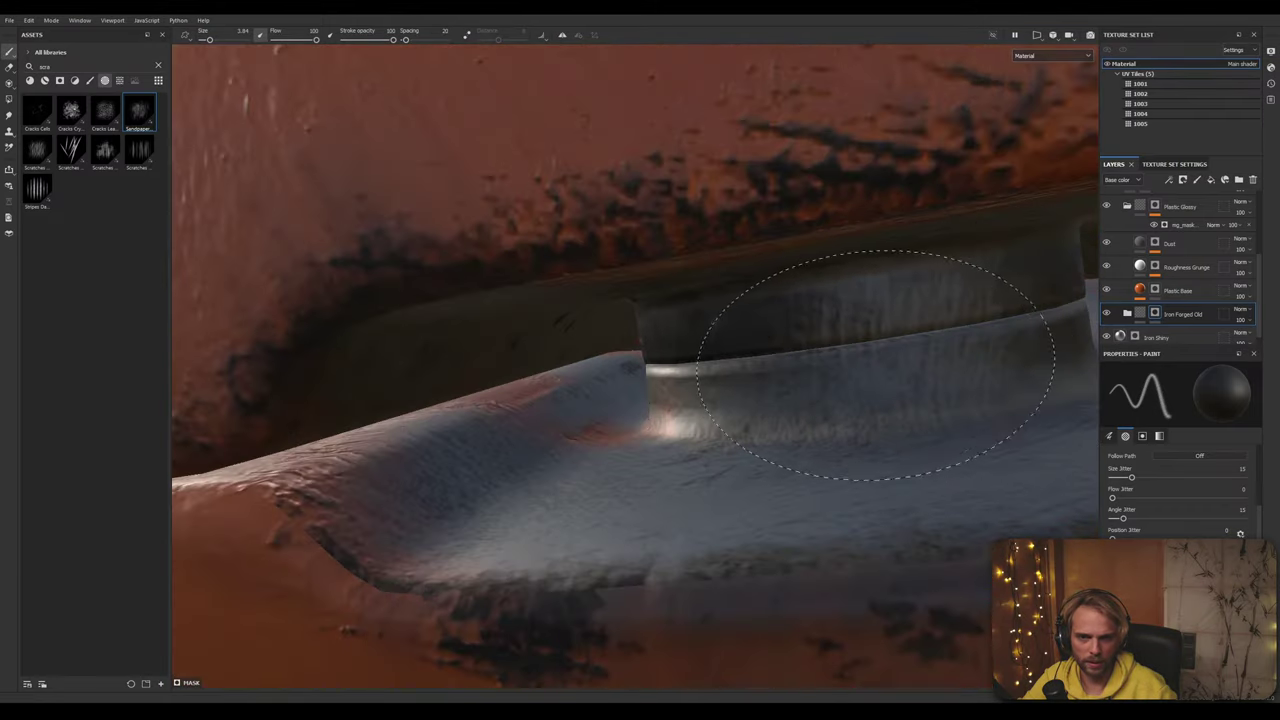
pyautogui.moveTo(928, 307)
pyautogui.mouseDown()
pyautogui.moveTo(906, 343)
pyautogui.moveTo(386, 400)
pyautogui.moveTo(822, 392)
pyautogui.moveTo(654, 371)
pyautogui.mouseUp()
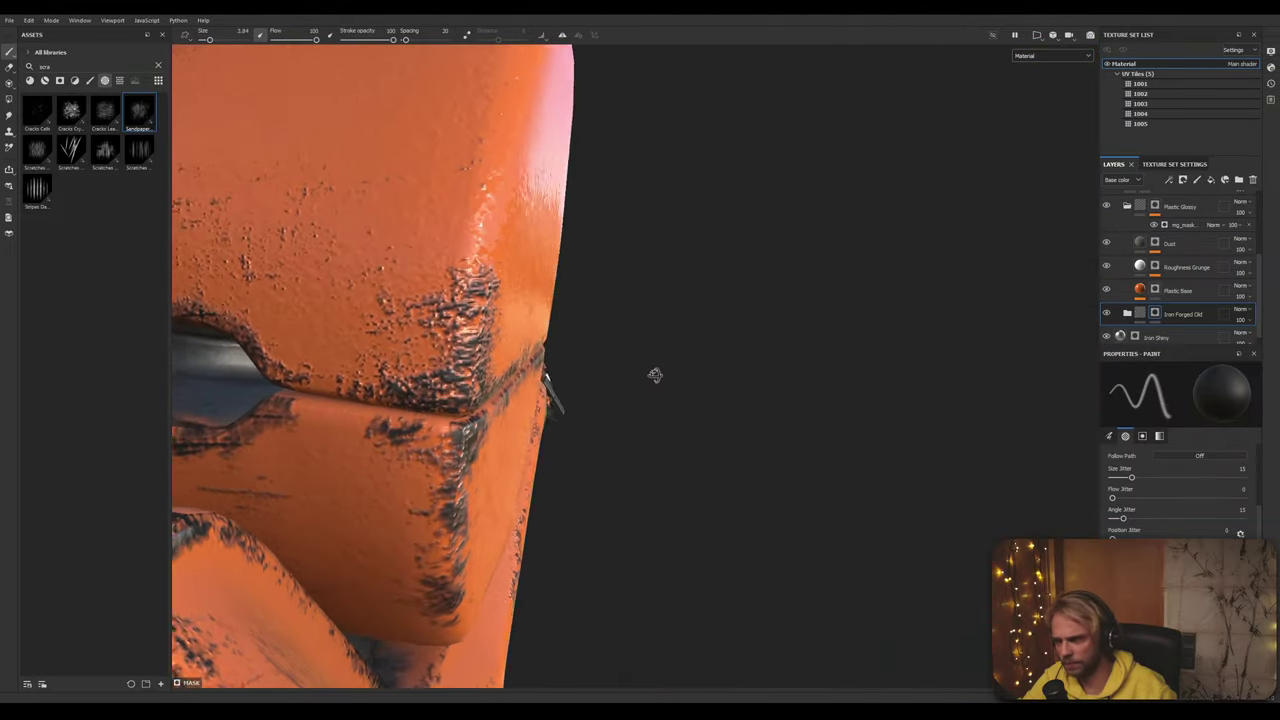
pyautogui.moveTo(390, 350)
pyautogui.mouseDown()
pyautogui.moveTo(315, 340)
pyautogui.moveTo(560, 330)
pyautogui.mouseUp()
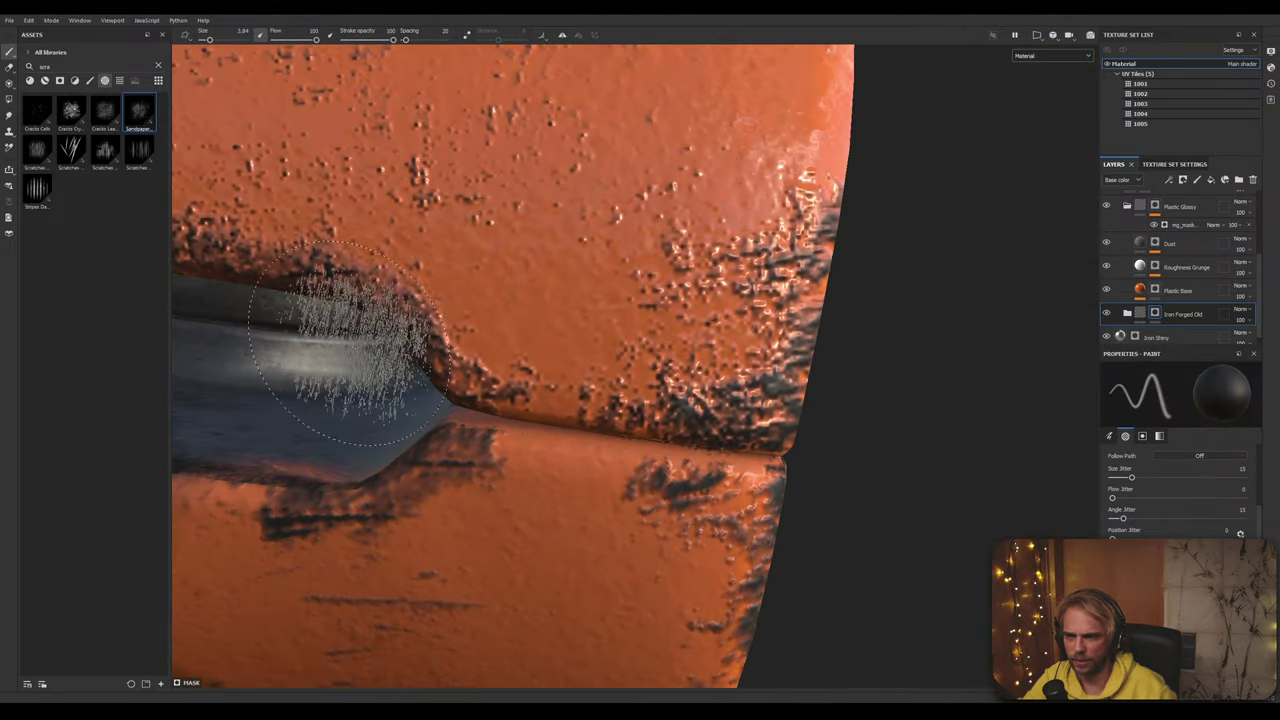
# Step: Orbit out to view the orange arm upright alongside the body
pyautogui.scroll(5, 638, 303)
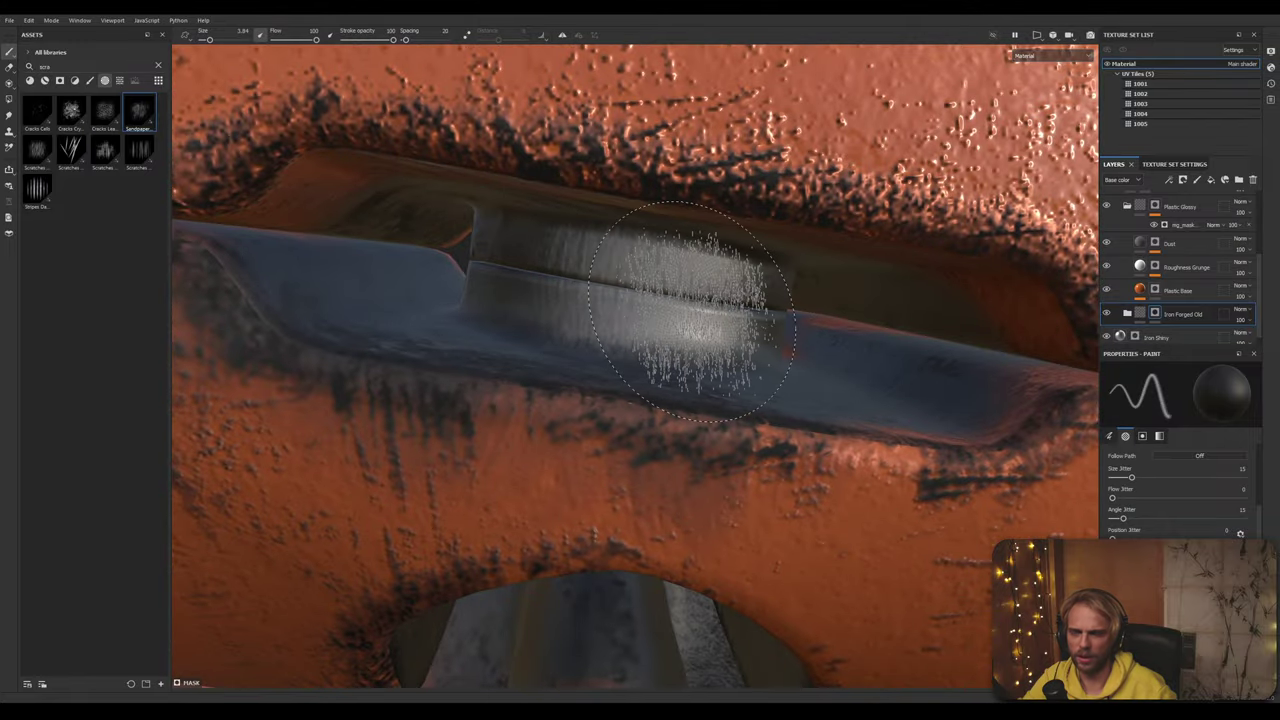
pyautogui.scroll(-5, 692, 311)
pyautogui.keyDown('alt'); pyautogui.moveTo(692, 311); pyautogui.dragTo(620, 300); pyautogui.keyUp('alt')
pyautogui.scroll(6, 600, 300)
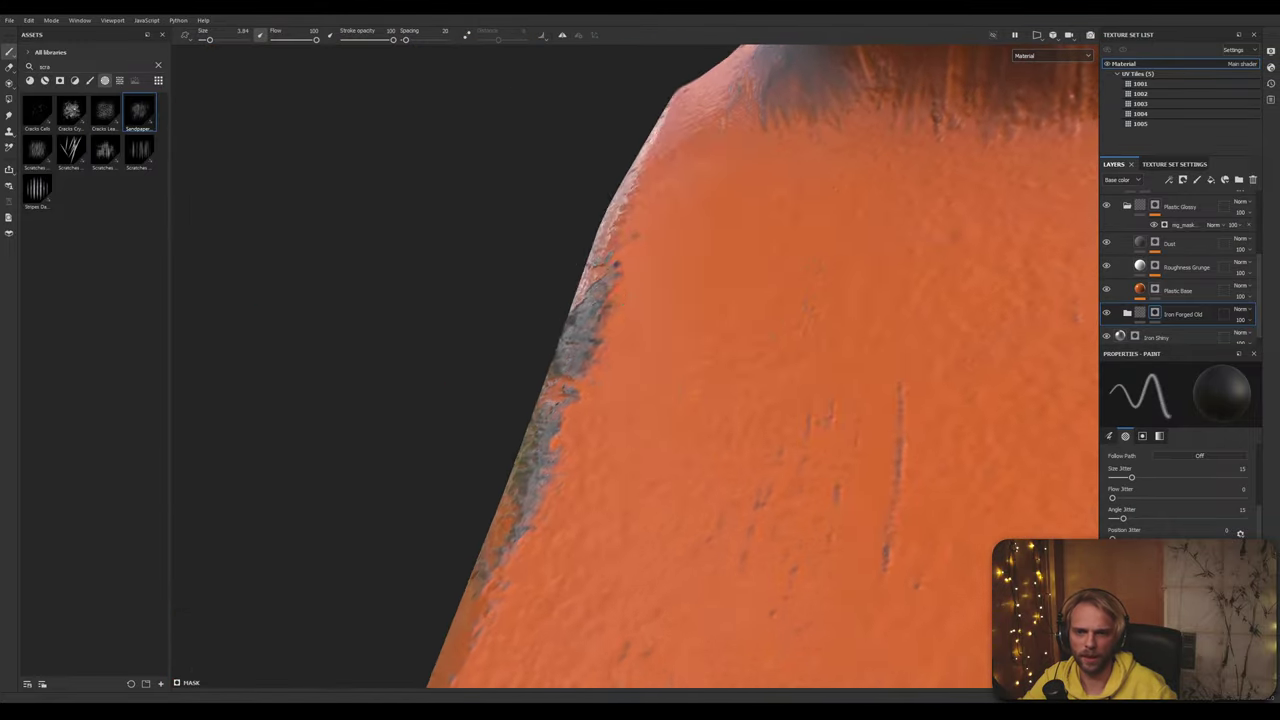
pyautogui.scroll(-4, 560, 337)
pyautogui.moveTo(560, 337)
pyautogui.keyDown('alt'); pyautogui.mouseDown()
pyautogui.moveTo(737, 363)
pyautogui.moveTo(680, 370)
pyautogui.moveTo(820, 468)
pyautogui.moveTo(600, 423)
pyautogui.moveTo(849, 449)
pyautogui.moveTo(662, 455)
pyautogui.moveTo(623, 220)
pyautogui.moveTo(540, 420)
pyautogui.moveTo(607, 395)
pyautogui.moveTo(634, 429)
pyautogui.moveTo(787, 124)
pyautogui.moveTo(586, 200)
pyautogui.moveTo(563, 157)
pyautogui.mouseUp(); pyautogui.keyUp('alt')
pyautogui.scroll(-5, 680, 370)
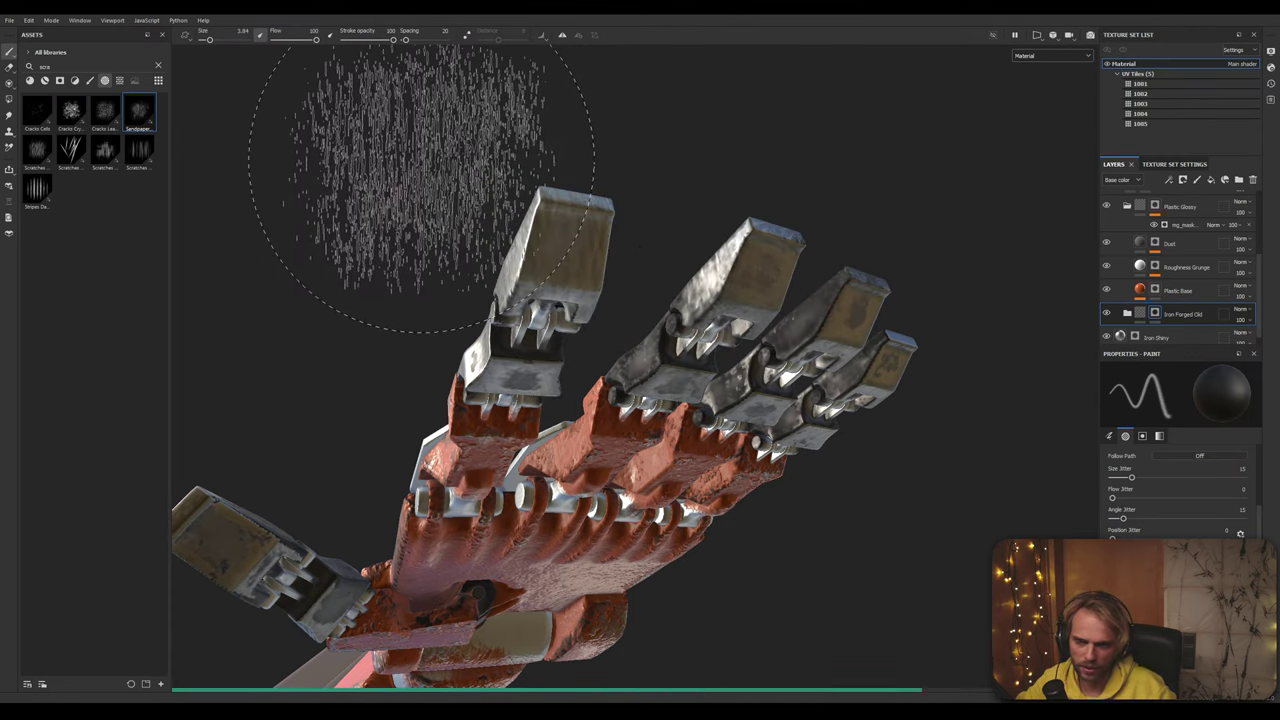
# Step: Shrink the brush to 1.83 and orbit around the hand, forearm and striped legs
pyautogui.moveTo(705, 228)
pyautogui.keyDown('ctrl'); pyautogui.mouseDown(button='right')
pyautogui.moveTo(703, 343)
pyautogui.moveTo(686, 243)
pyautogui.moveTo(571, 200)
pyautogui.moveTo(663, 240)
pyautogui.mouseUp(button='right'); pyautogui.keyUp('ctrl')
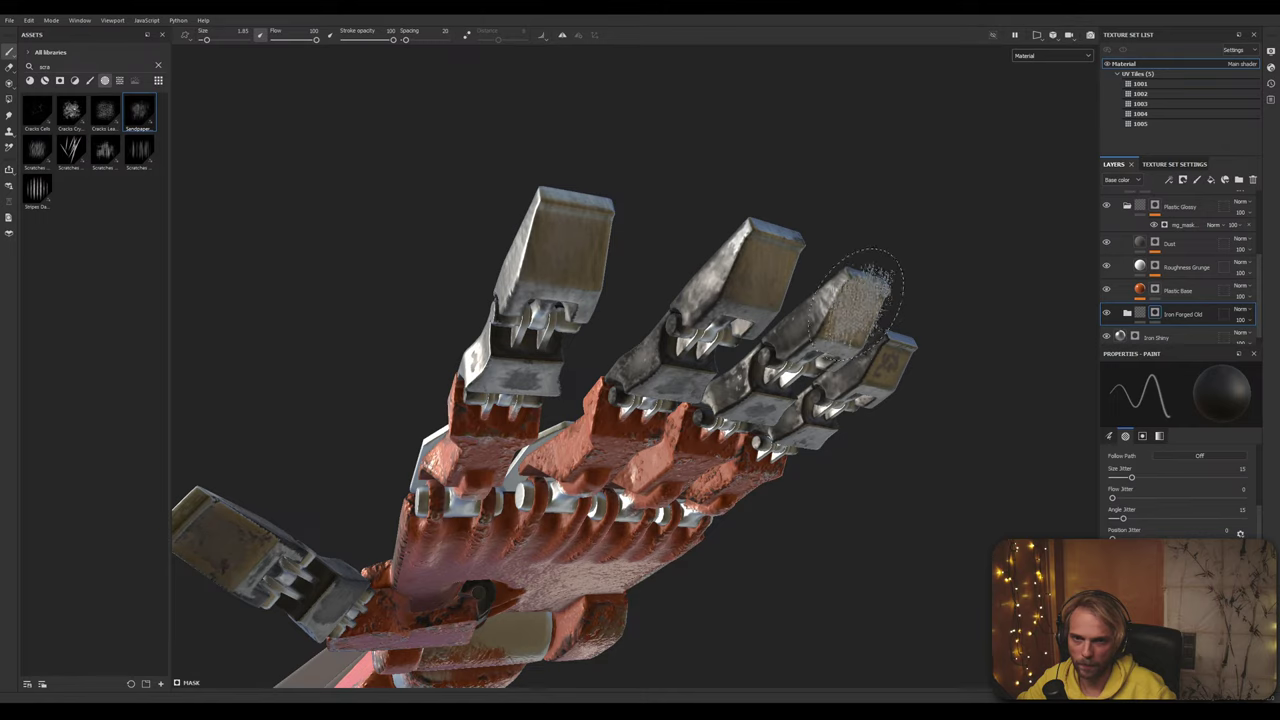
pyautogui.moveTo(943, 357)
pyautogui.keyDown('alt'); pyautogui.mouseDown()
pyautogui.moveTo(609, 343)
pyautogui.moveTo(628, 404)
pyautogui.moveTo(643, 600)
pyautogui.moveTo(697, 557)
pyautogui.mouseUp(); pyautogui.keyUp('alt')
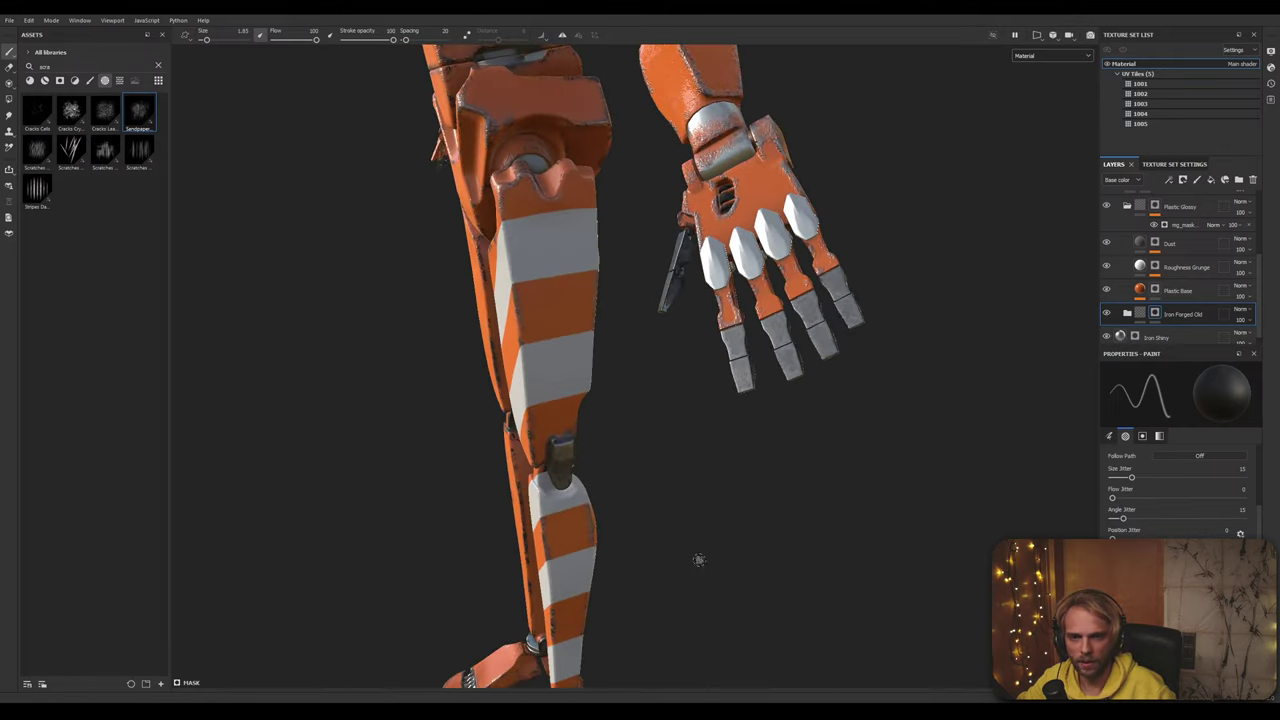
pyautogui.scroll(4, 720, 470)
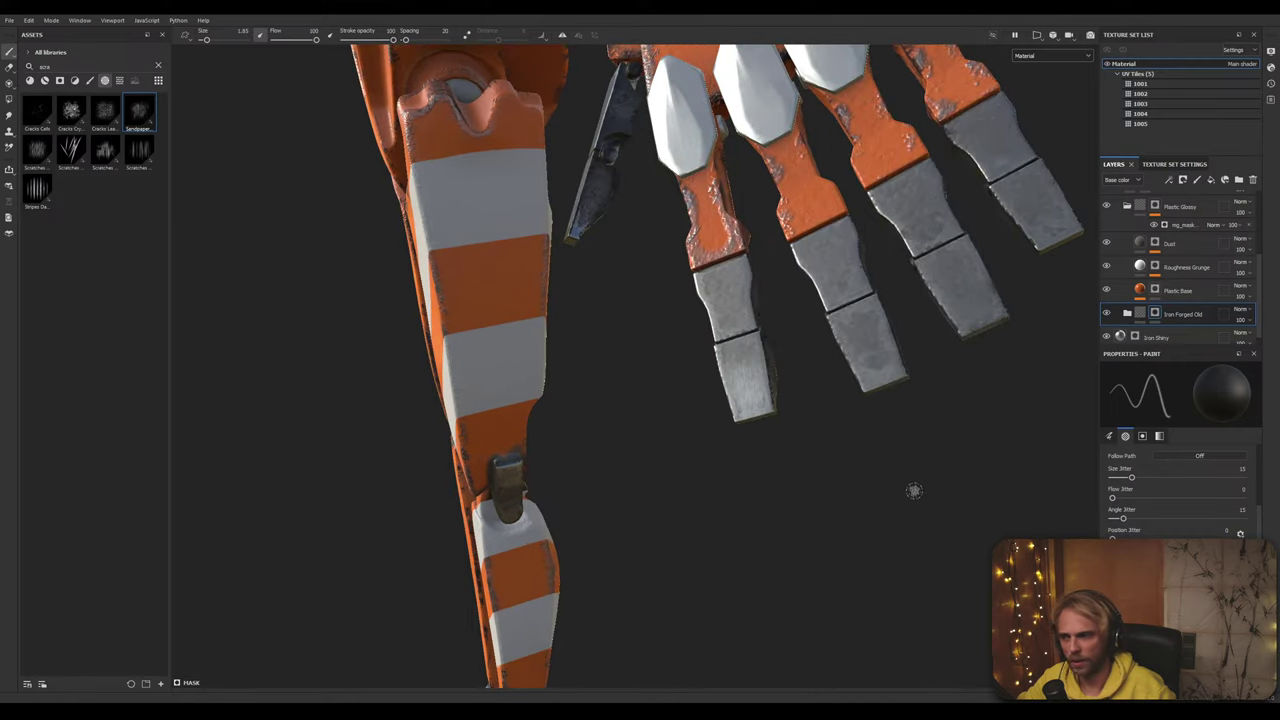
pyautogui.scroll(-3, 654, 383)
pyautogui.moveTo(654, 383)
pyautogui.keyDown('alt'); pyautogui.mouseDown()
pyautogui.moveTo(663, 477)
pyautogui.moveTo(733, 432)
pyautogui.moveTo(963, 366)
pyautogui.moveTo(840, 417)
pyautogui.moveTo(805, 318)
pyautogui.mouseUp(); pyautogui.keyUp('alt')
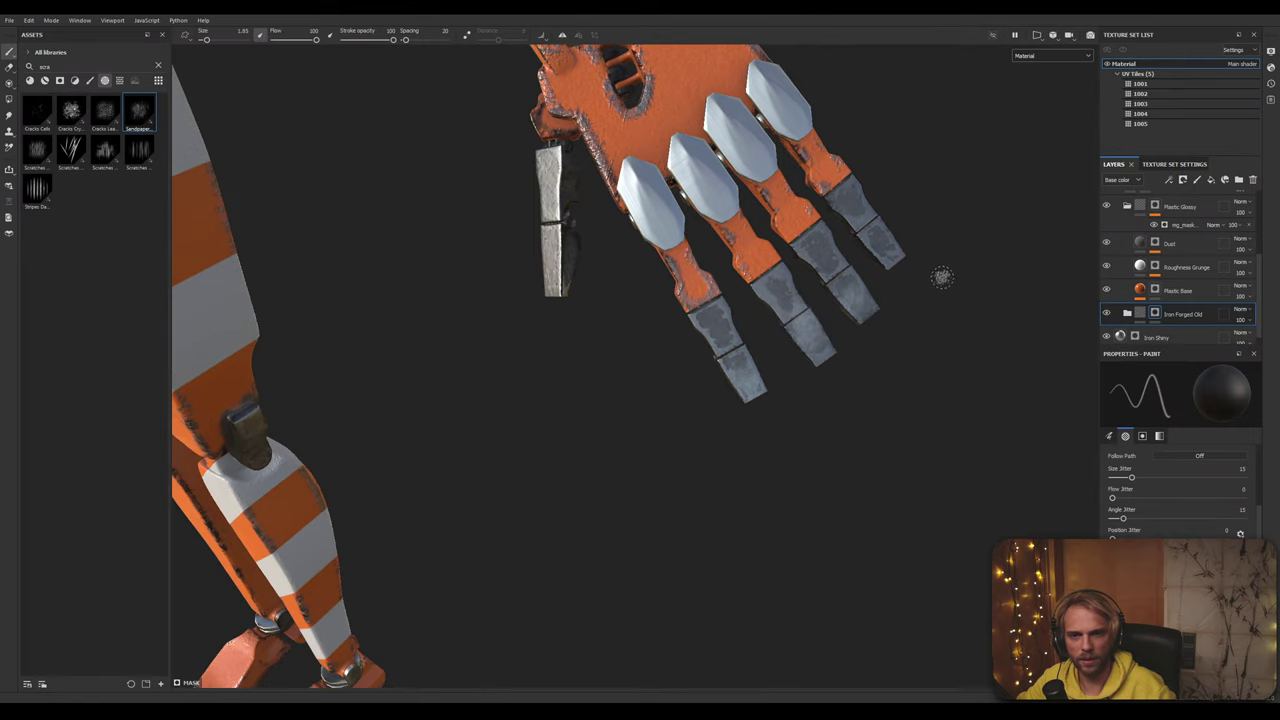
pyautogui.scroll(-3, 960, 338)
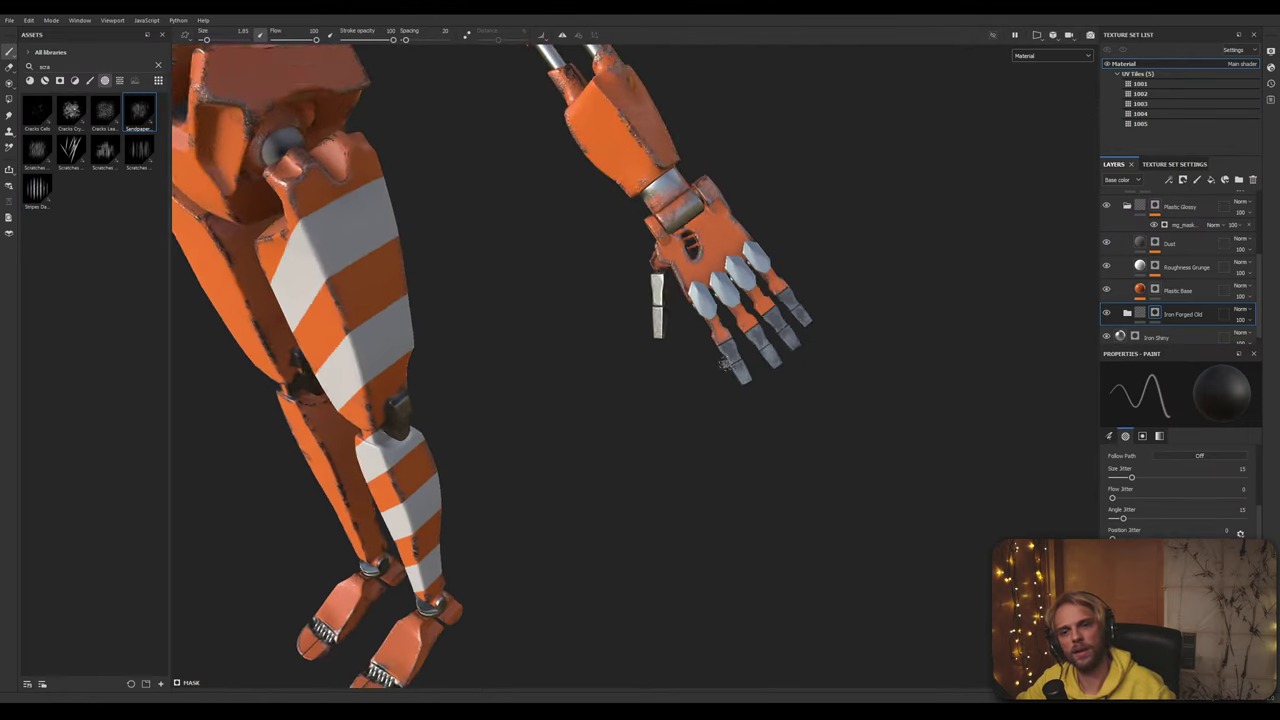
pyautogui.moveTo(960, 338)
pyautogui.keyDown('alt'); pyautogui.mouseDown()
pyautogui.moveTo(663, 380)
pyautogui.moveTo(560, 306)
pyautogui.mouseUp(); pyautogui.keyUp('alt')
pyautogui.scroll(3, 597, 309)
pyautogui.scroll(2, 597, 309)
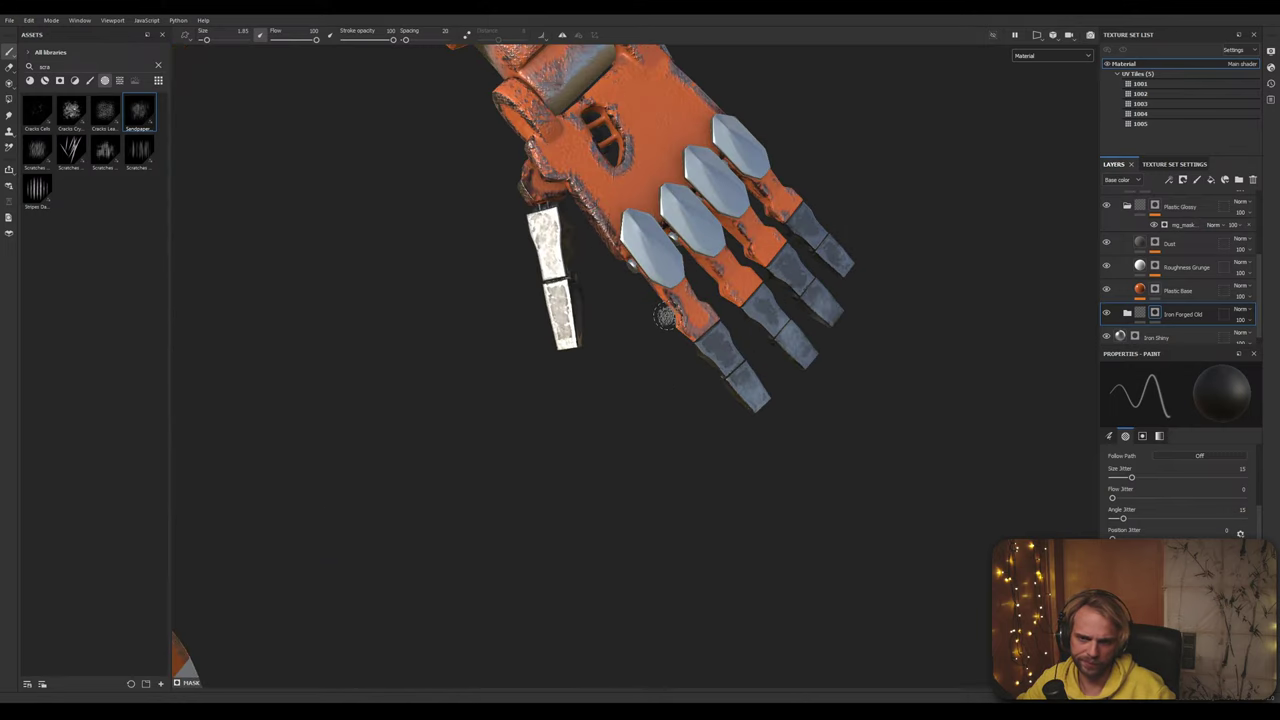
pyautogui.press('ctrl')
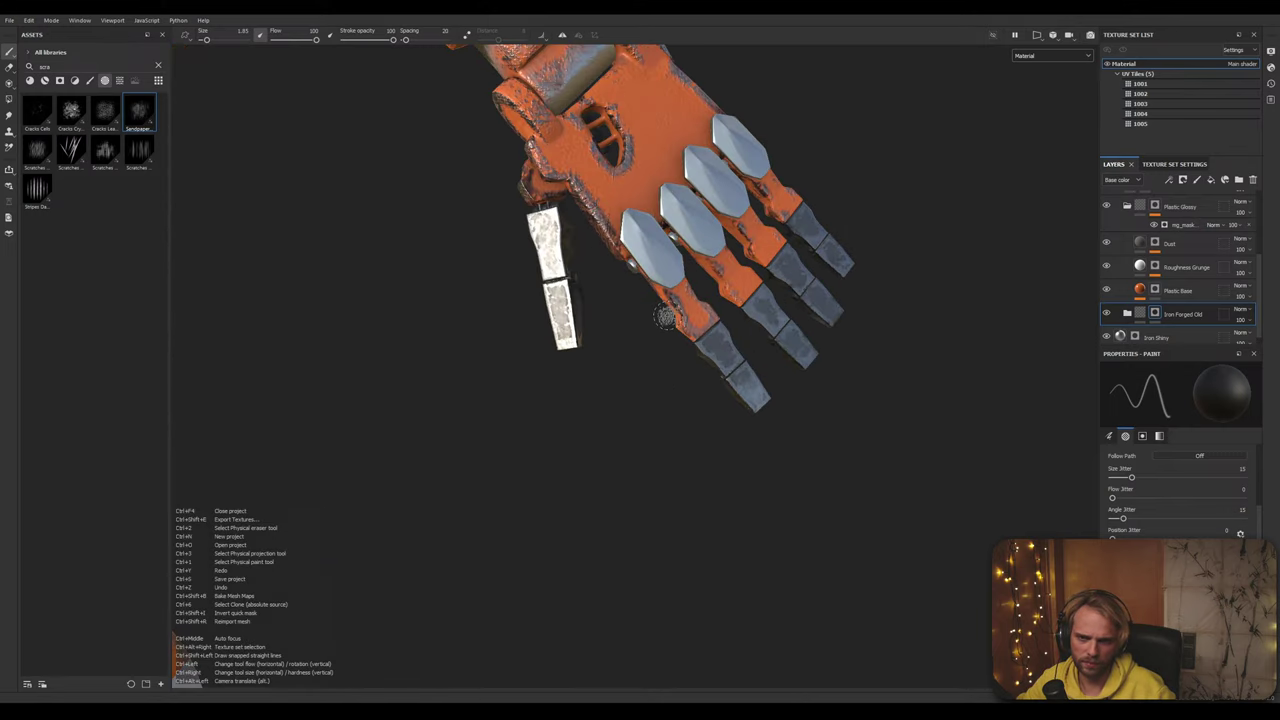
pyautogui.keyDown('alt'); pyautogui.moveTo(666, 316); pyautogui.dragTo(733, 157); pyautogui.keyUp('alt')
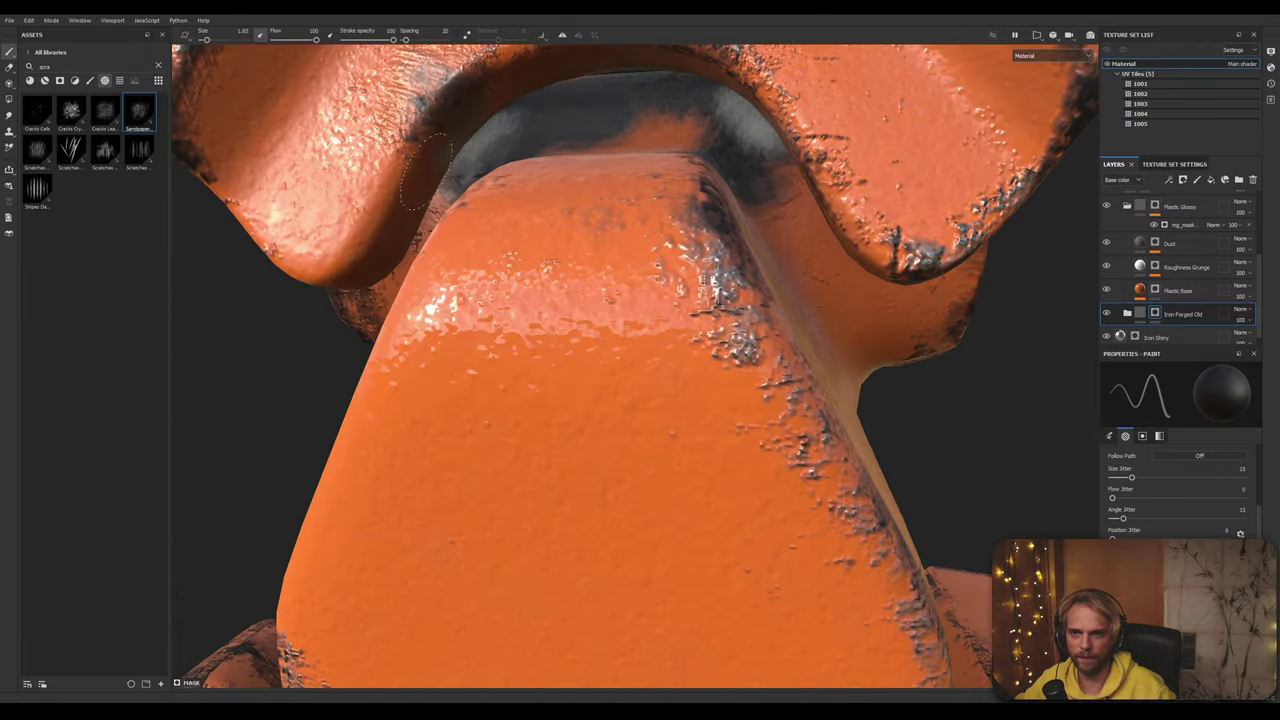
# Step: Enlarge the brush to about 4.48 and paint grey scratches up-right of the neck joint
pyautogui.keyDown('alt'); pyautogui.moveTo(480, 140); pyautogui.dragTo(797, 293); pyautogui.keyUp('alt')
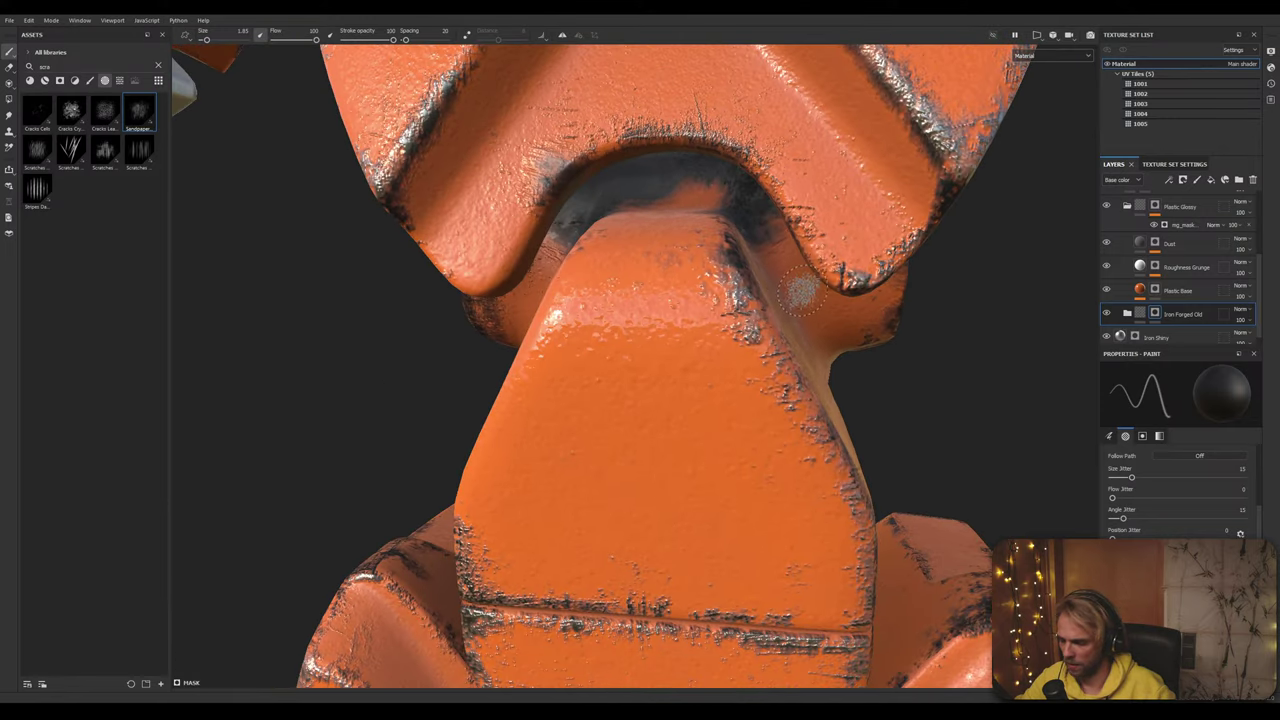
pyautogui.keyDown('ctrl'); pyautogui.moveTo(740, 195); pyautogui.dragTo(790, 195, button='right'); pyautogui.keyUp('ctrl')
pyautogui.moveTo(745, 200)
pyautogui.mouseDown()
pyautogui.moveTo(779, 170)
pyautogui.moveTo(751, 194)
pyautogui.moveTo(794, 215)
pyautogui.moveTo(604, 195)
pyautogui.moveTo(576, 205)
pyautogui.moveTo(581, 298)
pyautogui.moveTo(755, 308)
pyautogui.moveTo(634, 215)
pyautogui.moveTo(739, 240)
pyautogui.moveTo(917, 318)
pyautogui.moveTo(854, 336)
pyautogui.moveTo(468, 362)
pyautogui.moveTo(596, 336)
pyautogui.moveTo(879, 354)
pyautogui.moveTo(814, 374)
pyautogui.moveTo(912, 378)
pyautogui.moveTo(822, 326)
pyautogui.moveTo(832, 296)
pyautogui.moveTo(849, 333)
pyautogui.moveTo(889, 327)
pyautogui.moveTo(871, 411)
pyautogui.moveTo(897, 357)
pyautogui.moveTo(1000, 344)
pyautogui.moveTo(765, 363)
pyautogui.moveTo(965, 370)
pyautogui.mouseUp()
pyautogui.keyDown('alt'); pyautogui.moveTo(800, 362); pyautogui.dragTo(660, 335); pyautogui.keyUp('alt')
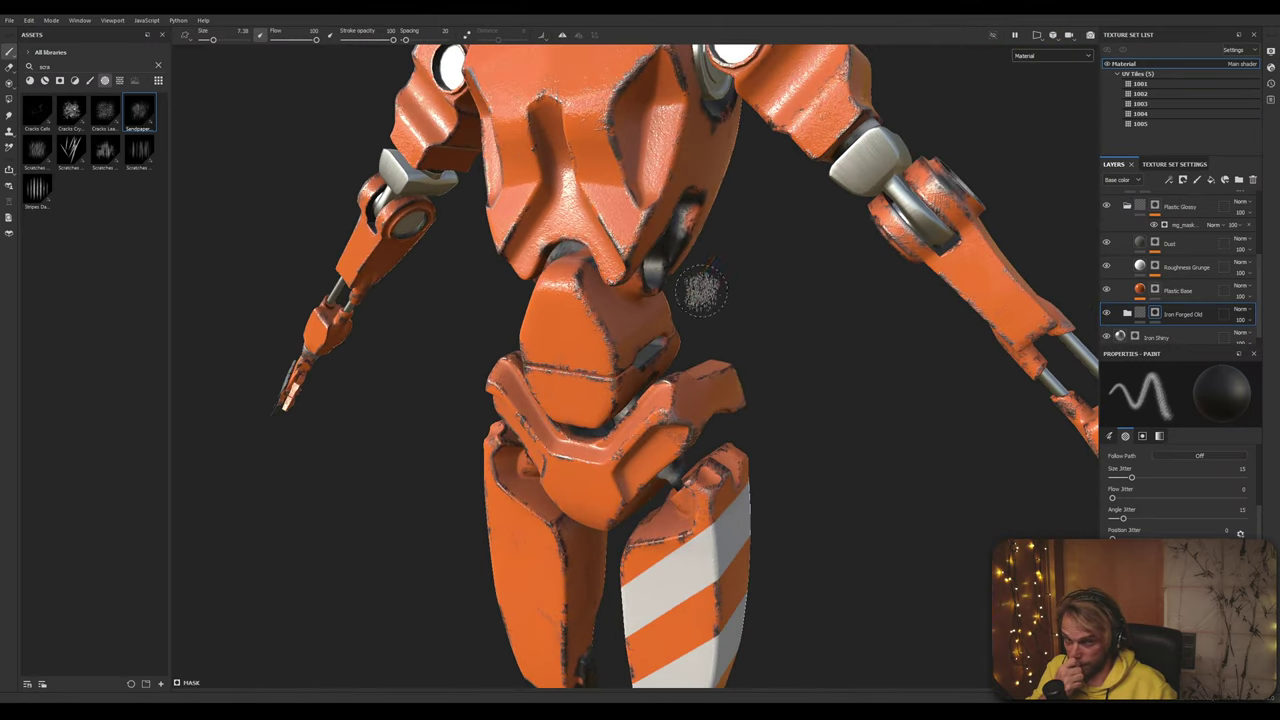
# Step: Select the Iron Shiny layer and switch to the Polygon Fill tool
pyautogui.scroll(-1, 1135, 335)
pyautogui.click(1136, 328)
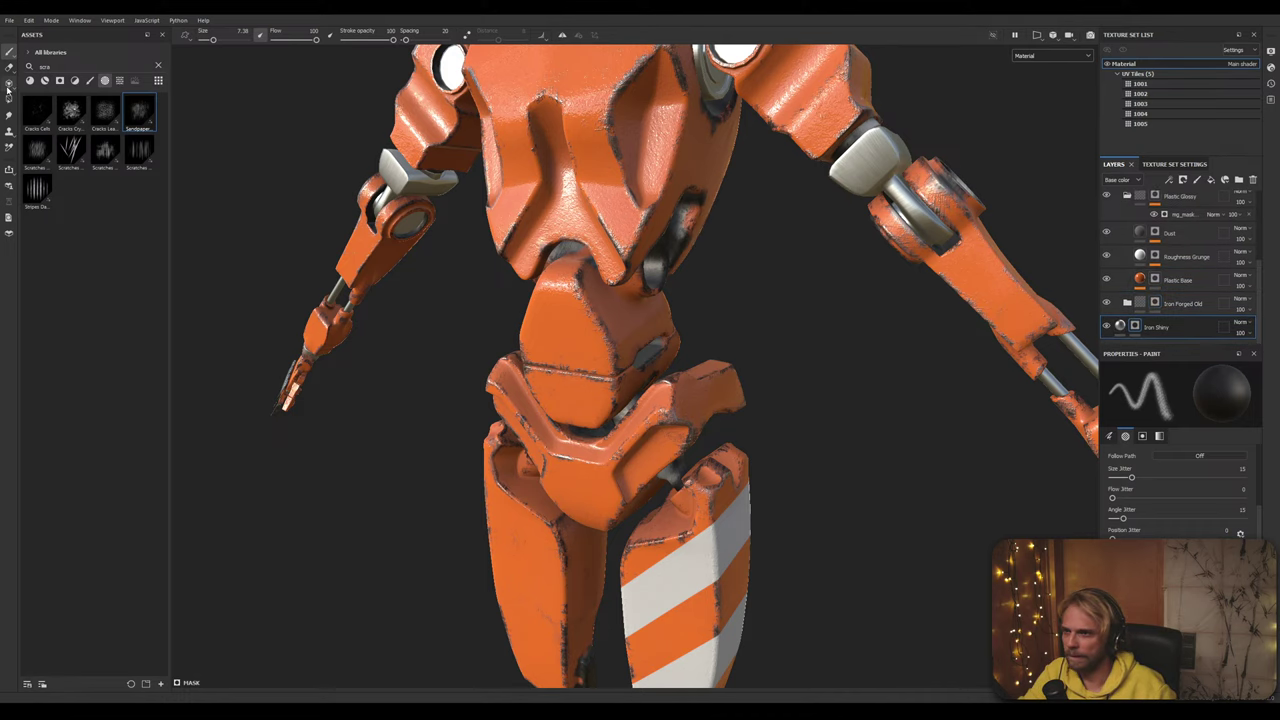
pyautogui.click(9, 85)
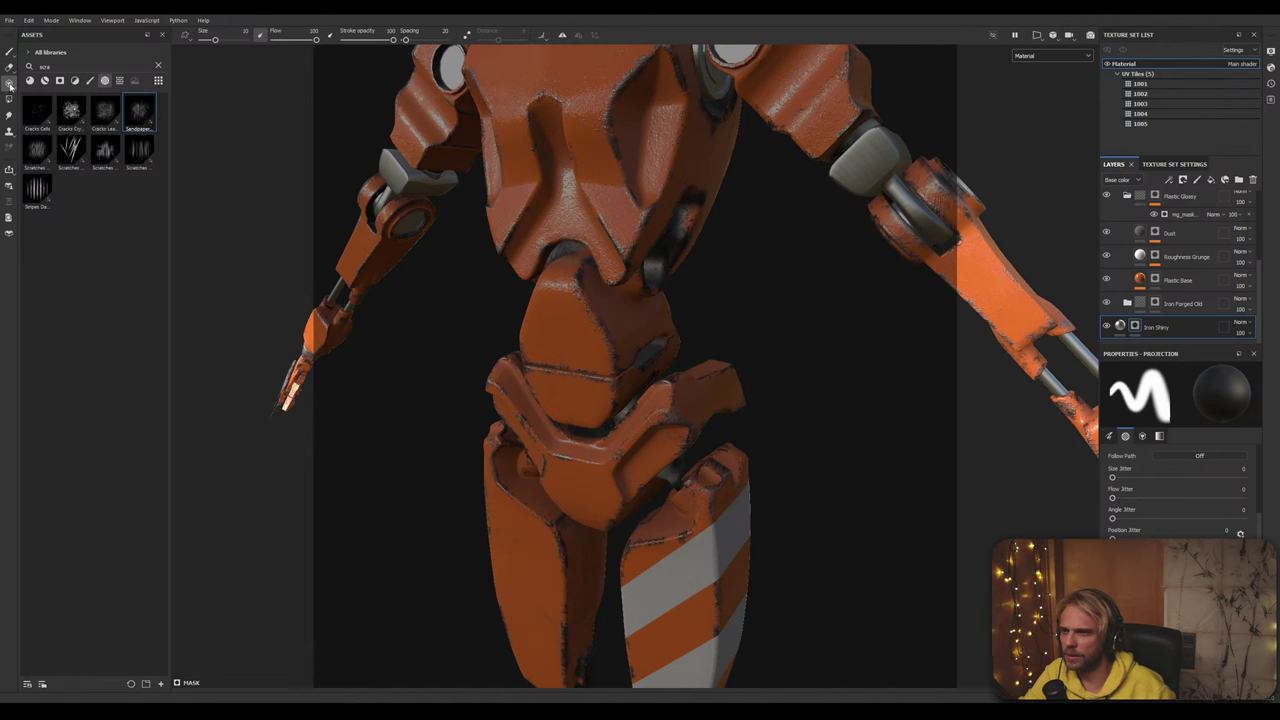
pyautogui.click(9, 99)
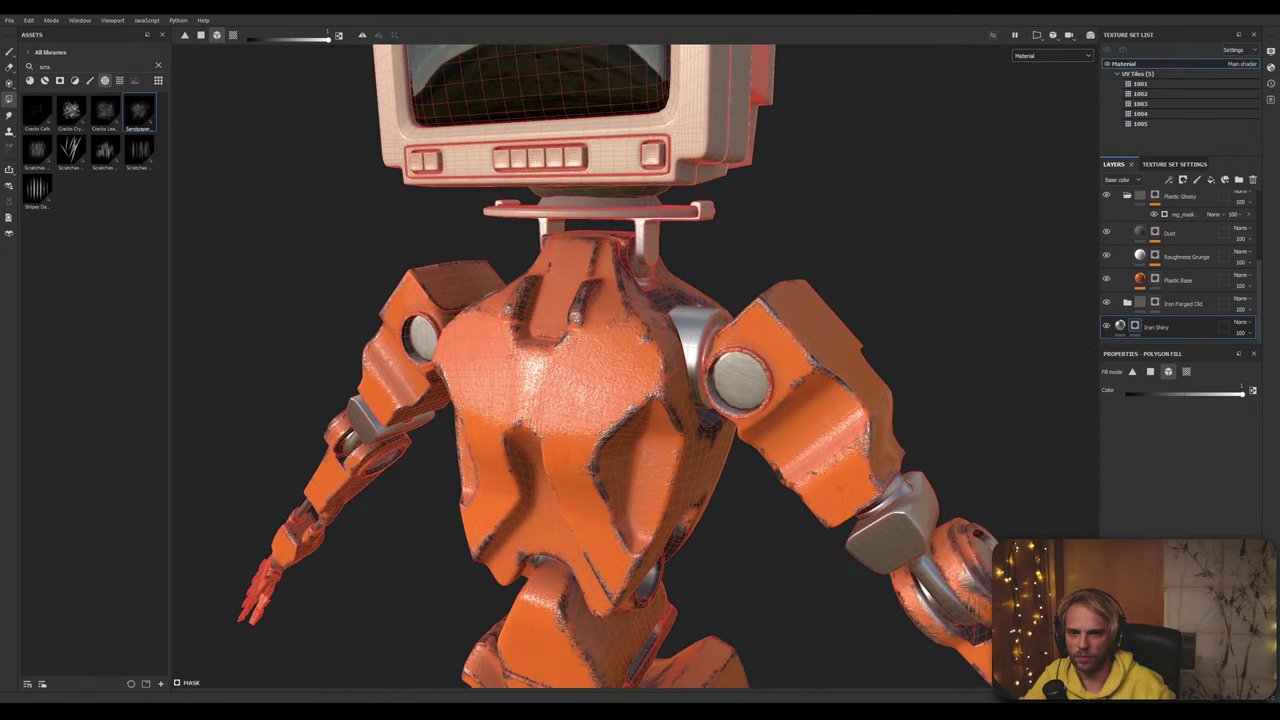
# Step: Orbit to the torso and legs and display the Mask channel in the viewport
pyautogui.keyDown('alt'); pyautogui.moveTo(903, 532); pyautogui.dragTo(796, 127); pyautogui.keyUp('alt')
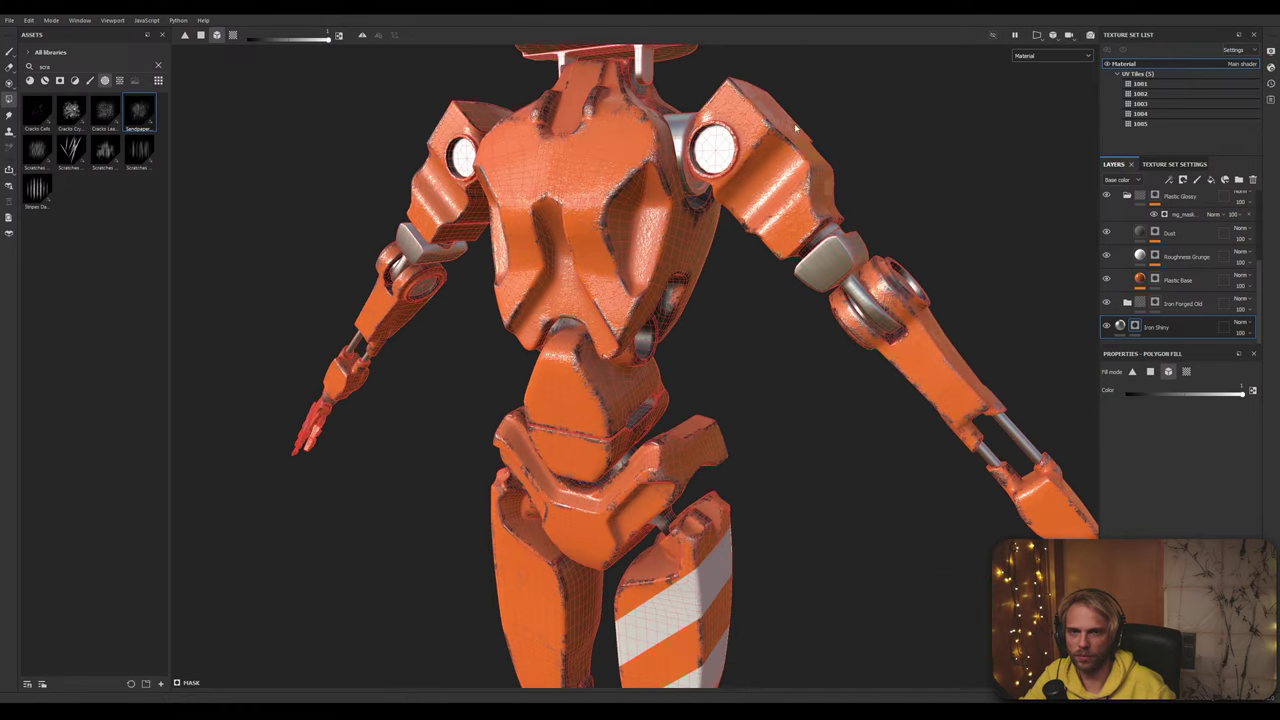
pyautogui.click(1048, 57)
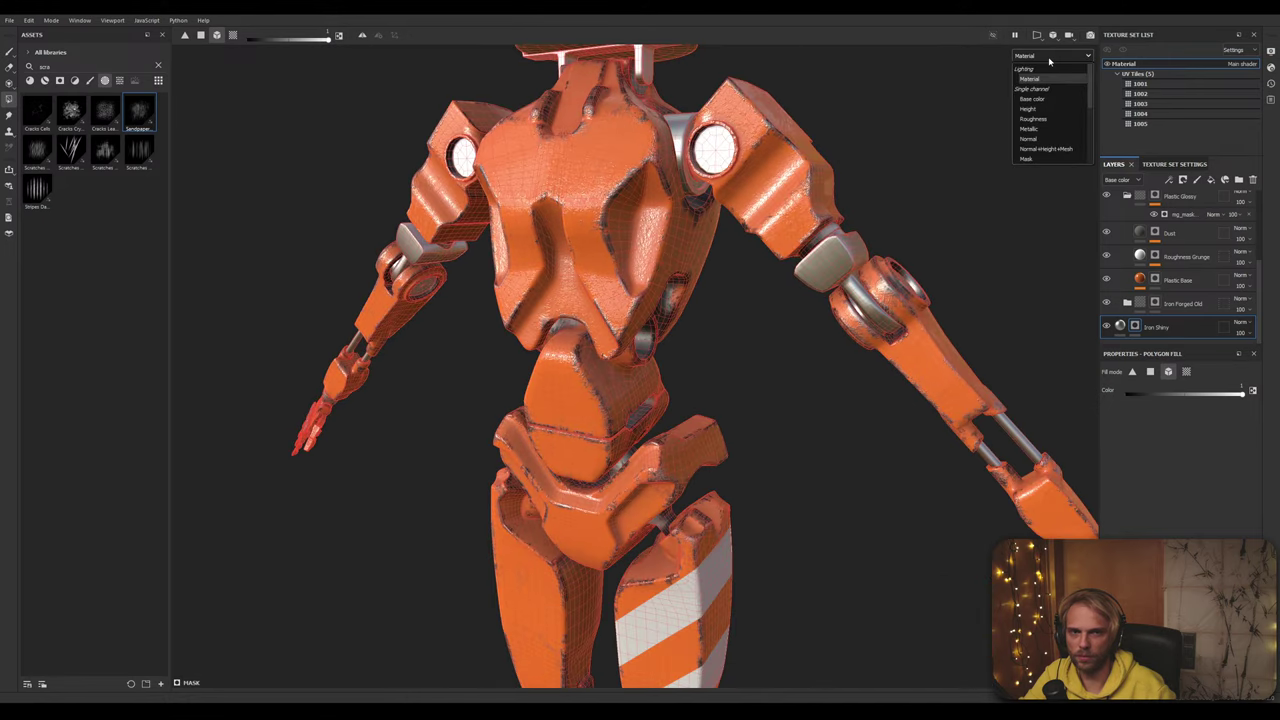
pyautogui.click(1050, 161)
# Step: Polygon-fill both upper arms, the left forearm and the right hand into the mask
pyautogui.click(736, 225)
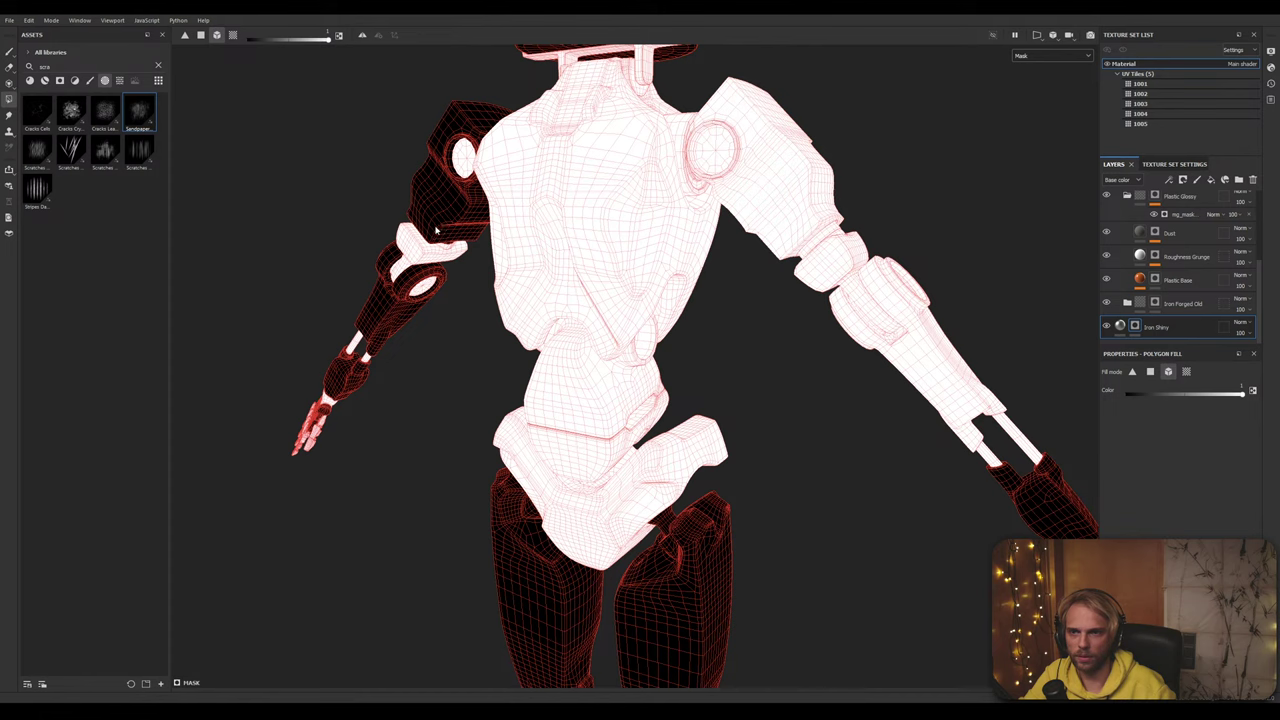
pyautogui.click(436, 230)
pyautogui.click(377, 325)
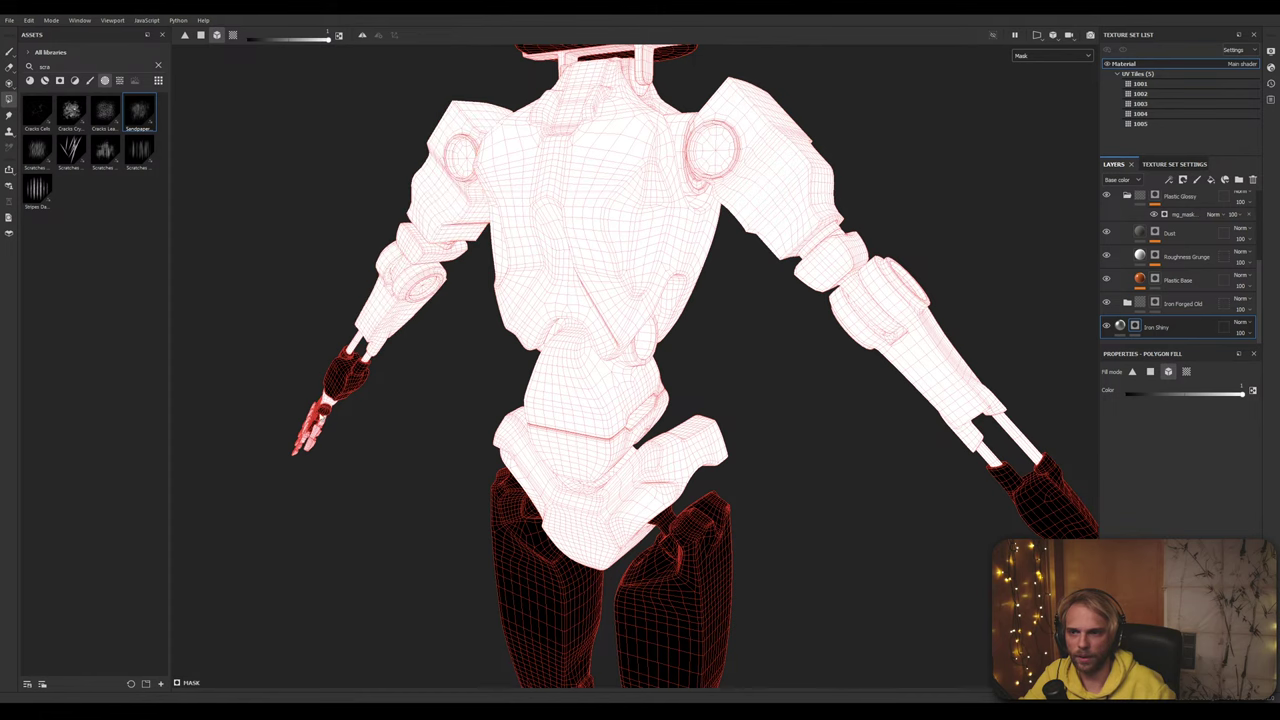
pyautogui.click(1009, 521)
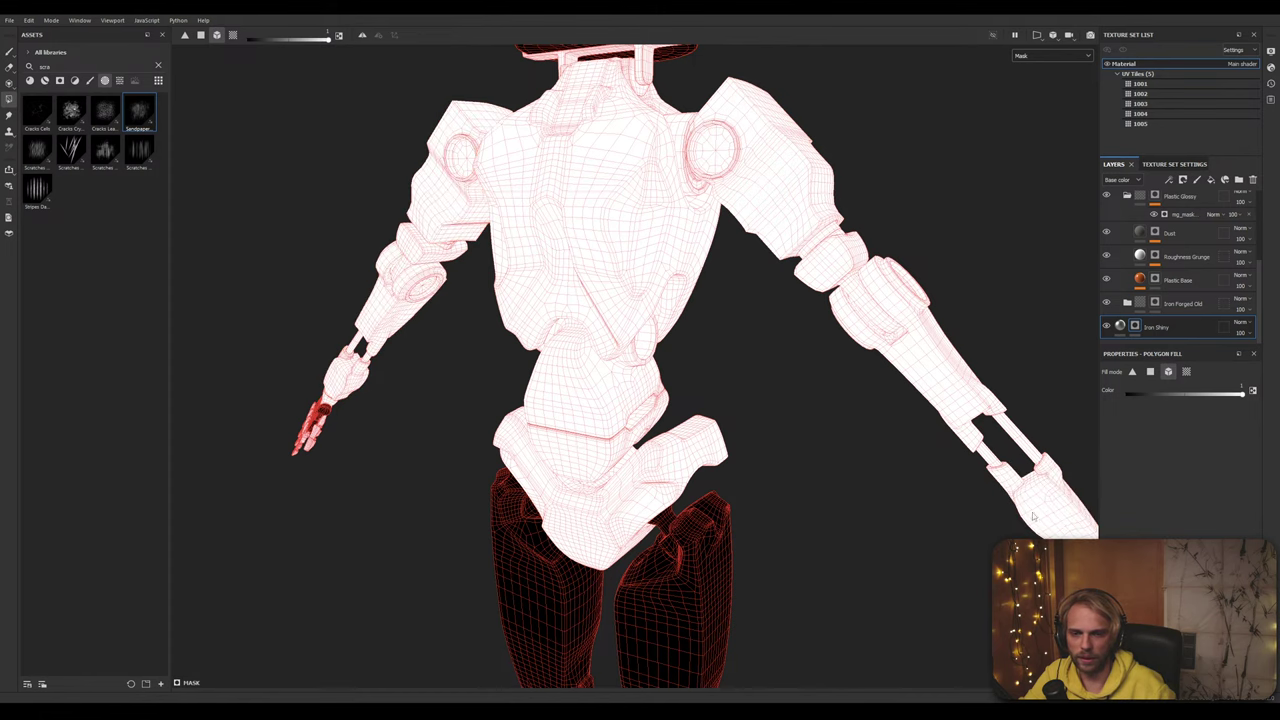
# Step: Polygon-fill both thighs and both shins into the mask
pyautogui.moveTo(894, 552)
pyautogui.mouseDown(button='middle')
pyautogui.moveTo(866, 457)
pyautogui.moveTo(689, 363)
pyautogui.mouseUp(button='middle')
pyautogui.click(690, 365)
pyautogui.moveTo(503, 427); pyautogui.dragTo(620, 286, button='middle')
pyautogui.click(620, 286)
pyautogui.click(706, 323)
pyautogui.click(625, 231)
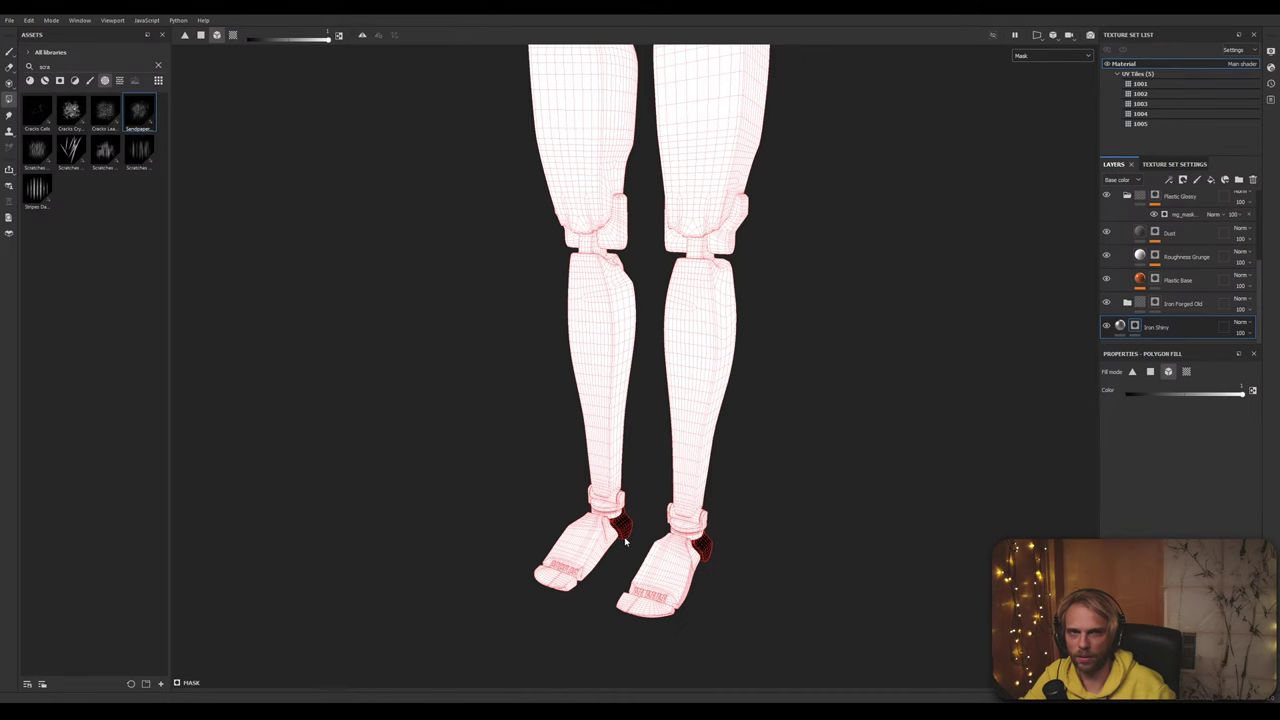
# Step: Frame the TV head and torso and switch the viewport from Mask to Material
pyautogui.scroll(-3, 623, 354)
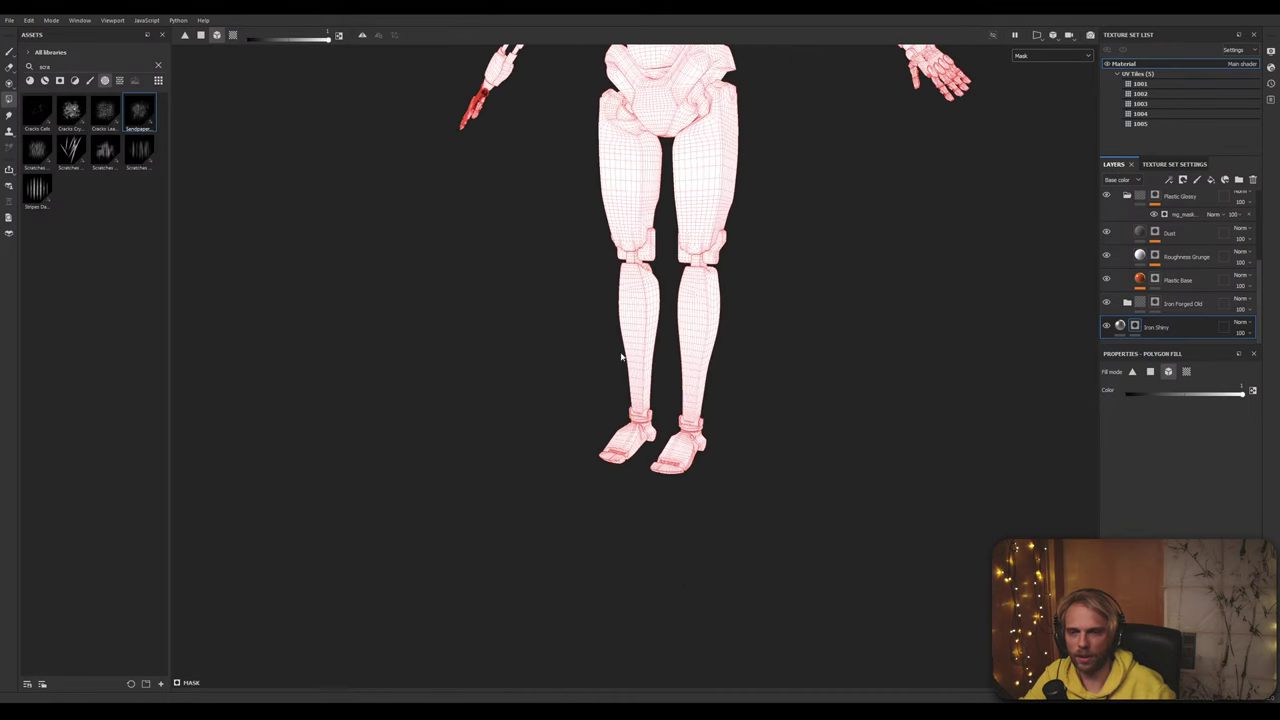
pyautogui.moveTo(623, 354); pyautogui.dragTo(577, 494, button='middle')
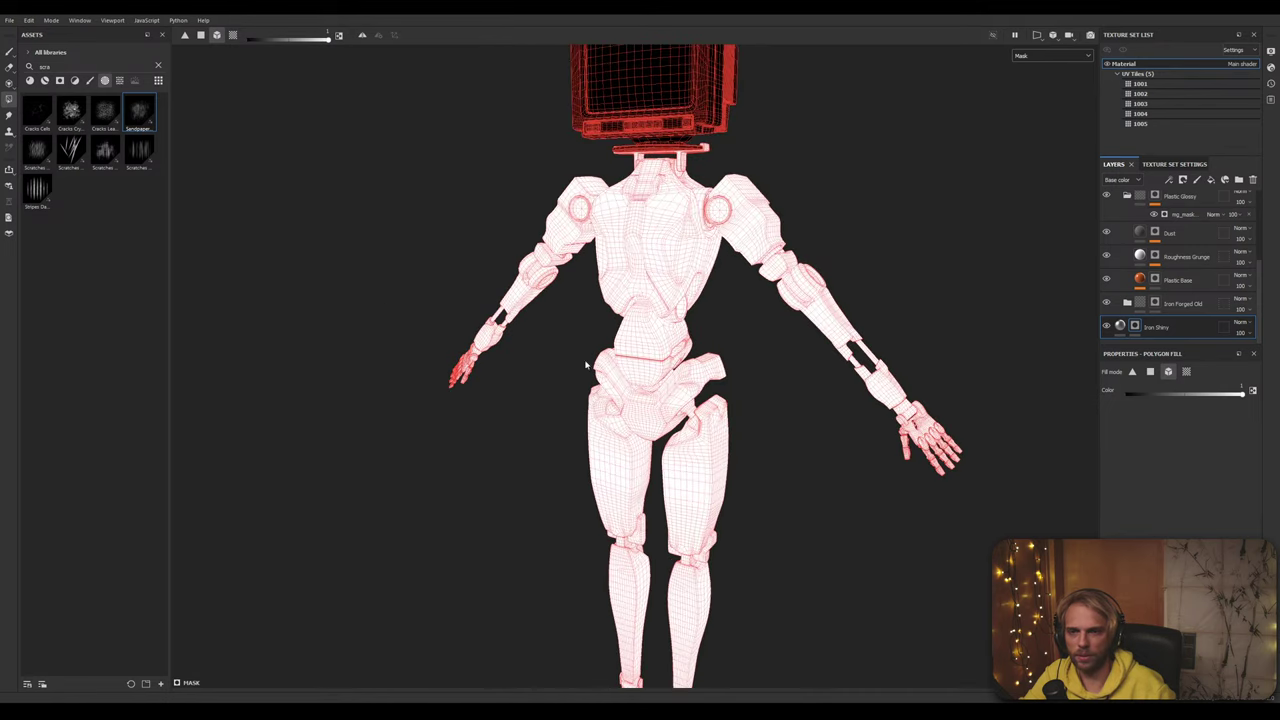
pyautogui.keyDown('alt'); pyautogui.moveTo(975, 505); pyautogui.dragTo(877, 434); pyautogui.keyUp('alt')
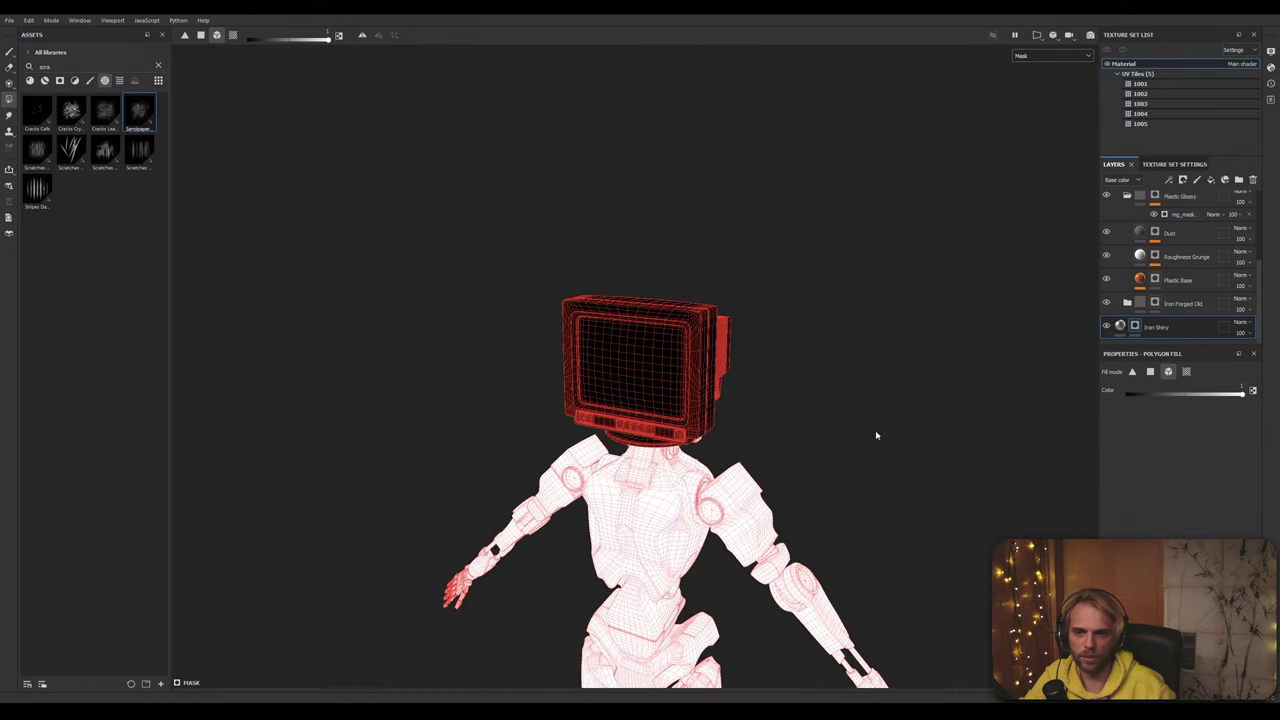
pyautogui.scroll(3, 727, 505)
pyautogui.scroll(2, 727, 505)
pyautogui.moveTo(754, 411); pyautogui.dragTo(557, 204, button='middle')
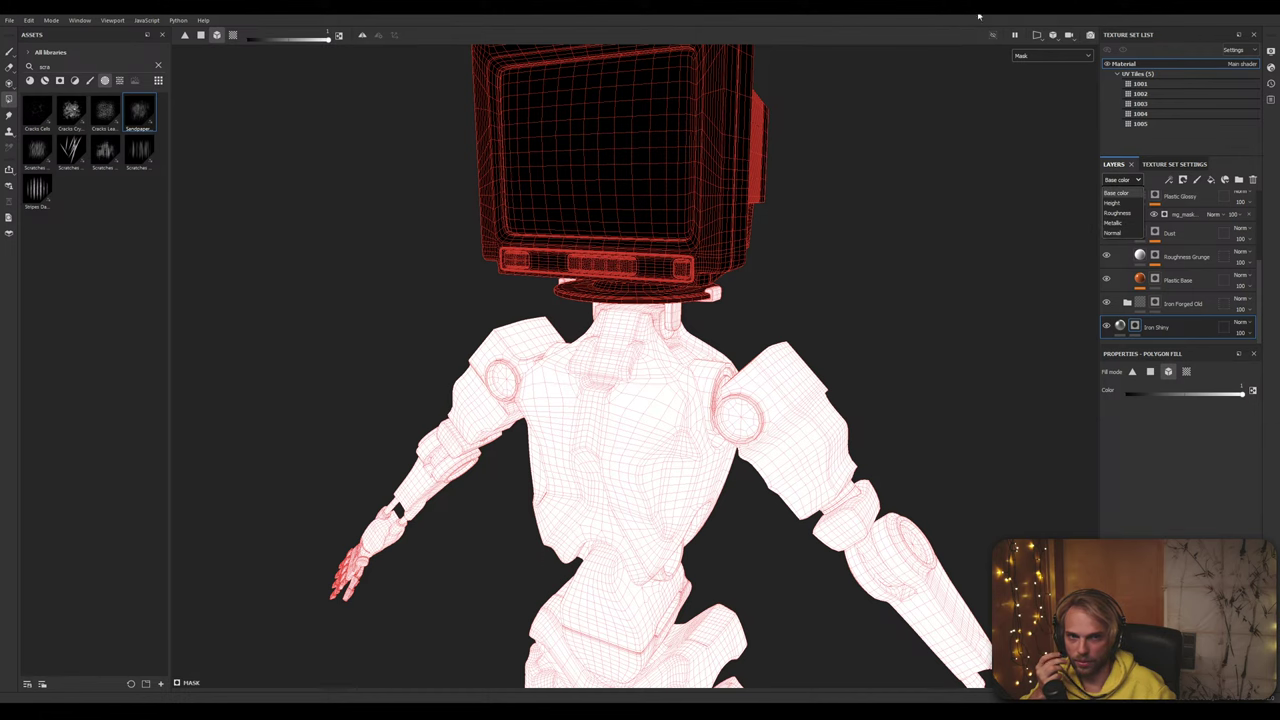
pyautogui.click(1040, 58)
pyautogui.click(1035, 75)
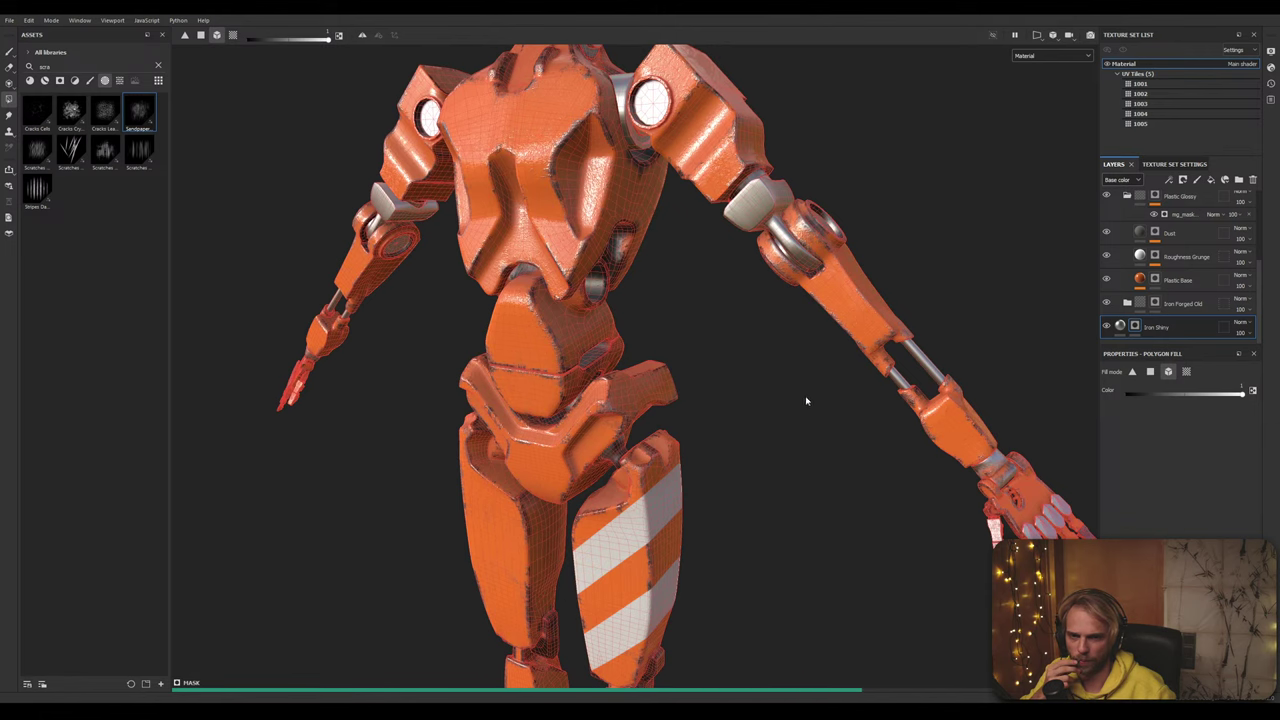
pyautogui.keyDown('alt'); pyautogui.moveTo(806, 400); pyautogui.dragTo(820, 290); pyautogui.keyUp('alt')
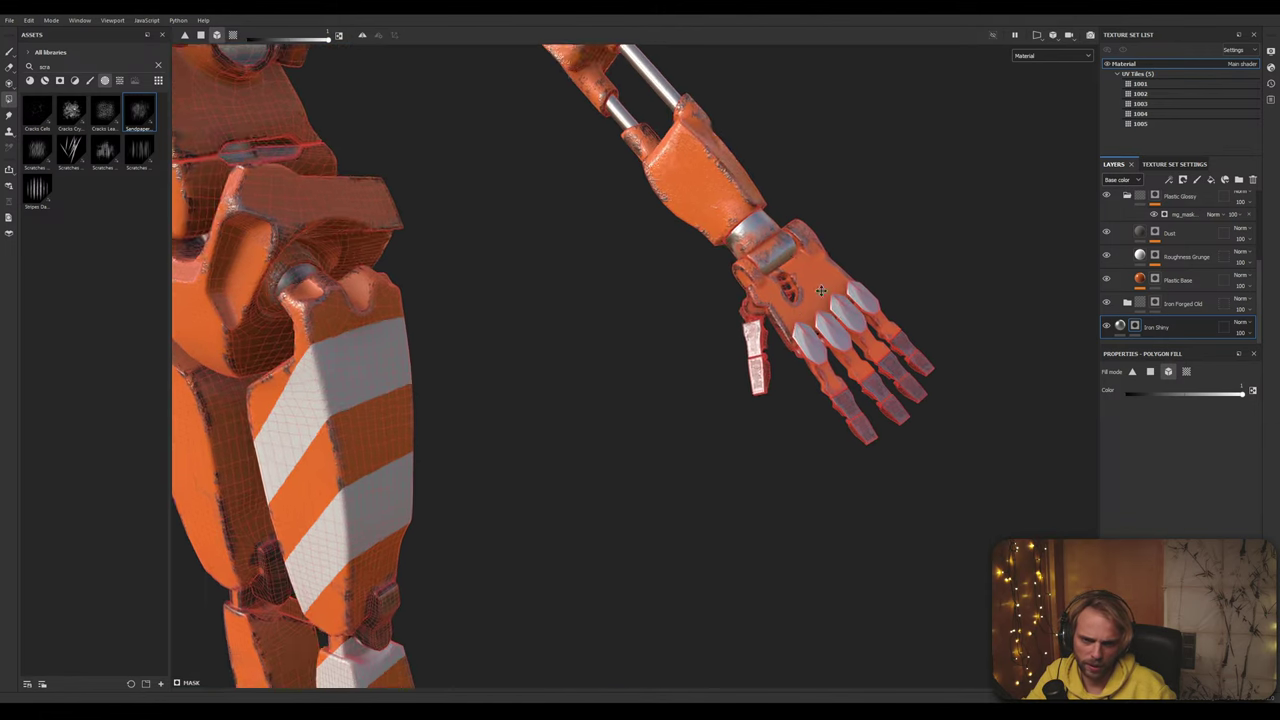
pyautogui.scroll(10, 694, 370)
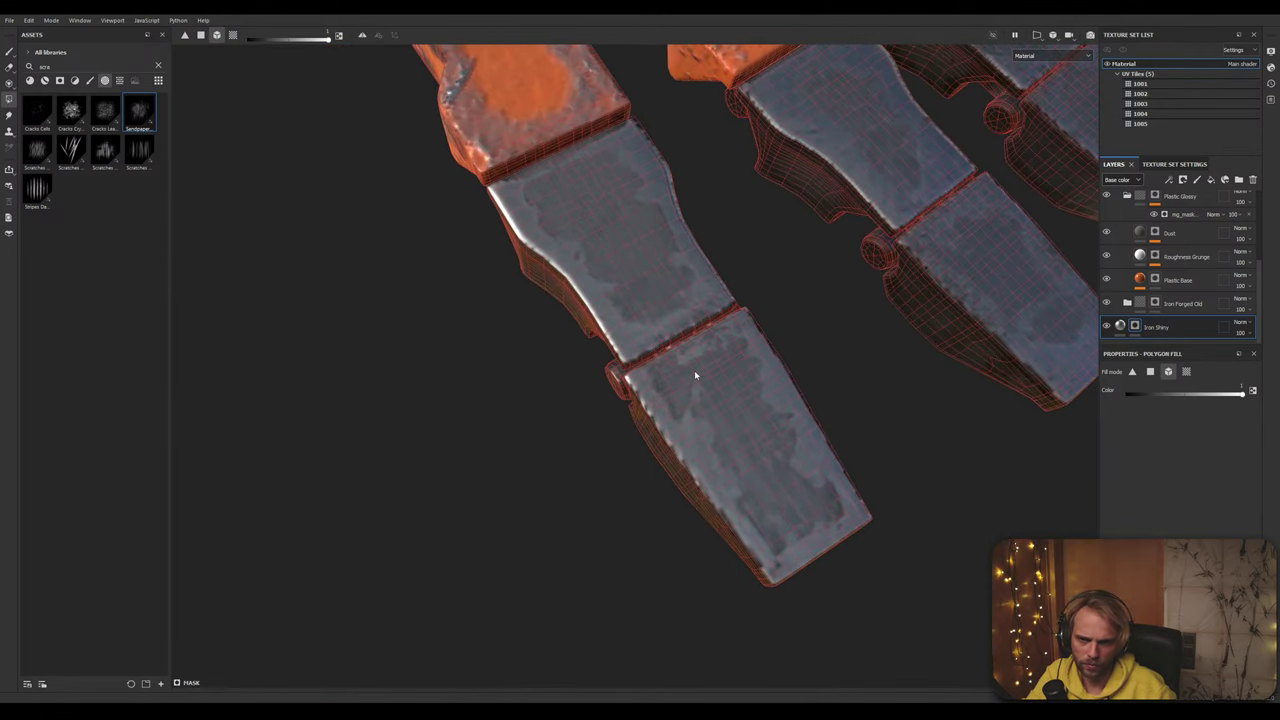
pyautogui.scroll(-3, 694, 370)
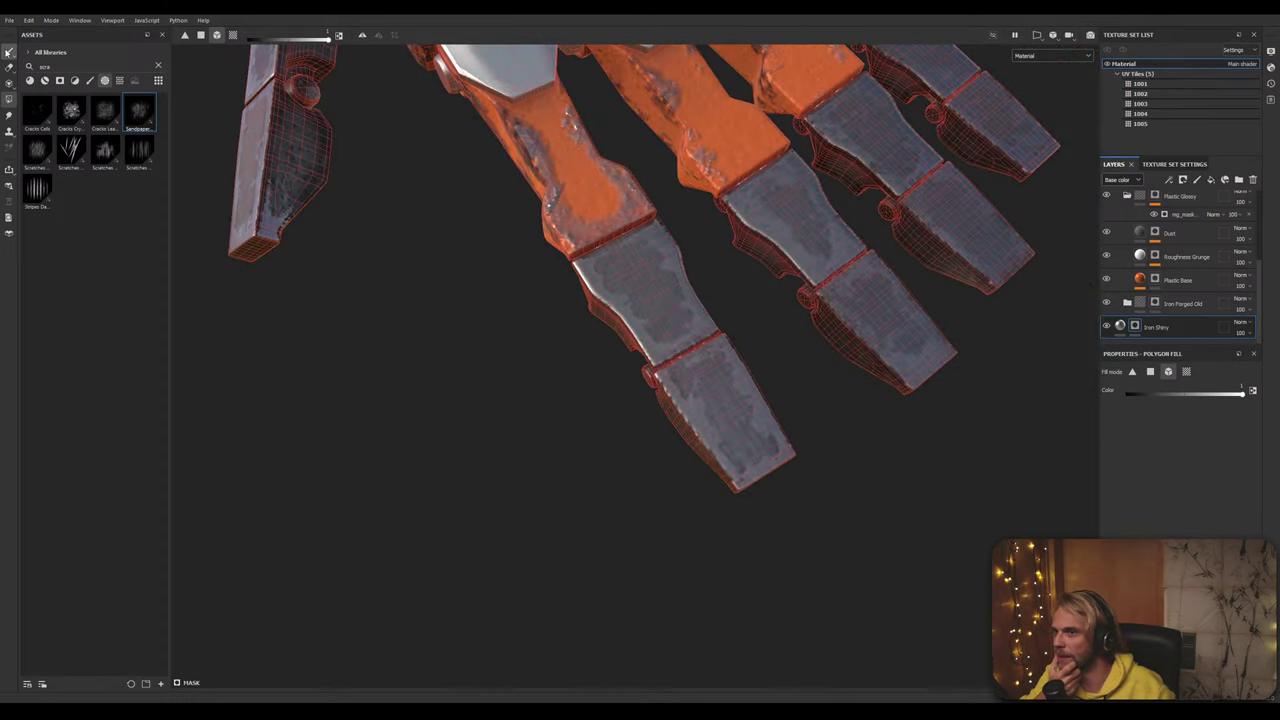
pyautogui.click(9, 51)
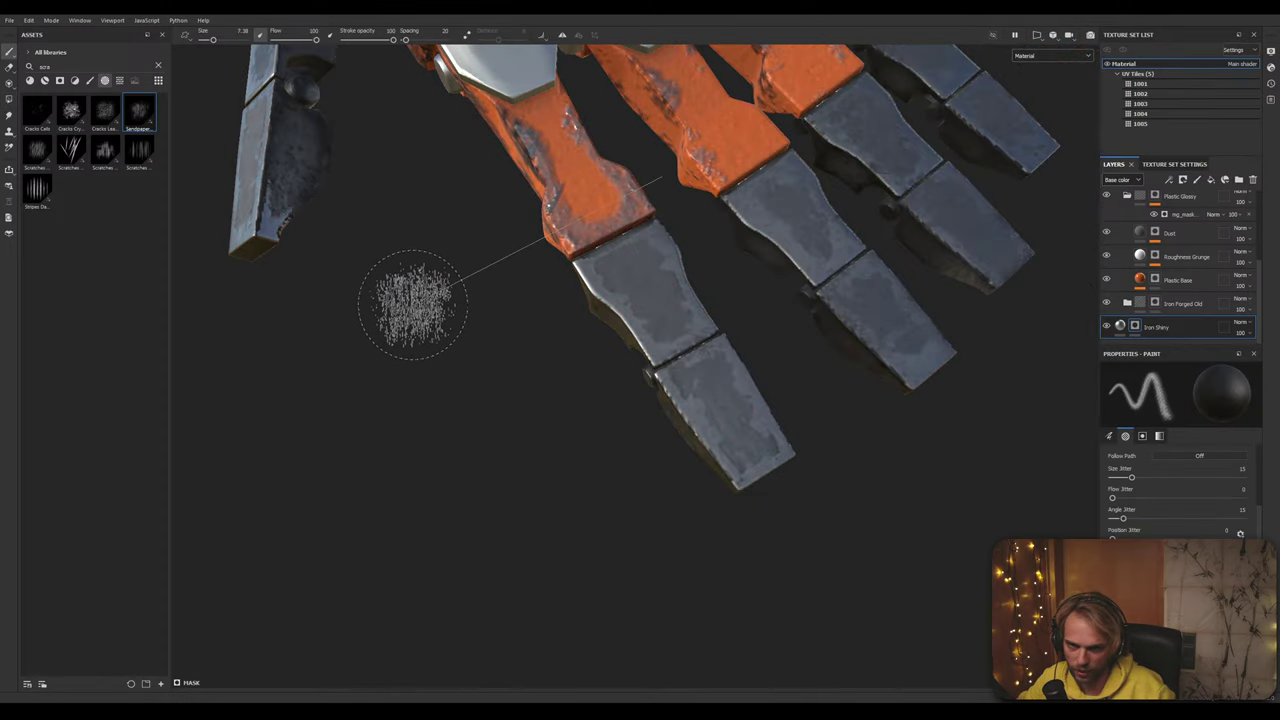
pyautogui.moveTo(437, 286)
pyautogui.keyDown('shift'); pyautogui.mouseDown(button='right')
pyautogui.moveTo(479, 290)
pyautogui.moveTo(420, 289)
pyautogui.moveTo(457, 297)
pyautogui.mouseUp(button='right'); pyautogui.keyUp('shift')
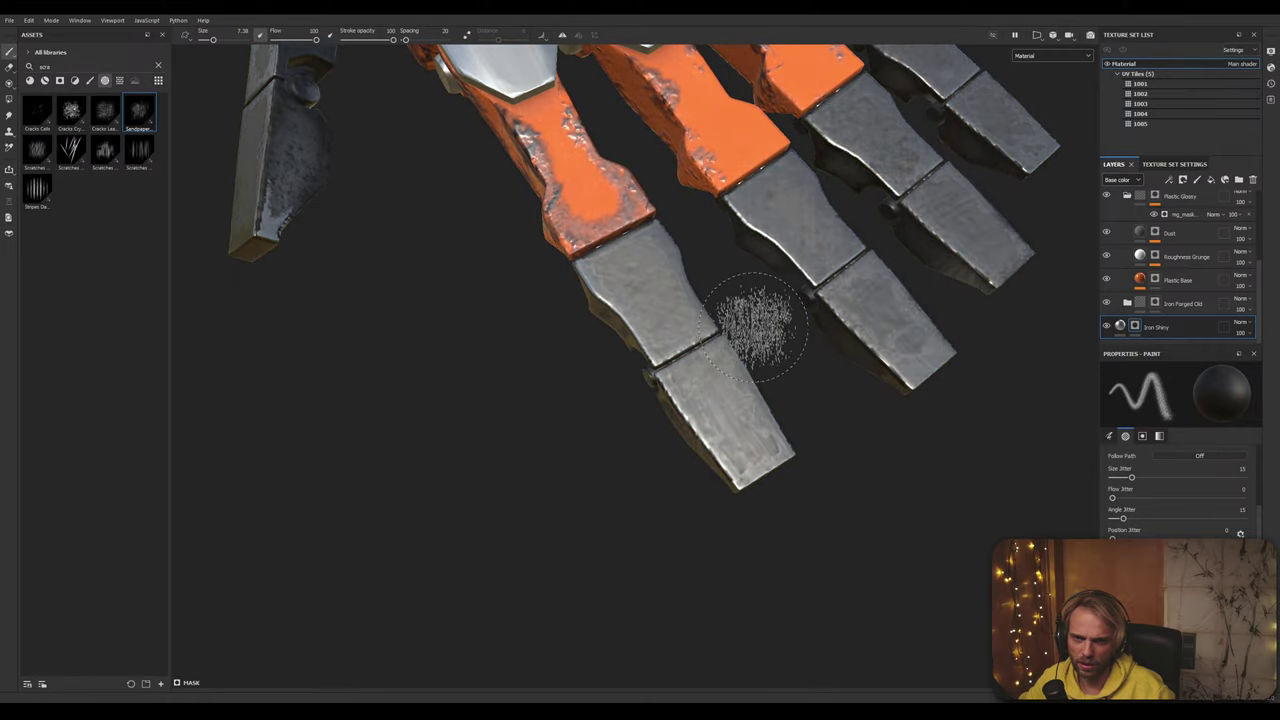
pyautogui.click(10, 101)
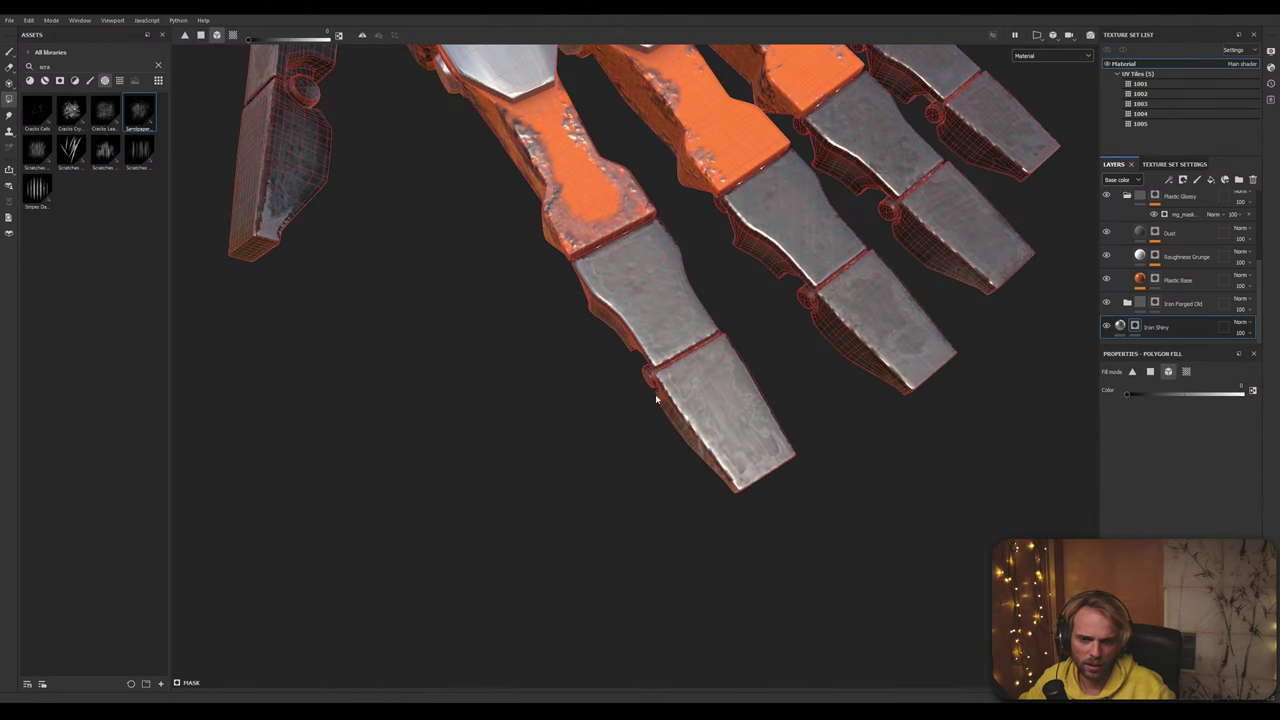
pyautogui.keyDown('alt'); pyautogui.moveTo(696, 355); pyautogui.dragTo(769, 286); pyautogui.keyUp('alt')
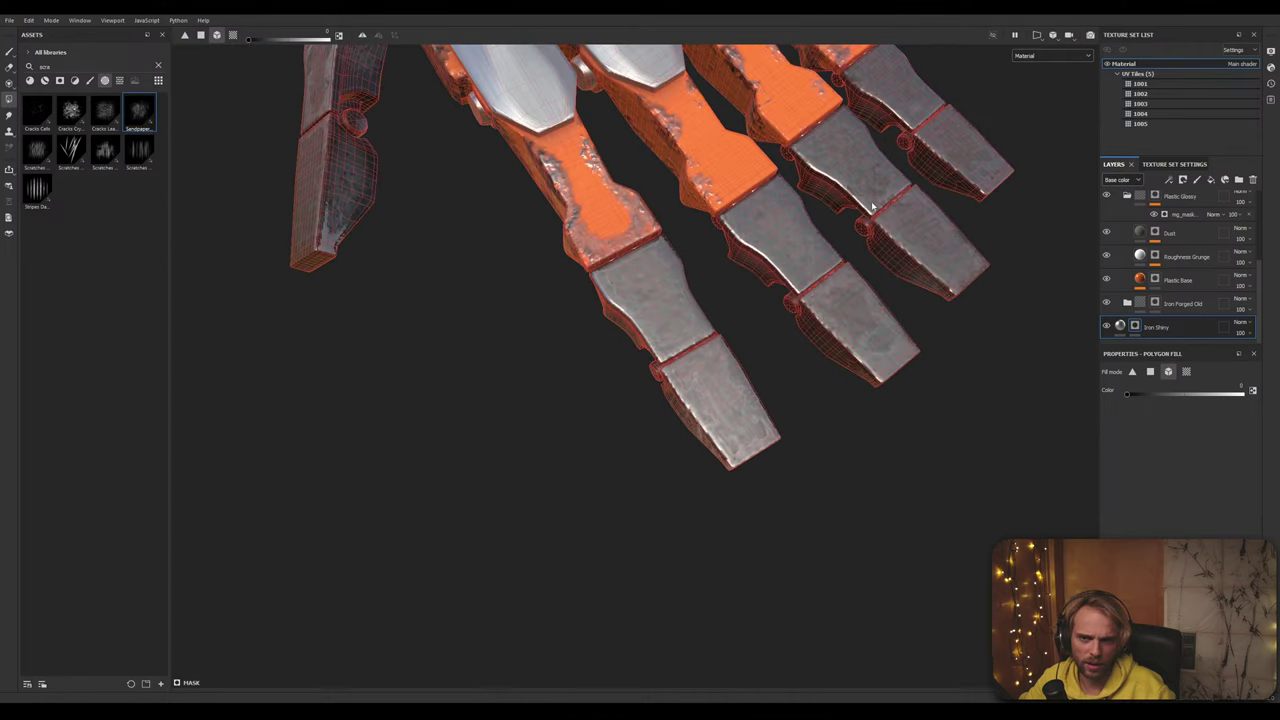
pyautogui.keyDown('alt'); pyautogui.moveTo(924, 120); pyautogui.dragTo(454, 209); pyautogui.keyUp('alt')
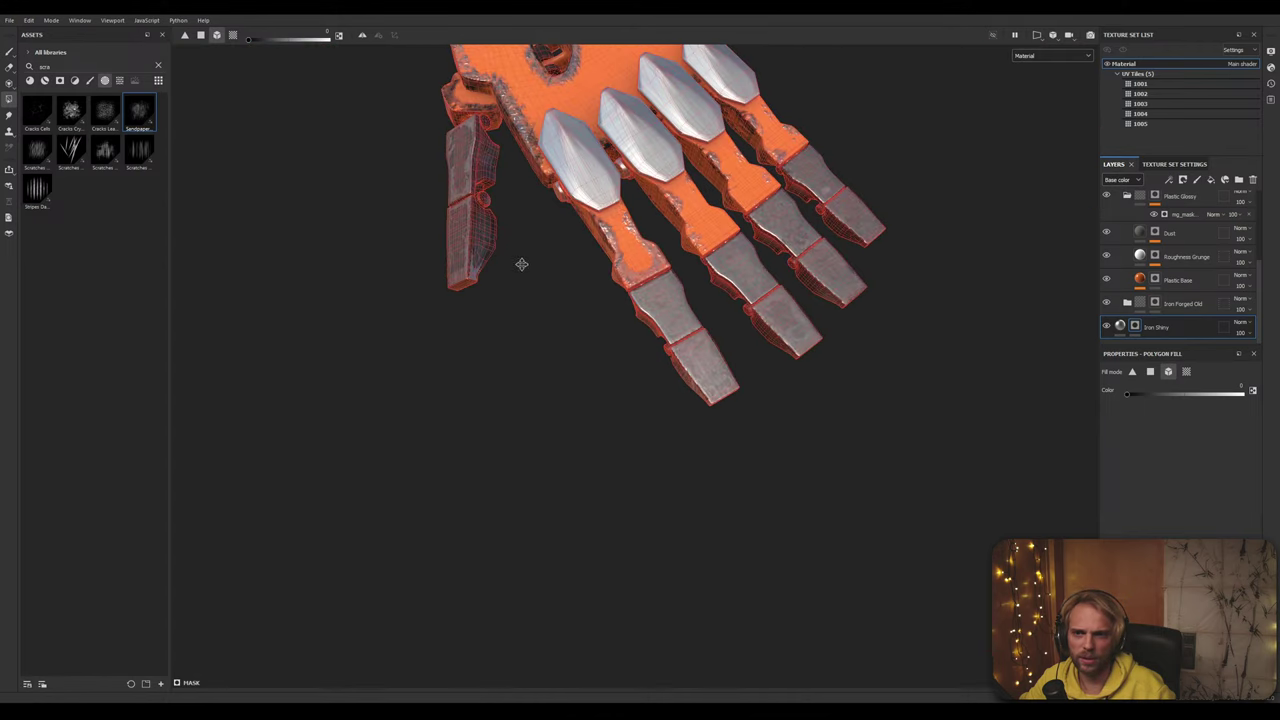
pyautogui.press('f')
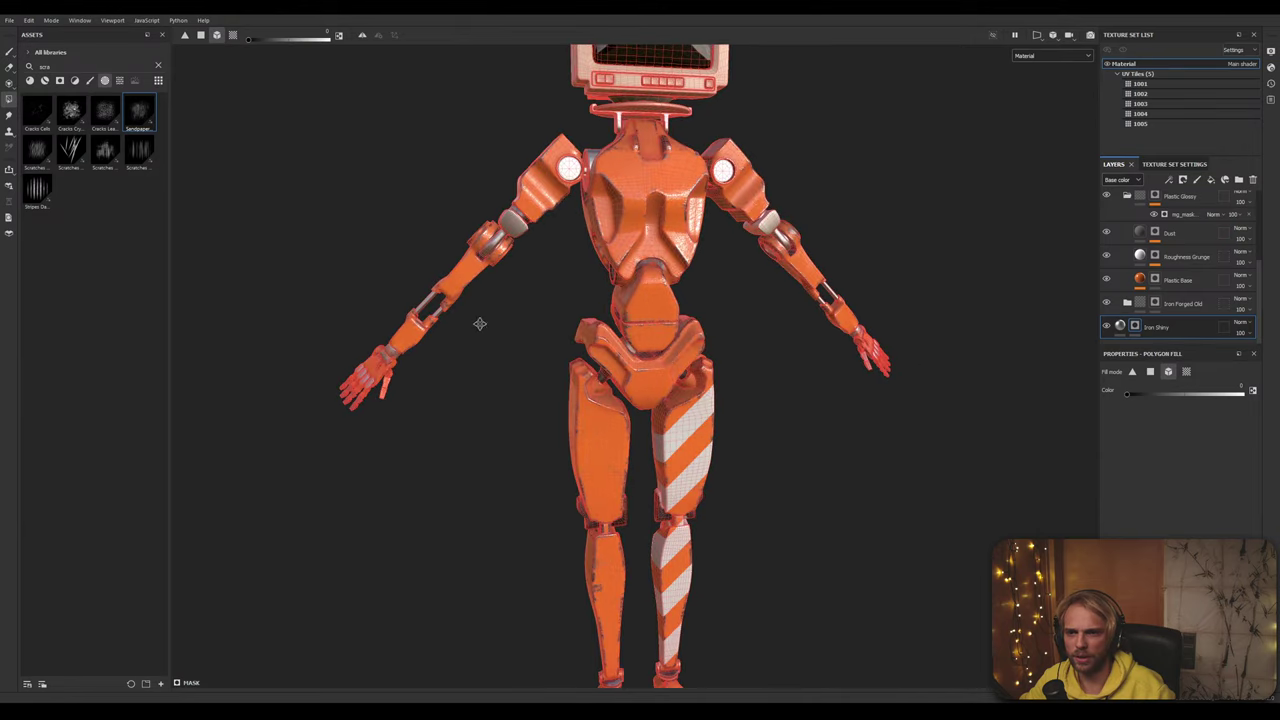
pyautogui.press('f')
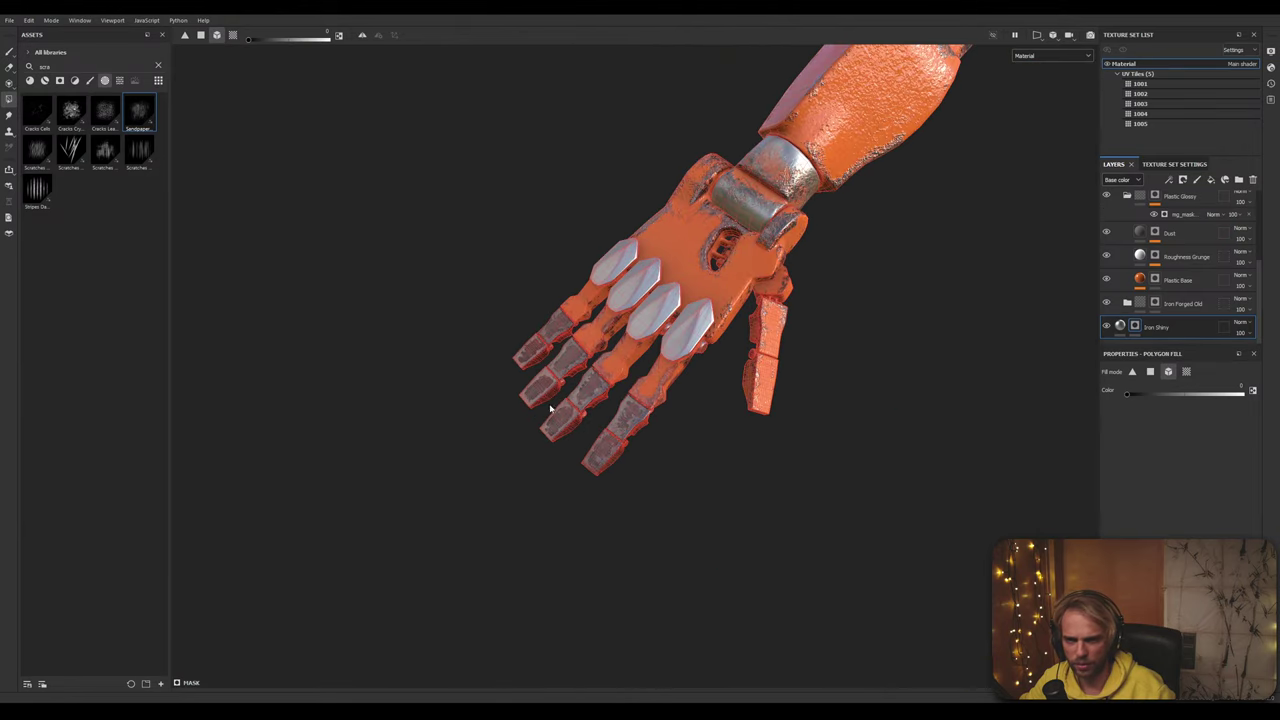
# Step: Frame the hip and striped leg, then hide the interface panels with Tab
pyautogui.scroll(3, 562, 418)
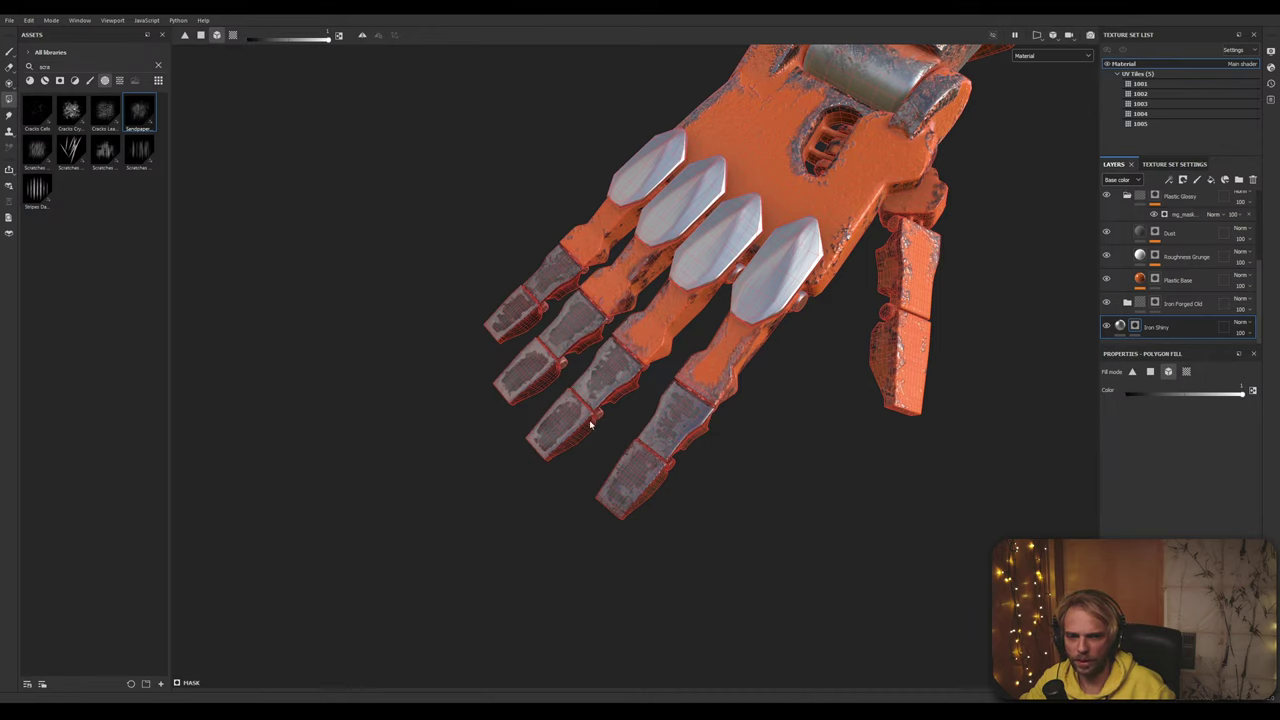
pyautogui.scroll(-5, 700, 405)
pyautogui.keyDown('alt'); pyautogui.moveTo(760, 394); pyautogui.dragTo(811, 420); pyautogui.keyUp('alt')
pyautogui.scroll(-3, 860, 425)
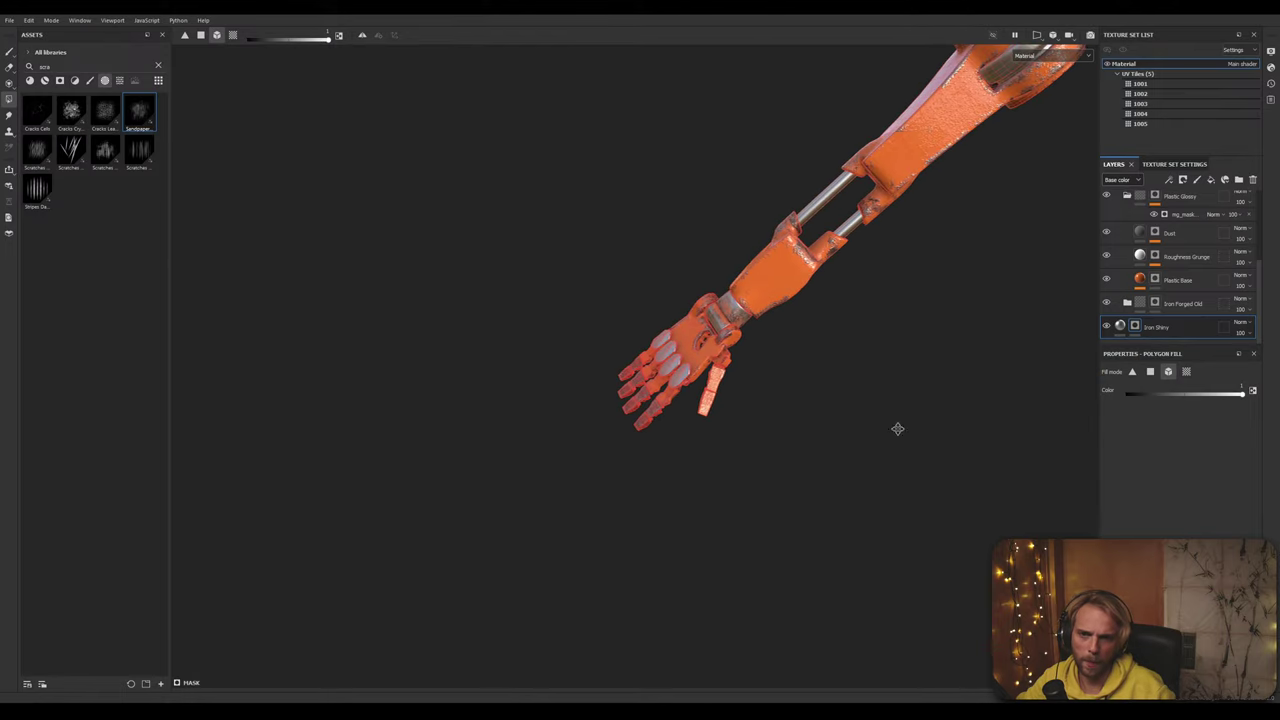
pyautogui.scroll(8, 524, 350)
pyautogui.scroll(-5, 820, 334)
pyautogui.scroll(8, 974, 371)
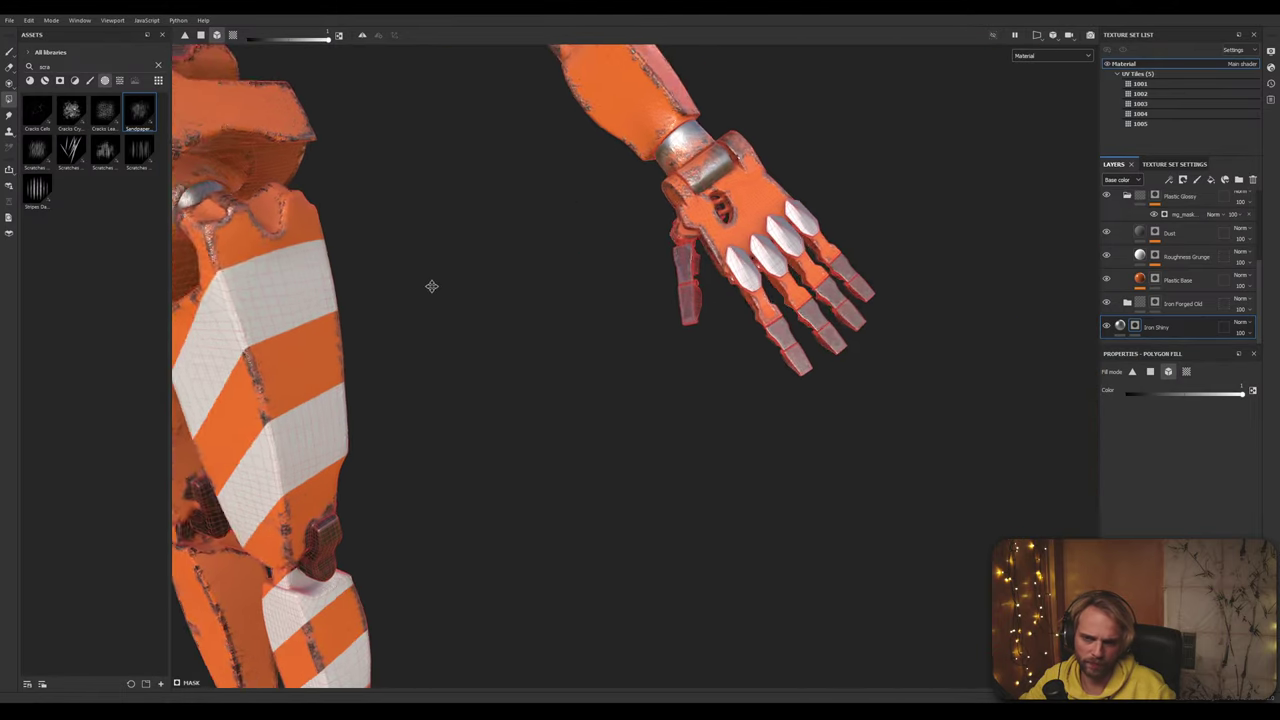
pyautogui.keyDown('alt'); pyautogui.moveTo(431, 286); pyautogui.dragTo(680, 326); pyautogui.keyUp('alt')
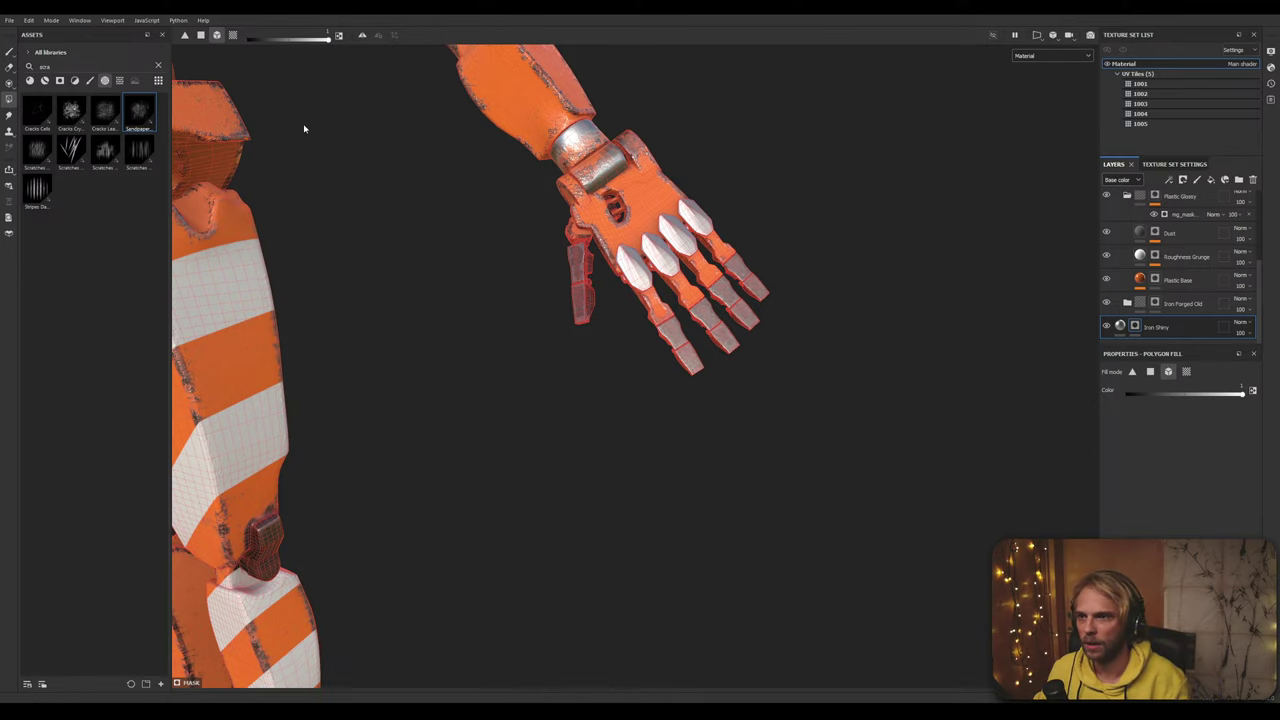
pyautogui.moveTo(404, 125)
pyautogui.keyDown('alt'); pyautogui.mouseDown()
pyautogui.moveTo(780, 291)
pyautogui.moveTo(667, 279)
pyautogui.moveTo(617, 294)
pyautogui.moveTo(720, 240)
pyautogui.moveTo(643, 248)
pyautogui.moveTo(708, 461)
pyautogui.mouseUp(); pyautogui.keyUp('alt')
pyautogui.press('Tab')
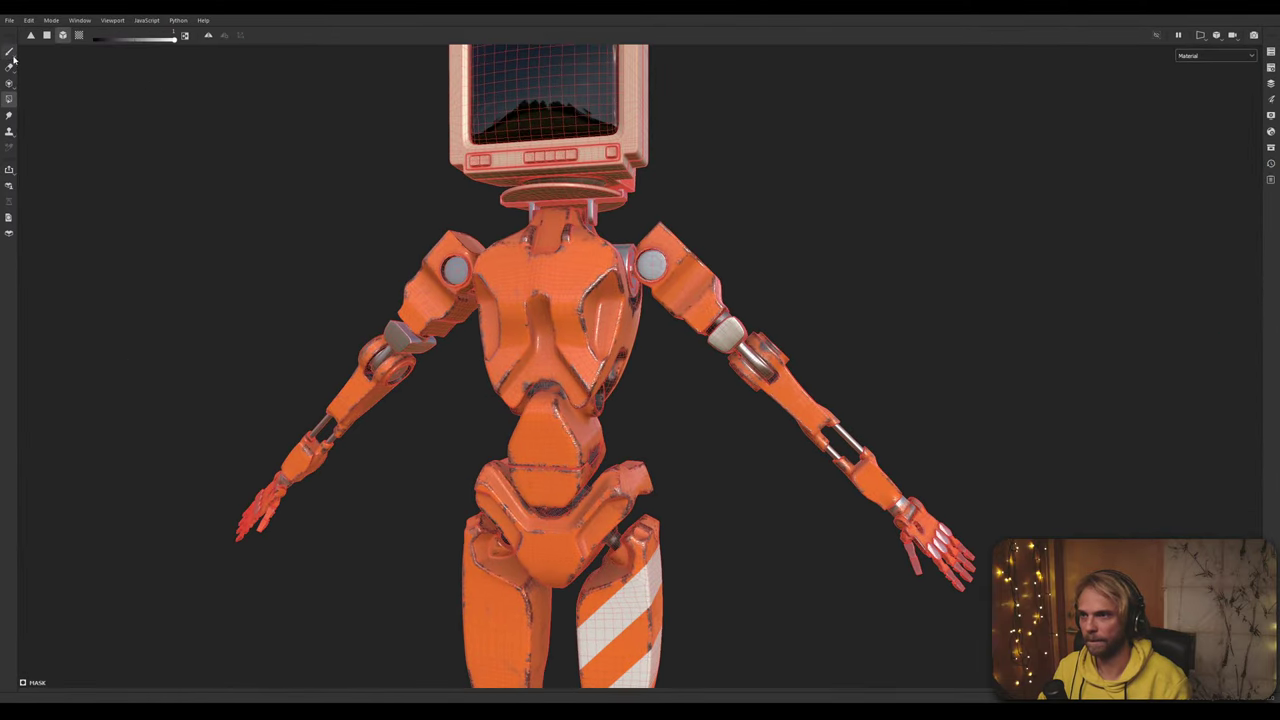
# Step: Select the Paint brush tool and frame the robot's torso from the front
pyautogui.click(9, 51)
pyautogui.keyDown('alt'); pyautogui.moveTo(296, 174); pyautogui.dragTo(800, 361); pyautogui.keyUp('alt')
pyautogui.scroll(5, 800, 361)
pyautogui.scroll(-3, 823, 443)
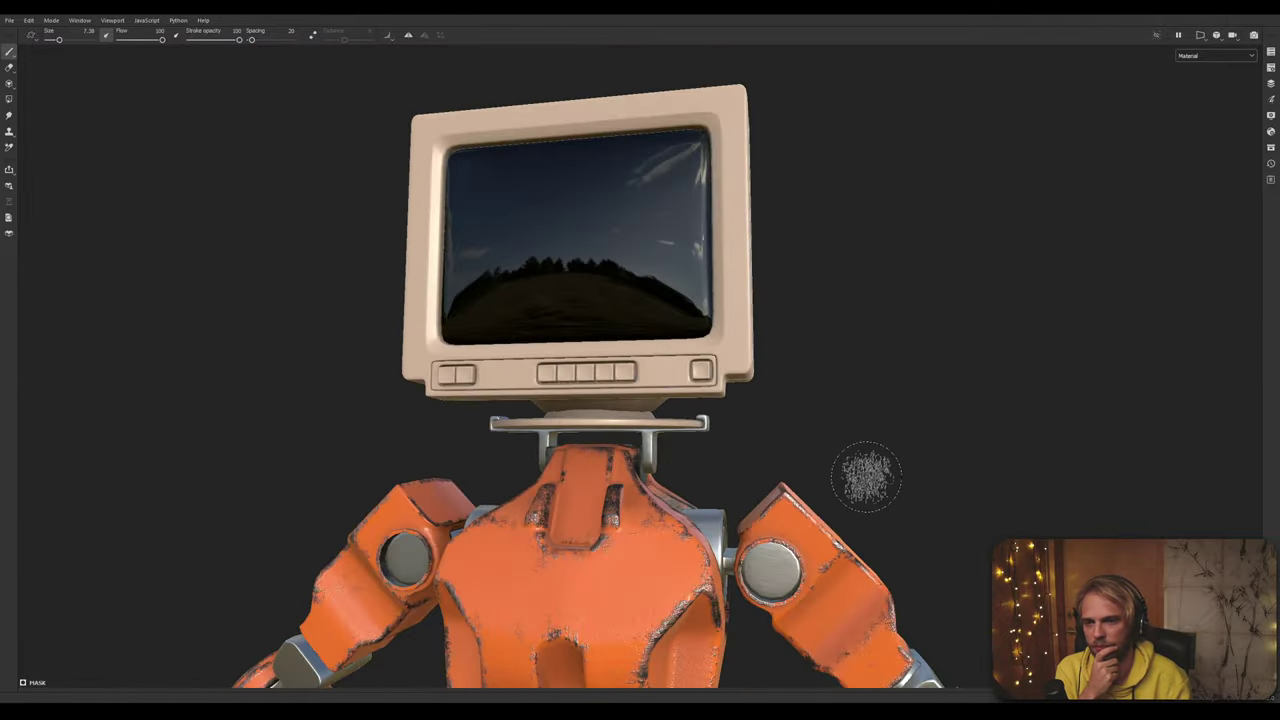
pyautogui.scroll(3, 857, 471)
pyautogui.moveTo(805, 665)
pyautogui.keyDown('alt'); pyautogui.mouseDown(button='middle')
pyautogui.moveTo(724, 500)
pyautogui.moveTo(740, 337)
pyautogui.mouseUp(button='middle'); pyautogui.keyUp('alt')
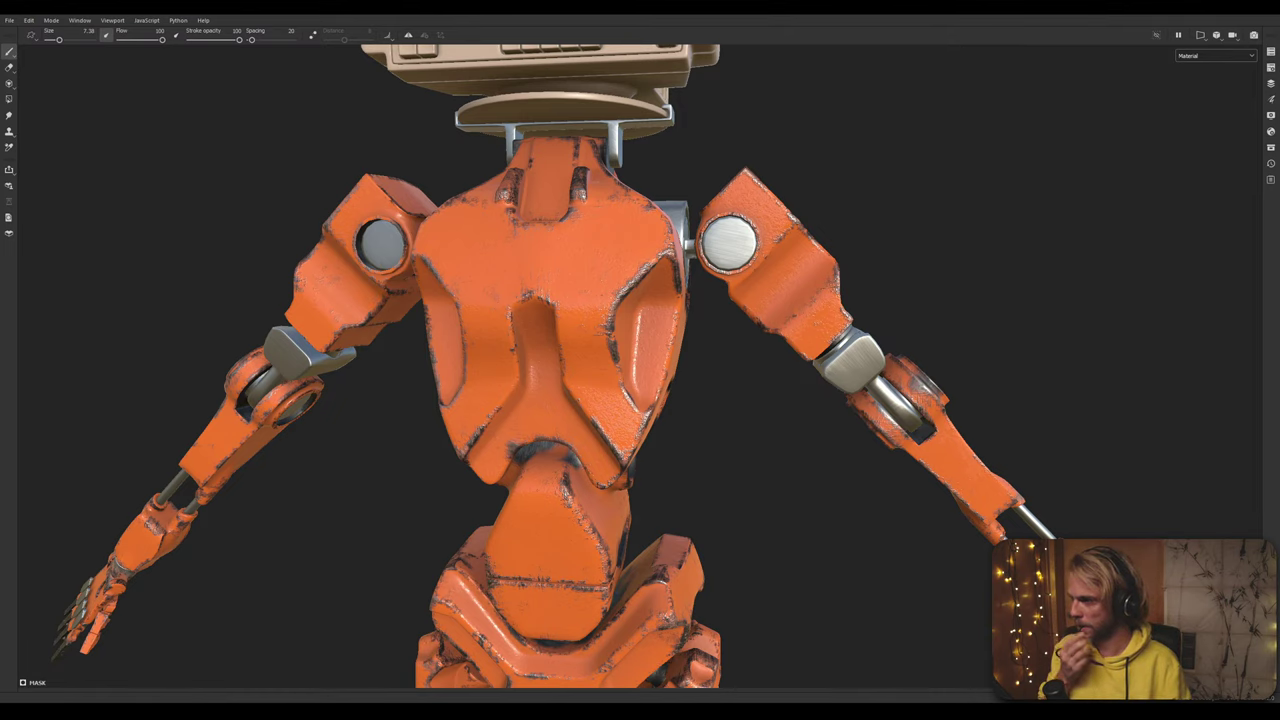
pyautogui.moveTo(423, 265); pyautogui.dragTo(123, 120, button='middle')
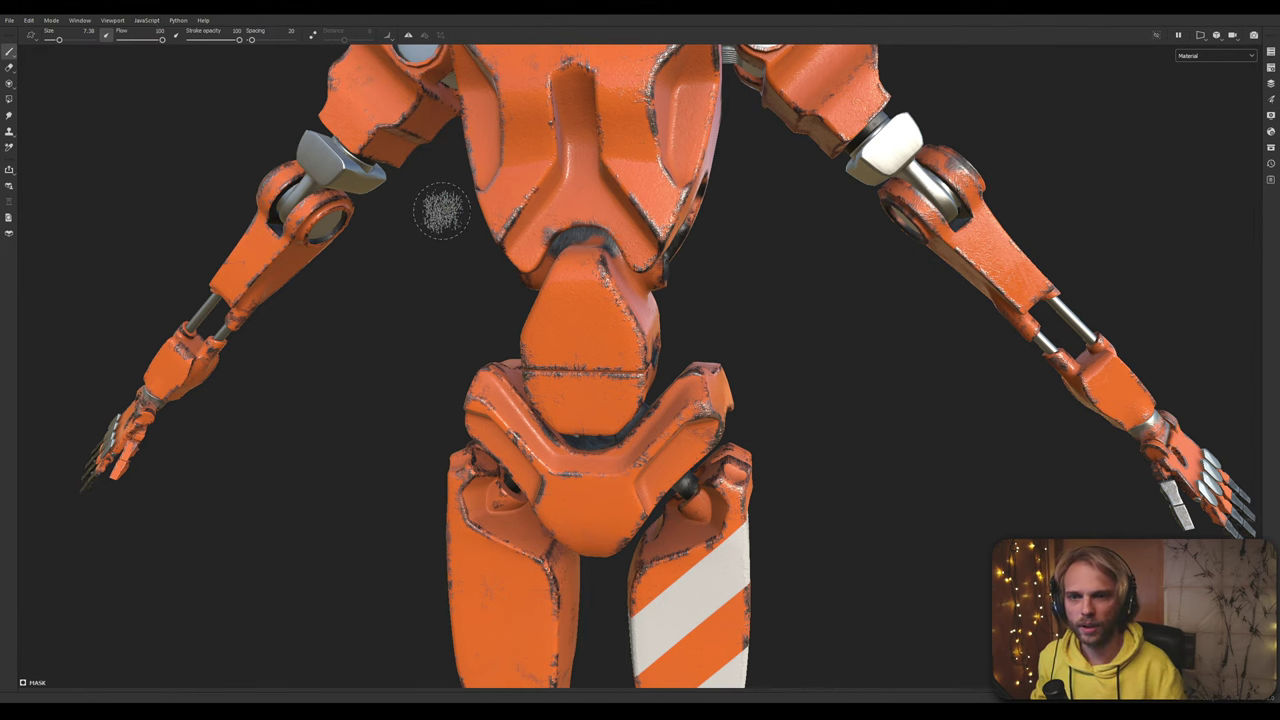
pyautogui.keyDown('alt'); pyautogui.moveTo(769, 263); pyautogui.dragTo(740, 442, button='middle'); pyautogui.keyUp('alt')
pyautogui.scroll(-2, 674, 429)
pyautogui.keyDown('alt'); pyautogui.moveTo(674, 429); pyautogui.dragTo(690, 366); pyautogui.keyUp('alt')
pyautogui.scroll(3, 800, 332)
pyautogui.scroll(-2, 800, 332)
pyautogui.keyDown('alt'); pyautogui.moveTo(777, 357); pyautogui.dragTo(782, 326, button='middle'); pyautogui.keyUp('alt')
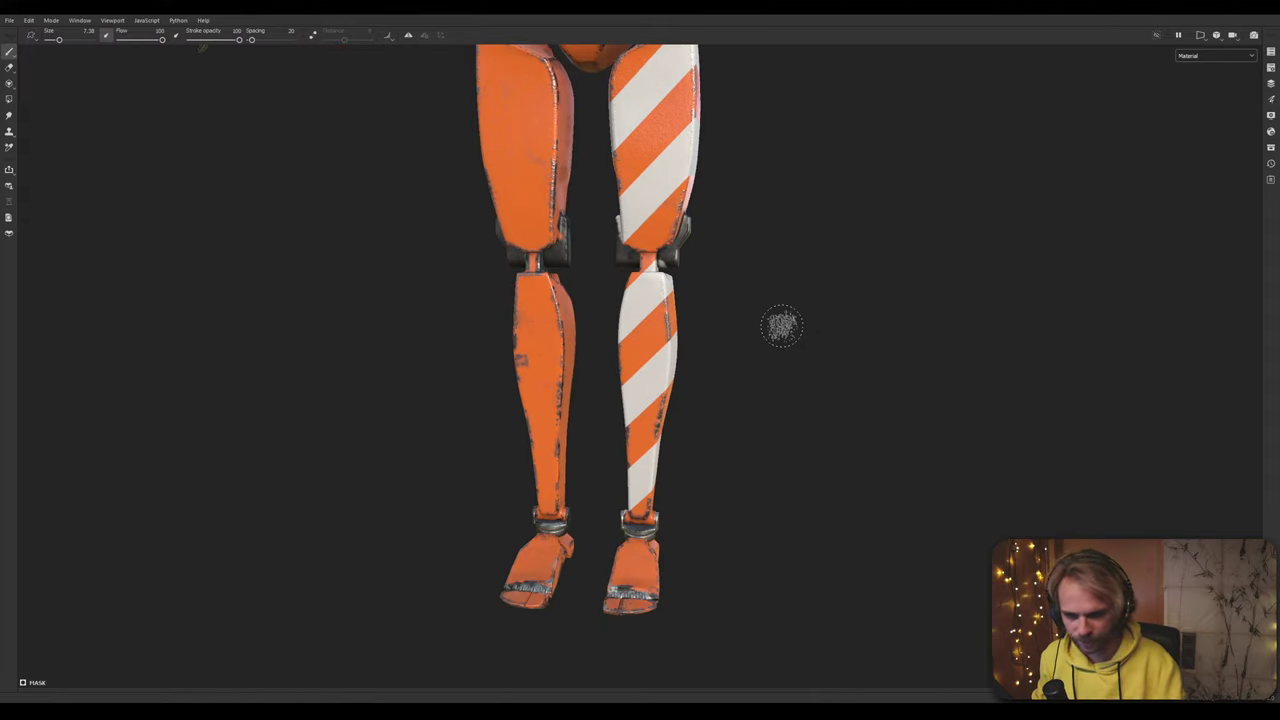
pyautogui.moveTo(737, 186)
pyautogui.keyDown('alt'); pyautogui.mouseDown(button='middle')
pyautogui.moveTo(823, 491)
pyautogui.moveTo(689, 563)
pyautogui.mouseUp(button='middle'); pyautogui.keyUp('alt')
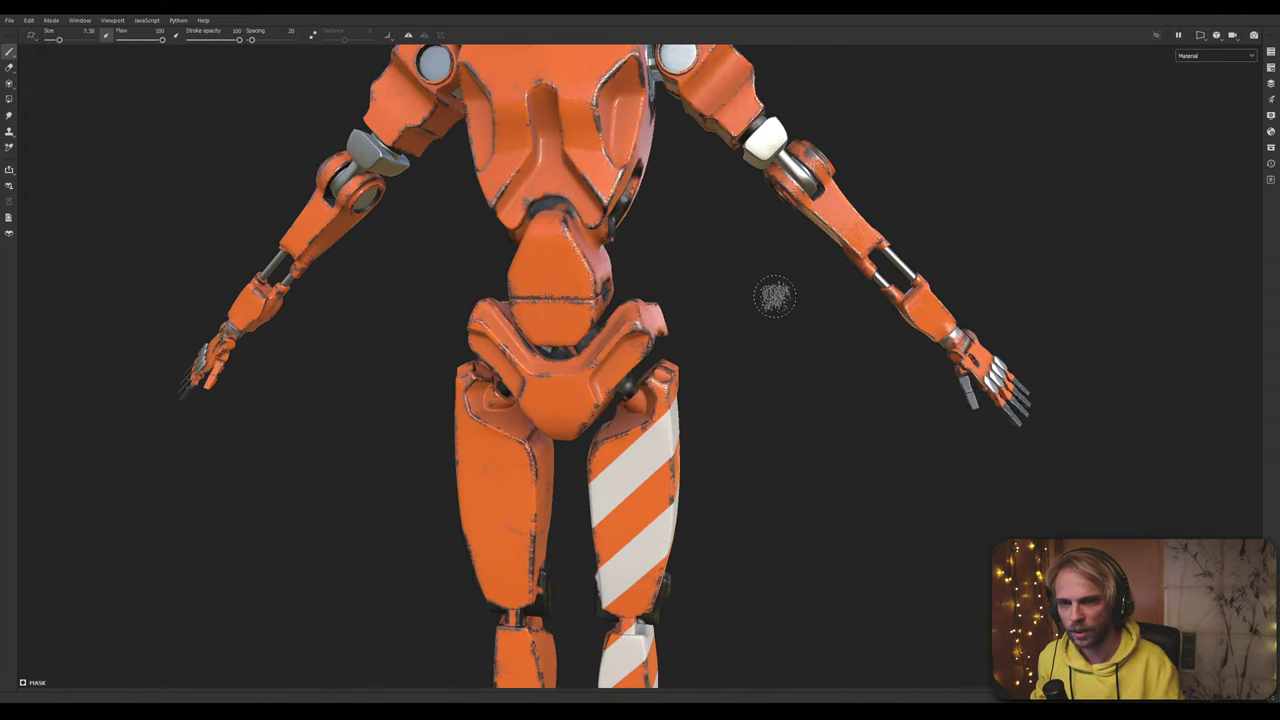
pyautogui.moveTo(775, 296)
pyautogui.keyDown('alt'); pyautogui.mouseDown(button='middle')
pyautogui.moveTo(831, 509)
pyautogui.moveTo(788, 436)
pyautogui.mouseUp(button='middle'); pyautogui.keyUp('alt')
pyautogui.keyDown('alt'); pyautogui.moveTo(926, 249); pyautogui.dragTo(940, 435, button='middle'); pyautogui.keyUp('alt')
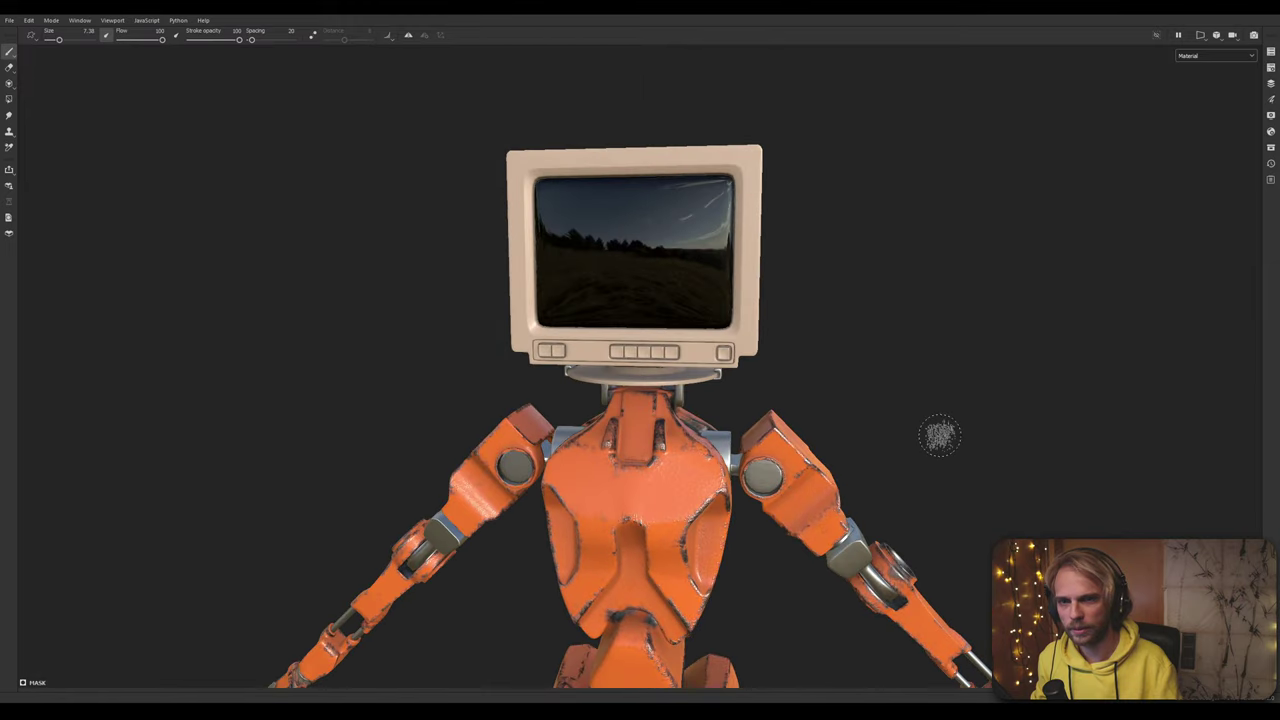
pyautogui.keyDown('alt'); pyautogui.moveTo(820, 472); pyautogui.dragTo(766, 323, button='middle'); pyautogui.keyUp('alt')
pyautogui.moveTo(863, 463)
pyautogui.keyDown('alt'); pyautogui.mouseDown(button='middle')
pyautogui.moveTo(817, 373)
pyautogui.moveTo(789, 362)
pyautogui.mouseUp(button='middle'); pyautogui.keyUp('alt')
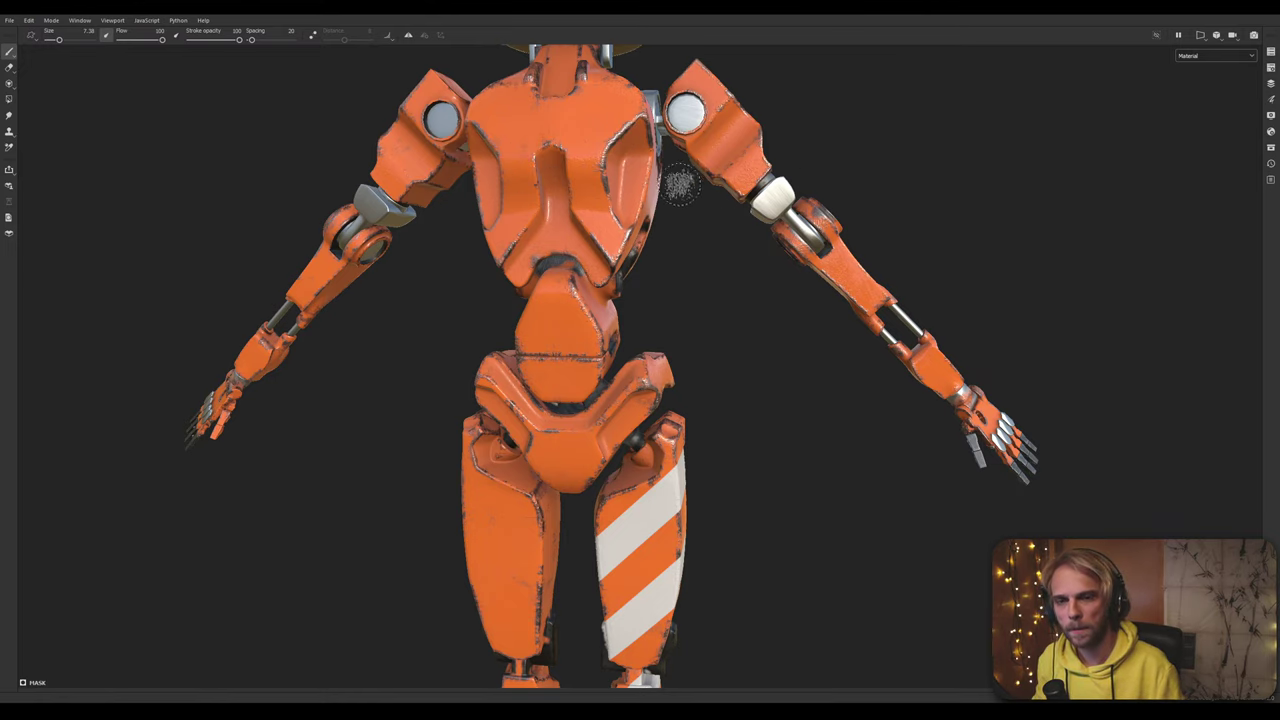
pyautogui.scroll(3, 680, 186)
pyautogui.scroll(-3, 766, 409)
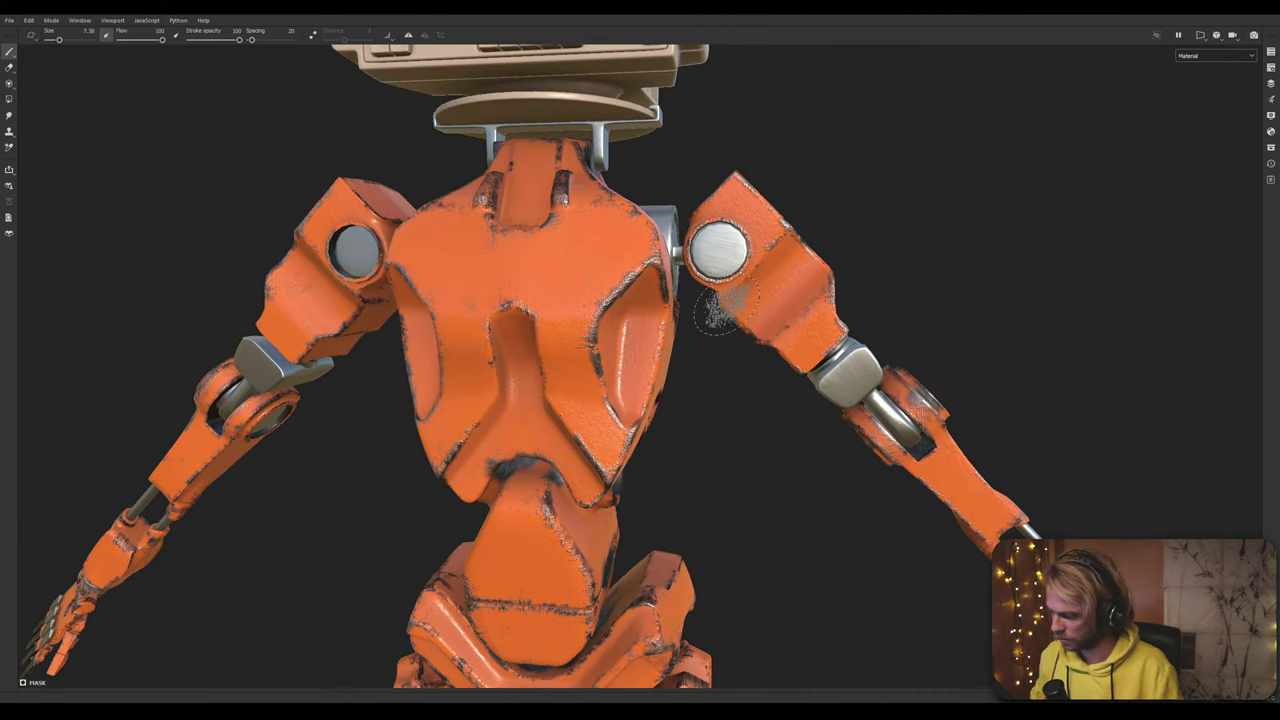
pyautogui.keyDown('alt'); pyautogui.moveTo(727, 340); pyautogui.dragTo(829, 334); pyautogui.keyUp('alt')
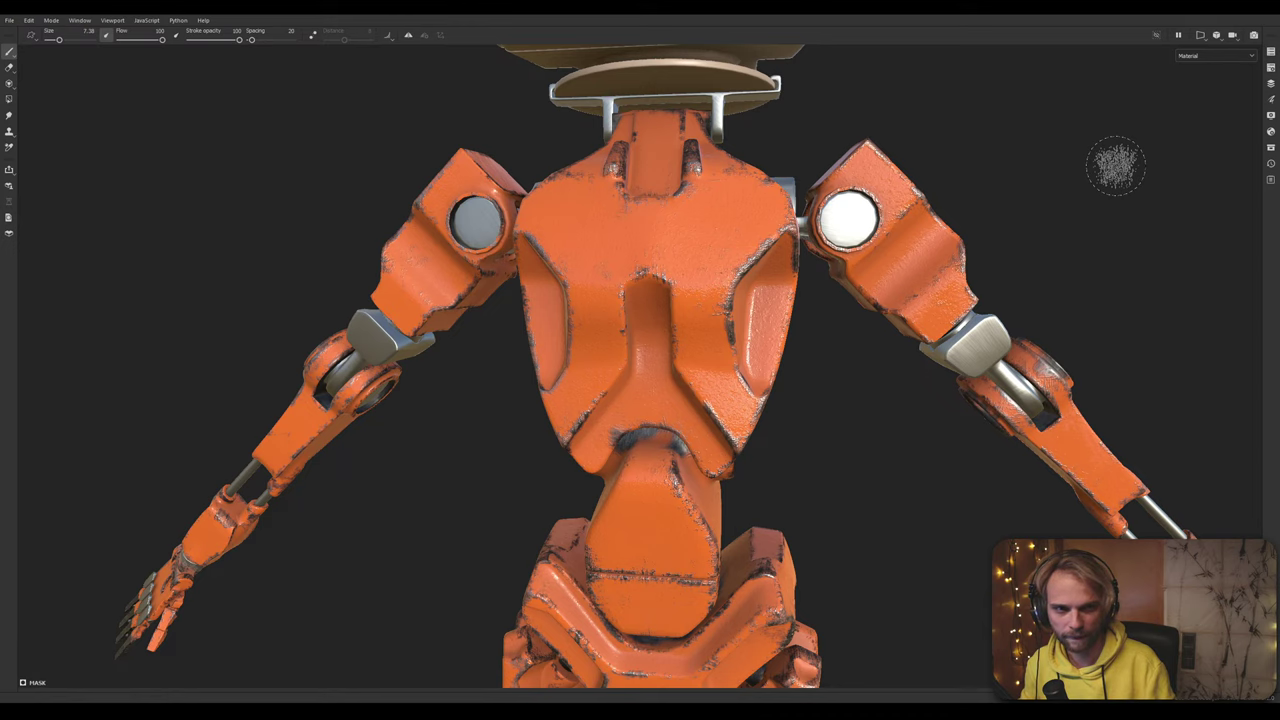
# Step: Restore the side panels and bring the robot's lower legs into view
pyautogui.press('Tab')
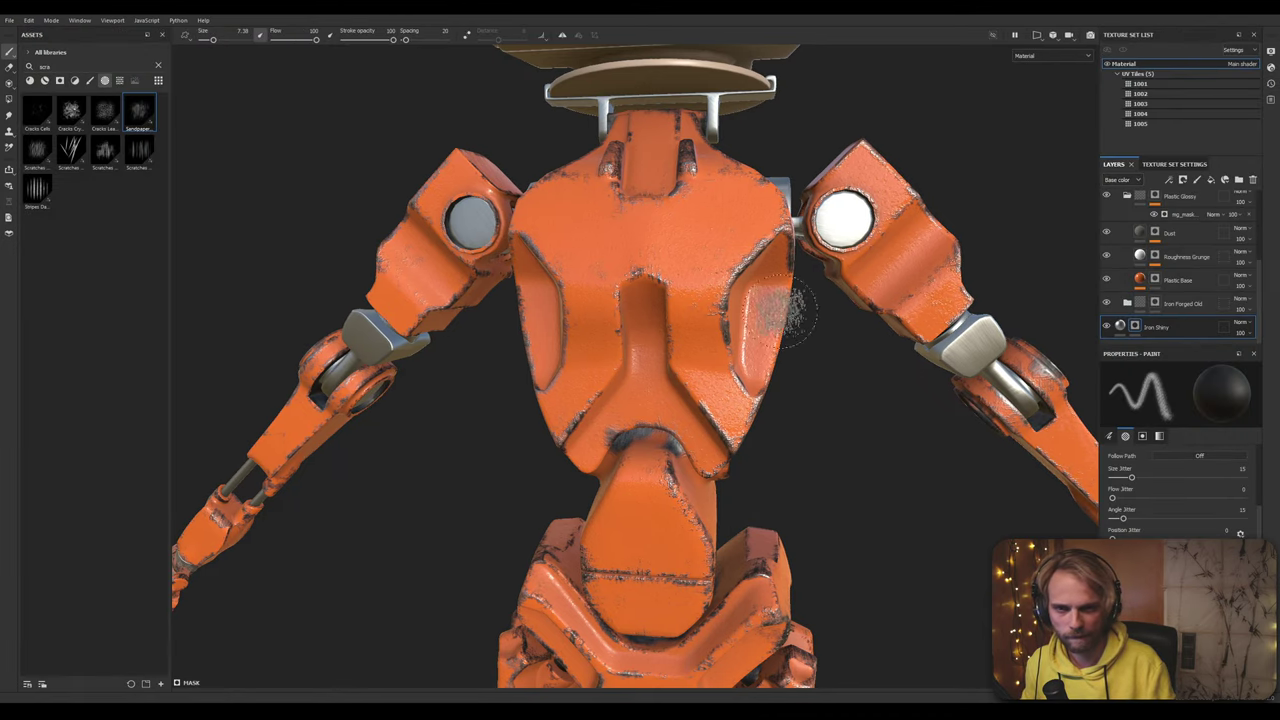
pyautogui.keyDown('alt'); pyautogui.moveTo(881, 381); pyautogui.dragTo(749, 163, button='middle'); pyautogui.keyUp('alt')
pyautogui.keyDown('alt'); pyautogui.moveTo(774, 251); pyautogui.dragTo(503, 265); pyautogui.keyUp('alt')
pyautogui.keyDown('alt'); pyautogui.moveTo(658, 292); pyautogui.dragTo(529, 286); pyautogui.keyUp('alt')
pyautogui.scroll(4, 552, 297)
pyautogui.scroll(-2, 552, 297)
pyautogui.scroll(4, 545, 300)
pyautogui.keyDown('alt'); pyautogui.moveTo(529, 286); pyautogui.dragTo(590, 150, button='middle'); pyautogui.keyUp('alt')
# Step: Orbit and zoom to a low close-up of the side of the foot's toe
pyautogui.keyDown('alt'); pyautogui.moveTo(543, 220); pyautogui.dragTo(690, 225); pyautogui.keyUp('alt')
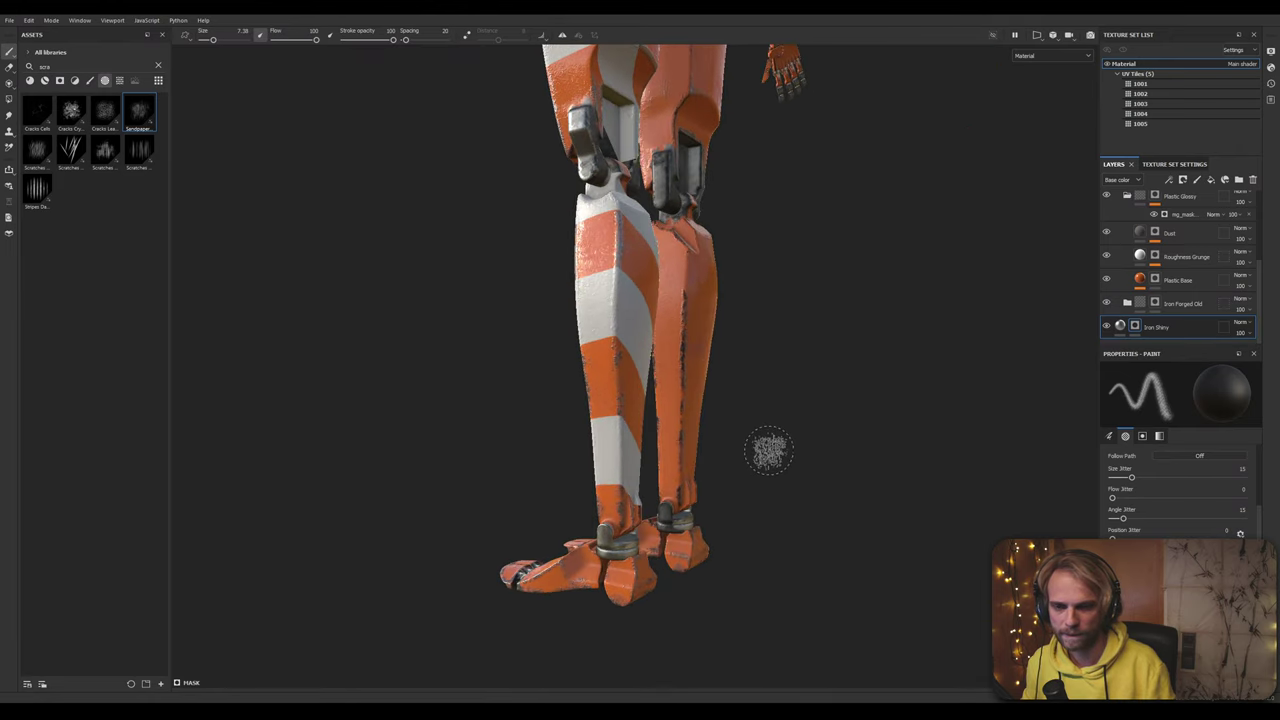
pyautogui.scroll(2, 660, 437)
pyautogui.scroll(2, 680, 490)
pyautogui.keyDown('alt'); pyautogui.moveTo(700, 543); pyautogui.dragTo(574, 485, button='middle'); pyautogui.keyUp('alt')
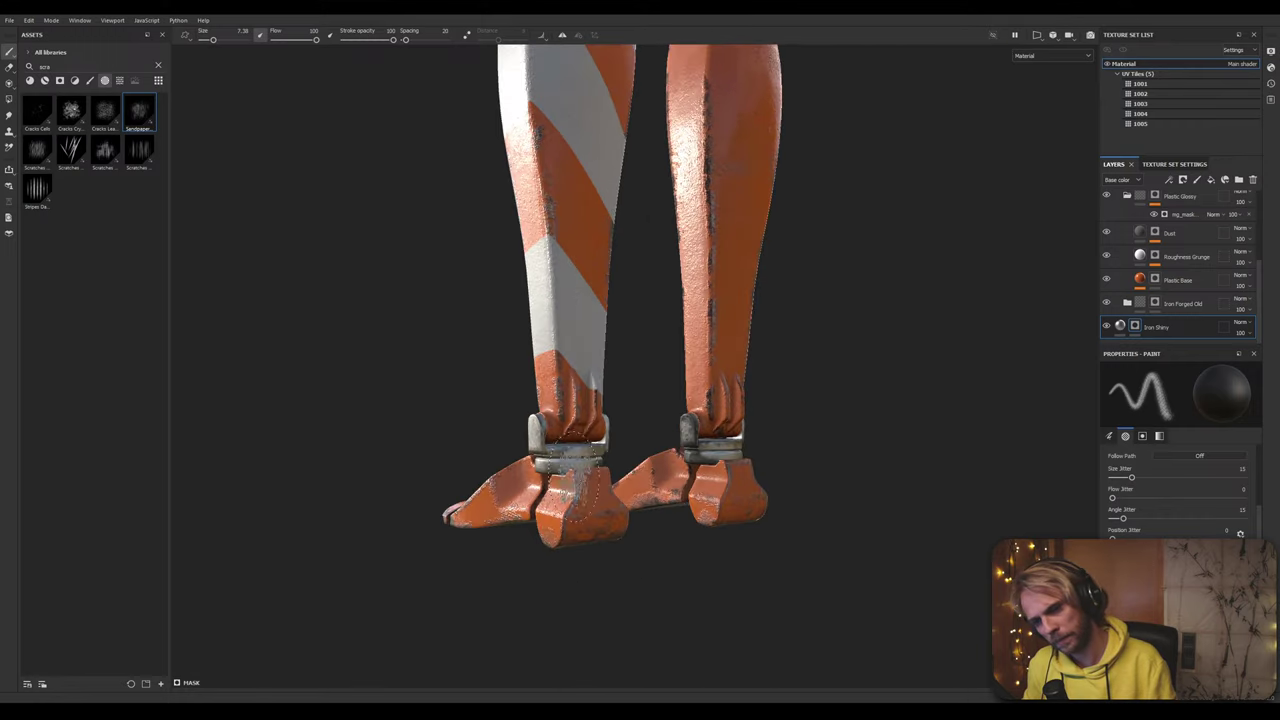
pyautogui.scroll(1, 460, 460)
pyautogui.keyDown('alt'); pyautogui.moveTo(460, 460); pyautogui.dragTo(810, 300); pyautogui.keyUp('alt')
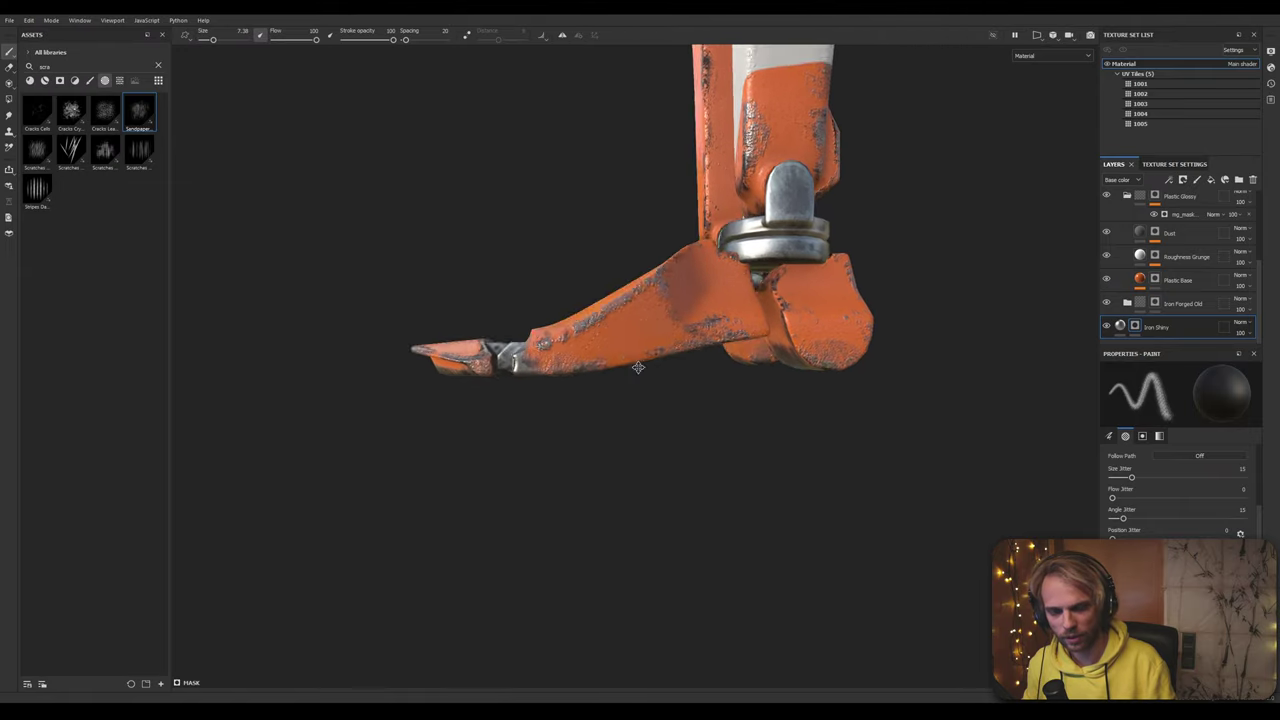
pyautogui.scroll(2, 508, 332)
pyautogui.keyDown('alt'); pyautogui.moveTo(971, 323); pyautogui.dragTo(974, 400); pyautogui.keyUp('alt')
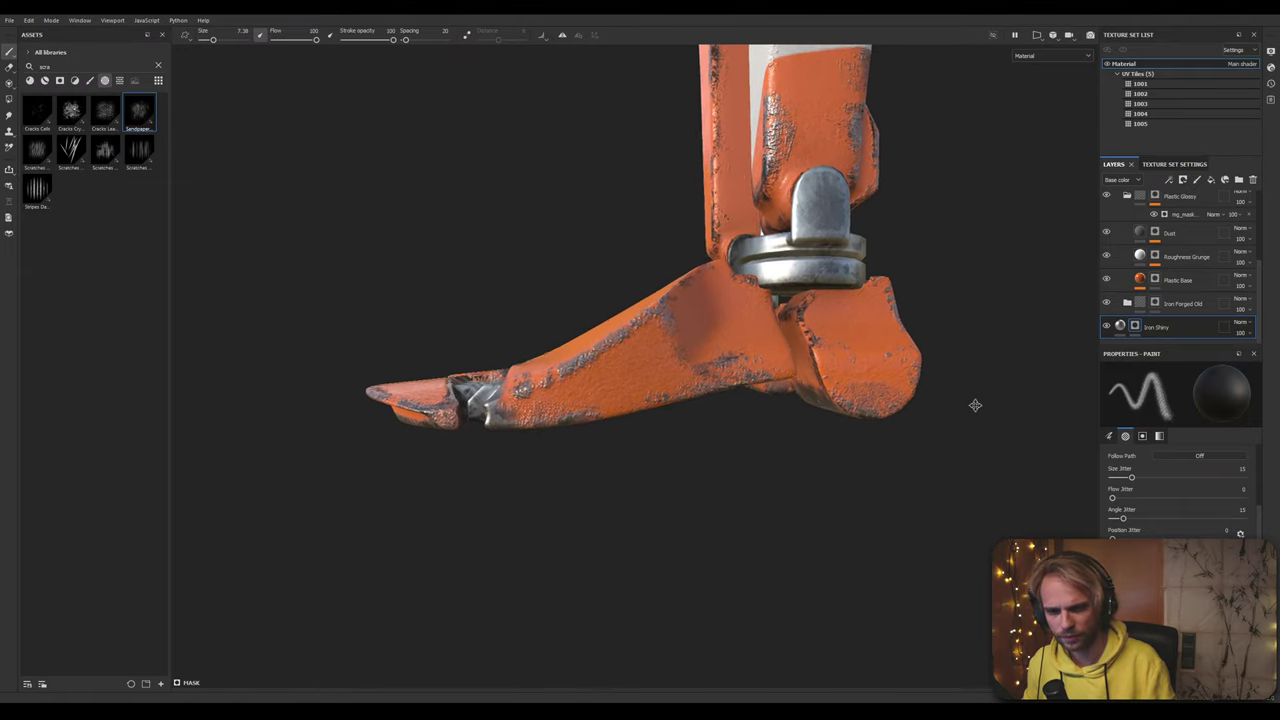
pyautogui.scroll(2, 718, 455)
pyautogui.keyDown('alt'); pyautogui.moveTo(718, 455); pyautogui.dragTo(700, 400); pyautogui.keyUp('alt')
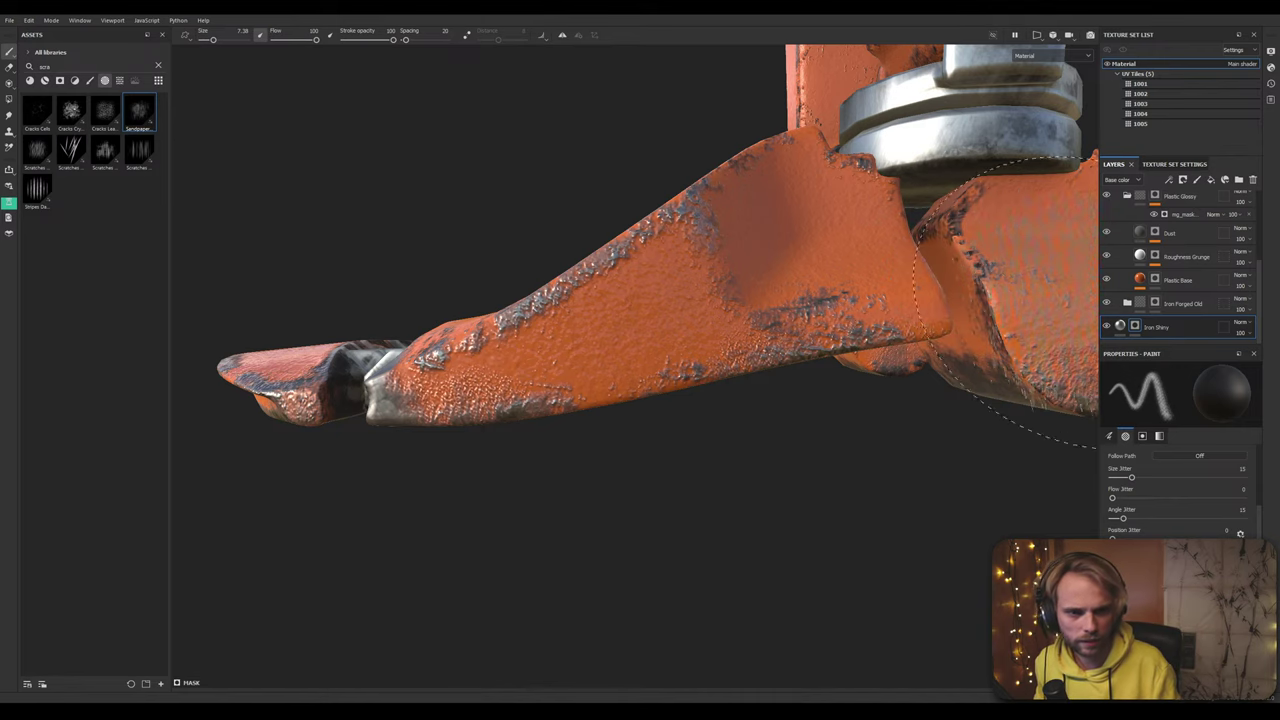
pyautogui.scroll(2, 1224, 270)
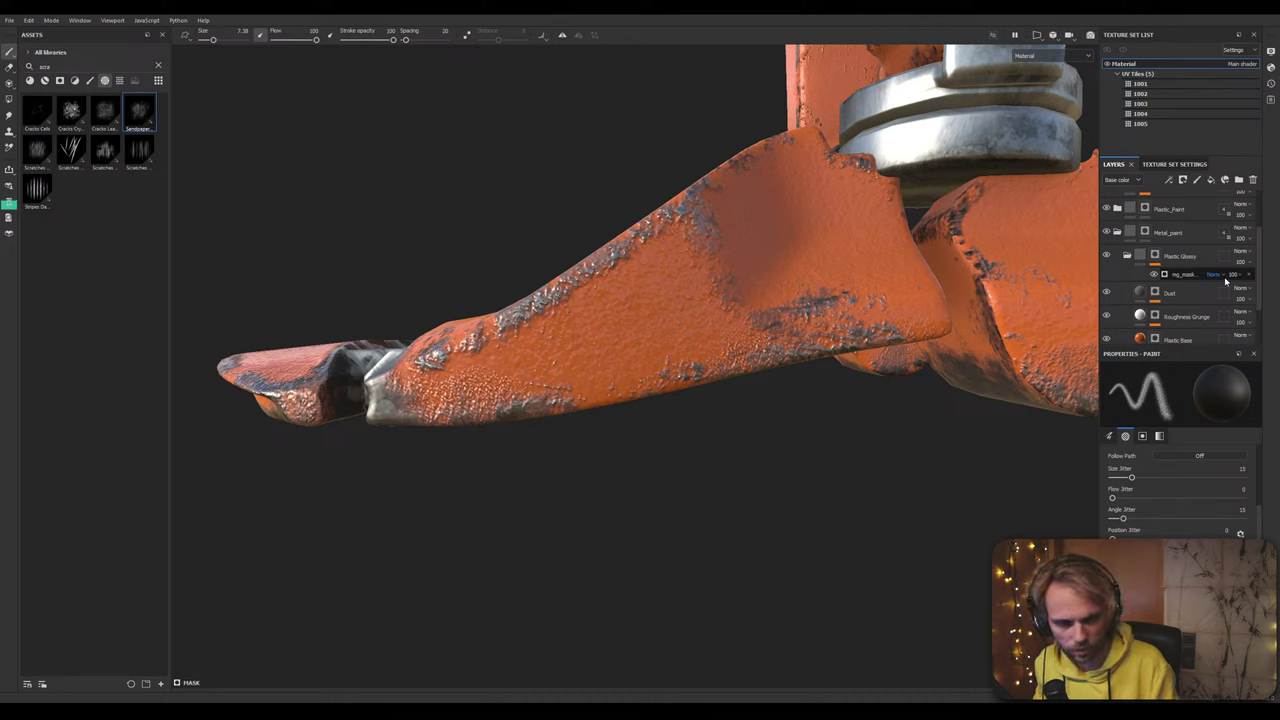
# Step: Move the Stripes layer into the Spray_paint folder and save the project
pyautogui.scroll(2, 1182, 252)
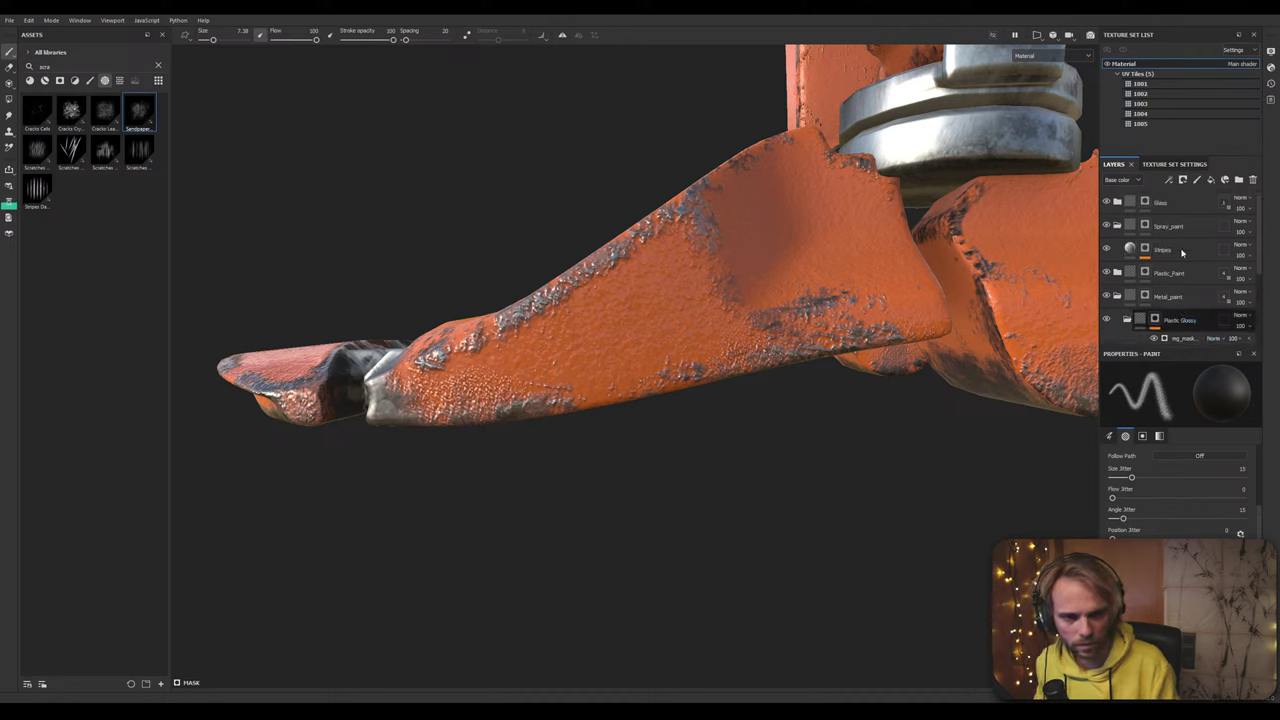
pyautogui.click(1182, 251)
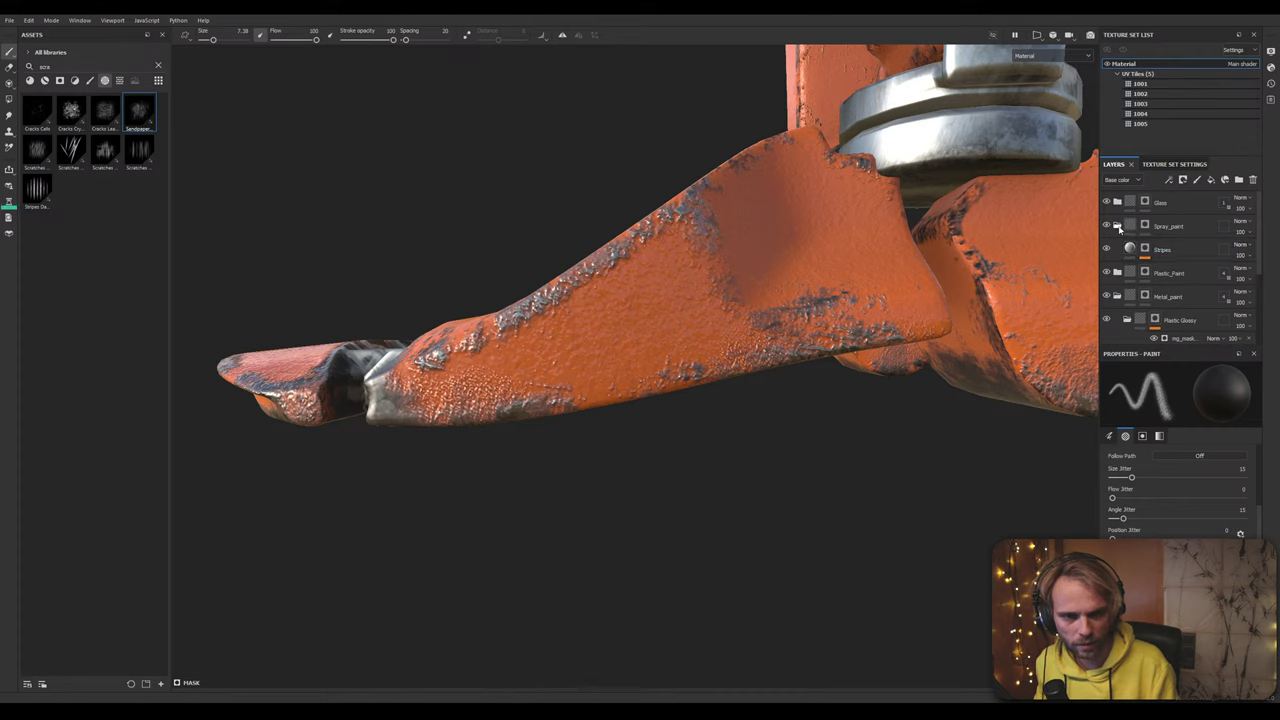
pyautogui.moveTo(1118, 228); pyautogui.dragTo(1116, 230)
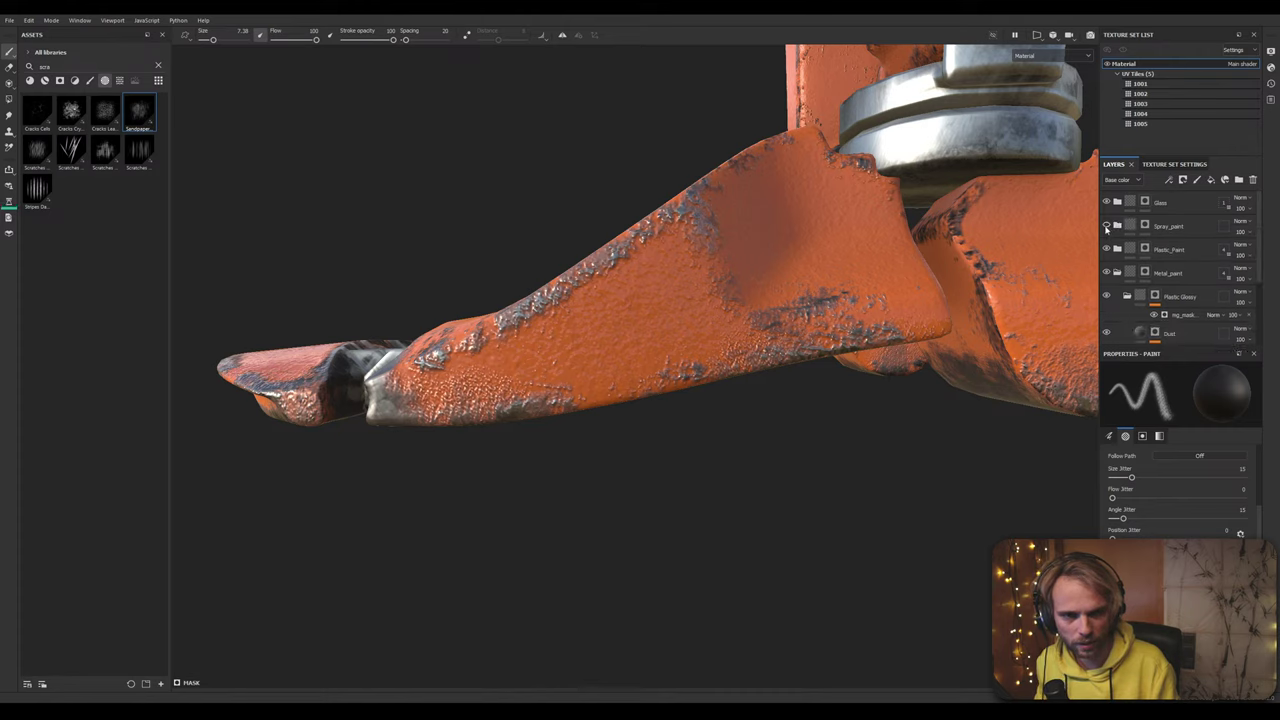
pyautogui.click(1114, 228)
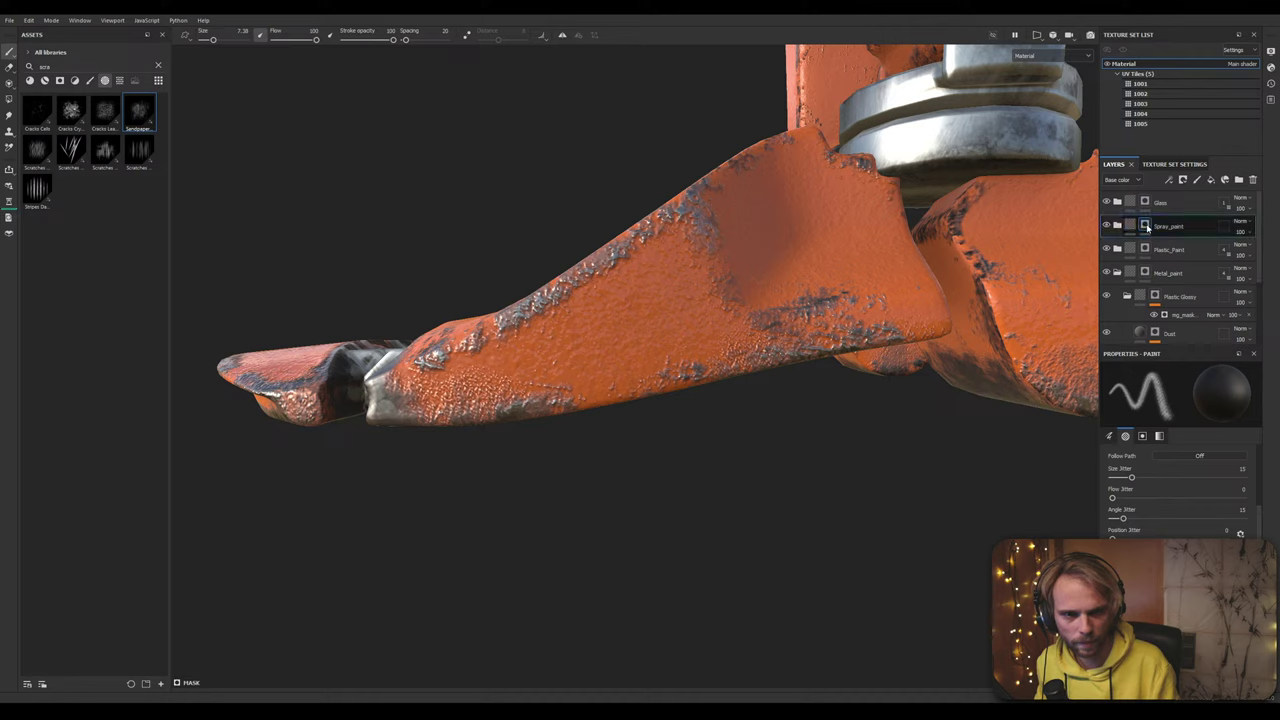
pyautogui.hotkey('ctrl', 's')
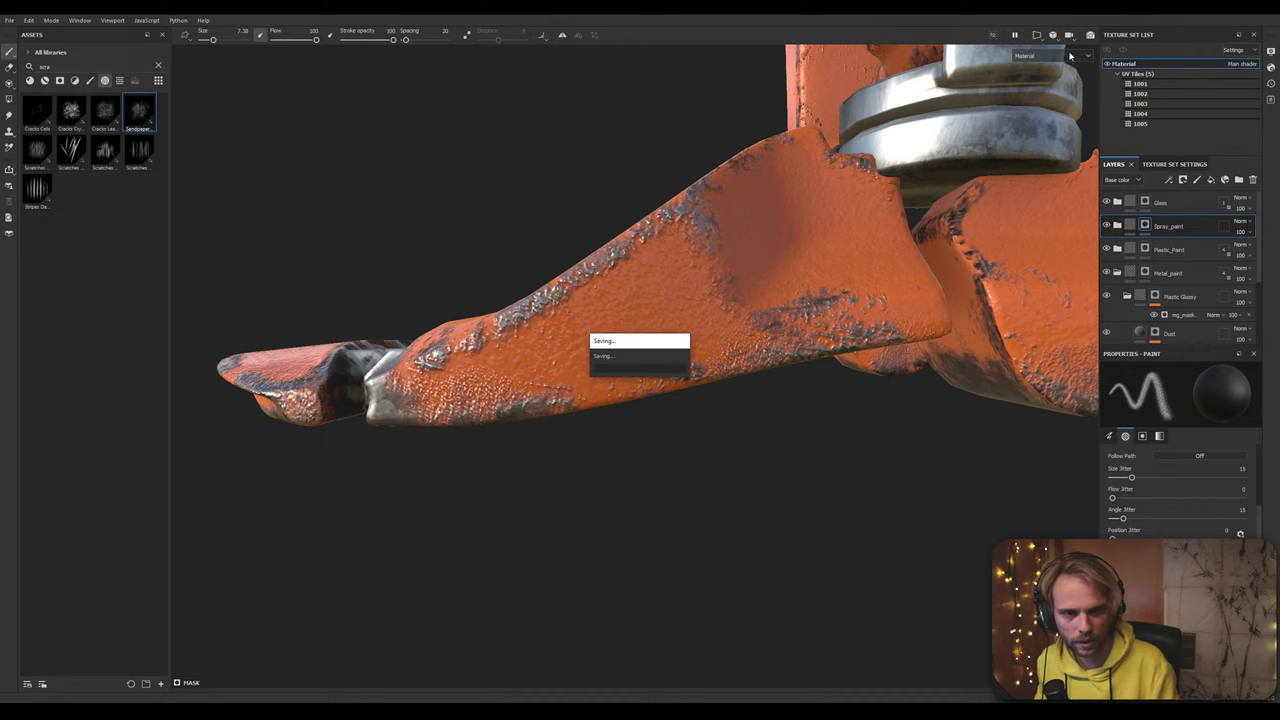
pyautogui.click(1070, 56)
# Step: Show the Mask channel, search assets for 'marke', and pick a smaller Pen Marker brush
pyautogui.click(1026, 158)
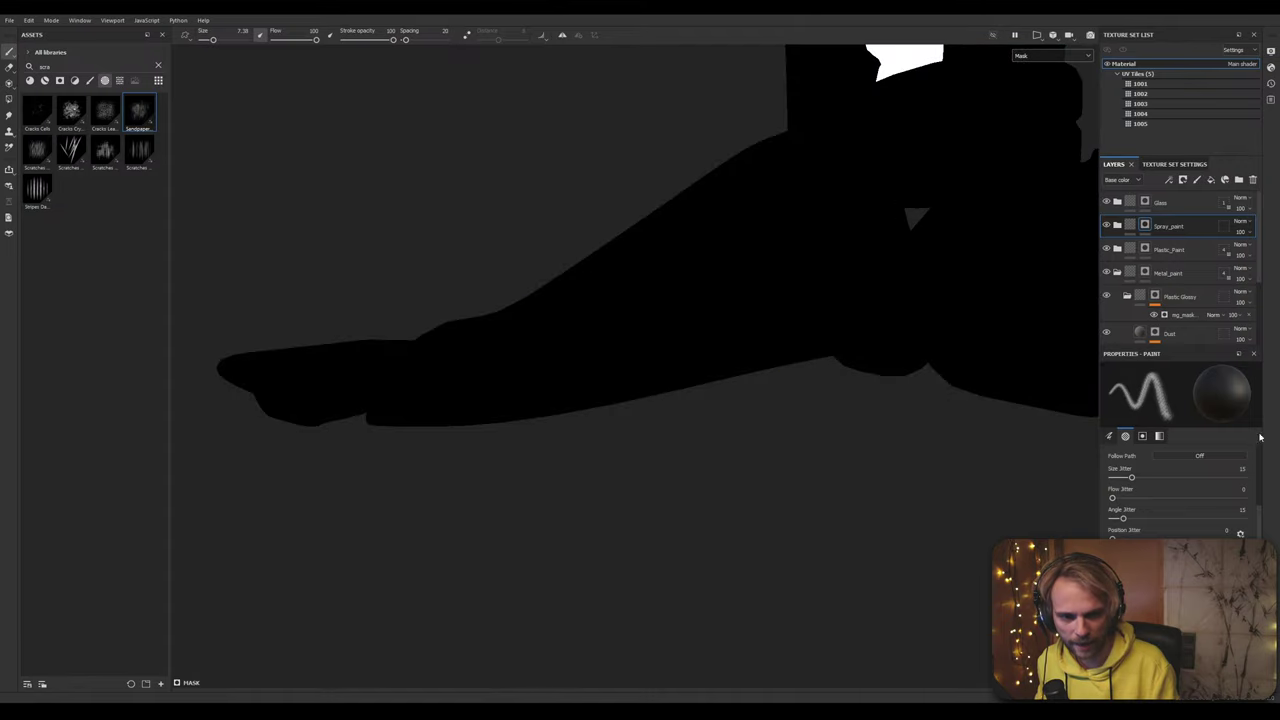
pyautogui.scroll(-4, 1199, 470)
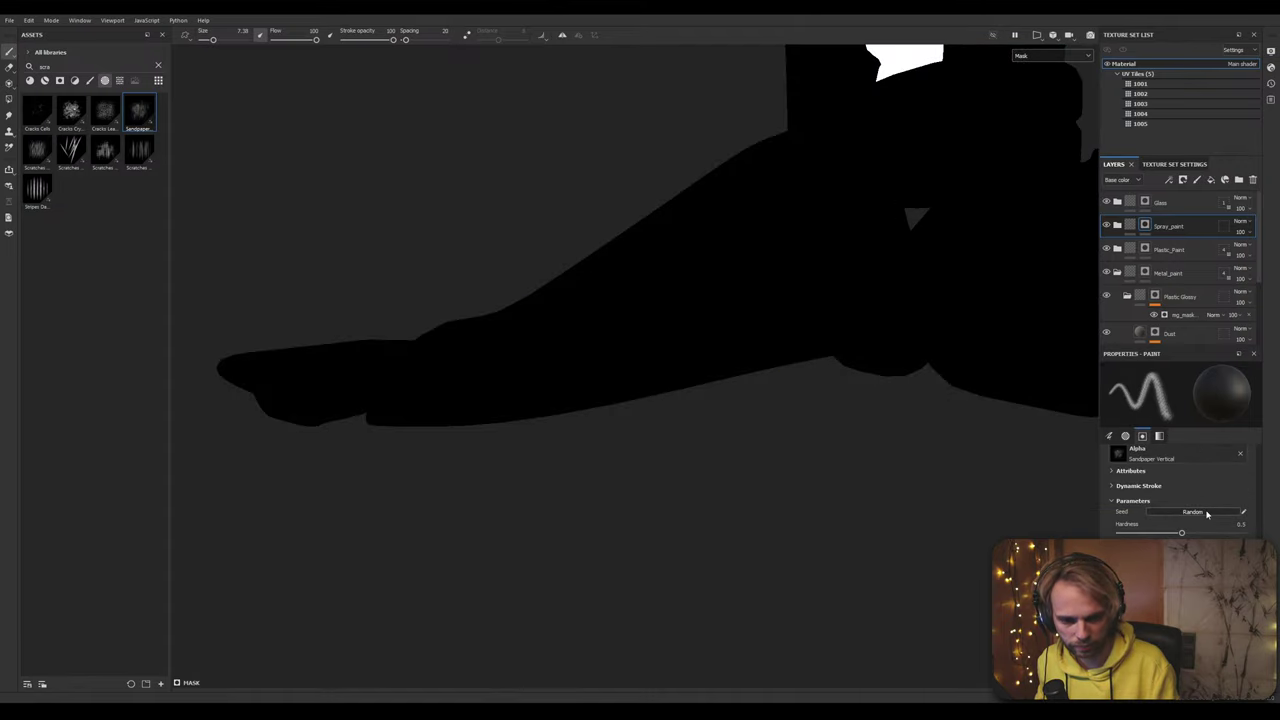
pyautogui.scroll(3, 1207, 514)
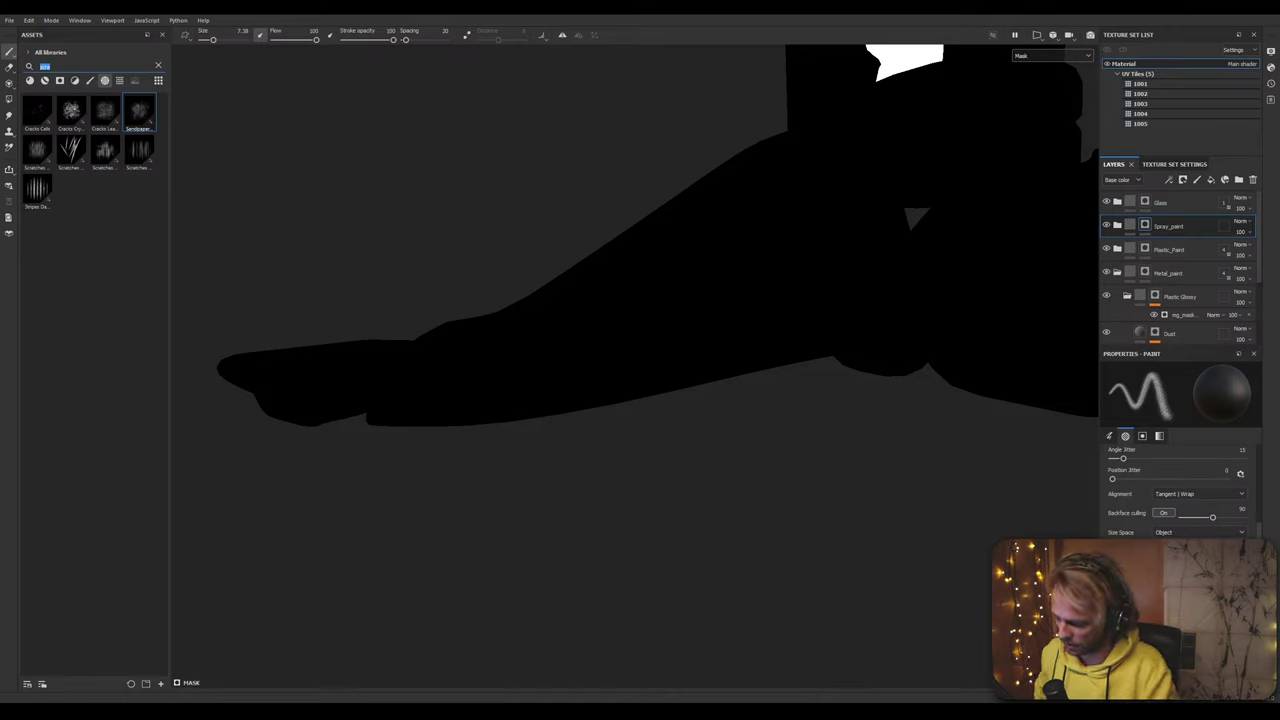
pyautogui.write('marke')
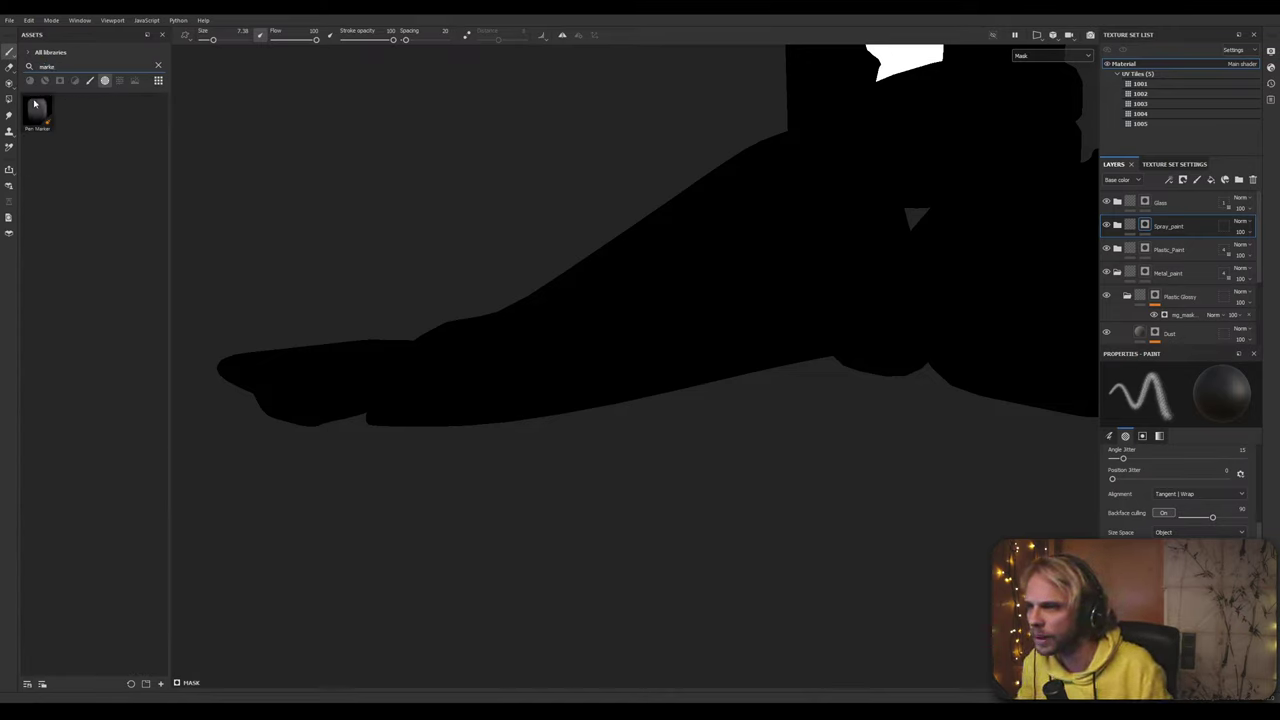
pyautogui.click(36, 110)
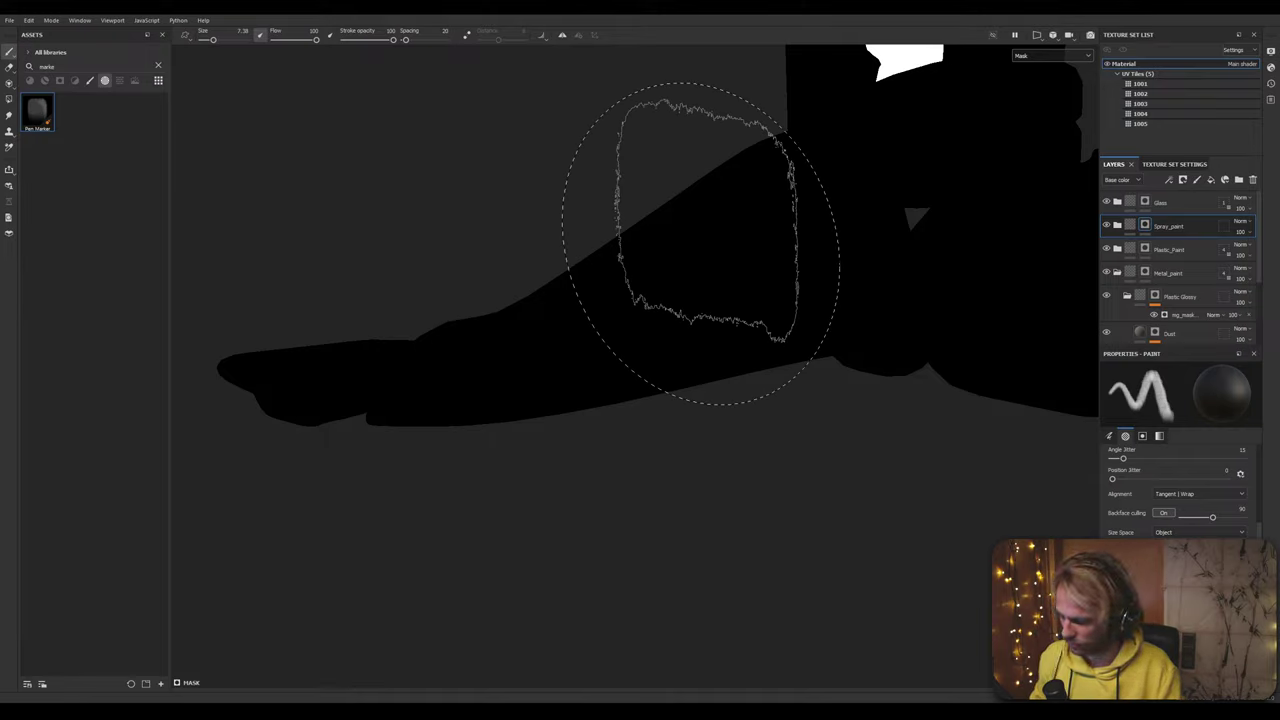
pyautogui.moveTo(700, 243)
pyautogui.keyDown('ctrl'); pyautogui.mouseDown(button='right')
pyautogui.moveTo(686, 263)
pyautogui.moveTo(700, 235)
pyautogui.moveTo(720, 249)
pyautogui.moveTo(609, 309)
pyautogui.mouseUp(button='right'); pyautogui.keyUp('ctrl')
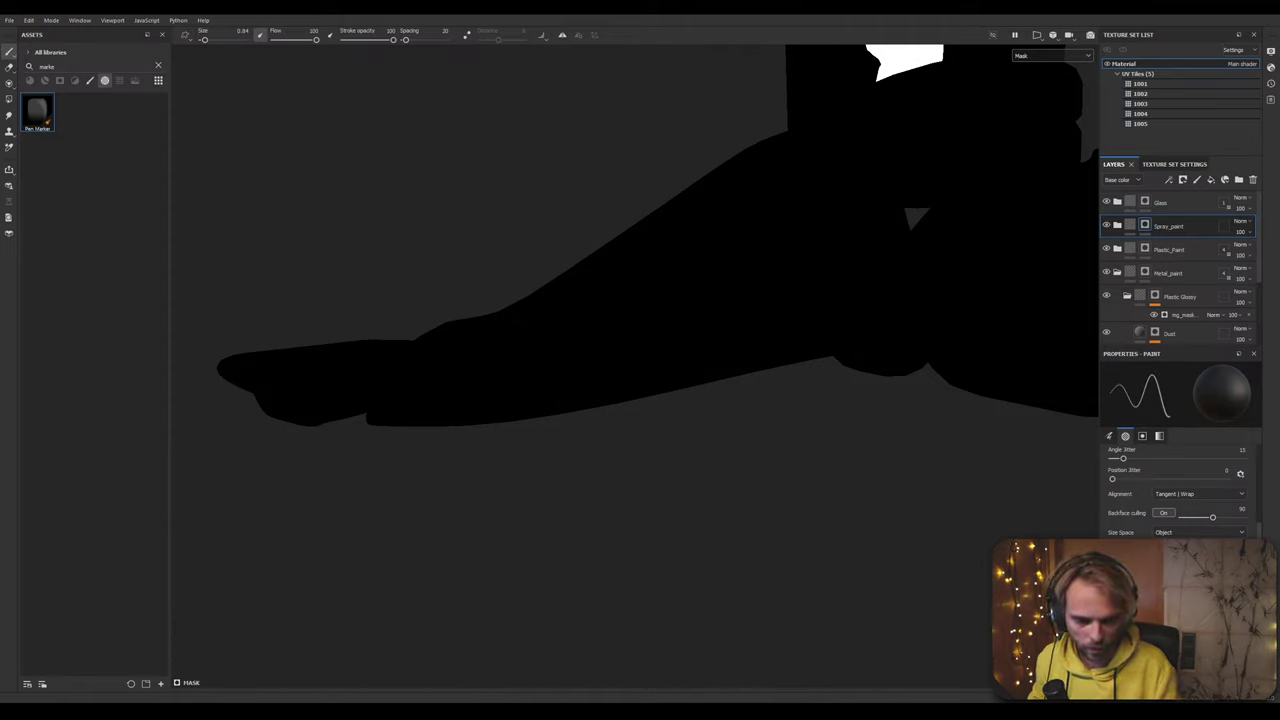
# Step: Shrink the brush size to 0.1, testing and undoing strokes on the mask
pyautogui.click(1142, 435)
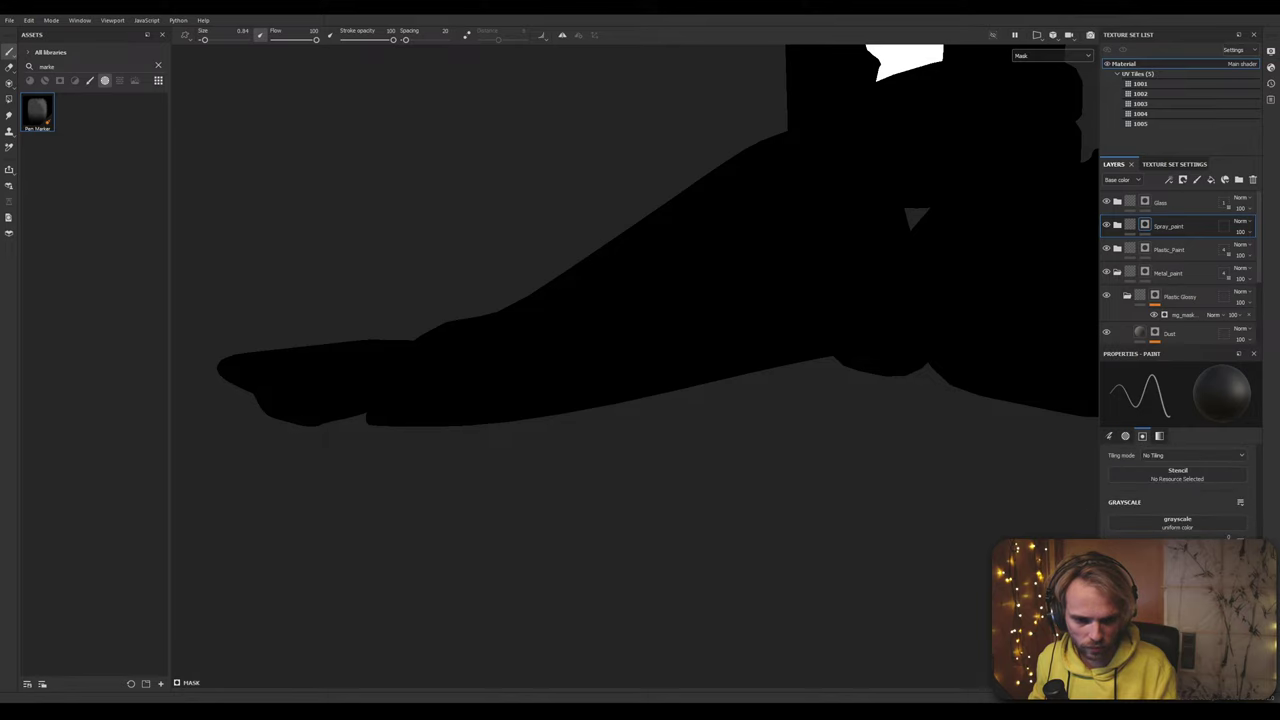
pyautogui.moveTo(538, 322)
pyautogui.mouseDown()
pyautogui.moveTo(634, 337)
pyautogui.moveTo(750, 302)
pyautogui.mouseUp()
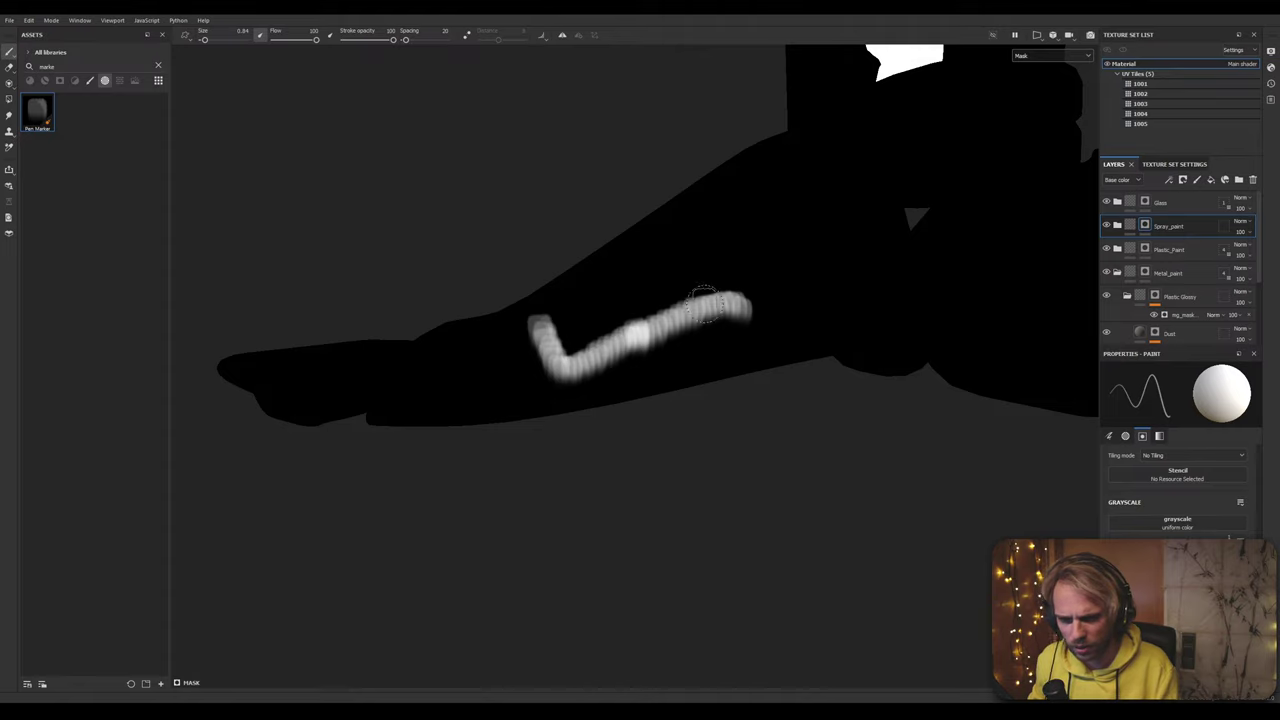
pyautogui.moveTo(650, 308)
pyautogui.mouseDown()
pyautogui.moveTo(645, 276)
pyautogui.moveTo(556, 300)
pyautogui.mouseUp()
pyautogui.hotkey('ctrl', 'z')
pyautogui.hotkey('ctrl', 'z')
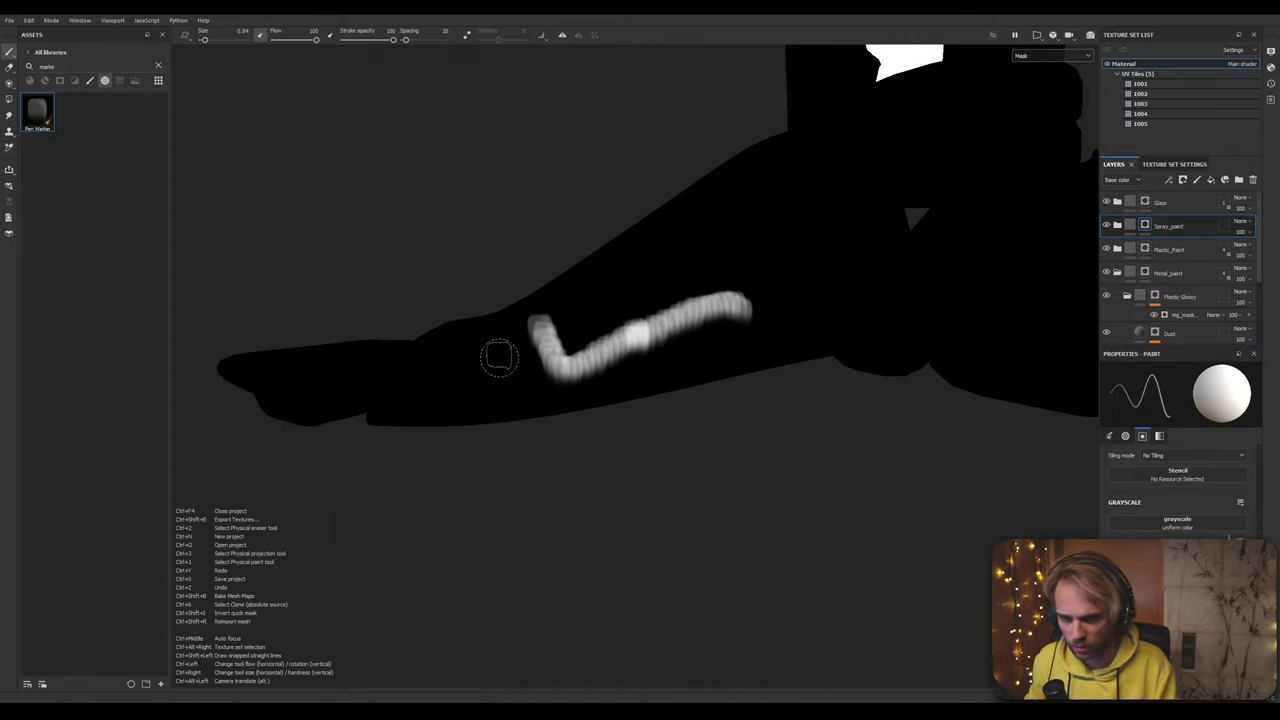
pyautogui.moveTo(645, 318); pyautogui.dragTo(591, 343)
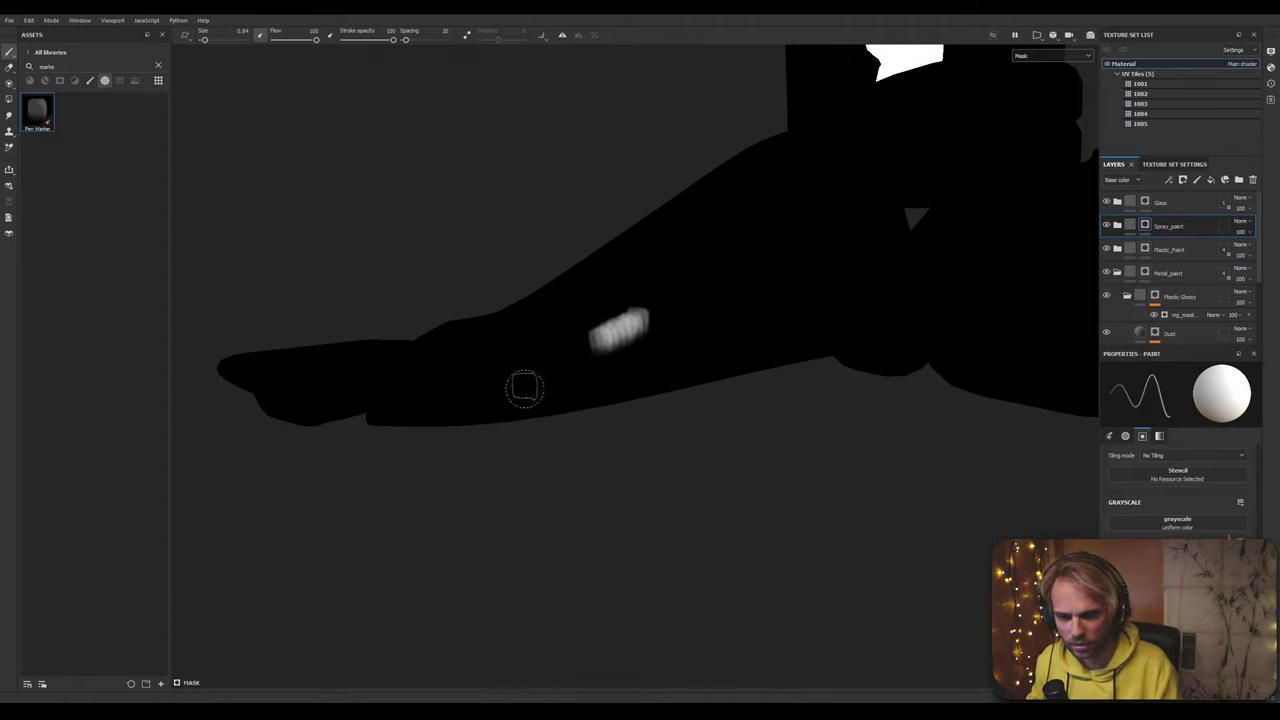
pyautogui.hotkey('ctrl', 'z')
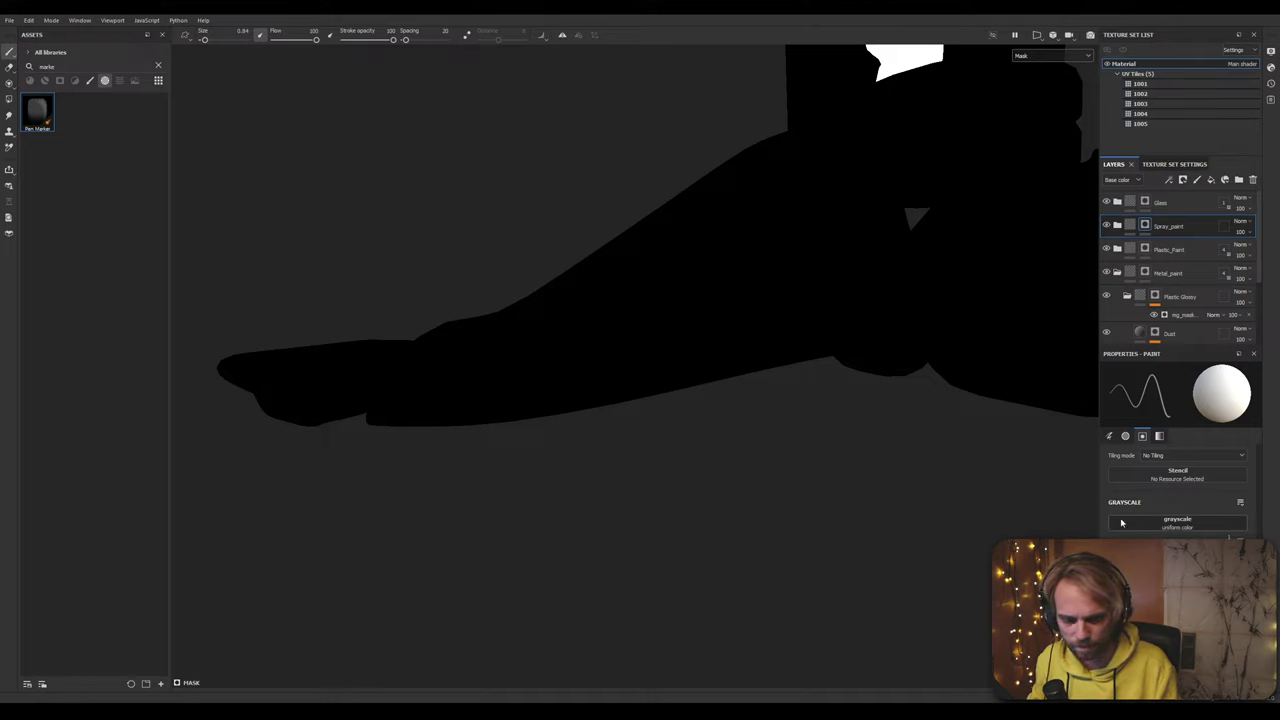
pyautogui.keyDown('ctrl'); pyautogui.moveTo(577, 334); pyautogui.dragTo(577, 337, button='right'); pyautogui.keyUp('ctrl')
pyautogui.moveTo(540, 362); pyautogui.dragTo(620, 366)
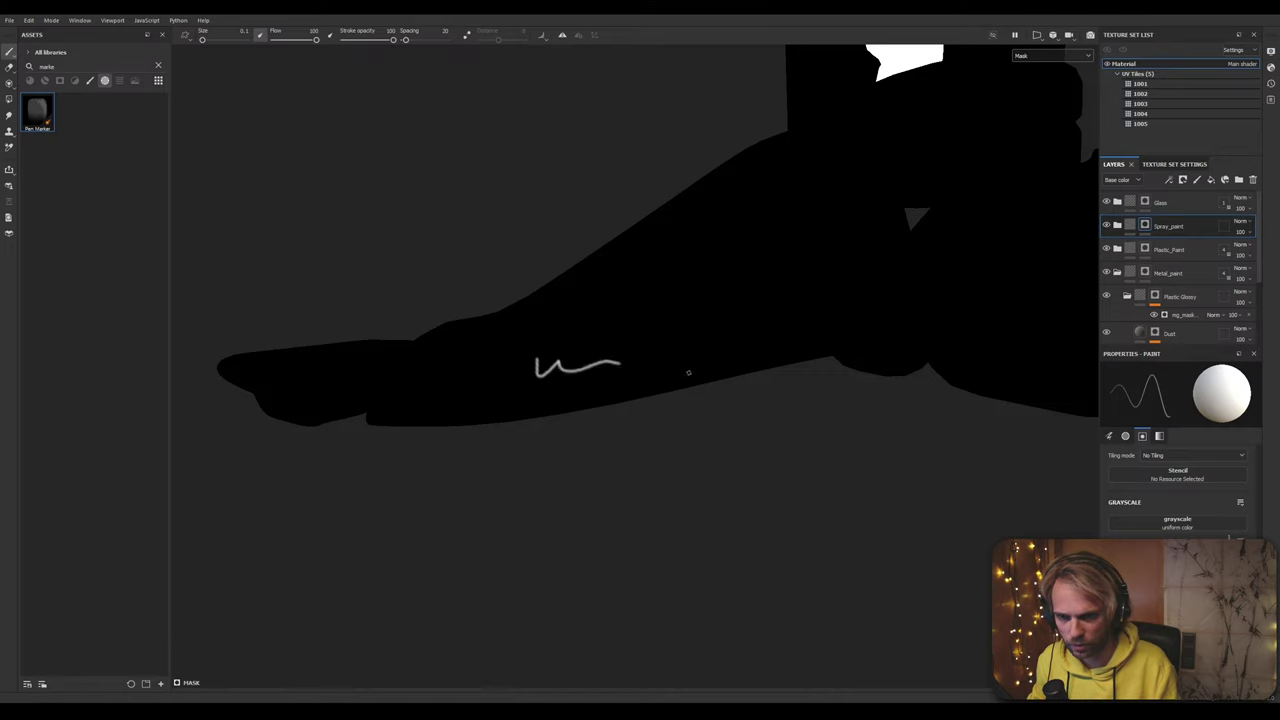
pyautogui.hotkey('ctrl', 'z')
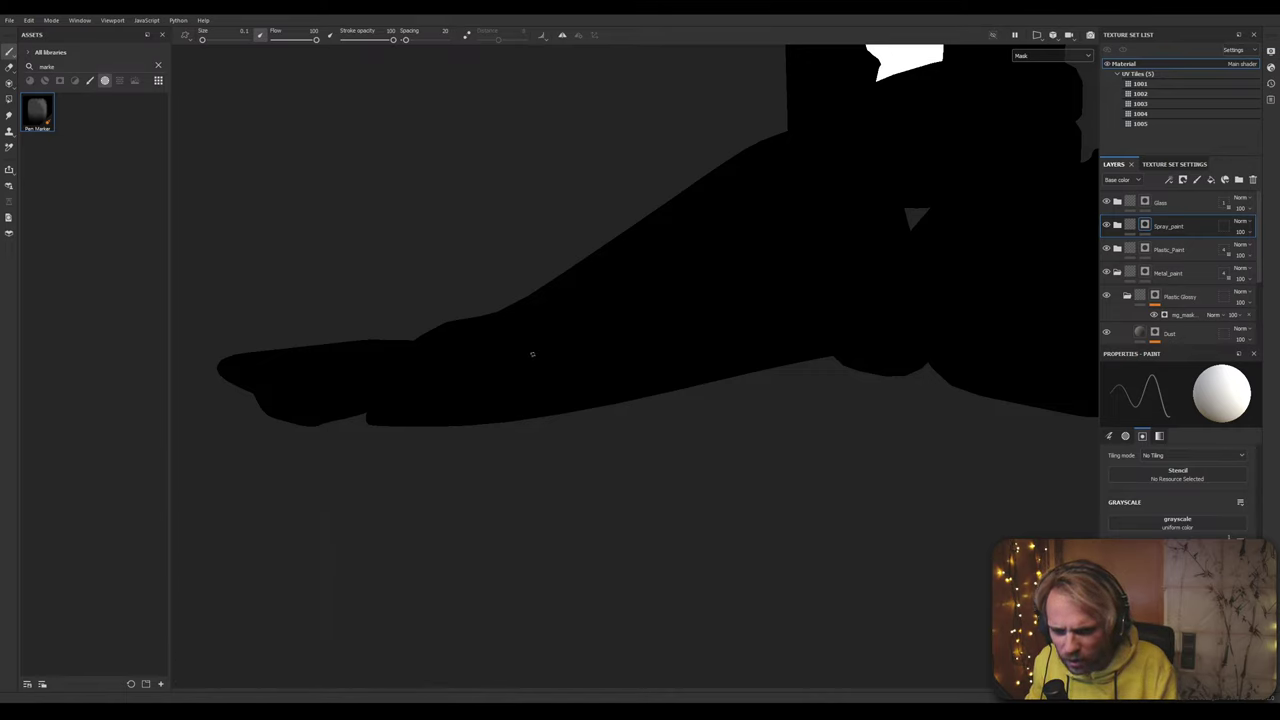
pyautogui.moveTo(531, 356); pyautogui.dragTo(606, 357)
pyautogui.hotkey('ctrl', 'z')
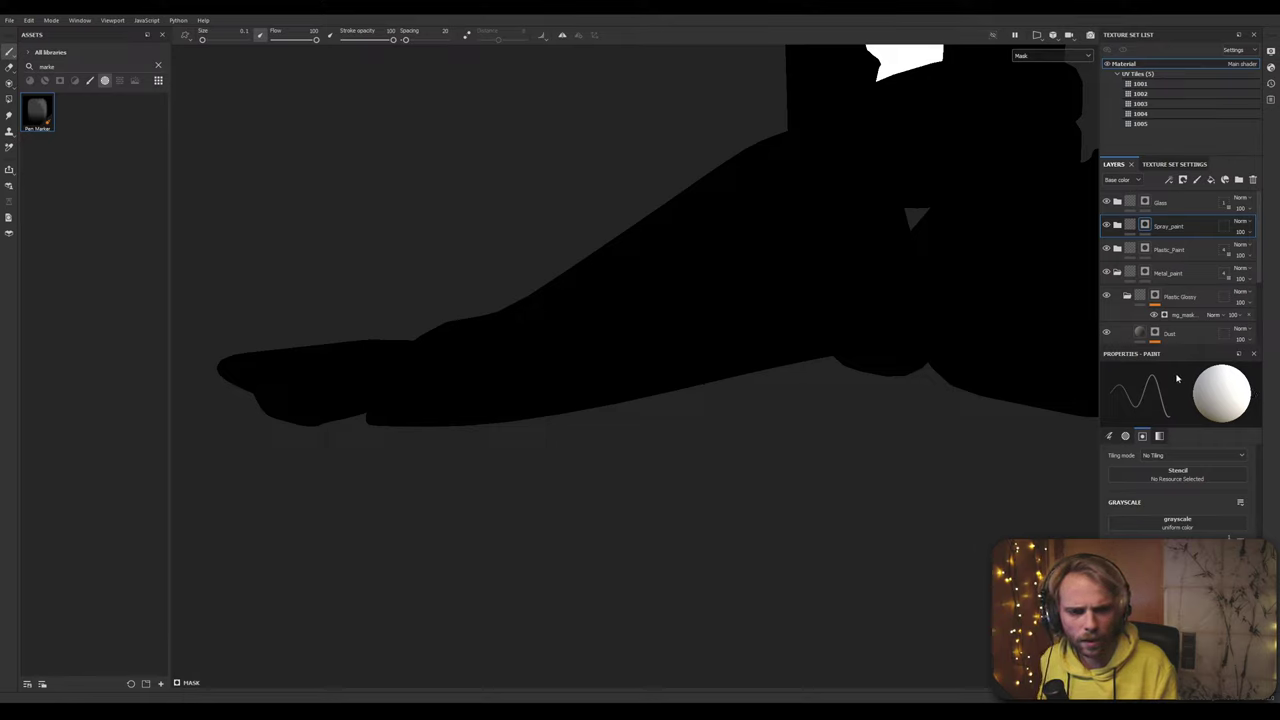
# Step: Tighten the brush spacing to 5 and undo a test line
pyautogui.click(1108, 437)
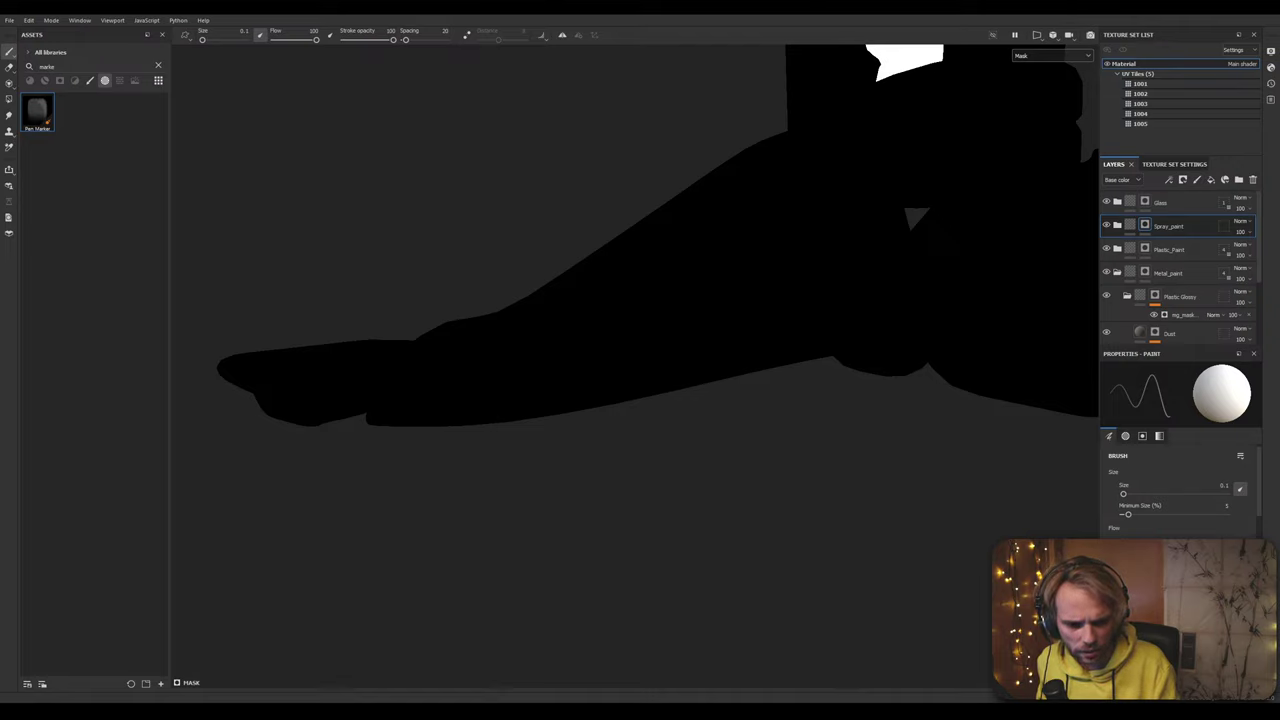
pyautogui.moveTo(393, 39); pyautogui.dragTo(404, 39)
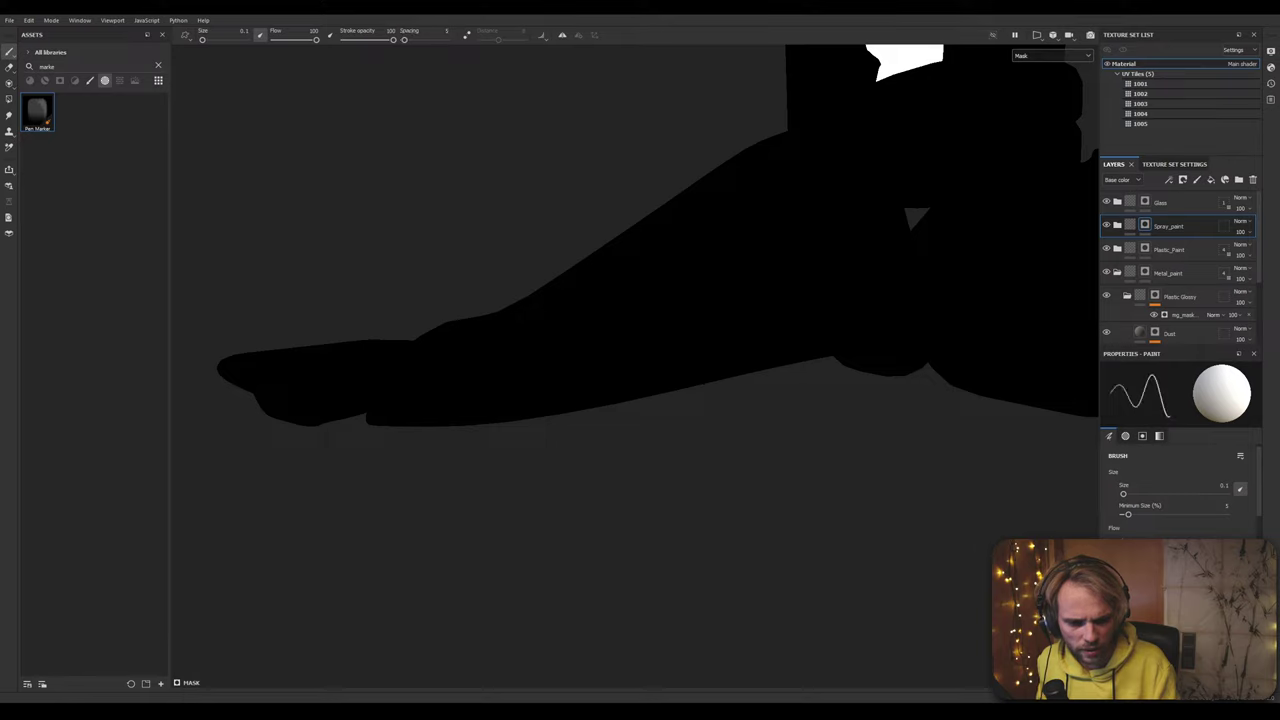
pyautogui.moveTo(580, 338); pyautogui.dragTo(714, 358)
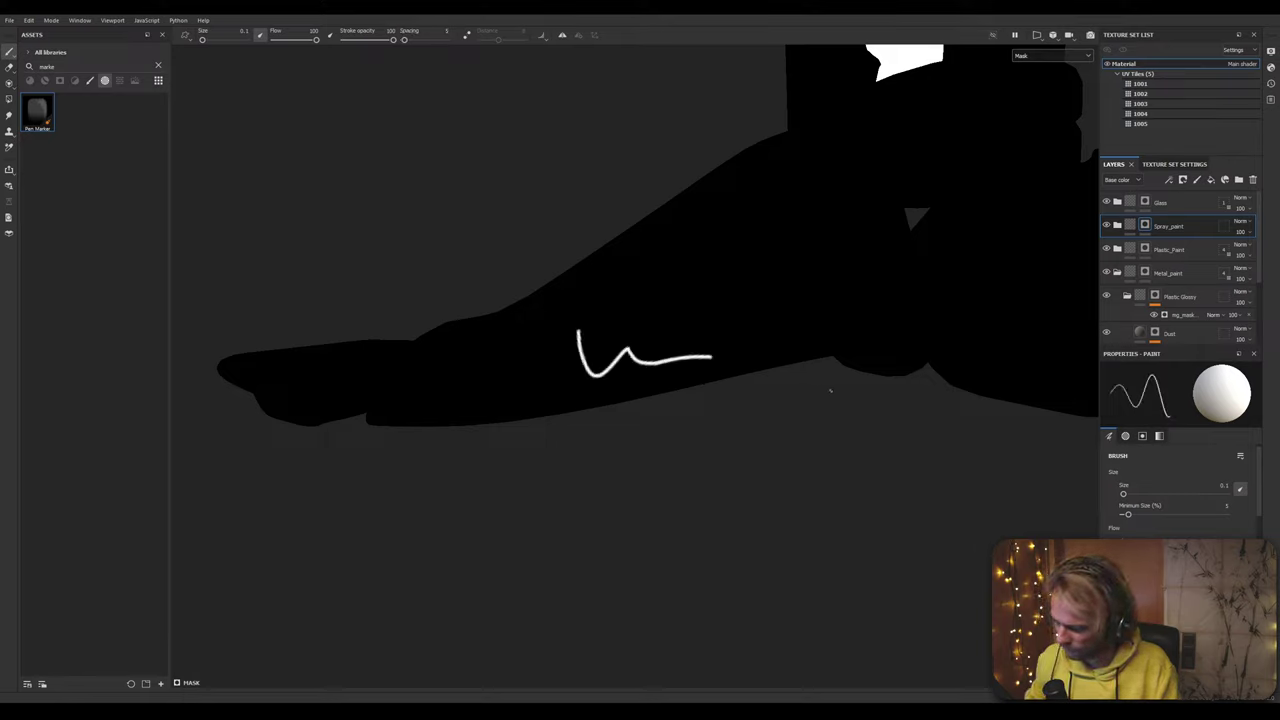
pyautogui.hotkey('ctrl', 'z')
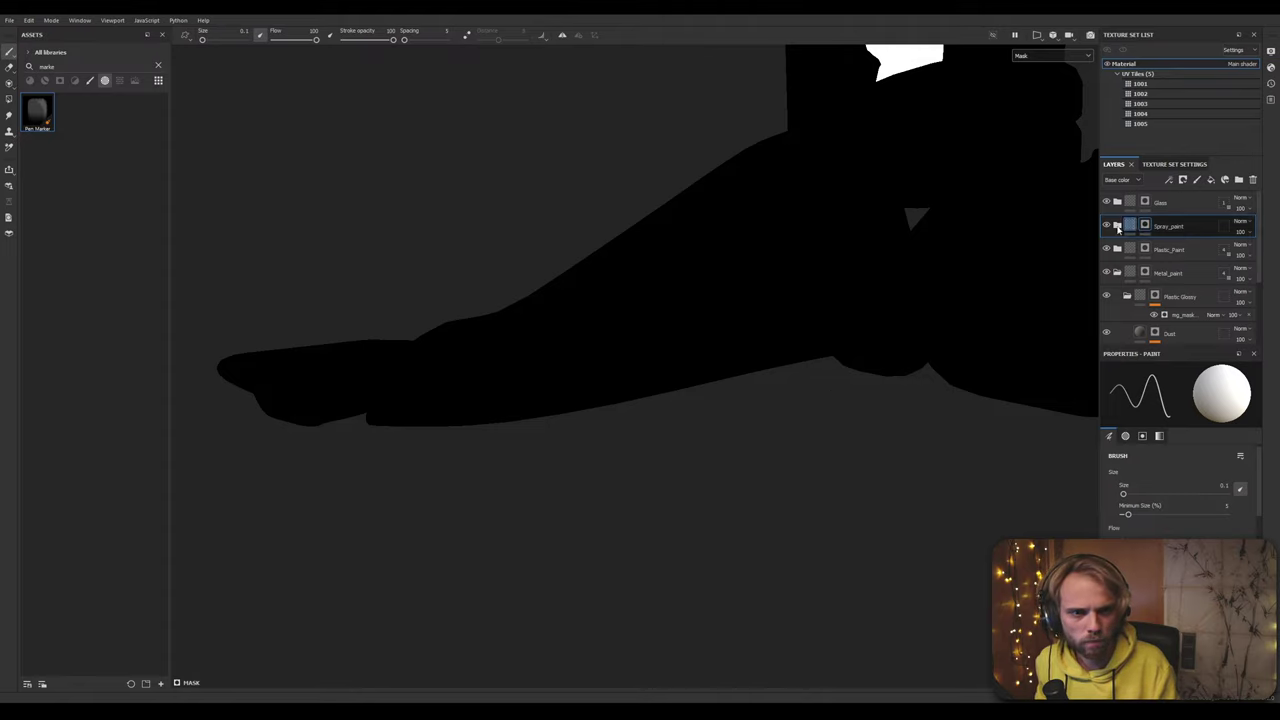
# Step: Keep Base color as the paint channel and return the viewport to Material
pyautogui.click(1128, 181)
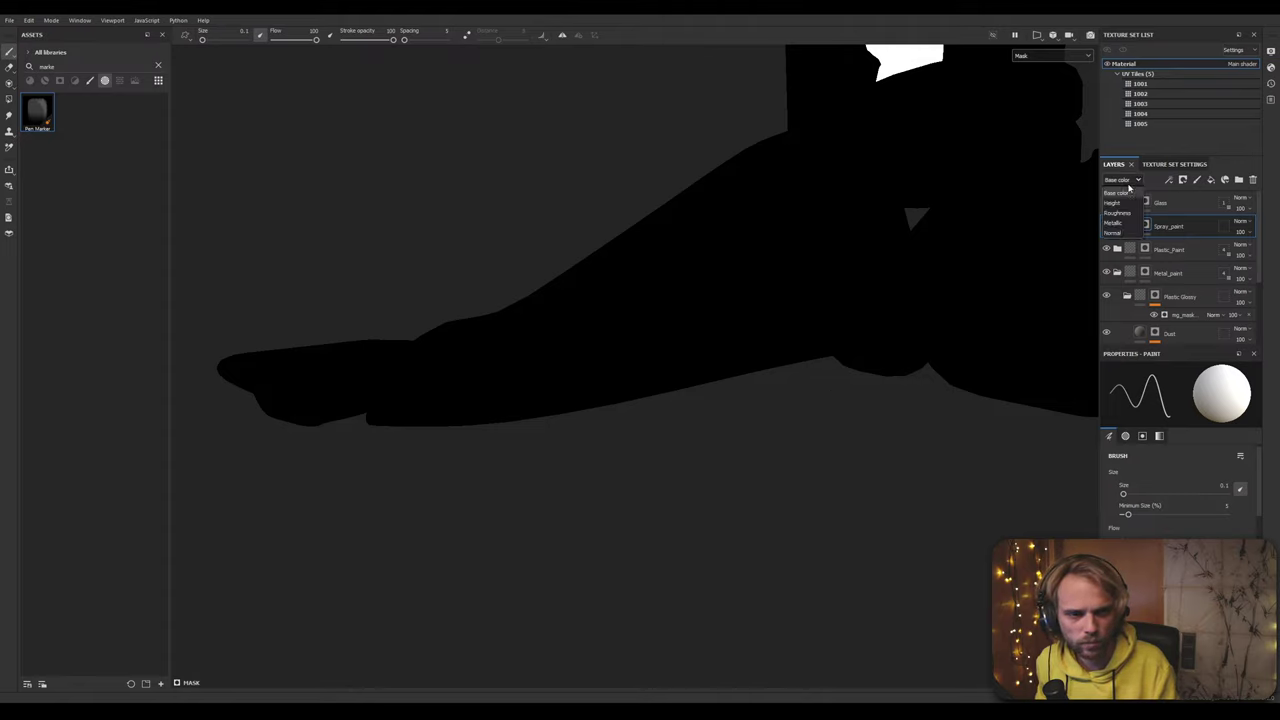
pyautogui.click(1116, 192)
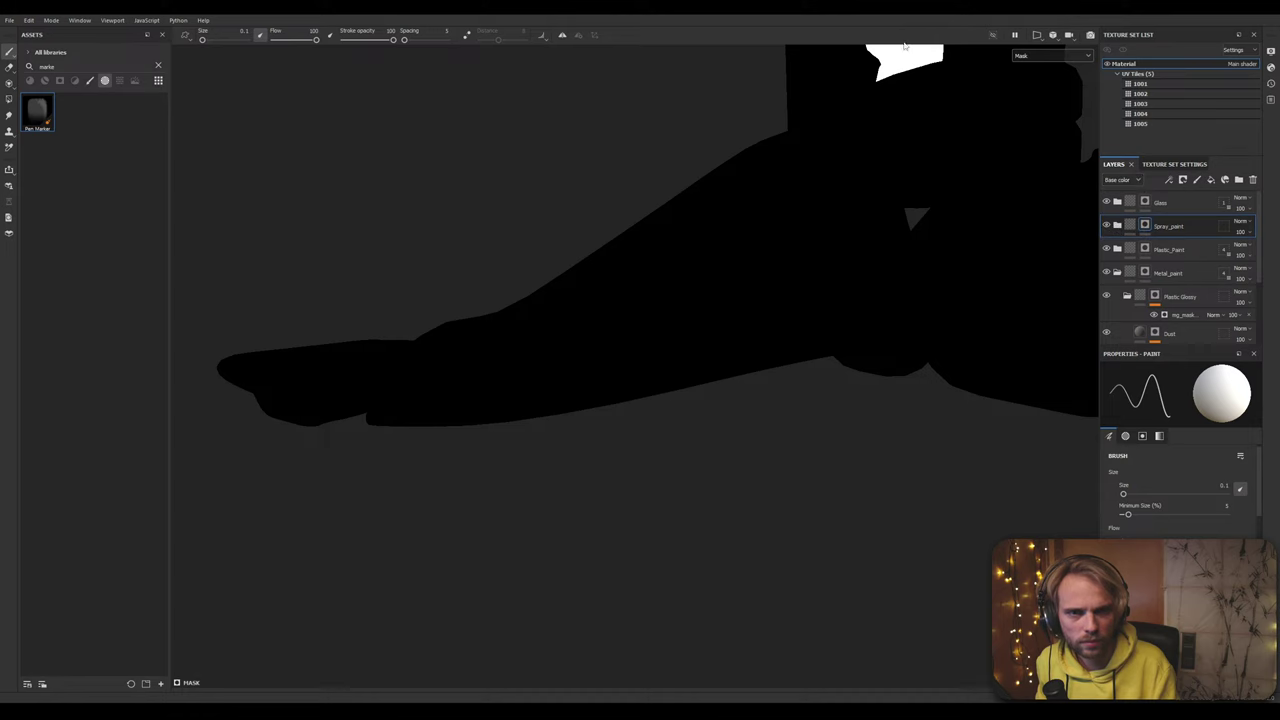
pyautogui.click(1050, 56)
pyautogui.click(1030, 78)
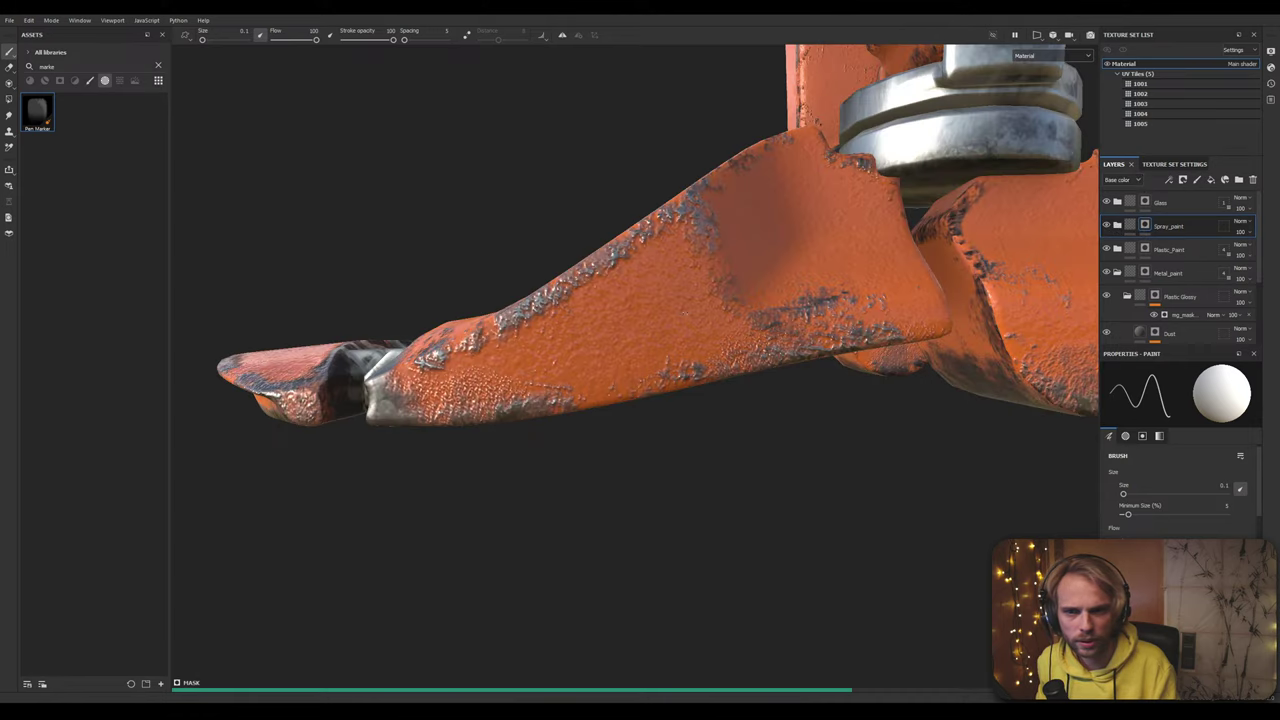
pyautogui.moveTo(597, 332)
pyautogui.mouseDown()
pyautogui.moveTo(610, 352)
pyautogui.moveTo(745, 346)
pyautogui.mouseUp()
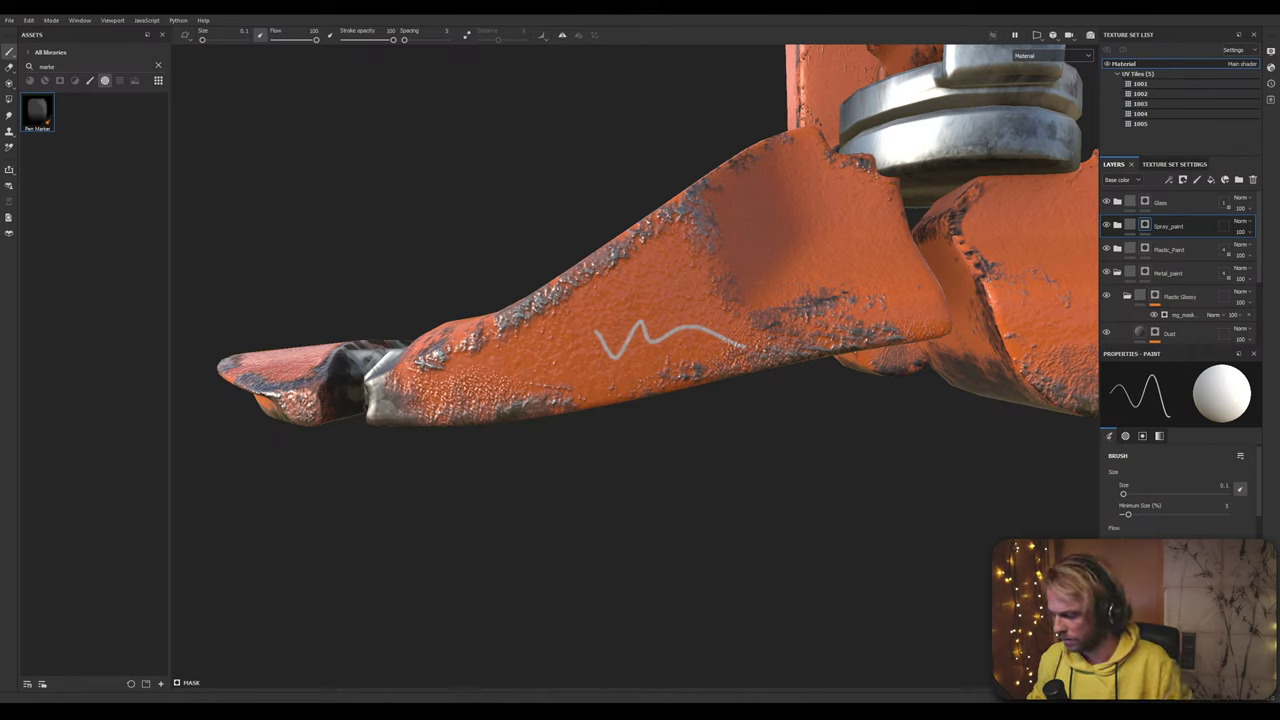
pyautogui.press('ctrl')
pyautogui.hotkey('ctrl', 'z')
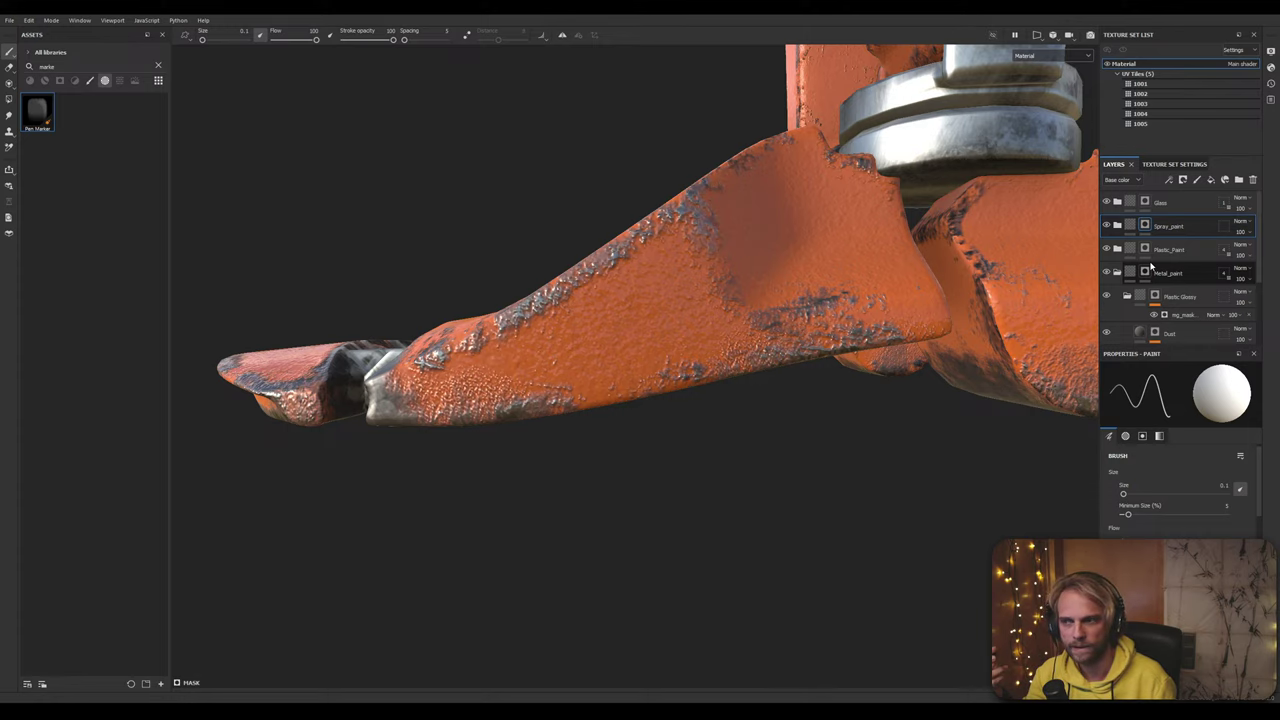
pyautogui.scroll(-6, 649, 321)
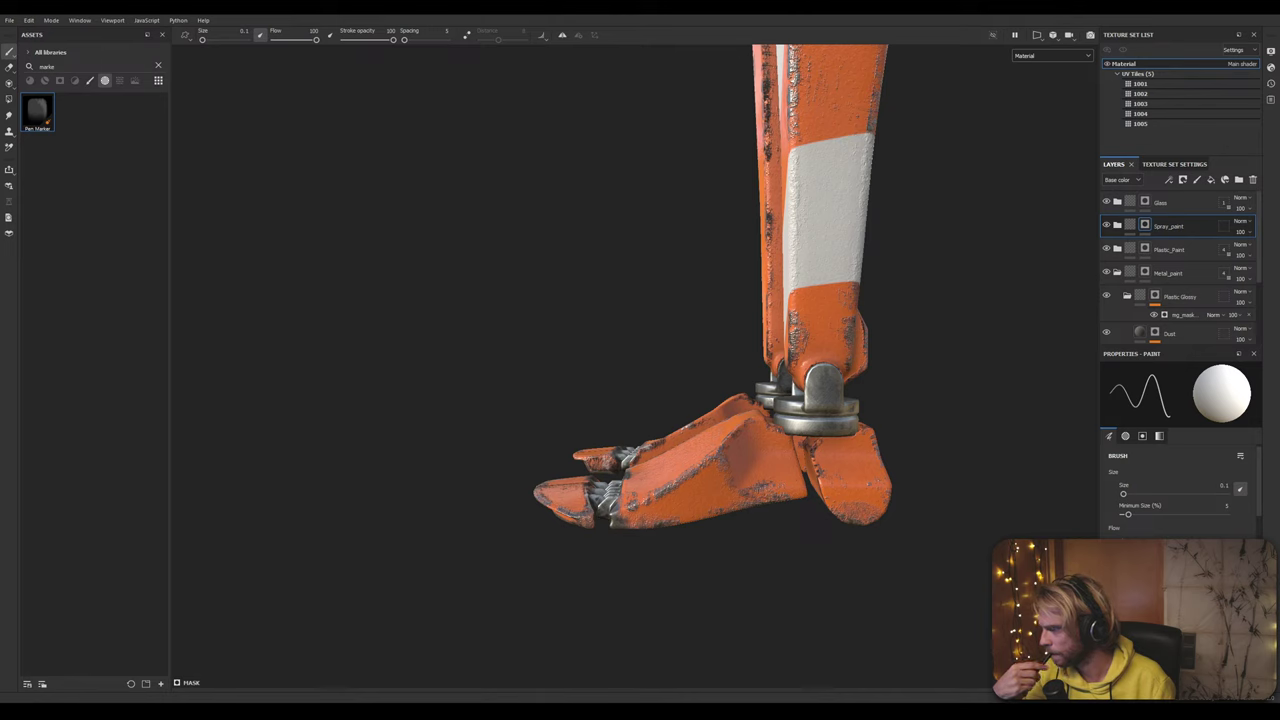
pyautogui.keyDown('alt'); pyautogui.moveTo(540, 430); pyautogui.dragTo(471, 428); pyautogui.keyUp('alt')
pyautogui.scroll(5, 471, 428)
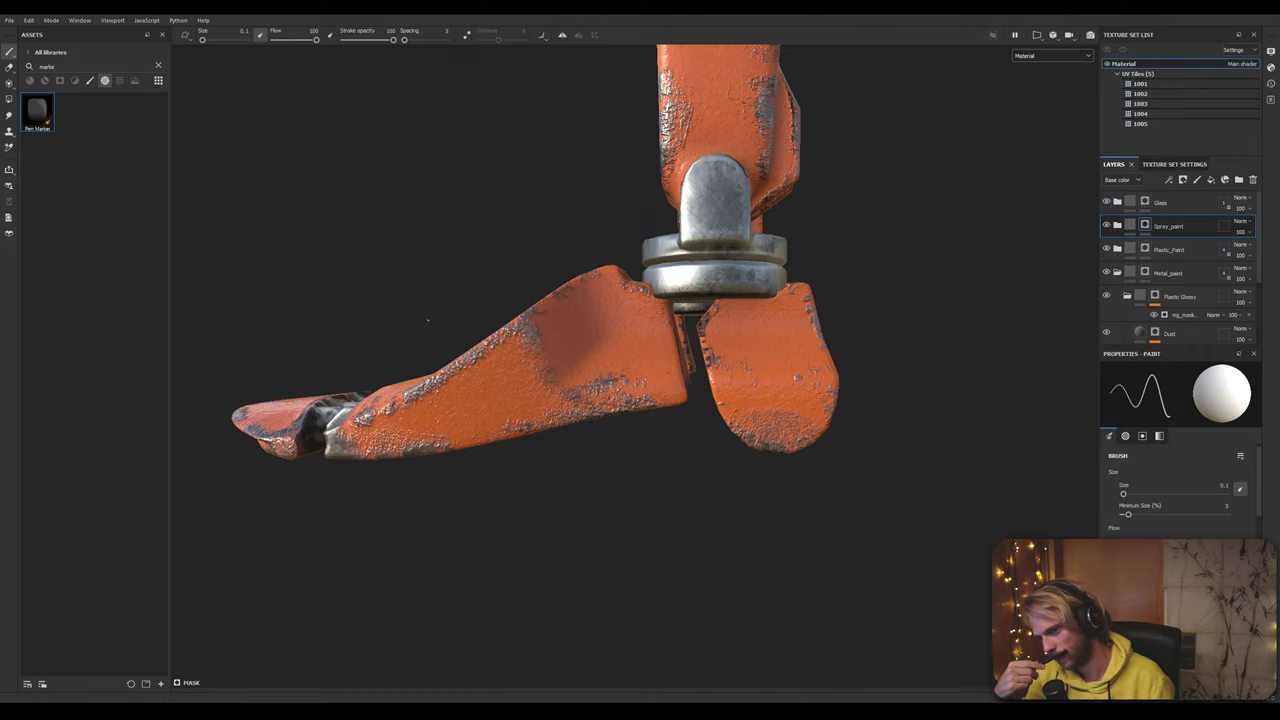
pyautogui.moveTo(490, 360)
pyautogui.keyDown('alt'); pyautogui.mouseDown()
pyautogui.moveTo(543, 386)
pyautogui.moveTo(488, 353)
pyautogui.mouseUp(); pyautogui.keyUp('alt')
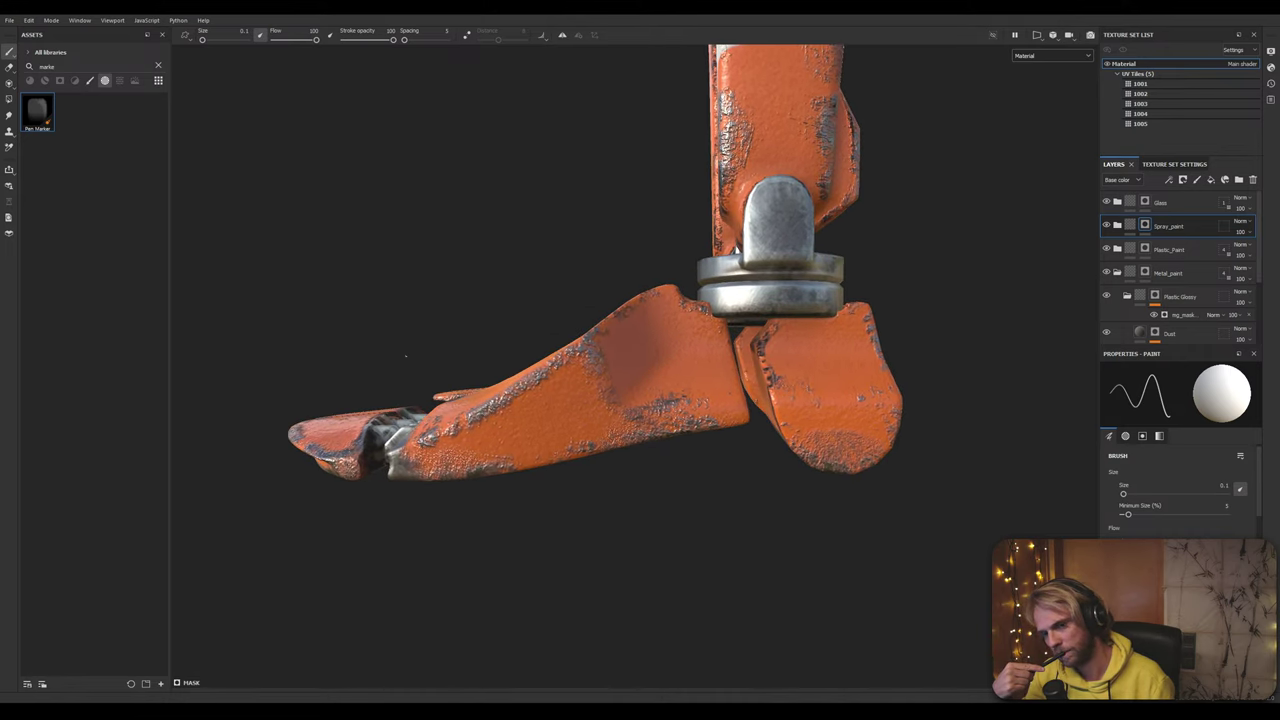
pyautogui.keyDown('alt'); pyautogui.moveTo(281, 333); pyautogui.dragTo(810, 360); pyautogui.keyUp('alt')
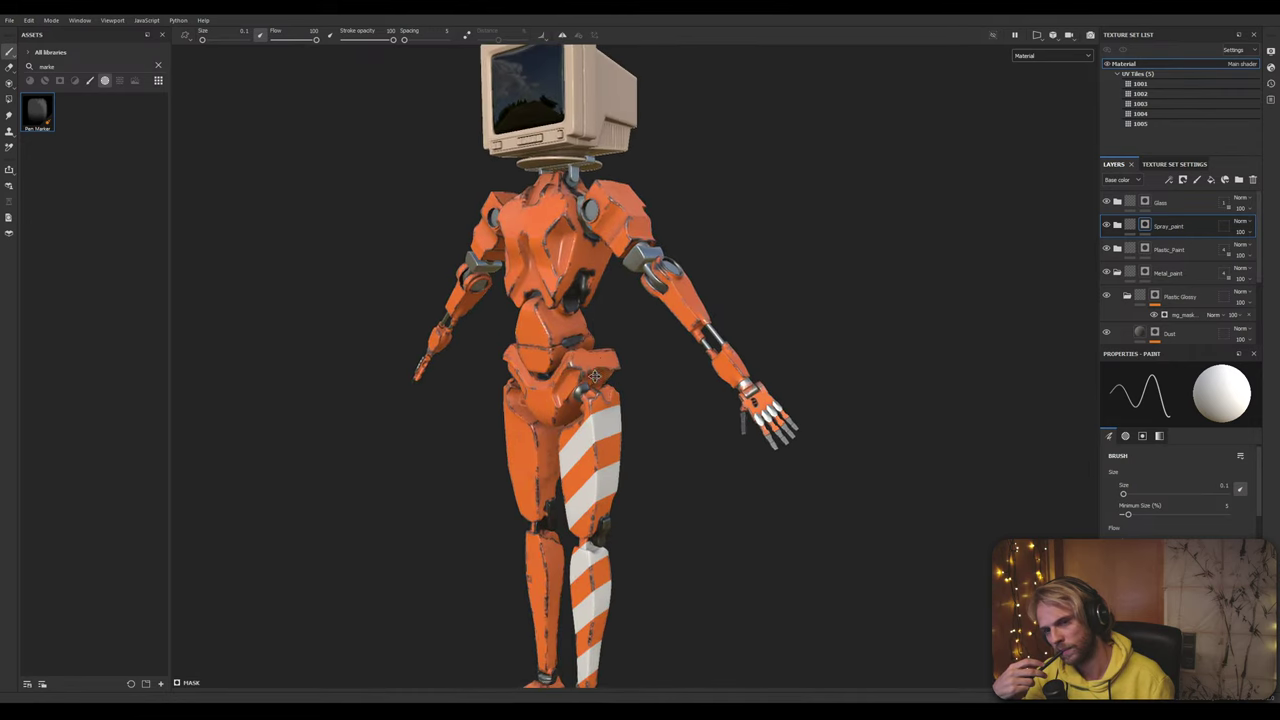
pyautogui.scroll(2, 650, 360)
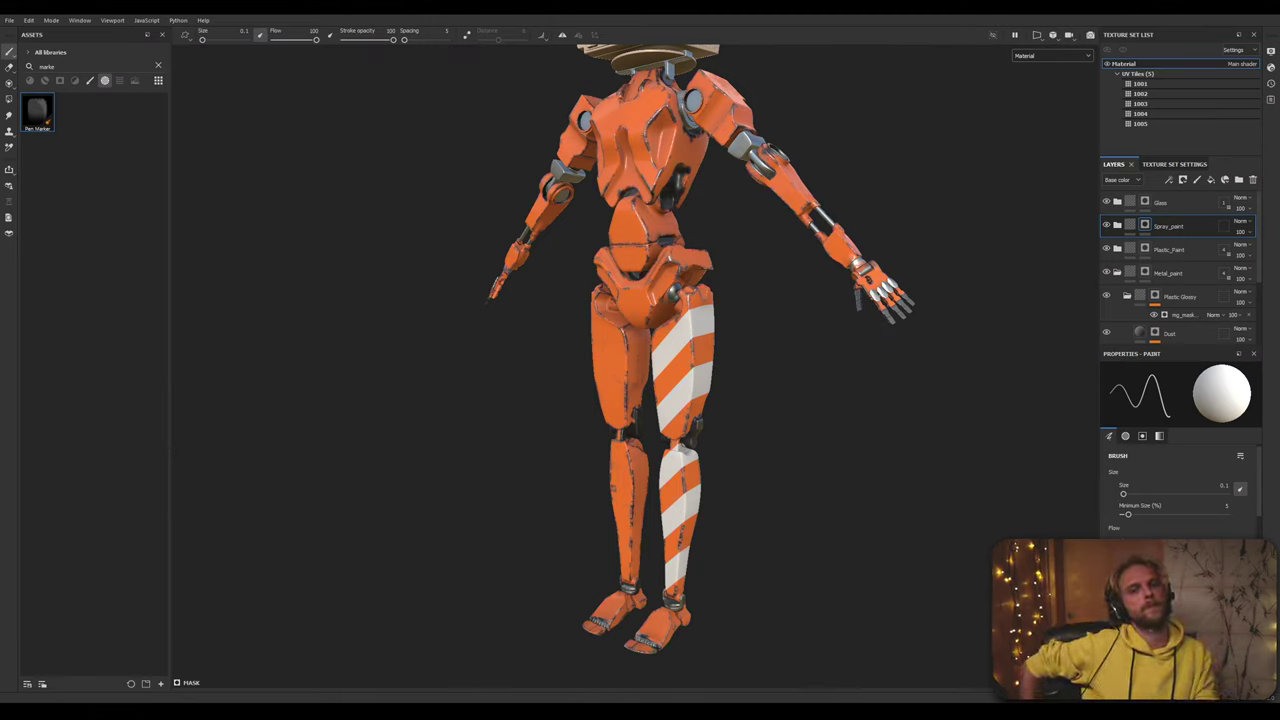
# Step: Expand the Spray_paint folder to show Stripes, then orbit to a frontal robot view
pyautogui.click(1117, 226)
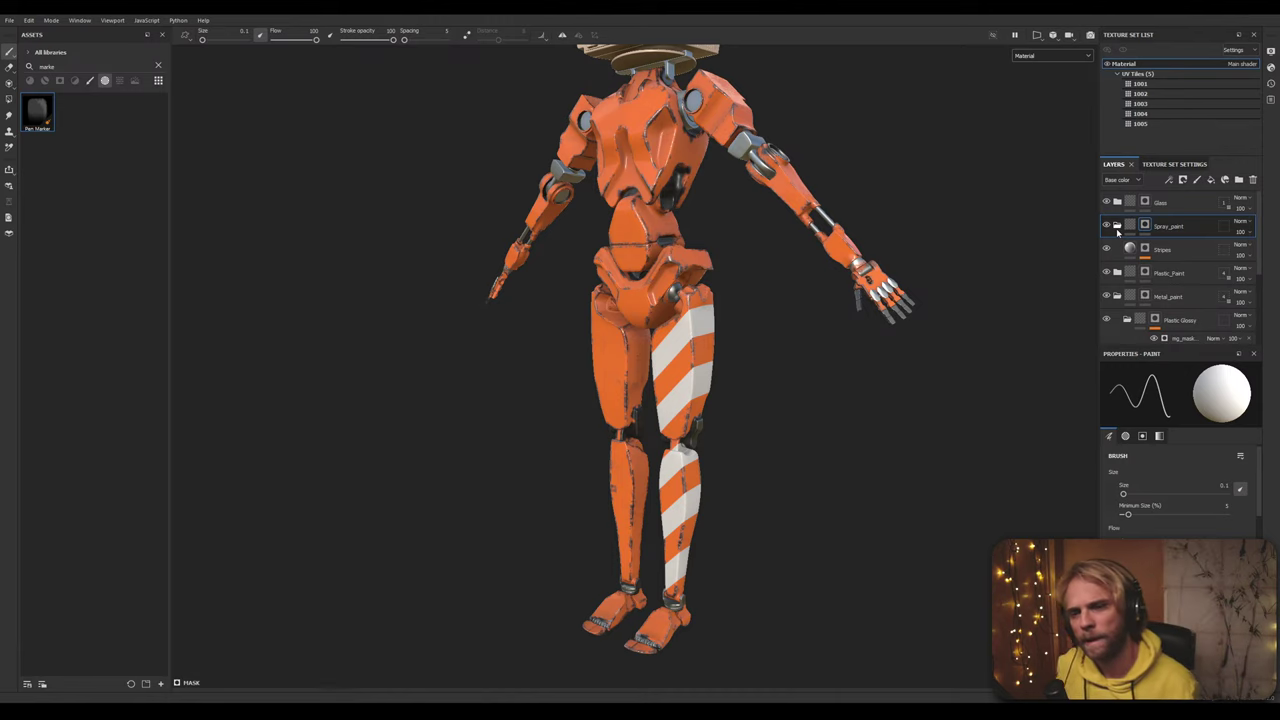
pyautogui.keyDown('alt'); pyautogui.moveTo(900, 306); pyautogui.dragTo(765, 360); pyautogui.keyUp('alt')
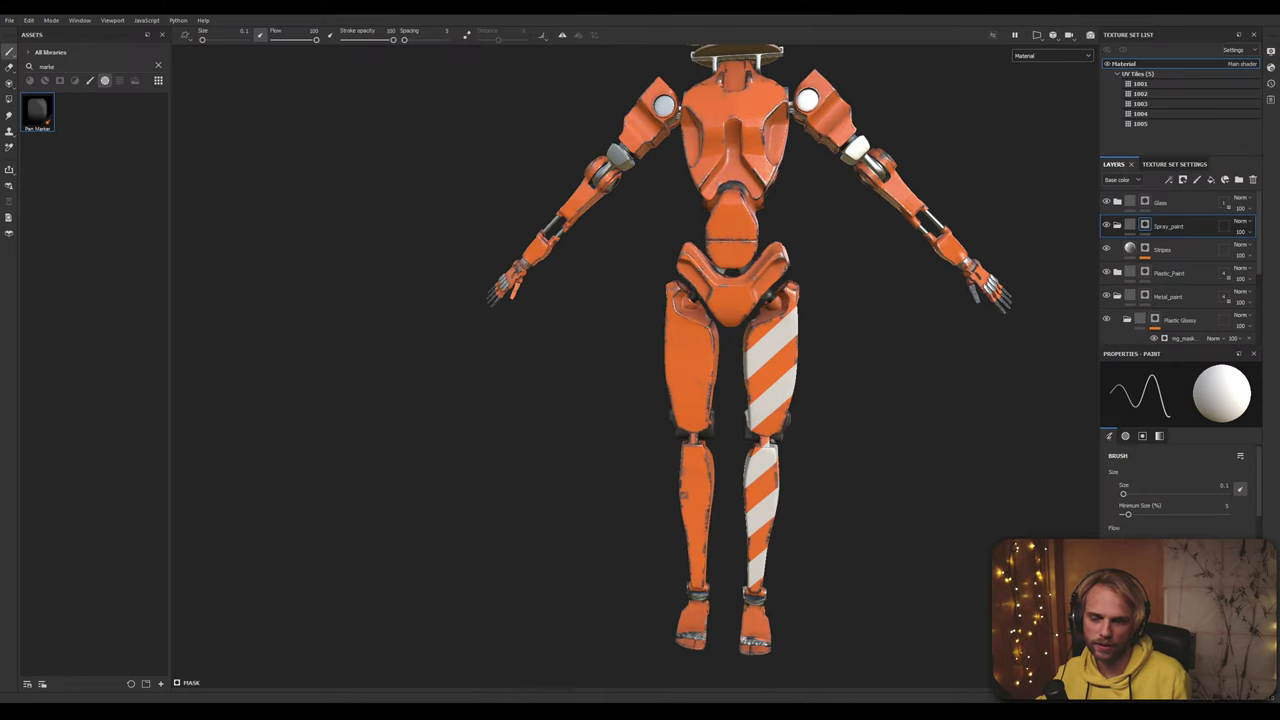
pyautogui.scroll(-5, 668, 337)
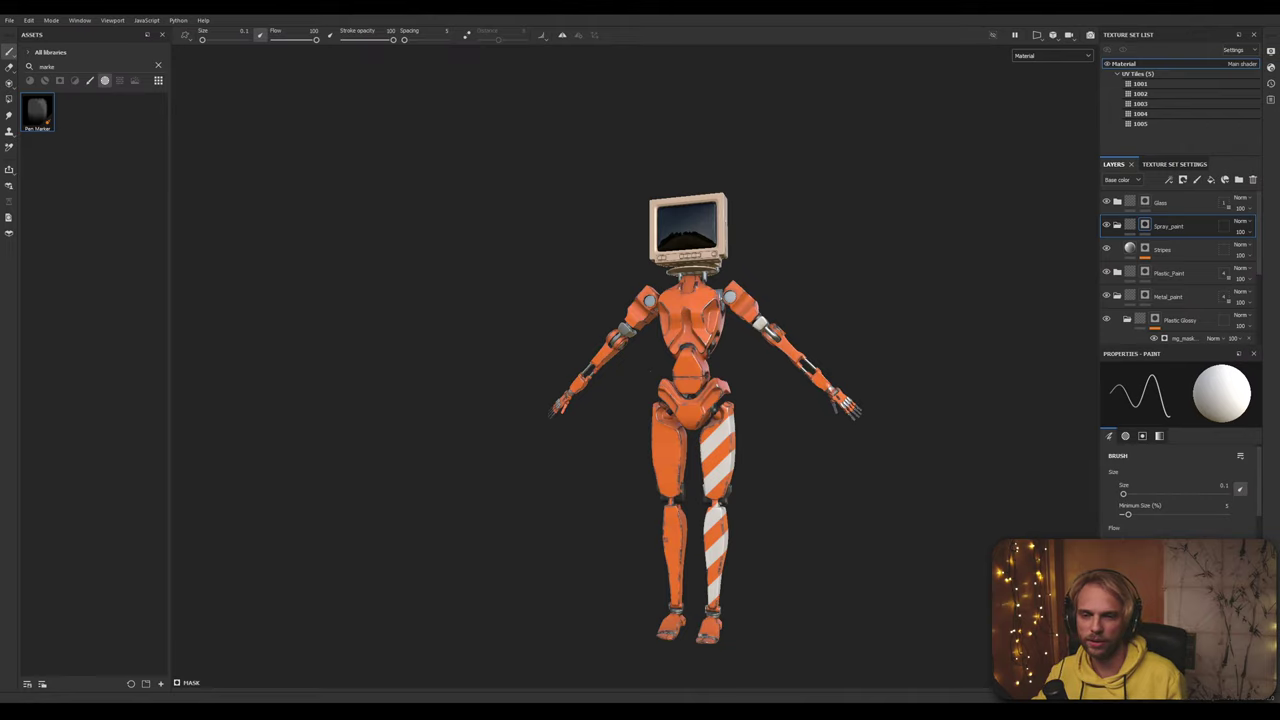
pyautogui.scroll(4, 713, 362)
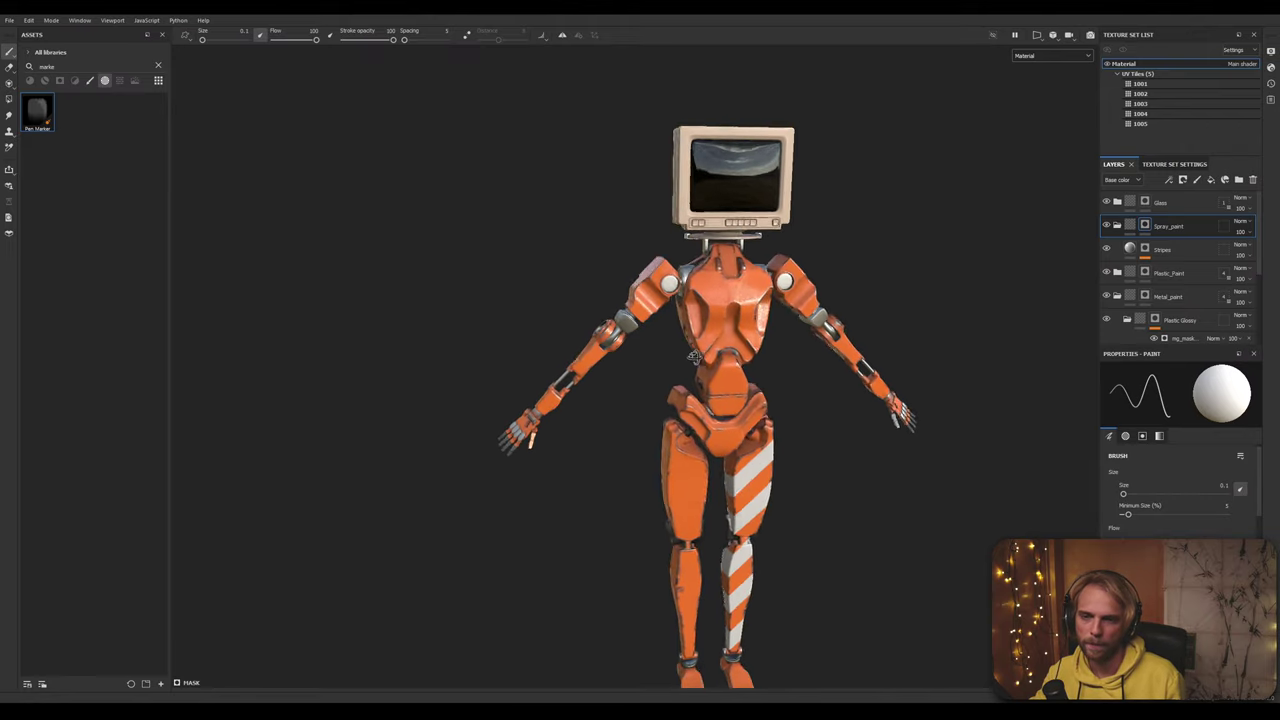
pyautogui.keyDown('alt'); pyautogui.moveTo(713, 362); pyautogui.dragTo(649, 363); pyautogui.keyUp('alt')
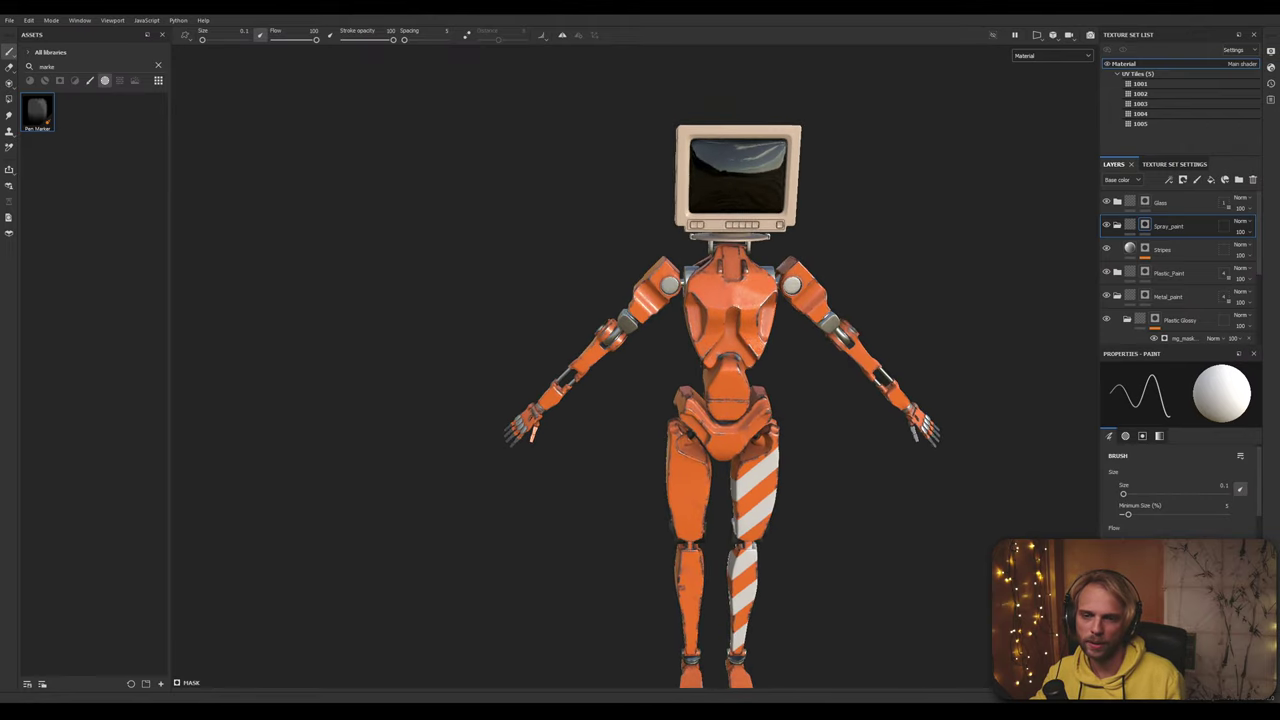
pyautogui.scroll(5, 577, 361)
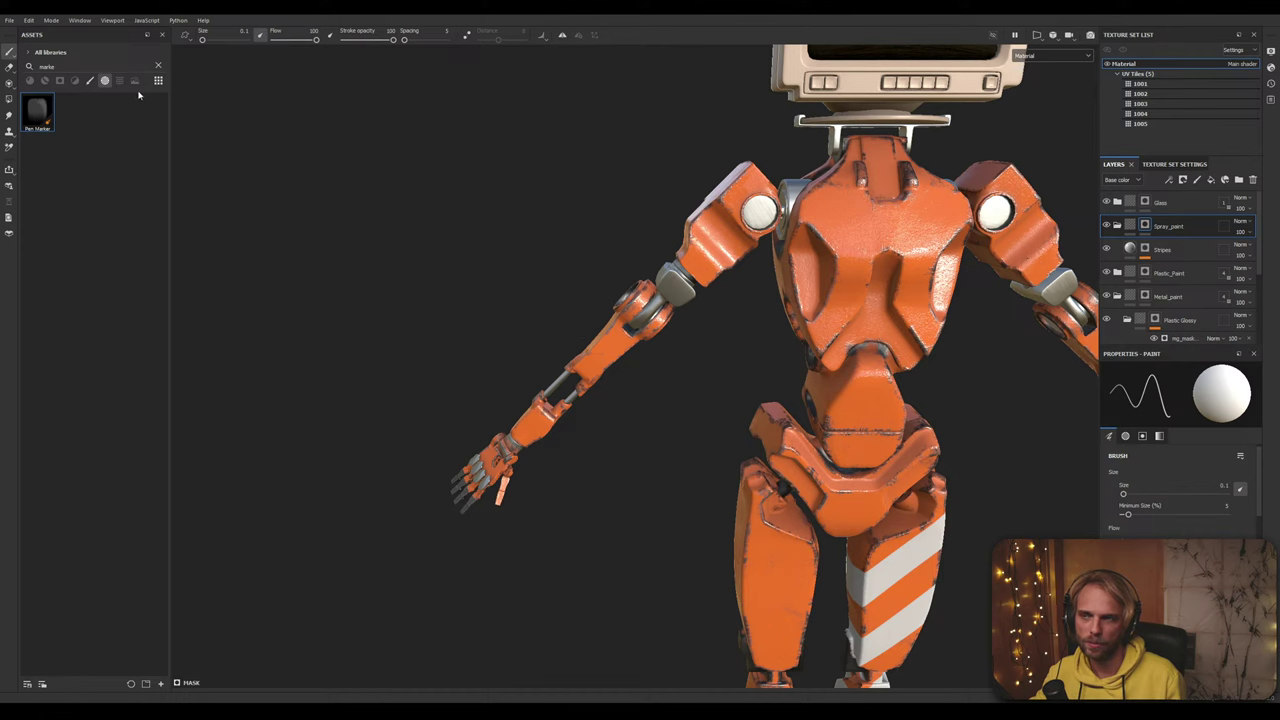
# Step: Search the assets for 'stripe' and drag Line Stripes onto the robot's forearm
pyautogui.click(158, 66)
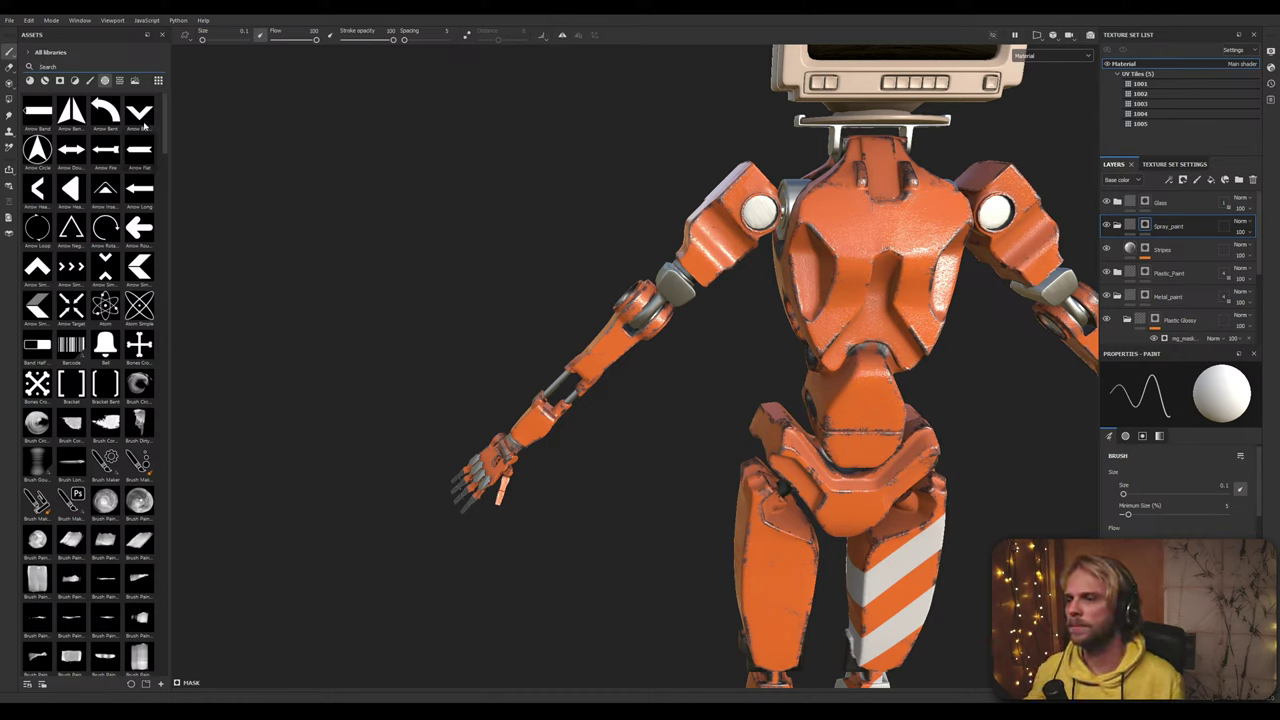
pyautogui.click(75, 64)
pyautogui.write('stripe')
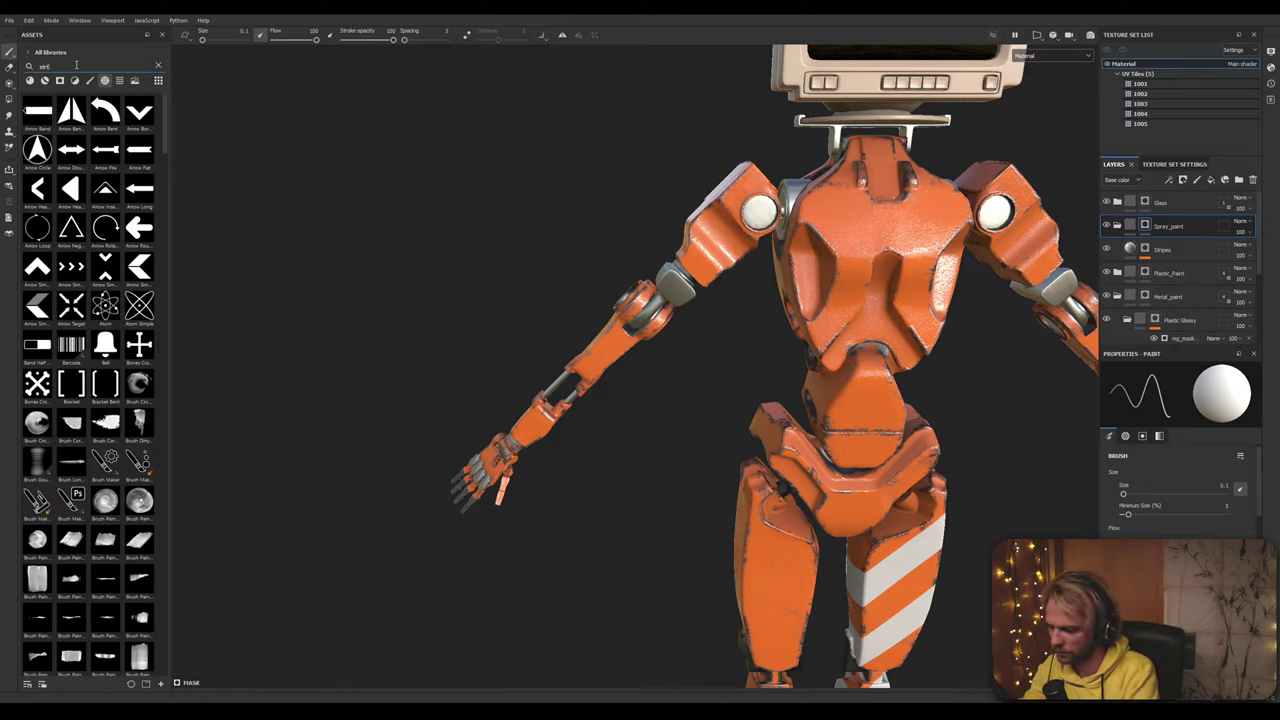
pyautogui.press('BackSpace')
pyautogui.press('BackSpace')
pyautogui.press('BackSpace')
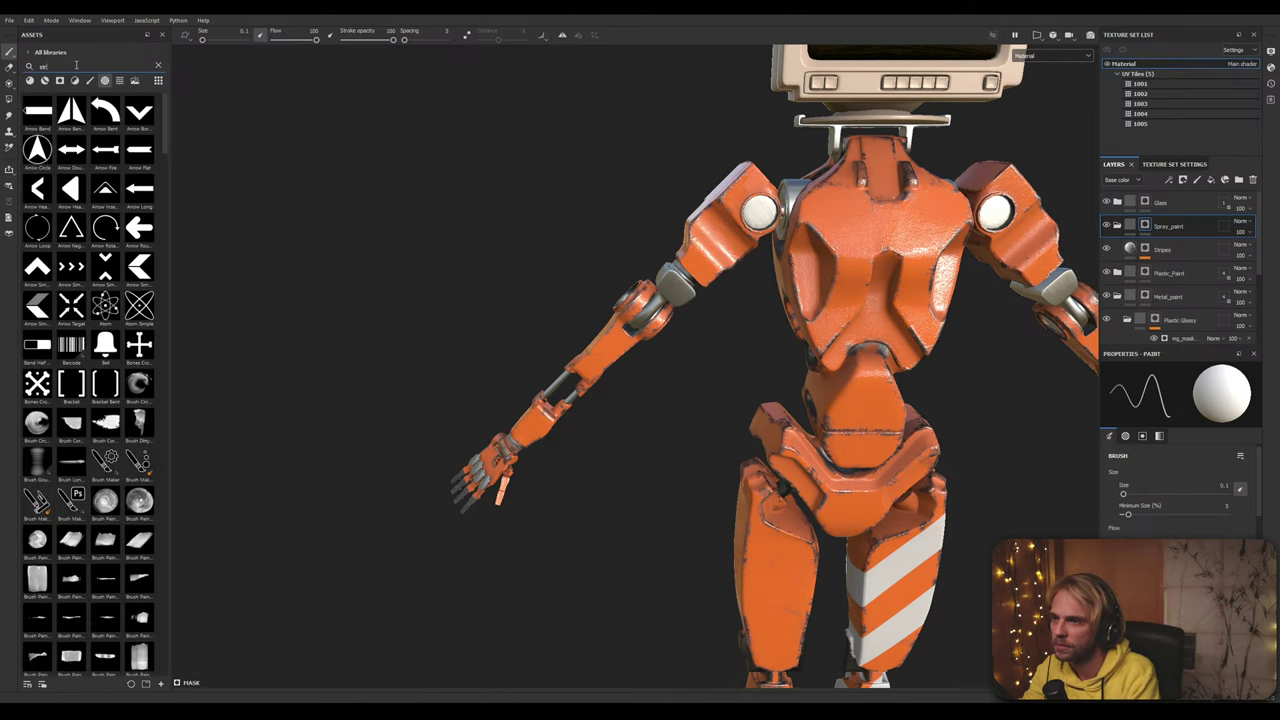
pyautogui.write('ipe')
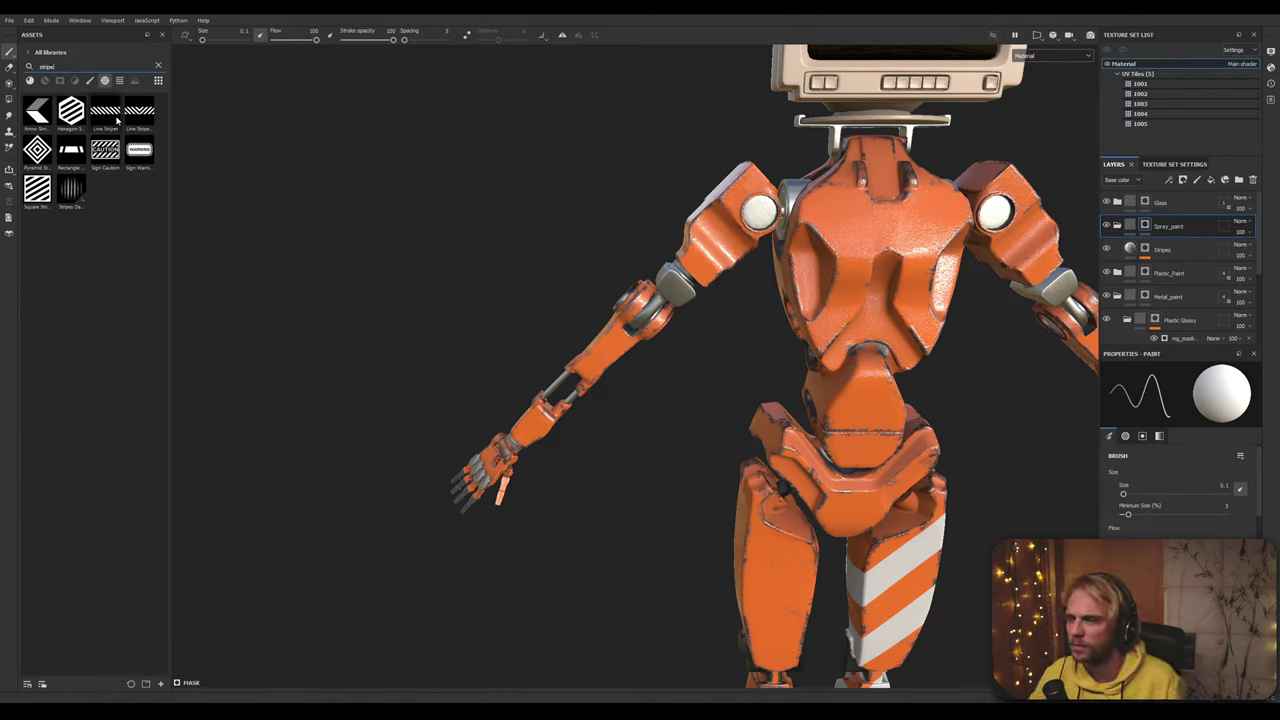
pyautogui.moveTo(133, 113)
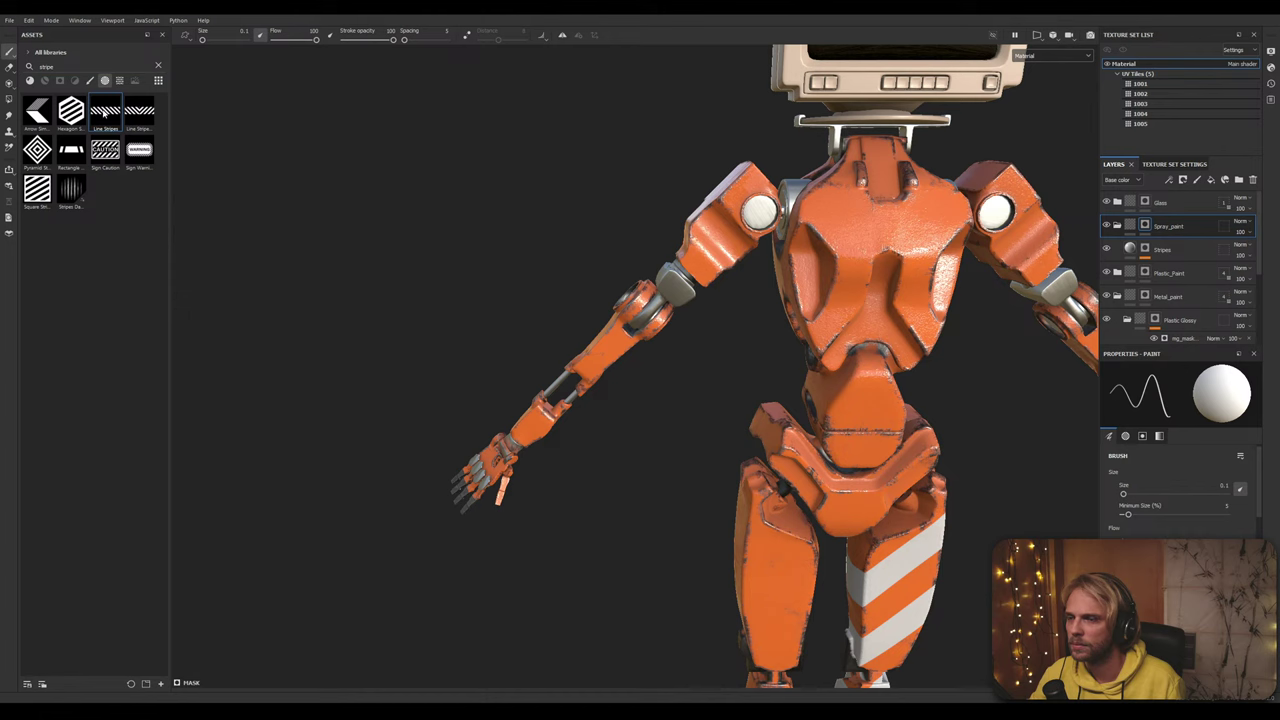
pyautogui.moveTo(103, 116); pyautogui.dragTo(605, 362)
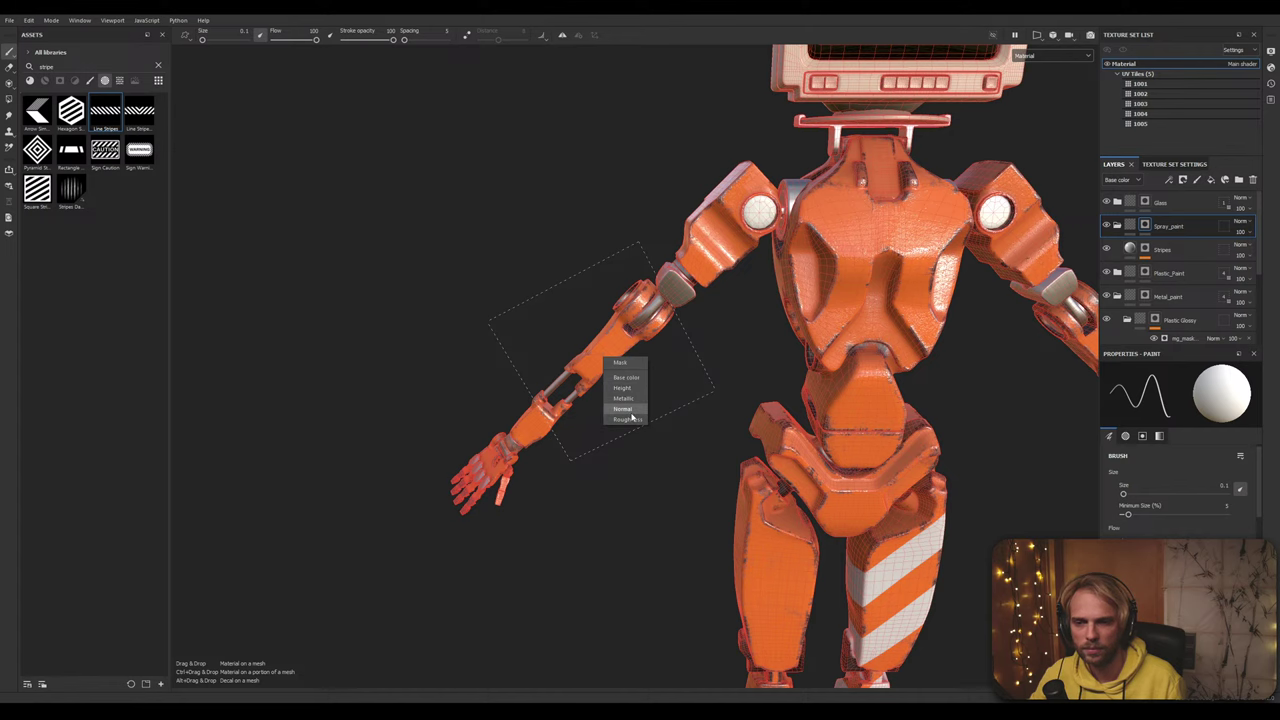
# Step: Apply the stripes as a new fill layer and select the Line Stripes layer
pyautogui.click(630, 363)
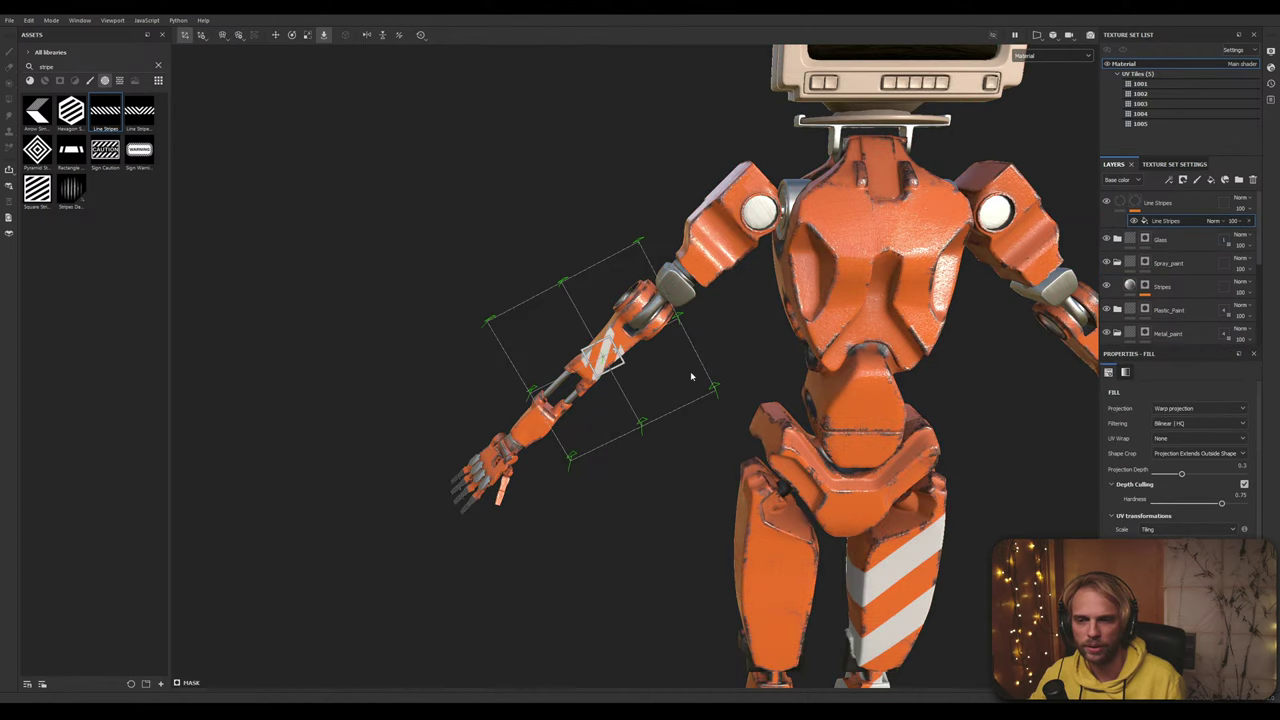
pyautogui.scroll(1, 630, 367)
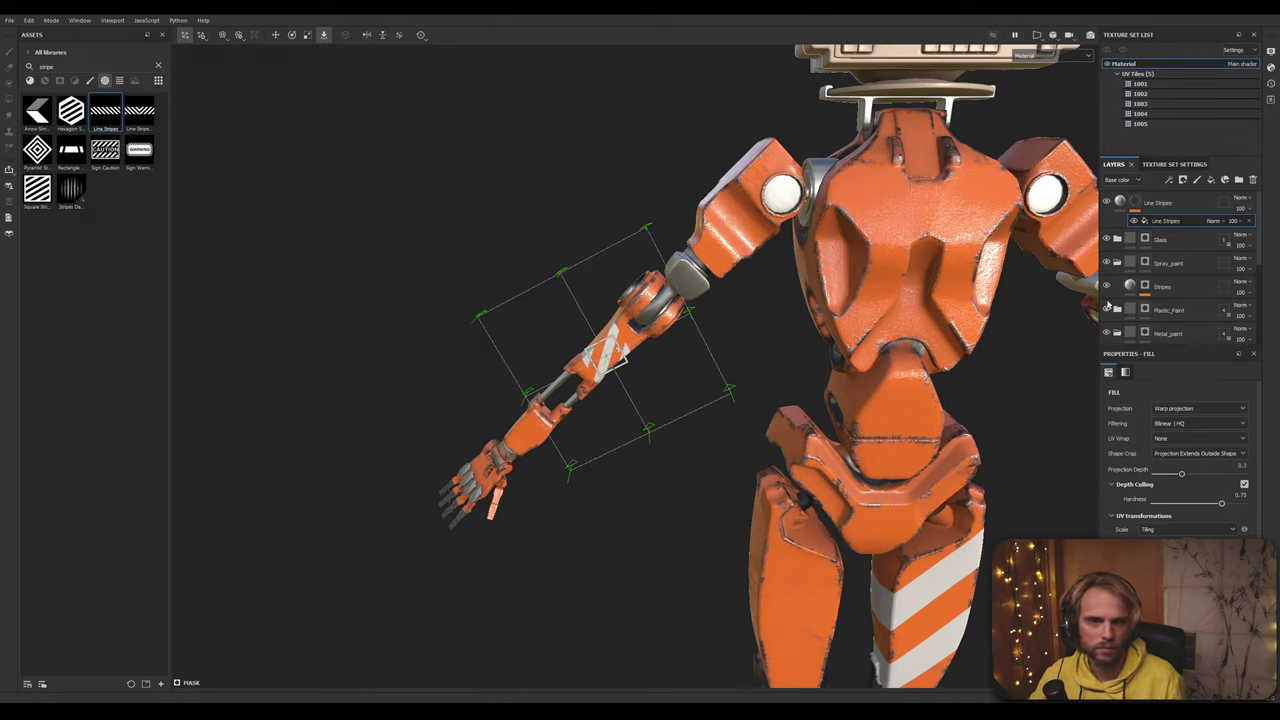
pyautogui.click(1128, 203)
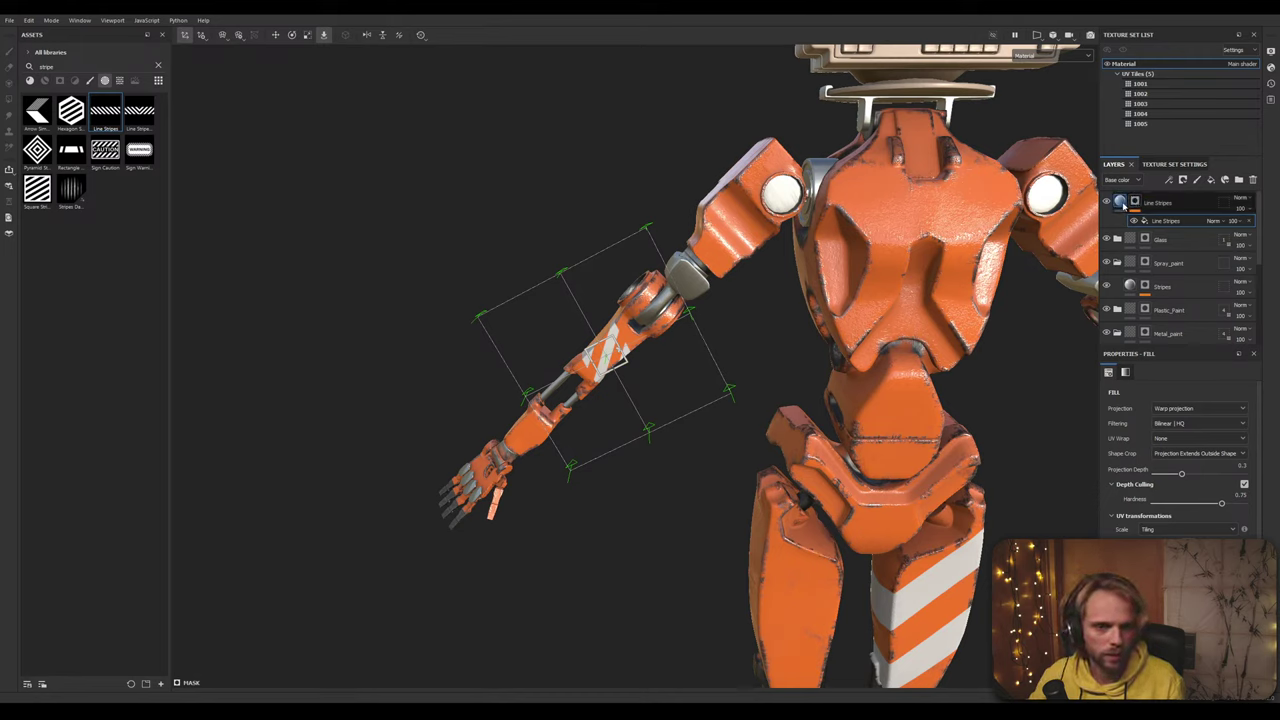
pyautogui.click(1122, 205)
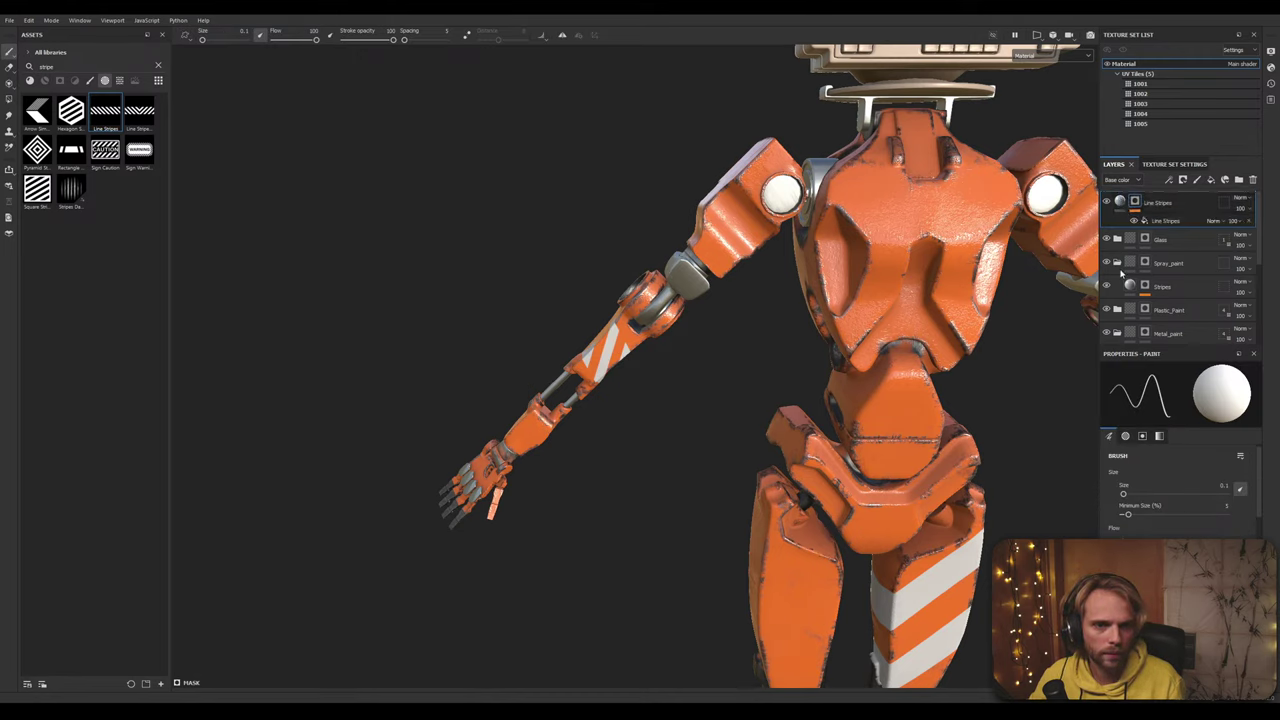
# Step: Rename the layer 'Stripes Arm' and move it into the Spray_paint folder
pyautogui.doubleClick(1157, 204)
pyautogui.write('Stripes')
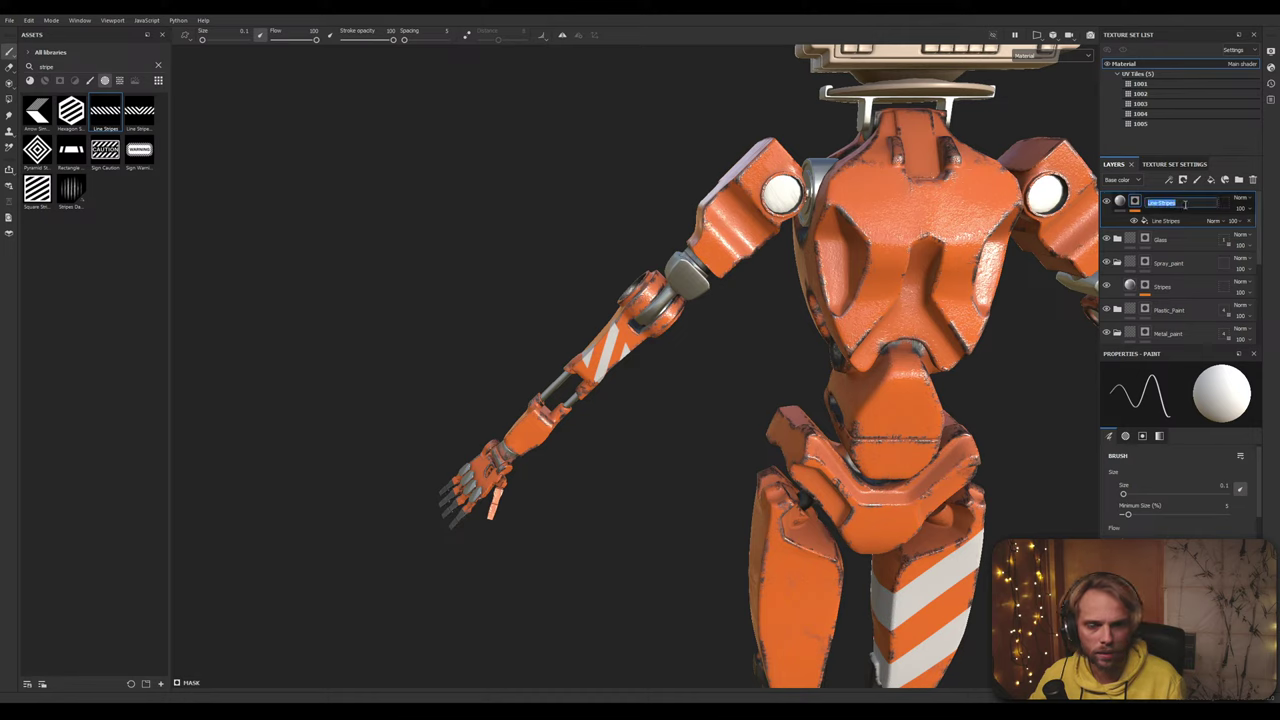
pyautogui.write(' Arm')
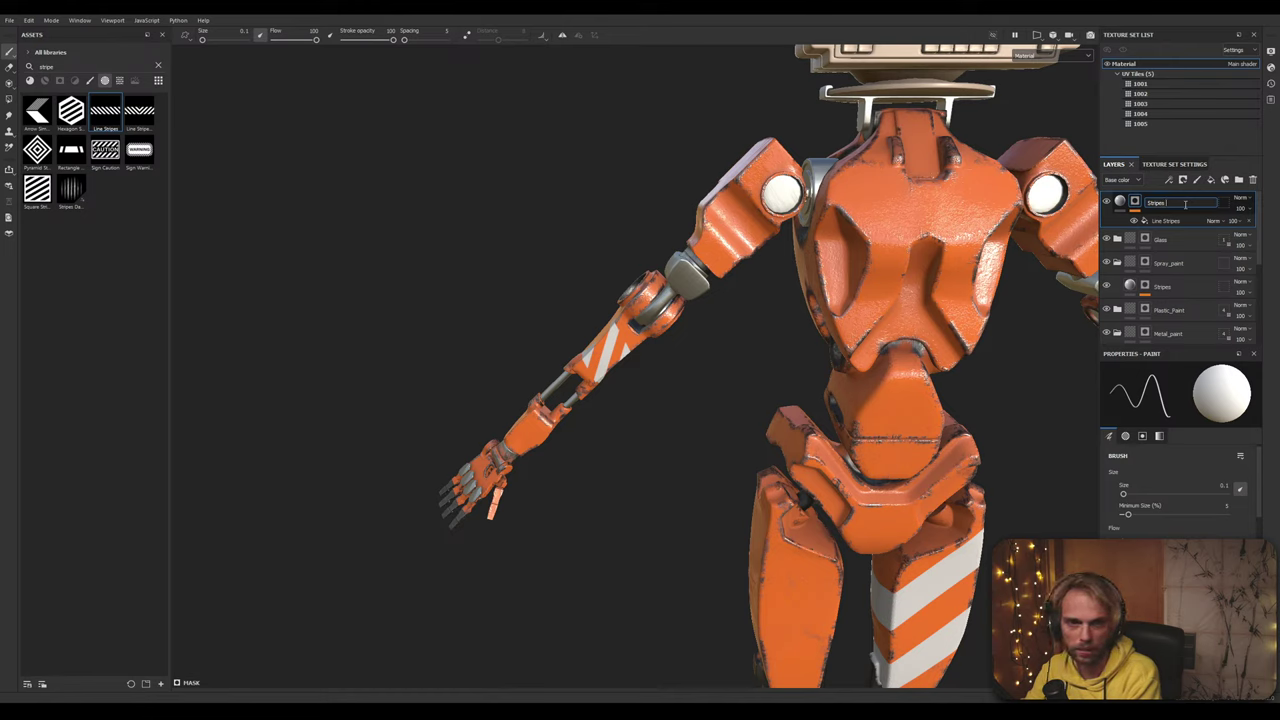
pyautogui.press('Return')
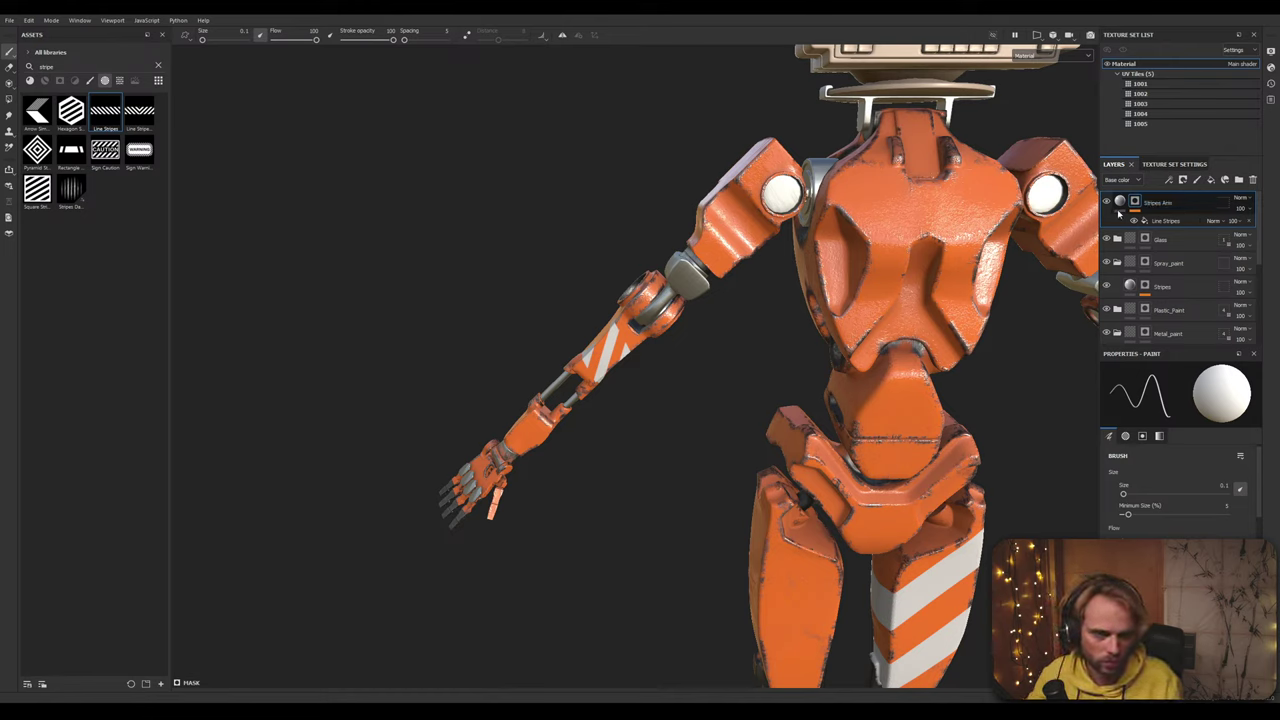
pyautogui.moveTo(1160, 204)
pyautogui.mouseDown()
pyautogui.moveTo(1155, 299)
pyautogui.moveTo(1131, 260)
pyautogui.mouseUp()
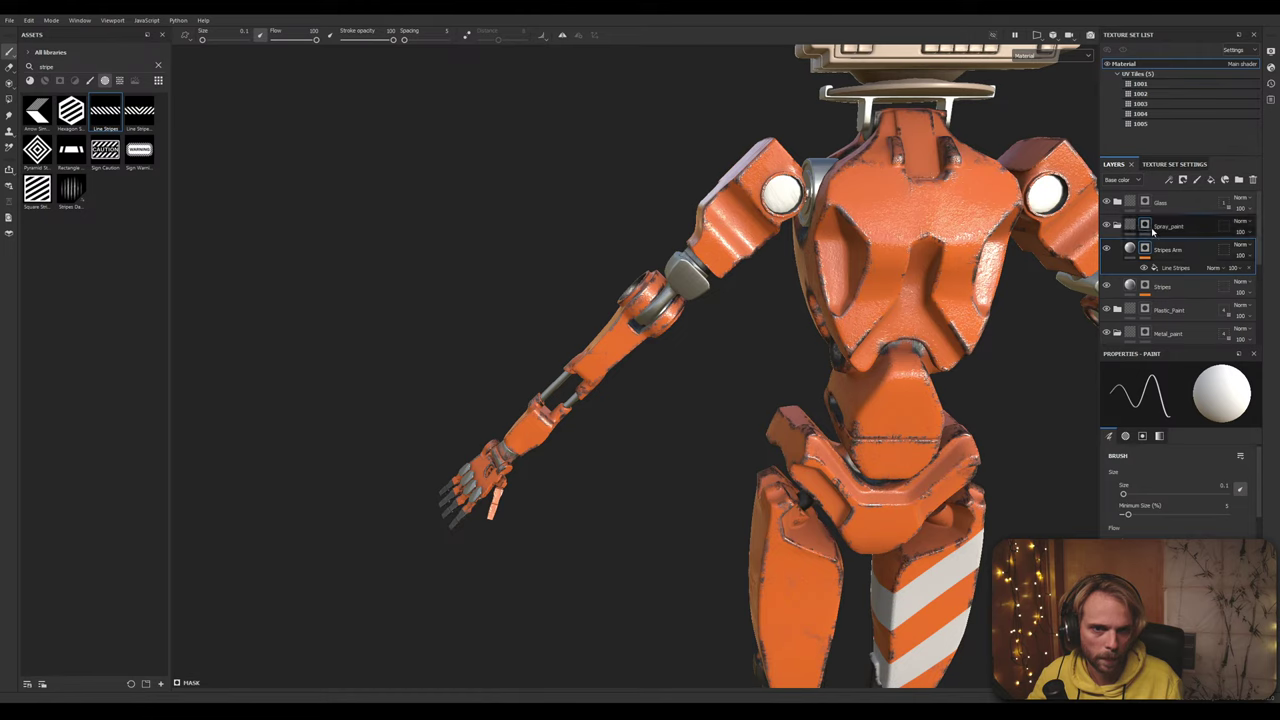
pyautogui.click(1145, 226)
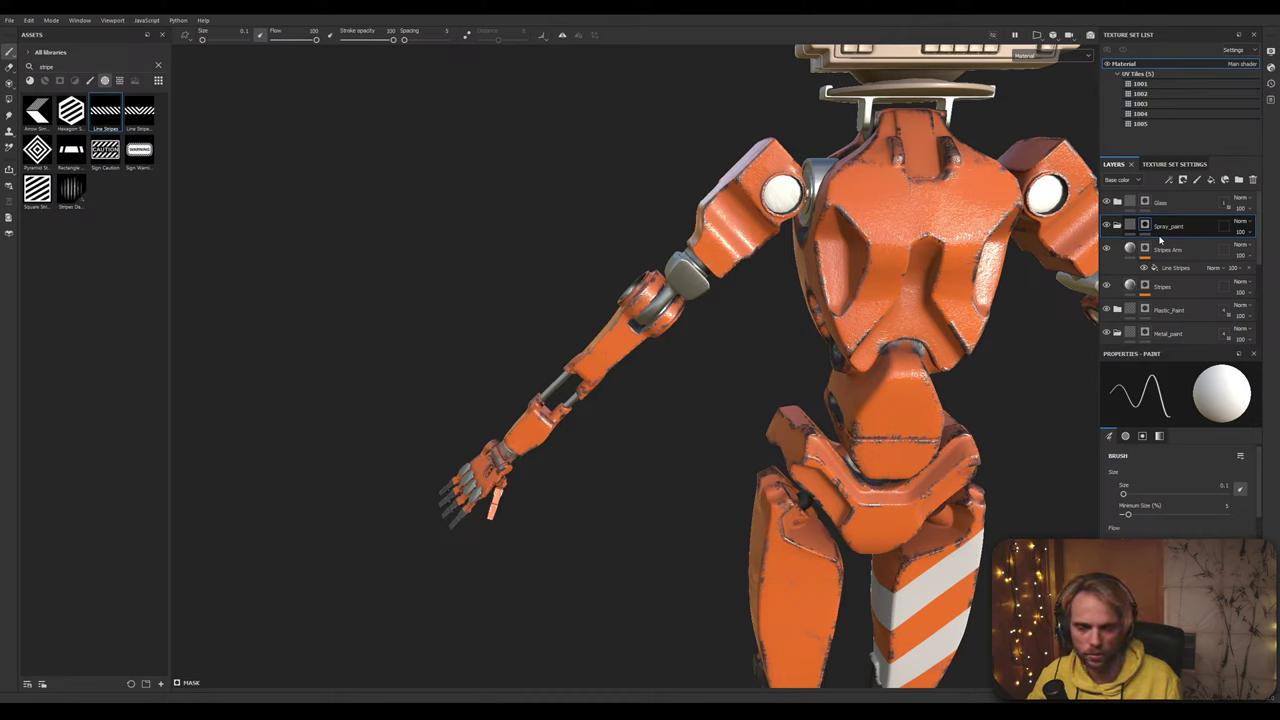
# Step: Disable the Spray_paint folder's mask with Toggle mask, then select the Stripes Arm fill
pyautogui.click(8, 99)
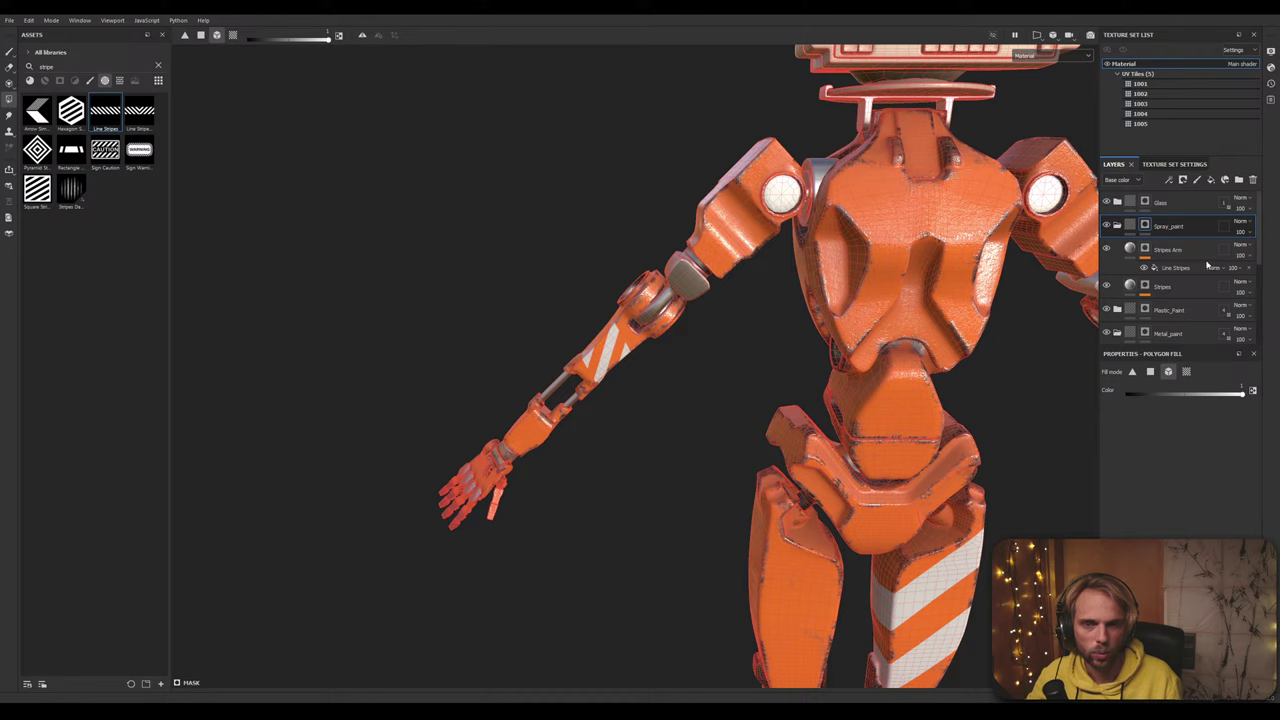
pyautogui.click(1107, 226)
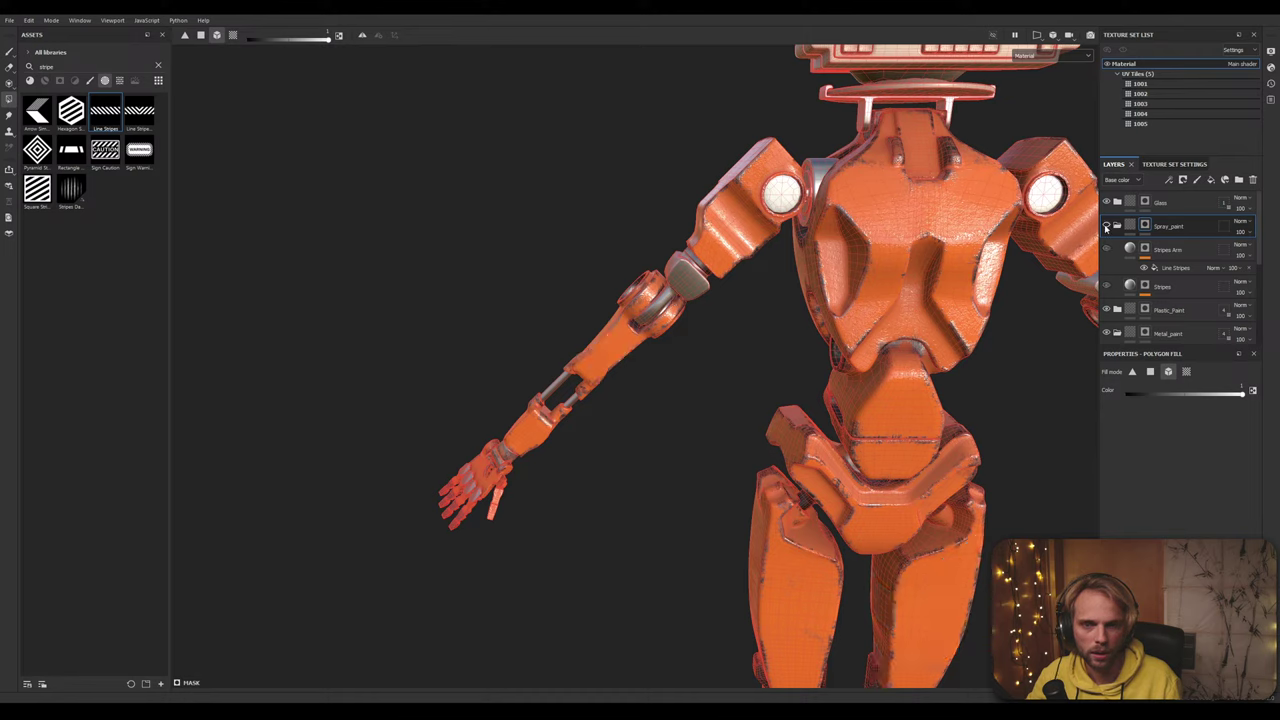
pyautogui.click(1106, 226)
pyautogui.rightClick(1146, 226)
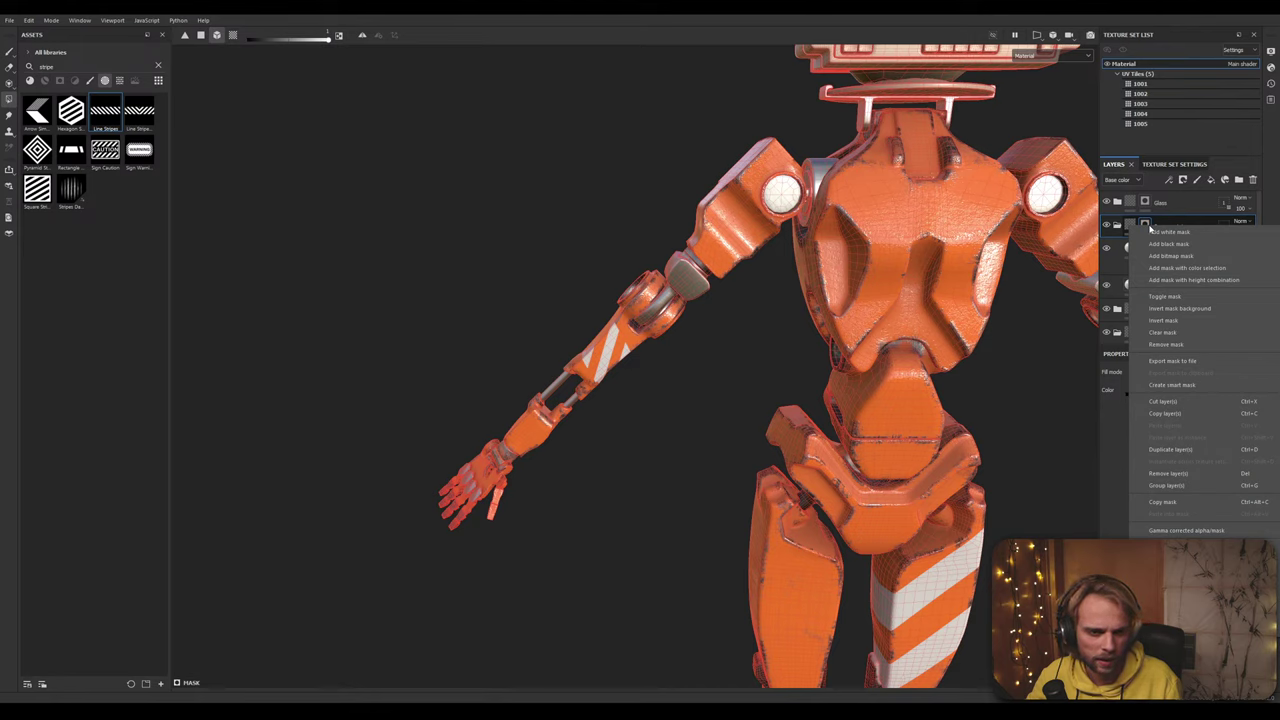
pyautogui.click(1170, 297)
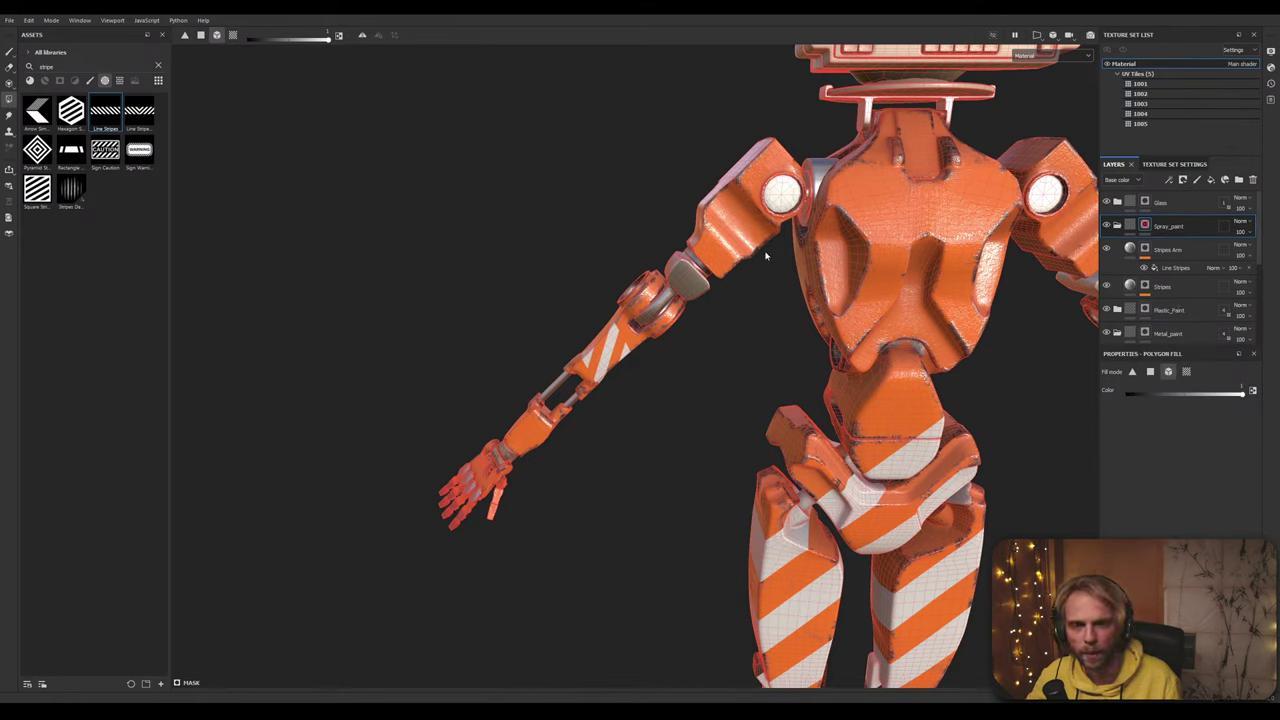
pyautogui.click(1143, 249)
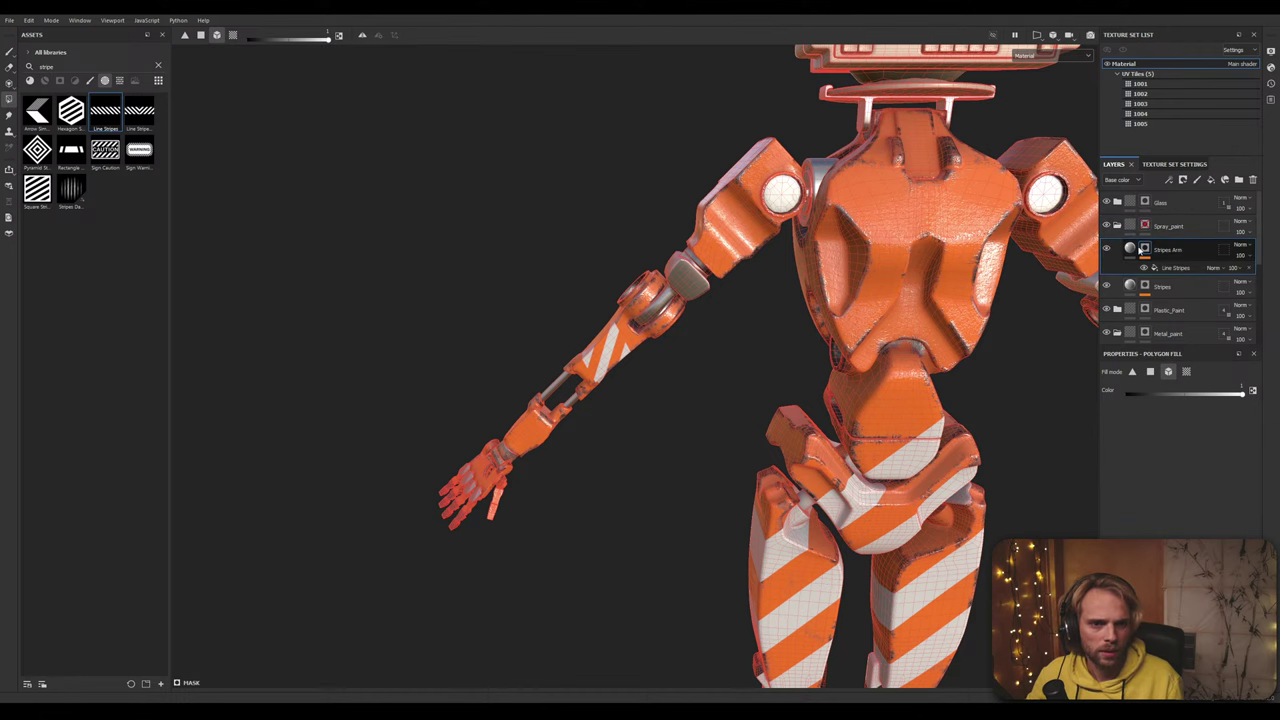
pyautogui.click(1131, 250)
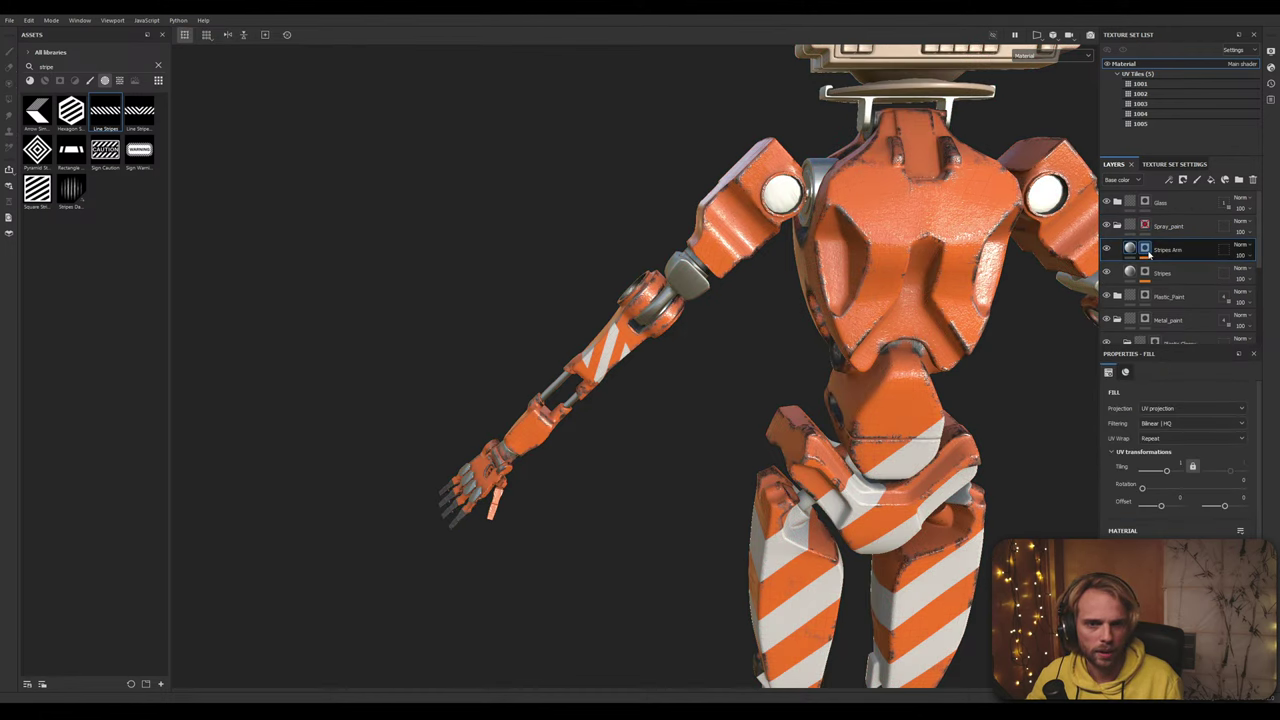
# Step: Project the Line Stripes onto the arm and scale the projection box to enclose the whole arm
pyautogui.moveTo(1148, 255); pyautogui.dragTo(1147, 256)
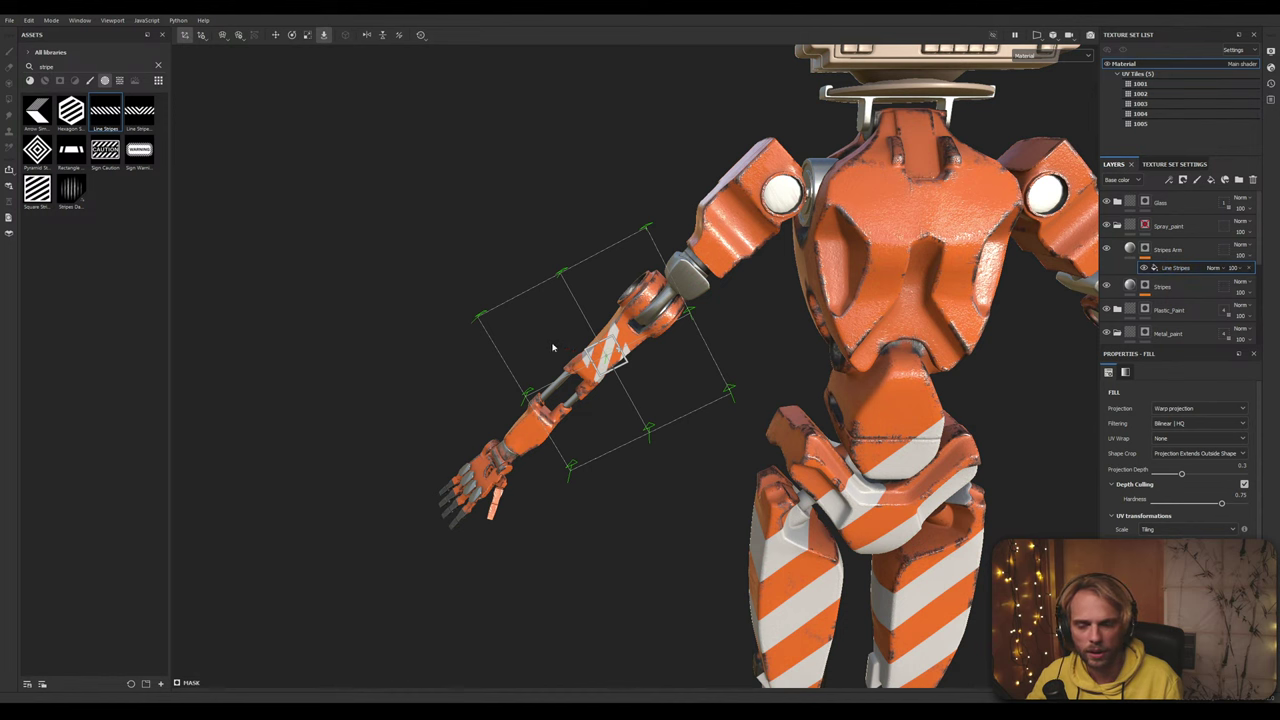
pyautogui.scroll(5, 552, 347)
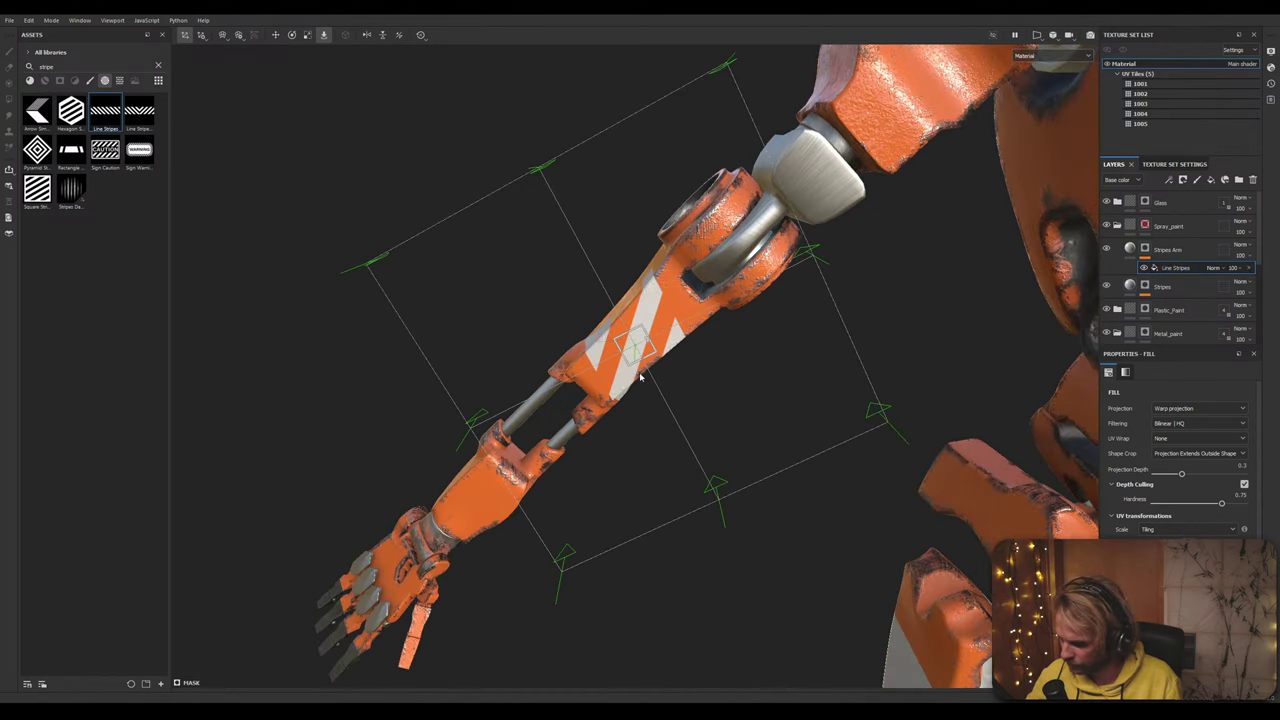
pyautogui.click(307, 35)
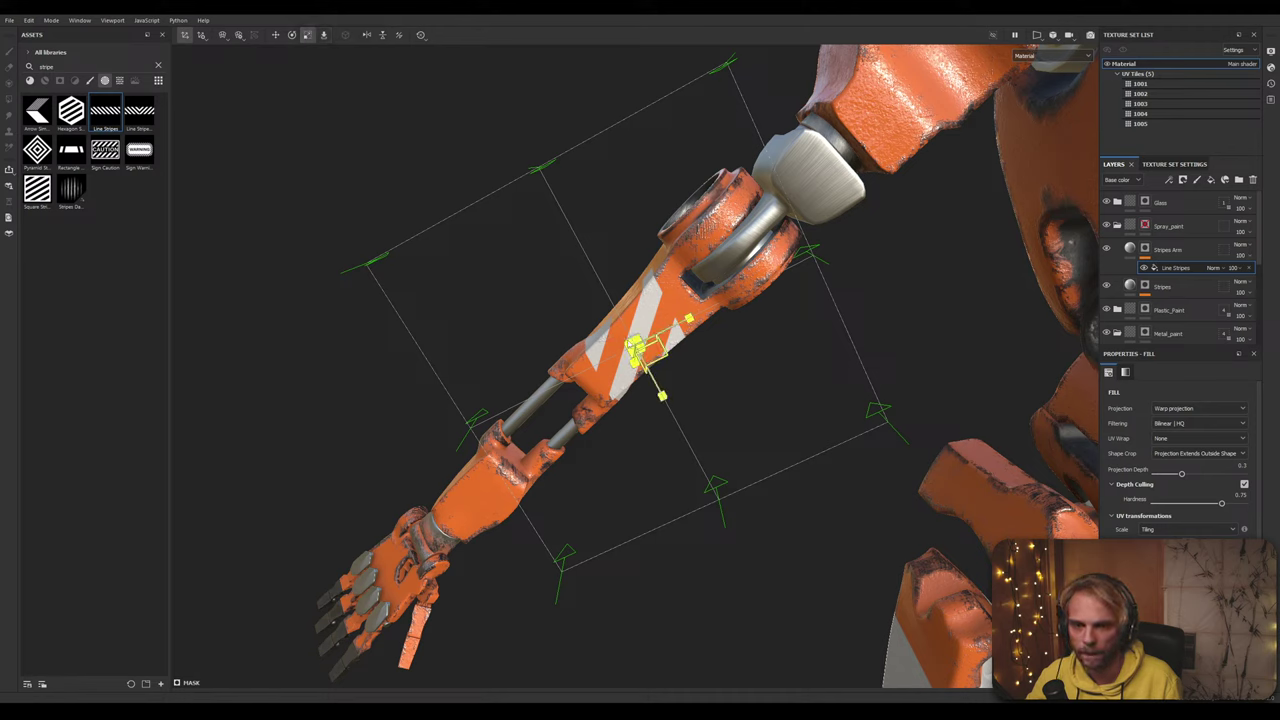
pyautogui.moveTo(555, 307); pyautogui.dragTo(1251, 257, button='right')
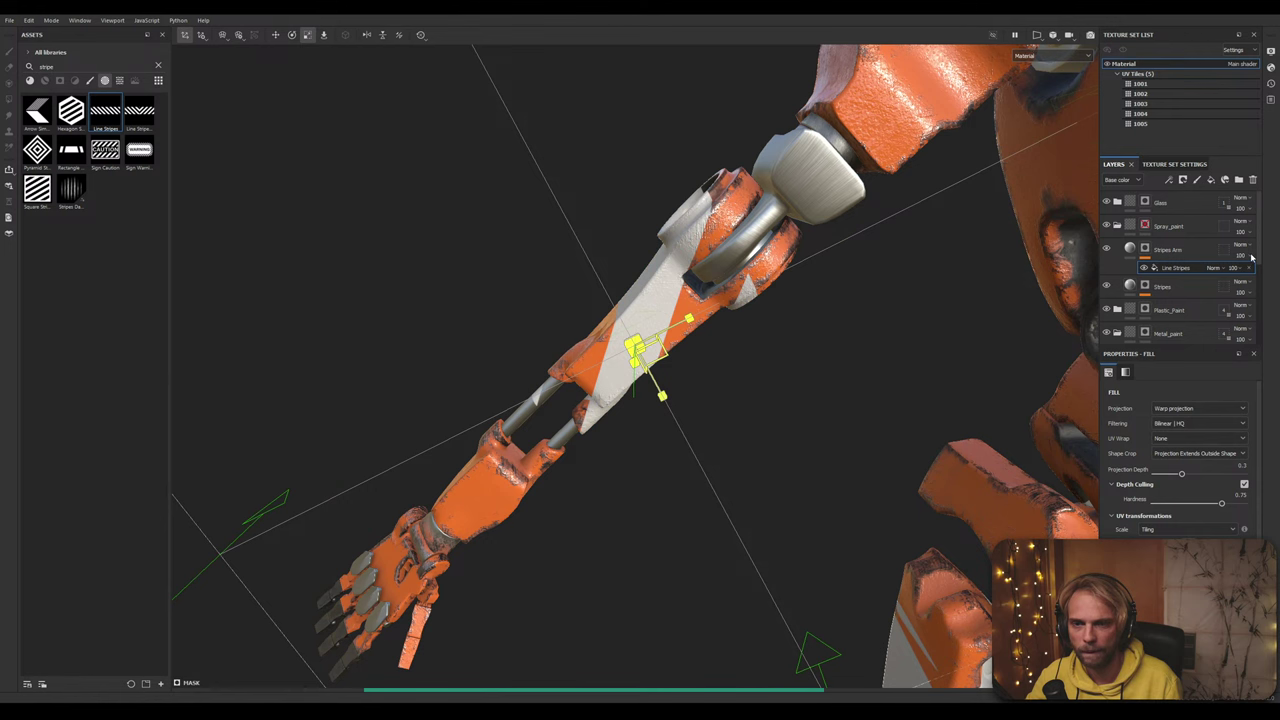
pyautogui.keyDown('alt'); pyautogui.moveTo(808, 349); pyautogui.dragTo(672, 384); pyautogui.keyUp('alt')
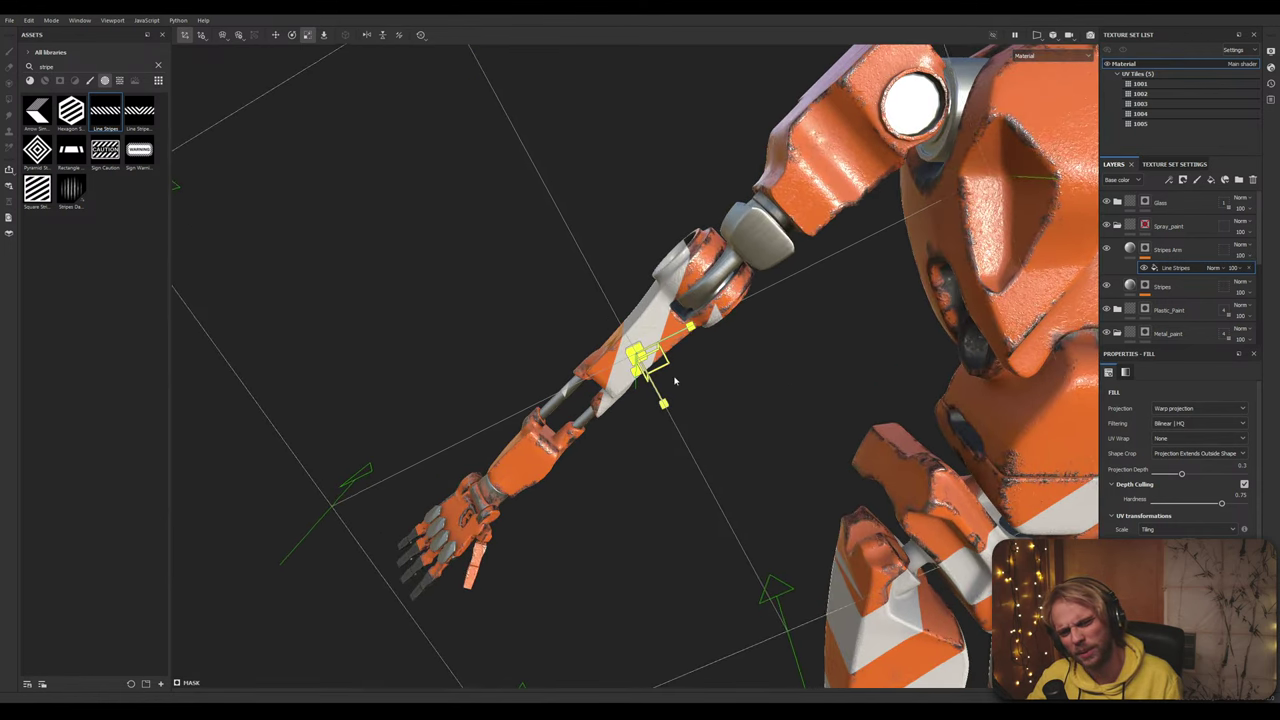
pyautogui.moveTo(675, 381); pyautogui.dragTo(372, 302, button='right')
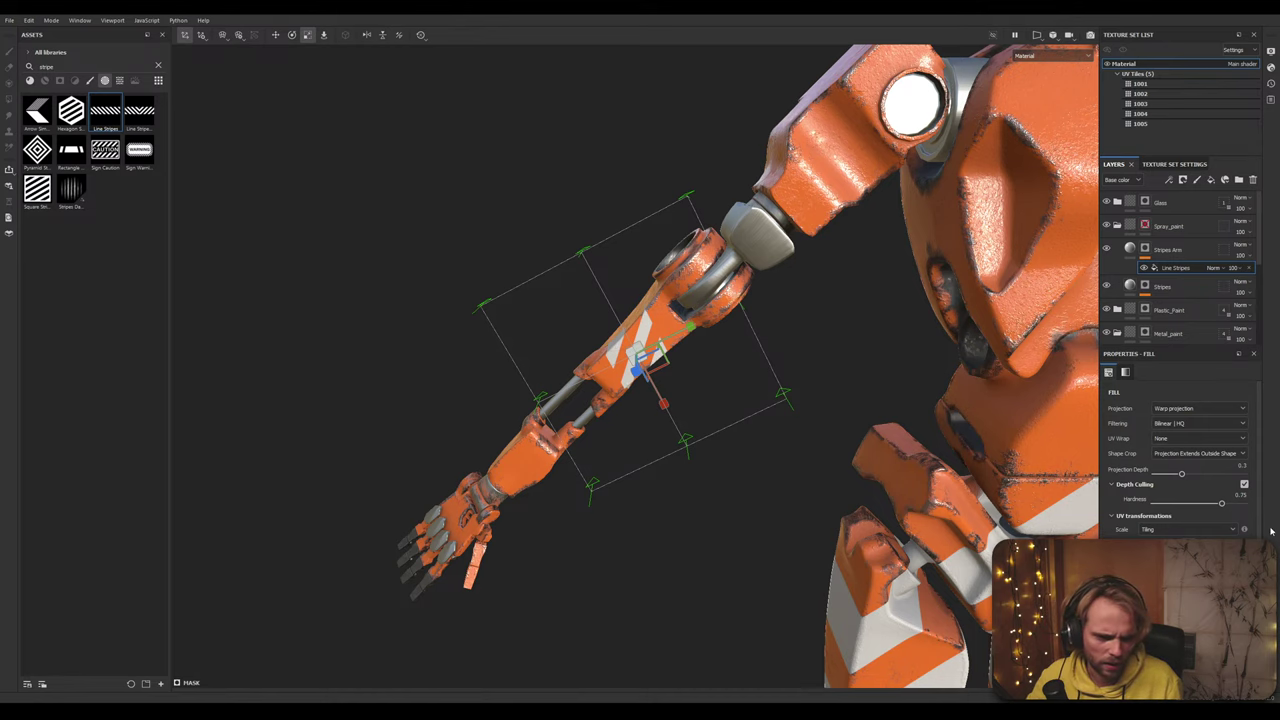
pyautogui.keyDown('alt'); pyautogui.moveTo(780, 250); pyautogui.dragTo(799, 435); pyautogui.keyUp('alt')
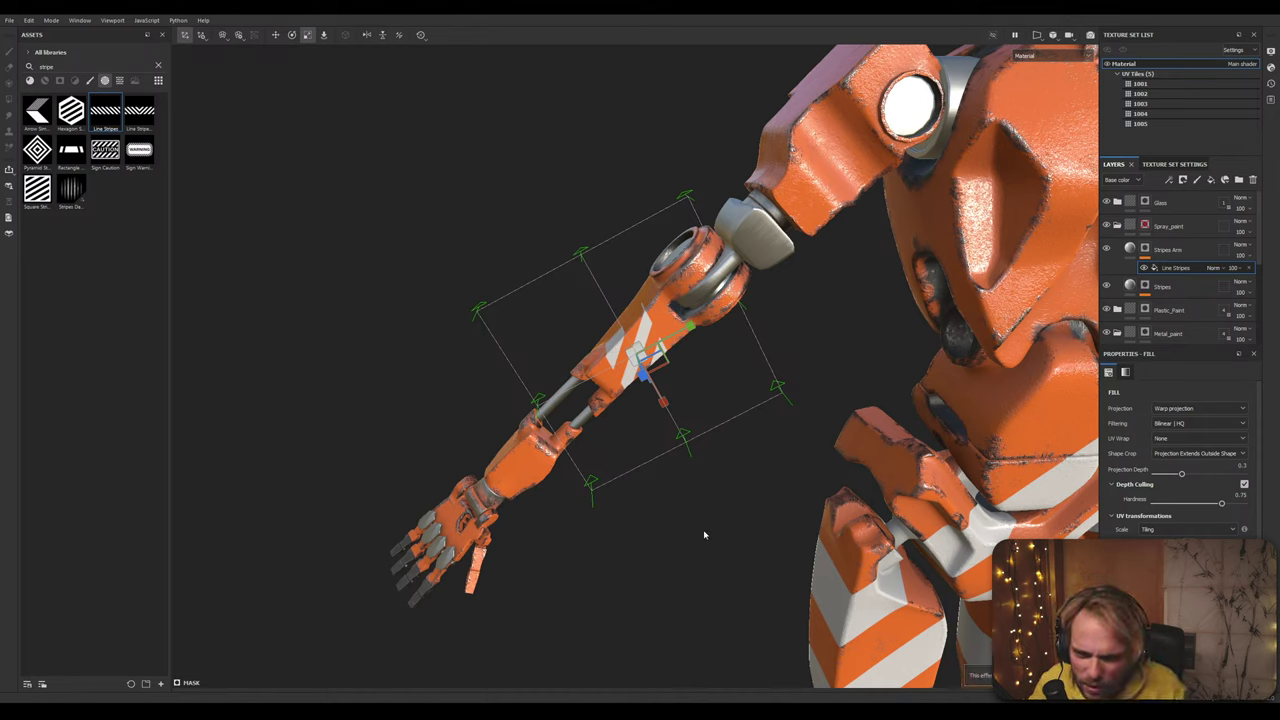
pyautogui.moveTo(640, 352); pyautogui.dragTo(1210, 420)
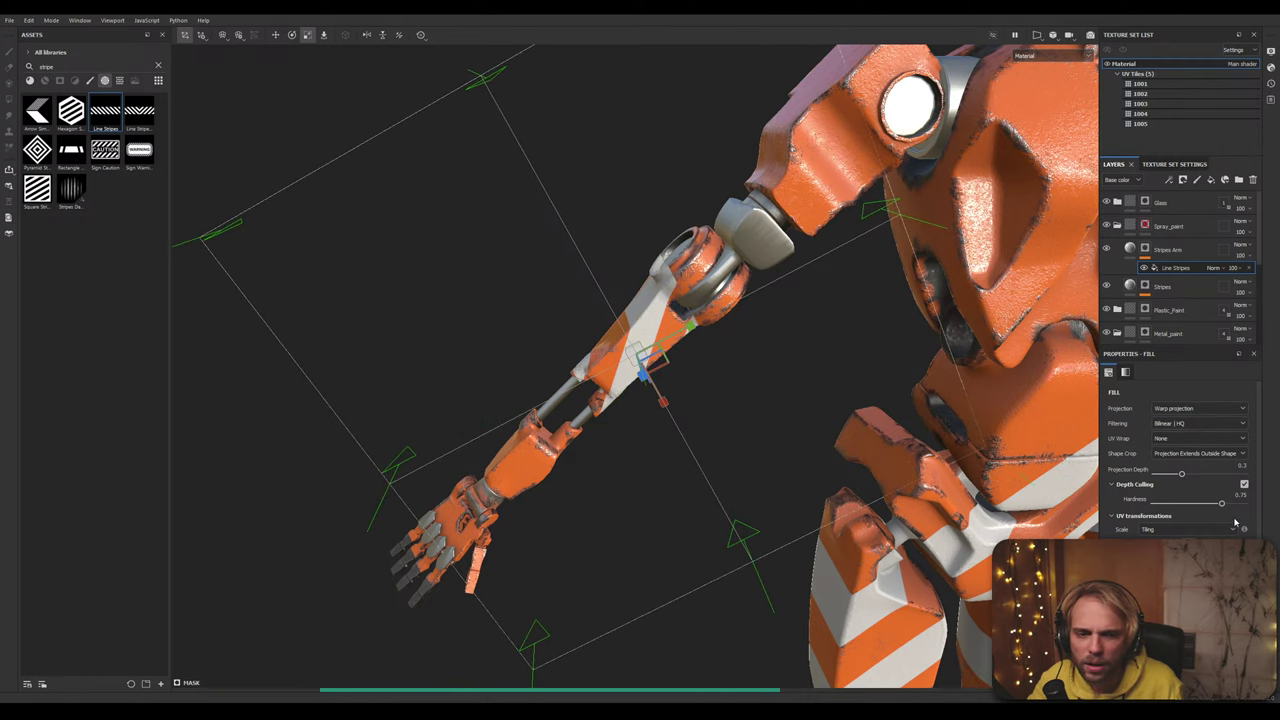
pyautogui.scroll(-3, 1230, 480)
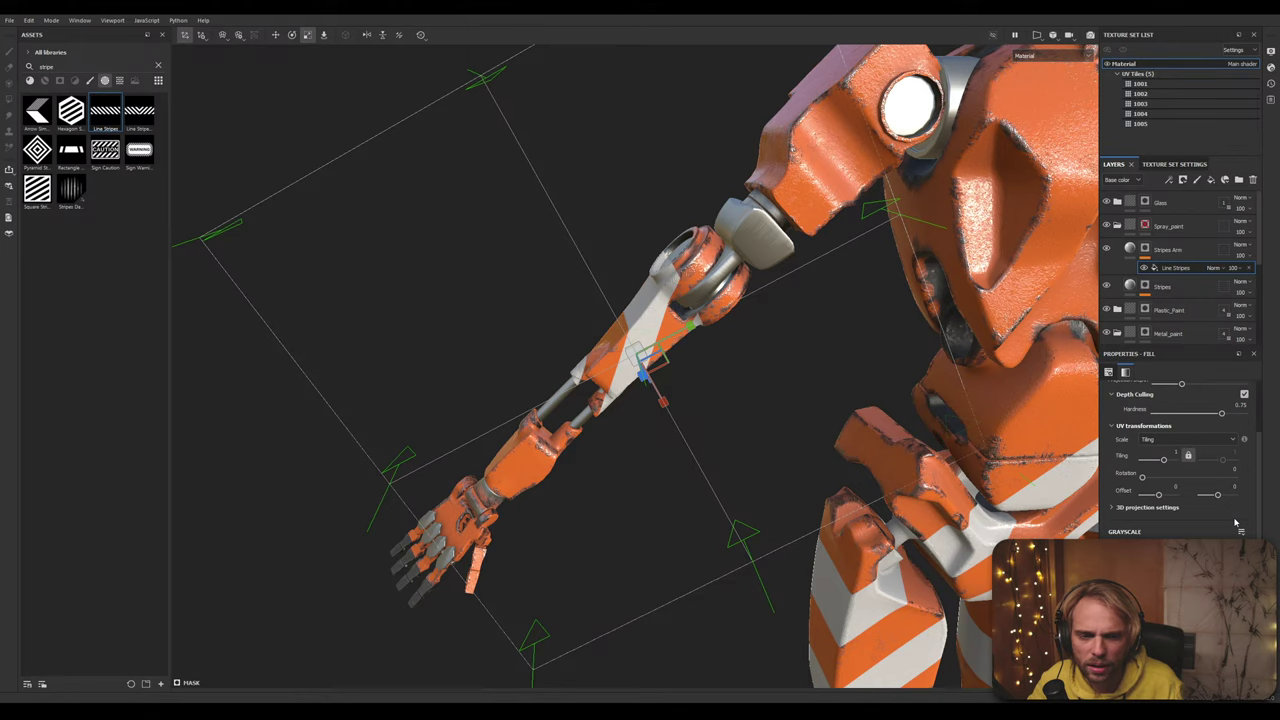
pyautogui.scroll(-3, 1180, 450)
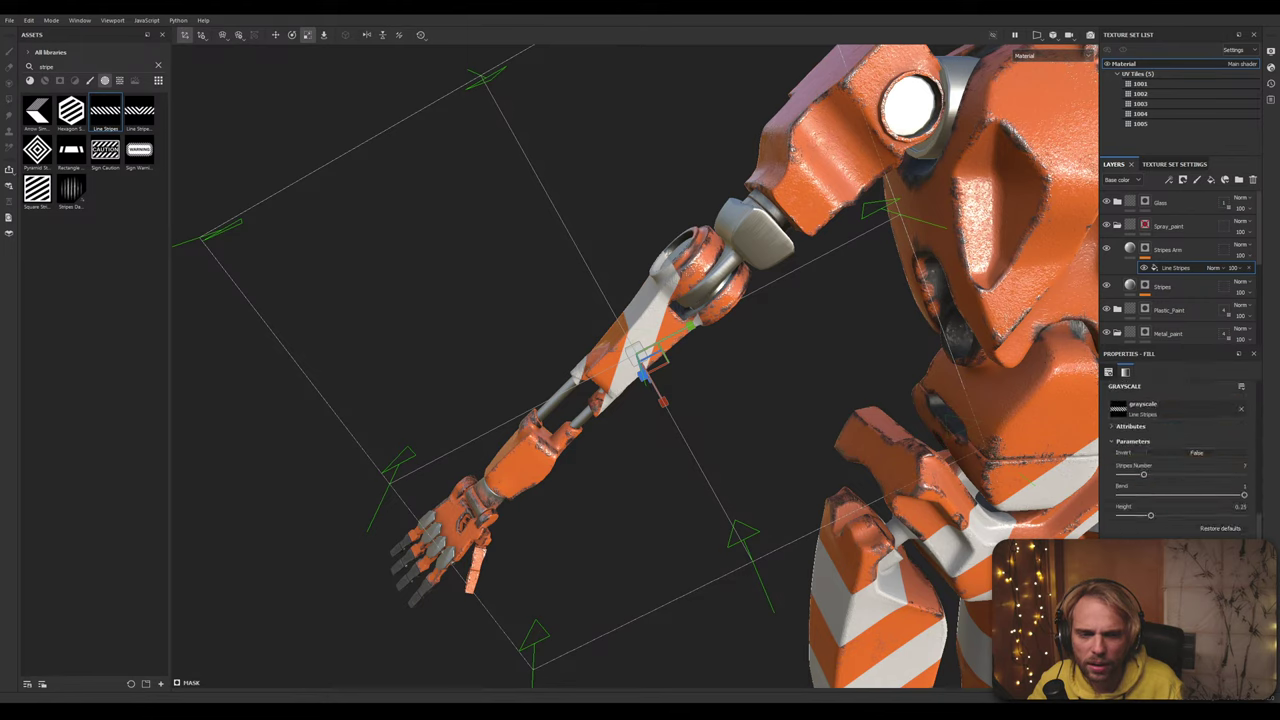
pyautogui.scroll(1, 1180, 450)
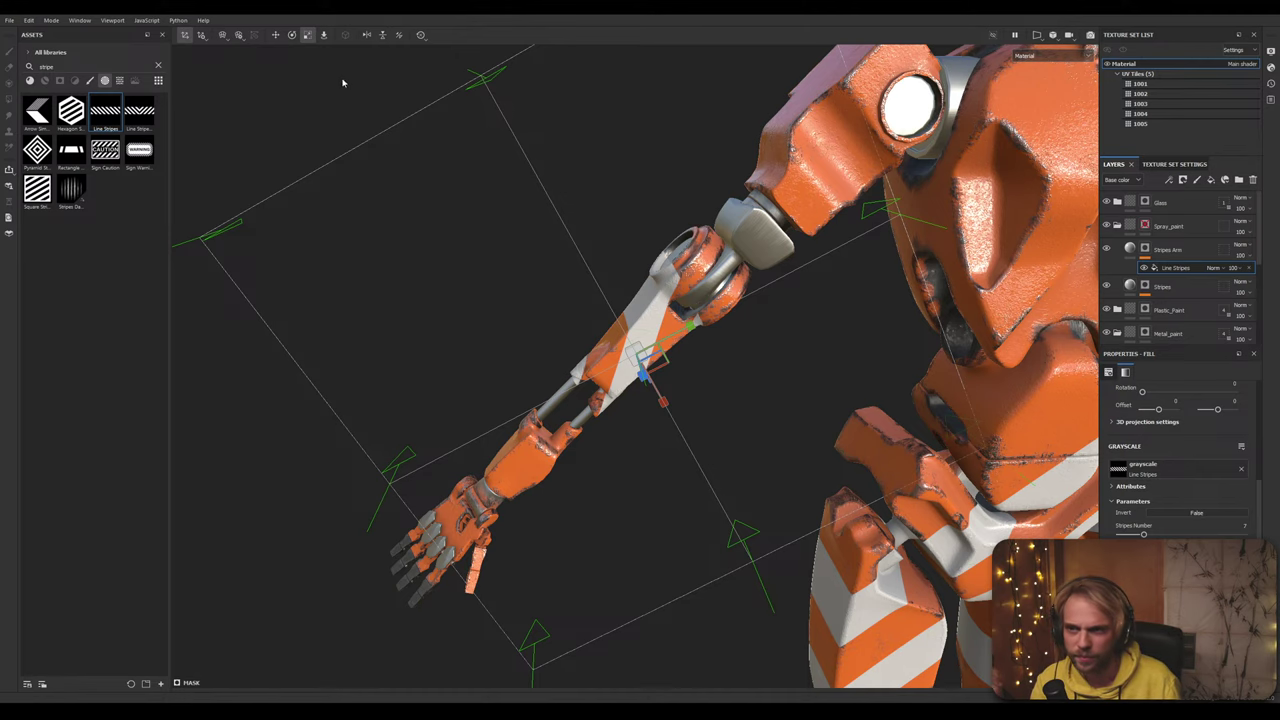
# Step: Rotate the projection box to angle the stripes diagonally across the arm
pyautogui.press('e')
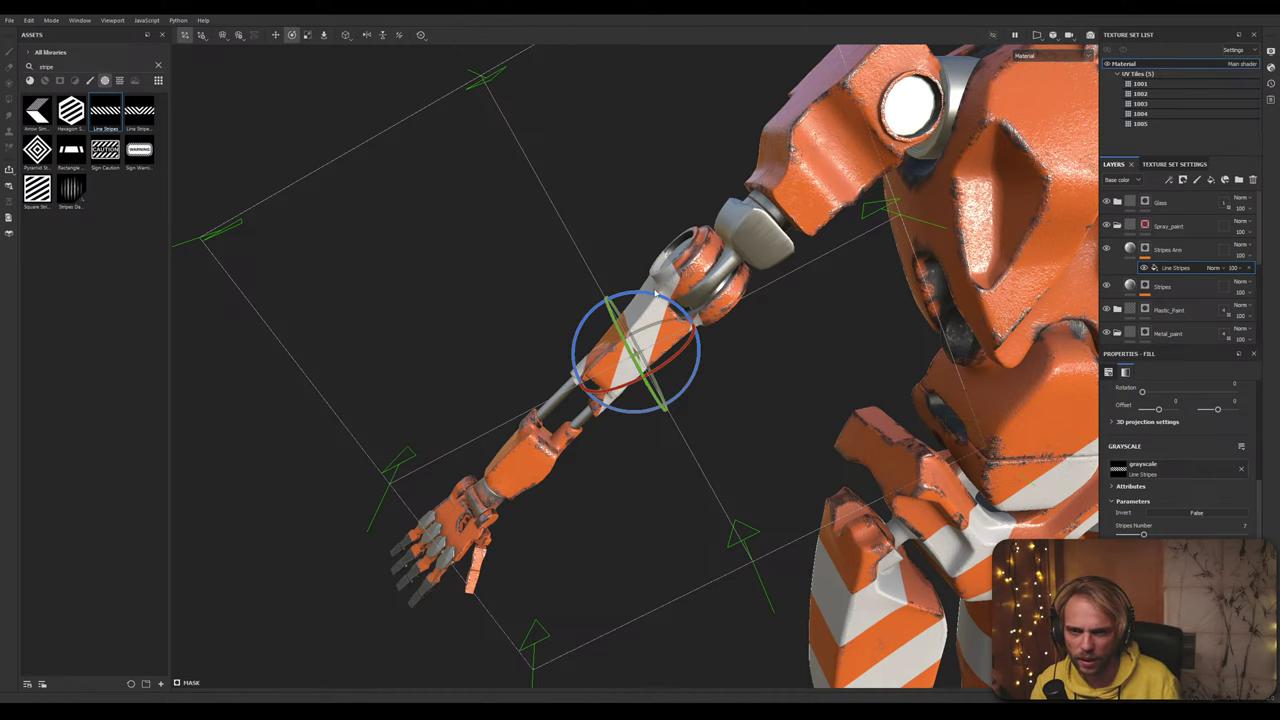
pyautogui.moveTo(584, 276); pyautogui.dragTo(560, 289)
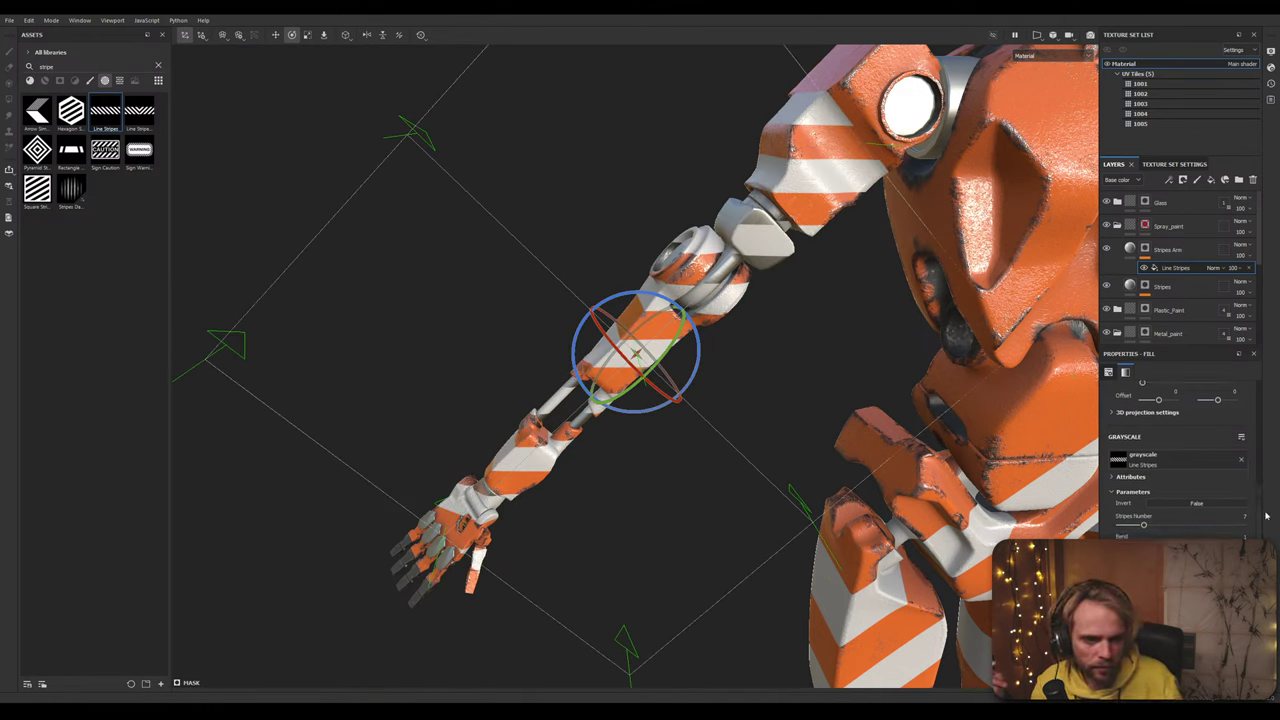
pyautogui.scroll(2, 1250, 470)
pyautogui.scroll(1, 1266, 493)
pyautogui.click(1141, 491)
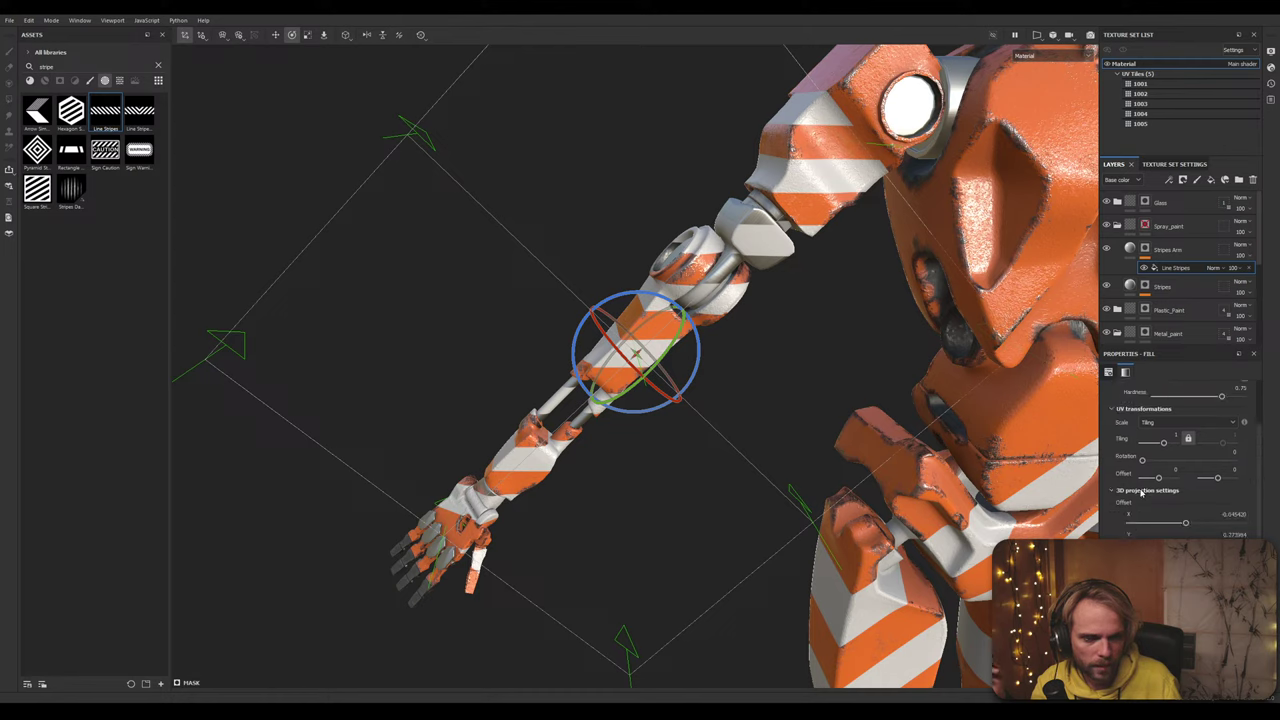
pyautogui.click(1146, 491)
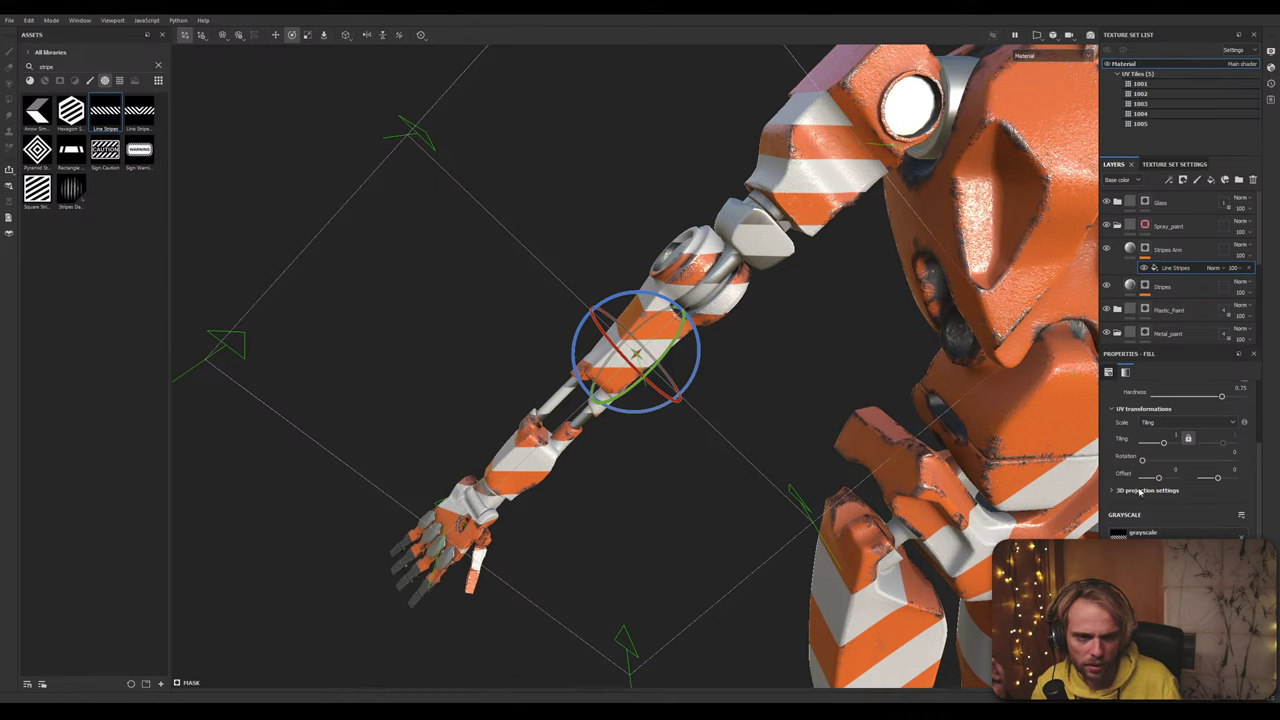
pyautogui.click(1161, 288)
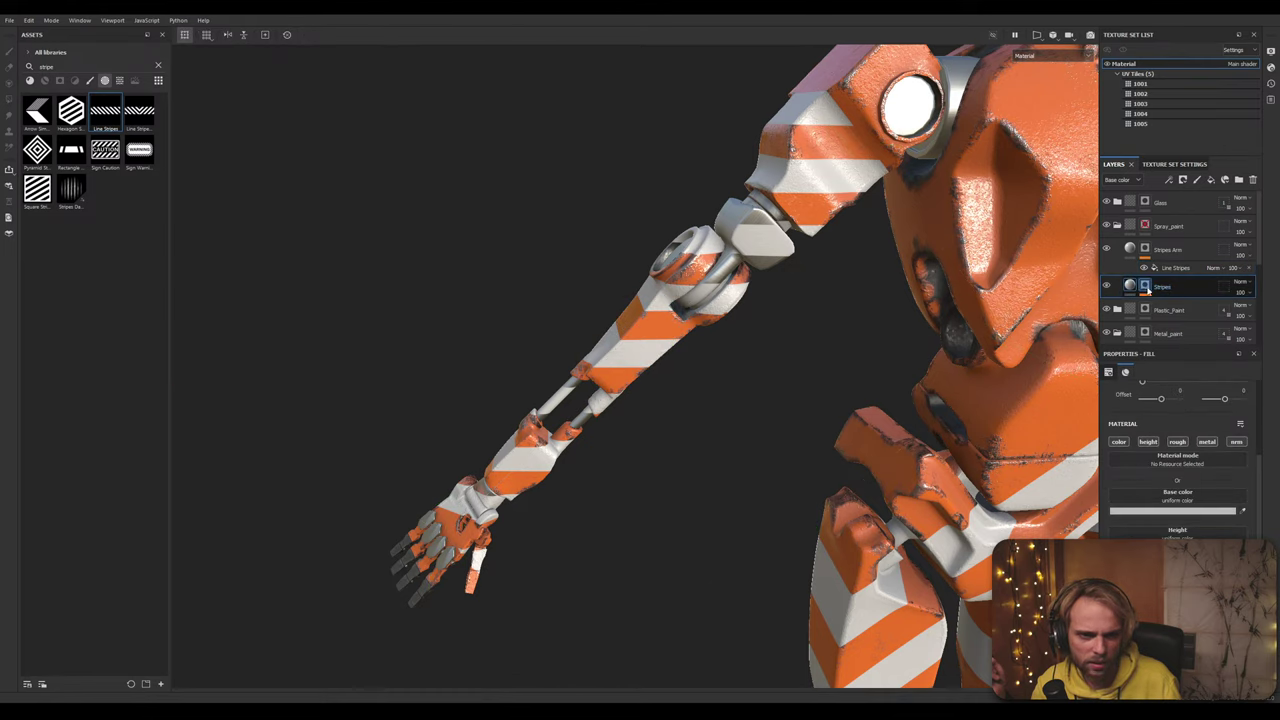
# Step: Filter assets to textures and delete the Stripes Arm layer, leaving the arm plain worn orange
pyautogui.click(1145, 288)
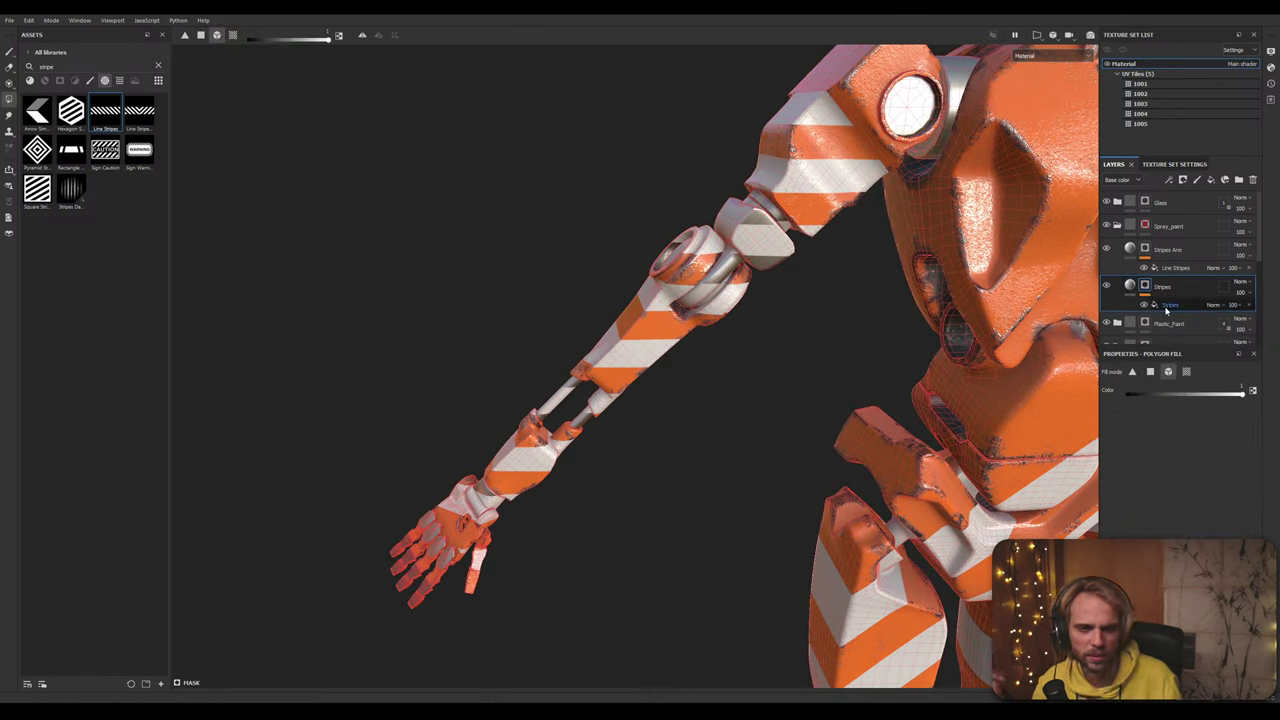
pyautogui.click(1165, 308)
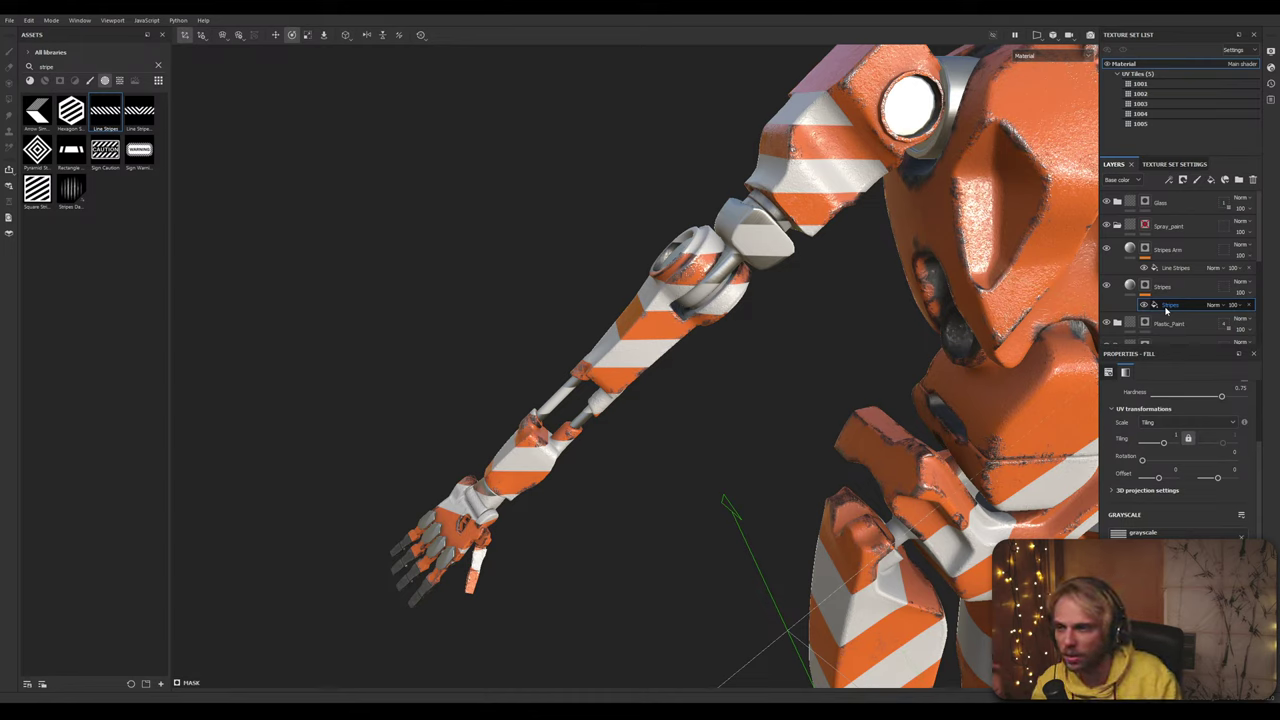
pyautogui.click(104, 81)
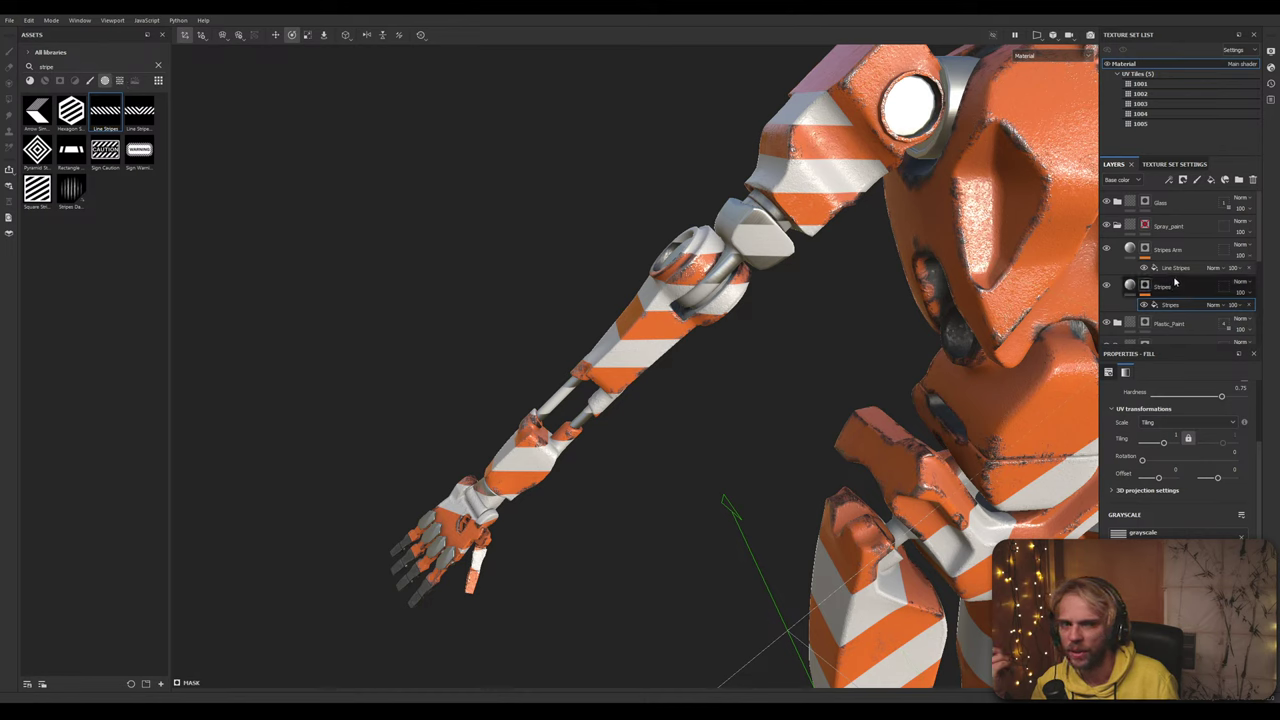
pyautogui.click(1205, 250)
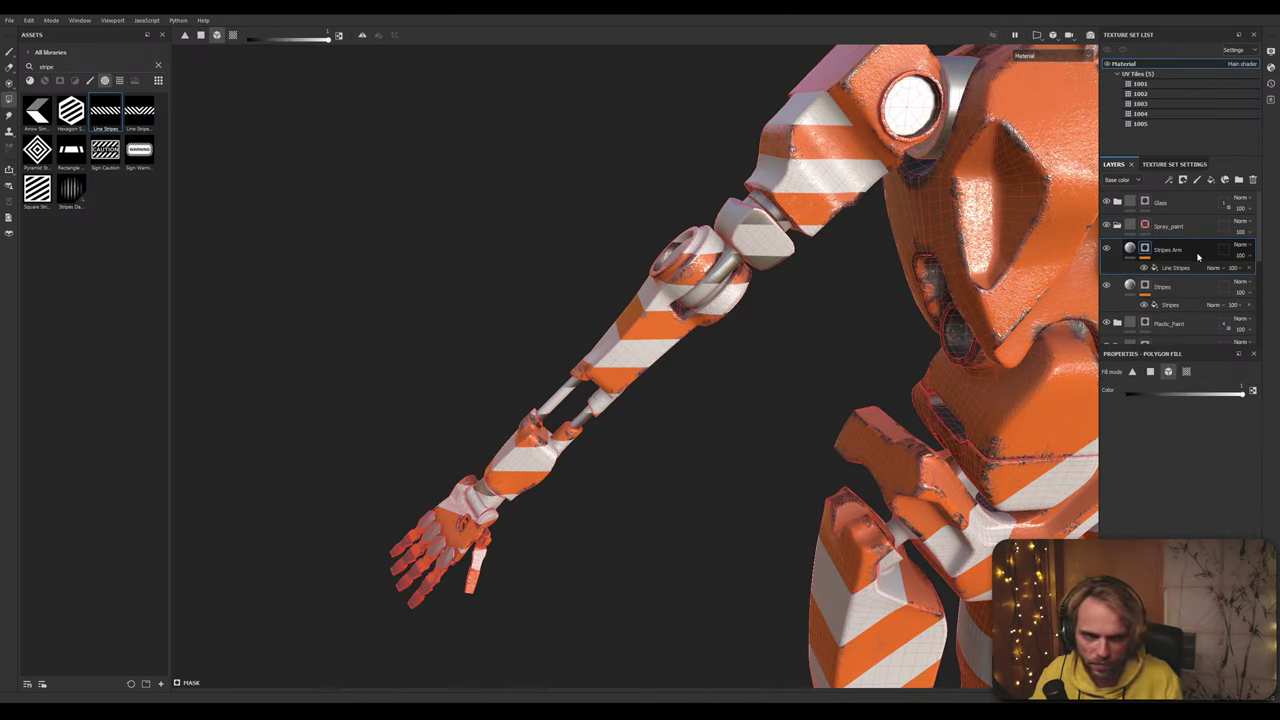
pyautogui.press('Delete')
# Step: Drop the Stripes texture onto the arm as a new layer placed below Glass and Spray_paint
pyautogui.click(119, 81)
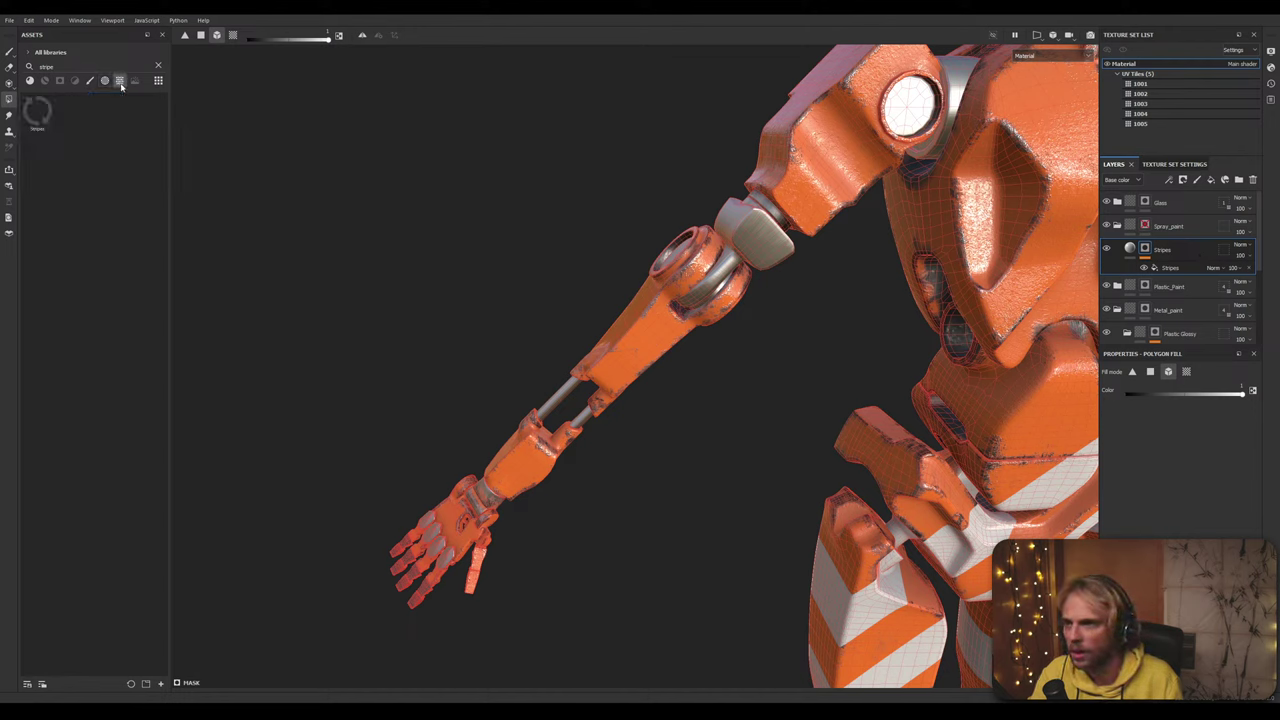
pyautogui.moveTo(37, 110); pyautogui.dragTo(677, 349)
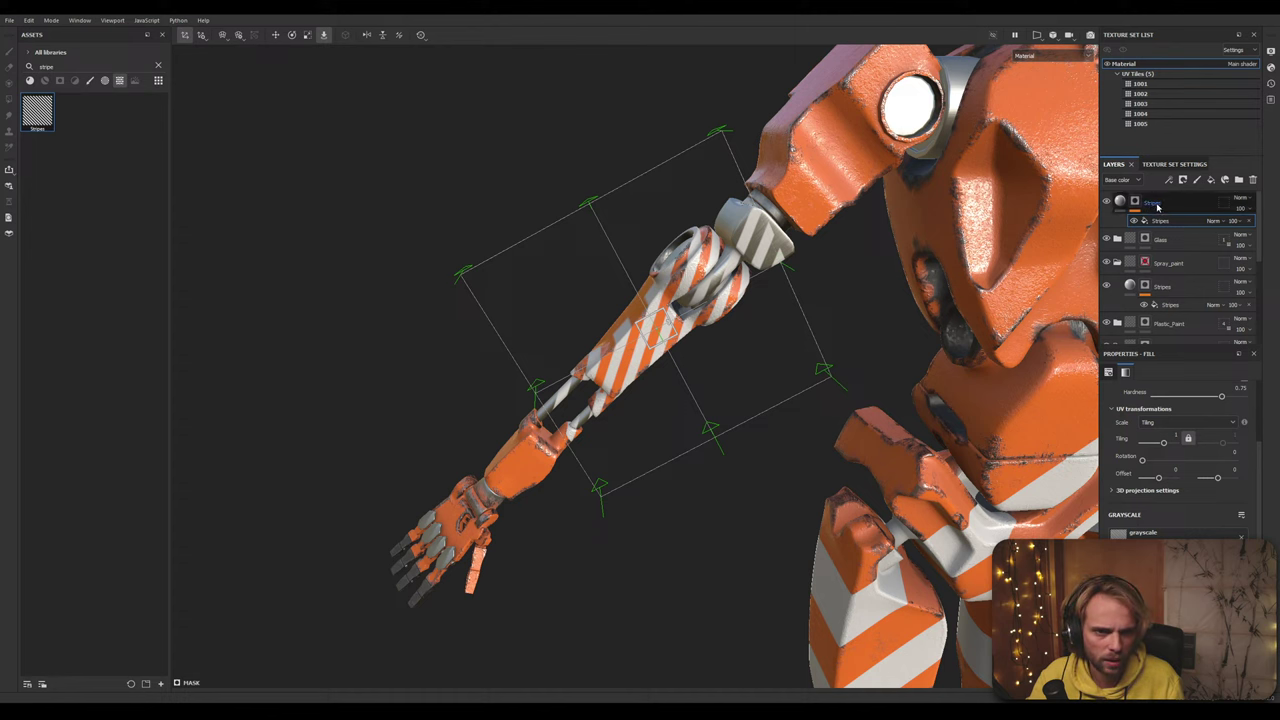
pyautogui.moveTo(1157, 207)
pyautogui.mouseDown()
pyautogui.moveTo(1150, 254)
pyautogui.moveTo(1190, 265)
pyautogui.mouseUp()
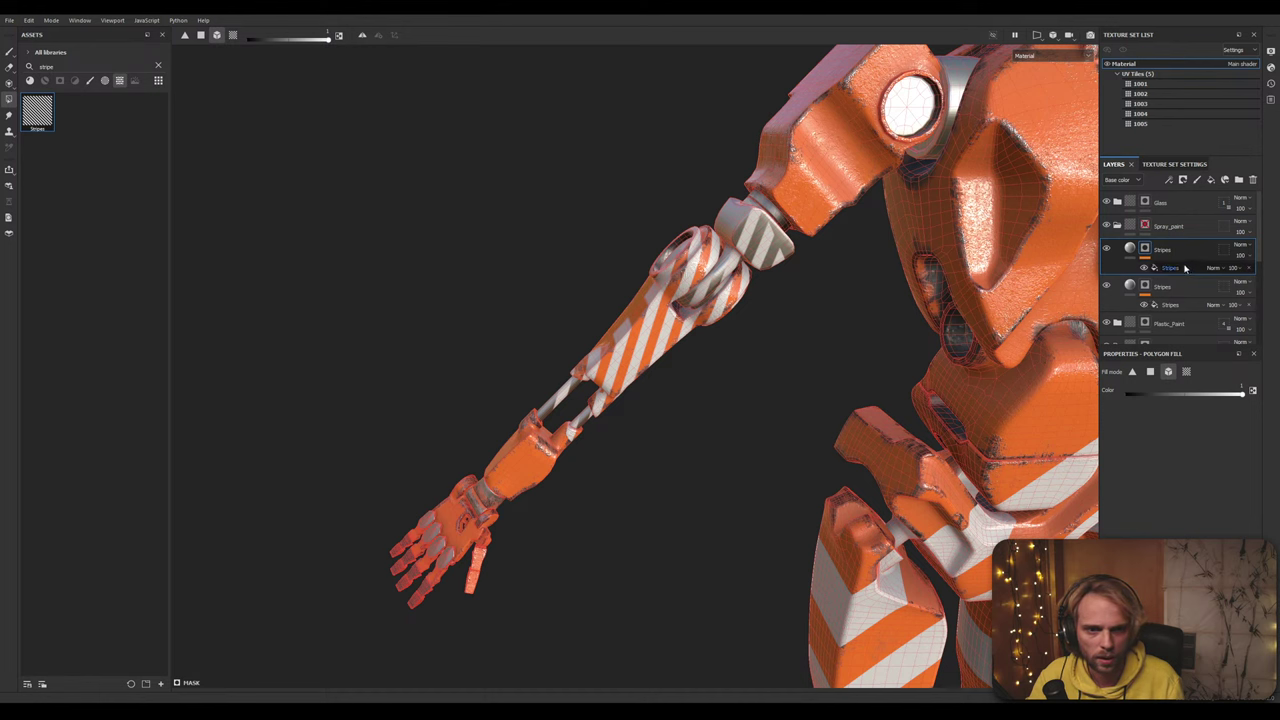
pyautogui.click(1168, 267)
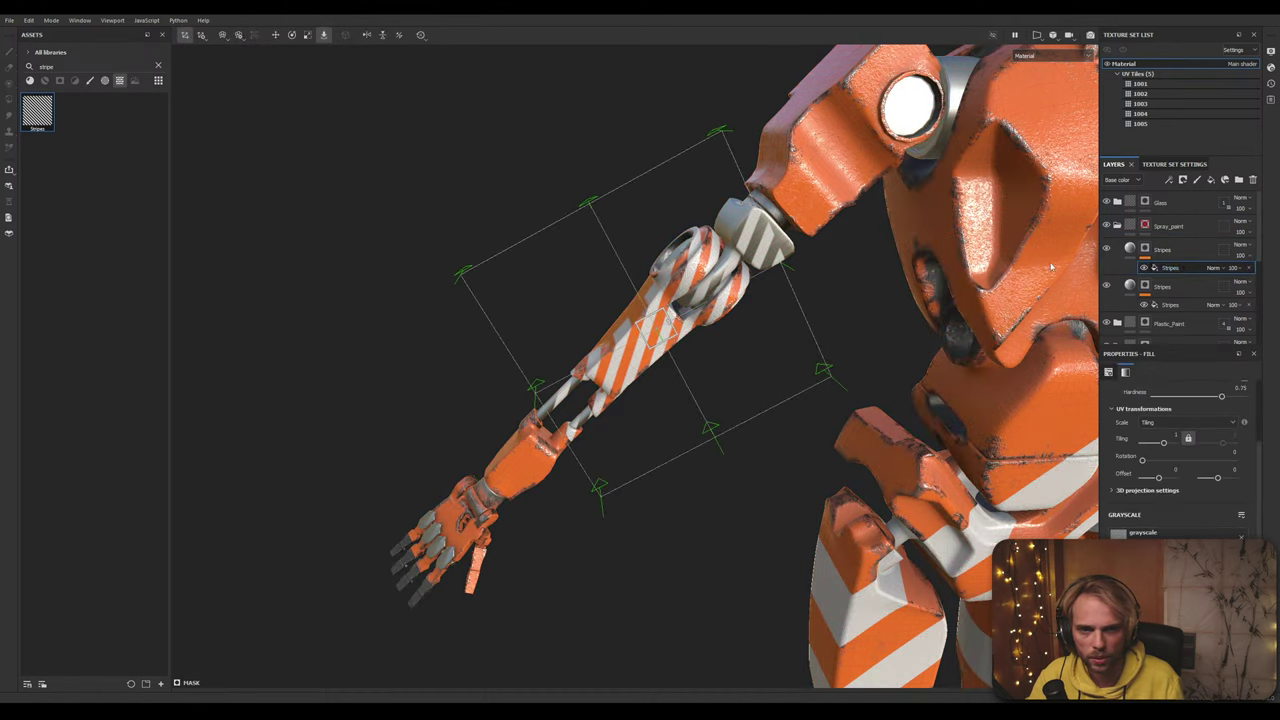
# Step: Rotate, slide and enlarge the arm stripe projection, raising its projection depth to 0.9
pyautogui.click(292, 35)
pyautogui.moveTo(616, 368); pyautogui.dragTo(615, 303)
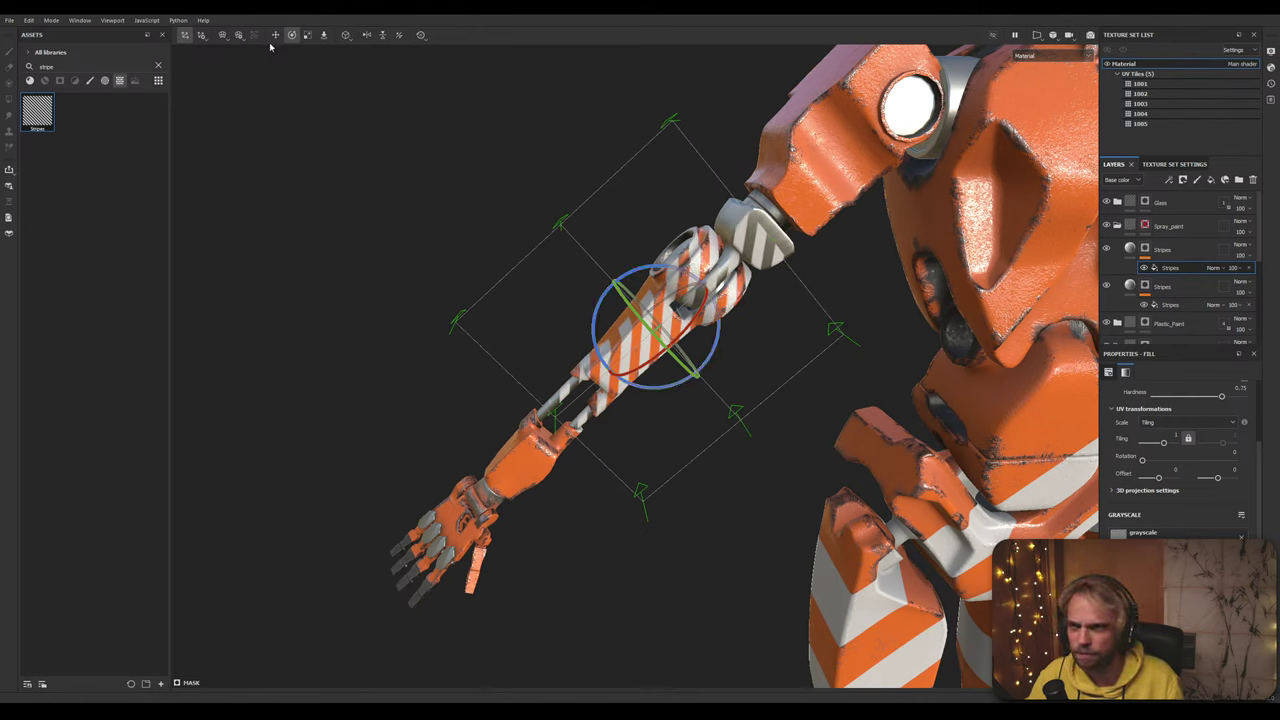
pyautogui.press('w')
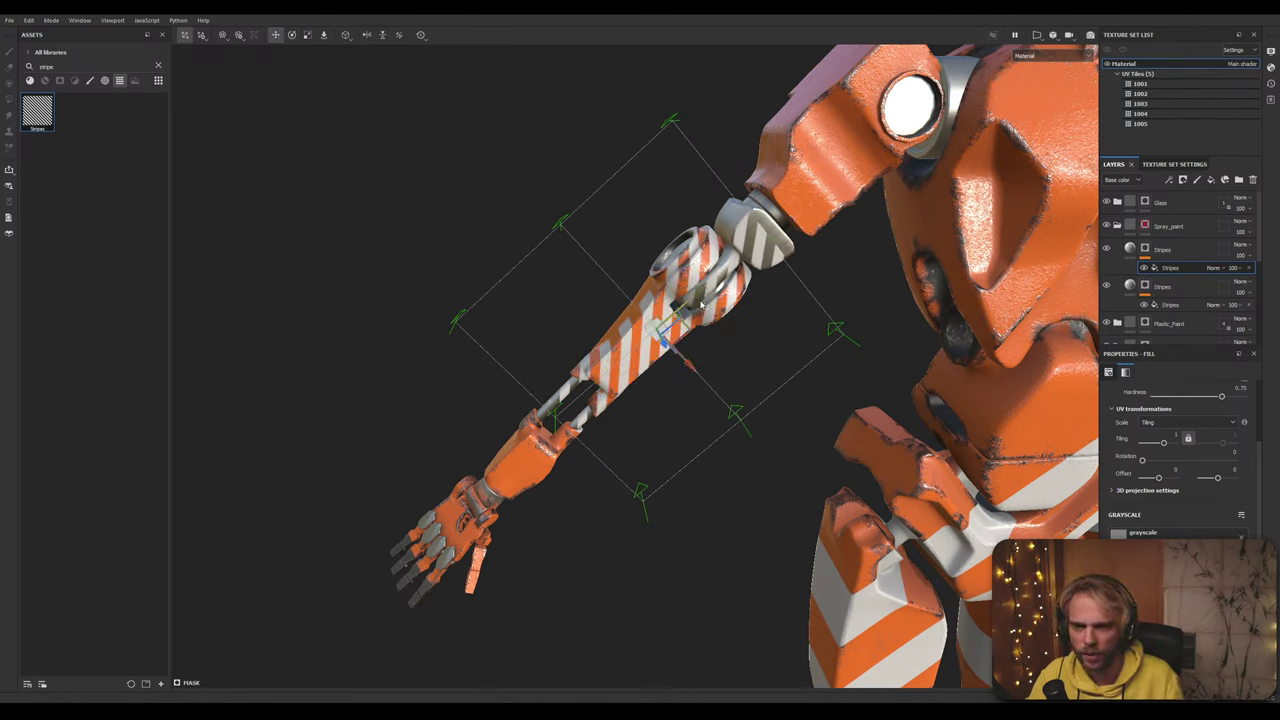
pyautogui.moveTo(686, 311); pyautogui.dragTo(650, 365)
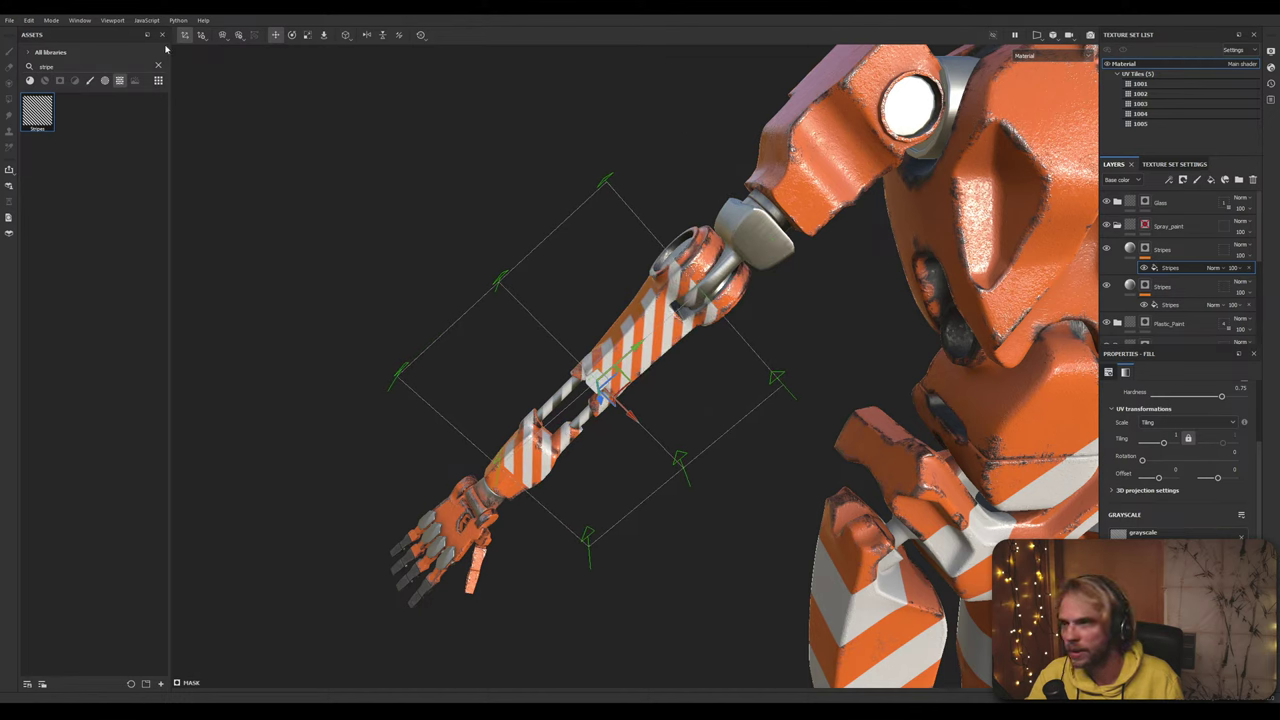
pyautogui.click(307, 35)
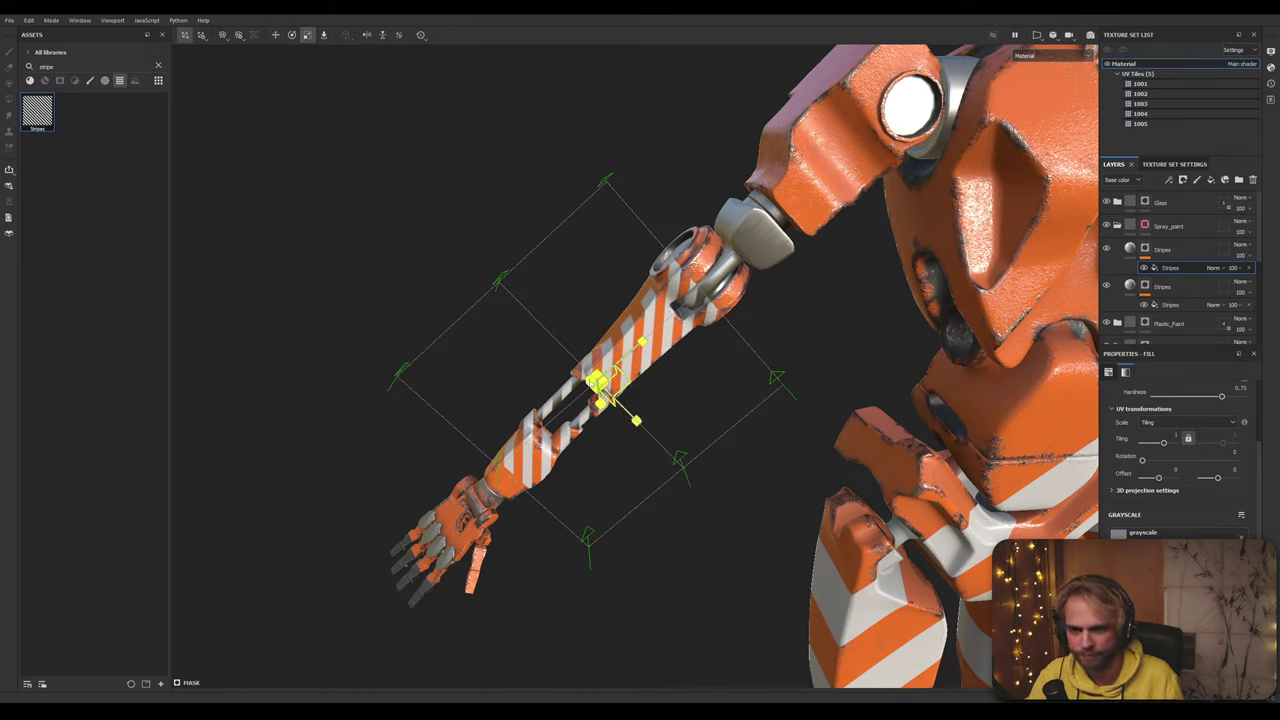
pyautogui.moveTo(597, 383); pyautogui.dragTo(756, 372)
pyautogui.keyDown('alt'); pyautogui.moveTo(990, 450); pyautogui.dragTo(958, 372); pyautogui.keyUp('alt')
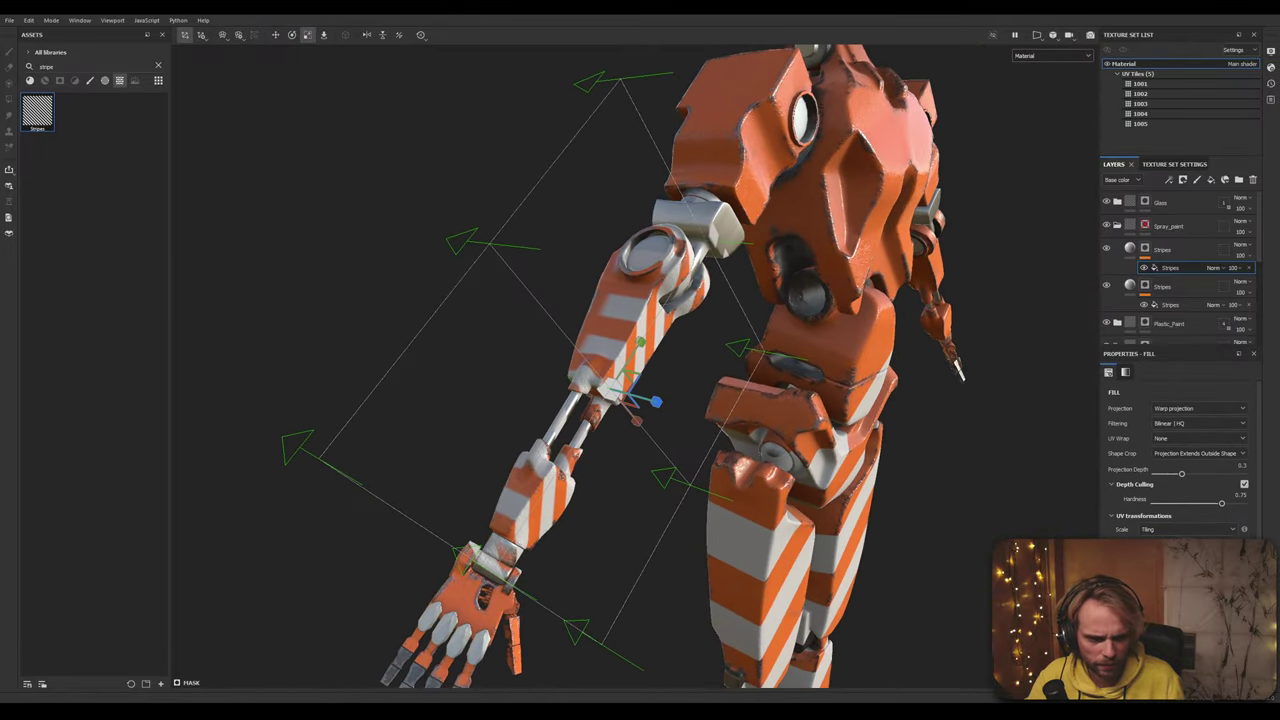
pyautogui.moveTo(1181, 475); pyautogui.dragTo(1236, 475)
pyautogui.keyDown('alt'); pyautogui.keyDown('shift'); pyautogui.moveTo(940, 410); pyautogui.dragTo(405, 263); pyautogui.keyUp('shift'); pyautogui.keyUp('alt')
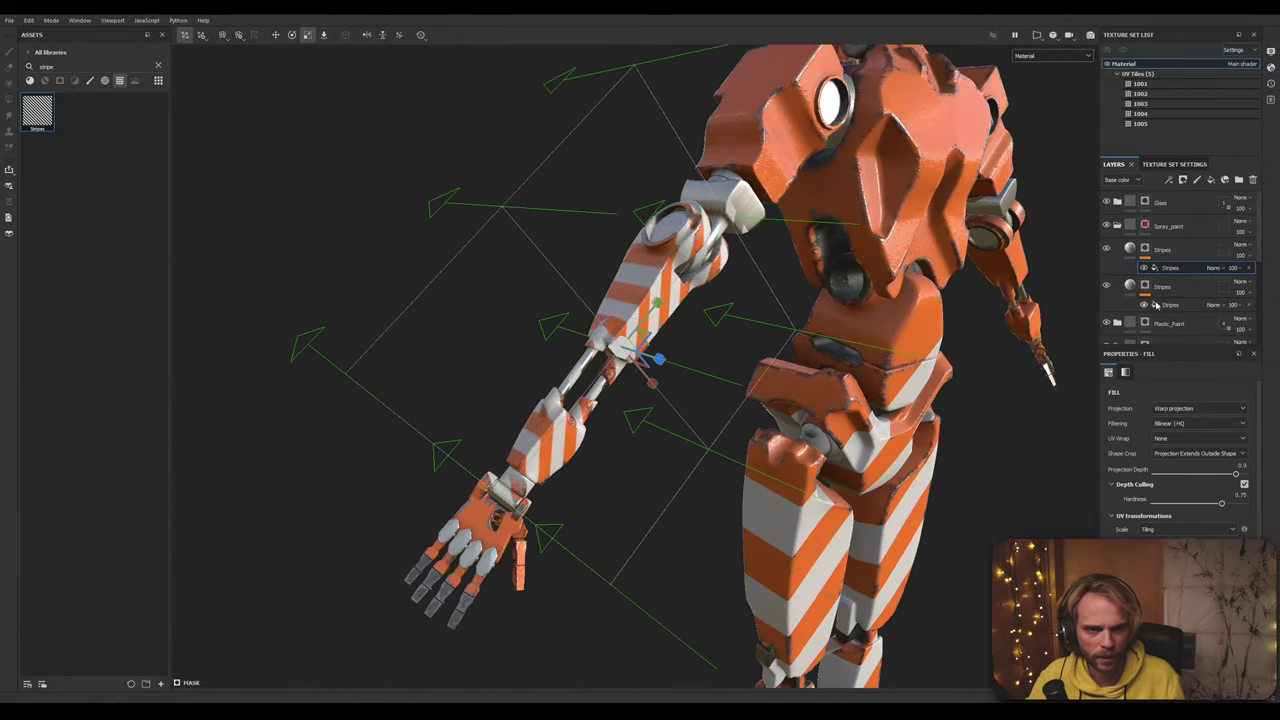
pyautogui.click(1147, 227)
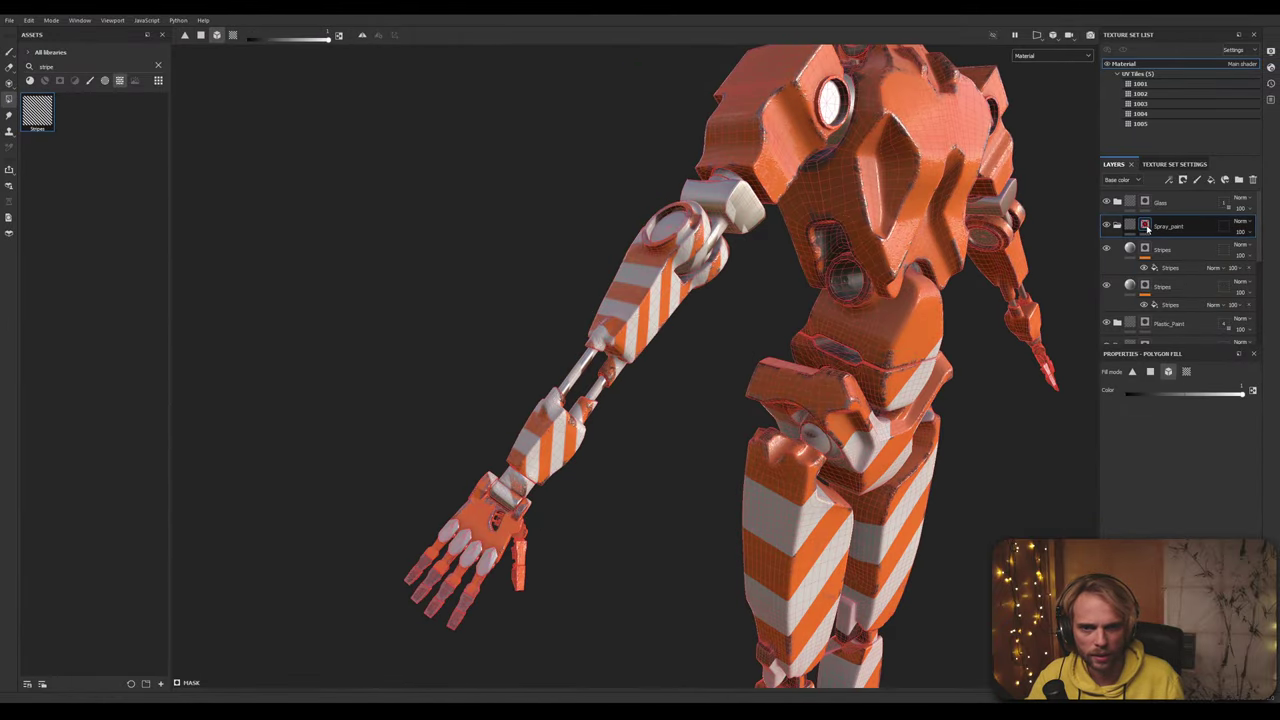
pyautogui.rightClick(1148, 228)
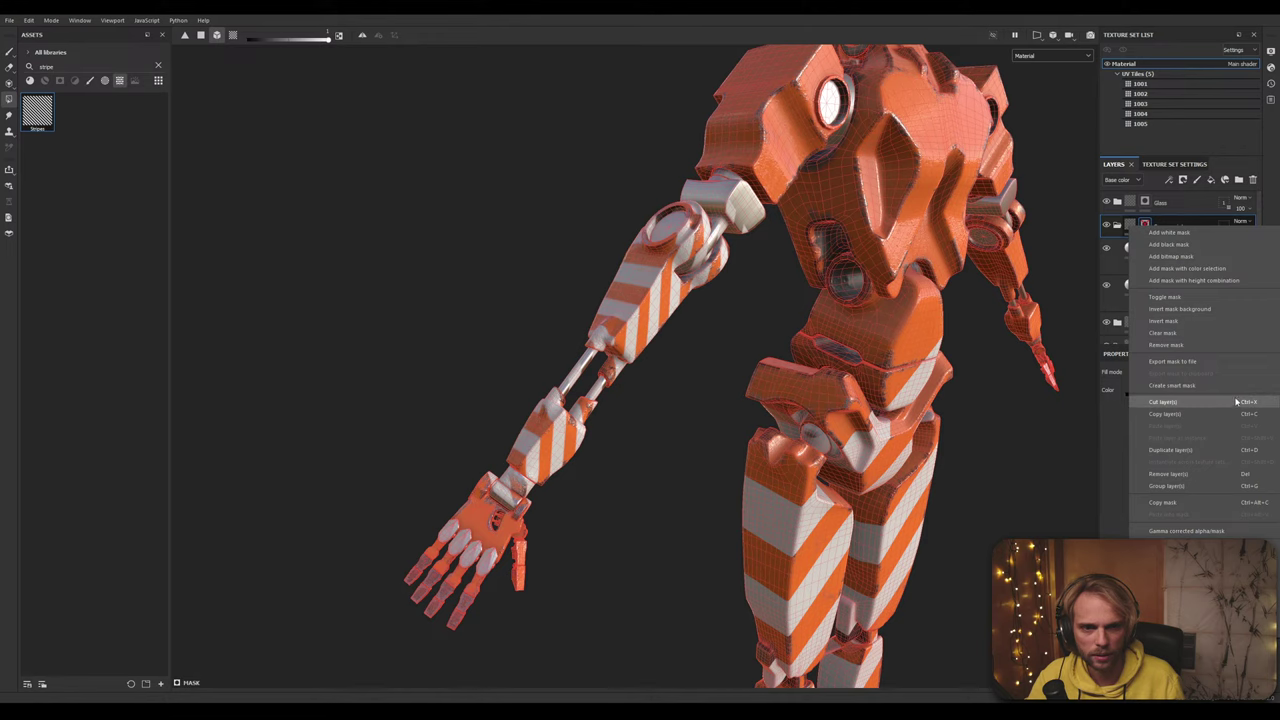
pyautogui.click(1231, 298)
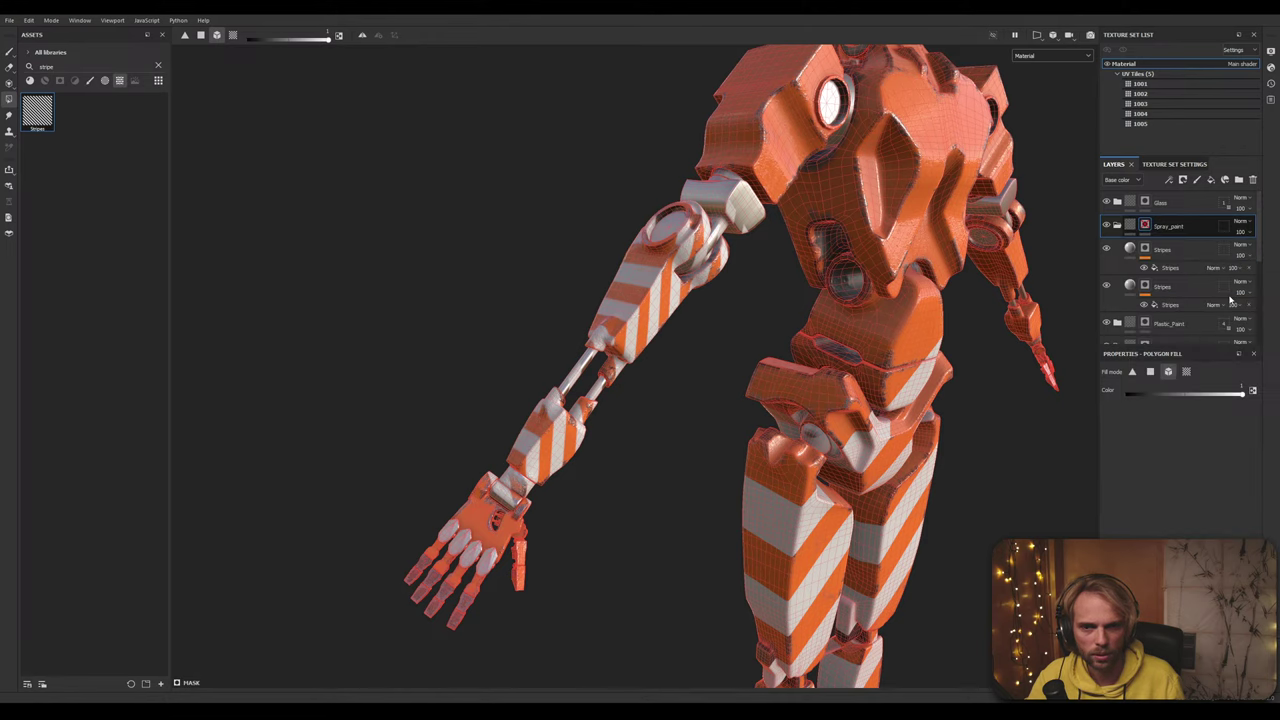
pyautogui.keyDown('alt'); pyautogui.moveTo(700, 334); pyautogui.dragTo(714, 331); pyautogui.keyUp('alt')
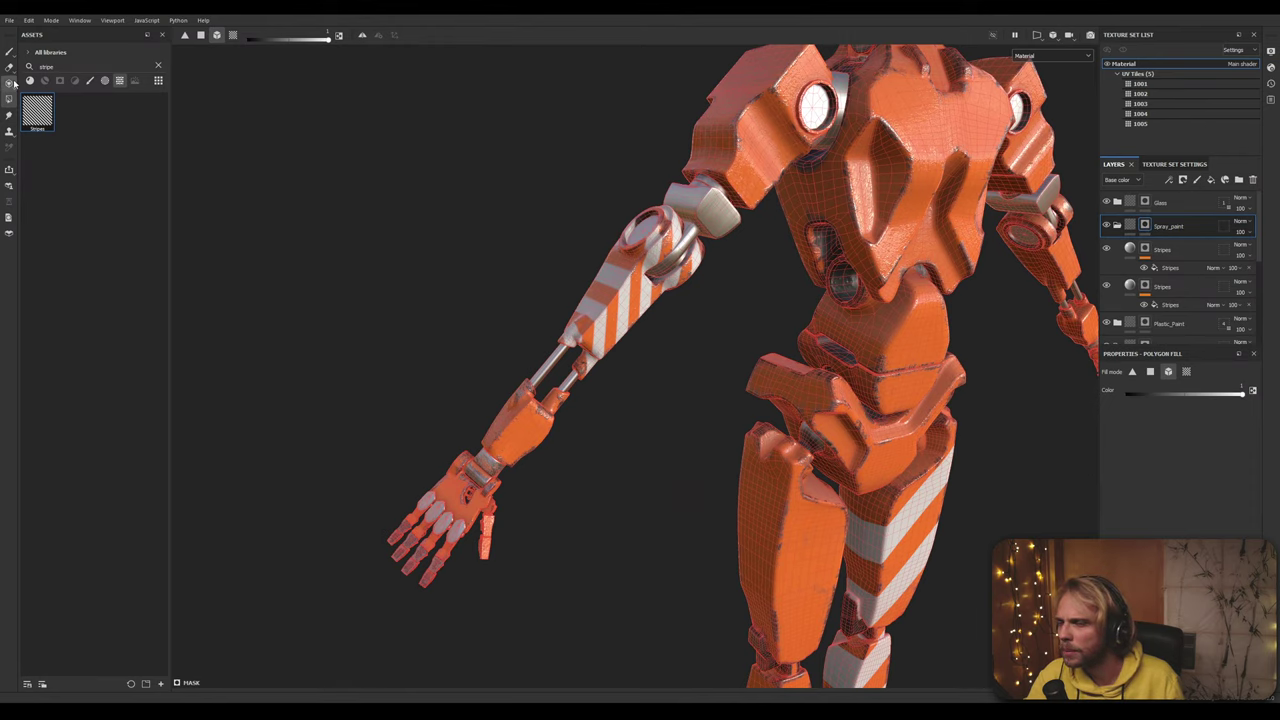
pyautogui.click(12, 84)
pyautogui.click(9, 99)
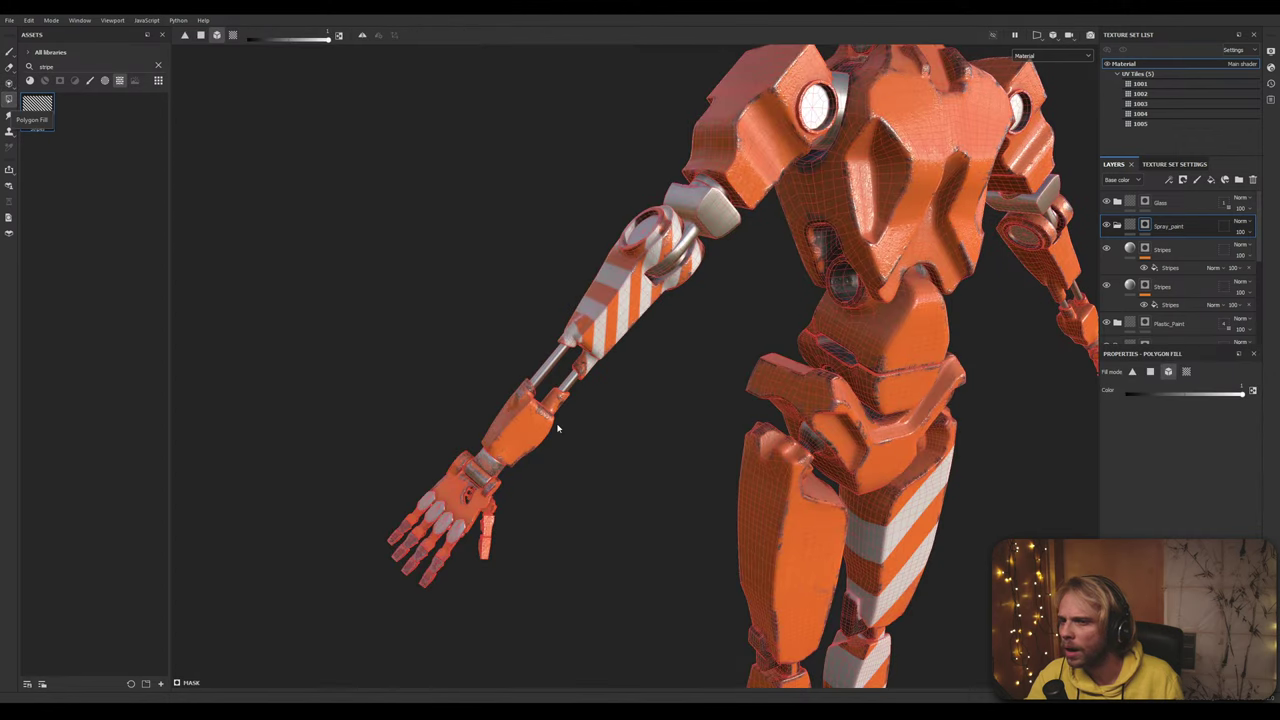
pyautogui.moveTo(651, 460)
pyautogui.keyDown('alt'); pyautogui.mouseDown()
pyautogui.moveTo(651, 411)
pyautogui.moveTo(611, 466)
pyautogui.moveTo(649, 474)
pyautogui.mouseUp(); pyautogui.keyUp('alt')
pyautogui.scroll(5, 667, 293)
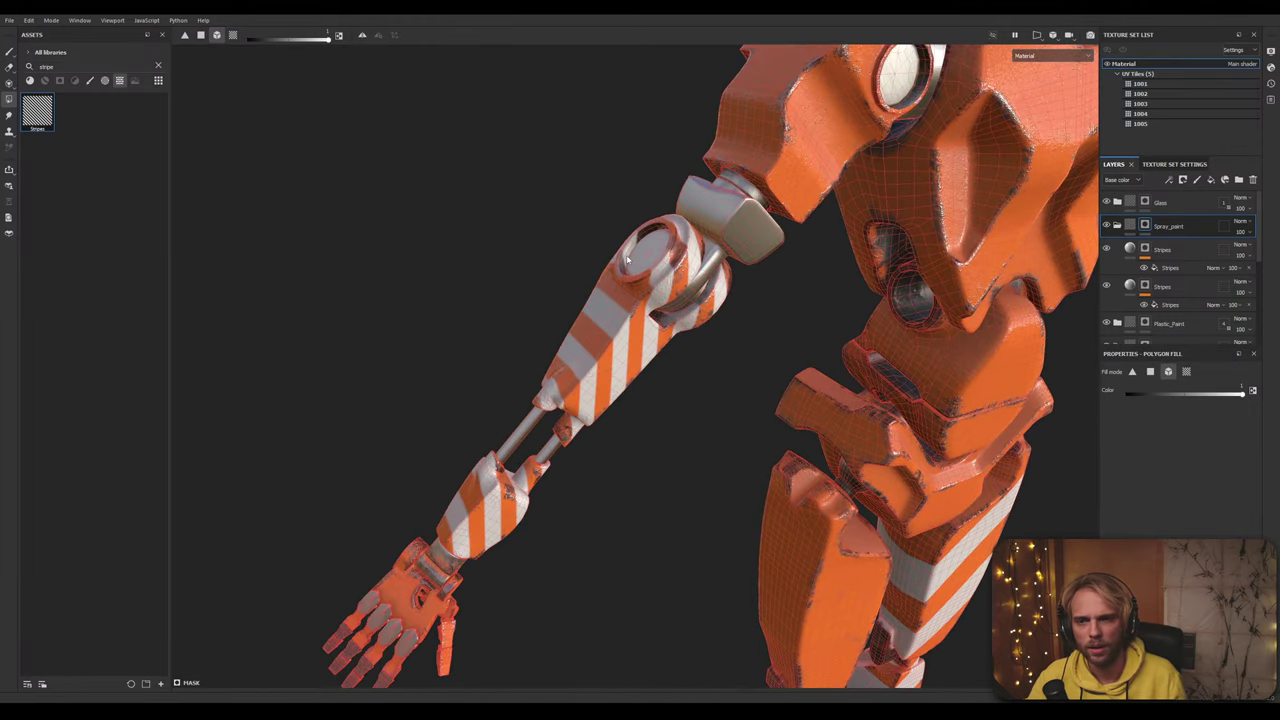
pyautogui.keyDown('alt'); pyautogui.moveTo(619, 260); pyautogui.dragTo(690, 332); pyautogui.keyUp('alt')
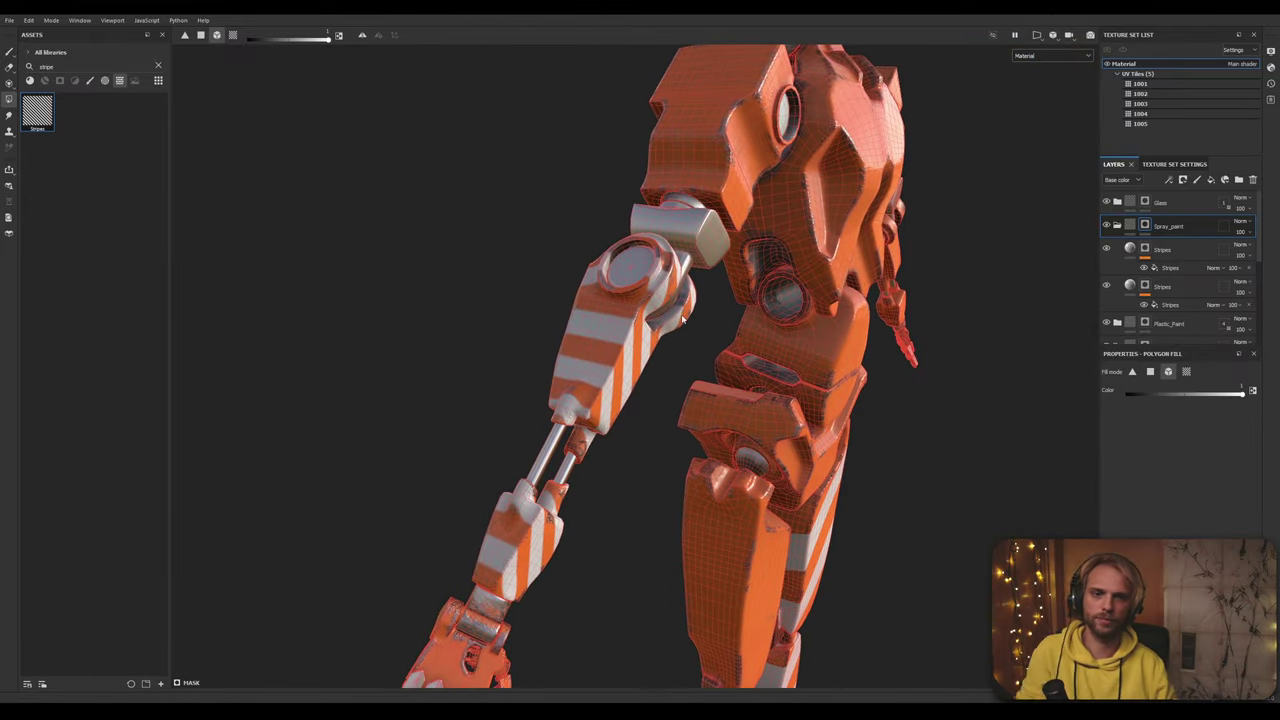
pyautogui.keyDown('alt'); pyautogui.moveTo(872, 347); pyautogui.dragTo(674, 380); pyautogui.keyUp('alt')
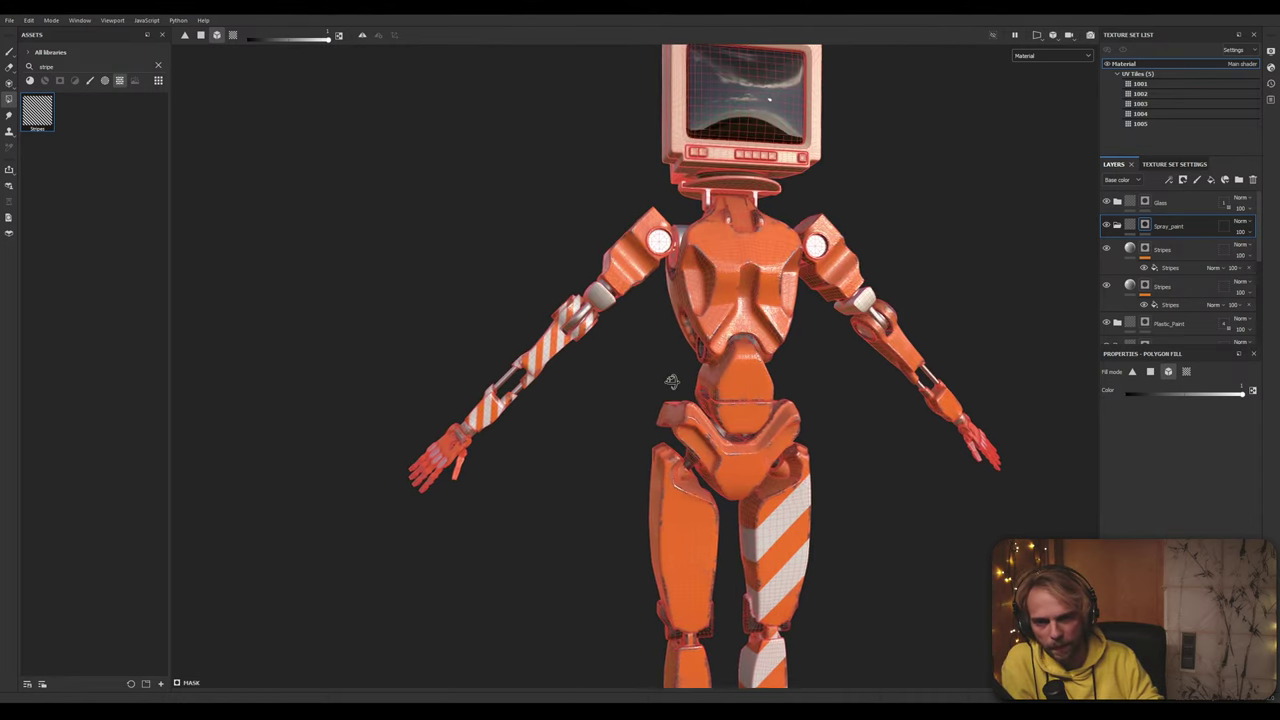
pyautogui.keyDown('alt'); pyautogui.moveTo(674, 380); pyautogui.dragTo(654, 327, button='right'); pyautogui.keyUp('alt')
pyautogui.keyDown('alt'); pyautogui.moveTo(654, 327); pyautogui.dragTo(615, 268, button='middle'); pyautogui.keyUp('alt')
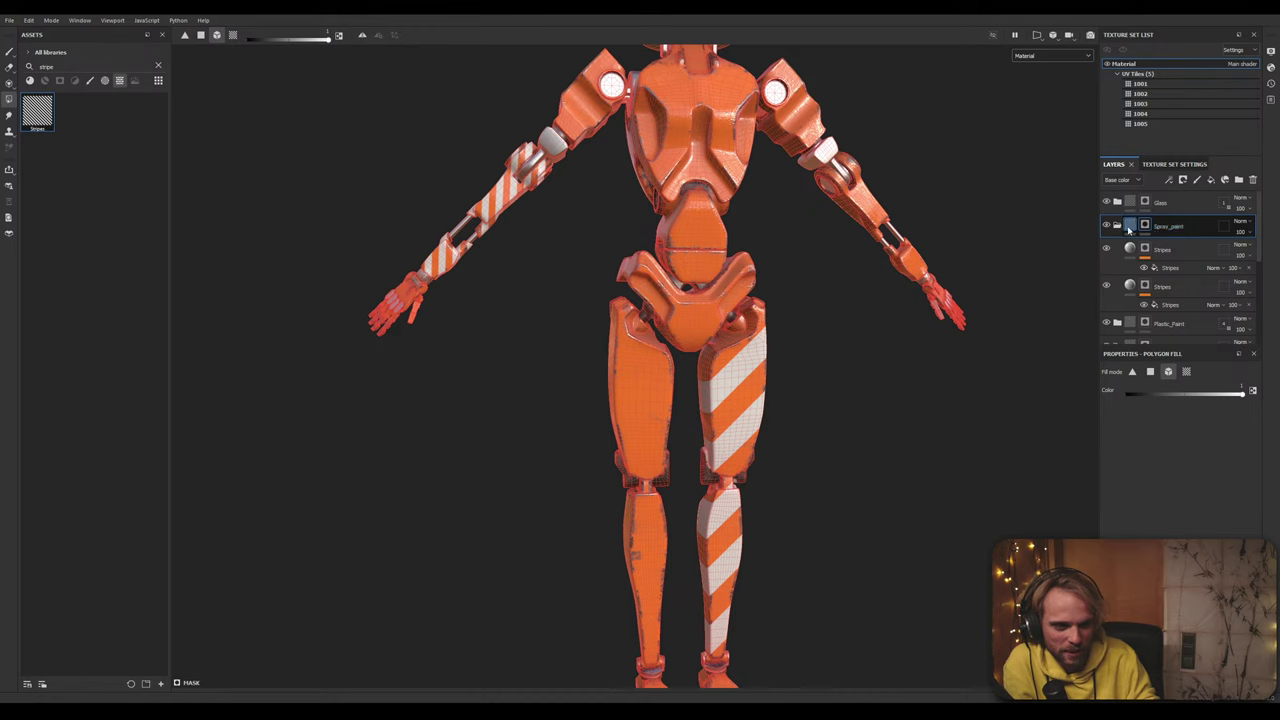
# Step: Select the forearm Stripes fill and expand its Attributes in the Properties - Fill panel
pyautogui.click(1178, 269)
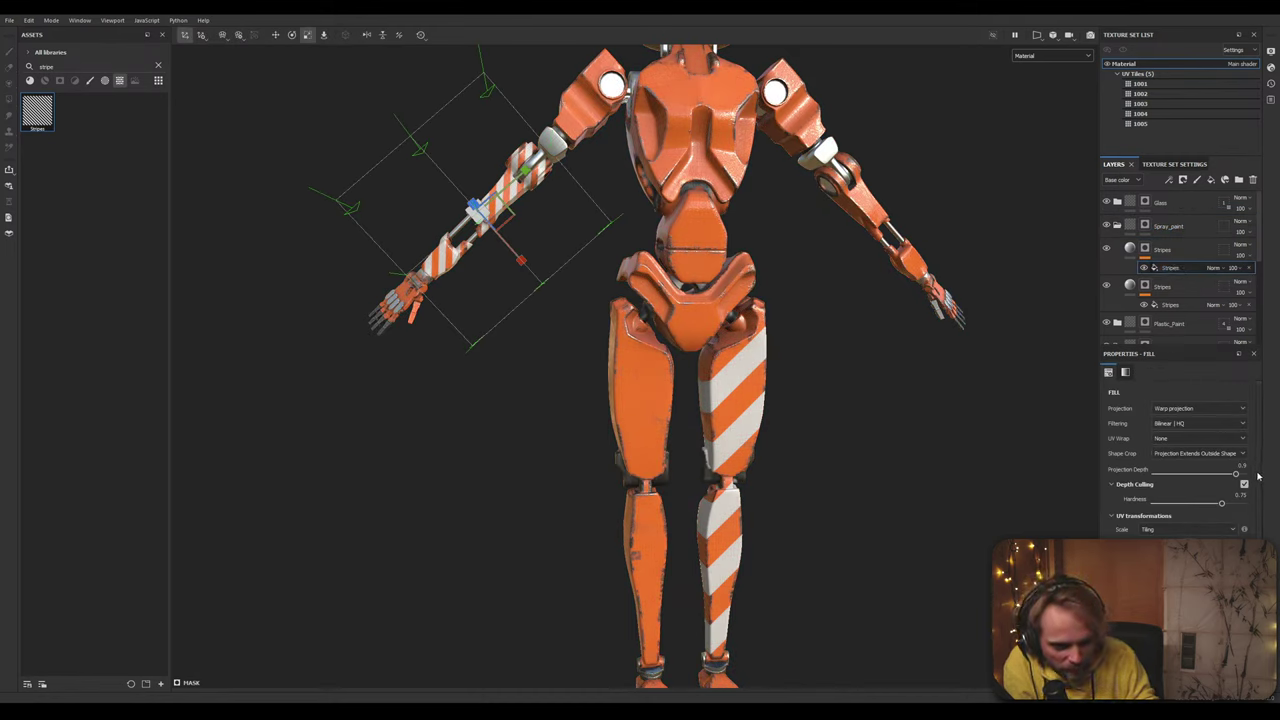
pyautogui.scroll(-5, 1258, 478)
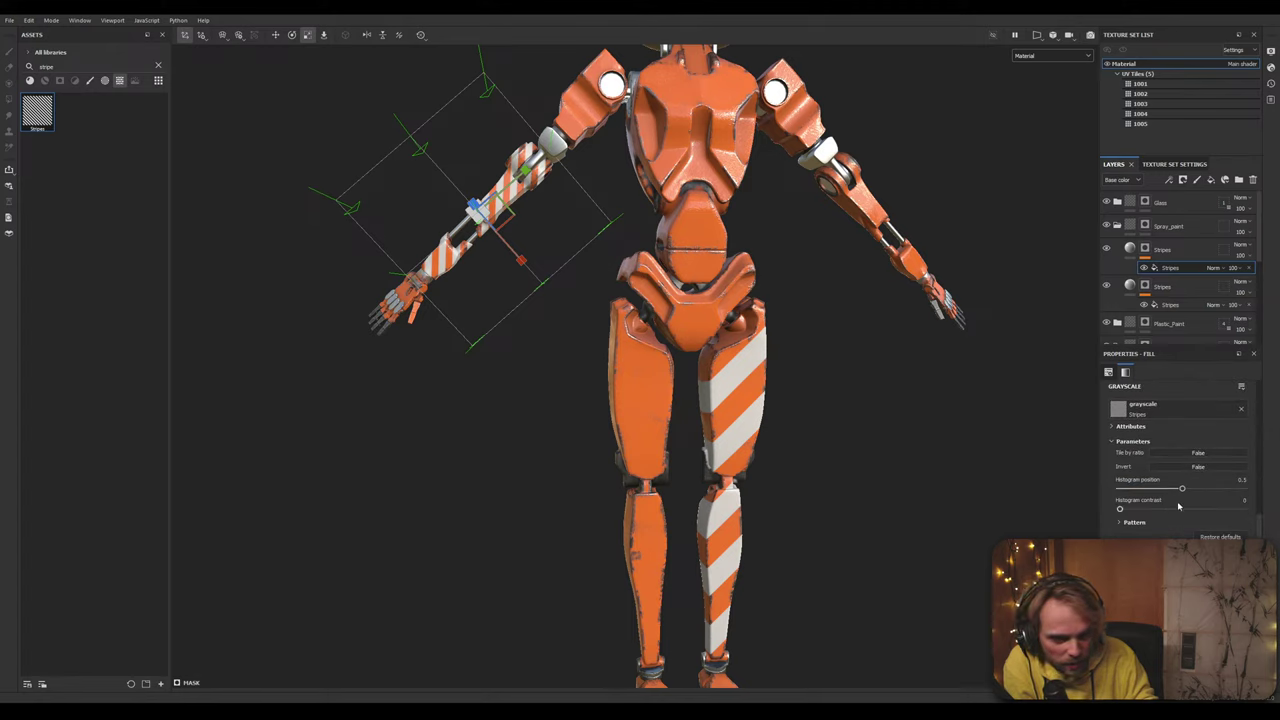
pyautogui.click(1122, 427)
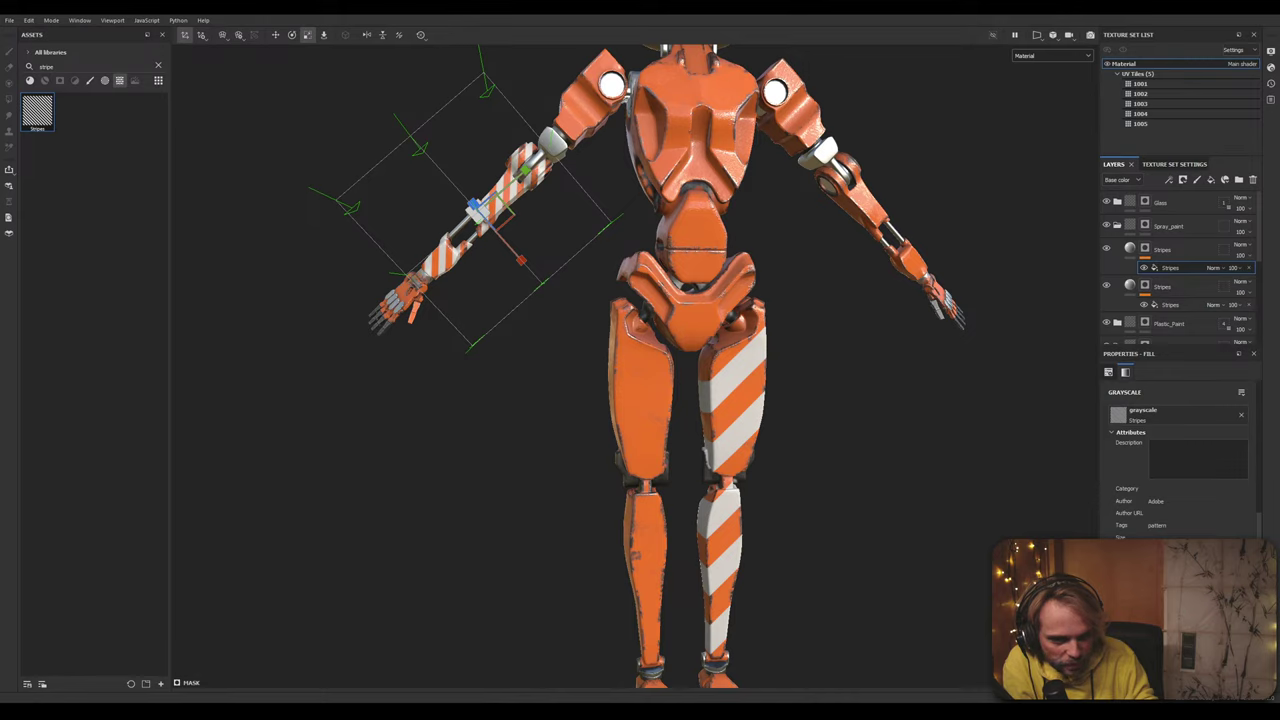
pyautogui.scroll(-3, 1180, 460)
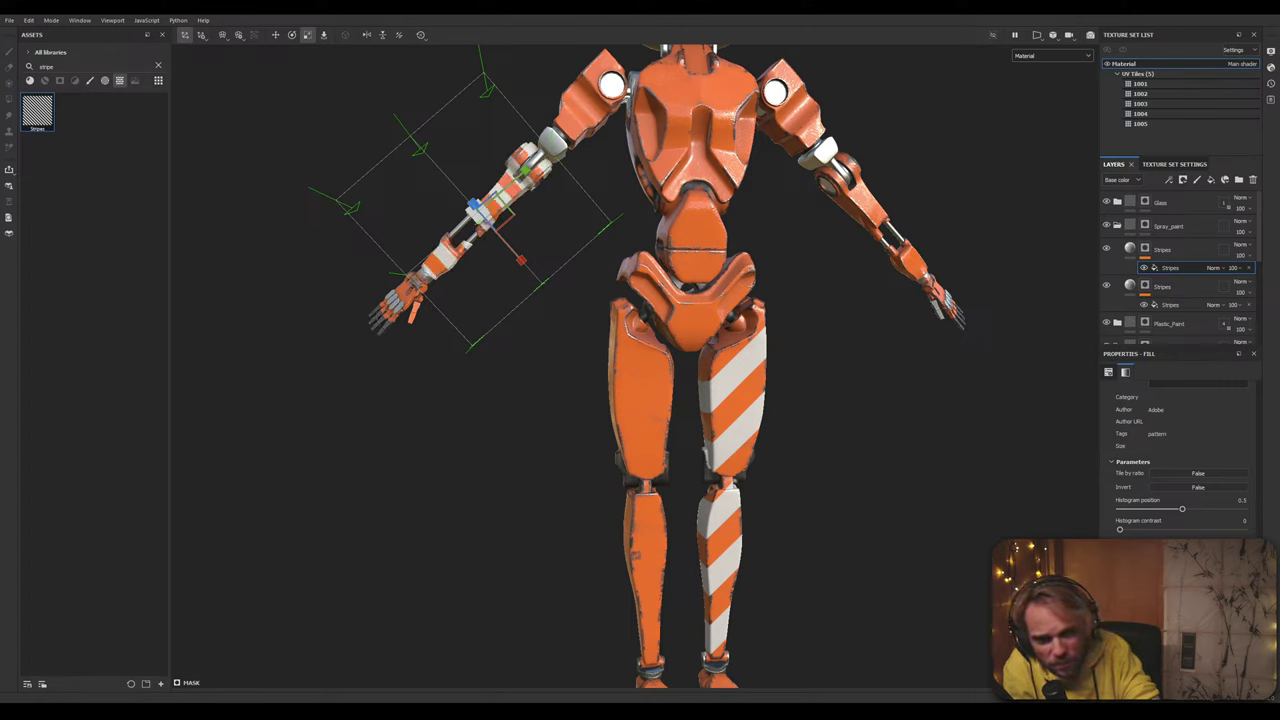
# Step: Rotate the stripe projection box around the forearm and reveal the 3D projection rotation values
pyautogui.click(291, 35)
pyautogui.moveTo(477, 279); pyautogui.dragTo(428, 283)
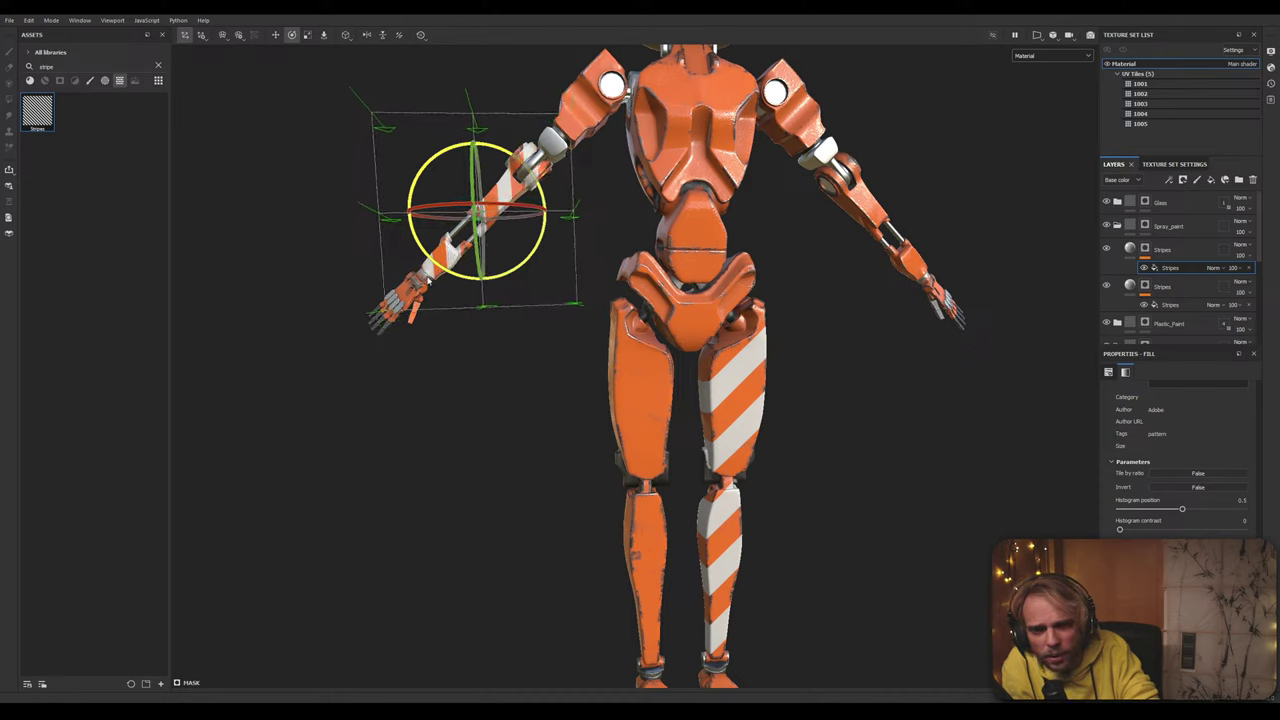
pyautogui.scroll(-5, 1170, 457)
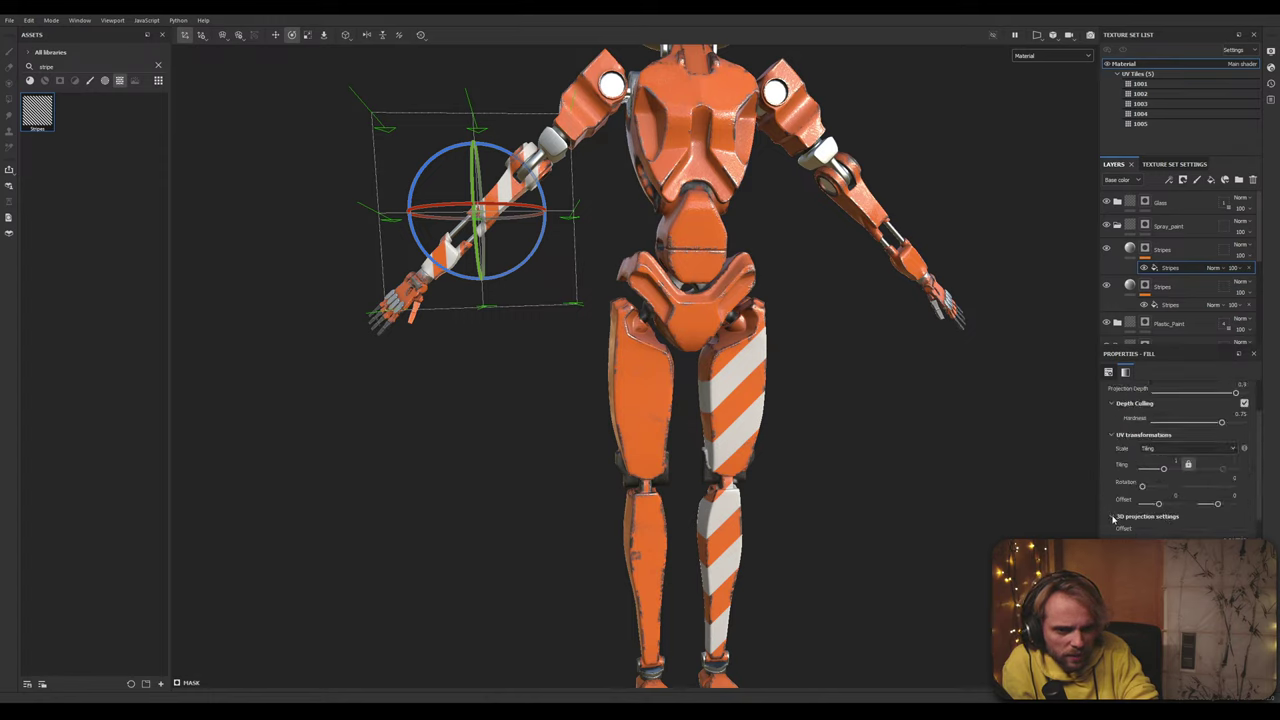
pyautogui.click(1113, 518)
pyautogui.scroll(-3, 1175, 531)
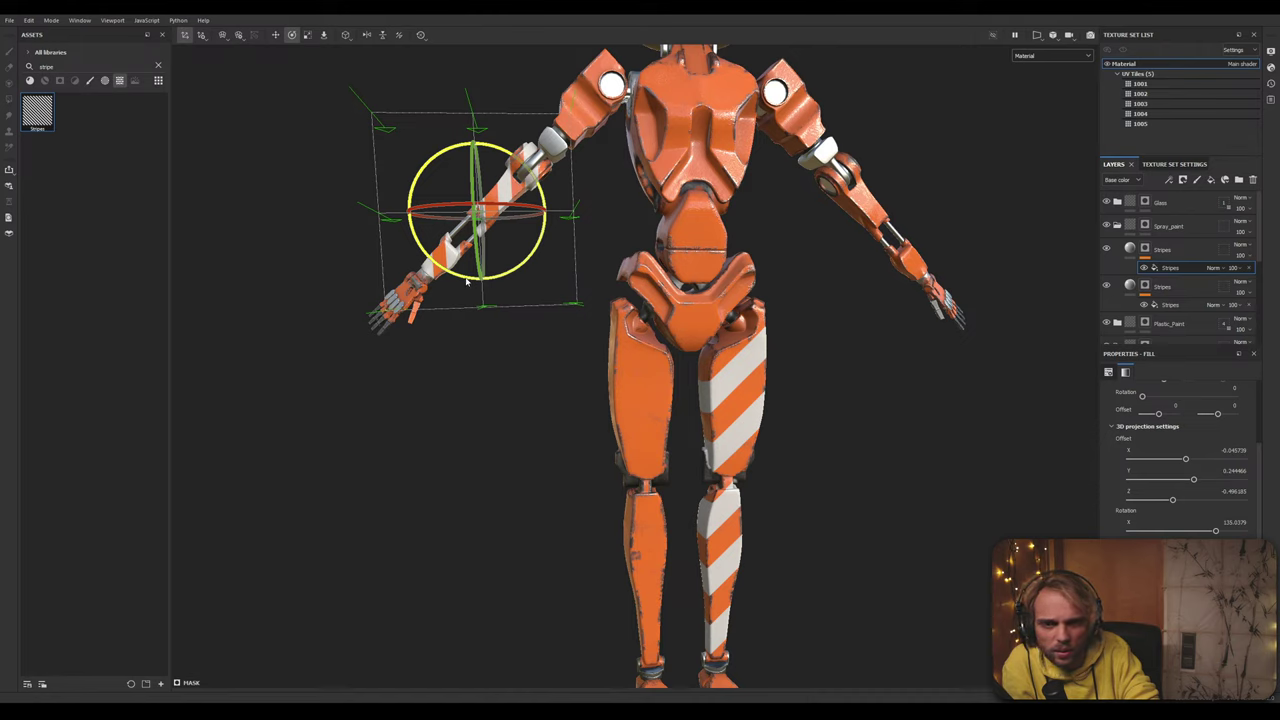
pyautogui.moveTo(466, 283); pyautogui.dragTo(458, 292)
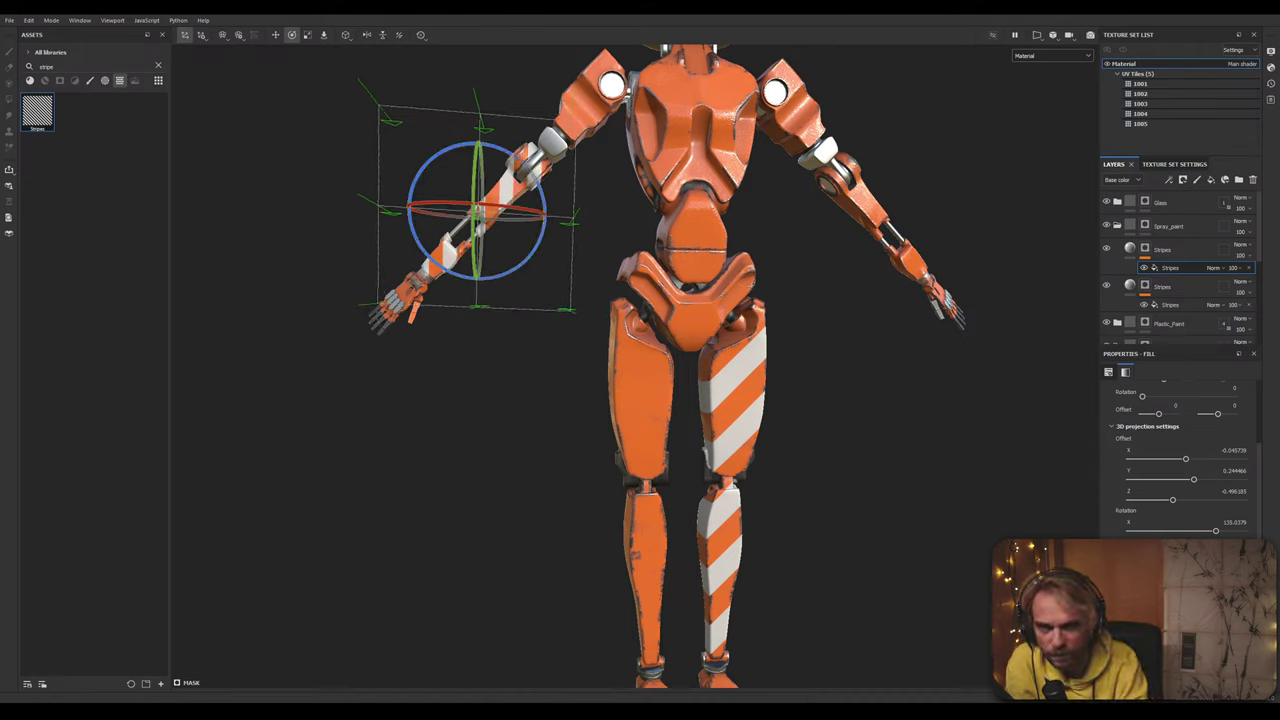
pyautogui.hotkey('ctrl', 'z')
# Step: Orbit around the robot to check the diagonal stripes running from upper arm to wrist
pyautogui.keyDown('alt'); pyautogui.moveTo(600, 402); pyautogui.dragTo(572, 409); pyautogui.keyUp('alt')
pyautogui.scroll(-3, 560, 405)
pyautogui.scroll(5, 487, 258)
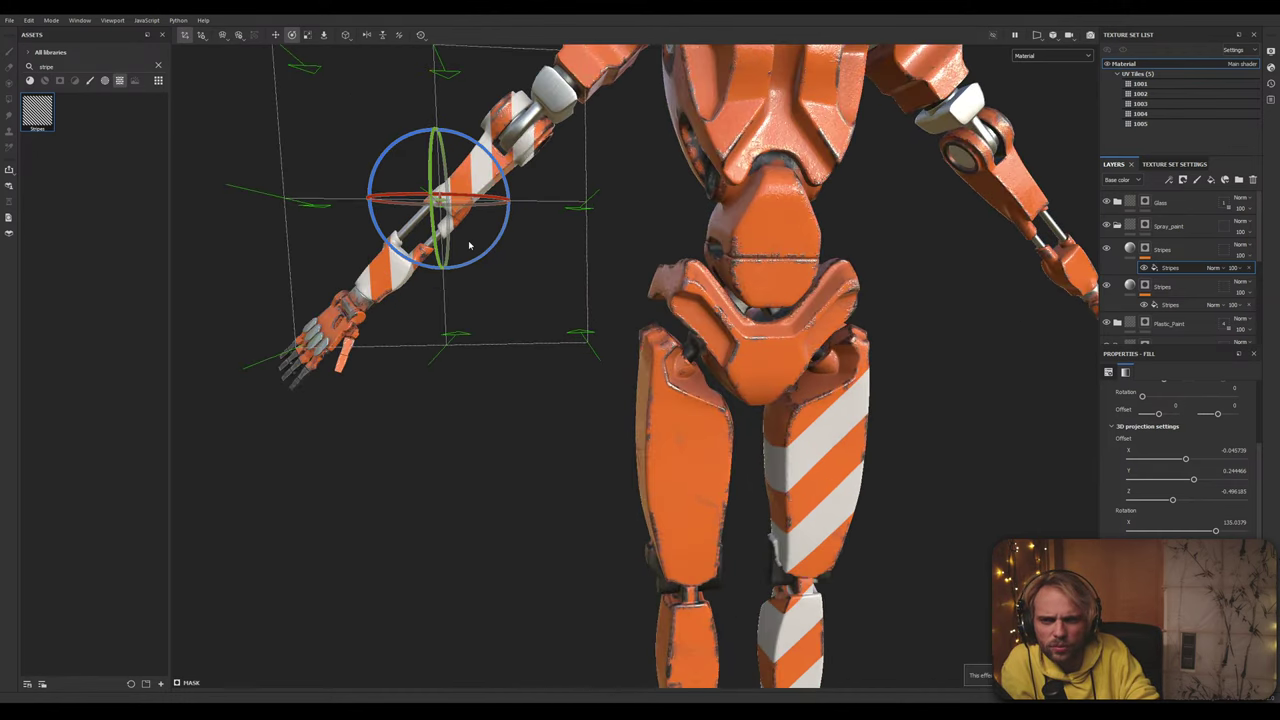
pyautogui.scroll(-2, 487, 258)
pyautogui.scroll(-3, 487, 258)
pyautogui.keyDown('alt'); pyautogui.moveTo(497, 423); pyautogui.dragTo(525, 407); pyautogui.keyUp('alt')
pyautogui.scroll(-5, 526, 407)
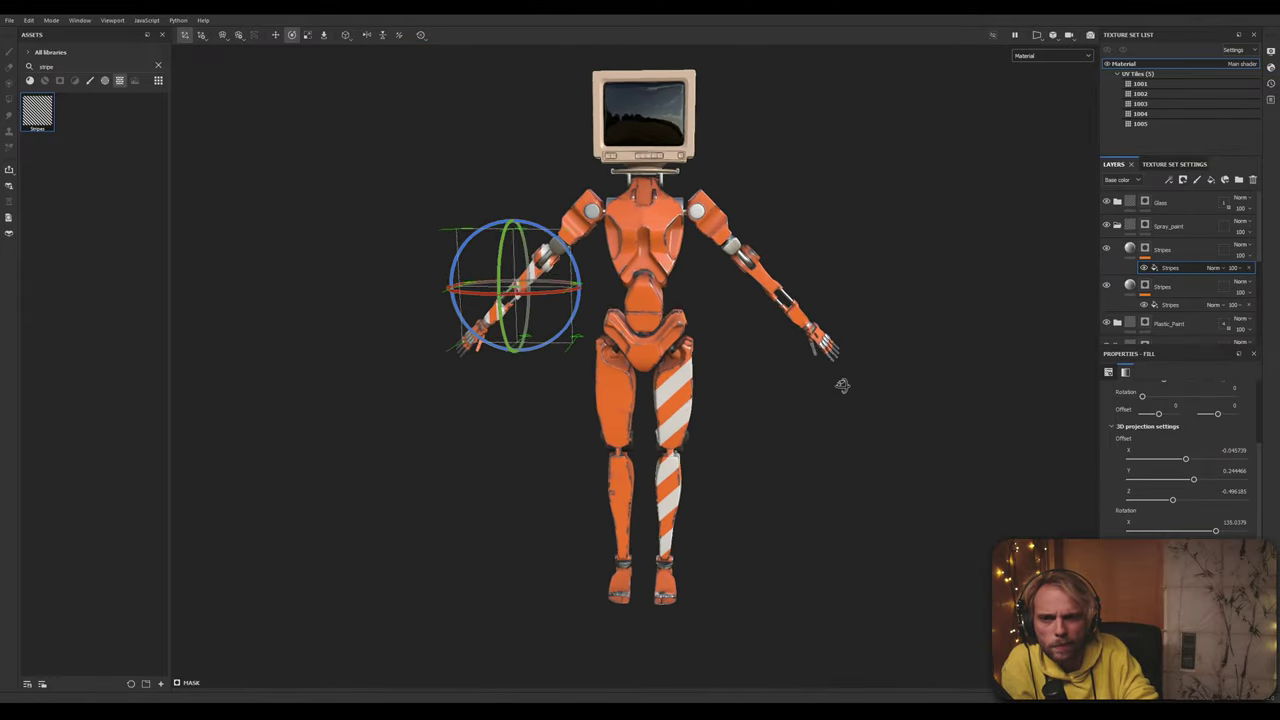
pyautogui.keyDown('alt'); pyautogui.moveTo(836, 383); pyautogui.dragTo(737, 374); pyautogui.keyUp('alt')
pyautogui.scroll(3, 737, 374)
pyautogui.keyDown('alt'); pyautogui.moveTo(553, 252); pyautogui.dragTo(602, 232); pyautogui.keyUp('alt')
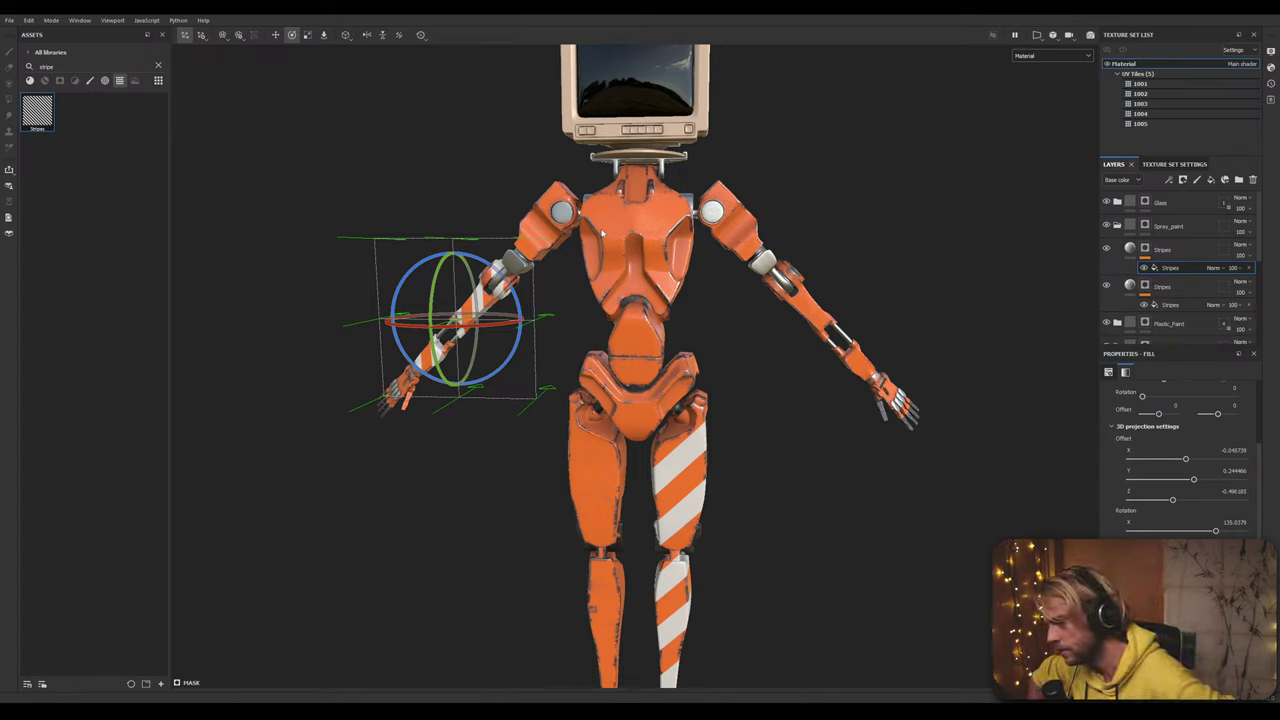
pyautogui.keyDown('alt'); pyautogui.moveTo(720, 330); pyautogui.dragTo(748, 345); pyautogui.keyUp('alt')
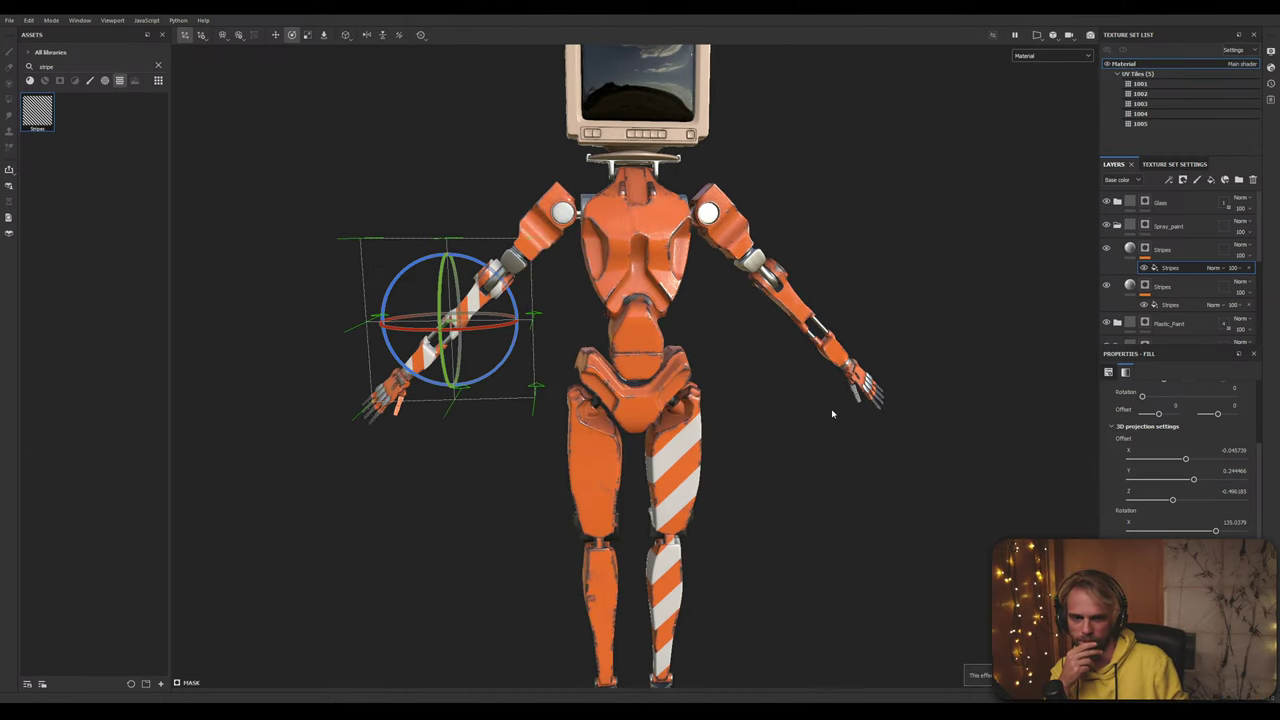
pyautogui.keyDown('alt'); pyautogui.moveTo(827, 414); pyautogui.dragTo(700, 400); pyautogui.keyUp('alt')
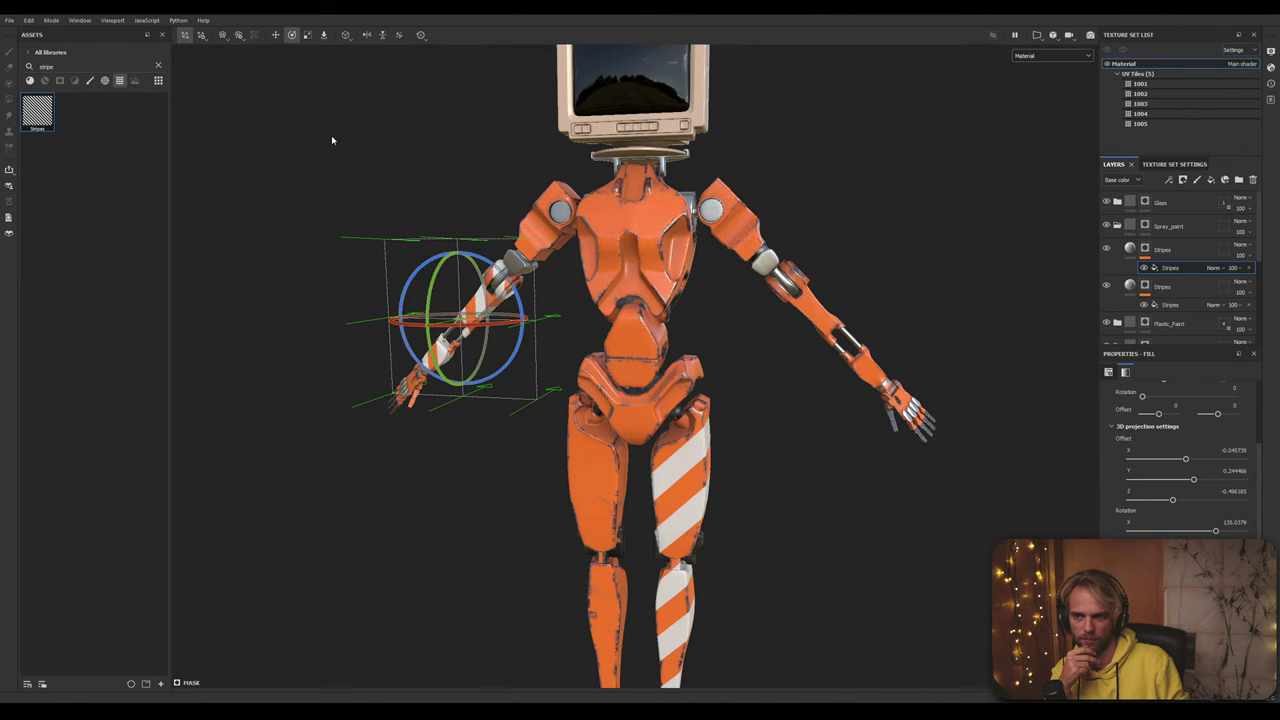
# Step: Clear the asset search, select the upper Stripes layer and close the Assets panel
pyautogui.click(157, 66)
pyautogui.keyDown('alt'); pyautogui.moveTo(271, 197); pyautogui.dragTo(365, 195); pyautogui.keyUp('alt')
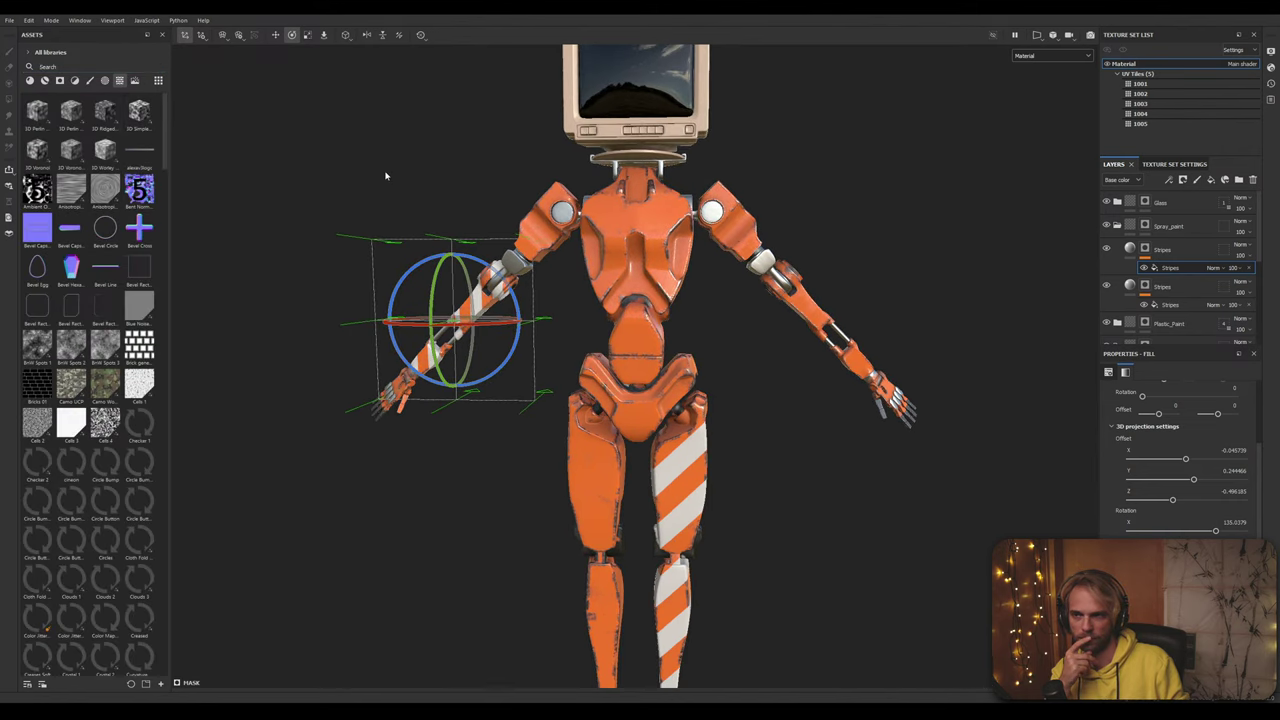
pyautogui.click(1180, 257)
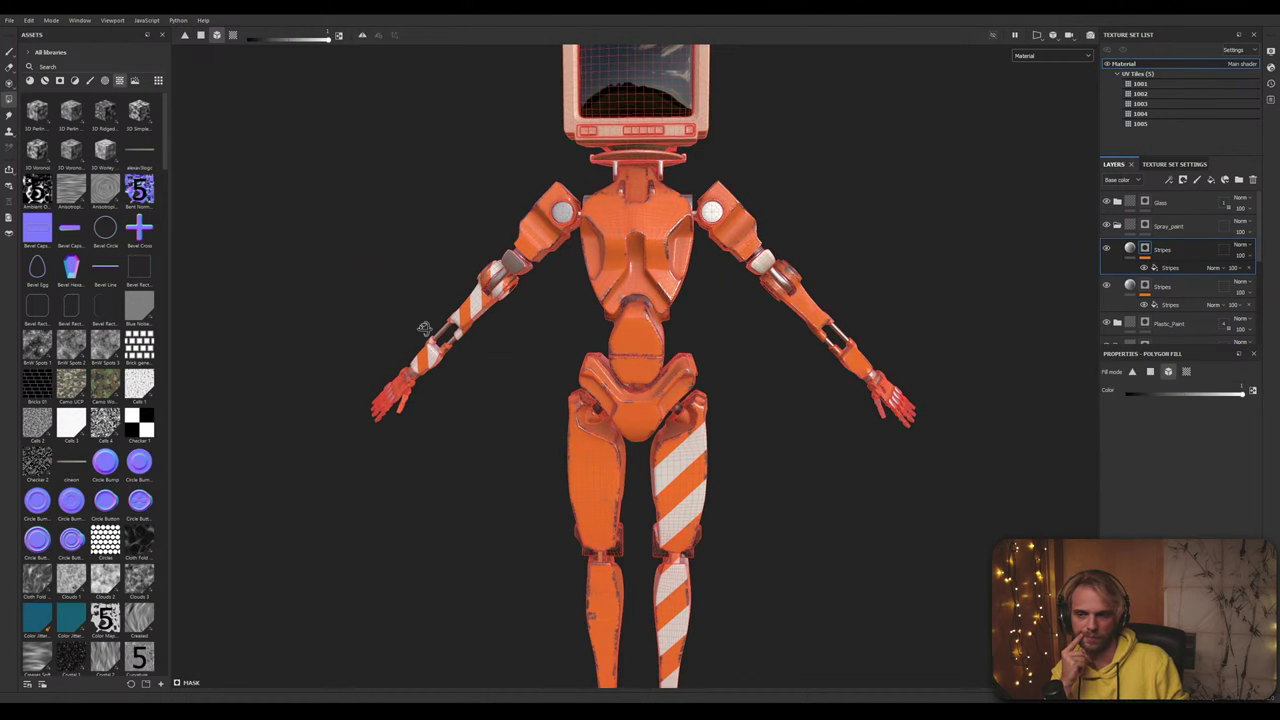
pyautogui.scroll(3, 409, 315)
pyautogui.scroll(-3, 406, 316)
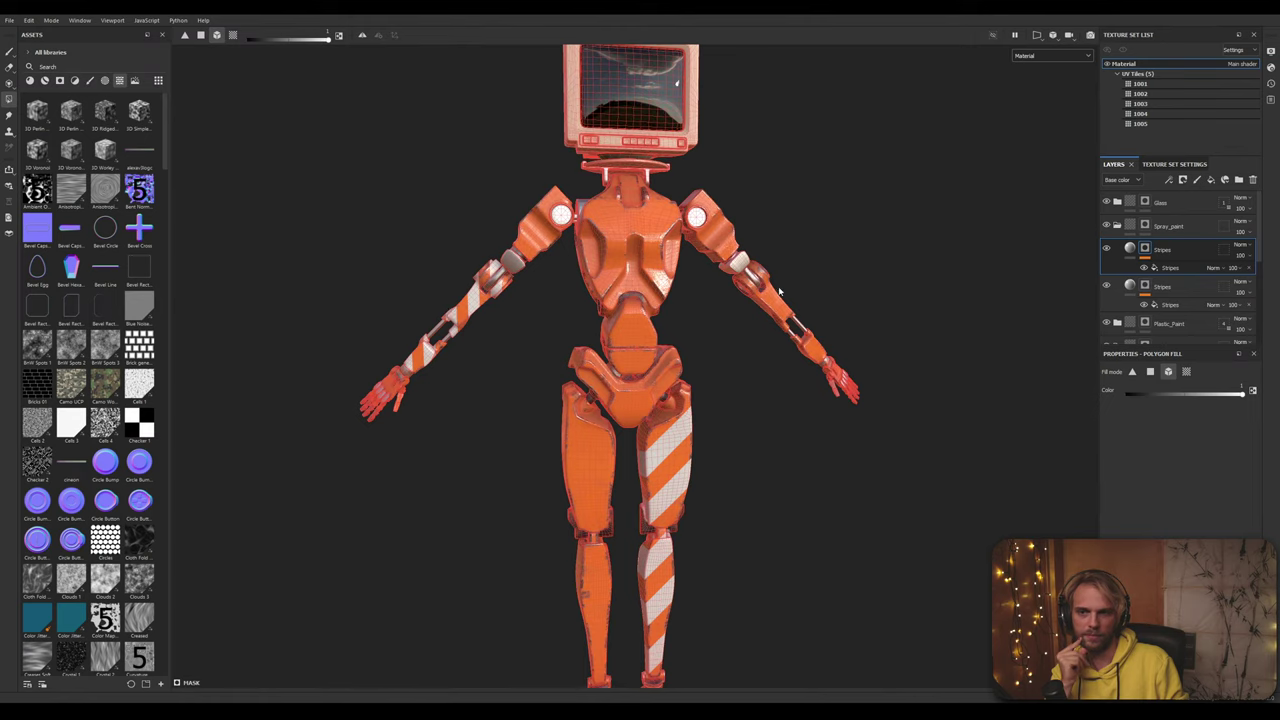
pyautogui.keyDown('alt'); pyautogui.moveTo(780, 290); pyautogui.dragTo(831, 451); pyautogui.keyUp('alt')
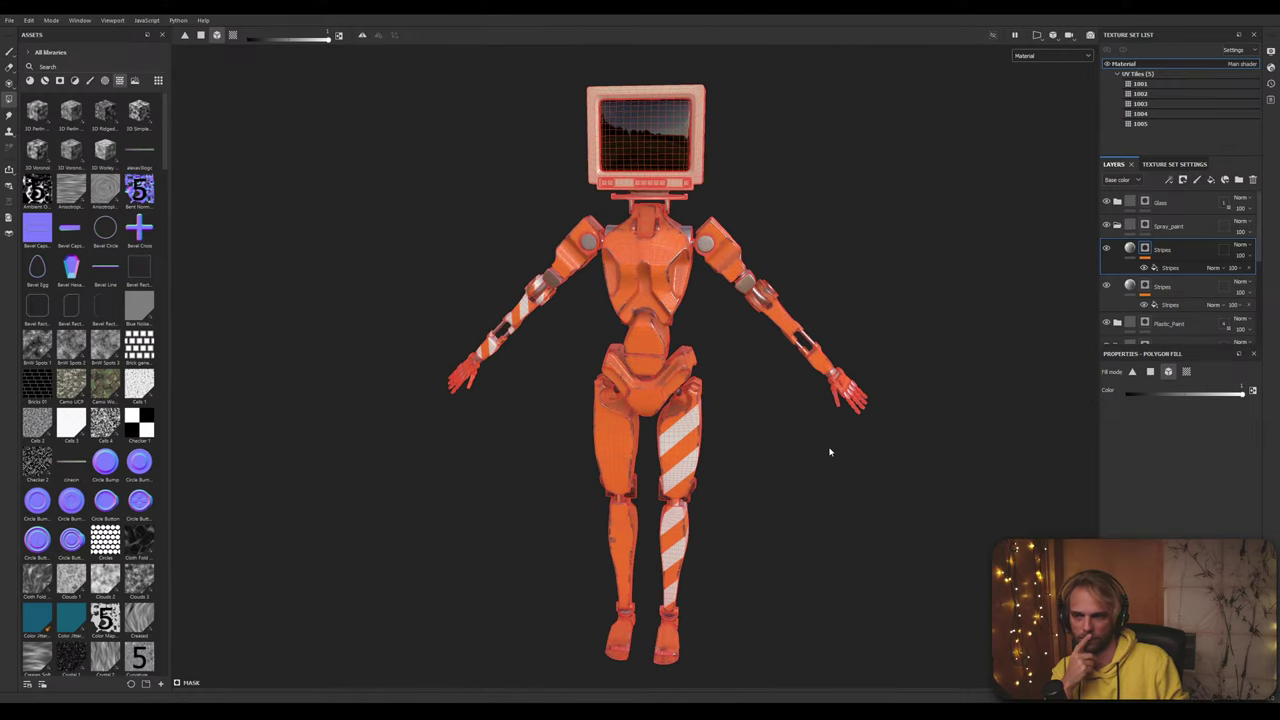
pyautogui.click(162, 34)
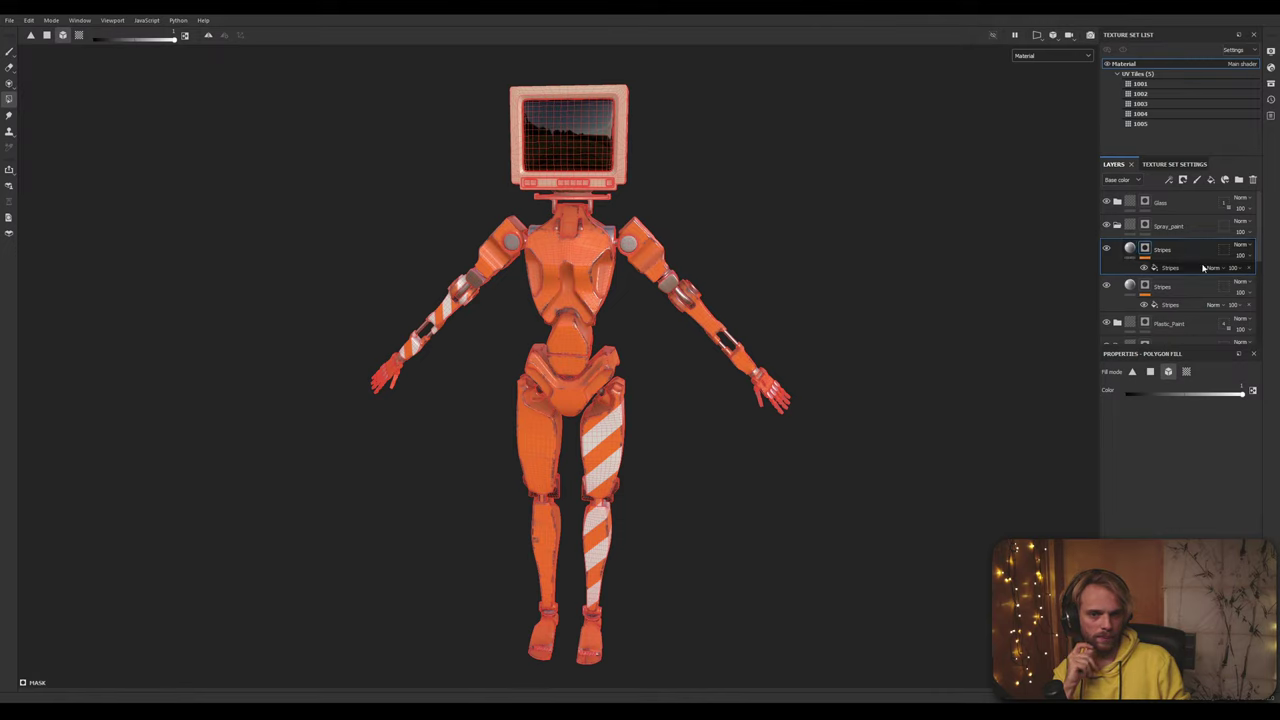
# Step: Re-enable the upper Stripes layer and collapse the Spray_paint and Metal_paint folders
pyautogui.click(1107, 249)
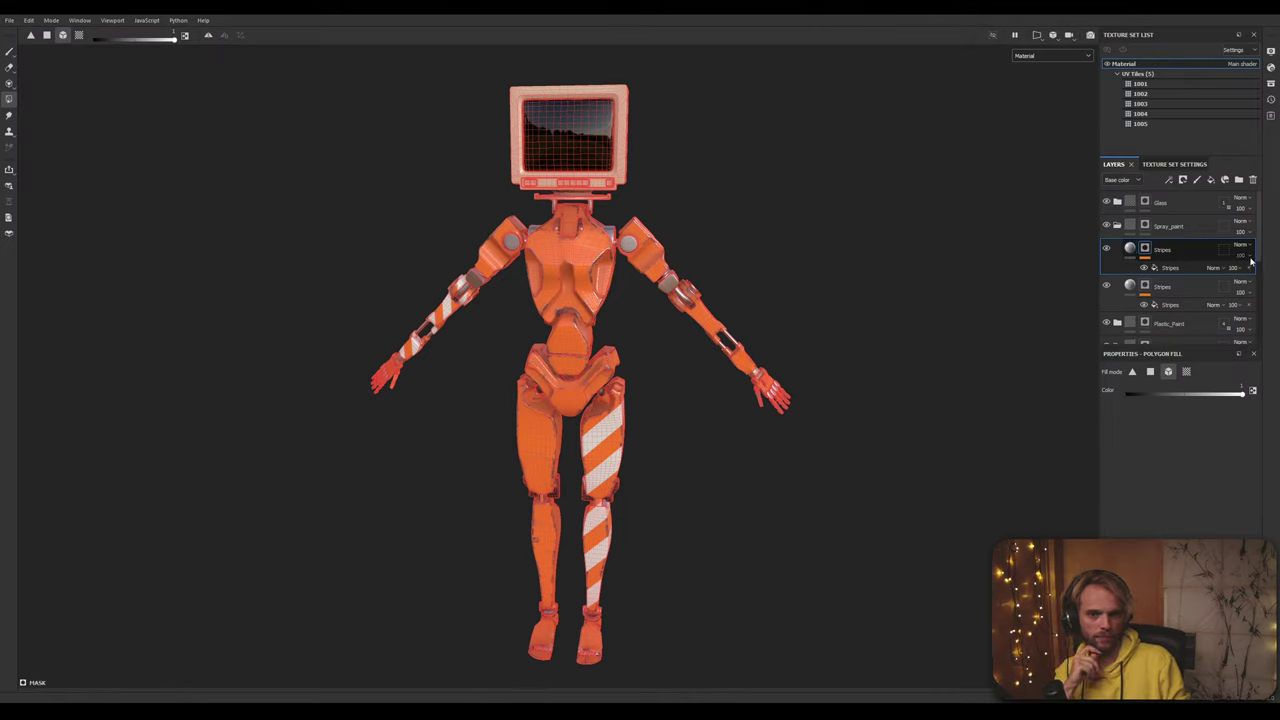
pyautogui.click(1118, 226)
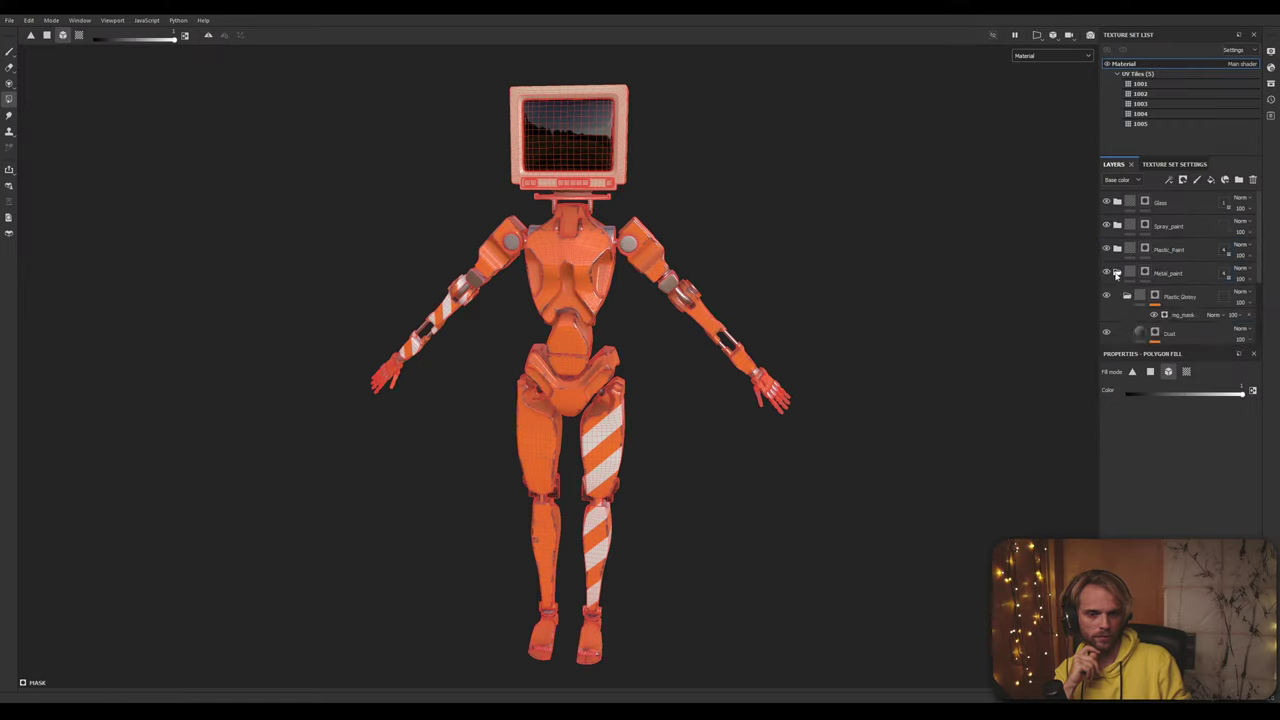
pyautogui.click(1175, 251)
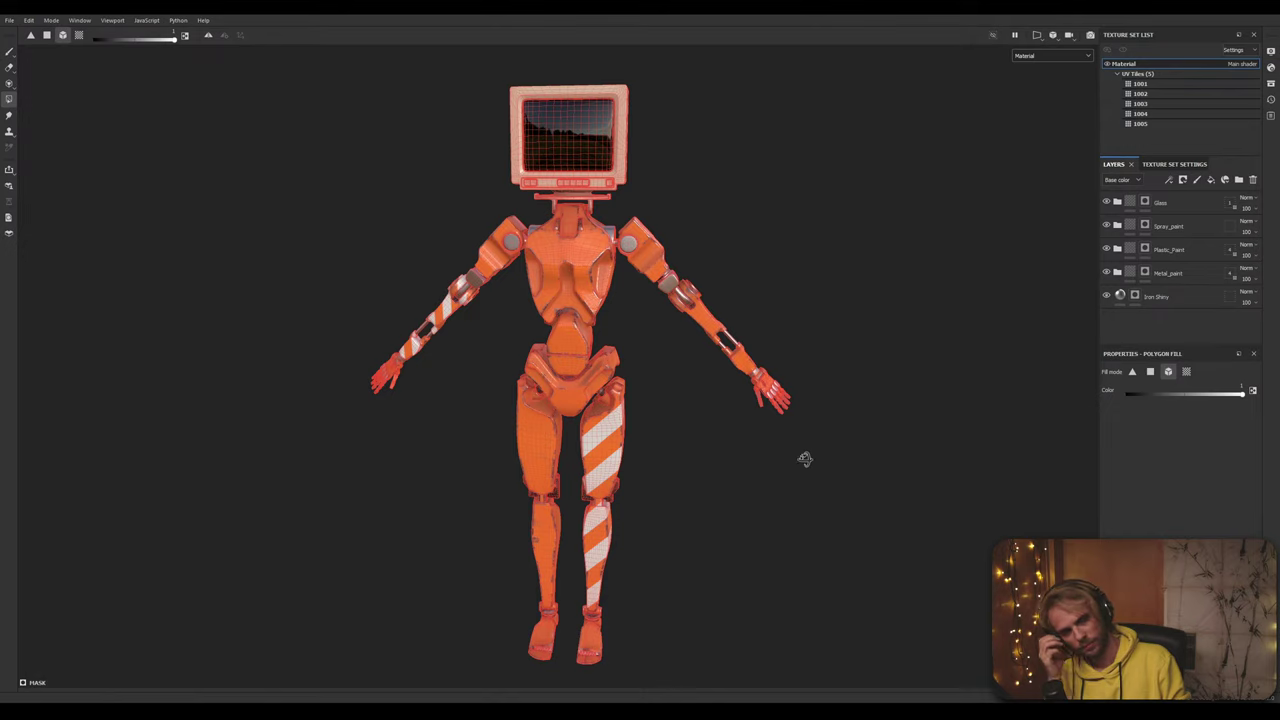
pyautogui.keyDown('alt'); pyautogui.moveTo(803, 460); pyautogui.dragTo(743, 418); pyautogui.keyUp('alt')
pyautogui.scroll(-3, 749, 431)
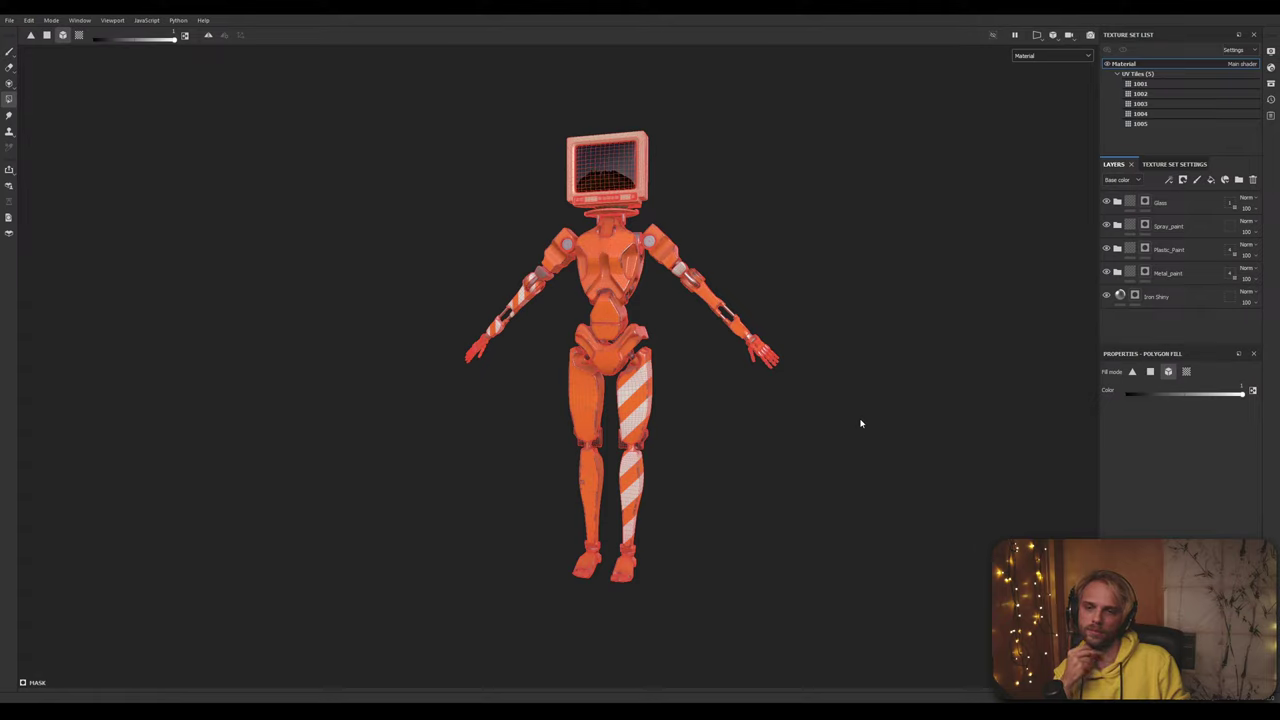
pyautogui.keyDown('alt'); pyautogui.moveTo(860, 423); pyautogui.dragTo(880, 445); pyautogui.keyUp('alt')
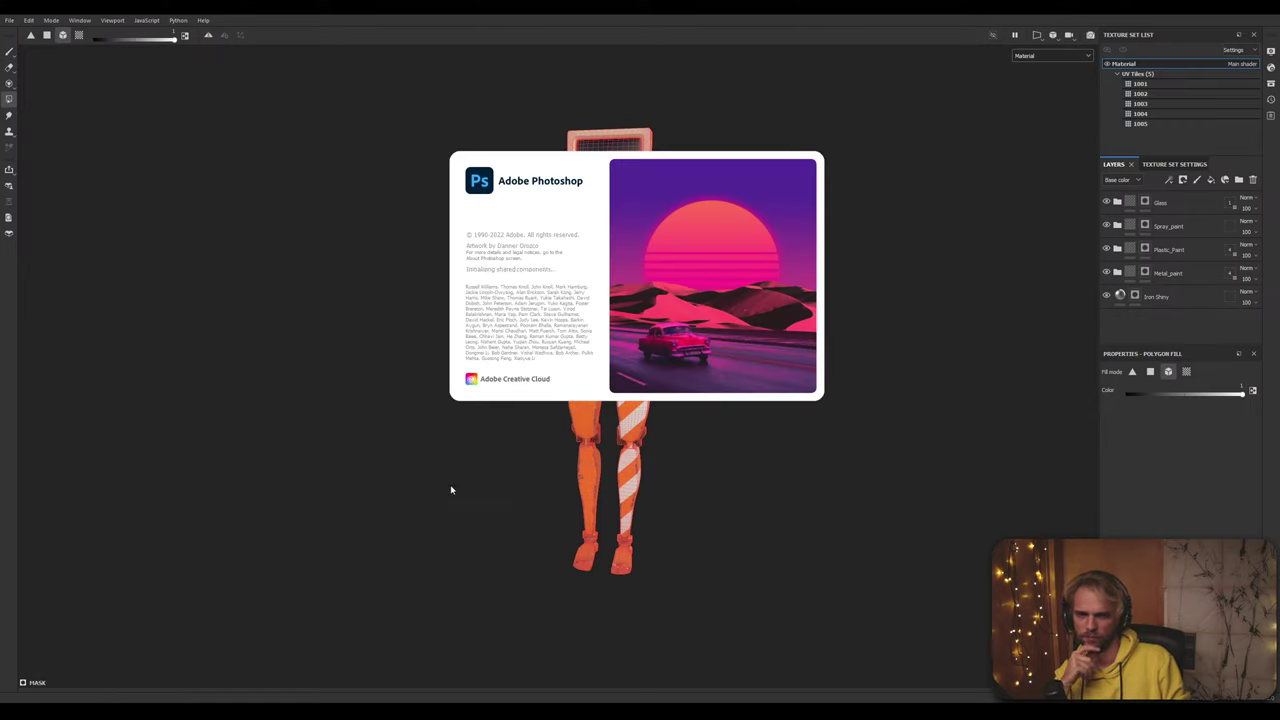
pyautogui.click(8, 20)
# Step: Create a blank white 1080 × 1080 px, 72 ppi document named Untitled-1
pyautogui.click(24, 100)
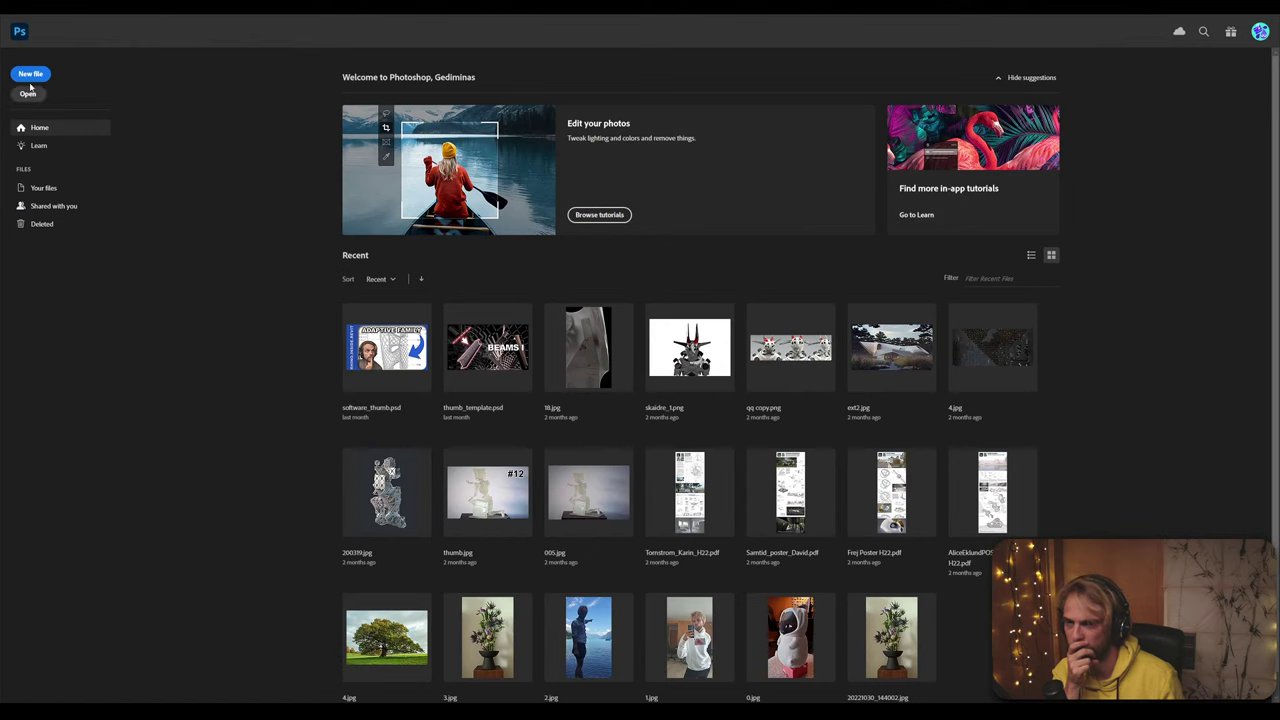
pyautogui.click(30, 76)
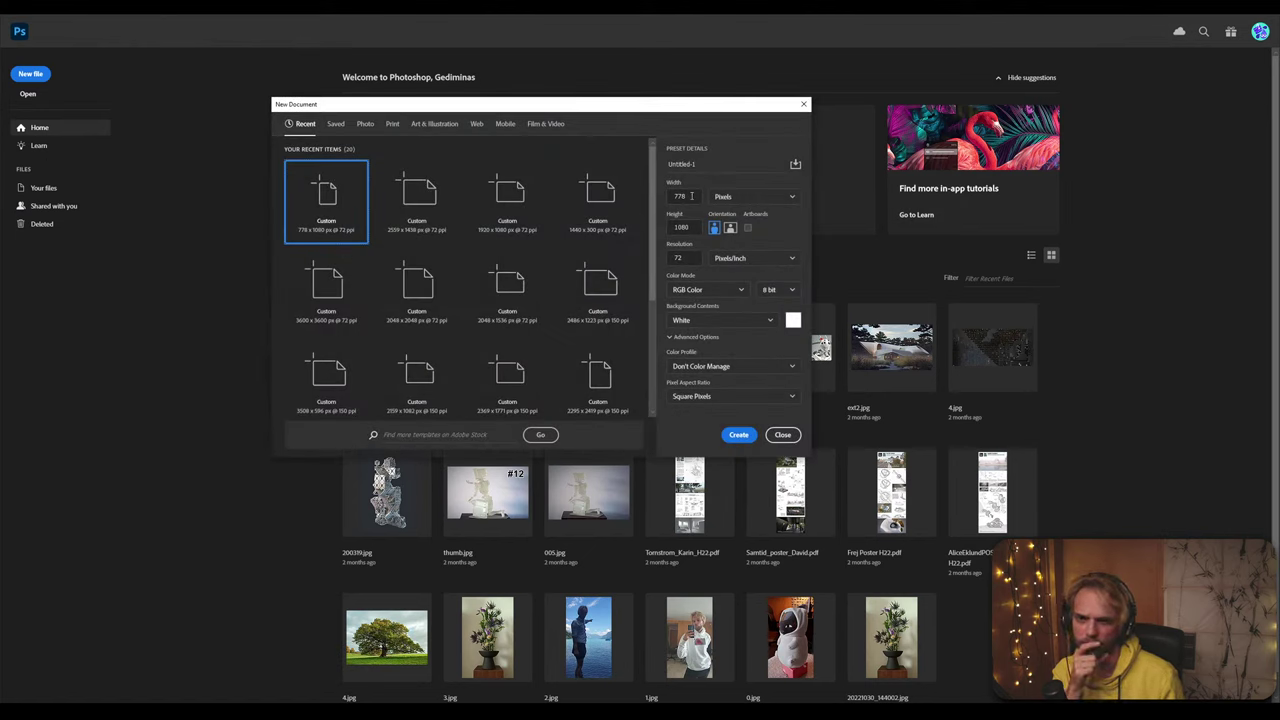
pyautogui.write('1')
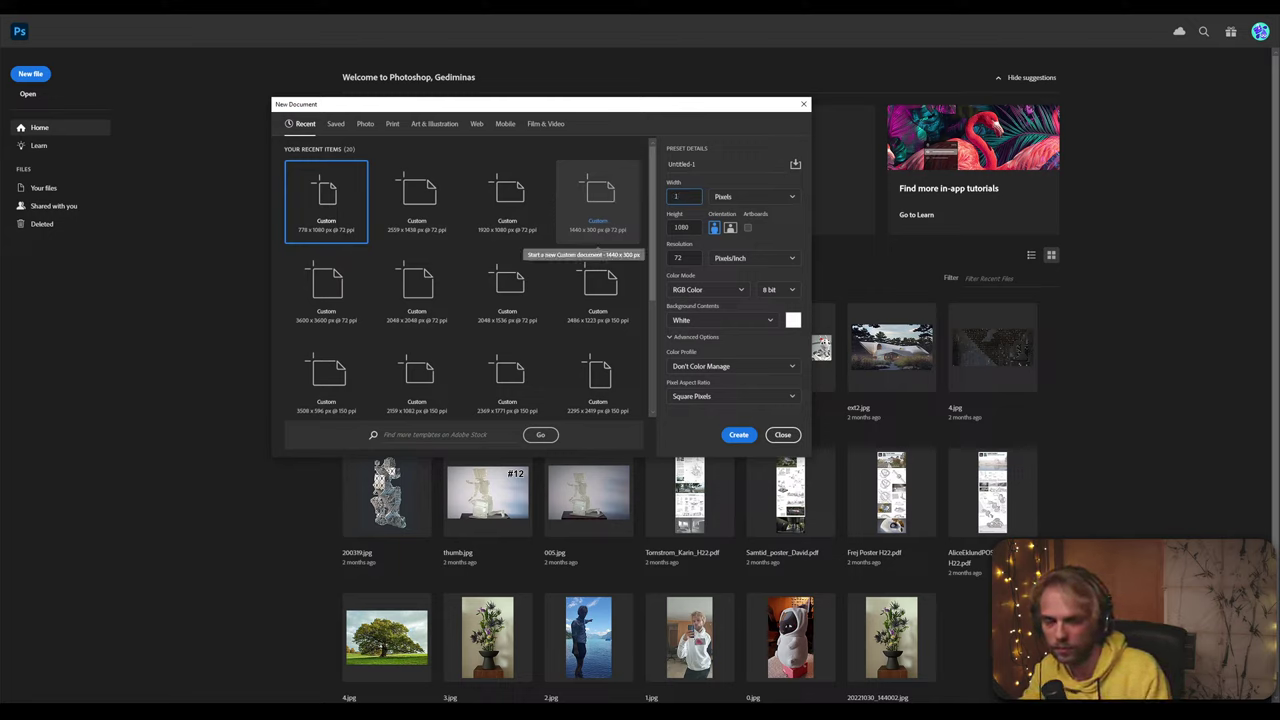
pyautogui.write('080')
pyautogui.press('Tab')
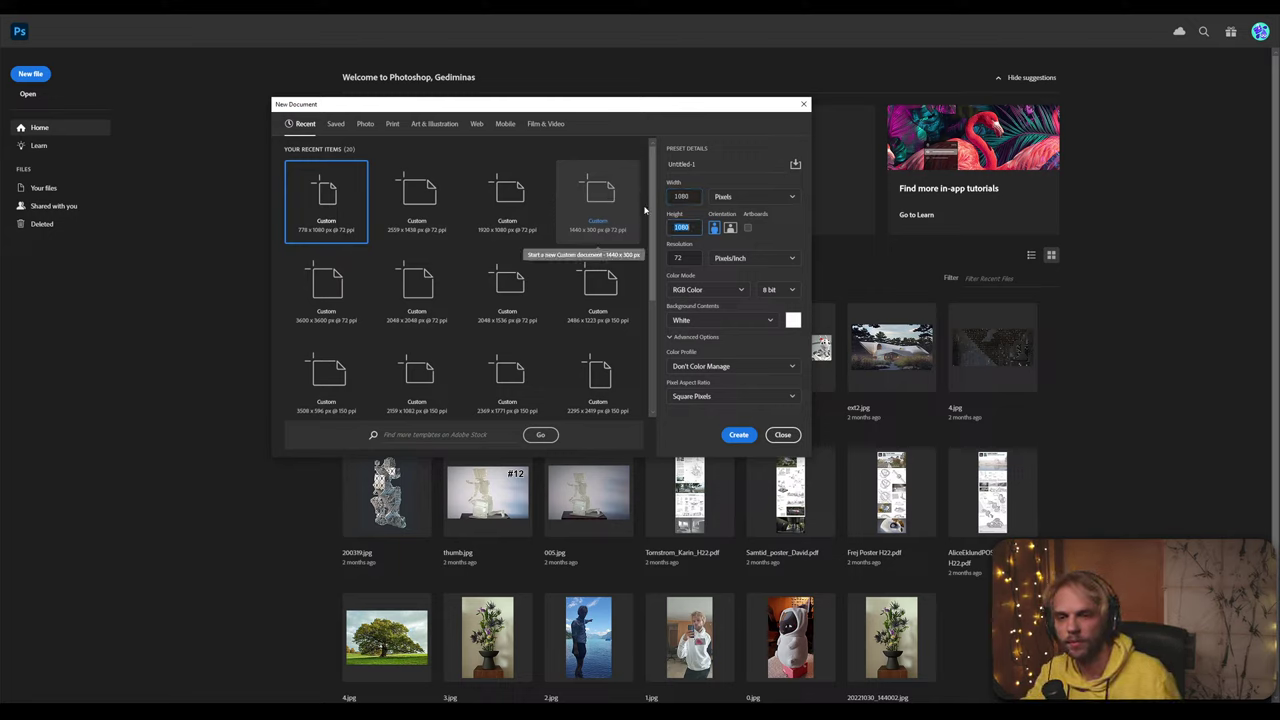
pyautogui.hotkey('shift', 'Tab')
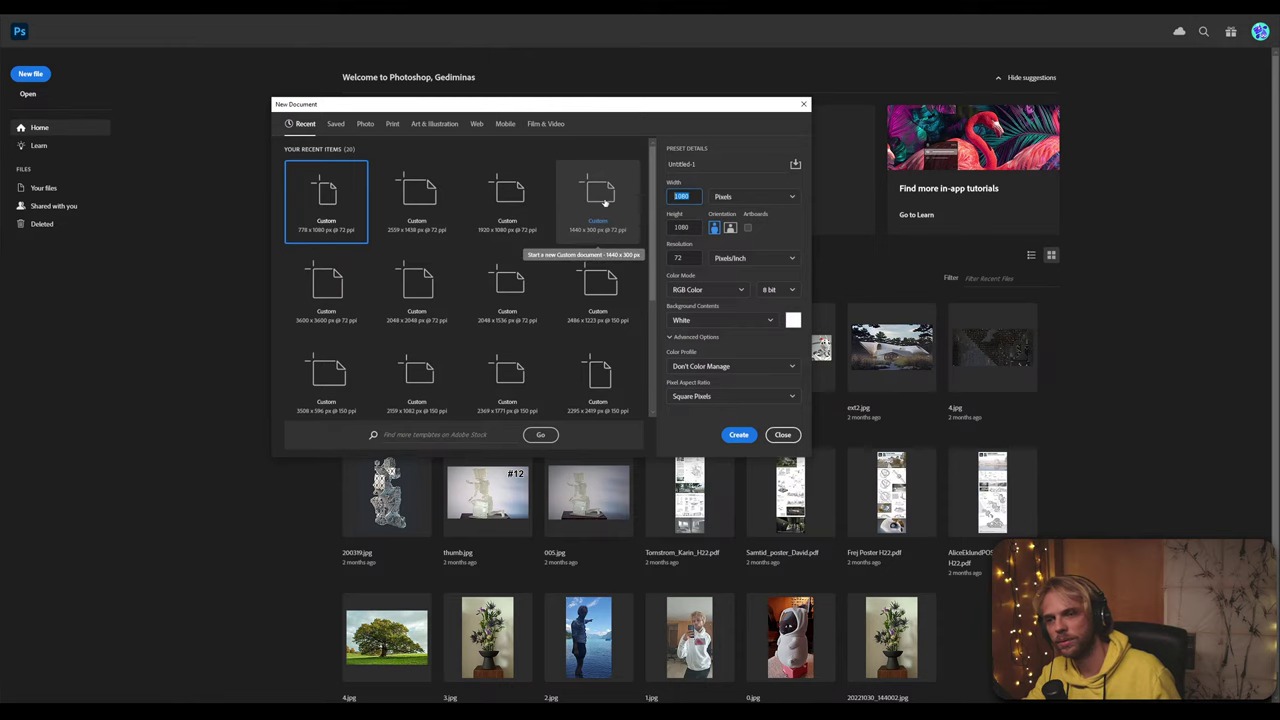
pyautogui.click(737, 435)
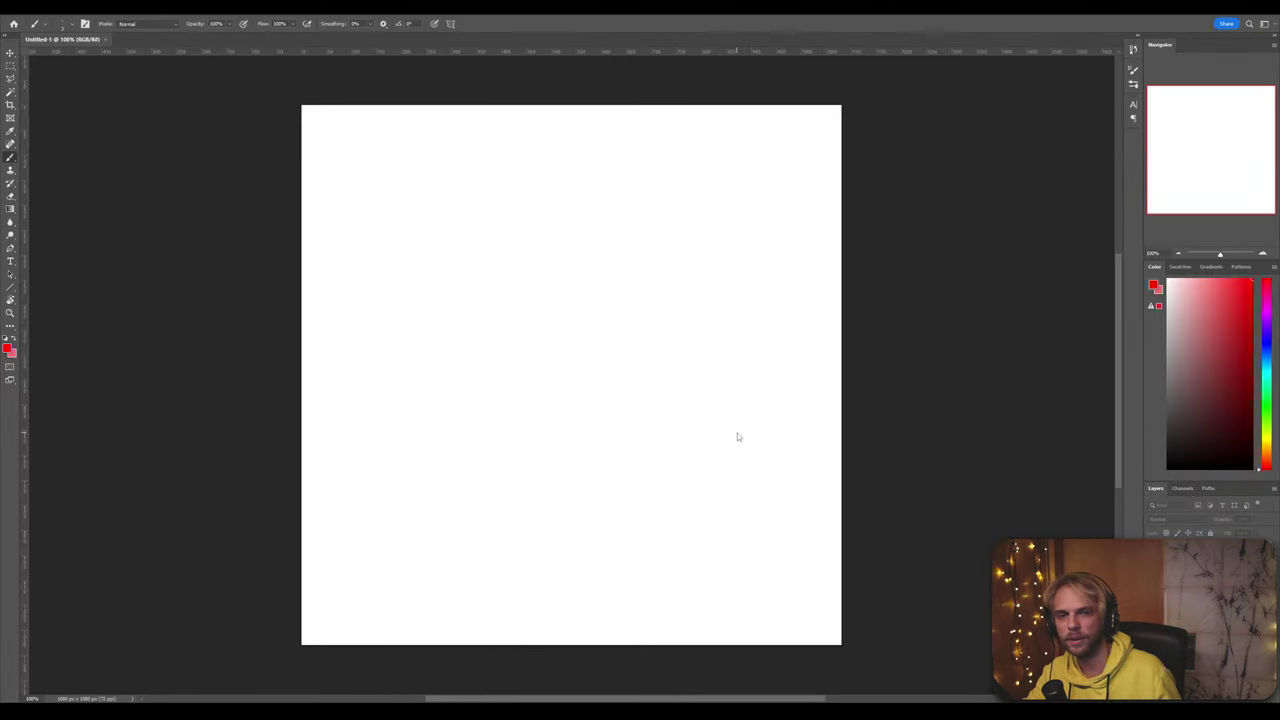
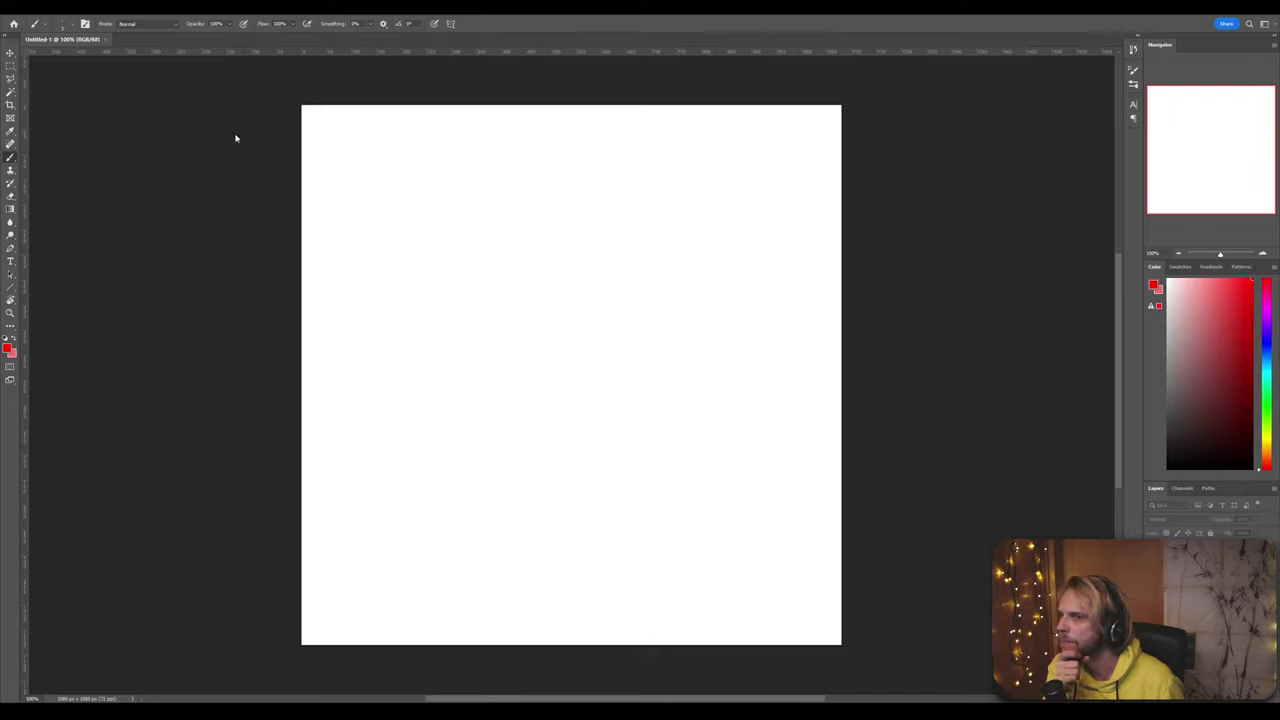
# Step: Paste the cow photo onto the square canvas, scale it down to about canvas width and centre it
pyautogui.hotkey('ctrl', 'v')
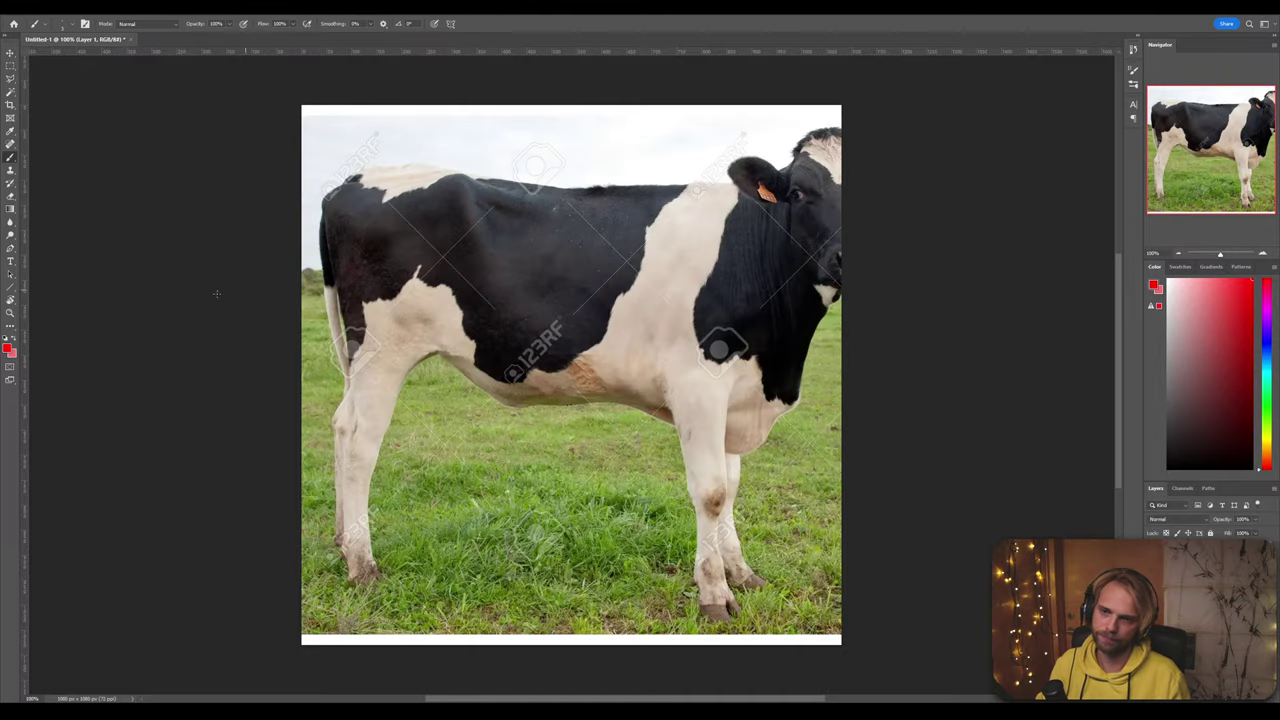
pyautogui.hotkey('ctrl', 't')
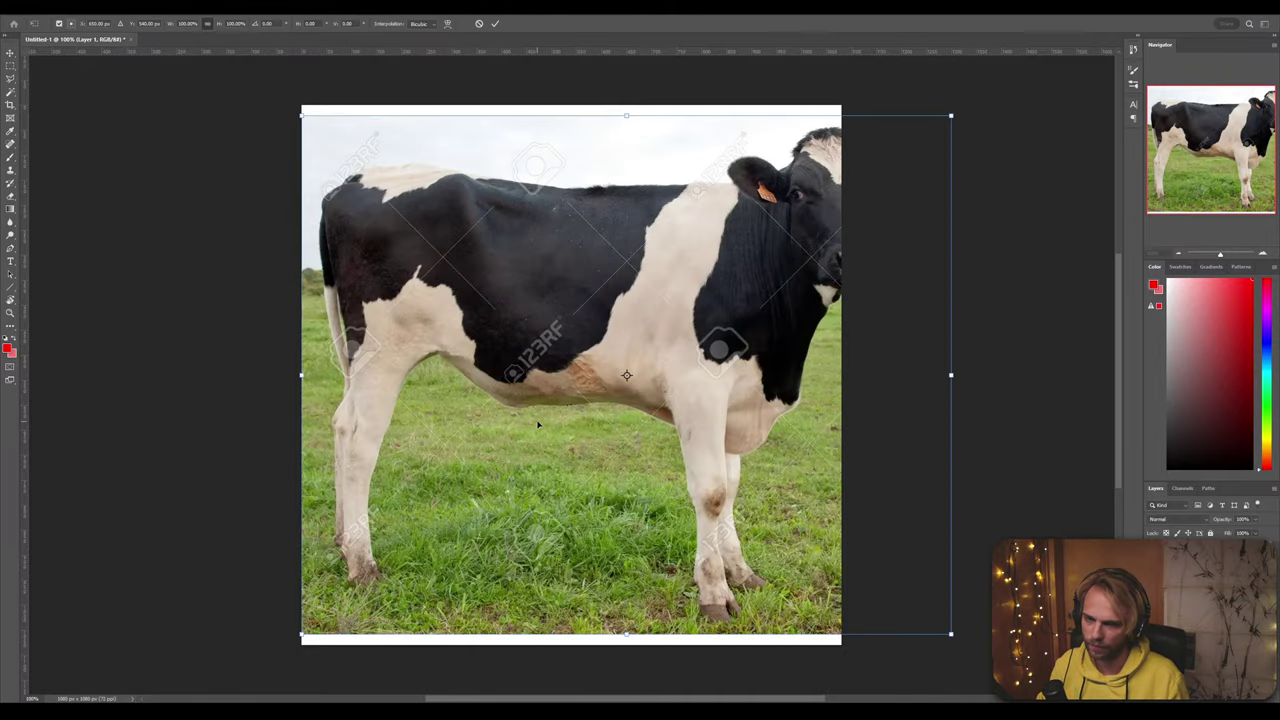
pyautogui.moveTo(955, 637)
pyautogui.mouseDown()
pyautogui.moveTo(789, 517)
pyautogui.moveTo(826, 522)
pyautogui.mouseUp()
pyautogui.press('Return')
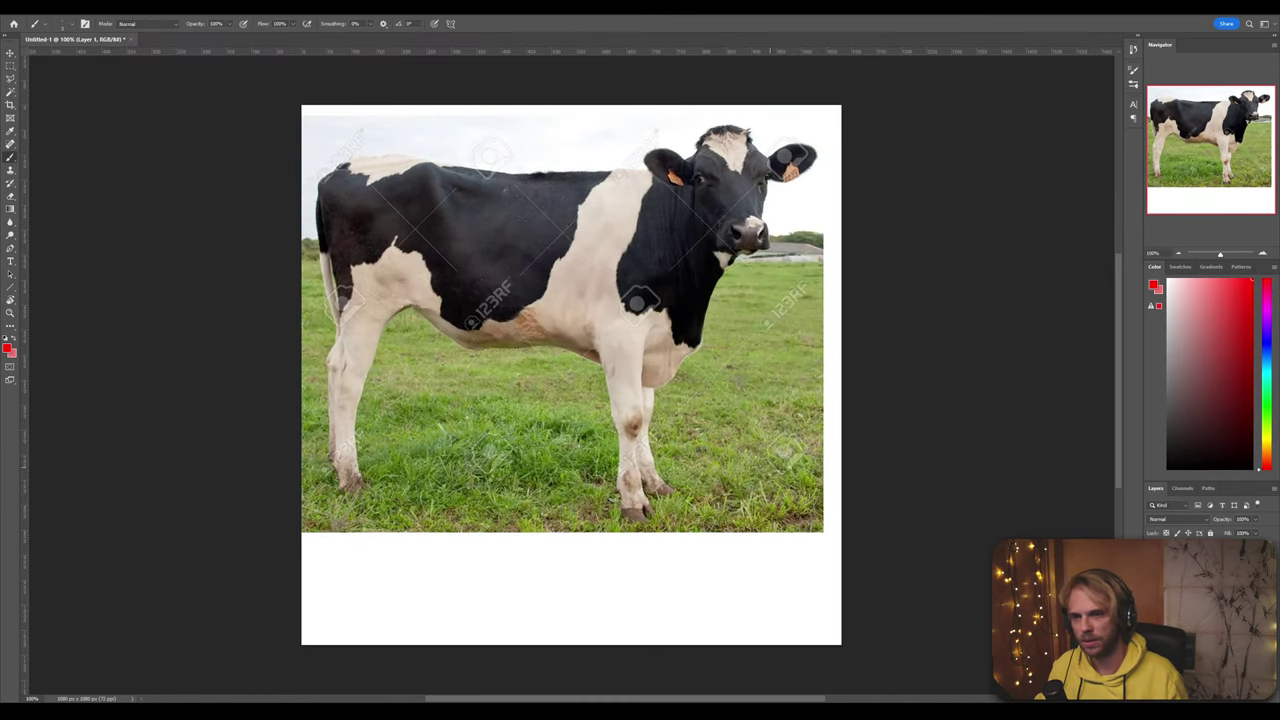
pyautogui.keyDown('ctrl'); pyautogui.moveTo(656, 404); pyautogui.dragTo(669, 431); pyautogui.keyUp('ctrl')
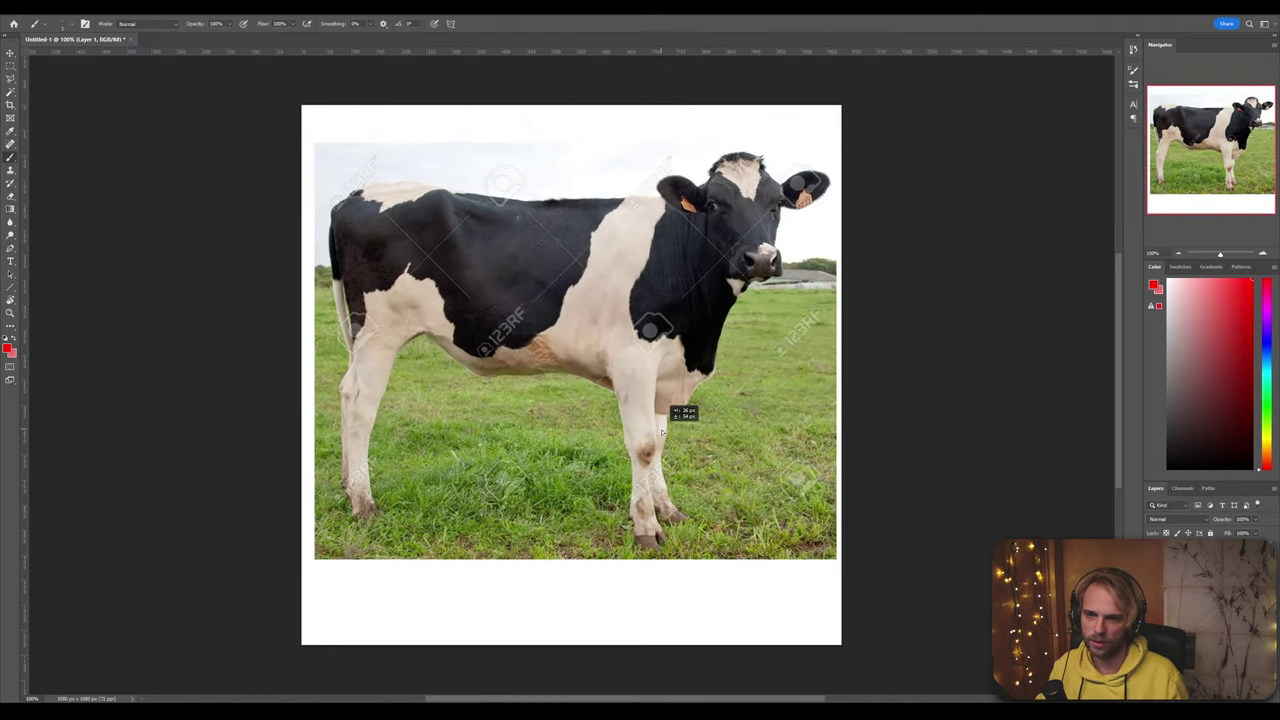
pyautogui.click(120, 8)
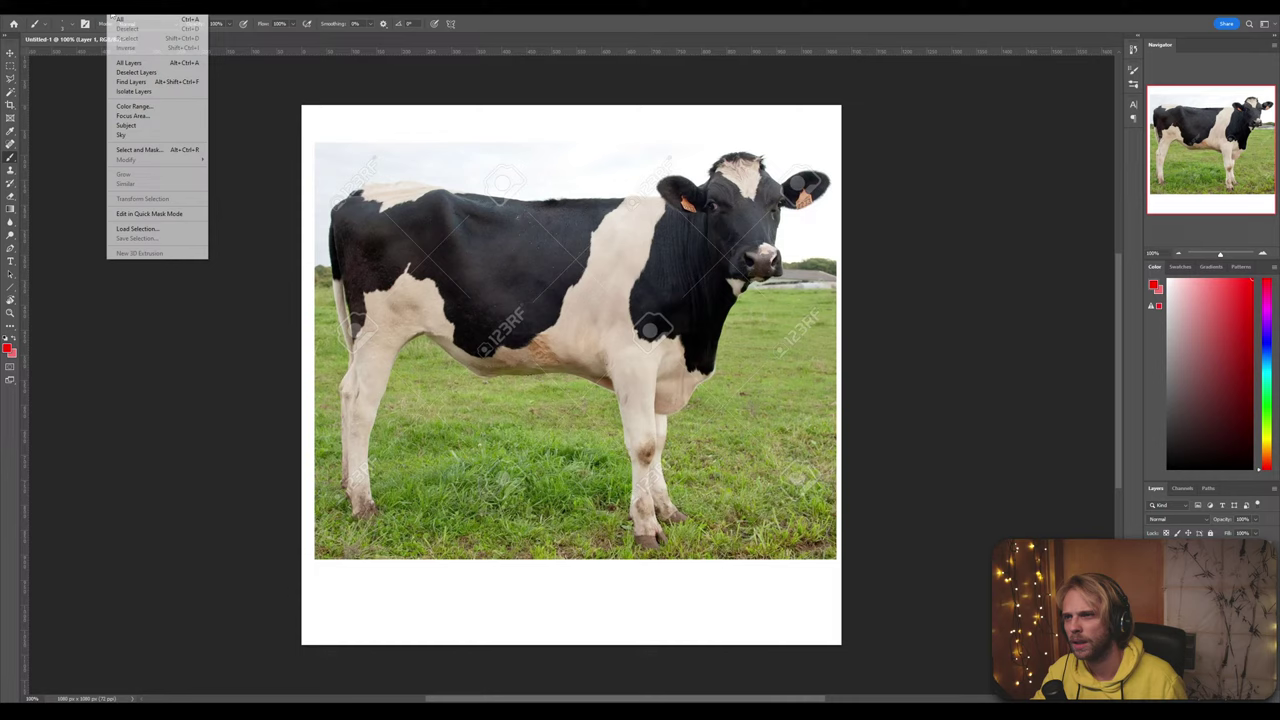
# Step: Select the cow as subject, copy it to a new layer, fill it red, and delete the photo
pyautogui.click(128, 125)
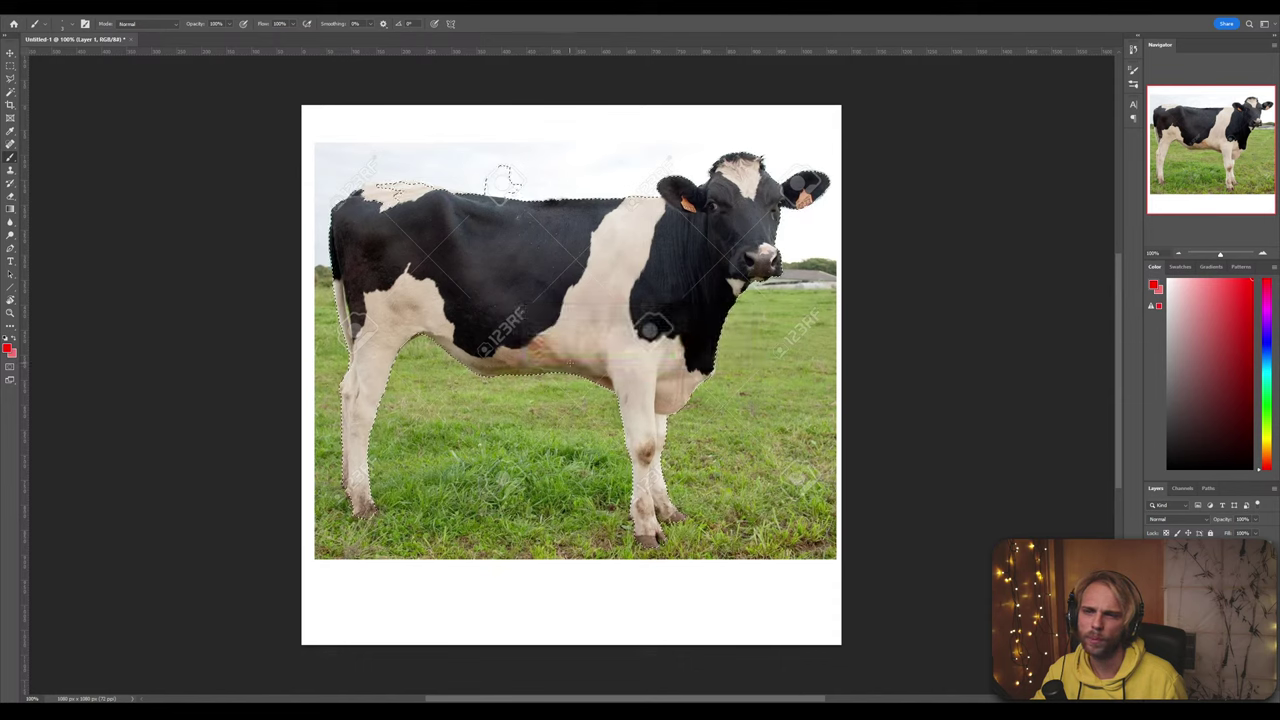
pyautogui.hotkey('ctrl', 'j')
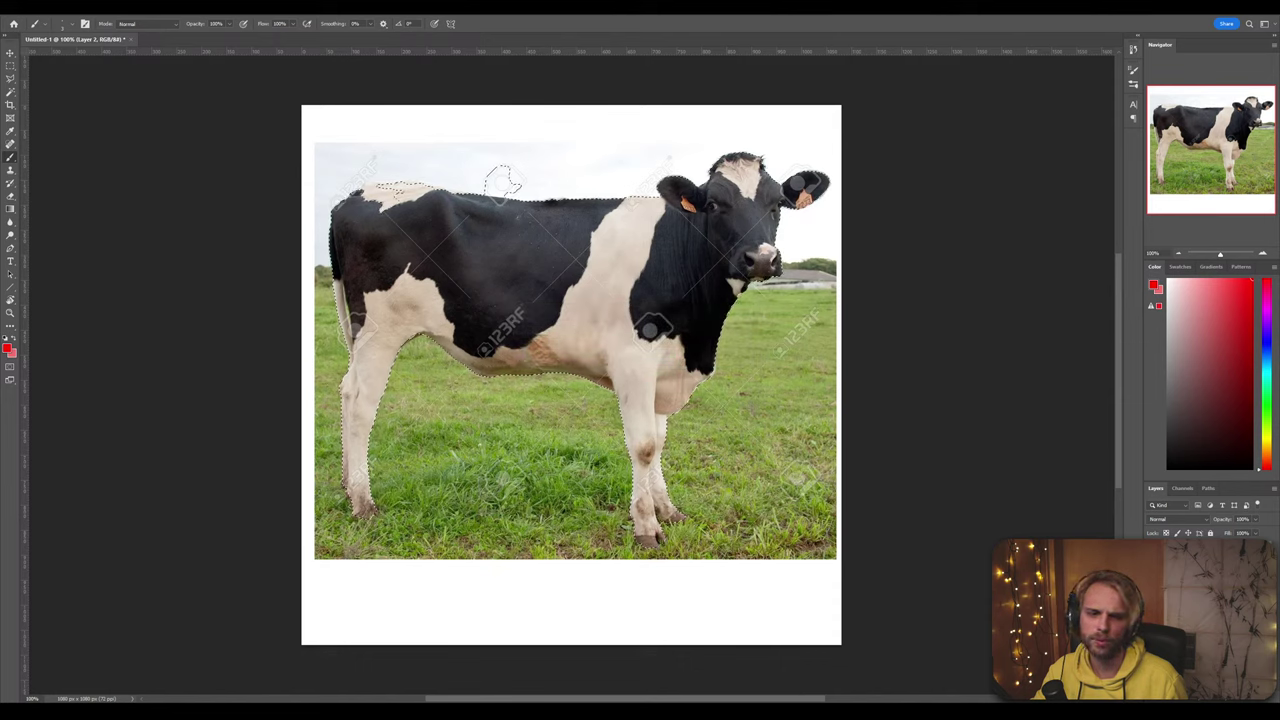
pyautogui.hotkey('shift', 'BackSpace')
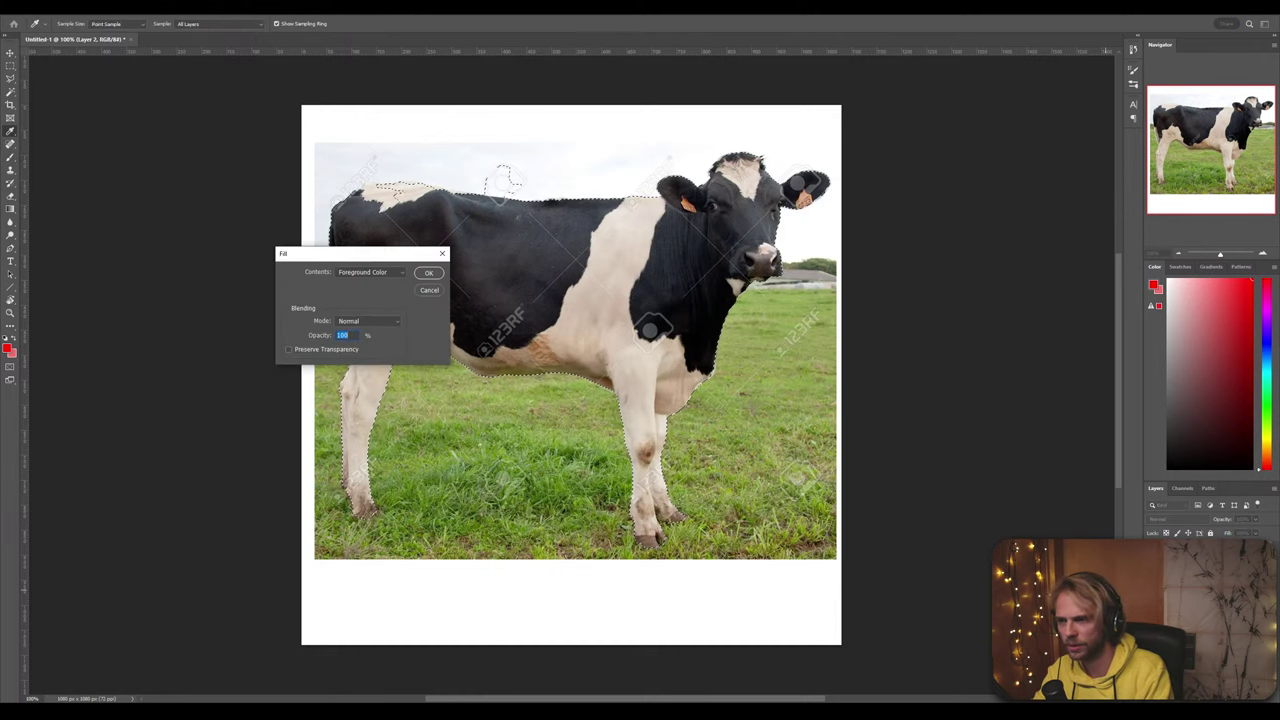
pyautogui.press('Return')
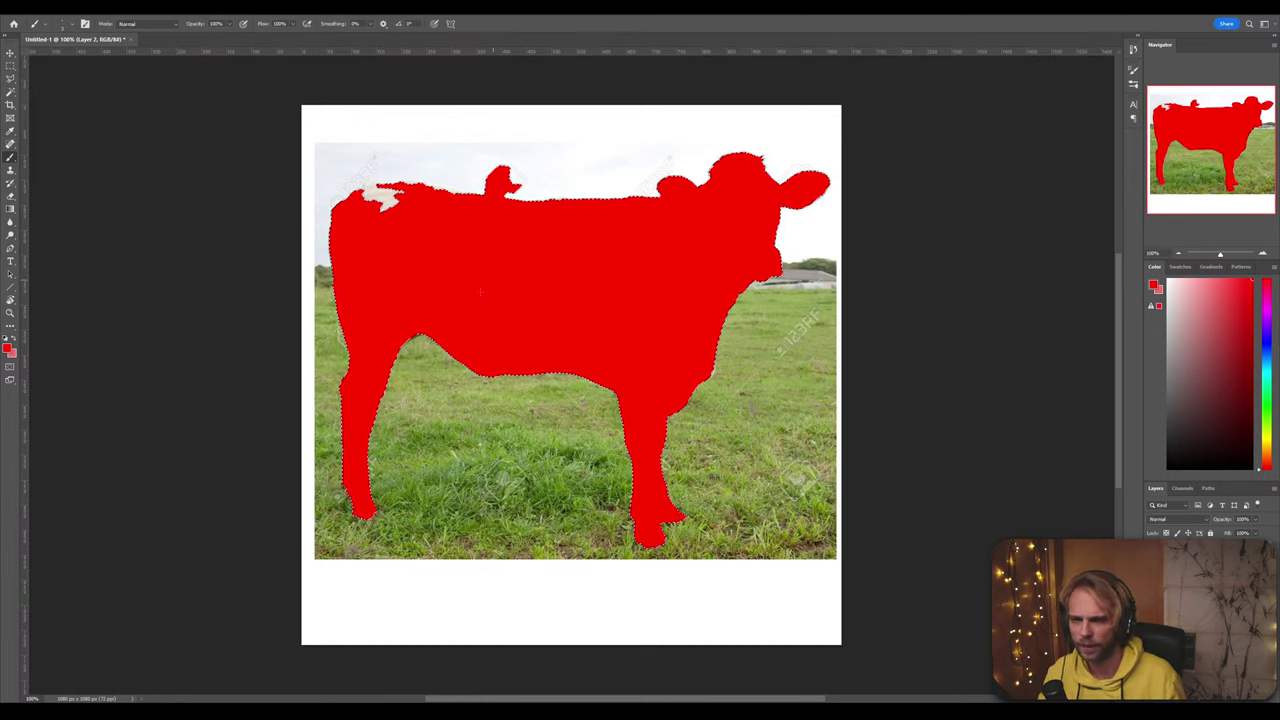
pyautogui.keyDown('alt'); pyautogui.scroll(5, 355, 196); pyautogui.keyUp('alt')
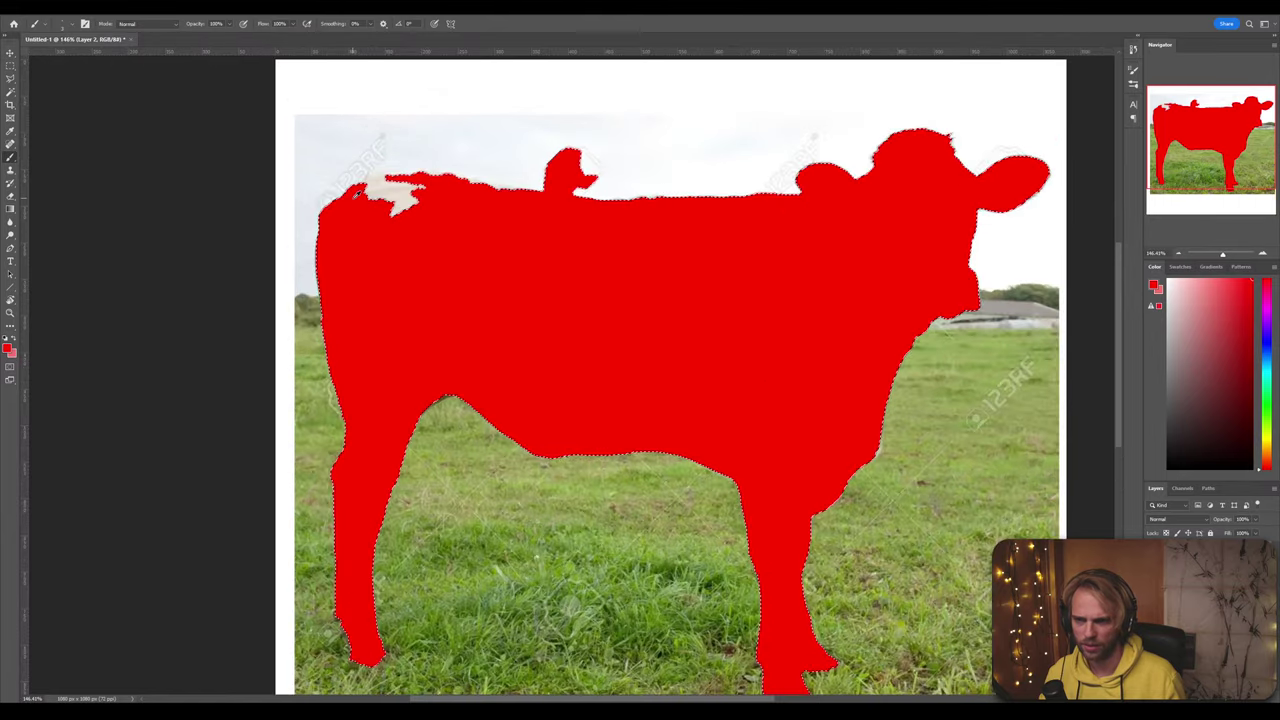
pyautogui.keyDown('alt'); pyautogui.scroll(-5, 523, 250); pyautogui.keyUp('alt')
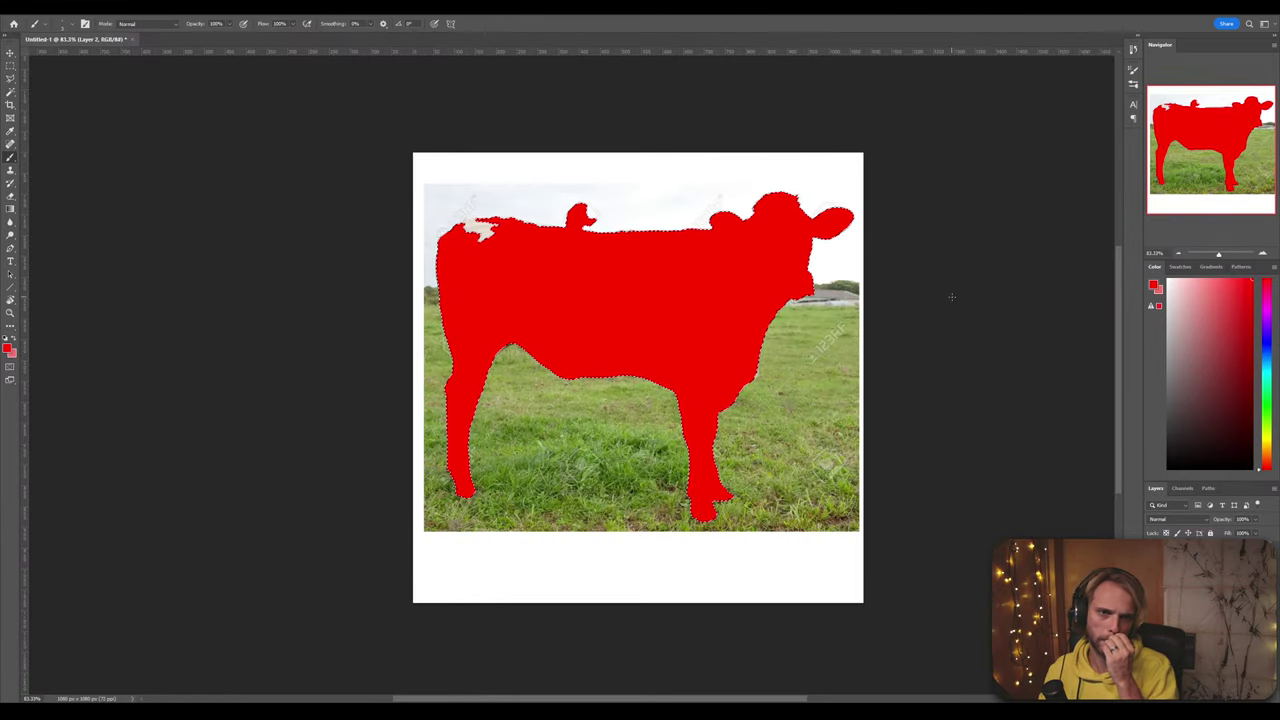
pyautogui.hotkey('ctrl', 'd')
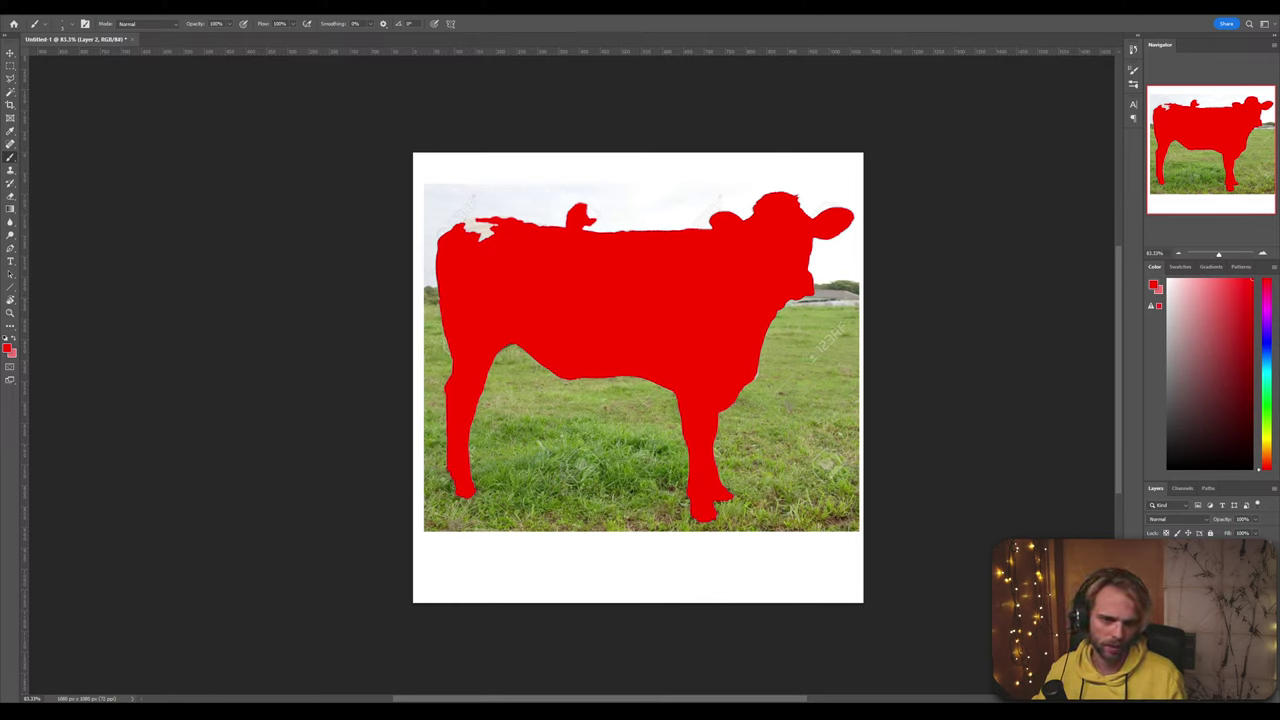
pyautogui.press('Delete')
# Step: Outline the stray red blob above the cow's back with the Polygonal Lasso and delete it
pyautogui.click(585, 258)
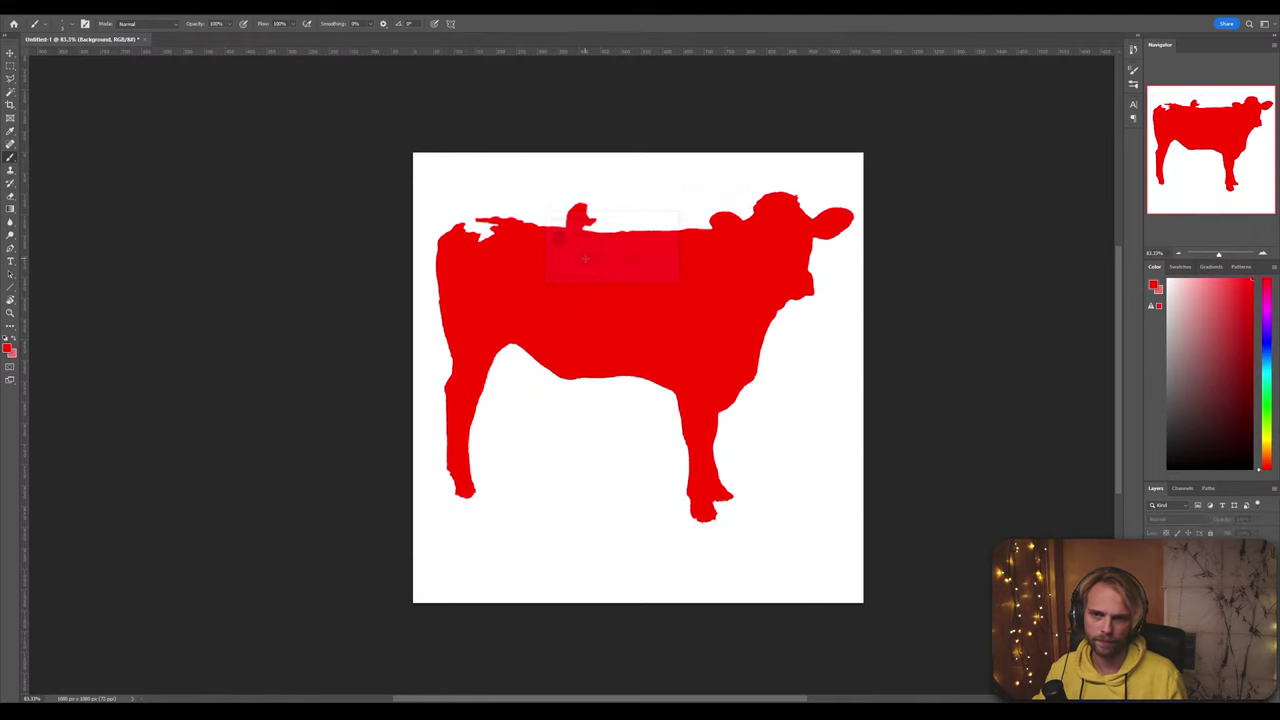
pyautogui.keyDown('alt'); pyautogui.scroll(5, 560, 194); pyautogui.keyUp('alt')
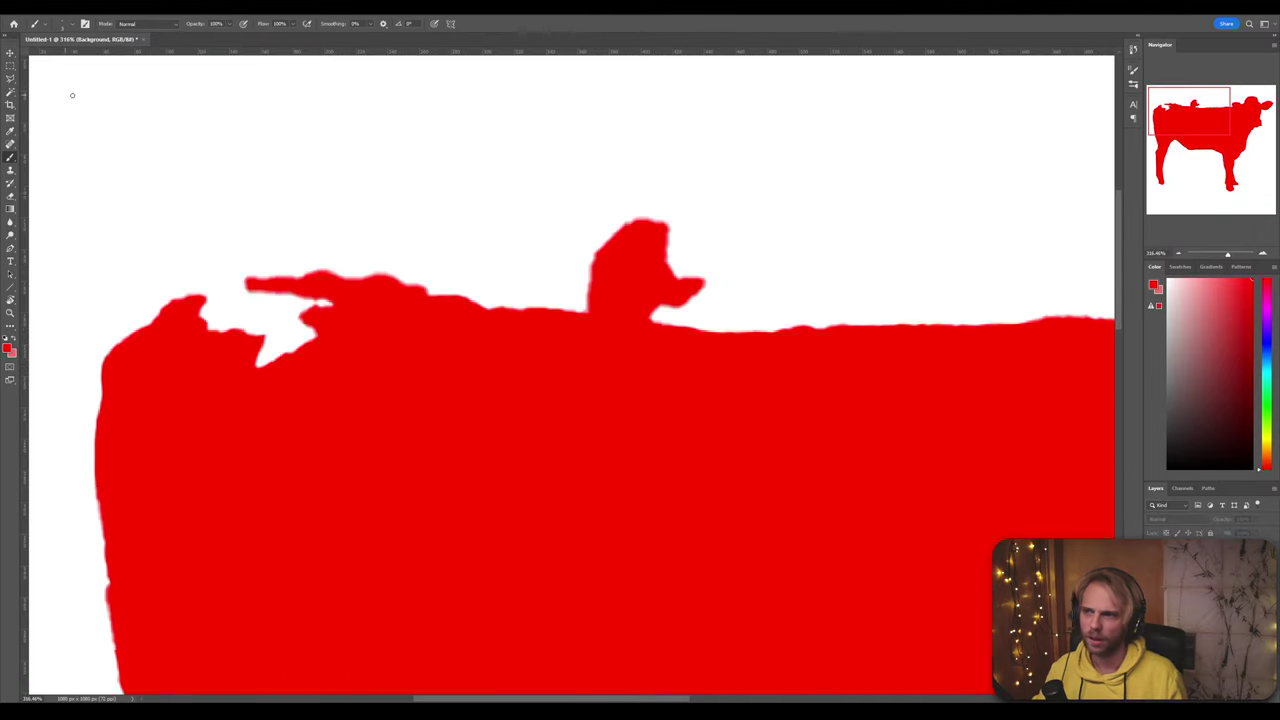
pyautogui.click(10, 79)
pyautogui.click(586, 313)
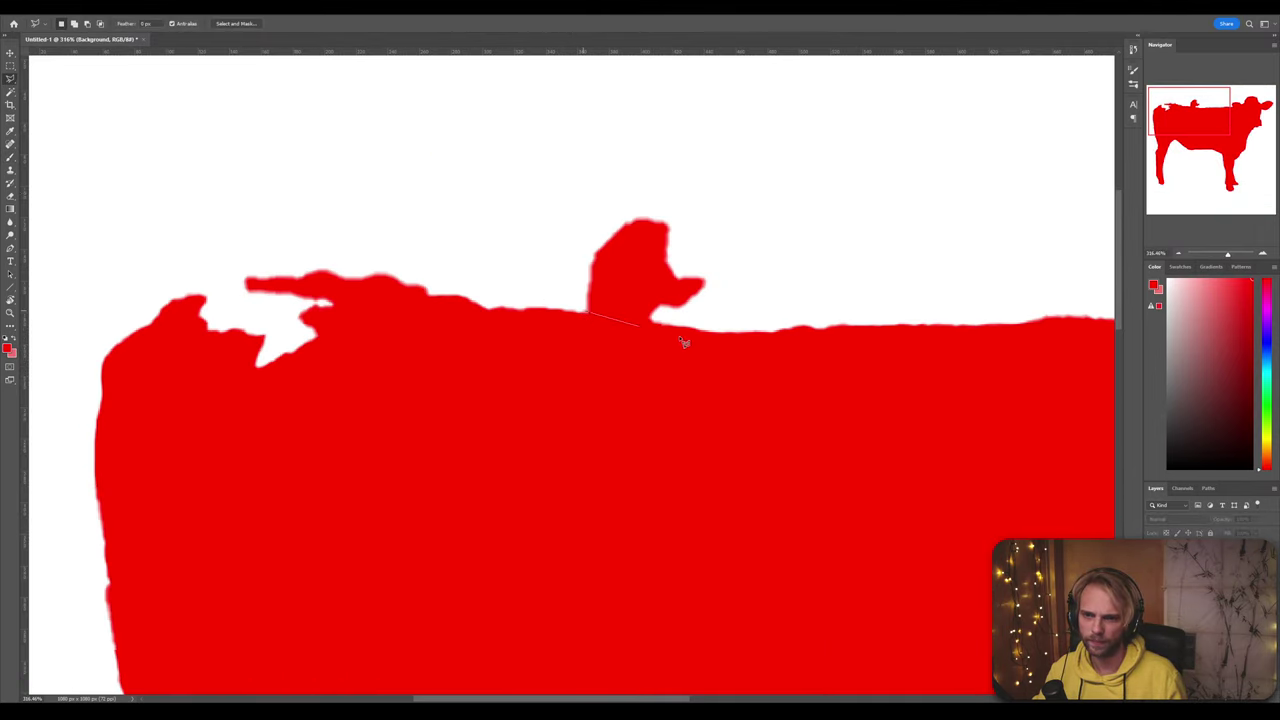
pyautogui.click(660, 323)
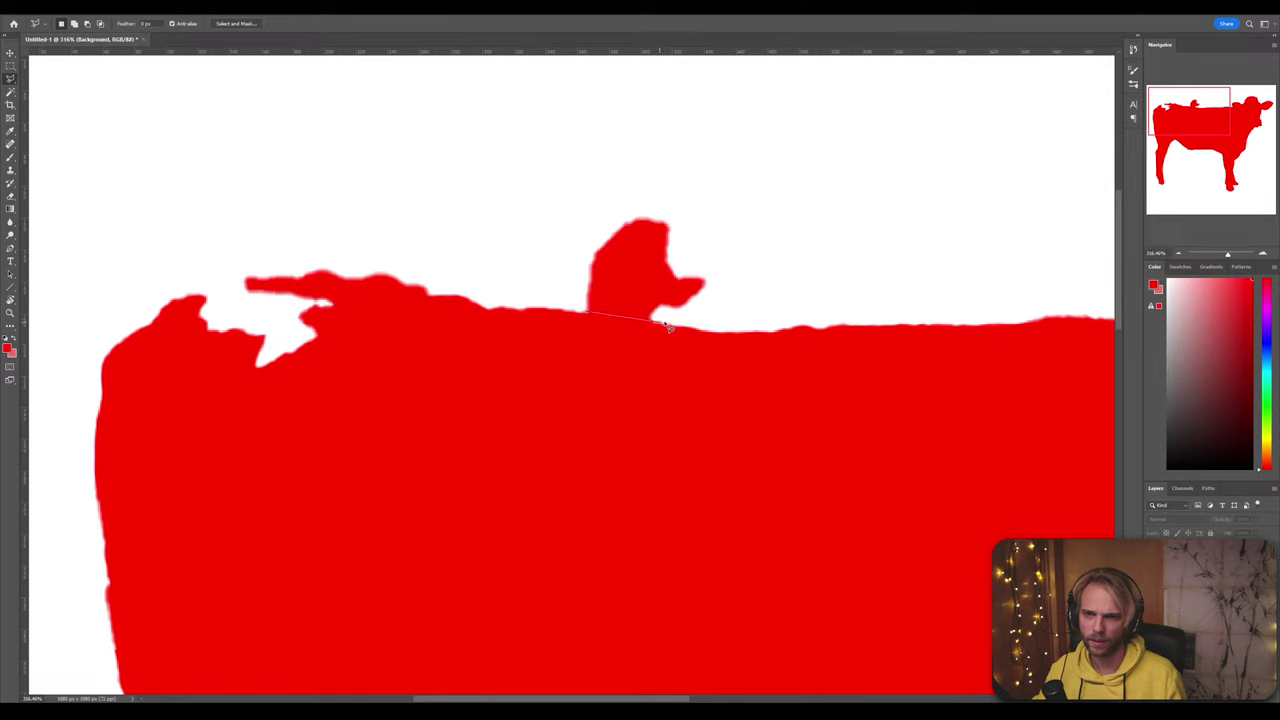
pyautogui.click(750, 310)
pyautogui.click(751, 173)
pyautogui.doubleClick(589, 164)
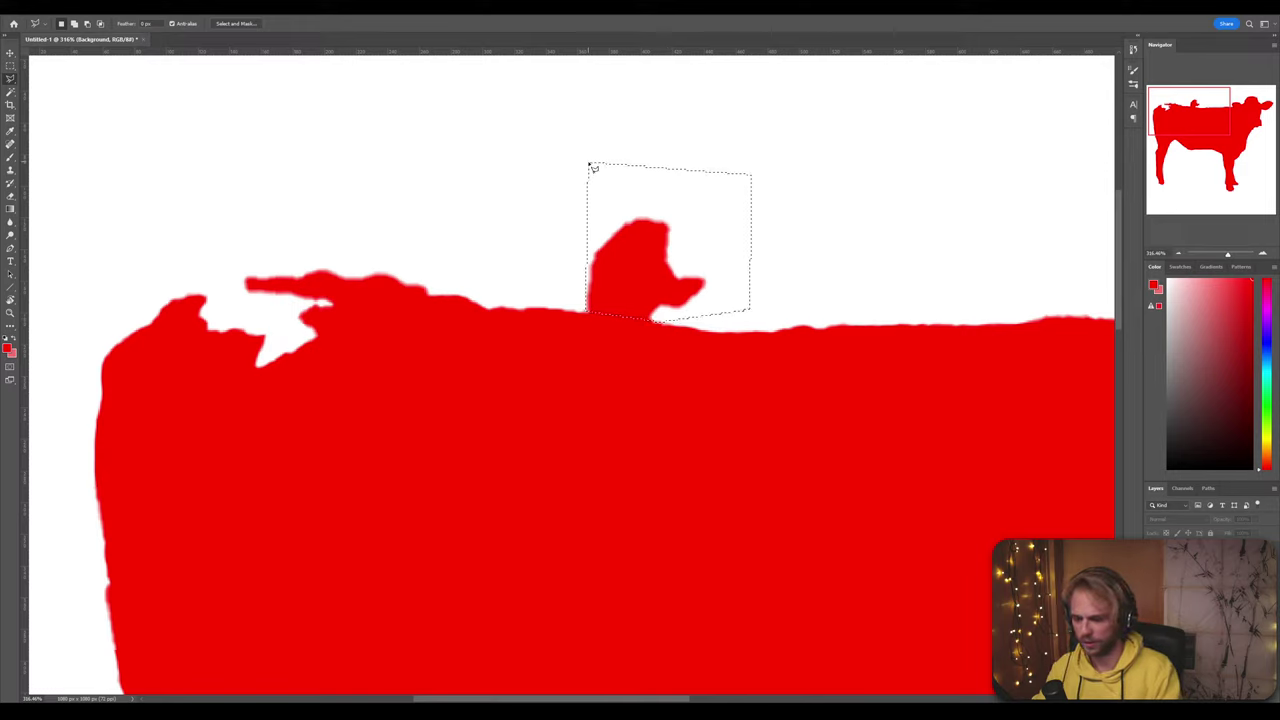
pyautogui.hotkey('shift', 'F5')
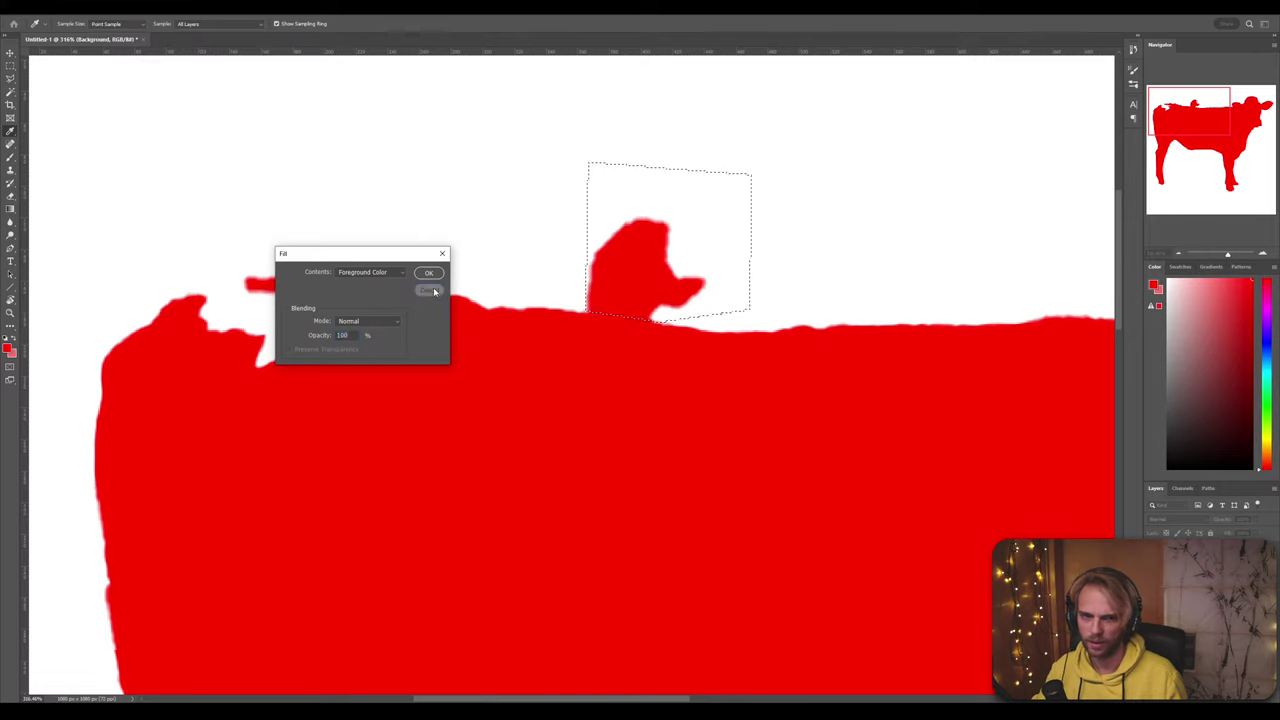
pyautogui.click(429, 289)
pyautogui.press('Delete')
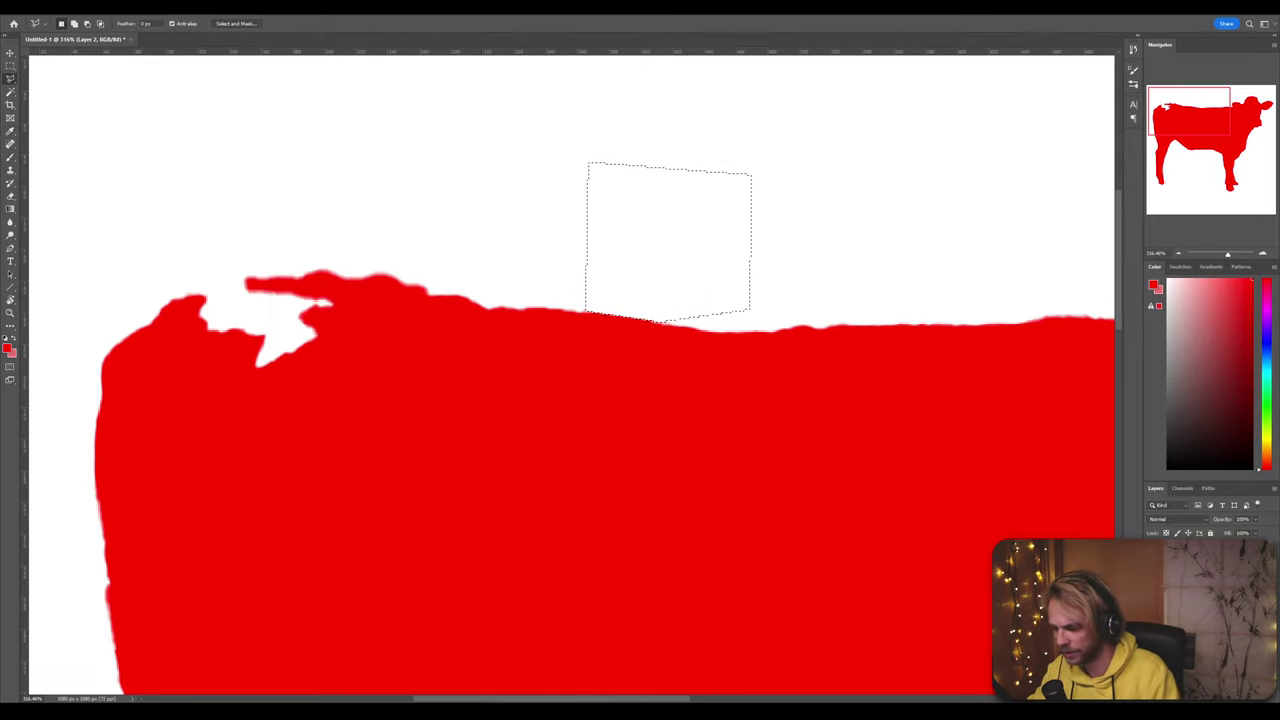
pyautogui.hotkey('ctrl', 'd')
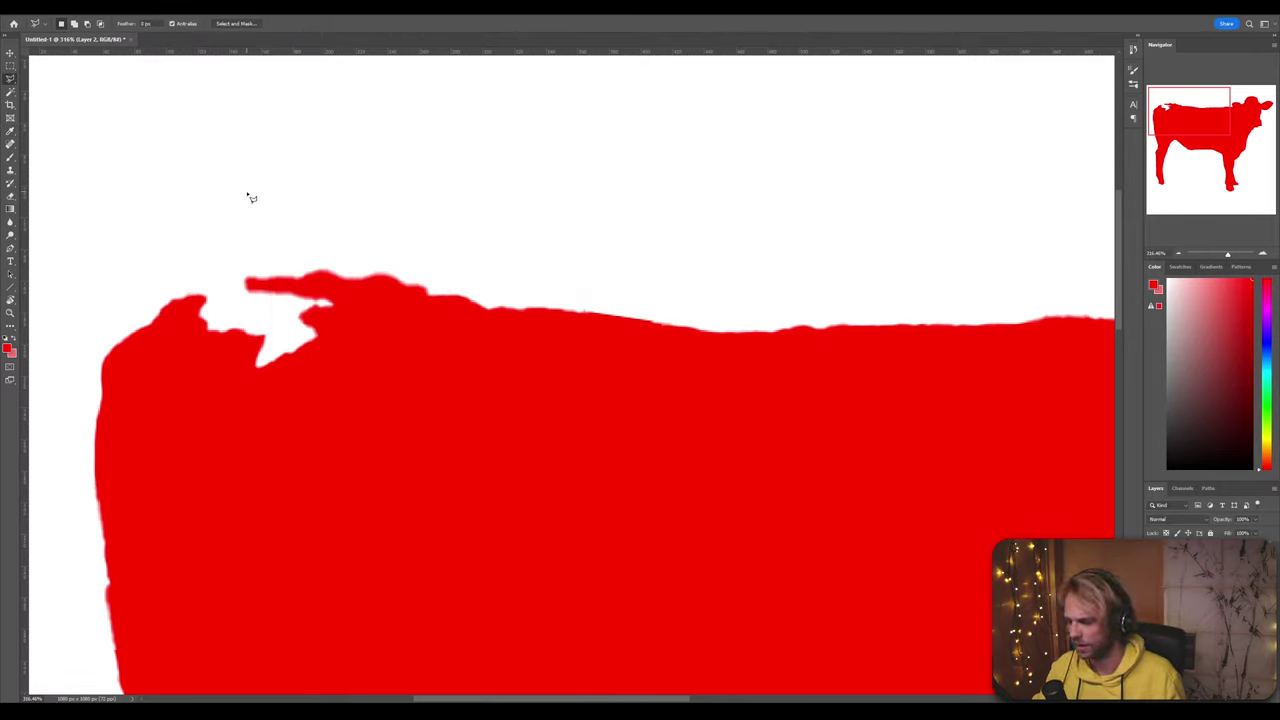
# Step: Undo a trial erase, set the brush to a hard edge and switch to the Brush tool
pyautogui.press('e')
pyautogui.click(591, 208)
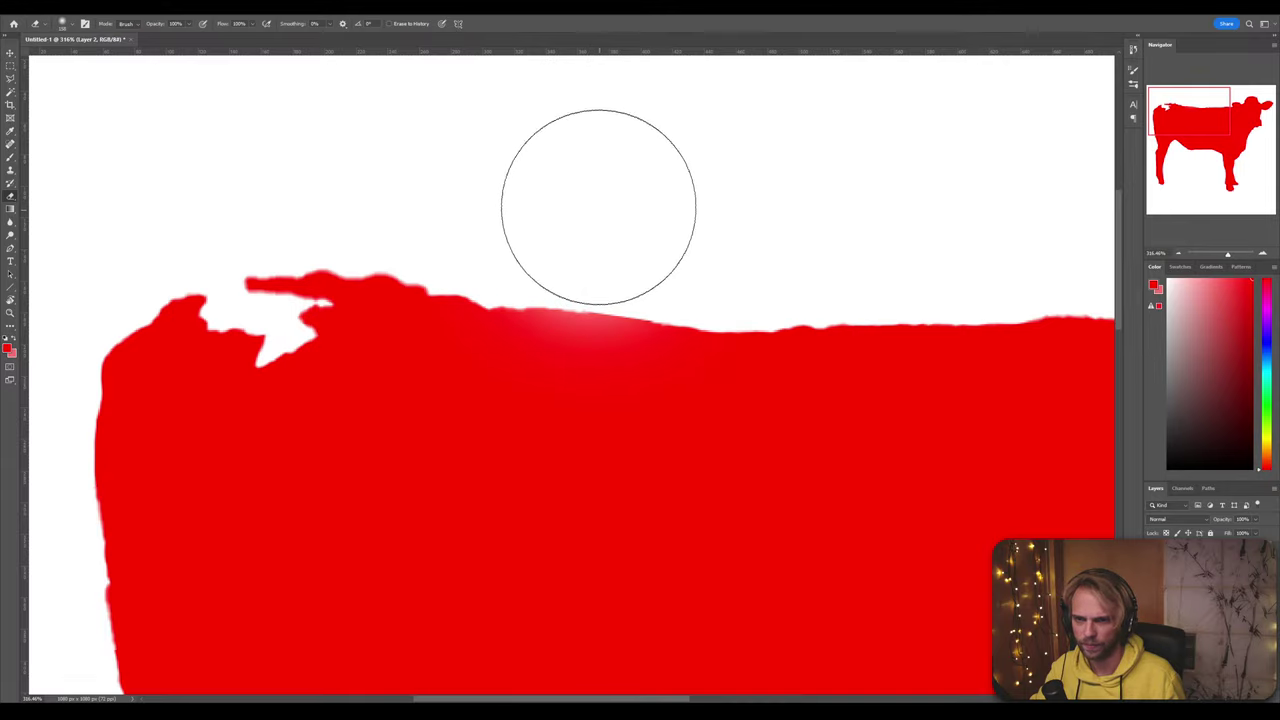
pyautogui.hotkey('ctrl', 'z')
pyautogui.hotkey('ctrl', 'z')
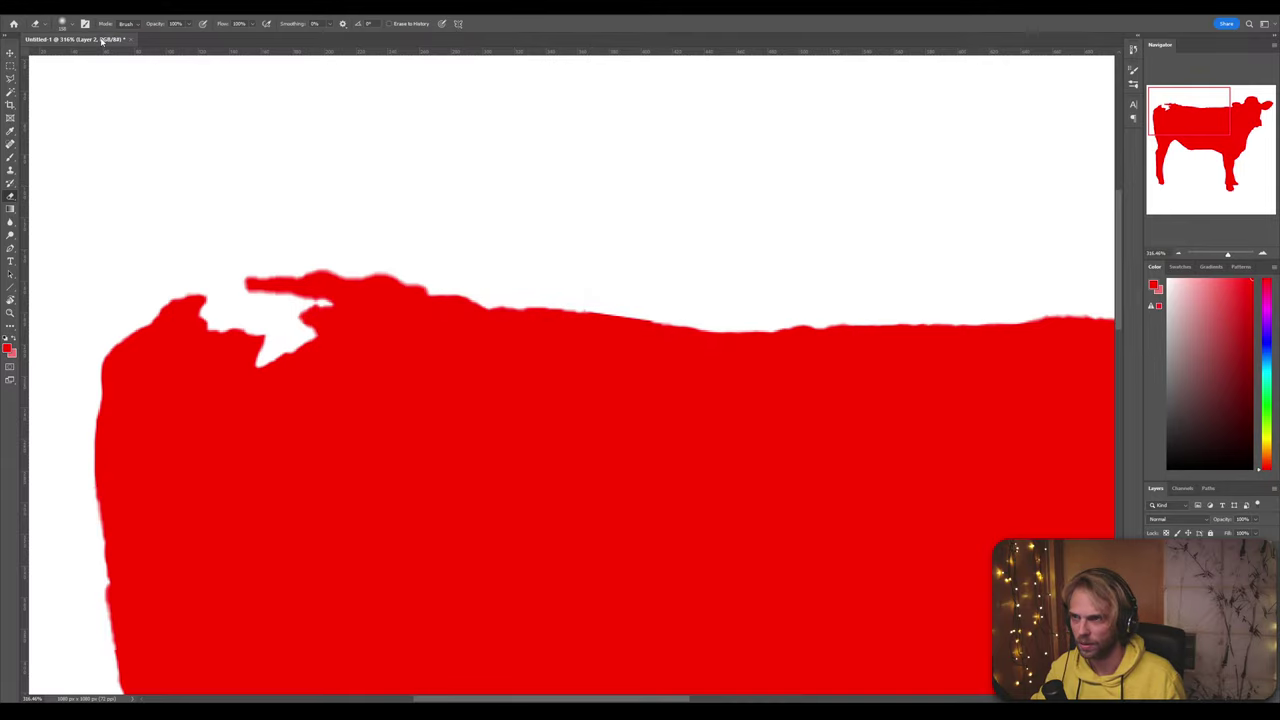
pyautogui.click(67, 24)
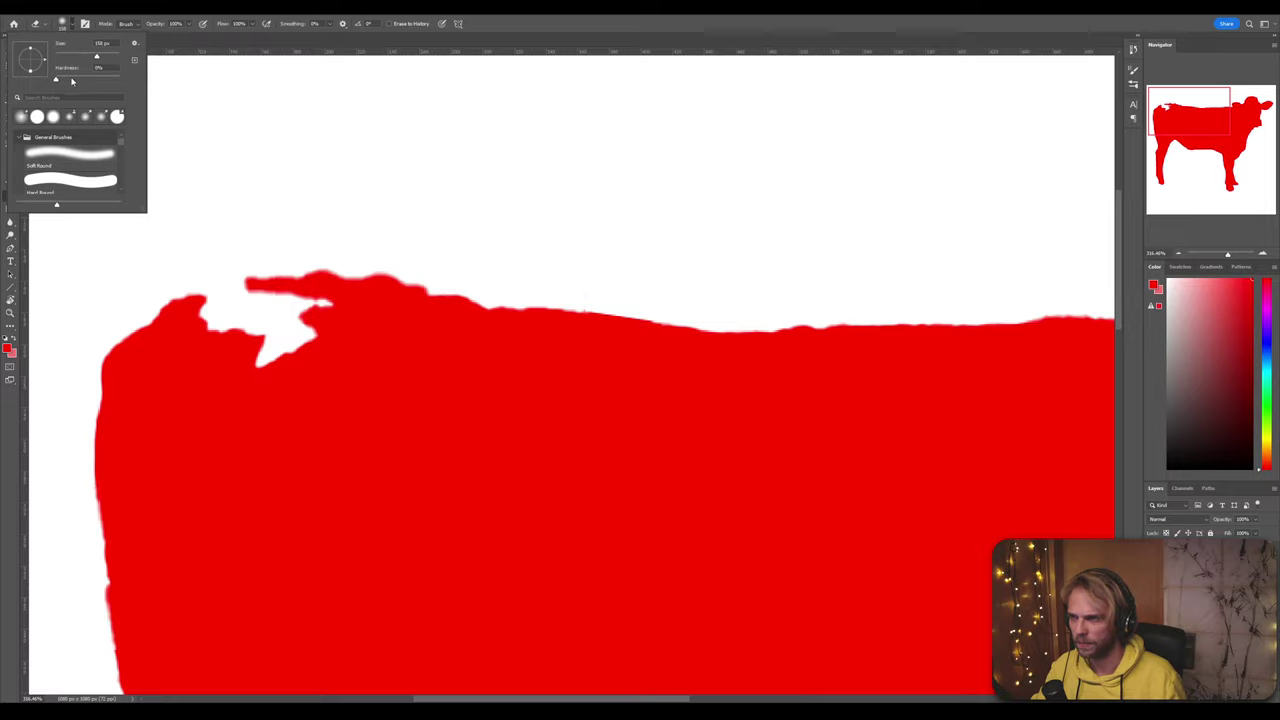
pyautogui.moveTo(72, 80); pyautogui.dragTo(118, 80)
pyautogui.click(575, 188)
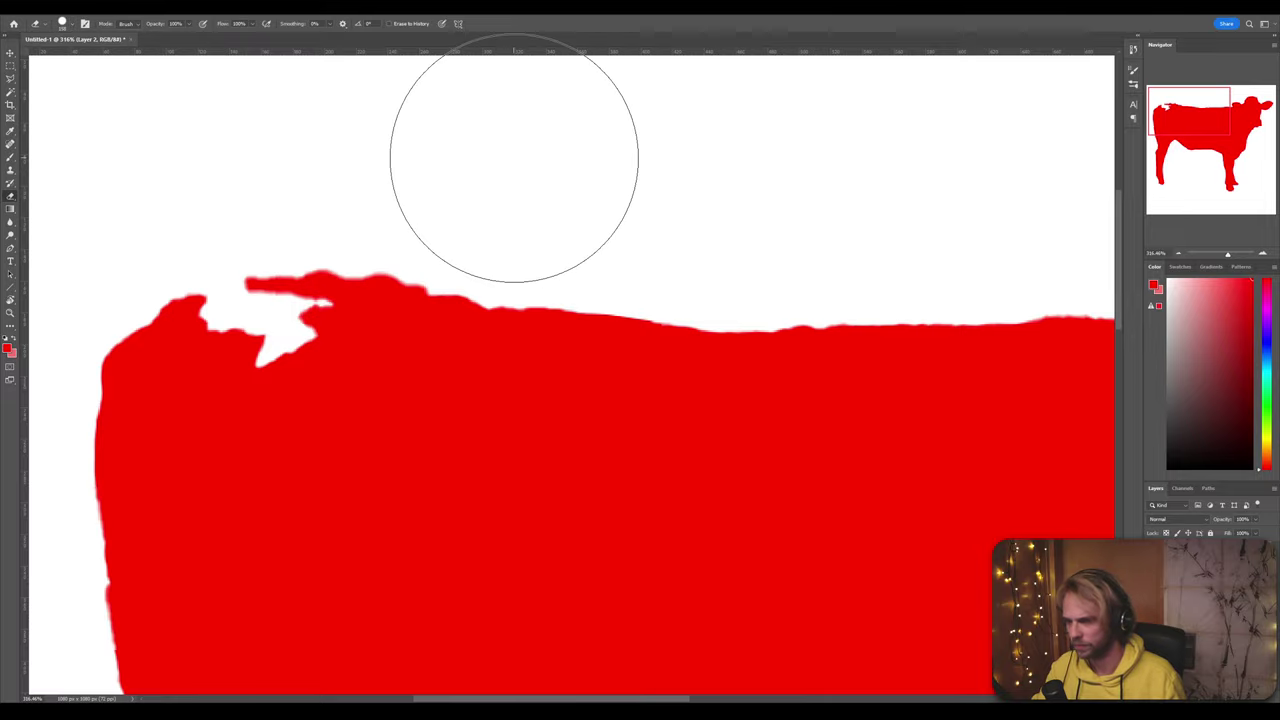
pyautogui.press('b')
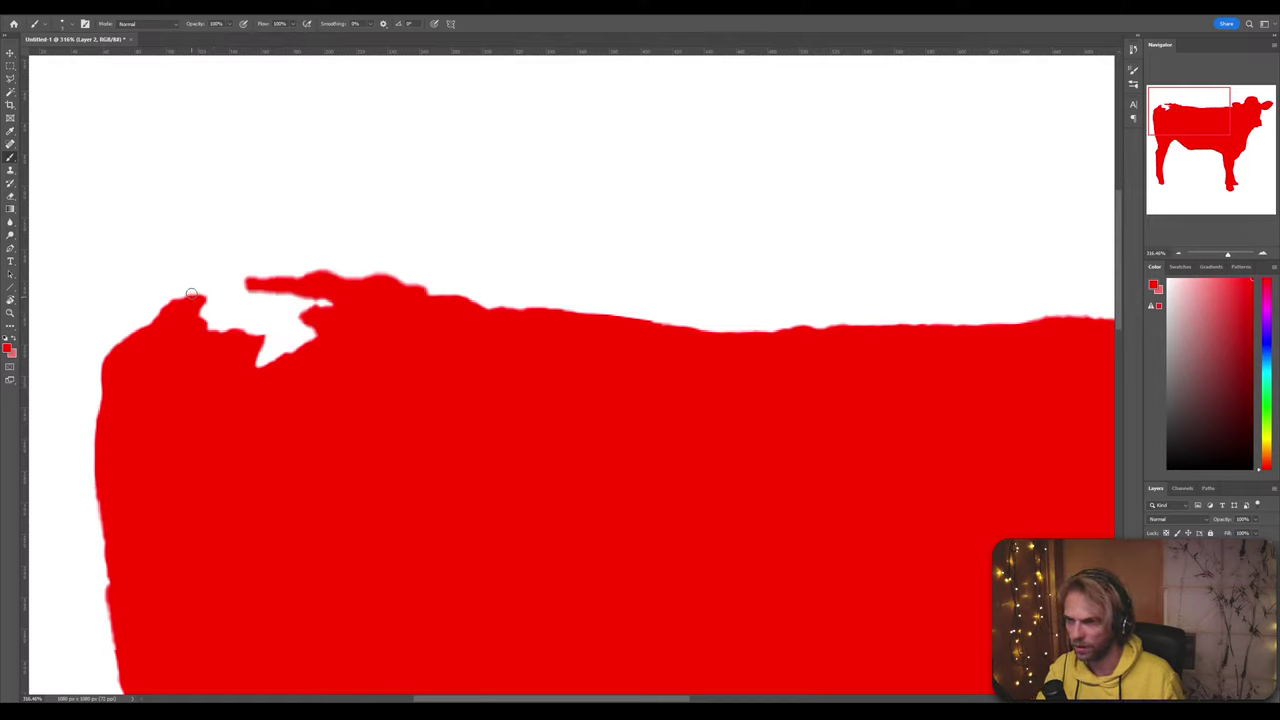
# Step: Test red strokes over the back notch, undoing each and lowering brush hardness to 66%
pyautogui.moveTo(202, 300); pyautogui.dragTo(262, 285)
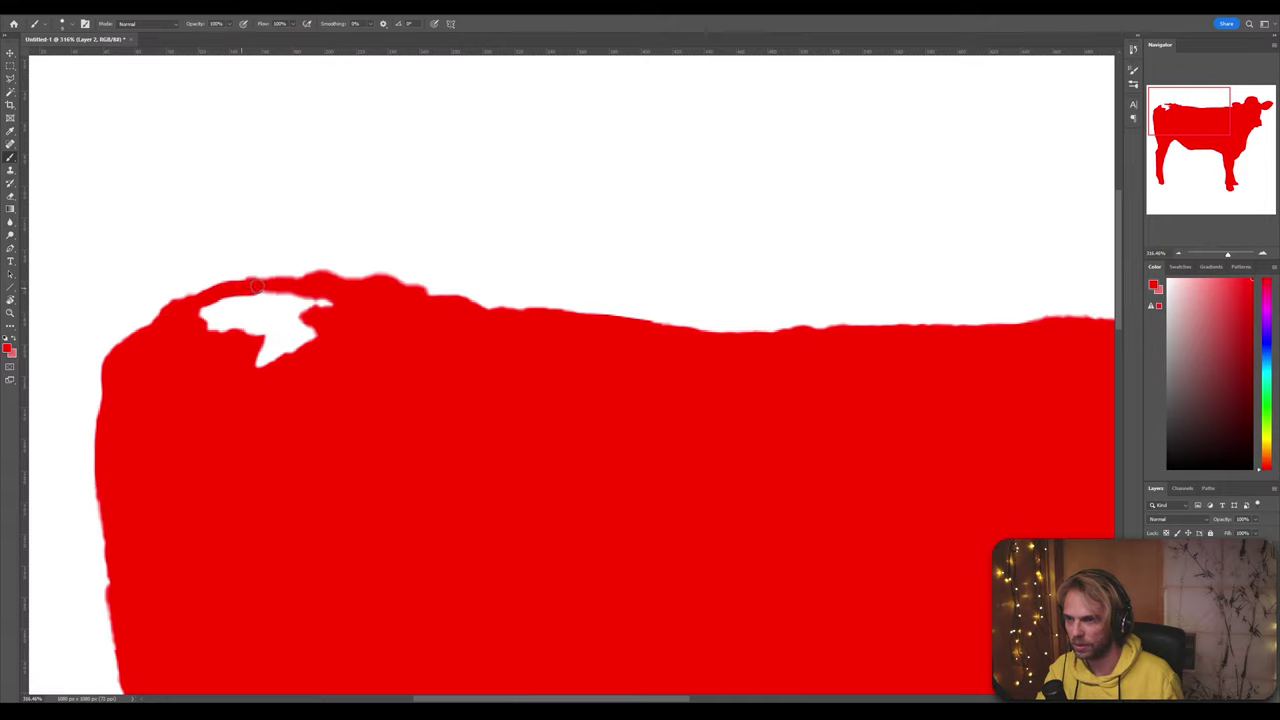
pyautogui.hotkey('ctrl', 'z')
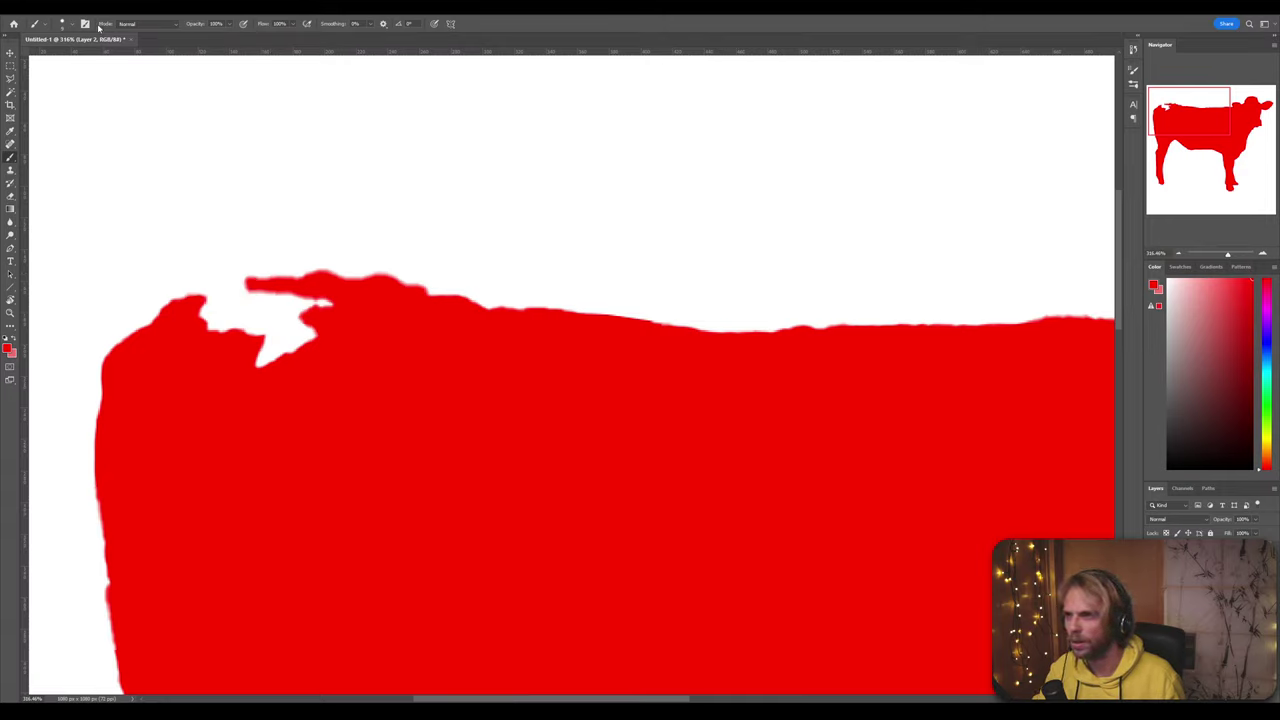
pyautogui.click(66, 23)
pyautogui.moveTo(119, 79); pyautogui.dragTo(110, 79)
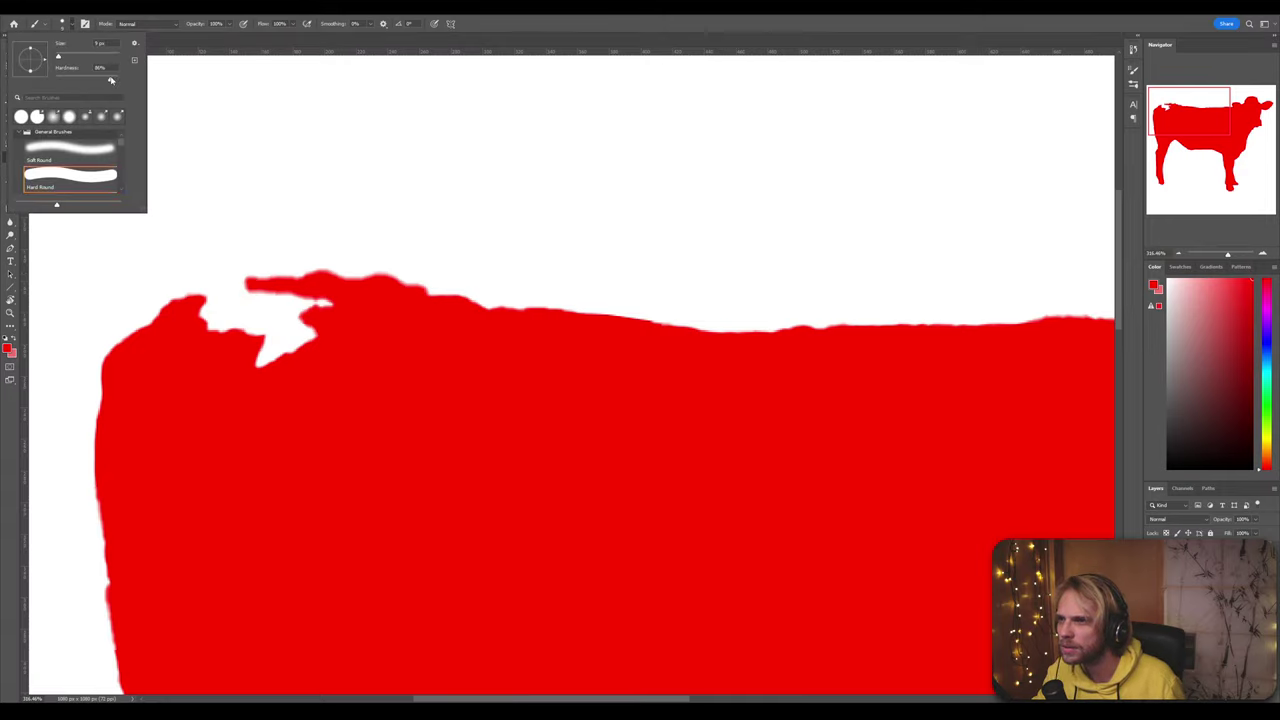
pyautogui.moveTo(200, 300)
pyautogui.mouseDown()
pyautogui.moveTo(238, 288)
pyautogui.moveTo(278, 300)
pyautogui.mouseUp()
pyautogui.hotkey('ctrl', 'z')
pyautogui.click(66, 23)
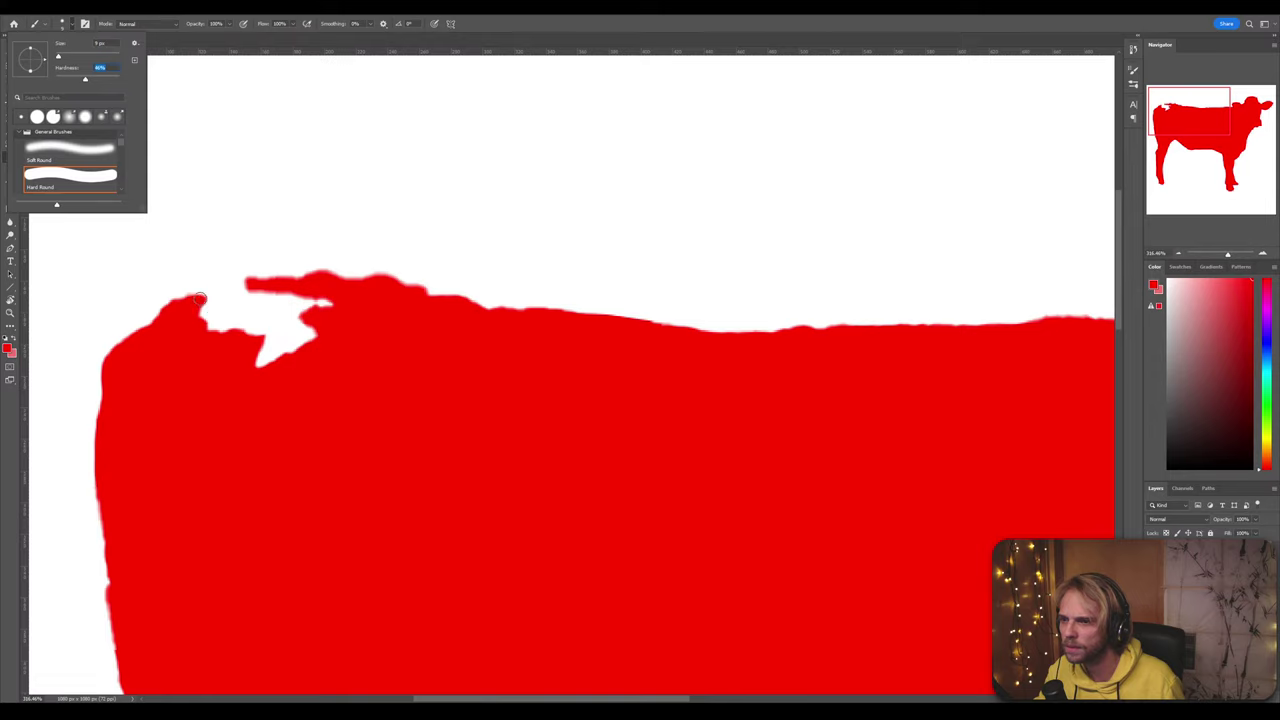
pyautogui.moveTo(203, 302); pyautogui.dragTo(251, 279)
pyautogui.hotkey('ctrl', 'z')
# Step: Paint red over the white notch along the cow's back, then zoom back out
pyautogui.click(64, 23)
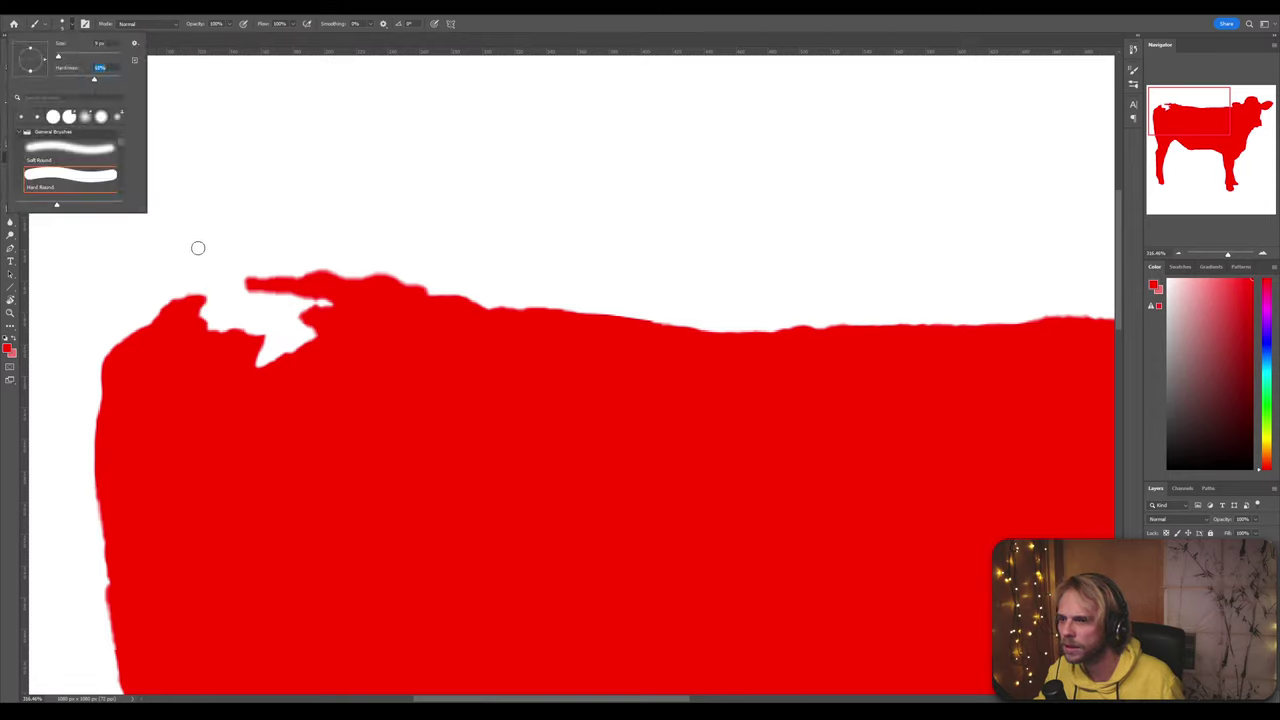
pyautogui.moveTo(205, 303); pyautogui.dragTo(248, 285)
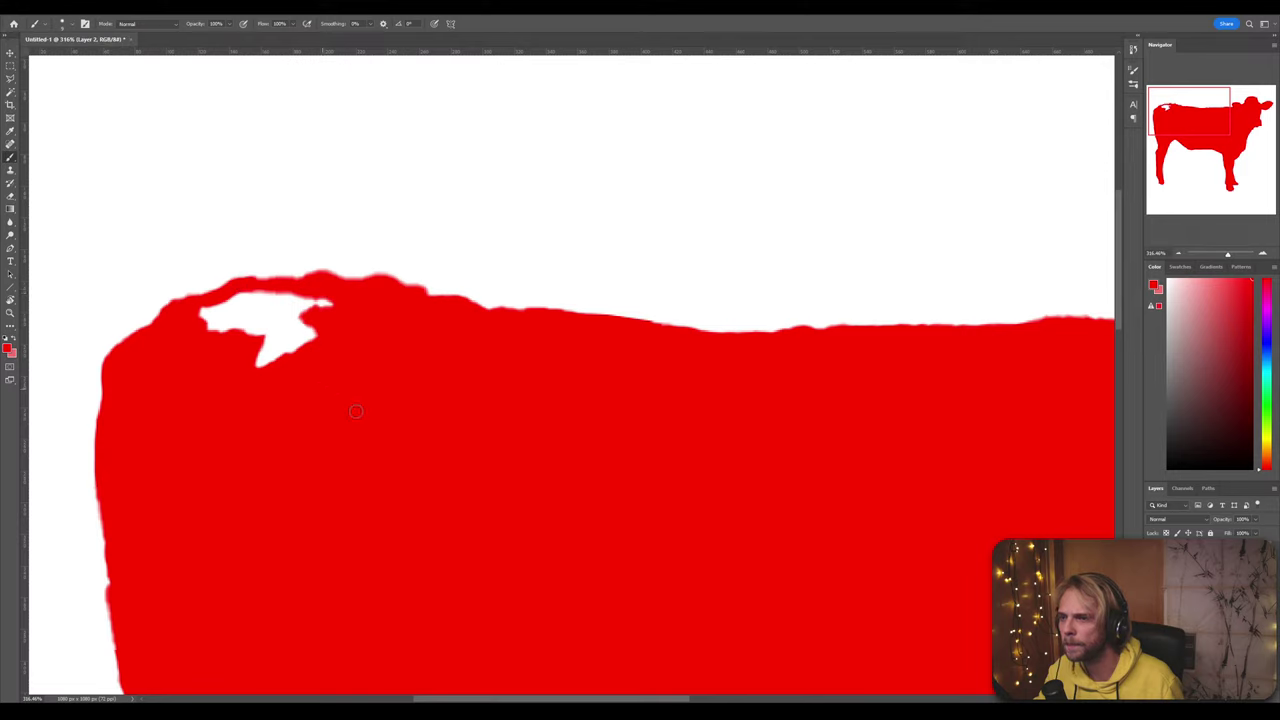
pyautogui.moveTo(300, 345)
pyautogui.mouseDown()
pyautogui.moveTo(282, 307)
pyautogui.moveTo(290, 300)
pyautogui.moveTo(242, 295)
pyautogui.moveTo(333, 304)
pyautogui.moveTo(306, 342)
pyautogui.moveTo(264, 313)
pyautogui.moveTo(218, 306)
pyautogui.moveTo(240, 311)
pyautogui.moveTo(232, 340)
pyautogui.moveTo(280, 364)
pyautogui.mouseUp()
pyautogui.keyDown('alt'); pyautogui.scroll(-1, 306, 366); pyautogui.keyUp('alt')
pyautogui.keyDown('alt'); pyautogui.scroll(-5, 309, 371); pyautogui.keyUp('alt')
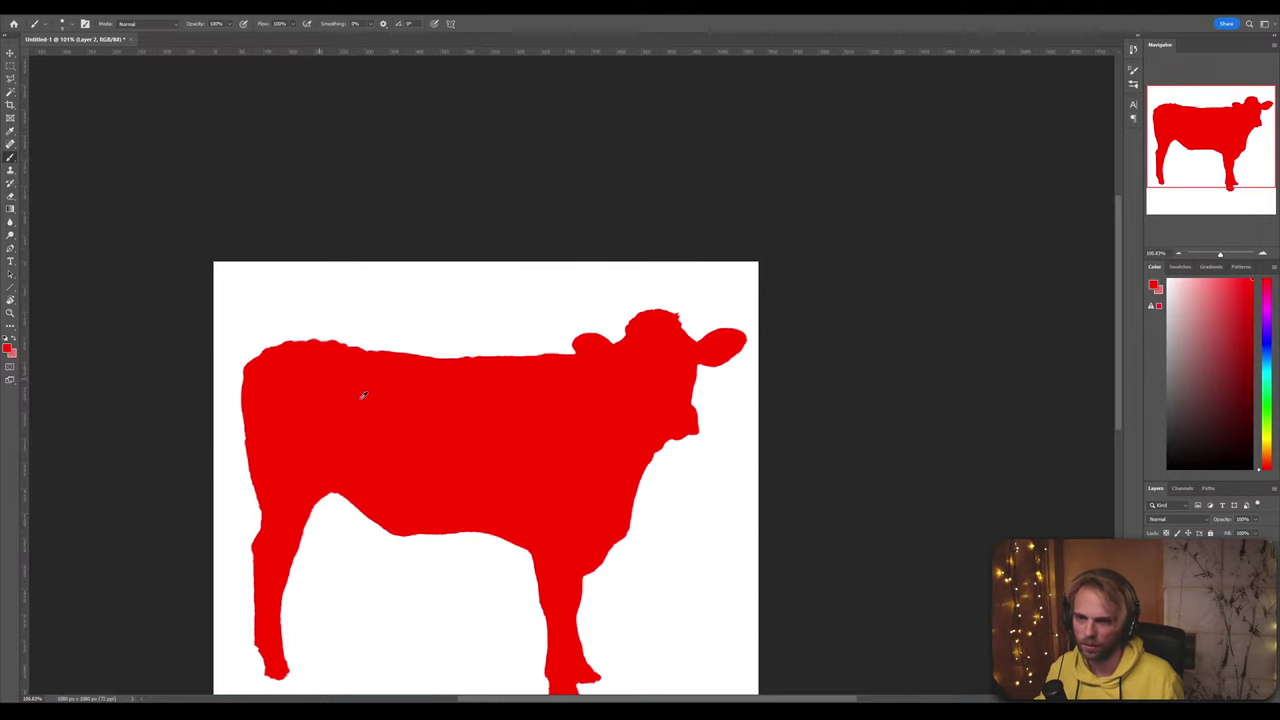
pyautogui.scroll(-1, 534, 438)
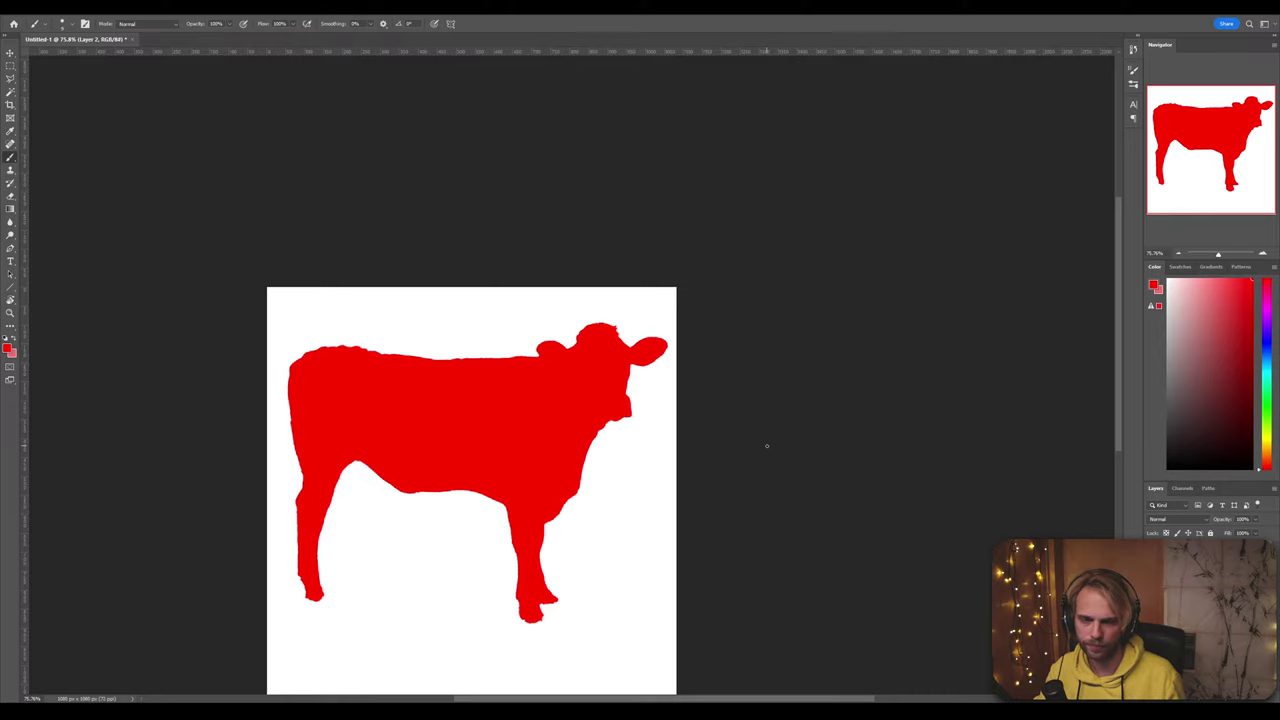
# Step: Select the red cow with the Magic Wand and open it in Select and Mask
pyautogui.moveTo(519, 416)
pyautogui.keyDown('ctrl'); pyautogui.mouseDown()
pyautogui.moveTo(533, 412)
pyautogui.moveTo(524, 434)
pyautogui.mouseUp(); pyautogui.keyUp('ctrl')
pyautogui.scroll(-2, 541, 409)
pyautogui.click(10, 91)
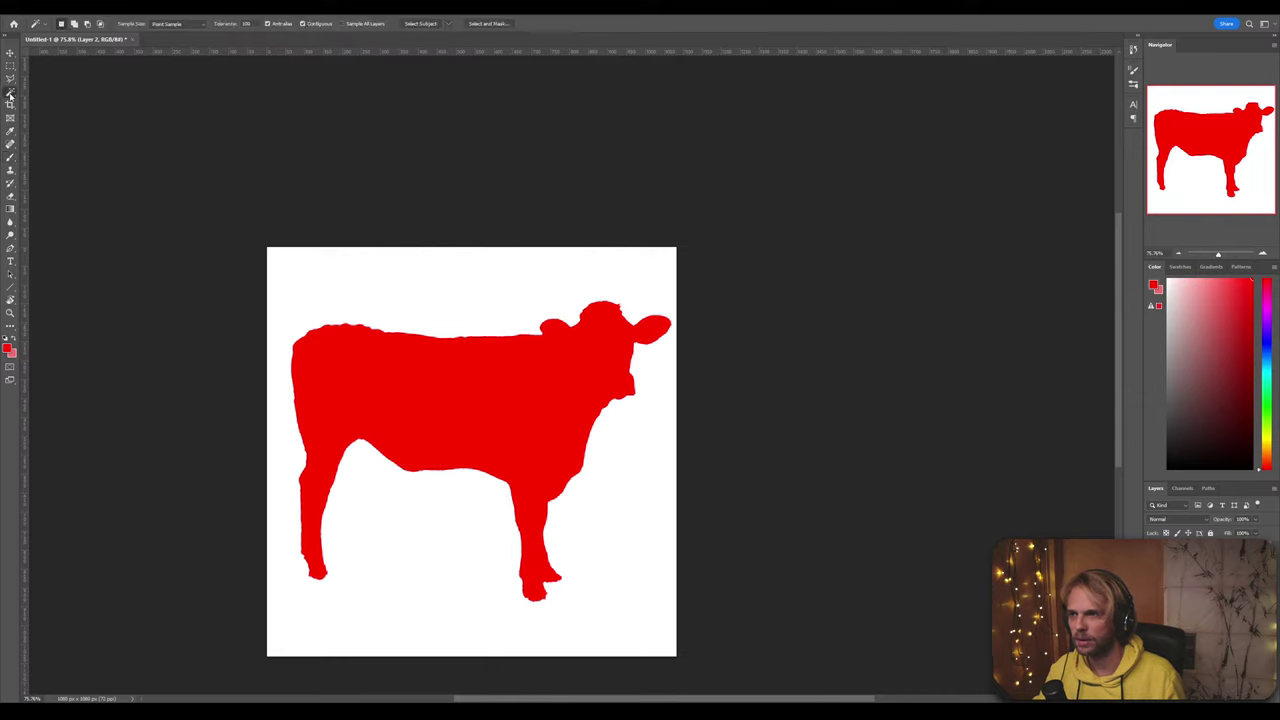
pyautogui.click(437, 397)
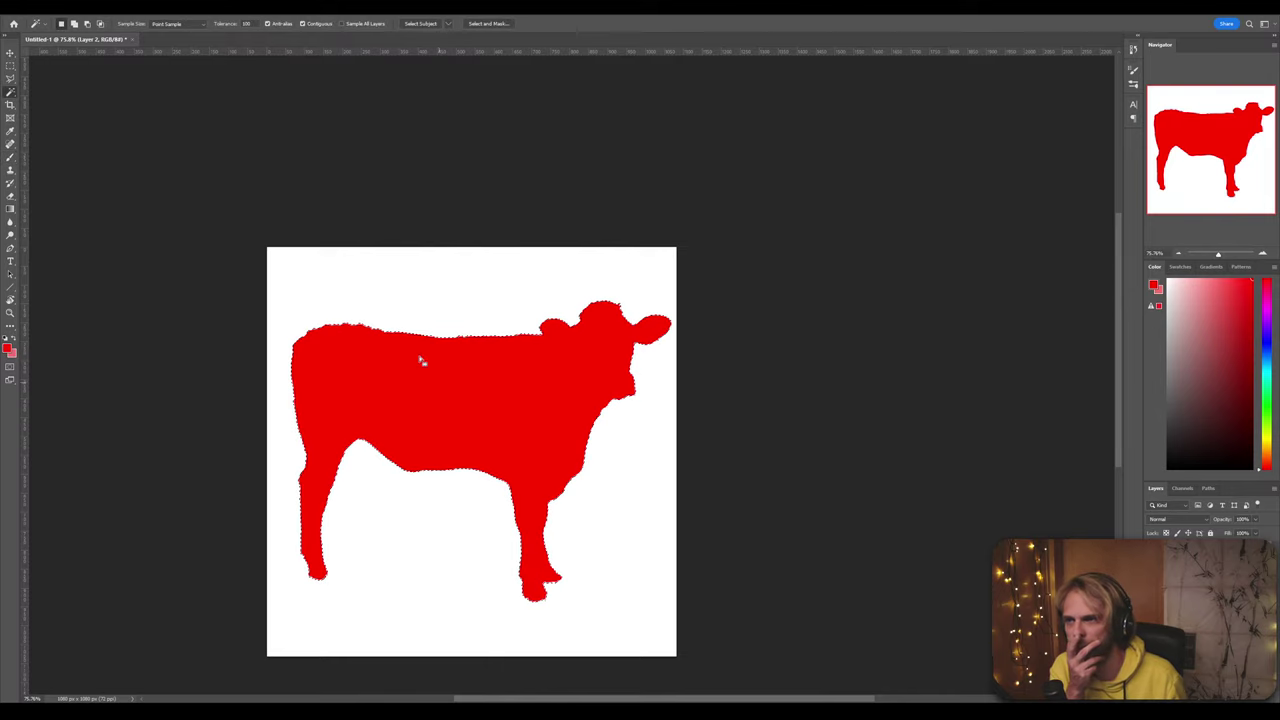
pyautogui.click(449, 24)
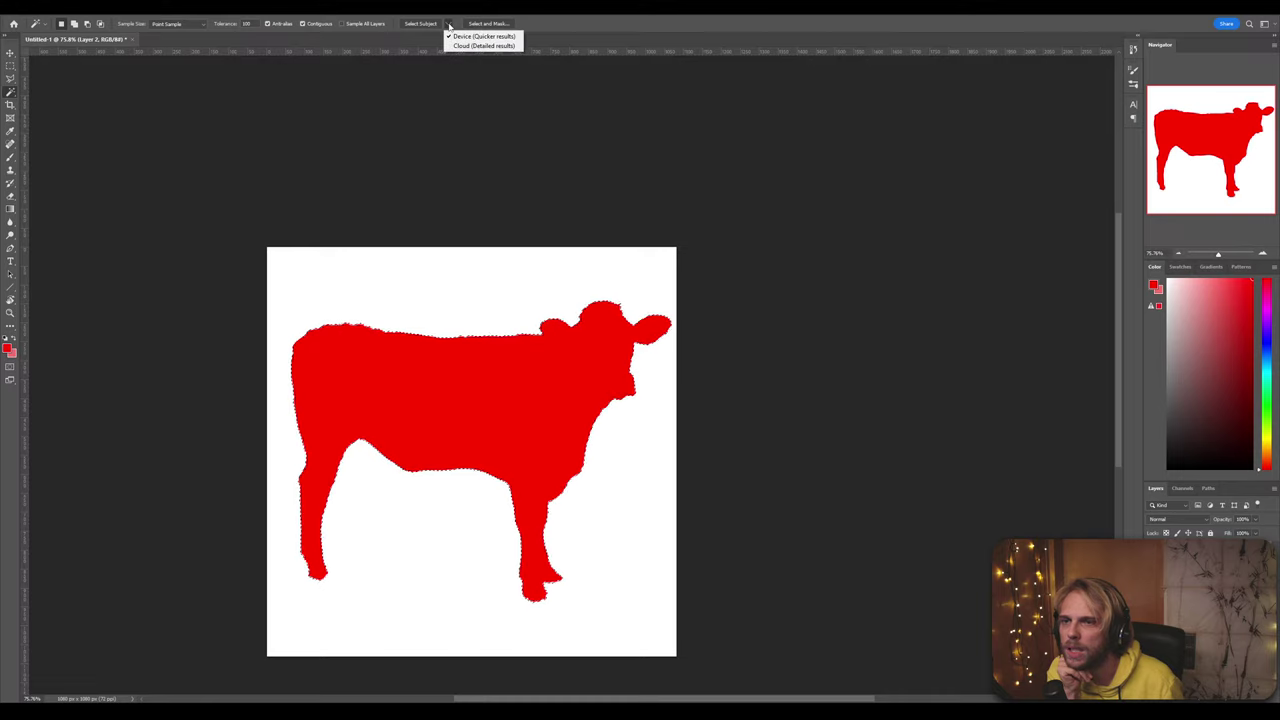
pyautogui.click(449, 25)
pyautogui.click(449, 25)
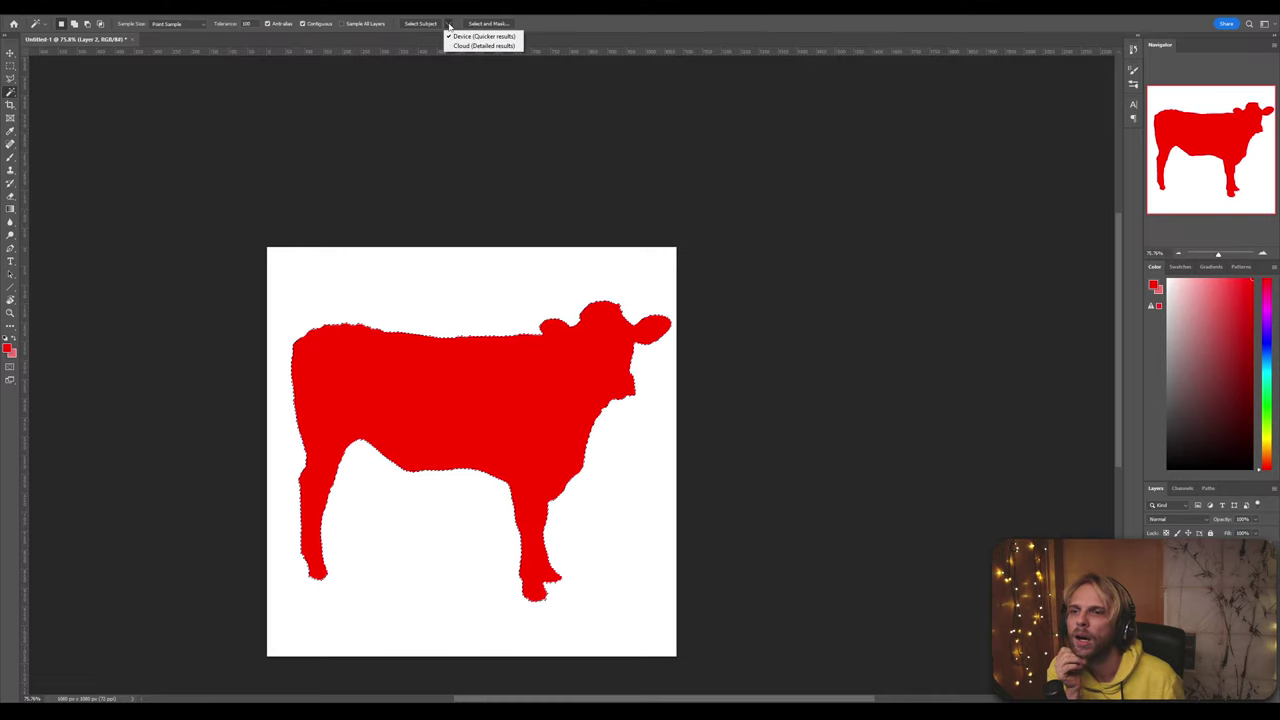
pyautogui.click(466, 33)
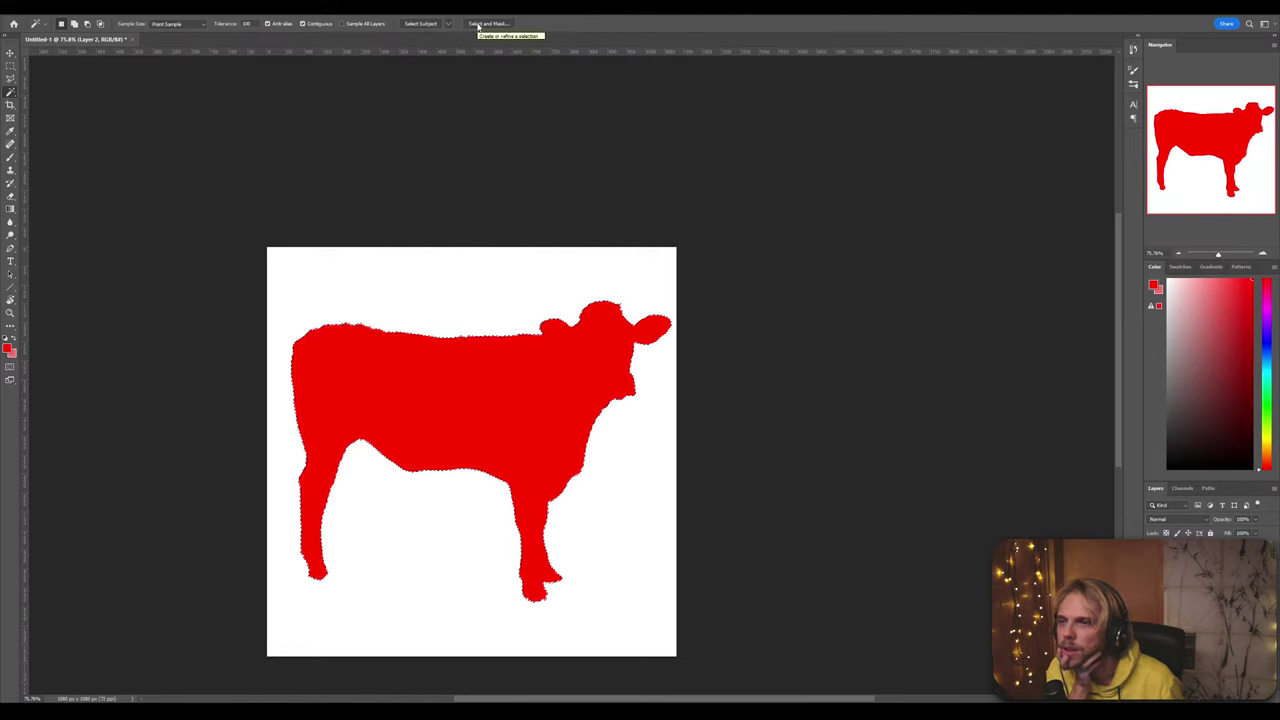
pyautogui.click(479, 24)
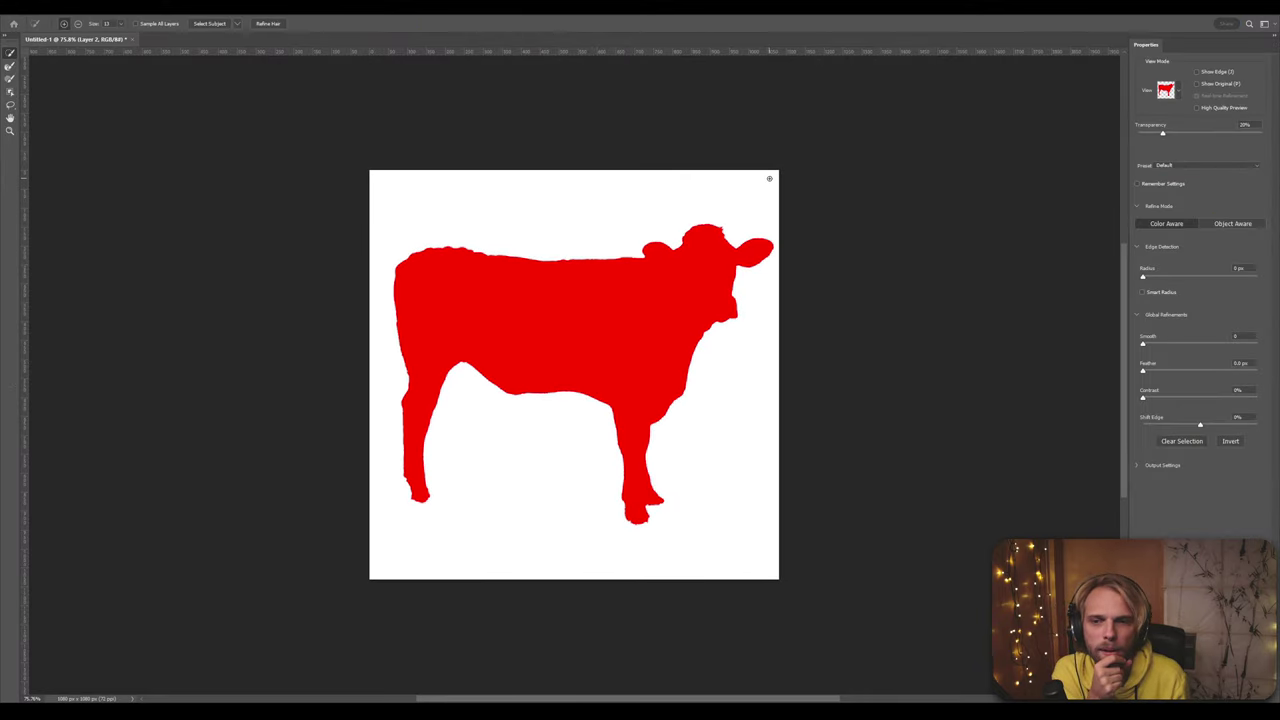
# Step: Try the Show Edge and Show Original previews, turn off High Quality, and adjust overlay transparency
pyautogui.click(1203, 76)
pyautogui.click(1200, 85)
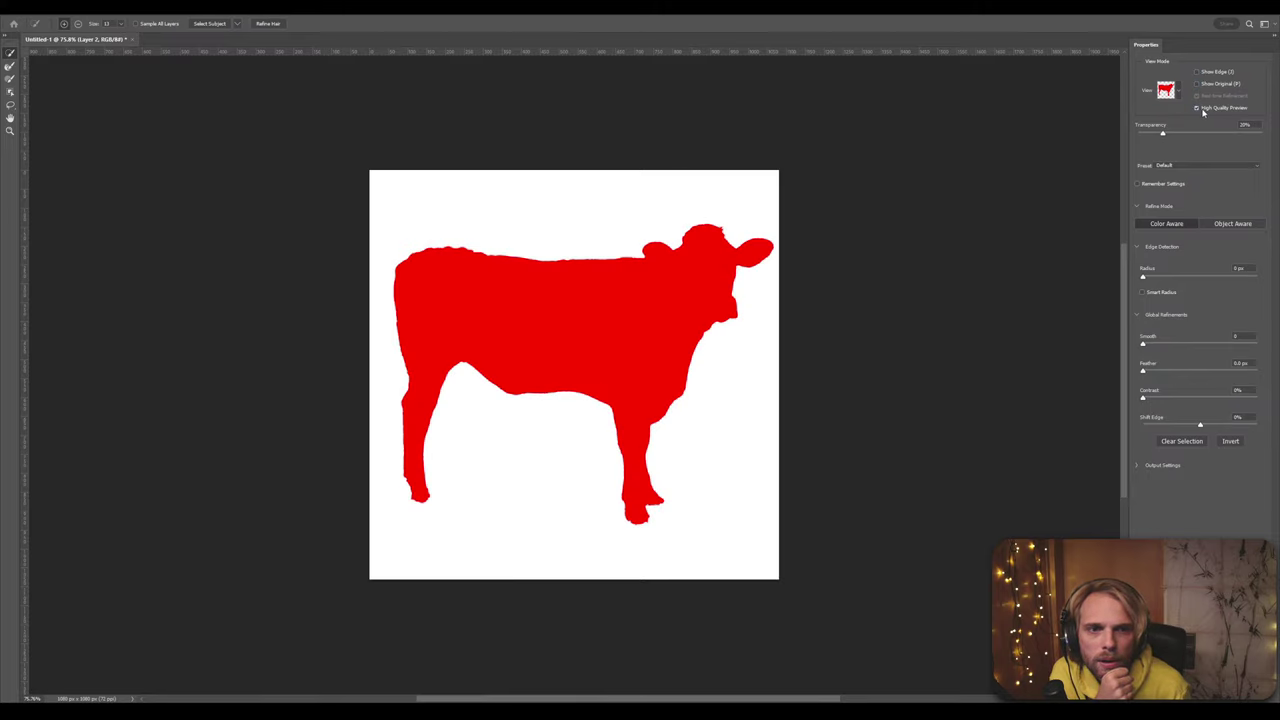
pyautogui.click(1199, 109)
pyautogui.moveTo(1163, 134); pyautogui.dragTo(1222, 134)
pyautogui.click(1174, 134)
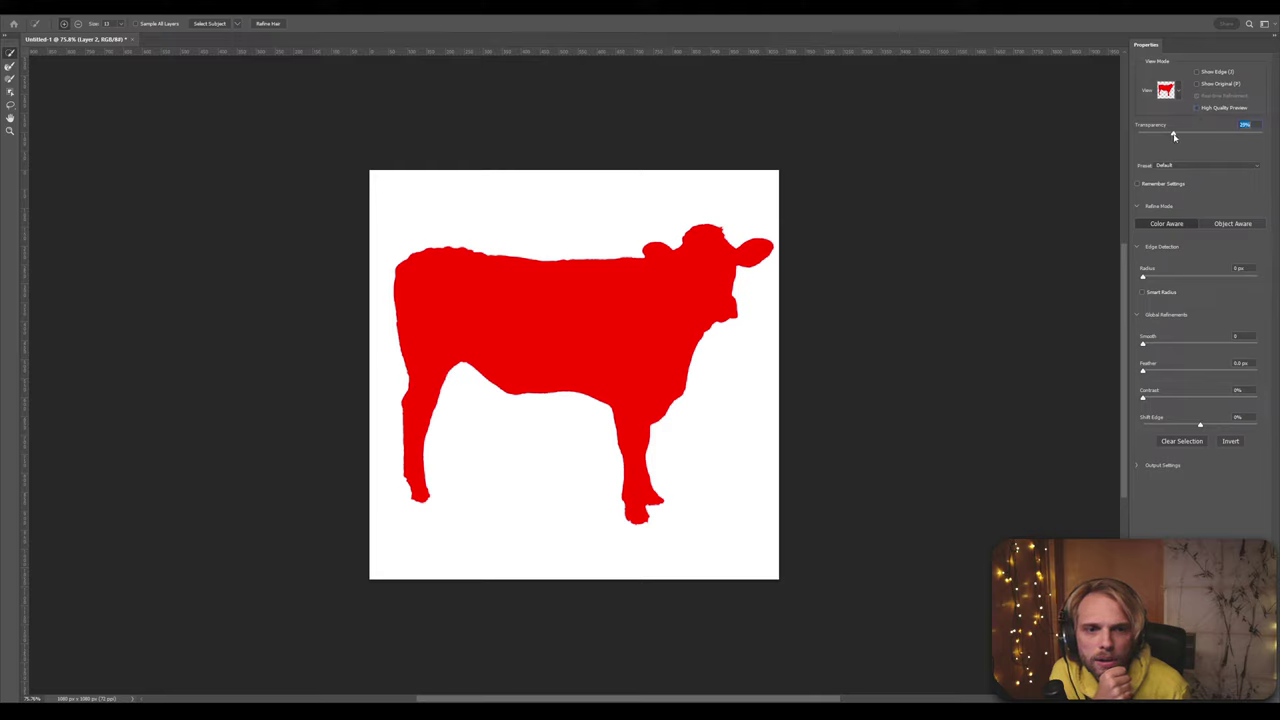
# Step: Switch to Object Aware mode, enable Smart Radius, and experiment with Radius and Smooth values
pyautogui.click(1208, 229)
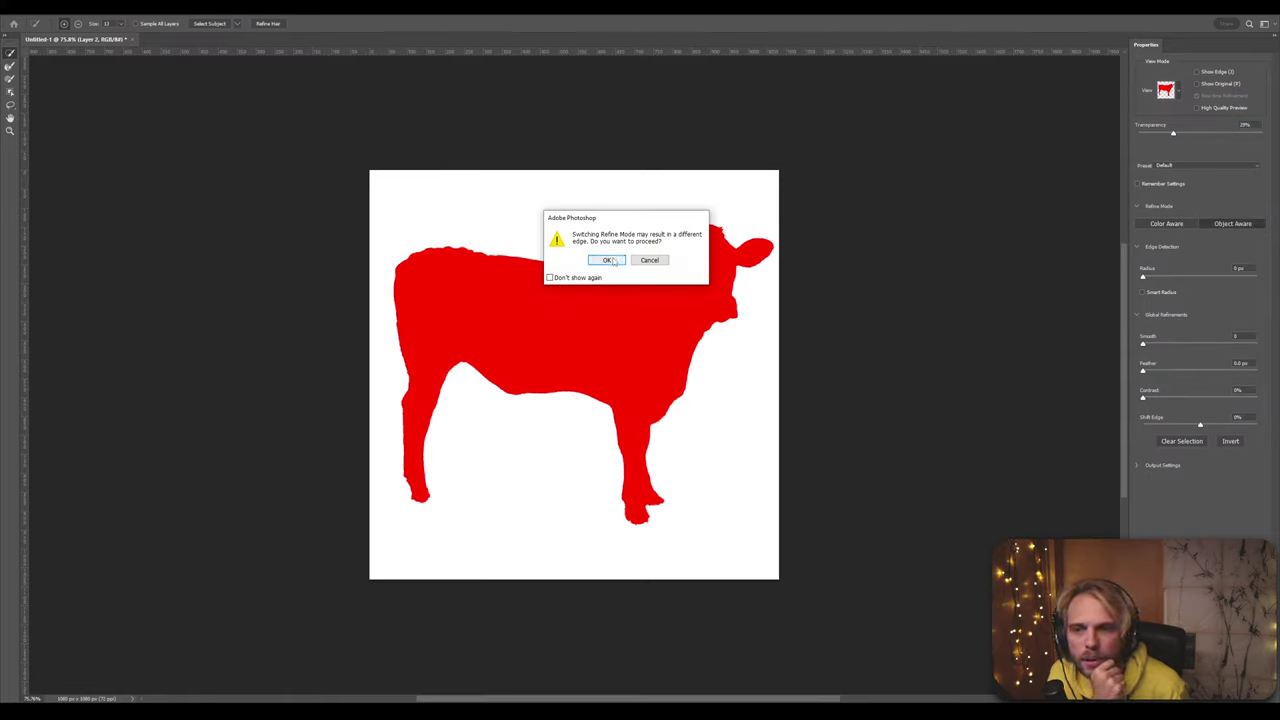
pyautogui.click(608, 260)
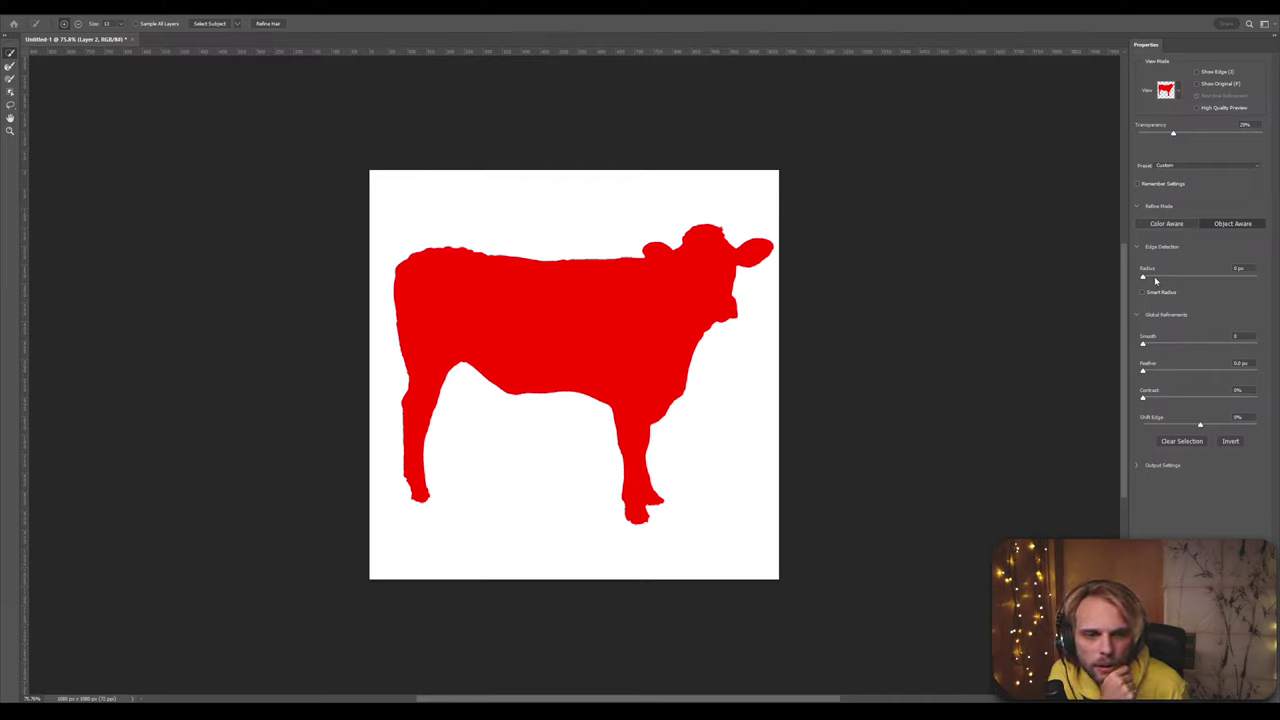
pyautogui.moveTo(1170, 280)
pyautogui.mouseDown()
pyautogui.moveTo(1230, 278)
pyautogui.moveTo(1164, 280)
pyautogui.mouseUp()
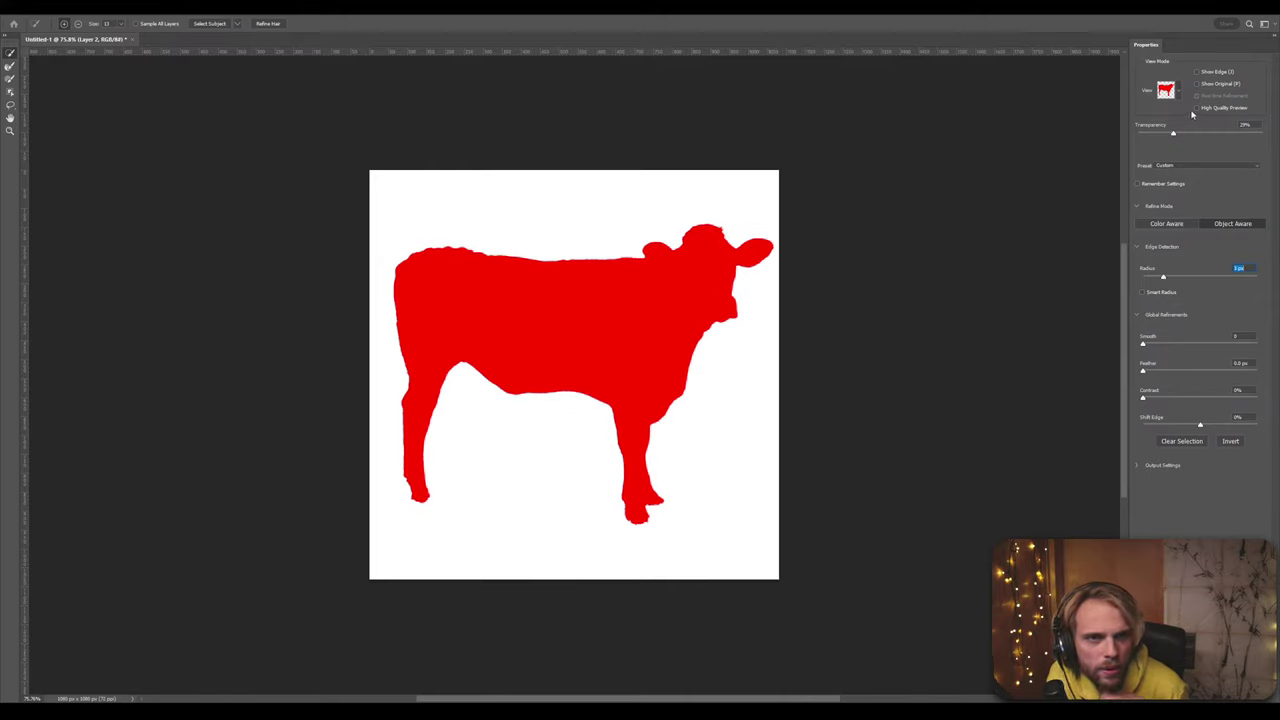
pyautogui.click(1178, 168)
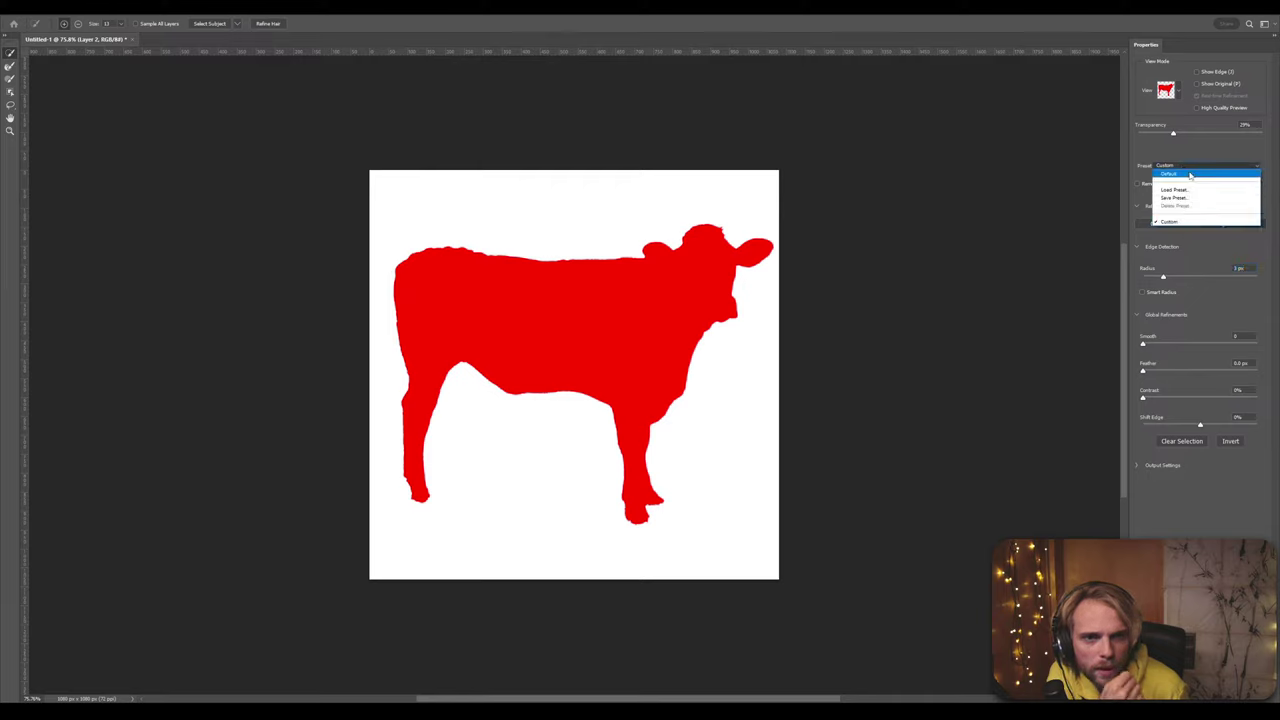
pyautogui.click(1203, 164)
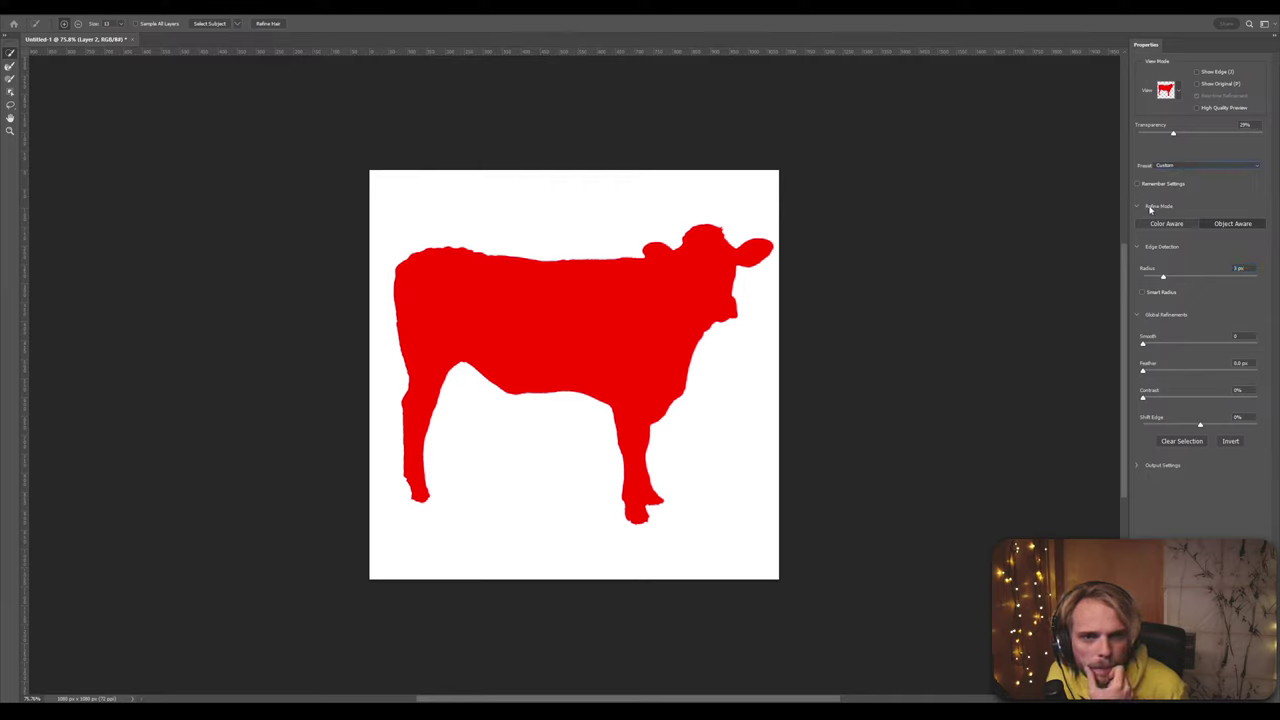
pyautogui.click(1142, 294)
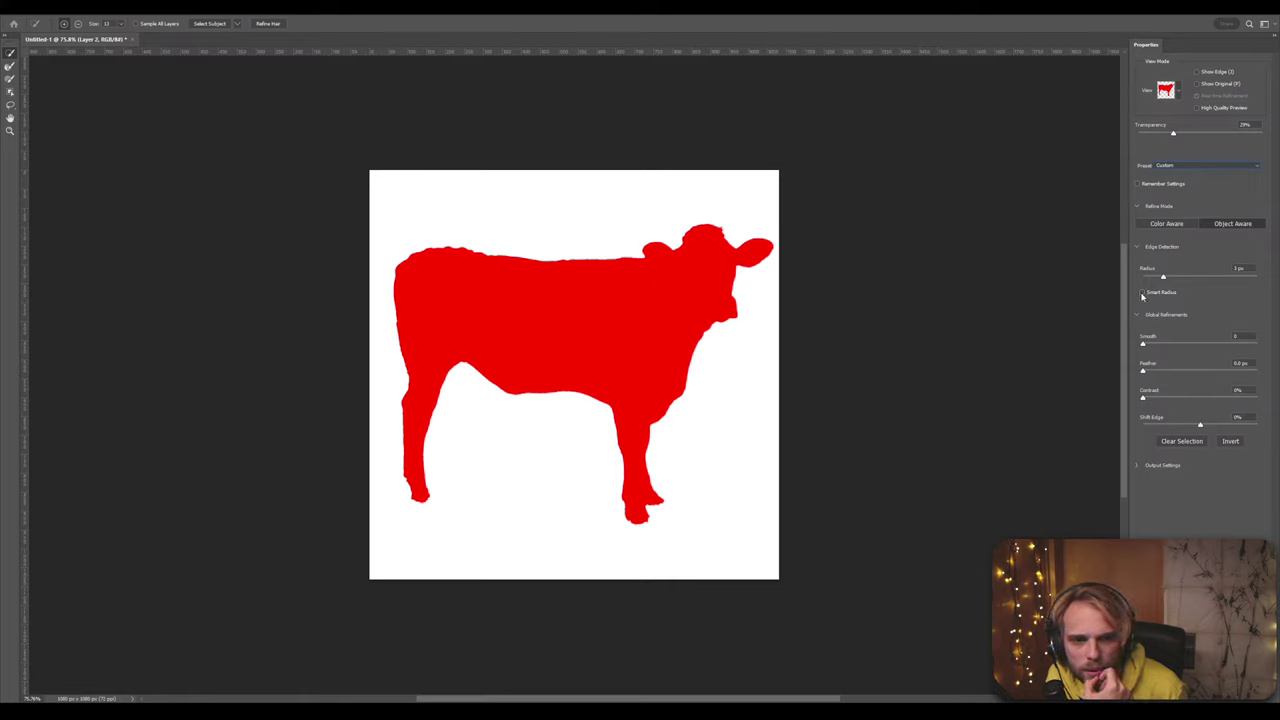
pyautogui.moveTo(1143, 343); pyautogui.dragTo(1176, 348)
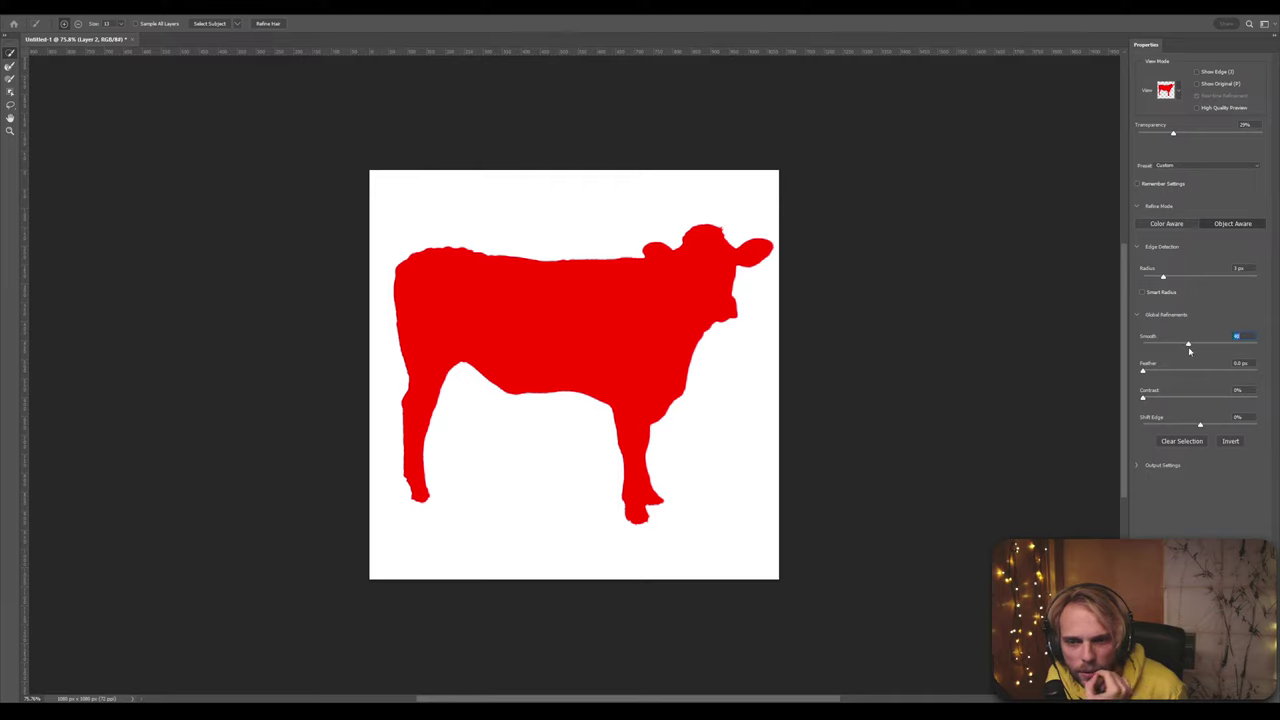
pyautogui.moveTo(1165, 277); pyautogui.dragTo(1061, 335)
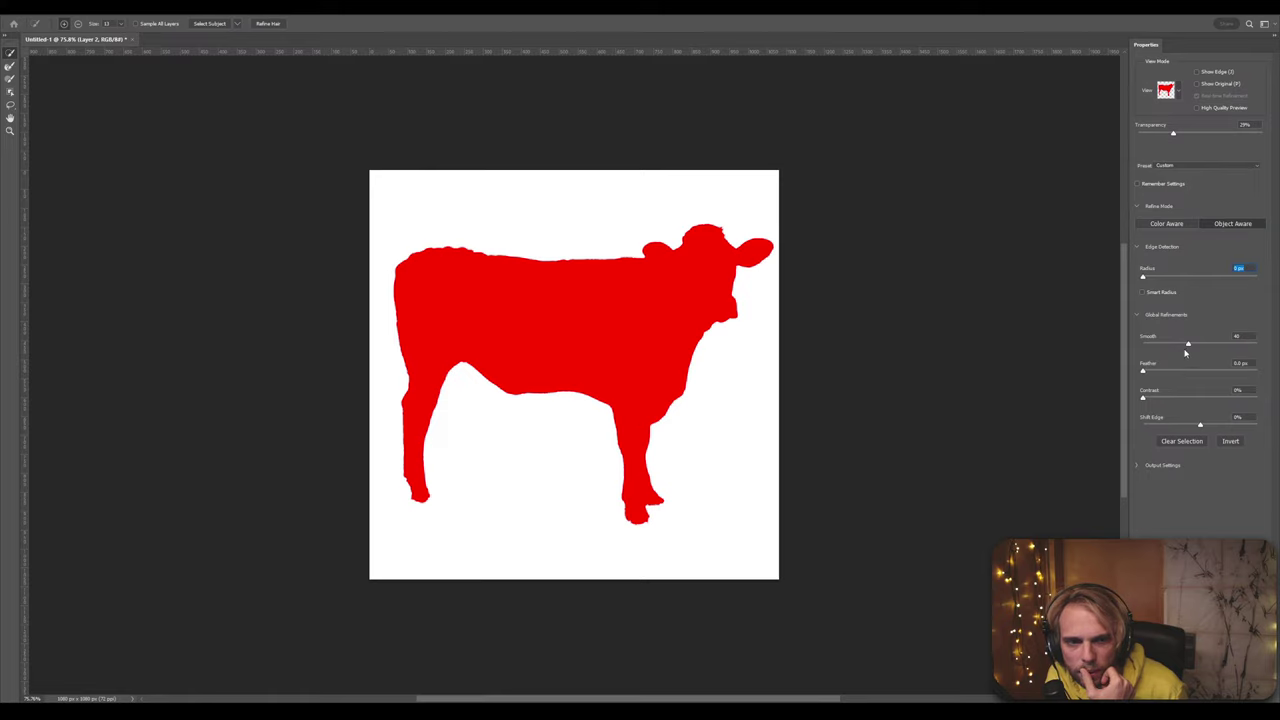
pyautogui.moveTo(1188, 344); pyautogui.dragTo(1257, 344)
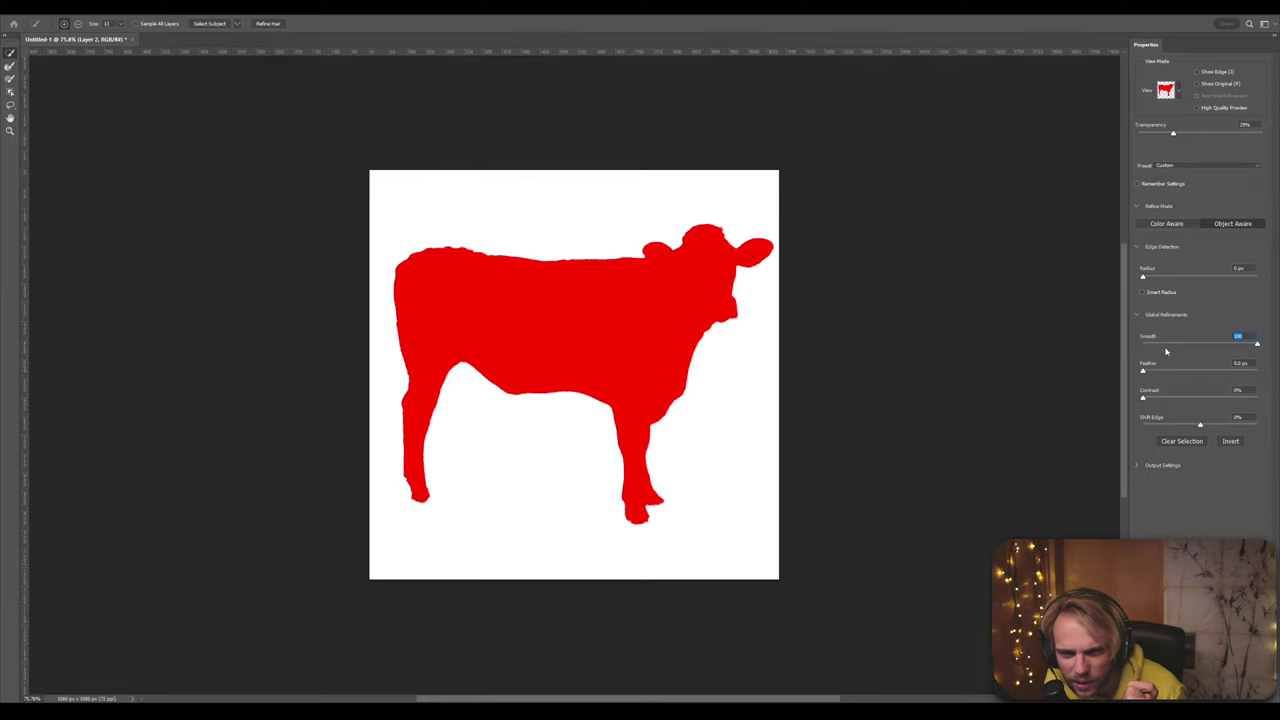
pyautogui.moveTo(1168, 349); pyautogui.dragTo(1175, 344)
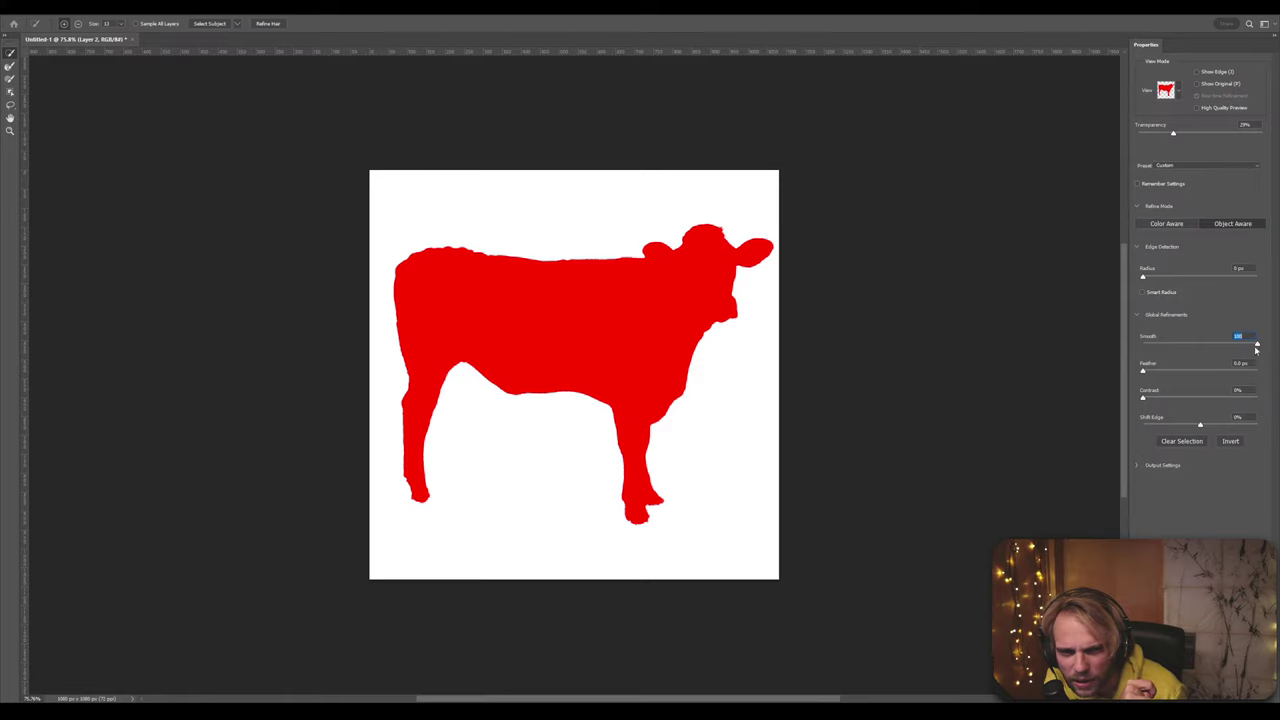
pyautogui.moveTo(1257, 344); pyautogui.dragTo(1143, 343)
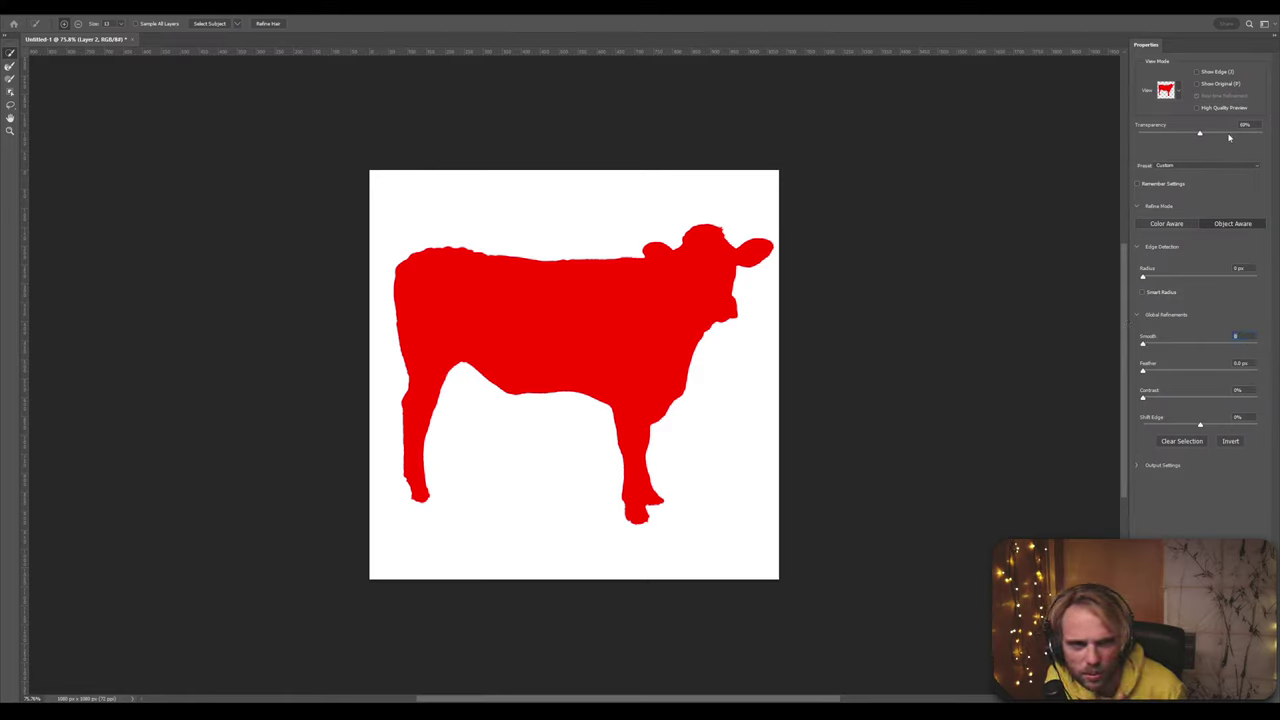
# Step: Set transparency to 0%, Feather 5.0 px, Radius 250 px, Smooth 100, and apply the refinement
pyautogui.moveTo(1229, 134); pyautogui.dragTo(1262, 133)
pyautogui.write('0')
pyautogui.press('Return')
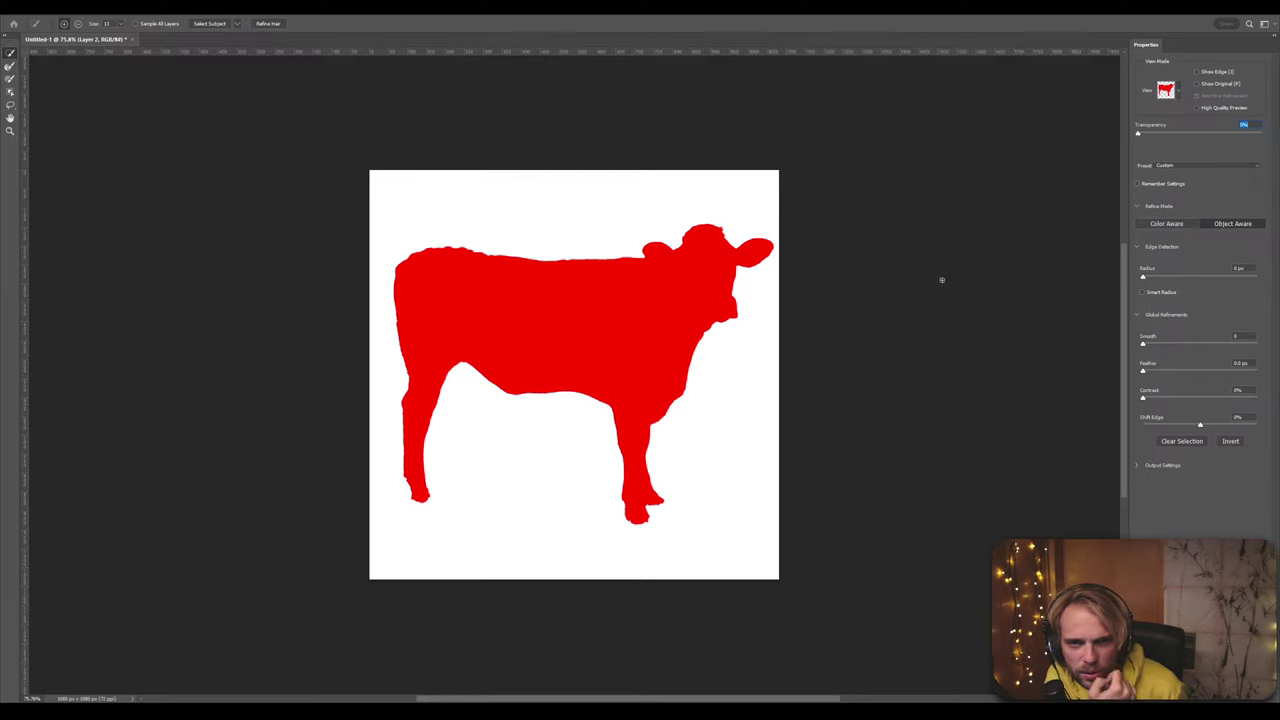
pyautogui.moveTo(1143, 366); pyautogui.dragTo(997, 377)
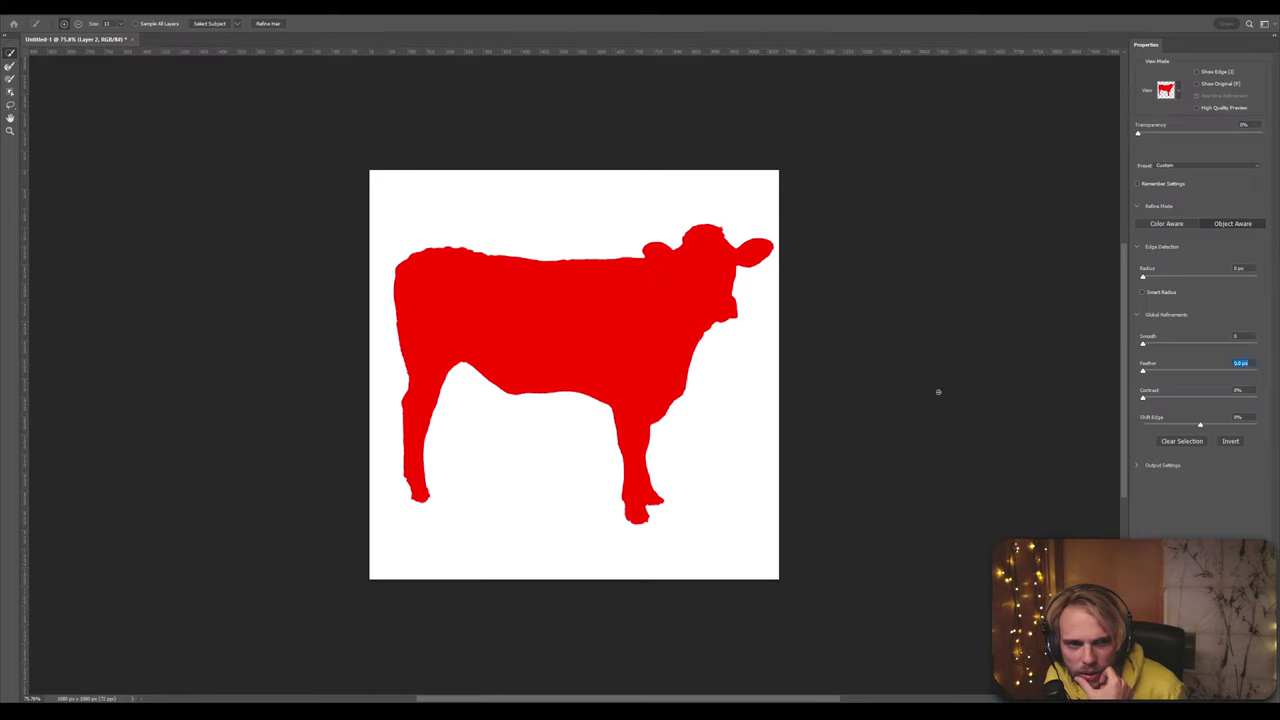
pyautogui.moveTo(1143, 276); pyautogui.dragTo(1257, 277)
pyautogui.moveTo(1226, 343); pyautogui.dragTo(1272, 349)
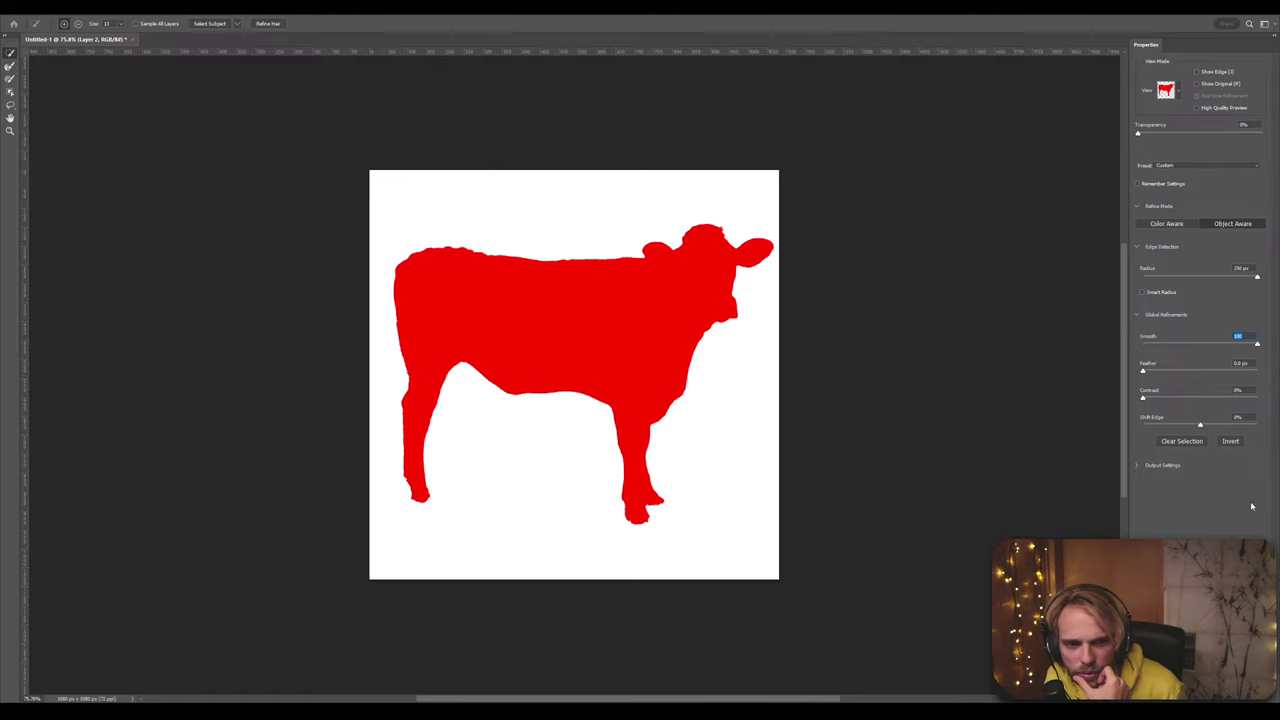
pyautogui.press('Return')
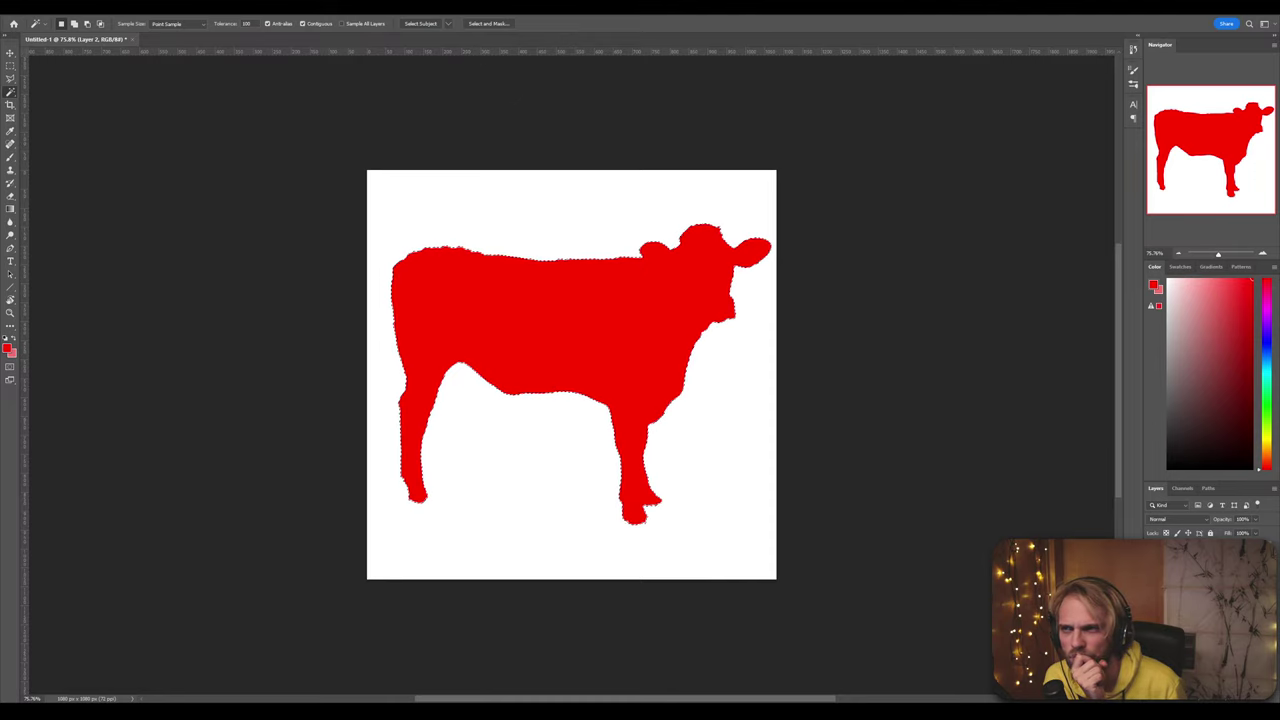
# Step: Smooth the cow selection with a 10-pixel sample radius, then clear the red pixels inside
pyautogui.hotkey('alt', 's')
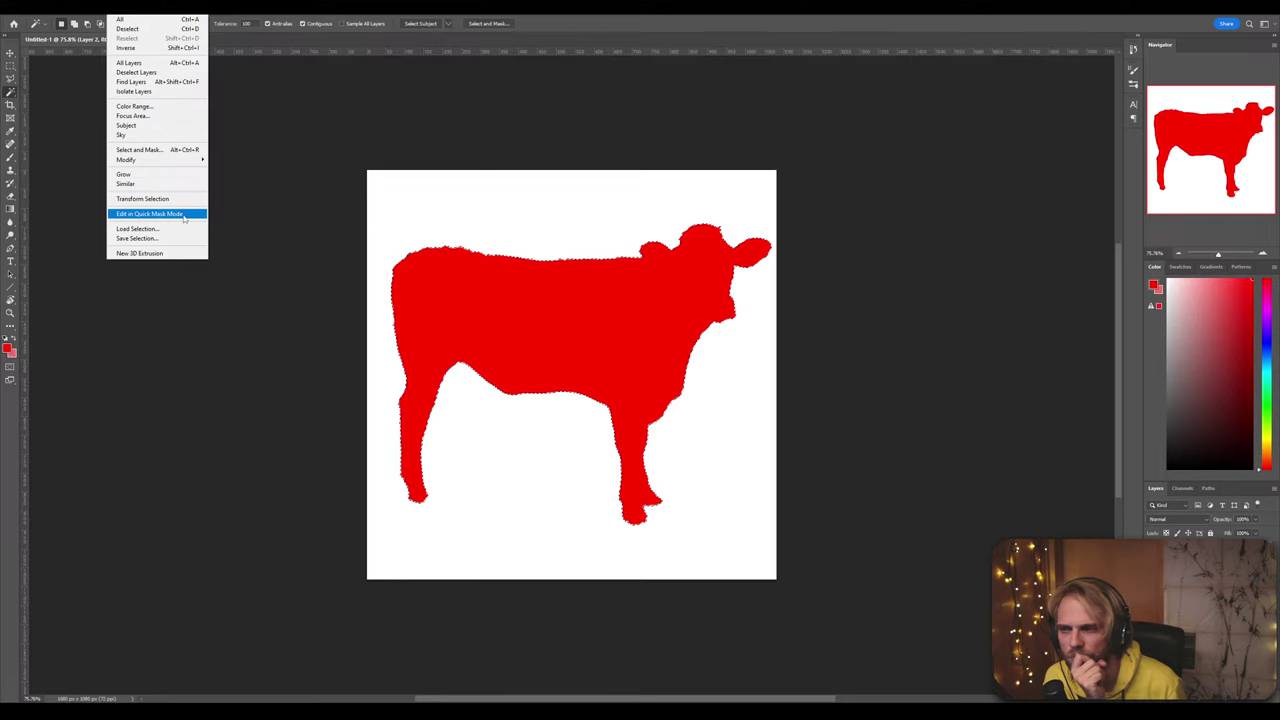
pyautogui.moveTo(190, 163)
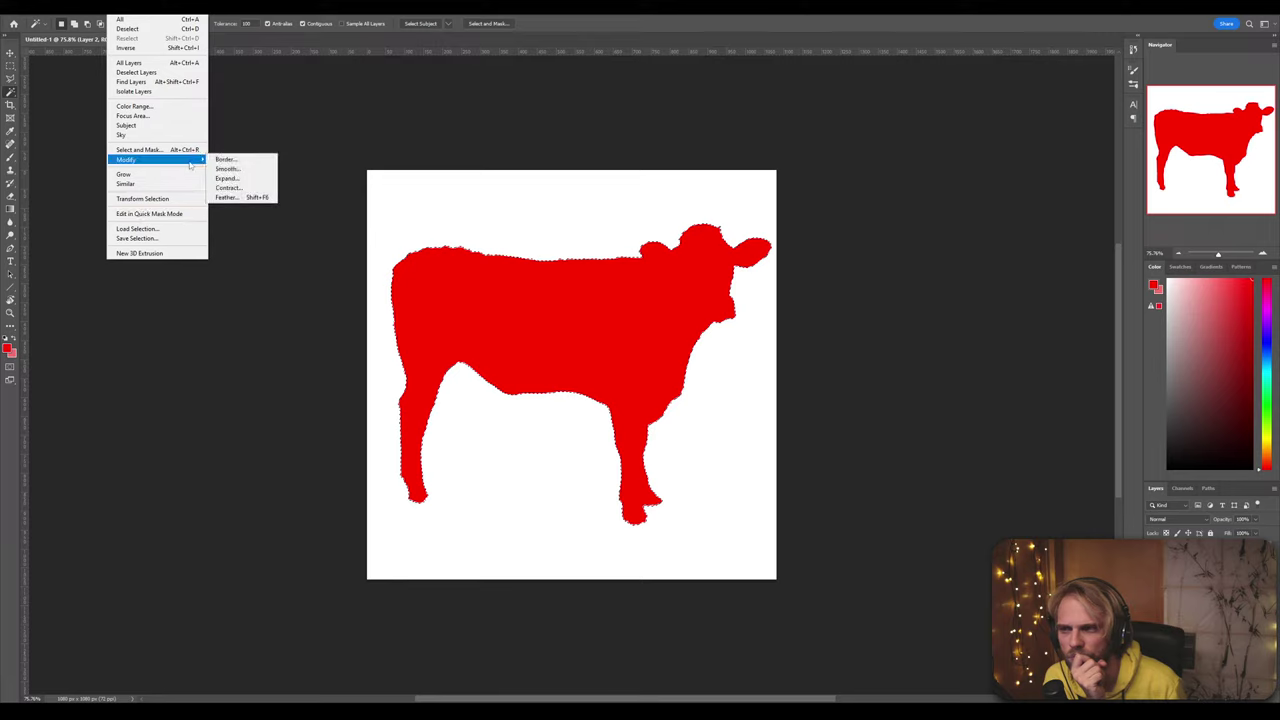
pyautogui.click(228, 169)
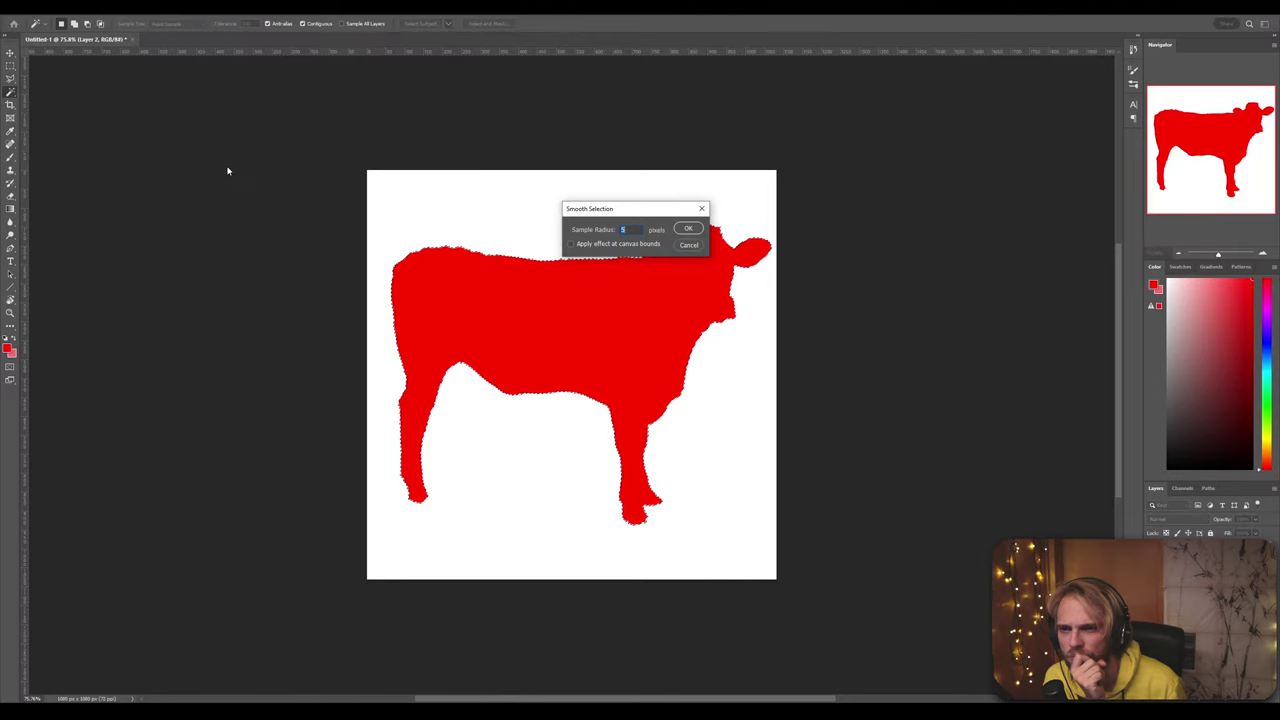
pyautogui.moveTo(600, 209); pyautogui.dragTo(397, 135)
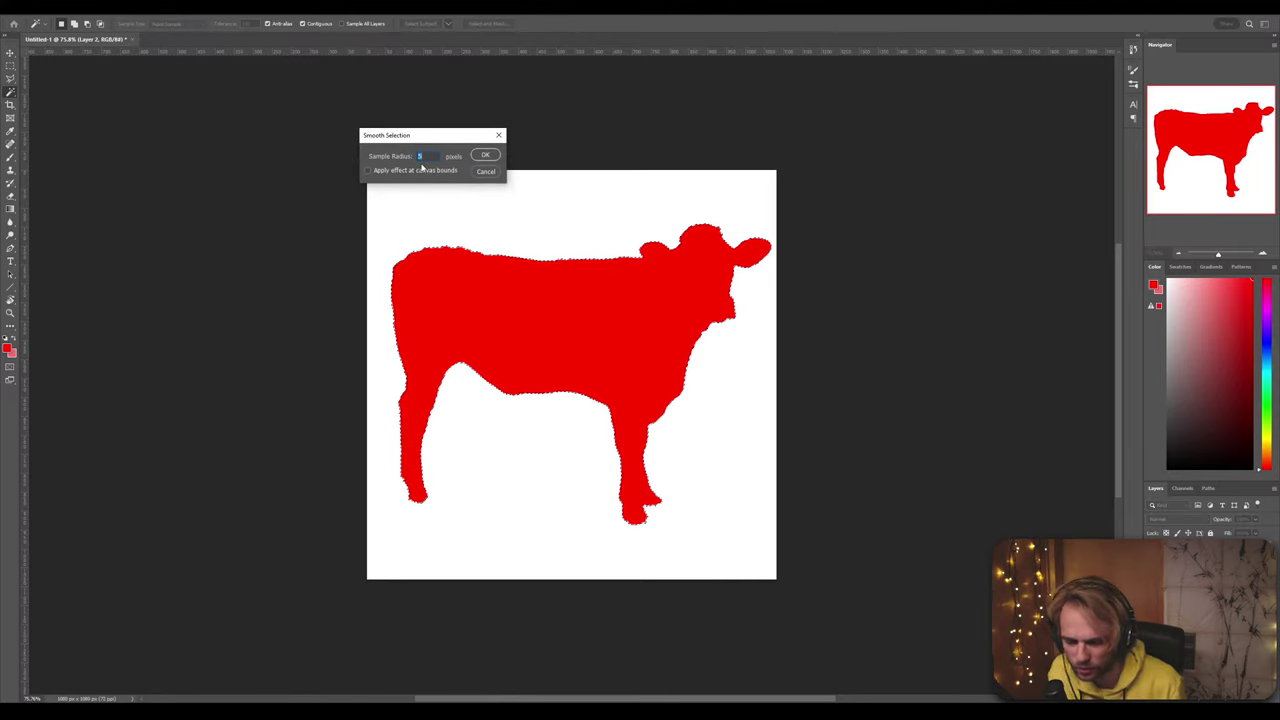
pyautogui.write('10')
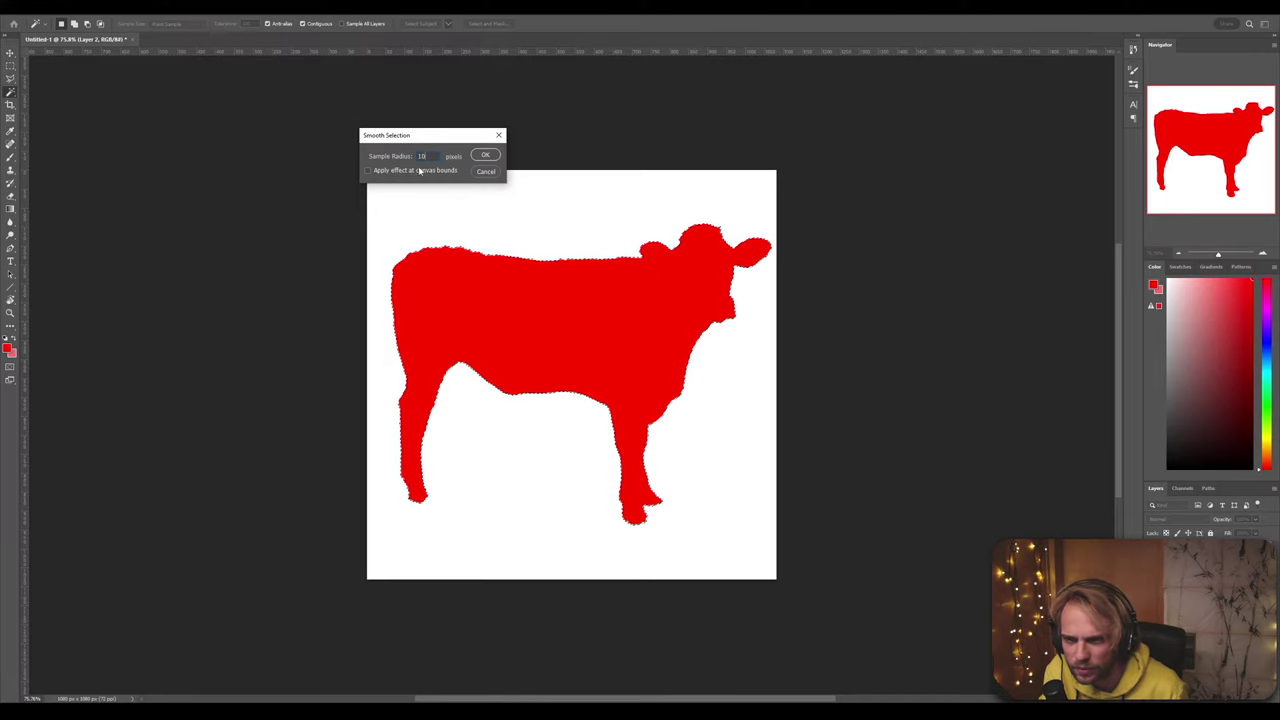
pyautogui.click(368, 171)
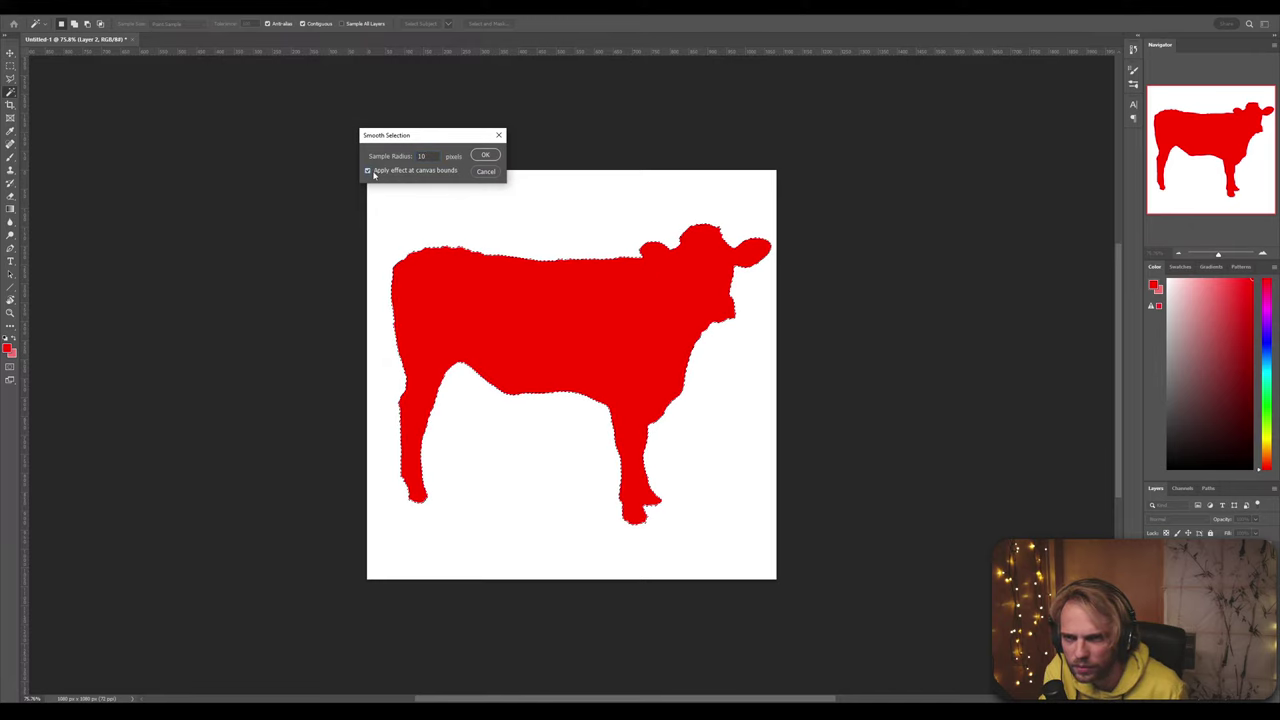
pyautogui.click(370, 172)
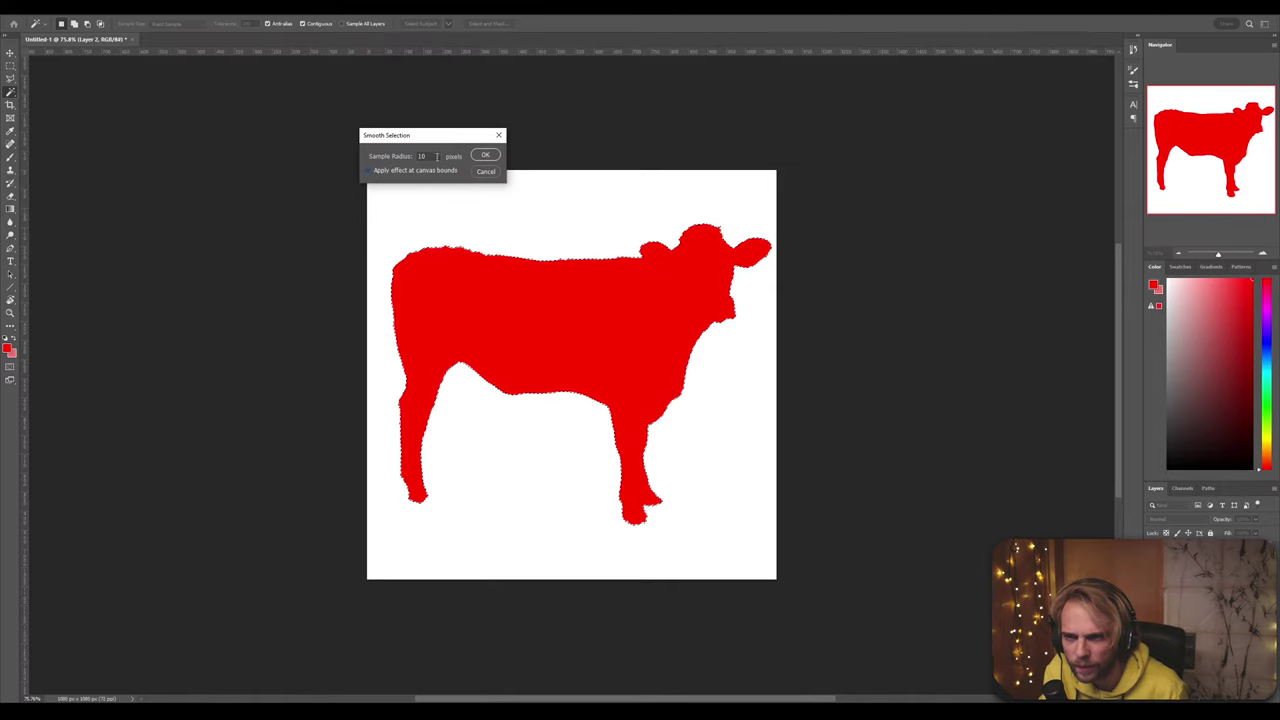
pyautogui.click(485, 156)
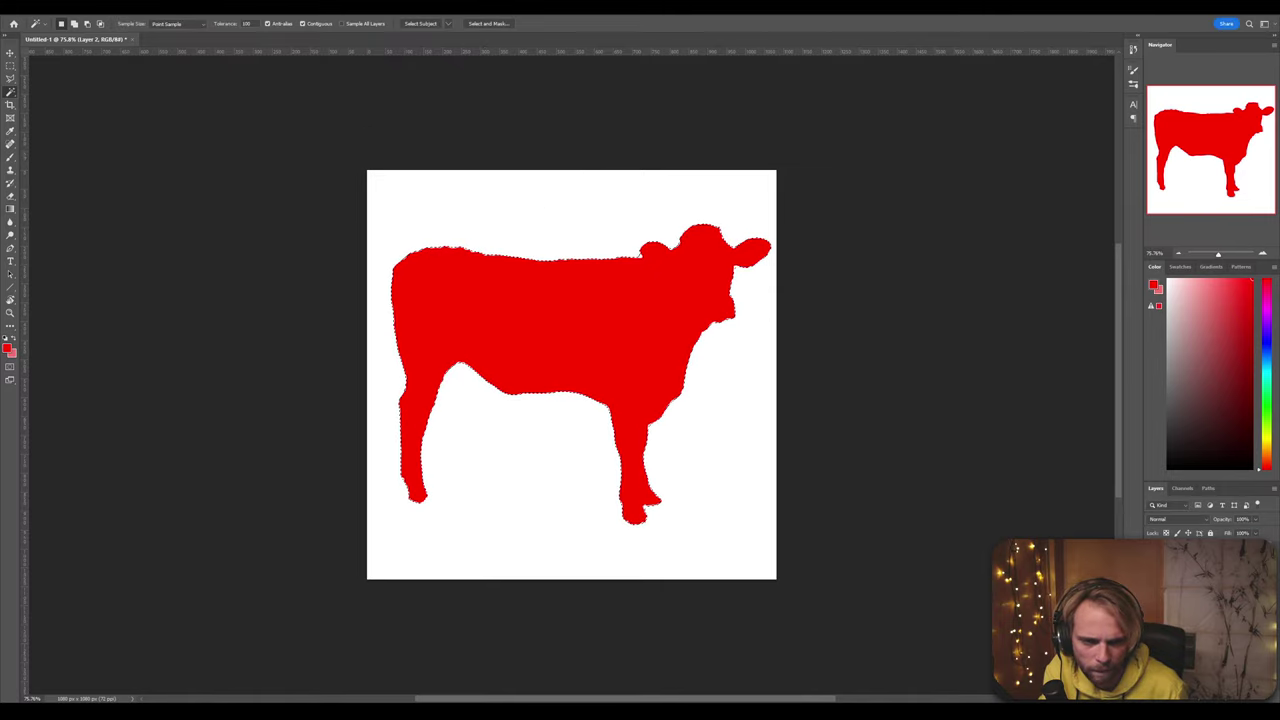
pyautogui.press('Delete')
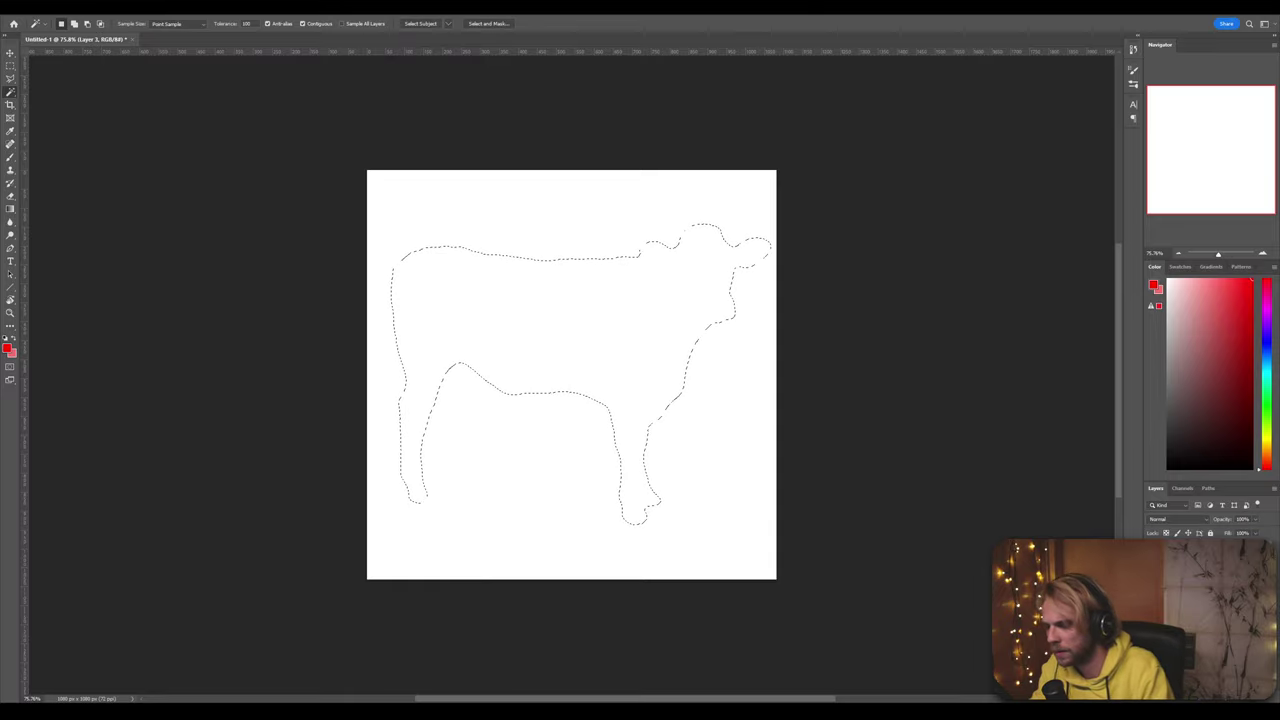
# Step: Fill the smoothed selection red, desaturate, drag Levels output white to 0 for black, and remove Layer 2
pyautogui.hotkey('shift', 'F5')
pyautogui.press('Return')
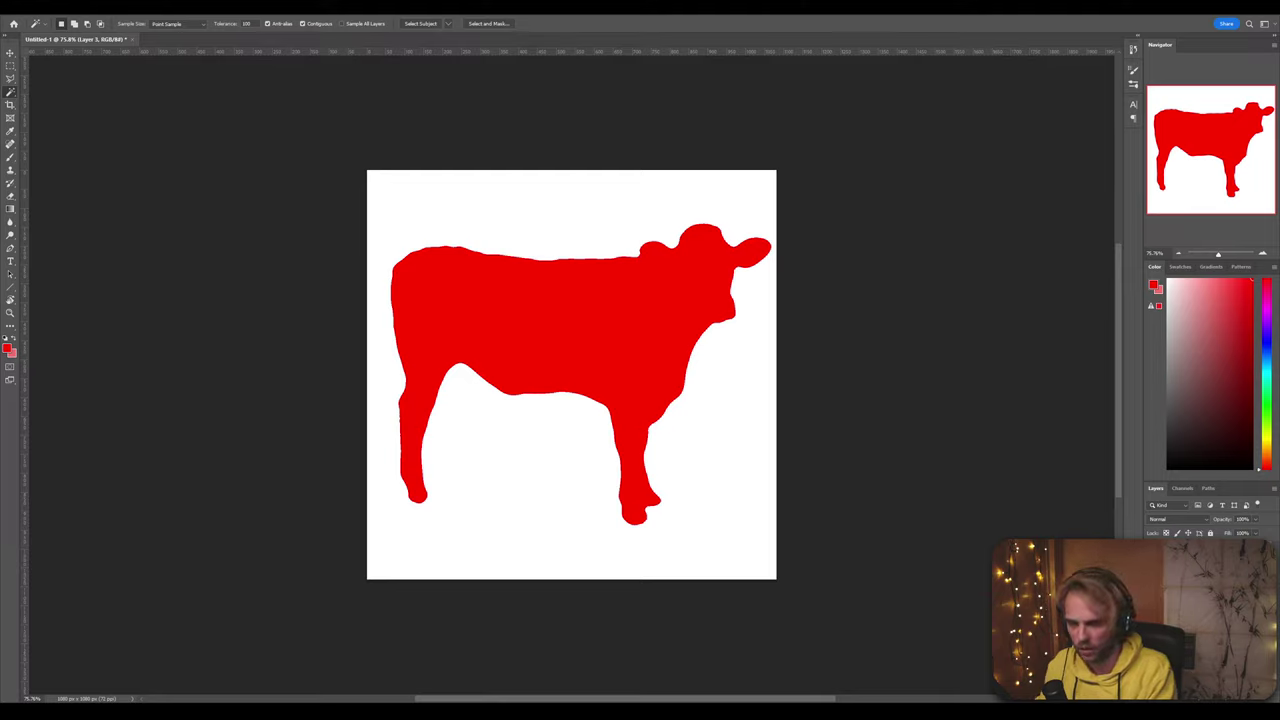
pyautogui.hotkey('ctrl', 'shift', 'u')
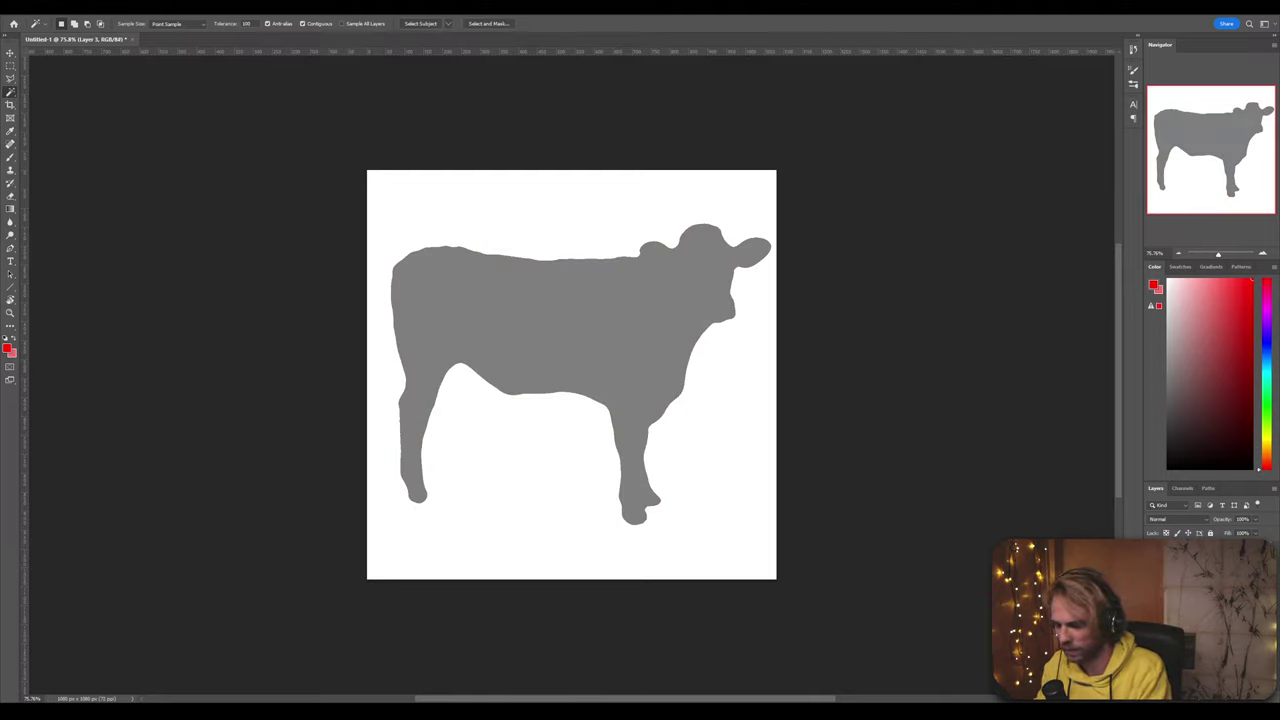
pyautogui.hotkey('ctrl', 'l')
pyautogui.moveTo(460, 313); pyautogui.dragTo(298, 316)
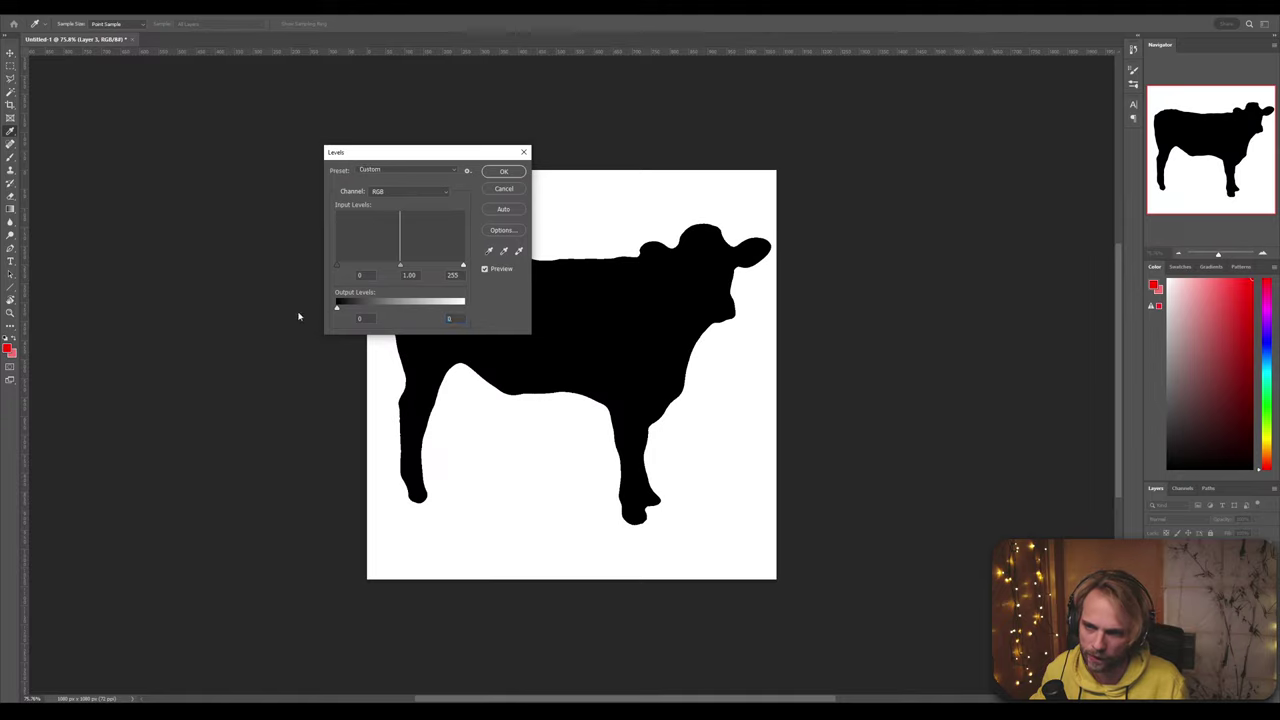
pyautogui.click(503, 171)
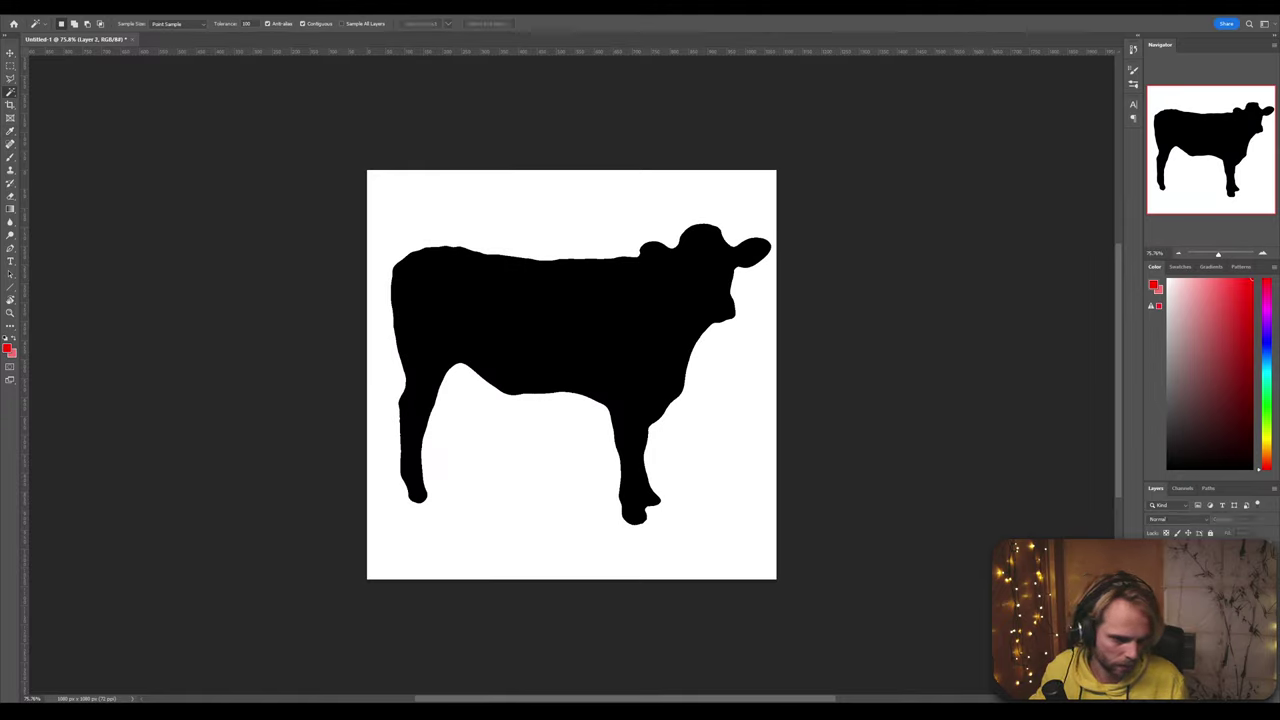
pyautogui.hotkey('ctrl', 'e')
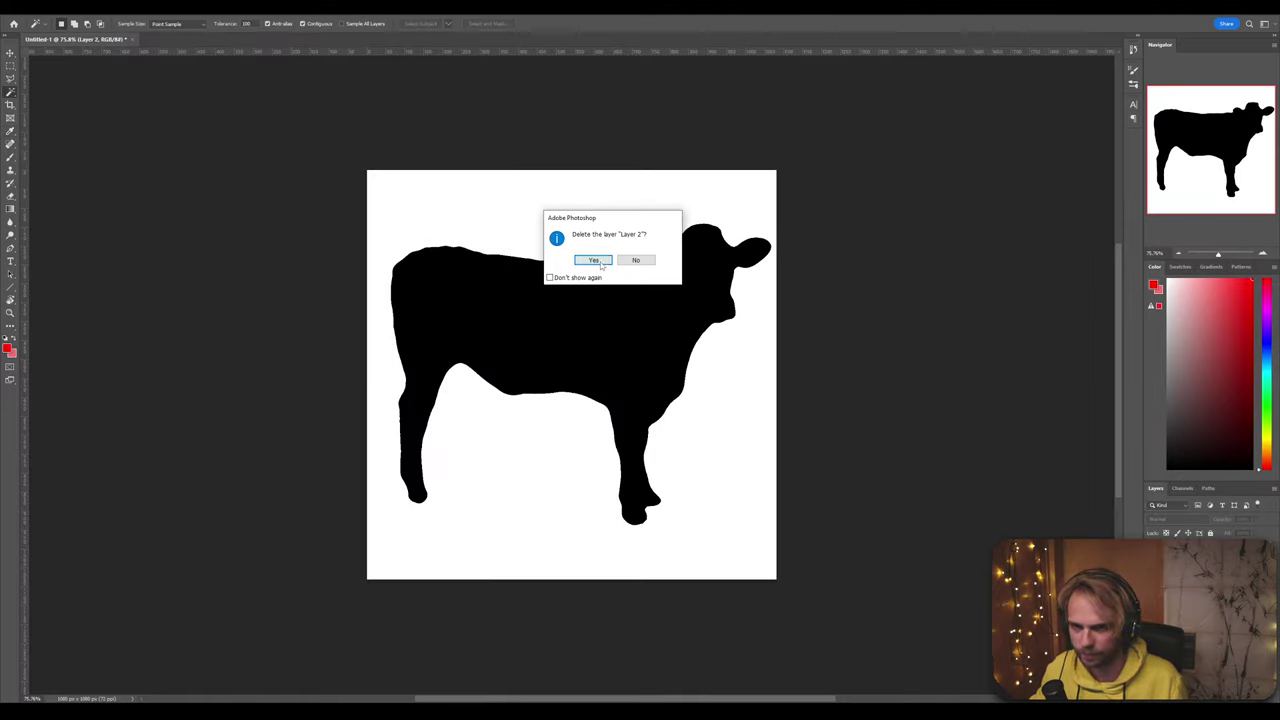
pyautogui.click(600, 263)
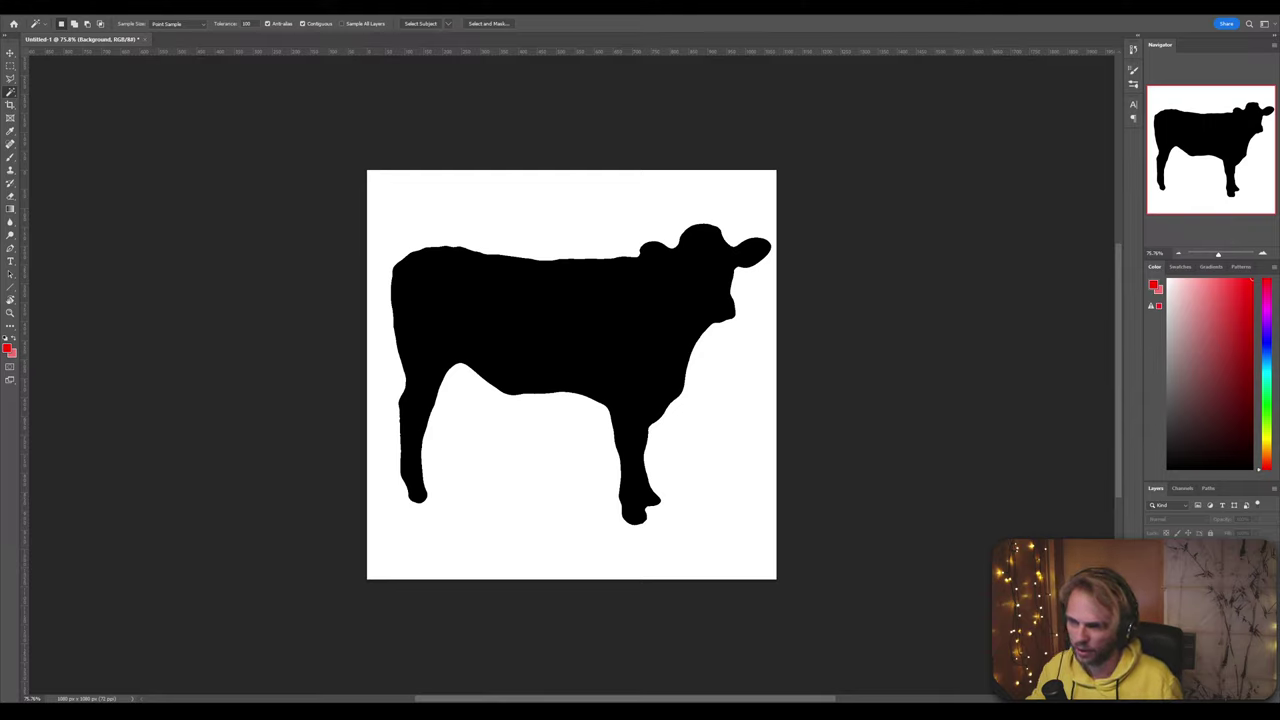
# Step: Add a text layer above the cow with black text colour, showing the letter 'M'
pyautogui.click(17, 261)
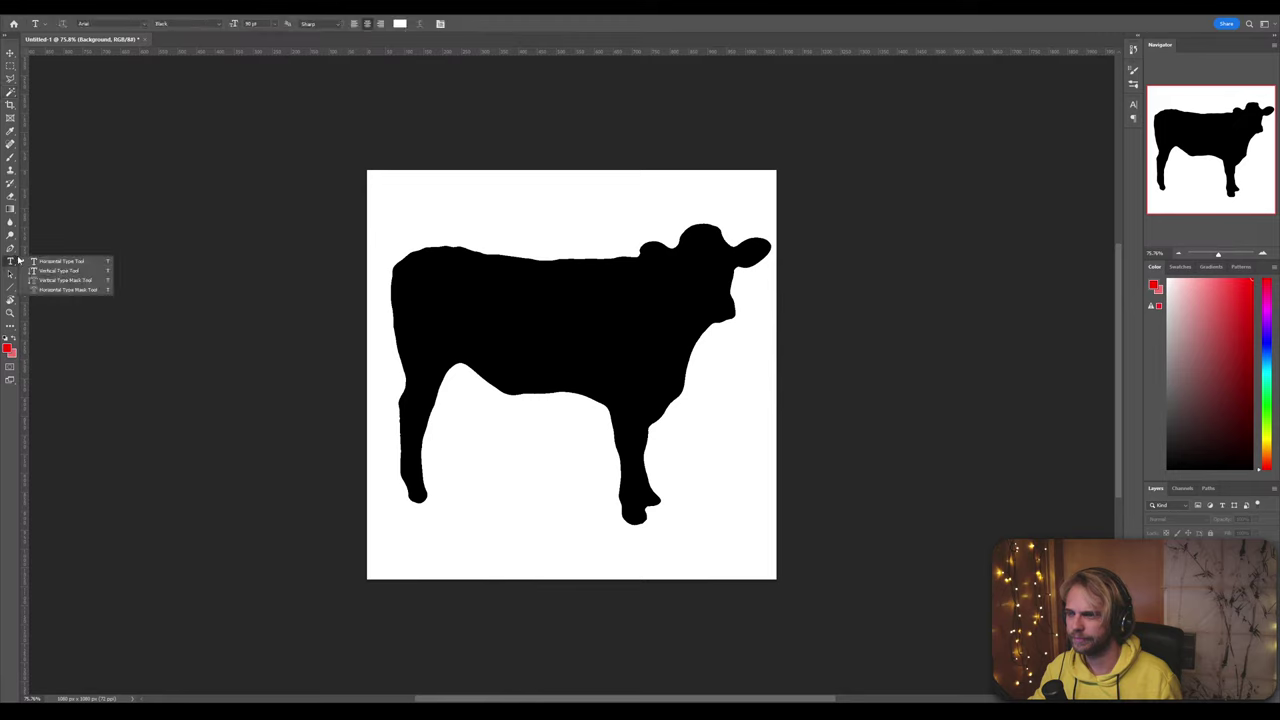
pyautogui.click(433, 206)
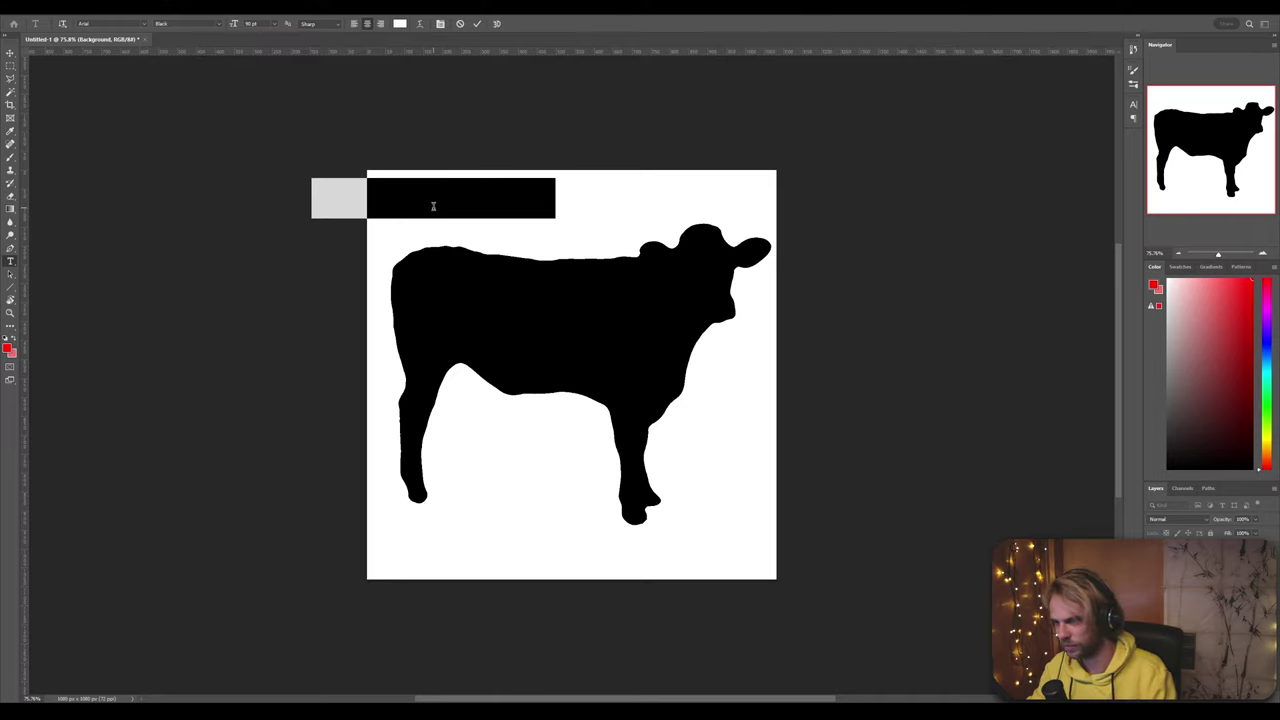
pyautogui.press('BackSpace')
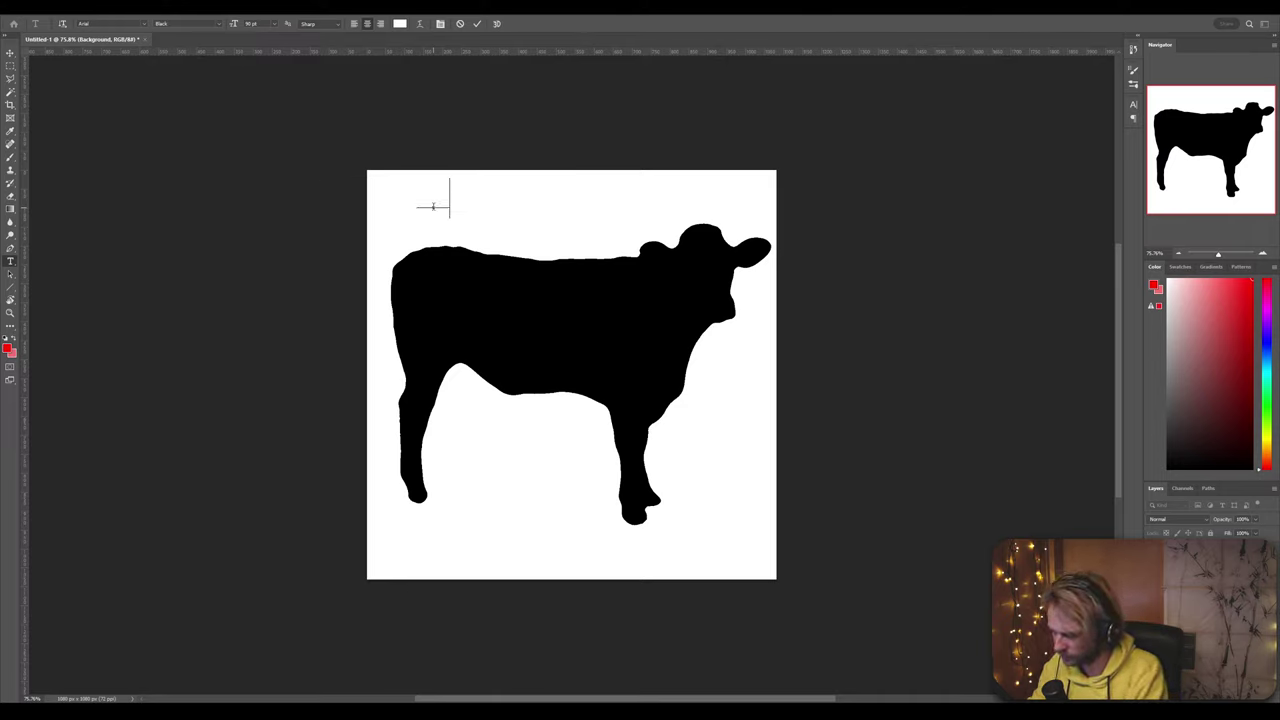
pyautogui.hotkey('ctrl', 'z')
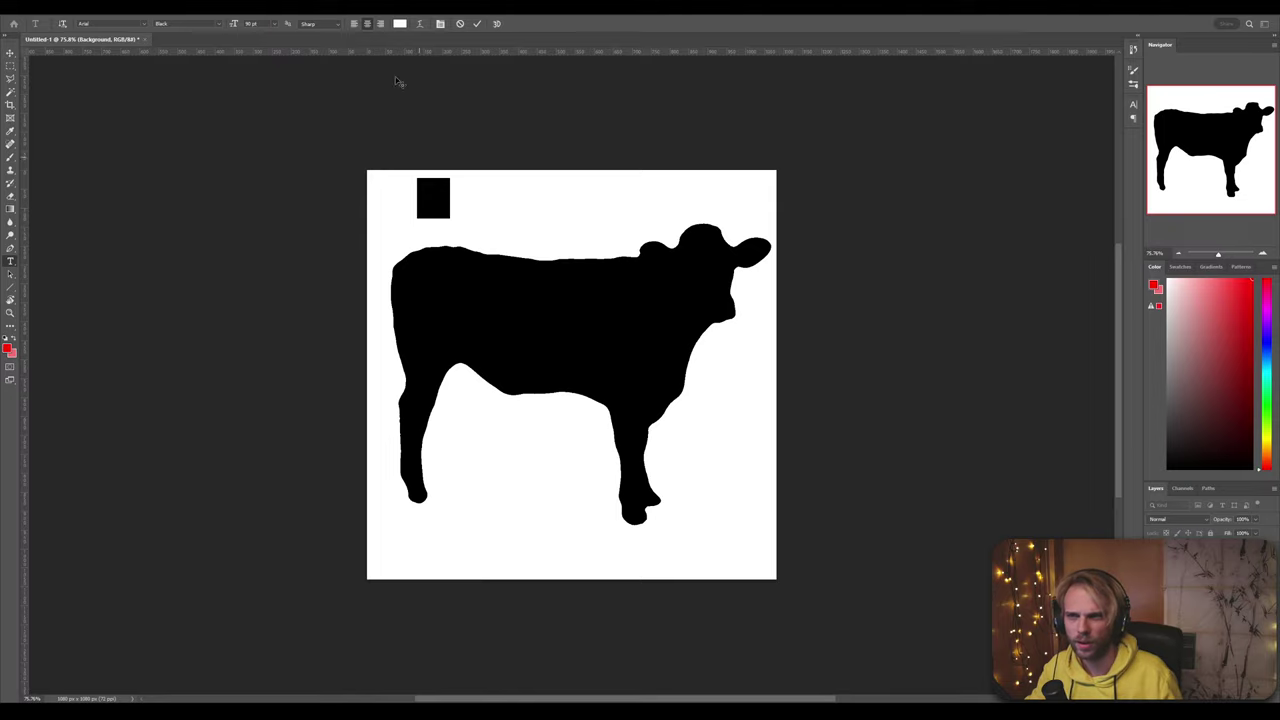
pyautogui.press('BackSpace')
pyautogui.click(400, 23)
pyautogui.click(640, 285)
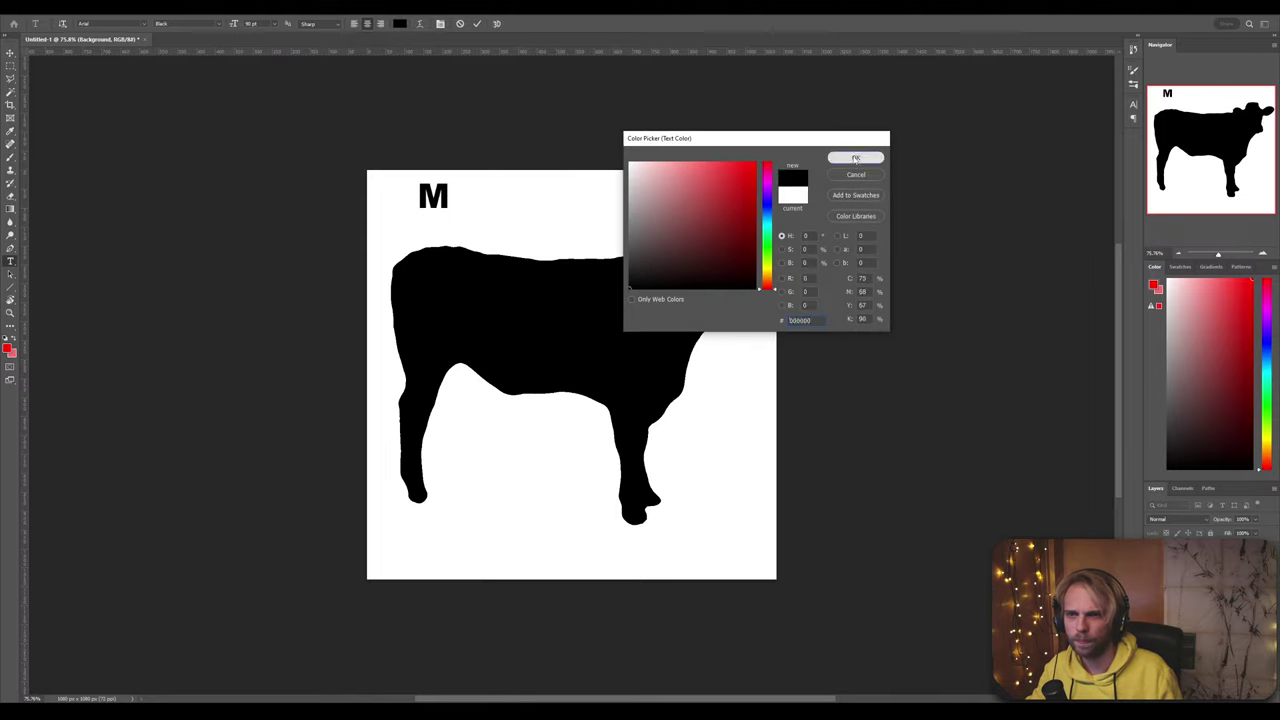
pyautogui.click(857, 157)
pyautogui.click(451, 198)
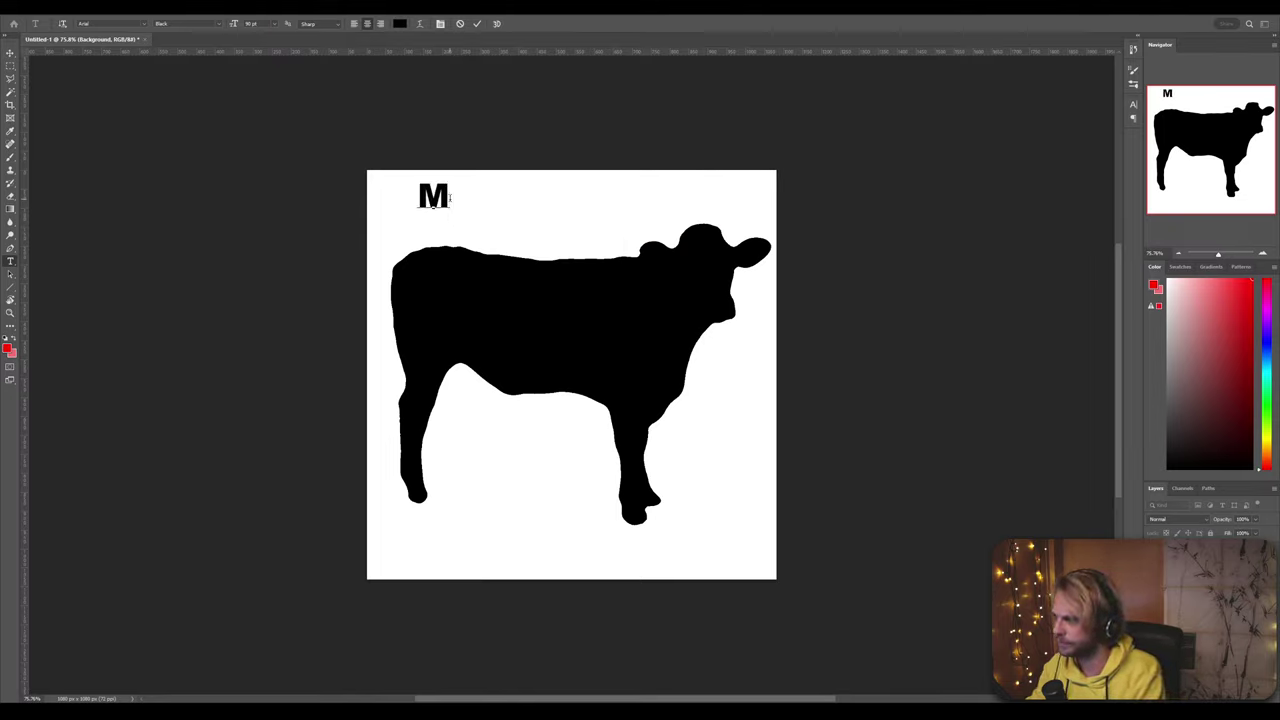
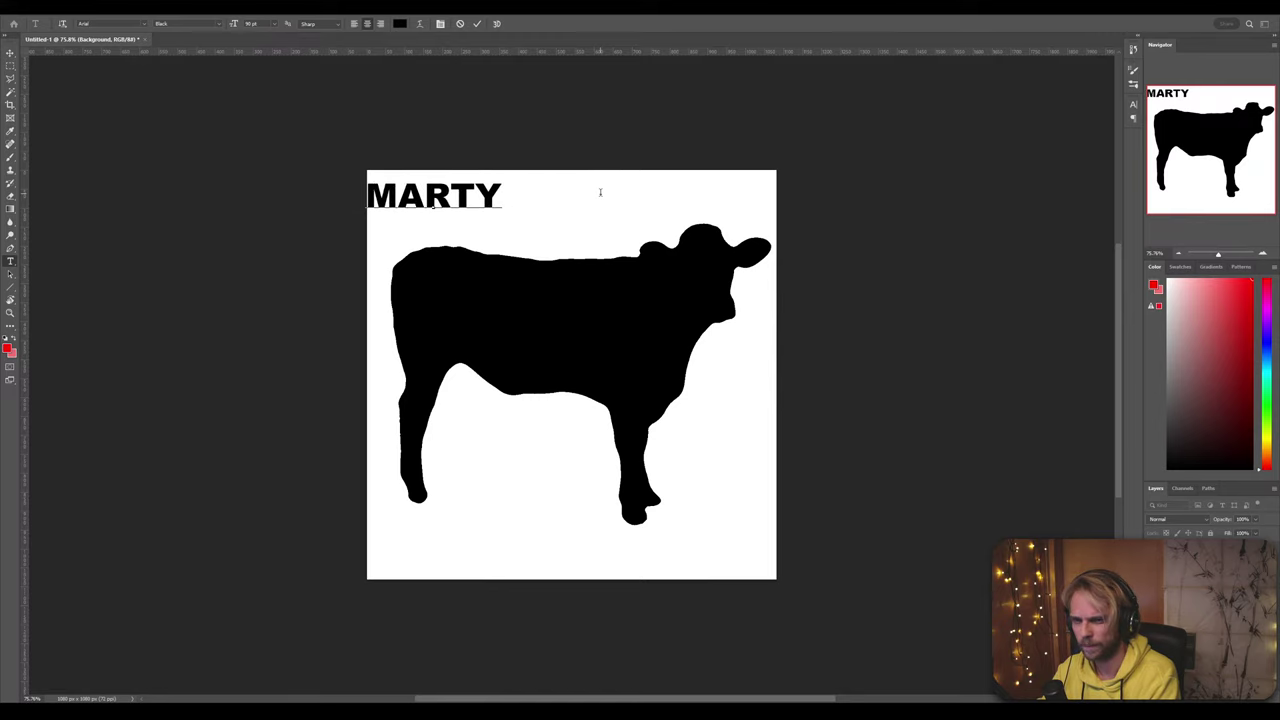
# Step: Type the owner's full name with 'S, then cut it back to the possessive first name
pyautogui.write("N'S")
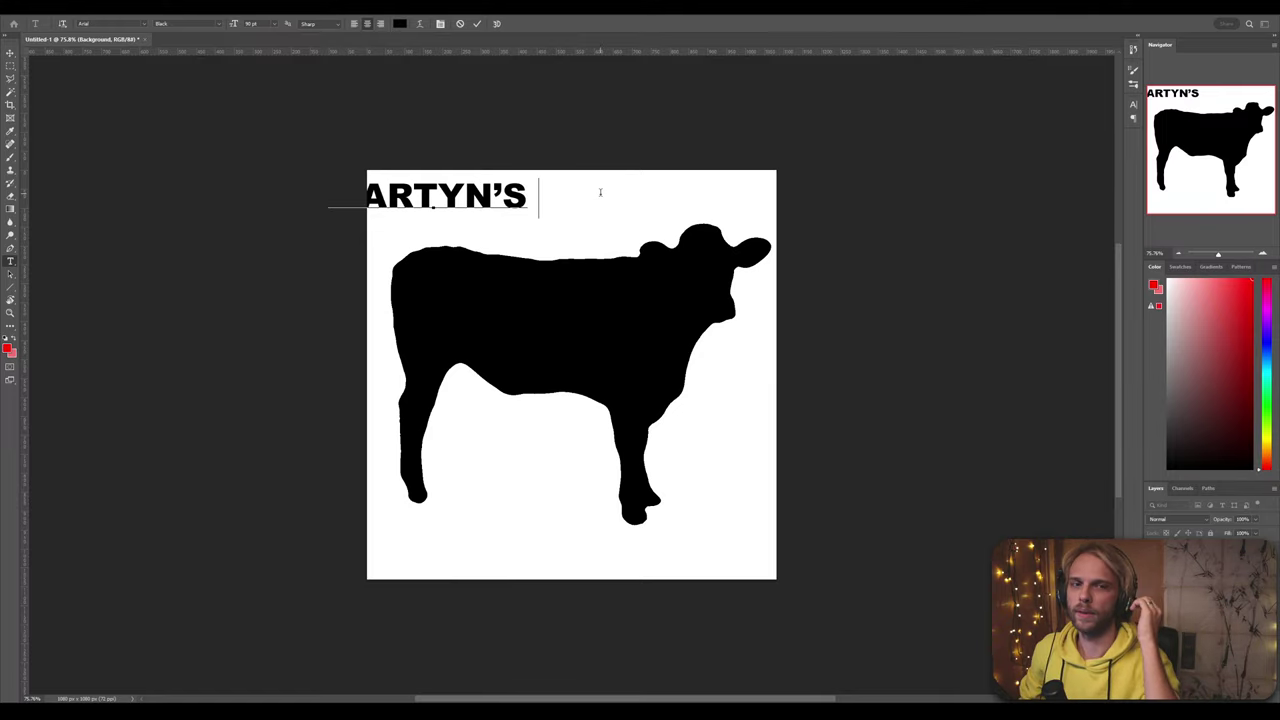
# Step: Add a second title line 'STEAK HOUSE' and drag the title block fully onto the canvas top
pyautogui.press('Return')
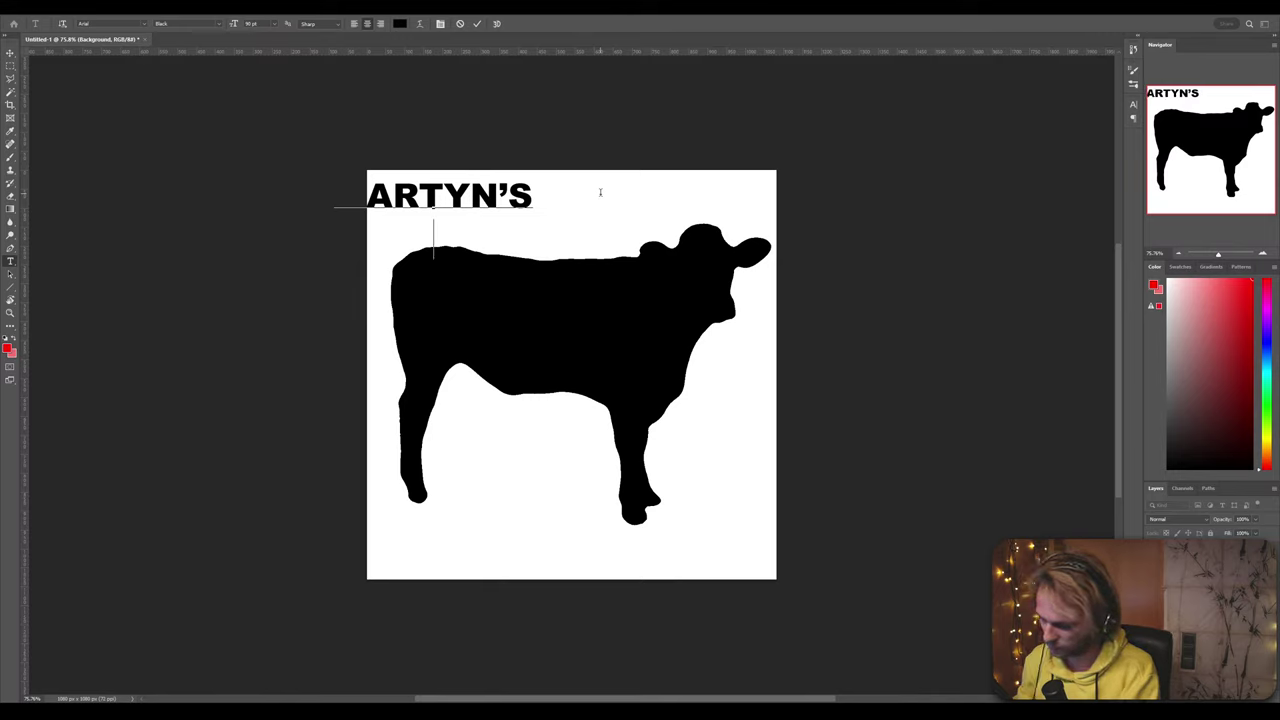
pyautogui.write('STEA')
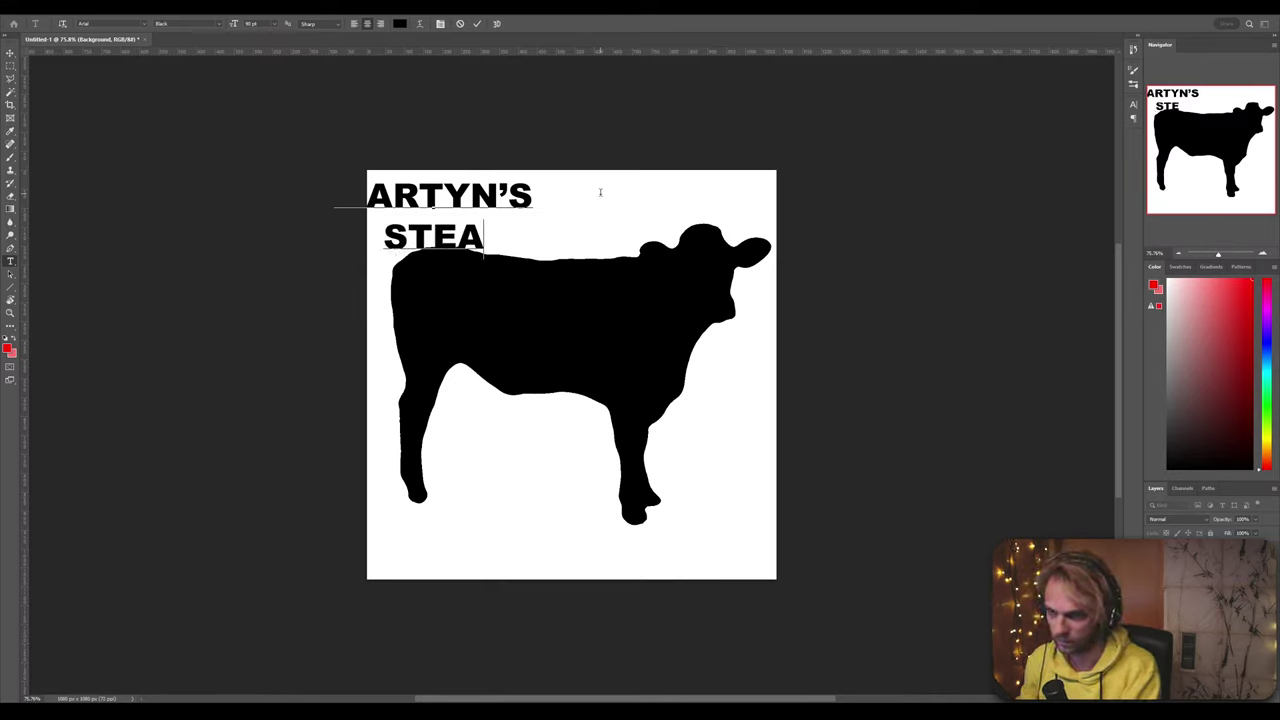
pyautogui.write('K HOUSE')
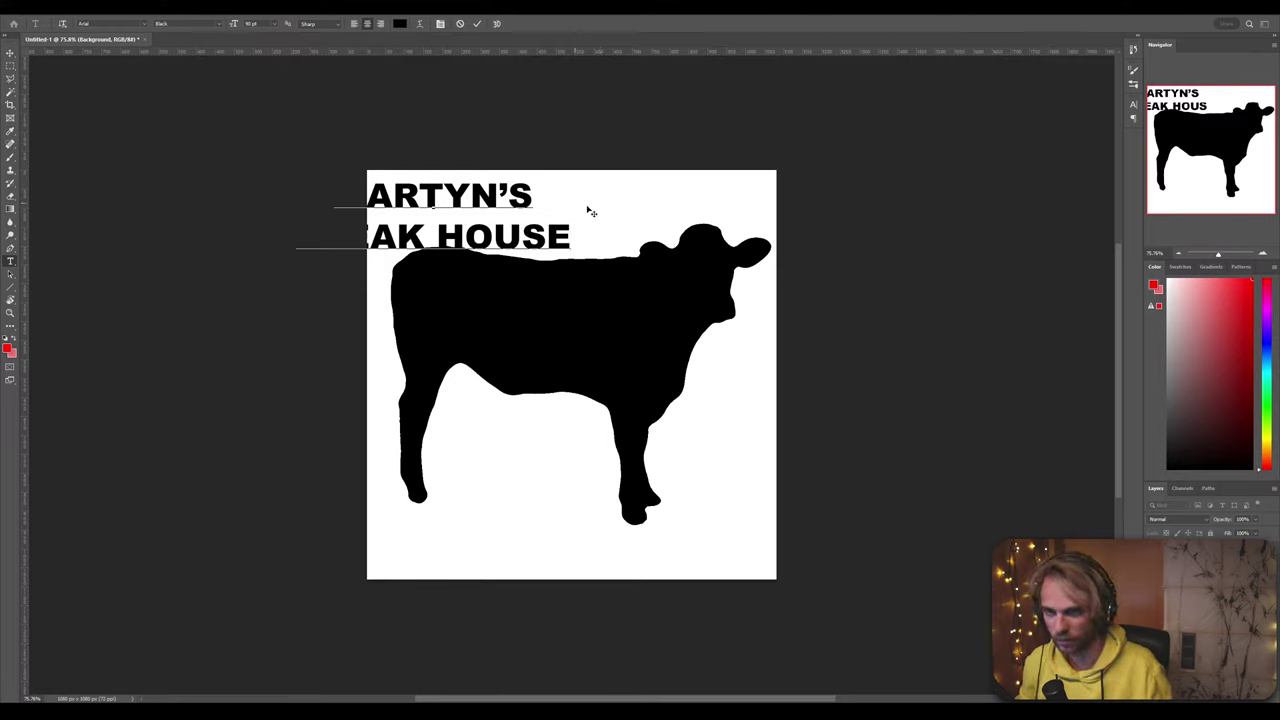
pyautogui.moveTo(606, 217); pyautogui.dragTo(680, 206)
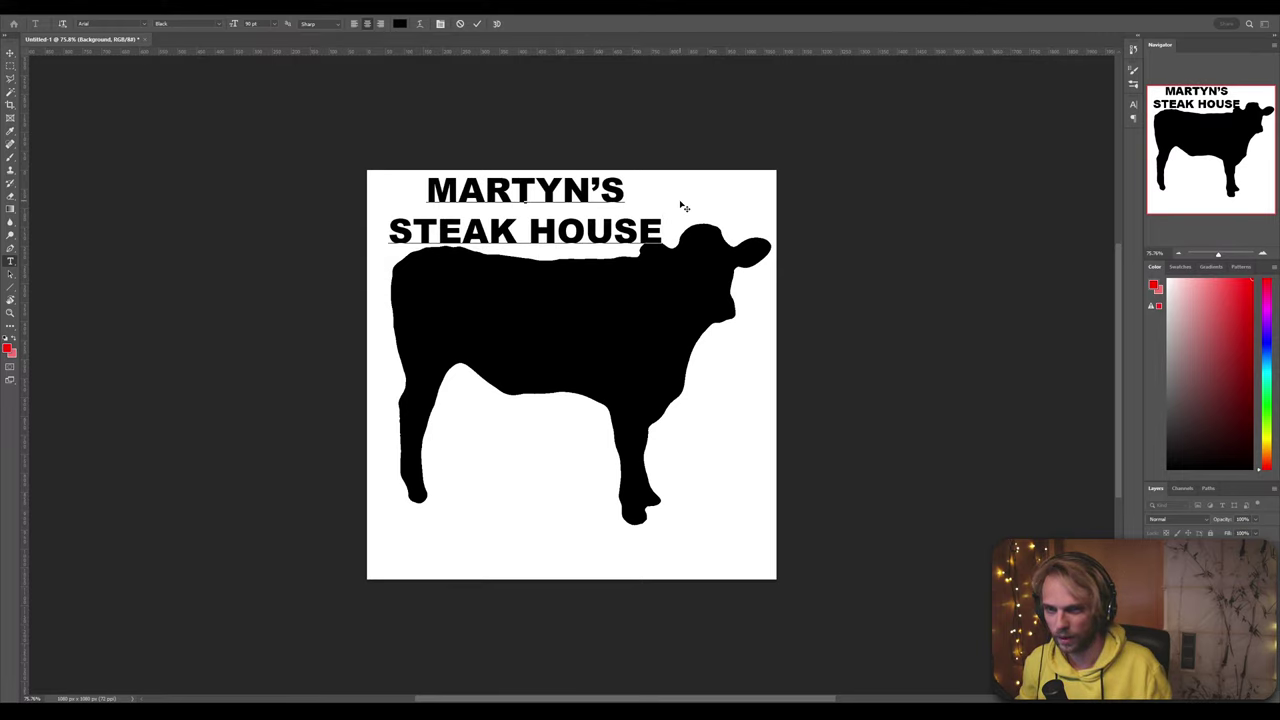
pyautogui.hotkey('ctrl', 'a')
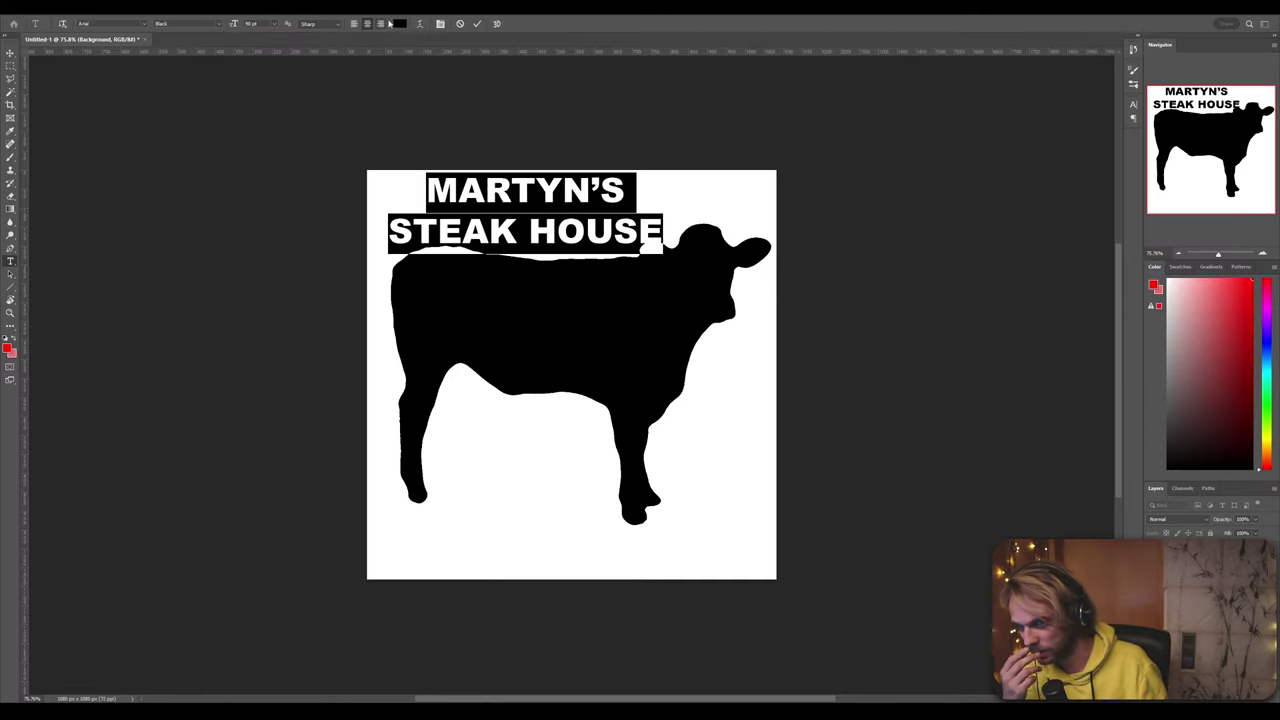
# Step: Set the title text colour to white
pyautogui.click(400, 23)
pyautogui.moveTo(690, 200); pyautogui.dragTo(547, 117)
pyautogui.click(827, 160)
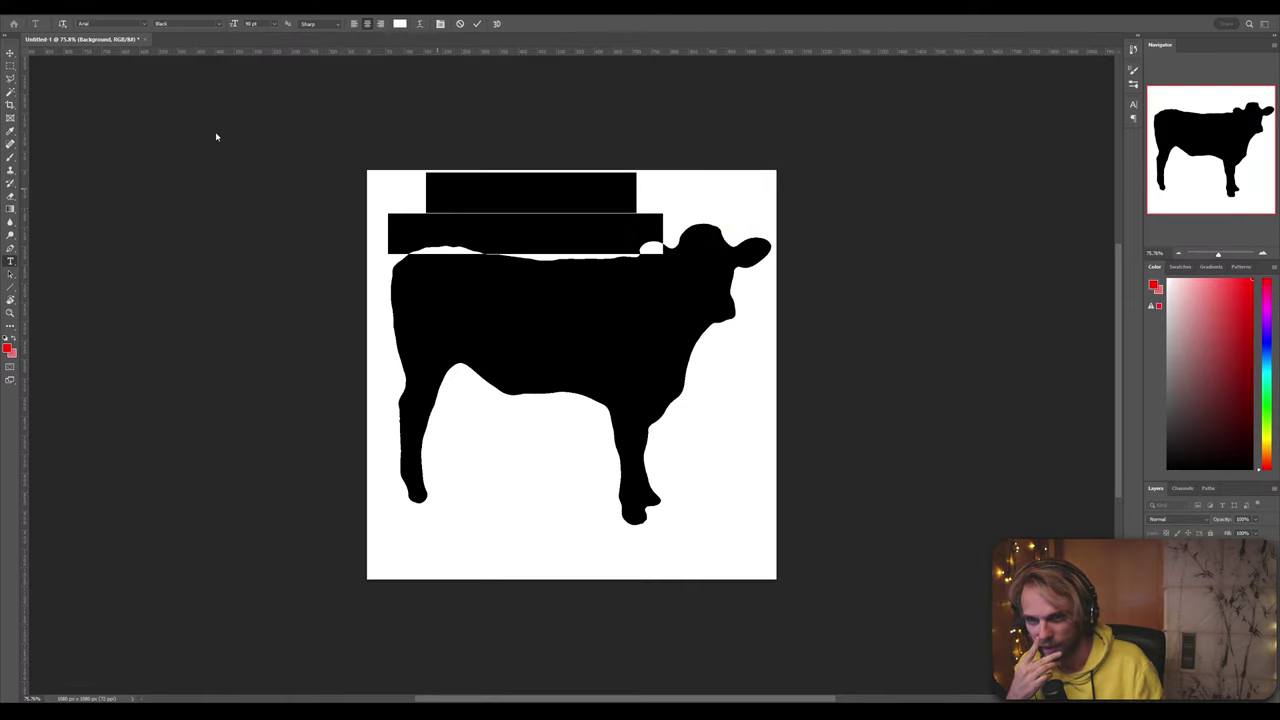
# Step: Move the white title down into the cow's black body
pyautogui.click(10, 52)
pyautogui.moveTo(478, 207); pyautogui.dragTo(487, 234)
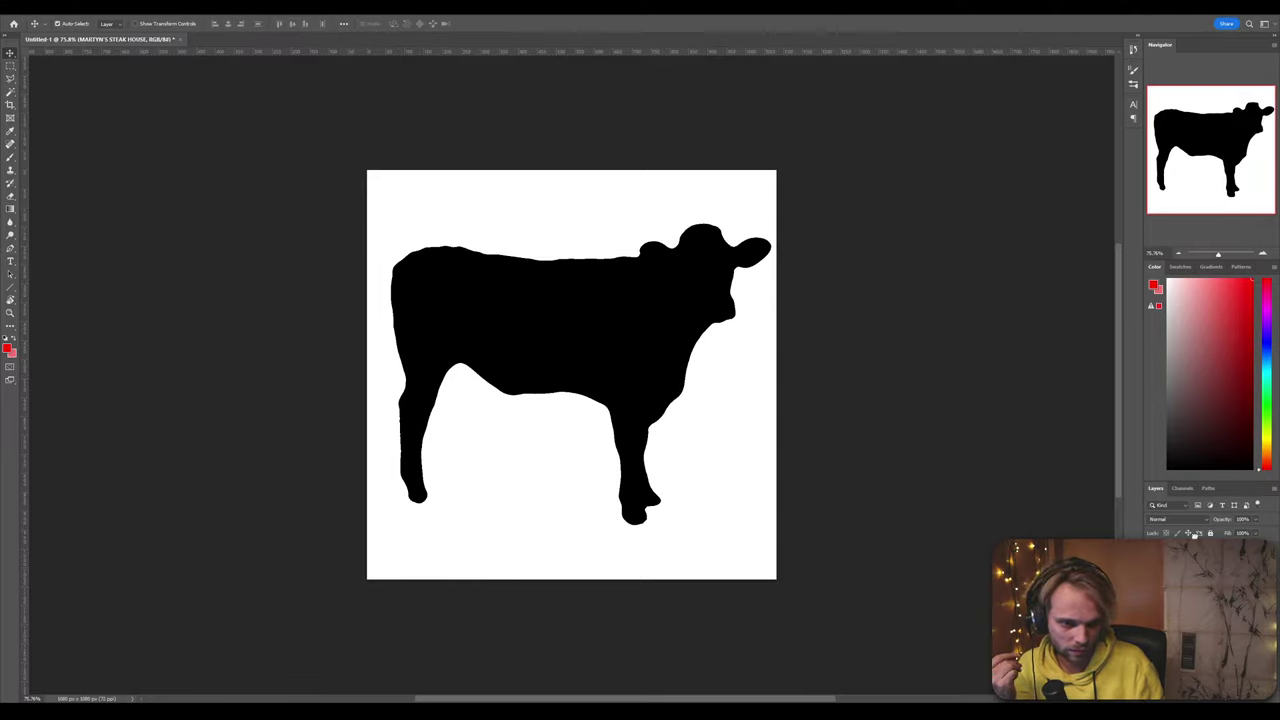
pyautogui.moveTo(603, 217); pyautogui.dragTo(608, 251)
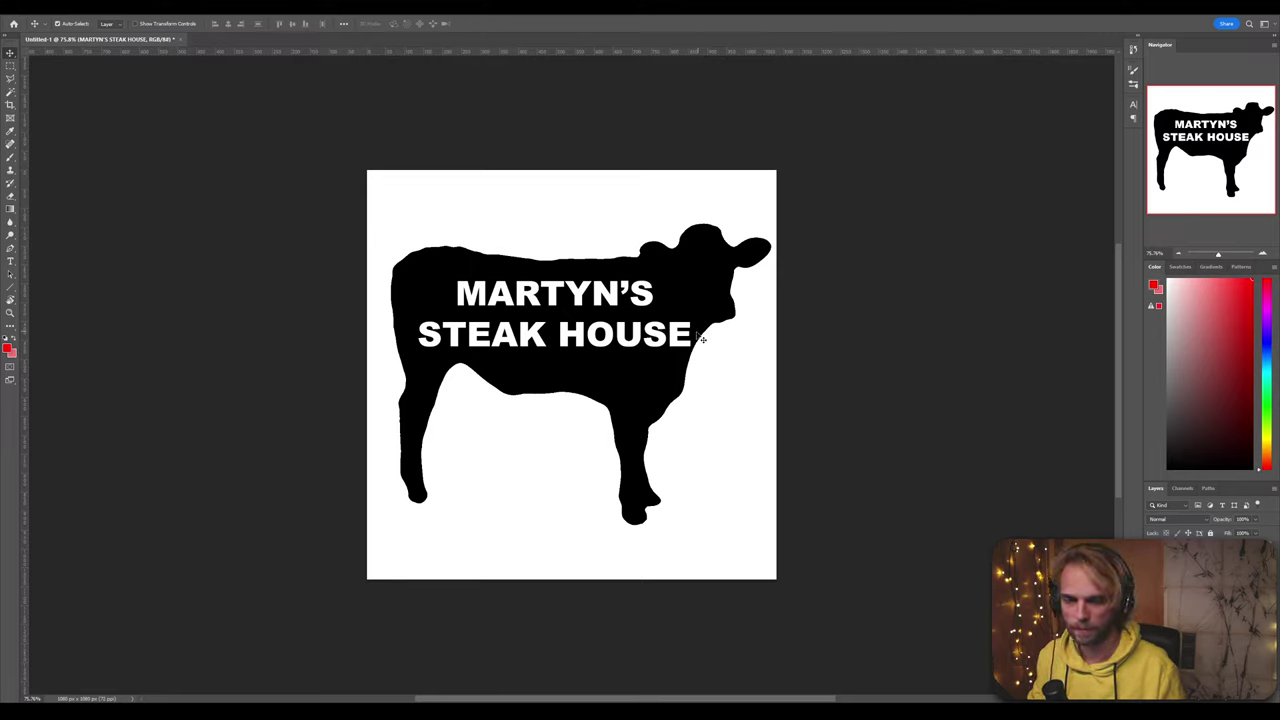
pyautogui.moveTo(611, 278); pyautogui.dragTo(610, 277)
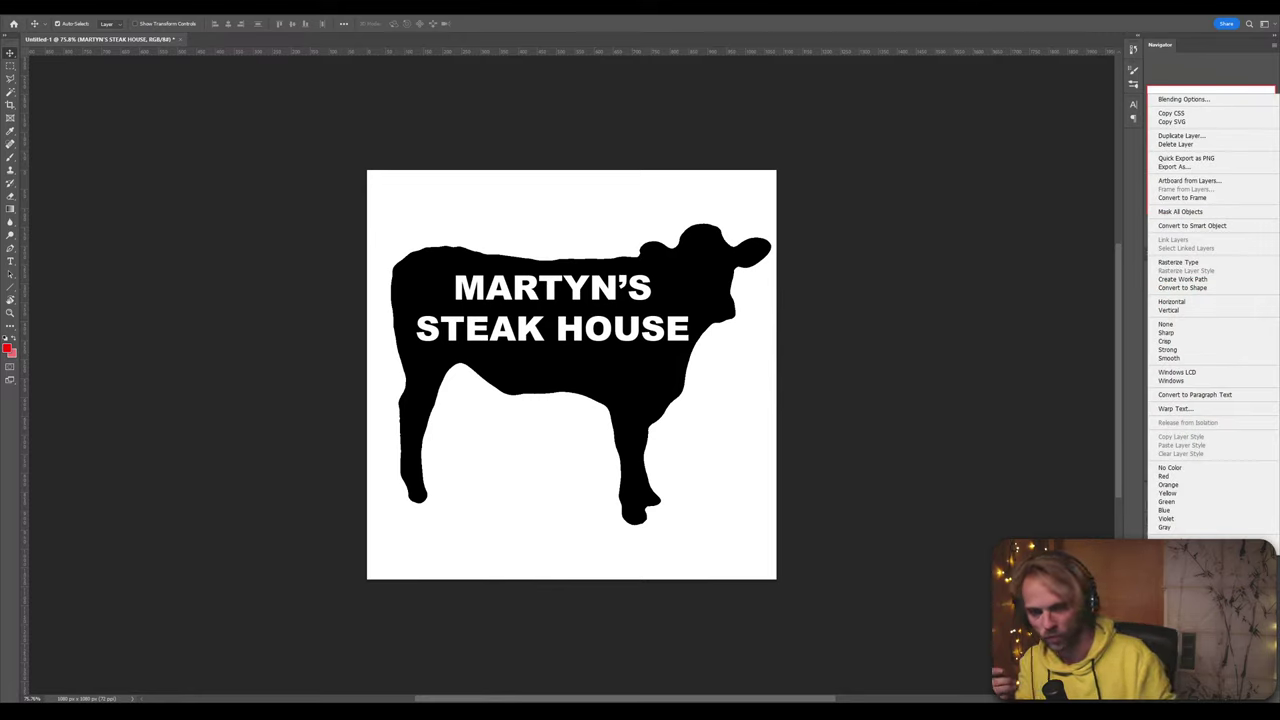
pyautogui.click(592, 289)
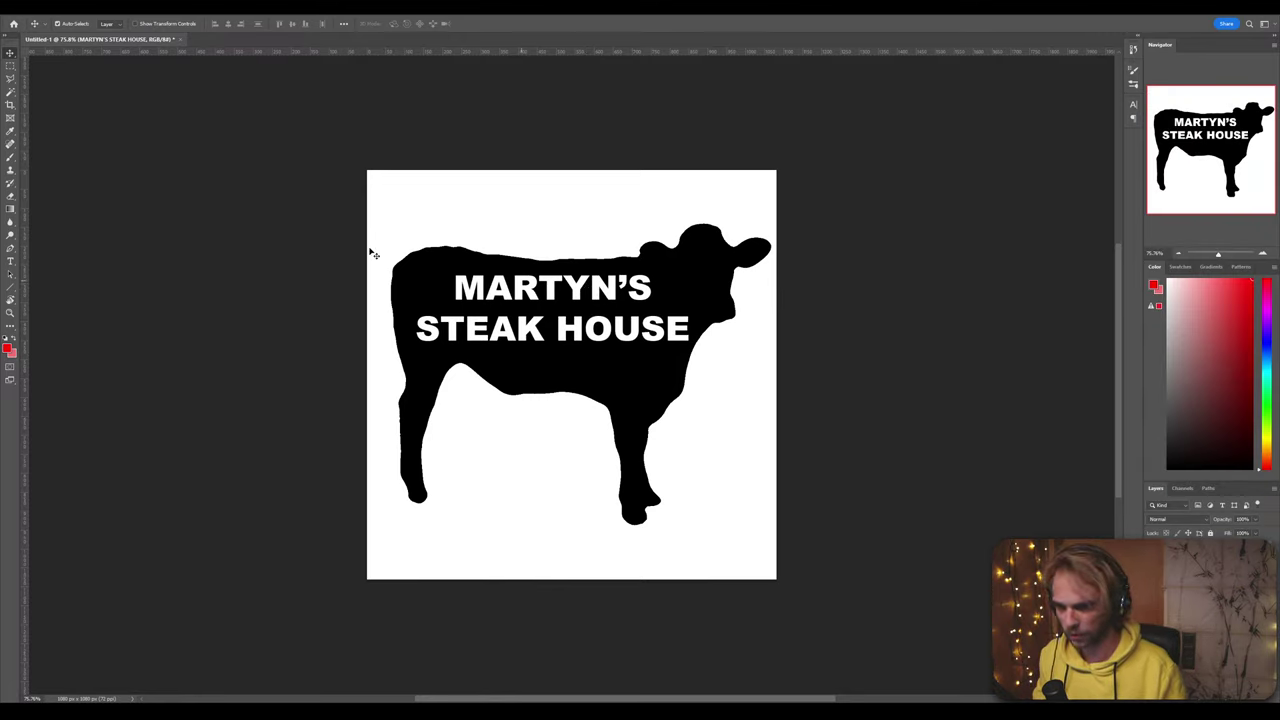
# Step: Re-enter the title text and select both lines
pyautogui.click(11, 261)
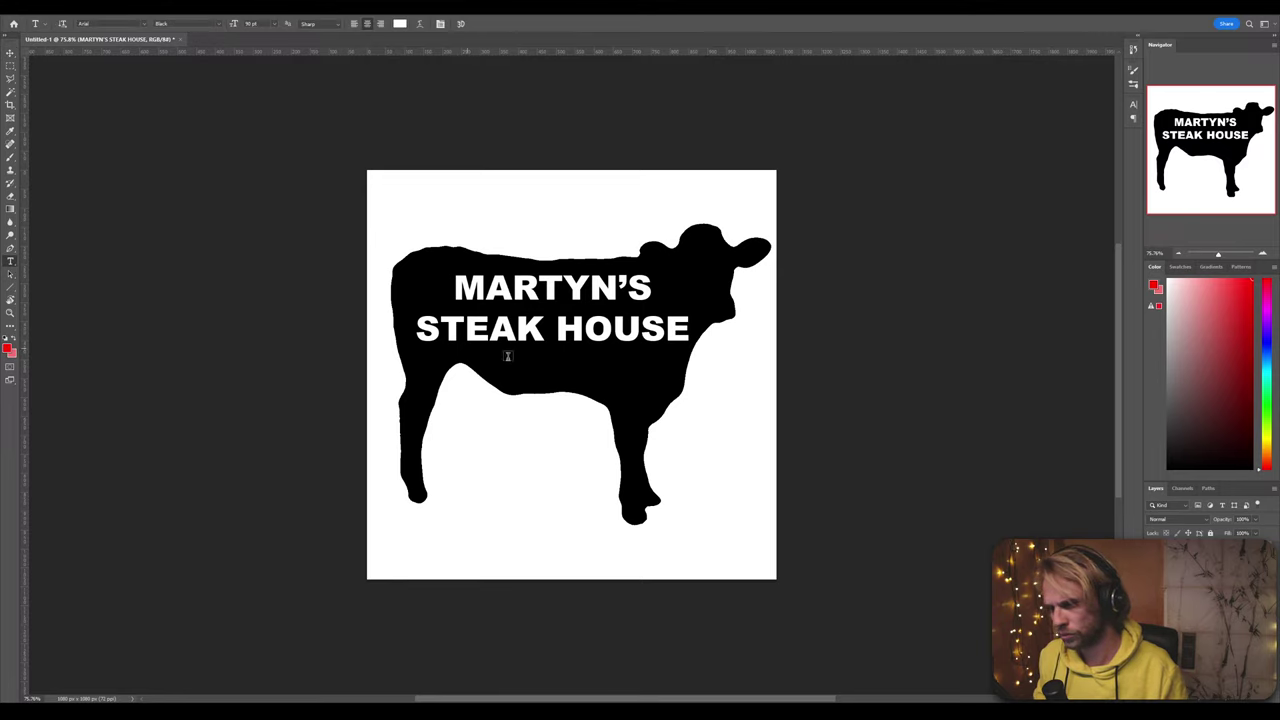
pyautogui.click(490, 300)
pyautogui.doubleClick(490, 300)
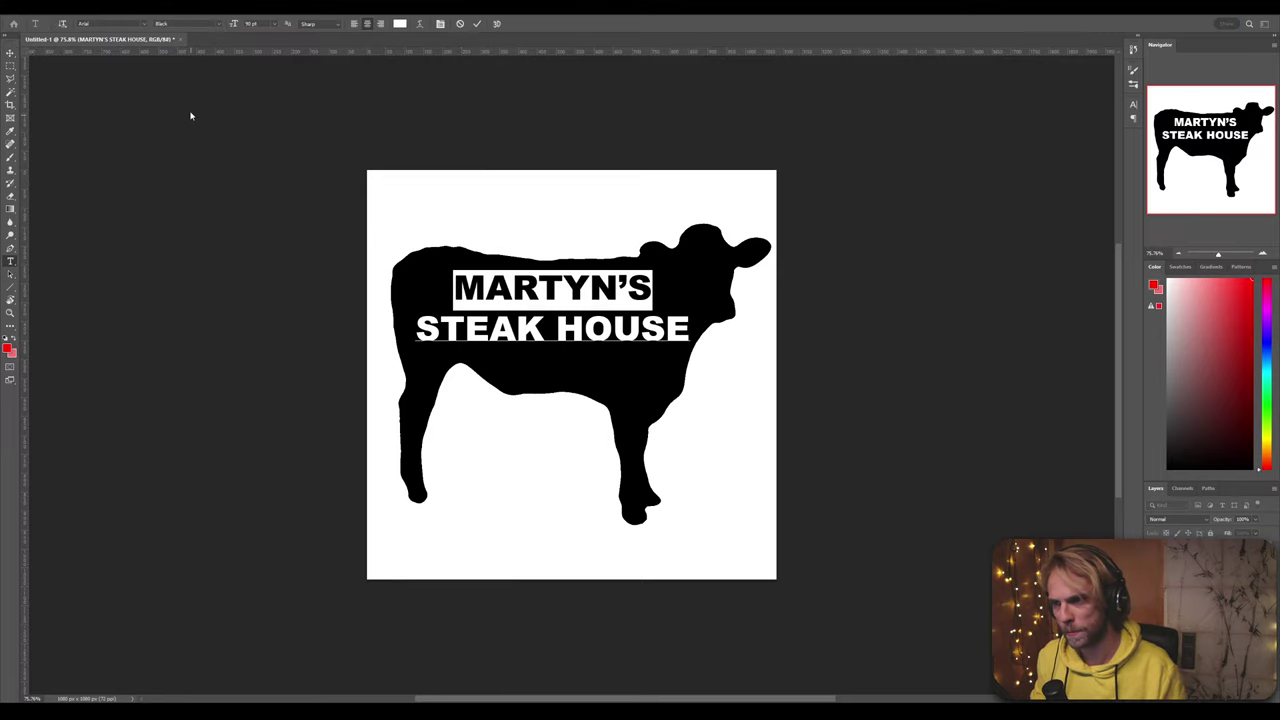
pyautogui.hotkey('ctrl', 'a')
# Step: Apply the Algerian font to the title
pyautogui.click(146, 23)
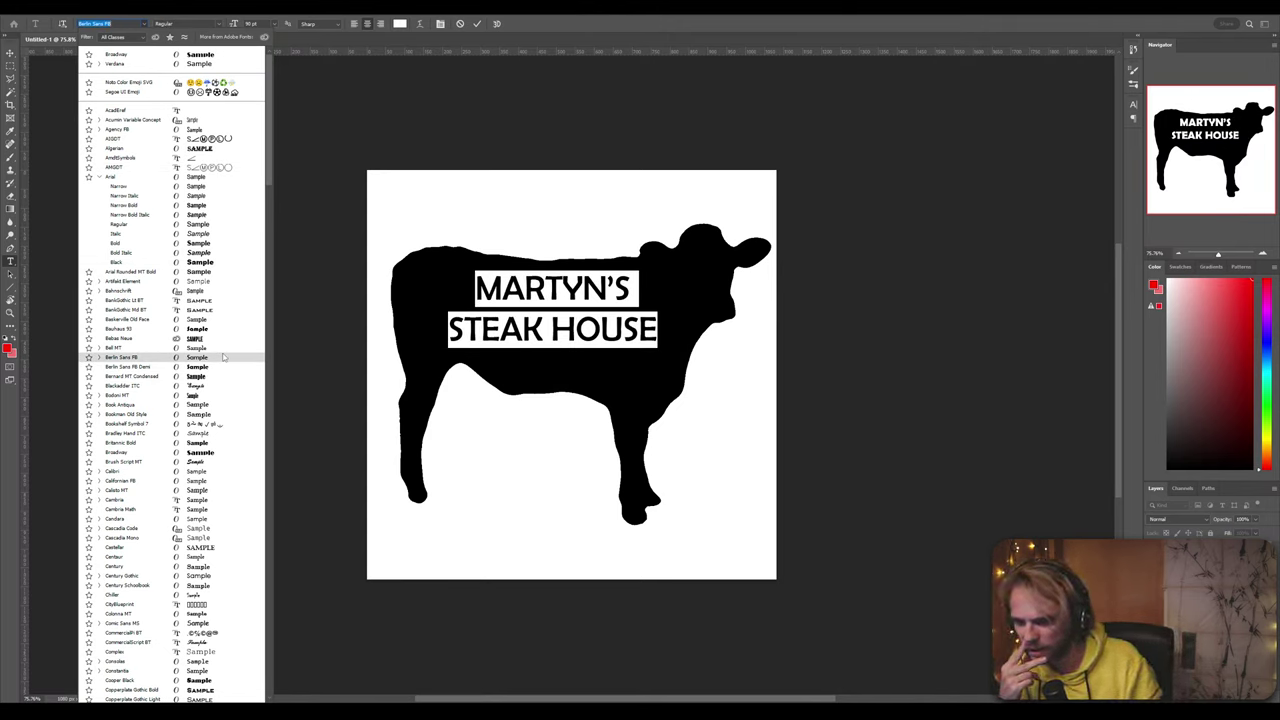
pyautogui.click(219, 150)
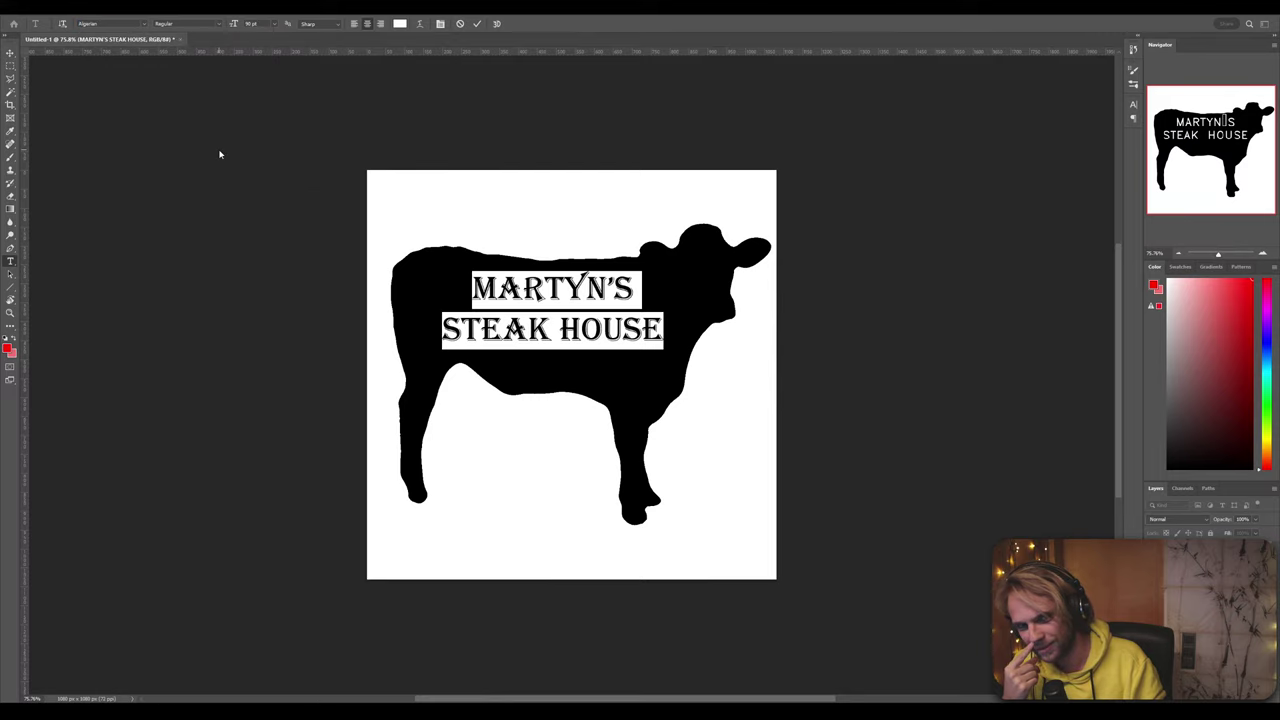
pyautogui.click(520, 290)
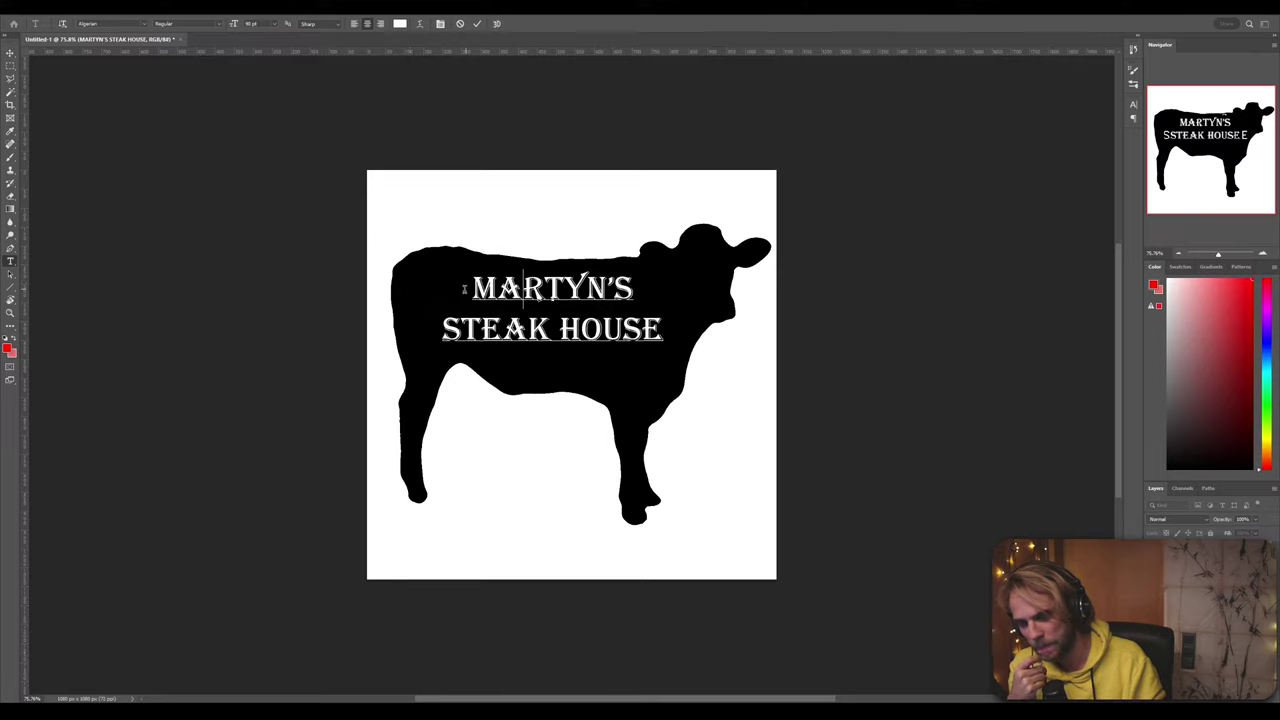
# Step: Delete the MARTYN'S line, leaving only STEAK HOUSE
pyautogui.moveTo(465, 289); pyautogui.dragTo(725, 300)
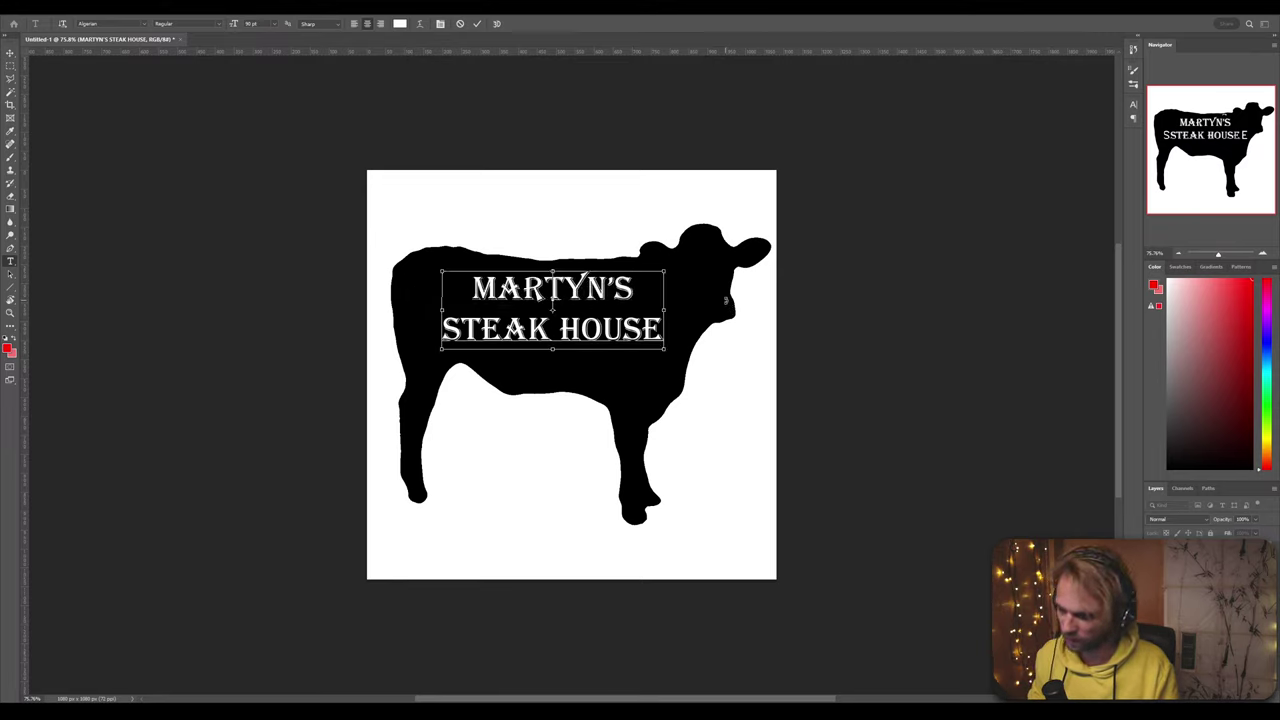
pyautogui.press('BackSpace')
pyautogui.press('Delete')
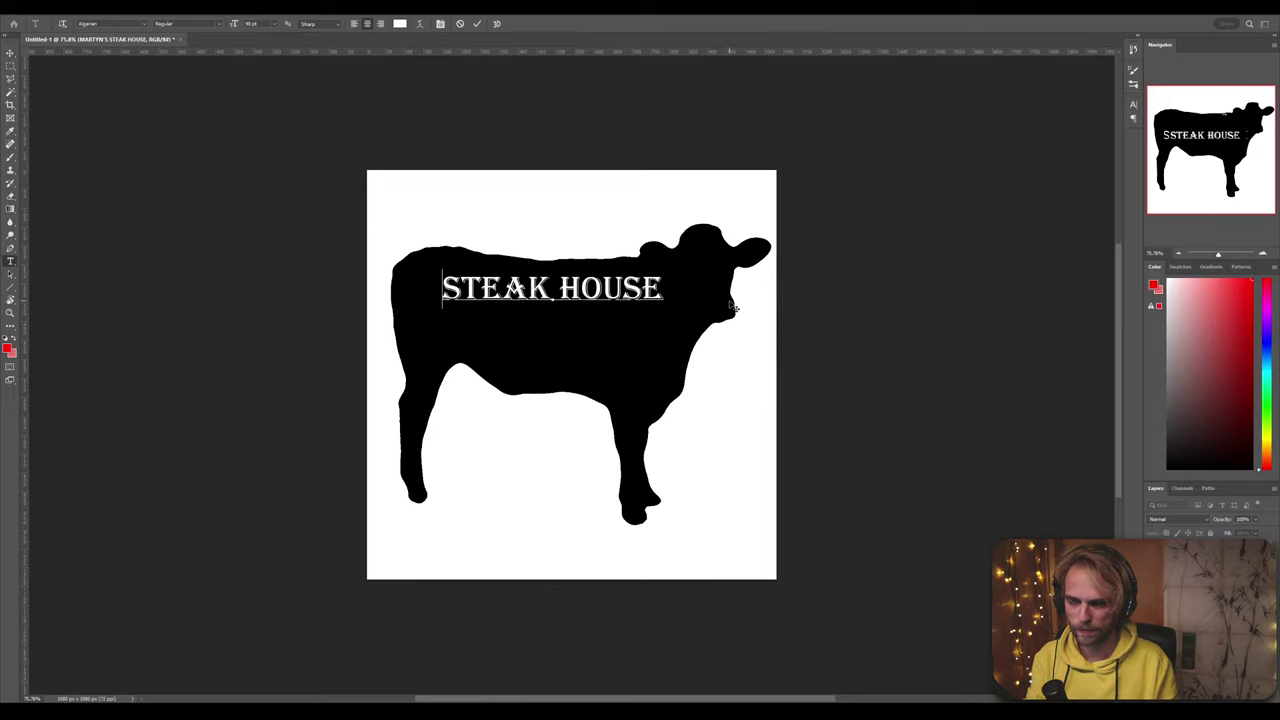
# Step: Replace STEAK HOUSE with 'COW BUTCHERY' and move it lower on the cow
pyautogui.doubleClick(506, 286)
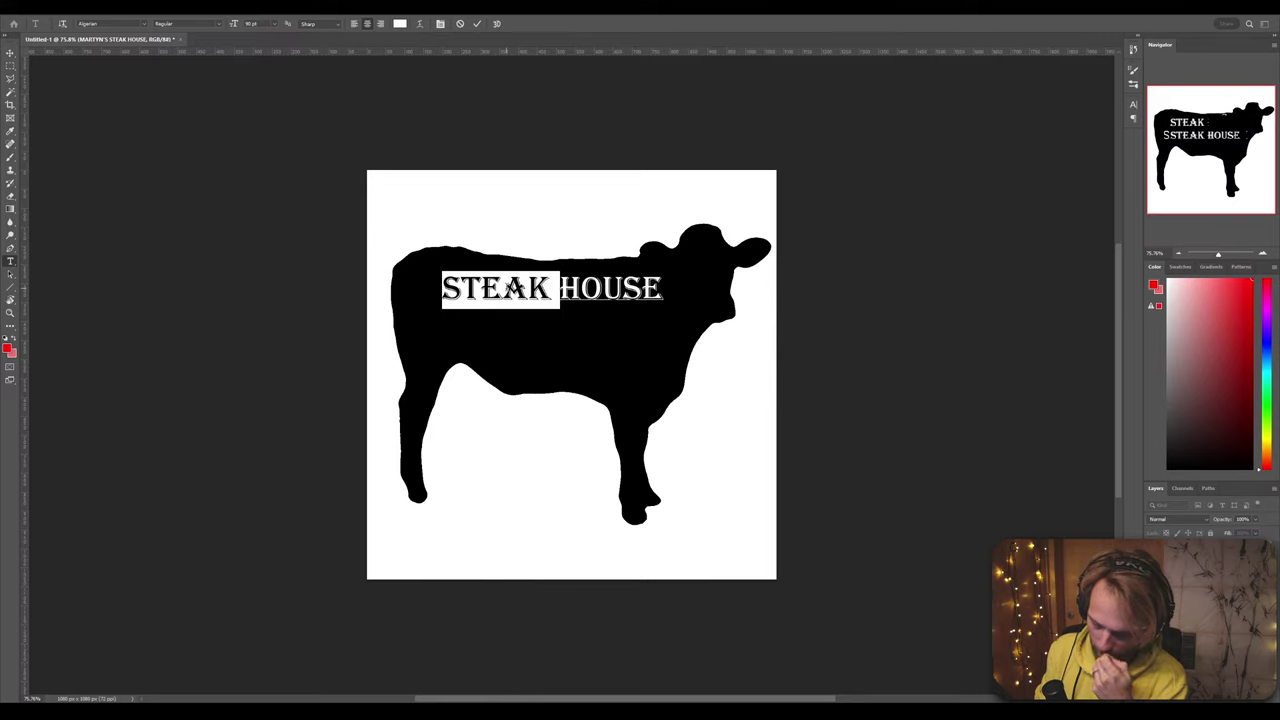
pyautogui.moveTo(440, 288); pyautogui.dragTo(692, 307)
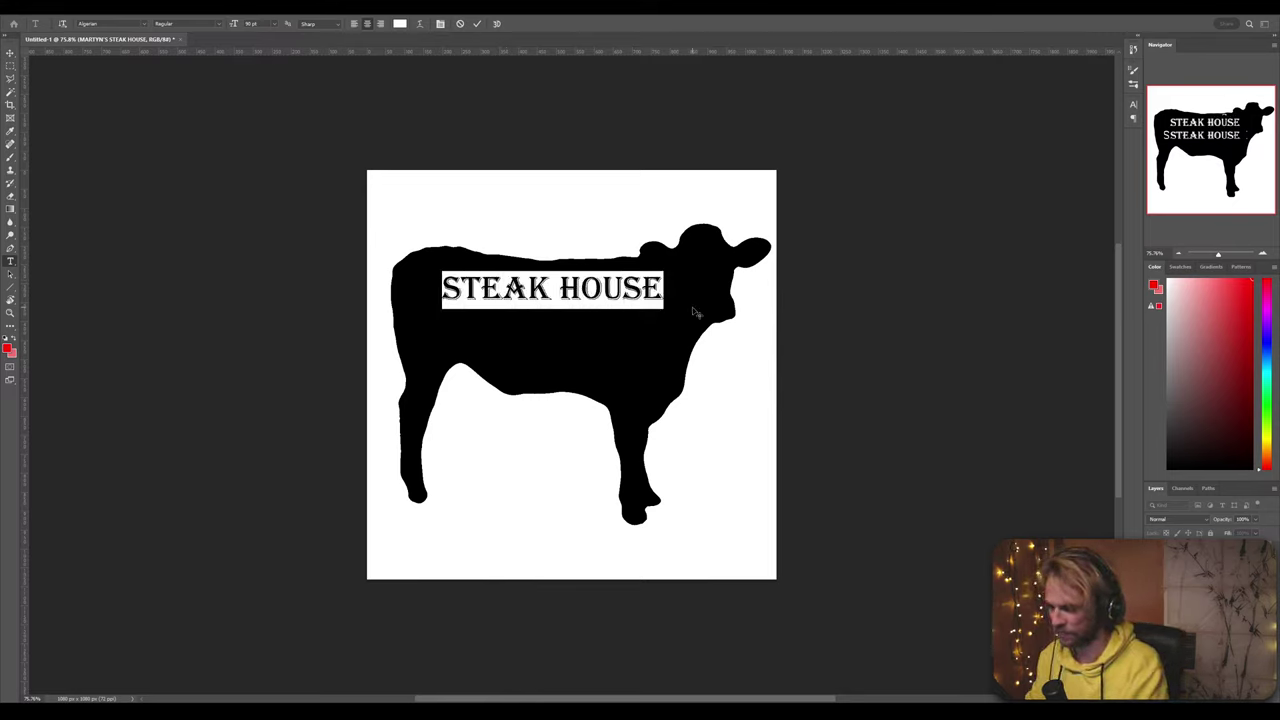
pyautogui.write('COW BU')
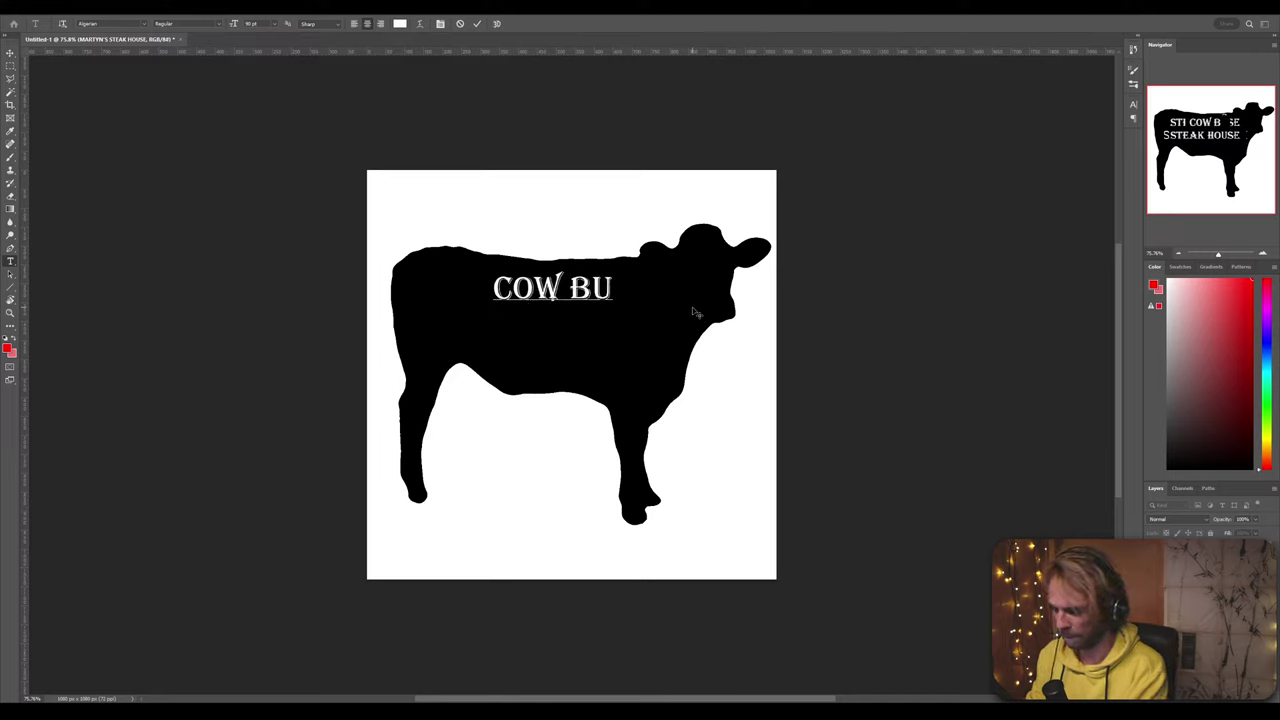
pyautogui.write('TCHERY')
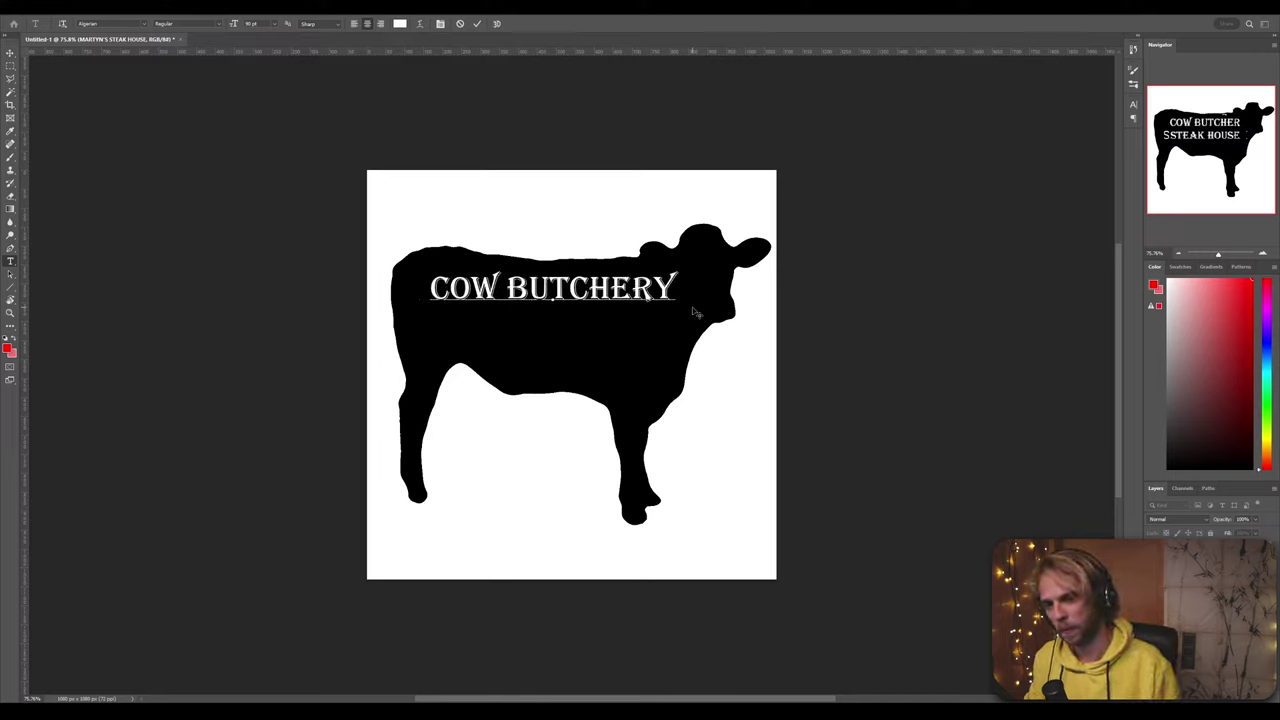
pyautogui.moveTo(620, 325); pyautogui.dragTo(614, 366)
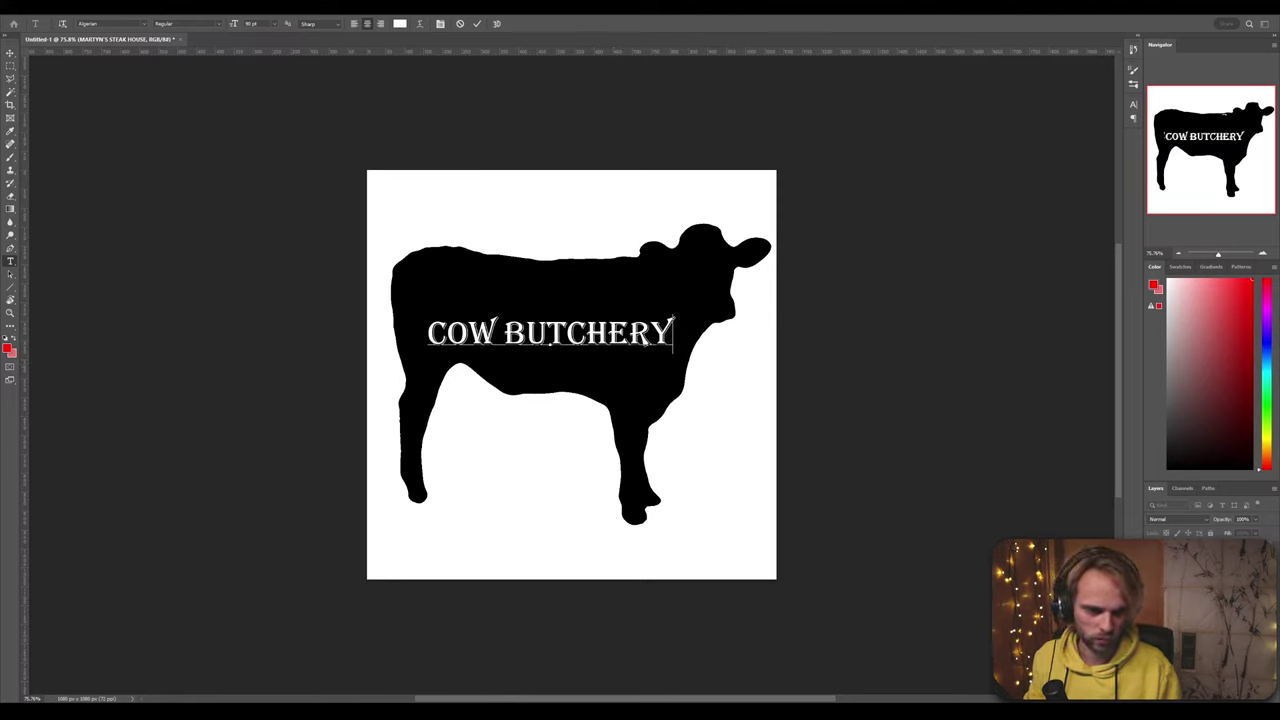
pyautogui.hotkey('ctrl', 'Return')
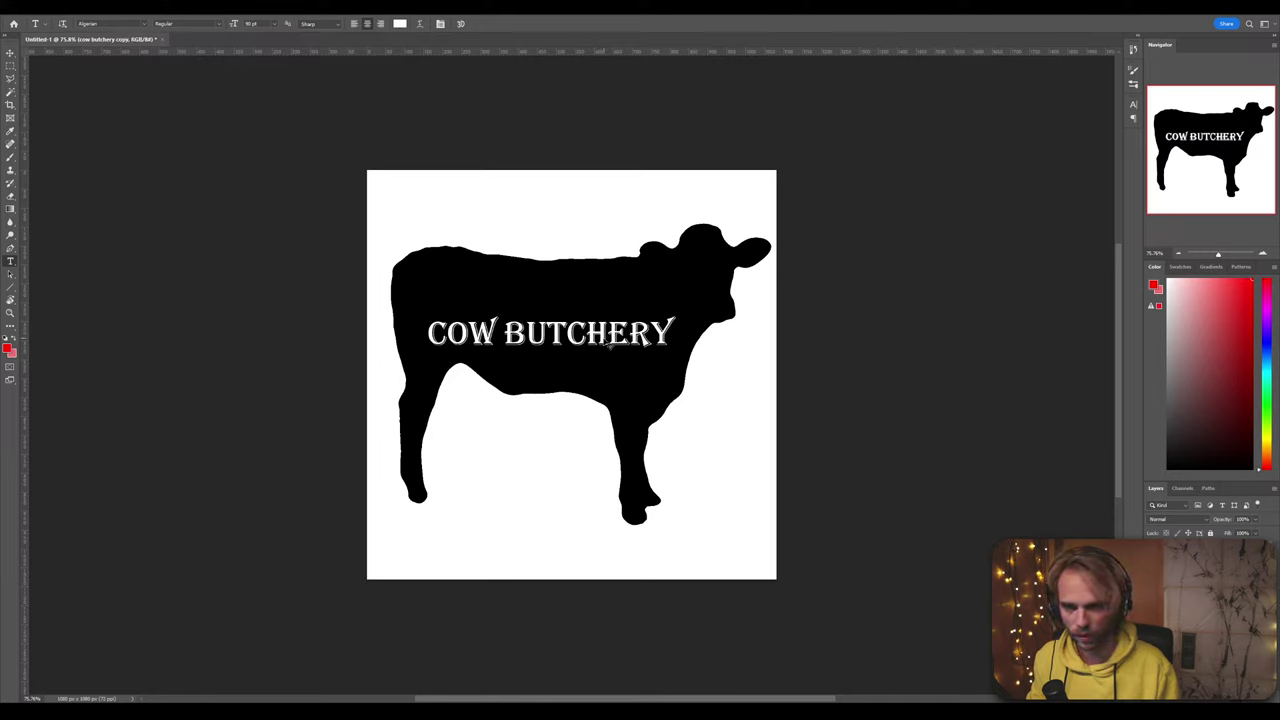
# Step: Duplicate the line upward, retype it as 'MARTYN'S' and place it just above COW BUTCHERY
pyautogui.keyDown('ctrl'); pyautogui.keyDown('alt'); pyautogui.moveTo(602, 340); pyautogui.dragTo(597, 270); pyautogui.keyUp('alt'); pyautogui.keyUp('ctrl')
pyautogui.doubleClick(596, 268)
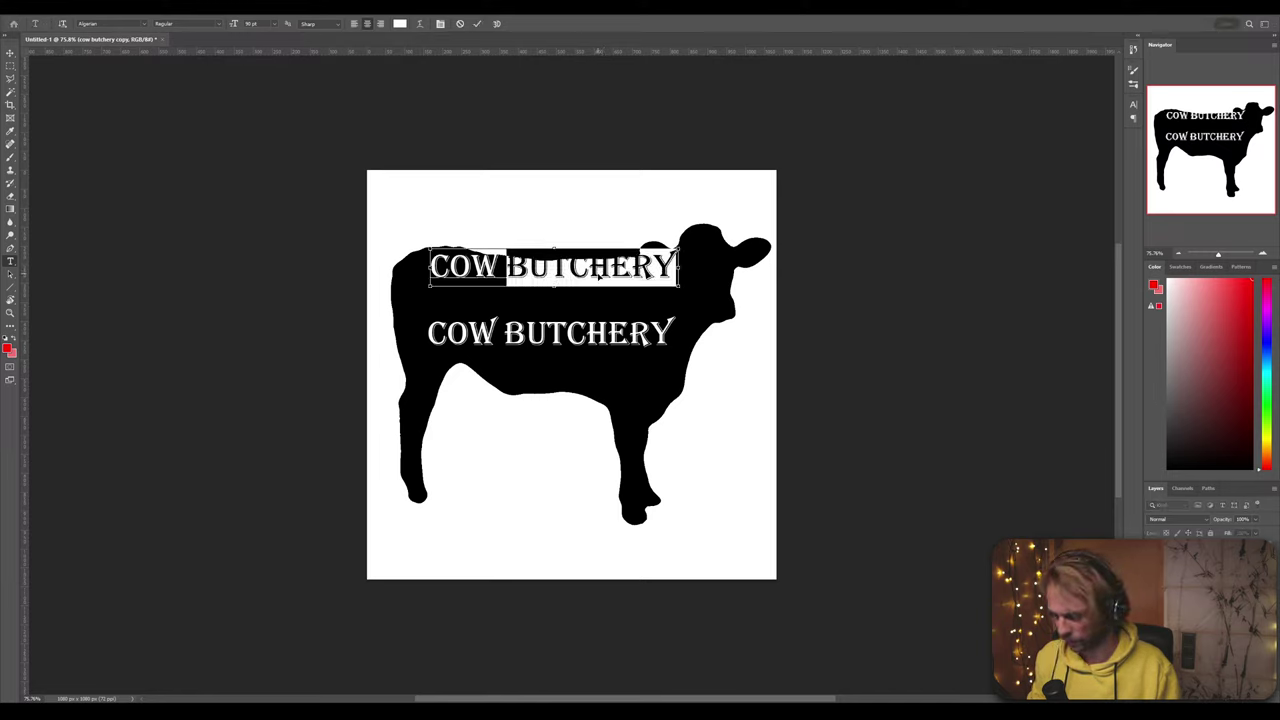
pyautogui.hotkey('ctrl', 'a')
pyautogui.write("MARTYN'S")
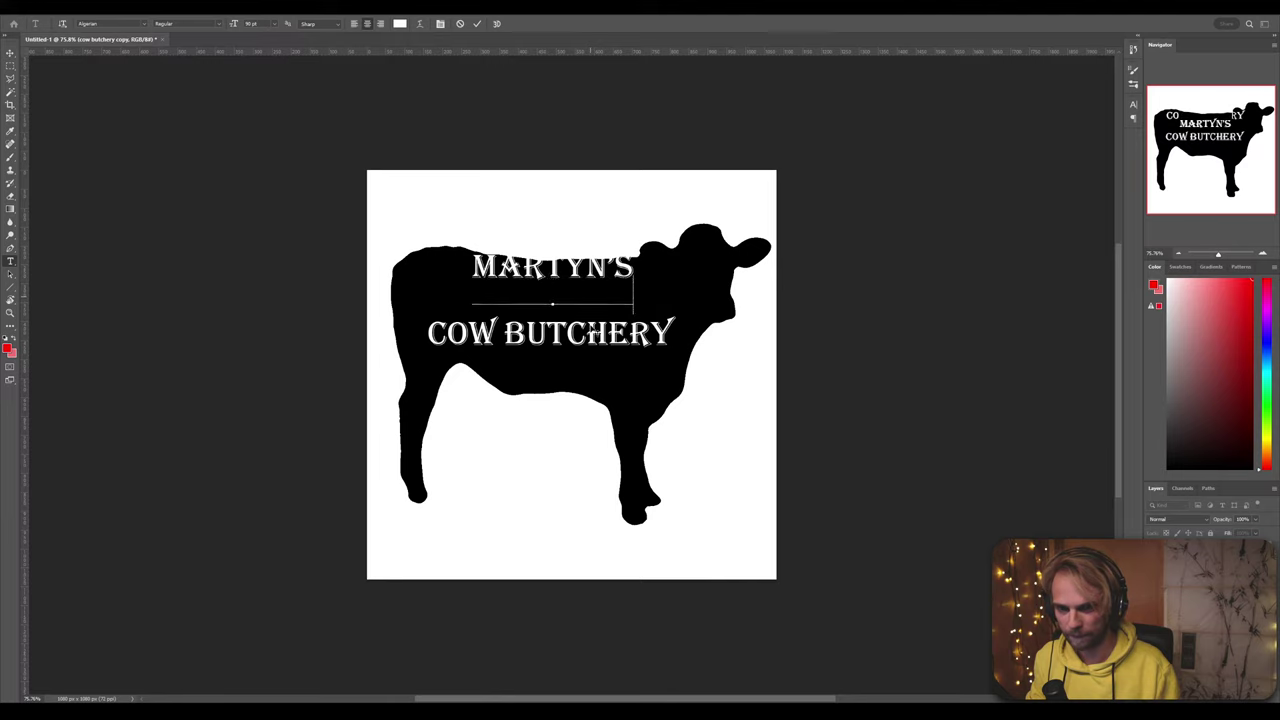
pyautogui.moveTo(590, 179); pyautogui.dragTo(590, 216)
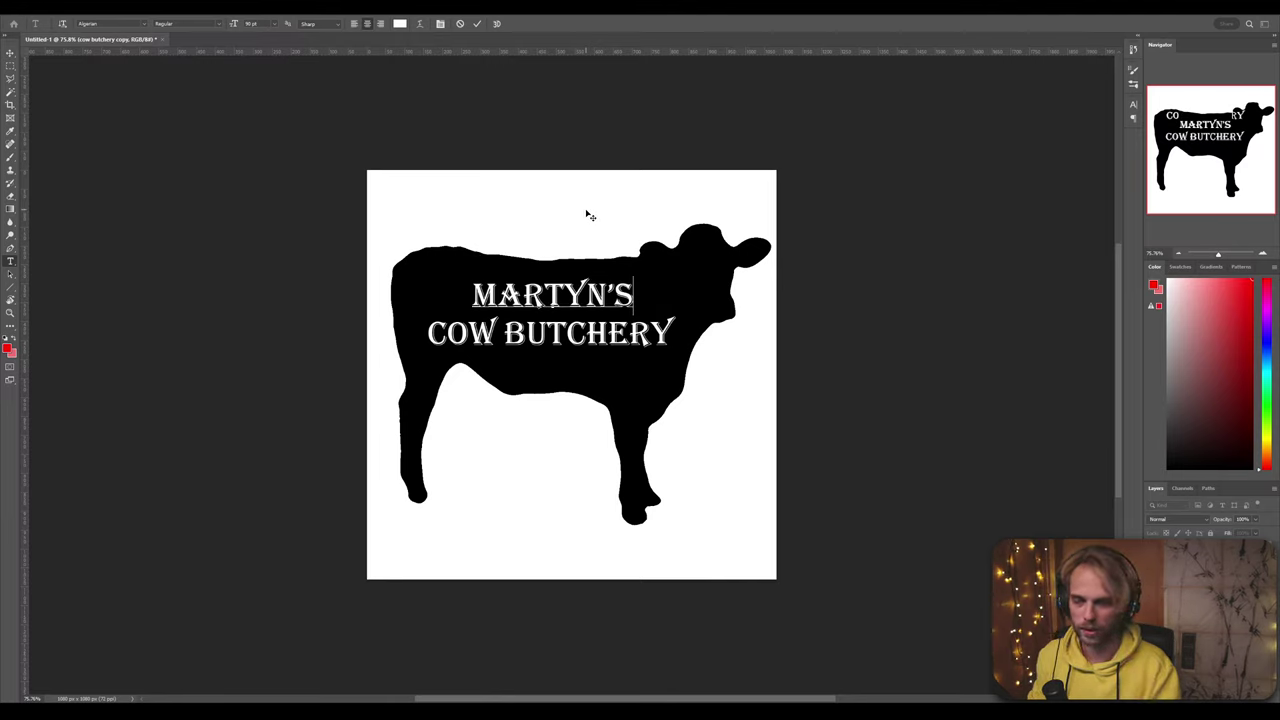
pyautogui.hotkey('ctrl', 'Return')
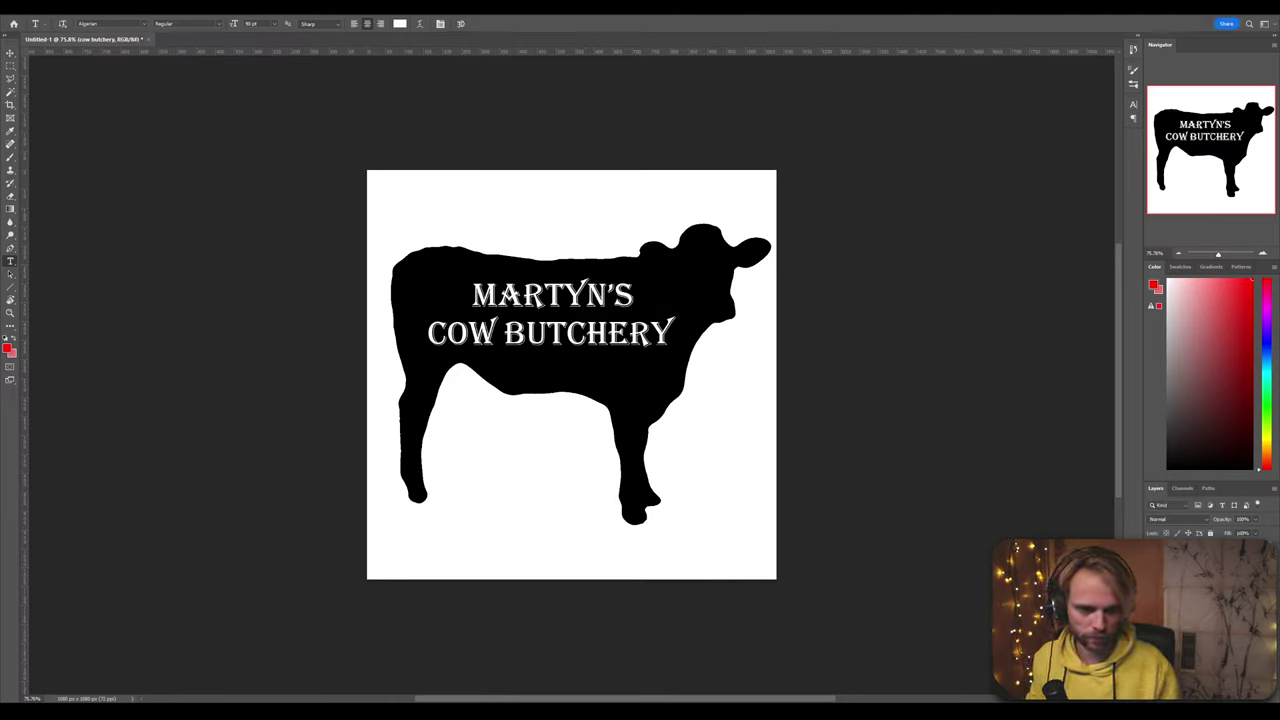
pyautogui.moveTo(634, 295); pyautogui.dragTo(472, 296)
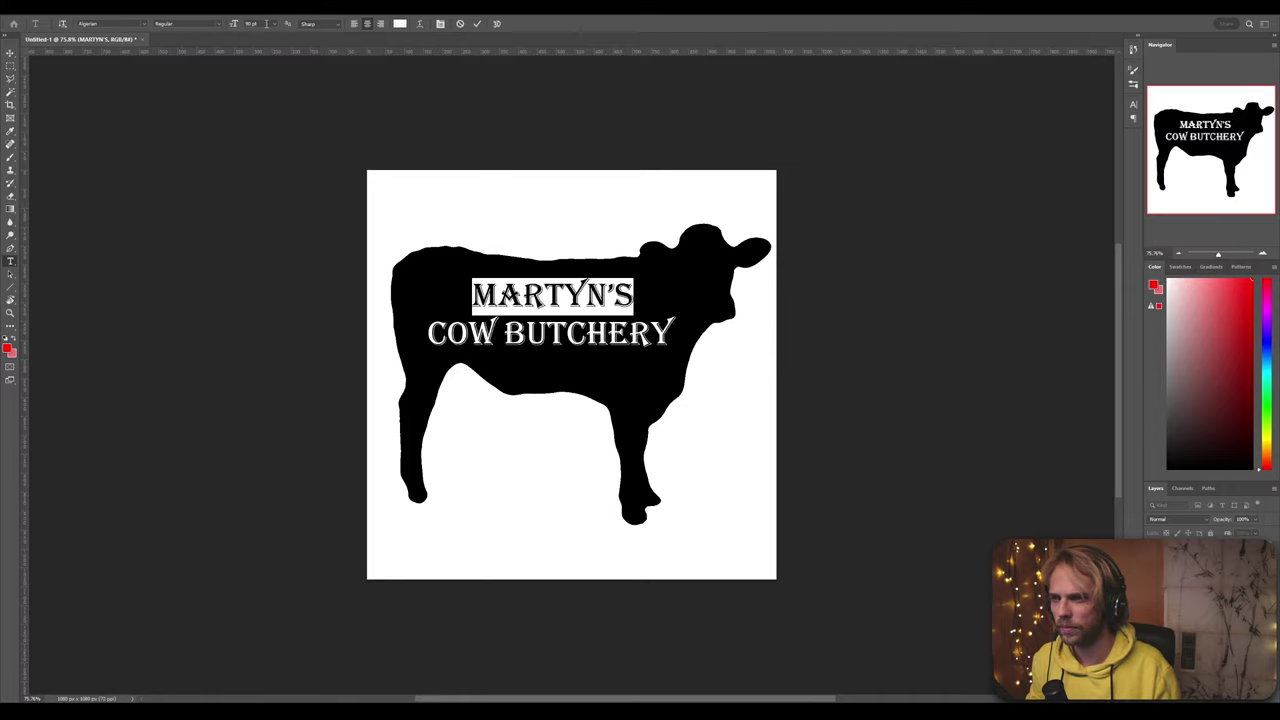
# Step: Enlarge the MARTYN'S text to 200 pt
pyautogui.click(273, 23)
pyautogui.click(266, 24)
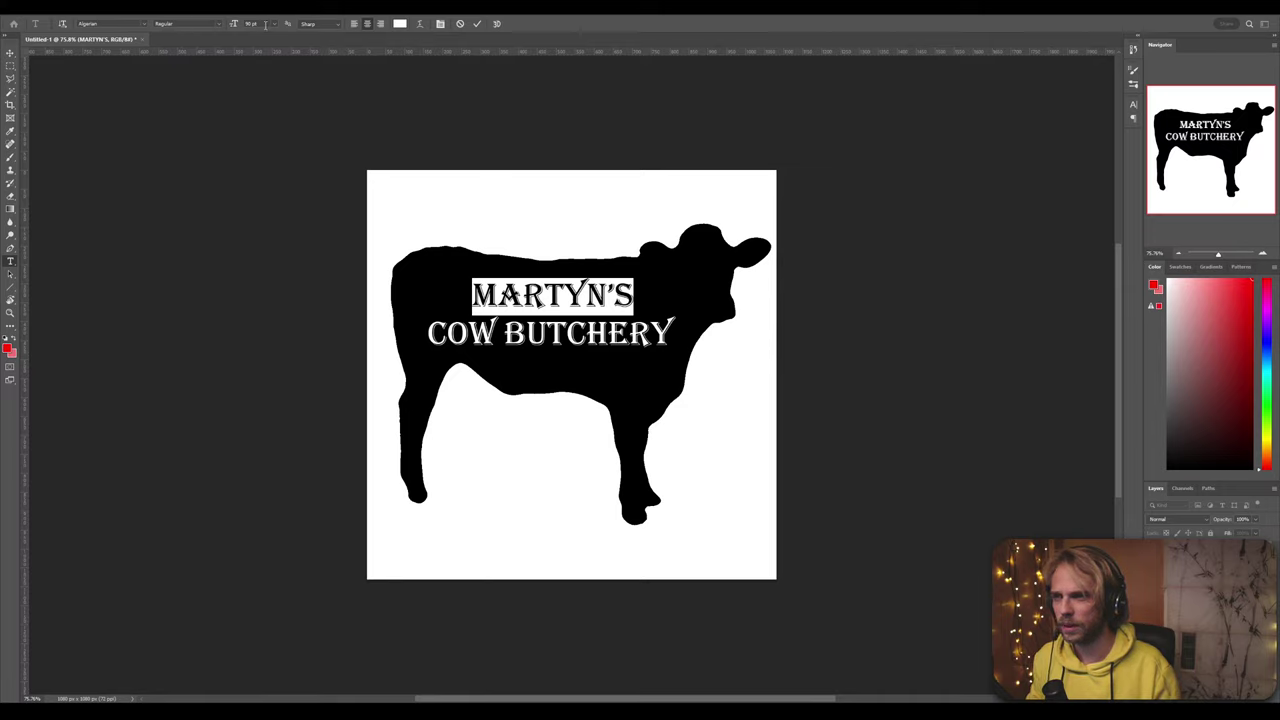
pyautogui.write('200')
pyautogui.press('Return')
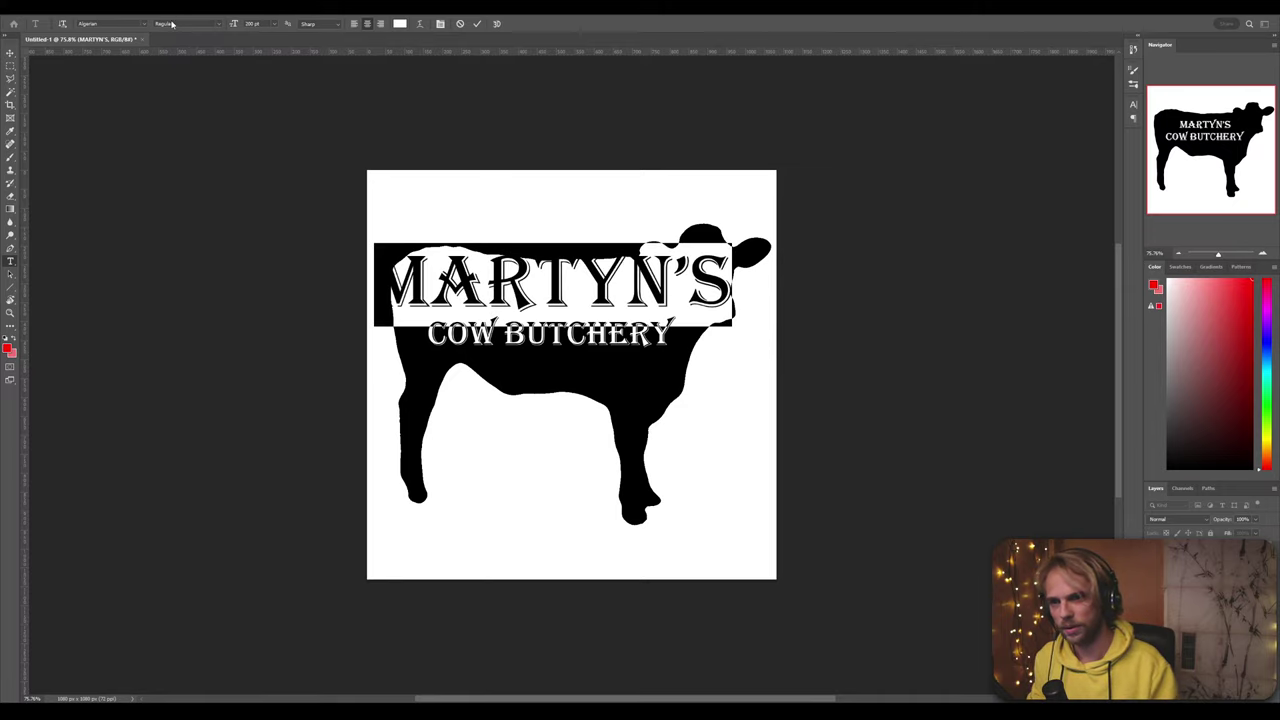
pyautogui.hotkey('ctrl', 'Return')
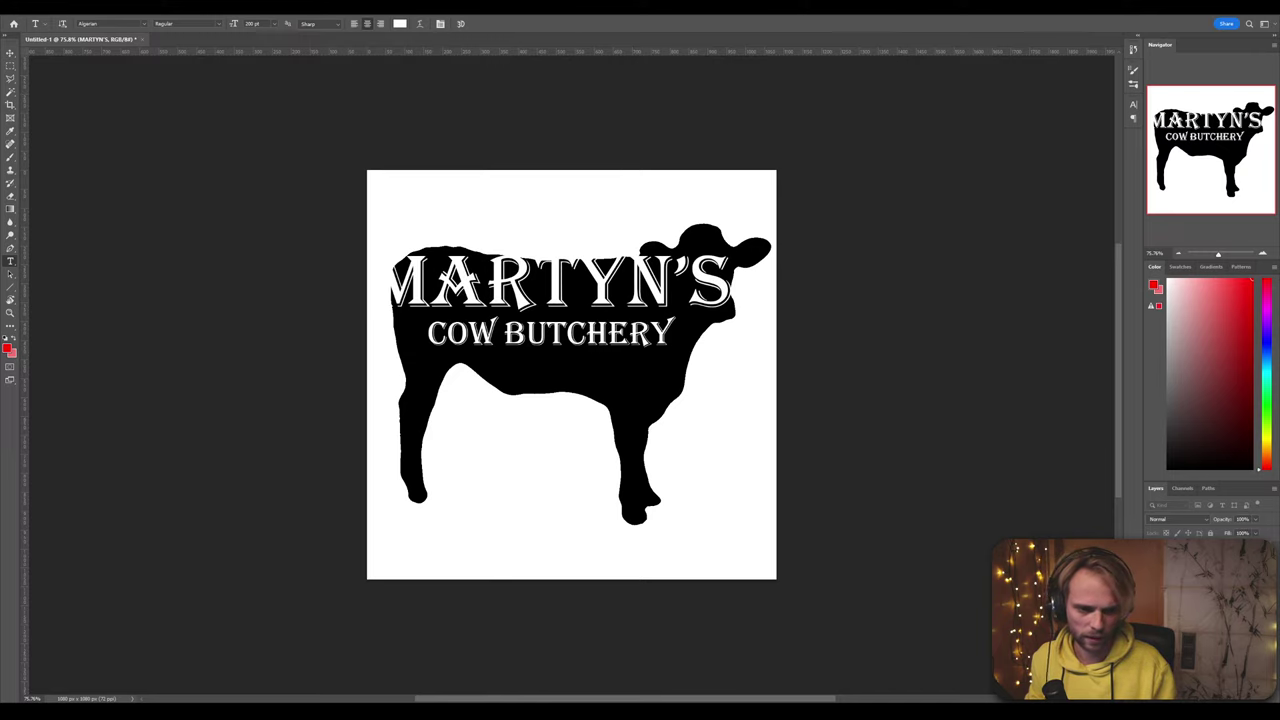
pyautogui.click(598, 285)
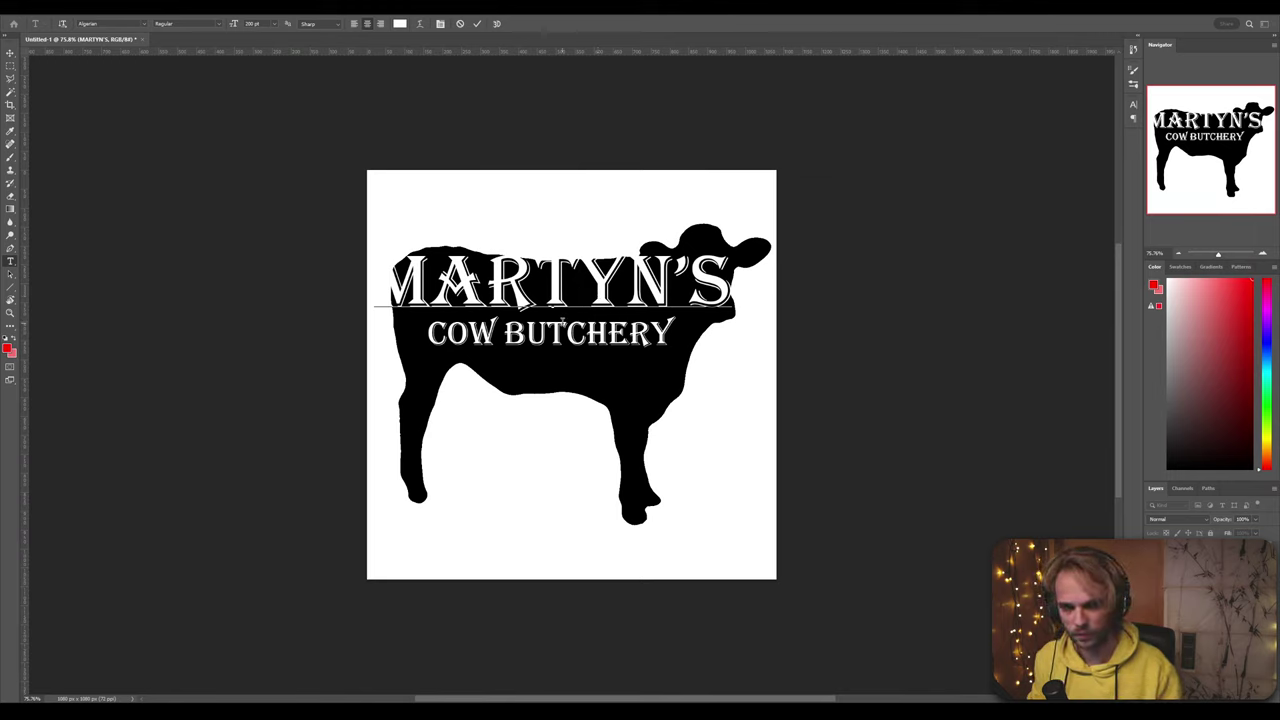
# Step: Nudge MARTYN'S slightly right and down, then open COW BUTCHERY for editing
pyautogui.click(10, 52)
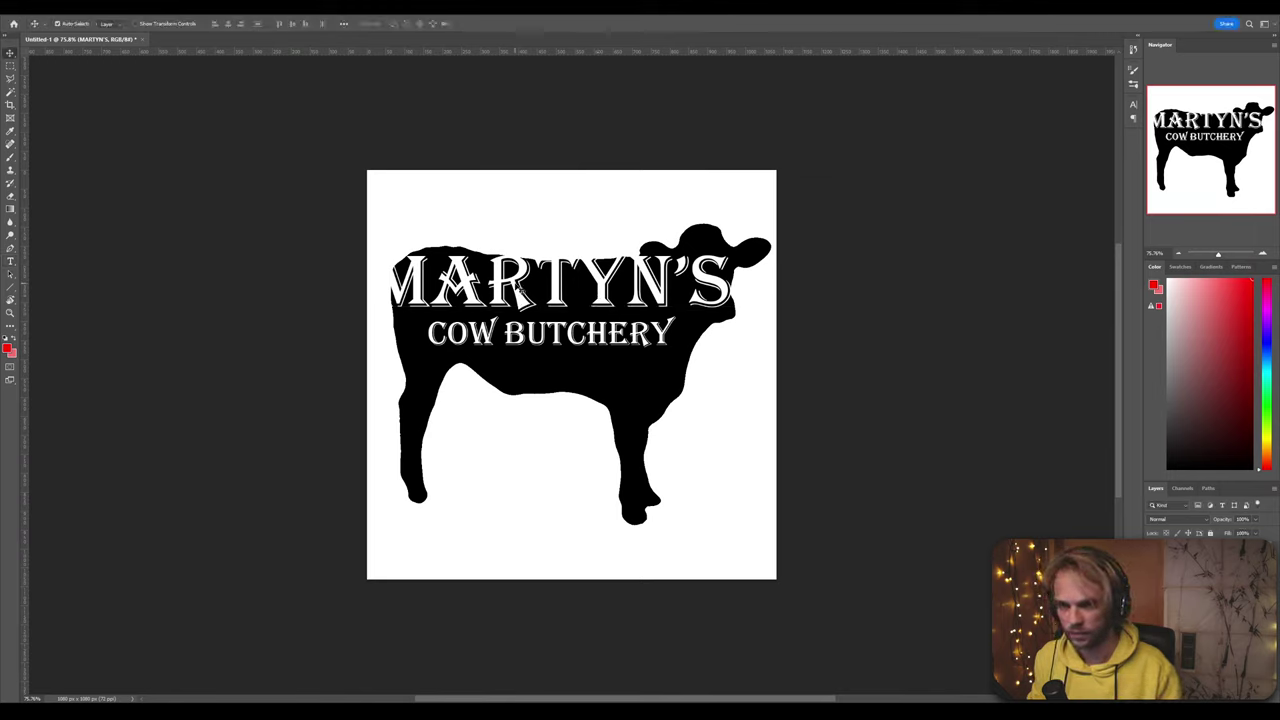
pyautogui.moveTo(518, 286); pyautogui.dragTo(523, 293)
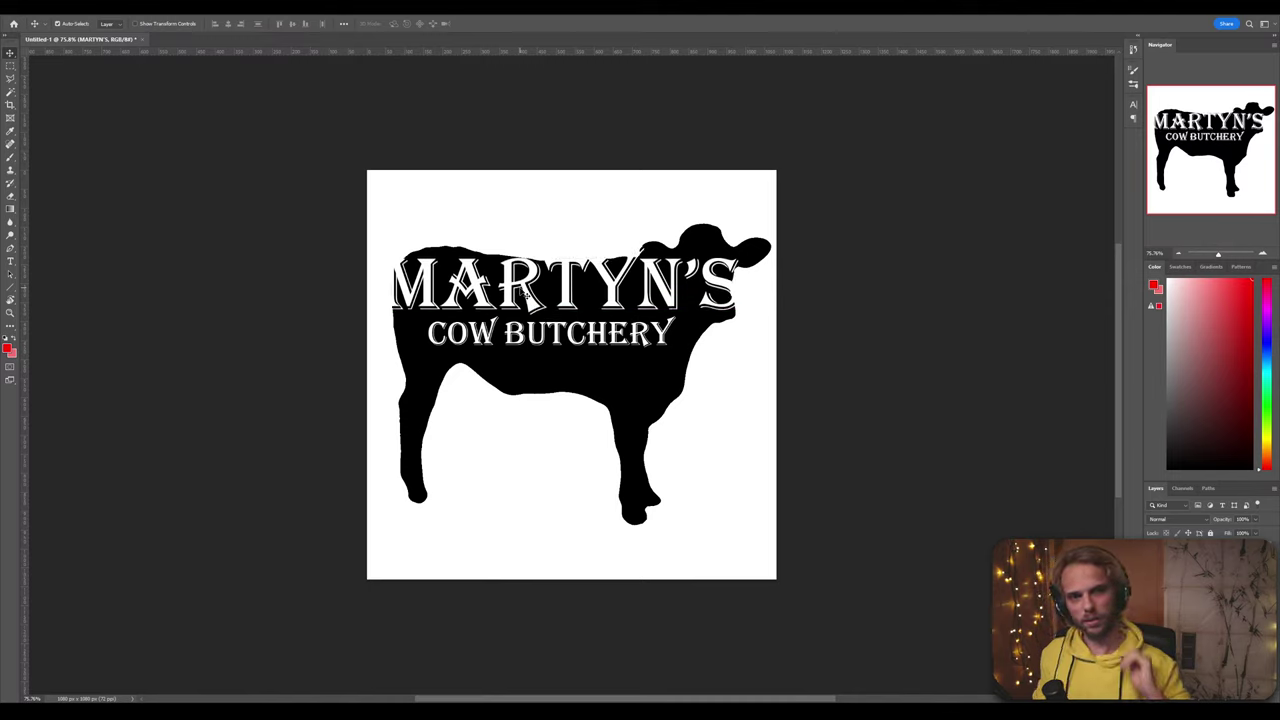
pyautogui.doubleClick(561, 335)
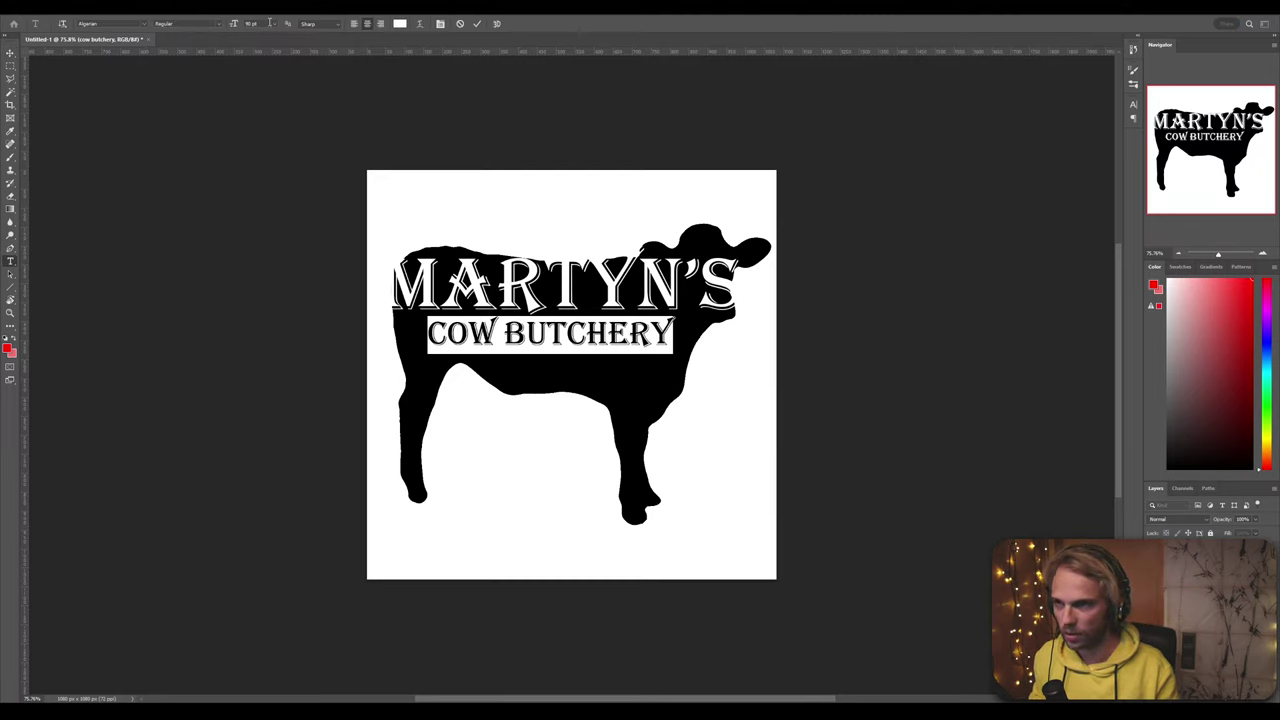
# Step: Set COW BUTCHERY to 120 pt and move it slightly lower
pyautogui.click(274, 24)
pyautogui.click(262, 23)
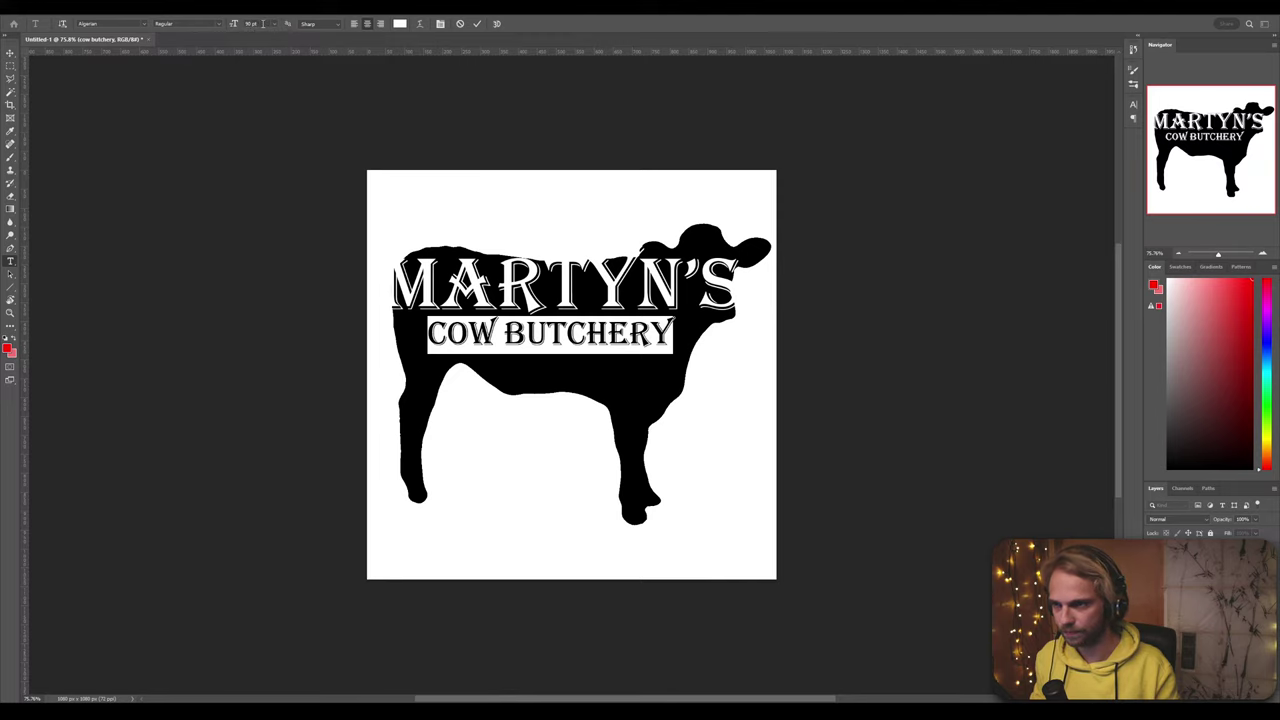
pyautogui.click(258, 23)
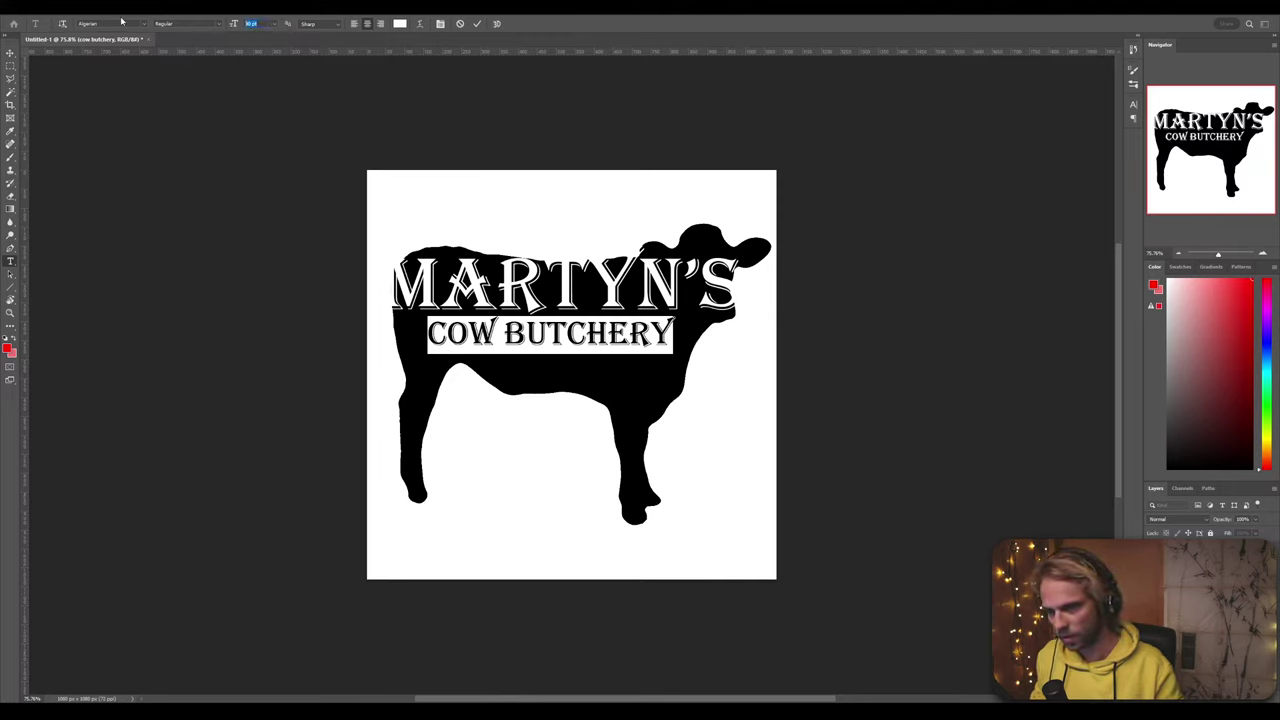
pyautogui.write('120')
pyautogui.press('Return')
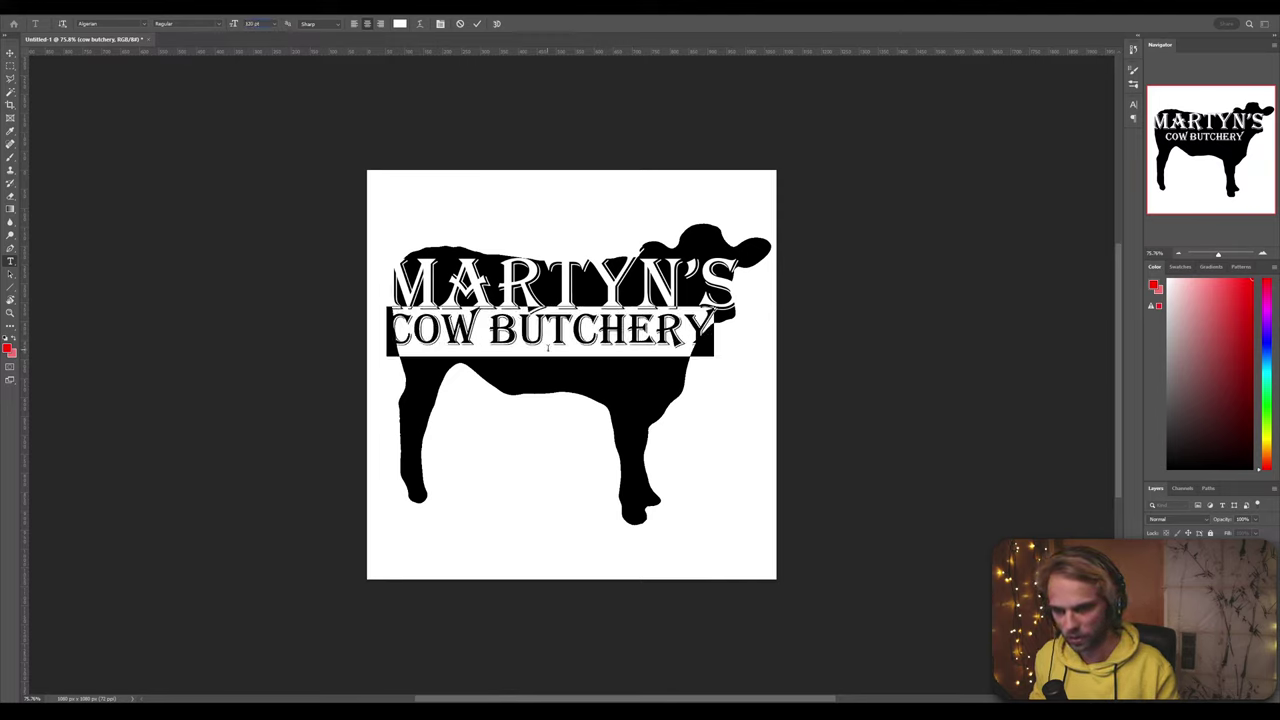
pyautogui.keyDown('ctrl'); pyautogui.moveTo(528, 344); pyautogui.dragTo(531, 357); pyautogui.keyUp('ctrl')
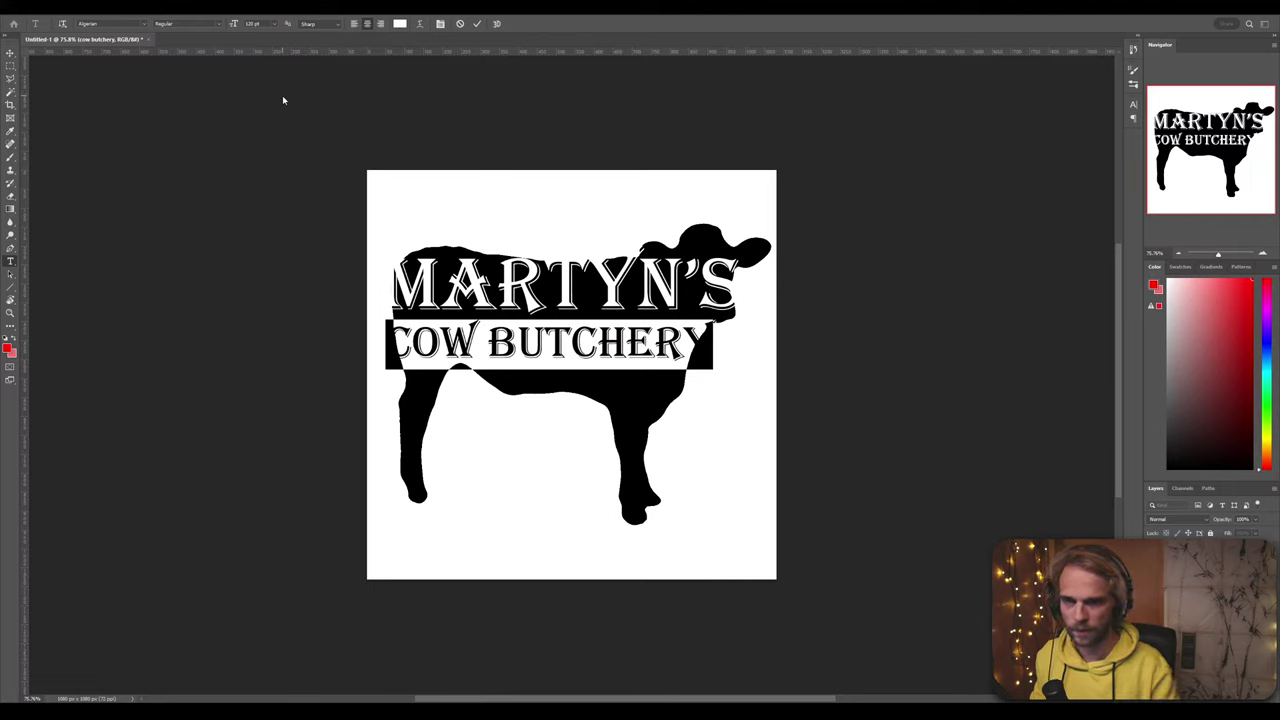
pyautogui.hotkey('ctrl', 'i')
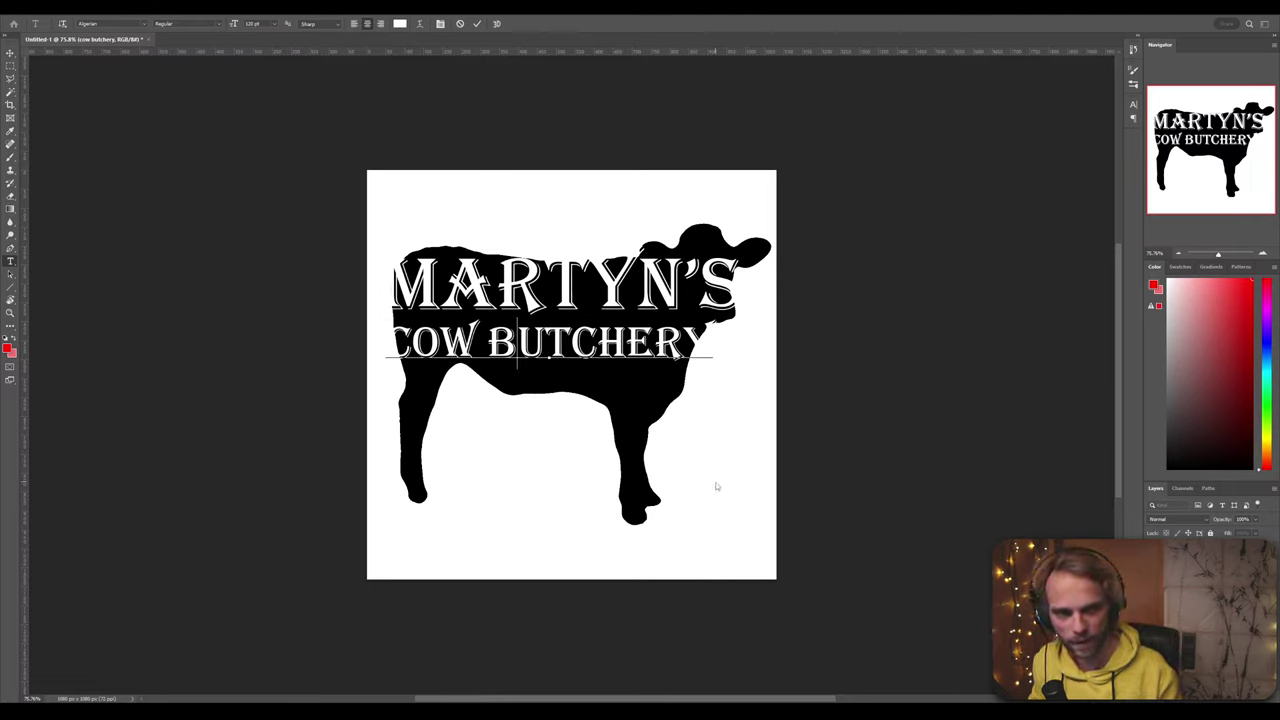
pyautogui.press('Escape')
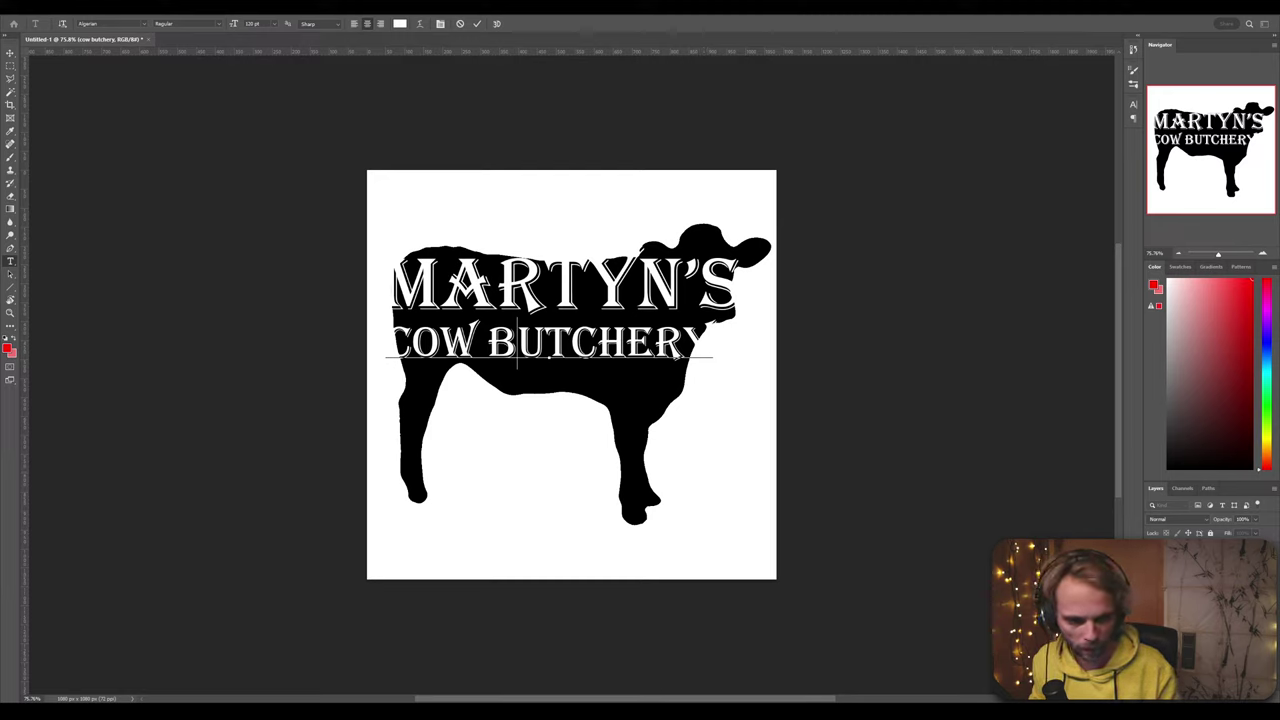
pyautogui.press('v')
# Step: Rasterize the COW BUTCHERY layer and free-transform it taller and slightly narrower
pyautogui.rightClick(1205, 568)
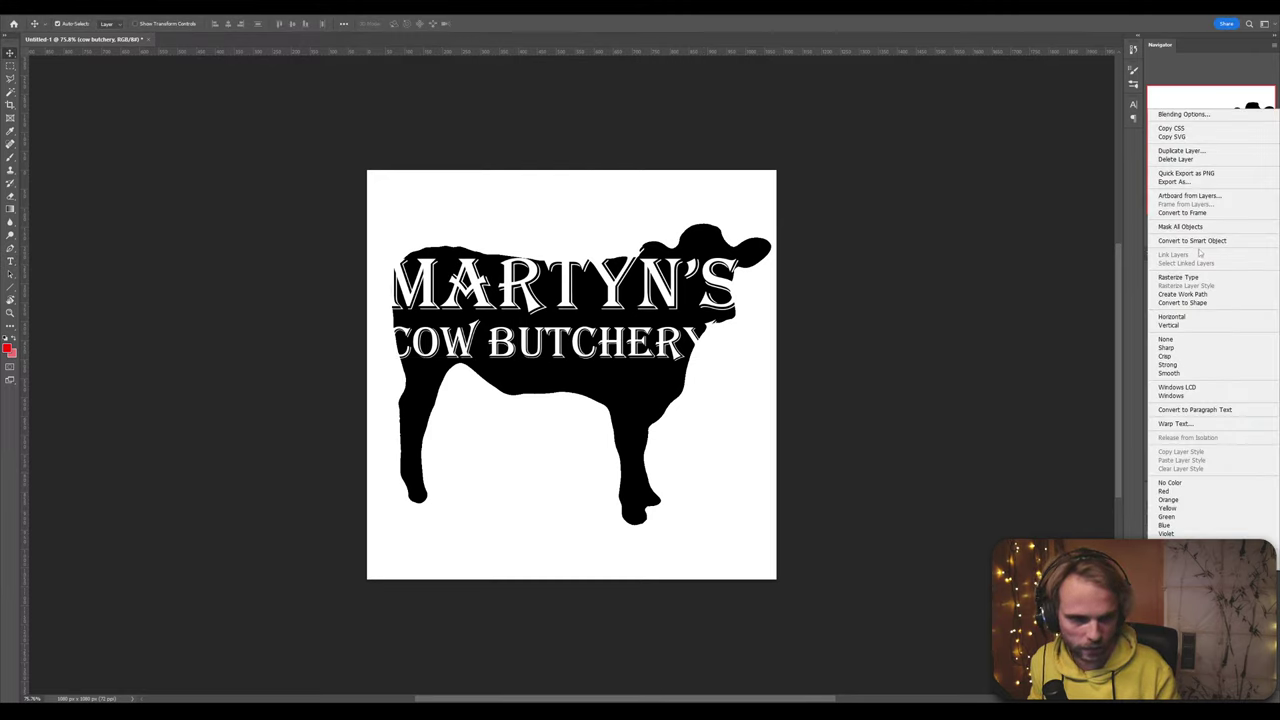
pyautogui.click(1197, 278)
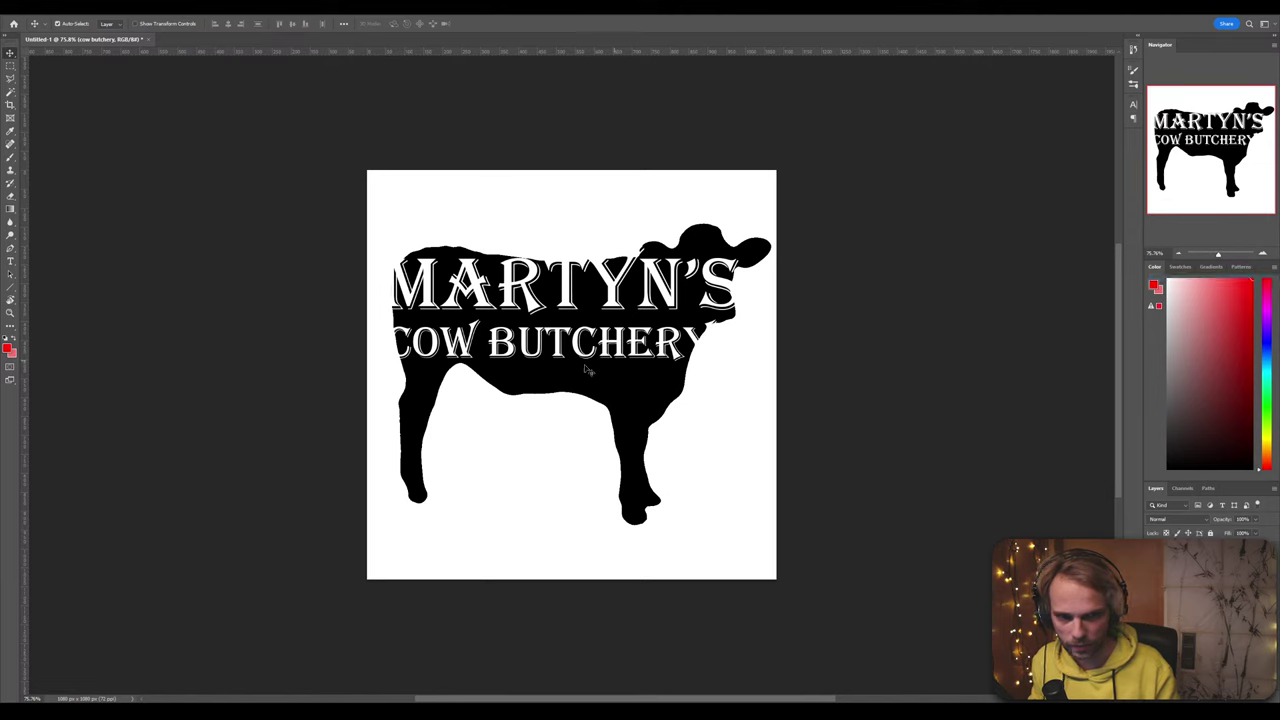
pyautogui.hotkey('ctrl', 't')
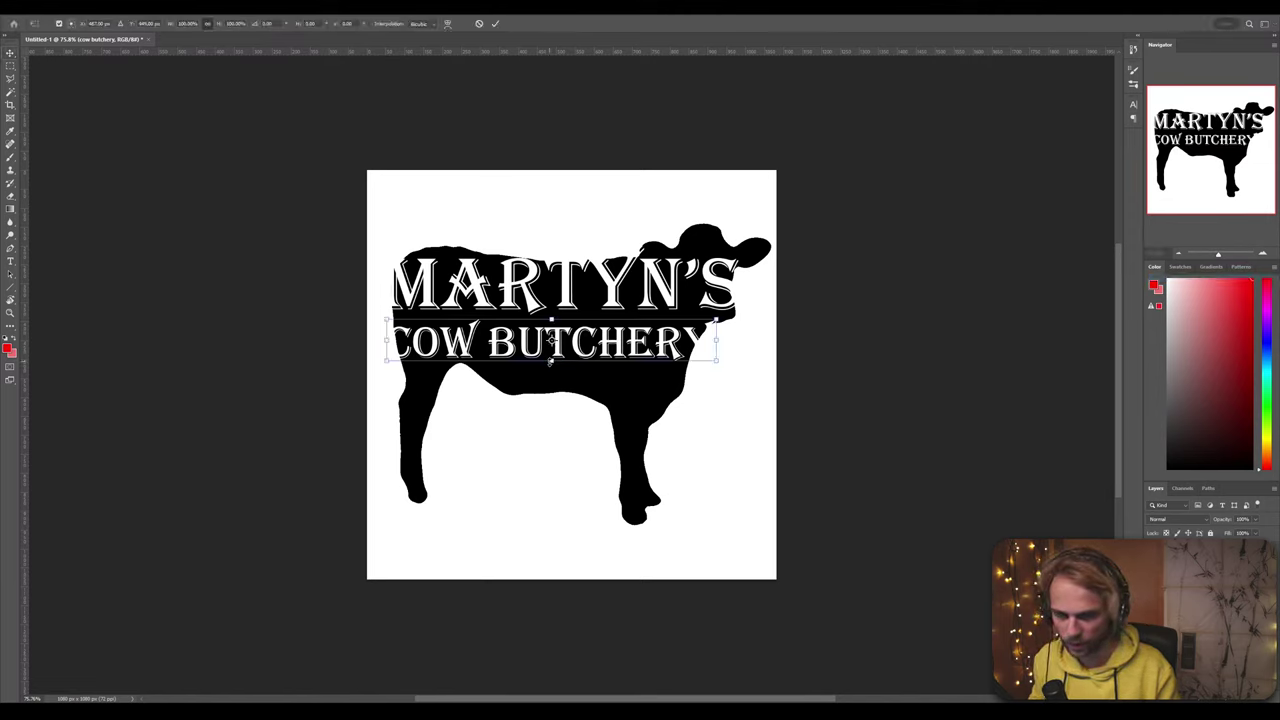
pyautogui.moveTo(549, 362)
pyautogui.mouseDown()
pyautogui.moveTo(554, 390)
pyautogui.moveTo(572, 368)
pyautogui.mouseUp()
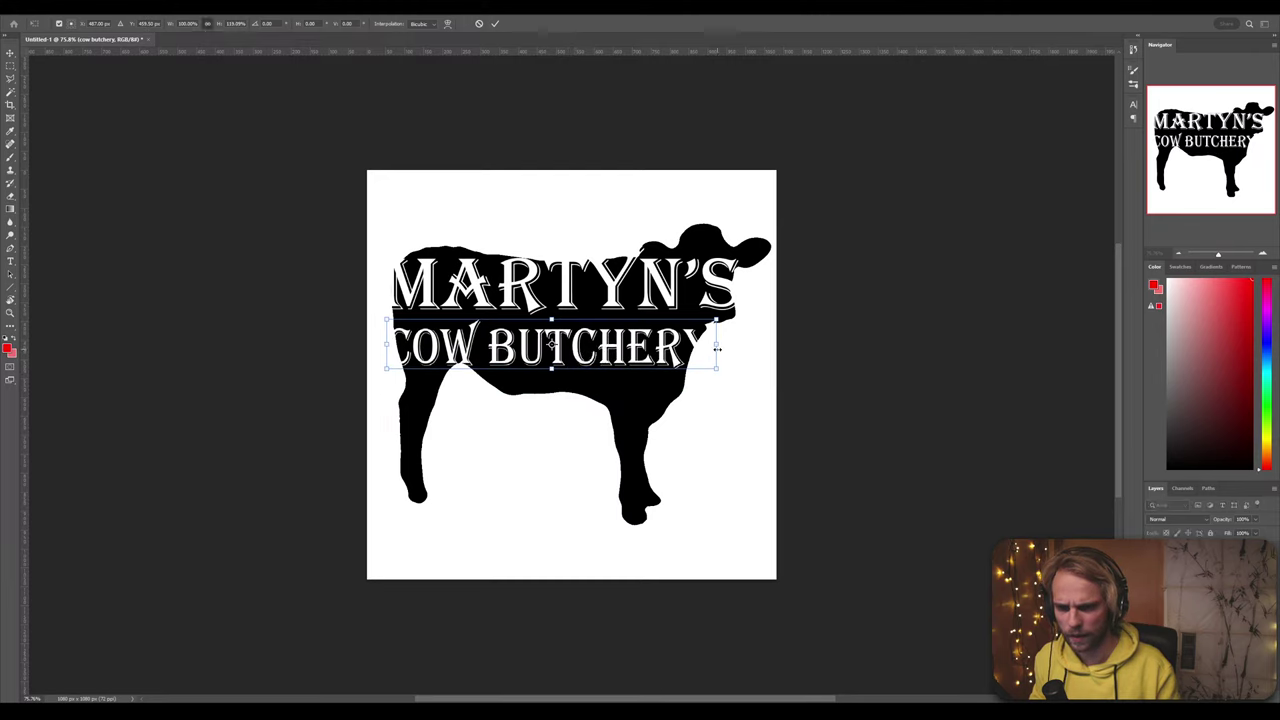
pyautogui.moveTo(717, 349); pyautogui.dragTo(712, 349)
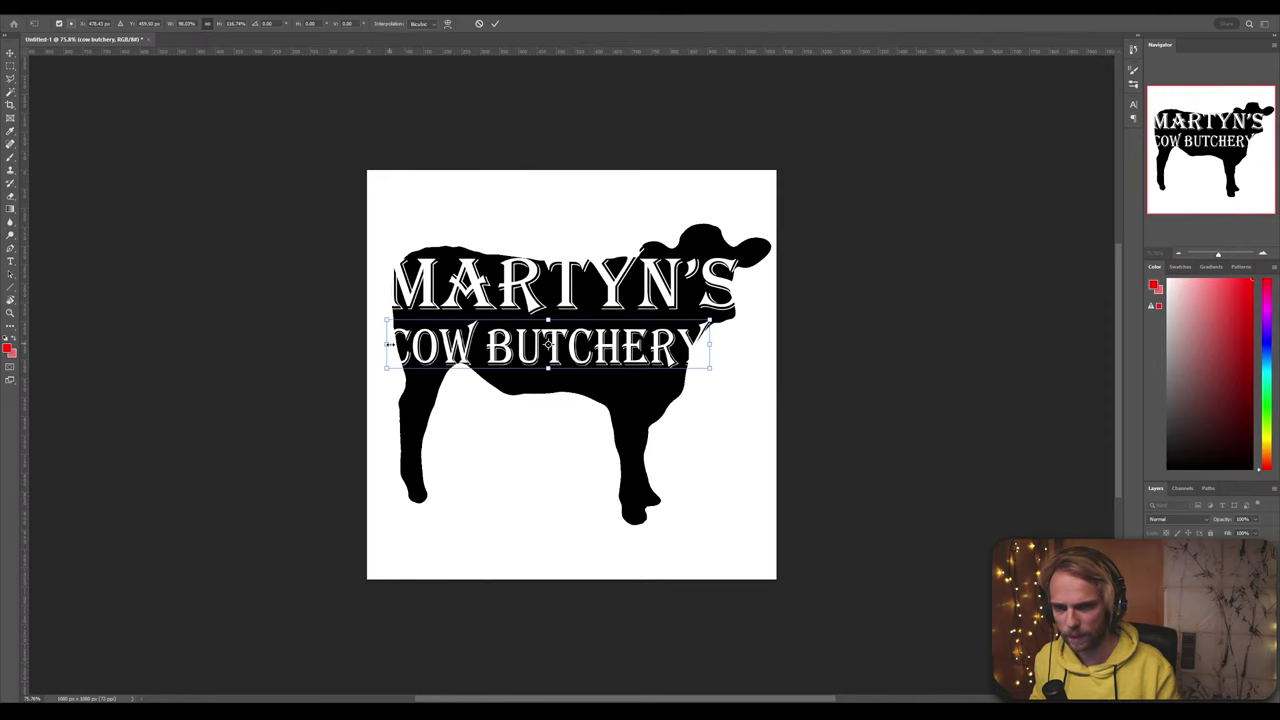
pyautogui.moveTo(388, 344); pyautogui.dragTo(391, 344)
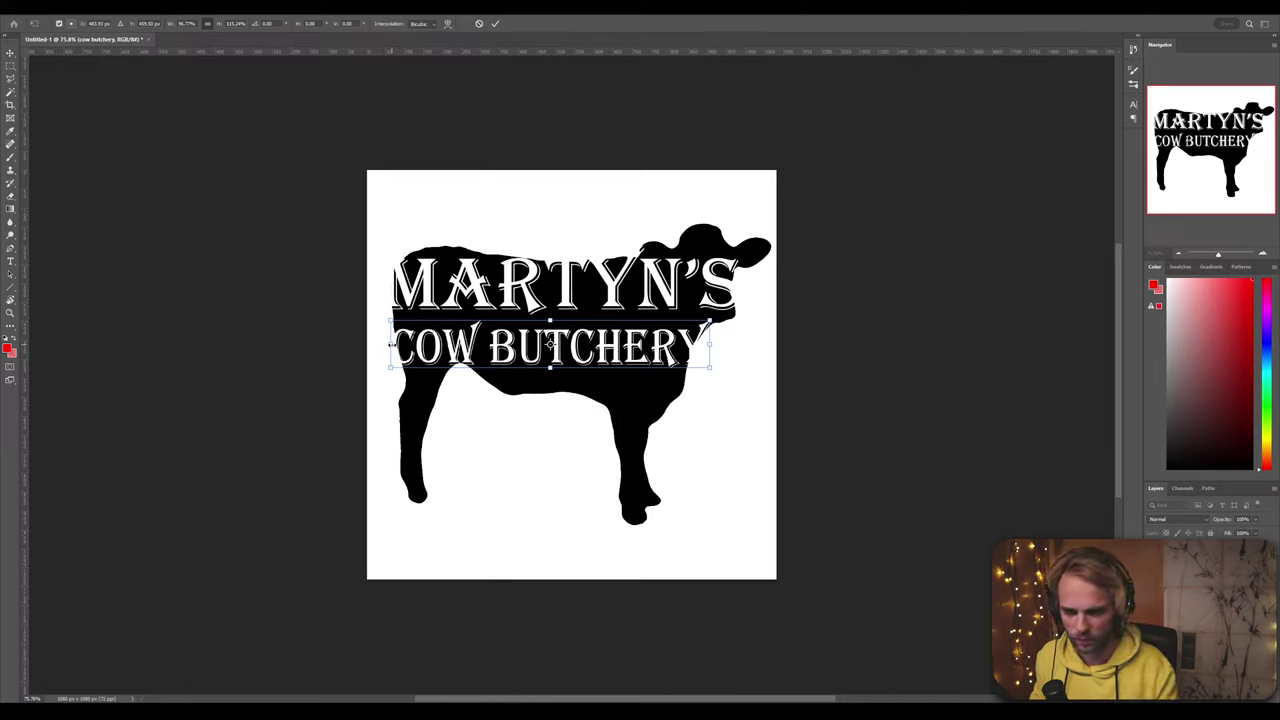
pyautogui.press('Return')
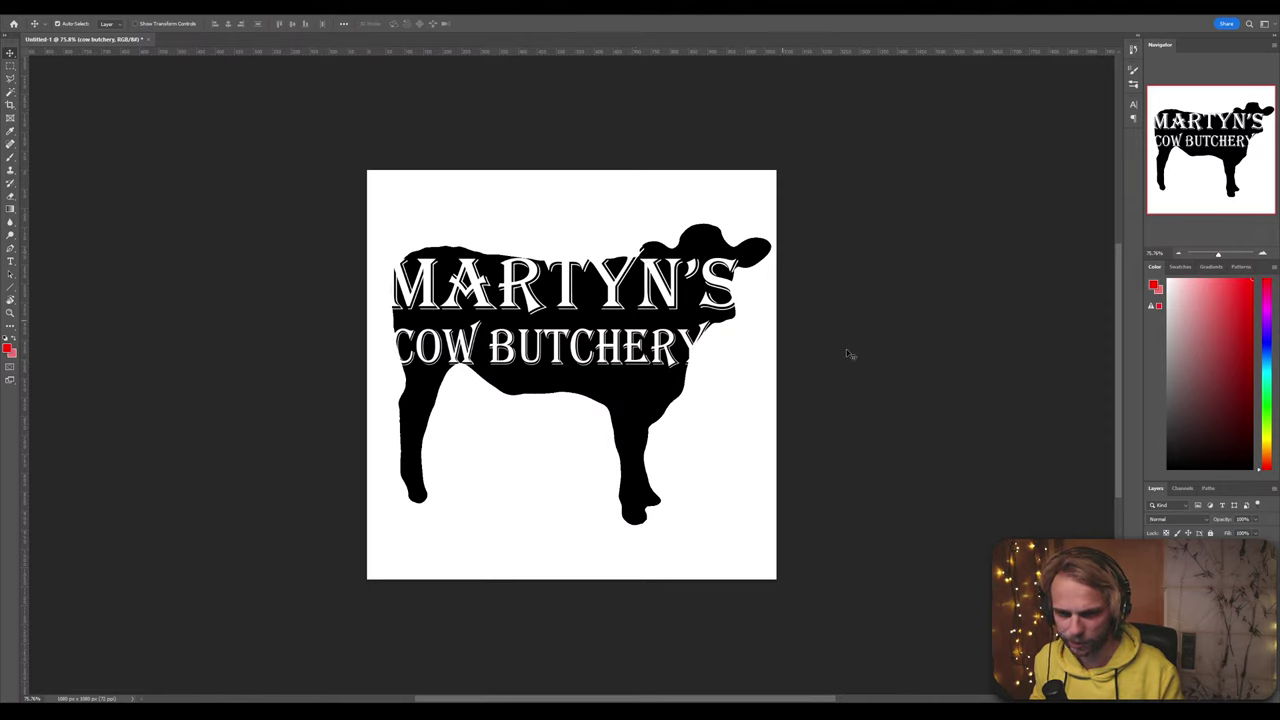
# Step: Stamp the visible artwork to a new layer and add a white Stroke layer style
pyautogui.hotkey('ctrl', 'shift', 'alt', 'n')
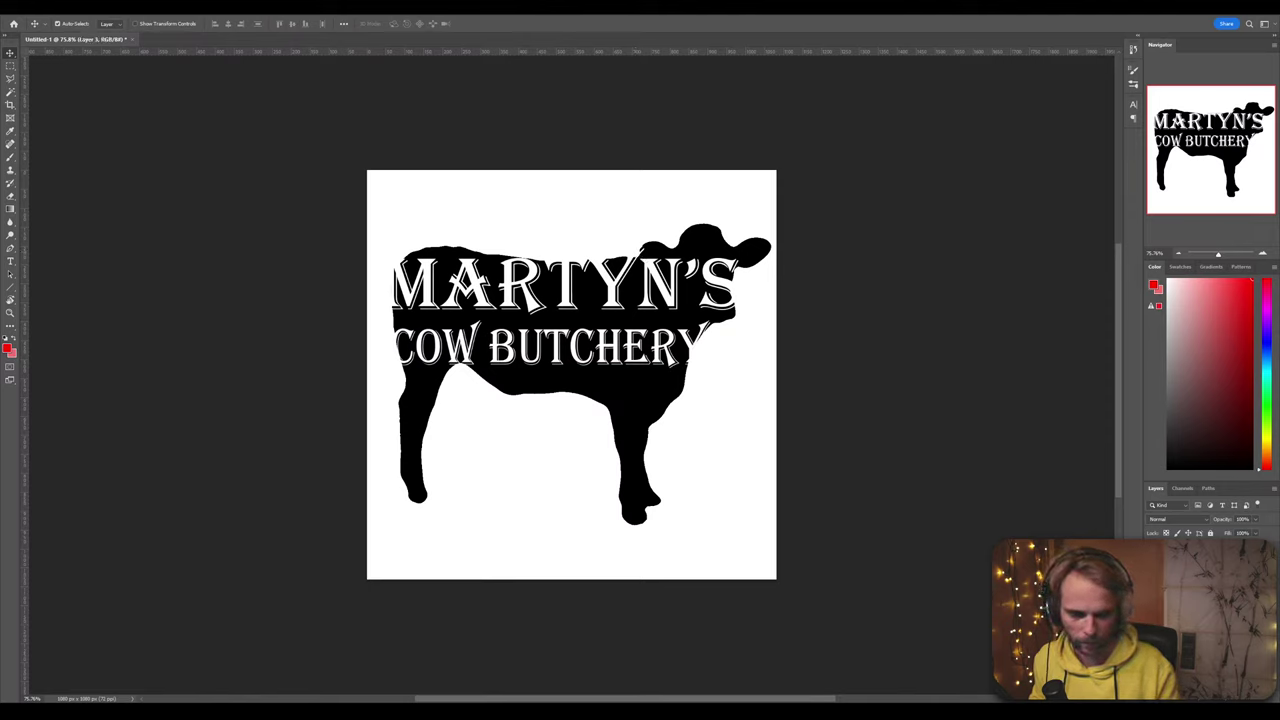
pyautogui.press('F2')
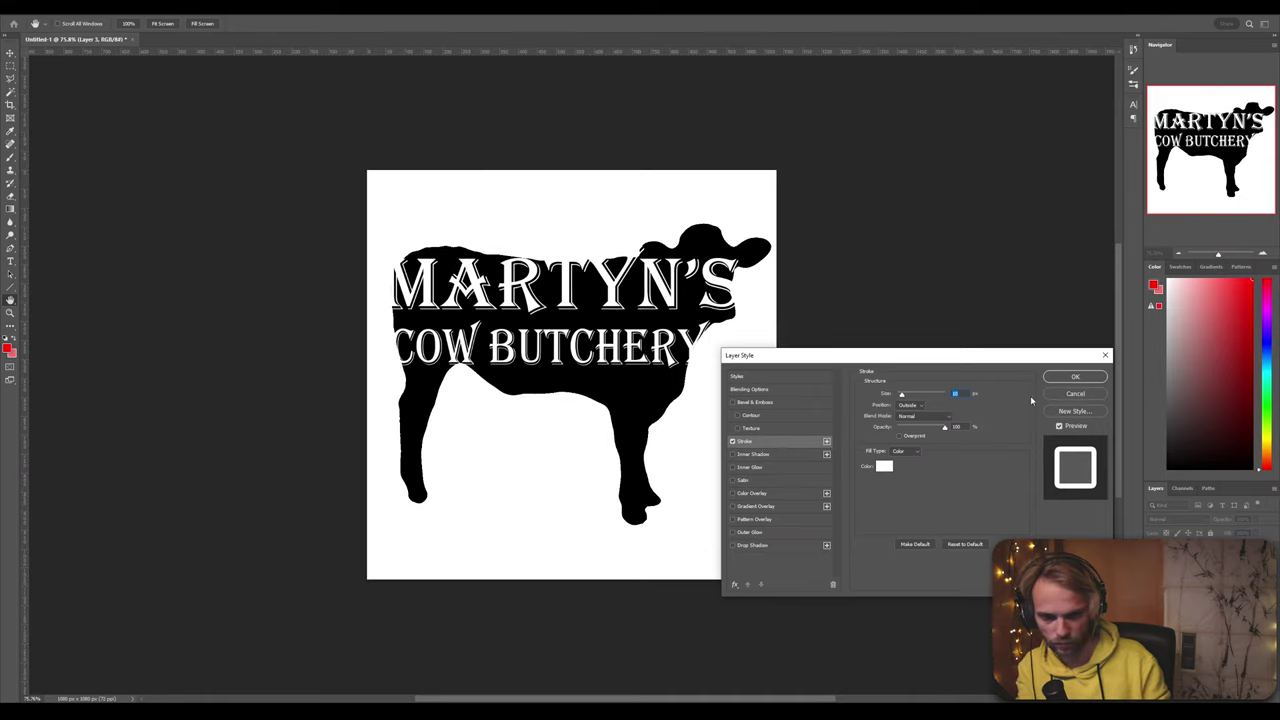
pyautogui.click(1078, 391)
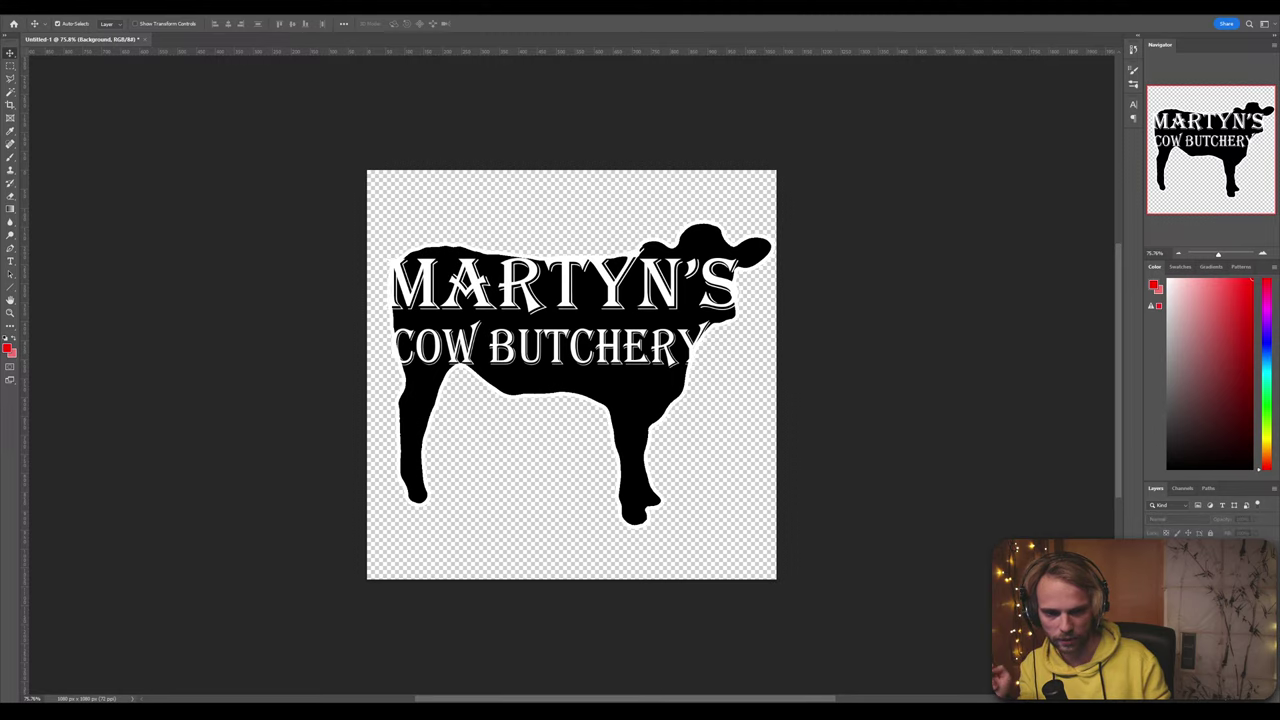
# Step: Fill the Background layer with the red foreground colour behind the outlined cow
pyautogui.hotkey('alt', 'BackSpace')
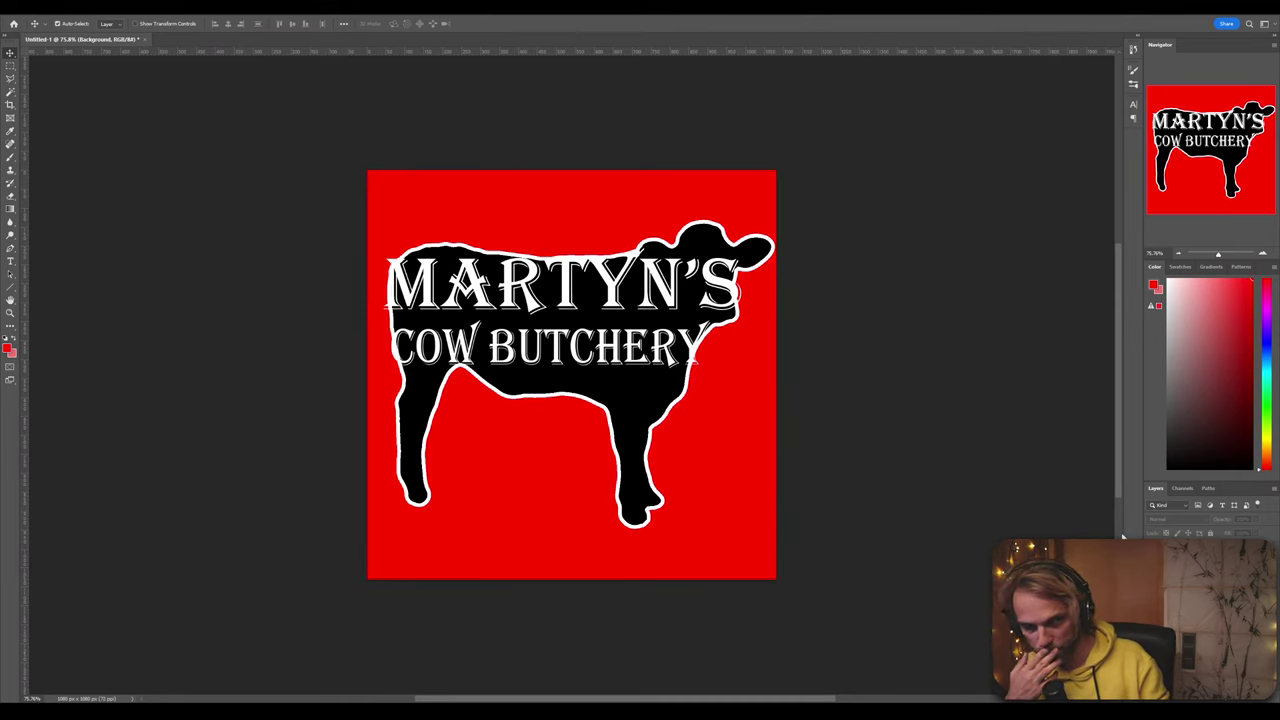
pyautogui.hotkey('ctrl', 'j')
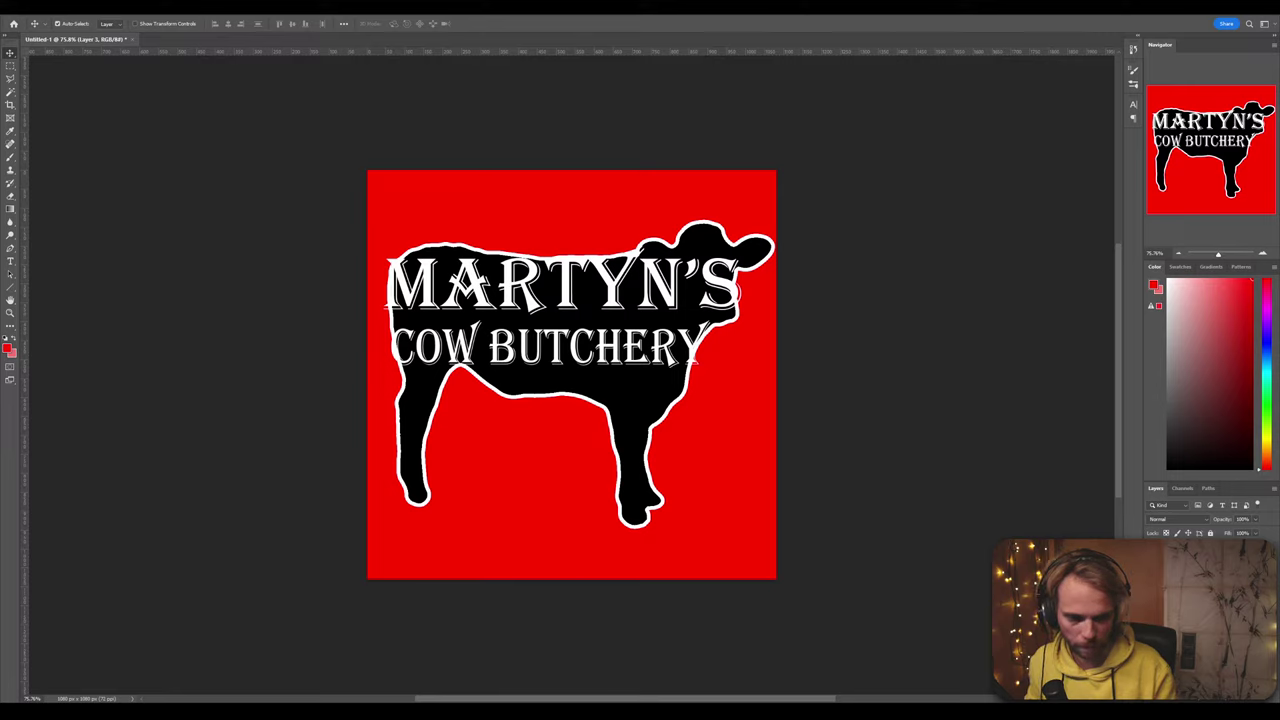
pyautogui.hotkey('ctrl', 'z')
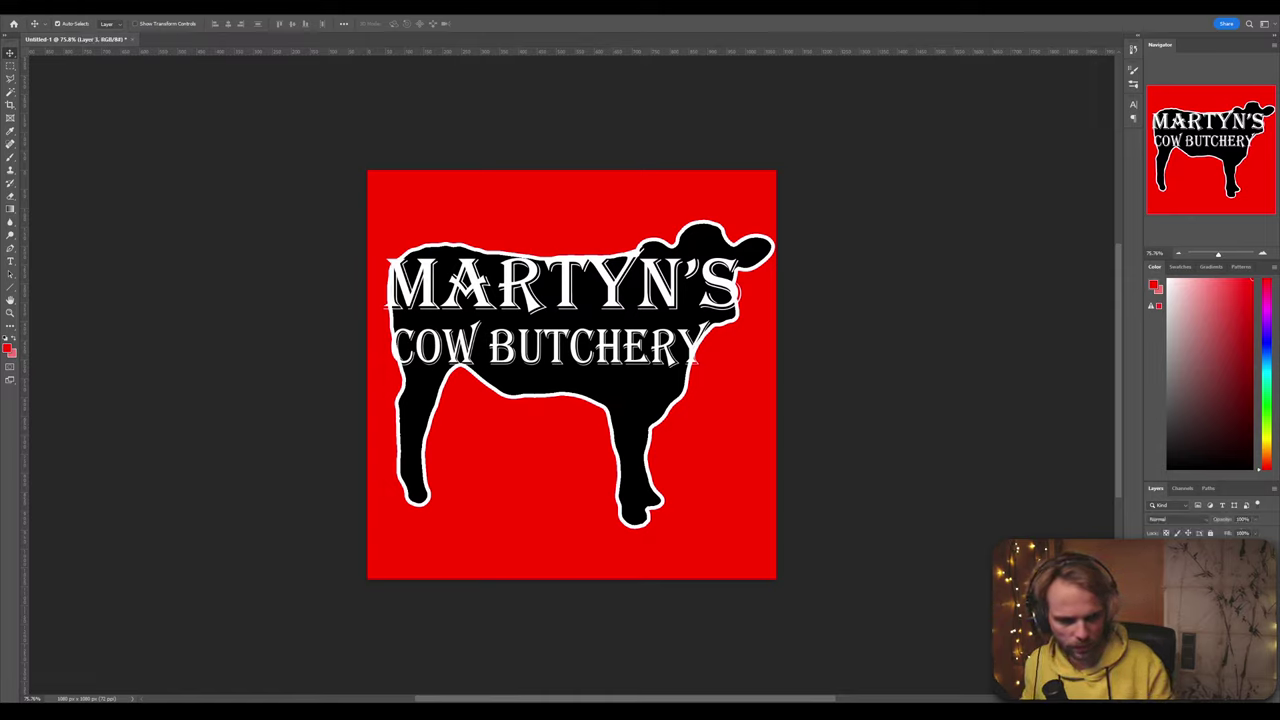
# Step: Increase the logo layer's white Stroke size to 25 px
pyautogui.doubleClick(1200, 570)
pyautogui.moveTo(950, 363); pyautogui.dragTo(840, 396)
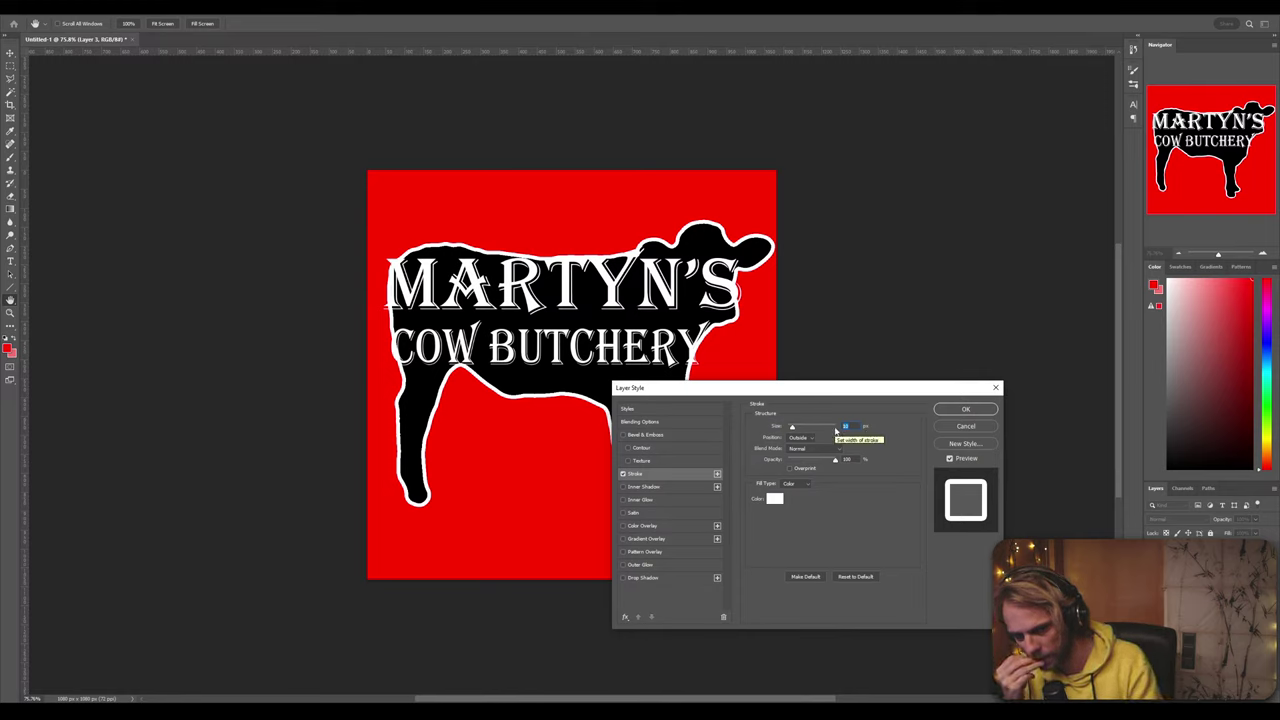
pyautogui.write('25')
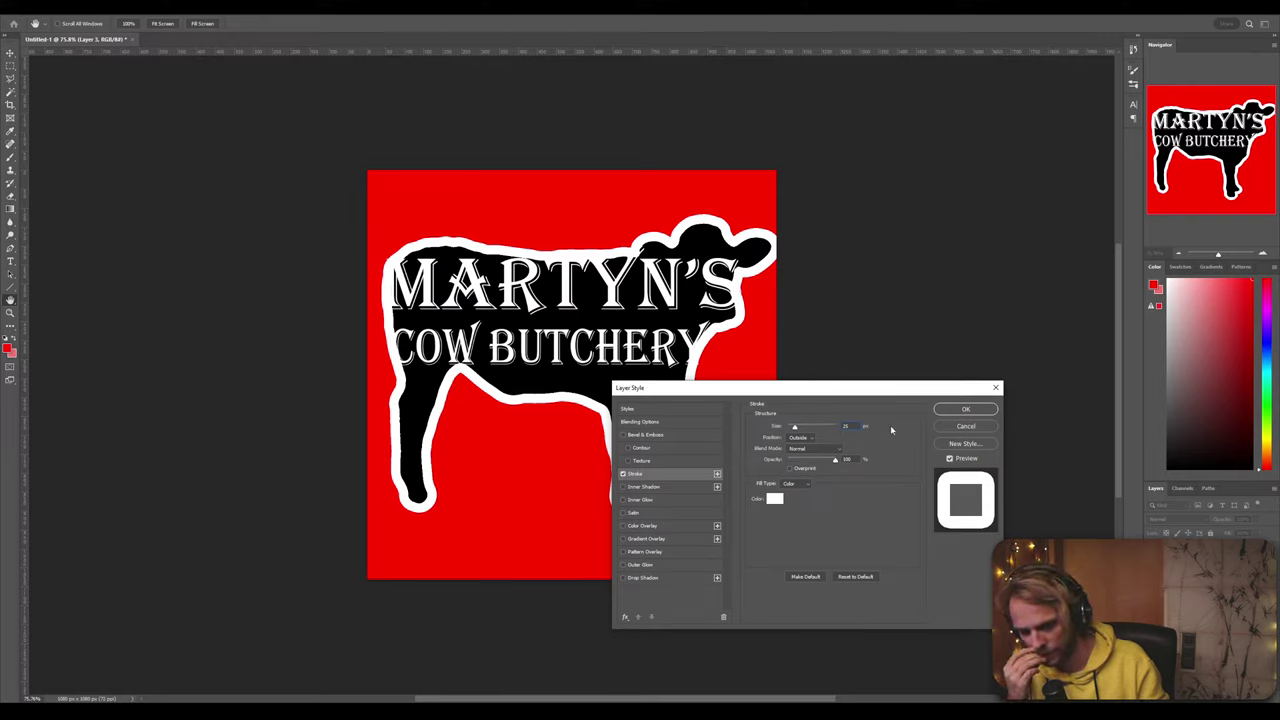
pyautogui.click(966, 410)
# Step: Merge the cow logo layers into one and nudge the artwork left
pyautogui.rightClick(1200, 565)
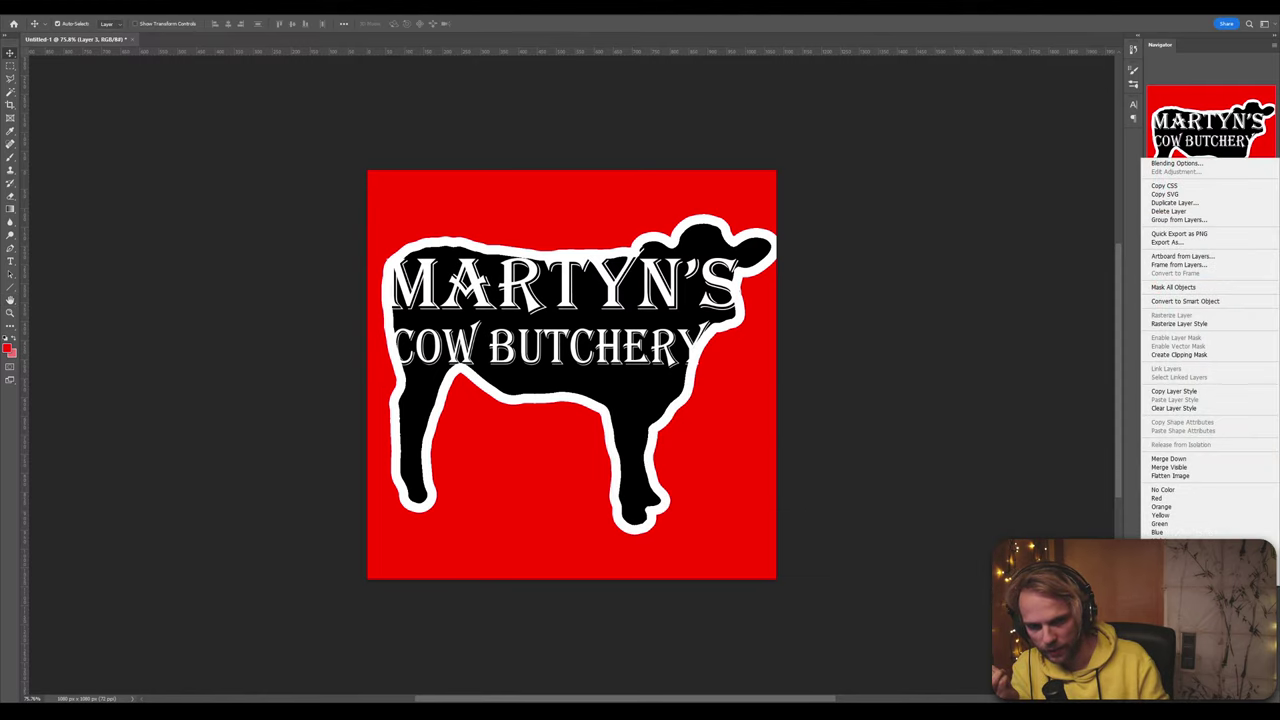
pyautogui.click(1173, 390)
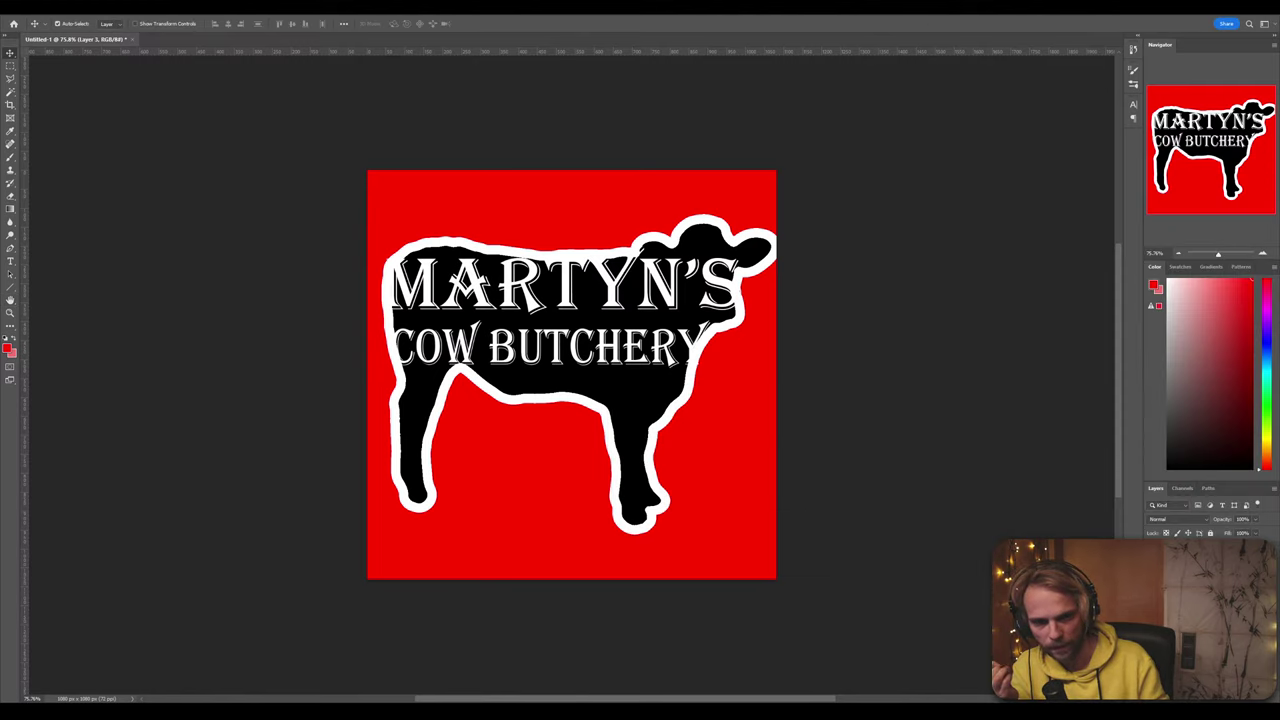
pyautogui.rightClick(1200, 565)
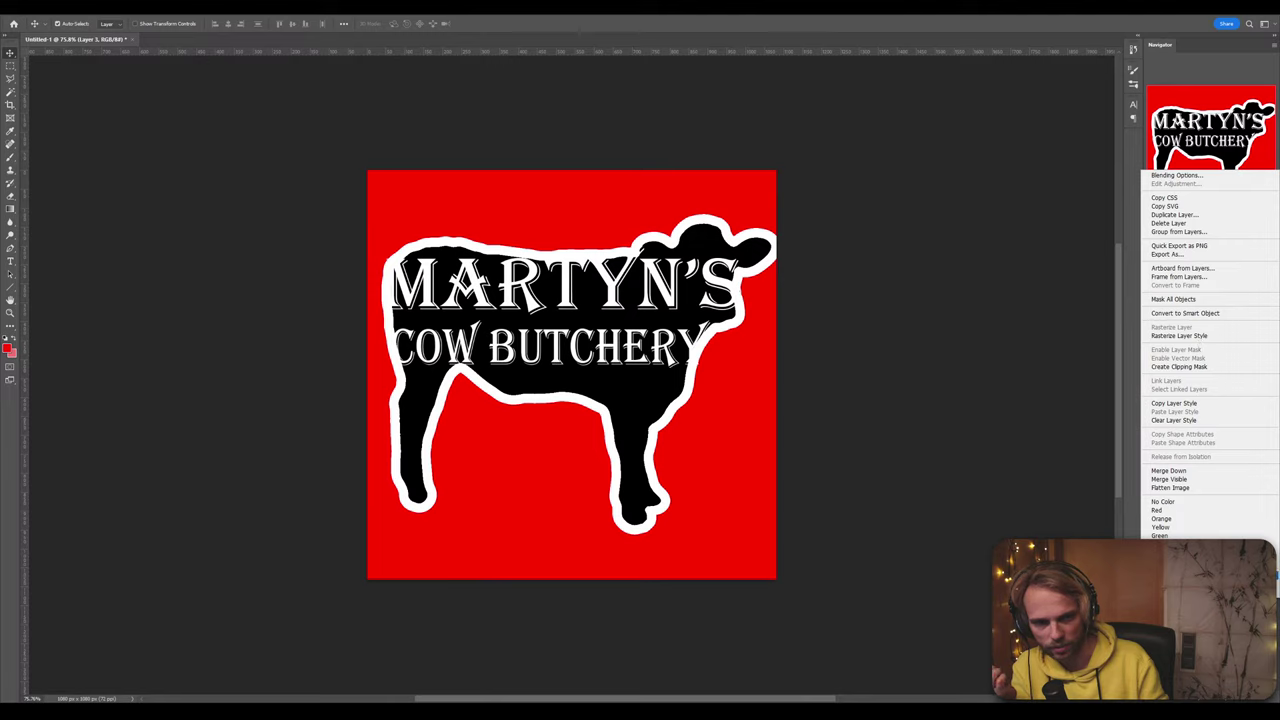
pyautogui.press('Escape')
pyautogui.click(1203, 560)
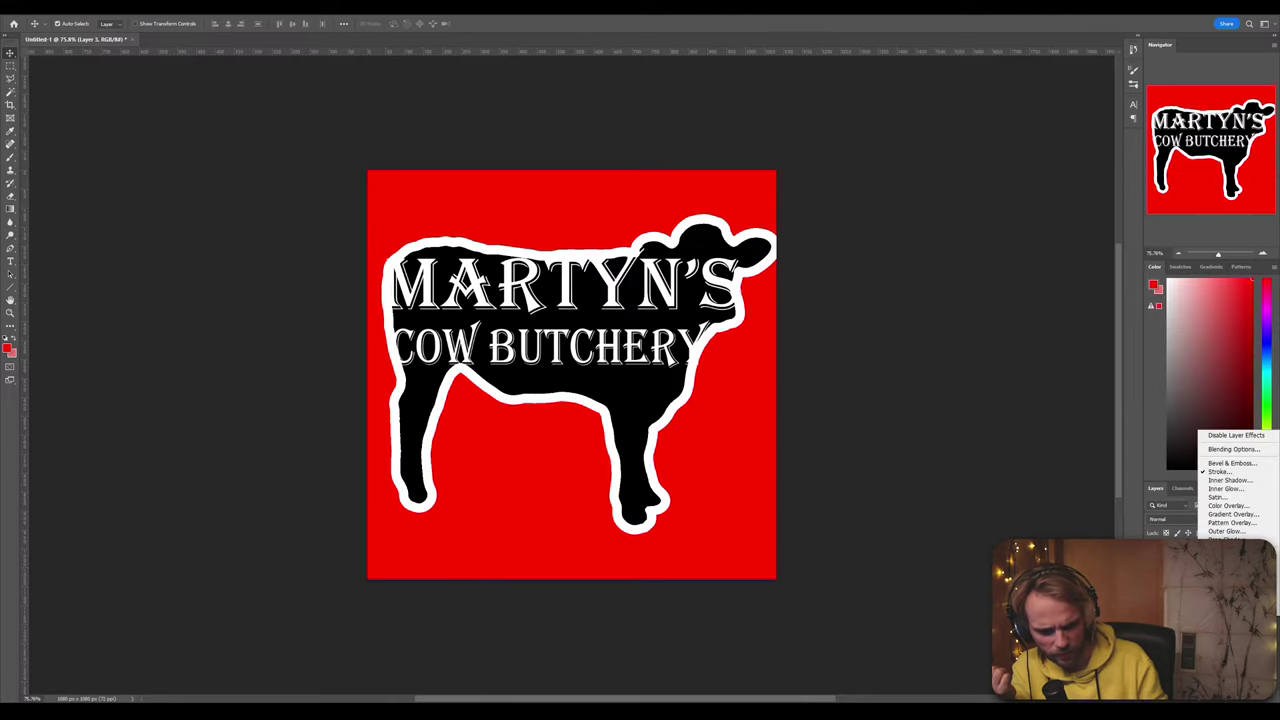
pyautogui.press('Escape')
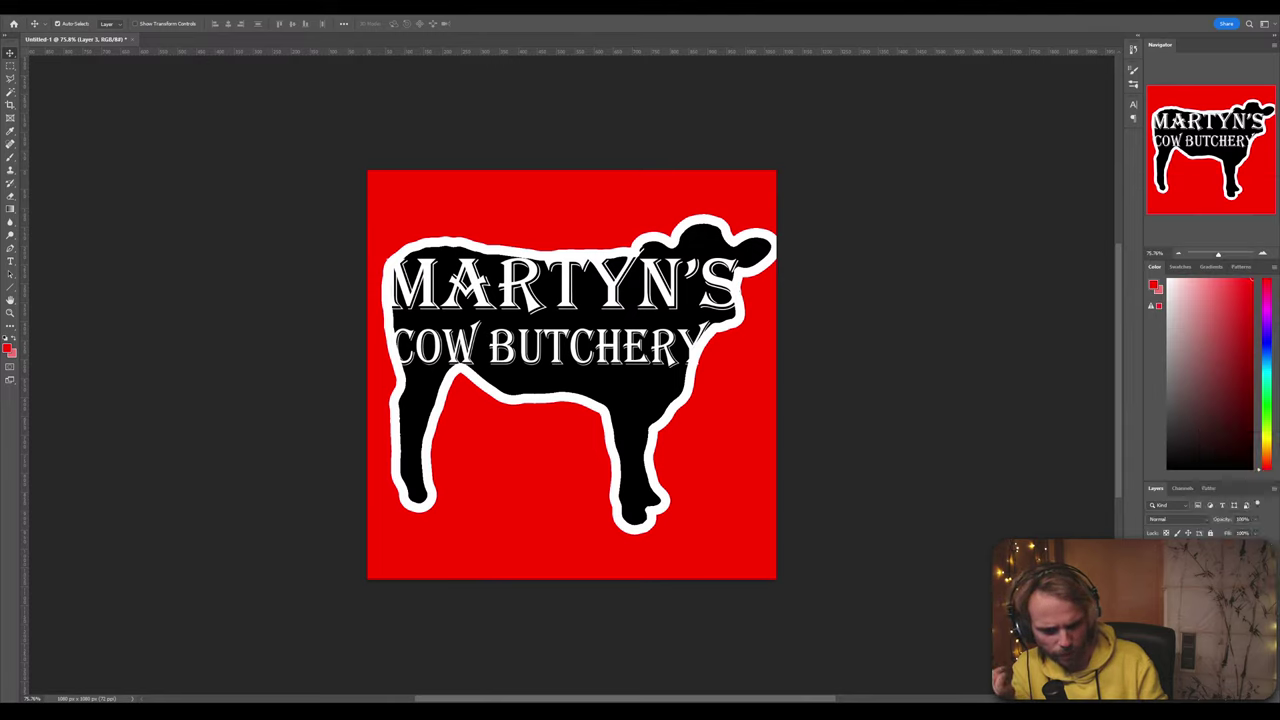
pyautogui.rightClick(1210, 548)
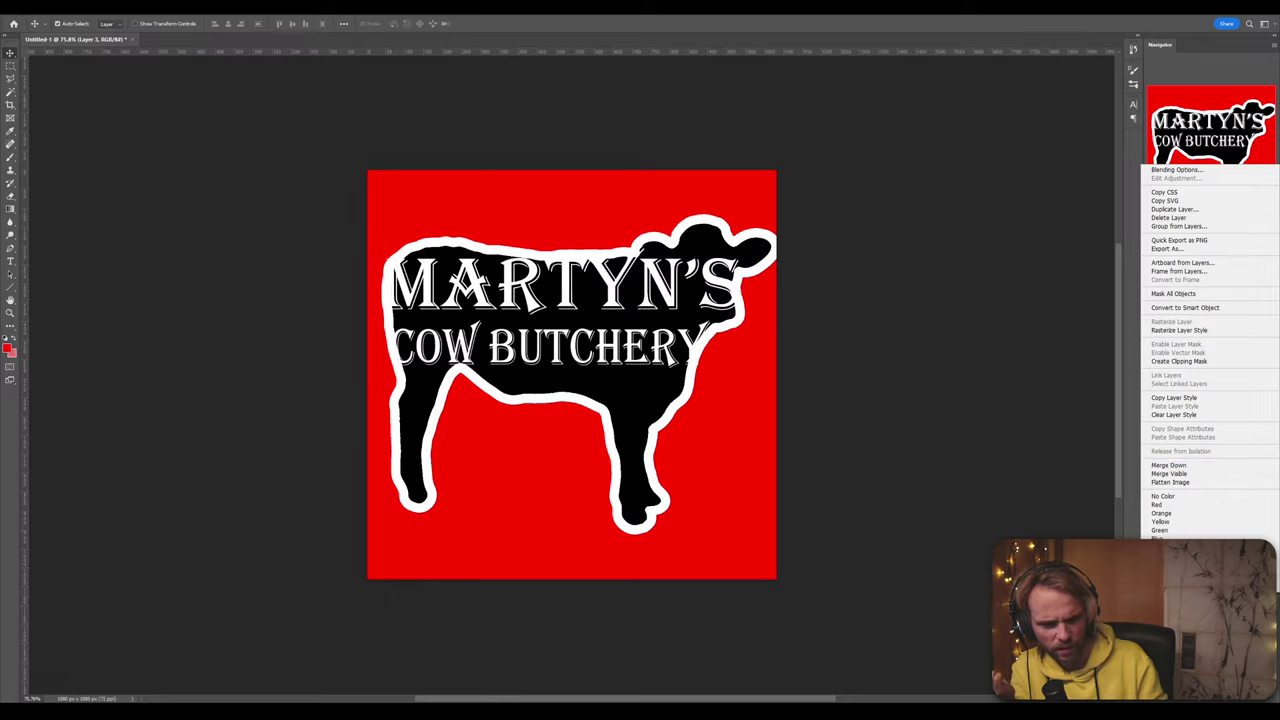
pyautogui.click(1175, 466)
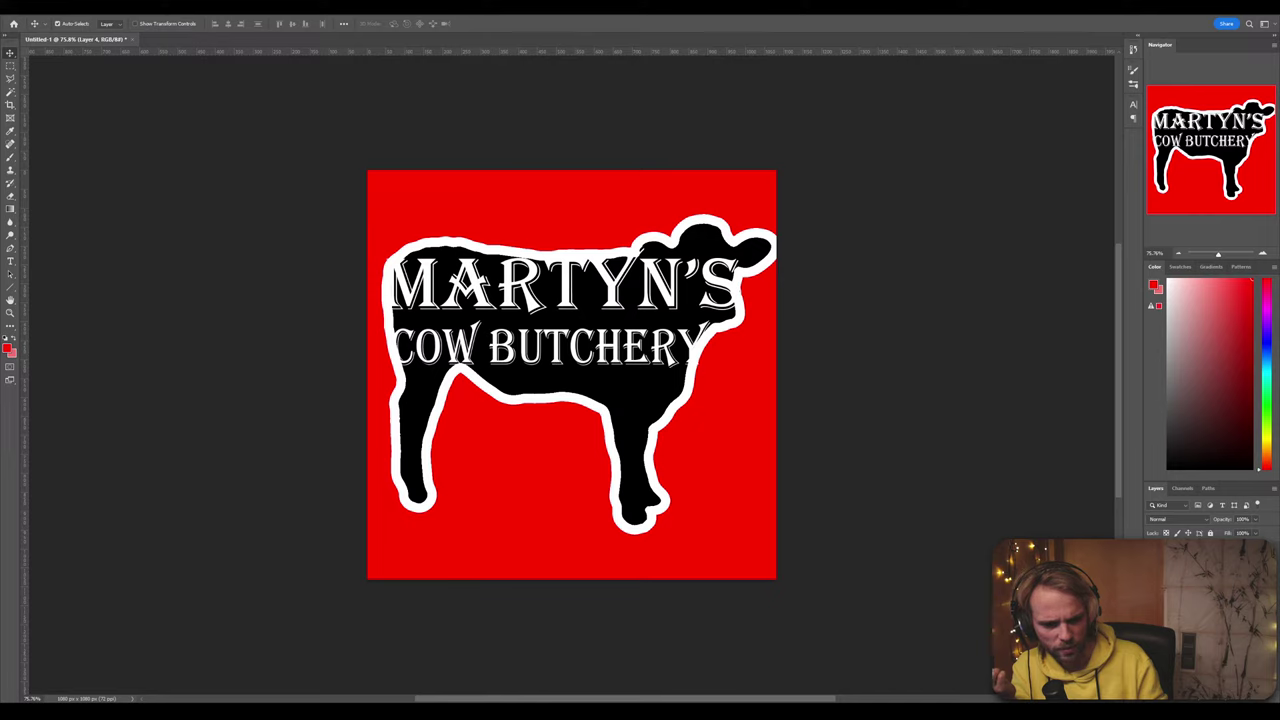
pyautogui.rightClick(1200, 560)
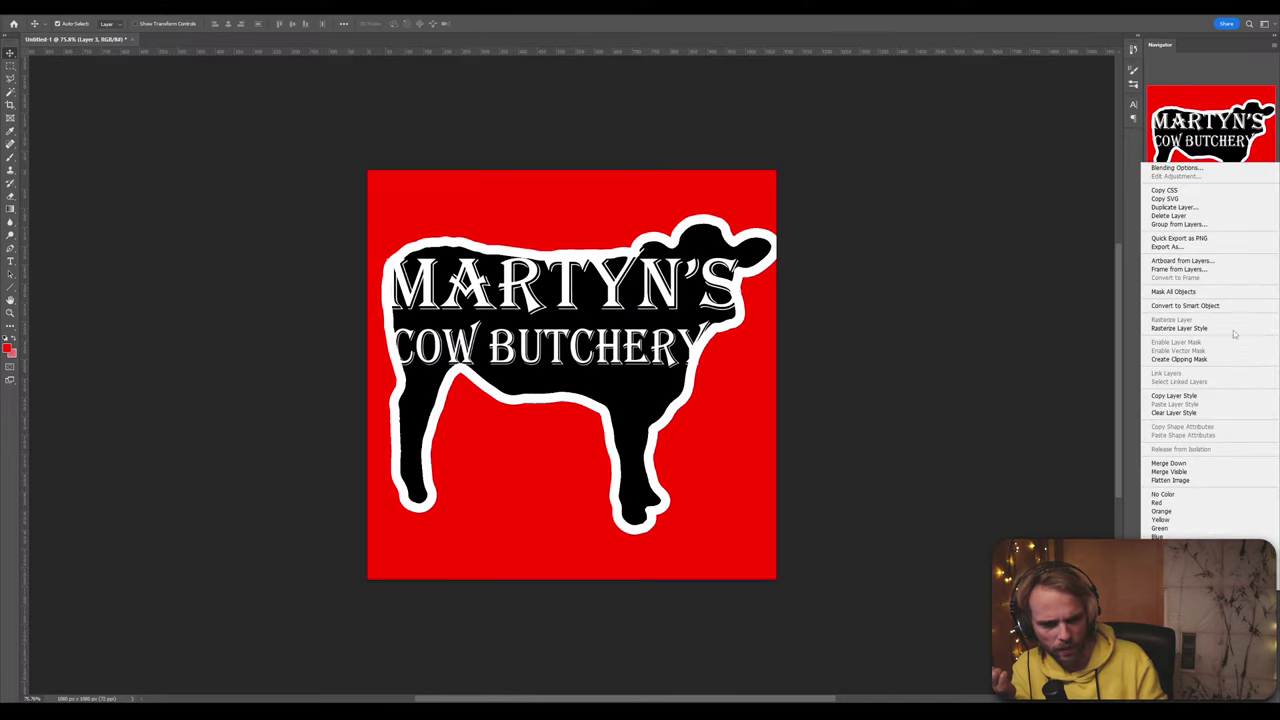
pyautogui.click(1170, 466)
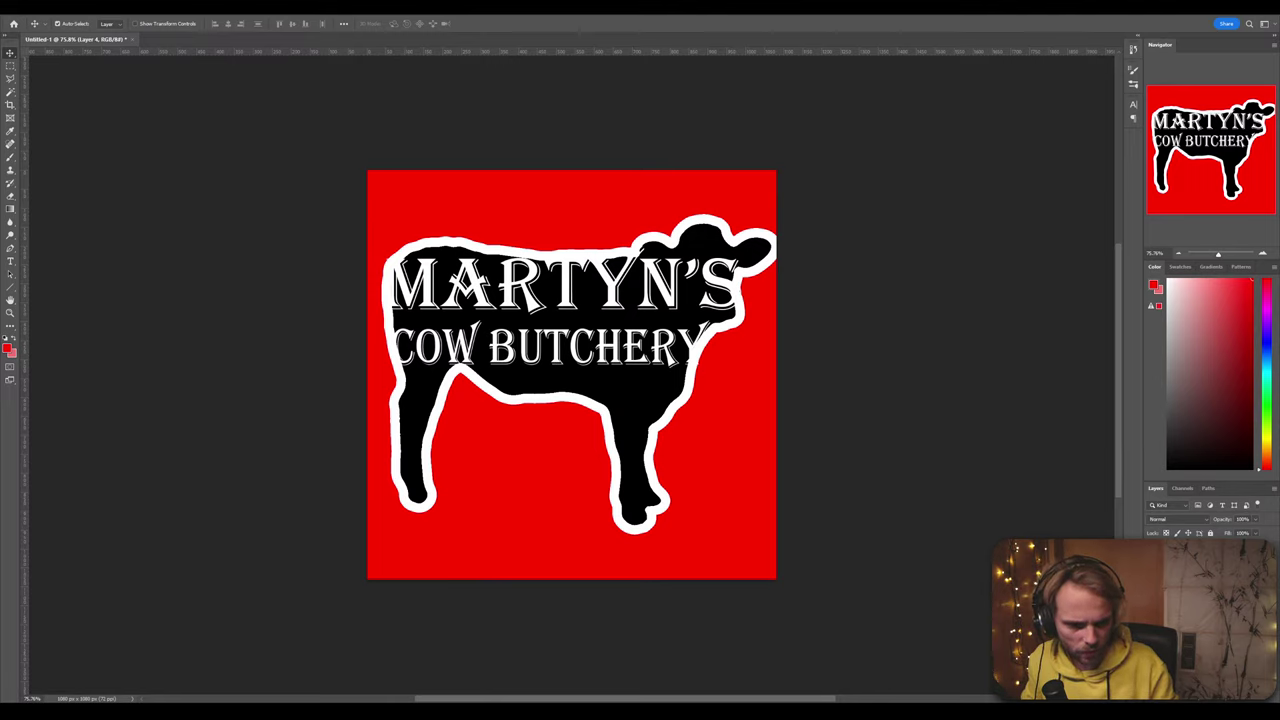
pyautogui.hotkey('ctrl', 'shift', 'e')
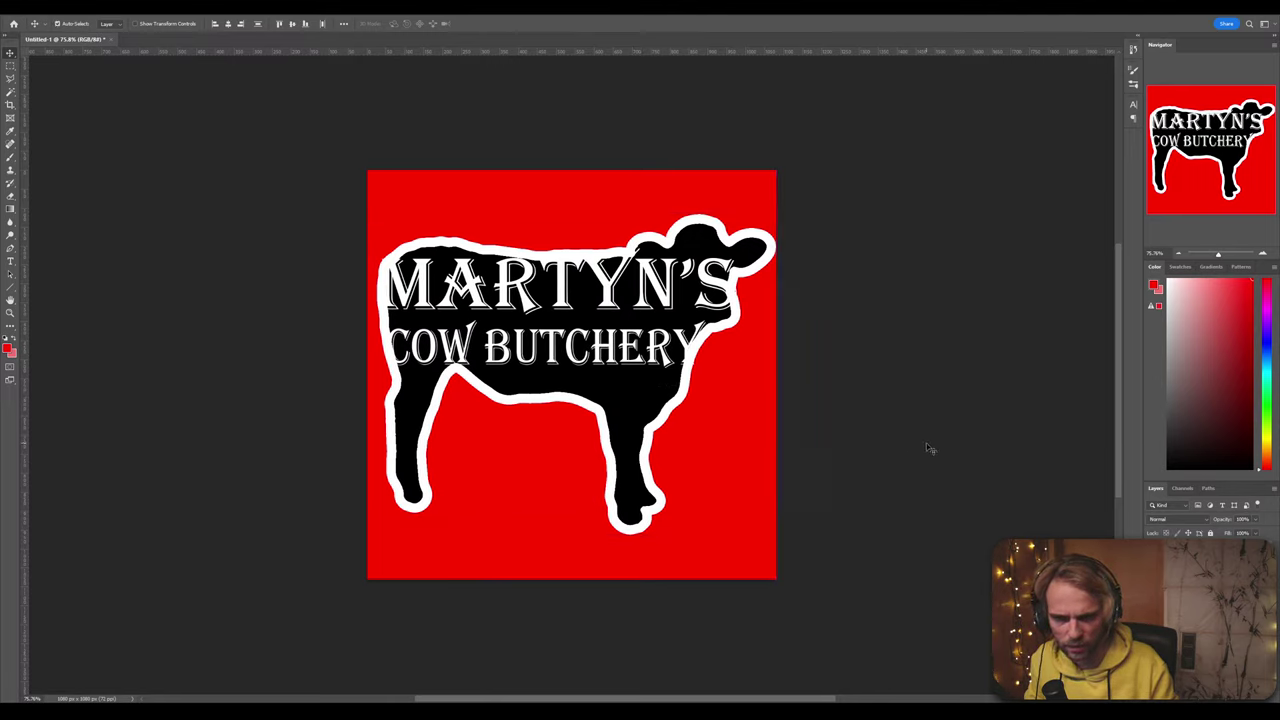
pyautogui.press('Left')
pyautogui.press('Left')
pyautogui.press('Left')
pyautogui.press('Left')
pyautogui.press('Left')
pyautogui.press('Left')
pyautogui.press('Left')
pyautogui.press('Left')
pyautogui.press('Left')
pyautogui.press('Left')
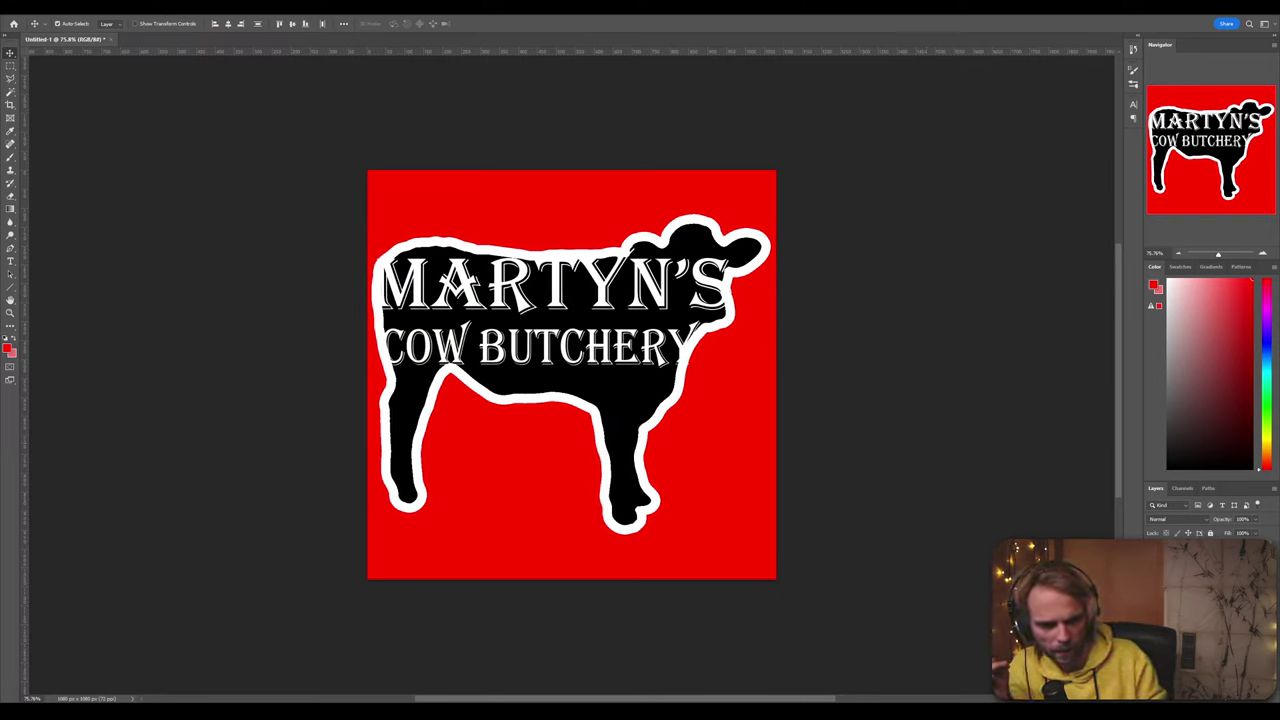
# Step: Give the merged cow artwork layer a 1 px black (000000) stroke effect
pyautogui.click(910, 523)
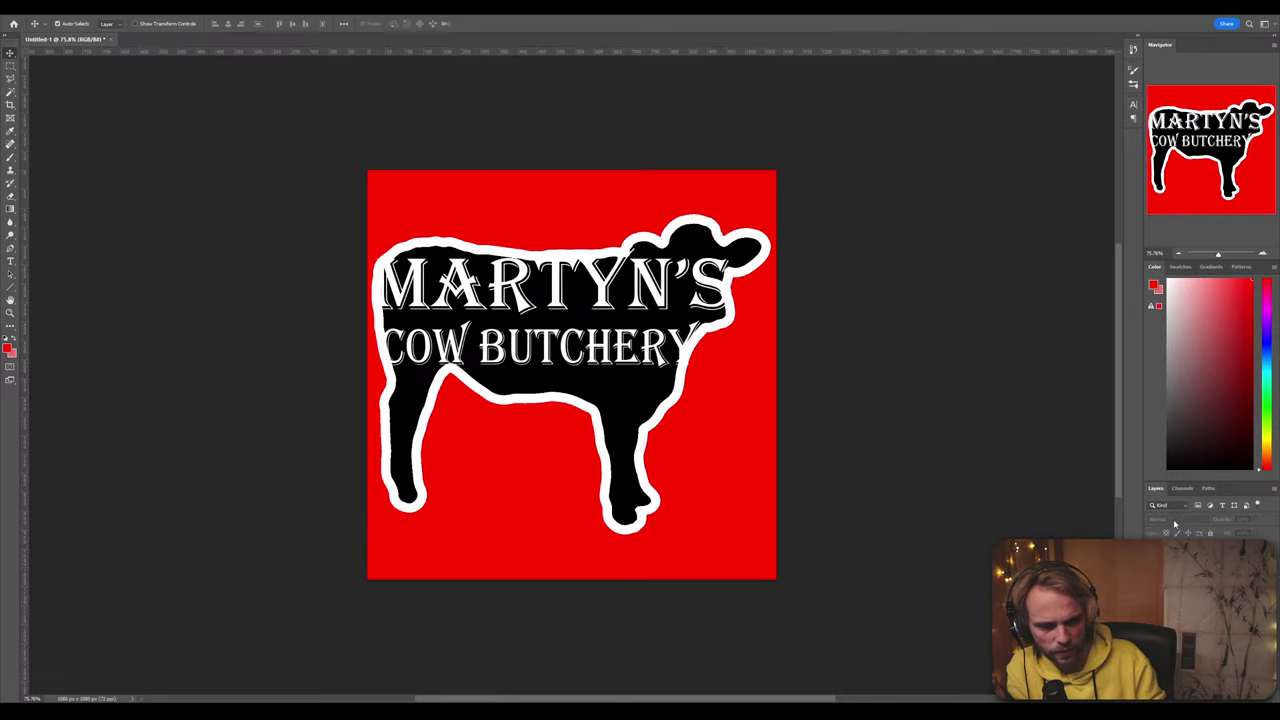
pyautogui.click(1210, 556)
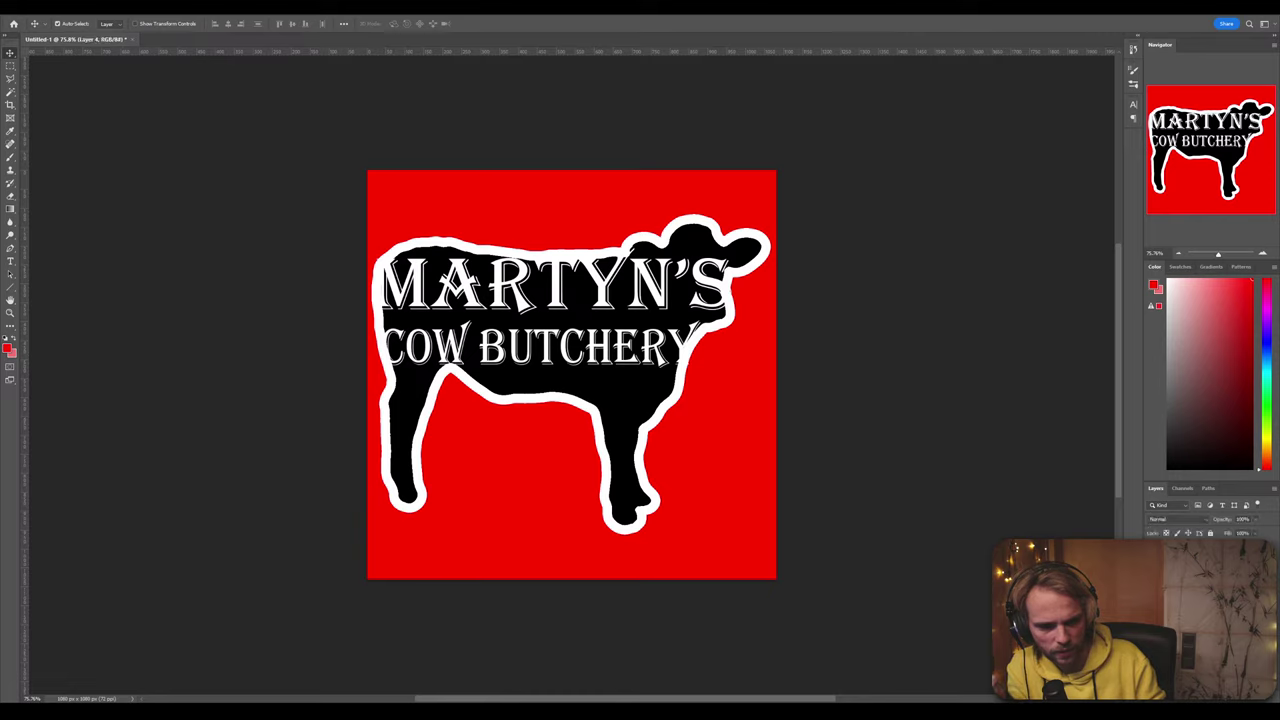
pyautogui.doubleClick(1210, 556)
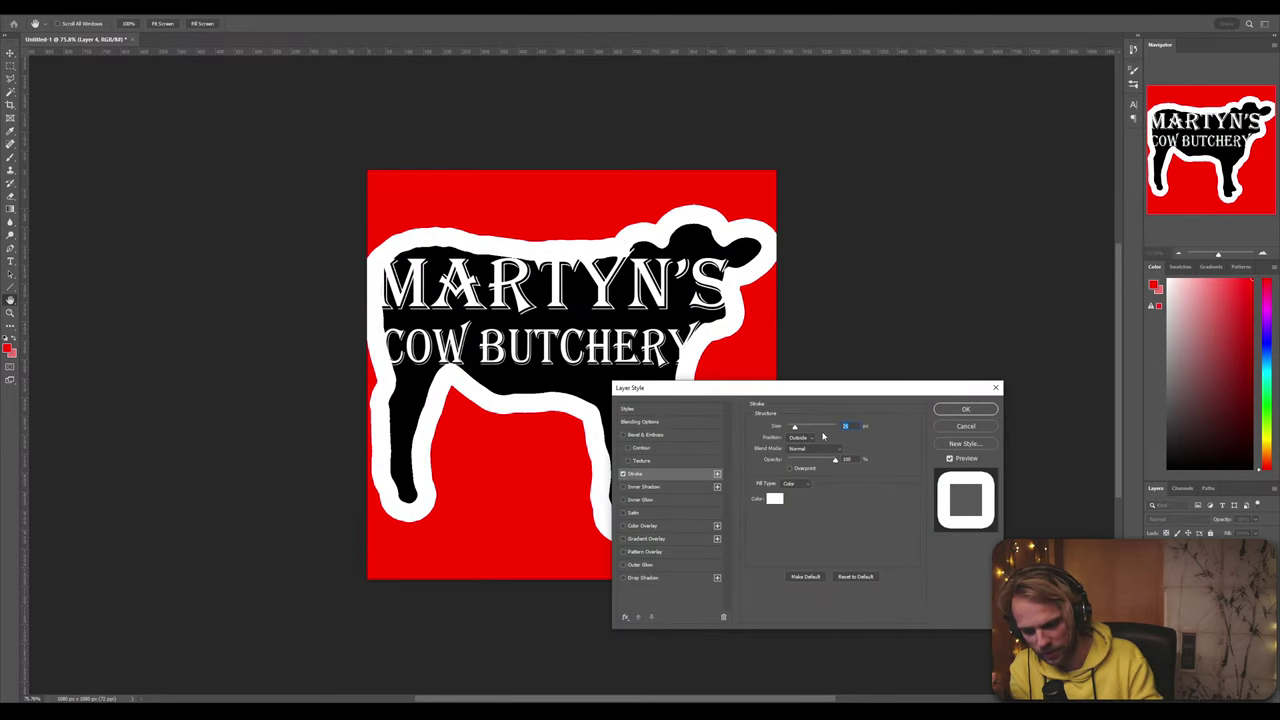
pyautogui.write('5')
pyautogui.click(773, 497)
pyautogui.write('000000')
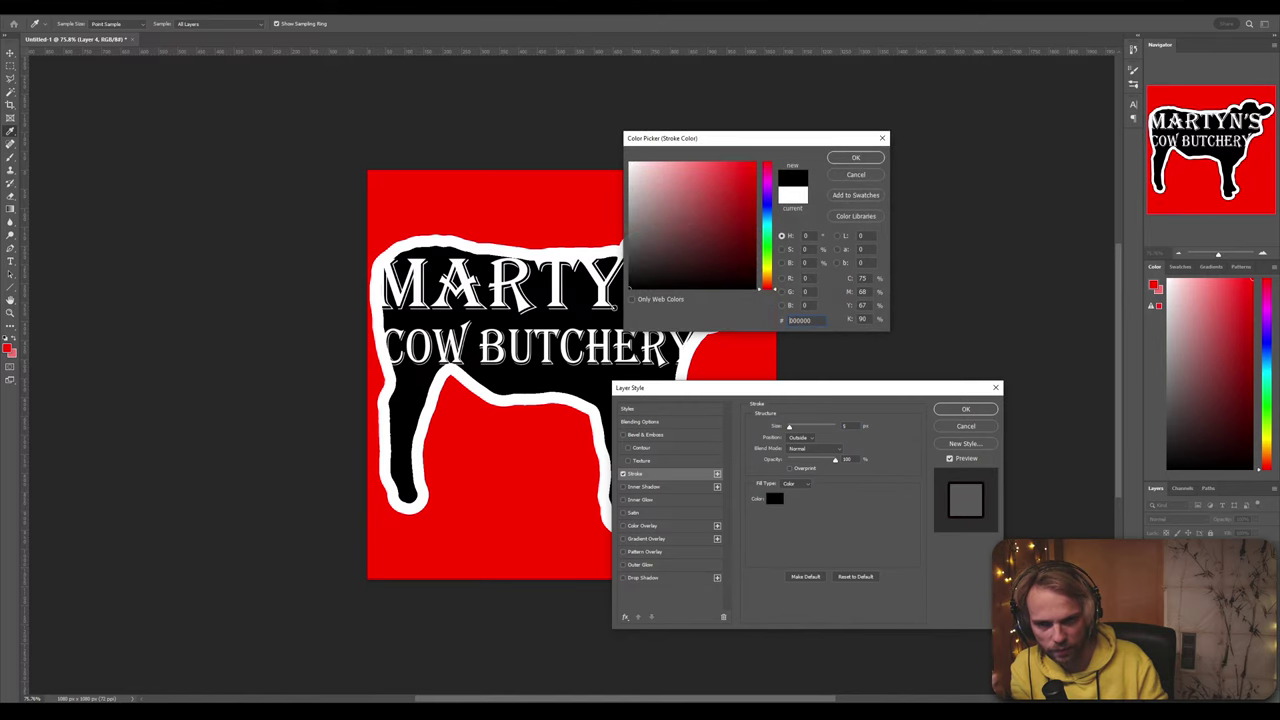
pyautogui.click(857, 157)
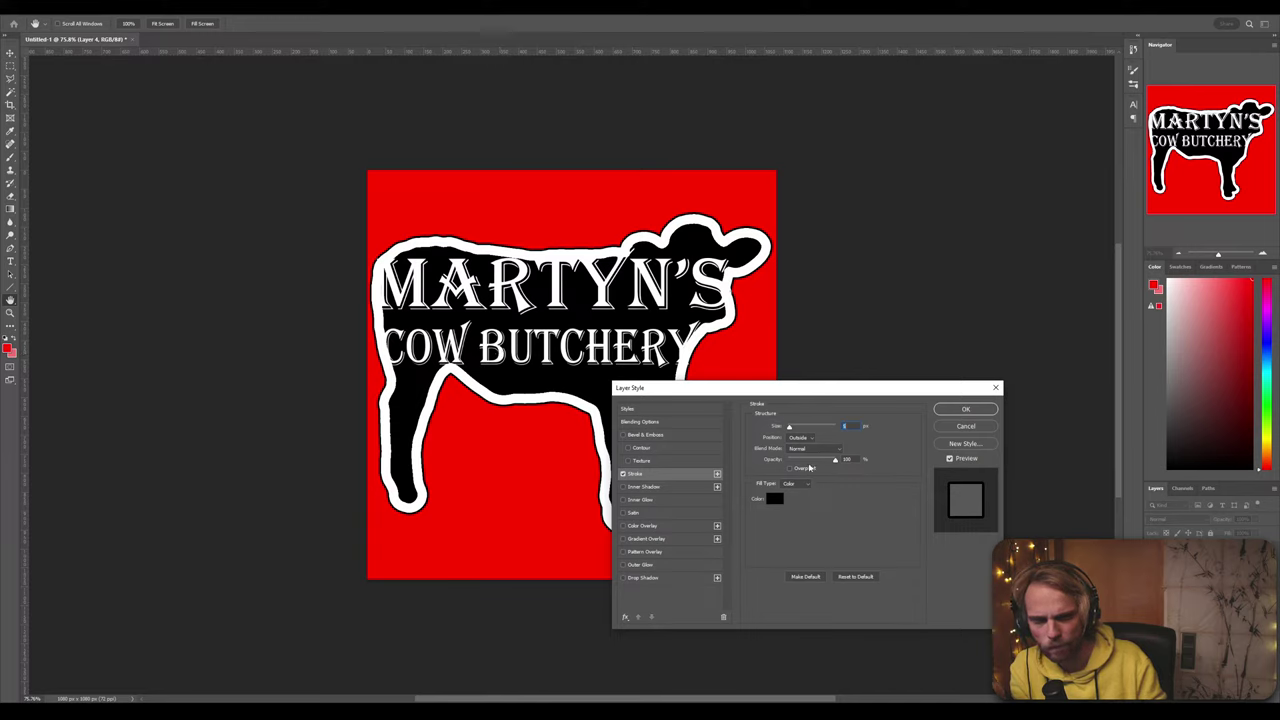
pyautogui.write('1')
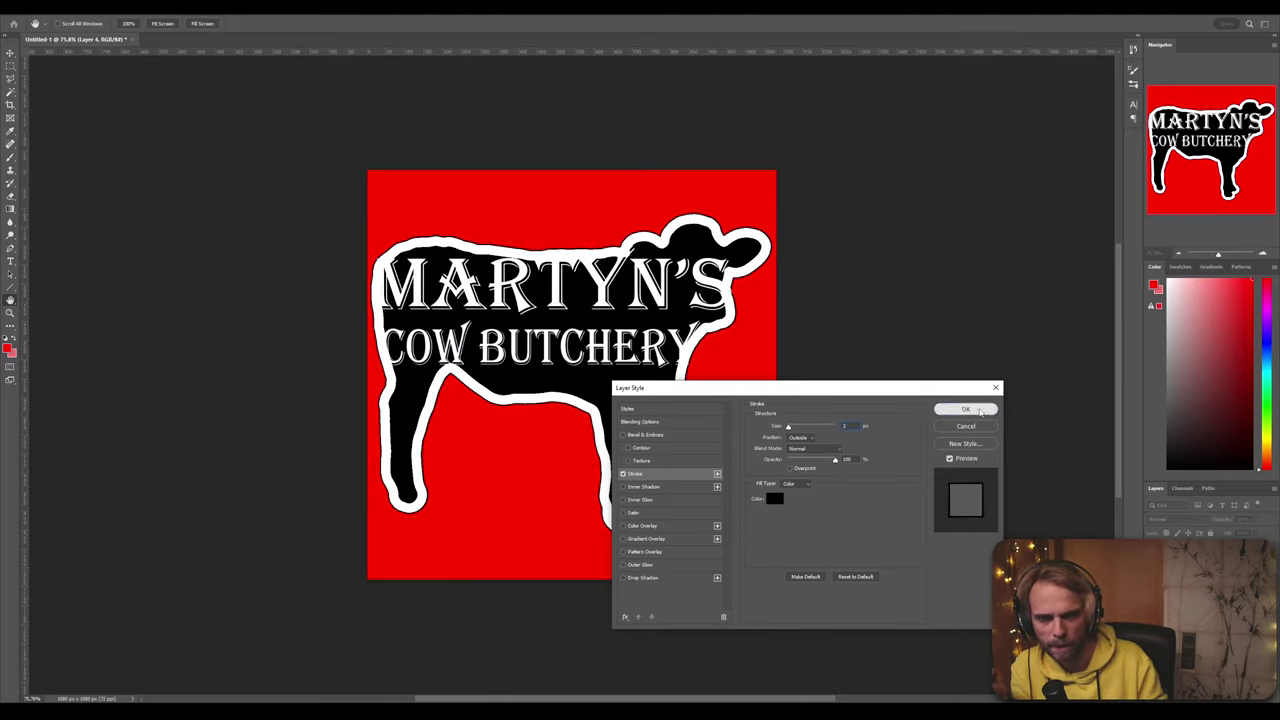
pyautogui.click(980, 412)
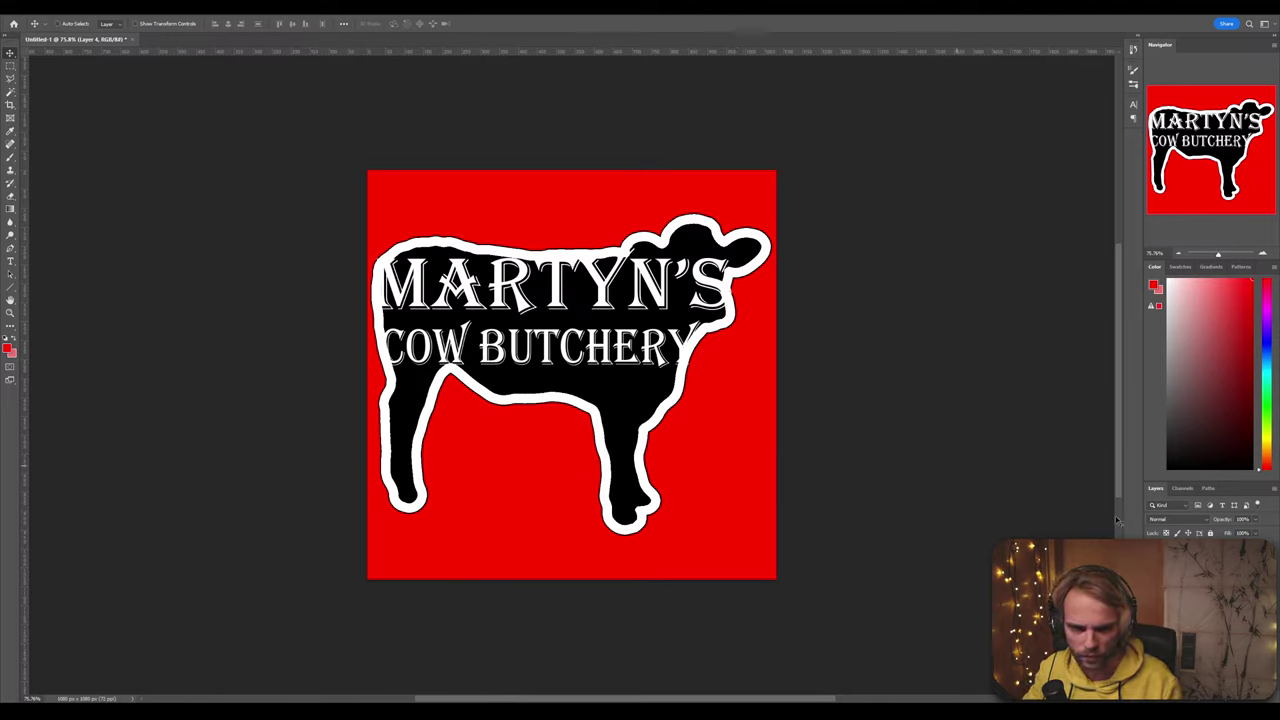
# Step: Check the MARTYN'S and COW BUTCHERY layers' visibility, then nudge COW BUTCHERY down slightly
pyautogui.click(462, 285)
pyautogui.hotkey('ctrl', ',')
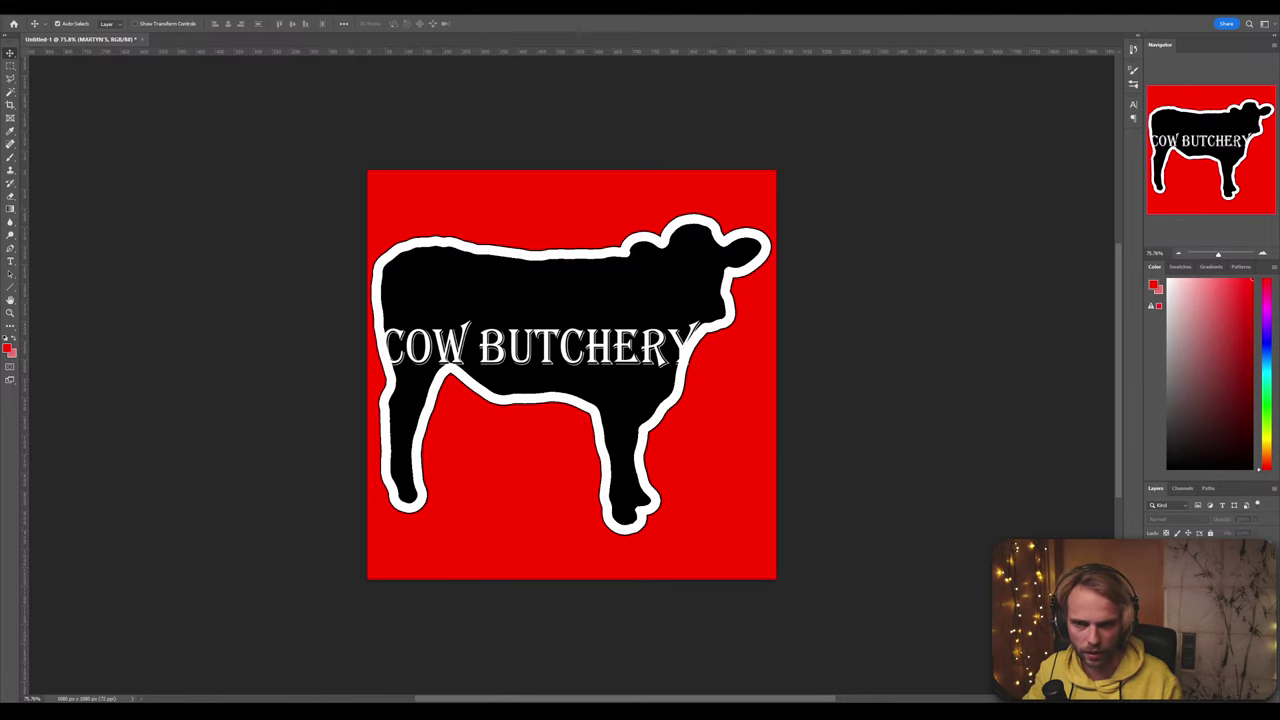
pyautogui.hotkey('ctrl', ',')
pyautogui.hotkey('ctrl', ',')
pyautogui.hotkey('ctrl', ',')
pyautogui.hotkey('ctrl', ',')
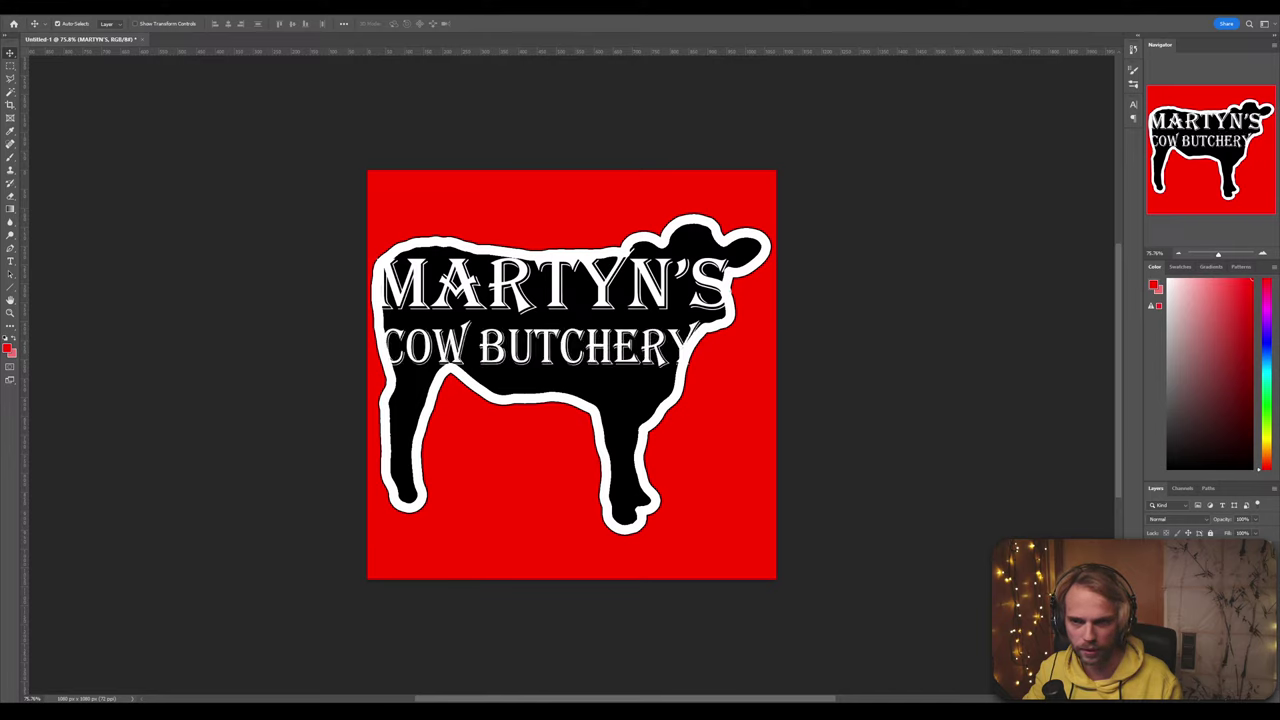
pyautogui.hotkey('ctrl', ',')
pyautogui.hotkey('ctrl', ',')
pyautogui.hotkey('ctrl', ',')
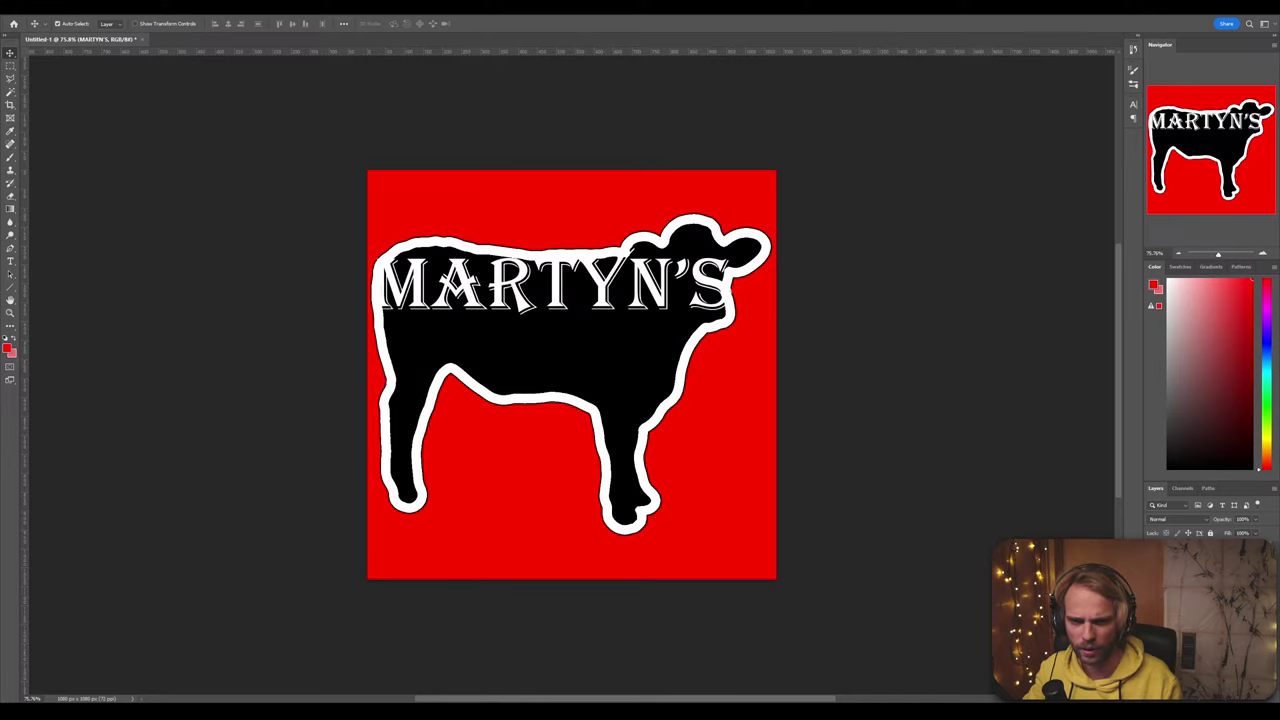
pyautogui.hotkey('alt', ']')
pyautogui.moveTo(638, 360)
pyautogui.mouseDown()
pyautogui.moveTo(630, 367)
pyautogui.moveTo(640, 336)
pyautogui.moveTo(645, 352)
pyautogui.mouseUp()
# Step: Stretch the COW BUTCHERY text taller and nudge it two pixels down
pyautogui.hotkey('ctrl', 't')
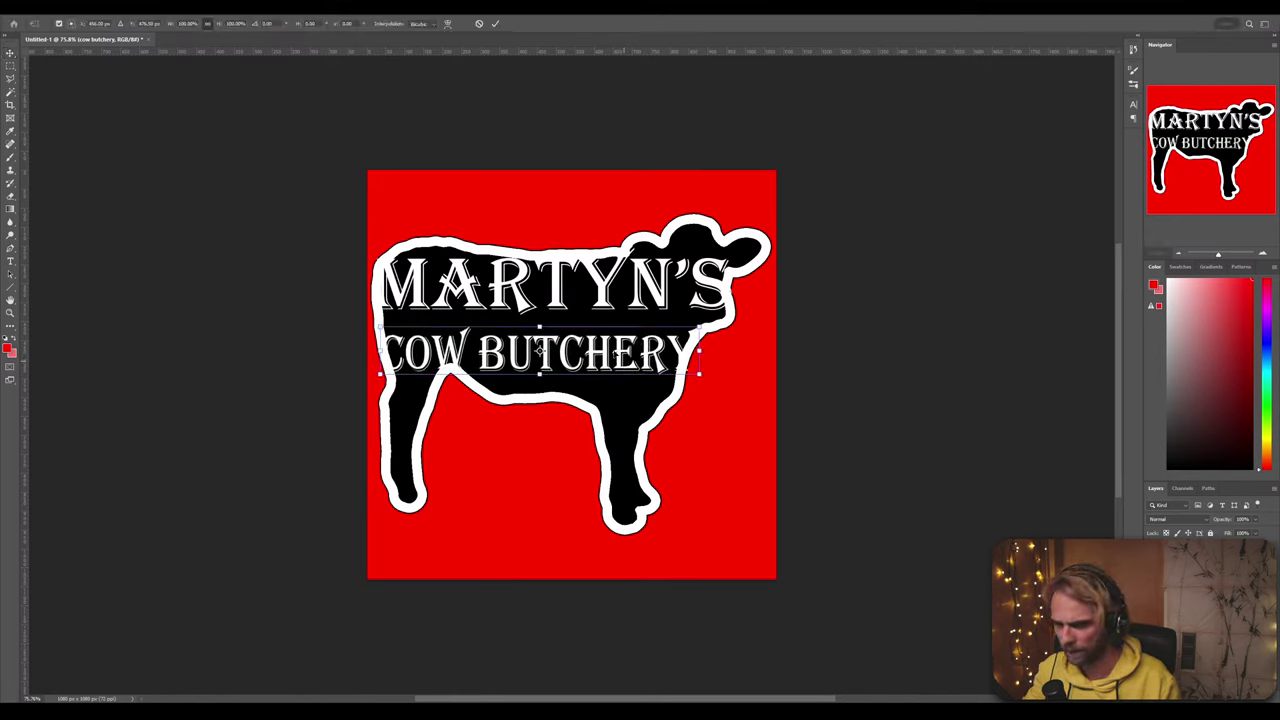
pyautogui.moveTo(540, 326)
pyautogui.mouseDown()
pyautogui.moveTo(542, 300)
pyautogui.moveTo(548, 318)
pyautogui.mouseUp()
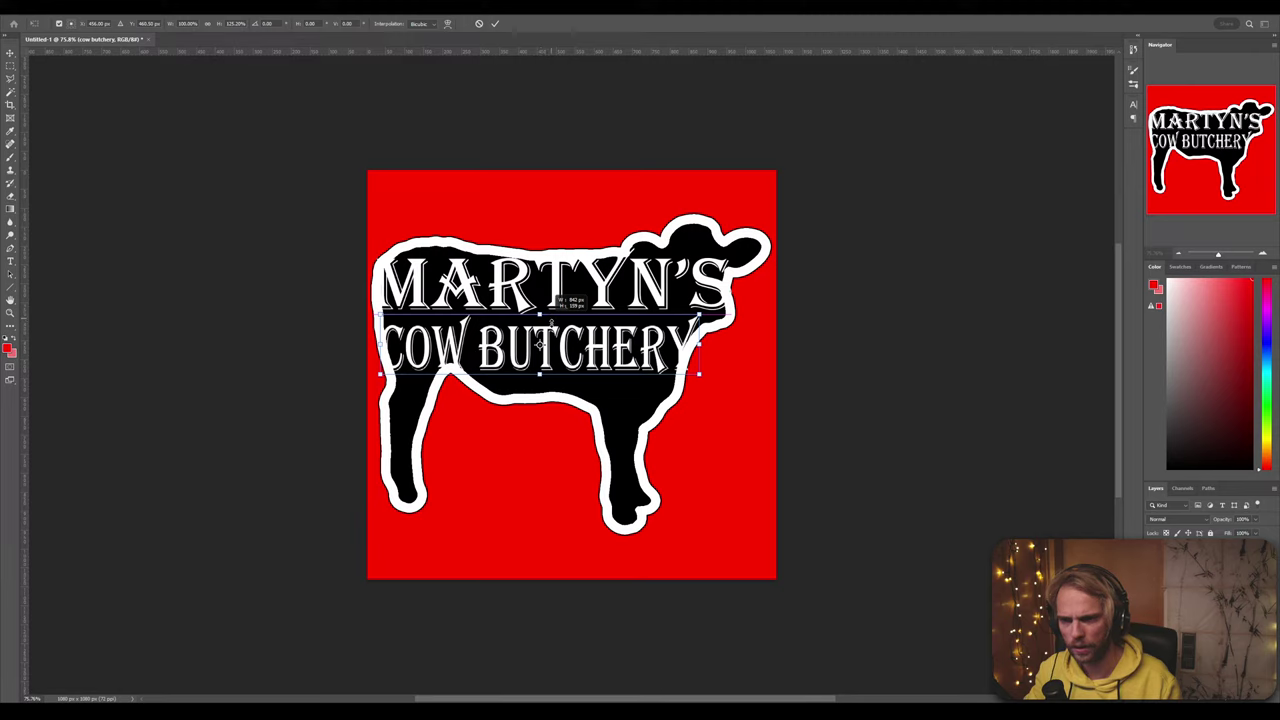
pyautogui.press('Return')
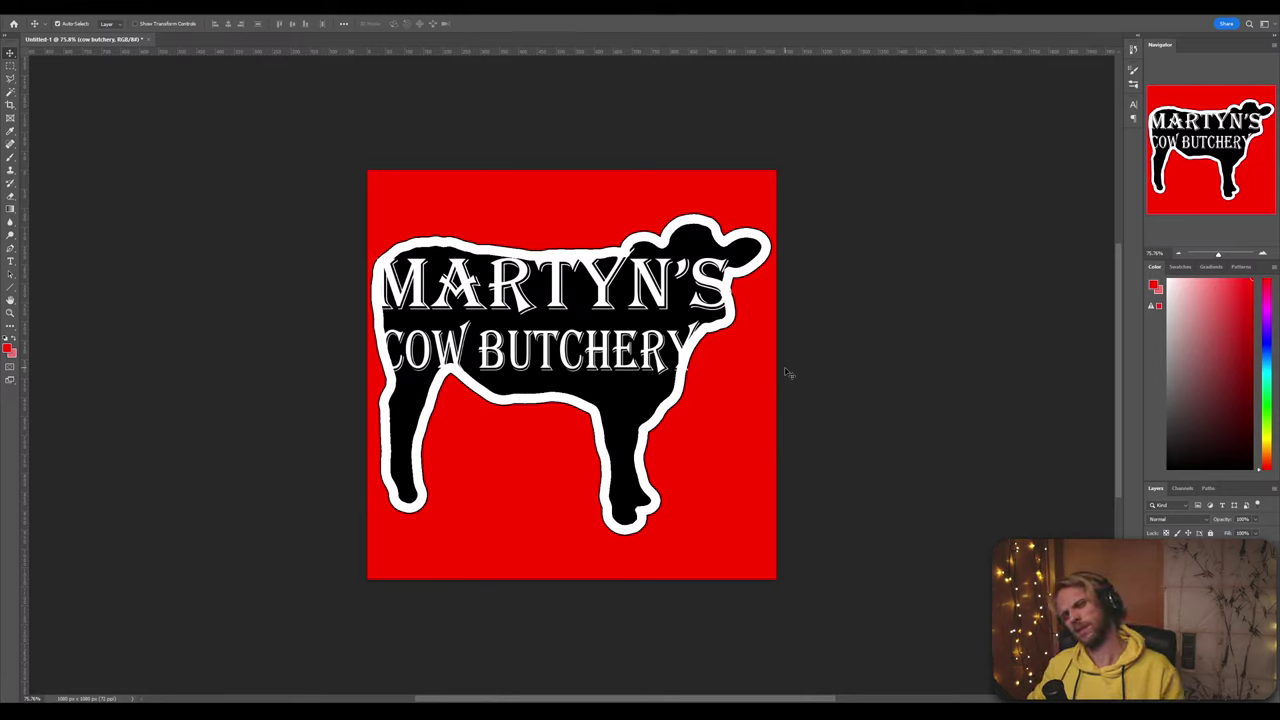
pyautogui.press('Down')
pyautogui.press('Down')
pyautogui.press('Down')
pyautogui.press('Down')
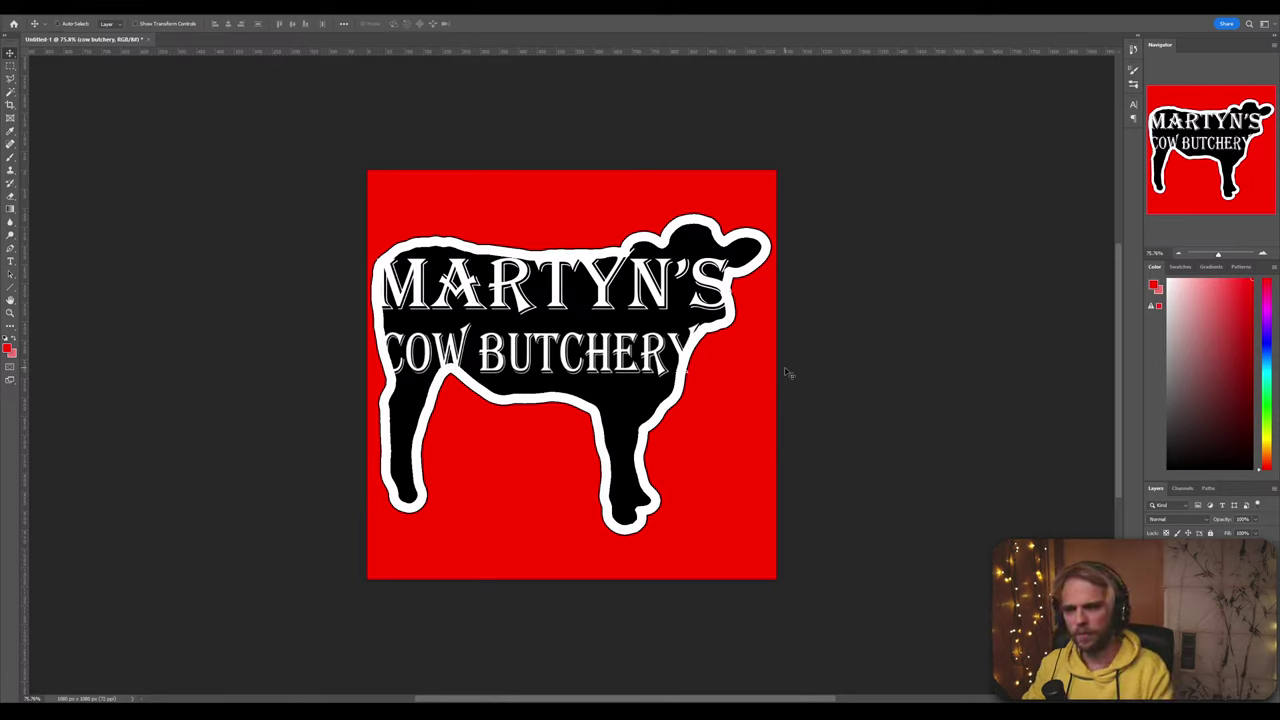
pyautogui.press('Down')
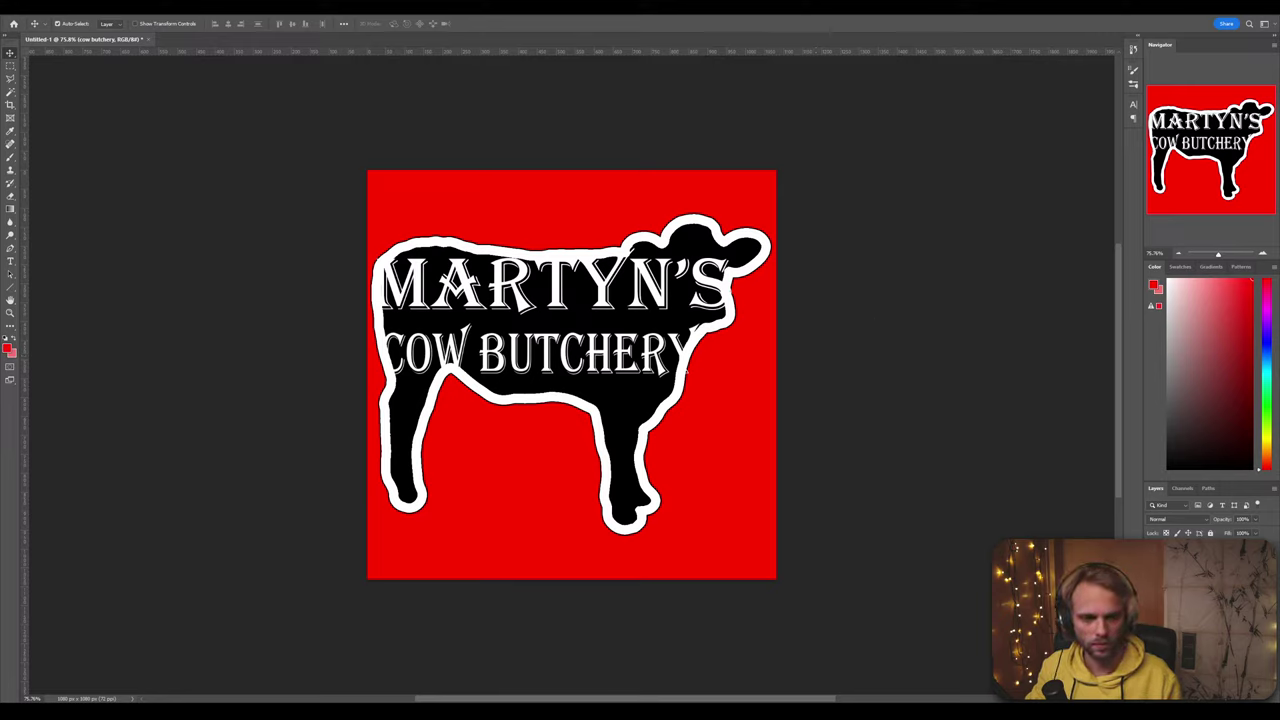
# Step: Rasterize MARTYN'S and stretch it taller and slightly wider over the cow
pyautogui.rightClick(1150, 560)
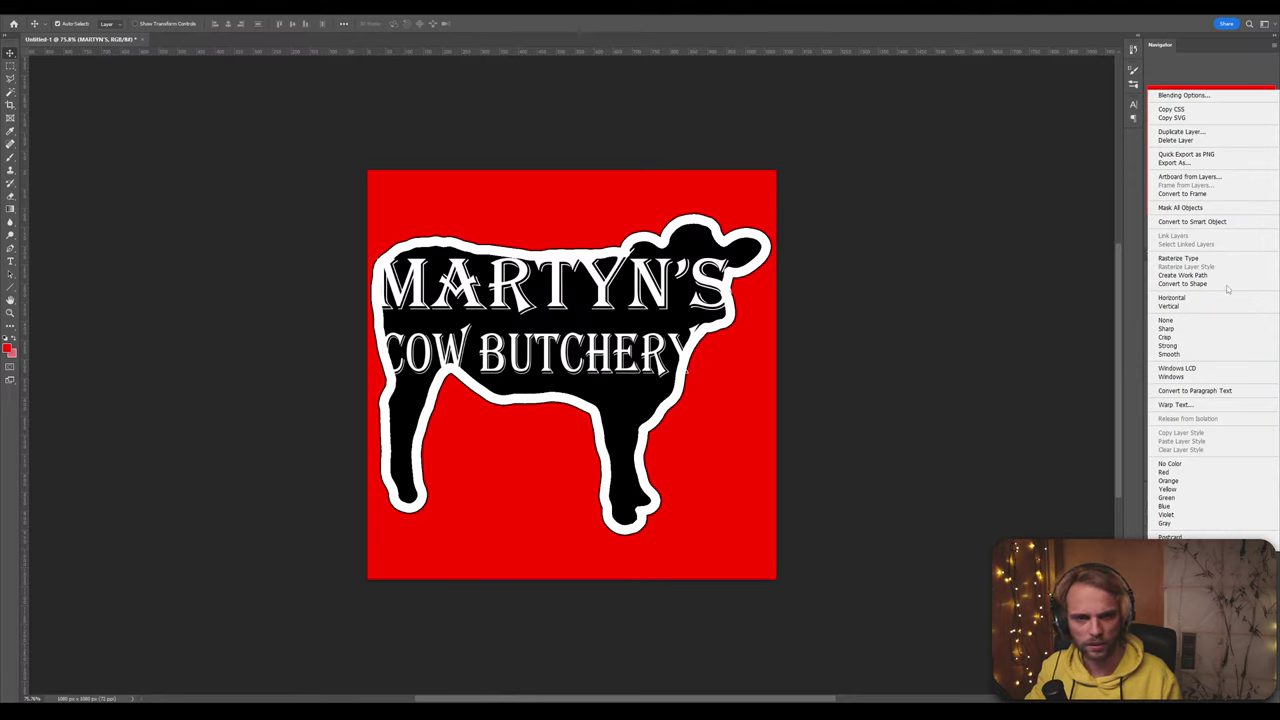
pyautogui.click(1178, 258)
pyautogui.hotkey('ctrl', 't')
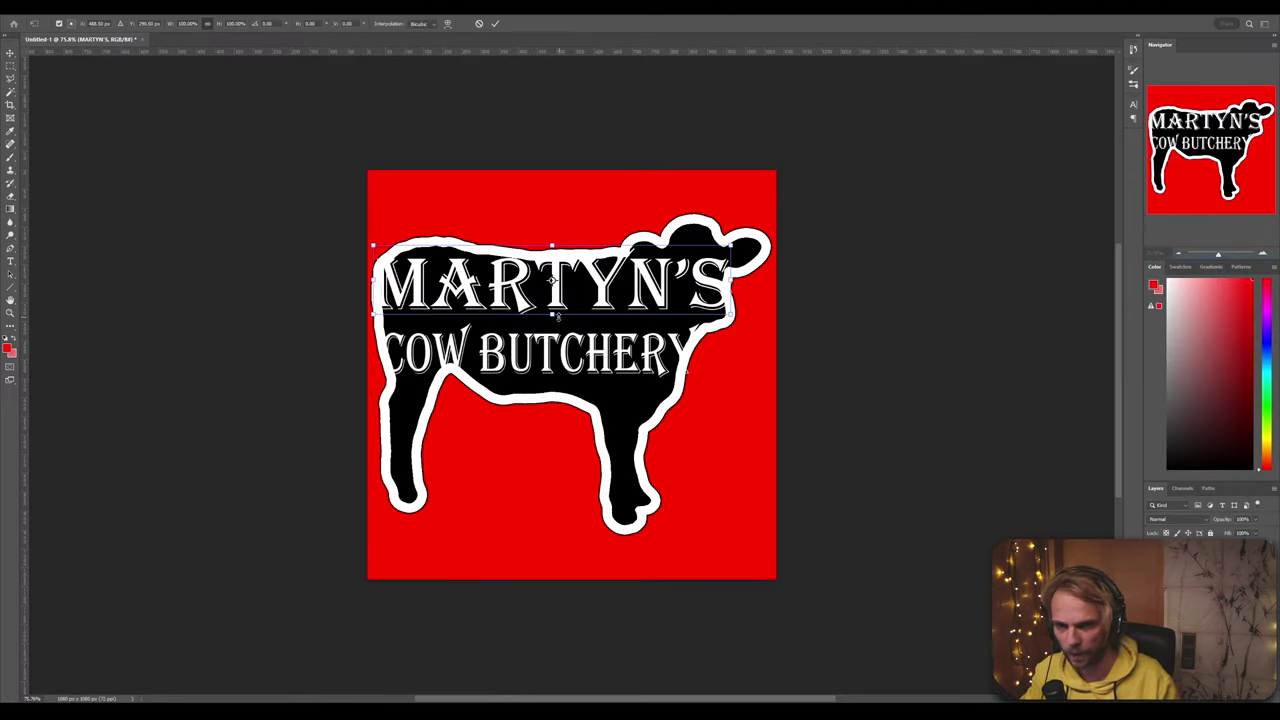
pyautogui.moveTo(556, 315); pyautogui.dragTo(552, 331)
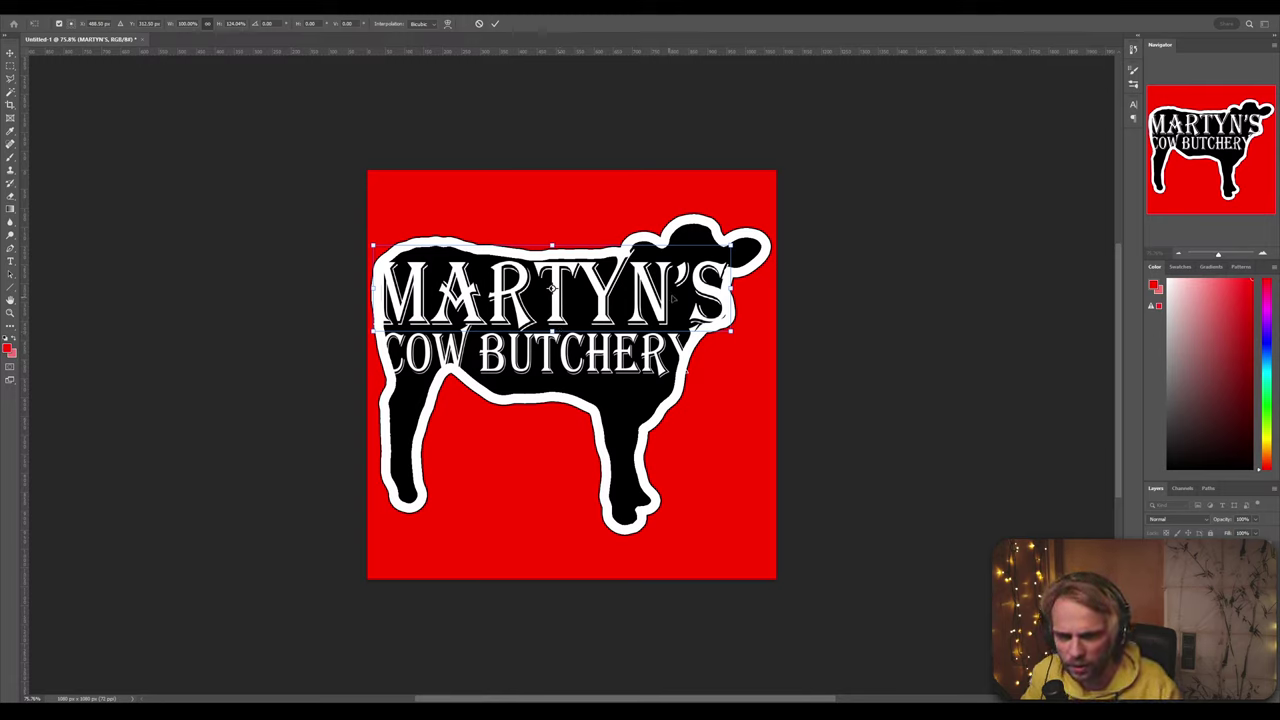
pyautogui.moveTo(733, 288); pyautogui.dragTo(737, 288)
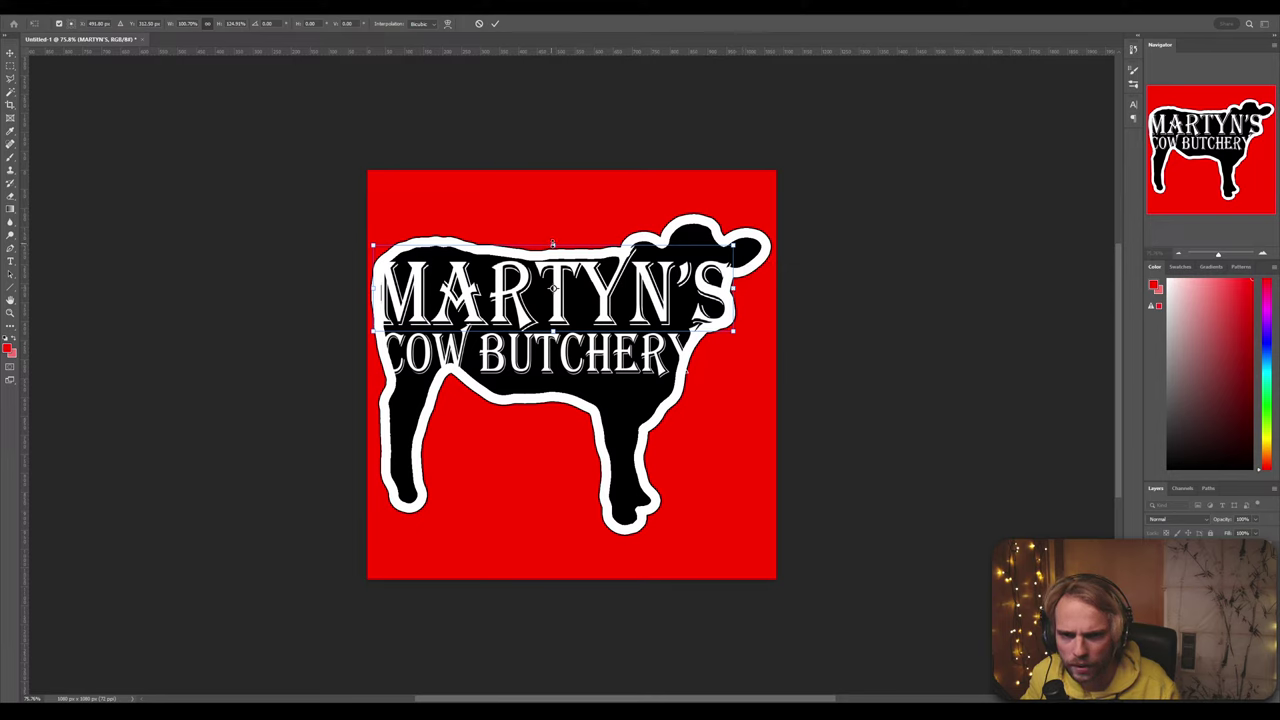
pyautogui.moveTo(552, 244); pyautogui.dragTo(565, 238)
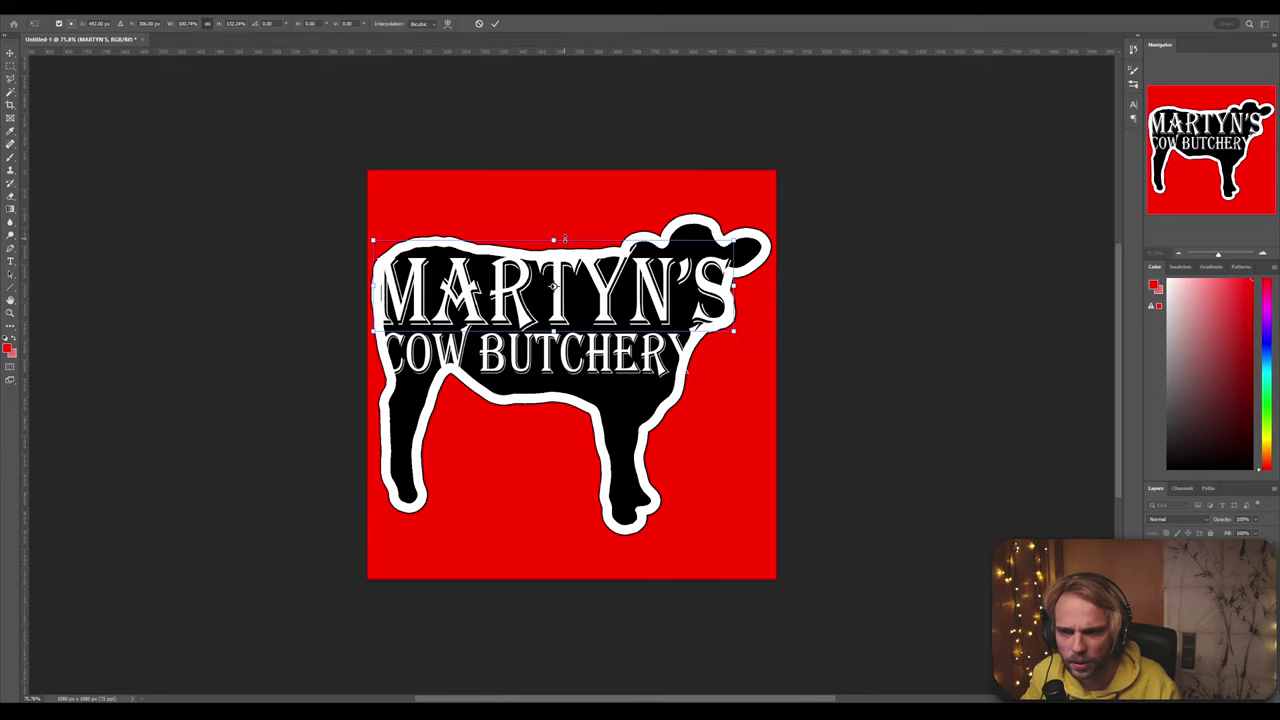
pyautogui.press('Return')
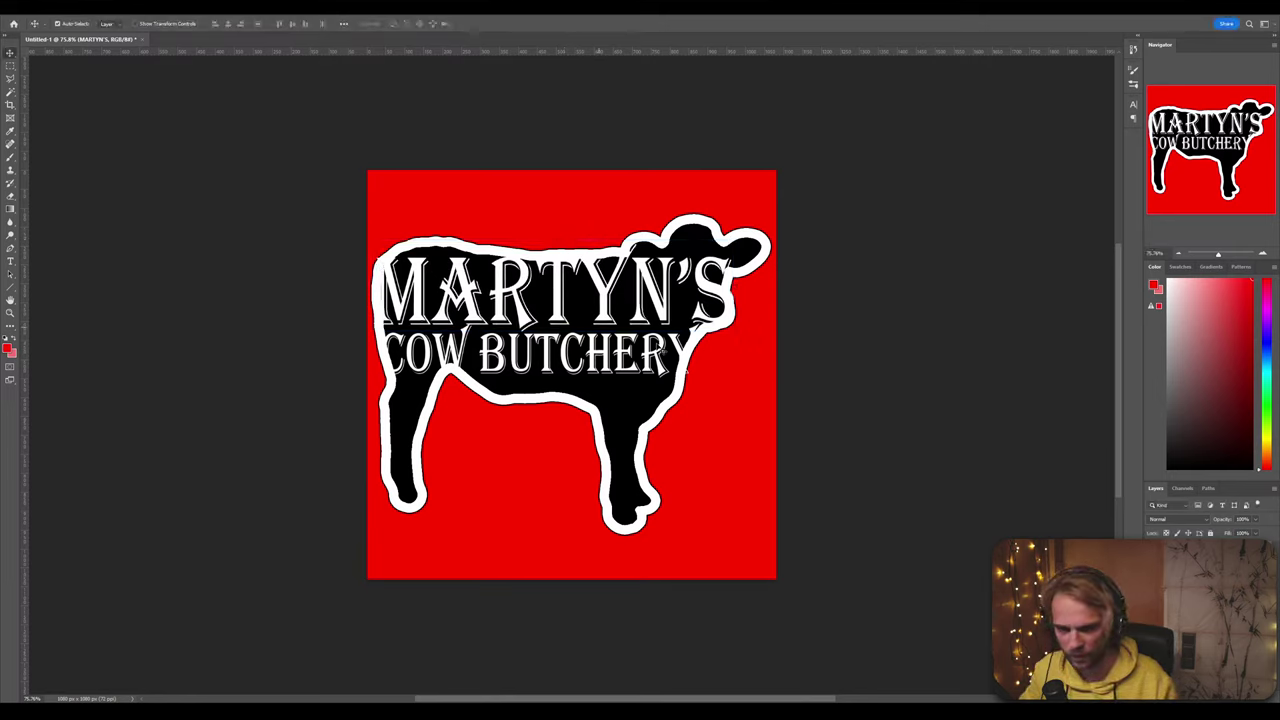
# Step: Merge the selected sticker layers into a single layer
pyautogui.keyDown('shift'); pyautogui.click(1180, 560); pyautogui.keyUp('shift')
pyautogui.rightClick(1180, 560)
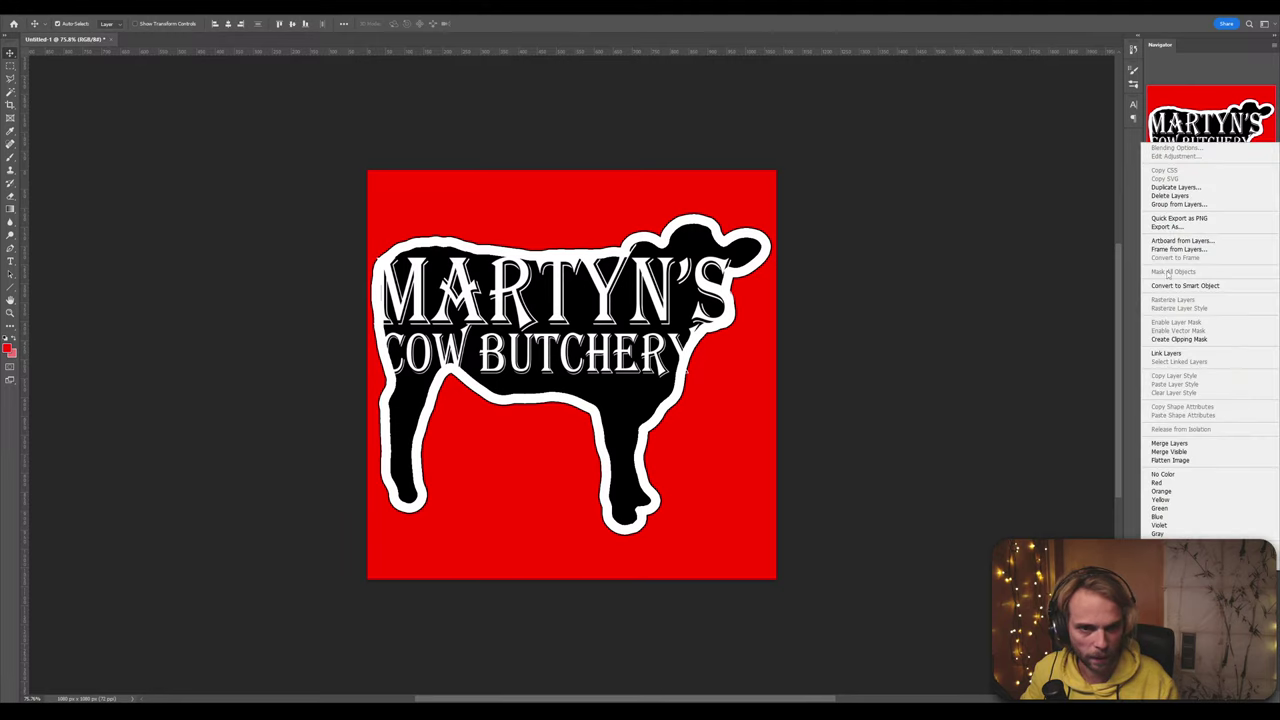
pyautogui.click(1170, 443)
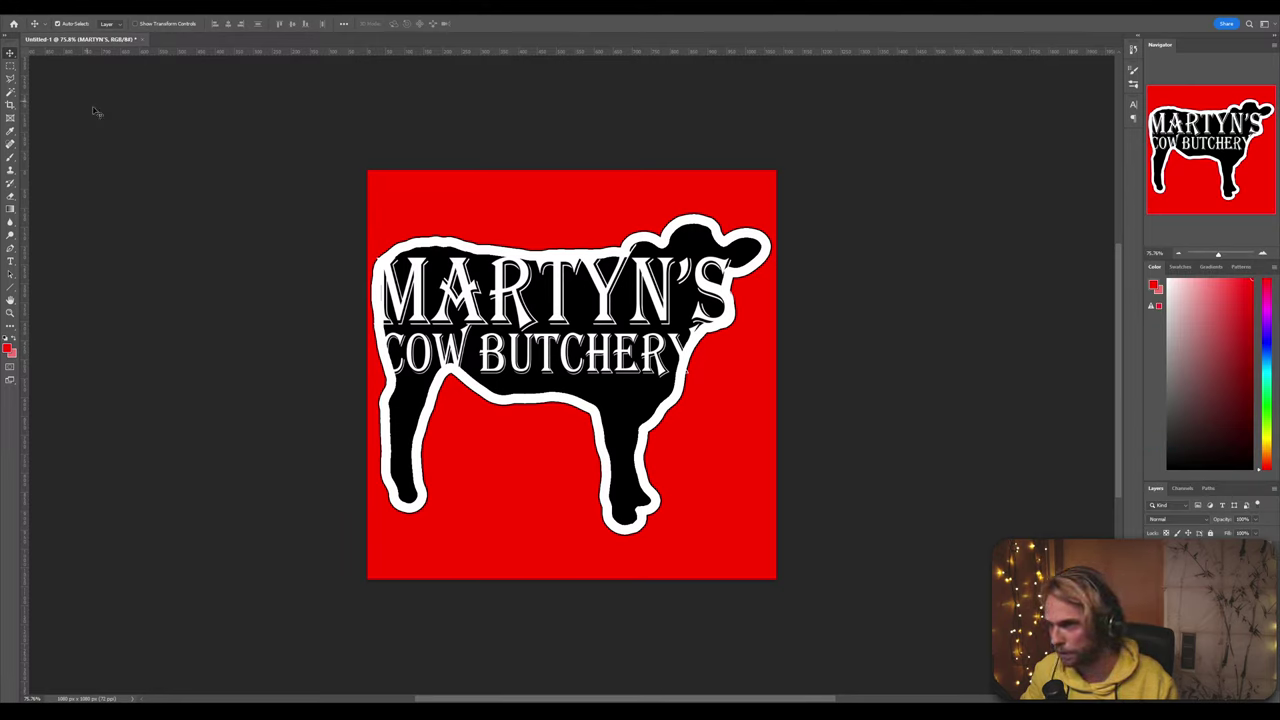
# Step: Switch to the Eraser with a smaller brush and inspect the logo edges up close
pyautogui.press('e')
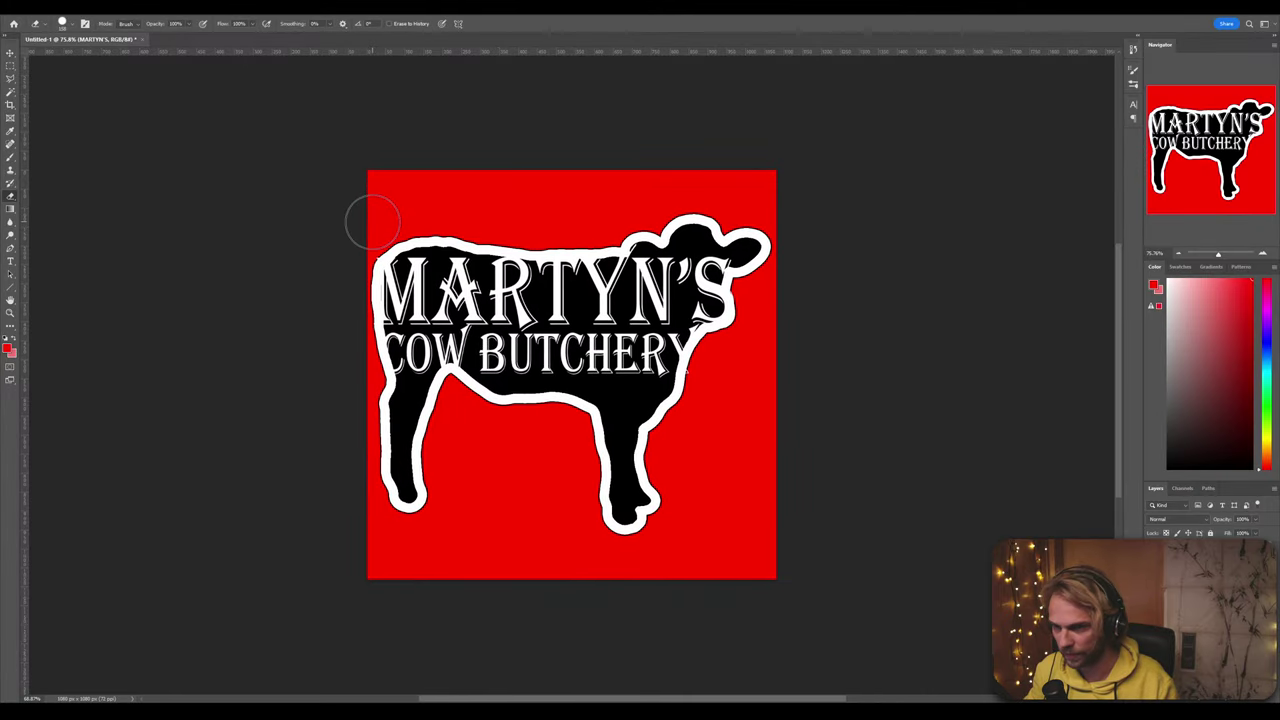
pyautogui.keyDown('alt'); pyautogui.scroll(5, 375, 215); pyautogui.keyUp('alt')
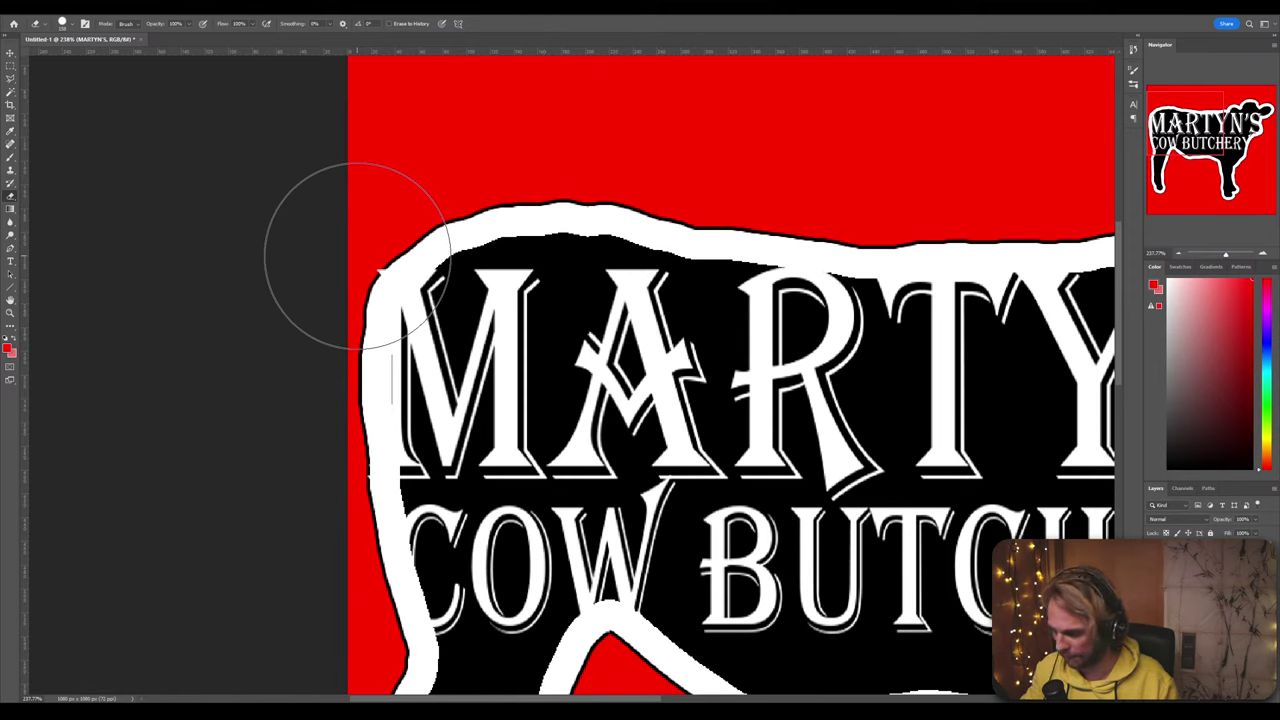
pyautogui.press('[')
pyautogui.press('[')
pyautogui.press('[')
pyautogui.press('[')
pyautogui.press('[')
pyautogui.press('[')
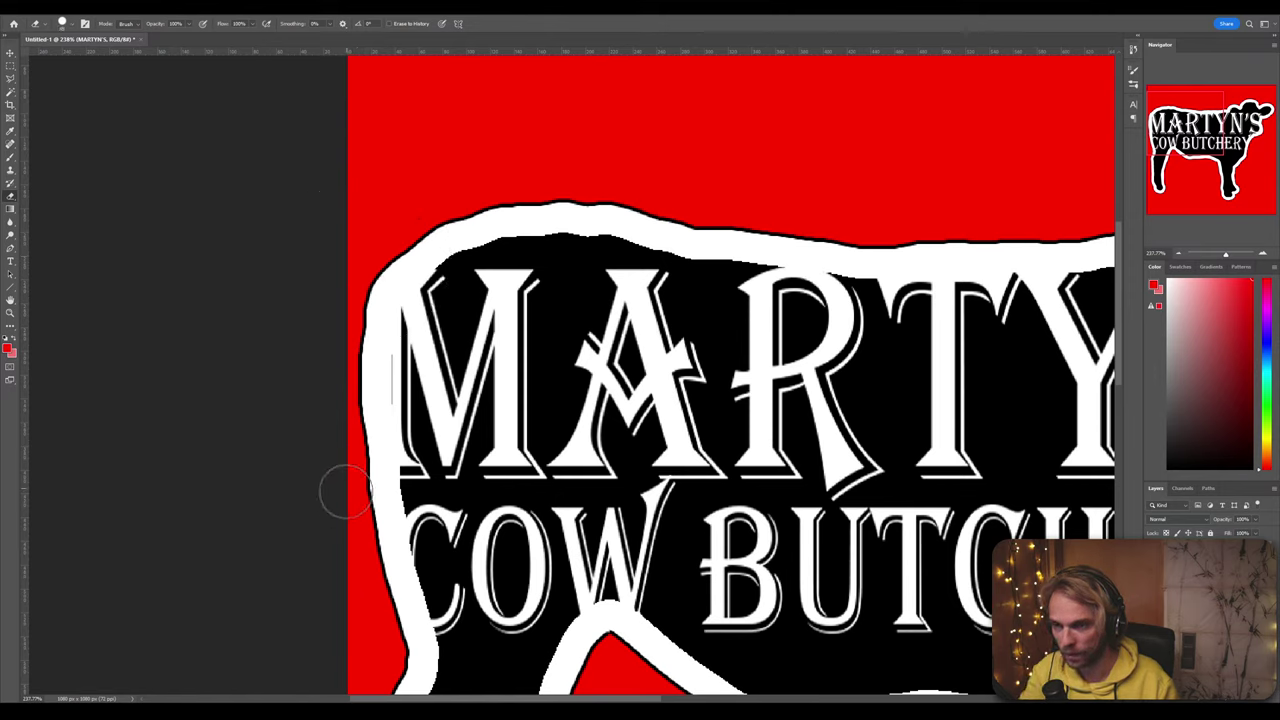
pyautogui.scroll(-5, 345, 492)
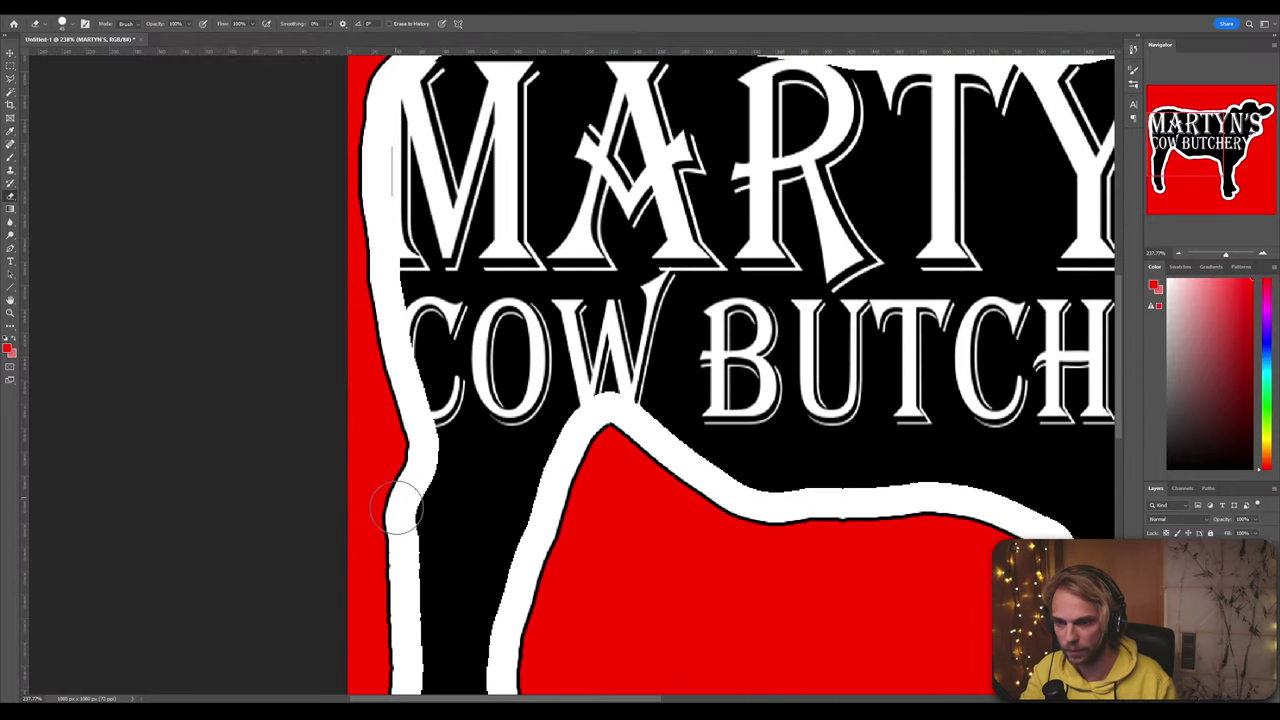
pyautogui.scroll(-3, 420, 495)
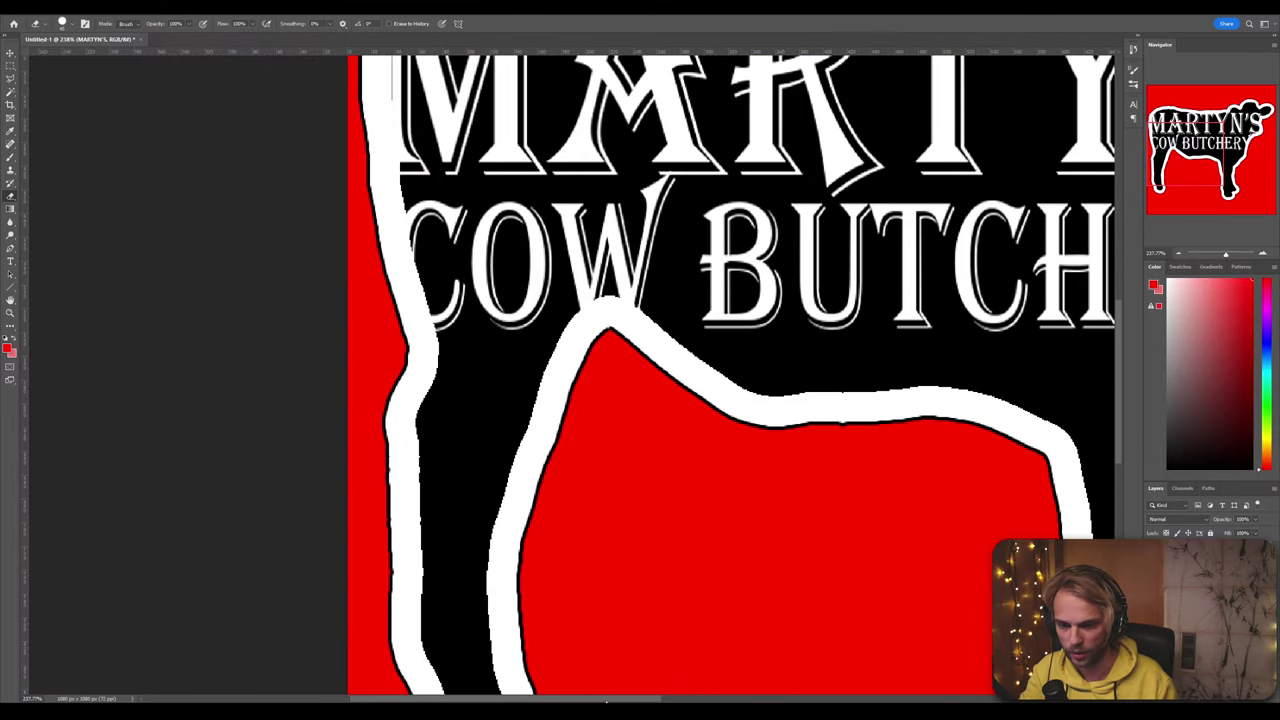
pyautogui.hscroll(10, 606, 703)
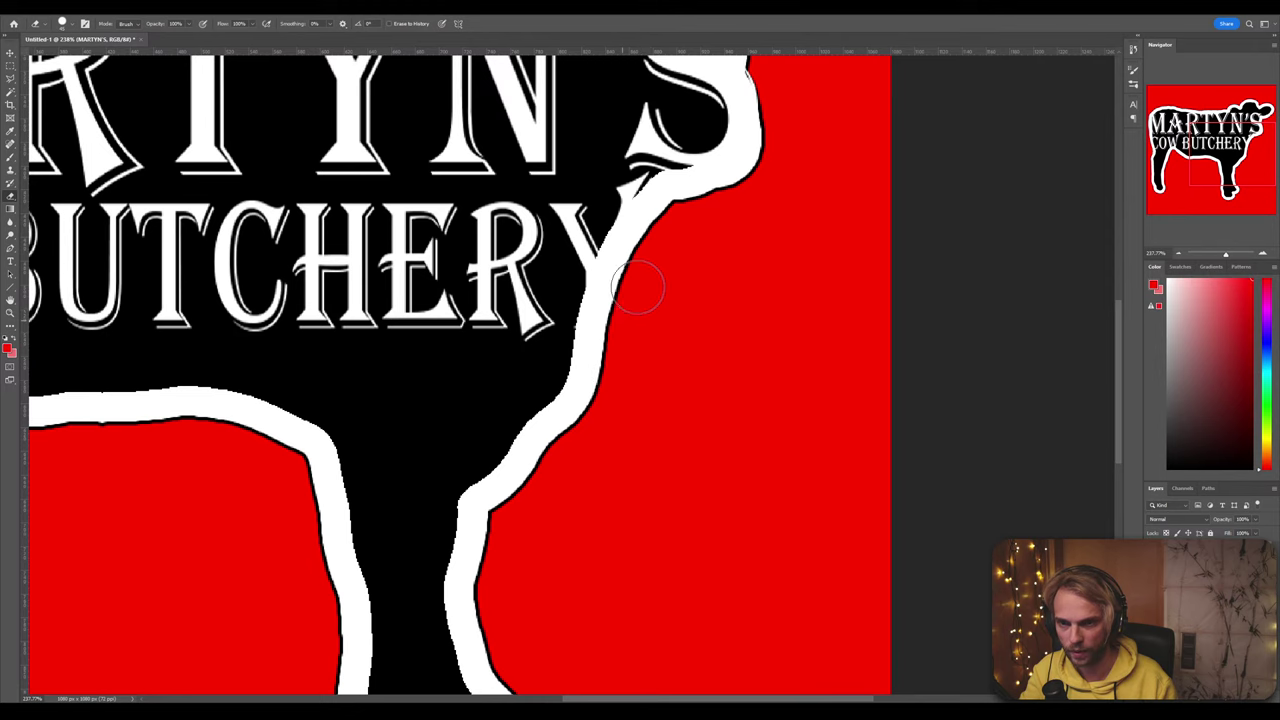
pyautogui.scroll(5, 660, 280)
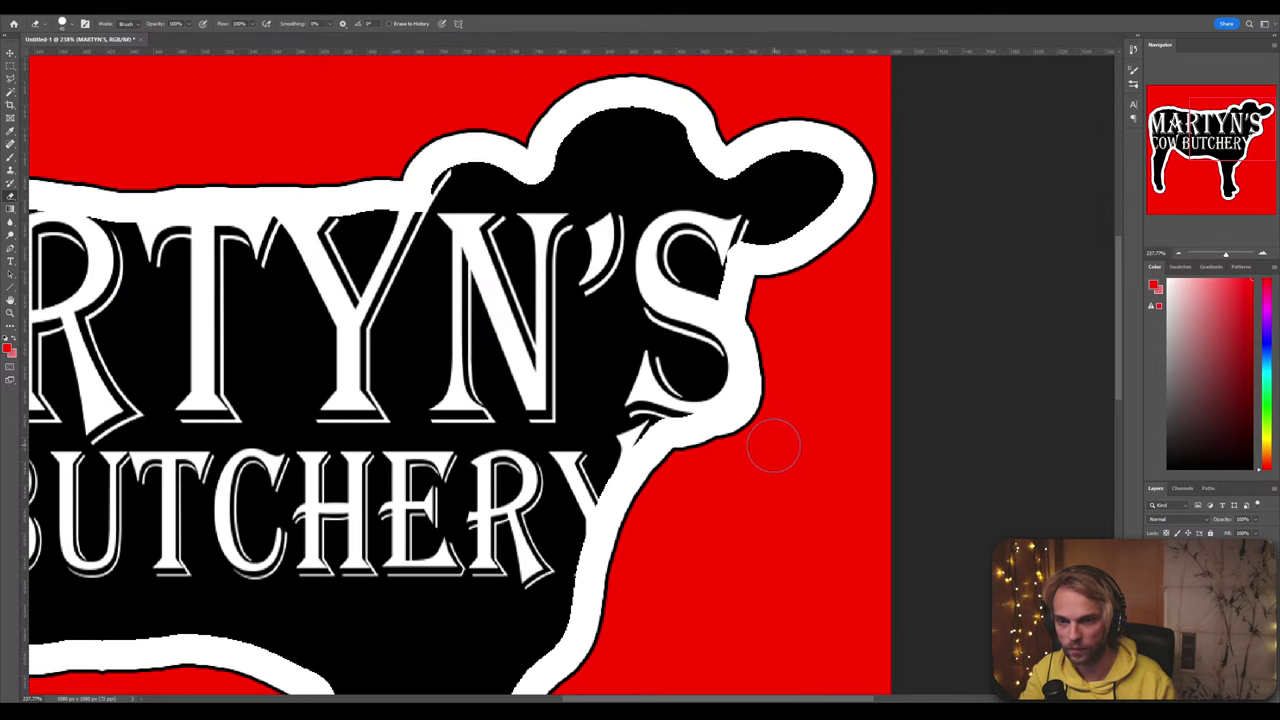
pyautogui.scroll(3, 773, 445)
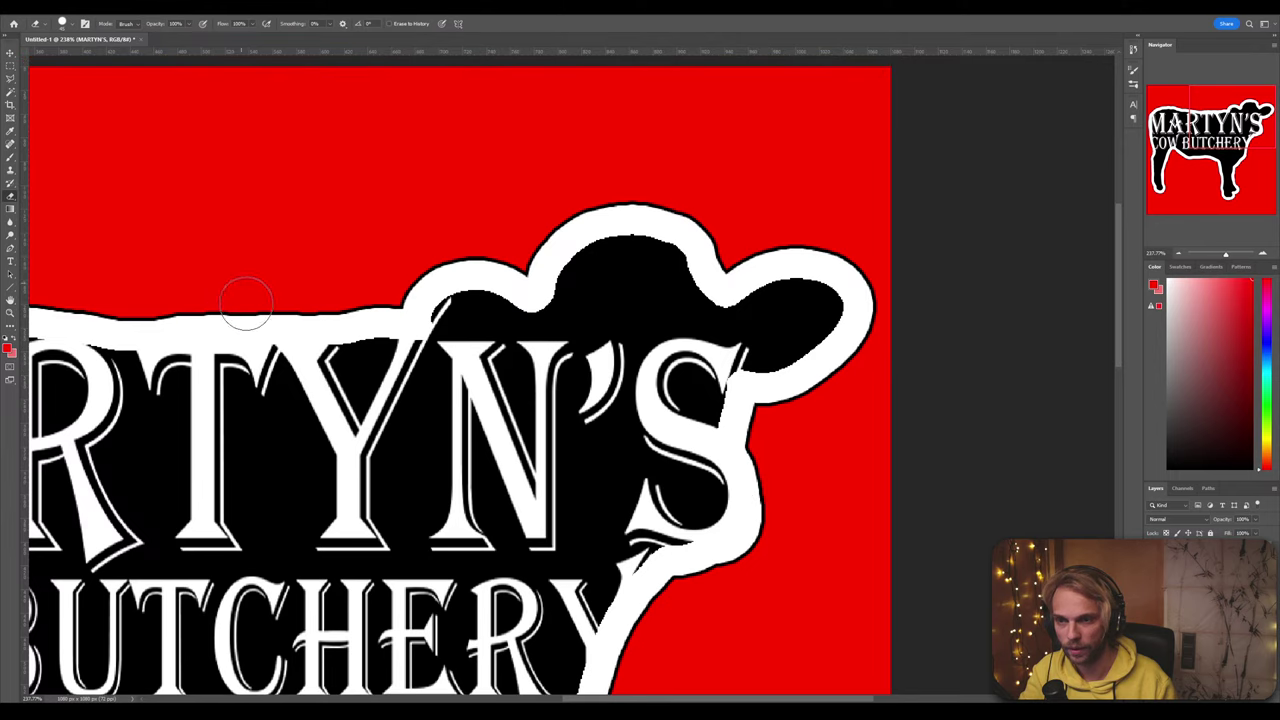
pyautogui.keyDown('shift'); pyautogui.hscroll(-10, 479, 683); pyautogui.keyUp('shift')
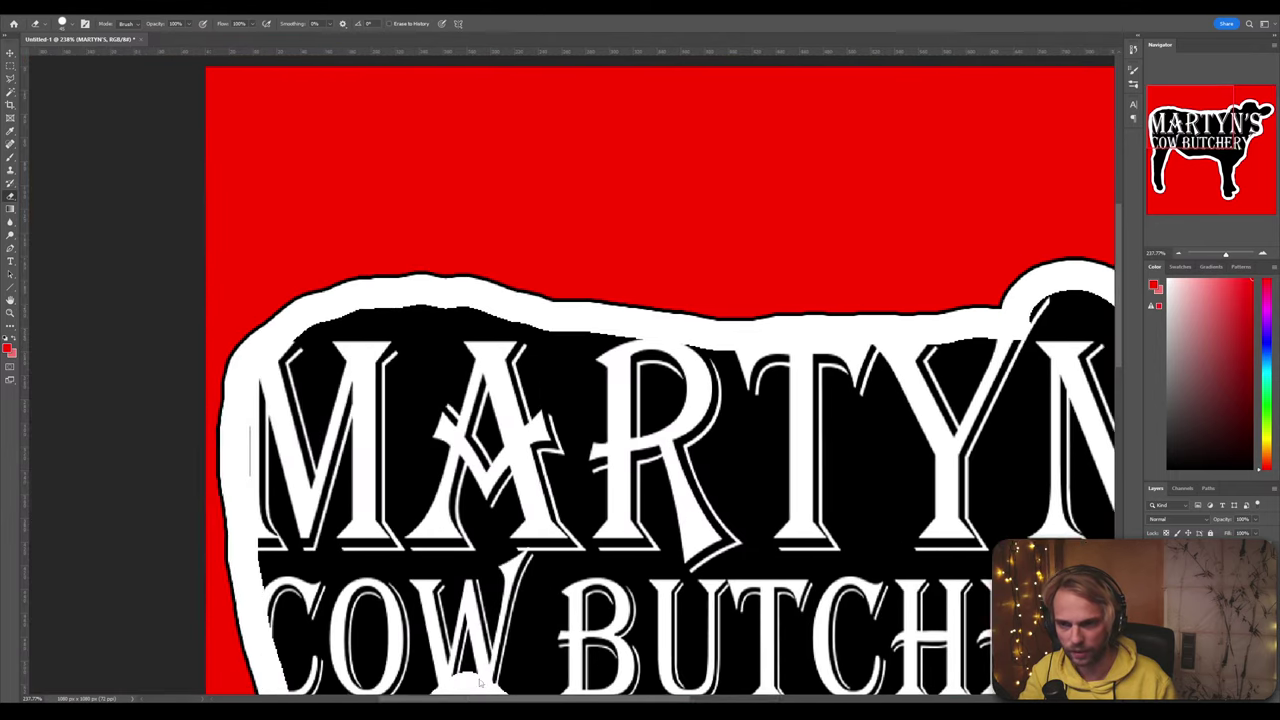
pyautogui.keyDown('shift'); pyautogui.hscroll(4, 479, 683); pyautogui.keyUp('shift')
pyautogui.scroll(-1, 499, 443)
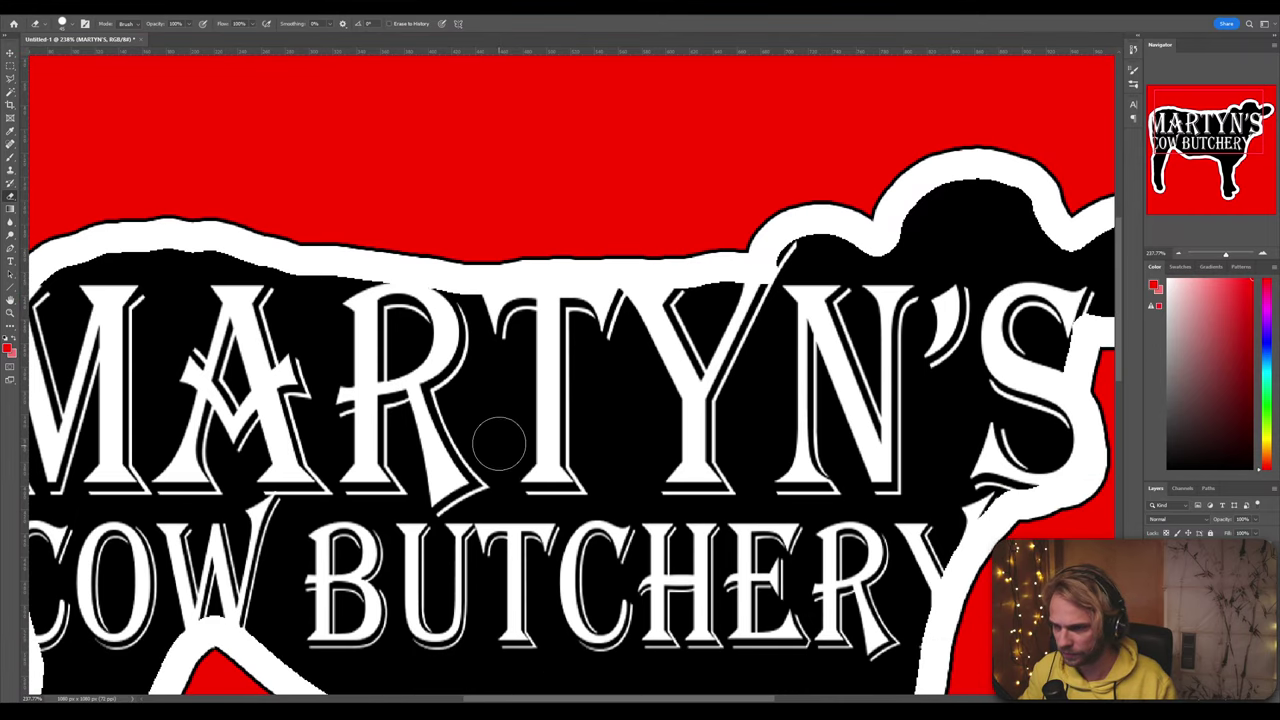
pyautogui.keyDown('shift'); pyautogui.hscroll(-5, 604, 703); pyautogui.keyUp('shift')
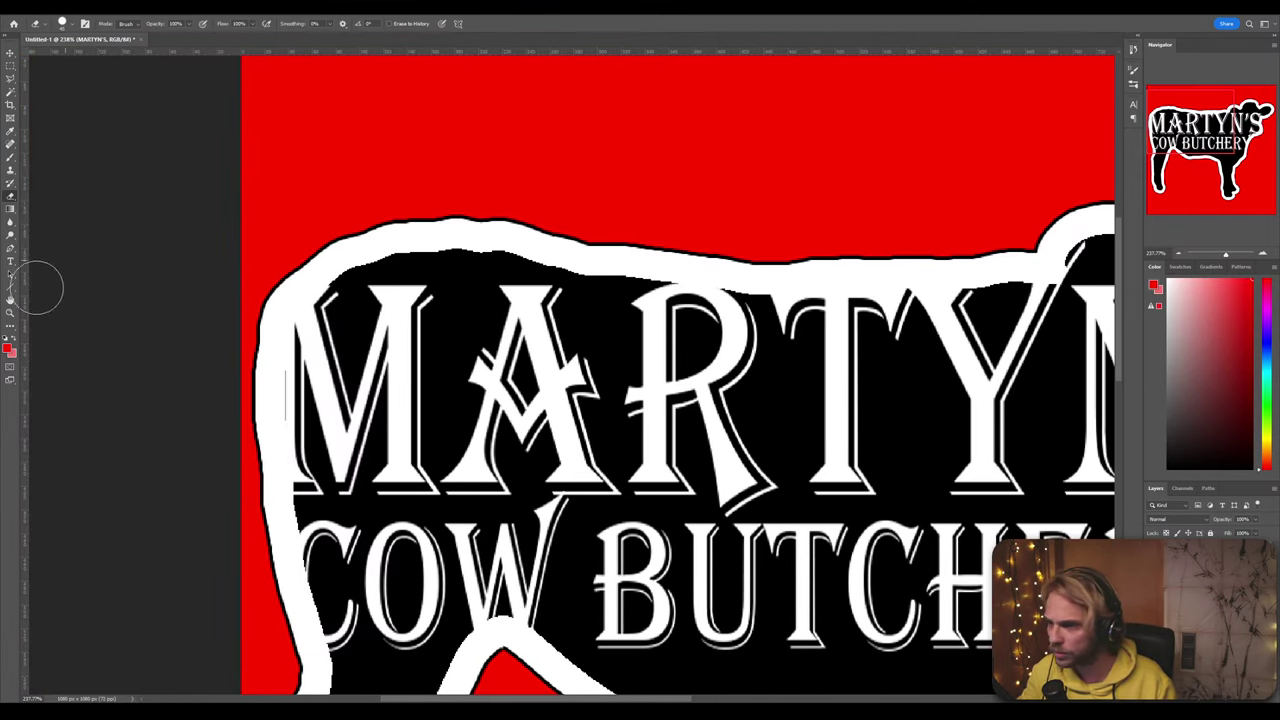
# Step: Paint white with a small brush over the dark gaps beside the M and S
pyautogui.click(9, 349)
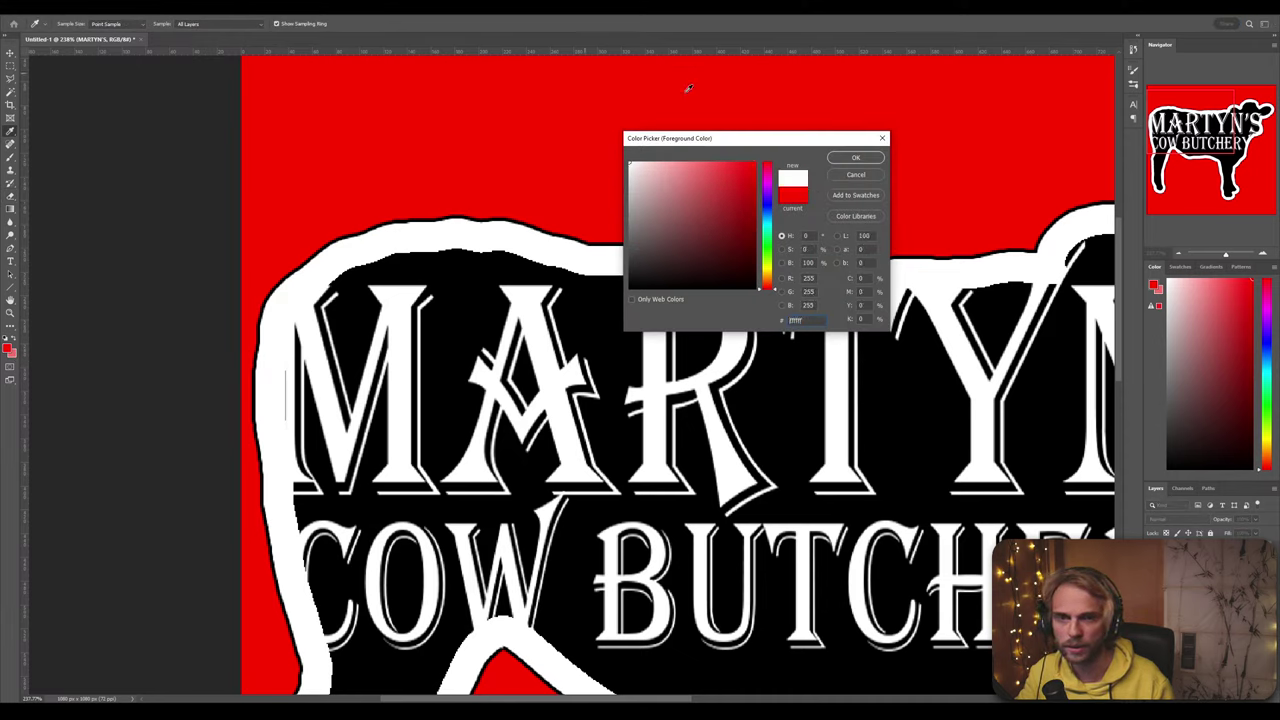
pyautogui.click(852, 161)
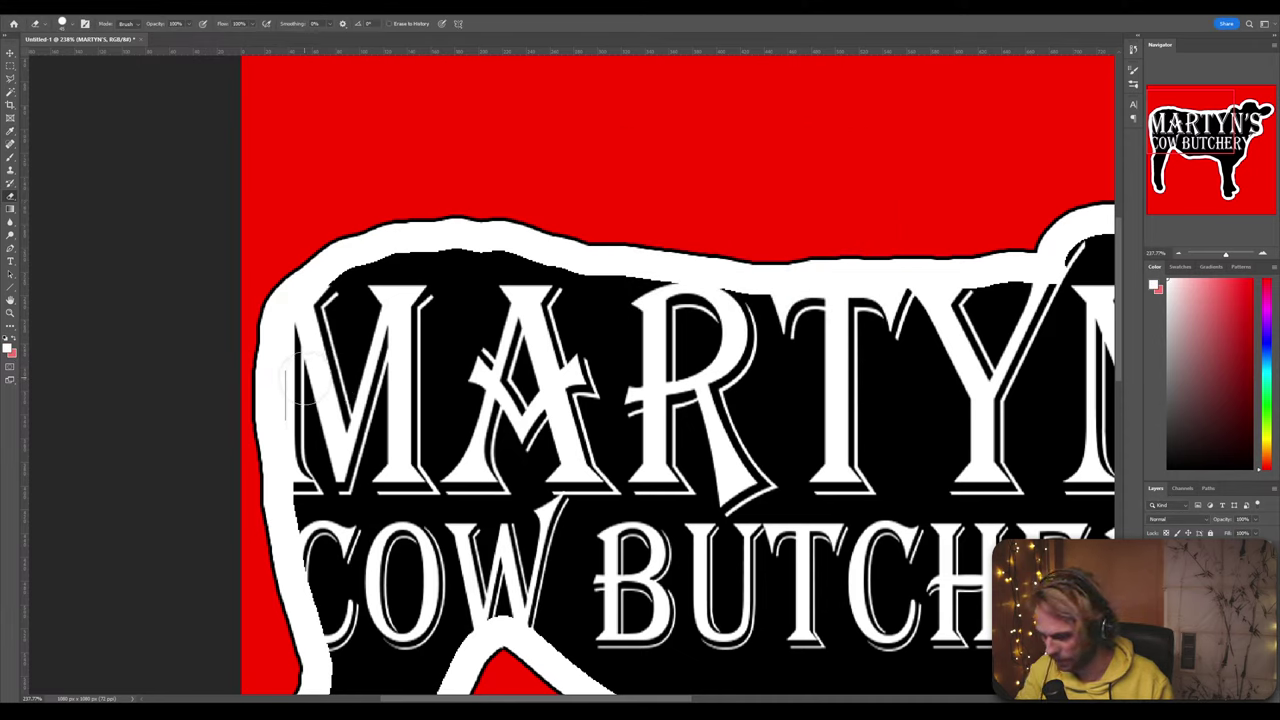
pyautogui.press('[')
pyautogui.press('[')
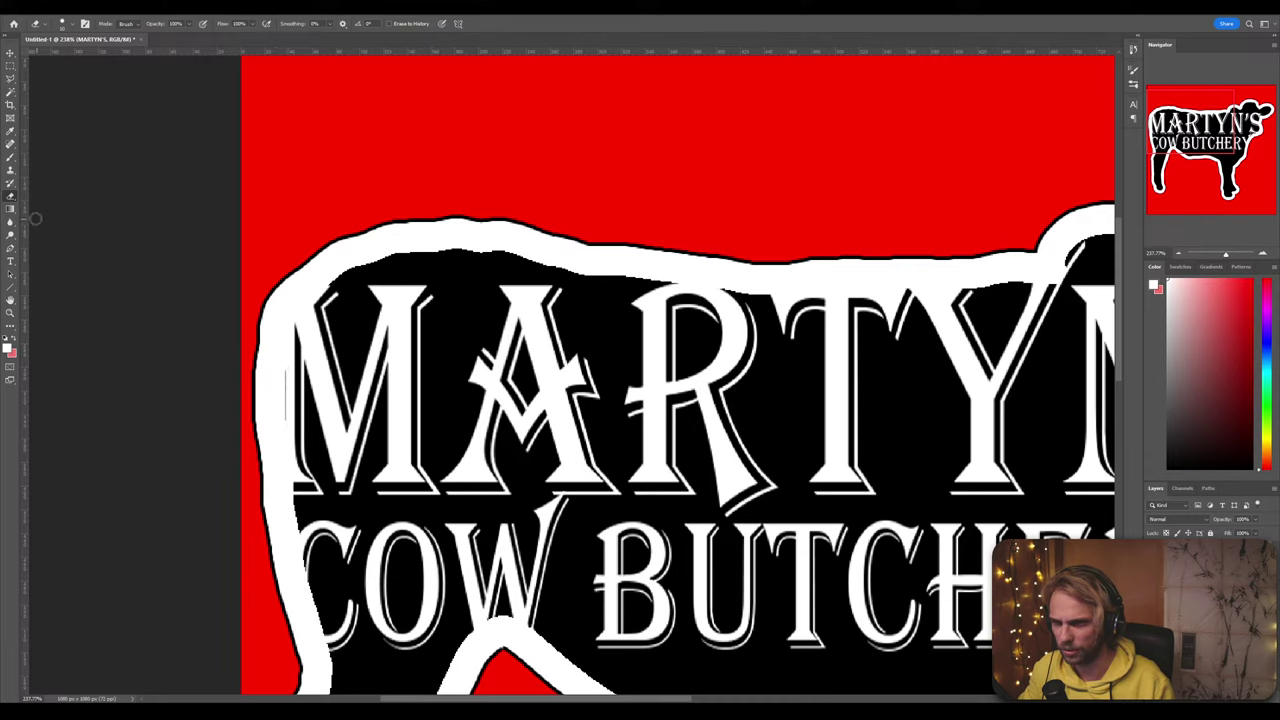
pyautogui.press('b')
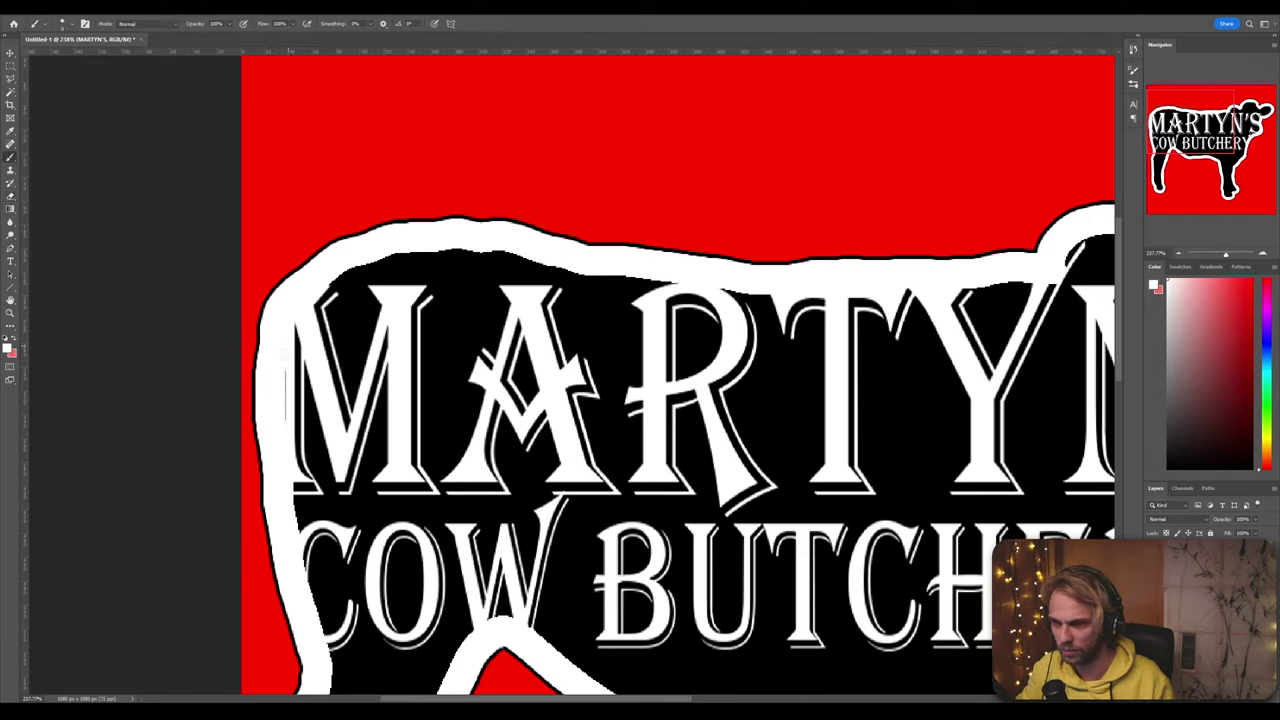
pyautogui.moveTo(284, 368); pyautogui.dragTo(289, 430)
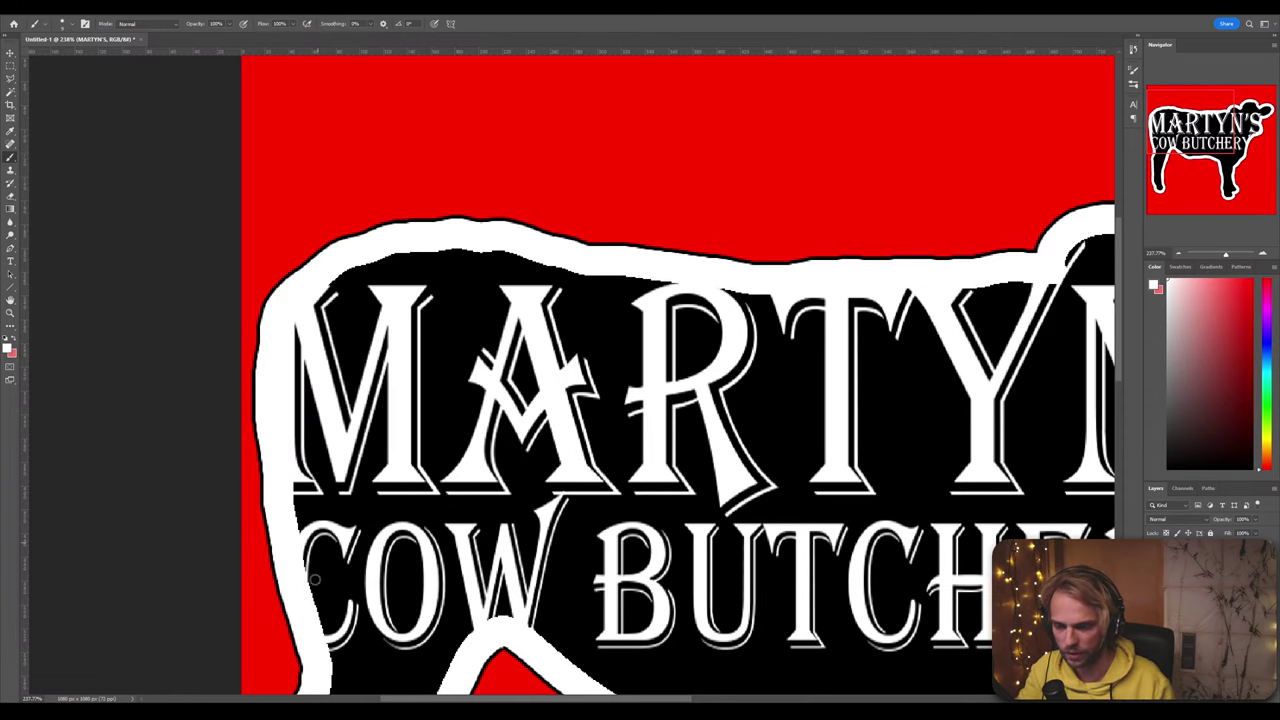
pyautogui.moveTo(519, 703); pyautogui.dragTo(690, 702)
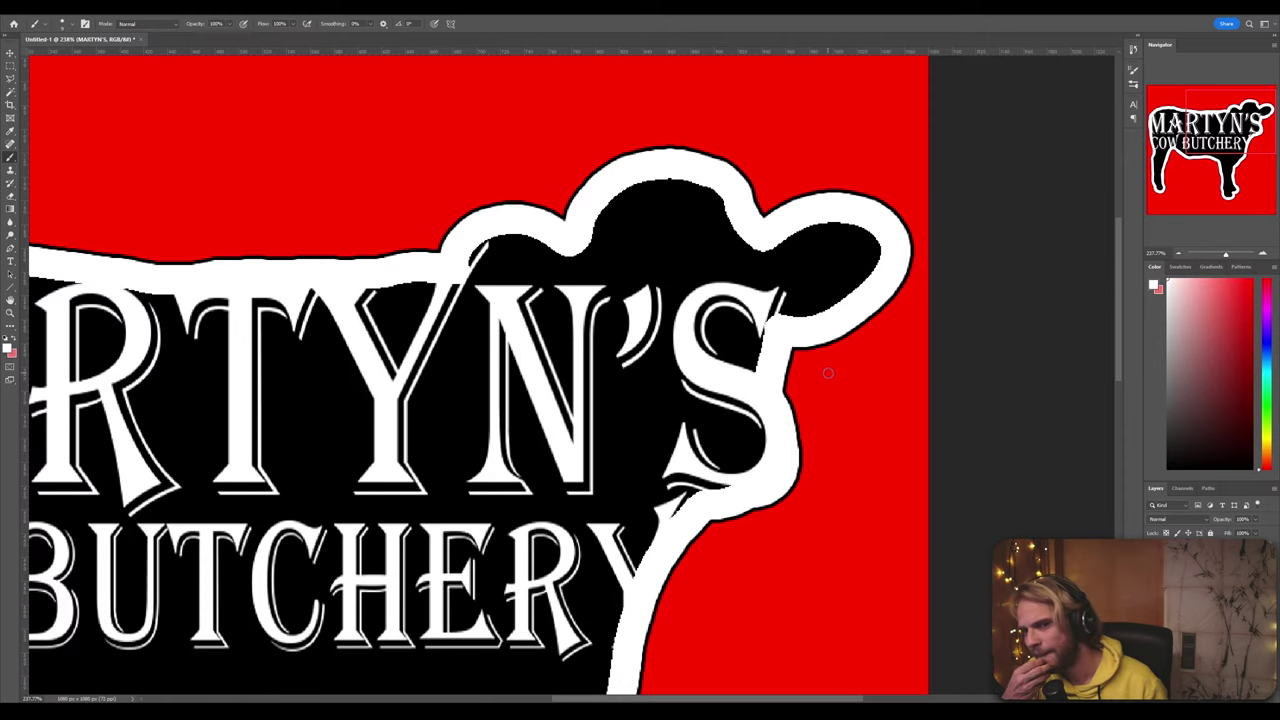
pyautogui.moveTo(783, 327); pyautogui.dragTo(779, 305)
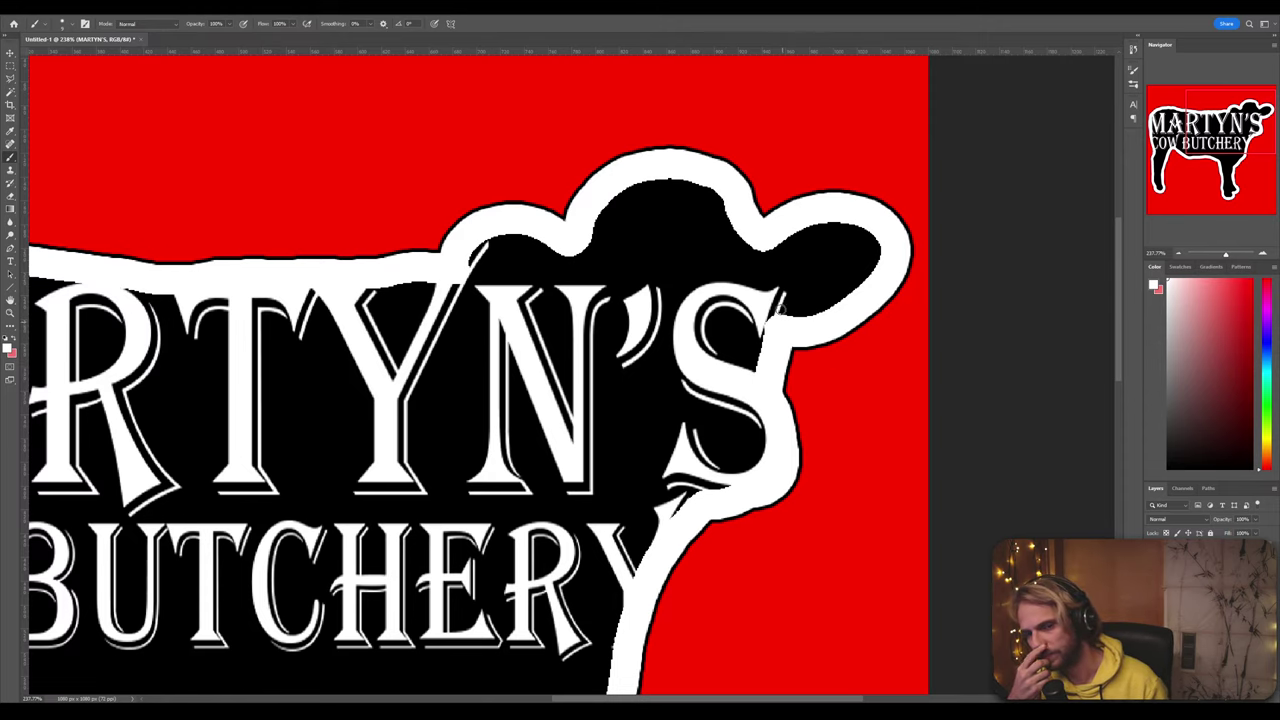
# Step: Paint black over the white sliver on the cow's head
pyautogui.keyDown('alt'); pyautogui.scroll(4, 795, 310); pyautogui.keyUp('alt')
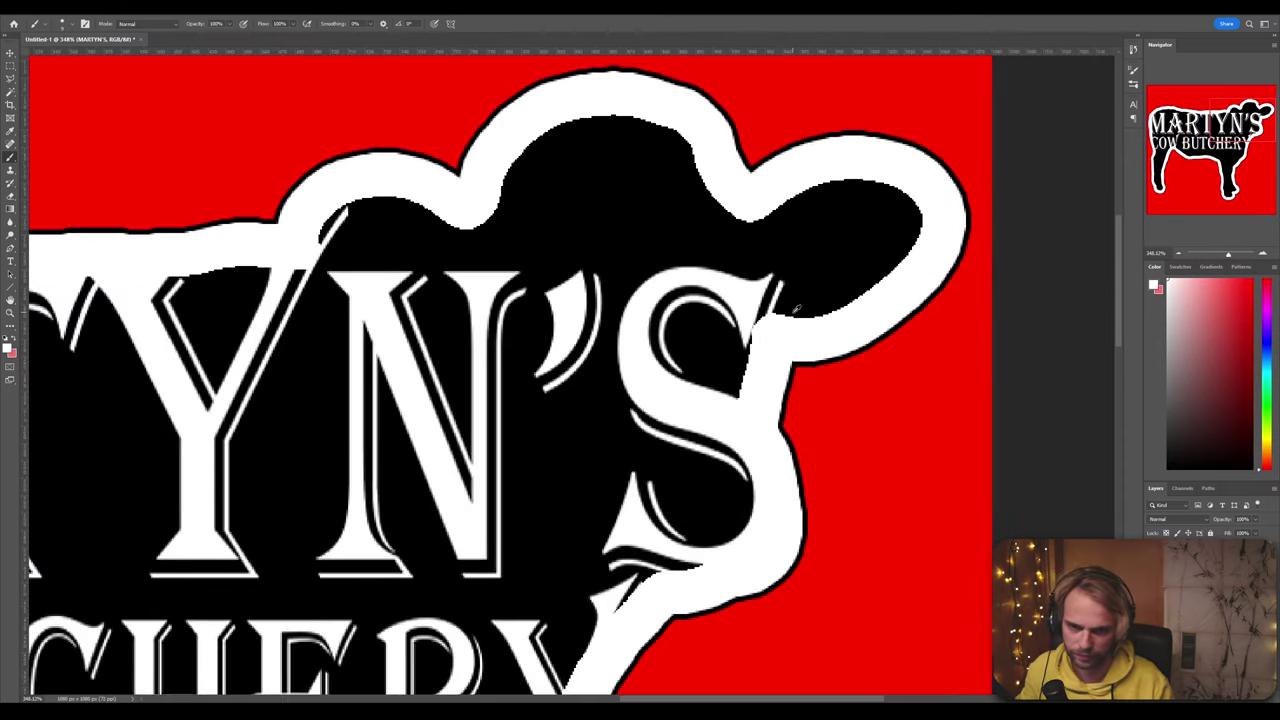
pyautogui.keyDown('alt'); pyautogui.scroll(2, 805, 315); pyautogui.keyUp('alt')
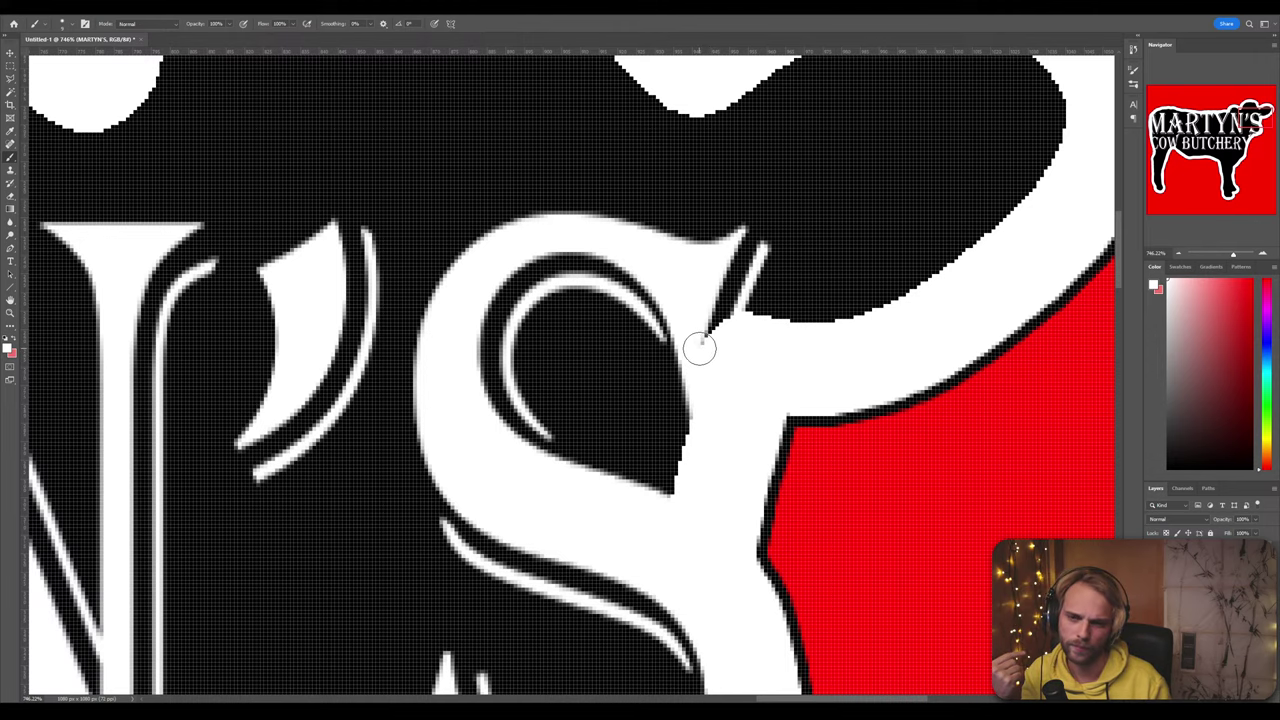
pyautogui.scroll(2, 760, 362)
pyautogui.keyDown('alt'); pyautogui.scroll(-2, 765, 368); pyautogui.keyUp('alt')
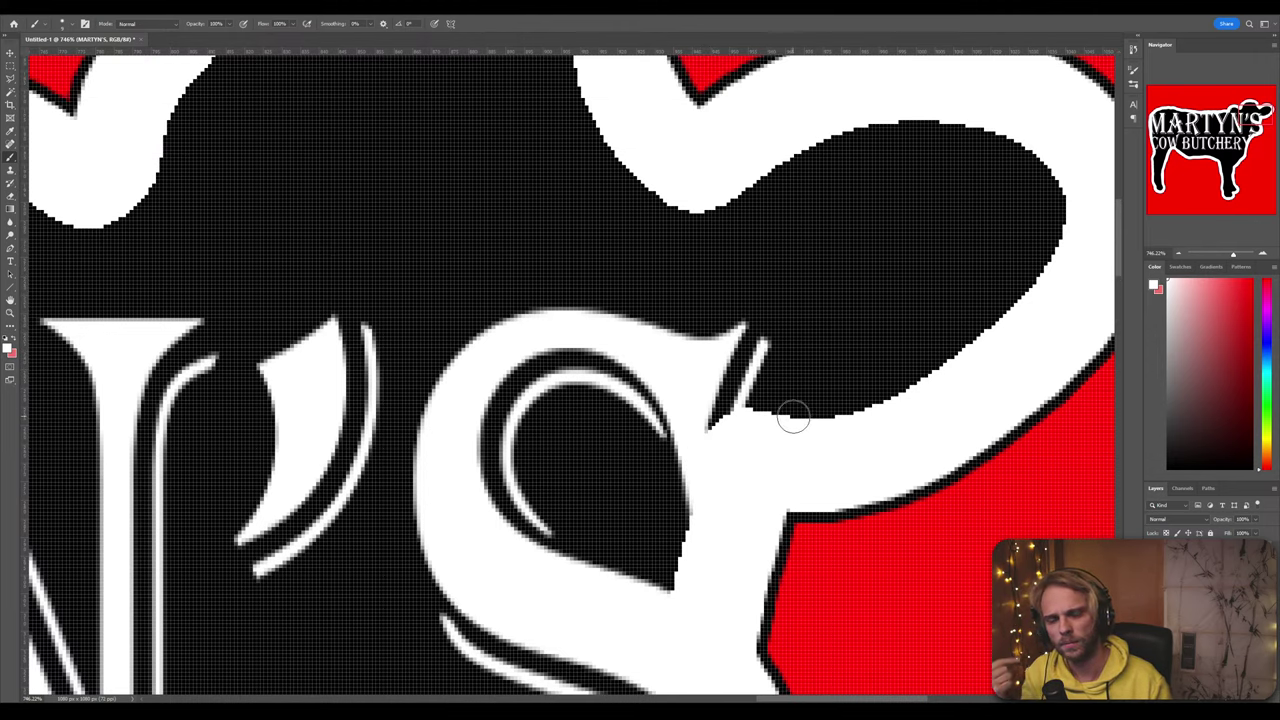
pyautogui.keyDown('alt'); pyautogui.scroll(-3, 795, 420); pyautogui.keyUp('alt')
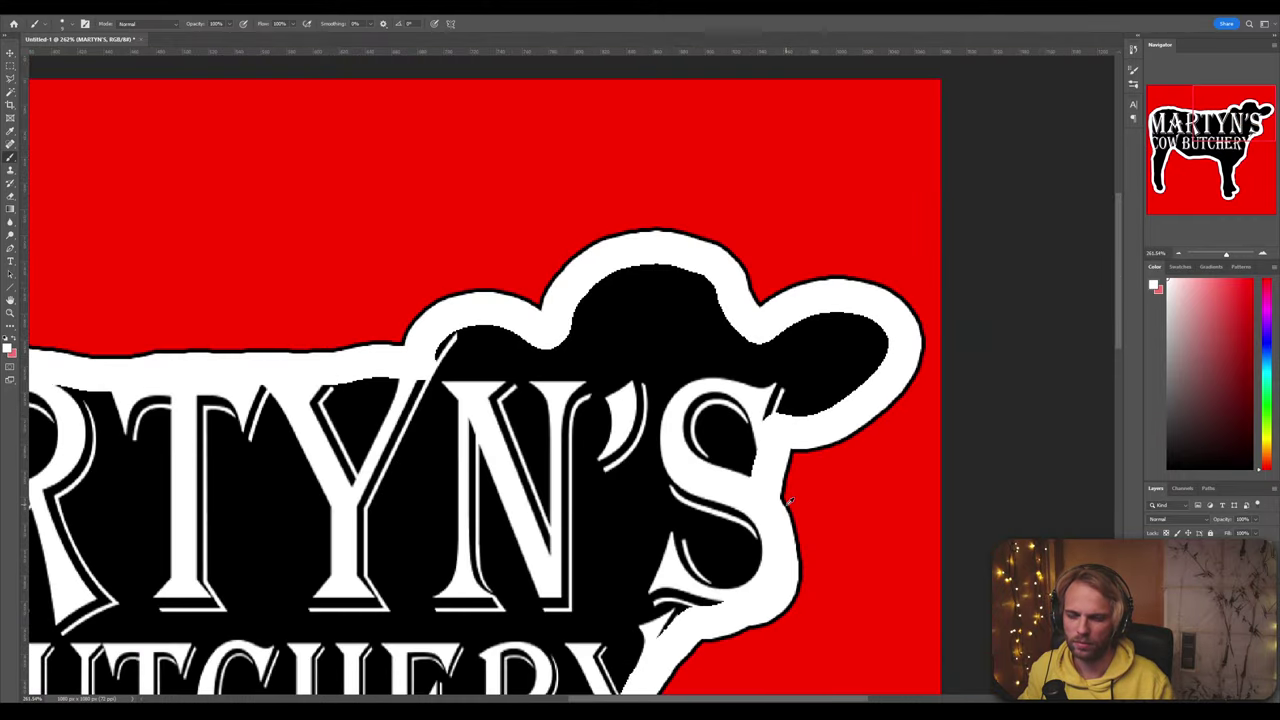
pyautogui.keyDown('alt'); pyautogui.scroll(6, 465, 345); pyautogui.keyUp('alt')
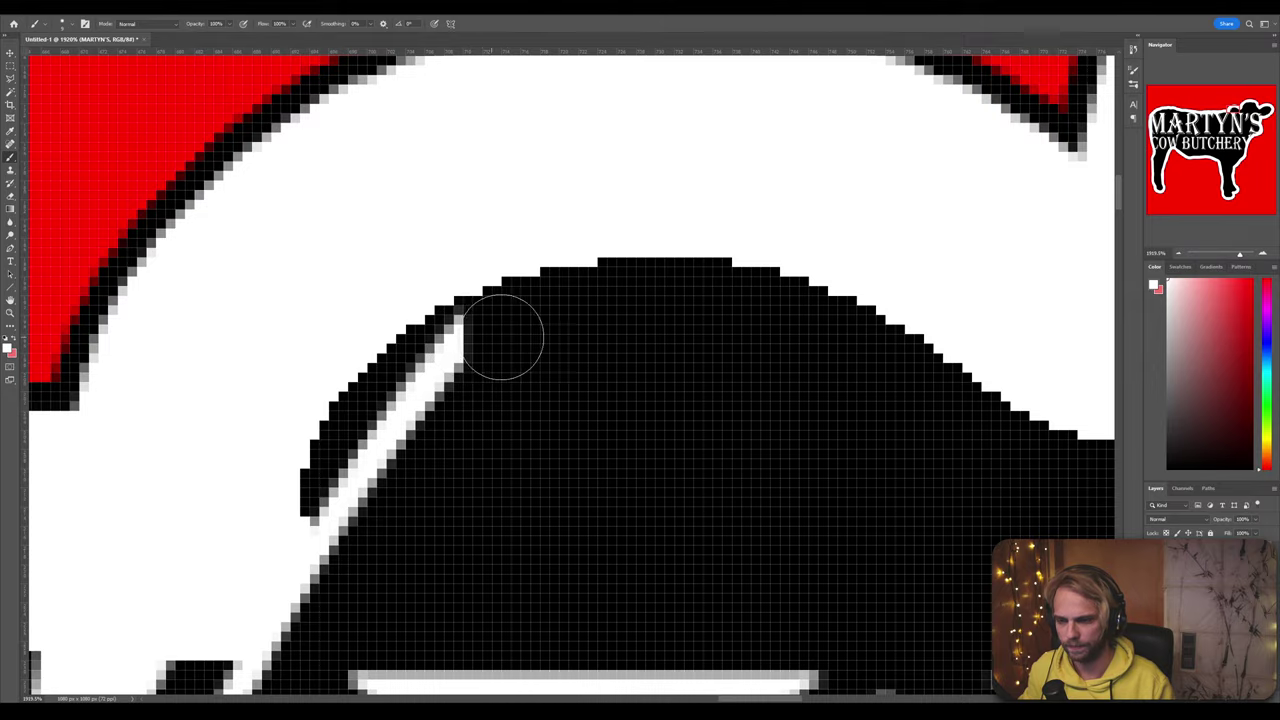
pyautogui.keyDown('alt'); pyautogui.scroll(-6, 500, 338); pyautogui.keyUp('alt')
pyautogui.keyDown('alt'); pyautogui.scroll(6, 507, 342); pyautogui.keyUp('alt')
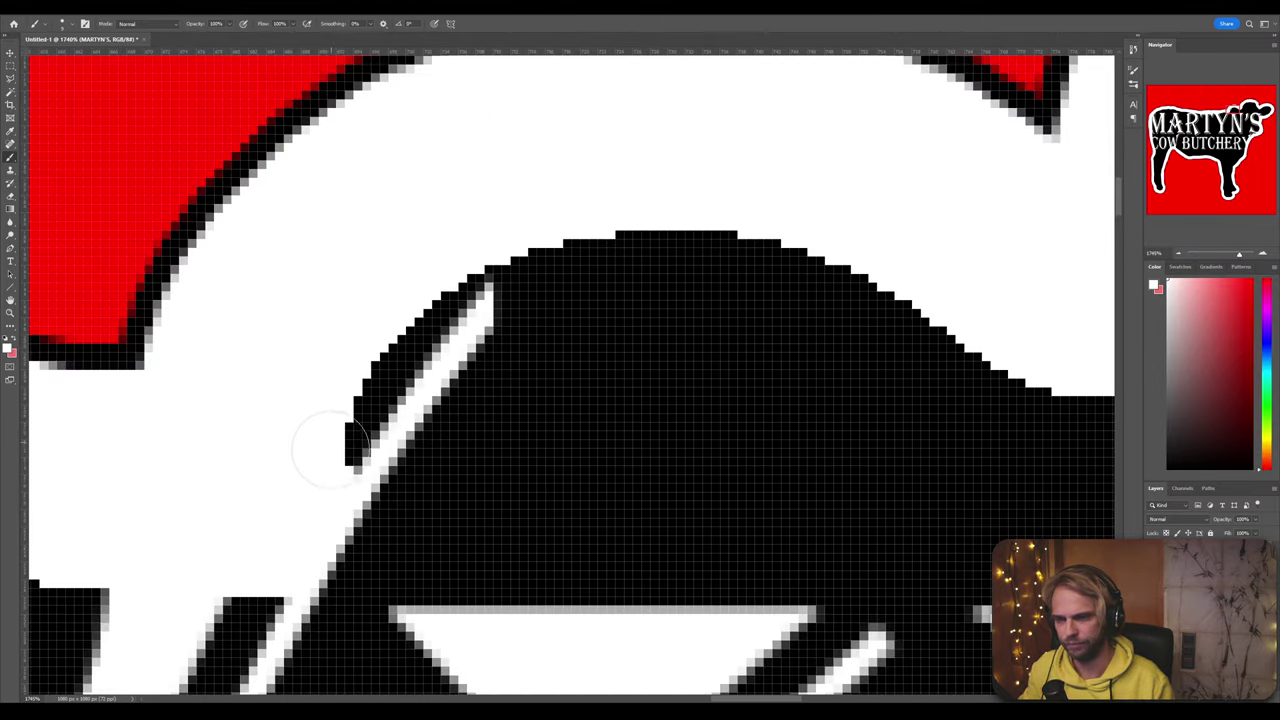
pyautogui.moveTo(328, 449); pyautogui.dragTo(443, 307)
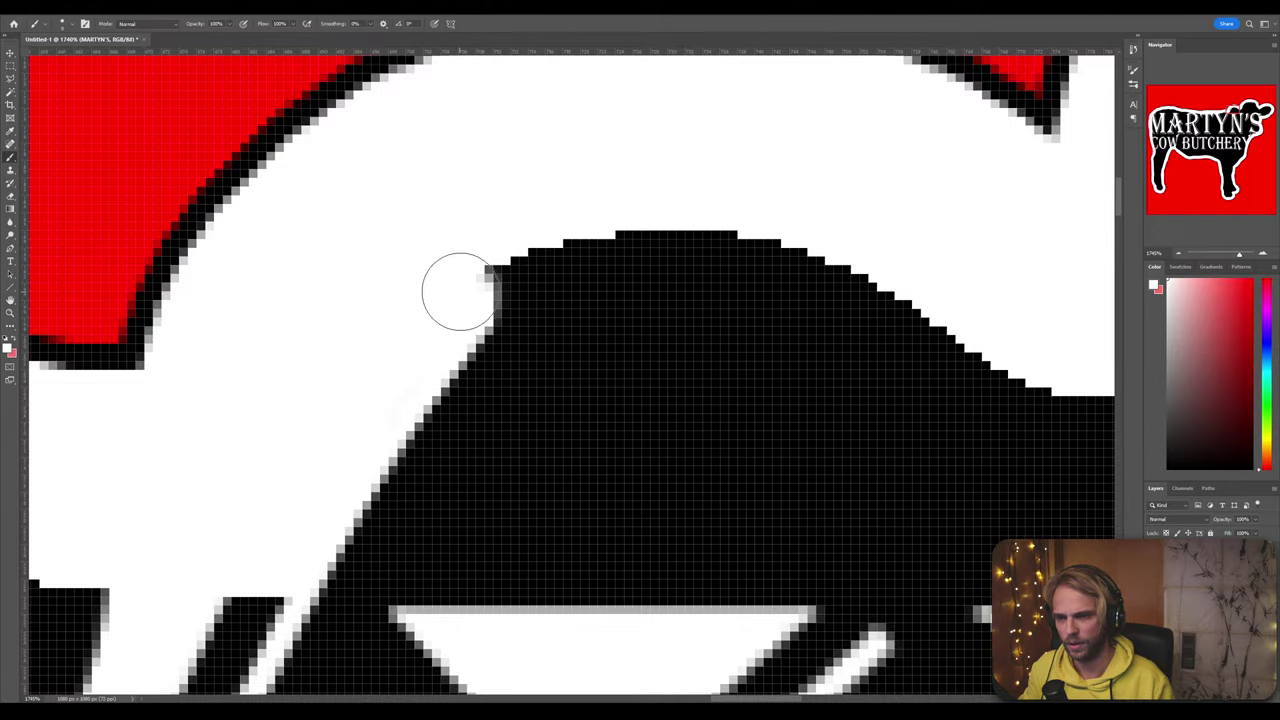
pyautogui.keyDown('alt'); pyautogui.scroll(-4, 374, 330); pyautogui.keyUp('alt')
pyautogui.keyDown('alt'); pyautogui.scroll(6, 368, 345); pyautogui.keyUp('alt')
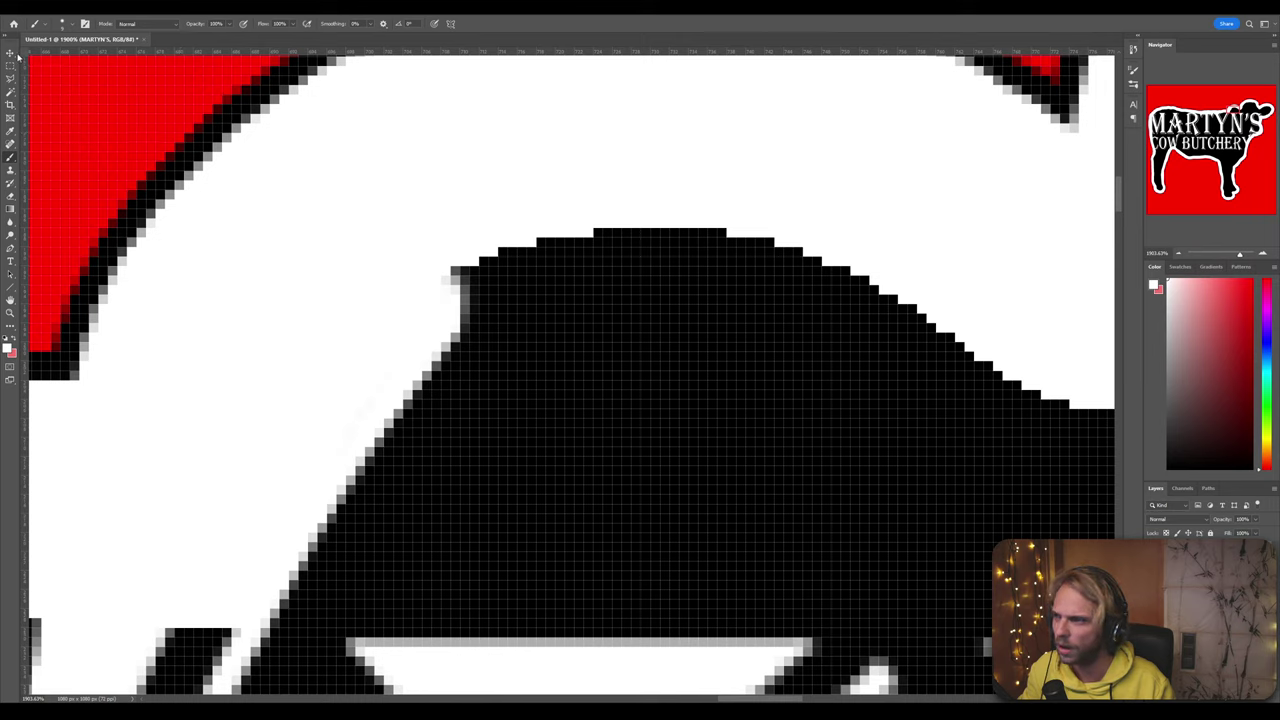
# Step: Lasso around the head notch and delete the red background to transparency
pyautogui.click(10, 78)
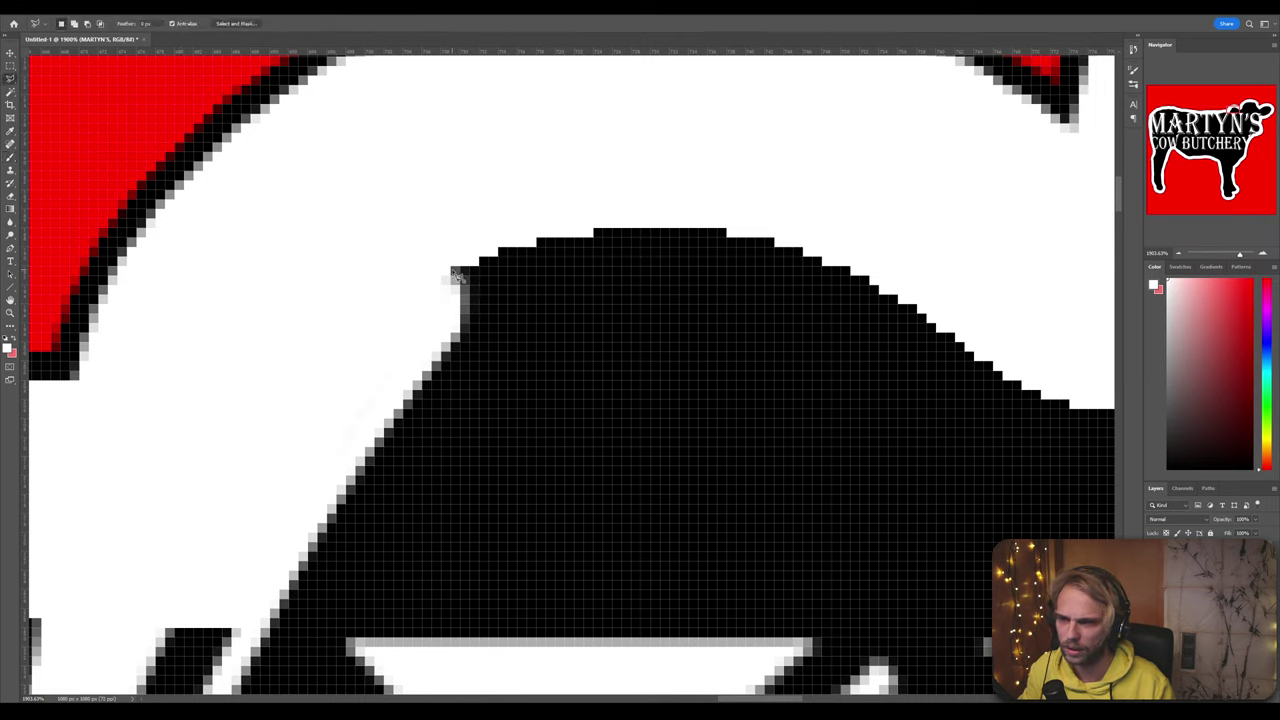
pyautogui.moveTo(456, 276)
pyautogui.mouseDown()
pyautogui.moveTo(458, 395)
pyautogui.moveTo(537, 394)
pyautogui.moveTo(527, 303)
pyautogui.mouseUp()
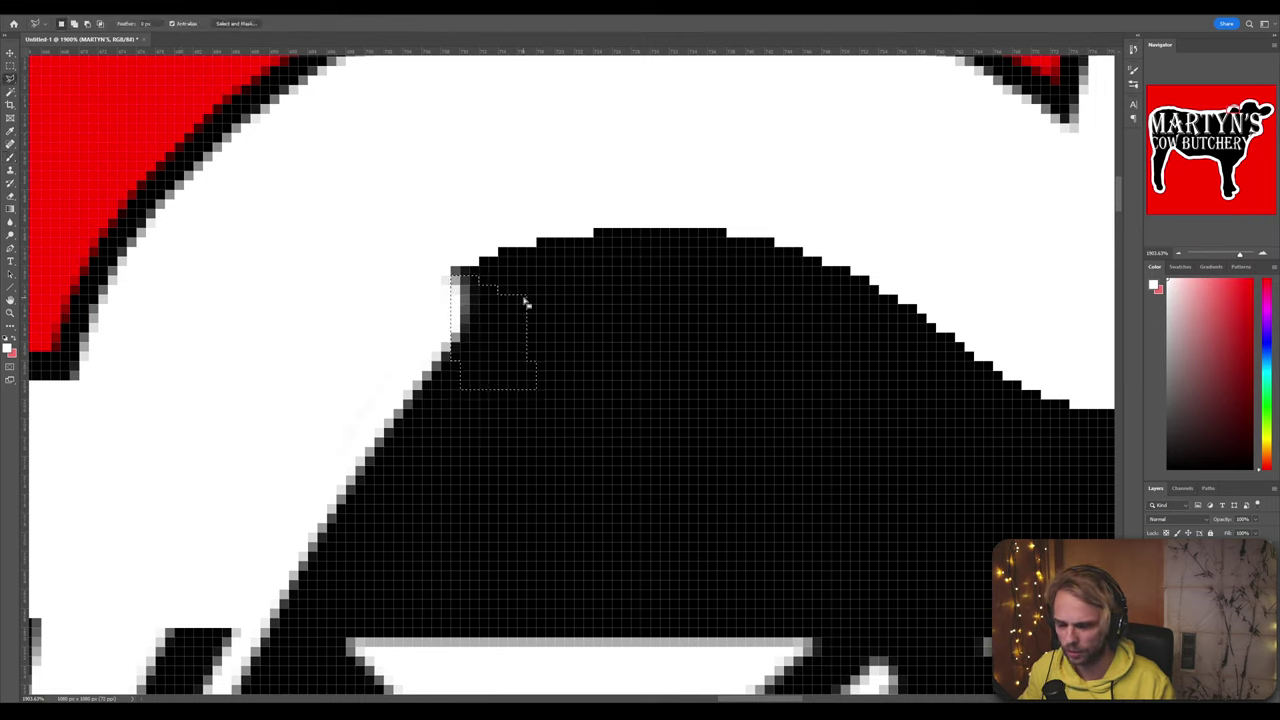
pyautogui.keyDown('alt'); pyautogui.scroll(-2, 510, 300); pyautogui.keyUp('alt')
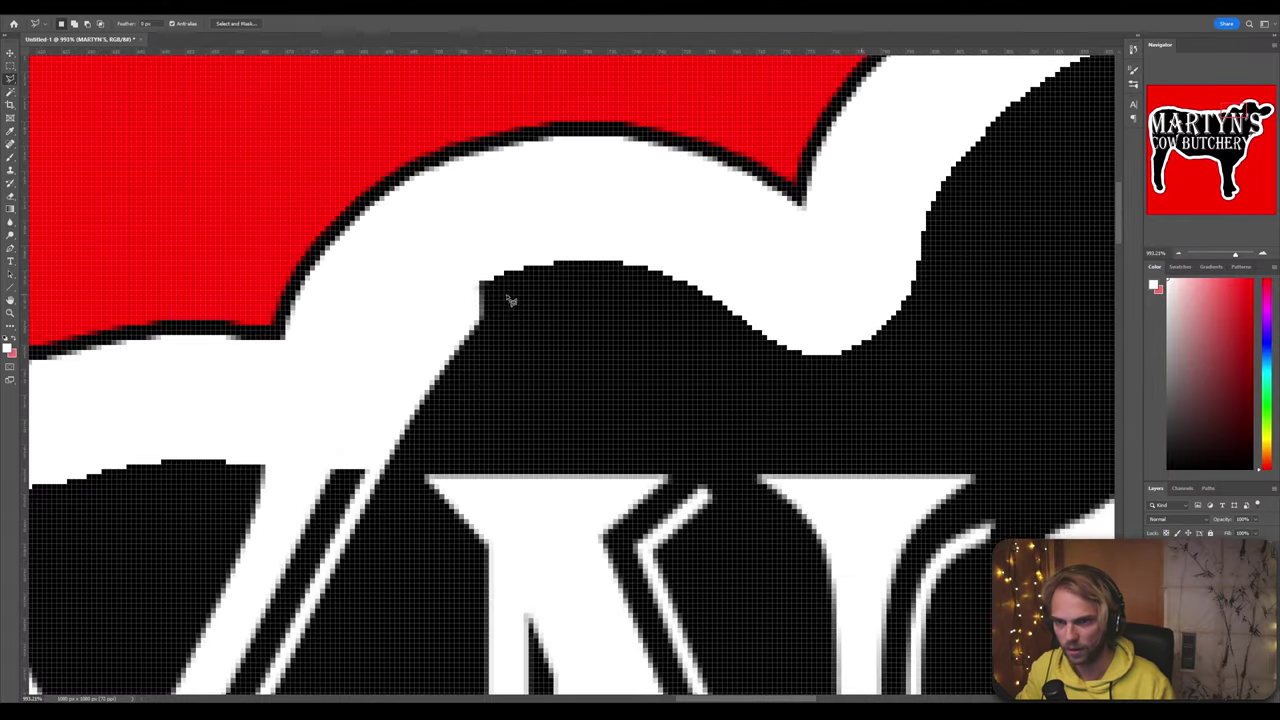
pyautogui.keyDown('alt'); pyautogui.scroll(-6, 510, 300); pyautogui.keyUp('alt')
pyautogui.keyDown('alt'); pyautogui.scroll(-1, 691, 371); pyautogui.keyUp('alt')
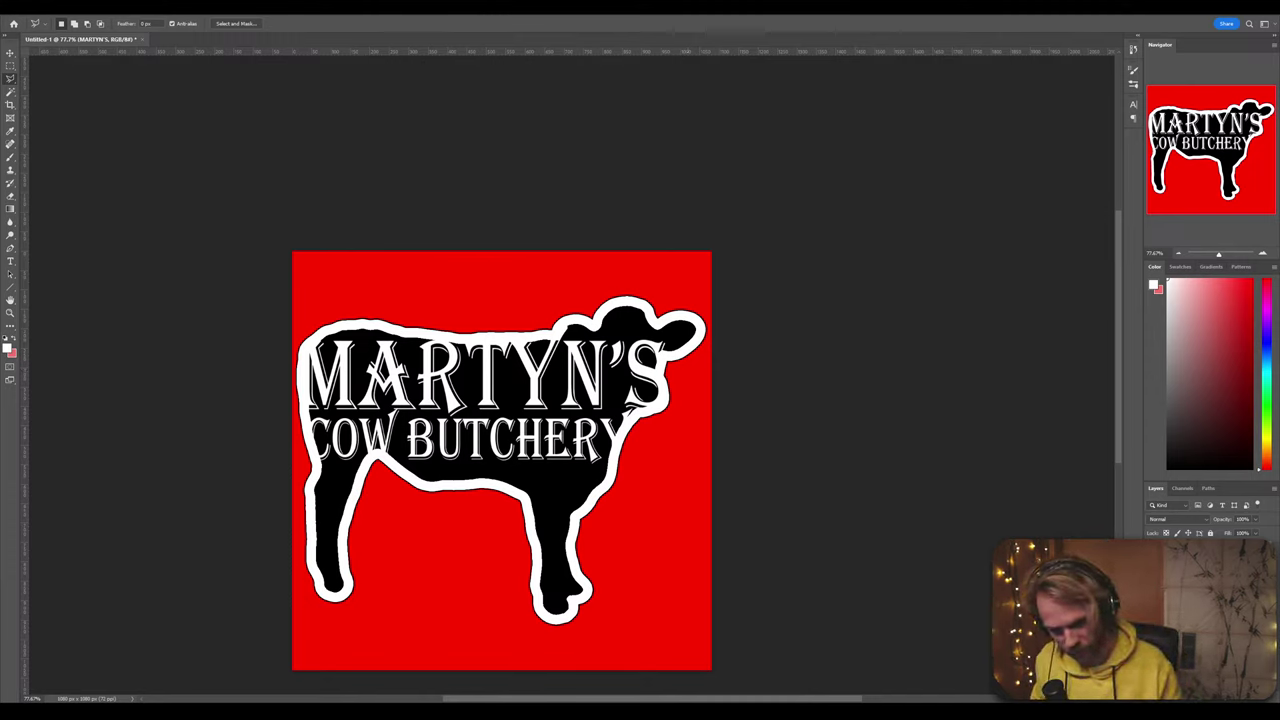
pyautogui.press('Delete')
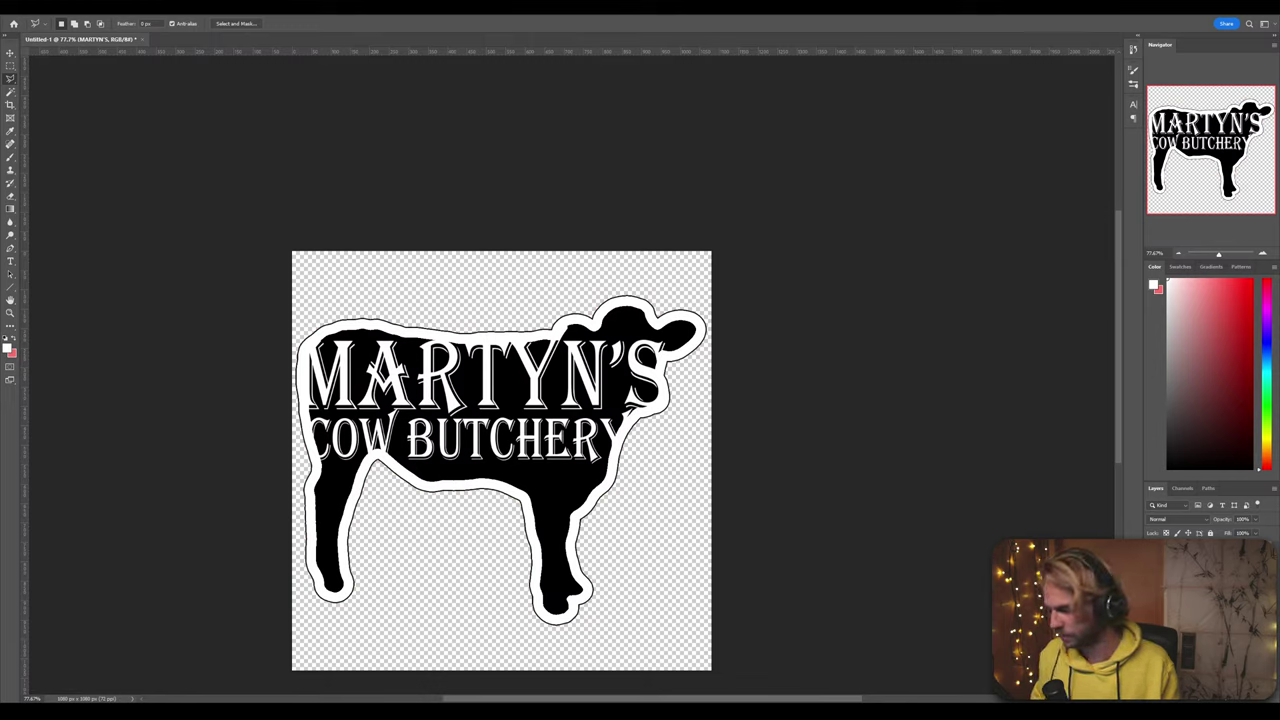
# Step: Start saving to this computer and browse the Downloads, Desktop, Youtube and Stuff folders
pyautogui.hotkey('ctrl', 's')
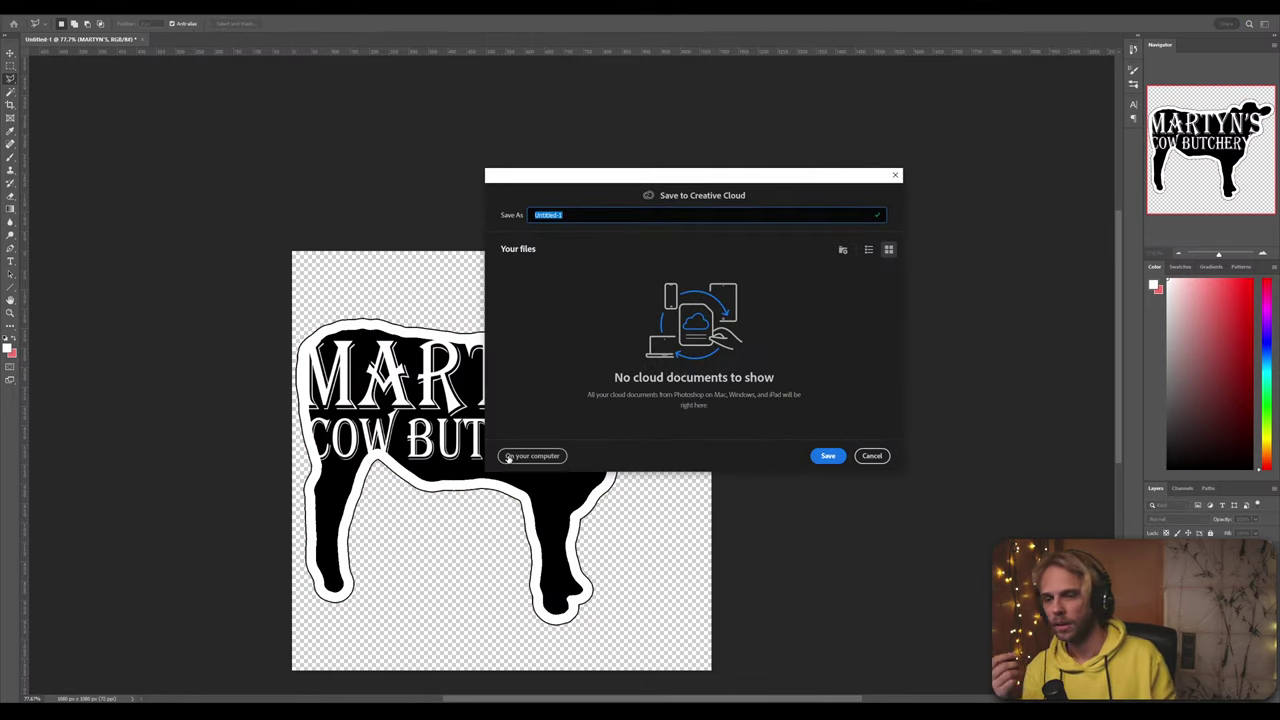
pyautogui.click(530, 459)
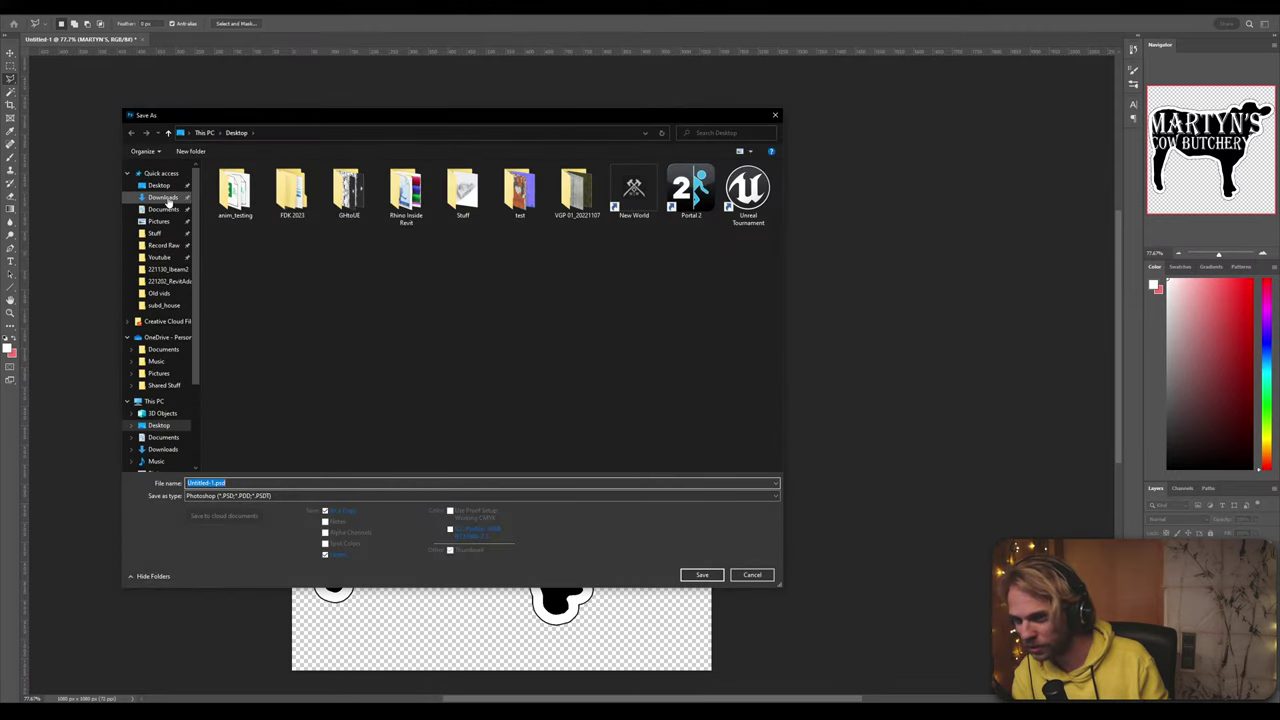
pyautogui.click(160, 197)
pyautogui.click(158, 185)
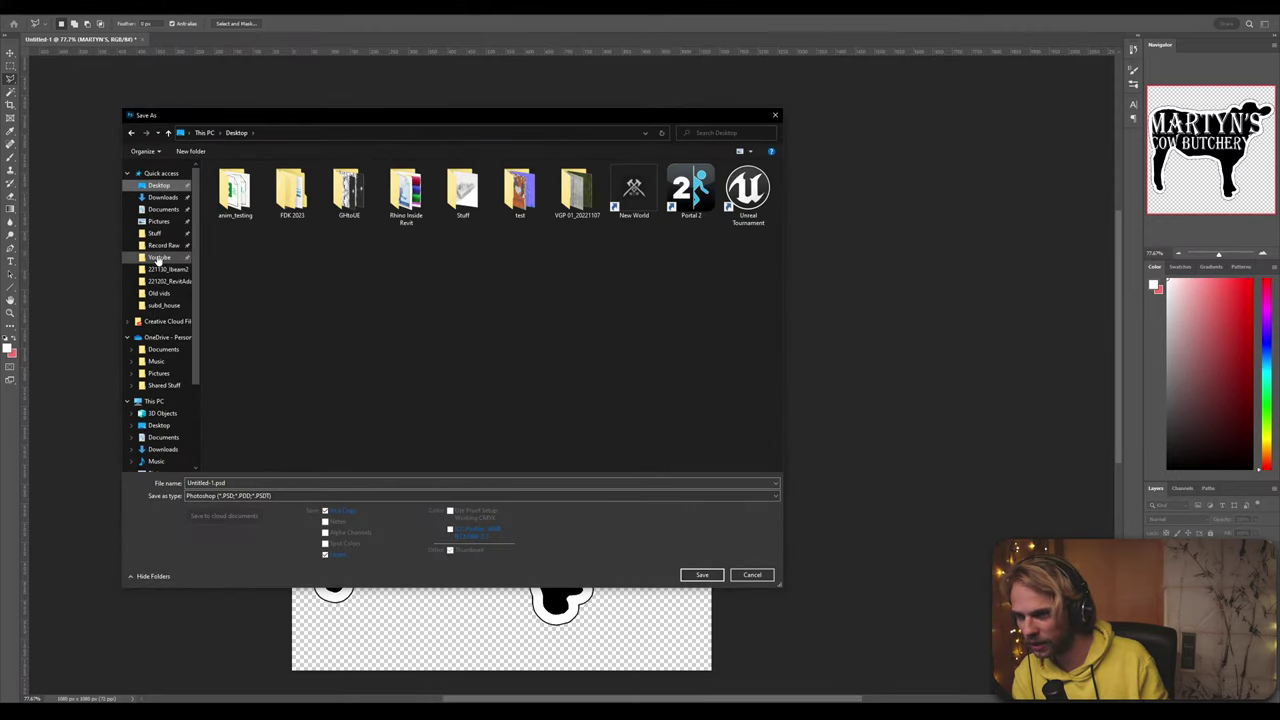
pyautogui.click(158, 258)
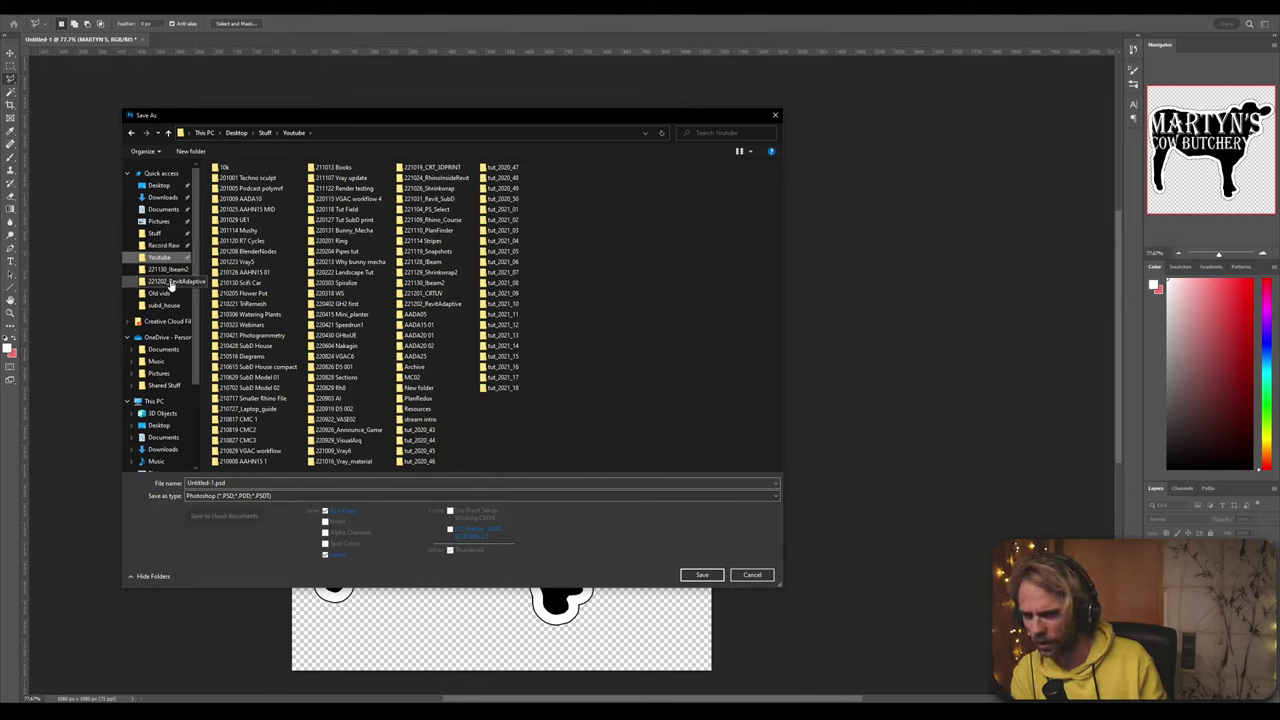
pyautogui.click(156, 235)
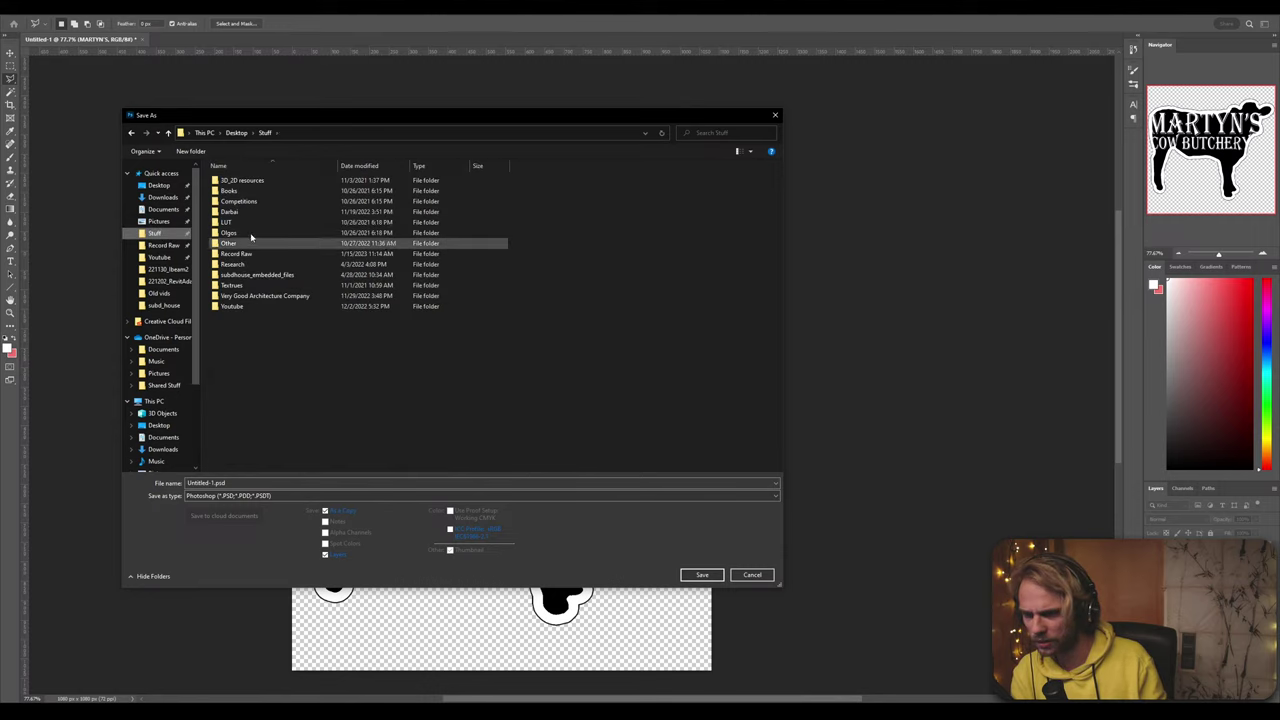
pyautogui.doubleClick(240, 254)
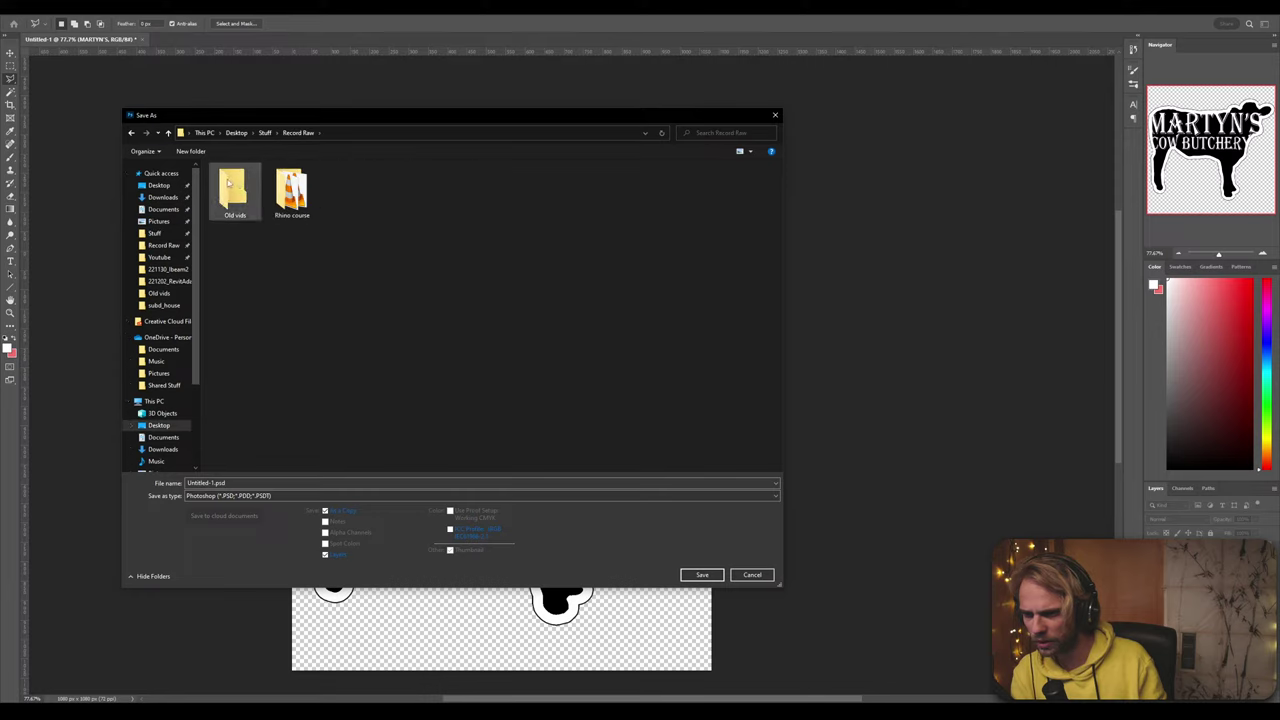
# Step: Navigate through Other and Fun 3D into the CRT project's Textures folder
pyautogui.click(265, 132)
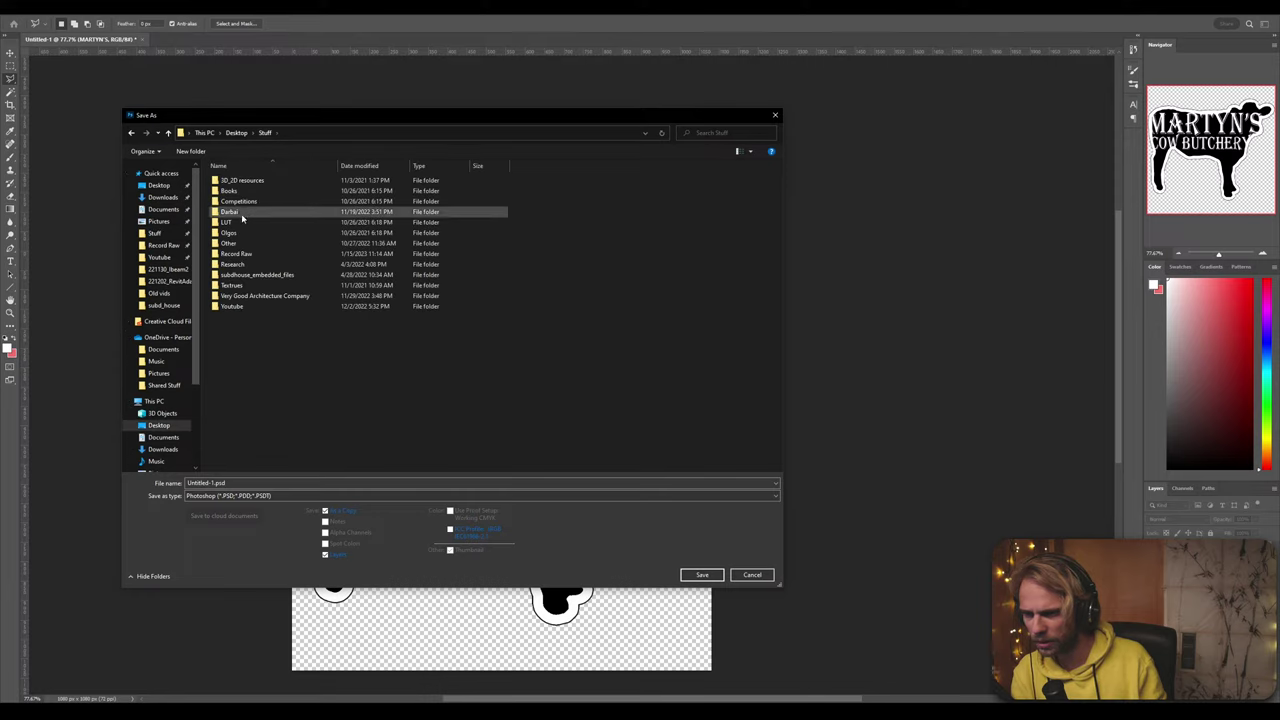
pyautogui.doubleClick(240, 244)
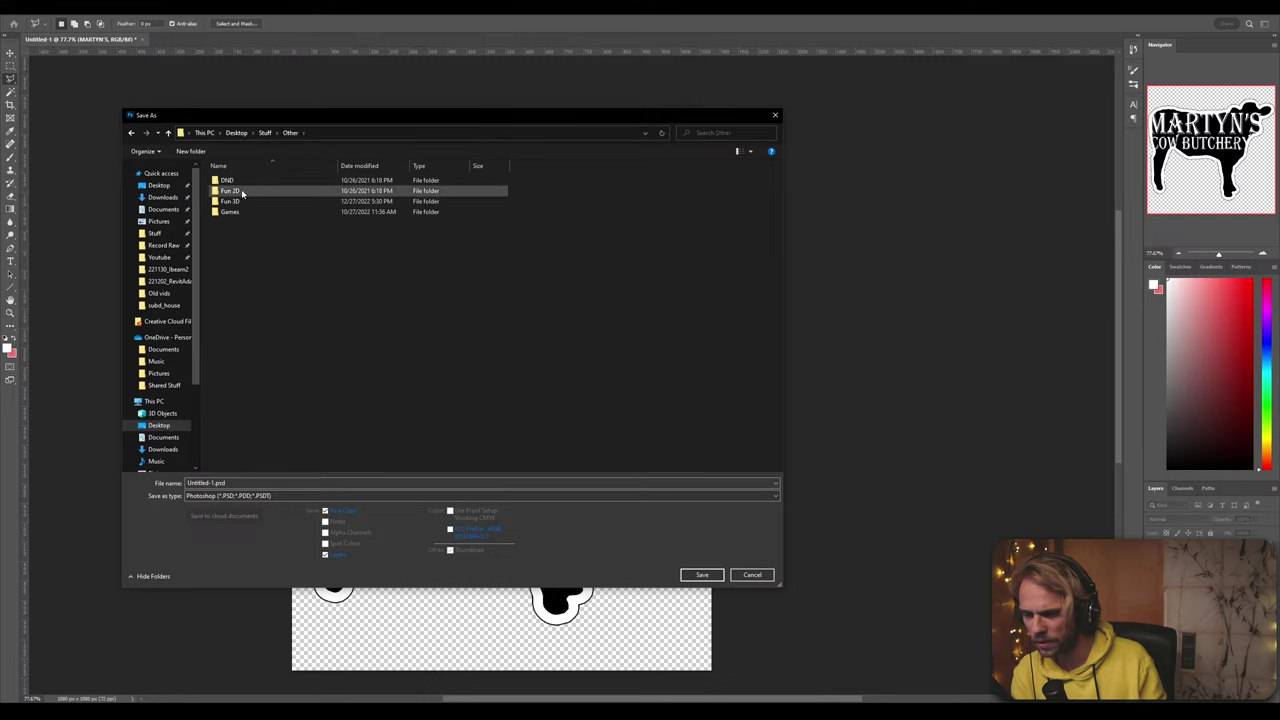
pyautogui.doubleClick(229, 211)
pyautogui.click(290, 133)
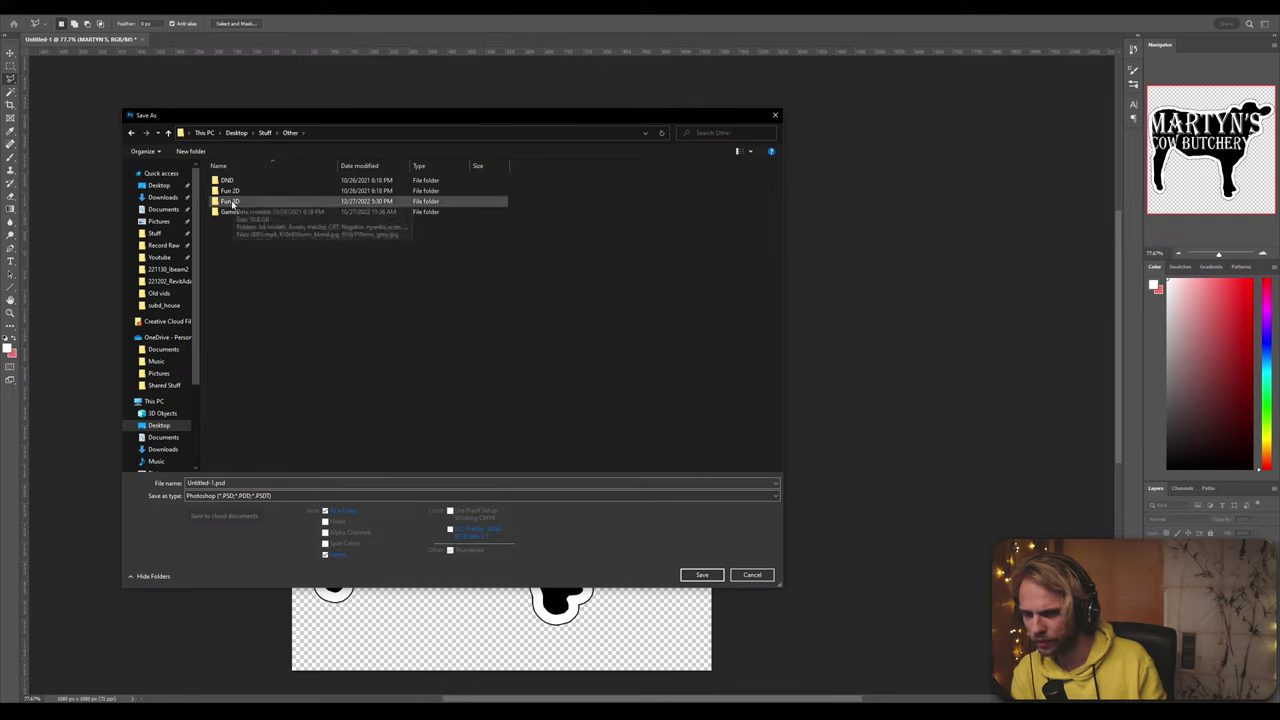
pyautogui.doubleClick(229, 200)
pyautogui.doubleClick(349, 190)
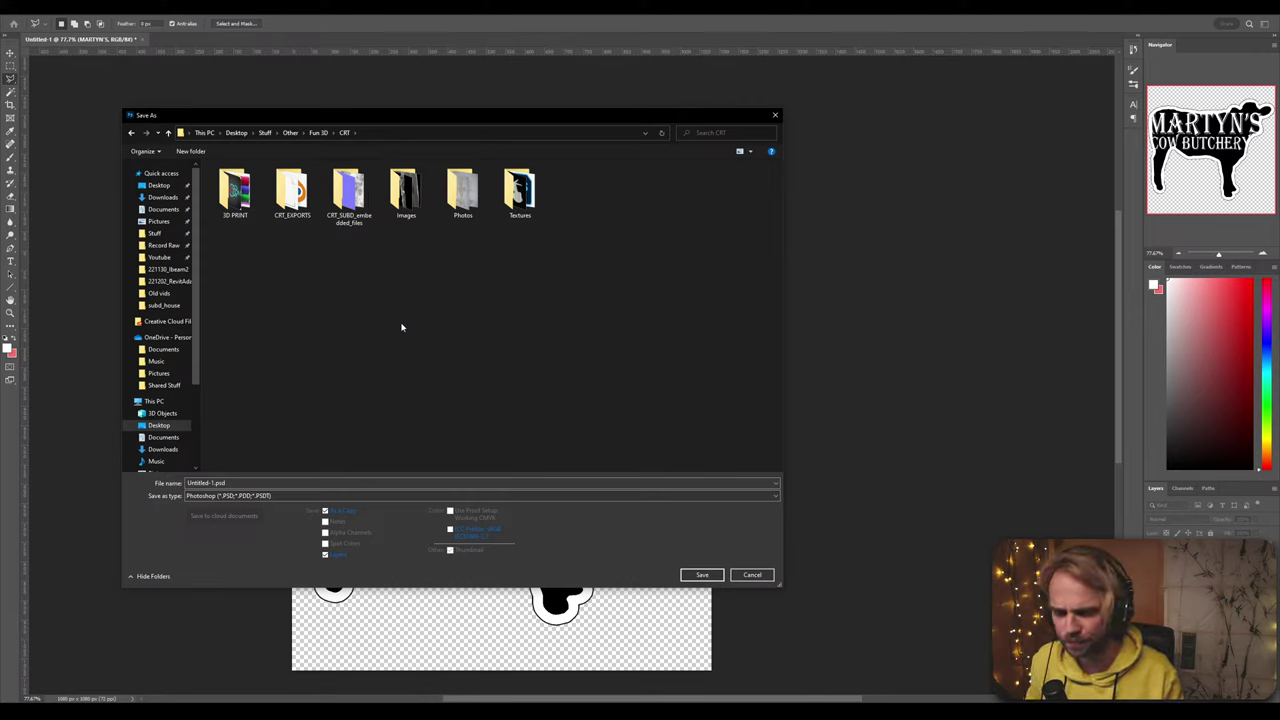
pyautogui.doubleClick(516, 195)
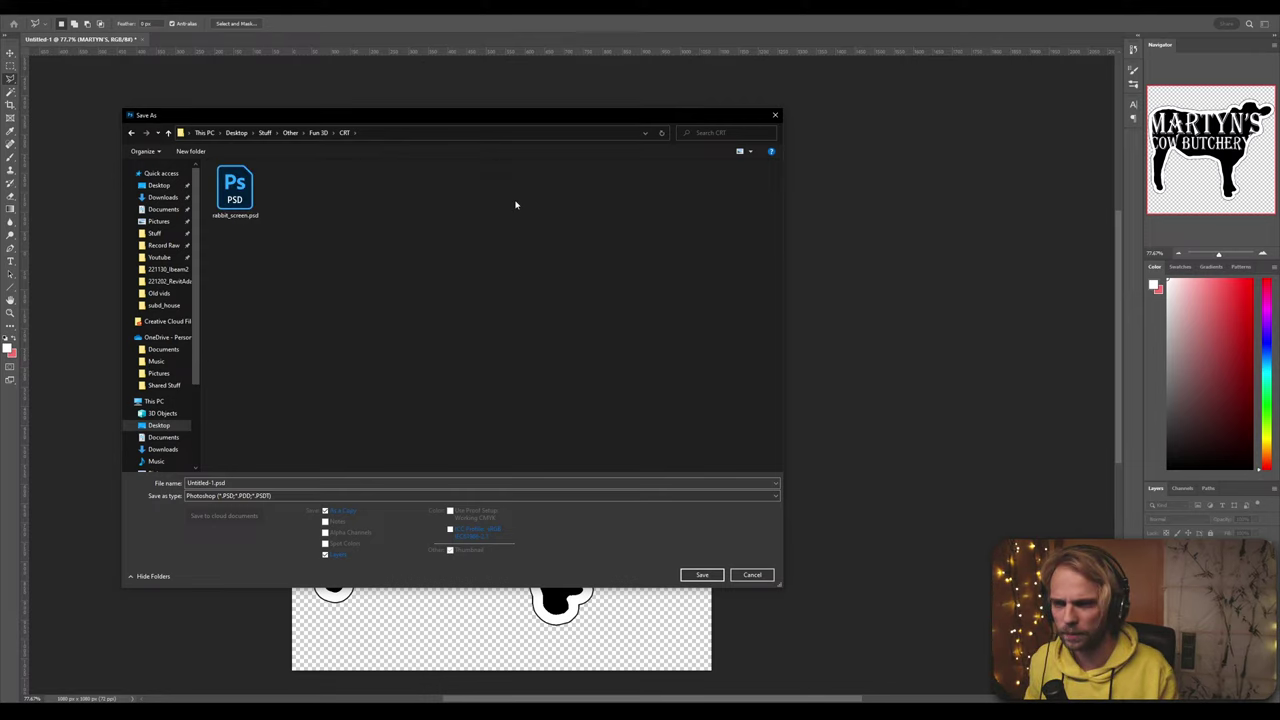
# Step: Create a new folder named Stickers inside Textures
pyautogui.rightClick(359, 279)
pyautogui.moveTo(390, 394)
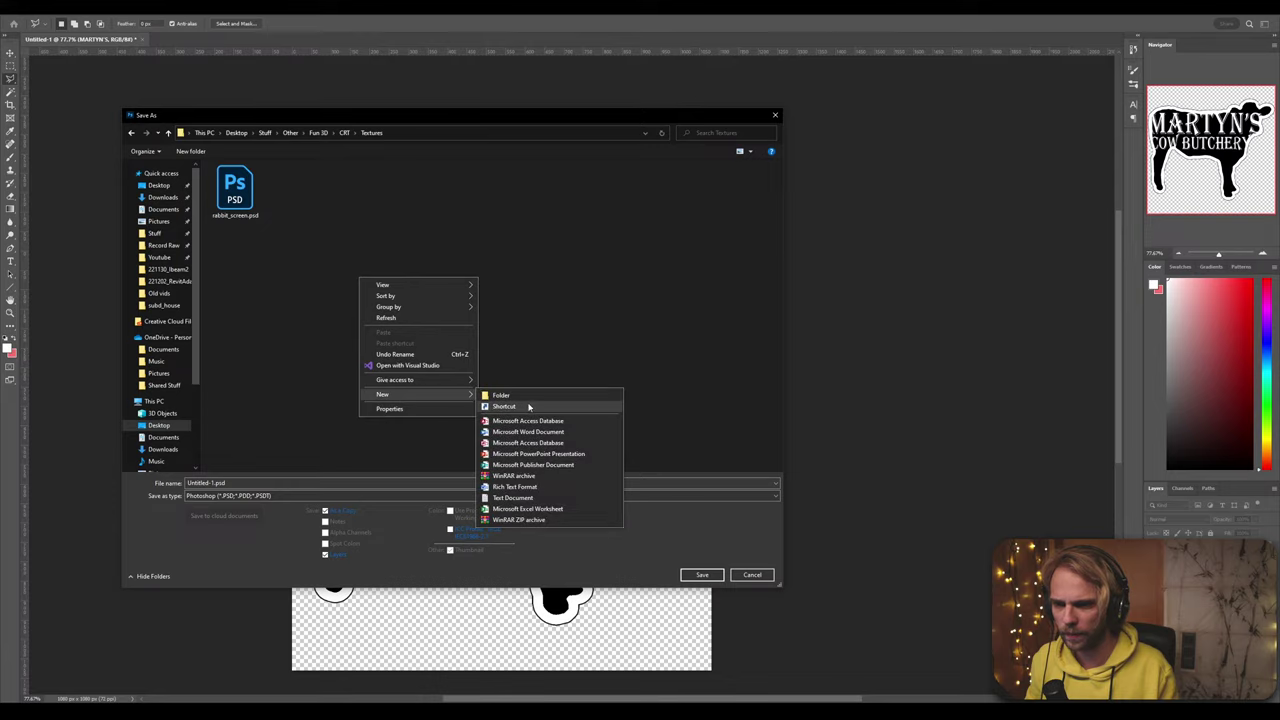
pyautogui.click(533, 395)
pyautogui.write('St')
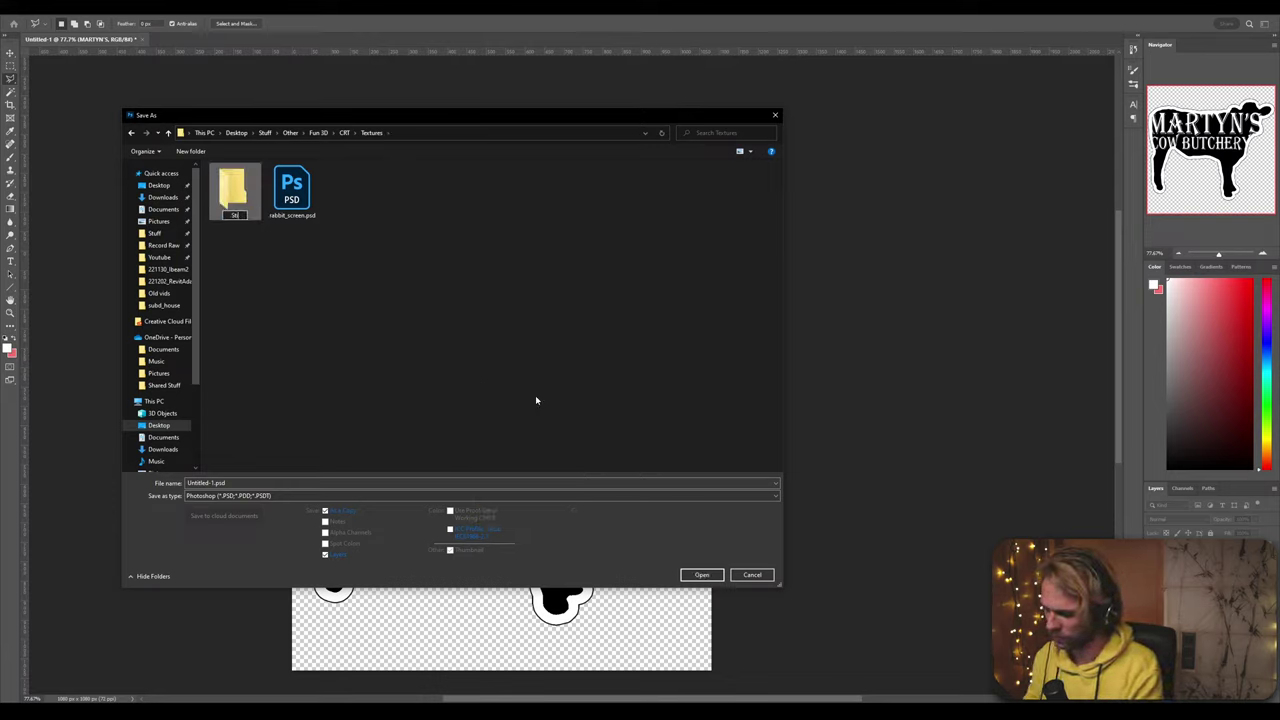
pyautogui.write('ickers')
pyautogui.press('Return')
pyautogui.press('Return')
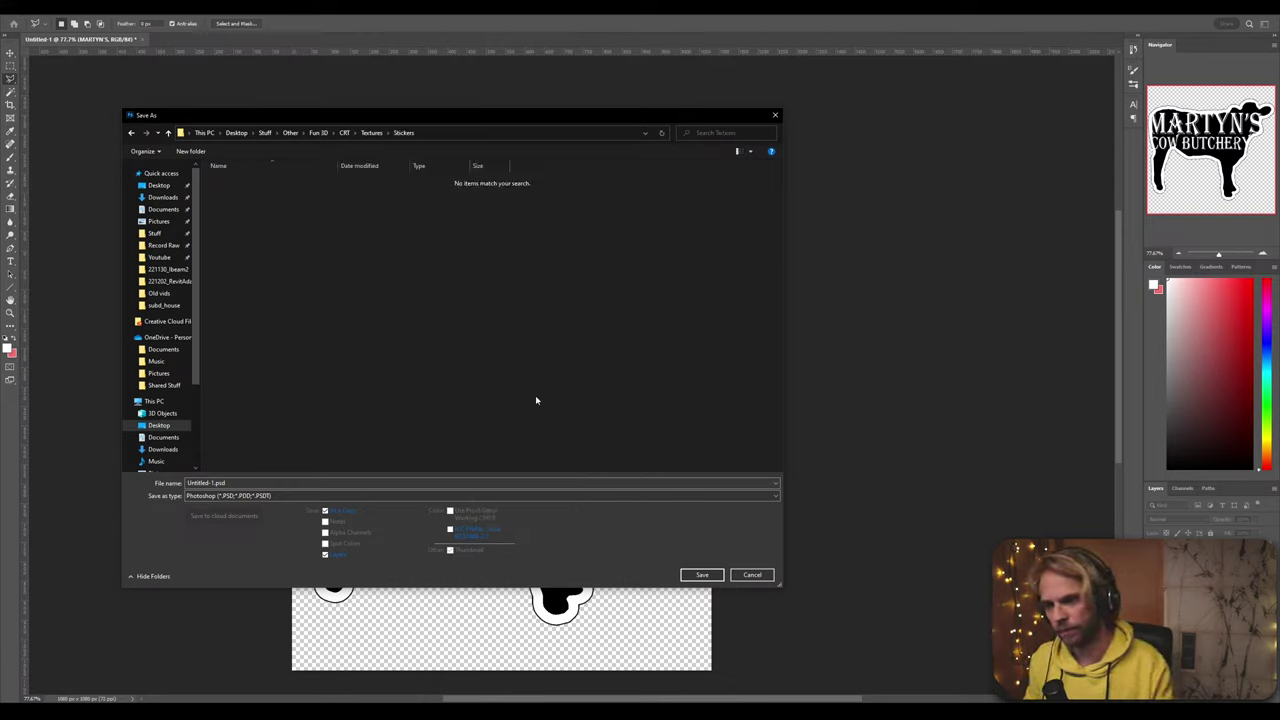
# Step: Save the sticker as a Photoshop PSD named 'Martin' in Stickers
pyautogui.click(301, 496)
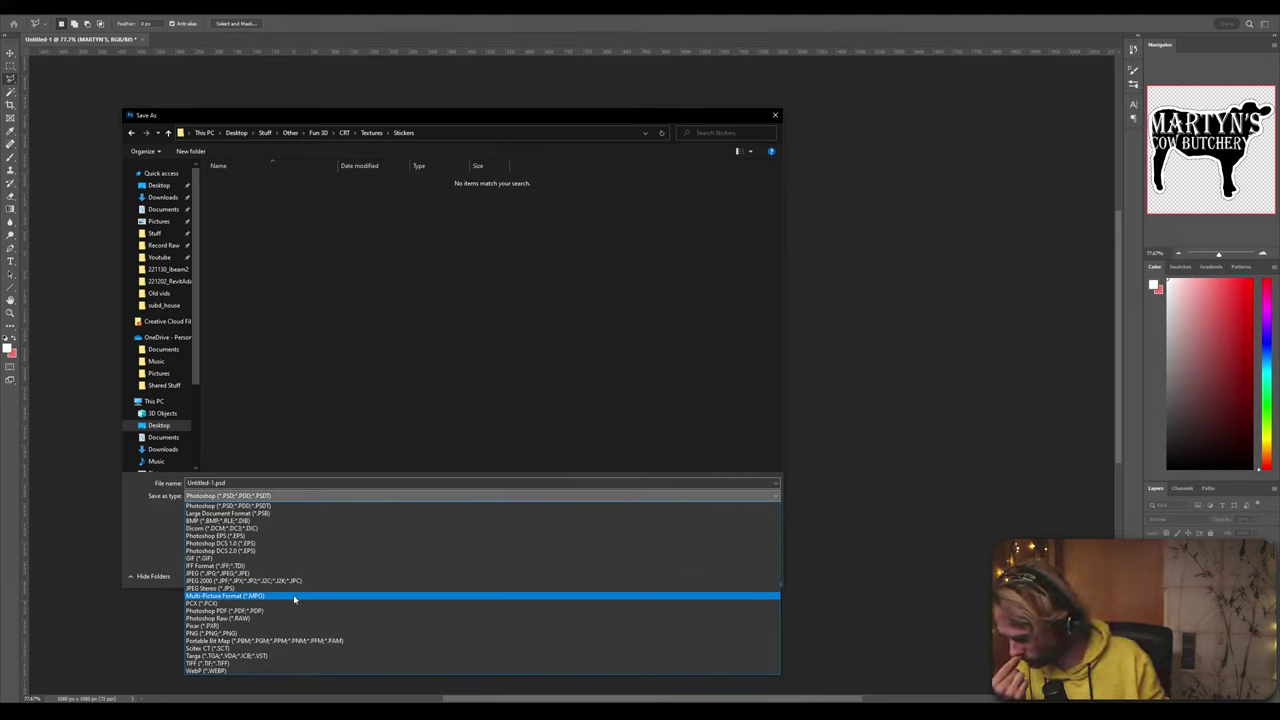
pyautogui.click(245, 482)
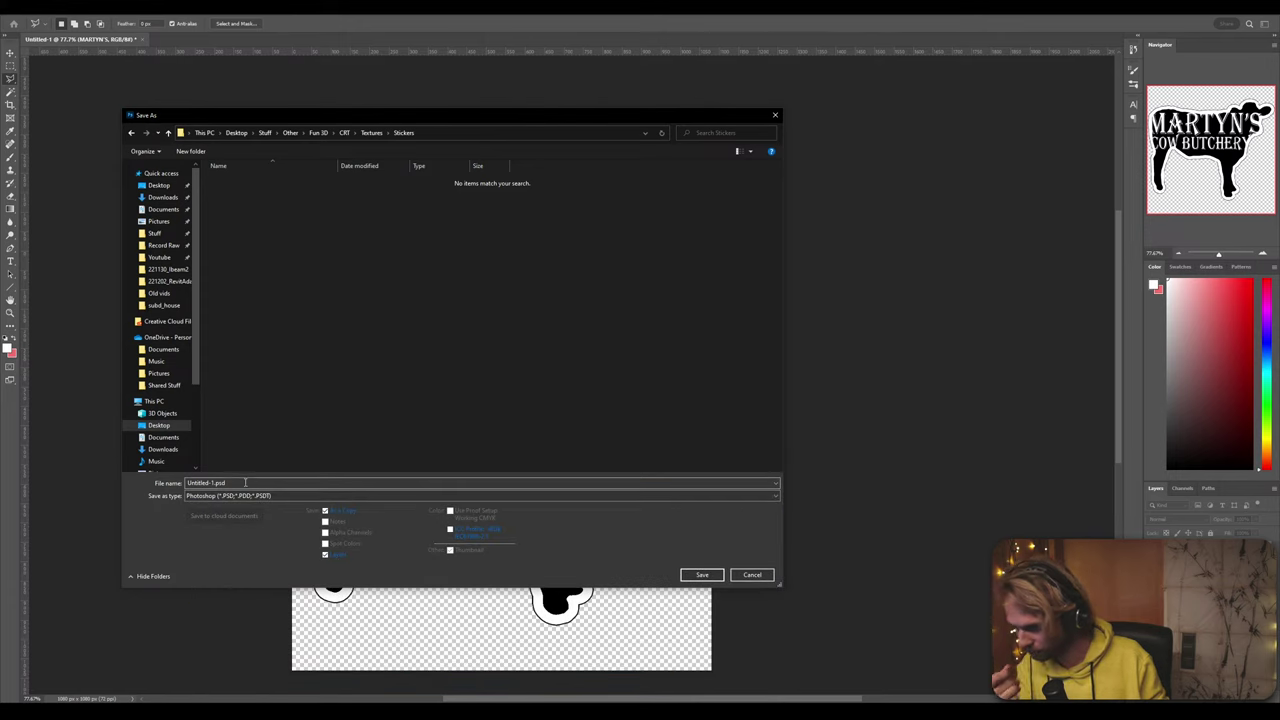
pyautogui.click(256, 482)
pyautogui.write('Ma')
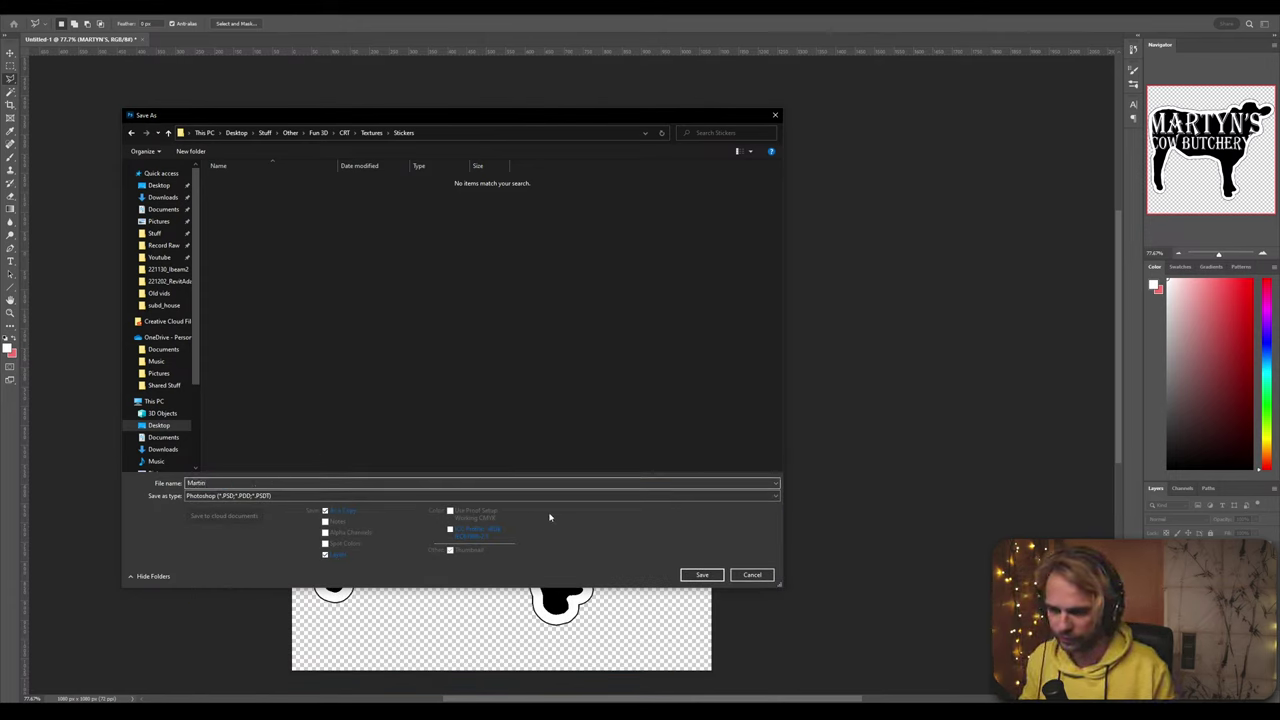
pyautogui.write('rtin')
pyautogui.press('Return')
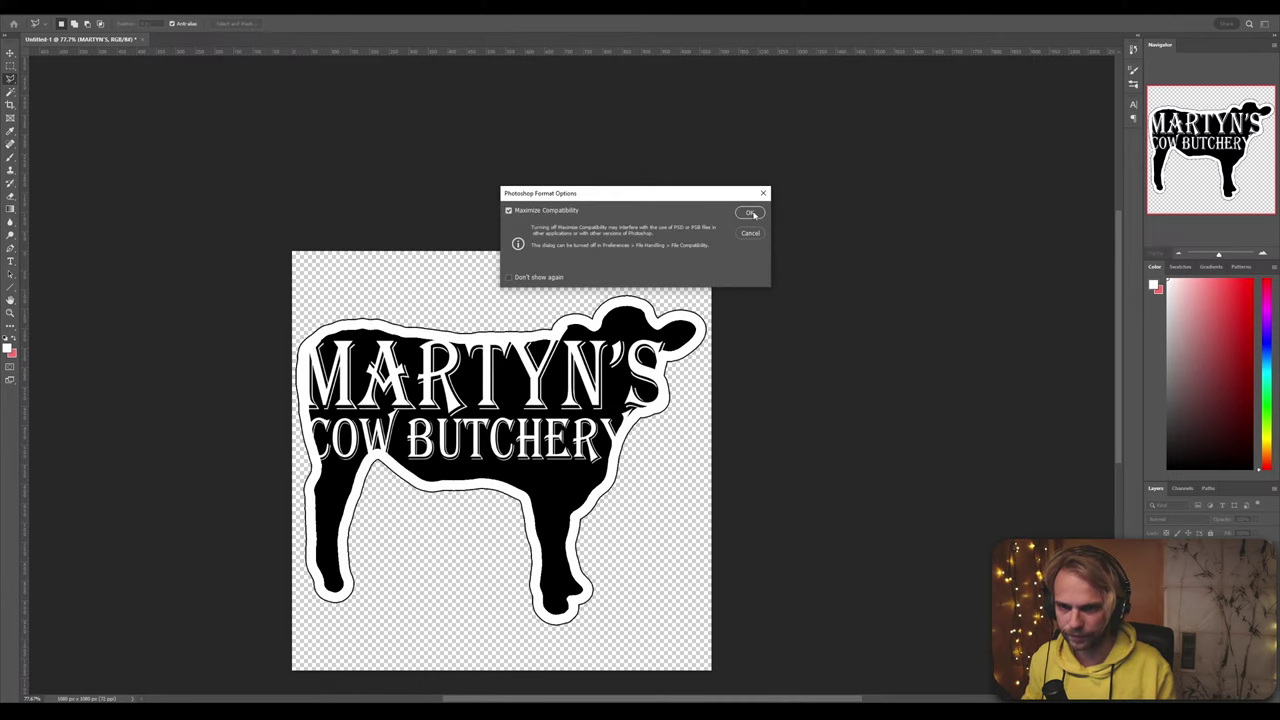
pyautogui.click(751, 213)
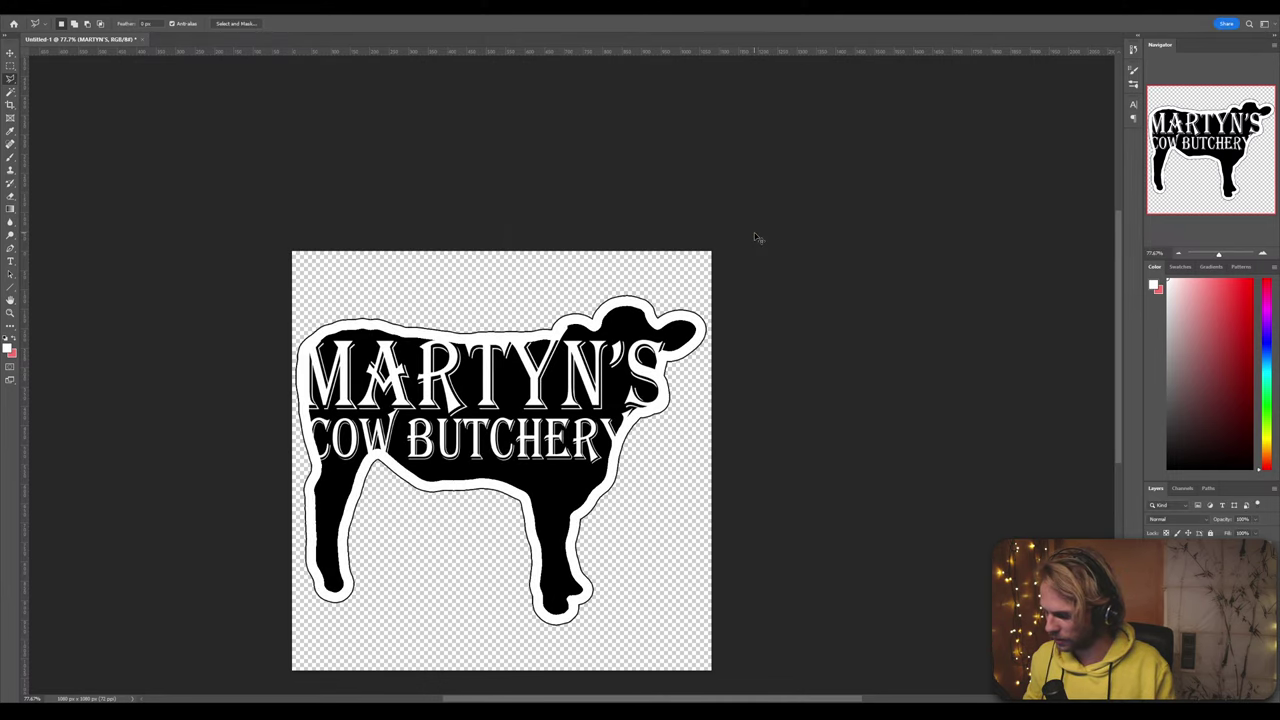
pyautogui.hotkey('ctrl', 's')
# Step: Save the document as 'Master' PSD in the Stickers folder
pyautogui.click(535, 454)
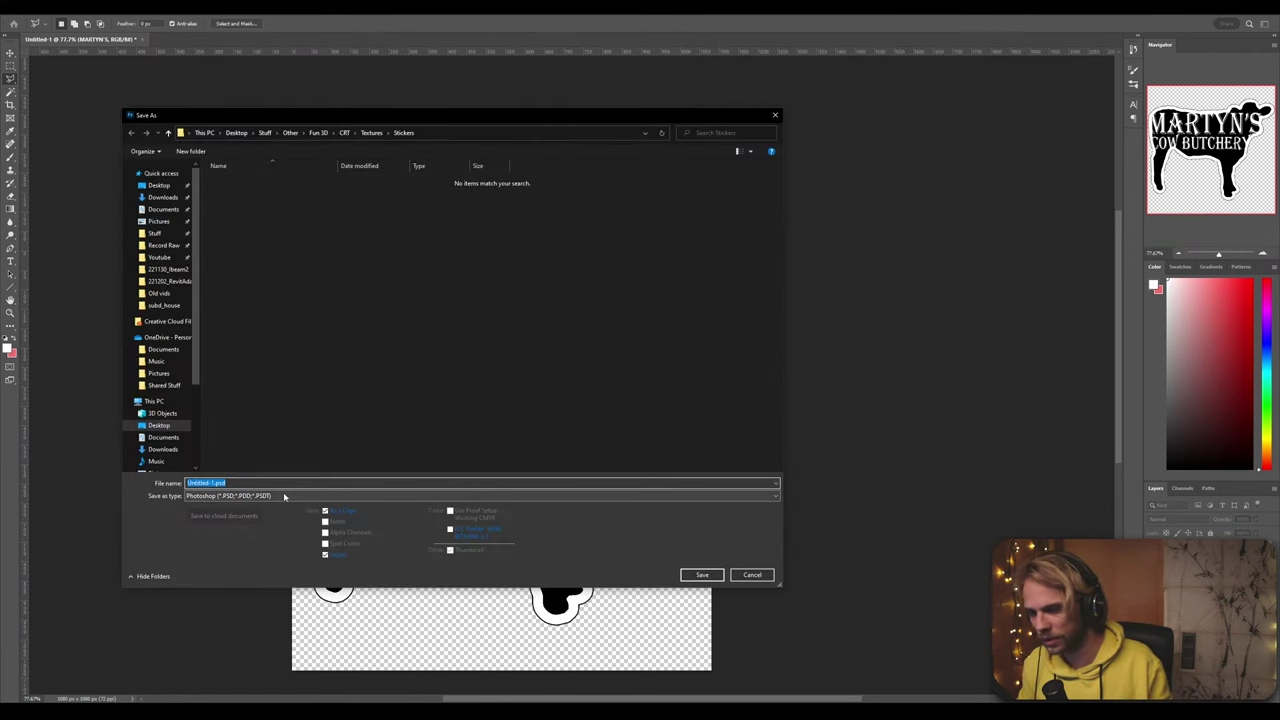
pyautogui.write('M')
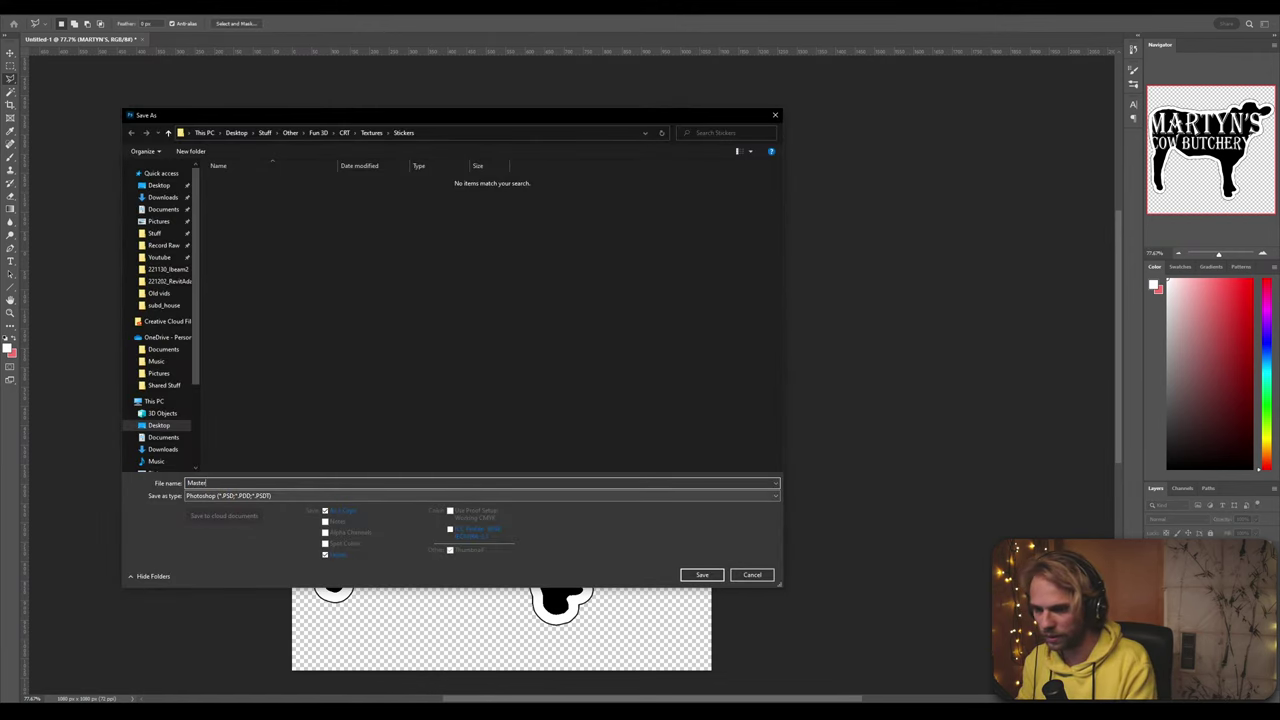
pyautogui.write('aster')
pyautogui.press('Return')
pyautogui.click(752, 213)
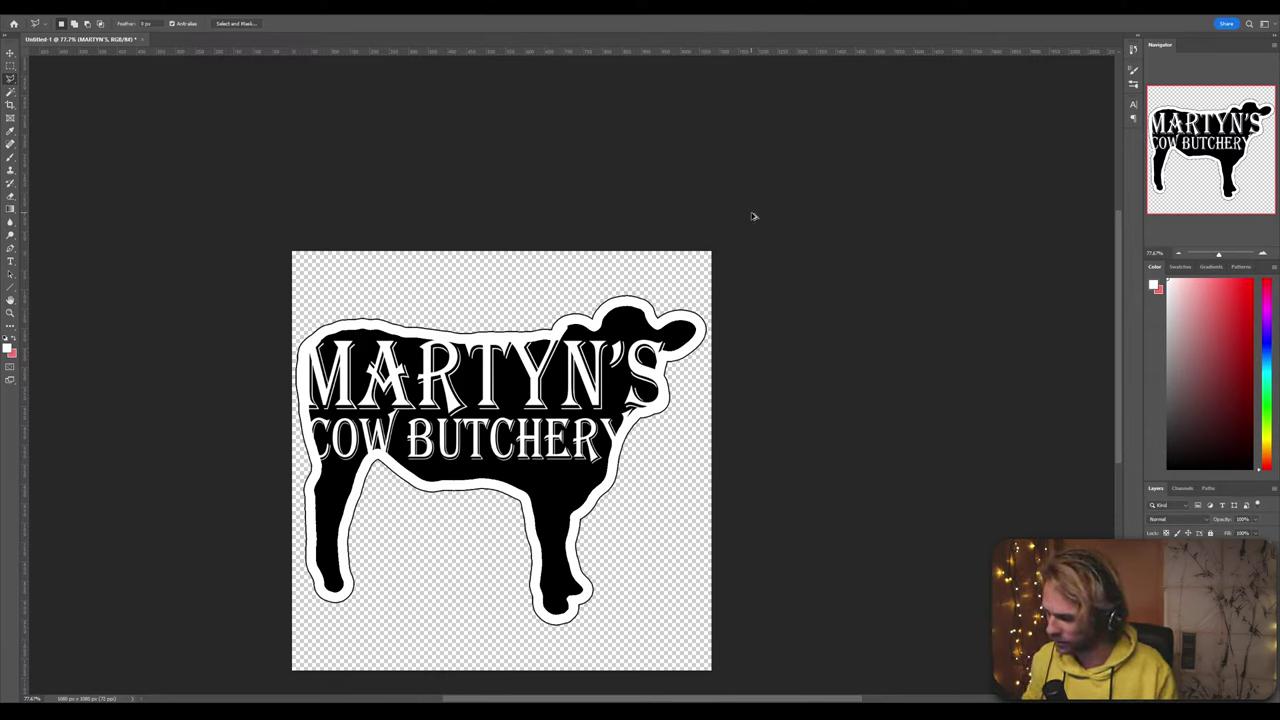
# Step: Save a PNG copy named 'Mar' at smallest file size
pyautogui.hotkey('ctrl', 'shift', 's')
pyautogui.click(533, 456)
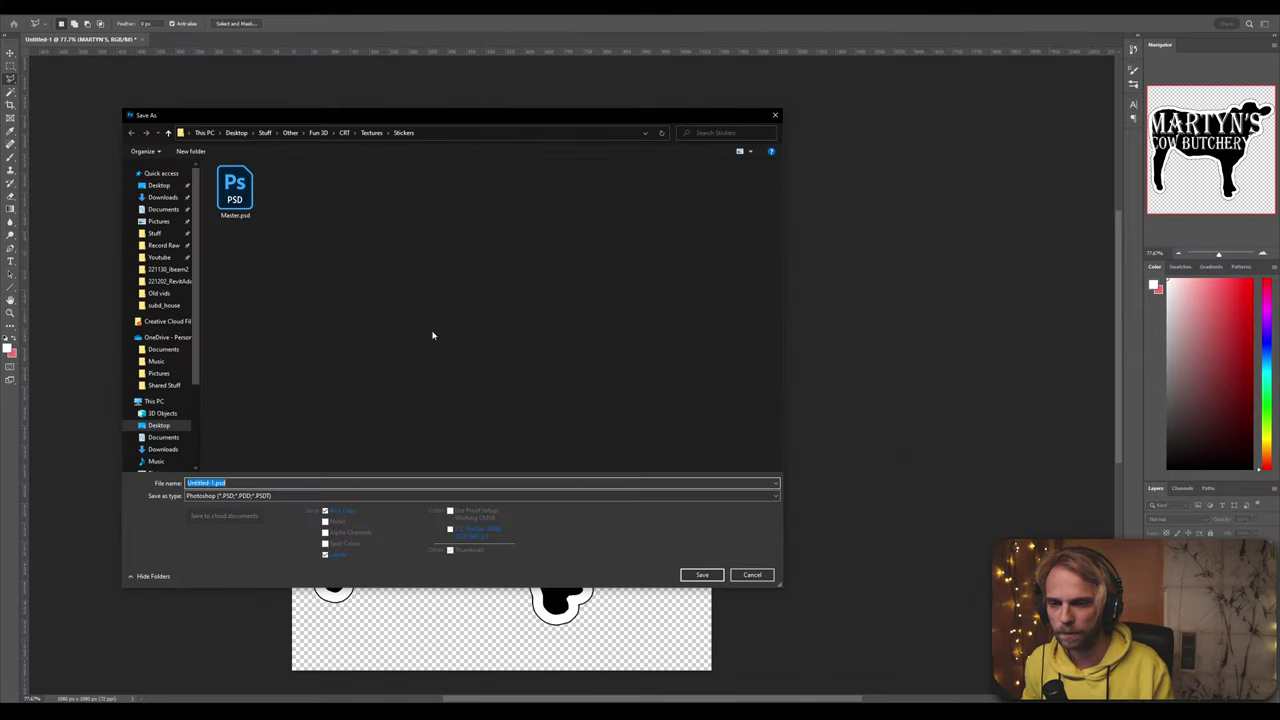
pyautogui.click(262, 494)
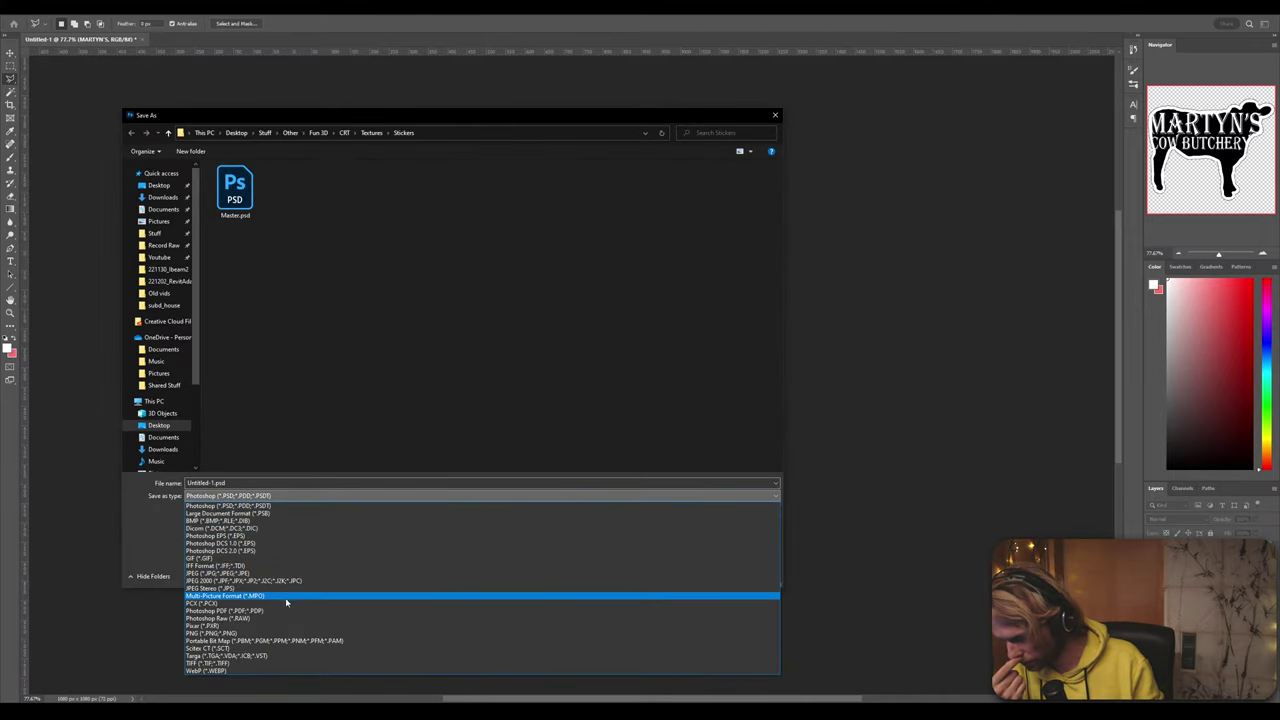
pyautogui.click(282, 634)
pyautogui.doubleClick(267, 484)
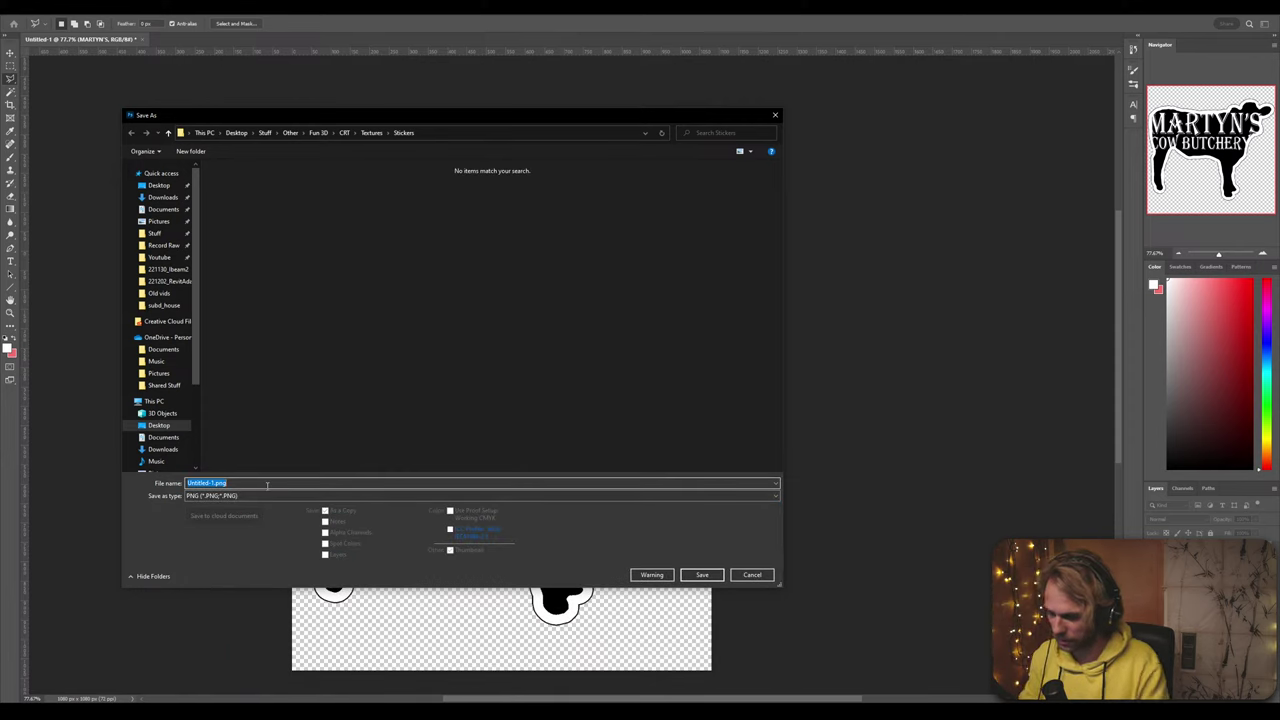
pyautogui.write('Martin')
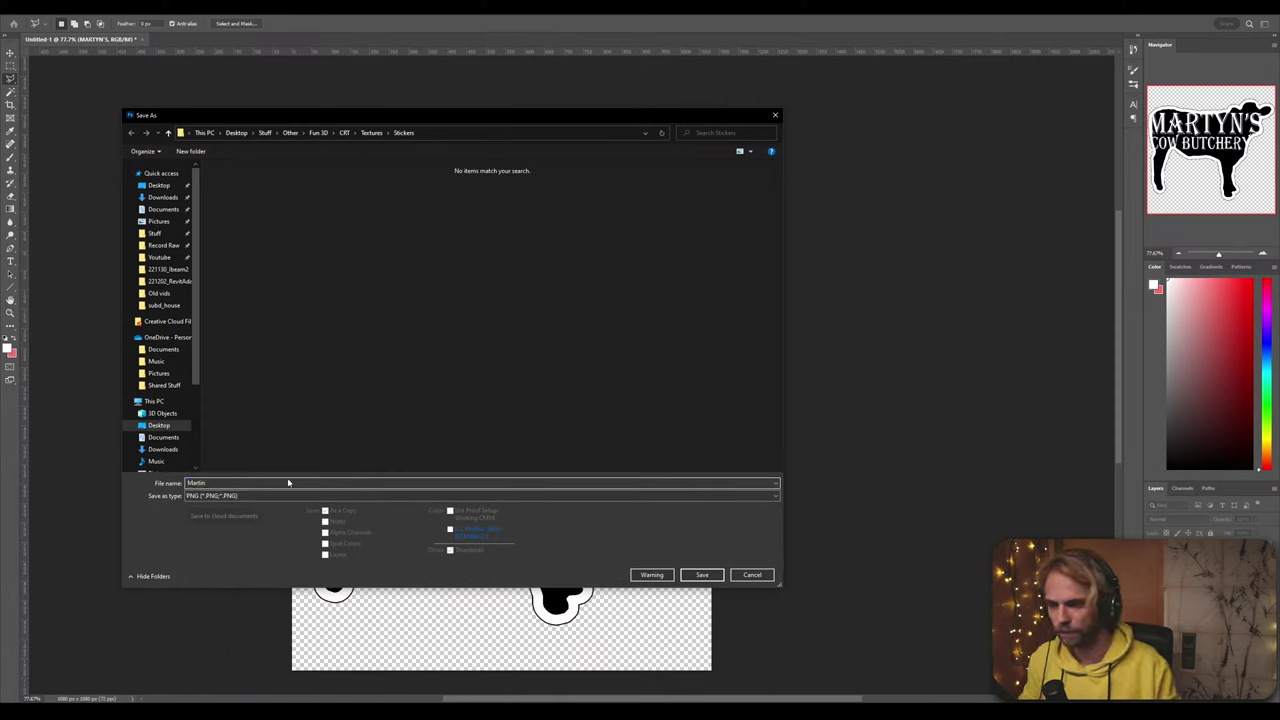
pyautogui.click(702, 575)
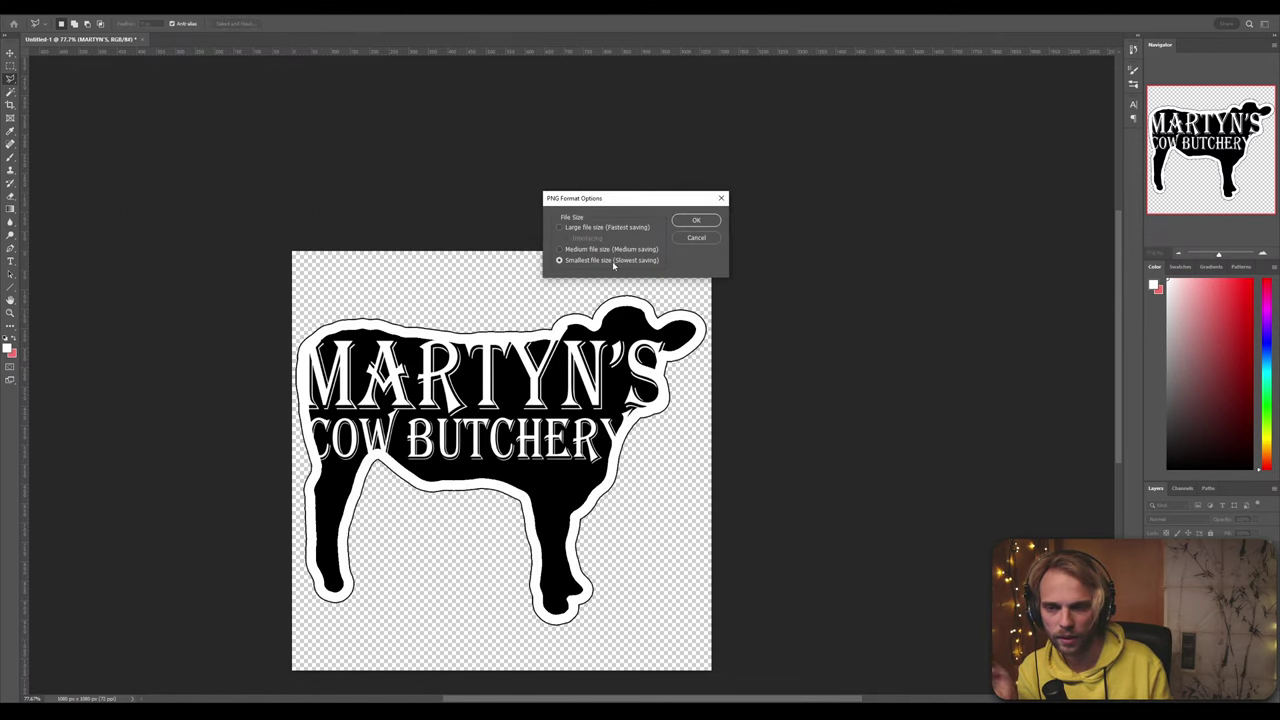
pyautogui.click(707, 223)
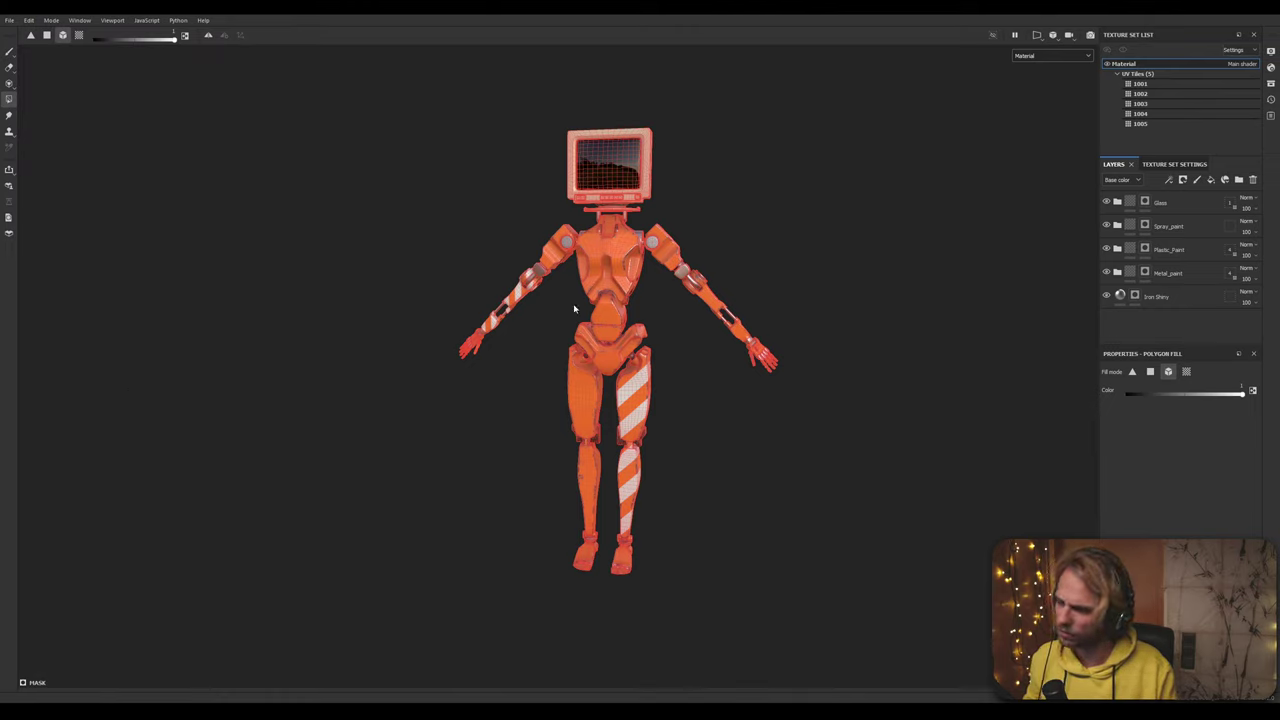
# Step: Cycle the viewport between 2D, 3D and split views, ending in full 3D
pyautogui.scroll(5, 574, 309)
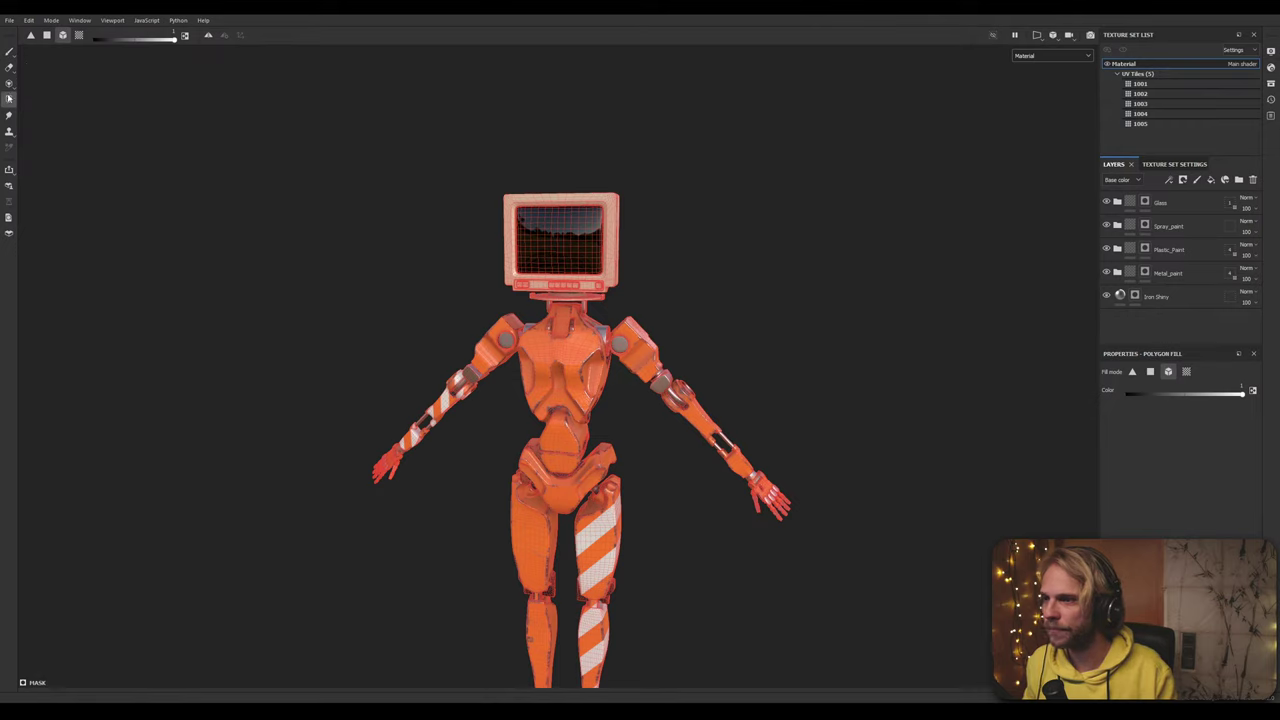
pyautogui.click(10, 54)
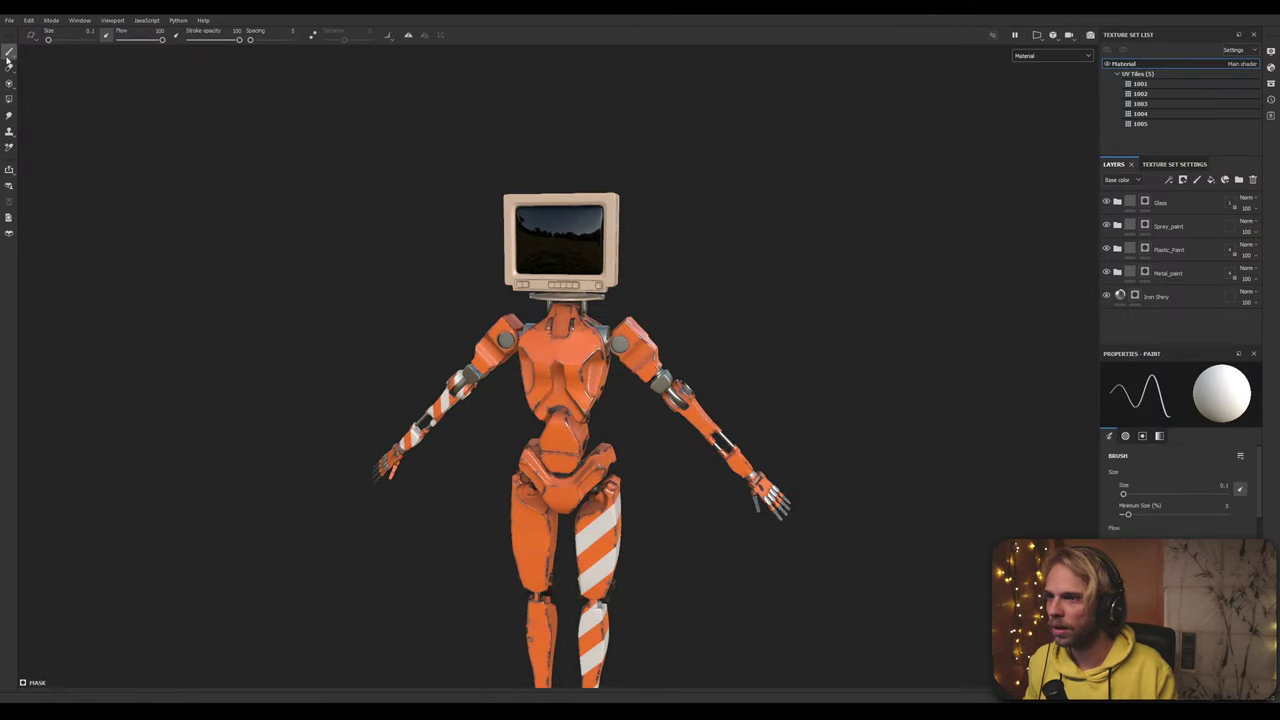
pyautogui.click(9, 99)
pyautogui.moveTo(437, 226); pyautogui.dragTo(514, 213, button='middle')
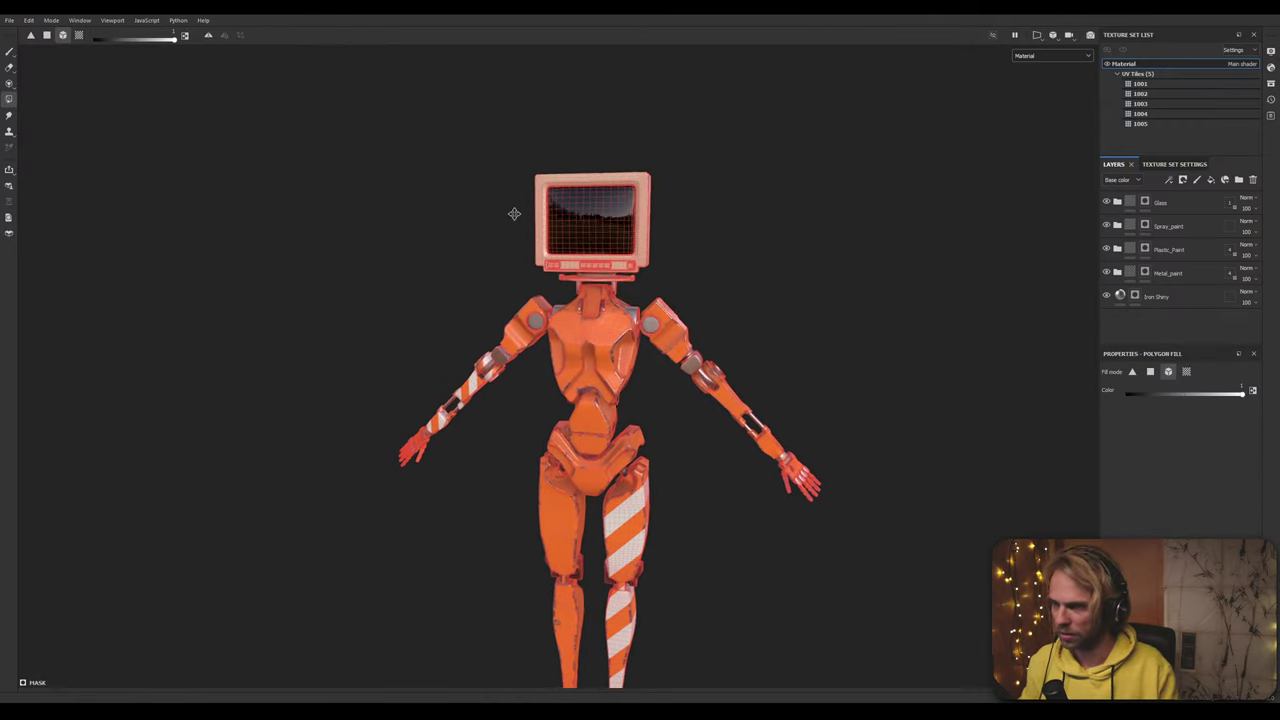
pyautogui.press('F3')
pyautogui.press('F2')
pyautogui.press('F1')
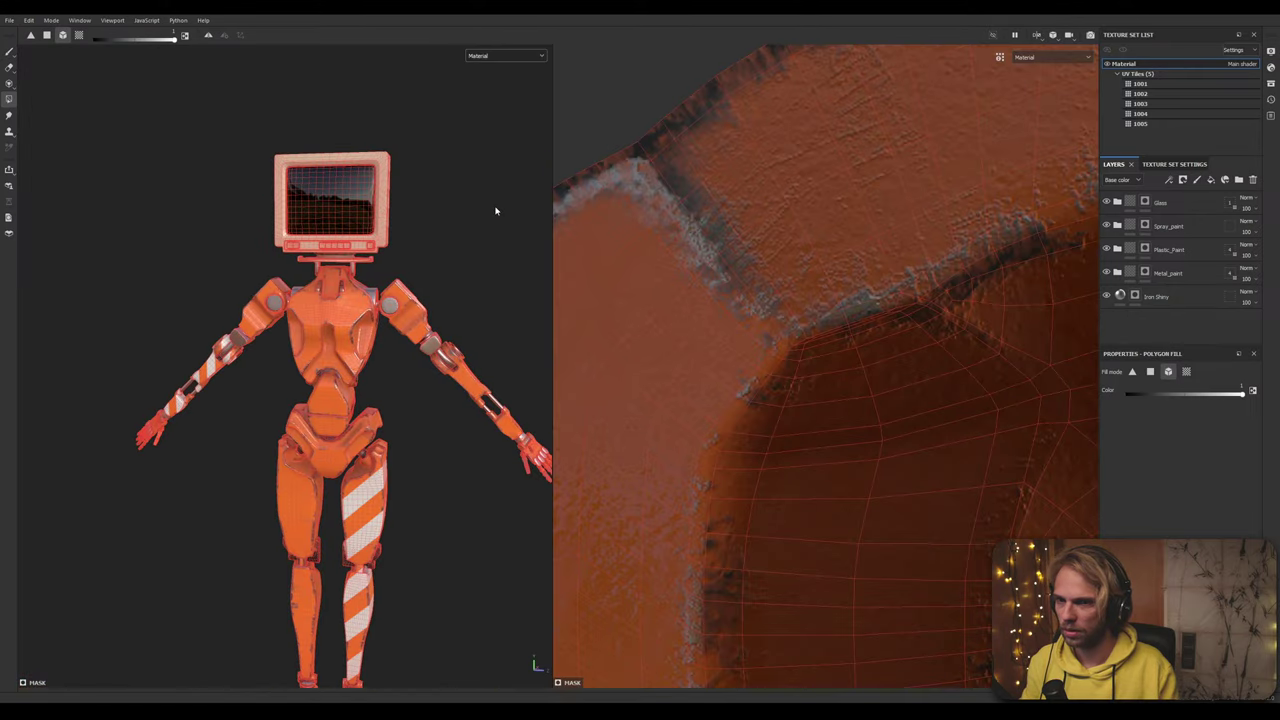
pyautogui.press('F2')
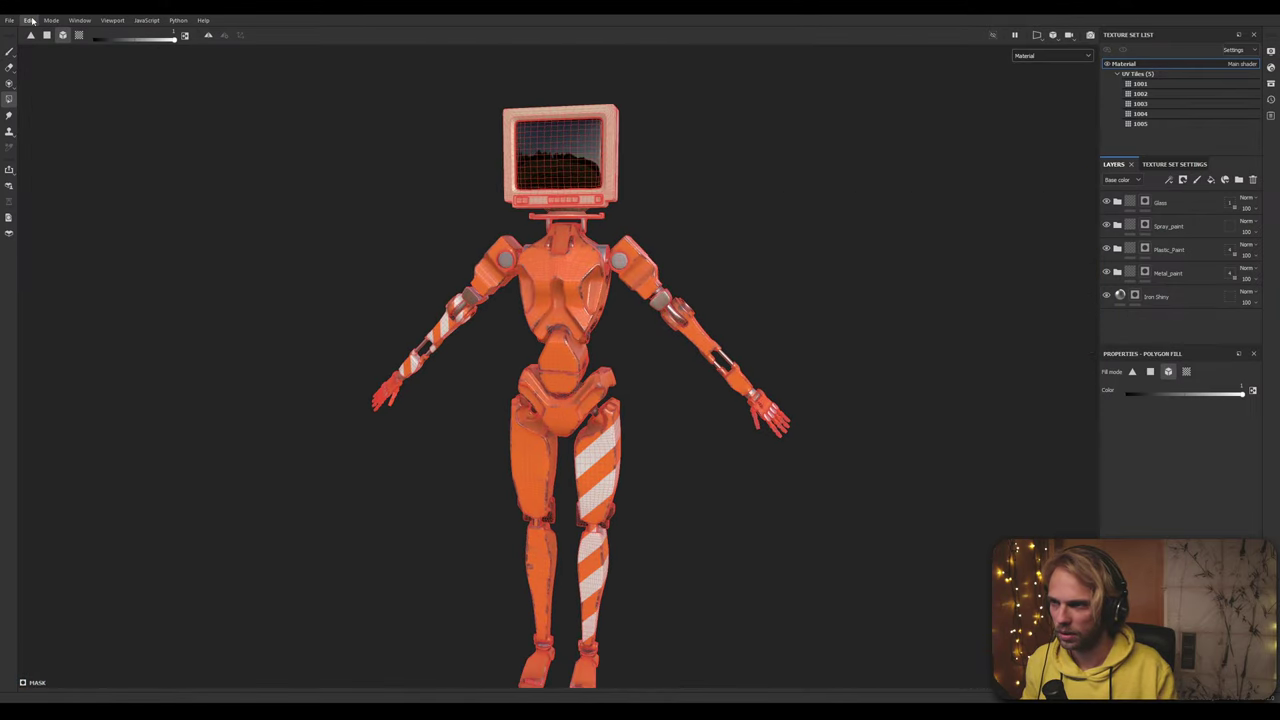
# Step: Open the Assets panel from the Window menu and reframe the robot
pyautogui.click(29, 20)
pyautogui.moveTo(100, 21)
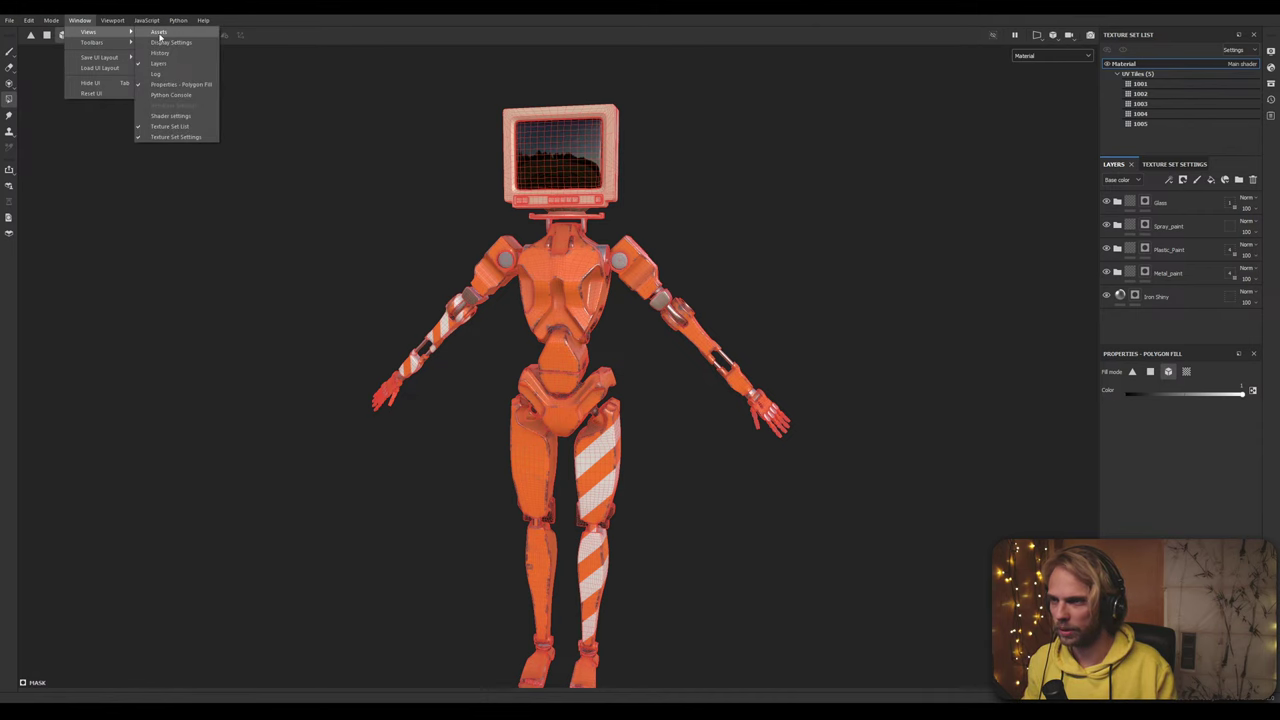
pyautogui.click(158, 32)
pyautogui.keyDown('alt'); pyautogui.moveTo(262, 206); pyautogui.dragTo(604, 395); pyautogui.keyUp('alt')
pyautogui.press('f')
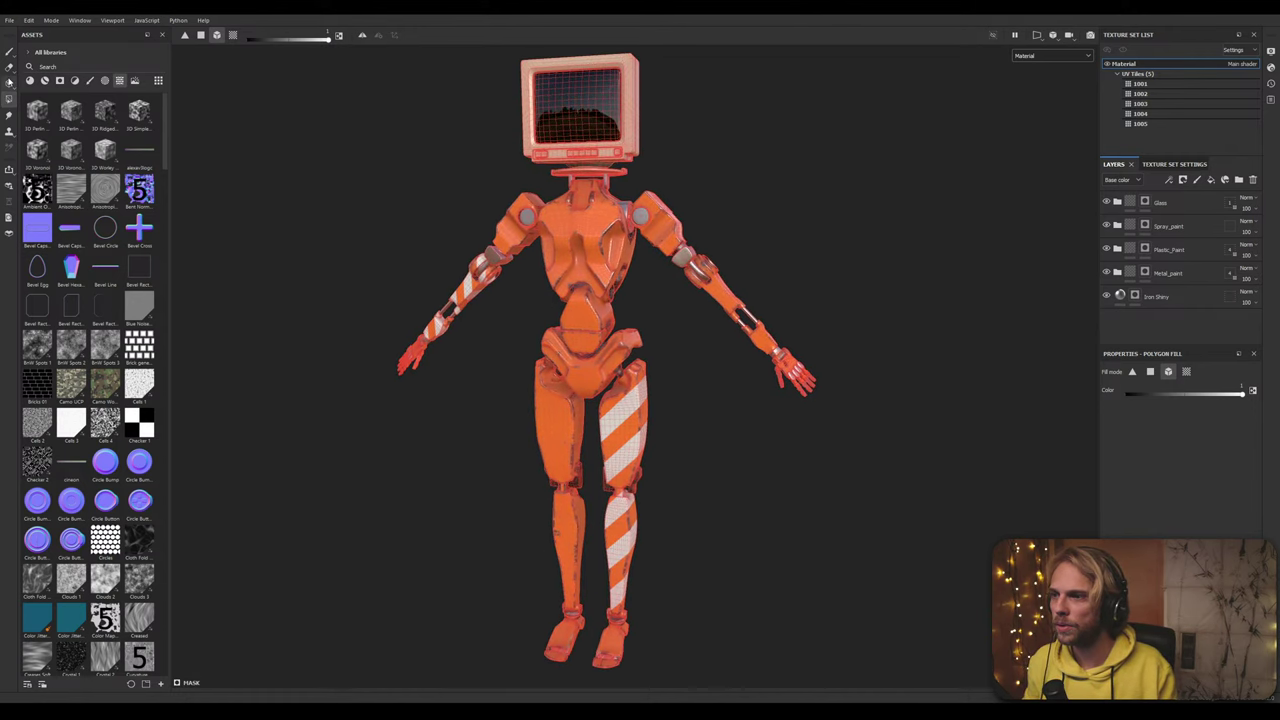
# Step: Select the Projection tool and set the Assets library filter to All libraries
pyautogui.click(9, 85)
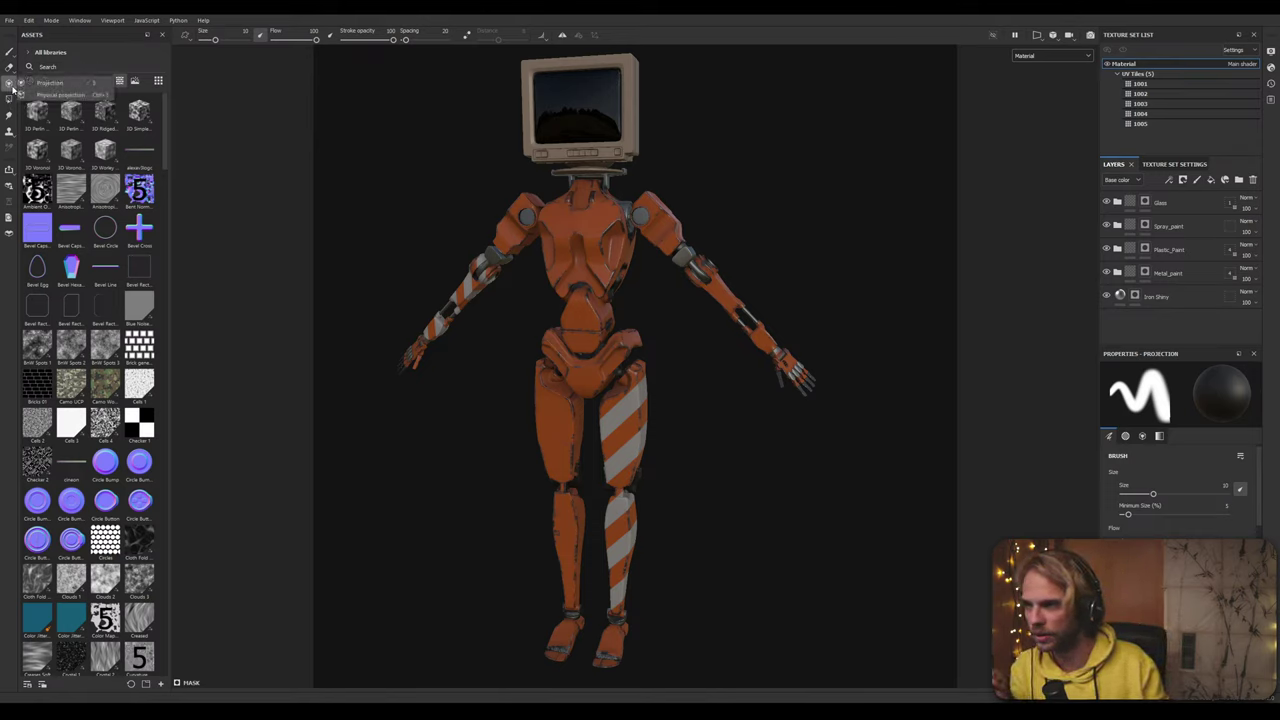
pyautogui.click(38, 84)
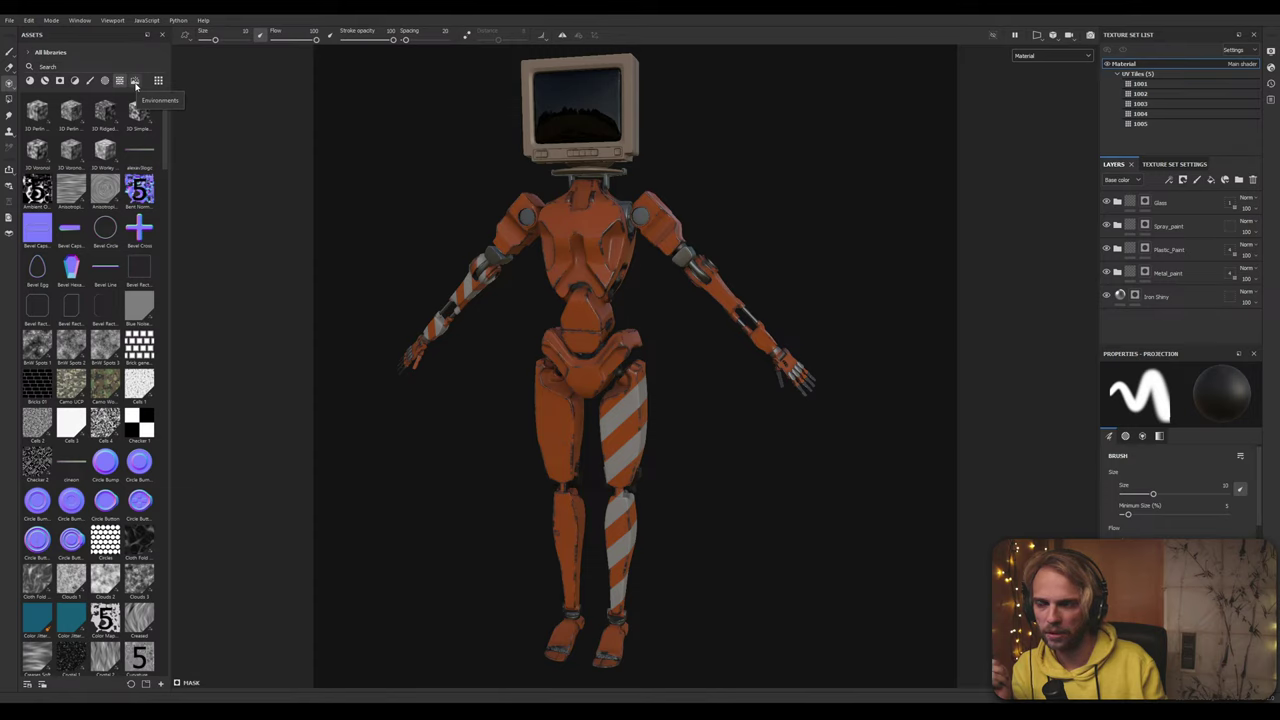
pyautogui.click(160, 80)
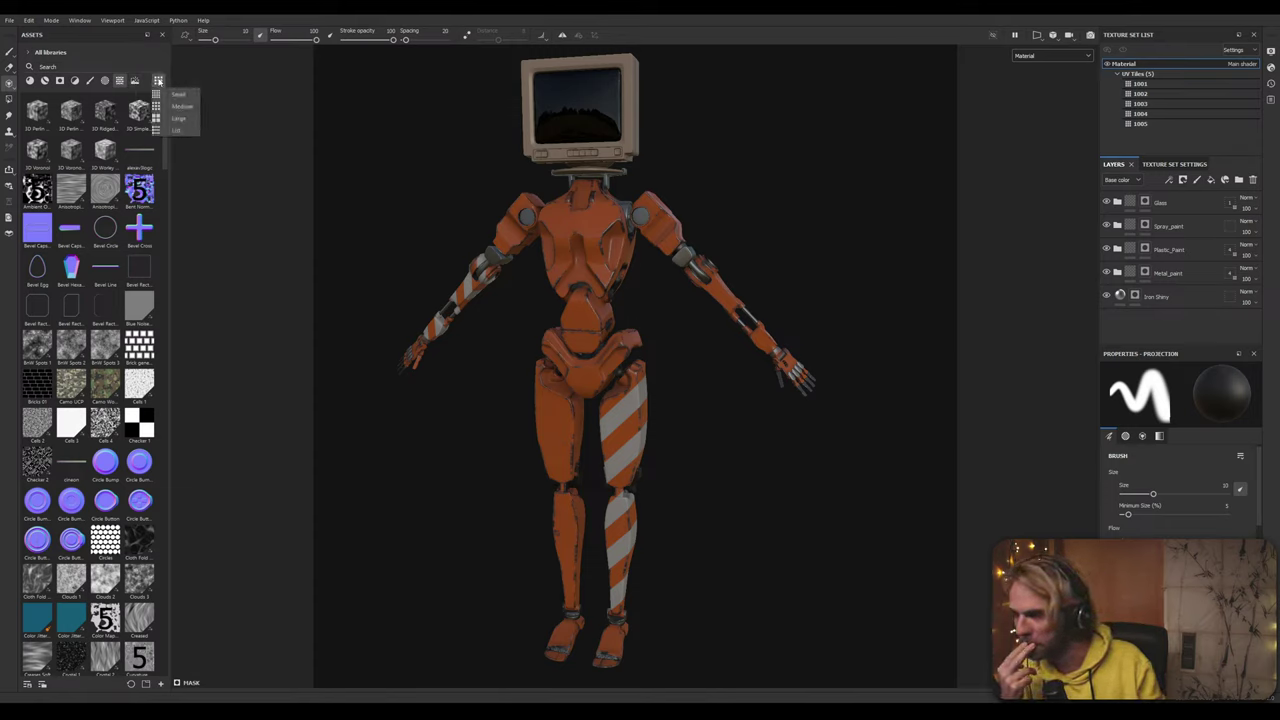
pyautogui.click(118, 80)
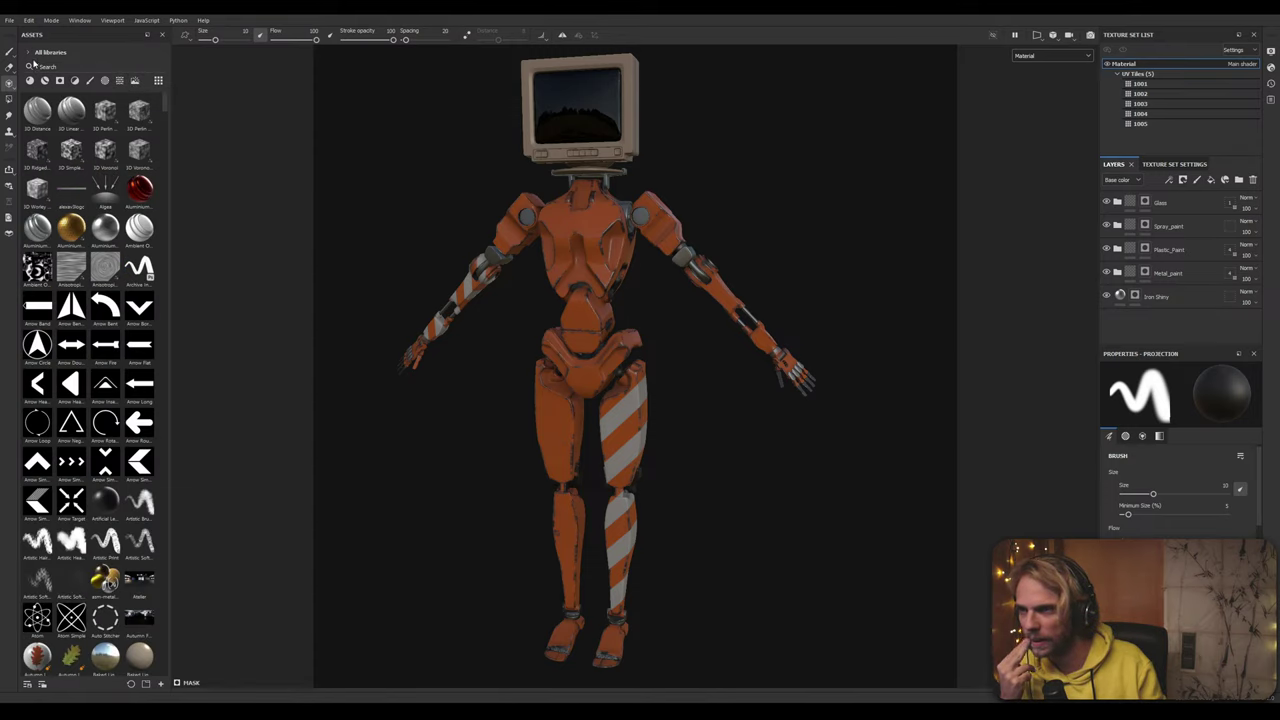
pyautogui.click(28, 53)
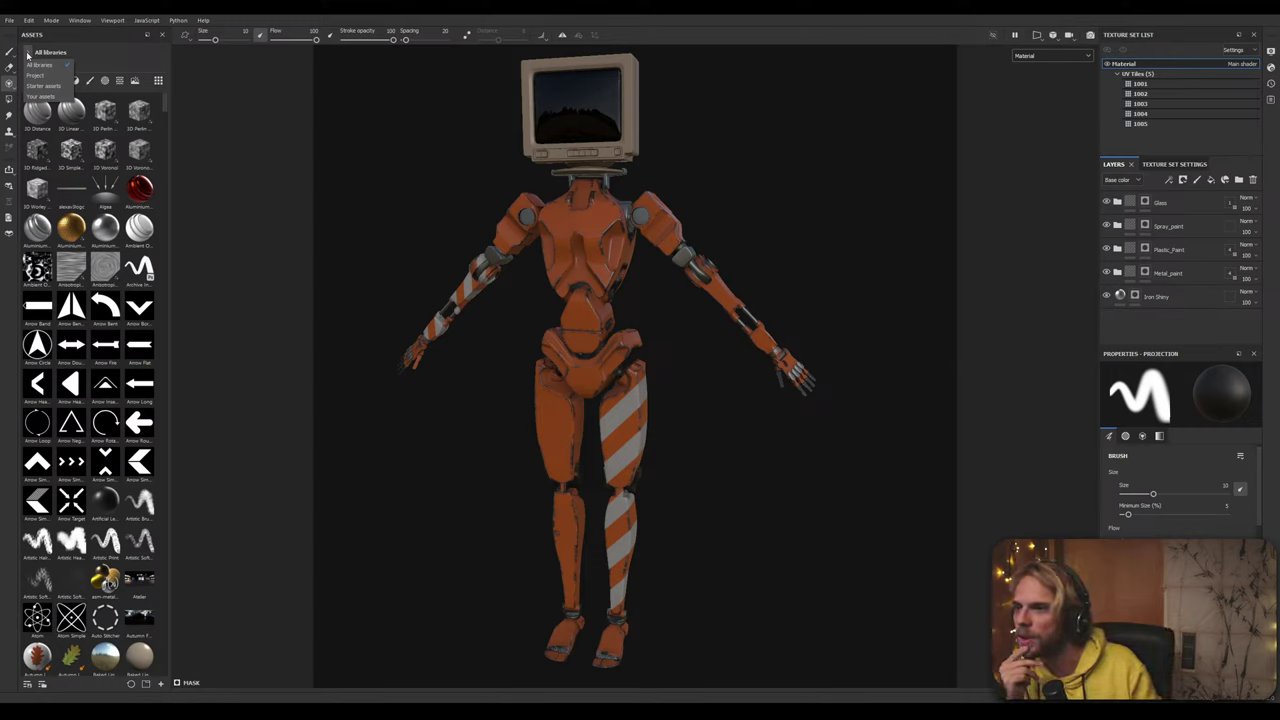
pyautogui.click(40, 96)
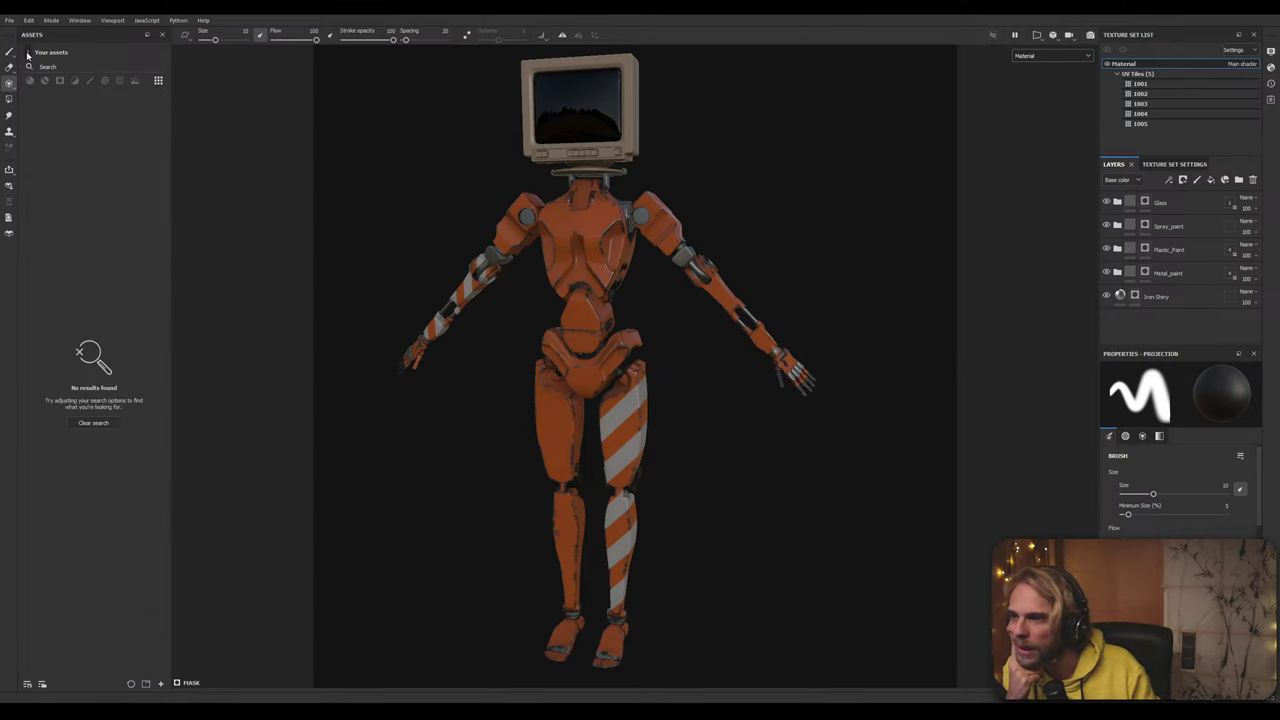
pyautogui.click(30, 56)
pyautogui.click(38, 64)
pyautogui.click(9, 20)
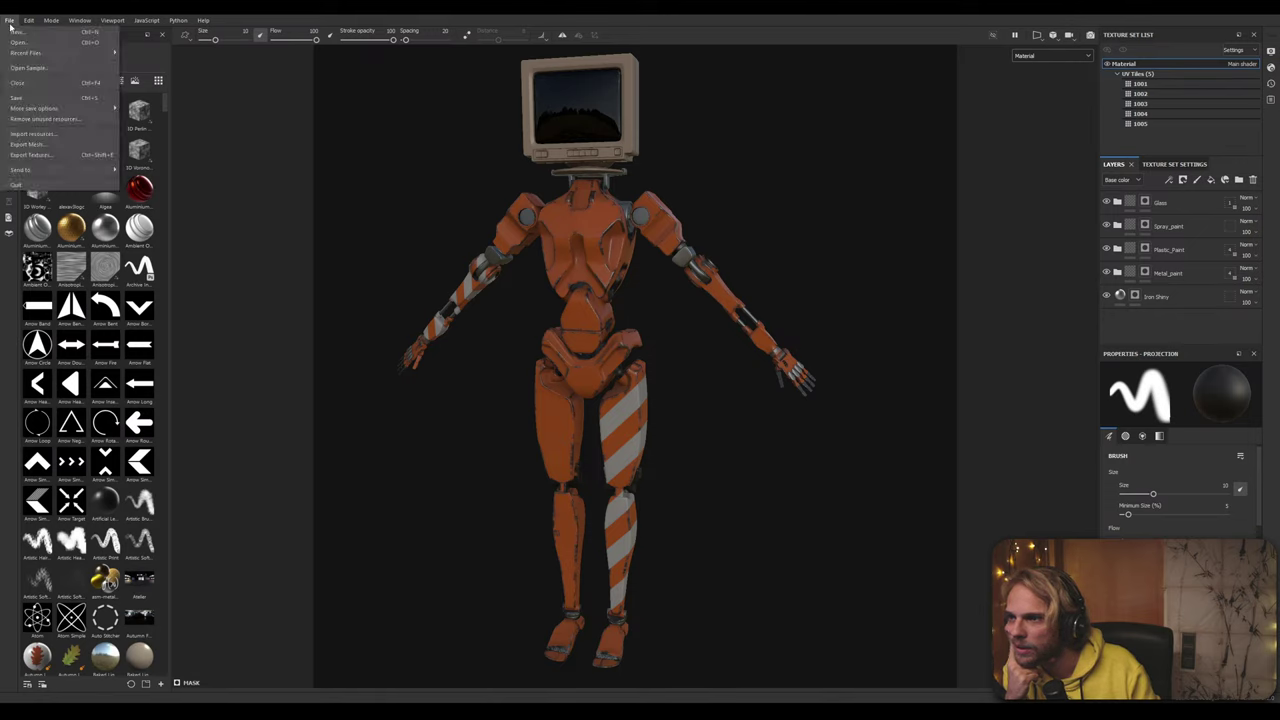
# Step: Add Martin.png from Desktop > Stuff > Other > Fun 3D > CRT > Textures > Stickers to the resources to import
pyautogui.click(72, 137)
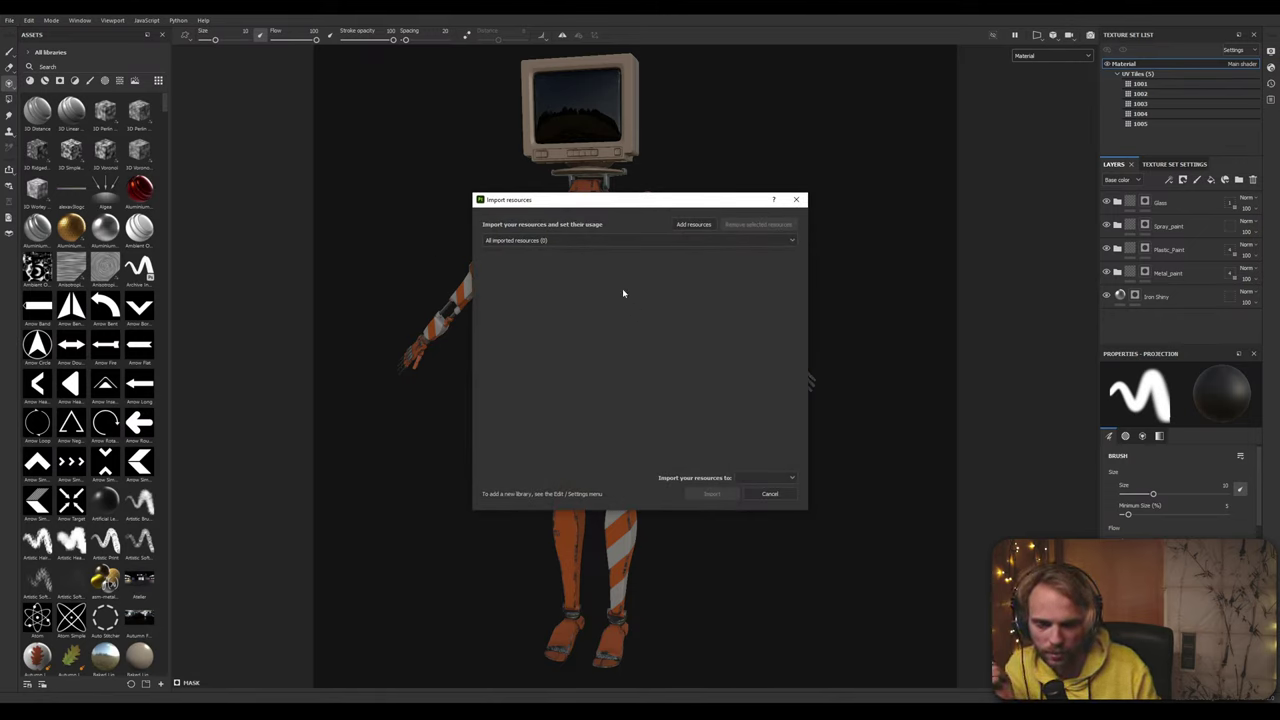
pyautogui.moveTo(606, 207); pyautogui.dragTo(368, 187)
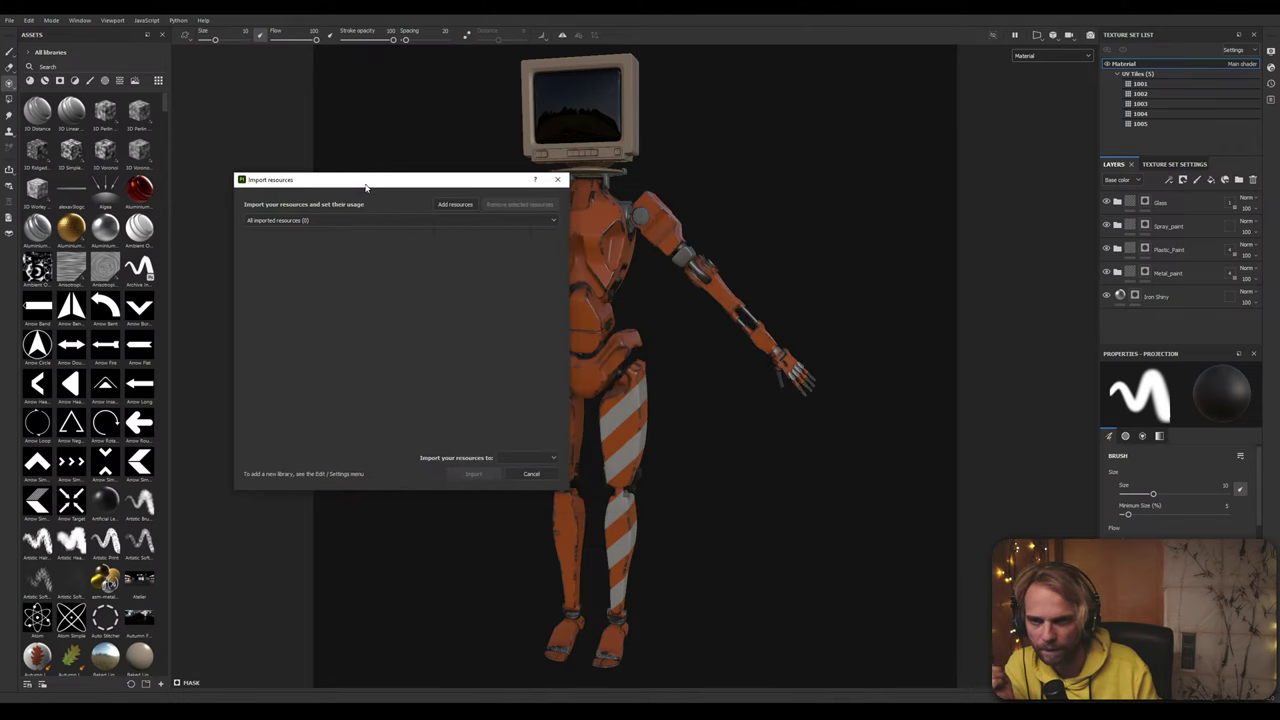
pyautogui.click(455, 204)
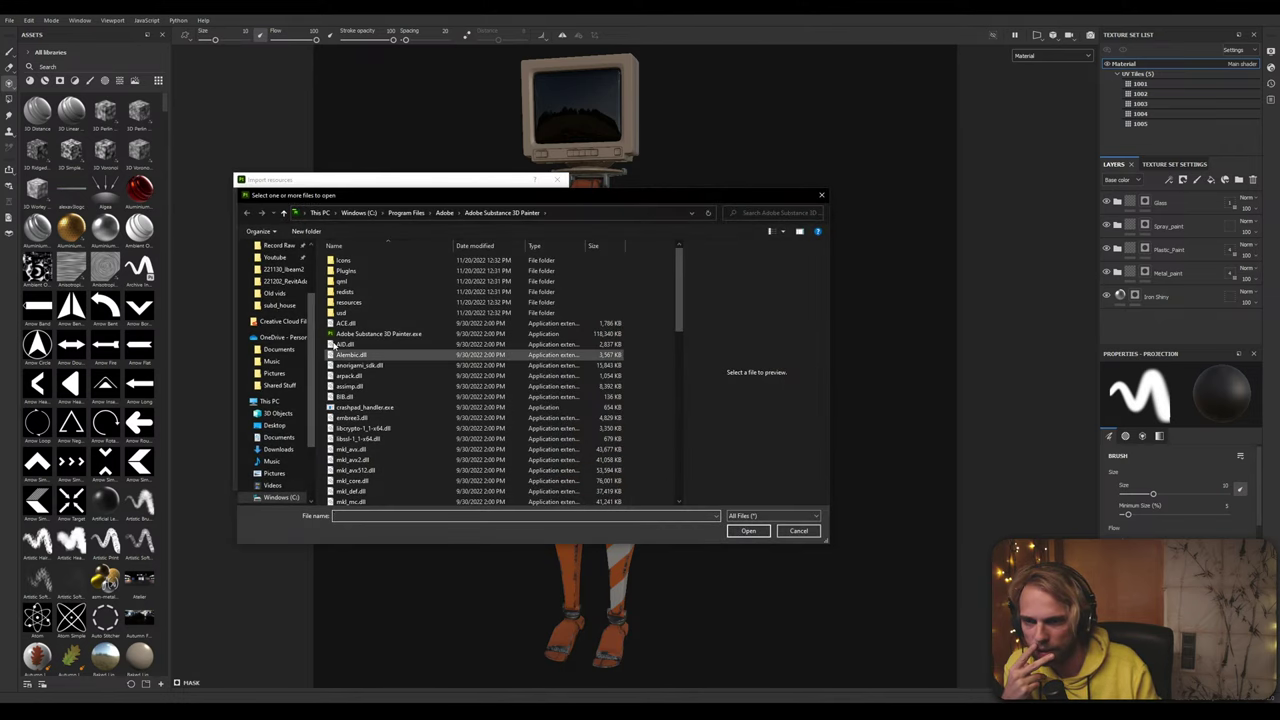
pyautogui.scroll(3, 268, 290)
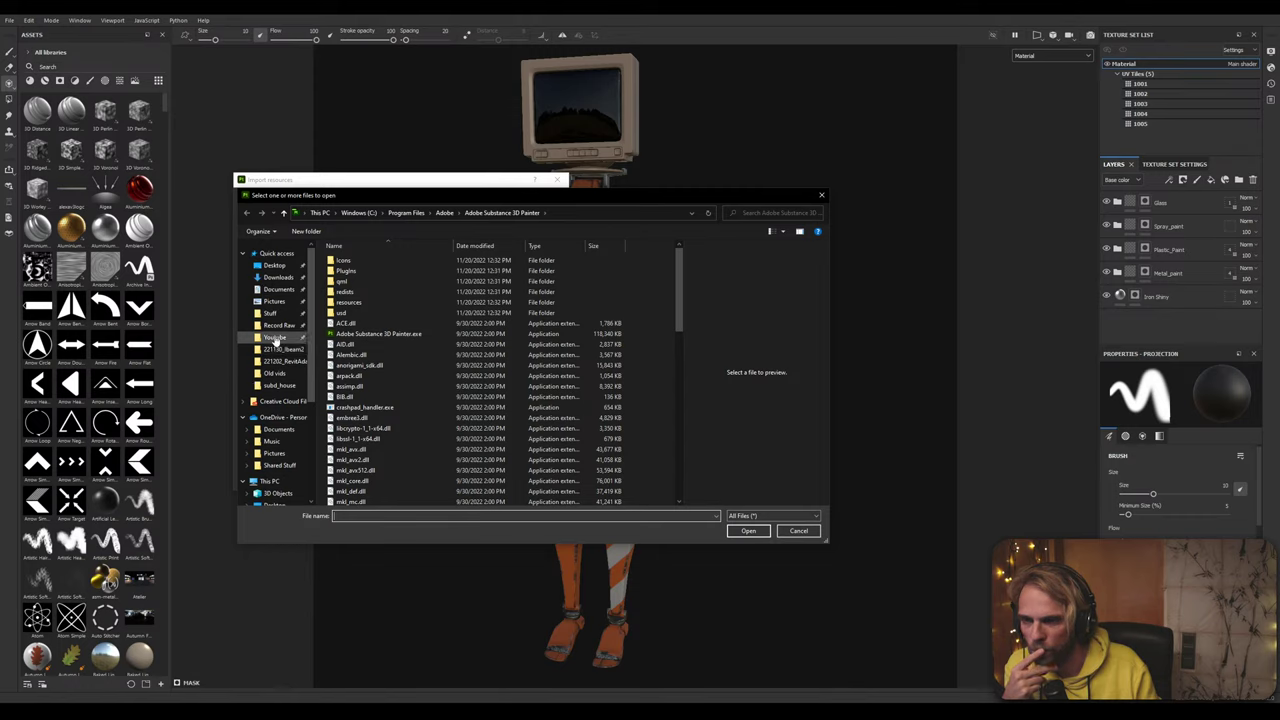
pyautogui.click(276, 314)
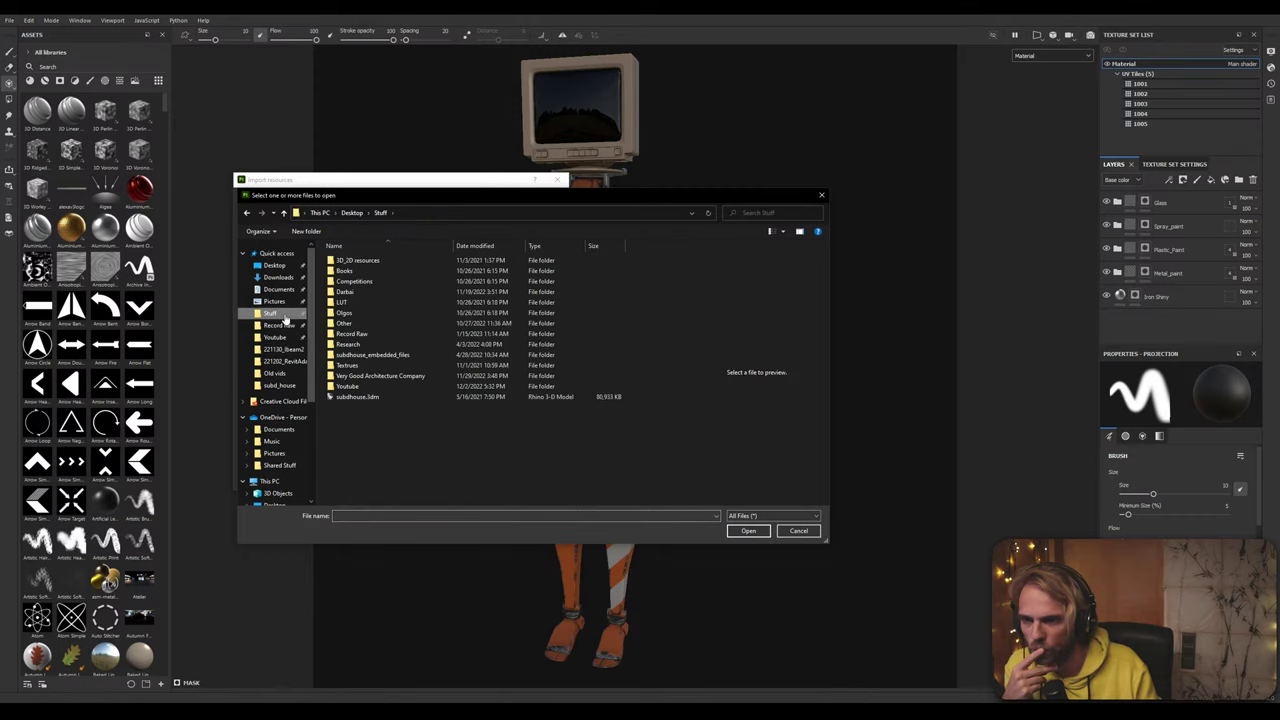
pyautogui.doubleClick(363, 325)
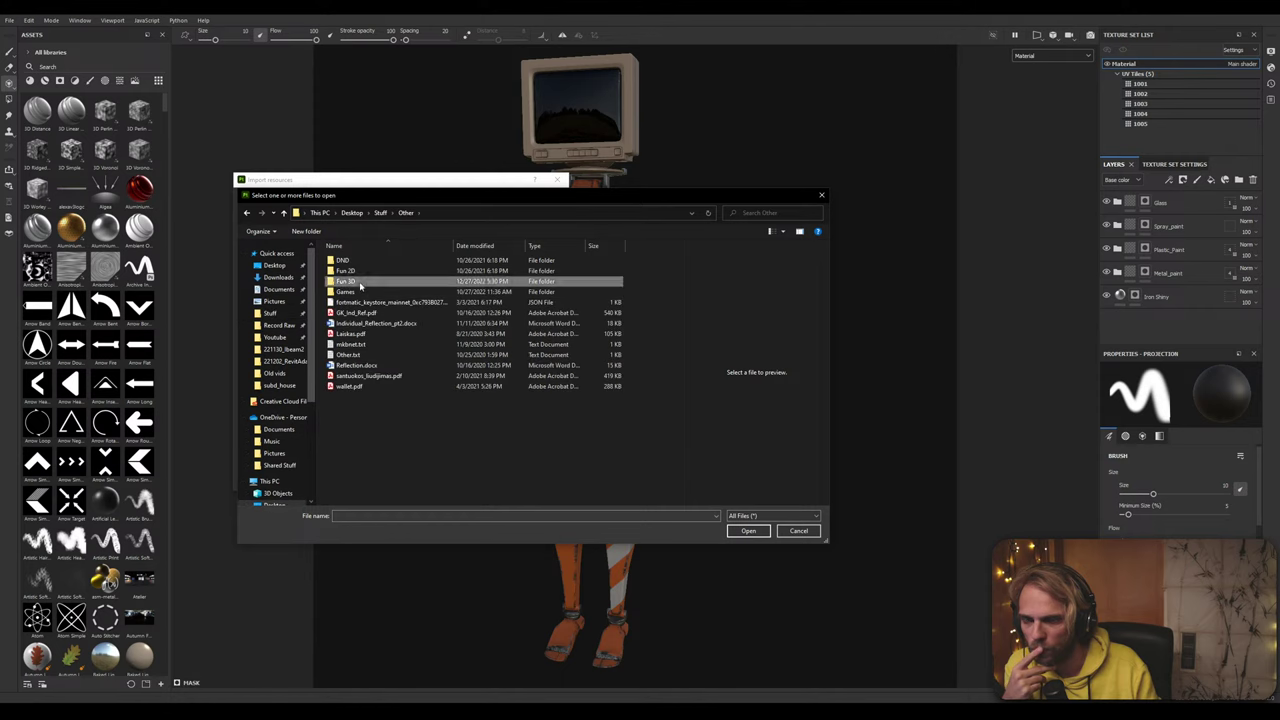
pyautogui.doubleClick(365, 284)
pyautogui.doubleClick(466, 270)
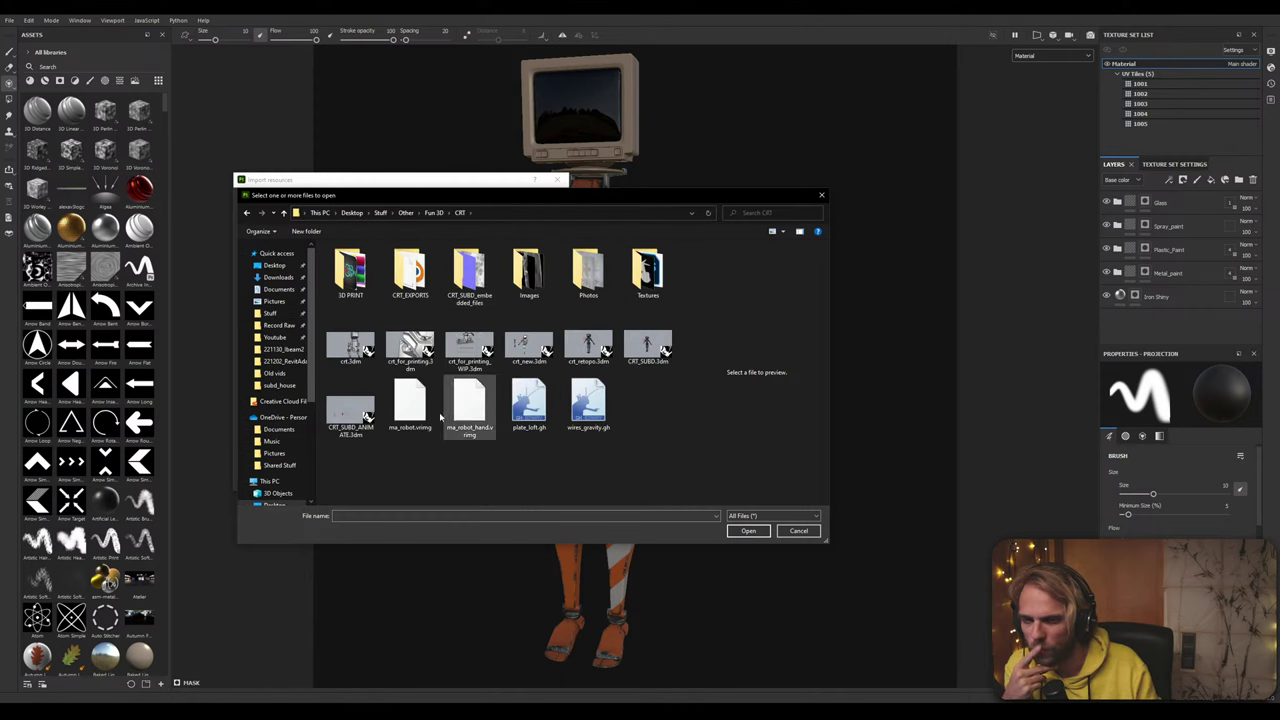
pyautogui.doubleClick(647, 270)
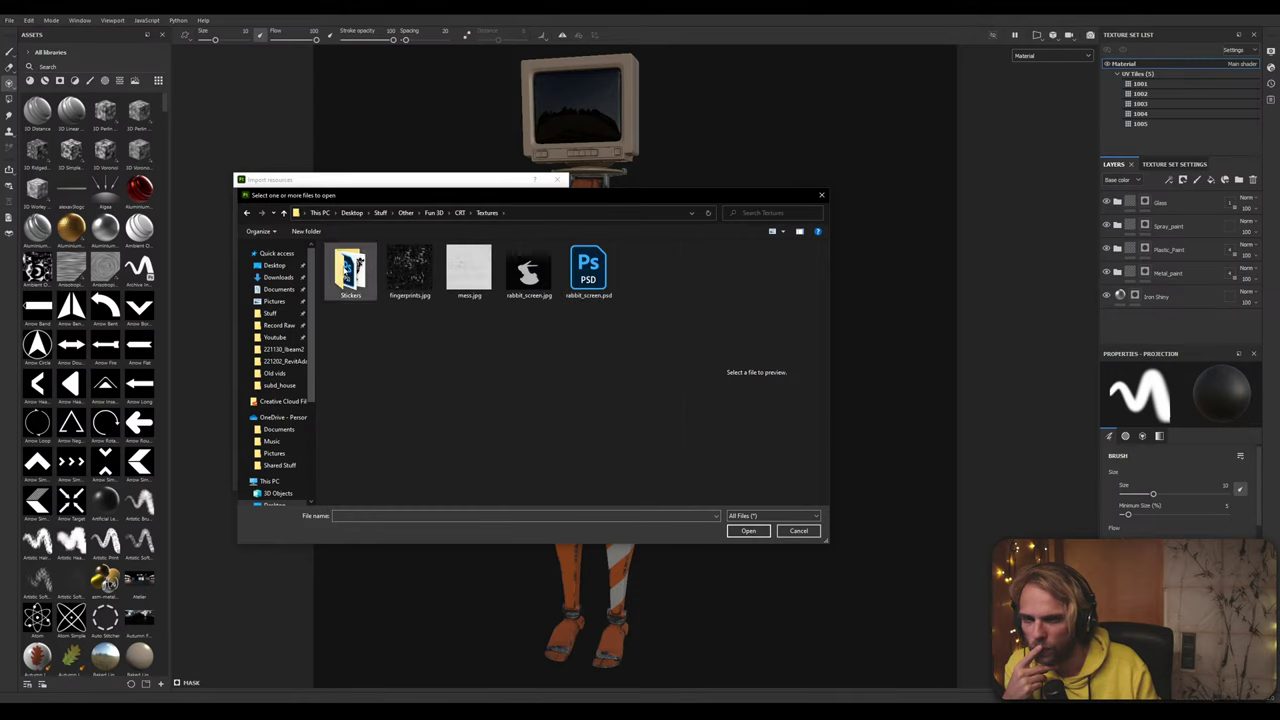
pyautogui.doubleClick(350, 270)
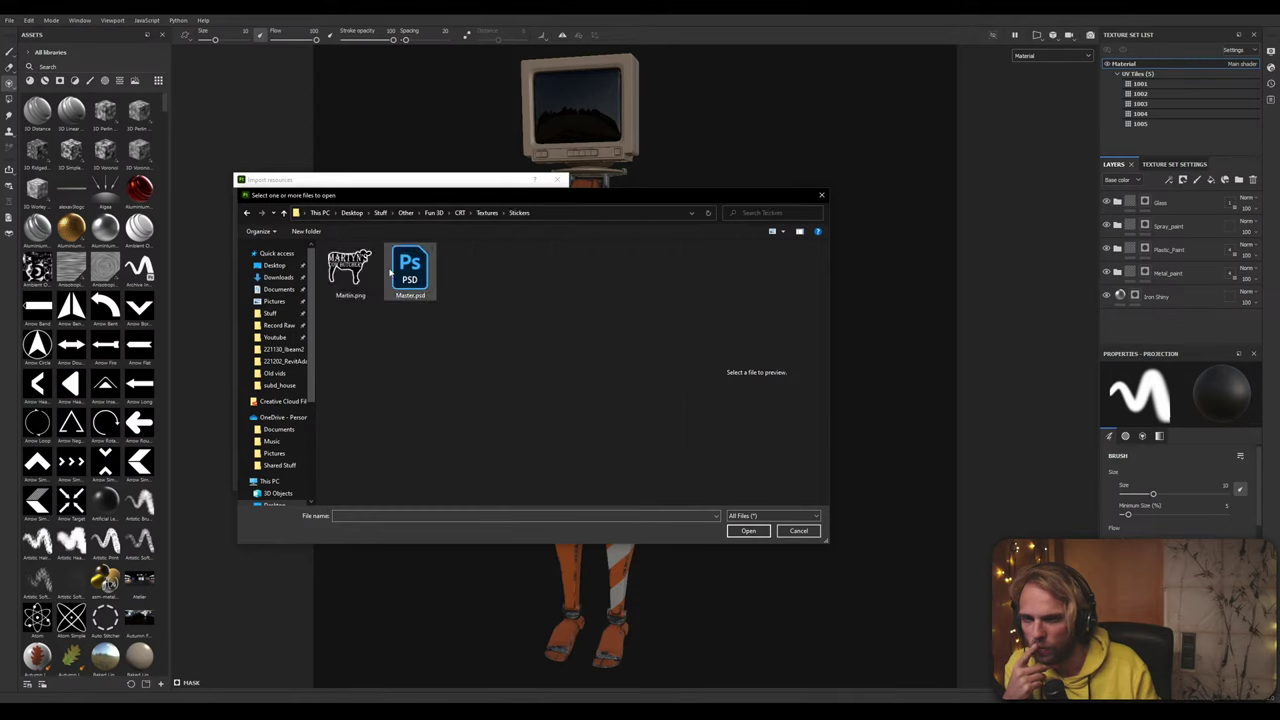
pyautogui.click(350, 270)
pyautogui.click(748, 530)
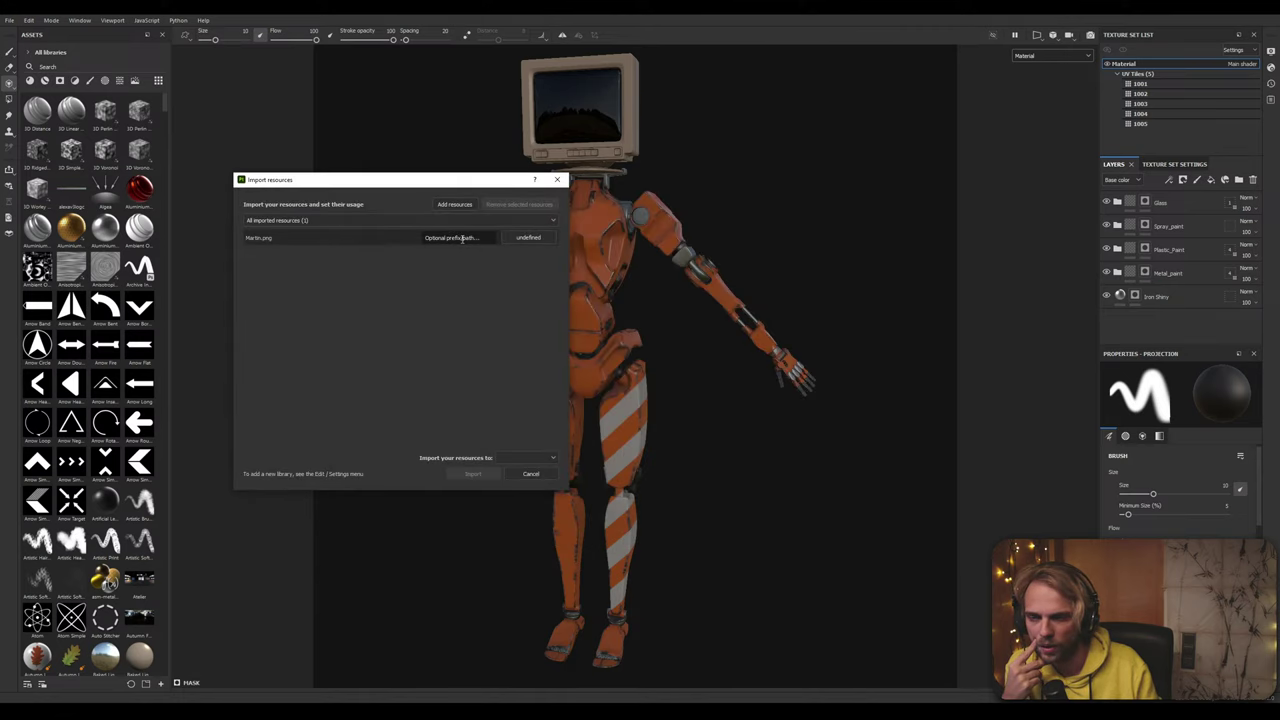
# Step: Set Martin.png's usage to texture in the Import resources dialog
pyautogui.click(526, 240)
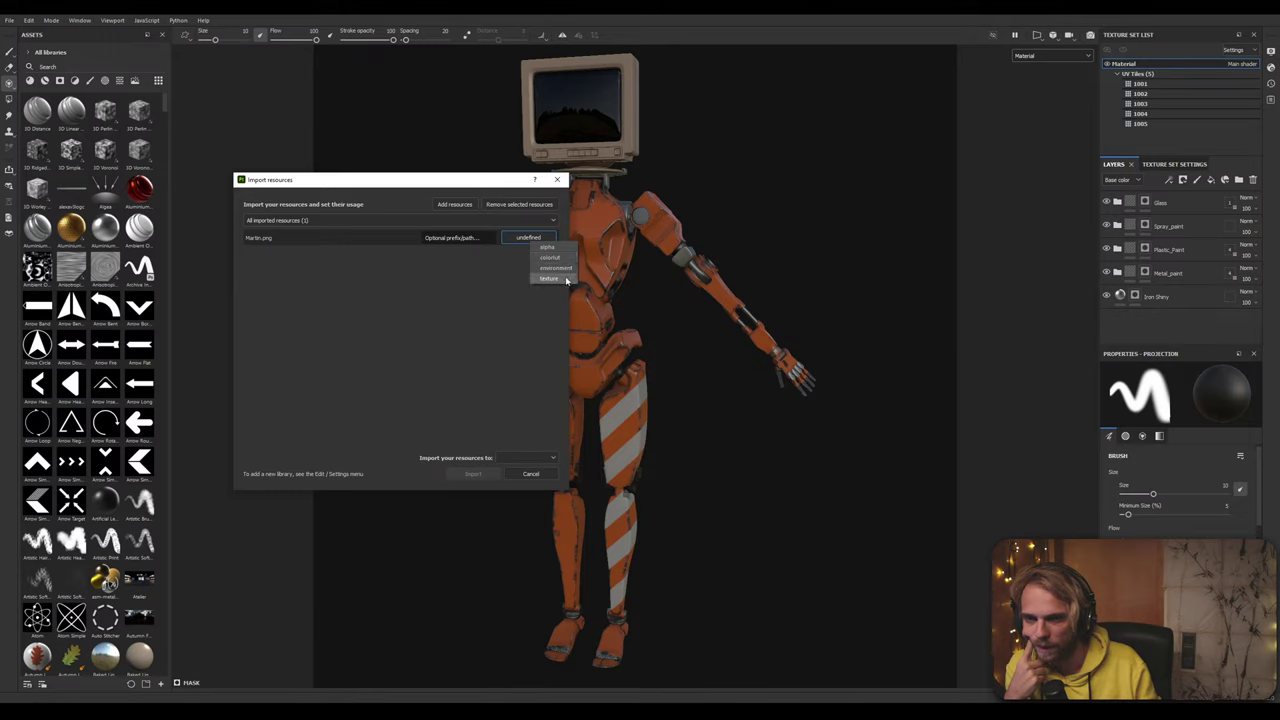
pyautogui.click(564, 281)
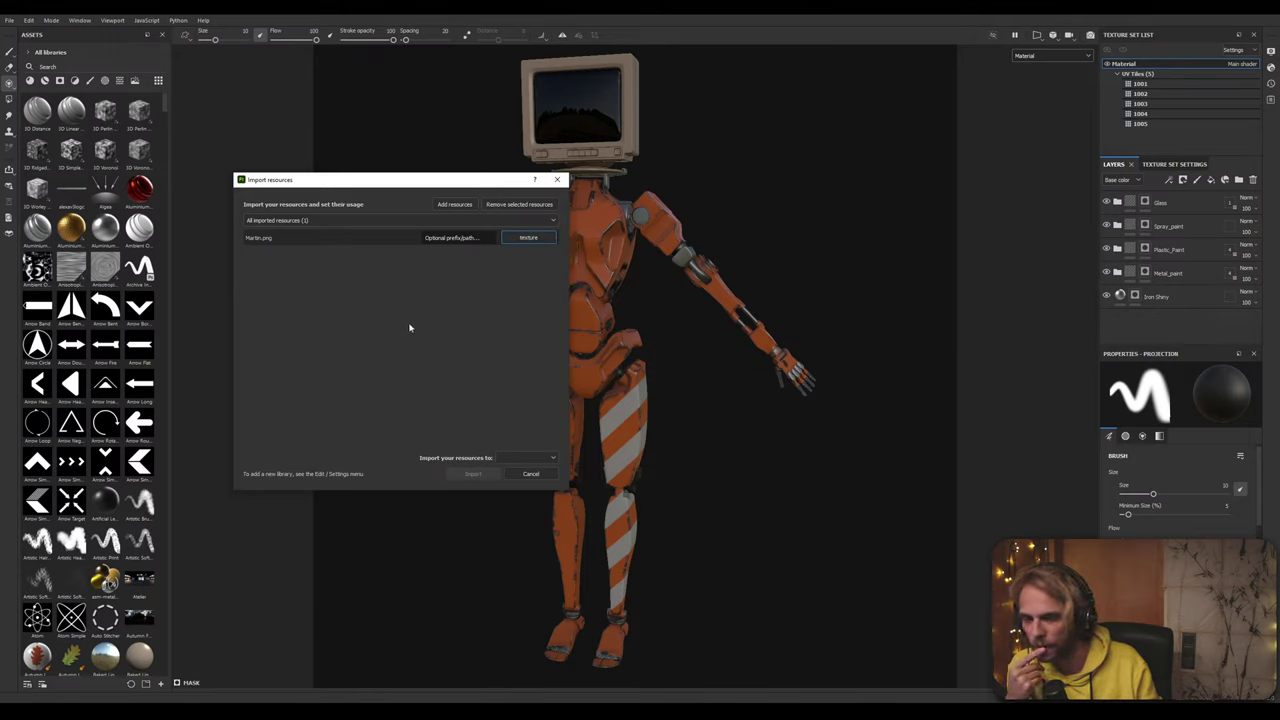
pyautogui.click(471, 240)
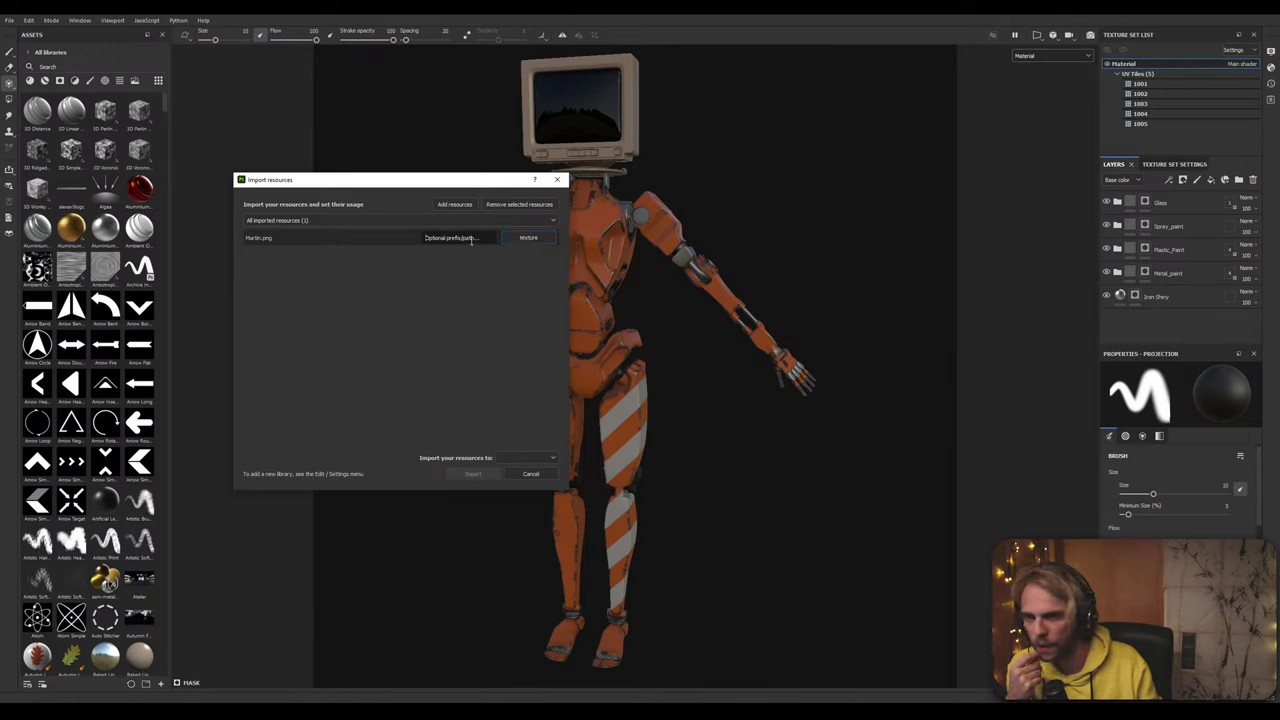
pyautogui.click(469, 322)
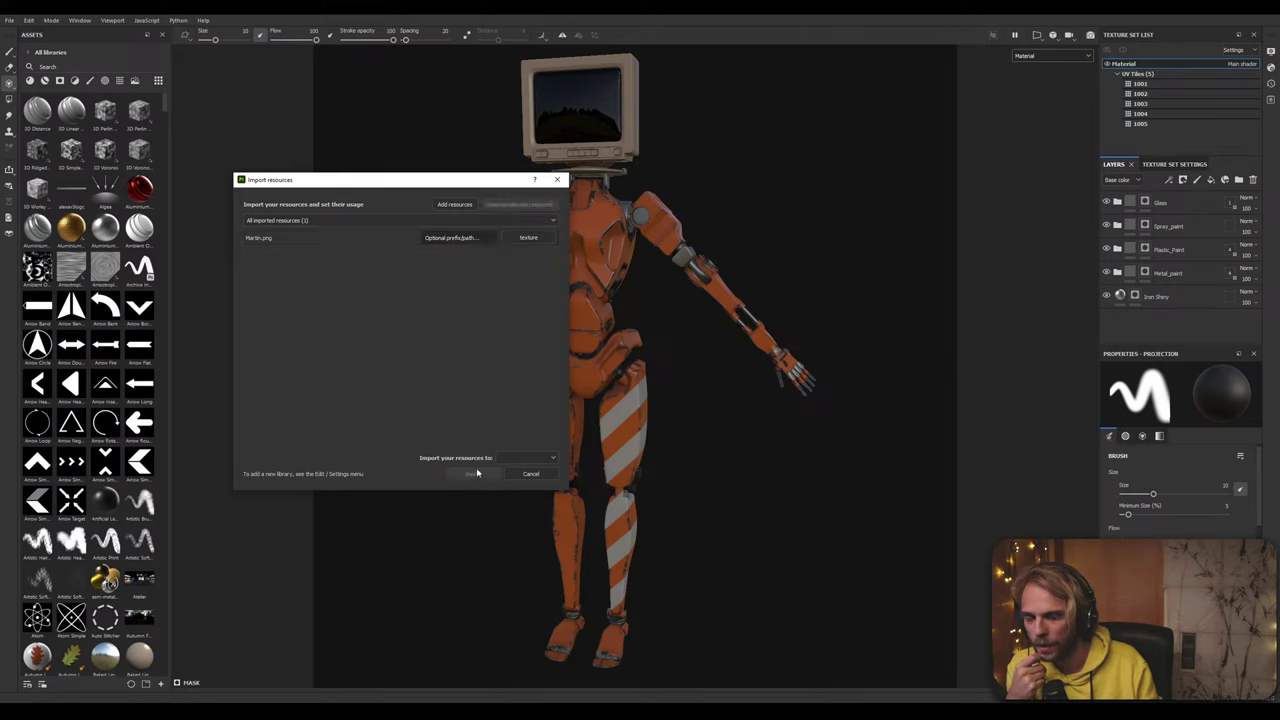
# Step: Import the logo texture into the your_assets library
pyautogui.click(510, 459)
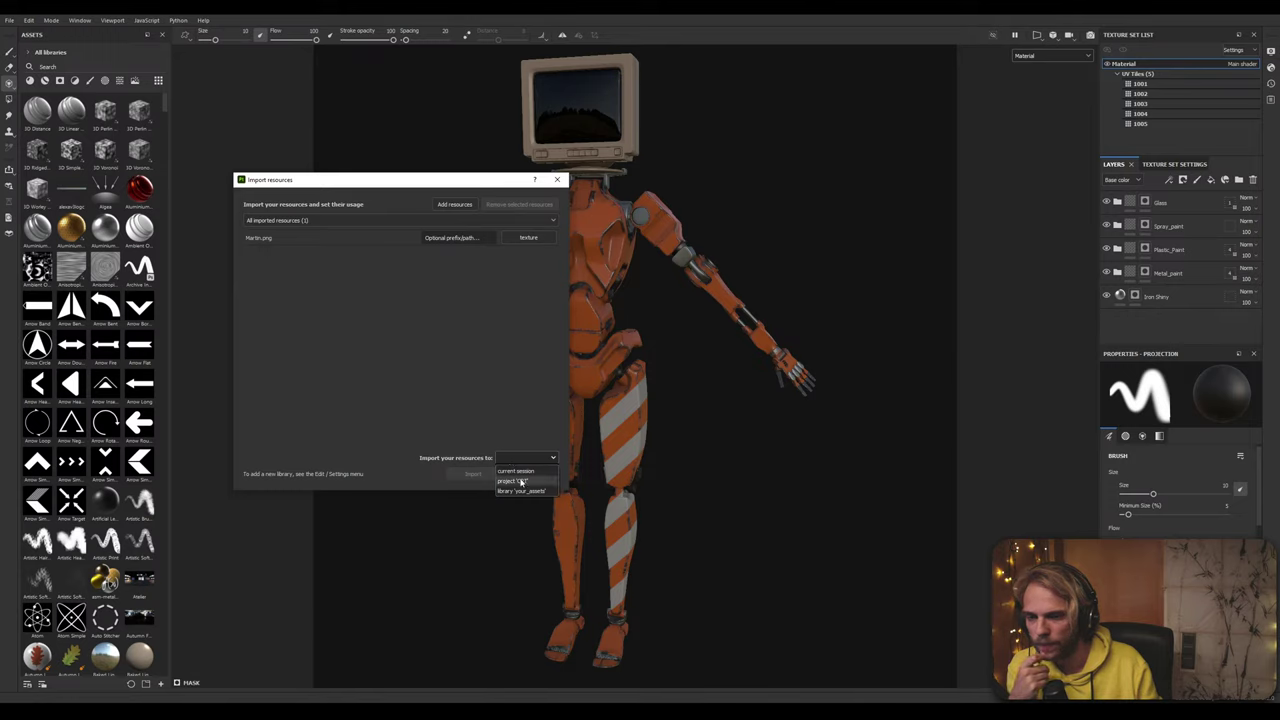
pyautogui.click(530, 390)
pyautogui.click(521, 462)
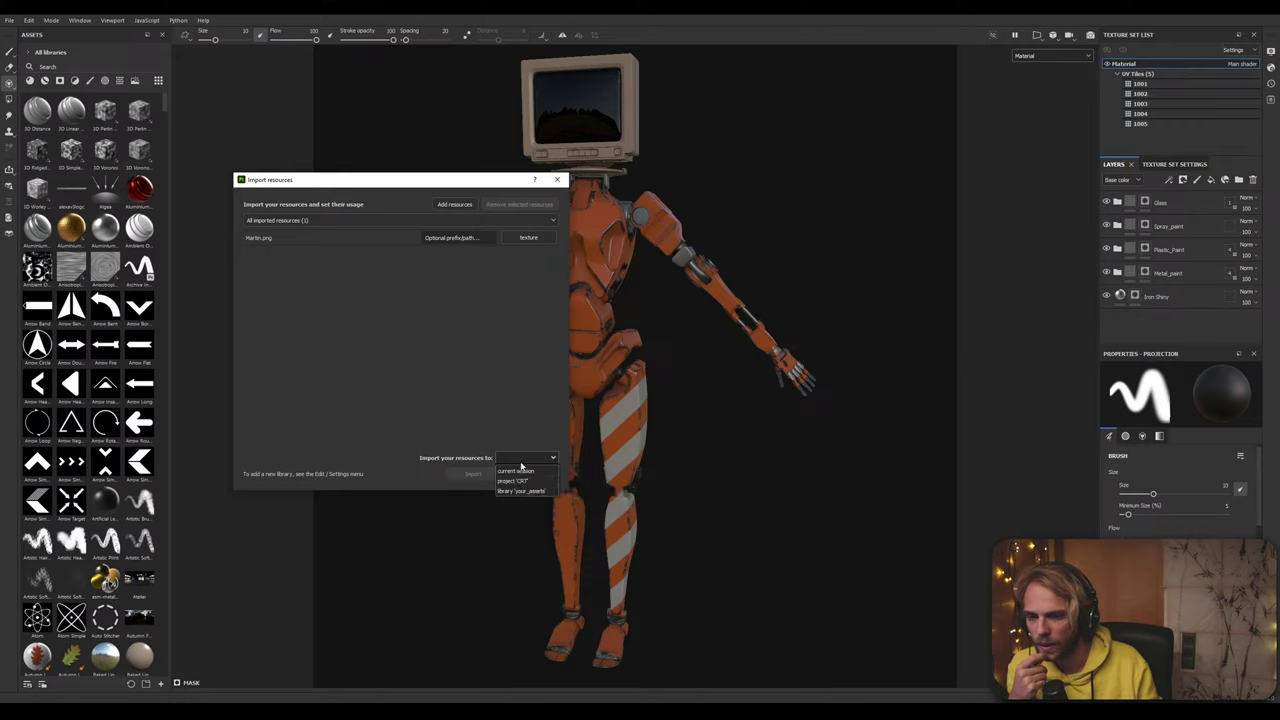
pyautogui.click(520, 491)
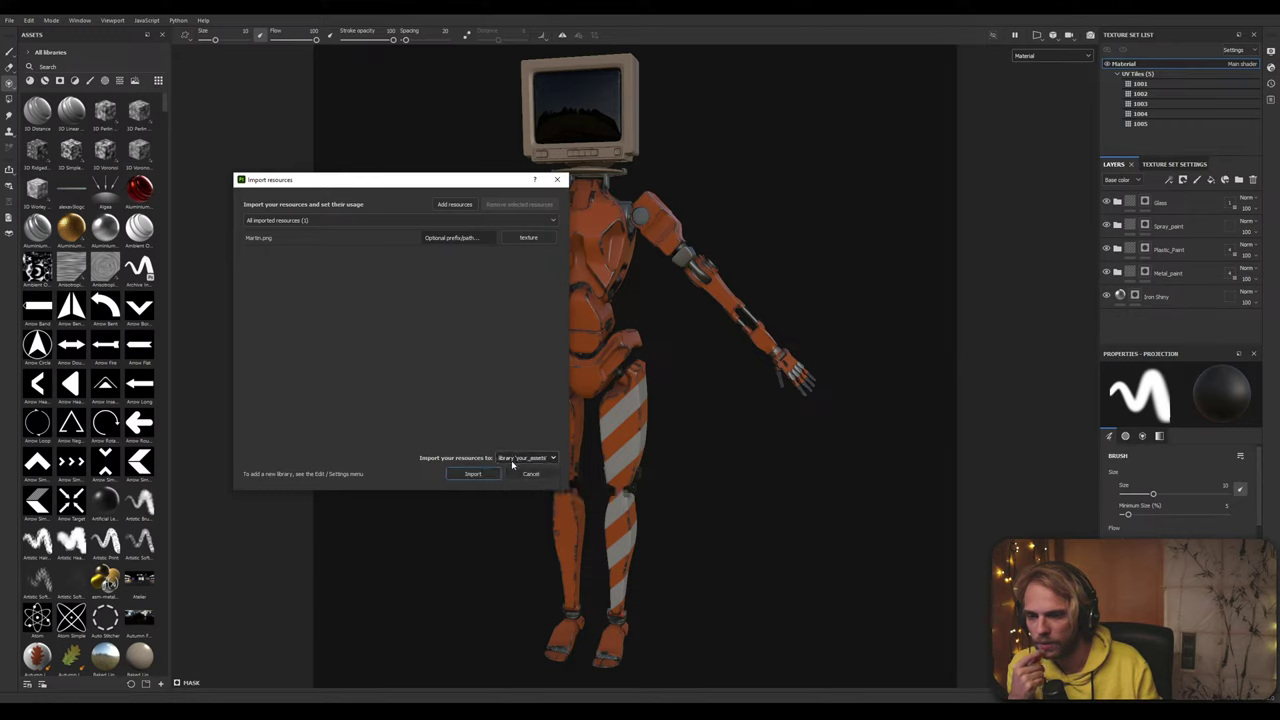
pyautogui.click(486, 475)
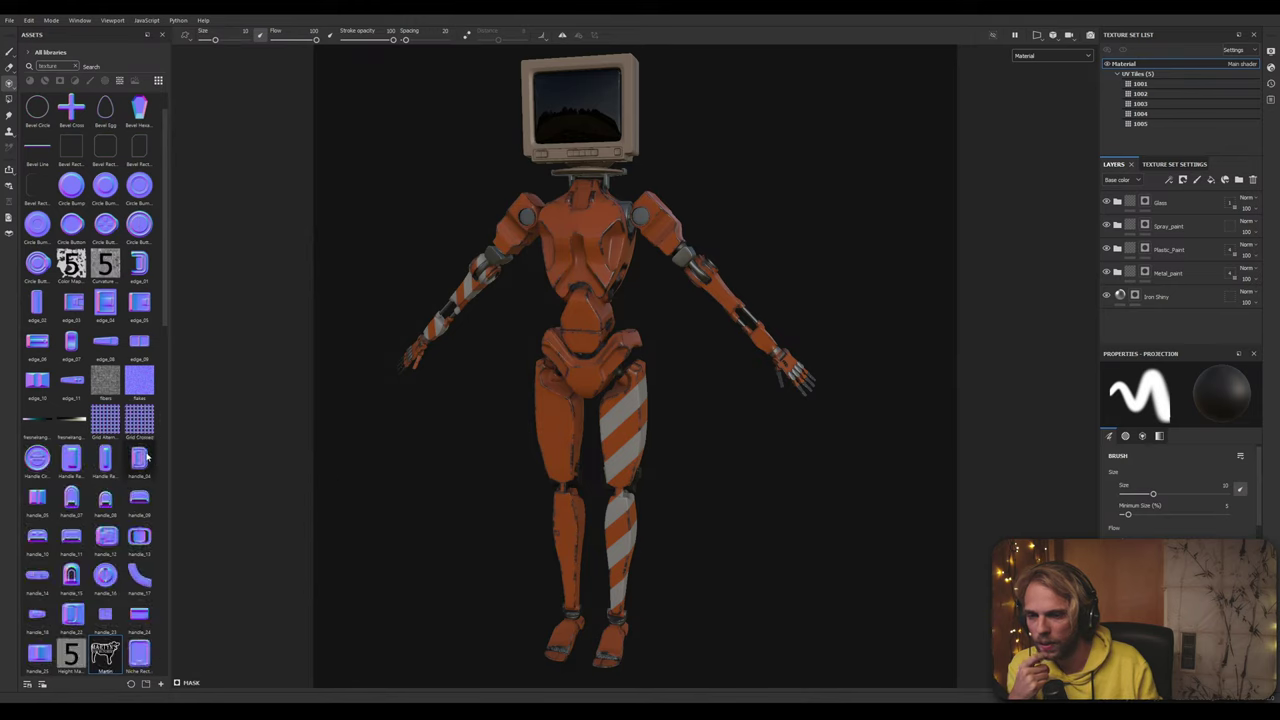
# Step: Drop the Martin texture onto the robot's chest as a decal and frame the upper body
pyautogui.moveTo(98, 655)
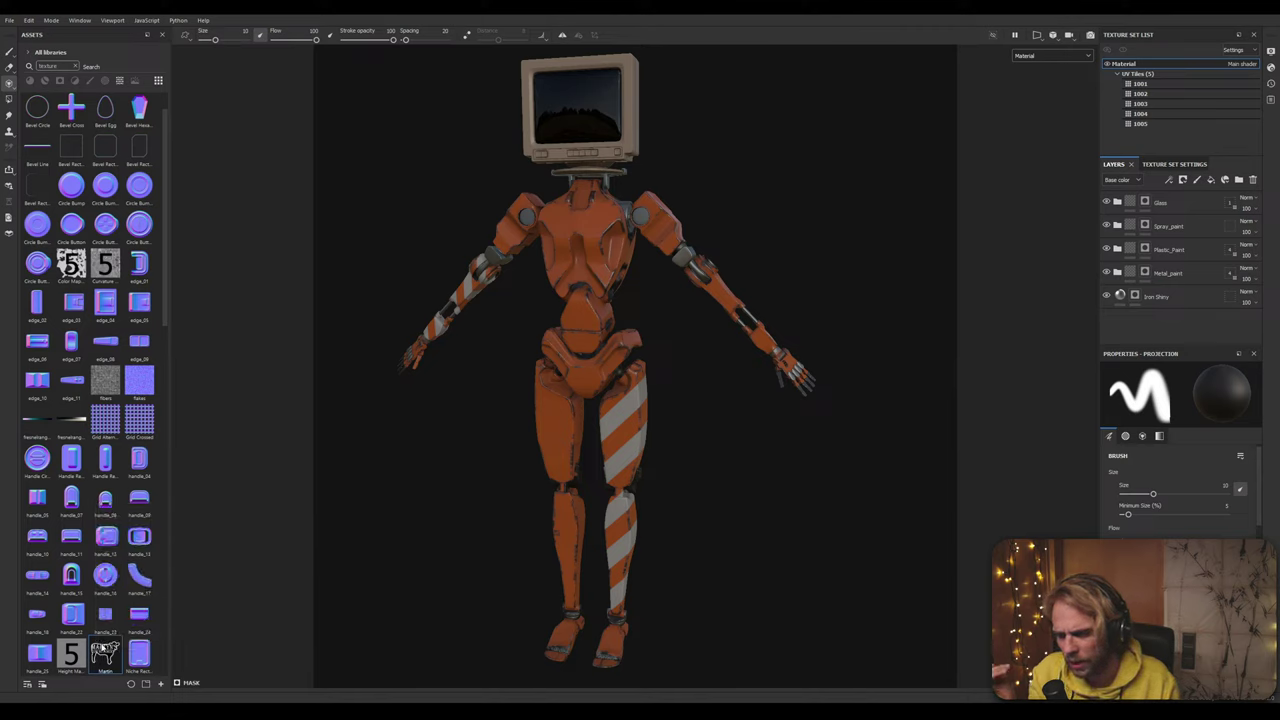
pyautogui.moveTo(93, 647); pyautogui.dragTo(597, 228)
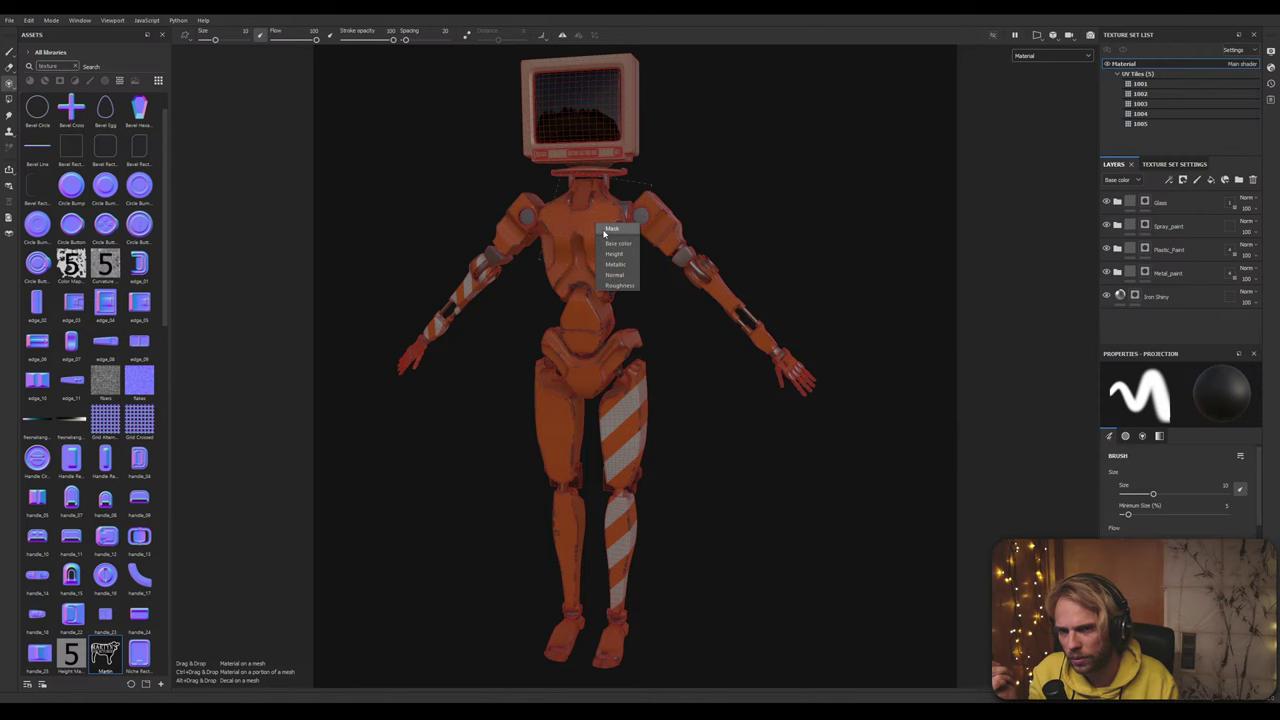
pyautogui.click(615, 243)
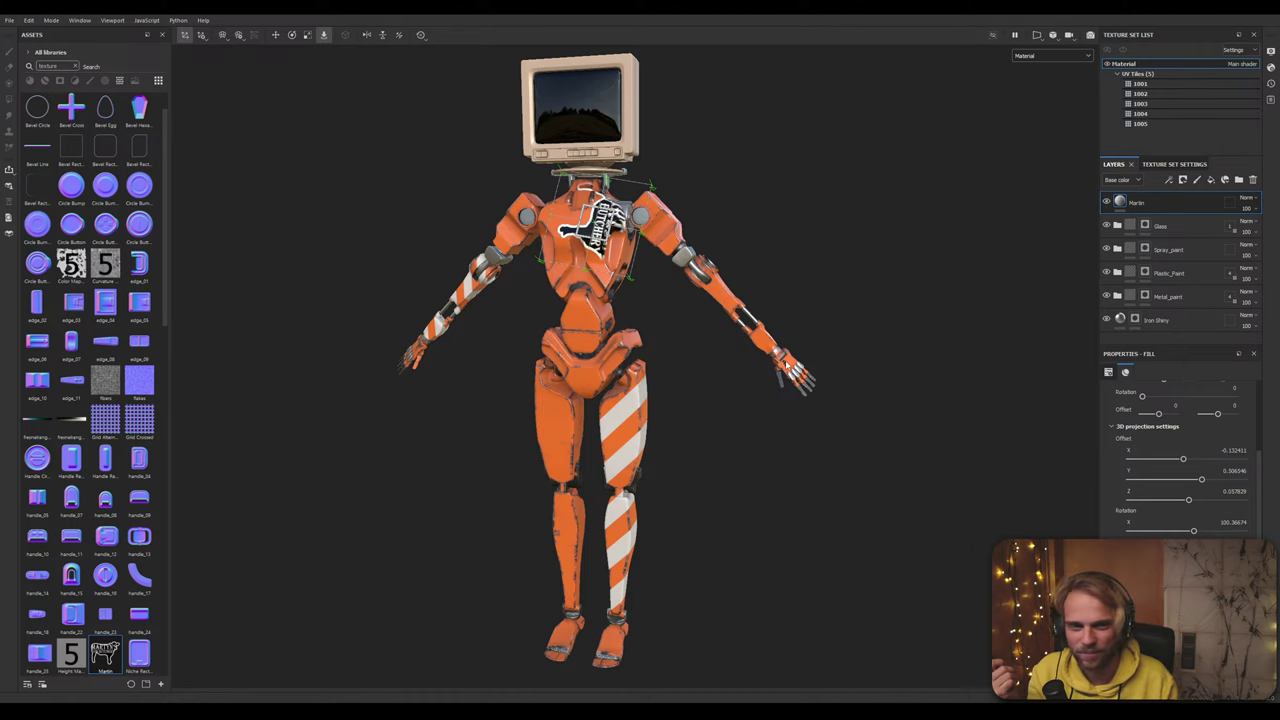
pyautogui.scroll(10, 600, 360)
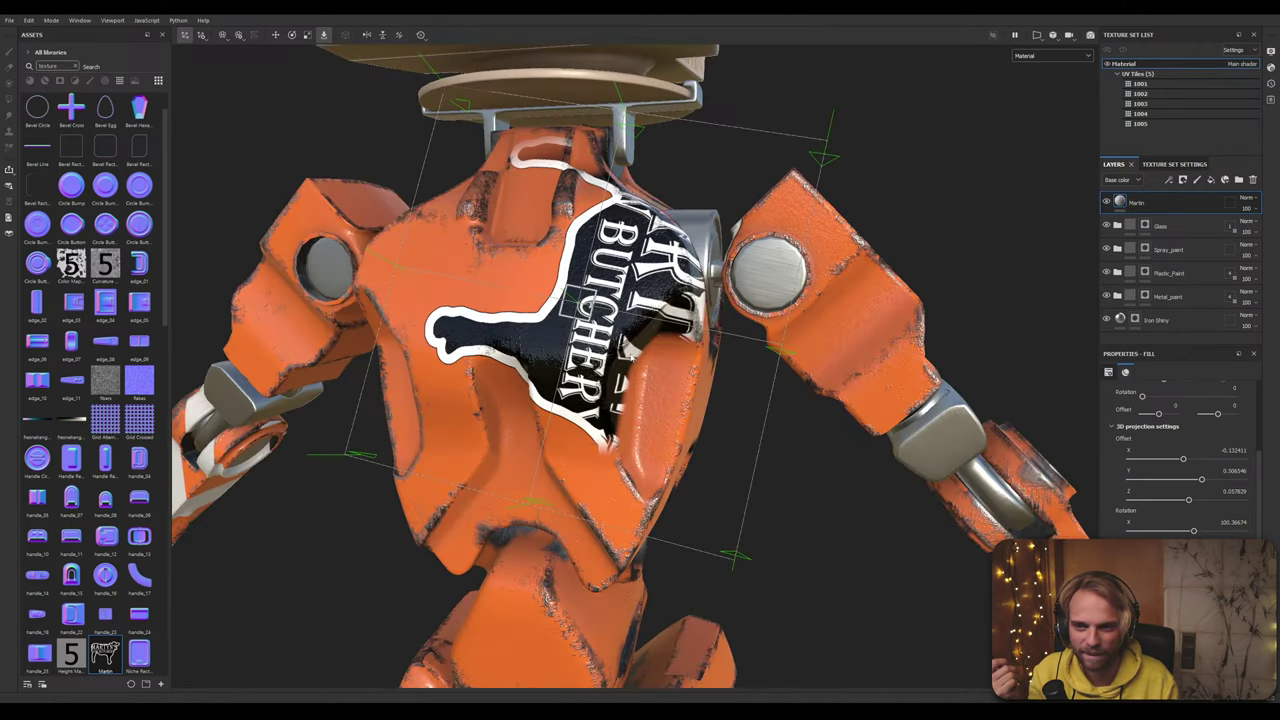
pyautogui.scroll(3, 527, 348)
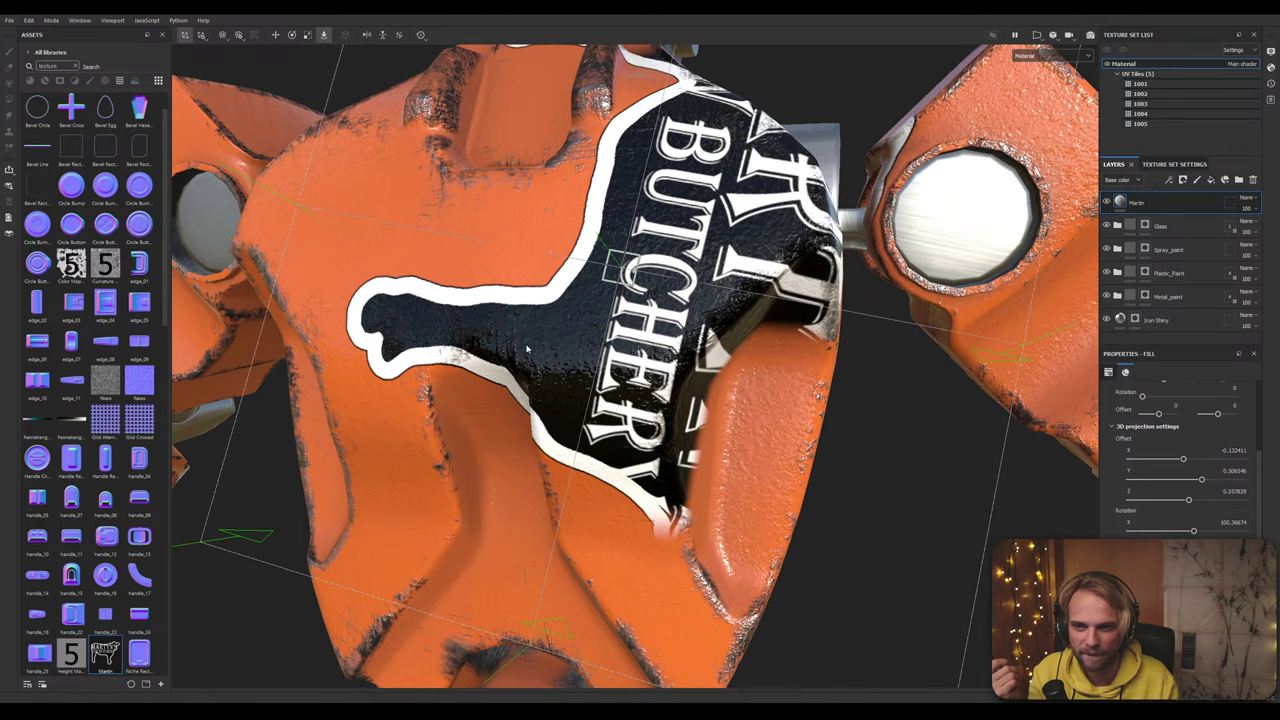
pyautogui.scroll(-5, 527, 348)
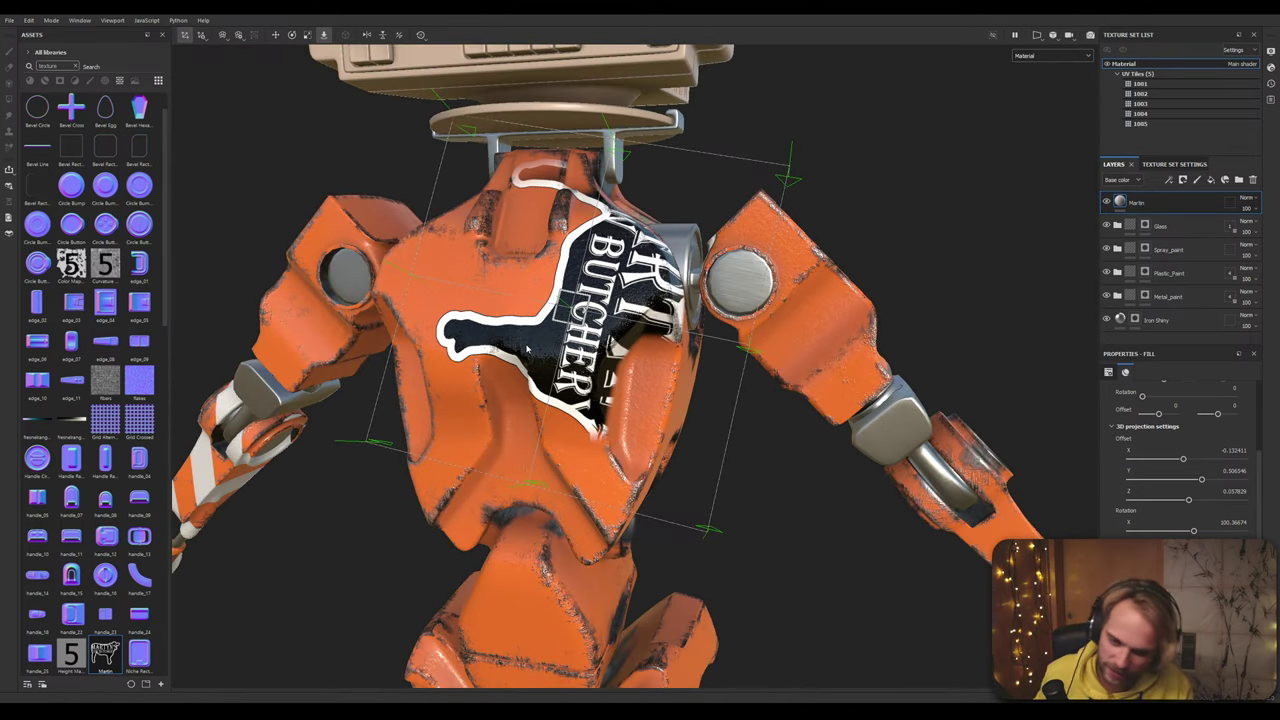
pyautogui.scroll(-4, 662, 387)
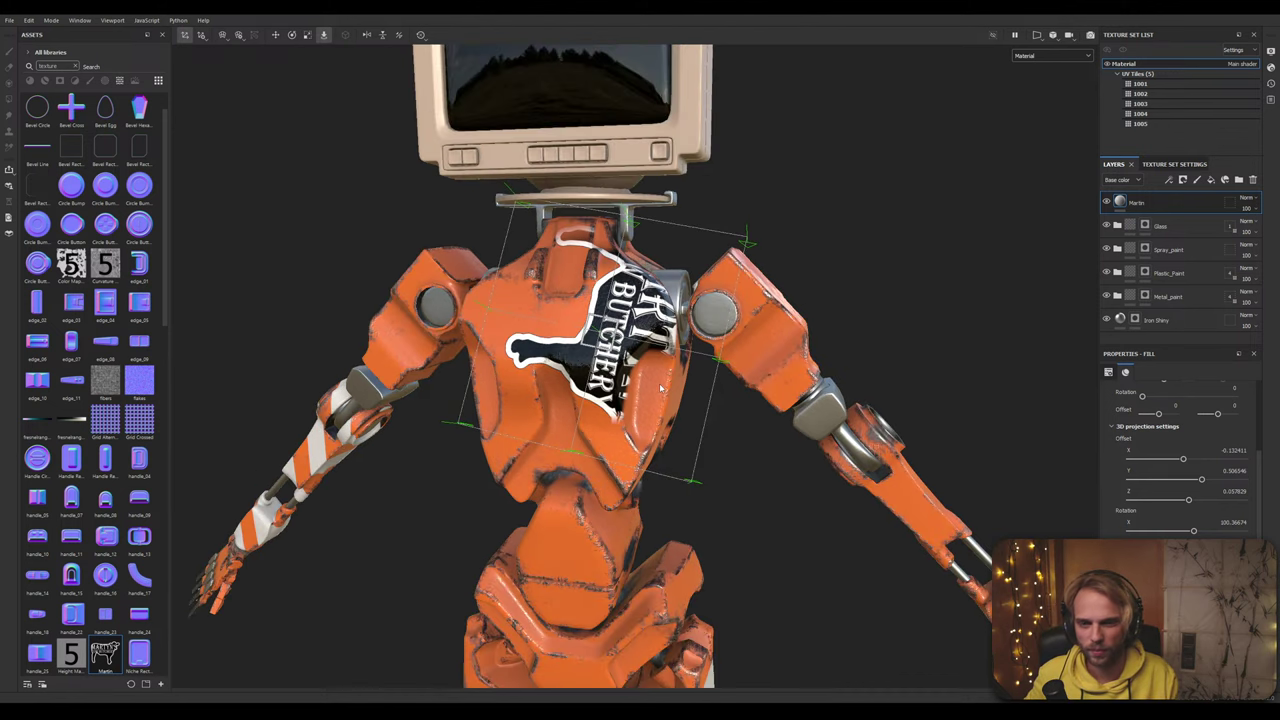
pyautogui.keyDown('alt'); pyautogui.moveTo(655, 390); pyautogui.dragTo(613, 249, button='middle'); pyautogui.keyUp('alt')
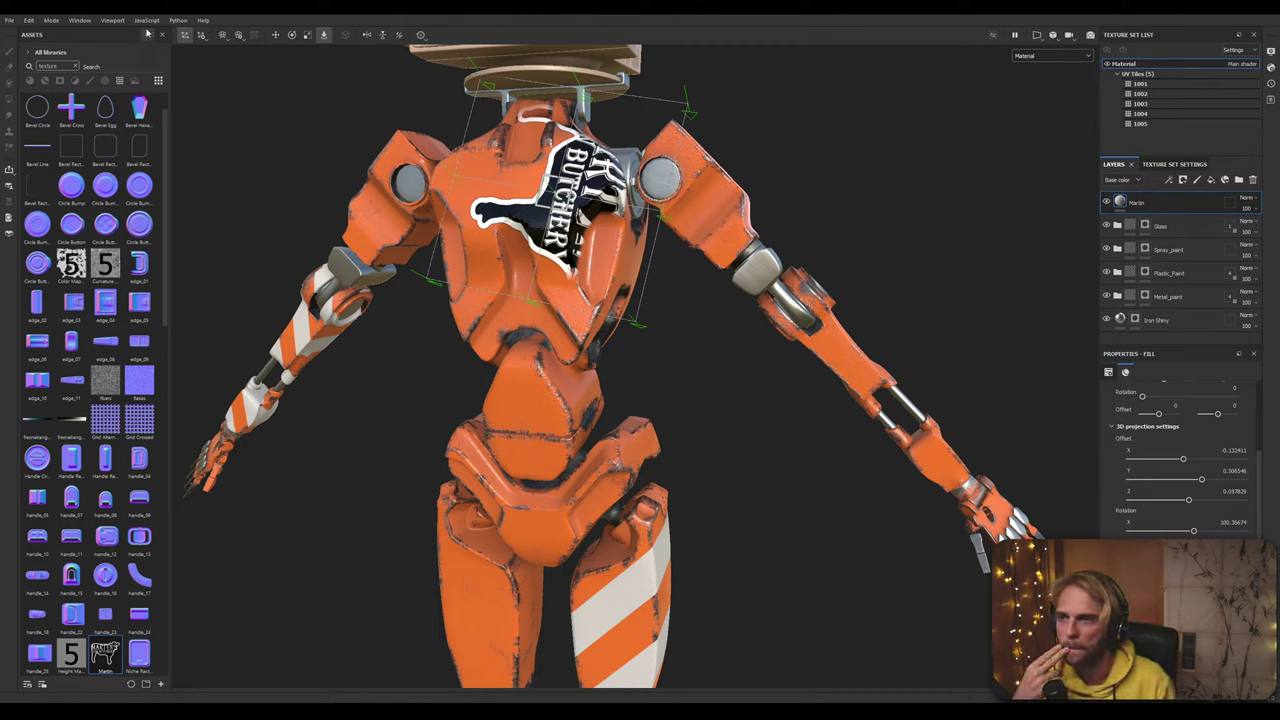
# Step: Rotate the chest decal about 90°, view the right arm, then delete the Martin decal layer
pyautogui.click(291, 35)
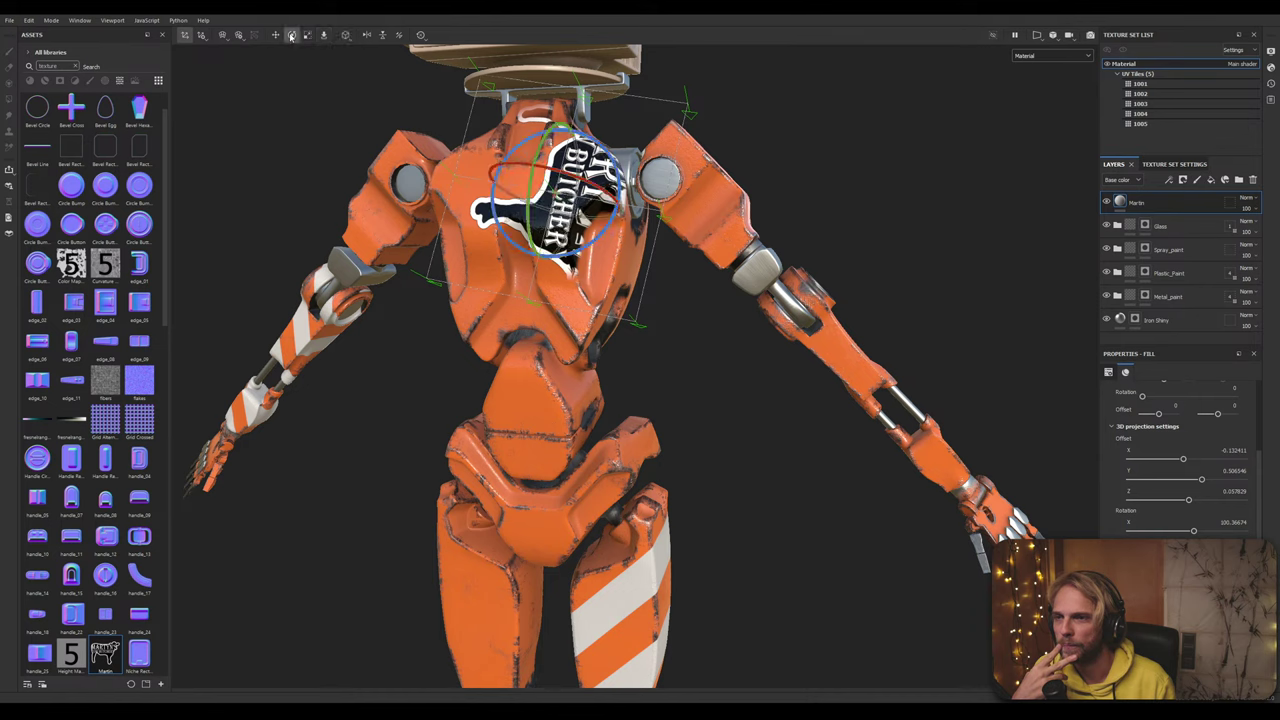
pyautogui.moveTo(585, 253); pyautogui.dragTo(684, 179)
pyautogui.keyDown('alt'); pyautogui.moveTo(684, 179); pyautogui.dragTo(725, 297, button='middle'); pyautogui.keyUp('alt')
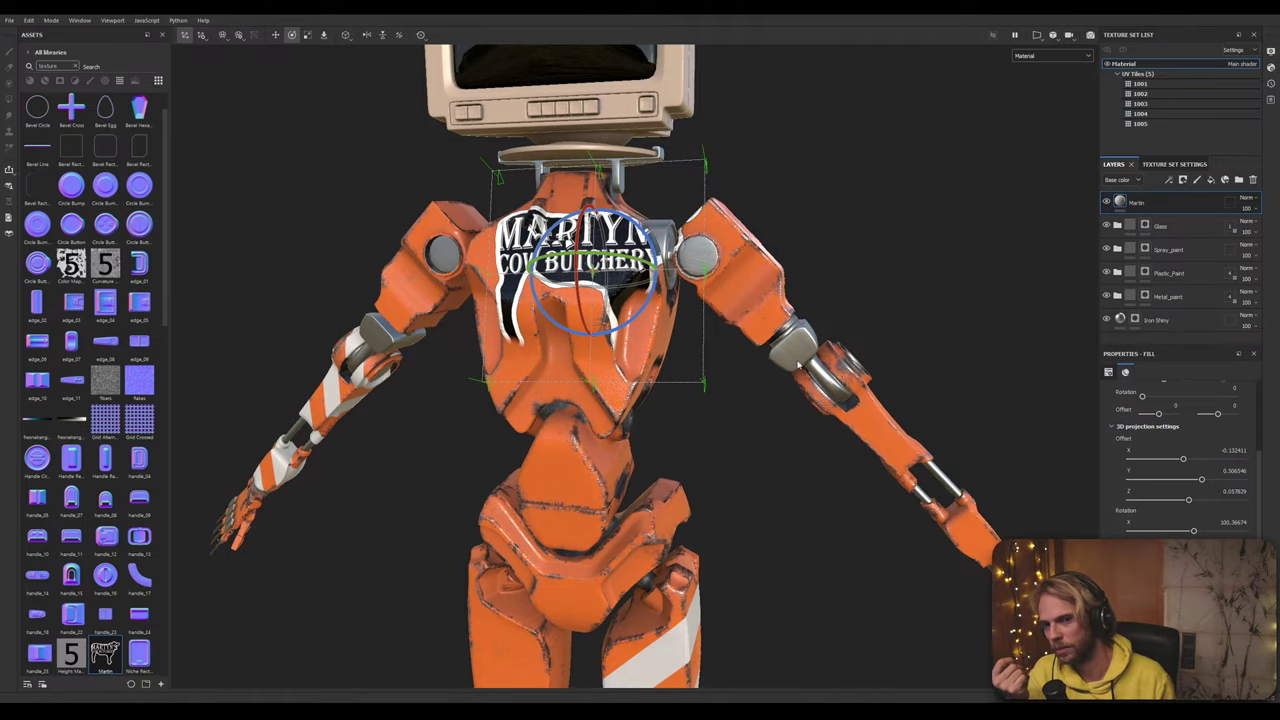
pyautogui.keyDown('alt'); pyautogui.moveTo(786, 366); pyautogui.dragTo(787, 400); pyautogui.keyUp('alt')
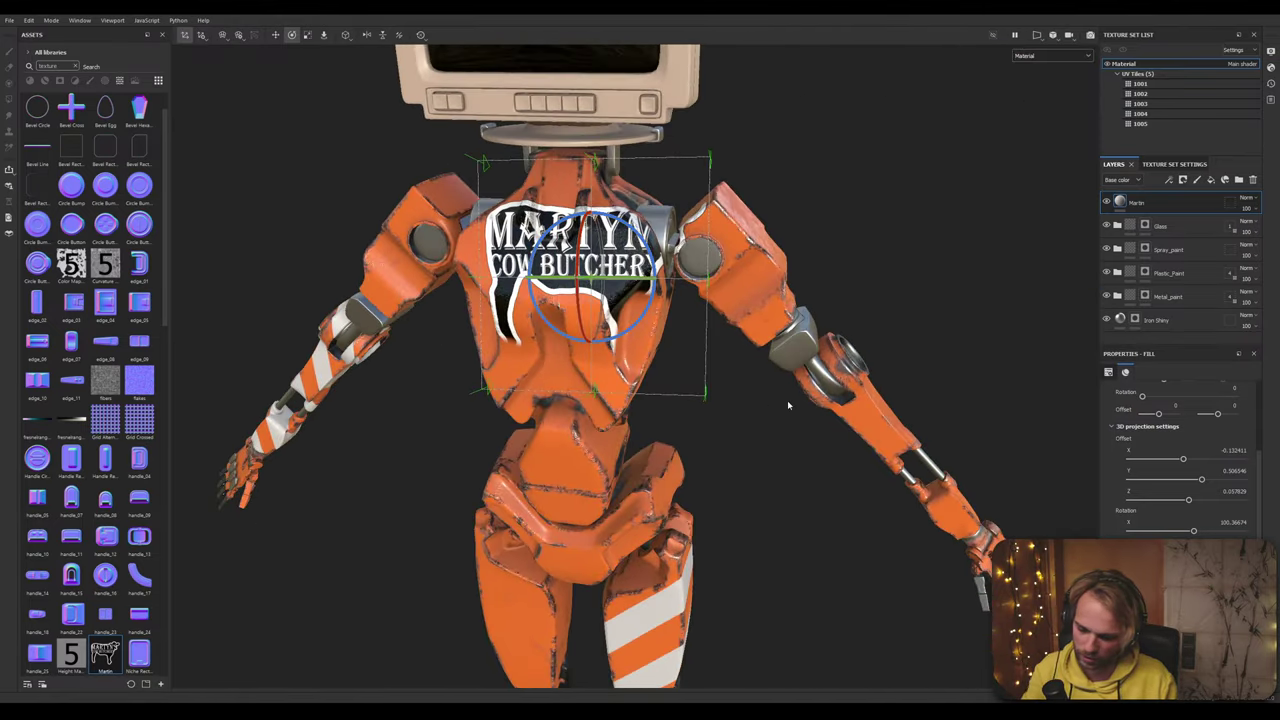
pyautogui.press('Delete')
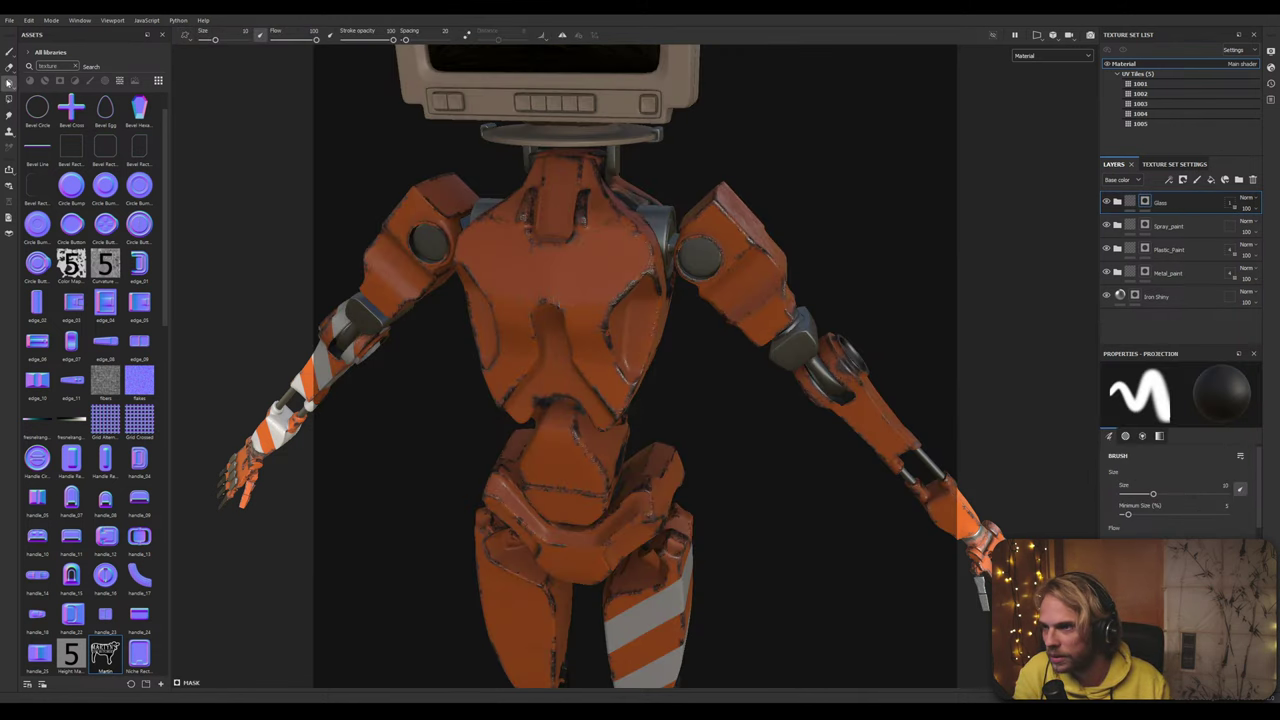
# Step: Project the Martin logo onto the robot's upper arm as a decal
pyautogui.click(8, 53)
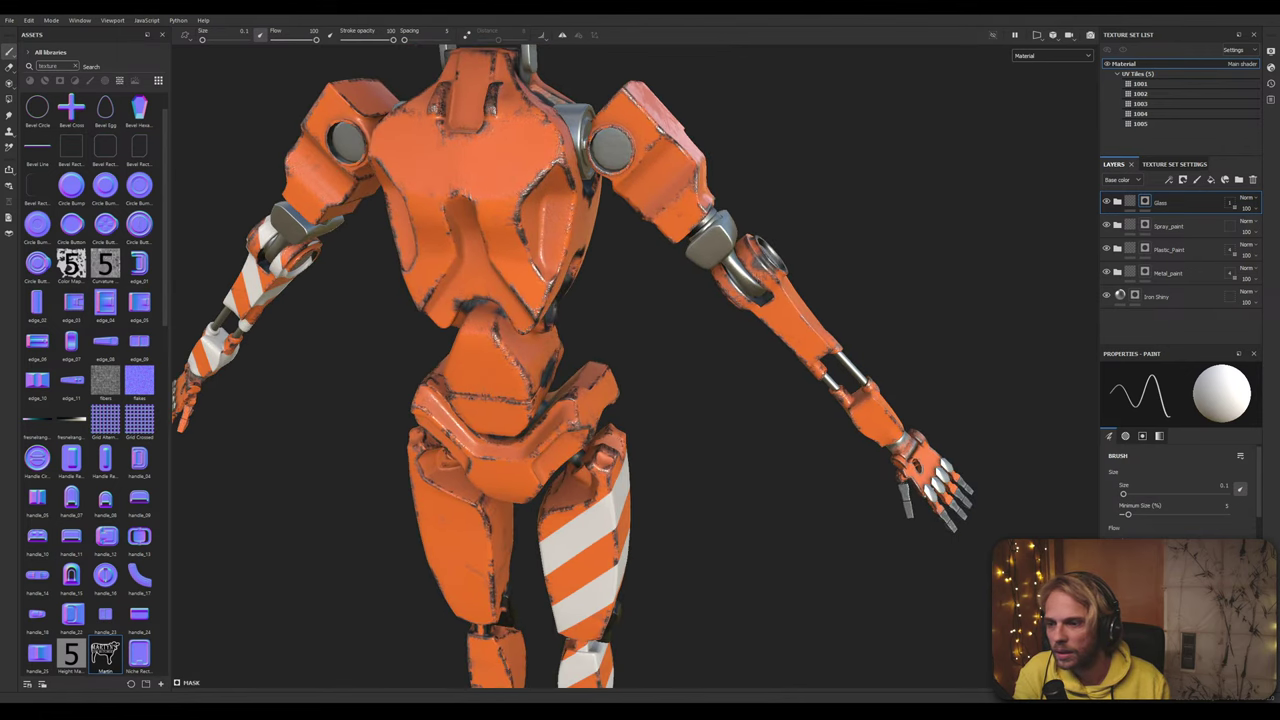
pyautogui.moveTo(652, 210); pyautogui.dragTo(190, 614)
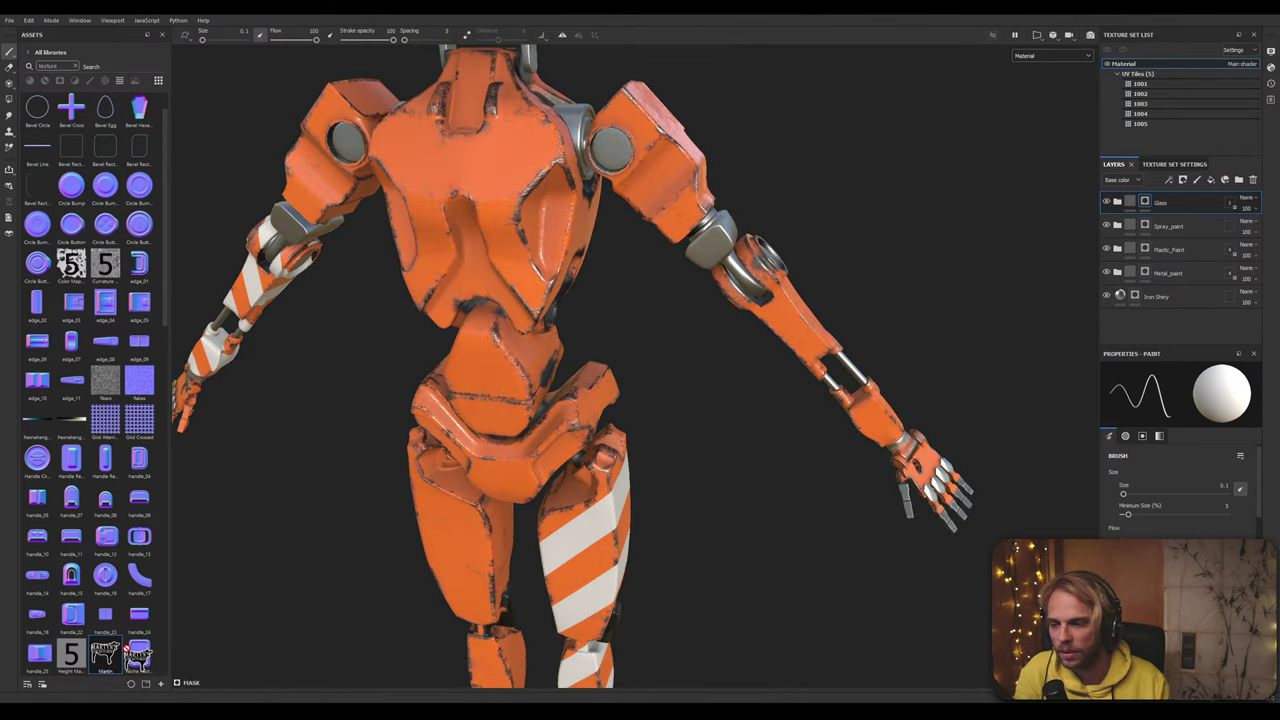
pyautogui.keyDown('alt'); pyautogui.moveTo(800, 420); pyautogui.dragTo(470, 398); pyautogui.keyUp('alt')
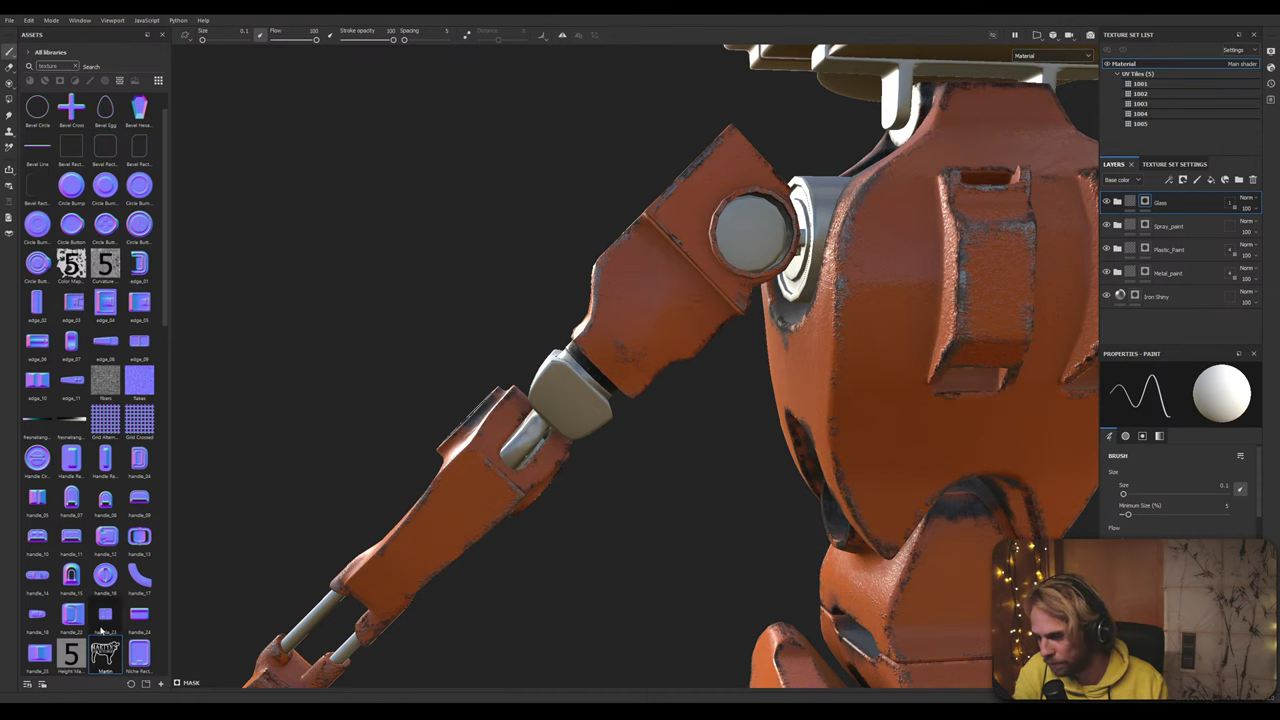
pyautogui.moveTo(105, 652); pyautogui.dragTo(656, 297)
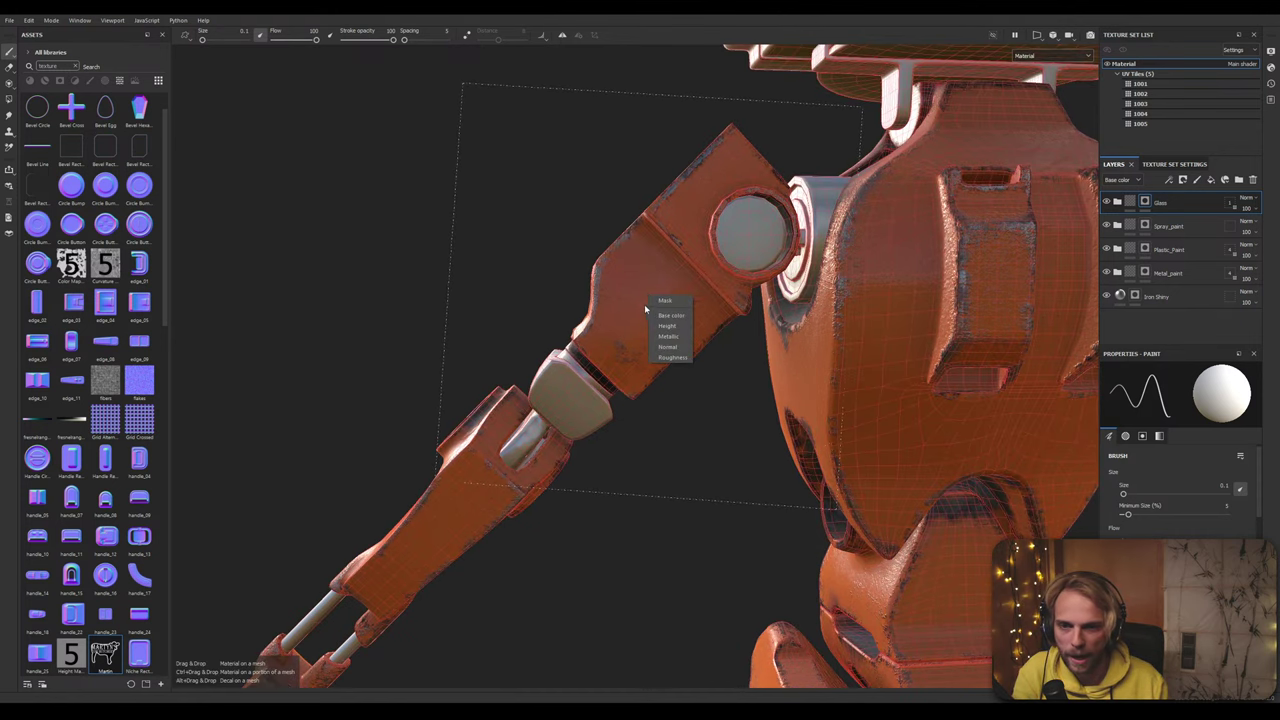
pyautogui.click(690, 321)
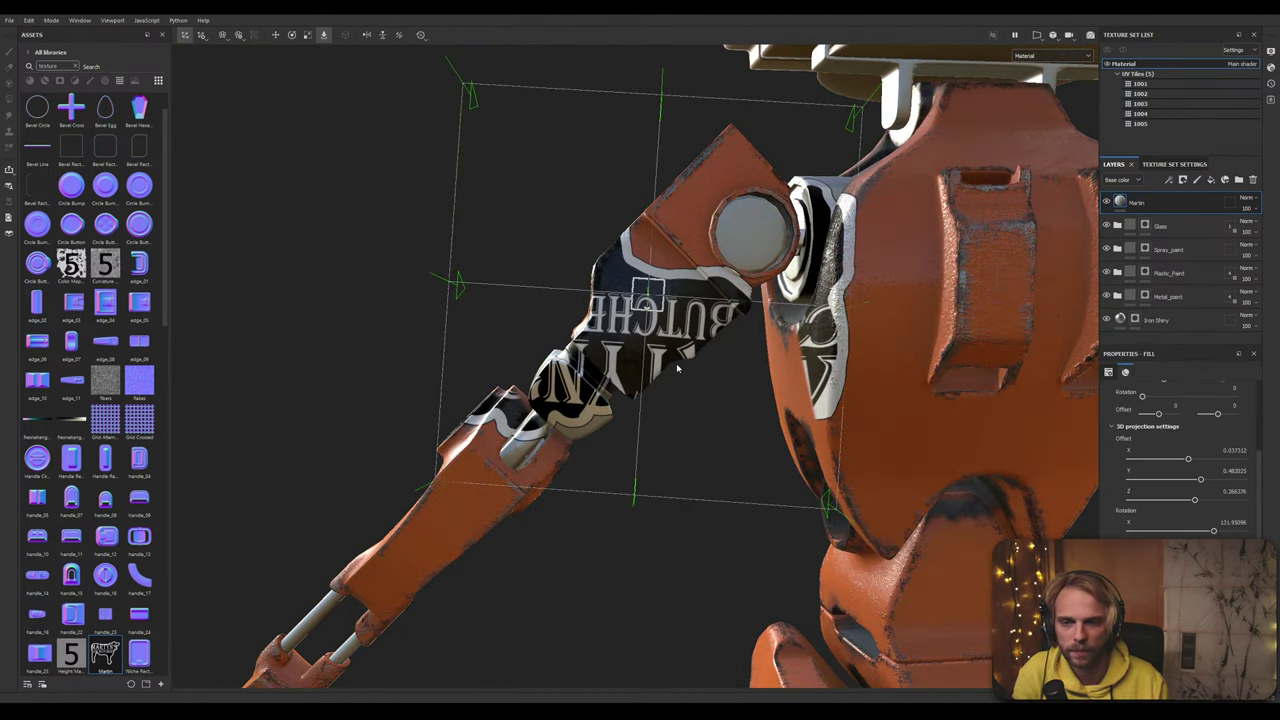
# Step: Shrink the arm decal proportionally and rotate it to read upright
pyautogui.click(307, 35)
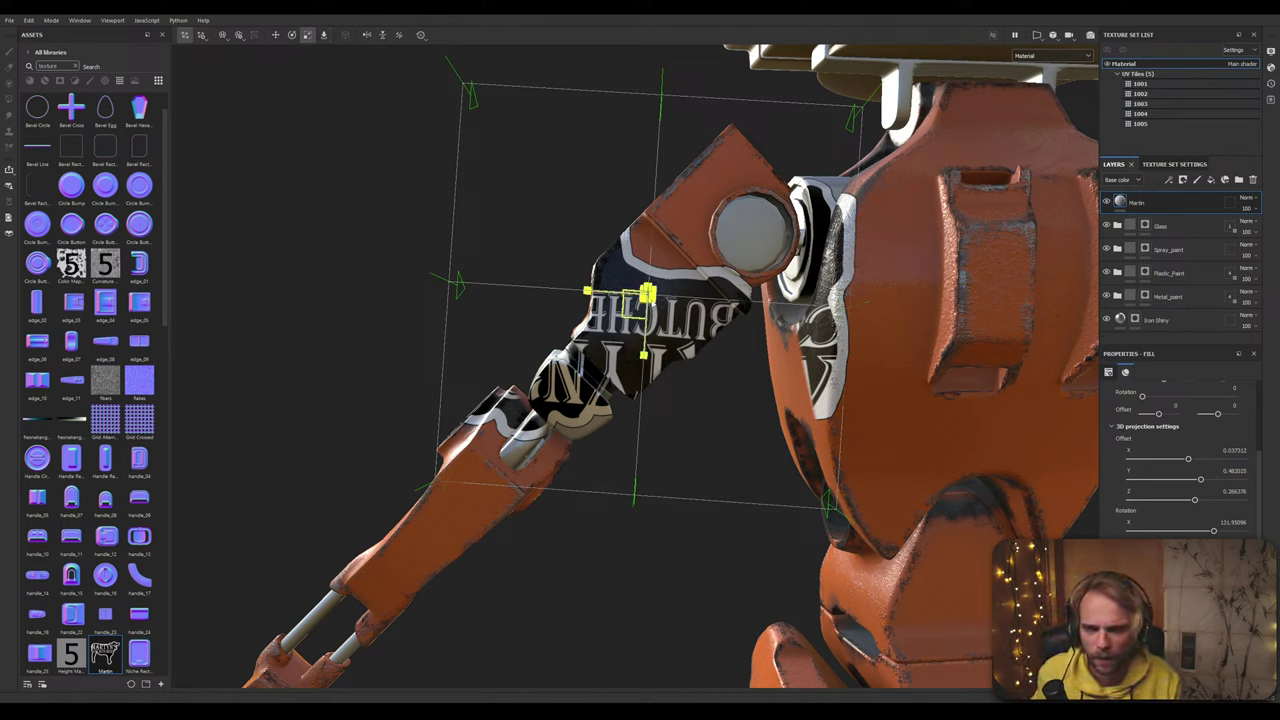
pyautogui.press('shift')
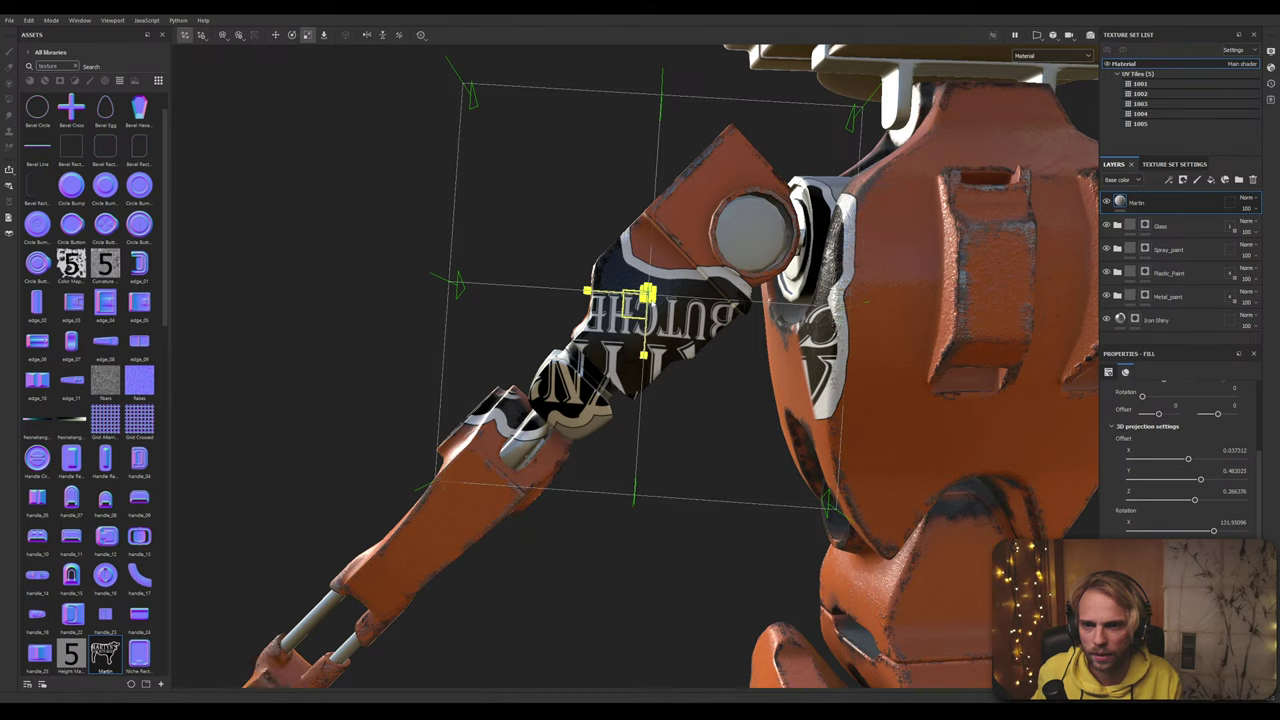
pyautogui.moveTo(648, 293); pyautogui.dragTo(370, 370)
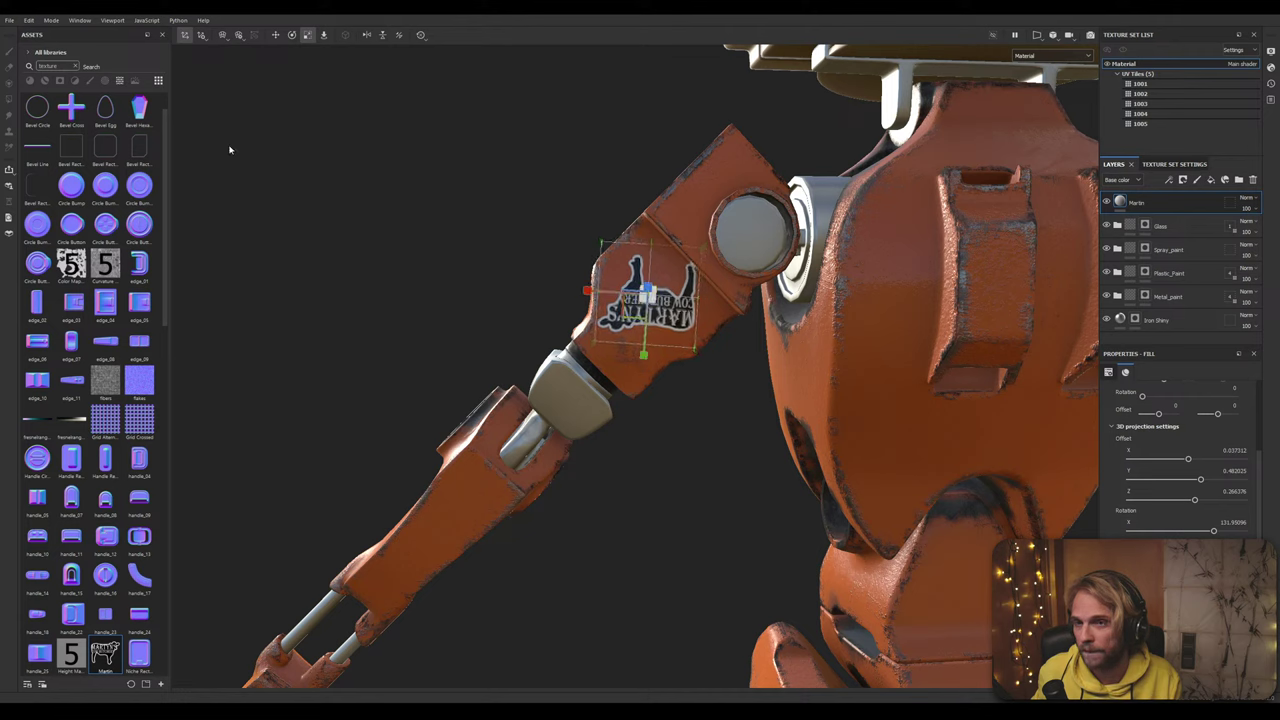
pyautogui.click(291, 34)
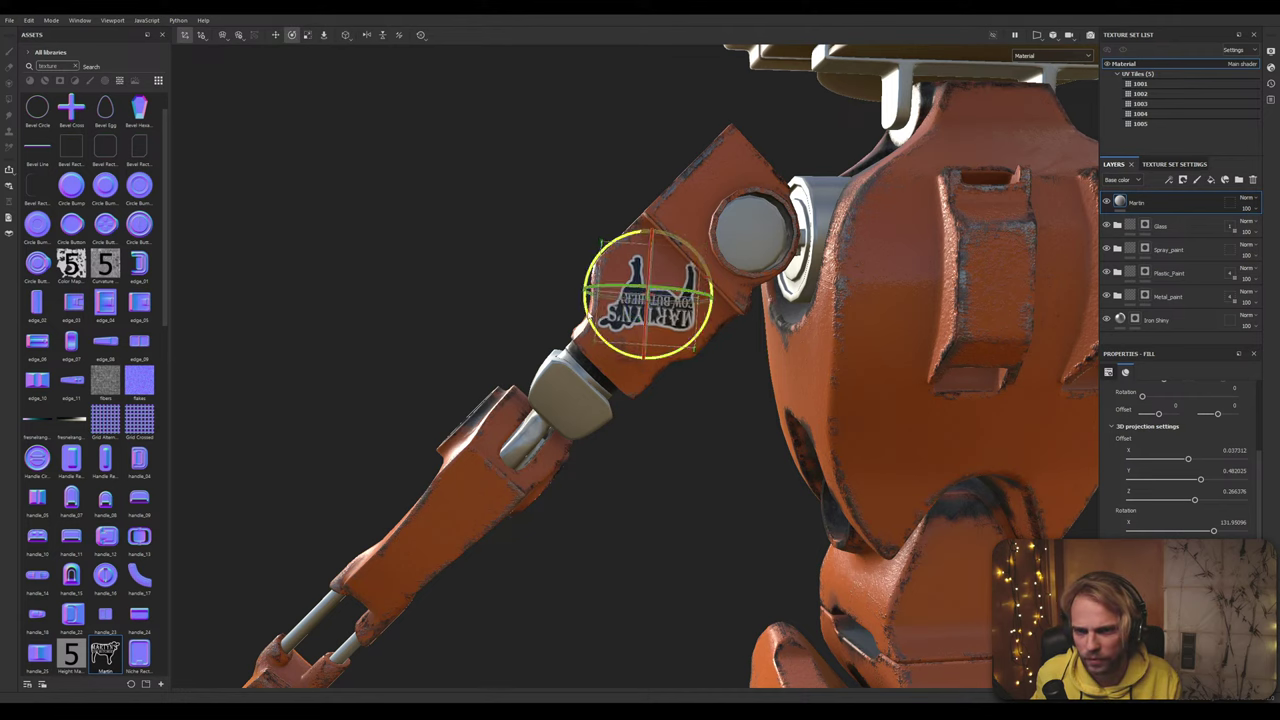
pyautogui.moveTo(711, 296); pyautogui.dragTo(883, 423)
# Step: Nudge the logo decal into position on the upper arm
pyautogui.keyDown('alt'); pyautogui.moveTo(689, 349); pyautogui.dragTo(700, 322); pyautogui.keyUp('alt')
pyautogui.press('w')
pyautogui.moveTo(665, 252); pyautogui.dragTo(688, 298)
pyautogui.scroll(6, 720, 351)
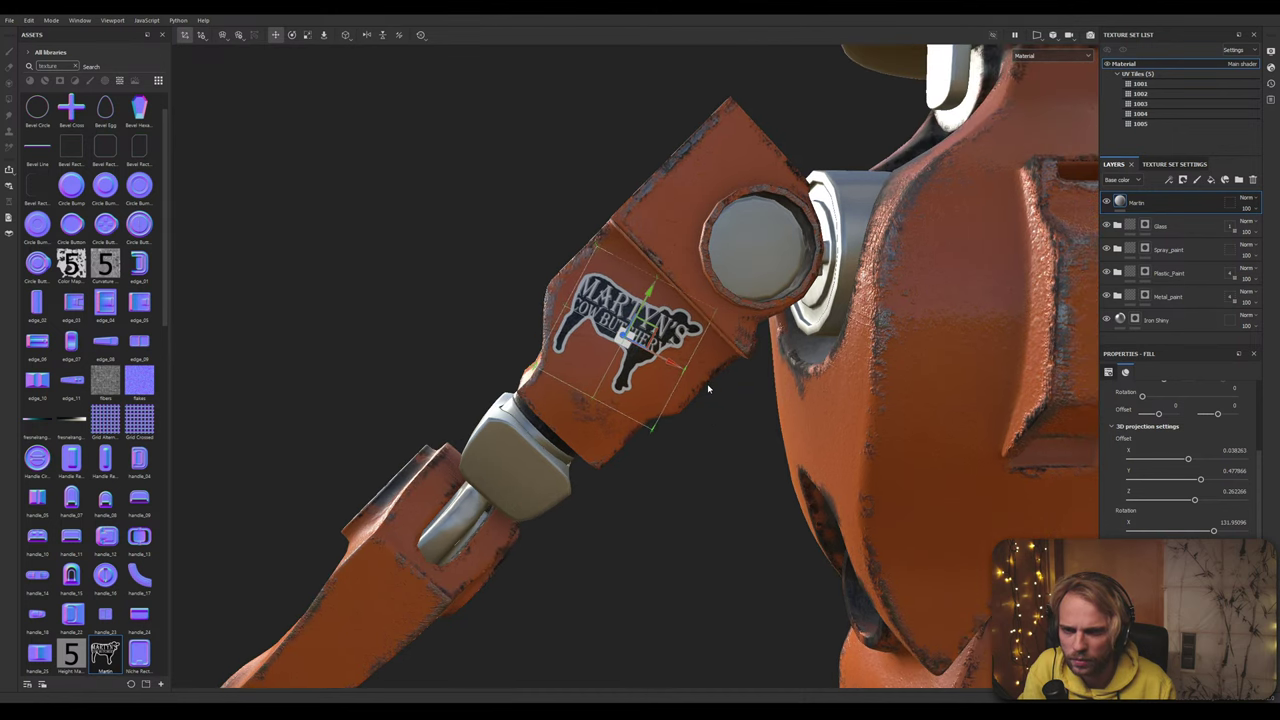
pyautogui.scroll(2, 670, 313)
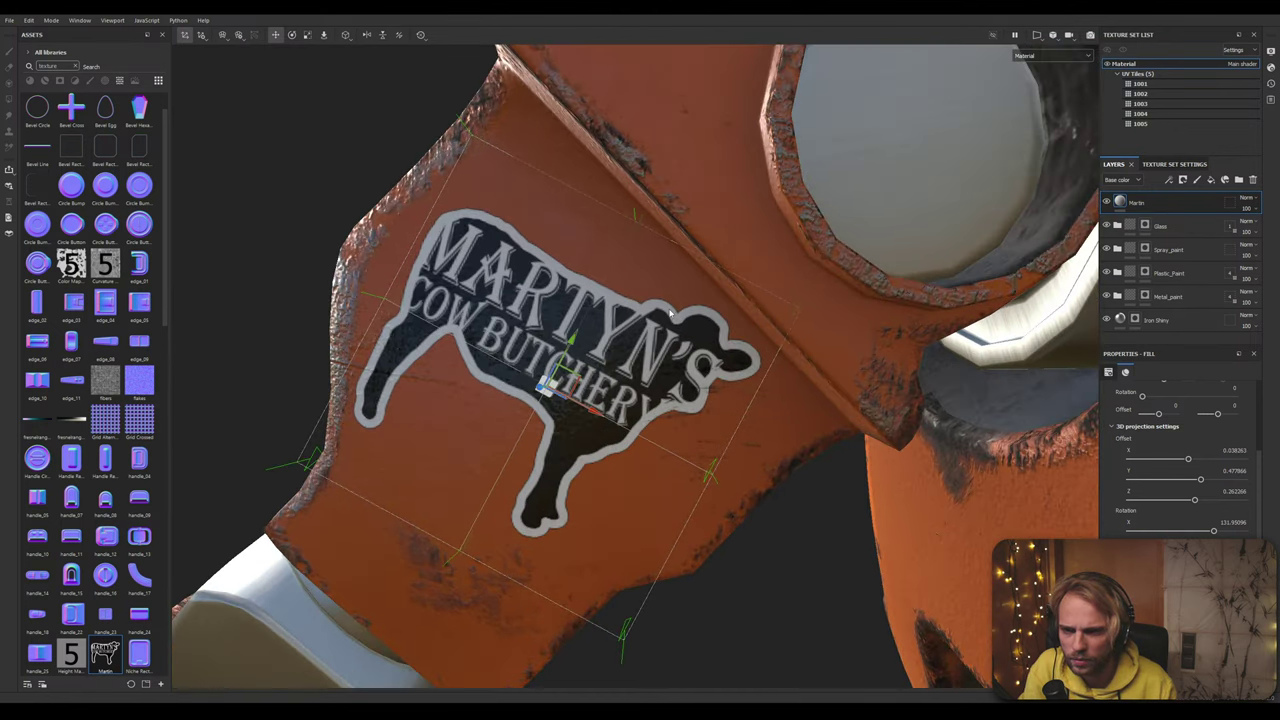
pyautogui.scroll(-3, 670, 313)
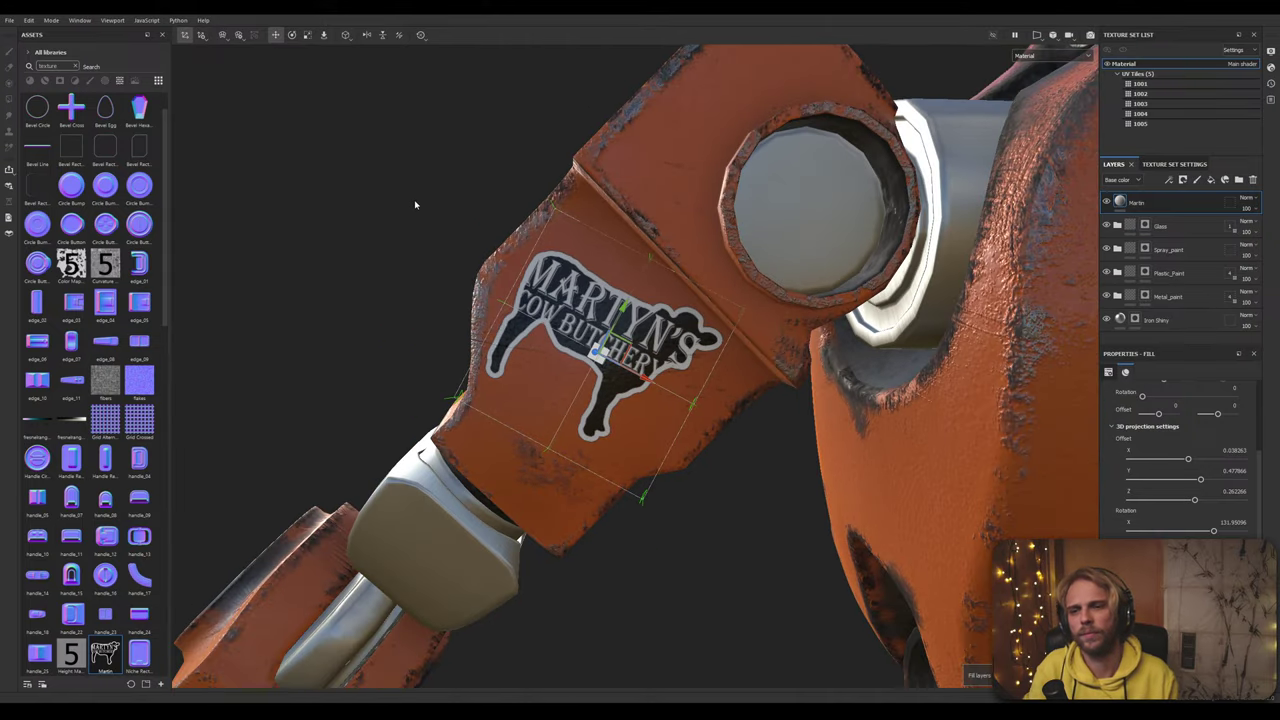
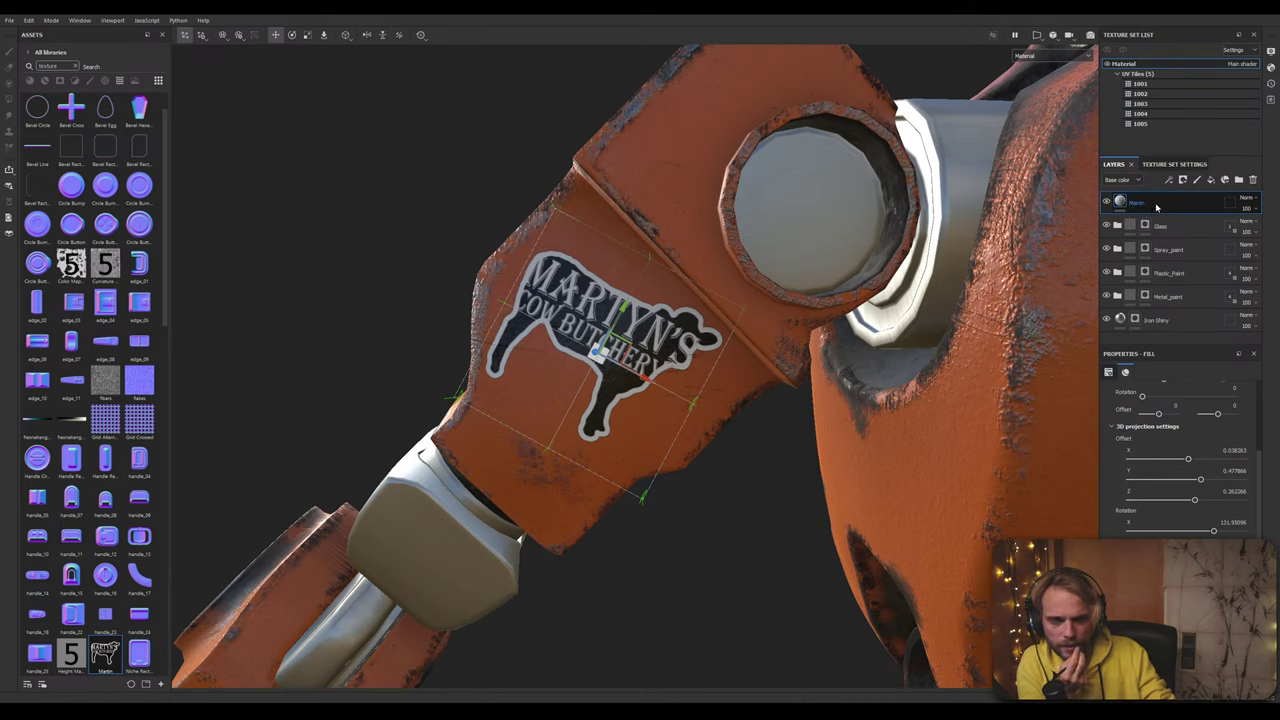
# Step: Show the Martin fill layer's Material channels: color, height, rough, metal and nrm
pyautogui.moveTo(1261, 519); pyautogui.dragTo(1260, 407)
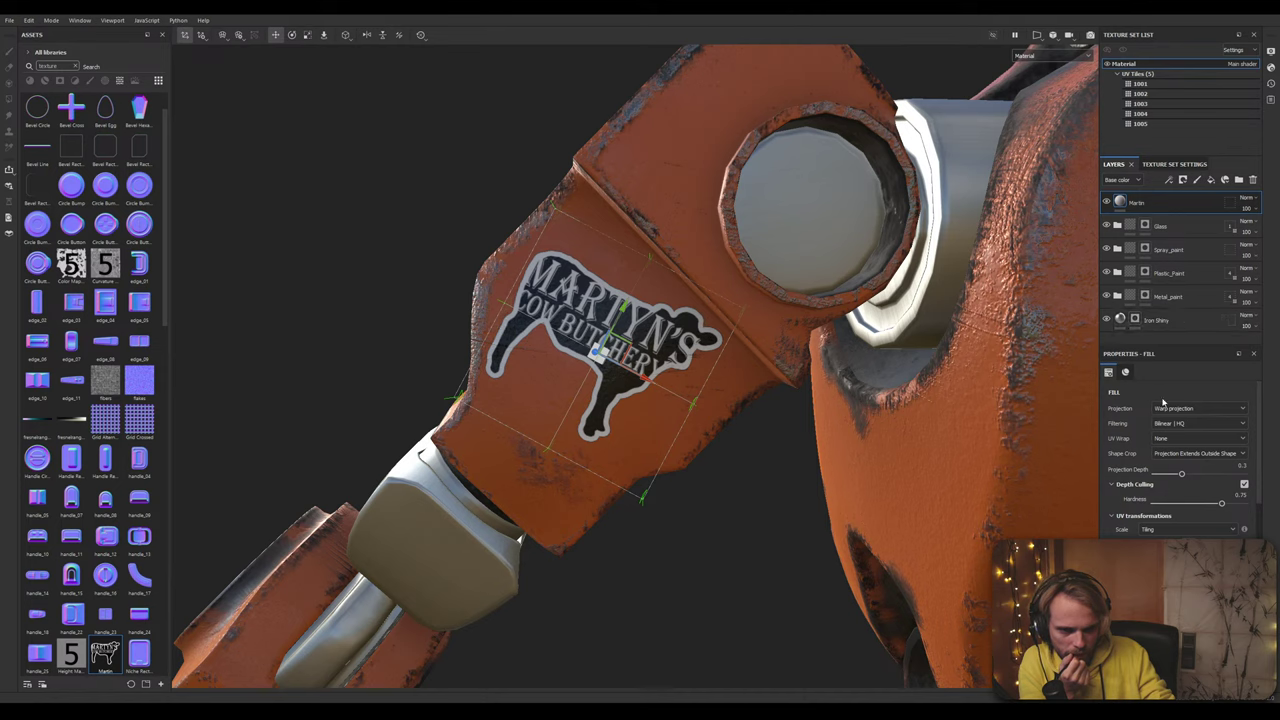
pyautogui.click(1108, 372)
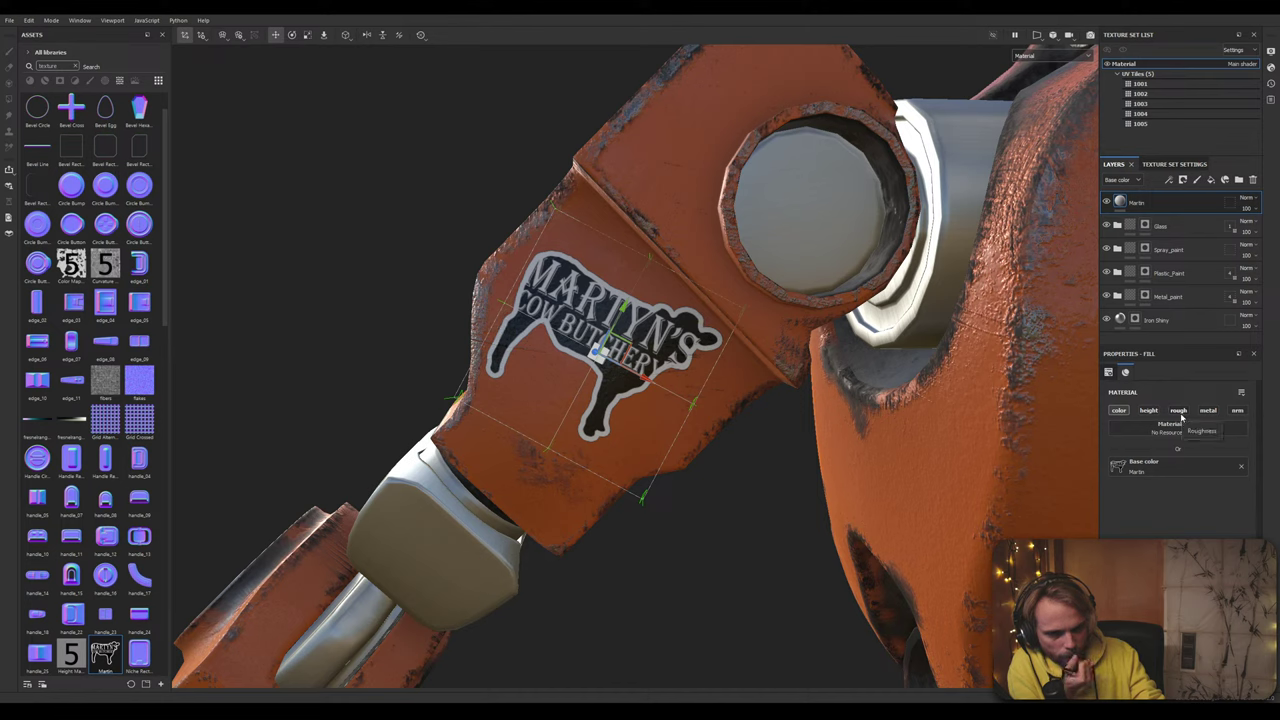
# Step: Enable the nrm and height channels on the Martin fill and set its uniform height to 0.0302
pyautogui.click(1237, 411)
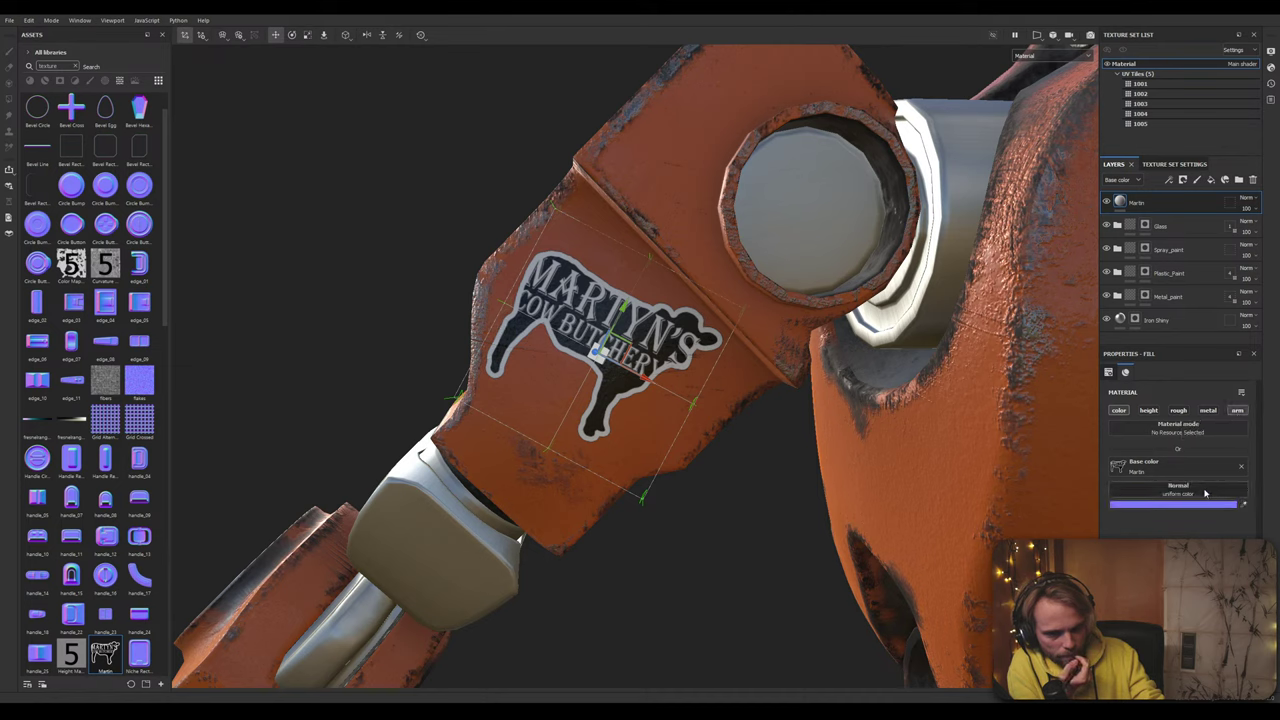
pyautogui.click(1148, 411)
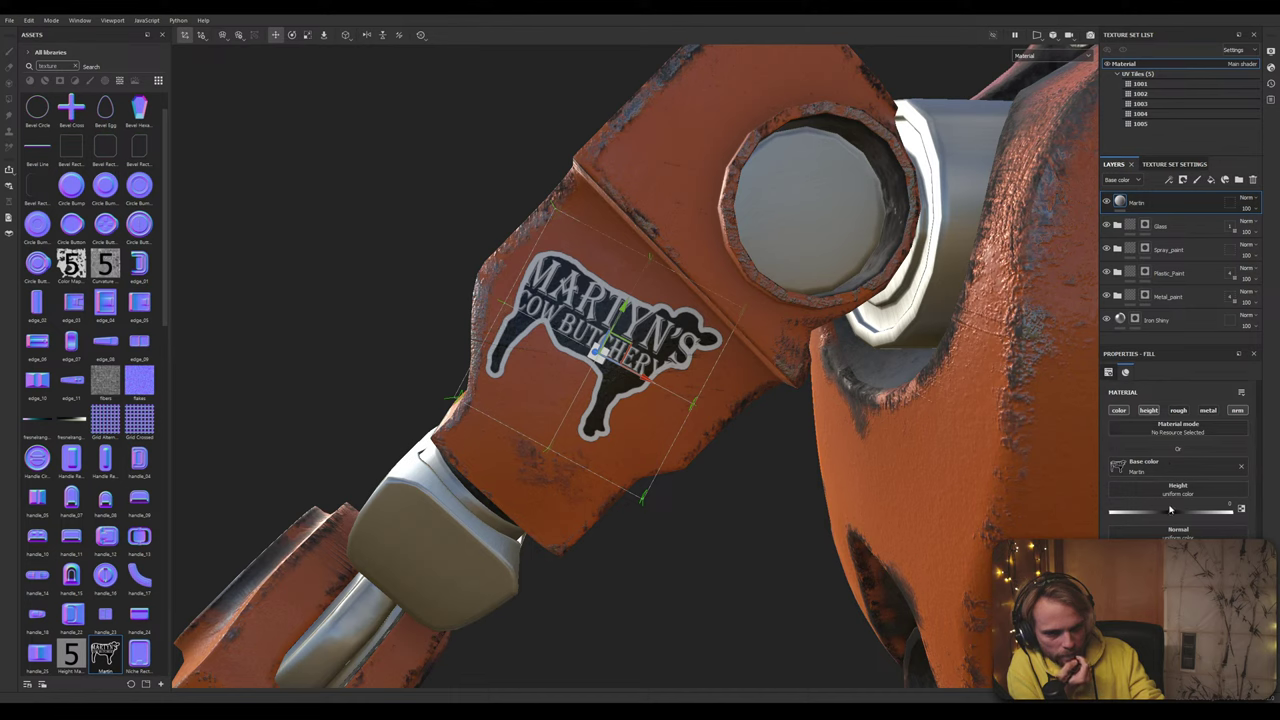
pyautogui.moveTo(1170, 510); pyautogui.dragTo(1229, 512)
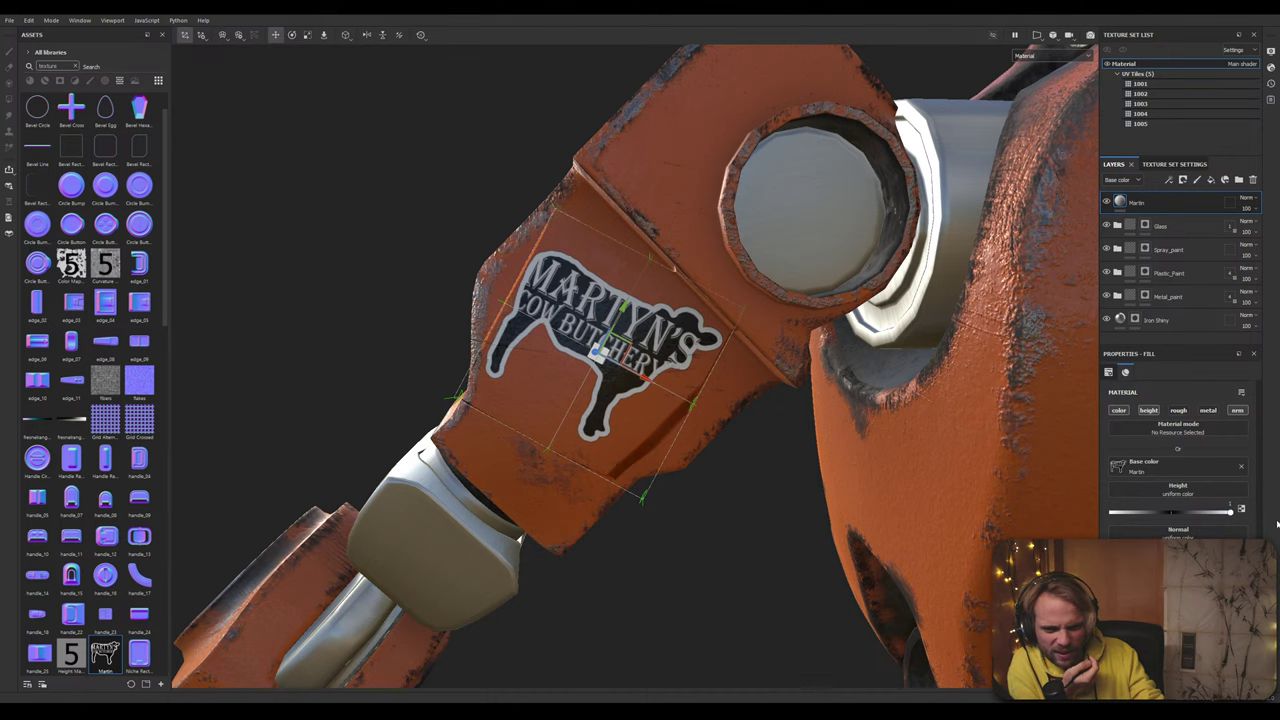
pyautogui.keyDown('alt'); pyautogui.moveTo(771, 526); pyautogui.dragTo(748, 431, button='middle'); pyautogui.keyUp('alt')
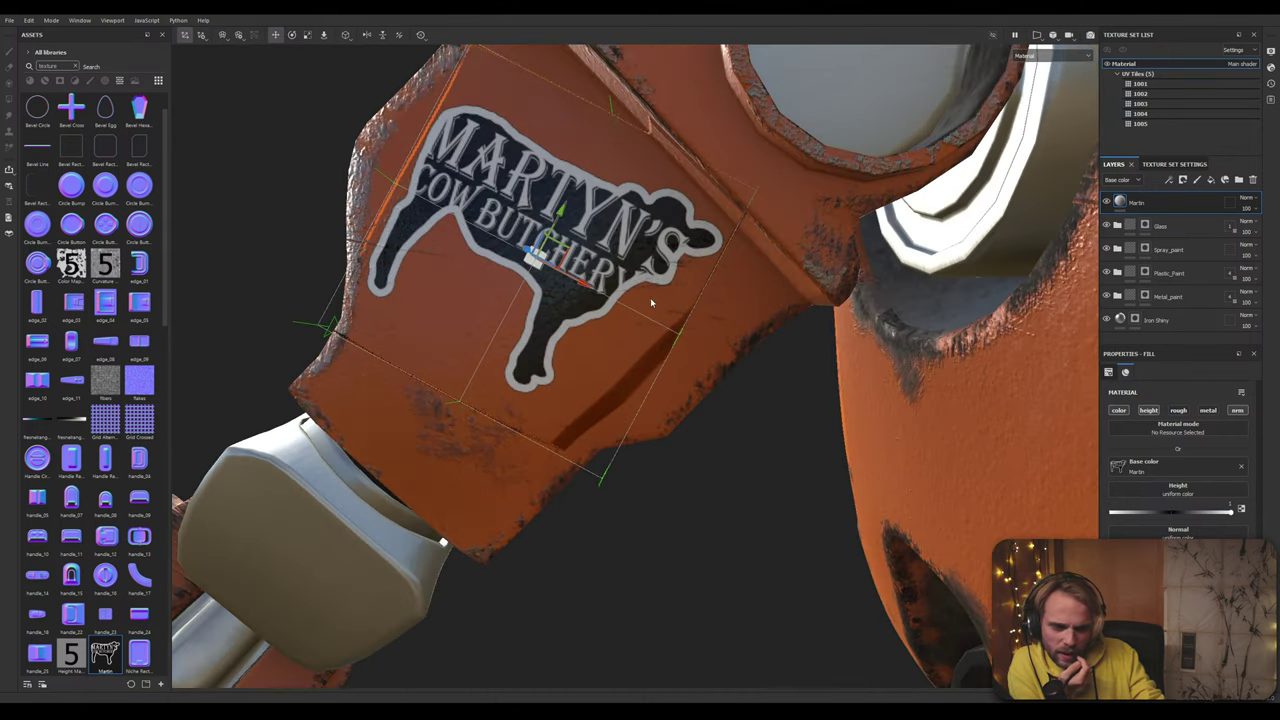
pyautogui.scroll(6, 677, 471)
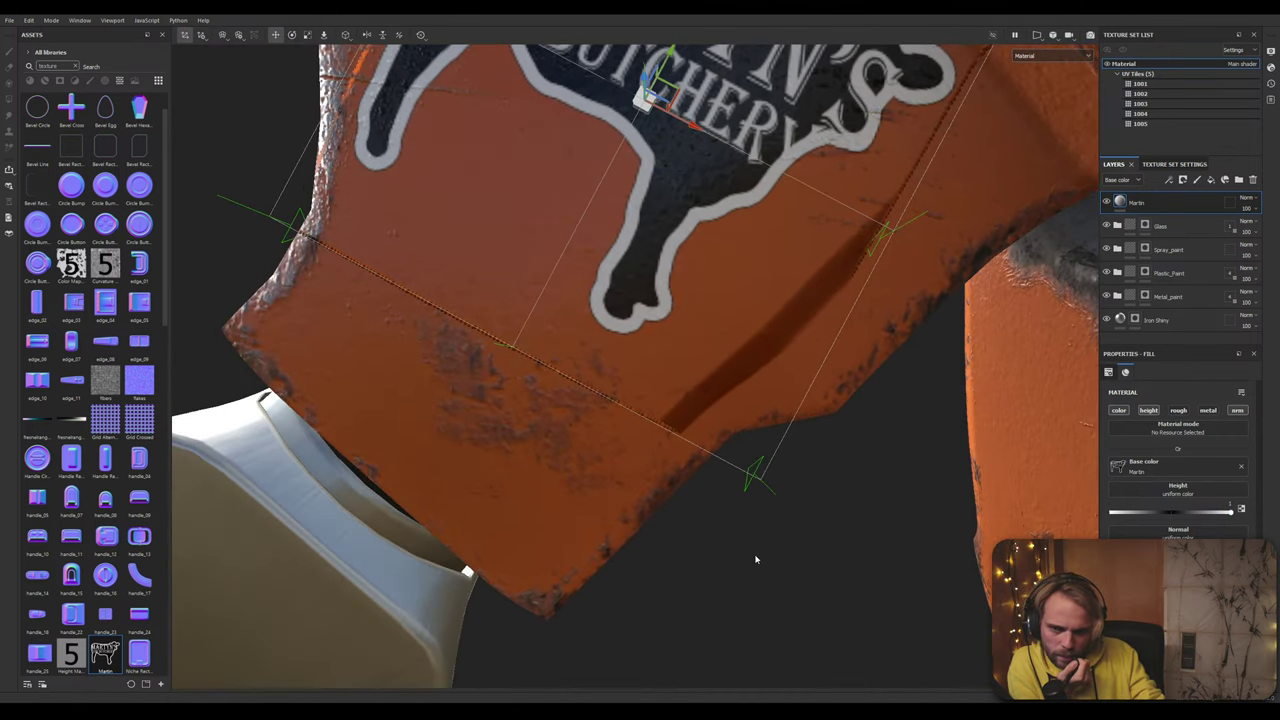
pyautogui.keyDown('alt'); pyautogui.moveTo(755, 560); pyautogui.dragTo(752, 433); pyautogui.keyUp('alt')
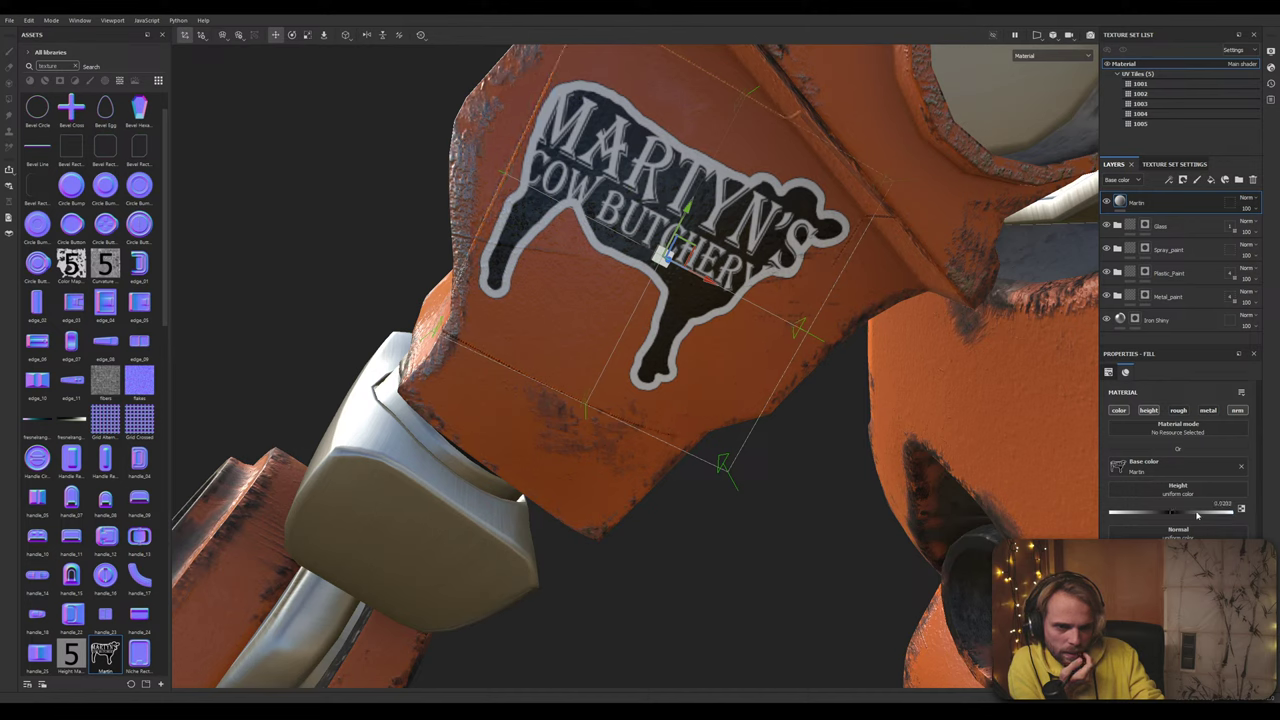
pyautogui.click(1222, 503)
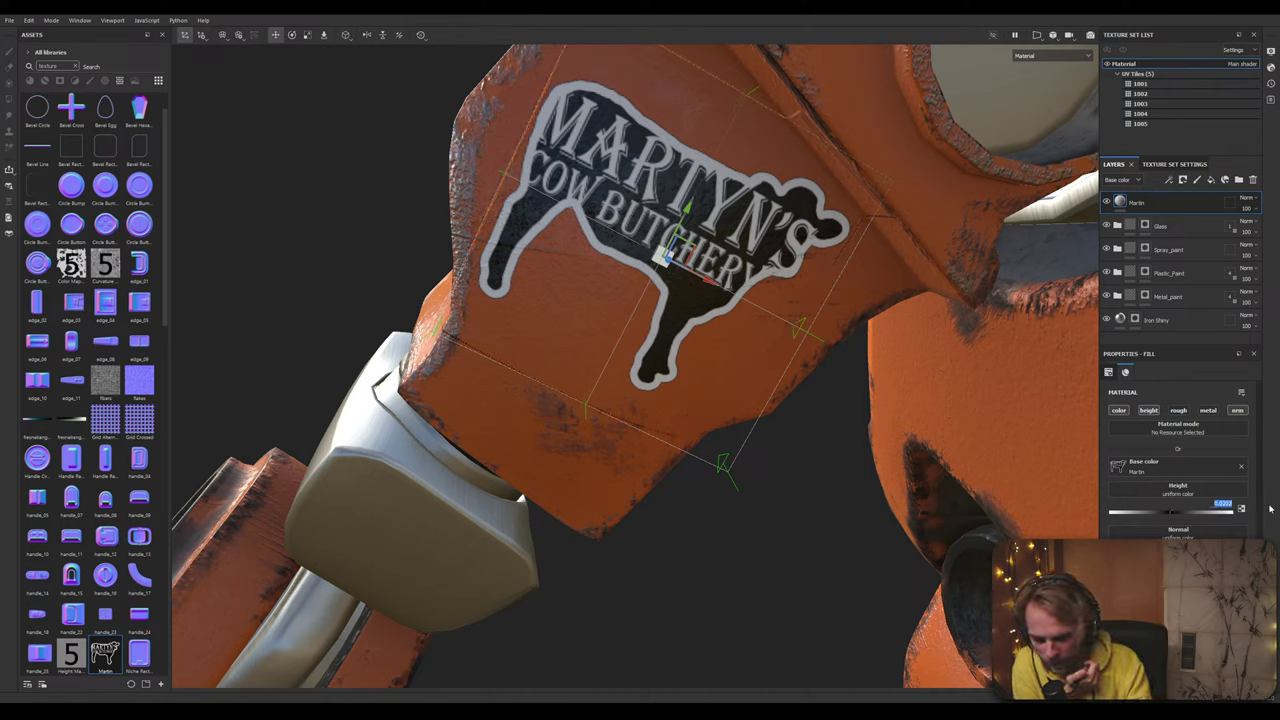
pyautogui.press('Return')
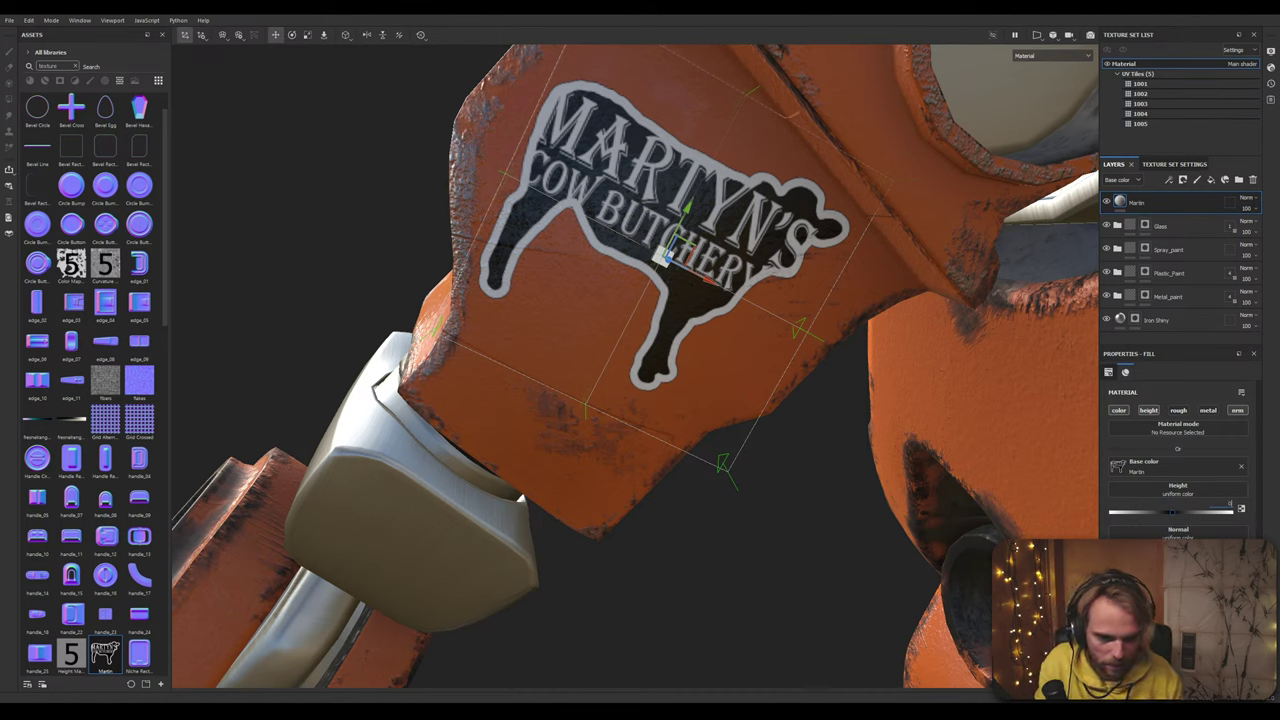
pyautogui.click(1172, 466)
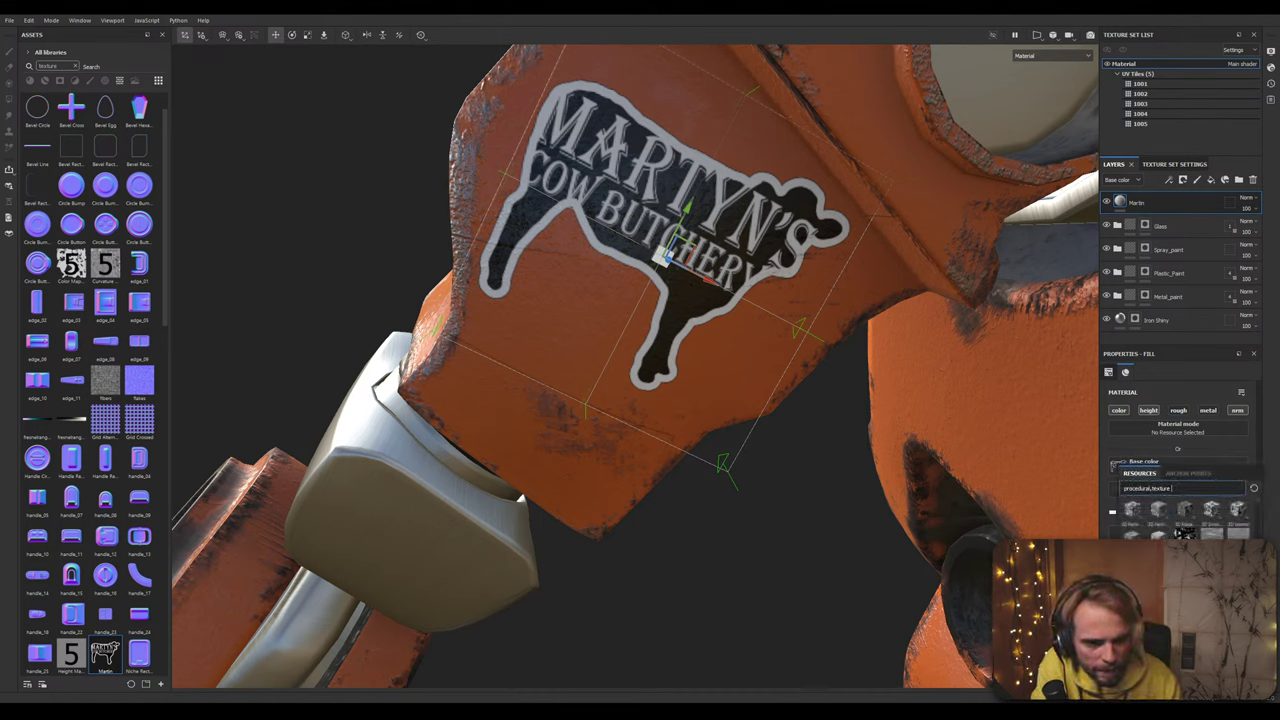
# Step: Assign the Martin cow image to the fill's Height slot and inspect the embossed decal
pyautogui.click(105, 655)
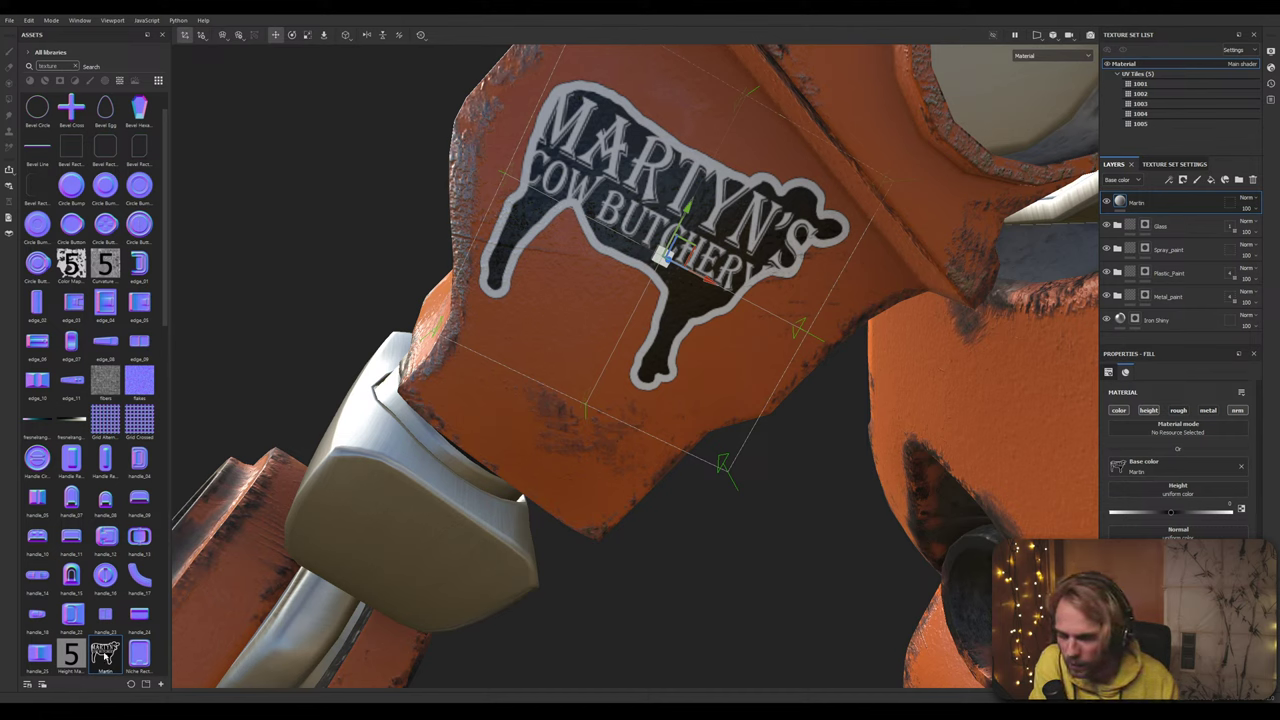
pyautogui.rightClick(102, 655)
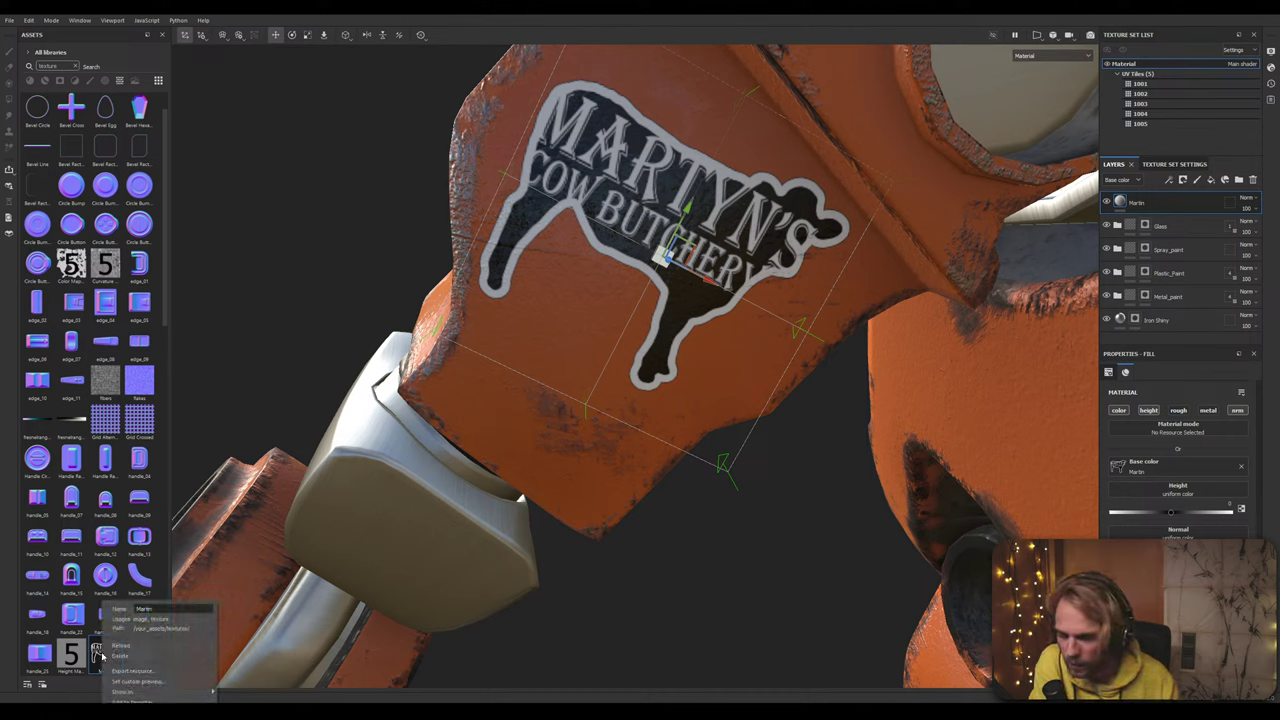
pyautogui.click(1157, 494)
pyautogui.click(1157, 494)
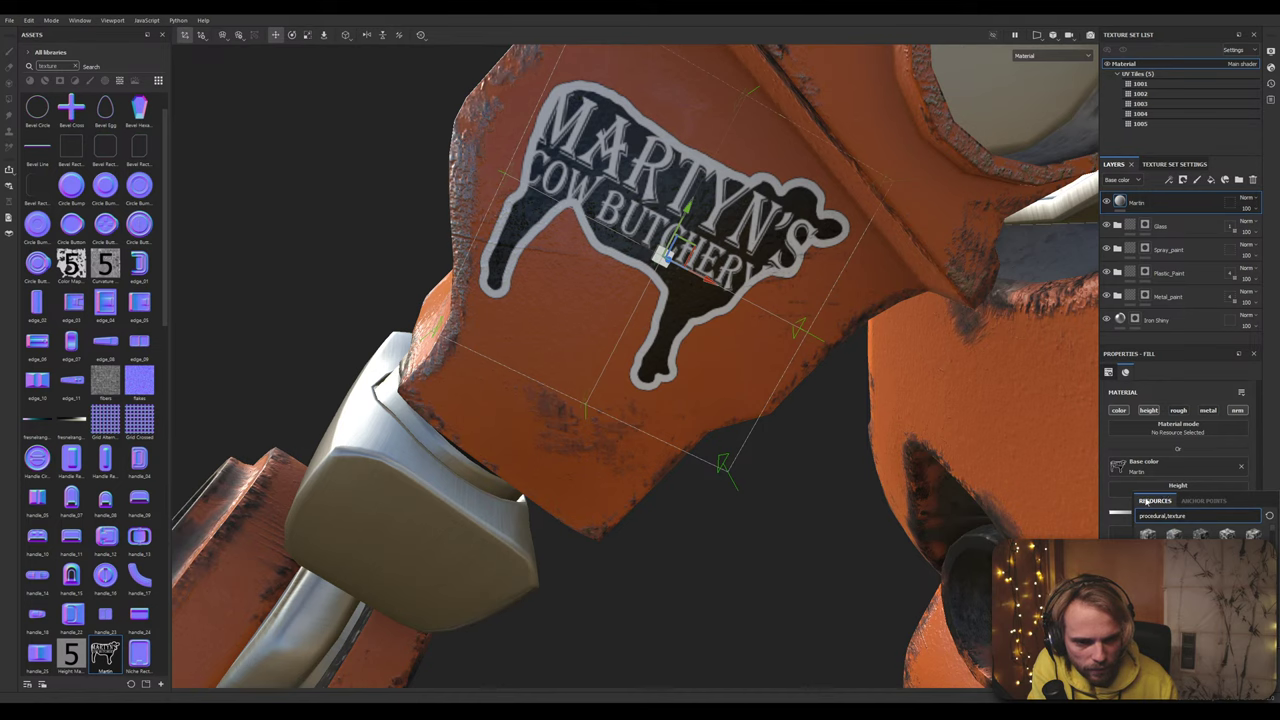
pyautogui.press('Escape')
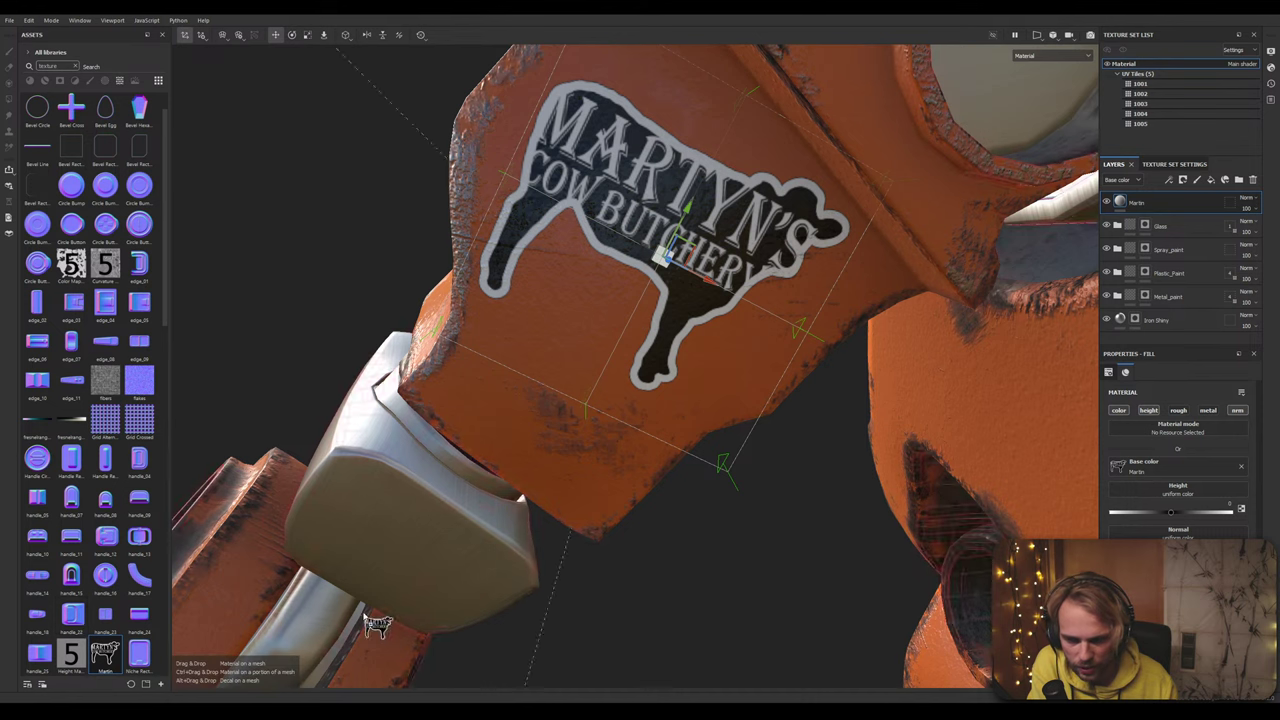
pyautogui.moveTo(105, 655); pyautogui.dragTo(1198, 490)
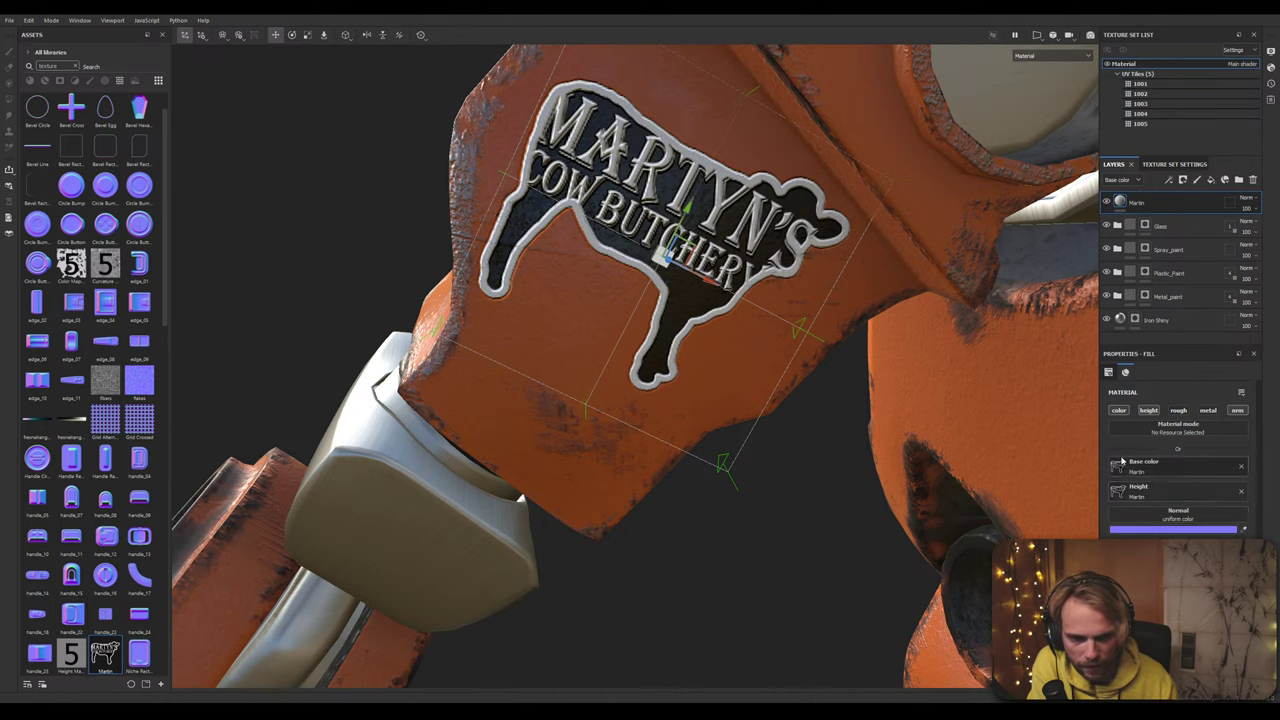
pyautogui.keyDown('alt'); pyautogui.moveTo(693, 310); pyautogui.dragTo(577, 289); pyautogui.keyUp('alt')
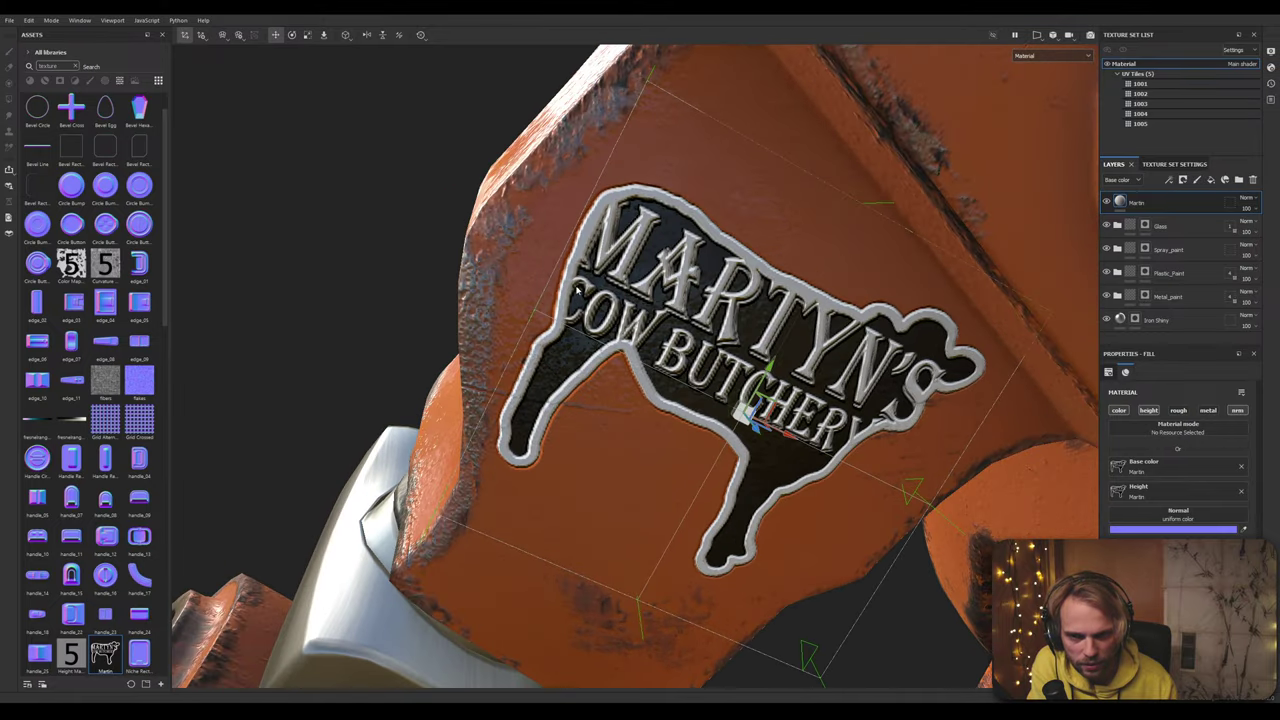
pyautogui.keyDown('alt'); pyautogui.moveTo(645, 489); pyautogui.dragTo(660, 423); pyautogui.keyUp('alt')
# Step: Clear the Martin image from the Height slot and switch the Martin layer's blending to Replace
pyautogui.scroll(5, 595, 368)
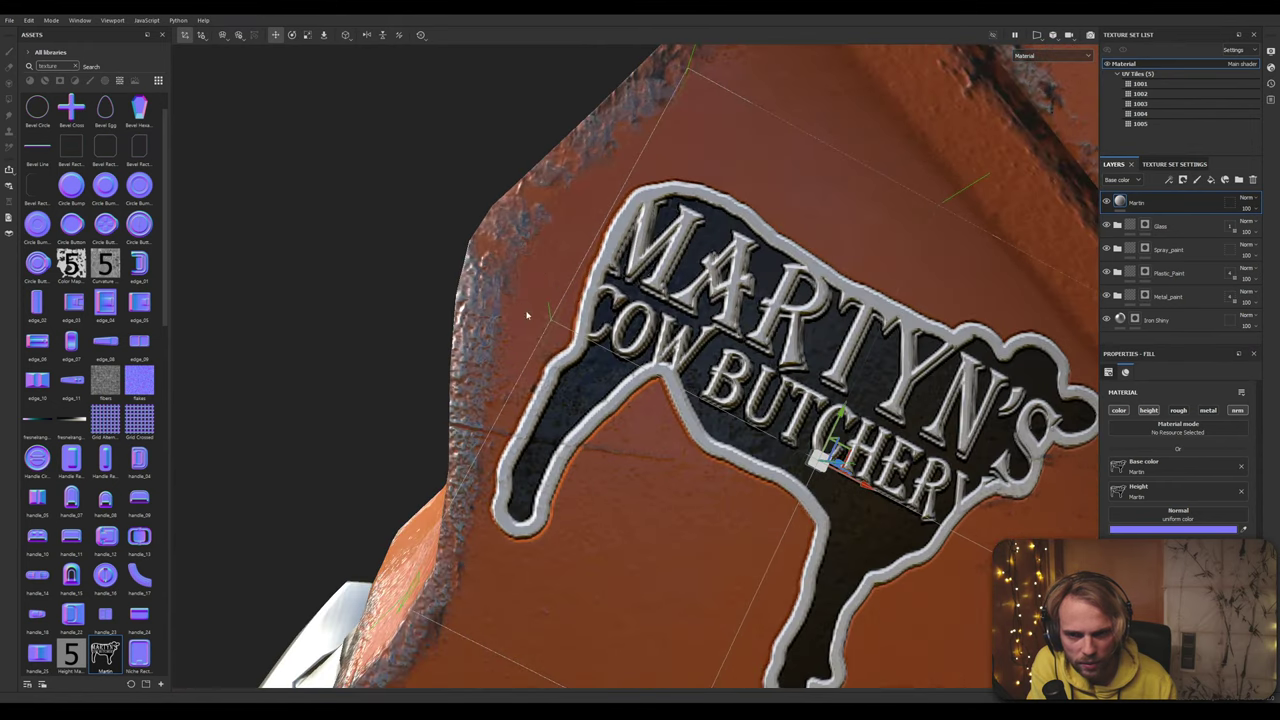
pyautogui.scroll(-5, 595, 368)
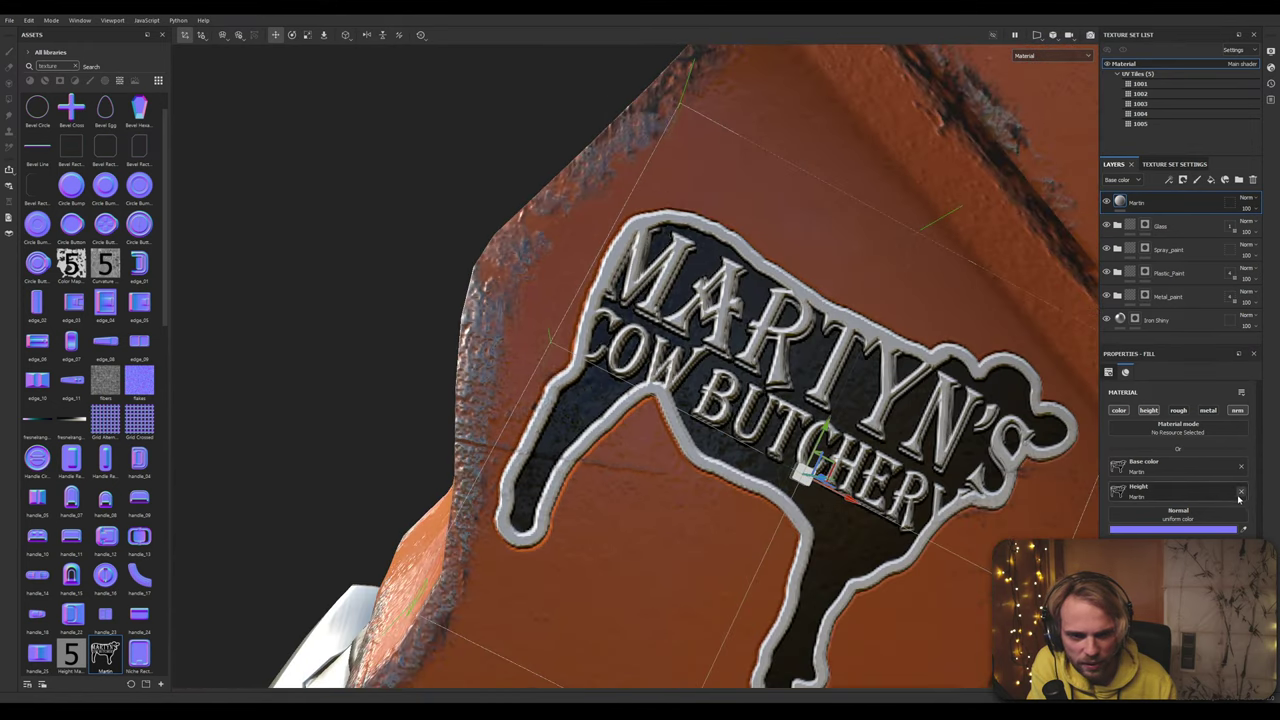
pyautogui.click(1241, 491)
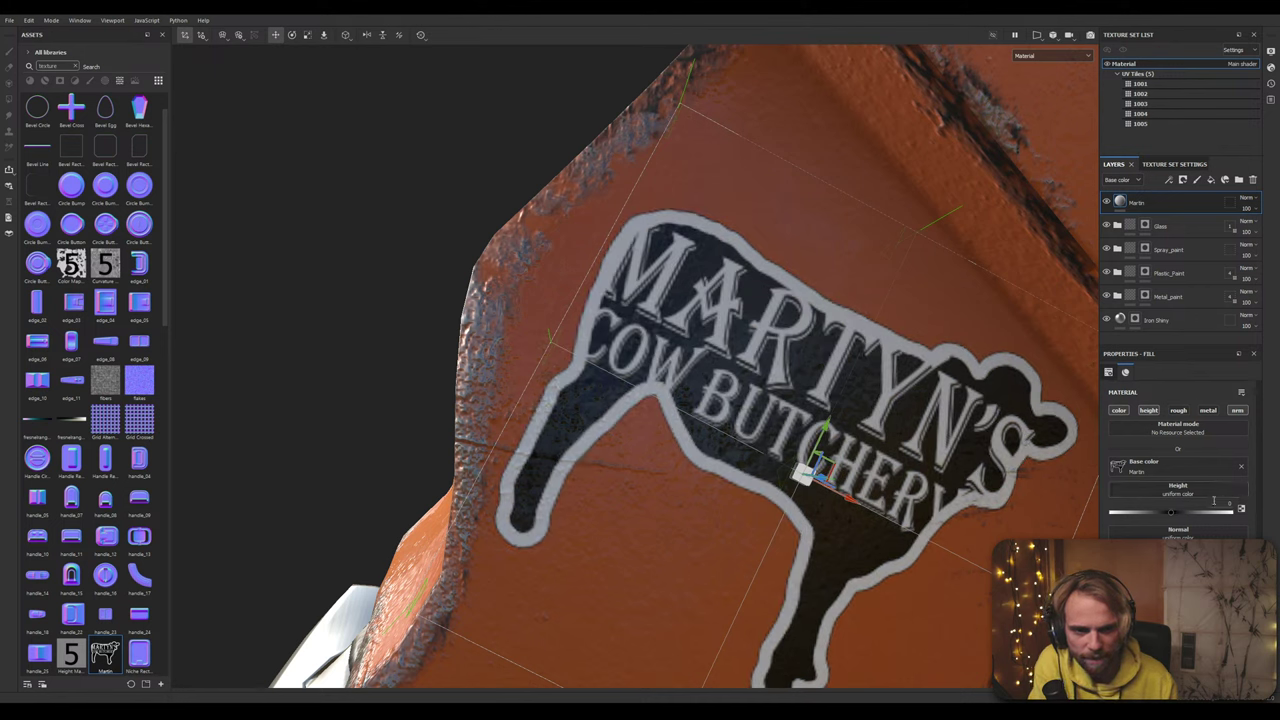
pyautogui.click(1250, 198)
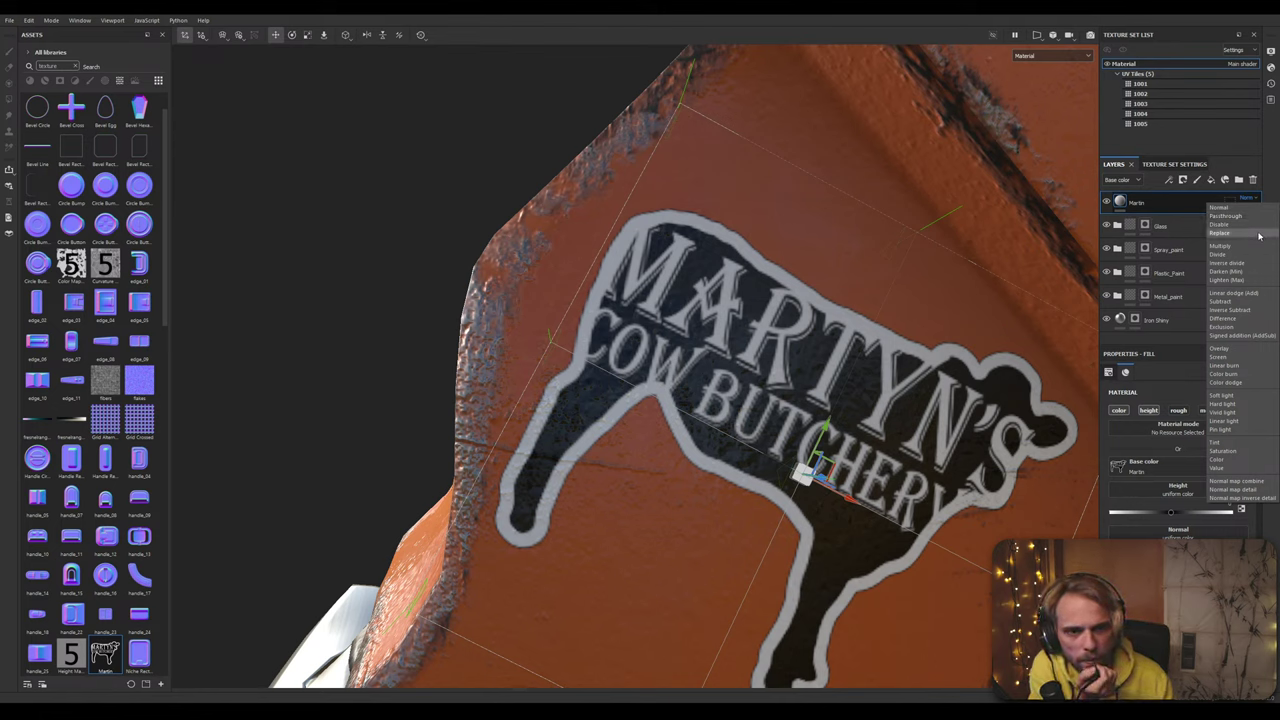
pyautogui.click(1259, 235)
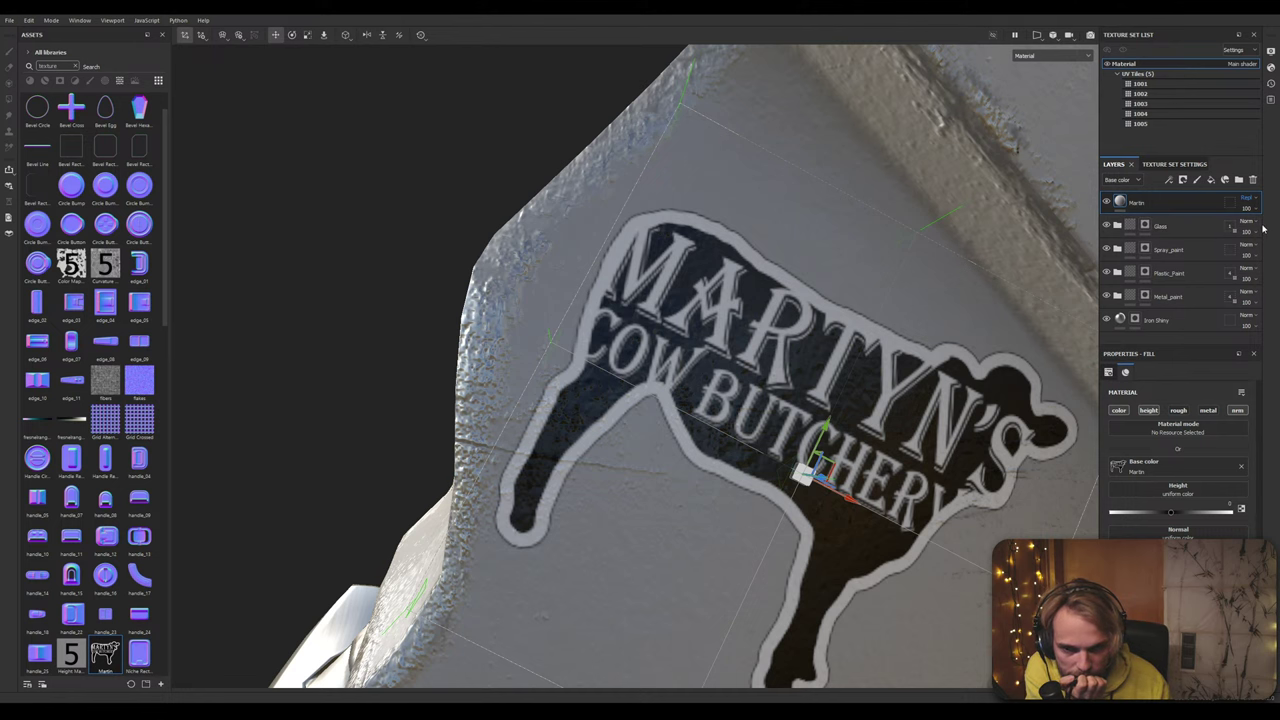
pyautogui.keyDown('alt'); pyautogui.moveTo(1000, 400); pyautogui.dragTo(797, 420); pyautogui.keyUp('alt')
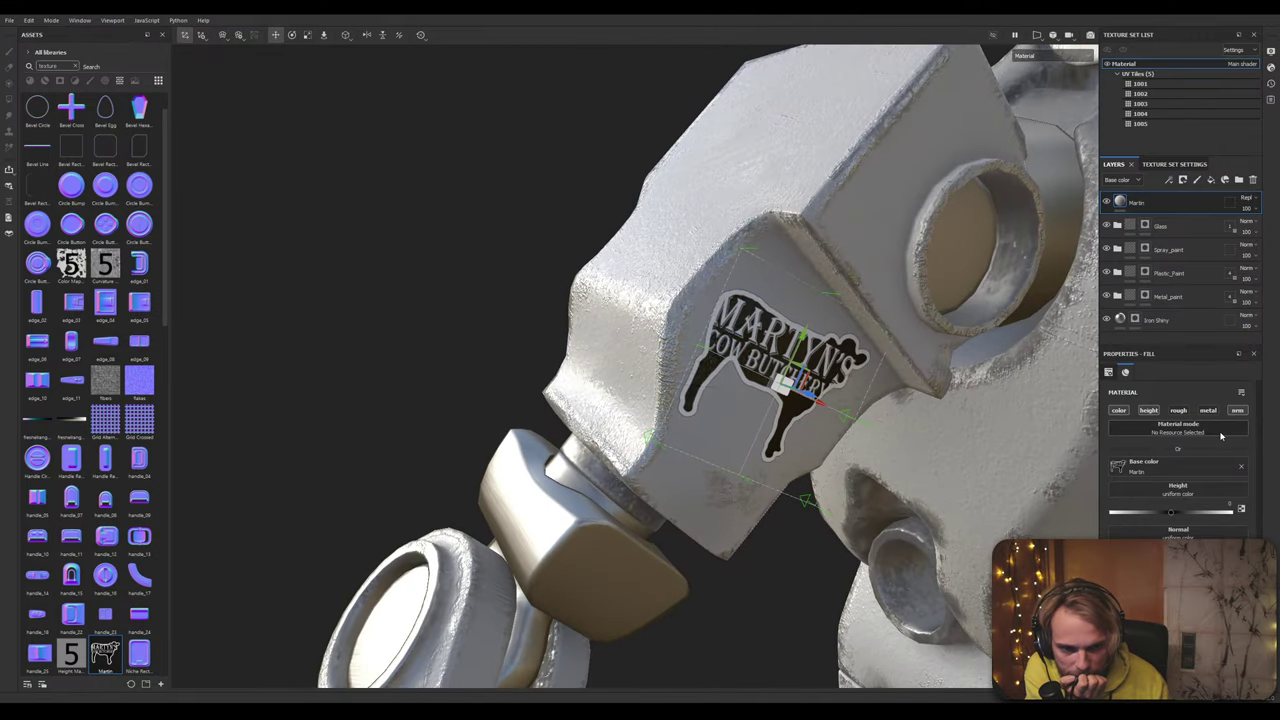
# Step: Cycle the Martin layer's blending through Normal, Disable and other modes to compare the decal
pyautogui.click(1258, 203)
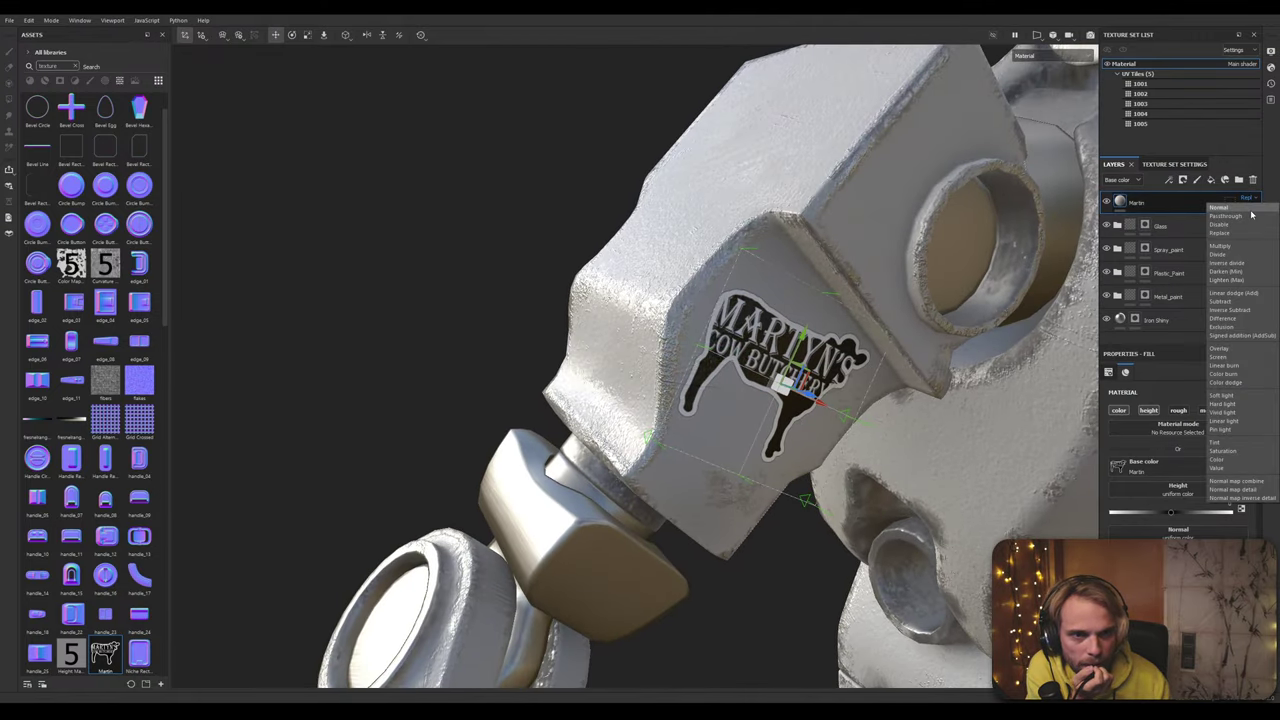
pyautogui.click(1251, 212)
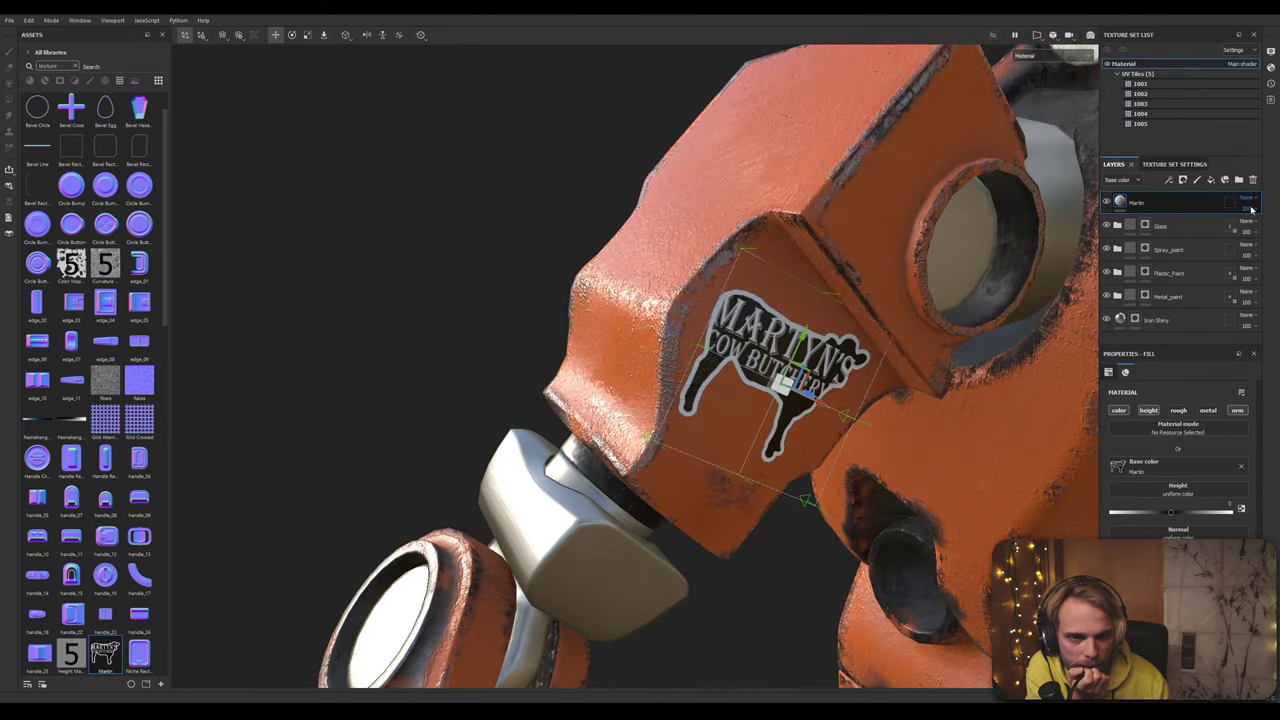
pyautogui.click(1249, 200)
pyautogui.click(1251, 215)
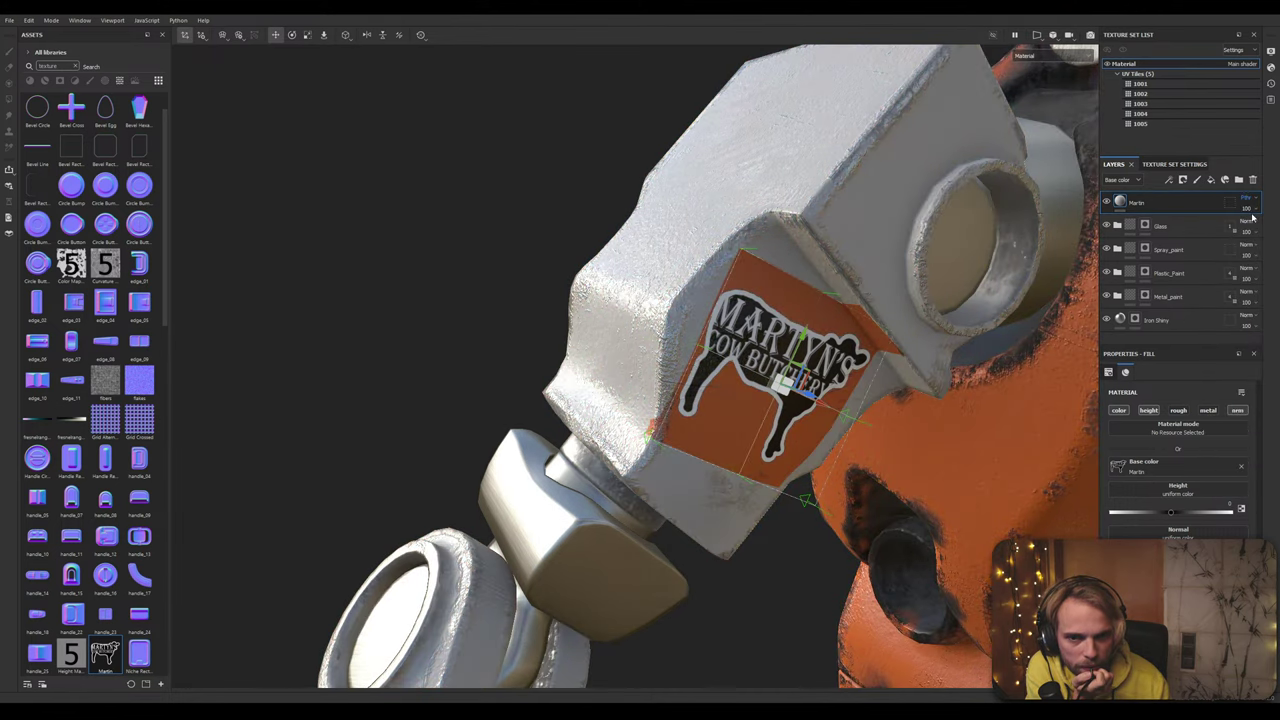
pyautogui.click(1252, 199)
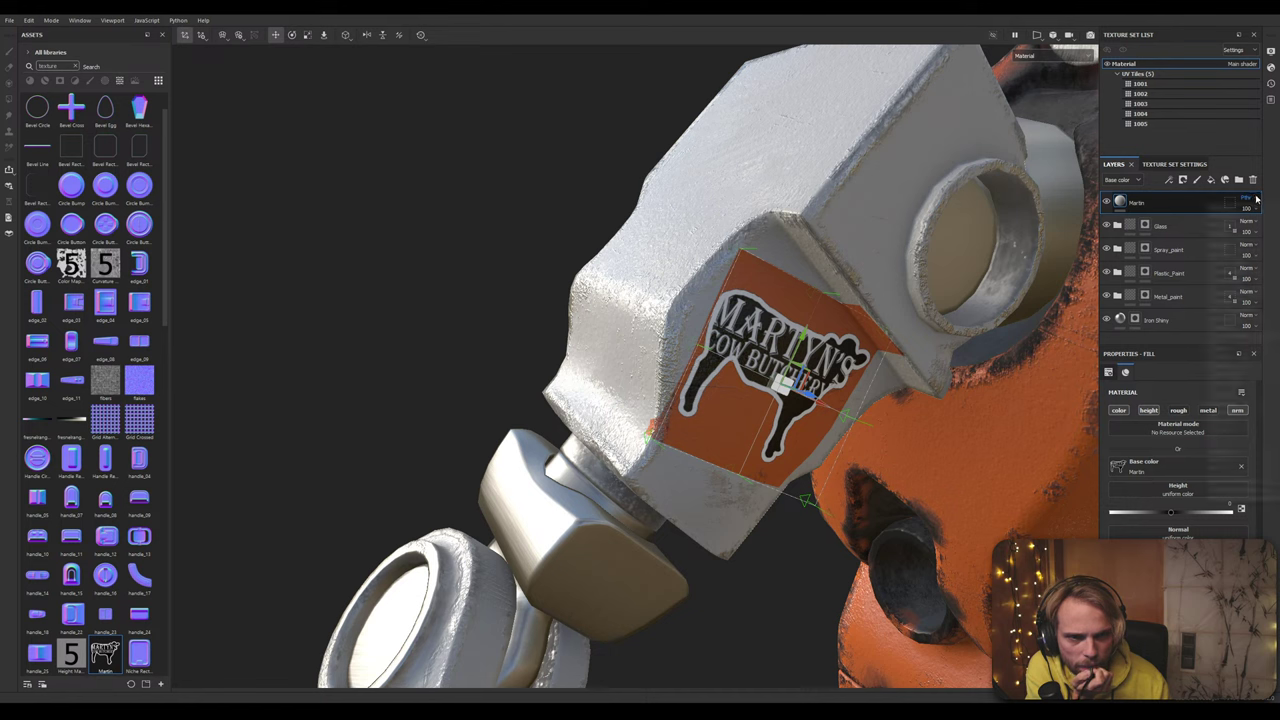
pyautogui.click(1254, 207)
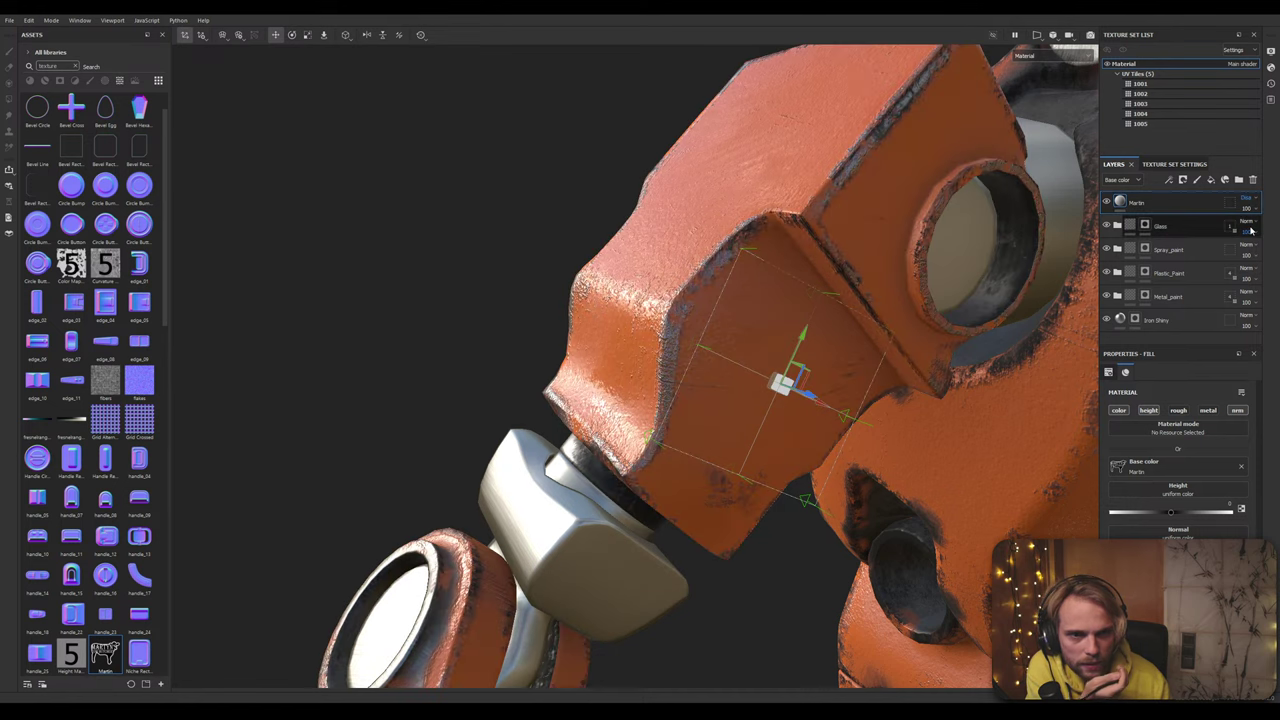
pyautogui.click(1254, 205)
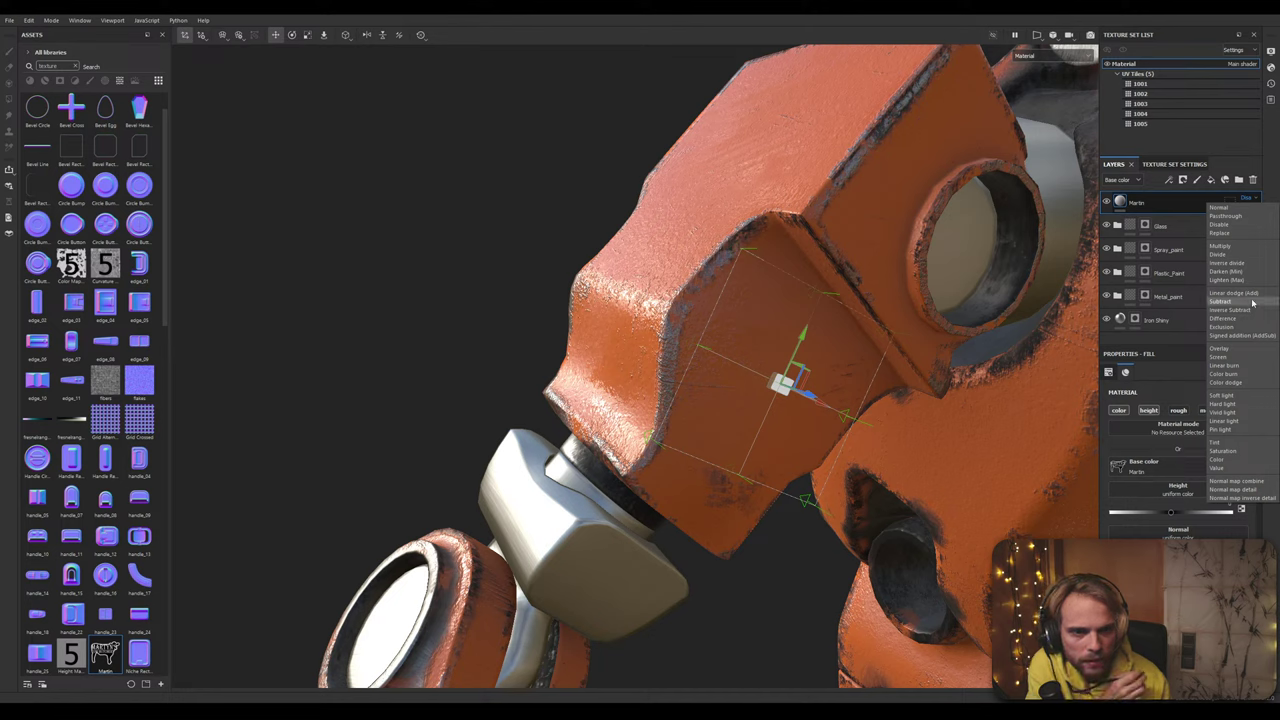
pyautogui.click(1273, 486)
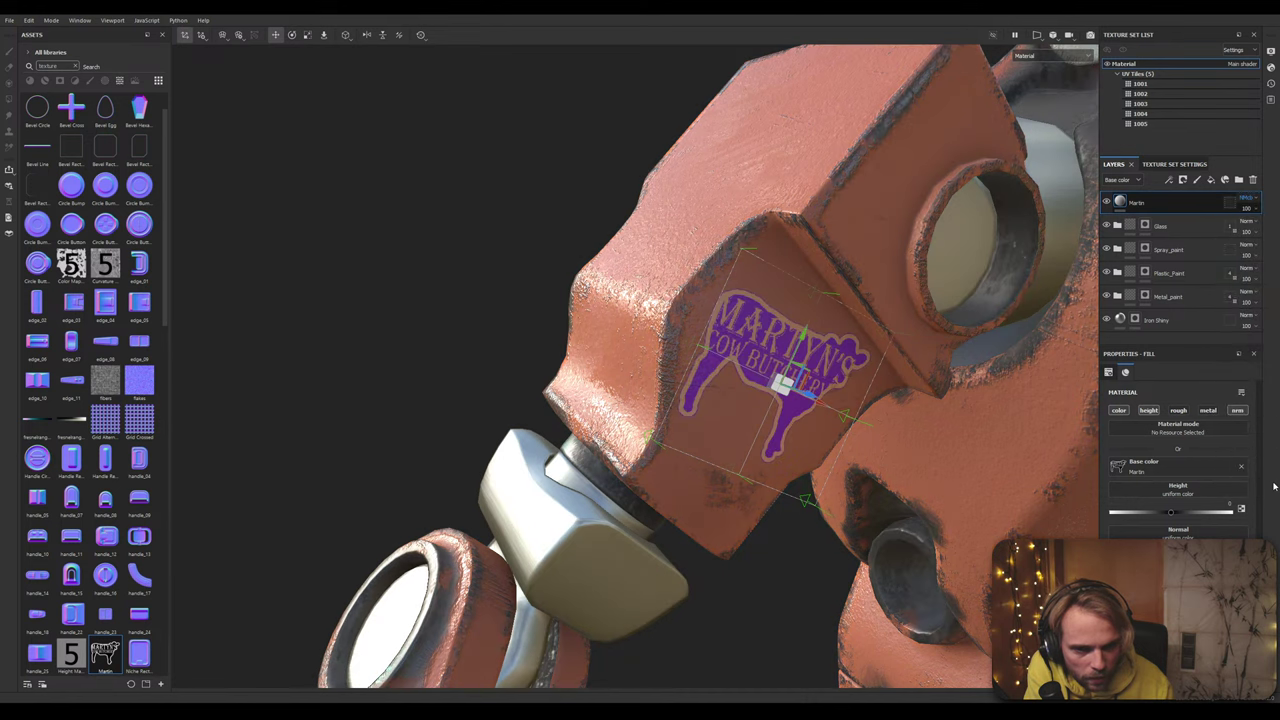
# Step: Try further blend modes on the decal layer, including a teal result, then return to Normal
pyautogui.click(1250, 202)
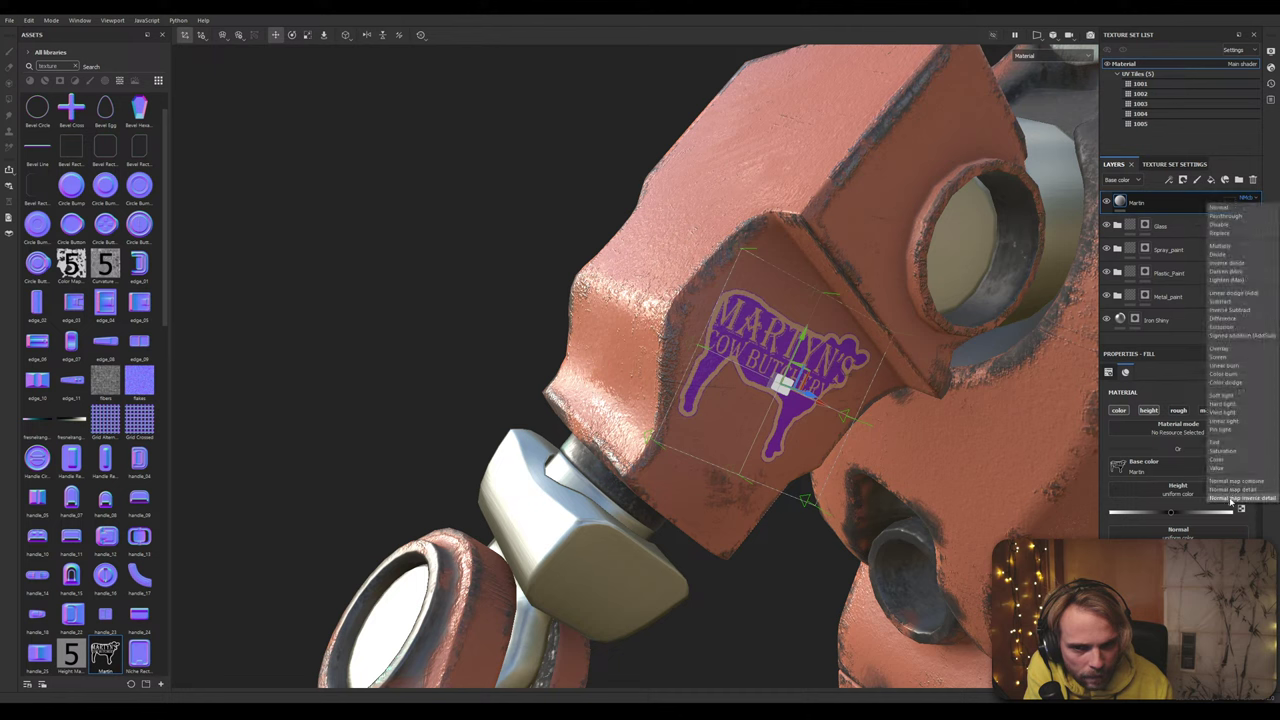
pyautogui.click(1231, 502)
pyautogui.click(1247, 197)
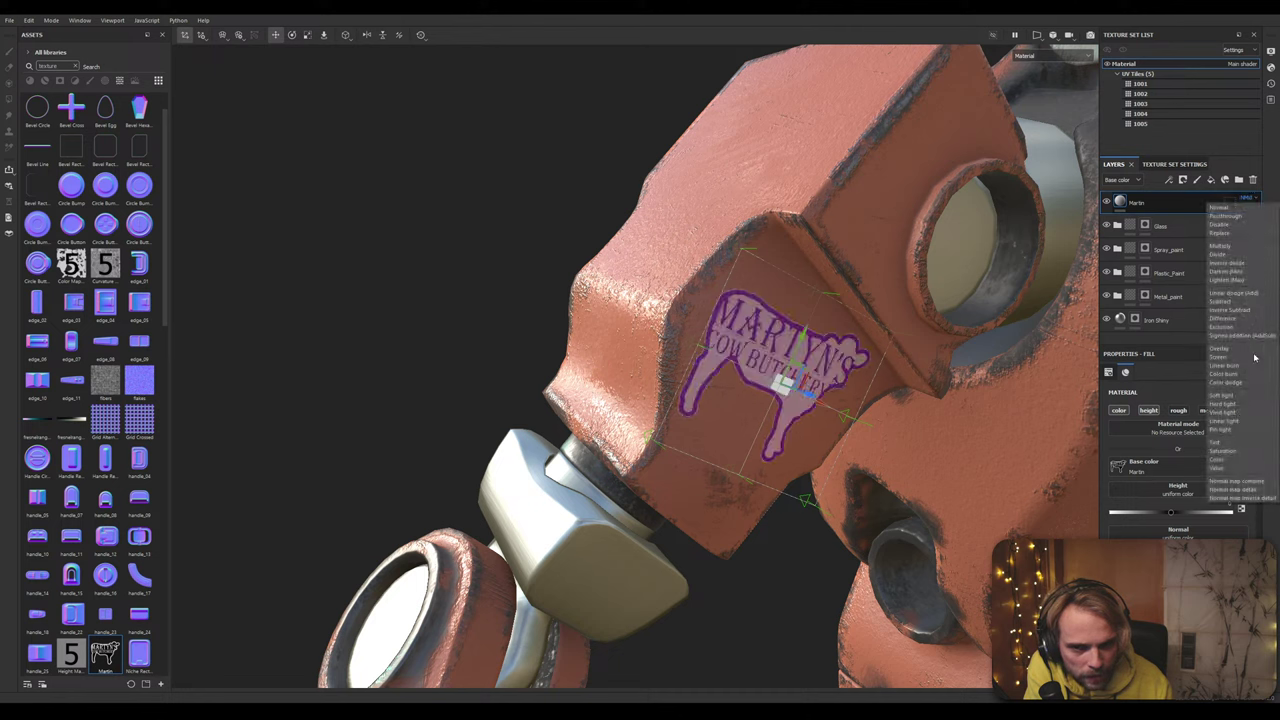
pyautogui.click(1232, 490)
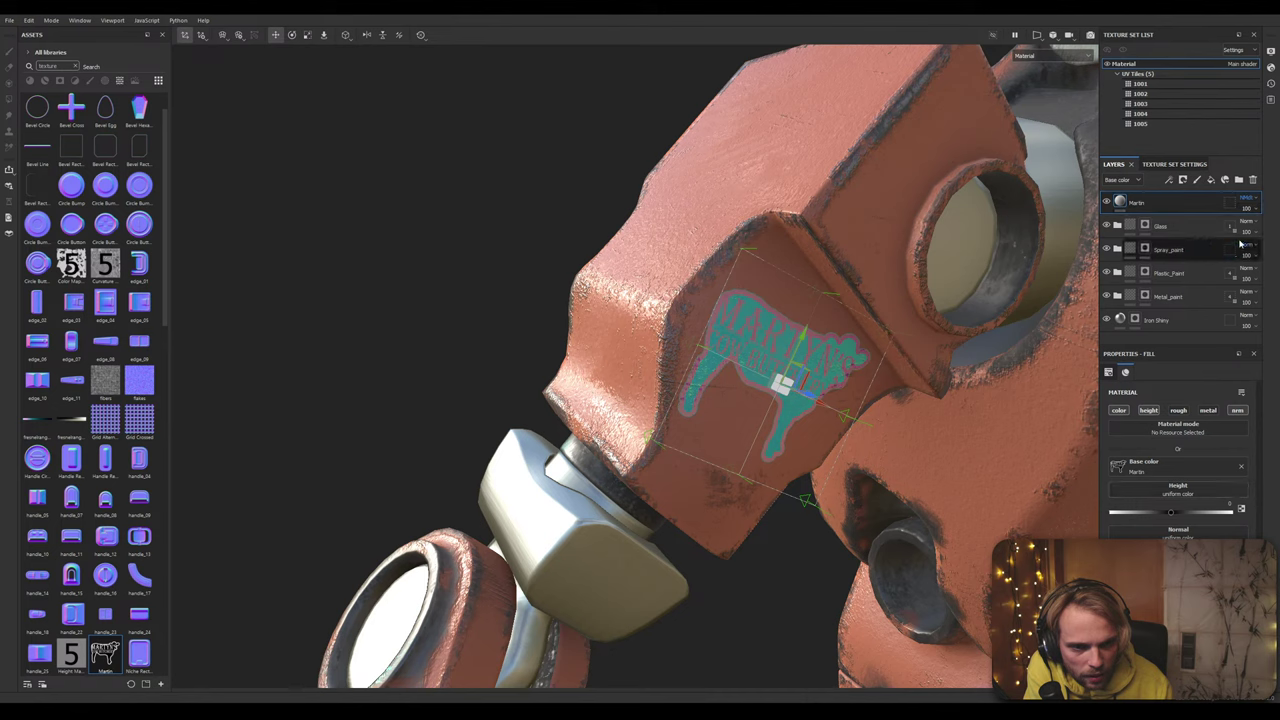
pyautogui.click(1253, 202)
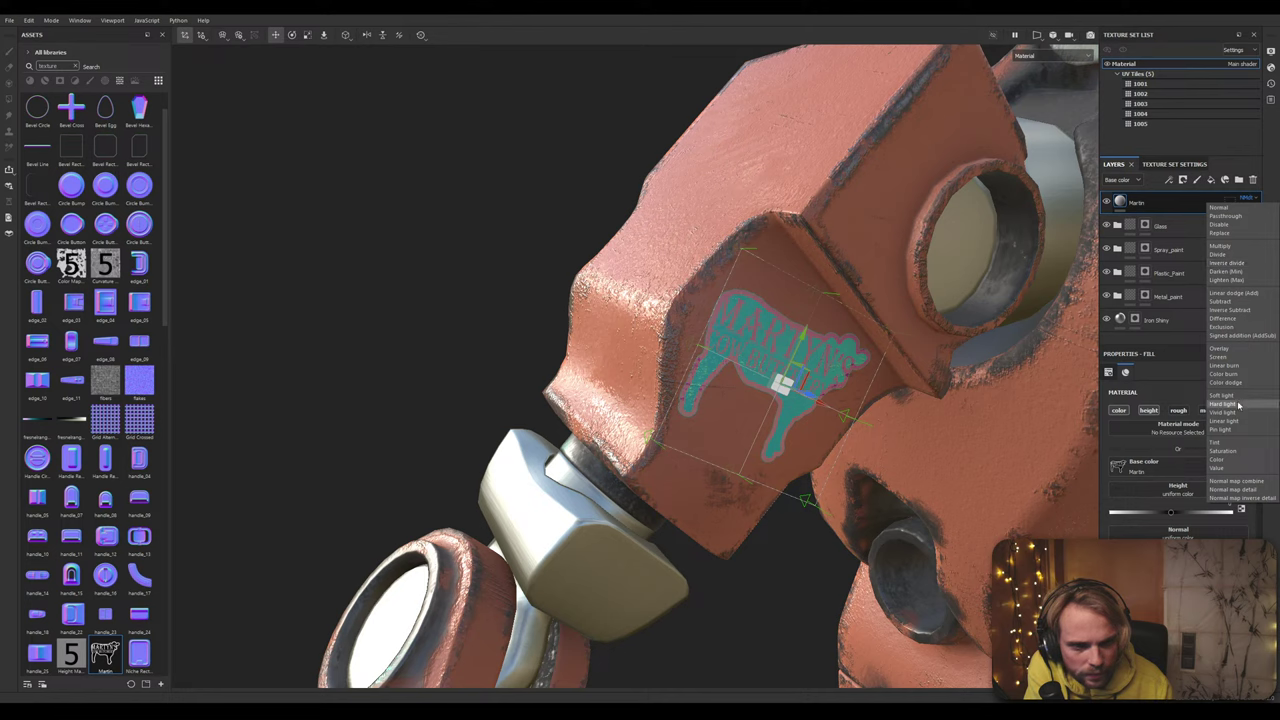
pyautogui.click(1252, 207)
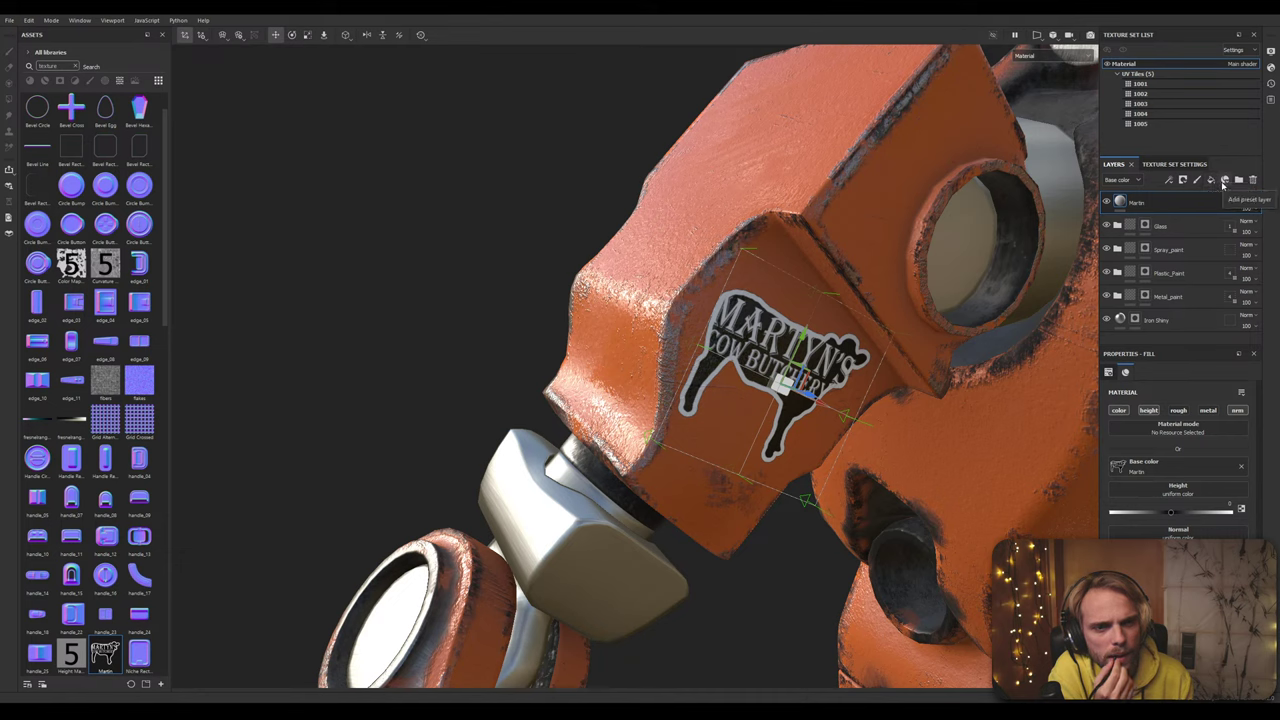
pyautogui.click(1226, 184)
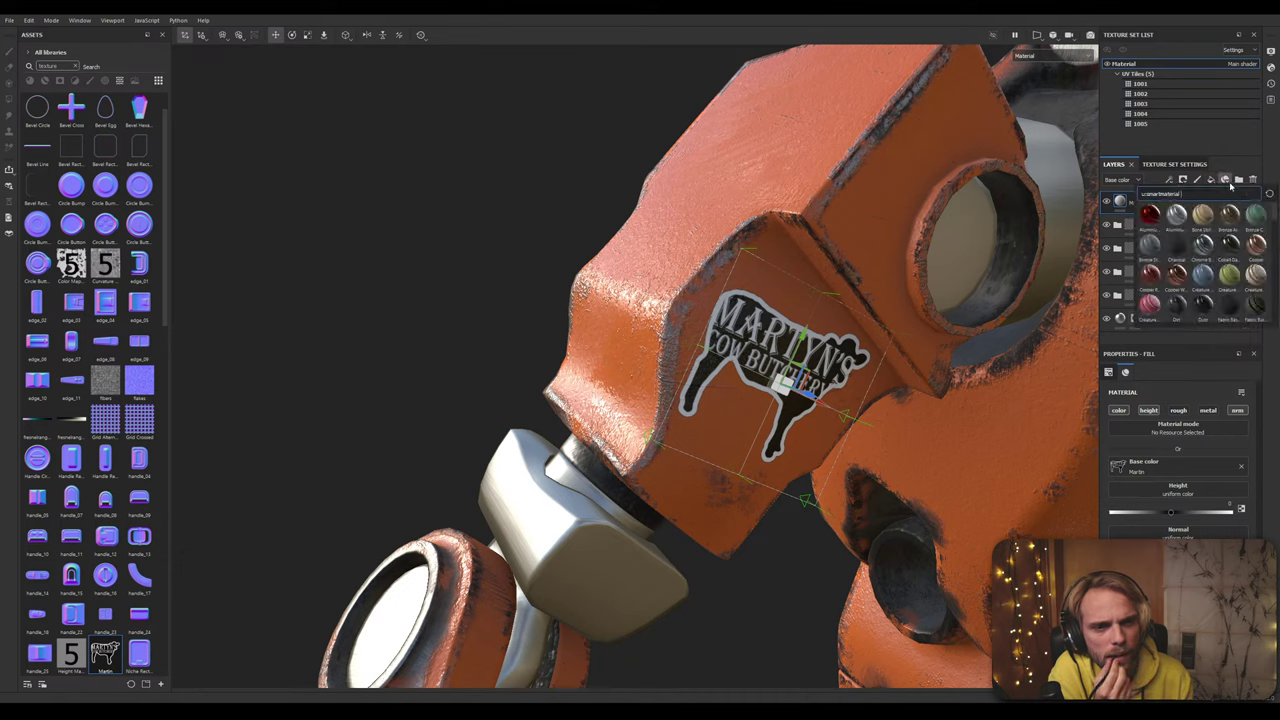
pyautogui.click(1183, 180)
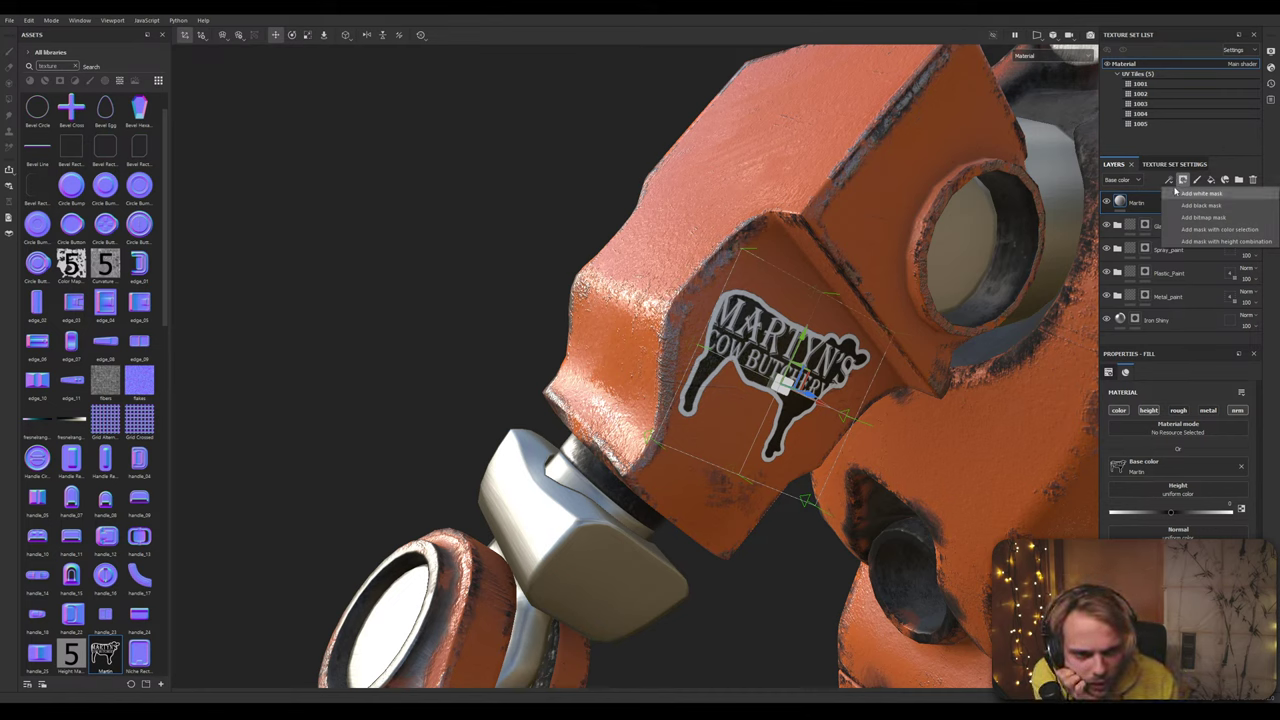
pyautogui.click(1168, 180)
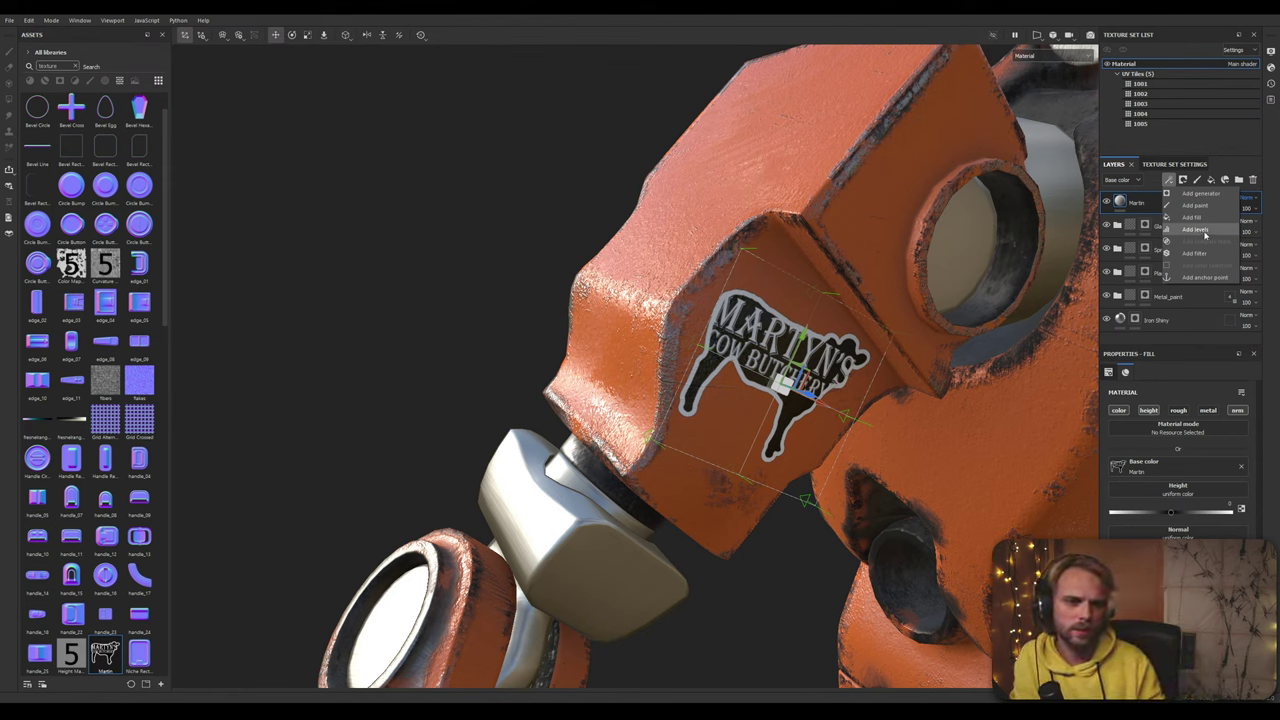
pyautogui.click(1207, 224)
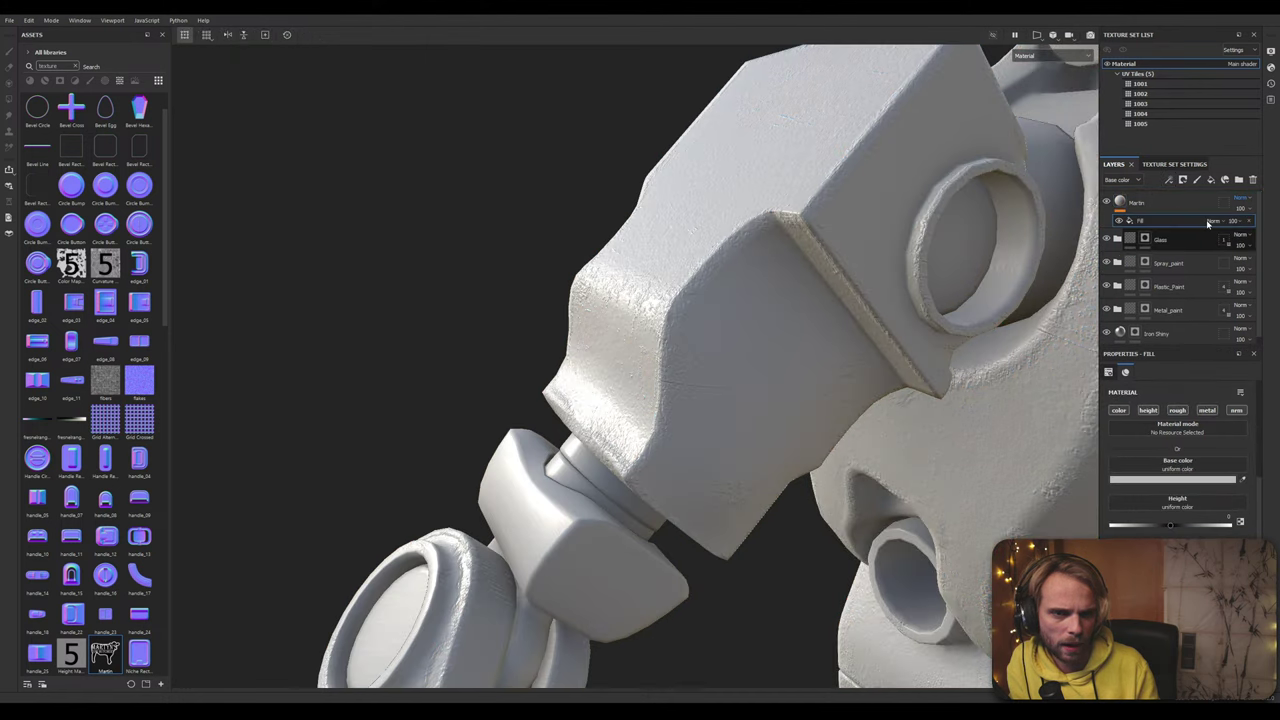
pyautogui.click(1210, 221)
pyautogui.click(1163, 224)
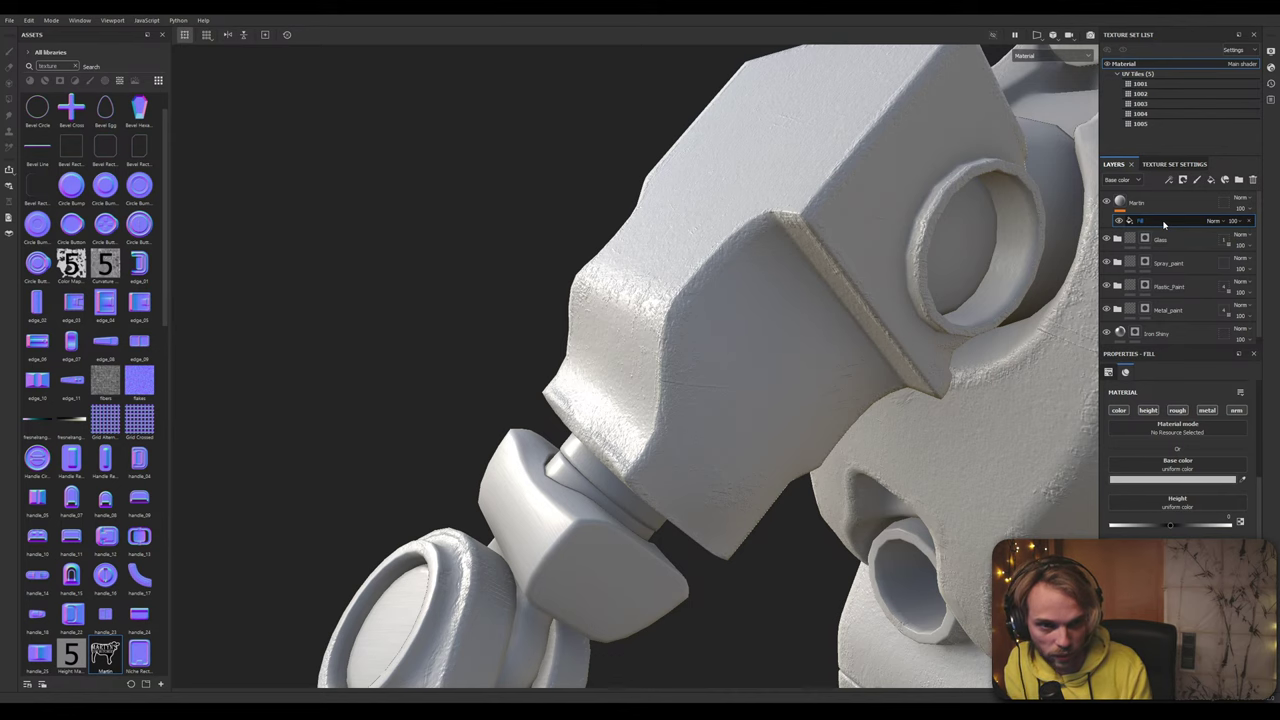
pyautogui.press('Delete')
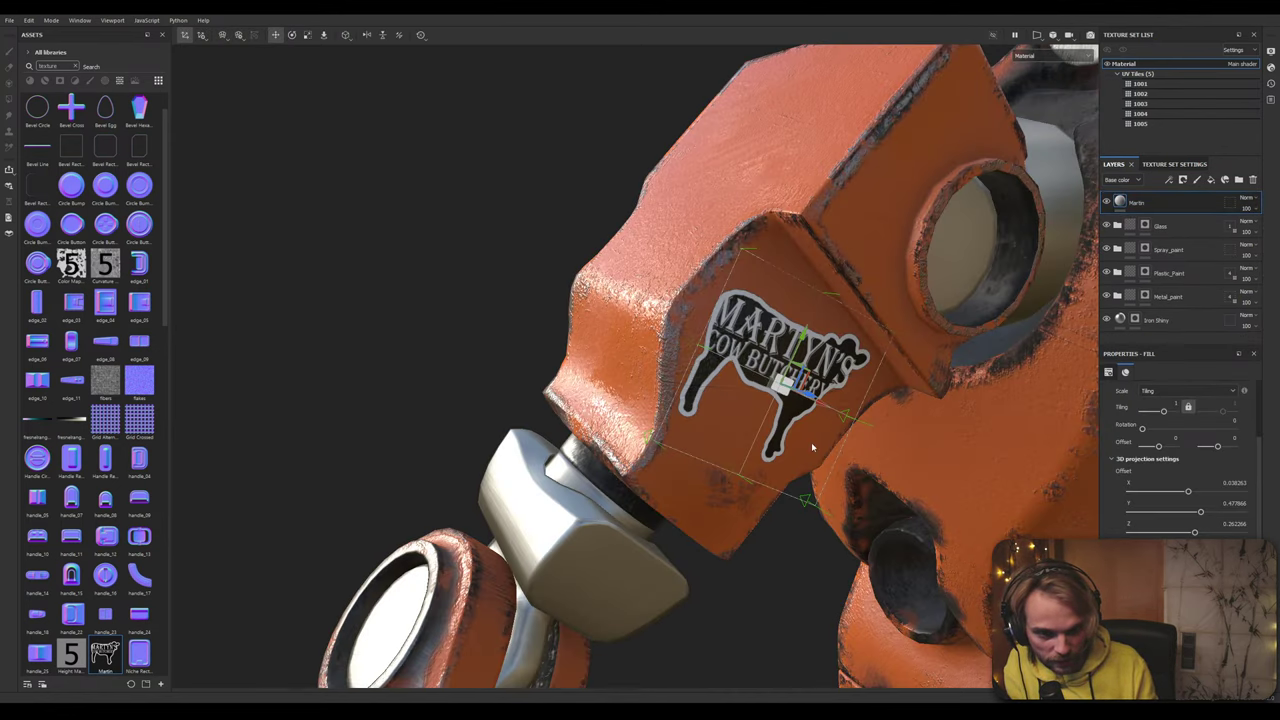
# Step: Zoom in on the cow sticker and switch the Martin layer's blending to Replace
pyautogui.keyDown('alt'); pyautogui.moveTo(827, 449); pyautogui.dragTo(813, 437); pyautogui.keyUp('alt')
pyautogui.scroll(6, 813, 437)
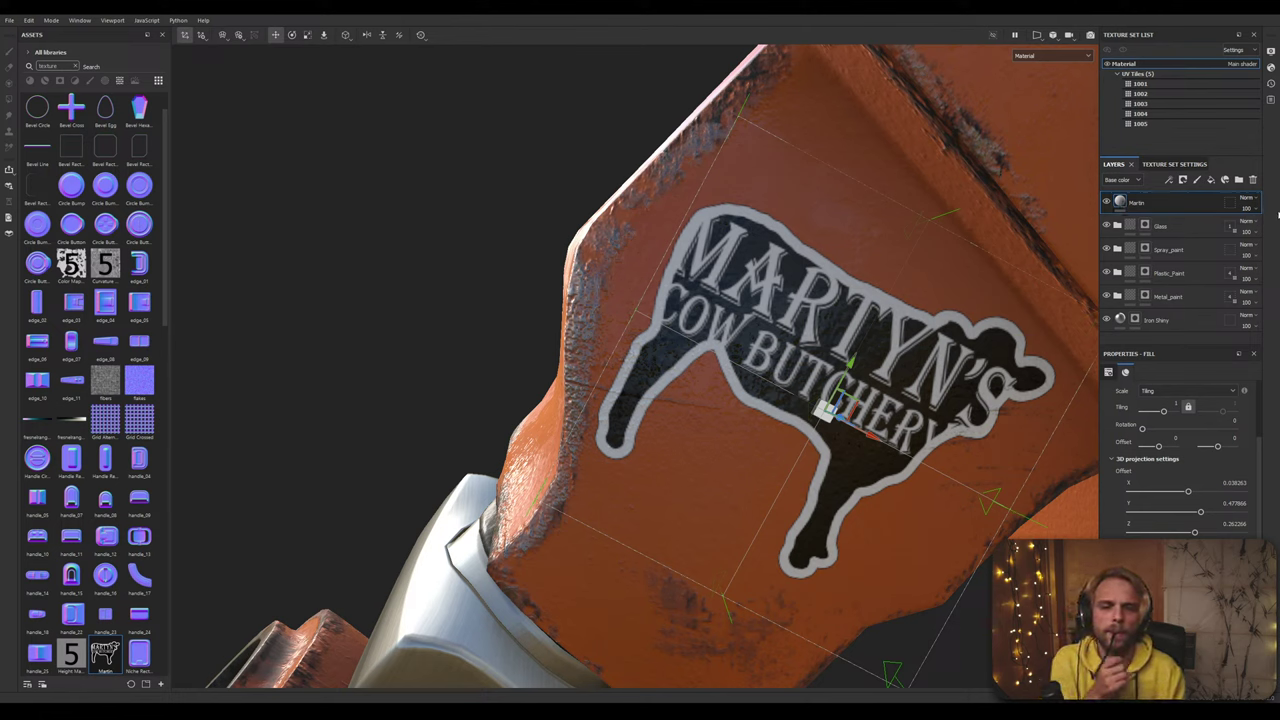
pyautogui.click(1249, 200)
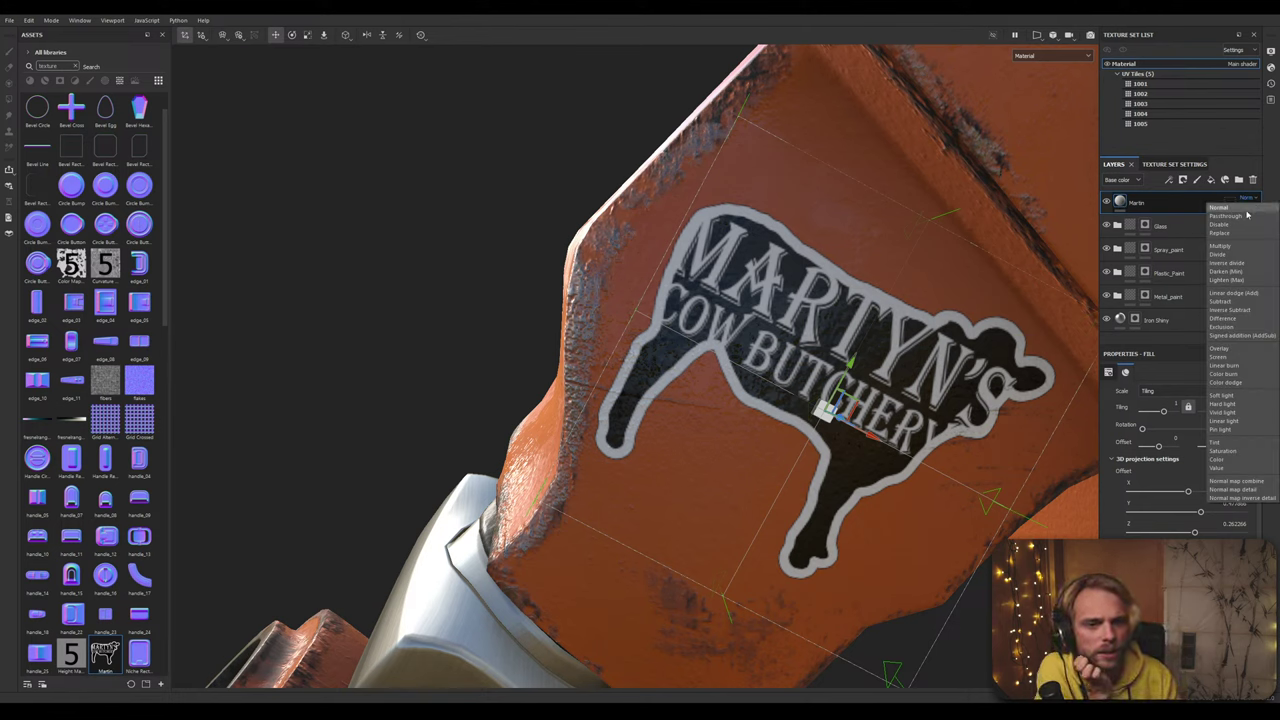
pyautogui.click(1236, 231)
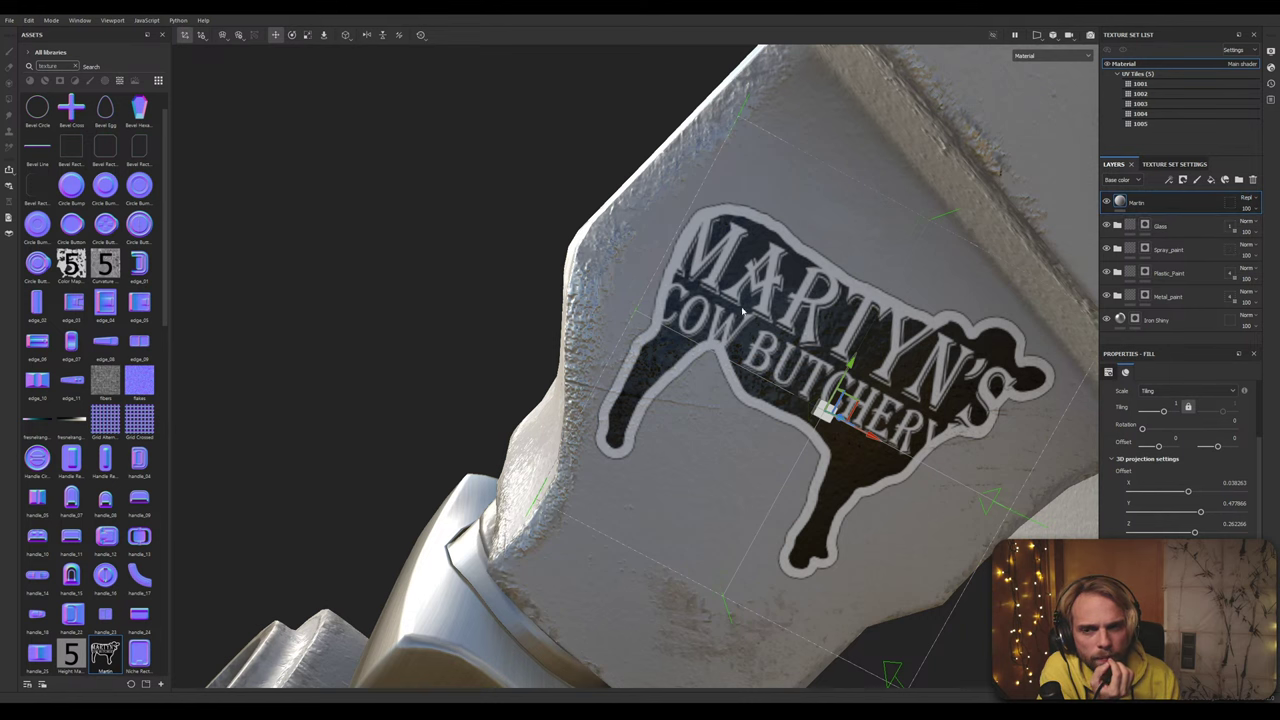
pyautogui.scroll(-5, 650, 360)
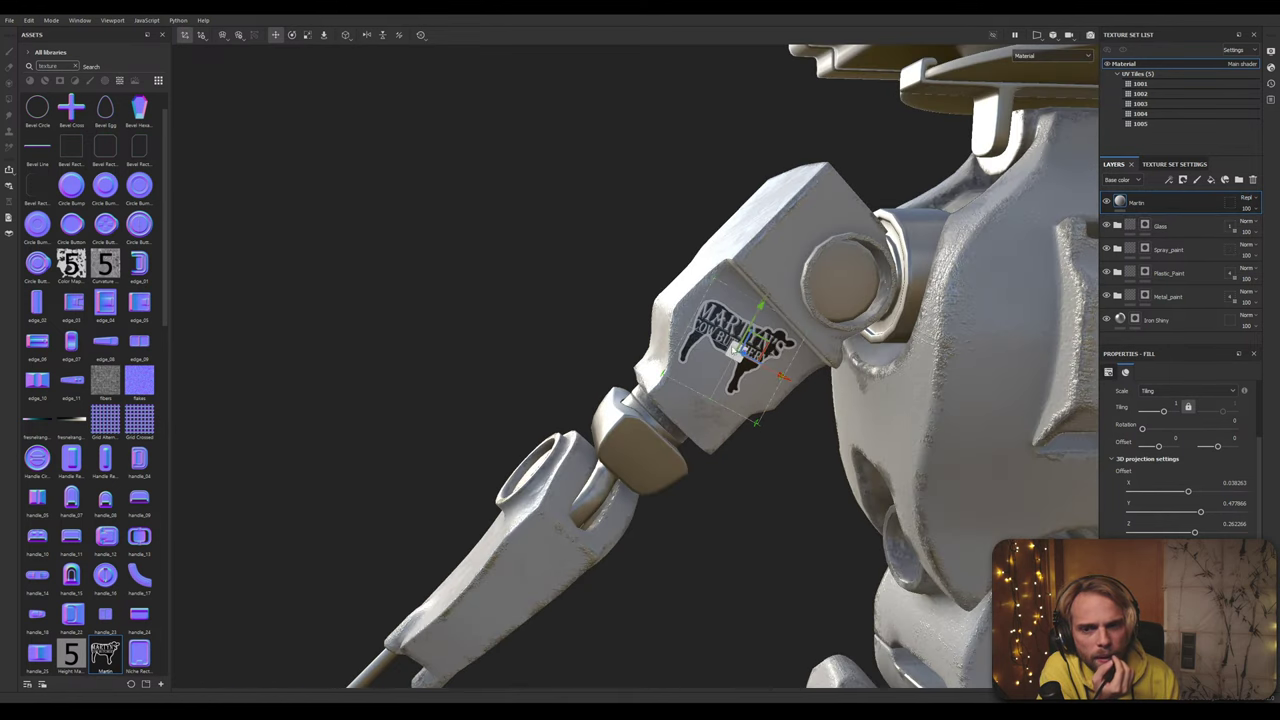
pyautogui.scroll(6, 735, 350)
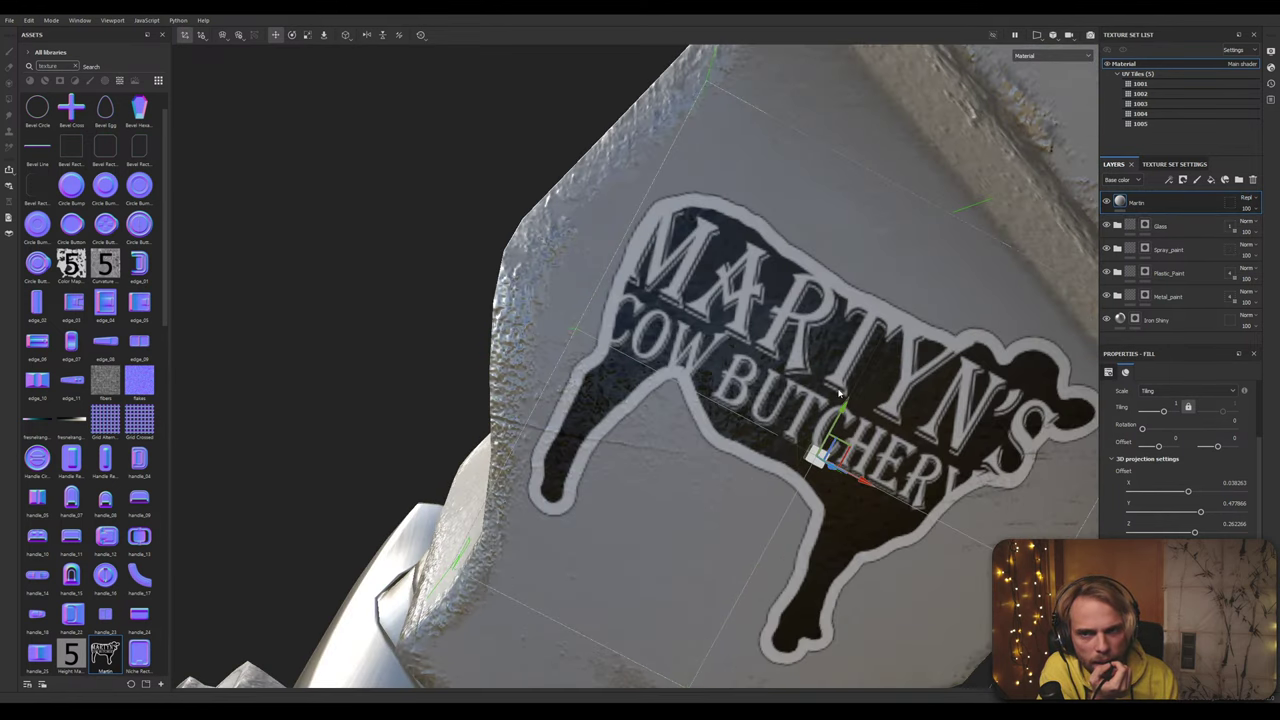
# Step: Add a geometry mask to the Martin layer that includes only UV tile 1003
pyautogui.click(1230, 206)
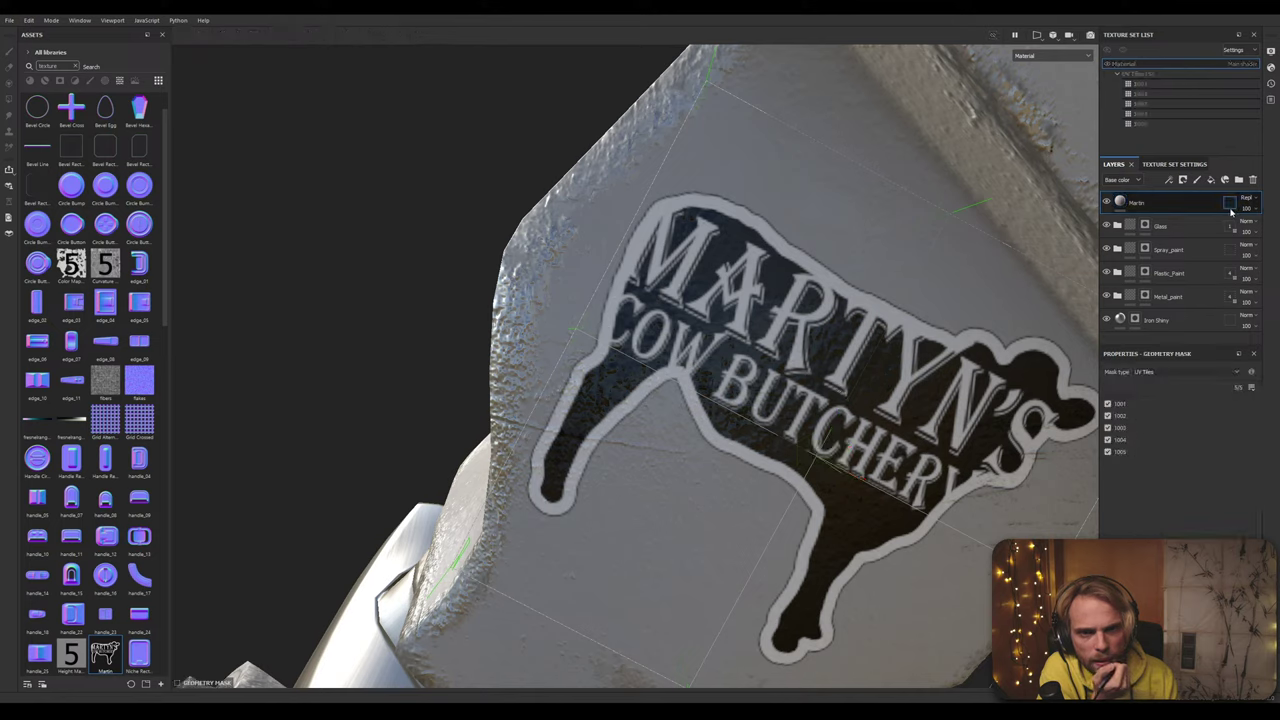
pyautogui.click(1249, 199)
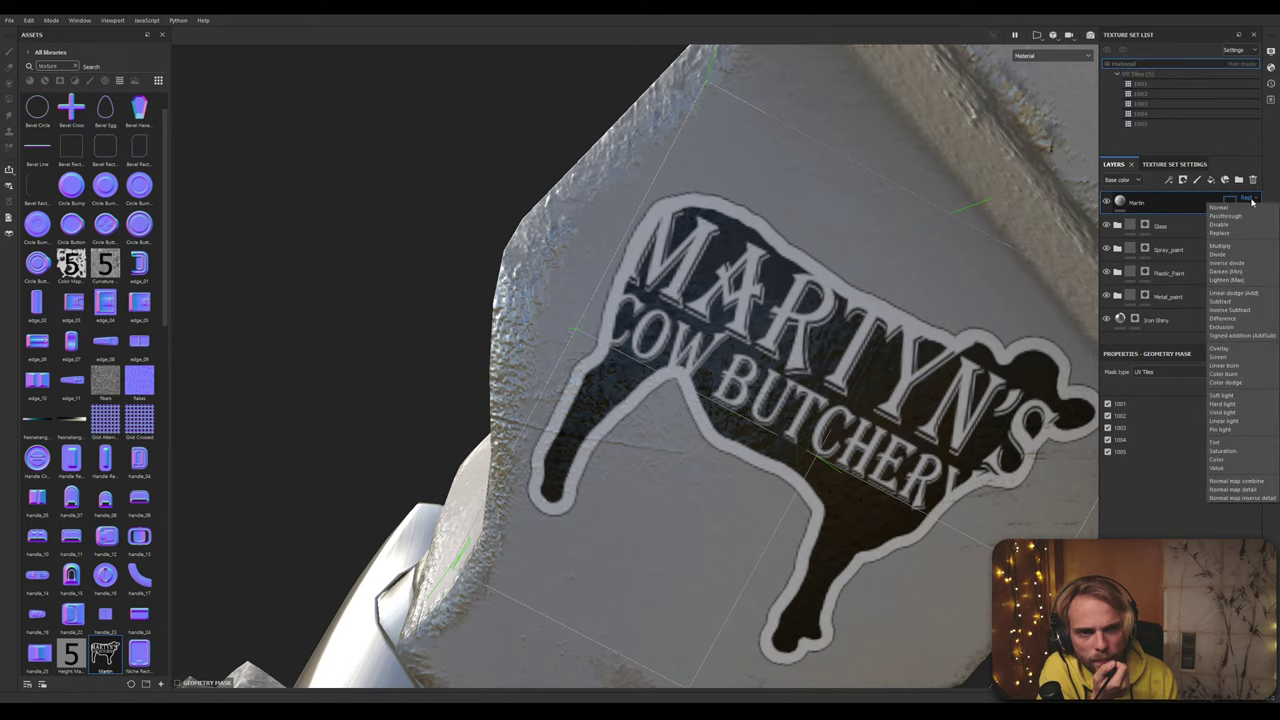
pyautogui.click(1220, 233)
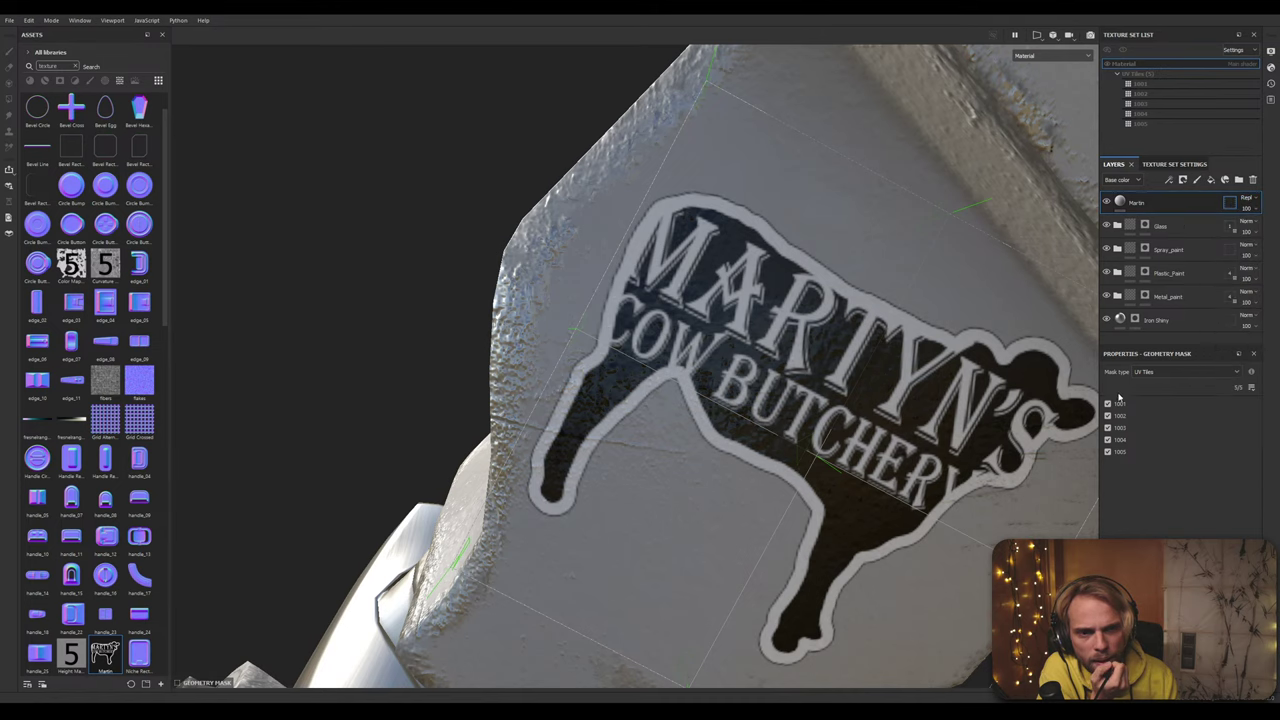
pyautogui.click(1107, 403)
pyautogui.click(1107, 415)
pyautogui.click(1107, 427)
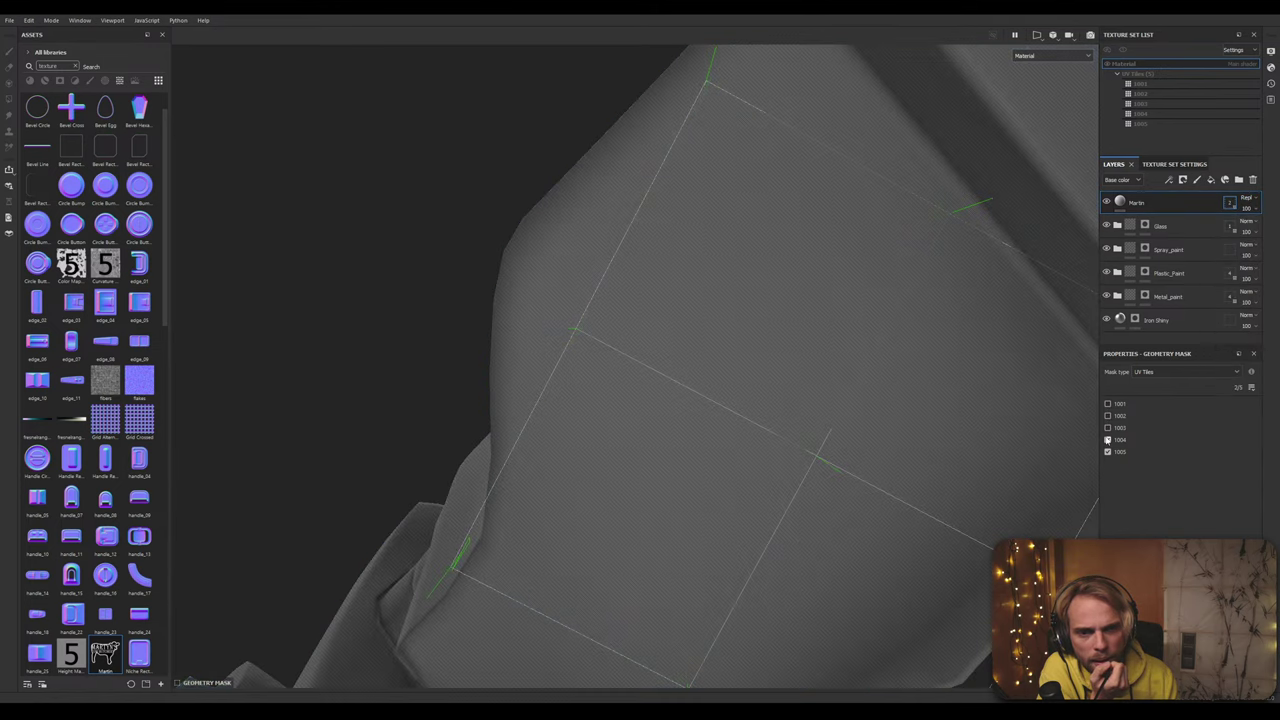
pyautogui.click(1107, 439)
pyautogui.click(1107, 451)
pyautogui.click(1107, 427)
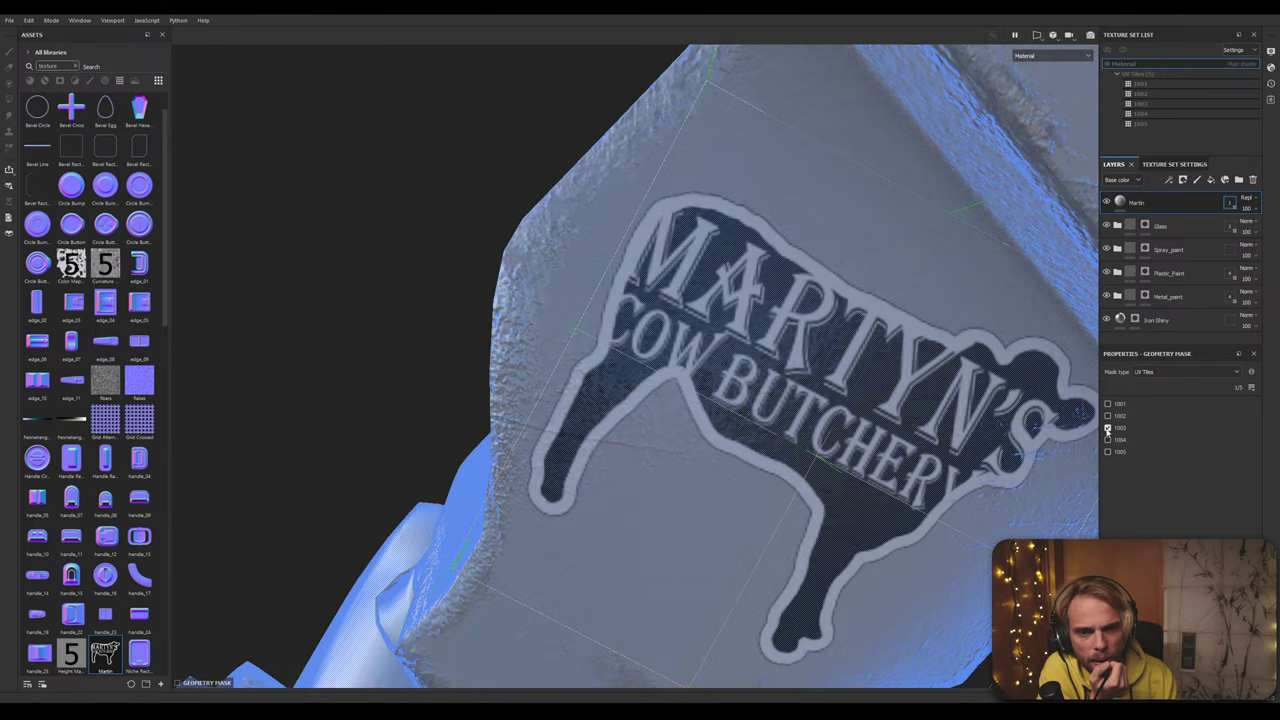
pyautogui.scroll(-2, 710, 355)
pyautogui.scroll(-6, 710, 355)
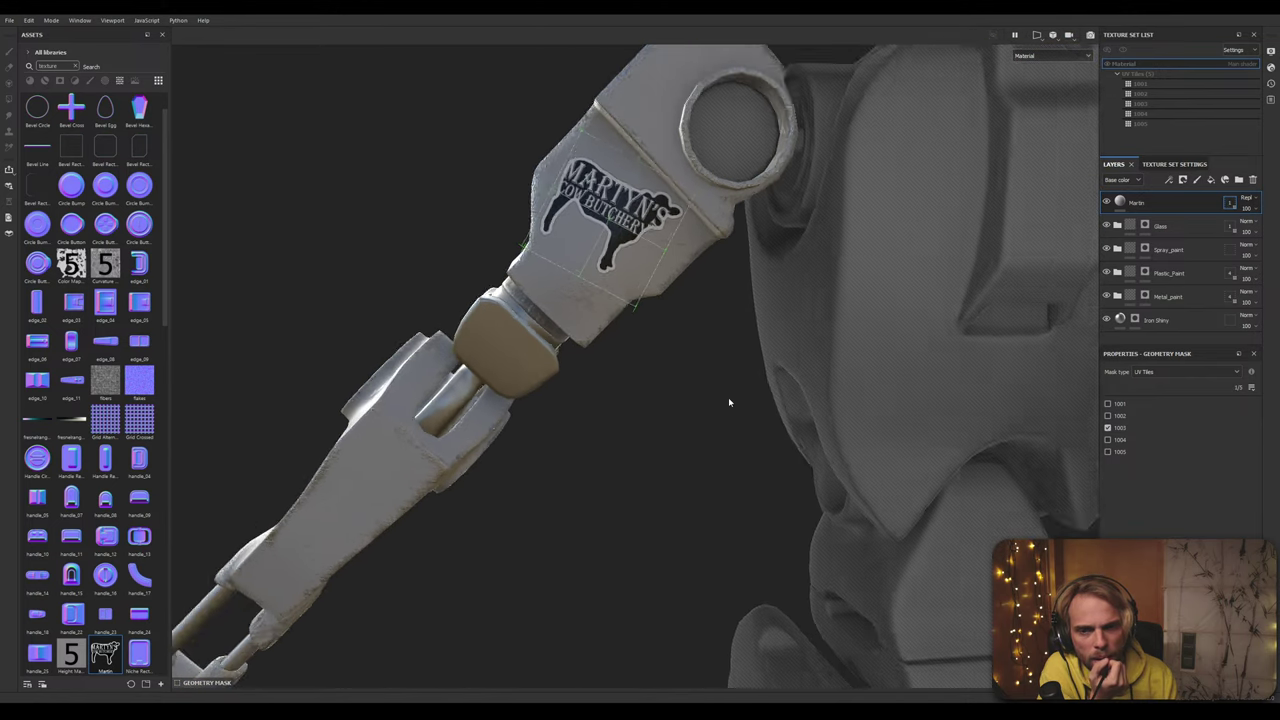
# Step: Return the Martin layer's blending mode to Normal
pyautogui.keyDown('alt'); pyautogui.moveTo(698, 419); pyautogui.dragTo(689, 334); pyautogui.keyUp('alt')
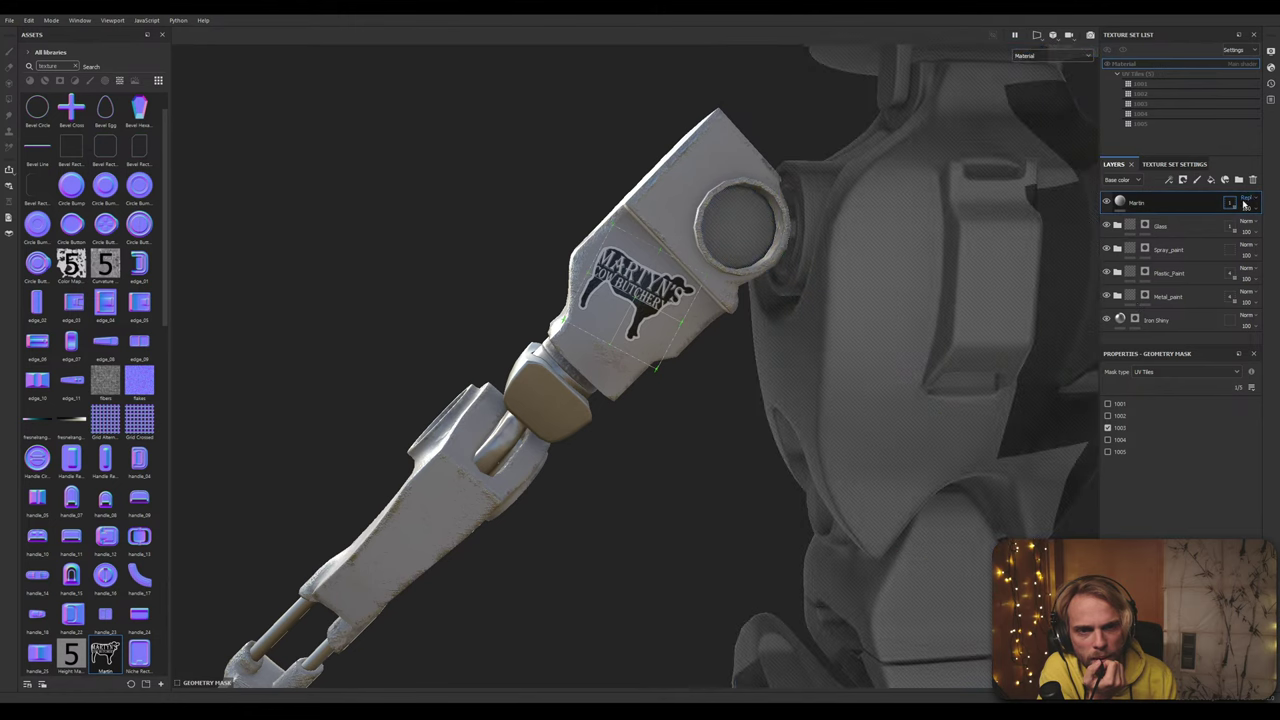
pyautogui.click(1183, 228)
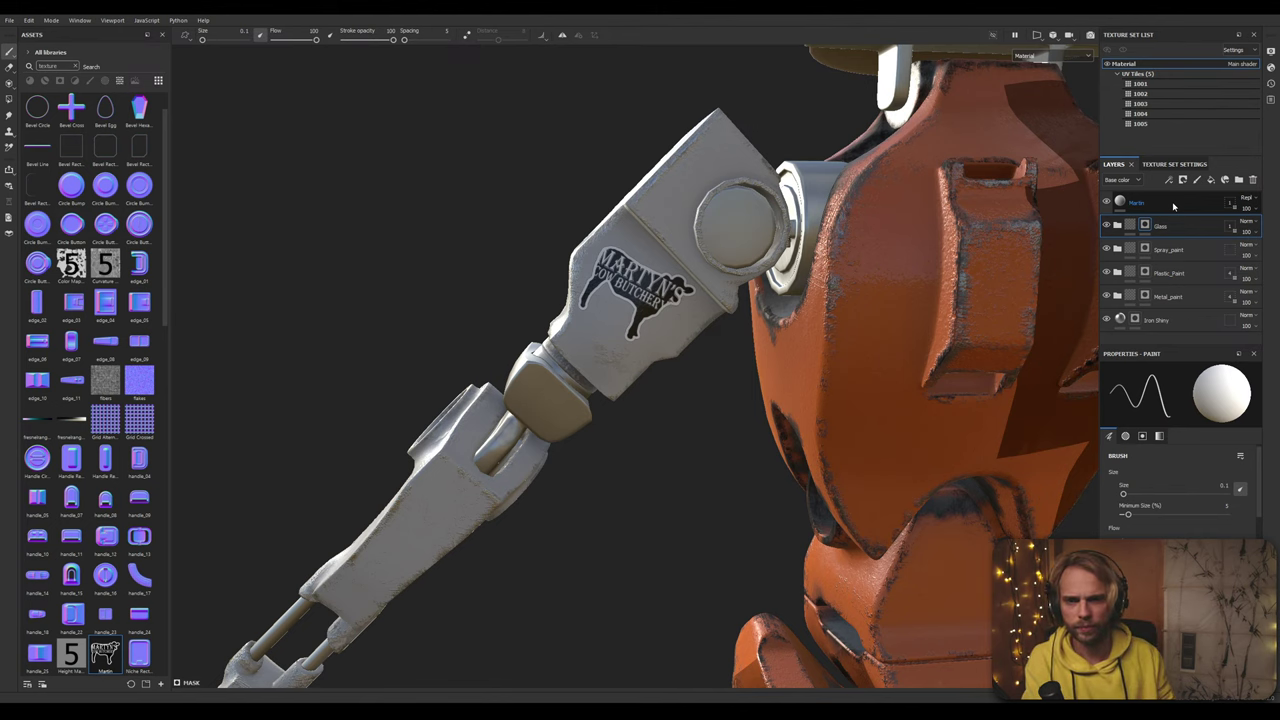
pyautogui.click(1176, 204)
pyautogui.click(1255, 199)
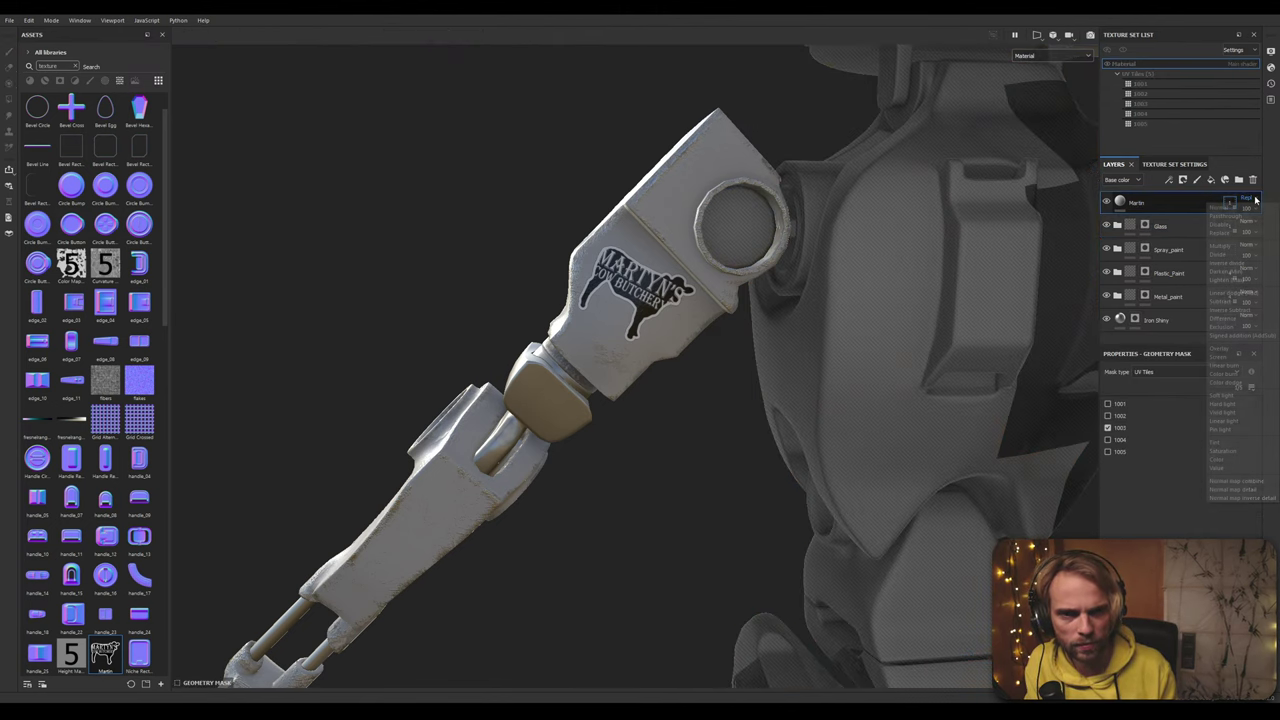
pyautogui.click(1241, 208)
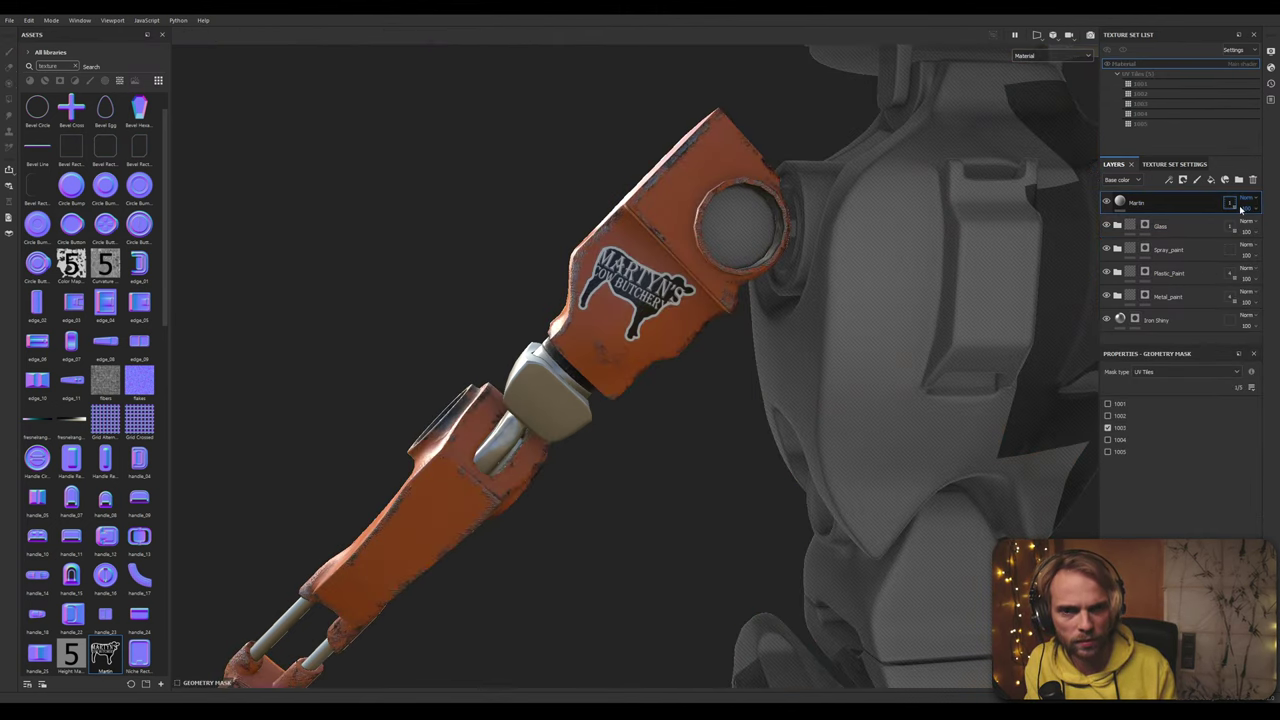
# Step: Tick UV tiles 1001, 1004 and 1005 so the mask covers all five tiles
pyautogui.click(1107, 404)
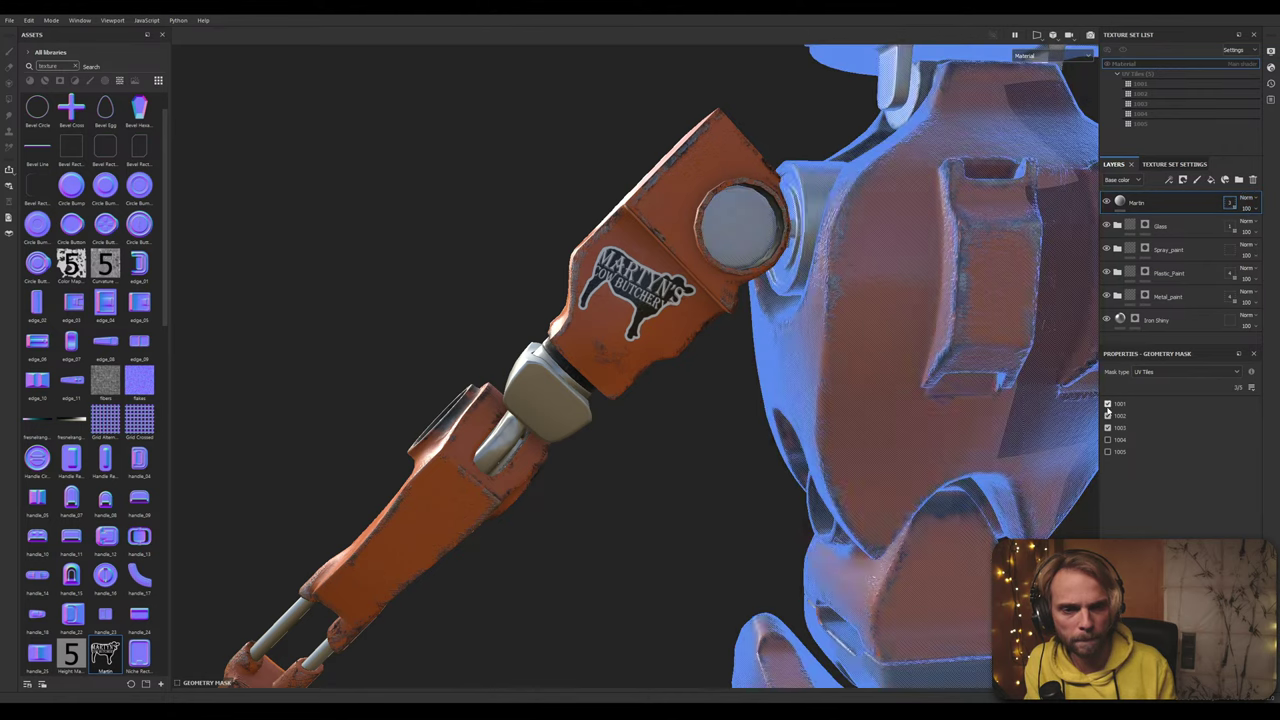
pyautogui.click(1107, 440)
pyautogui.click(1107, 452)
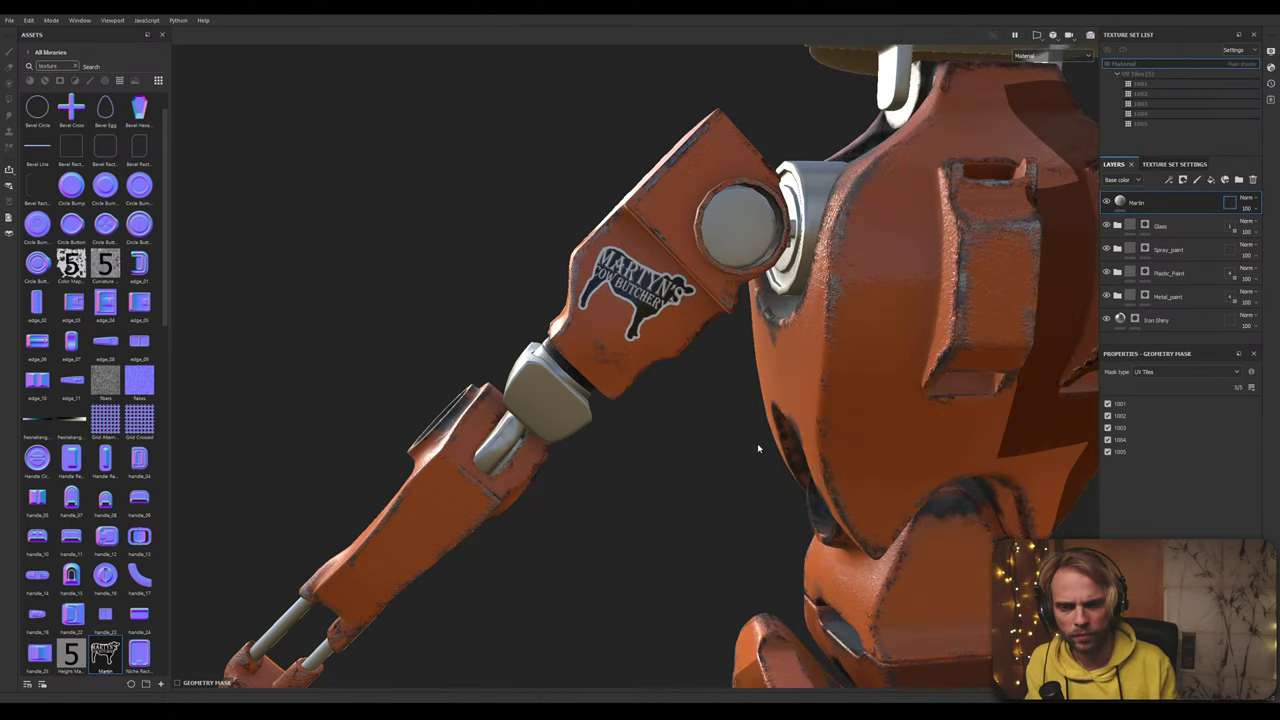
pyautogui.scroll(6, 757, 443)
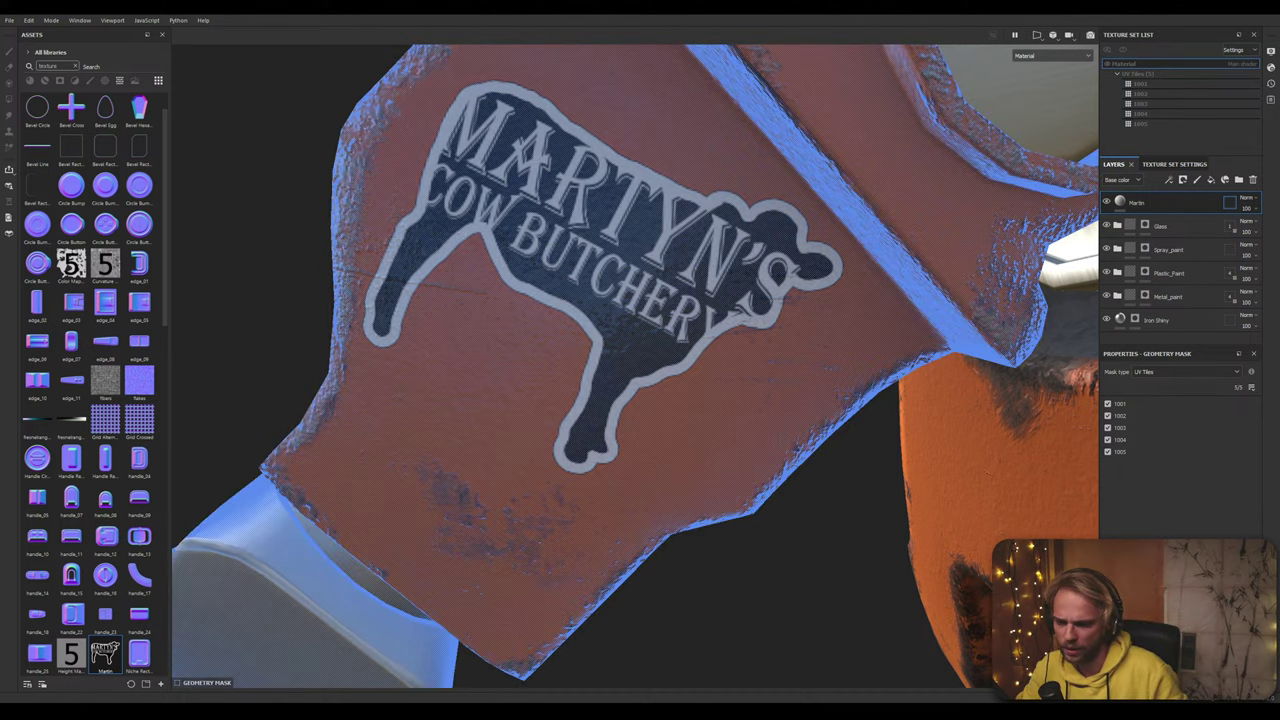
# Step: Switch with Alt+Tab to Photoshop, where the cow sticker artwork is open
pyautogui.hotkey('alt', 'Tab')
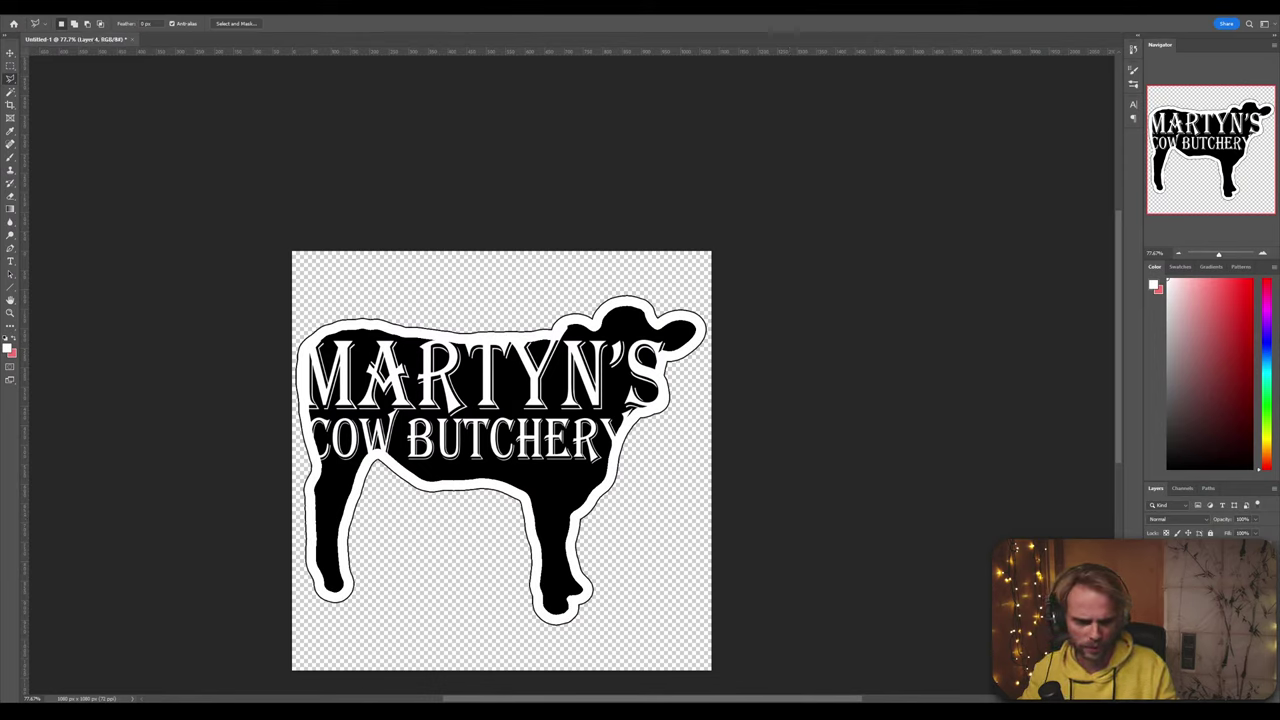
# Step: Merge the MARTYN'S lettering and the other sticker layers into a single layer
pyautogui.hotkey('alt', '[')
pyautogui.hotkey('alt', '[')
pyautogui.hotkey('alt', '[')
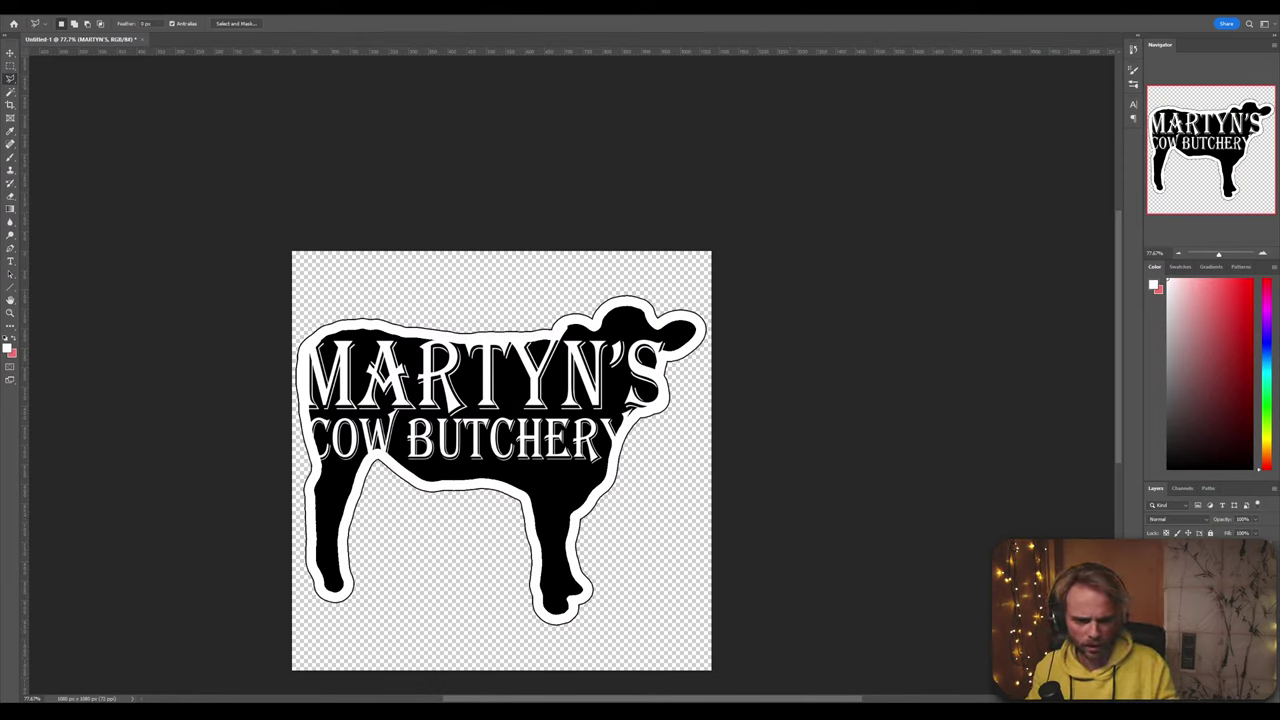
pyautogui.rightClick(1150, 550)
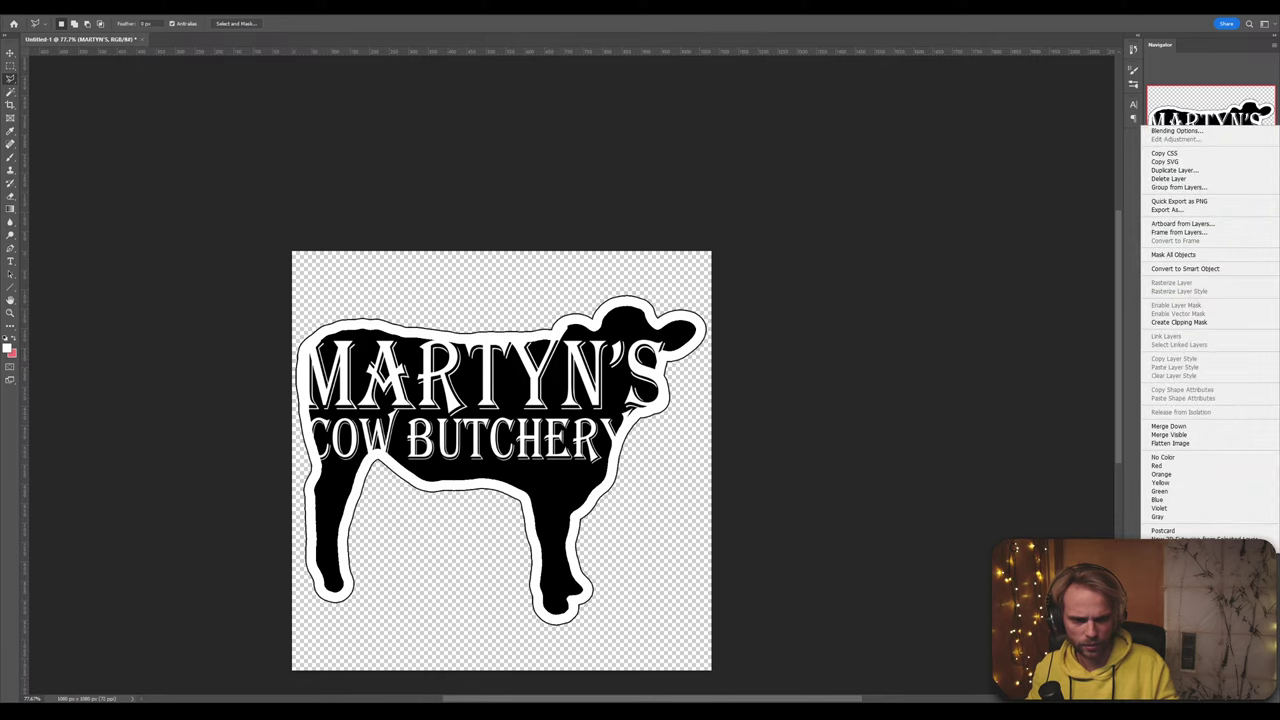
pyautogui.click(1175, 428)
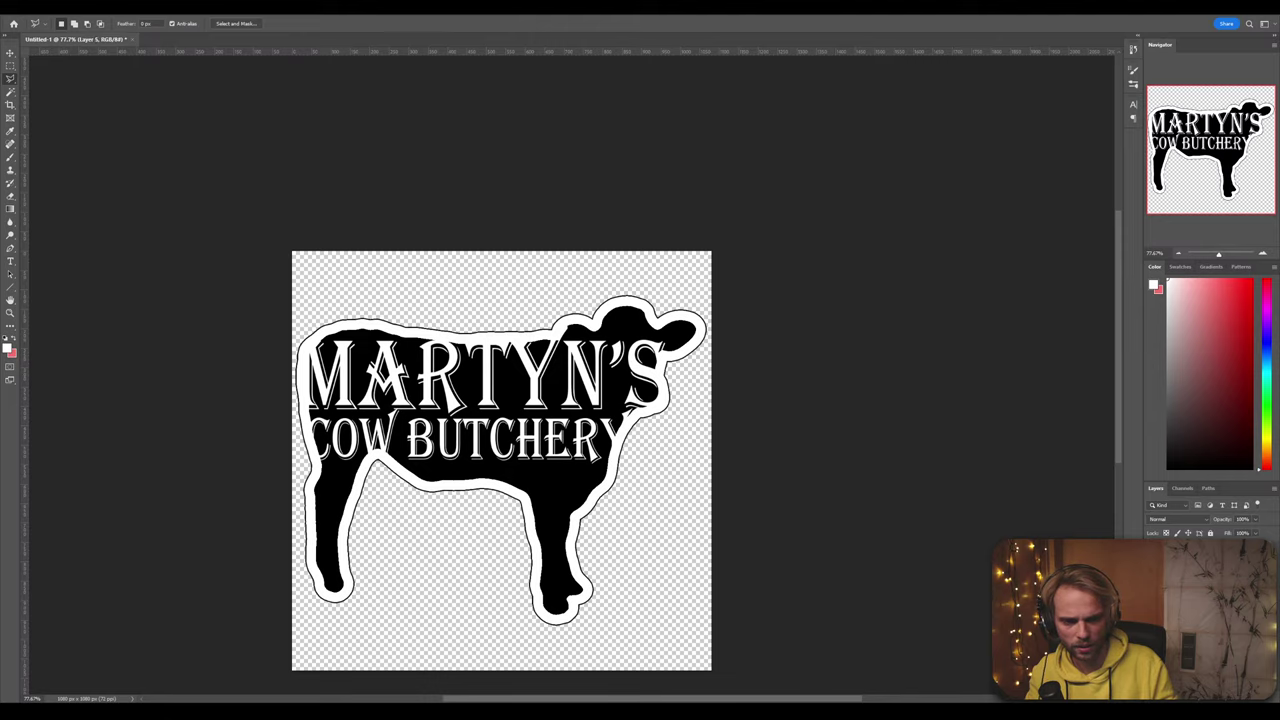
pyautogui.rightClick(1175, 550)
pyautogui.click(1175, 432)
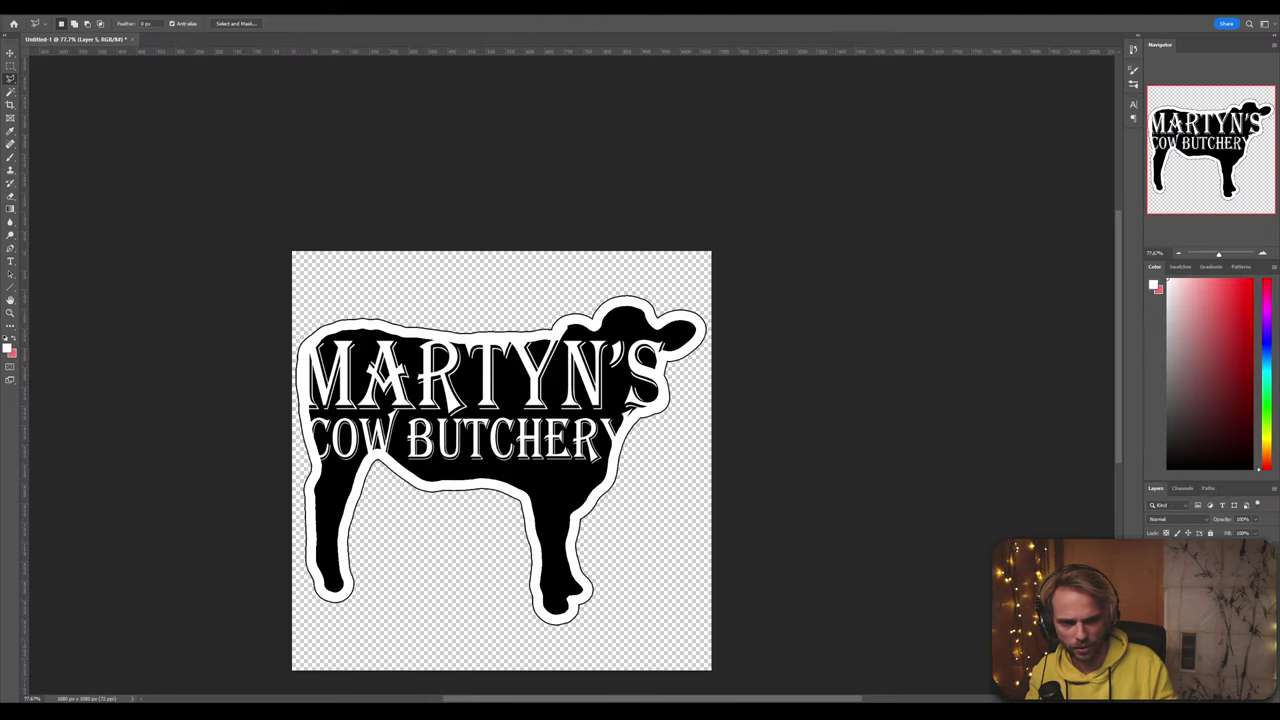
# Step: Duplicate the sticker, set Levels output white to 0, and hide the lettering
pyautogui.hotkey('ctrl', 'j')
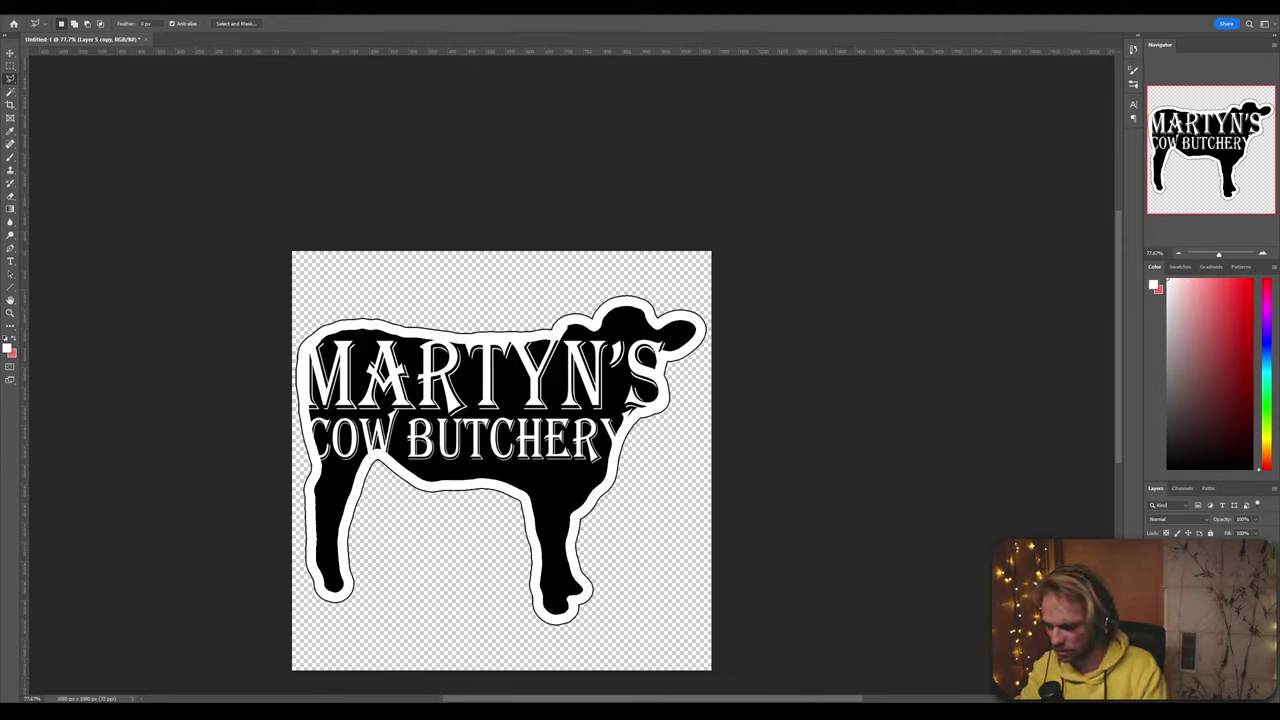
pyautogui.hotkey('ctrl', 'l')
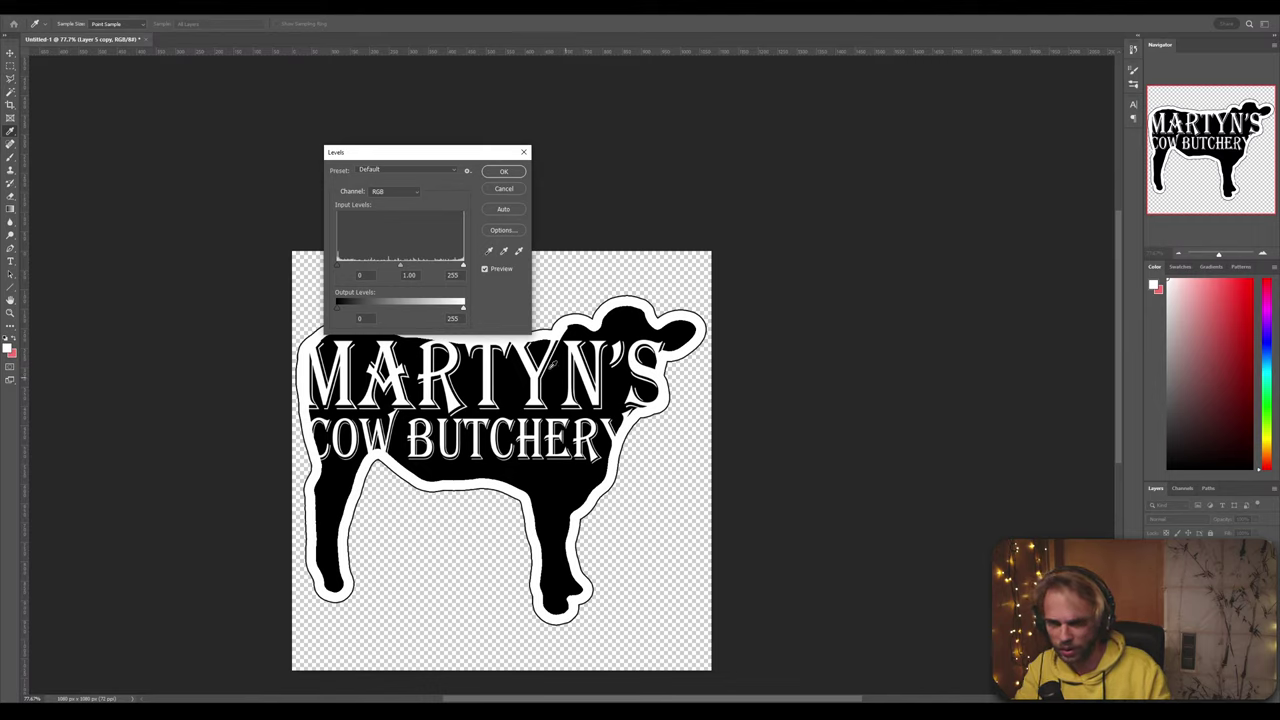
pyautogui.write('0')
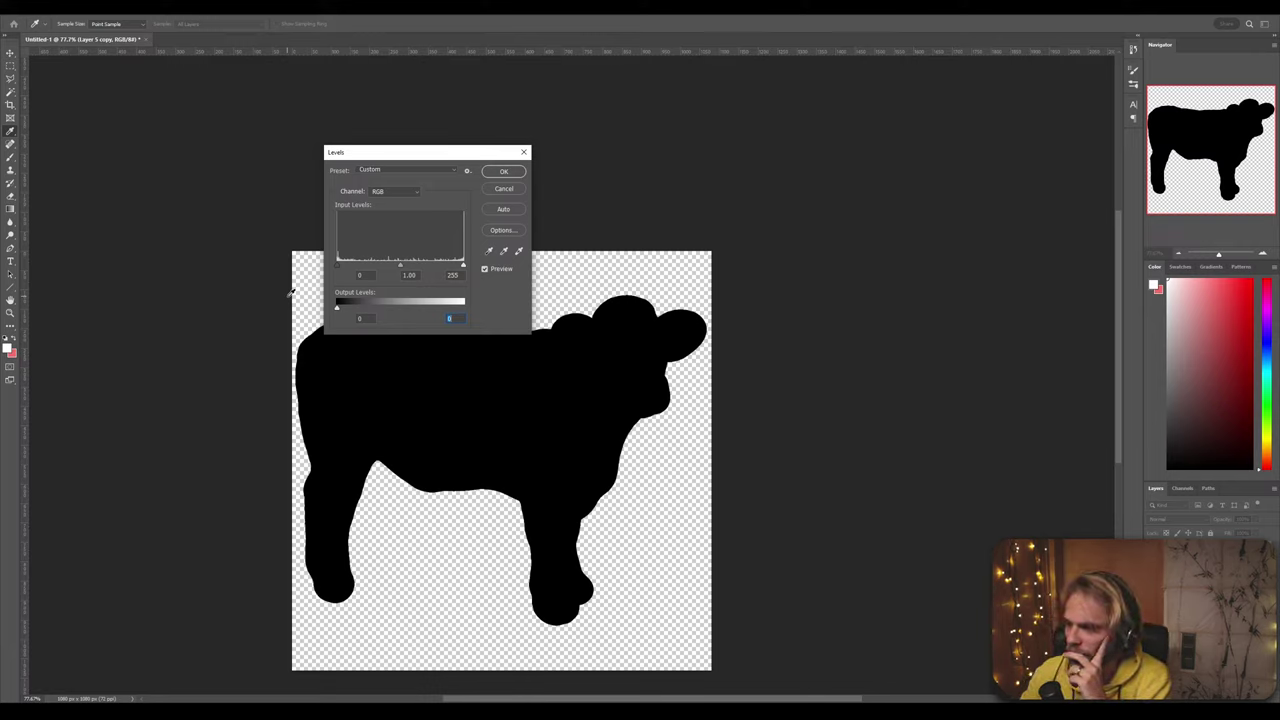
pyautogui.click(504, 171)
pyautogui.press('l')
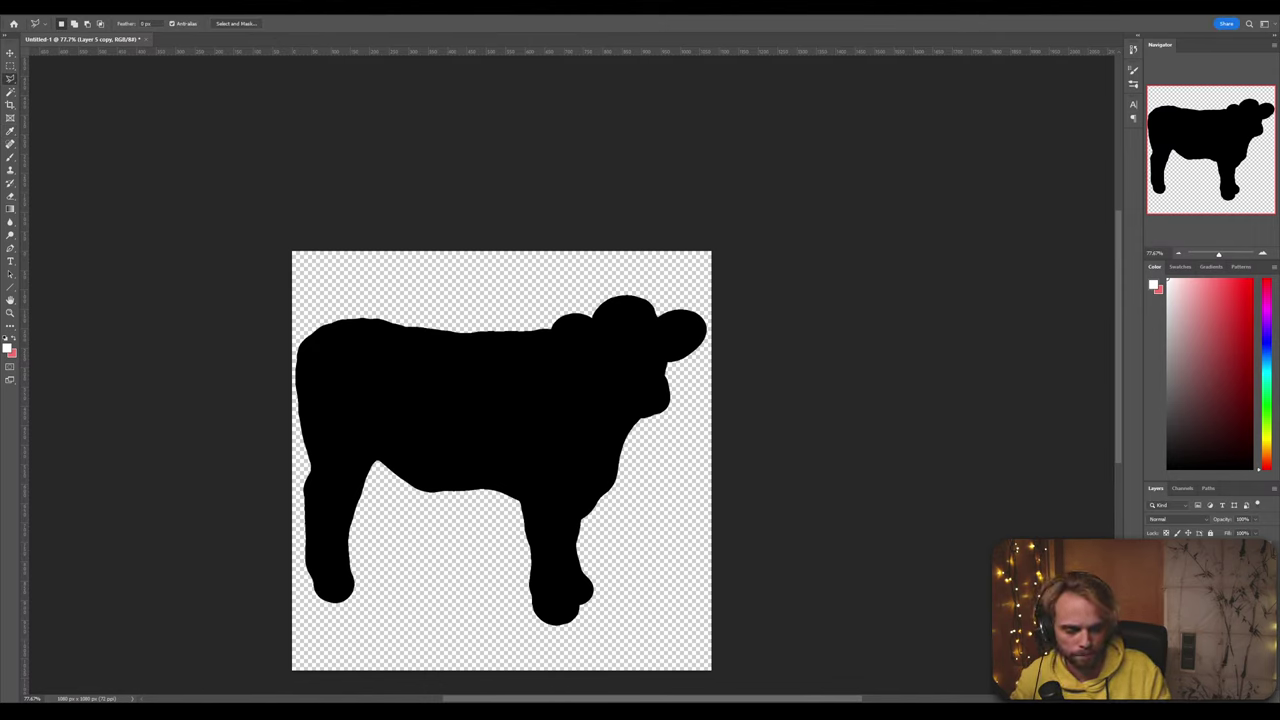
pyautogui.hotkey('ctrl', ',')
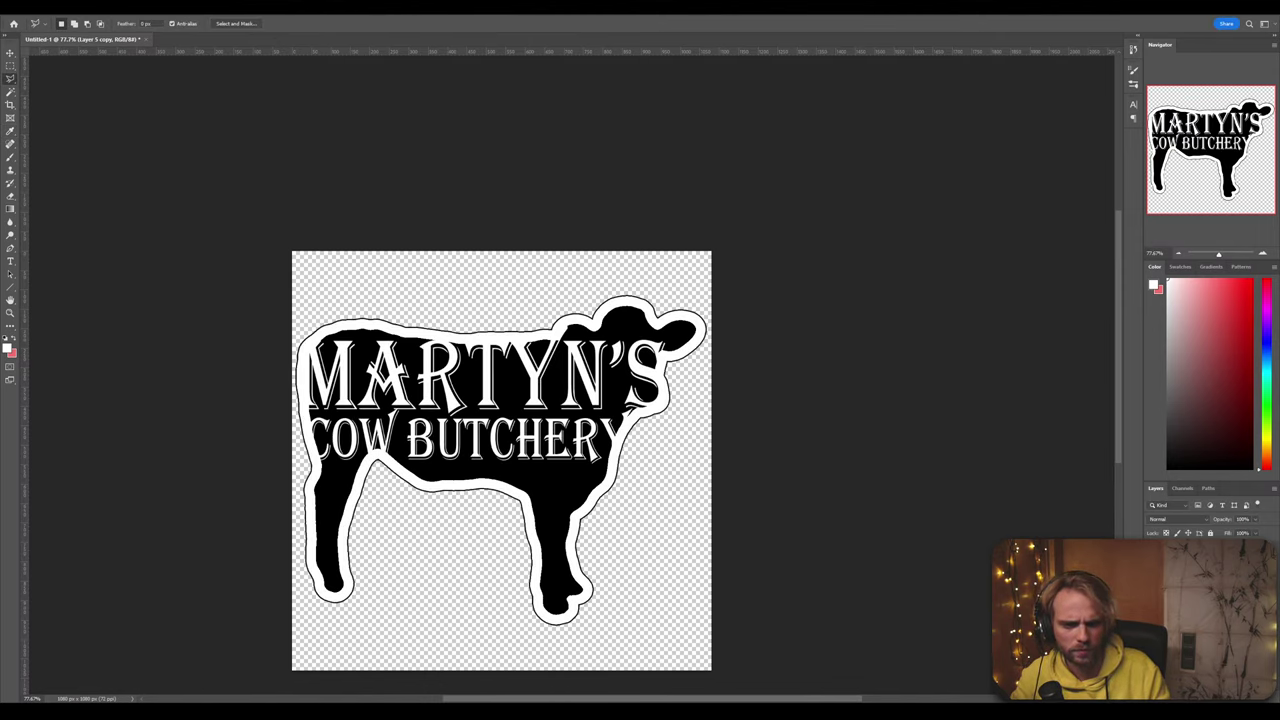
pyautogui.hotkey('ctrl', ',')
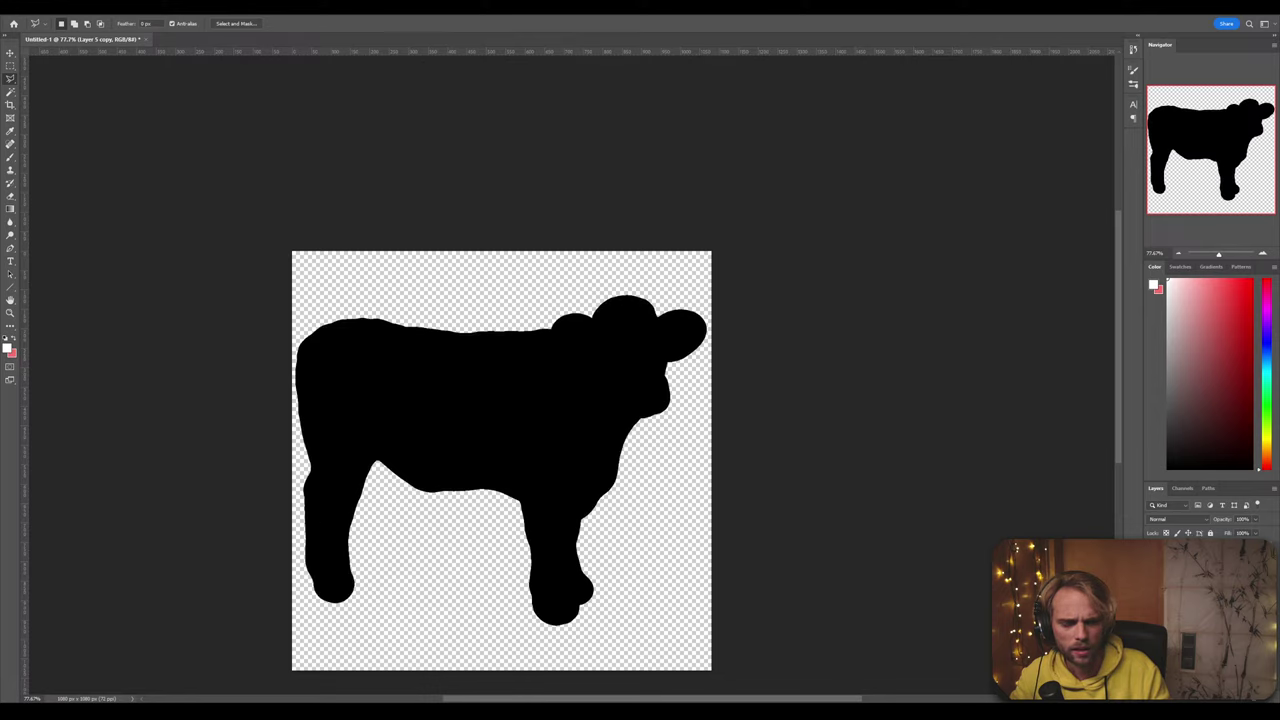
# Step: Merge the silhouette onto a white-filled layer, invert to a white cow on black, and start saving
pyautogui.hotkey('ctrl', 'shift', 'alt', 'n')
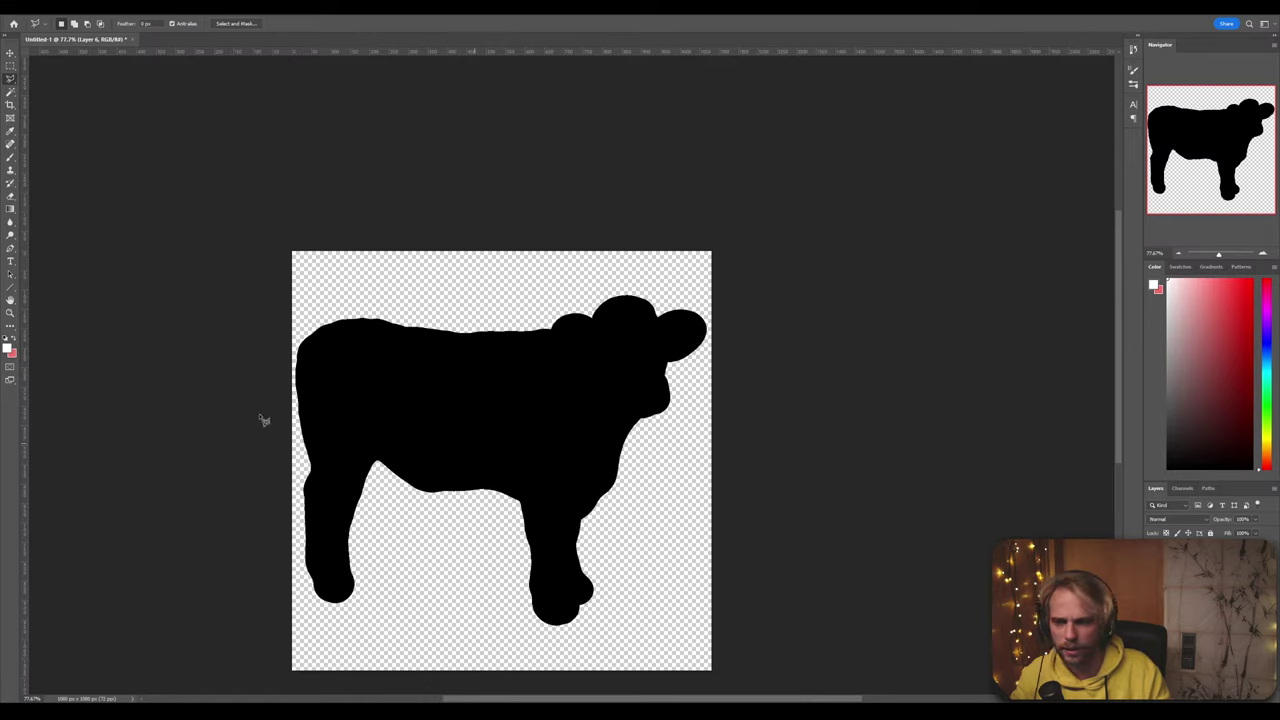
pyautogui.hotkey('alt', 'BackSpace')
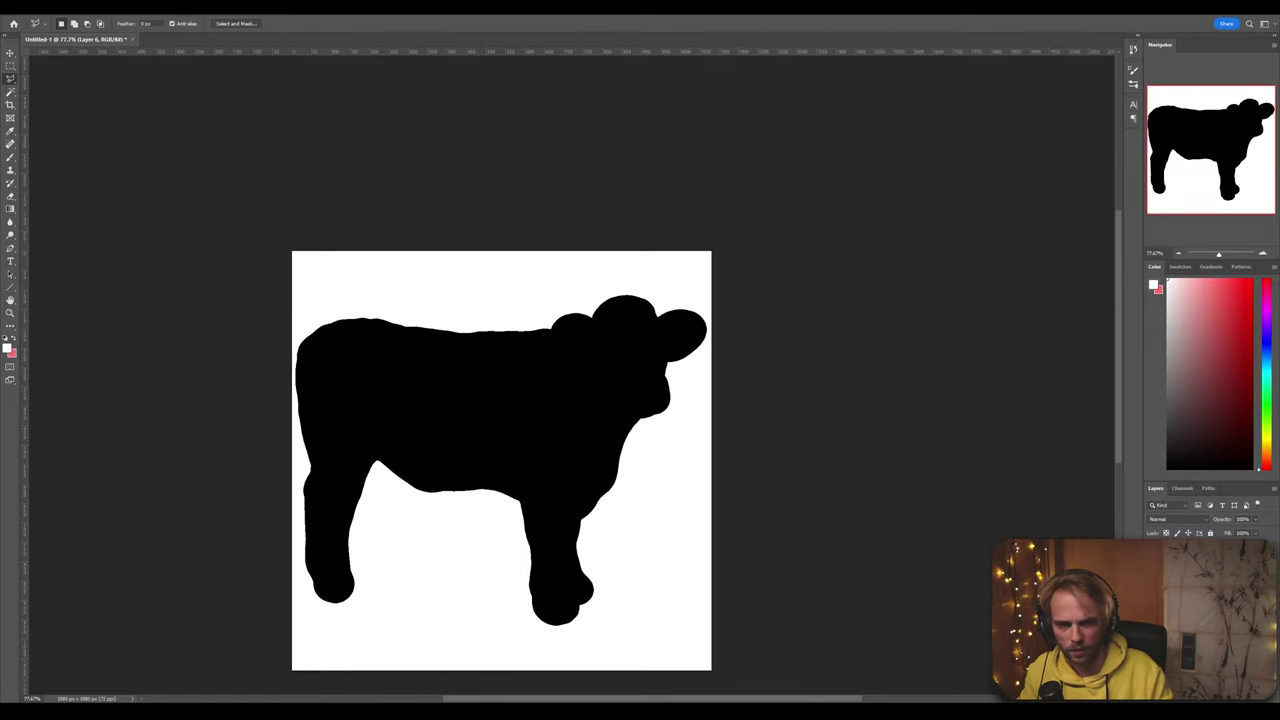
pyautogui.hotkey('ctrl', 'shift', 'e')
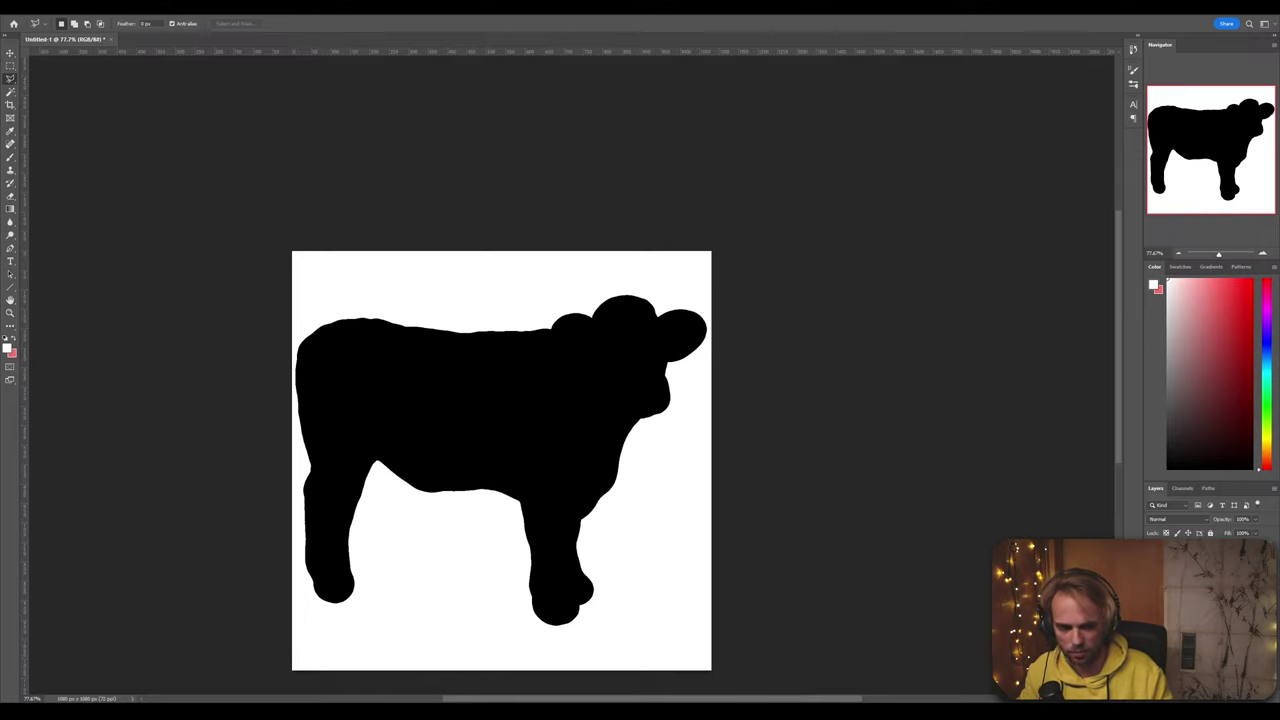
pyautogui.rightClick(1200, 548)
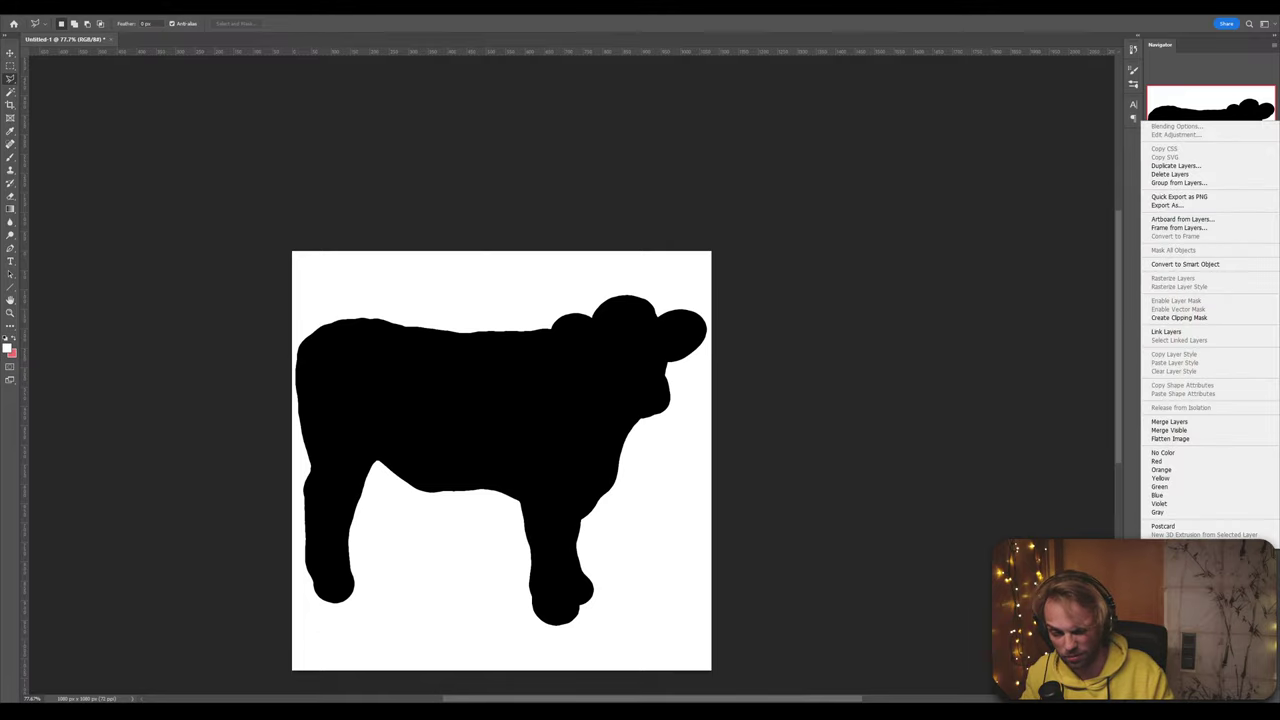
pyautogui.click(1200, 425)
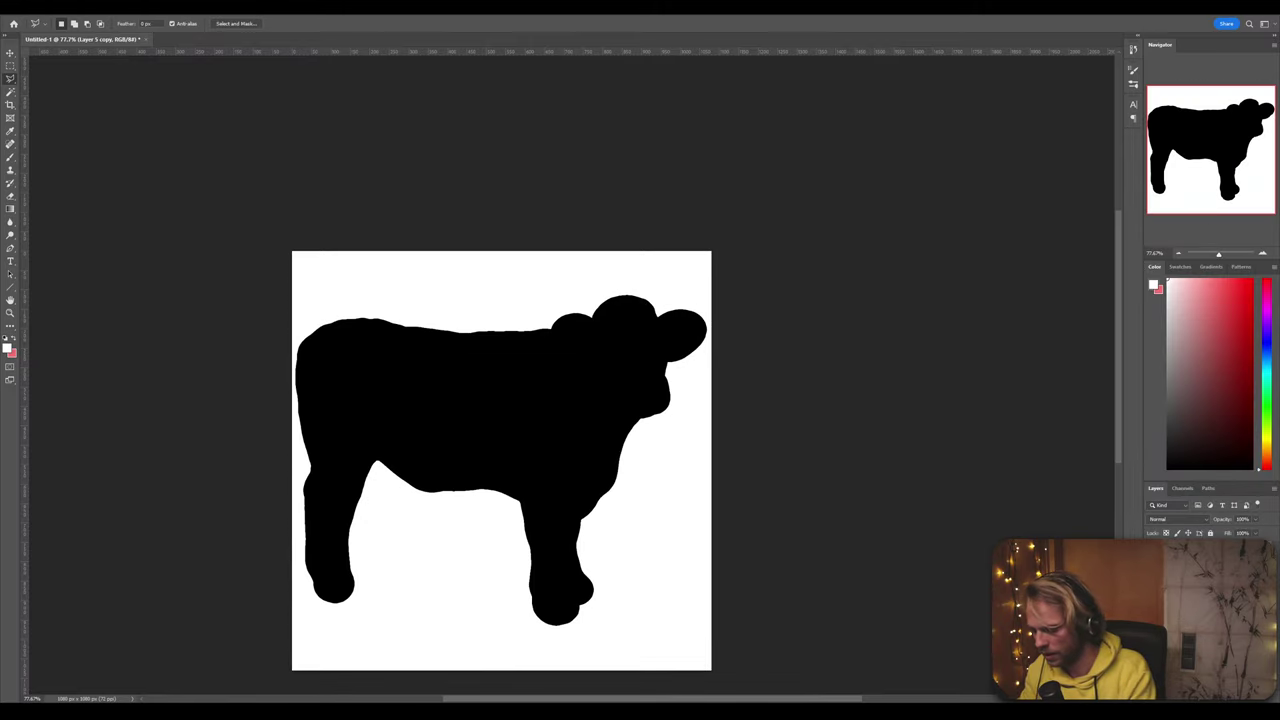
pyautogui.hotkey('ctrl', 'i')
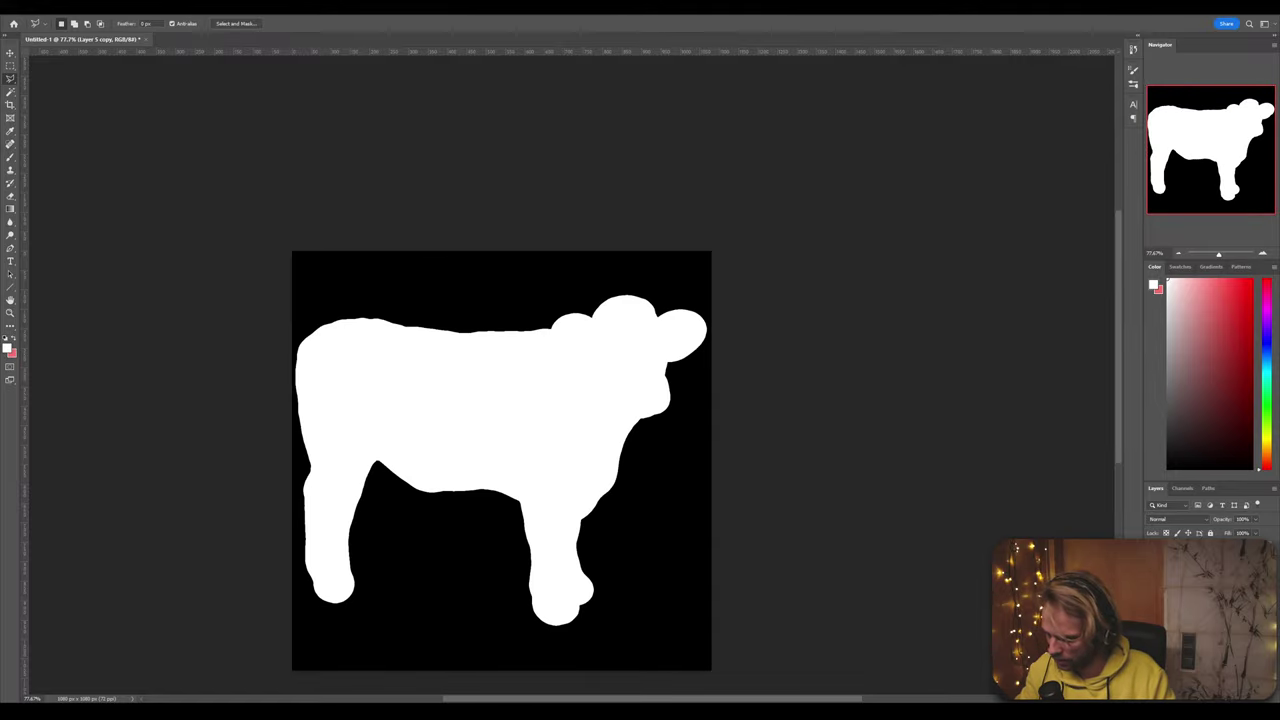
pyautogui.hotkey('ctrl', 's')
# Step: Save the cow silhouette to the computer as a PNG named Martin_height, accepting the PNG options
pyautogui.click(530, 455)
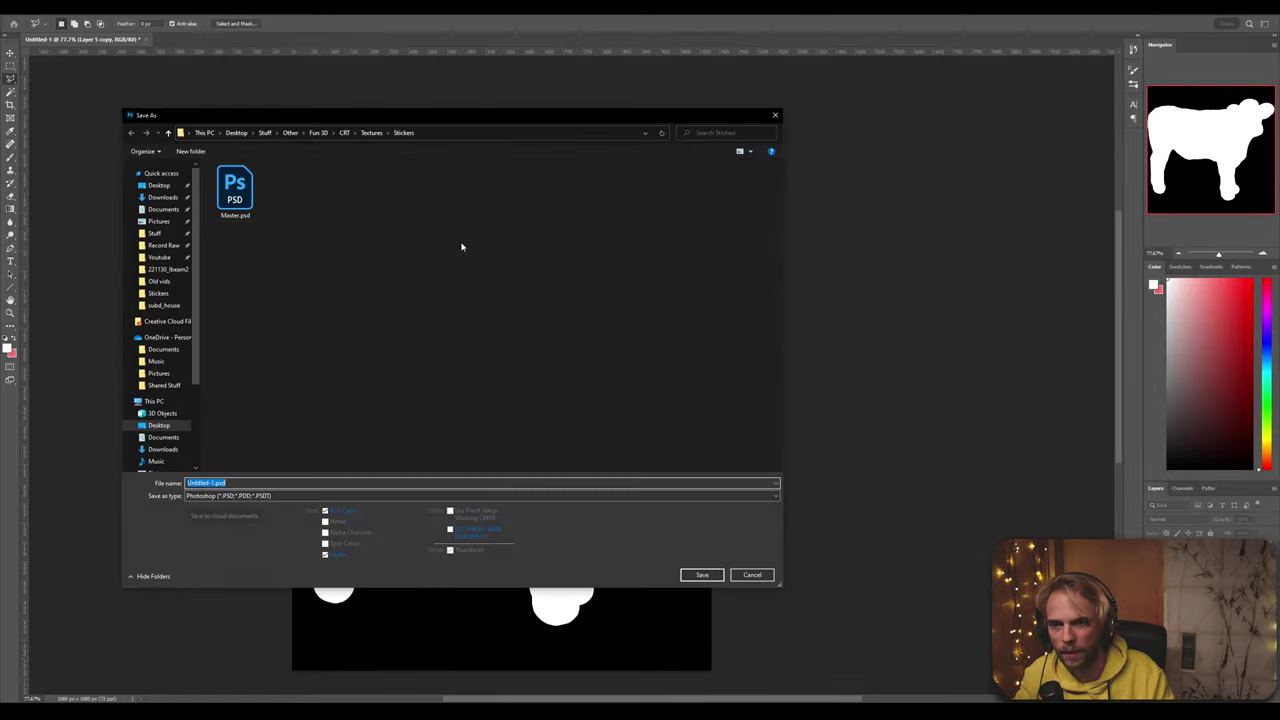
pyautogui.click(229, 496)
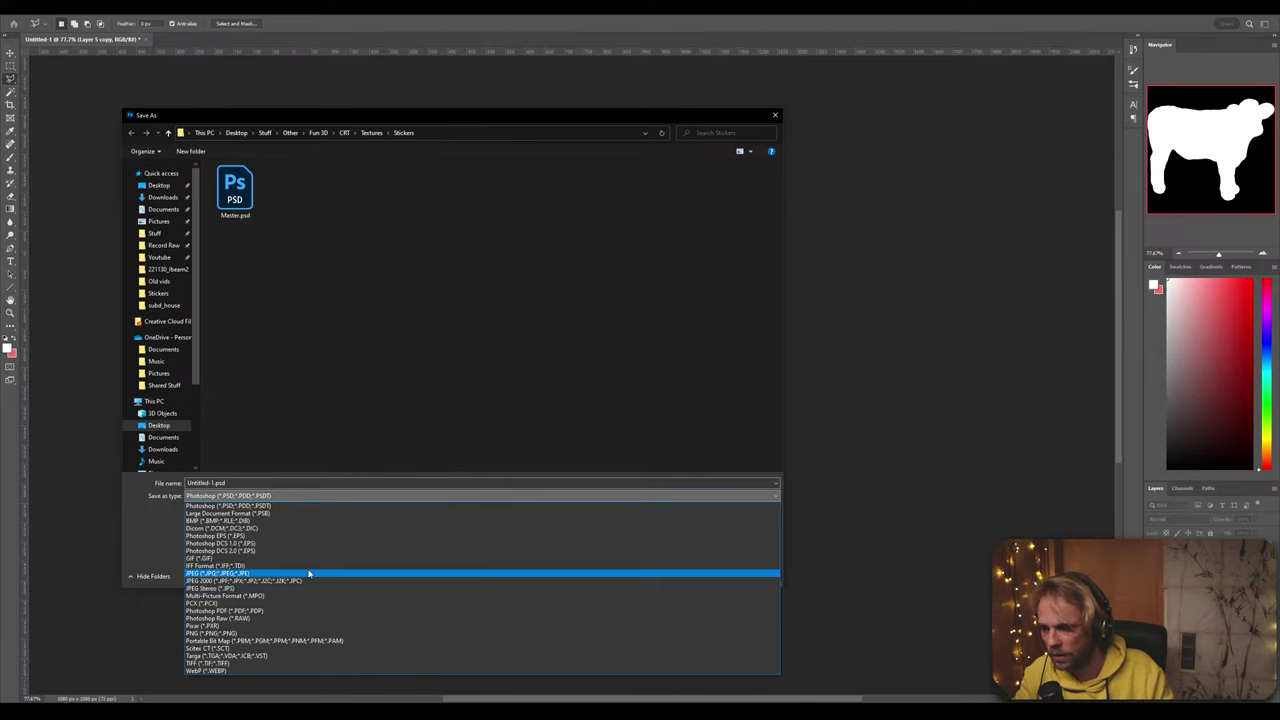
pyautogui.click(281, 633)
pyautogui.click(270, 484)
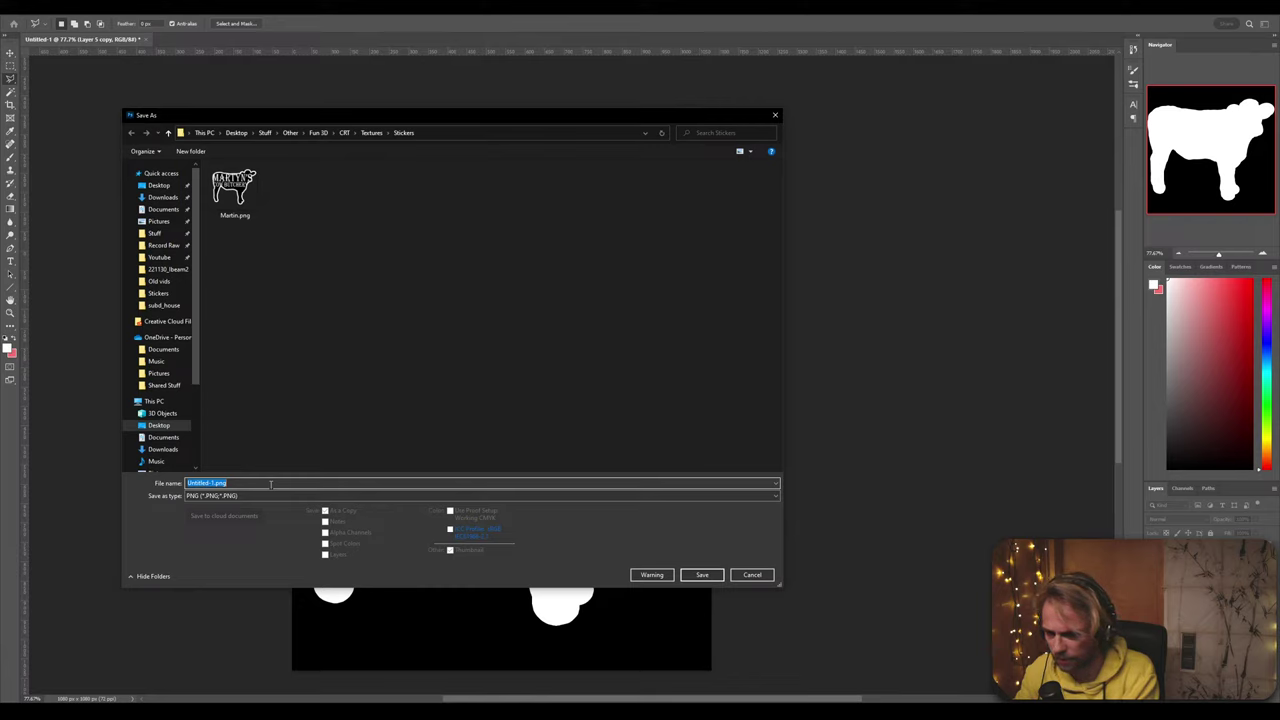
pyautogui.write('M')
pyautogui.press('BackSpace')
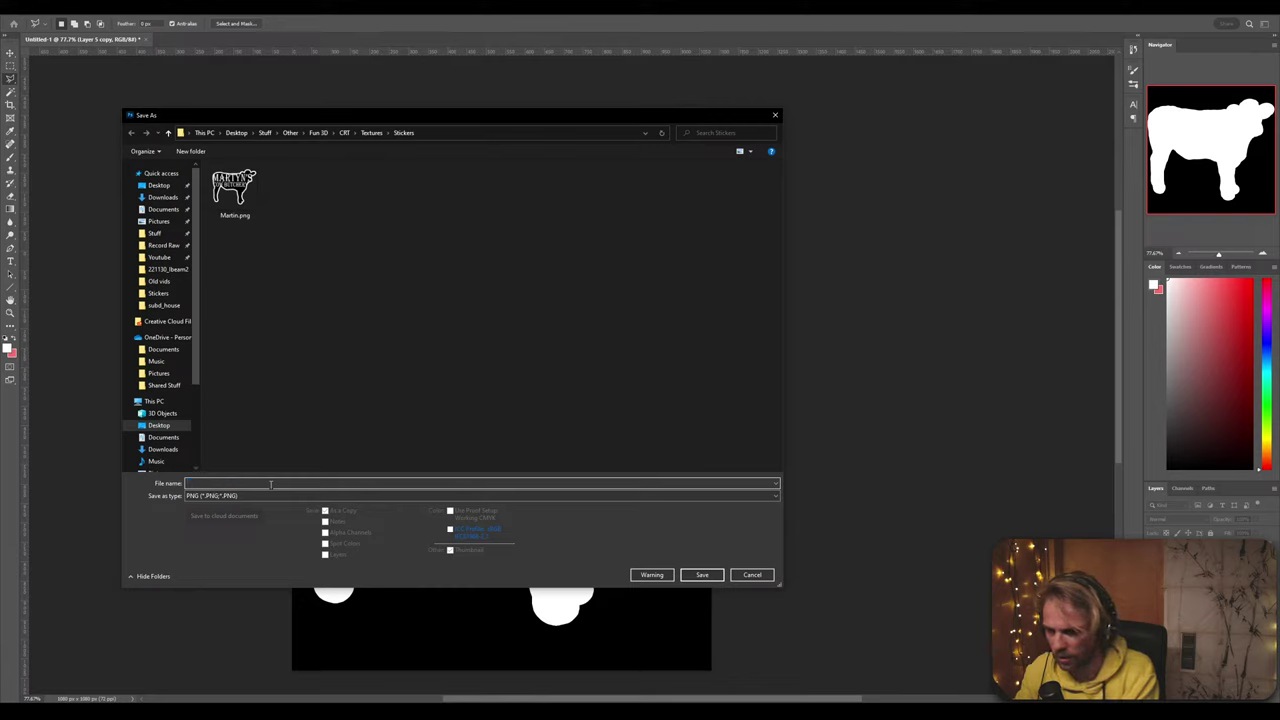
pyautogui.write('Martin_')
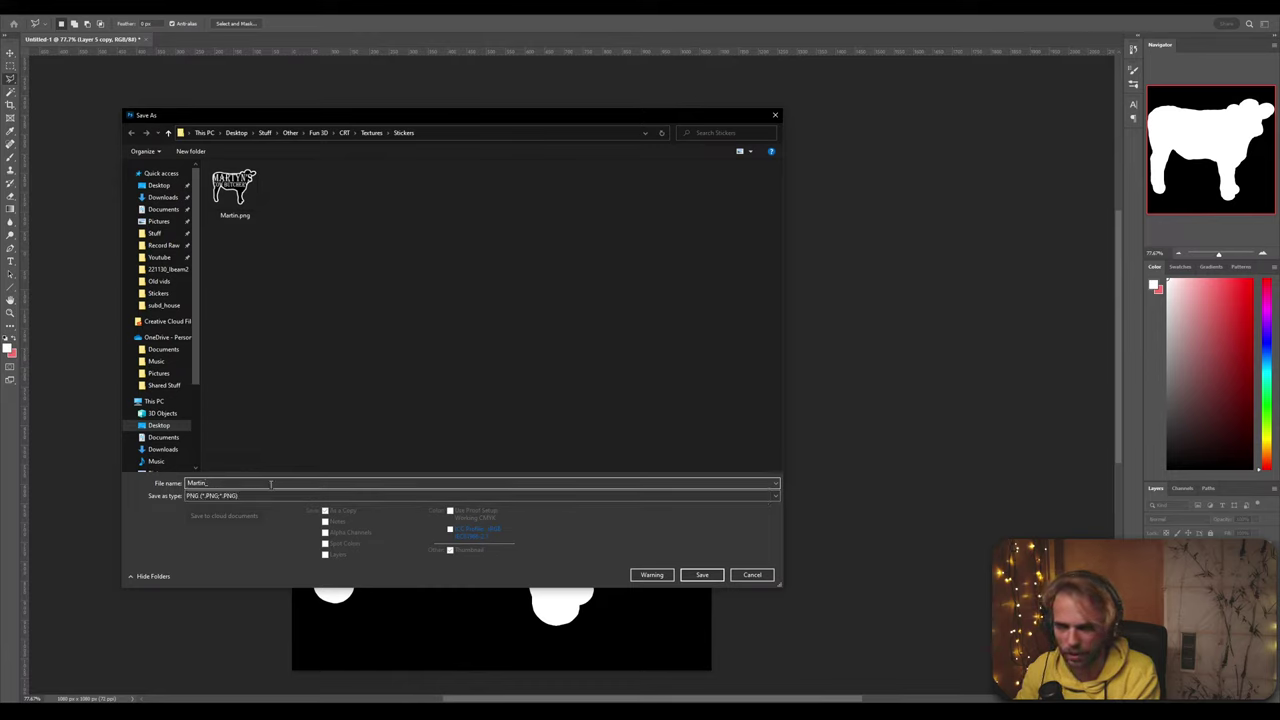
pyautogui.write('he')
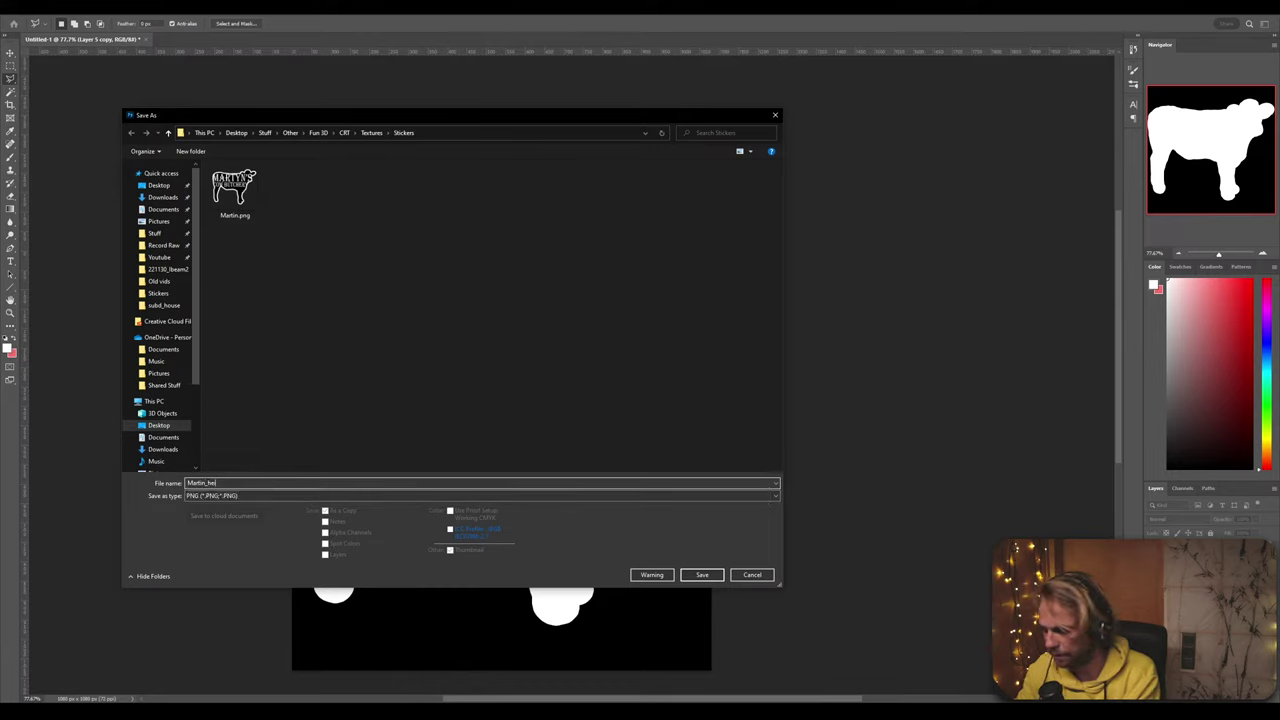
pyautogui.write('ight')
pyautogui.click(689, 577)
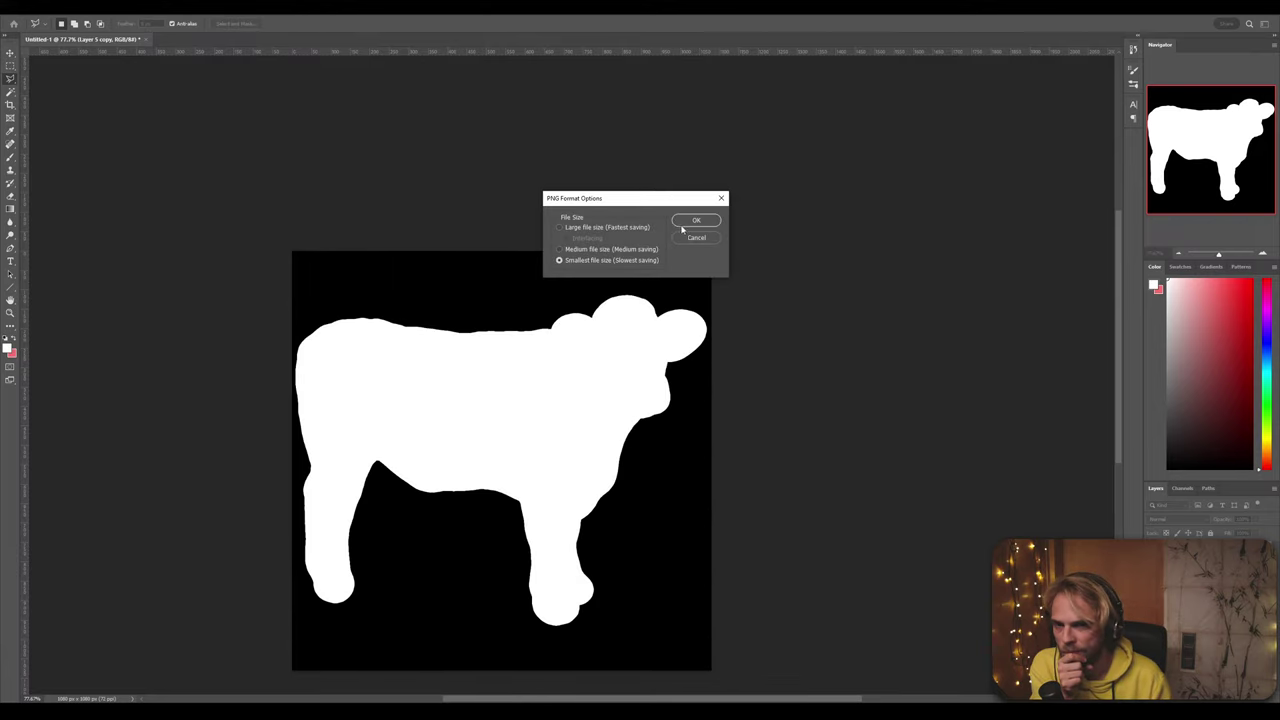
pyautogui.click(683, 225)
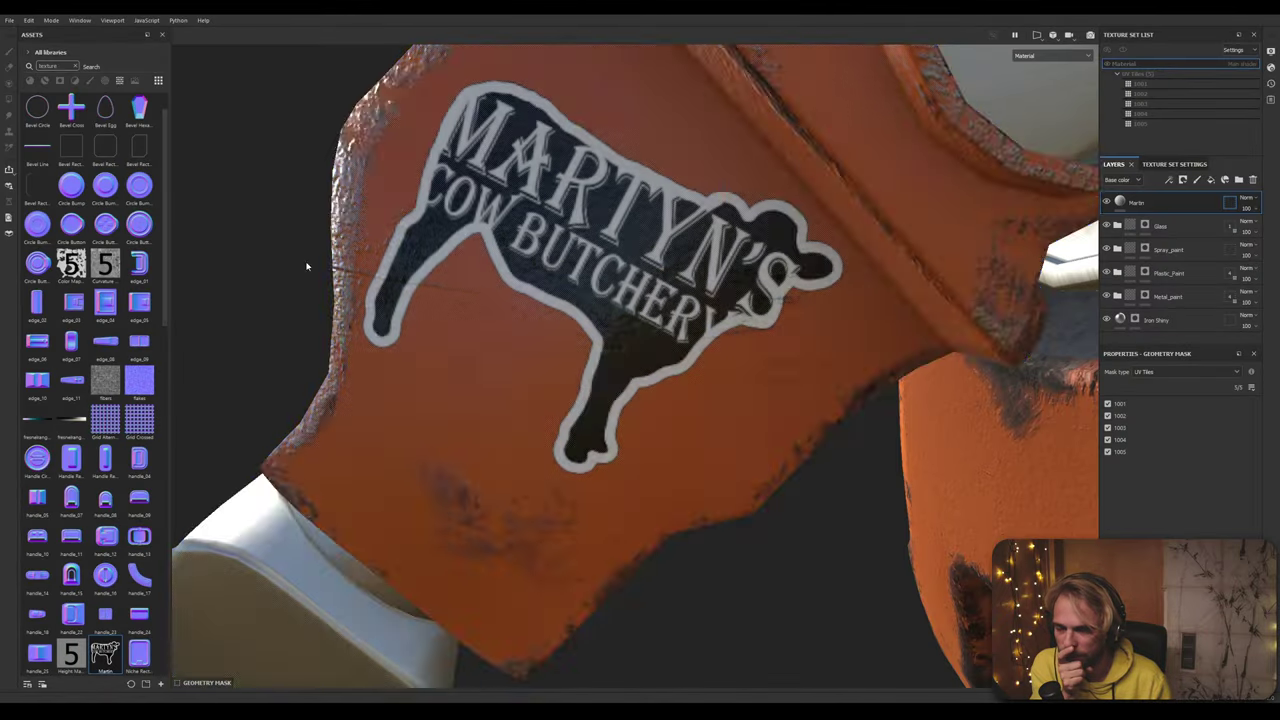
# Step: Enable the height channel on the Martin fill layer, leaving it without any image
pyautogui.scroll(3, 689, 453)
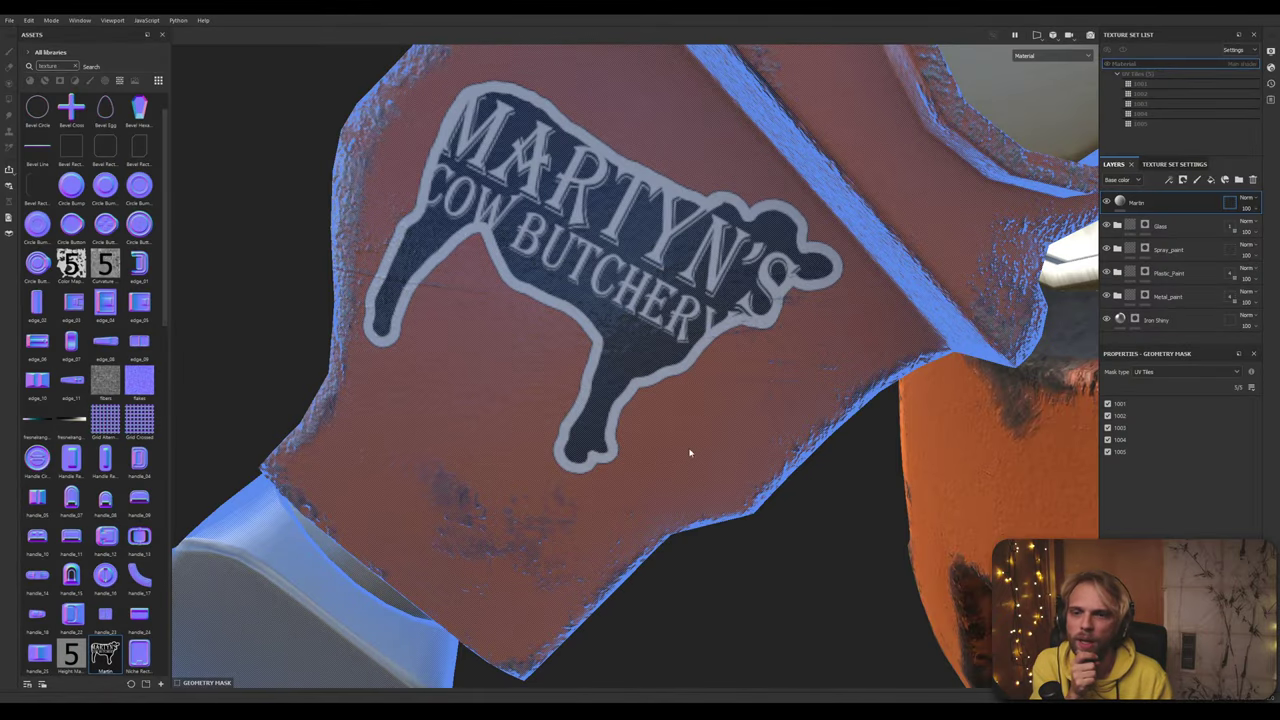
pyautogui.keyDown('alt'); pyautogui.moveTo(689, 453); pyautogui.dragTo(465, 550); pyautogui.keyUp('alt')
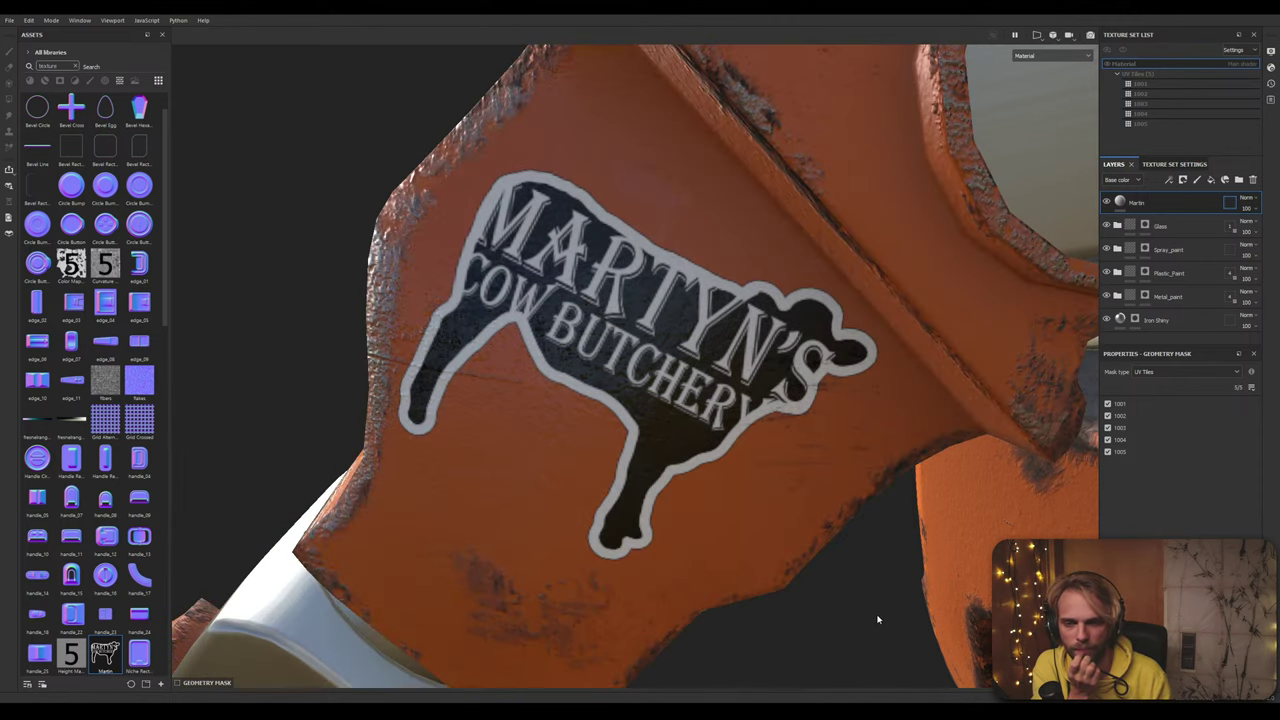
pyautogui.keyDown('alt'); pyautogui.moveTo(877, 617); pyautogui.dragTo(877, 586, button='middle'); pyautogui.keyUp('alt')
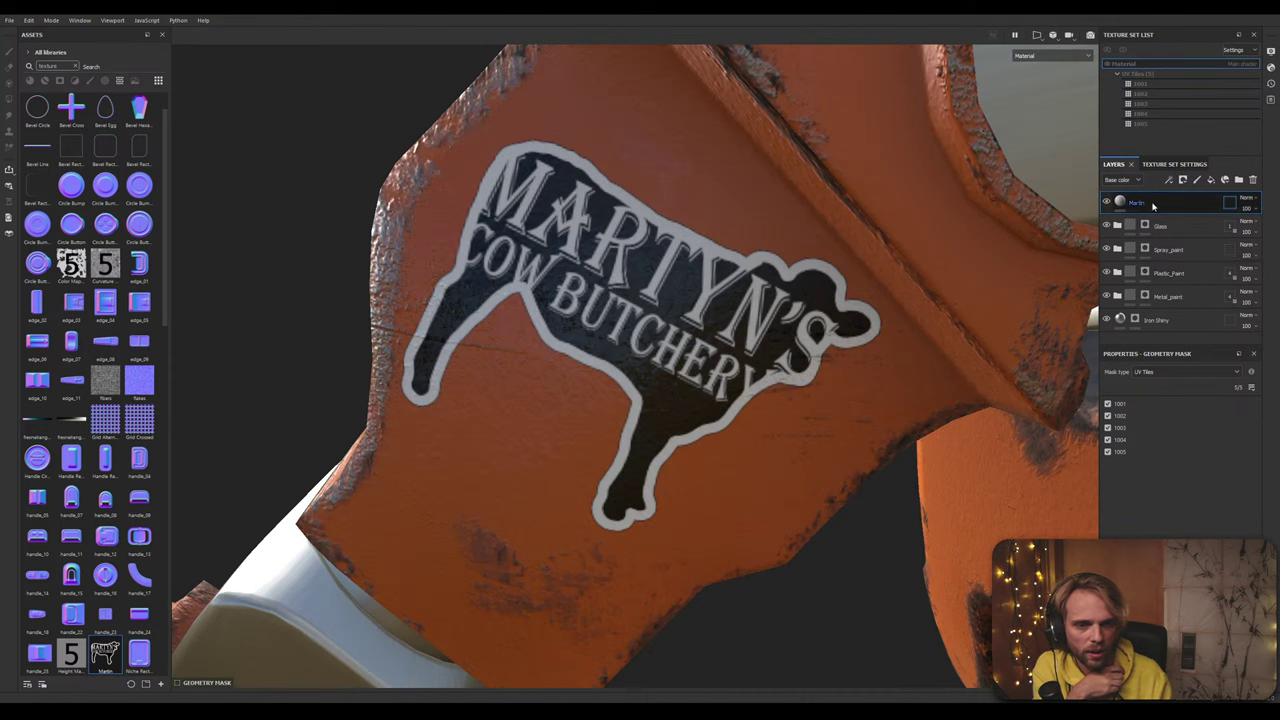
pyautogui.click(1122, 201)
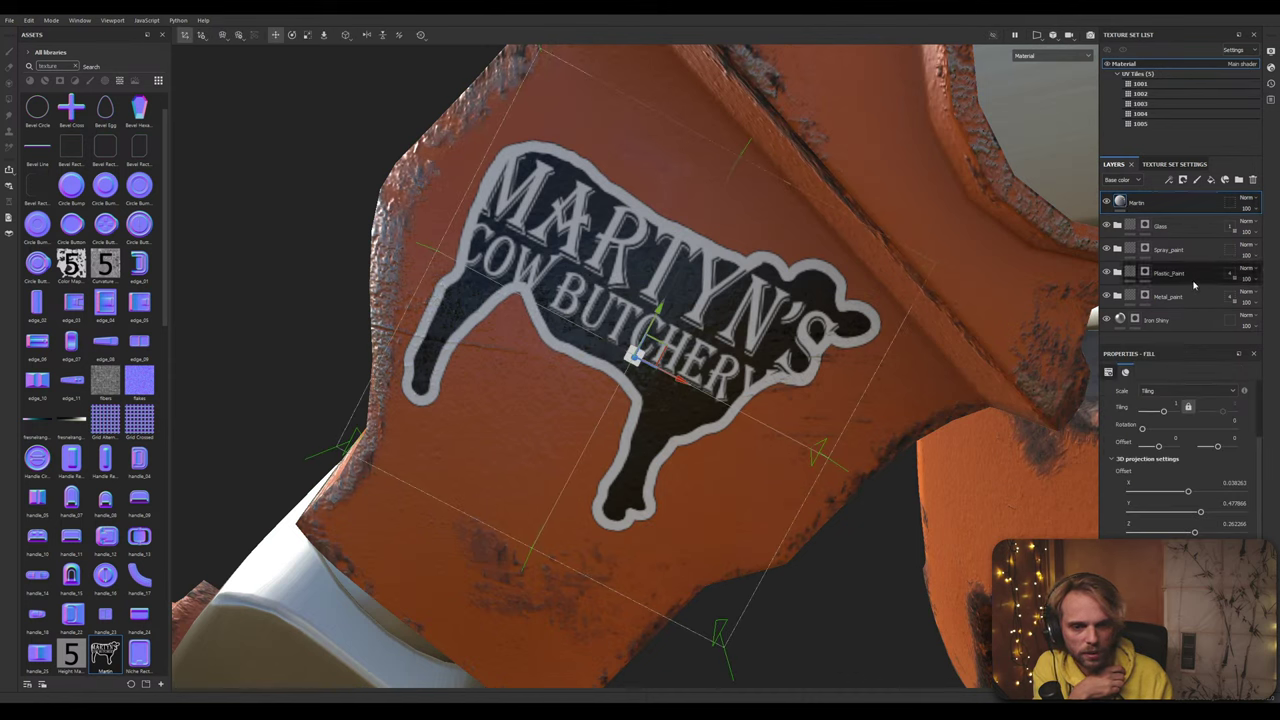
pyautogui.click(1110, 372)
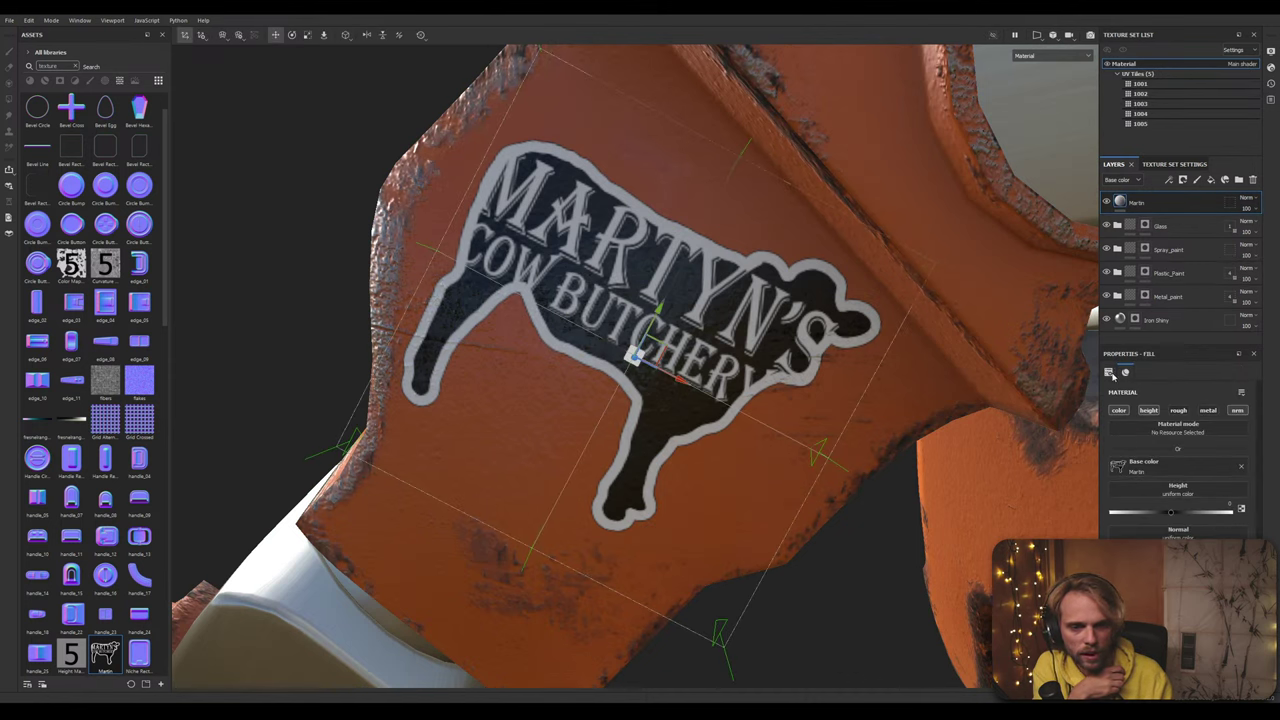
pyautogui.click(1159, 492)
pyautogui.click(1159, 492)
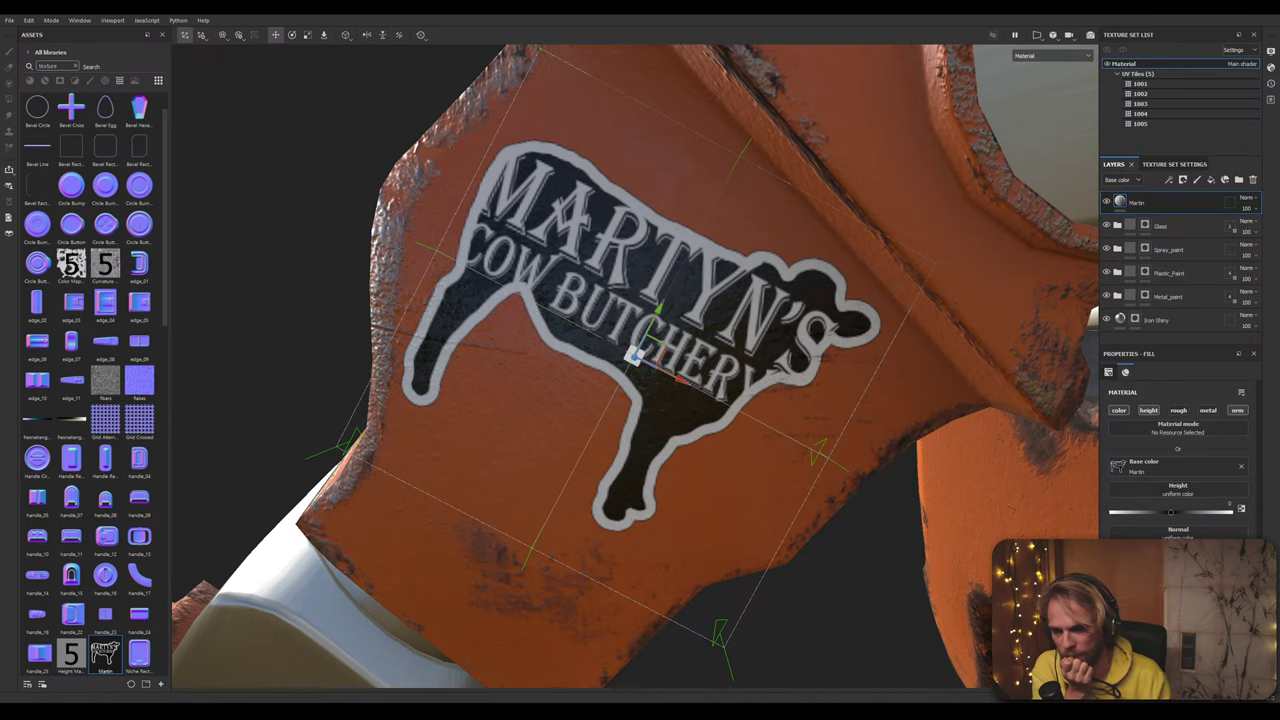
# Step: In File Explorer, browse to Desktop > Stuff > Other > Fun 3D > CRT > Textures > Stickers
pyautogui.moveTo(133, 682)
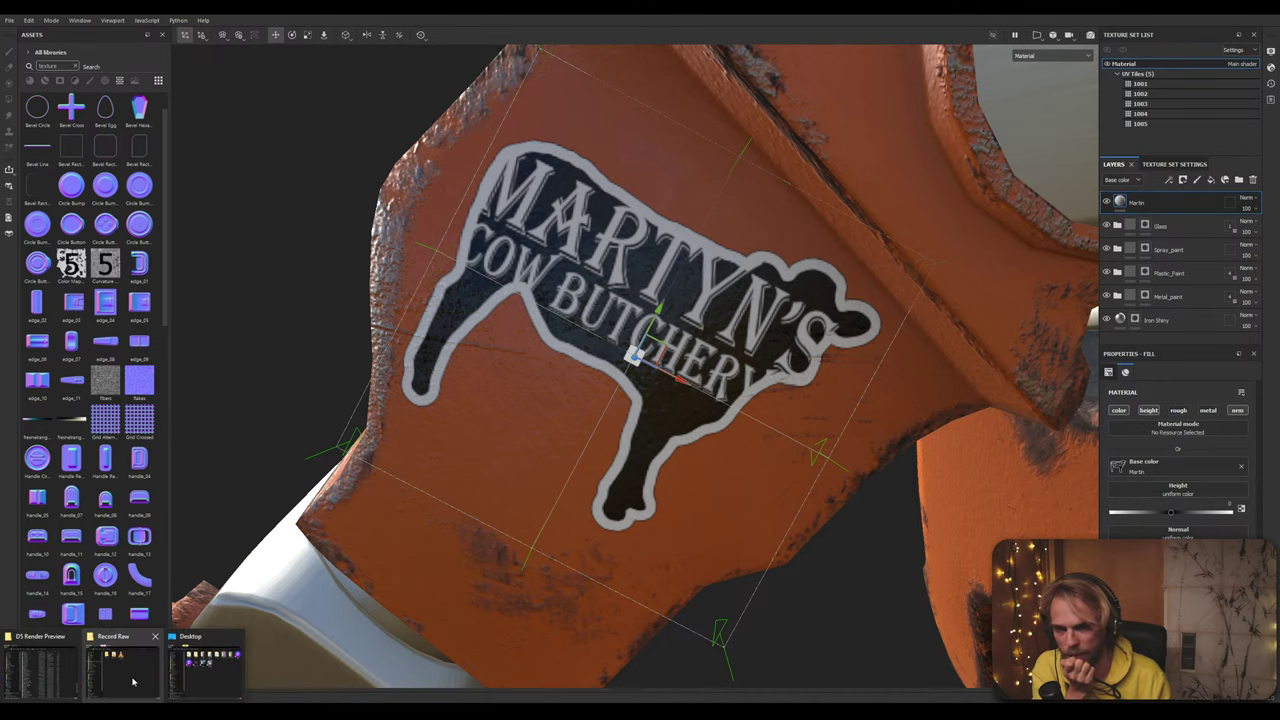
pyautogui.click(222, 676)
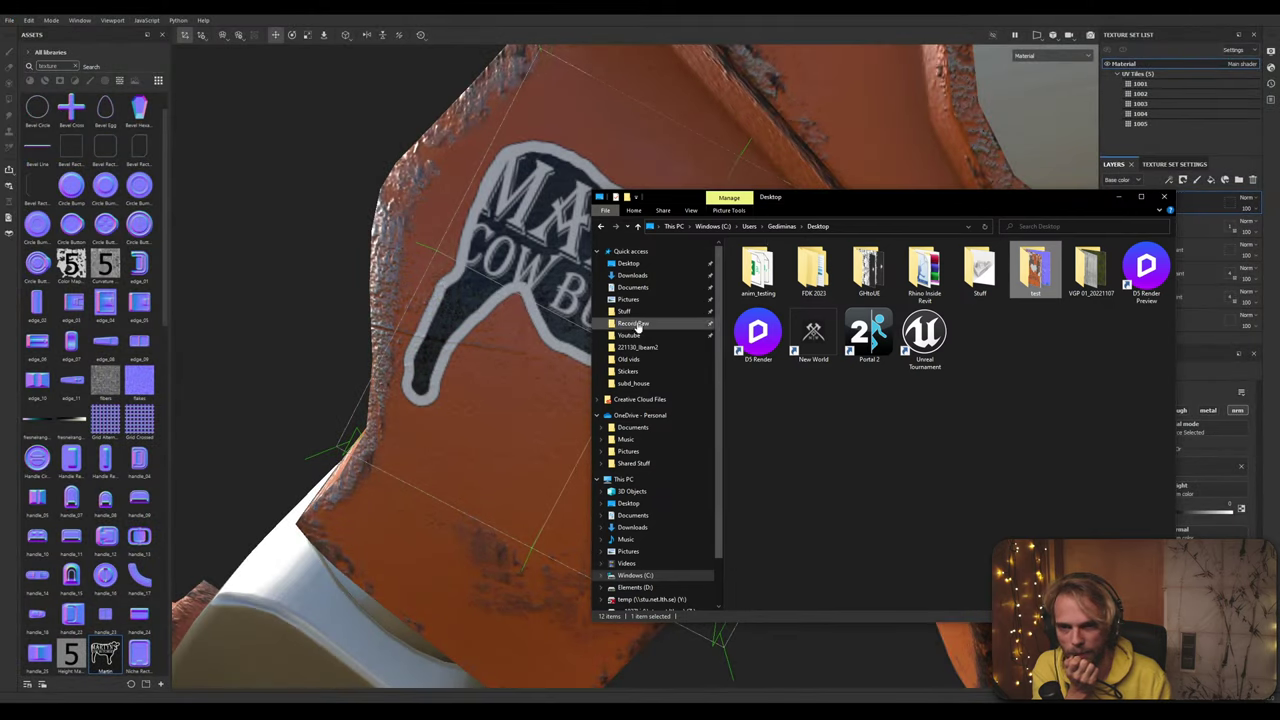
pyautogui.click(632, 323)
pyautogui.click(636, 348)
pyautogui.click(630, 359)
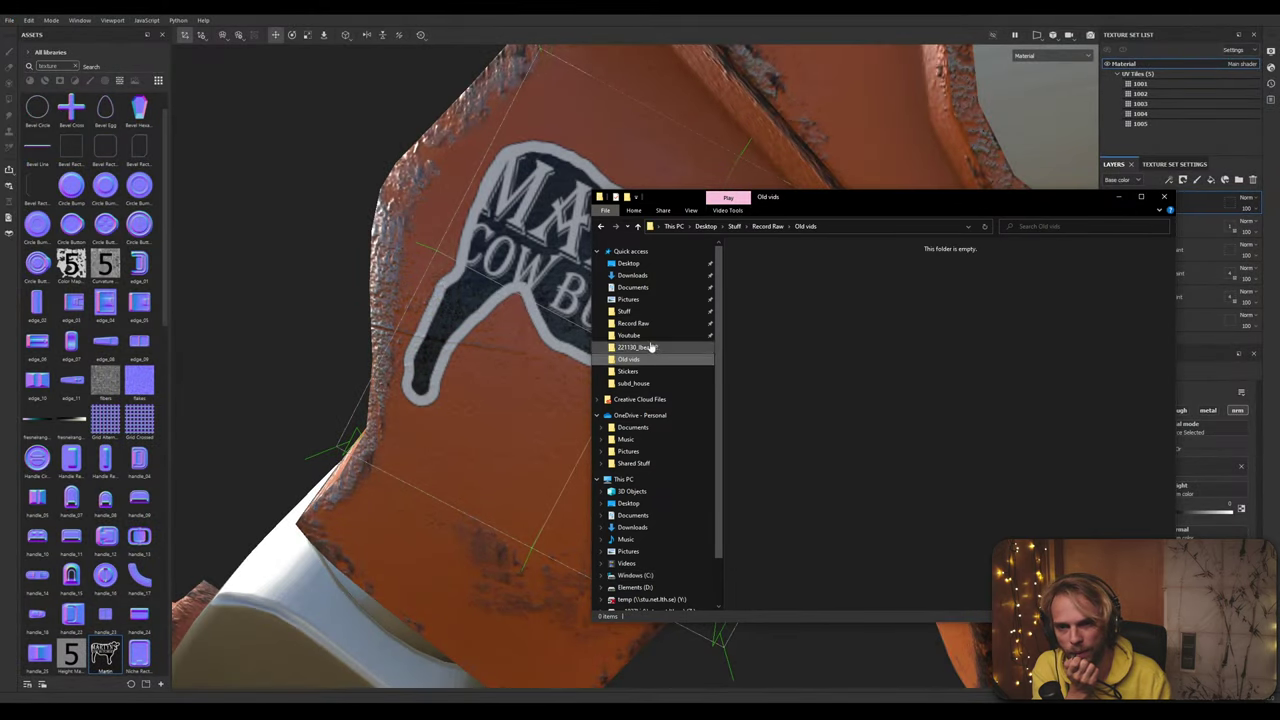
pyautogui.click(630, 335)
pyautogui.click(624, 311)
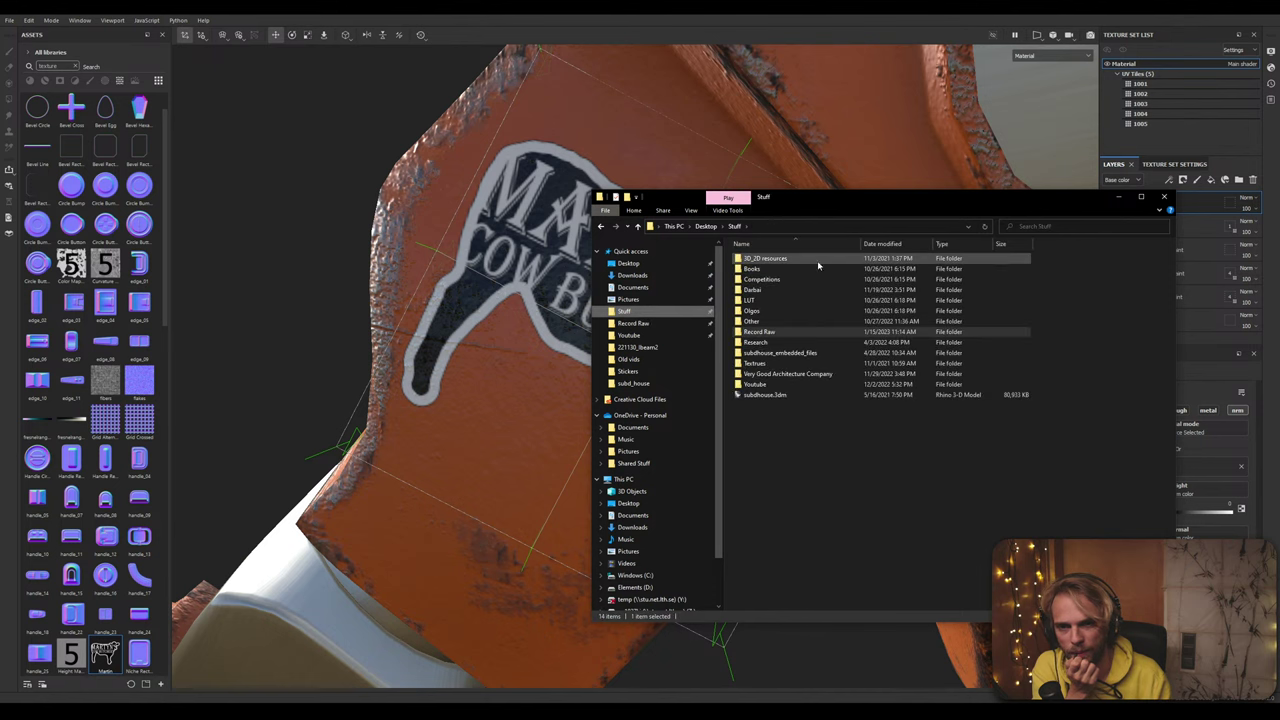
pyautogui.doubleClick(752, 321)
pyautogui.doubleClick(760, 267)
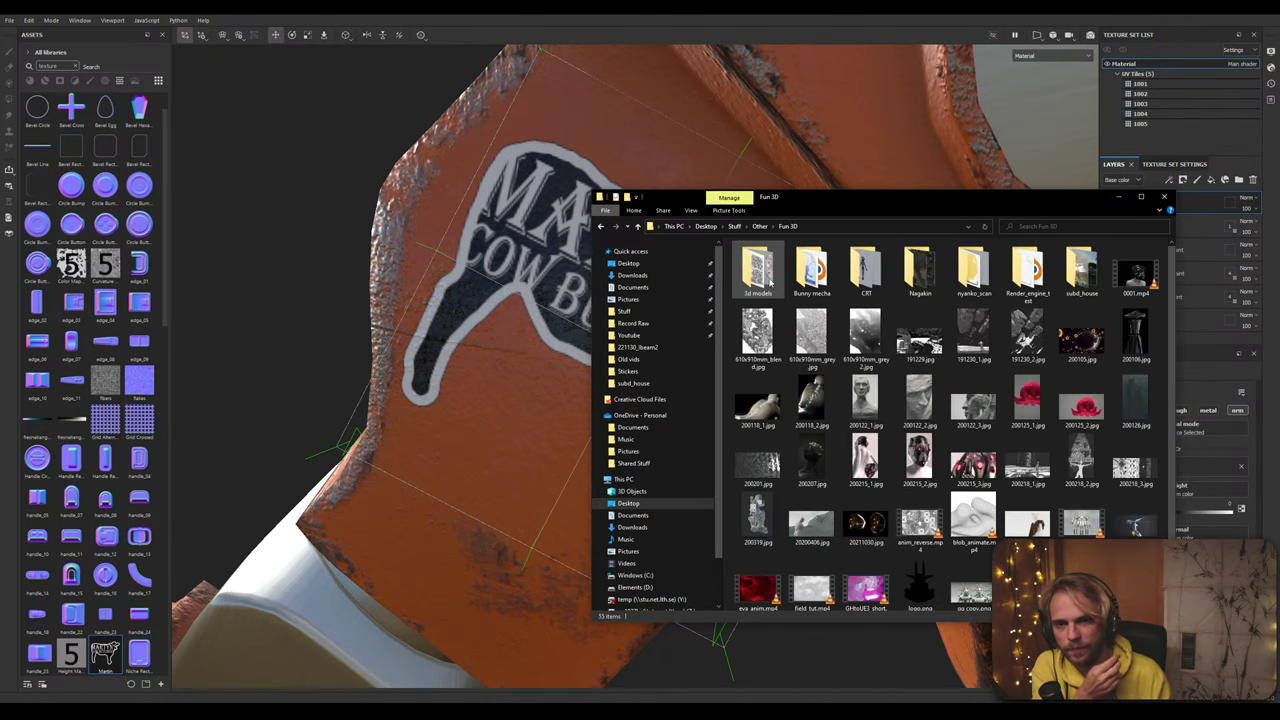
pyautogui.doubleClick(865, 270)
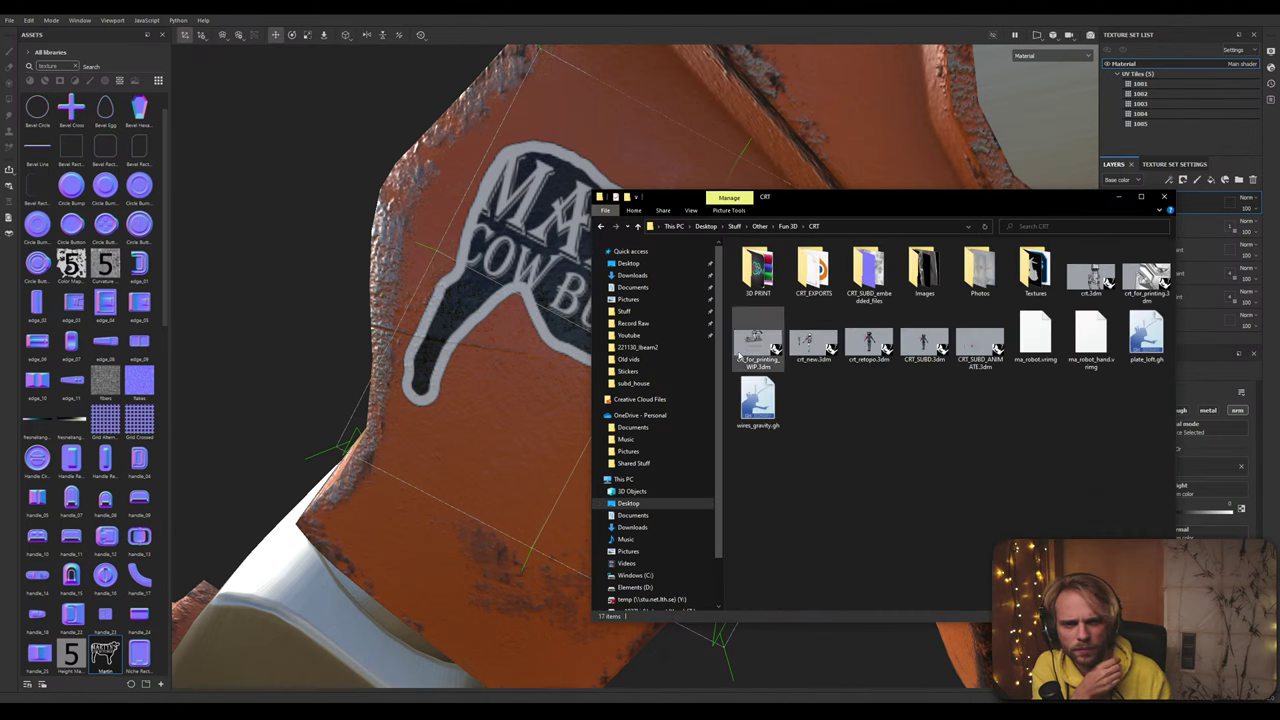
pyautogui.doubleClick(1035, 270)
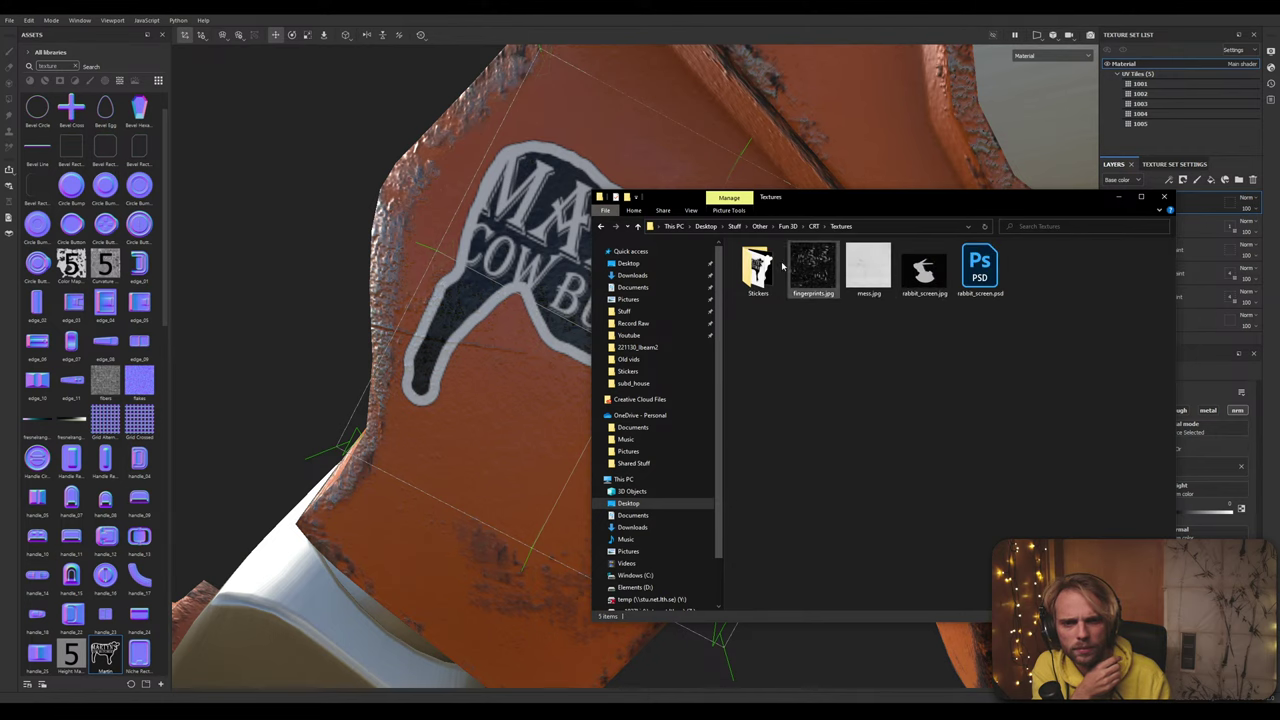
pyautogui.doubleClick(757, 268)
# Step: Drag Martin_height.png from the Stickers folder into the Painter viewport
pyautogui.click(812, 293)
pyautogui.moveTo(868, 199); pyautogui.dragTo(582, 140)
pyautogui.moveTo(530, 212); pyautogui.dragTo(116, 605)
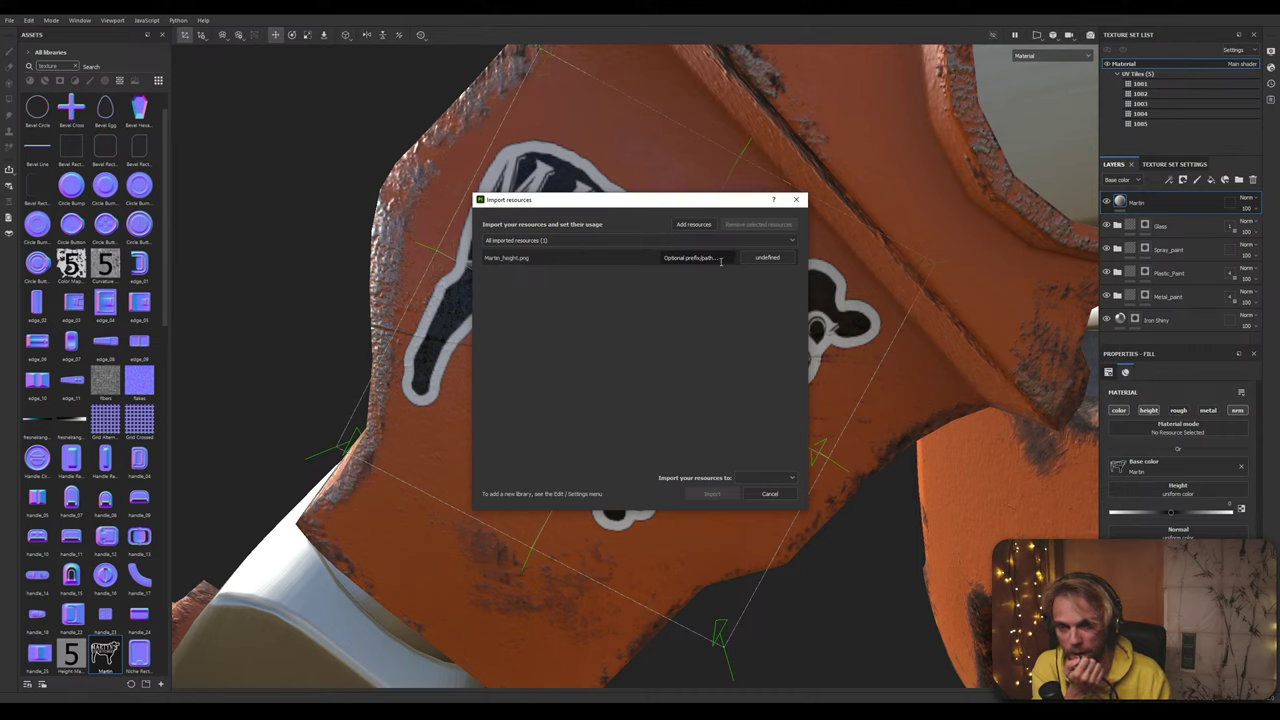
# Step: Import Martin_height.png with texture usage into the your_assets library
pyautogui.click(763, 259)
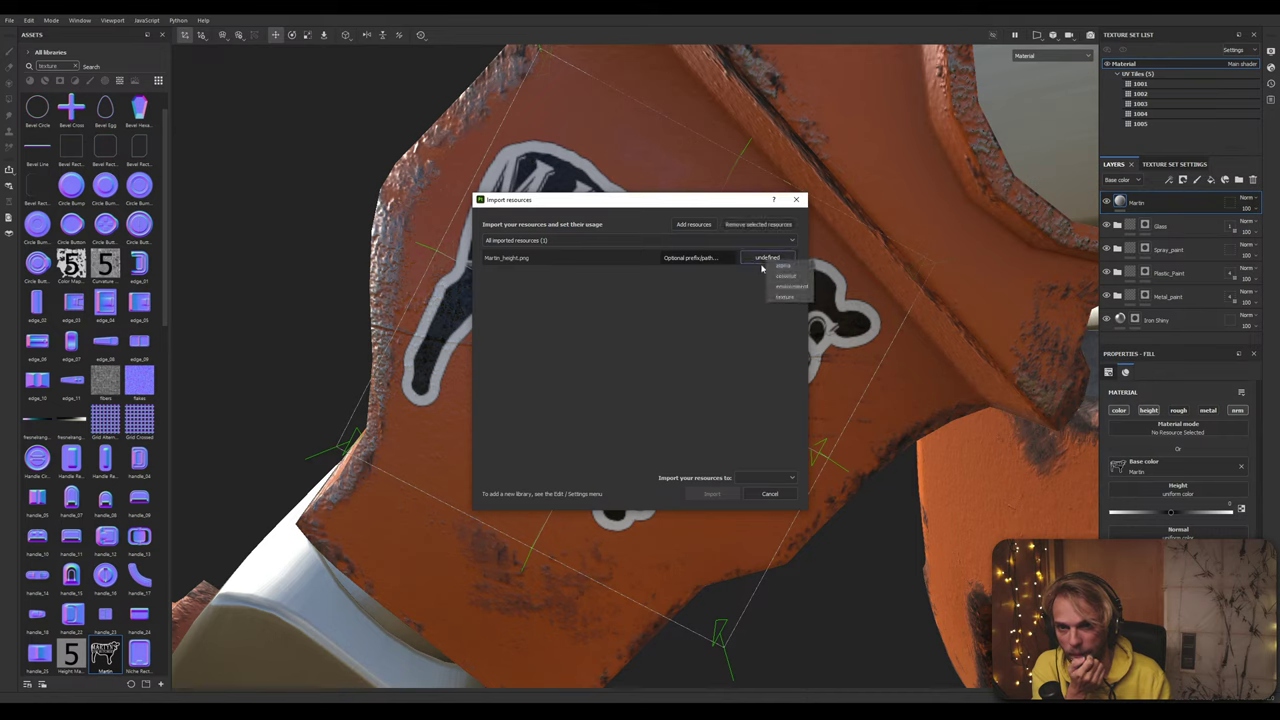
pyautogui.click(696, 259)
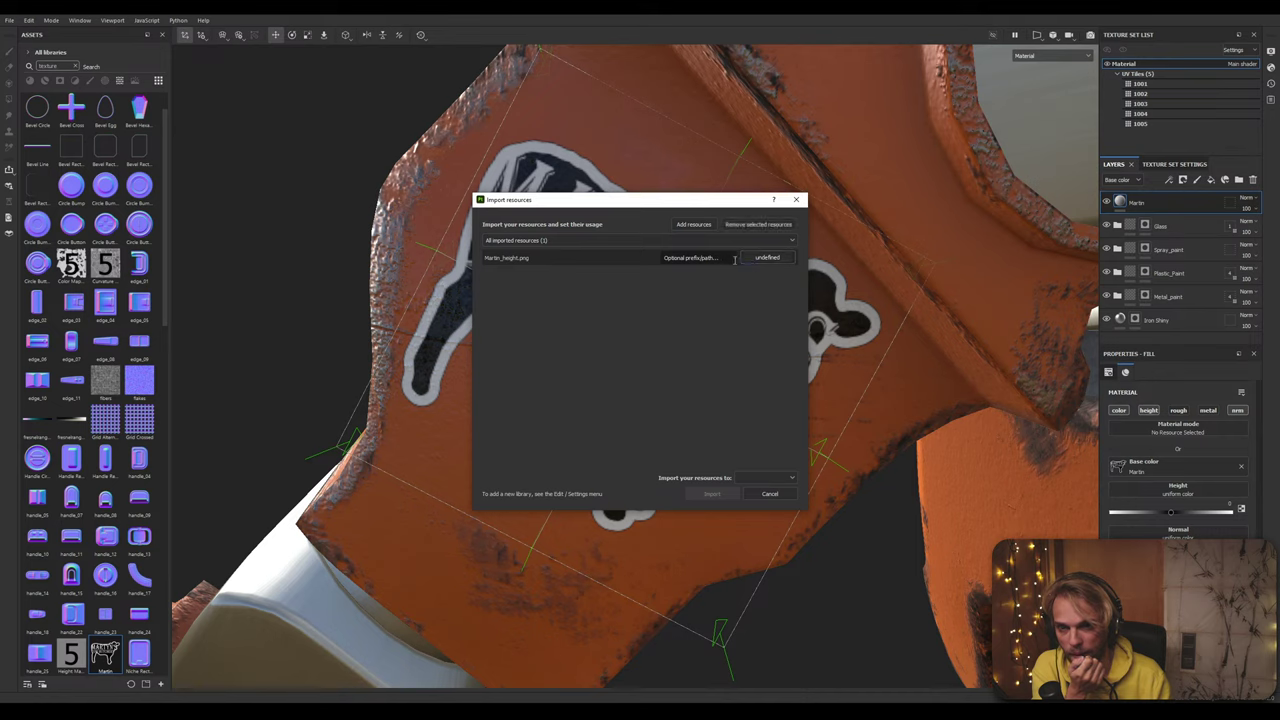
pyautogui.click(736, 243)
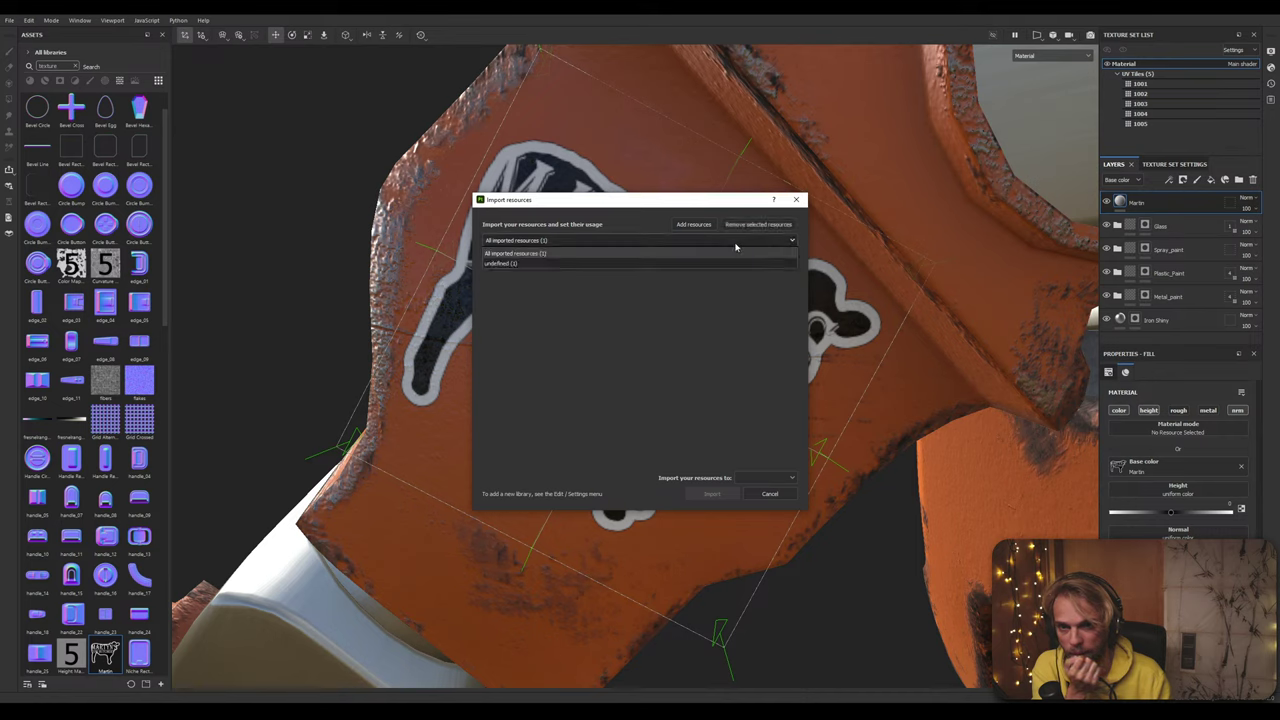
pyautogui.click(736, 252)
pyautogui.click(762, 259)
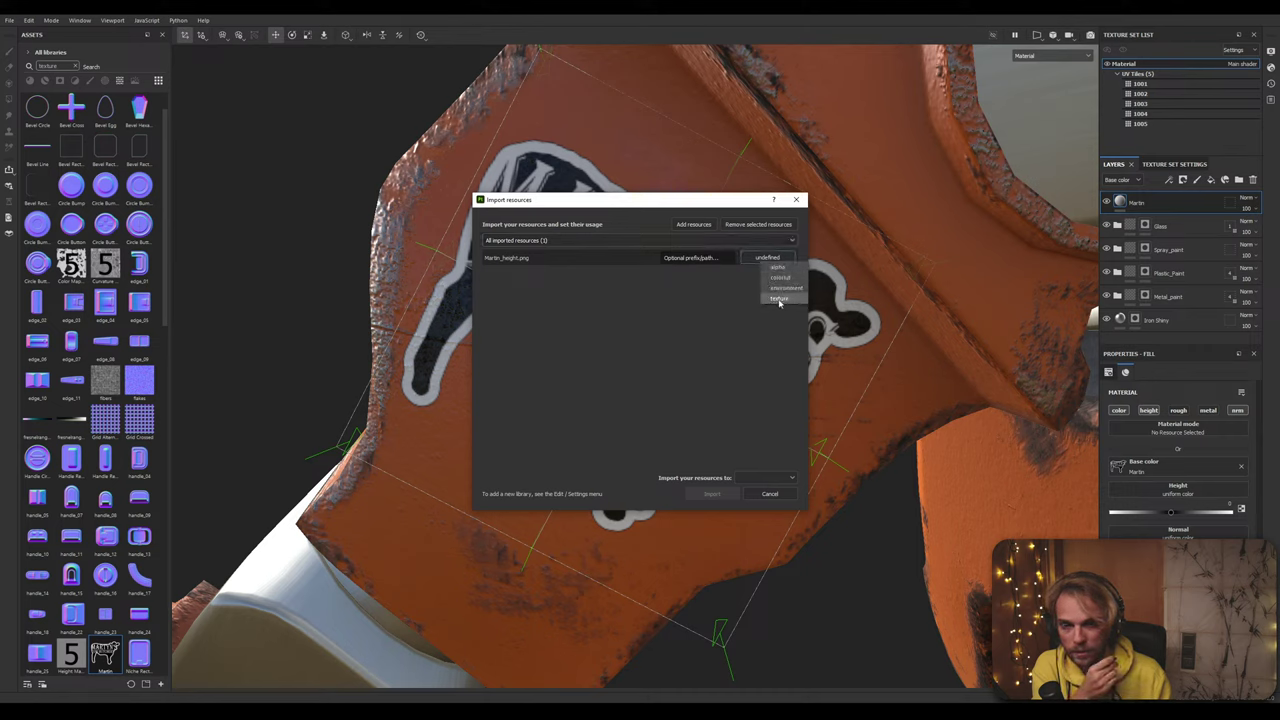
pyautogui.click(779, 299)
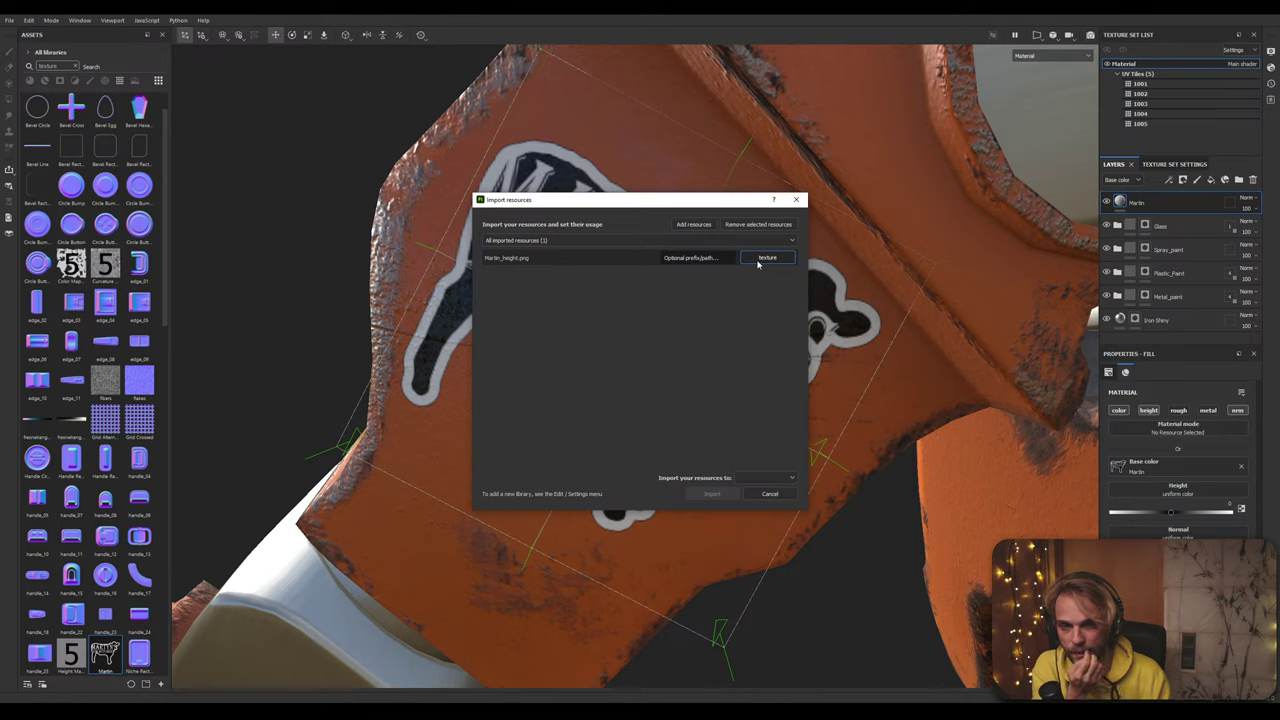
pyautogui.click(742, 478)
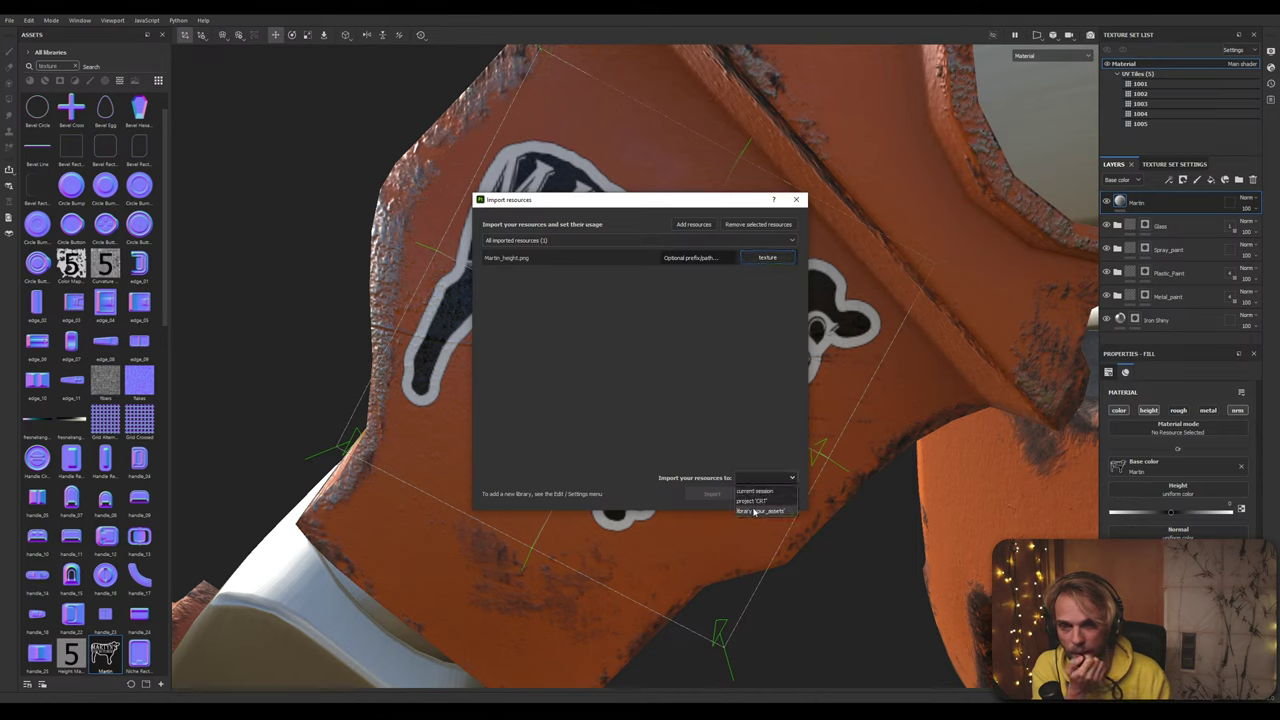
pyautogui.click(754, 512)
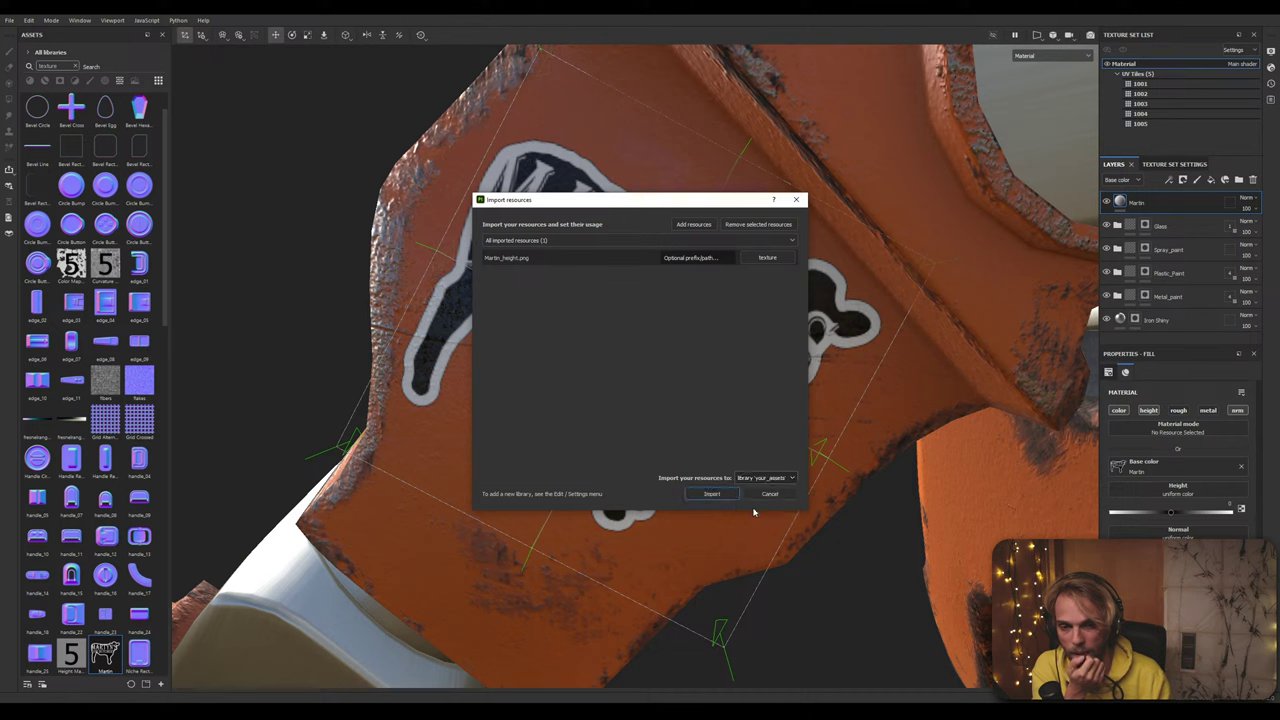
pyautogui.click(711, 493)
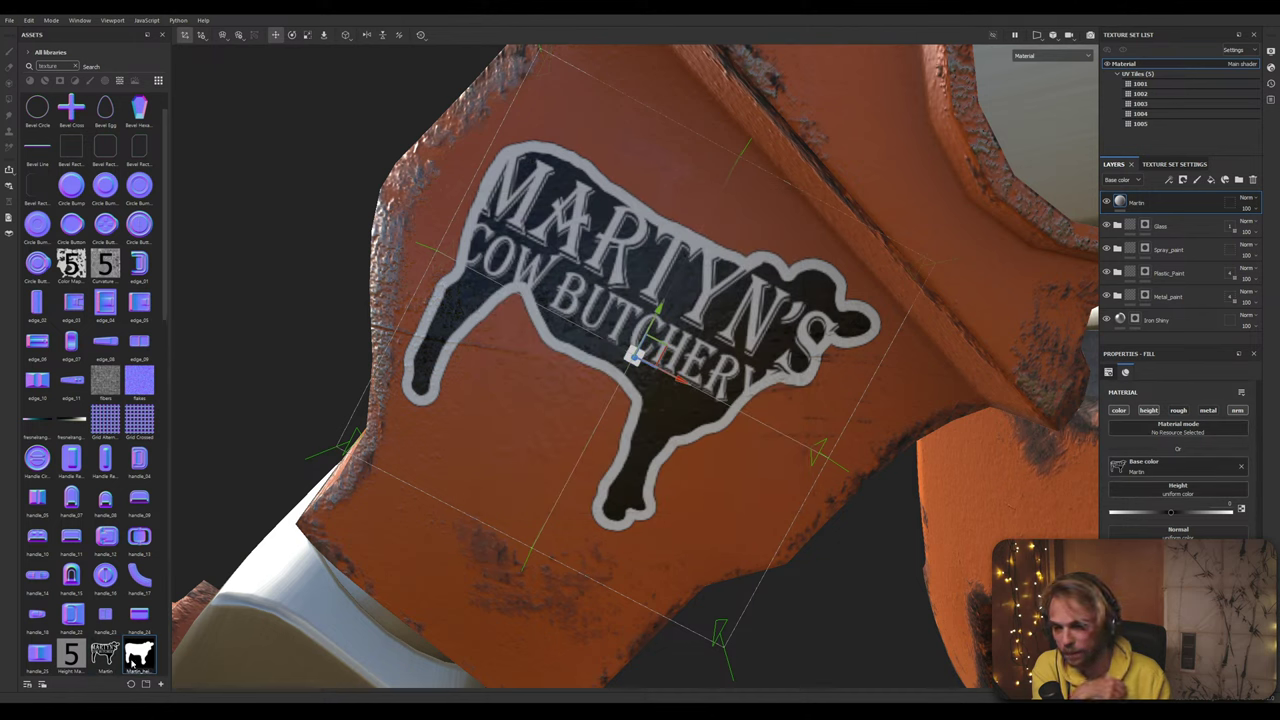
# Step: Drop Martin_height onto the Martin layer's Height slot to preview it
pyautogui.moveTo(135, 662); pyautogui.dragTo(1191, 491)
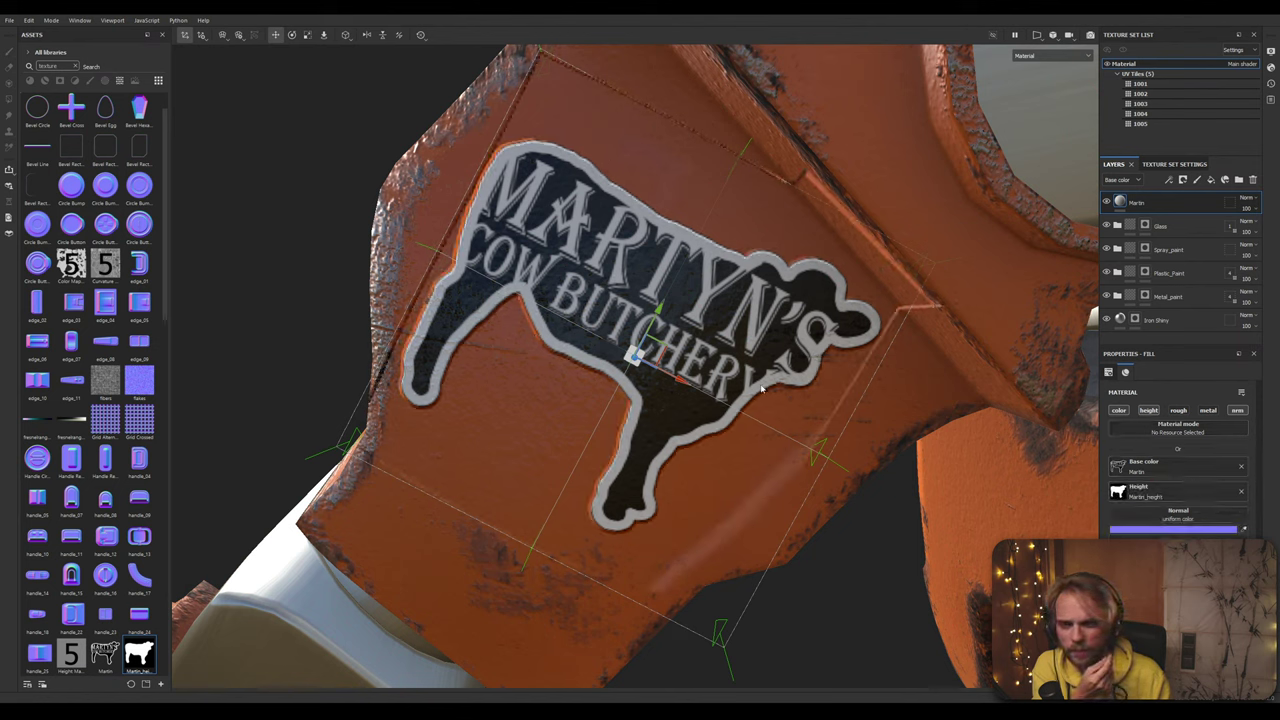
pyautogui.scroll(5, 479, 320)
pyautogui.scroll(-5, 744, 455)
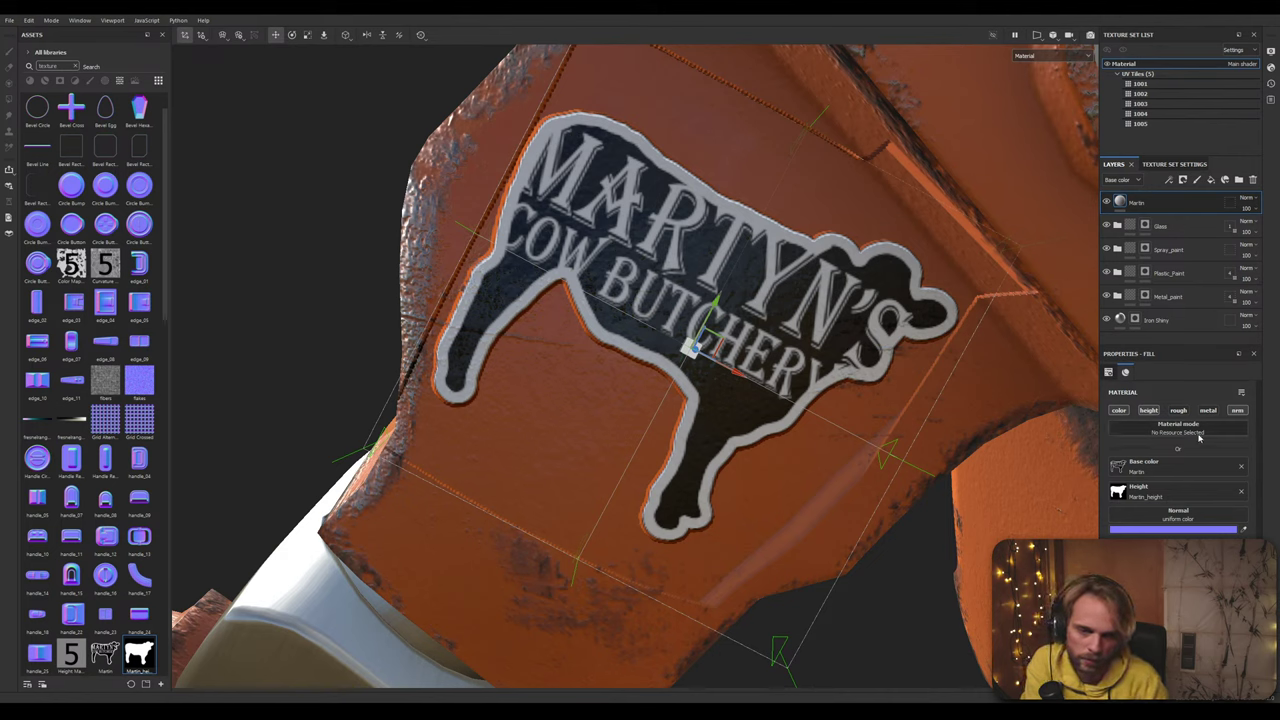
# Step: Clear the Height slot, disable the height channel, and delete the Martin_height asset
pyautogui.click(1241, 491)
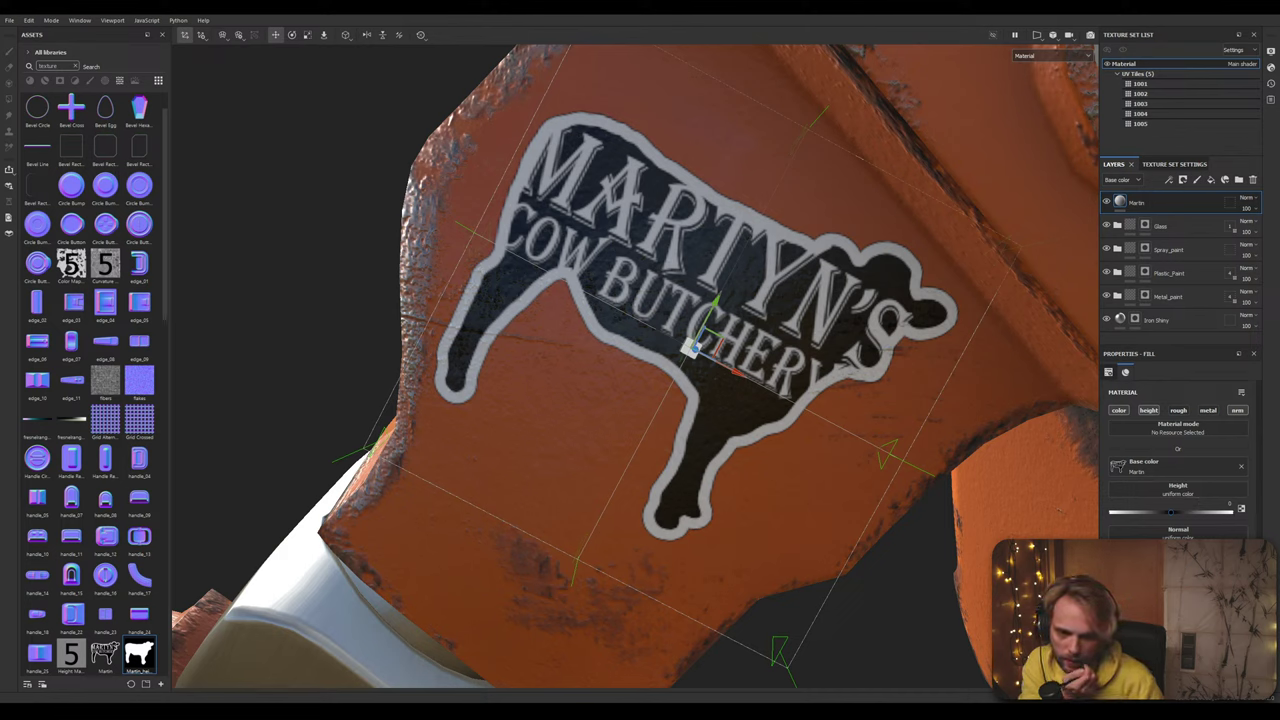
pyautogui.click(1148, 410)
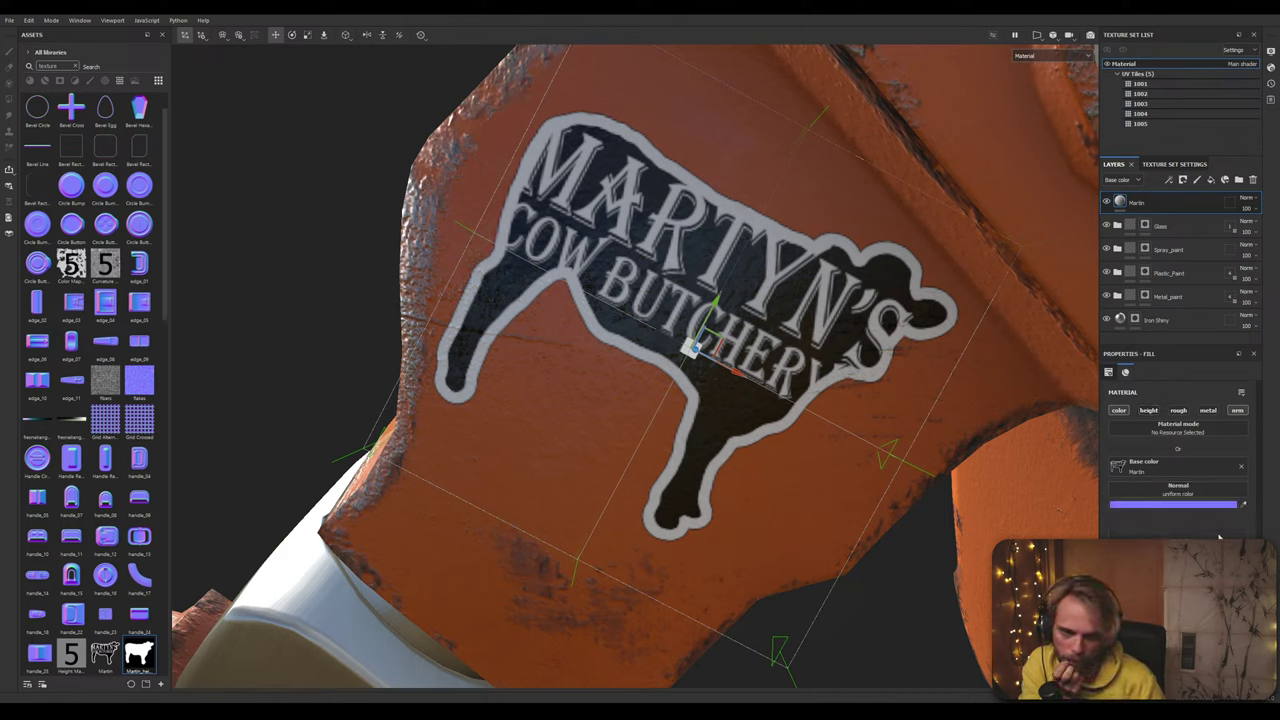
pyautogui.rightClick(139, 655)
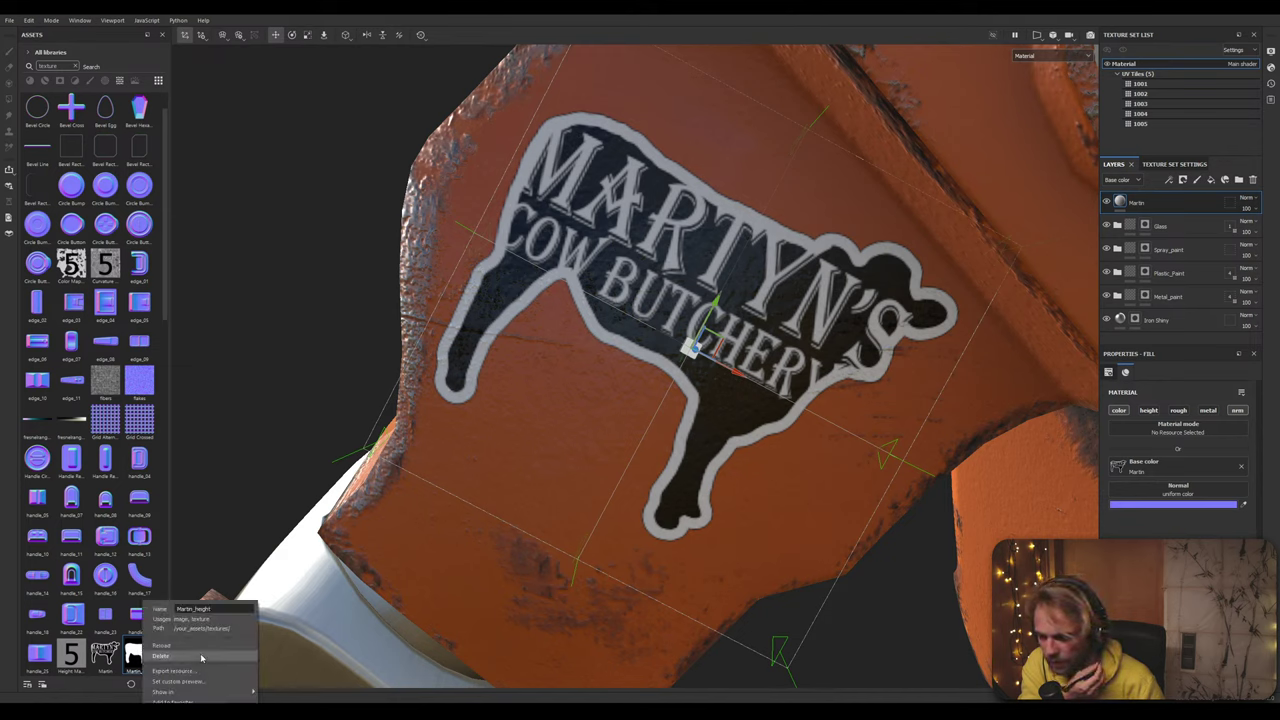
pyautogui.click(201, 656)
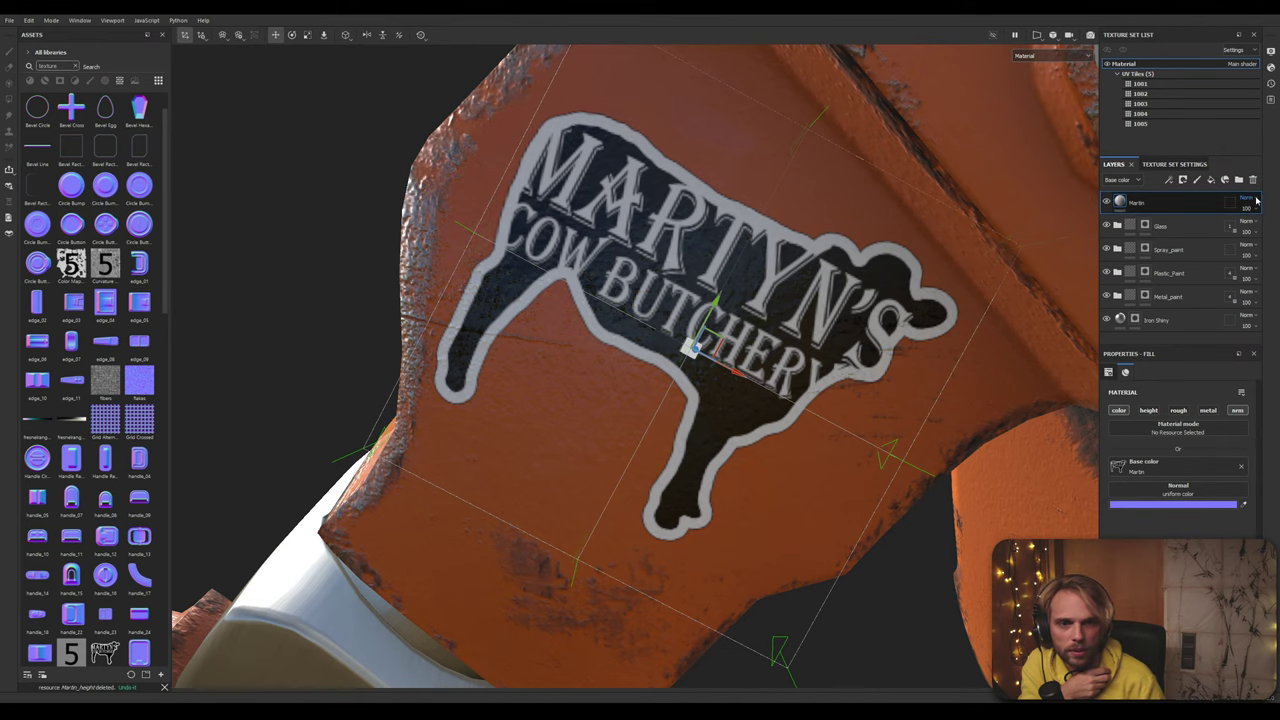
# Step: Set the Martin layer to Replace blending and place it above Plastic_Paint and Metal_paint
pyautogui.click(1244, 198)
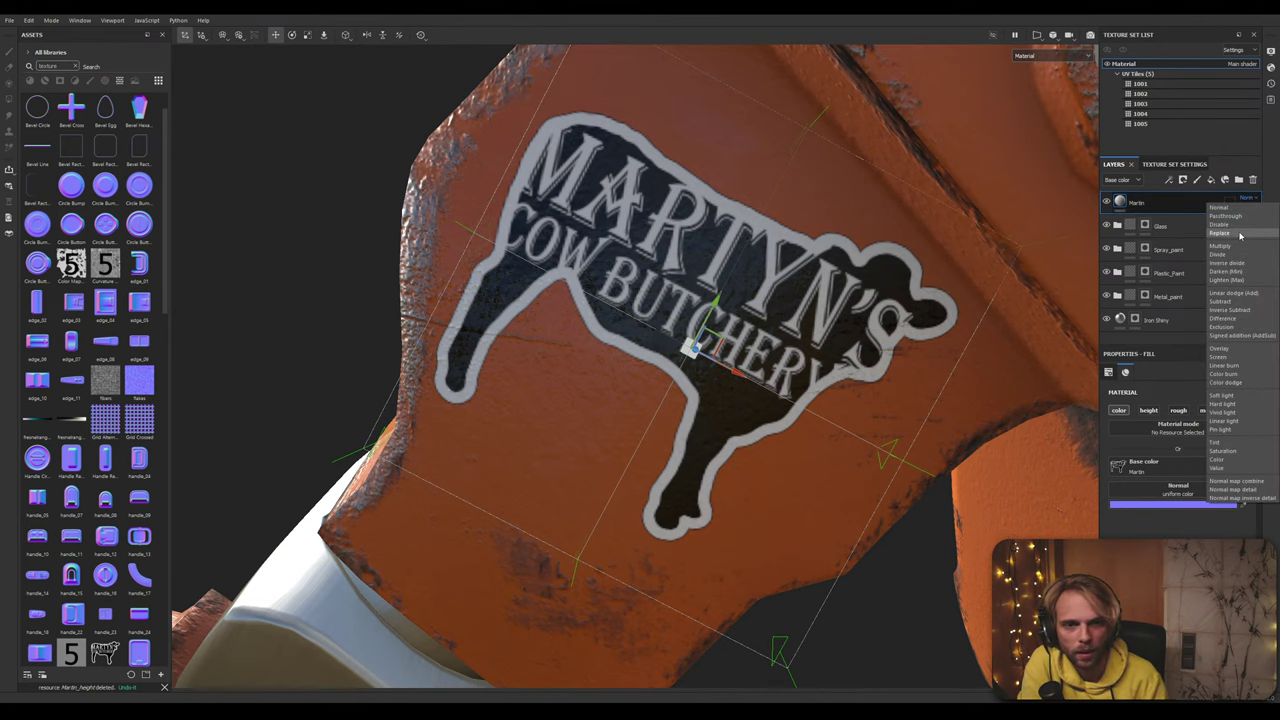
pyautogui.click(1240, 234)
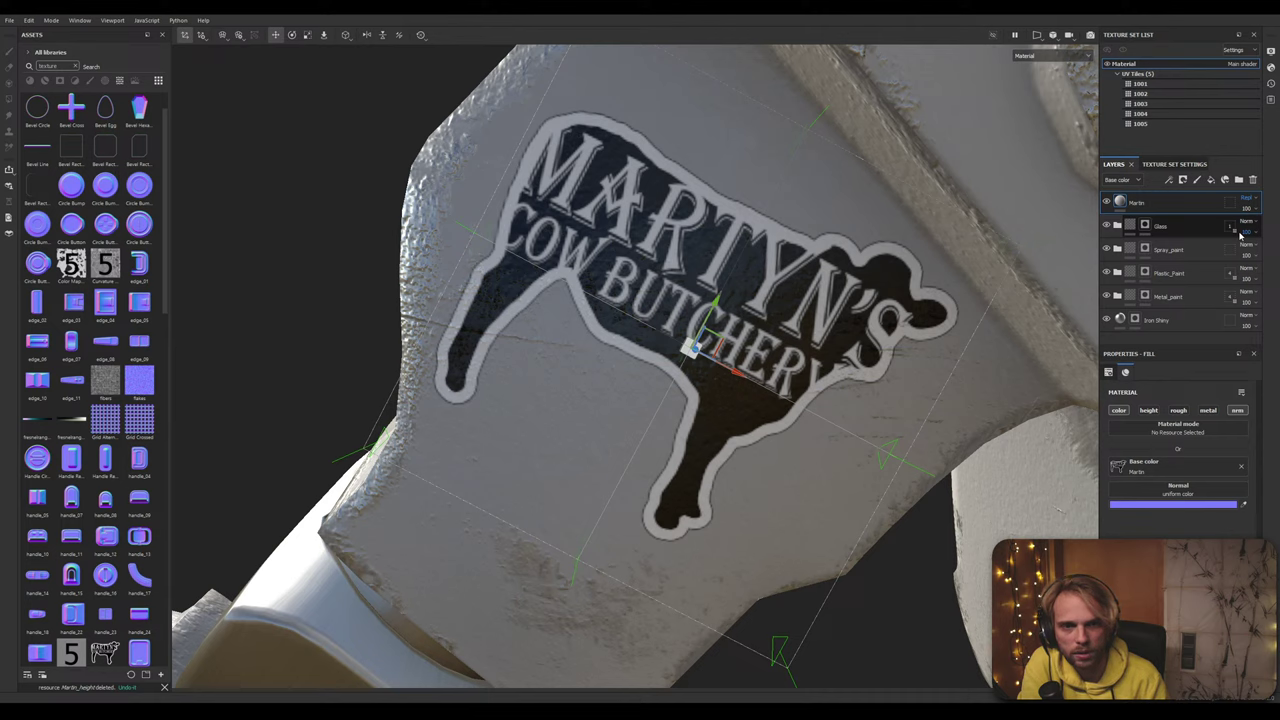
pyautogui.moveTo(1185, 204); pyautogui.dragTo(1164, 307)
pyautogui.moveTo(1164, 307); pyautogui.dragTo(1166, 250)
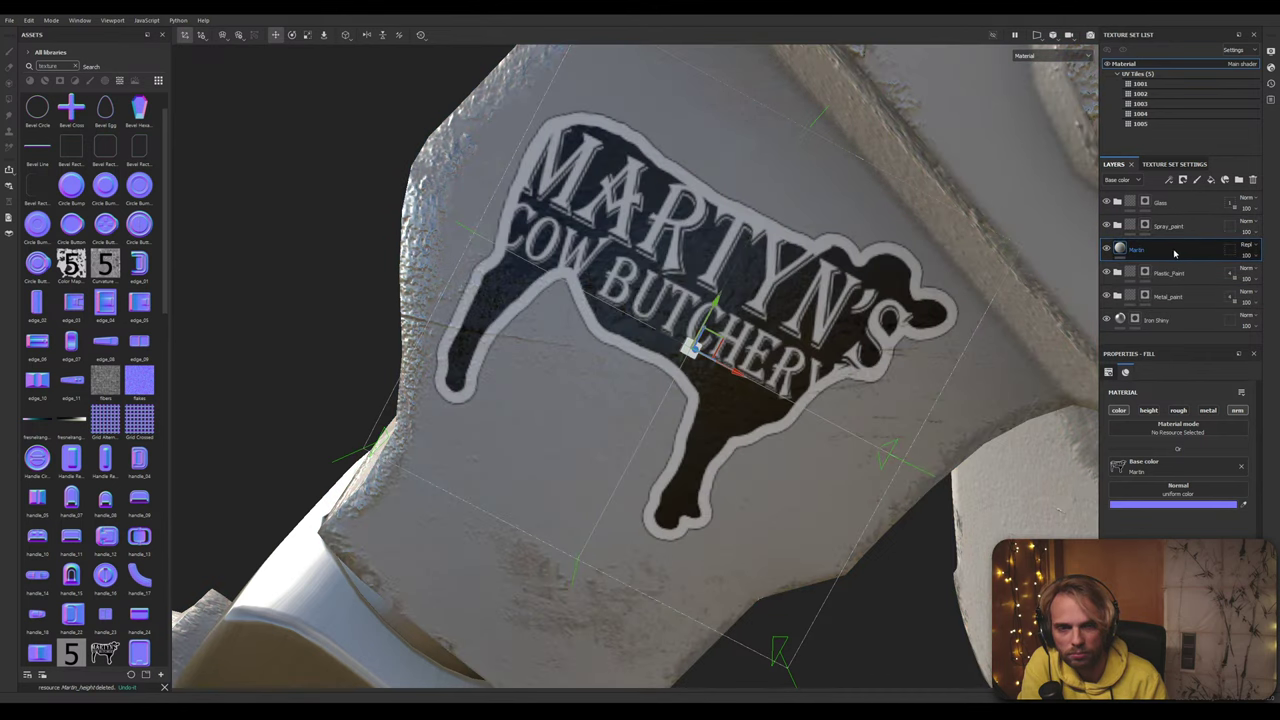
# Step: Make the Metal_paint folder visible again and expand it to show its layers
pyautogui.keyDown('alt'); pyautogui.moveTo(720, 340); pyautogui.dragTo(651, 313); pyautogui.keyUp('alt')
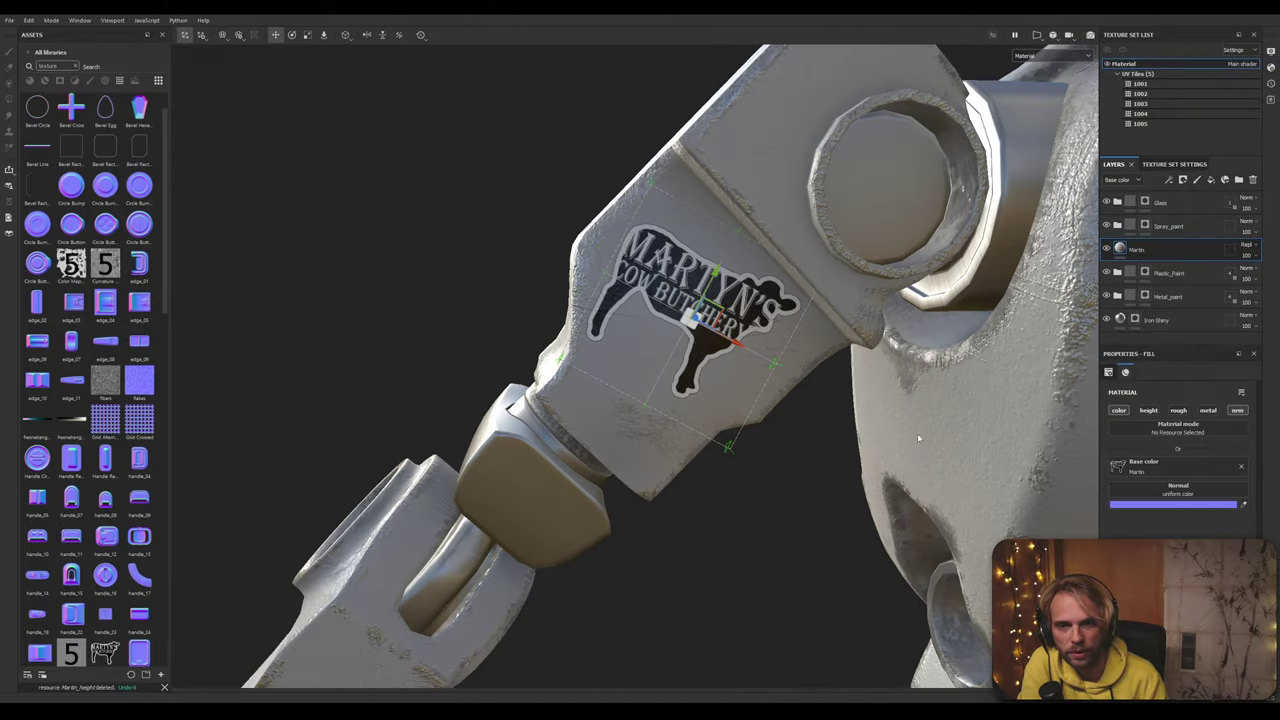
pyautogui.keyDown('alt'); pyautogui.moveTo(860, 425); pyautogui.dragTo(560, 330); pyautogui.keyUp('alt')
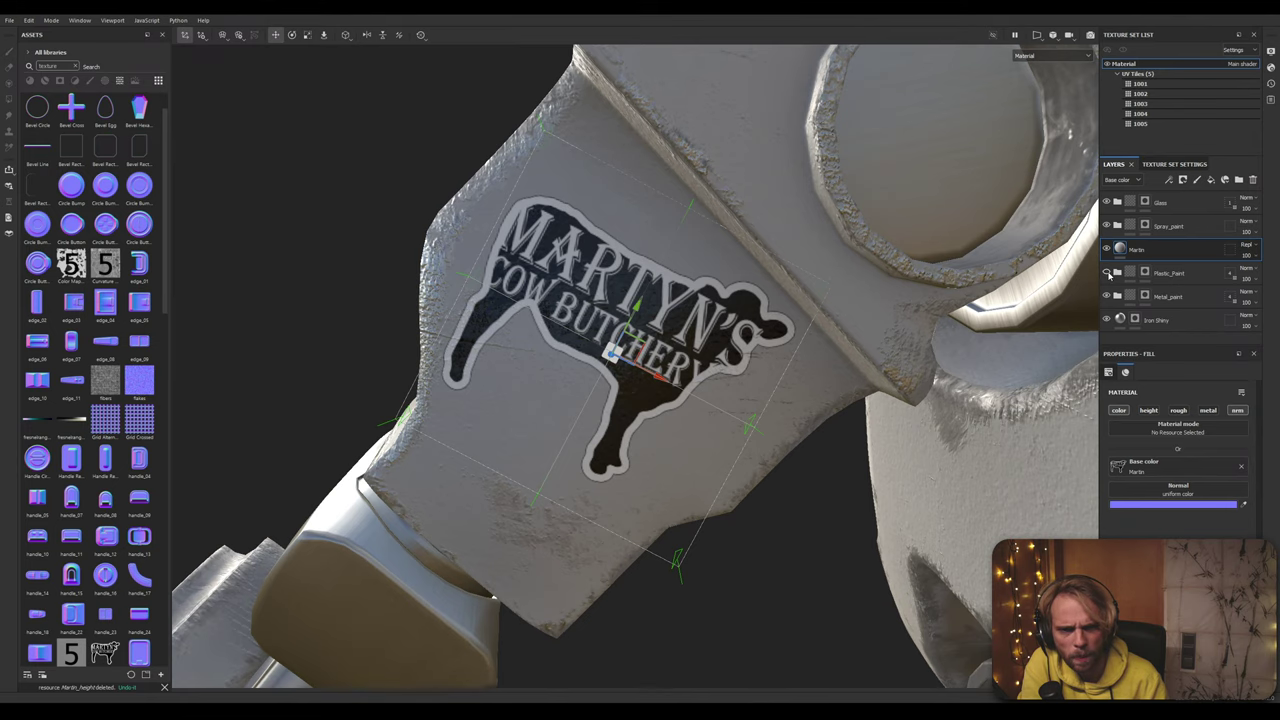
pyautogui.click(1106, 297)
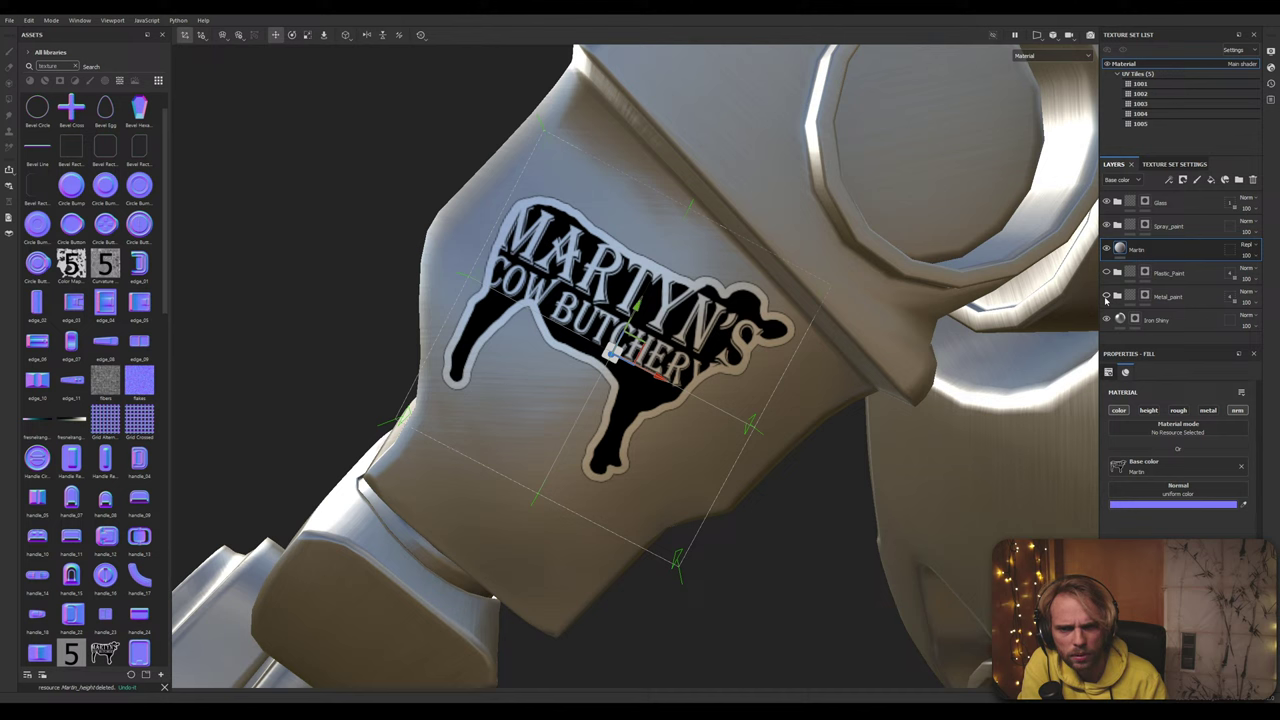
pyautogui.click(1106, 297)
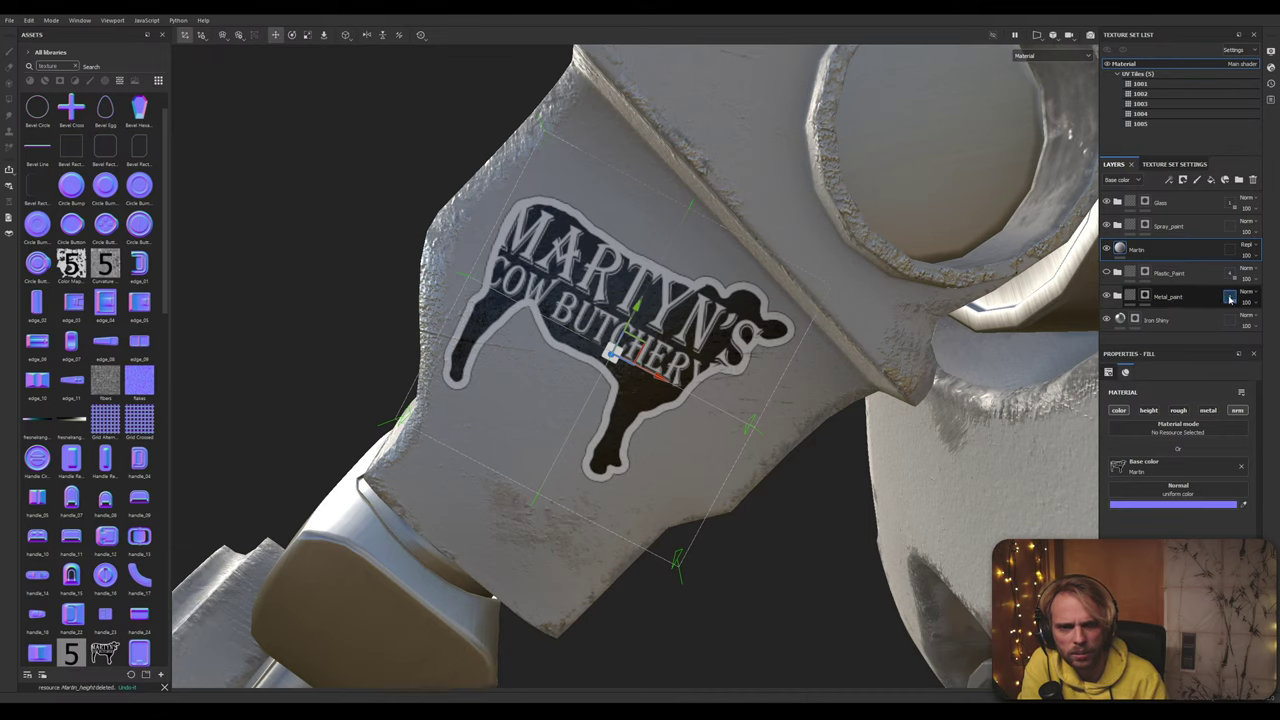
pyautogui.click(1119, 297)
pyautogui.scroll(-3, 1119, 297)
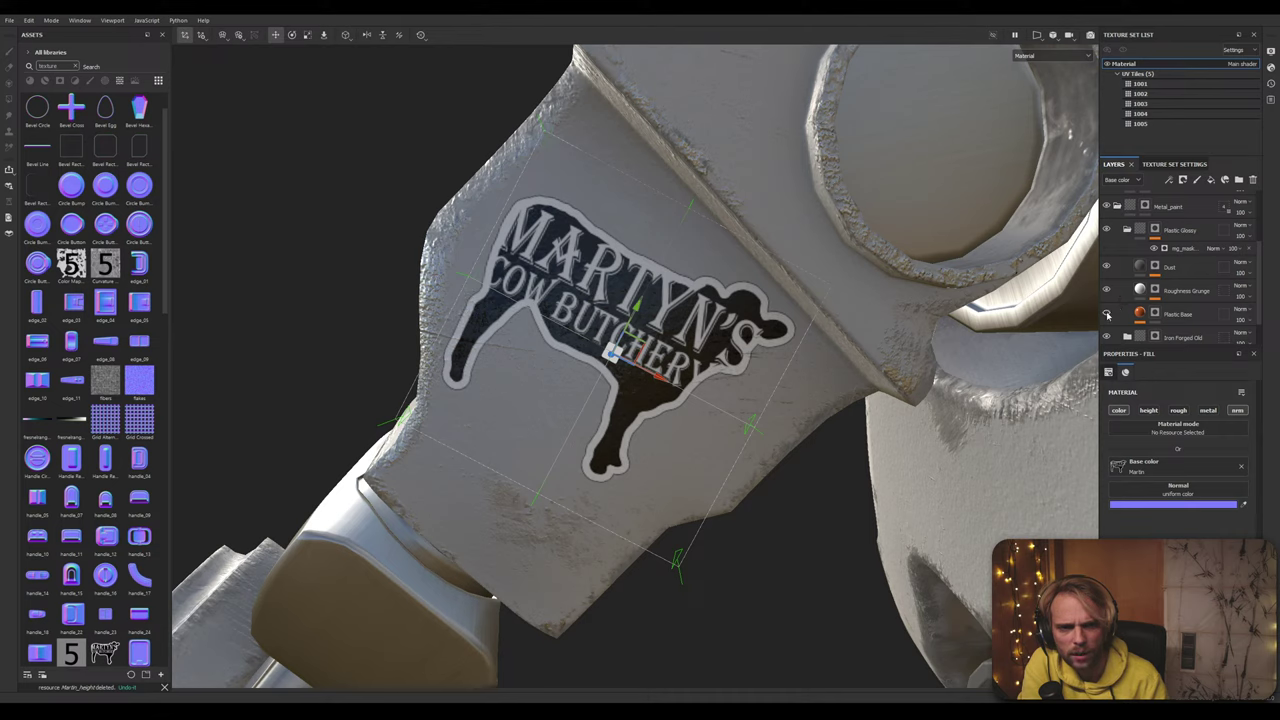
pyautogui.click(1107, 315)
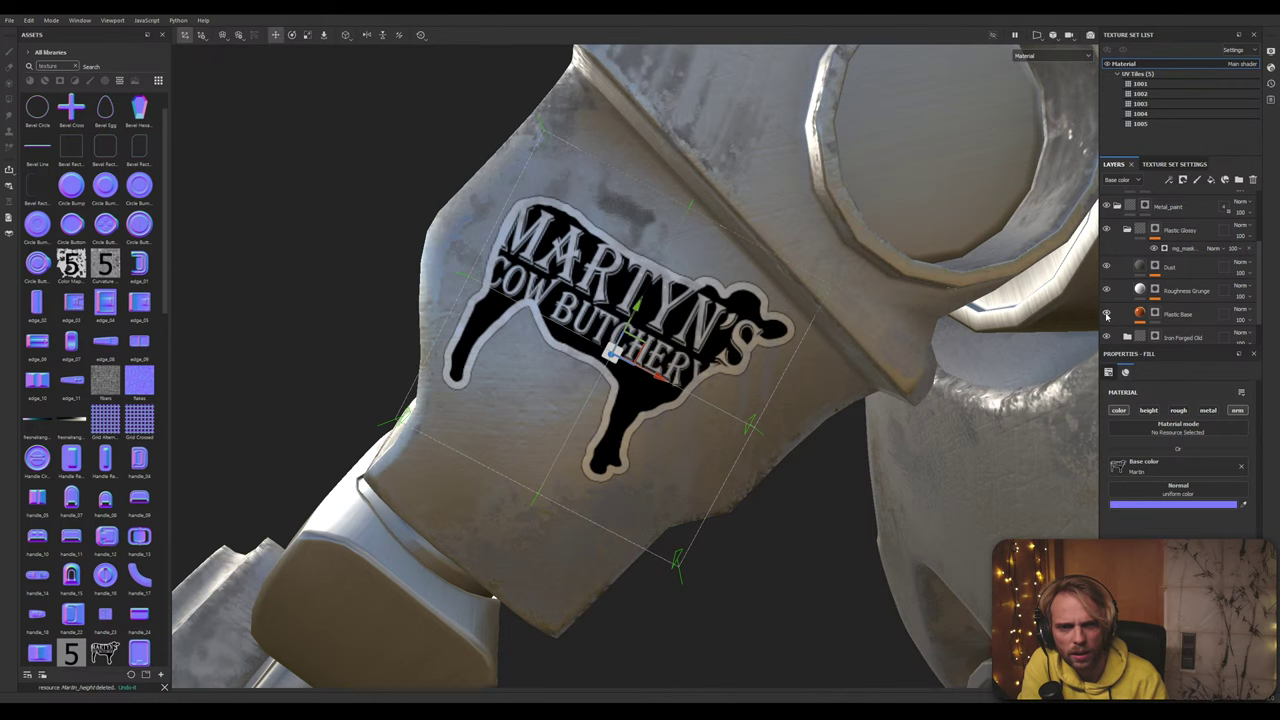
pyautogui.click(1107, 315)
pyautogui.click(1107, 315)
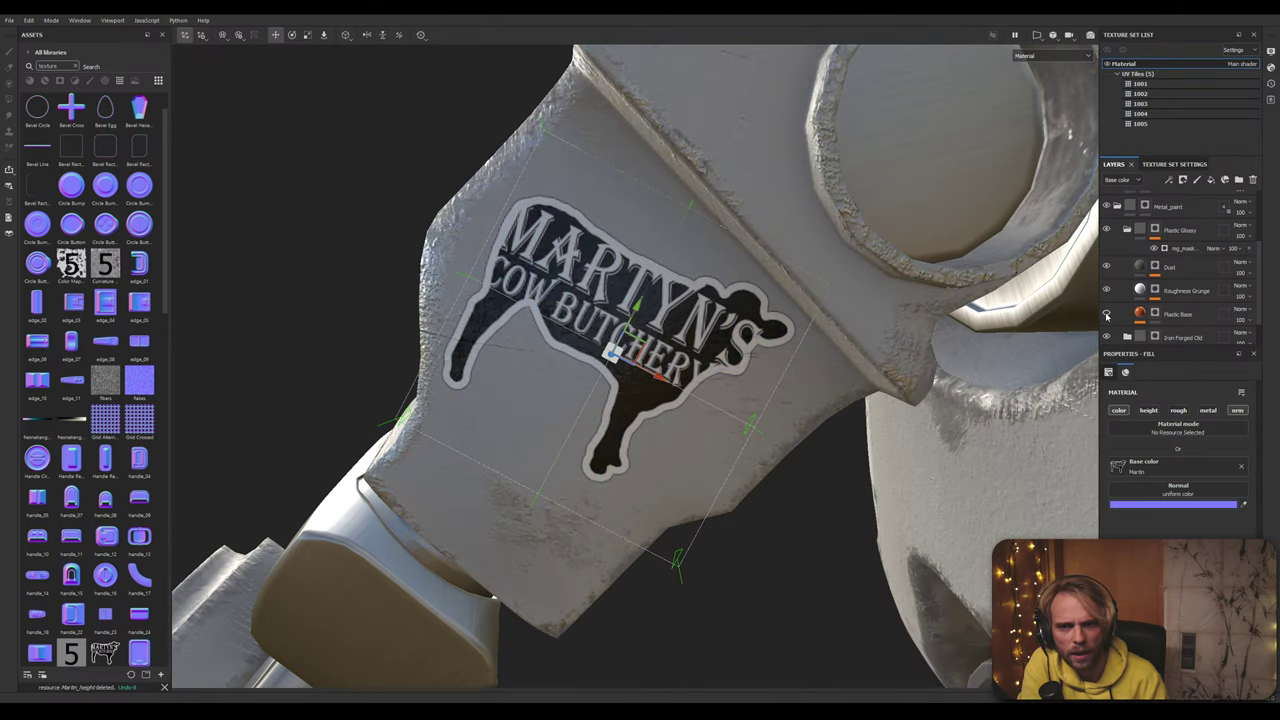
pyautogui.click(1107, 315)
pyautogui.click(1107, 315)
pyautogui.click(1107, 315)
pyautogui.click(1107, 335)
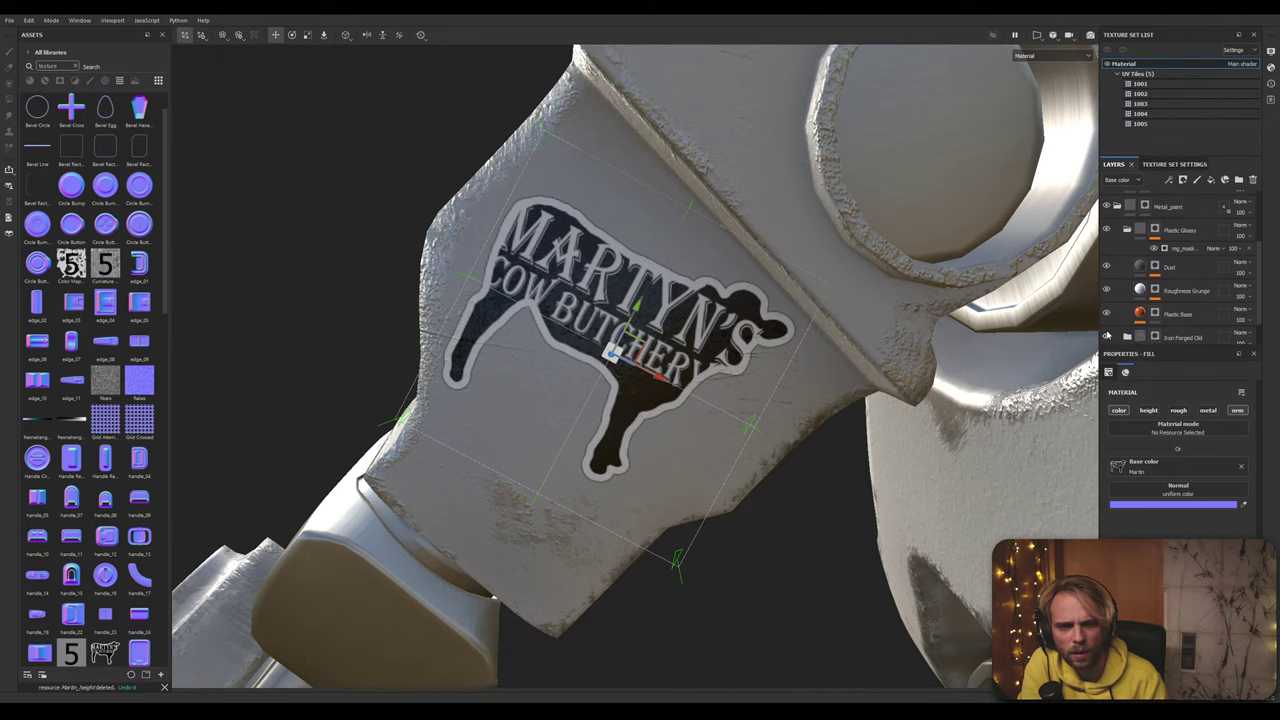
pyautogui.click(1107, 335)
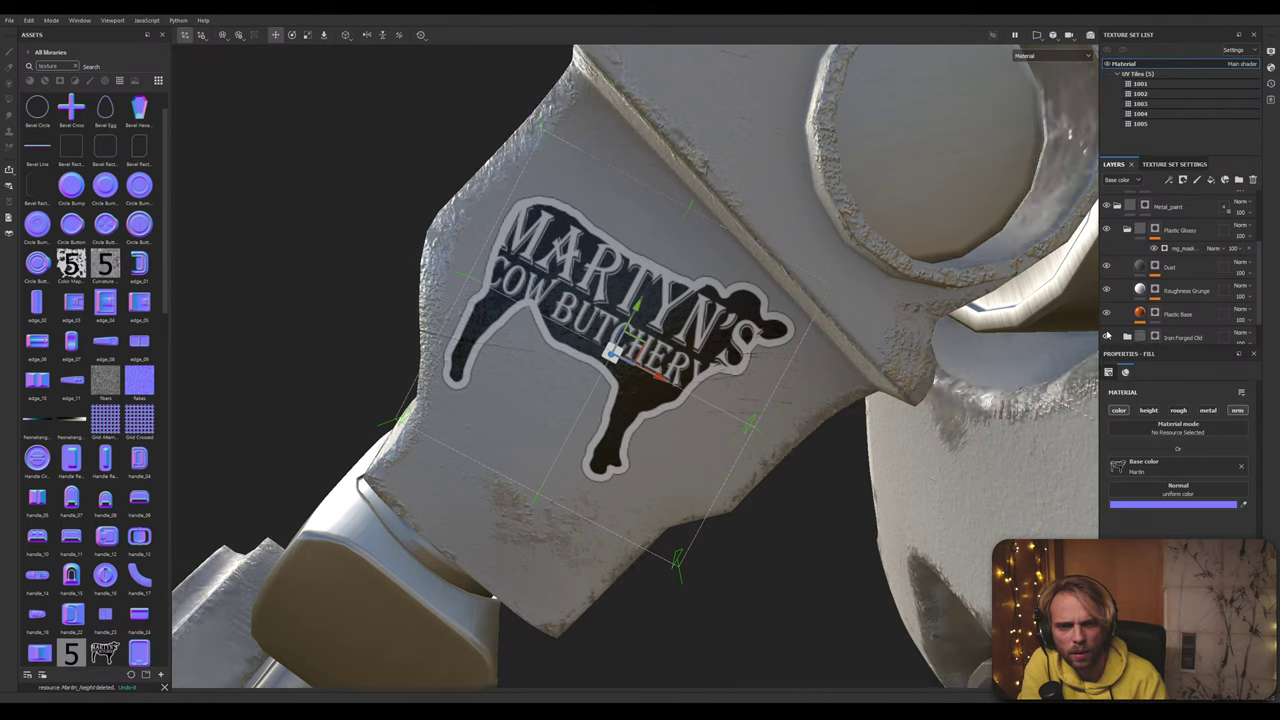
pyautogui.click(1107, 335)
pyautogui.click(1107, 335)
pyautogui.click(1107, 335)
pyautogui.click(1107, 335)
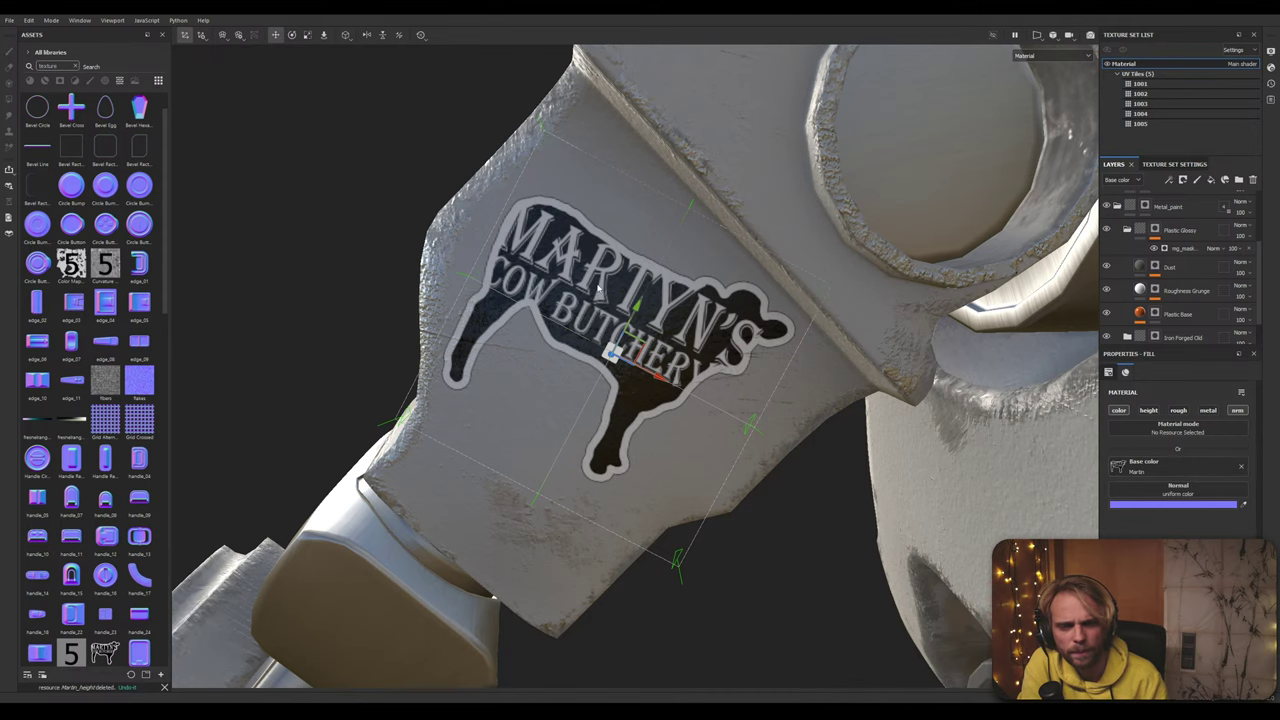
pyautogui.scroll(5, 598, 289)
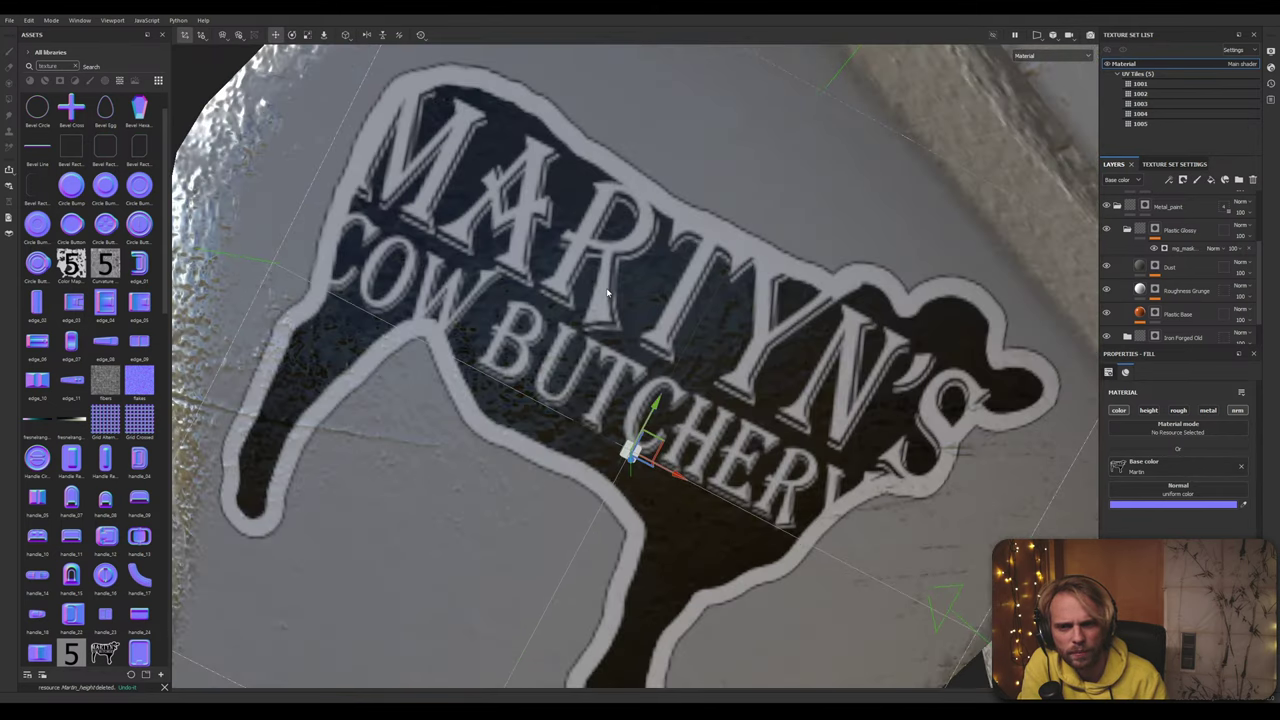
pyautogui.scroll(-5, 606, 292)
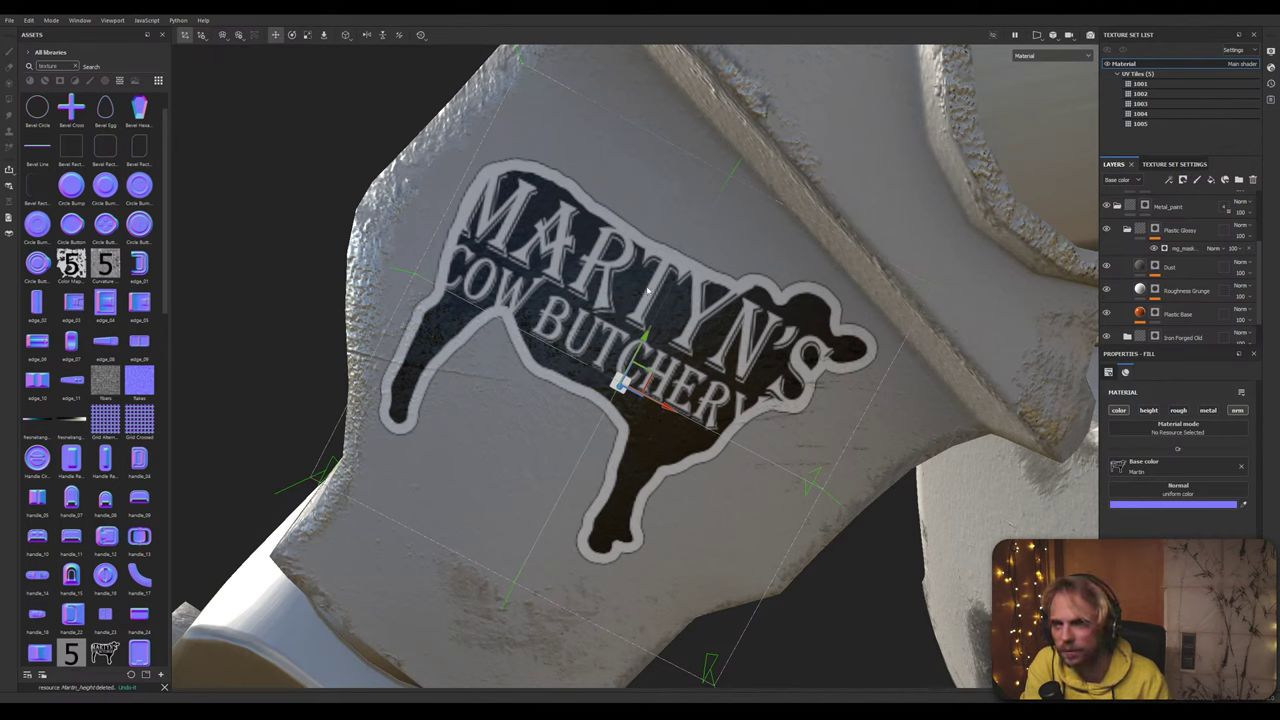
# Step: Collapse Metal_paint, move the Martin layer to the top, and add a new folder above it
pyautogui.click(1116, 207)
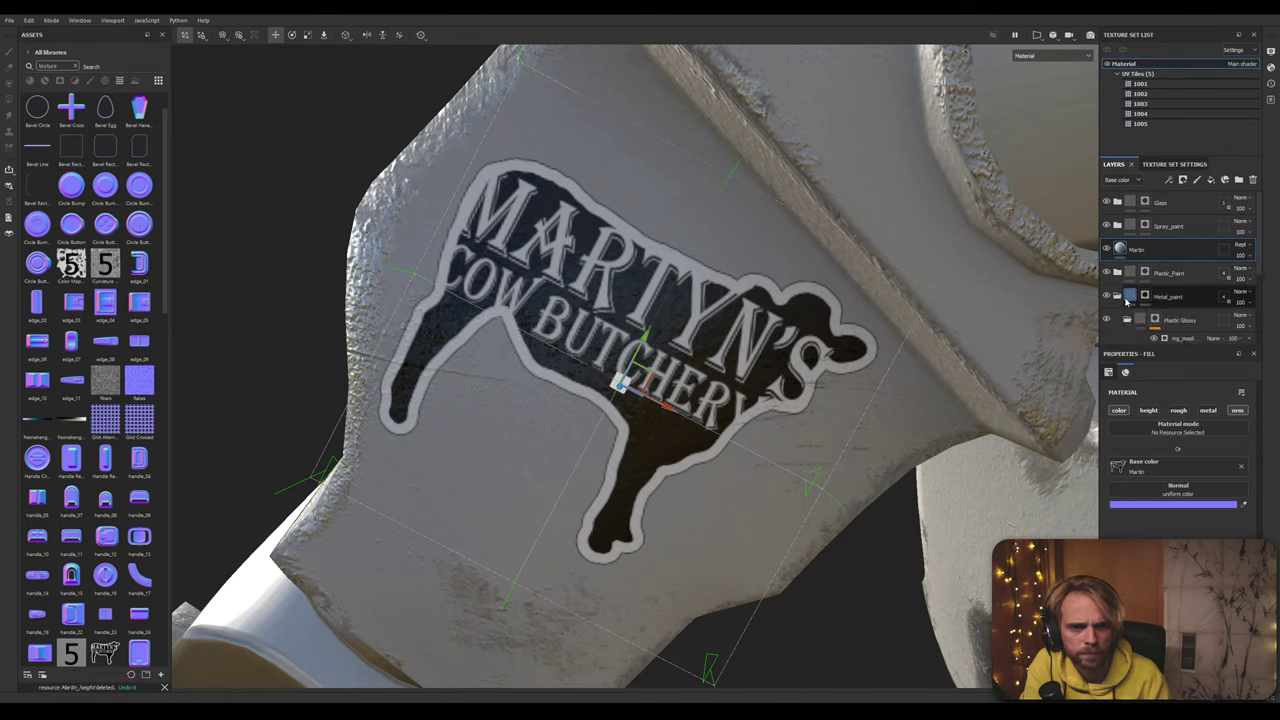
pyautogui.click(1118, 297)
pyautogui.scroll(-3, 1124, 315)
pyautogui.scroll(3, 1124, 315)
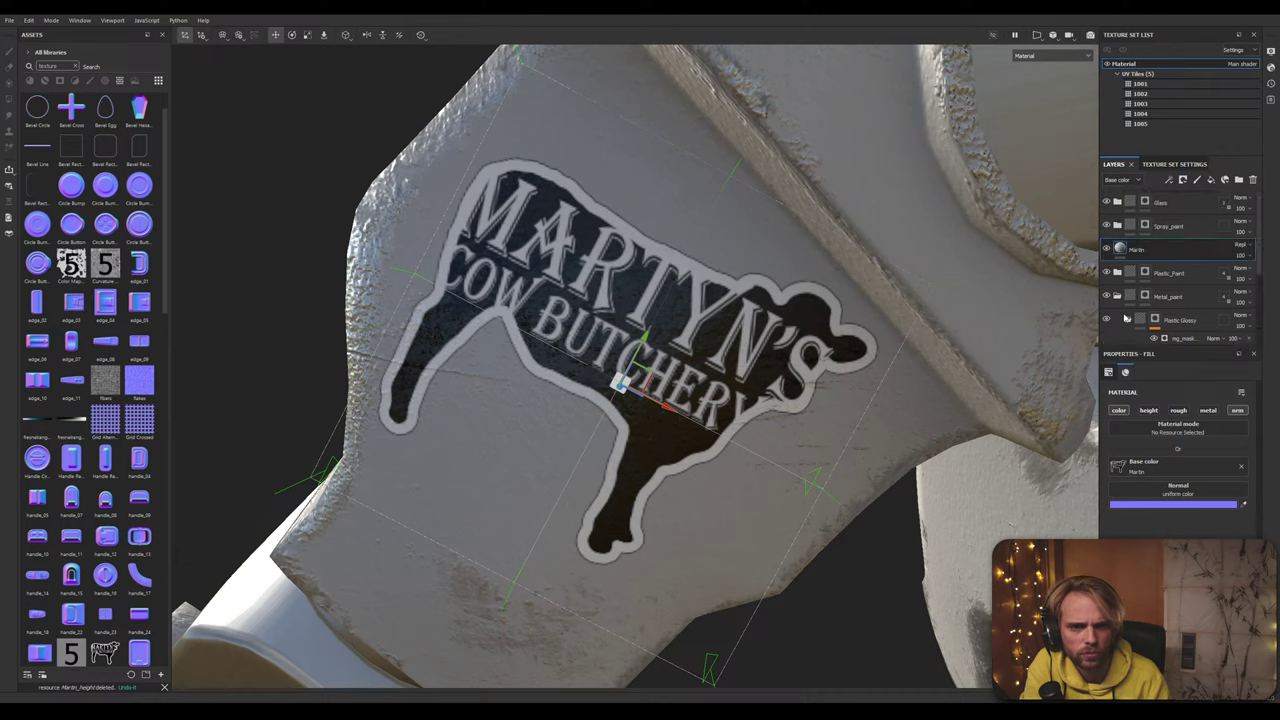
pyautogui.click(1118, 296)
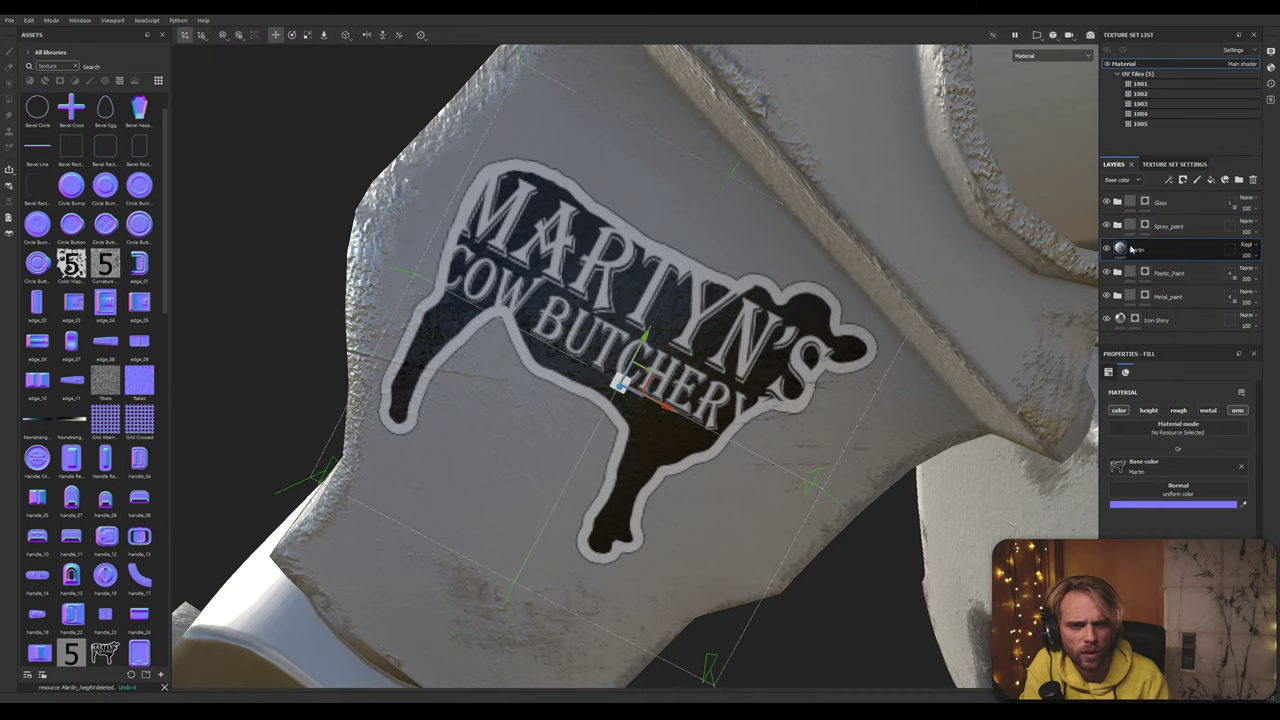
pyautogui.moveTo(1170, 254); pyautogui.dragTo(1173, 199)
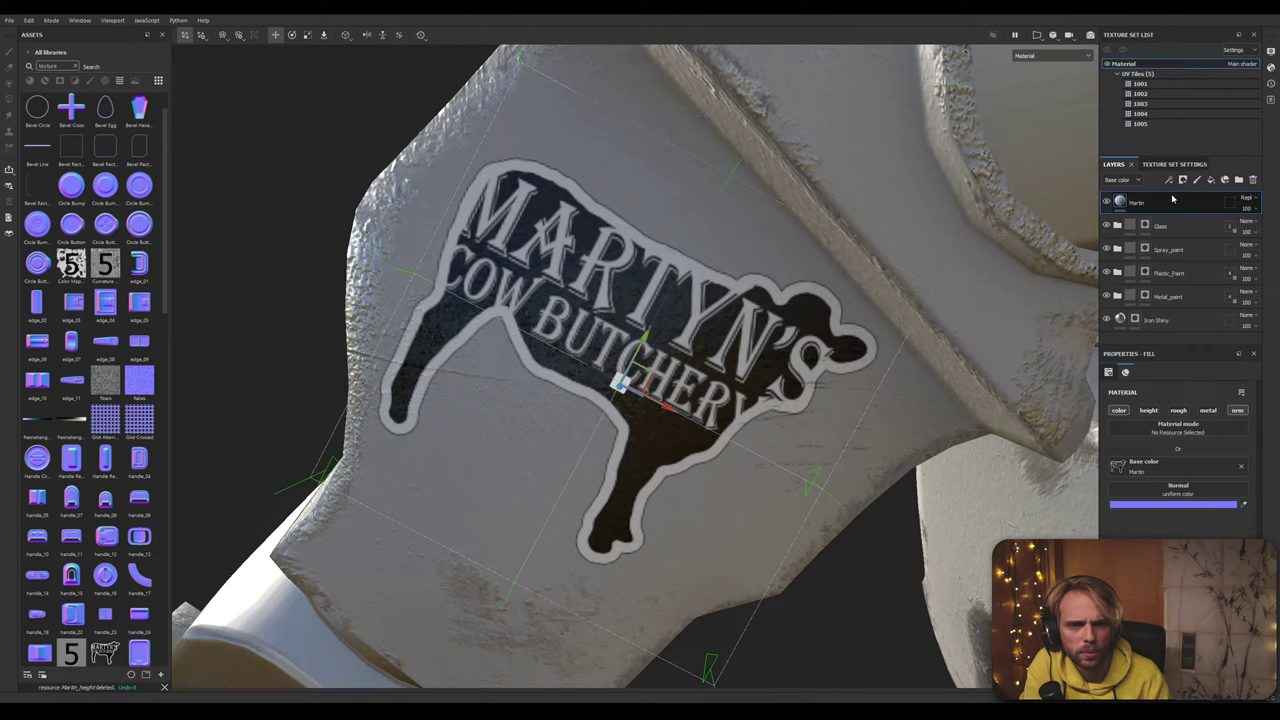
pyautogui.click(1239, 179)
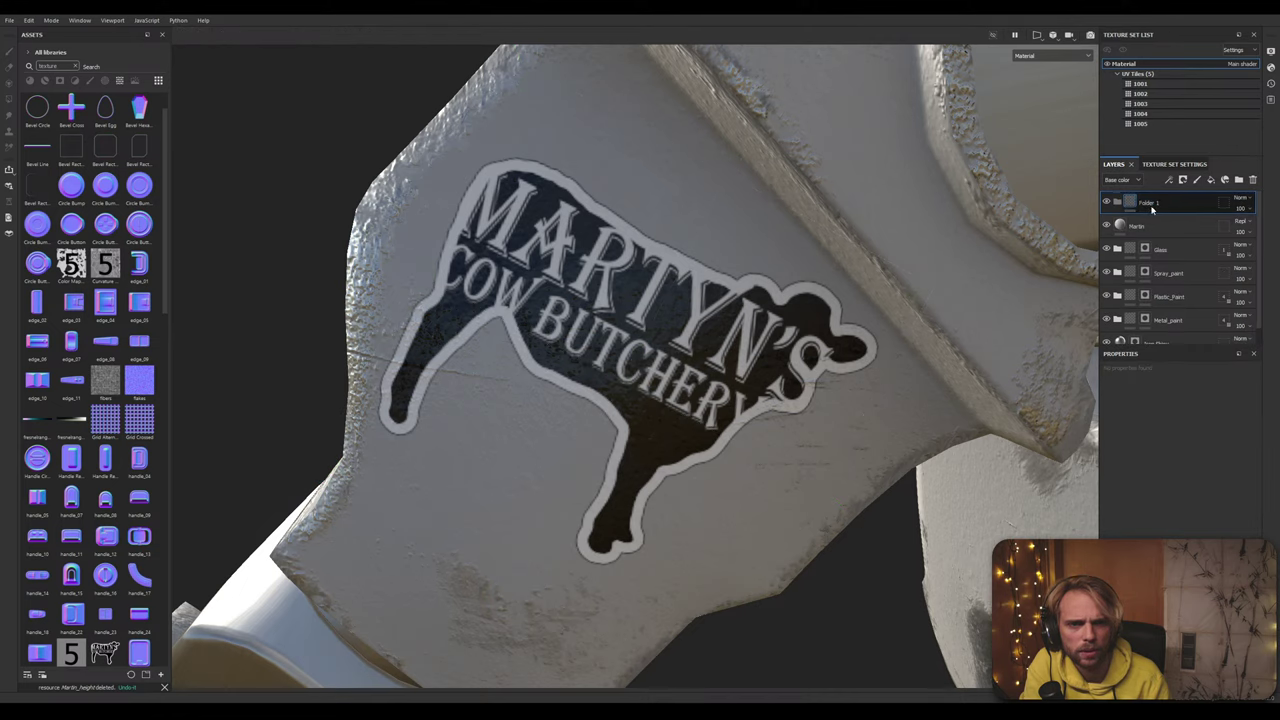
pyautogui.doubleClick(1150, 203)
# Step: Name the new folder Stickers and set it to Replace blending
pyautogui.write('St')
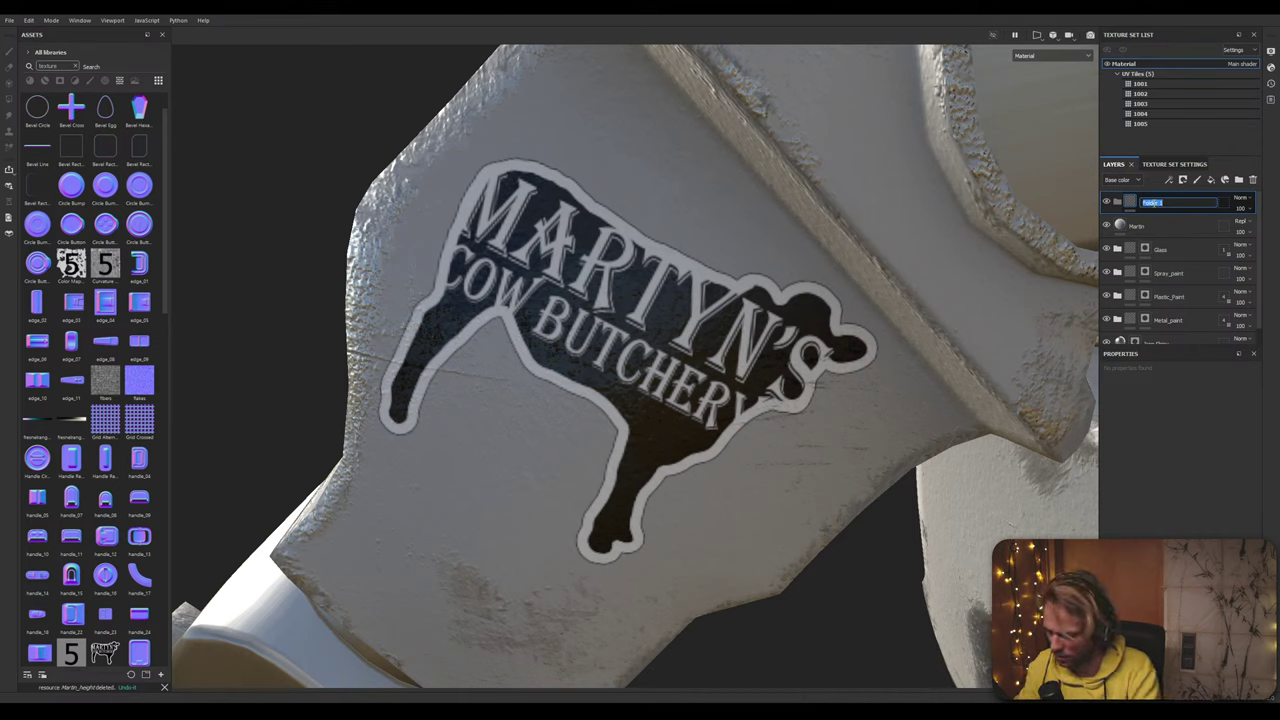
pyautogui.write('ickers')
pyautogui.press('Return')
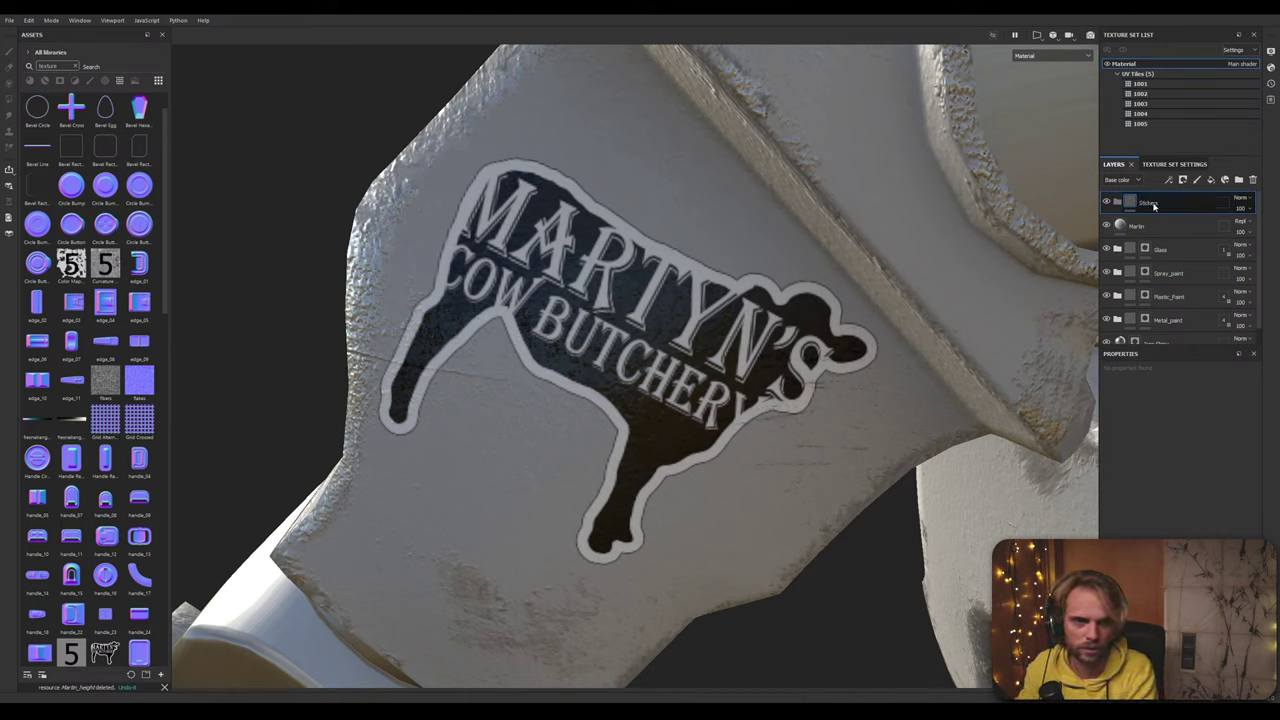
pyautogui.click(1200, 226)
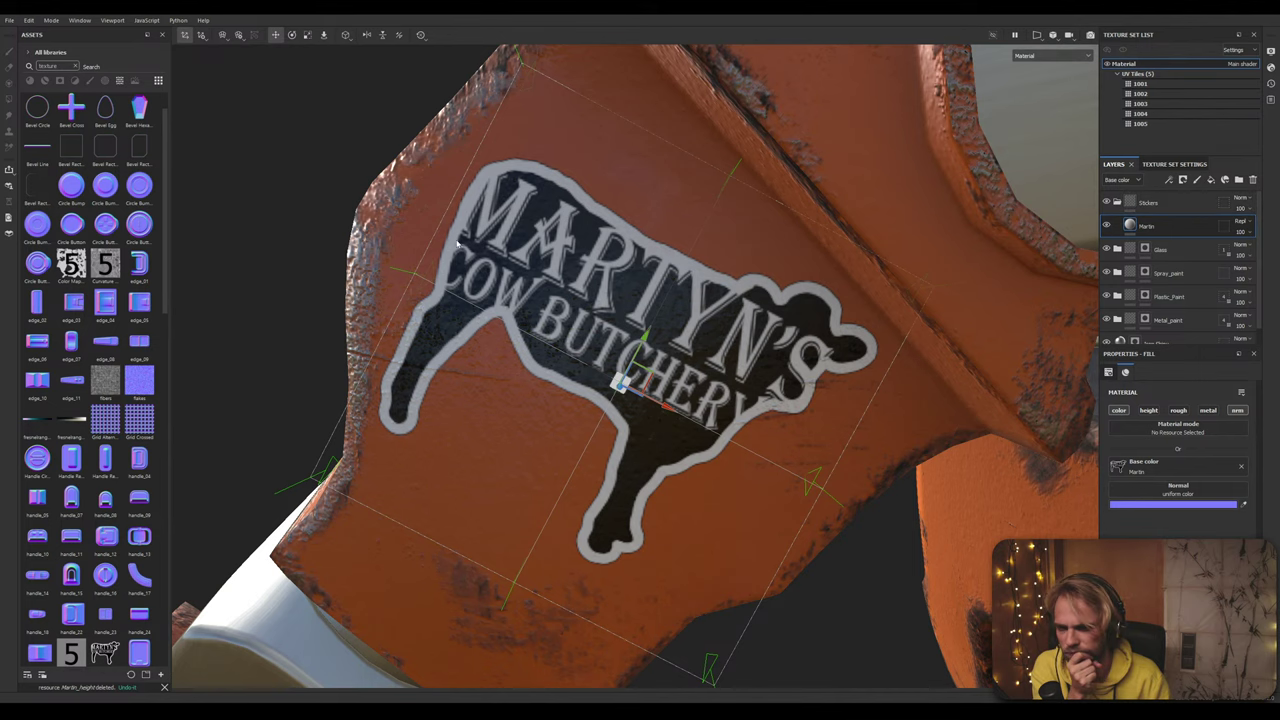
pyautogui.scroll(-5, 625, 518)
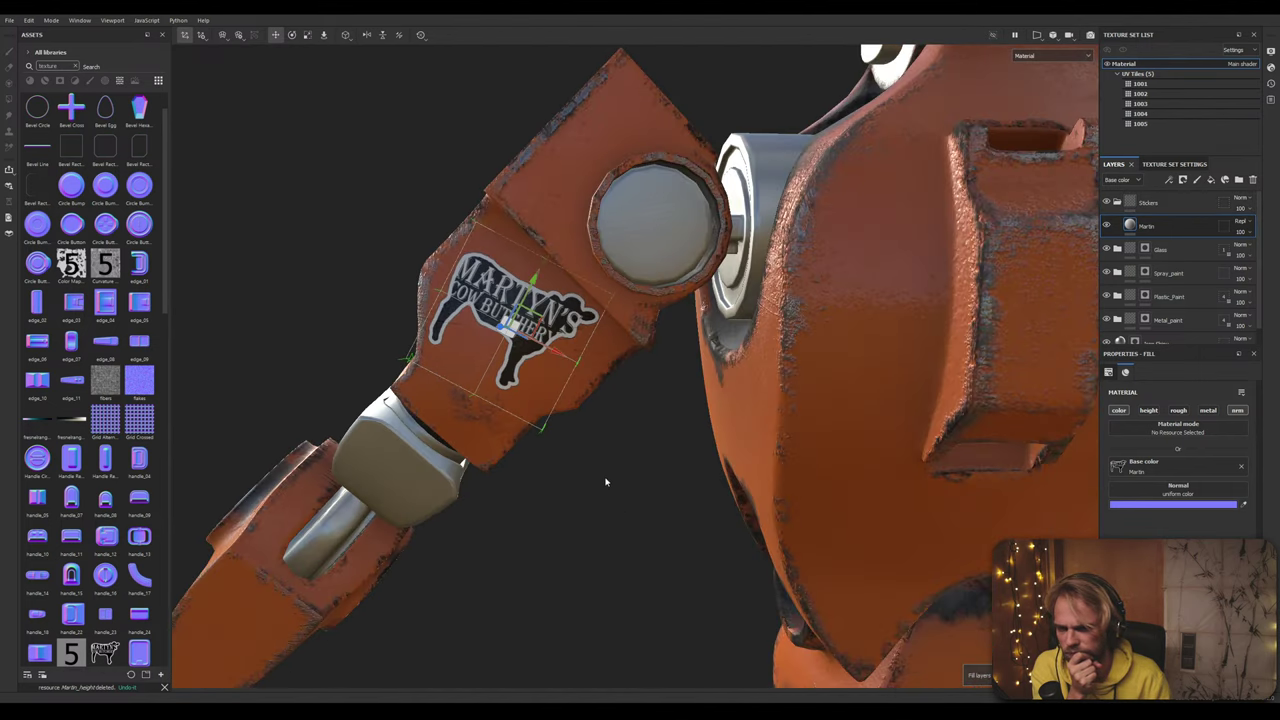
pyautogui.scroll(5, 575, 470)
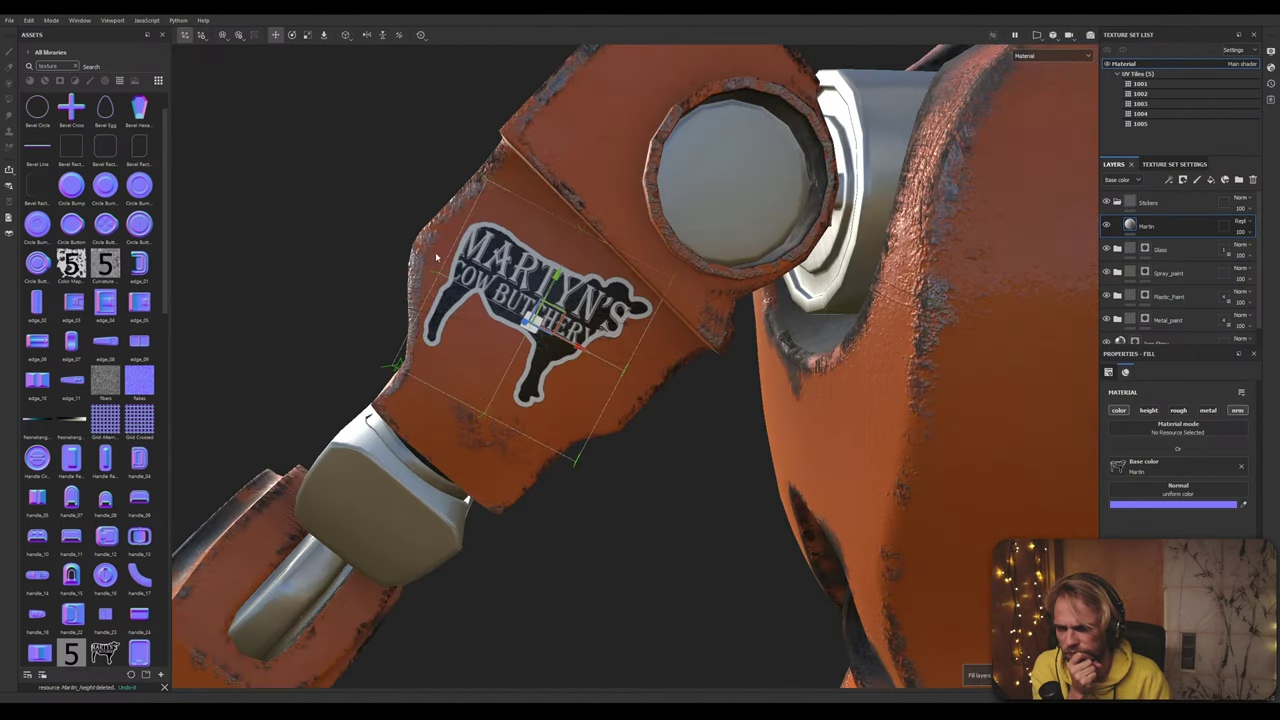
pyautogui.click(1247, 199)
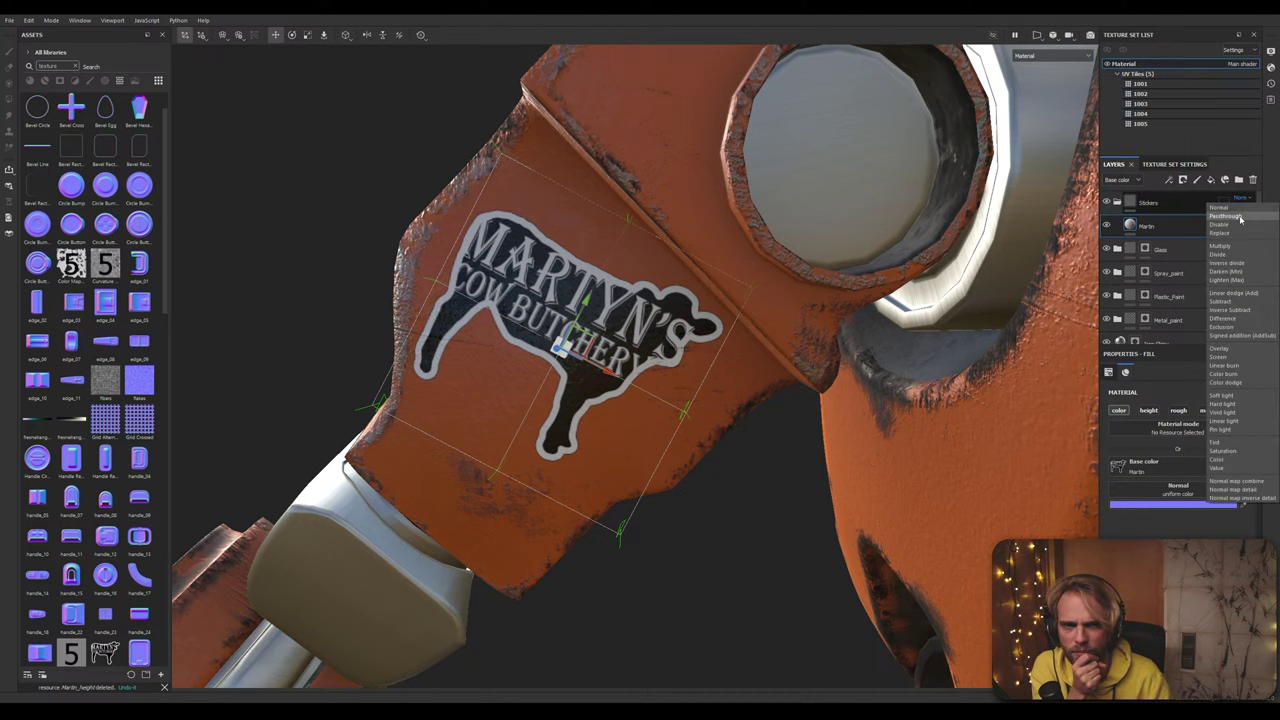
pyautogui.click(1235, 232)
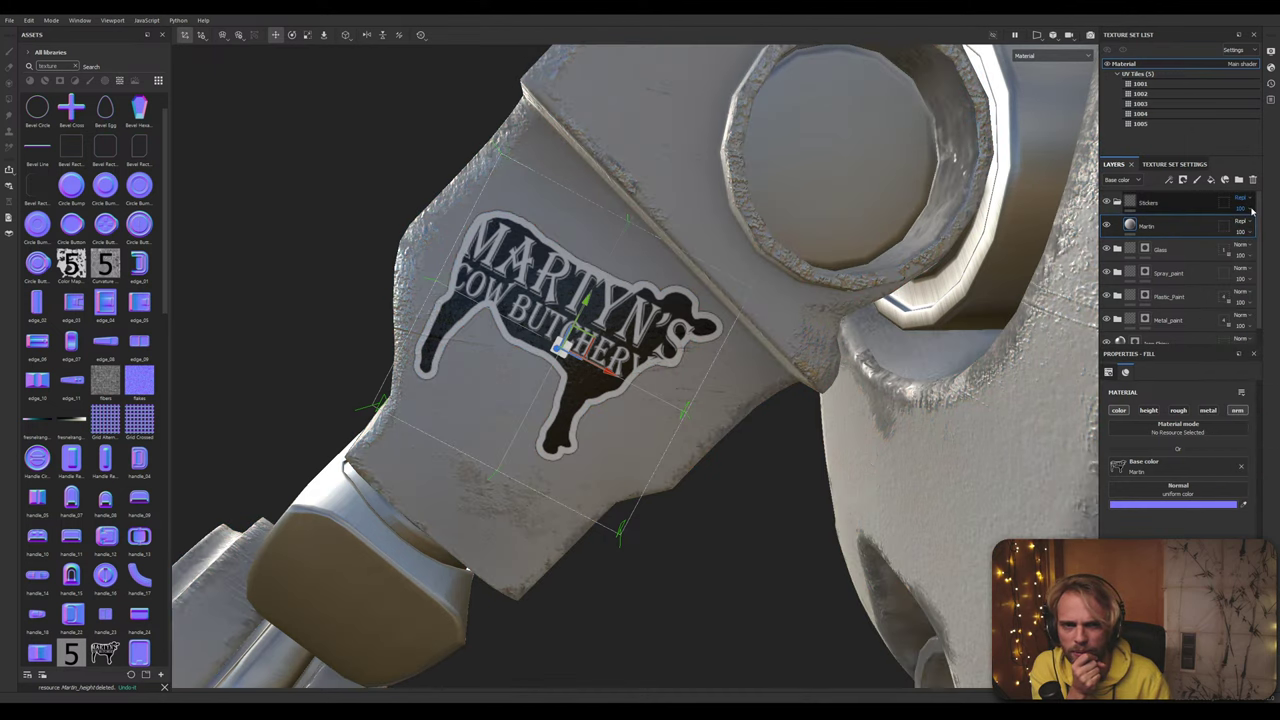
pyautogui.click(1244, 200)
pyautogui.click(1246, 206)
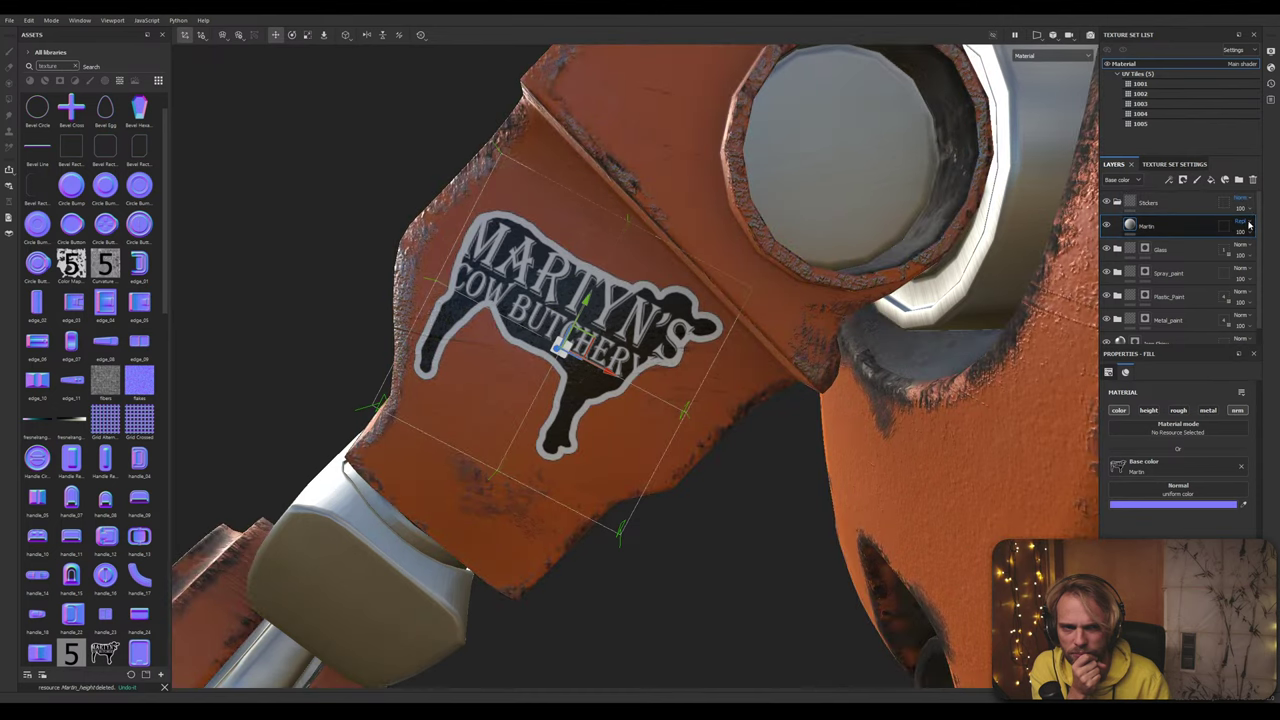
# Step: Lower the Martin layer's opacity to 25, then to about 13
pyautogui.click(1240, 231)
pyautogui.click(1244, 252)
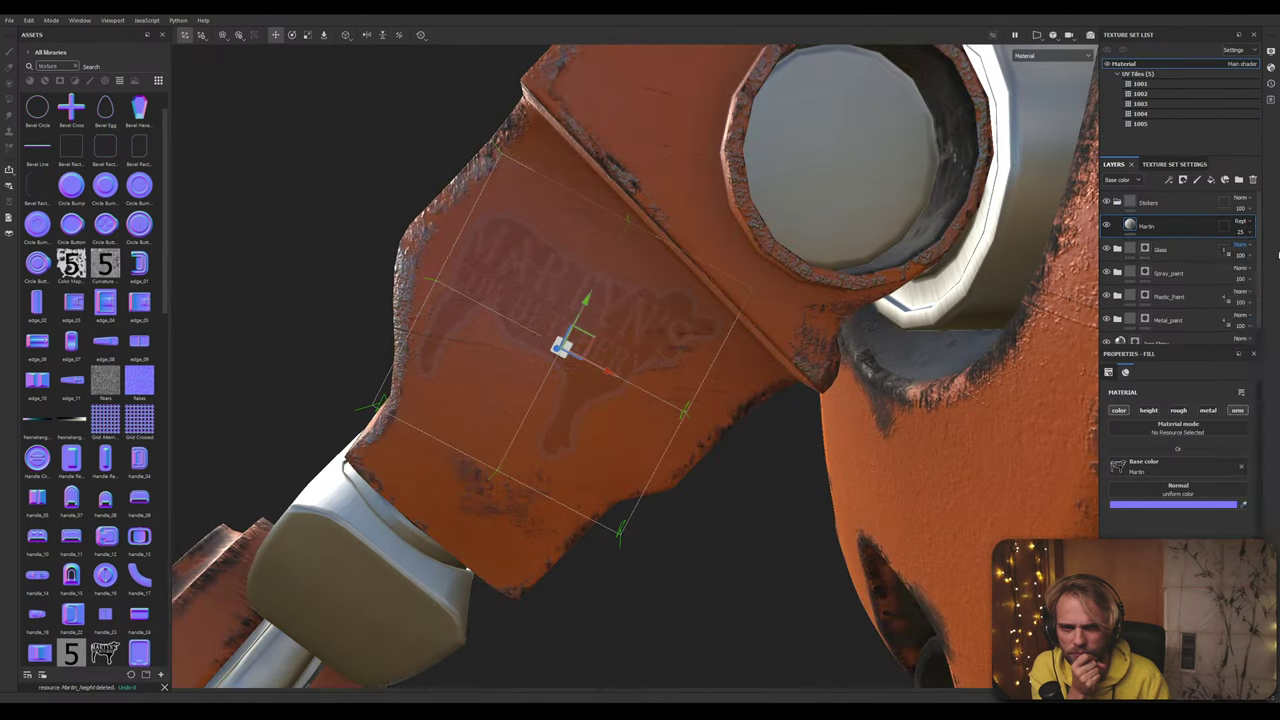
pyautogui.click(1242, 232)
pyautogui.moveTo(1240, 251)
pyautogui.mouseDown()
pyautogui.moveTo(1272, 253)
pyautogui.moveTo(1245, 255)
pyautogui.moveTo(1272, 255)
pyautogui.moveTo(1260, 262)
pyautogui.mouseUp()
# Step: Switch the Martin layer to Normal then back to Replace, and keep the Stickers folder on Replace
pyautogui.click(1240, 221)
pyautogui.click(1236, 232)
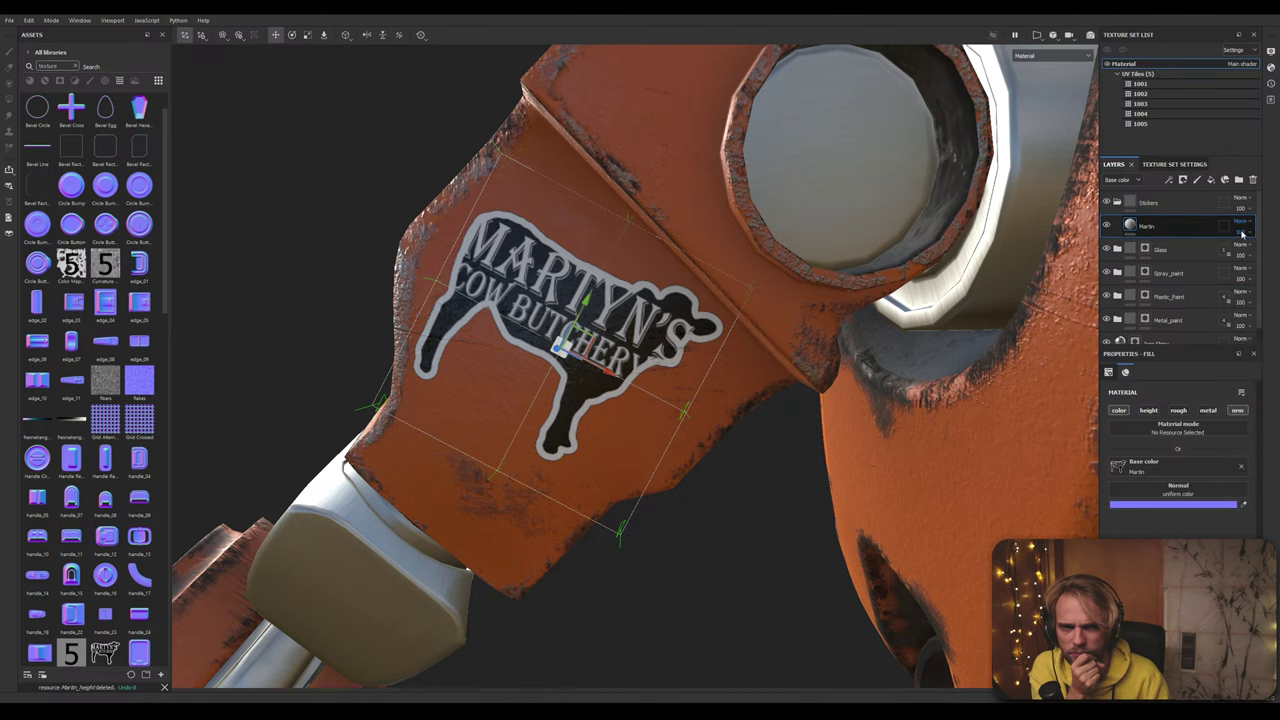
pyautogui.keyDown('alt'); pyautogui.moveTo(858, 431); pyautogui.dragTo(805, 466); pyautogui.keyUp('alt')
pyautogui.scroll(6, 745, 341)
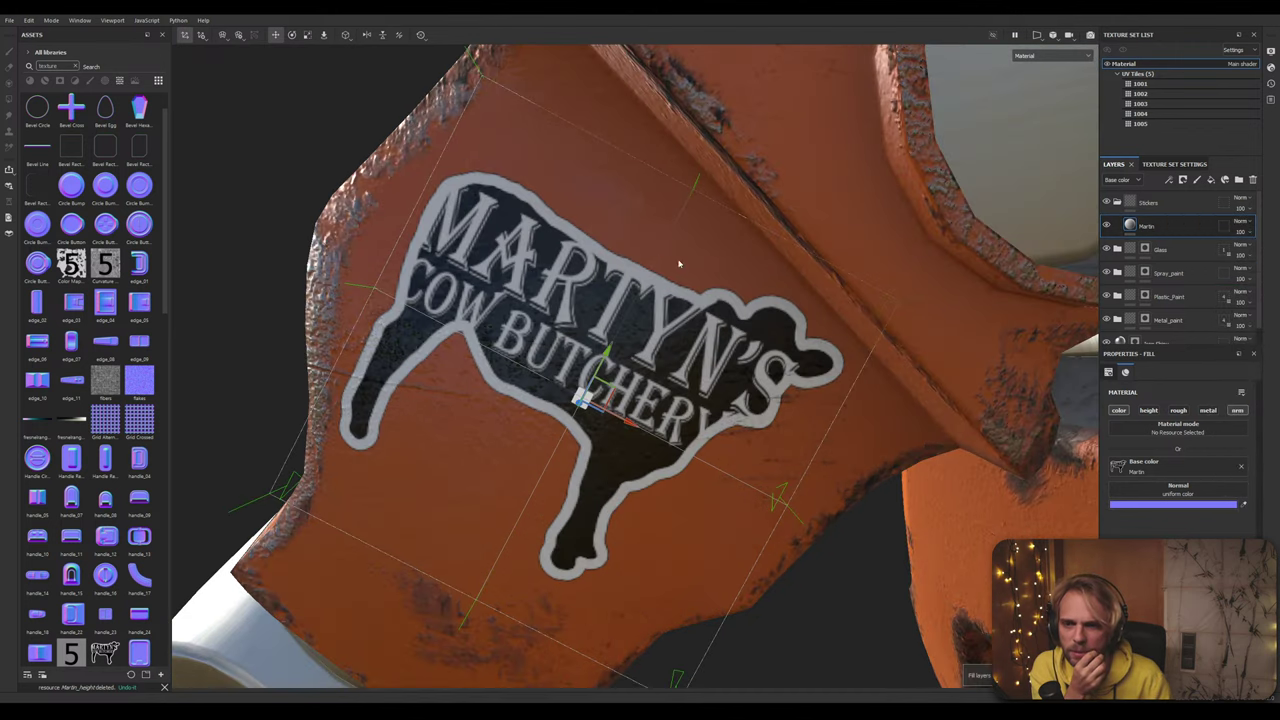
pyautogui.scroll(1, 745, 341)
pyautogui.click(1240, 221)
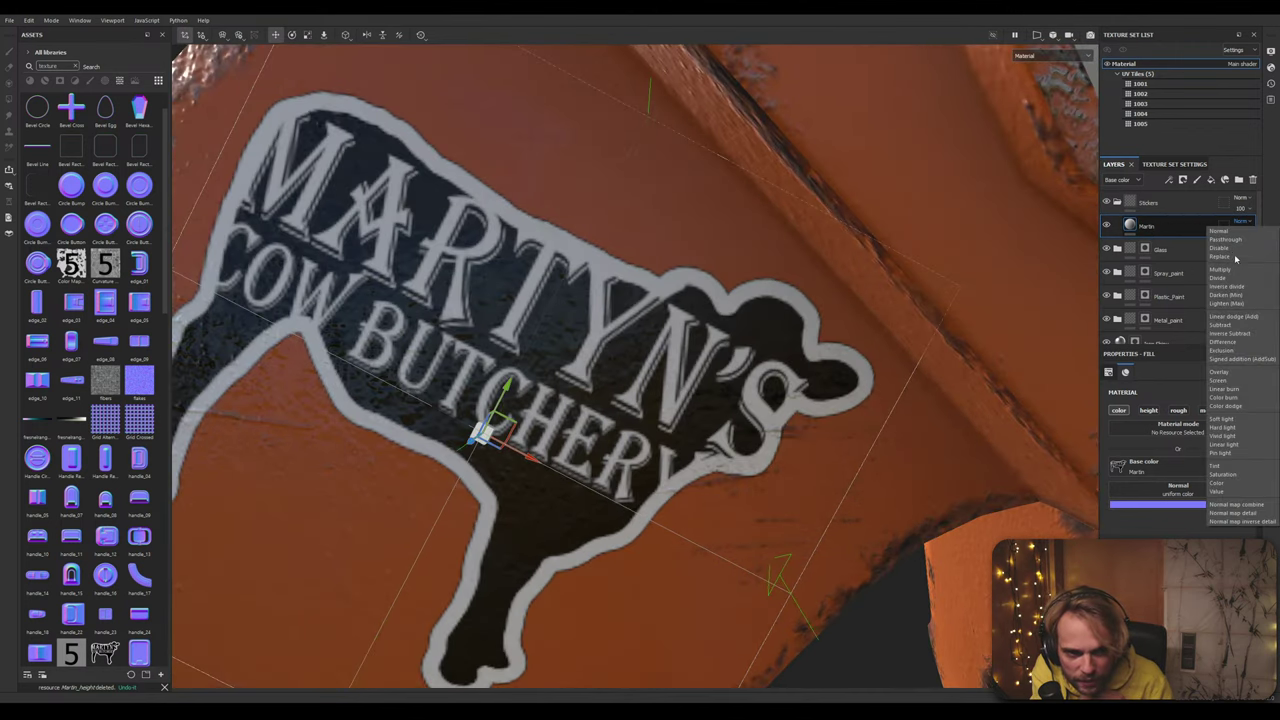
pyautogui.click(1236, 262)
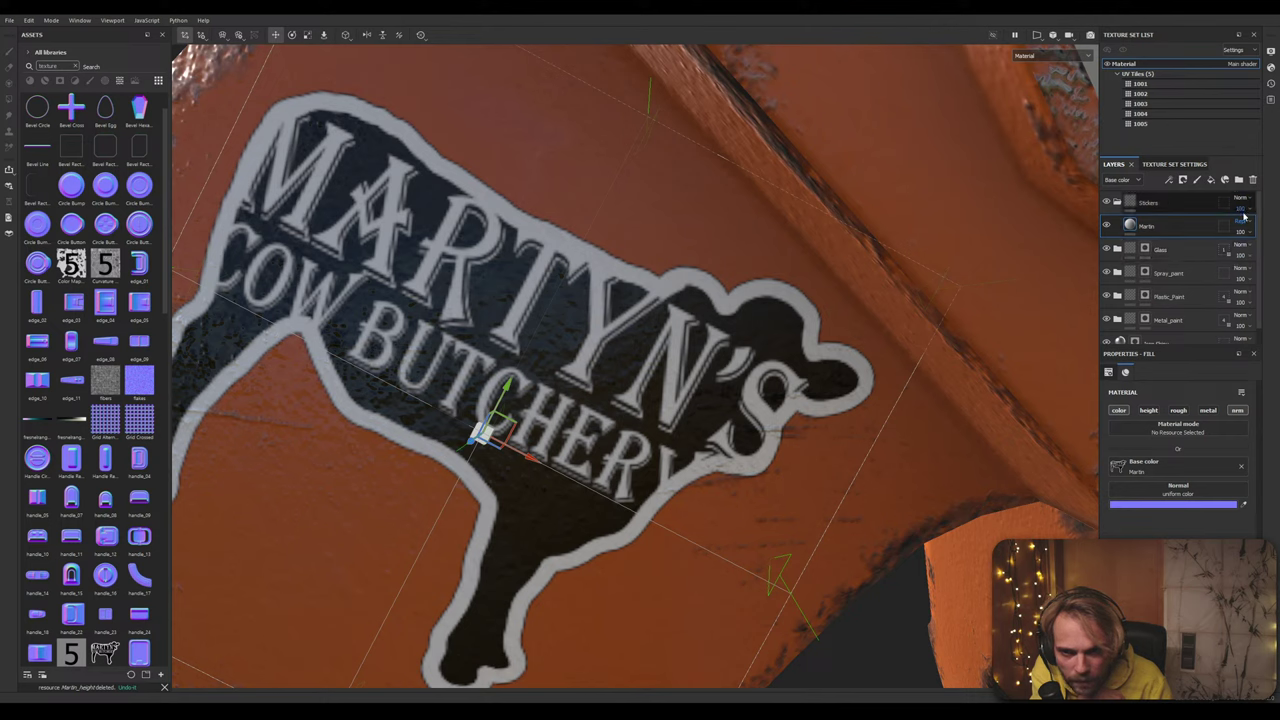
pyautogui.click(1240, 221)
pyautogui.click(1240, 232)
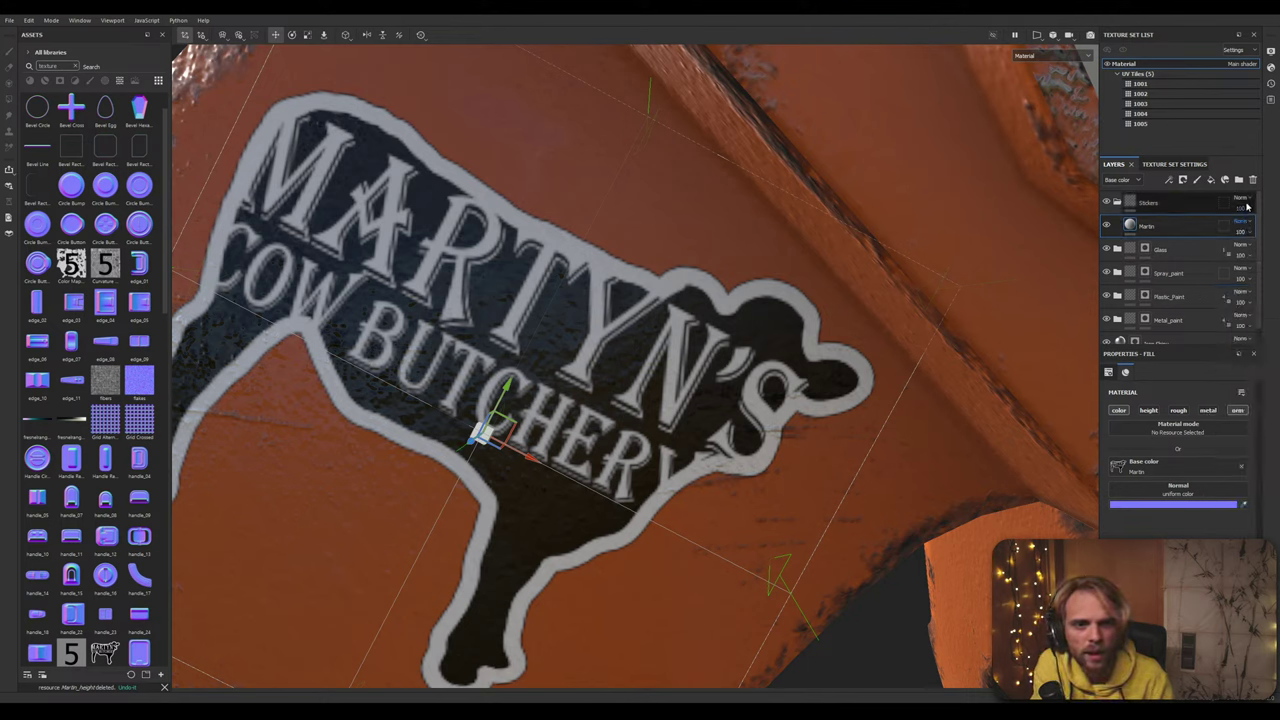
pyautogui.click(1243, 200)
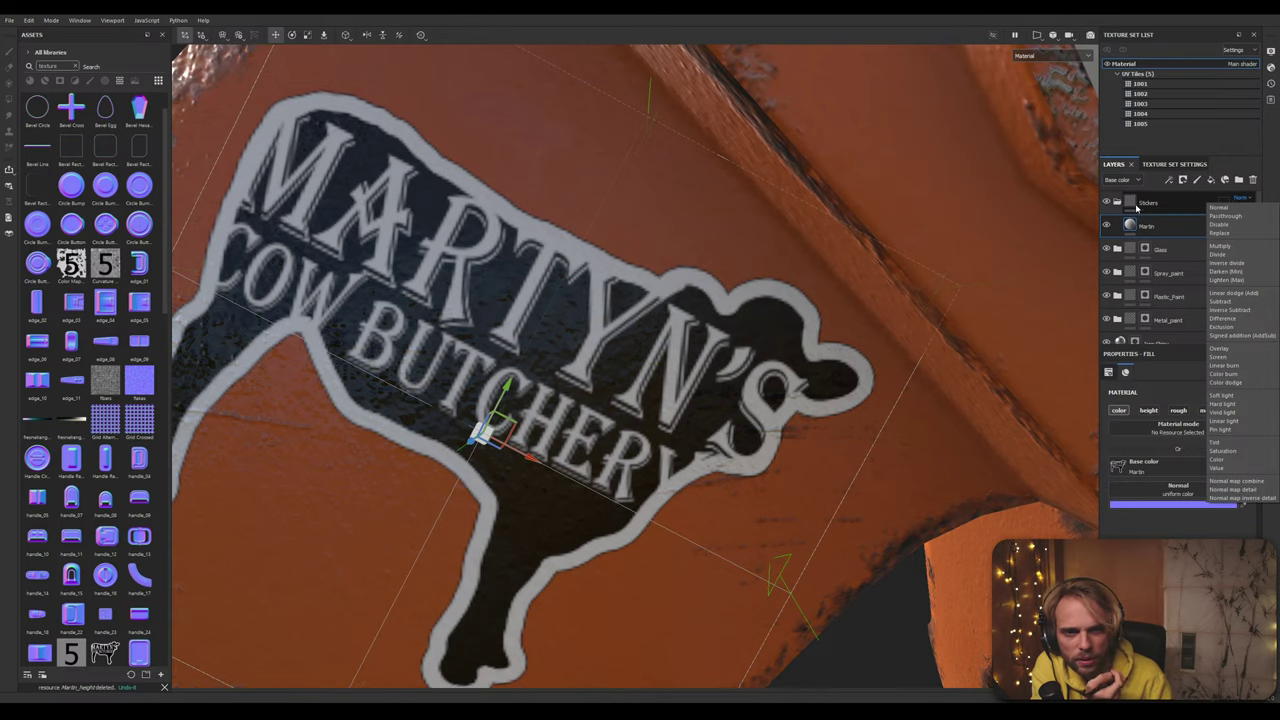
pyautogui.click(1240, 238)
pyautogui.scroll(-4, 595, 236)
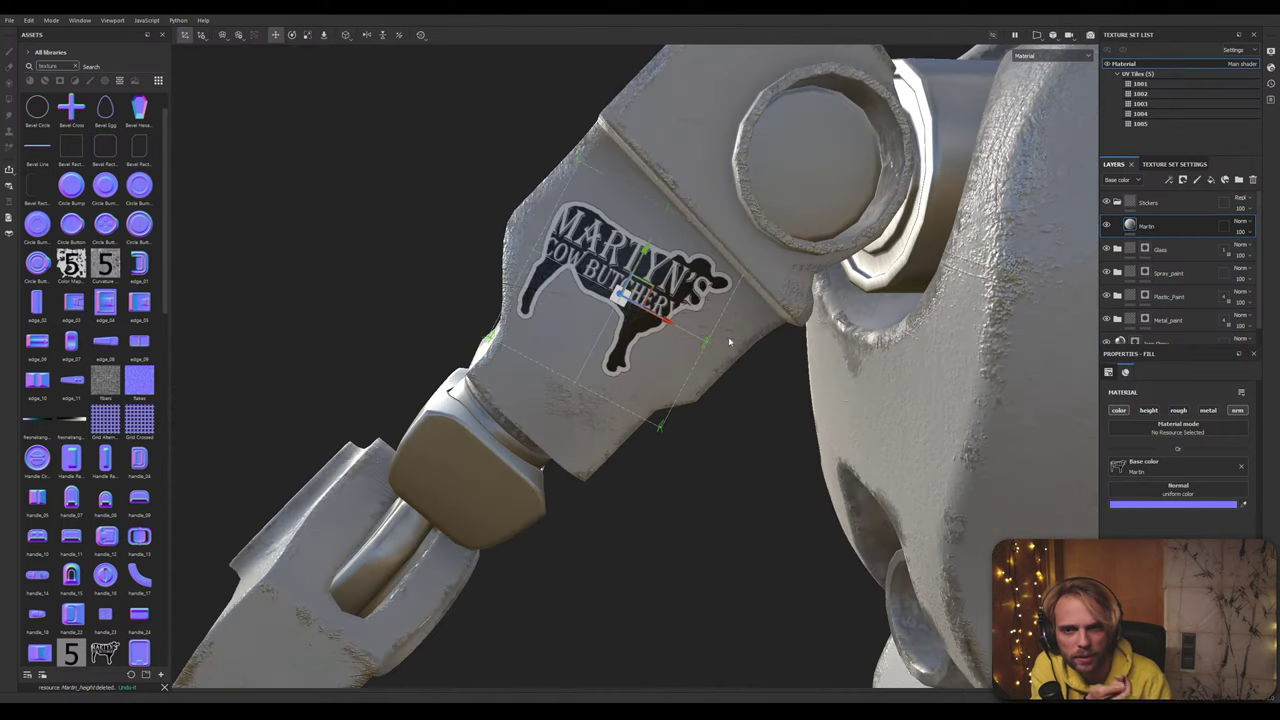
# Step: Try several blend modes on the Stickers folder, ending on Multiply
pyautogui.scroll(5, 595, 236)
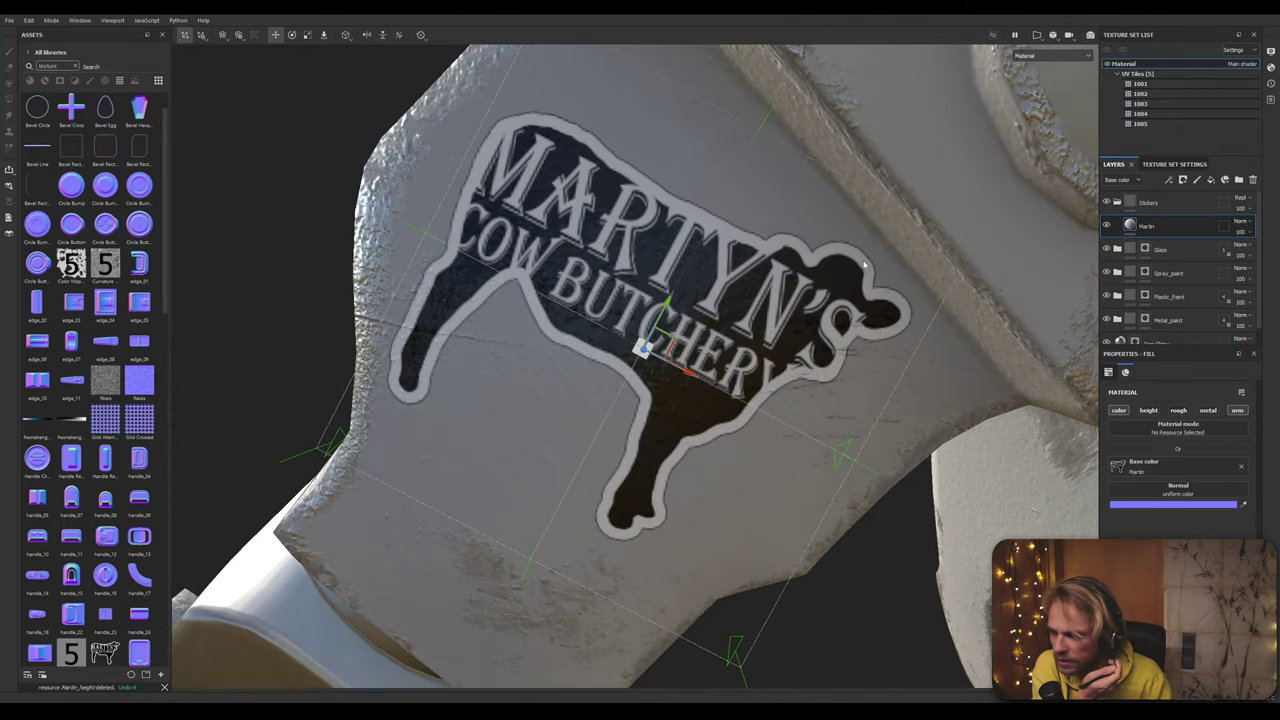
pyautogui.click(1240, 199)
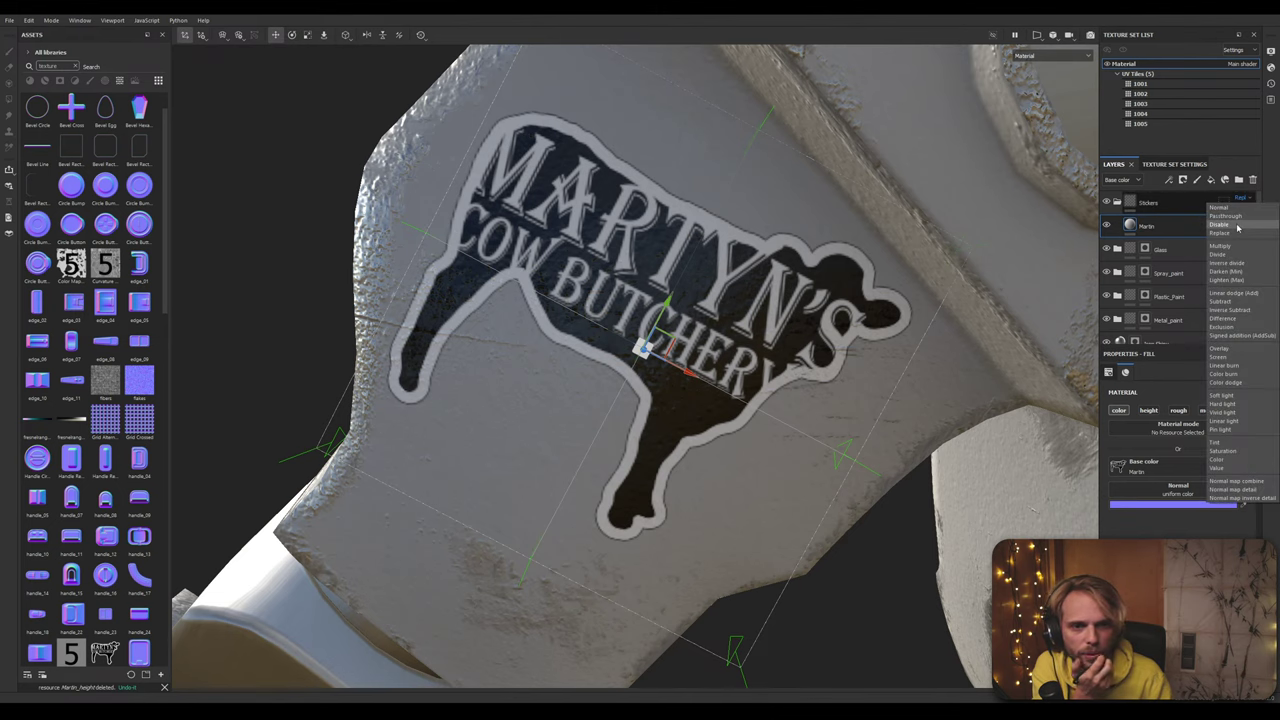
pyautogui.click(1240, 207)
pyautogui.click(1238, 202)
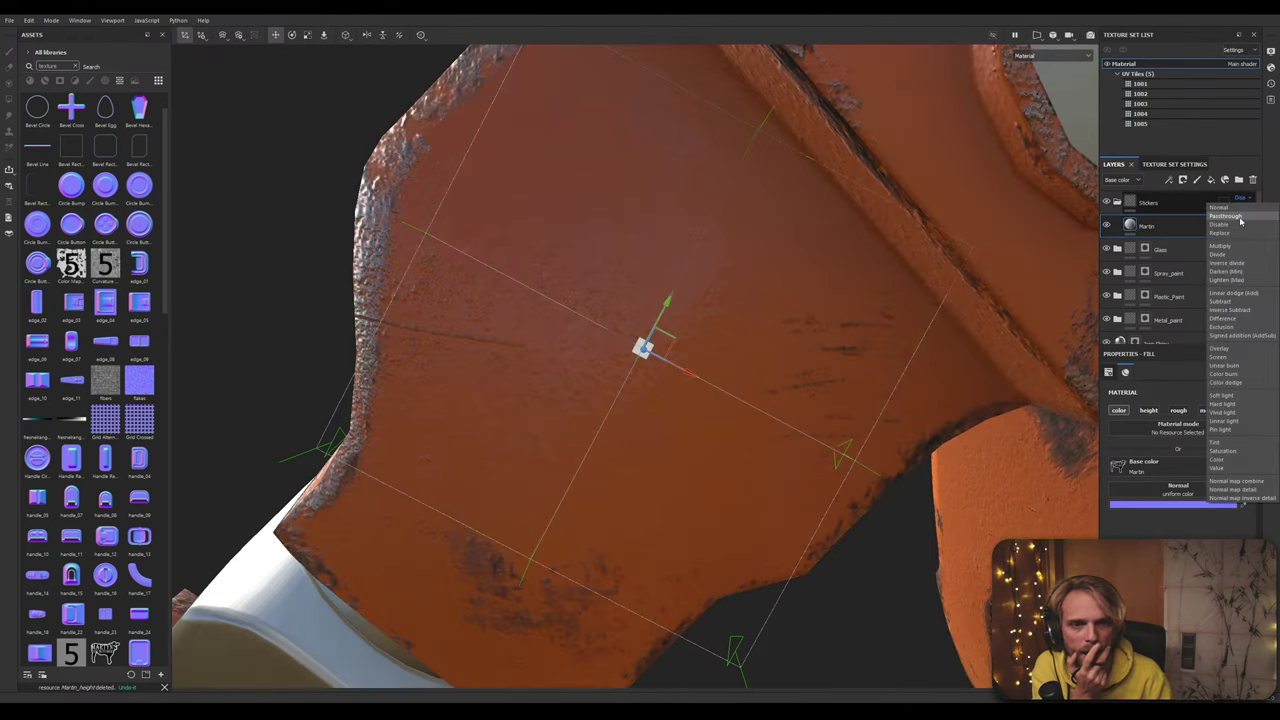
pyautogui.click(1240, 215)
pyautogui.click(1246, 202)
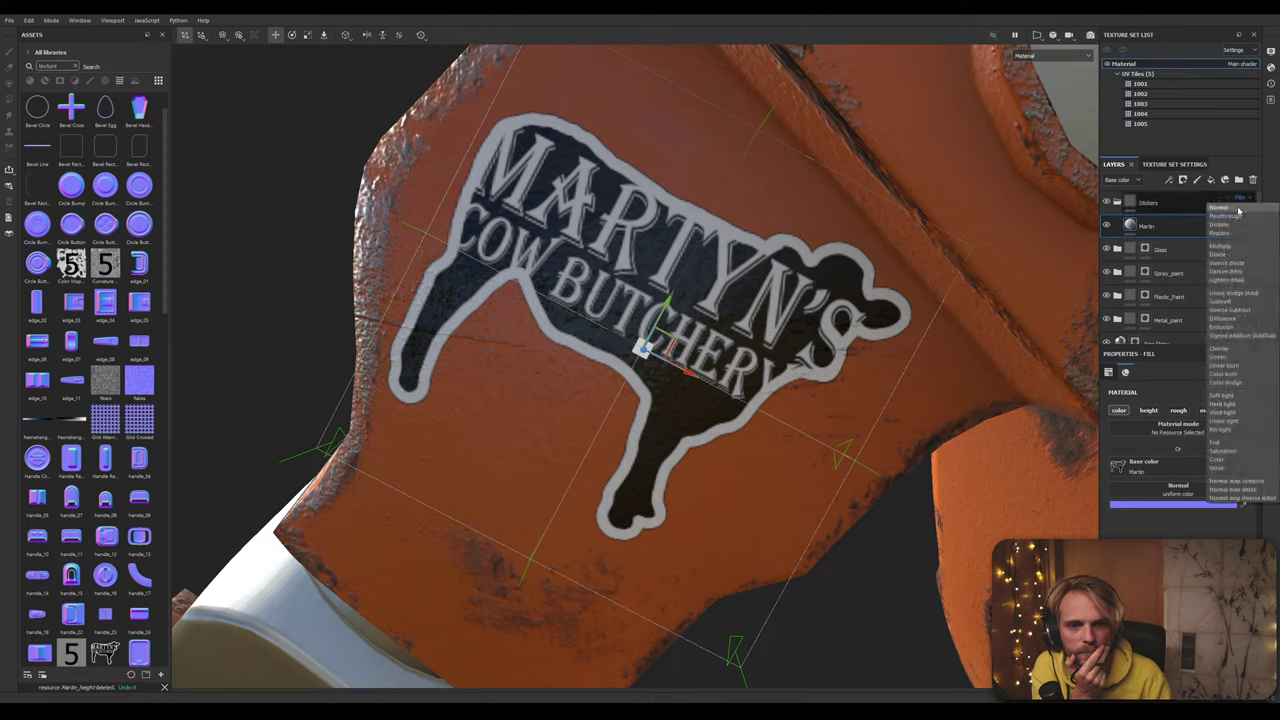
pyautogui.click(1240, 207)
pyautogui.click(1240, 199)
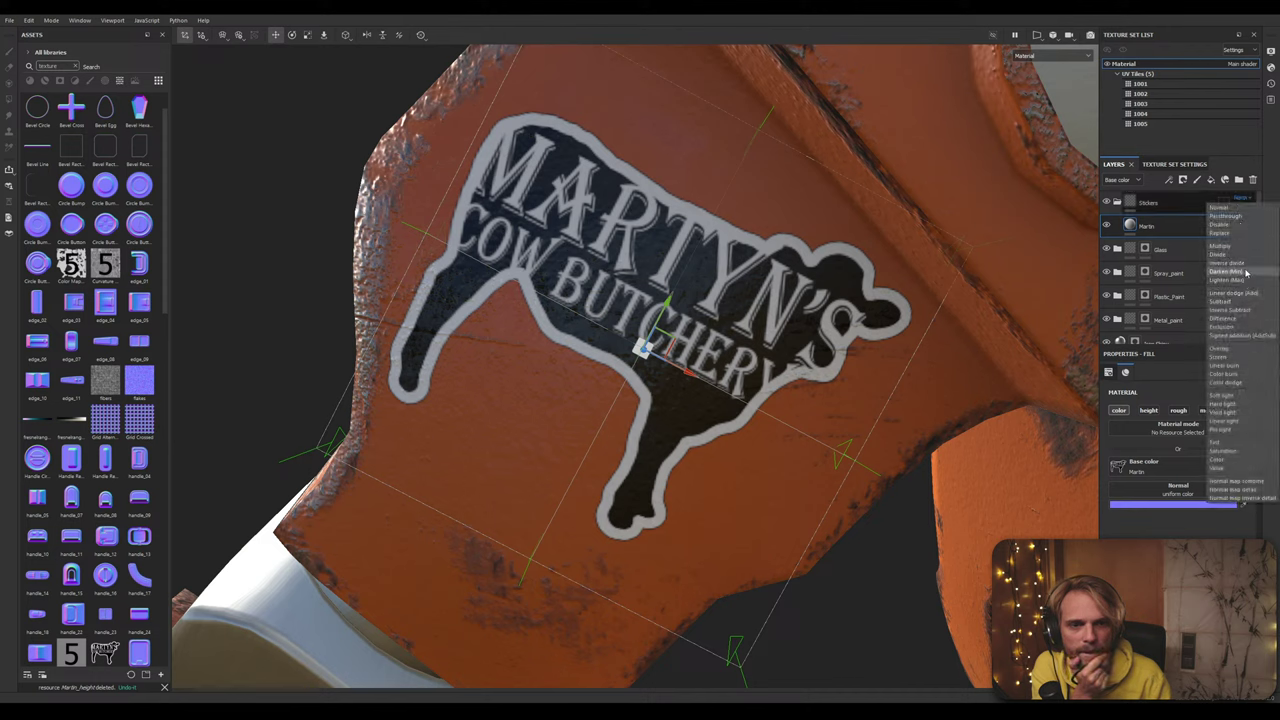
pyautogui.click(1240, 266)
pyautogui.click(1248, 203)
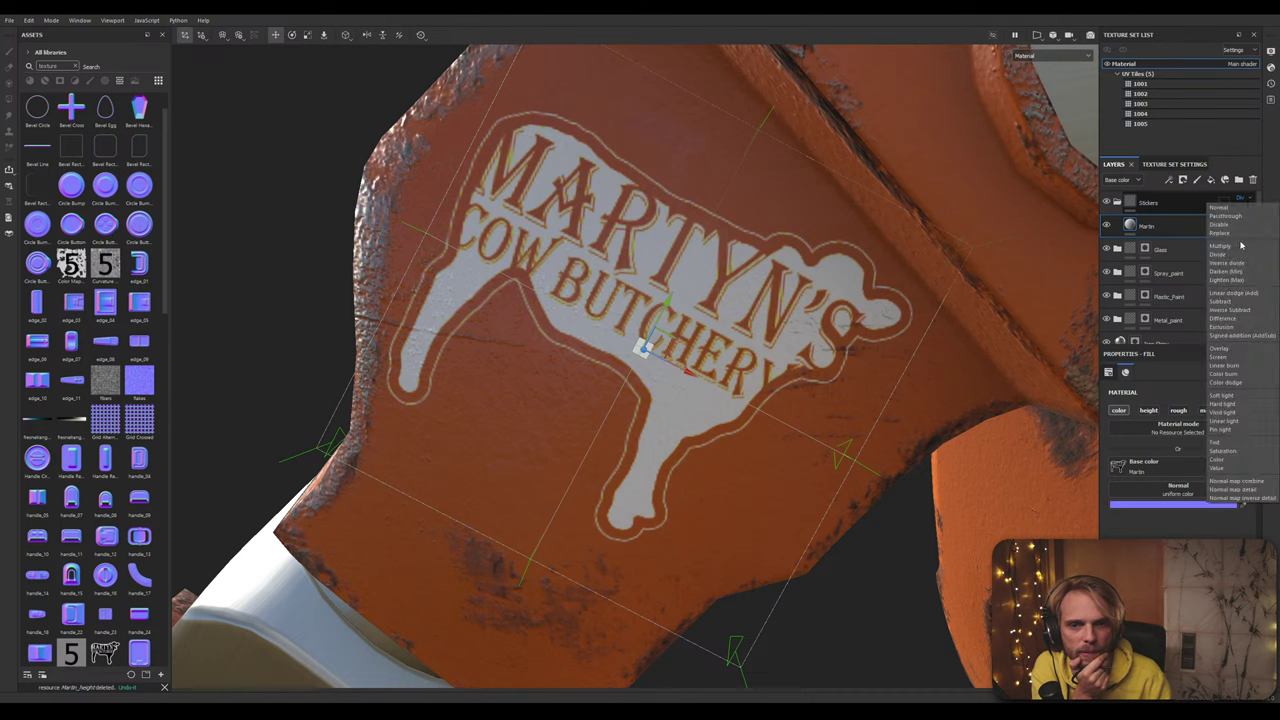
pyautogui.click(1246, 250)
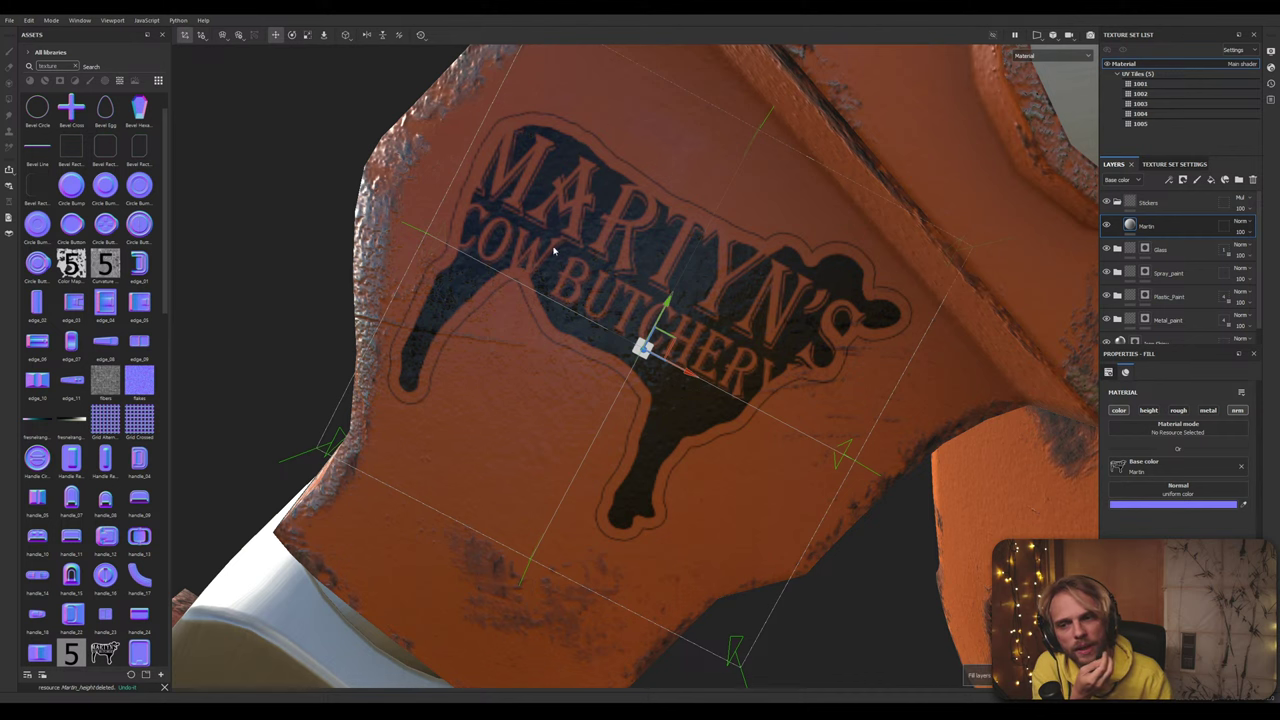
# Step: Set the Stickers folder back to Normal blending and frame the whole robot
pyautogui.keyDown('alt'); pyautogui.moveTo(266, 217); pyautogui.dragTo(799, 233); pyautogui.keyUp('alt')
pyautogui.scroll(3, 799, 233)
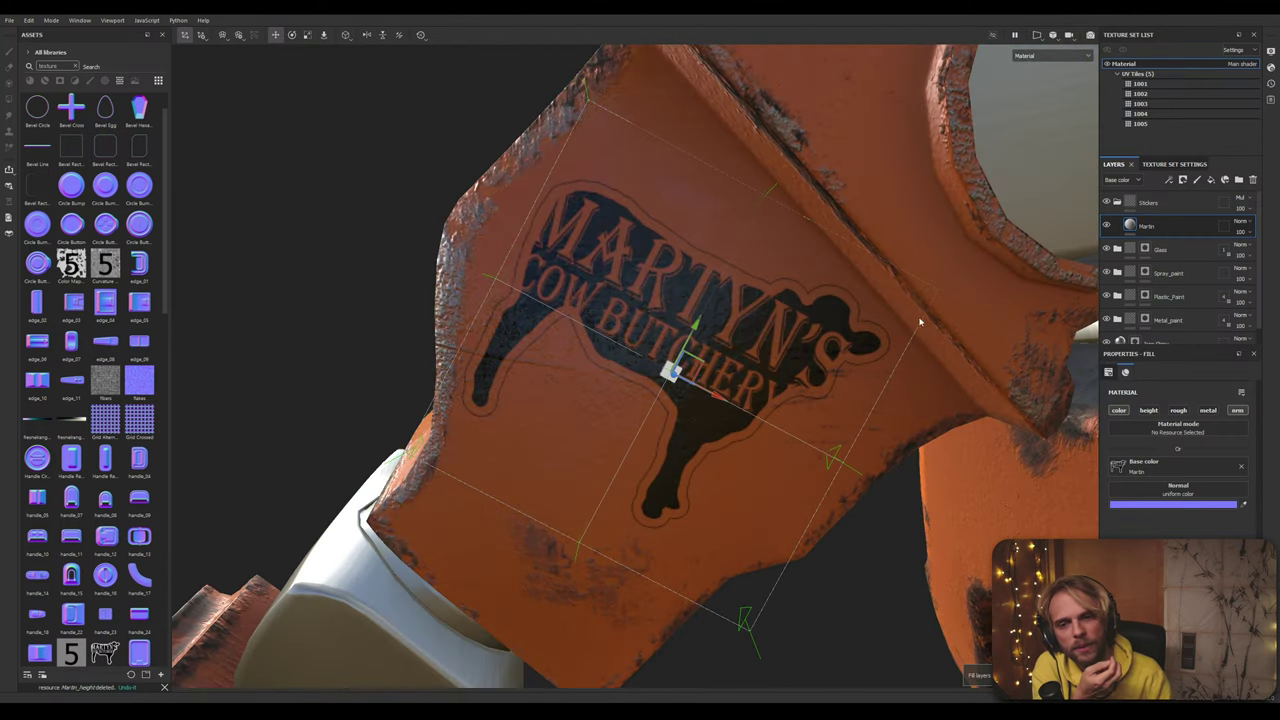
pyautogui.keyDown('alt'); pyautogui.moveTo(920, 323); pyautogui.dragTo(838, 224); pyautogui.keyUp('alt')
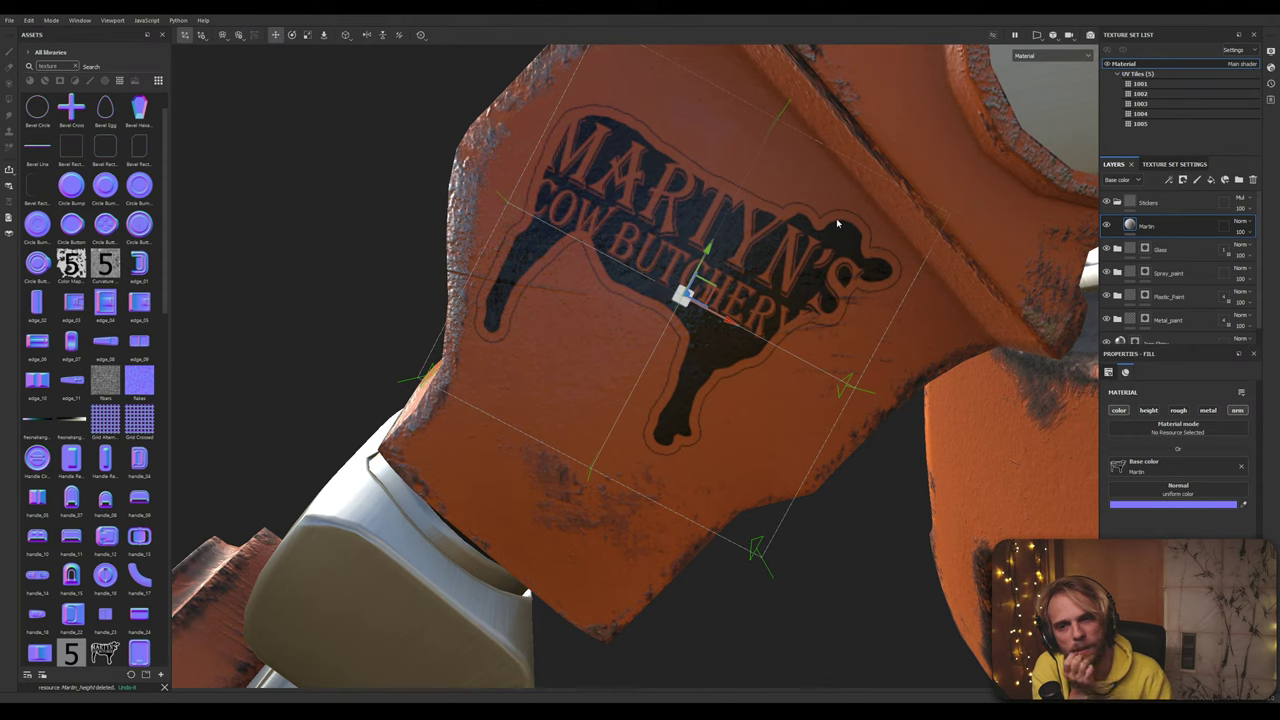
pyautogui.click(1240, 198)
pyautogui.click(1244, 208)
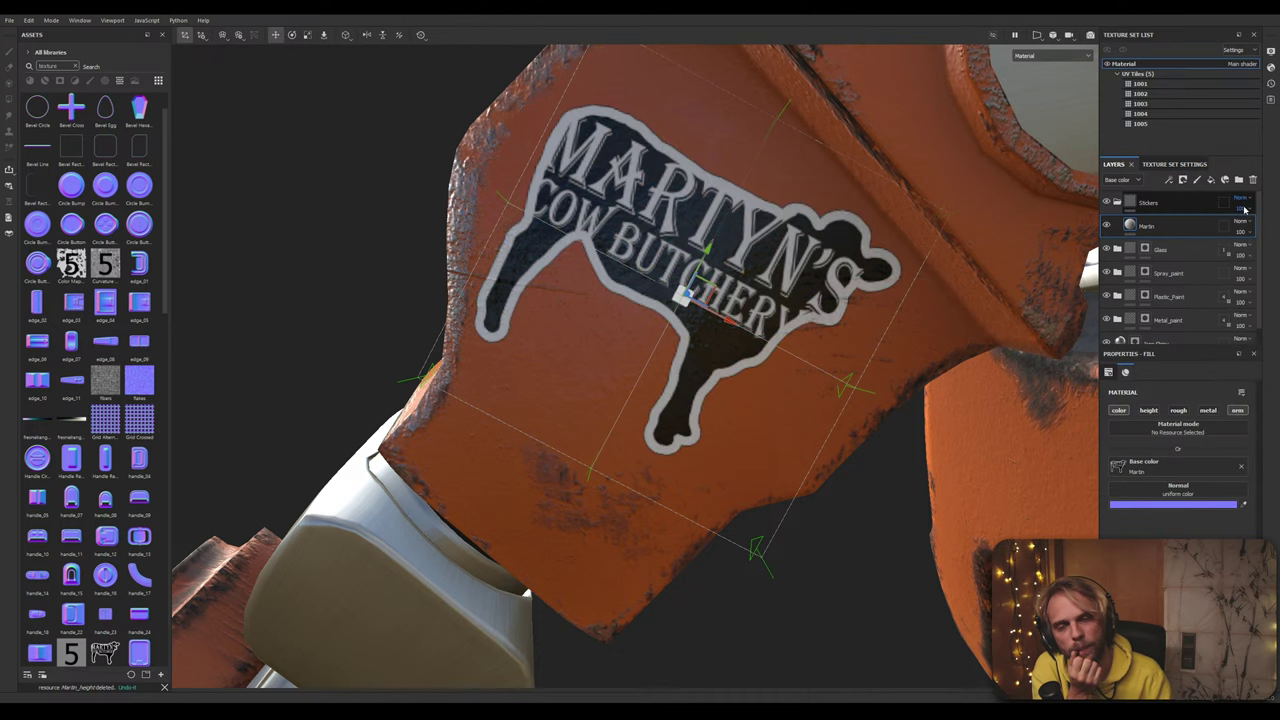
pyautogui.press('f')
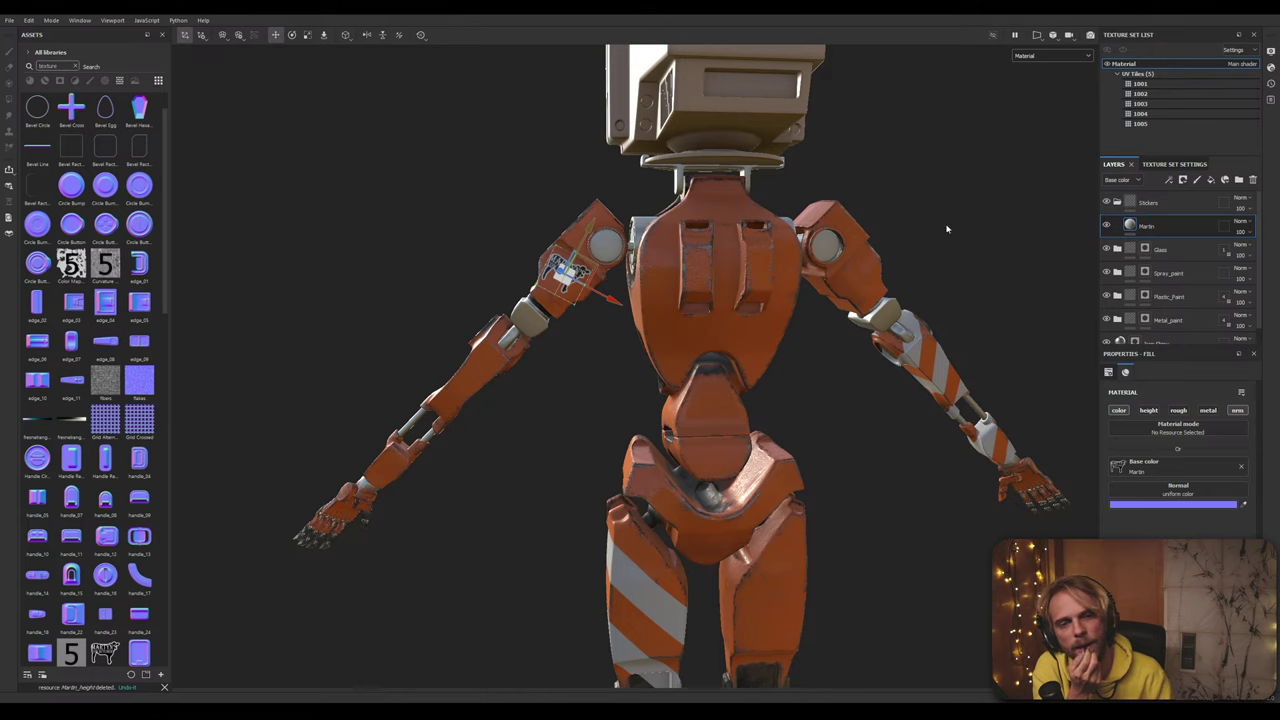
# Step: Test Multiply on the Martin layer, then return it to Normal blending
pyautogui.click(1240, 221)
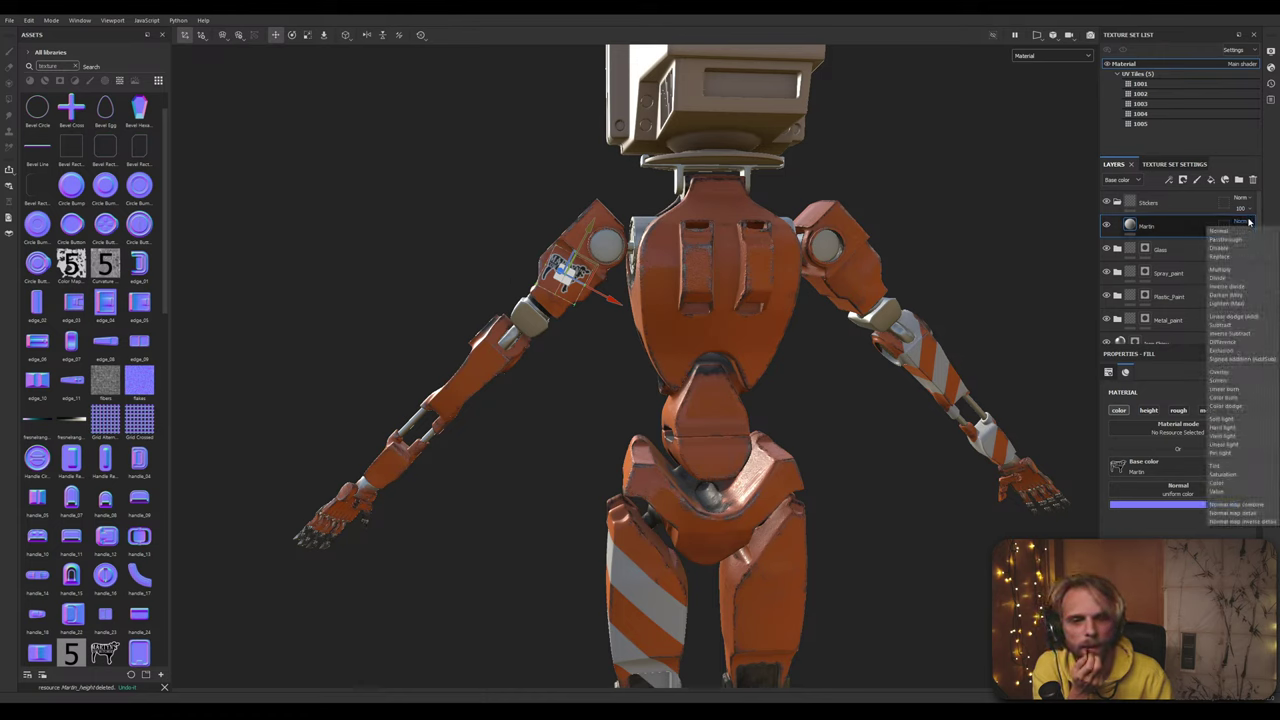
pyautogui.click(1234, 269)
pyautogui.click(1244, 222)
pyautogui.click(1246, 231)
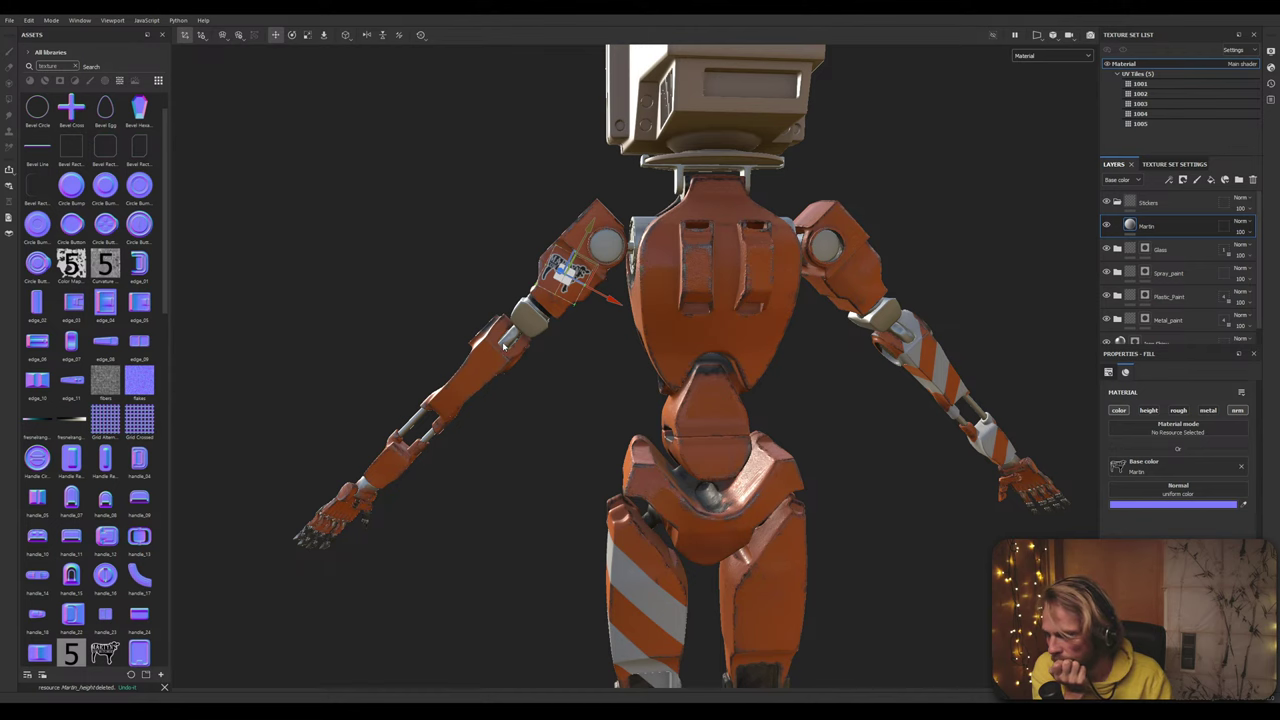
pyautogui.scroll(-10, 497, 193)
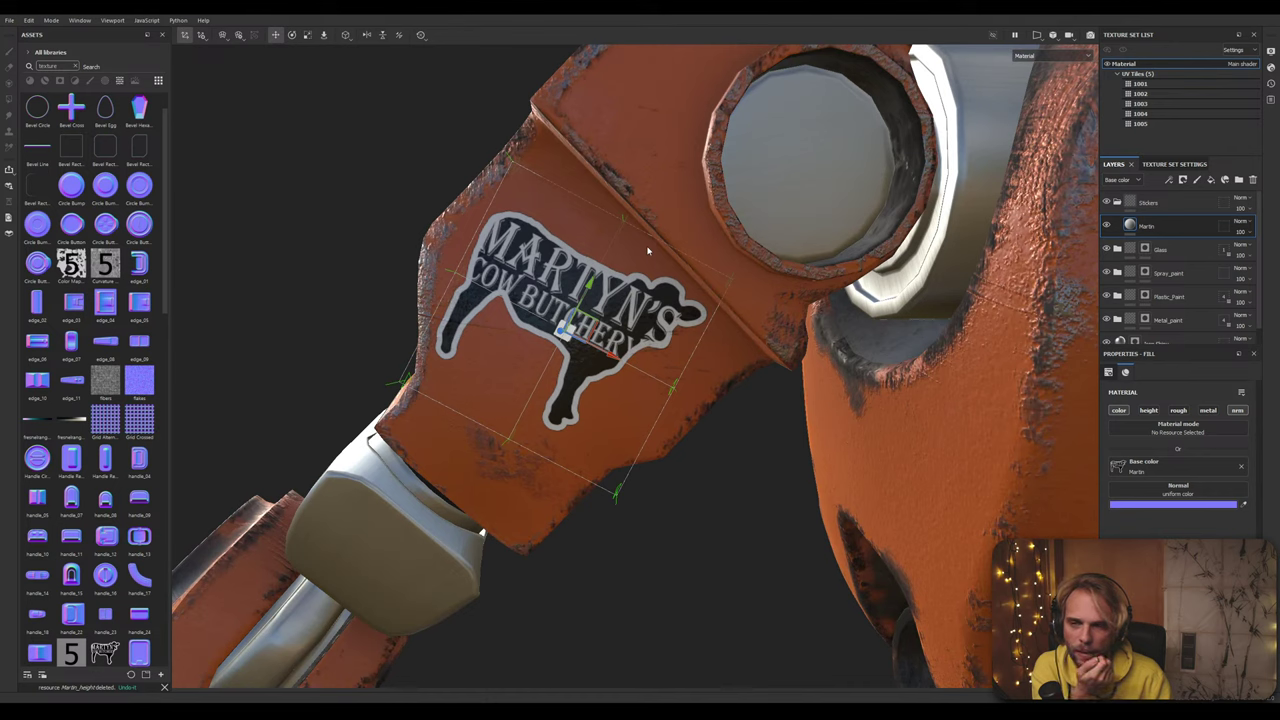
# Step: Scale the cow sticker projection down slightly
pyautogui.click(293, 35)
pyautogui.click(309, 36)
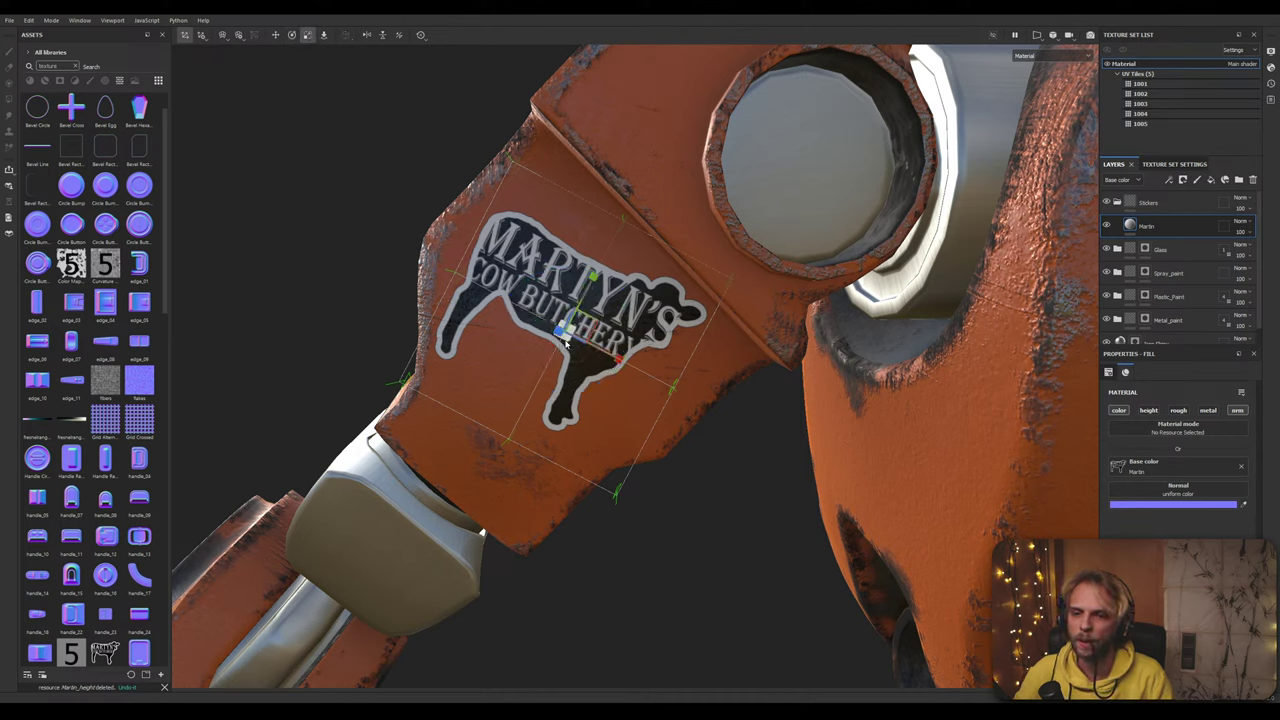
pyautogui.moveTo(565, 330); pyautogui.dragTo(523, 374)
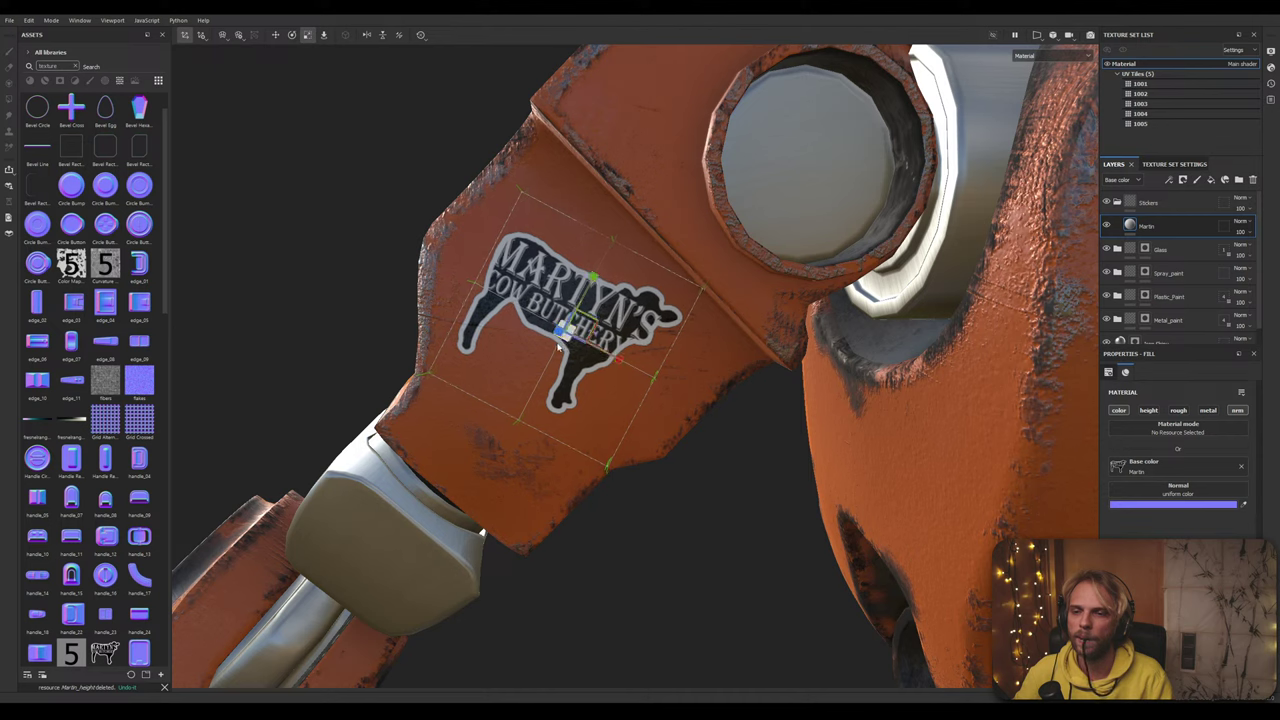
# Step: Rotate the sticker projection 180° so the cow is upside down
pyautogui.click(291, 34)
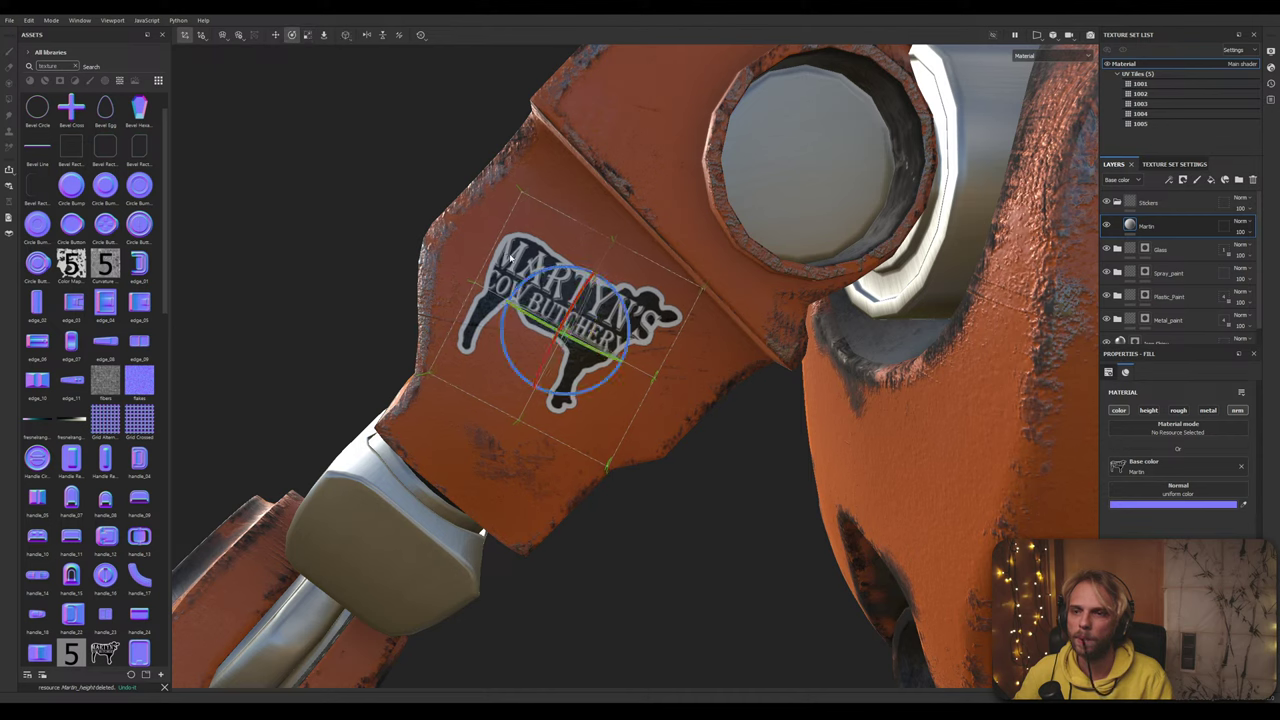
pyautogui.moveTo(557, 272); pyautogui.dragTo(580, 271)
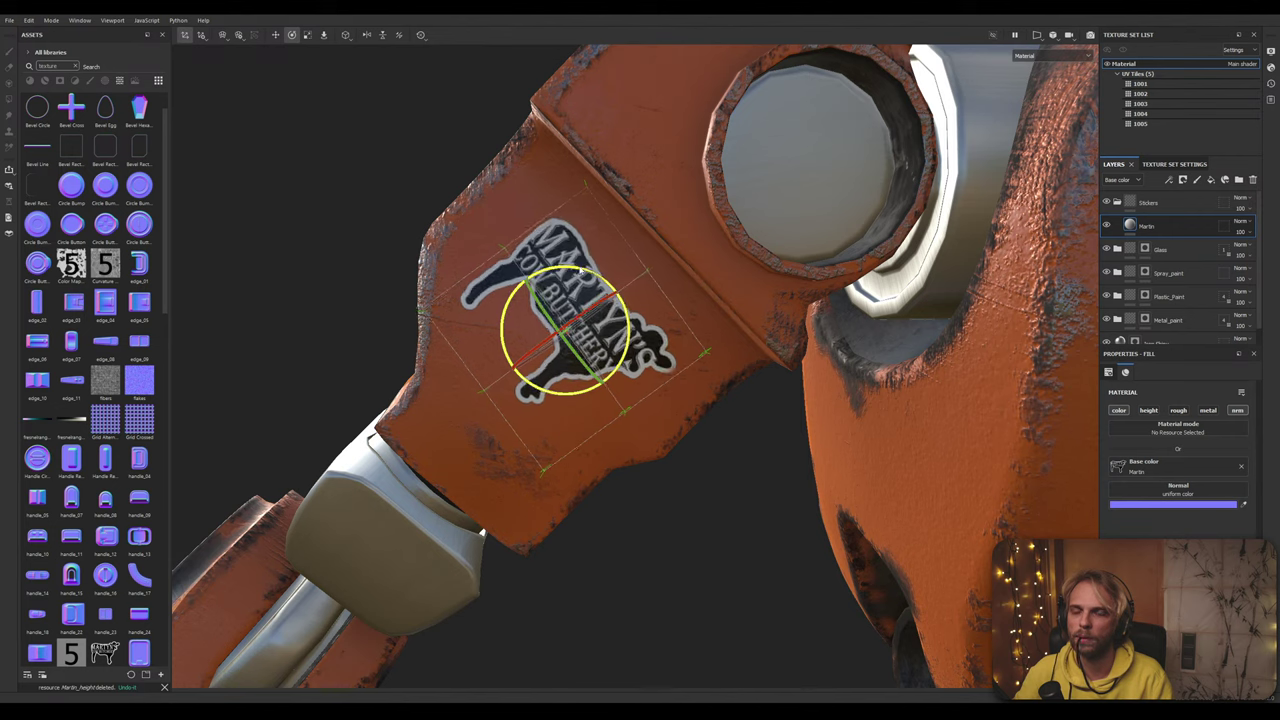
pyautogui.moveTo(579, 270); pyautogui.dragTo(386, 362)
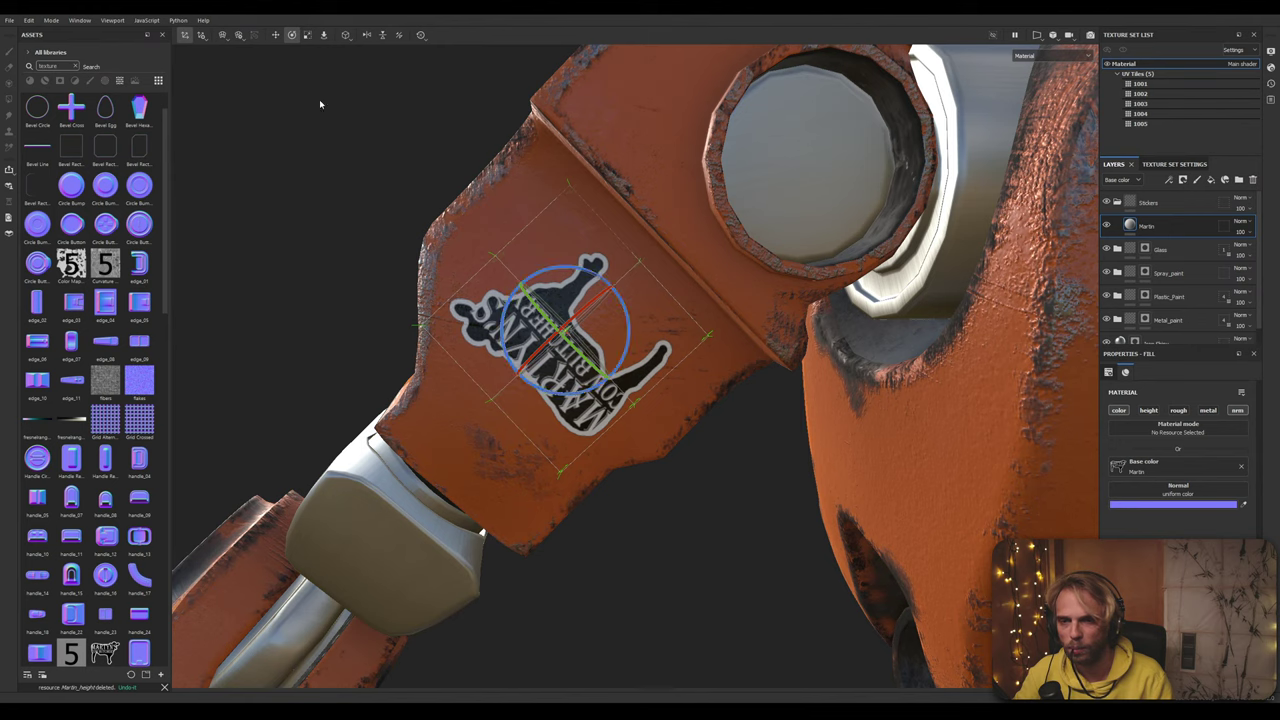
# Step: Move the sticker higher on the upper arm
pyautogui.click(275, 35)
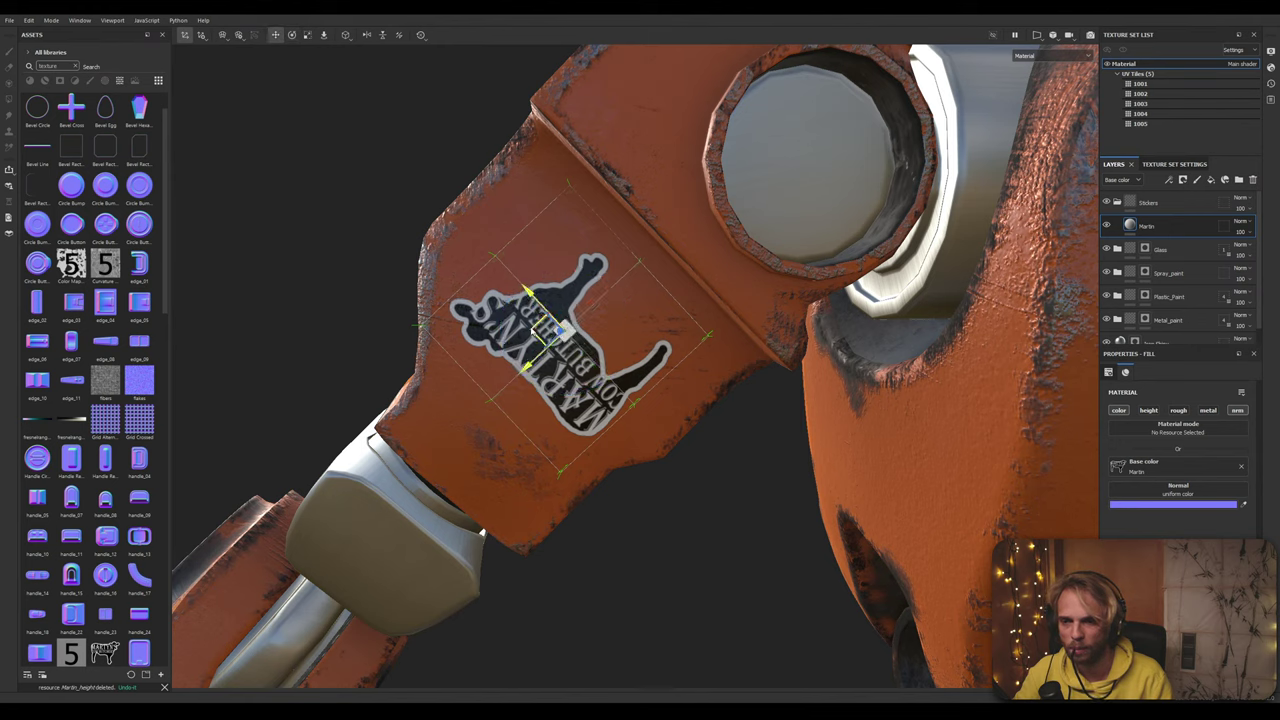
pyautogui.moveTo(531, 268)
pyautogui.mouseDown()
pyautogui.moveTo(528, 176)
pyautogui.moveTo(531, 268)
pyautogui.mouseUp()
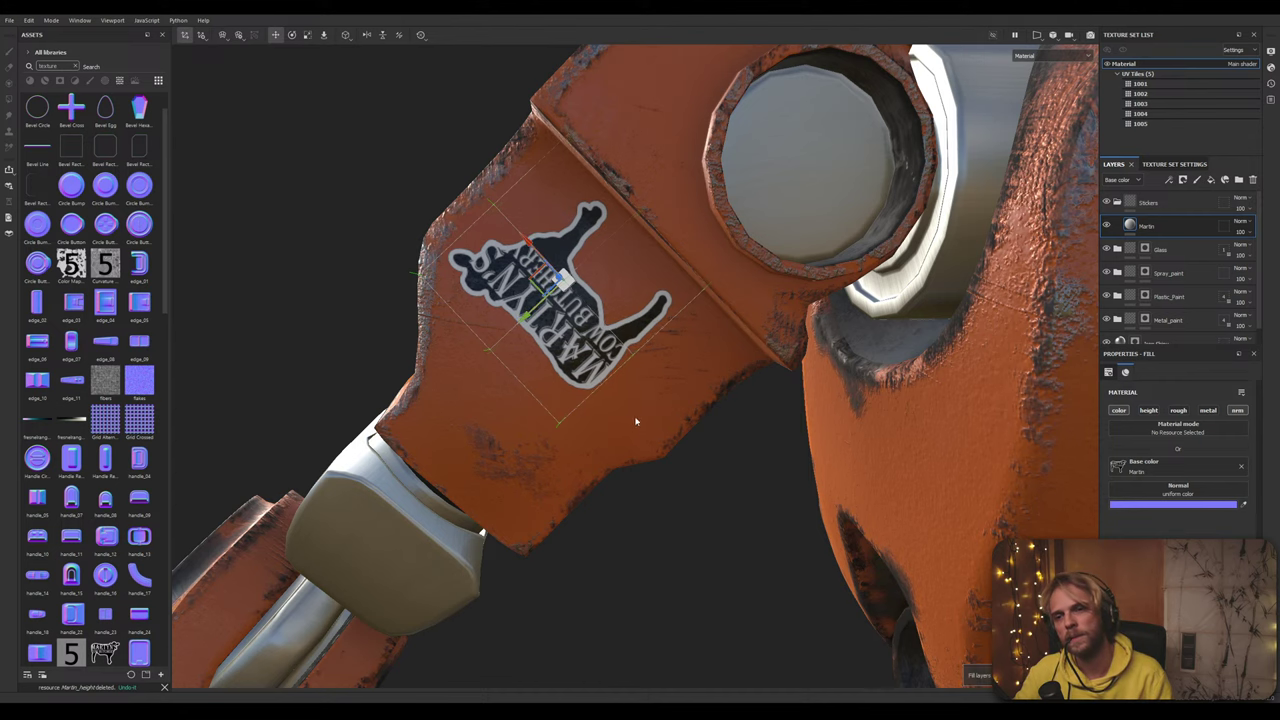
pyautogui.keyDown('alt'); pyautogui.moveTo(635, 421); pyautogui.dragTo(608, 389); pyautogui.keyUp('alt')
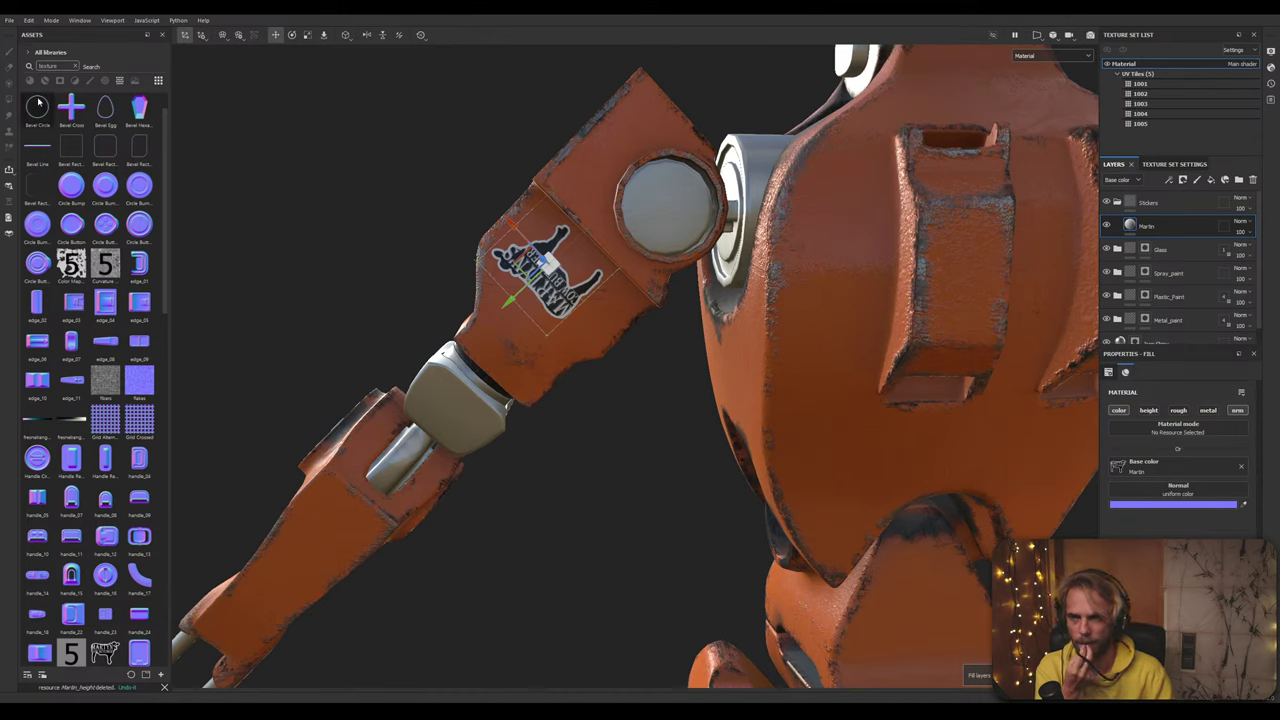
# Step: Enable the roughness channel on the Martin sticker fill and set roughness to about 0.47
pyautogui.click(1148, 204)
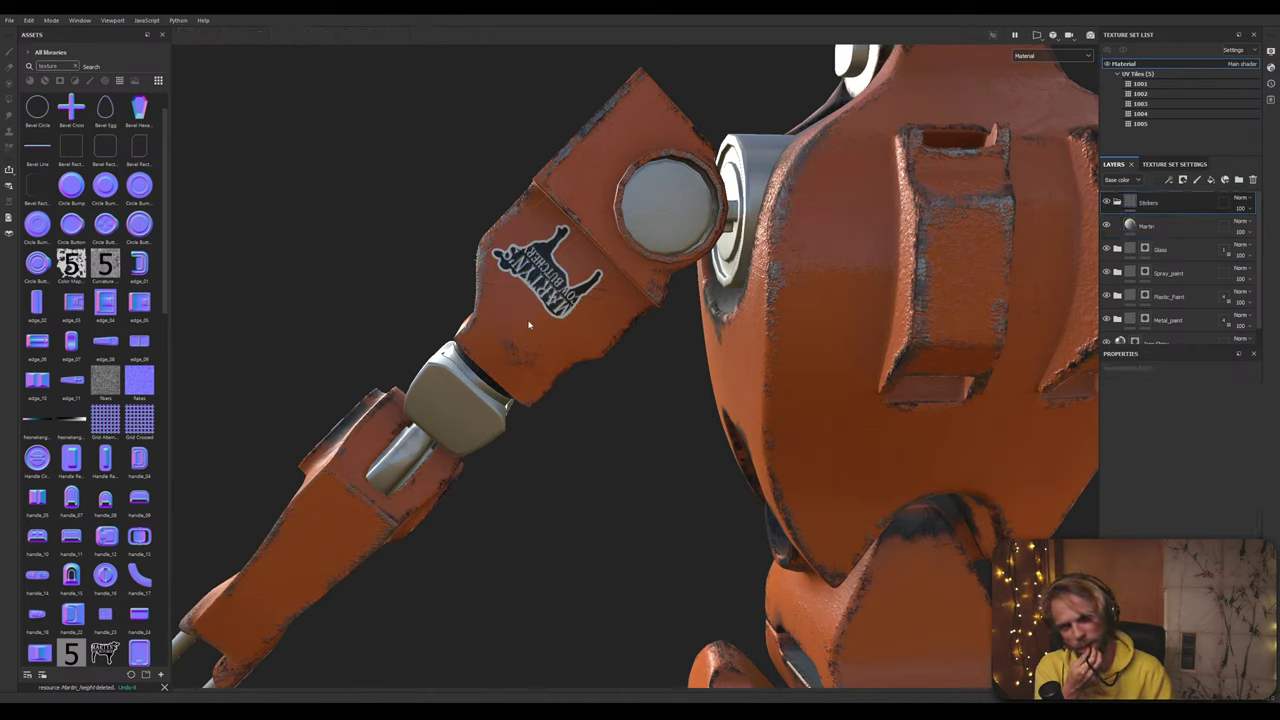
pyautogui.click(1150, 226)
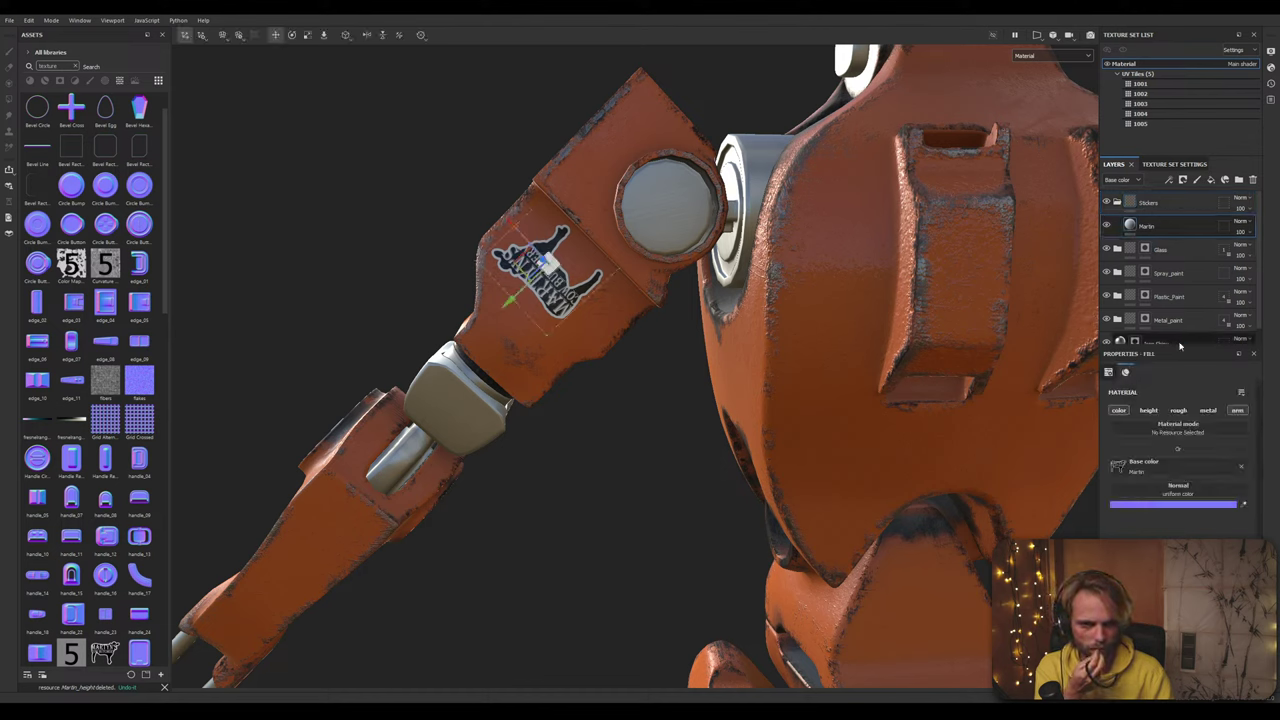
pyautogui.click(1178, 410)
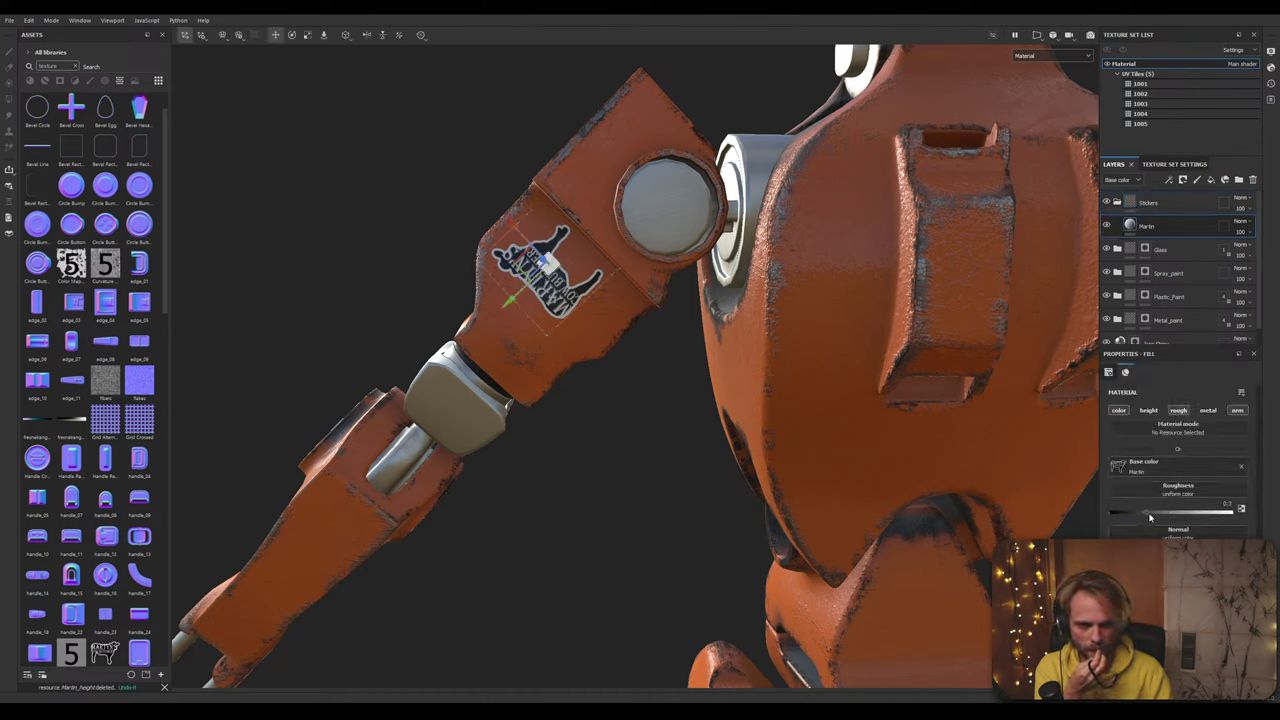
pyautogui.moveTo(1150, 517); pyautogui.dragTo(1241, 524)
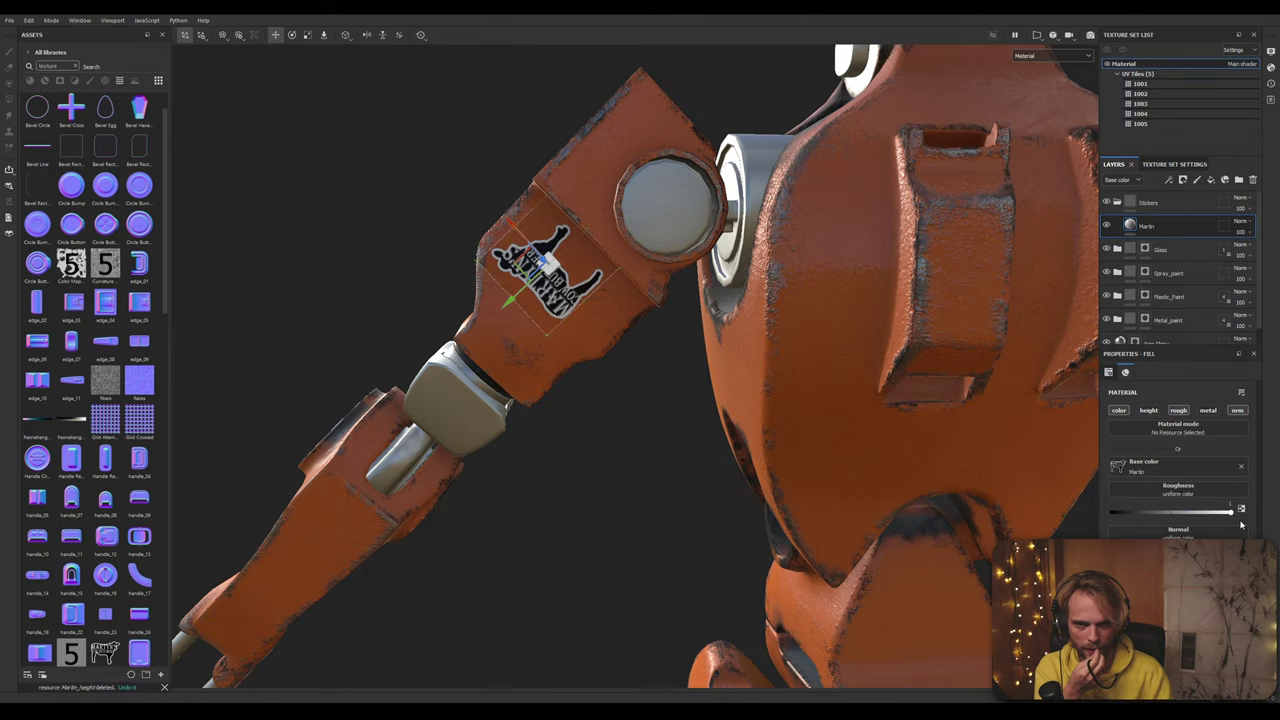
pyautogui.scroll(6, 545, 300)
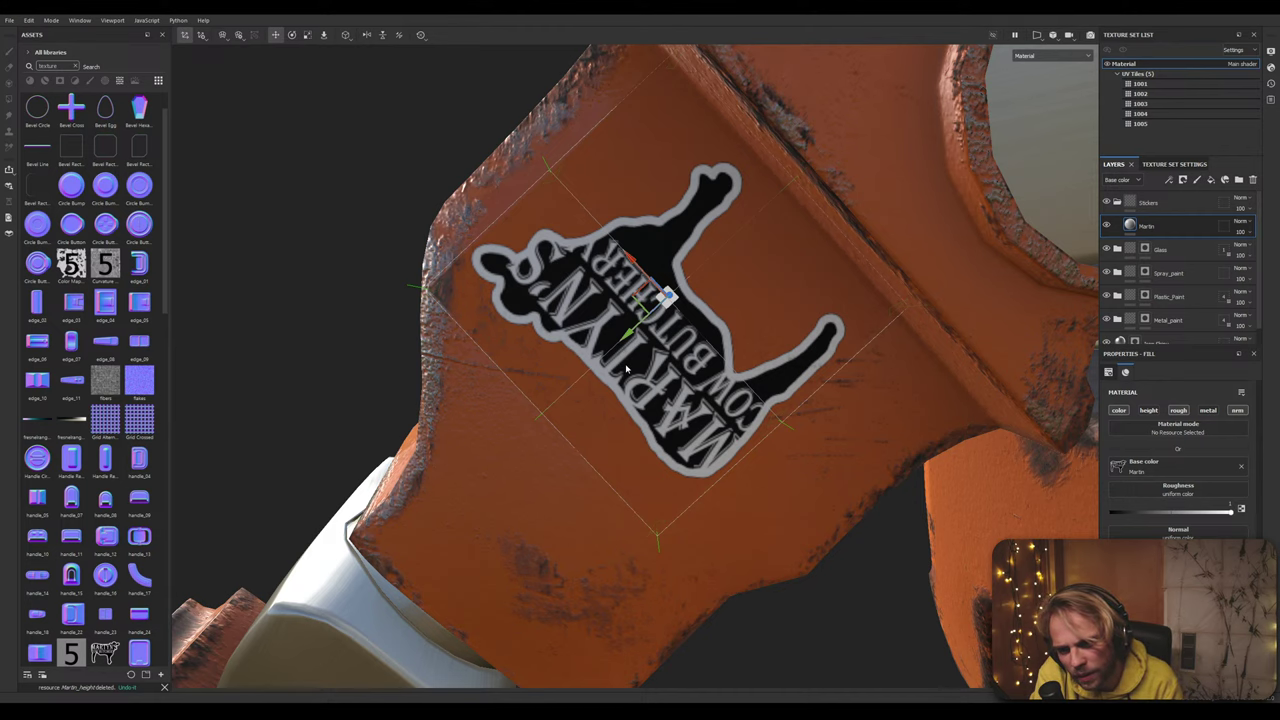
# Step: Adjust the sticker's roughness between glossy and matte, checking its shine from several angles
pyautogui.keyDown('alt'); pyautogui.moveTo(575, 415); pyautogui.dragTo(640, 440); pyautogui.keyUp('alt')
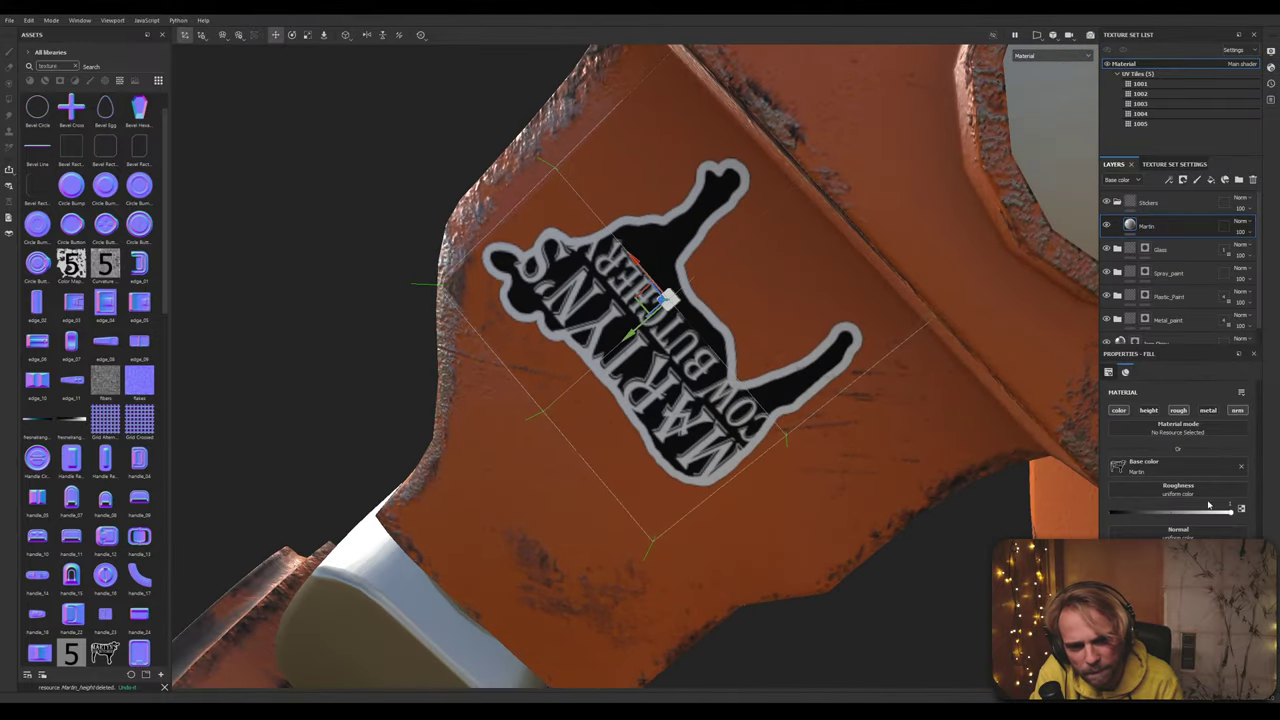
pyautogui.moveTo(1213, 513); pyautogui.dragTo(1165, 536)
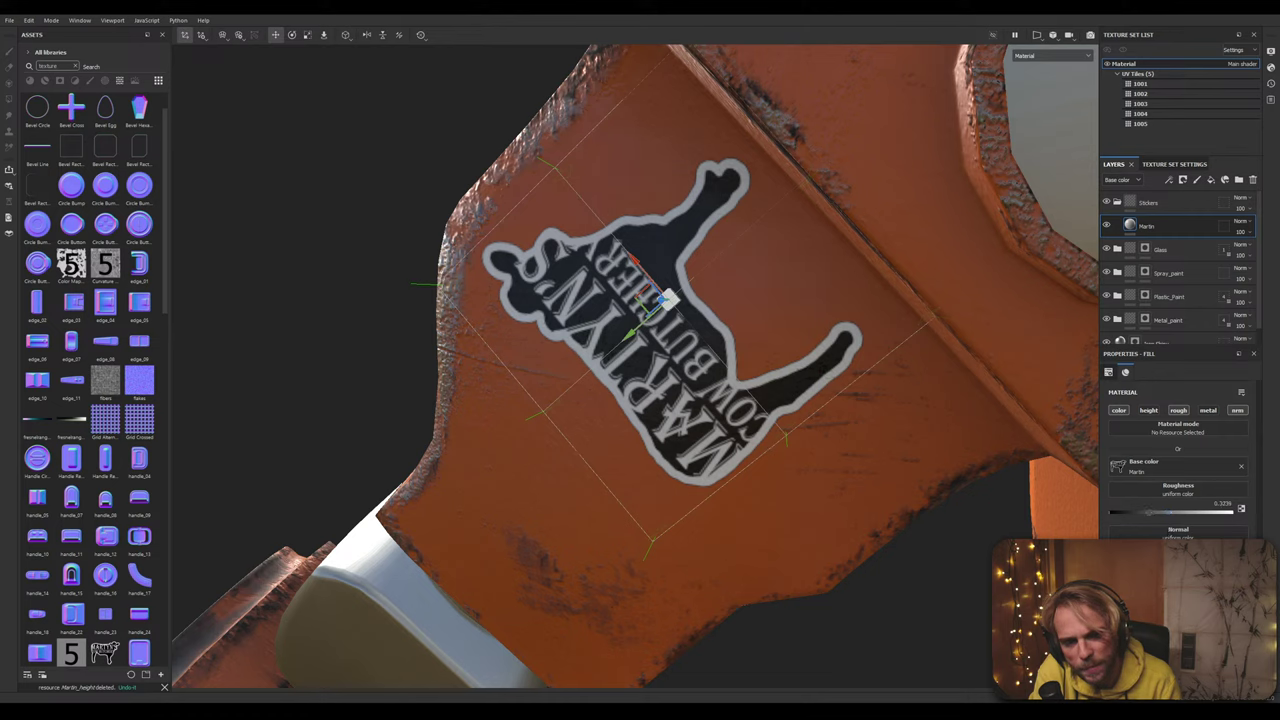
pyautogui.moveTo(1150, 512); pyautogui.dragTo(1230, 512)
pyautogui.keyDown('alt'); pyautogui.moveTo(800, 545); pyautogui.dragTo(641, 505); pyautogui.keyUp('alt')
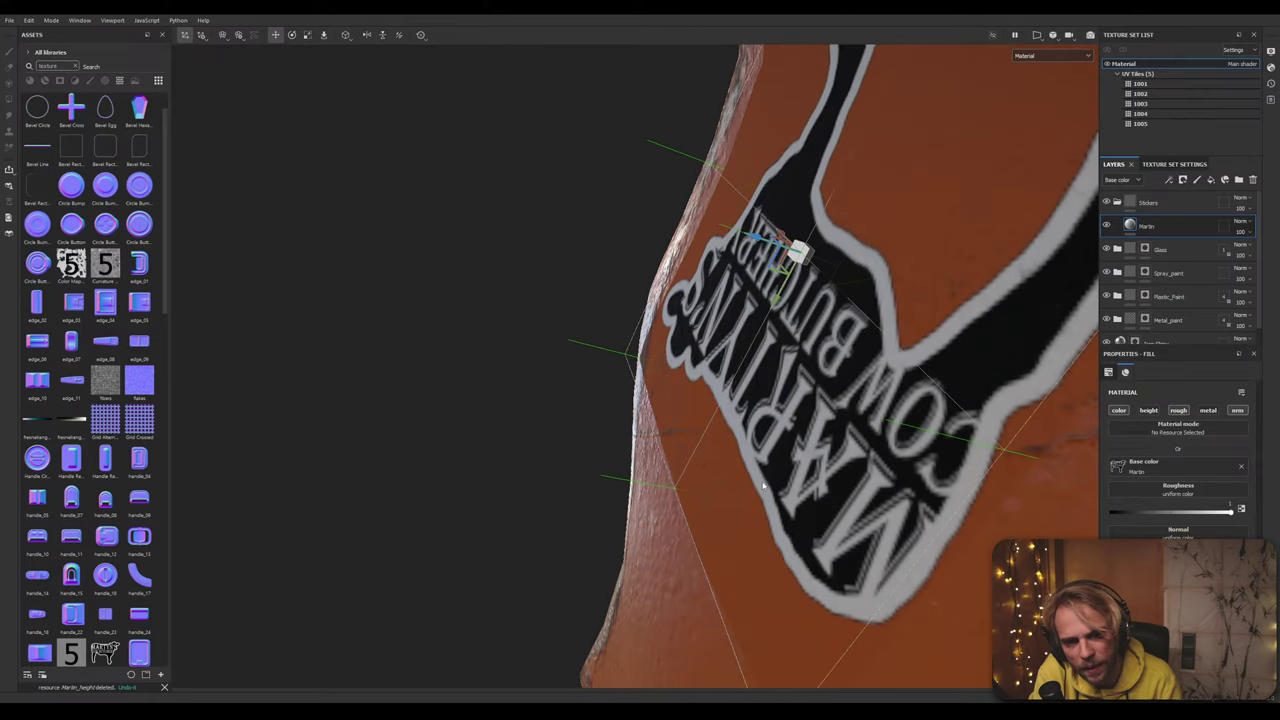
pyautogui.moveTo(1212, 513); pyautogui.dragTo(1055, 519)
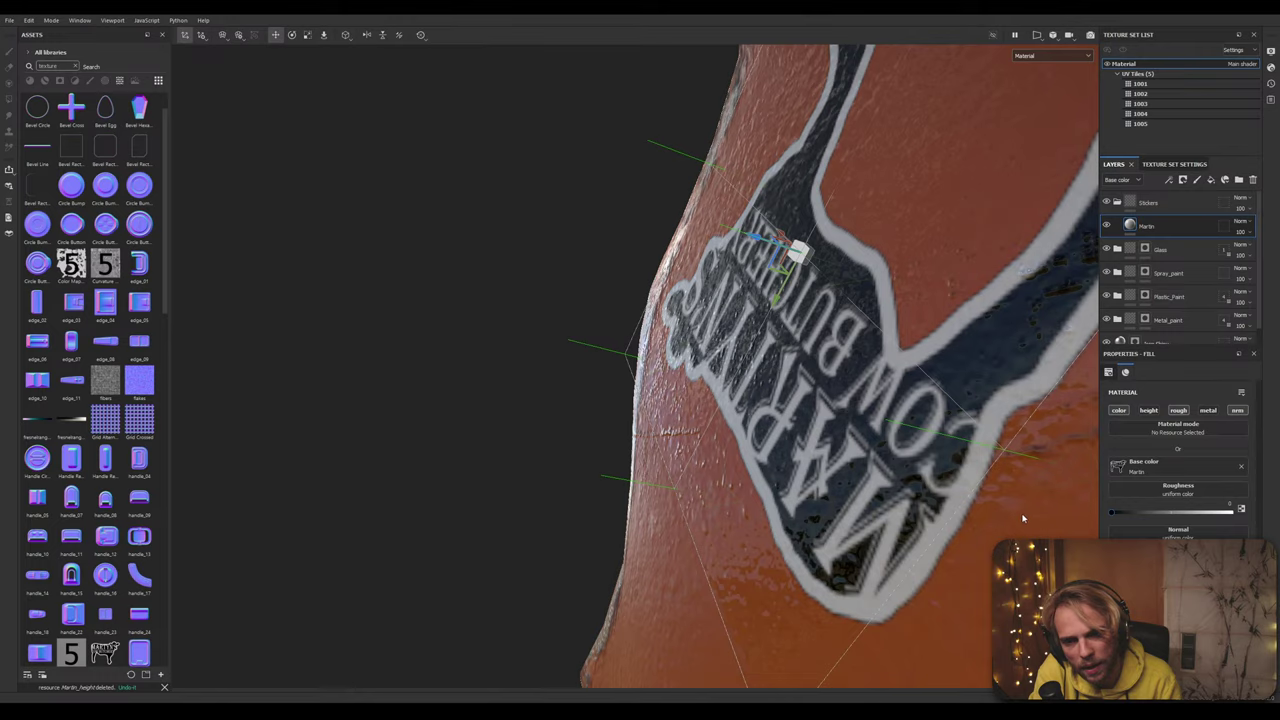
pyautogui.keyDown('alt'); pyautogui.moveTo(582, 398); pyautogui.dragTo(621, 432); pyautogui.keyUp('alt')
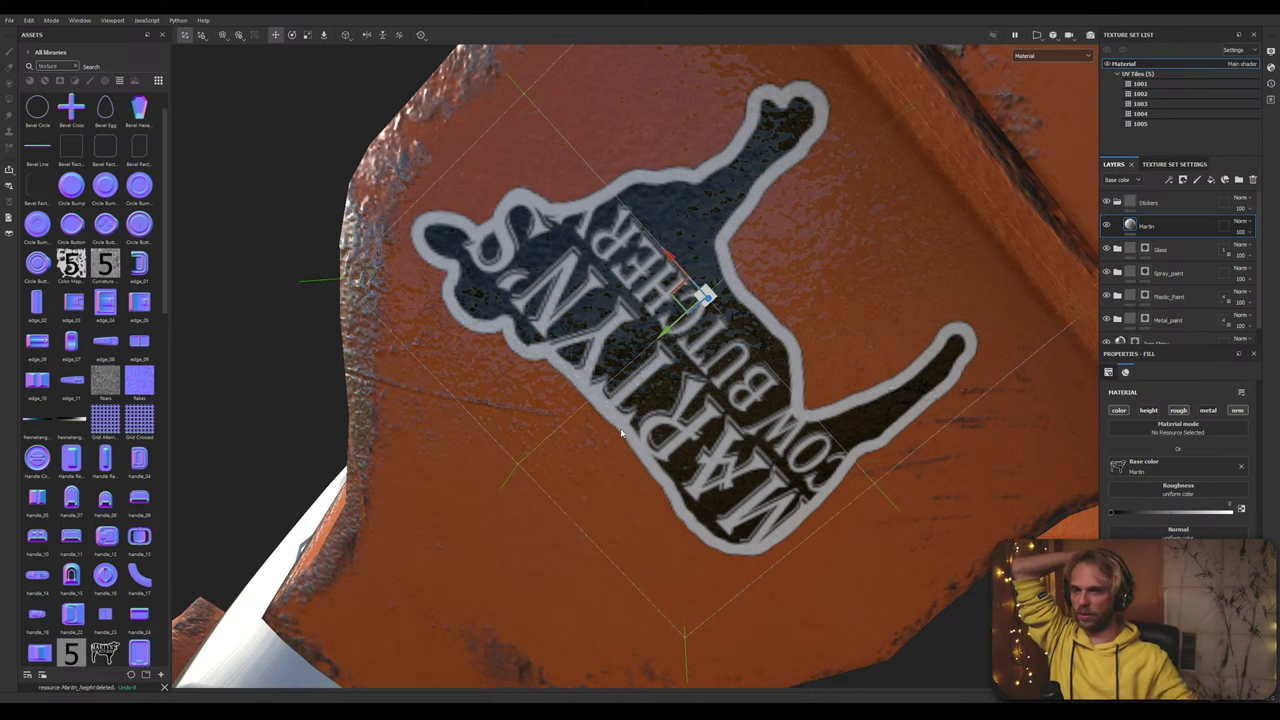
# Step: Filter the assets to Alphas, clear the texture search and scroll through the full library
pyautogui.click(103, 83)
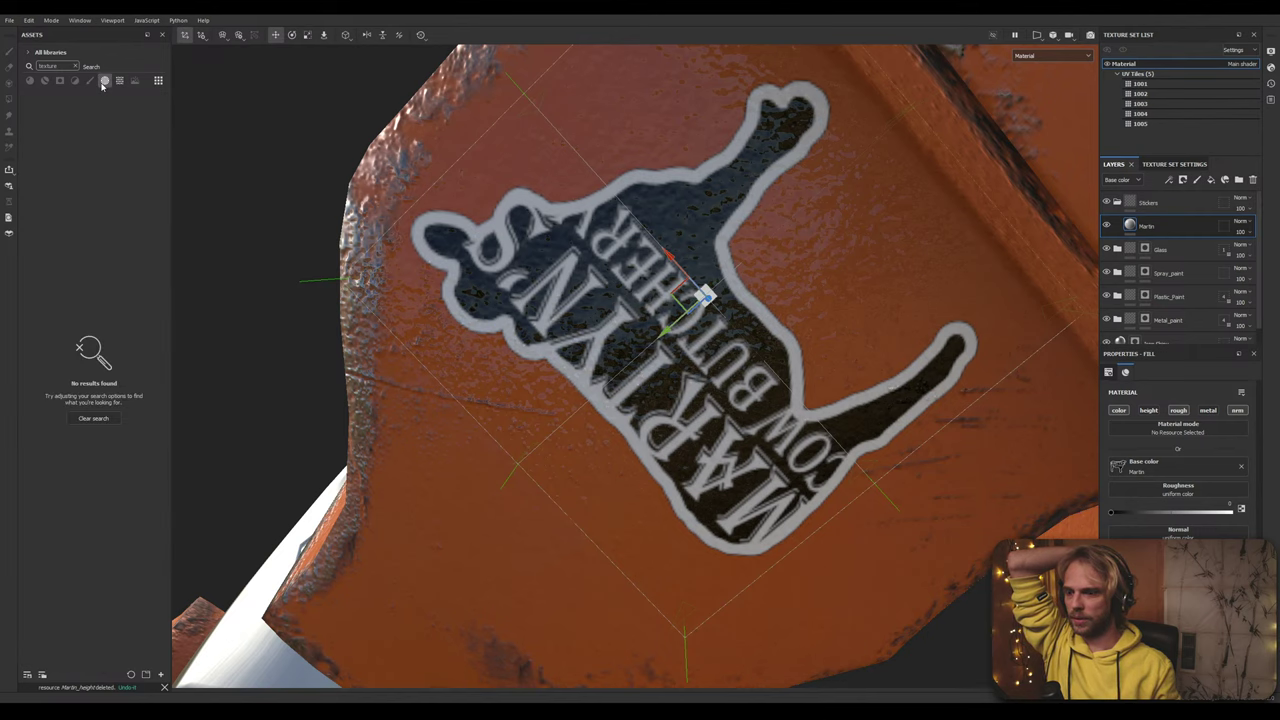
pyautogui.click(94, 418)
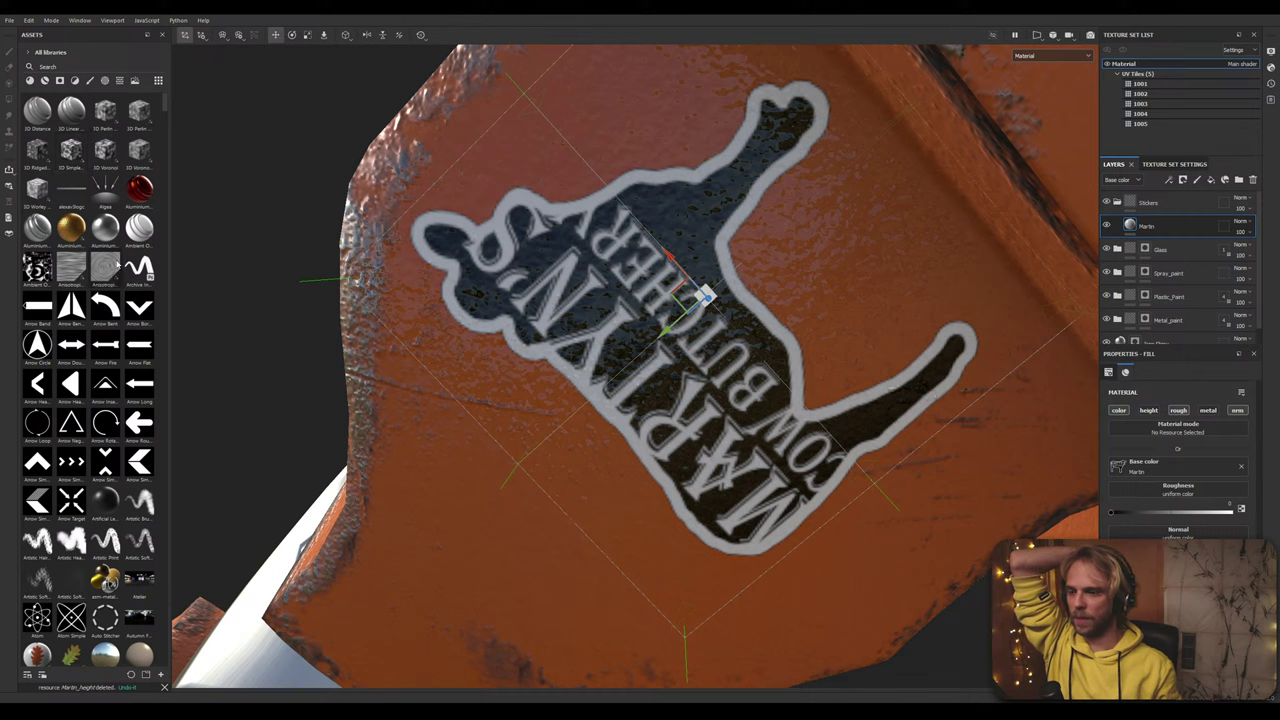
pyautogui.scroll(-10, 120, 300)
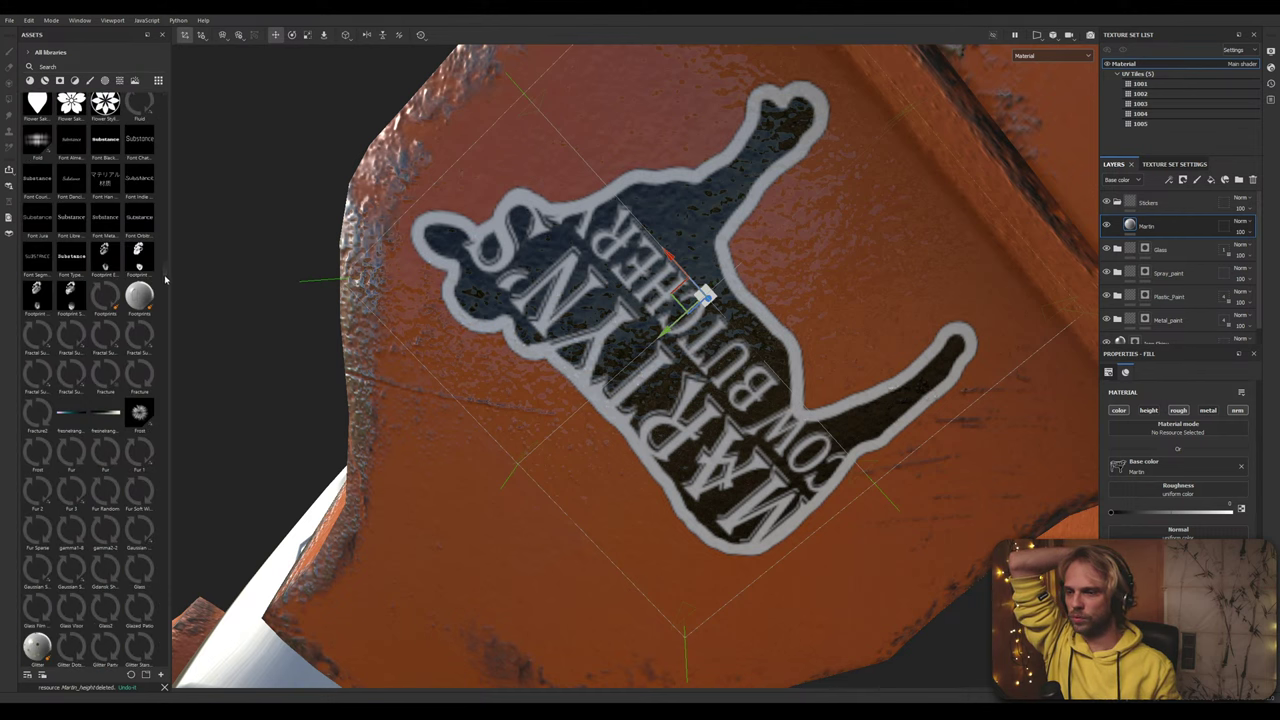
pyautogui.moveTo(165, 280); pyautogui.dragTo(175, 690)
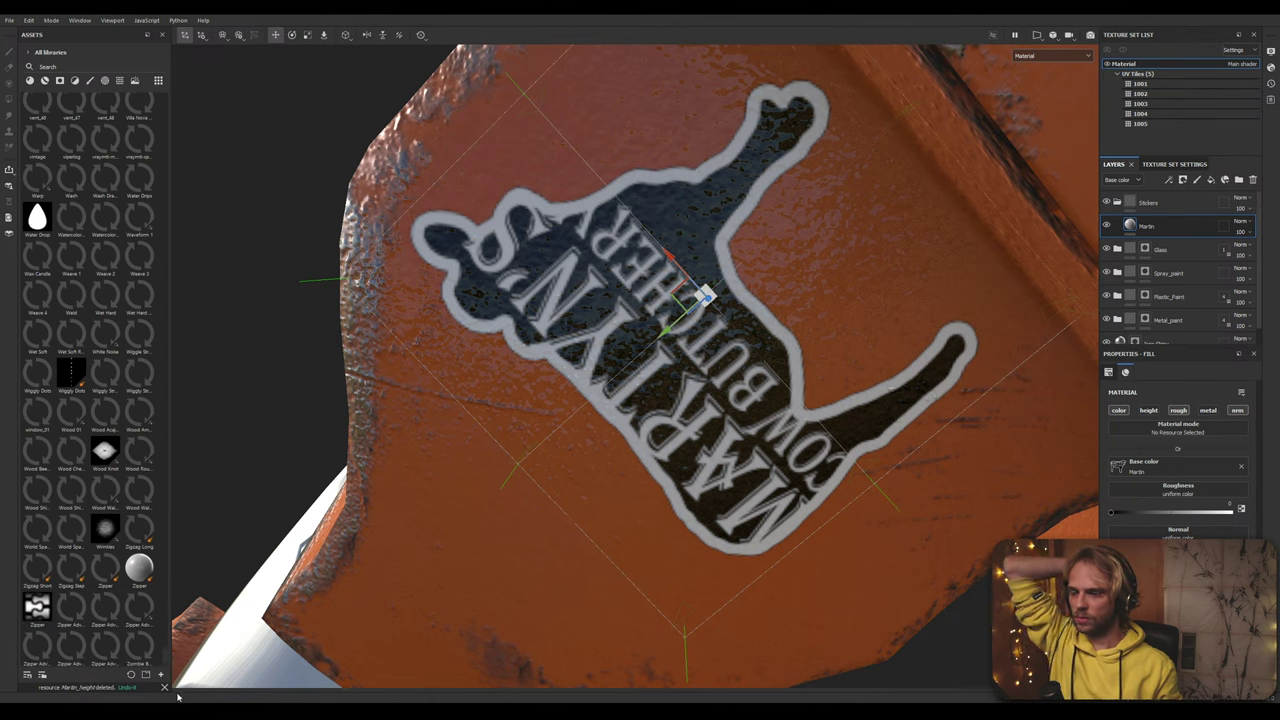
pyautogui.scroll(15, 133, 175)
pyautogui.scroll(8, 133, 175)
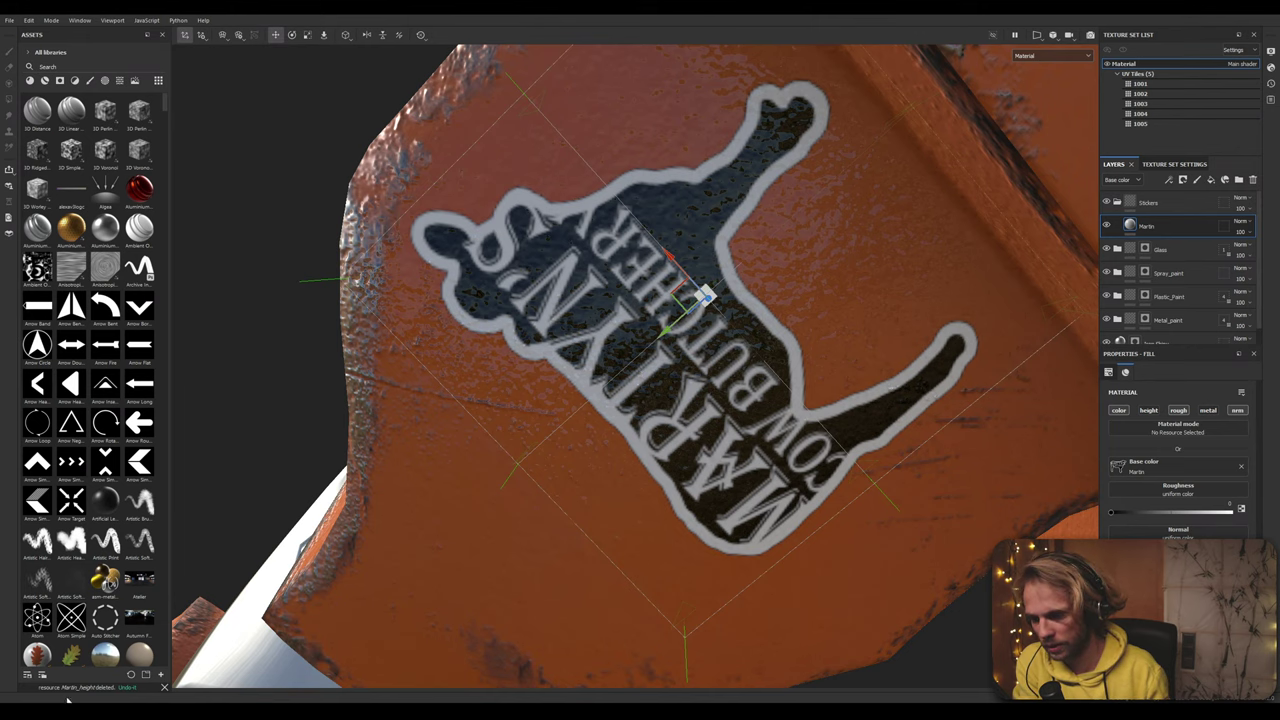
# Step: Import Martin_height.png from the Stickers folder with its usage set to alpha
pyautogui.moveTo(125, 712)
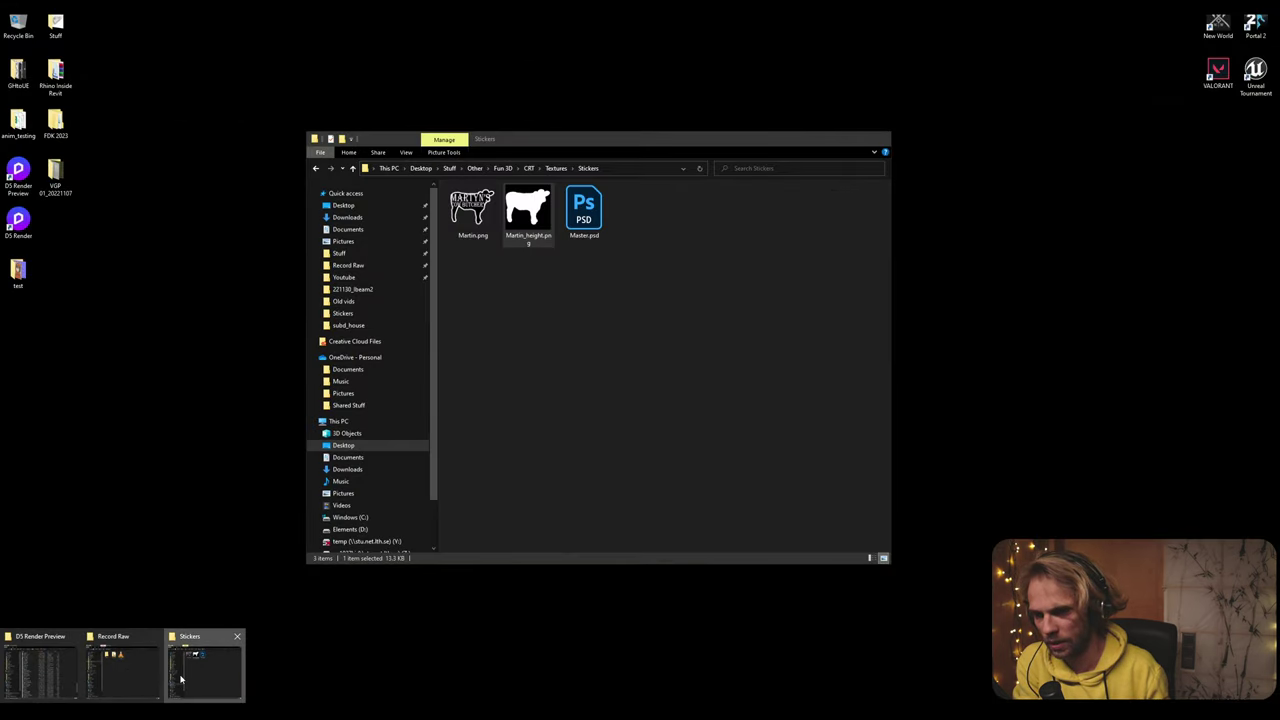
pyautogui.click(181, 680)
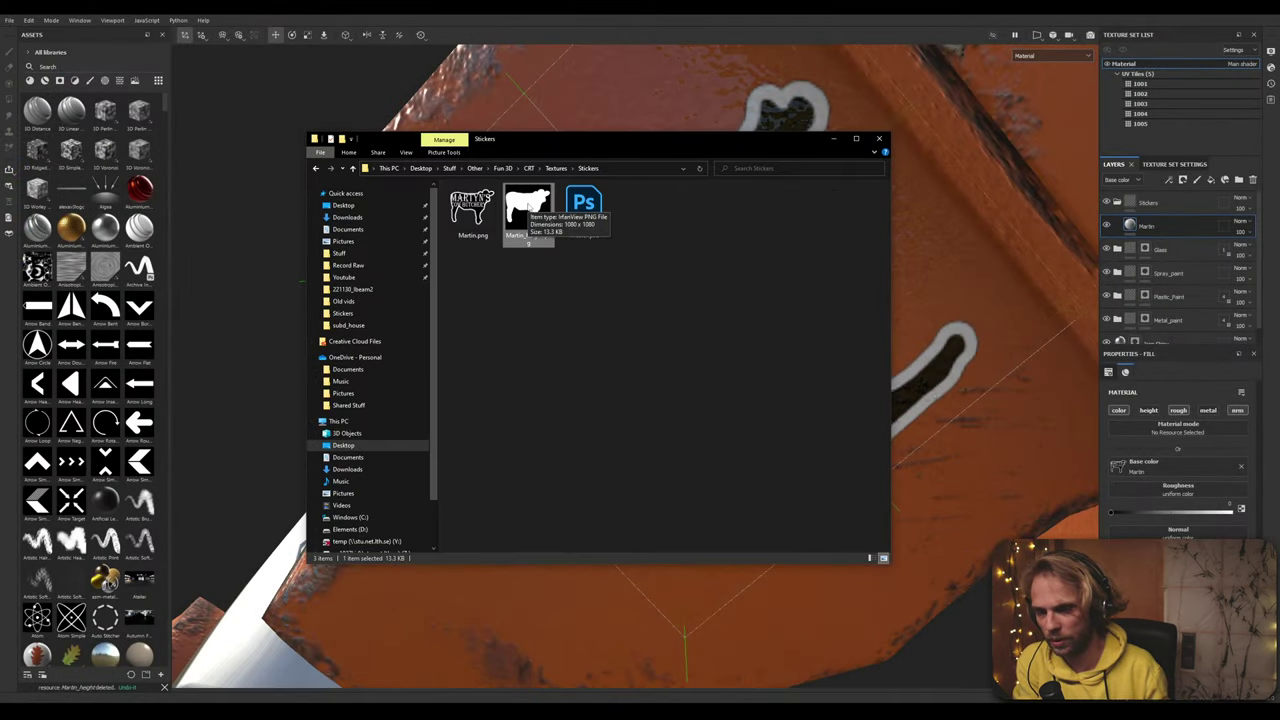
pyautogui.moveTo(528, 207)
pyautogui.mouseDown()
pyautogui.moveTo(270, 345)
pyautogui.moveTo(99, 557)
pyautogui.mouseUp()
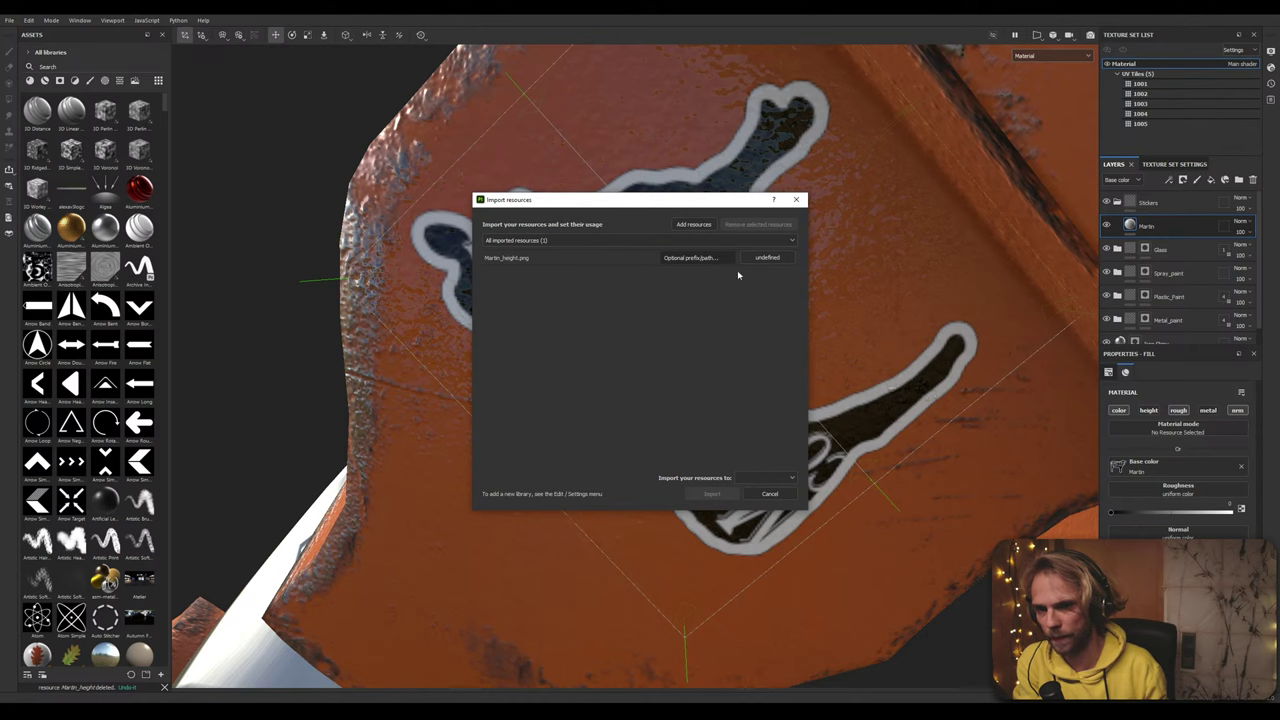
pyautogui.click(767, 259)
pyautogui.click(798, 264)
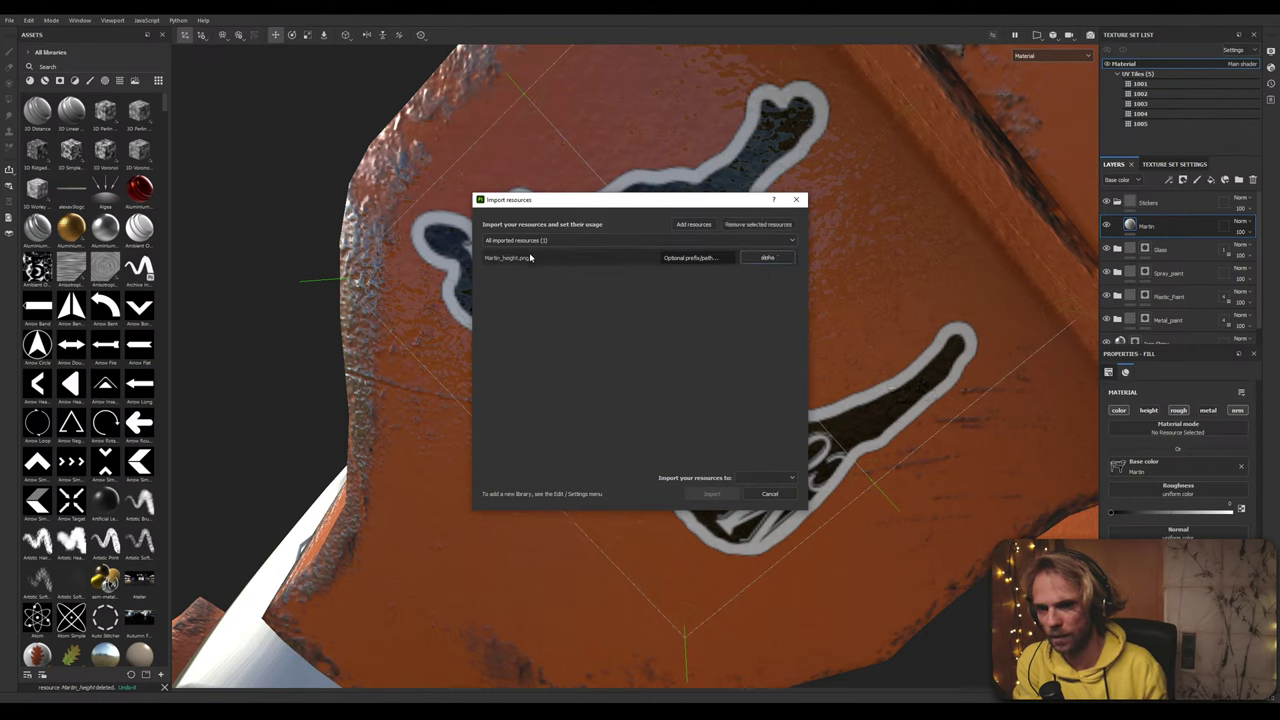
pyautogui.click(752, 478)
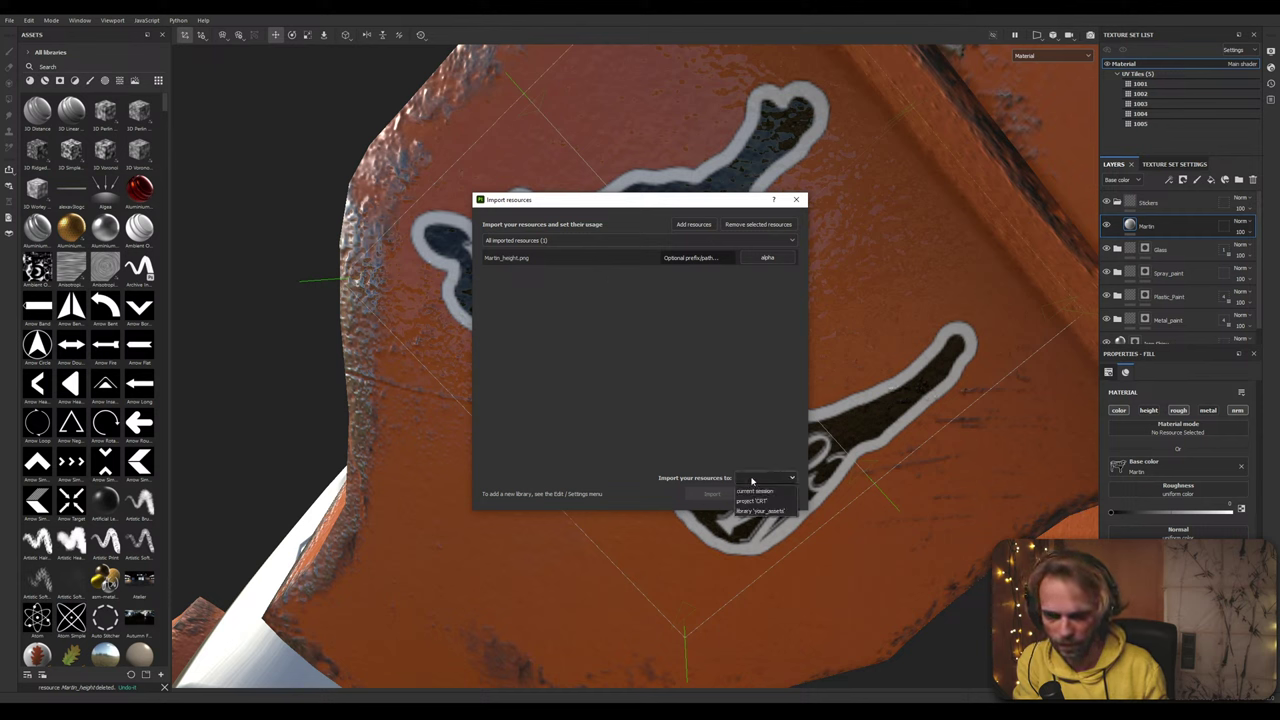
pyautogui.click(755, 491)
pyautogui.click(711, 494)
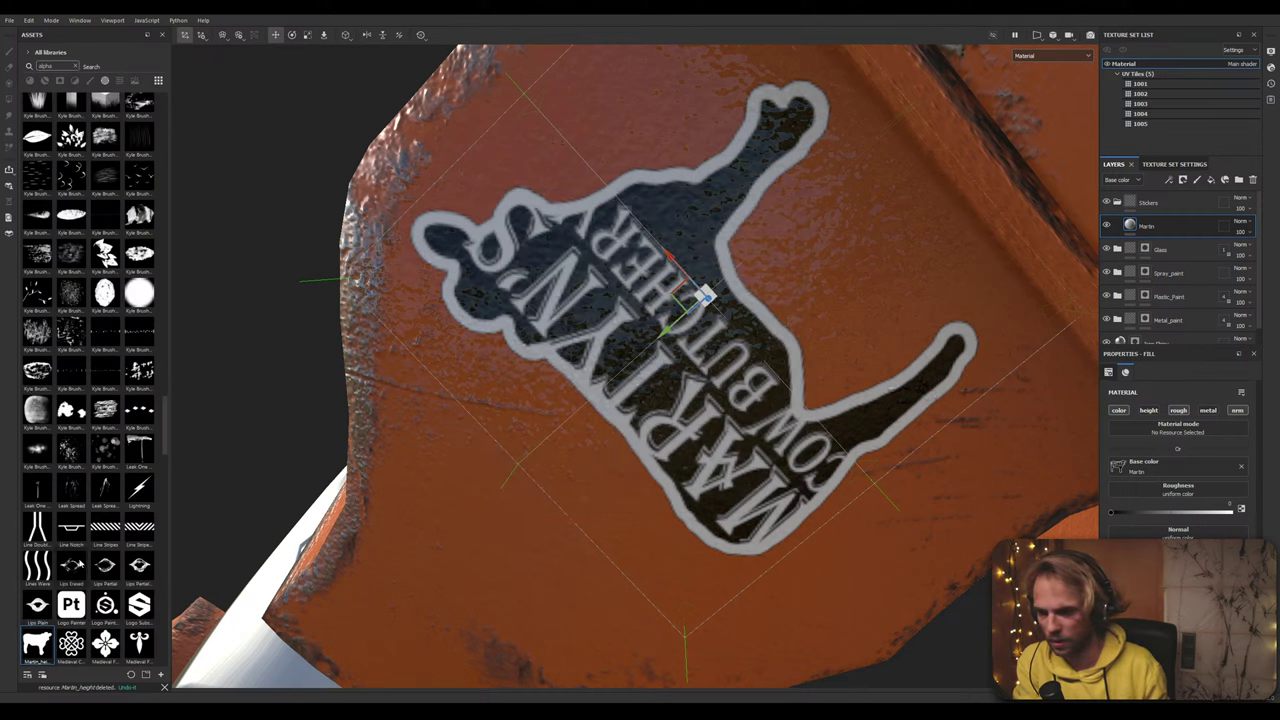
pyautogui.scroll(-5, 44, 415)
pyautogui.scroll(3, 44, 415)
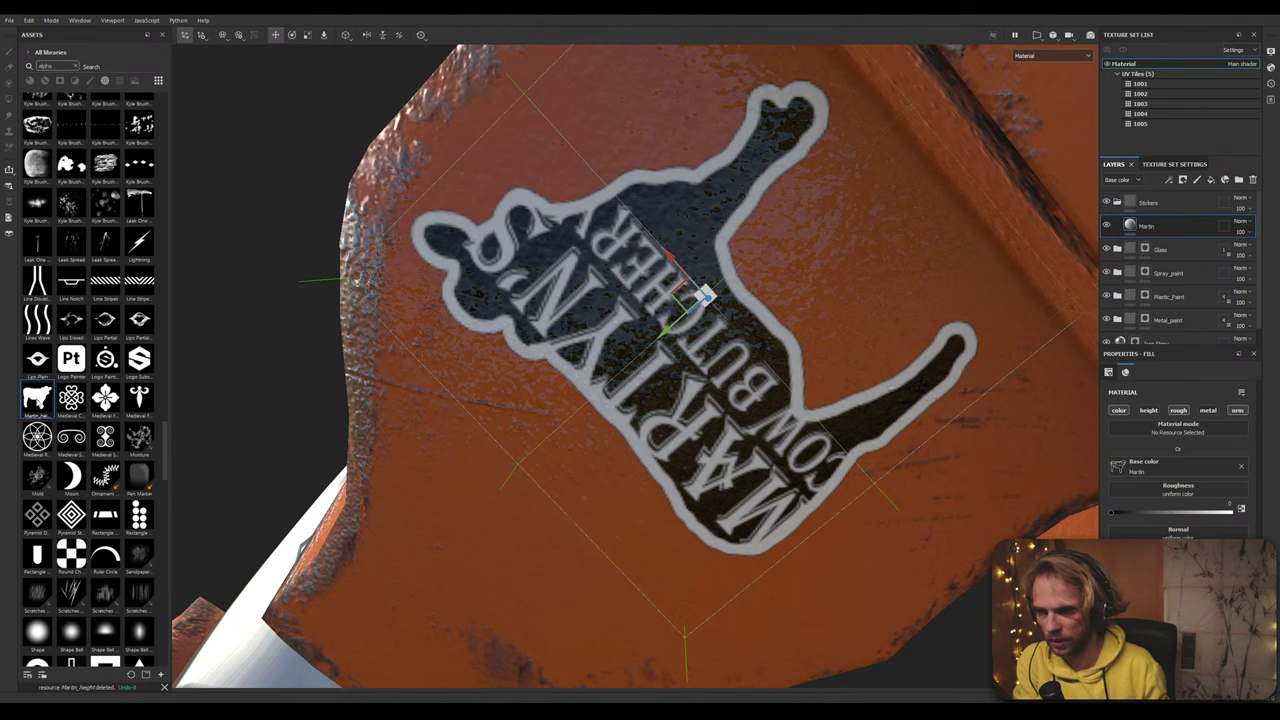
pyautogui.moveTo(36, 398); pyautogui.dragTo(513, 370)
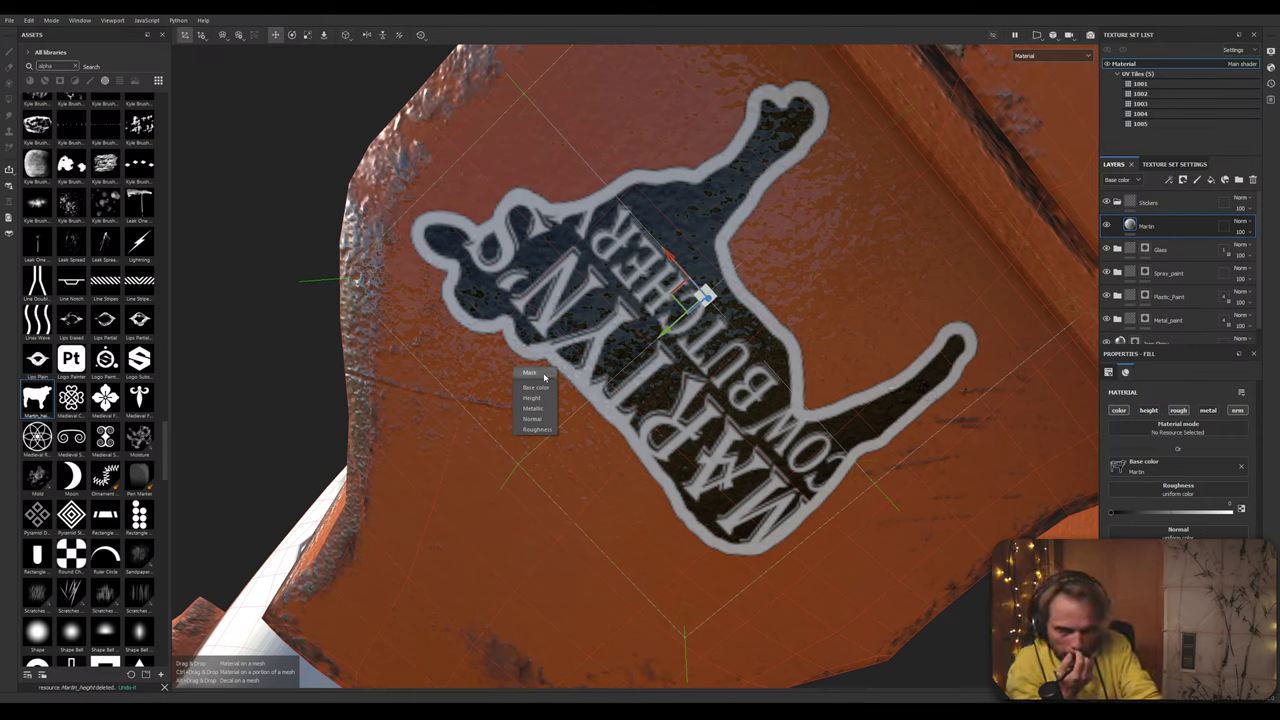
pyautogui.click(544, 374)
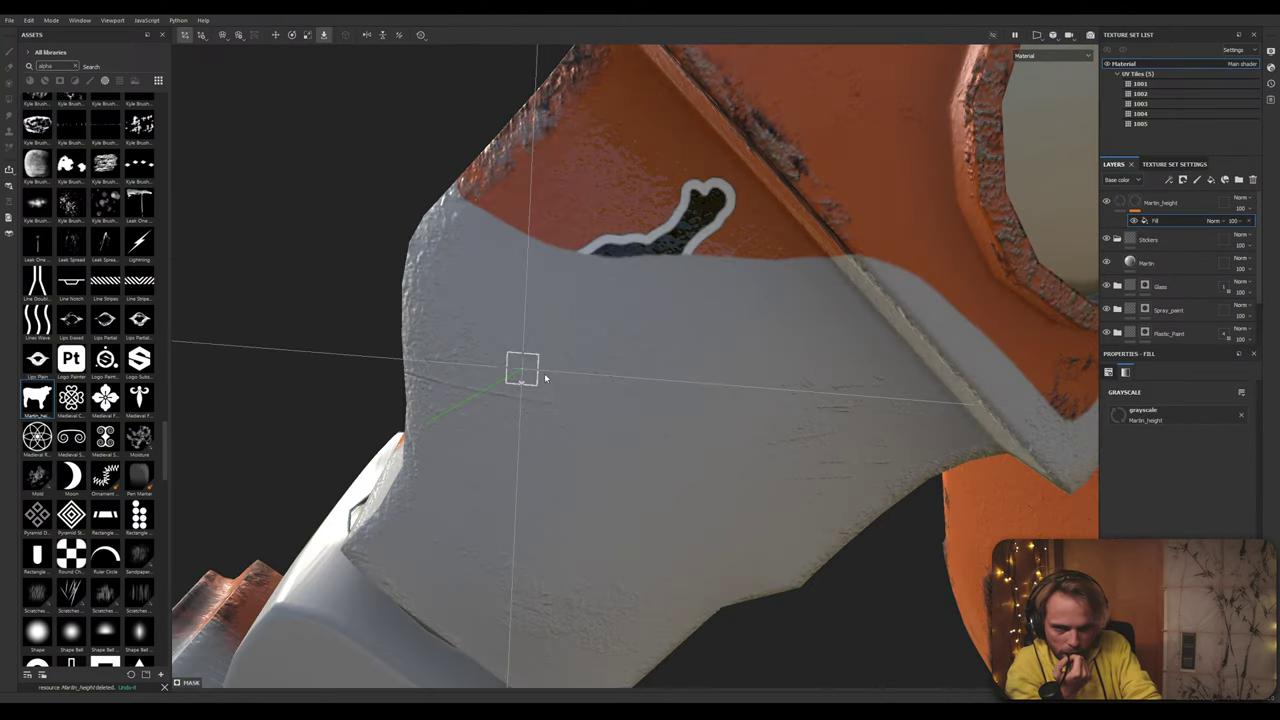
pyautogui.scroll(-10, 545, 378)
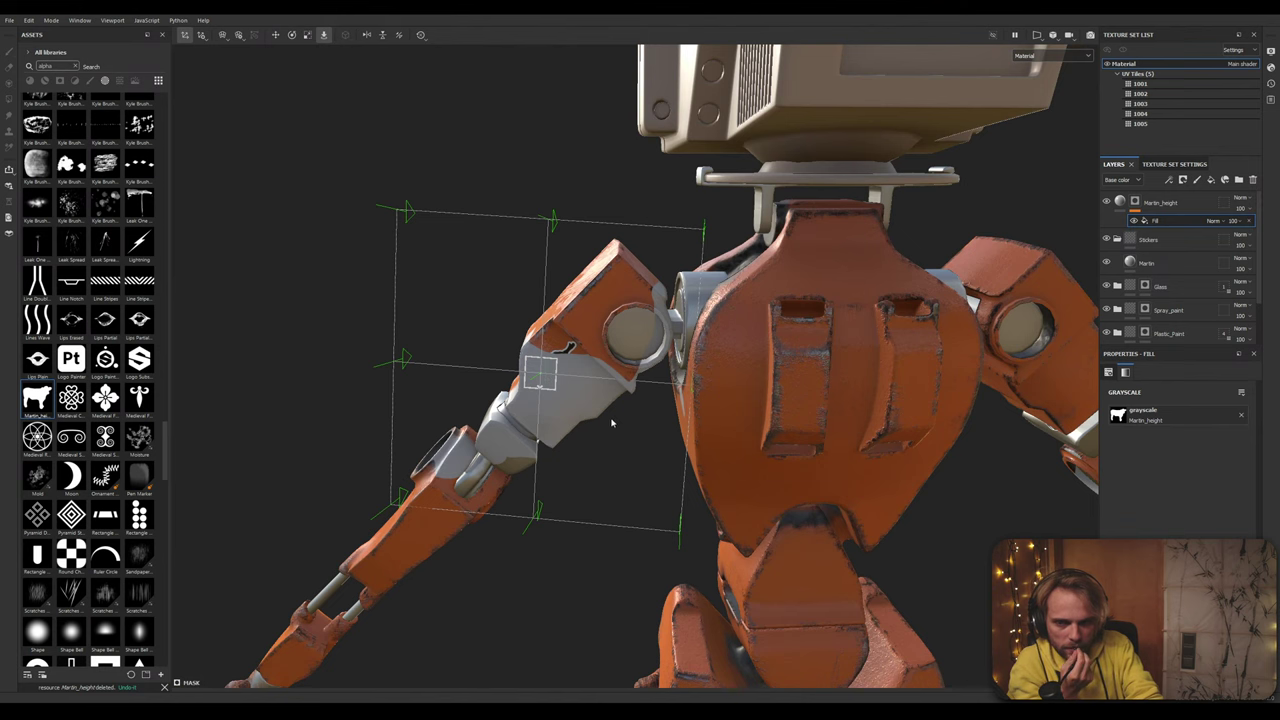
pyautogui.click(309, 35)
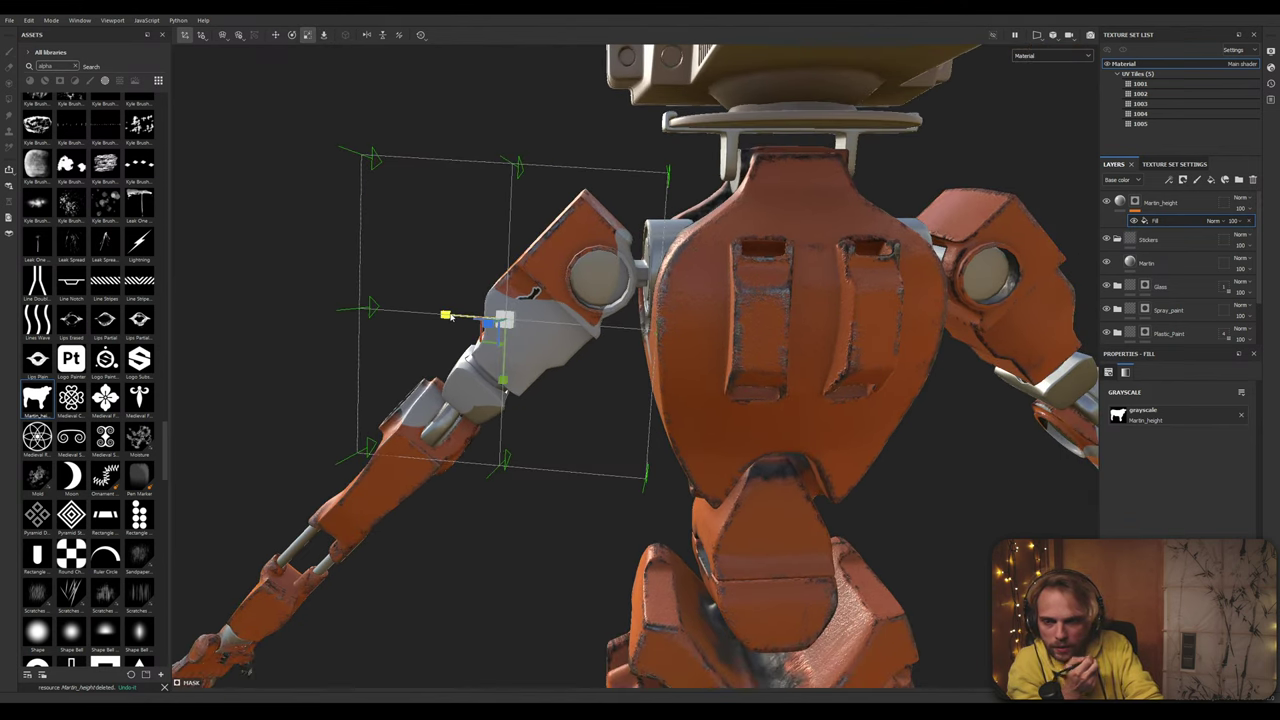
pyautogui.scroll(8, 569, 302)
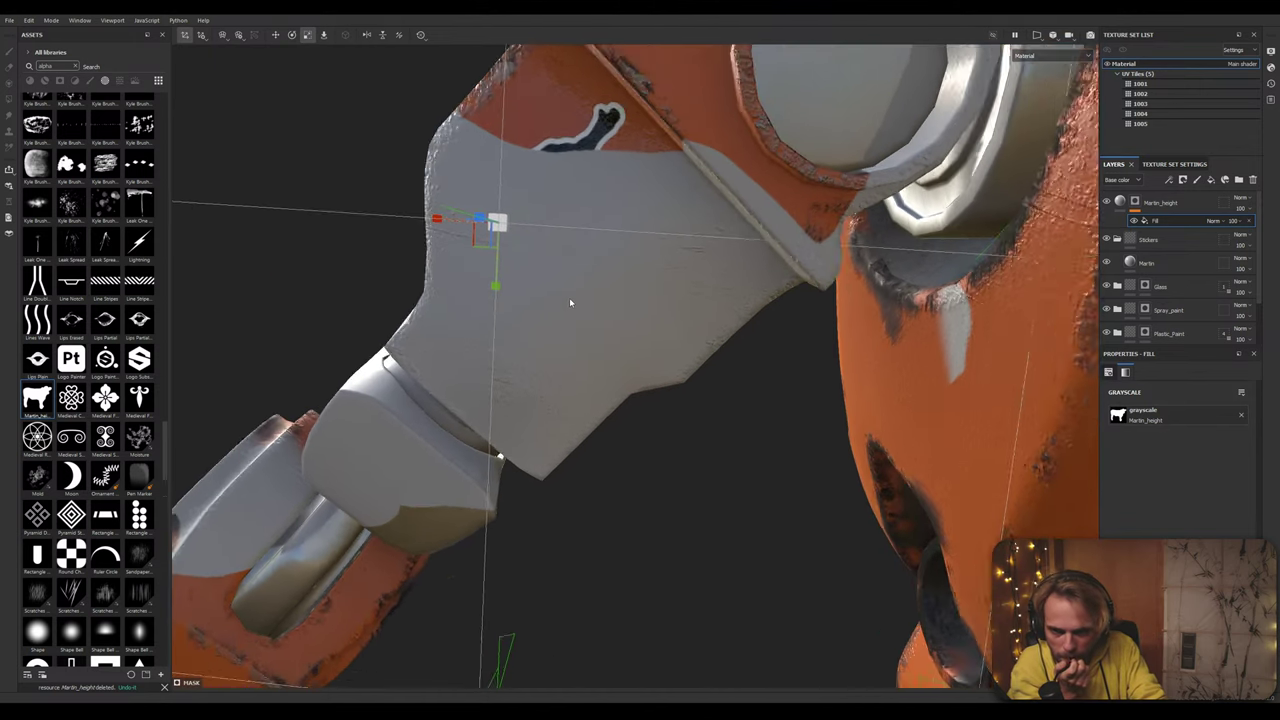
pyautogui.scroll(-8, 570, 302)
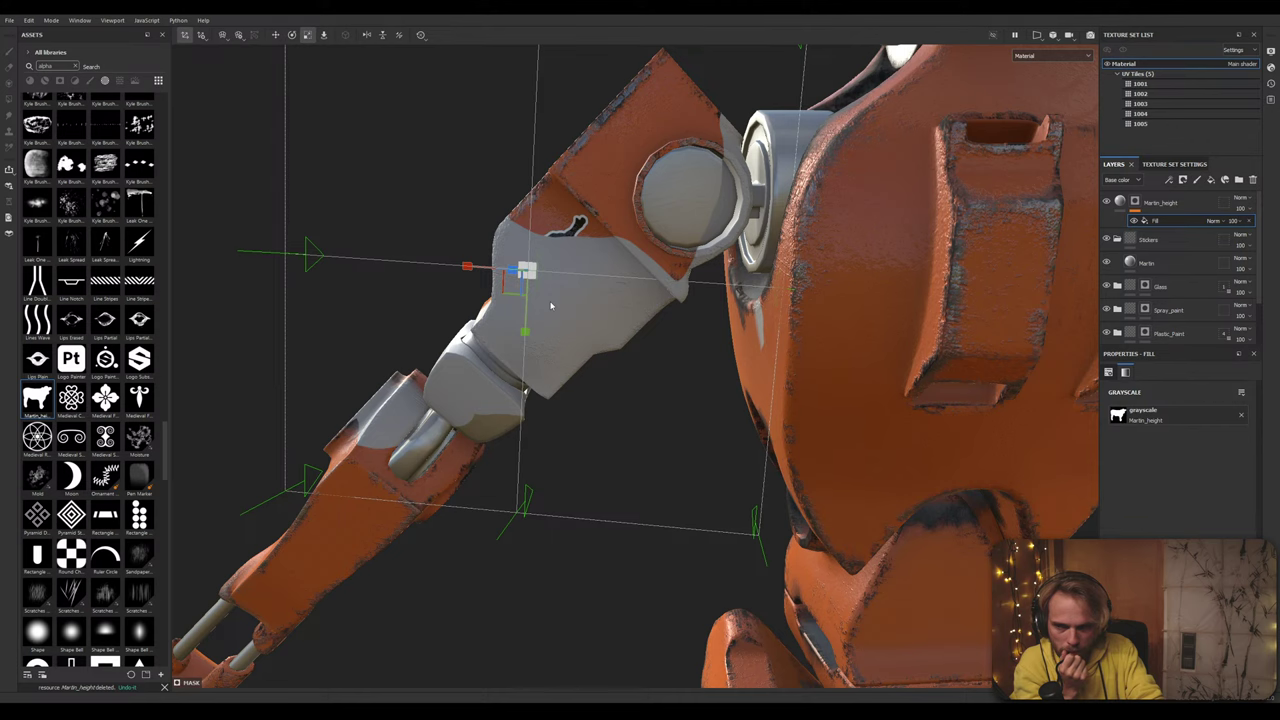
pyautogui.scroll(-3, 551, 305)
pyautogui.scroll(5, 611, 375)
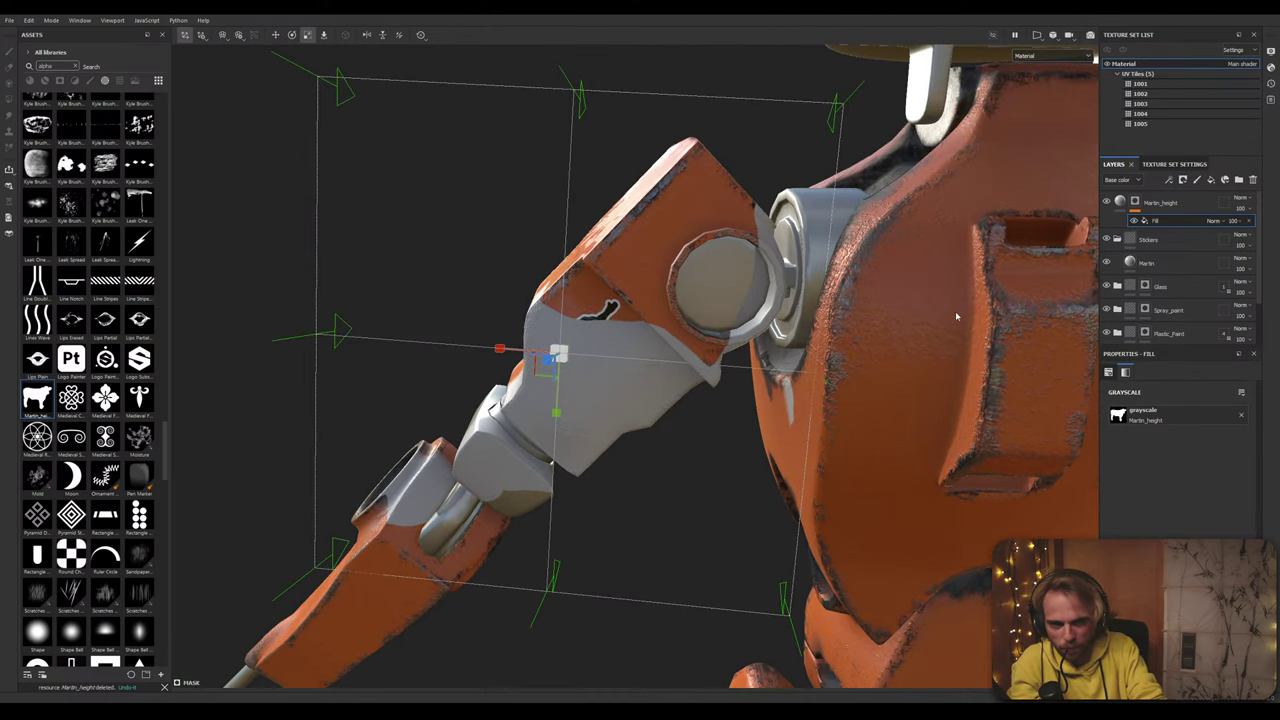
pyautogui.click(1190, 205)
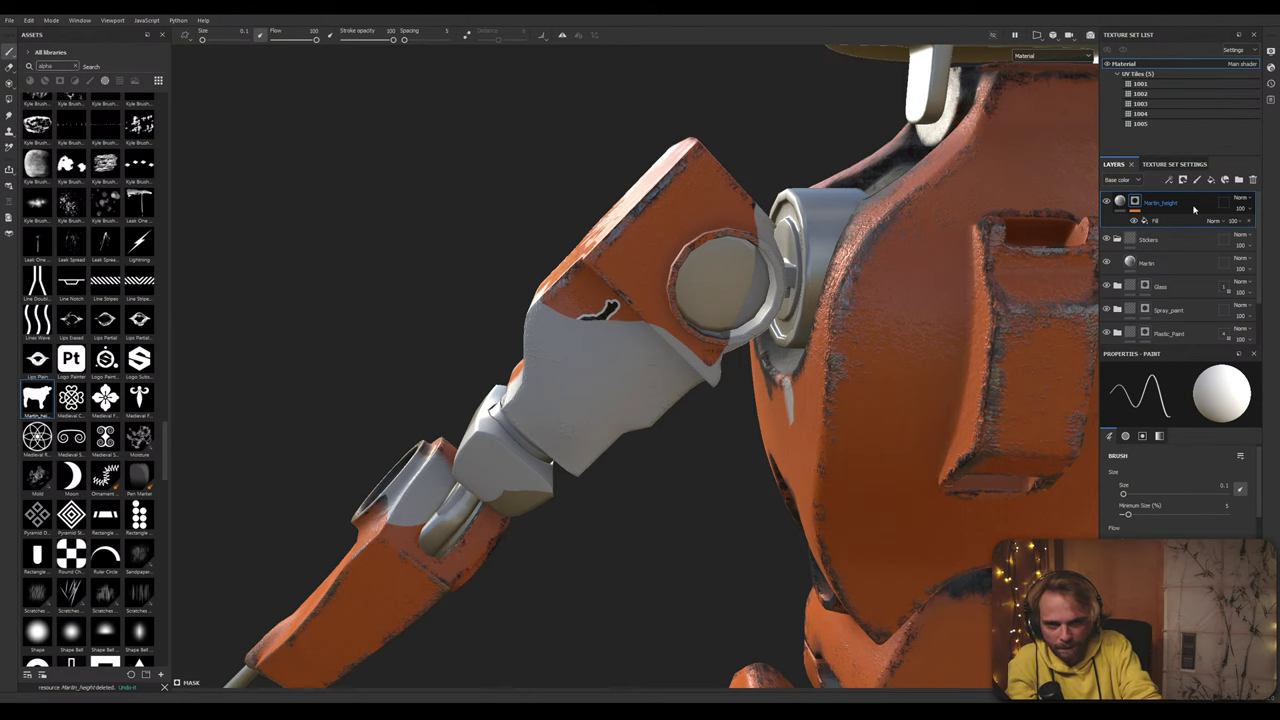
pyautogui.press('Delete')
# Step: On the Martin layer, toggle a material channel and browse the material picker without choosing
pyautogui.click(1185, 230)
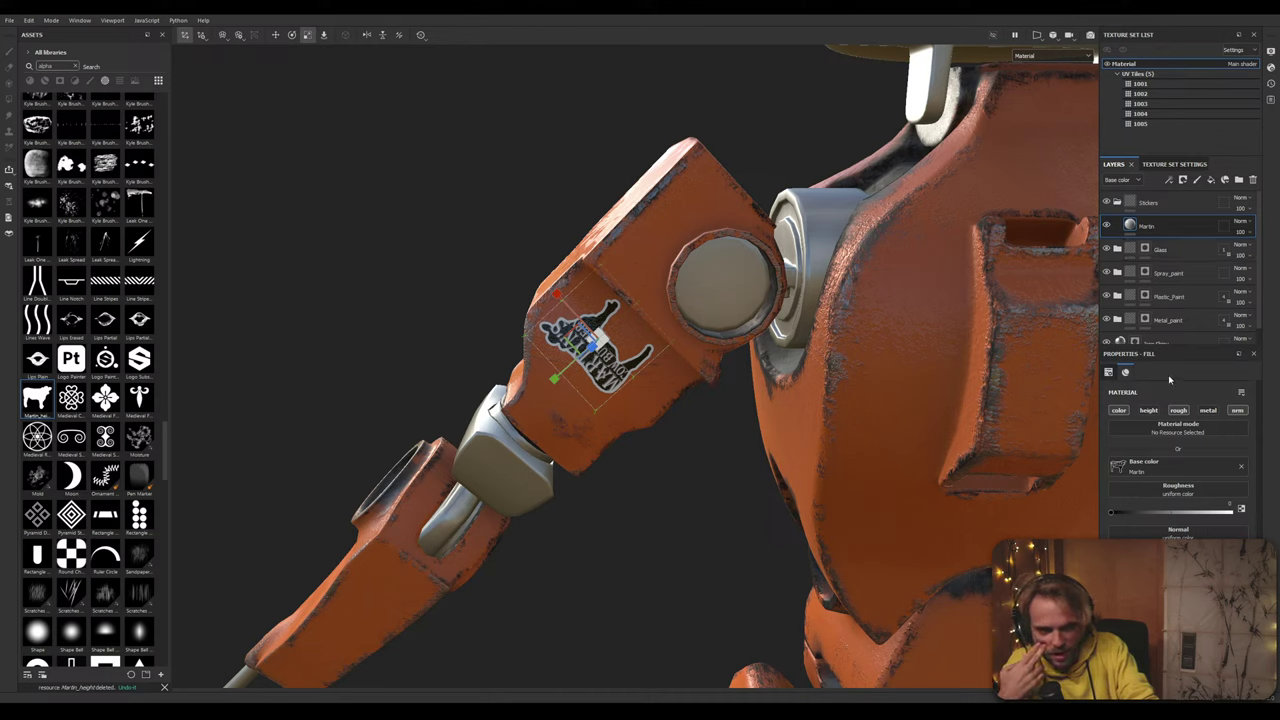
pyautogui.click(1237, 411)
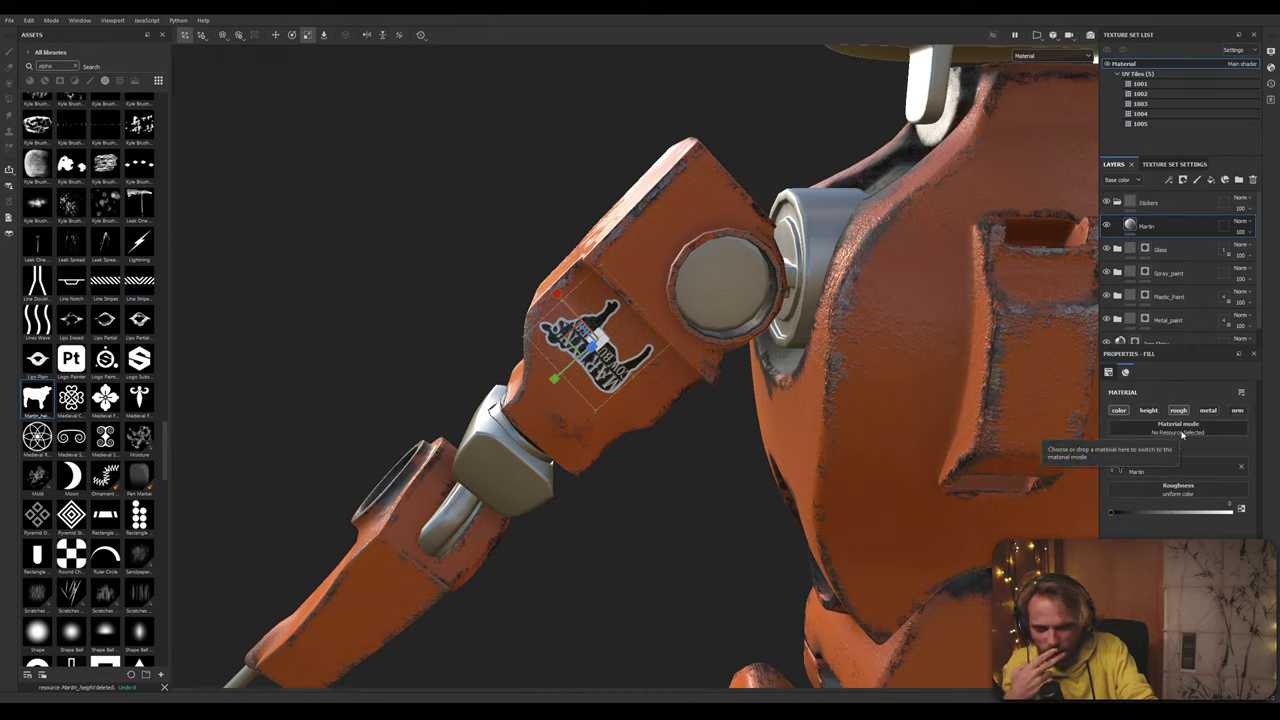
pyautogui.click(1186, 437)
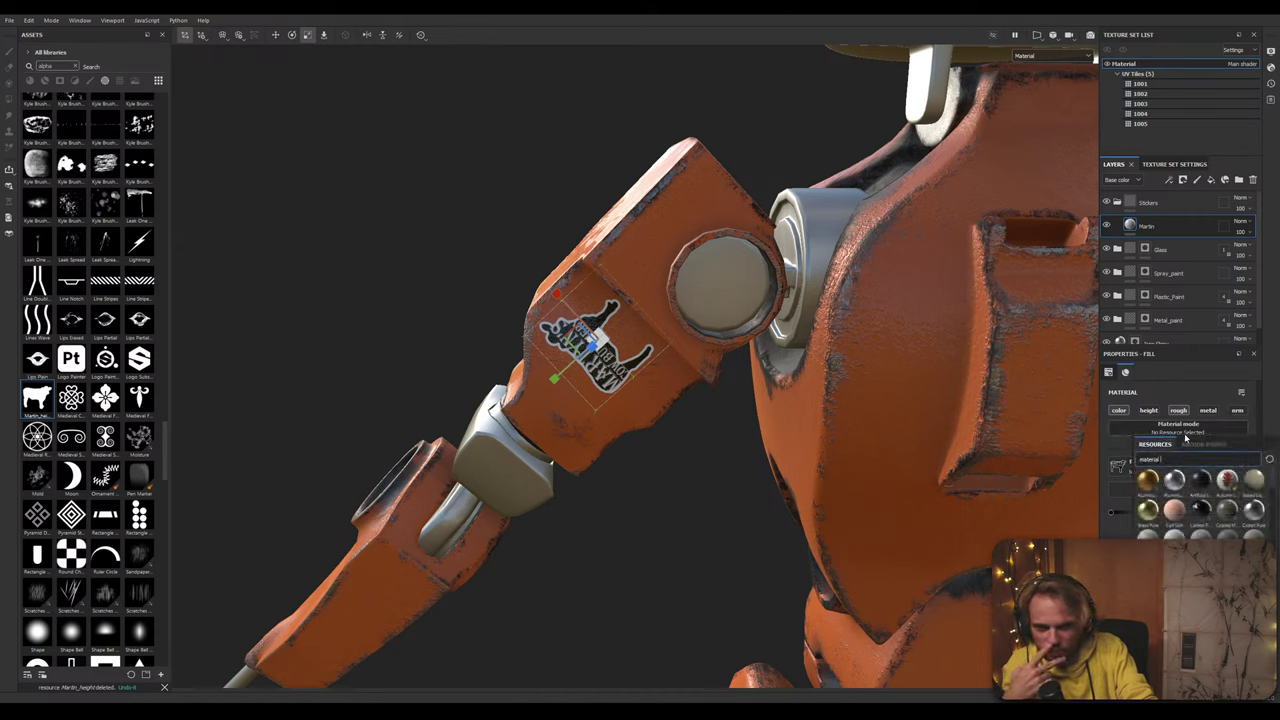
pyautogui.scroll(-10, 1205, 495)
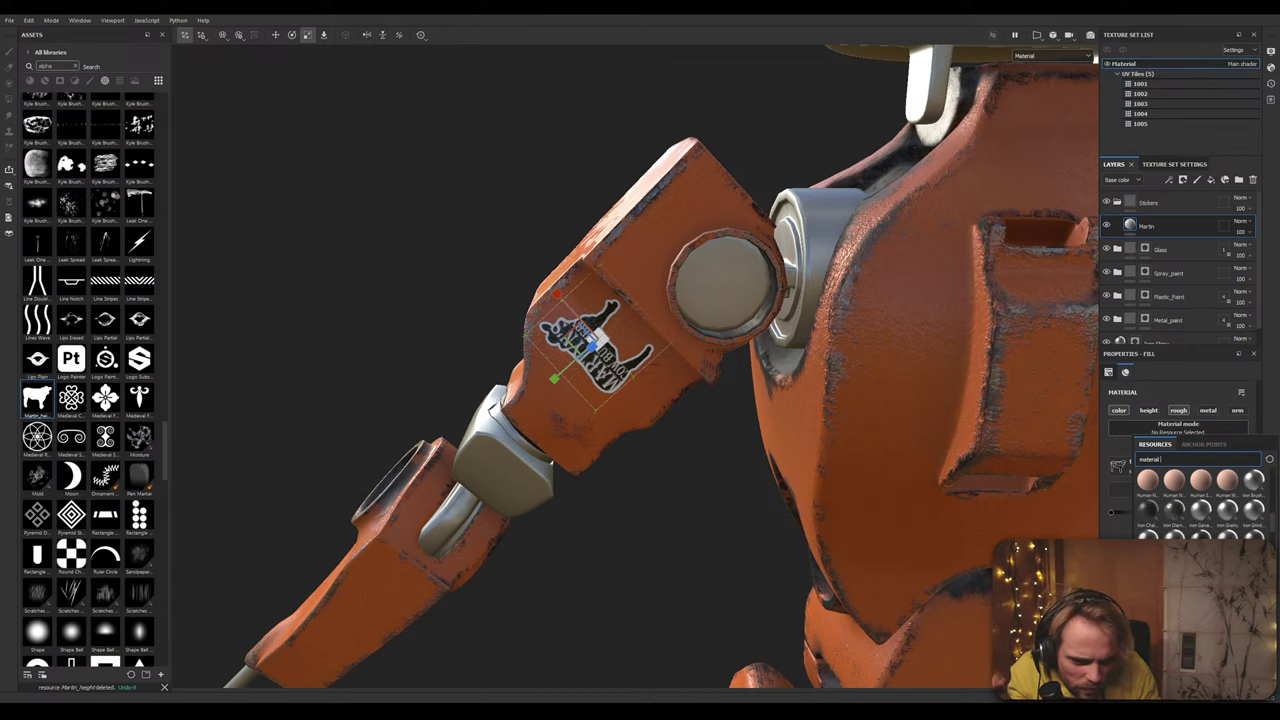
pyautogui.scroll(6, 1205, 495)
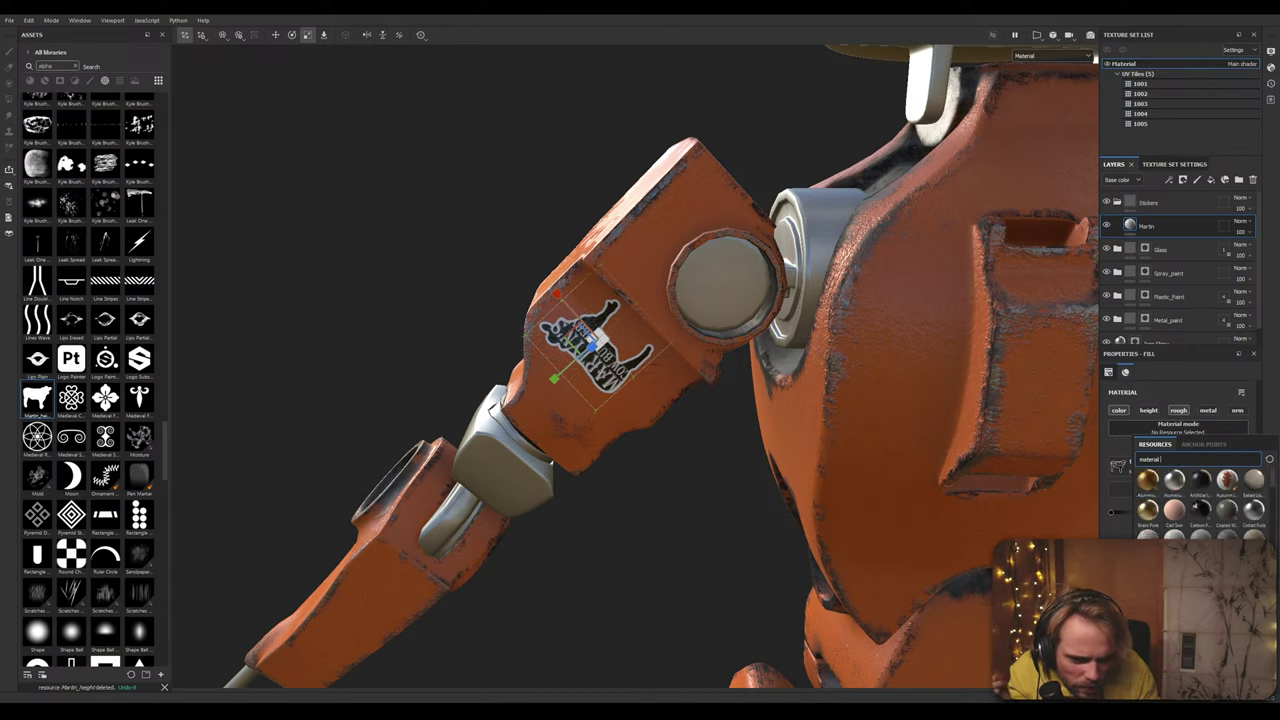
pyautogui.press('Escape')
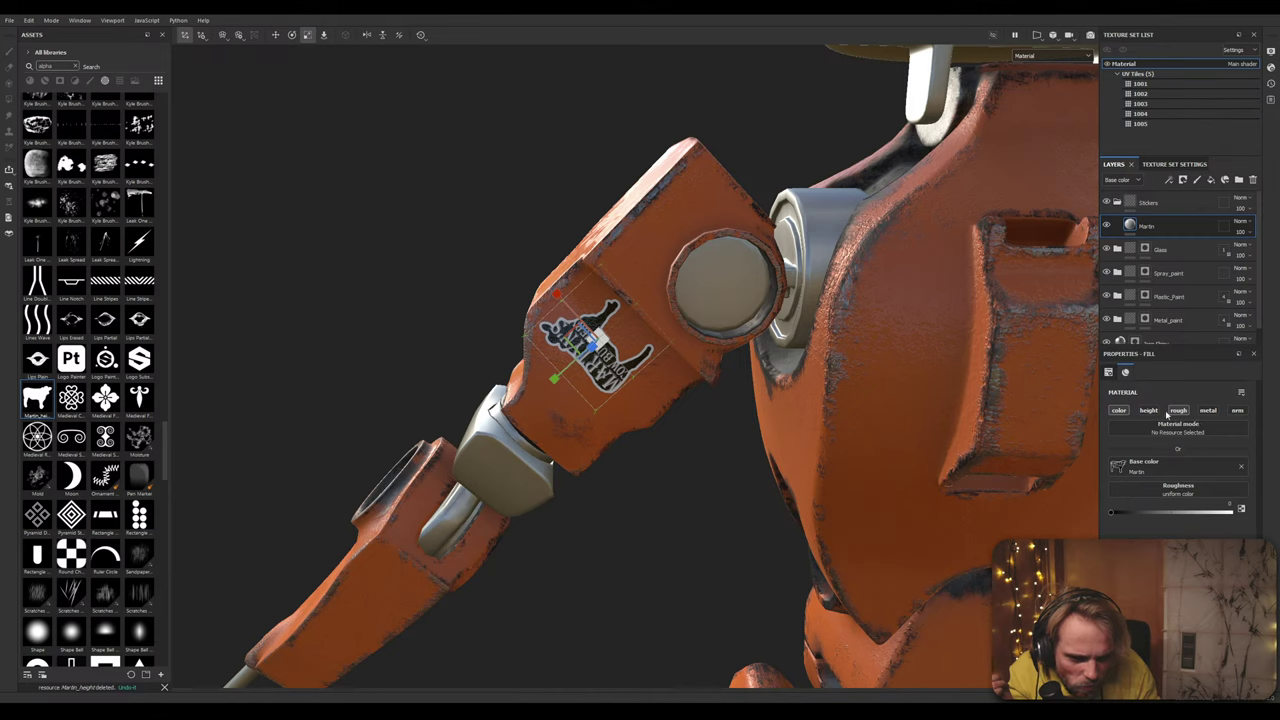
# Step: Show the Color Spaces parameters, expand and collapse them, then hide them again
pyautogui.click(1241, 416)
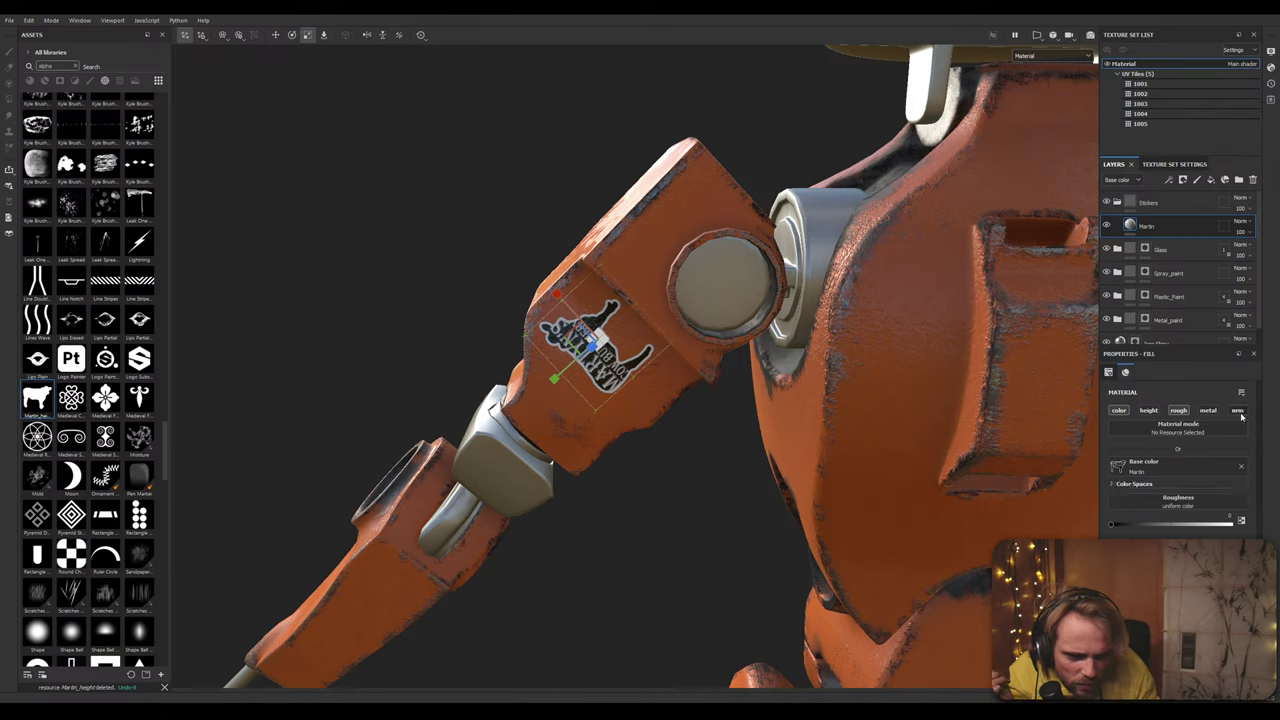
pyautogui.click(1132, 484)
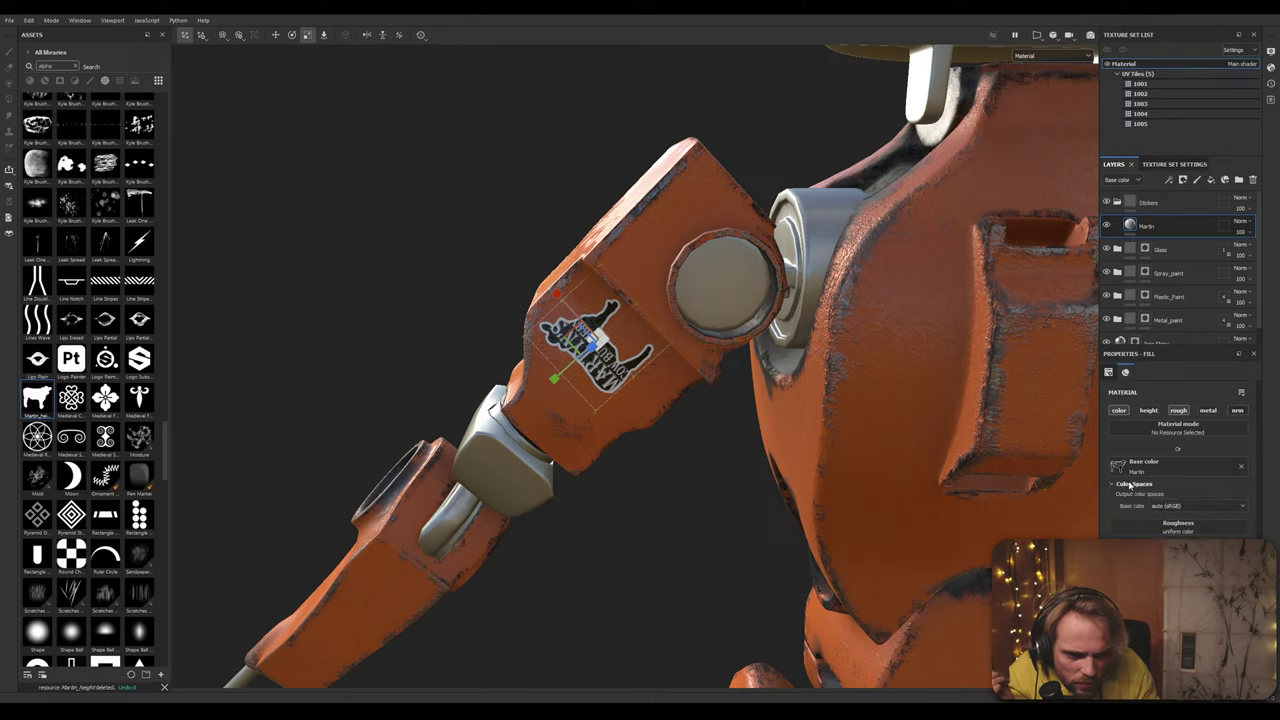
pyautogui.click(1132, 484)
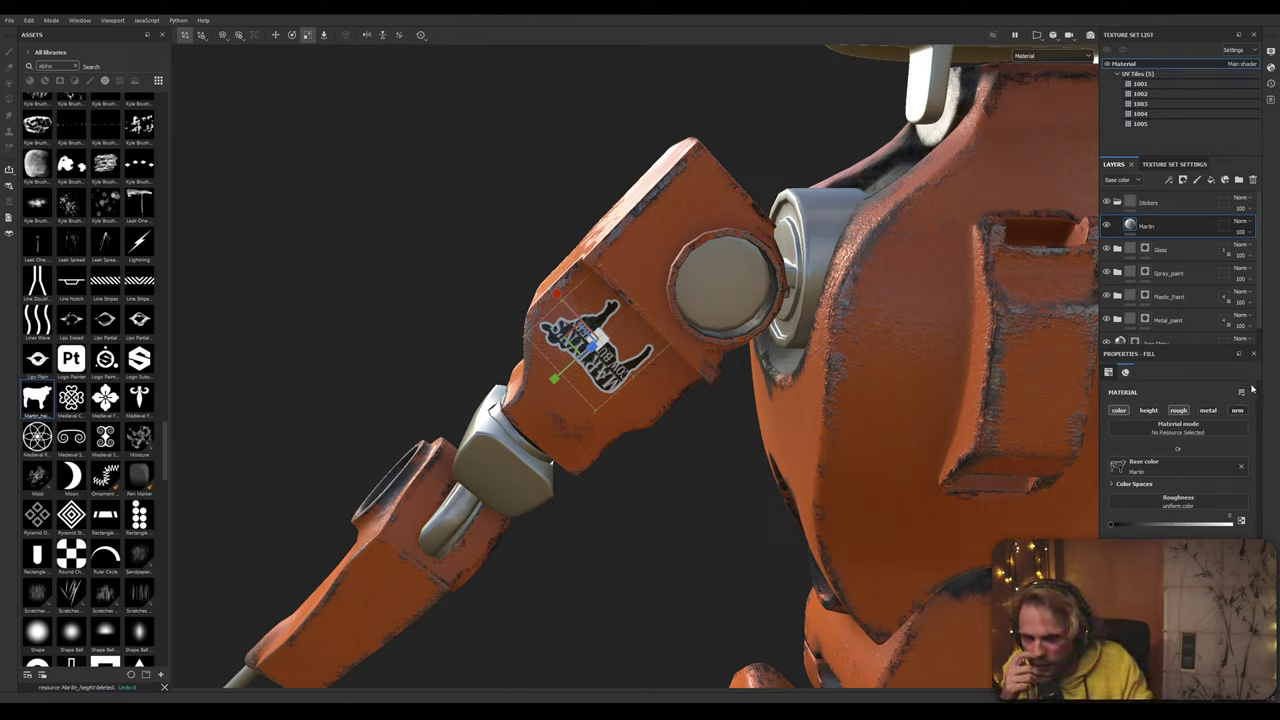
pyautogui.click(1241, 415)
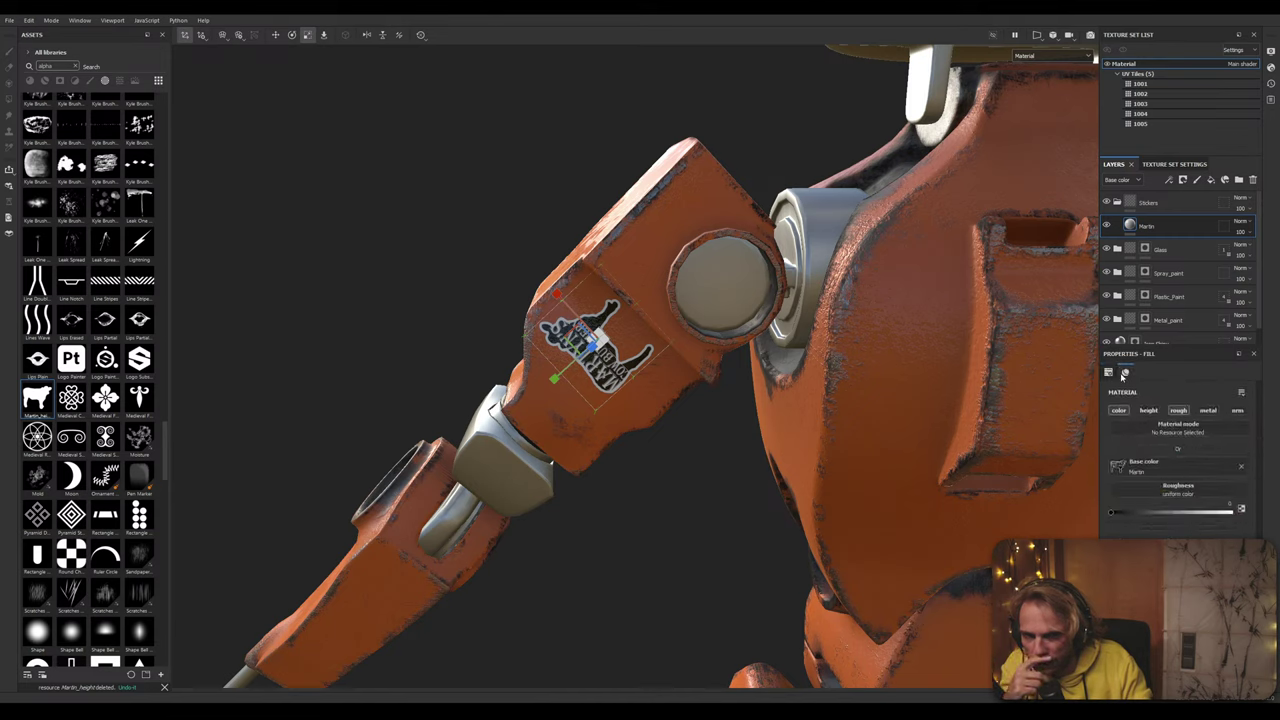
# Step: Add a bitmap mask driven by the Martin texture to the Martin layer and inspect its fill
pyautogui.rightClick(1140, 227)
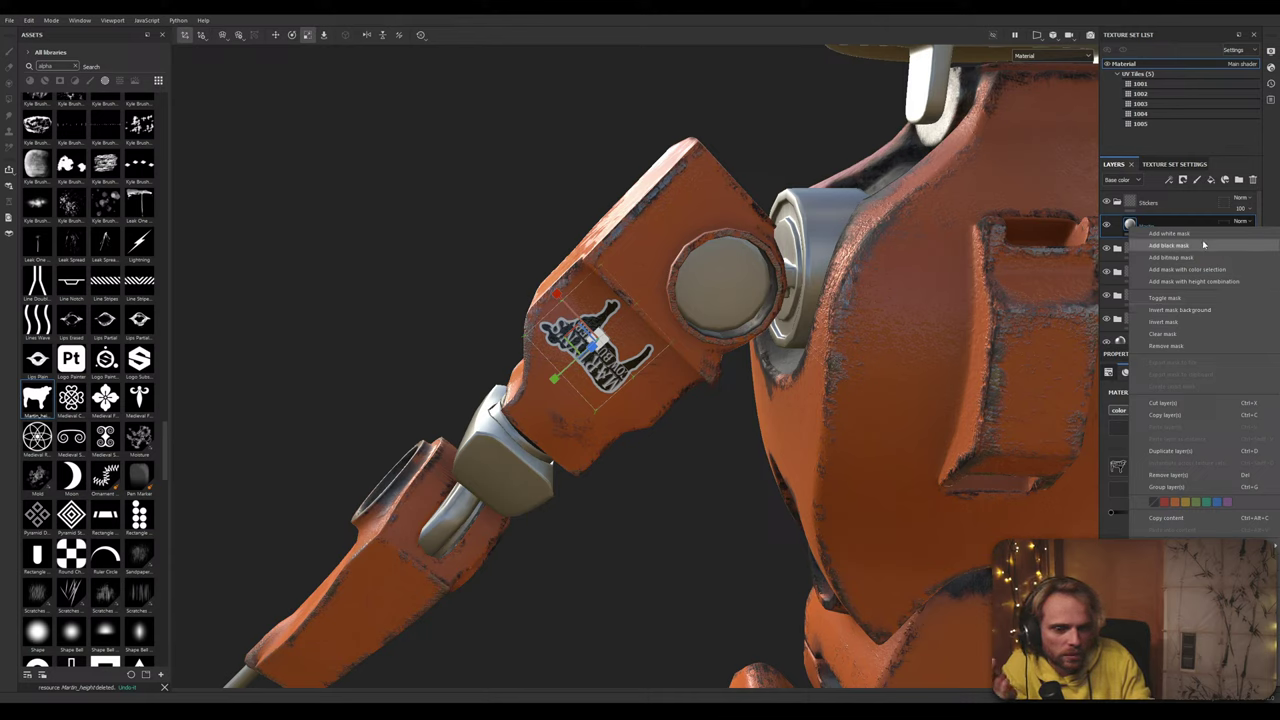
pyautogui.click(1205, 257)
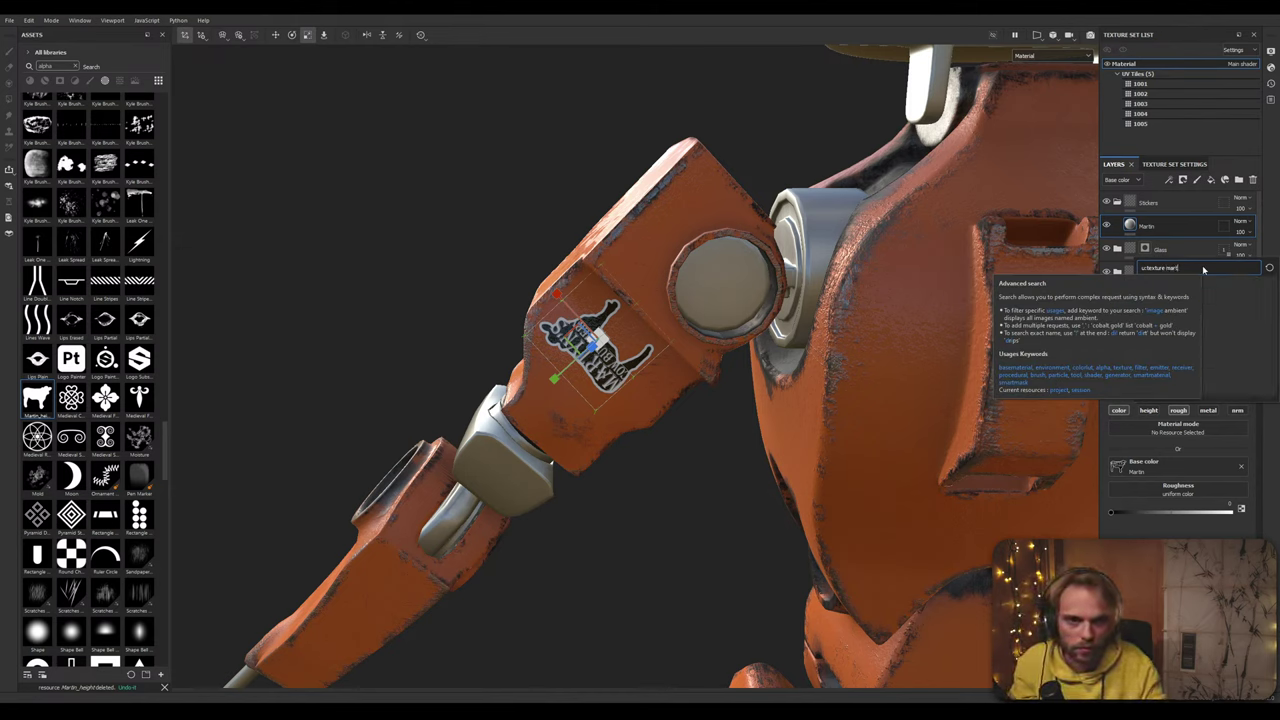
pyautogui.write('mart')
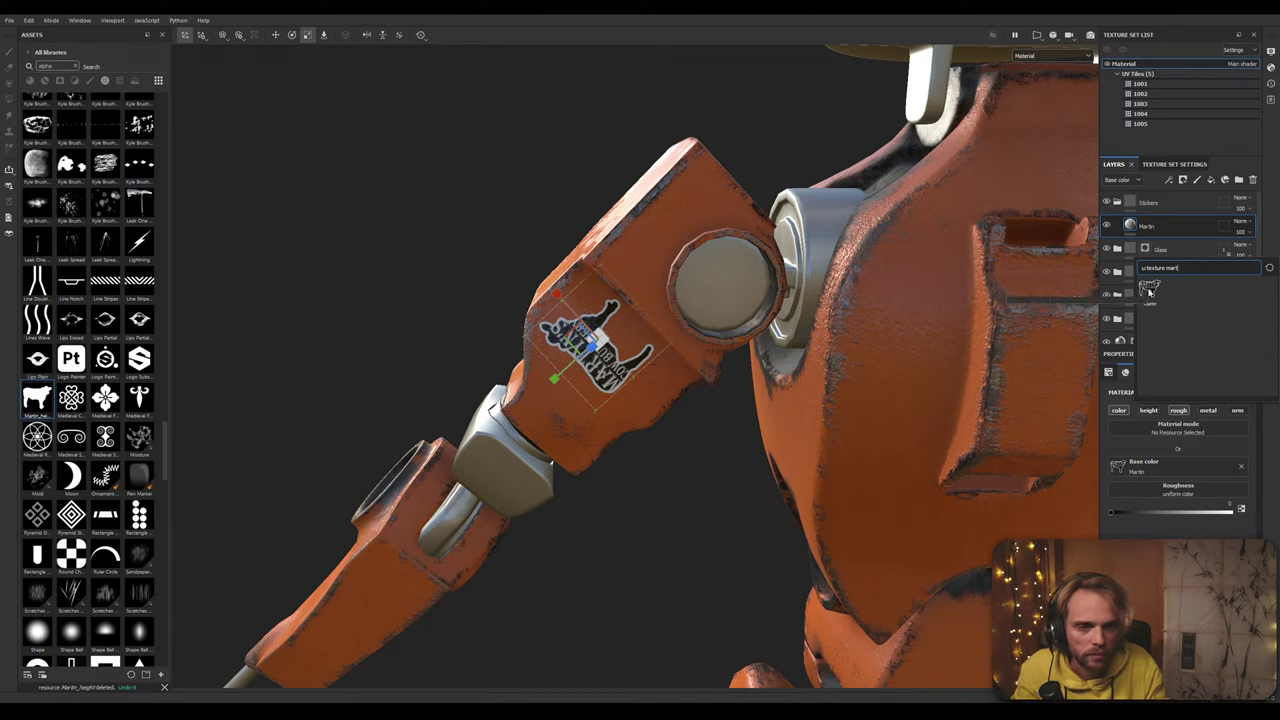
pyautogui.click(1150, 291)
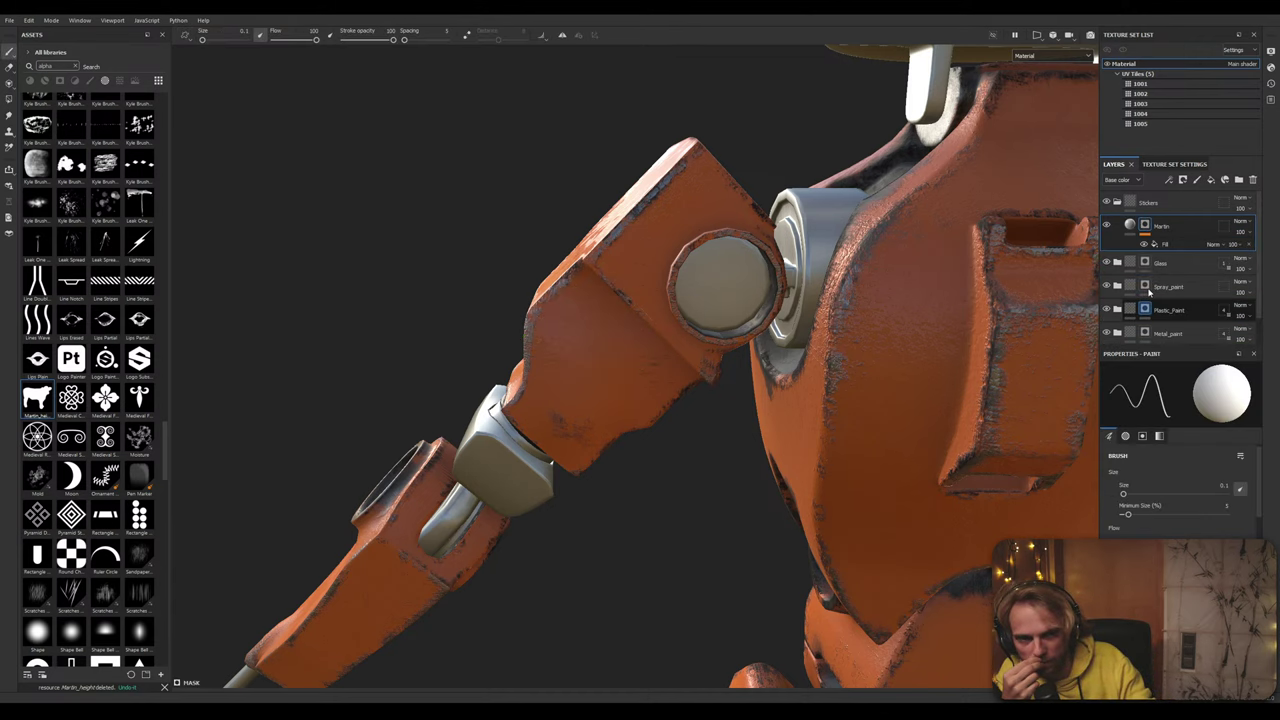
pyautogui.click(1150, 290)
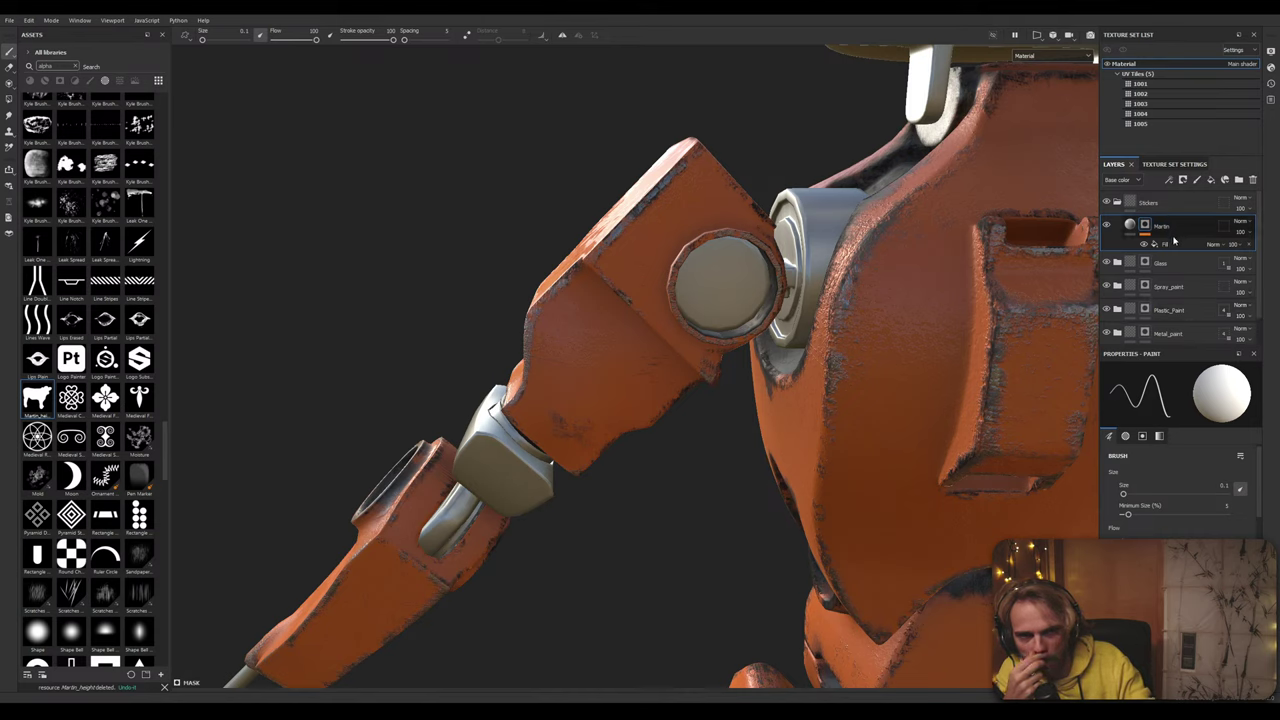
pyautogui.click(1175, 245)
pyautogui.click(1184, 249)
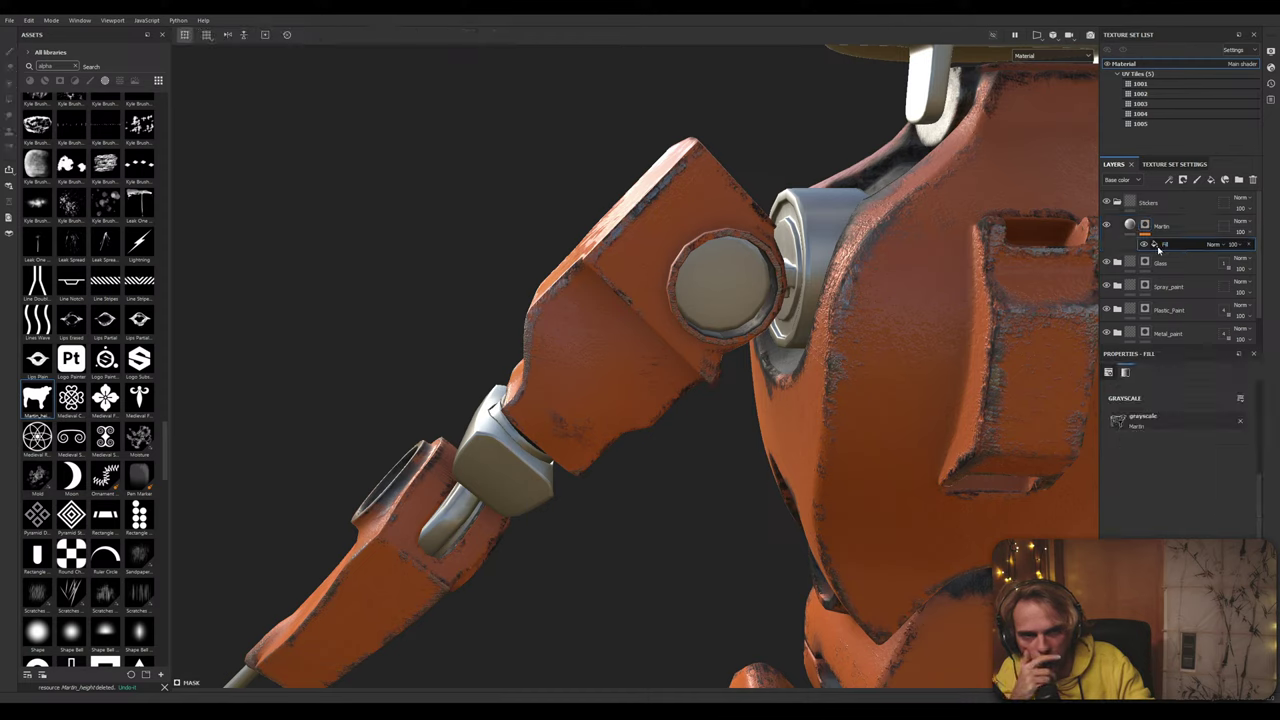
pyautogui.click(1144, 245)
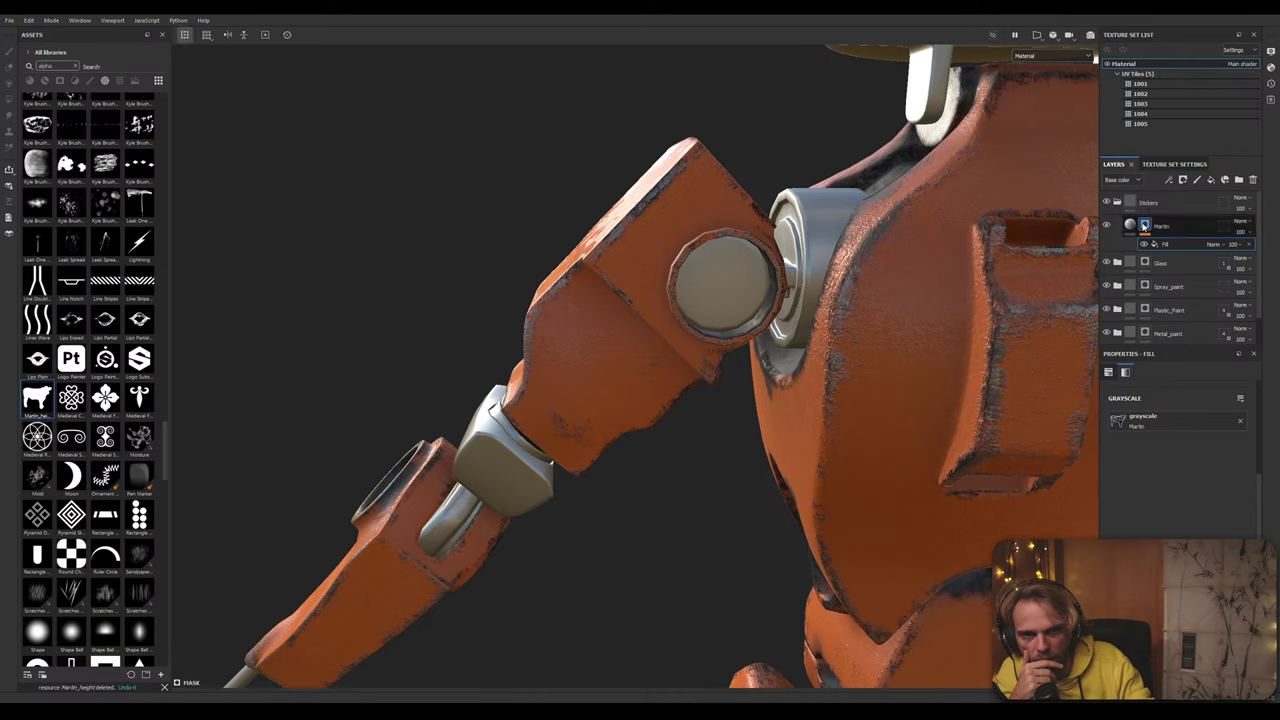
# Step: Invert the Martin mask twice, then delete the Martin_height asset from the library
pyautogui.click(1145, 226)
pyautogui.rightClick(1147, 230)
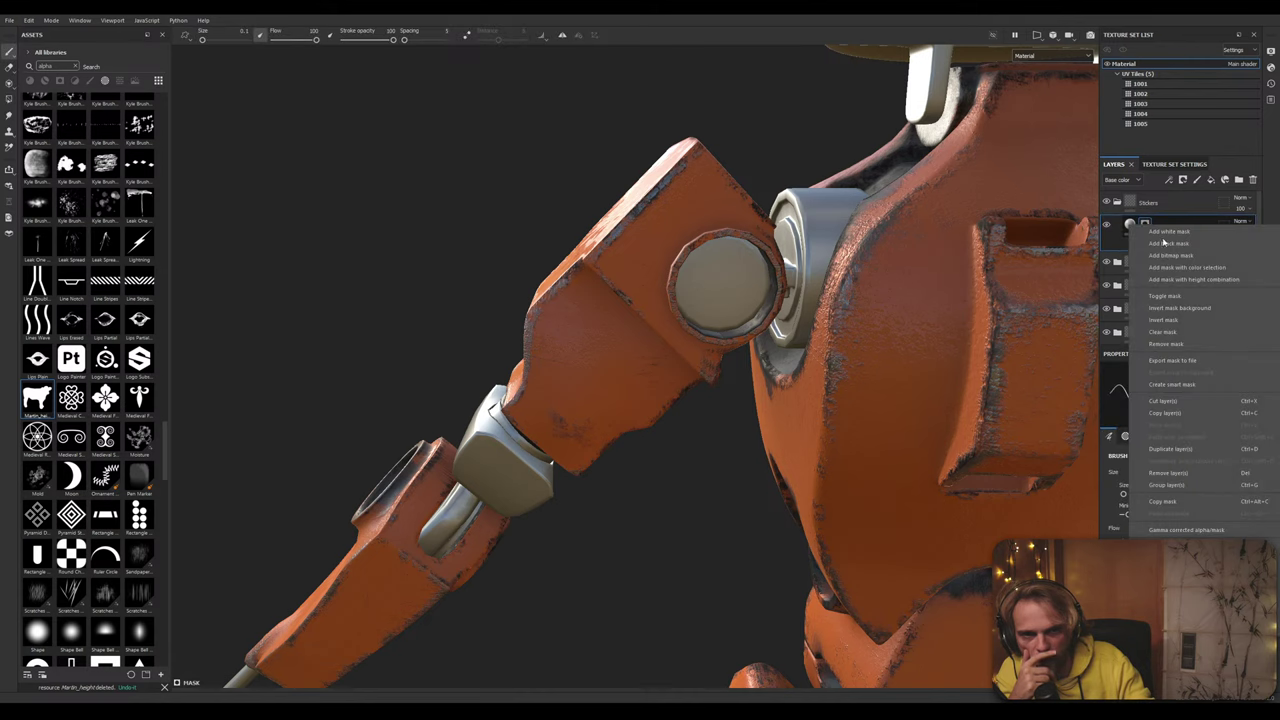
pyautogui.click(1180, 320)
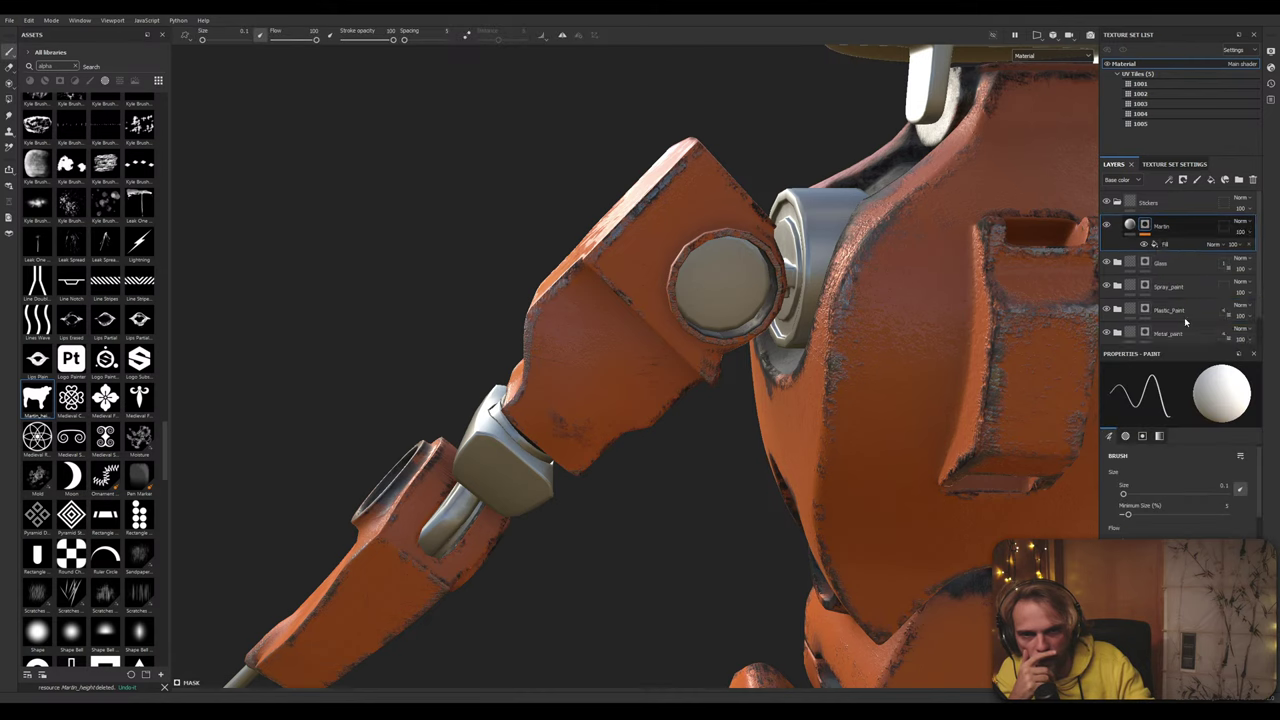
pyautogui.rightClick(1145, 227)
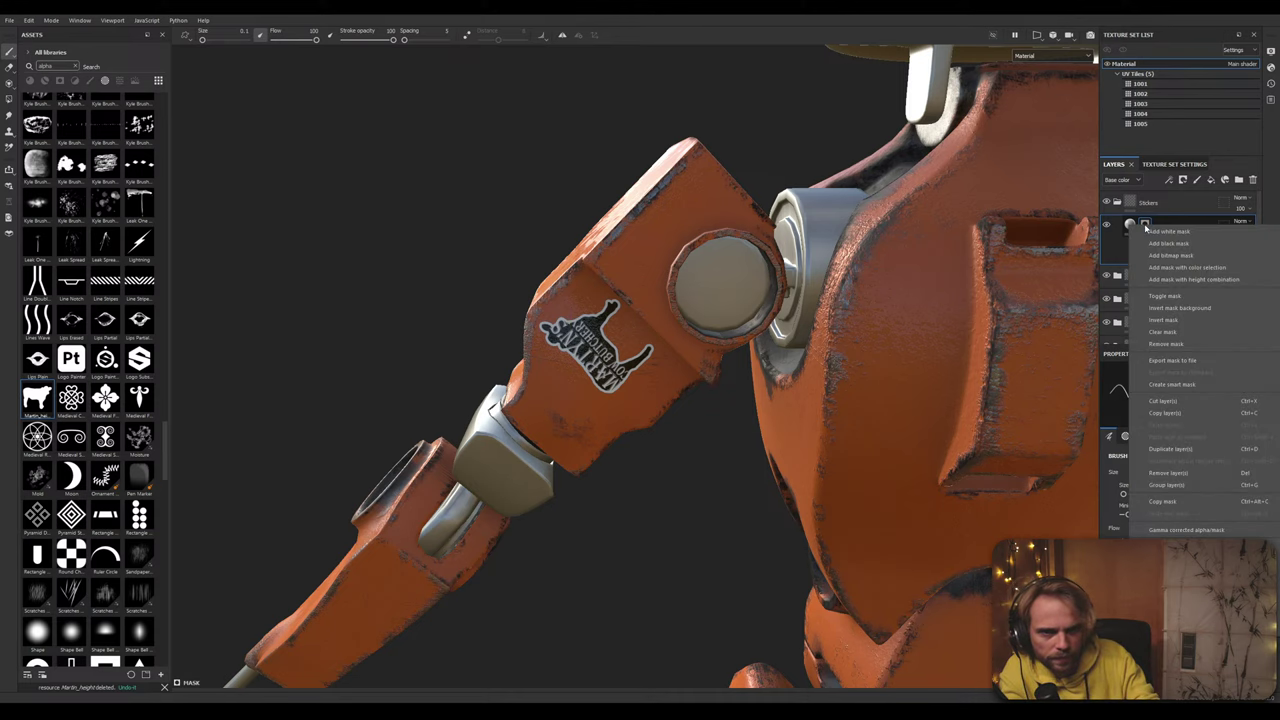
pyautogui.click(1180, 320)
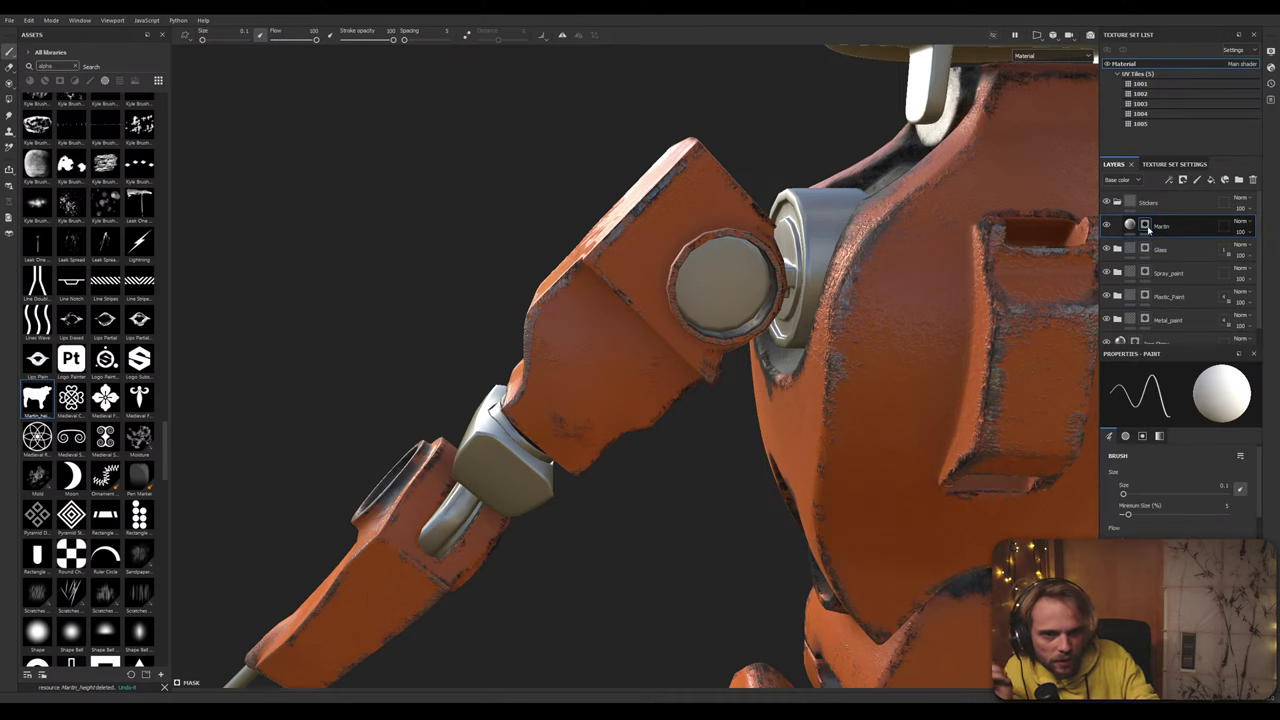
pyautogui.rightClick(1145, 225)
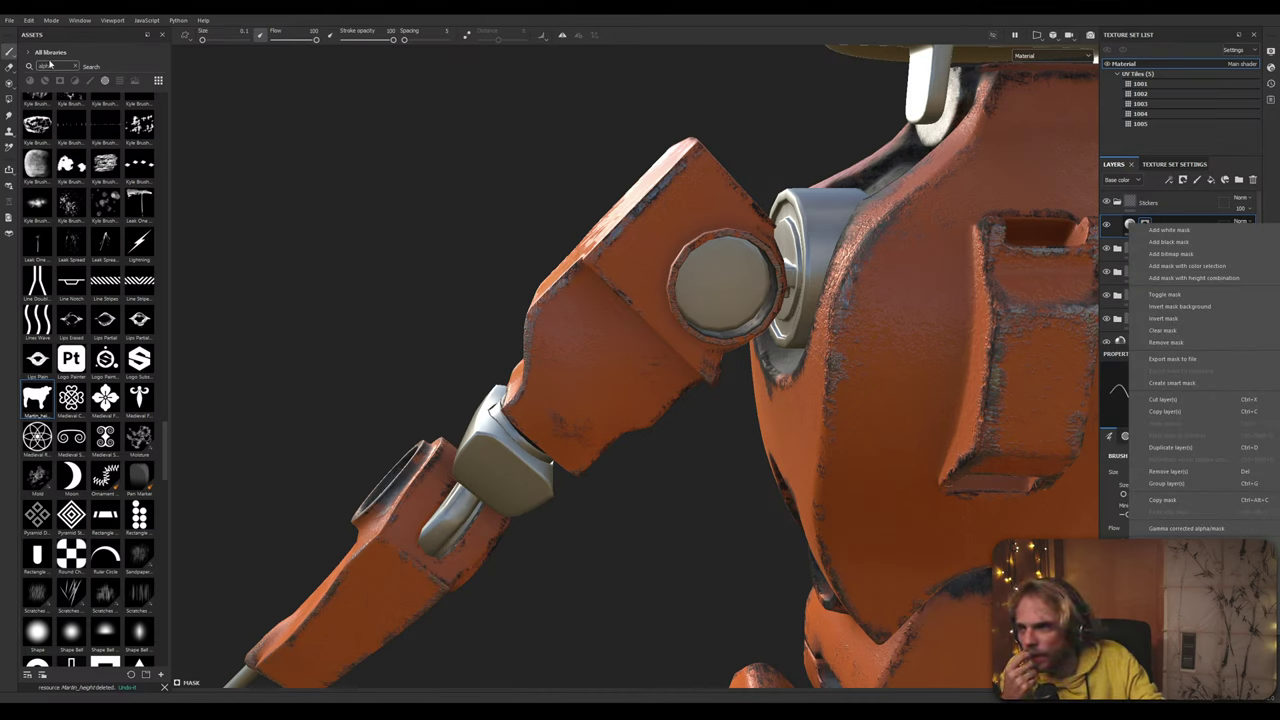
pyautogui.click(31, 387)
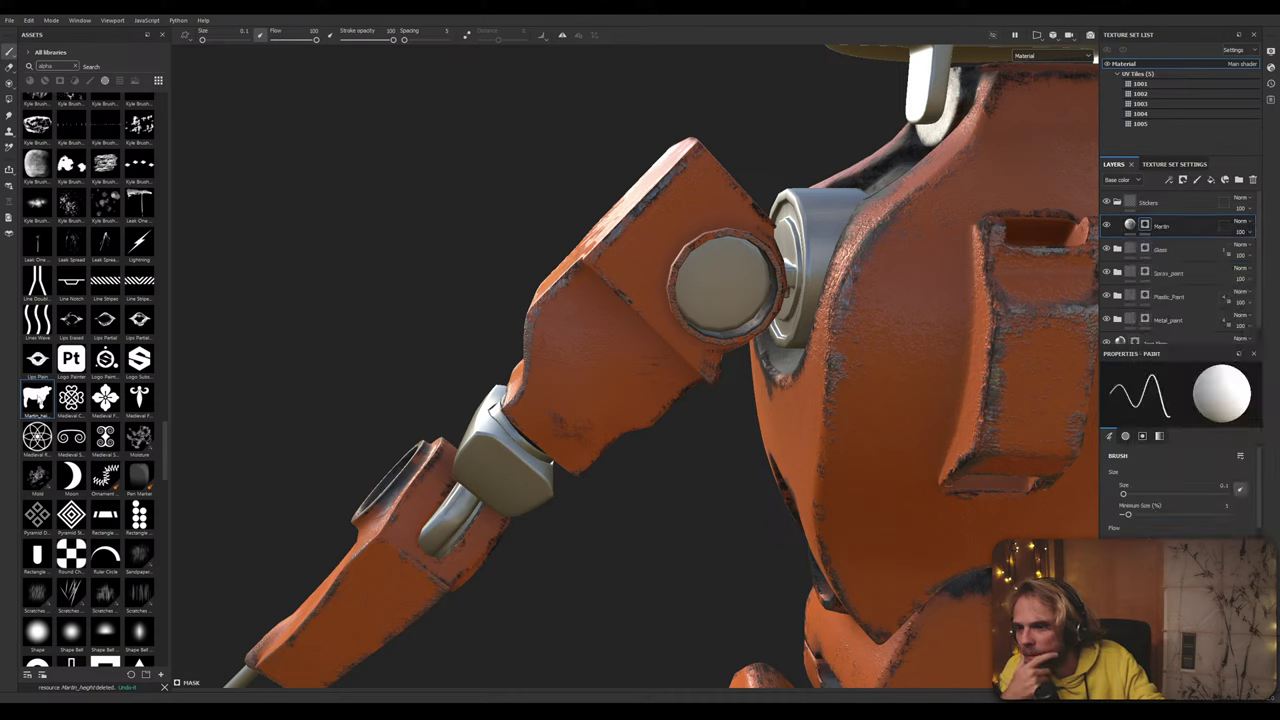
pyautogui.rightClick(40, 398)
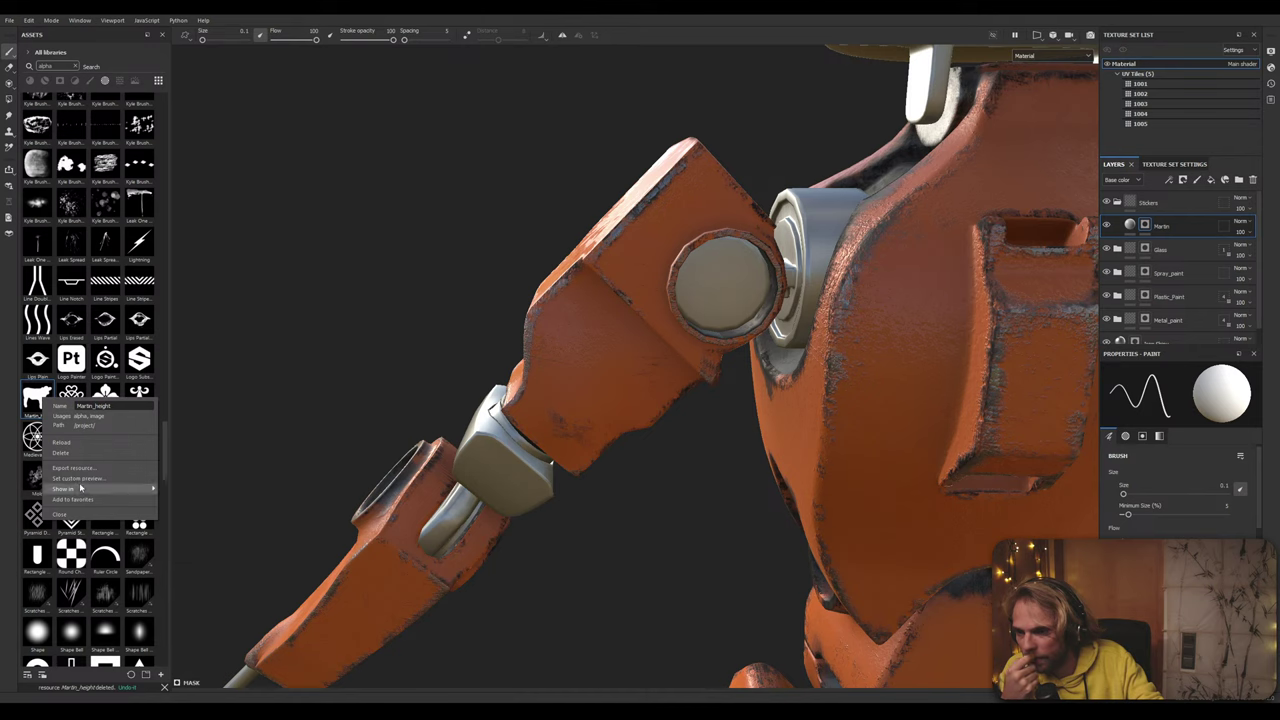
pyautogui.click(61, 452)
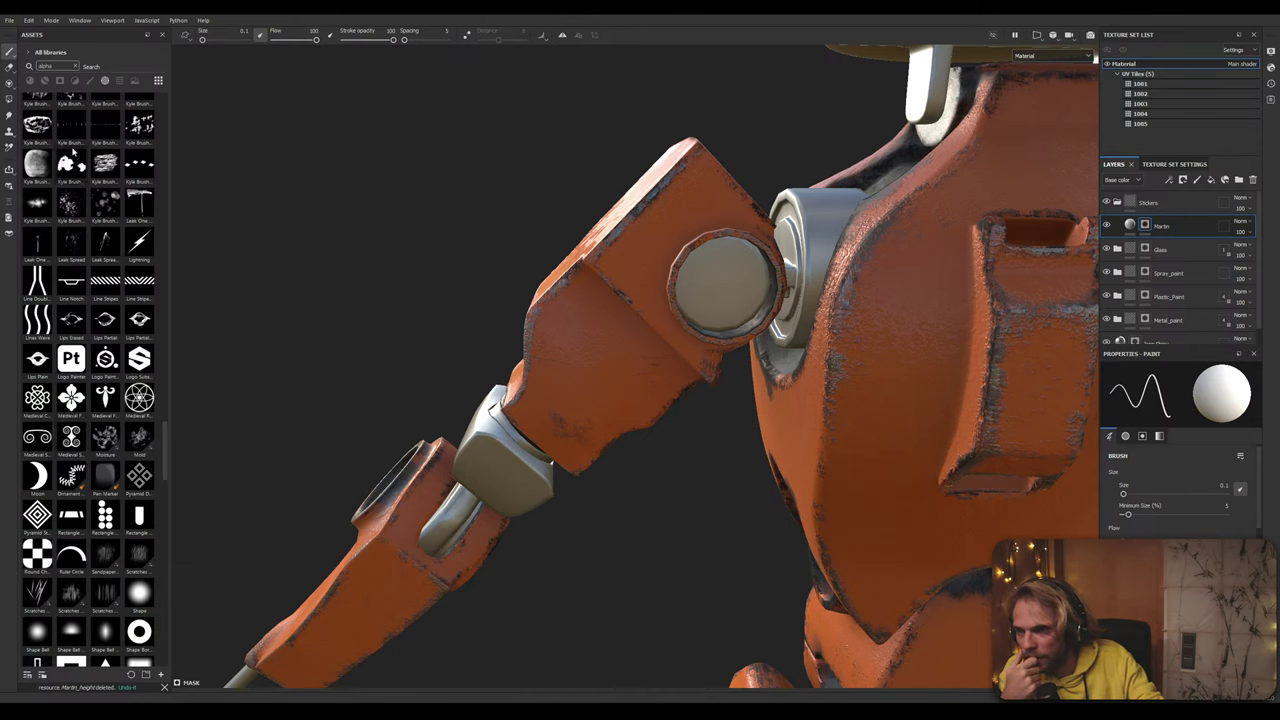
# Step: Clear the alpha filter and re-import Martin_height.png into the project as a texture
pyautogui.click(75, 67)
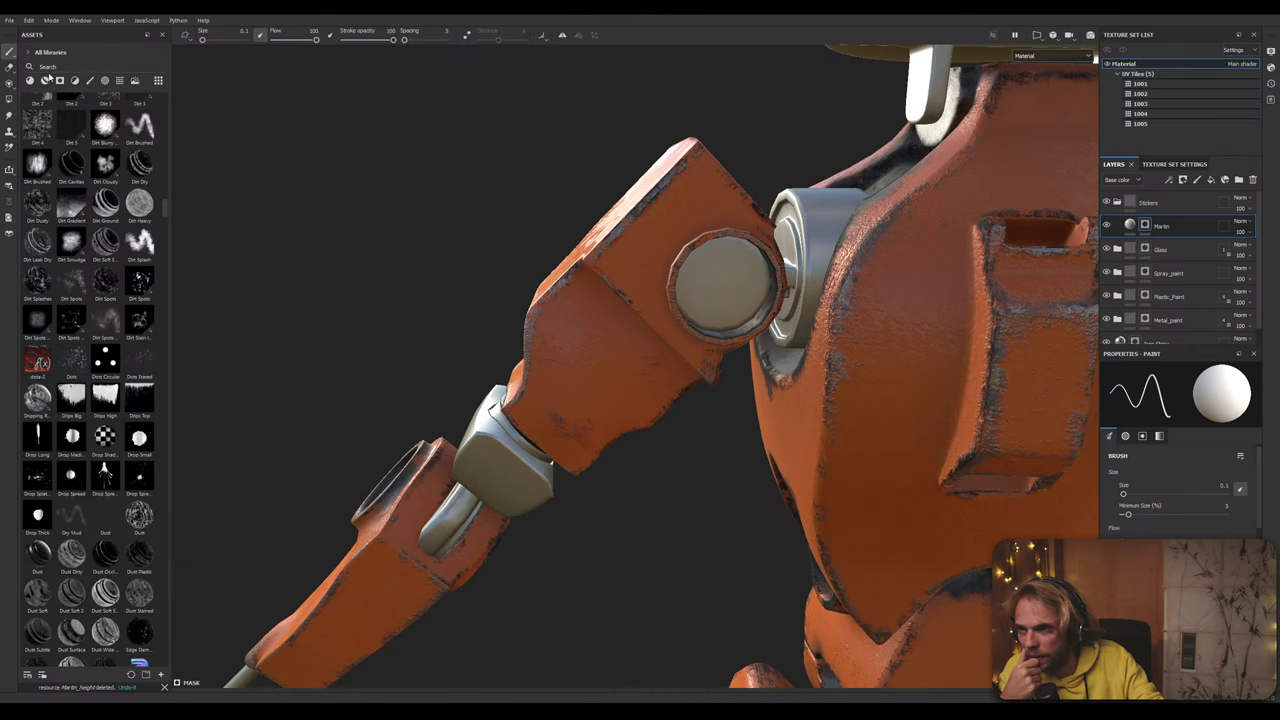
pyautogui.scroll(-3, 630, 360)
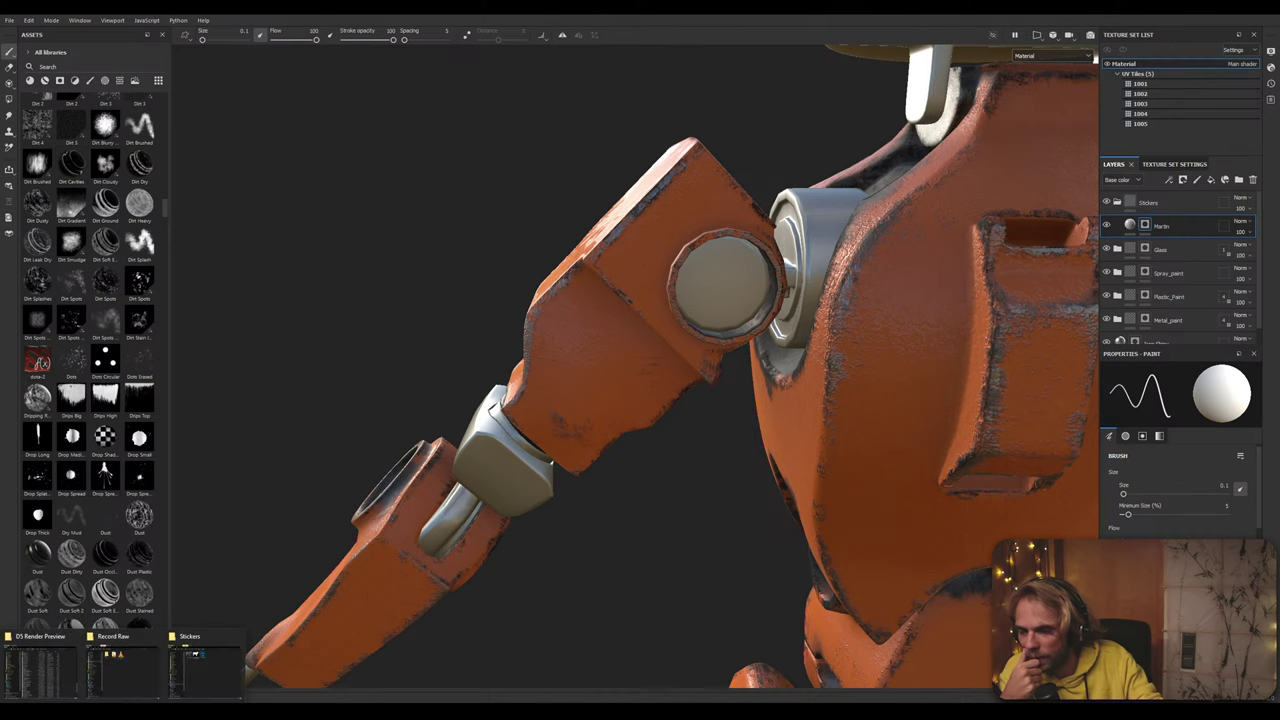
pyautogui.click(160, 665)
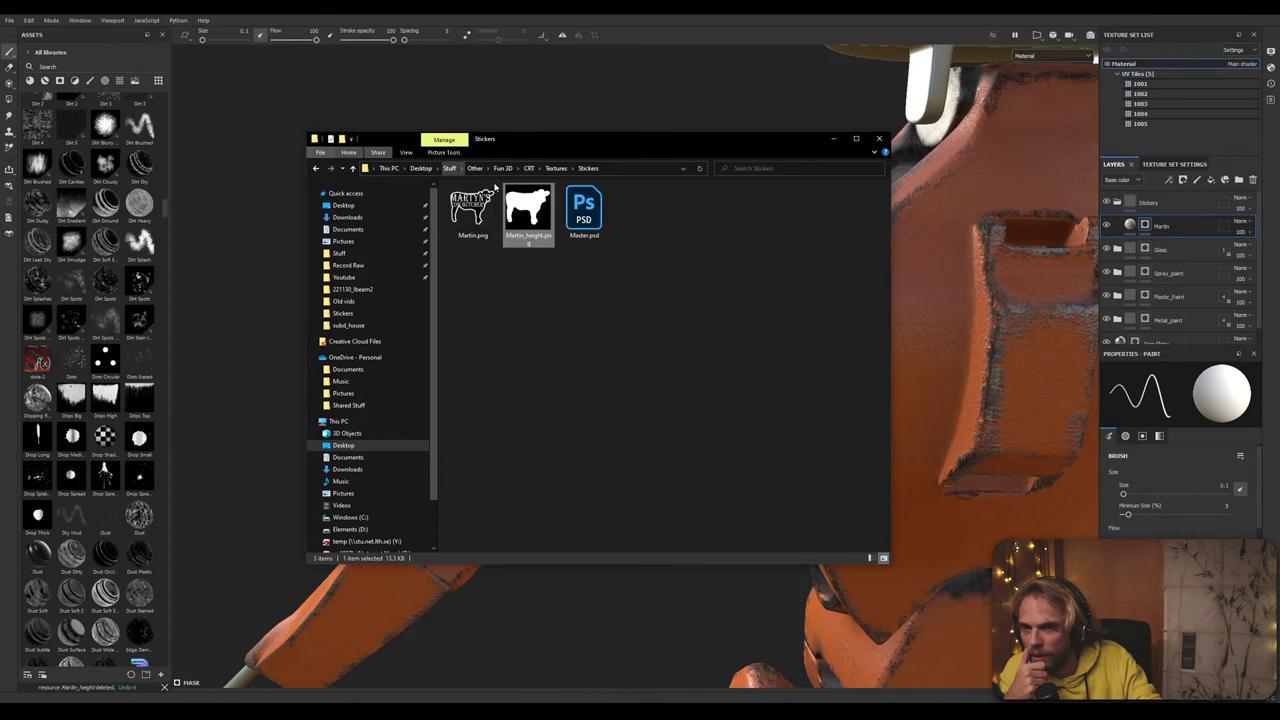
pyautogui.moveTo(528, 210); pyautogui.dragTo(150, 300)
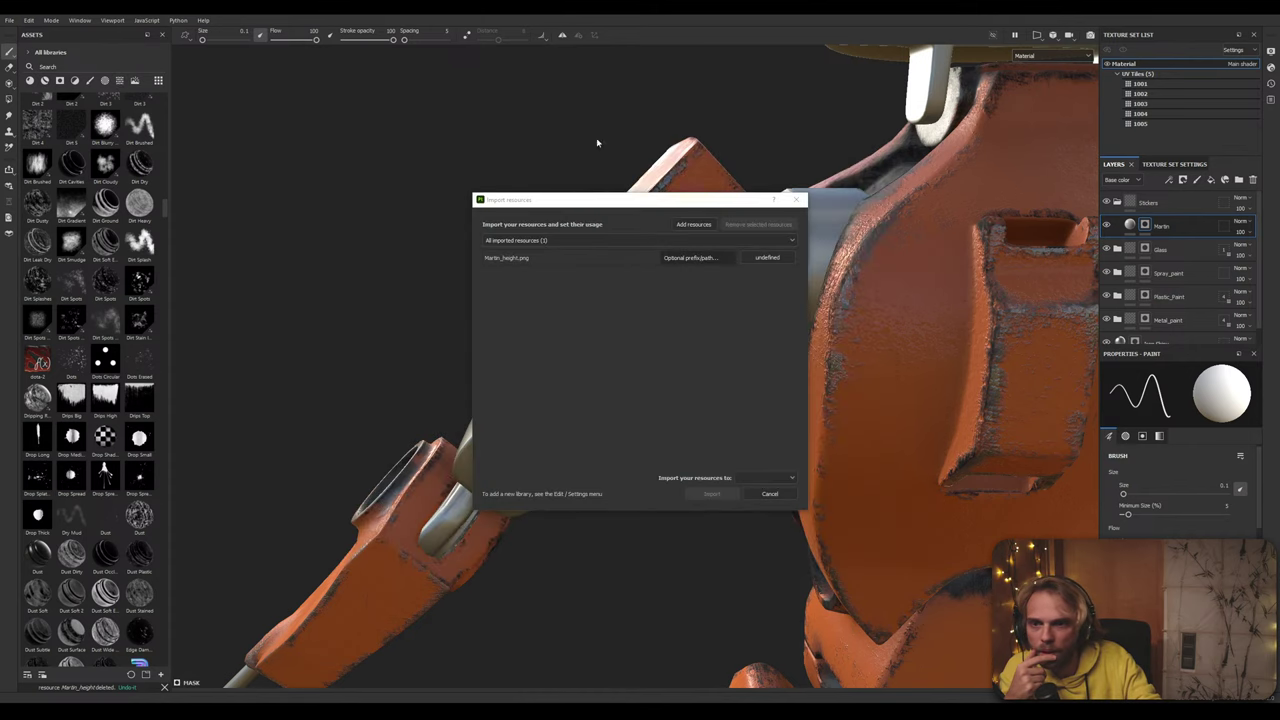
pyautogui.click(767, 258)
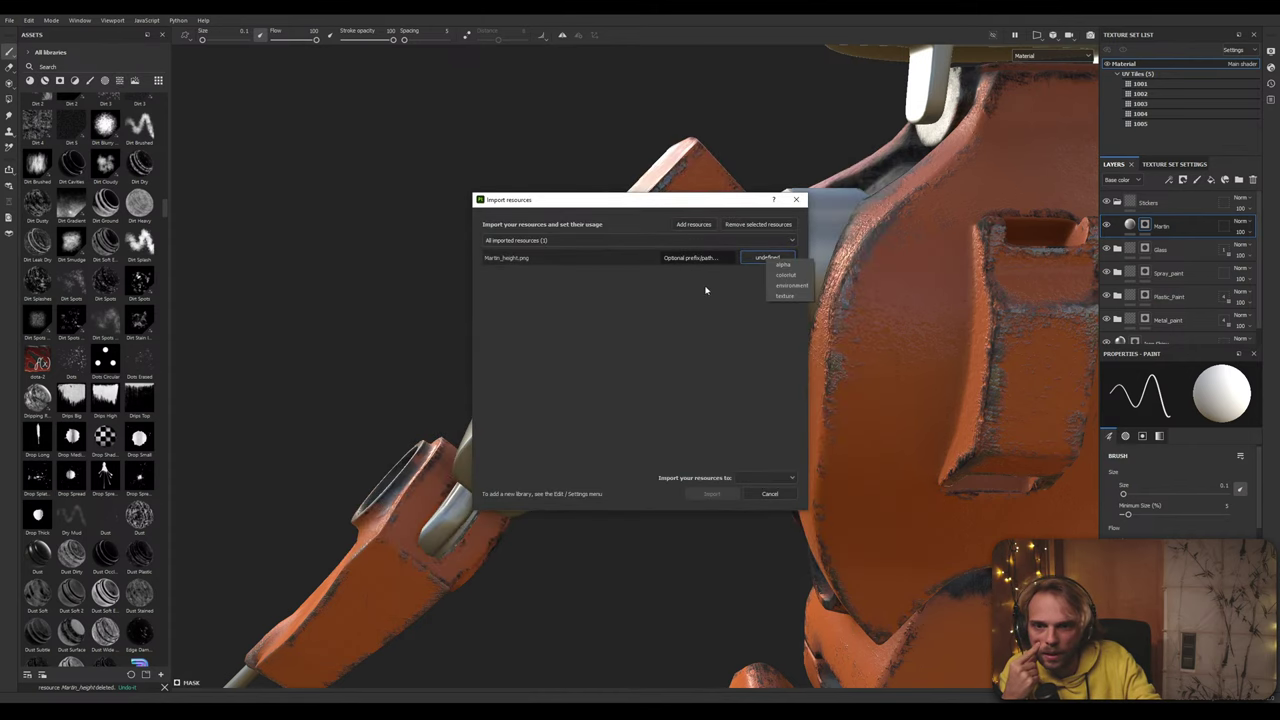
pyautogui.click(788, 296)
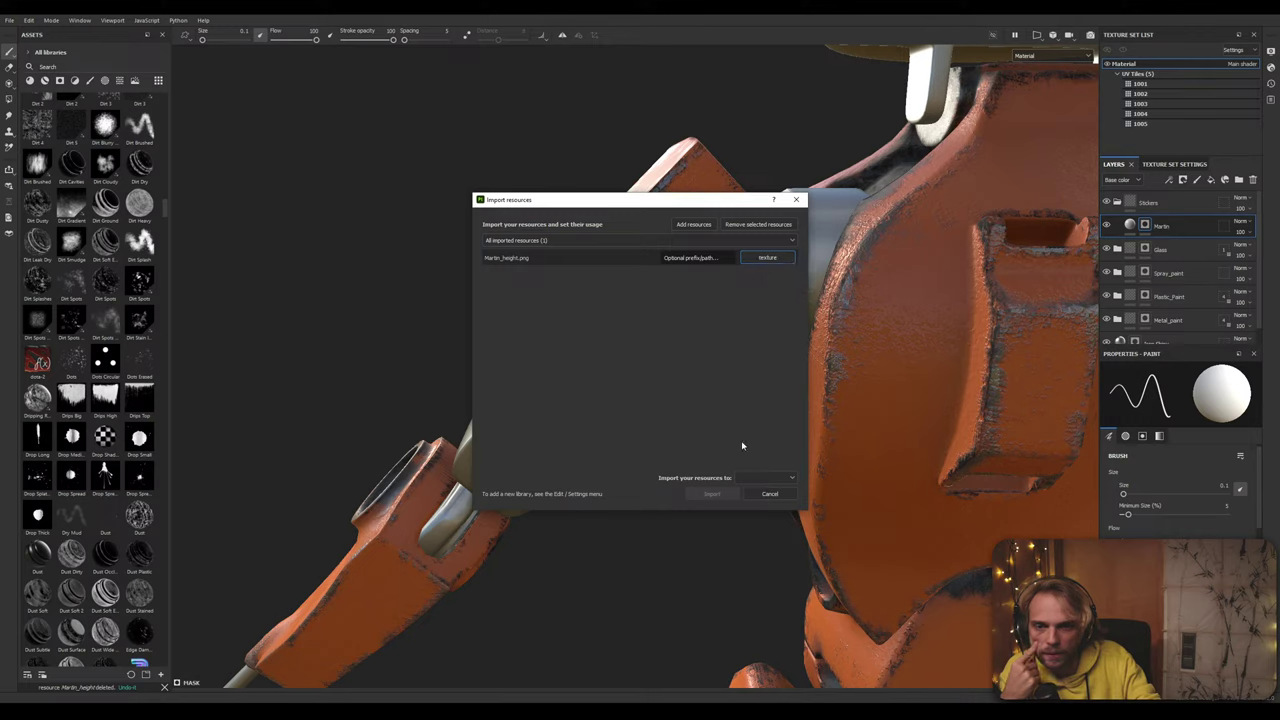
pyautogui.click(760, 478)
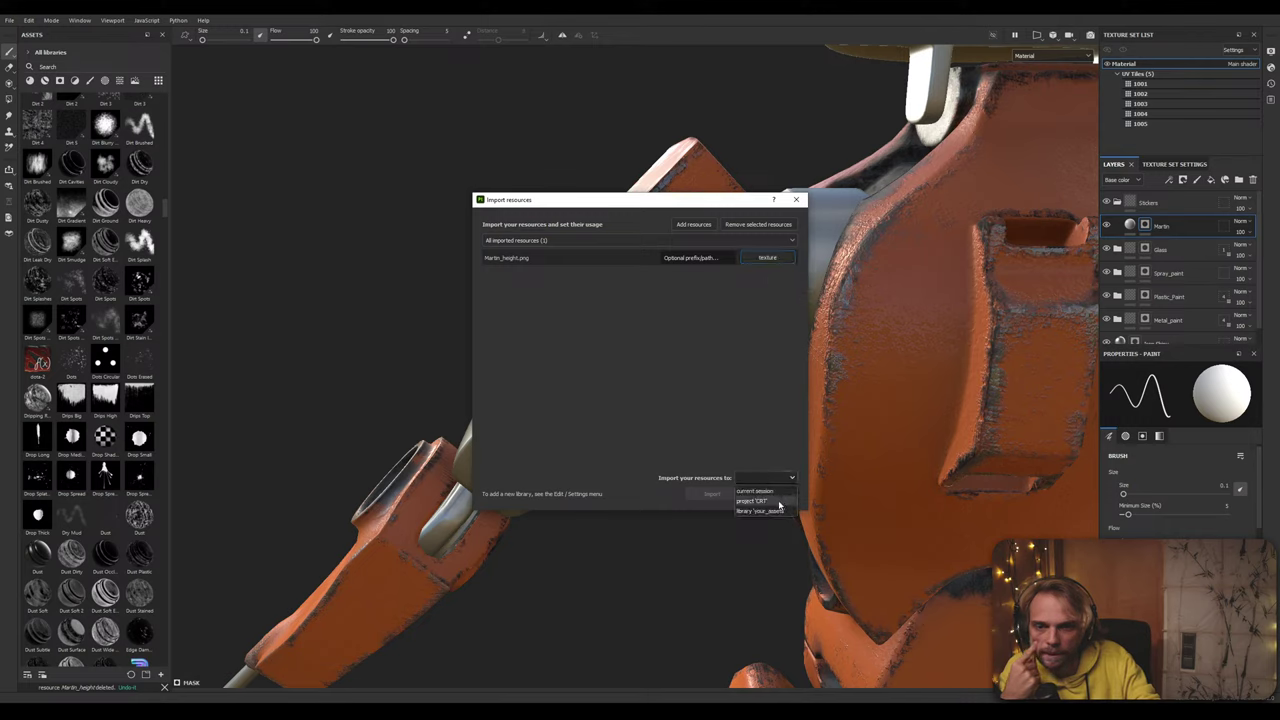
pyautogui.click(780, 502)
pyautogui.click(710, 494)
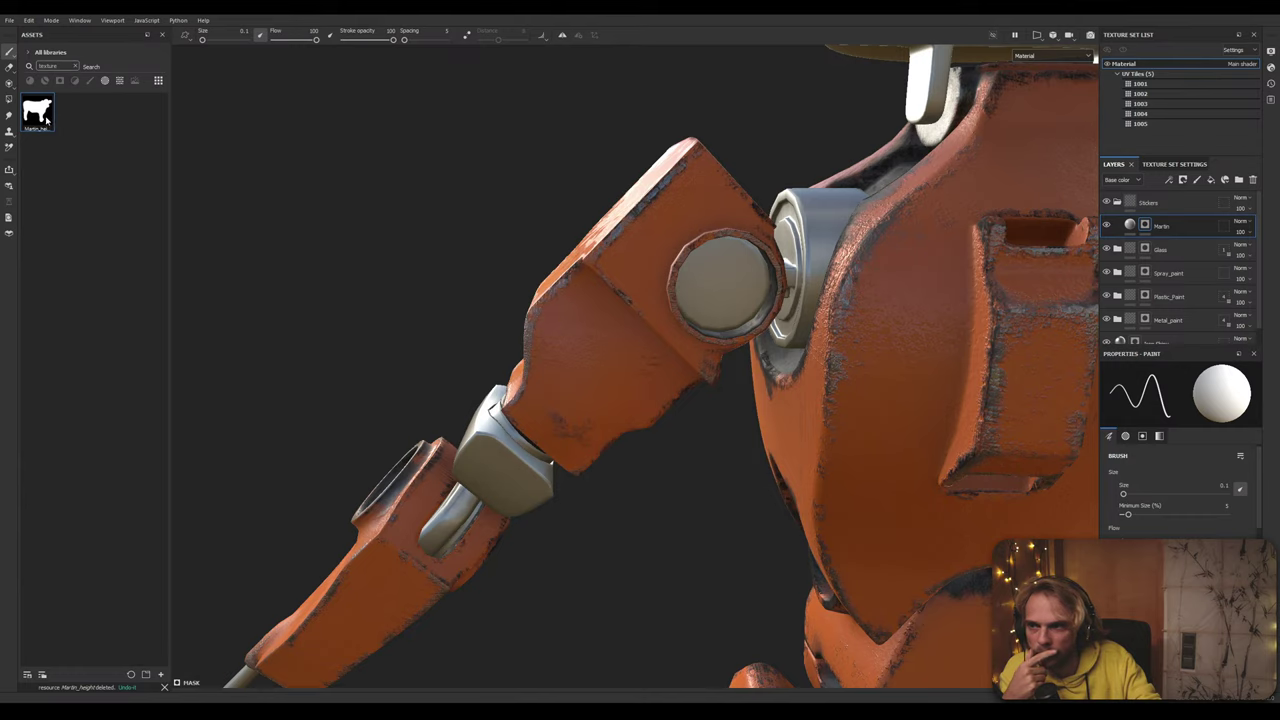
# Step: Search the assets for 'mattin' and drop the Martin_height image onto the Martin layer's mask
pyautogui.moveTo(38, 120)
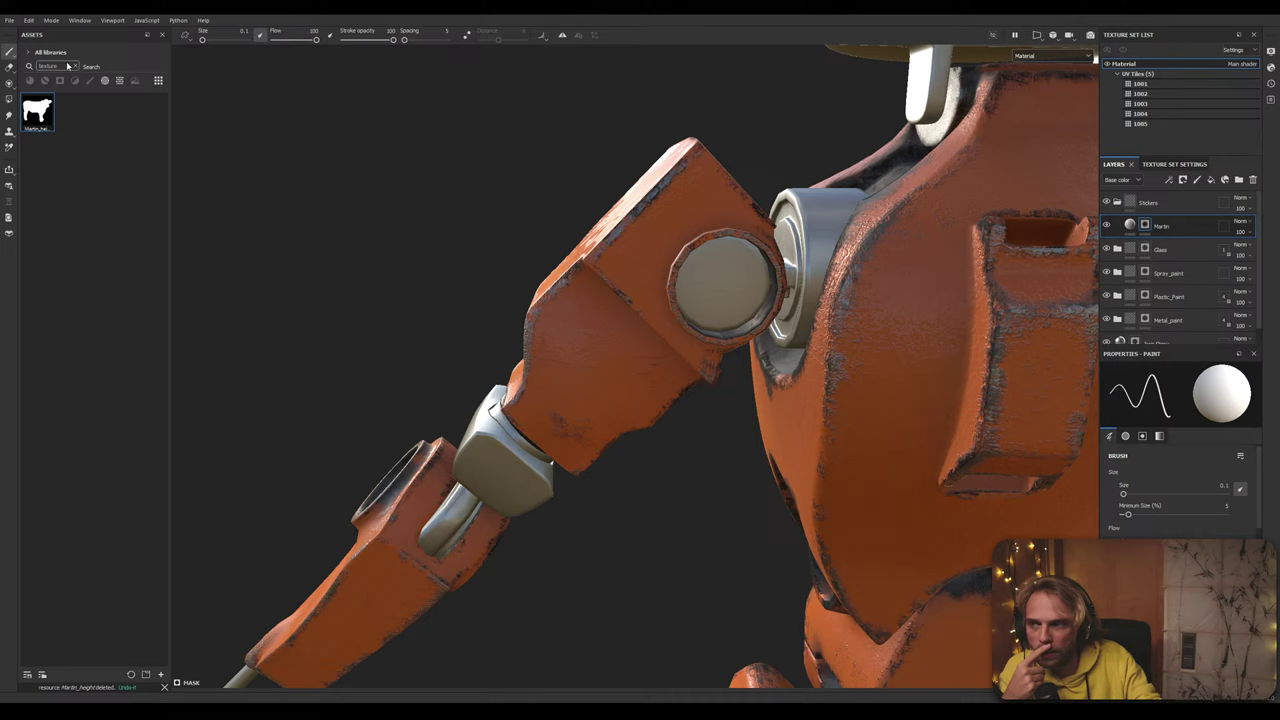
pyautogui.click(74, 66)
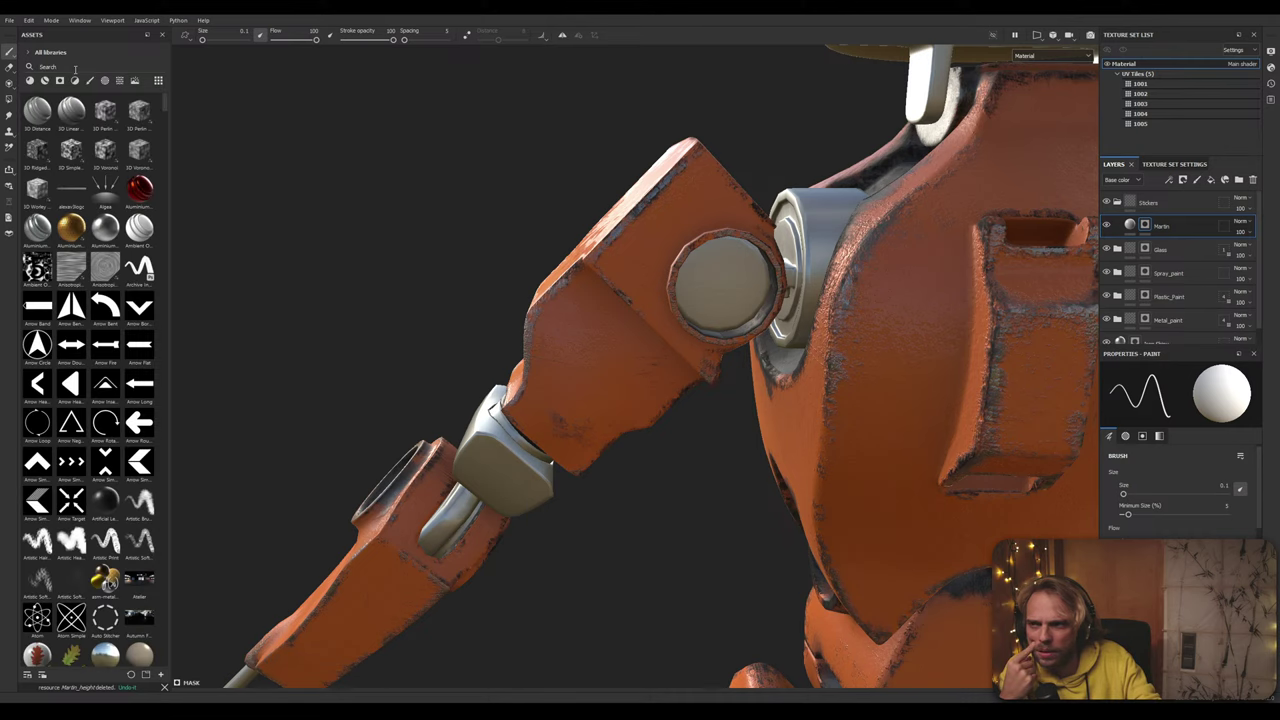
pyautogui.scroll(-10, 97, 367)
pyautogui.scroll(5, 97, 367)
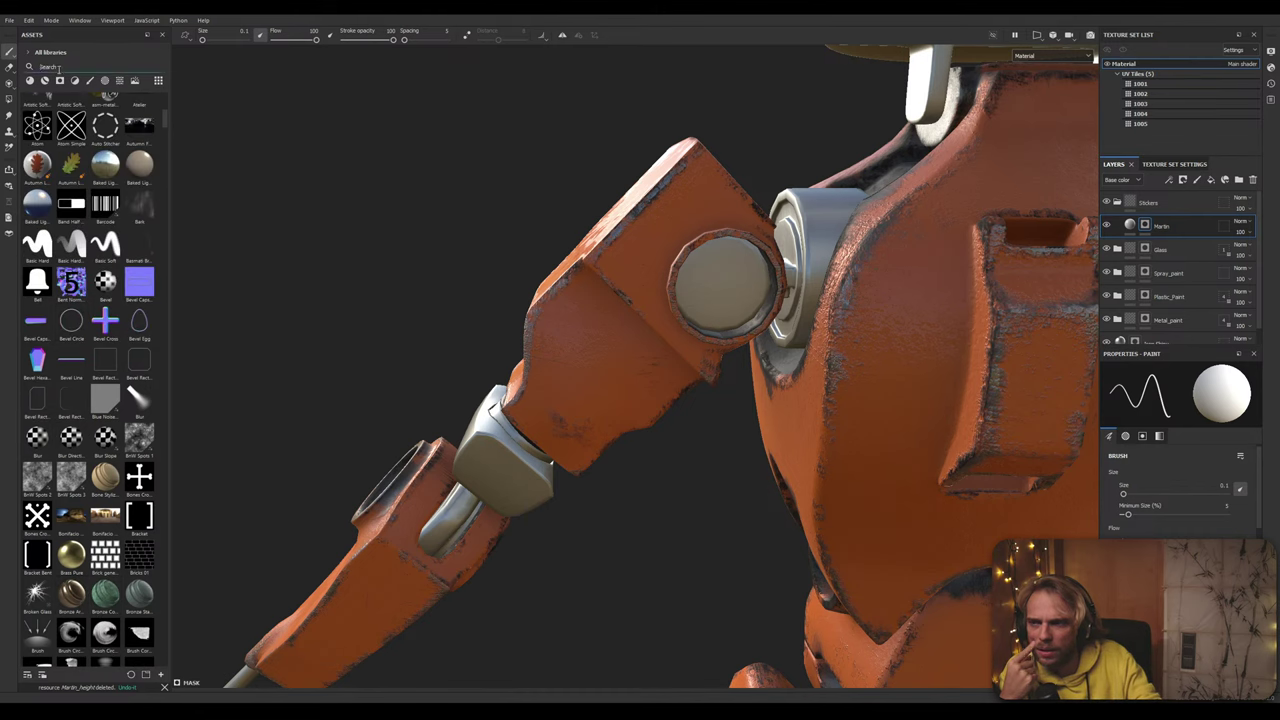
pyautogui.click(59, 67)
pyautogui.write('mattin')
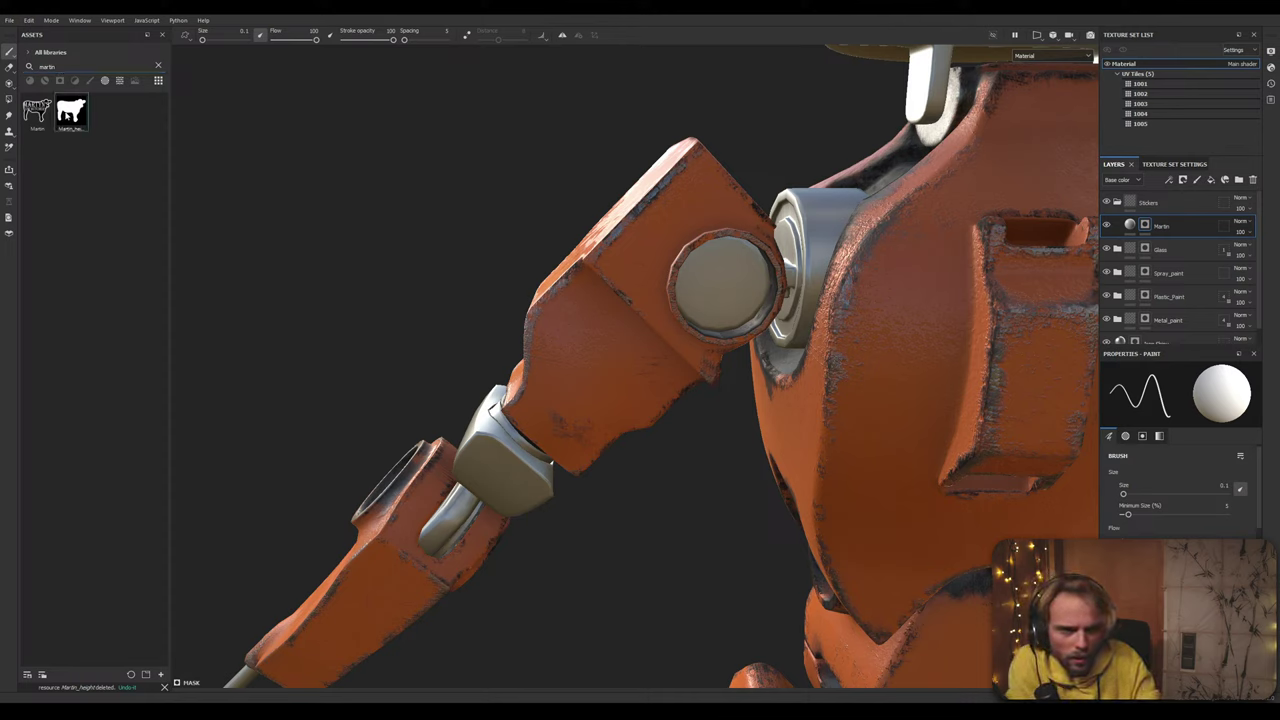
pyautogui.moveTo(83, 117); pyautogui.dragTo(1146, 227)
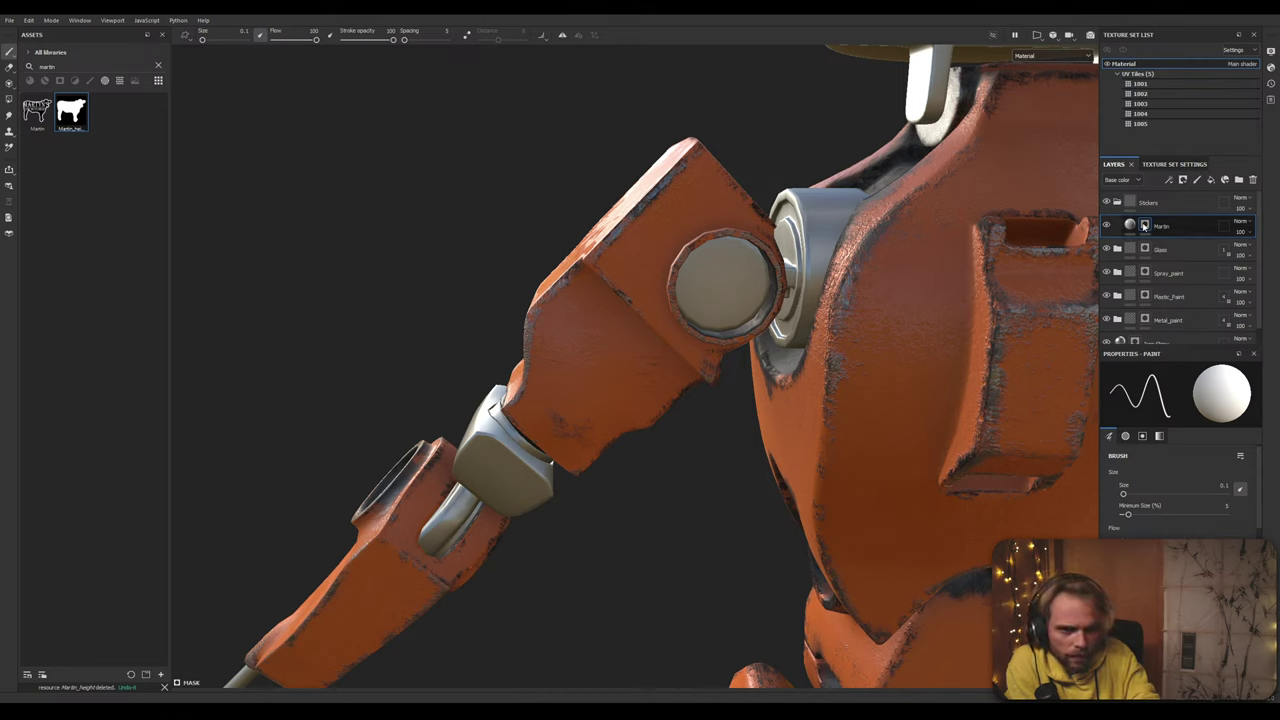
pyautogui.click(1132, 226)
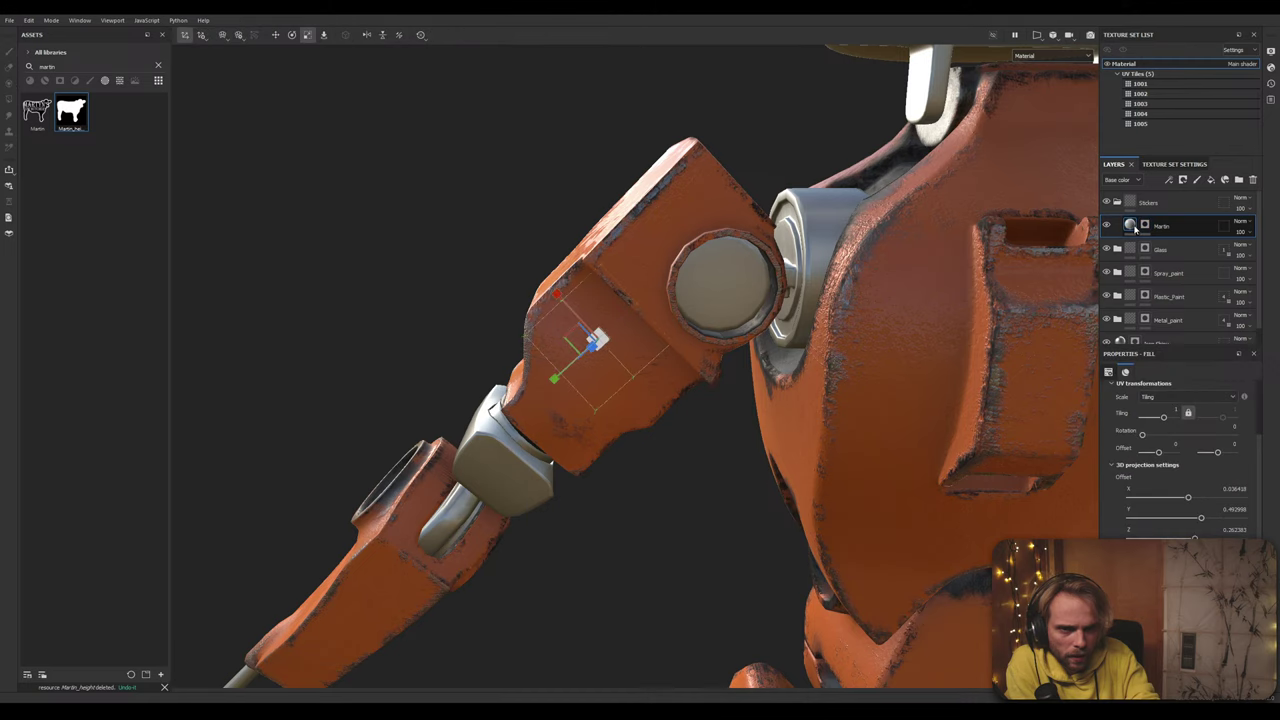
# Step: Remove the Martin layer's mask and add a new bitmap mask without choosing a texture
pyautogui.scroll(-5, 1166, 500)
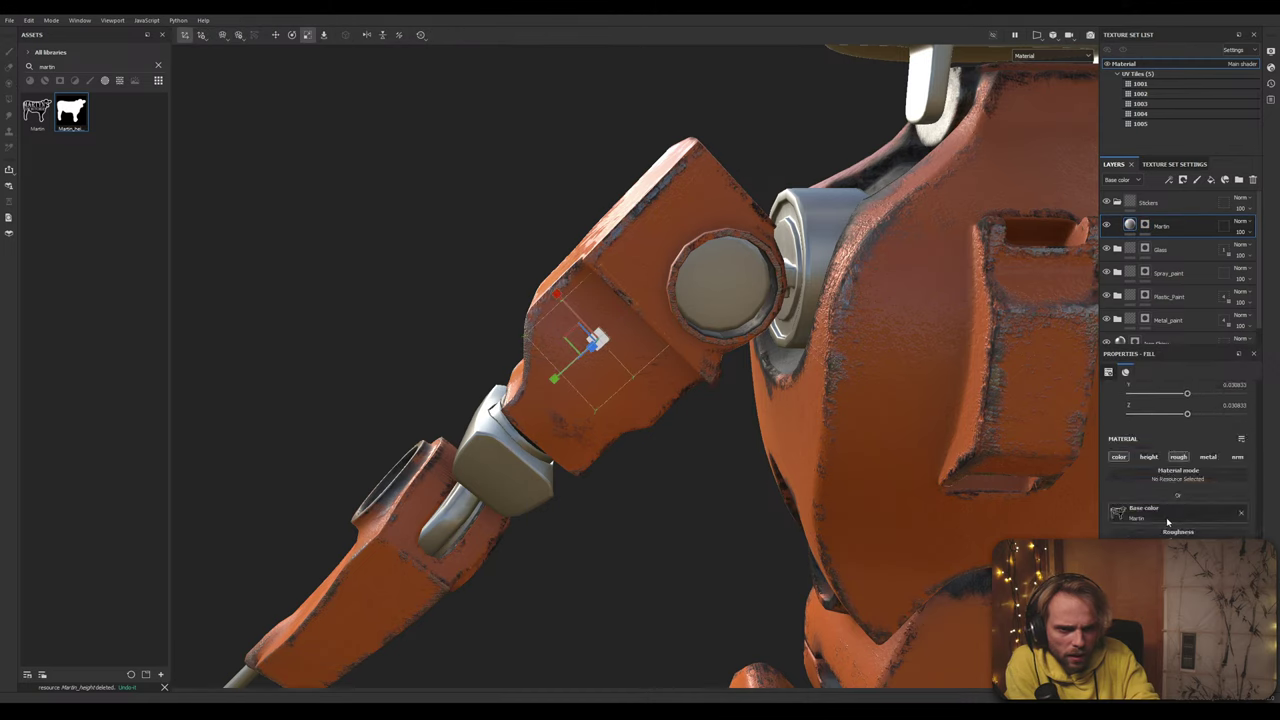
pyautogui.rightClick(1145, 224)
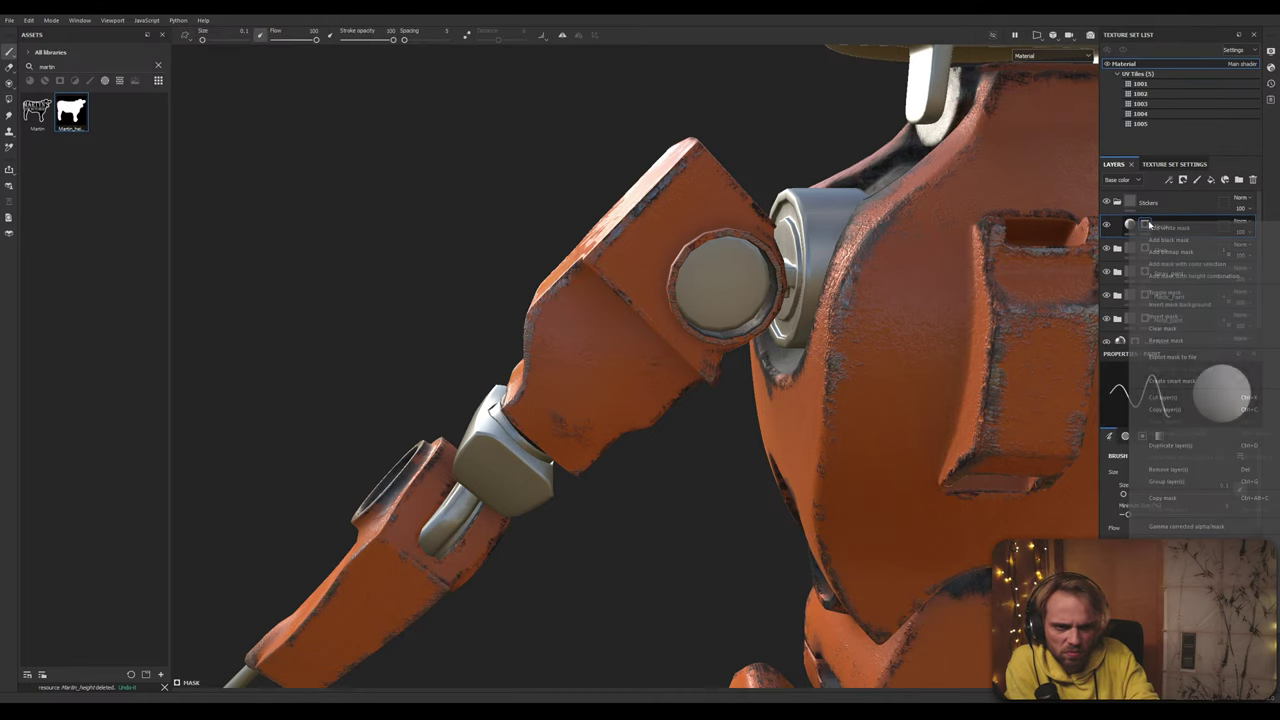
pyautogui.click(1194, 341)
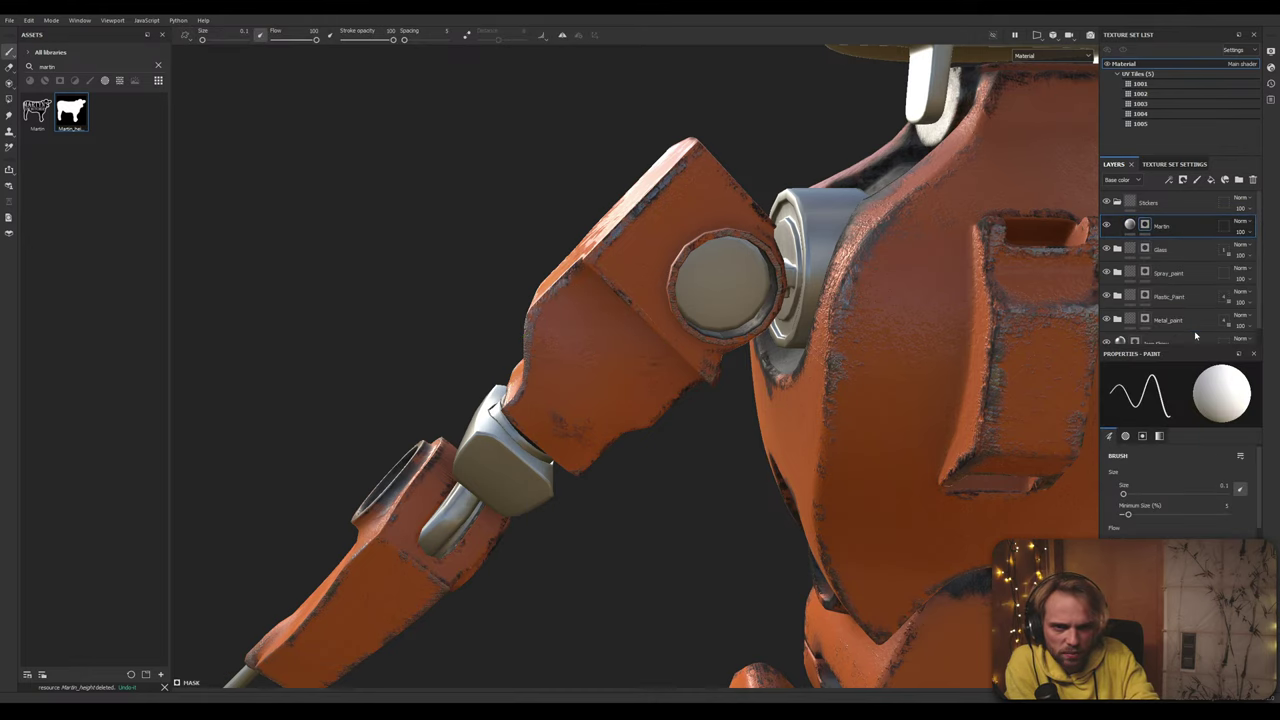
pyautogui.rightClick(1145, 227)
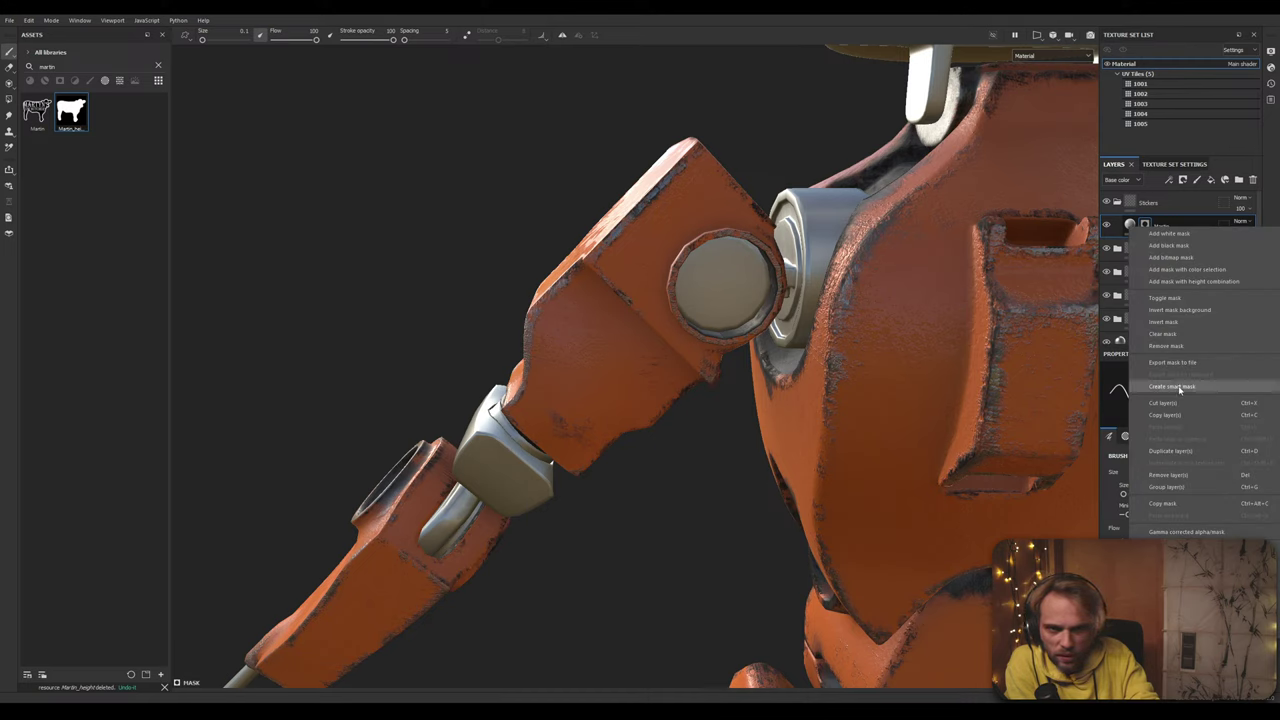
pyautogui.click(1200, 346)
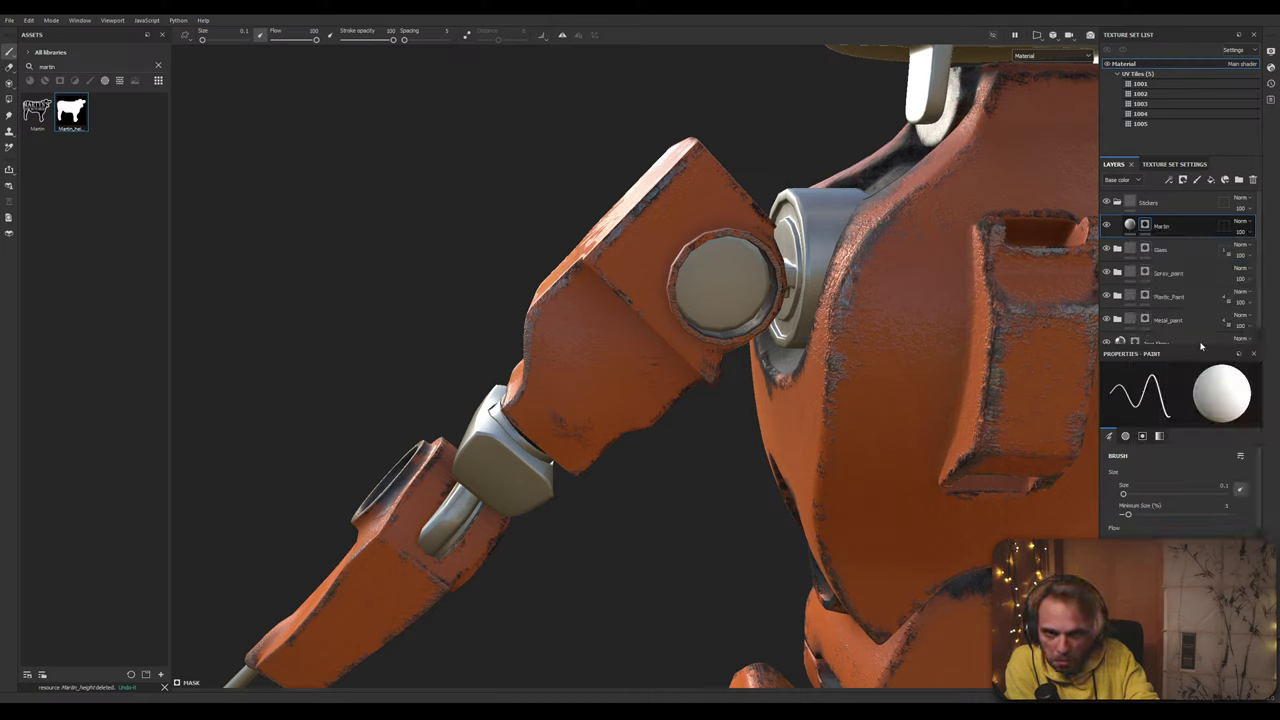
pyautogui.rightClick(1131, 227)
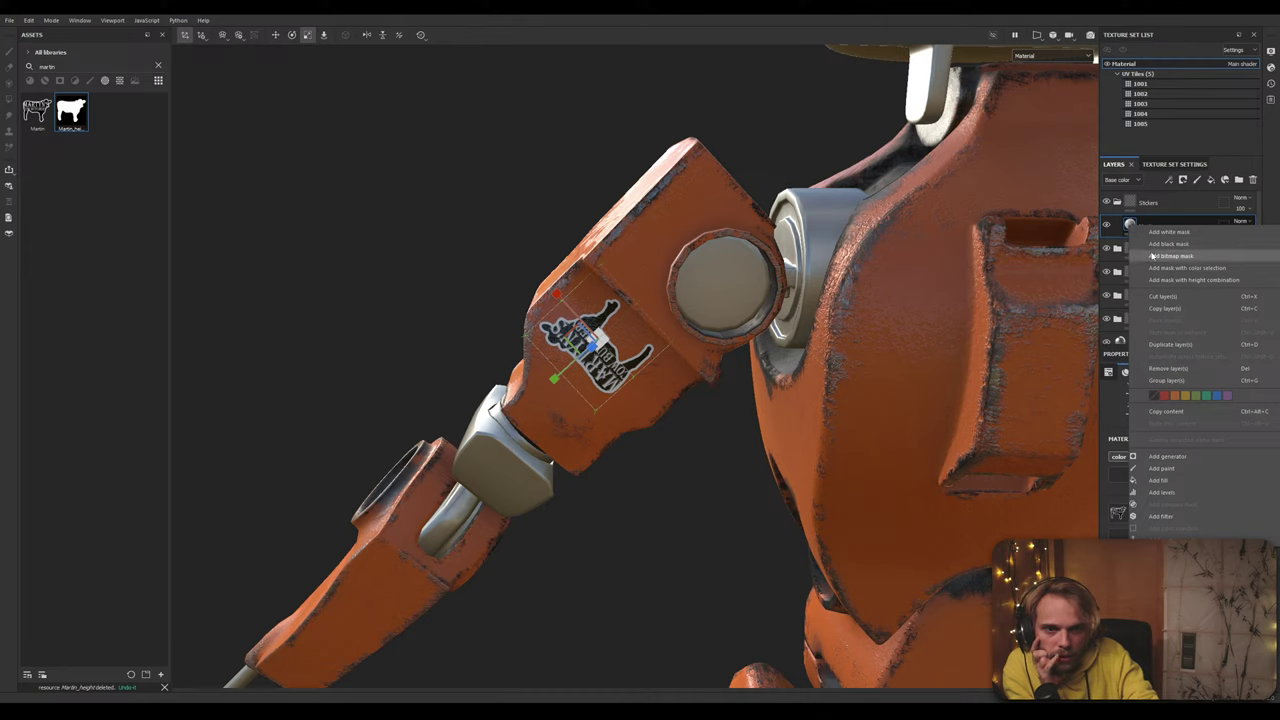
pyautogui.click(1152, 256)
pyautogui.click(1176, 289)
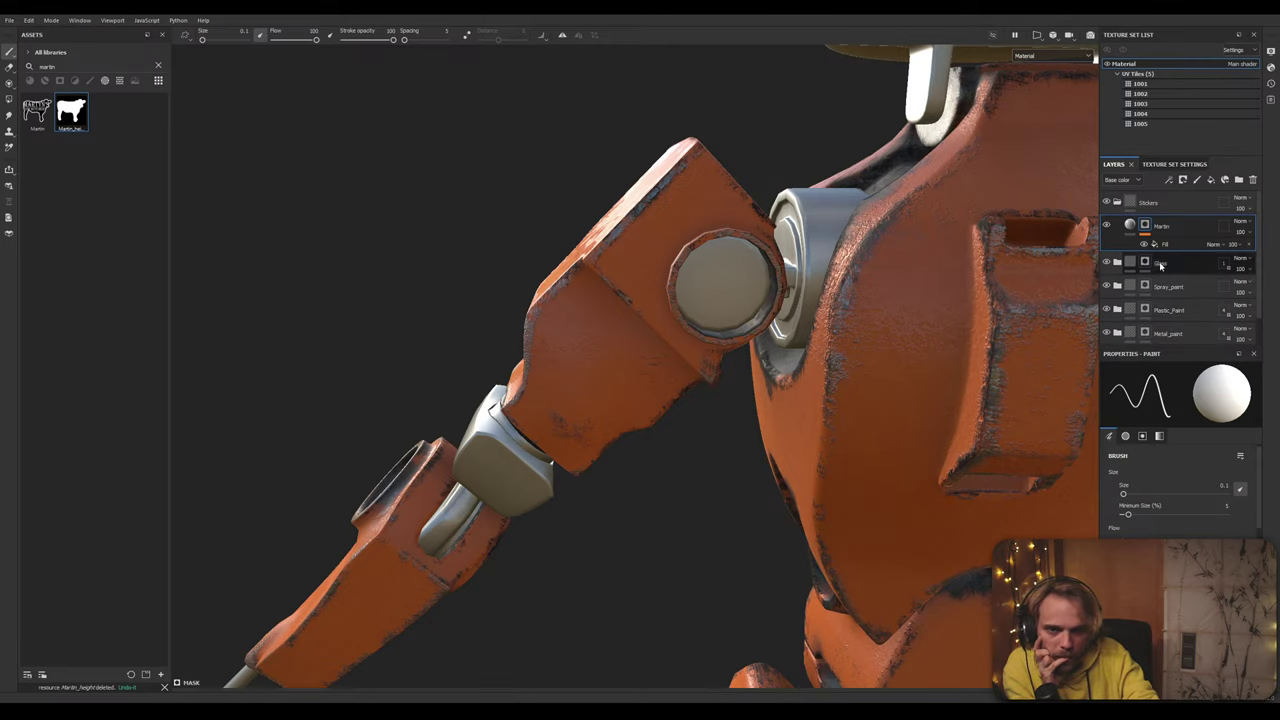
pyautogui.click(1050, 55)
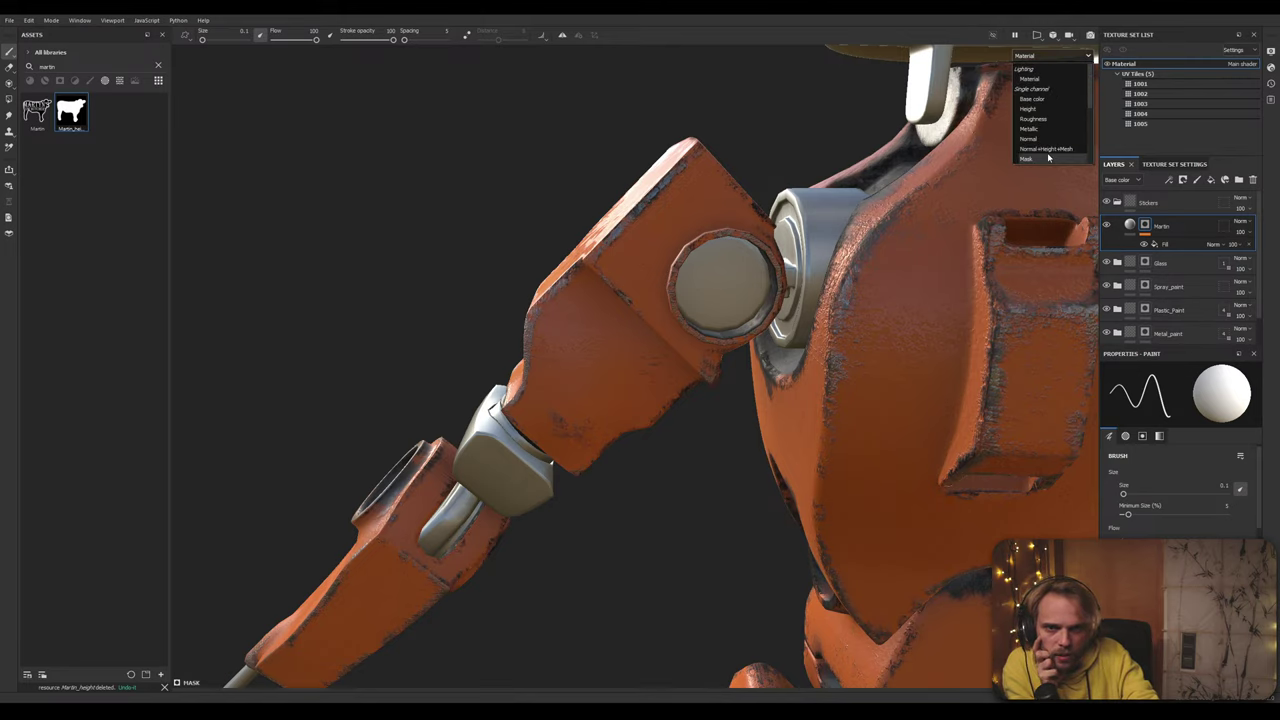
# Step: Show the Mask channel in the viewport, frame the robot and display 3D and UV views together
pyautogui.click(1046, 156)
pyautogui.press('f')
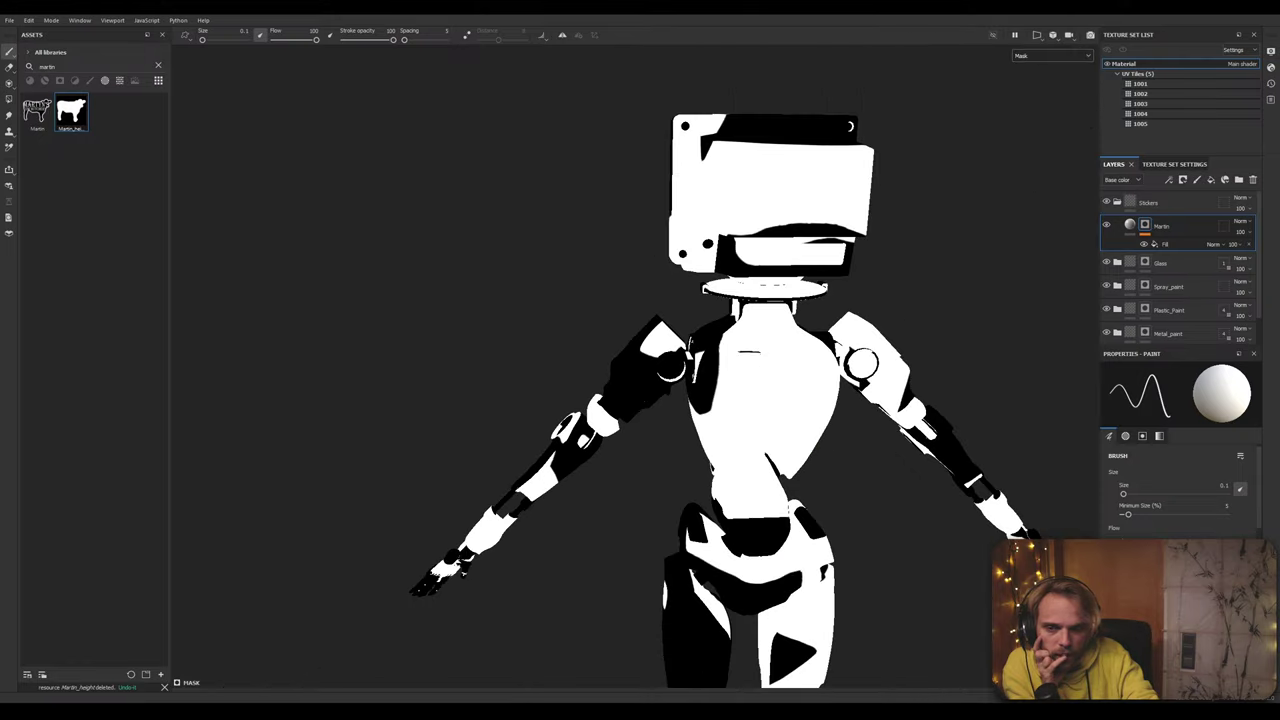
pyautogui.scroll(3, 540, 190)
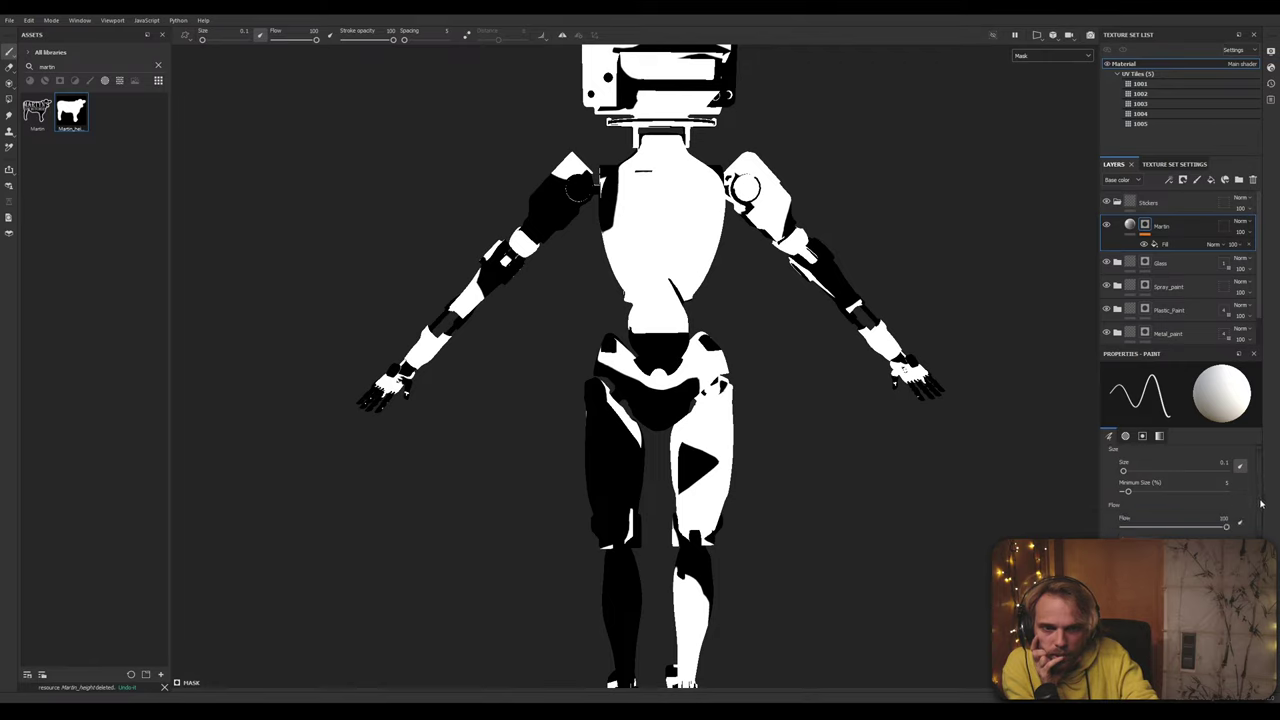
pyautogui.scroll(2, 1163, 500)
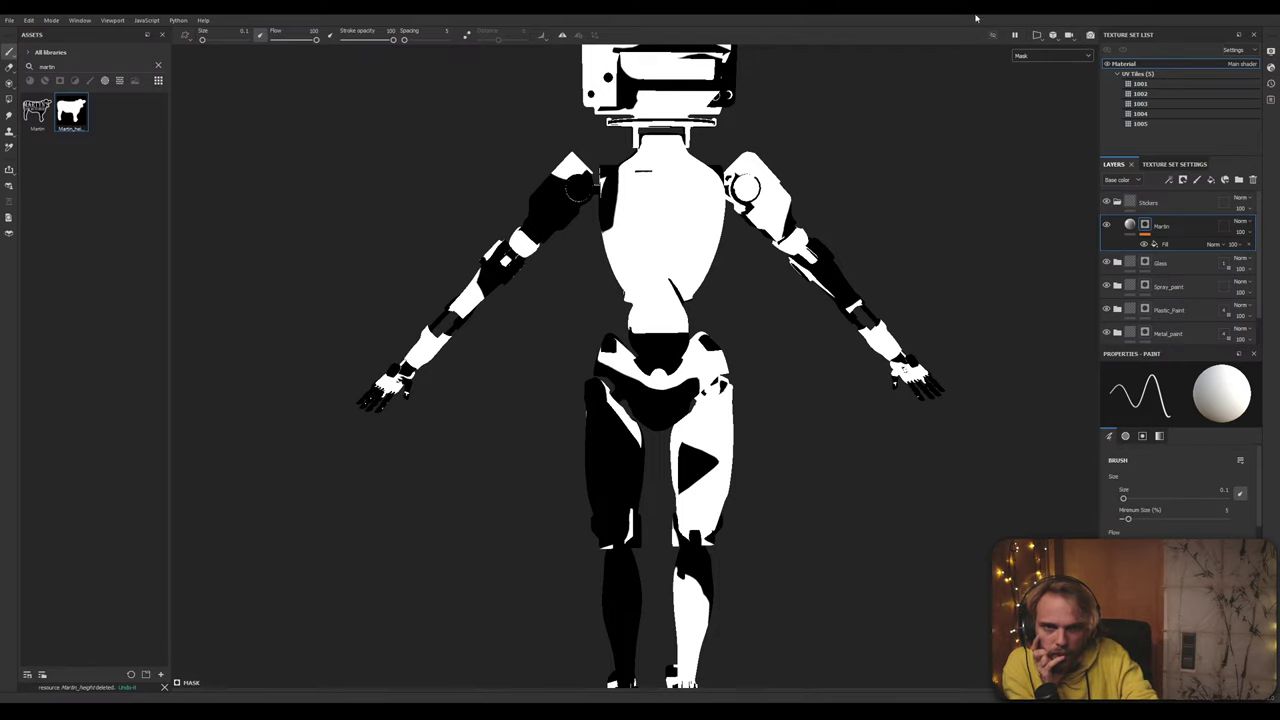
pyautogui.press('F1')
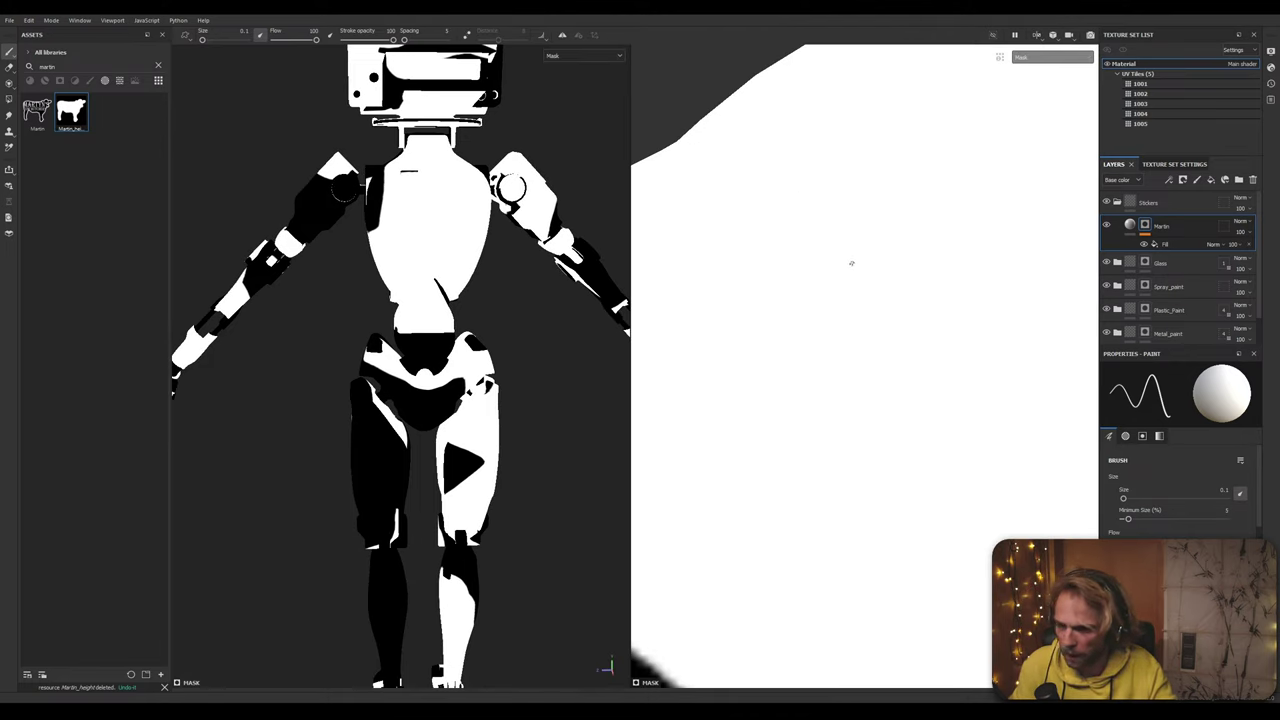
pyautogui.scroll(-10, 851, 263)
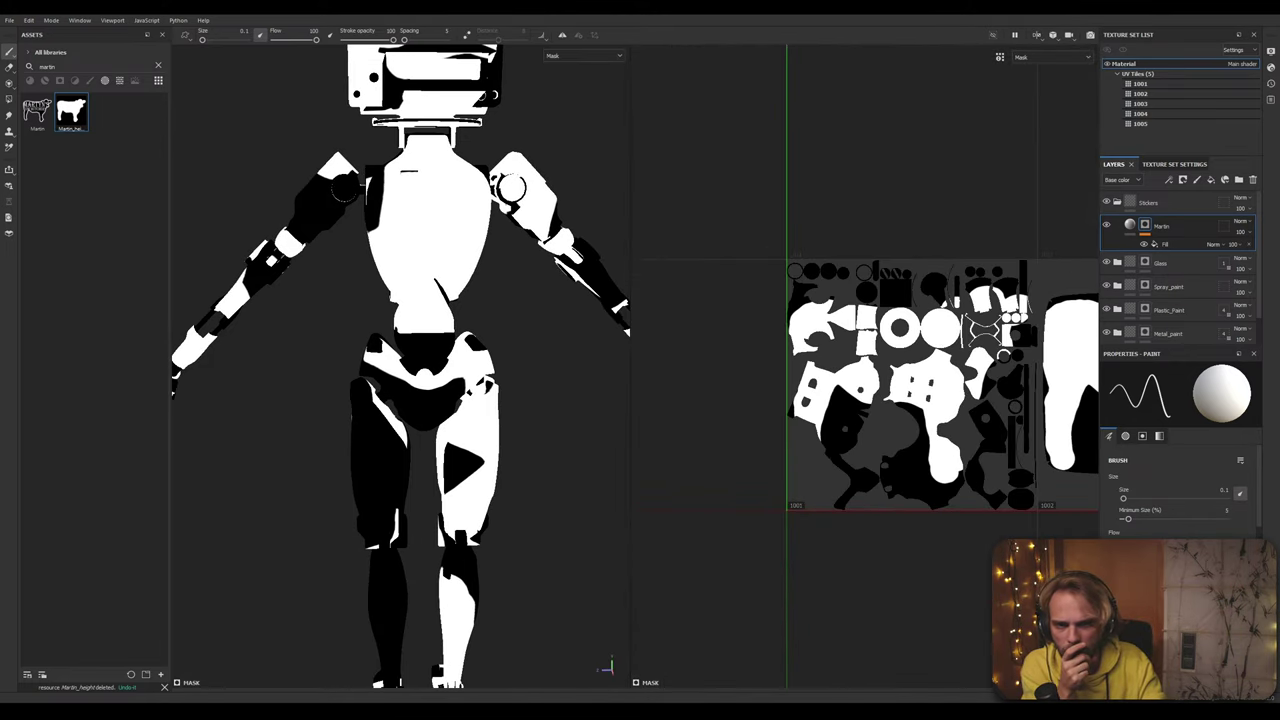
pyautogui.scroll(-2, 935, 421)
pyautogui.moveTo(935, 421); pyautogui.dragTo(821, 444, button='middle')
pyautogui.scroll(-3, 793, 411)
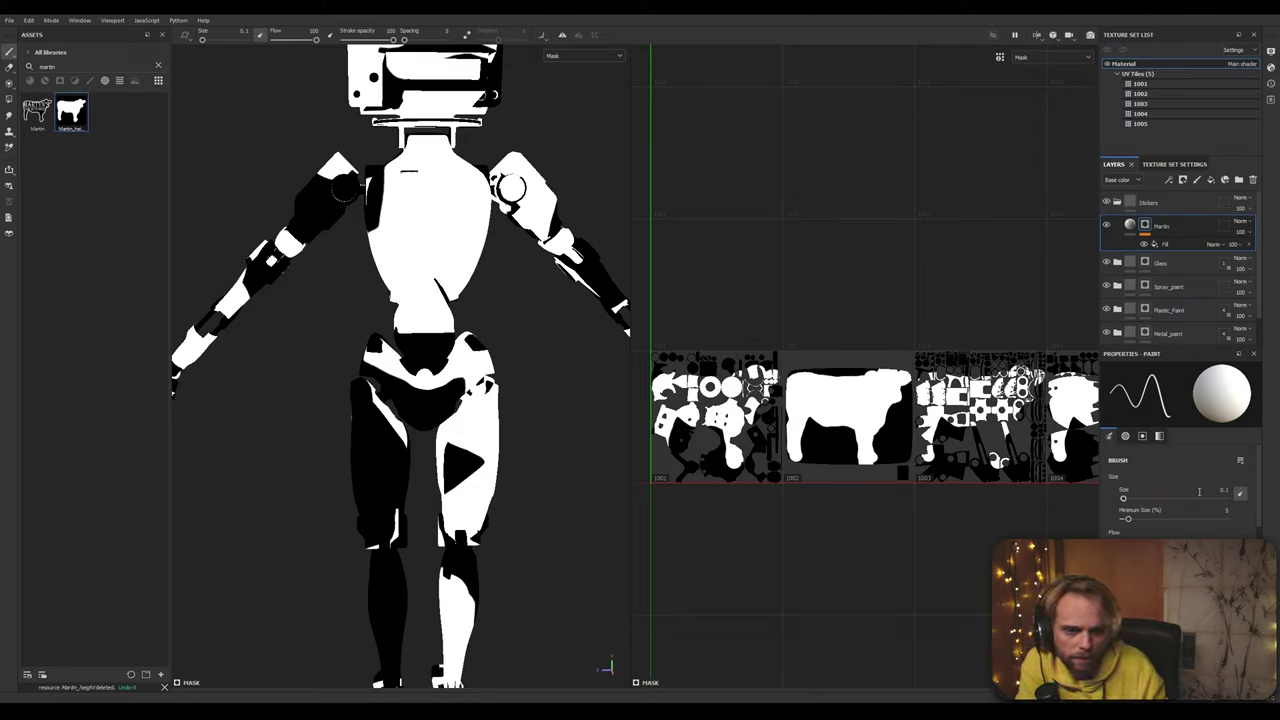
# Step: Inspect the Martin mask fill and layer settings, then delete the Martin layer
pyautogui.click(1170, 245)
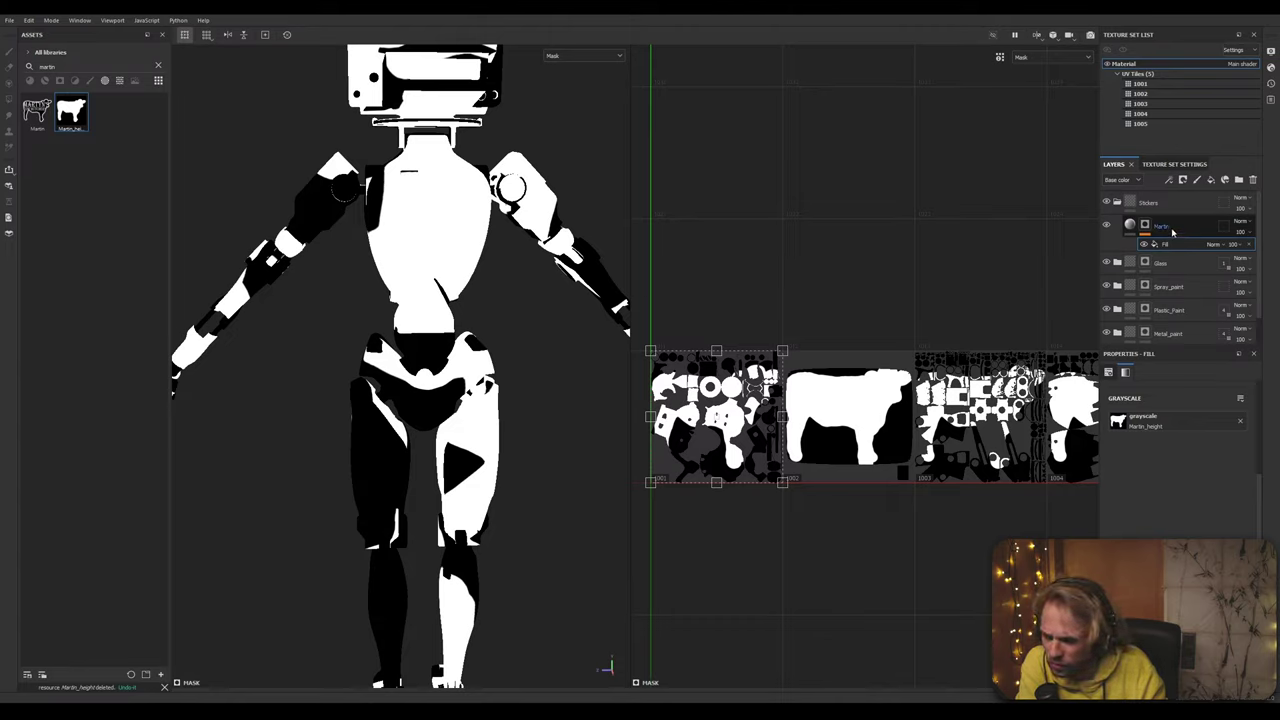
pyautogui.click(1172, 232)
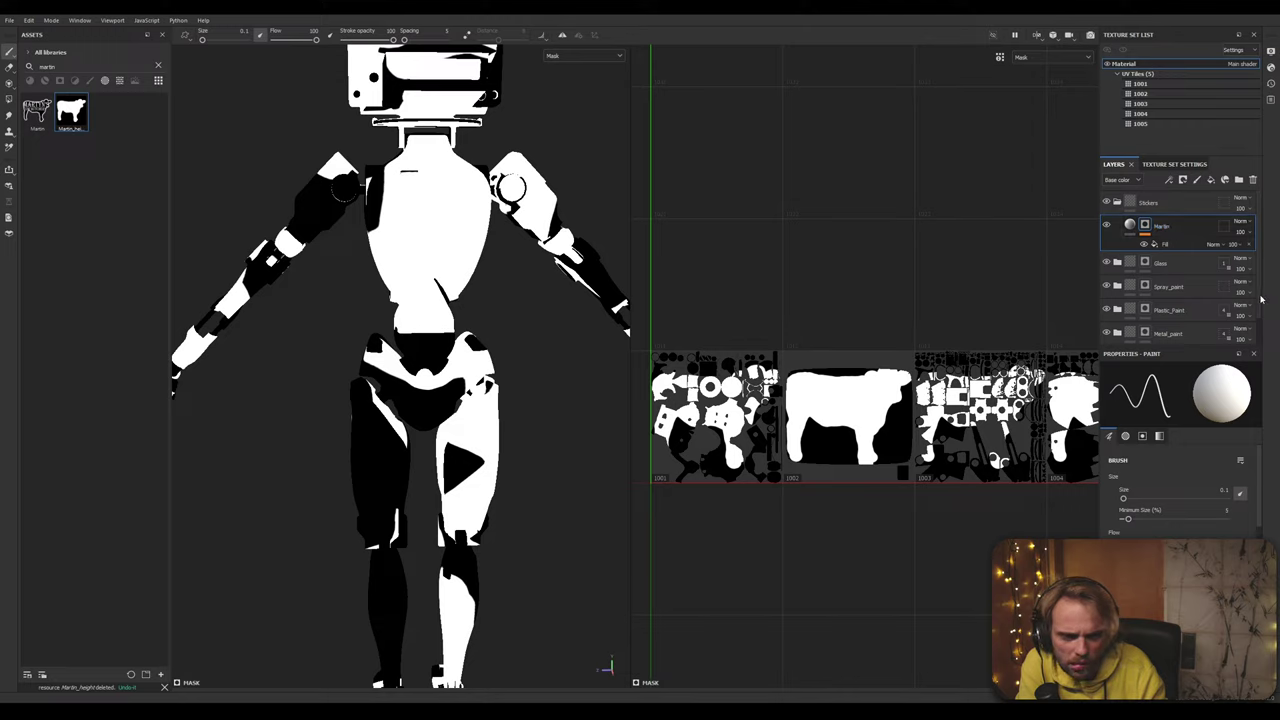
pyautogui.scroll(-1, 1262, 308)
pyautogui.scroll(1, 1262, 308)
pyautogui.click(1126, 436)
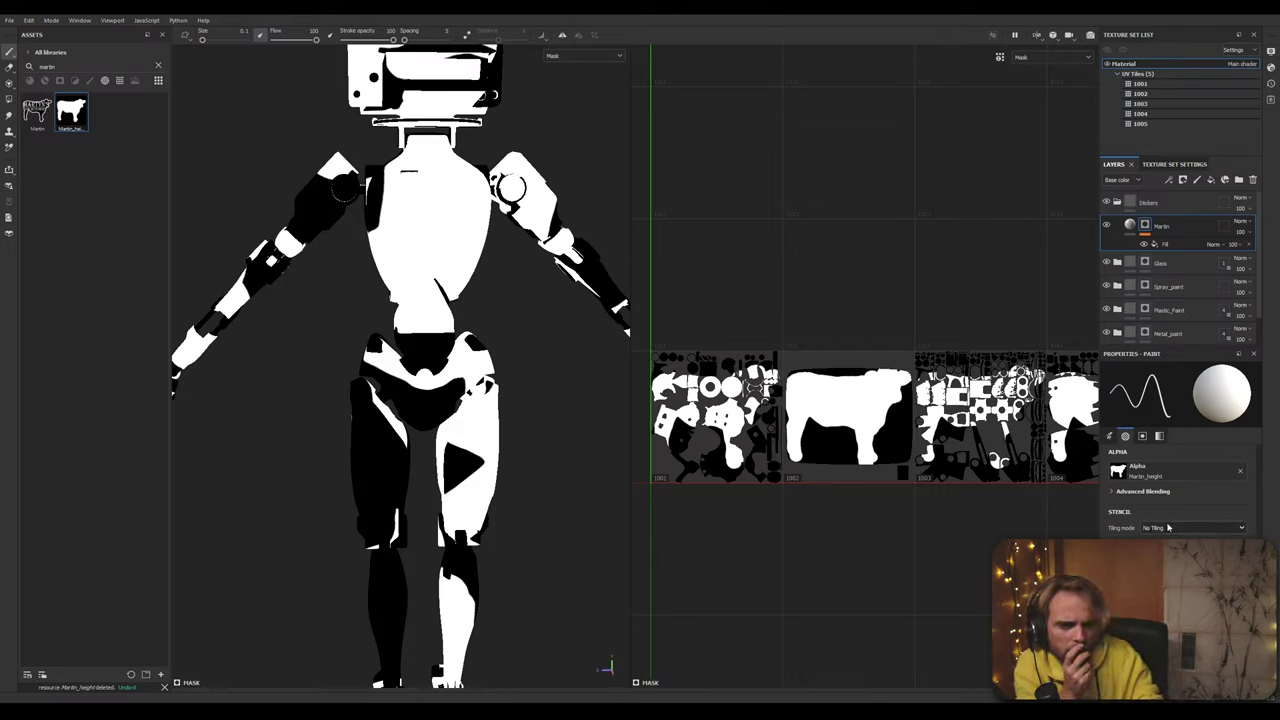
pyautogui.scroll(5, 1168, 528)
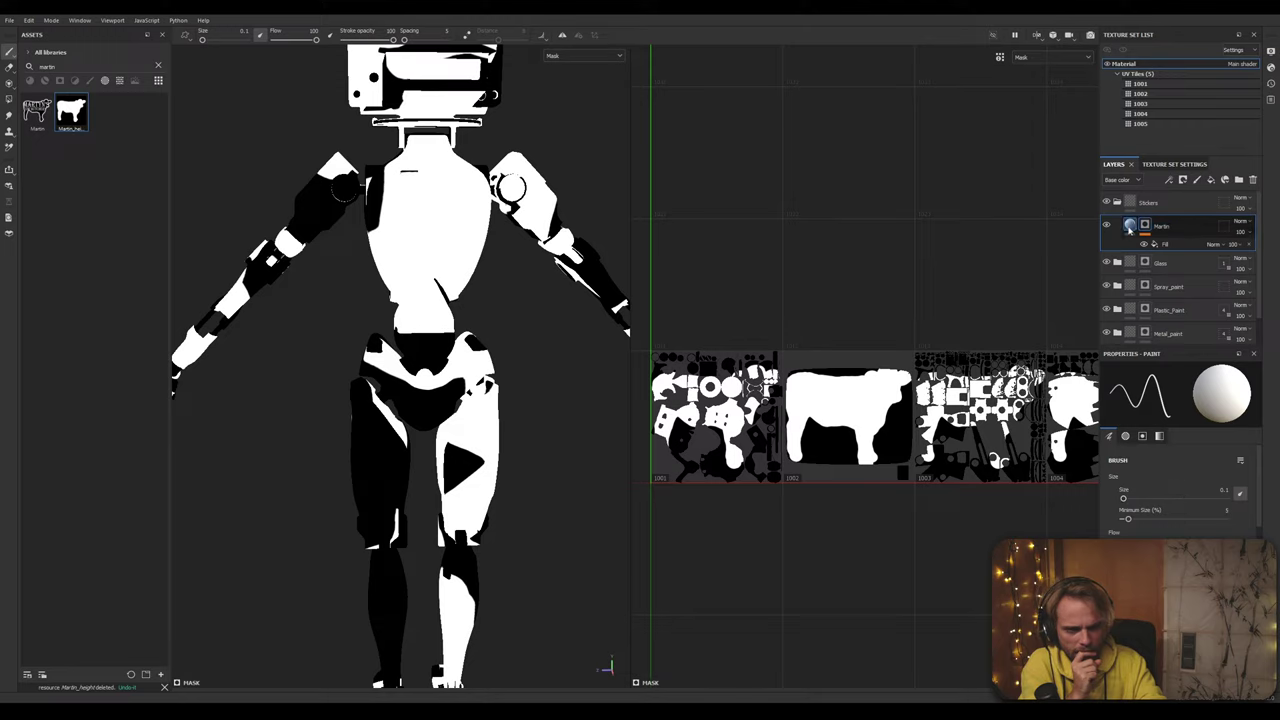
pyautogui.click(1130, 228)
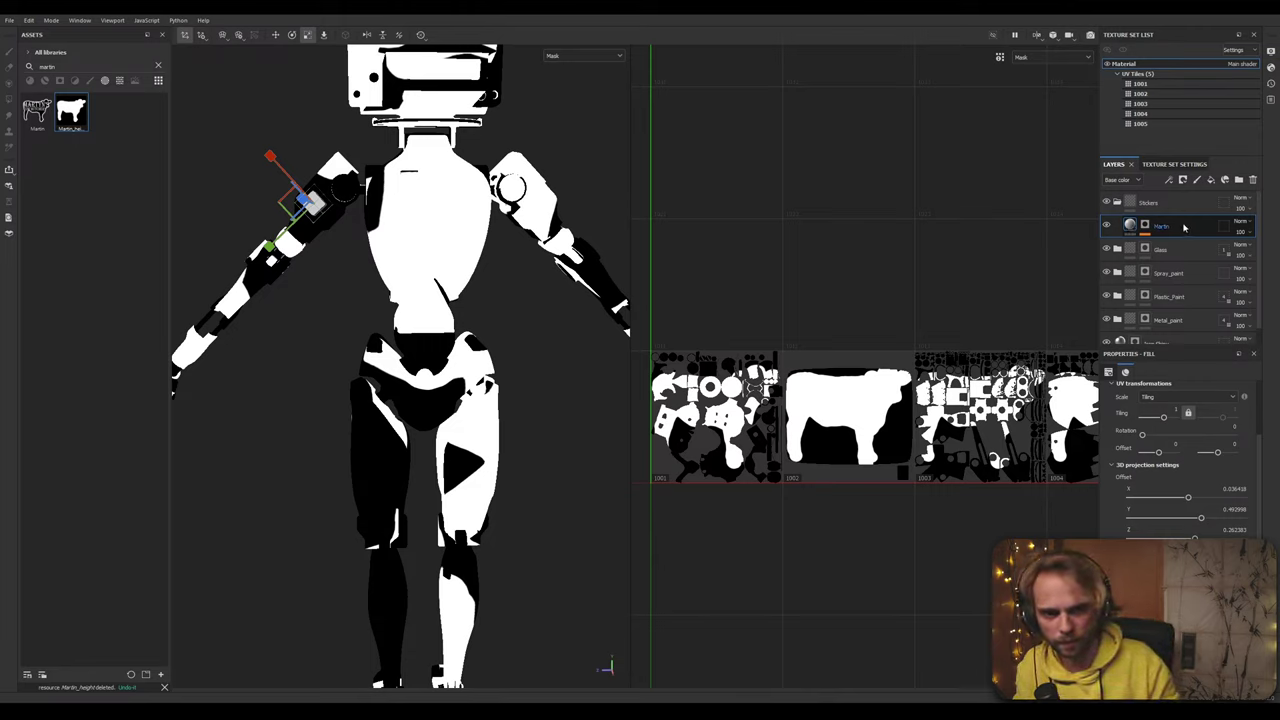
pyautogui.press('Delete')
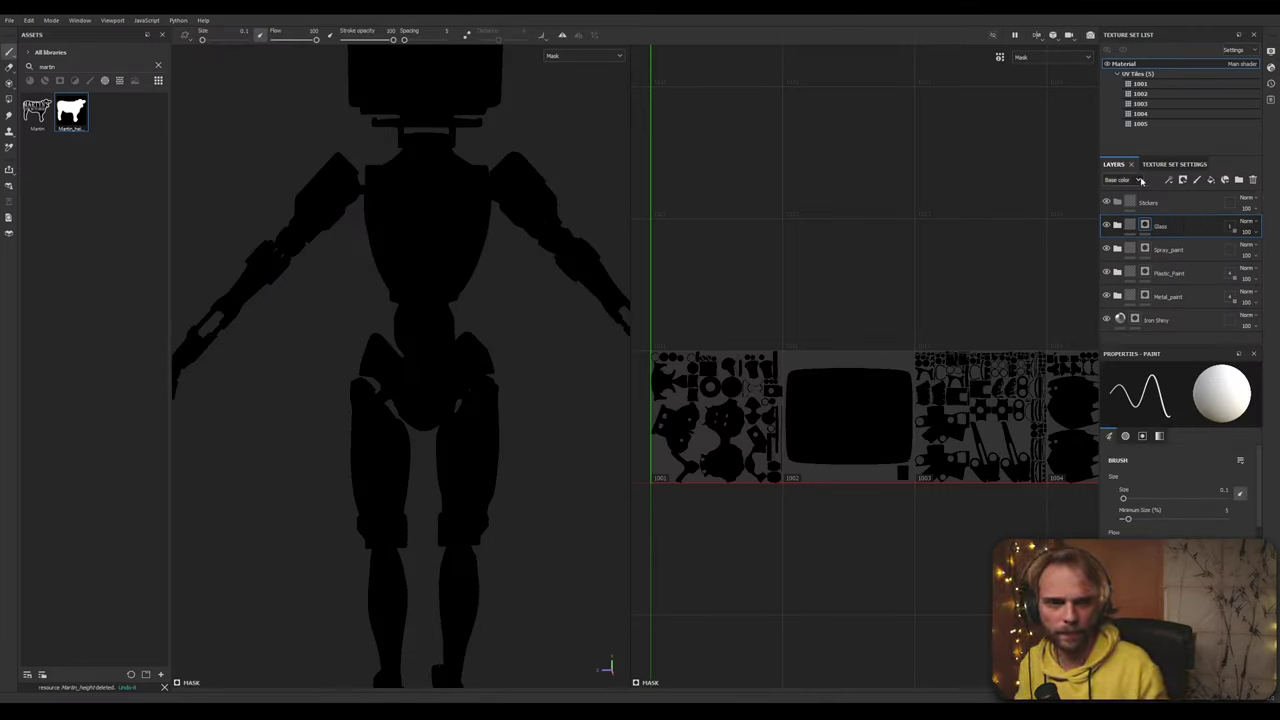
# Step: Return the viewport to Material view and play the stencil tutorial video full screen in the browser
pyautogui.click(1050, 58)
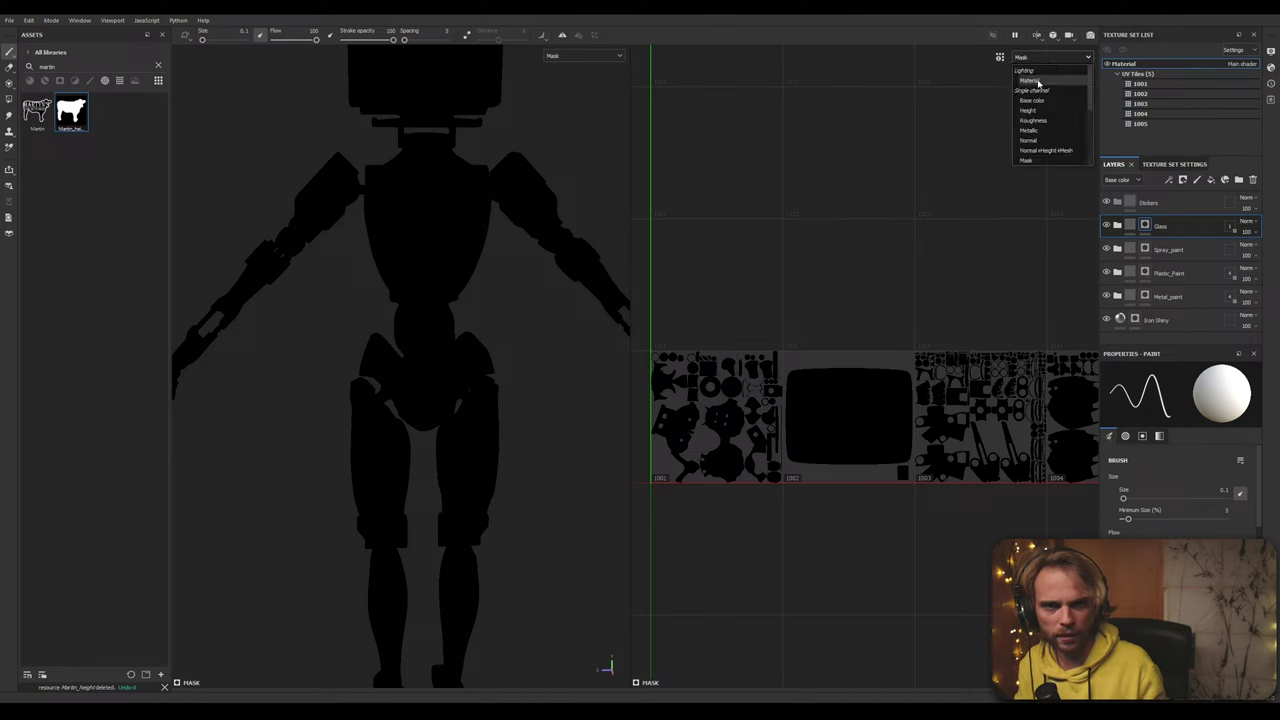
pyautogui.click(1040, 79)
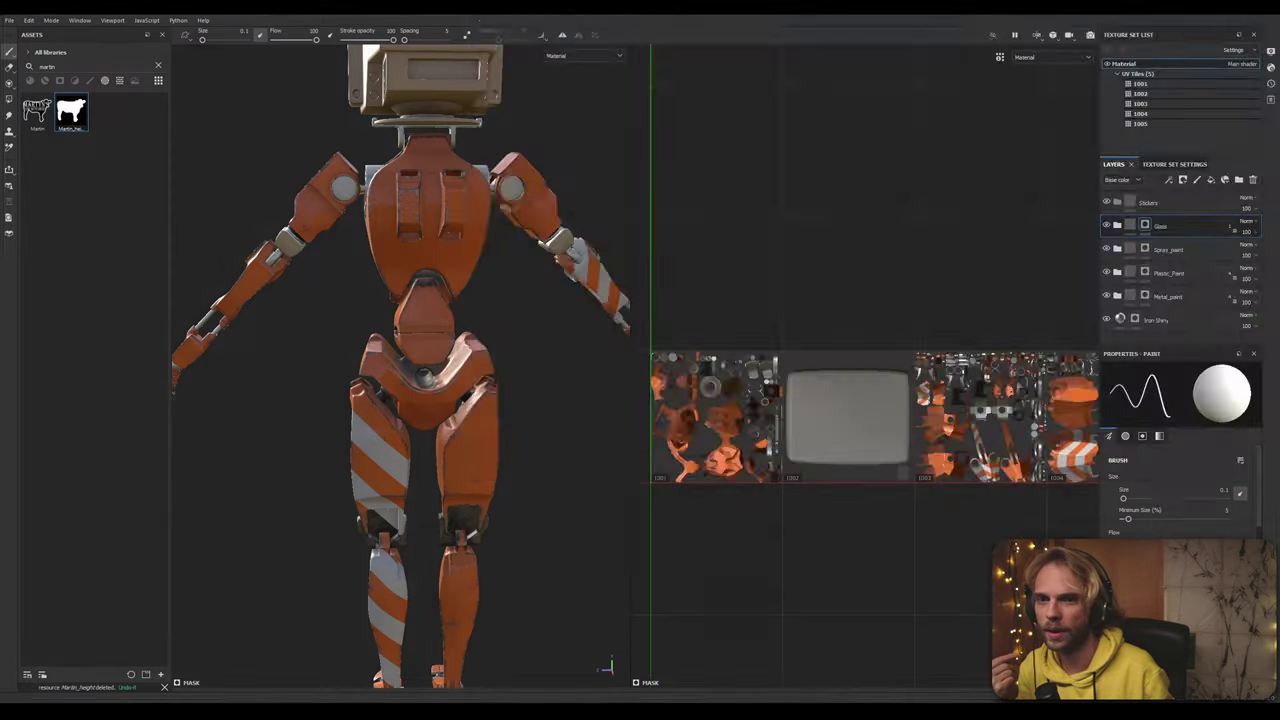
pyautogui.hotkey('alt', 'Tab')
pyautogui.click(830, 469)
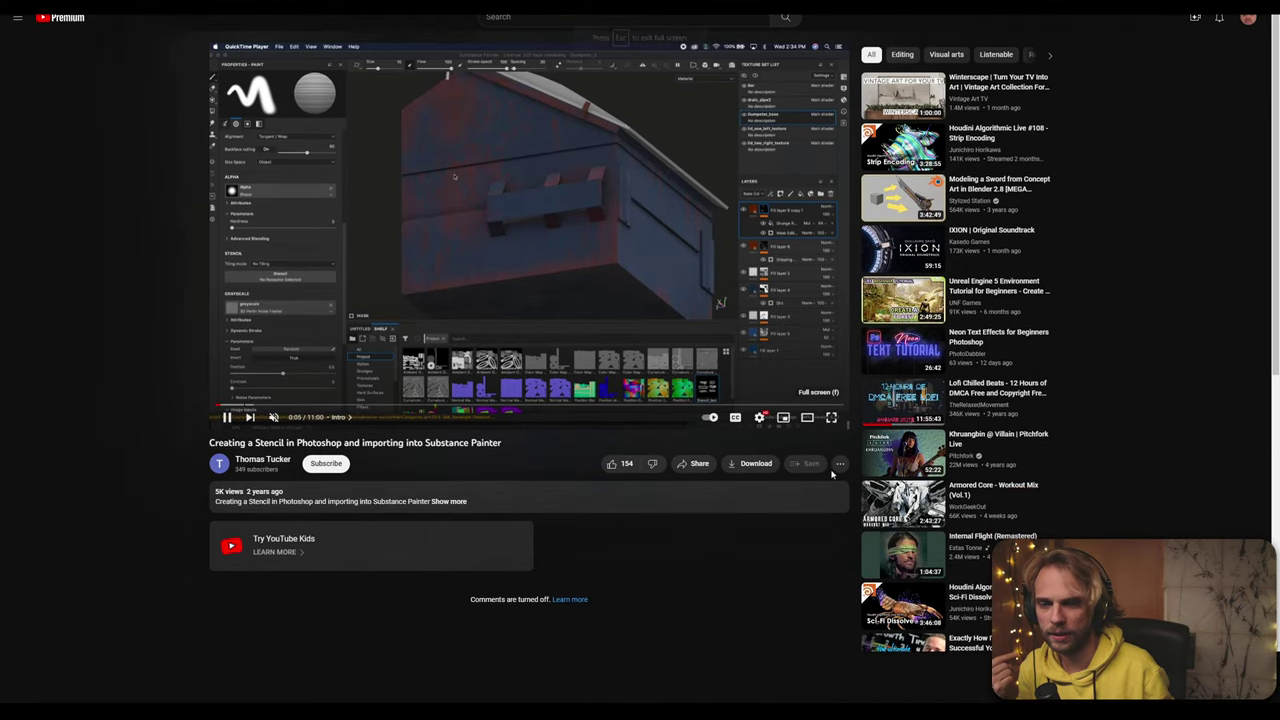
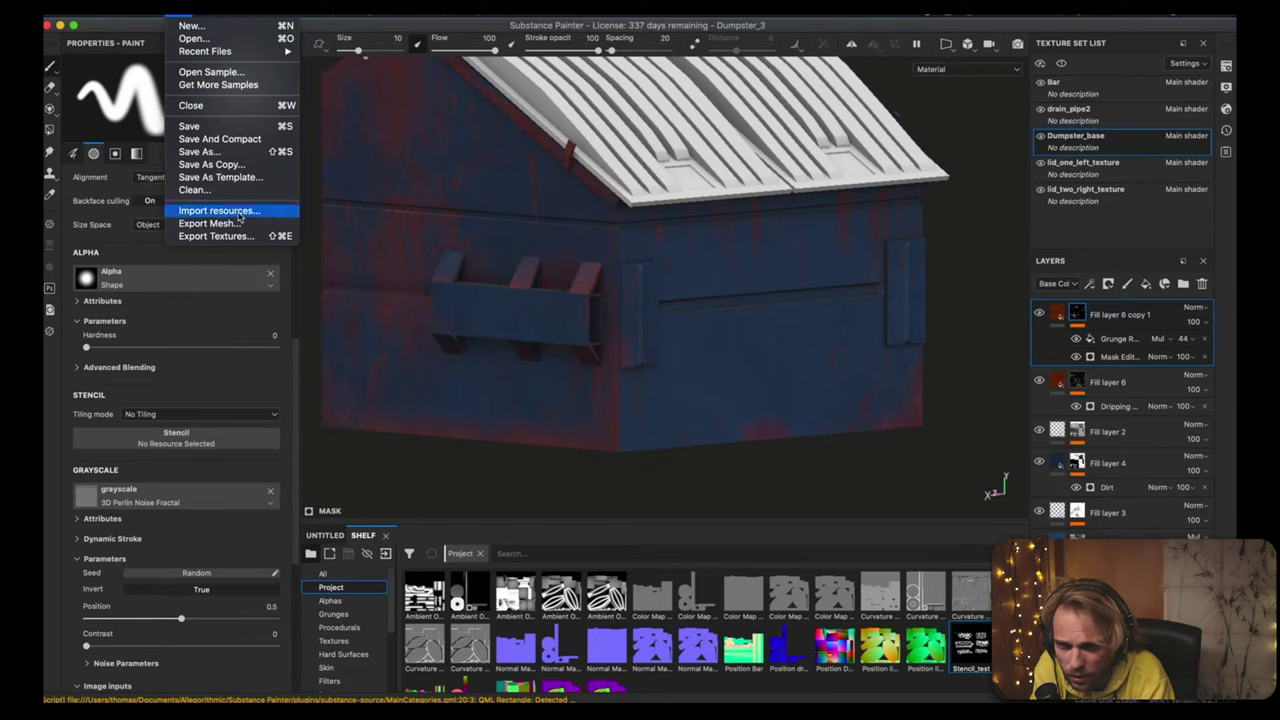
# Step: Skip the full-screen stencil tutorial forward past the Stencil_test import to the dumpster-side close-up
pyautogui.press('Right')
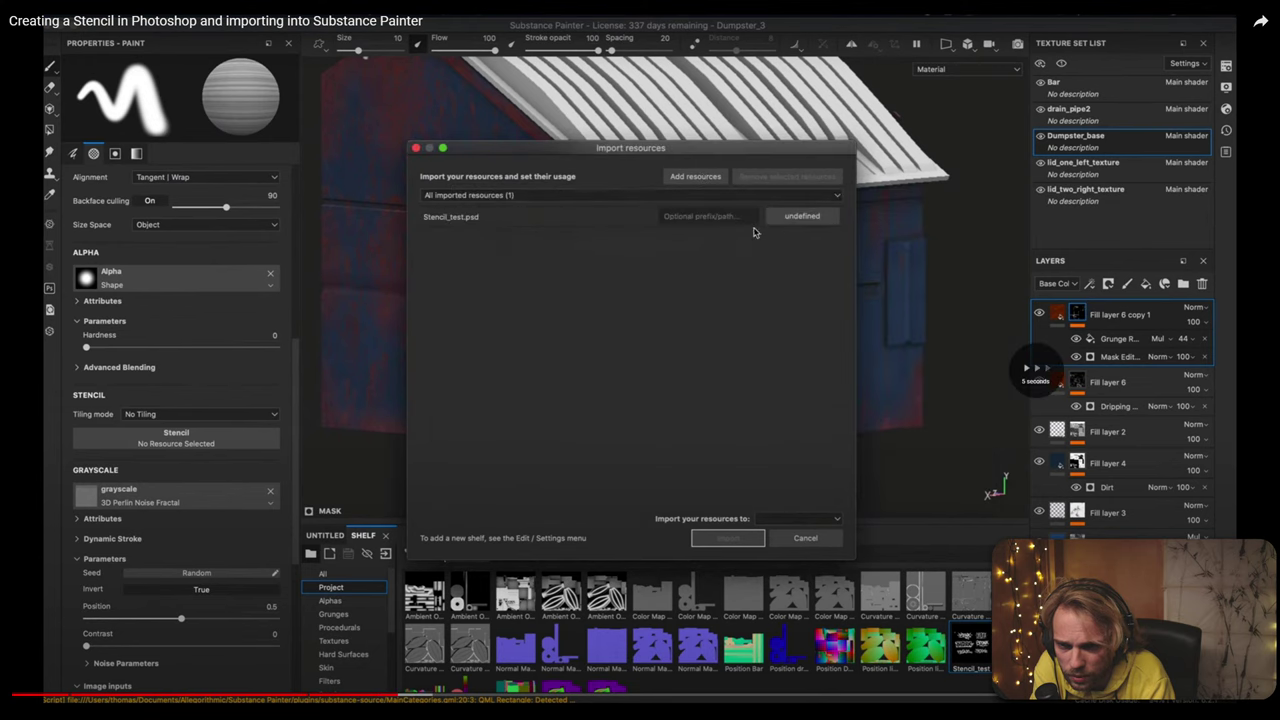
pyautogui.click(802, 216)
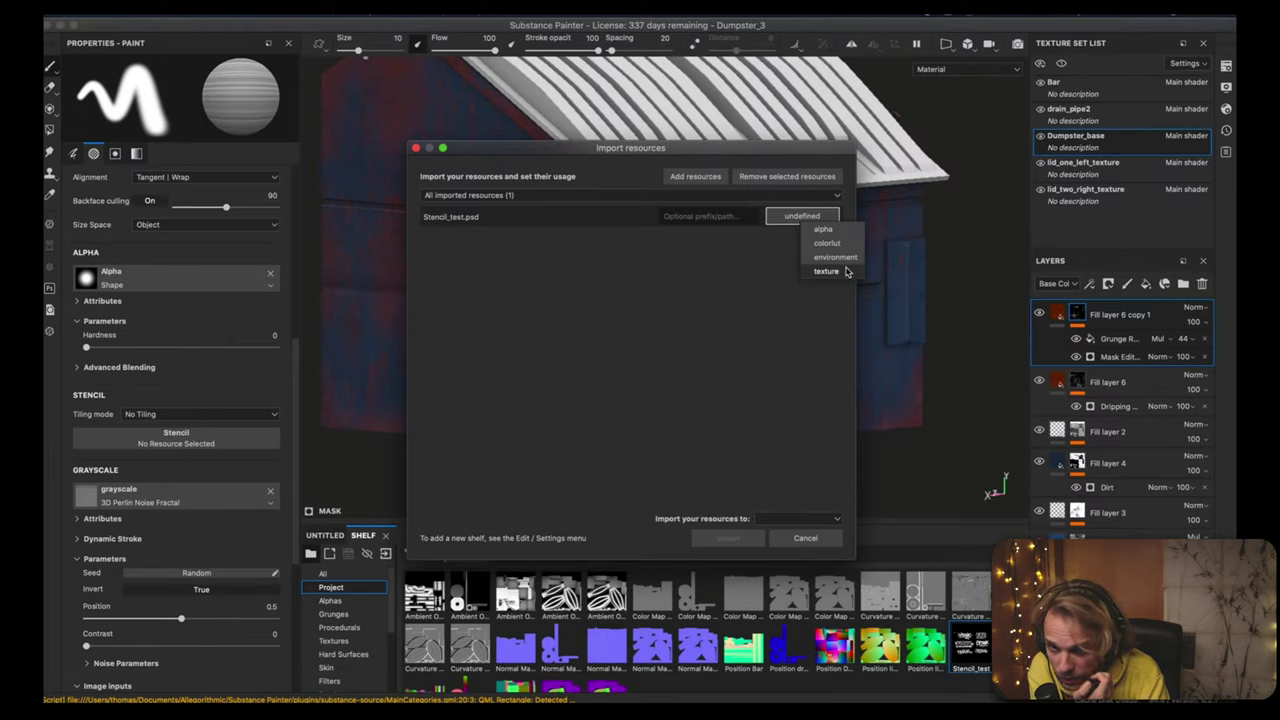
pyautogui.click(826, 271)
pyautogui.click(815, 518)
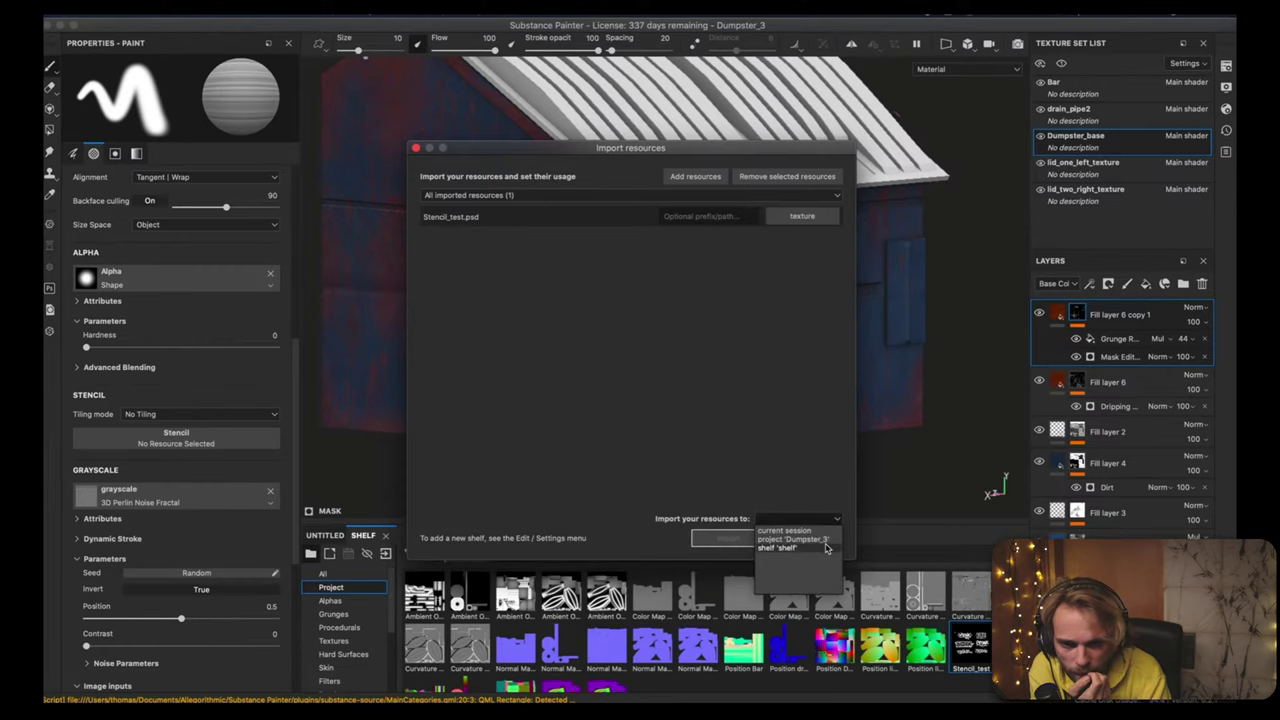
pyautogui.click(826, 548)
pyautogui.click(722, 538)
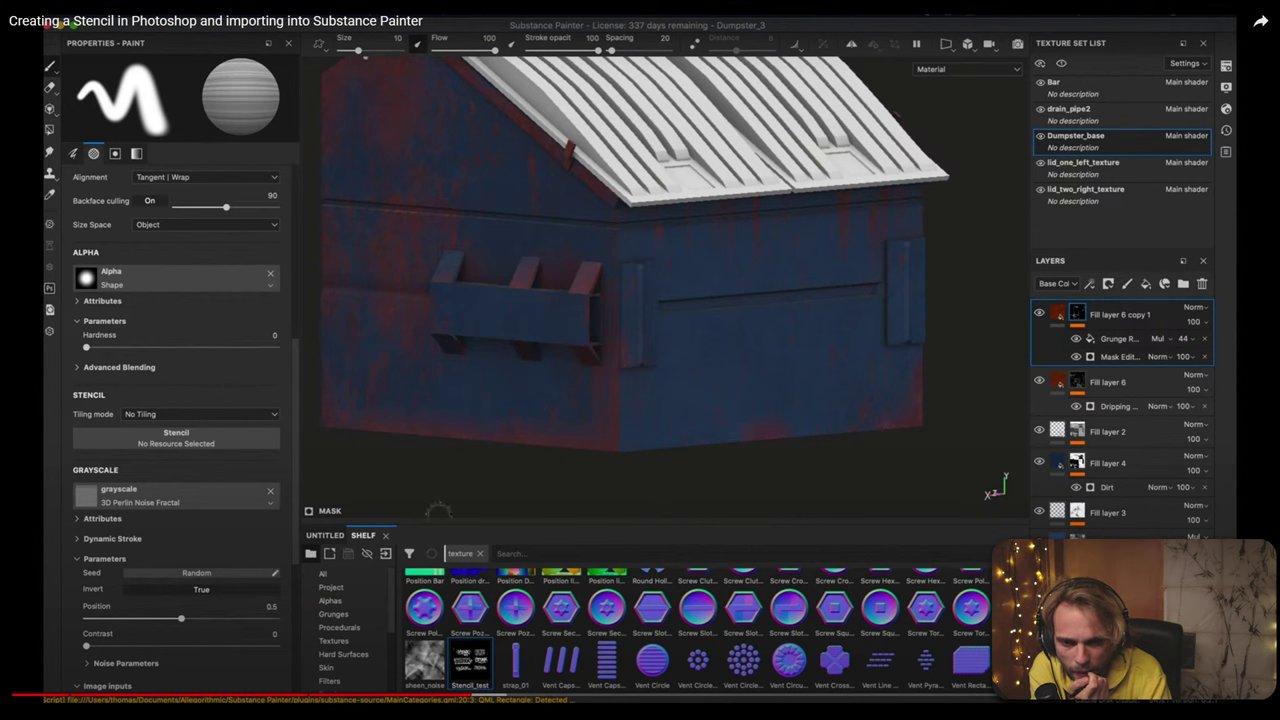
pyautogui.scroll(5, 530, 633)
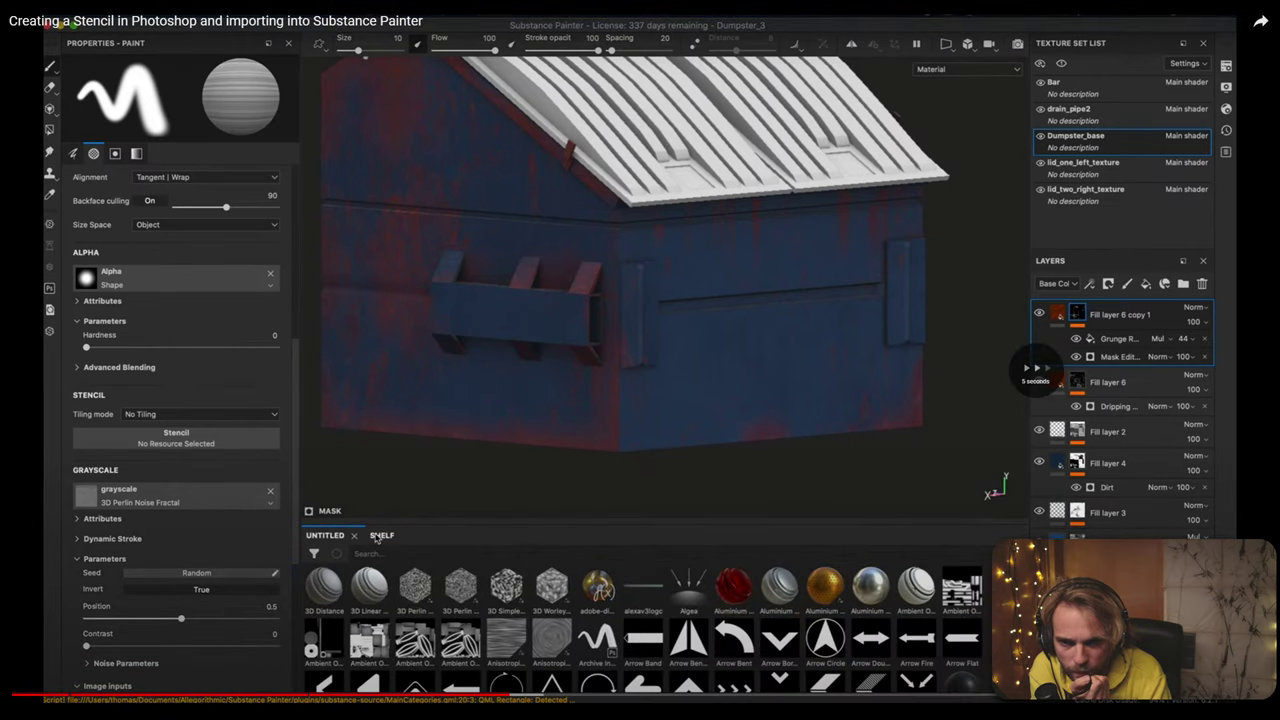
pyautogui.click(378, 536)
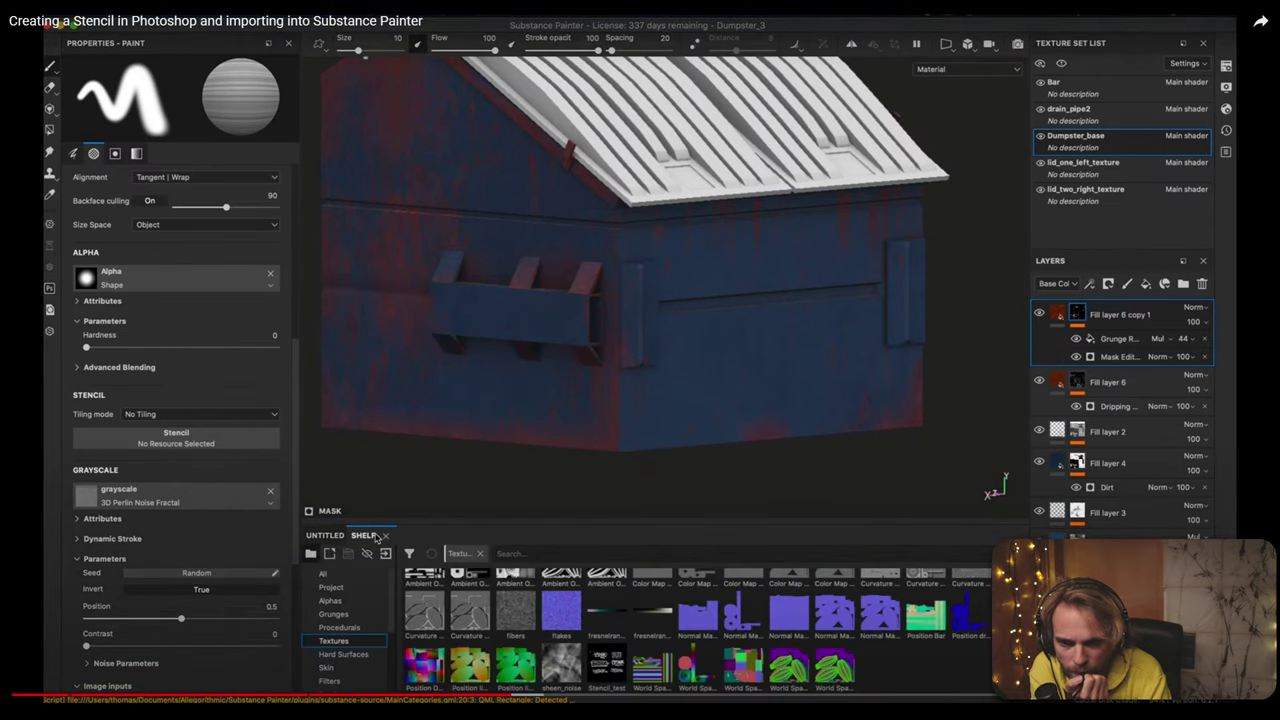
pyautogui.click(336, 640)
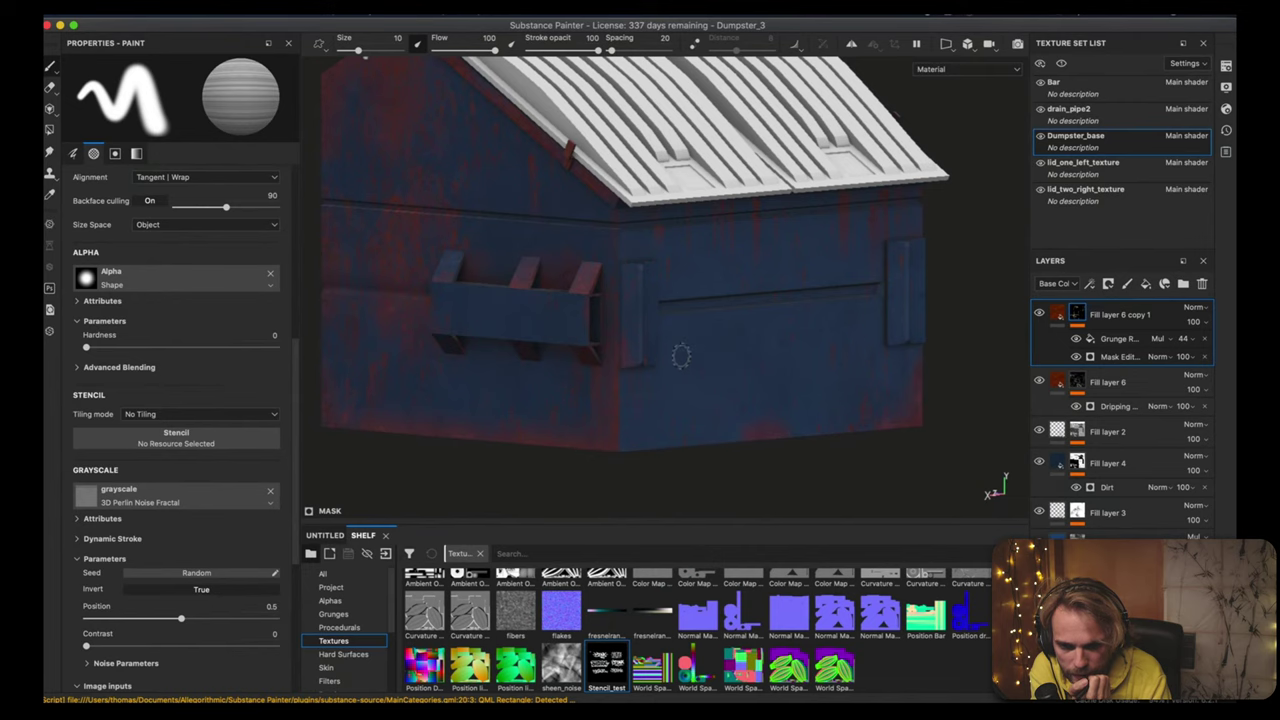
pyautogui.keyDown('alt'); pyautogui.moveTo(681, 355); pyautogui.dragTo(932, 183); pyautogui.keyUp('alt')
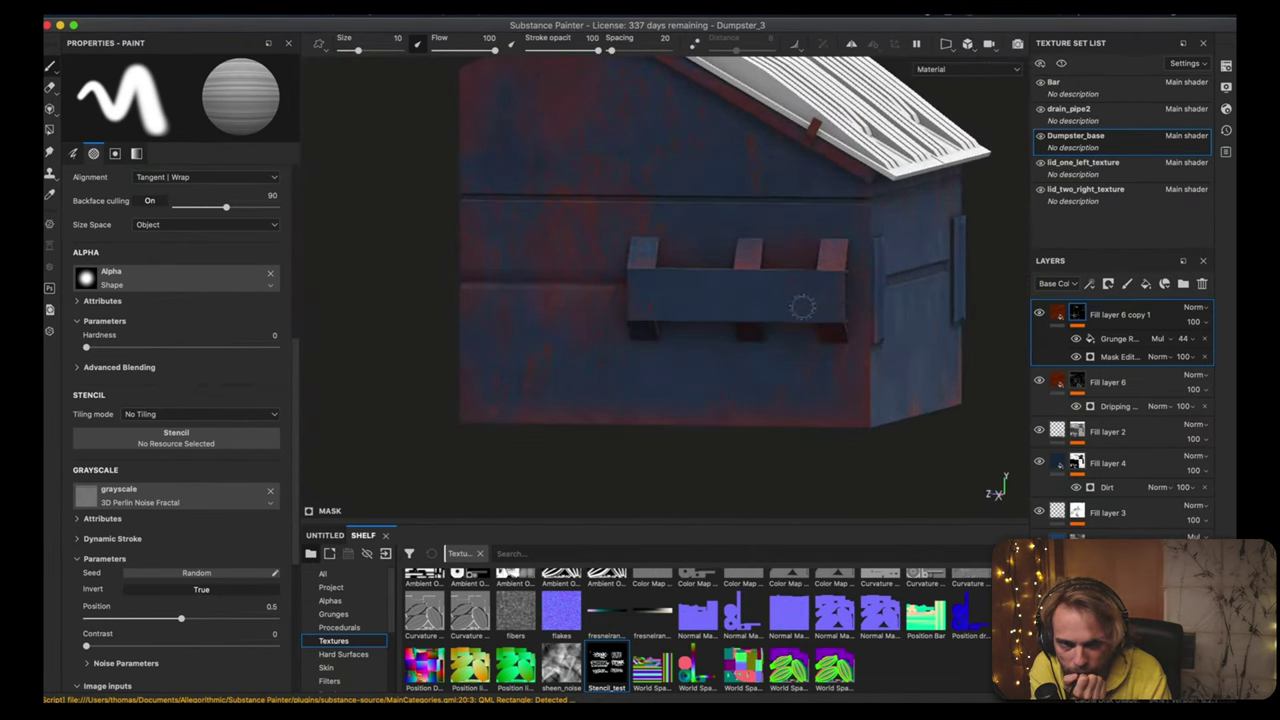
pyautogui.keyDown('alt'); pyautogui.moveTo(802, 307); pyautogui.dragTo(896, 341); pyautogui.keyUp('alt')
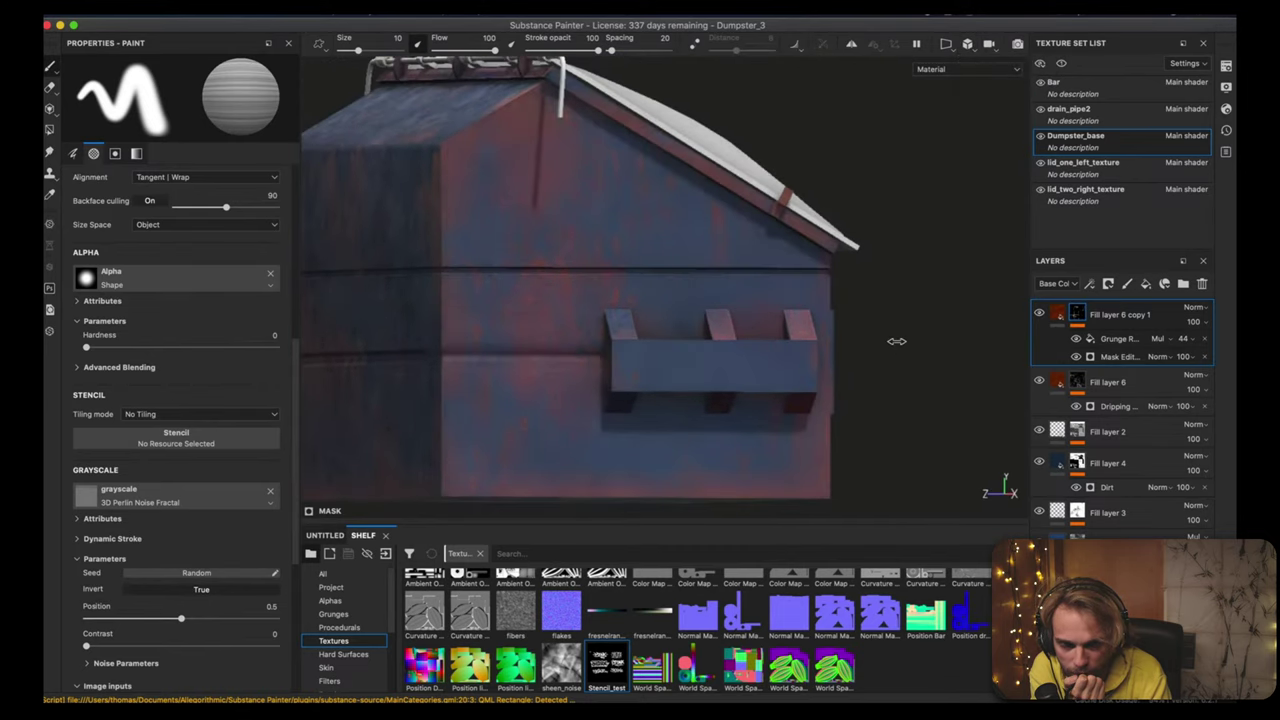
pyautogui.press('Right')
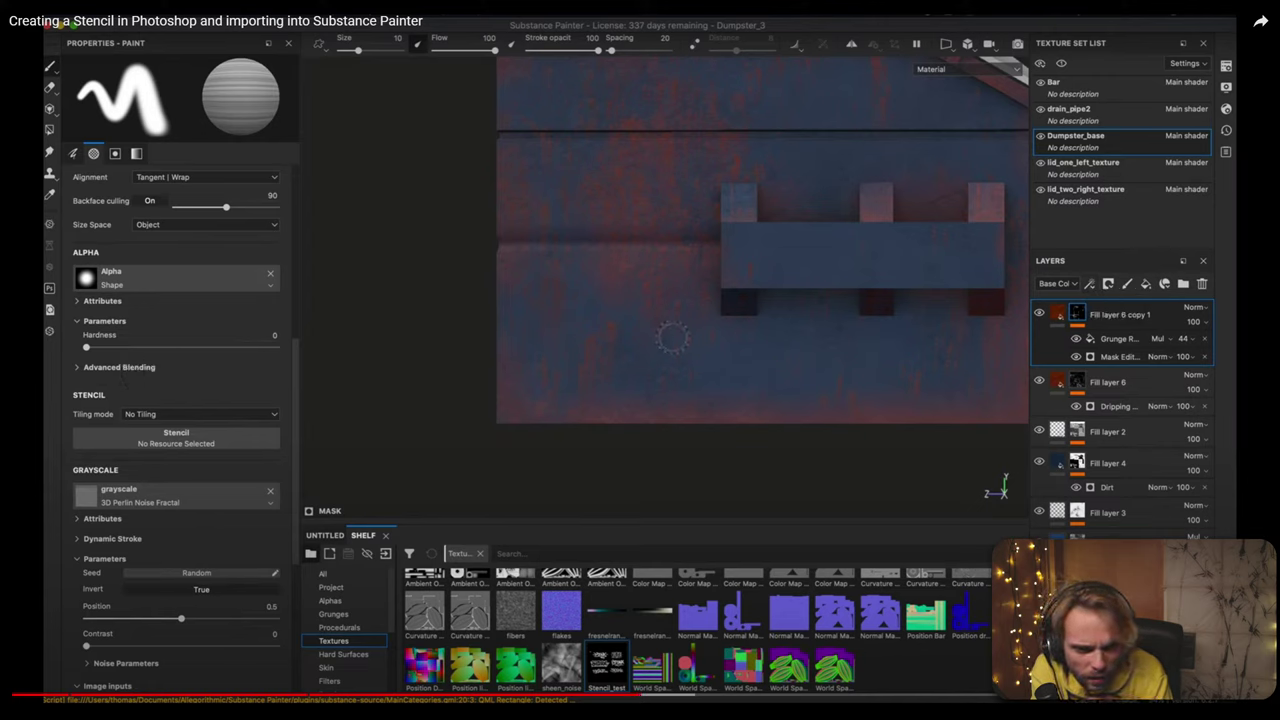
# Step: Seek back and forth to replay the BRONX decal footage, then exit full screen and pause at 10:54
pyautogui.click(1127, 283)
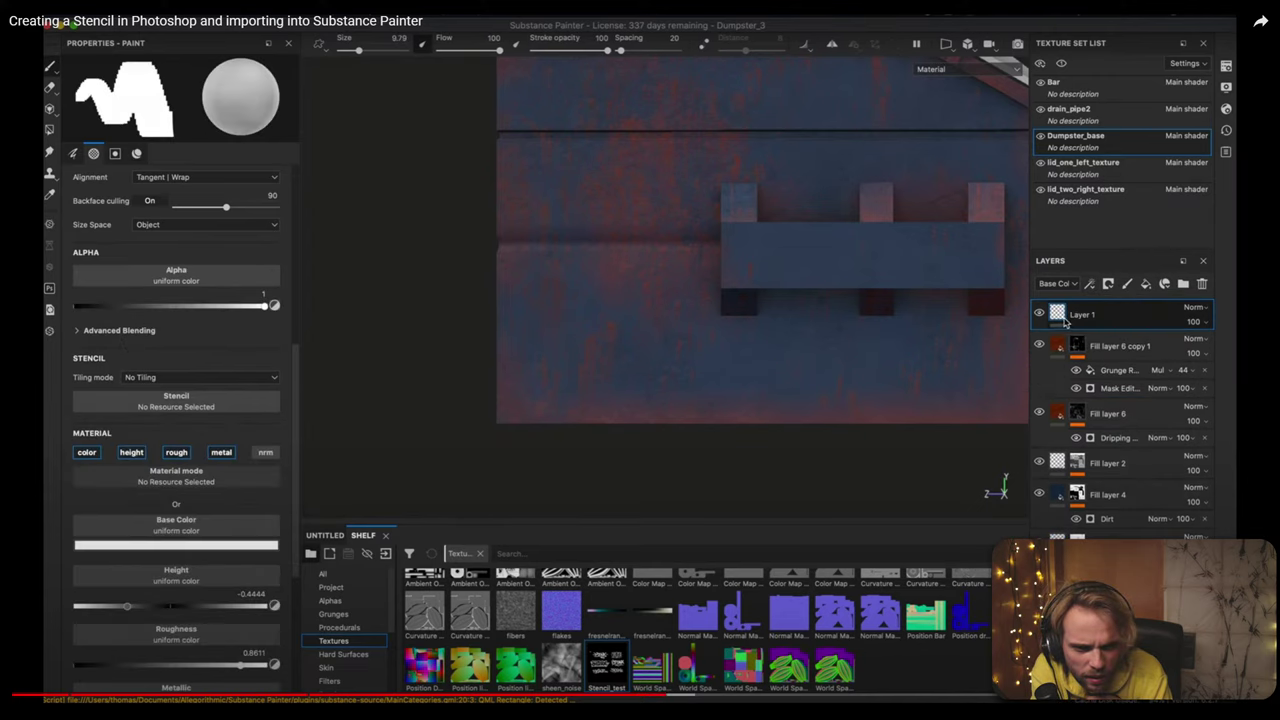
pyautogui.hotkey('ctrl', 'z')
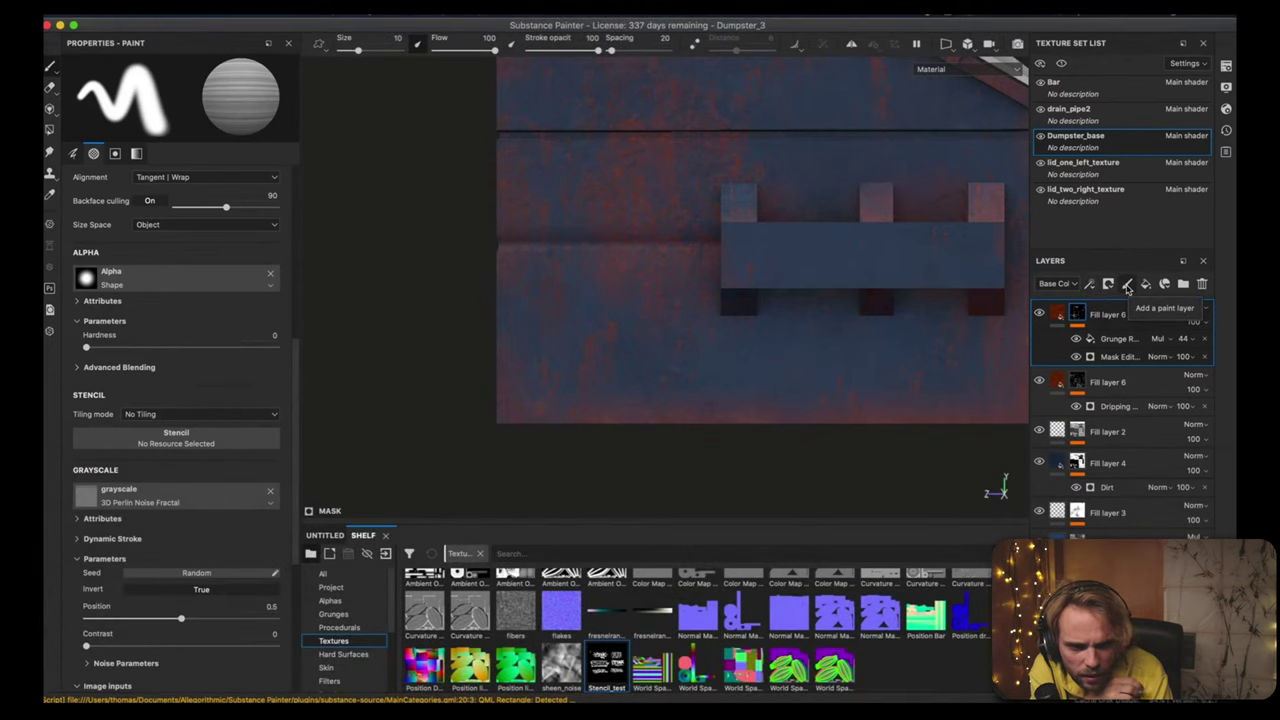
pyautogui.click(1127, 285)
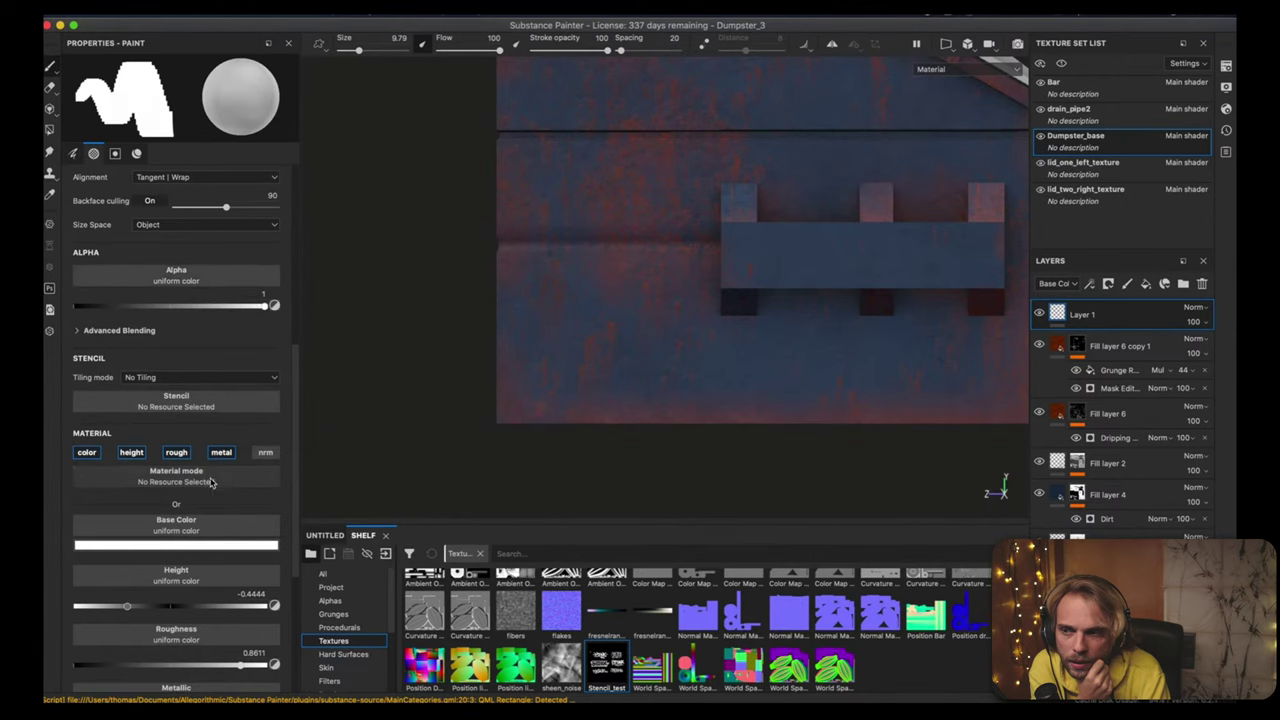
pyautogui.click(265, 452)
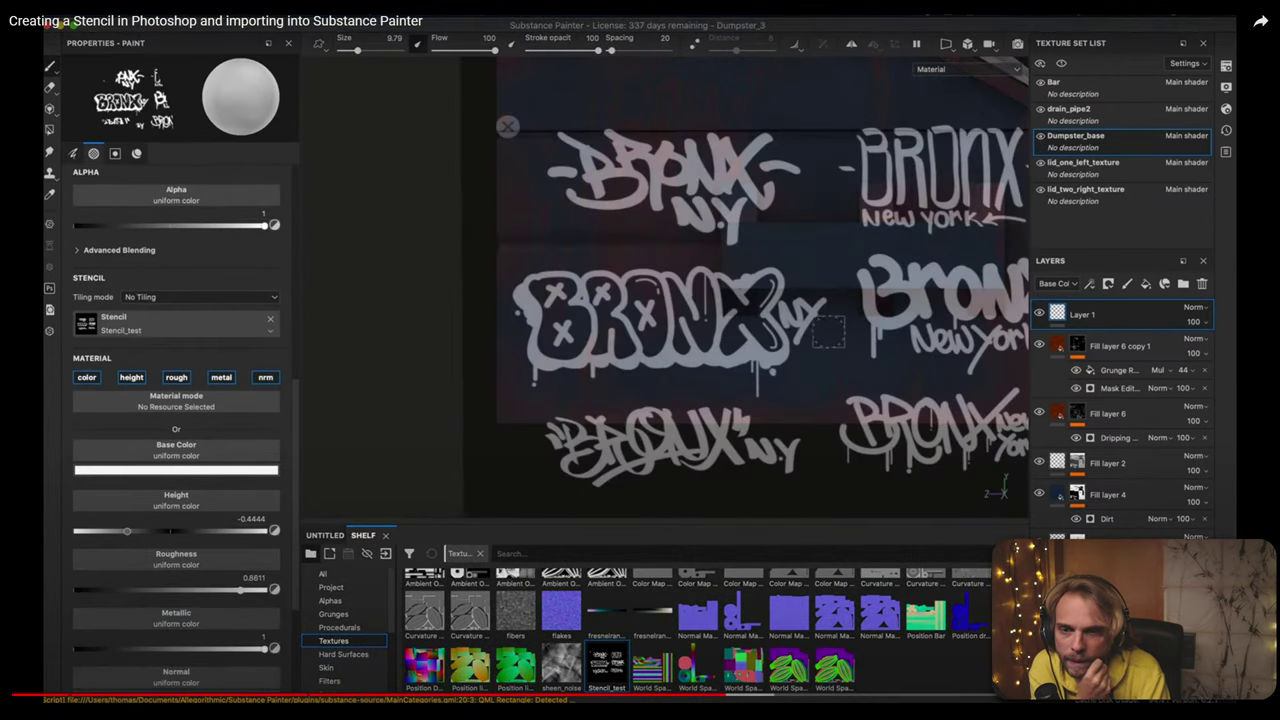
pyautogui.press('Left')
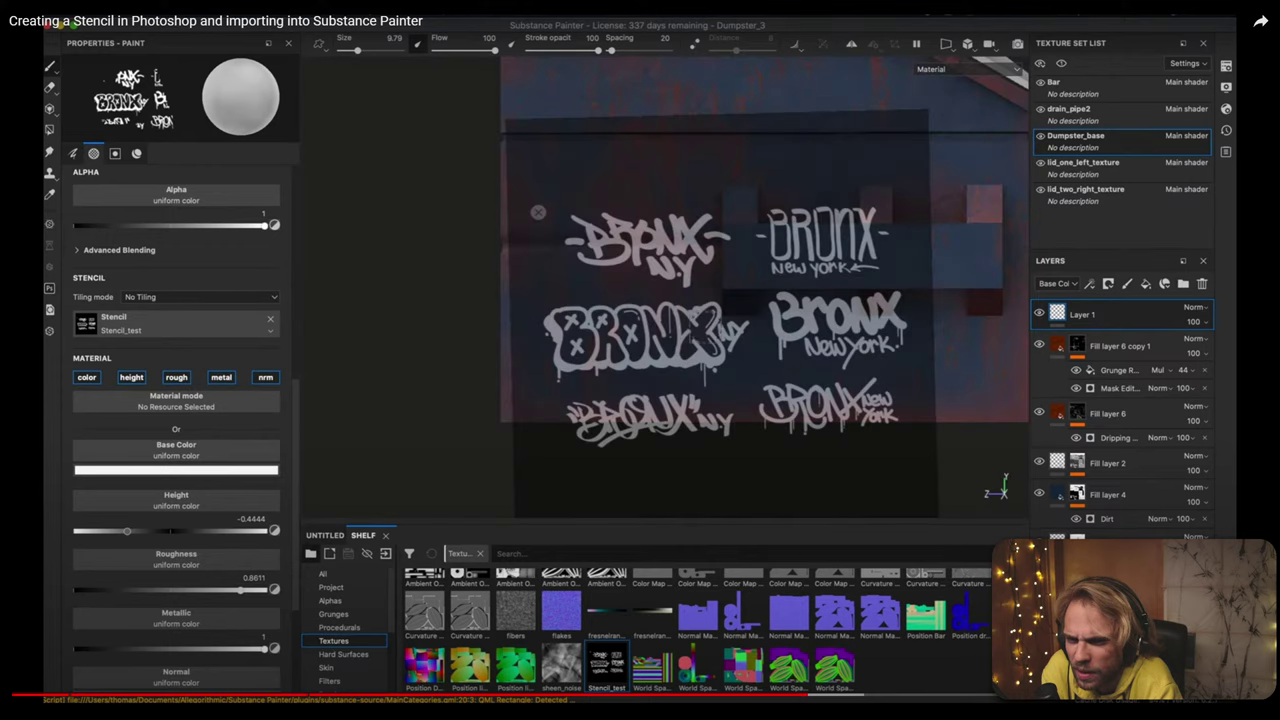
pyautogui.press('Right')
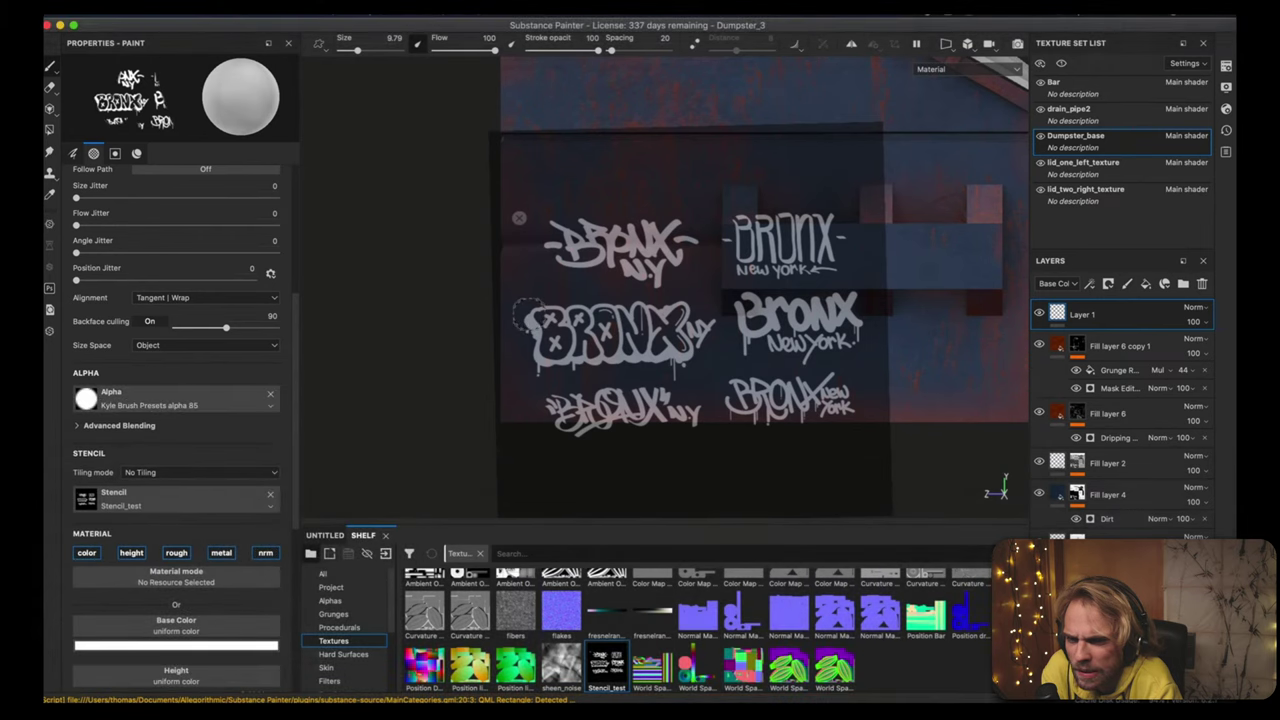
pyautogui.press('Right')
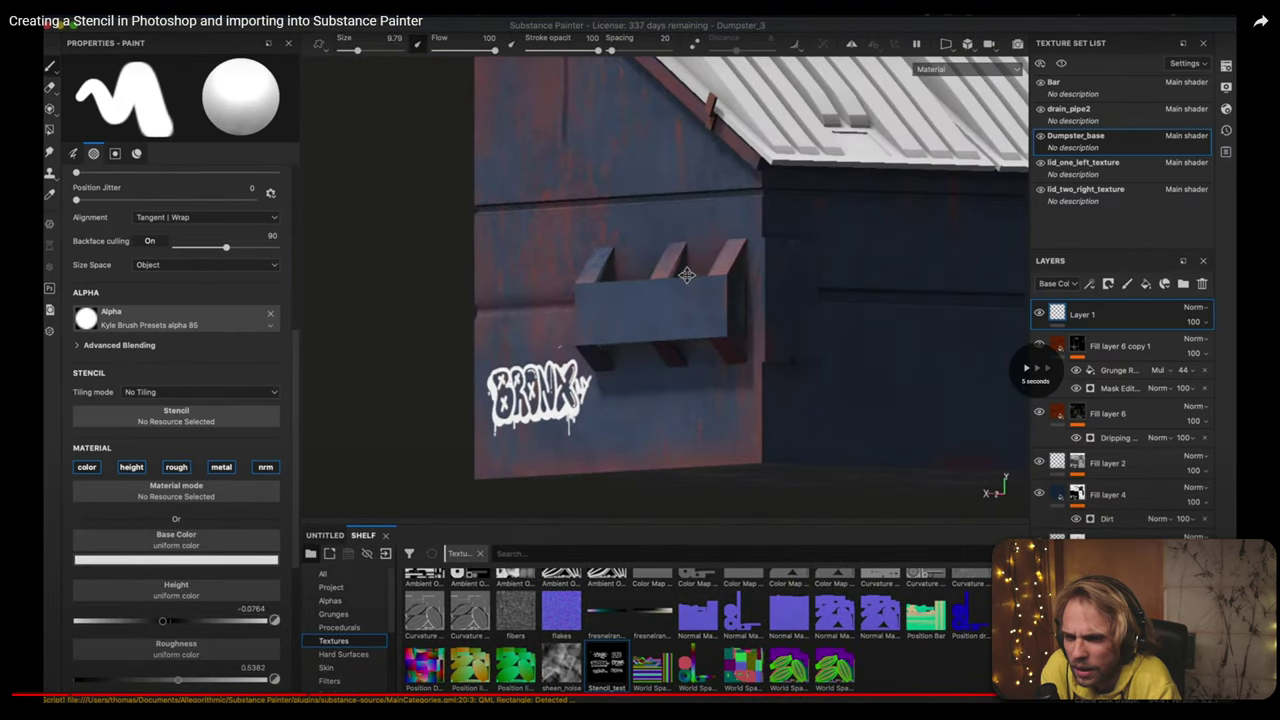
pyautogui.press('Left')
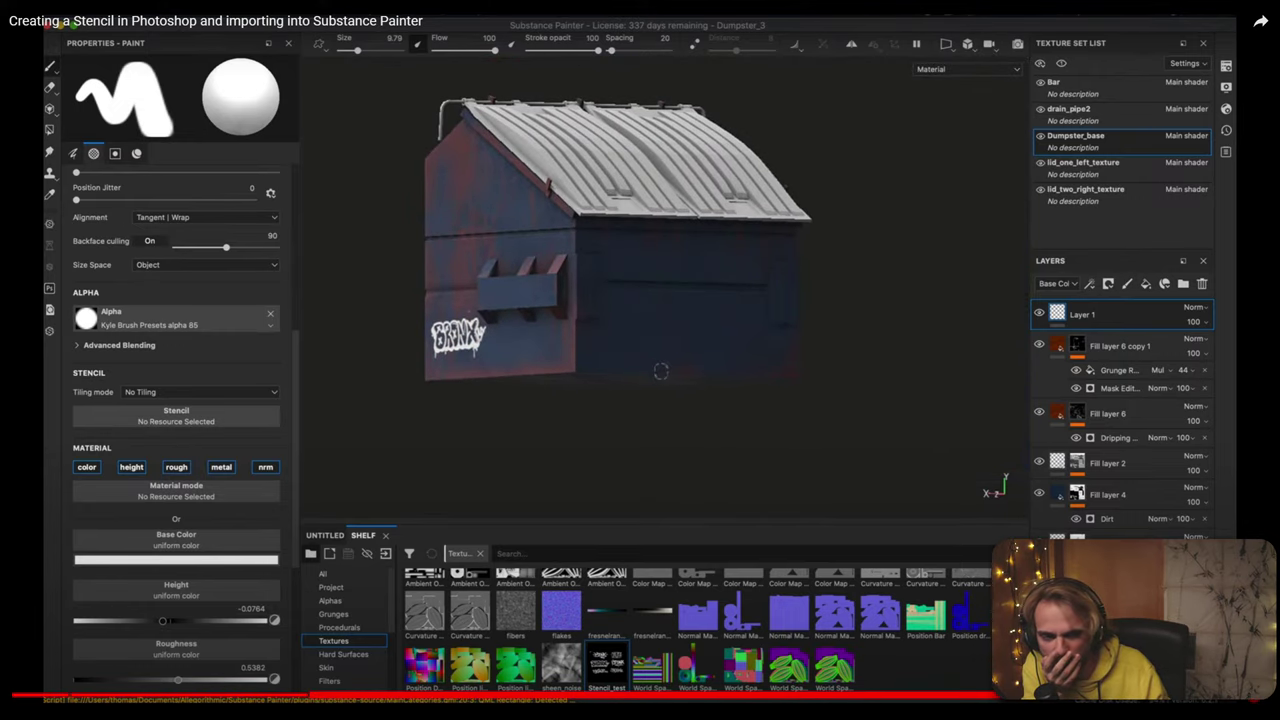
pyautogui.press('Escape')
pyautogui.click(402, 311)
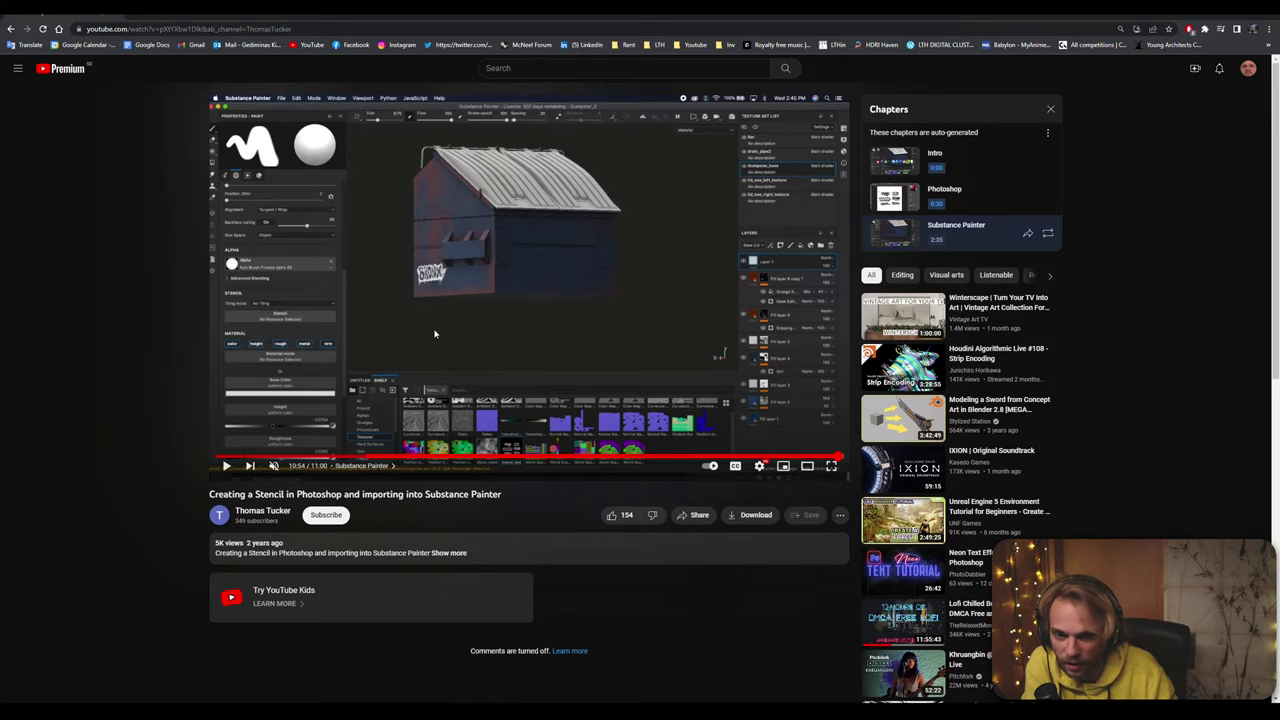
# Step: Search YouTube for 'adding stickers substance painter' and open the Painting stickers and text tutorial
pyautogui.press('ctrl+super+f')
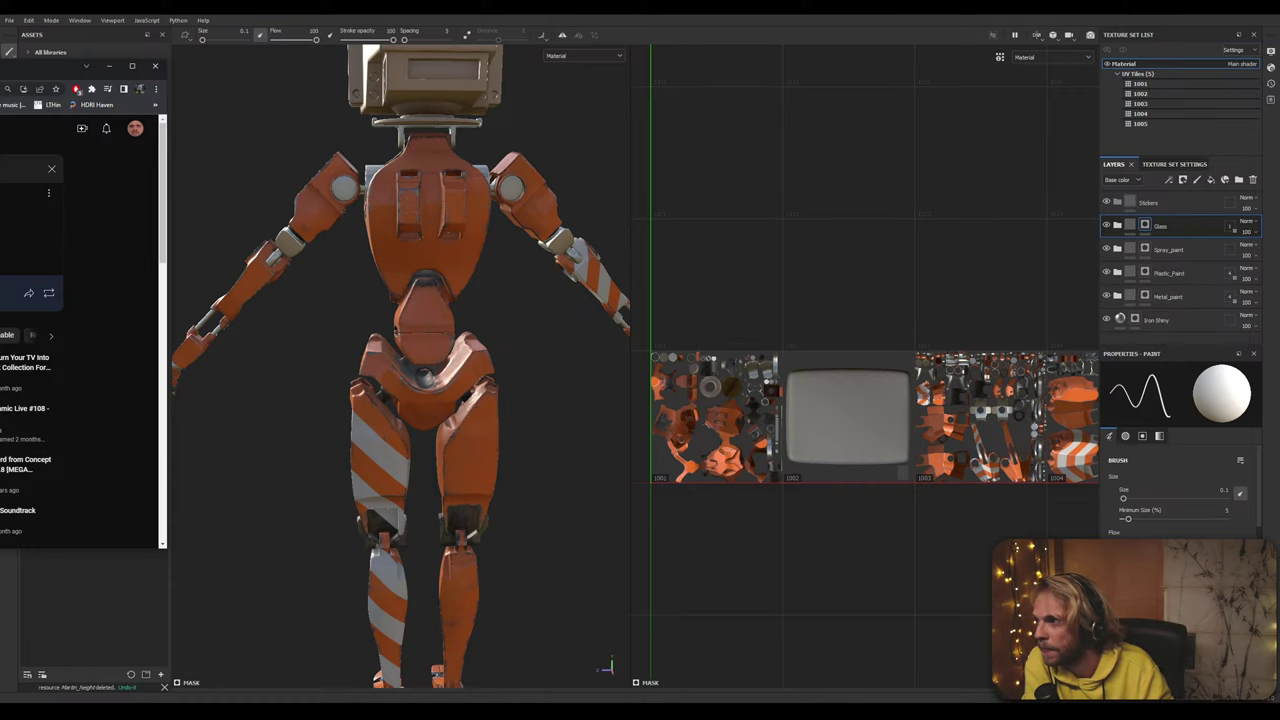
pyautogui.press('ctrl+super+f')
pyautogui.click(517, 68)
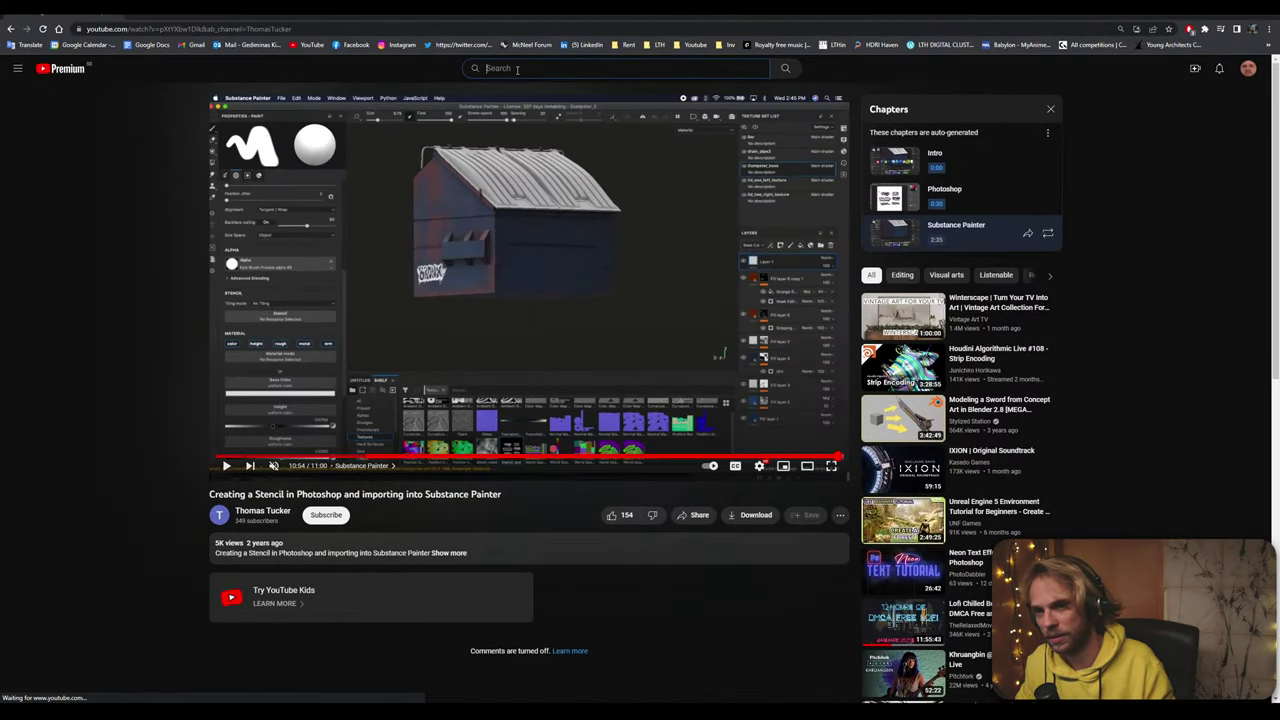
pyautogui.write('adding ')
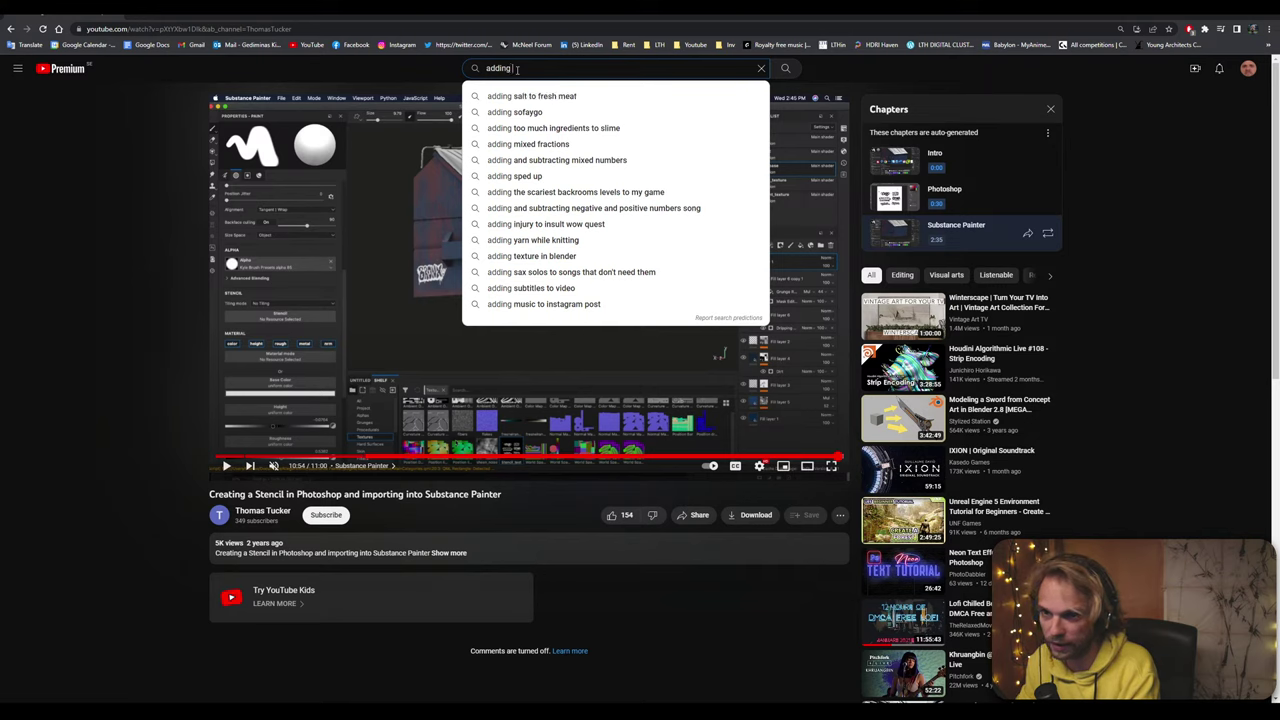
pyautogui.write('stickers')
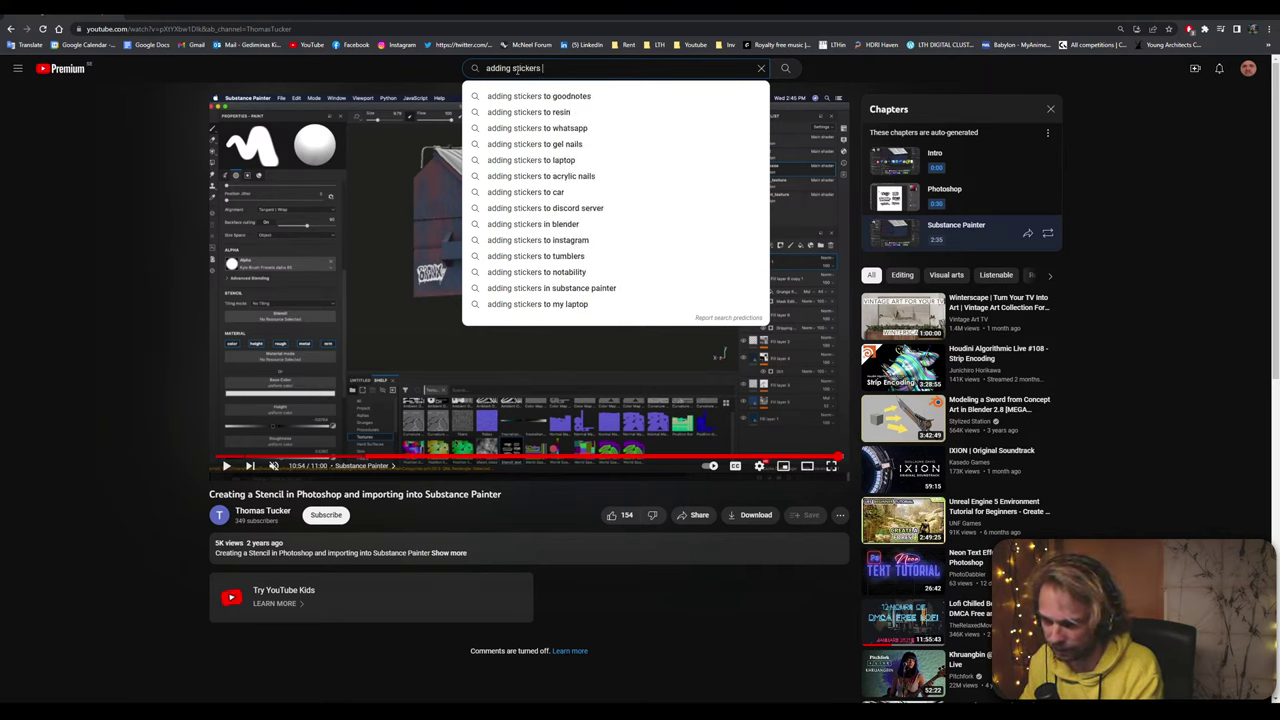
pyautogui.write(' substanc')
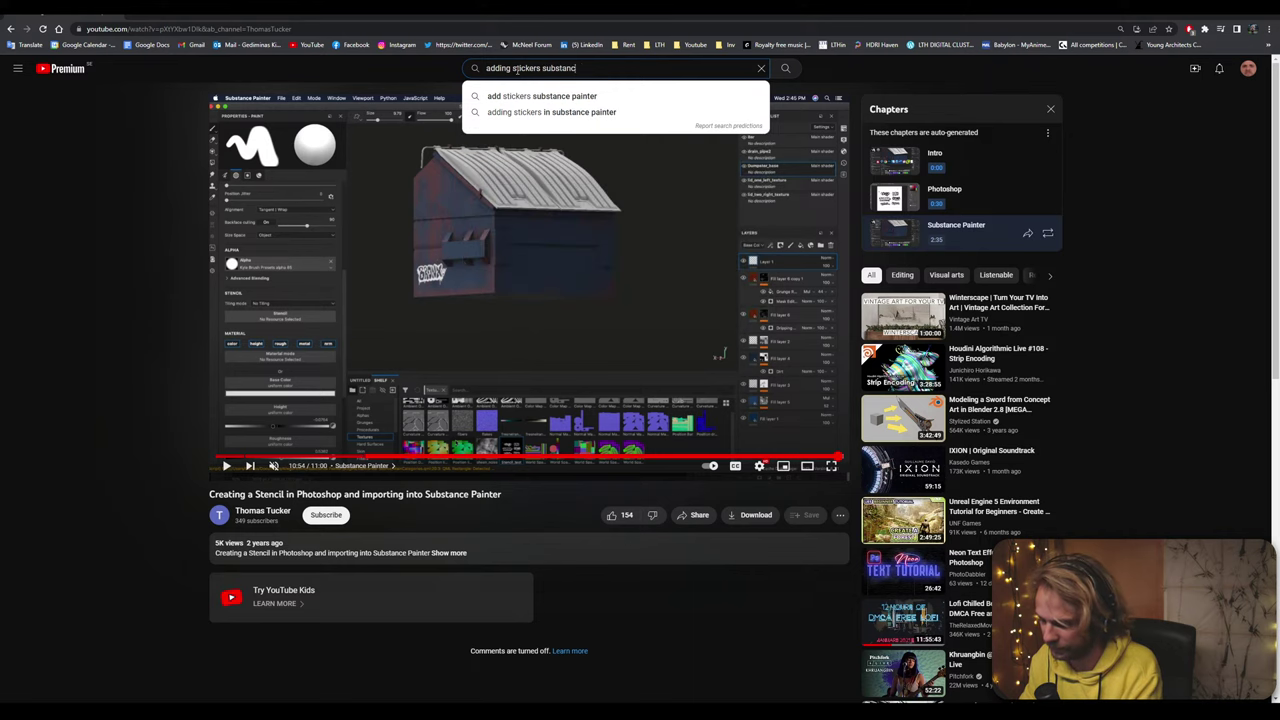
pyautogui.write('e painter')
pyautogui.press('Return')
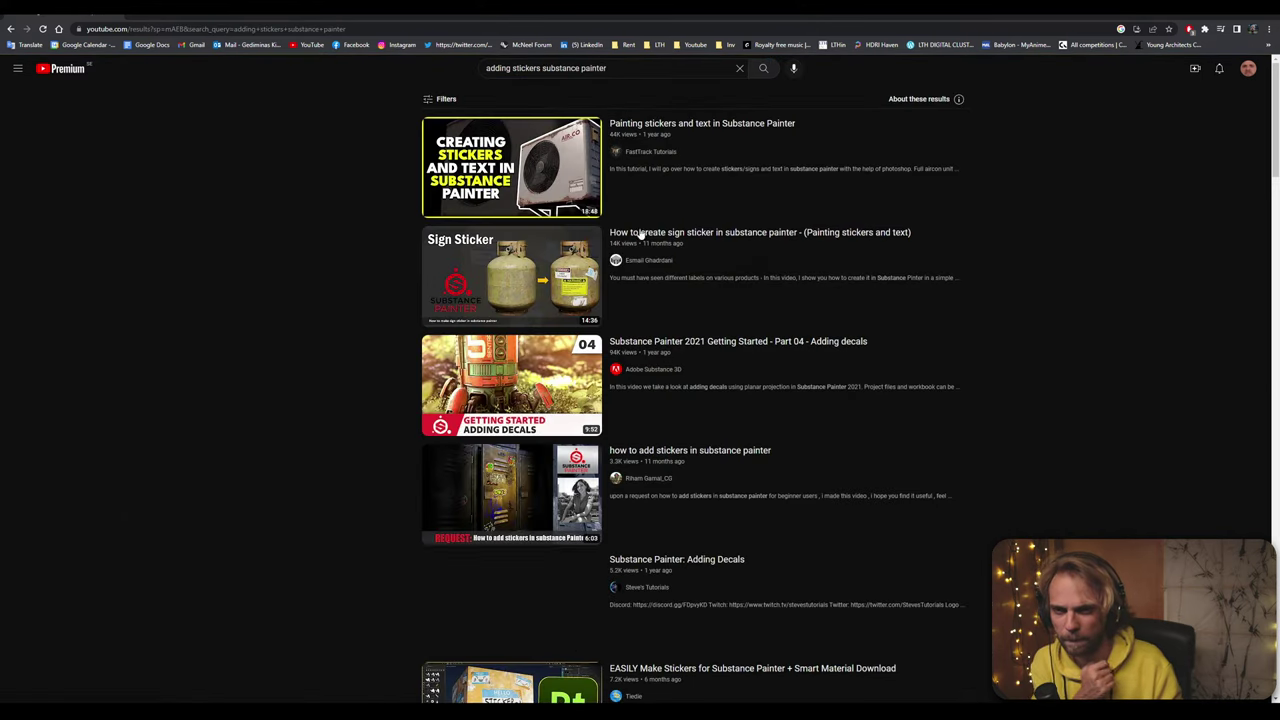
pyautogui.click(508, 160)
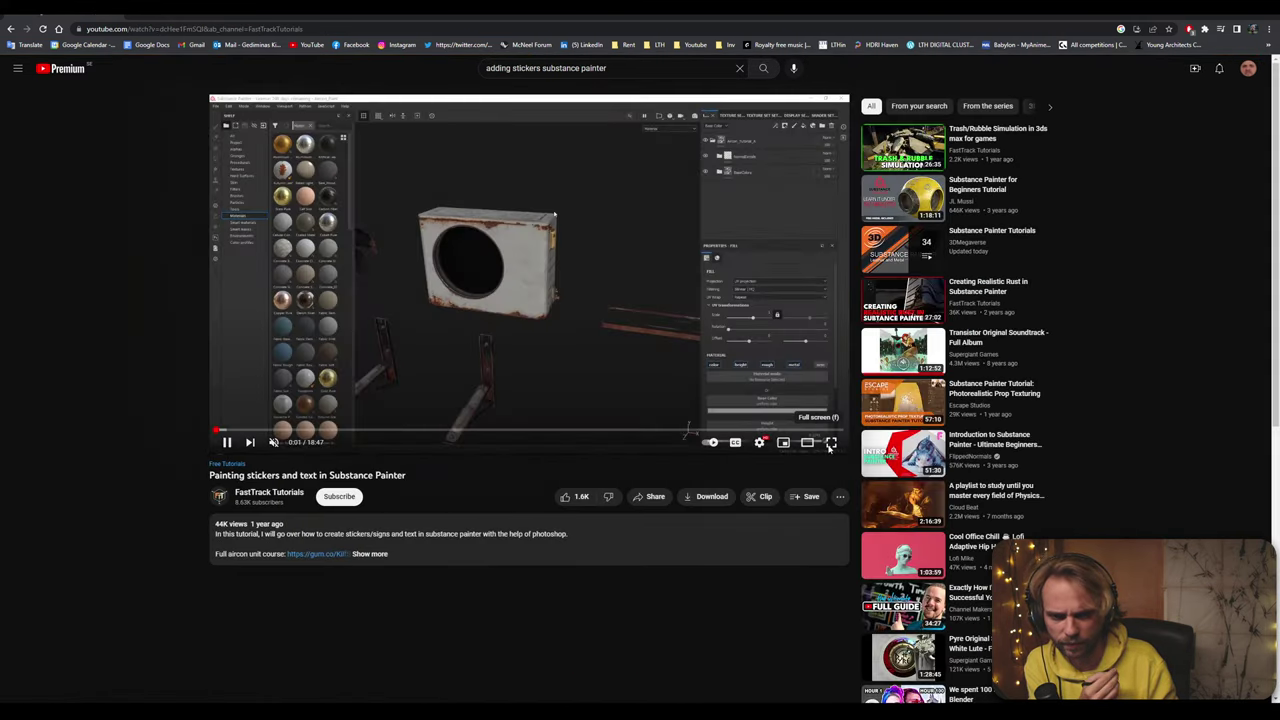
# Step: Play the sticker tutorial full screen and skip ahead in 5-second jumps to its Substance Painter part
pyautogui.doubleClick(828, 449)
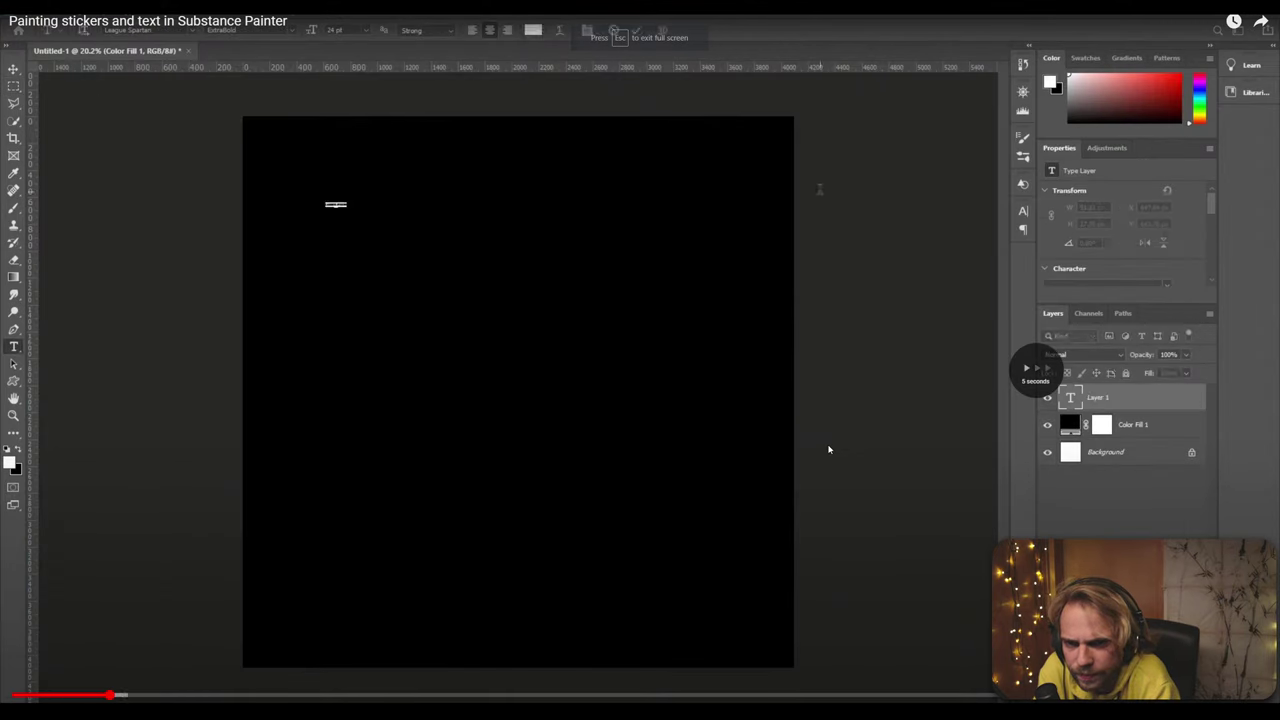
pyautogui.press('Right')
pyautogui.press('Right')
pyautogui.press('Right')
pyautogui.press('Right')
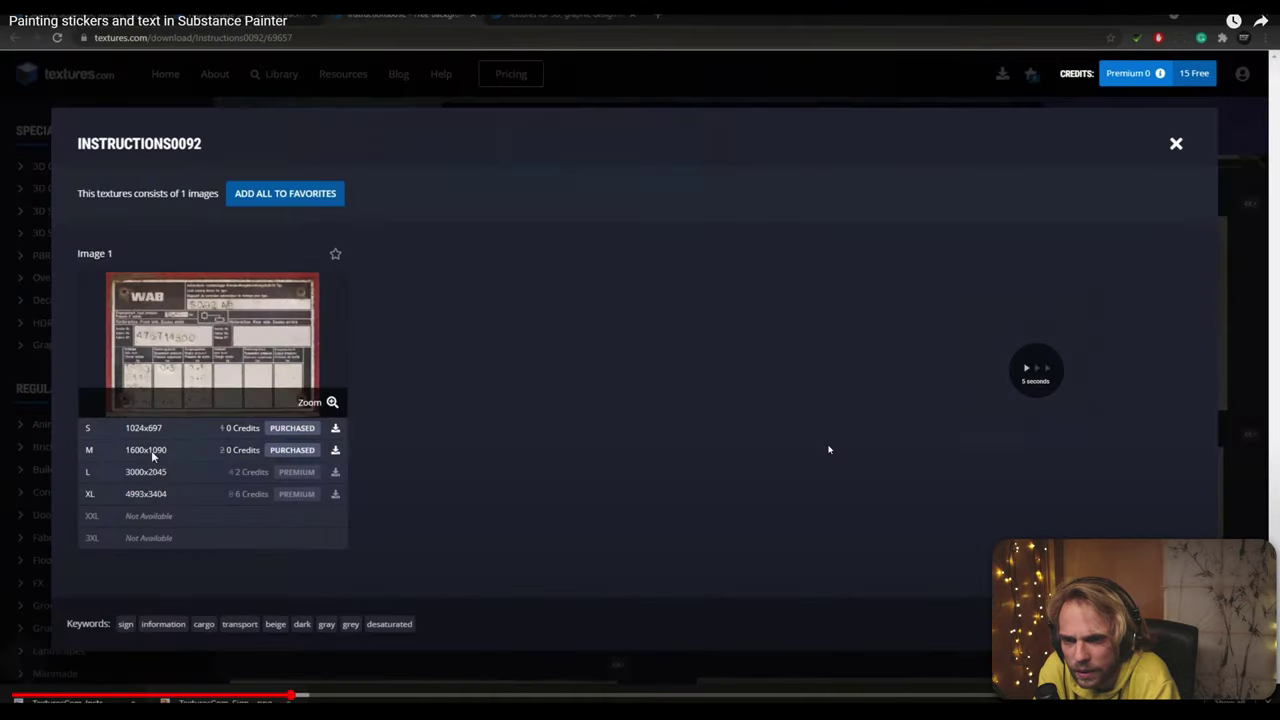
pyautogui.press('Right')
pyautogui.press('Right')
pyautogui.press('Right')
pyautogui.press('Right')
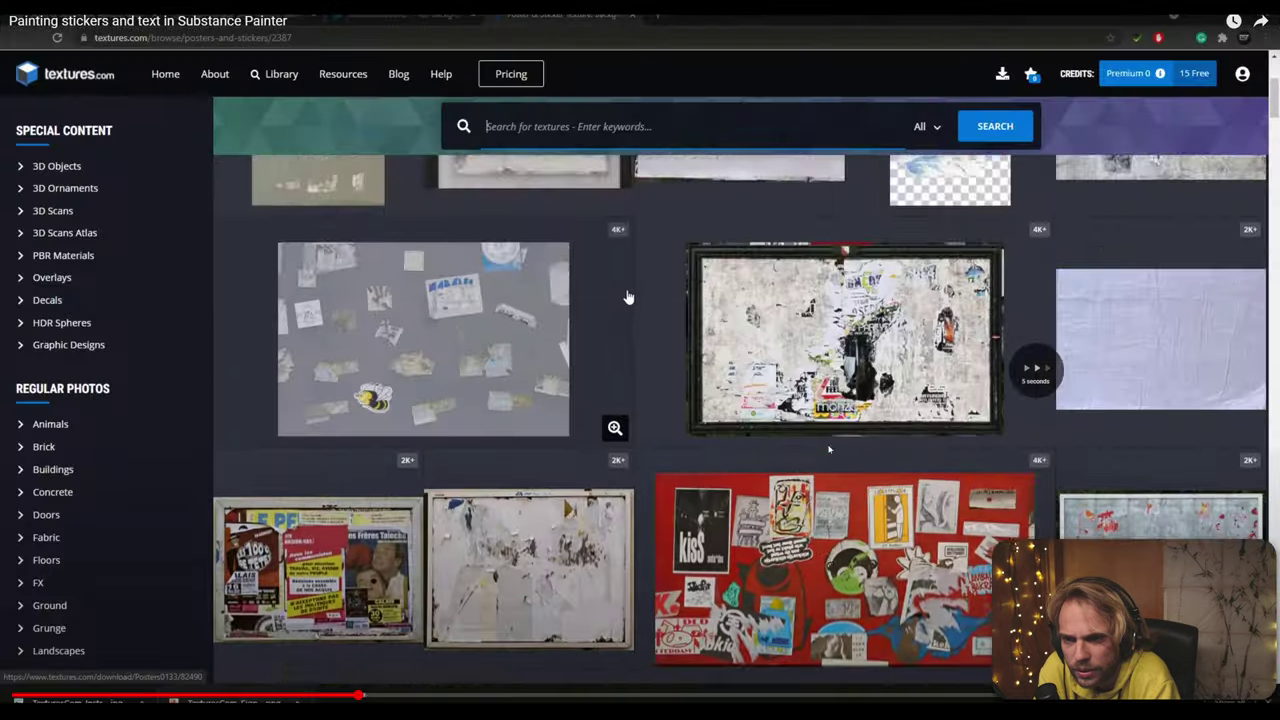
pyautogui.press('Right')
pyautogui.press('Right')
pyautogui.press('Right')
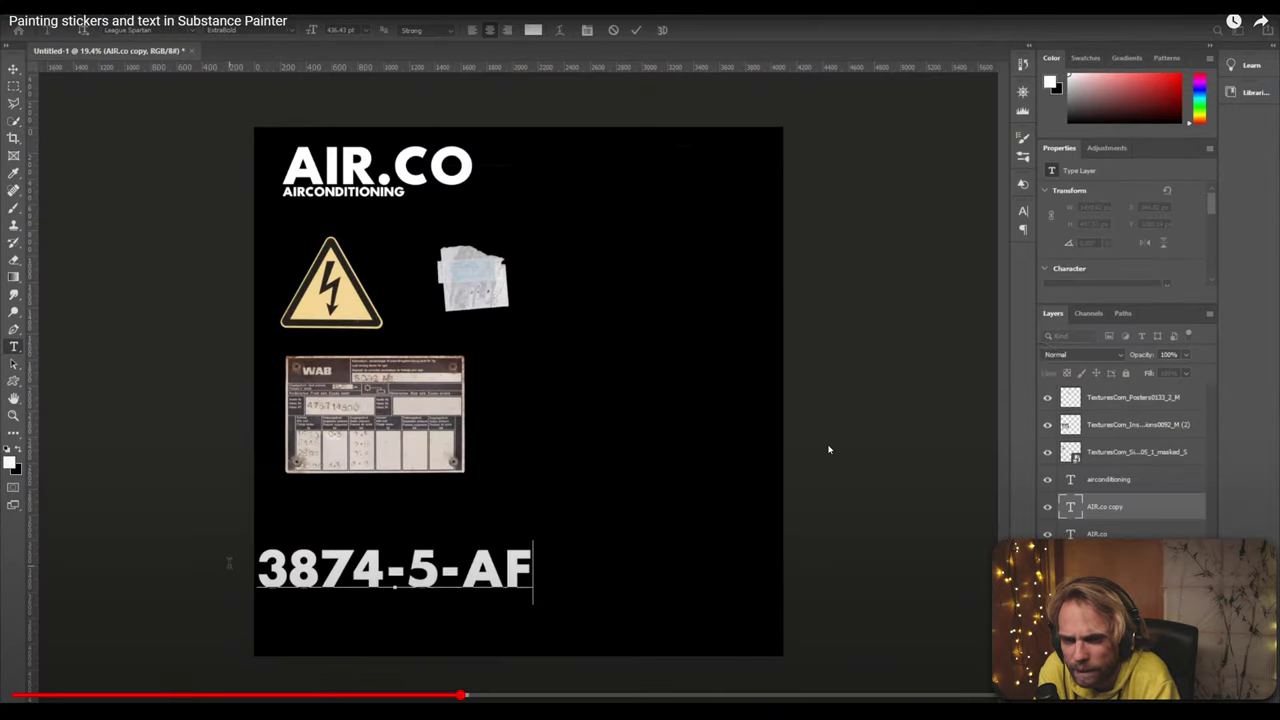
pyautogui.press('Right')
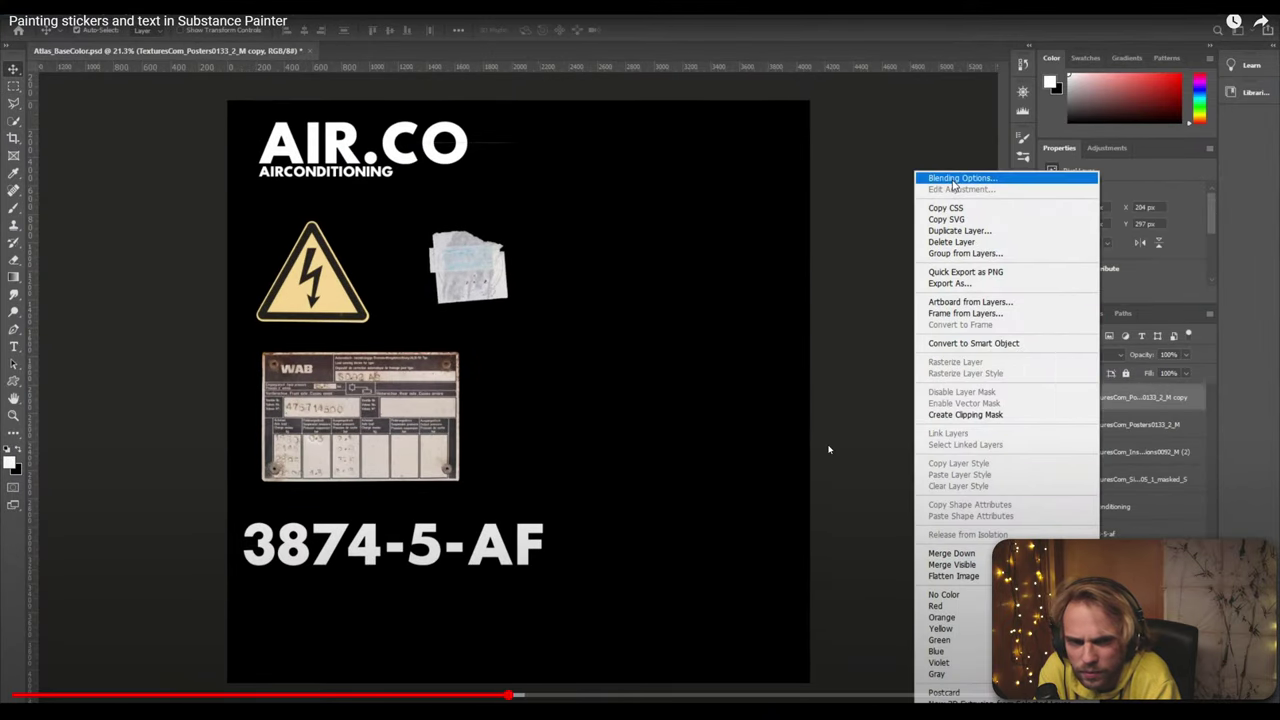
pyautogui.press('Right')
pyautogui.press('Right')
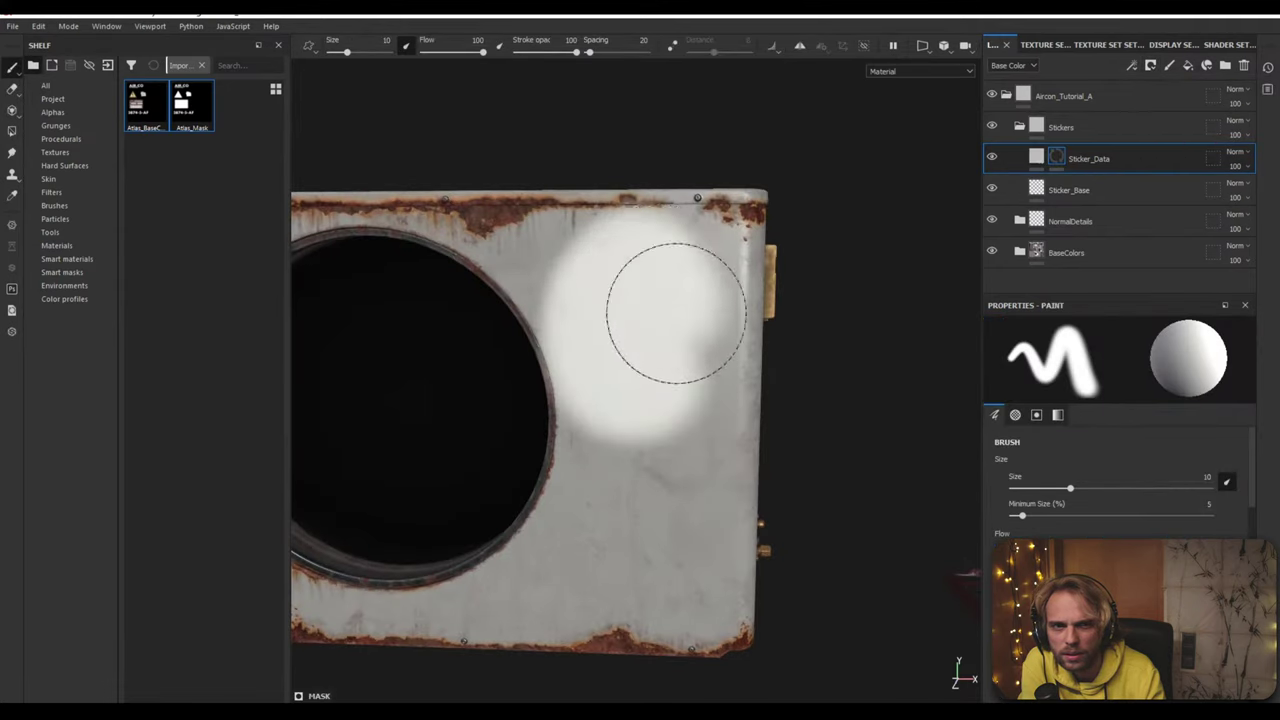
# Step: Rewind the sticker tutorial and review its sticker-placement footage
pyautogui.press('Left')
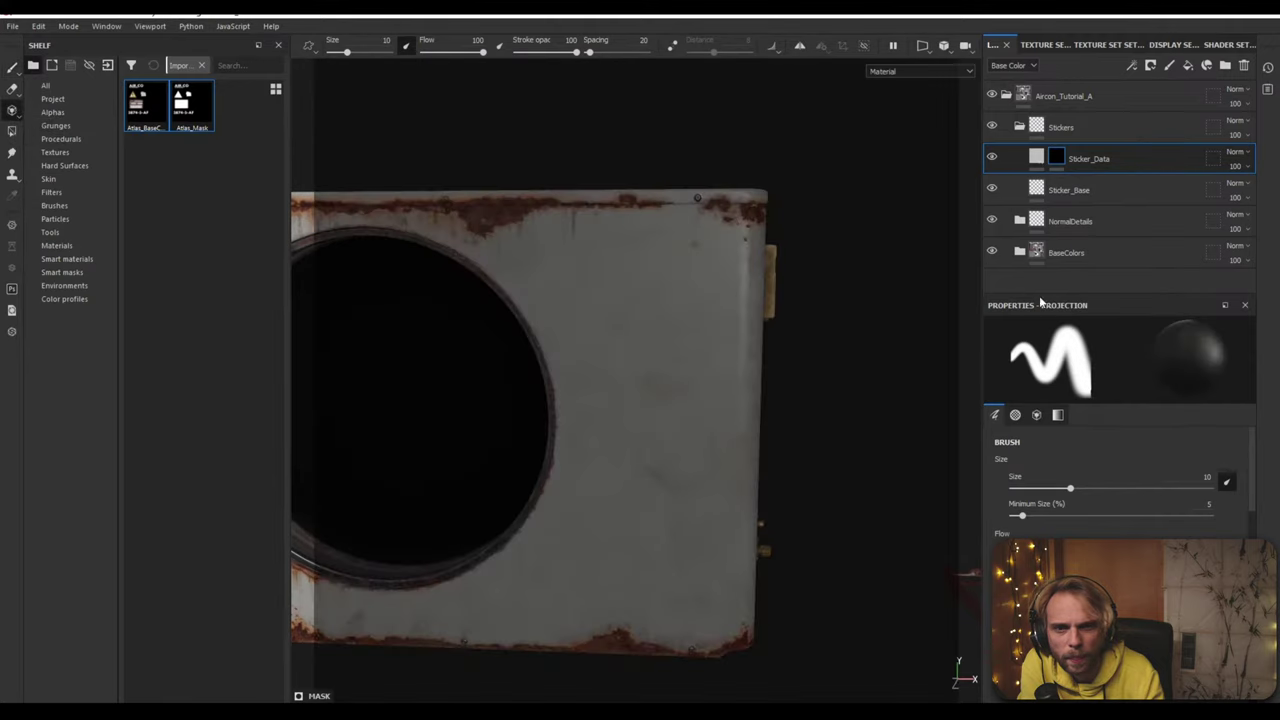
pyautogui.click(1036, 414)
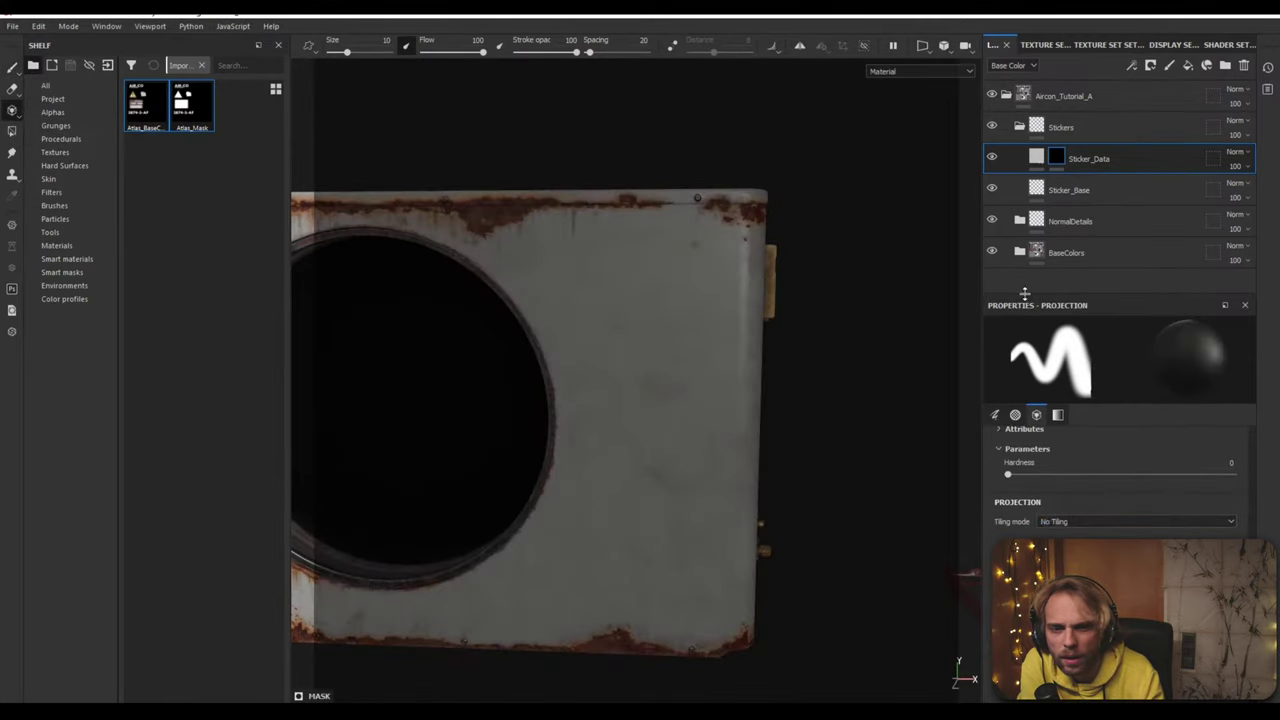
pyautogui.moveTo(1025, 292); pyautogui.dragTo(1025, 252)
pyautogui.moveTo(146, 105); pyautogui.dragTo(574, 414)
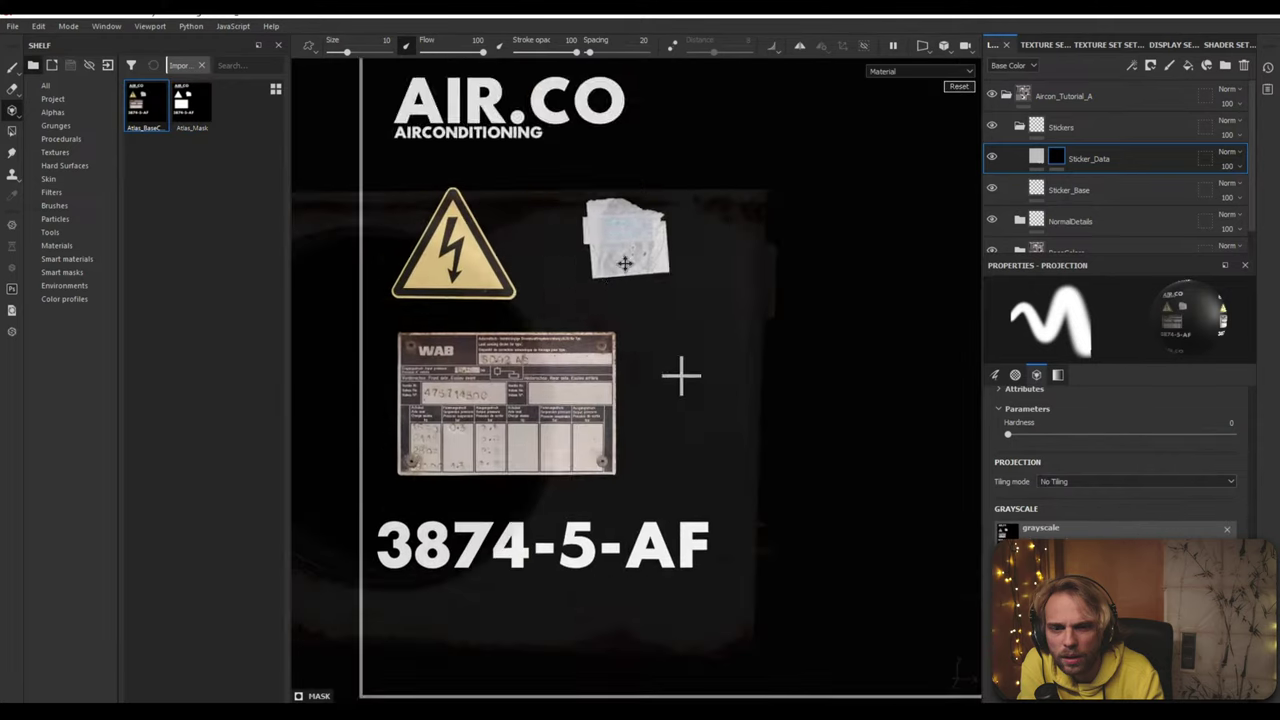
pyautogui.scroll(-5, 1080, 471)
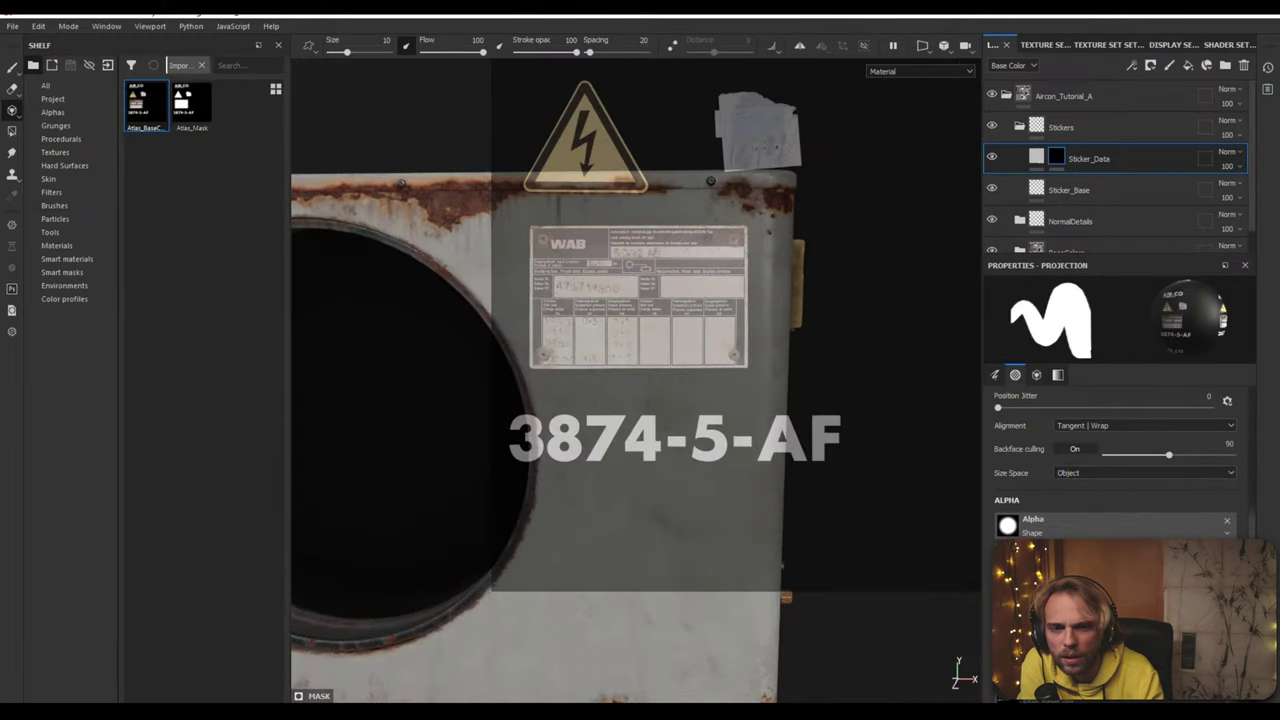
pyautogui.scroll(5, 1082, 457)
pyautogui.moveTo(1082, 449); pyautogui.dragTo(1055, 449)
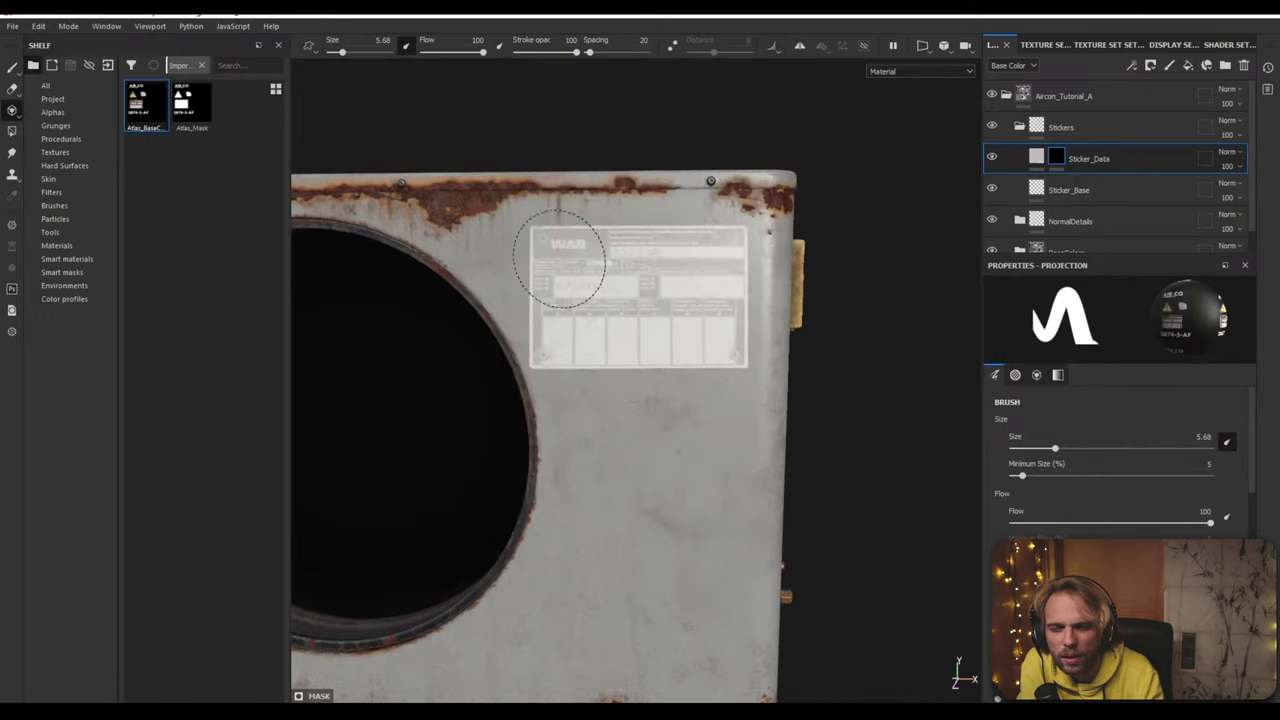
pyautogui.moveTo(735, 313); pyautogui.dragTo(680, 205, button='middle')
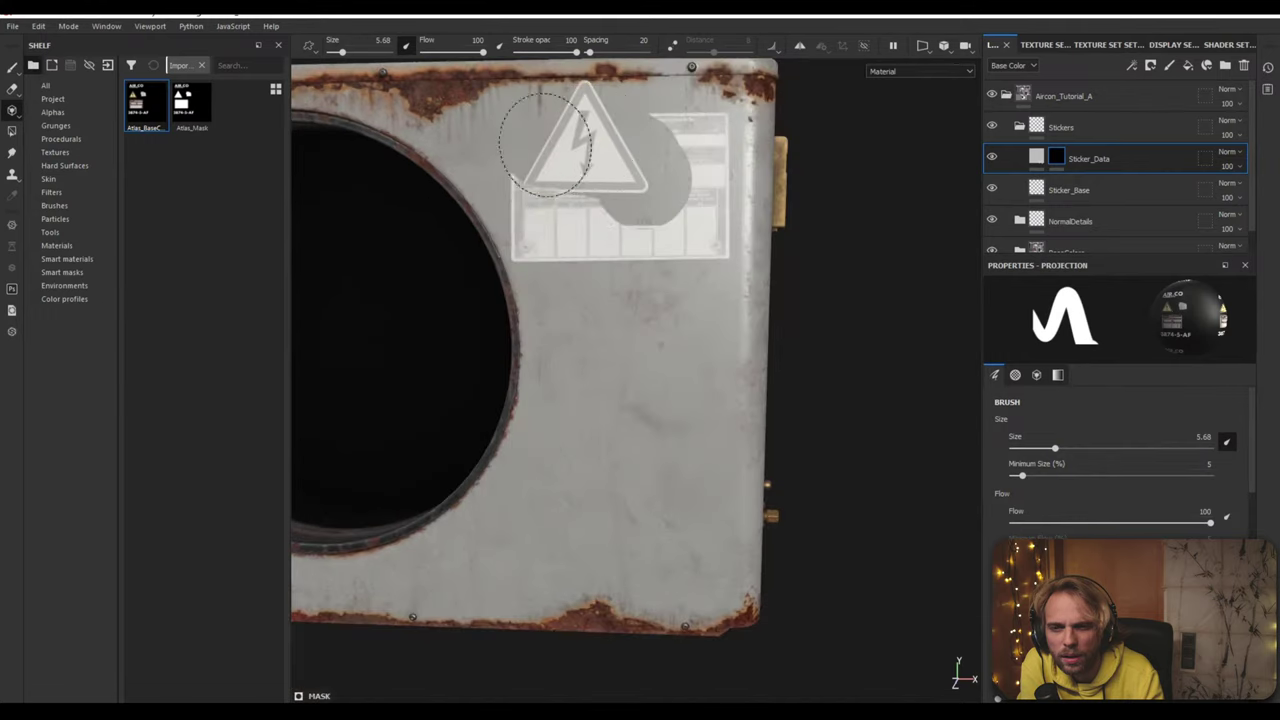
pyautogui.click(1130, 163)
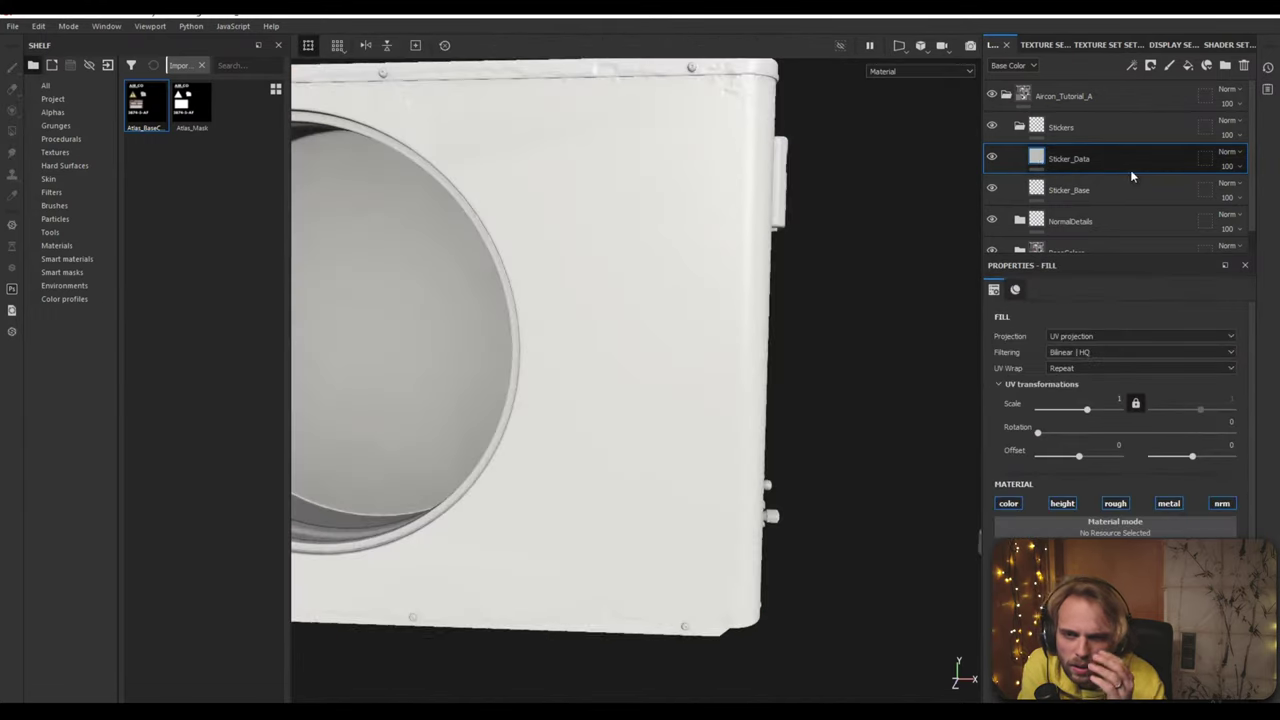
pyautogui.click(1085, 190)
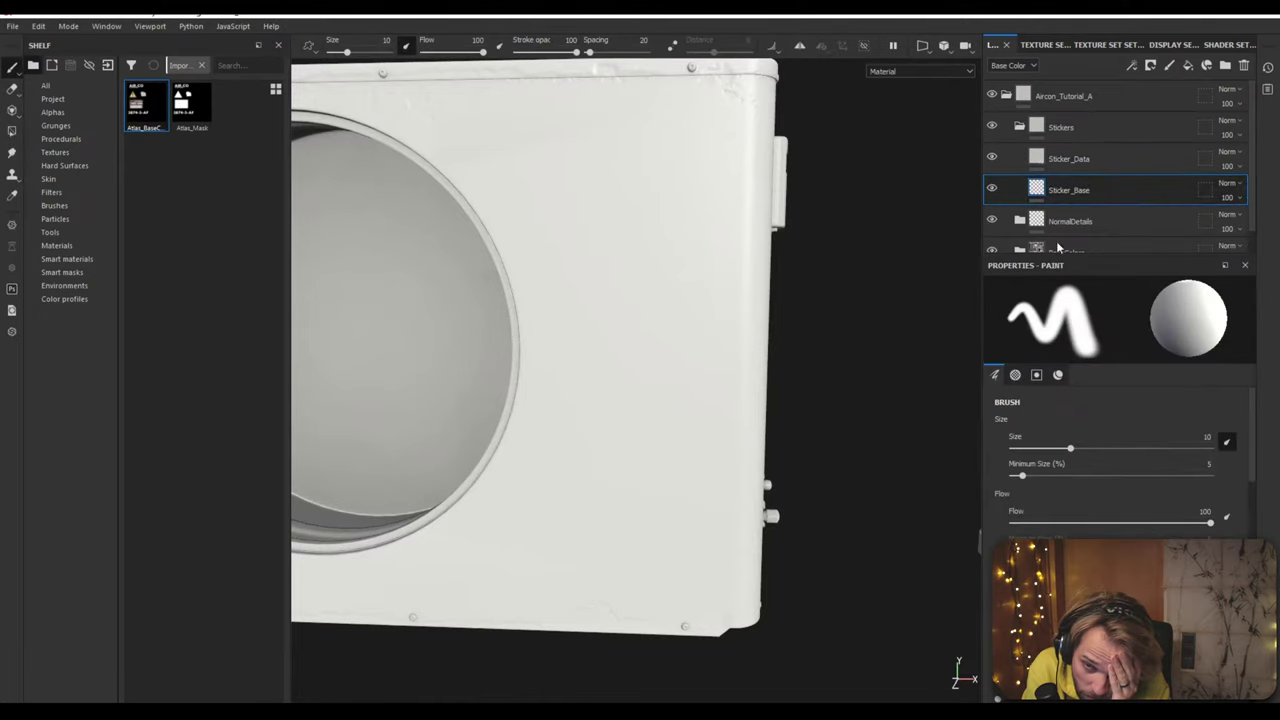
pyautogui.click(12, 110)
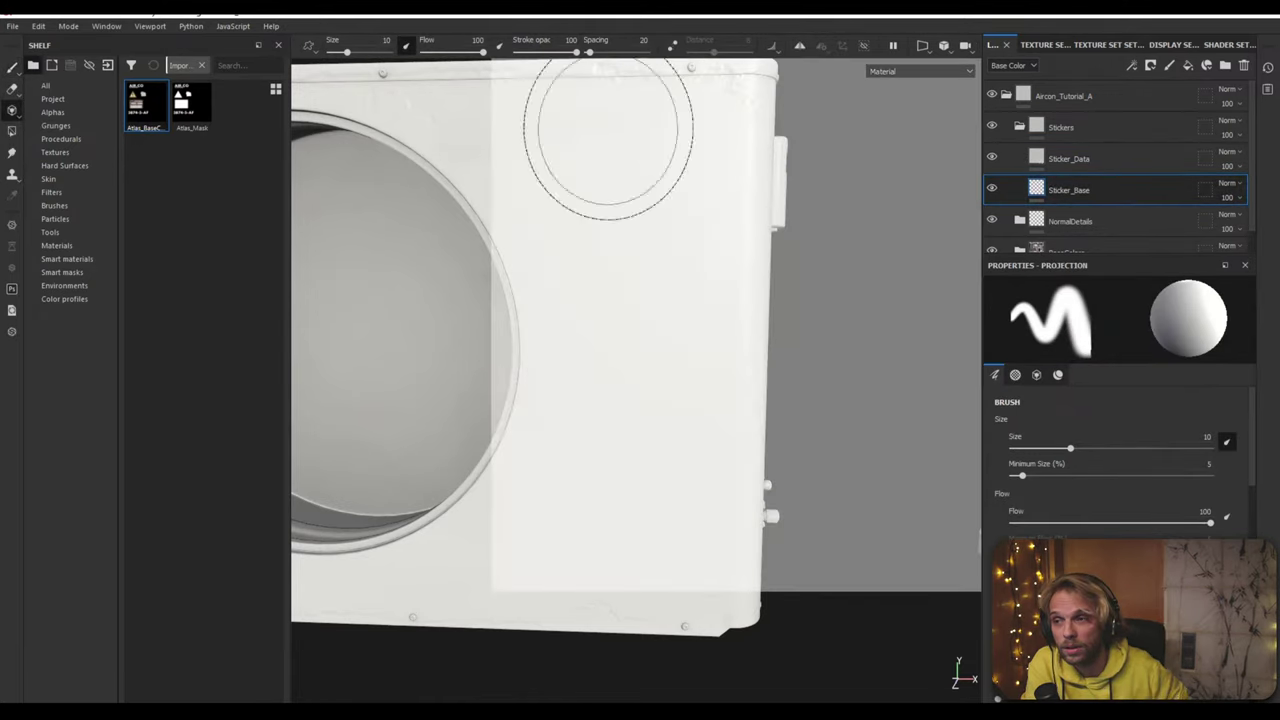
pyautogui.scroll(-5, 1090, 493)
pyautogui.scroll(-5, 1091, 493)
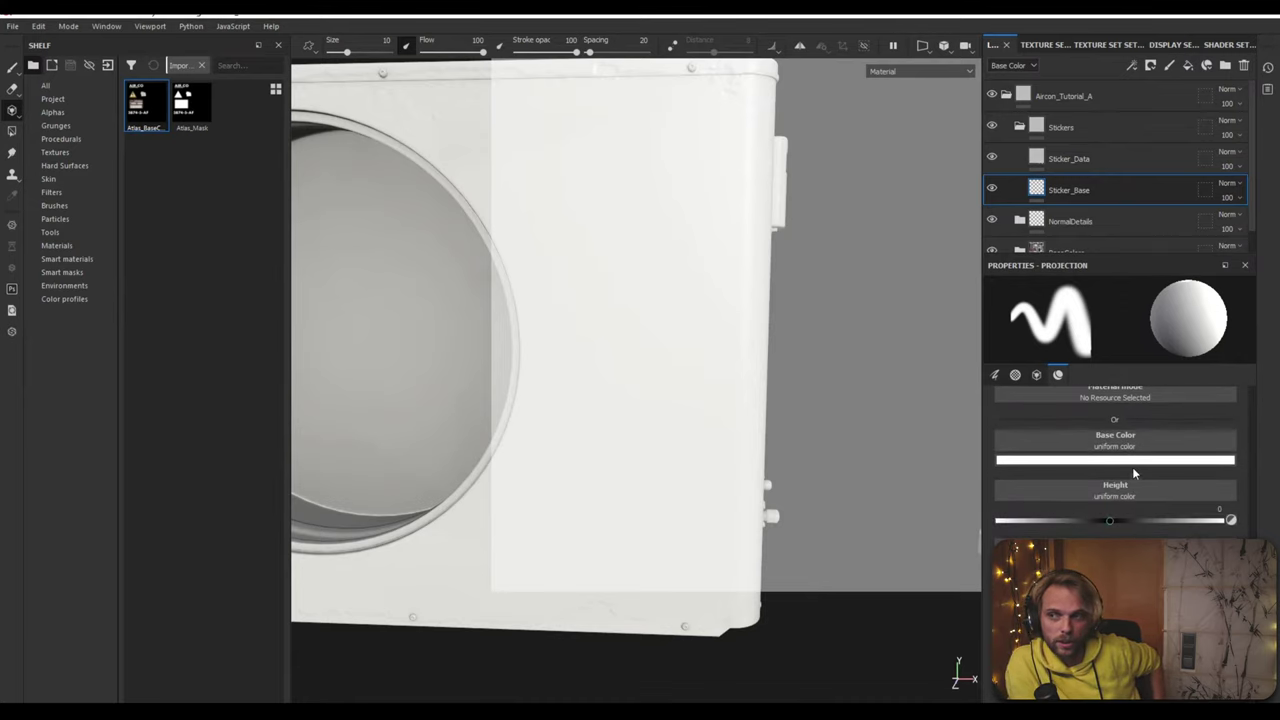
pyautogui.scroll(1, 1121, 440)
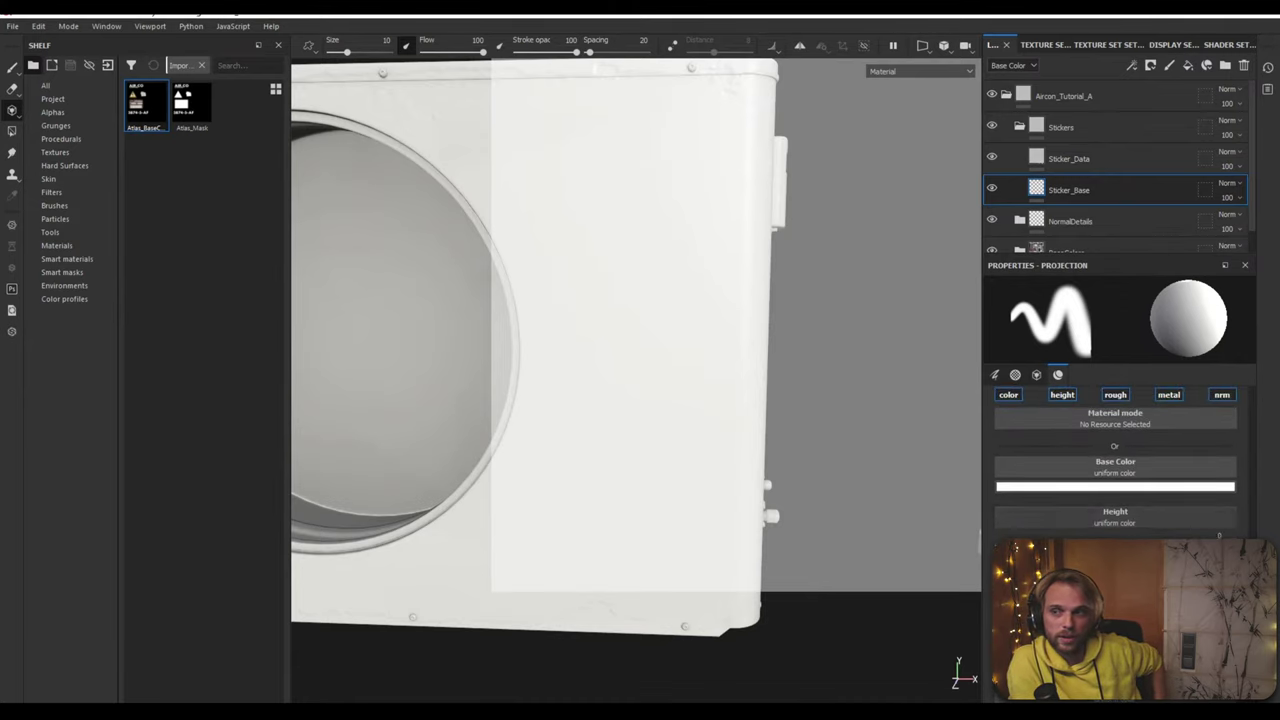
# Step: Finish reviewing the tutorial, exit full screen, and switch back to the orange robot project
pyautogui.moveTo(142, 104); pyautogui.dragTo(1115, 470)
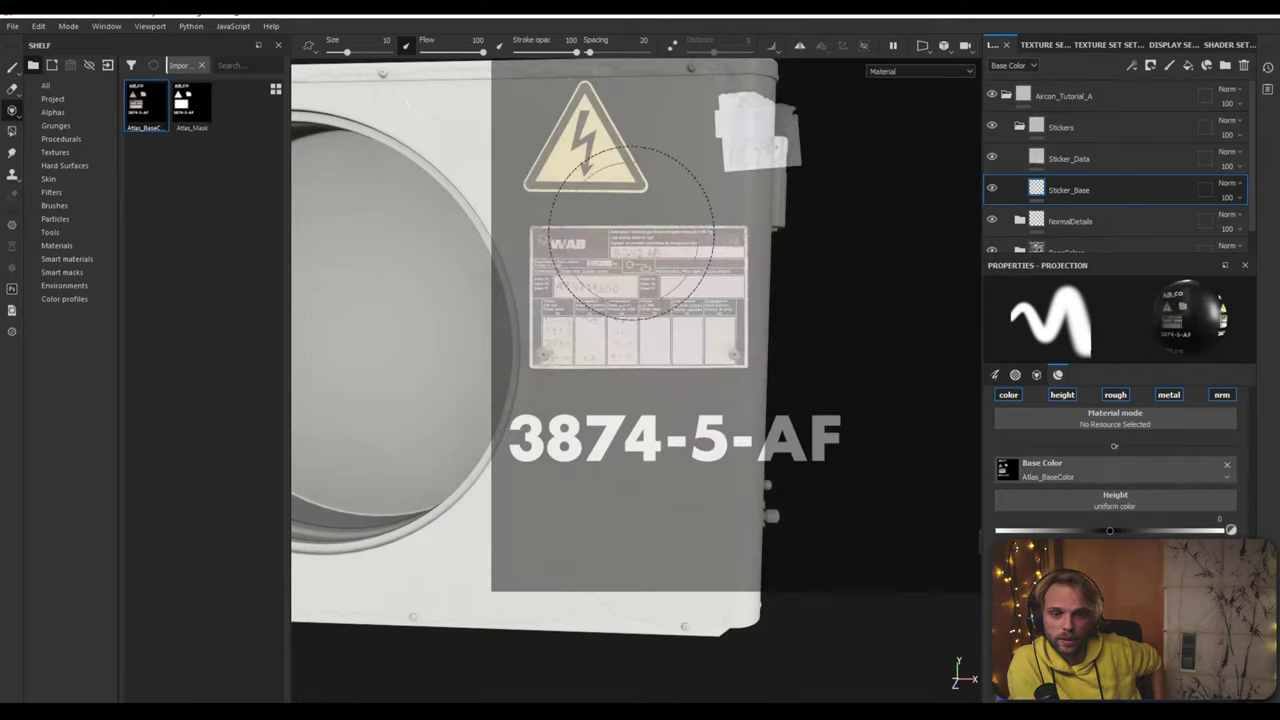
pyautogui.rightClick(609, 157)
pyautogui.scroll(2, 527, 195)
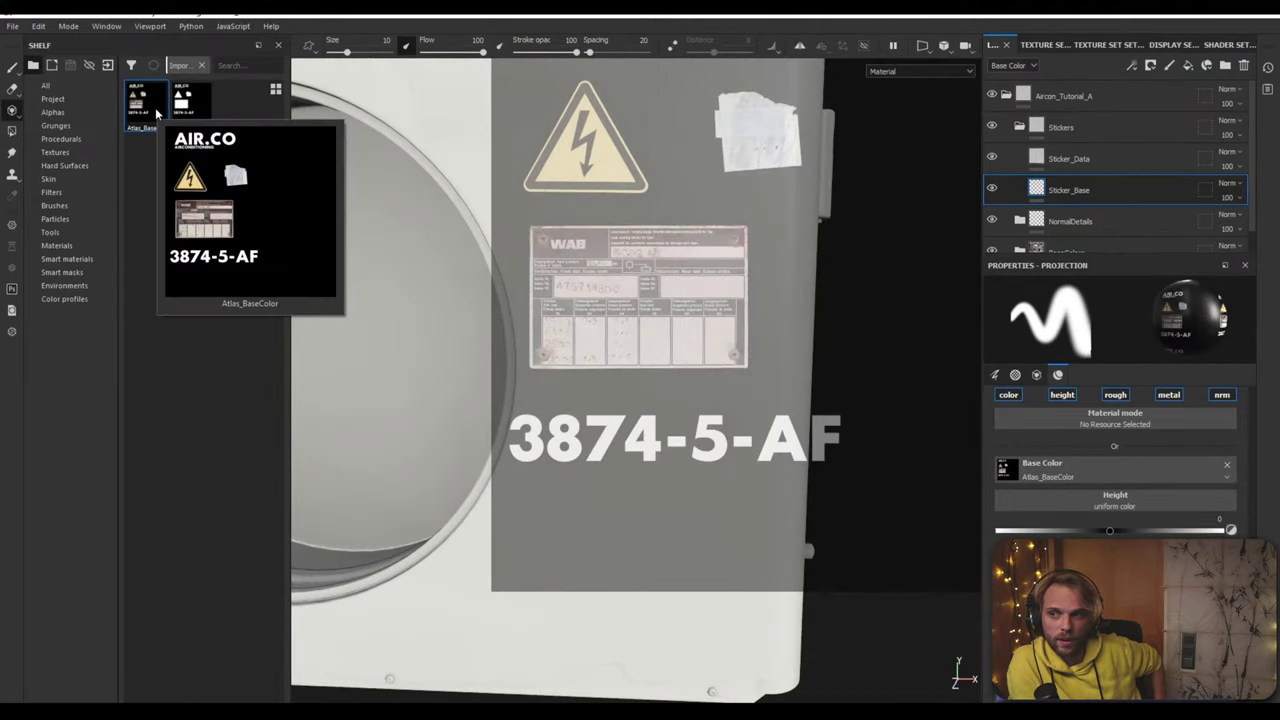
pyautogui.scroll(-5, 1092, 489)
pyautogui.scroll(1, 1092, 489)
pyautogui.moveTo(1060, 456); pyautogui.dragTo(1070, 470)
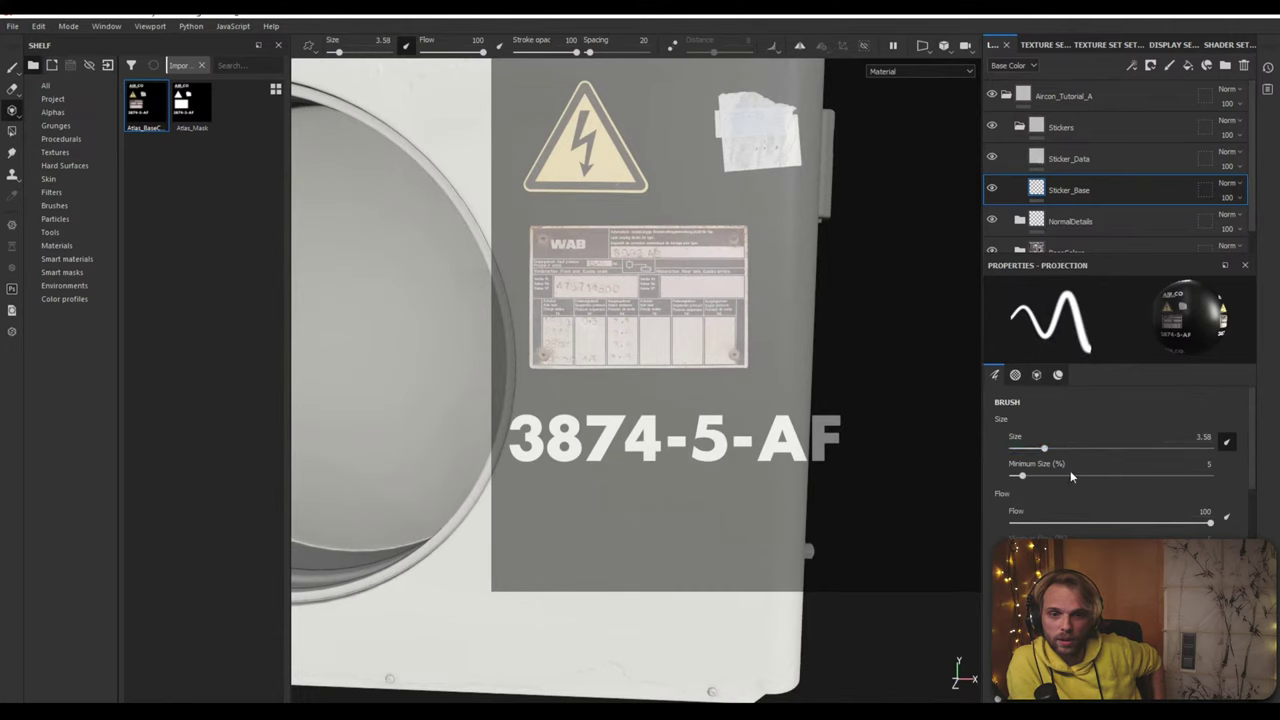
pyautogui.scroll(-4, 1070, 470)
pyautogui.click(745, 242)
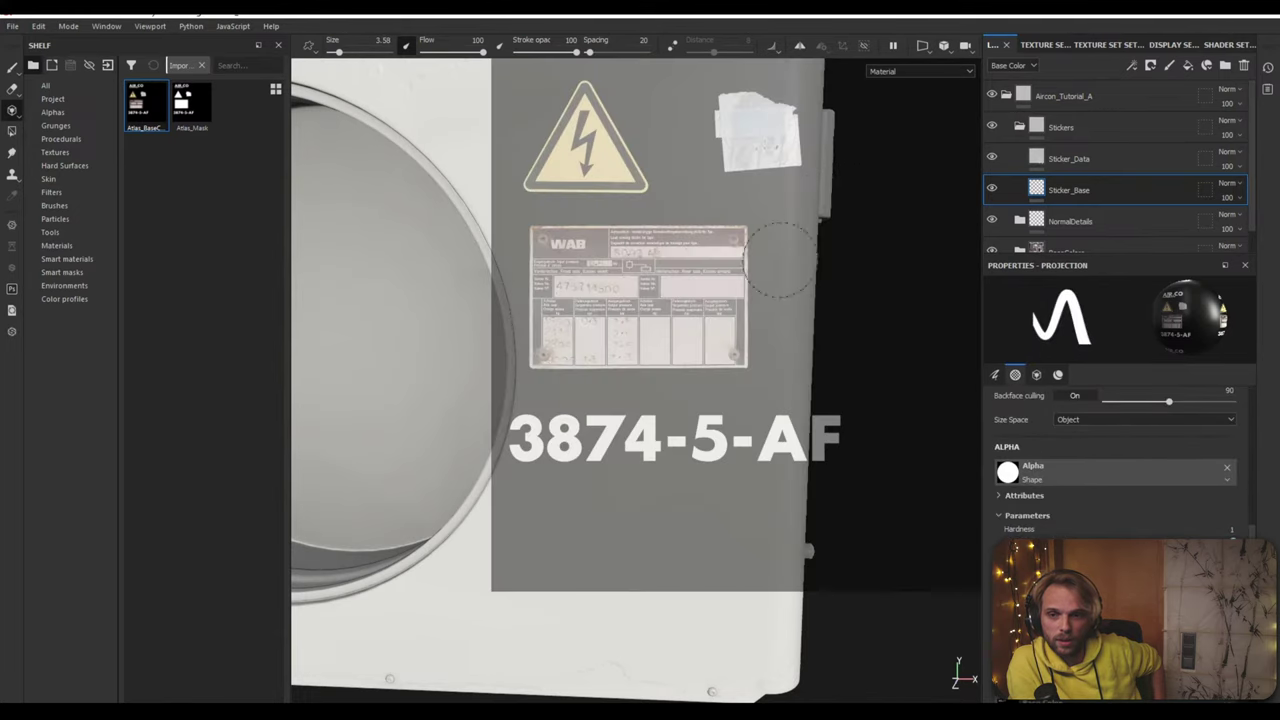
pyautogui.click(725, 255)
pyautogui.click(1058, 374)
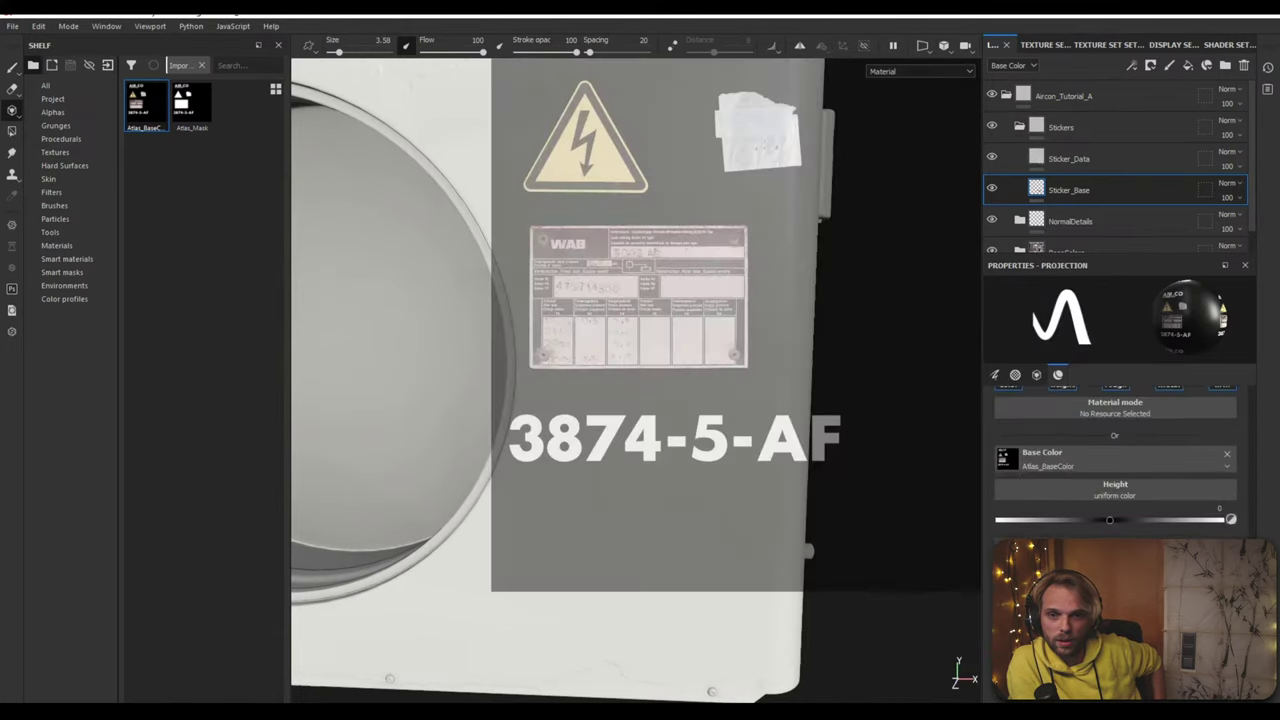
pyautogui.click(995, 158)
pyautogui.moveTo(640, 300); pyautogui.dragTo(572, 255)
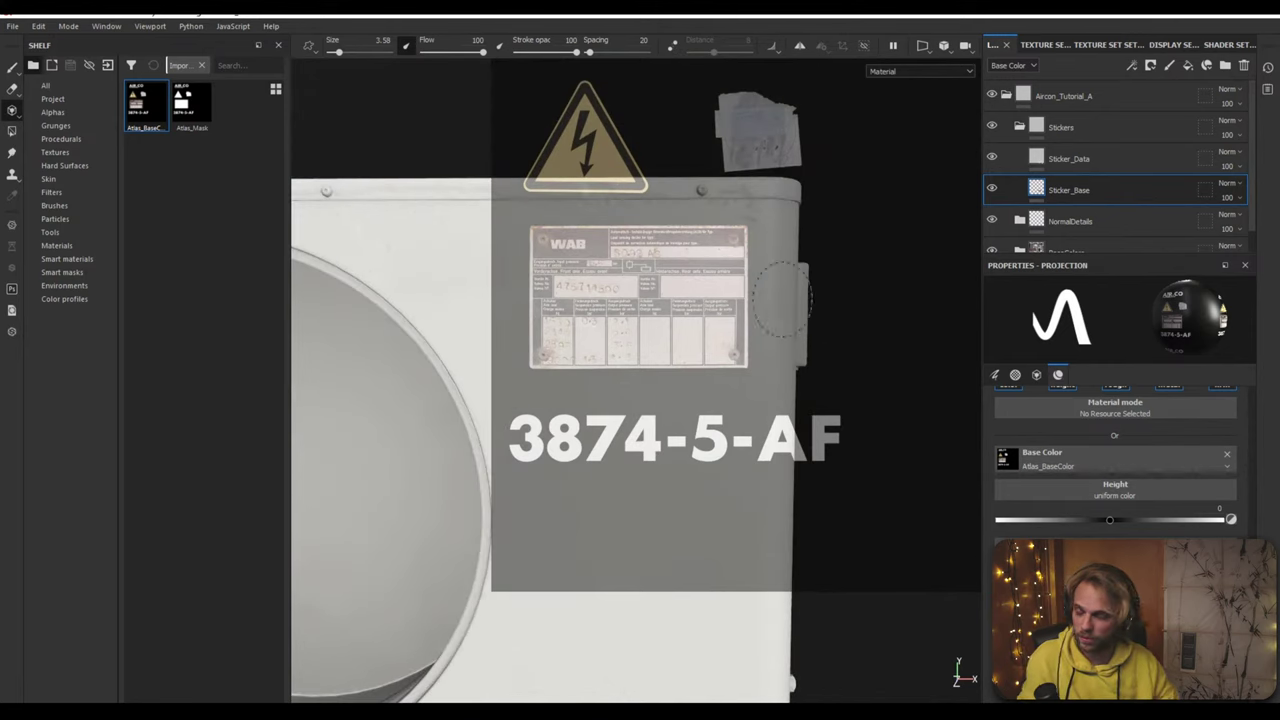
pyautogui.press('Escape')
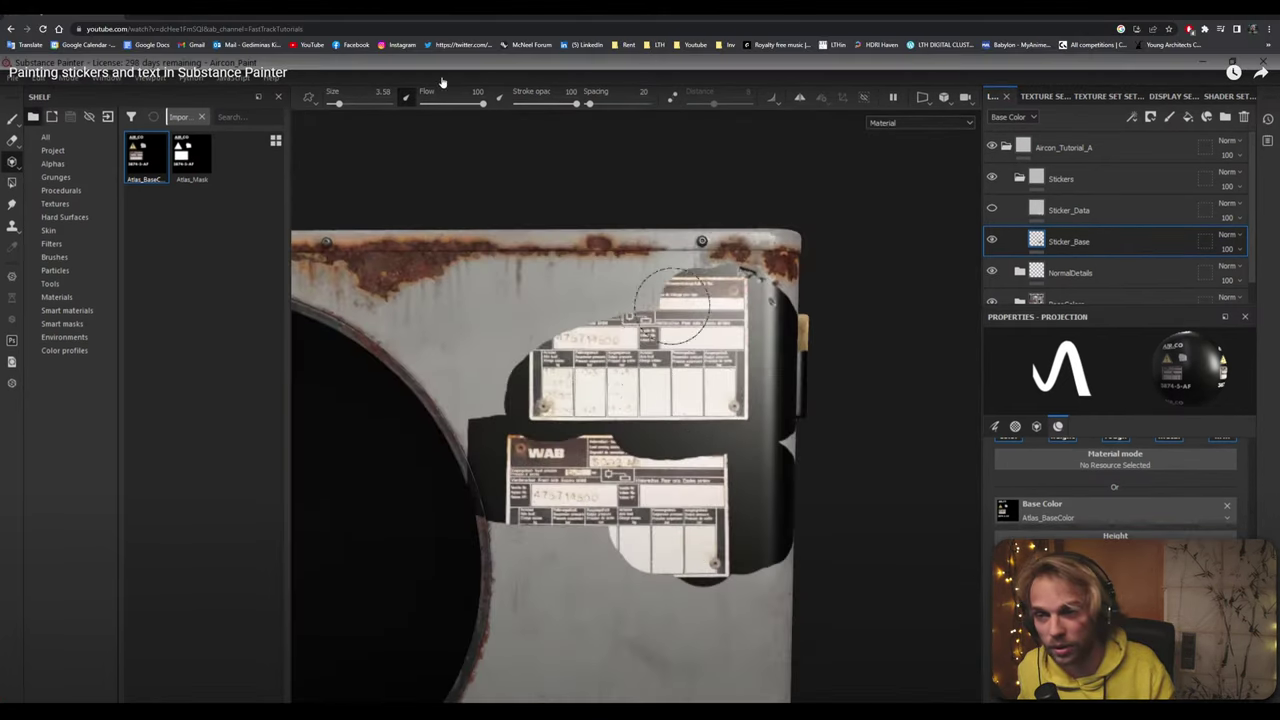
pyautogui.hotkey('alt', 'Tab')
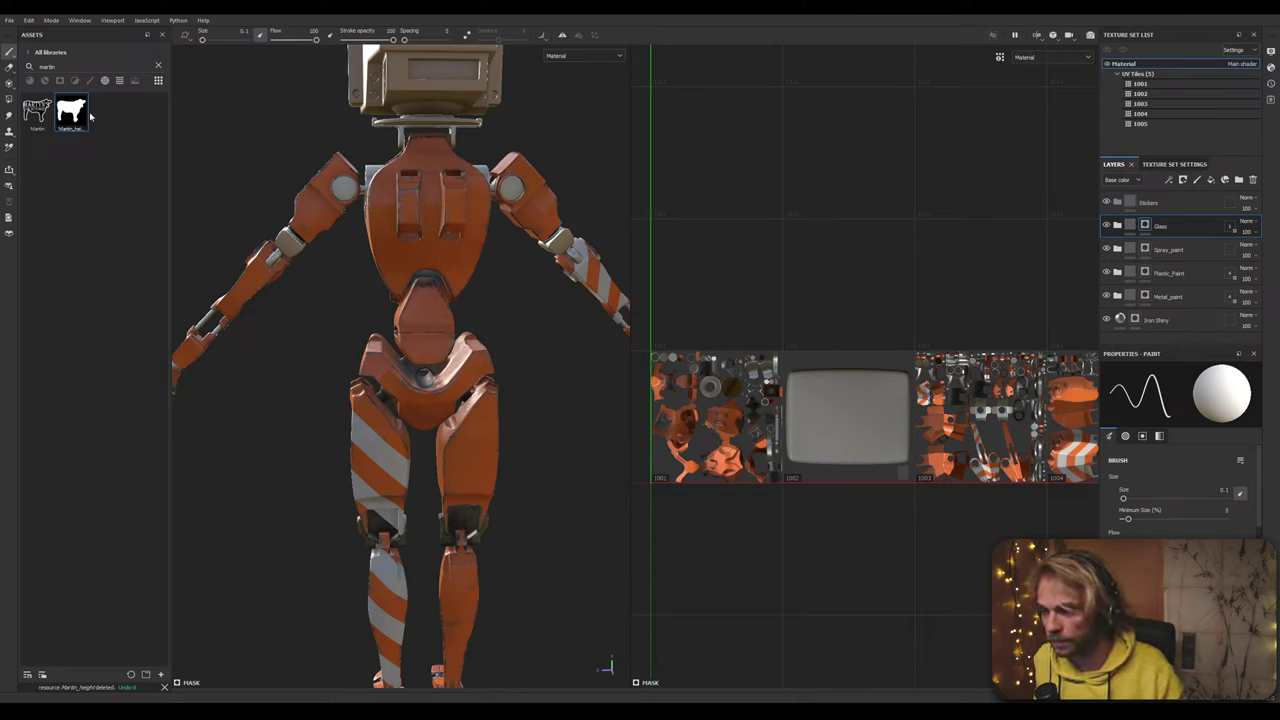
# Step: Delete the Martin_height asset and bring the robot's upper arm into close view
pyautogui.rightClick(69, 116)
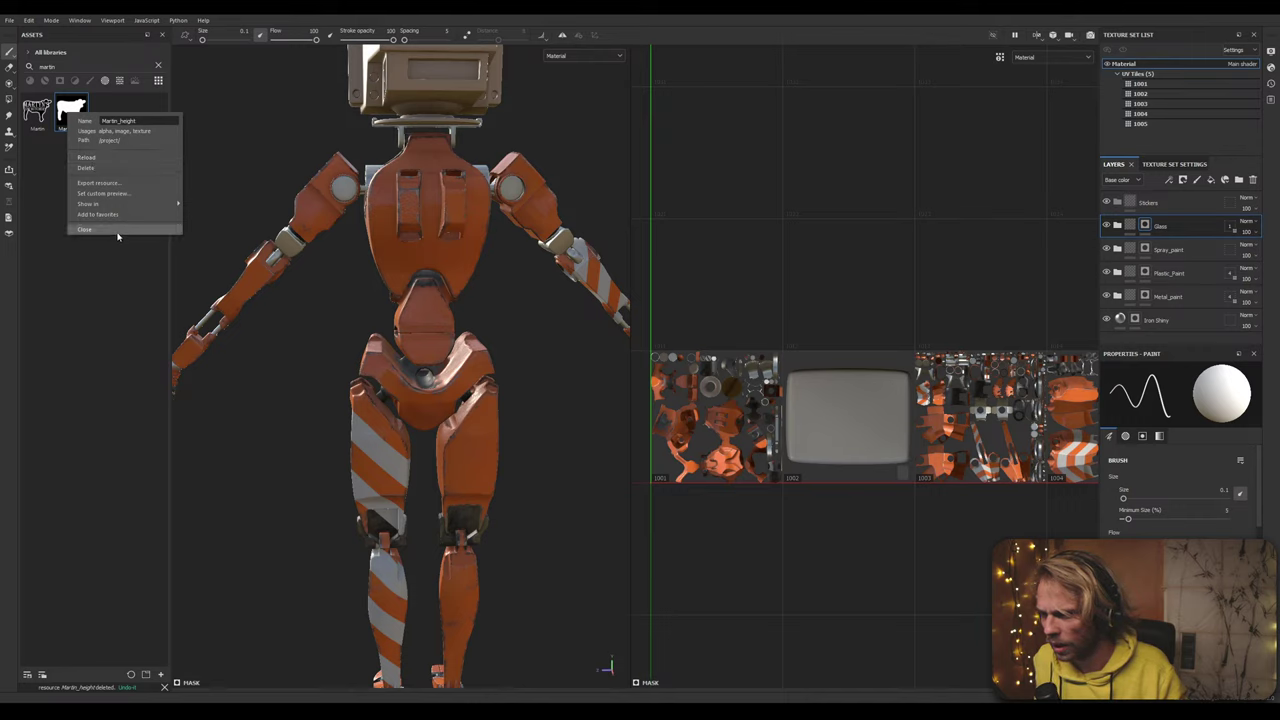
pyautogui.click(106, 168)
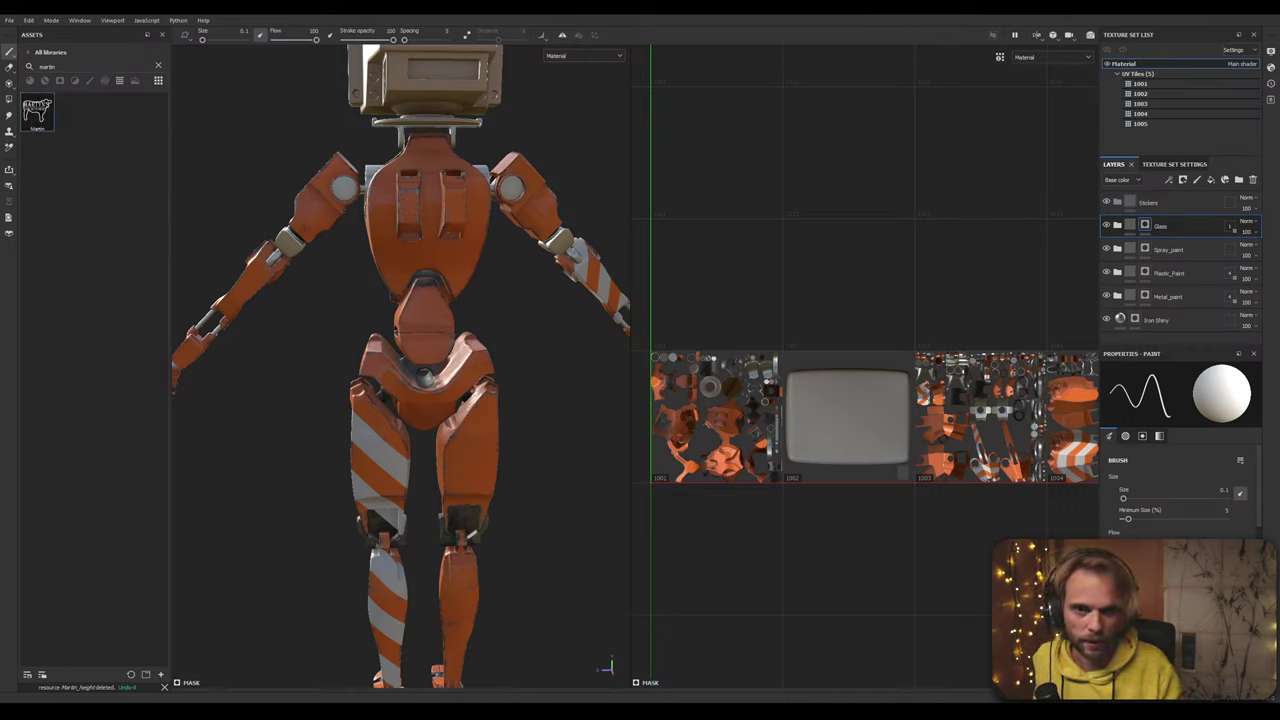
pyautogui.keyDown('alt'); pyautogui.moveTo(340, 300); pyautogui.dragTo(520, 305); pyautogui.keyUp('alt')
pyautogui.scroll(6, 405, 301)
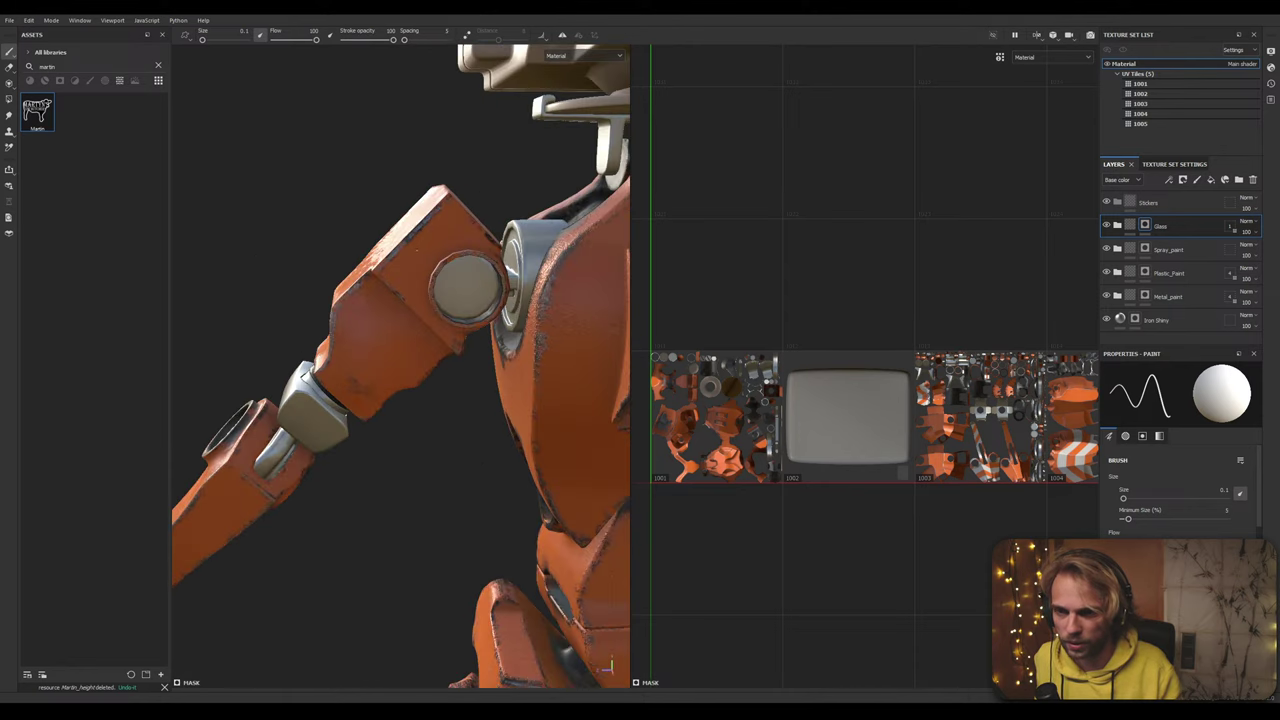
pyautogui.keyDown('alt'); pyautogui.moveTo(405, 301); pyautogui.dragTo(420, 215, button='middle'); pyautogui.keyUp('alt')
# Step: Project the Martin sticker onto the upper arm as a Base color decal under Stickers
pyautogui.click(1132, 204)
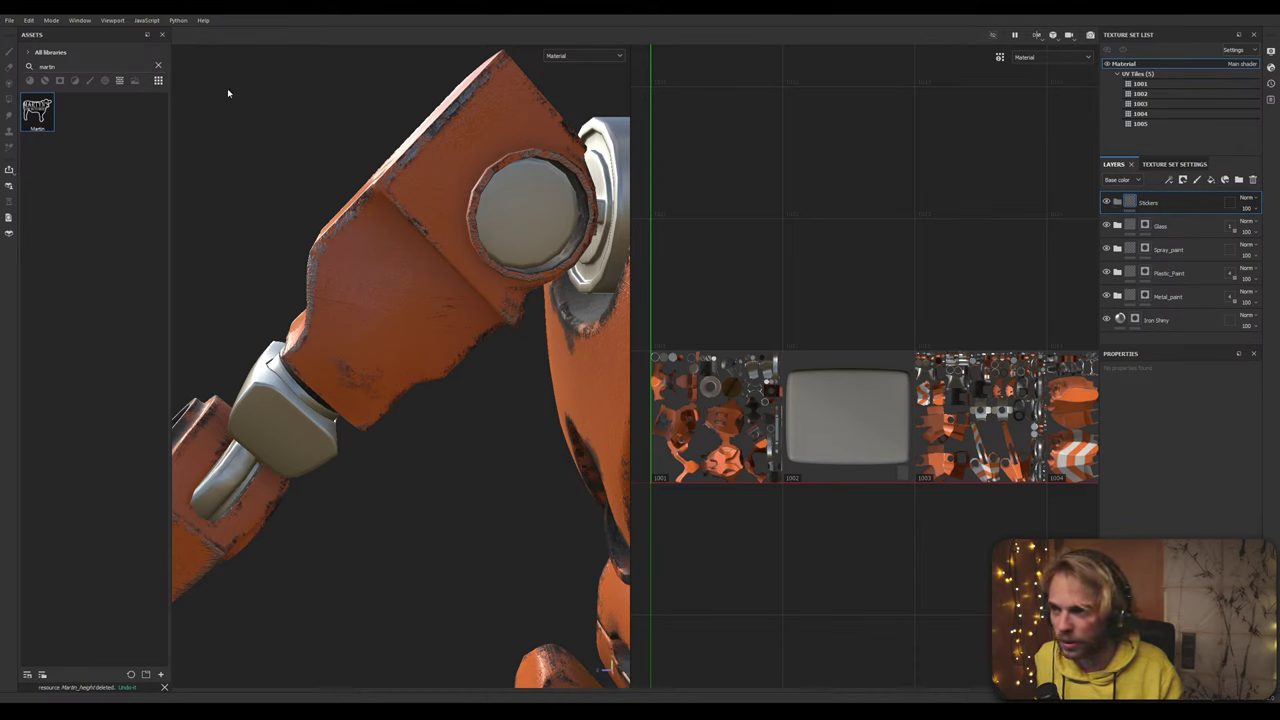
pyautogui.moveTo(28, 109); pyautogui.dragTo(407, 281)
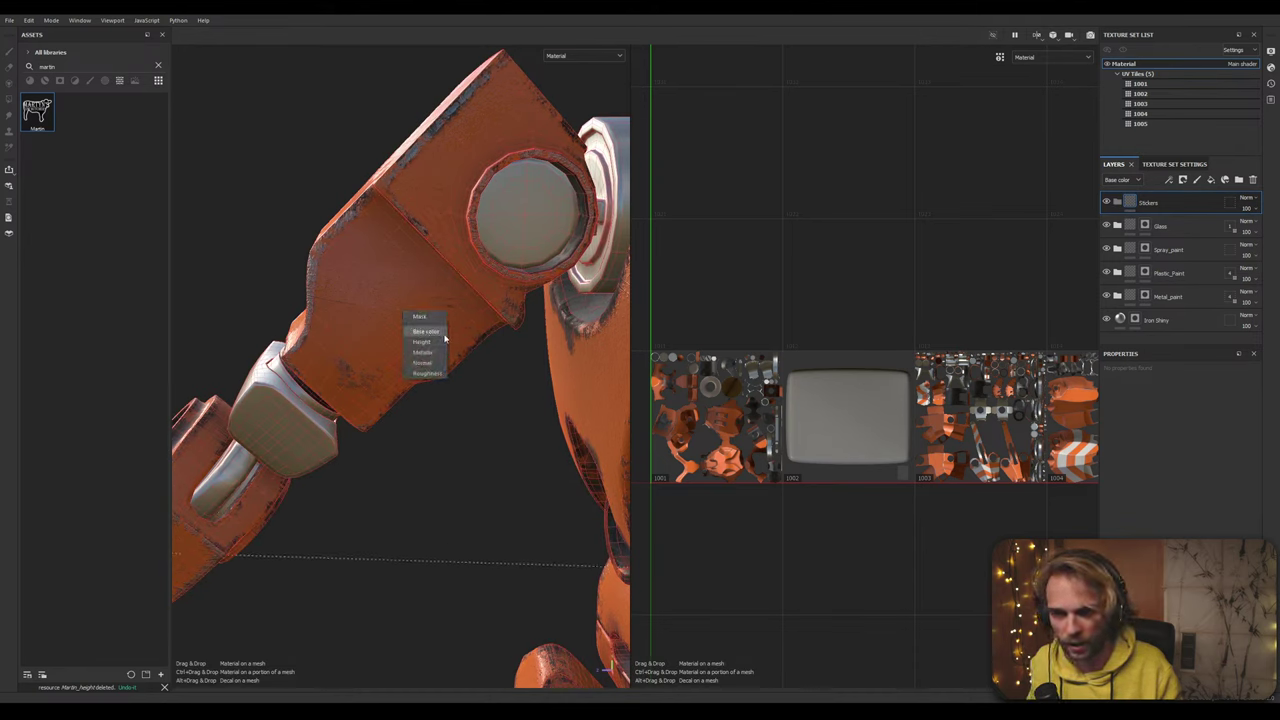
pyautogui.moveTo(444, 333); pyautogui.dragTo(420, 280)
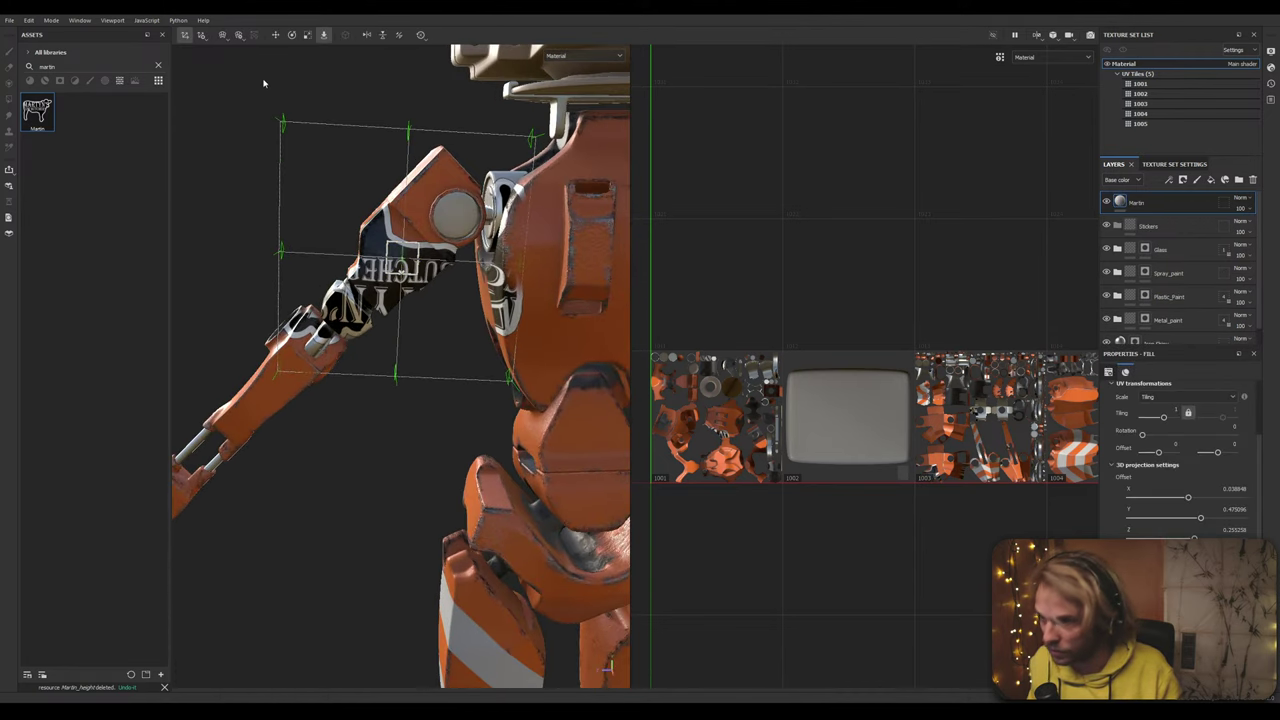
# Step: Shrink the Martin decal around the logo, rotate it about 45° along the arm, and nudge it into place
pyautogui.click(308, 41)
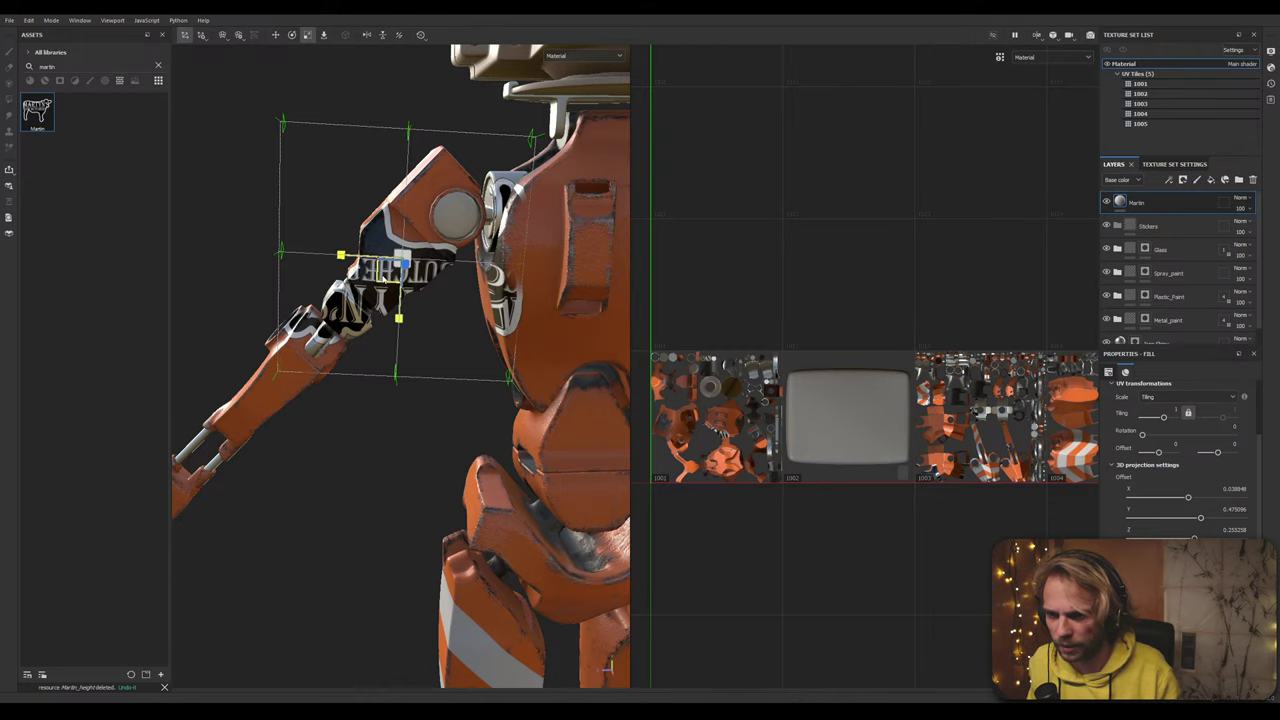
pyautogui.moveTo(401, 259); pyautogui.dragTo(270, 441)
pyautogui.keyDown('alt'); pyautogui.moveTo(316, 419); pyautogui.dragTo(352, 155, button='right'); pyautogui.keyUp('alt')
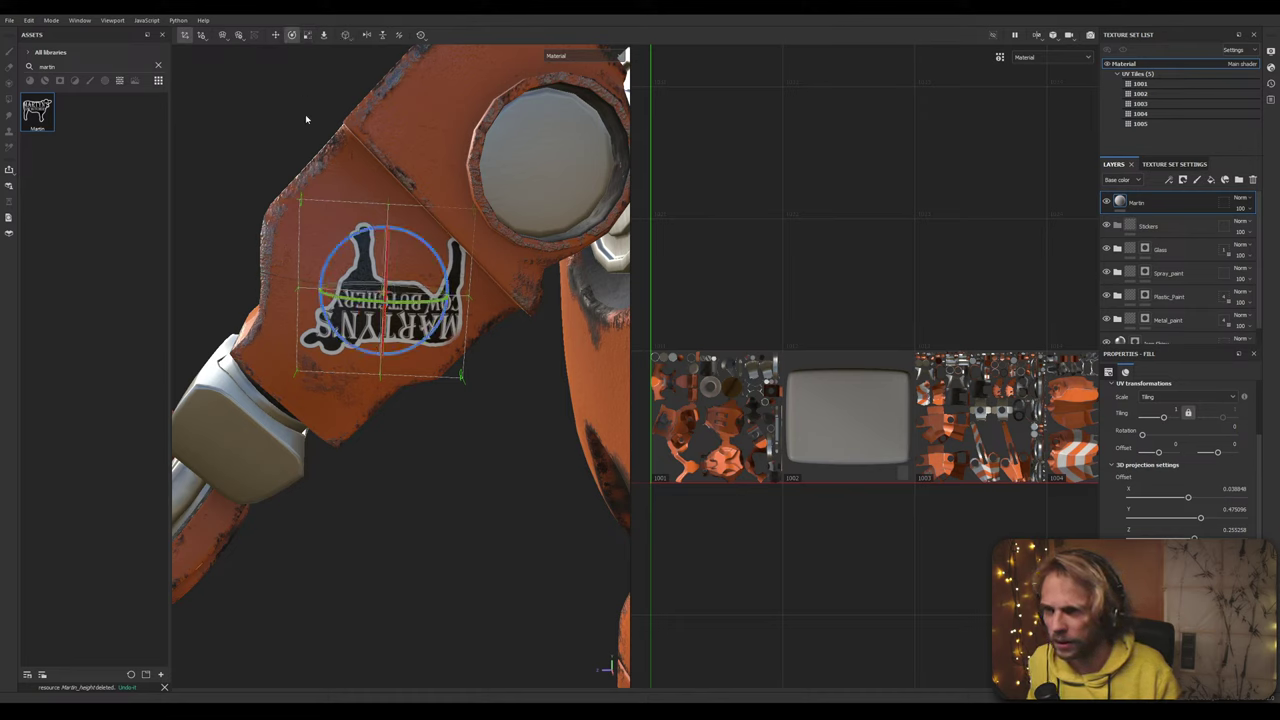
pyautogui.moveTo(454, 318); pyautogui.dragTo(394, 364)
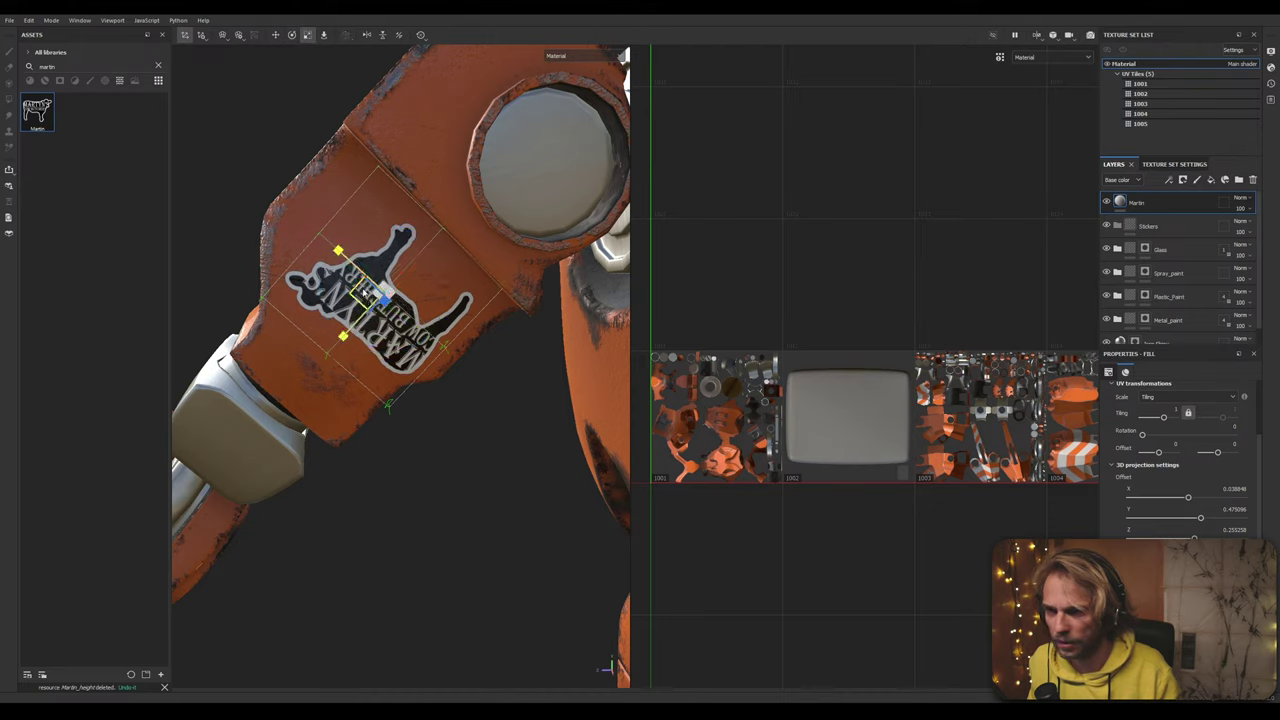
pyautogui.moveTo(384, 292); pyautogui.dragTo(380, 241)
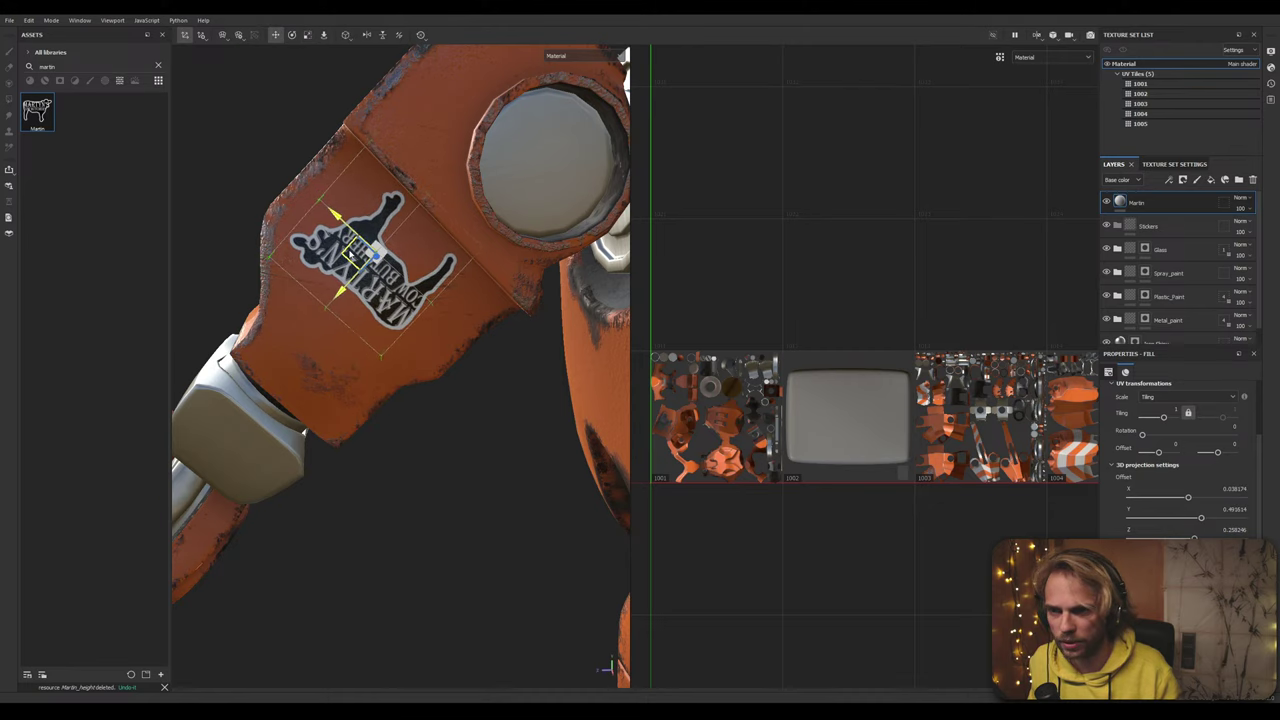
pyautogui.keyDown('alt'); pyautogui.moveTo(456, 447); pyautogui.dragTo(333, 268); pyautogui.keyUp('alt')
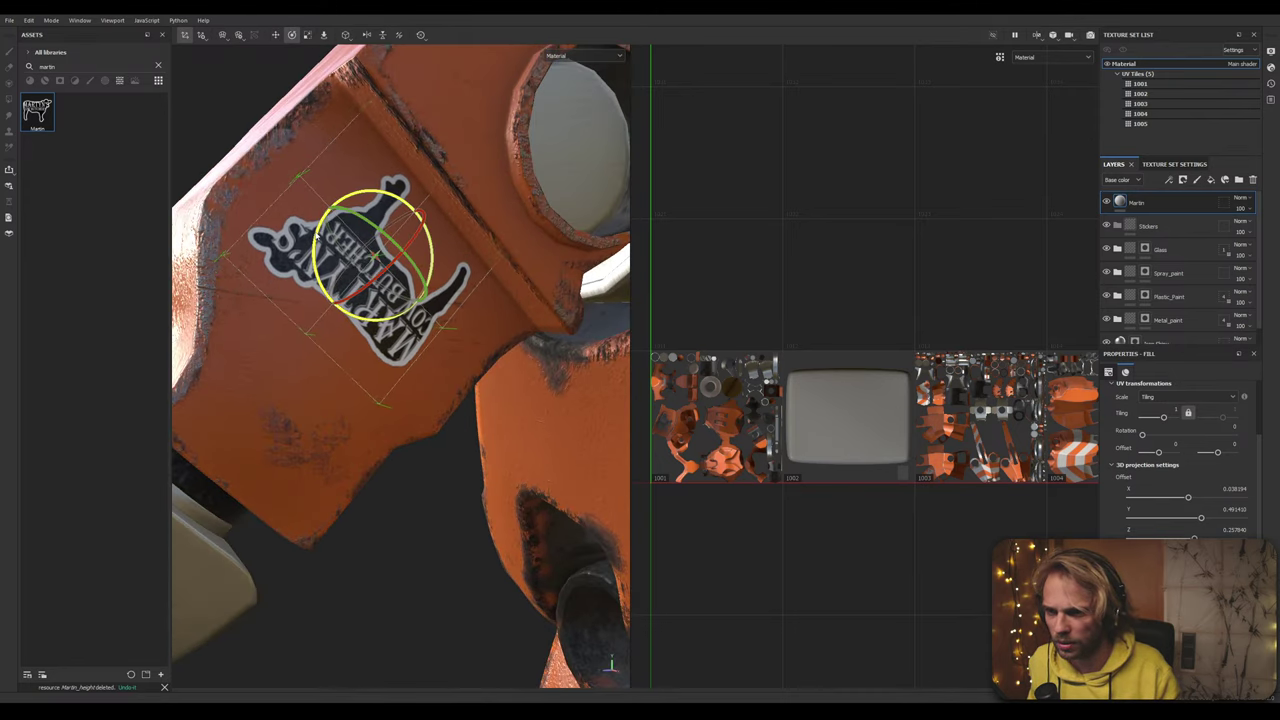
pyautogui.moveTo(404, 444)
pyautogui.keyDown('alt'); pyautogui.mouseDown()
pyautogui.moveTo(457, 434)
pyautogui.moveTo(408, 455)
pyautogui.moveTo(494, 430)
pyautogui.mouseUp(); pyautogui.keyUp('alt')
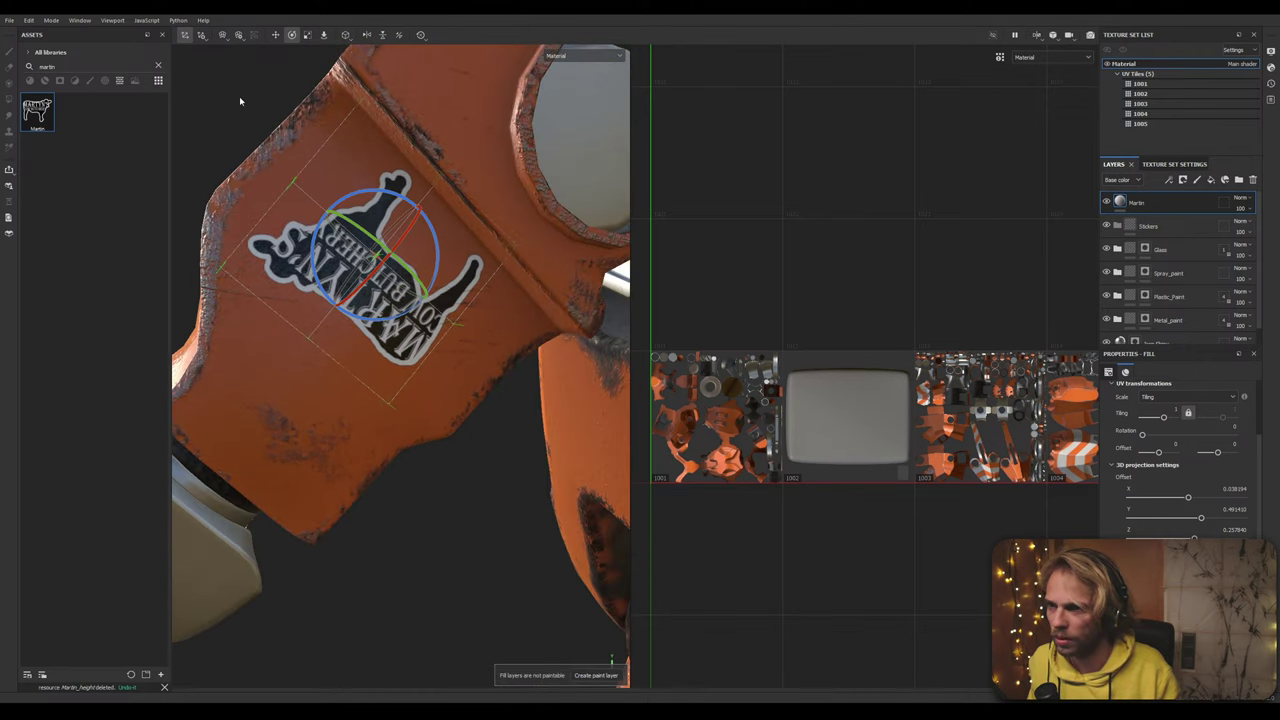
pyautogui.keyDown('alt'); pyautogui.moveTo(239, 100); pyautogui.dragTo(780, 183); pyautogui.keyUp('alt')
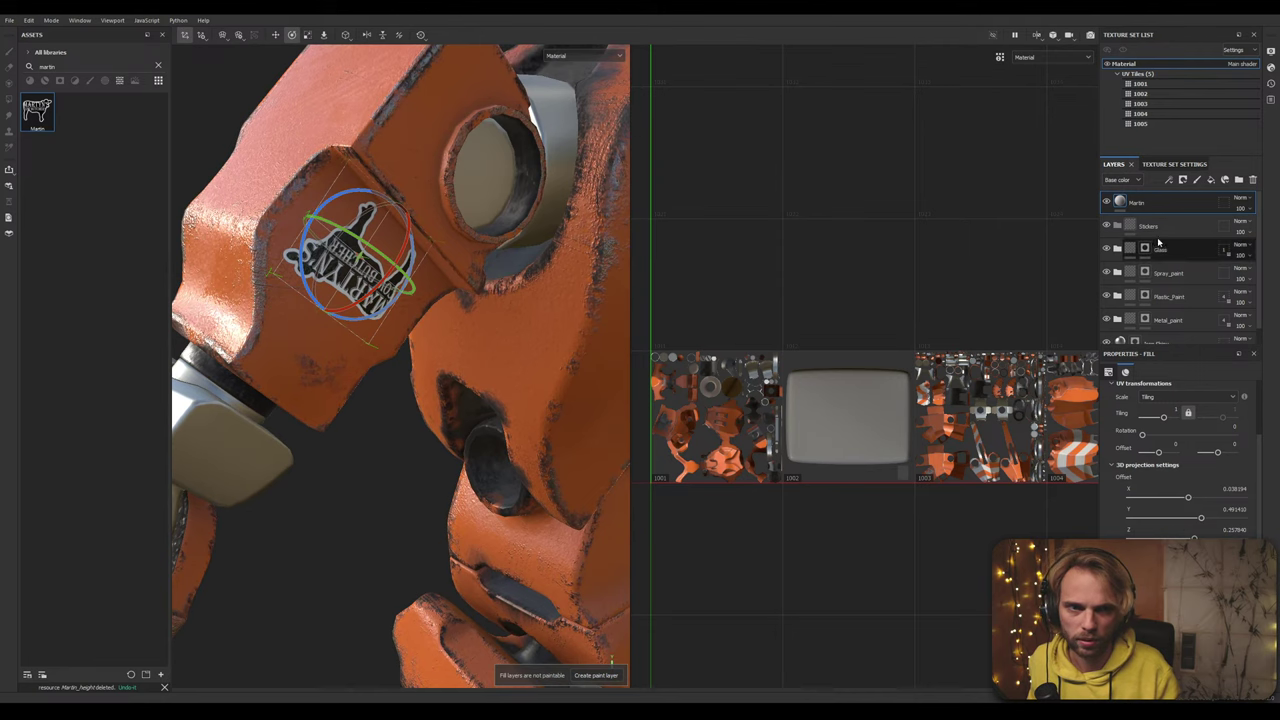
# Step: Move the Martin layer into the Stickers folder and close the asset library
pyautogui.moveTo(1140, 203); pyautogui.dragTo(1160, 228)
pyautogui.keyDown('alt'); pyautogui.moveTo(388, 479); pyautogui.dragTo(390, 406); pyautogui.keyUp('alt')
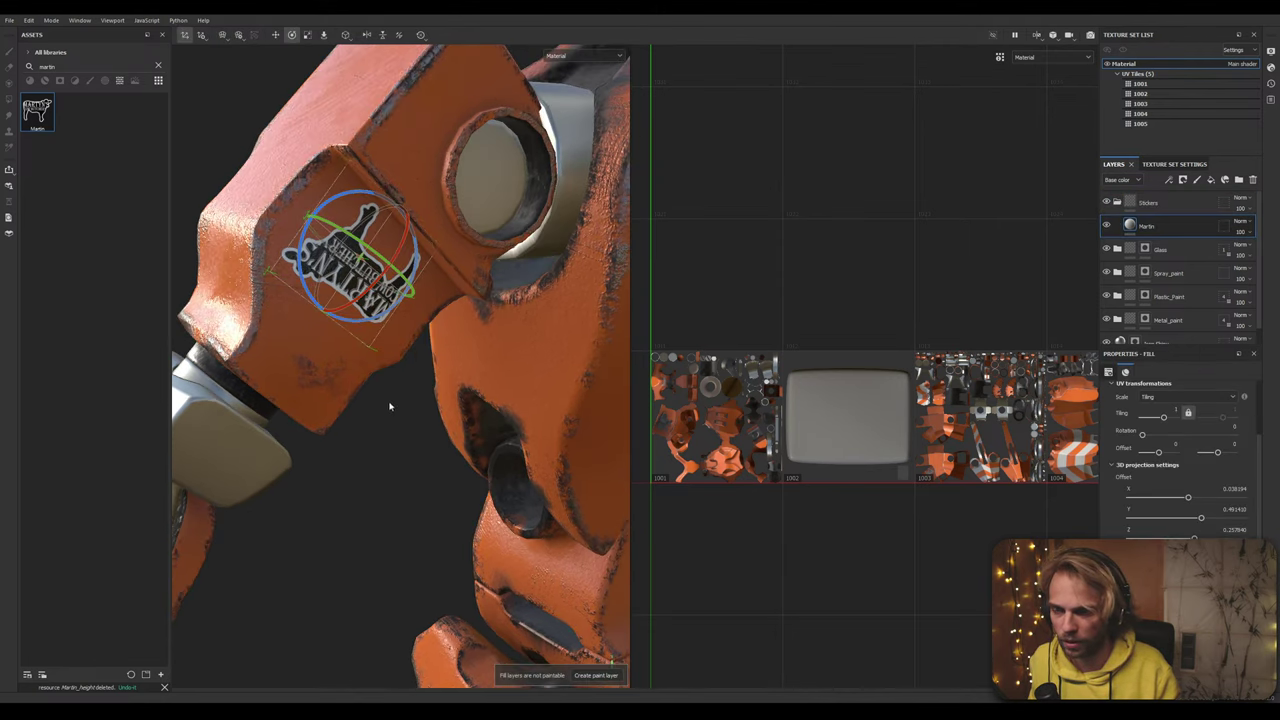
pyautogui.click(162, 35)
pyautogui.keyDown('alt'); pyautogui.moveTo(243, 251); pyautogui.dragTo(453, 226); pyautogui.keyUp('alt')
# Step: Add a black mask to the Stickers folder, remove it, then add a fresh mask from the folder's options
pyautogui.click(1175, 204)
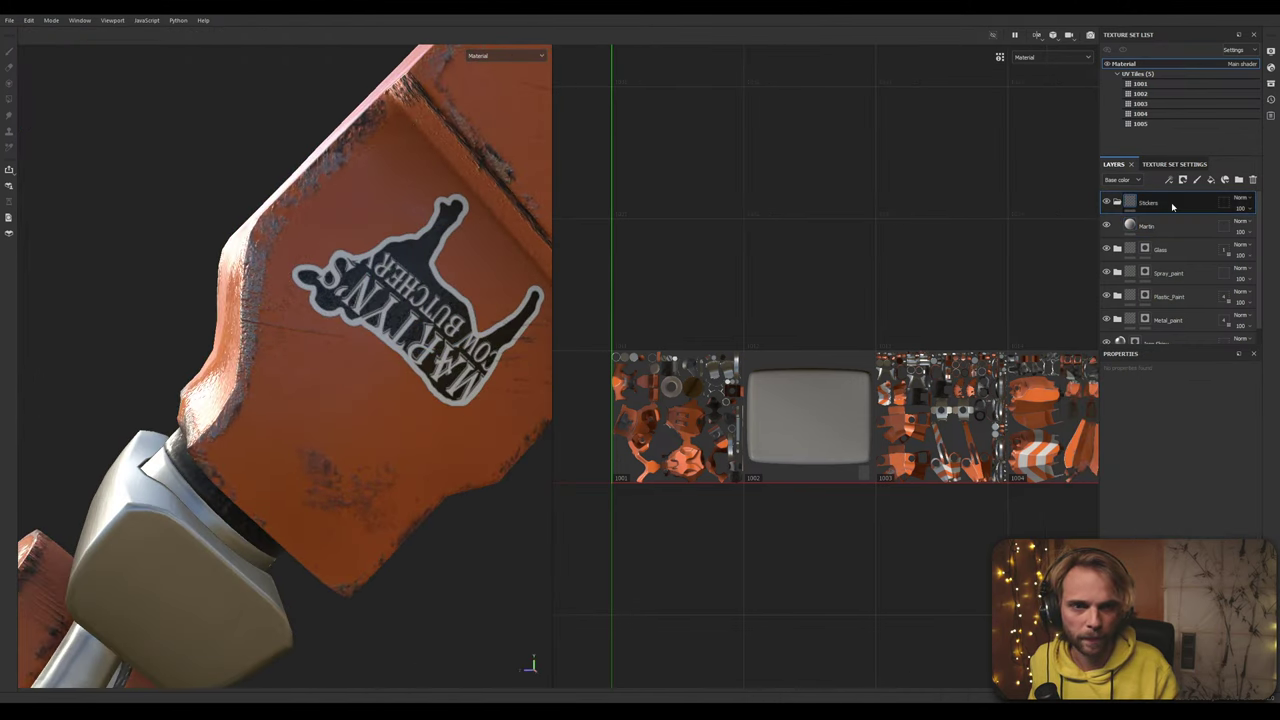
pyautogui.click(1184, 180)
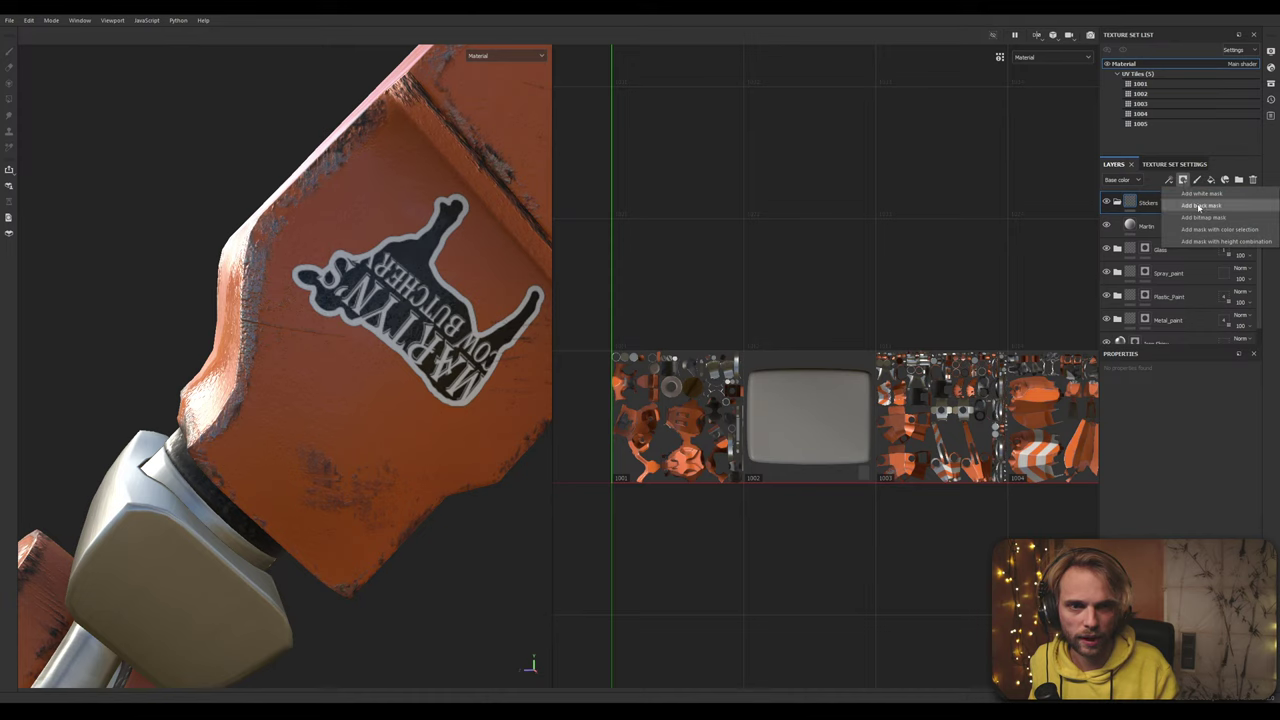
pyautogui.click(1201, 205)
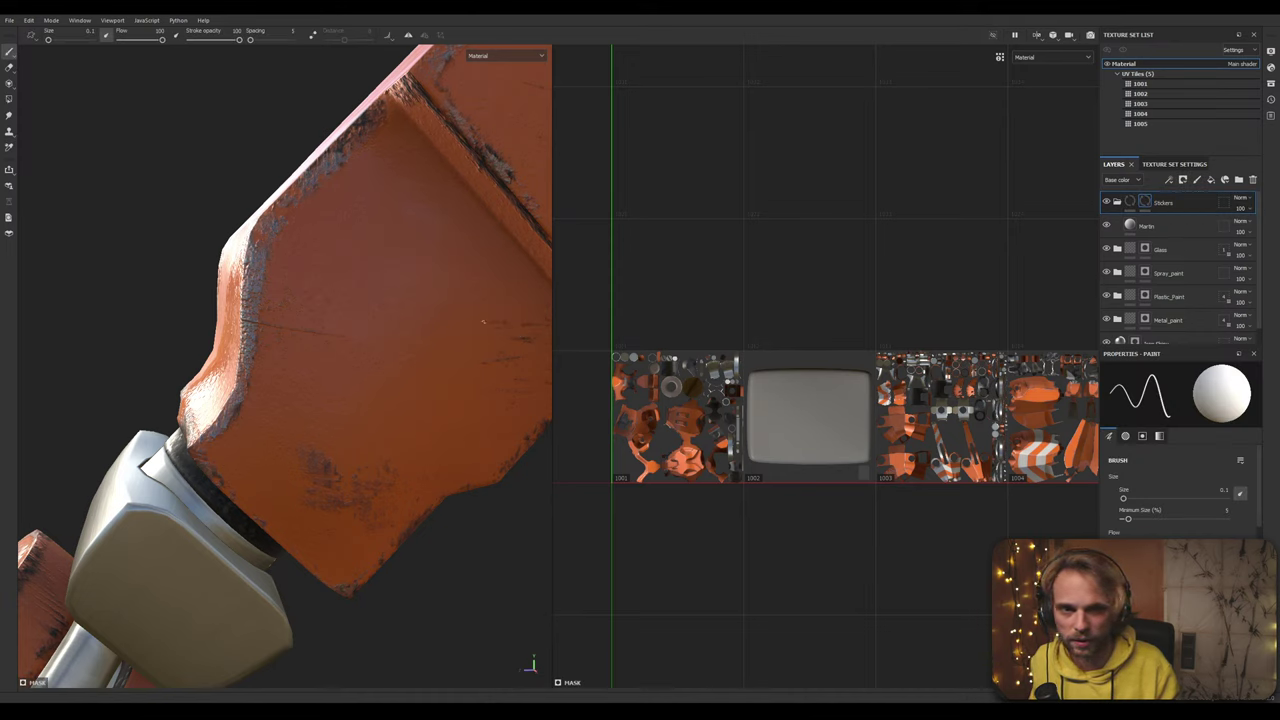
pyautogui.keyDown('alt'); pyautogui.moveTo(483, 321); pyautogui.dragTo(530, 330); pyautogui.keyUp('alt')
pyautogui.click(1175, 204)
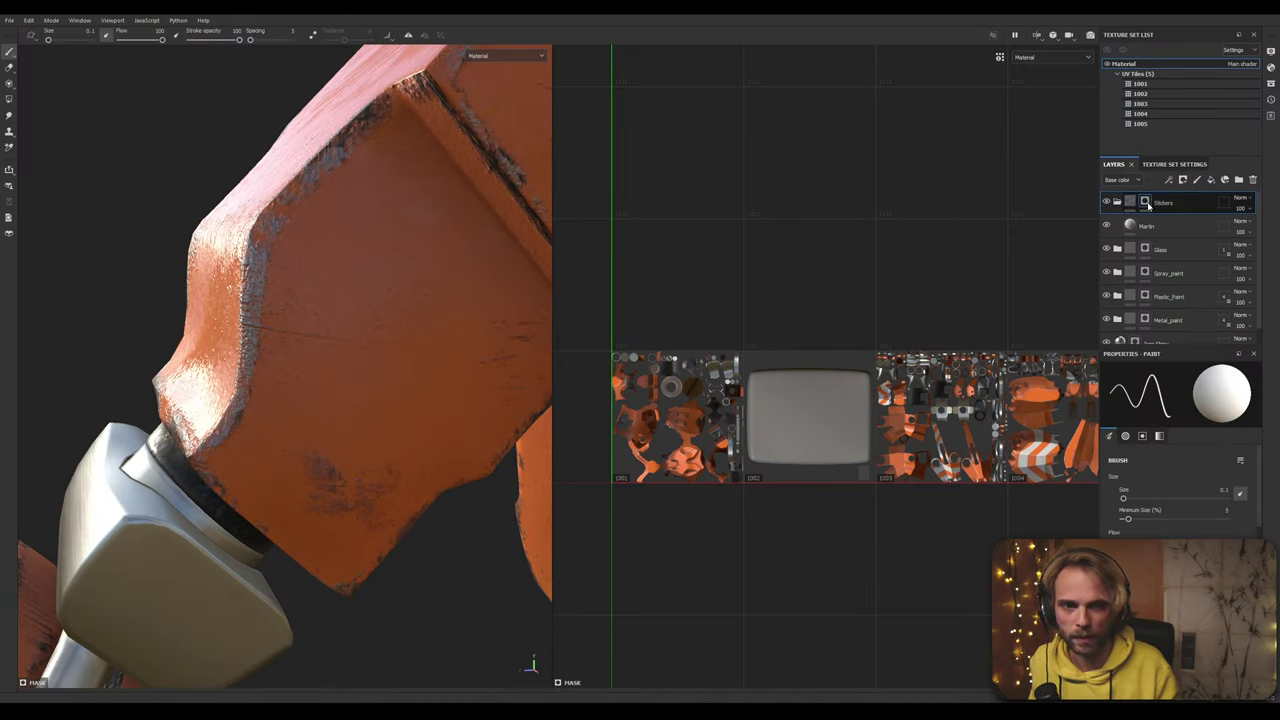
pyautogui.rightClick(1145, 204)
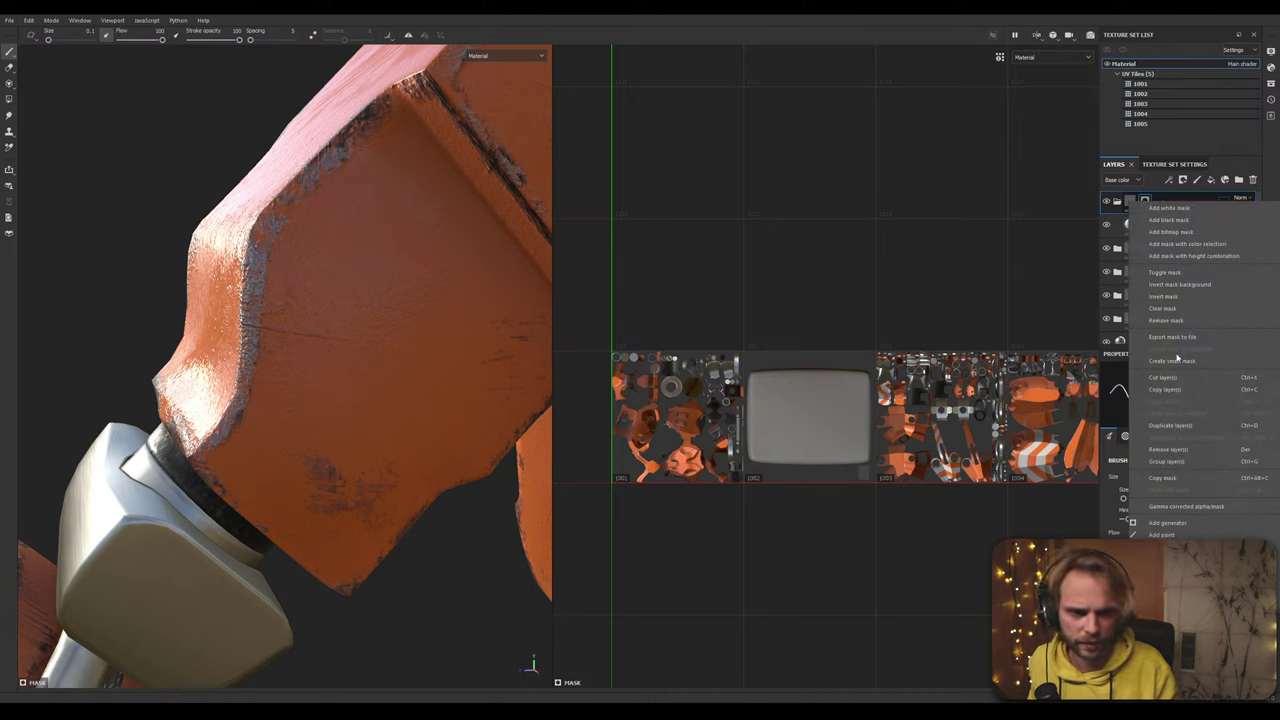
pyautogui.click(1199, 318)
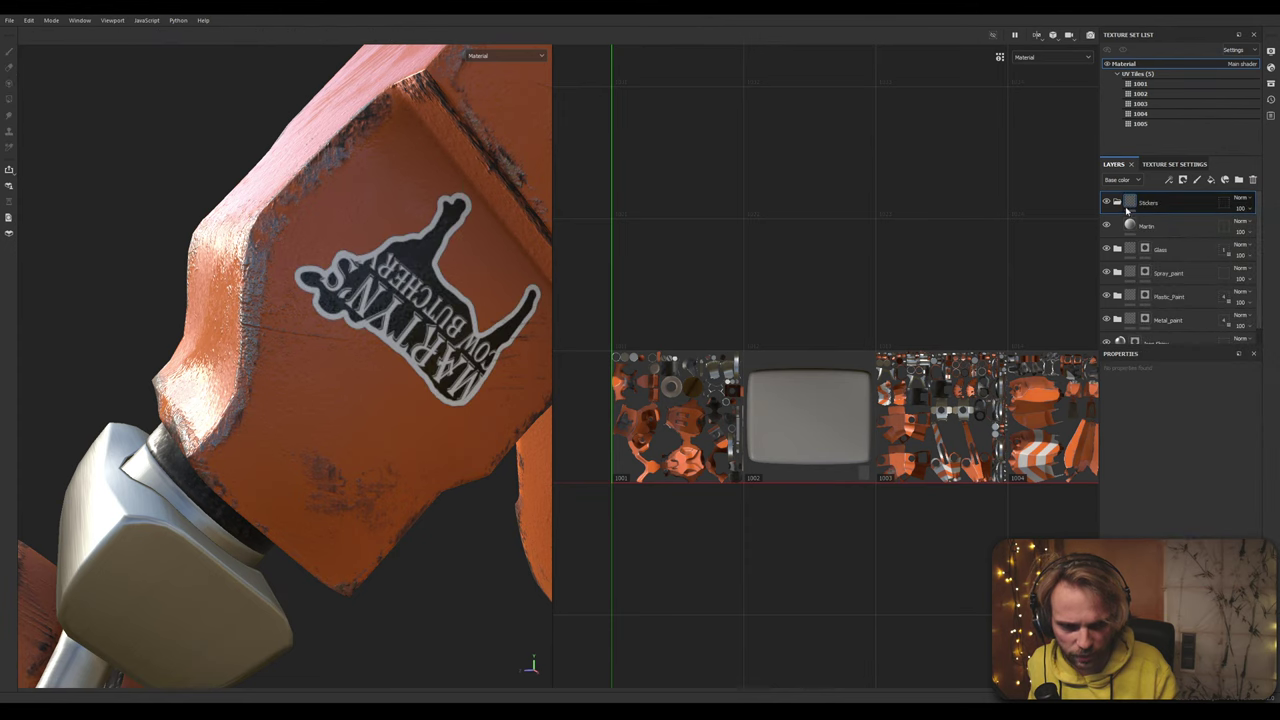
pyautogui.rightClick(1131, 206)
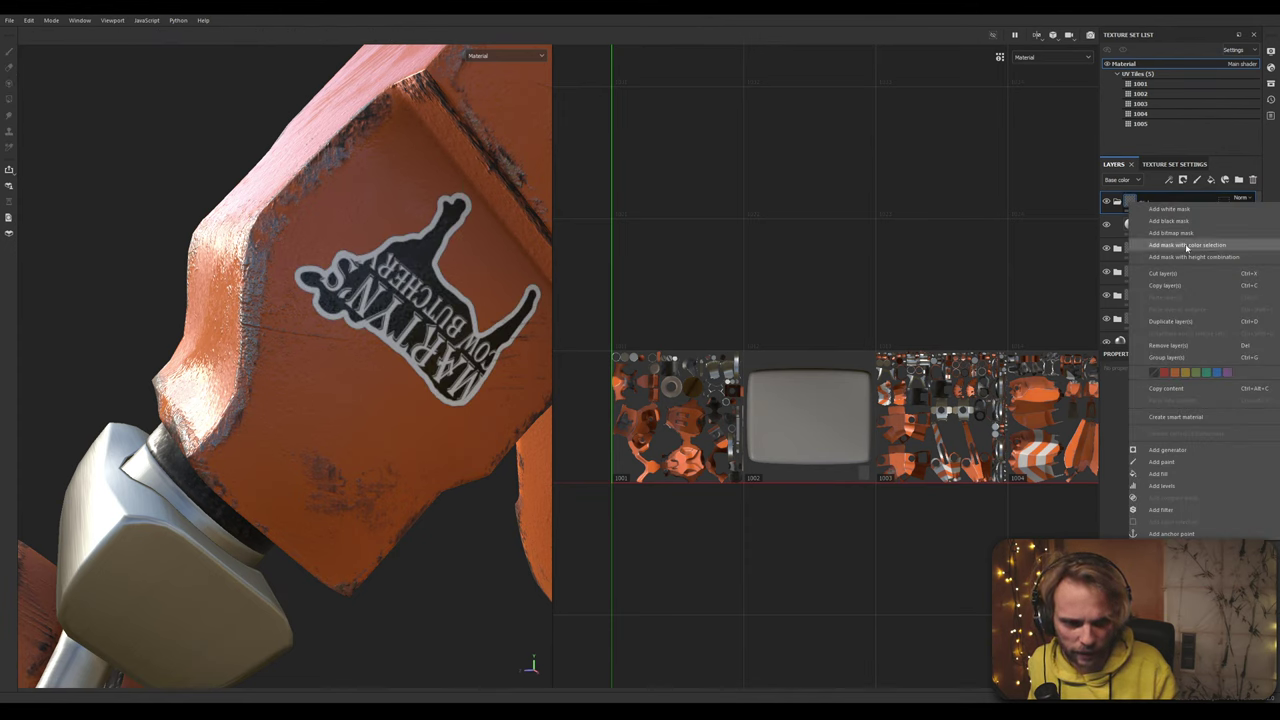
pyautogui.click(1210, 219)
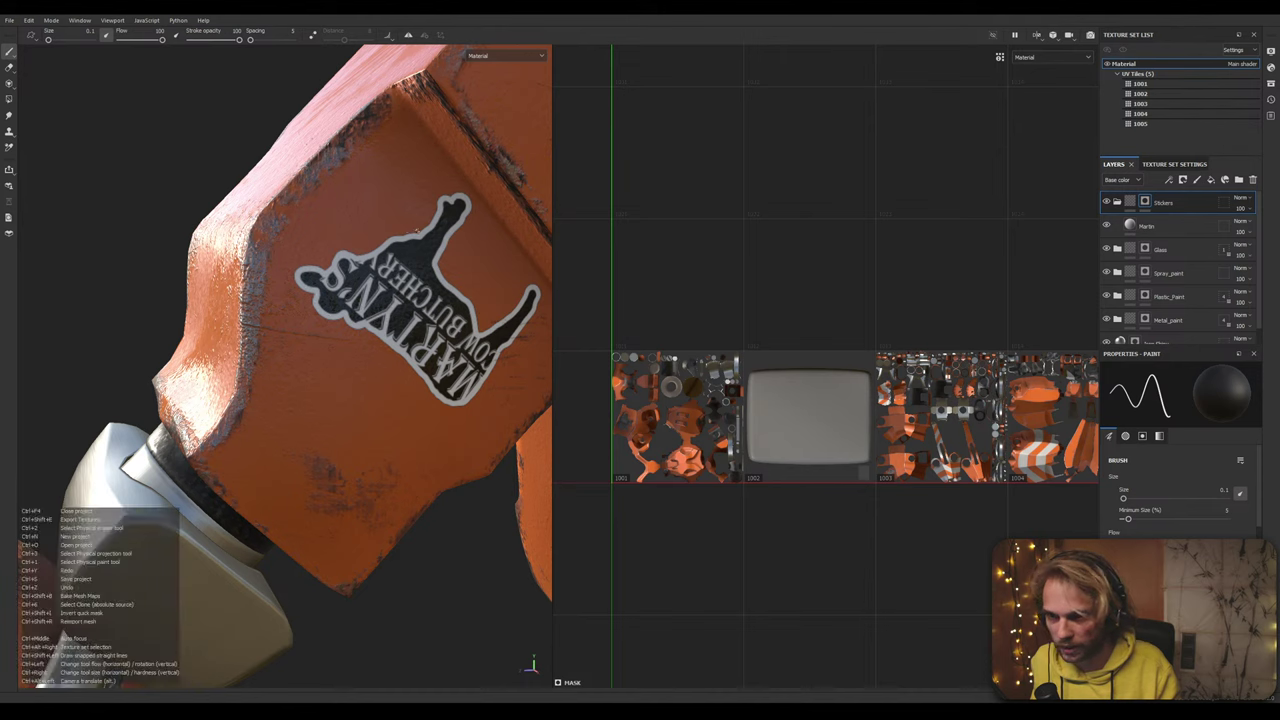
# Step: Raise the mask brush size to 4.48, pick an alpha, and paint wear across the sticker lettering
pyautogui.keyDown('ctrl'); pyautogui.moveTo(406, 230); pyautogui.dragTo(460, 230, button='right'); pyautogui.keyUp('ctrl')
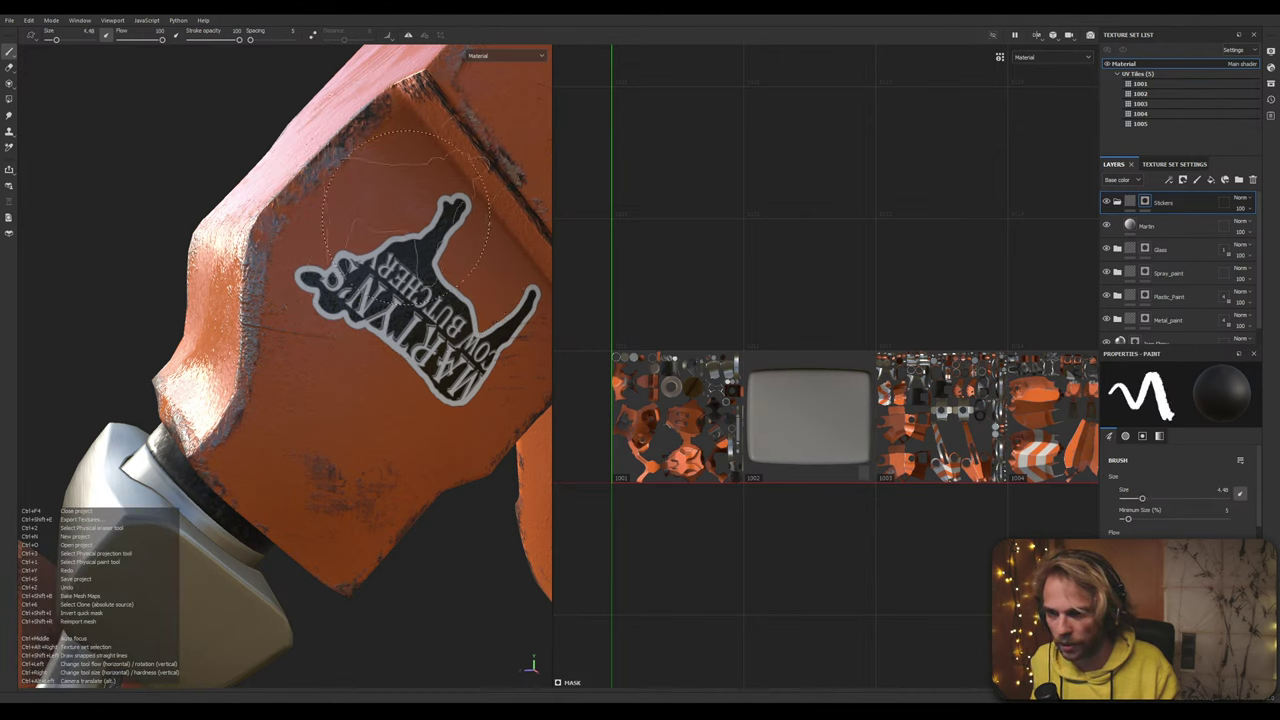
pyautogui.scroll(-4, 1230, 515)
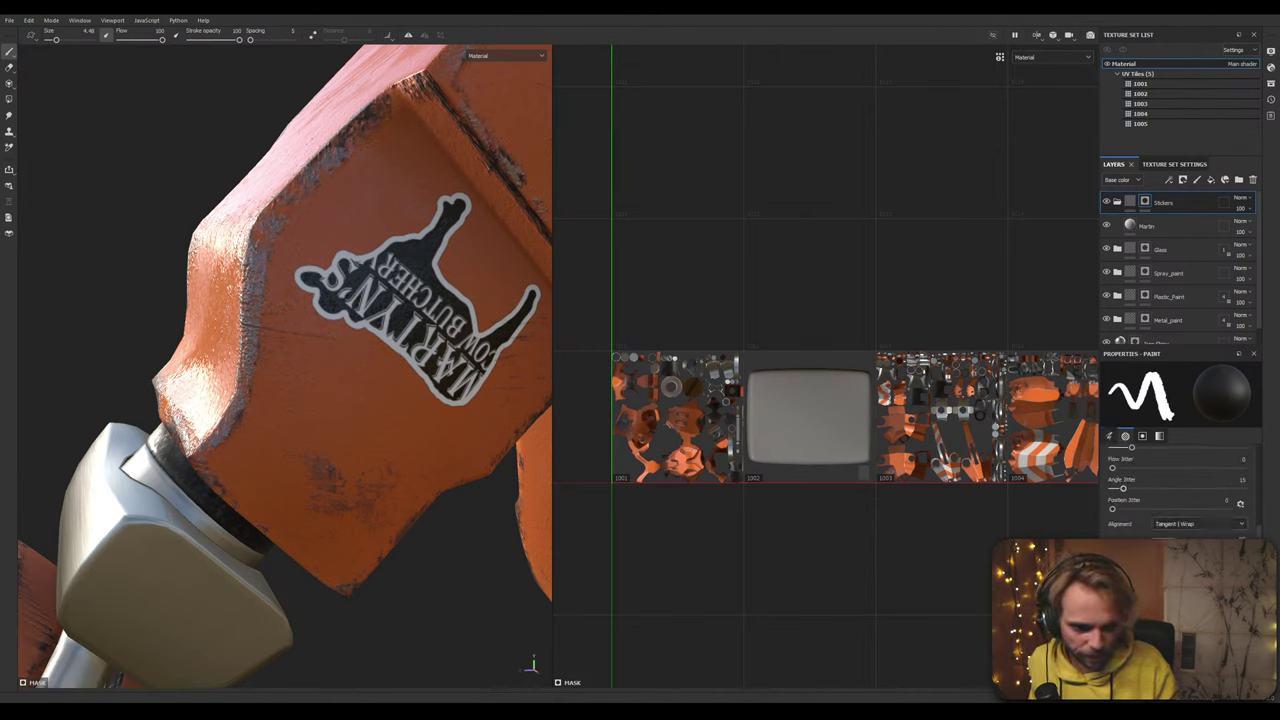
pyautogui.click(1140, 395)
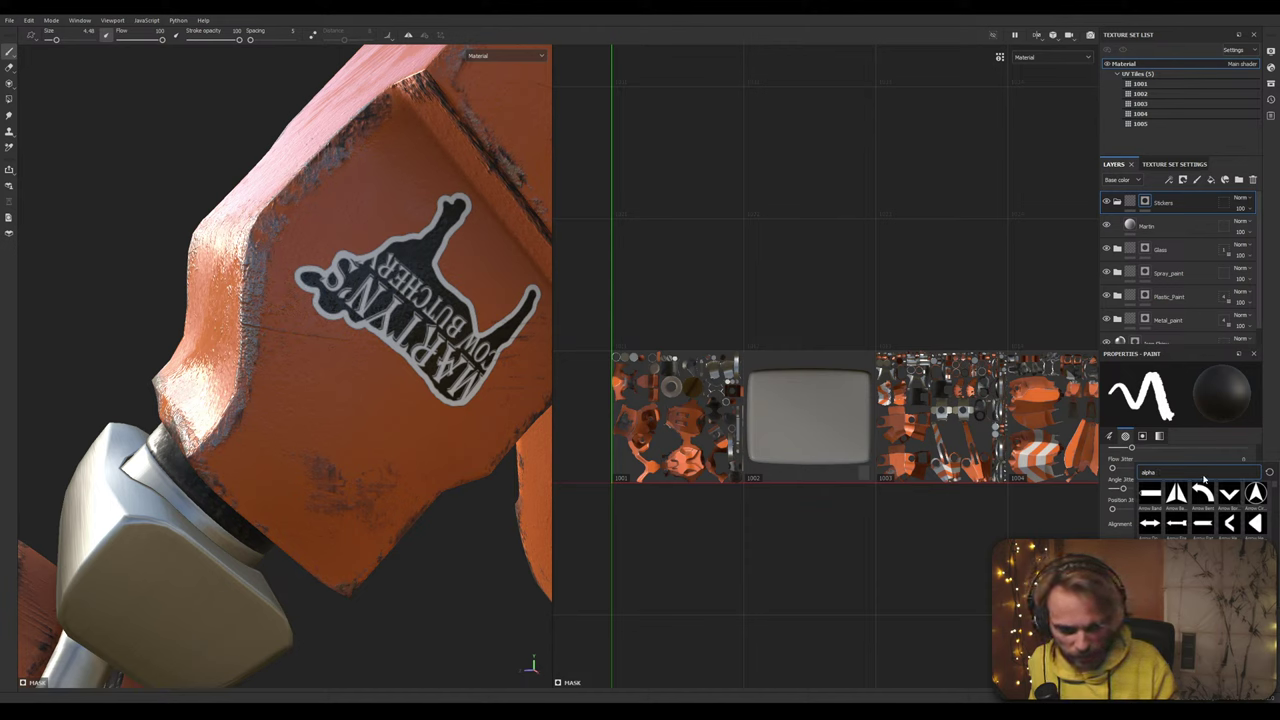
pyautogui.scroll(-3, 1224, 515)
pyautogui.click(1203, 523)
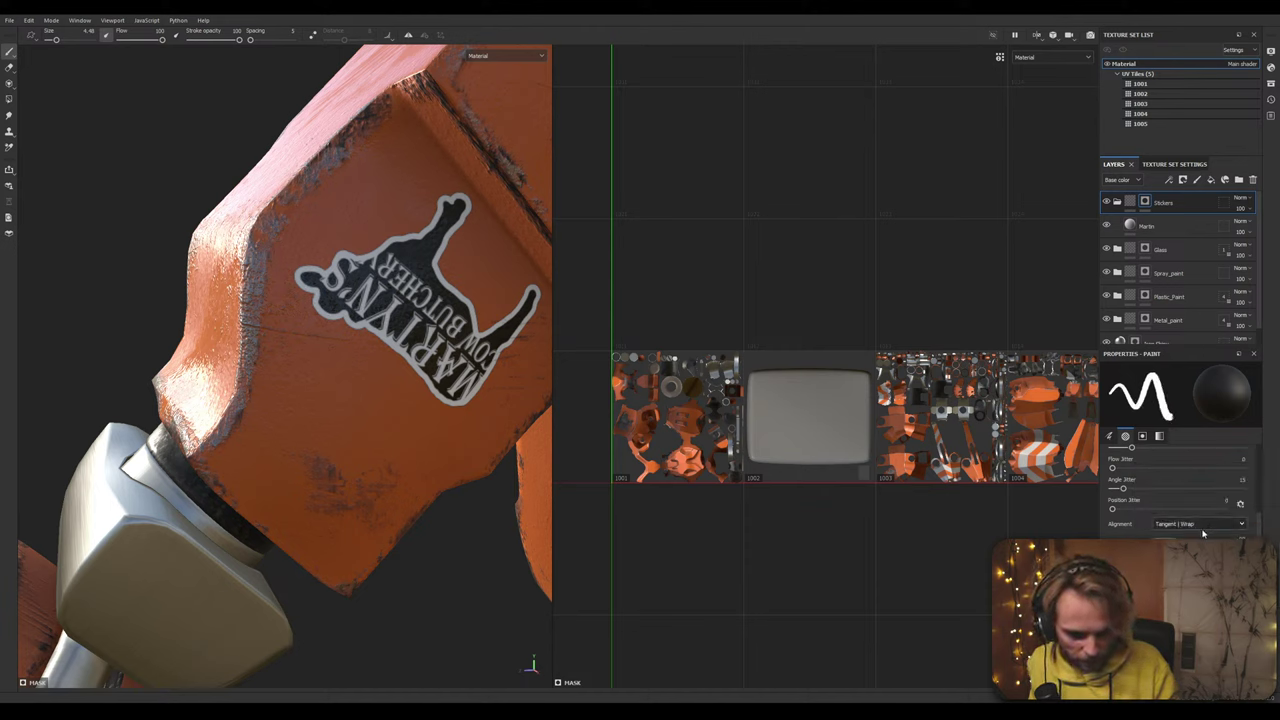
pyautogui.click(458, 222)
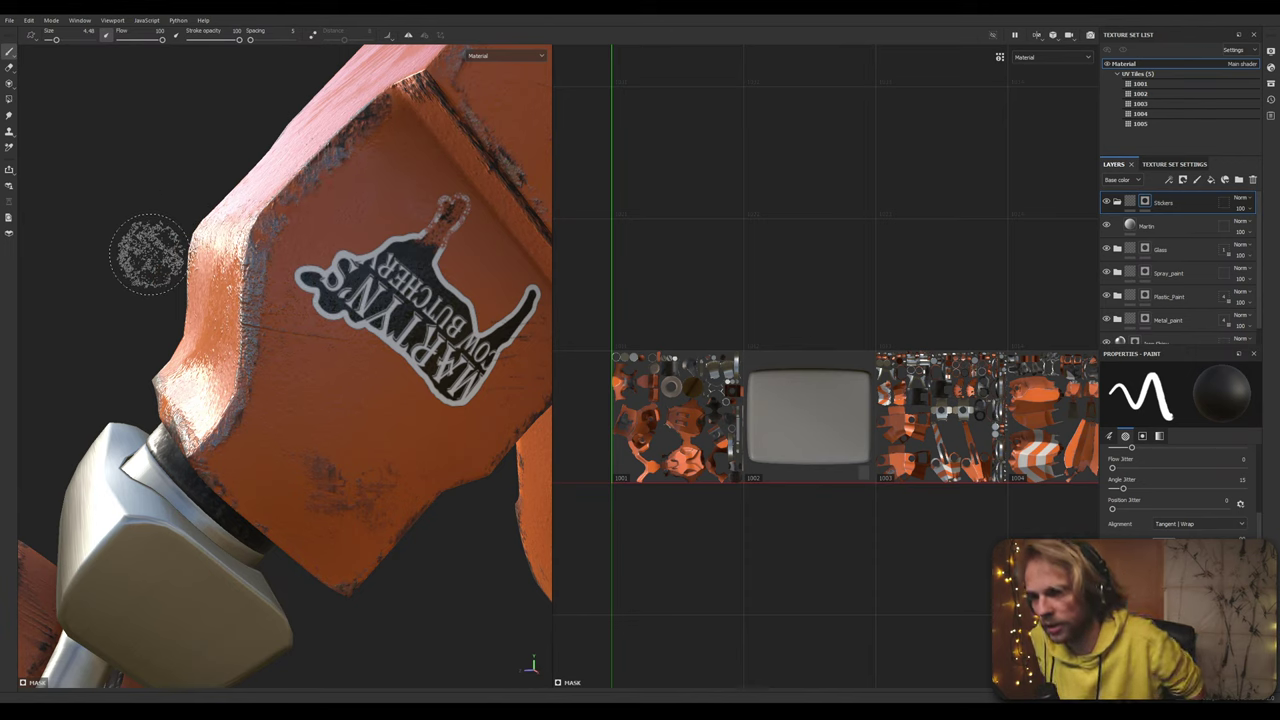
pyautogui.moveTo(149, 255)
pyautogui.mouseDown()
pyautogui.moveTo(310, 300)
pyautogui.moveTo(460, 270)
pyautogui.moveTo(440, 200)
pyautogui.moveTo(340, 150)
pyautogui.mouseUp()
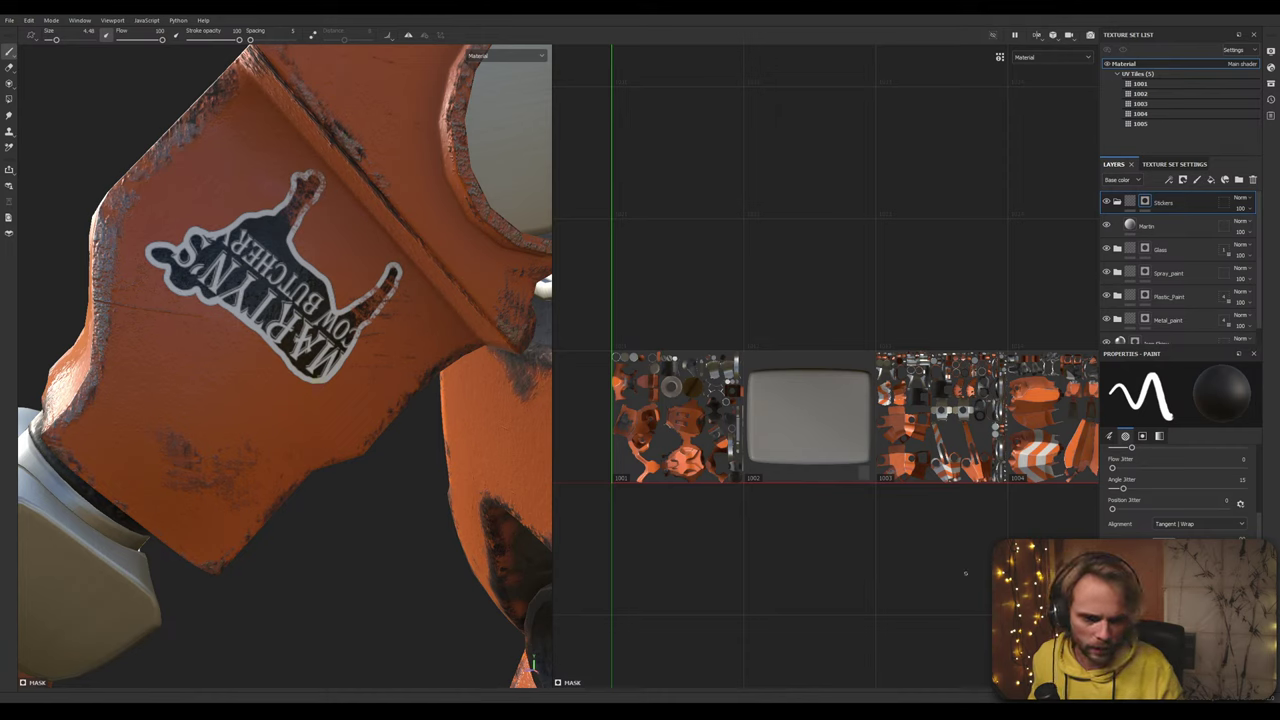
# Step: Switch the brush to a scratch alpha found by searching 'scra'
pyautogui.click(1140, 395)
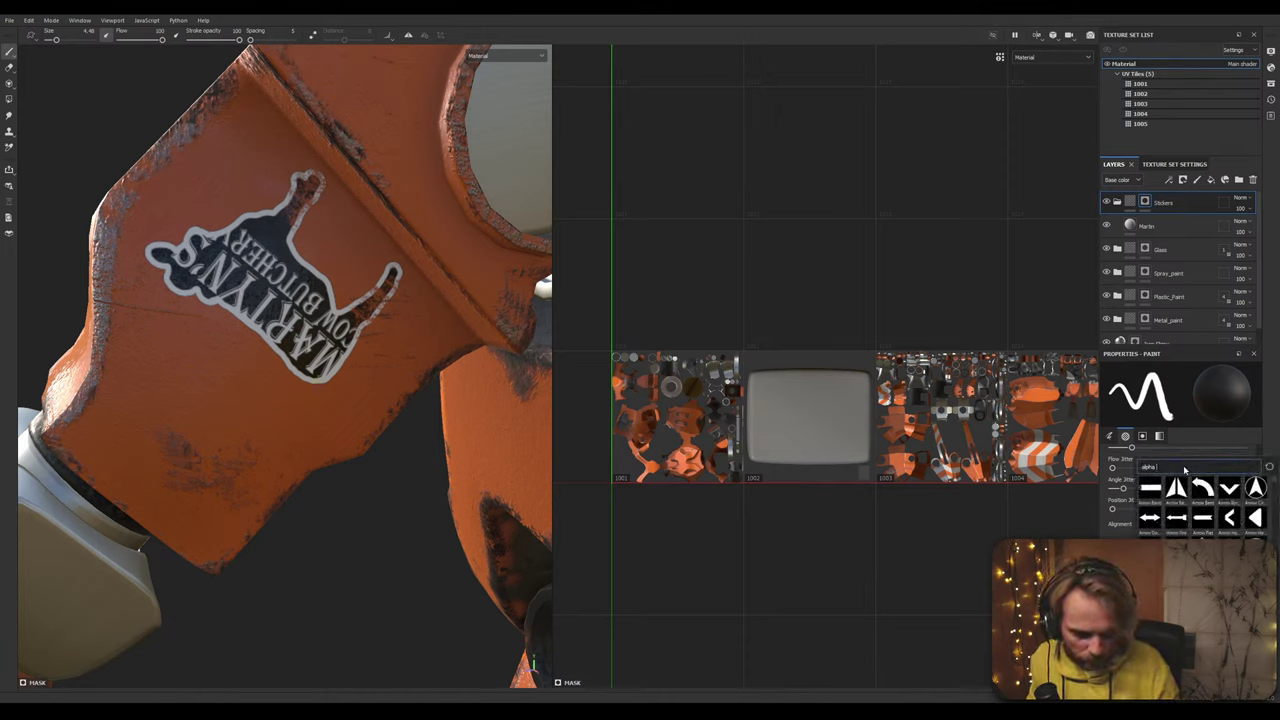
pyautogui.write('sc')
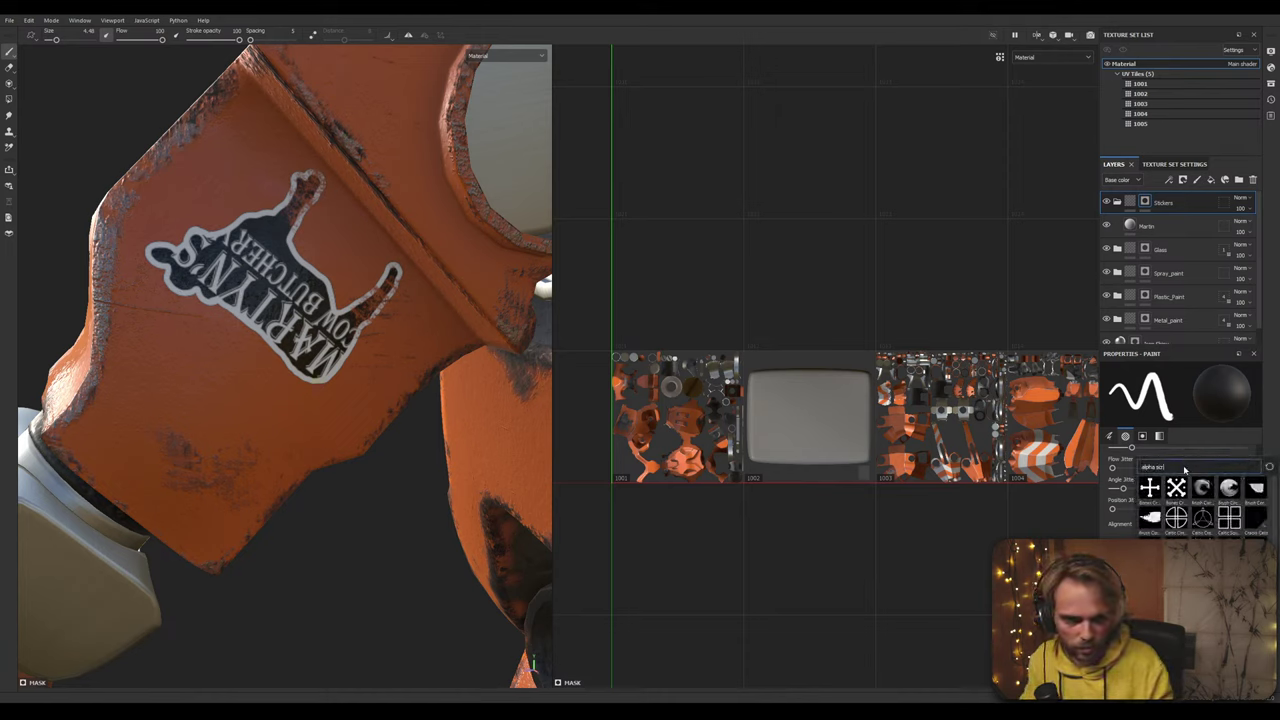
pyautogui.write('rat')
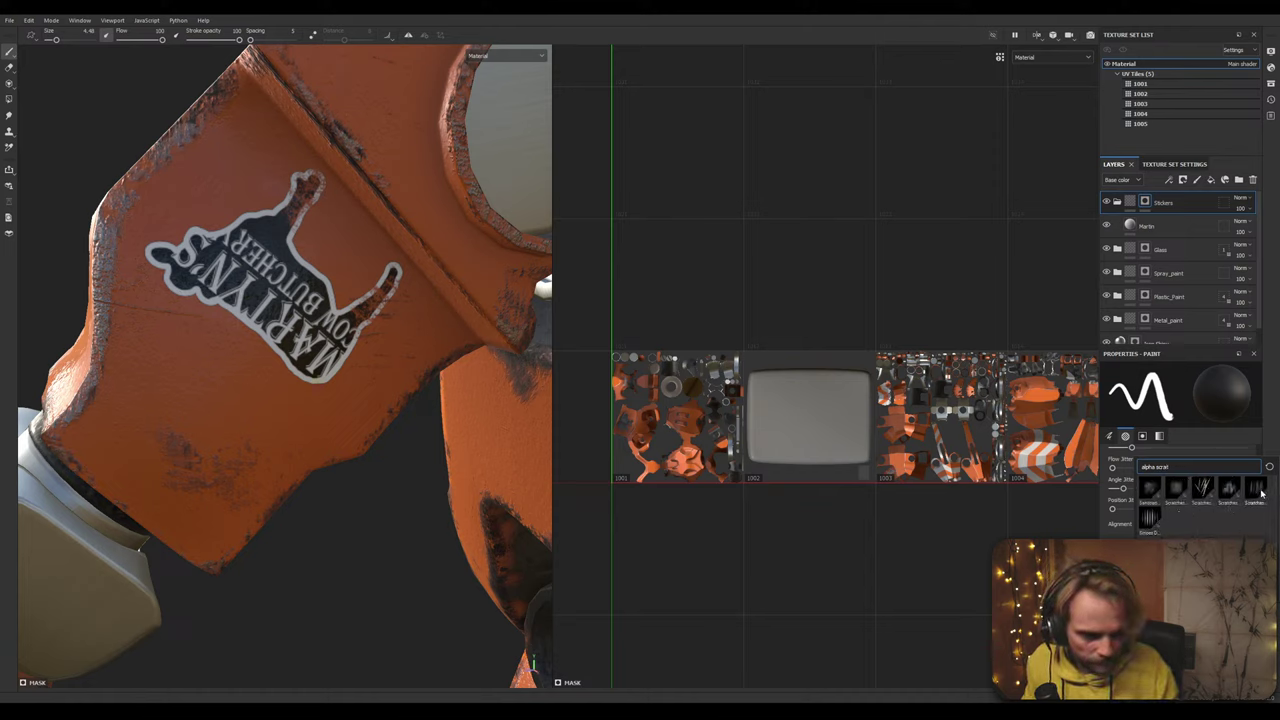
pyautogui.click(1256, 488)
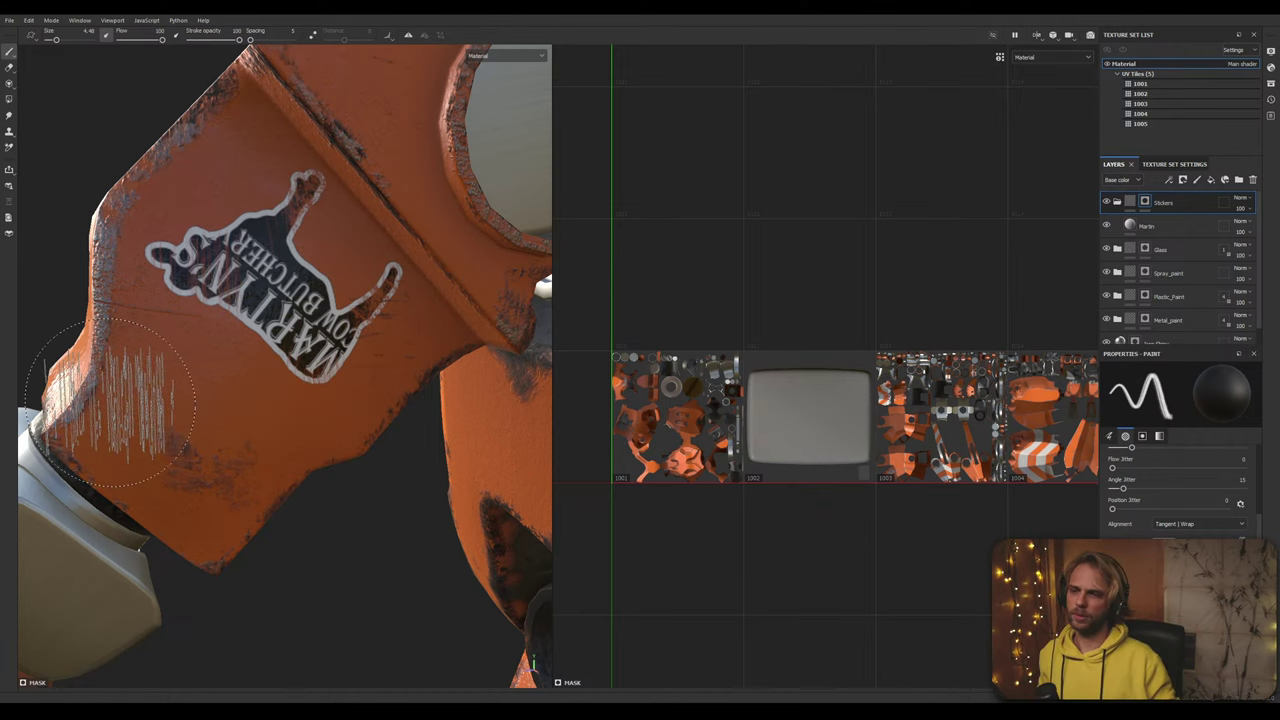
# Step: Zoom and pan the 2D texture view onto the butcher sticker in tile 1005
pyautogui.scroll(-8, 110, 400)
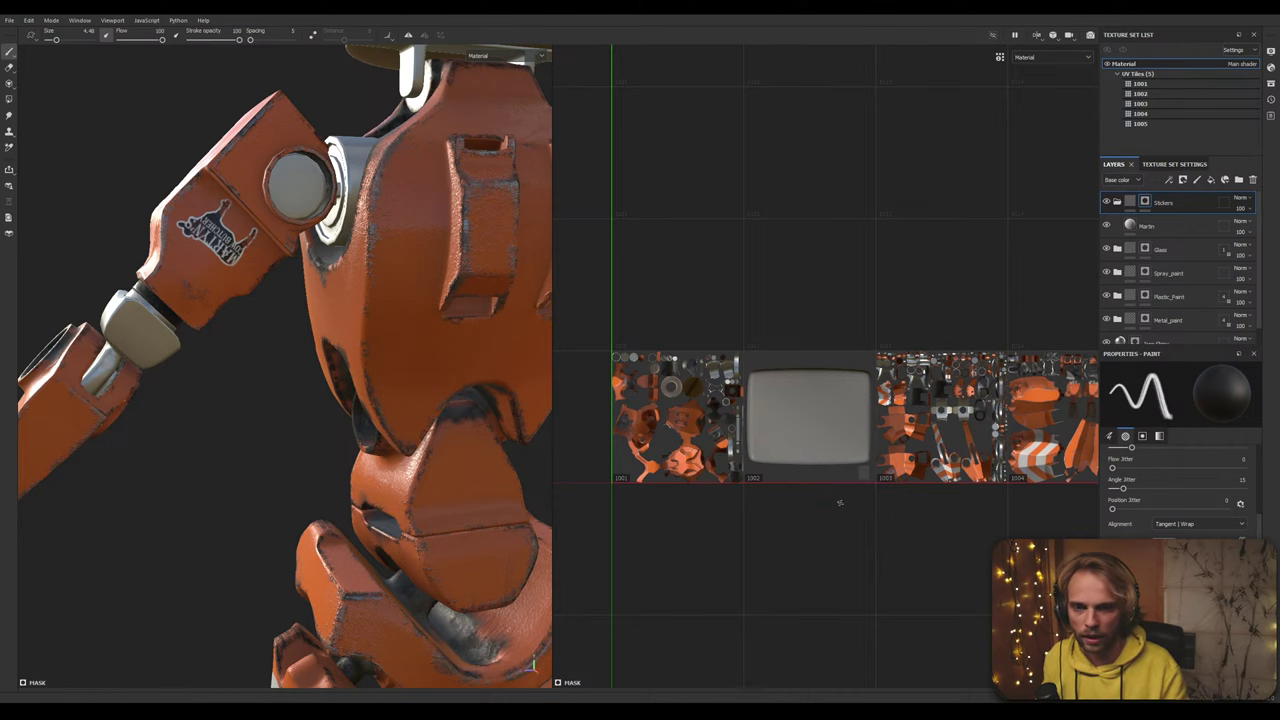
pyautogui.scroll(5, 991, 520)
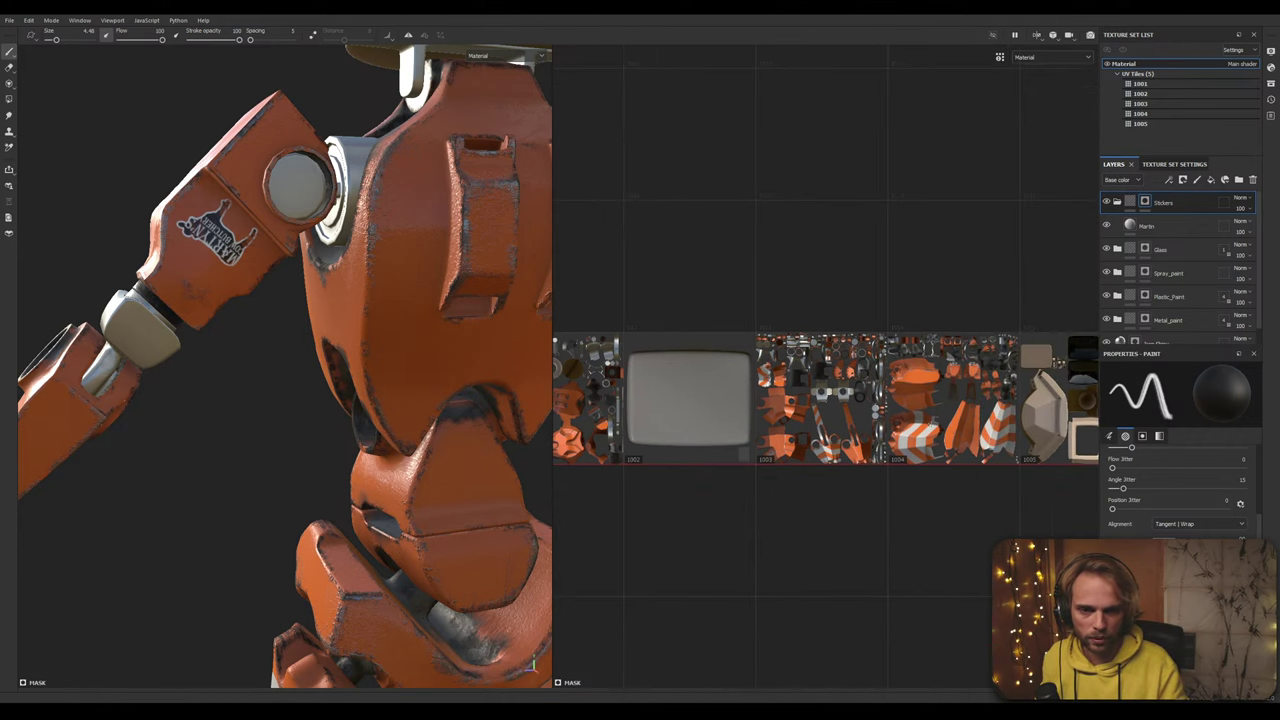
pyautogui.scroll(4, 709, 425)
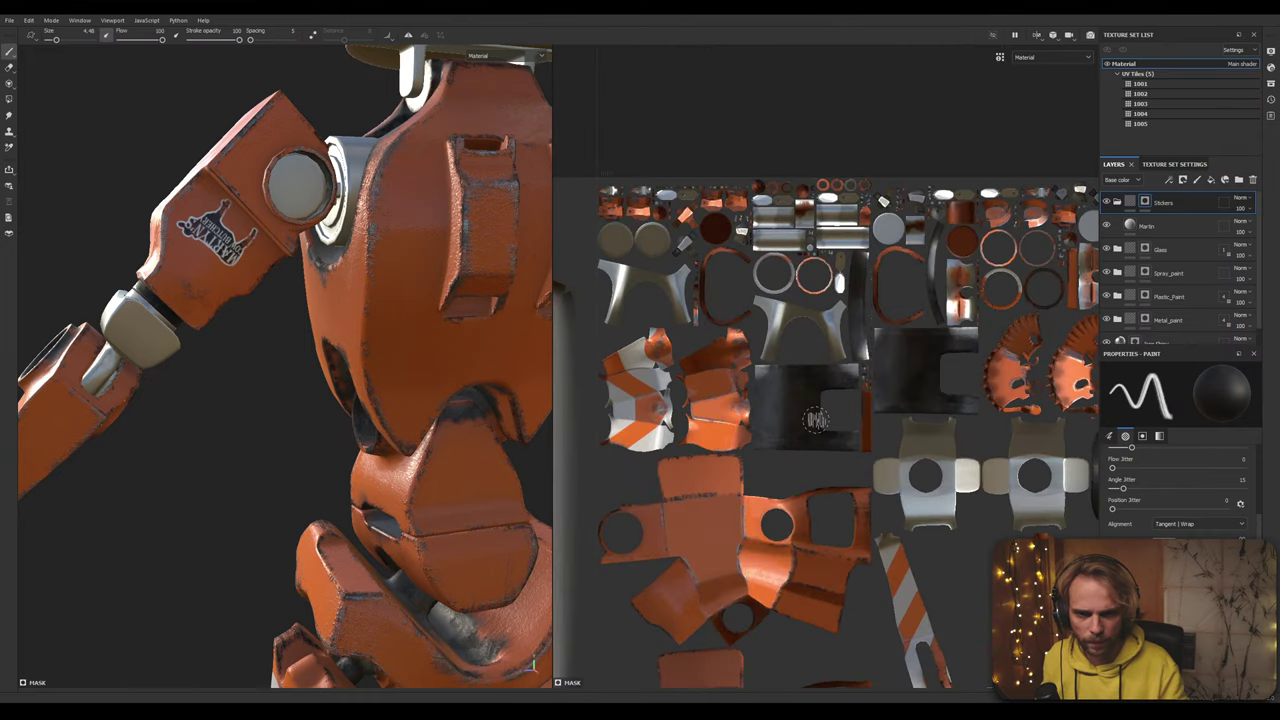
pyautogui.scroll(4, 748, 507)
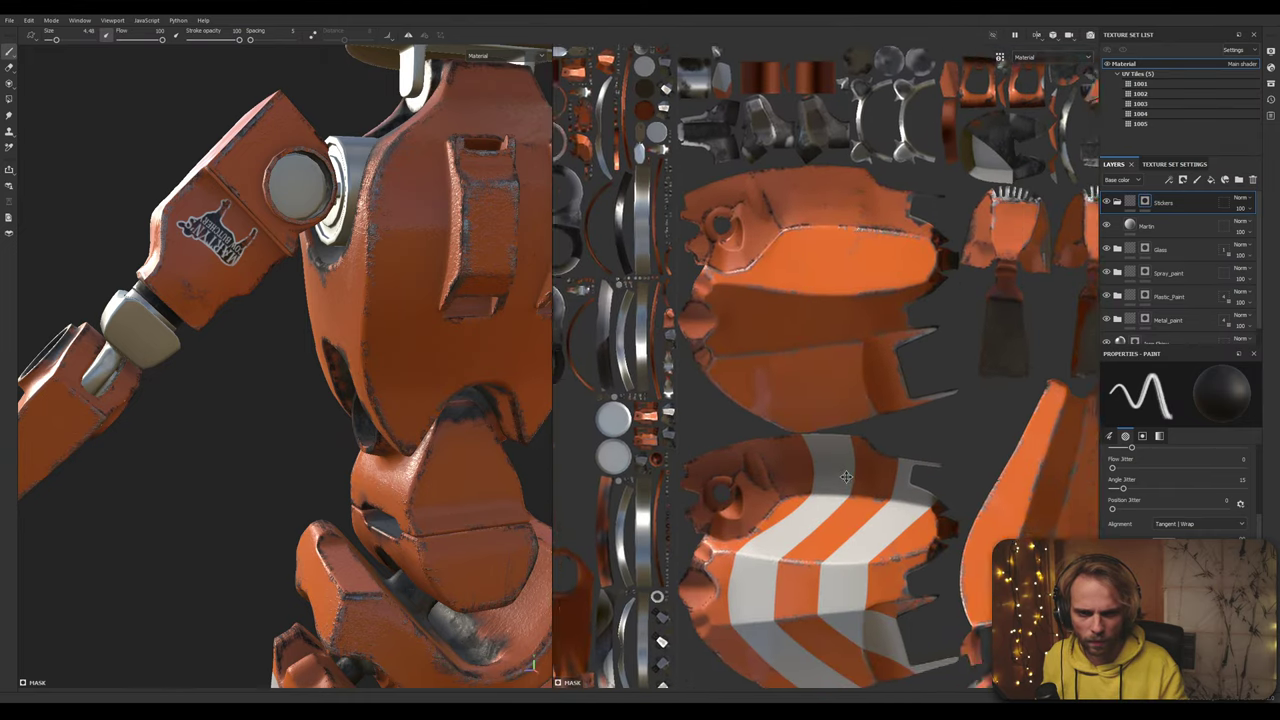
pyautogui.moveTo(748, 507); pyautogui.dragTo(400, 480, button='middle')
pyautogui.scroll(-3, 930, 435)
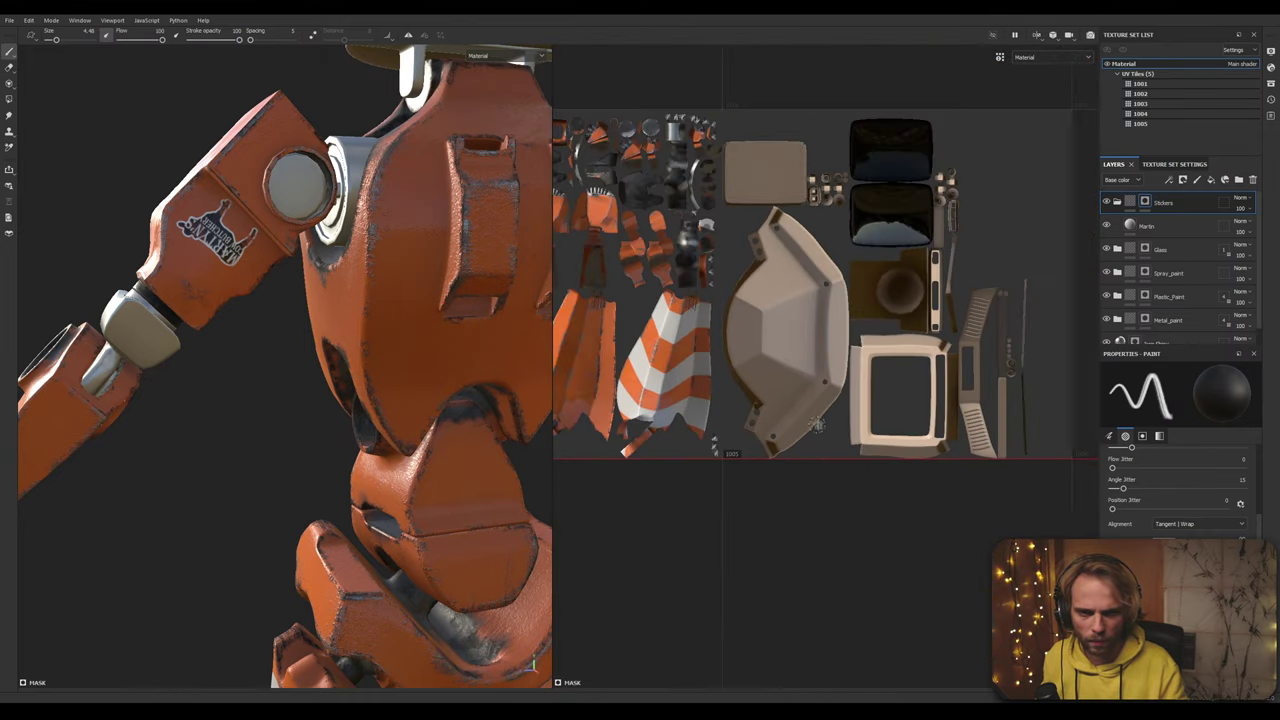
pyautogui.scroll(3, 930, 435)
pyautogui.scroll(-3, 795, 363)
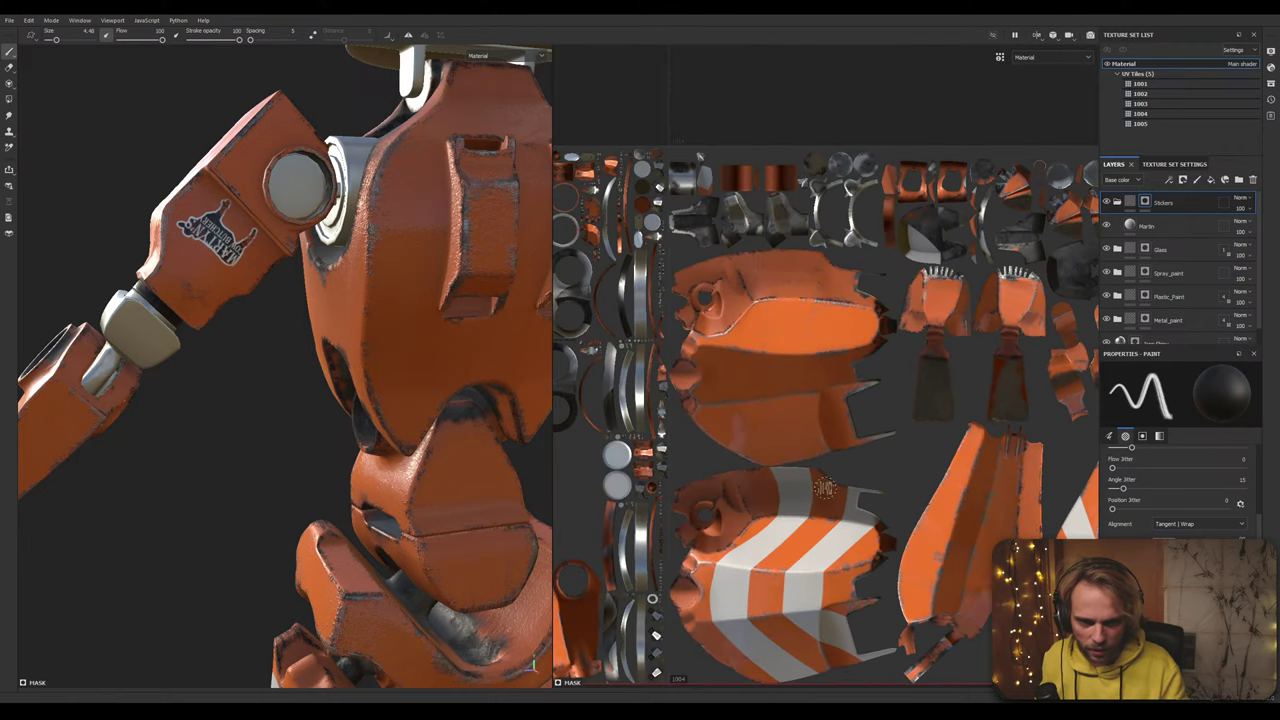
pyautogui.scroll(2, 795, 363)
pyautogui.scroll(-3, 795, 363)
pyautogui.scroll(2, 848, 370)
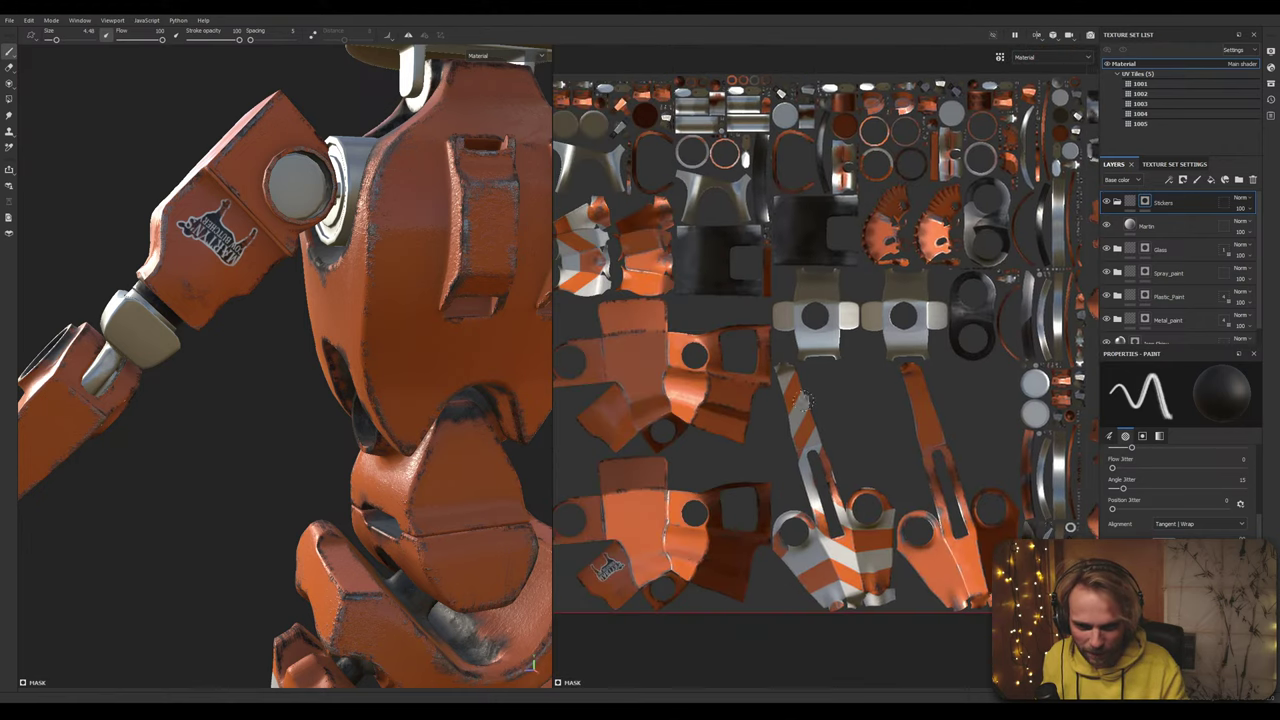
pyautogui.scroll(6, 800, 397)
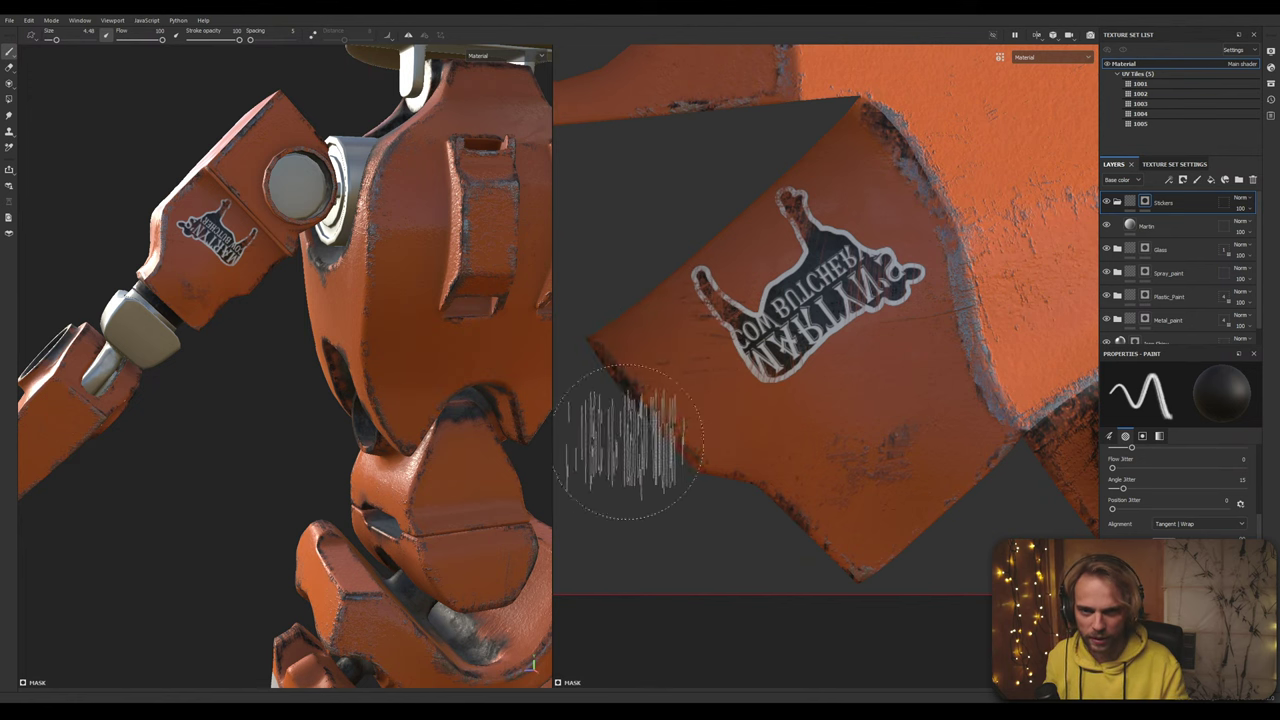
pyautogui.scroll(3, 789, 400)
pyautogui.scroll(-2, 857, 300)
pyautogui.scroll(2, 920, 200)
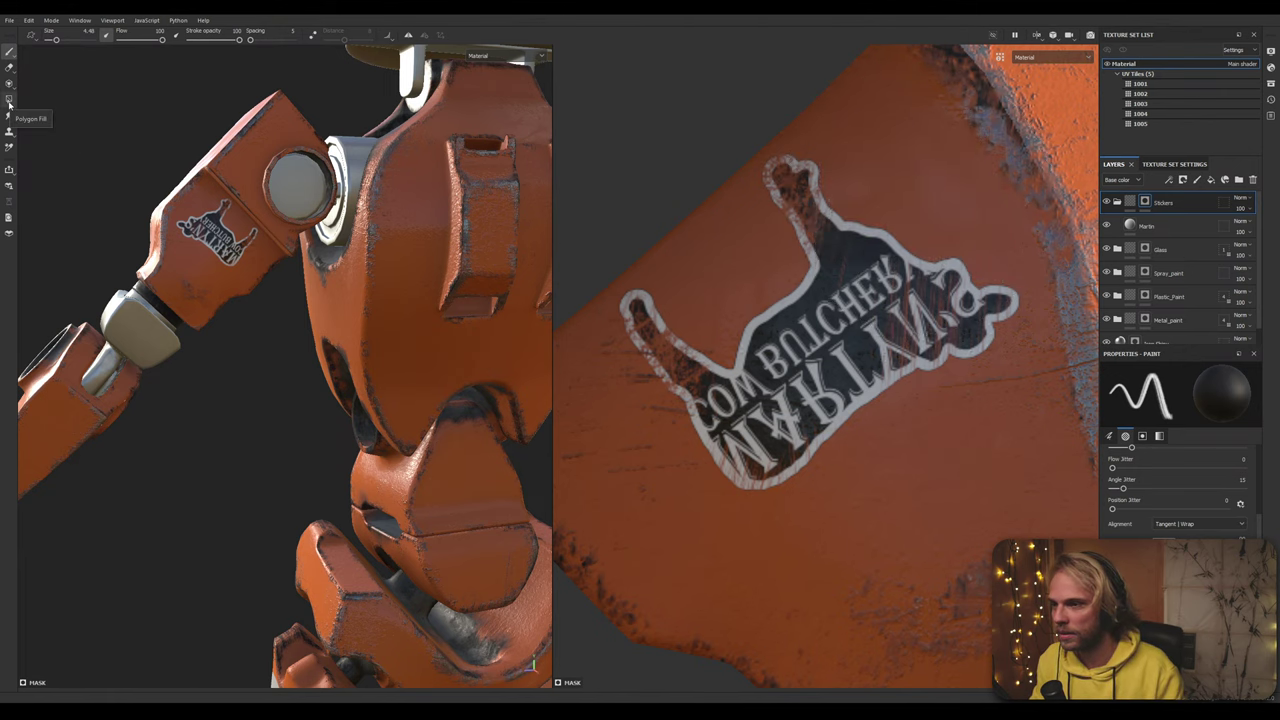
# Step: Switch to projection painting and orbit the 3D view around the torso and upper arm
pyautogui.press('3')
pyautogui.moveTo(150, 220)
pyautogui.keyDown('alt'); pyautogui.mouseDown()
pyautogui.moveTo(318, 365)
pyautogui.moveTo(329, 391)
pyautogui.moveTo(352, 275)
pyautogui.mouseUp(); pyautogui.keyUp('alt')
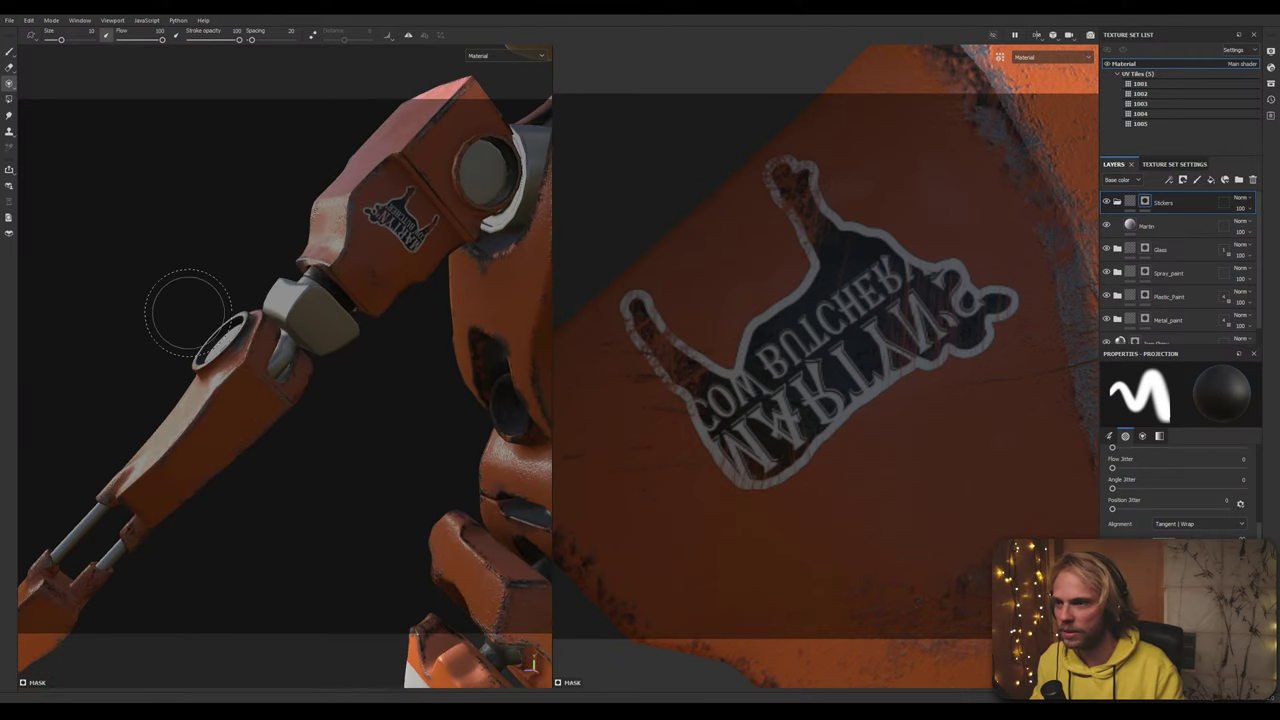
pyautogui.keyDown('alt'); pyautogui.moveTo(313, 368); pyautogui.dragTo(166, 467); pyautogui.keyUp('alt')
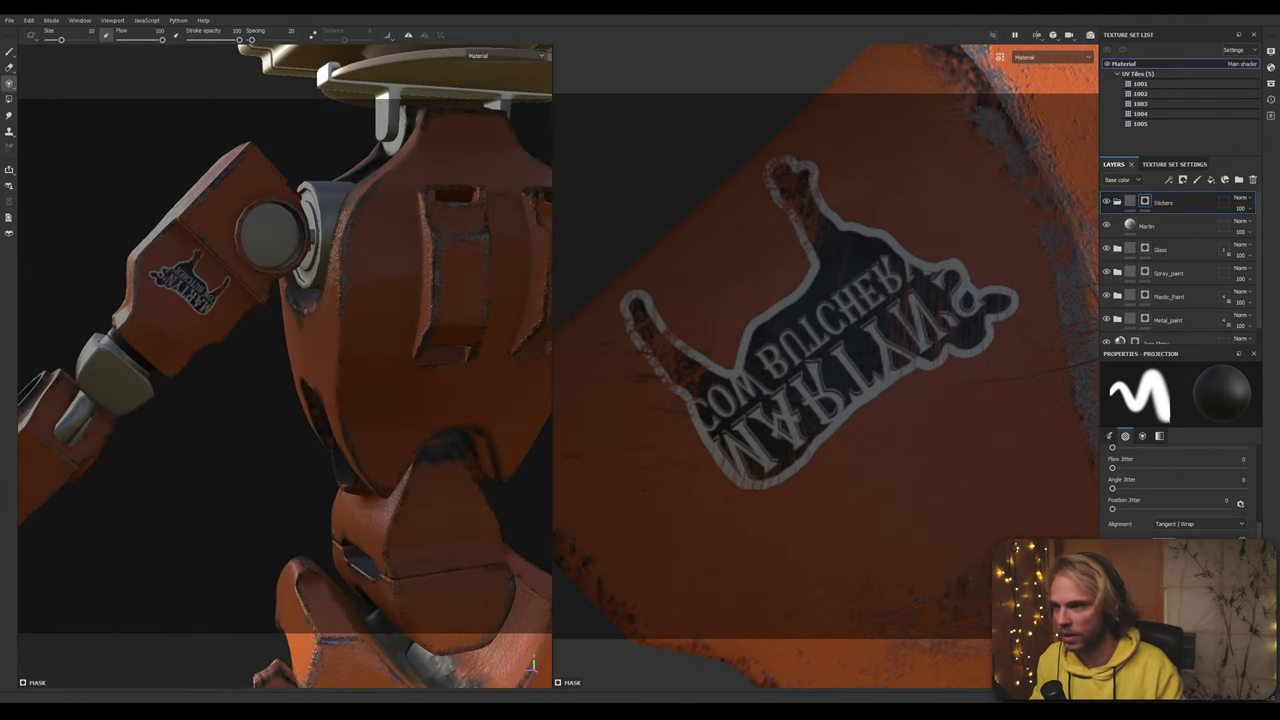
pyautogui.click(9, 52)
pyautogui.moveTo(234, 335)
pyautogui.keyDown('alt'); pyautogui.mouseDown()
pyautogui.moveTo(301, 466)
pyautogui.moveTo(90, 193)
pyautogui.mouseUp(); pyautogui.keyUp('alt')
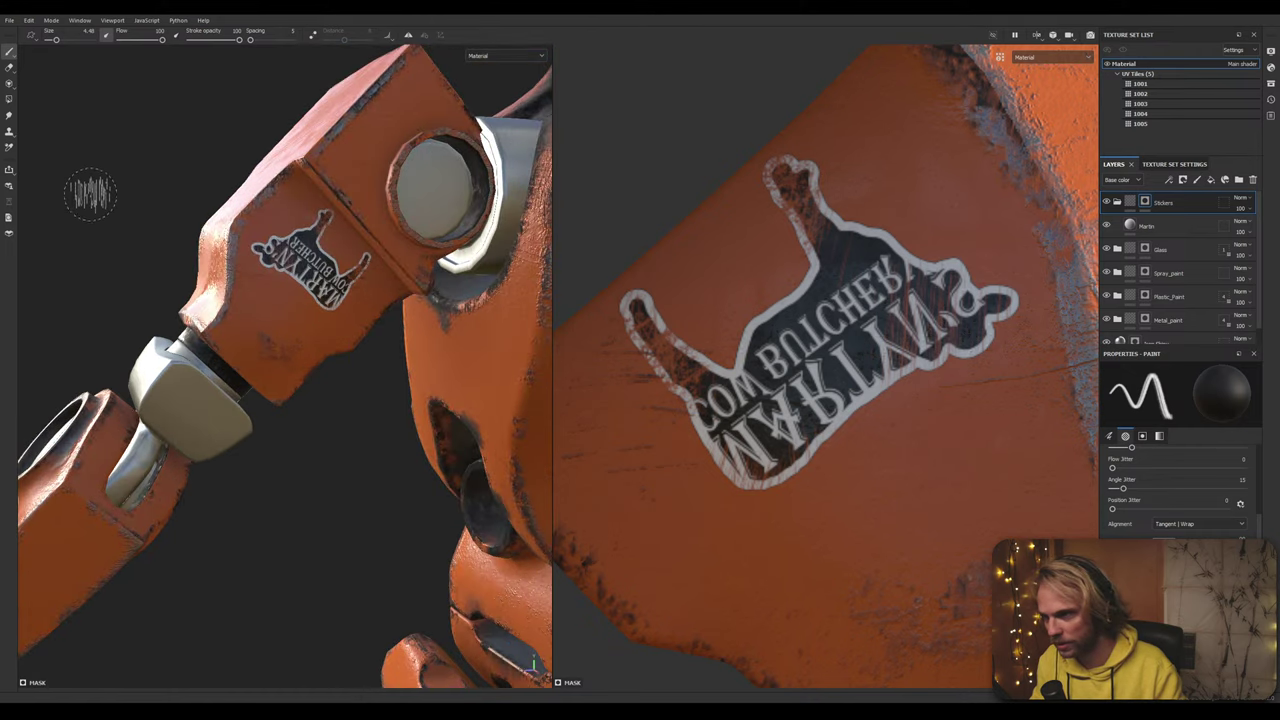
pyautogui.click(9, 67)
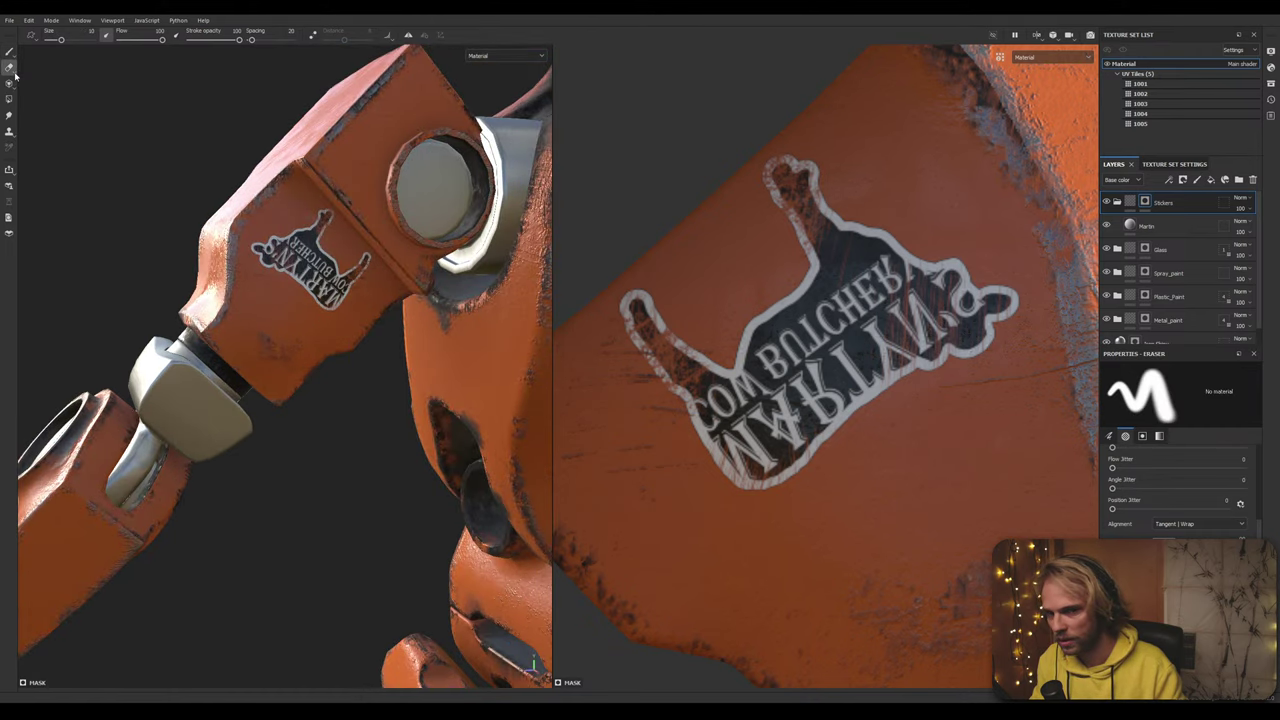
pyautogui.click(9, 52)
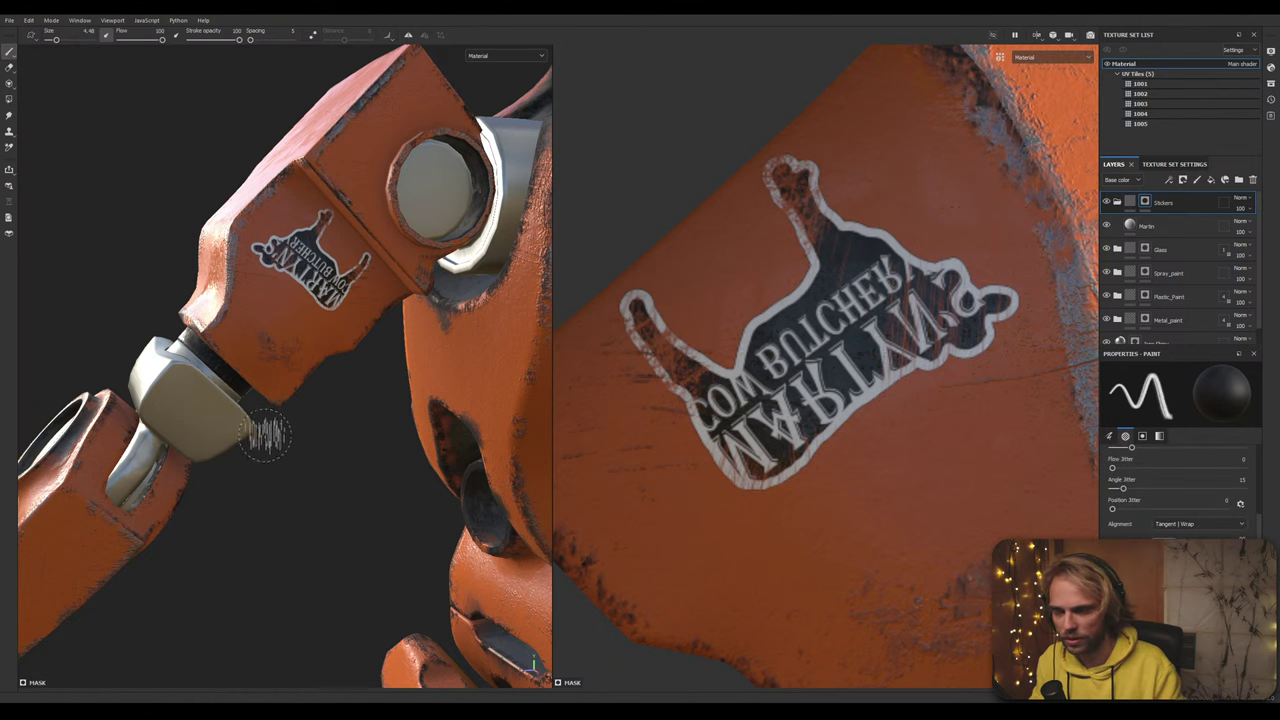
pyautogui.moveTo(271, 429)
pyautogui.keyDown('alt'); pyautogui.mouseDown()
pyautogui.moveTo(286, 371)
pyautogui.moveTo(185, 474)
pyautogui.mouseUp(); pyautogui.keyUp('alt')
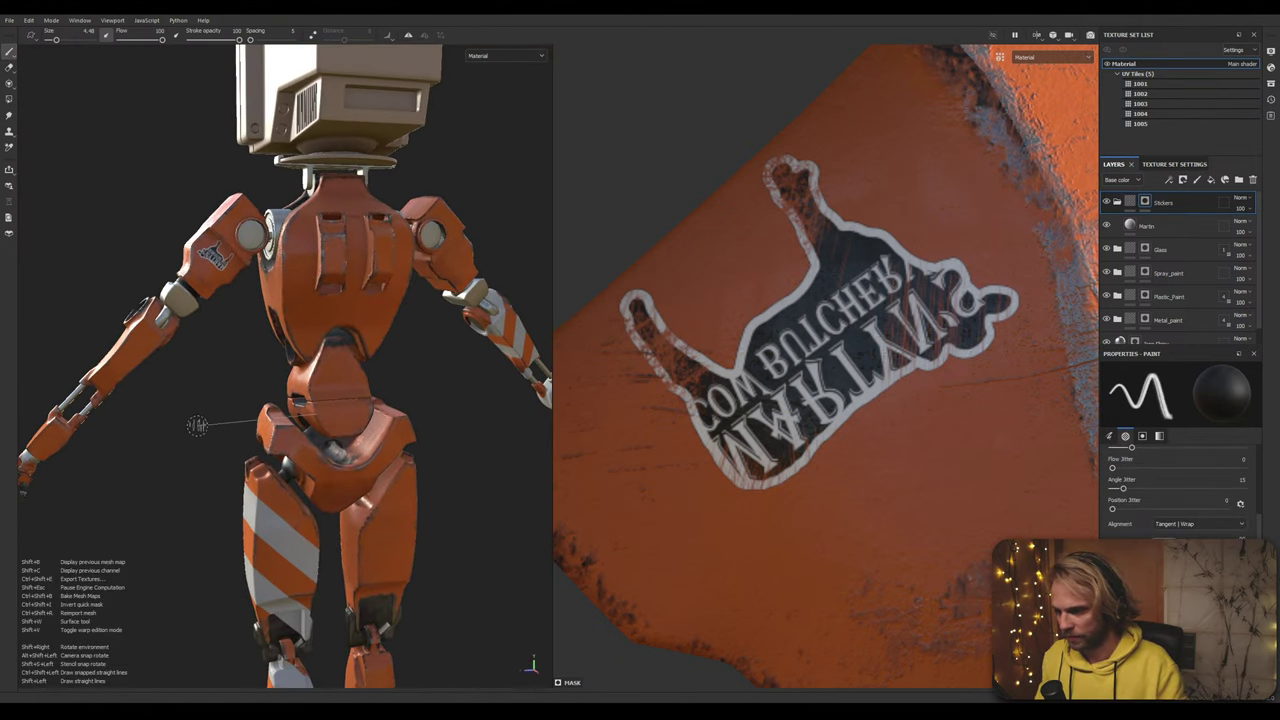
pyautogui.keyDown('shift'); pyautogui.moveTo(214, 434); pyautogui.dragTo(244, 438, button='right'); pyautogui.keyUp('shift')
pyautogui.keyDown('alt'); pyautogui.moveTo(244, 438); pyautogui.dragTo(430, 545); pyautogui.keyUp('alt')
pyautogui.moveTo(430, 545)
pyautogui.keyDown('shift'); pyautogui.mouseDown(button='right')
pyautogui.moveTo(450, 540)
pyautogui.moveTo(415, 536)
pyautogui.moveTo(430, 532)
pyautogui.mouseUp(button='right'); pyautogui.keyUp('shift')
pyautogui.keyDown('alt'); pyautogui.moveTo(430, 532); pyautogui.dragTo(318, 500); pyautogui.keyUp('alt')
pyautogui.keyDown('shift'); pyautogui.moveTo(318, 500); pyautogui.dragTo(340, 516, button='right'); pyautogui.keyUp('shift')
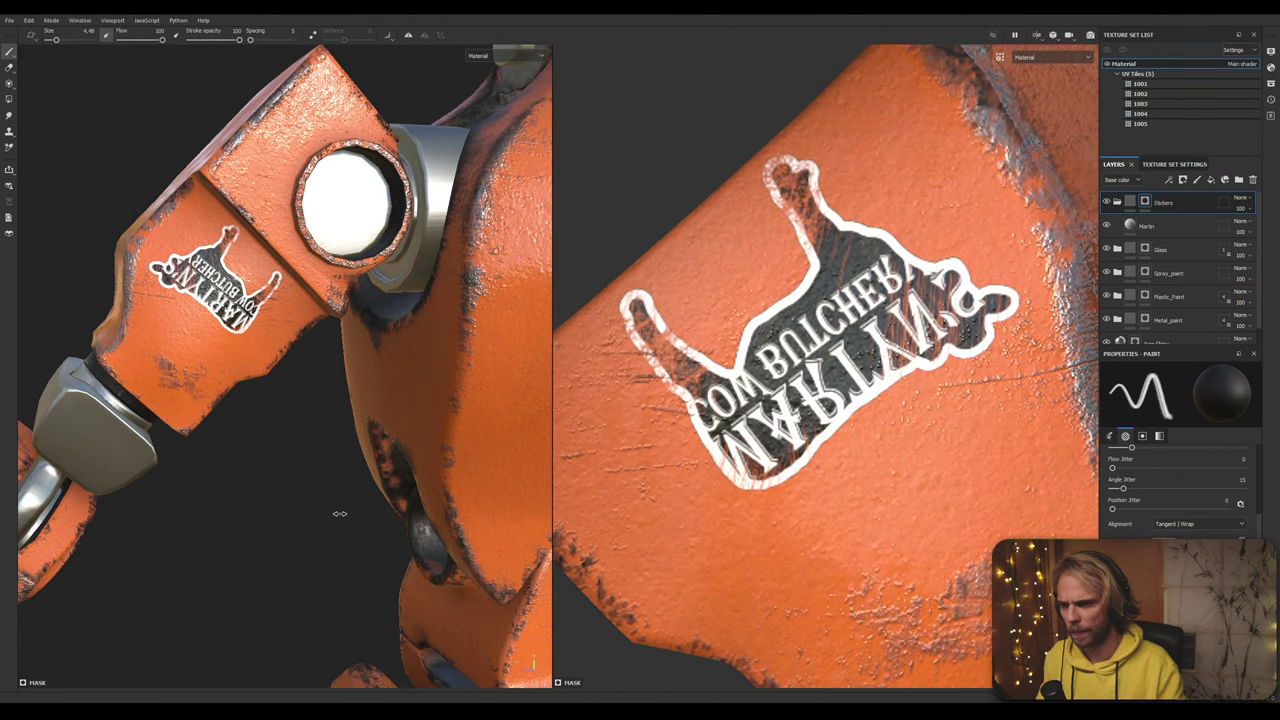
pyautogui.keyDown('alt'); pyautogui.moveTo(268, 515); pyautogui.dragTo(298, 565); pyautogui.keyUp('alt')
pyautogui.scroll(3, 298, 565)
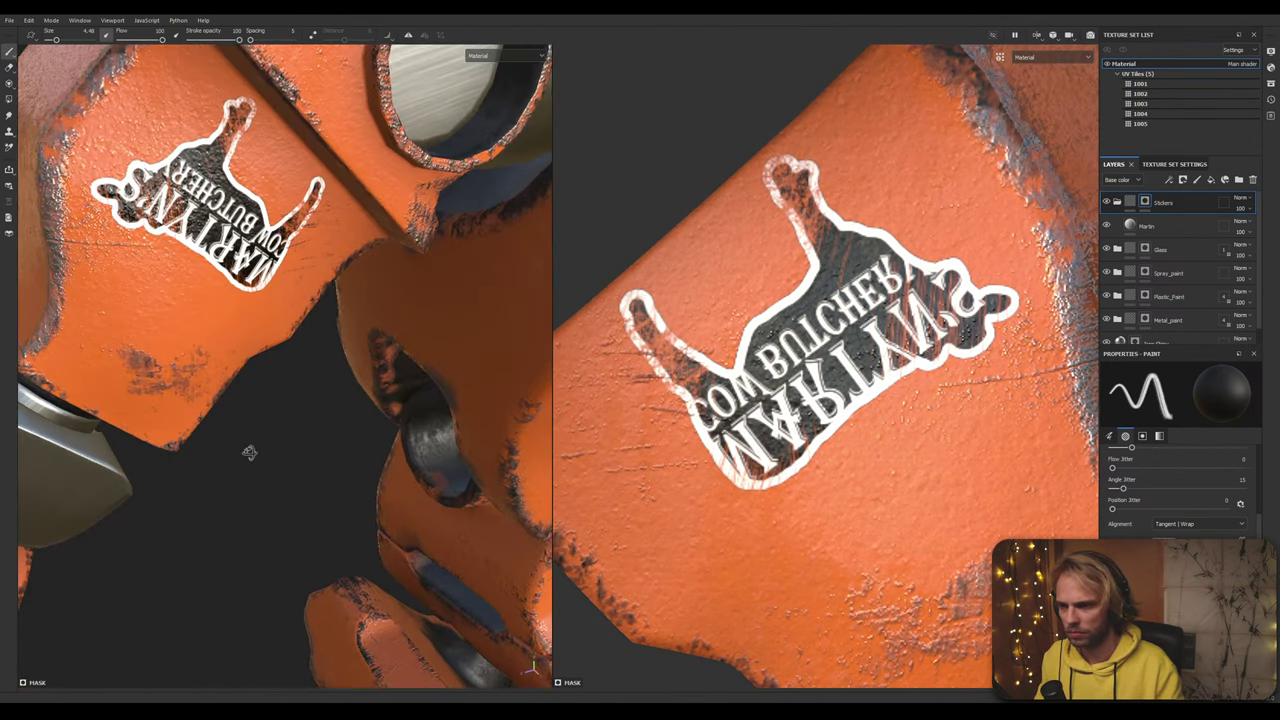
pyautogui.keyDown('alt'); pyautogui.moveTo(246, 449); pyautogui.dragTo(332, 470); pyautogui.keyUp('alt')
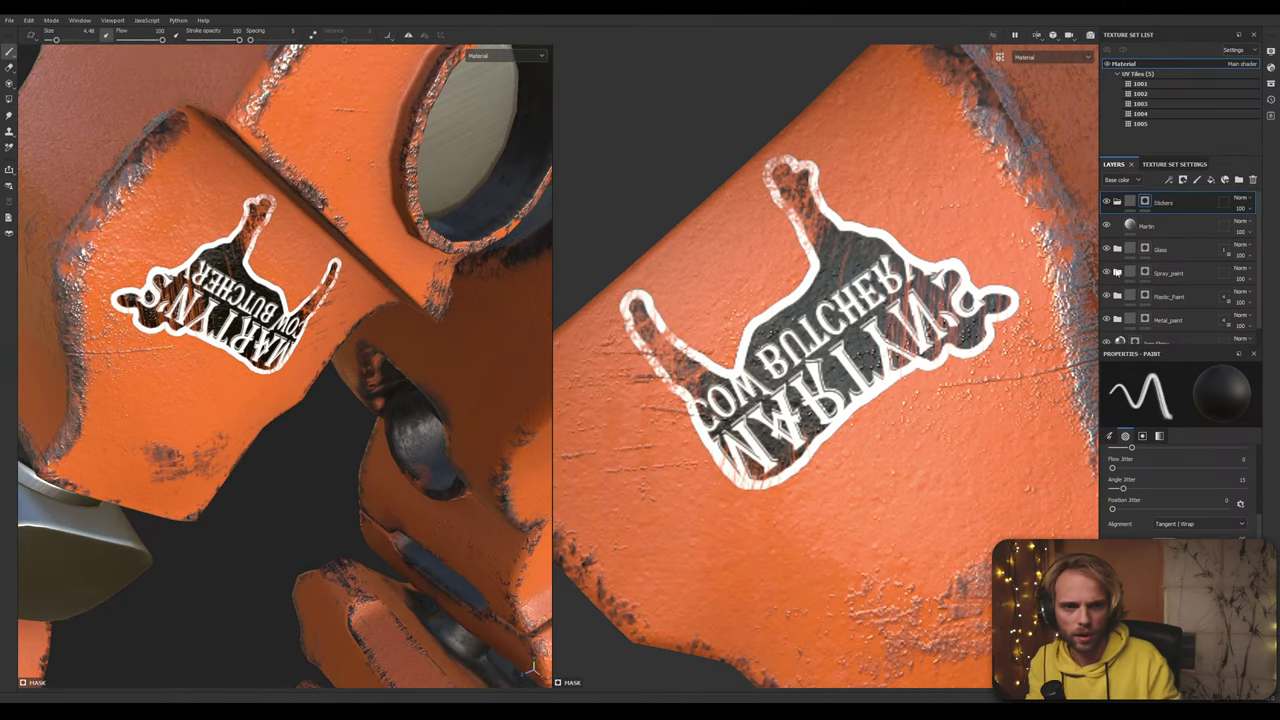
# Step: Set the Stickers layer blend mode to Multiply and view the bolt joint
pyautogui.click(1241, 201)
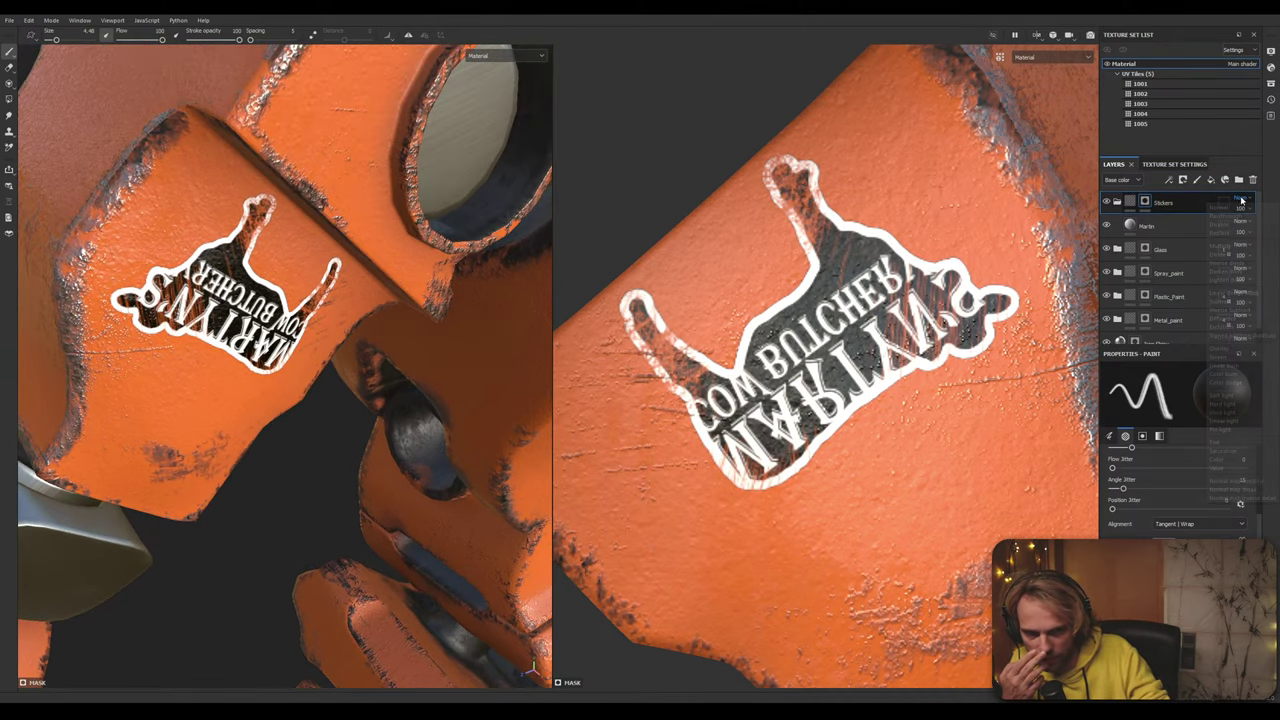
pyautogui.click(1222, 245)
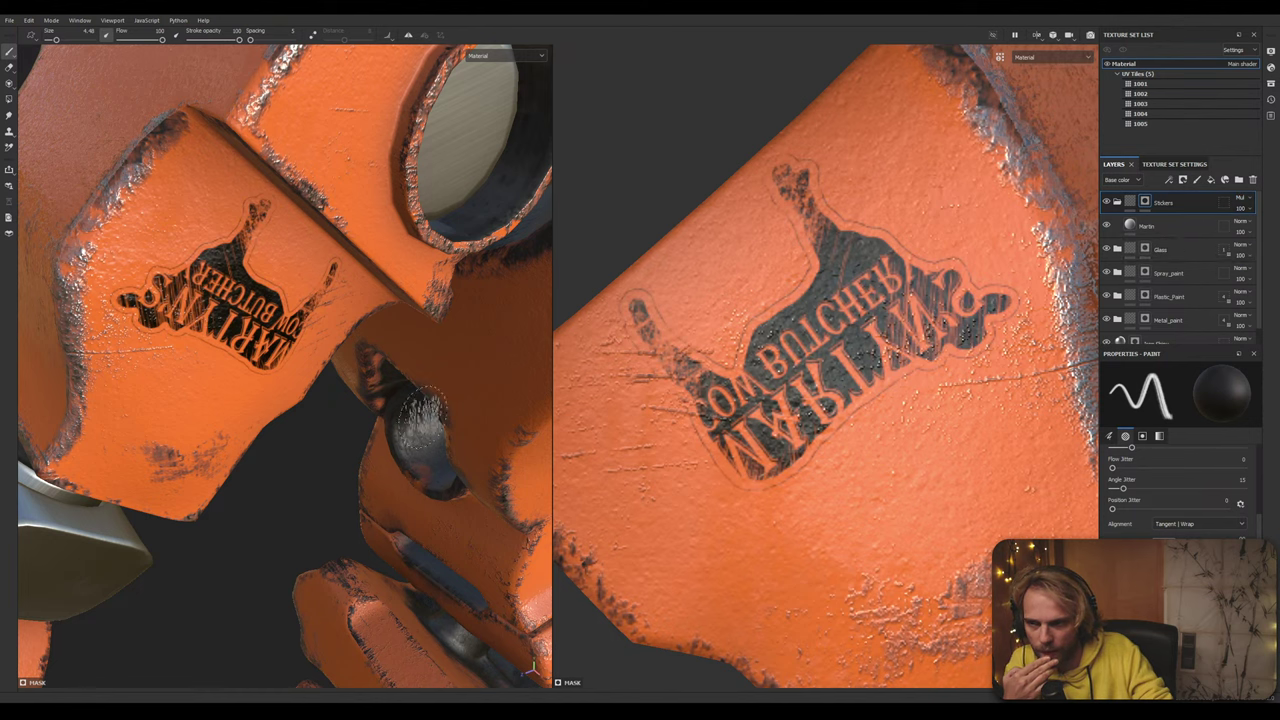
pyautogui.moveTo(333, 507)
pyautogui.keyDown('alt'); pyautogui.mouseDown()
pyautogui.moveTo(286, 473)
pyautogui.moveTo(300, 480)
pyautogui.mouseUp(); pyautogui.keyUp('alt')
pyautogui.scroll(3, 210, 430)
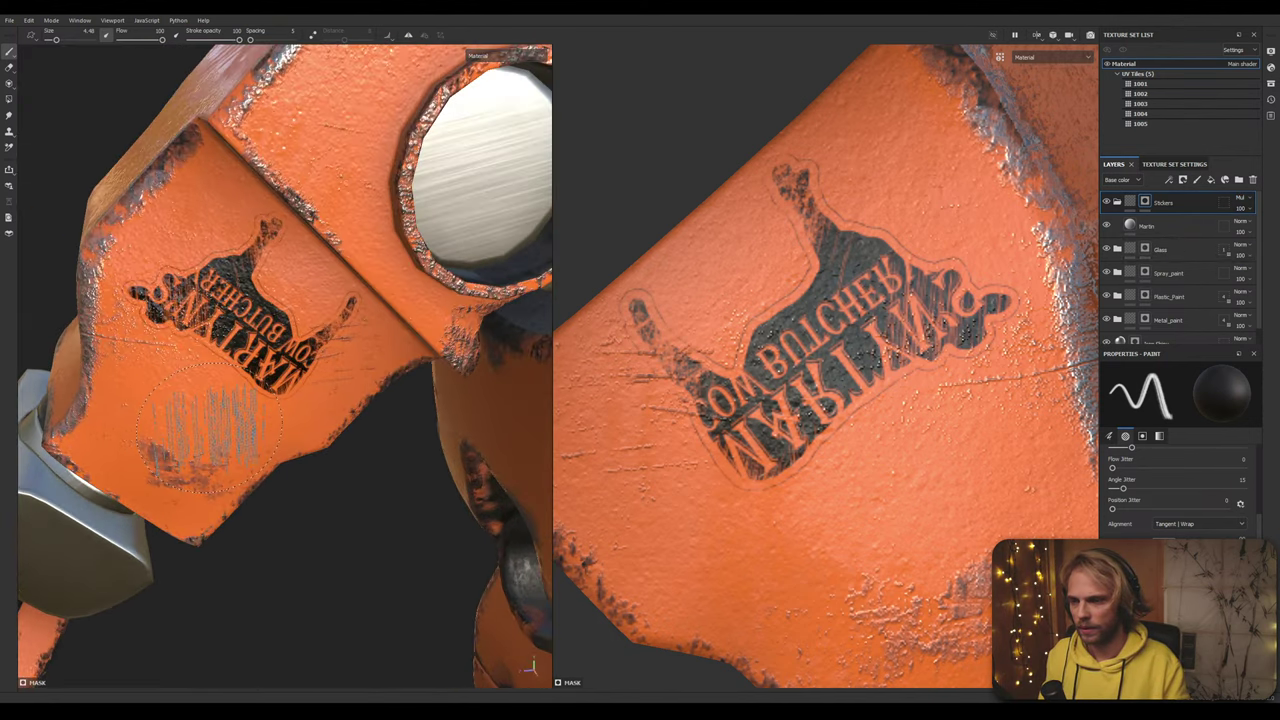
pyautogui.keyDown('alt'); pyautogui.moveTo(357, 521); pyautogui.dragTo(346, 515); pyautogui.keyUp('alt')
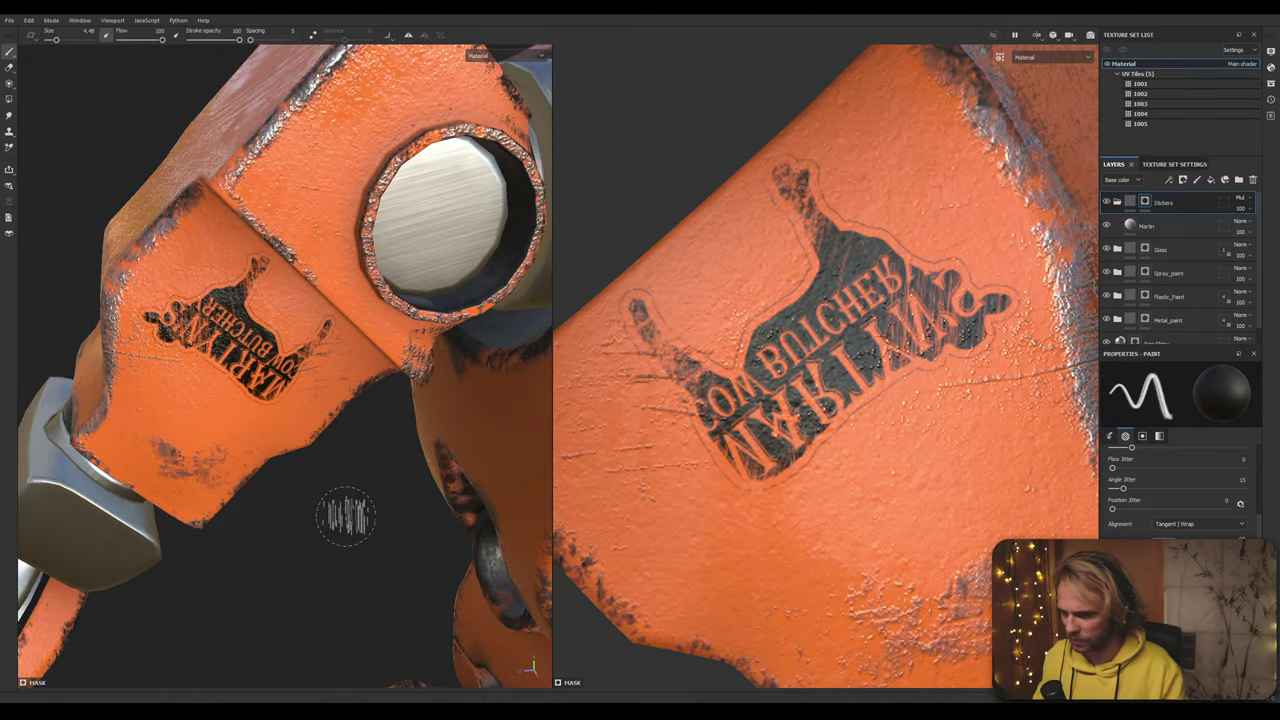
# Step: Rotate the environment lighting and zoom in on the shoulder sticker to review the Multiply result
pyautogui.keyDown('shift'); pyautogui.moveTo(370, 523); pyautogui.dragTo(305, 525, button='right'); pyautogui.keyUp('shift')
pyautogui.press('f')
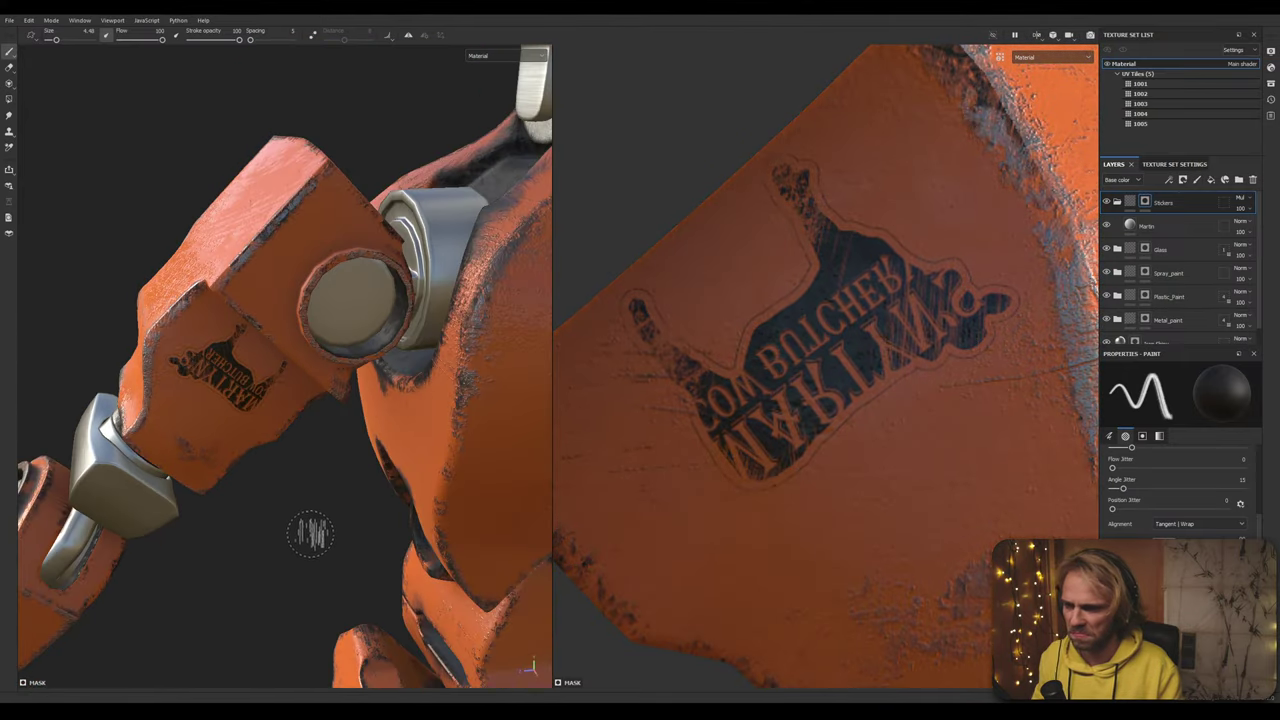
pyautogui.keyDown('alt'); pyautogui.moveTo(307, 519); pyautogui.dragTo(318, 448); pyautogui.keyUp('alt')
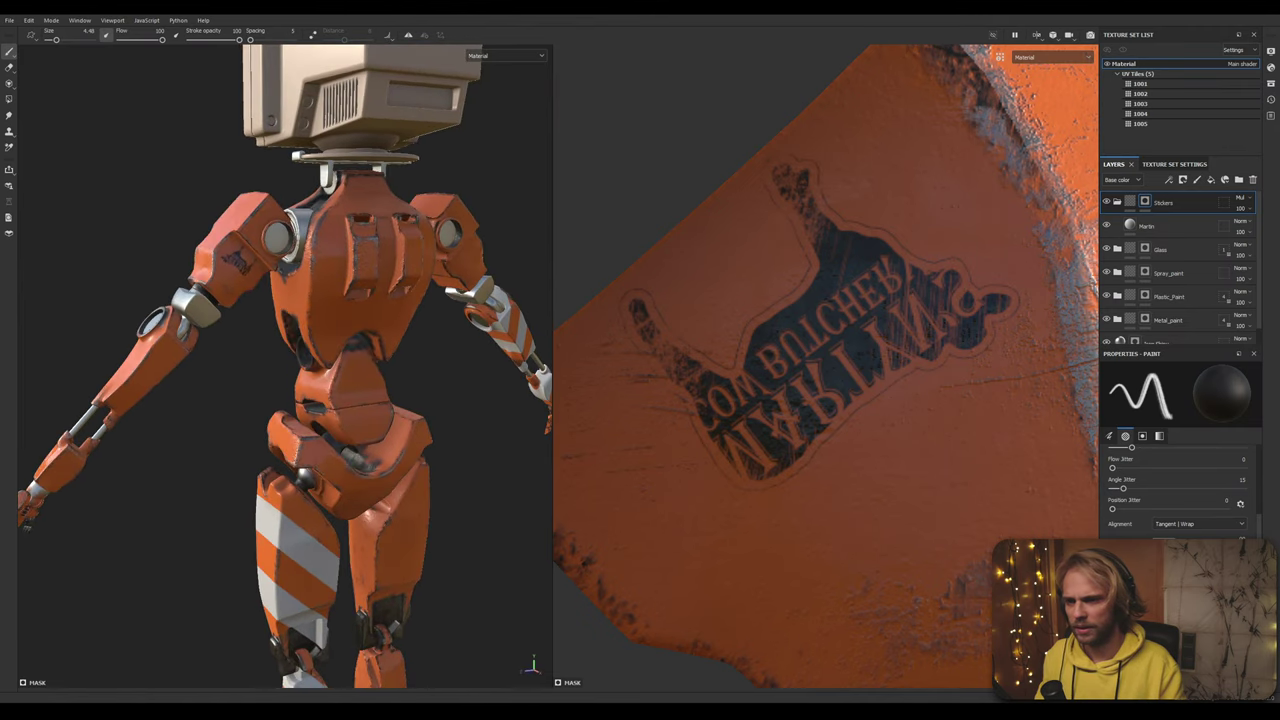
pyautogui.scroll(2, 274, 373)
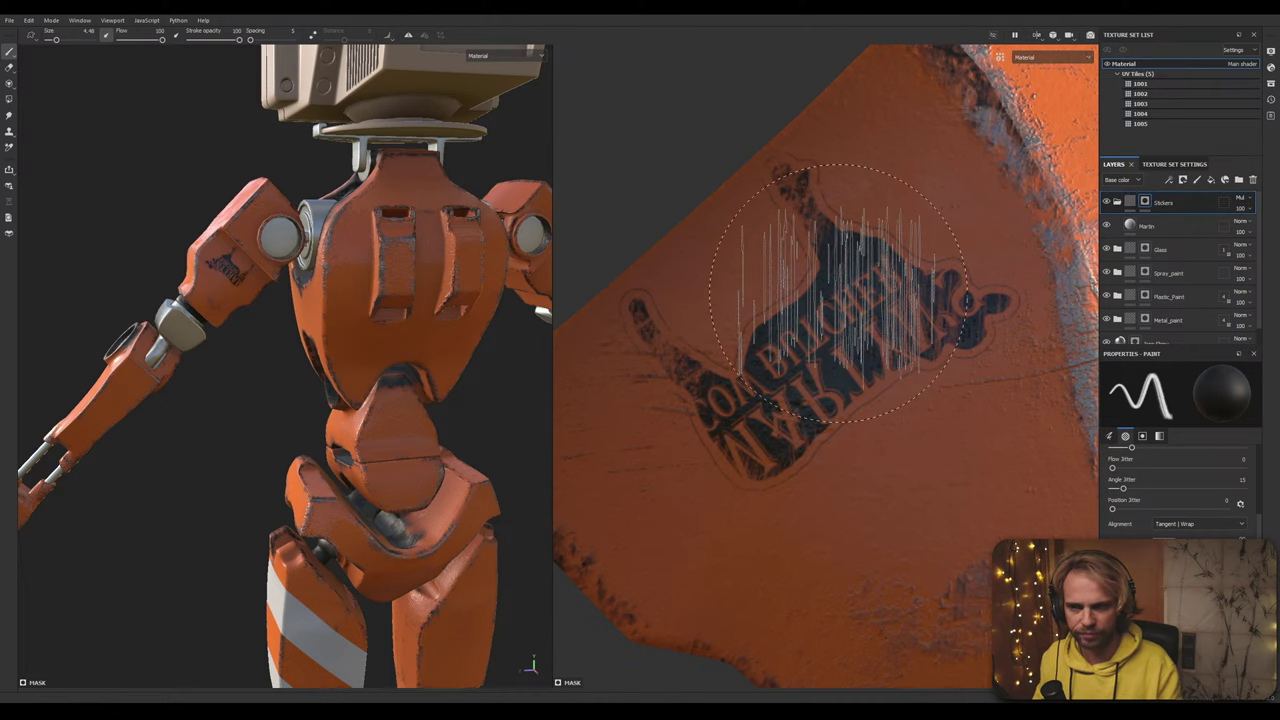
pyautogui.scroll(3, 237, 255)
pyautogui.keyDown('alt'); pyautogui.moveTo(300, 250); pyautogui.dragTo(350, 240); pyautogui.keyUp('alt')
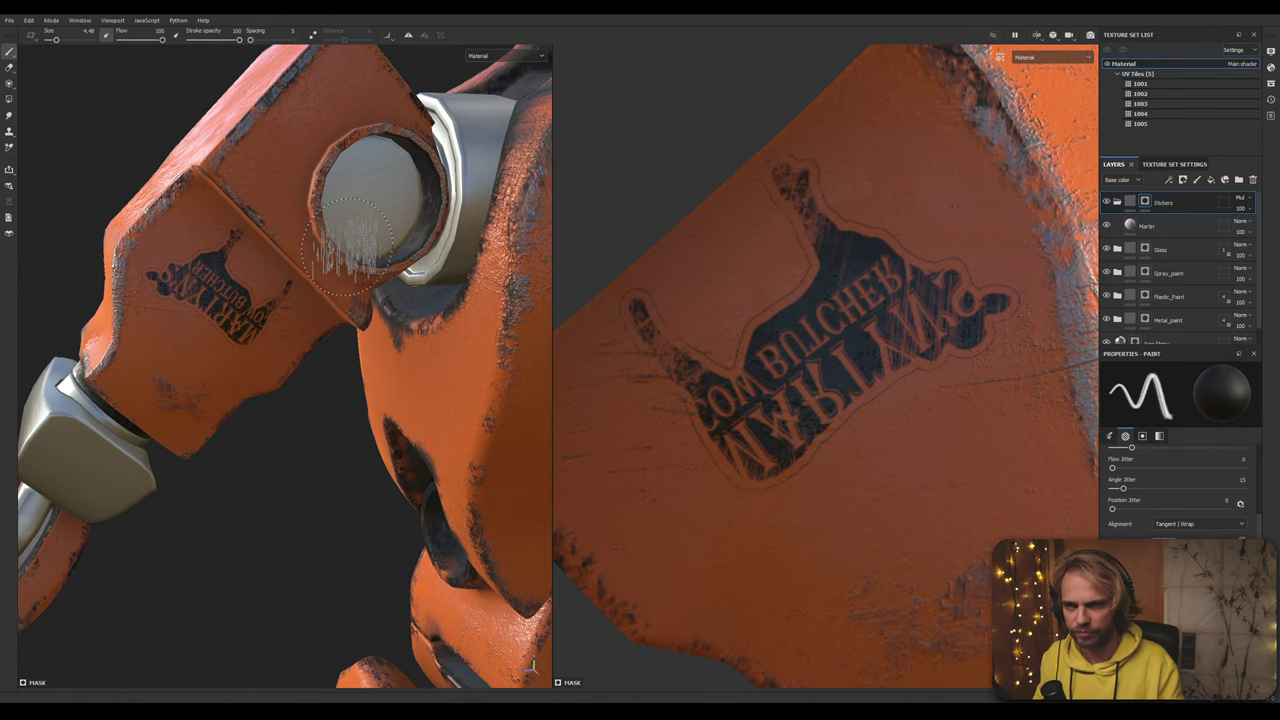
# Step: Rotate the Martin fill layer's projected butcher sticker on the arm
pyautogui.click(1146, 226)
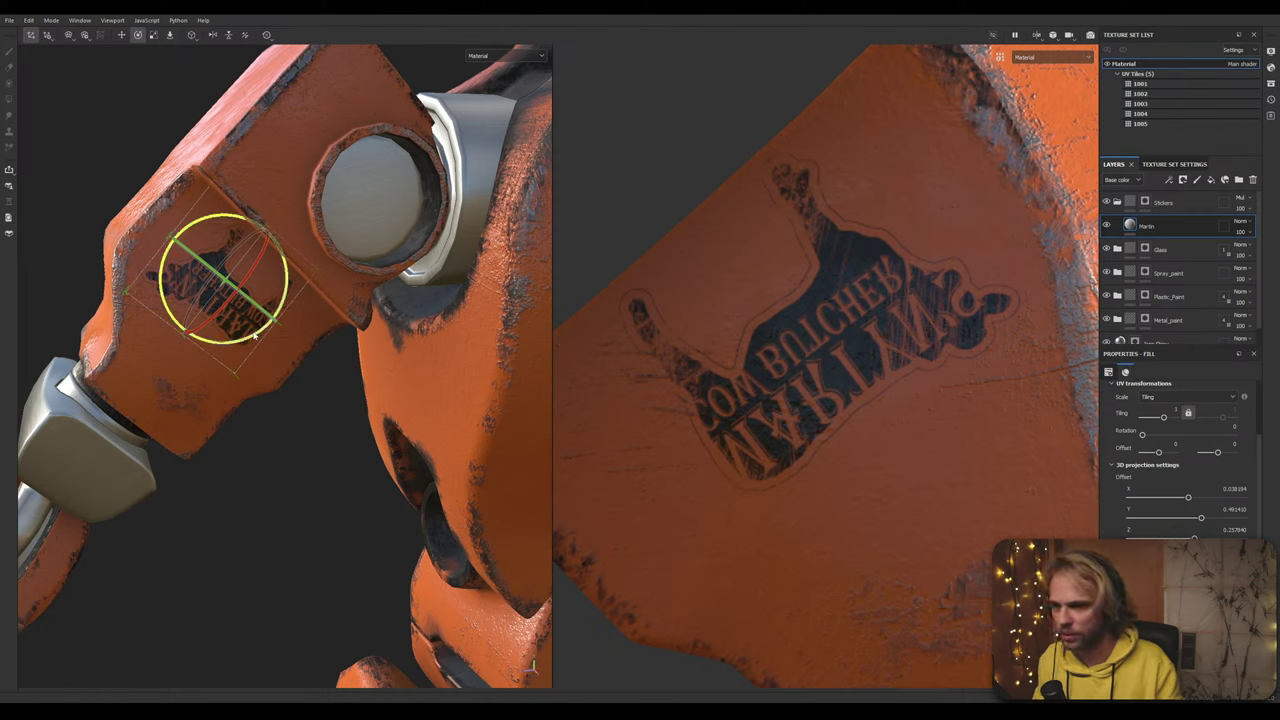
pyautogui.moveTo(254, 338)
pyautogui.mouseDown()
pyautogui.moveTo(251, 323)
pyautogui.moveTo(254, 342)
pyautogui.moveTo(268, 337)
pyautogui.moveTo(256, 343)
pyautogui.mouseUp()
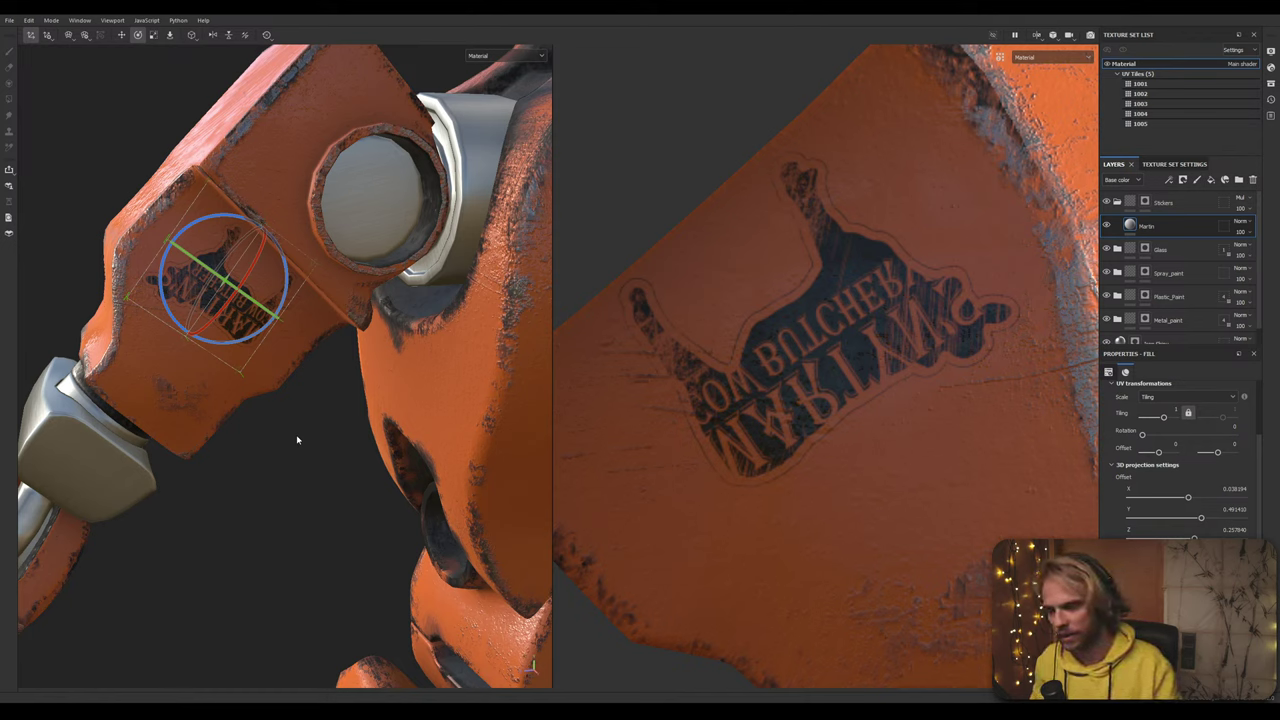
pyautogui.scroll(-1, 1130, 335)
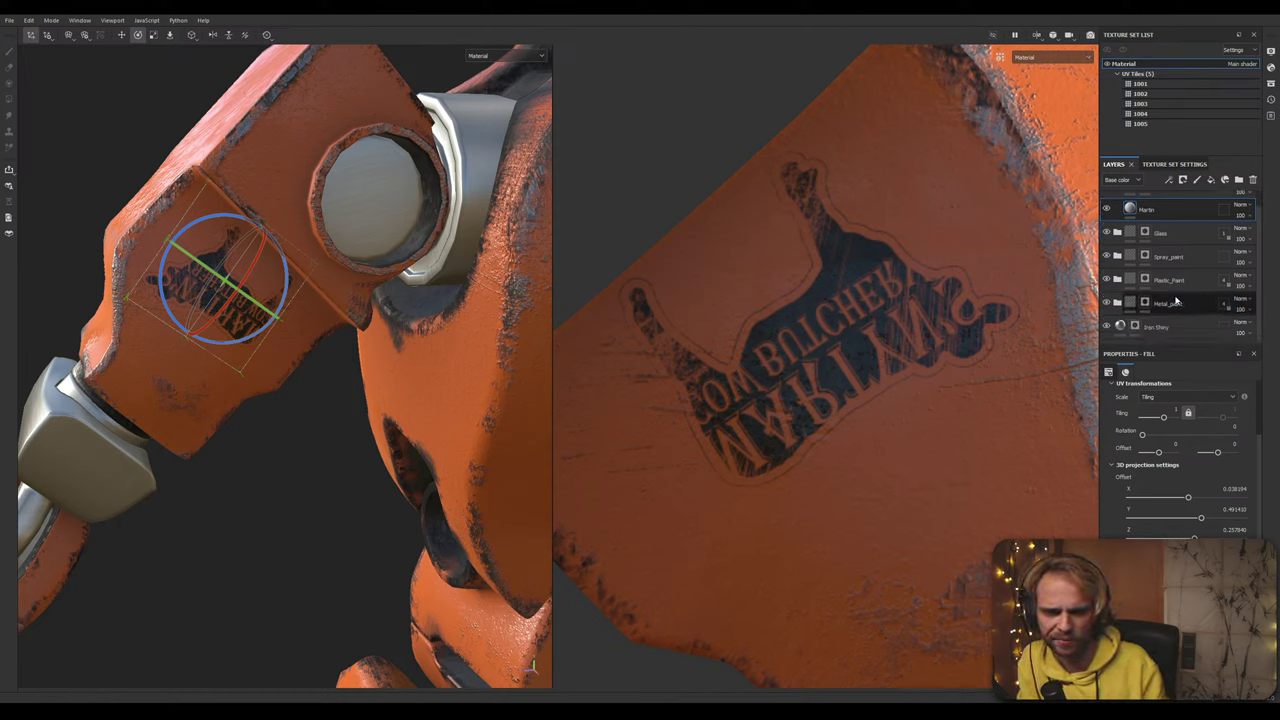
# Step: Select and expand the Metal_paint group to check its contents
pyautogui.click(1162, 303)
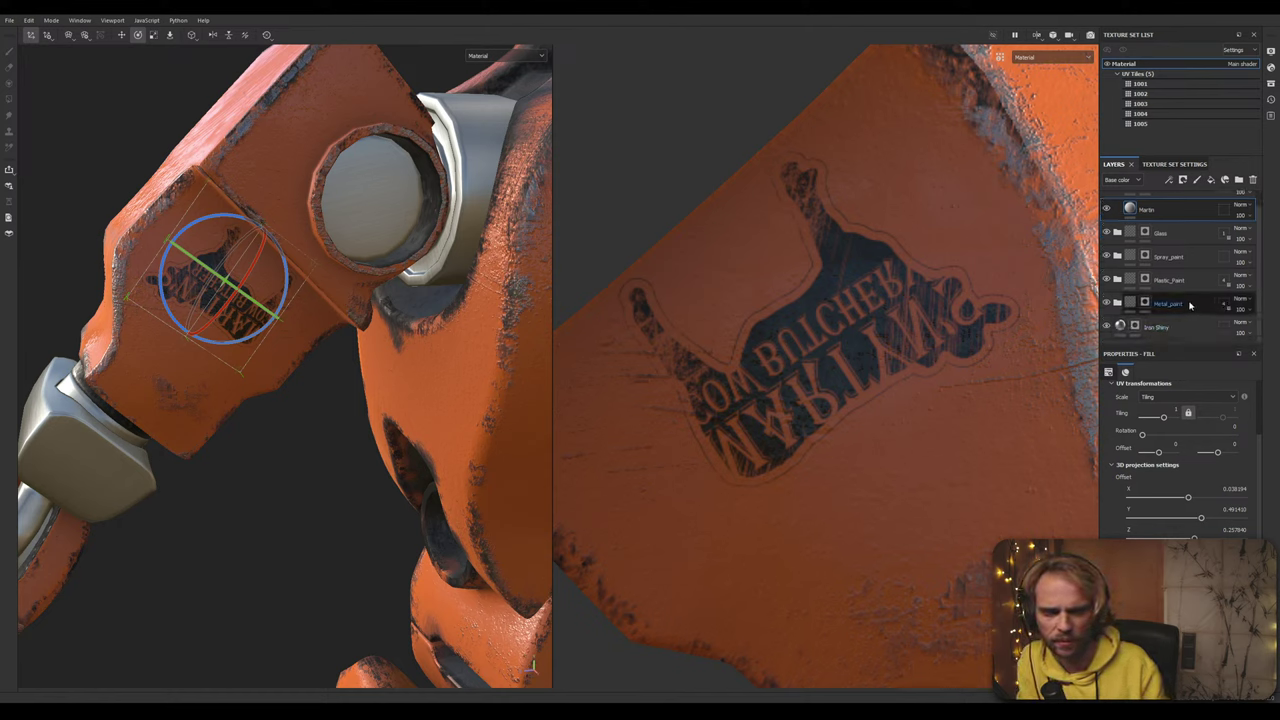
pyautogui.click(1118, 304)
pyautogui.scroll(1, 1175, 255)
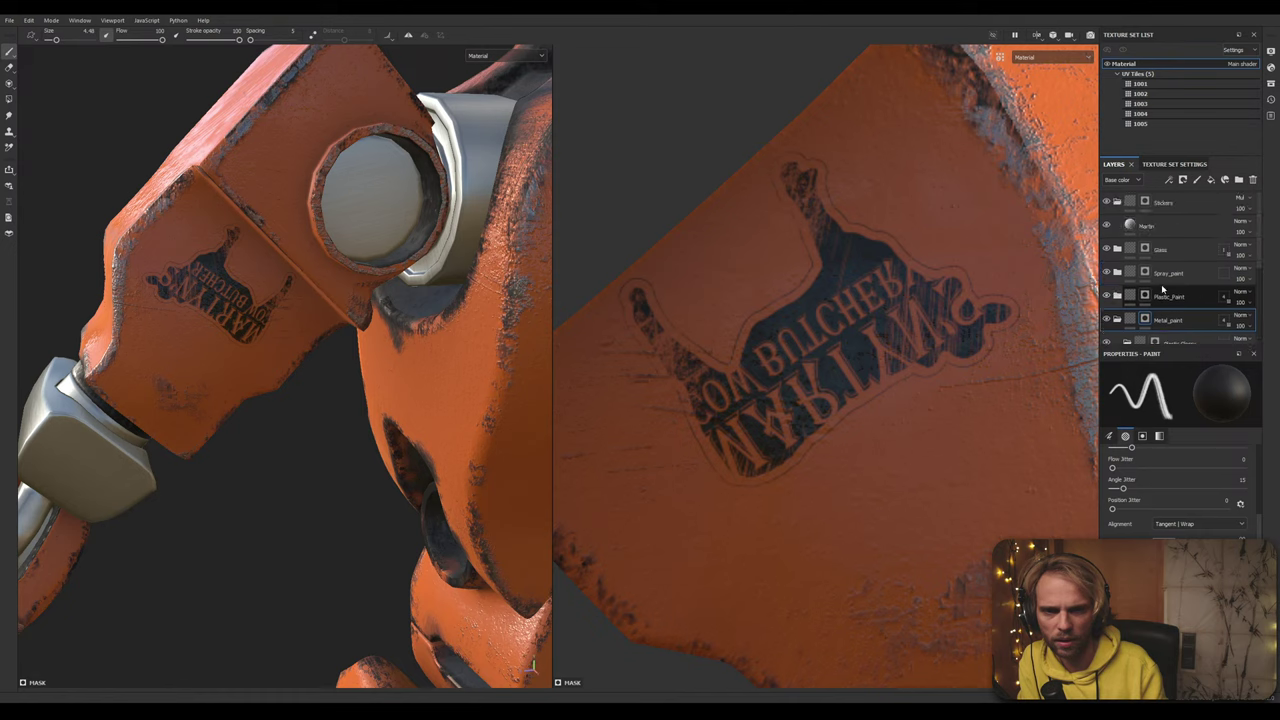
# Step: Toggle the Martin layer's normal channel on and off, then collapse the Stickers folder
pyautogui.click(1148, 227)
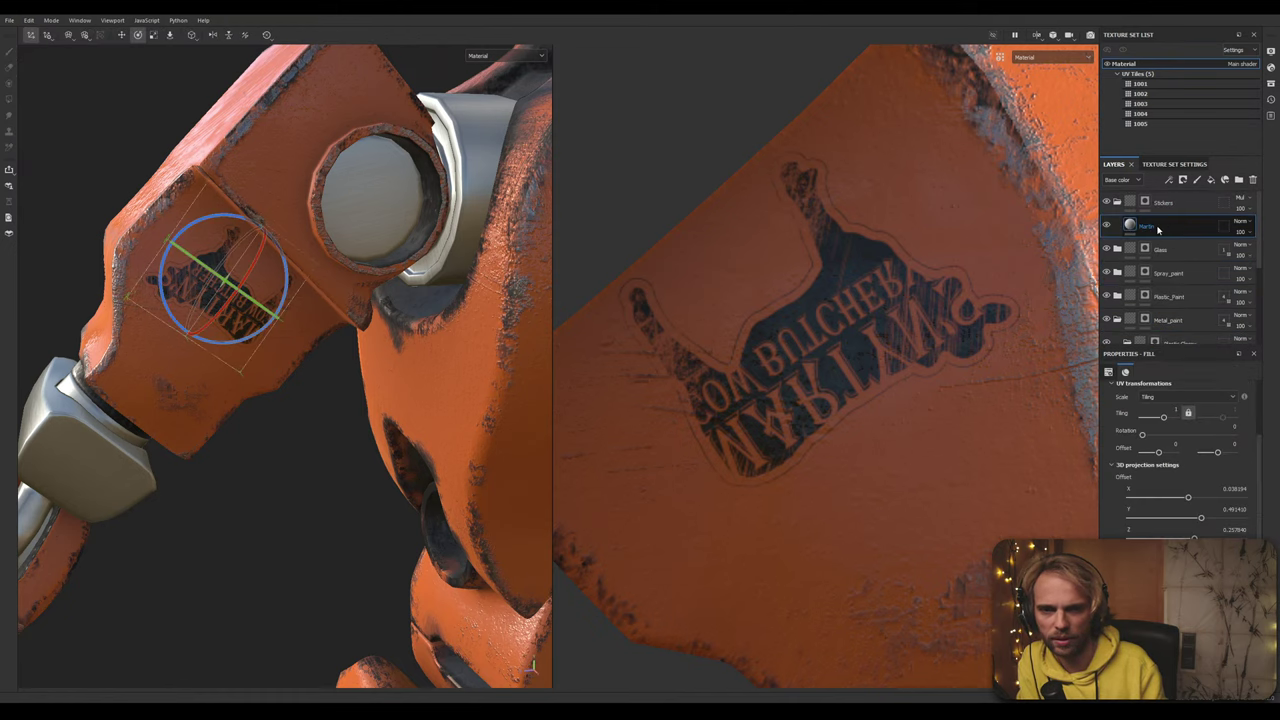
pyautogui.scroll(-5, 1160, 490)
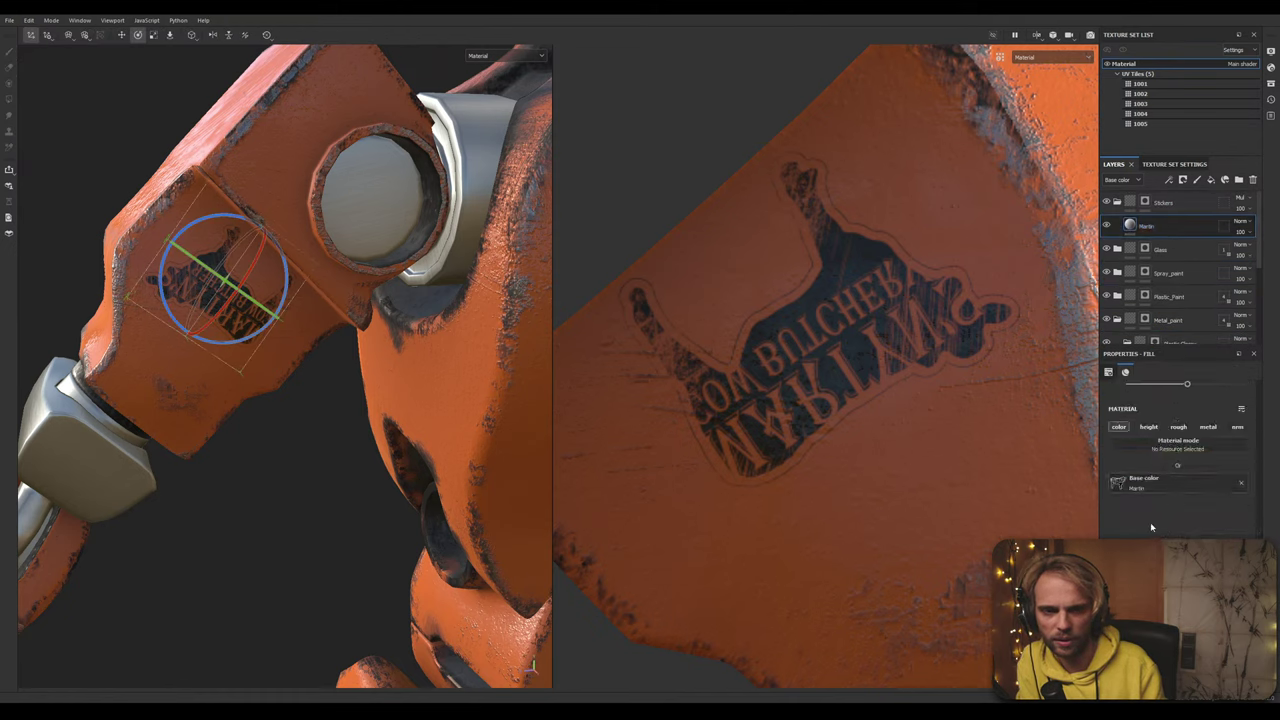
pyautogui.click(1237, 427)
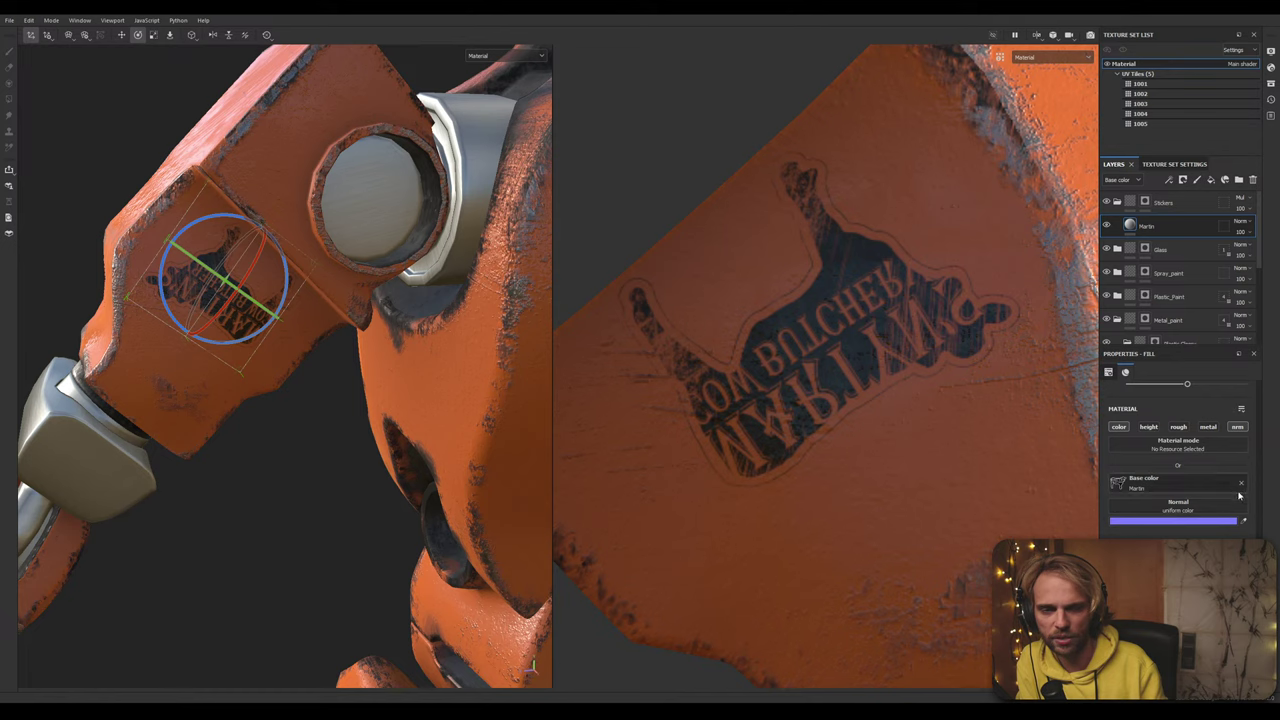
pyautogui.click(1237, 427)
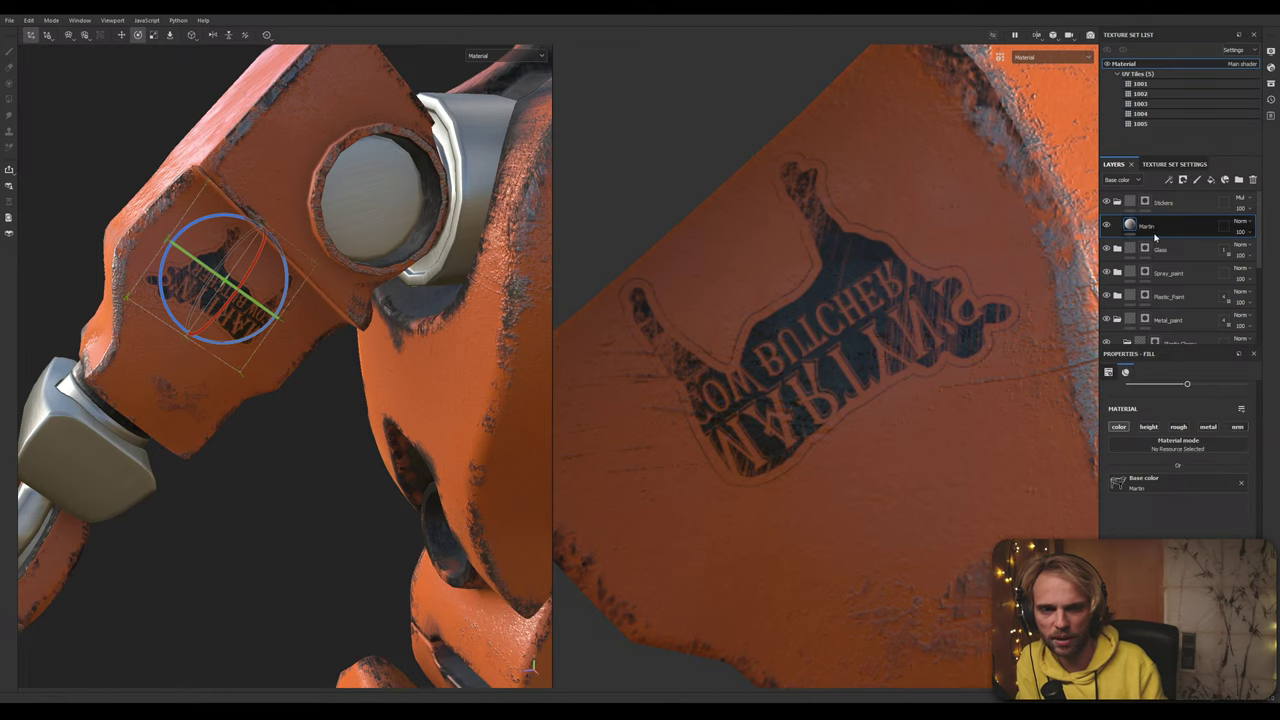
pyautogui.click(1118, 203)
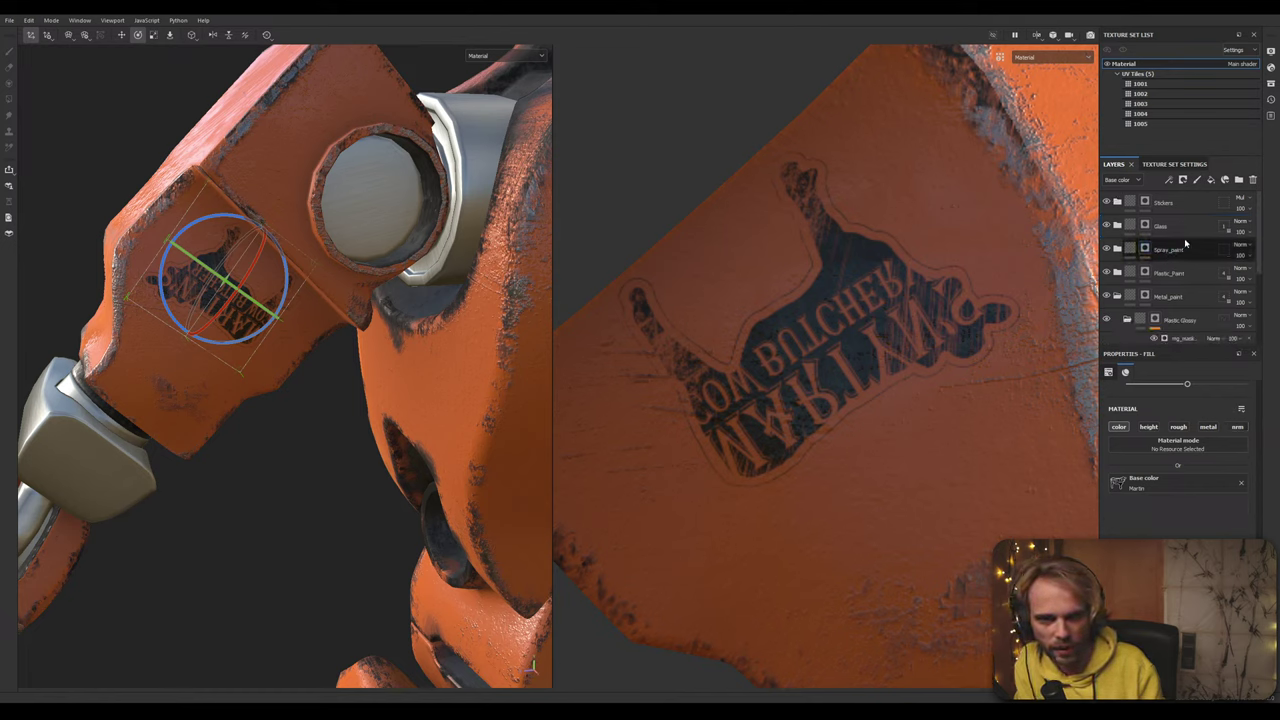
# Step: Move Plastic Glossy and Iron Forged Old into the Metal_paint folder and check its contents
pyautogui.click(1127, 320)
pyautogui.scroll(-2, 1132, 328)
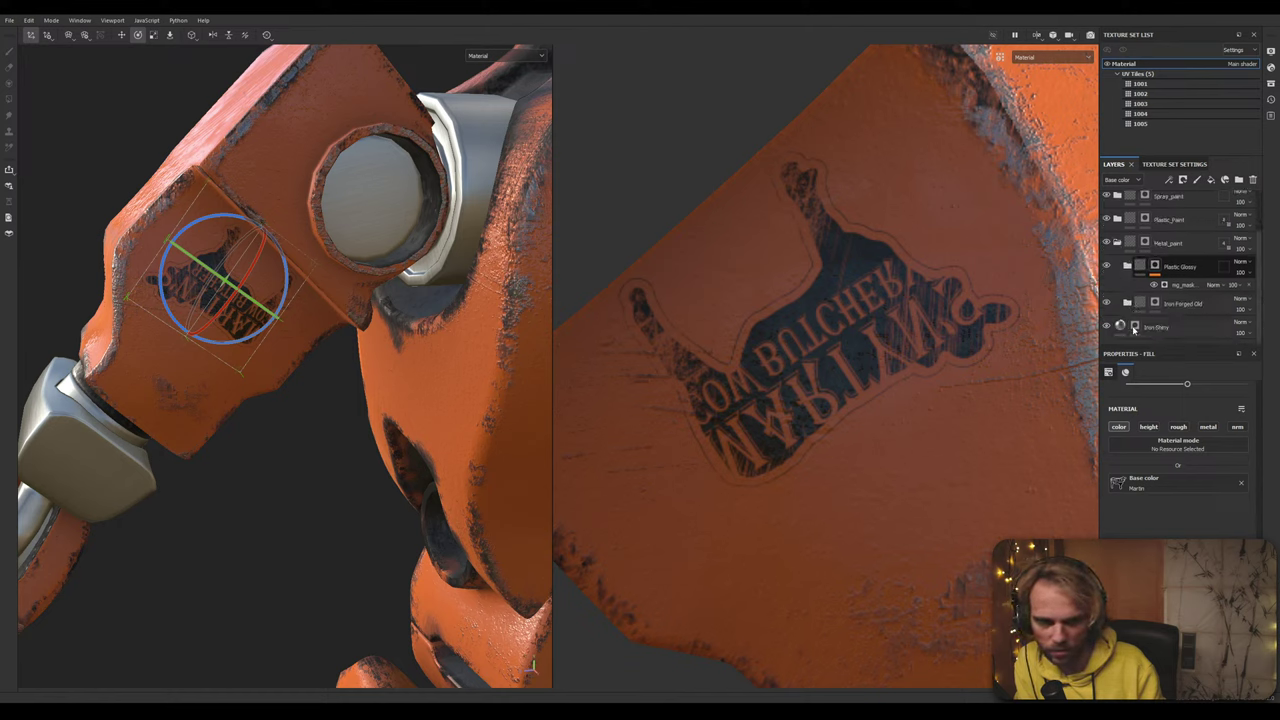
pyautogui.moveTo(1144, 275); pyautogui.dragTo(1150, 245)
pyautogui.moveTo(1160, 320); pyautogui.dragTo(1186, 277)
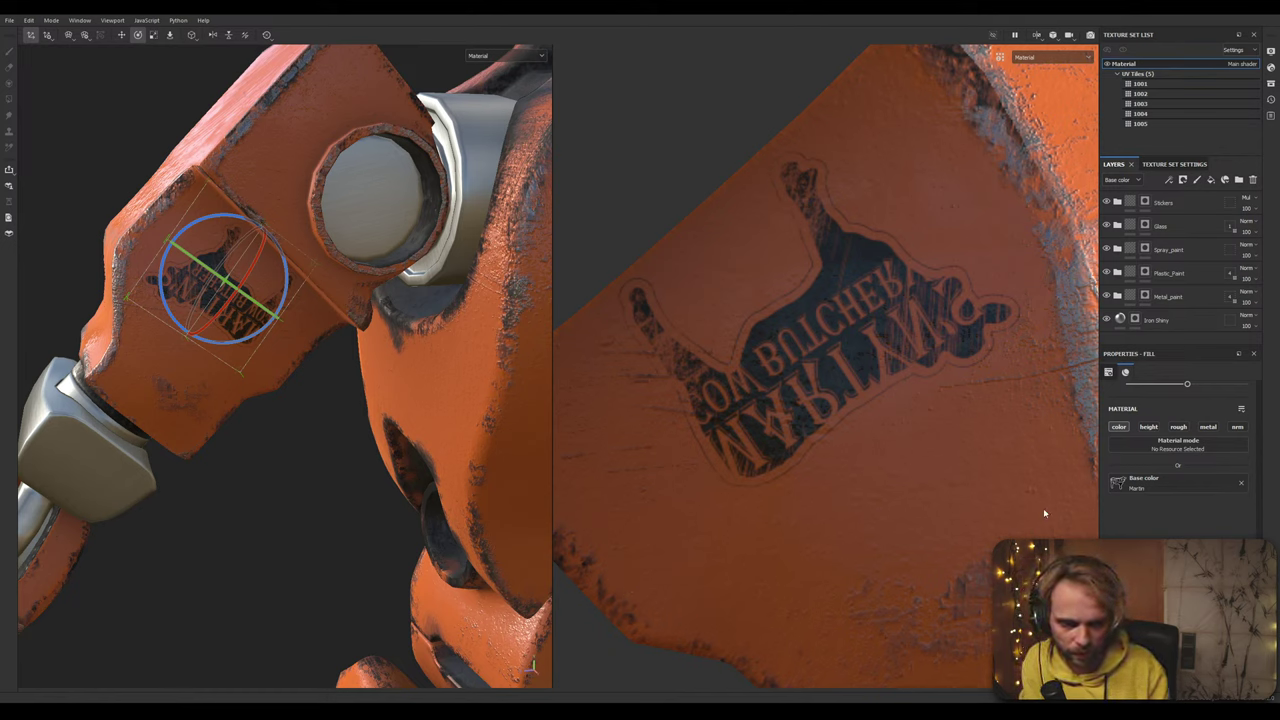
pyautogui.click(1148, 298)
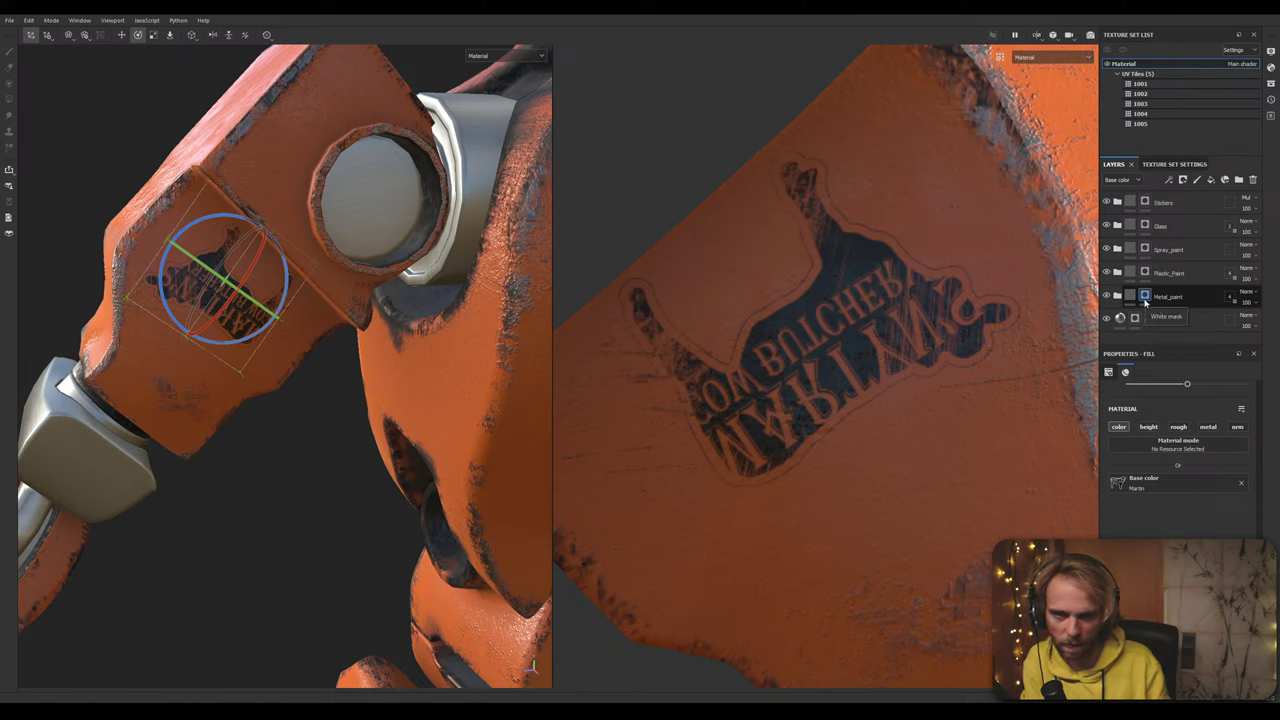
pyautogui.click(1117, 297)
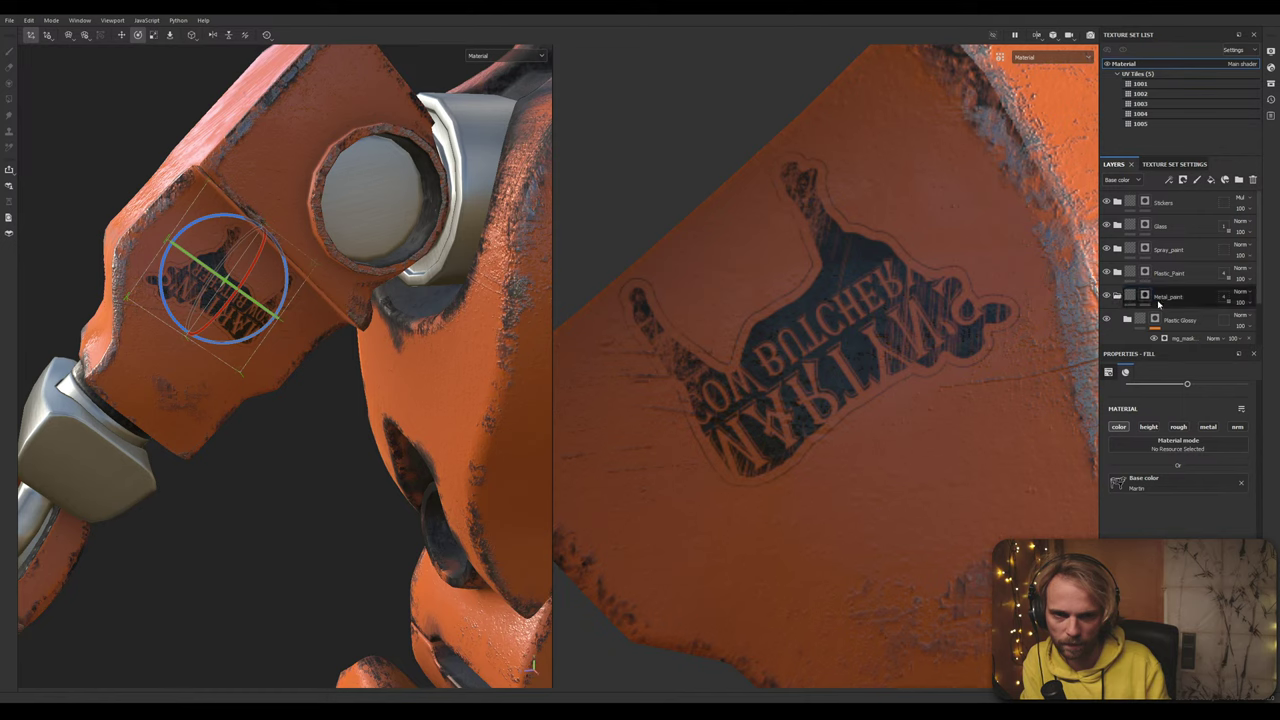
pyautogui.scroll(-1, 1173, 279)
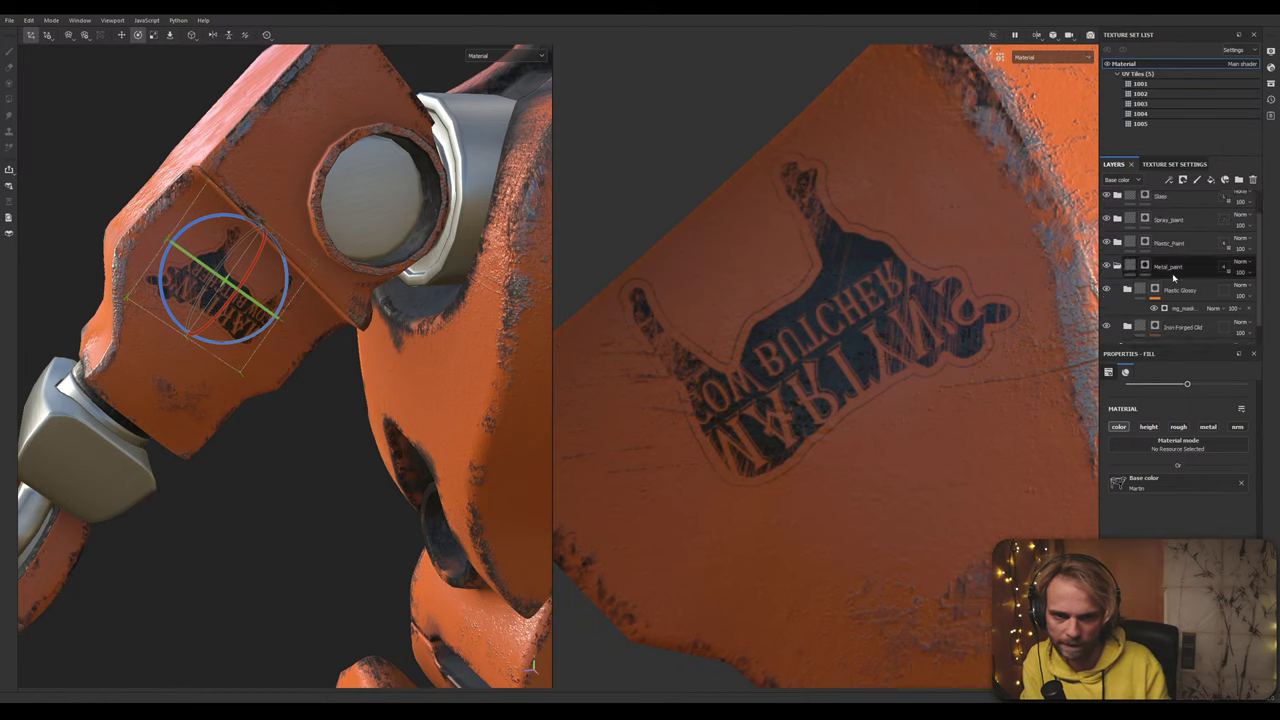
pyautogui.click(1117, 266)
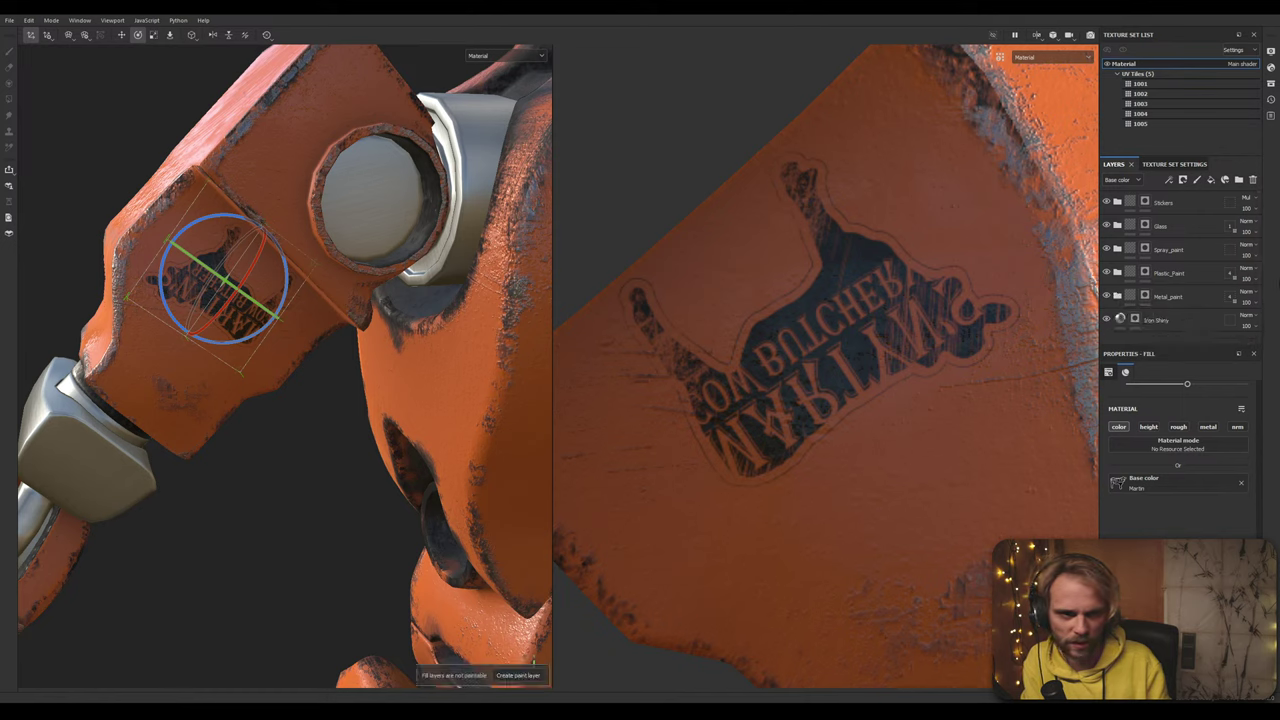
# Step: Set Plastic_Paint's blend mode to Normal and Metal_paint's to Replace
pyautogui.click(1253, 270)
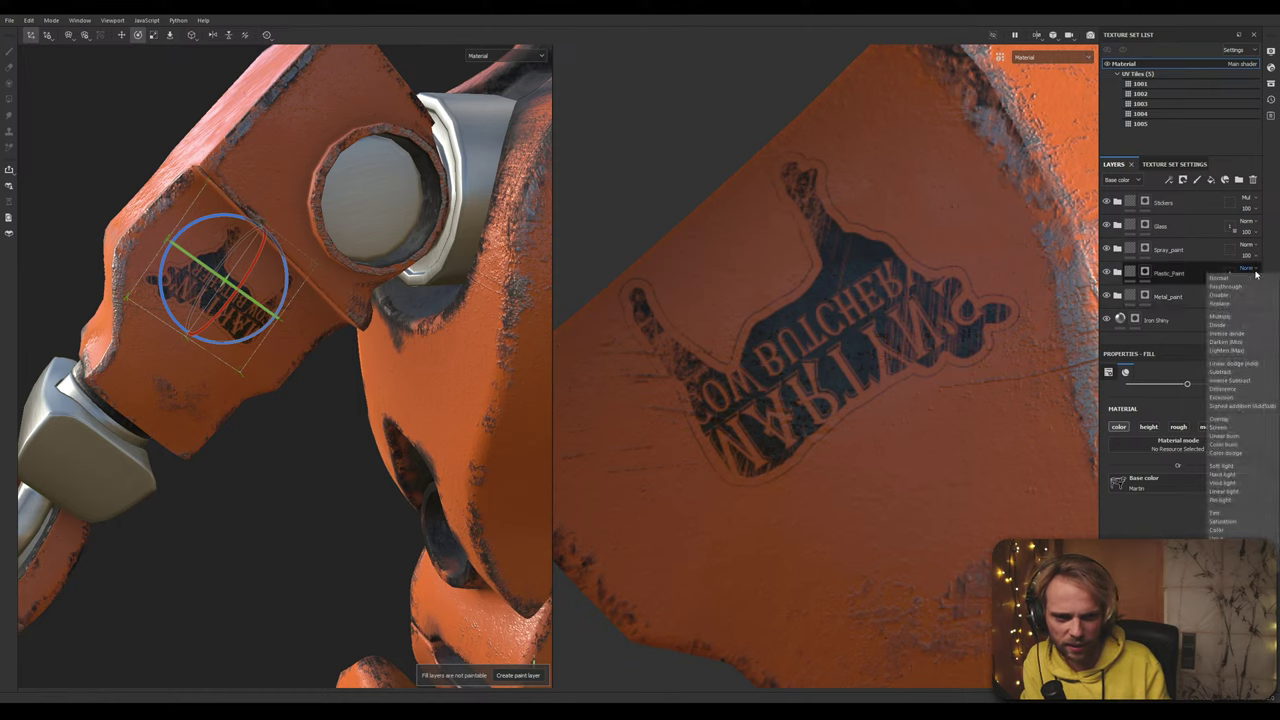
pyautogui.click(1246, 306)
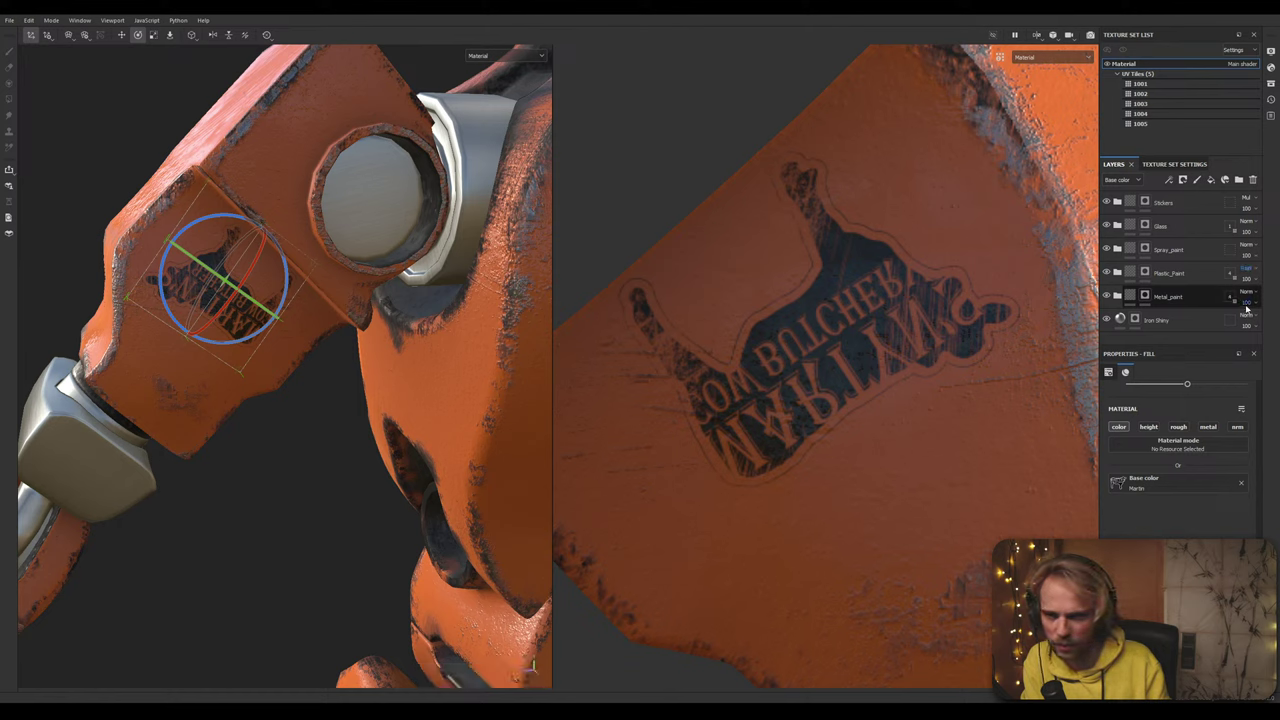
pyautogui.click(1248, 269)
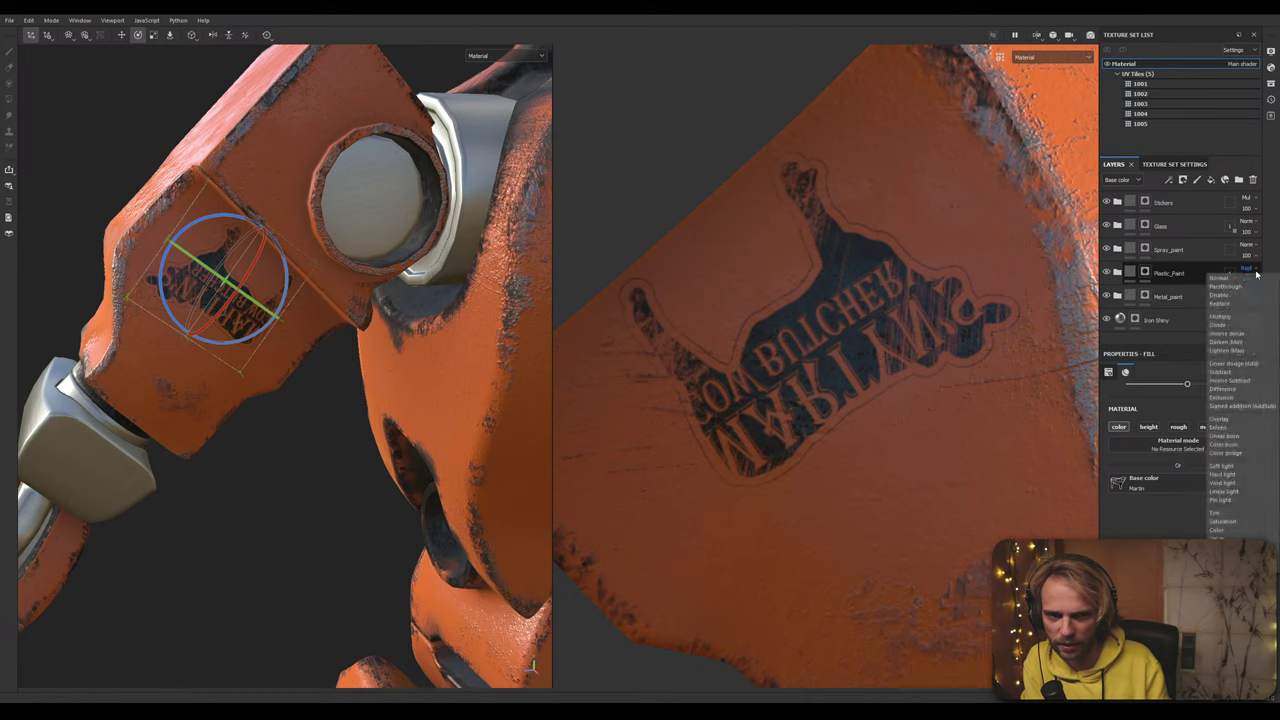
pyautogui.click(1232, 279)
pyautogui.click(1250, 291)
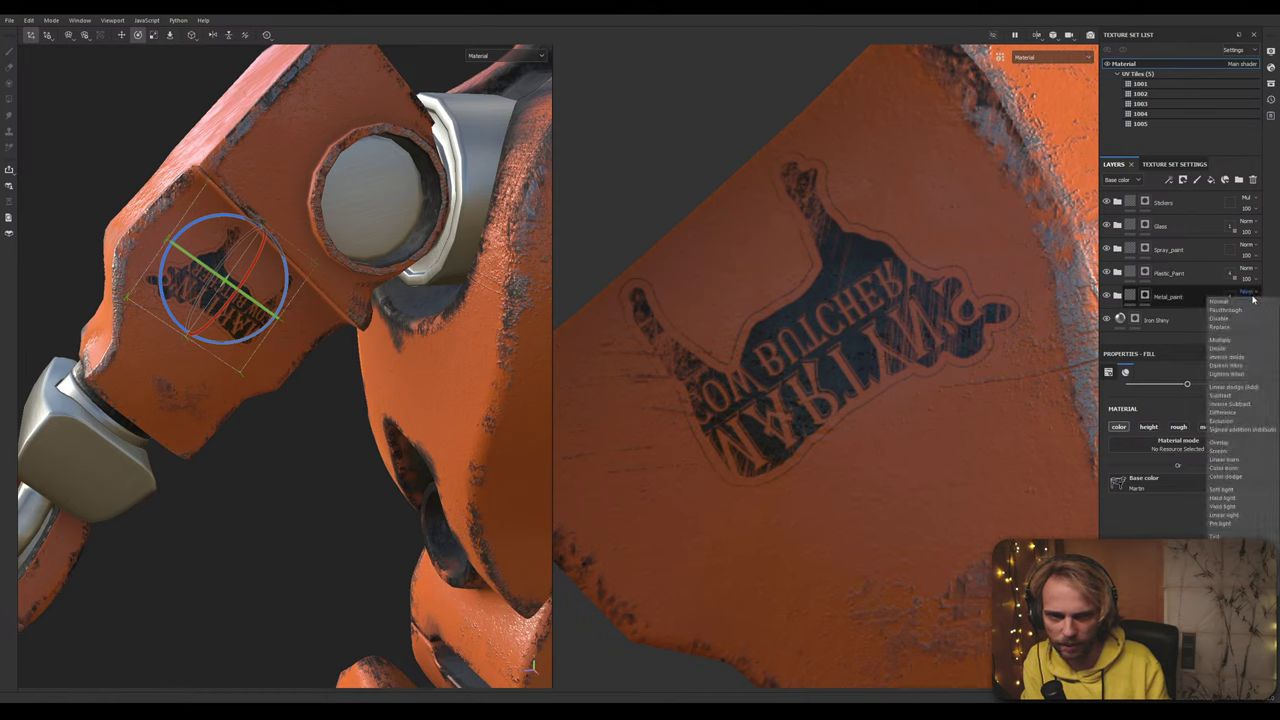
pyautogui.click(1241, 327)
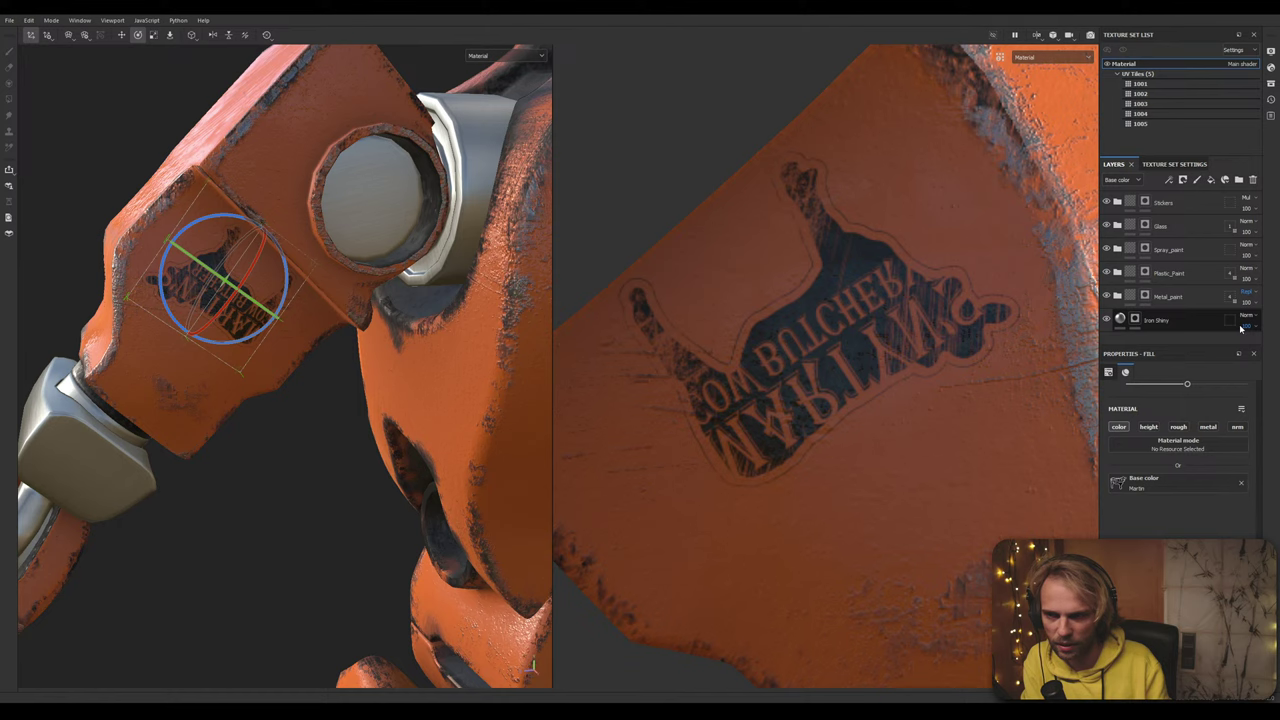
pyautogui.keyDown('alt'); pyautogui.moveTo(340, 425); pyautogui.dragTo(231, 390, button='right'); pyautogui.keyUp('alt')
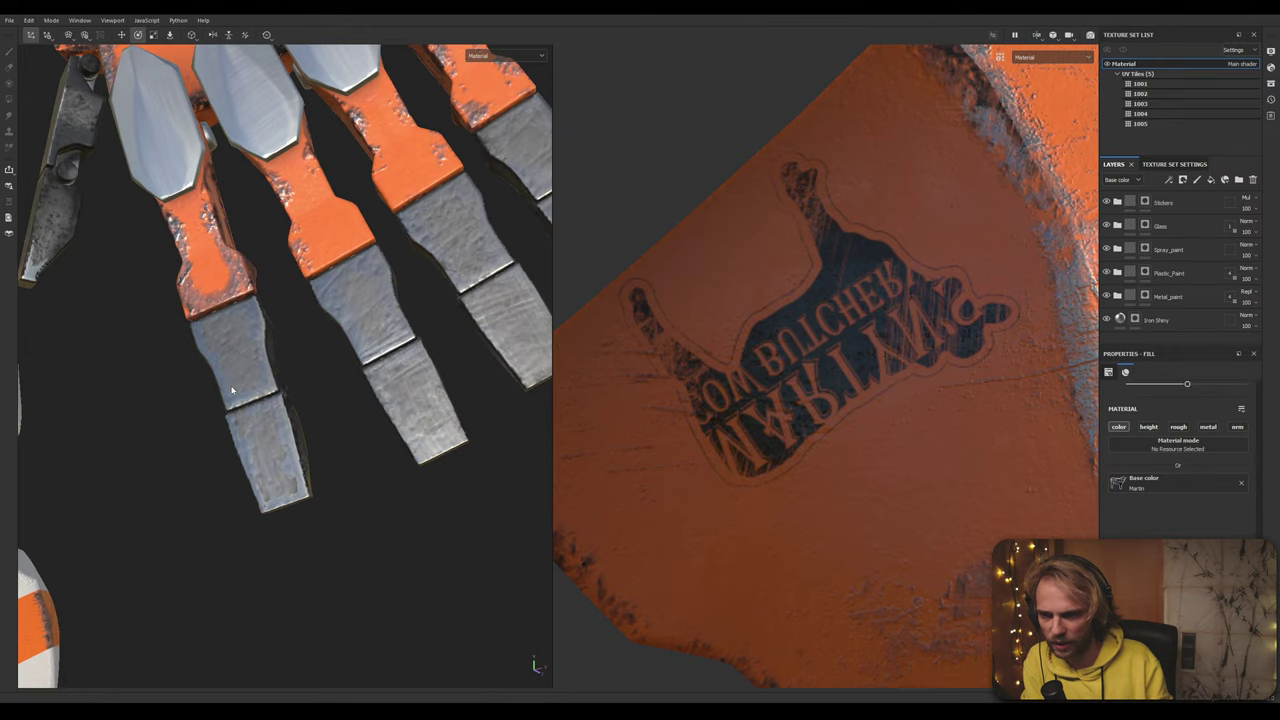
# Step: Close in on the finger tips and set Metal_paint back to Normal blending
pyautogui.keyDown('alt'); pyautogui.moveTo(231, 390); pyautogui.dragTo(205, 333); pyautogui.keyUp('alt')
pyautogui.keyDown('alt'); pyautogui.moveTo(205, 333); pyautogui.dragTo(297, 425, button='right'); pyautogui.keyUp('alt')
pyautogui.keyDown('alt'); pyautogui.moveTo(297, 425); pyautogui.dragTo(300, 420); pyautogui.keyUp('alt')
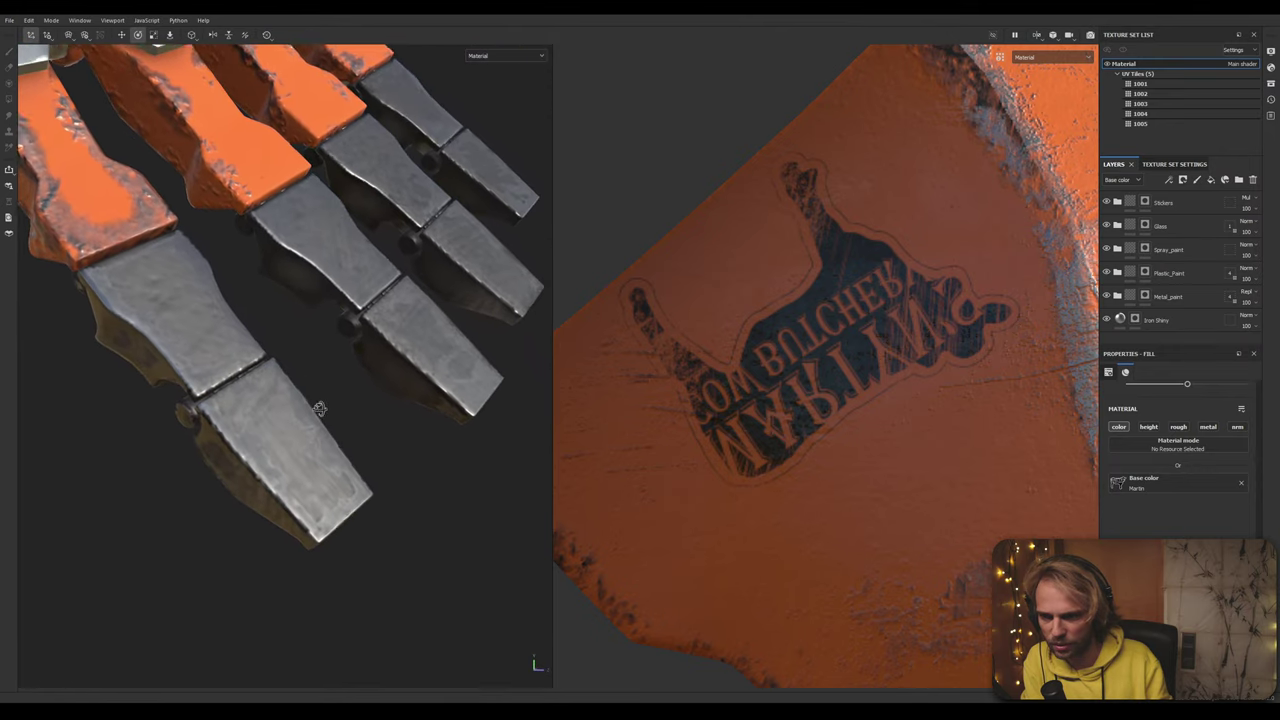
pyautogui.keyDown('alt'); pyautogui.moveTo(300, 420); pyautogui.dragTo(294, 457, button='right'); pyautogui.keyUp('alt')
pyautogui.keyDown('alt'); pyautogui.moveTo(294, 457); pyautogui.dragTo(266, 498); pyautogui.keyUp('alt')
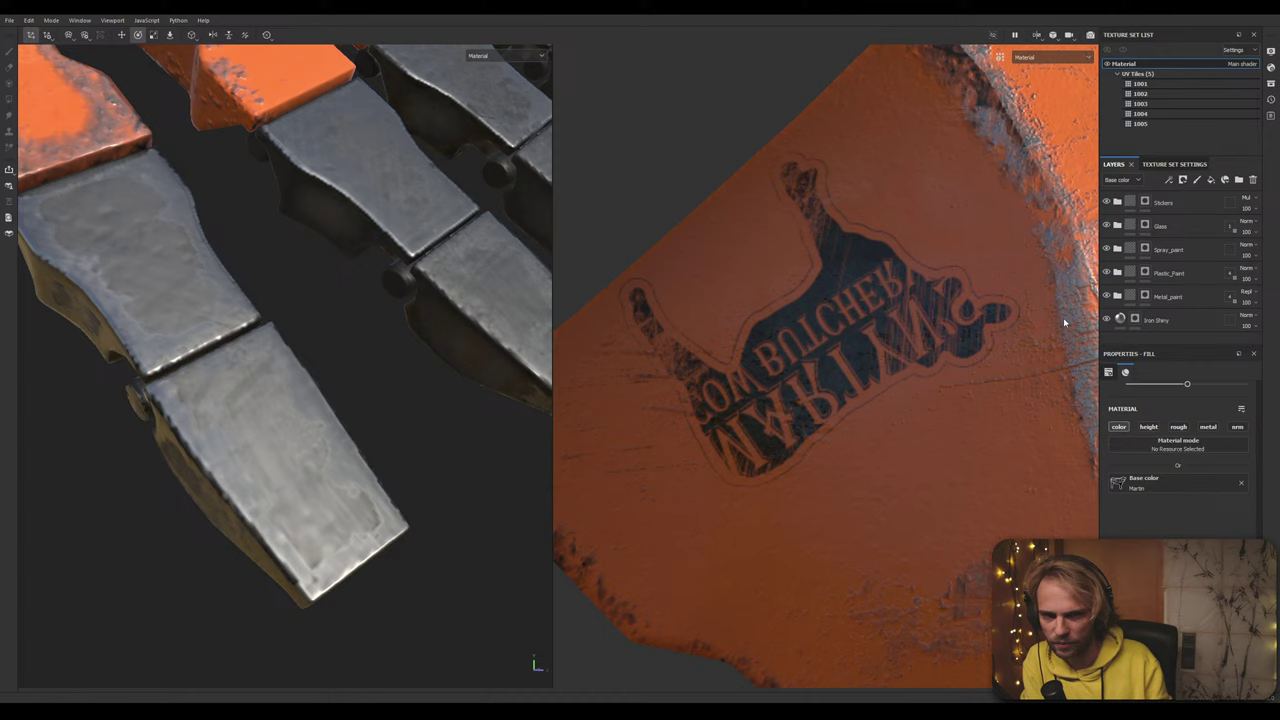
pyautogui.click(1247, 291)
pyautogui.click(1250, 303)
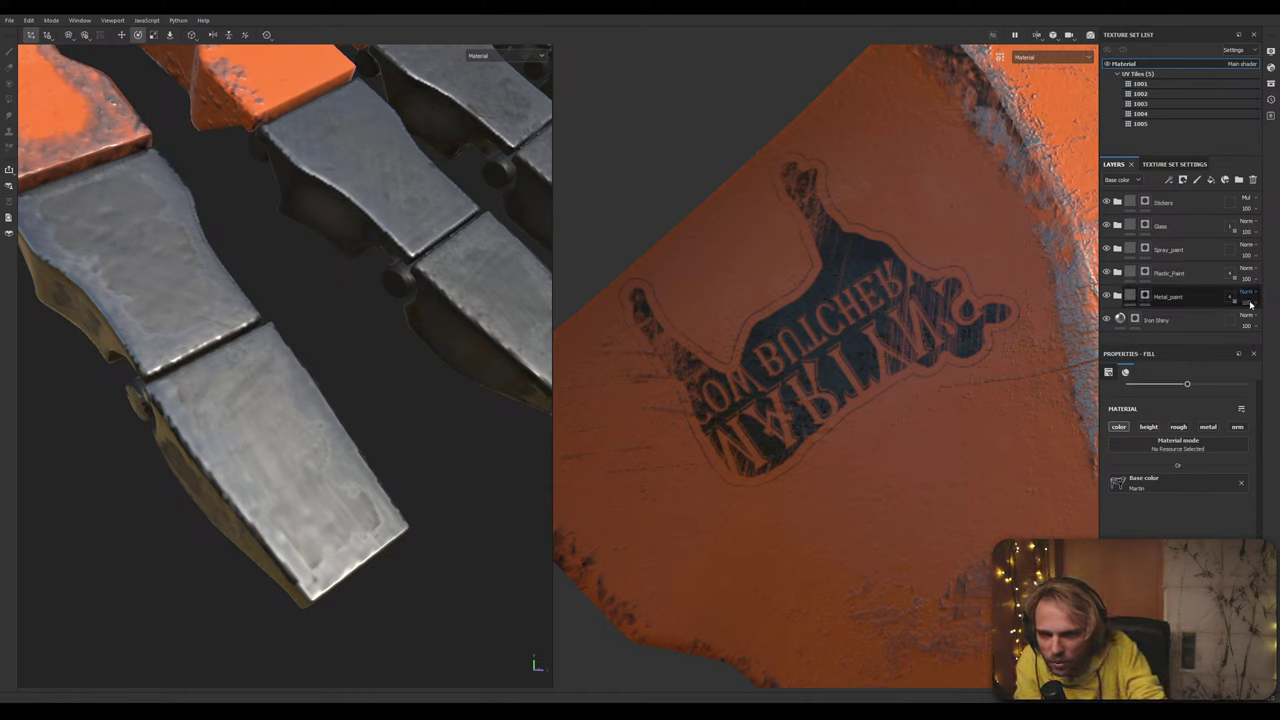
pyautogui.click(1257, 295)
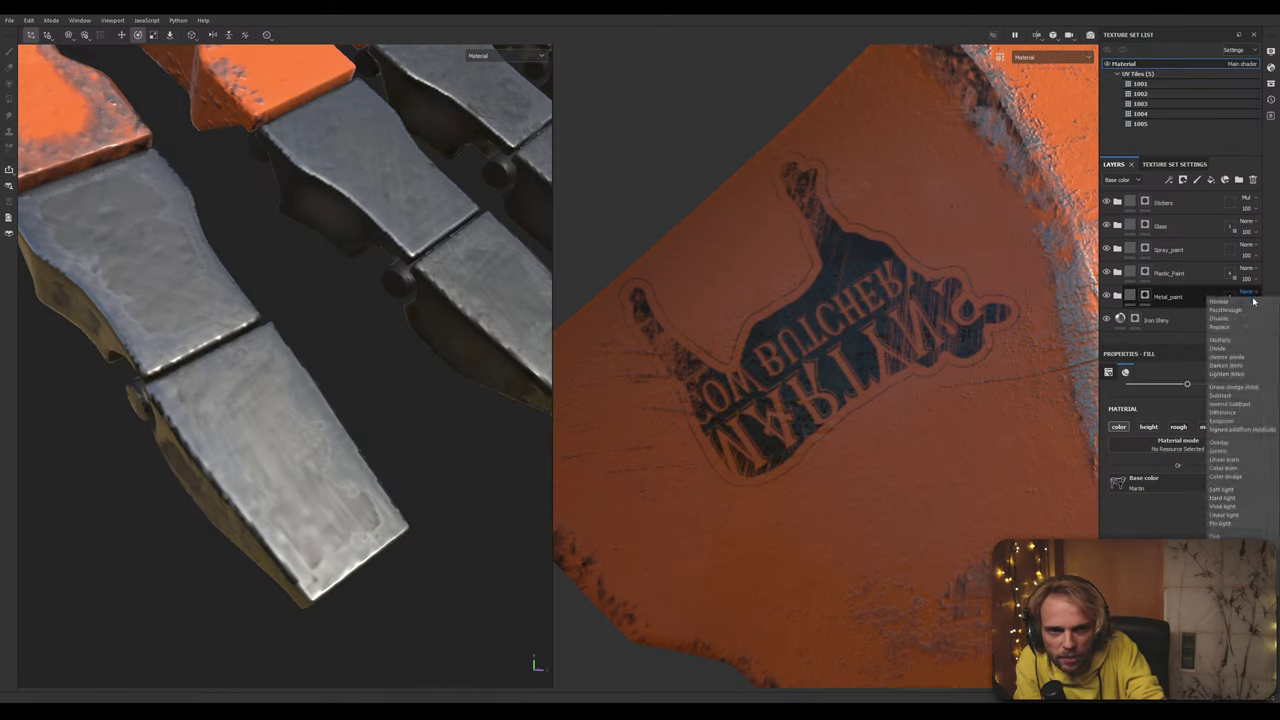
pyautogui.click(1252, 287)
# Step: Try Replace on Plastic_Paint and Spray_paint, then return Spray_paint, Plastic_Paint and Metal_paint to Normal
pyautogui.click(1247, 268)
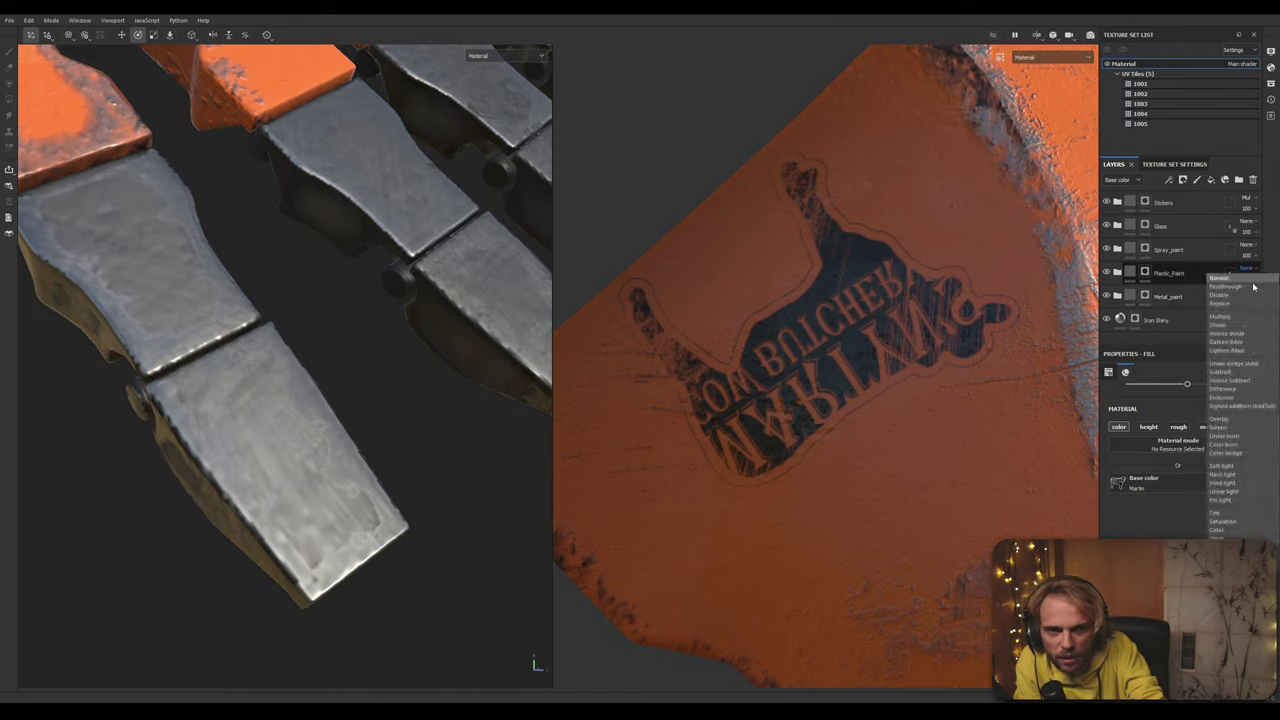
pyautogui.click(1271, 298)
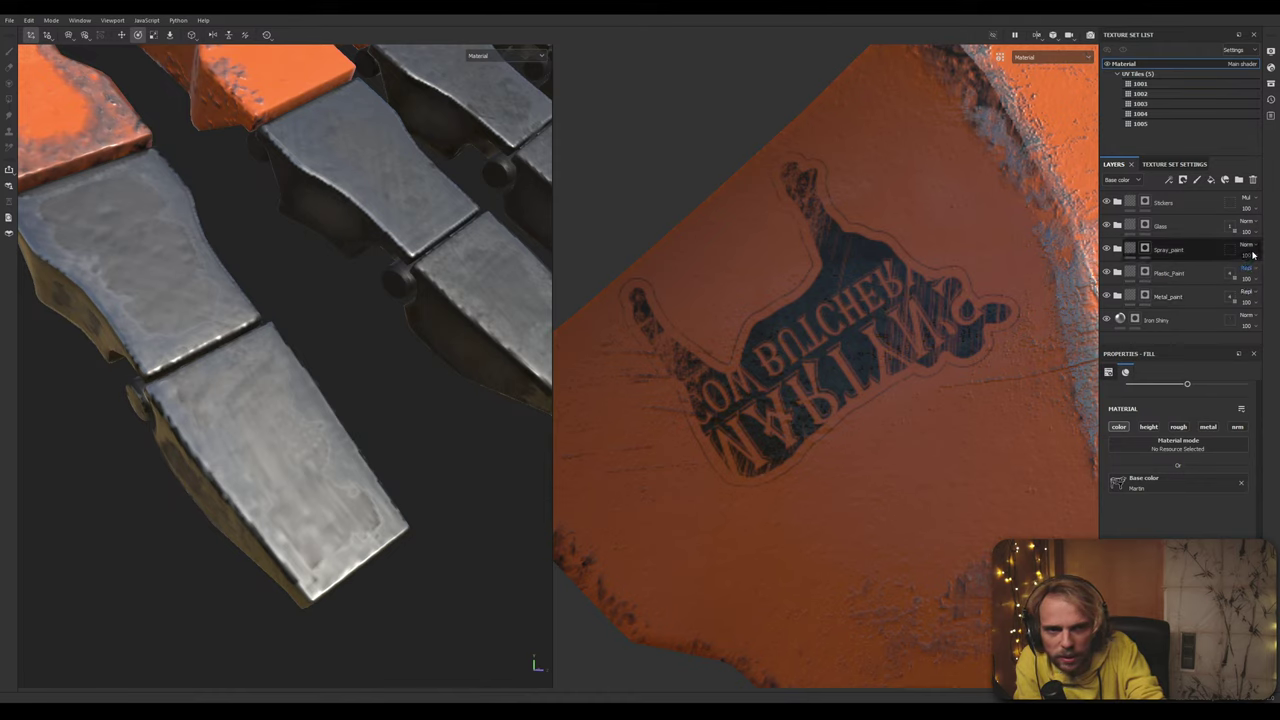
pyautogui.click(1255, 252)
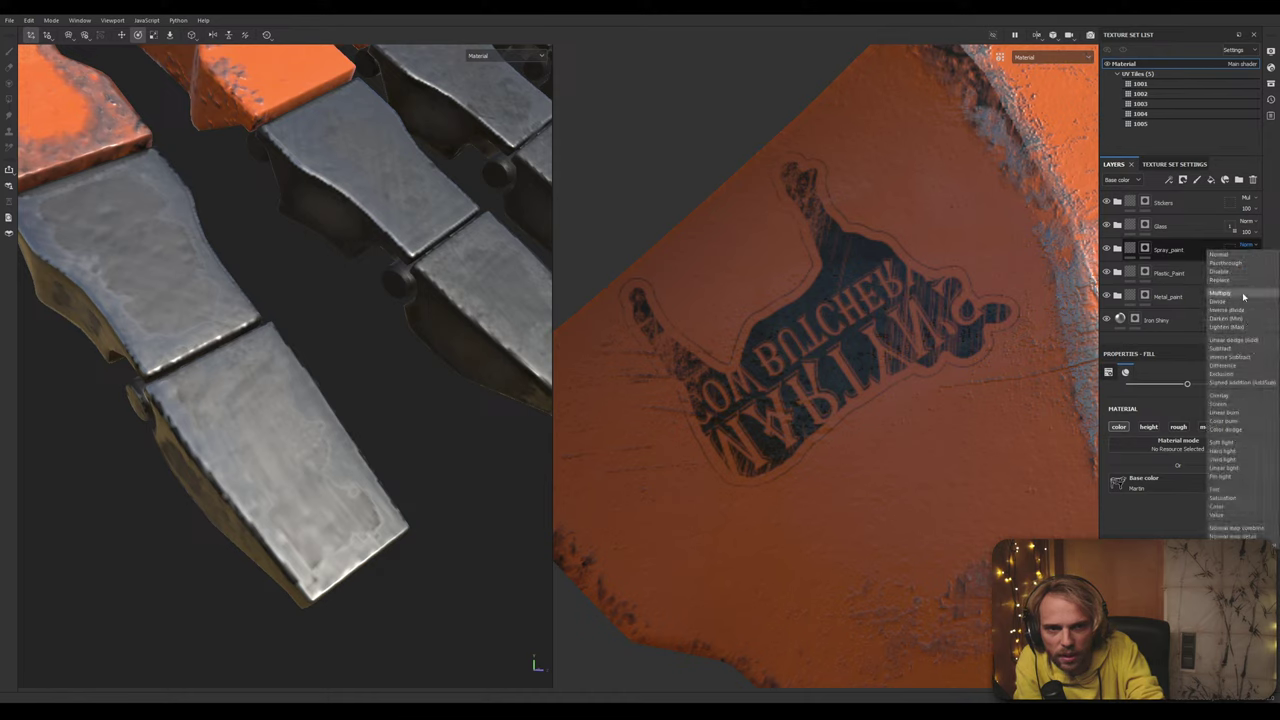
pyautogui.click(1243, 284)
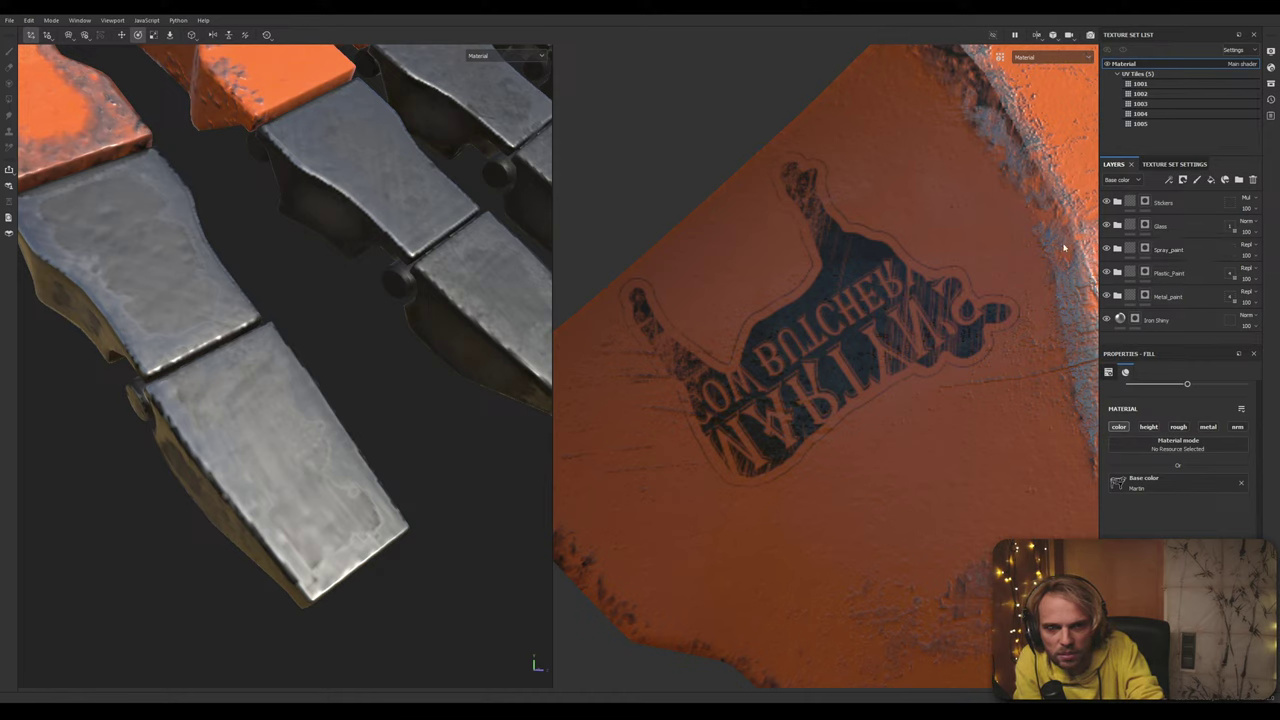
pyautogui.click(1246, 250)
pyautogui.click(1245, 263)
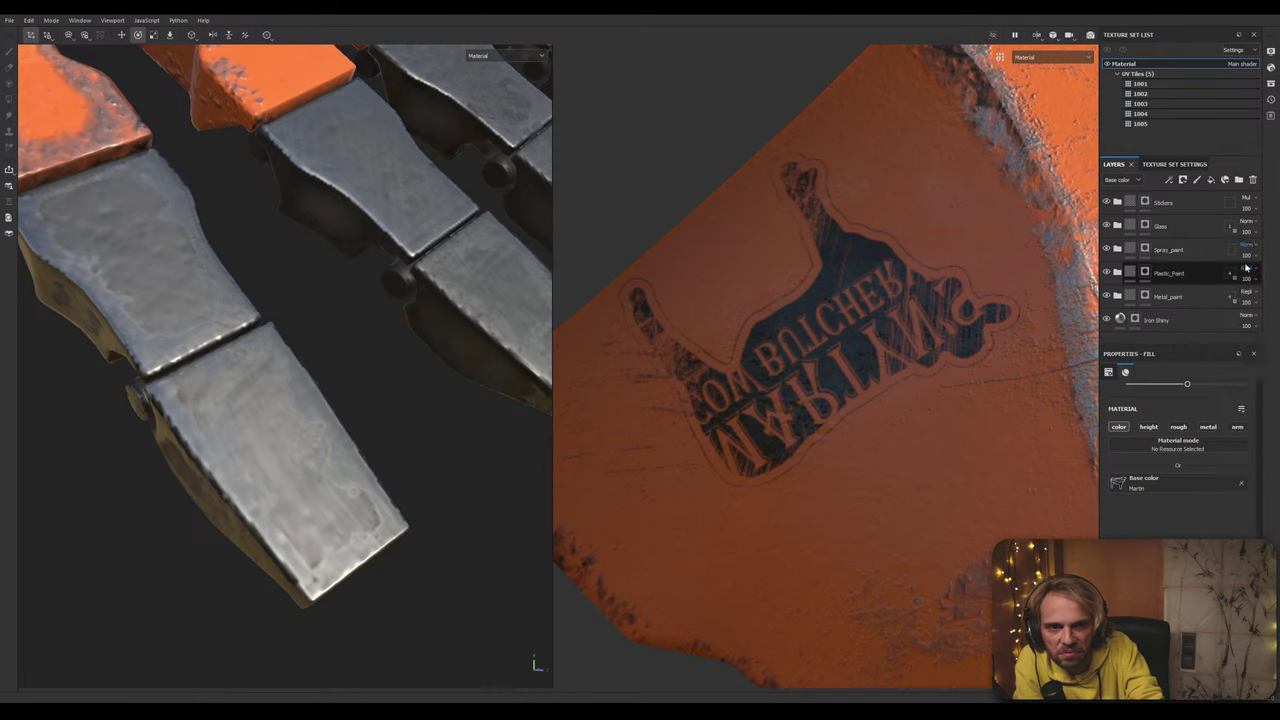
pyautogui.click(1246, 268)
pyautogui.click(1222, 278)
pyautogui.click(1246, 291)
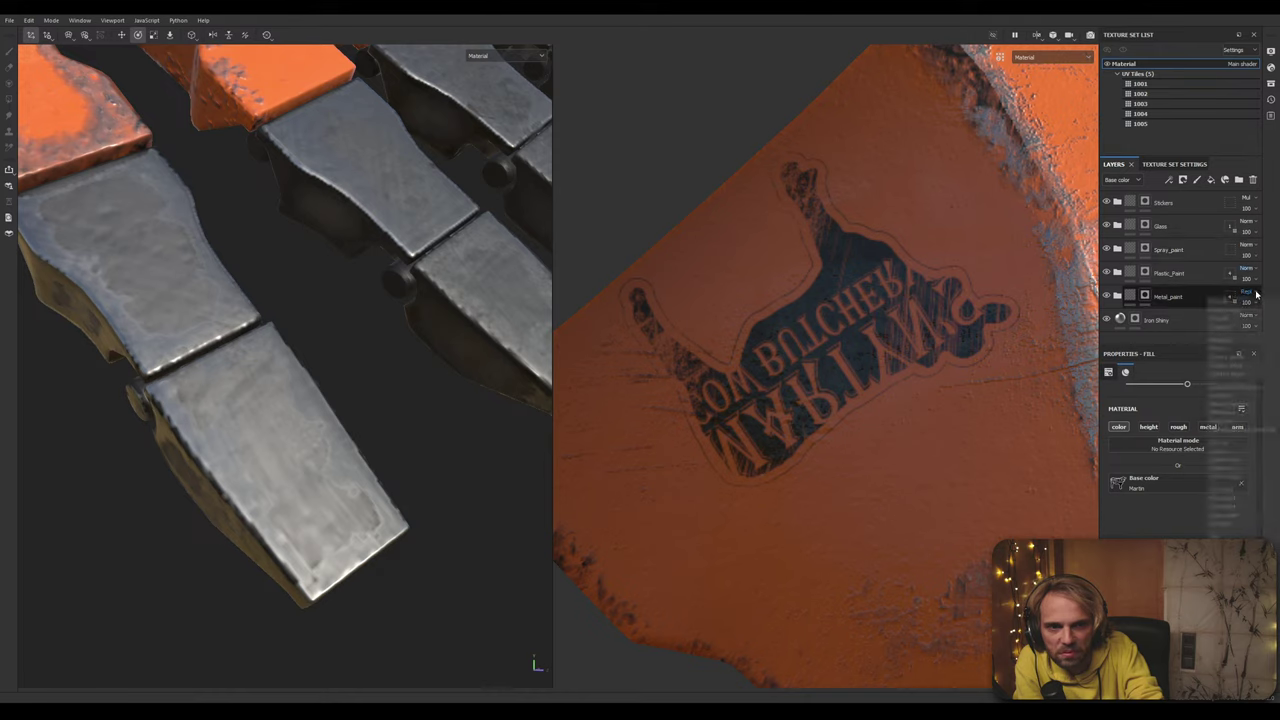
pyautogui.click(1225, 302)
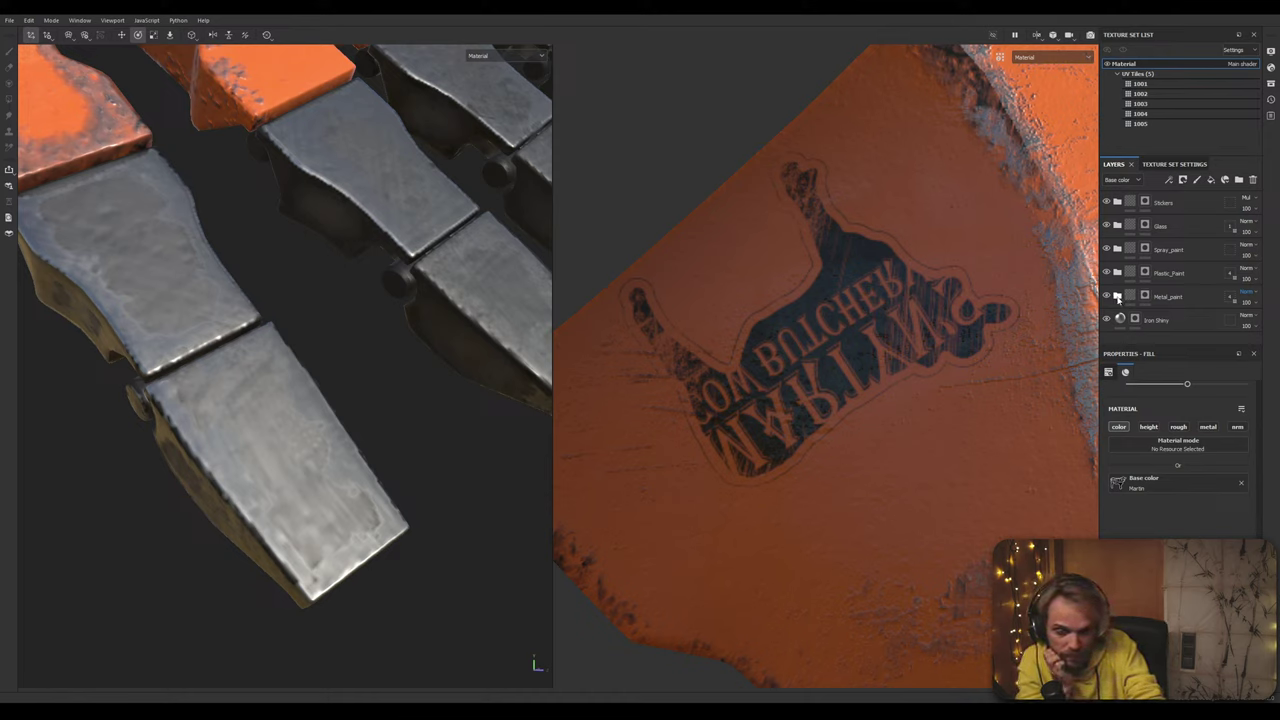
# Step: Expand Metal_paint and test Passthrough on Iron Forged Old before returning it to Normal
pyautogui.click(1118, 297)
pyautogui.scroll(-2, 1222, 310)
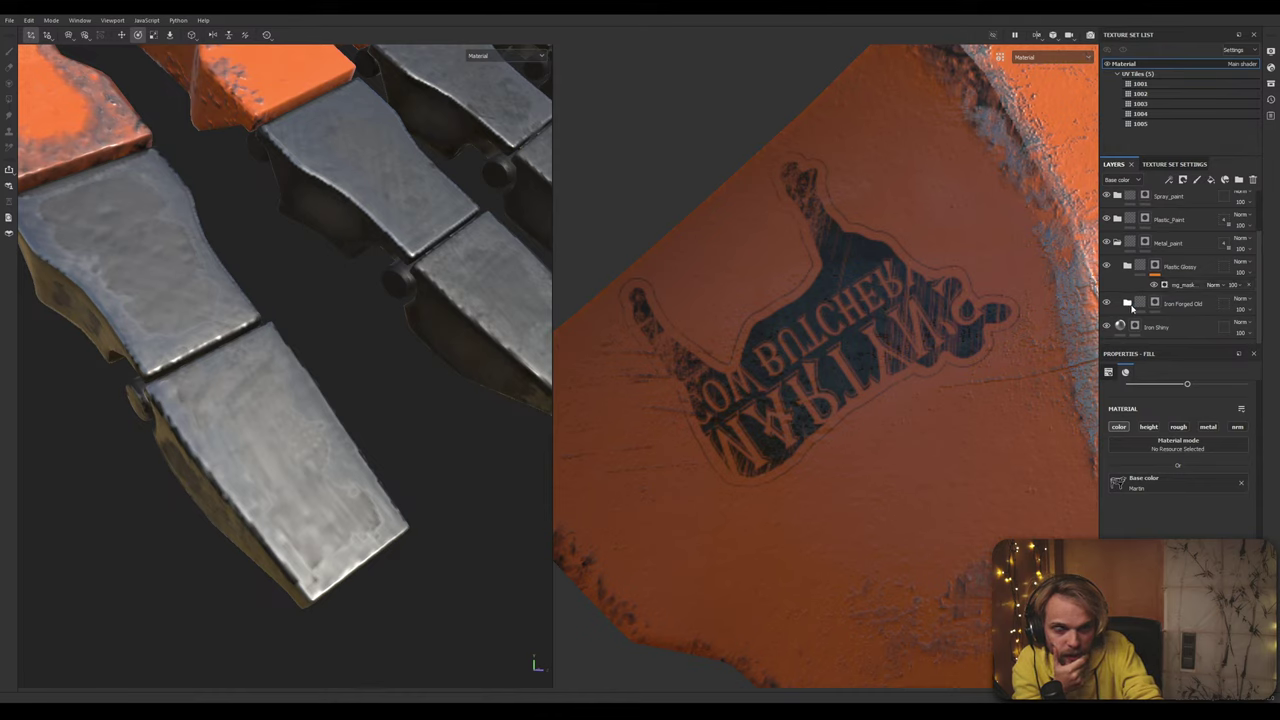
pyautogui.click(1242, 299)
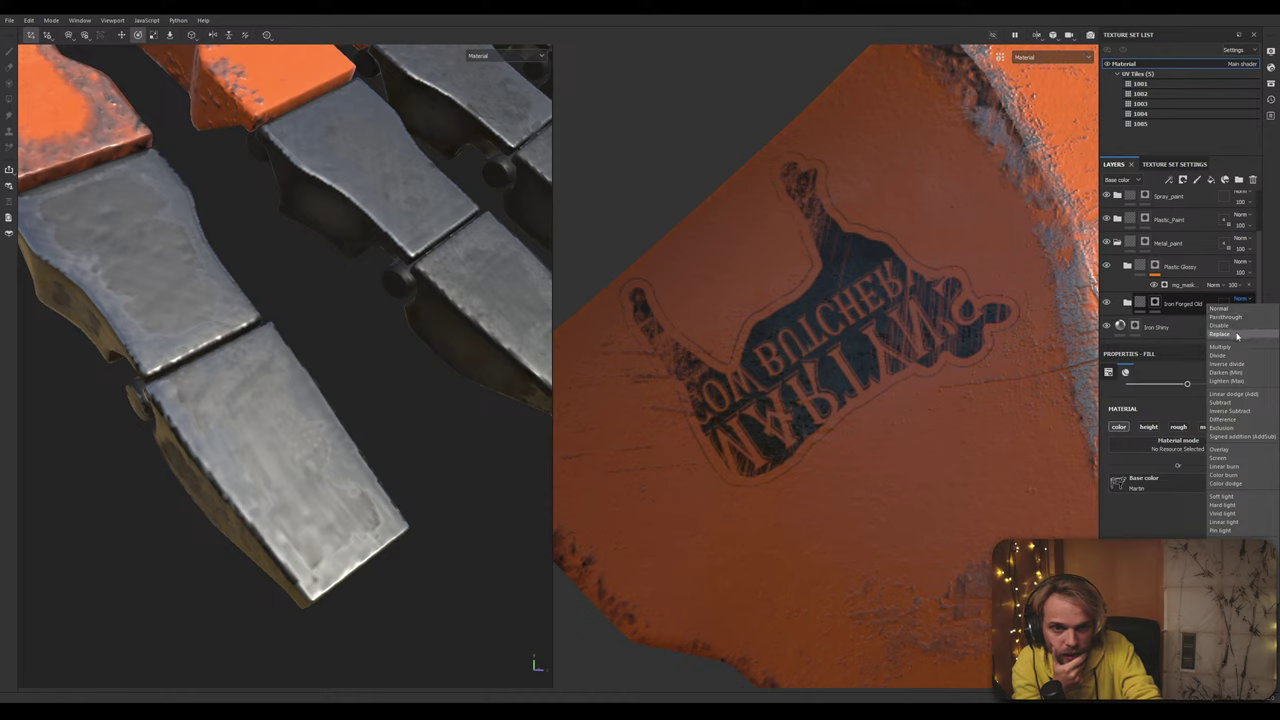
pyautogui.click(1236, 317)
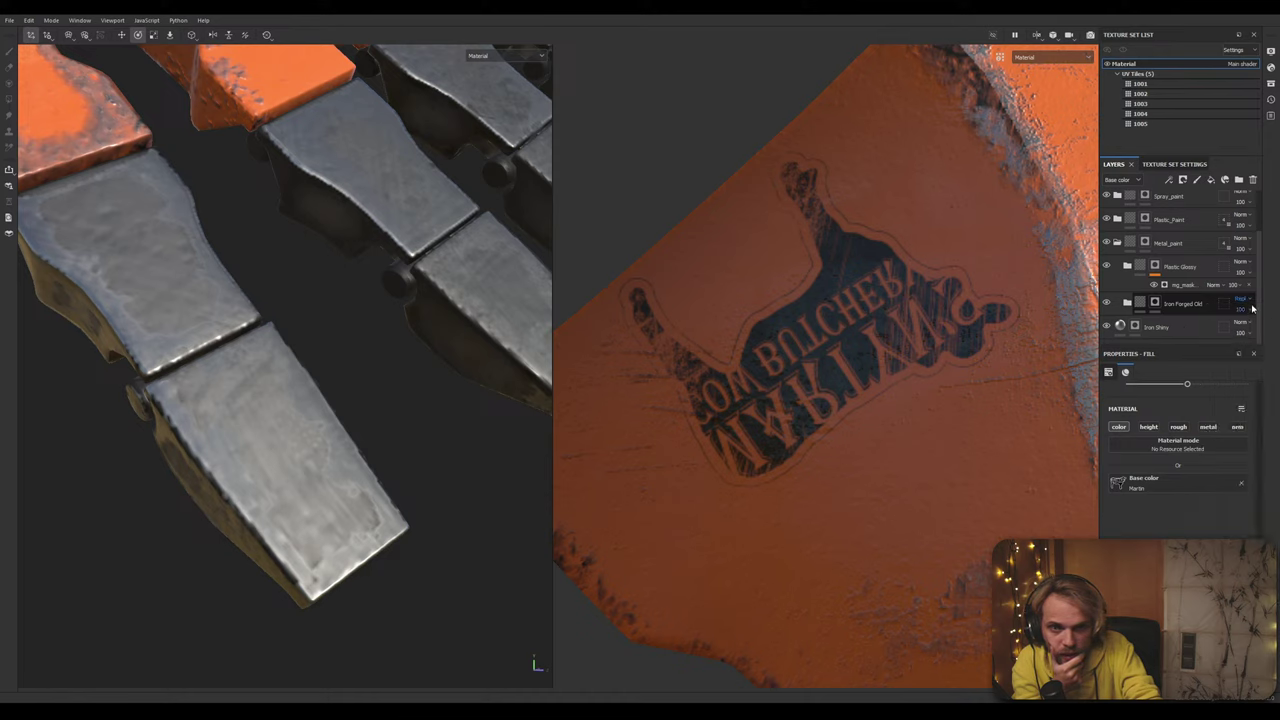
pyautogui.click(1241, 301)
pyautogui.click(1240, 309)
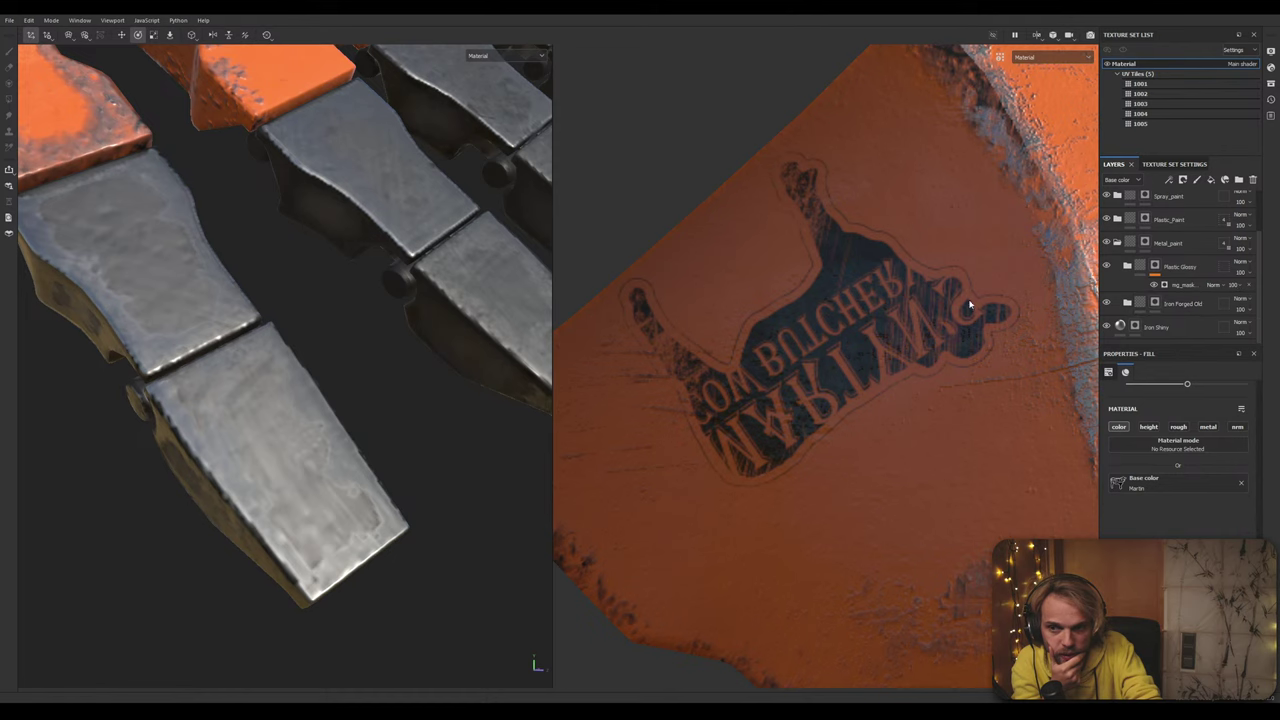
pyautogui.keyDown('alt'); pyautogui.moveTo(420, 318); pyautogui.dragTo(443, 400); pyautogui.keyUp('alt')
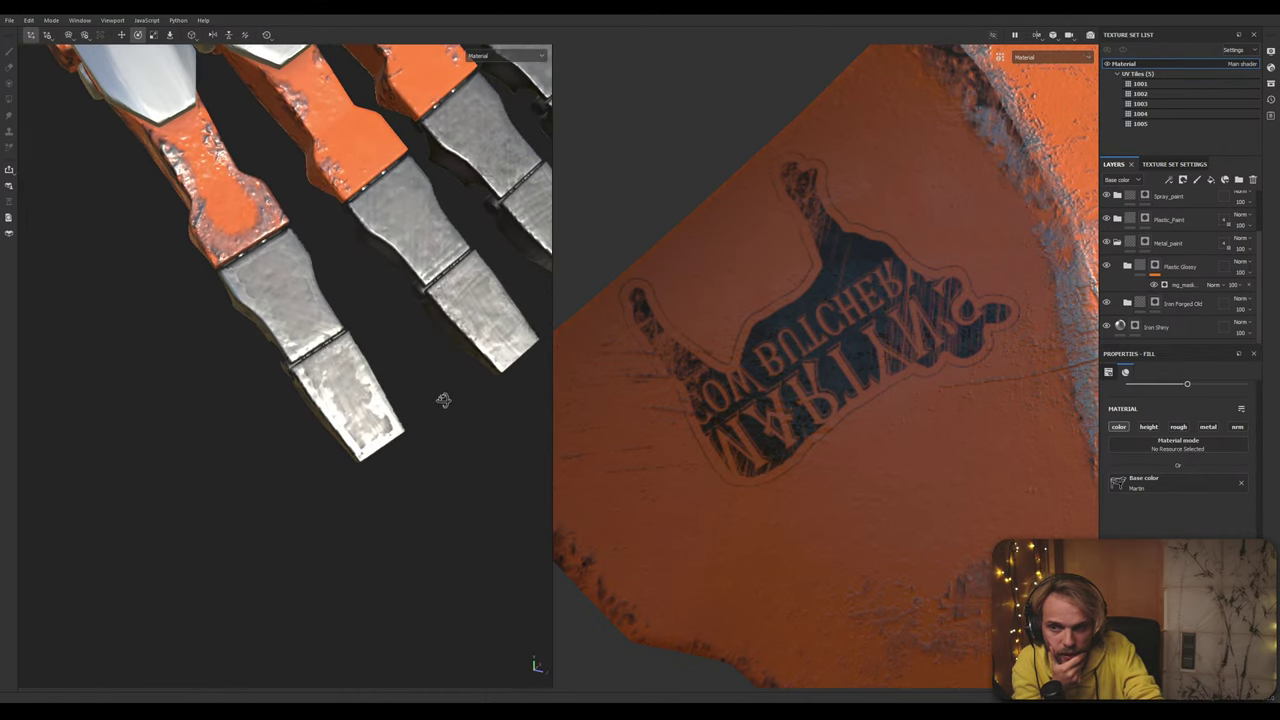
pyautogui.click(1045, 57)
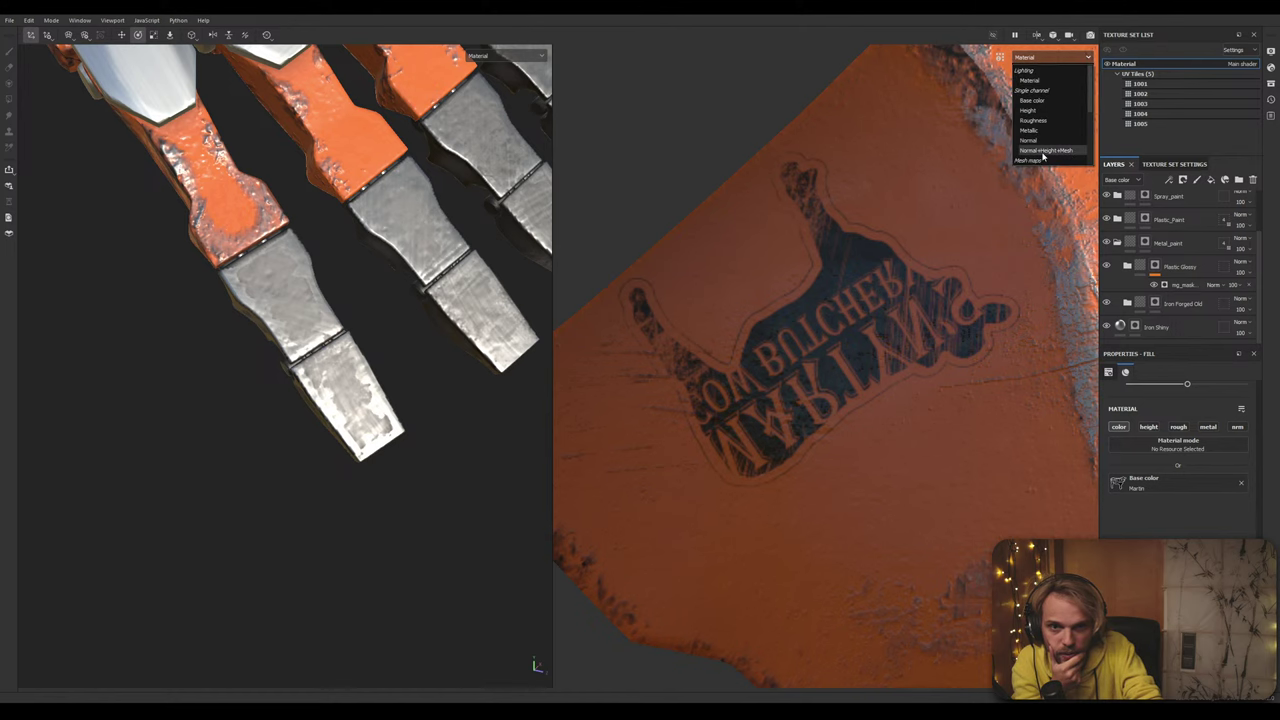
# Step: Display the Normal+Height+Mesh channel and toggle Iron Shiny's visibility off and back on
pyautogui.click(1045, 150)
pyautogui.moveTo(400, 402)
pyautogui.keyDown('alt'); pyautogui.mouseDown()
pyautogui.moveTo(314, 419)
pyautogui.moveTo(366, 406)
pyautogui.moveTo(391, 349)
pyautogui.moveTo(400, 391)
pyautogui.moveTo(311, 409)
pyautogui.moveTo(274, 360)
pyautogui.moveTo(337, 320)
pyautogui.moveTo(394, 369)
pyautogui.moveTo(390, 384)
pyautogui.mouseUp(); pyautogui.keyUp('alt')
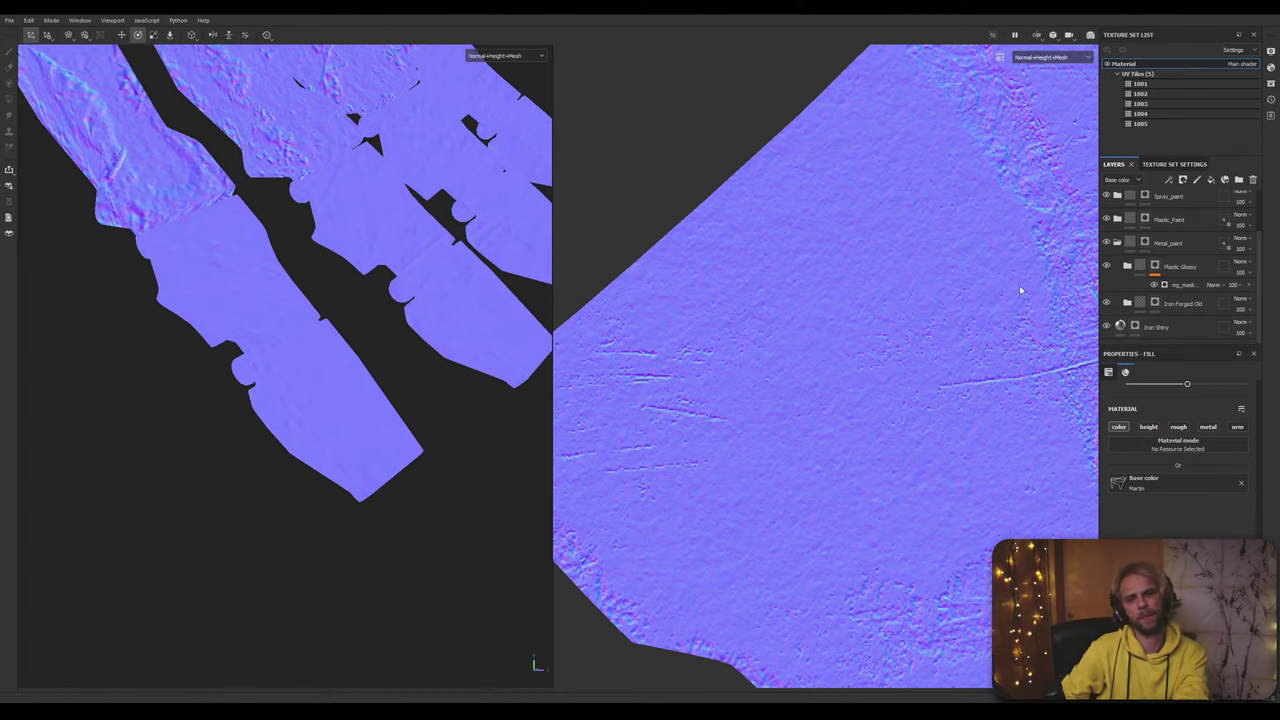
pyautogui.click(1106, 326)
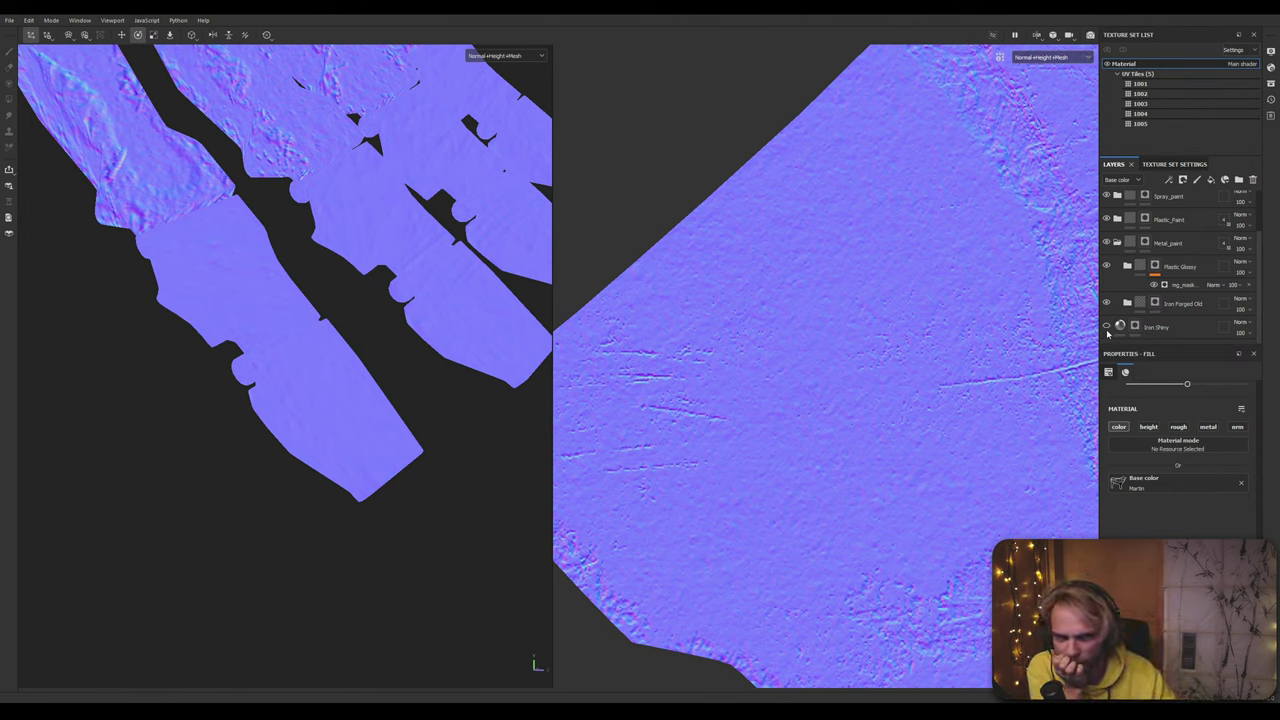
pyautogui.doubleClick(1155, 328)
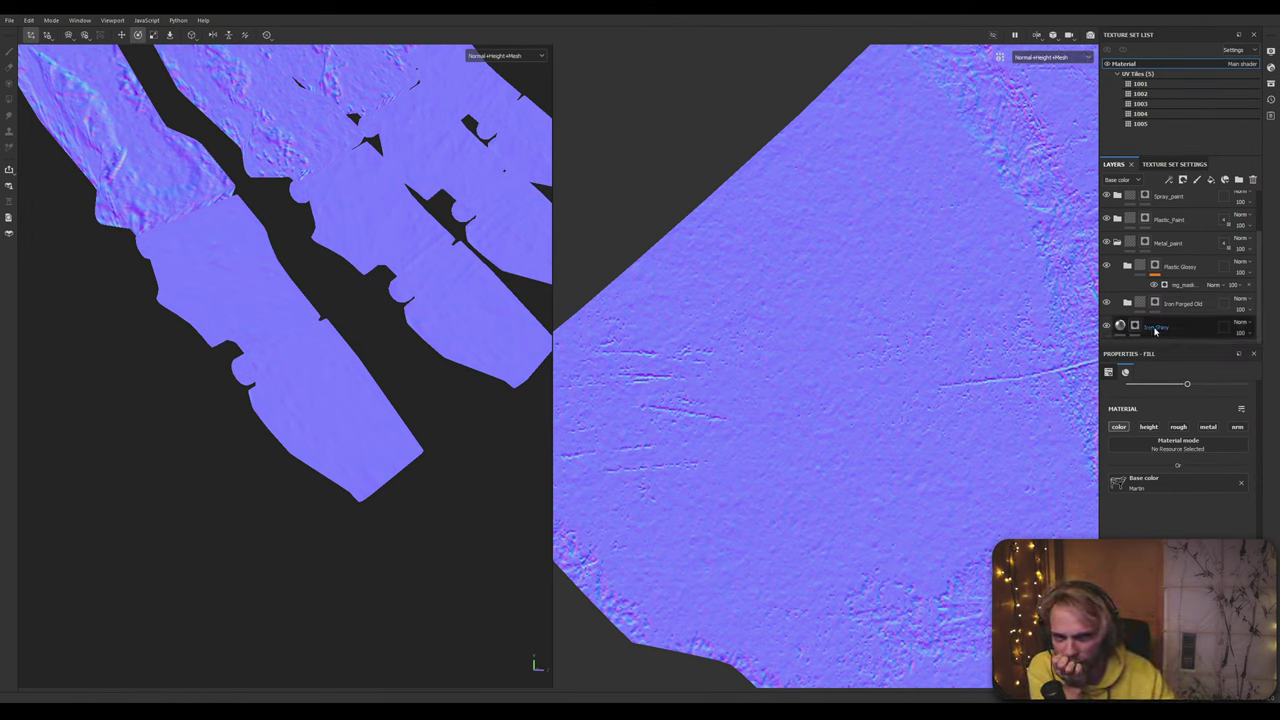
pyautogui.click(1106, 327)
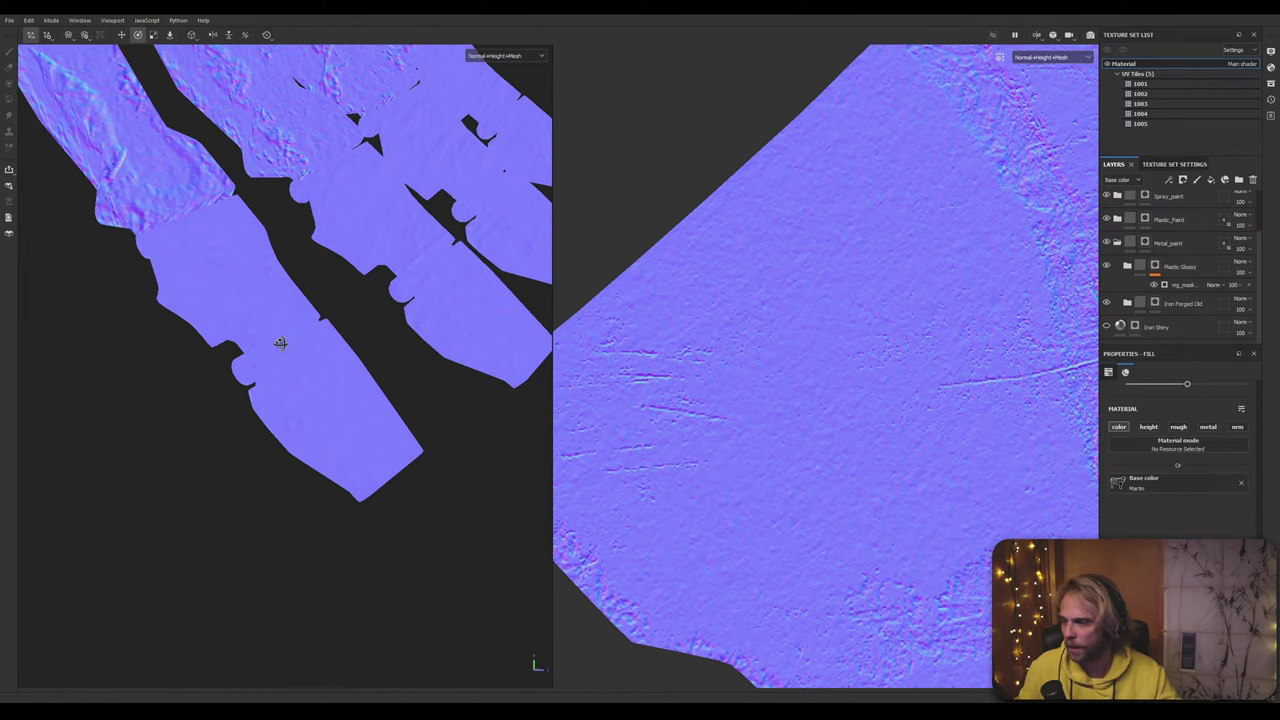
# Step: Switch to a single full-width 2D UV view of the claw fingers and select Iron Shiny
pyautogui.keyDown('alt'); pyautogui.moveTo(277, 346); pyautogui.dragTo(256, 347); pyautogui.keyUp('alt')
pyautogui.press('F3')
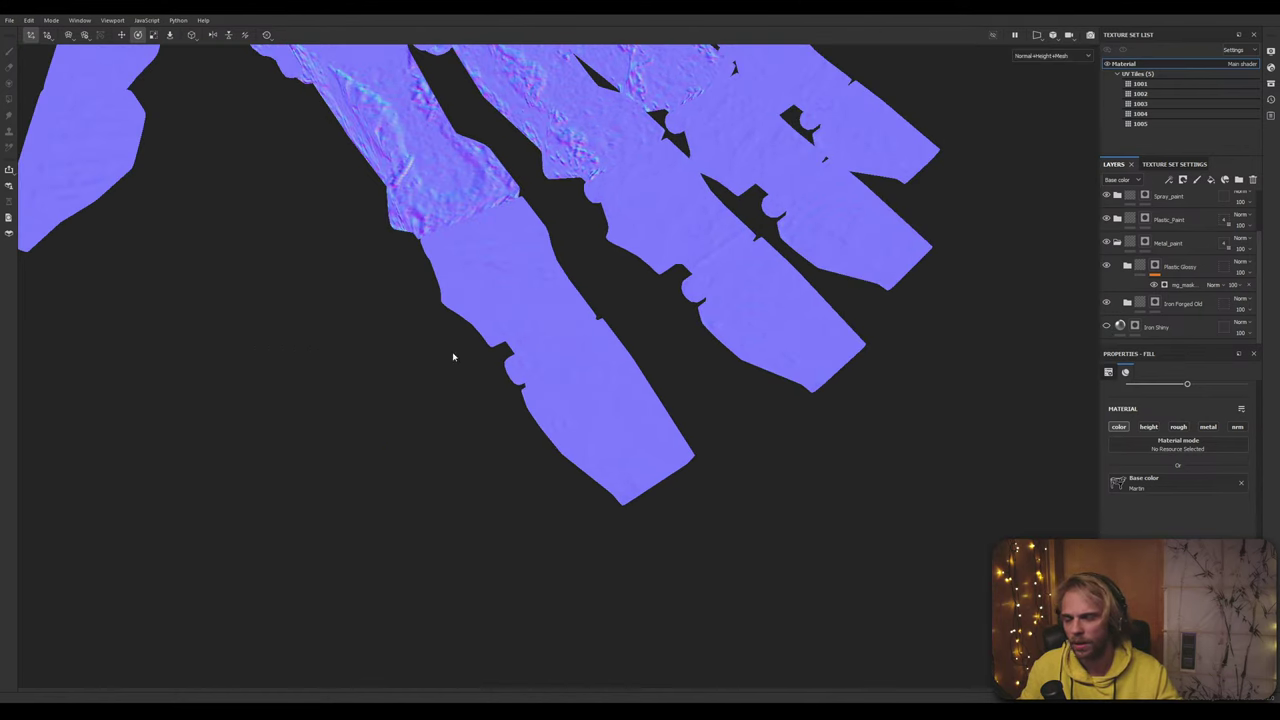
pyautogui.keyDown('alt'); pyautogui.moveTo(451, 357); pyautogui.dragTo(503, 386); pyautogui.keyUp('alt')
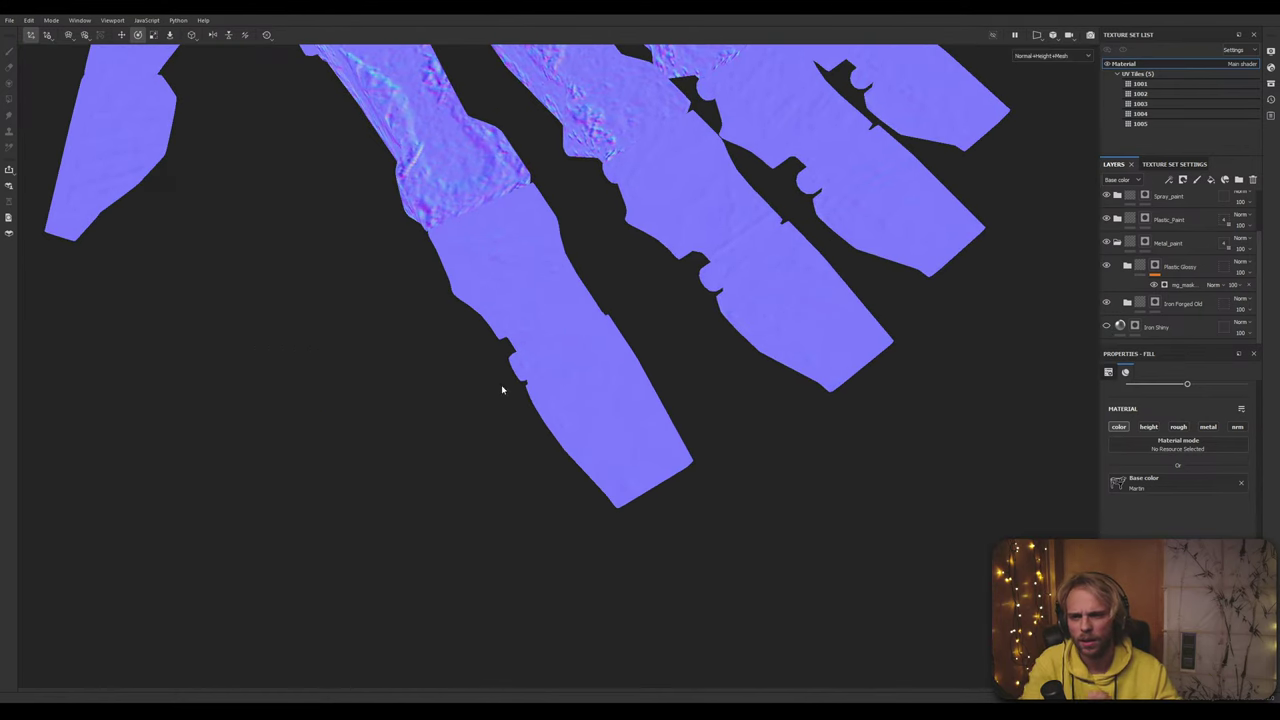
pyautogui.click(1106, 304)
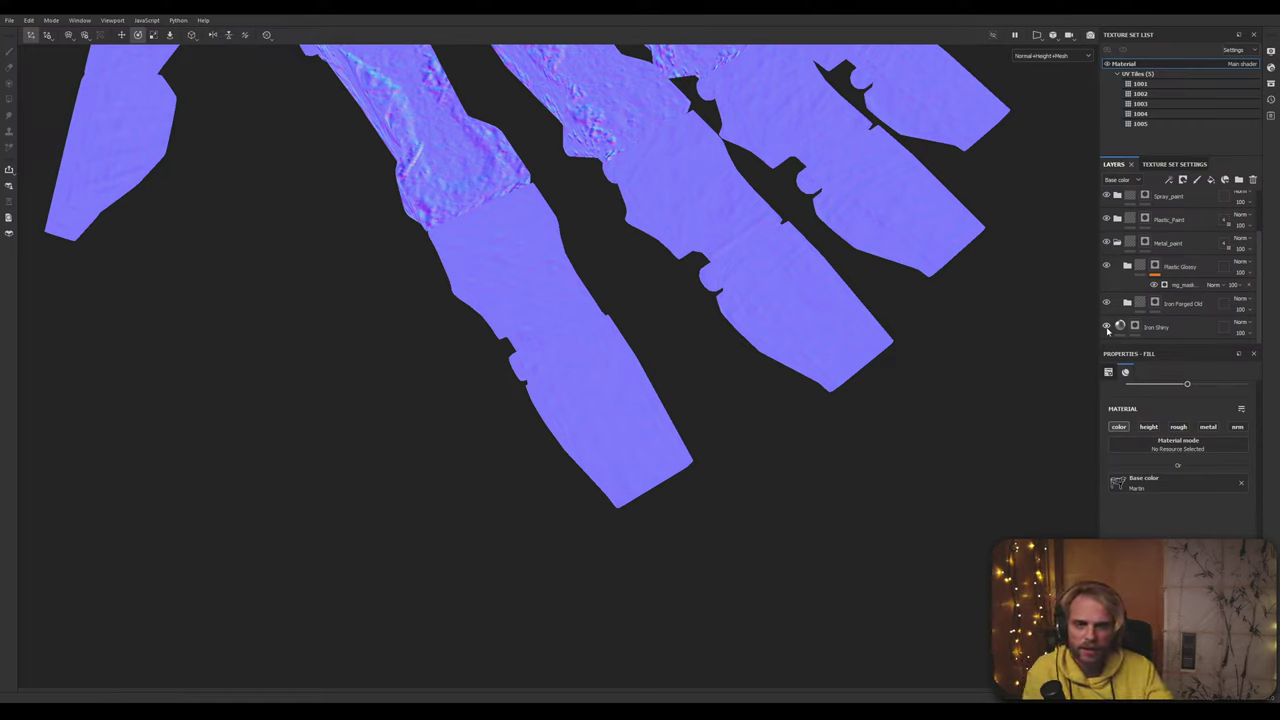
pyautogui.click(1121, 328)
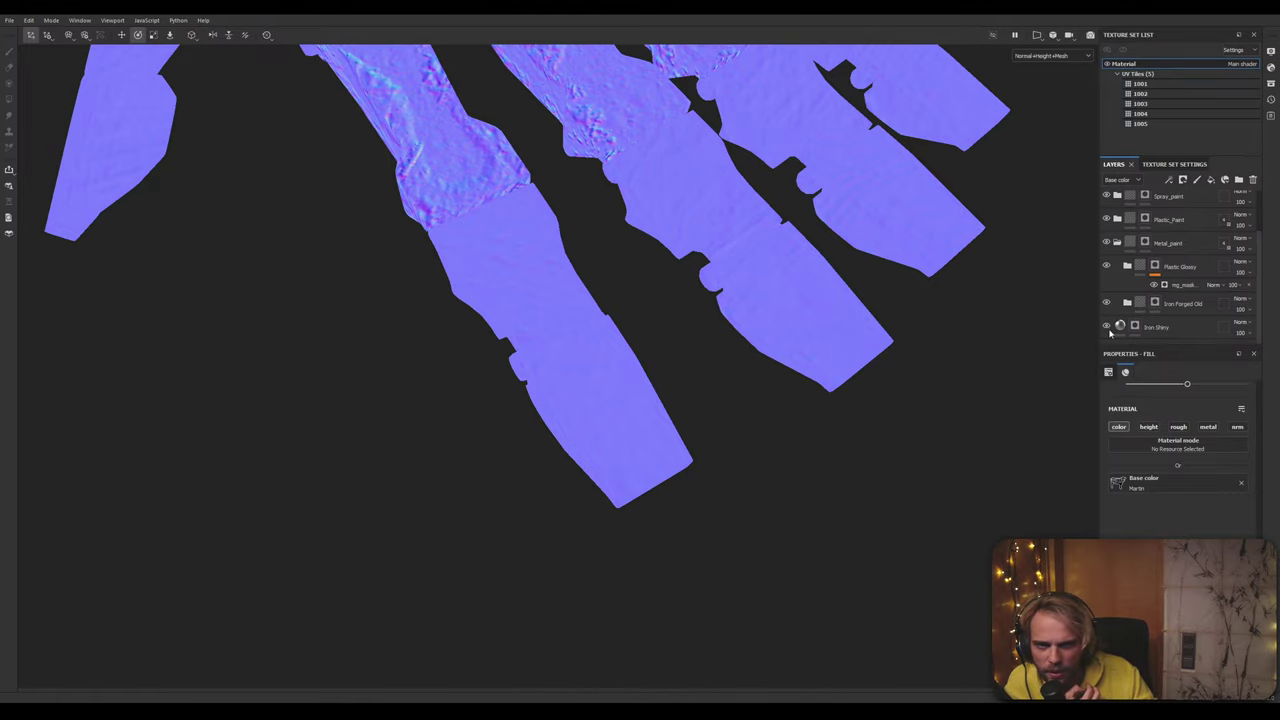
pyautogui.scroll(4, 698, 392)
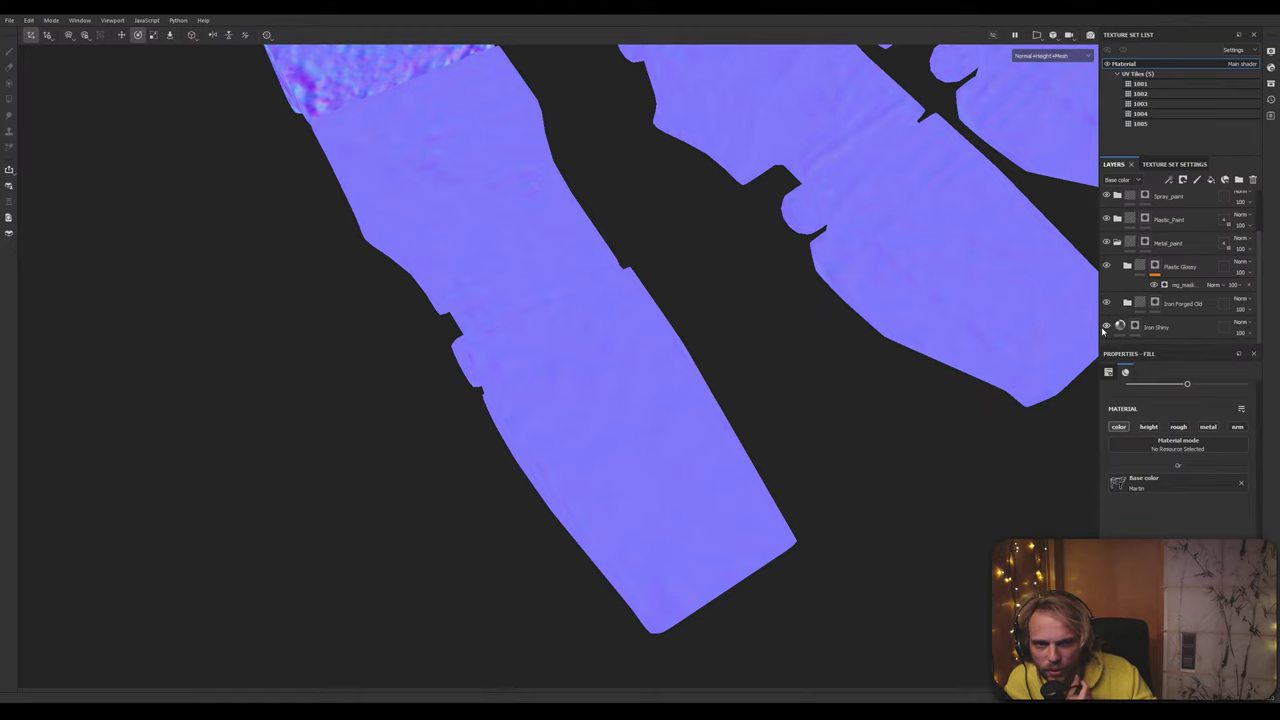
# Step: Try Replace on Iron Forged Old, return it to Normal, and expand its layers
pyautogui.click(1240, 302)
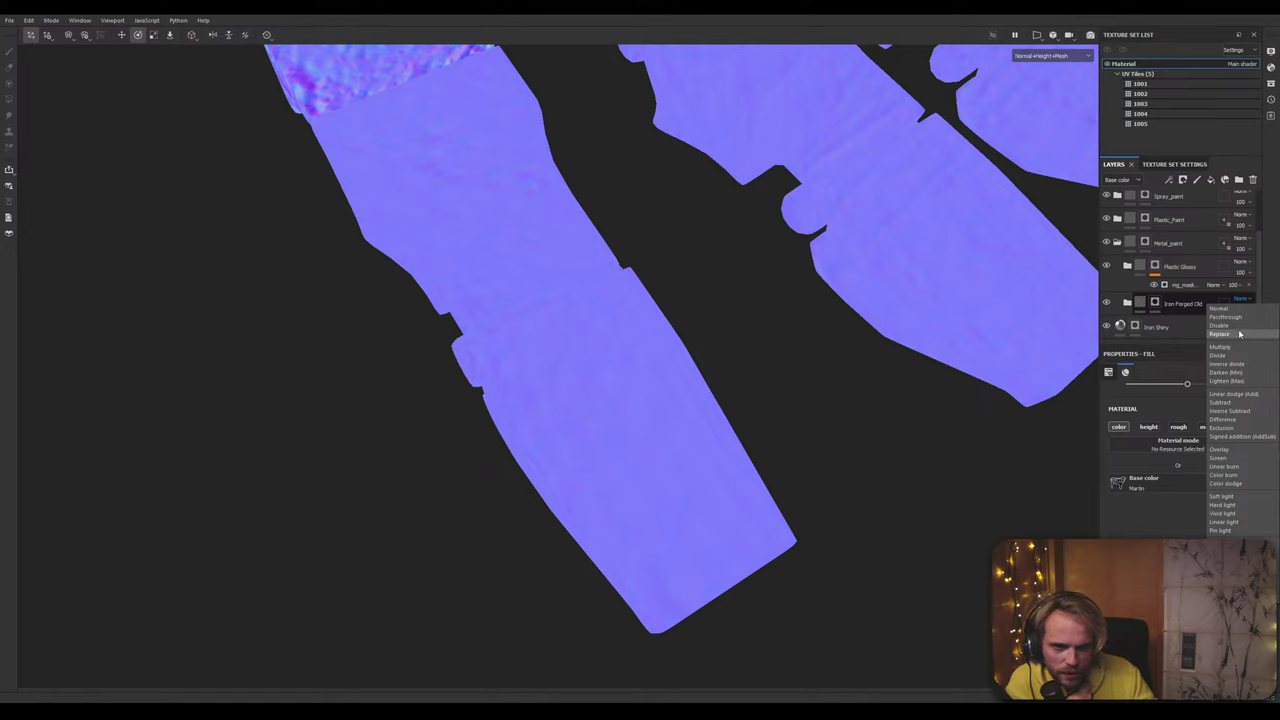
pyautogui.click(1240, 335)
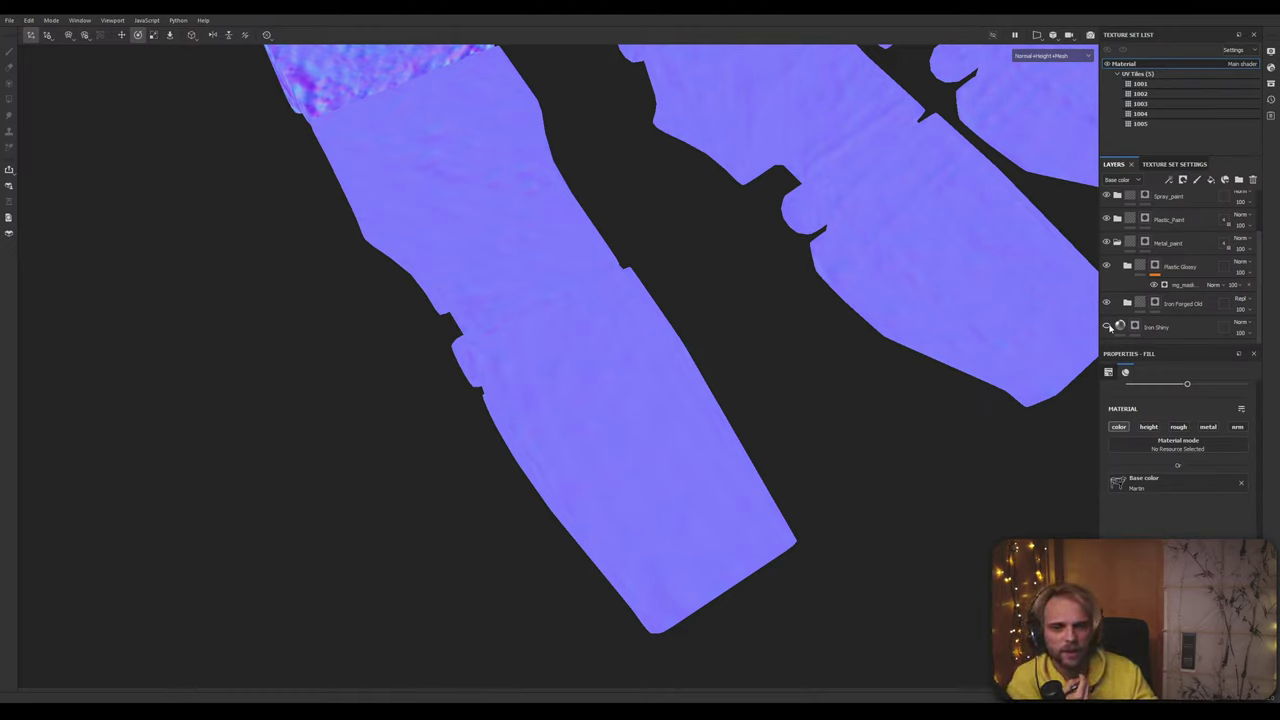
pyautogui.click(1245, 305)
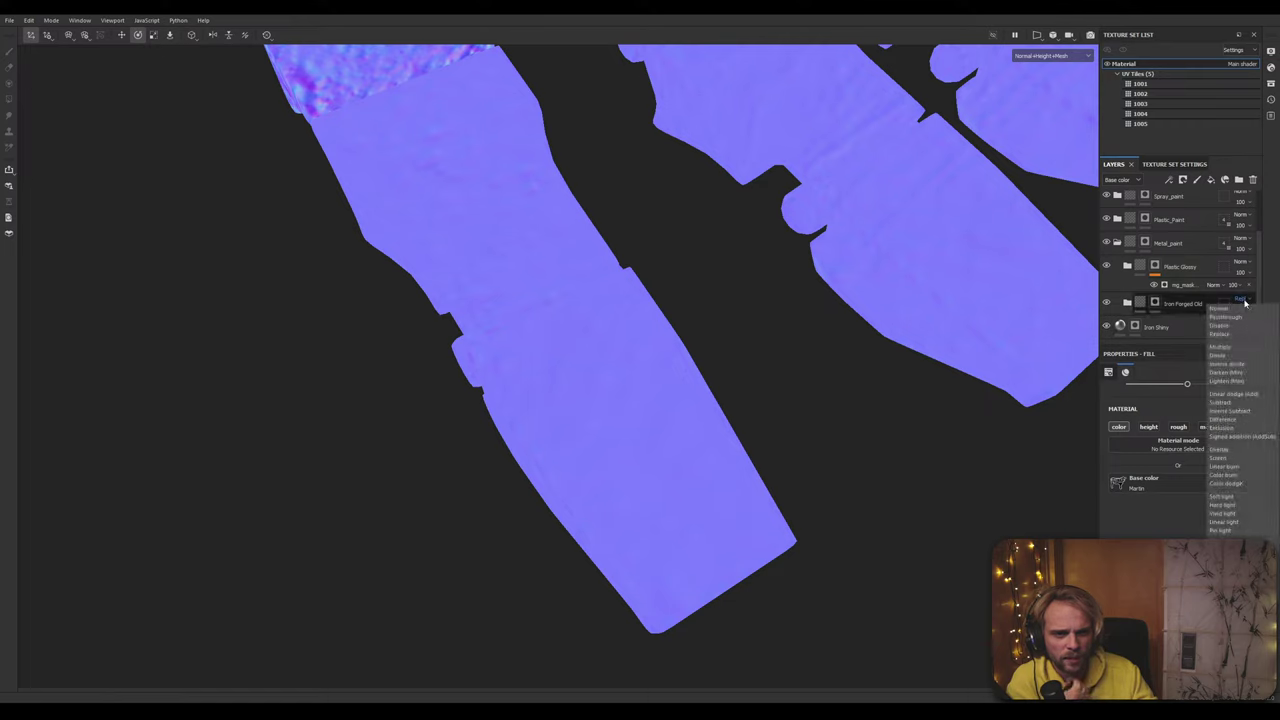
pyautogui.click(1232, 308)
pyautogui.click(1127, 303)
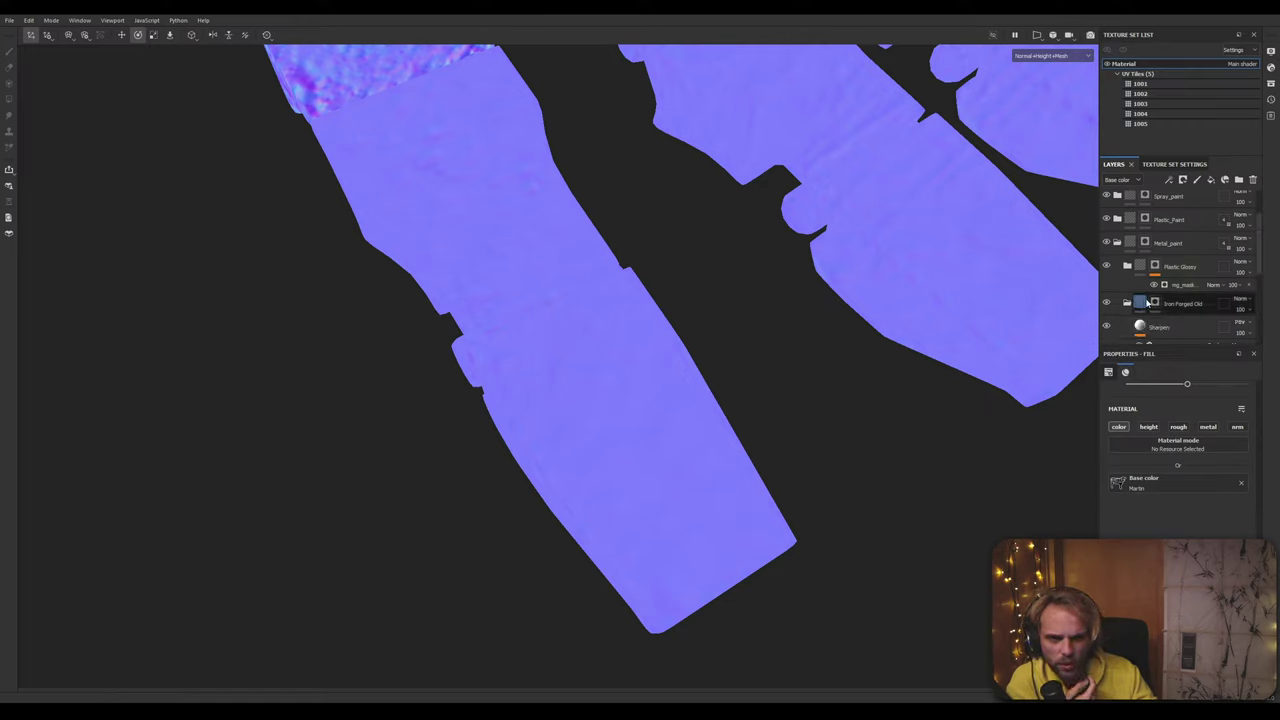
pyautogui.scroll(-2, 1135, 295)
pyautogui.scroll(-1, 1205, 300)
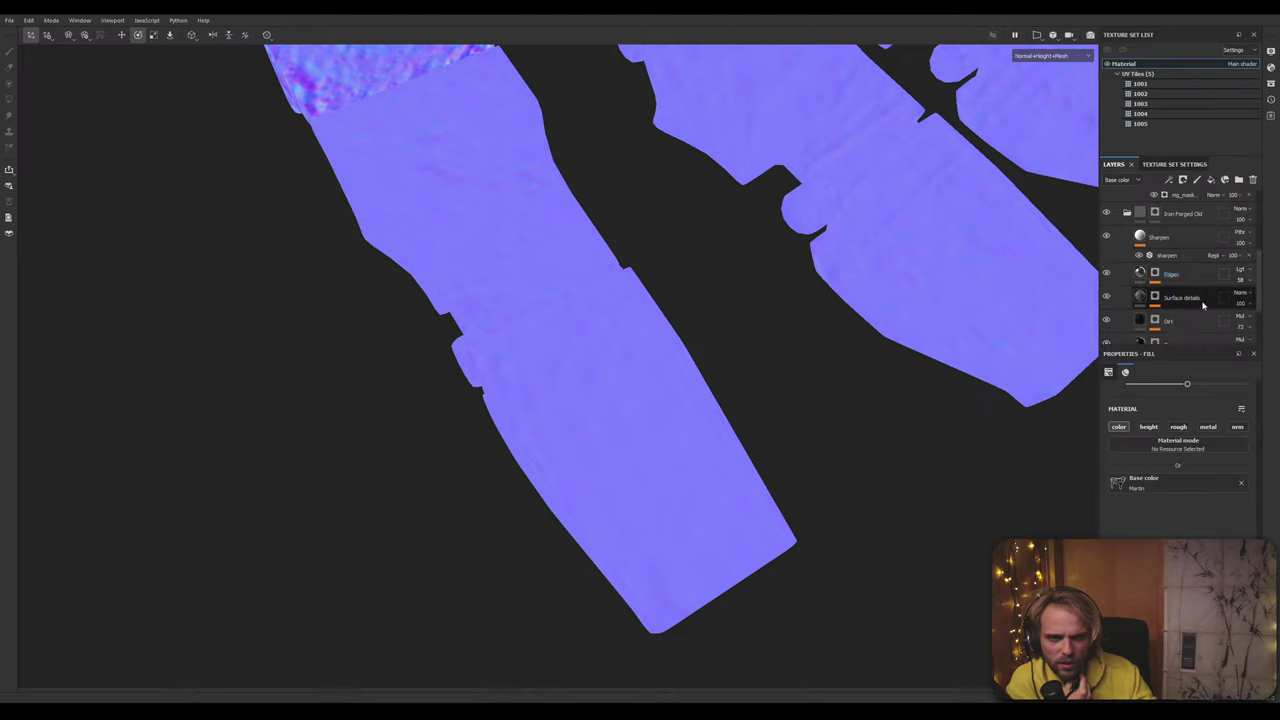
pyautogui.click(1208, 297)
pyautogui.scroll(-1, 1210, 300)
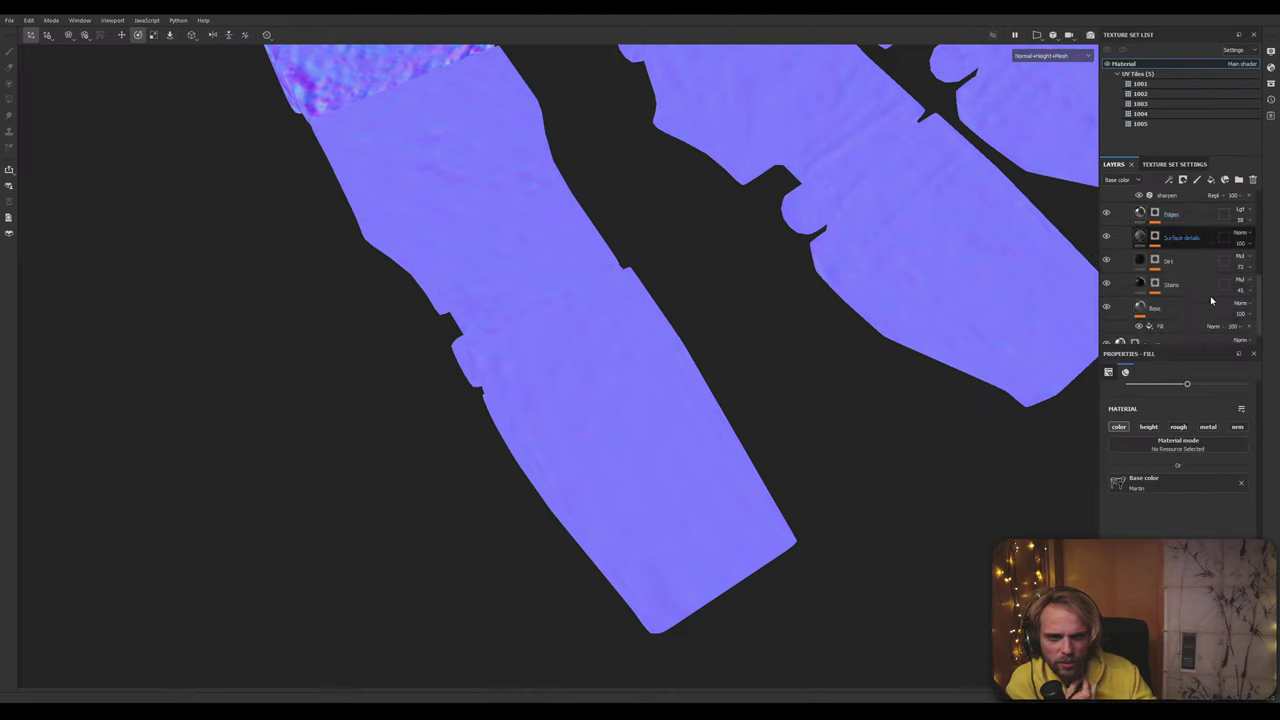
pyautogui.scroll(-1, 1211, 300)
# Step: Try Replace blending on the Base layer, the Fill effect and Iron Shiny
pyautogui.click(1242, 287)
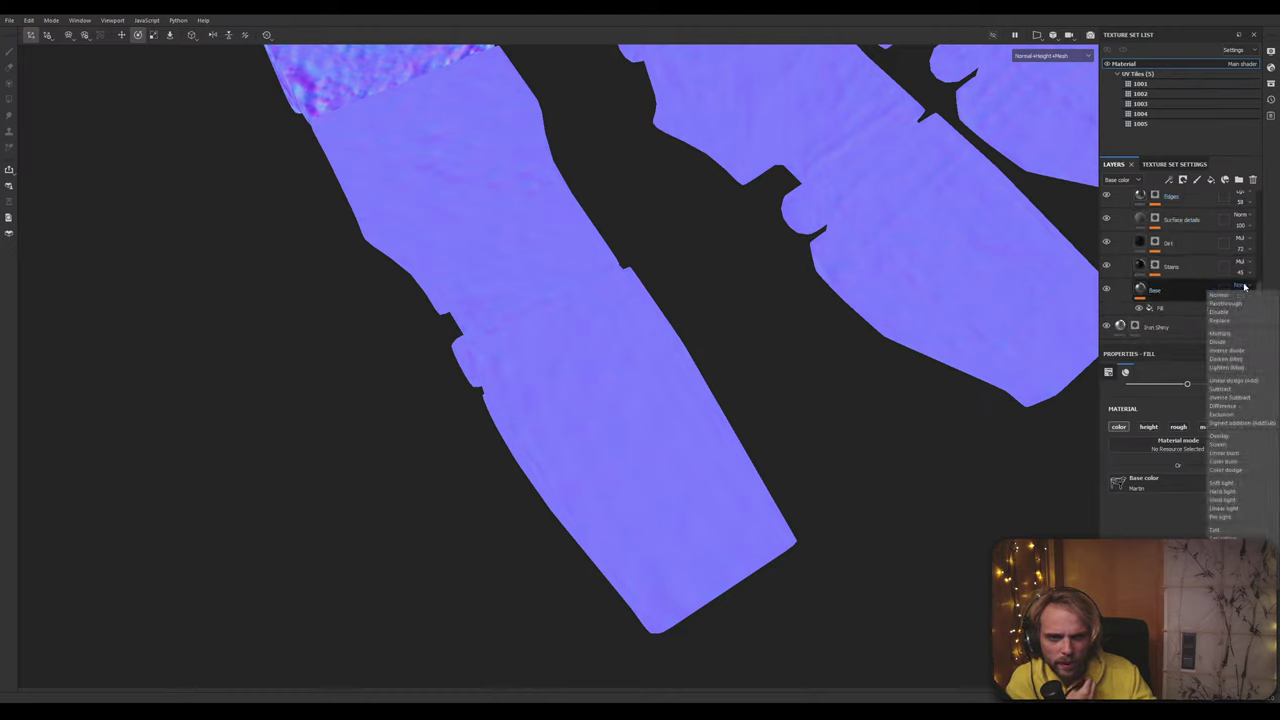
pyautogui.click(1235, 321)
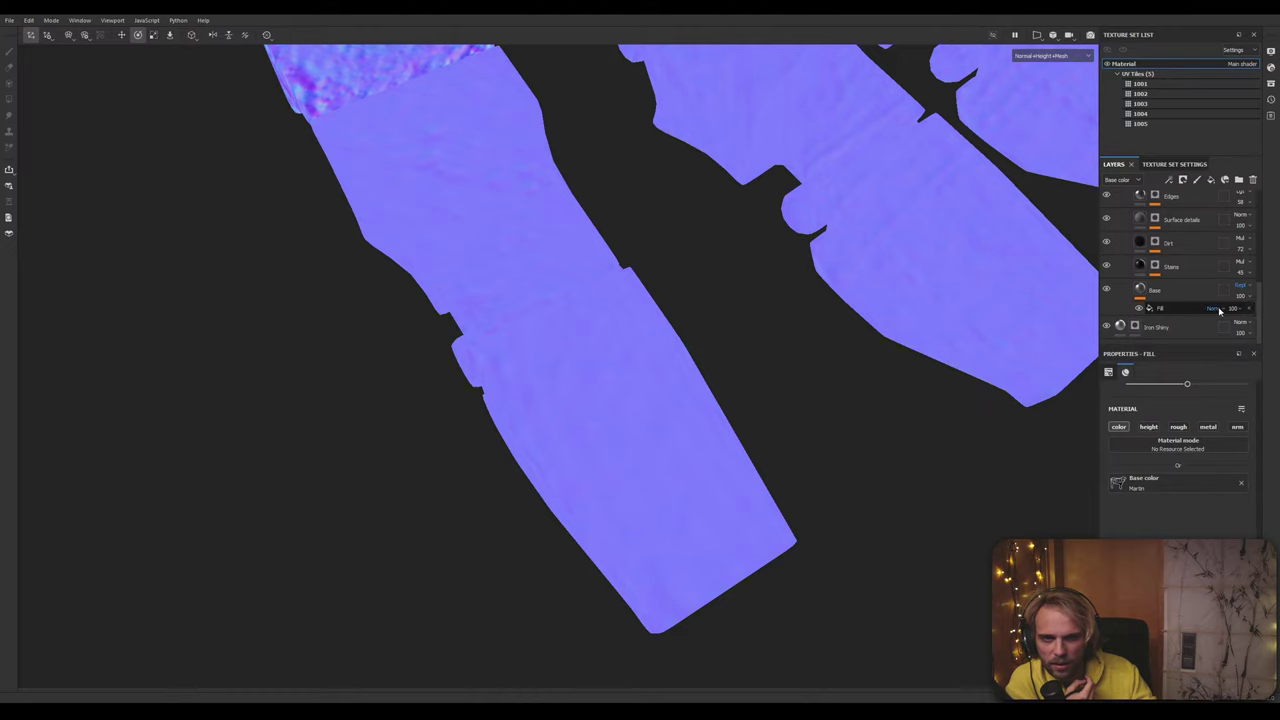
pyautogui.click(1216, 308)
pyautogui.click(1229, 344)
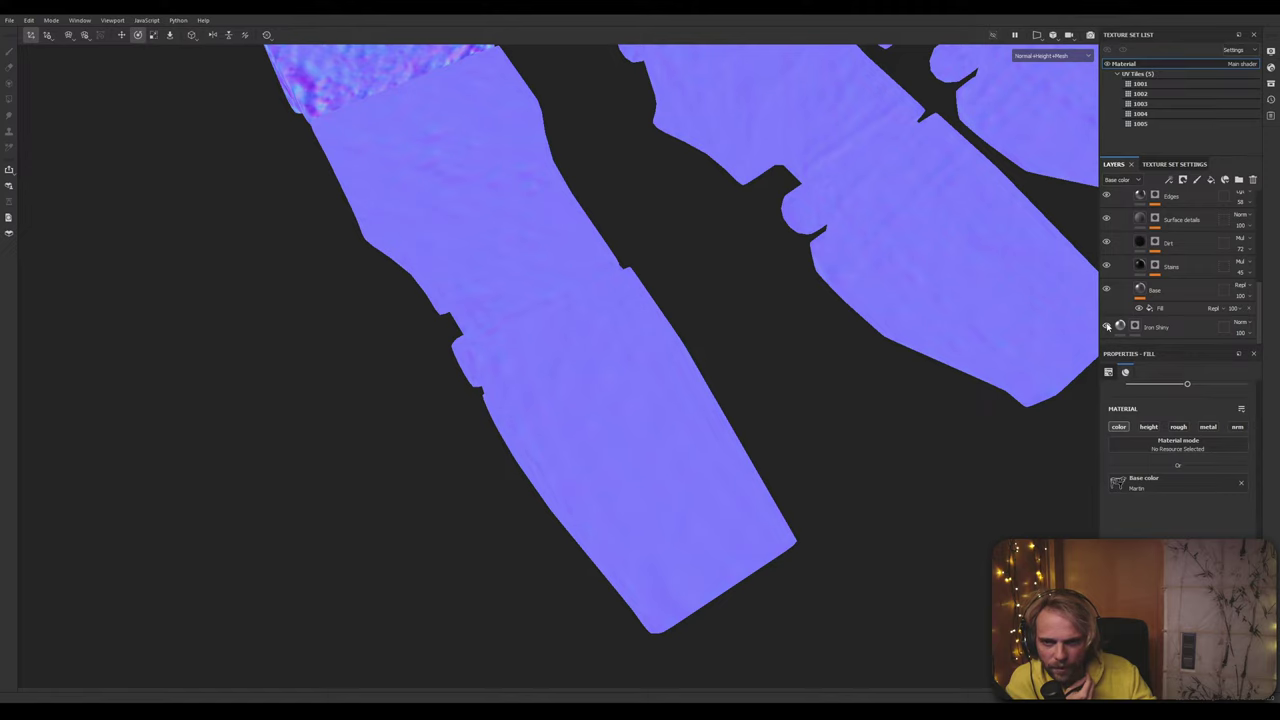
pyautogui.click(1240, 322)
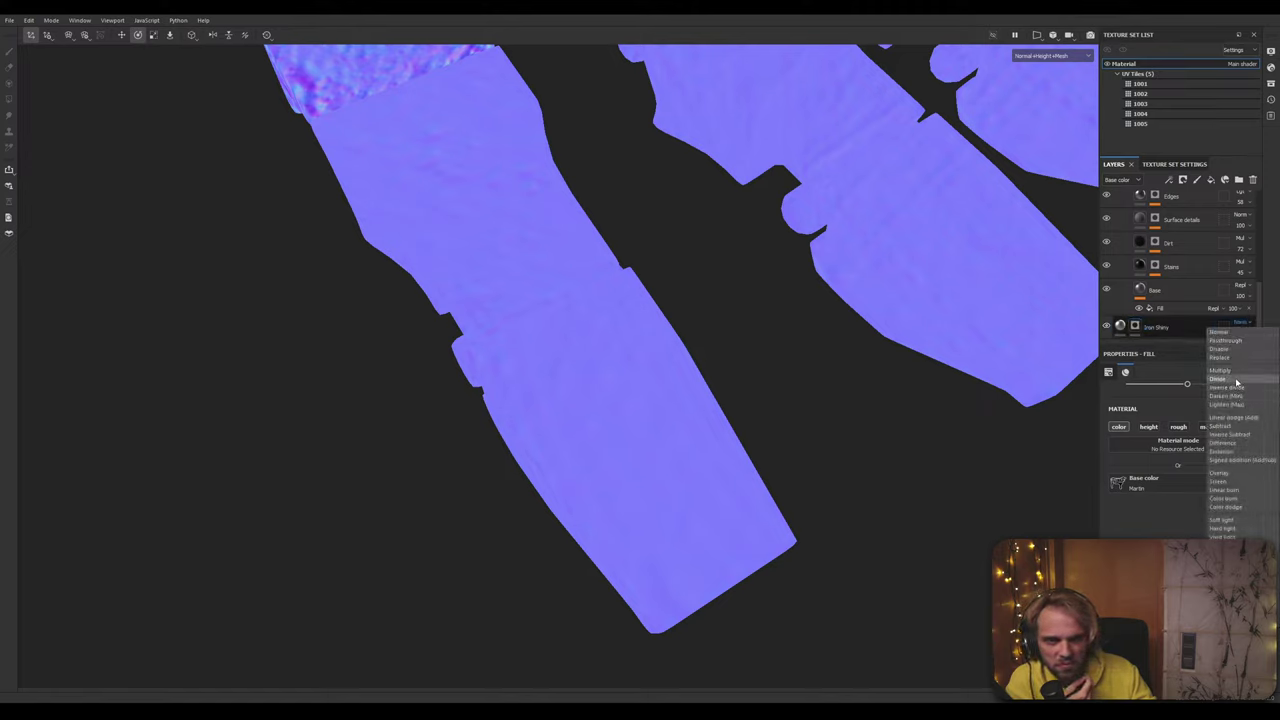
pyautogui.click(1238, 360)
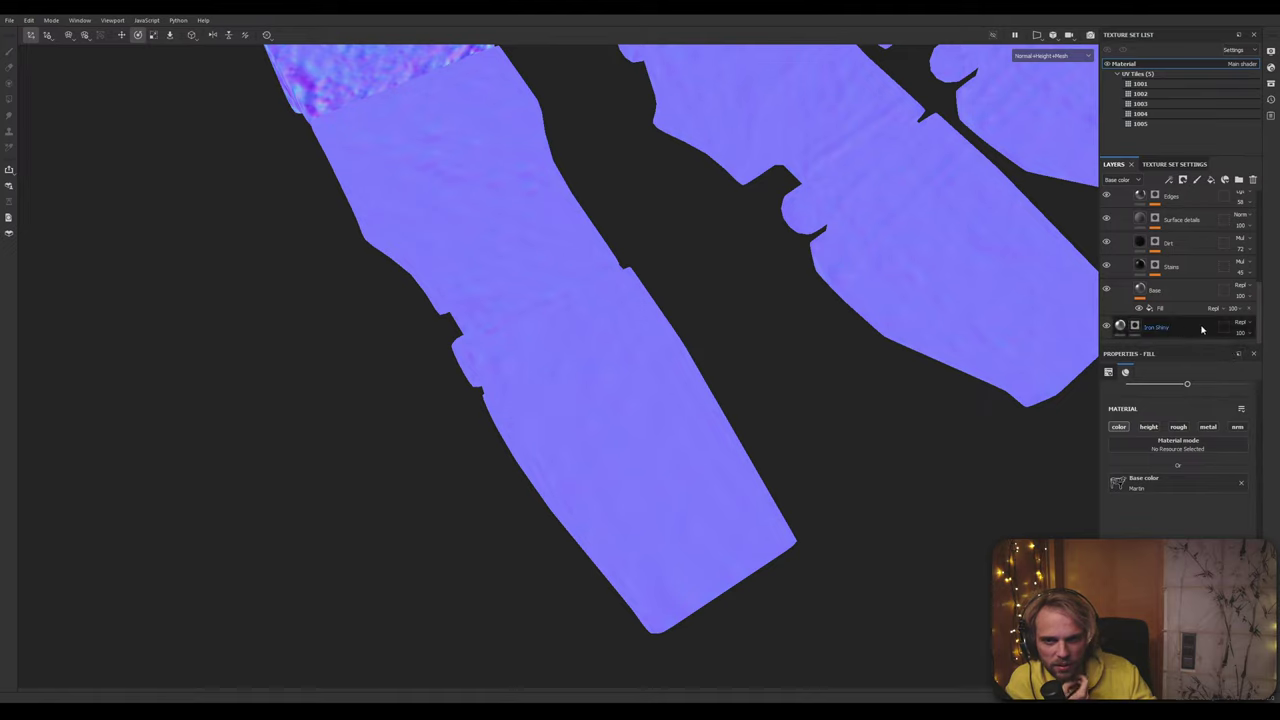
# Step: Return Iron Shiny, the Fill effect and the Base layer to Normal blending
pyautogui.click(1247, 328)
pyautogui.click(1240, 338)
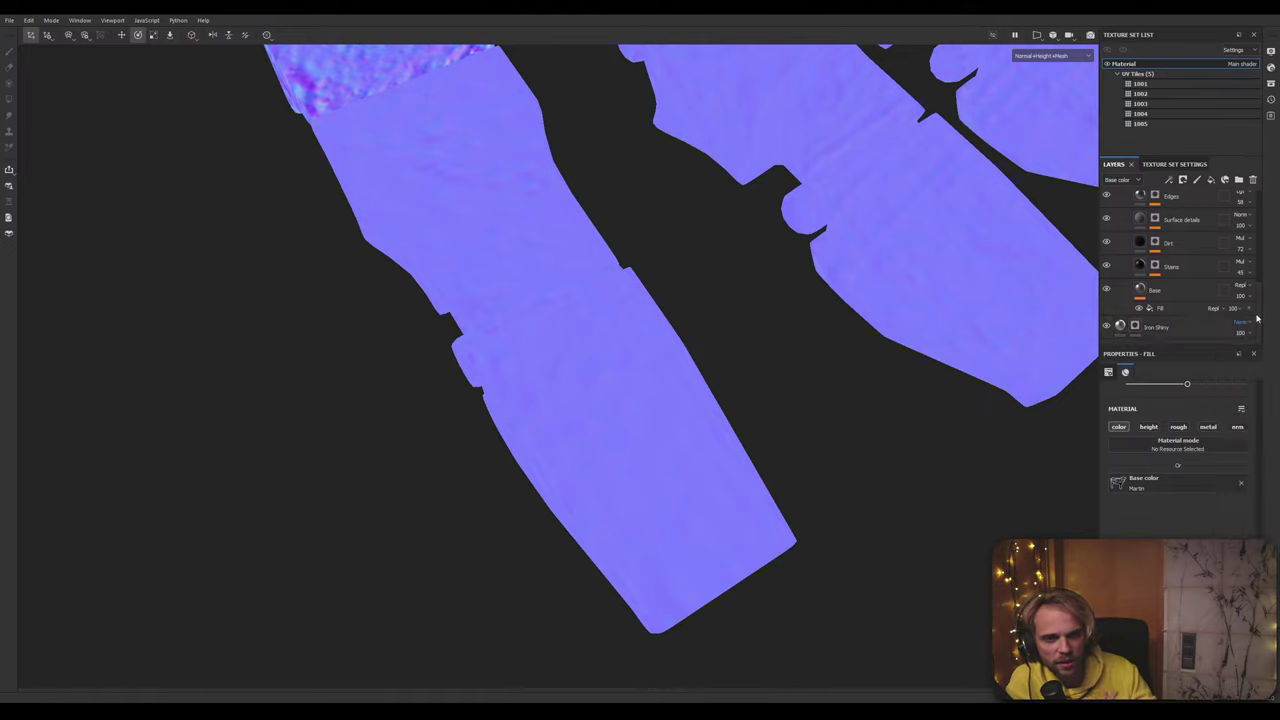
pyautogui.click(1215, 309)
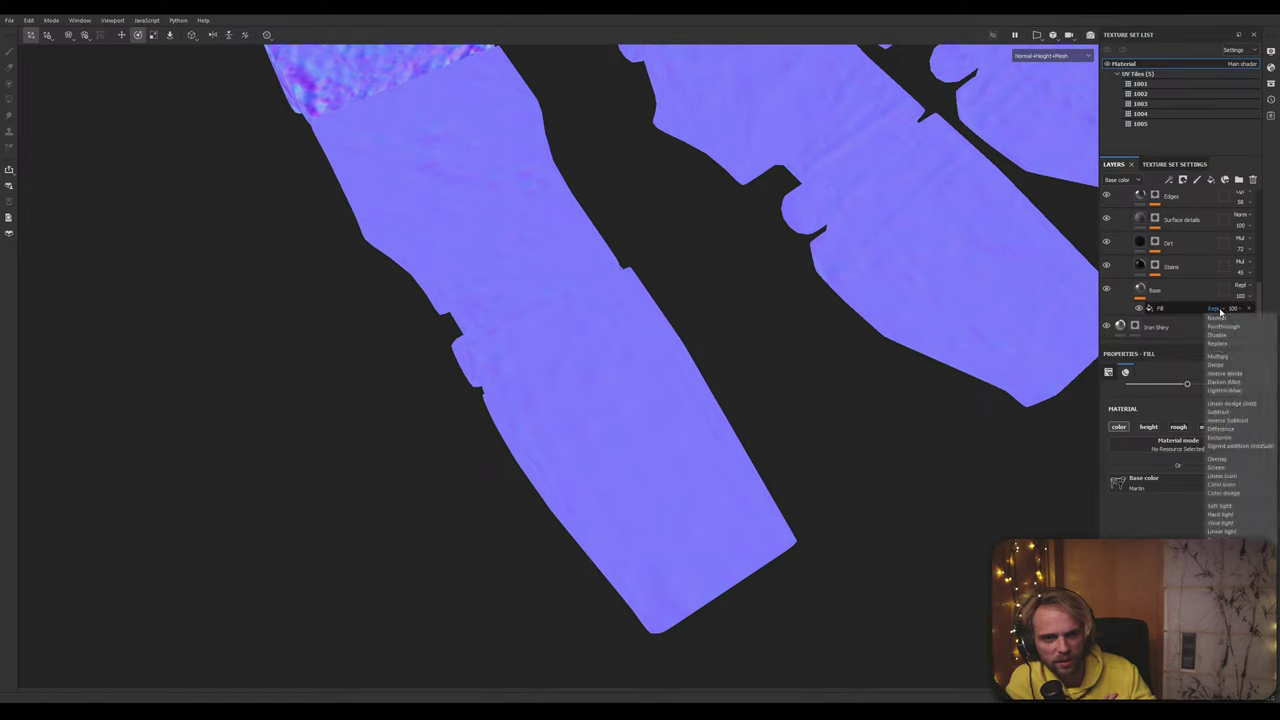
pyautogui.click(1216, 318)
pyautogui.click(1240, 286)
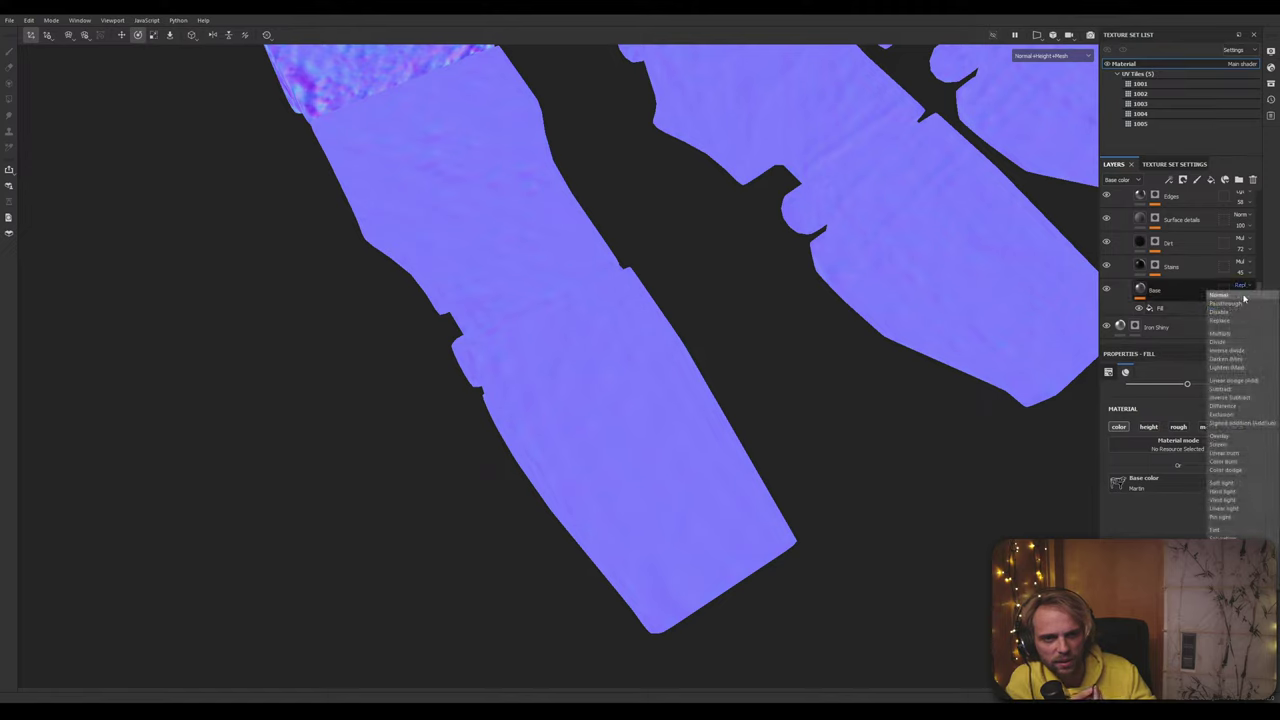
pyautogui.click(1222, 296)
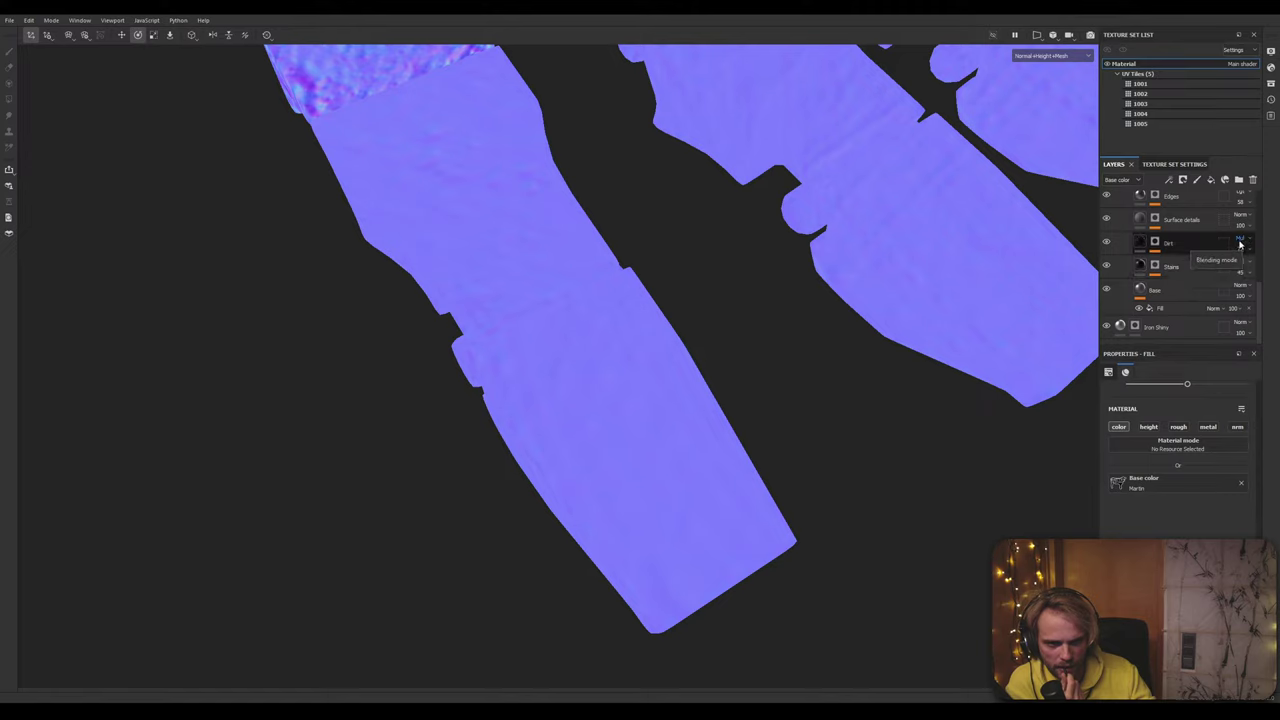
pyautogui.scroll(4, 1153, 278)
pyautogui.scroll(6, 1153, 278)
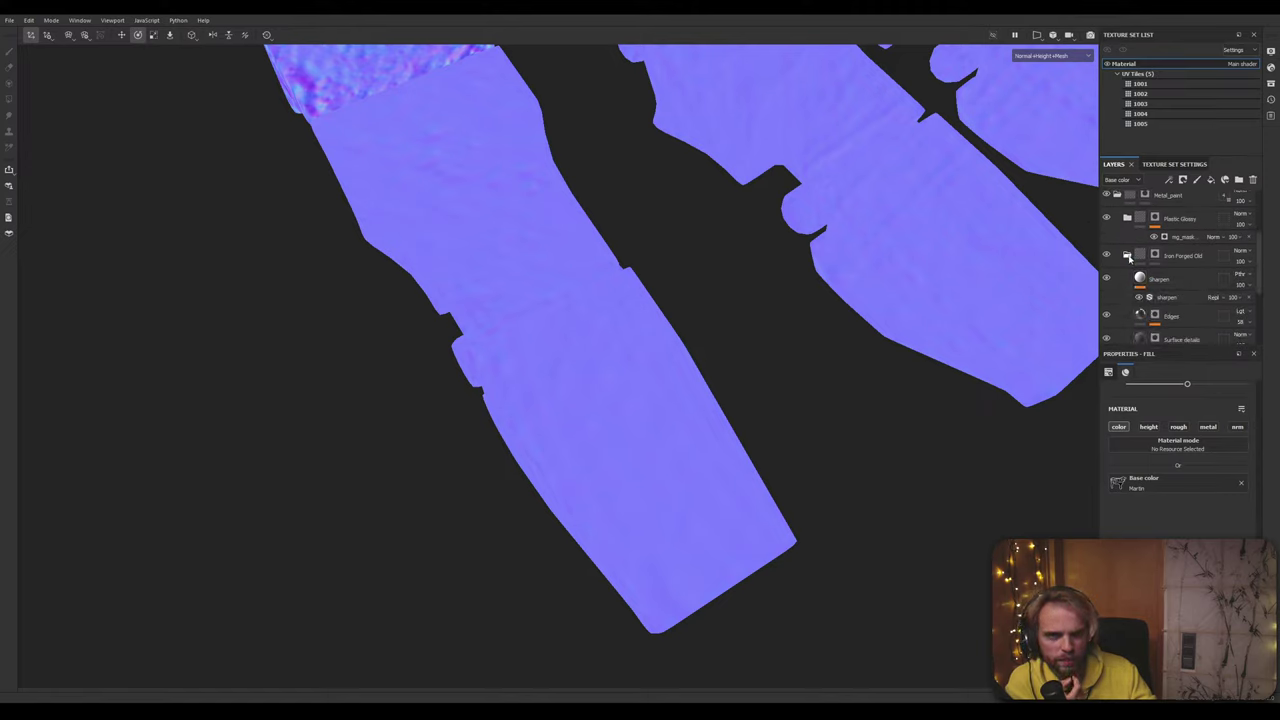
# Step: Group Iron Shiny into a new Folder 1 and toggle the folder's visibility to compare
pyautogui.click(1174, 317)
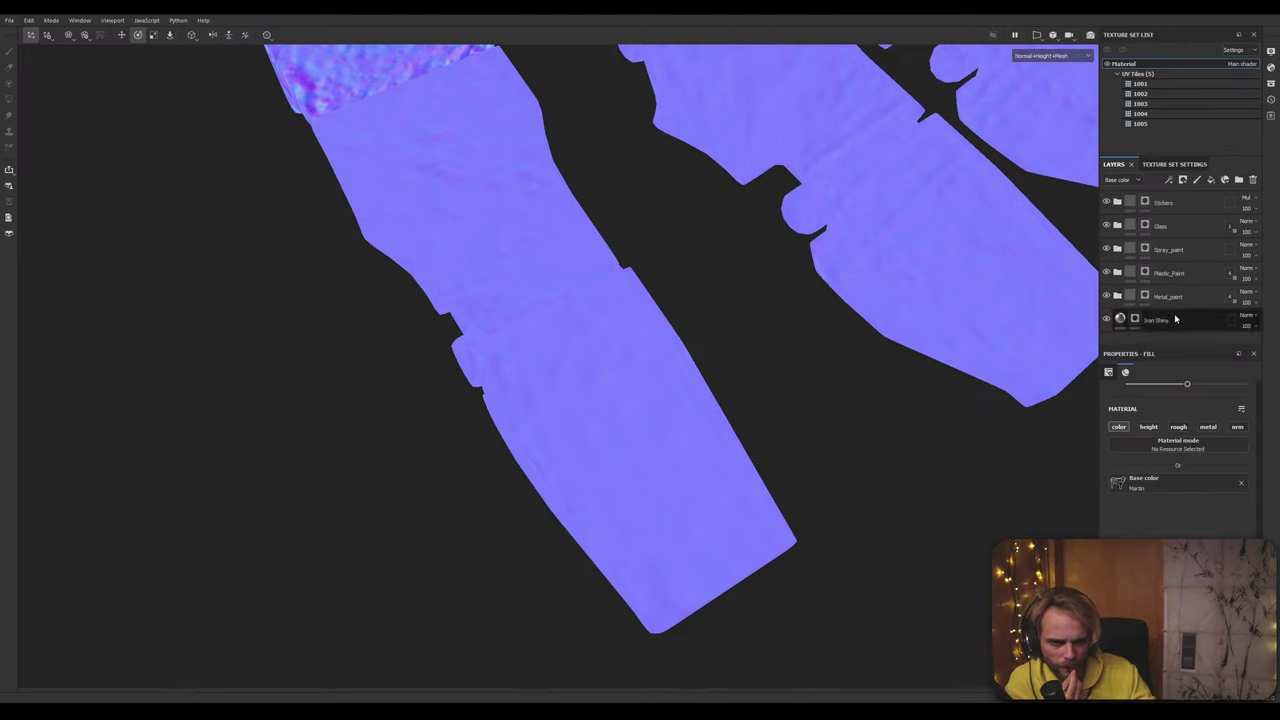
pyautogui.press('1')
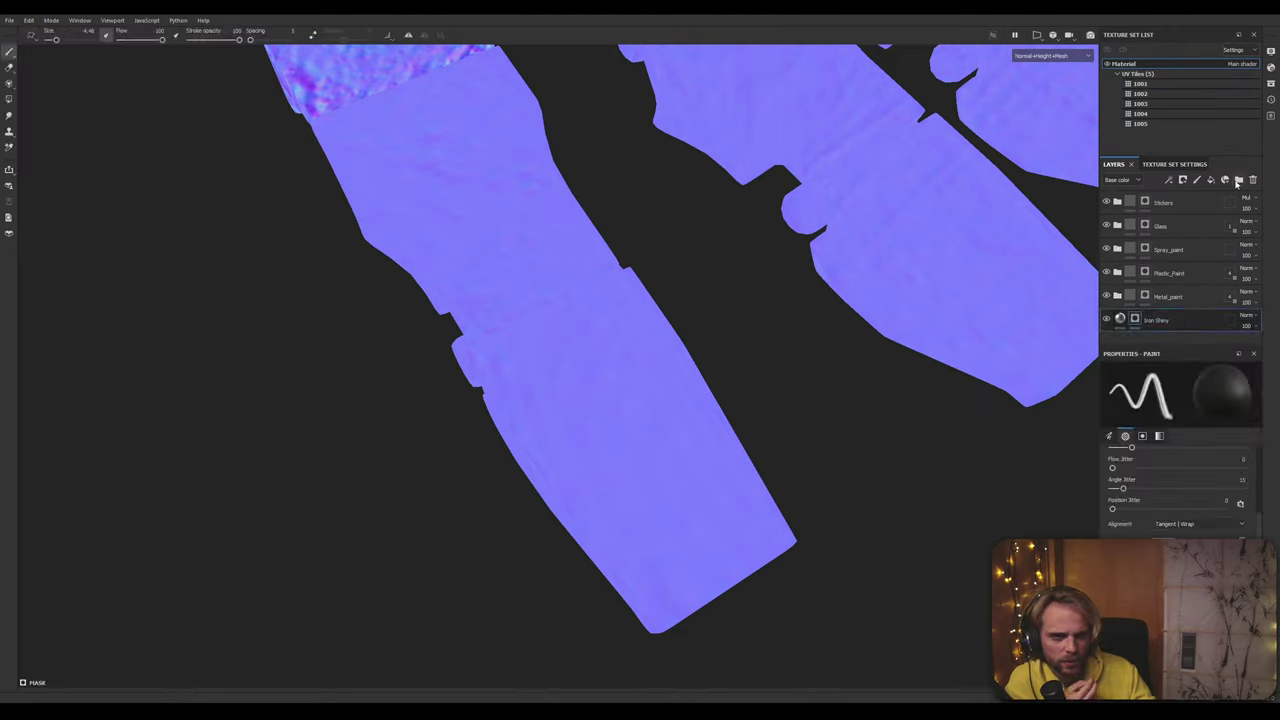
pyautogui.click(1238, 179)
pyautogui.moveTo(1179, 329); pyautogui.dragTo(1183, 297)
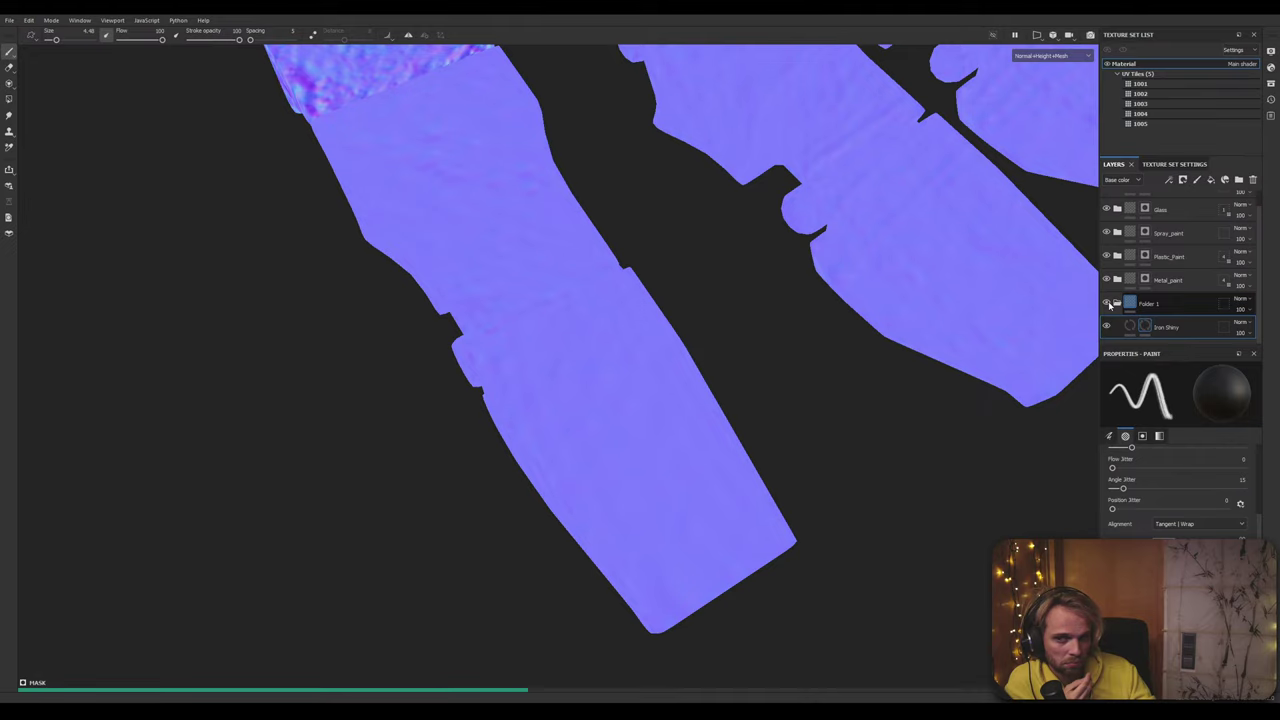
pyautogui.click(1107, 304)
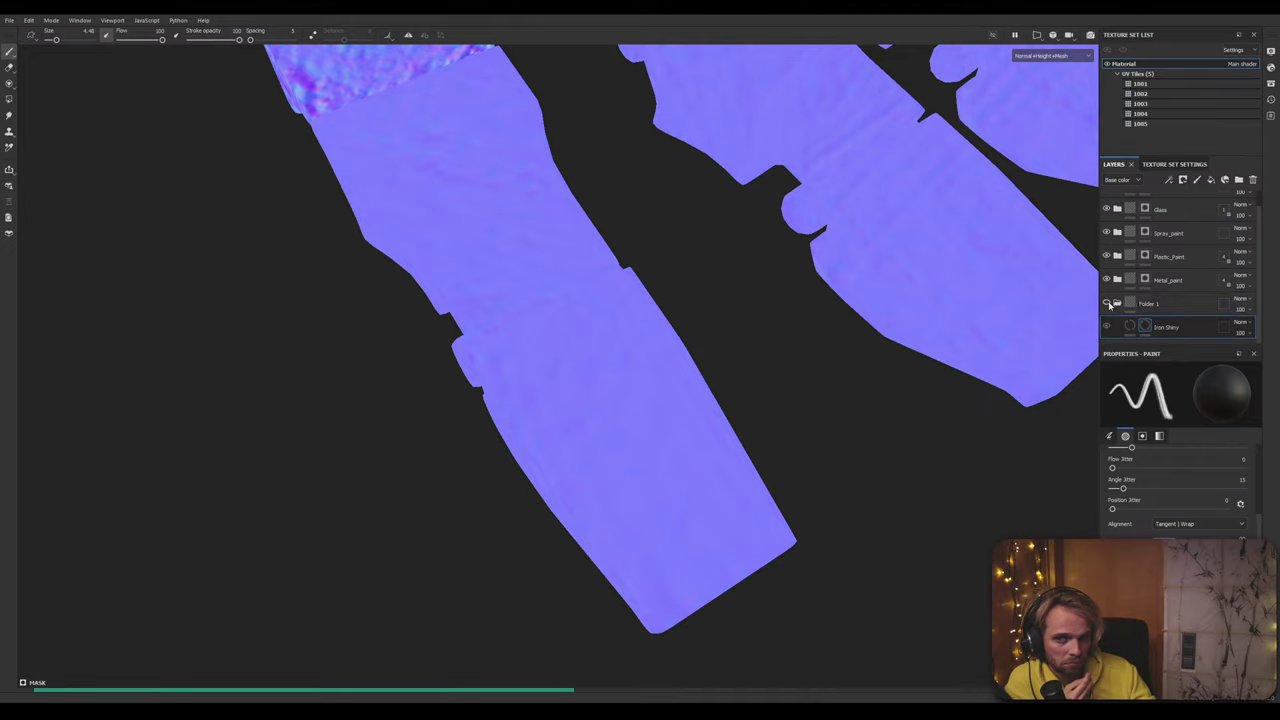
pyautogui.click(1107, 304)
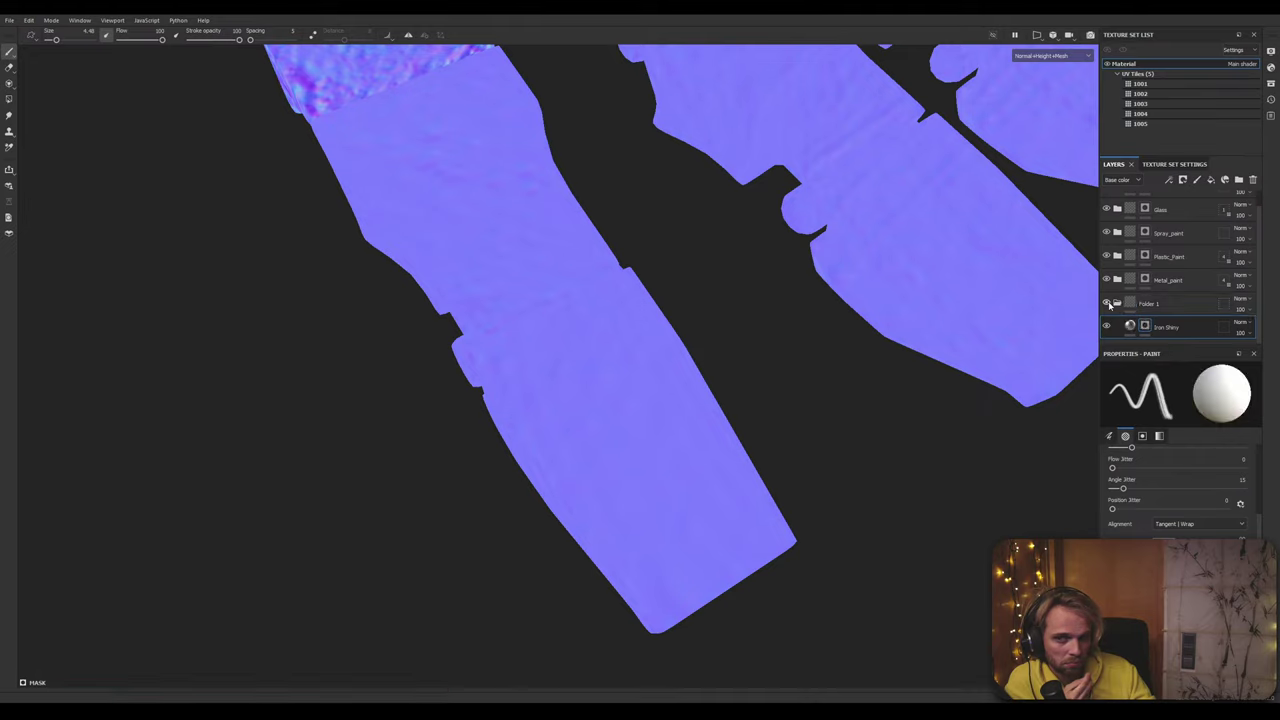
# Step: Try Replace on Metal_paint and Passthrough on Folder 1, then return both to Normal
pyautogui.click(1242, 276)
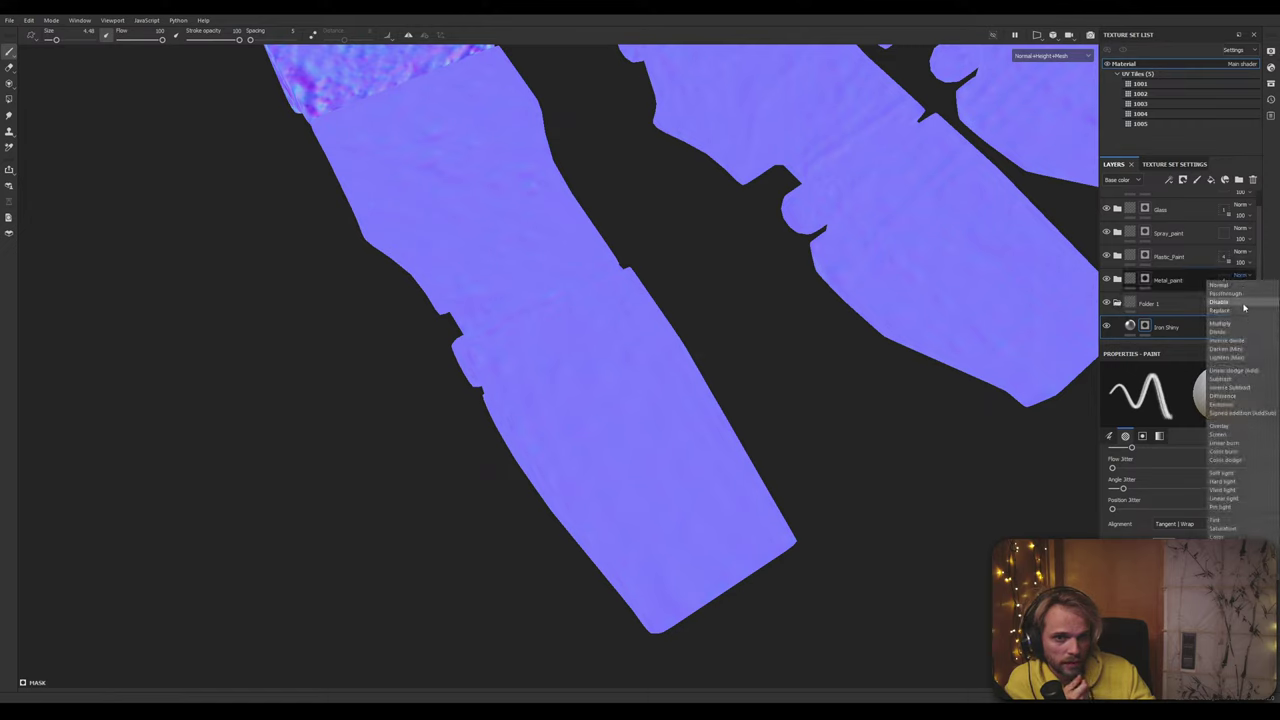
pyautogui.click(1240, 311)
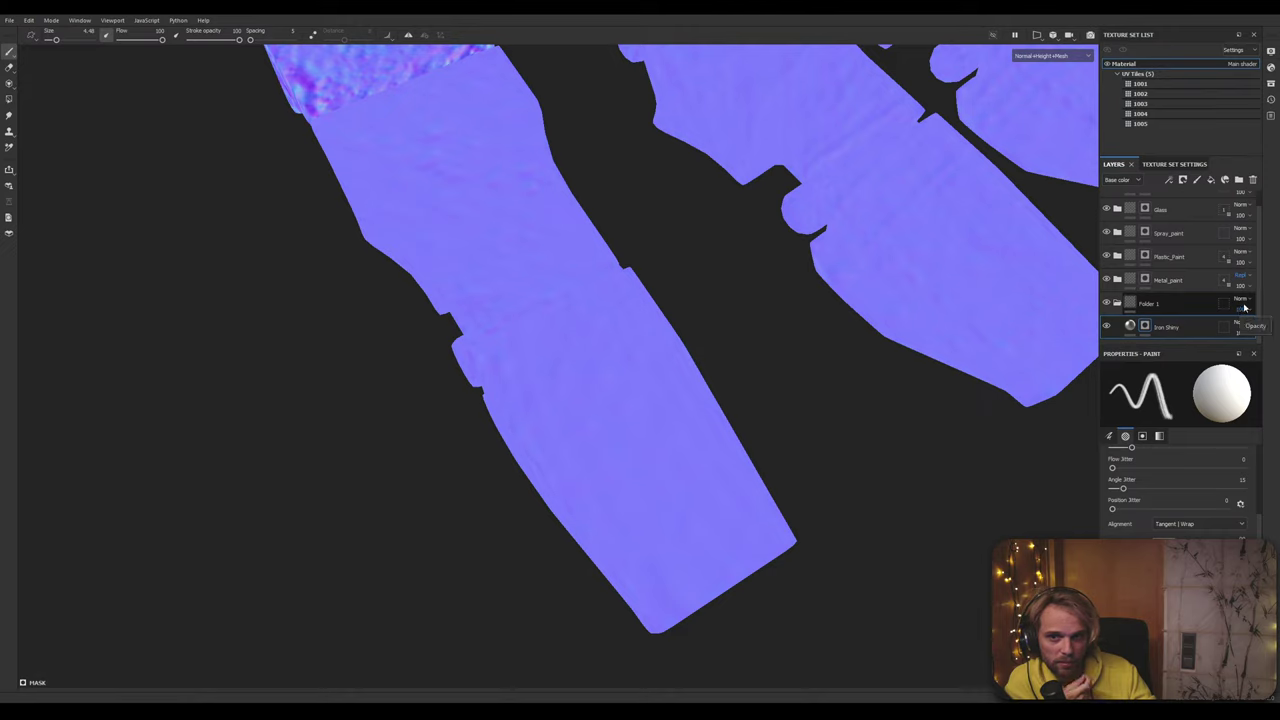
pyautogui.click(1240, 300)
pyautogui.click(1241, 316)
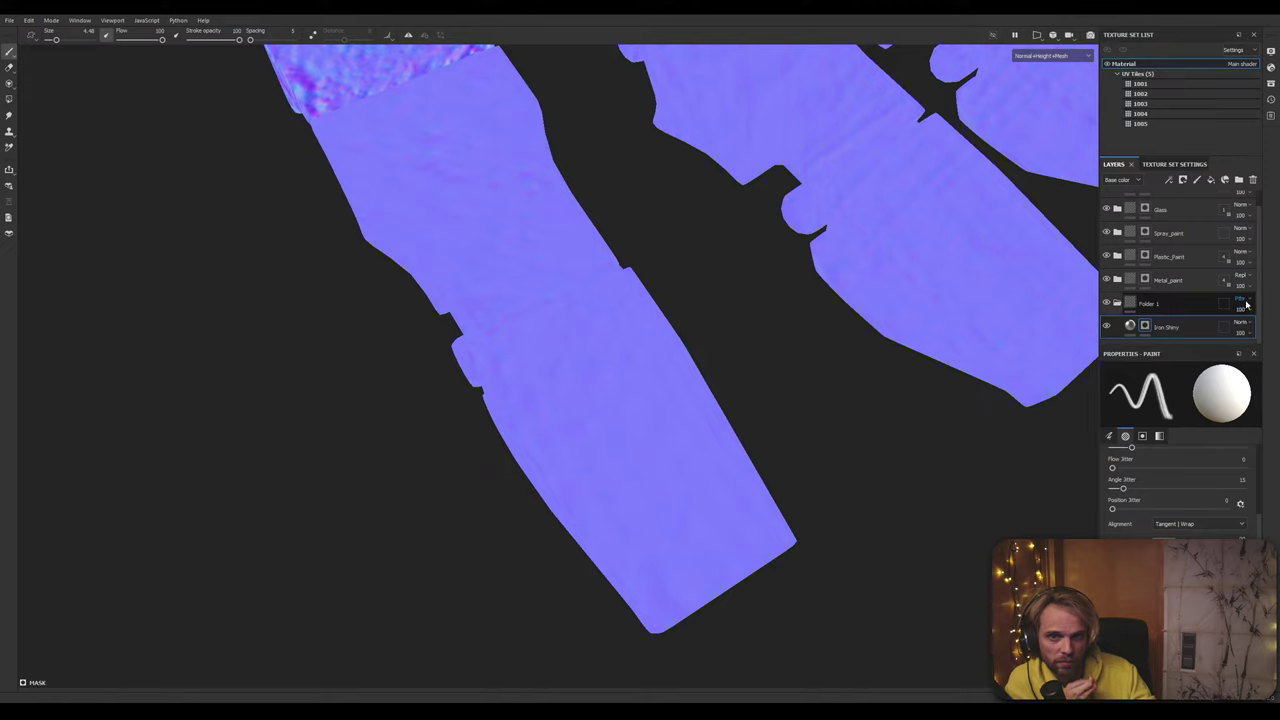
pyautogui.click(1246, 303)
pyautogui.click(1241, 310)
pyautogui.click(1240, 277)
pyautogui.click(1241, 291)
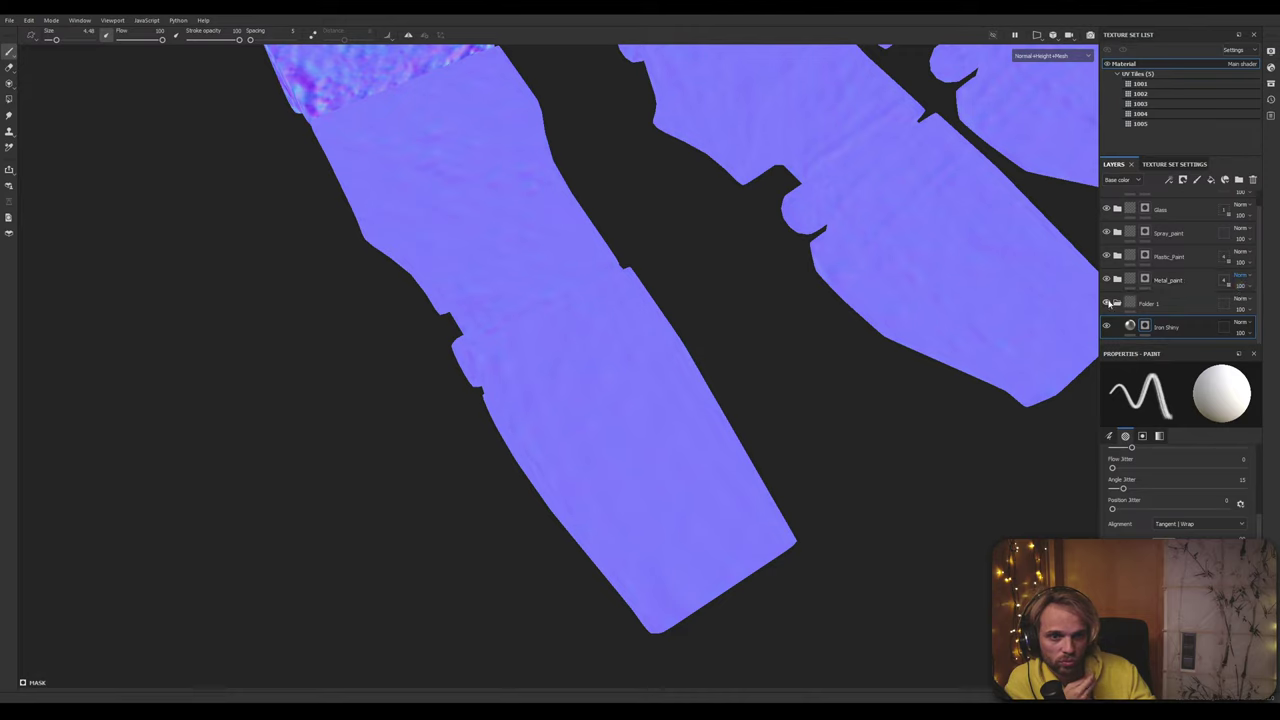
# Step: Move Iron Shiny back out of Folder 1 and delete the empty folder
pyautogui.scroll(1, 1121, 306)
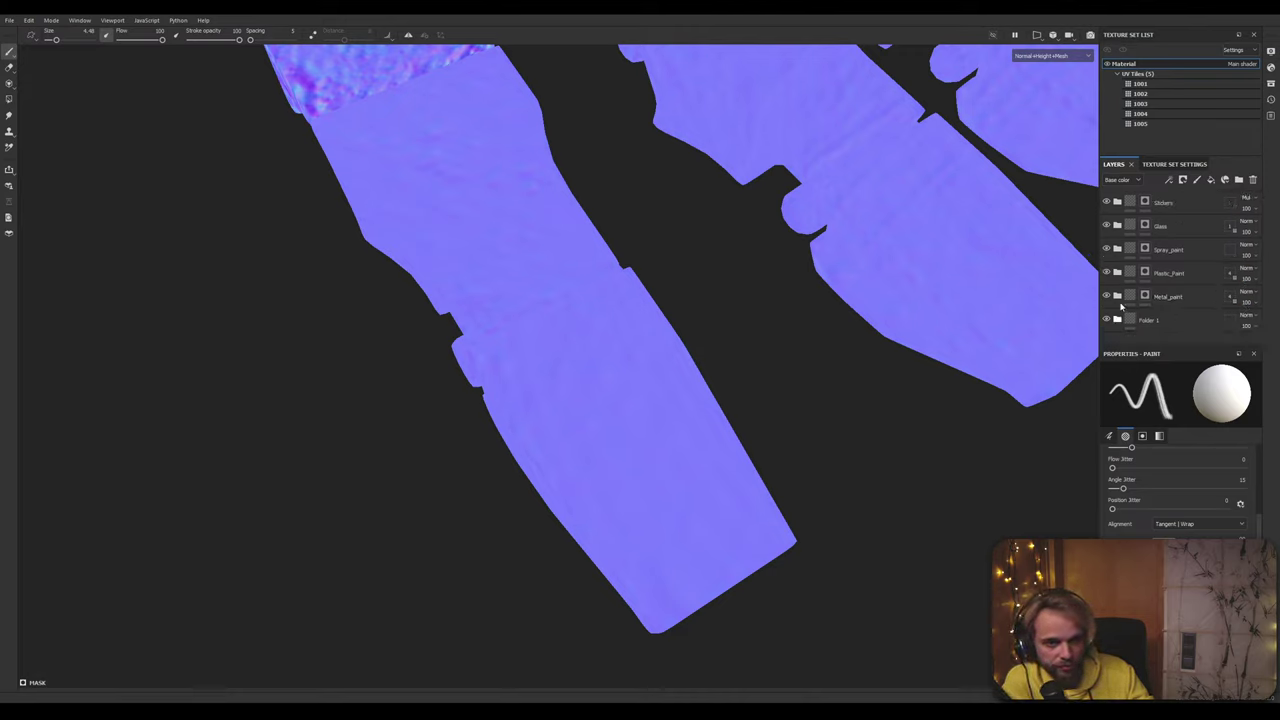
pyautogui.doubleClick(1158, 324)
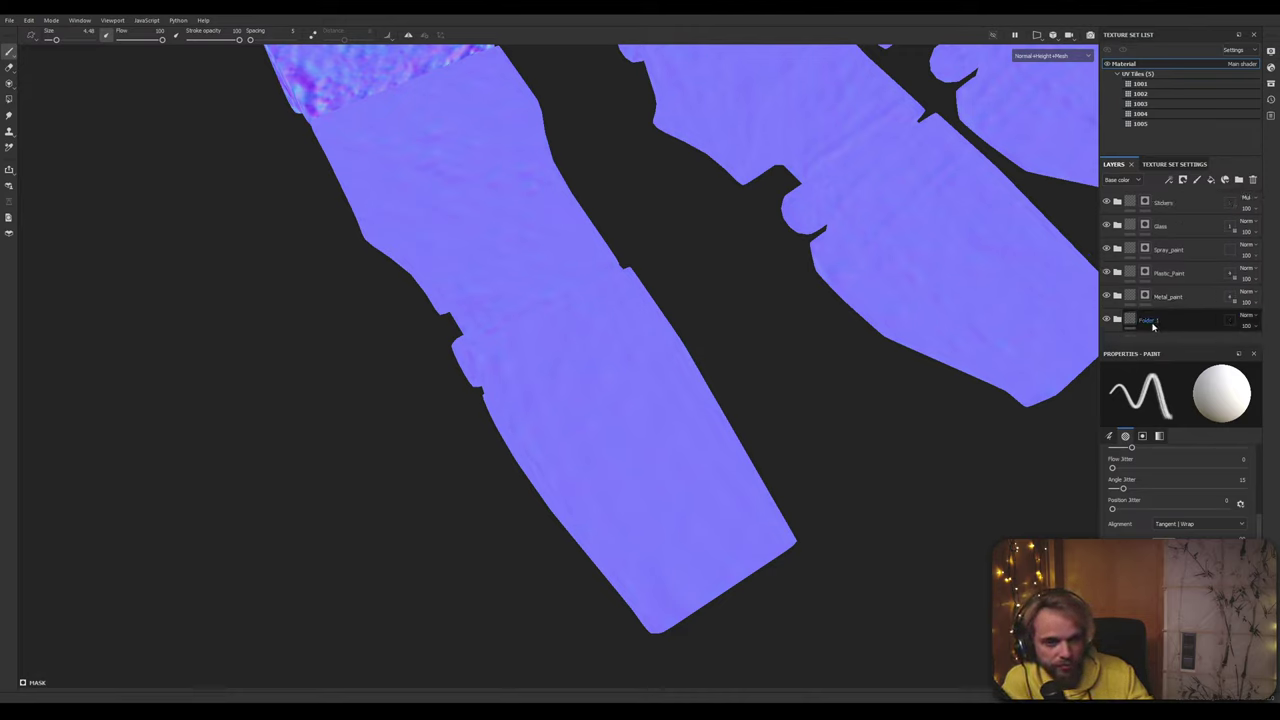
pyautogui.click(1147, 322)
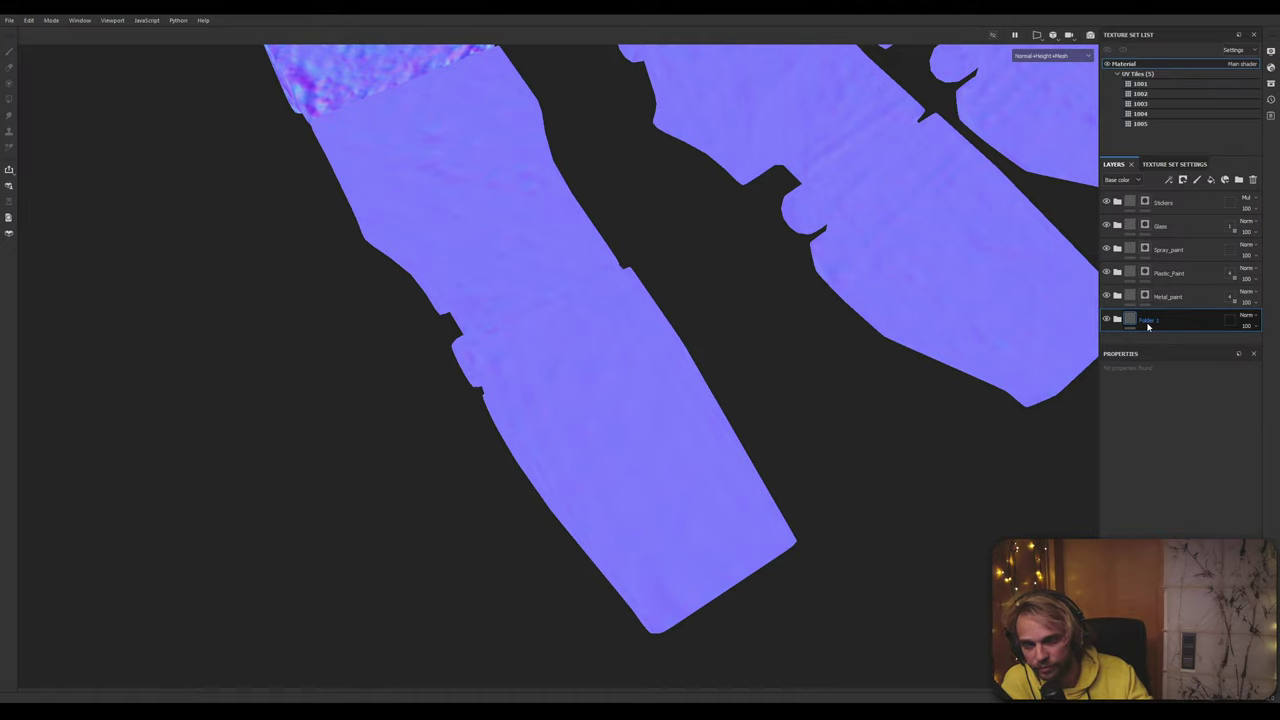
pyautogui.press('Return')
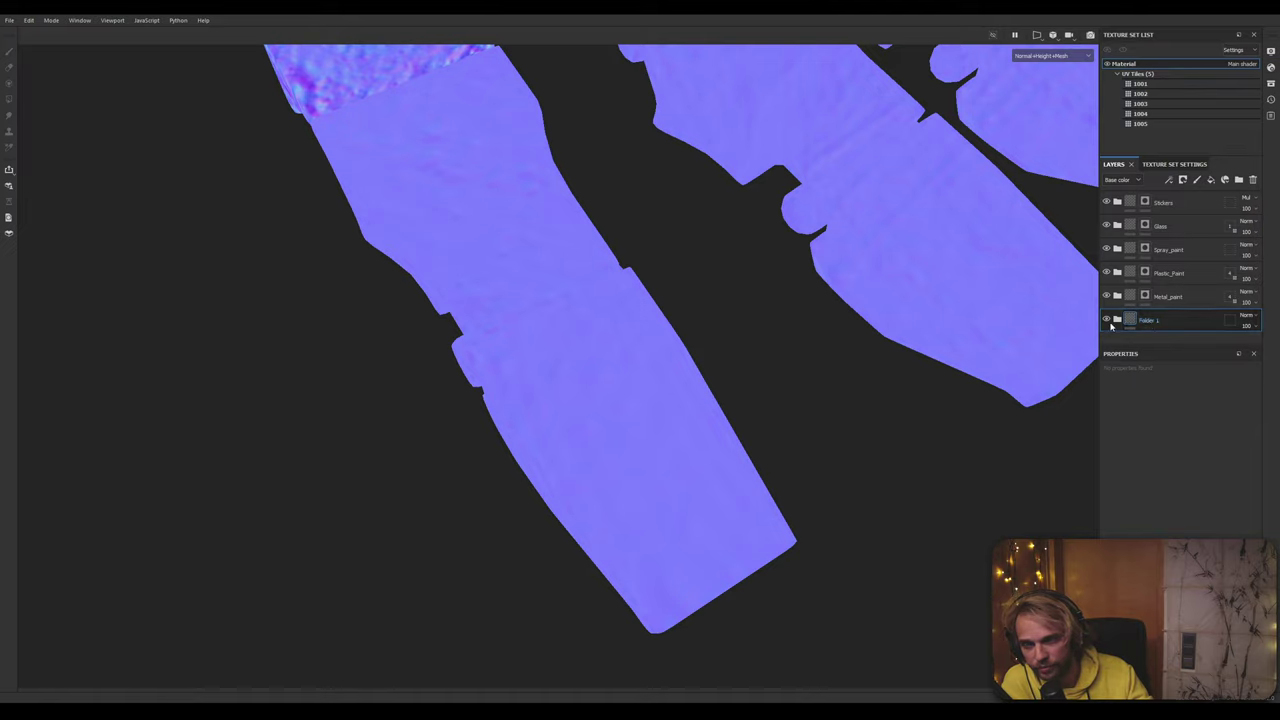
pyautogui.click(1117, 296)
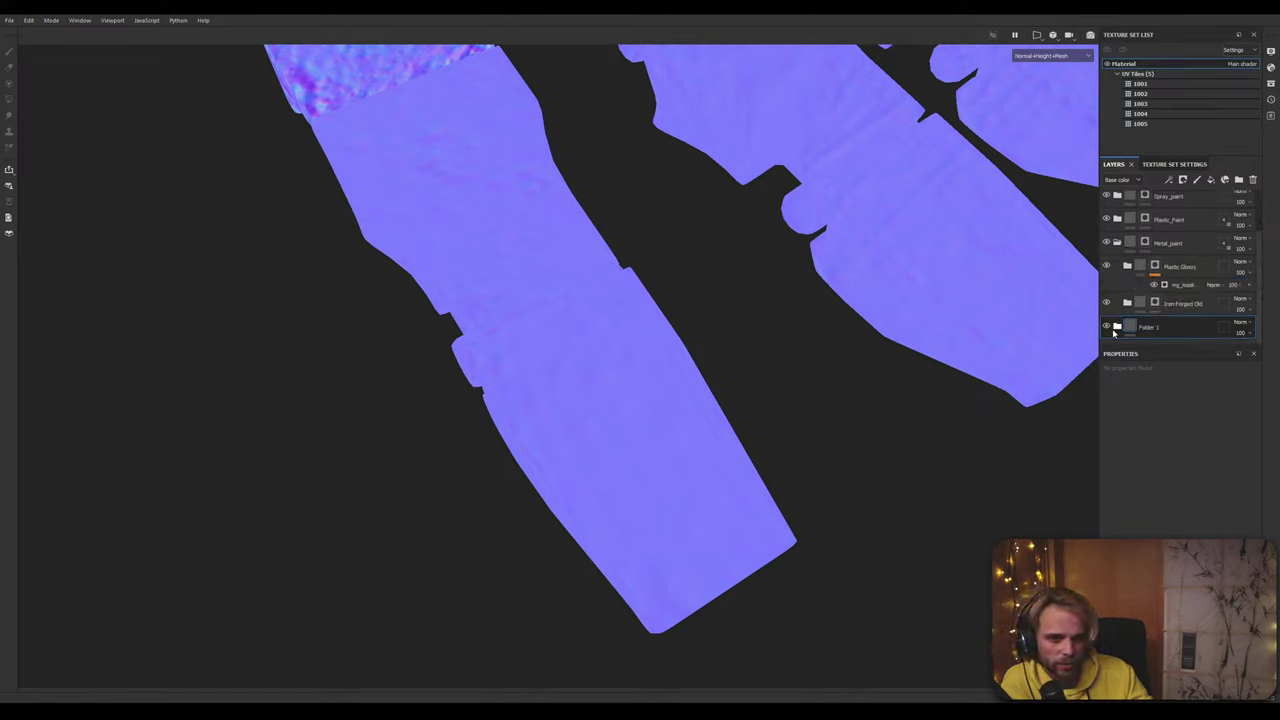
pyautogui.click(1117, 327)
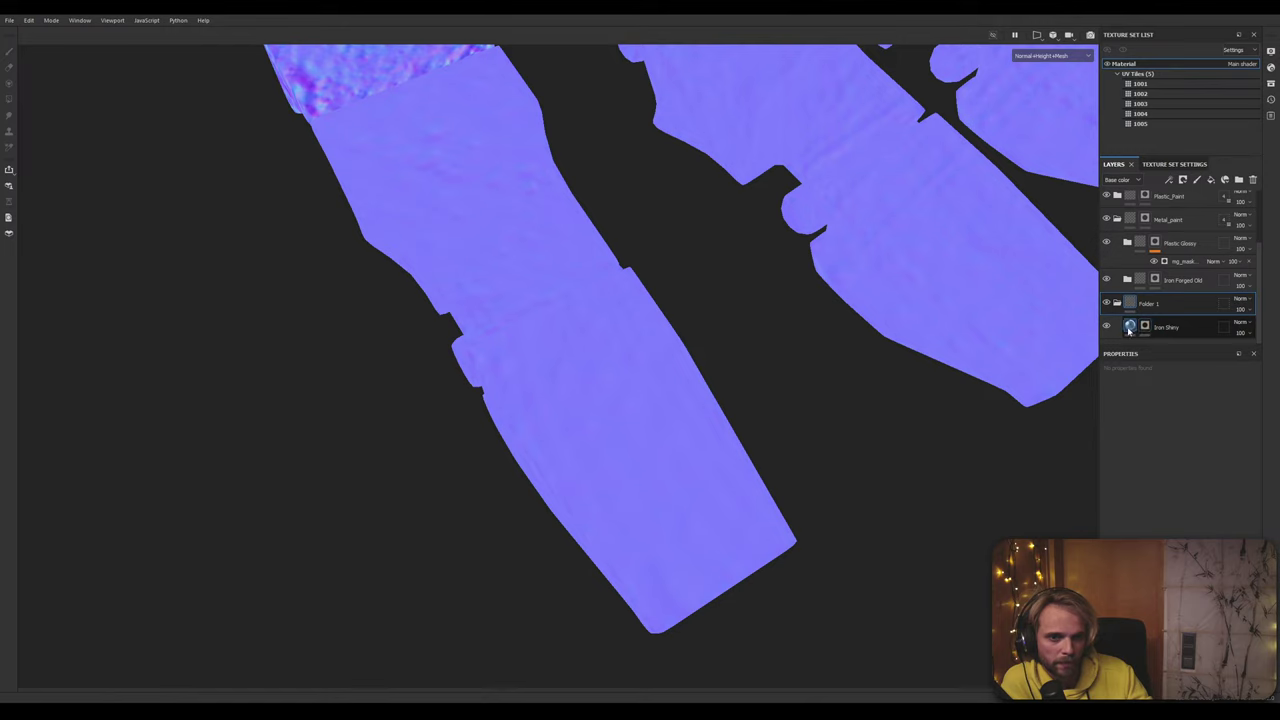
pyautogui.moveTo(1143, 333)
pyautogui.mouseDown()
pyautogui.moveTo(1149, 213)
pyautogui.moveTo(1208, 215)
pyautogui.moveTo(1184, 256)
pyautogui.moveTo(1184, 315)
pyautogui.mouseUp()
pyautogui.click(1184, 315)
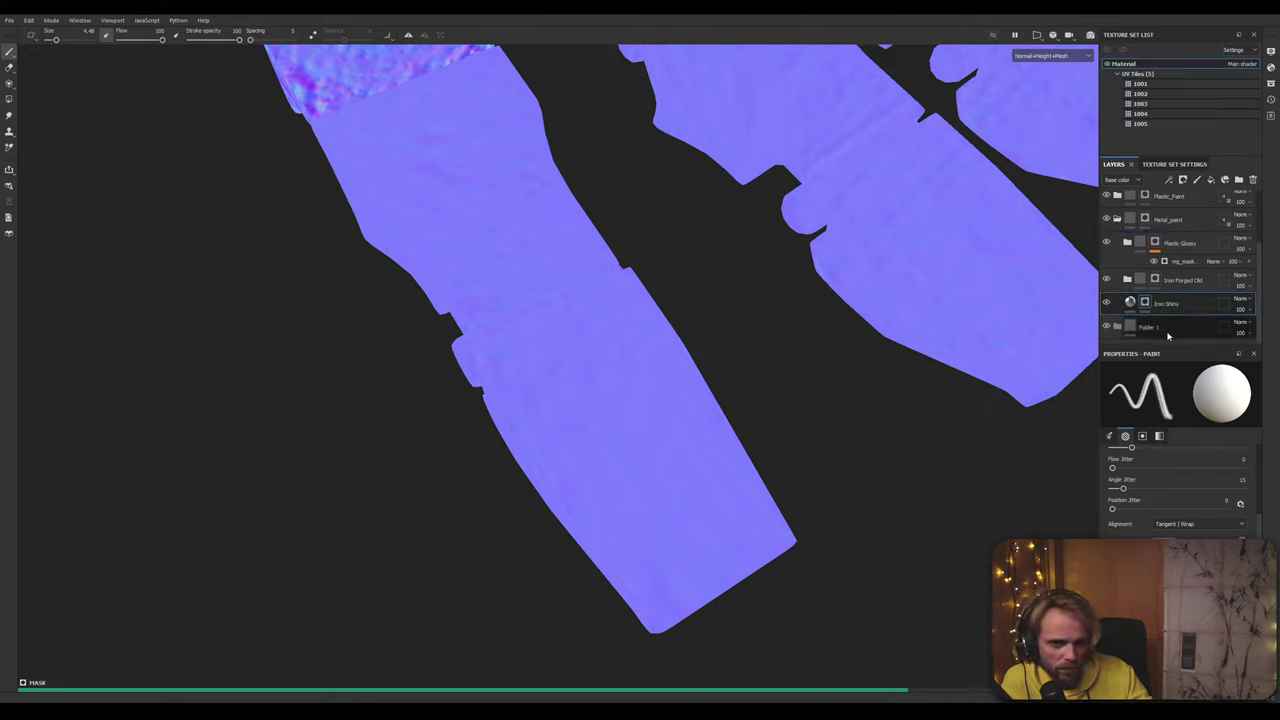
pyautogui.press('Delete')
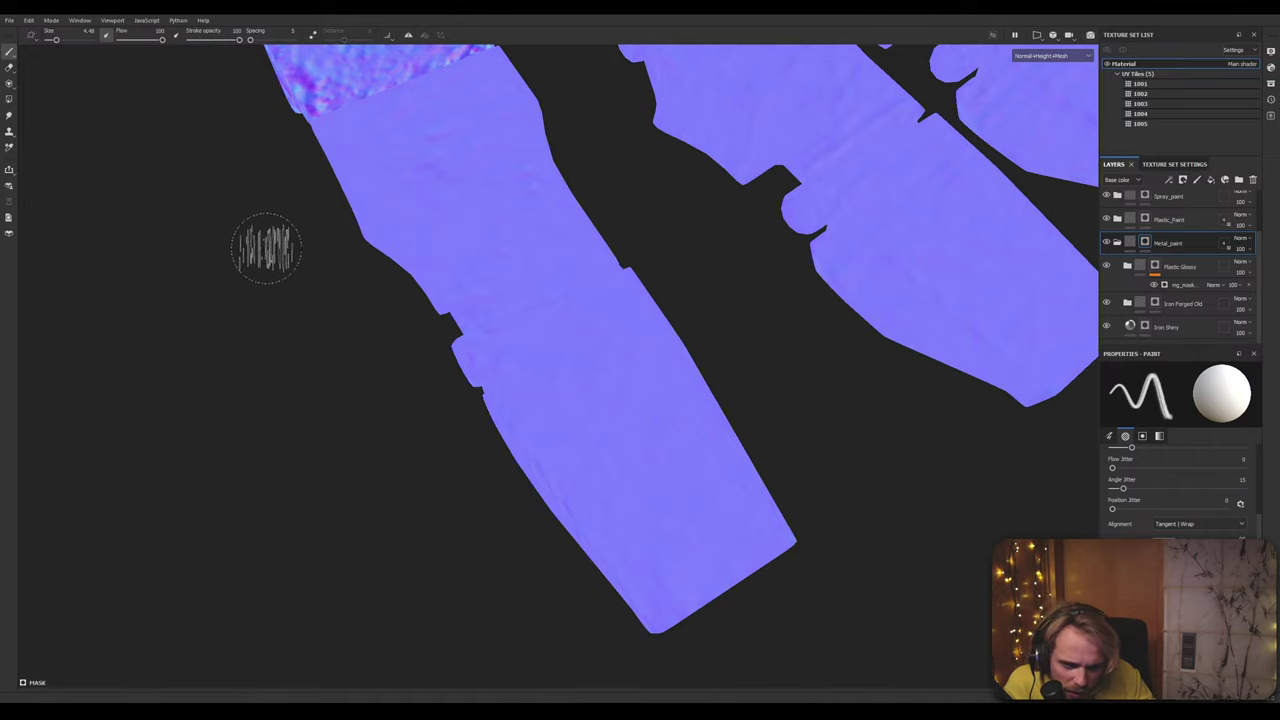
# Step: Collapse the Iron Forged Old folder and bring up its blend mode list
pyautogui.click(1128, 304)
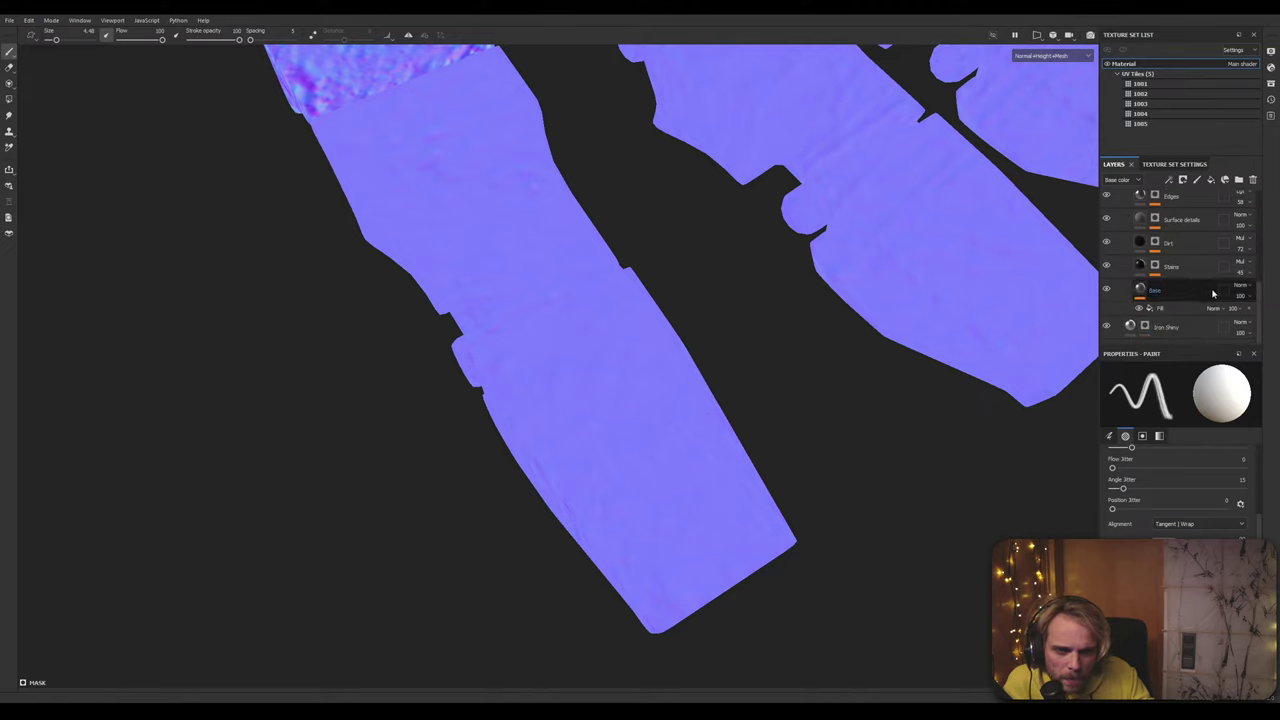
pyautogui.scroll(3, 1242, 292)
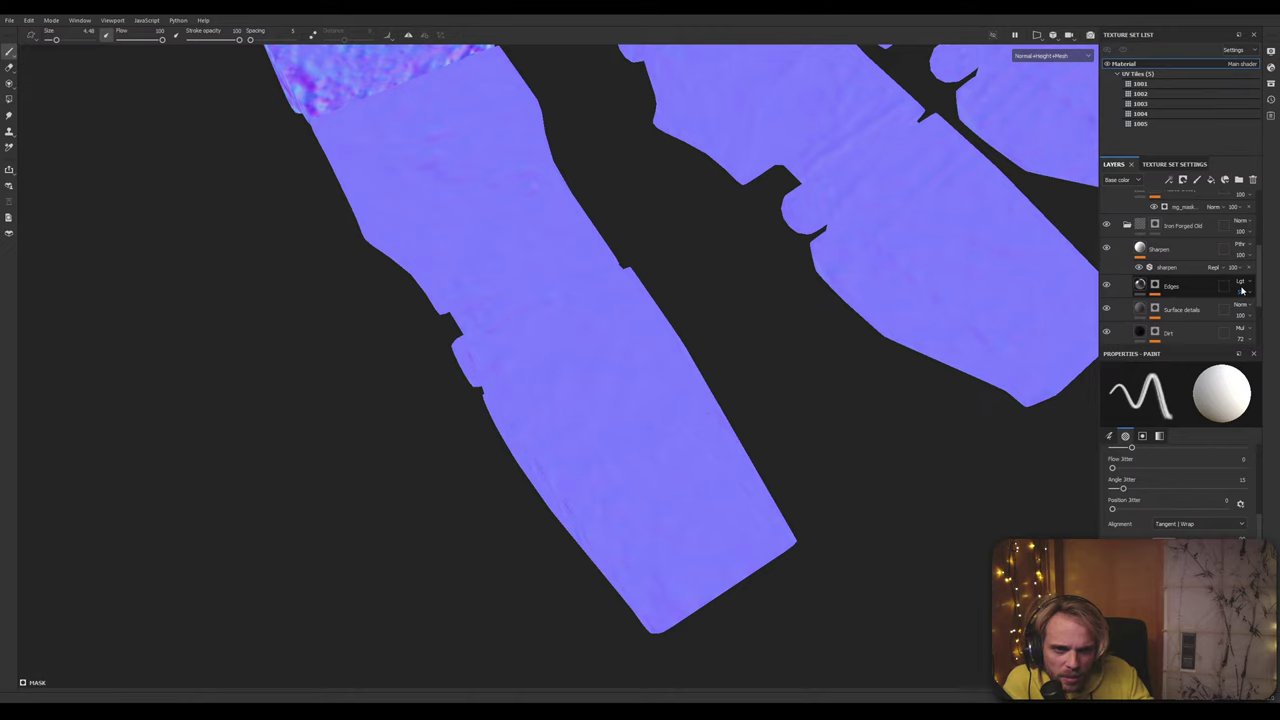
pyautogui.click(1128, 226)
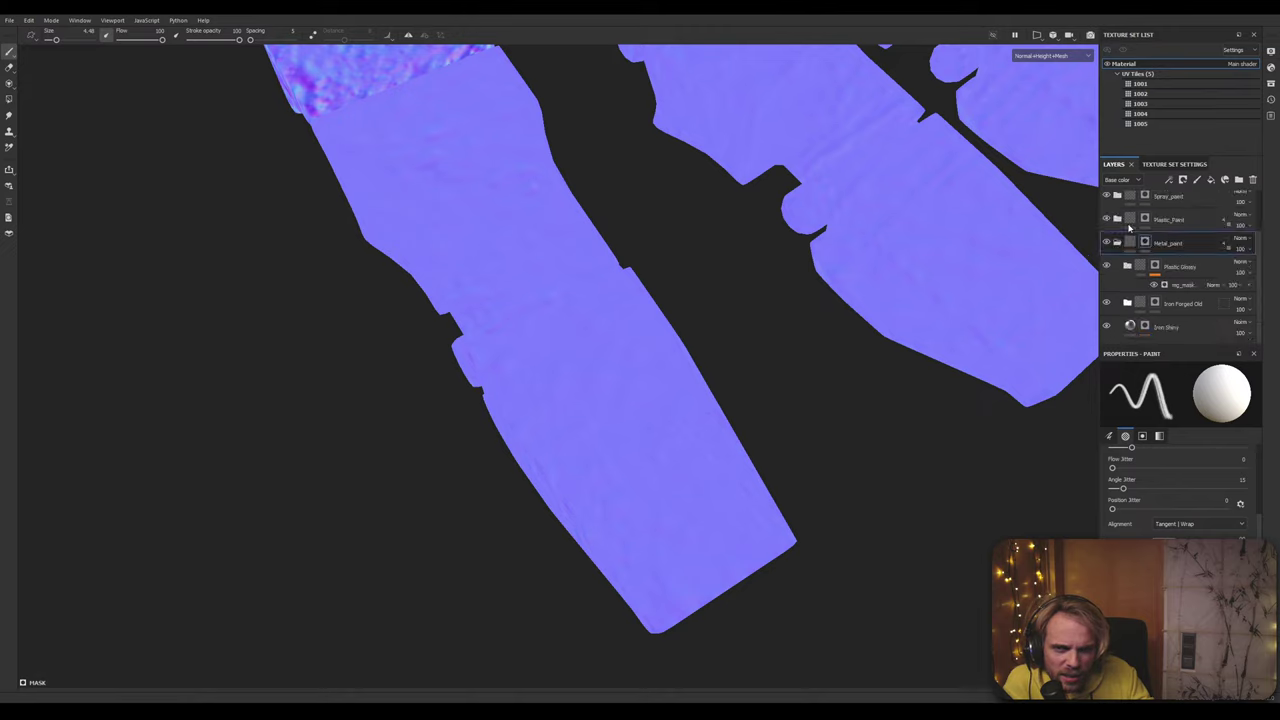
pyautogui.click(1240, 298)
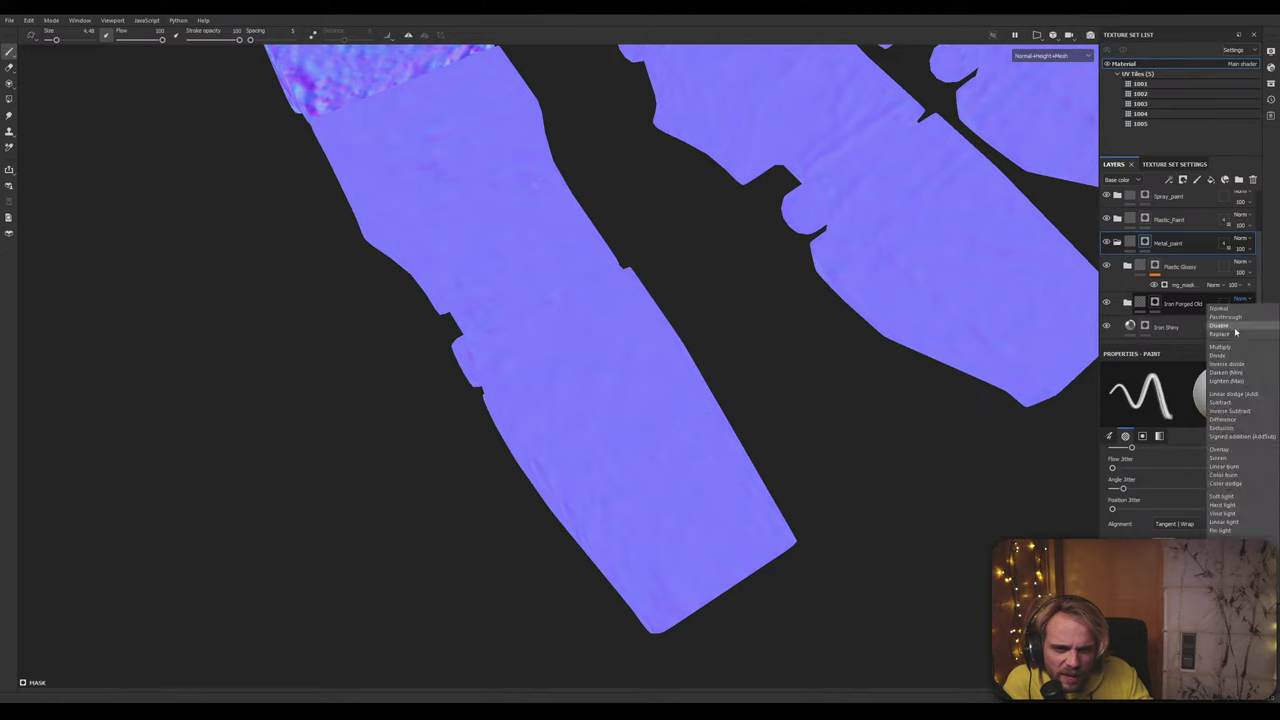
# Step: Set Iron Forged Old to Replace and move Iron Shiny into the Metal_paint folder
pyautogui.click(1236, 318)
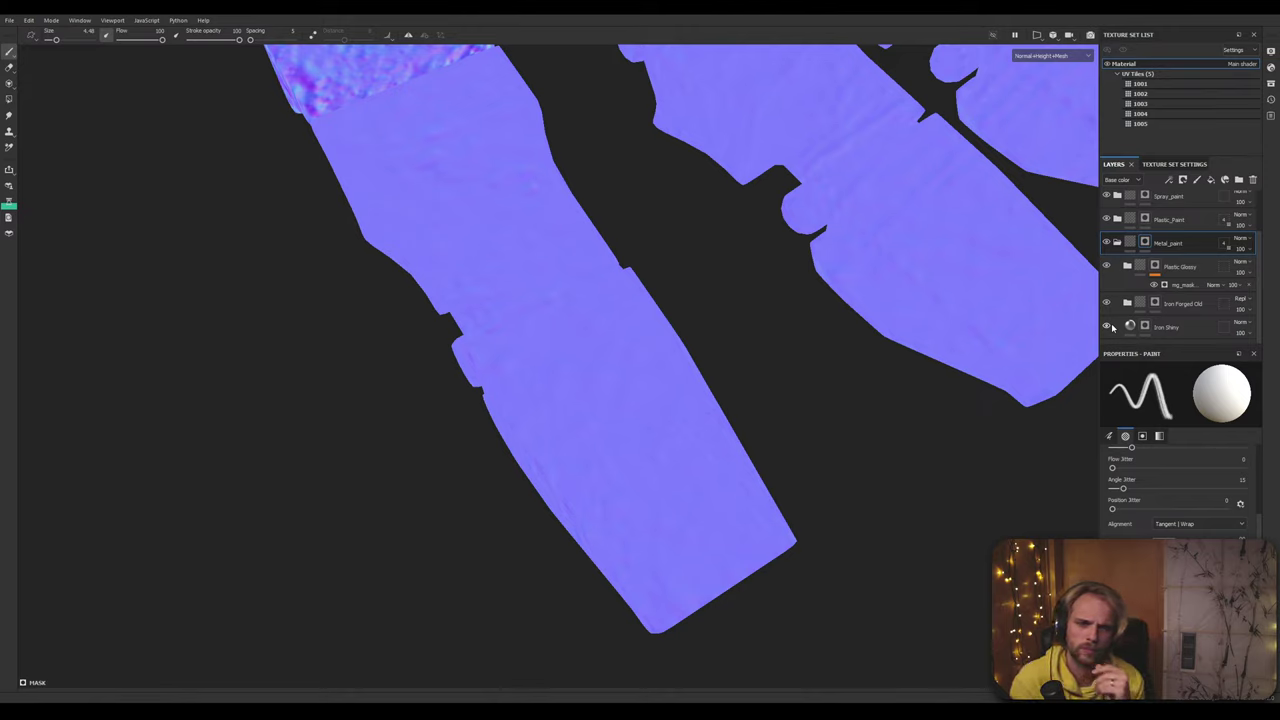
pyautogui.click(1117, 243)
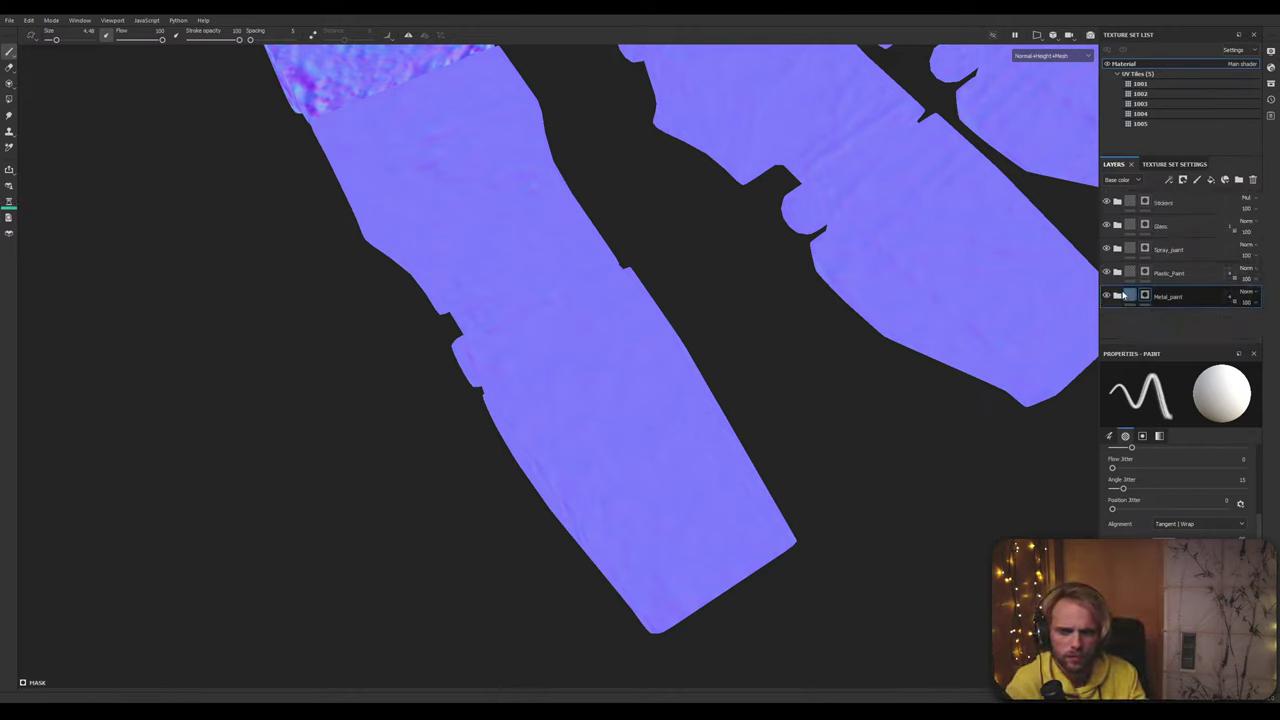
pyautogui.click(1117, 297)
pyautogui.scroll(-2, 1125, 315)
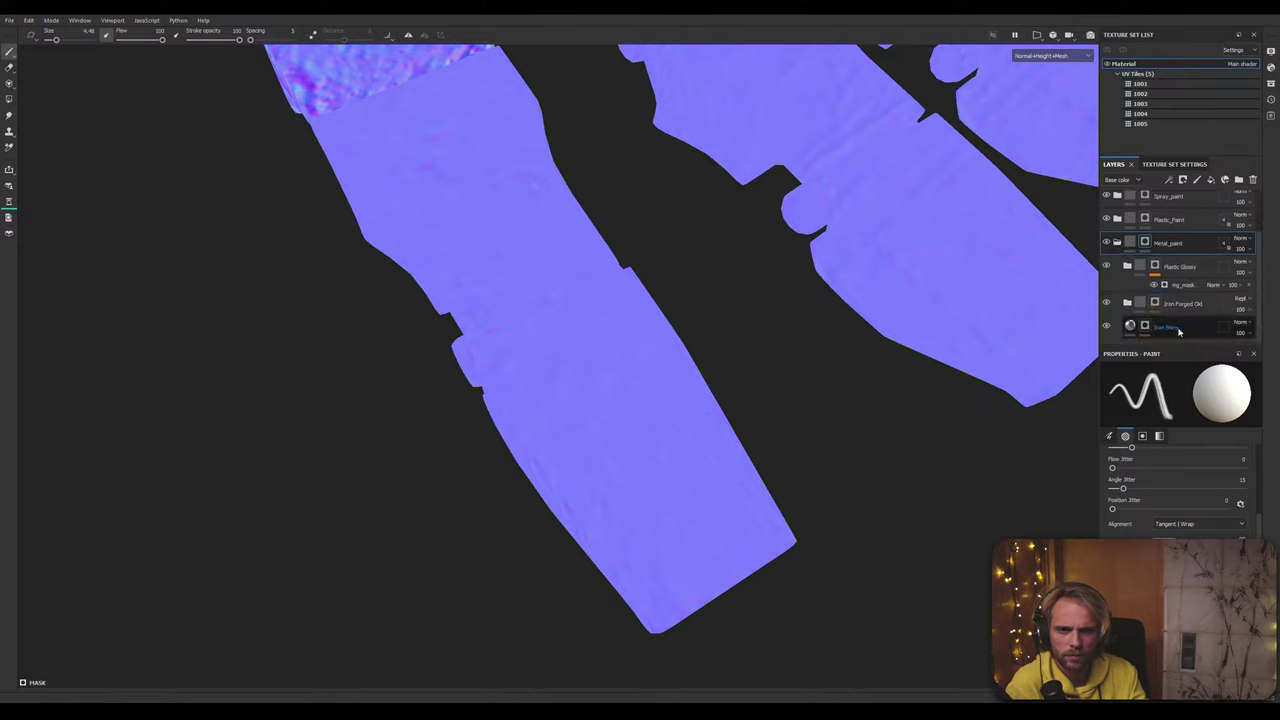
pyautogui.click(1130, 328)
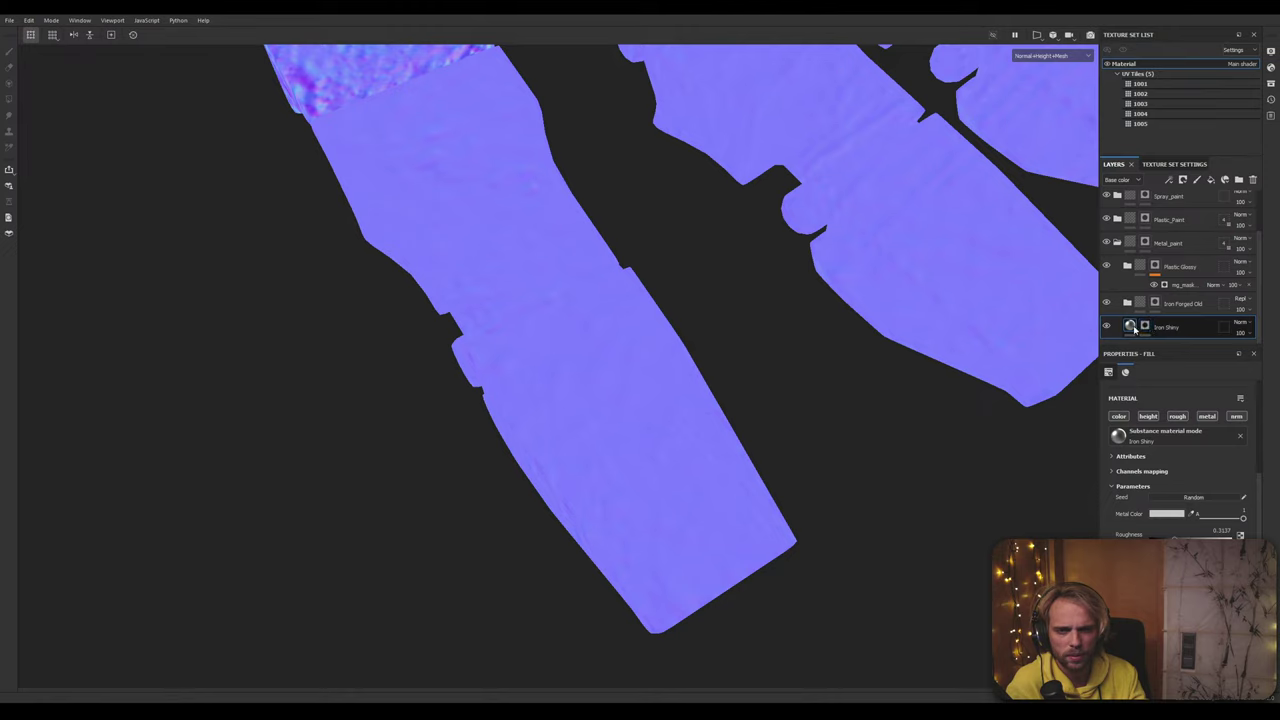
pyautogui.moveTo(1138, 328); pyautogui.dragTo(1146, 258)
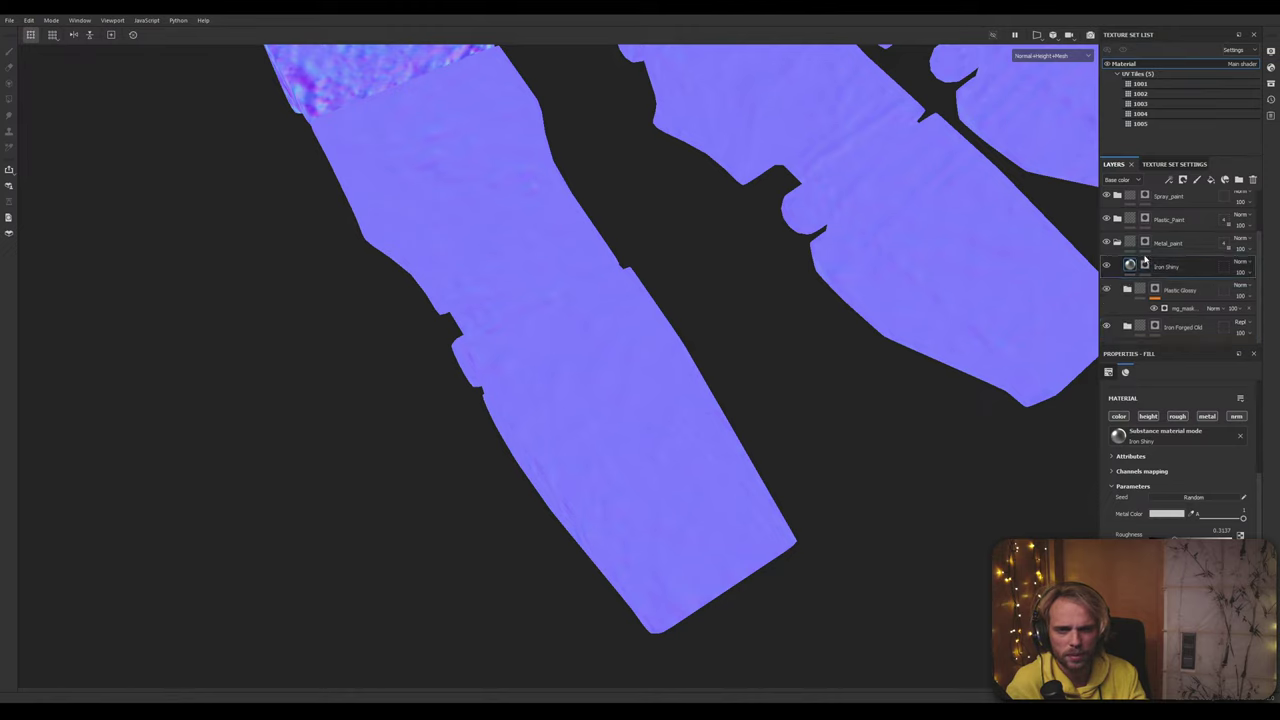
# Step: Set Iron Shiny's blend mode to Replace
pyautogui.click(1241, 262)
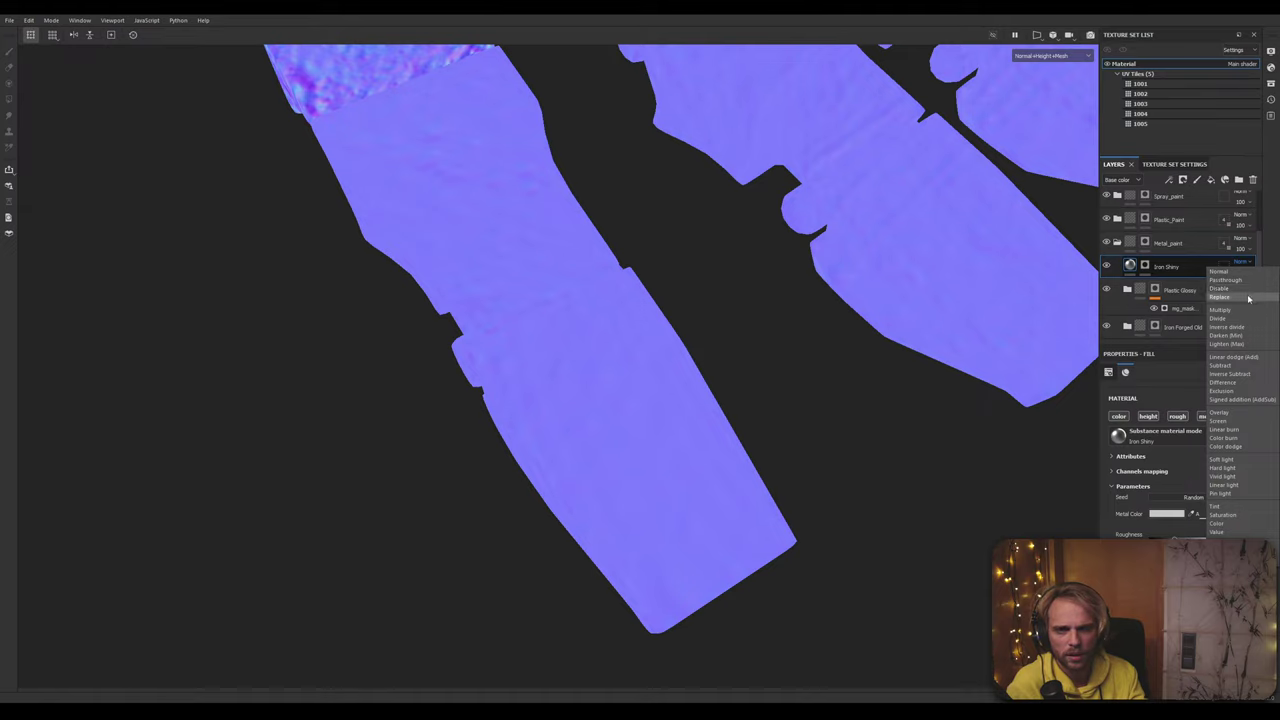
pyautogui.click(1248, 297)
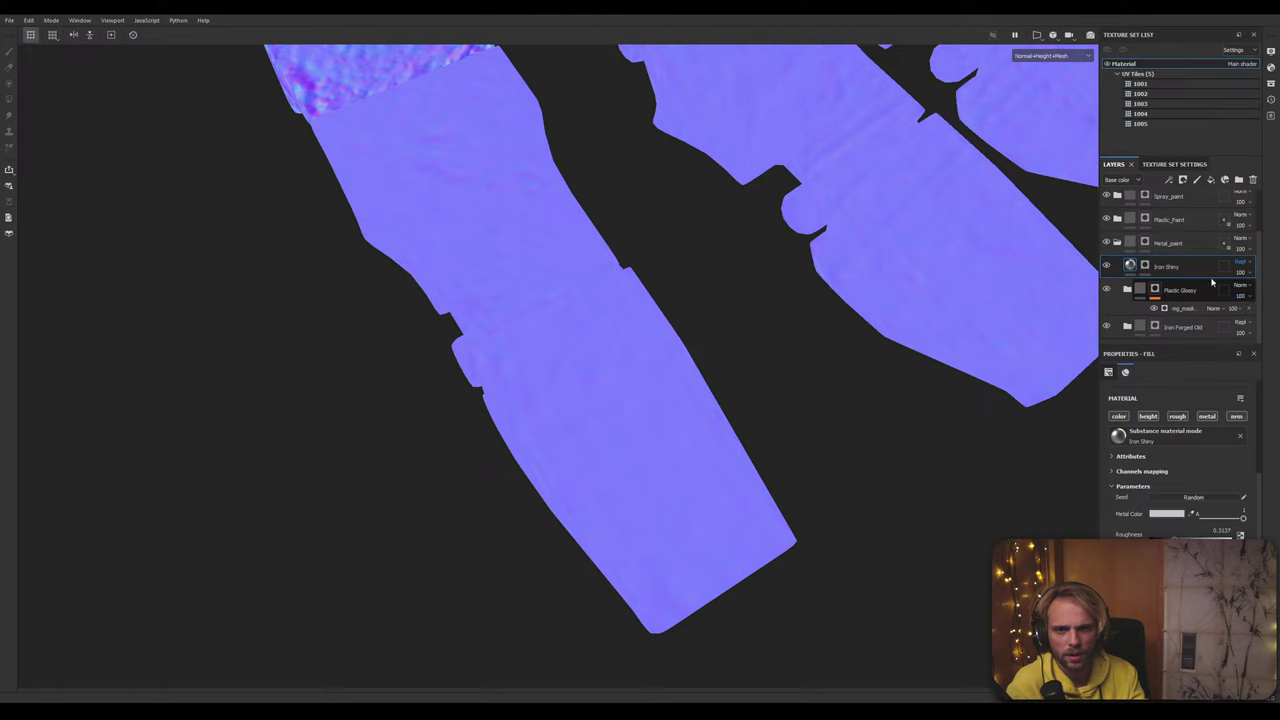
pyautogui.click(1031, 56)
# Step: Switch the viewport to Material shading and inspect the finger segments
pyautogui.click(1035, 74)
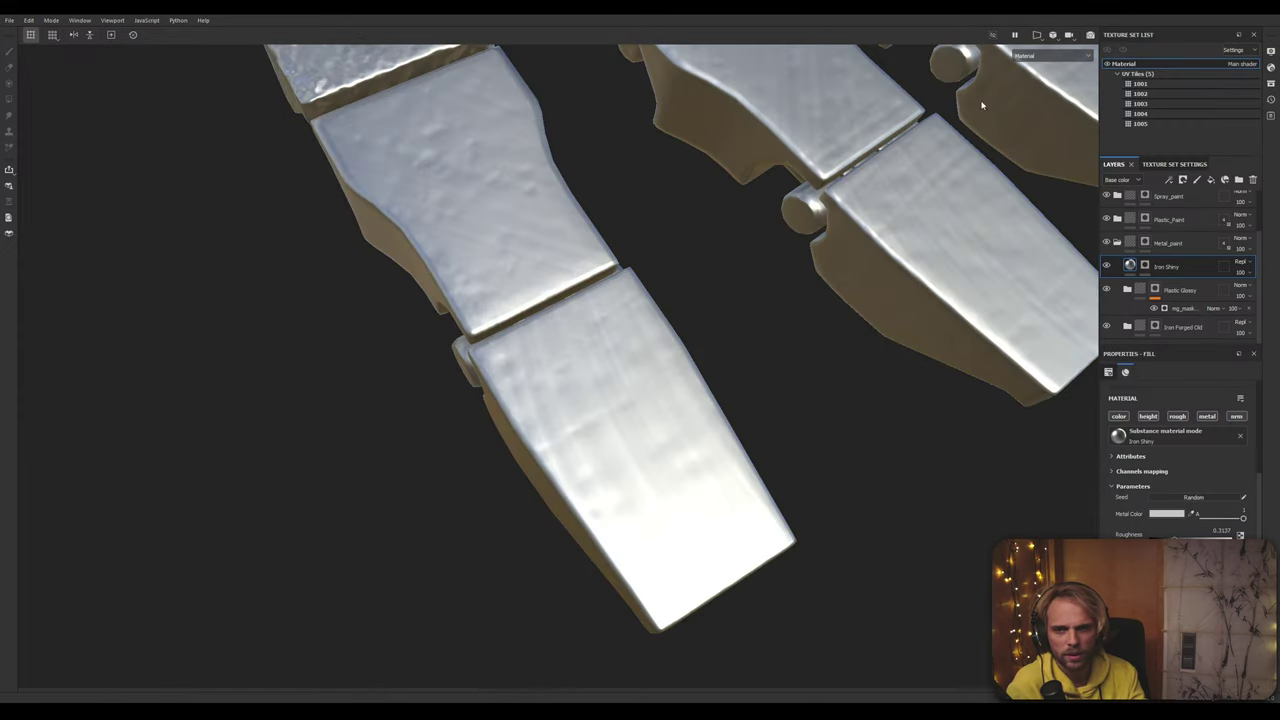
pyautogui.scroll(-10, 583, 313)
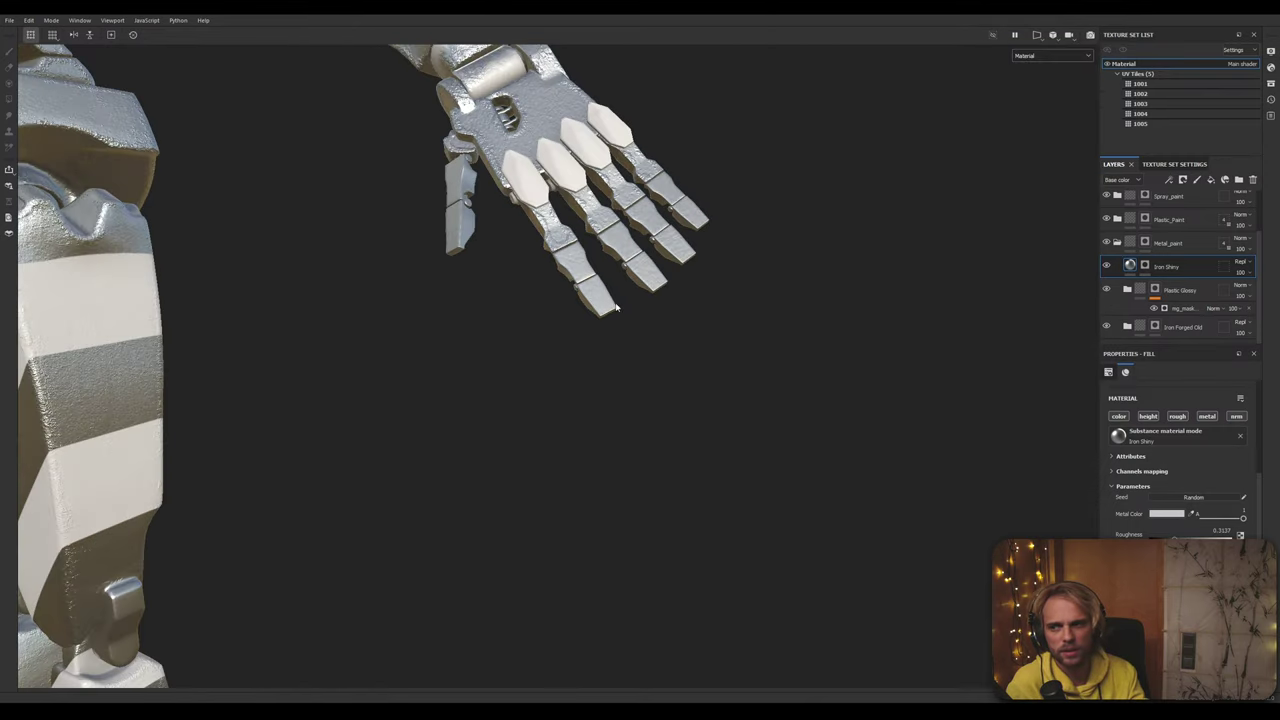
pyautogui.scroll(8, 728, 215)
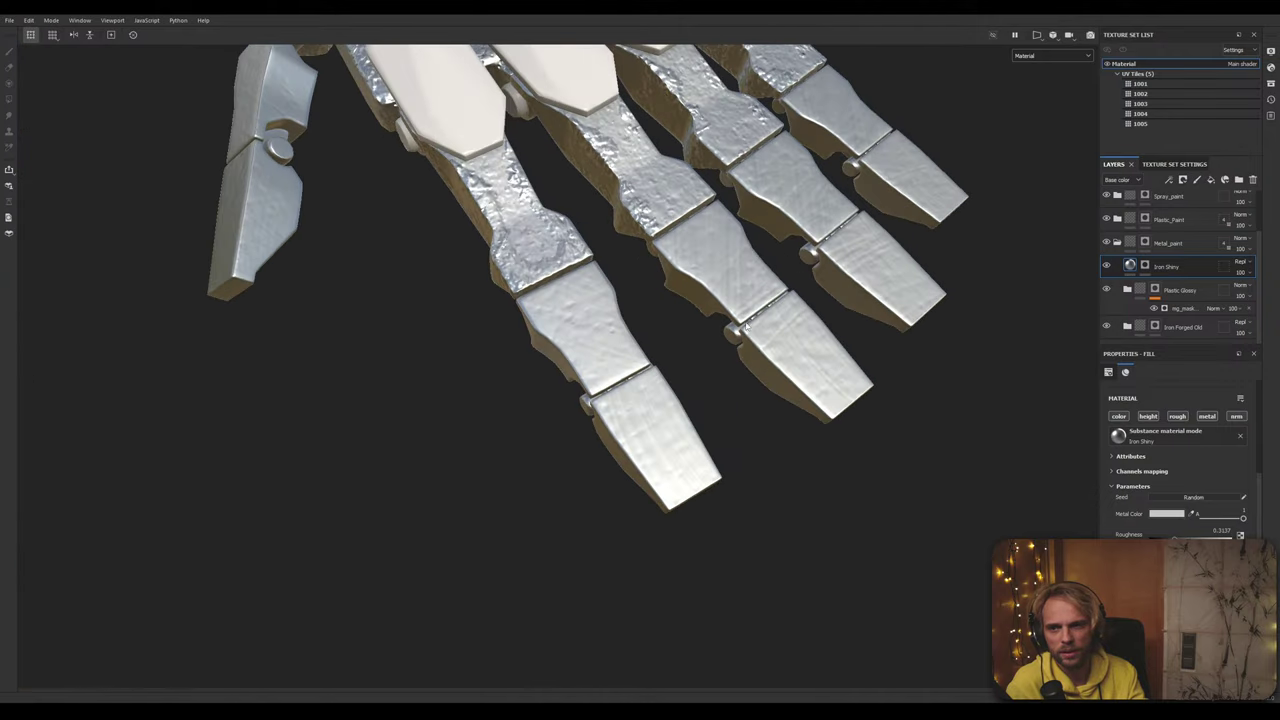
pyautogui.scroll(3, 728, 215)
pyautogui.keyDown('alt'); pyautogui.moveTo(636, 374); pyautogui.dragTo(699, 364); pyautogui.keyUp('alt')
pyautogui.scroll(-2, 699, 364)
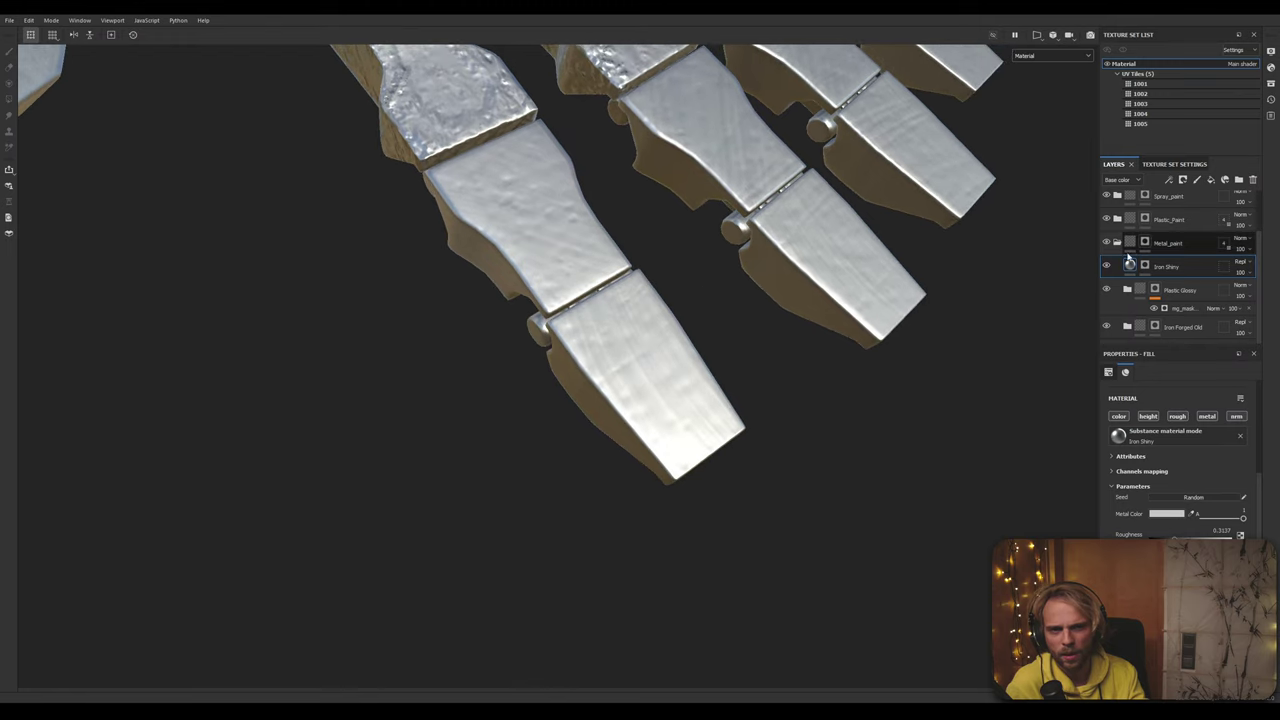
# Step: Drag Iron Shiny below Plastic Glossy, then below Iron Forged Old at the stack bottom
pyautogui.moveTo(1193, 268); pyautogui.dragTo(1191, 316)
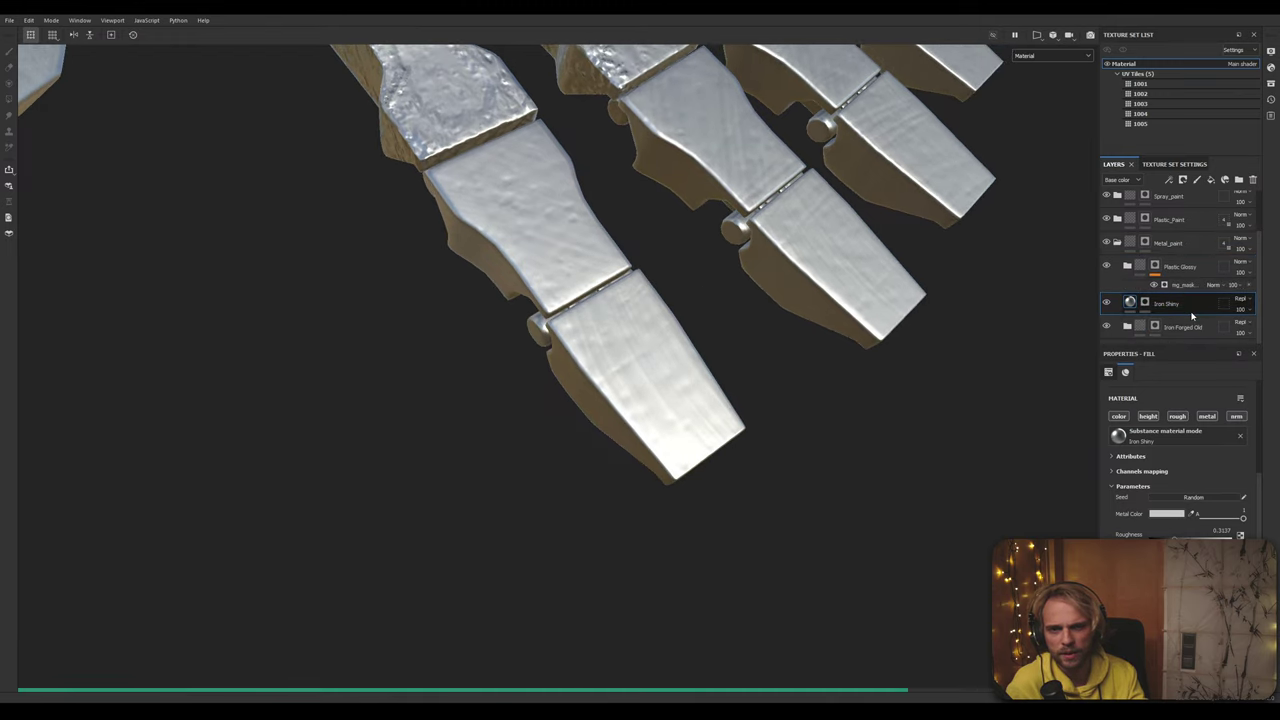
pyautogui.keyDown('alt'); pyautogui.moveTo(810, 280); pyautogui.dragTo(856, 279); pyautogui.keyUp('alt')
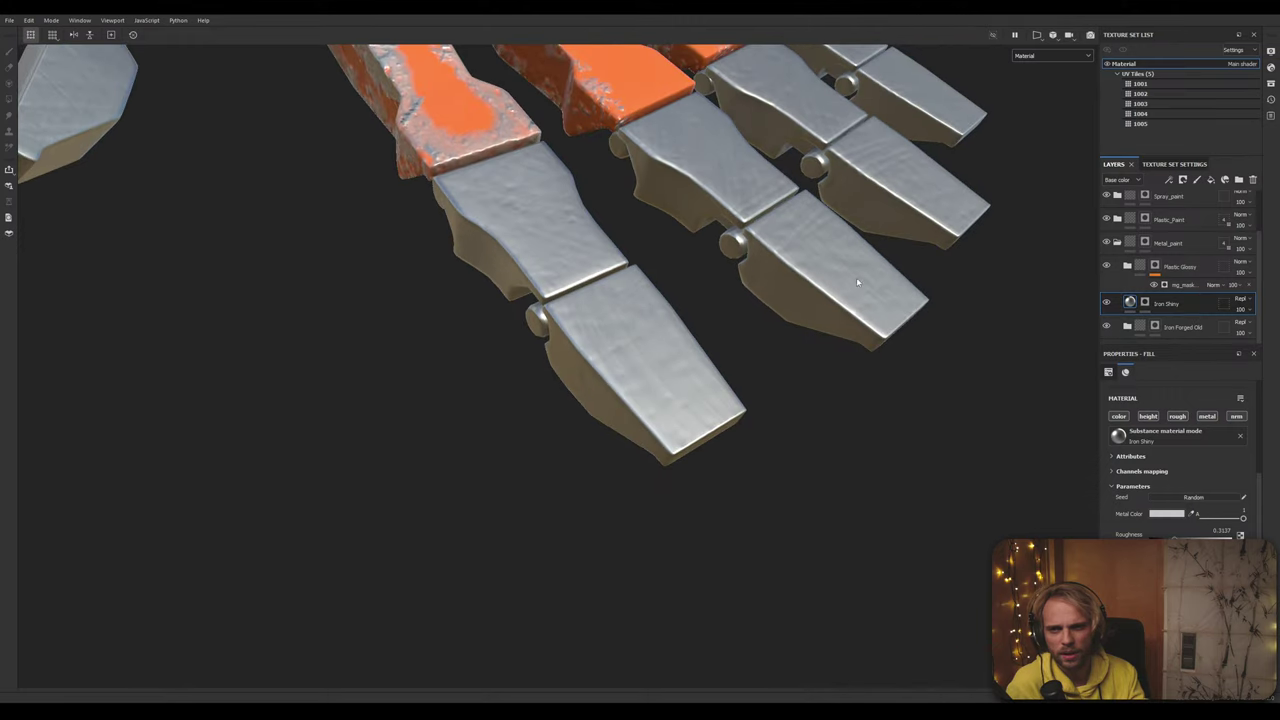
pyautogui.moveTo(1199, 308); pyautogui.dragTo(1197, 341)
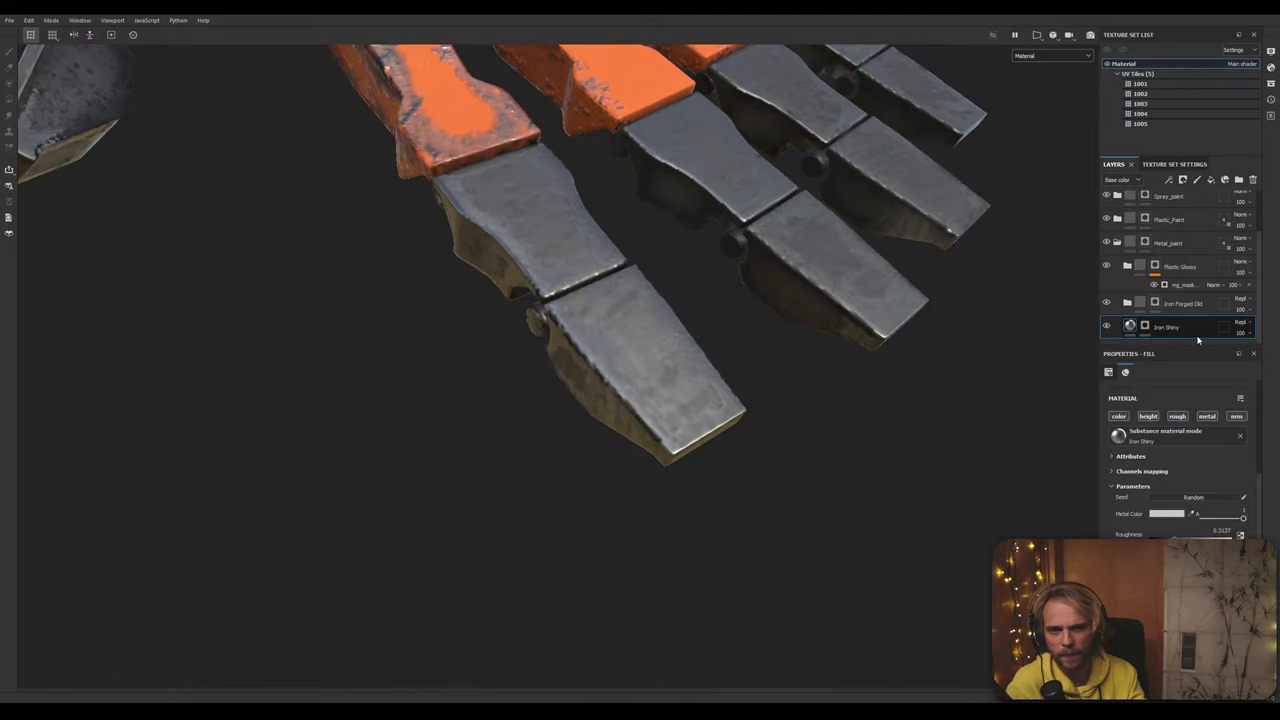
pyautogui.keyDown('alt'); pyautogui.moveTo(750, 300); pyautogui.dragTo(495, 320); pyautogui.keyUp('alt')
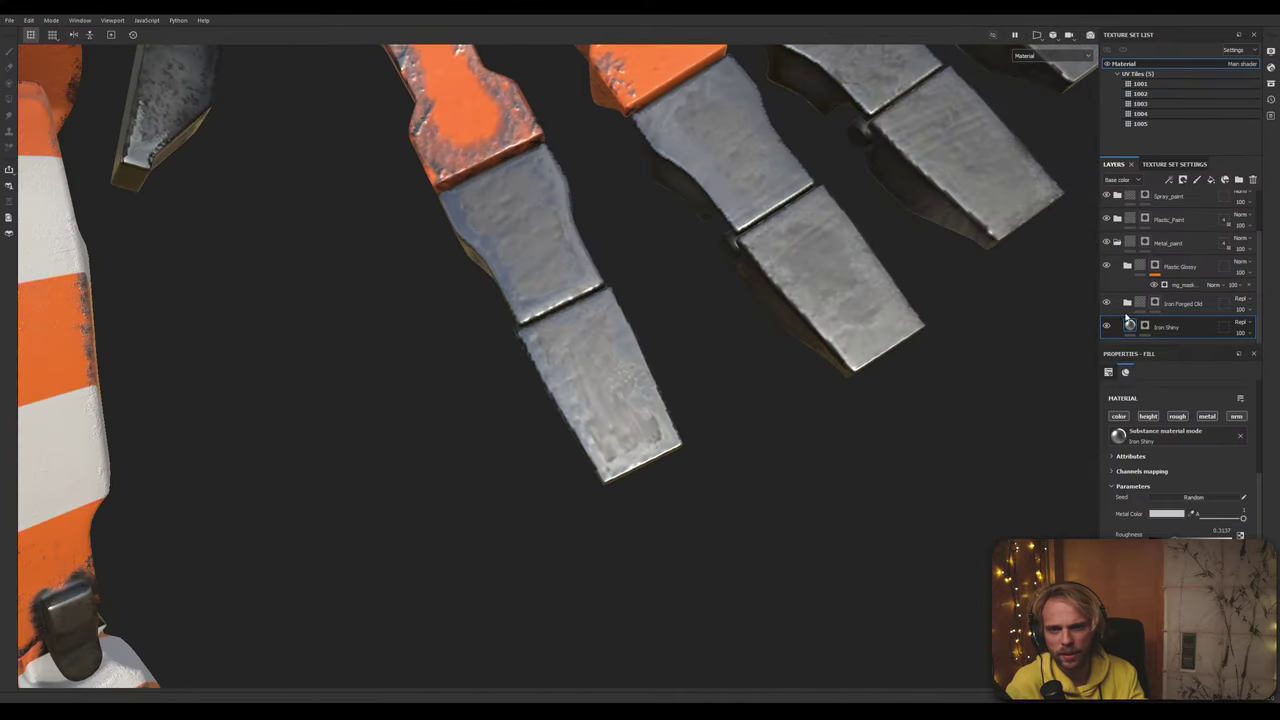
# Step: Toggle Iron Shiny and Iron Forged Old visibility to compare finishes, then select Iron Forged Old
pyautogui.click(1107, 327)
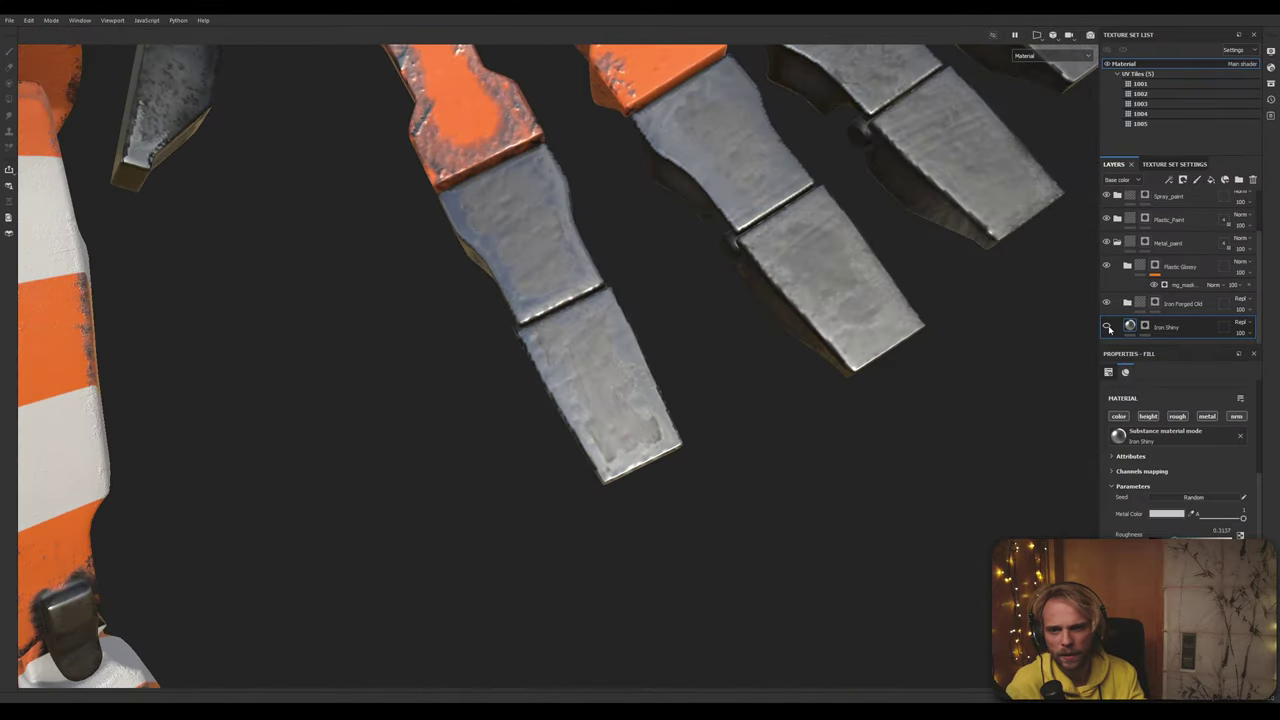
pyautogui.click(1107, 327)
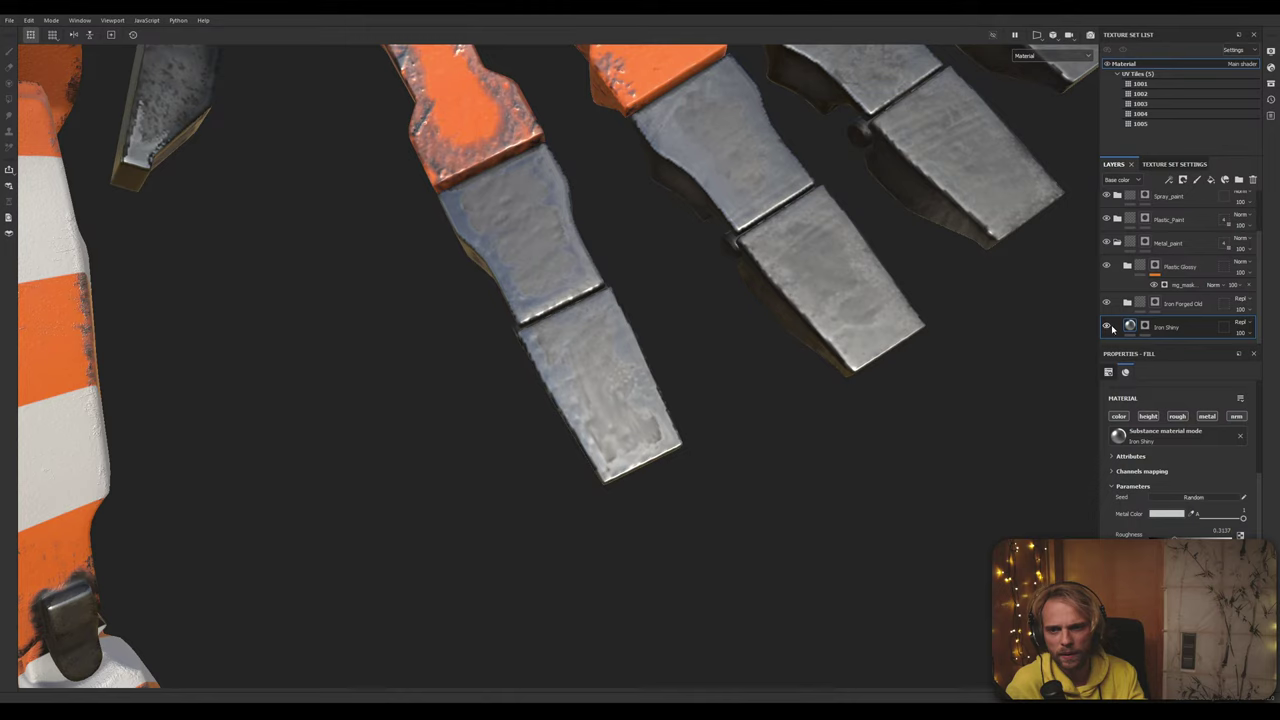
pyautogui.click(1110, 327)
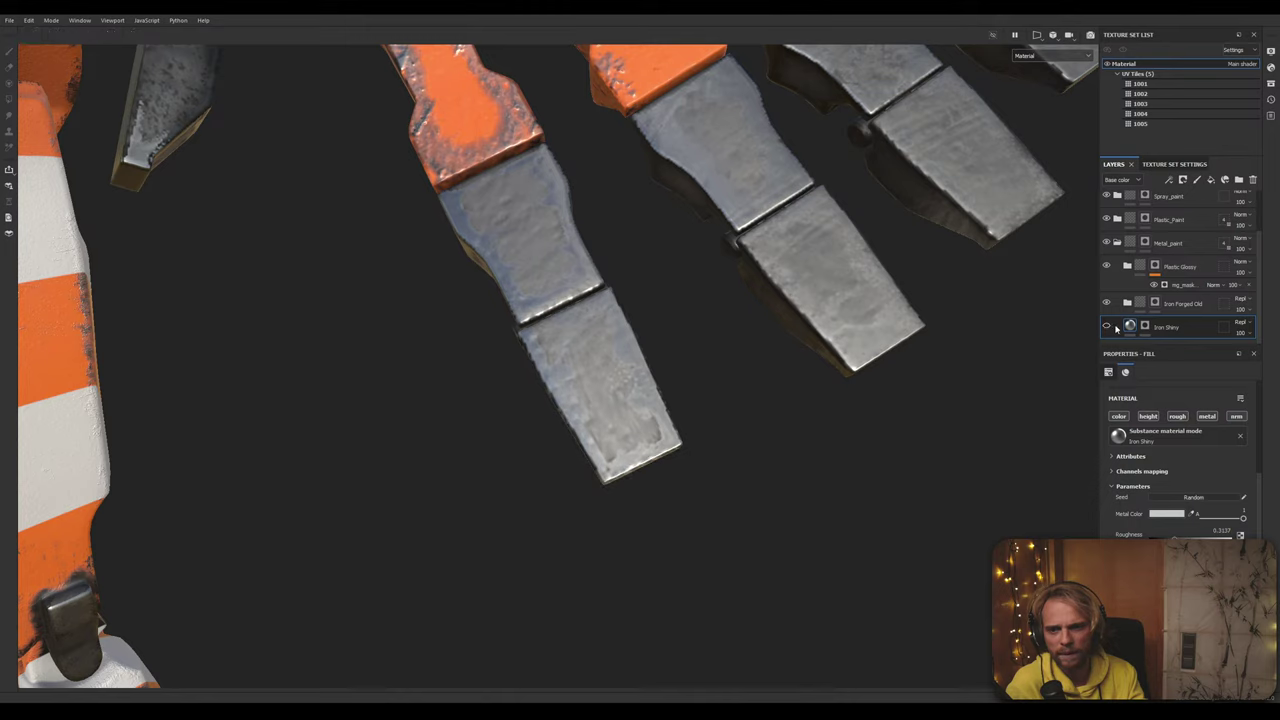
pyautogui.click(1108, 328)
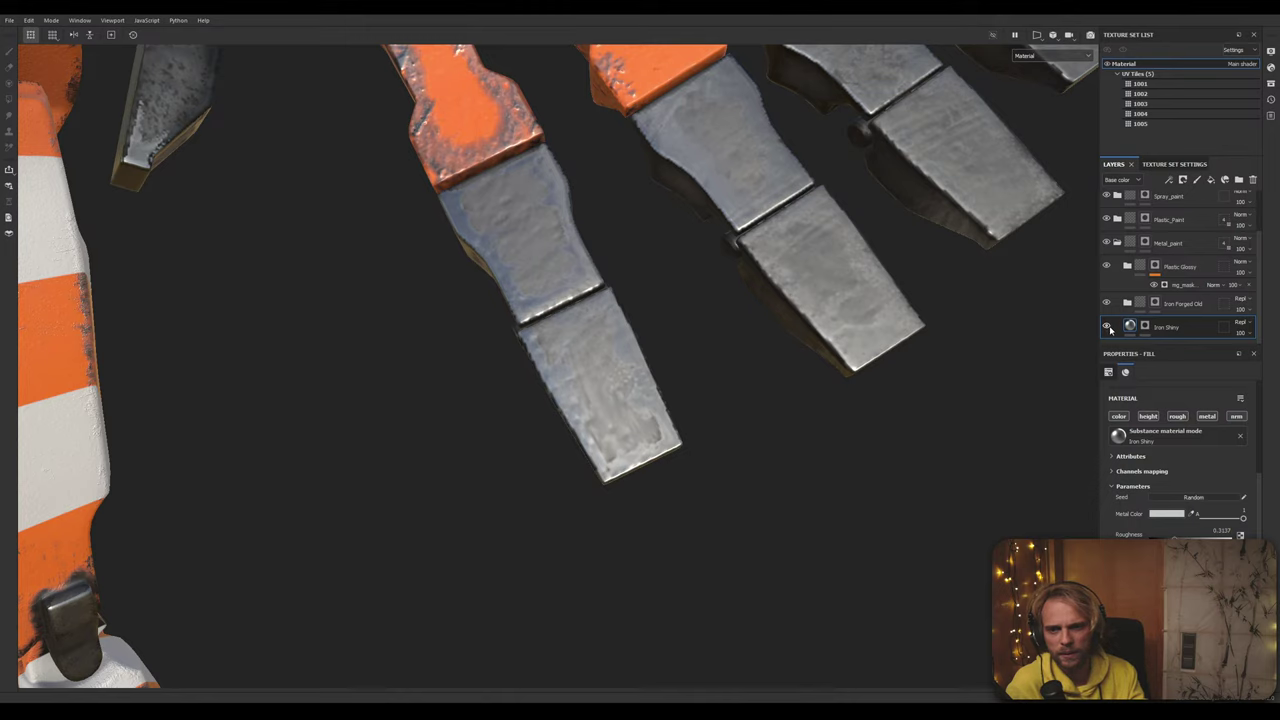
pyautogui.click(1107, 303)
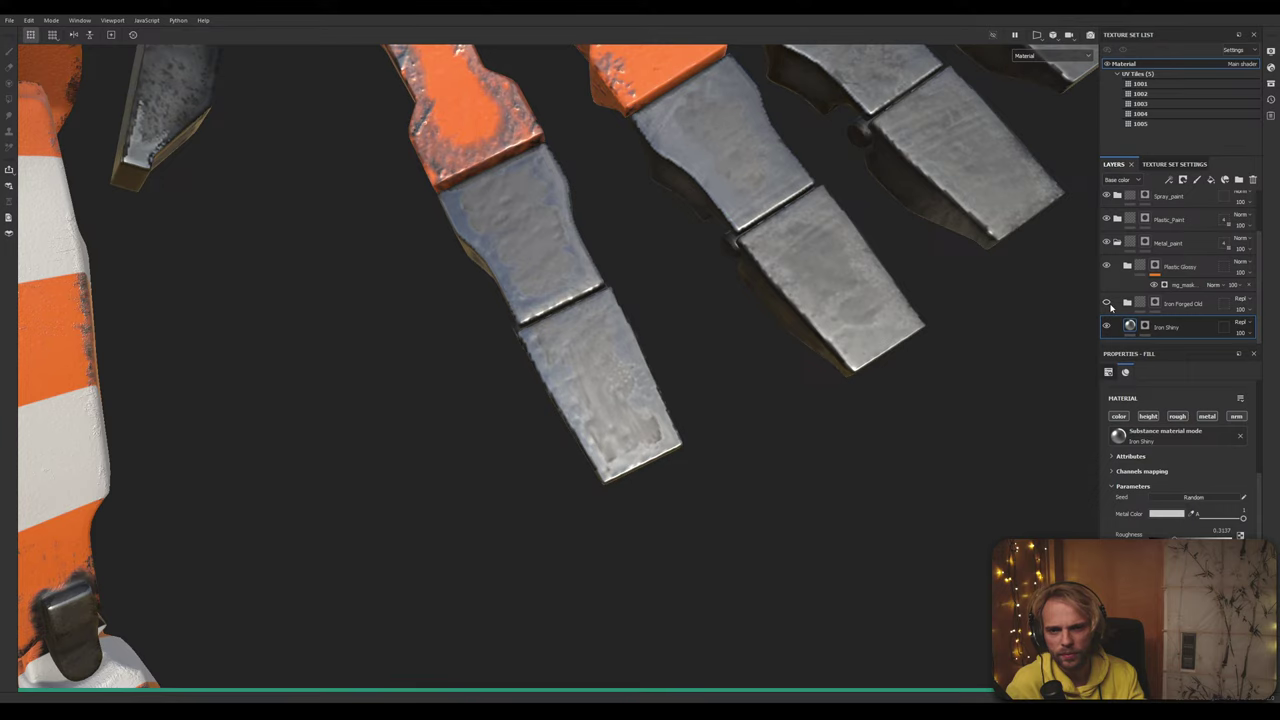
pyautogui.keyDown('alt'); pyautogui.moveTo(711, 413); pyautogui.dragTo(642, 219); pyautogui.keyUp('alt')
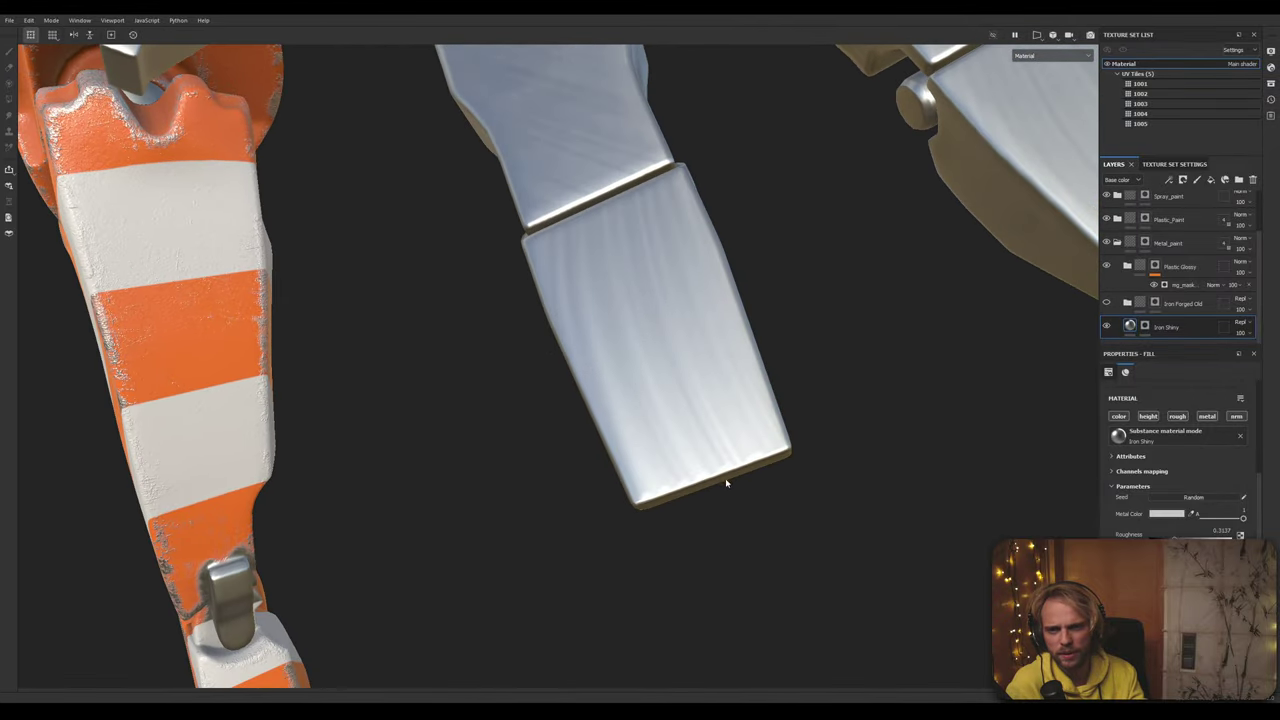
pyautogui.click(1107, 303)
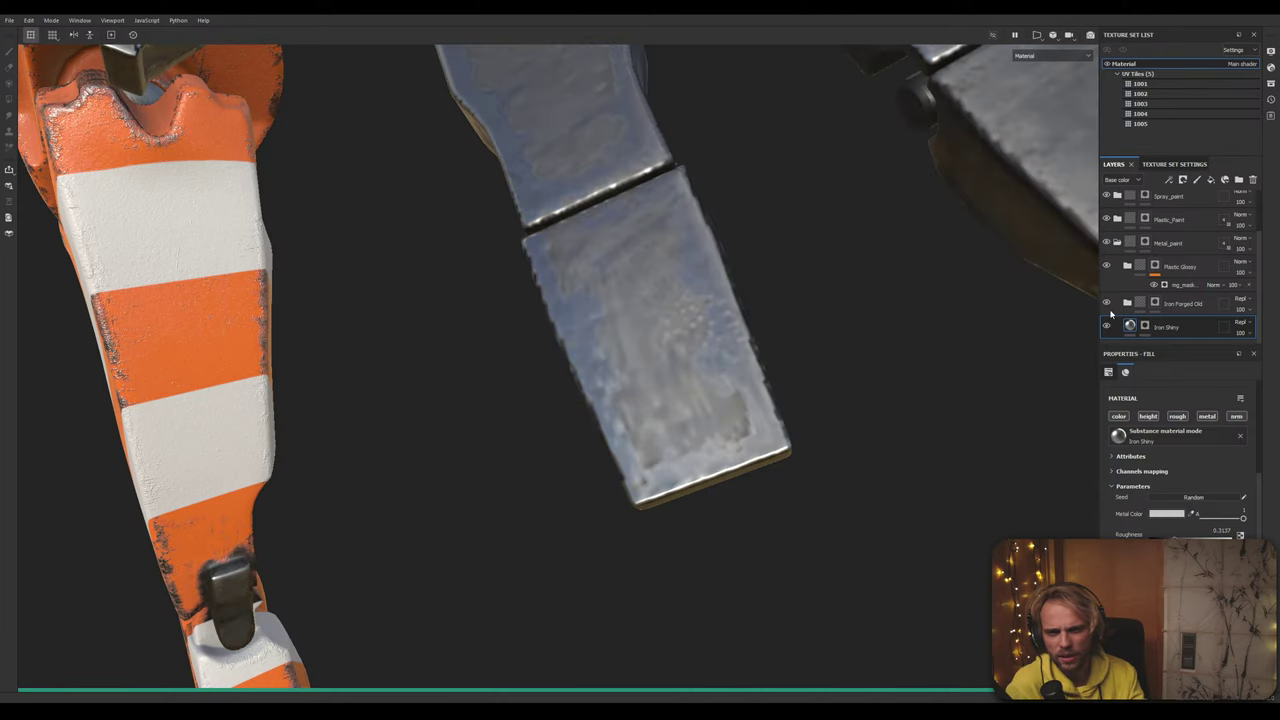
pyautogui.click(1107, 326)
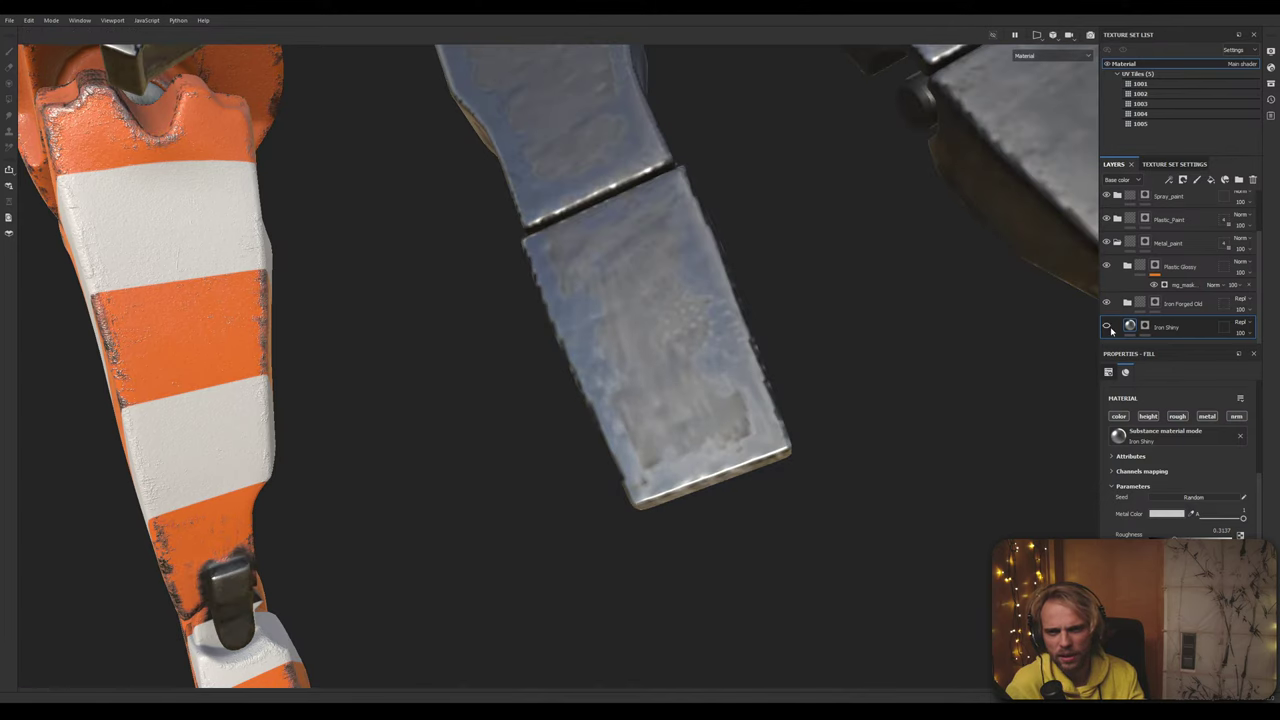
pyautogui.scroll(-5, 629, 309)
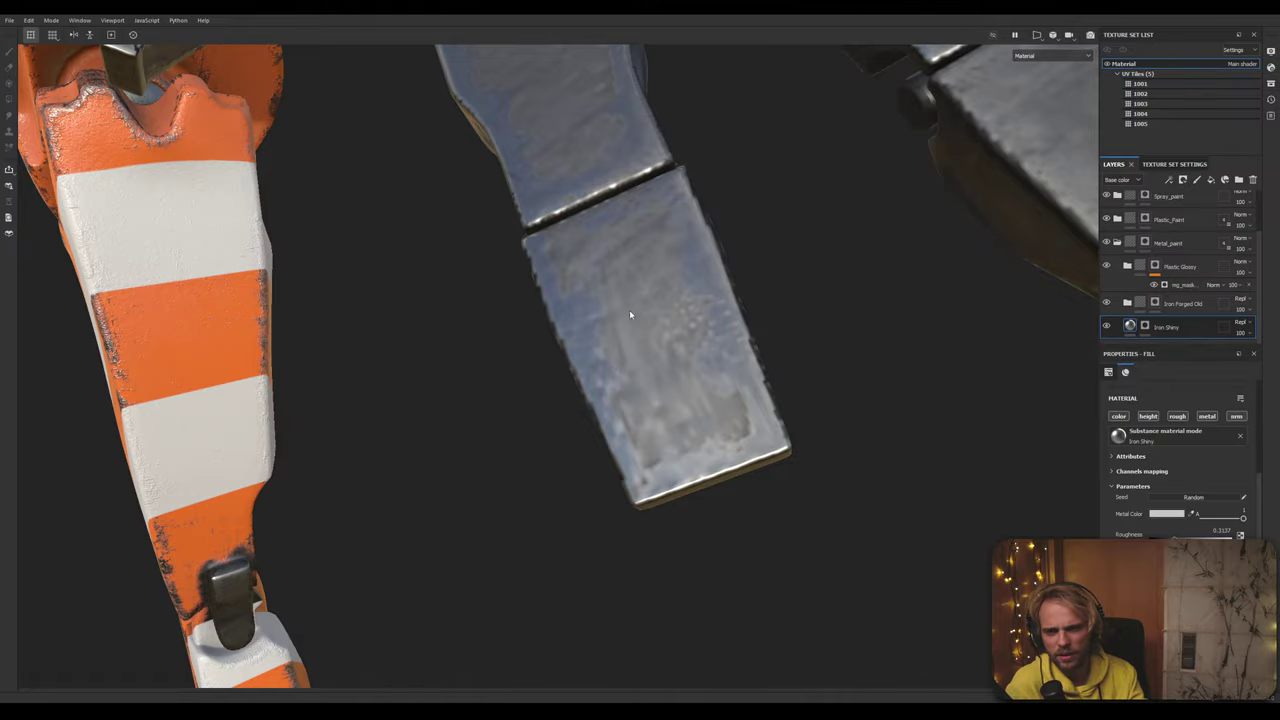
pyautogui.keyDown('alt'); pyautogui.moveTo(642, 310); pyautogui.dragTo(780, 345); pyautogui.keyUp('alt')
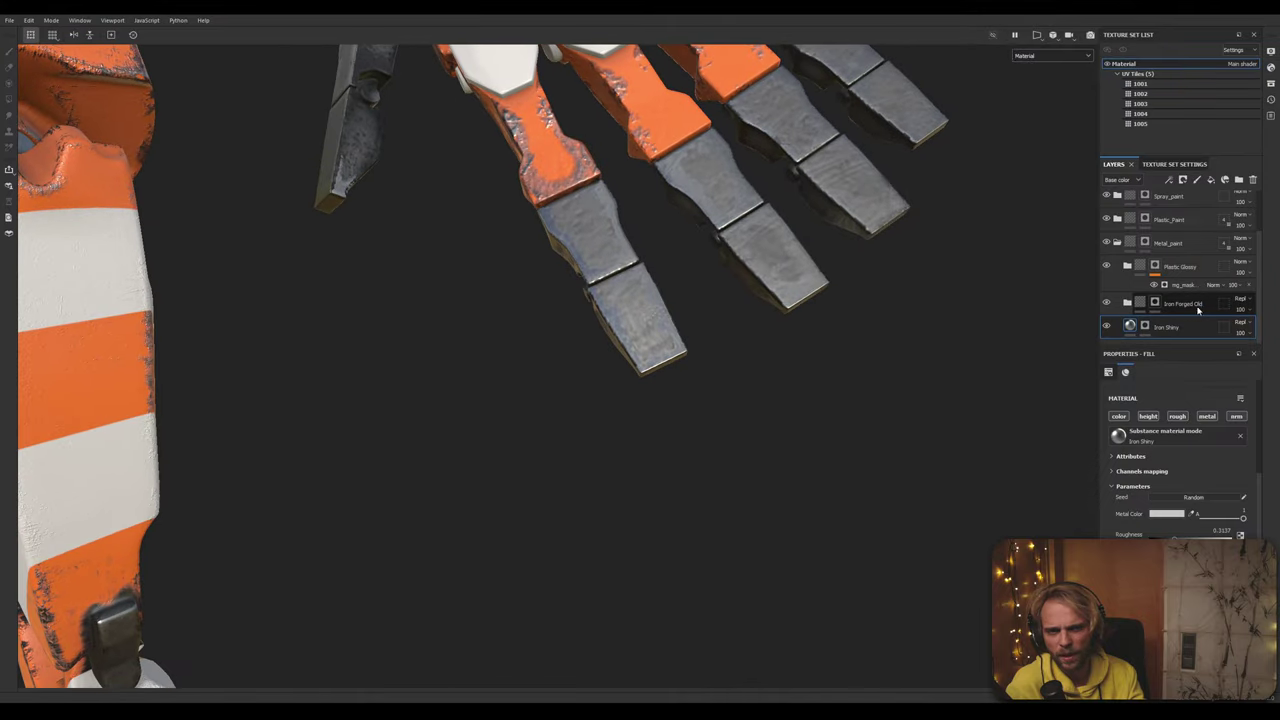
pyautogui.click(1158, 307)
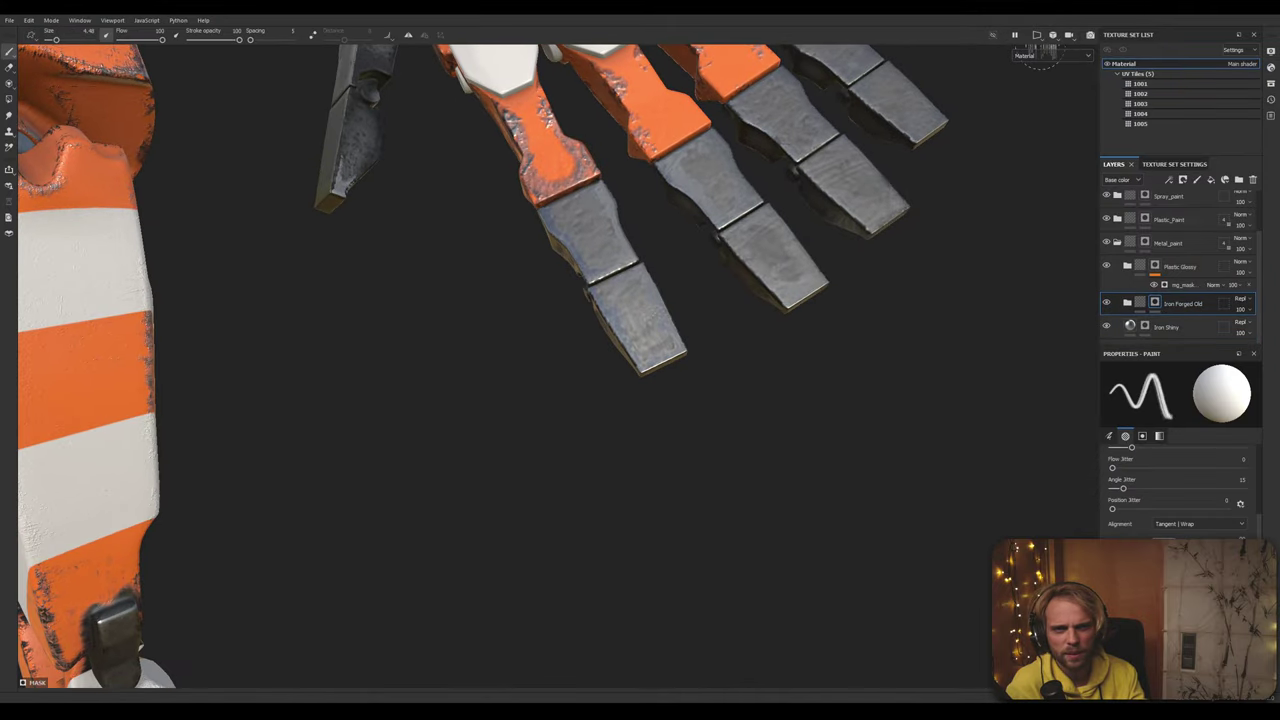
# Step: View the Mask channel, paint the noisy fingertip mask solid white, then return to Material
pyautogui.click(1050, 55)
pyautogui.click(1027, 158)
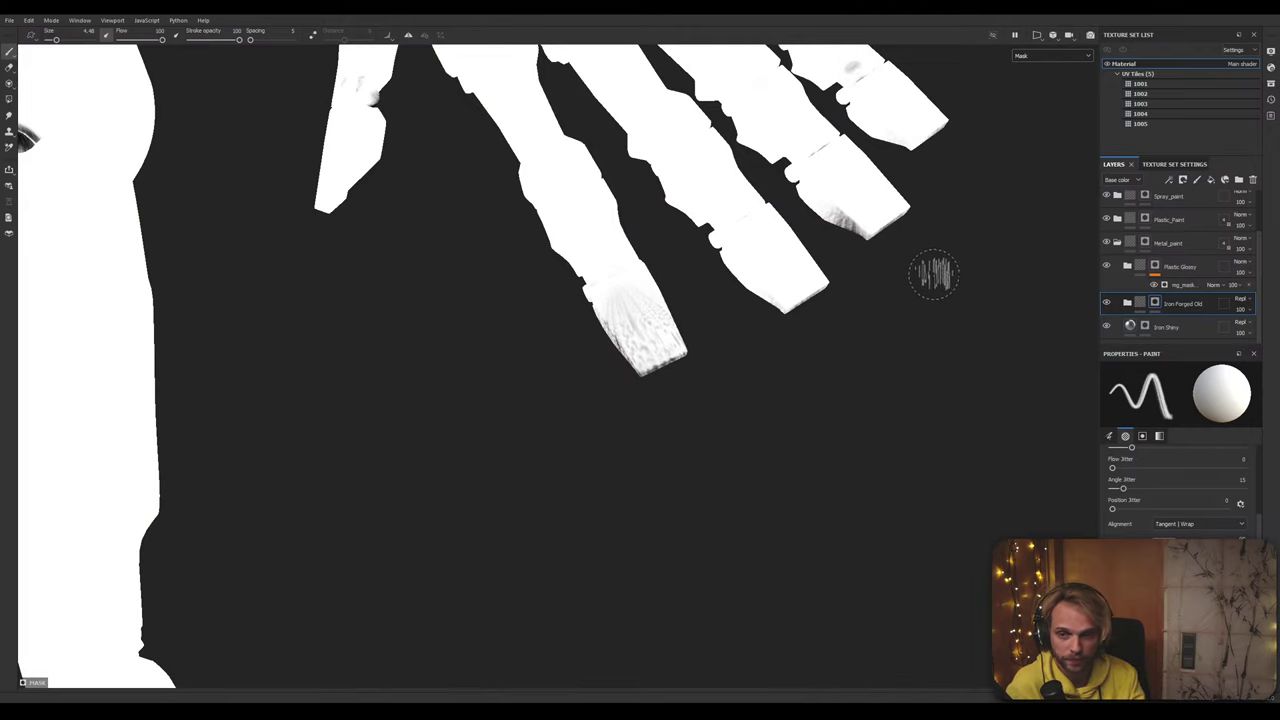
pyautogui.keyDown('alt'); pyautogui.moveTo(931, 271); pyautogui.dragTo(968, 360); pyautogui.keyUp('alt')
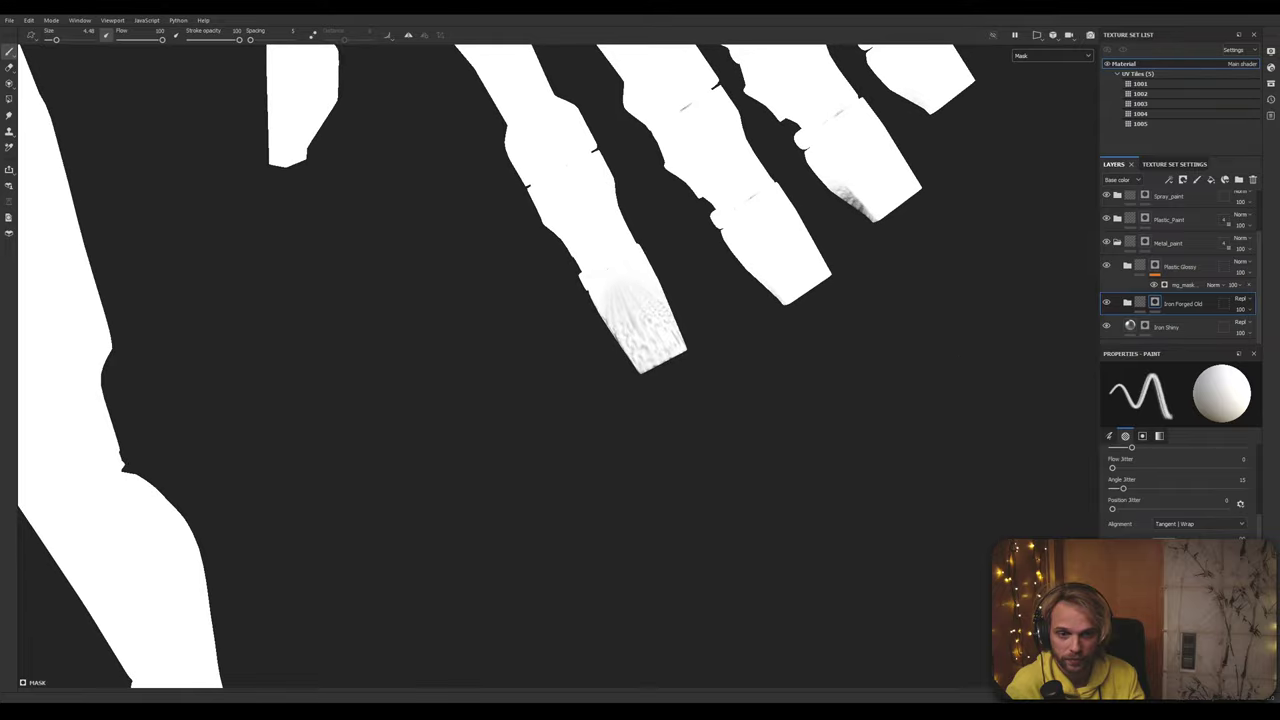
pyautogui.moveTo(705, 332)
pyautogui.mouseDown()
pyautogui.moveTo(634, 320)
pyautogui.moveTo(637, 309)
pyautogui.moveTo(645, 318)
pyautogui.mouseUp()
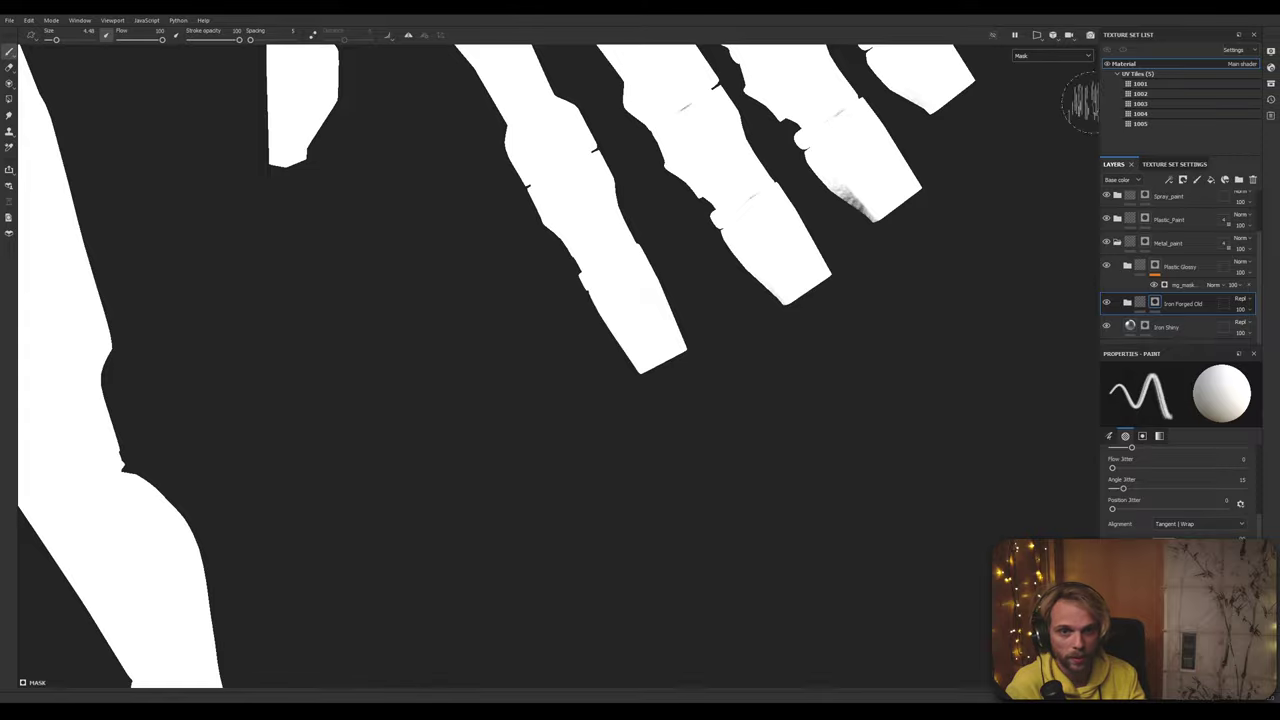
pyautogui.scroll(-5, 660, 310)
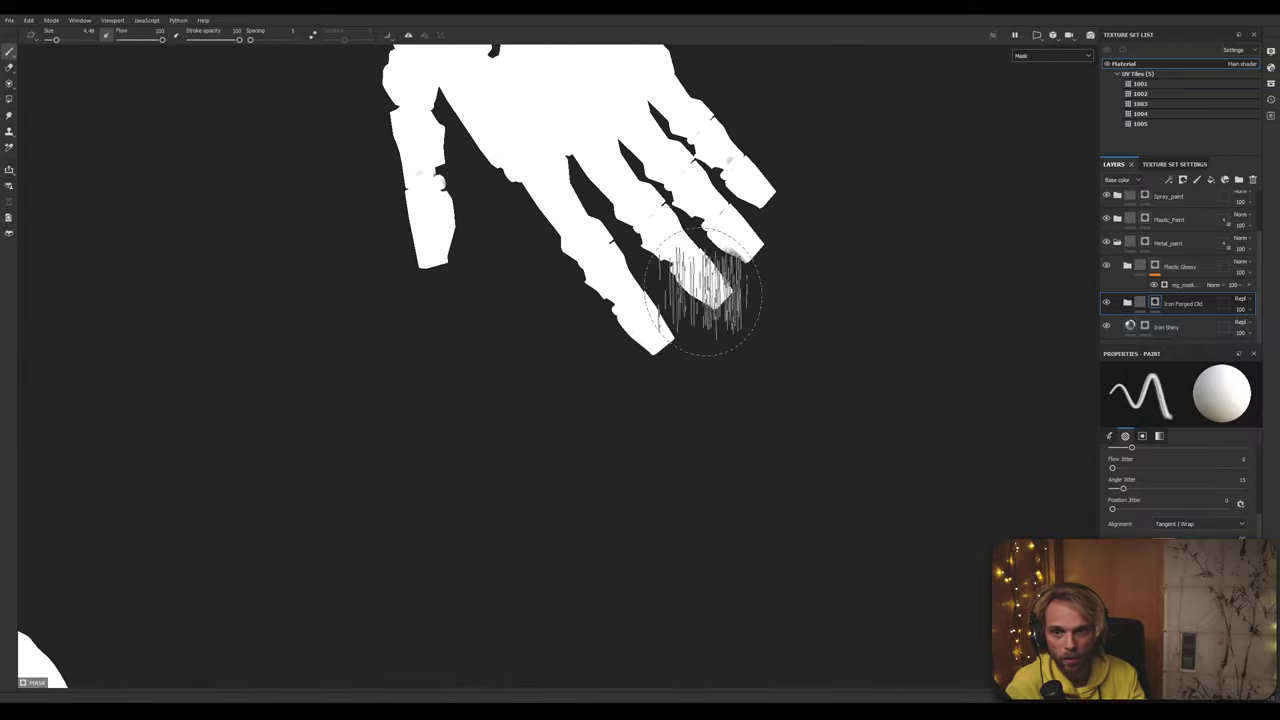
pyautogui.scroll(5, 733, 470)
pyautogui.scroll(-10, 733, 470)
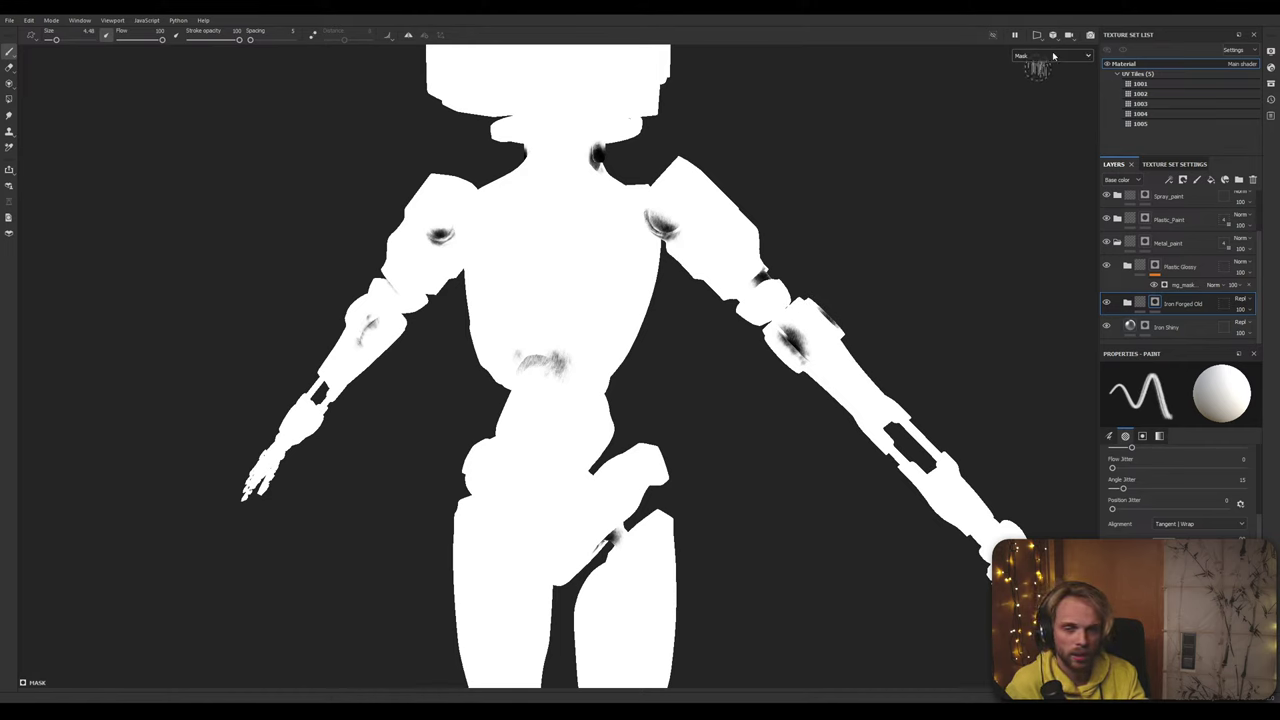
pyautogui.click(1045, 86)
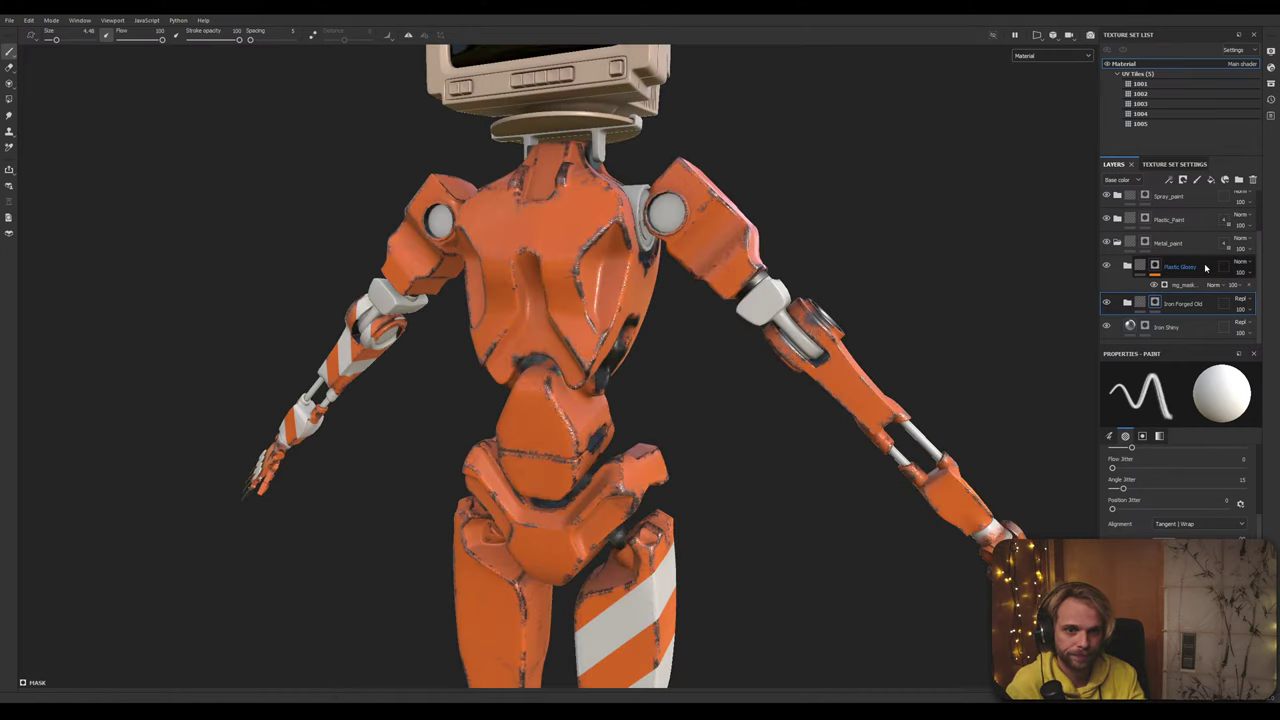
# Step: Set Iron Shiny's blend mode to Normal and zoom in on the steel finger segments
pyautogui.click(1250, 327)
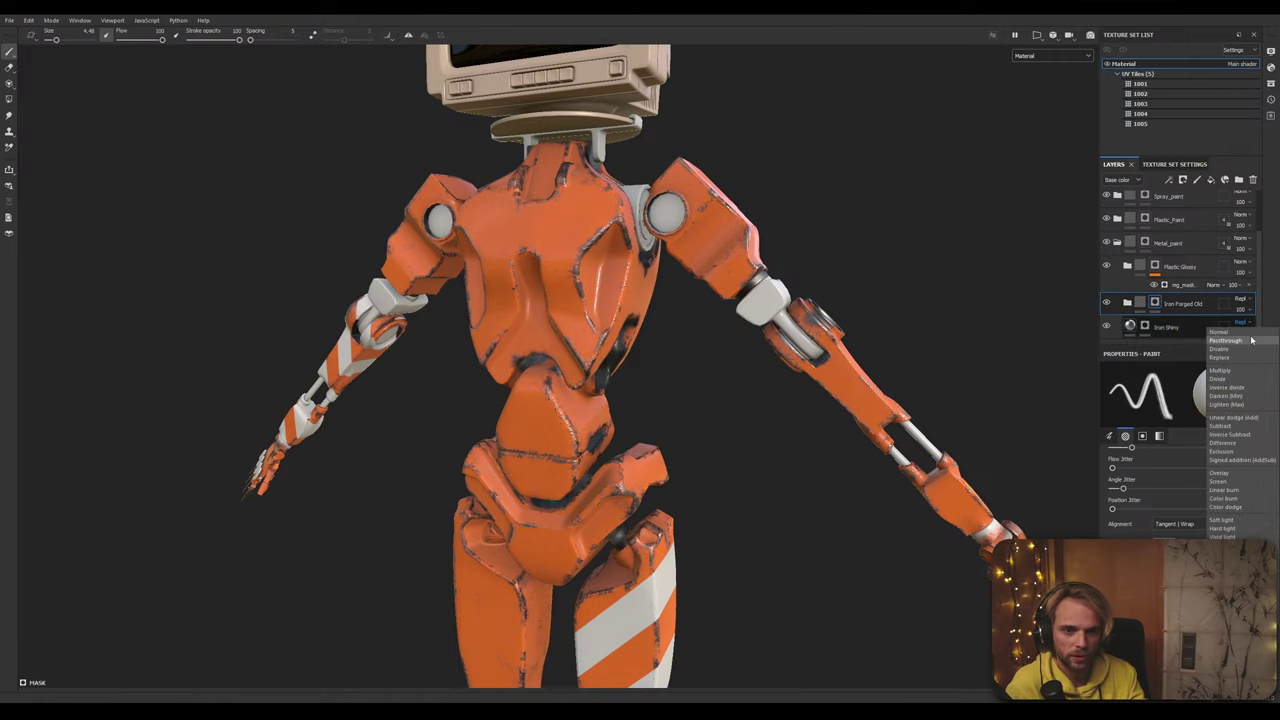
pyautogui.click(1245, 338)
pyautogui.keyDown('alt'); pyautogui.moveTo(1007, 432); pyautogui.dragTo(754, 200); pyautogui.keyUp('alt')
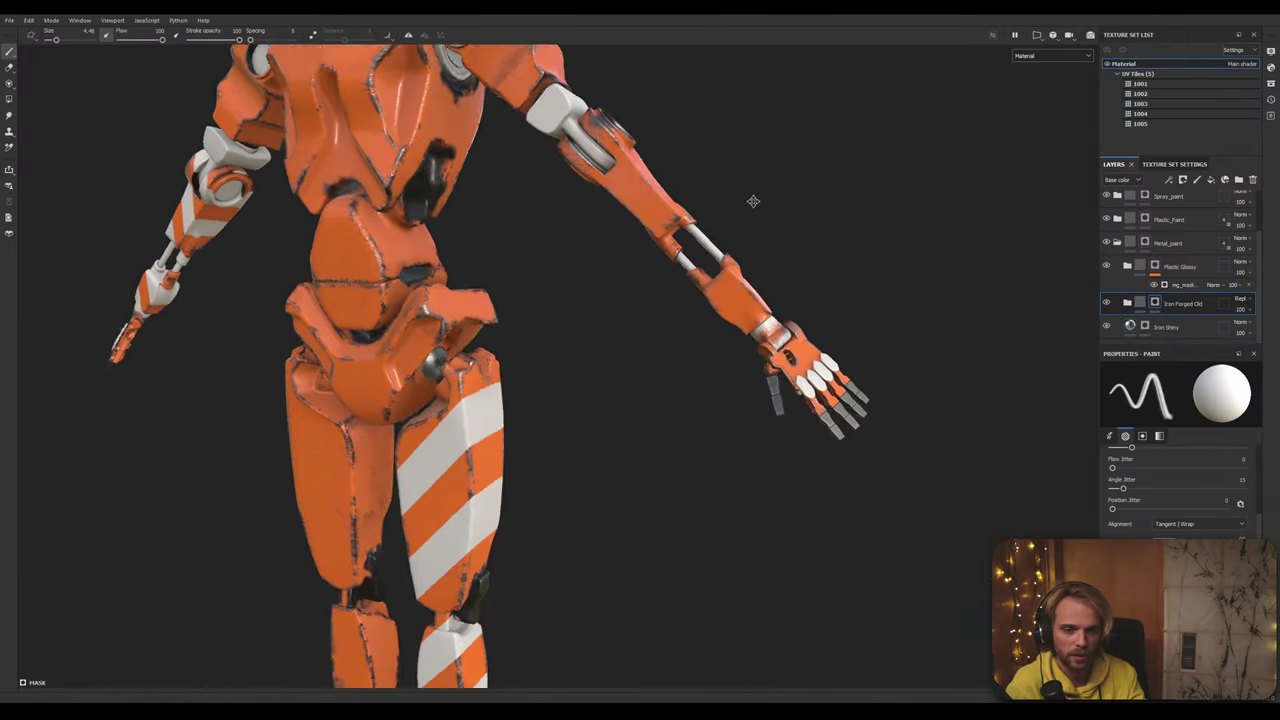
pyautogui.scroll(10, 754, 200)
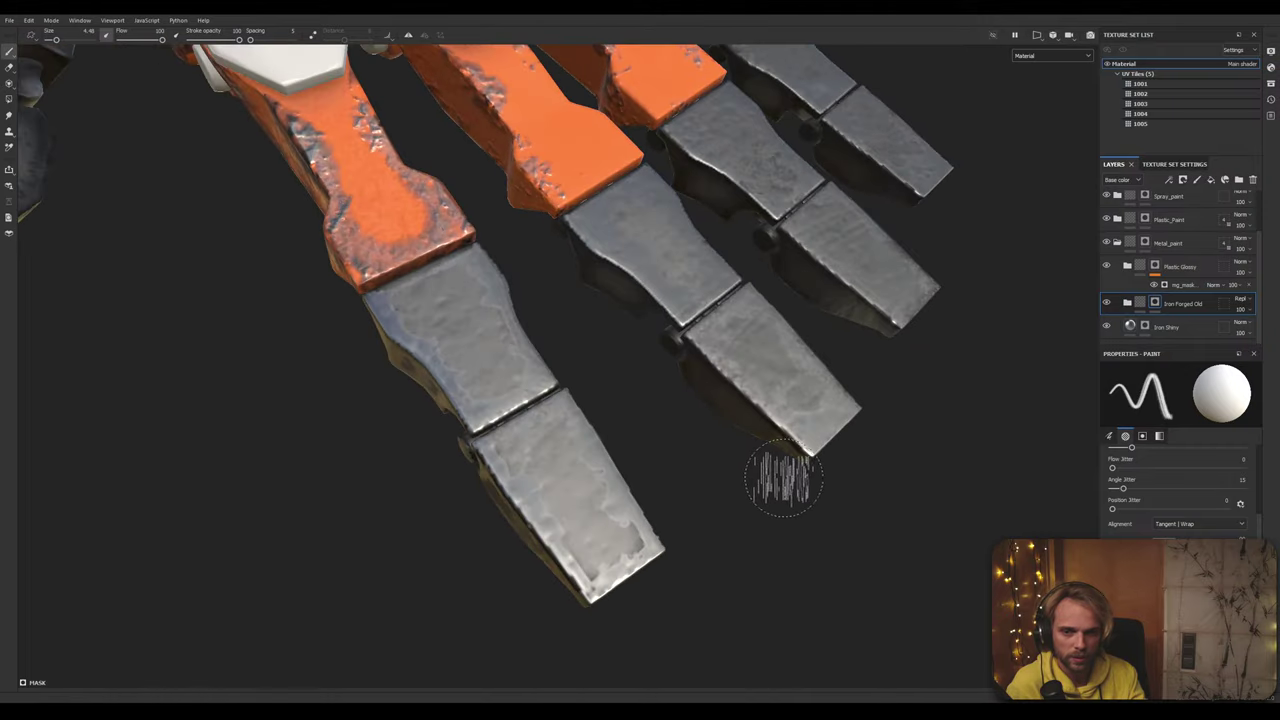
pyautogui.keyDown('alt'); pyautogui.moveTo(784, 481); pyautogui.dragTo(734, 397); pyautogui.keyUp('alt')
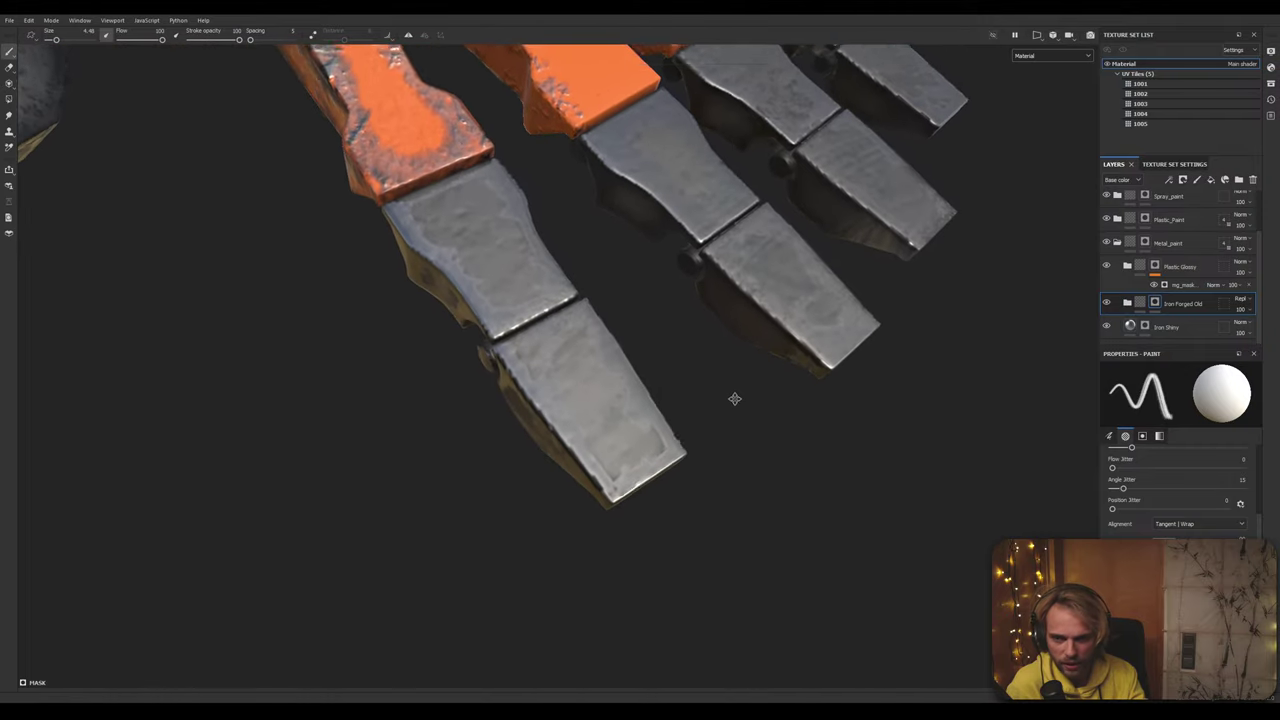
pyautogui.scroll(4, 684, 390)
pyautogui.keyDown('alt'); pyautogui.moveTo(634, 386); pyautogui.dragTo(734, 389, button='middle'); pyautogui.keyUp('alt')
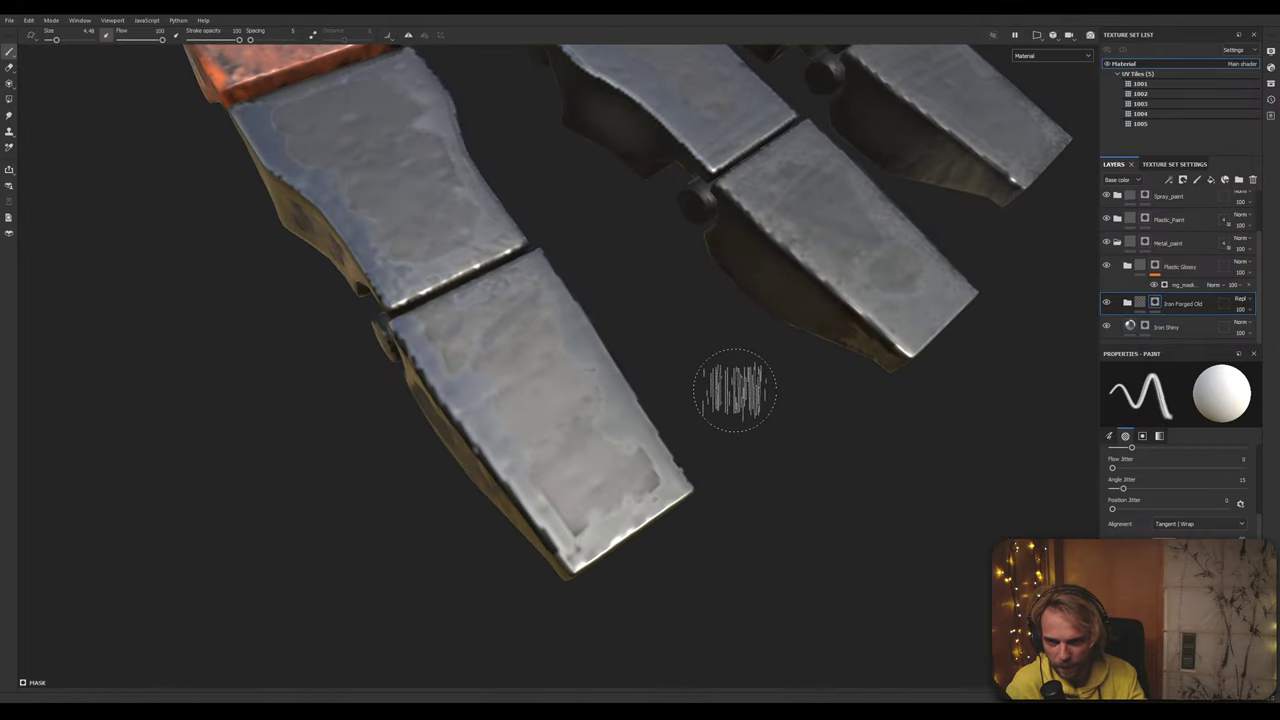
# Step: Try Iron Forged Old in Normal and Replace blending, settling on Normal
pyautogui.click(1249, 301)
pyautogui.click(1249, 310)
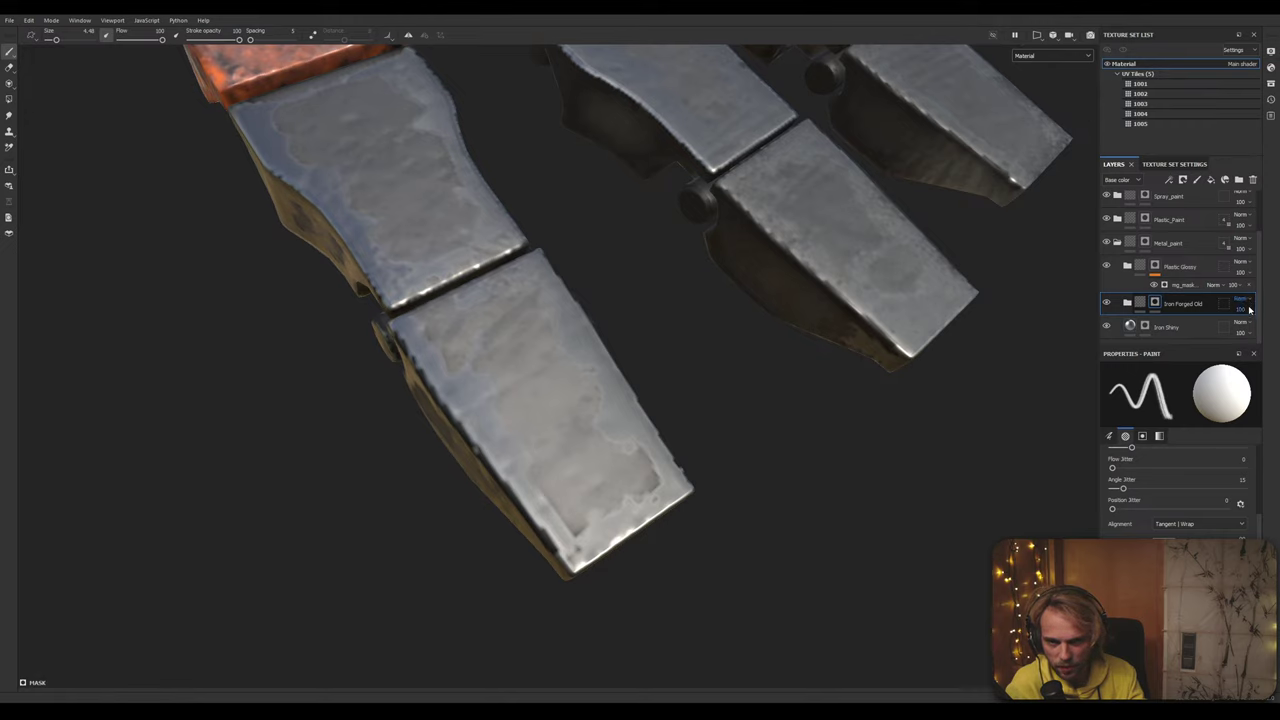
pyautogui.click(1248, 299)
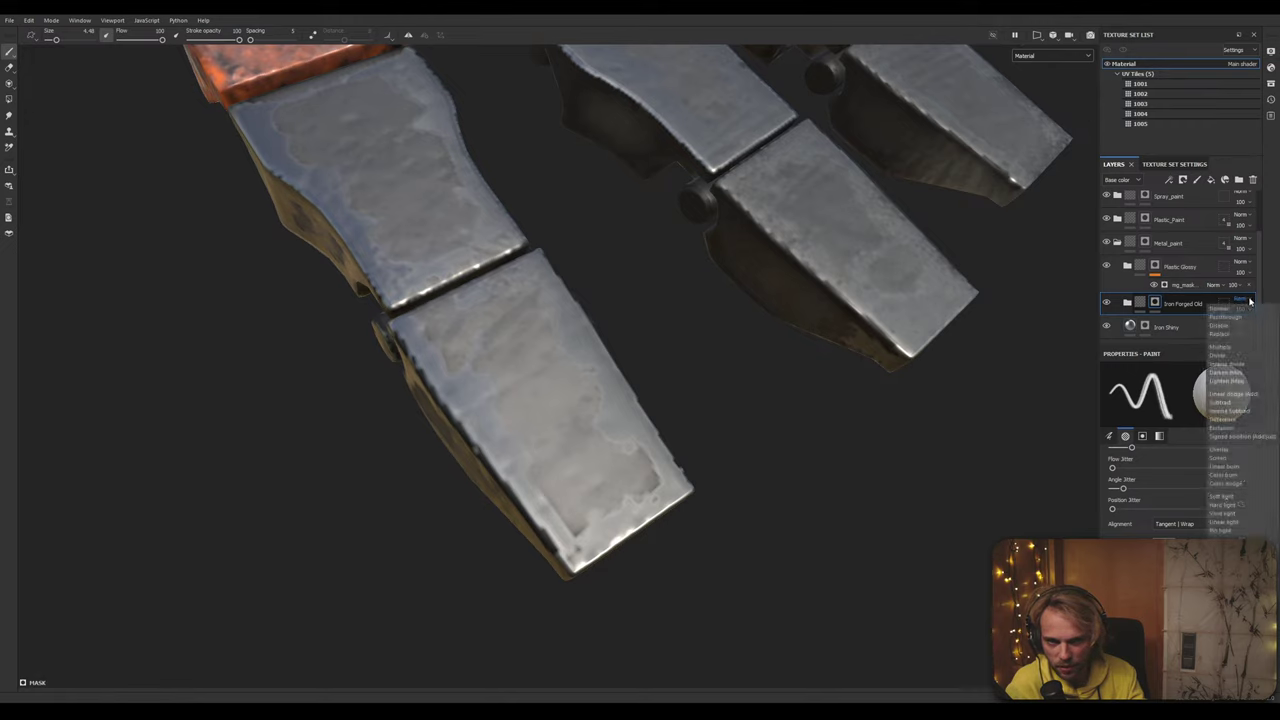
pyautogui.click(1253, 335)
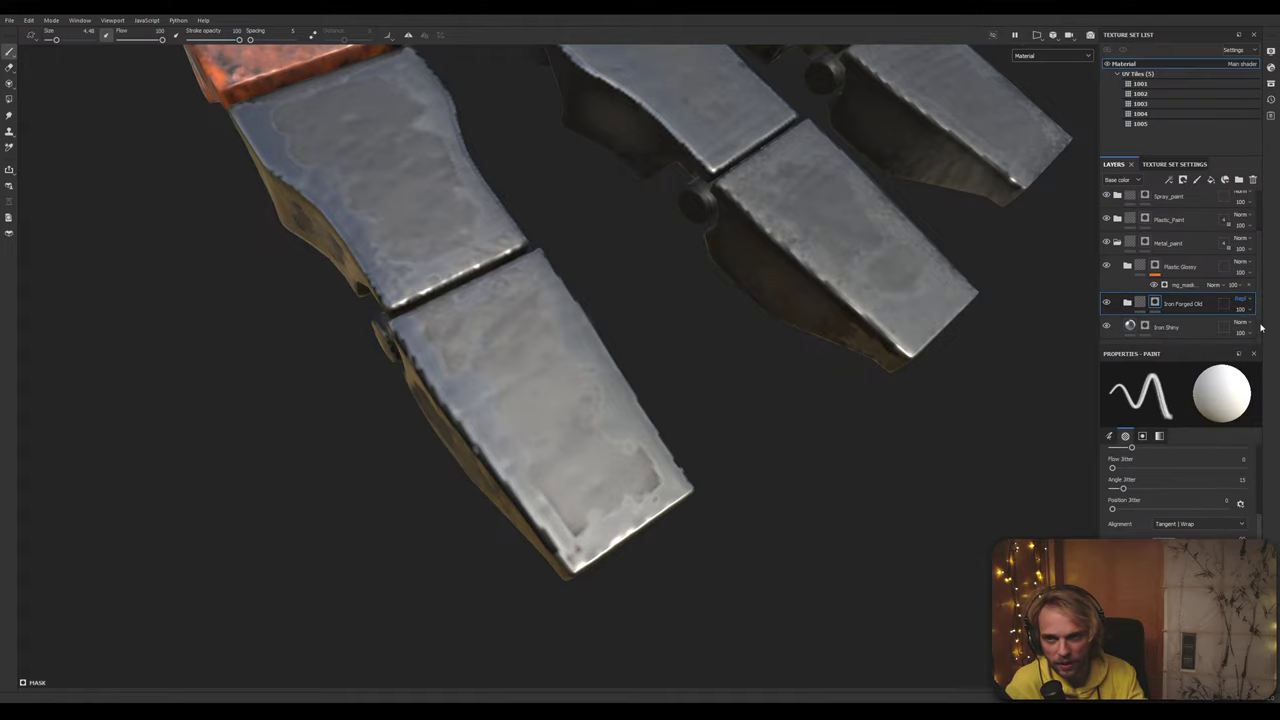
pyautogui.keyDown('alt'); pyautogui.moveTo(800, 291); pyautogui.dragTo(935, 375); pyautogui.keyUp('alt')
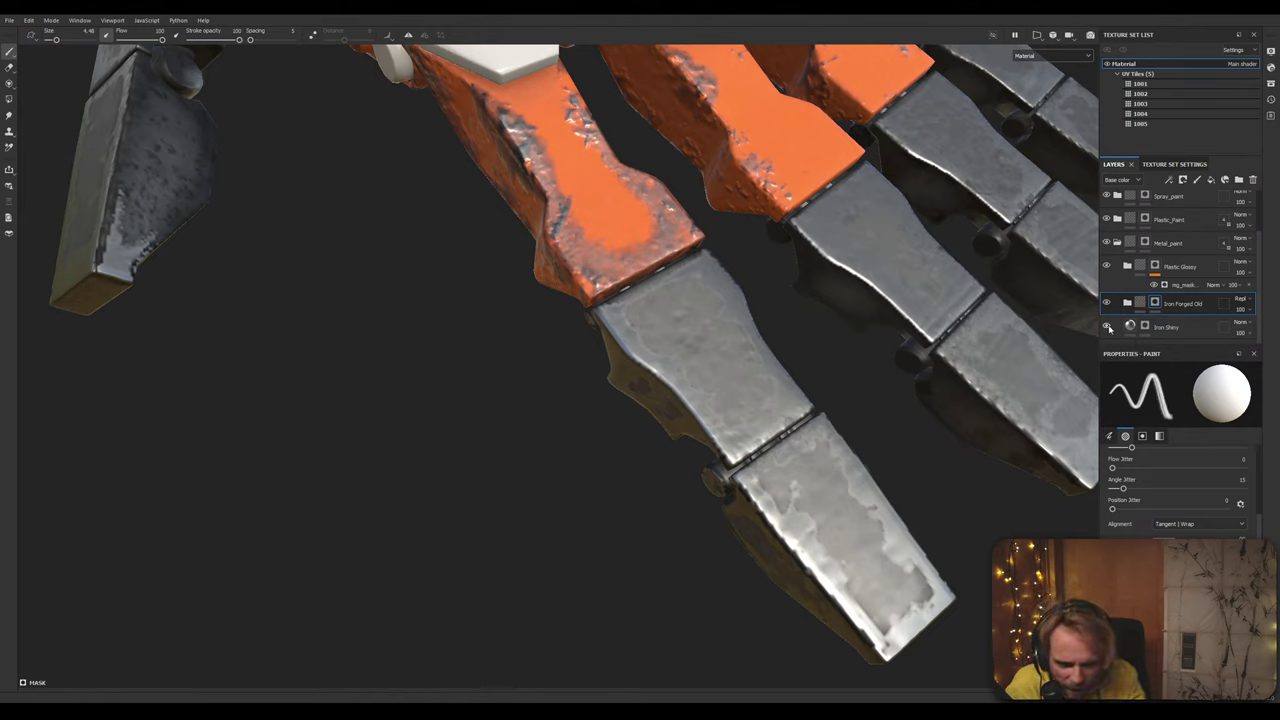
pyautogui.click(1107, 326)
pyautogui.click(1240, 300)
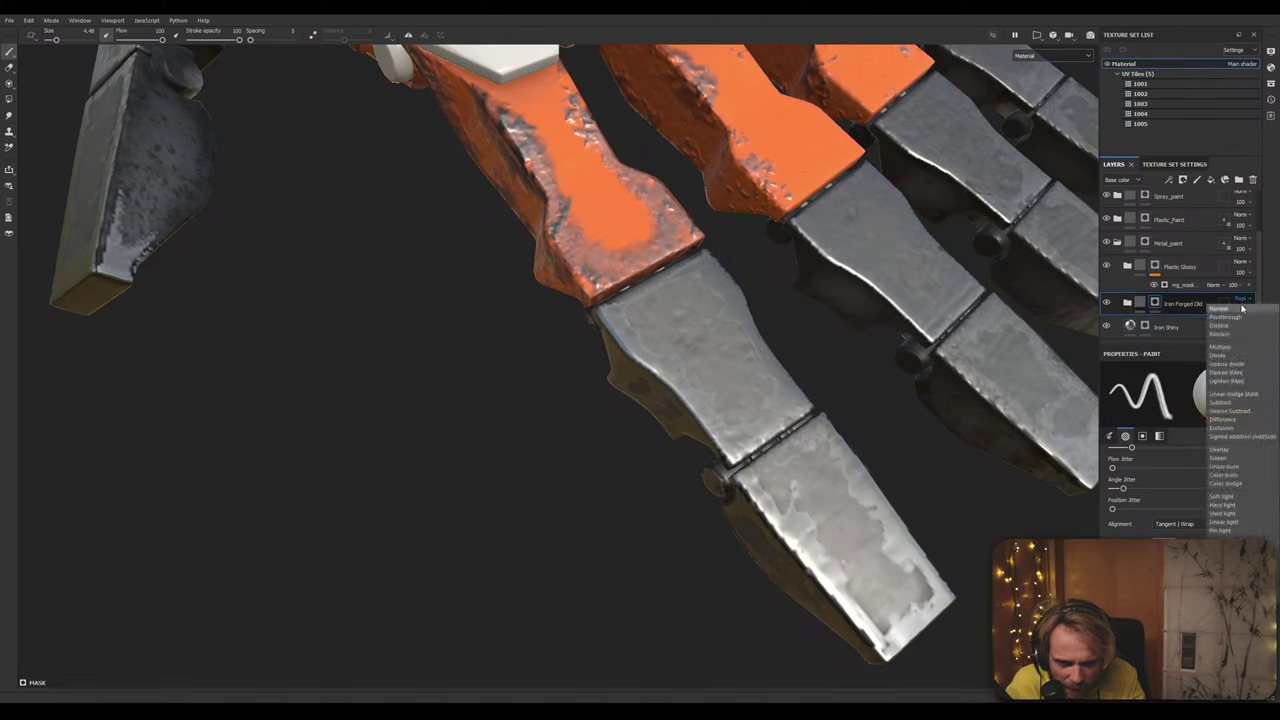
pyautogui.click(1240, 311)
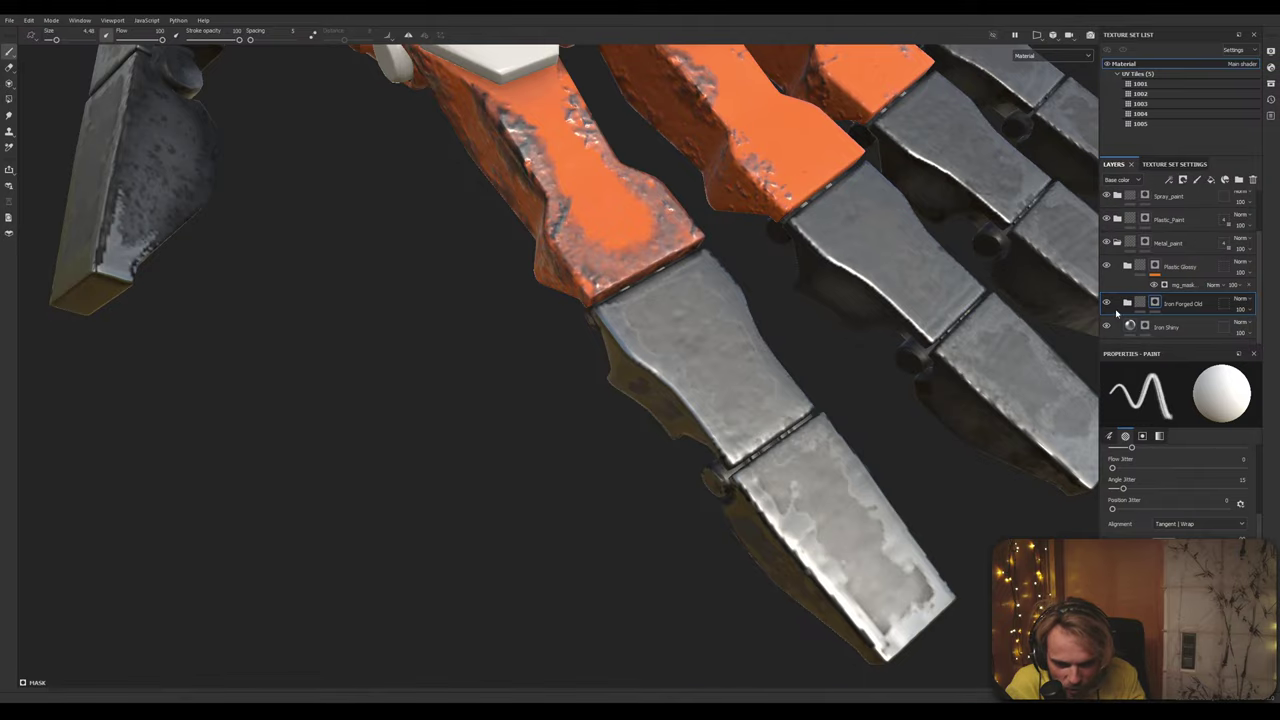
# Step: Check the hand, upper arm and hips with the new blending, then select Iron Shiny
pyautogui.moveTo(600, 229)
pyautogui.keyDown('alt'); pyautogui.mouseDown()
pyautogui.moveTo(683, 405)
pyautogui.moveTo(760, 400)
pyautogui.moveTo(535, 294)
pyautogui.moveTo(800, 400)
pyautogui.mouseUp(); pyautogui.keyUp('alt')
pyautogui.scroll(-5, 683, 405)
pyautogui.scroll(-5, 760, 400)
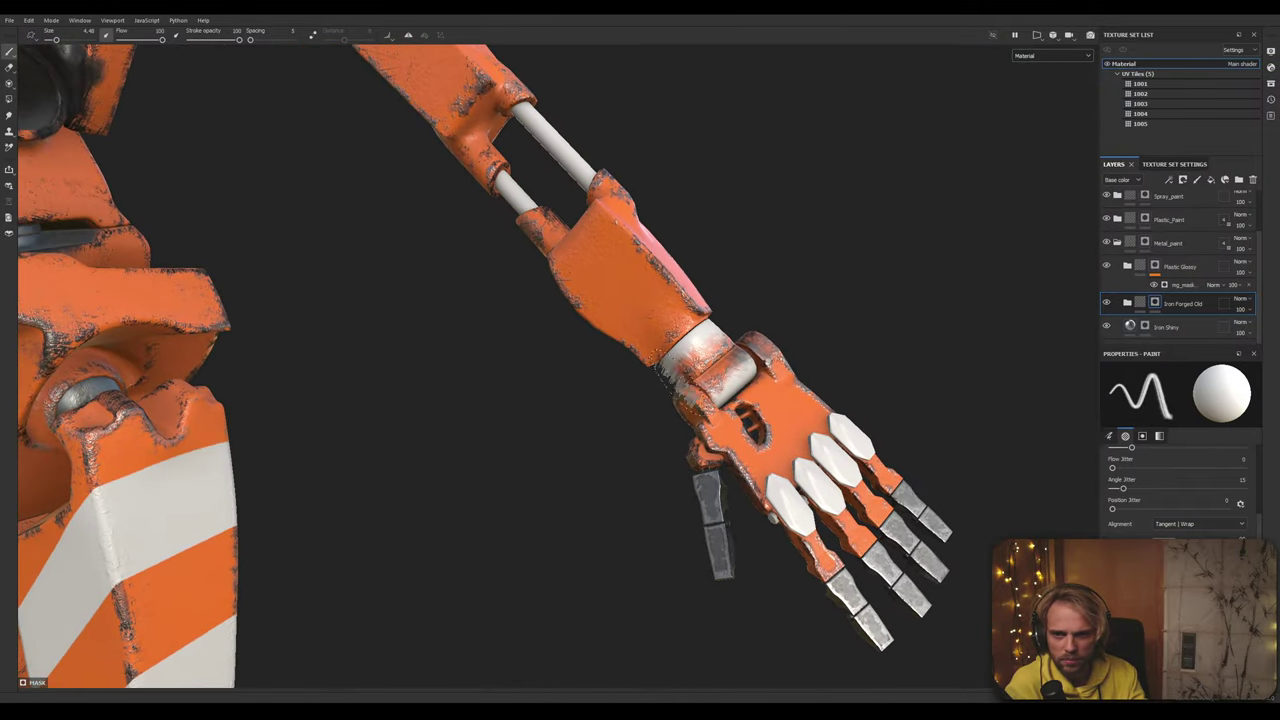
pyautogui.scroll(5, 800, 400)
pyautogui.keyDown('alt'); pyautogui.moveTo(760, 340); pyautogui.dragTo(690, 455); pyautogui.keyUp('alt')
pyautogui.scroll(-5, 690, 455)
pyautogui.scroll(2, 690, 455)
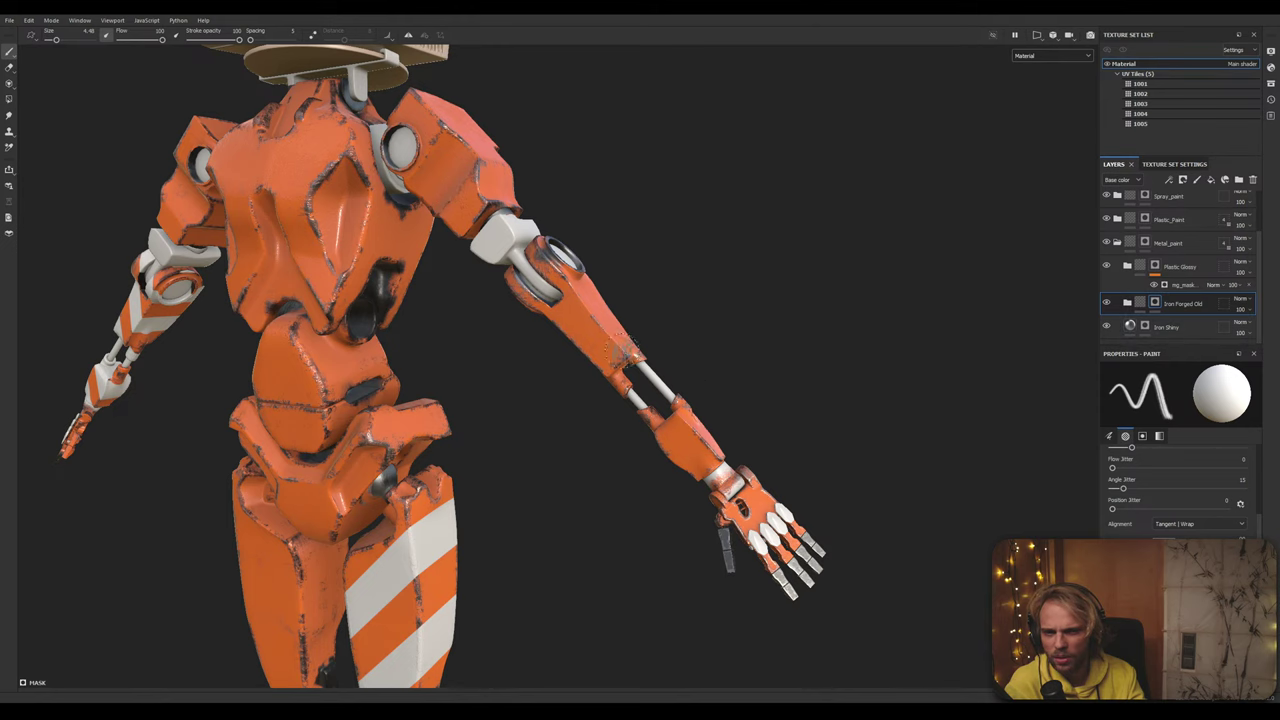
pyautogui.scroll(4, 663, 520)
pyautogui.scroll(4, 655, 500)
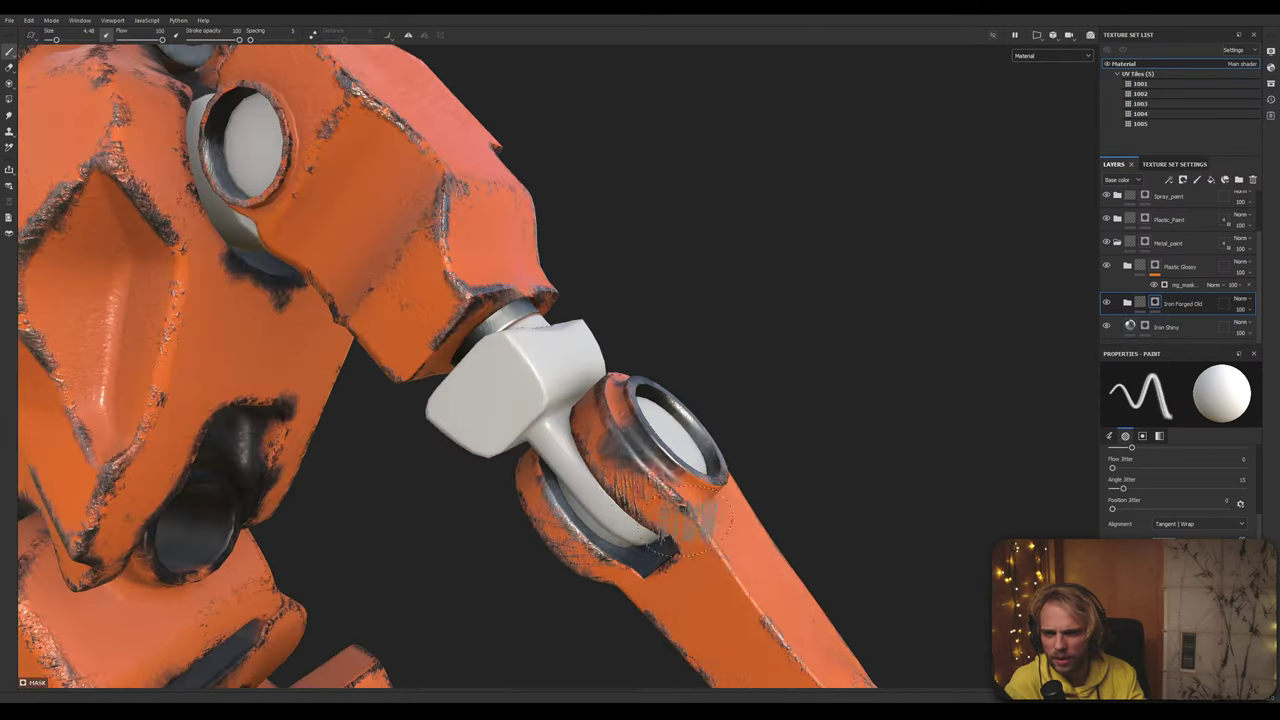
pyautogui.scroll(-5, 653, 497)
pyautogui.keyDown('alt'); pyautogui.moveTo(653, 497); pyautogui.dragTo(720, 425); pyautogui.keyUp('alt')
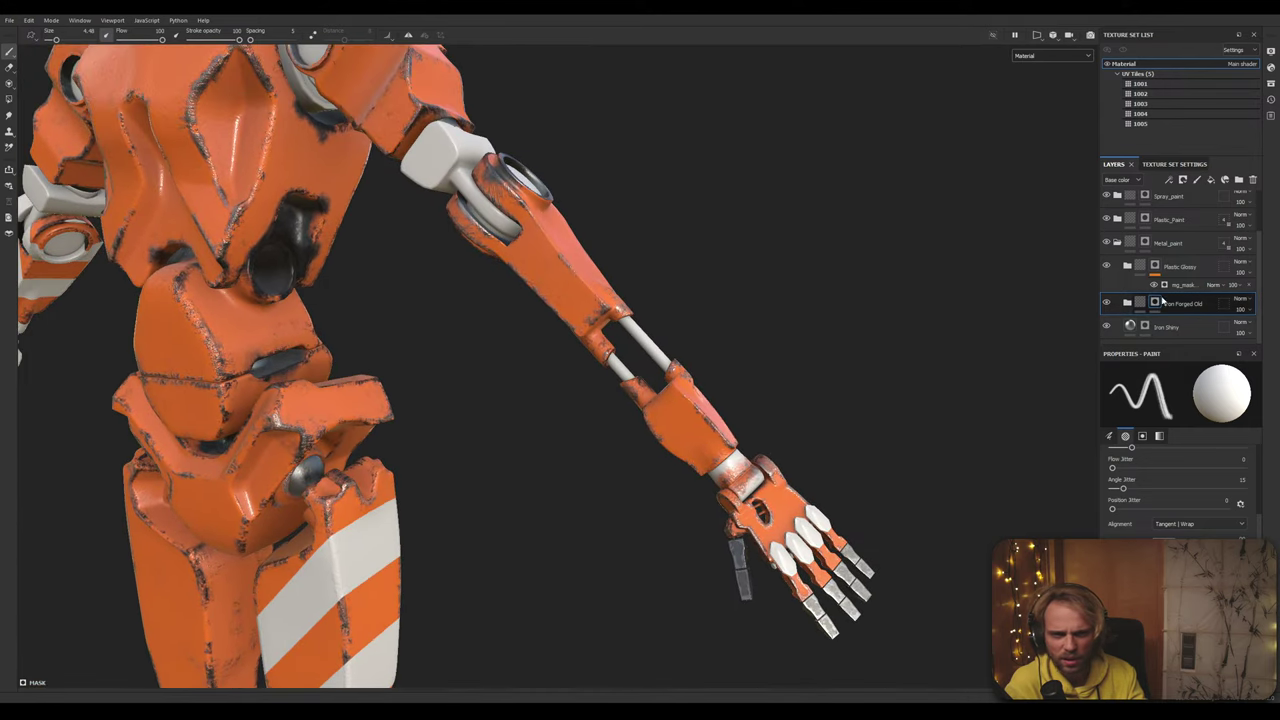
pyautogui.click(1138, 330)
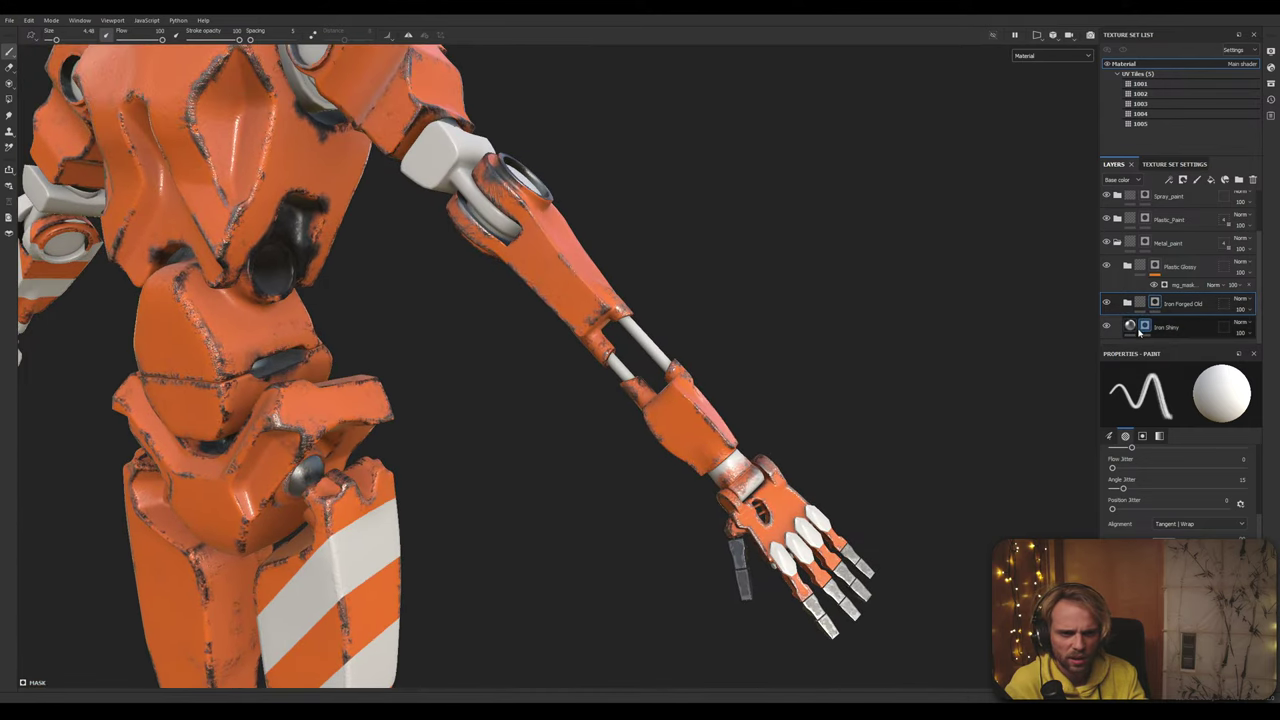
pyautogui.click(1045, 55)
# Step: With the Mask channel shown, drag Iron Shiny out of Metal_paint and collapse that folder
pyautogui.click(1039, 160)
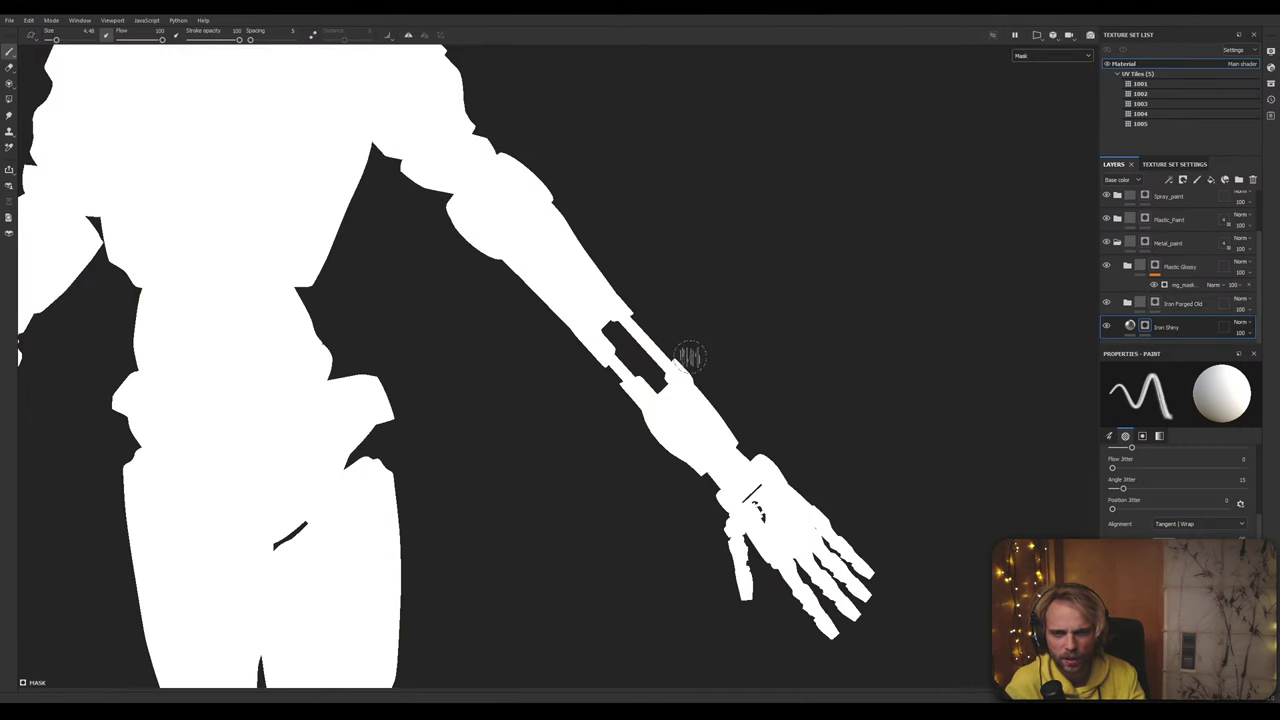
pyautogui.moveTo(519, 334); pyautogui.dragTo(737, 403, button='middle')
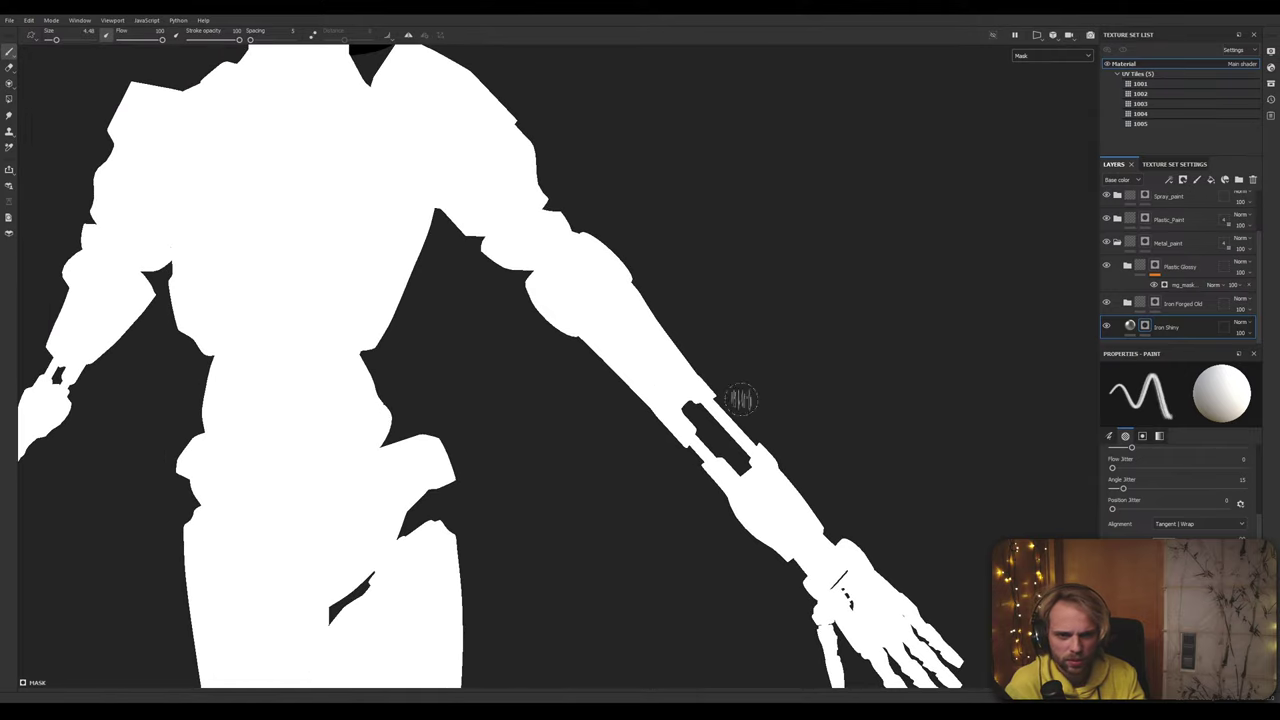
pyautogui.moveTo(849, 400); pyautogui.dragTo(835, 272, button='middle')
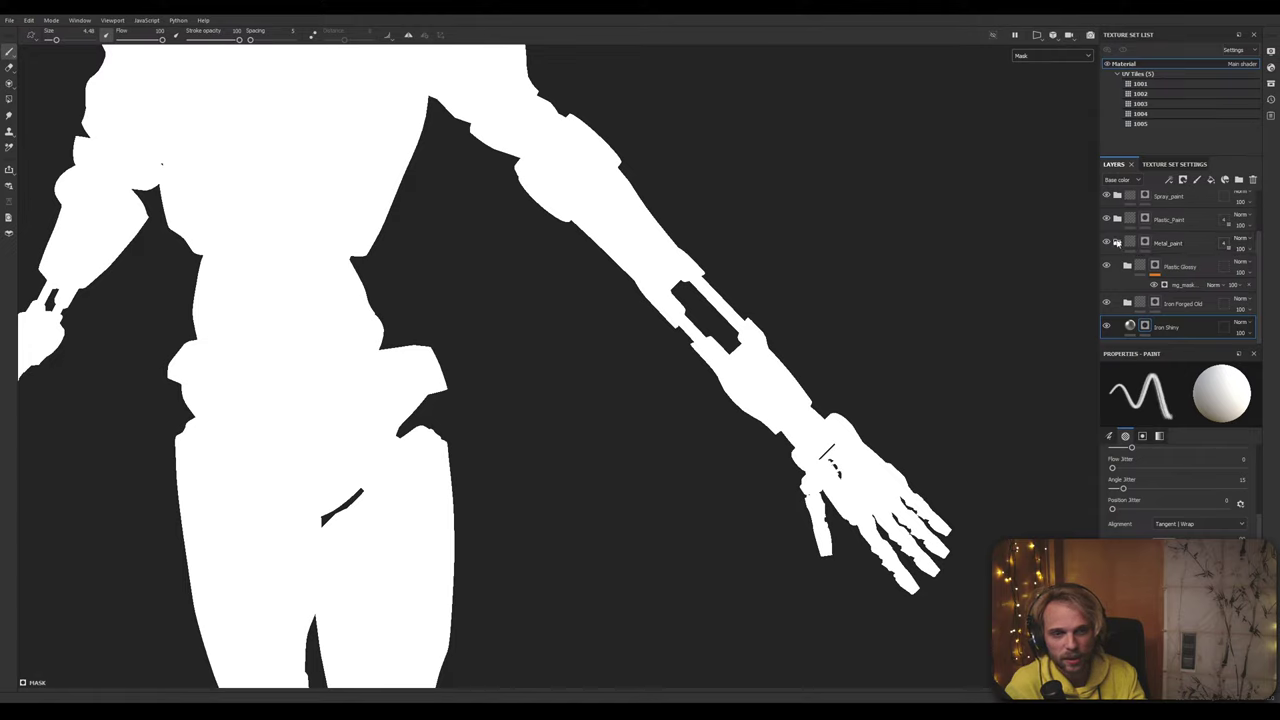
pyautogui.click(1117, 242)
pyautogui.click(1117, 296)
pyautogui.scroll(-2, 1122, 305)
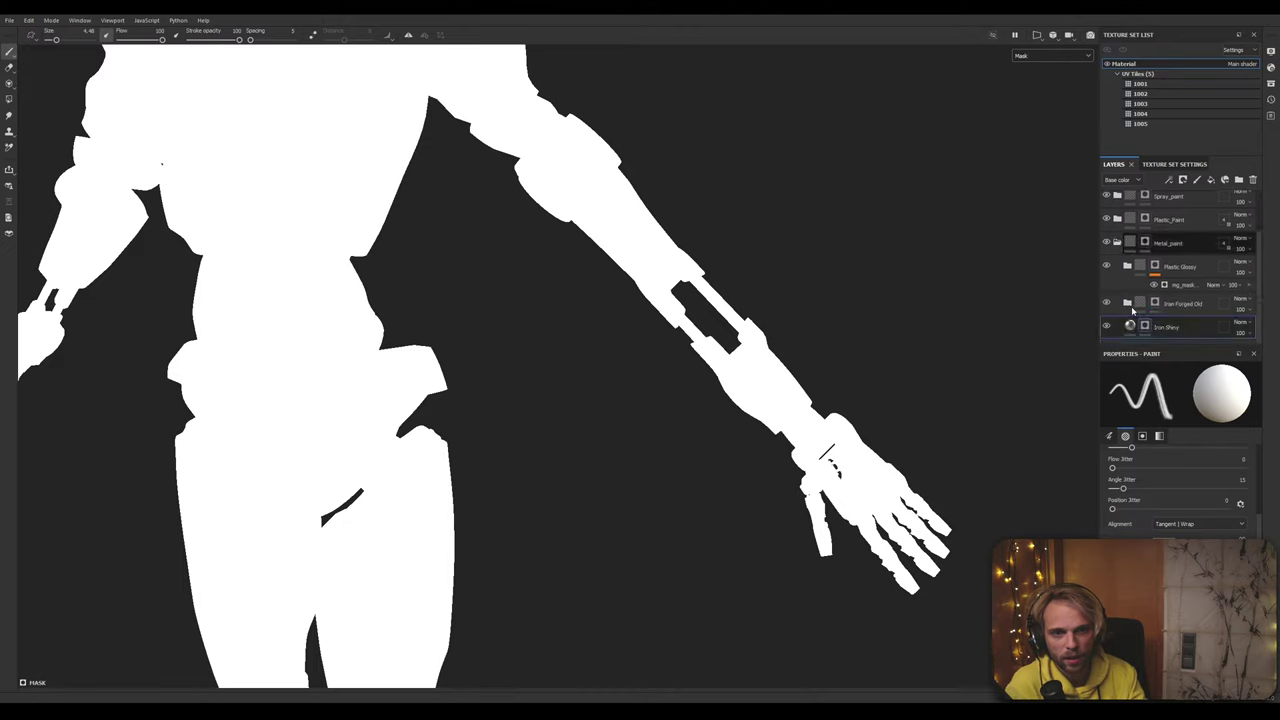
pyautogui.moveTo(1130, 330); pyautogui.dragTo(1127, 346)
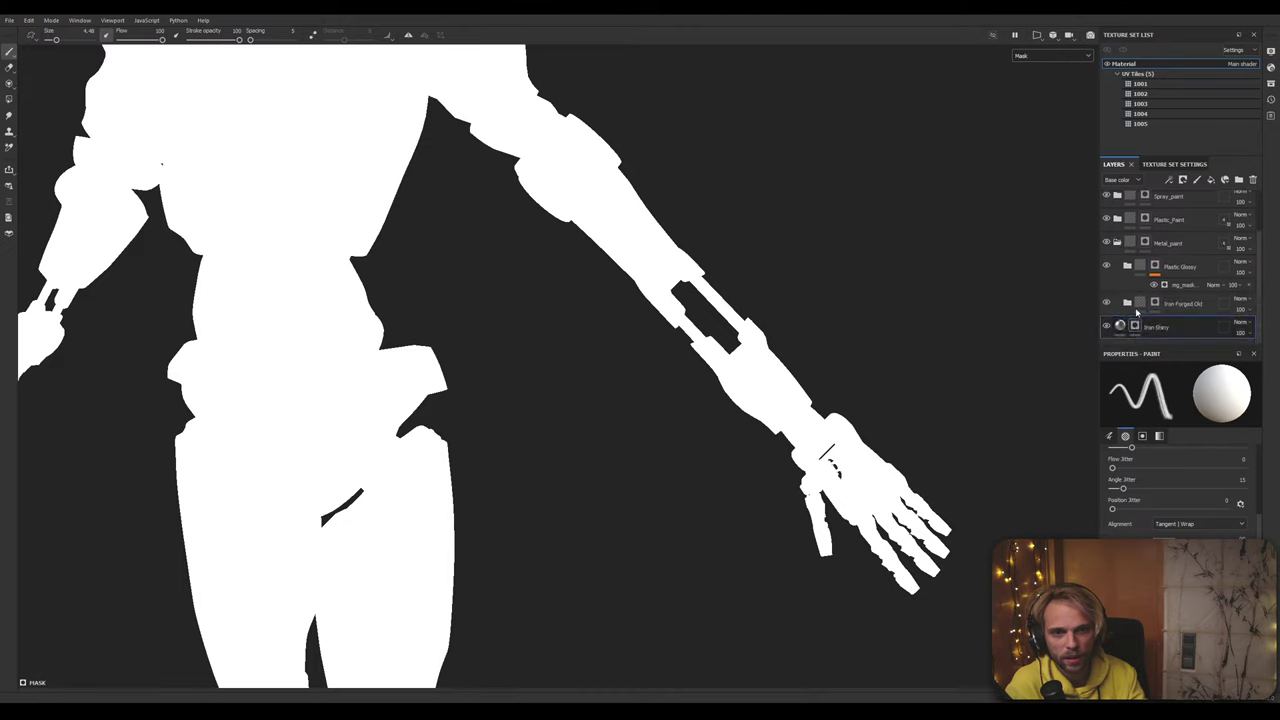
pyautogui.click(1117, 243)
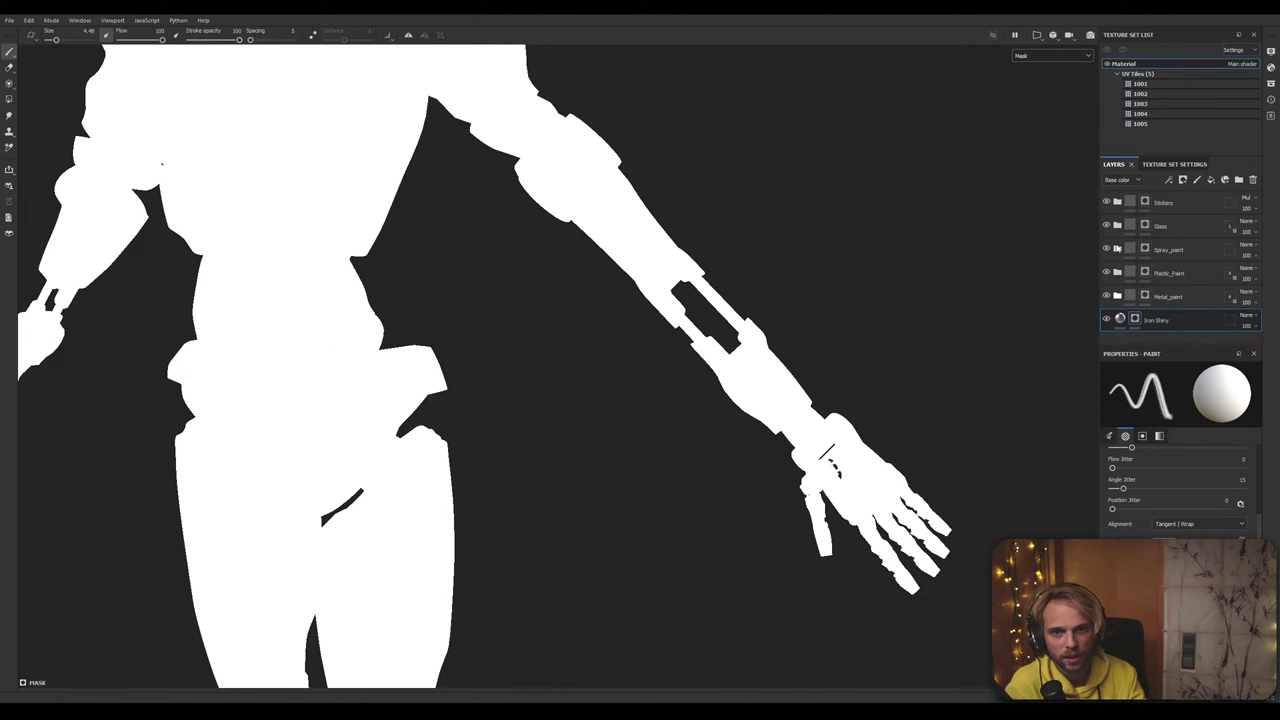
pyautogui.click(1052, 56)
# Step: Return to the Material render and orbit in close on the butcher sticker on the arm
pyautogui.click(1050, 78)
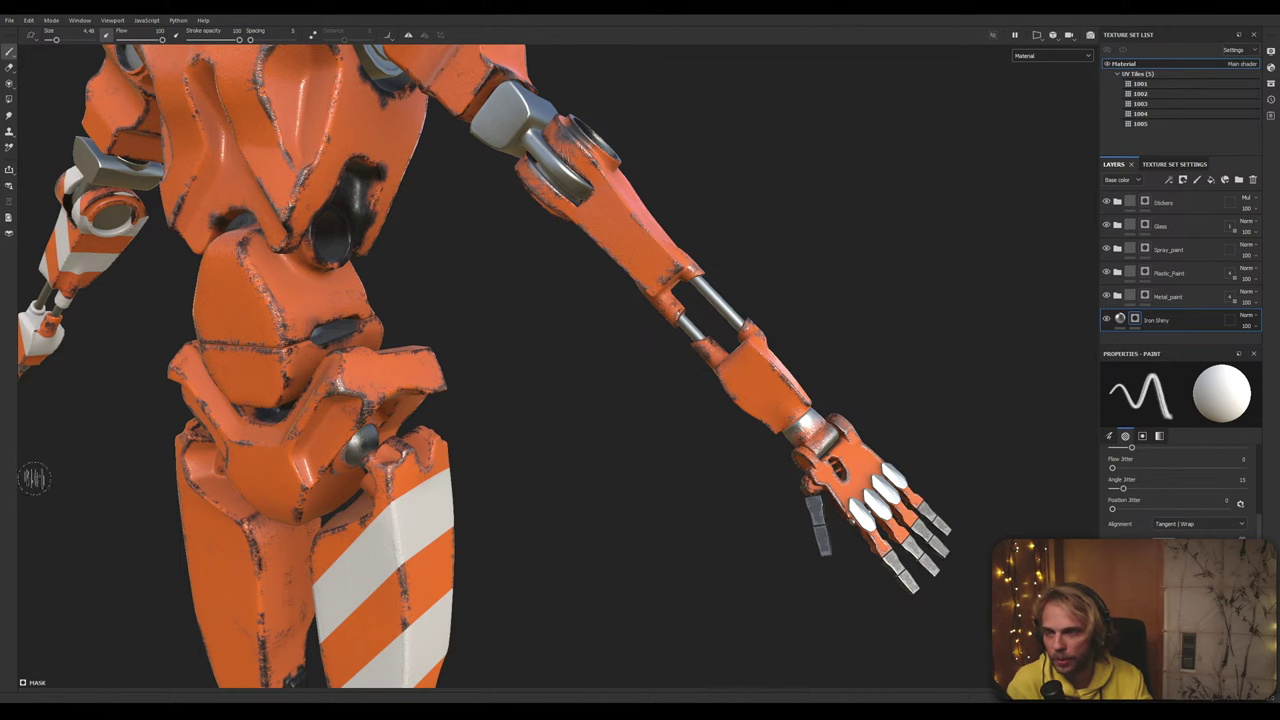
pyautogui.keyDown('alt'); pyautogui.moveTo(494, 266); pyautogui.dragTo(650, 410); pyautogui.keyUp('alt')
pyautogui.keyDown('alt'); pyautogui.moveTo(561, 378); pyautogui.dragTo(571, 429); pyautogui.keyUp('alt')
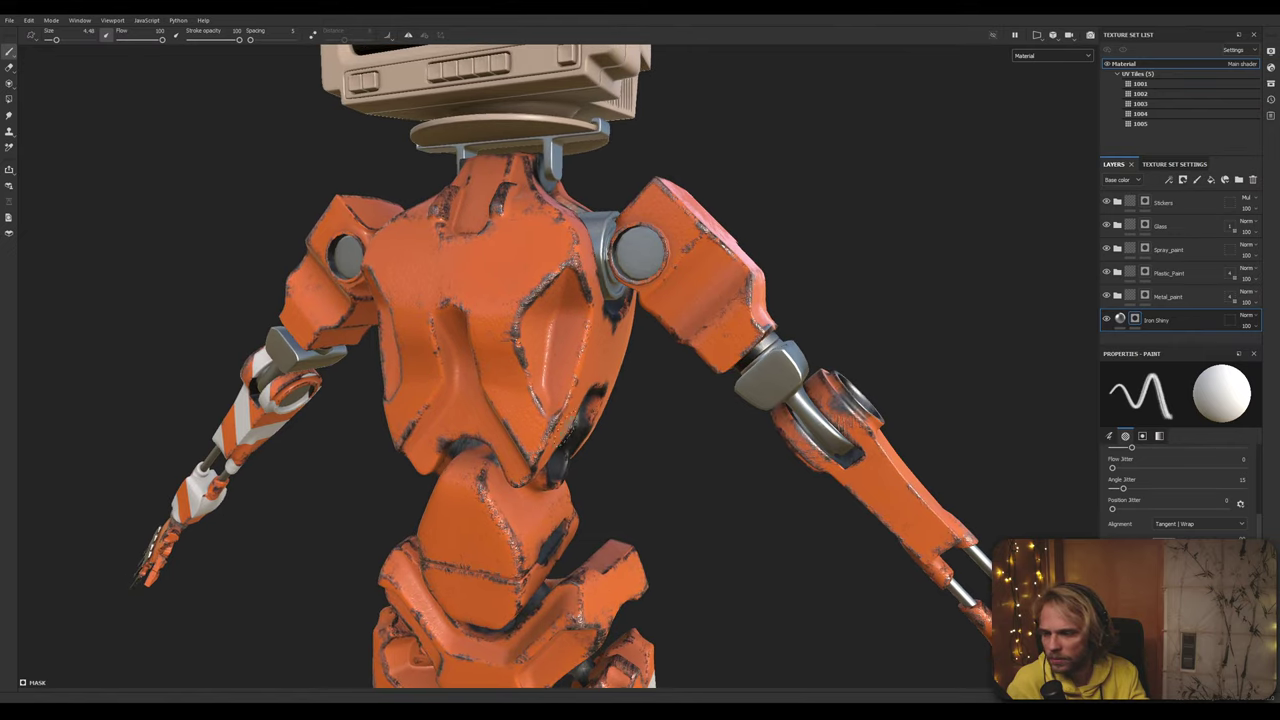
pyautogui.keyDown('alt'); pyautogui.moveTo(589, 482); pyautogui.dragTo(759, 449, button='right'); pyautogui.keyUp('alt')
pyautogui.moveTo(900, 490)
pyautogui.keyDown('alt'); pyautogui.mouseDown()
pyautogui.moveTo(843, 503)
pyautogui.moveTo(487, 460)
pyautogui.moveTo(722, 431)
pyautogui.moveTo(663, 423)
pyautogui.mouseUp(); pyautogui.keyUp('alt')
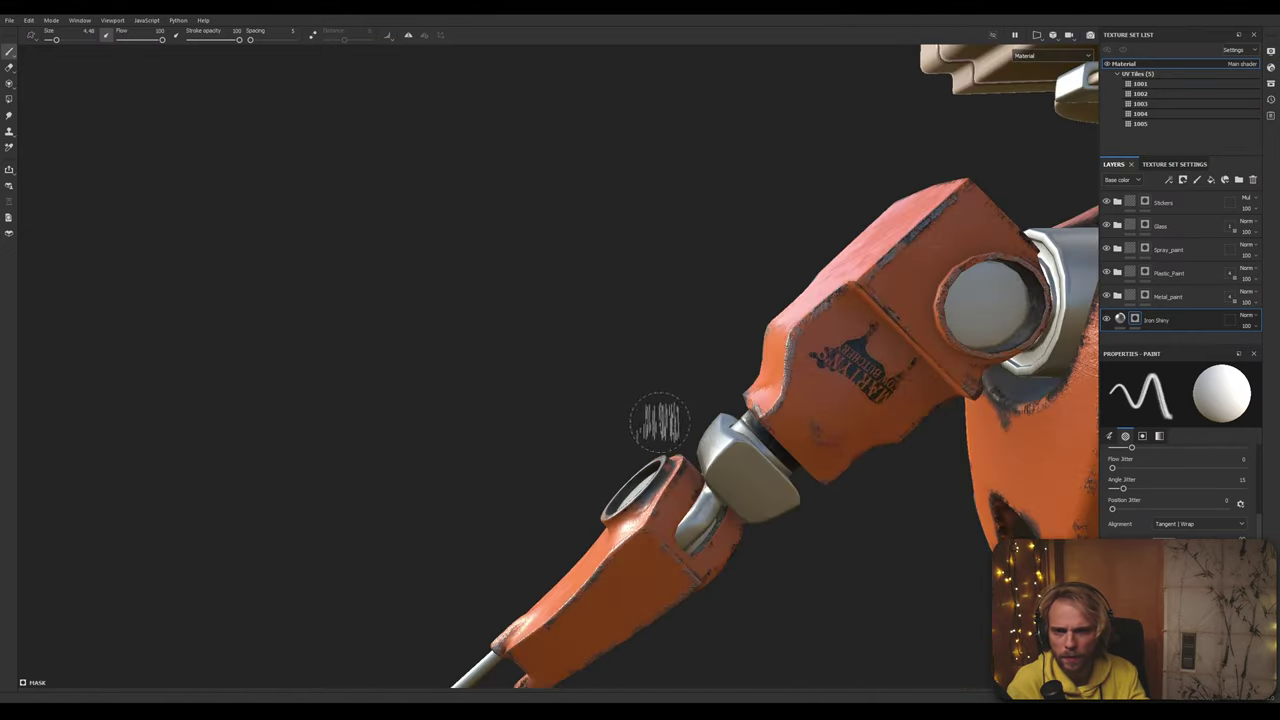
pyautogui.scroll(10, 760, 380)
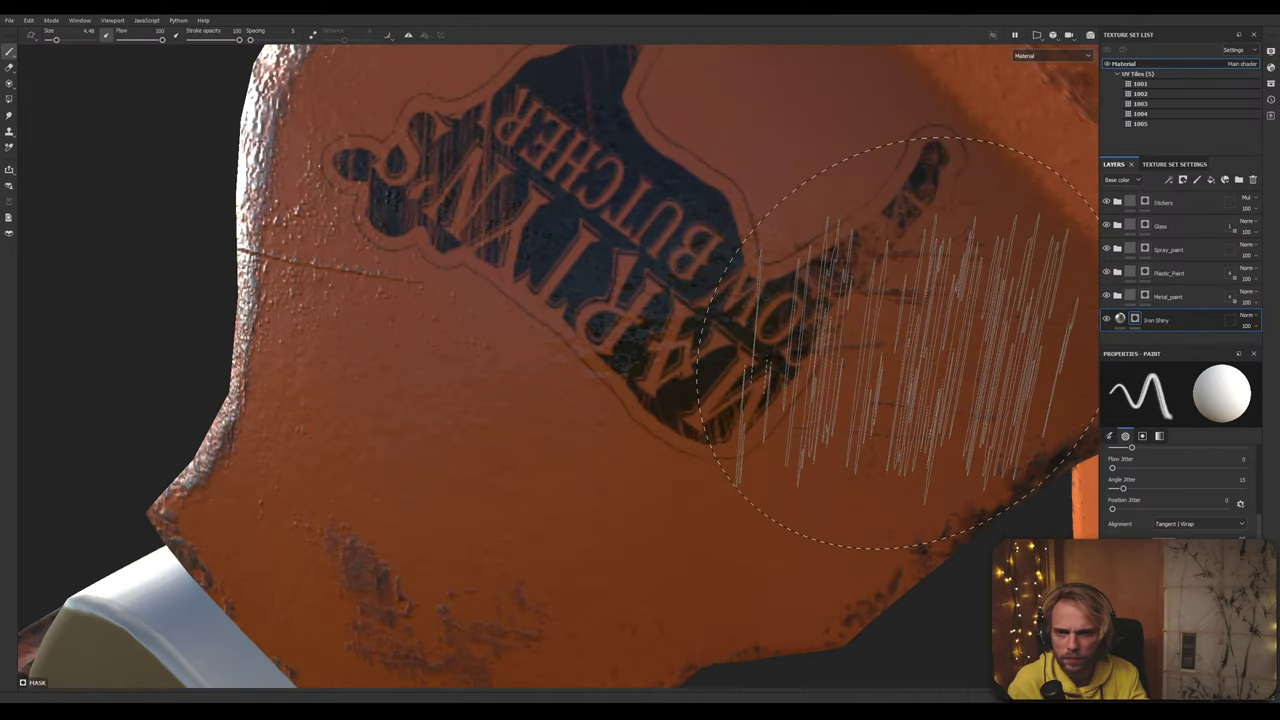
pyautogui.moveTo(897, 343)
pyautogui.keyDown('alt'); pyautogui.mouseDown()
pyautogui.moveTo(857, 409)
pyautogui.moveTo(881, 451)
pyautogui.mouseUp(); pyautogui.keyUp('alt')
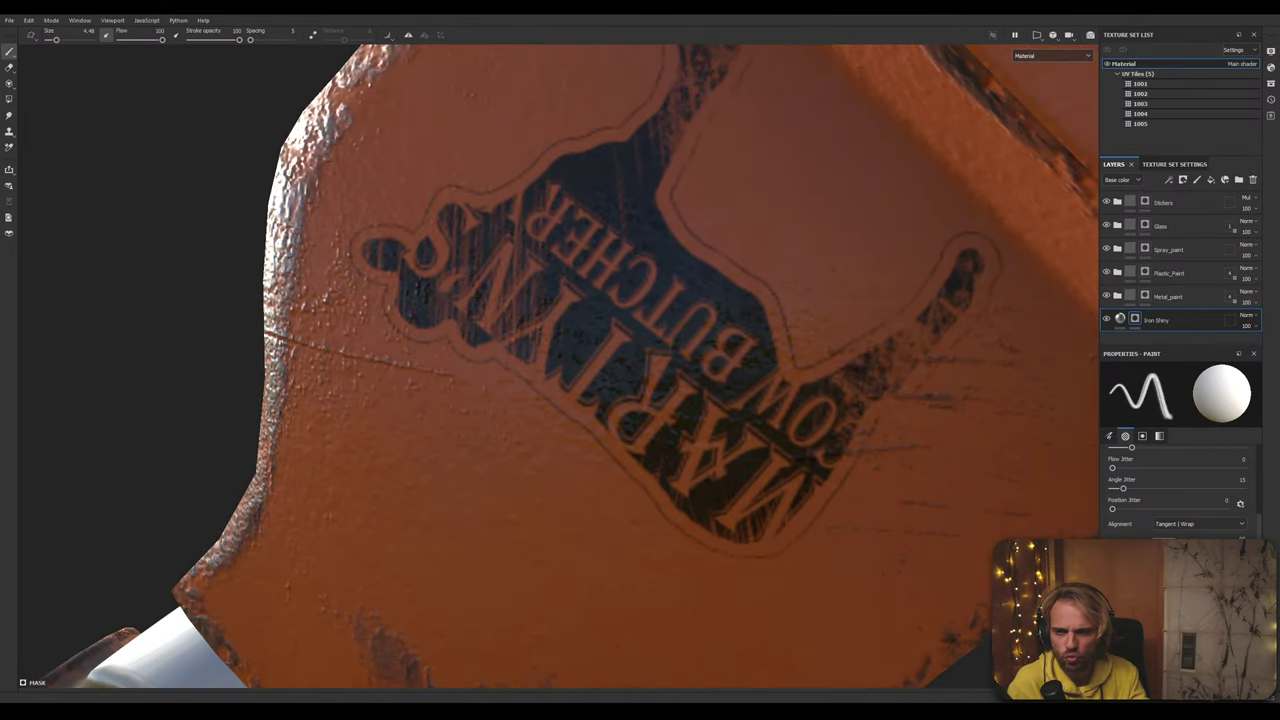
# Step: Try the Stickers layer in Normal blending, revert to Replace, and orbit the arm to compare
pyautogui.click(1247, 203)
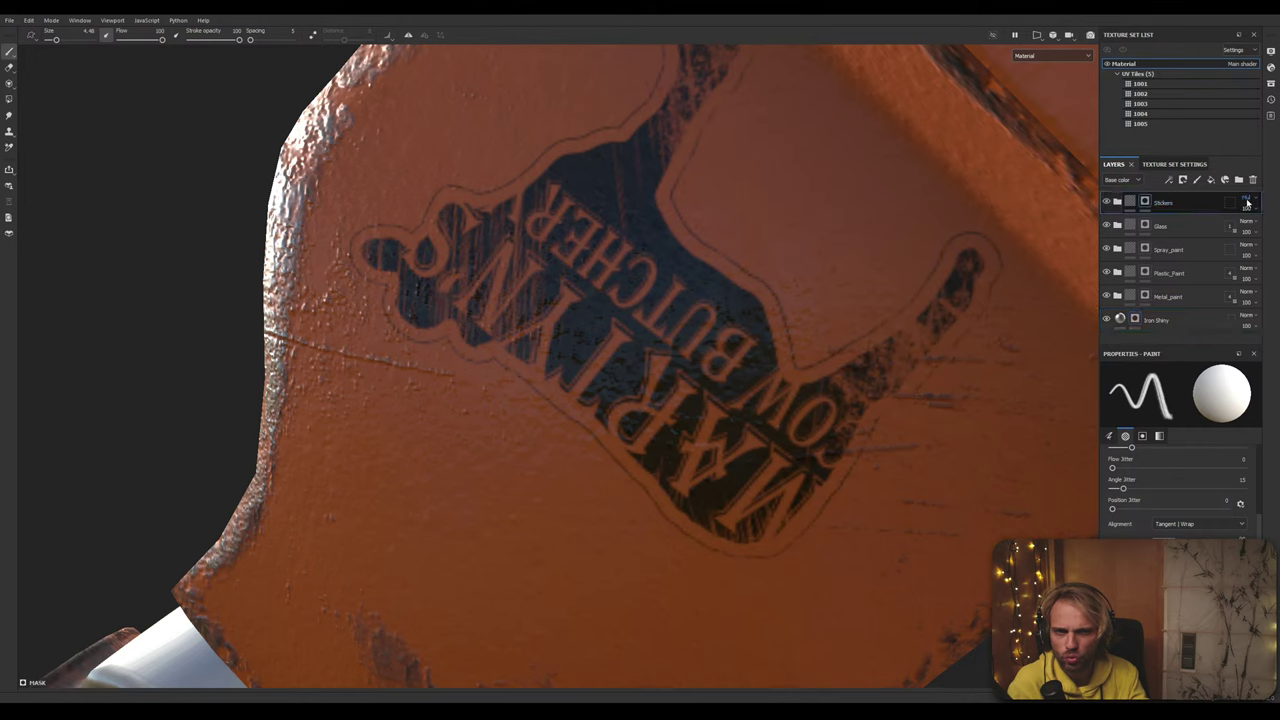
pyautogui.click(1247, 203)
pyautogui.click(1254, 212)
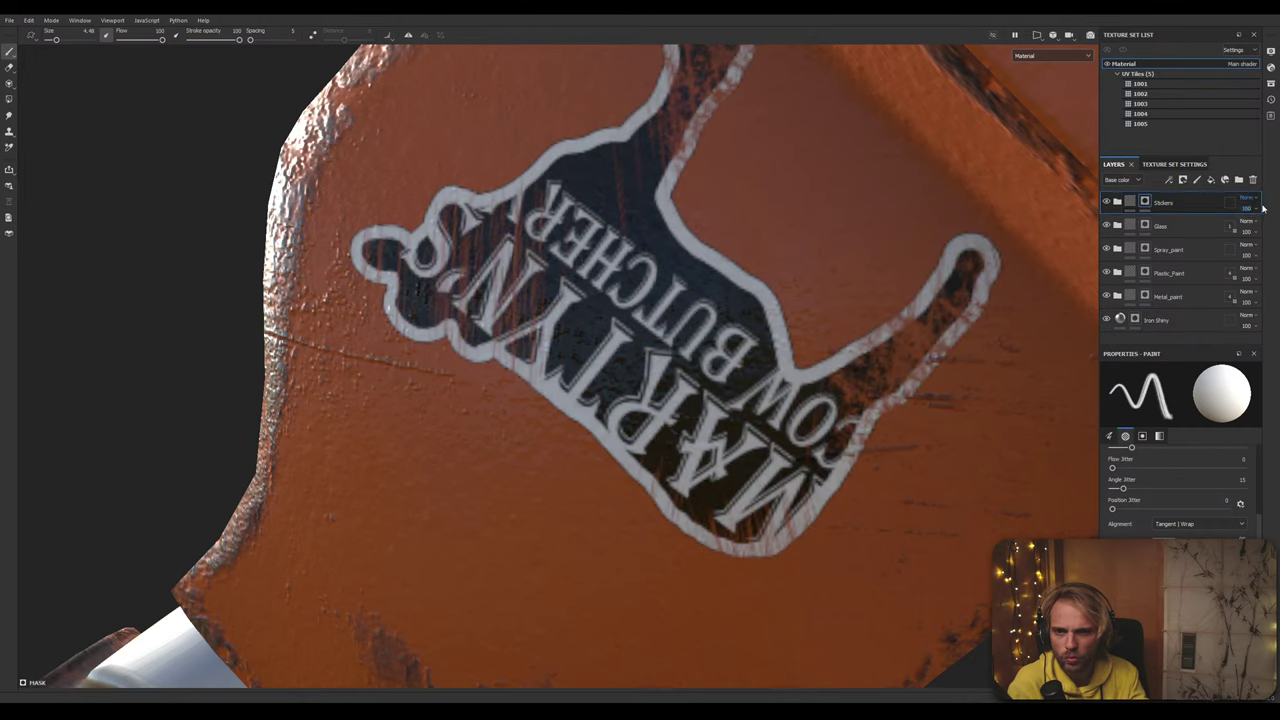
pyautogui.click(1248, 198)
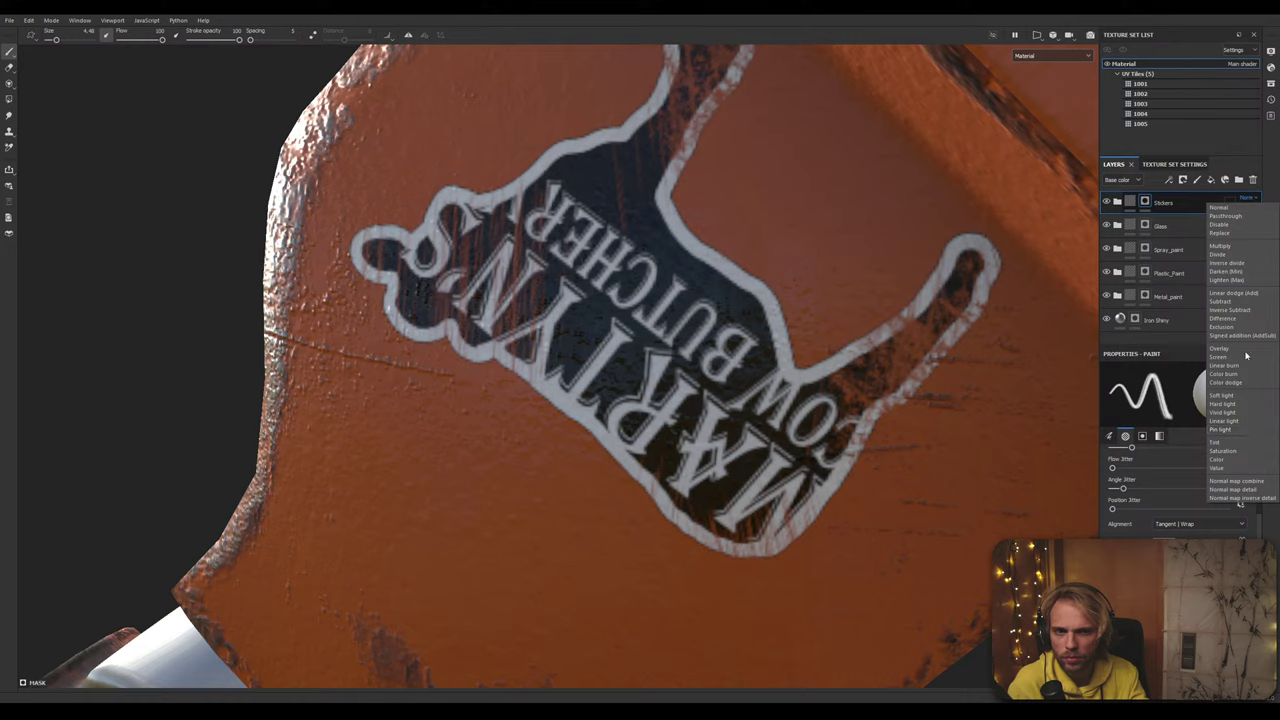
pyautogui.click(1251, 232)
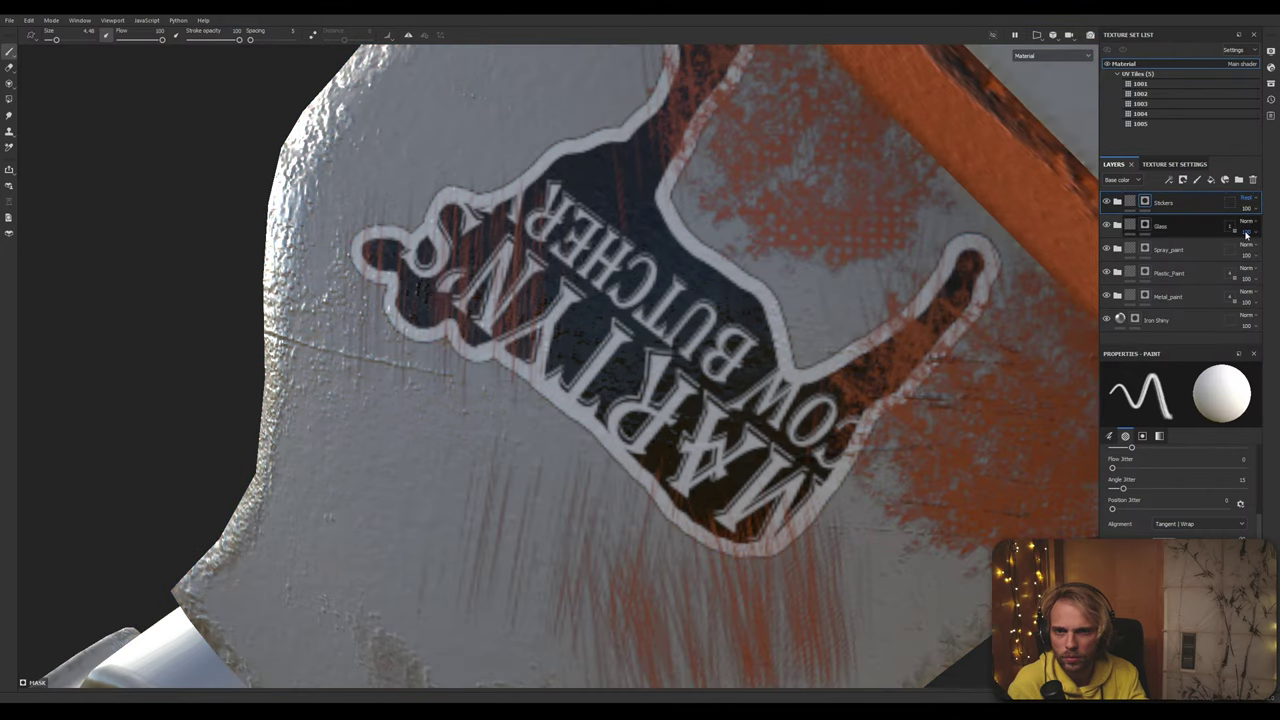
pyautogui.scroll(-5, 891, 434)
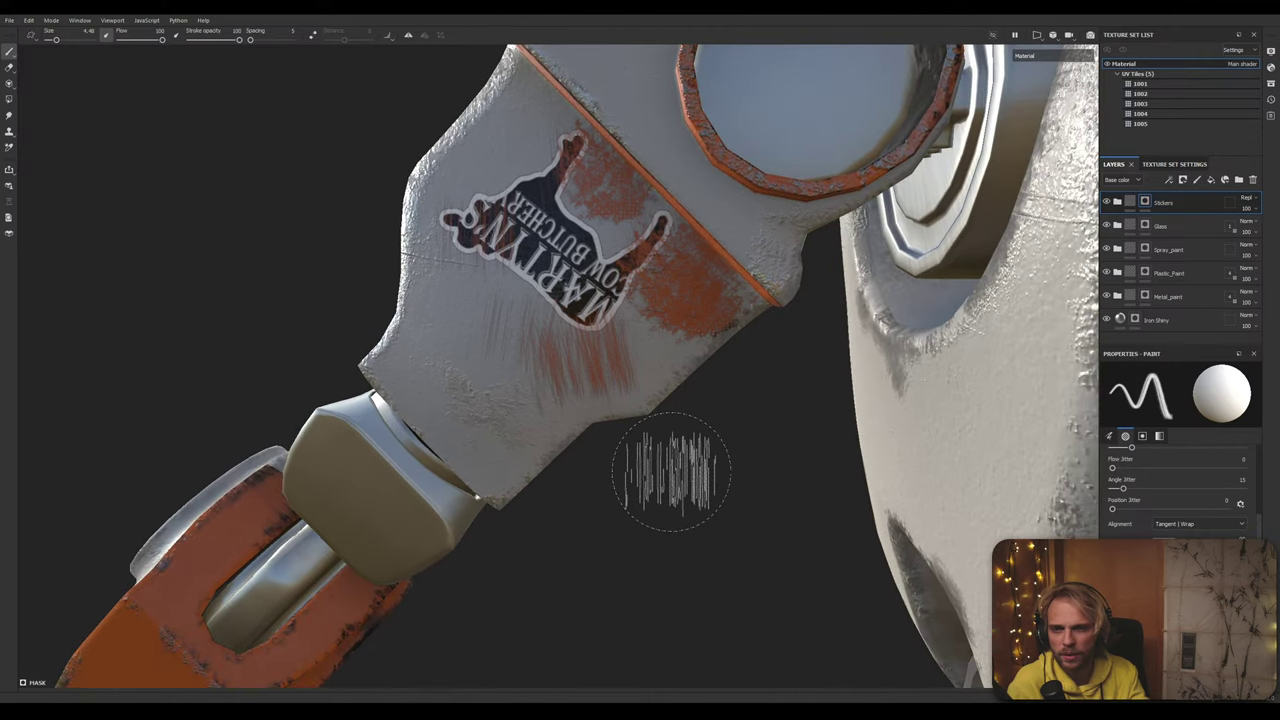
pyautogui.moveTo(677, 471); pyautogui.dragTo(714, 466, button='middle')
pyautogui.moveTo(743, 490)
pyautogui.keyDown('alt'); pyautogui.mouseDown()
pyautogui.moveTo(794, 494)
pyautogui.moveTo(814, 517)
pyautogui.mouseUp(); pyautogui.keyUp('alt')
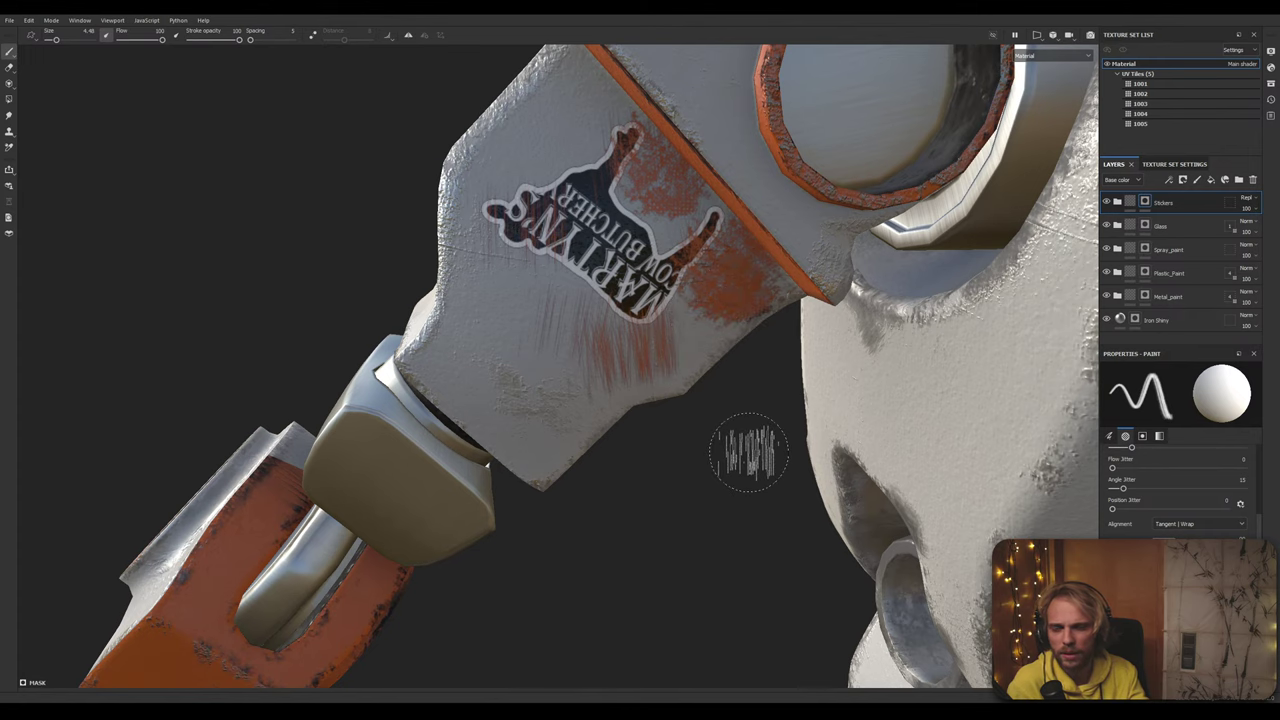
pyautogui.moveTo(749, 452)
pyautogui.keyDown('alt'); pyautogui.mouseDown()
pyautogui.moveTo(777, 491)
pyautogui.moveTo(749, 531)
pyautogui.moveTo(935, 536)
pyautogui.mouseUp(); pyautogui.keyUp('alt')
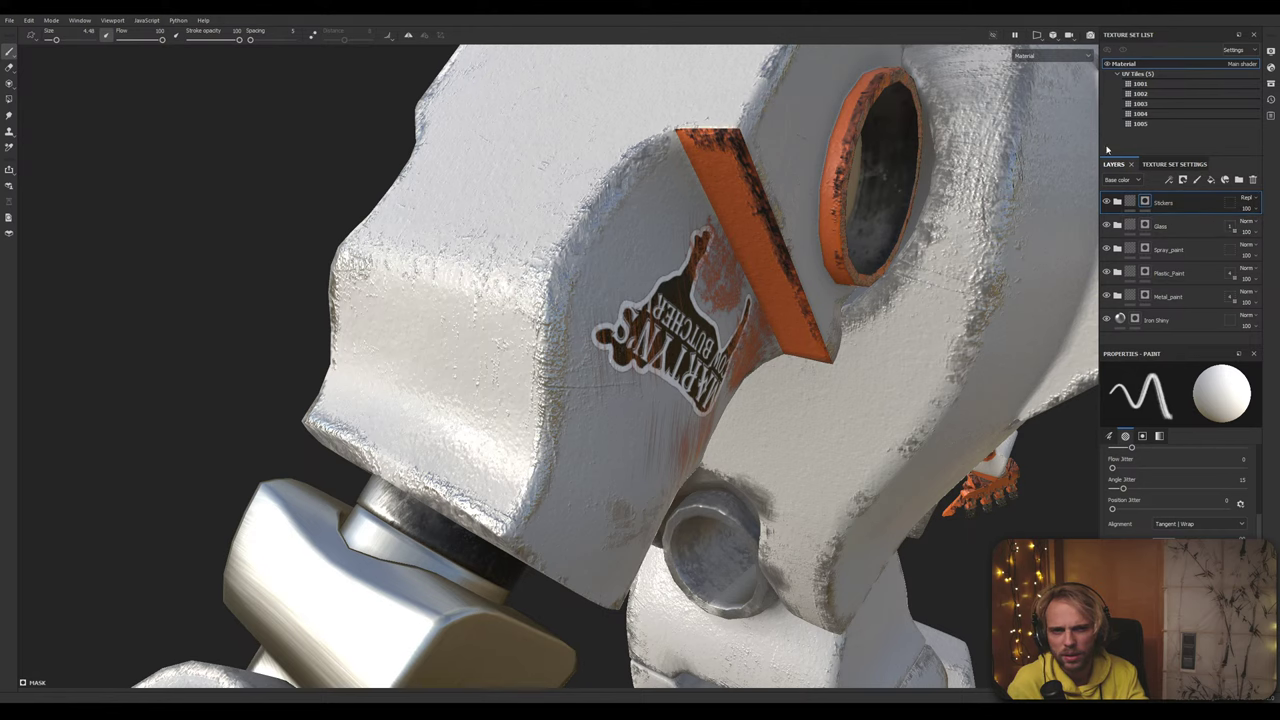
# Step: Check the Mask channel, return to Material, and set the Stickers layer to Normal blending
pyautogui.click(1046, 57)
pyautogui.click(1037, 160)
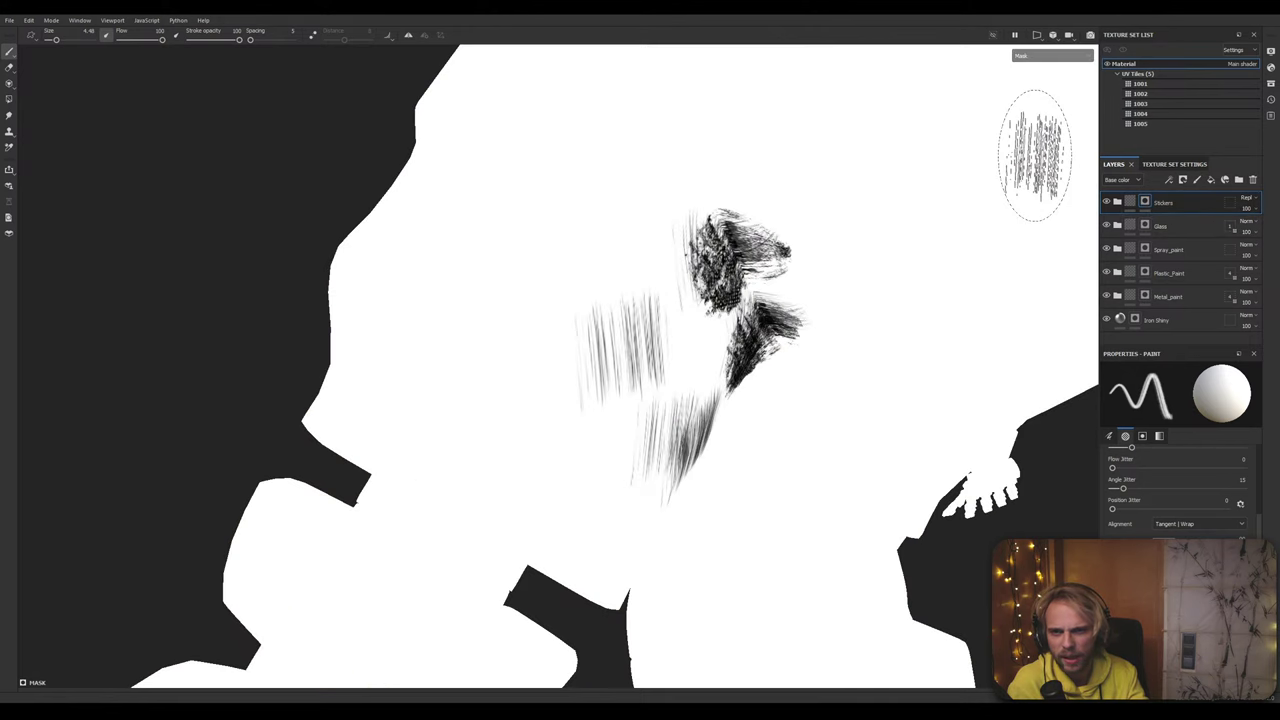
pyautogui.click(1043, 60)
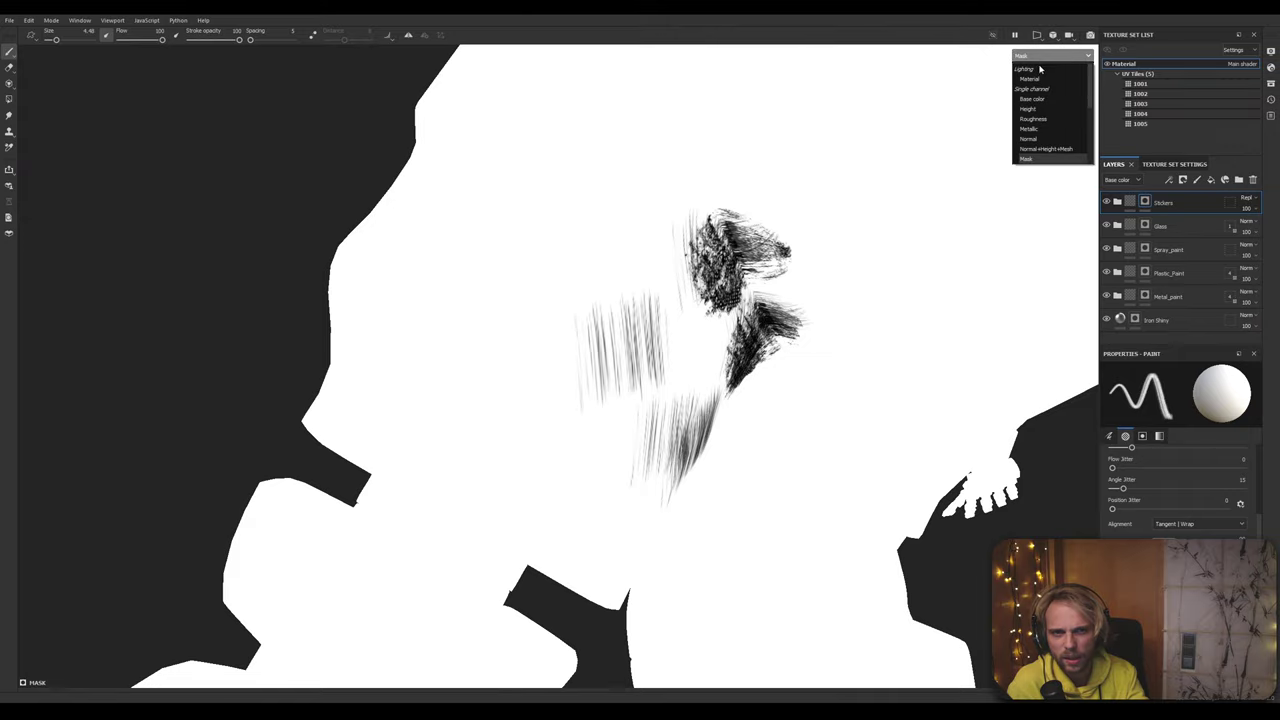
pyautogui.click(1041, 80)
pyautogui.keyDown('alt'); pyautogui.moveTo(660, 330); pyautogui.dragTo(705, 277); pyautogui.keyUp('alt')
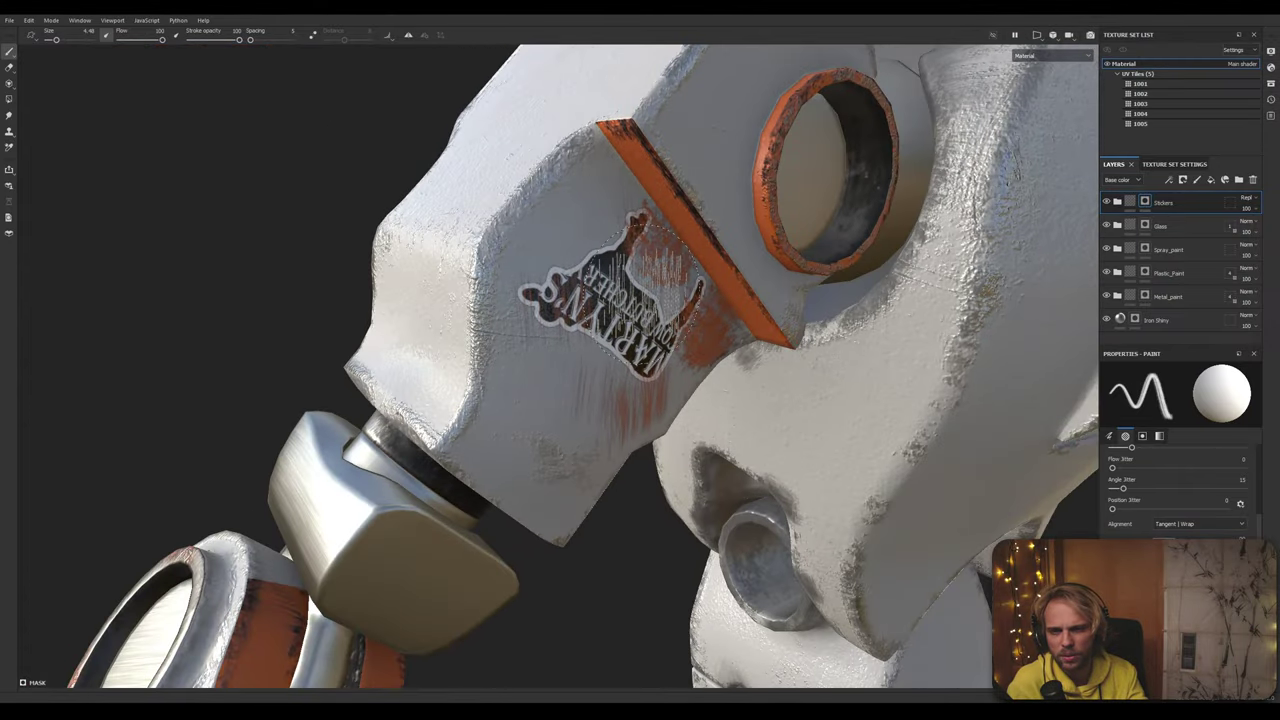
pyautogui.click(1247, 198)
pyautogui.click(1252, 207)
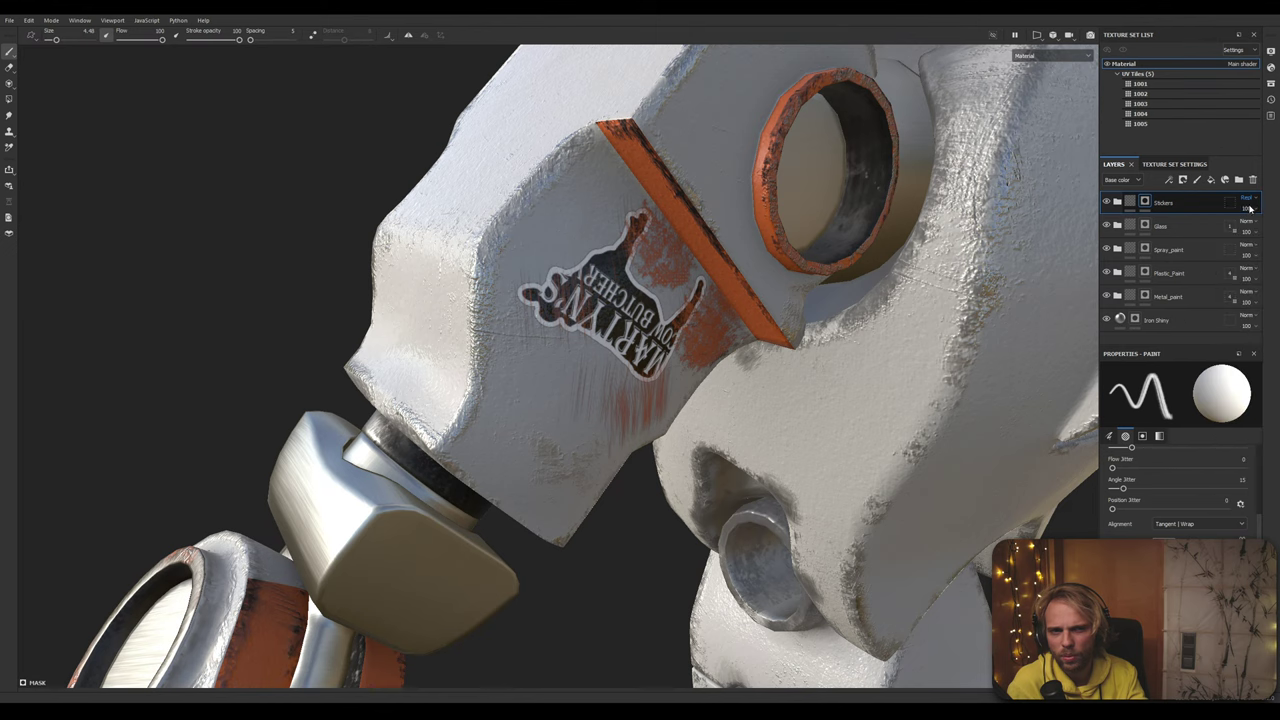
pyautogui.click(1117, 201)
pyautogui.click(1158, 229)
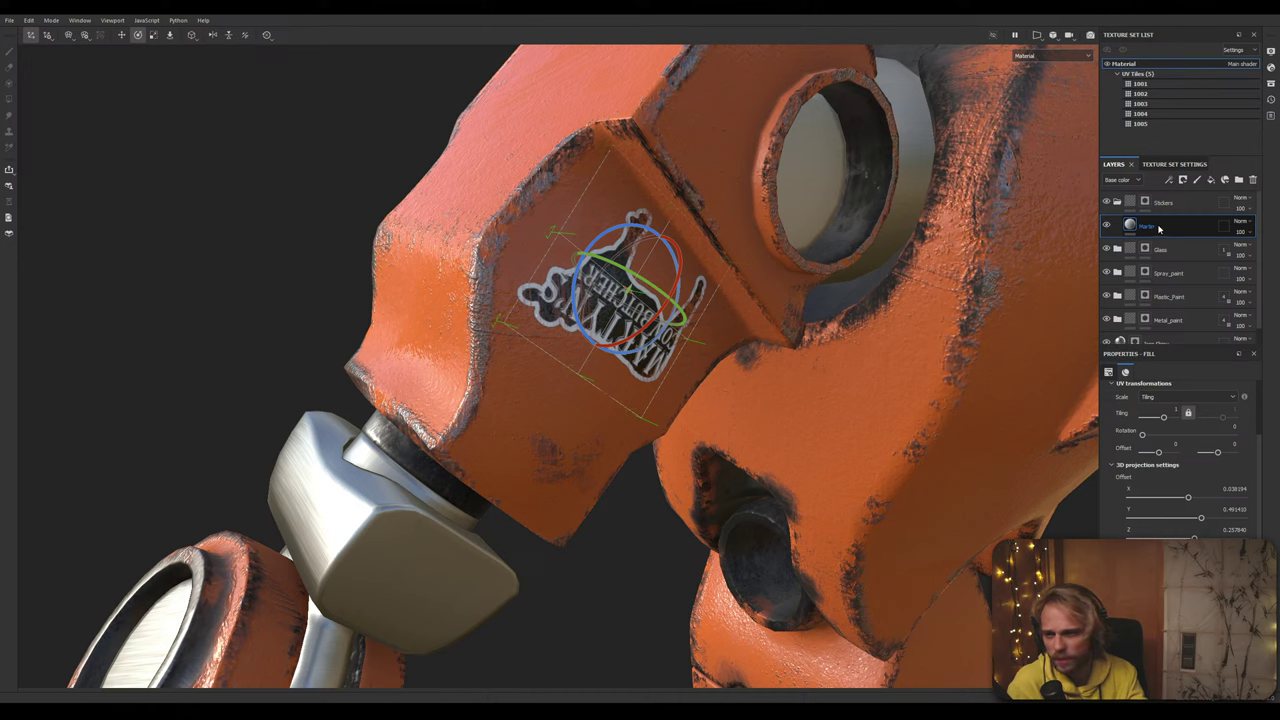
pyautogui.click(1240, 220)
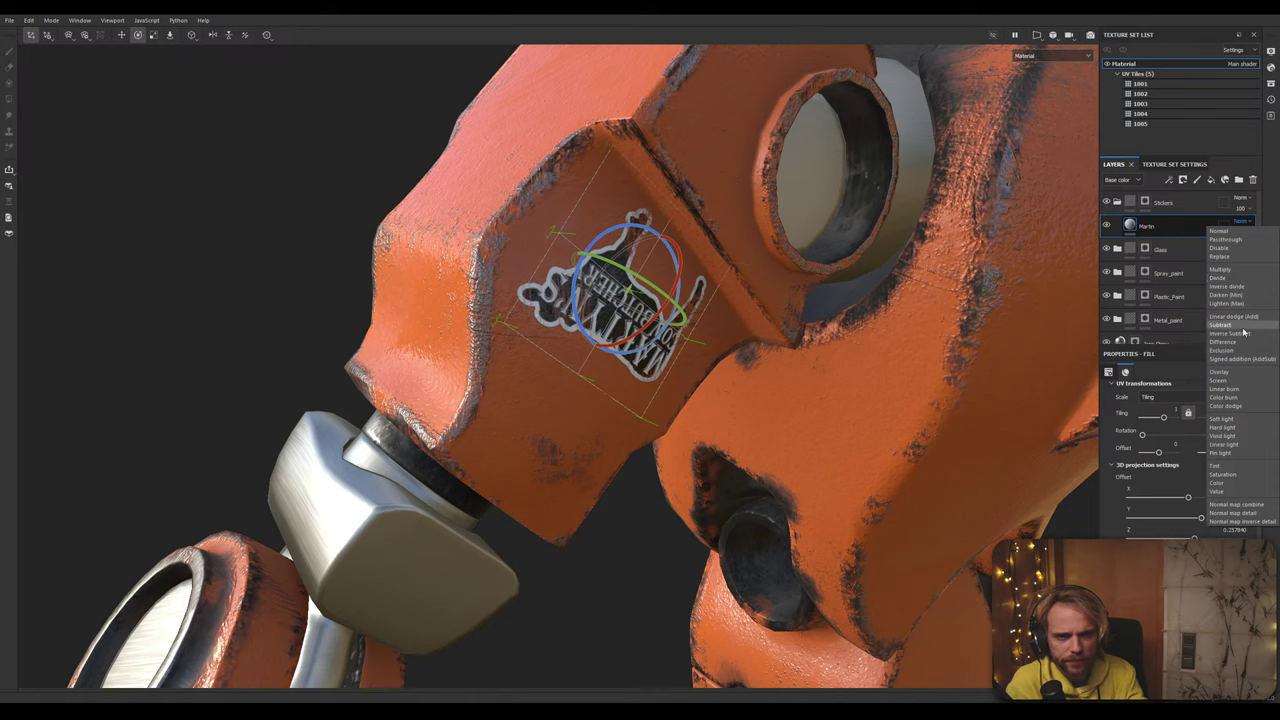
pyautogui.click(1233, 372)
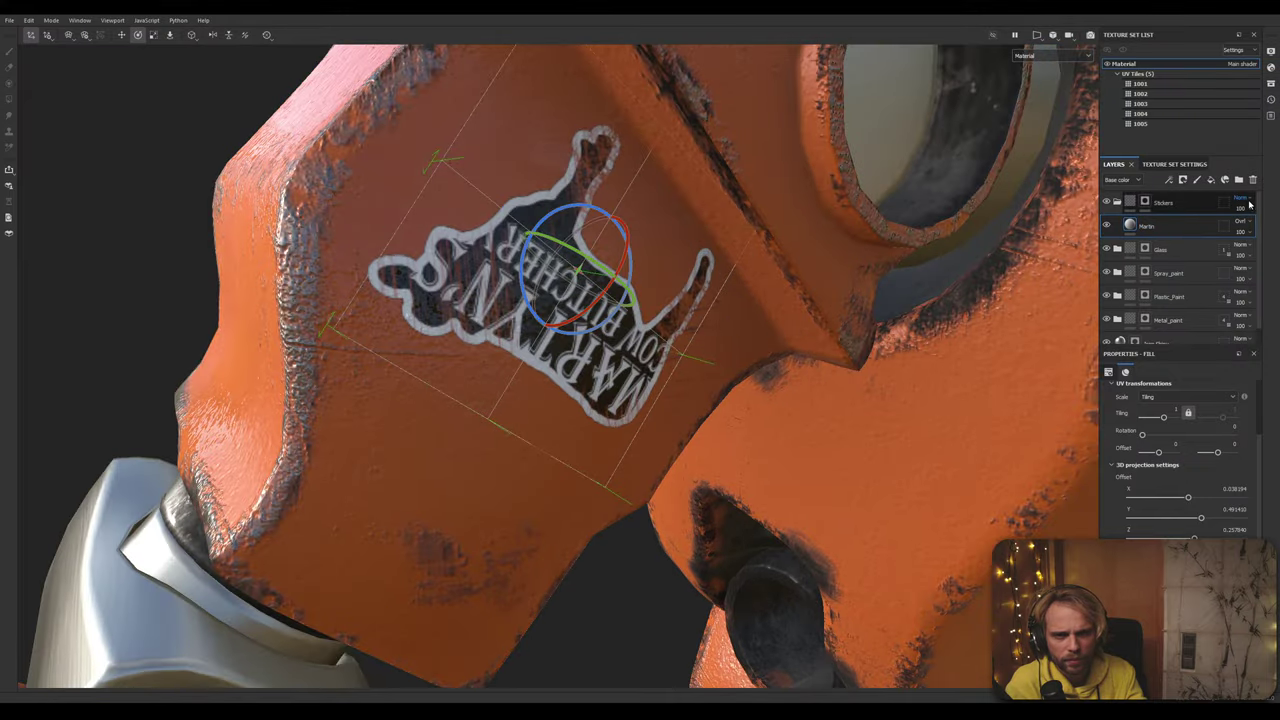
pyautogui.click(1242, 198)
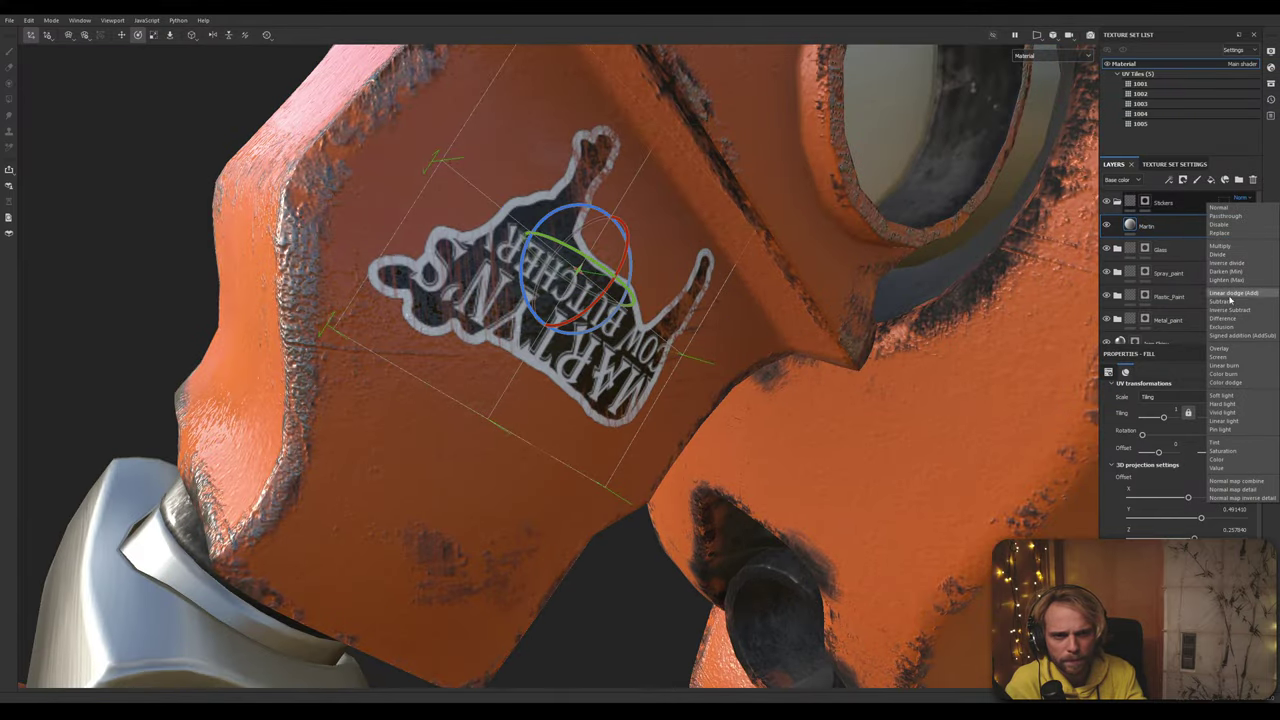
pyautogui.click(1225, 349)
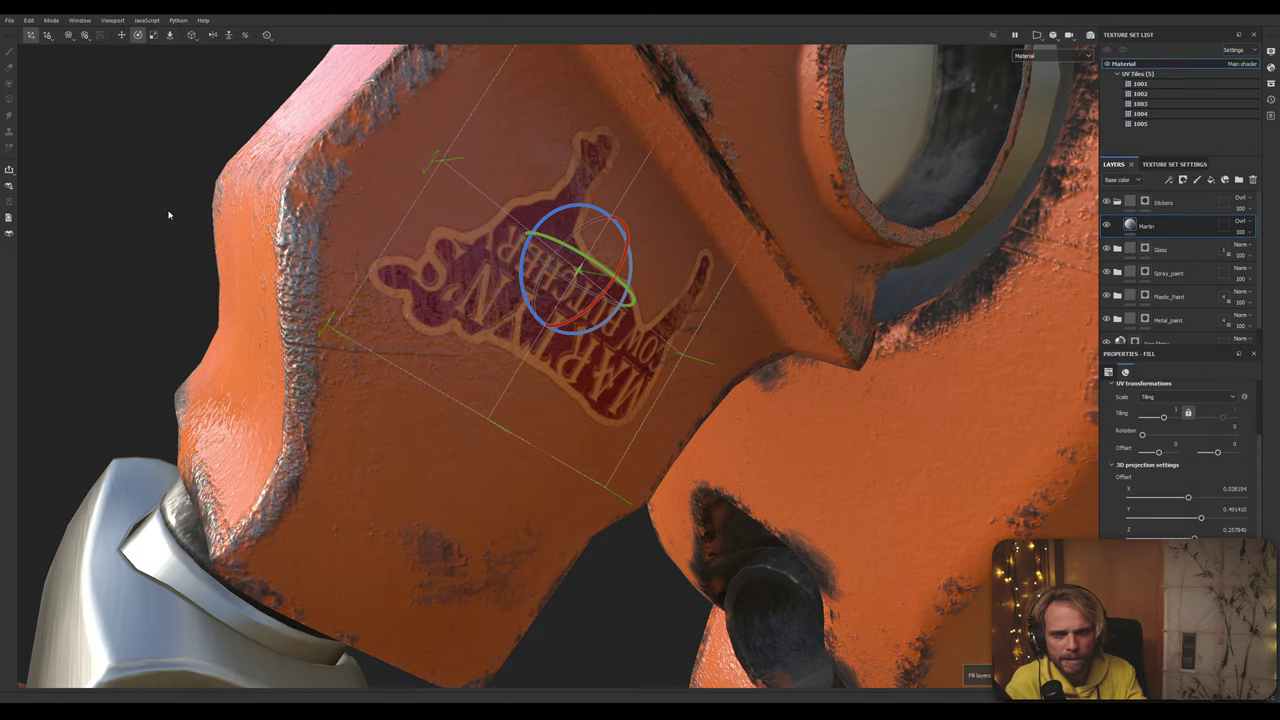
pyautogui.keyDown('alt'); pyautogui.moveTo(203, 303); pyautogui.dragTo(293, 300); pyautogui.keyUp('alt')
pyautogui.scroll(-3, 293, 300)
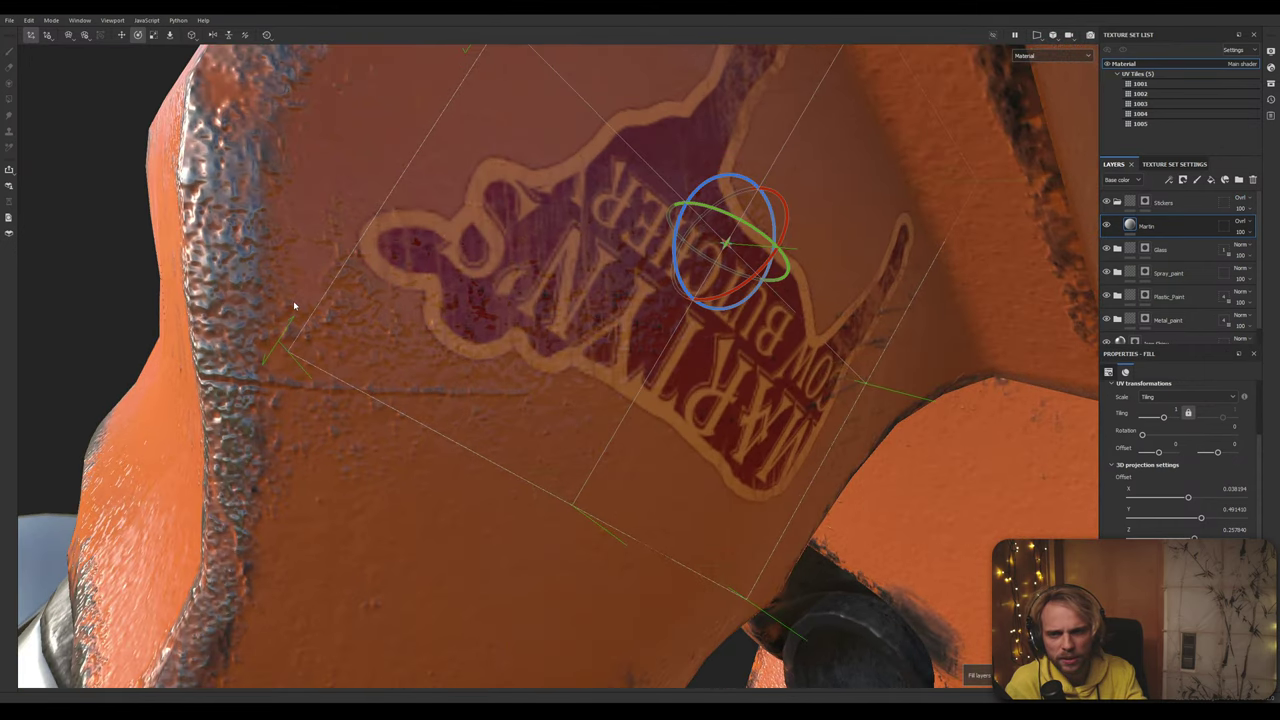
pyautogui.scroll(5, 331, 322)
pyautogui.keyDown('alt'); pyautogui.moveTo(545, 483); pyautogui.dragTo(524, 548); pyautogui.keyUp('alt')
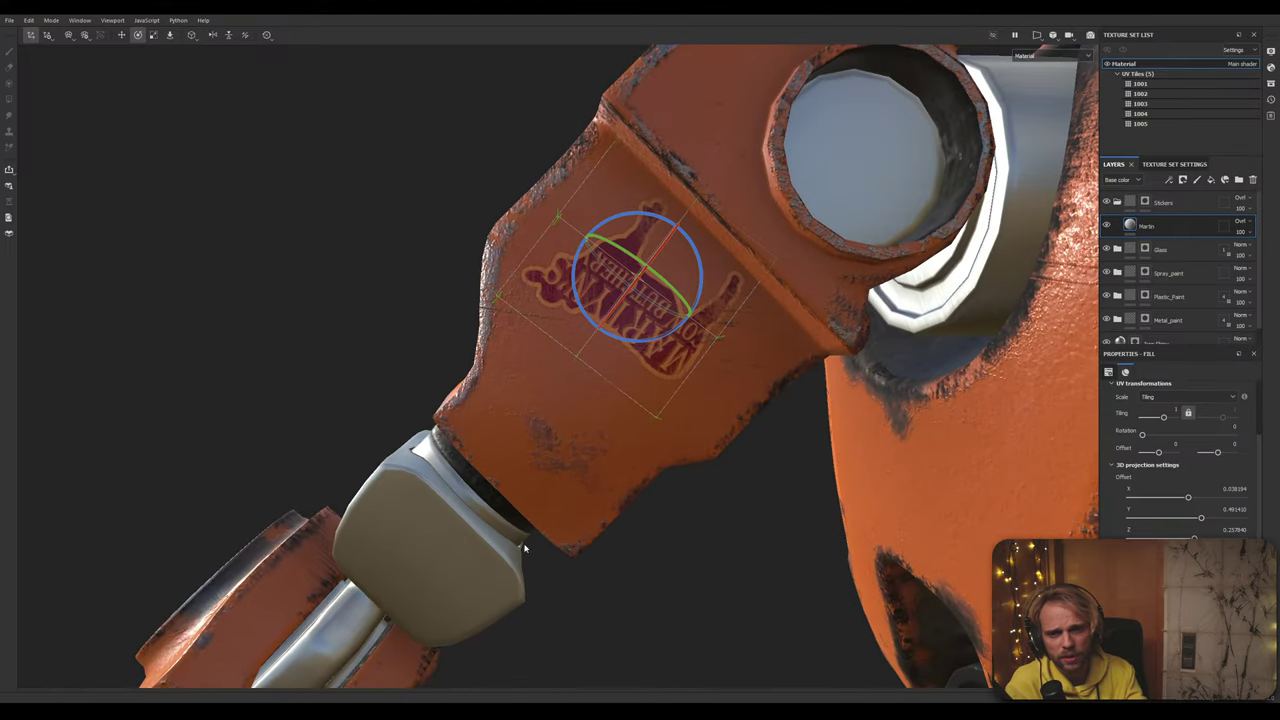
pyautogui.keyDown('alt'); pyautogui.moveTo(688, 566); pyautogui.dragTo(703, 590); pyautogui.keyUp('alt')
pyautogui.scroll(3, 500, 268)
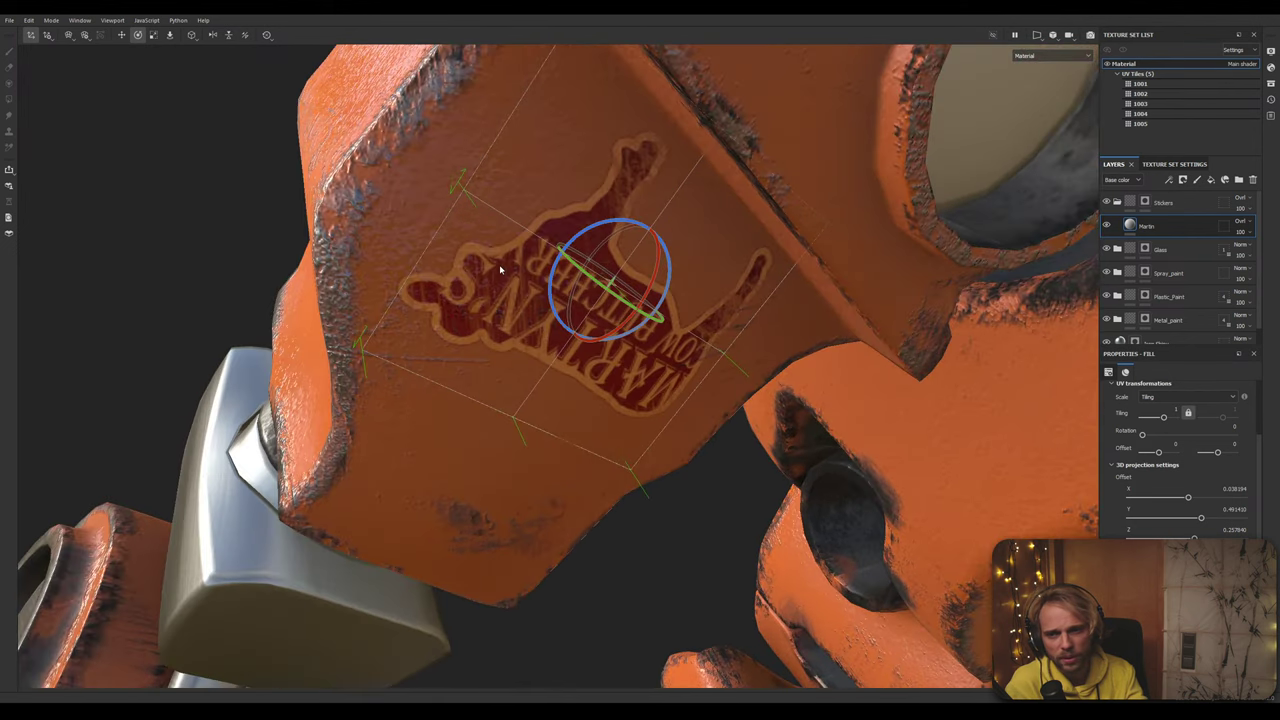
pyautogui.keyDown('alt'); pyautogui.moveTo(500, 268); pyautogui.dragTo(606, 415); pyautogui.keyUp('alt')
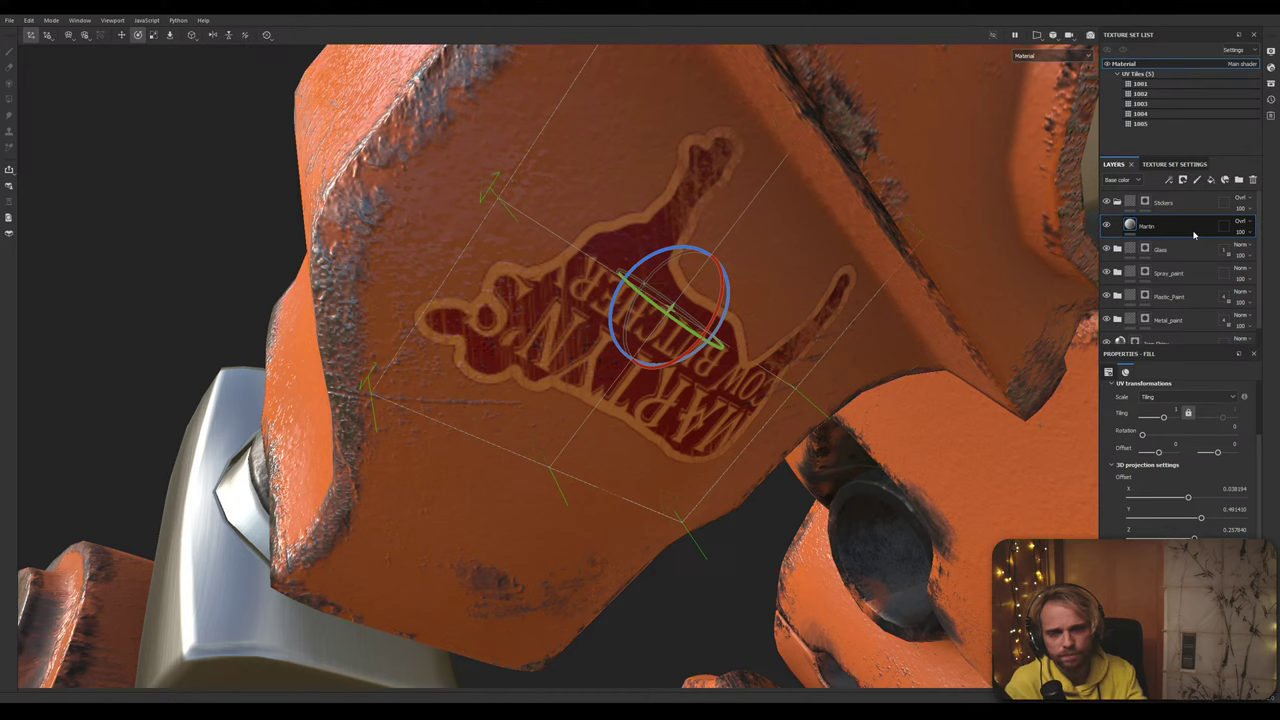
pyautogui.click(1245, 221)
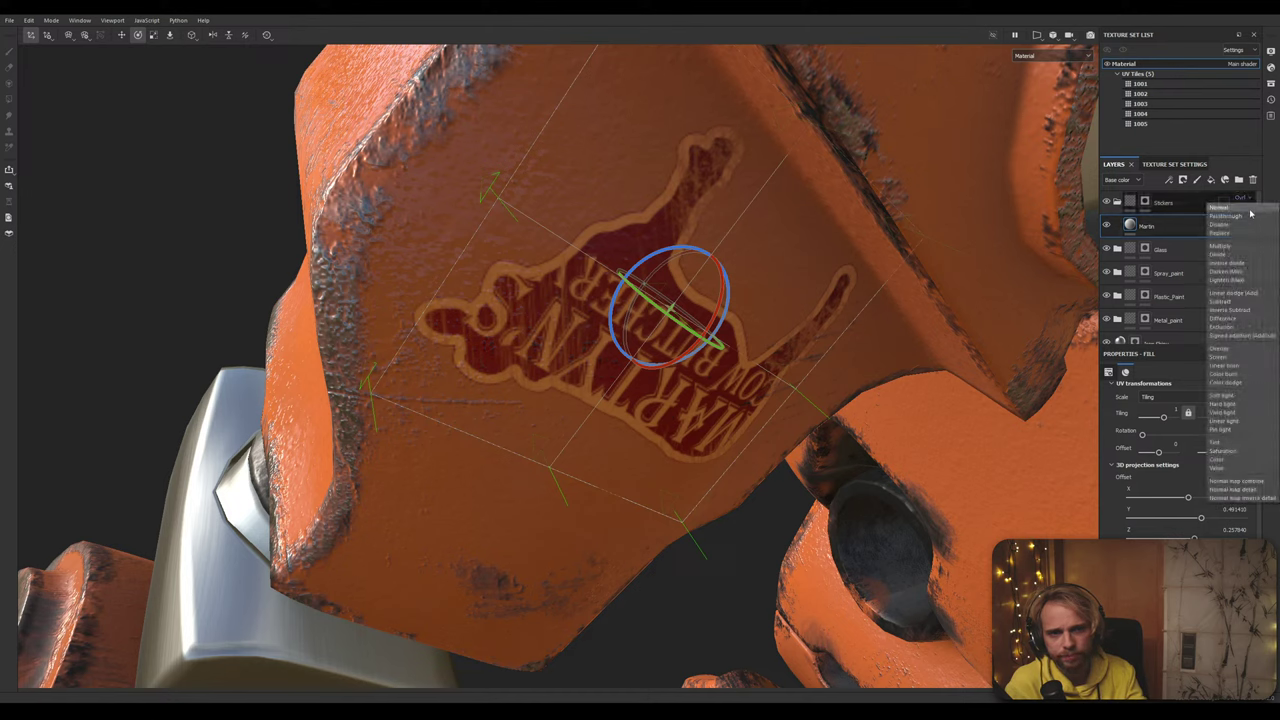
pyautogui.click(1248, 226)
pyautogui.click(1249, 226)
pyautogui.click(1251, 232)
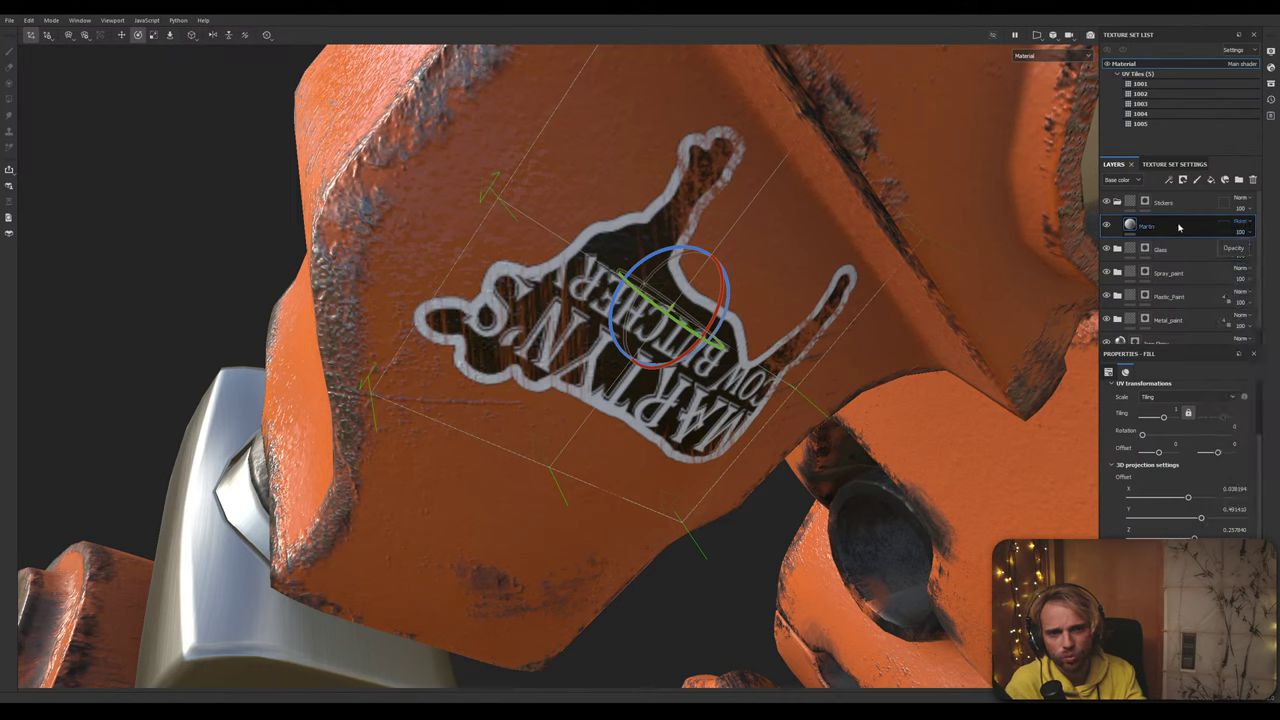
pyautogui.click(1118, 203)
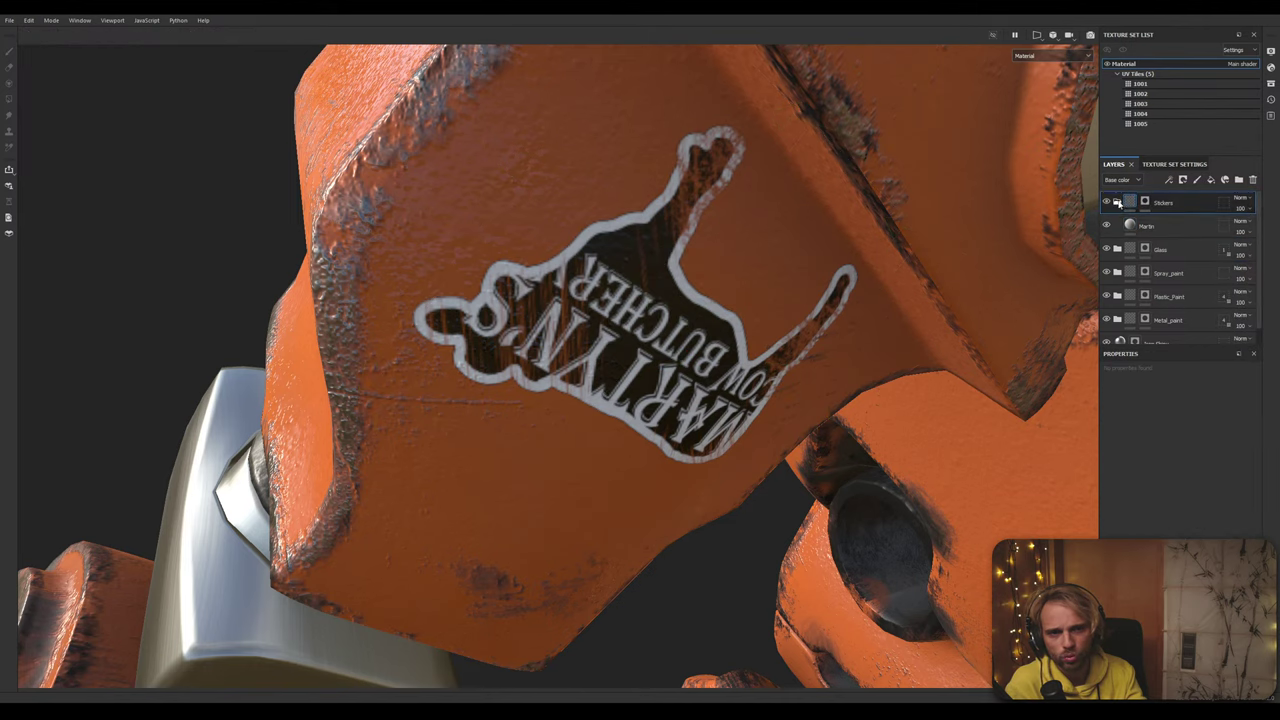
pyautogui.click(1118, 203)
# Step: Frame the robot and set the Stickers group to Multiply blending
pyautogui.press('f')
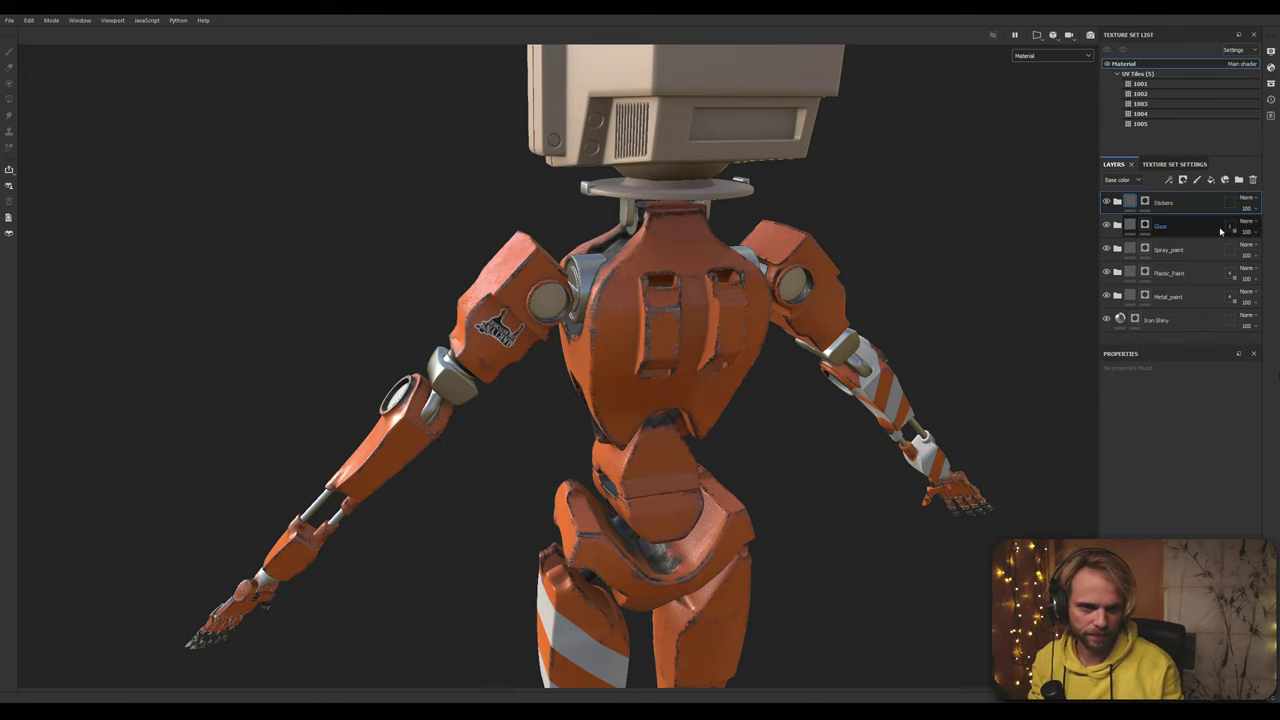
pyautogui.click(1246, 197)
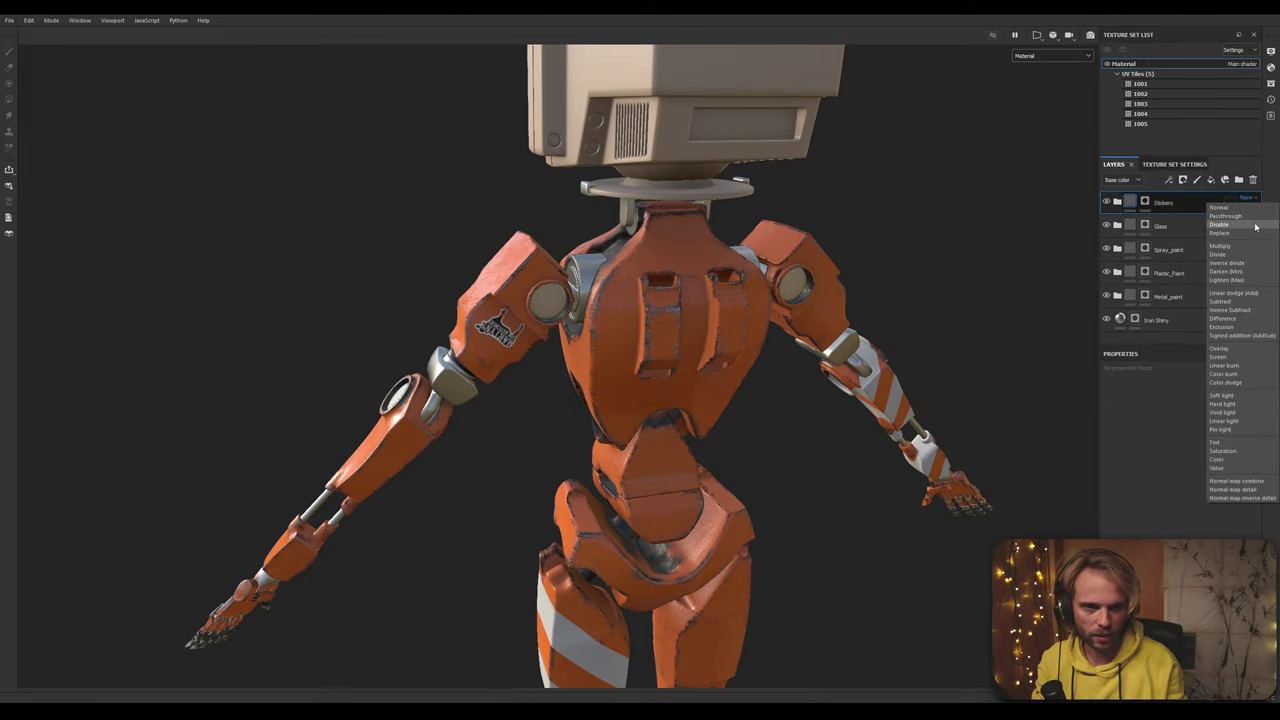
pyautogui.click(1221, 246)
pyautogui.keyDown('alt'); pyautogui.moveTo(560, 370); pyautogui.dragTo(544, 194); pyautogui.keyUp('alt')
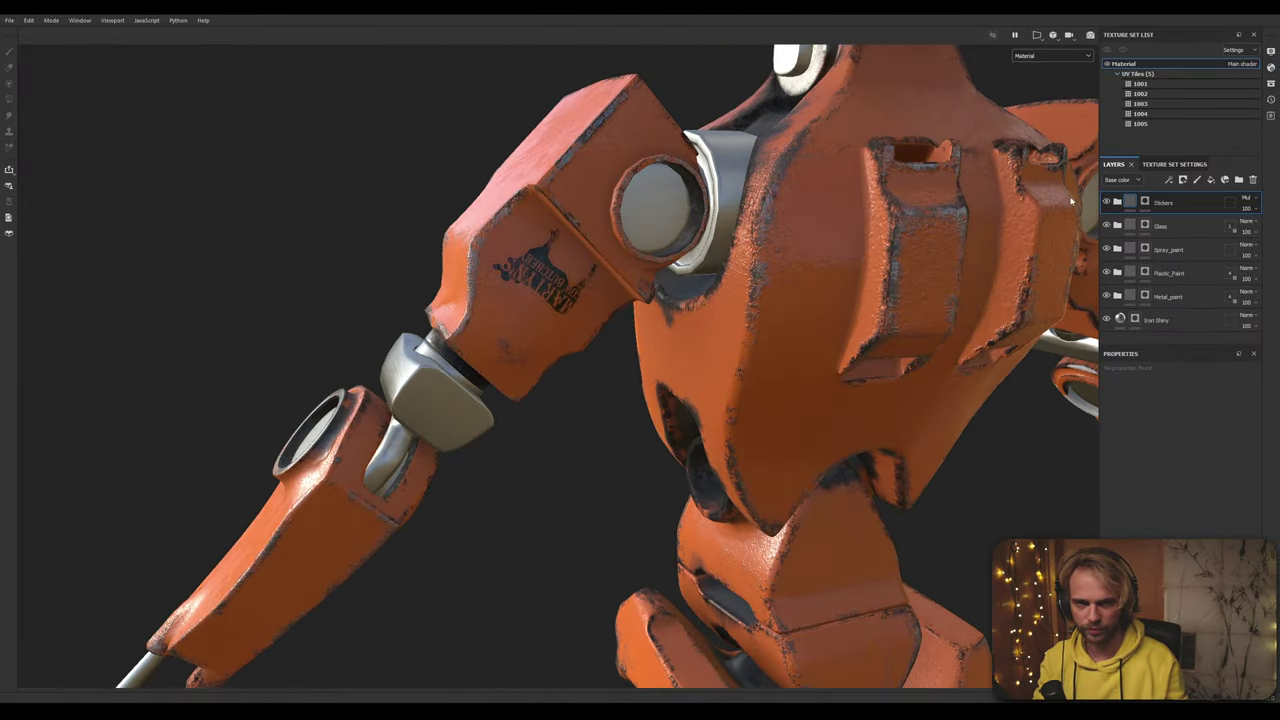
# Step: Rotate the Martin sticker upright on the arm and nudge it slightly left
pyautogui.click(1117, 202)
pyautogui.click(1160, 226)
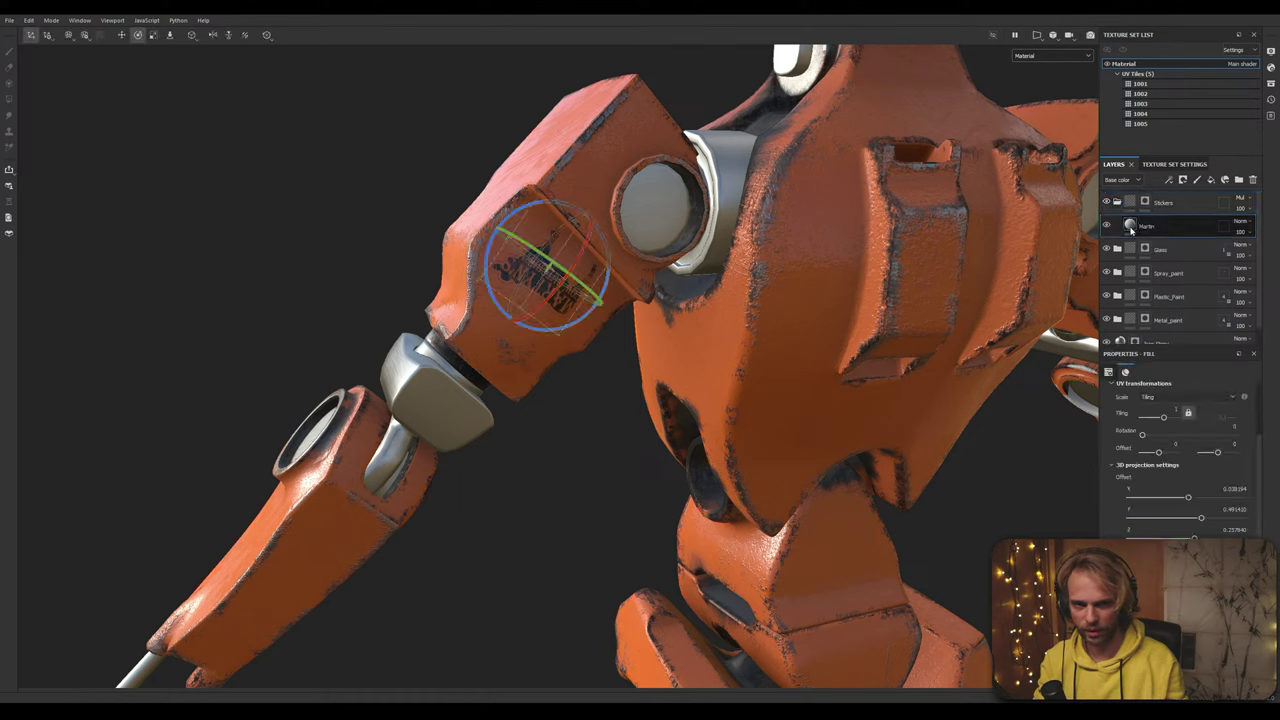
pyautogui.moveTo(501, 282); pyautogui.dragTo(534, 281)
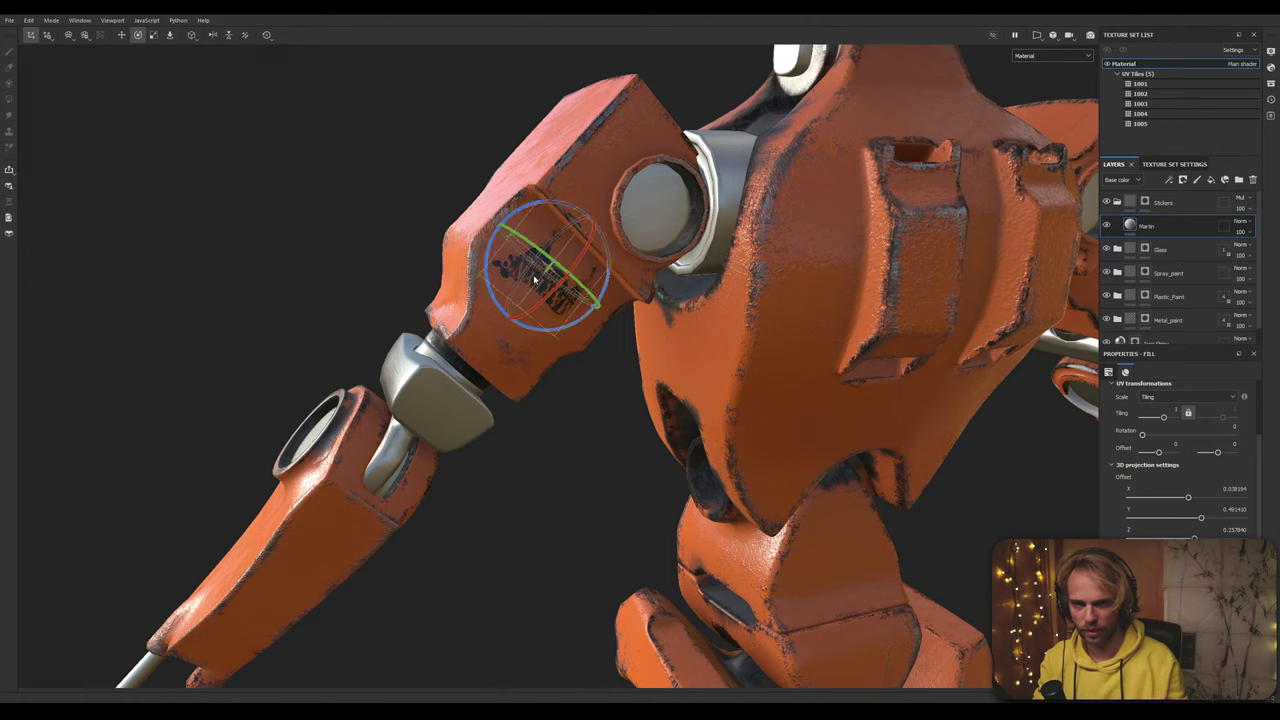
pyautogui.click(121, 34)
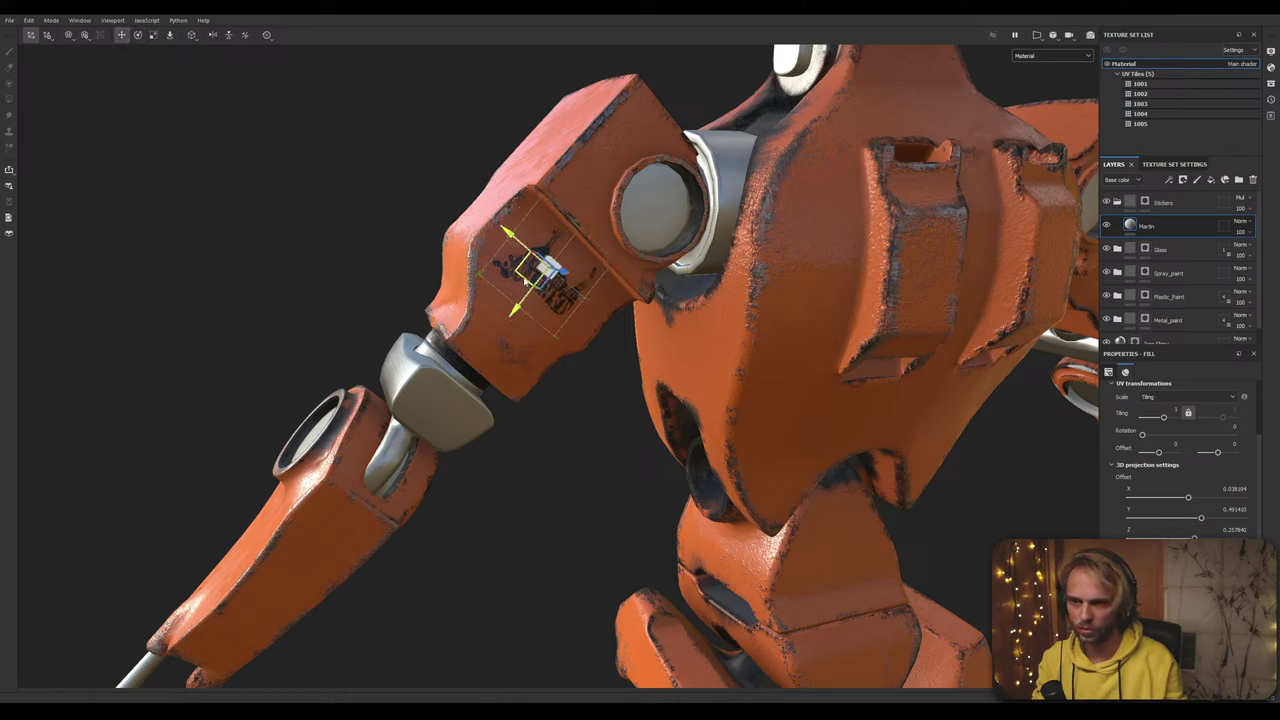
pyautogui.moveTo(527, 289); pyautogui.dragTo(521, 287)
pyautogui.moveTo(583, 449)
pyautogui.keyDown('alt'); pyautogui.mouseDown()
pyautogui.moveTo(583, 406)
pyautogui.moveTo(584, 443)
pyautogui.mouseUp(); pyautogui.keyUp('alt')
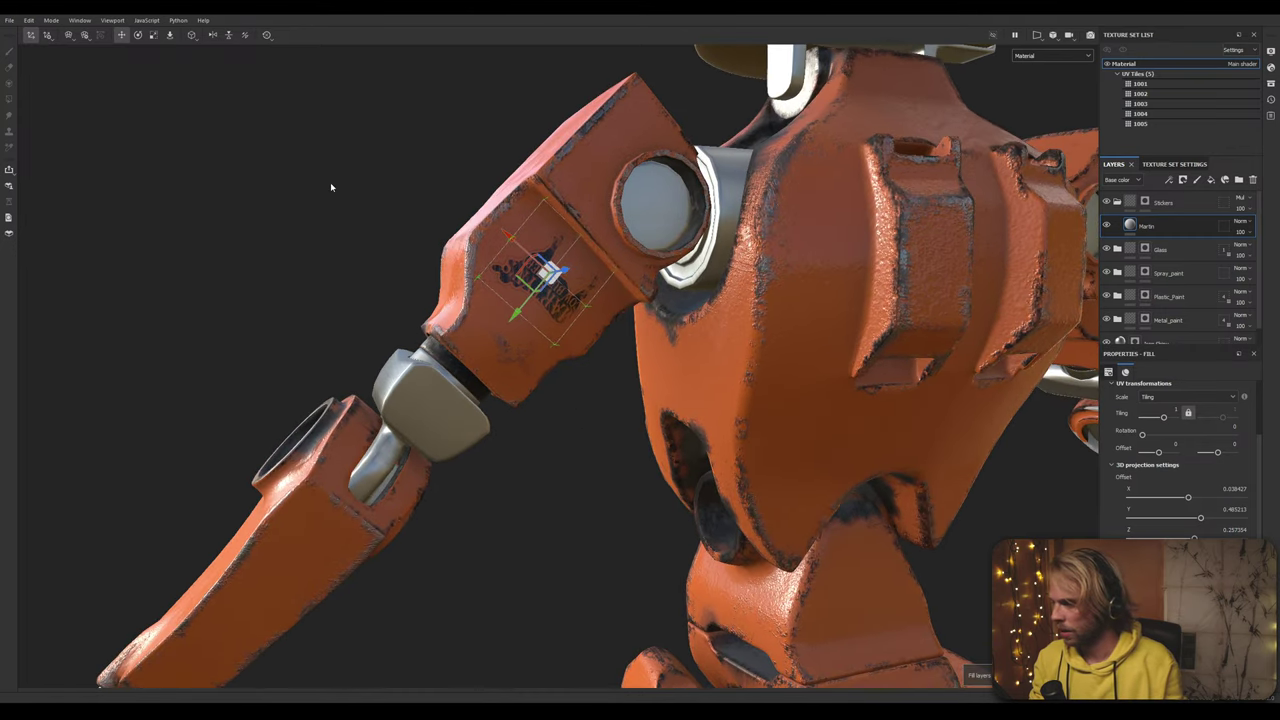